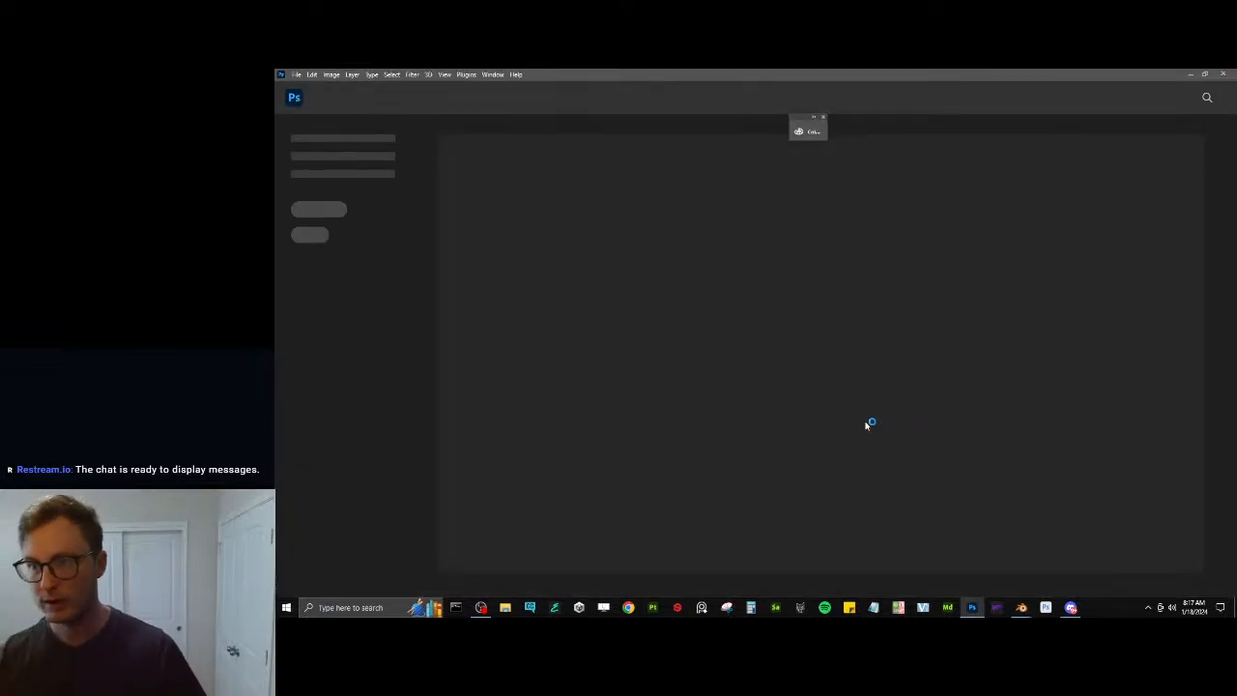
Close Photoshop and open the recent file Vale.blend in Blender
click(1223, 74)
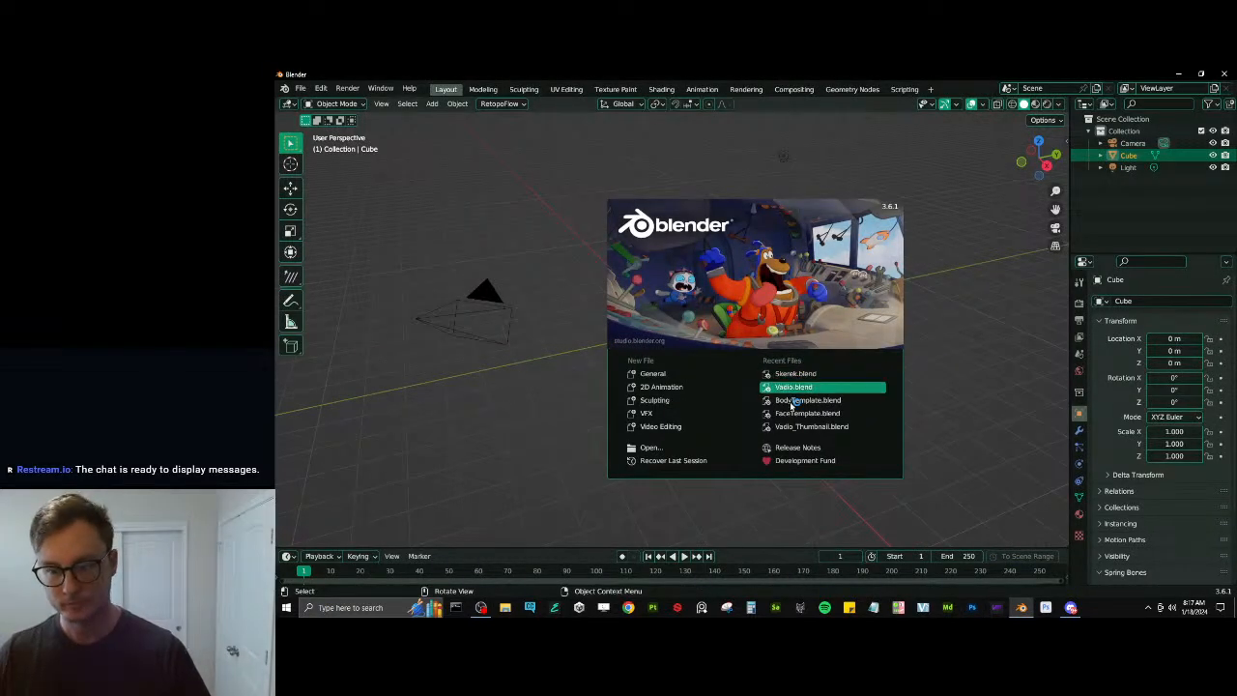
click(303, 87)
click(300, 88)
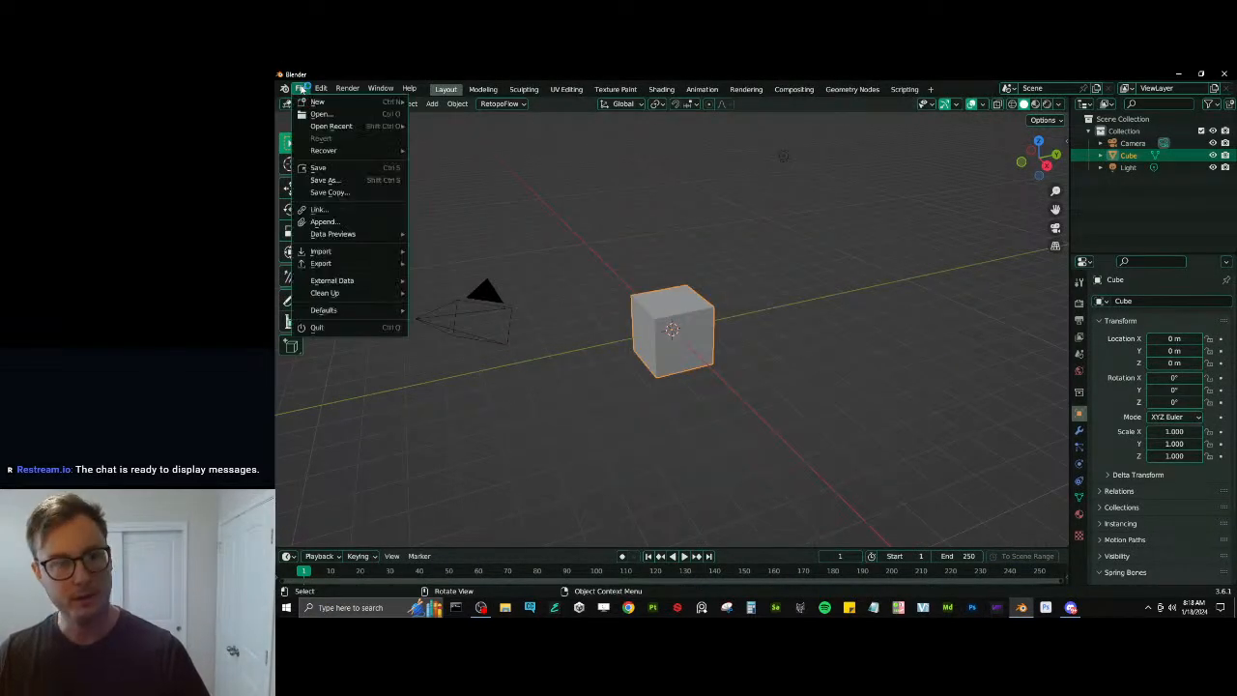
mouse_move(323, 125)
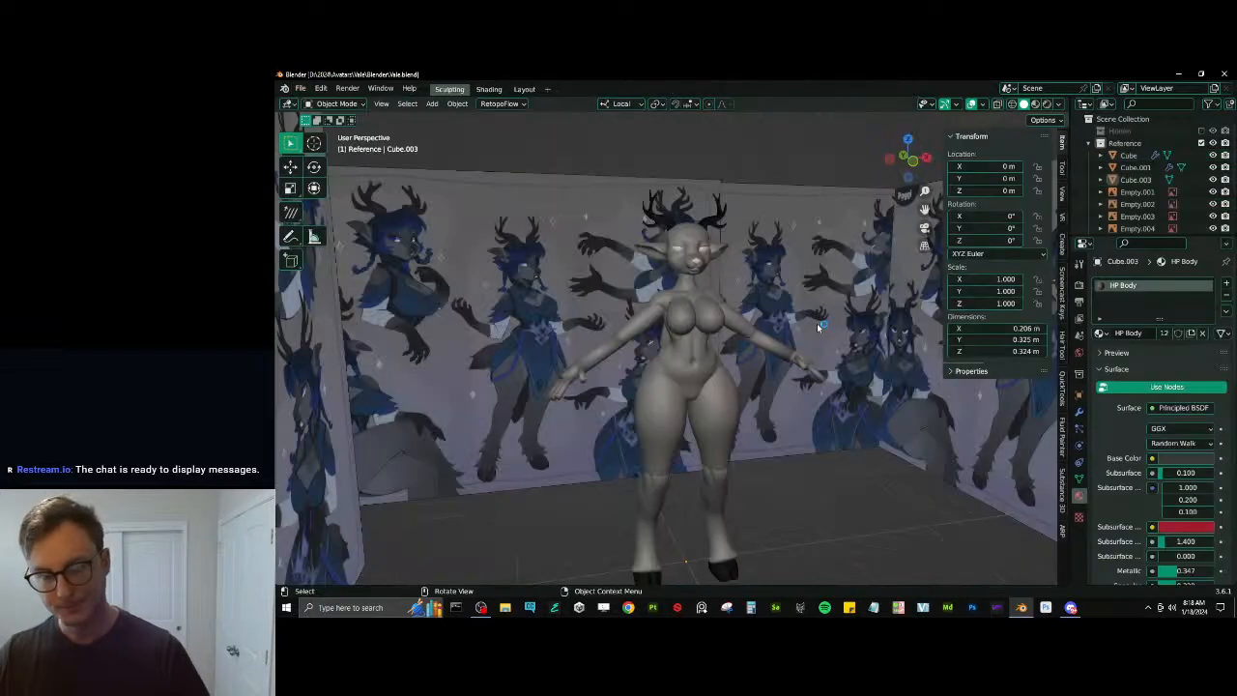
Examine the deer character model against its reference images, from the full body down to the head, ears and antlers
scroll(816, 323, down, 3)
scroll(815, 323, up, 4)
middle_drag(816, 322, 802, 310)
scroll(764, 300, down, 4)
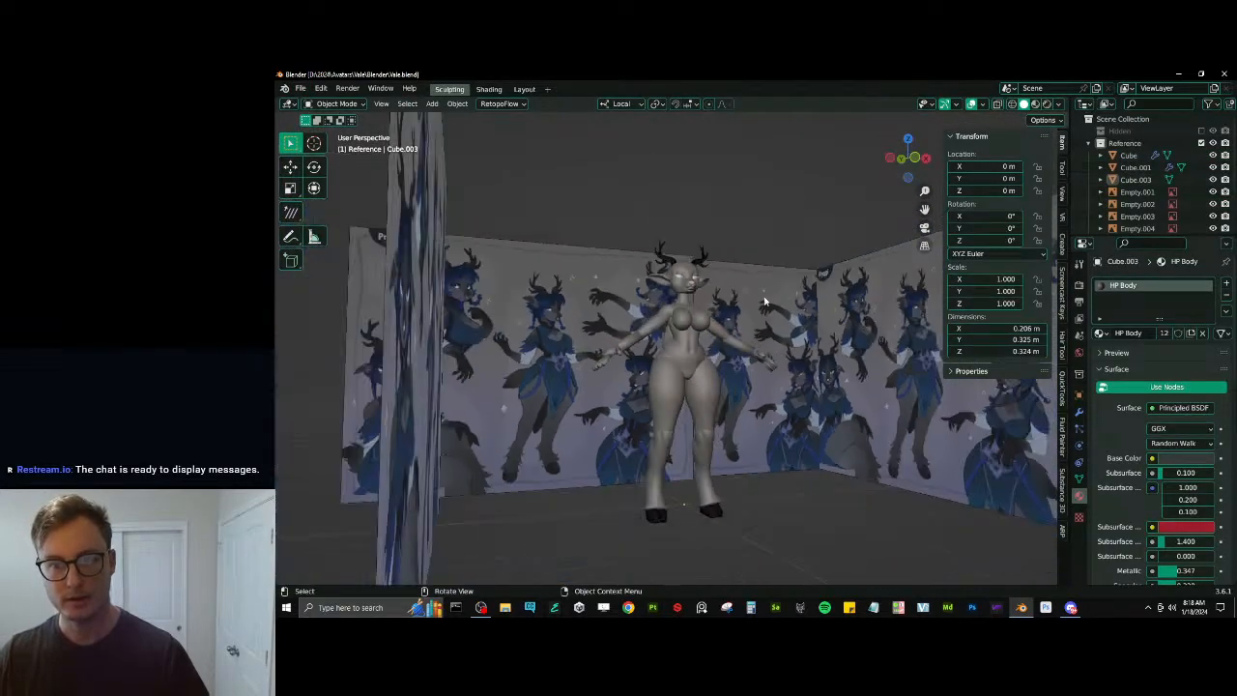
middle_drag(589, 330, 613, 351)
scroll(724, 345, up, 3)
middle_drag(724, 345, 727, 343)
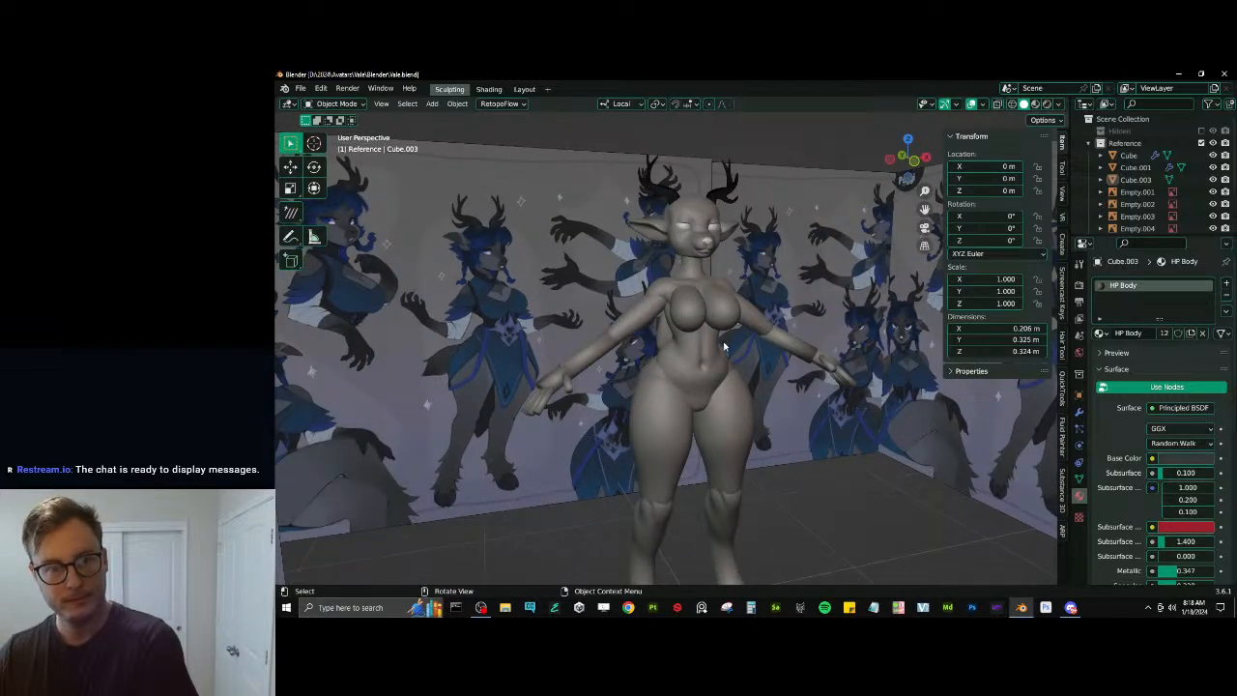
scroll(735, 299, up, 4)
scroll(676, 276, down, 3)
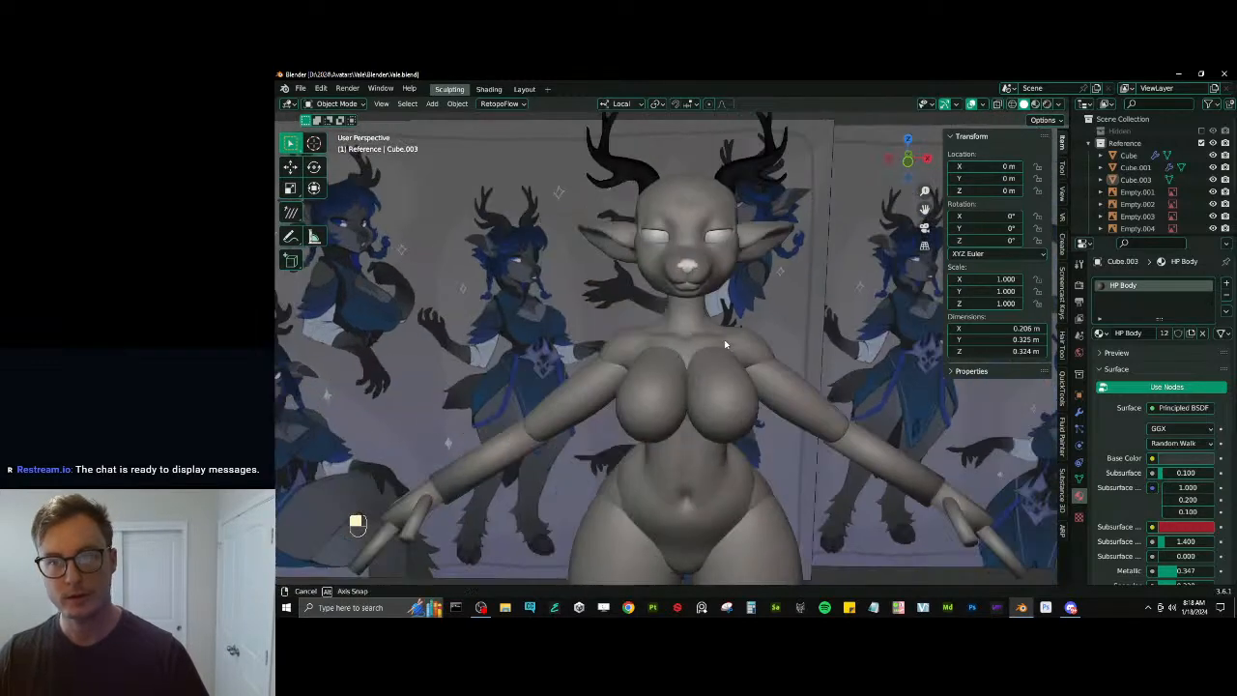
middle_drag(676, 276, 783, 369)
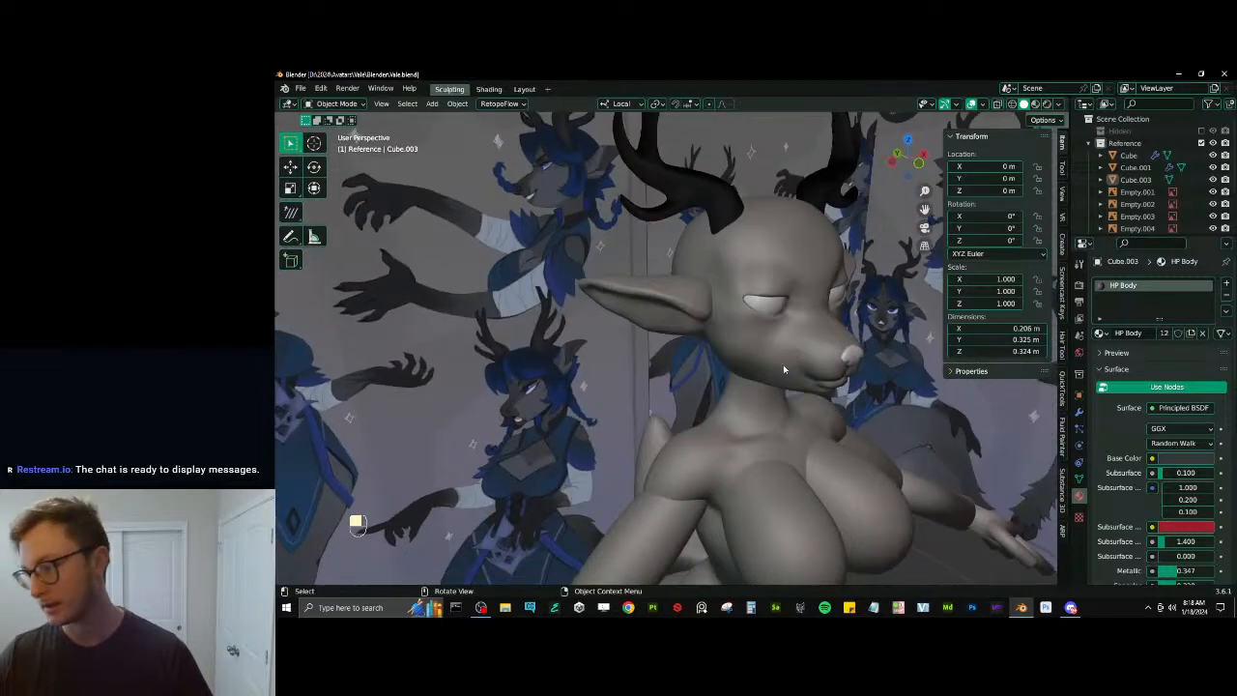
middle_drag(714, 250, 746, 265)
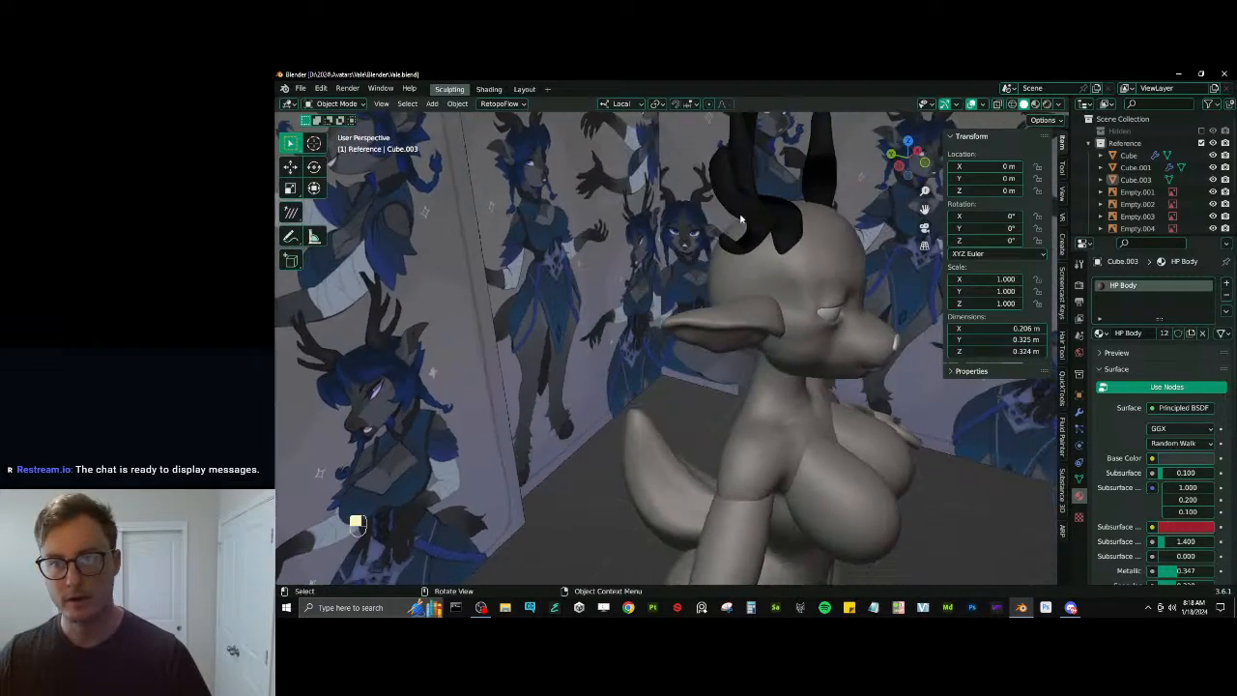
Recalculate the normals of the whole antler mesh to face outside and save the file
click(744, 217)
key(Tab)
key(a)
key(shift+n)
key(Tab)
middle_drag(824, 258, 753, 262)
key(ctrl+s)
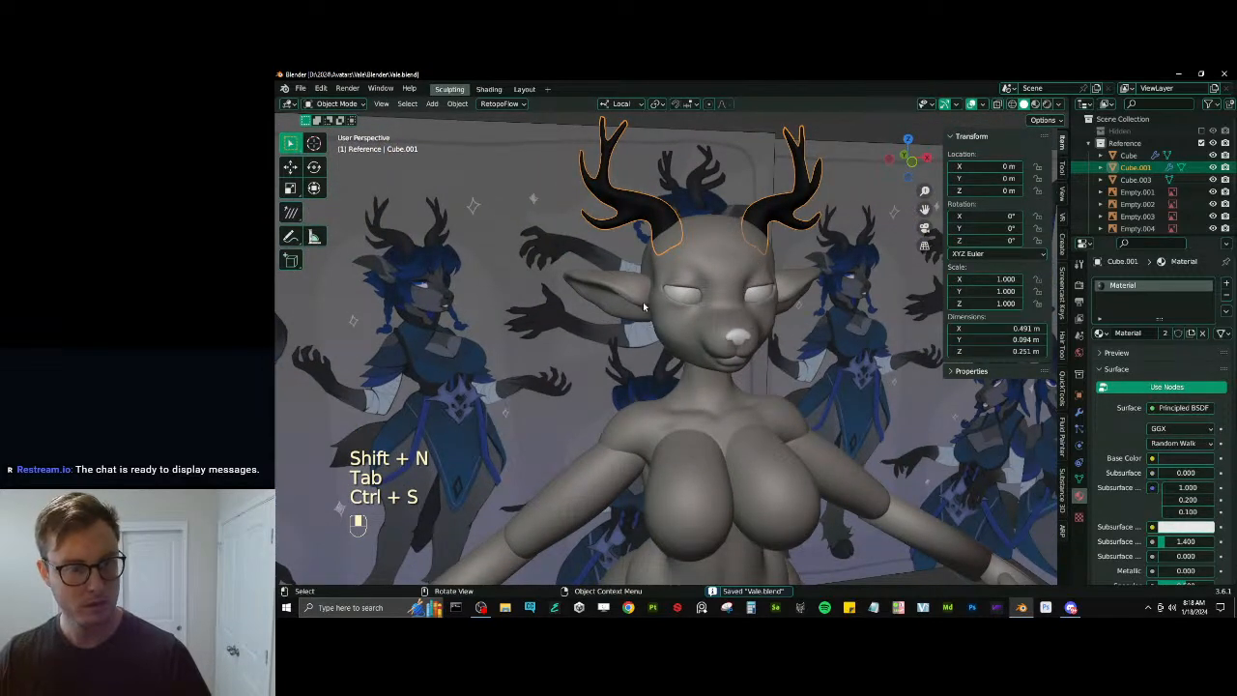
Select the tail object and switch it to Sculpt Mode, with its side in close view
middle_drag(643, 297, 654, 344)
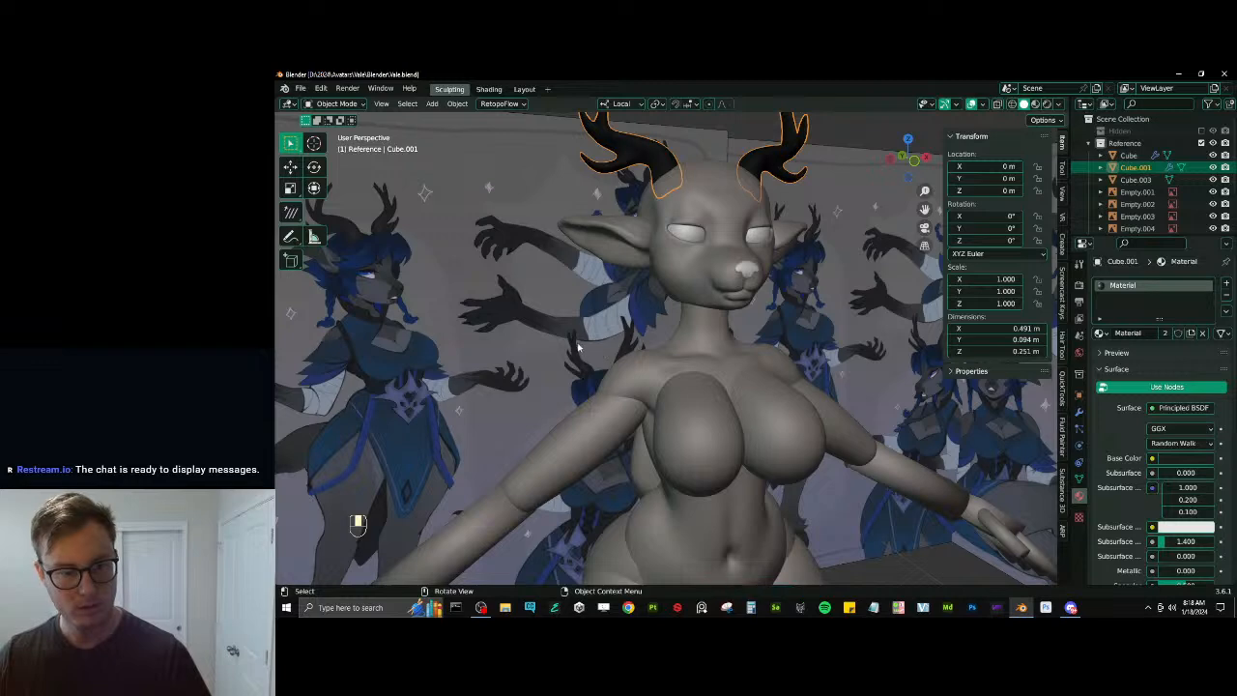
middle_drag(577, 346, 764, 389)
click(699, 386)
key(ctrl+Tab)
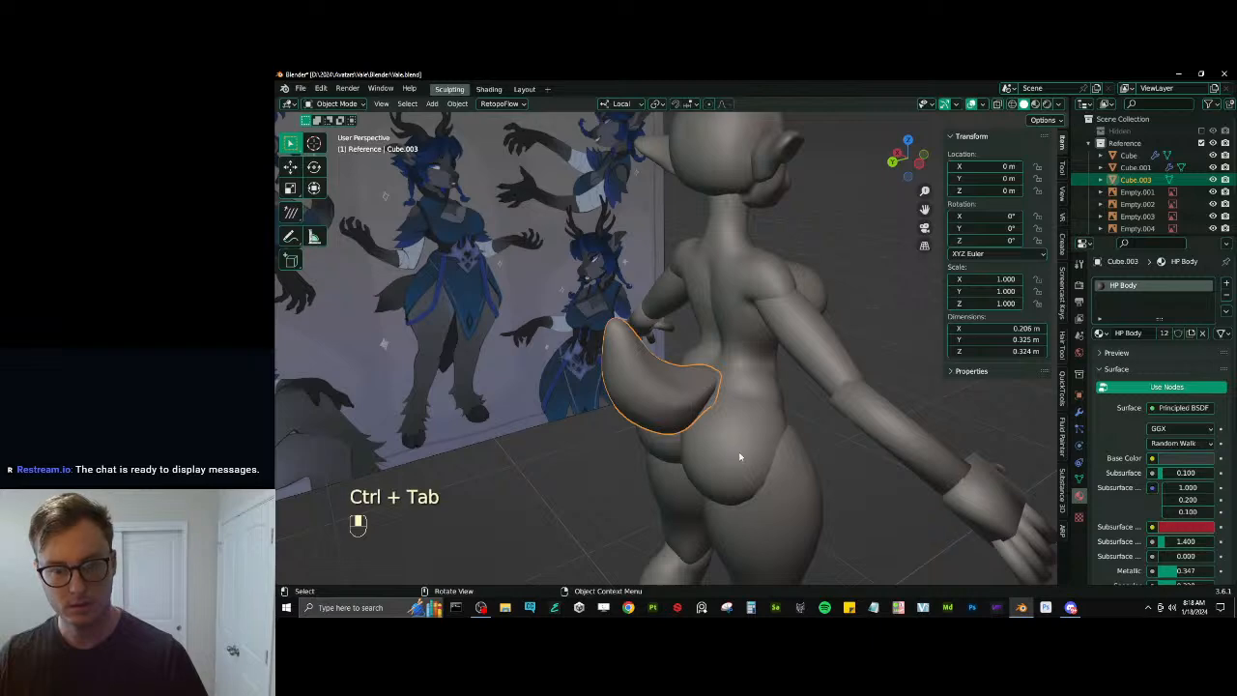
middle_drag(737, 455, 701, 415)
key(ctrl+Tab)
click(734, 452)
middle_drag(630, 444, 739, 422)
scroll(720, 422, up, 3)
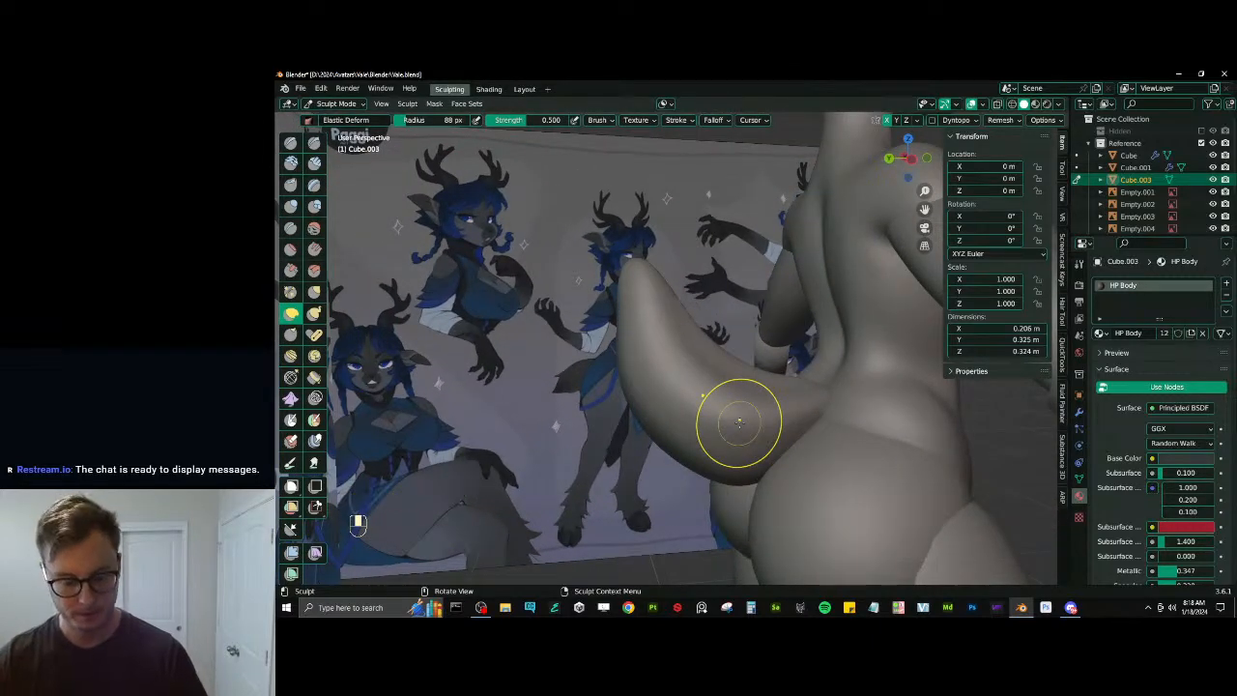
Try to paint a mask on the side of the tail with the Mask brush
key(m)
key(bracketleft)
key(bracketleft)
key(bracketleft)
key(bracketleft)
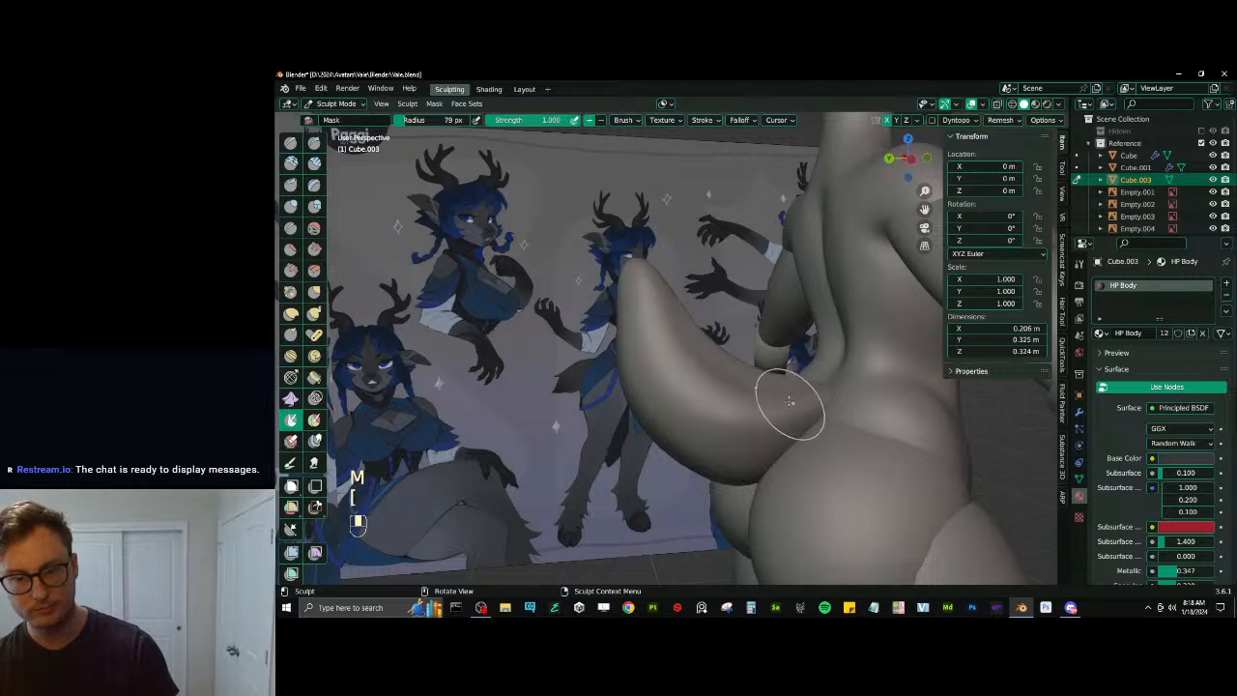
key(bracketright)
key(bracketright)
drag(708, 434, 663, 360)
key(ctrl+z)
Set the remesh voxel size to 0.003 m and voxel-remesh the tail
key(r)
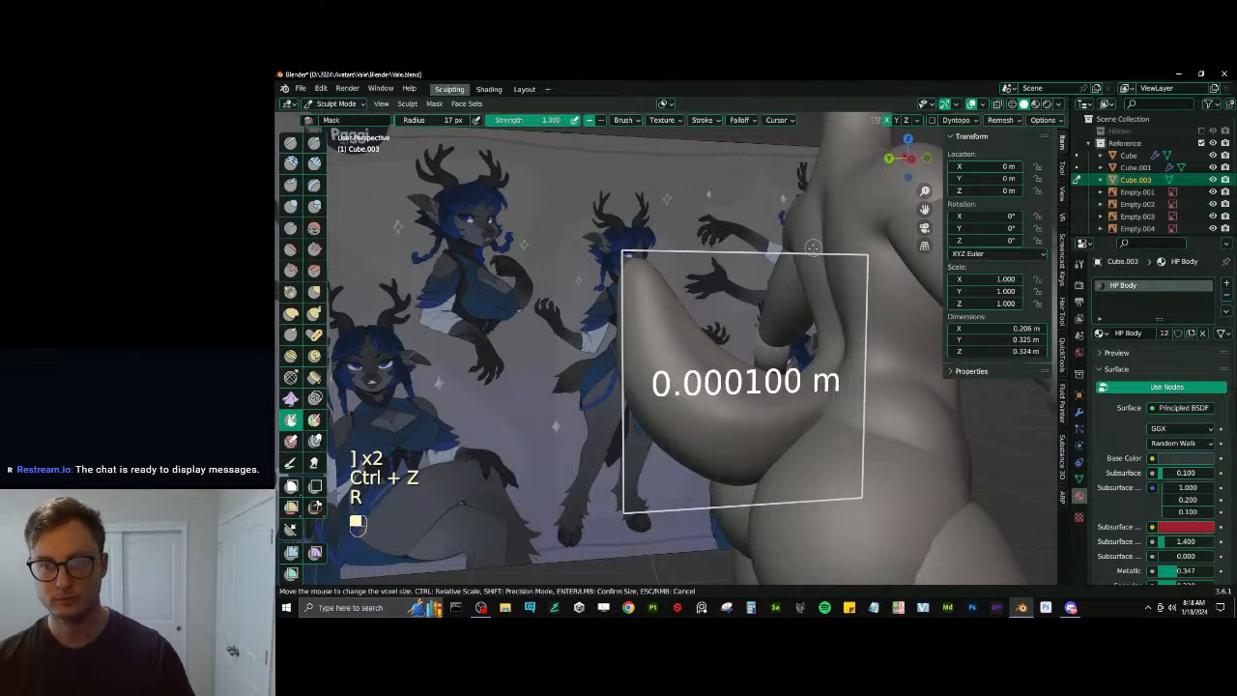
right_click(812, 248)
click(1001, 120)
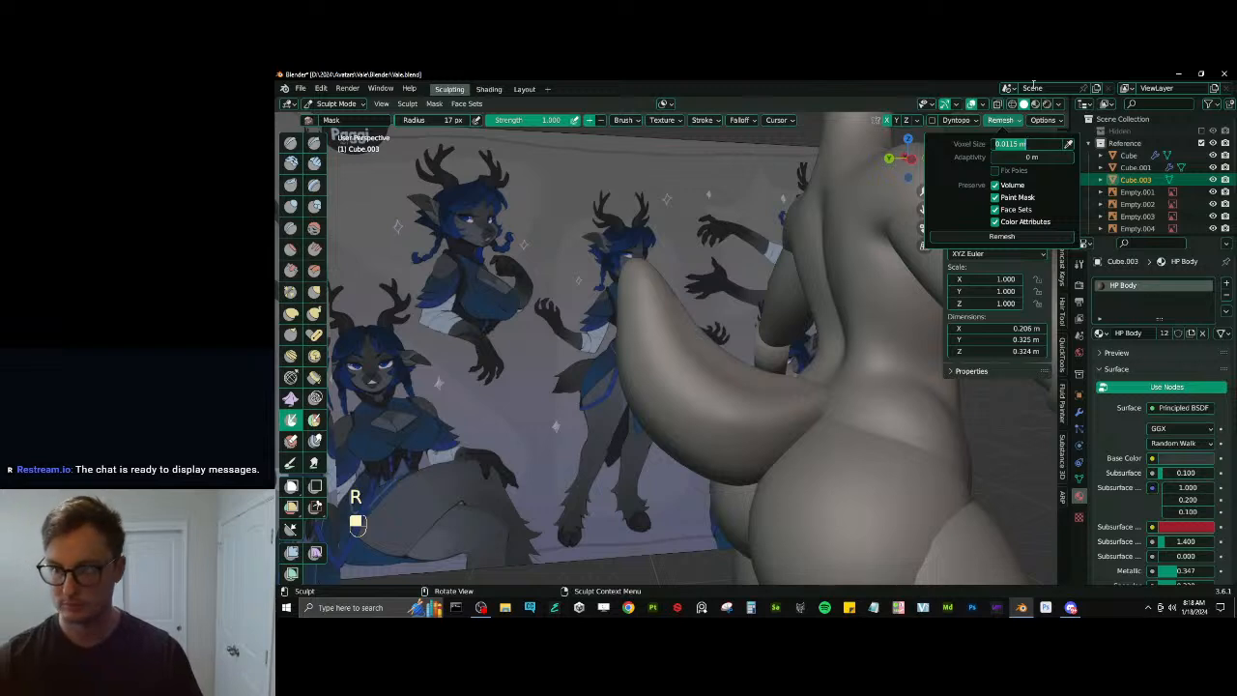
text(.003)
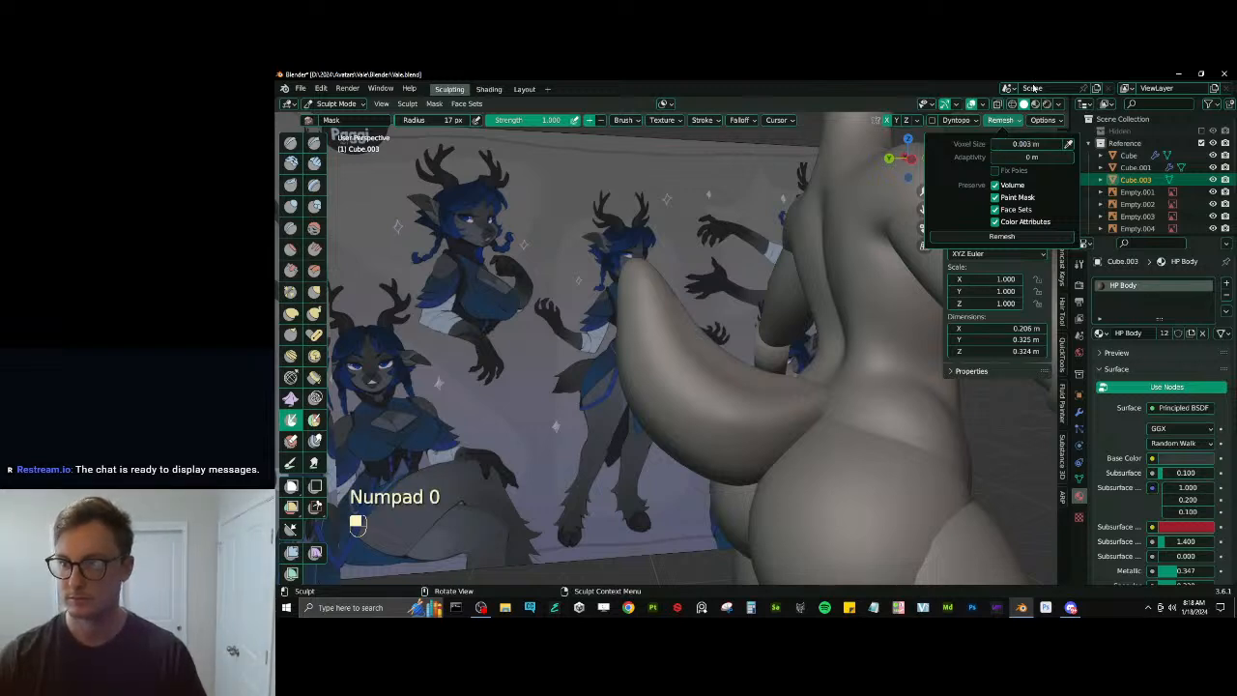
key(ctrl+t)
key(ctrl+r)
Smooth the whole tail using the Mesh Filter with the Smooth filter type
key(q)
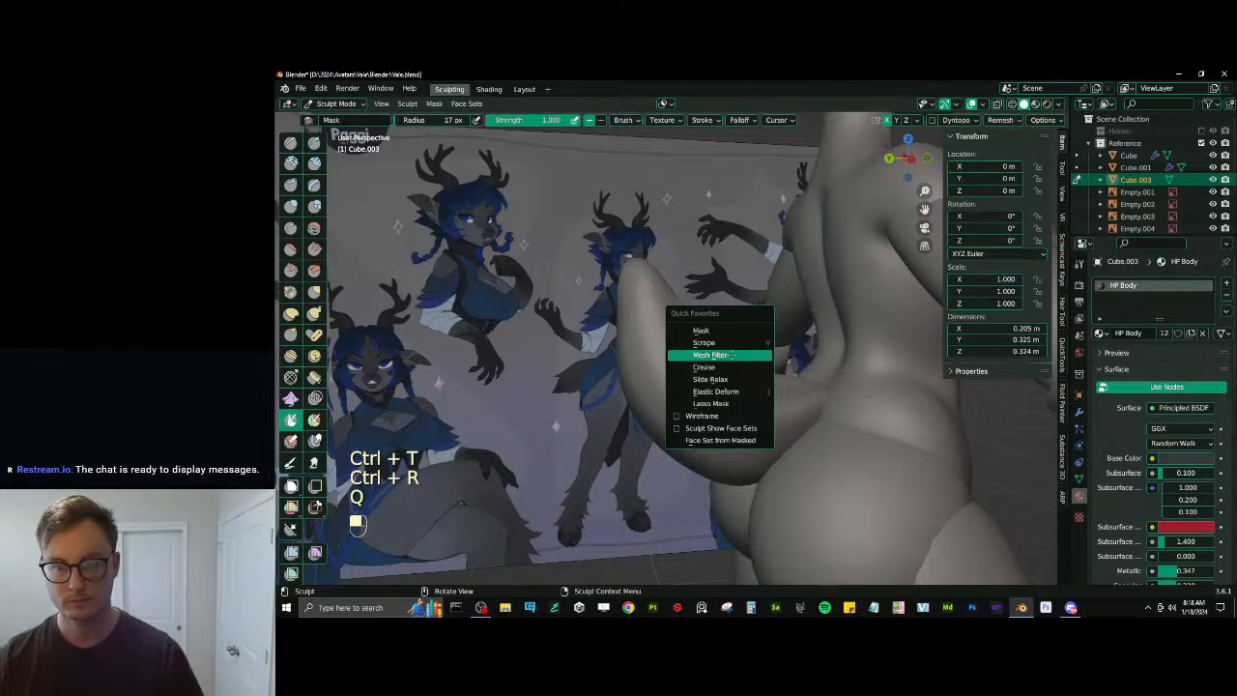
click(731, 355)
click(364, 123)
click(369, 141)
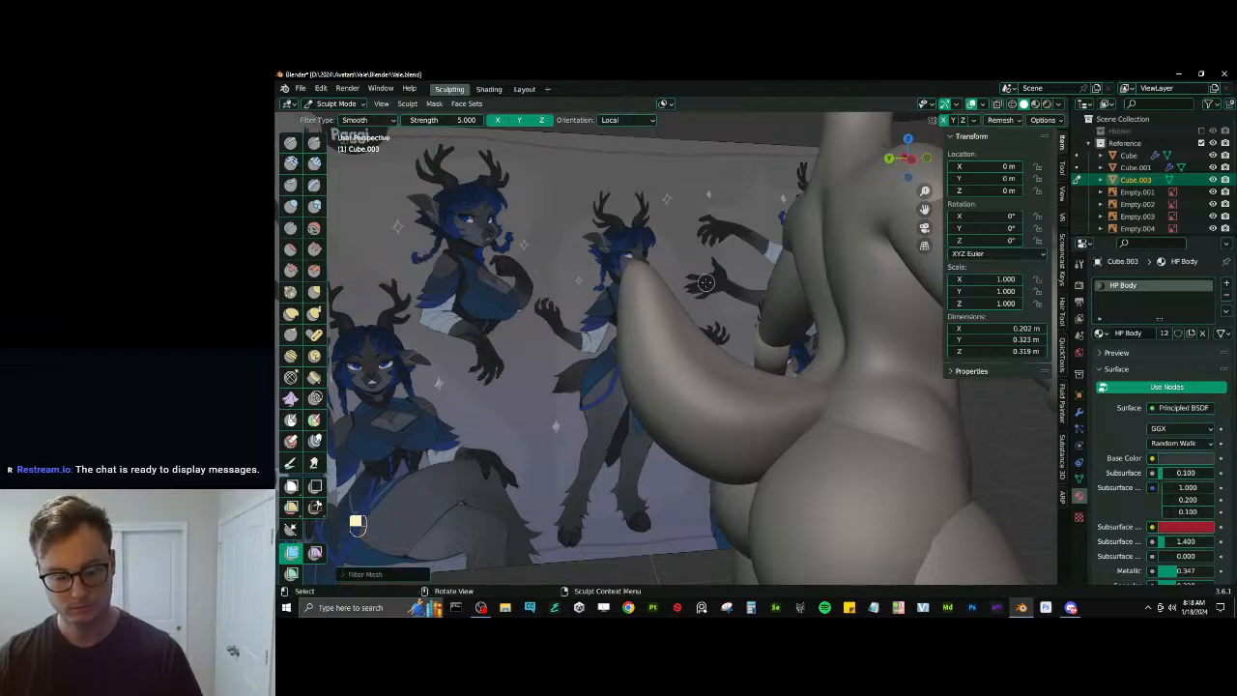
key(ctrl+Tab)
key(b)
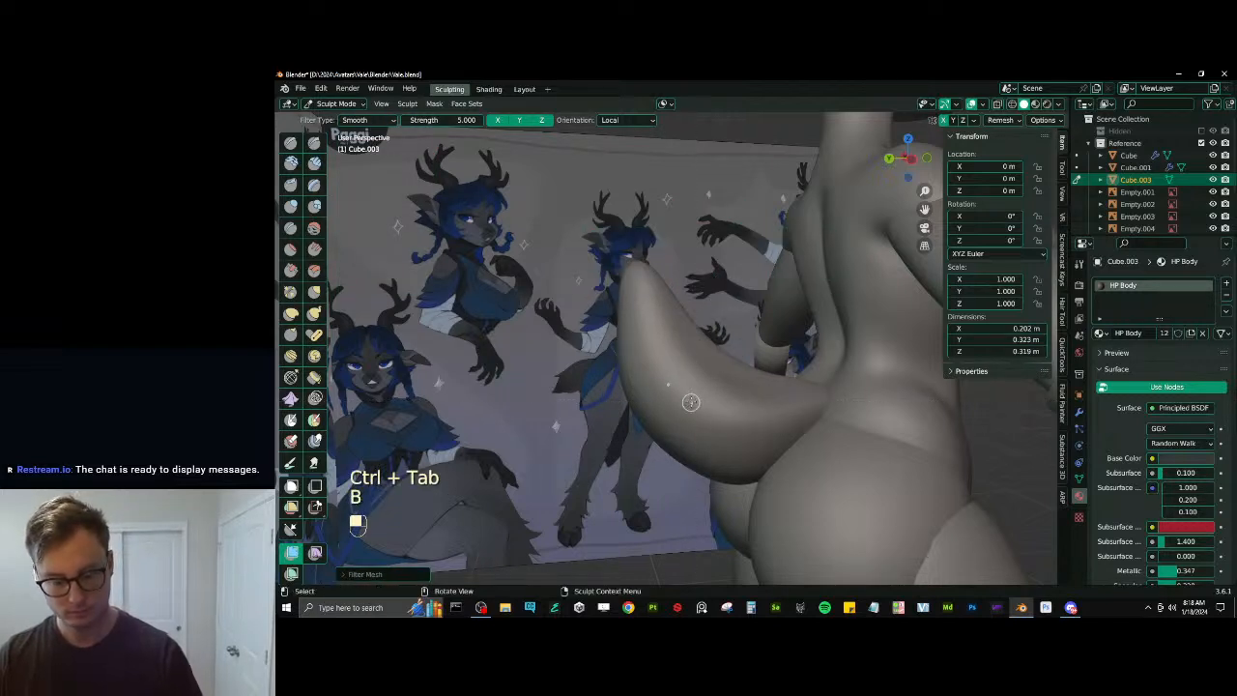
key(m)
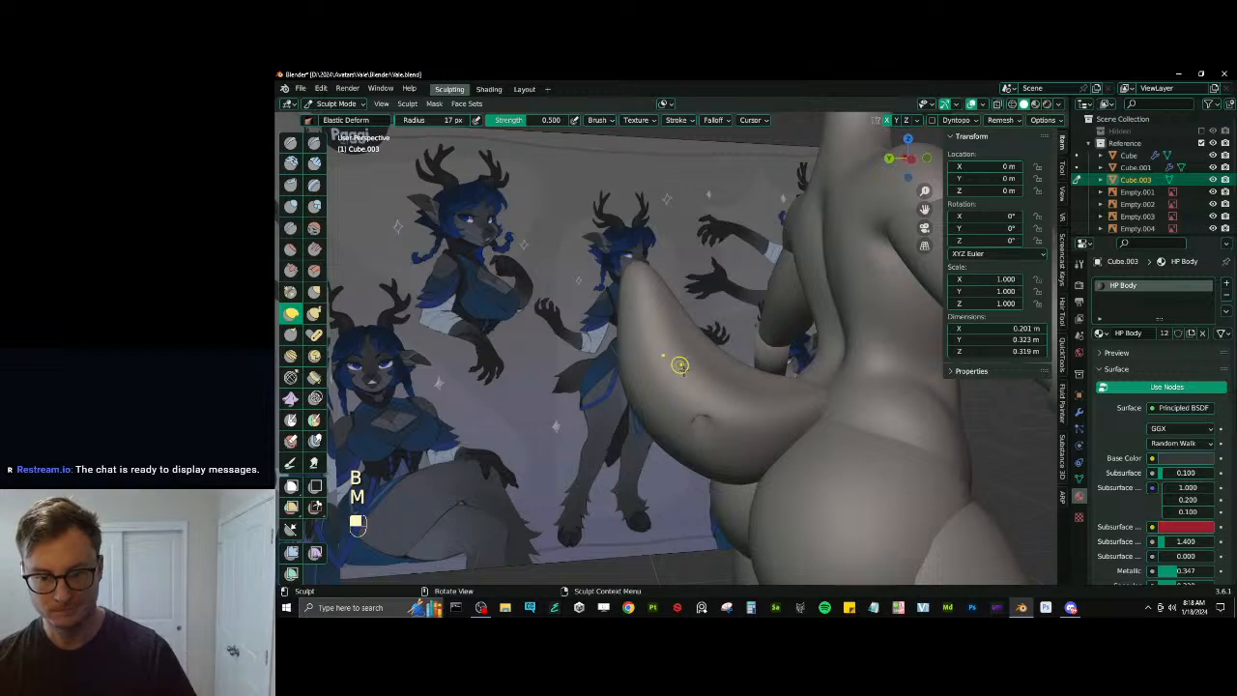
key(ctrl+z)
Try to outline and fill a tapered mask on the tail's side with a 17 px Mask brush
key(m)
mouse_move(699, 428)
mouse_down()
mouse_move(681, 366)
mouse_move(742, 420)
mouse_move(685, 377)
mouse_move(732, 432)
mouse_up()
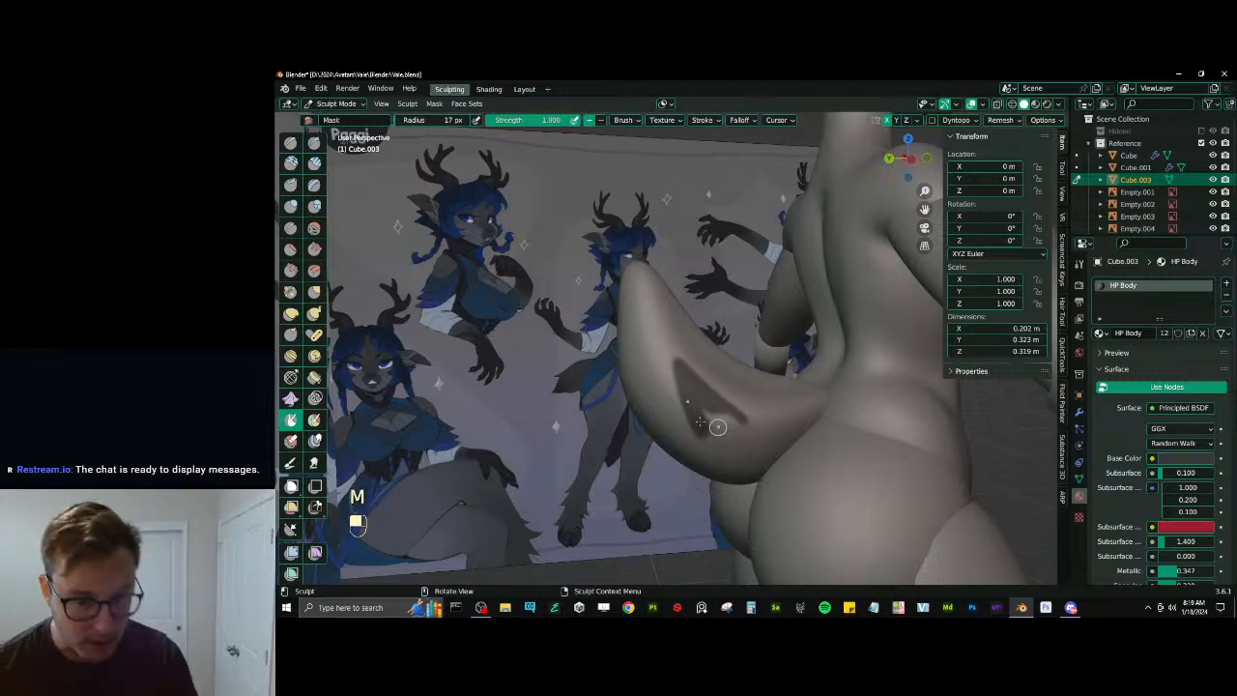
key(ctrl+z)
key(ctrl+z)
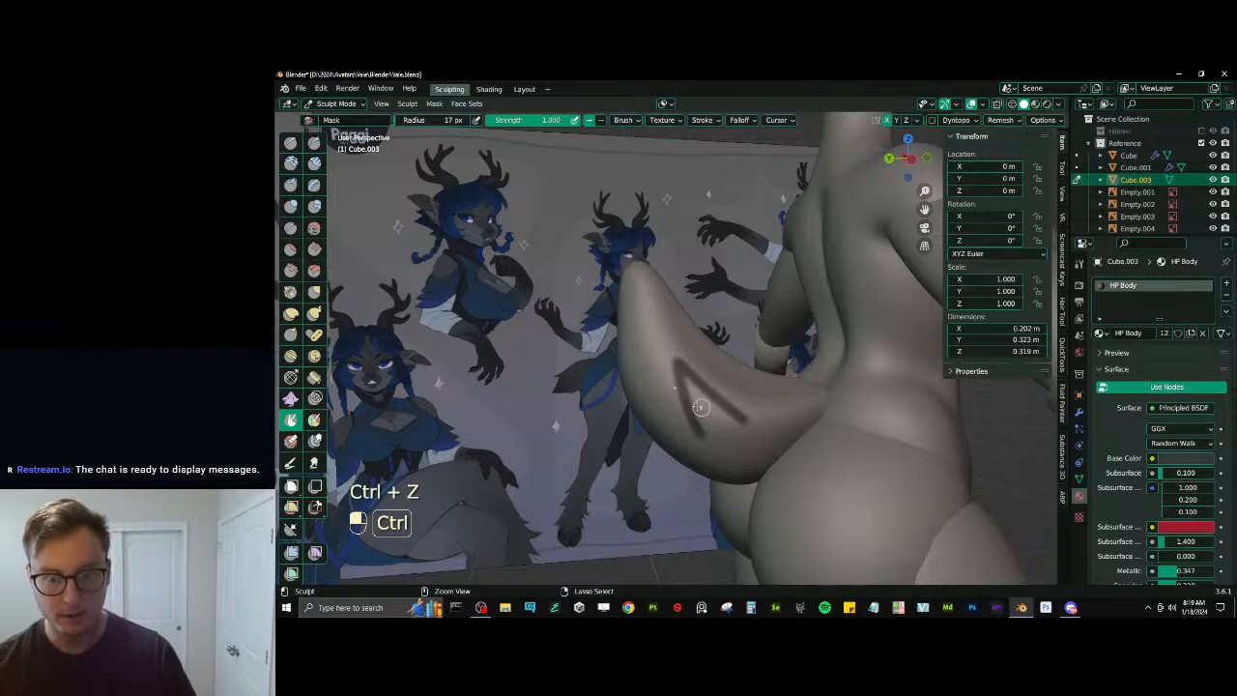
Mask a pointed patch on the tail's side with the Mask brush enlarged to 24 px, soften its edge and invert the mask
mouse_move(673, 434)
mouse_down()
mouse_move(692, 395)
mouse_move(666, 382)
mouse_up()
key(bracketright)
key(bracketright)
key(bracketright)
key(bracketright)
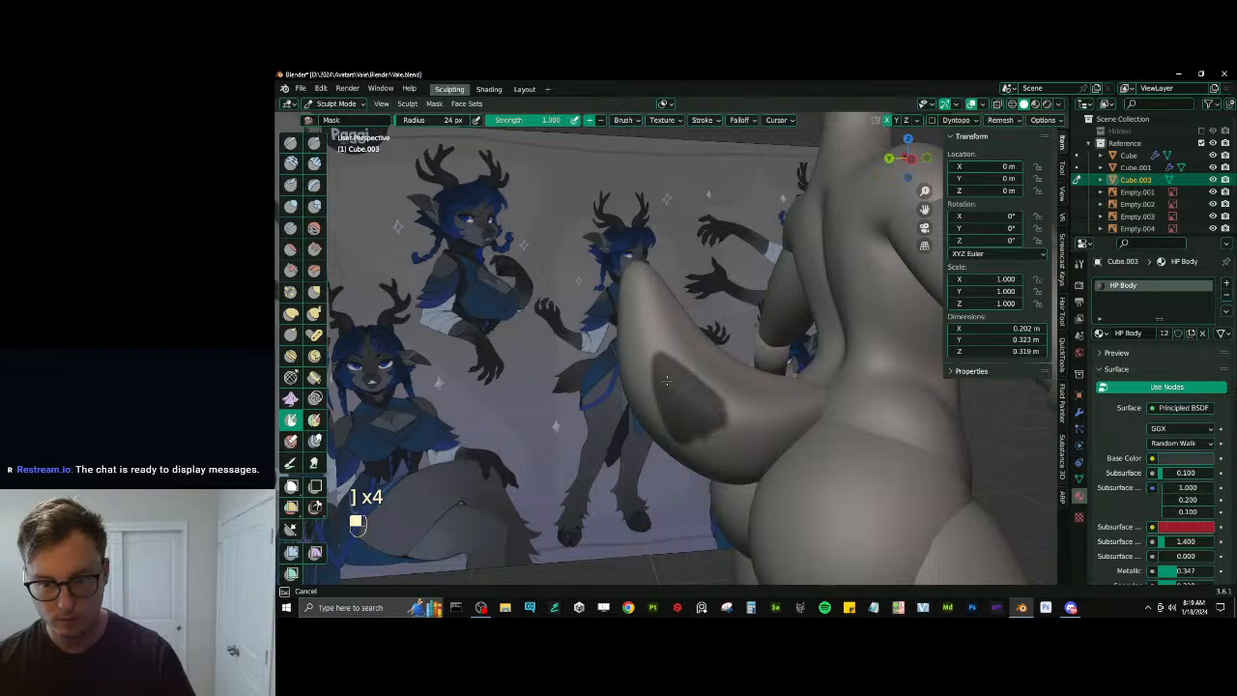
mouse_move(666, 382)
mouse_down()
mouse_move(709, 419)
mouse_move(678, 435)
mouse_up()
mouse_move(690, 421)
shift+mouse_down()
mouse_move(715, 406)
mouse_move(741, 441)
mouse_move(667, 436)
mouse_move(688, 448)
shift+mouse_up()
key(ctrl+i)
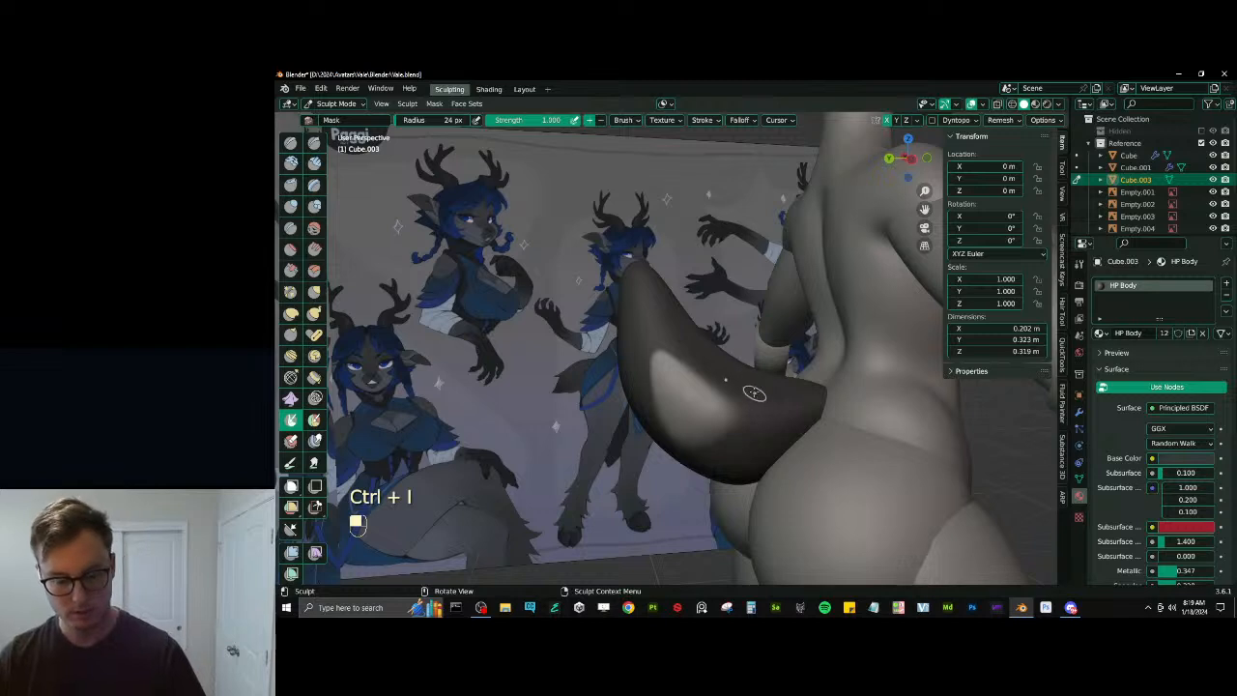
Build up the unmasked patch into a raised tuft using the Draw brush with a 101 px radius and 0.500 strength
key(x)
key(bracketright)
key(bracketright)
key(bracketright)
key(bracketright)
key(bracketright)
key(bracketright)
mouse_move(673, 384)
mouse_down()
mouse_move(698, 406)
mouse_move(676, 375)
mouse_move(700, 417)
mouse_move(698, 404)
mouse_up()
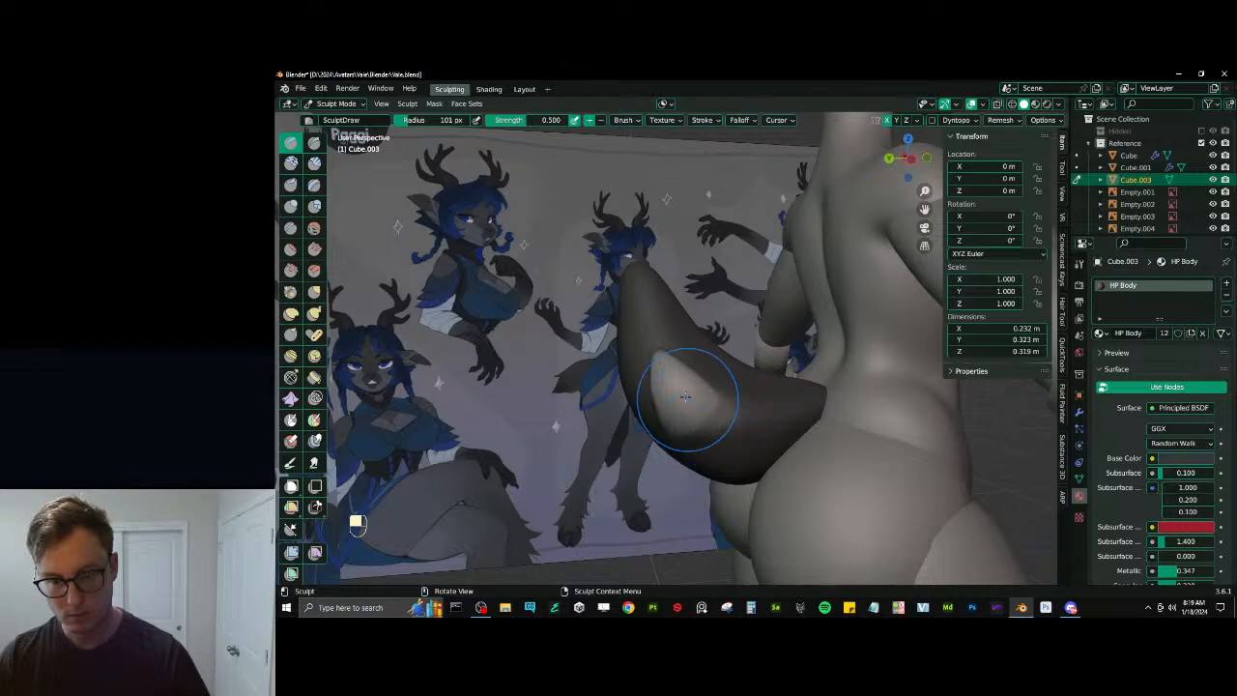
Try to sharpen the raised patch along its edge with the Draw Sharp brush
key(d)
key(ctrl+z)
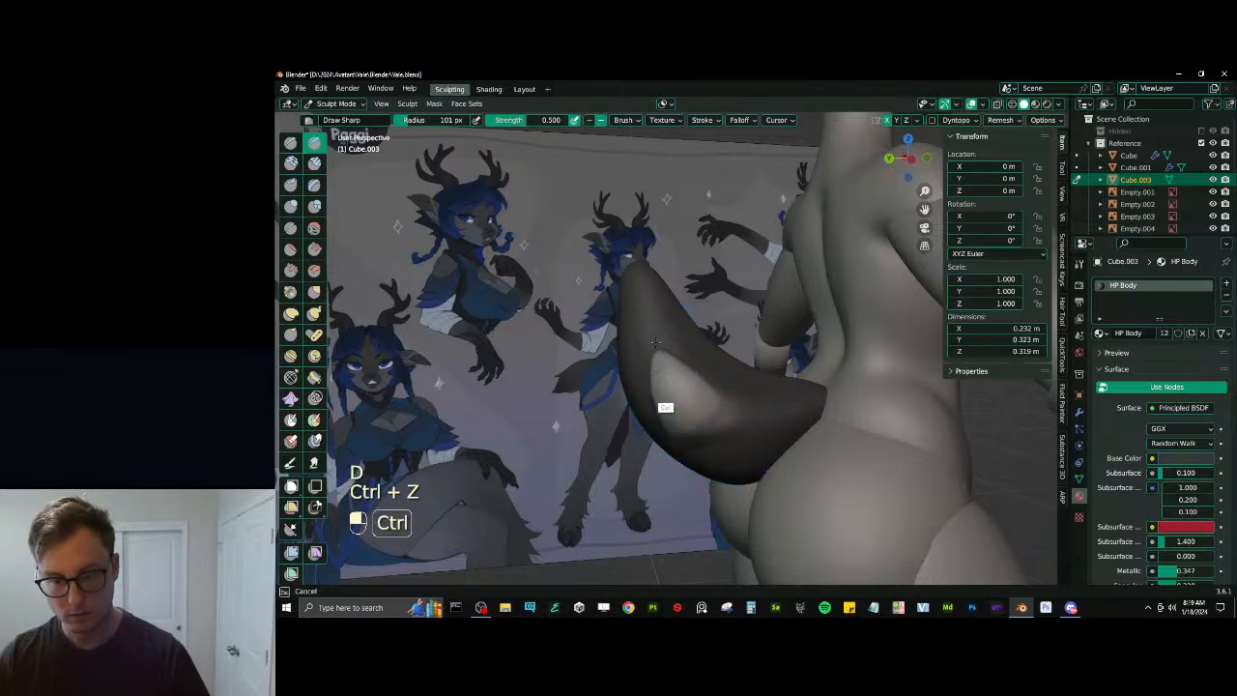
ctrl+drag(655, 342, 668, 407)
mouse_move(692, 381)
middle_down()
mouse_move(759, 346)
mouse_move(719, 353)
mouse_move(768, 345)
mouse_move(751, 402)
mouse_move(705, 404)
middle_up()
key(ctrl+z)
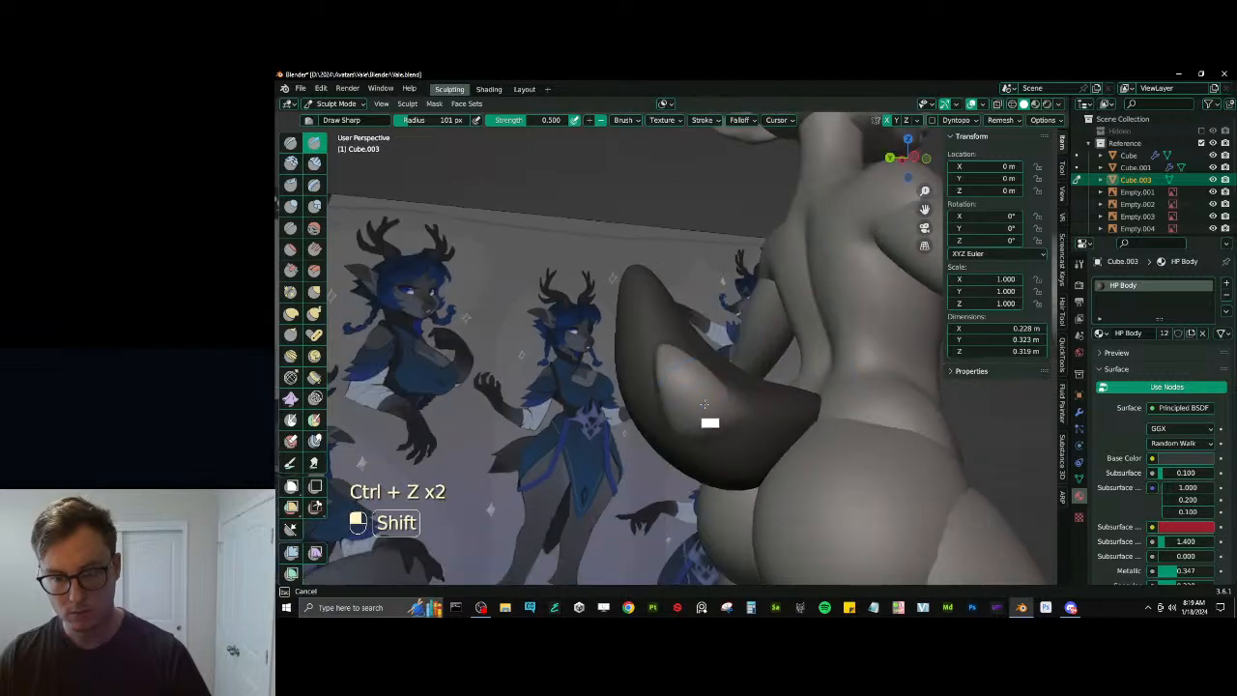
Smooth the raised patch on the tail's side and reshape its tip with the Elastic Deform brush
mouse_move(705, 404)
shift+mouse_down()
mouse_move(669, 423)
mouse_move(706, 412)
shift+mouse_up()
mouse_move(677, 402)
middle_down()
mouse_move(721, 390)
mouse_move(737, 368)
mouse_move(705, 412)
mouse_move(683, 404)
mouse_move(662, 358)
mouse_move(700, 327)
mouse_move(758, 338)
mouse_move(731, 345)
middle_up()
key(e)
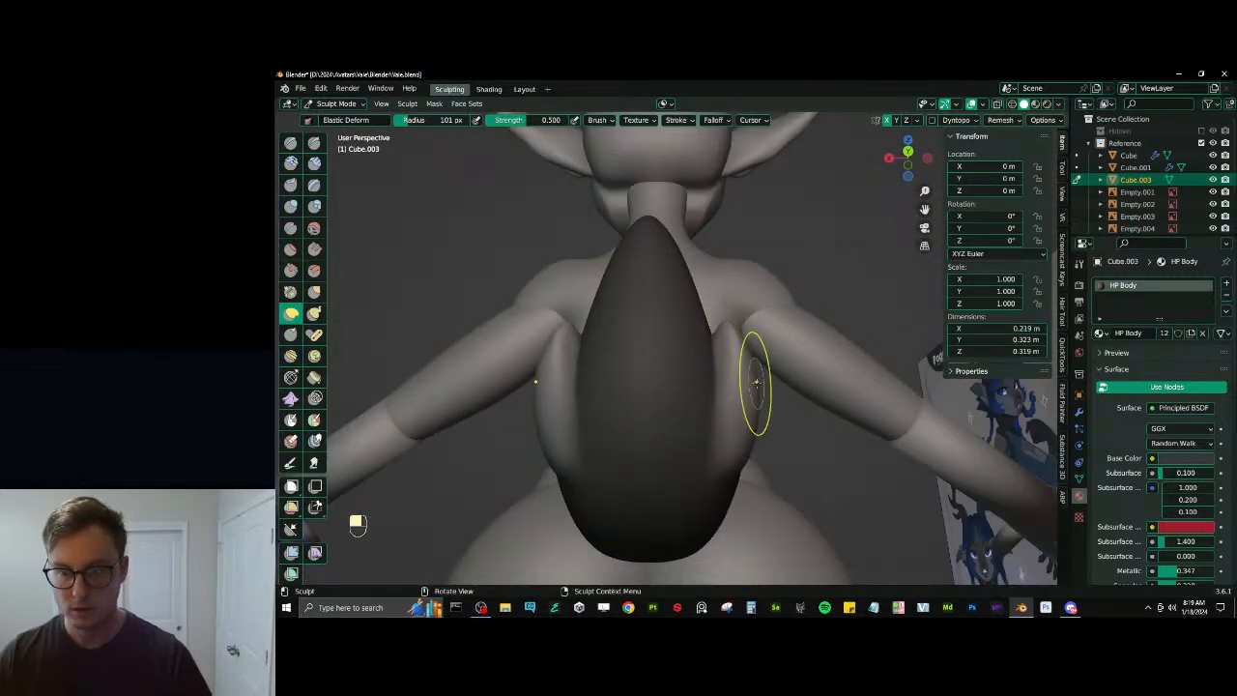
middle_drag(751, 395, 739, 348)
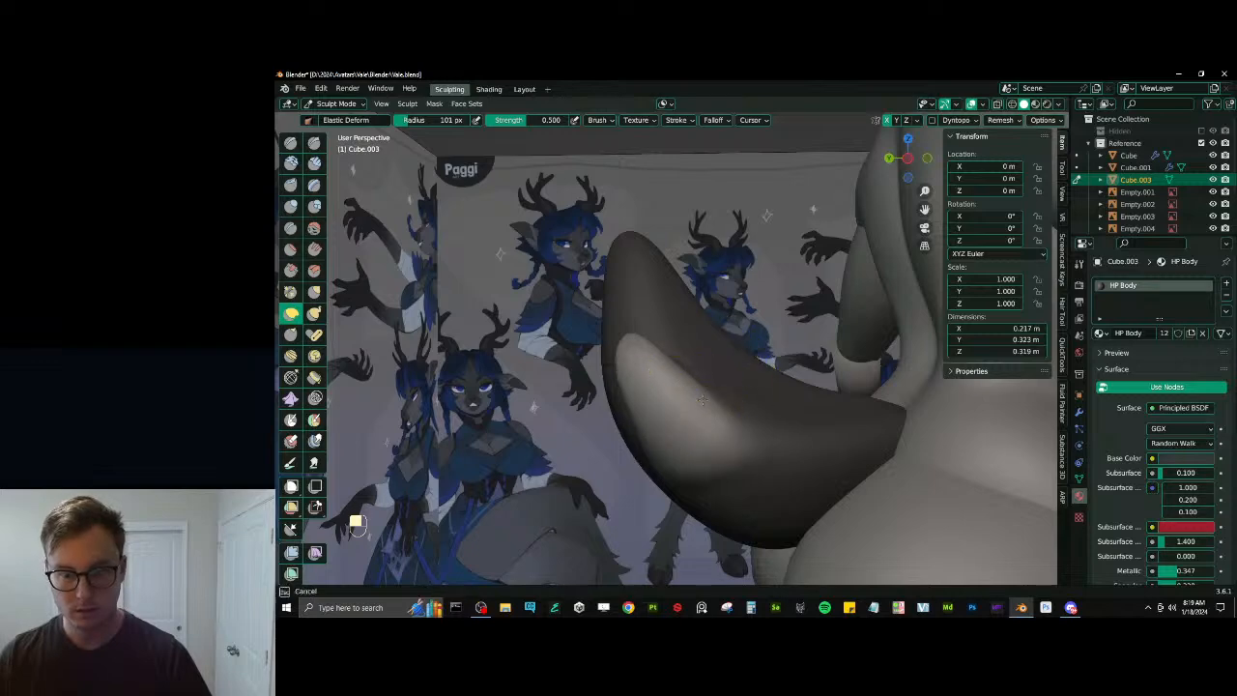
mouse_move(697, 385)
middle_down()
mouse_move(672, 391)
mouse_move(663, 419)
mouse_move(684, 402)
middle_up()
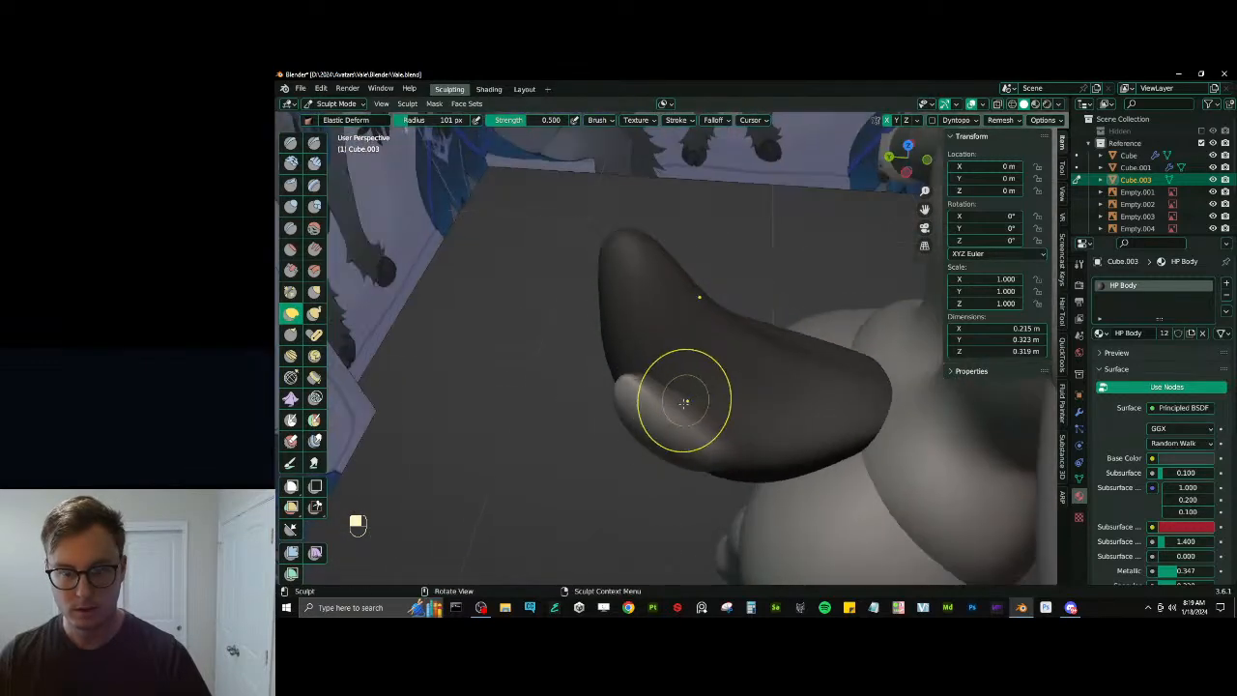
drag(647, 397, 651, 397)
mouse_move(651, 397)
middle_down()
mouse_move(775, 285)
mouse_move(803, 299)
mouse_move(737, 352)
mouse_move(687, 363)
mouse_move(751, 395)
mouse_move(726, 331)
mouse_move(694, 377)
mouse_move(703, 400)
mouse_move(614, 372)
mouse_move(684, 404)
mouse_move(700, 435)
mouse_move(687, 434)
mouse_move(676, 399)
mouse_move(677, 412)
middle_up()
Pinch the raised patch's tip to a sharper point with a 57 px Pinch/Magnify brush, and remesh the tail
key(ctrl+r)
key(alt+m)
key(ctrl+z)
key(v)
key(p)
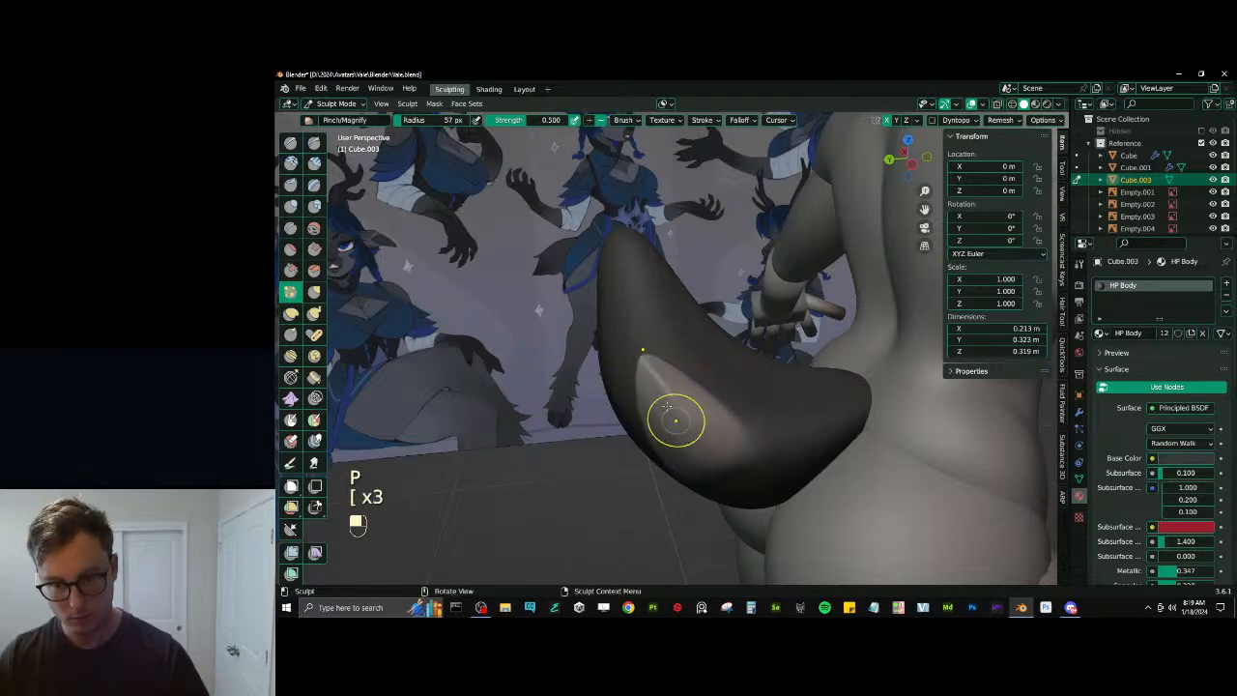
drag(655, 378, 651, 371)
mouse_move(651, 371)
middle_down()
mouse_move(742, 367)
mouse_move(713, 331)
mouse_move(685, 376)
mouse_move(717, 370)
middle_up()
key(ctrl+r)
Mask all of the tail except its upper tip from the side view, and soften the mask's edge
shift+middle_drag(726, 470, 705, 468)
shift+middle_drag(744, 415, 694, 355)
mouse_move(759, 414)
middle_down()
mouse_move(696, 409)
mouse_move(728, 420)
mouse_move(688, 375)
middle_up()
key(KP_3)
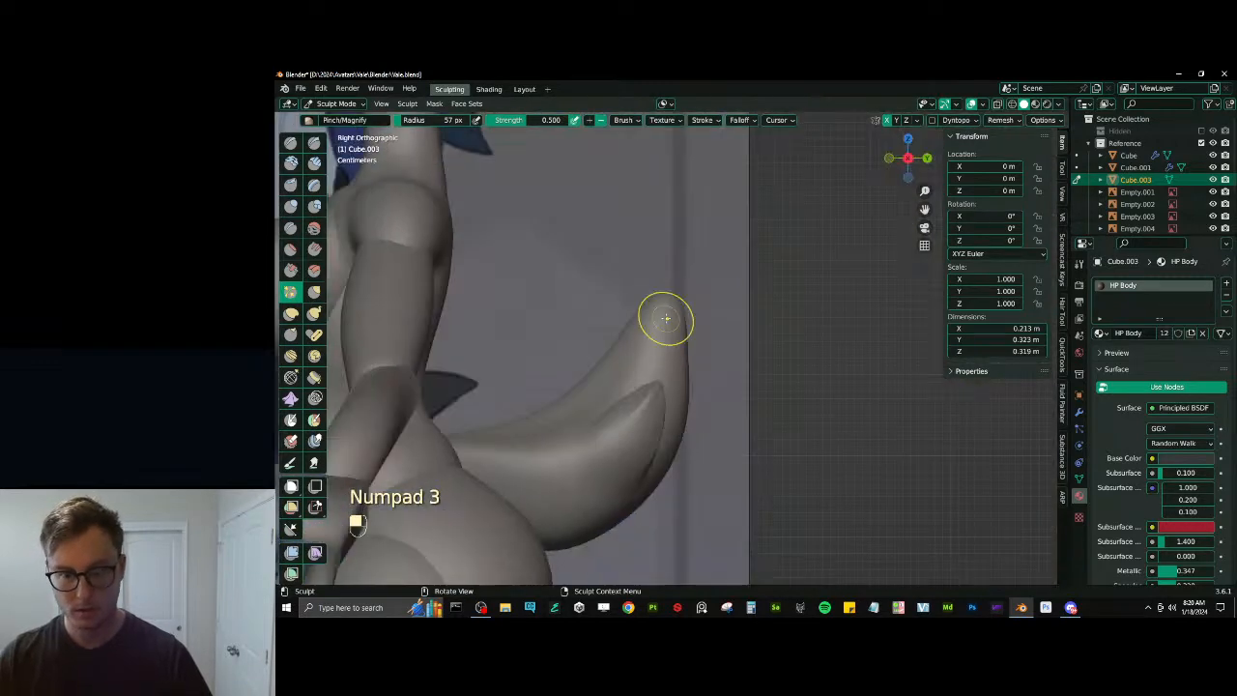
ctrl+middle_drag(768, 416, 722, 338)
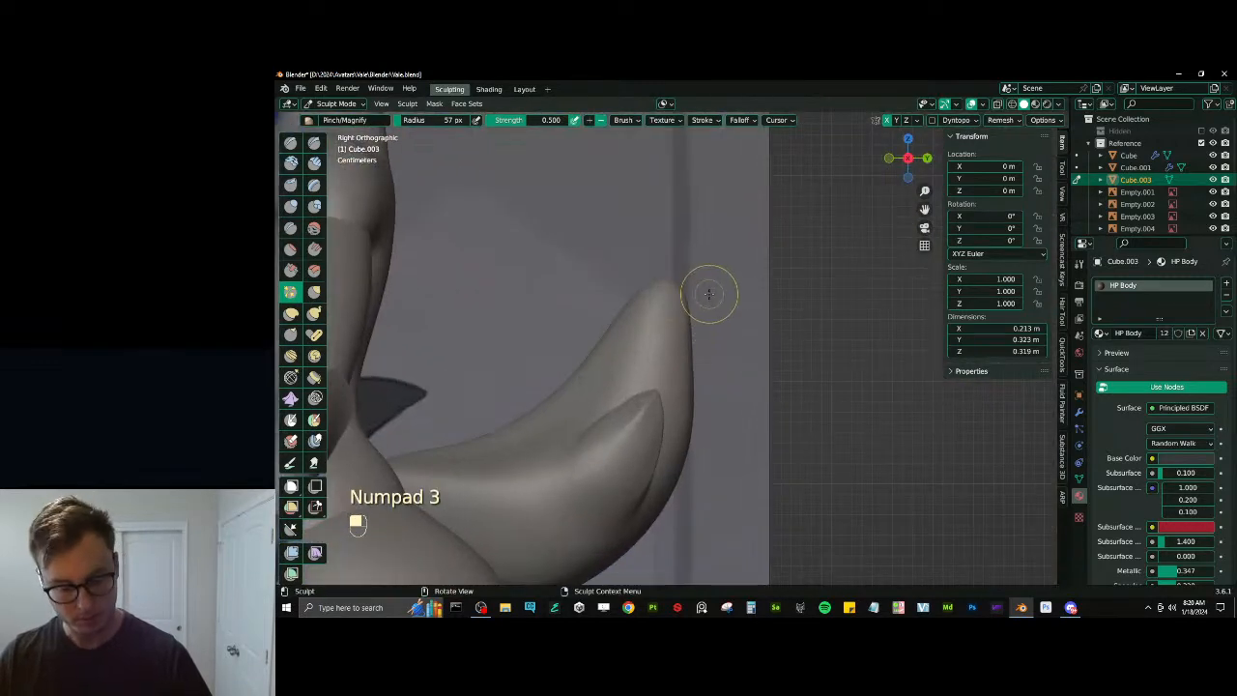
click(292, 486)
drag(609, 187, 768, 336)
key(ctrl+i)
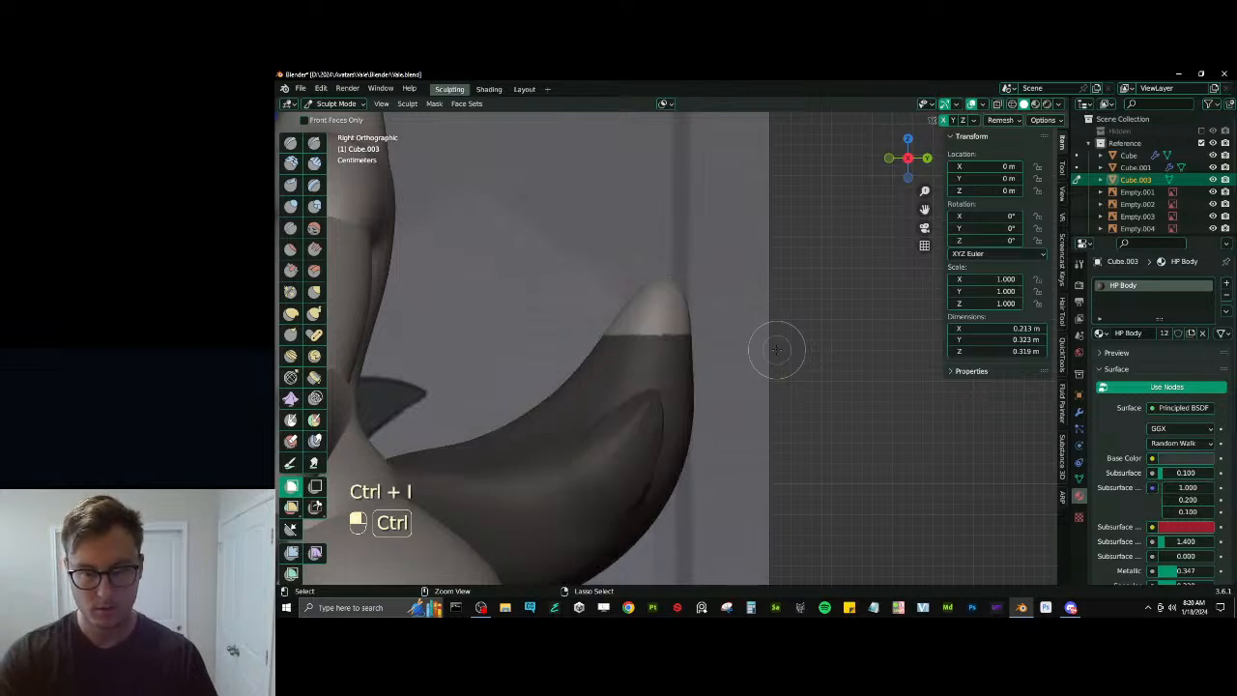
key(m)
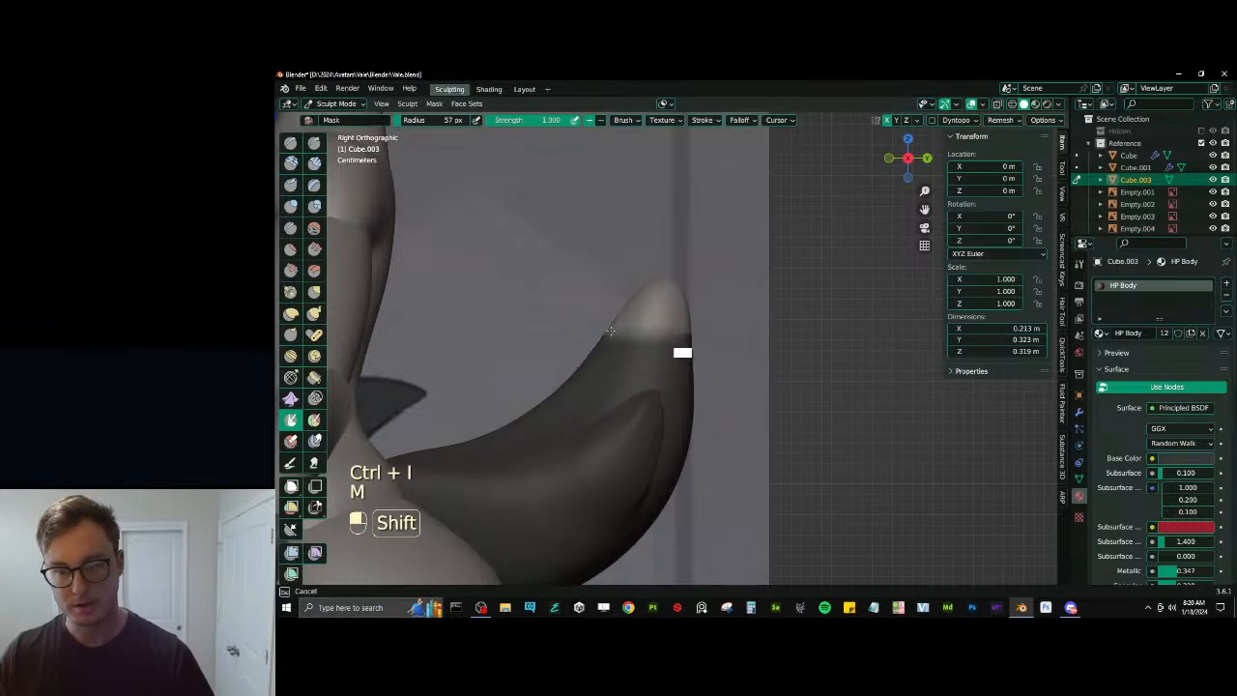
shift+drag(611, 331, 692, 337)
Pull the unmasked tip up and out into a curved point with the Elastic Deform brush at 61 px radius
key(j)
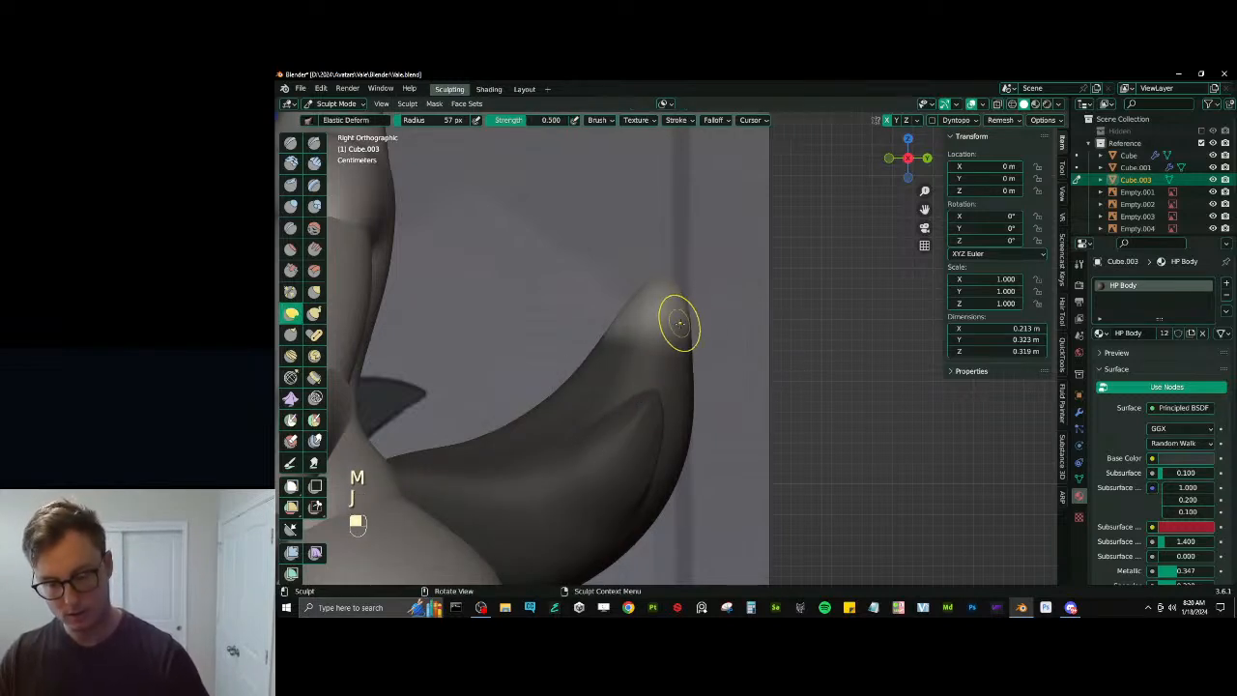
key(bracketright)
key(bracketright)
key(bracketright)
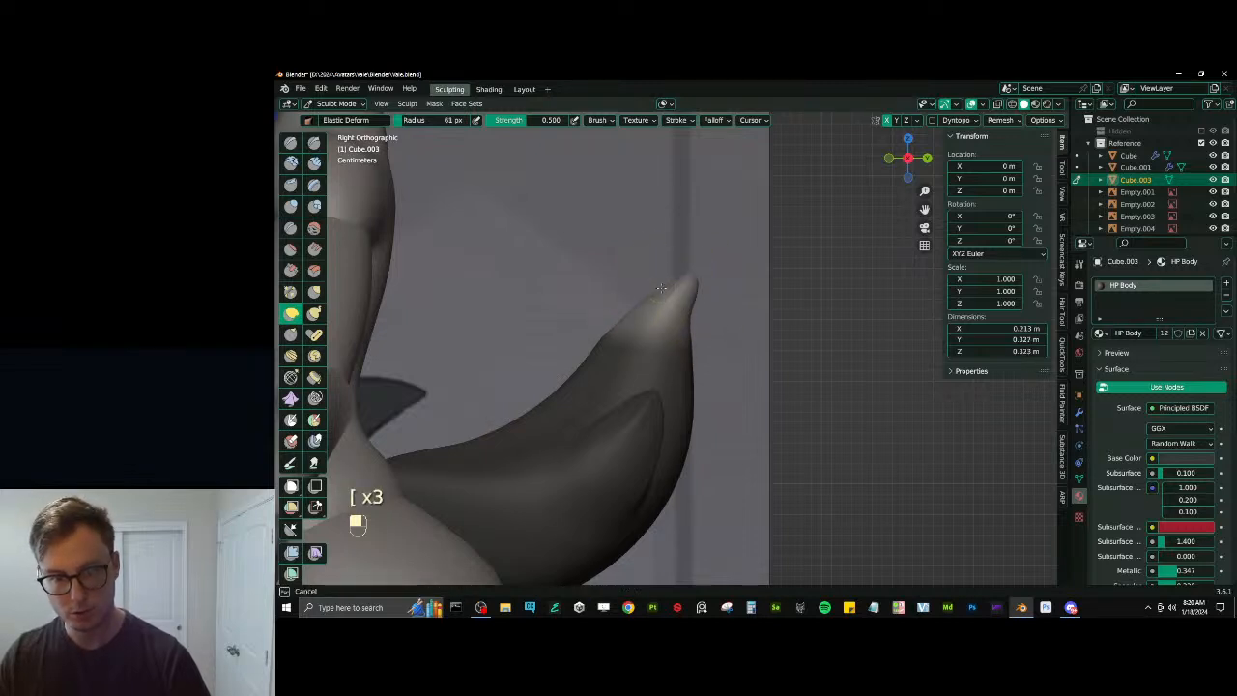
drag(691, 285, 698, 273)
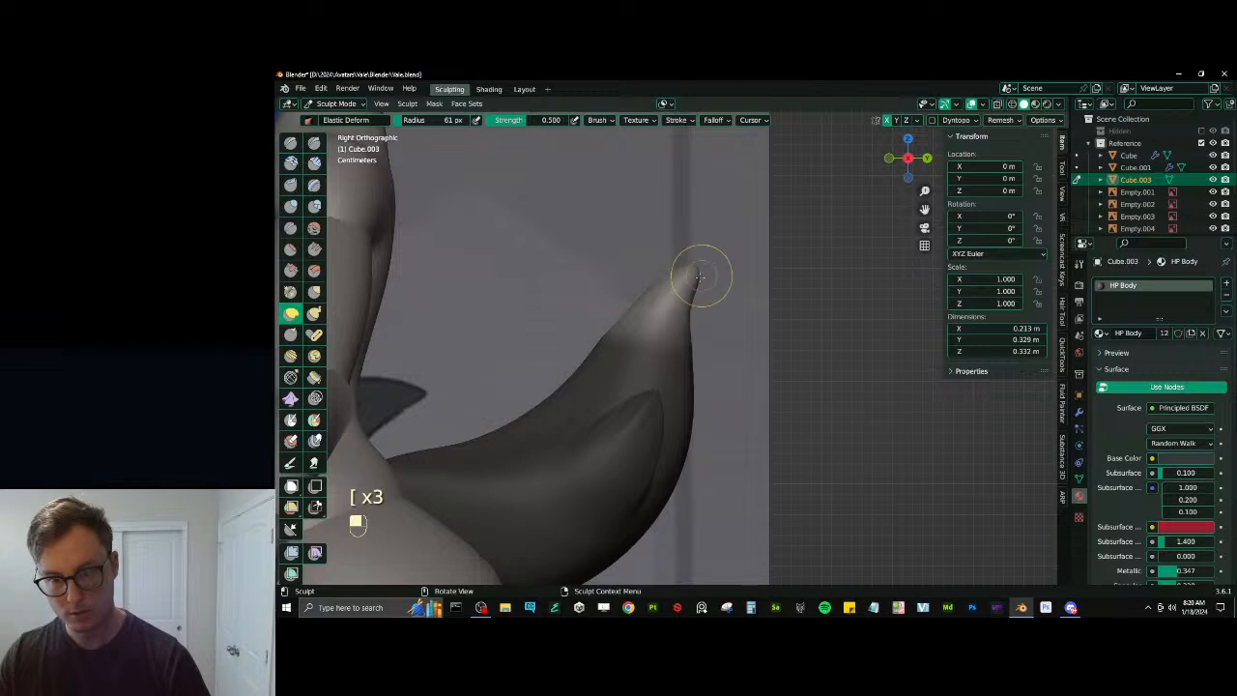
Flatten the tip's sides with the Scrape/Peaks brush at 137 px radius and 0.700 strength
mouse_move(701, 281)
middle_down()
mouse_move(666, 264)
mouse_move(683, 302)
middle_up()
key(v)
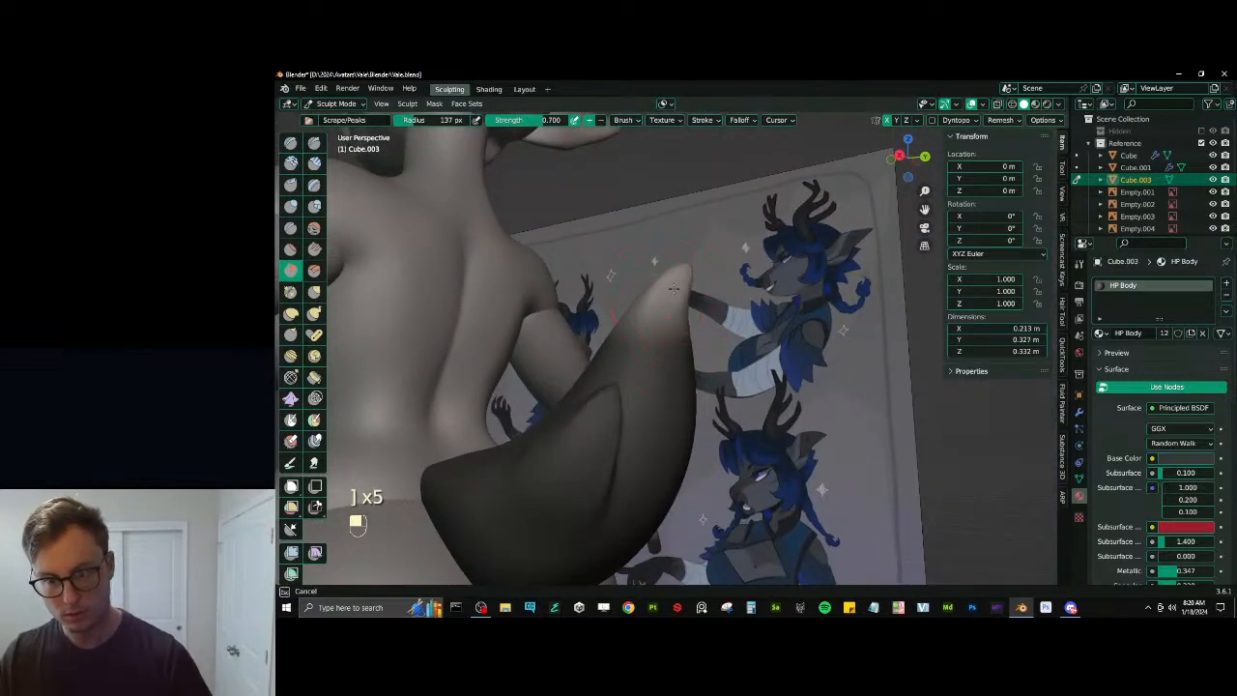
drag(674, 288, 671, 295)
mouse_move(672, 295)
middle_down()
mouse_move(763, 333)
mouse_move(666, 350)
middle_up()
drag(677, 282, 678, 279)
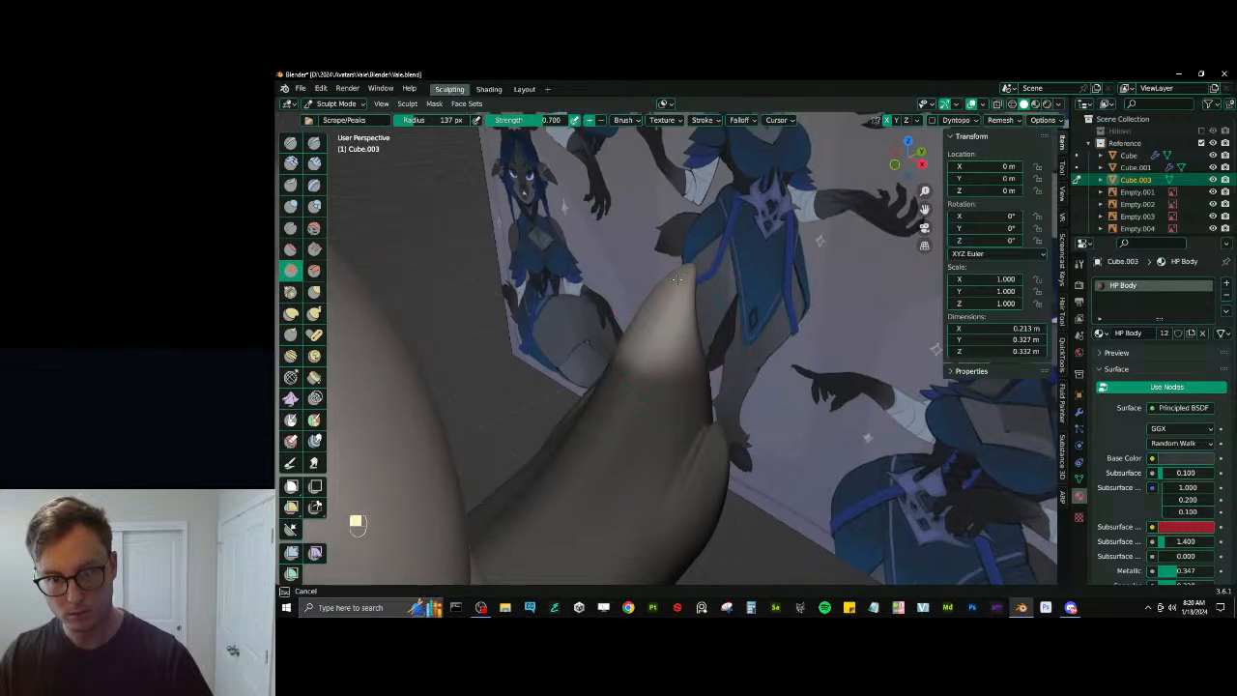
Isolate the tail in local view and sharpen a ridge along the tip's body-facing side with a 99 px Draw Sharp brush
mouse_move(671, 336)
middle_down()
mouse_move(695, 373)
mouse_move(667, 384)
mouse_move(661, 360)
mouse_move(674, 340)
mouse_move(688, 352)
middle_up()
key(slash)
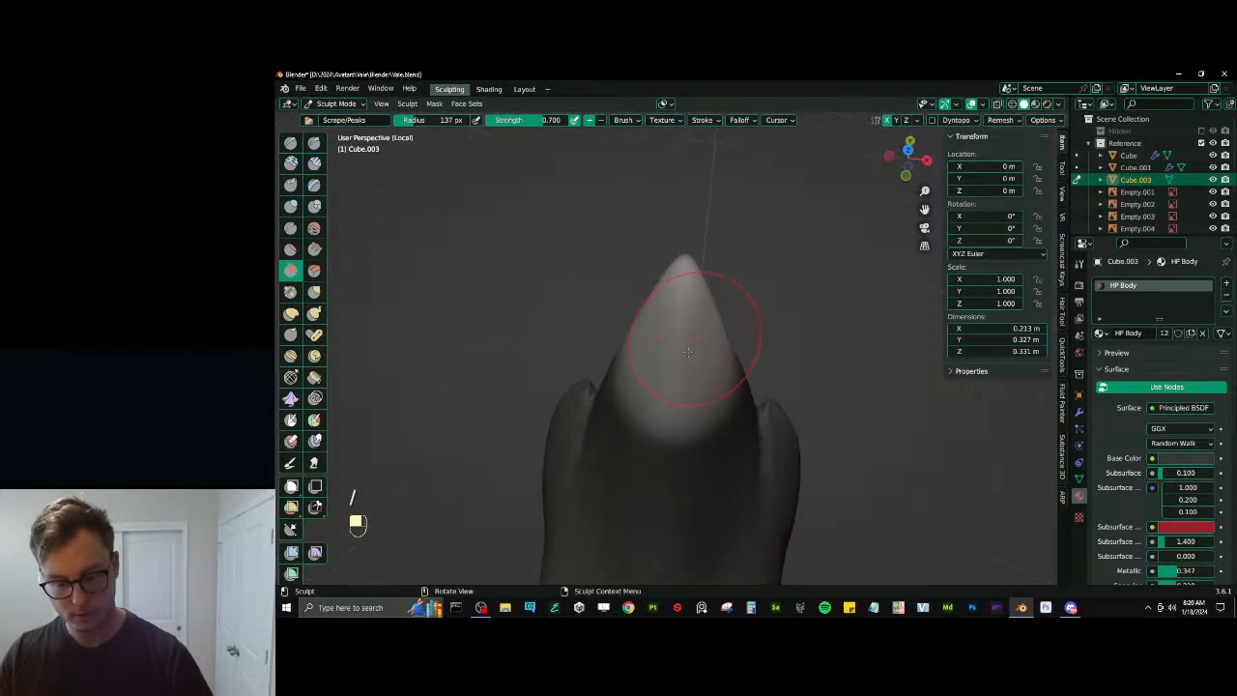
key(p)
key(bracketleft)
key(bracketleft)
key(bracketleft)
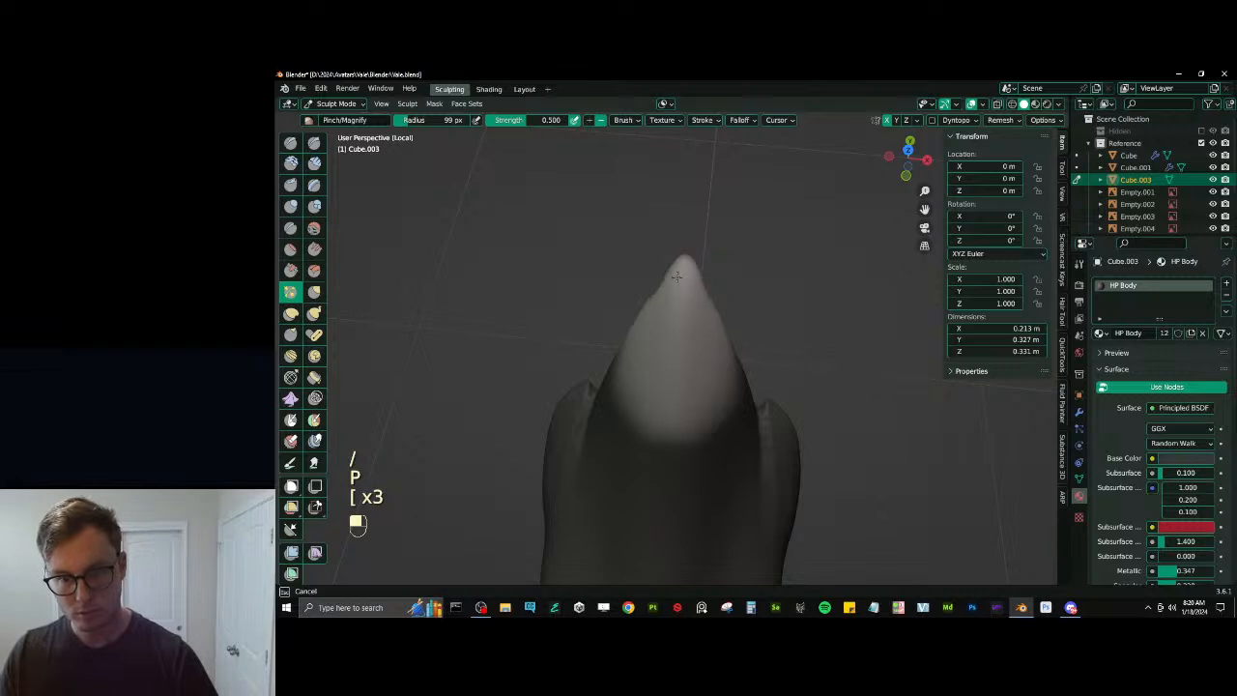
key(ctrl+z)
key(d)
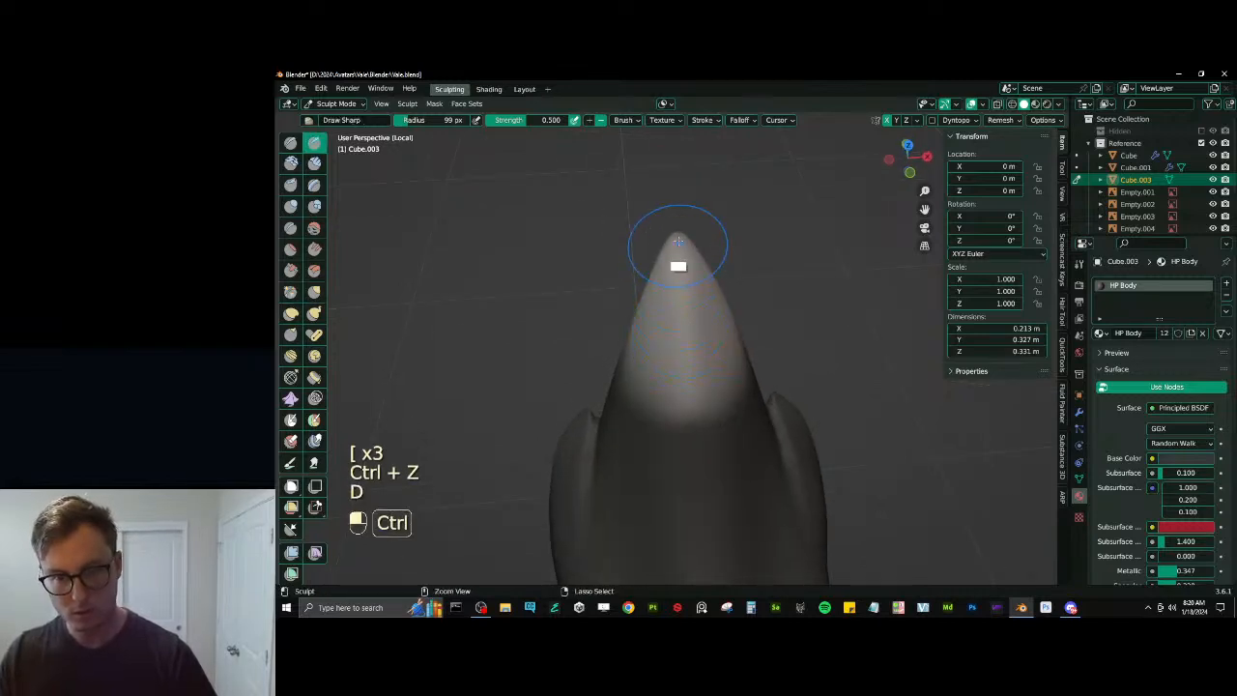
key(ctrl+z)
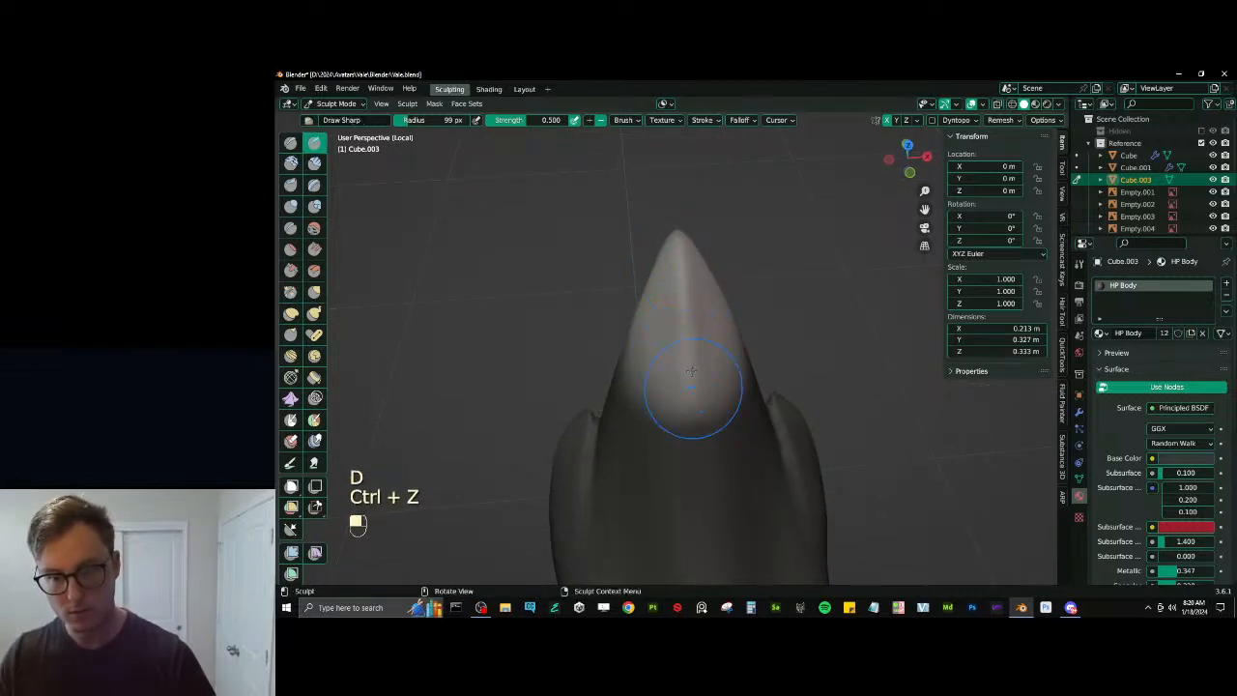
Scrape the tip's sides, and pinch the ridge on its back side with an 80 px Pinch/Magnify brush
mouse_move(690, 371)
middle_down()
mouse_move(820, 267)
mouse_move(689, 290)
mouse_move(685, 307)
middle_up()
key(v)
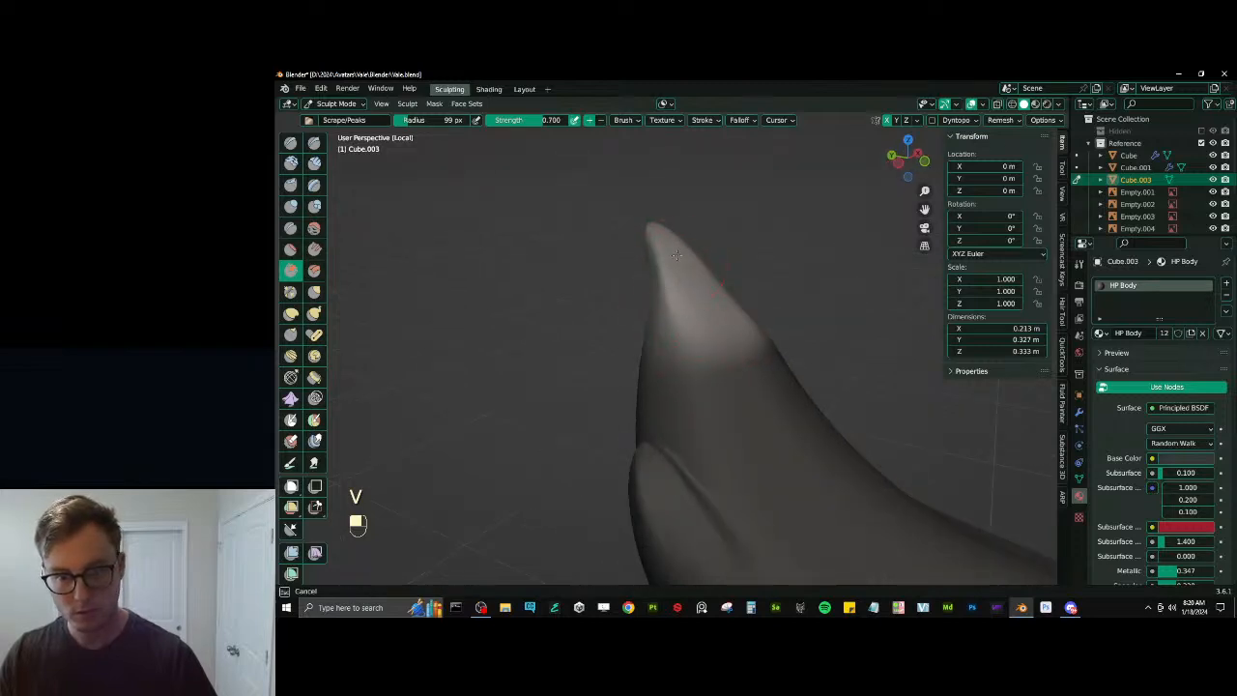
mouse_move(676, 254)
middle_down()
mouse_move(731, 326)
mouse_move(763, 309)
mouse_move(679, 304)
middle_up()
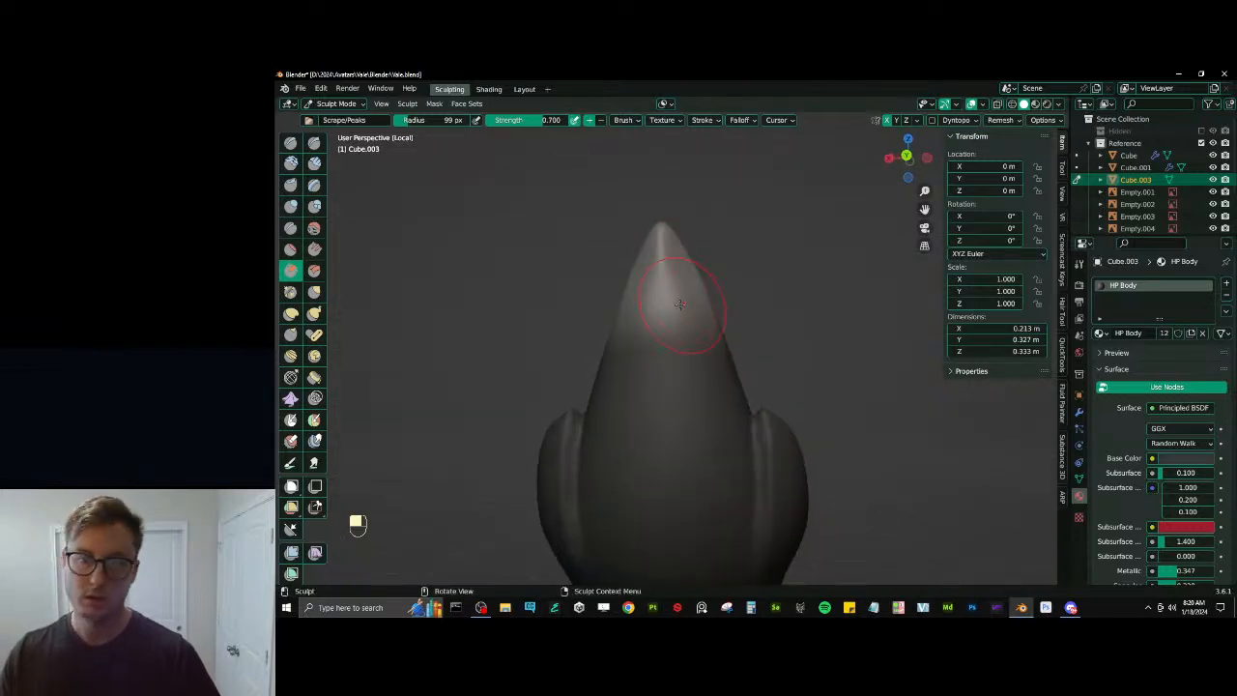
key(p)
key(bracketleft)
key(bracketleft)
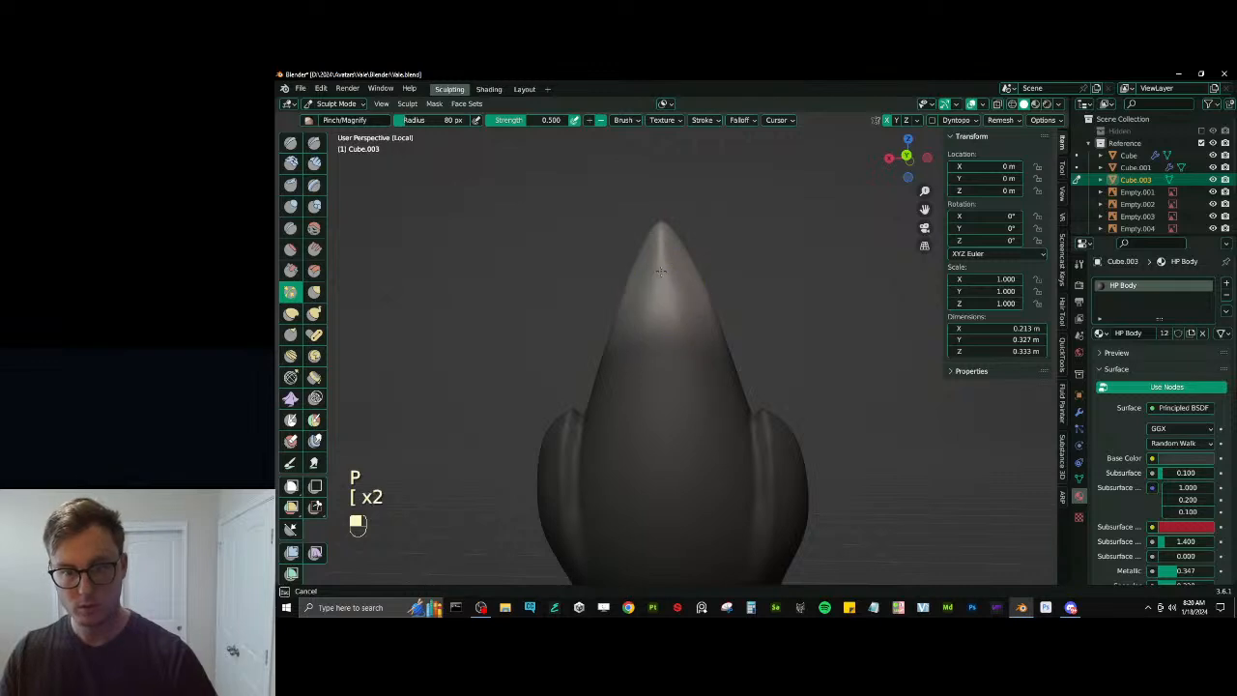
Scrape the tip's surfaces flatter with the Scrape/Peaks brush at 80 px radius, and clear the mask
mouse_move(669, 301)
middle_down()
mouse_move(587, 309)
mouse_move(643, 298)
middle_up()
key(v)
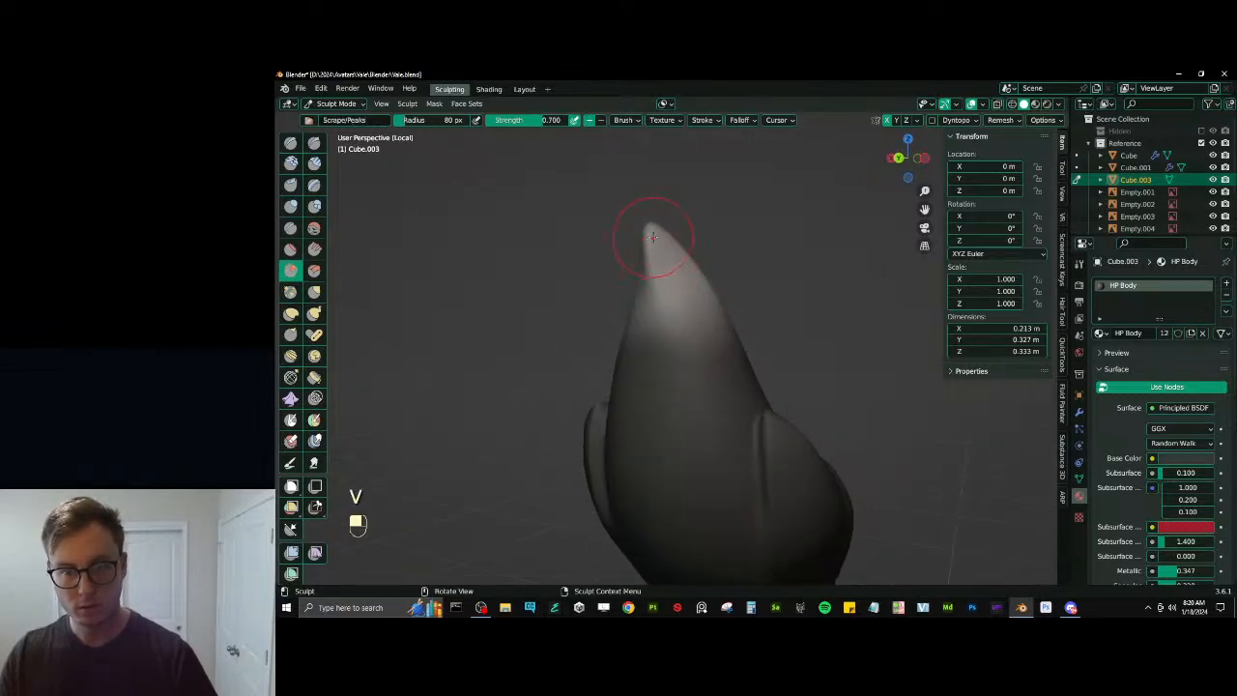
mouse_move(673, 284)
middle_down()
mouse_move(638, 305)
mouse_move(647, 312)
middle_up()
middle_drag(705, 380, 696, 313)
key(alt+m)
Define the edge running down from the tip with an 80 px Pinch/Magnify brush, and smooth it into the tail
key(p)
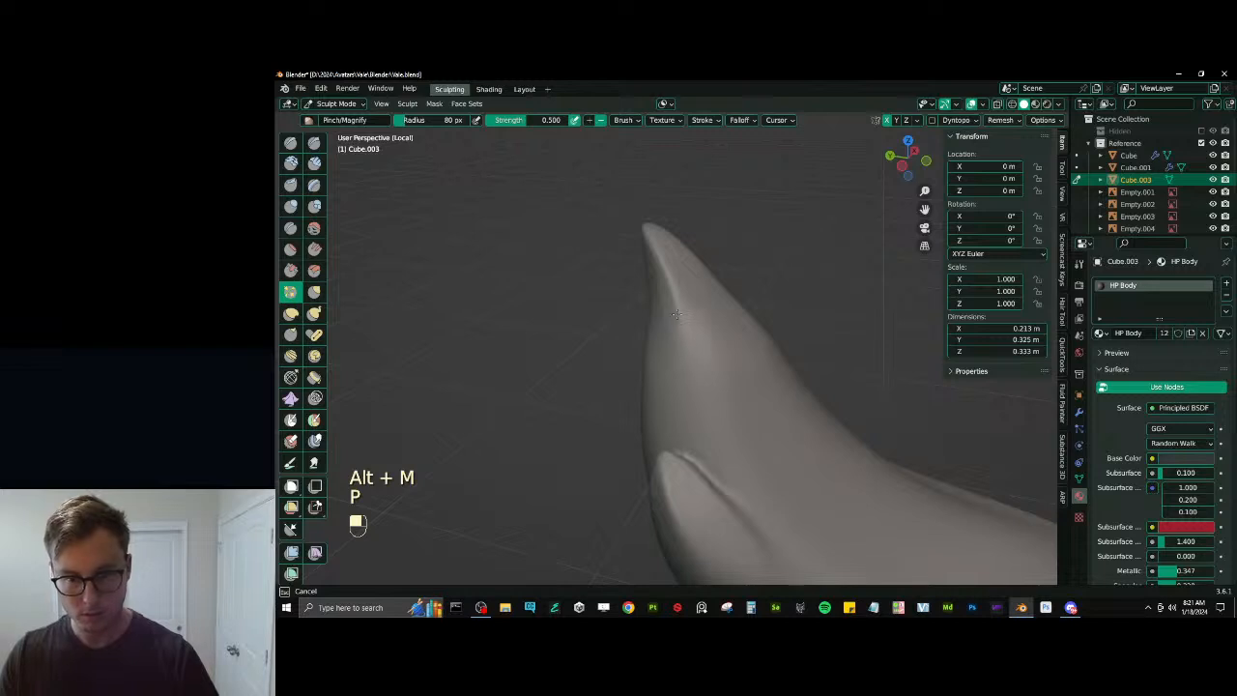
key(ctrl+z)
key(d)
key(ctrl+z)
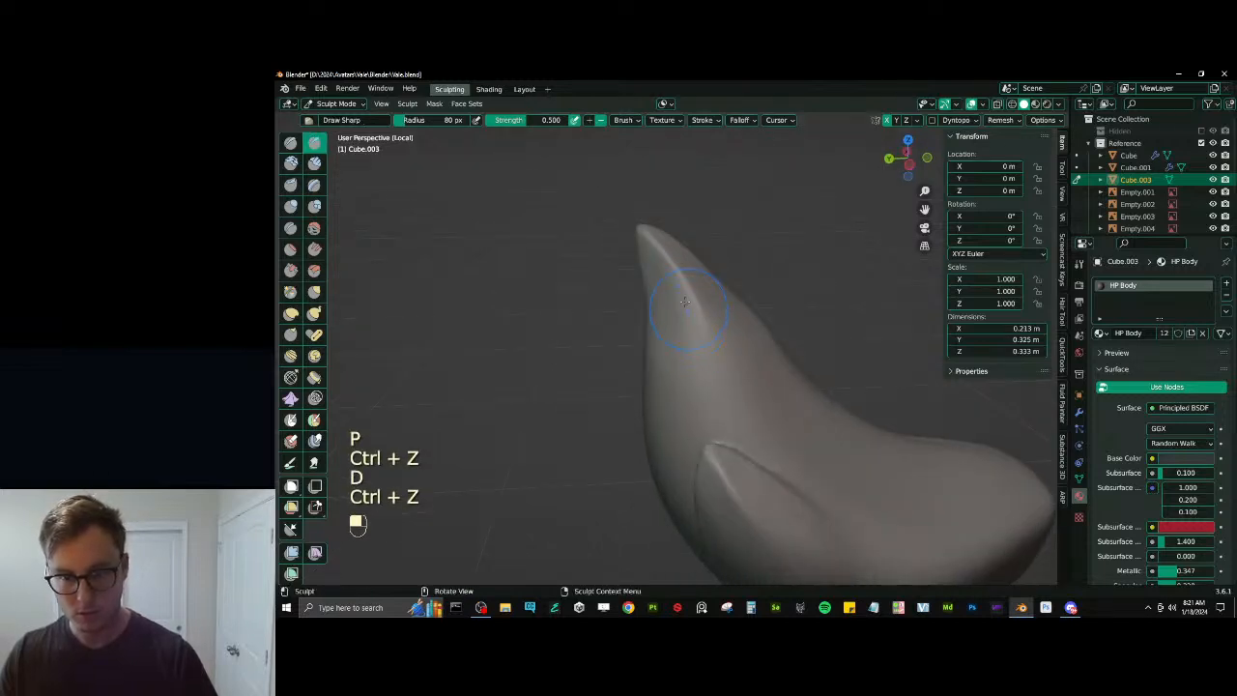
middle_drag(666, 253, 688, 334)
key(p)
drag(689, 335, 695, 367)
ctrl+middle_drag(679, 375, 681, 338)
shift+drag(715, 415, 688, 327)
Flatten the tail's side below the tip with an 80 px Scrape/Peaks brush, and smooth the surface above the tuft
mouse_move(688, 338)
middle_down()
mouse_move(665, 342)
mouse_move(675, 363)
mouse_move(714, 380)
mouse_move(640, 331)
middle_up()
key(v)
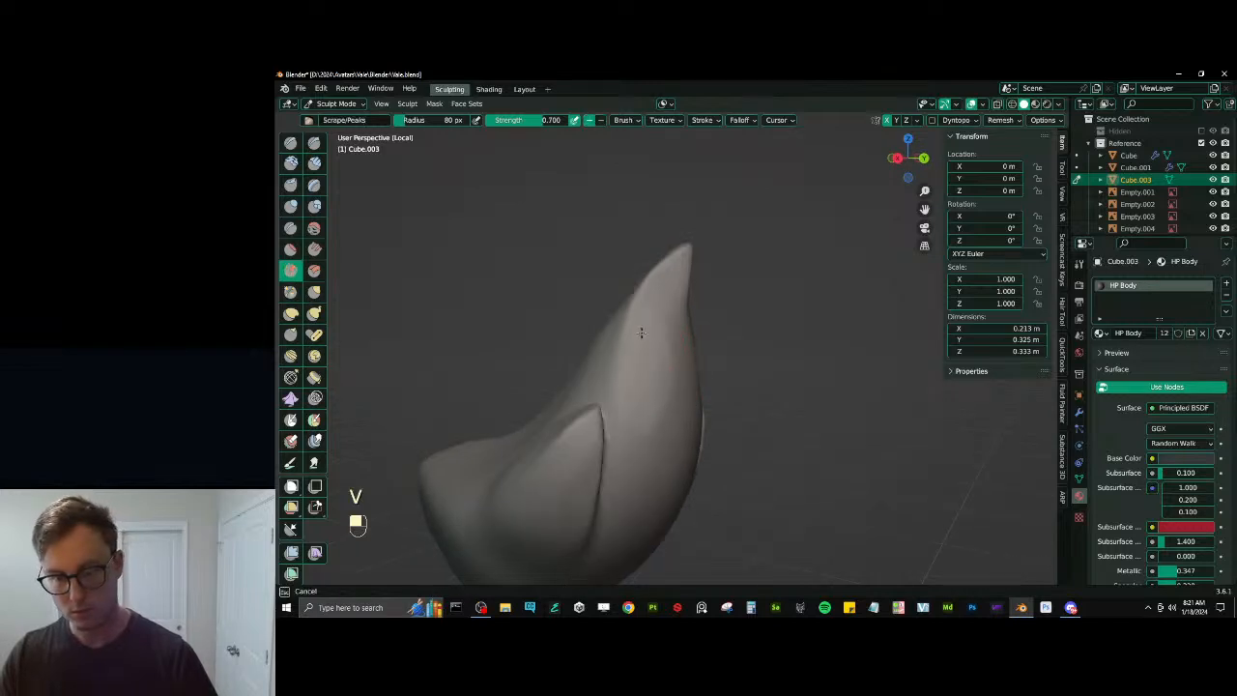
mouse_move(641, 332)
mouse_down()
mouse_move(654, 333)
mouse_move(649, 387)
mouse_move(654, 327)
mouse_up()
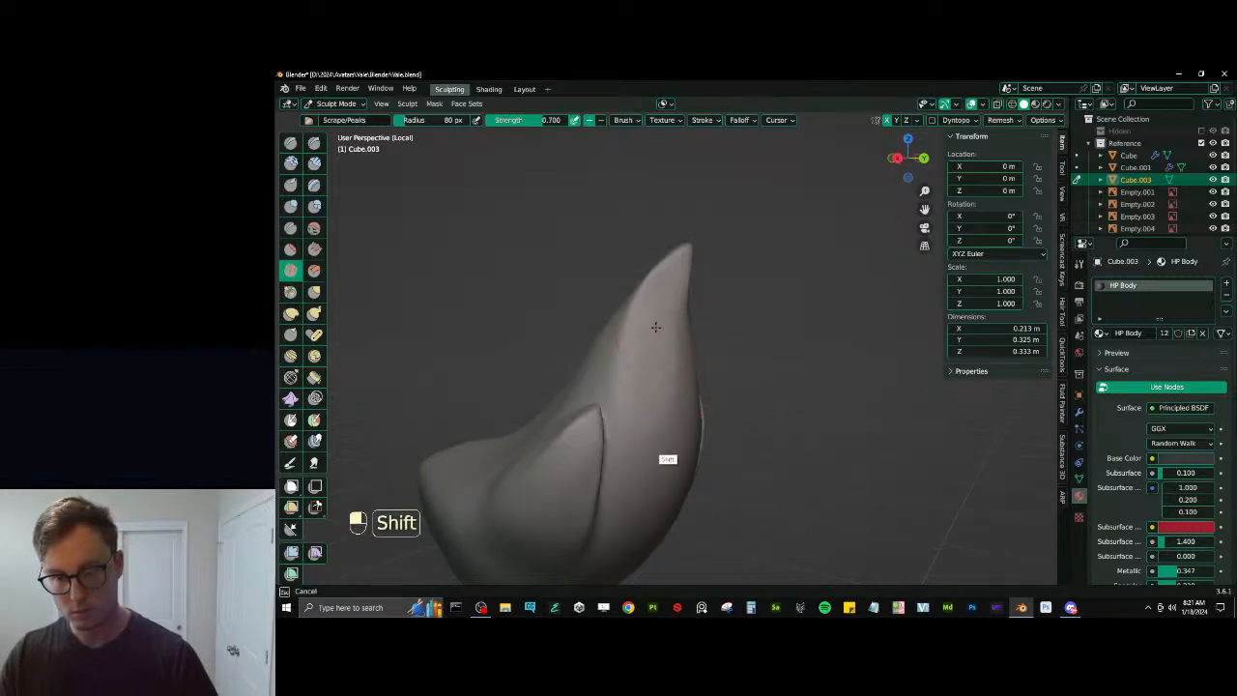
middle_drag(655, 363, 623, 367)
shift+drag(649, 365, 632, 401)
middle_drag(619, 372, 681, 414)
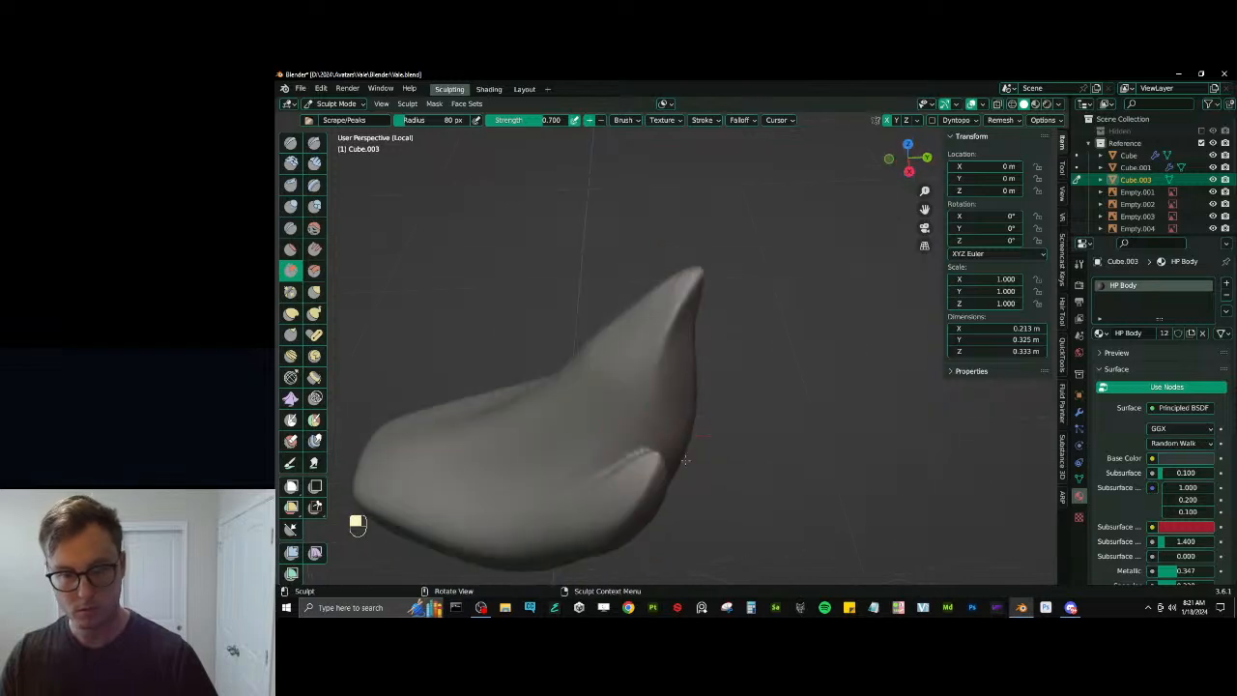
Try to pinch the tail's upper side into a central ridge with a 97 px Pinch/Magnify brush
shift+middle_drag(536, 416, 710, 355)
key(p)
key(bracketleft)
key(bracketright)
key(bracketright)
key(bracketright)
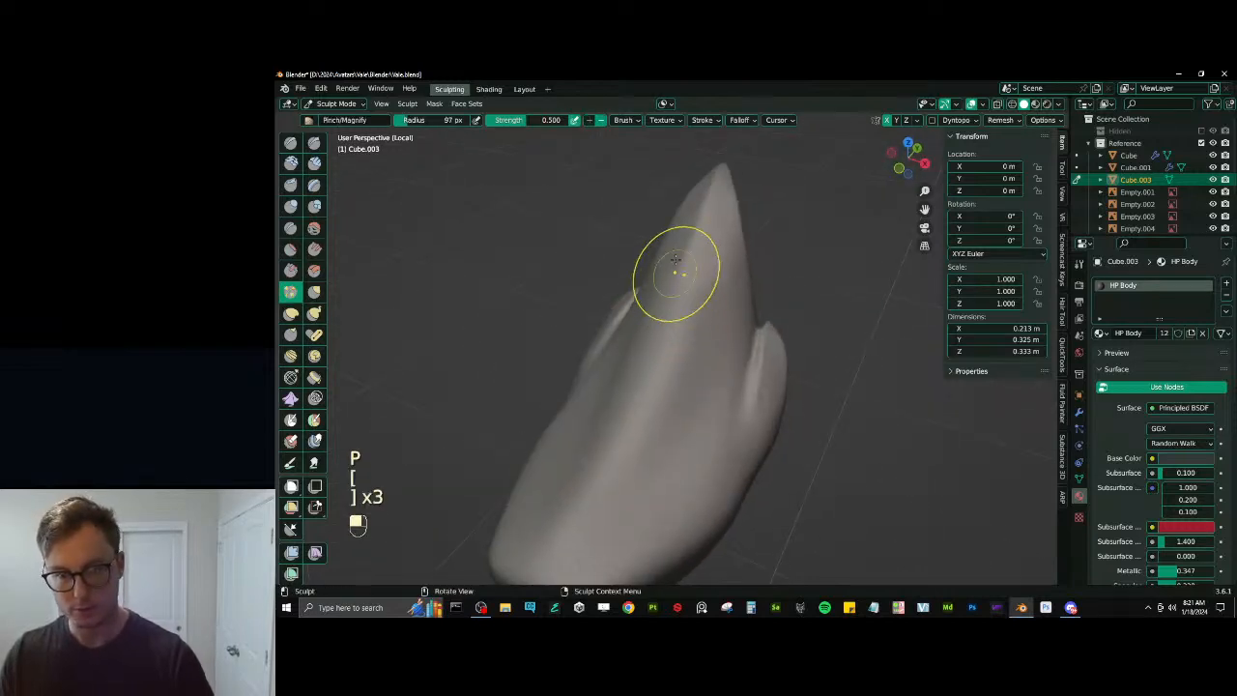
drag(677, 242, 633, 396)
key(ctrl+z)
Try to raise the central ridge with the Crease brush at 97 px radius and 0.250 strength
mouse_move(654, 369)
middle_down()
mouse_move(675, 374)
mouse_move(670, 325)
middle_up()
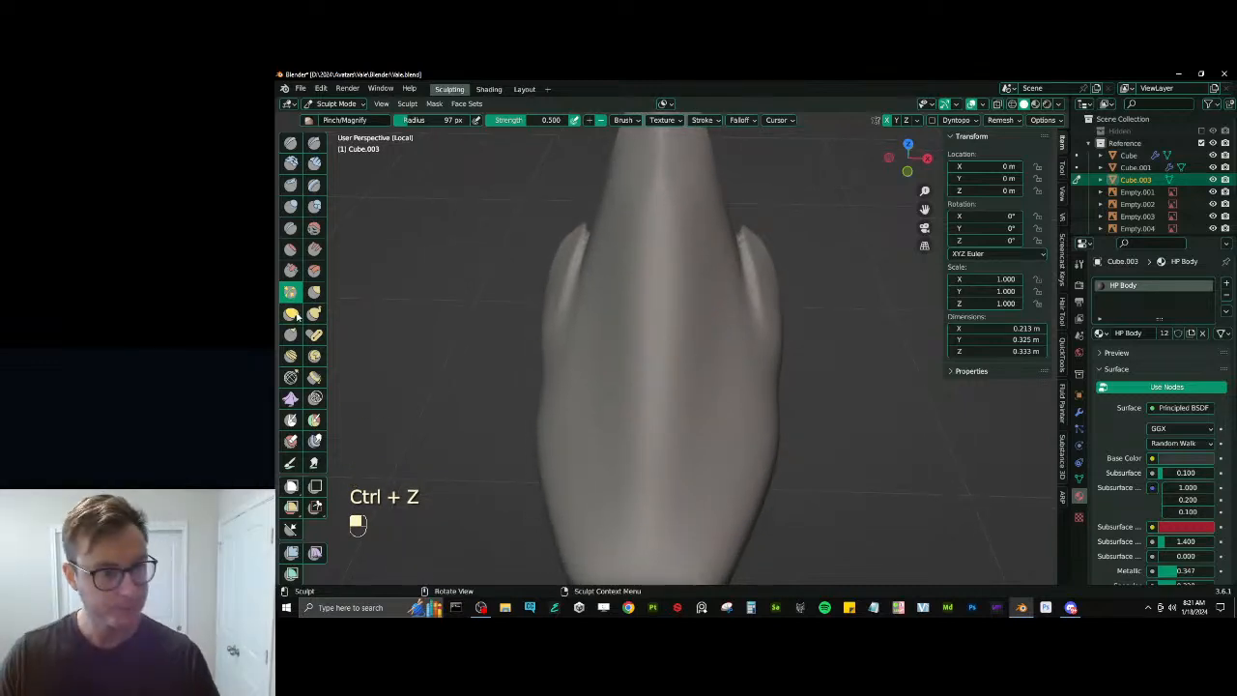
click(289, 230)
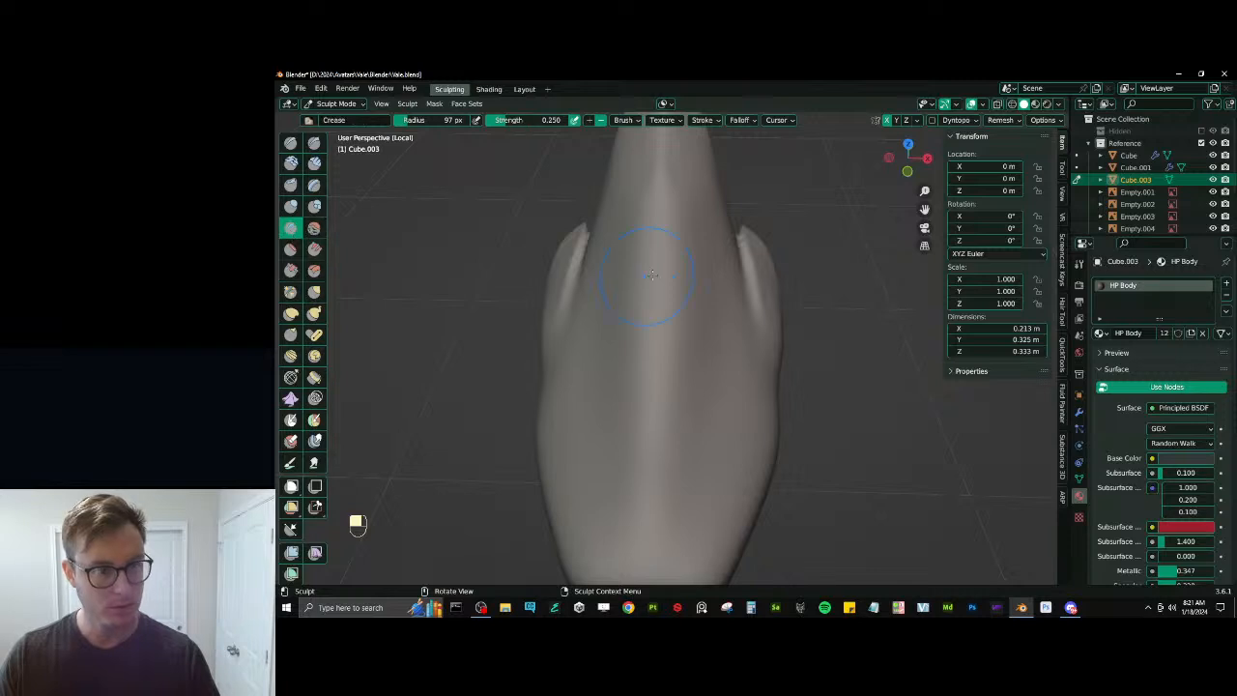
mouse_move(634, 276)
ctrl+middle_down()
mouse_move(648, 268)
mouse_move(663, 335)
mouse_move(665, 310)
ctrl+middle_up()
ctrl+drag(666, 235, 661, 358)
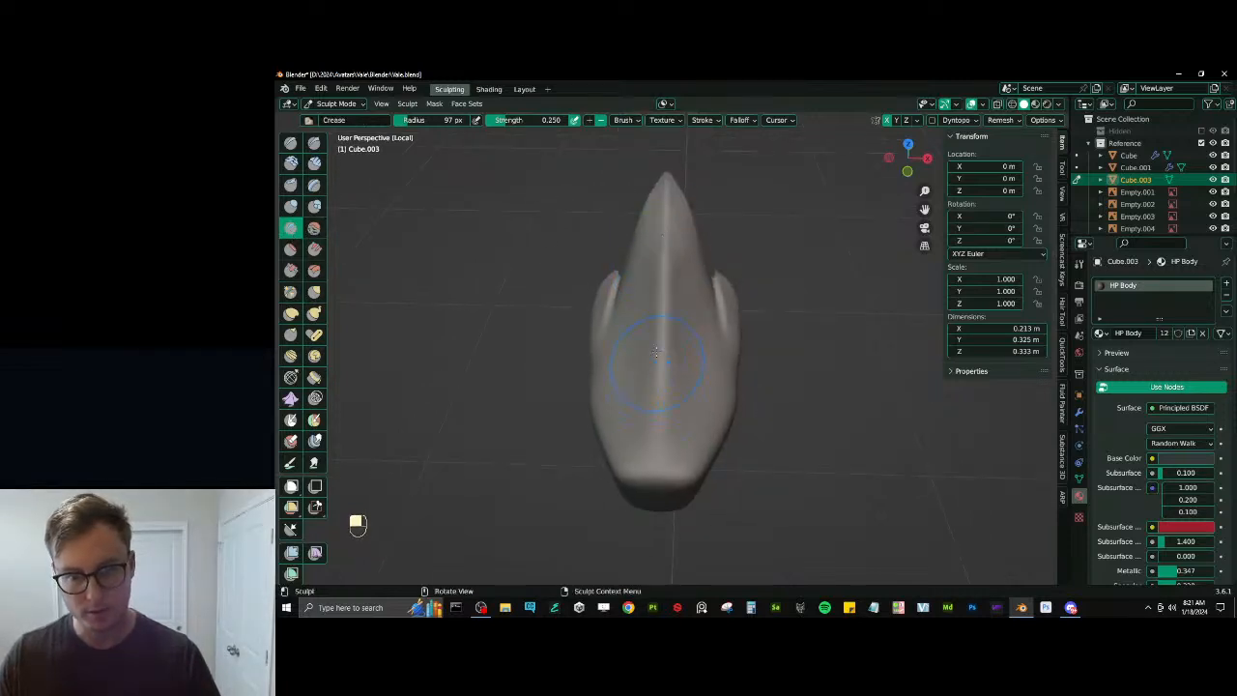
key(ctrl+z)
Raise a sharp ridge down the centre of the tail's upper side with a 97 px Draw Sharp brush at 0.500 strength
ctrl+middle_drag(665, 343, 664, 303)
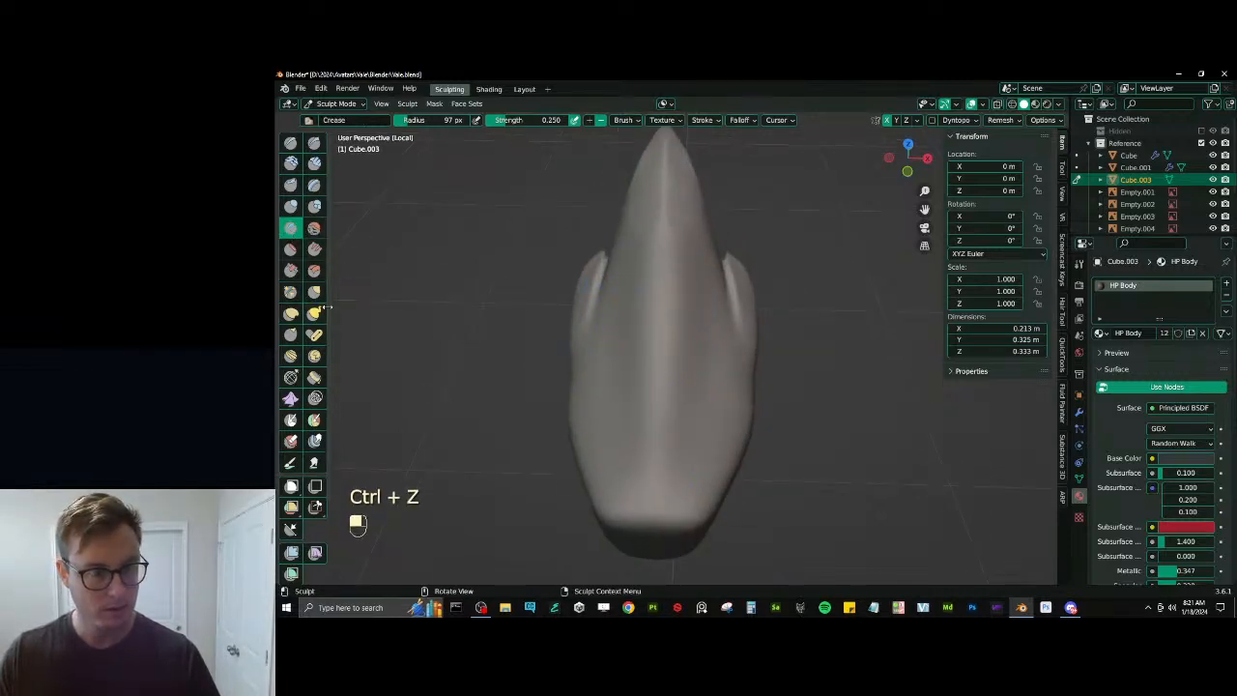
key(d)
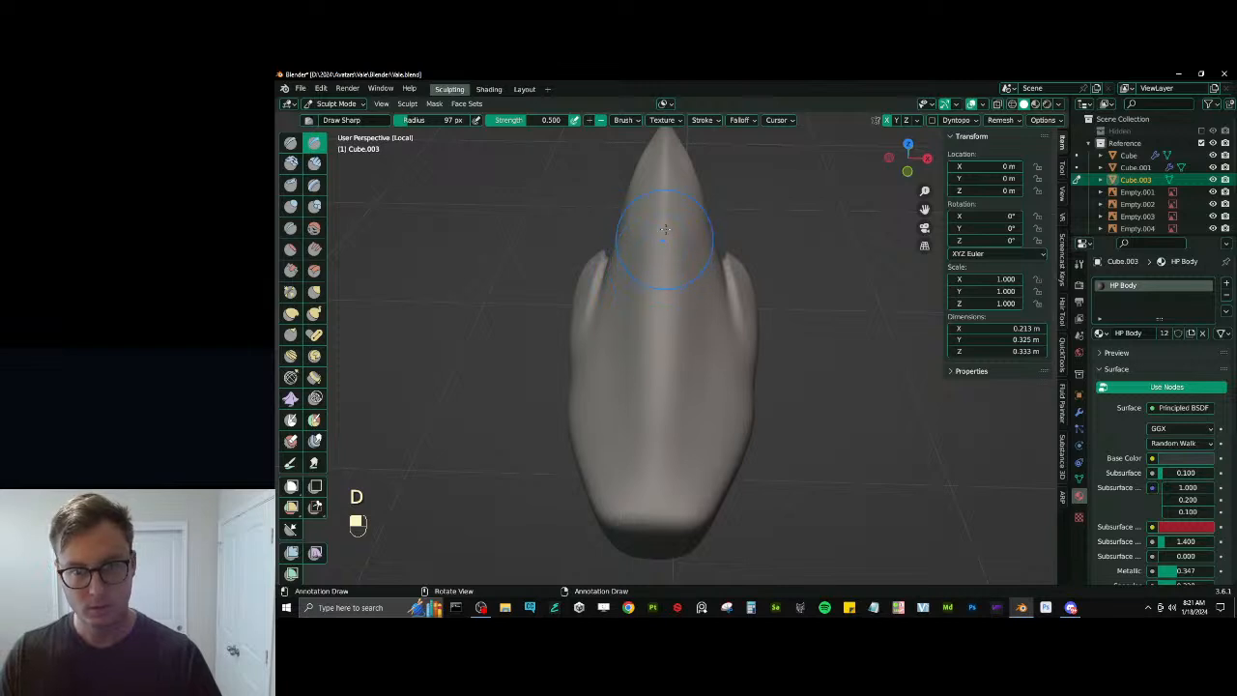
ctrl+drag(664, 229, 657, 531)
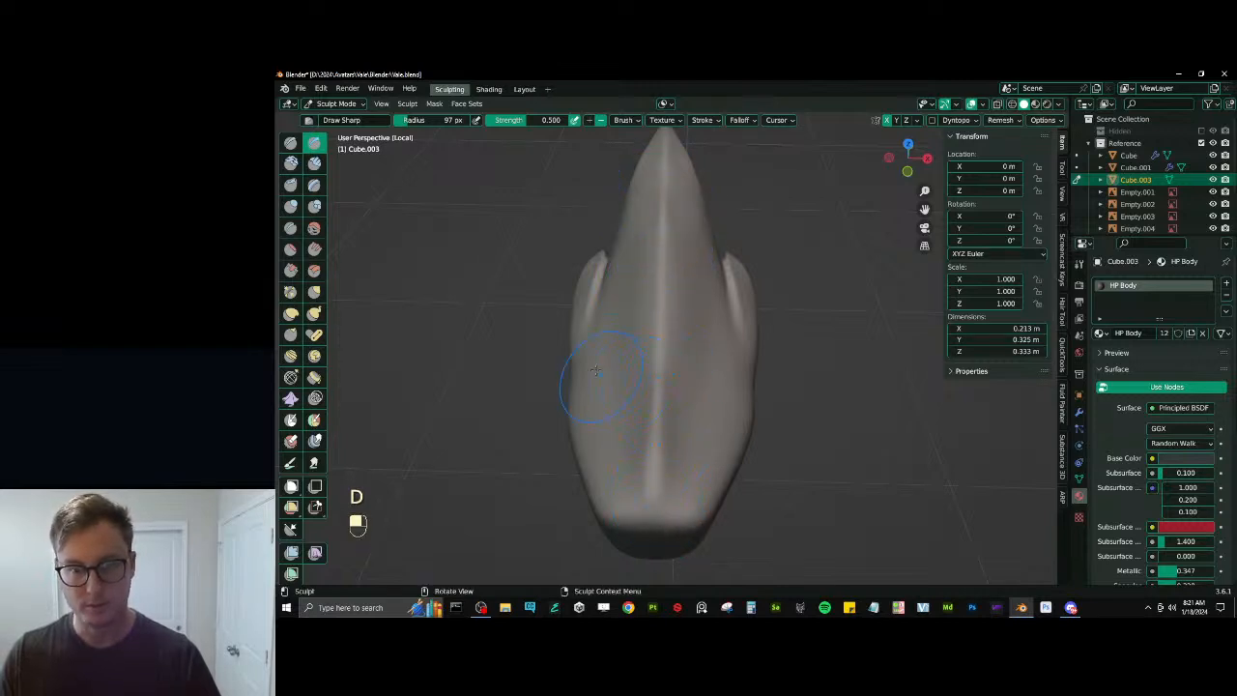
Even out the surfaces beside the central ridge with the Fill/Deepen and Scrape/Peaks brushes at 97 px radius and 0.700 strength
mouse_move(596, 370)
middle_down()
mouse_move(696, 289)
mouse_move(666, 271)
mouse_move(691, 244)
mouse_move(674, 328)
mouse_move(628, 314)
middle_up()
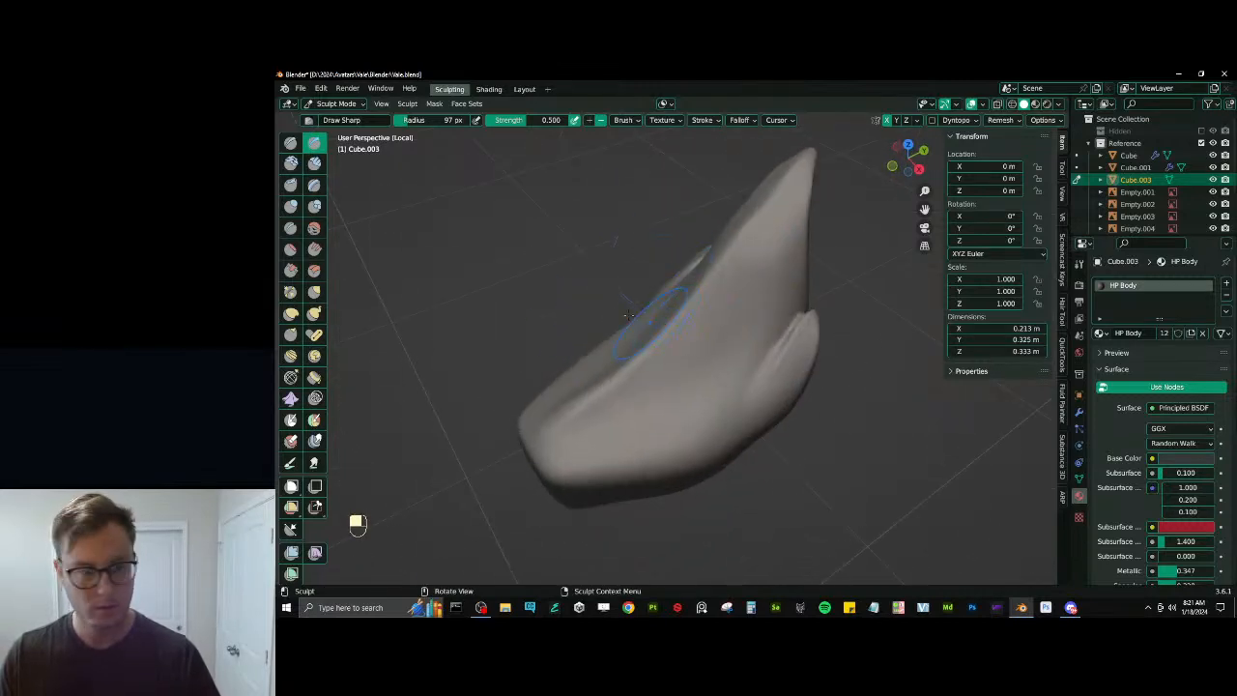
click(314, 250)
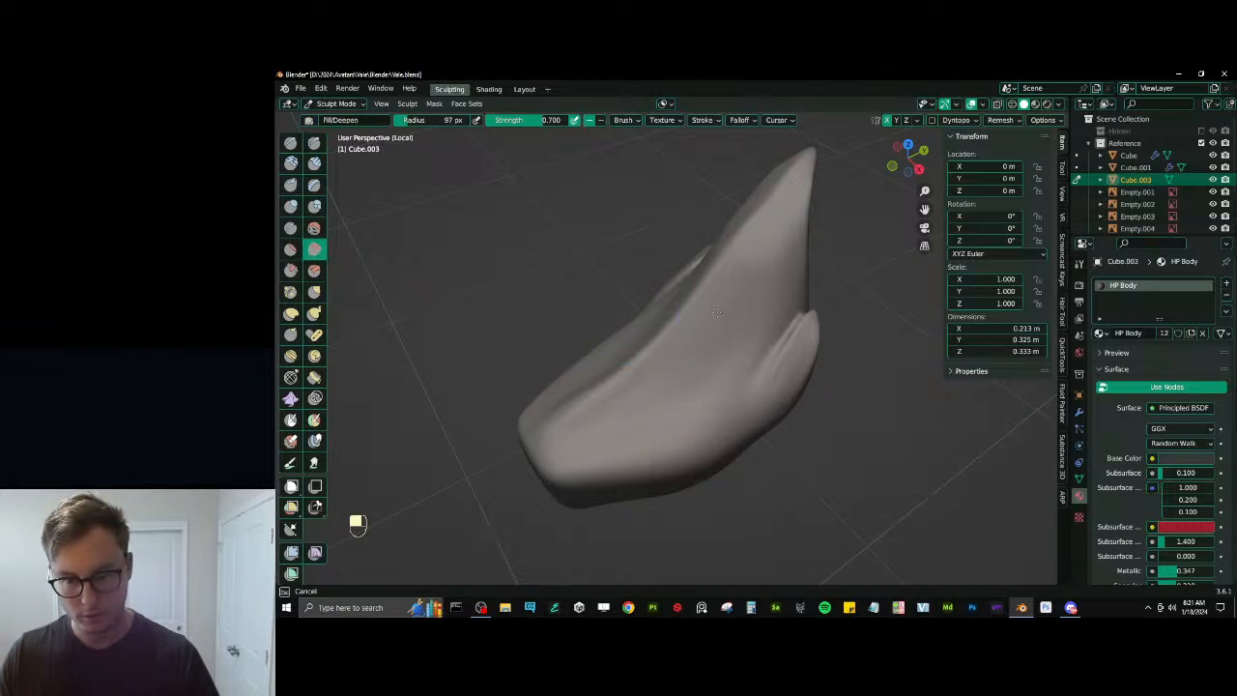
mouse_move(718, 312)
mouse_down()
mouse_move(691, 357)
mouse_move(607, 421)
mouse_move(728, 320)
mouse_move(746, 251)
mouse_up()
mouse_move(747, 251)
middle_down()
mouse_move(808, 254)
mouse_move(706, 274)
middle_up()
key(v)
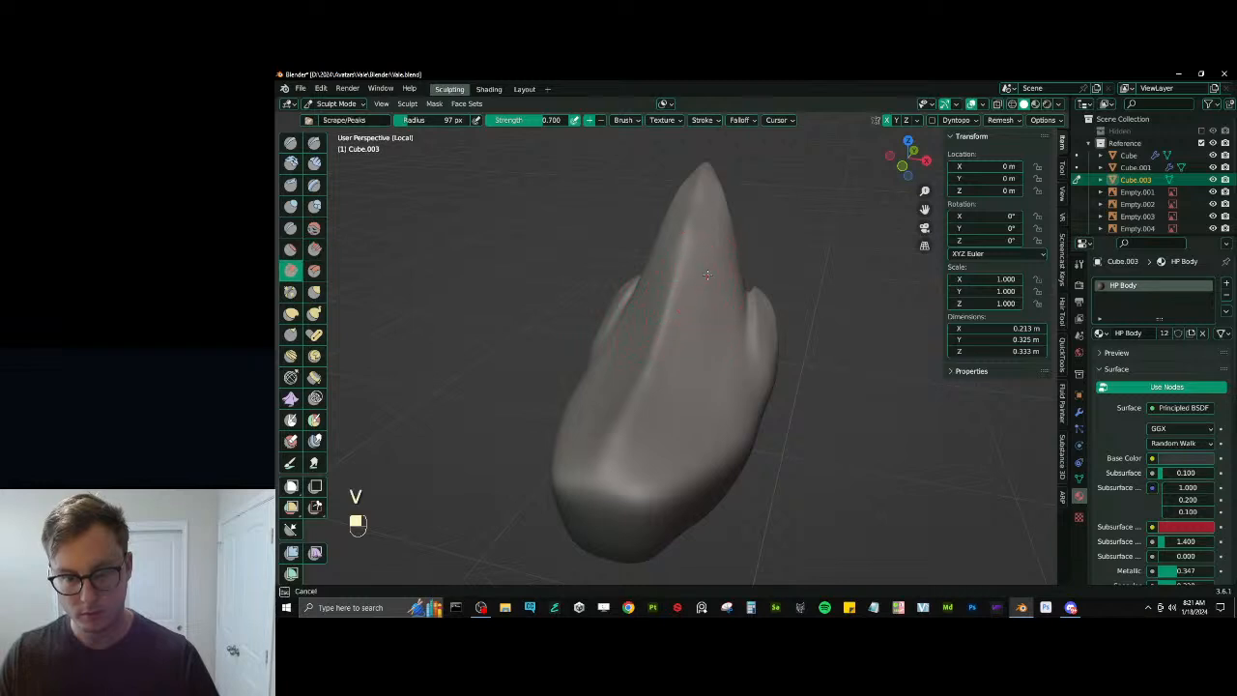
Flatten the side of the tail's base with the Scrape/Peaks brush at 145 px radius and 0.700 strength, and smooth it
mouse_move(676, 376)
middle_down()
mouse_move(593, 400)
mouse_move(673, 358)
mouse_move(628, 366)
middle_up()
ctrl+middle_drag(628, 365, 657, 375)
key(v)
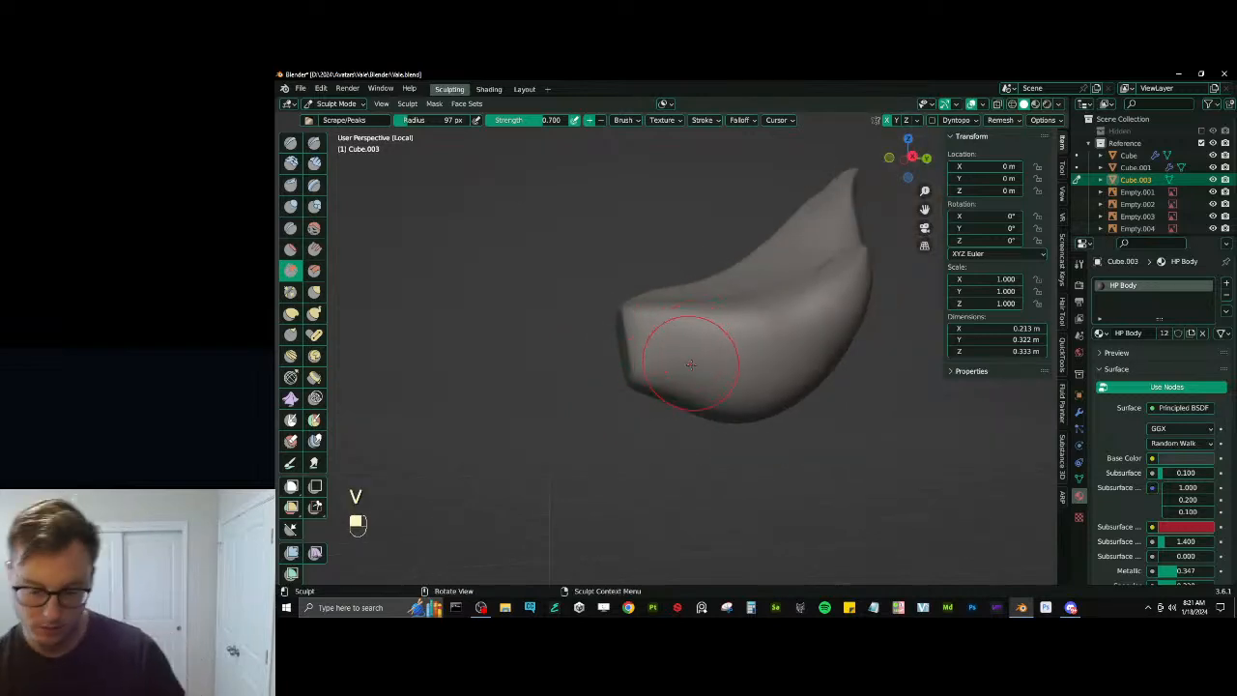
key(bracketright)
key(bracketright)
key(bracketright)
key(bracketright)
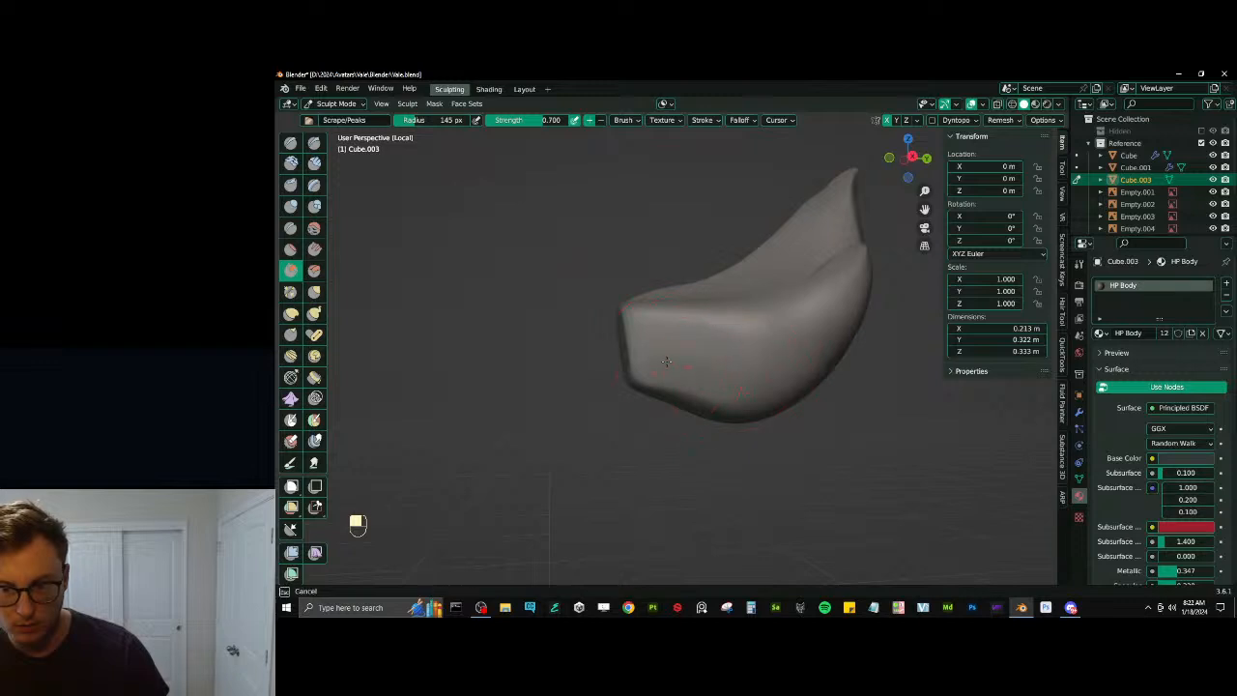
mouse_move(720, 359)
shift+mouse_down()
mouse_move(712, 381)
mouse_move(663, 375)
shift+mouse_up()
Smooth the transitions around the blunt end and flattened side of the tail's base
mouse_move(666, 373)
middle_down()
mouse_move(785, 339)
mouse_move(750, 411)
mouse_move(738, 361)
middle_up()
ctrl+middle_drag(724, 406, 747, 357)
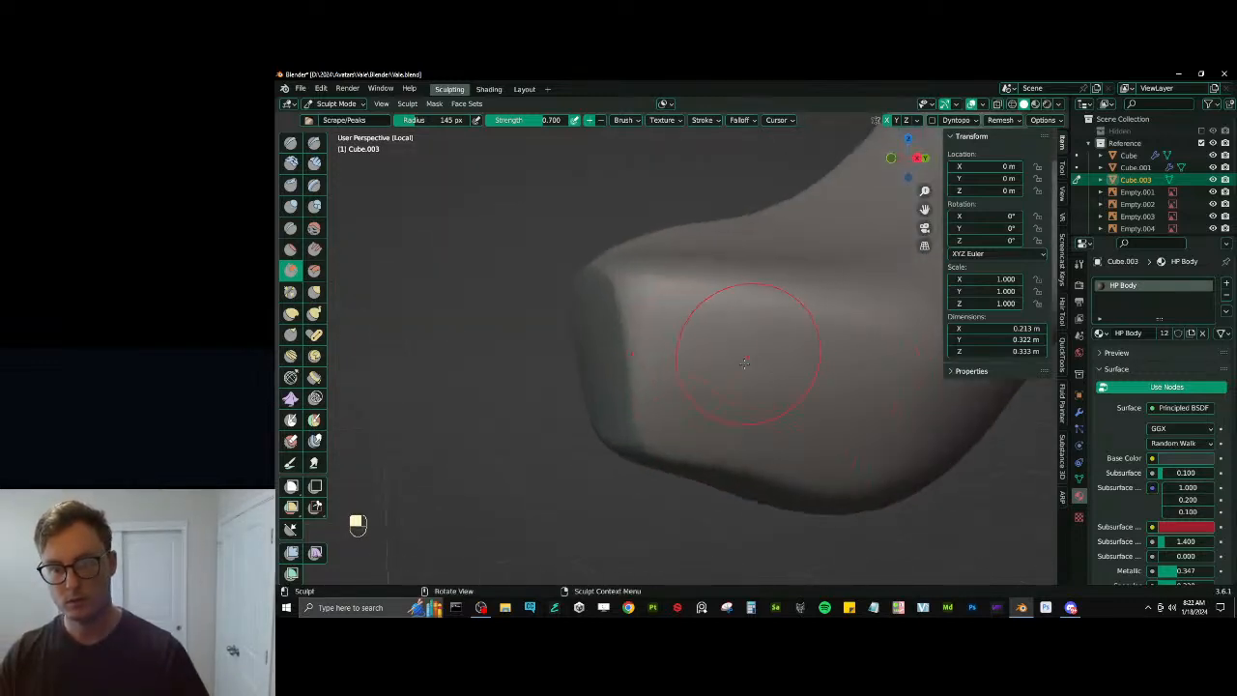
mouse_move(744, 402)
shift+mouse_down()
mouse_move(833, 414)
mouse_move(696, 363)
shift+mouse_up()
ctrl+middle_drag(795, 373, 776, 425)
mouse_move(754, 372)
middle_down()
mouse_move(781, 309)
mouse_move(744, 372)
middle_up()
mouse_move(700, 405)
middle_down()
mouse_move(708, 375)
mouse_move(744, 416)
mouse_move(741, 446)
middle_up()
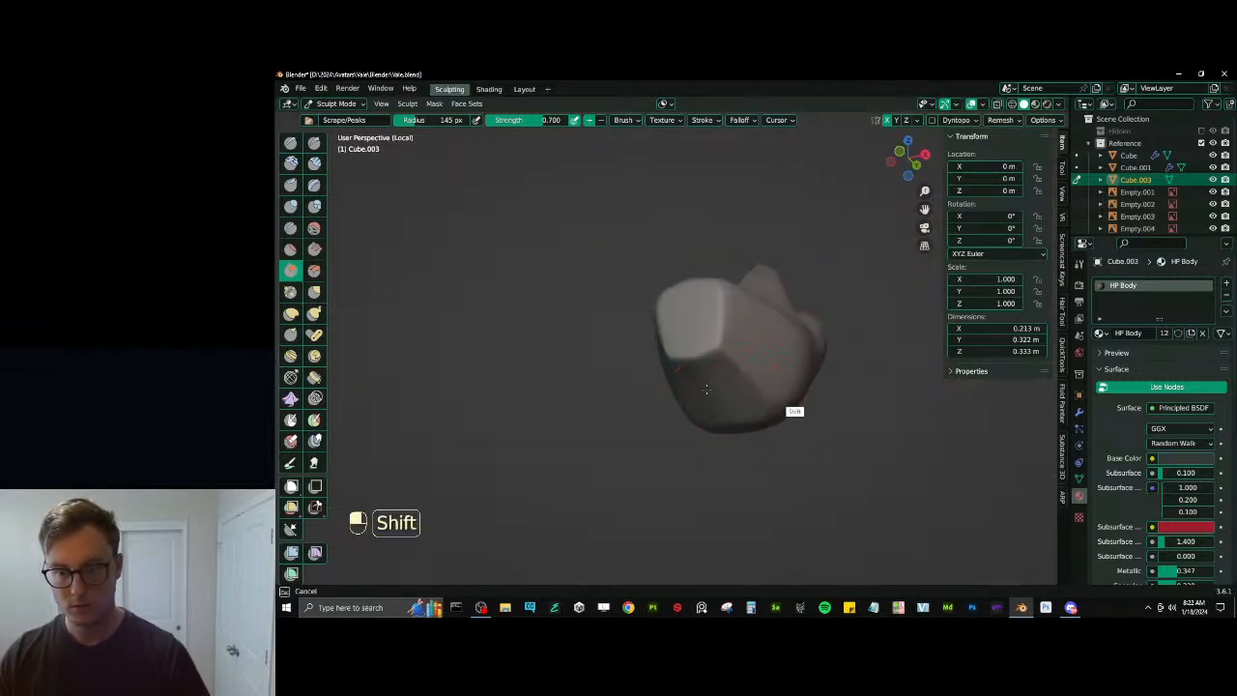
Undo the last stroke and scrape the tail's side and underside into distinct planes with the 145 px Scrape/Peaks brush
mouse_move(795, 409)
middle_down()
mouse_move(697, 332)
mouse_move(753, 338)
mouse_move(721, 337)
middle_up()
key(ctrl+z)
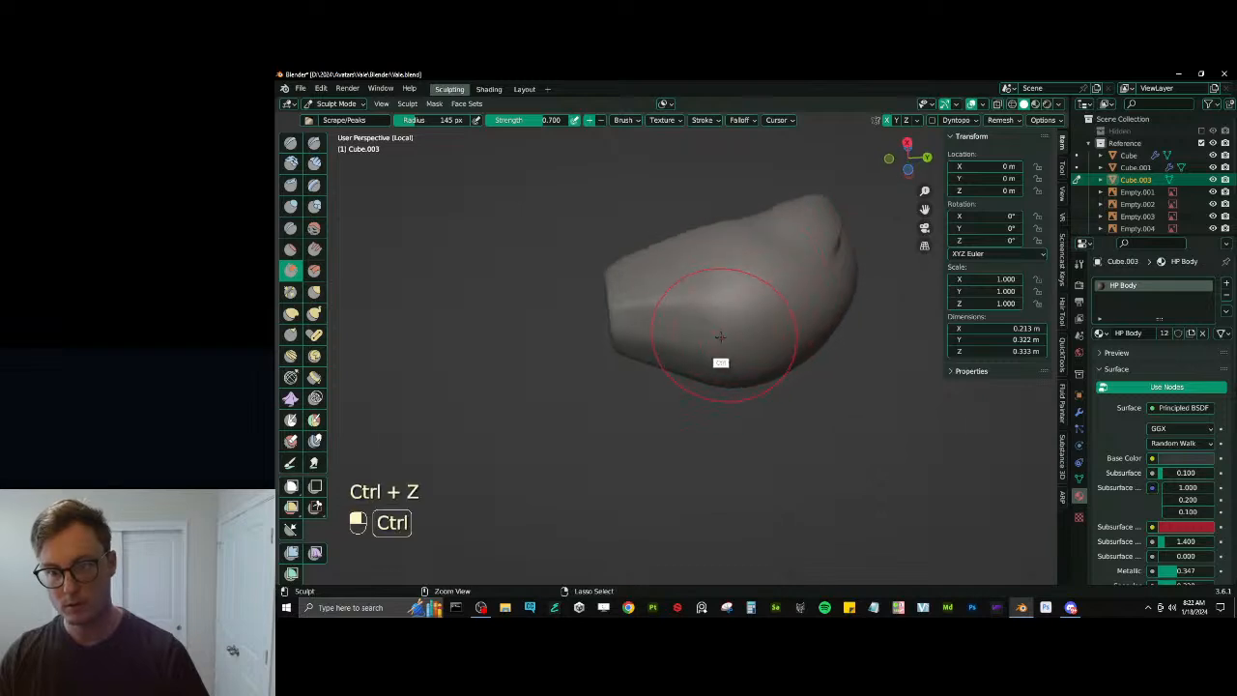
drag(723, 323, 803, 281)
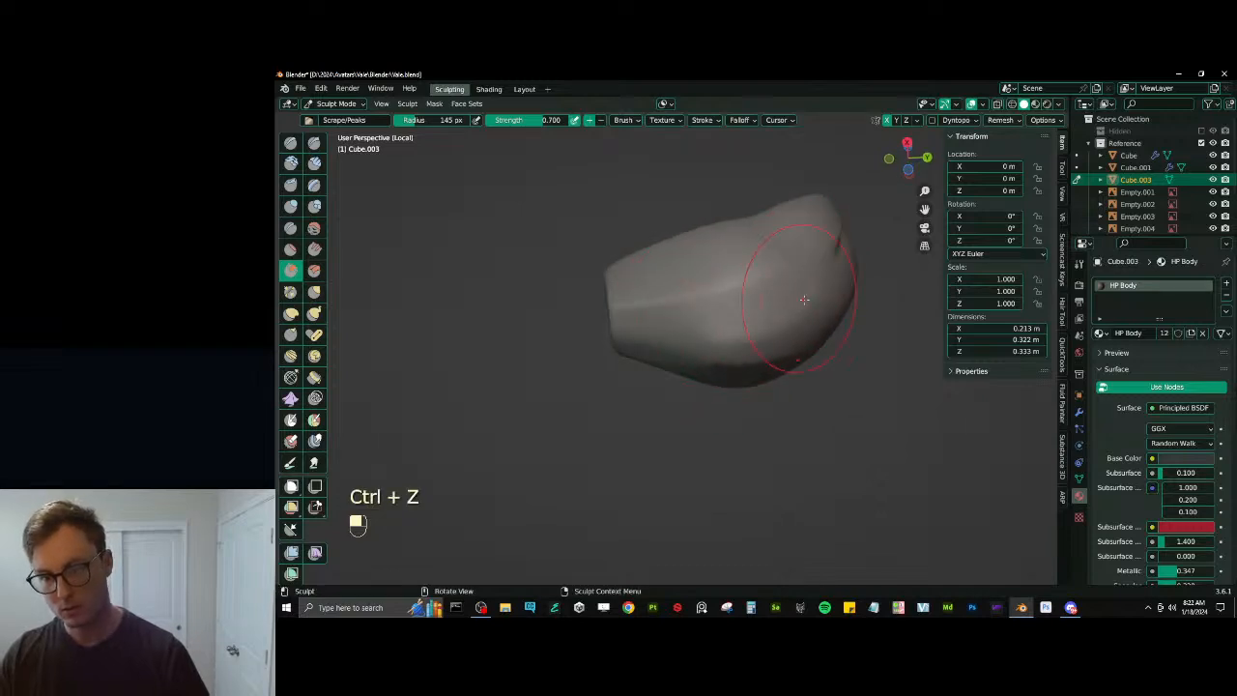
mouse_move(768, 365)
middle_down()
mouse_move(713, 345)
mouse_move(734, 348)
middle_up()
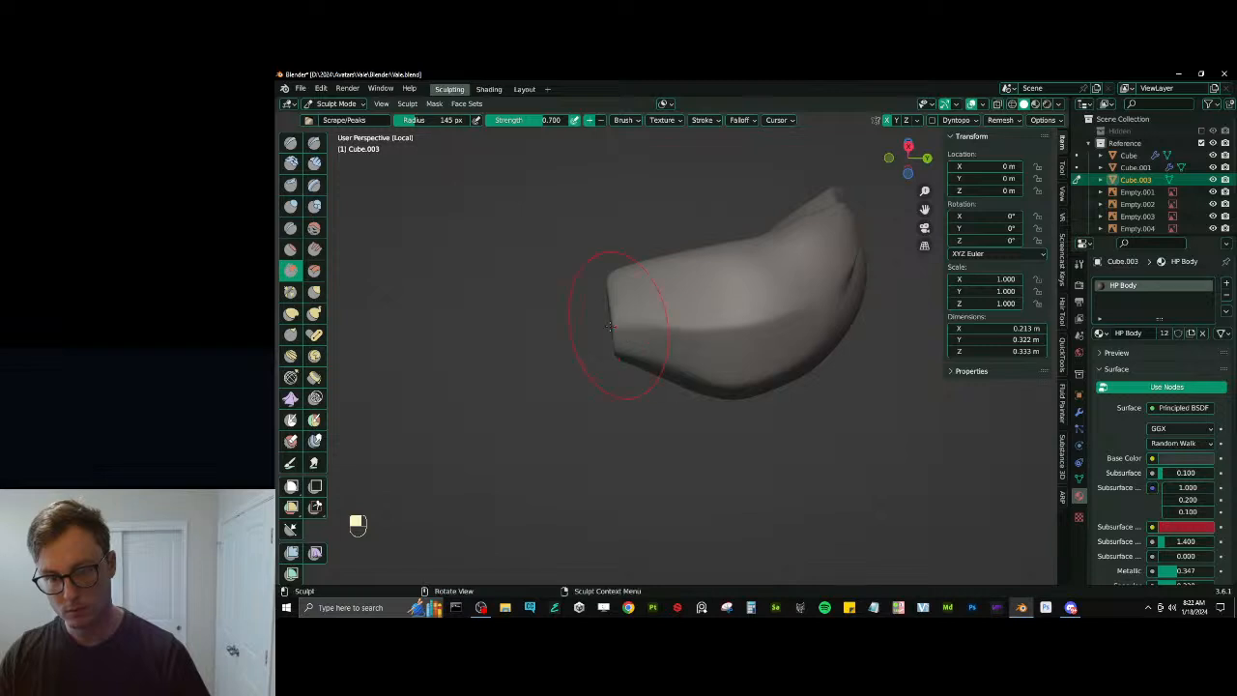
mouse_move(644, 346)
middle_down()
mouse_move(802, 290)
mouse_move(801, 326)
mouse_move(712, 276)
mouse_move(830, 313)
mouse_move(688, 326)
middle_up()
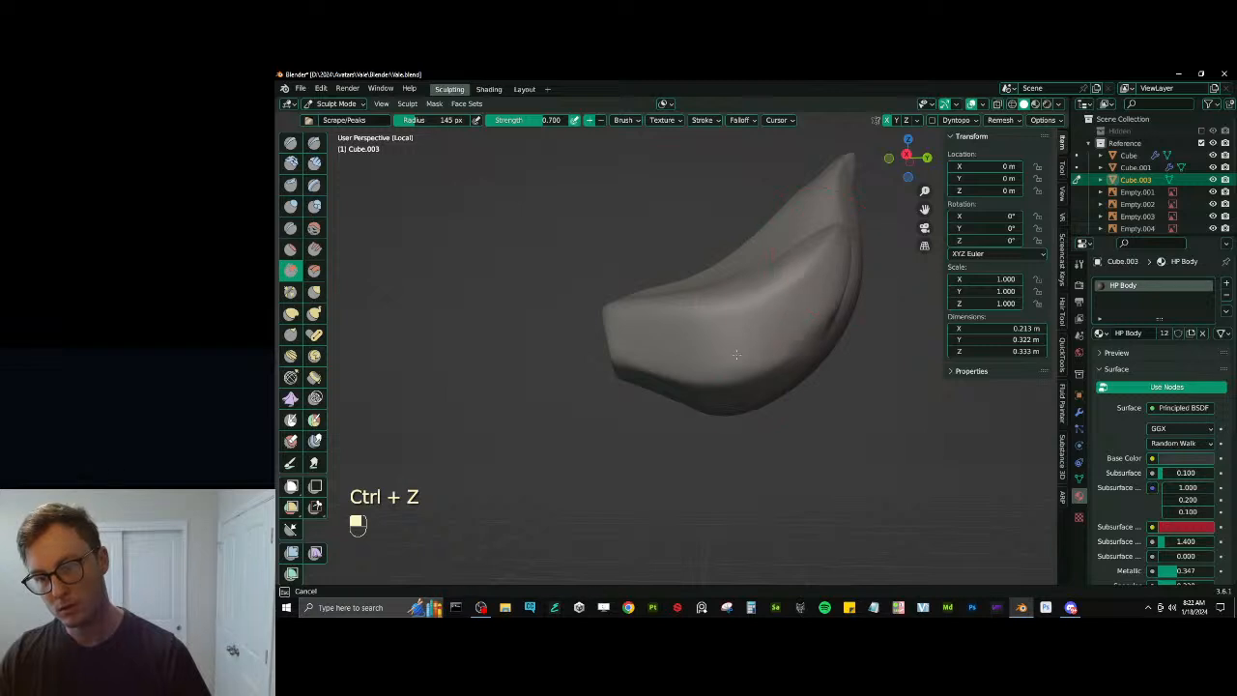
middle_drag(773, 321, 706, 400)
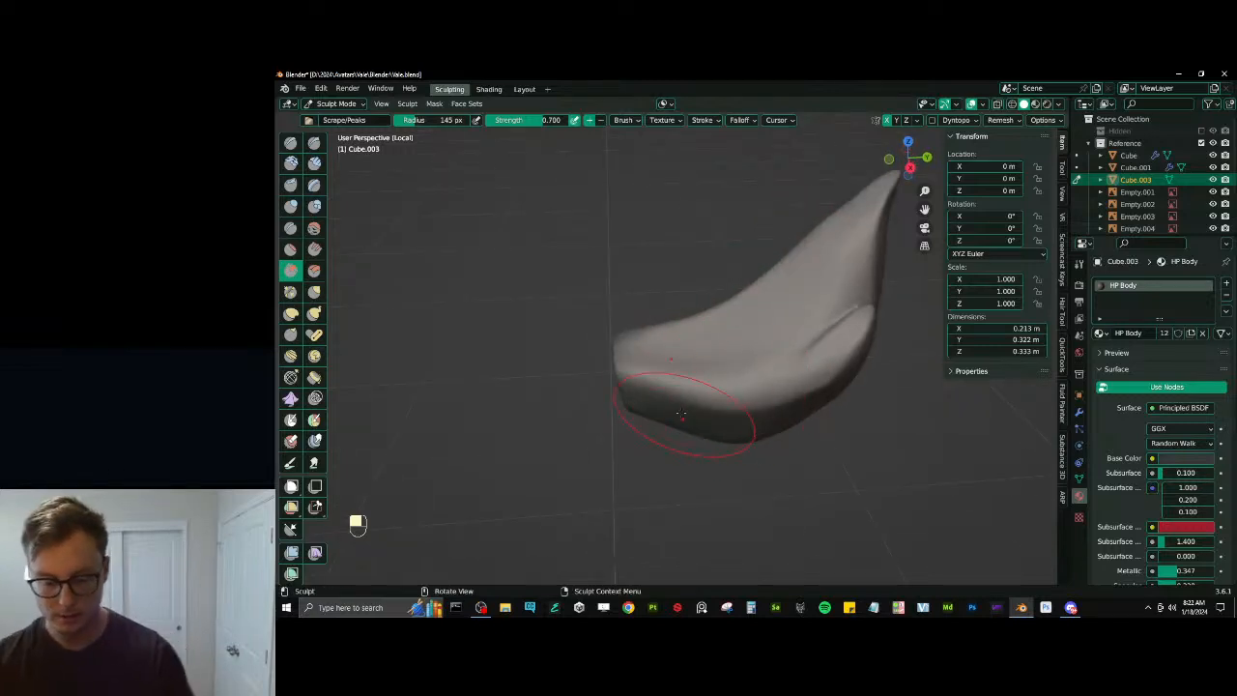
Refine the side edge of the tail's base with a 94 px Scrape/Peaks brush and smooth the nearby surface
key(bracketleft)
key(bracketleft)
key(bracketleft)
key(bracketleft)
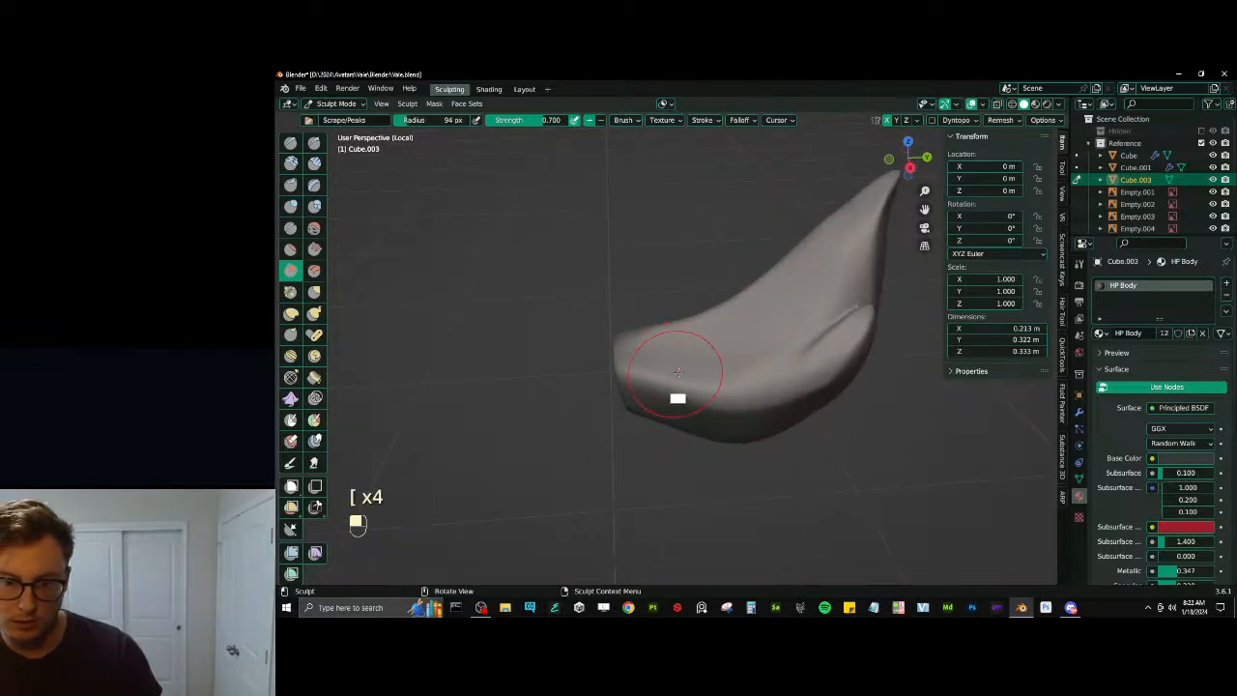
key(ctrl+z)
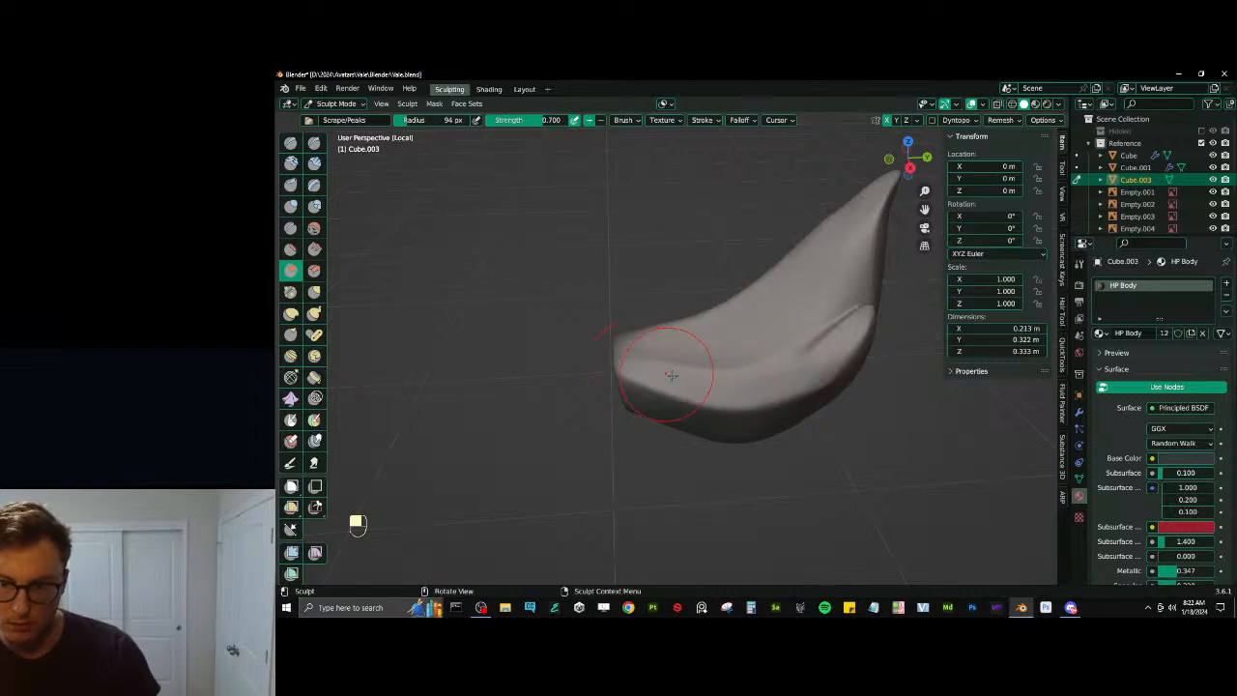
mouse_move(663, 358)
middle_down()
mouse_move(696, 319)
mouse_move(673, 352)
middle_up()
shift+drag(674, 352, 761, 332)
mouse_move(762, 332)
middle_down()
mouse_move(659, 249)
mouse_move(756, 309)
mouse_move(758, 406)
middle_up()
Leave local view and compare the tail's shape on the body with the reference art
key(slash)
mouse_move(758, 406)
middle_down()
mouse_move(742, 372)
mouse_move(553, 338)
mouse_move(613, 344)
mouse_move(611, 270)
middle_up()
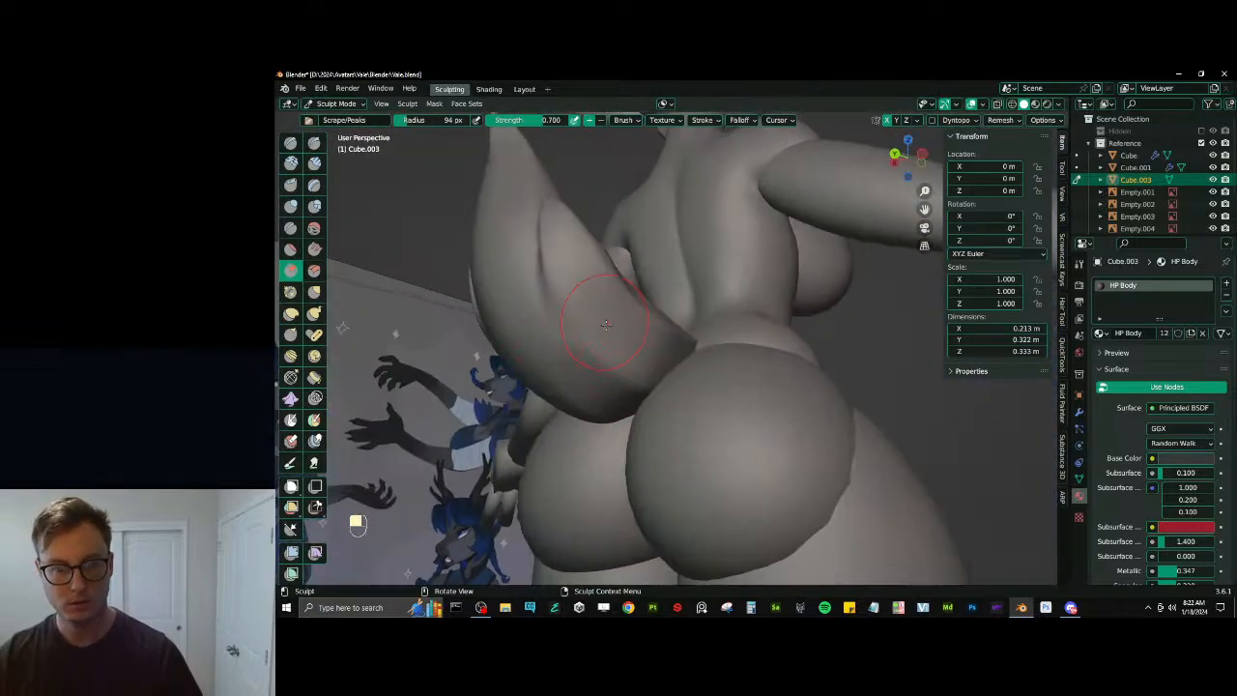
key(shift+d)
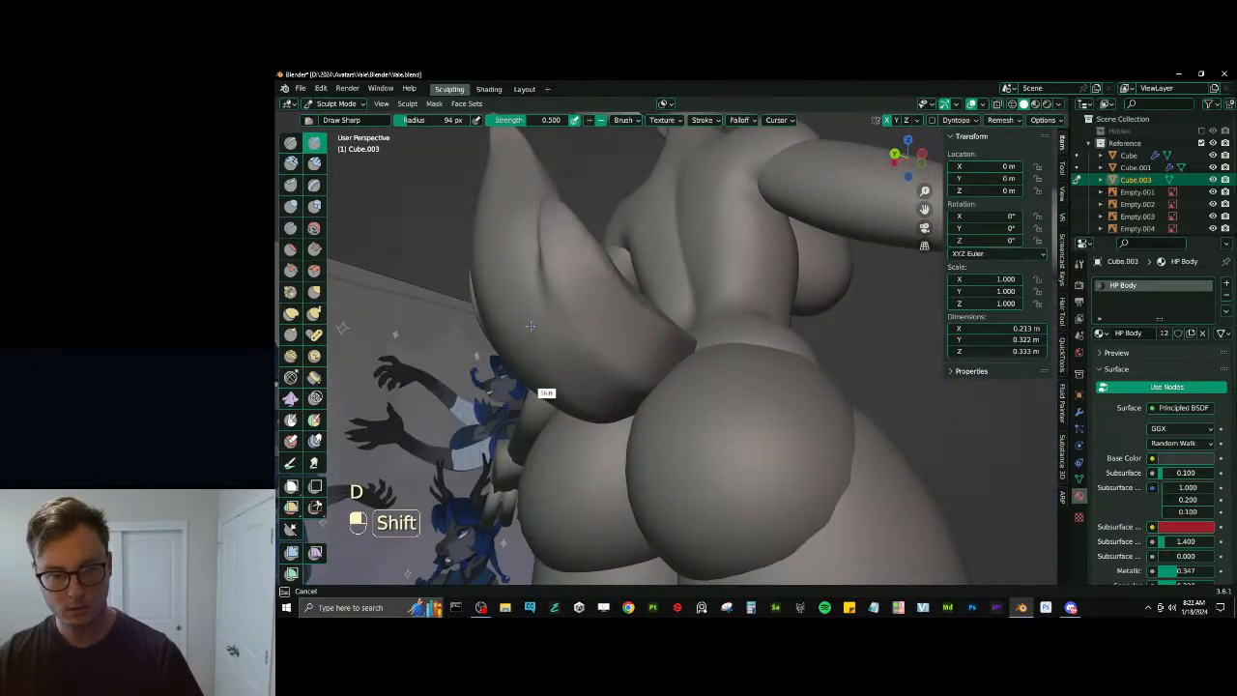
middle_drag(580, 358, 617, 417)
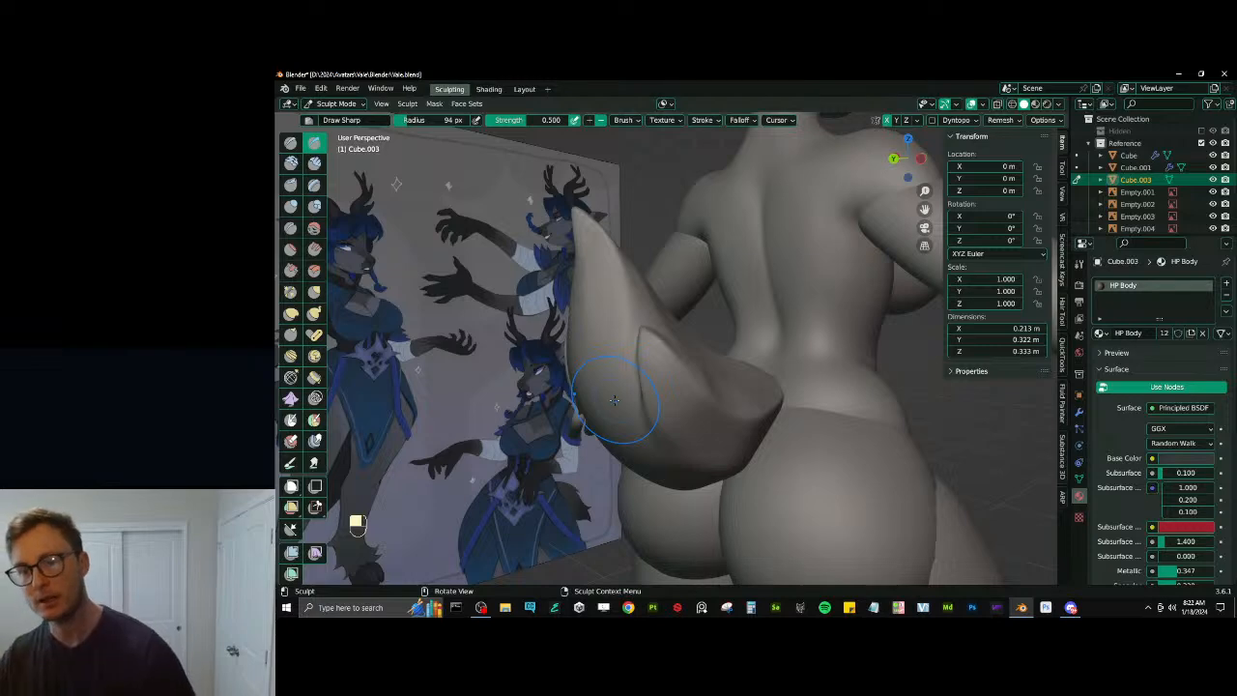
middle_drag(704, 379, 757, 410)
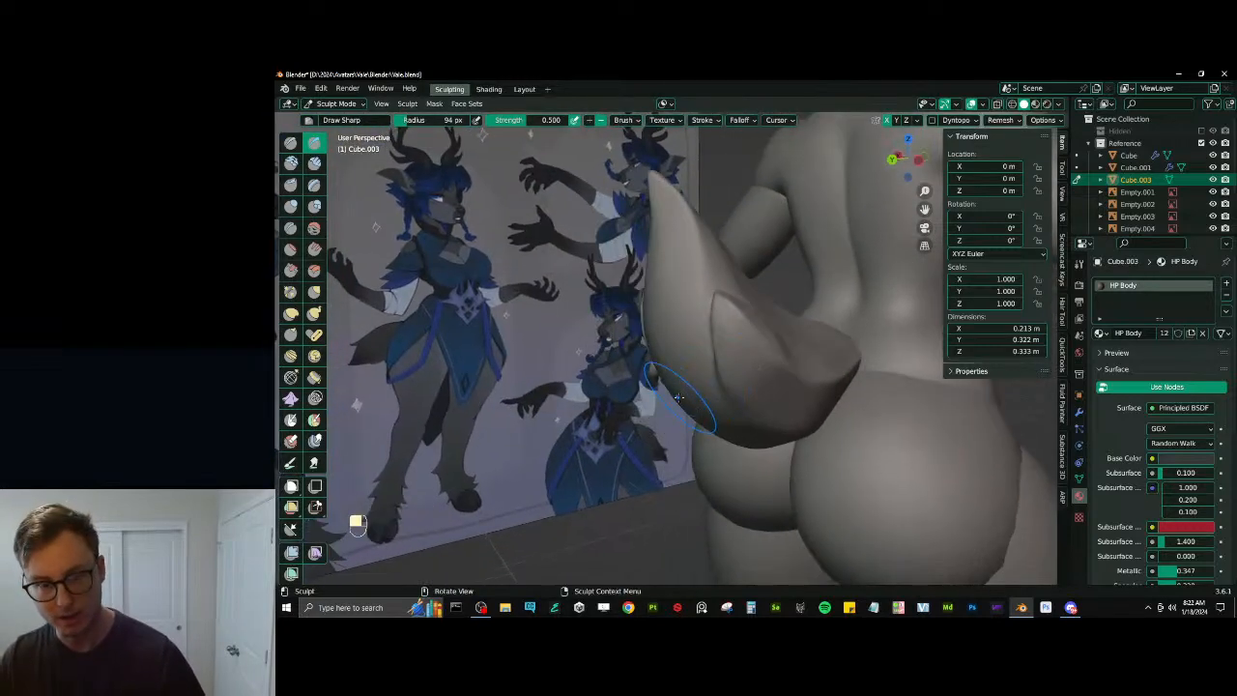
Mask a patch on the lower middle of the tail's back with the Mask brush, reduced to 48 px at 1.000 strength
mouse_move(681, 398)
middle_down()
mouse_move(706, 382)
mouse_move(706, 409)
middle_up()
key(m)
key(bracketleft)
key(bracketleft)
key(bracketleft)
key(bracketleft)
key(bracketleft)
key(bracketleft)
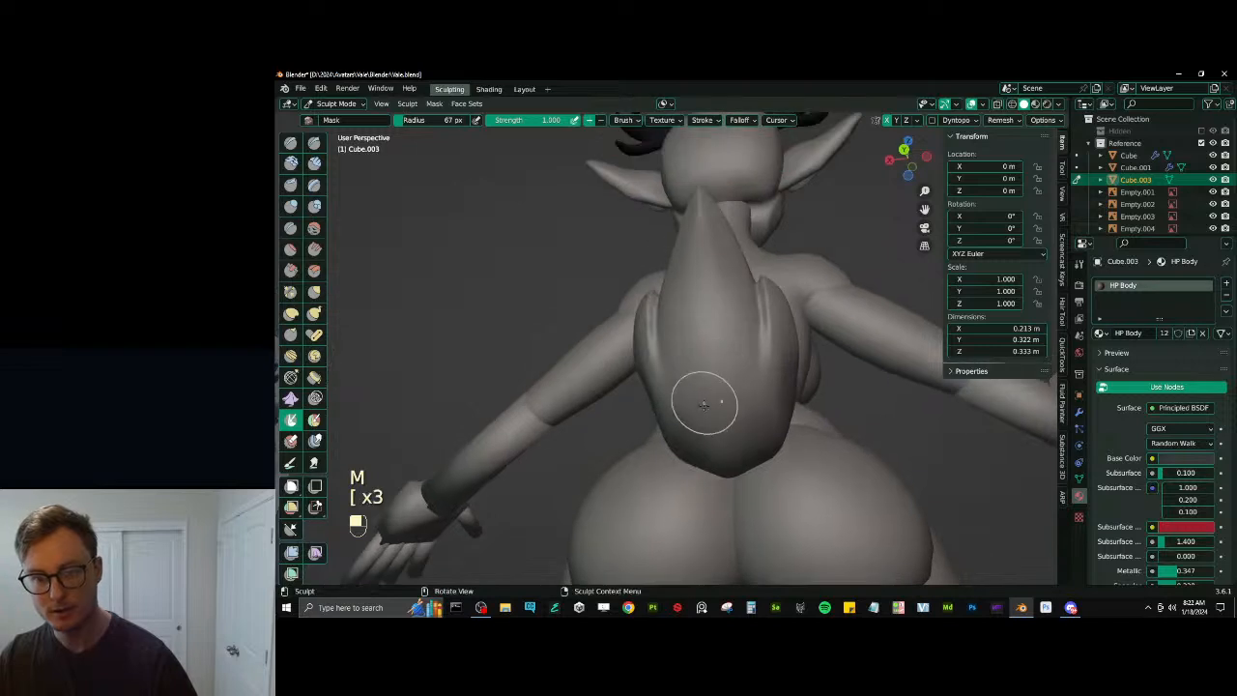
drag(685, 422, 695, 442)
mouse_move(712, 450)
middle_down()
mouse_move(766, 435)
mouse_move(763, 415)
middle_up()
mouse_move(670, 471)
shift+mouse_down()
mouse_move(656, 484)
mouse_move(660, 450)
shift+mouse_up()
middle_drag(660, 451, 692, 389)
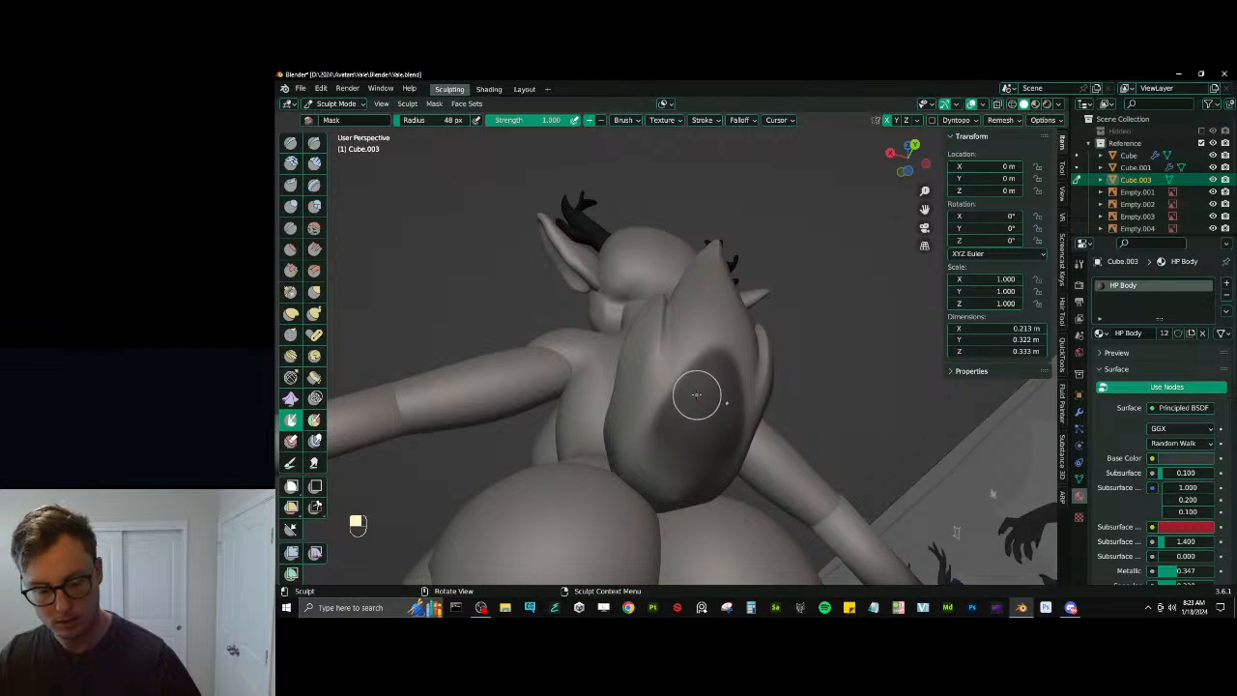
Refine the upper edge of the mask on the tail's back and invert the mask
key(m)
key(ctrl+z)
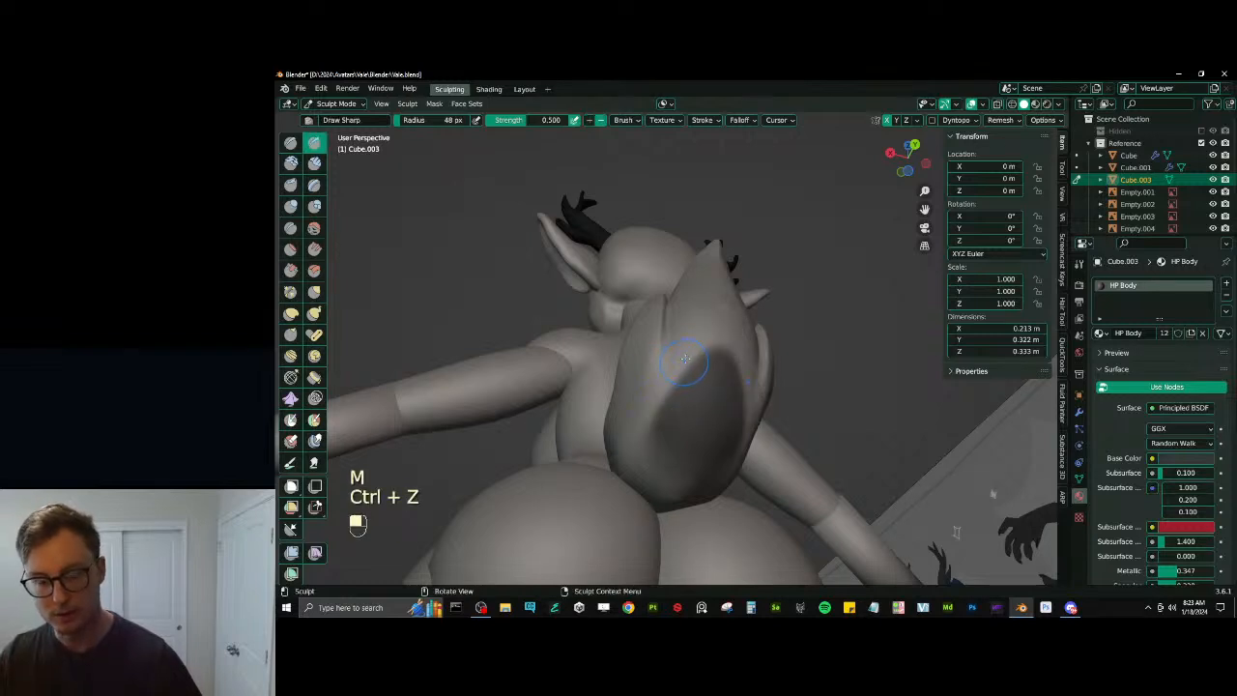
key(m)
ctrl+drag(688, 367, 641, 401)
key(ctrl+z)
ctrl+drag(678, 357, 688, 342)
middle_drag(682, 351, 721, 351)
key(ctrl+o)
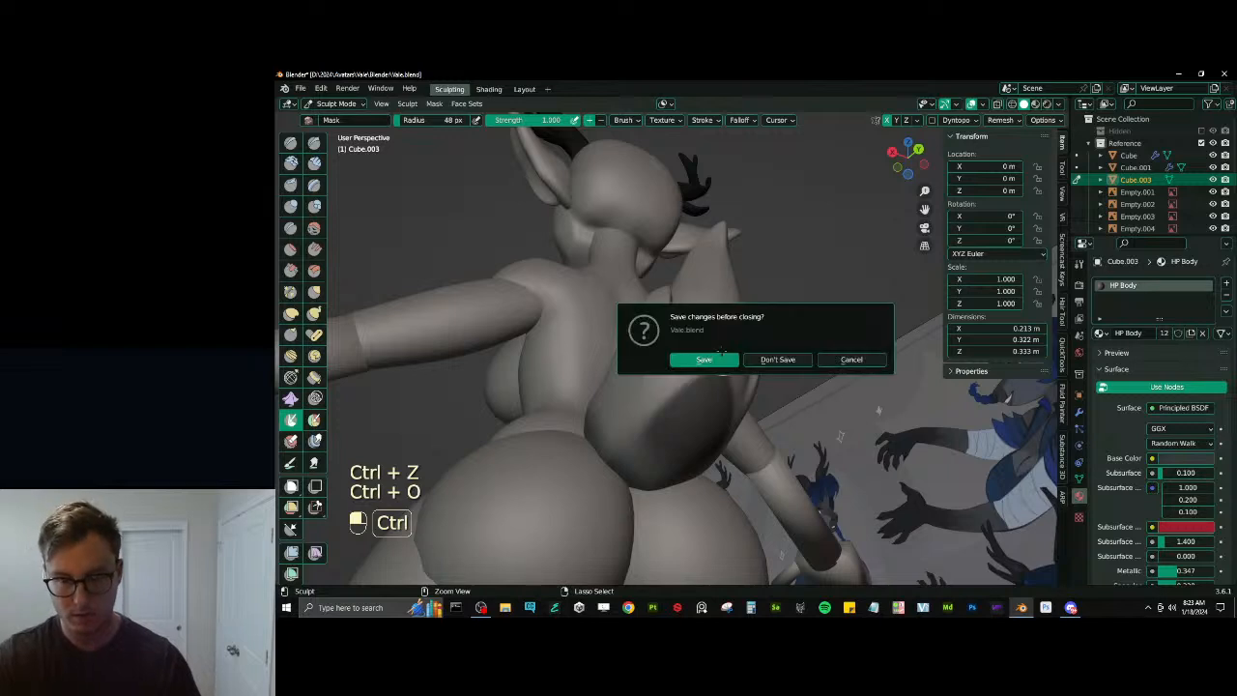
key(ctrl+i)
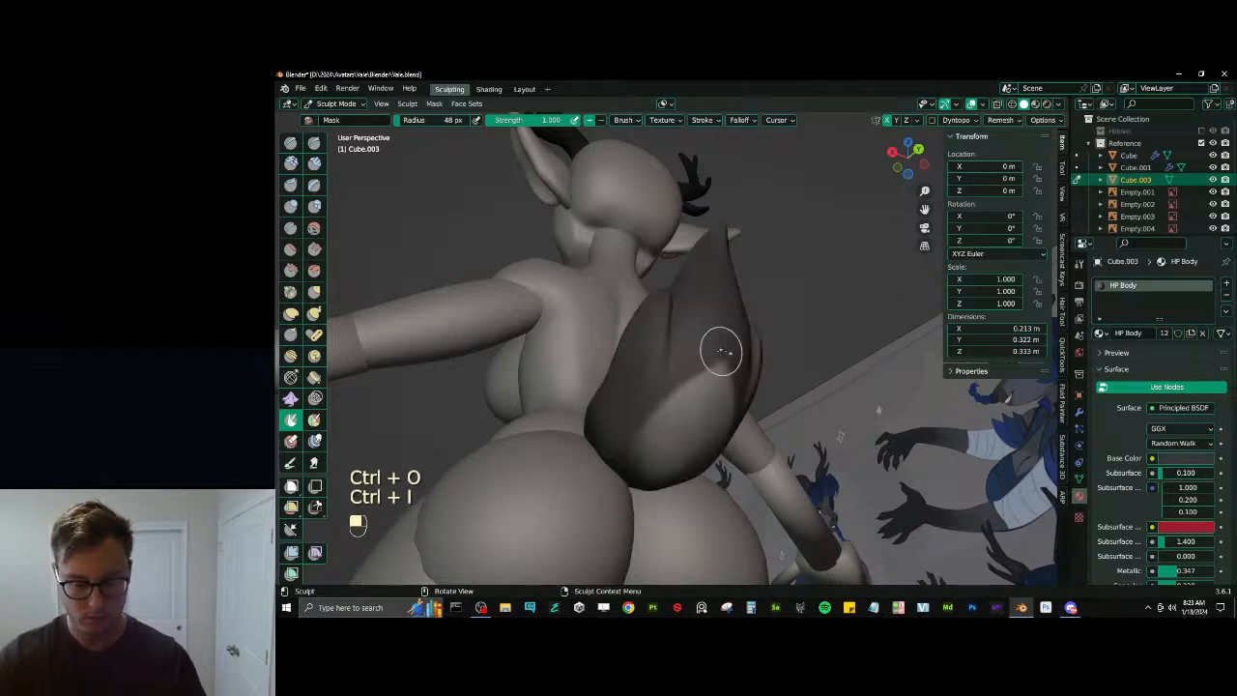
Pull the unmasked lower patch outward into a tuft in right view using Elastic Deform at 263 px and 0.500 strength
key(KP_3)
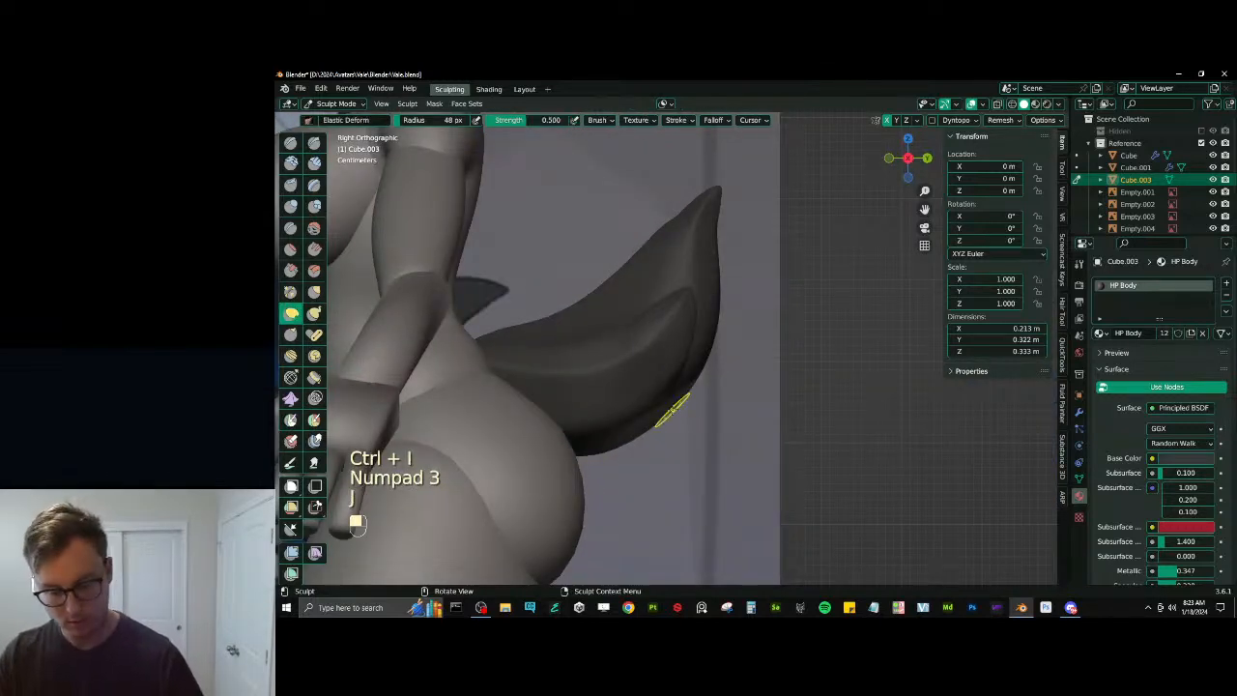
key(bracketright)
key(bracketright)
key(bracketright)
key(bracketright)
key(bracketright)
key(bracketright)
key(bracketright)
key(bracketright)
key(bracketright)
key(bracketright)
mouse_move(662, 421)
mouse_down()
mouse_move(716, 379)
mouse_move(713, 398)
mouse_move(677, 421)
mouse_up()
Try to remesh the tail and clear its mask for scraping the new lower tuft
mouse_move(676, 420)
middle_down()
mouse_move(603, 368)
mouse_move(623, 392)
mouse_move(682, 354)
mouse_move(606, 401)
mouse_move(594, 435)
mouse_move(638, 395)
middle_up()
key(ctrl+r)
key(alt)
key(alt+m)
key(v)
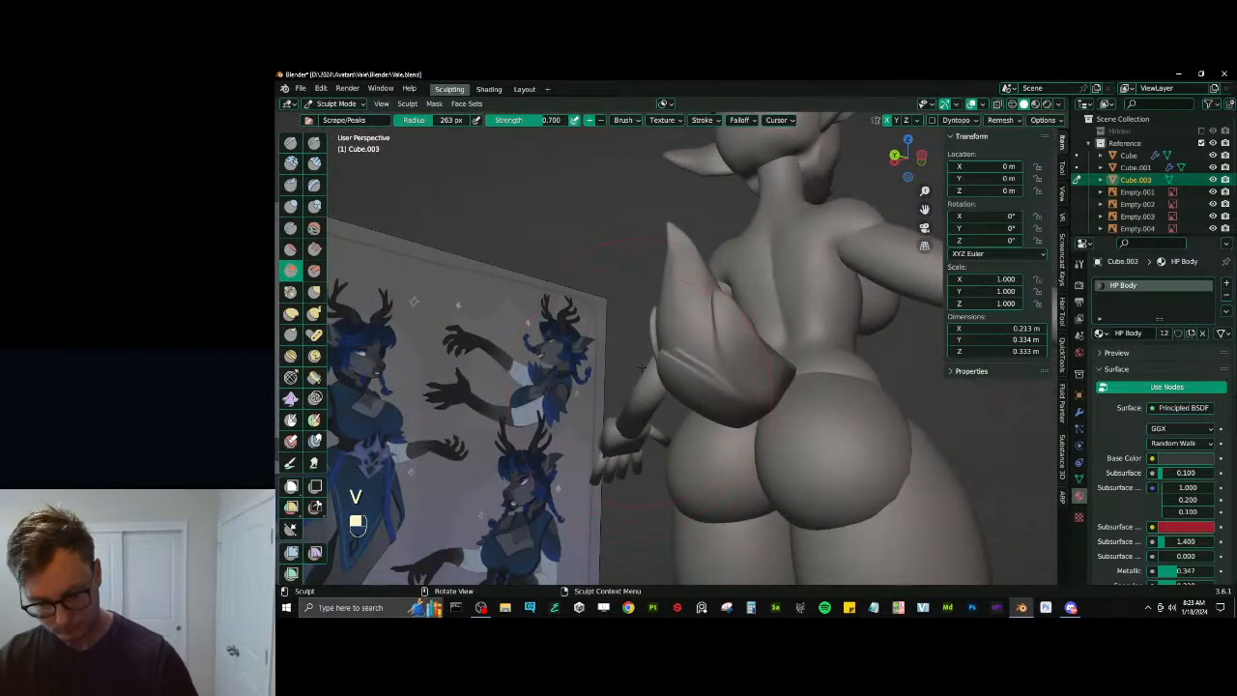
key(ctrl+z)
key(ctrl+z)
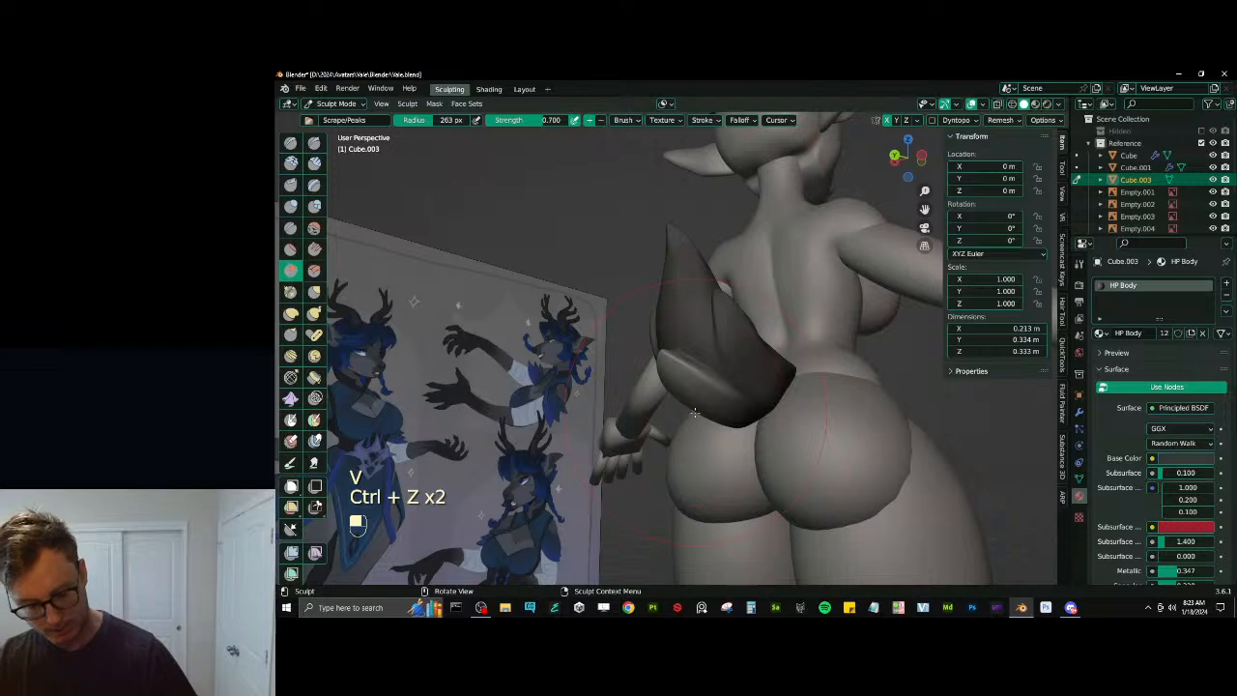
Shape the lower fur tuft with the Scrape/Peaks brush at 123 px radius and 0.700 strength, and save the file
key(bracketleft)
key(bracketleft)
key(bracketleft)
middle_drag(694, 412, 650, 375)
key(bracketleft)
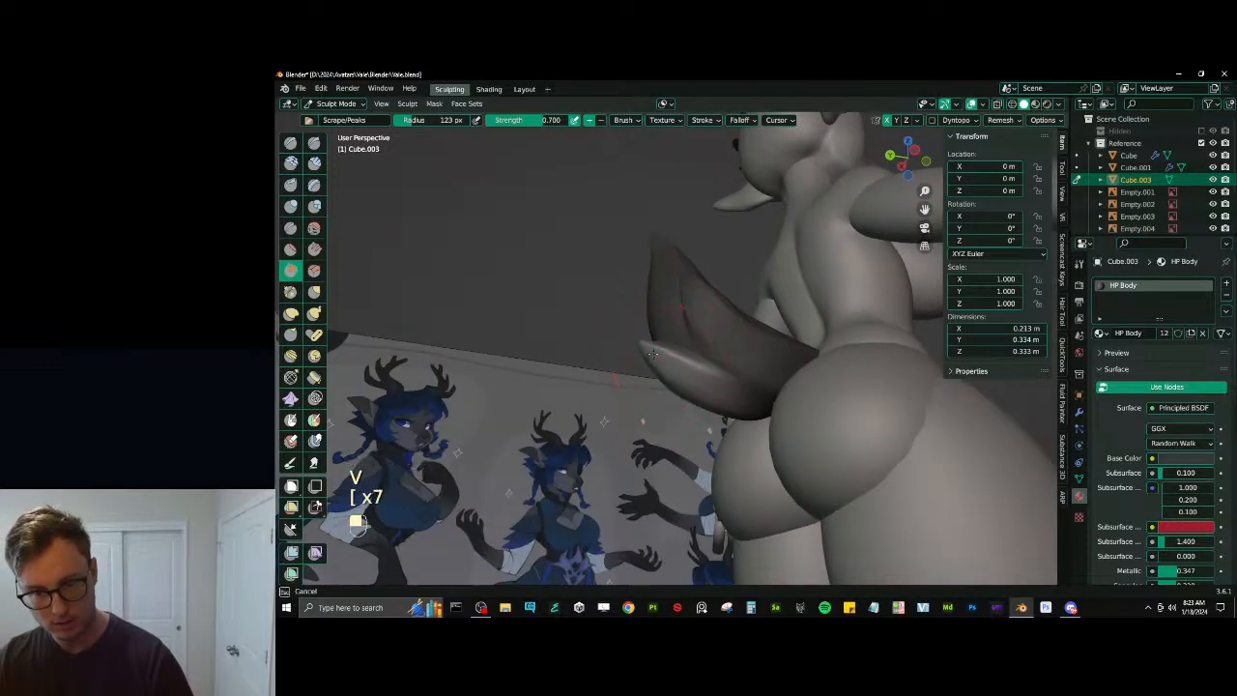
key(ctrl+z)
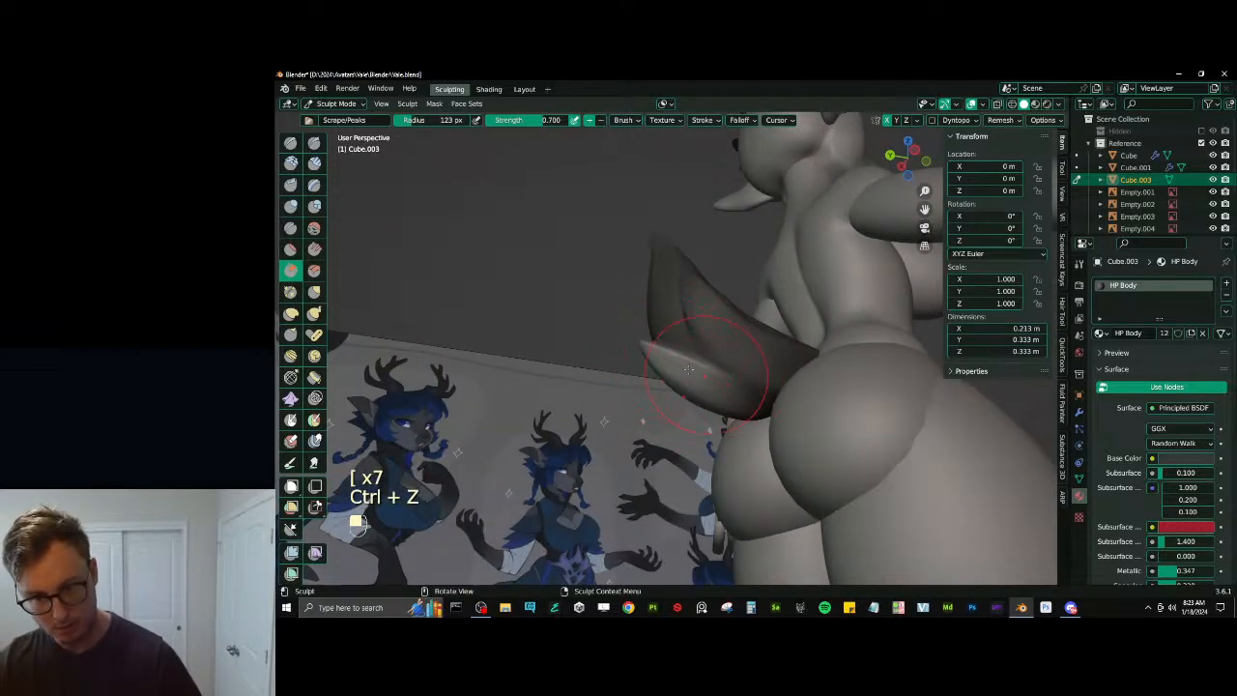
mouse_move(720, 383)
middle_down()
mouse_move(712, 420)
mouse_move(742, 365)
mouse_move(692, 412)
mouse_move(705, 357)
mouse_move(699, 420)
middle_up()
key(ctrl+s)
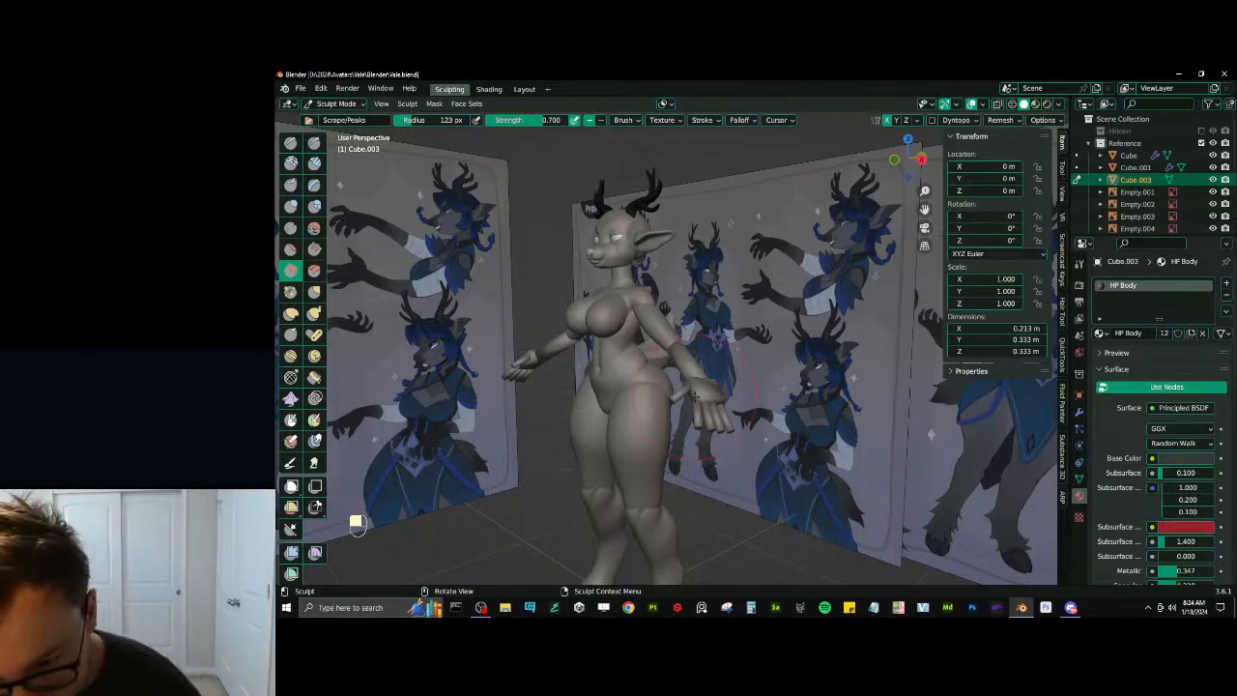
Switch sculpting from the tail to the character's hand
scroll(696, 396, up, 6)
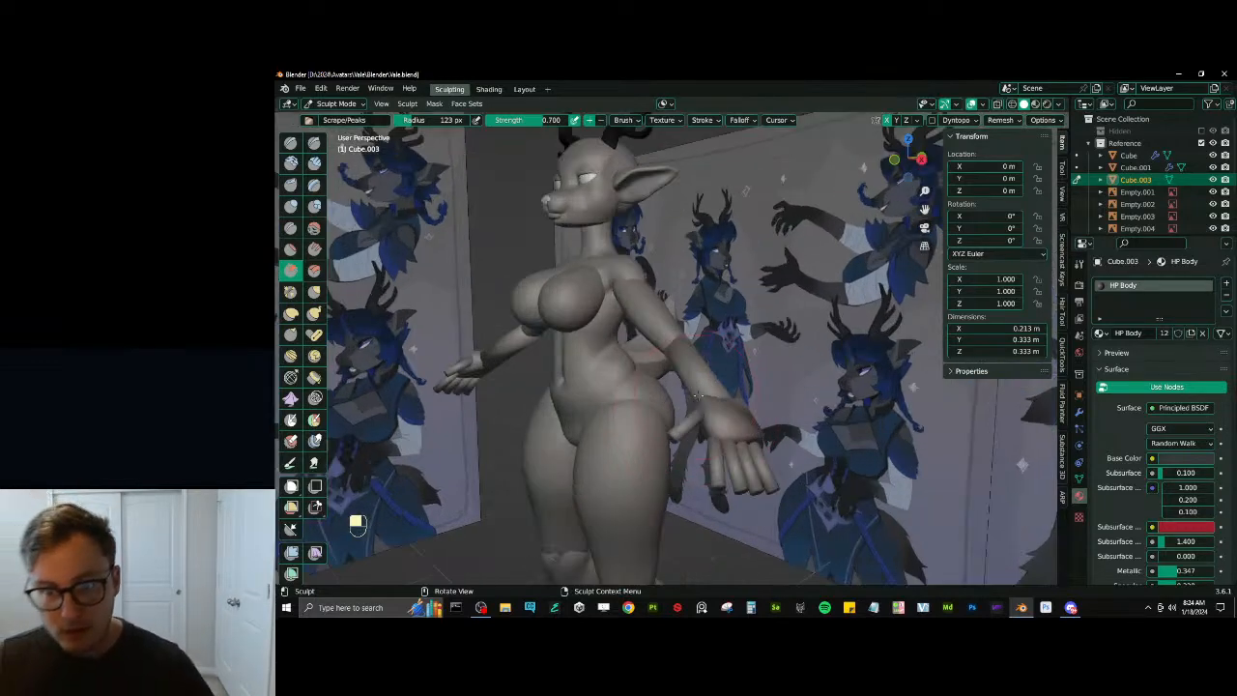
mouse_move(722, 398)
middle_down()
mouse_move(772, 406)
mouse_move(702, 266)
mouse_move(708, 243)
middle_up()
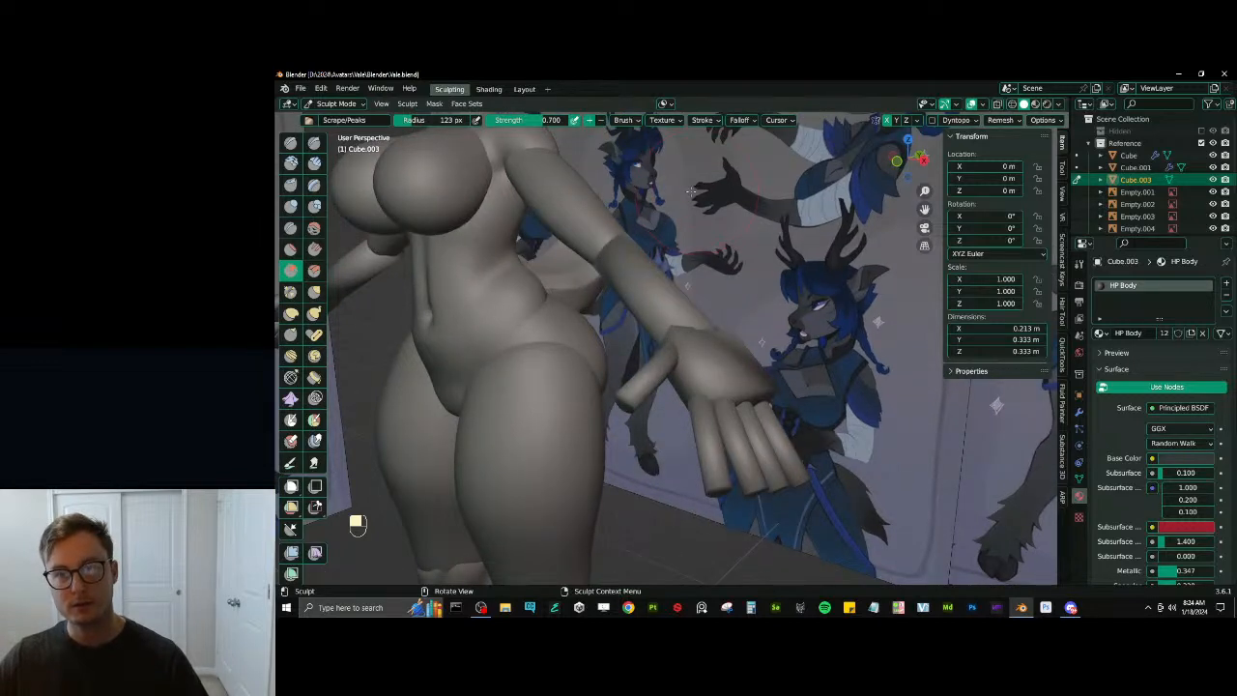
middle_drag(706, 197, 736, 516)
key(alt+q)
middle_drag(654, 517, 723, 356)
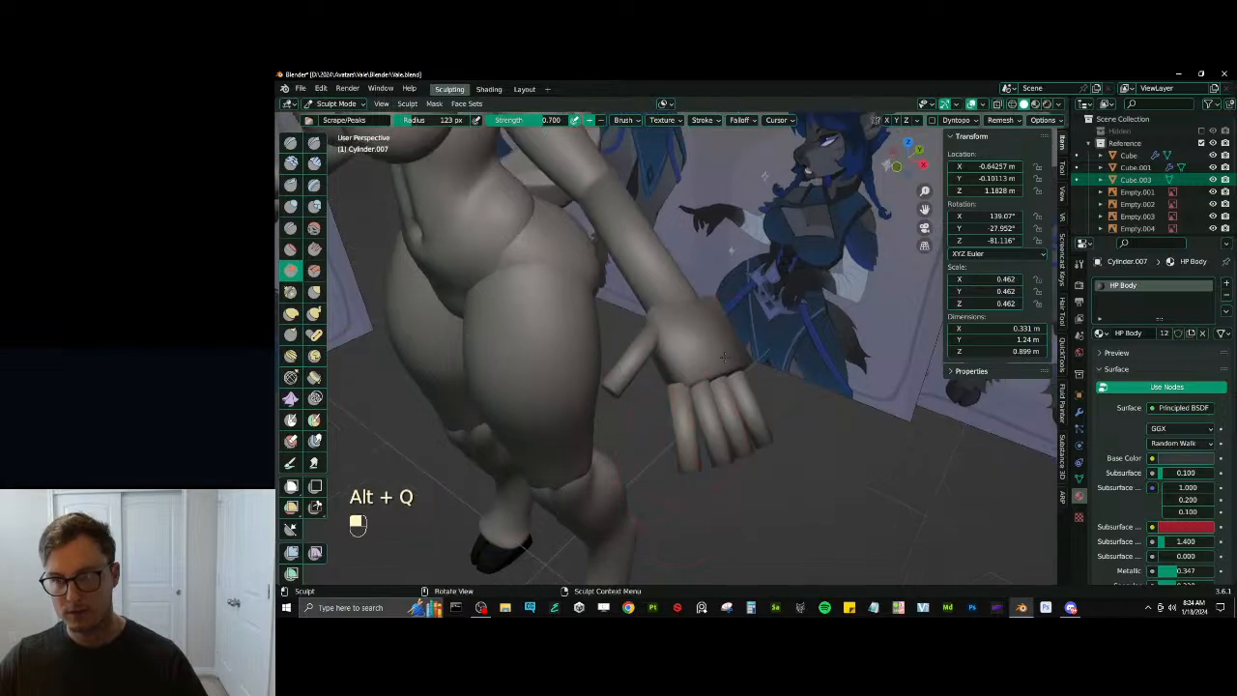
Adjust the hand's voxel size to about 0.014 m and remesh it
key(r)
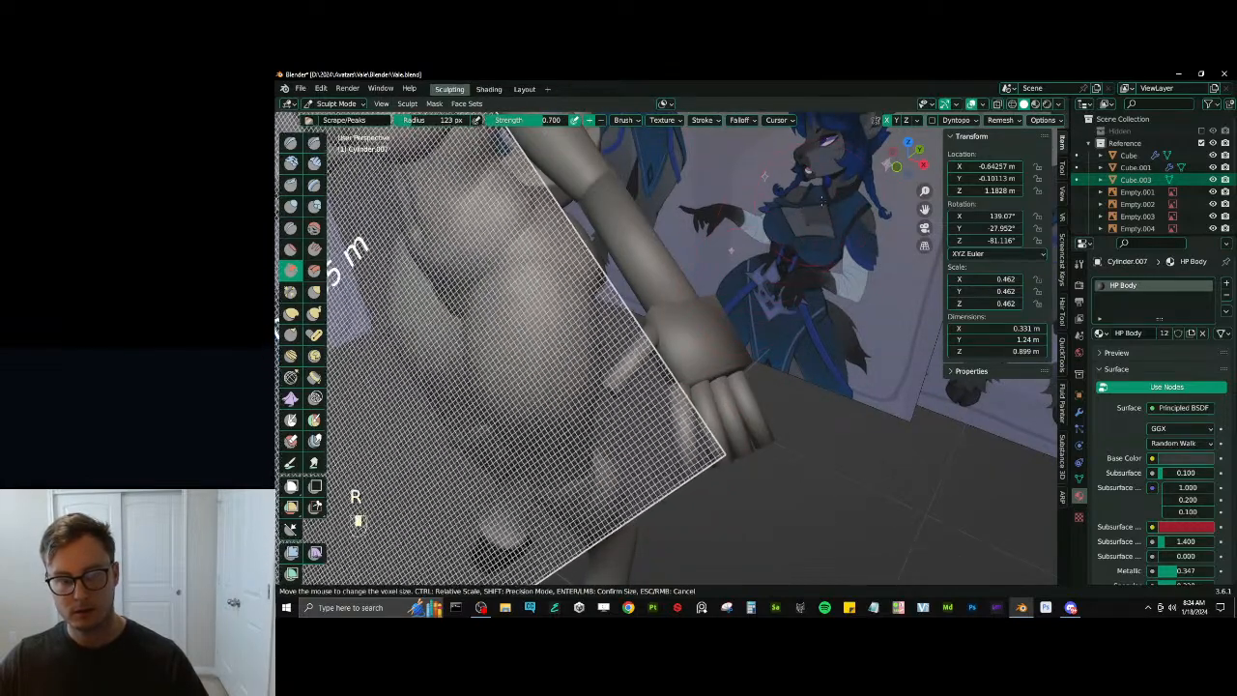
click(764, 280)
key(ctrl+r)
middle_drag(706, 366, 637, 342)
shift+middle_drag(638, 342, 658, 367)
scroll(679, 358, down, 4)
scroll(652, 360, up, 4)
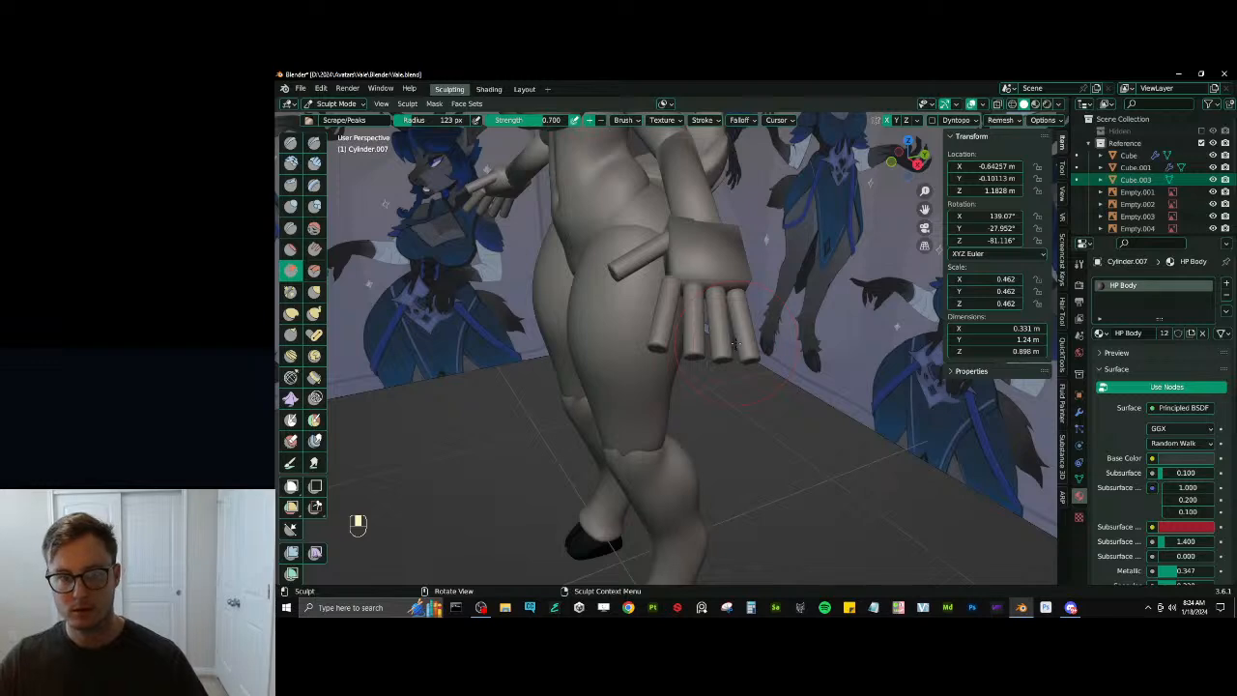
Choose the Draw Sharp brush, enter a new voxel size for the hand, and remesh it again
middle_drag(737, 344, 807, 361)
middle_drag(619, 362, 691, 347)
shift+middle_drag(628, 348, 686, 381)
middle_drag(619, 362, 679, 362)
mouse_move(679, 362)
ctrl+middle_down()
mouse_move(679, 351)
mouse_move(765, 345)
mouse_move(760, 370)
ctrl+middle_up()
key(d)
shift+middle_drag(759, 370, 686, 395)
click(1001, 120)
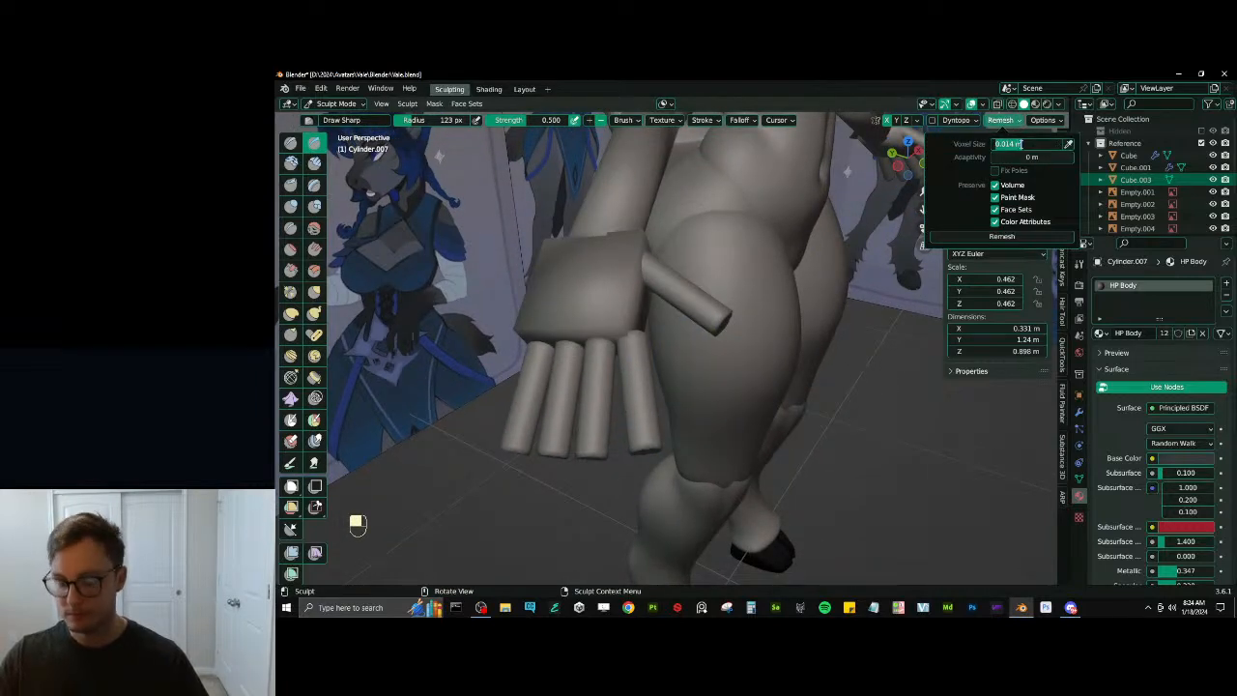
key(ctrl+r)
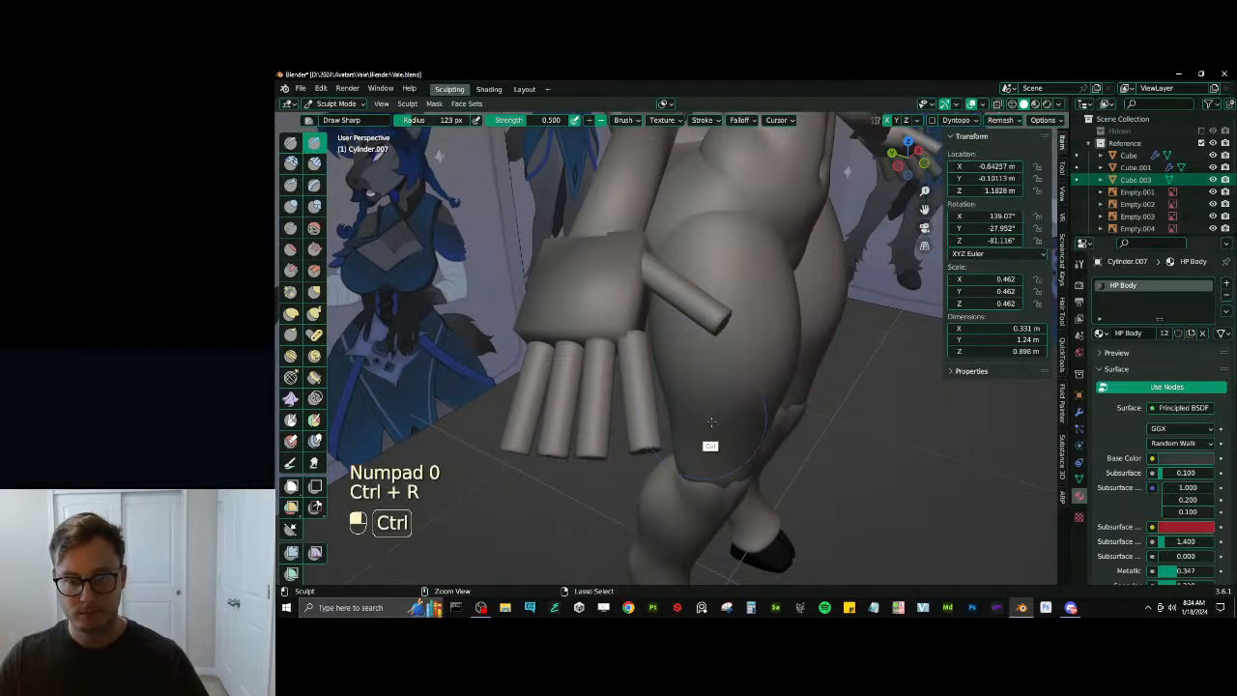
Smooth the palm and fingers, and thicken them with the Inflate/Deflate brush at 123 px radius and 0.500 strength
middle_drag(709, 447, 722, 366)
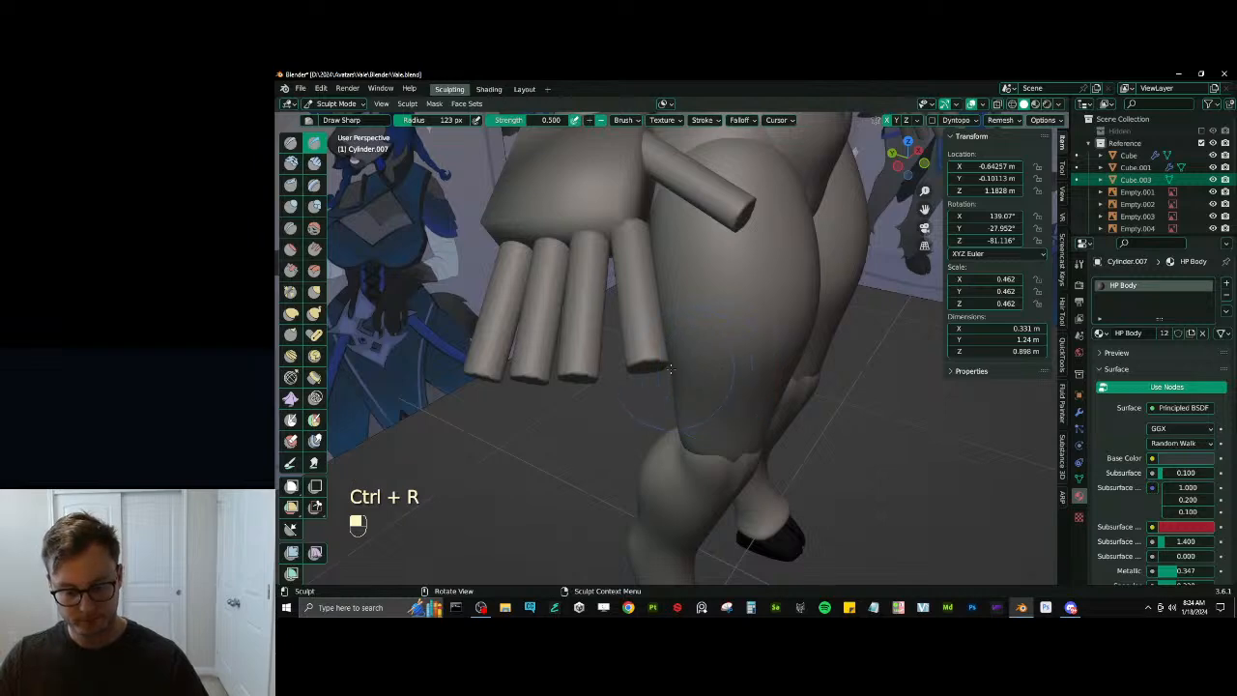
mouse_move(667, 369)
shift+mouse_down()
mouse_move(640, 383)
mouse_move(654, 395)
mouse_move(657, 364)
shift+mouse_up()
key(i)
middle_drag(657, 363, 671, 335)
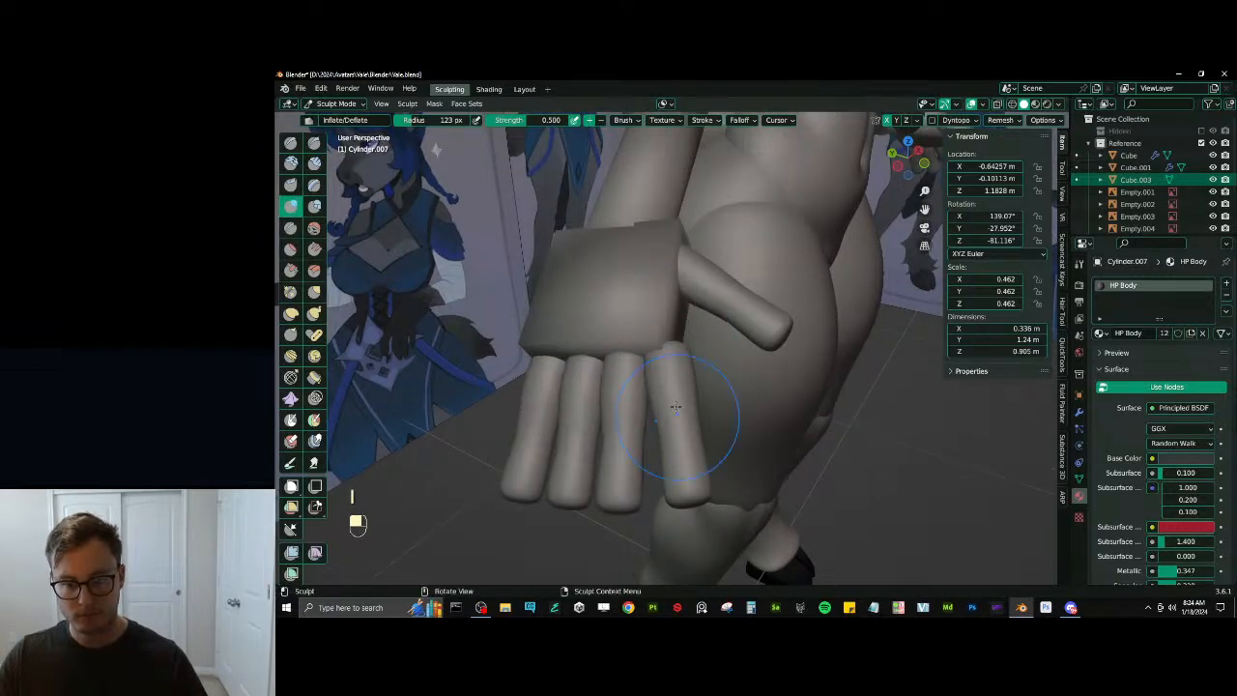
Bend the index finger into a gentle curve with the Elastic Deform brush at 123 px radius
middle_drag(675, 406, 691, 319)
key(j)
drag(704, 311, 685, 280)
drag(745, 247, 742, 247)
mouse_move(742, 251)
middle_down()
mouse_move(831, 280)
mouse_move(822, 300)
middle_up()
mouse_move(821, 300)
shift+middle_down()
mouse_move(704, 338)
mouse_move(713, 297)
shift+middle_up()
mouse_move(713, 297)
middle_down()
mouse_move(750, 295)
mouse_move(723, 351)
mouse_move(712, 309)
middle_up()
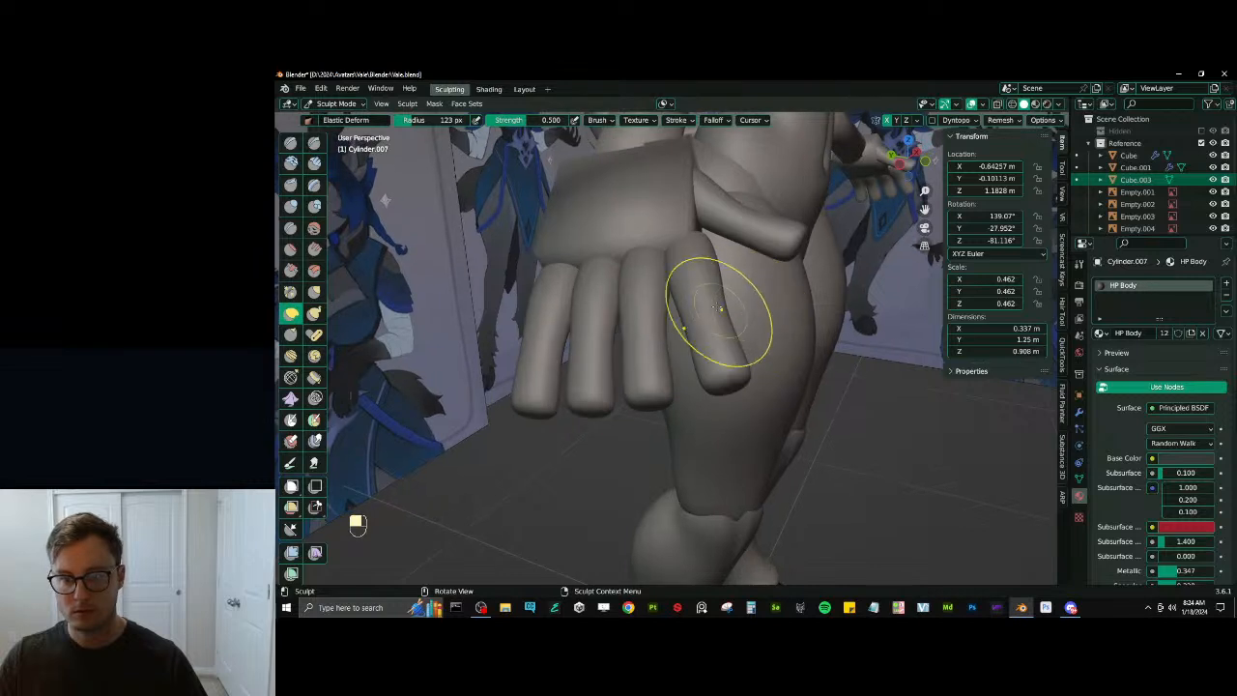
Fatten the finger and its tip with the Inflate/Deflate brush at 72 px radius and 0.500 strength
key(d)
key(i)
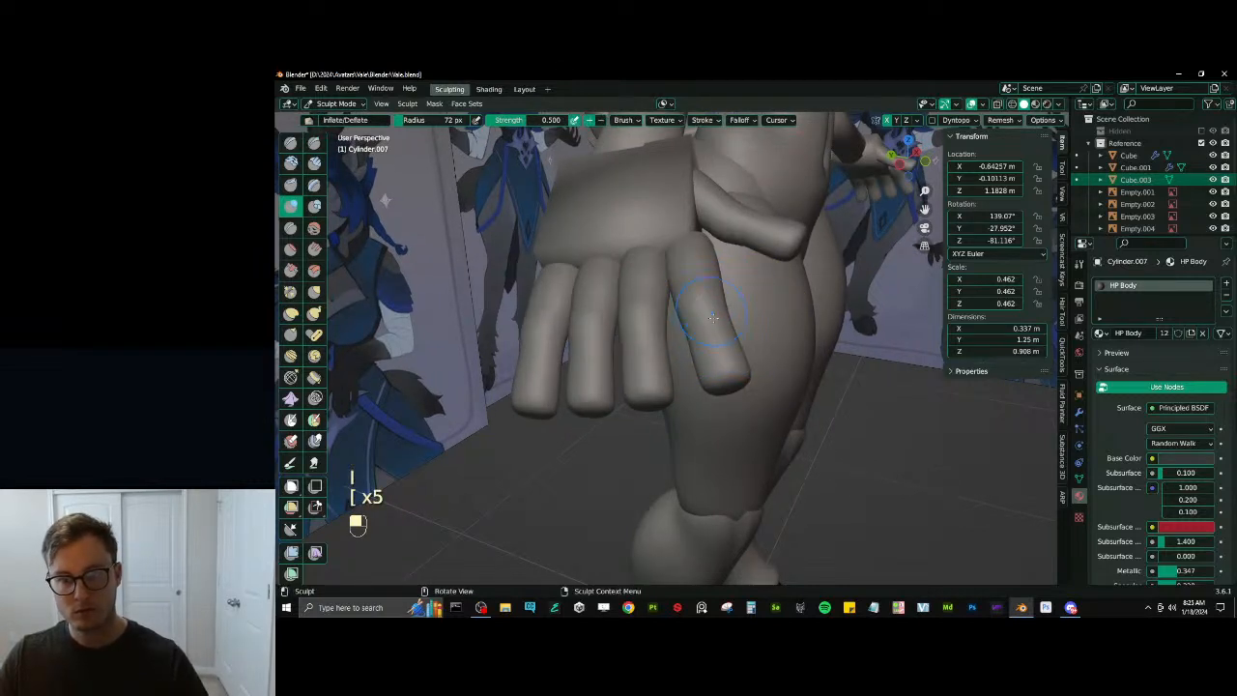
shift+middle_drag(717, 346, 692, 346)
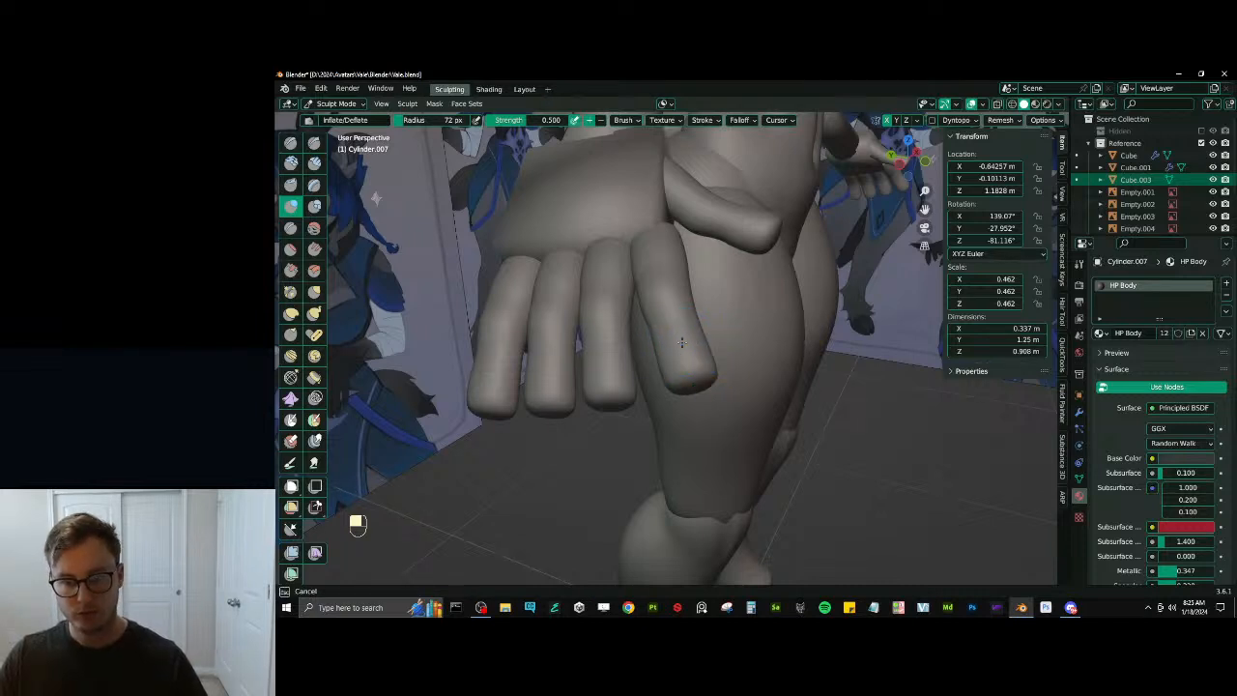
middle_drag(684, 377, 698, 324)
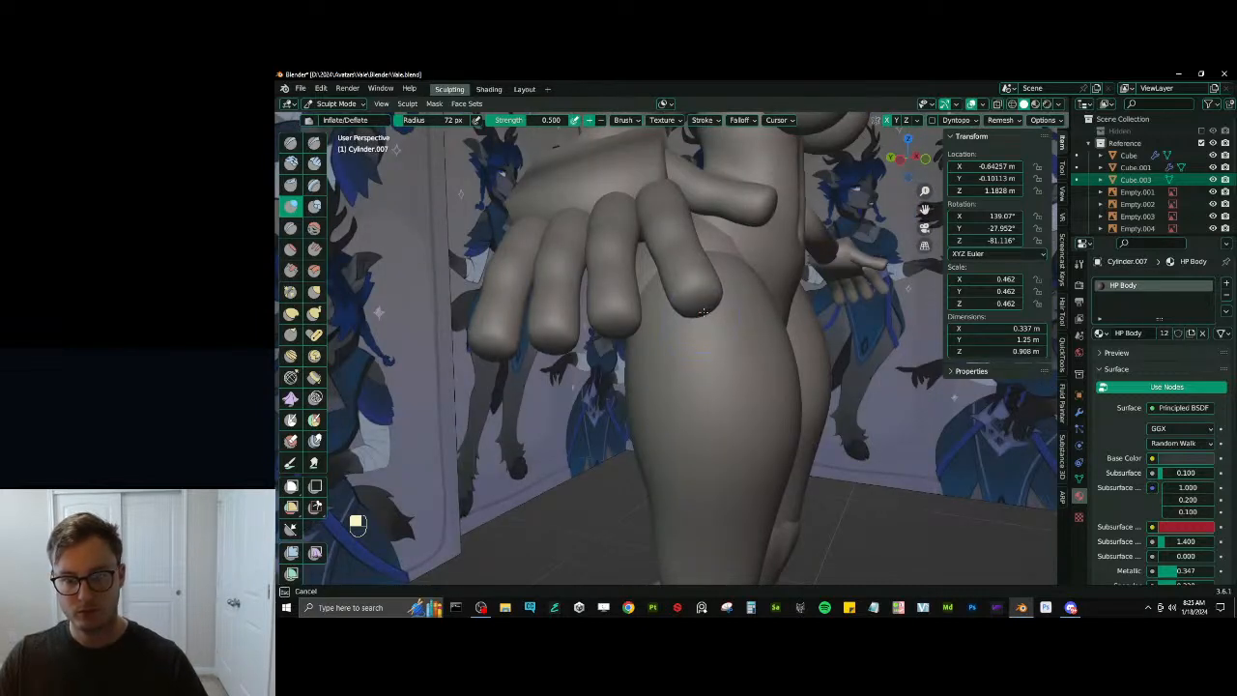
click(704, 312)
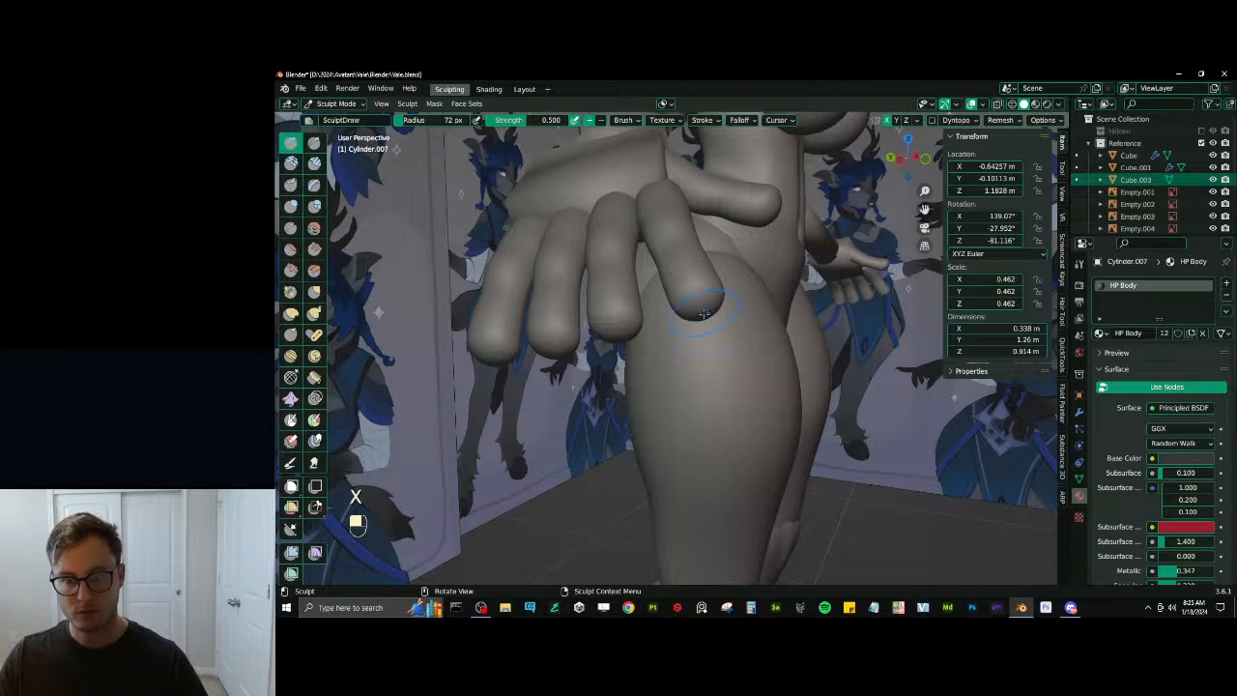
Carve a crease into the fingertip with the Draw Sharp brush at 72 px radius and remesh the finger
middle_drag(704, 311, 699, 328)
key(d)
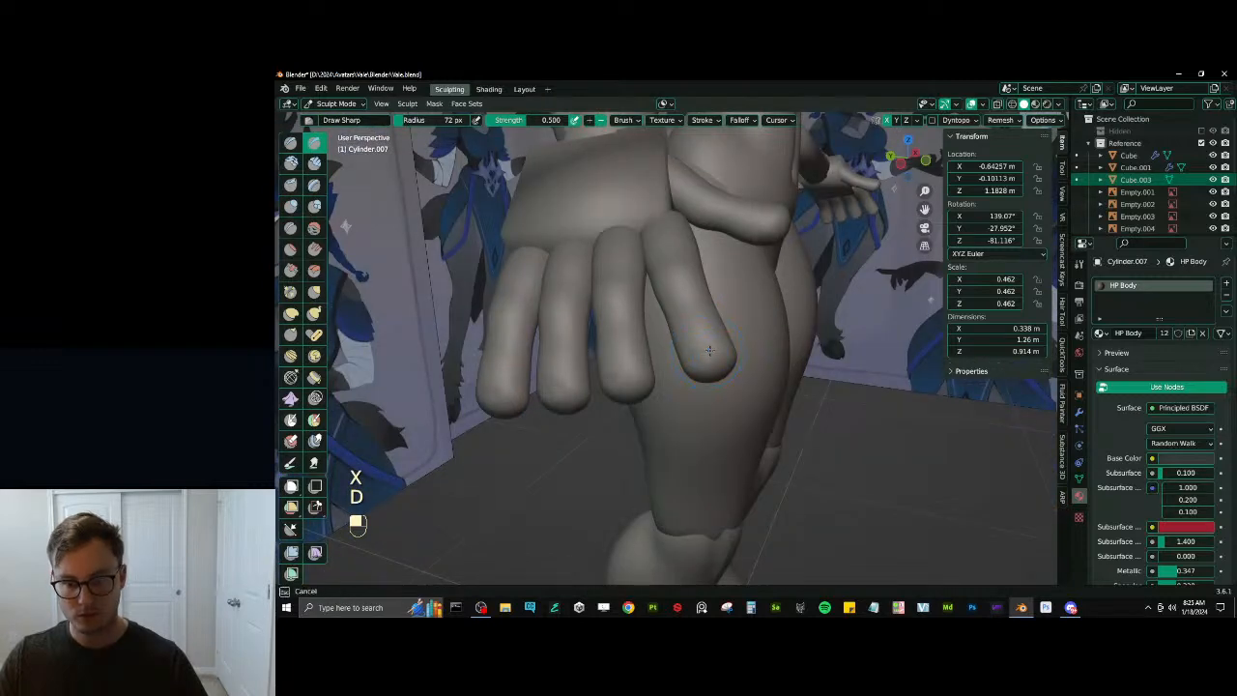
mouse_move(722, 341)
middle_down()
mouse_move(765, 334)
mouse_move(798, 370)
mouse_move(723, 321)
middle_up()
key(ctrl+r)
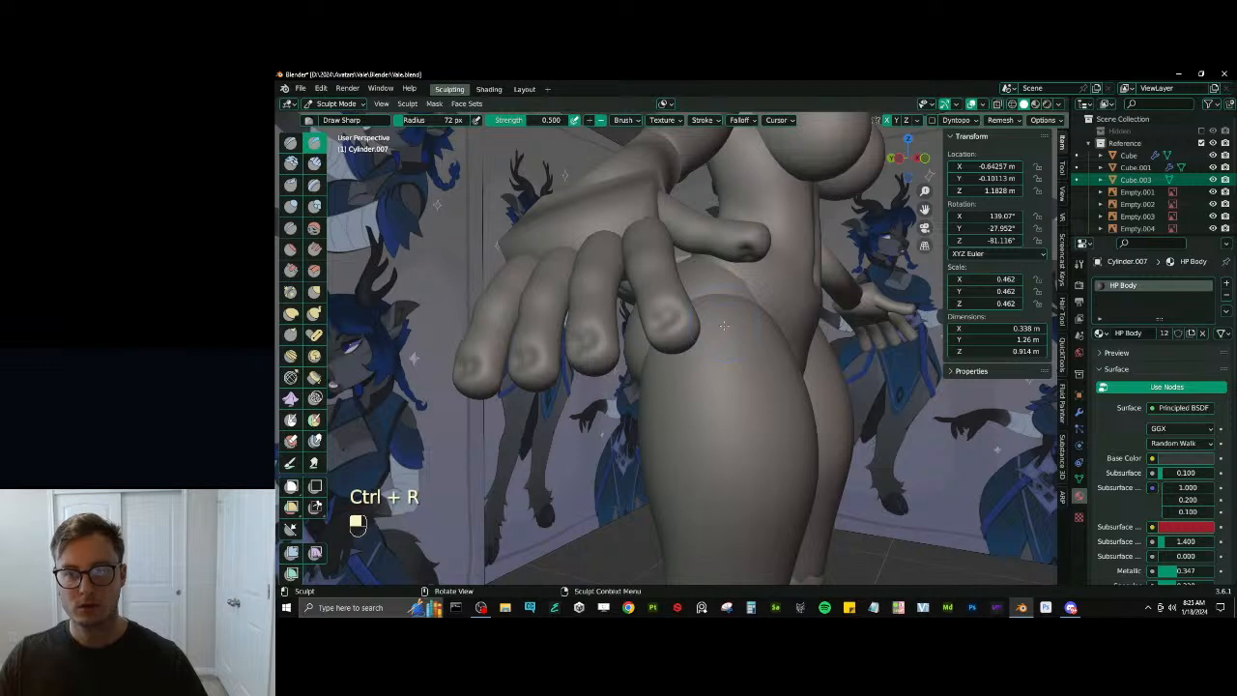
Leave sculpting for object mode, use local transform orientation, and rotate the index finger about its local Z axis
key(ctrl+Tab)
key(r)
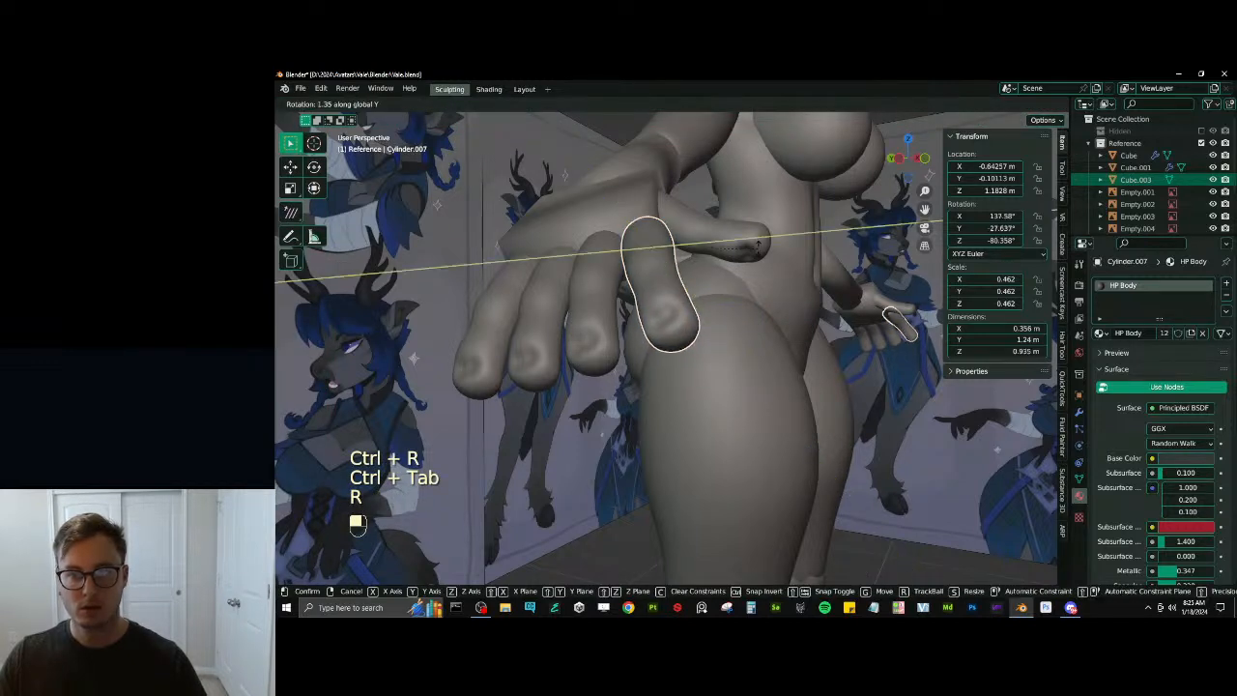
key(z)
key(x)
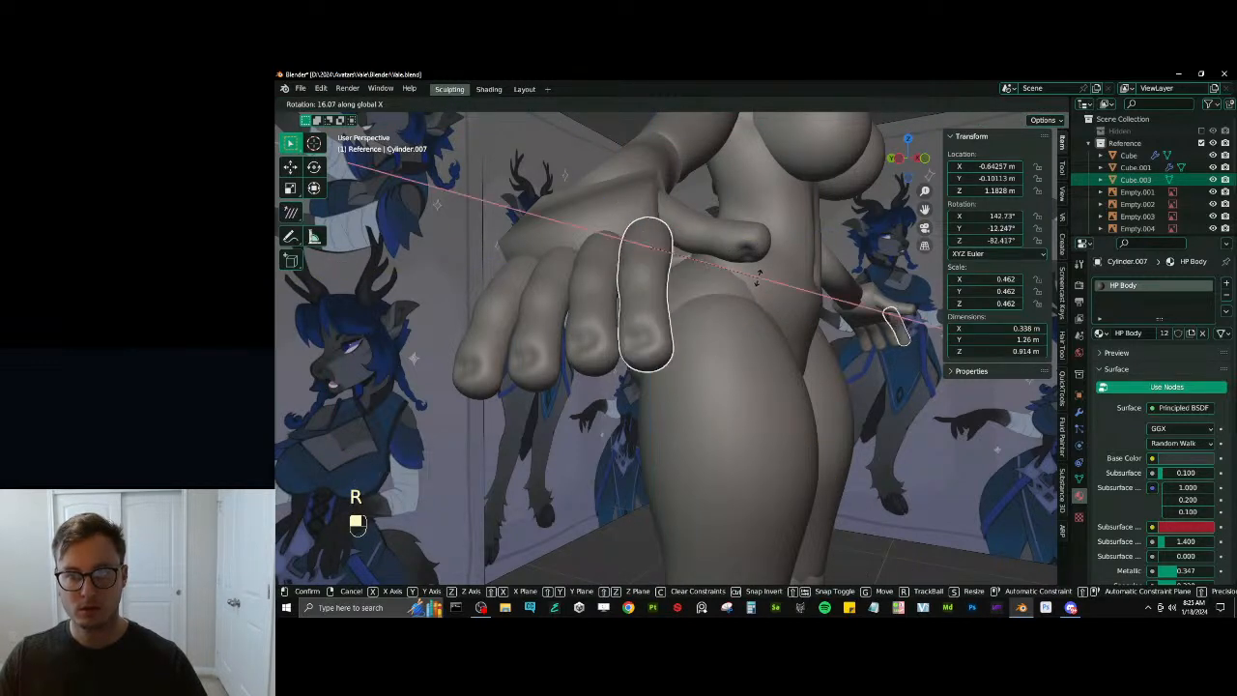
click(638, 115)
key(r)
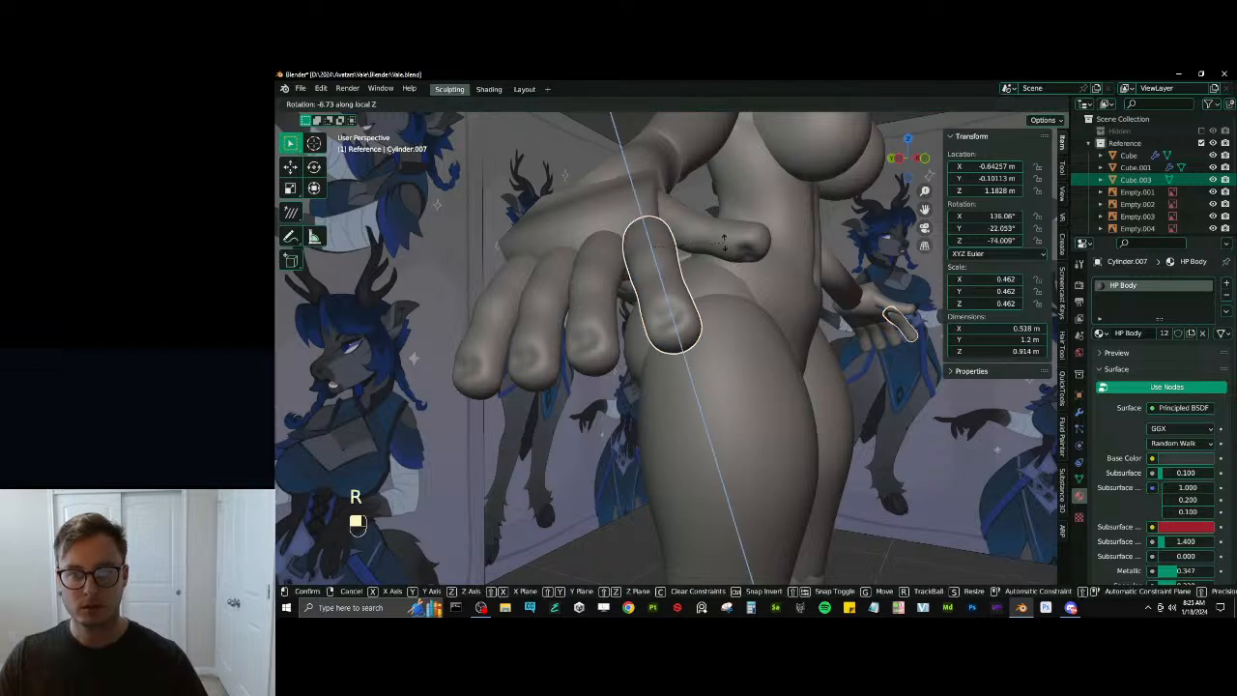
click(723, 261)
Rotate the middle finger slightly about its local Z axis and reposition it on the palm's front edge
middle_drag(724, 262, 726, 206)
click(665, 283)
key(r)
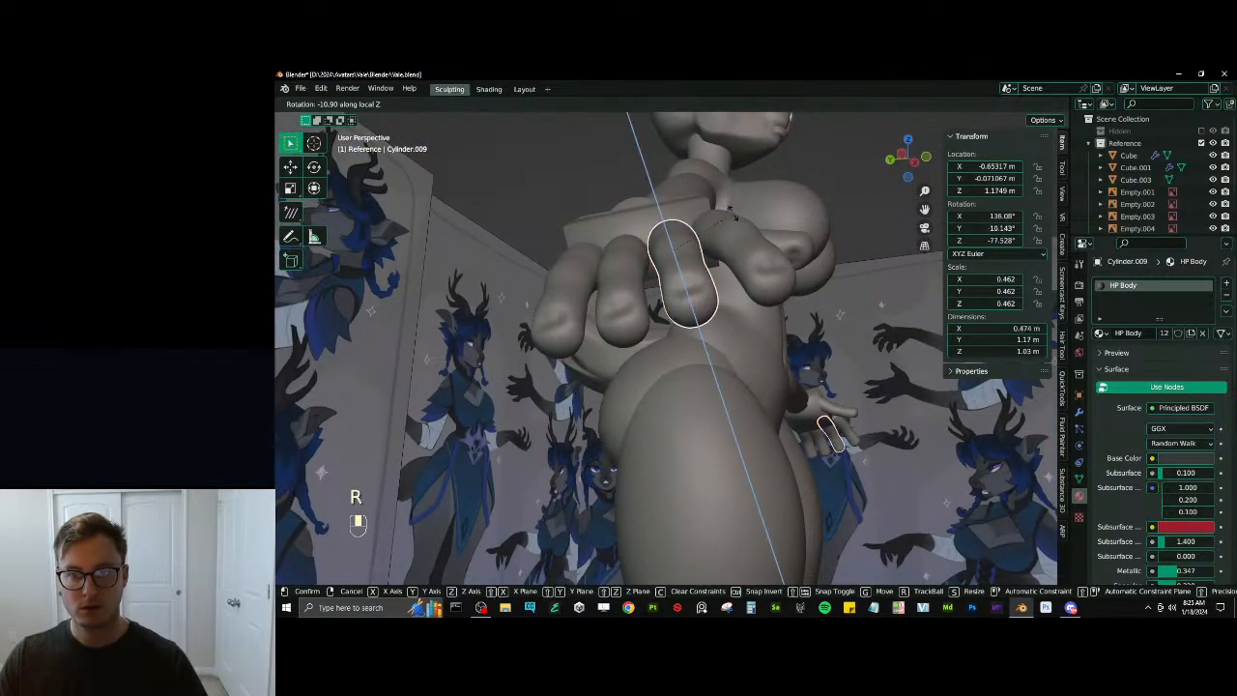
key(ctrl+z)
key(r)
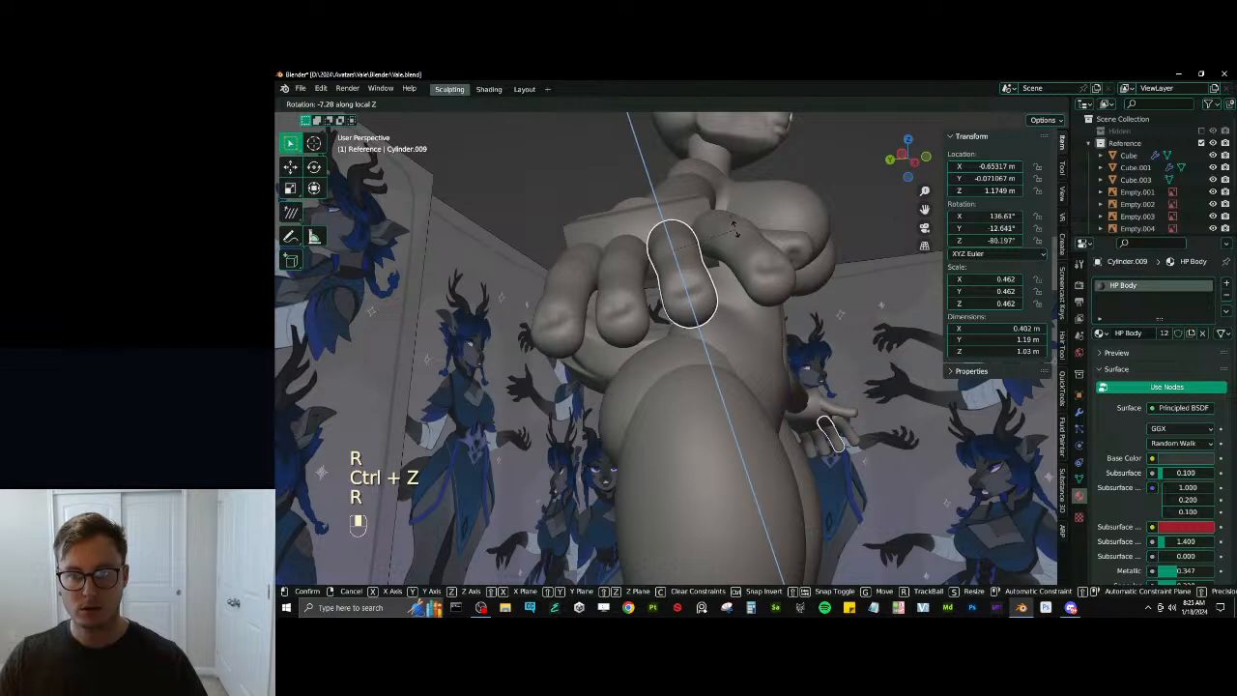
click(723, 235)
key(g)
click(724, 235)
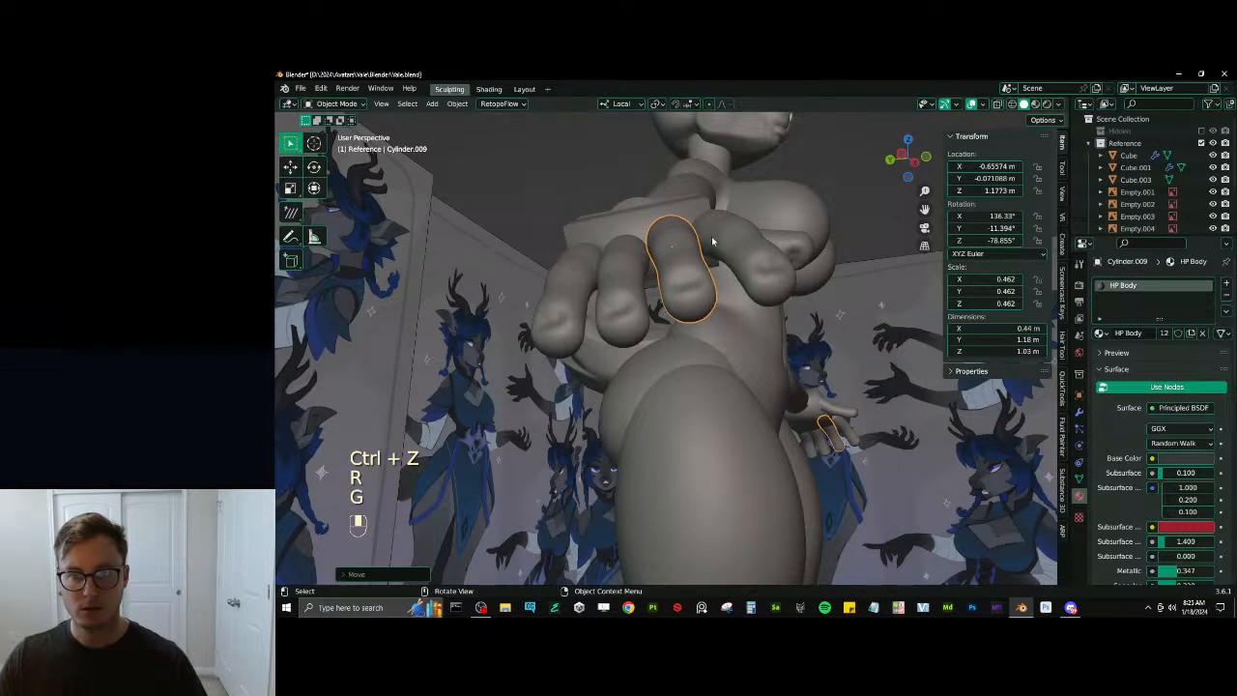
key(g)
middle_click(713, 240)
click(714, 242)
Move the ring finger up against the palm and adjust its rotation
click(619, 271)
key(g)
middle_click(642, 257)
click(721, 211)
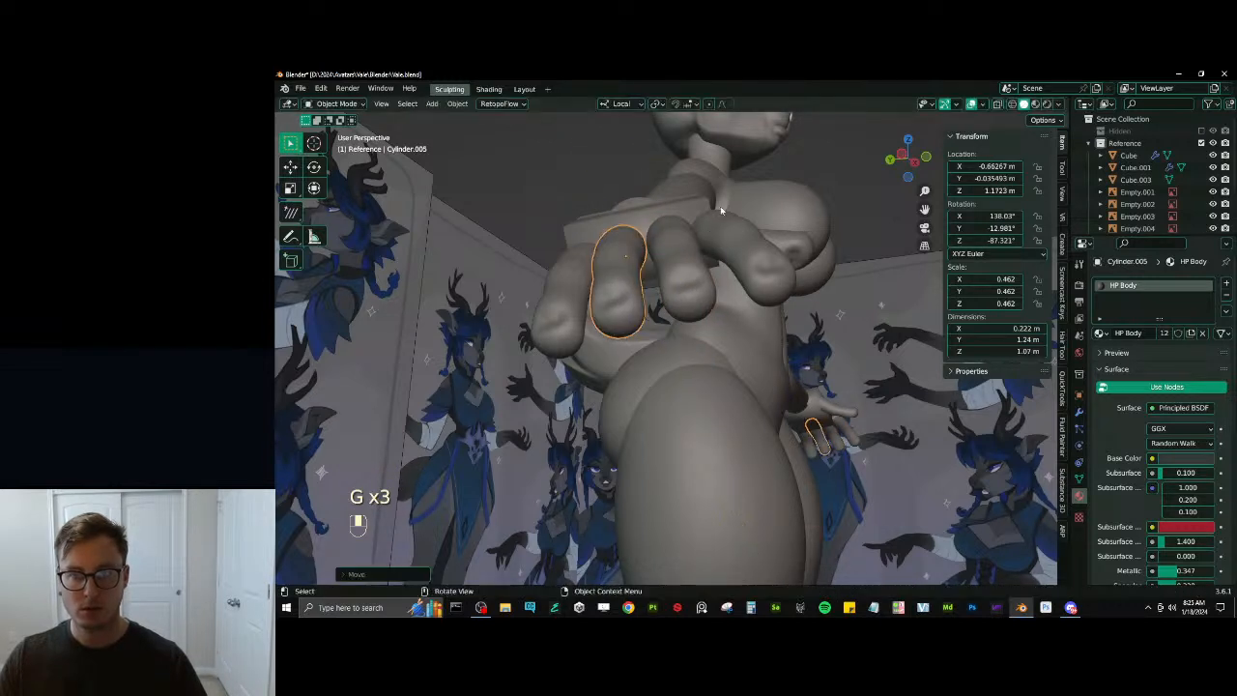
key(r)
middle_click(721, 204)
click(719, 201)
Move the little finger slightly closer to the palm
click(574, 275)
key(g)
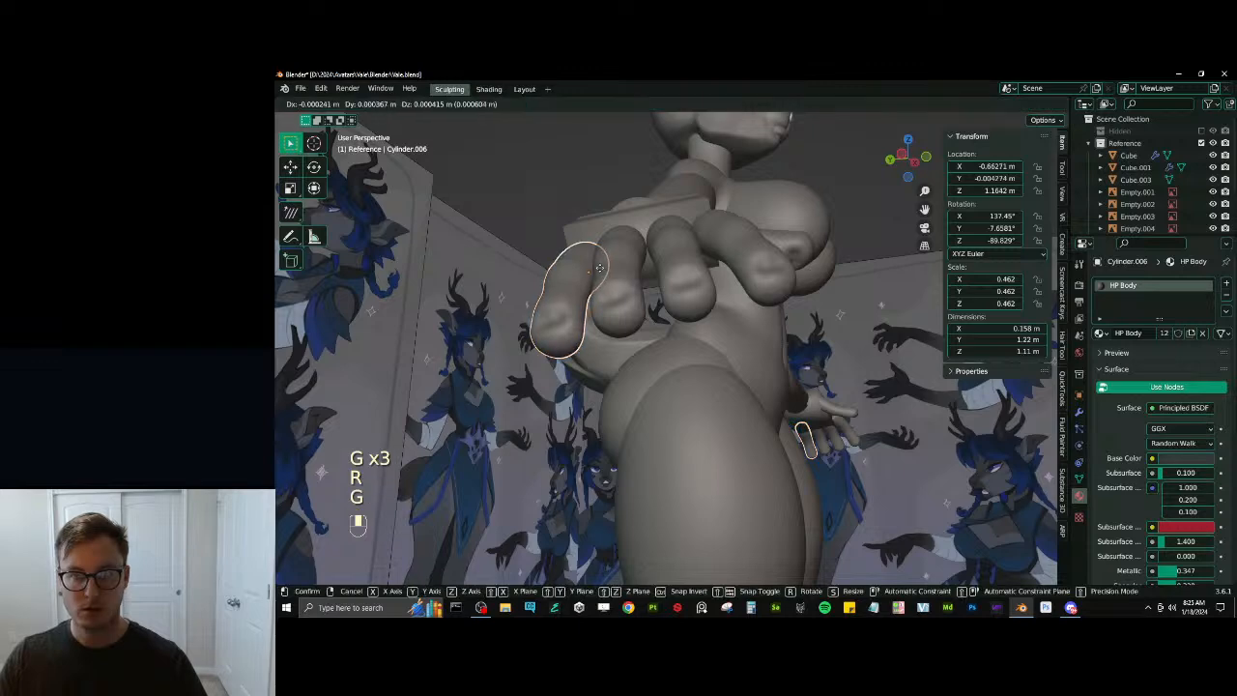
click(599, 268)
Shorten the little finger along its local Z axis, and scale it down uniformly to about 0.92
middle_drag(599, 268, 718, 325)
key(s)
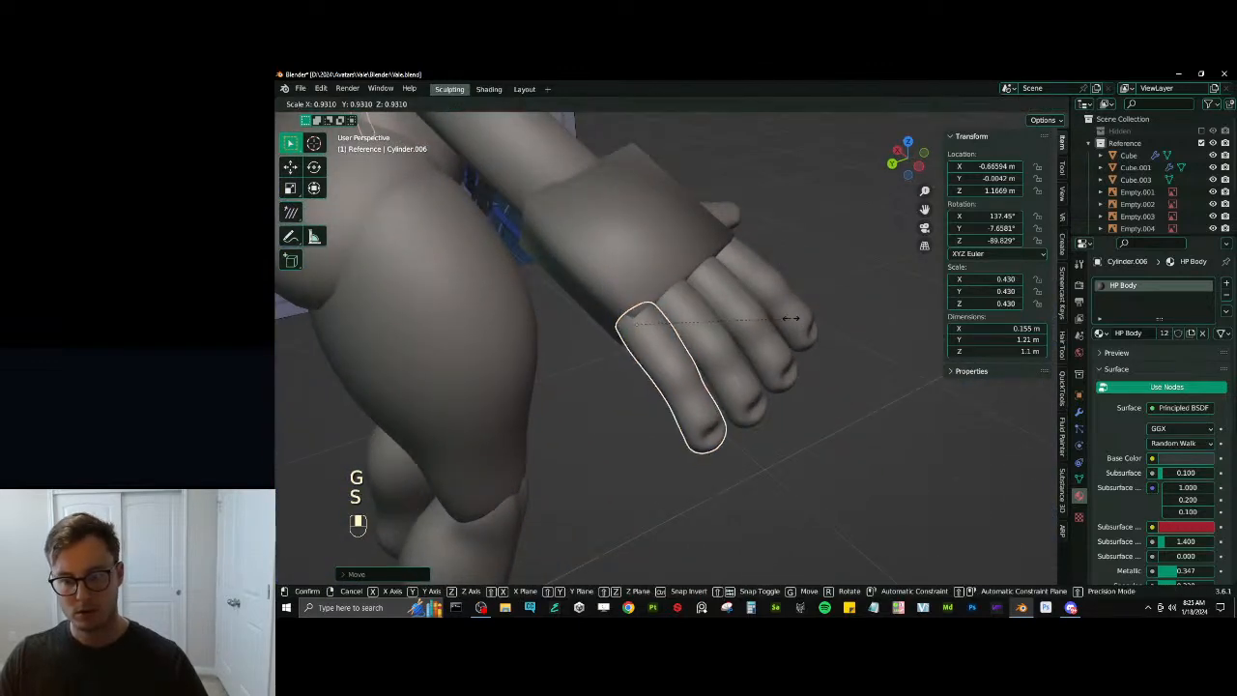
click(787, 319)
key(ctrl+z)
key(s)
middle_click(792, 318)
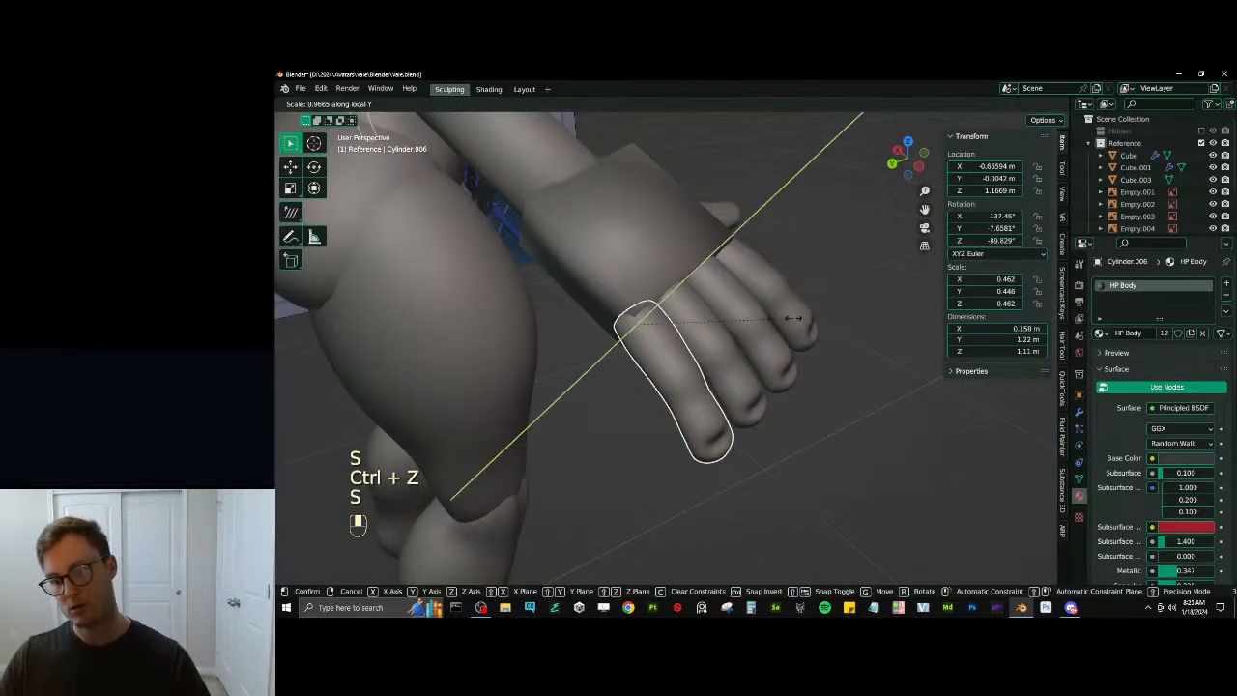
middle_drag(792, 318, 787, 316)
click(786, 323)
key(s)
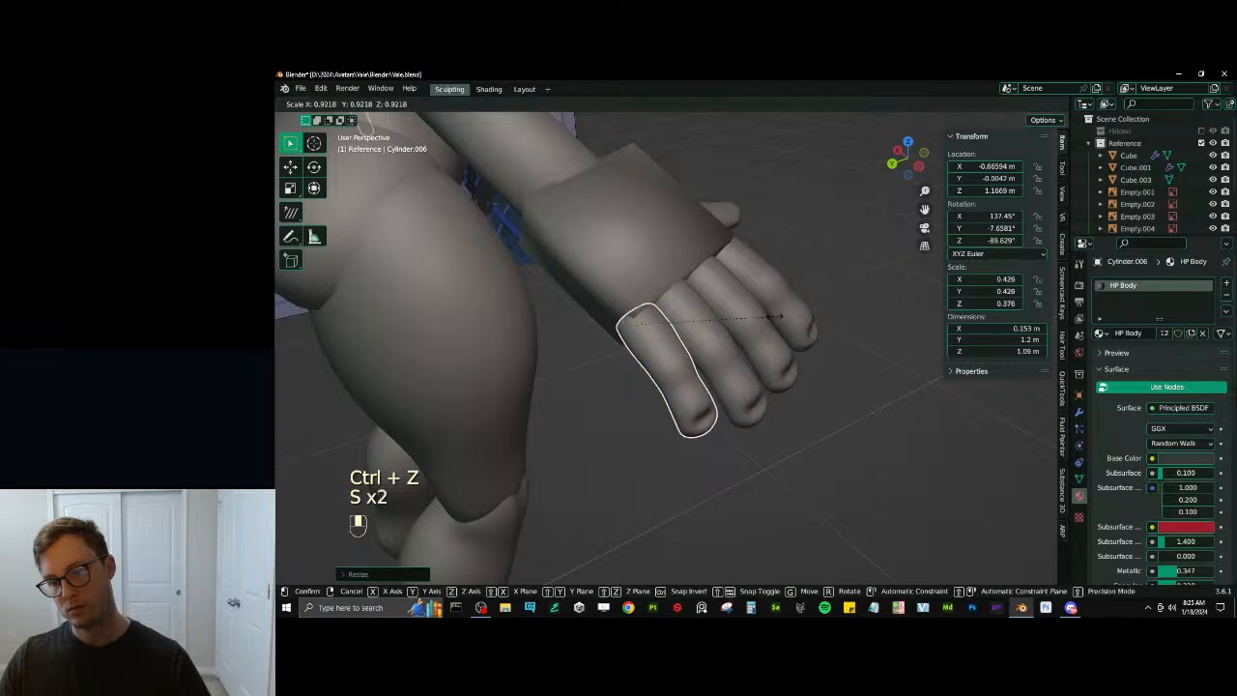
click(737, 361)
Select the middle finger and scale it up slightly
click(737, 361)
key(s)
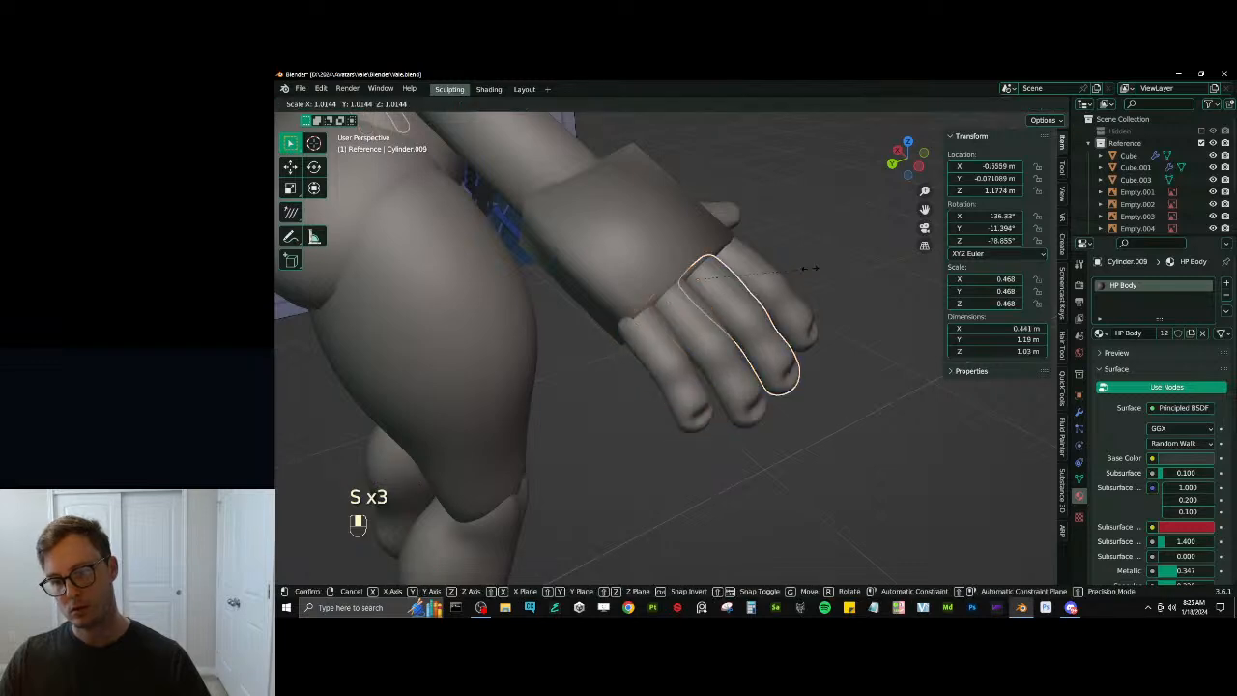
click(803, 305)
mouse_move(803, 305)
middle_down()
mouse_move(744, 316)
mouse_move(748, 297)
mouse_move(715, 323)
mouse_move(695, 346)
mouse_move(712, 337)
mouse_move(705, 403)
middle_up()
Return to sculpting the index finger and refine its bend with the Elastic Deform brush at 72 px radius
click(714, 317)
key(ctrl+Tab)
key(e)
drag(706, 403, 703, 398)
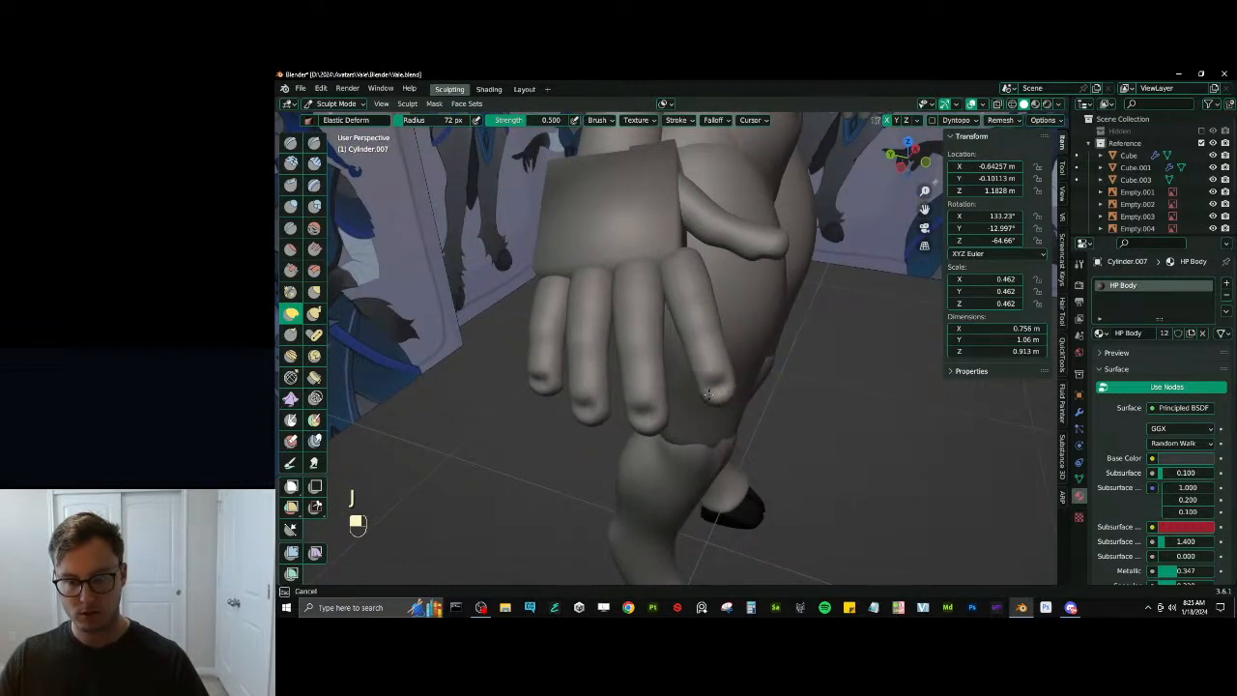
middle_drag(694, 354, 705, 373)
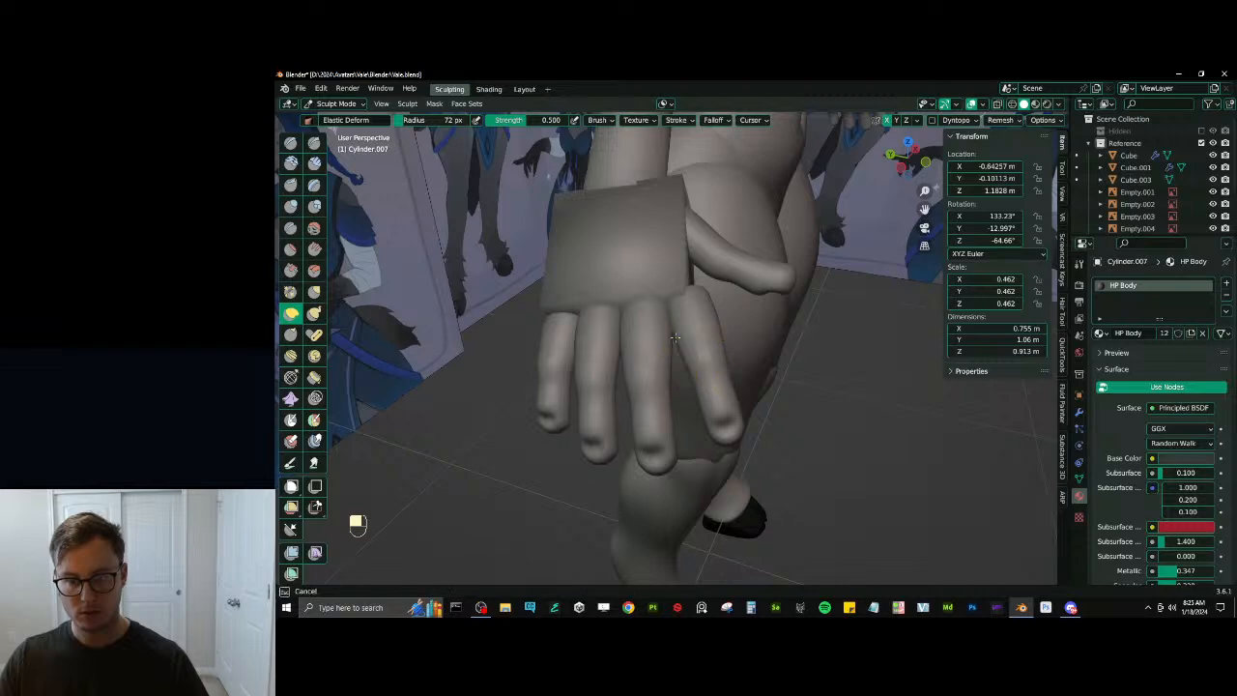
drag(675, 337, 682, 345)
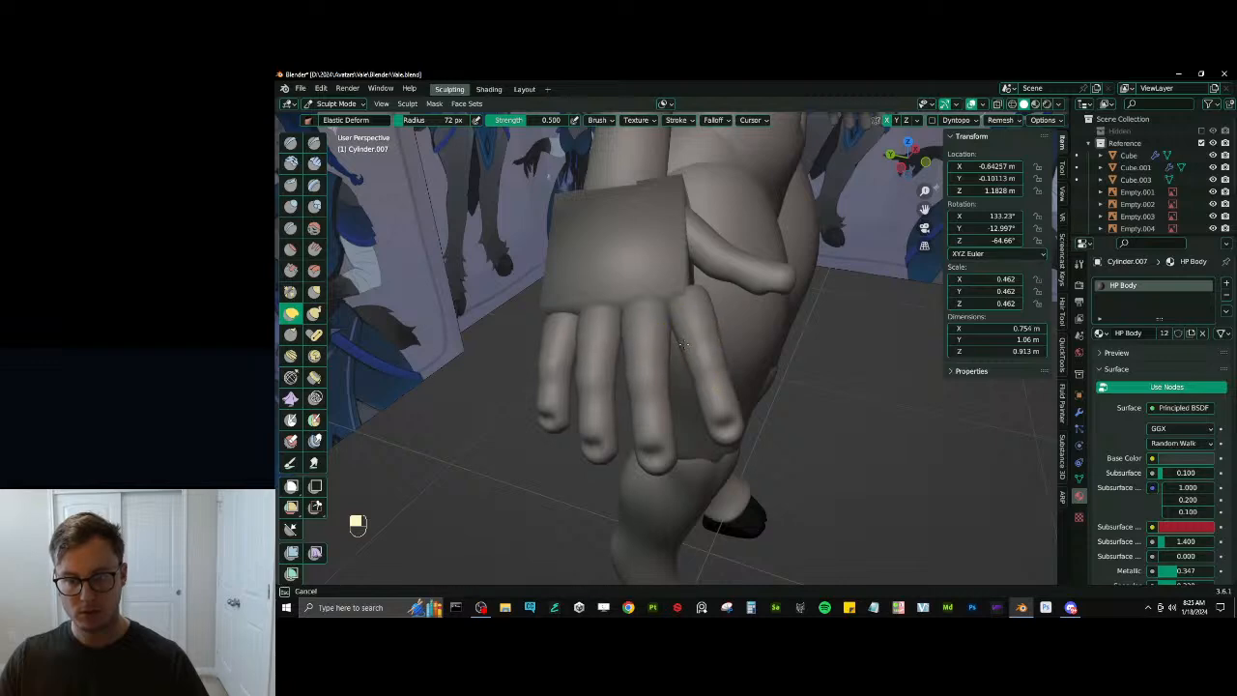
Select the thumb in object mode and roll it about its local Z axis
middle_drag(708, 293, 655, 288)
key(ctrl+Tab)
click(676, 285)
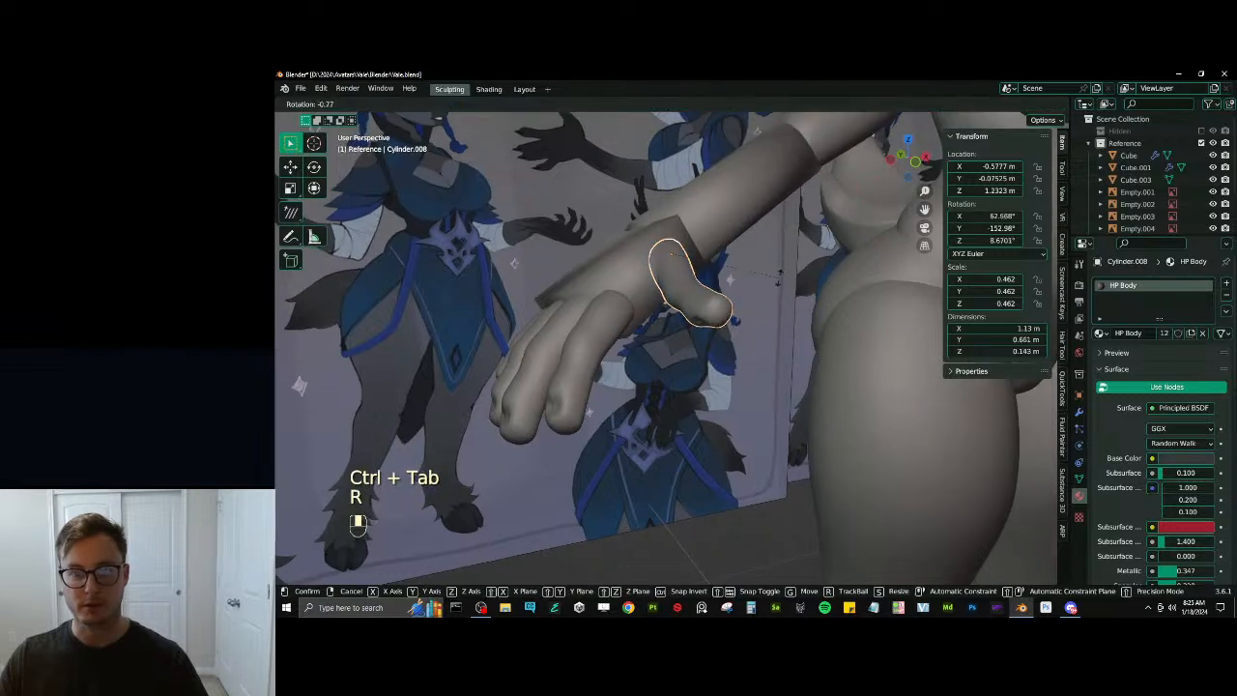
key(r)
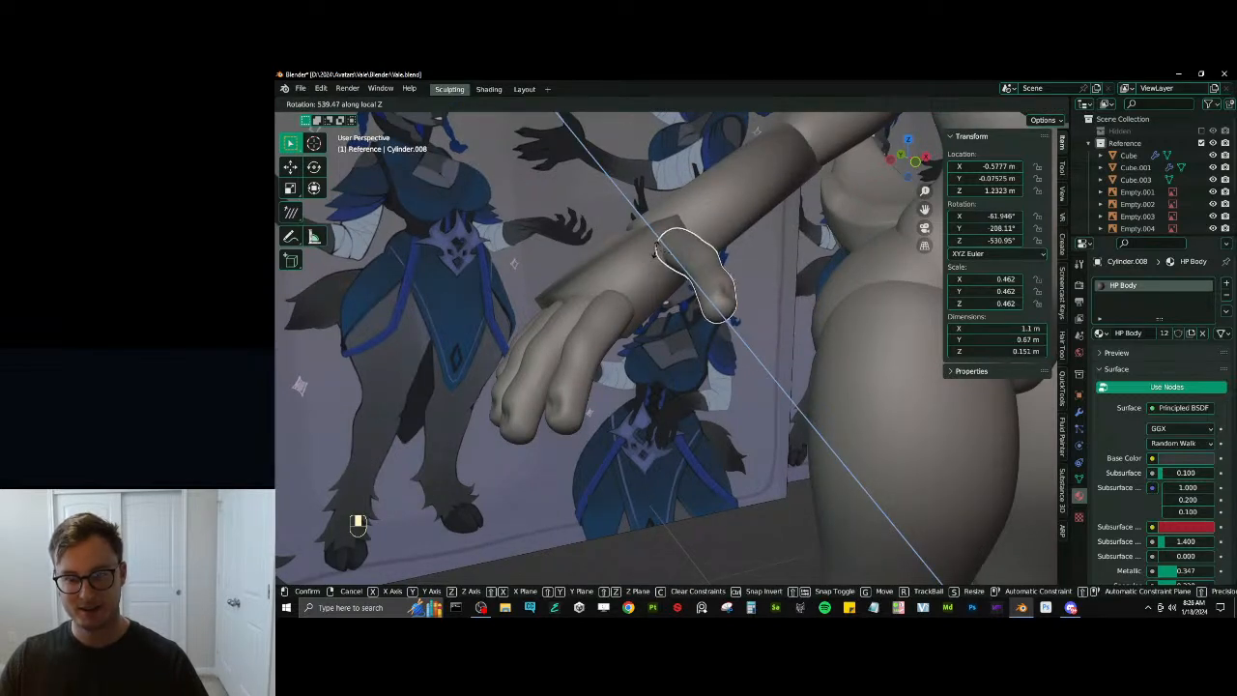
click(635, 235)
Shorten the thumb along its local Z axis and enlarge it uniformly, giving scale values of 0.490, 0.490 and 0.398
middle_drag(701, 302, 713, 341)
key(s)
key(z)
click(745, 308)
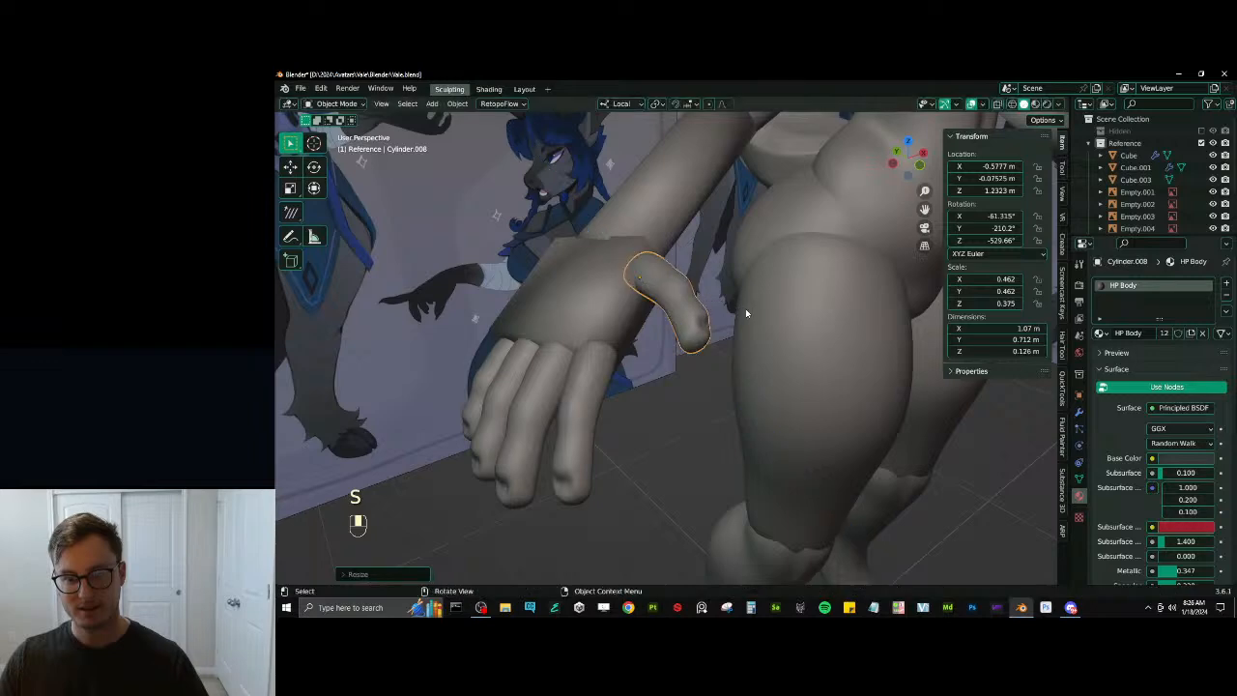
key(s)
click(740, 272)
middle_drag(740, 272, 796, 300)
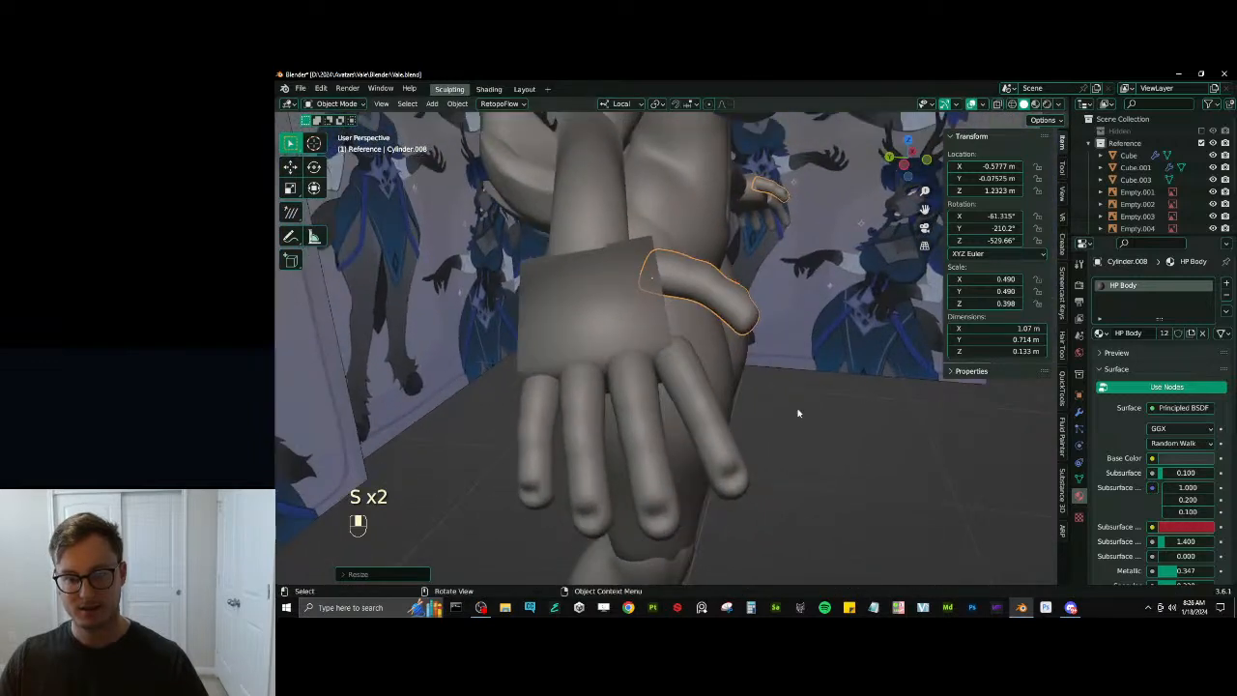
click(799, 413)
Check the hands against the whole figure and save the file
middle_drag(799, 412, 703, 372)
ctrl+middle_drag(704, 372, 707, 439)
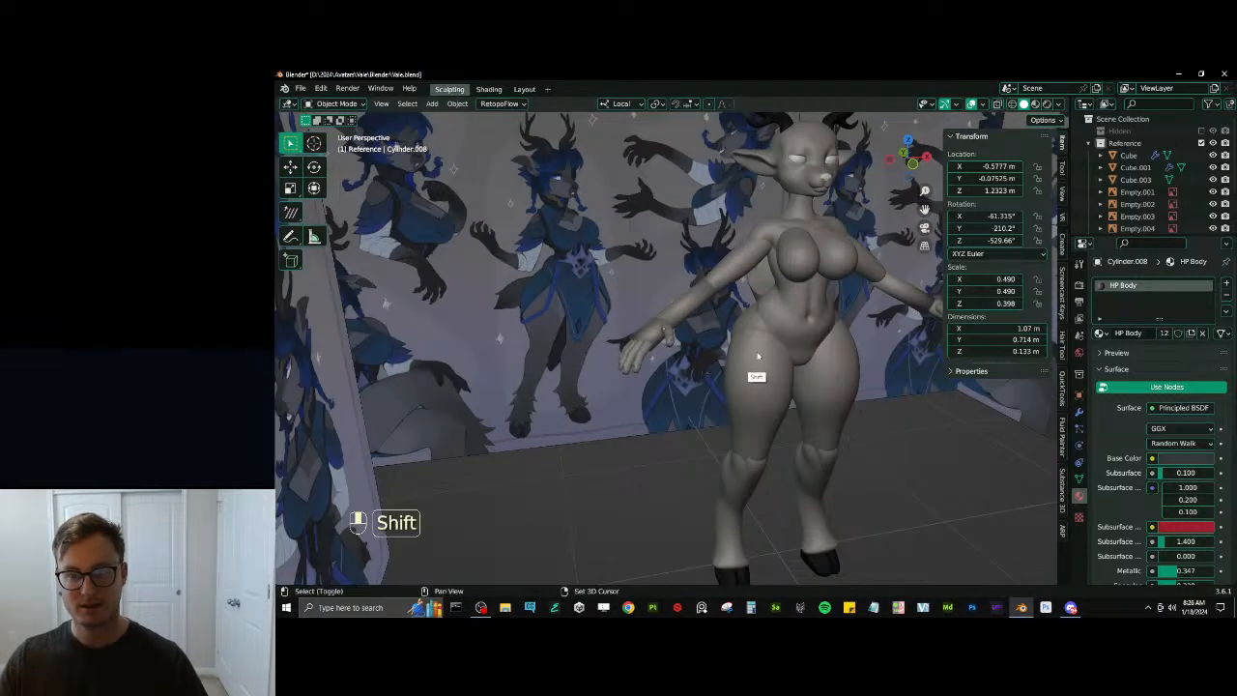
shift+middle_drag(757, 356, 727, 387)
middle_drag(727, 387, 748, 341)
key(ctrl+s)
key(ctrl+s)
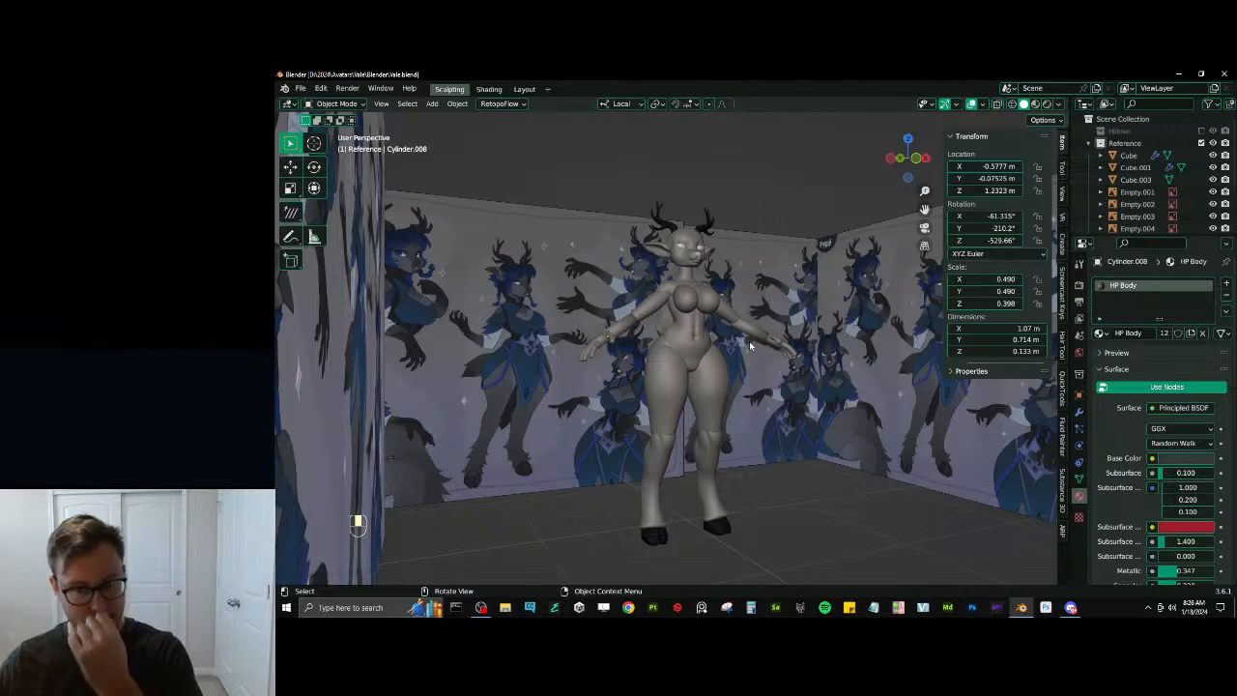
Sculpt the torso from the front, adjusting the shoulders and neck base with the Elastic Deform brush at 72 px radius
middle_drag(749, 341, 785, 338)
shift+middle_drag(781, 338, 676, 317)
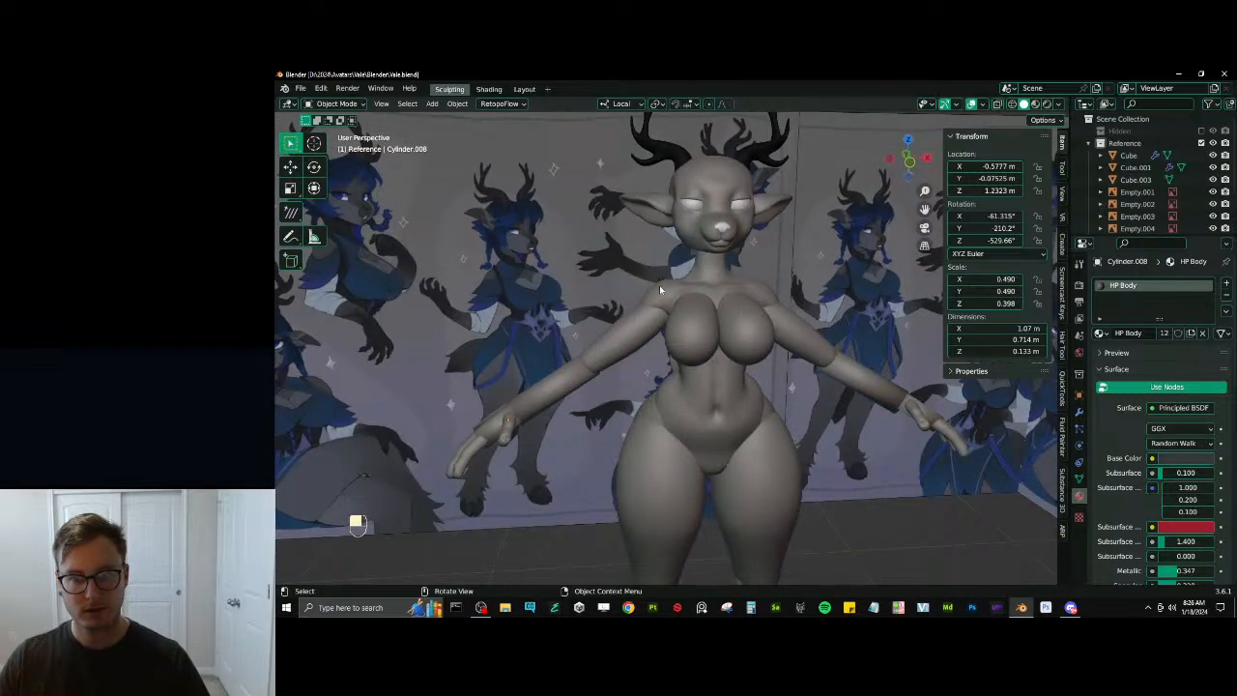
click(637, 345)
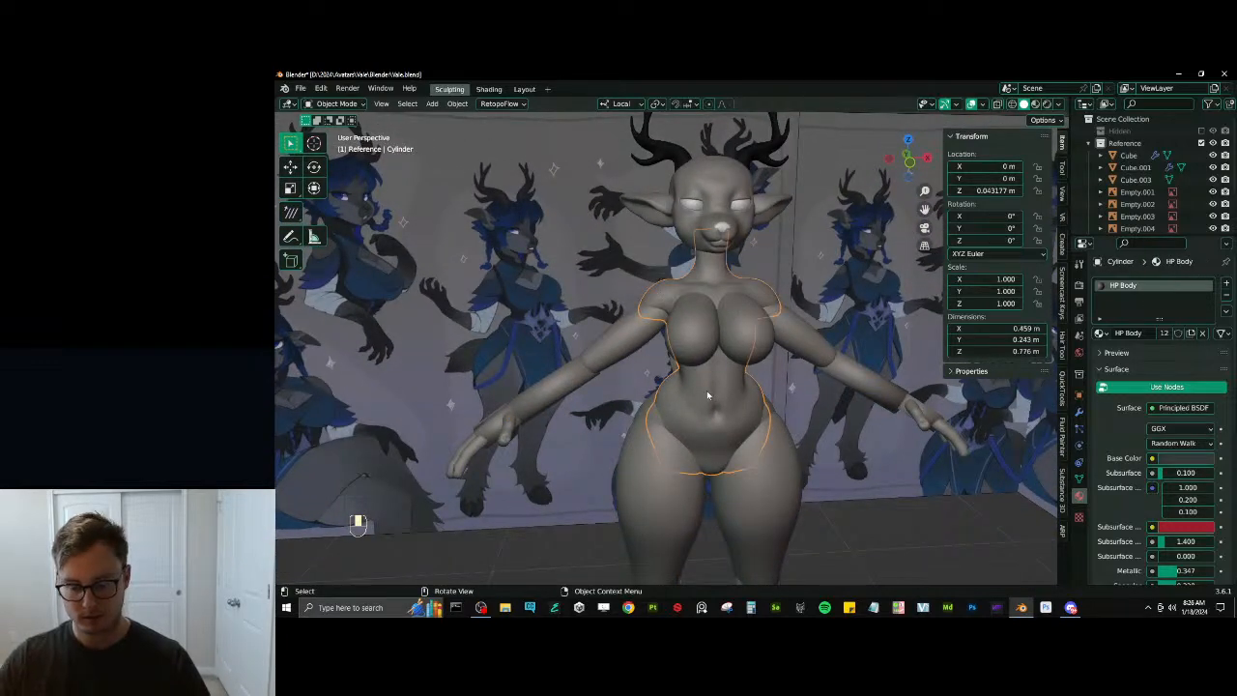
key(KP_1)
key(ctrl+Tab)
shift+middle_drag(708, 327, 710, 385)
ctrl+middle_drag(710, 384, 705, 329)
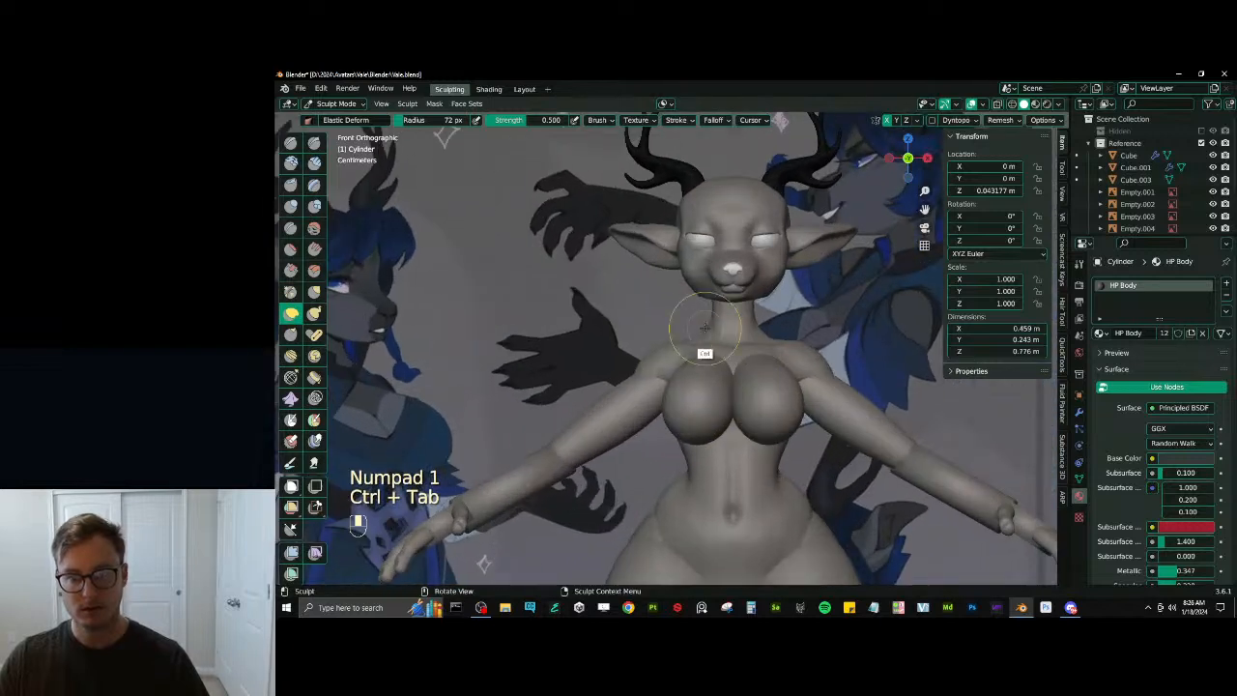
key(j)
ctrl+middle_drag(671, 368, 687, 351)
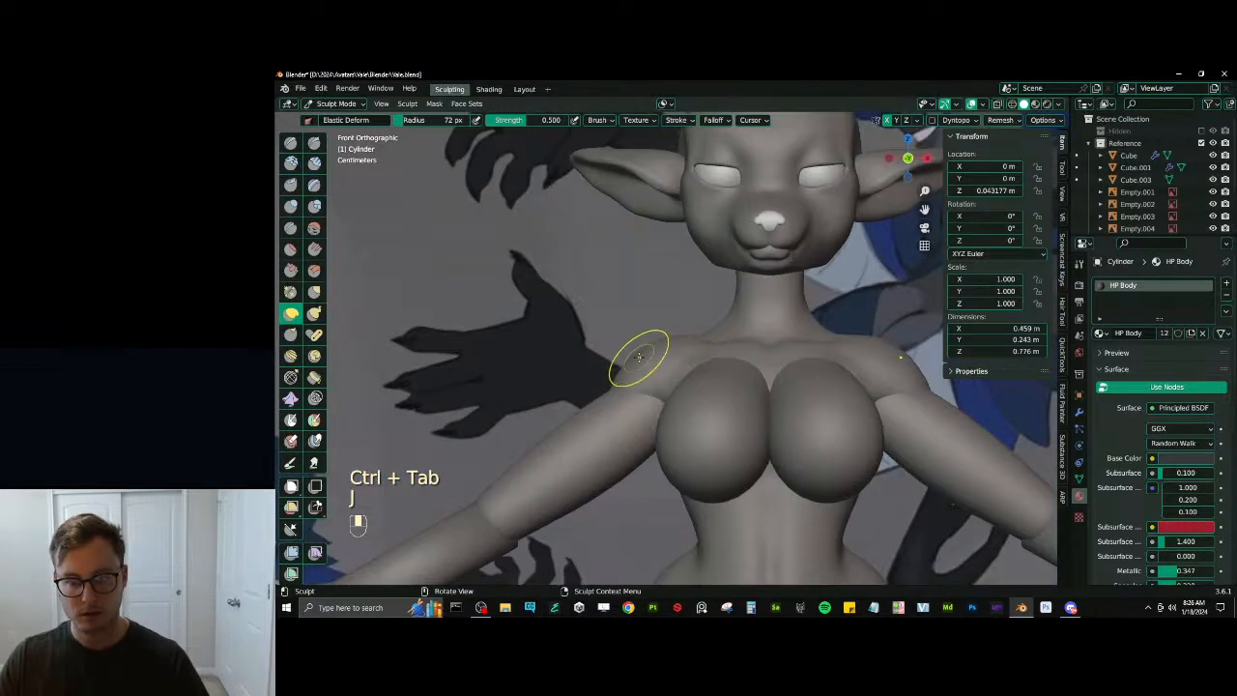
mouse_move(639, 357)
mouse_down()
mouse_move(666, 339)
mouse_move(636, 351)
mouse_up()
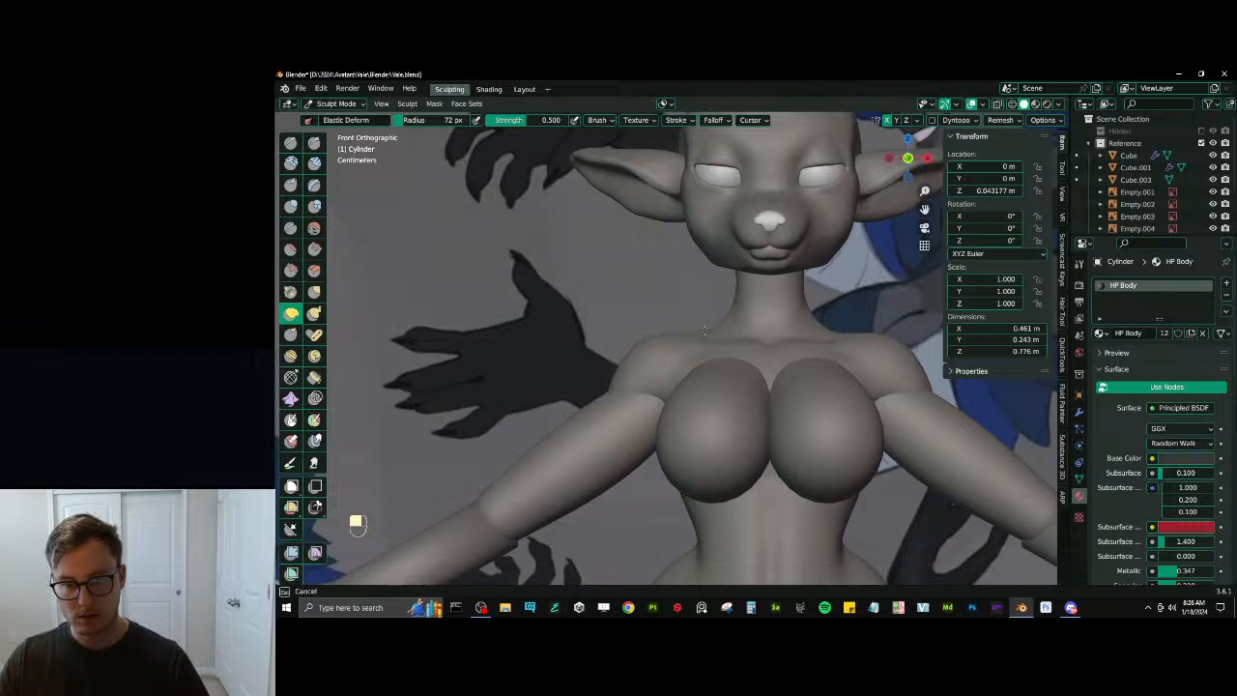
drag(704, 330, 699, 335)
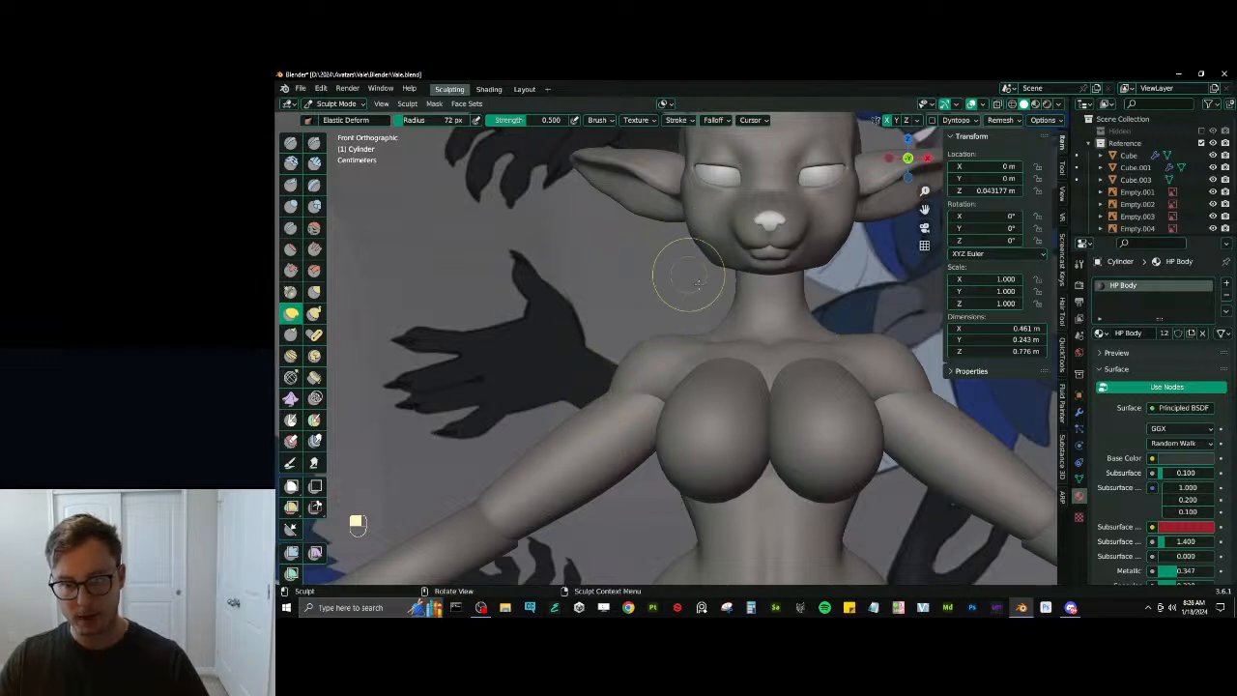
mouse_move(736, 295)
mouse_down()
mouse_move(731, 260)
mouse_move(733, 308)
mouse_up()
Reshape the torso's shoulders and neck base in profile with the Elastic Deform brush at 72 px radius
middle_drag(704, 297, 808, 300)
key(KP_3)
mouse_move(696, 329)
ctrl+middle_down()
mouse_move(705, 384)
mouse_move(652, 350)
ctrl+middle_up()
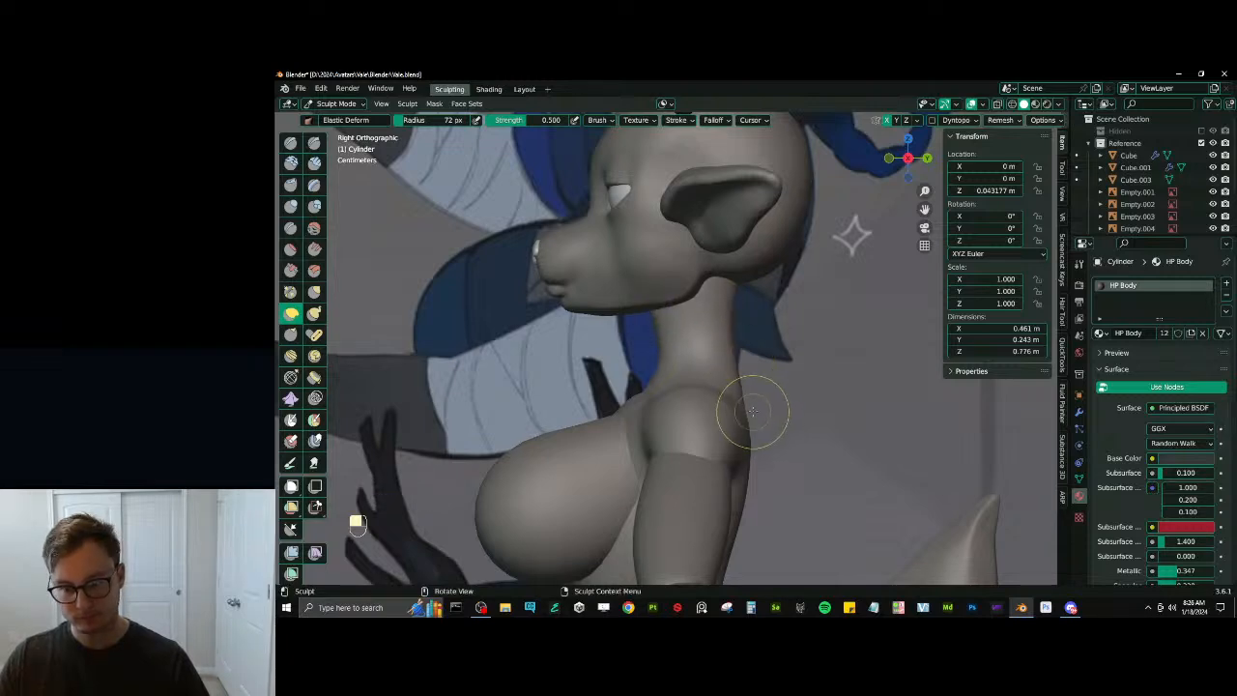
middle_drag(729, 329, 768, 372)
mouse_move(759, 367)
middle_down()
mouse_move(836, 355)
mouse_move(764, 364)
mouse_move(824, 368)
mouse_move(699, 373)
mouse_move(647, 402)
mouse_move(636, 395)
middle_up()
Build up the upper back and shoulder blades with the Inflate, Draw and Draw Sharp brushes at 72 px radius
key(i)
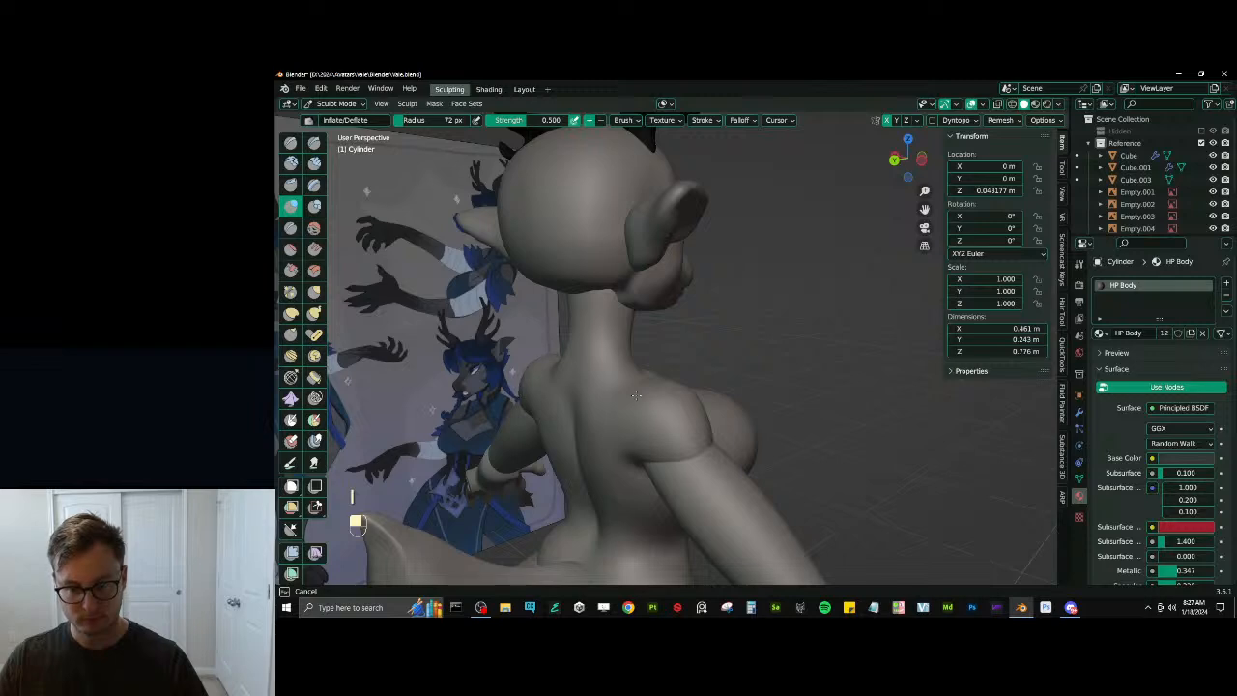
mouse_move(689, 427)
middle_down()
mouse_move(665, 433)
mouse_move(701, 444)
mouse_move(641, 421)
mouse_move(691, 398)
mouse_move(649, 421)
mouse_move(668, 454)
mouse_move(674, 428)
middle_up()
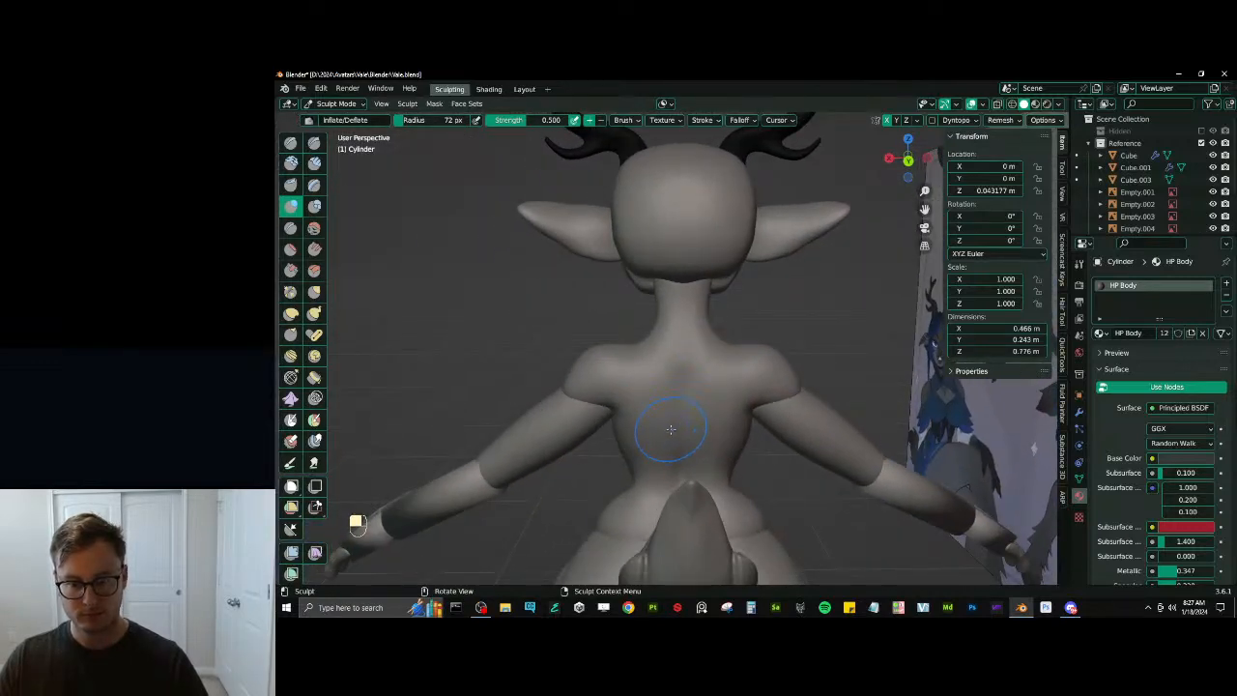
key(x)
scroll(665, 410, up, 2)
key(ctrl+z)
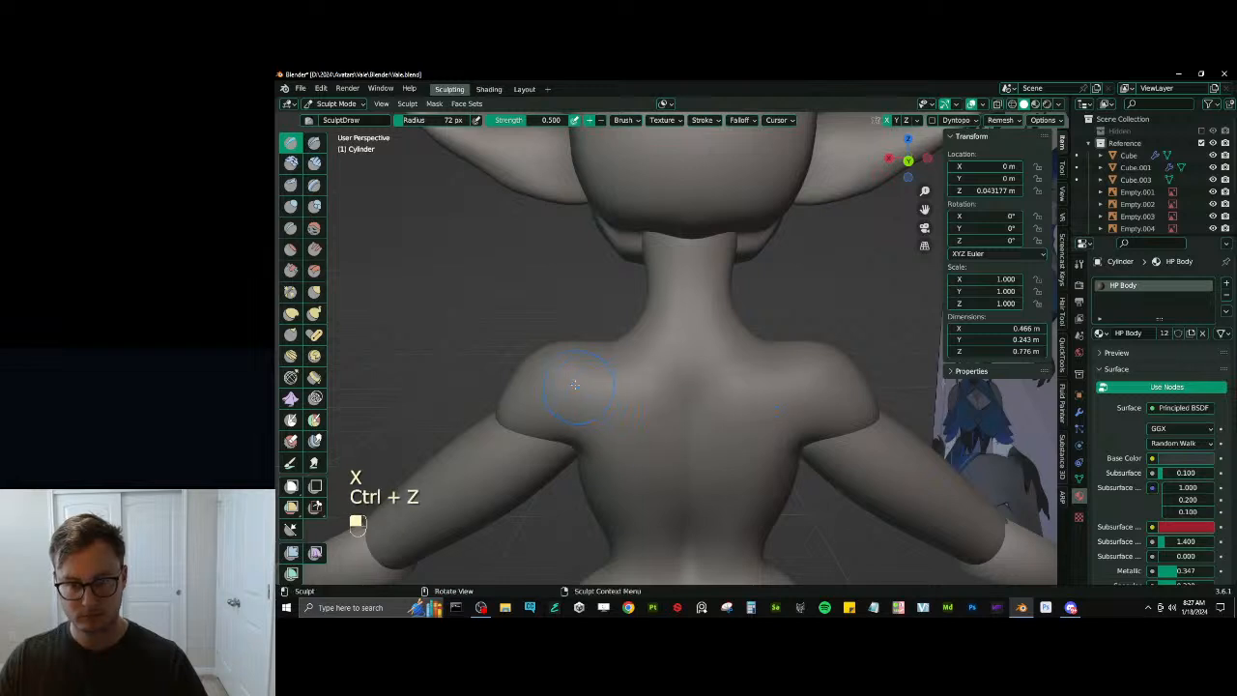
key(shift)
key(d)
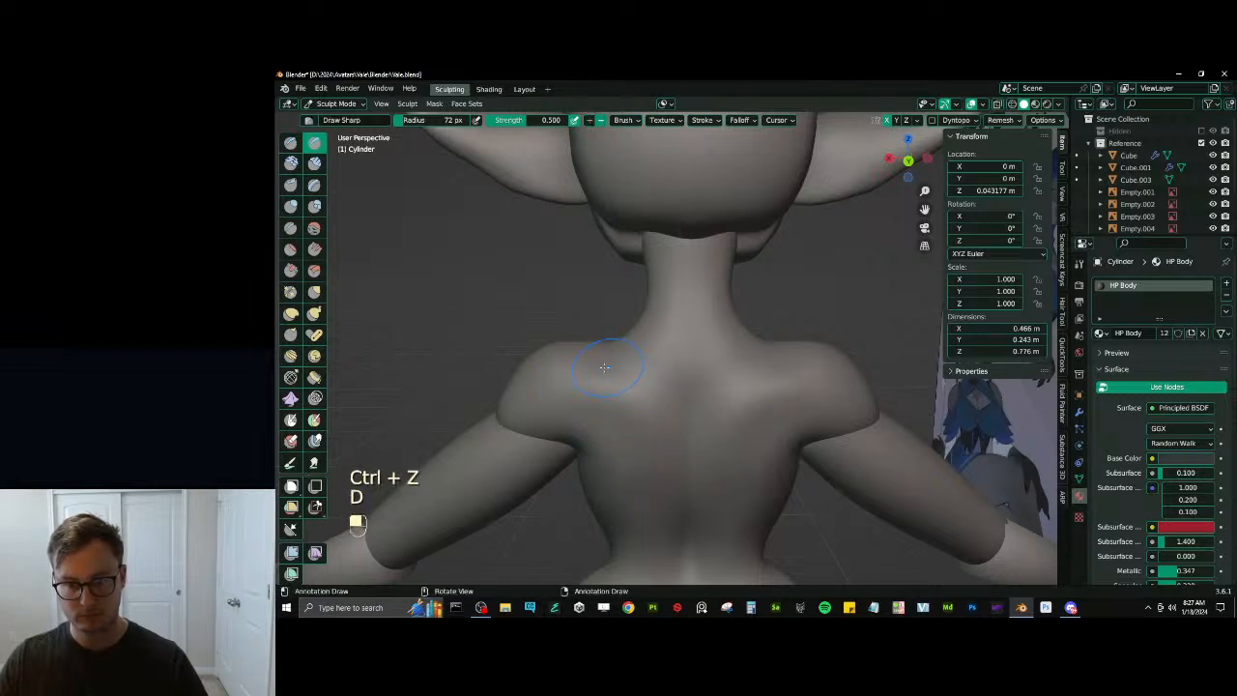
key(ctrl+z)
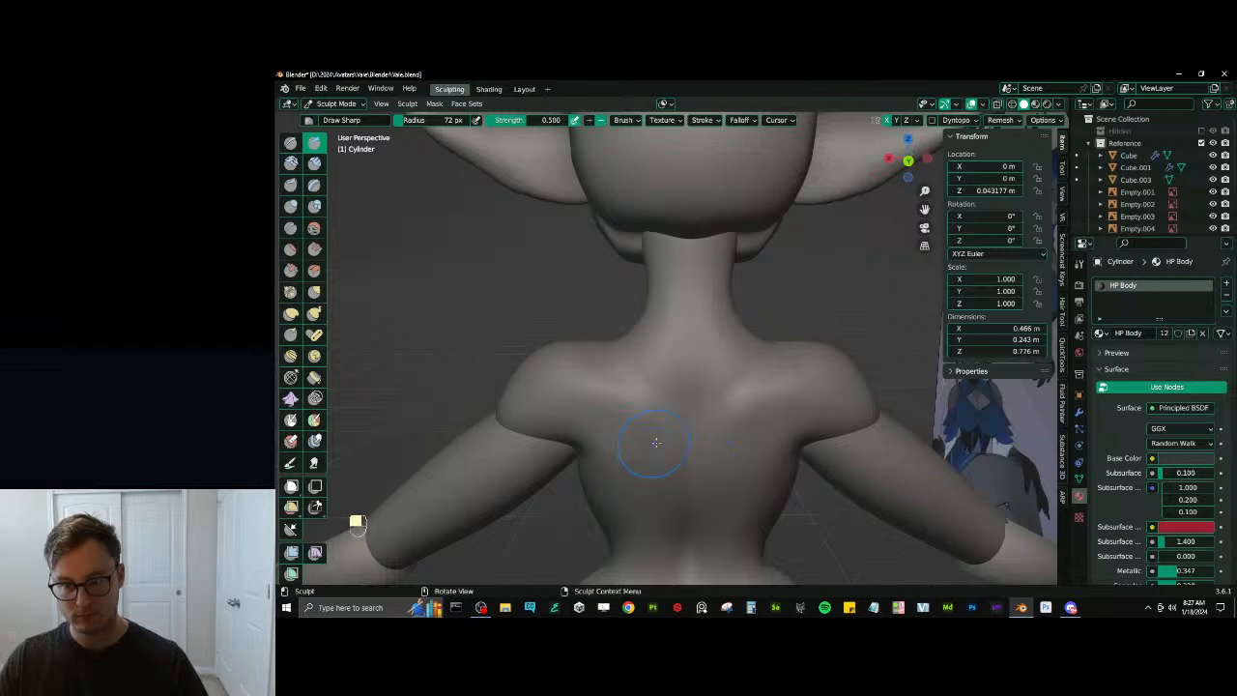
Switch sculpting to the upper arm and adjust its shape from the front with the Elastic Deform brush
mouse_move(641, 465)
middle_down()
mouse_move(695, 454)
mouse_move(657, 455)
mouse_move(704, 434)
middle_up()
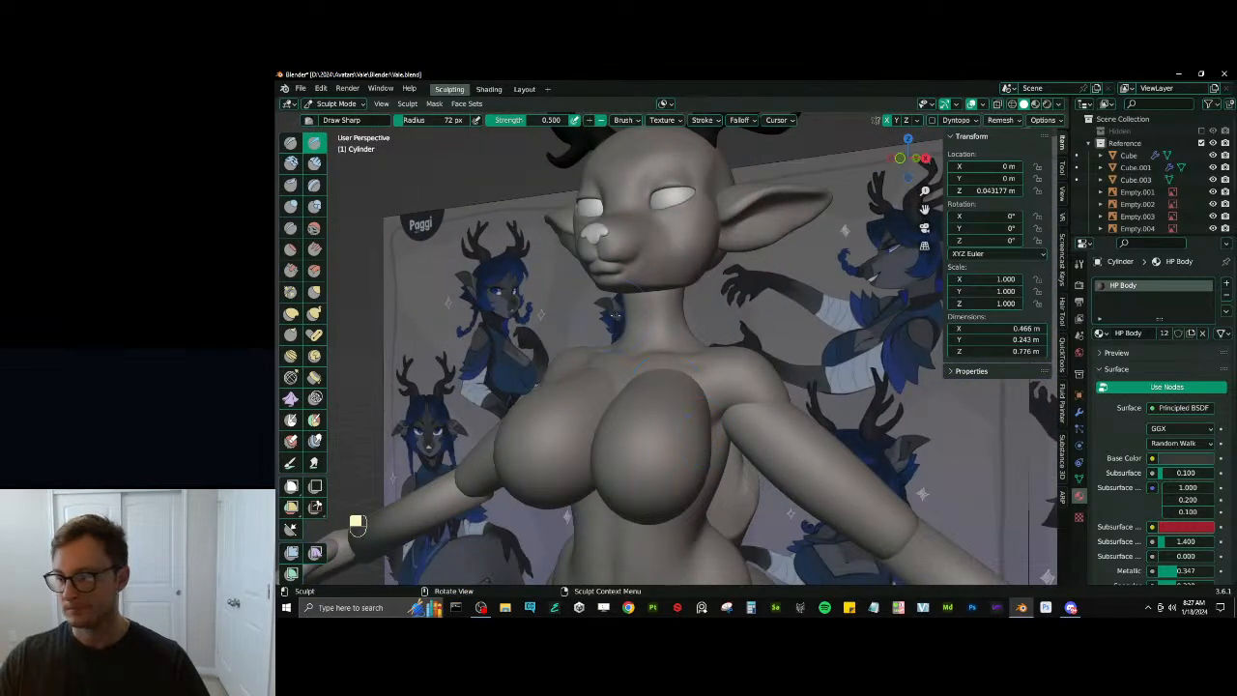
key(KP_1)
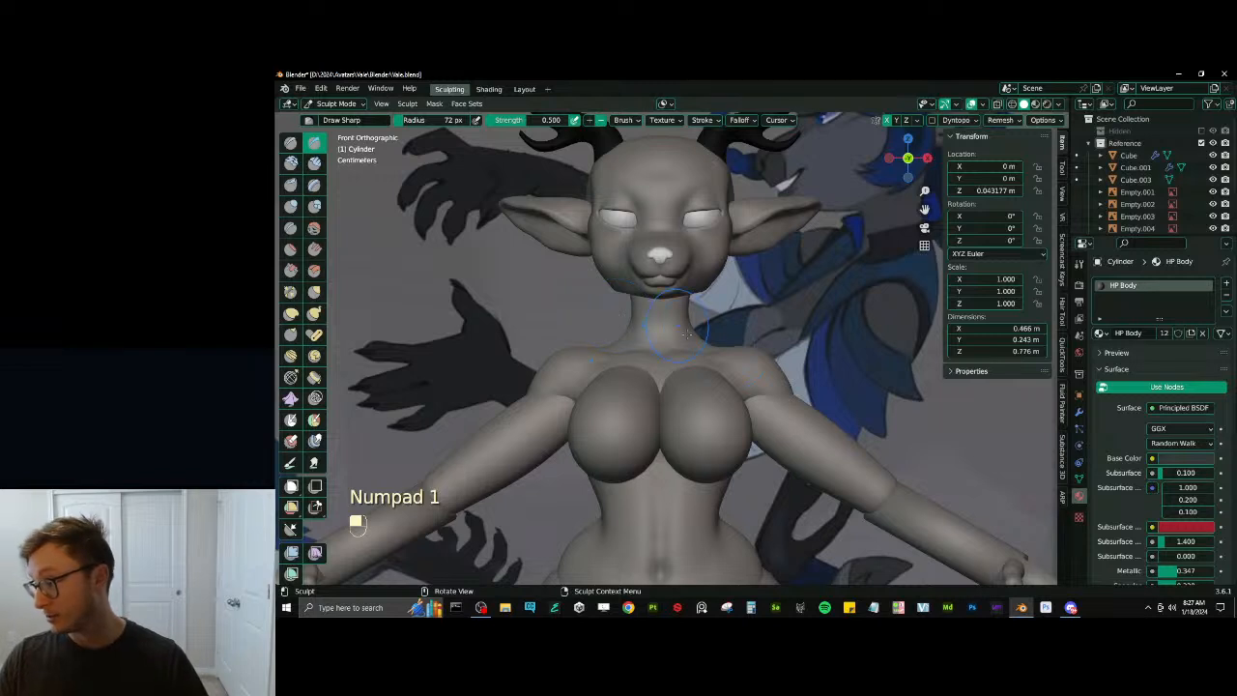
key(alt+q)
shift+middle_drag(547, 425, 696, 392)
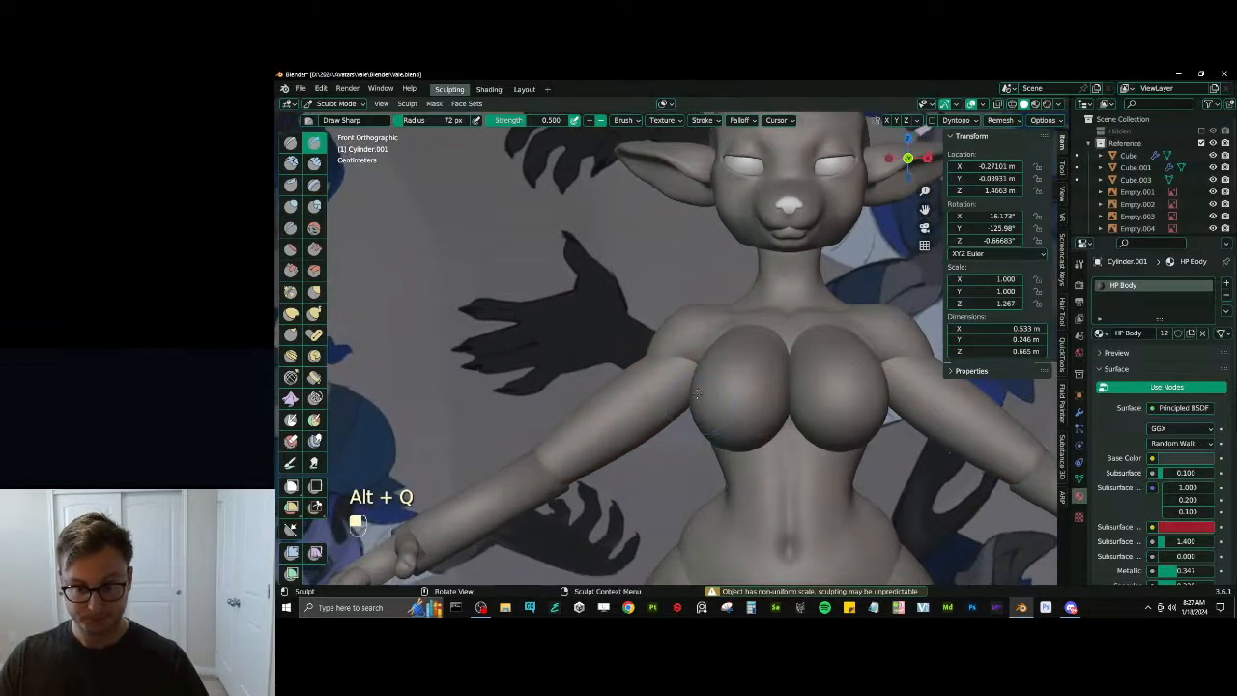
key(j)
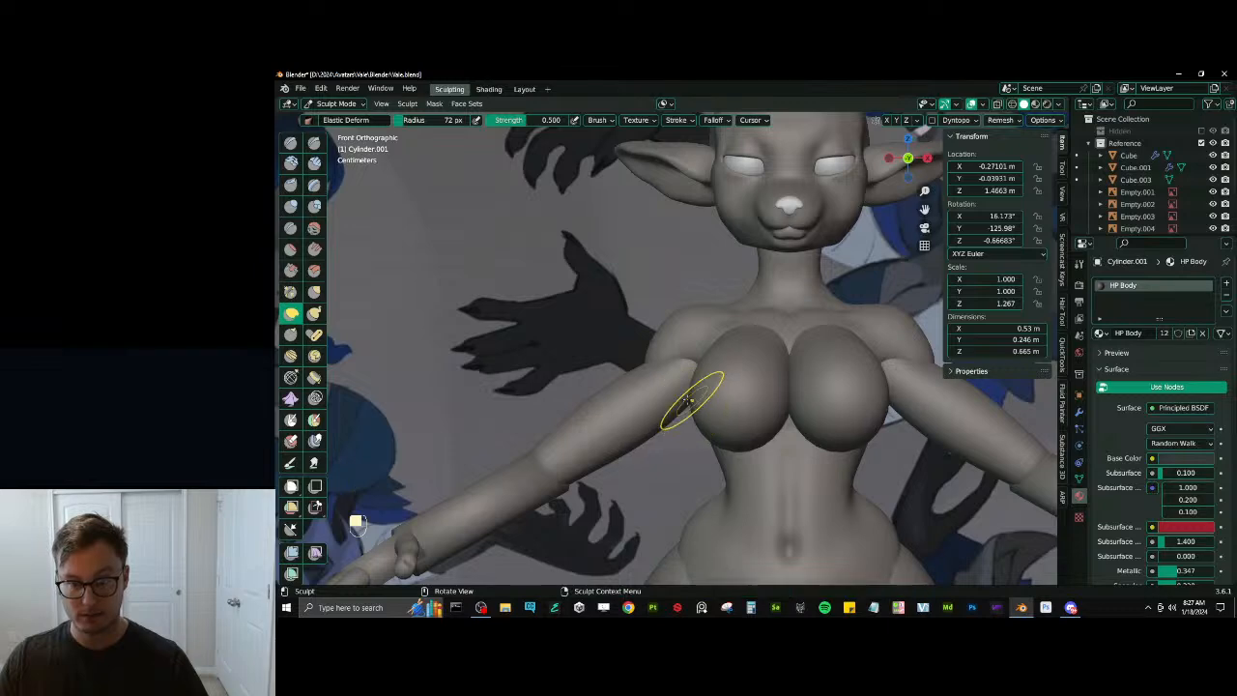
Refine the back of the upper arm with the Draw brush at 97 px radius and smooth it
mouse_move(615, 443)
shift+middle_down()
mouse_move(691, 404)
mouse_move(677, 386)
mouse_move(686, 341)
mouse_move(715, 355)
mouse_move(572, 346)
shift+middle_up()
key(x)
key(ctrl+z)
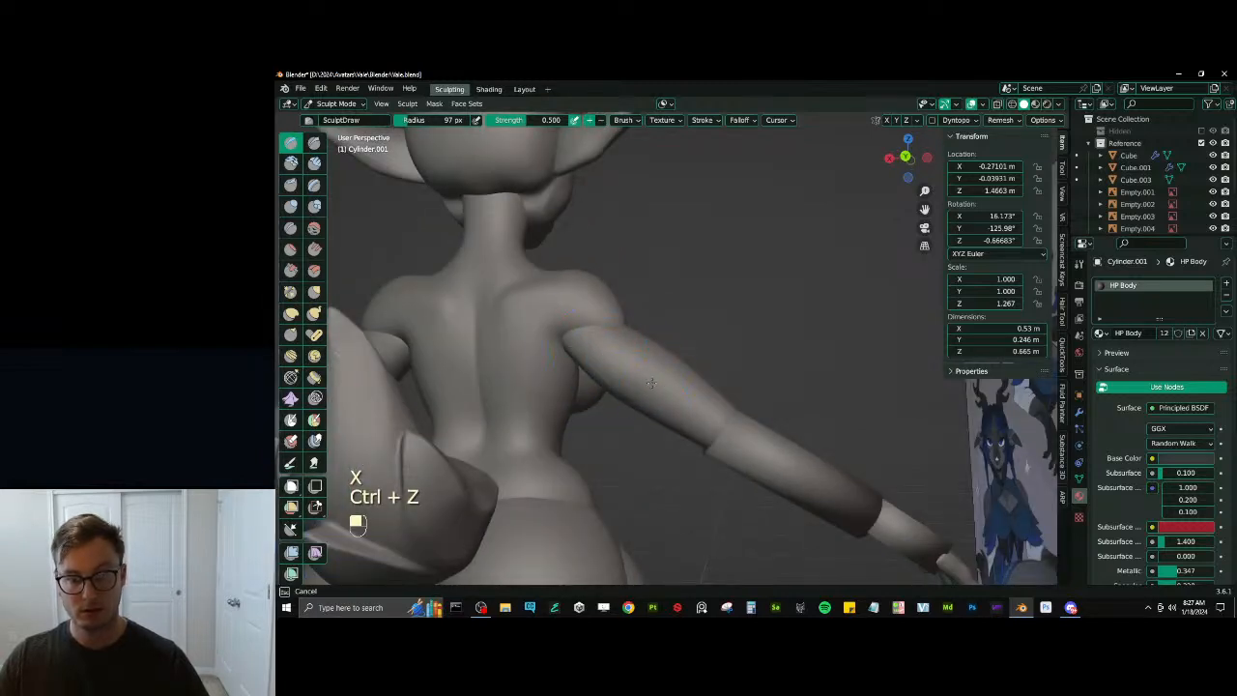
mouse_move(618, 376)
shift+mouse_down()
mouse_move(608, 367)
mouse_move(620, 371)
shift+mouse_up()
mouse_move(620, 370)
middle_down()
mouse_move(641, 321)
mouse_move(622, 389)
middle_up()
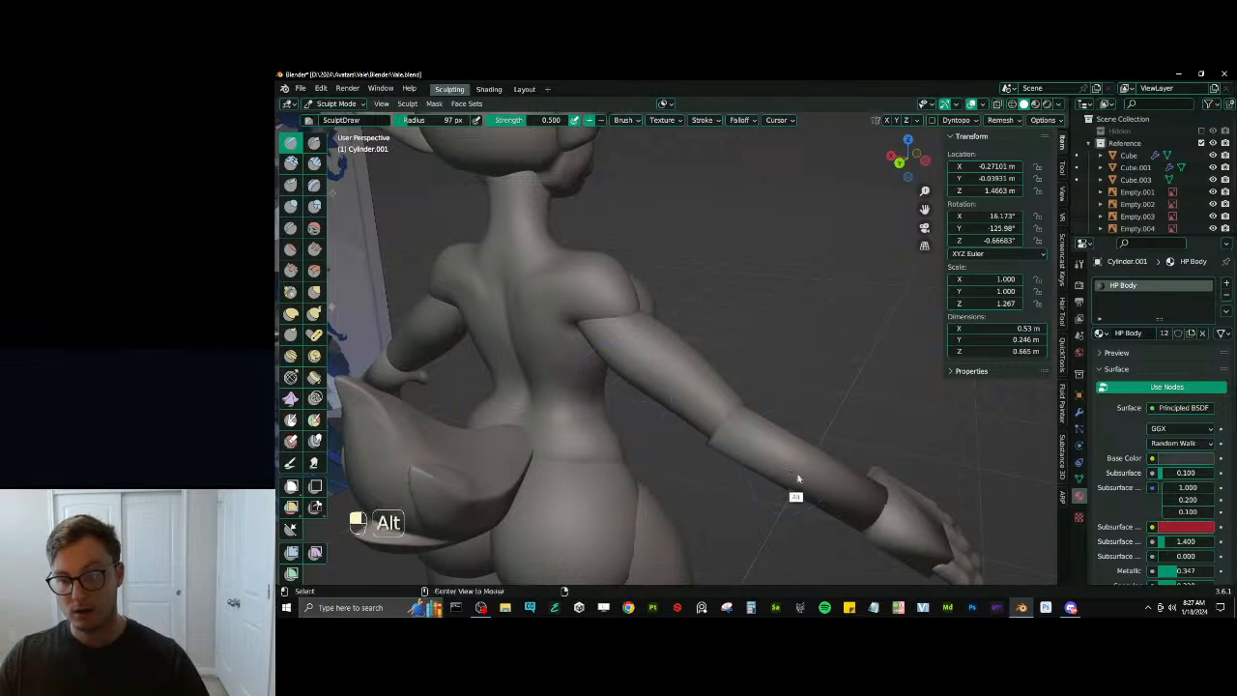
Switch sculpting to the forearm, adjust its voxel size and remesh it
key(alt+q)
mouse_move(799, 478)
middle_down()
mouse_move(609, 464)
mouse_move(580, 449)
middle_up()
scroll(642, 290, down, 4)
key(r)
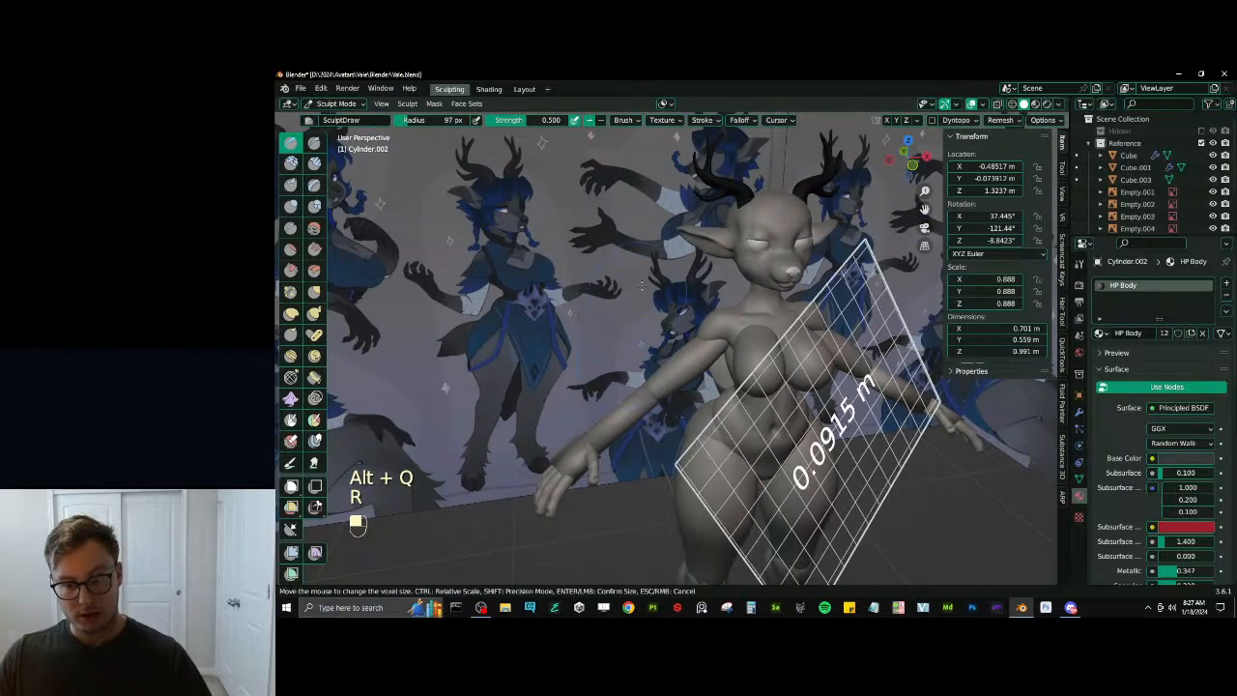
click(692, 309)
key(ctrl+r)
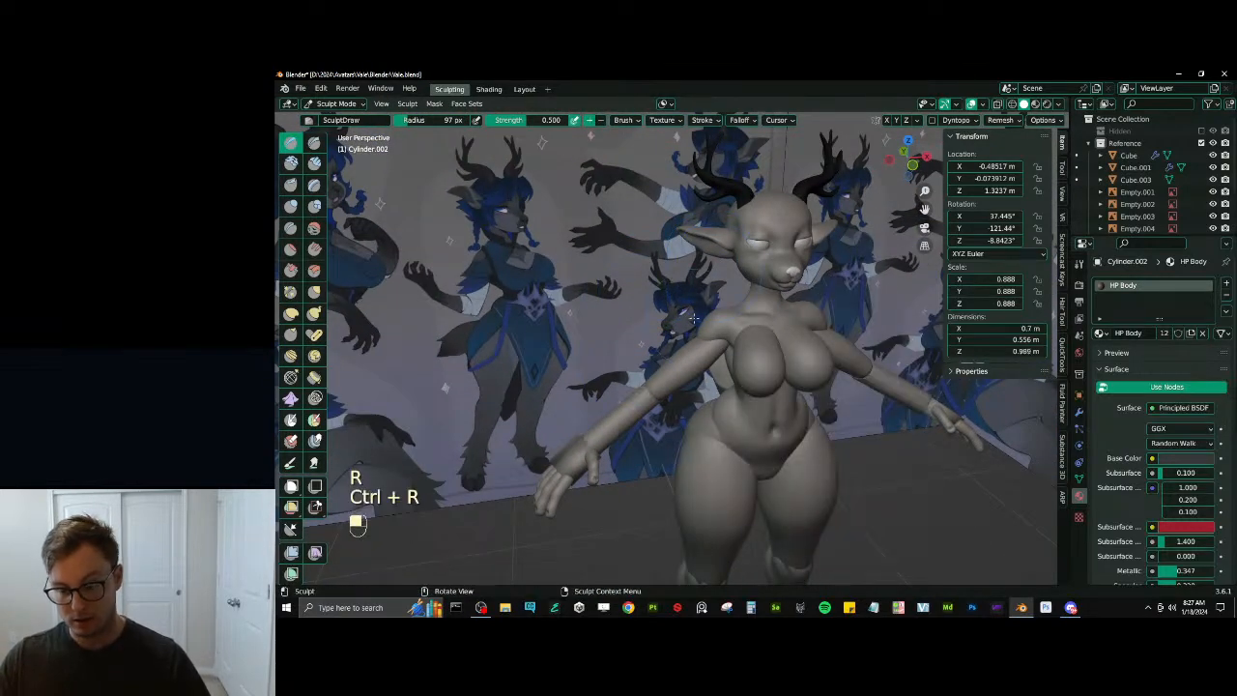
Shape the forearm with the Inflate and Scrape brushes at 97 px radius, smoothing towards the elbow and wrist
key(KP_1)
middle_drag(694, 319, 693, 414)
key(i)
drag(688, 416, 699, 446)
mouse_move(704, 456)
middle_down()
mouse_move(643, 442)
mouse_move(750, 397)
middle_up()
drag(734, 403, 734, 402)
middle_drag(734, 403, 721, 401)
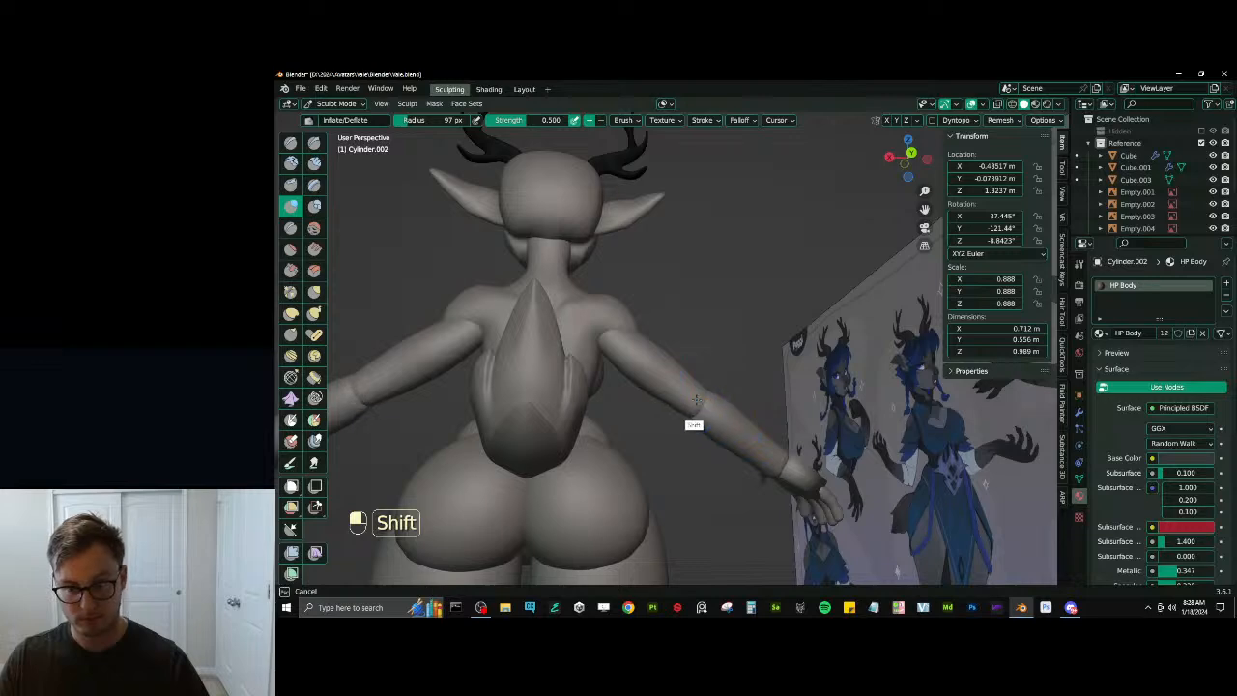
shift+drag(696, 400, 692, 404)
mouse_move(692, 404)
middle_down()
mouse_move(739, 338)
mouse_move(745, 358)
middle_up()
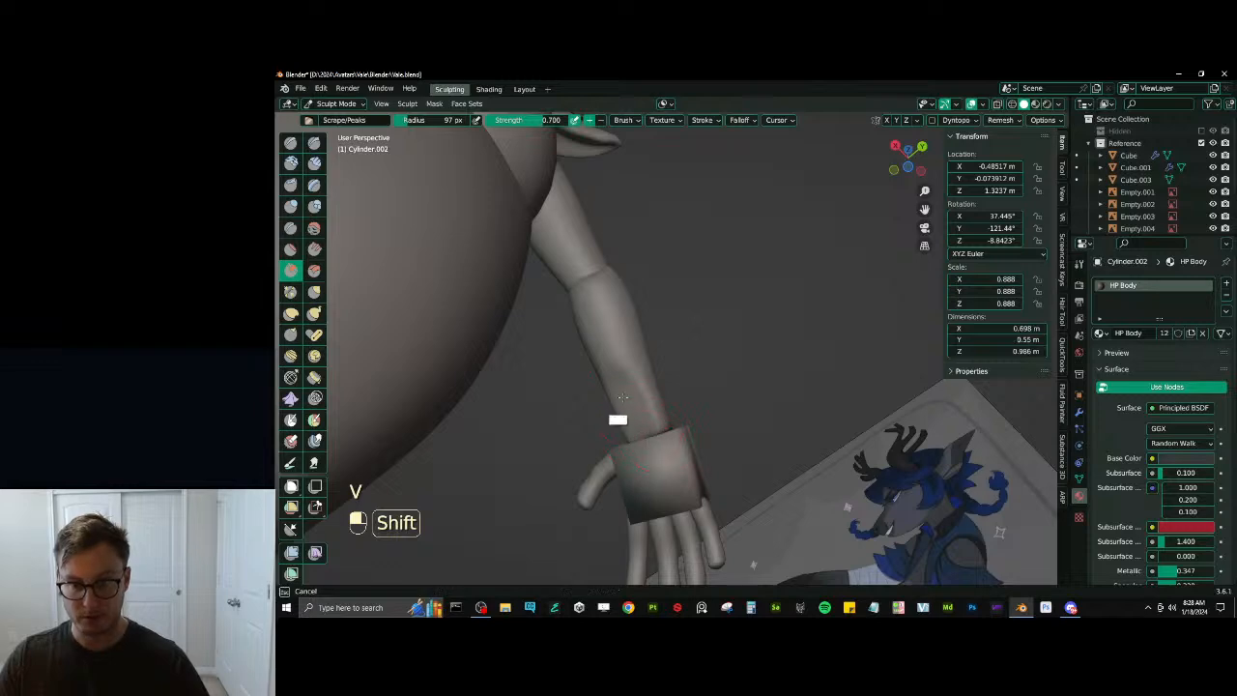
mouse_move(685, 375)
middle_down()
mouse_move(699, 408)
mouse_move(750, 401)
mouse_move(760, 422)
mouse_move(616, 433)
mouse_move(551, 367)
middle_up()
Switch sculpting to the palm block of the hand, adjust its voxel size and remesh it
key(alt+q)
ctrl+middle_drag(652, 464, 613, 500)
middle_drag(763, 387, 705, 322)
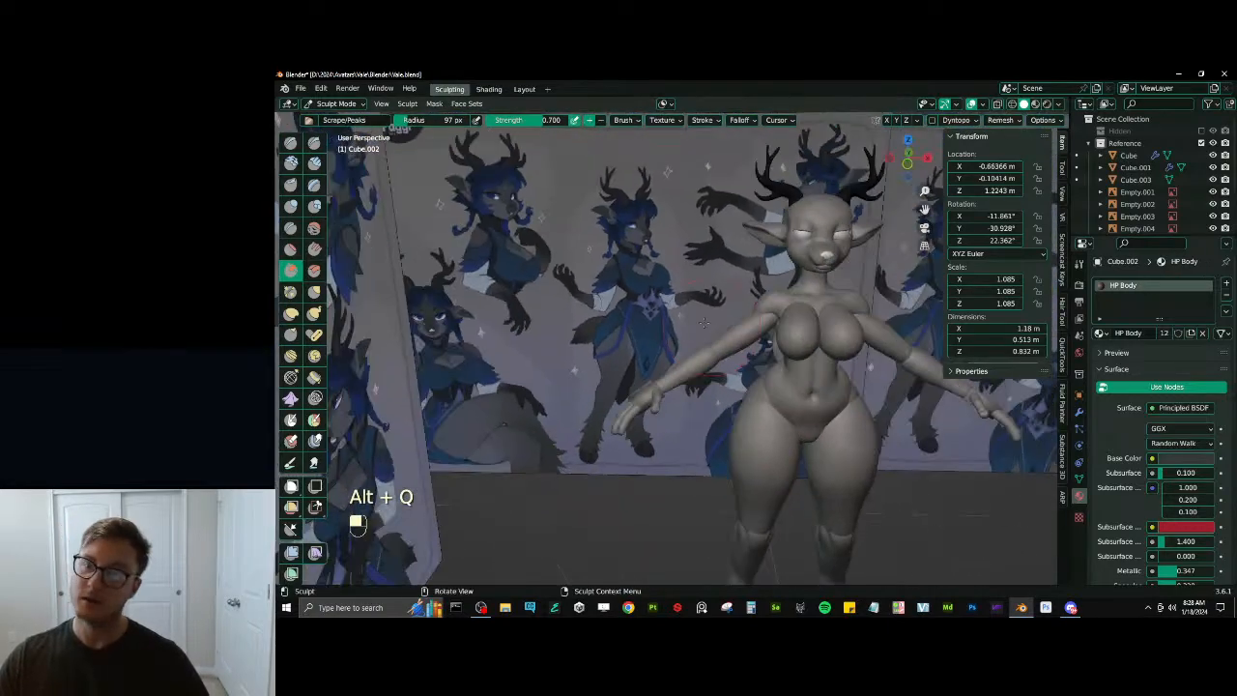
shift+middle_drag(821, 387, 574, 358)
middle_drag(657, 334, 560, 381)
scroll(667, 367, up, 4)
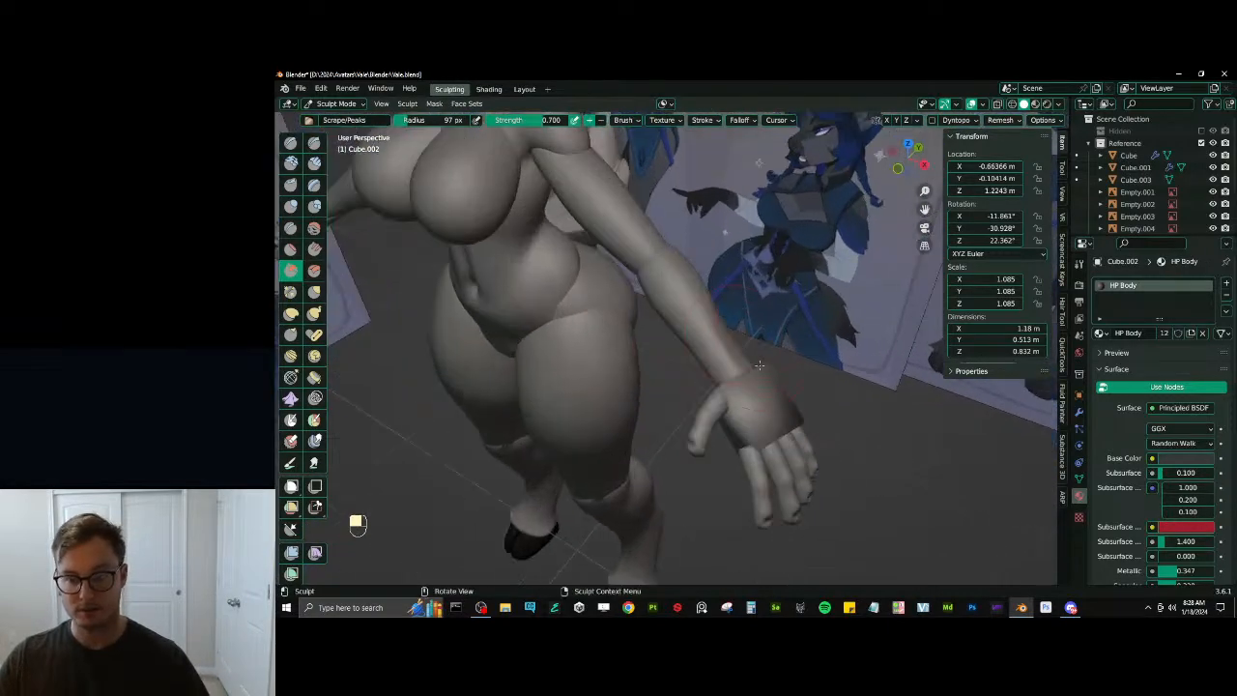
middle_drag(797, 343, 736, 360)
key(r)
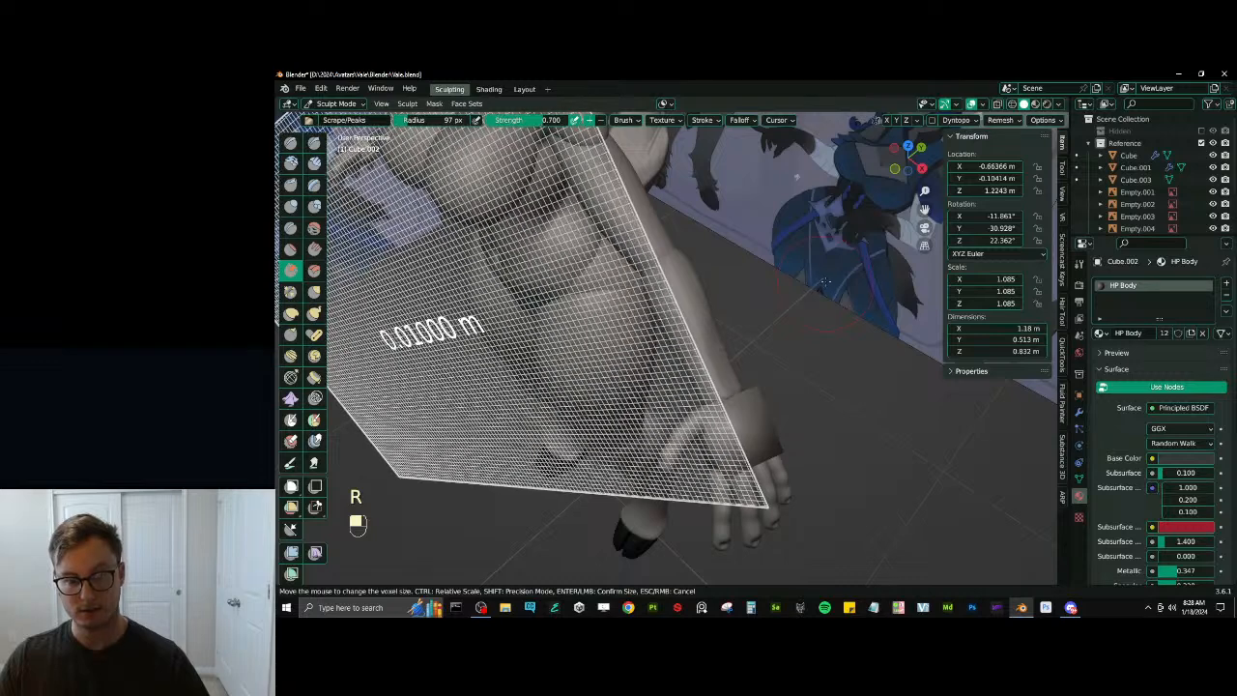
click(745, 407)
key(ctrl+r)
Soften the palm block with a Smooth mesh filter at strength 5.000, undoing and redoing it until the edges look right
middle_drag(745, 406, 662, 412)
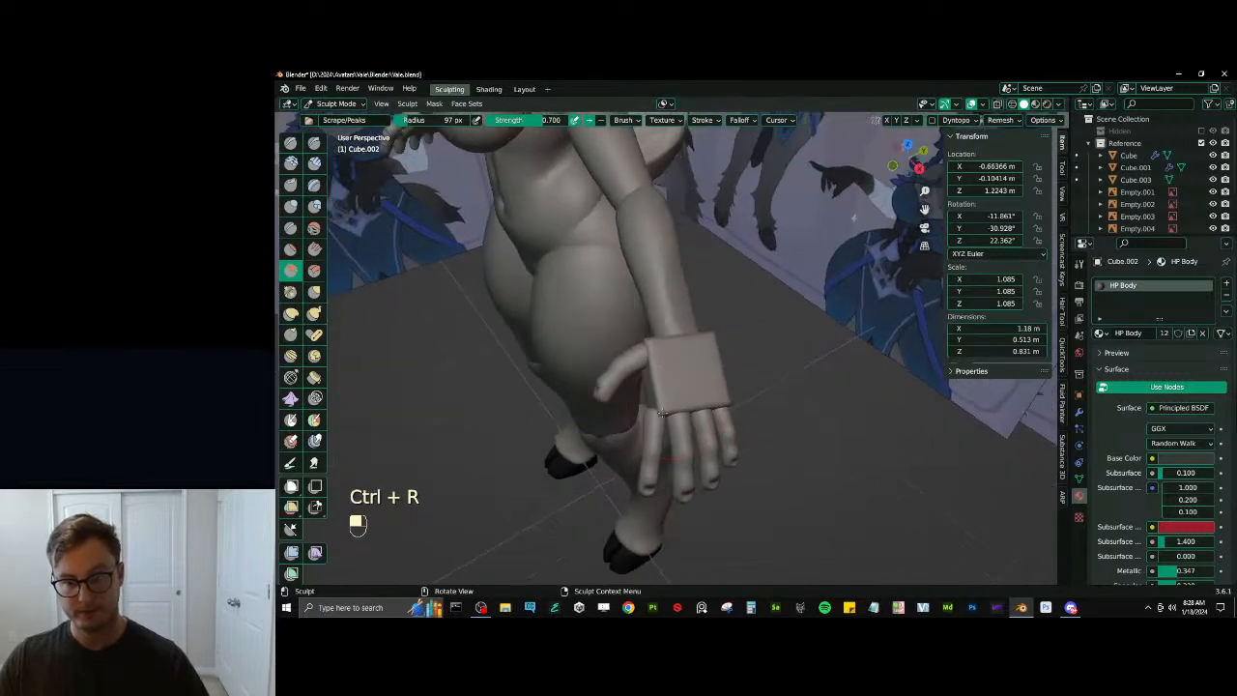
key(q)
click(721, 338)
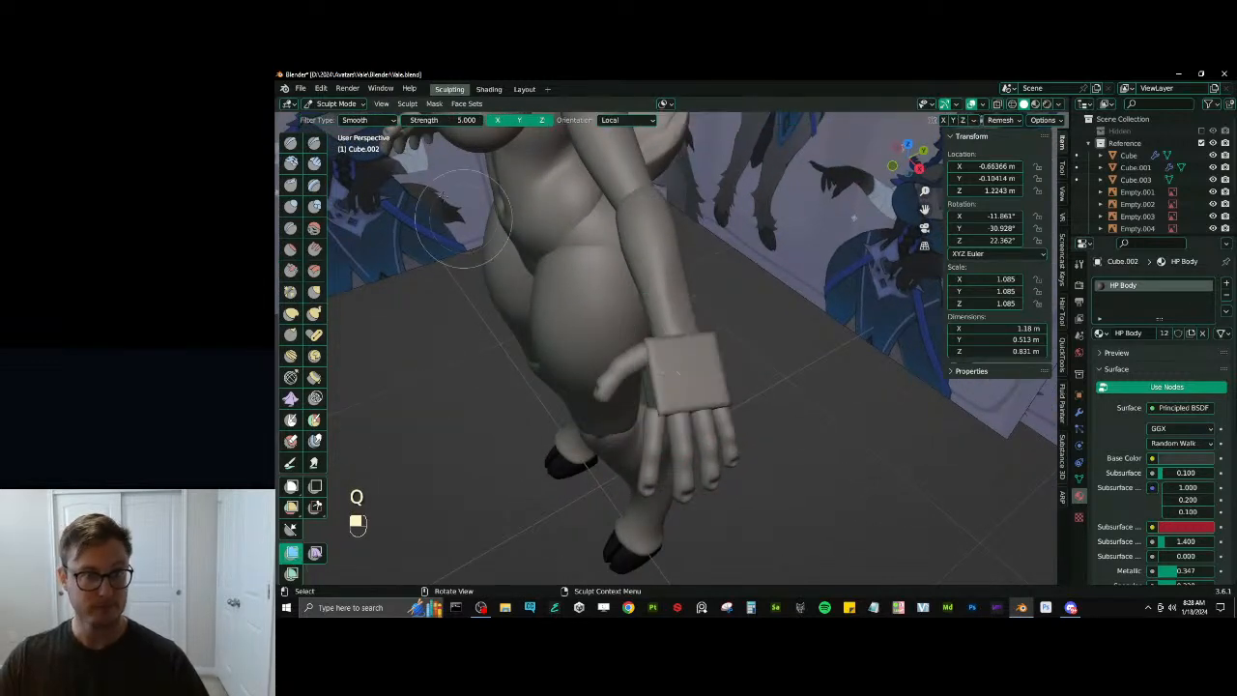
key(ctrl+z)
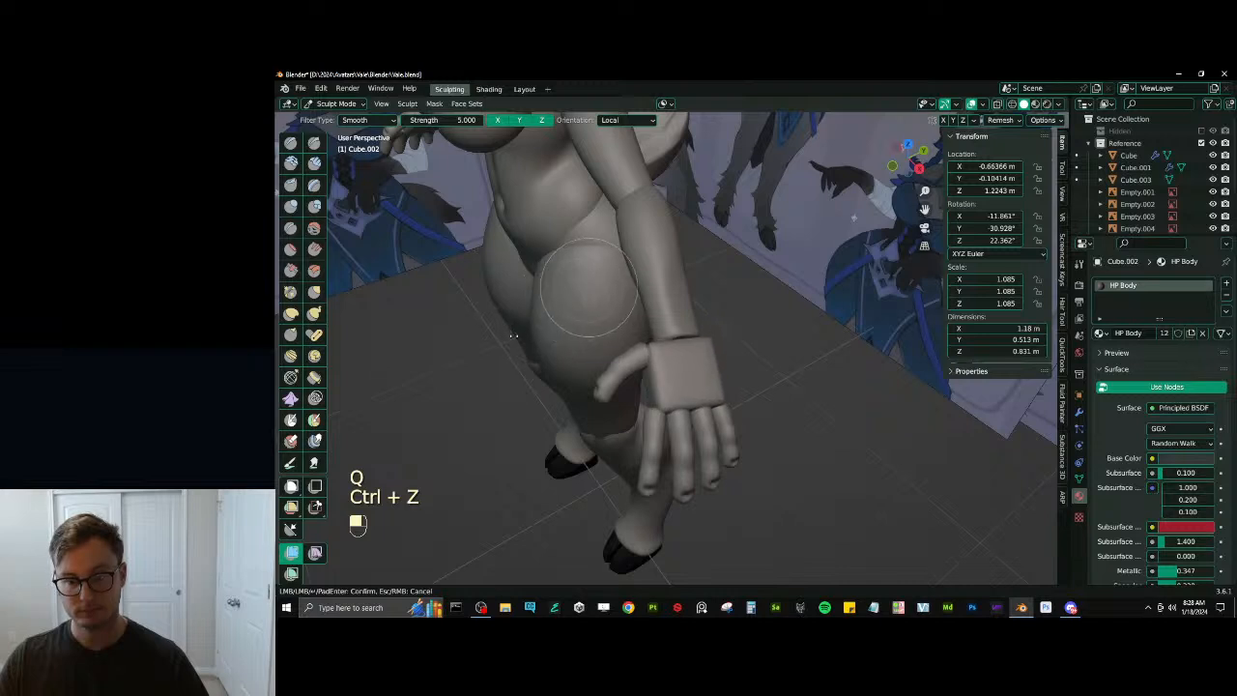
key(ctrl+z)
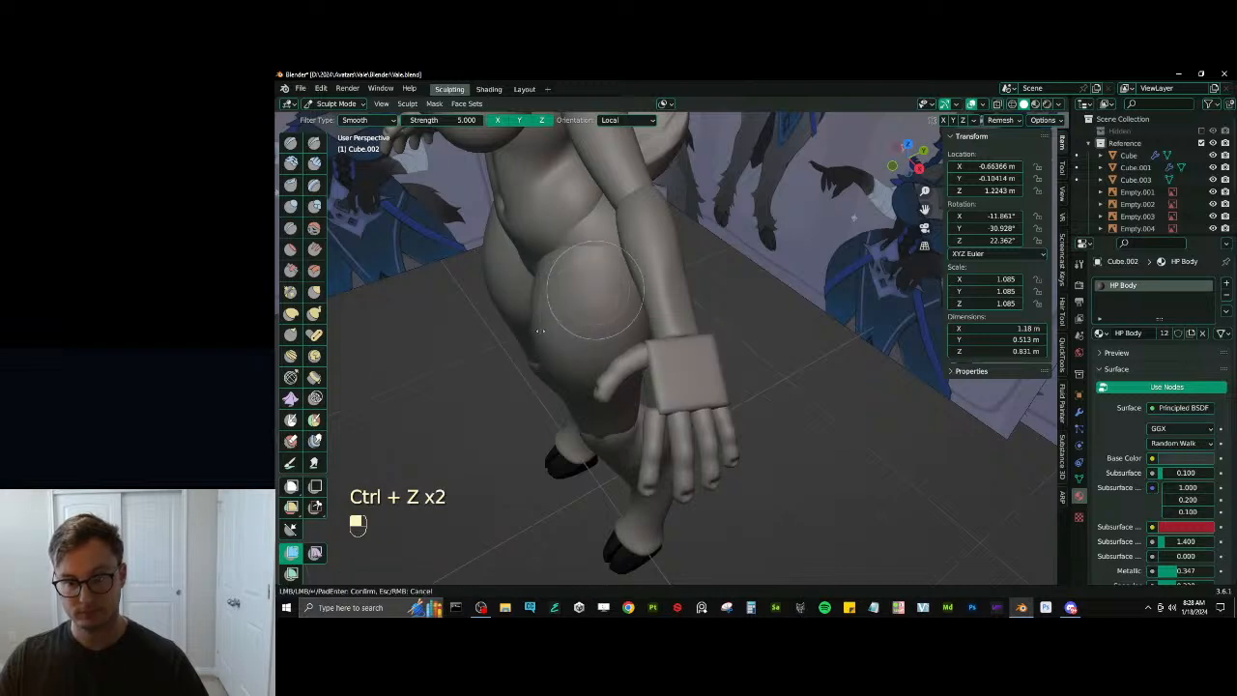
Form the palm towards the wrist, thumb and fingers with the Elastic Deform brush at 97 px radius and smooth its surface
key(j)
middle_drag(689, 404, 715, 333)
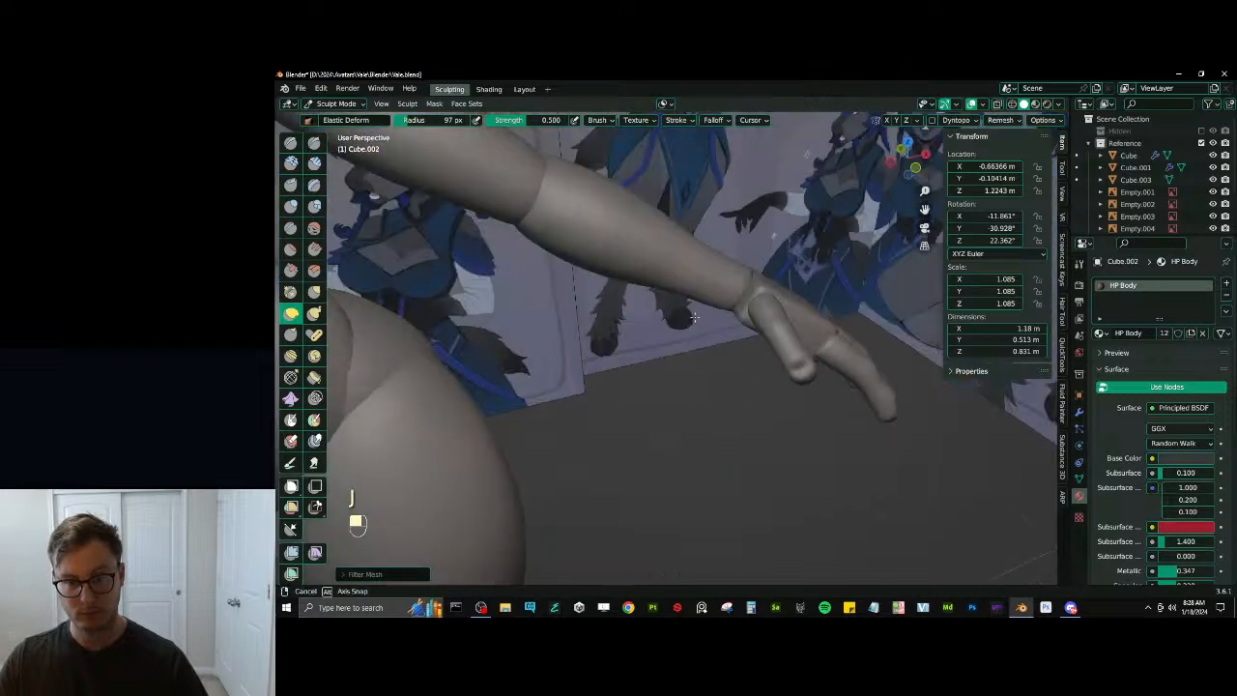
ctrl+middle_drag(599, 328, 666, 387)
ctrl+middle_drag(666, 386, 695, 363)
shift+middle_drag(696, 362, 787, 351)
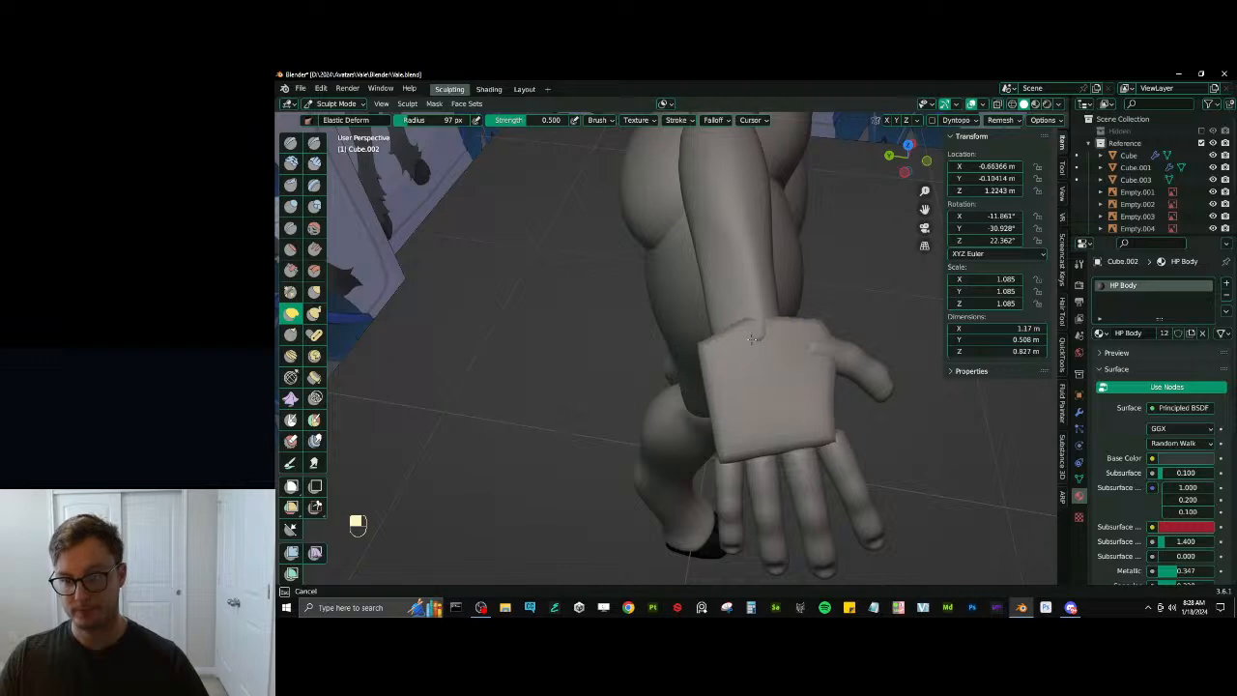
key(ctrl+z)
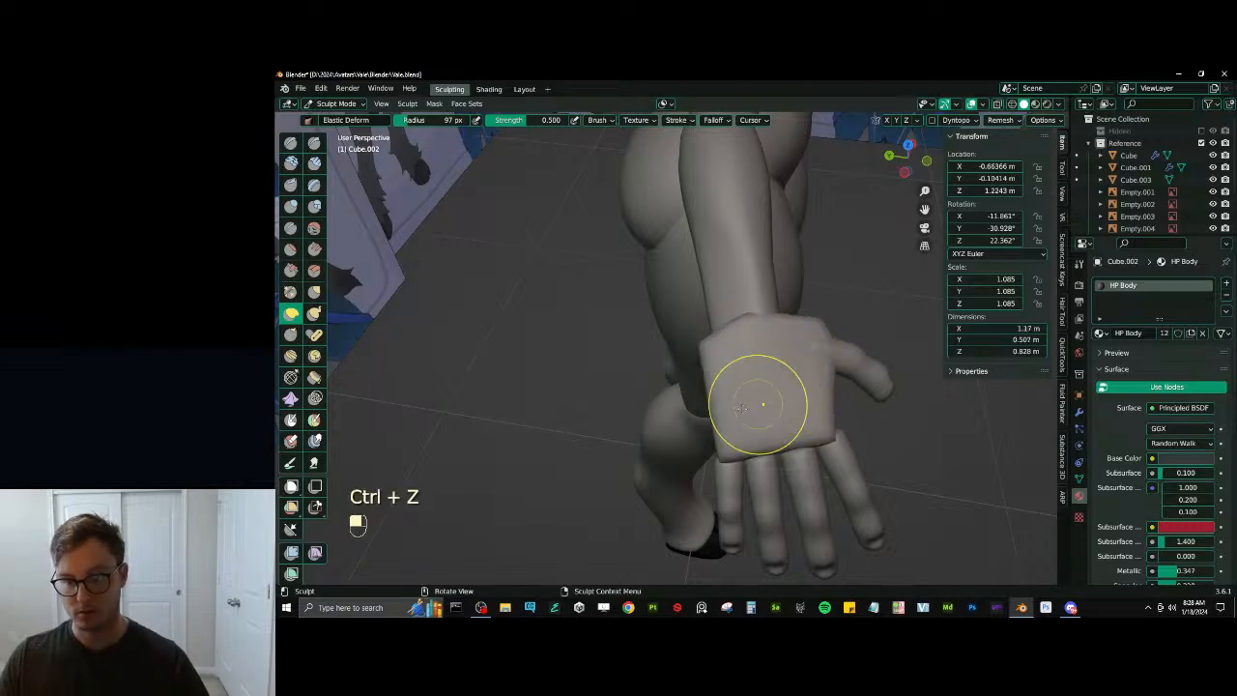
shift+drag(821, 391, 710, 433)
mouse_move(711, 433)
middle_down()
mouse_move(795, 368)
mouse_move(768, 409)
mouse_move(626, 297)
mouse_move(658, 421)
mouse_move(612, 355)
middle_up()
scroll(633, 367, up, 5)
Fill out the heel of the palm with the Inflate brush, reduce the radius to 63 px and smooth the wrist edge
key(i)
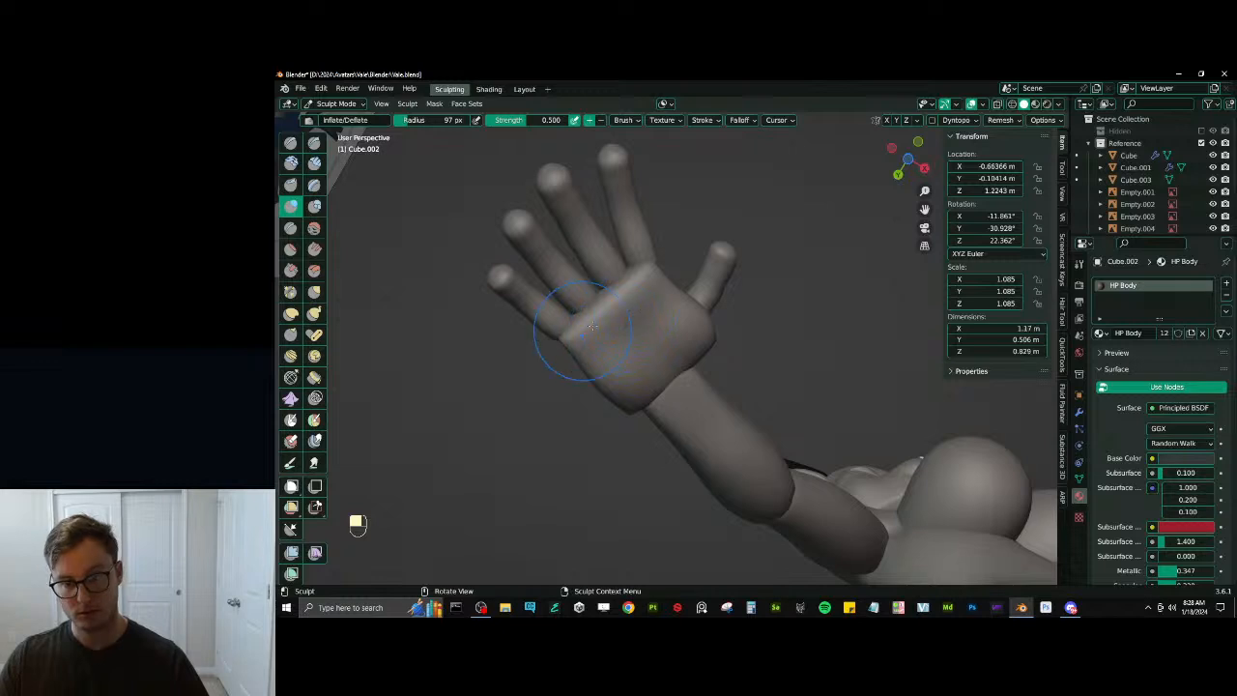
middle_drag(637, 322, 597, 441)
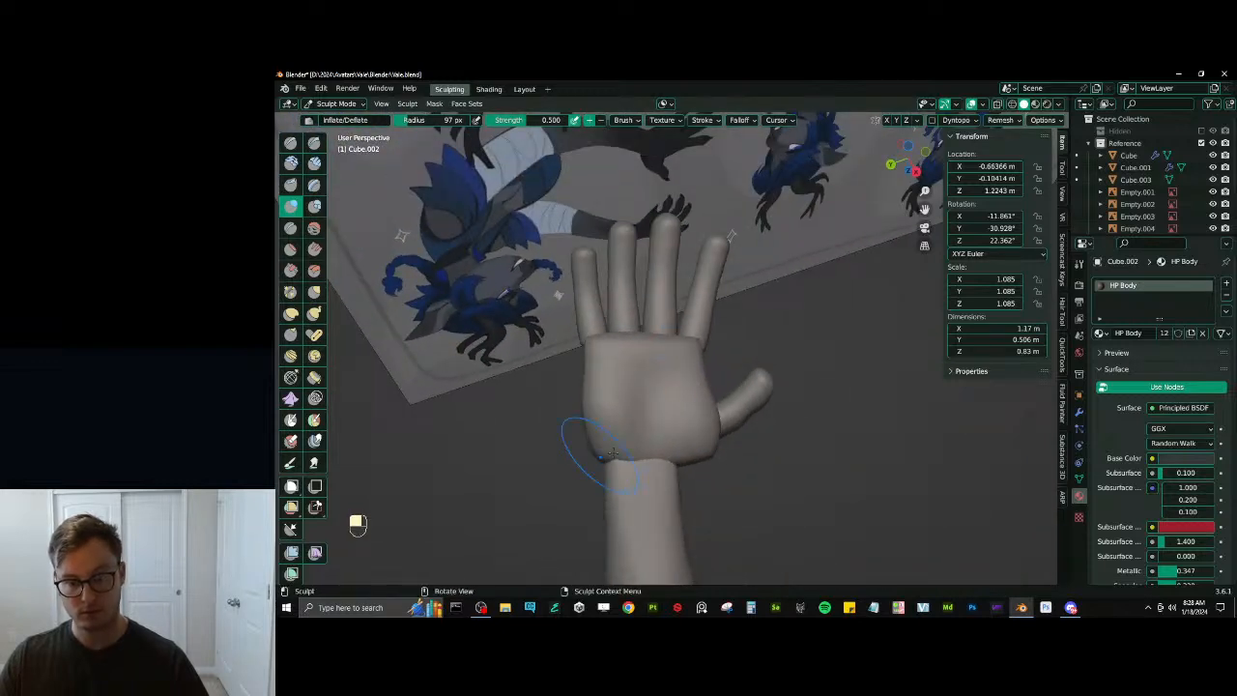
key(ctrl+z)
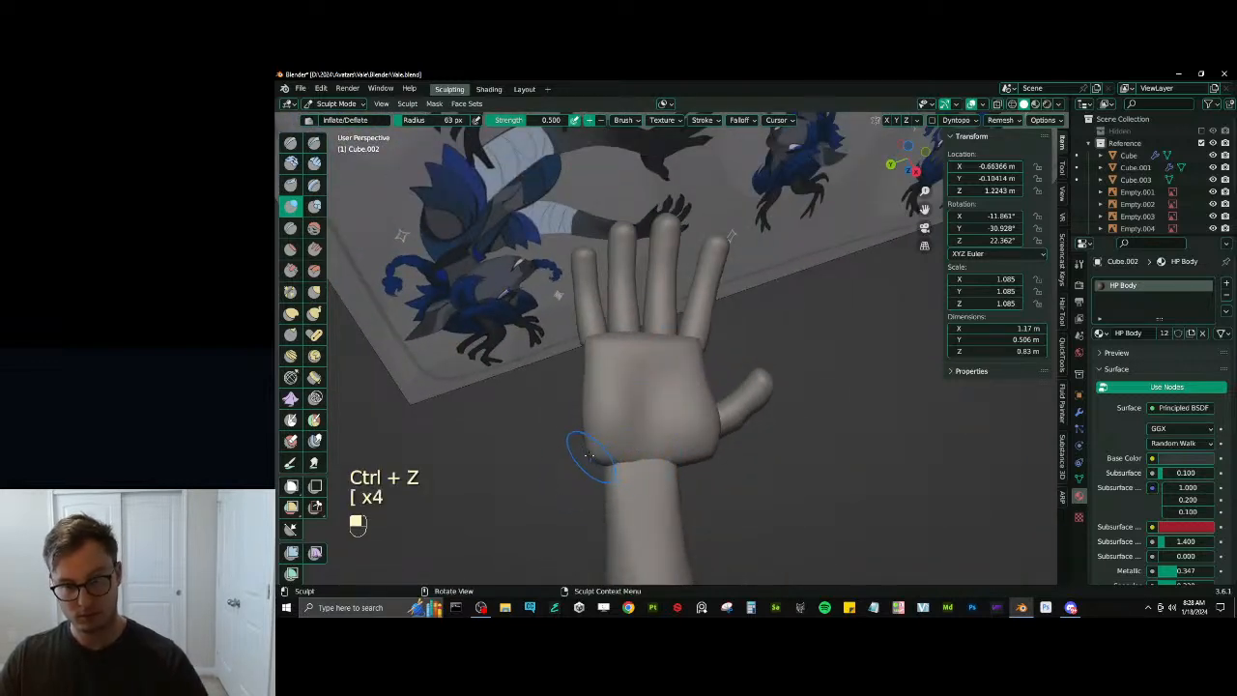
key(shift)
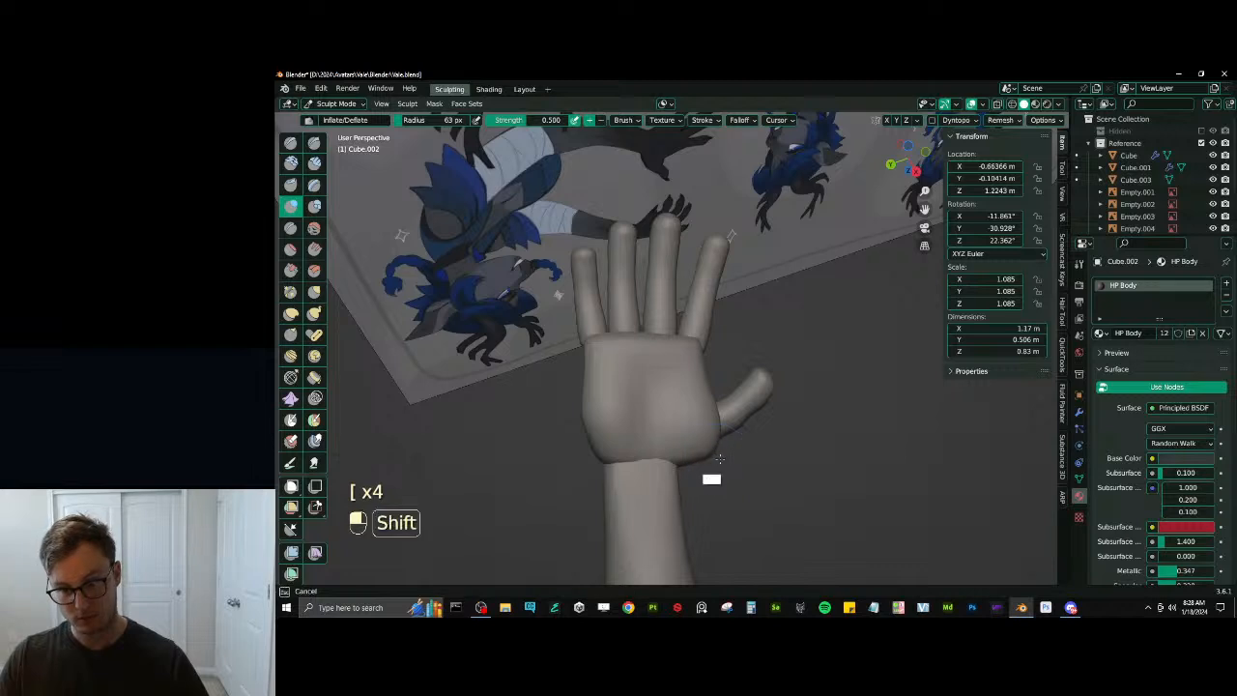
Refine the back and sides of the hand with the Scrape, Inflate and Elastic Deform brushes at 63 px radius
mouse_move(717, 441)
middle_down()
mouse_move(677, 331)
mouse_move(667, 368)
mouse_move(641, 317)
mouse_move(635, 279)
mouse_move(682, 312)
mouse_move(639, 253)
mouse_move(690, 357)
mouse_move(656, 311)
mouse_move(640, 344)
mouse_move(721, 378)
mouse_move(677, 406)
mouse_move(711, 391)
mouse_move(698, 396)
mouse_move(740, 338)
mouse_move(681, 329)
mouse_move(676, 339)
middle_up()
key(v)
key(i)
key(j)
key(ctrl+z)
key(v)
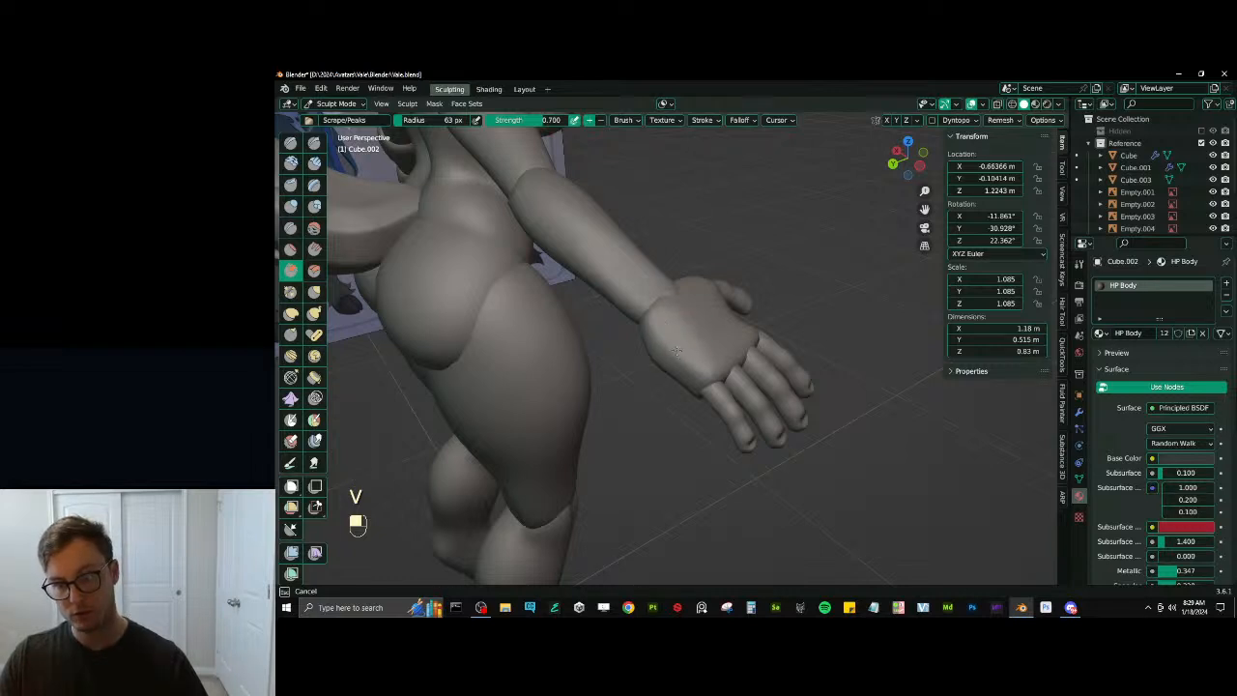
middle_drag(676, 355, 712, 286)
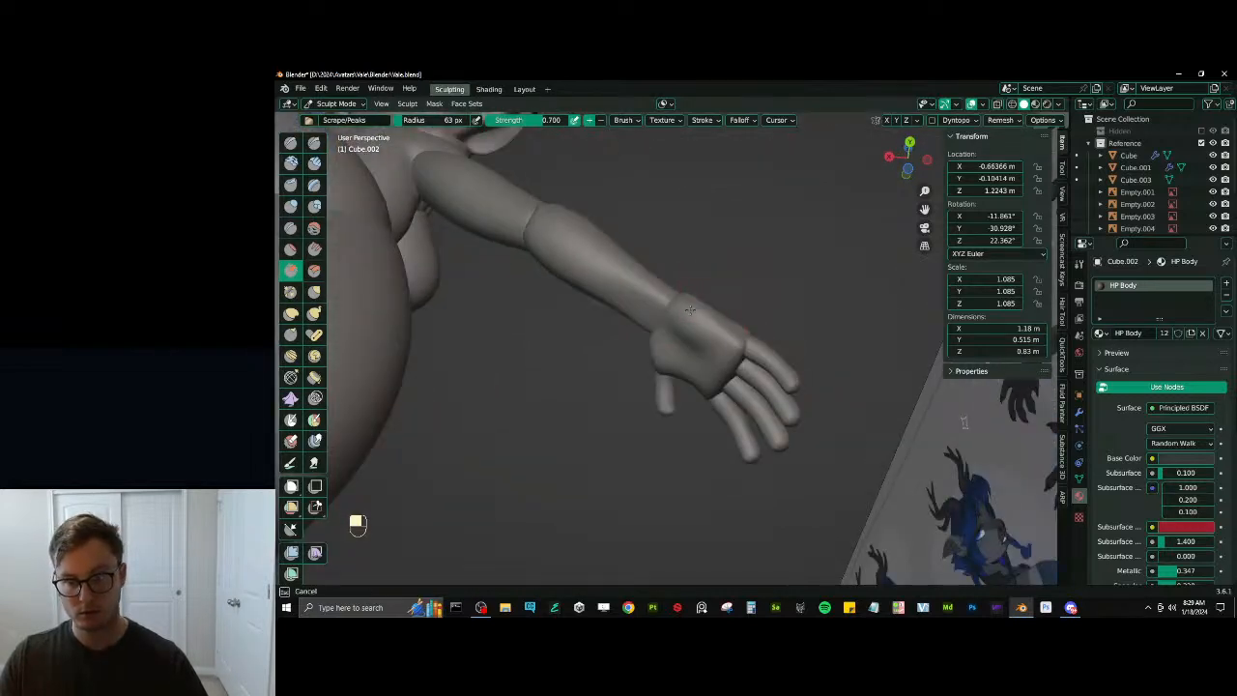
mouse_move(725, 335)
middle_down()
mouse_move(682, 381)
mouse_move(703, 321)
mouse_move(741, 338)
mouse_move(732, 372)
middle_up()
middle_drag(732, 358, 690, 357)
Leave sculpting, add a plane in front view, rotate it 90° about X and scale it to about 0.164
key(ctrl+Tab)
scroll(684, 357, up, 5)
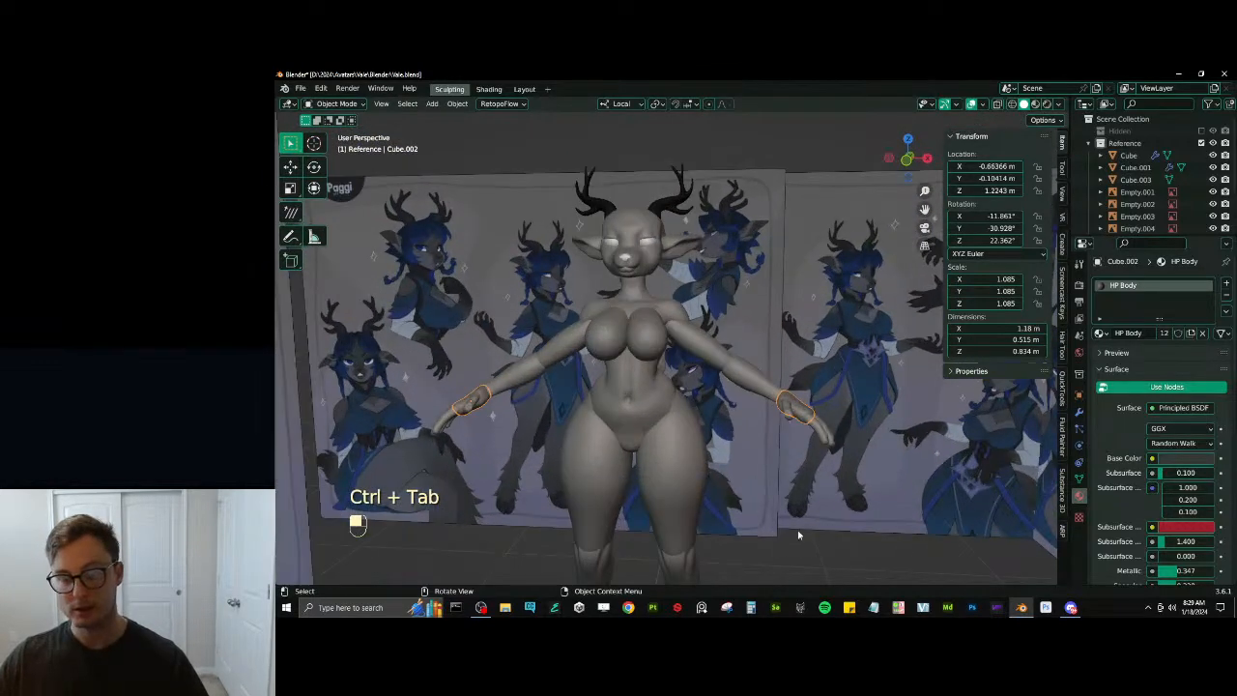
scroll(790, 531, down, 5)
key(shift+a)
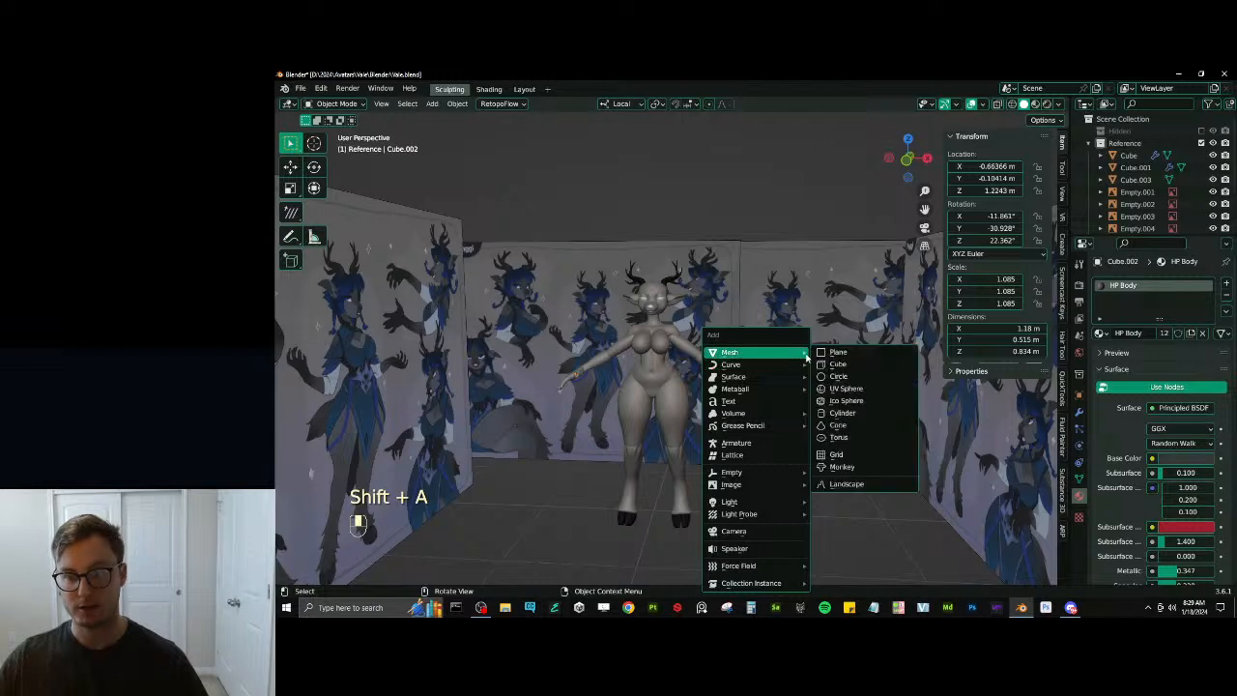
click(838, 353)
key(KP_1)
key(r)
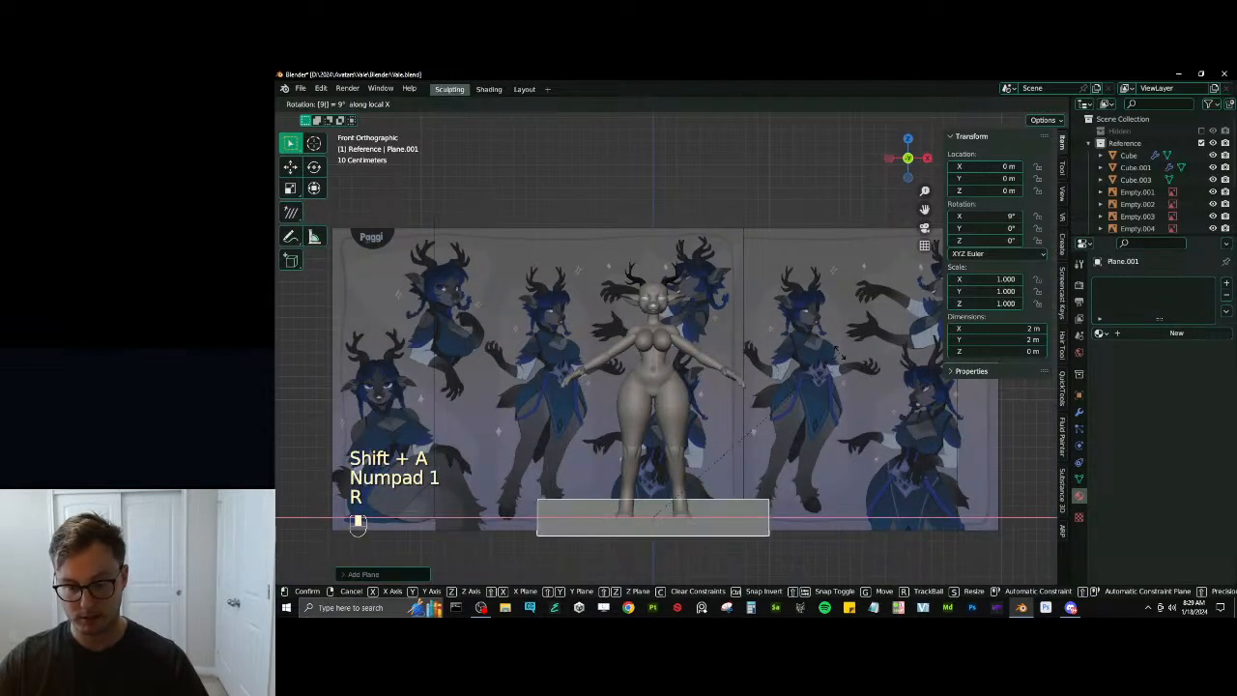
key(x)
key(9)
key(0)
key(Return)
key(s)
key(g)
key(z)
key(z)
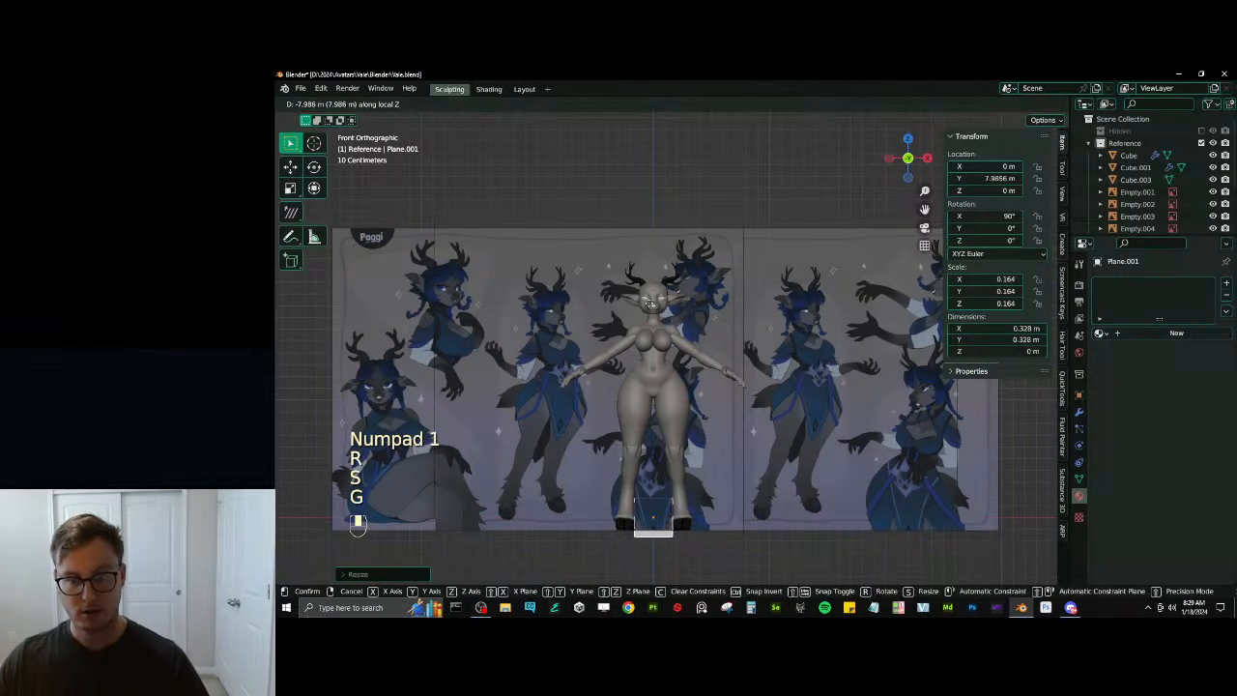
right_click(714, 387)
key(g)
key(z)
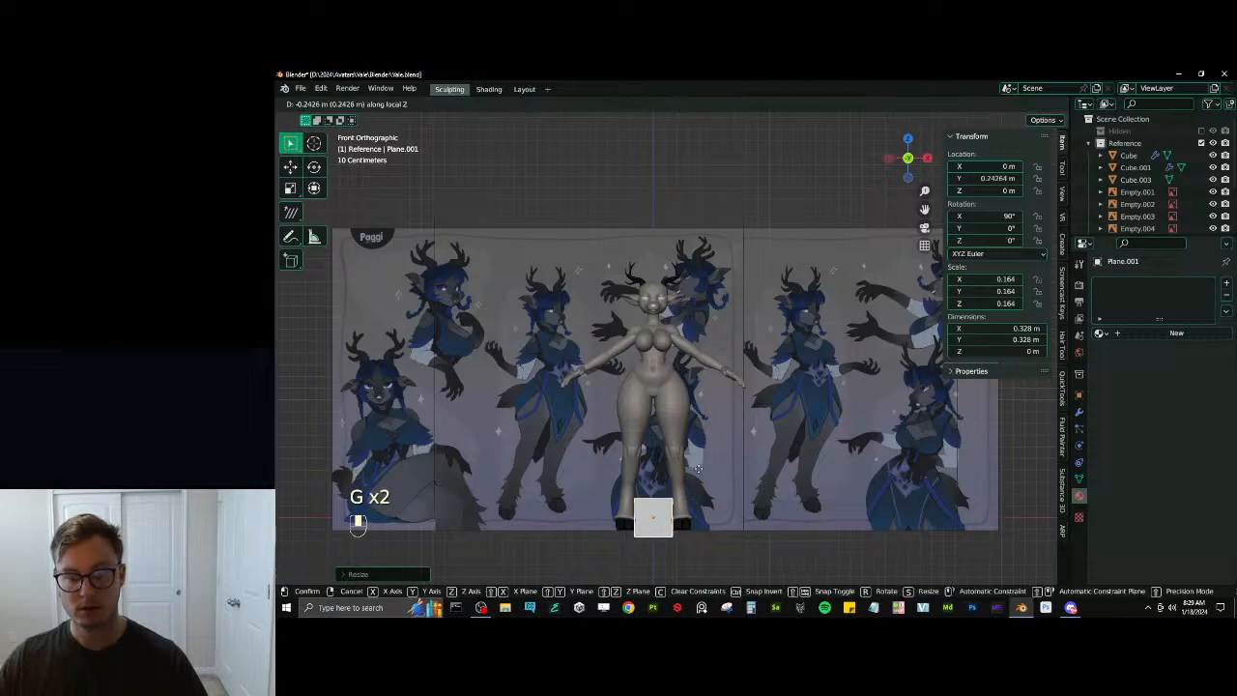
right_click(693, 465)
Switch the transform orientation to Global and raise the plane along Z to head height, about 1.86 m
click(623, 104)
click(621, 152)
key(g)
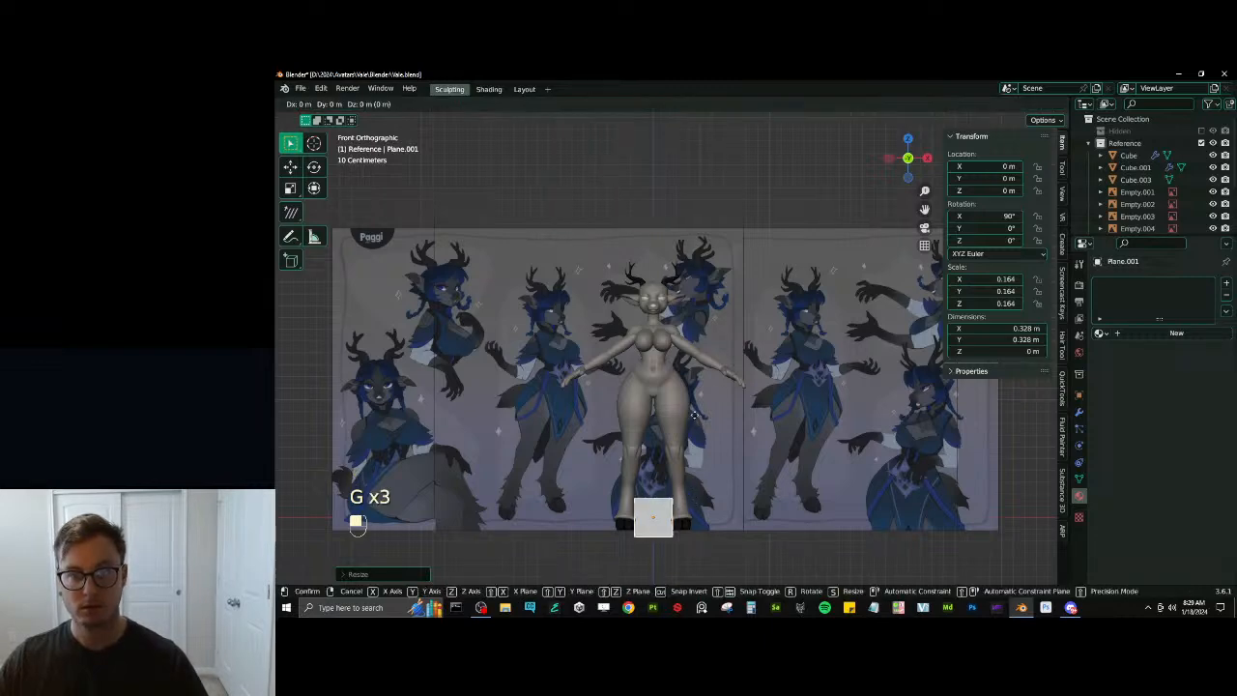
key(z)
click(687, 228)
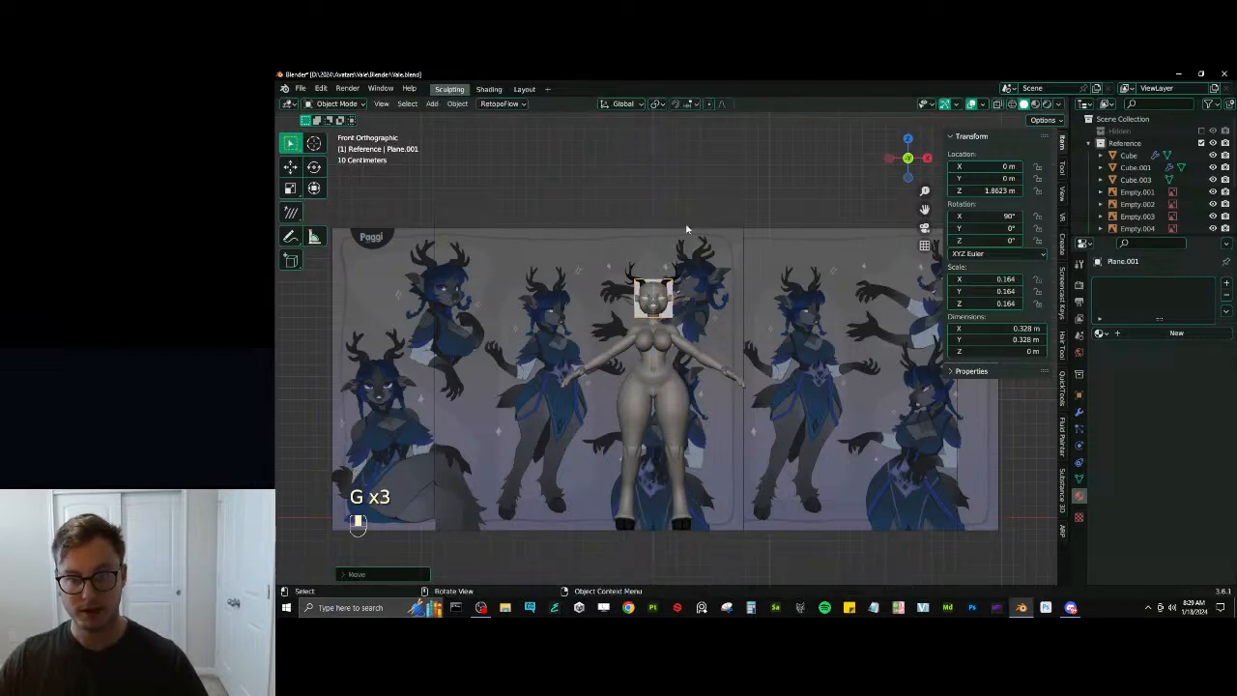
Scale the plane to the height of the head, about 0.274 m
scroll(677, 228, up, 10)
shift+middle_drag(661, 228, 752, 404)
key(s)
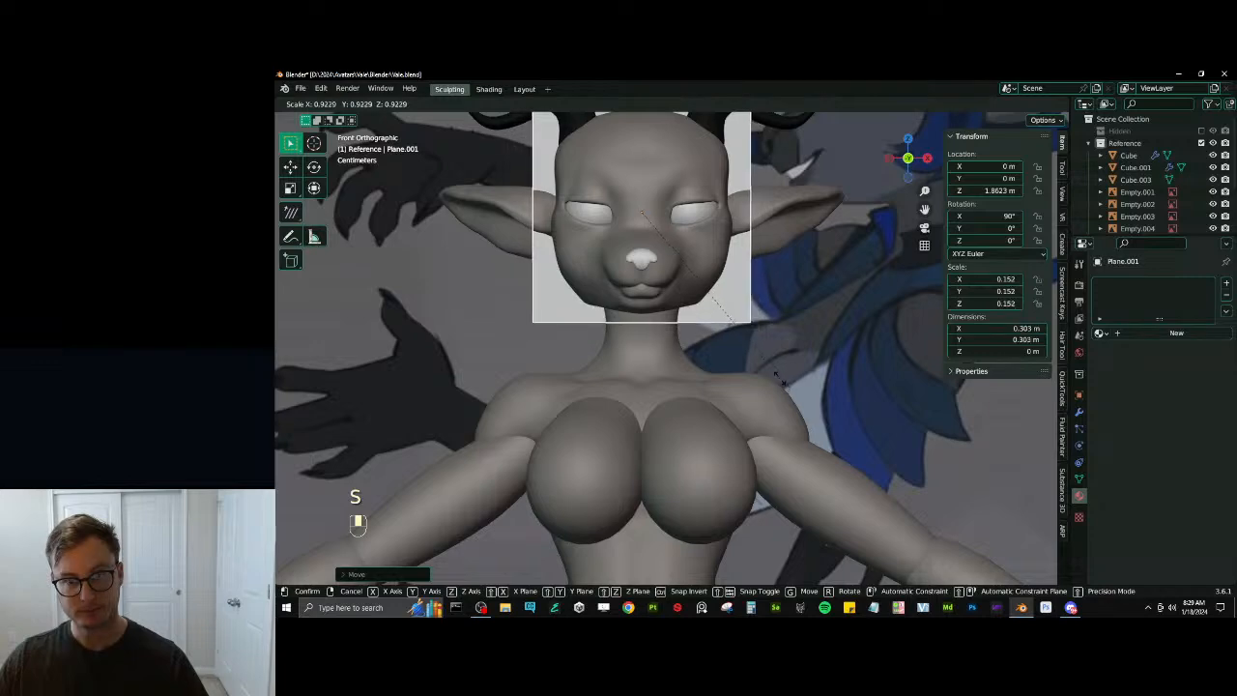
click(769, 373)
shift+middle_drag(807, 276, 824, 401)
key(s)
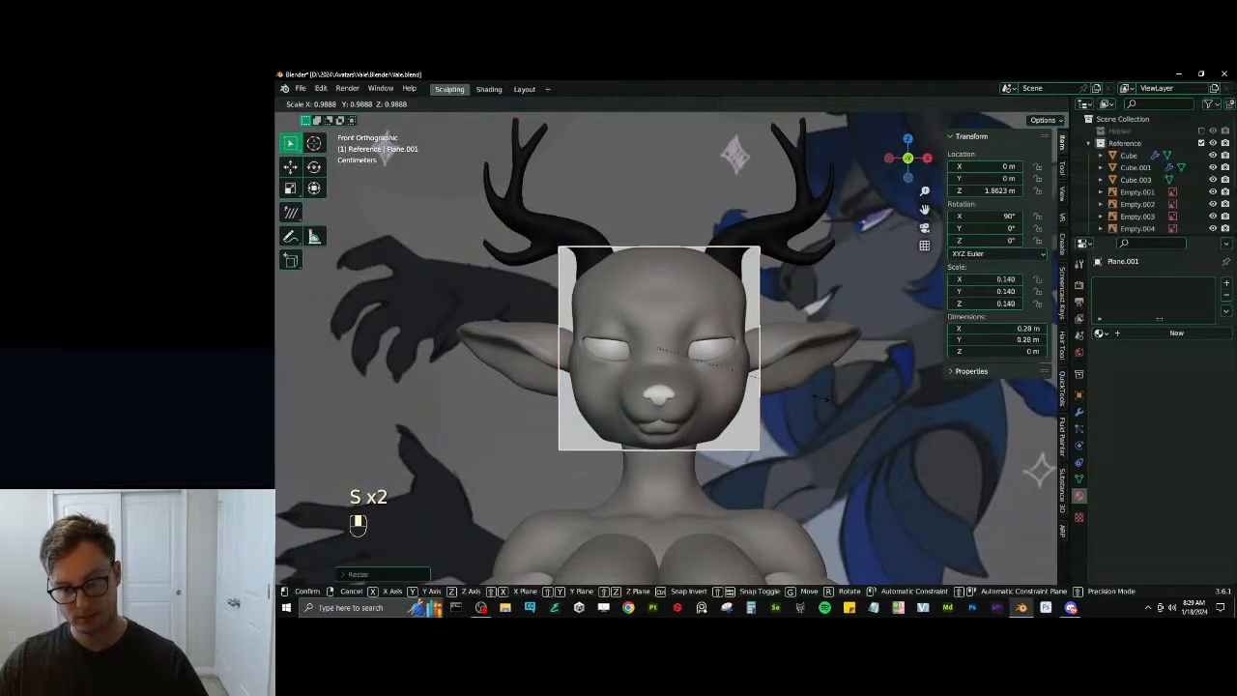
click(818, 400)
Move the plane along global Y to about -0.484 m in front of the head and apply its scale
scroll(811, 398, down, 5)
middle_drag(619, 291, 722, 398)
key(g)
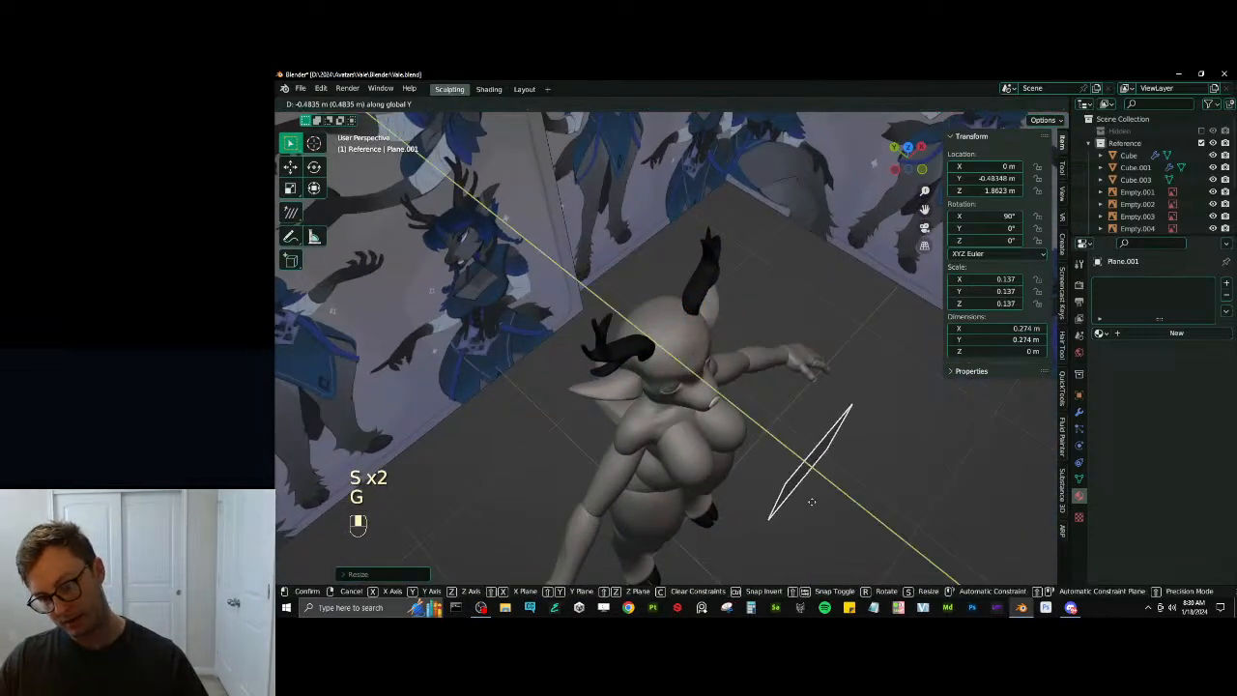
click(807, 447)
middle_drag(808, 447, 692, 358)
key(ctrl+a)
click(784, 399)
shift+middle_drag(691, 357, 642, 354)
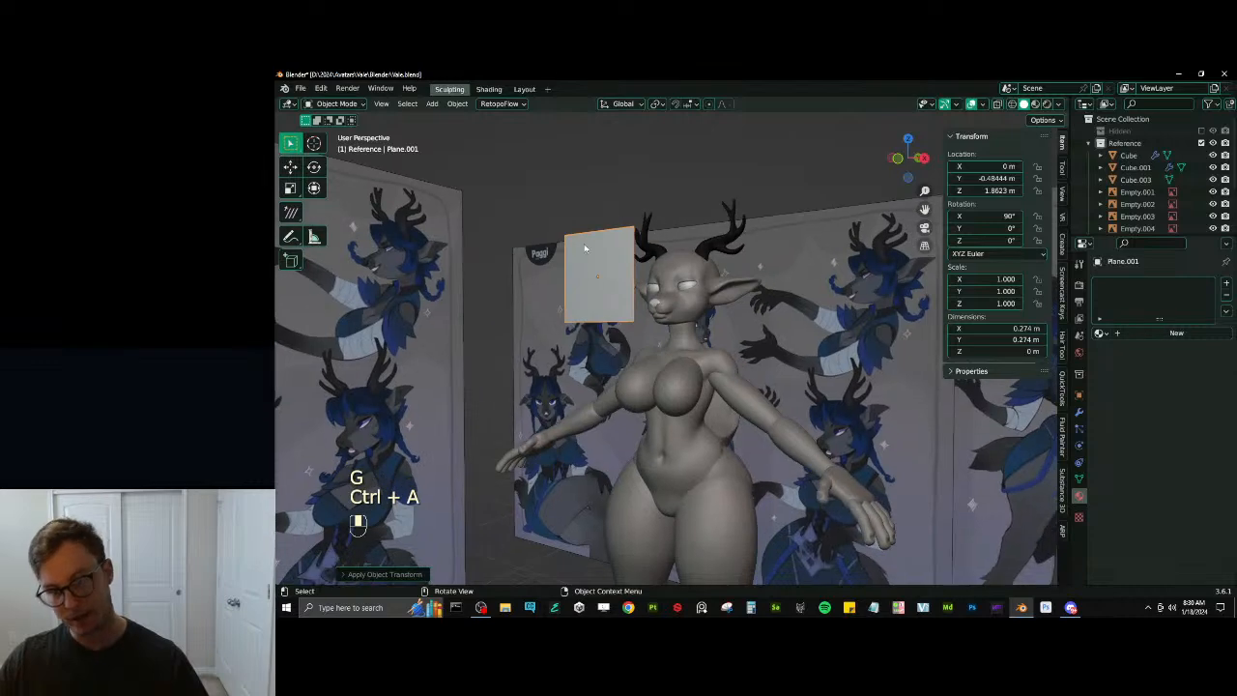
Move the plane out to the side of the body and rotate it roughly towards the arm's direction
scroll(584, 244, down, 3)
middle_drag(584, 244, 561, 351)
key(g)
click(783, 399)
shift+middle_drag(784, 399, 716, 293)
key(r)
click(674, 252)
mouse_move(673, 252)
middle_down()
mouse_move(631, 251)
mouse_move(652, 252)
middle_up()
key(r)
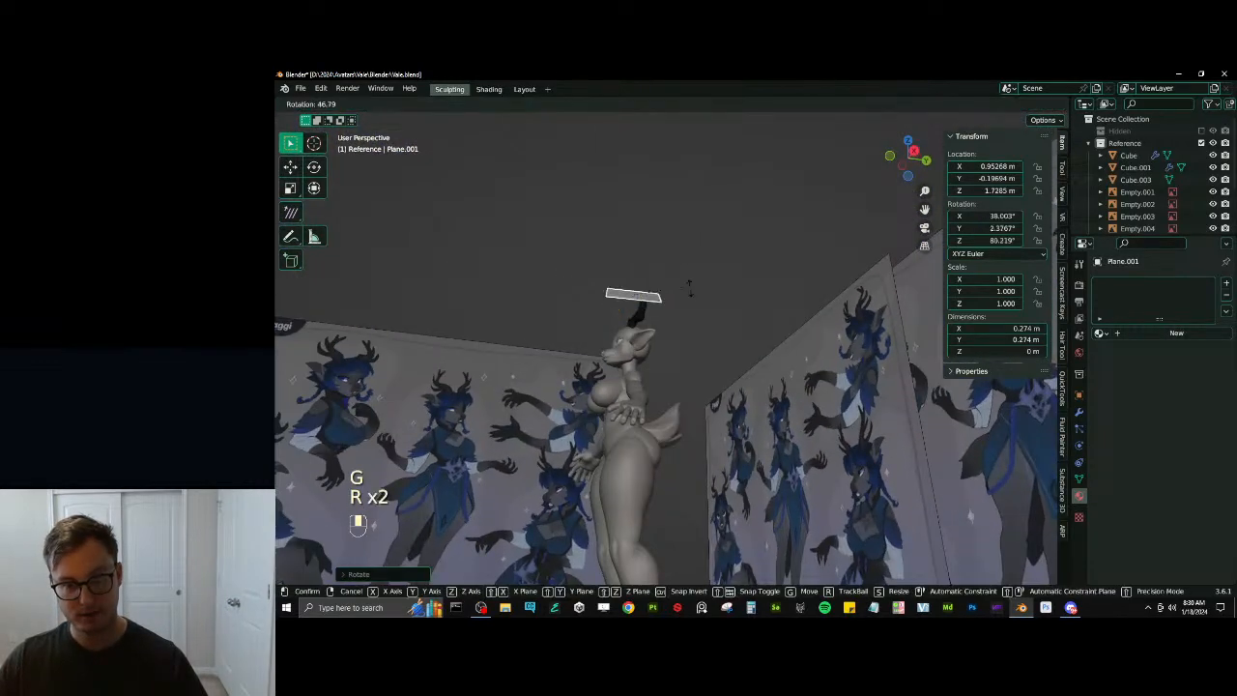
click(687, 287)
Bring the plane down beside the hand and rotate it roughly parallel to the palm
key(g)
click(692, 396)
middle_drag(692, 396, 788, 338)
scroll(685, 458, up, 3)
key(r)
click(838, 404)
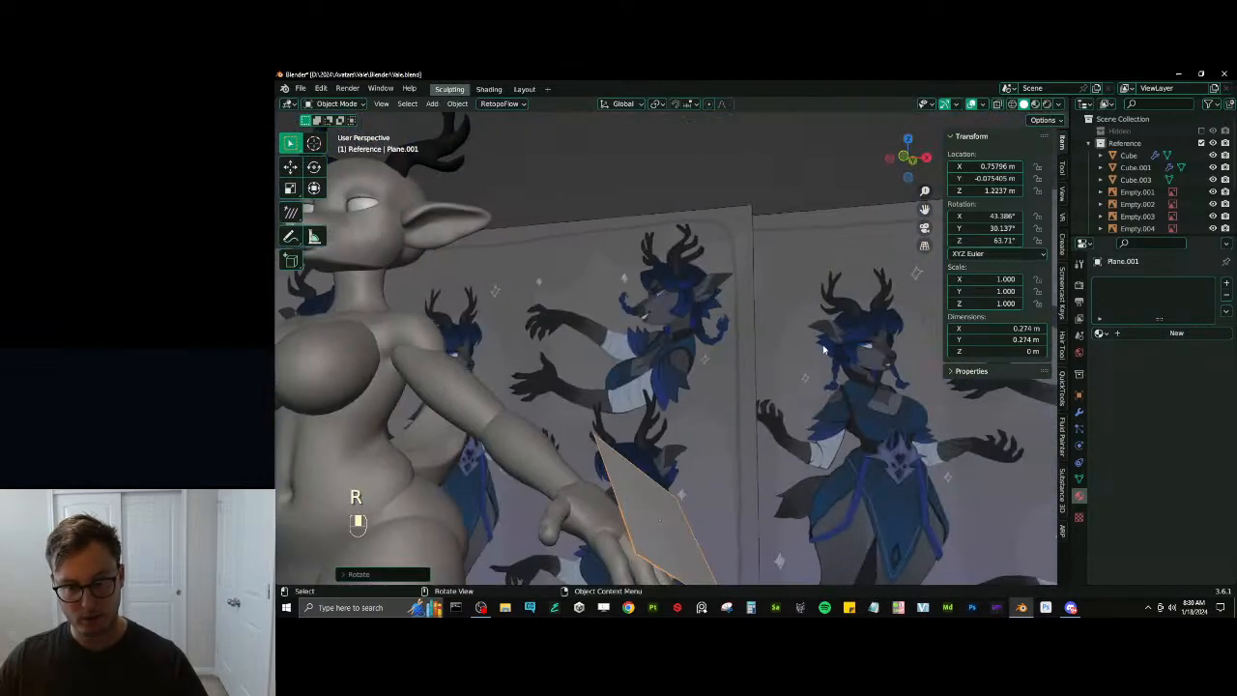
Place the plane behind the hand and rotate it to line up with the forearm and fingers
key(g)
click(709, 414)
middle_drag(709, 414, 646, 500)
shift+middle_drag(645, 500, 631, 508)
key(r)
click(763, 416)
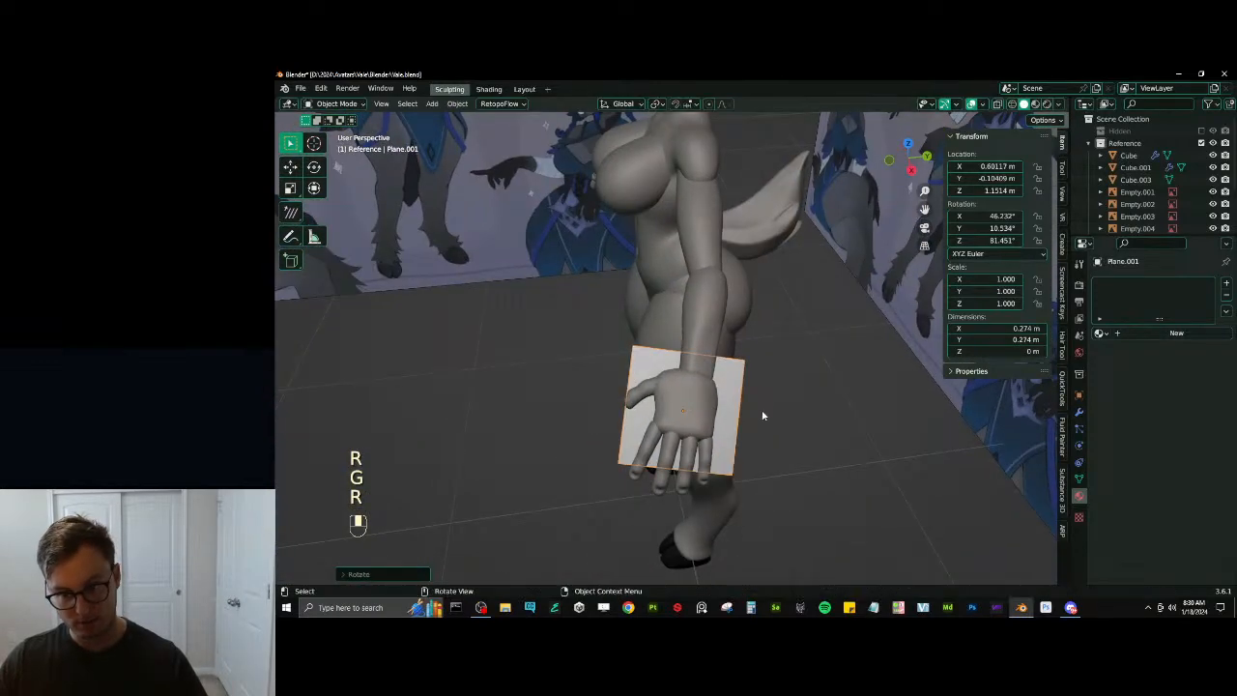
Slide the plane outward so it spans wrist to fingertips, switching the transform orientation to Local
key(g)
click(757, 437)
middle_drag(756, 437, 668, 417)
key(g)
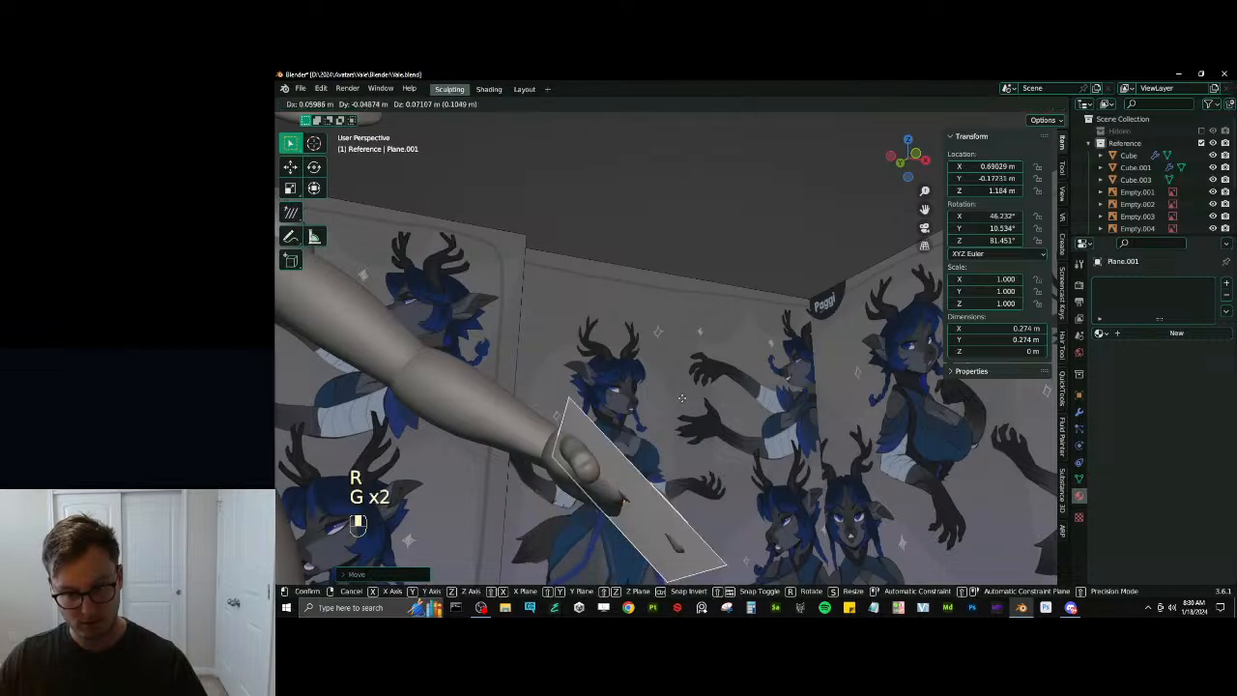
click(622, 104)
click(618, 149)
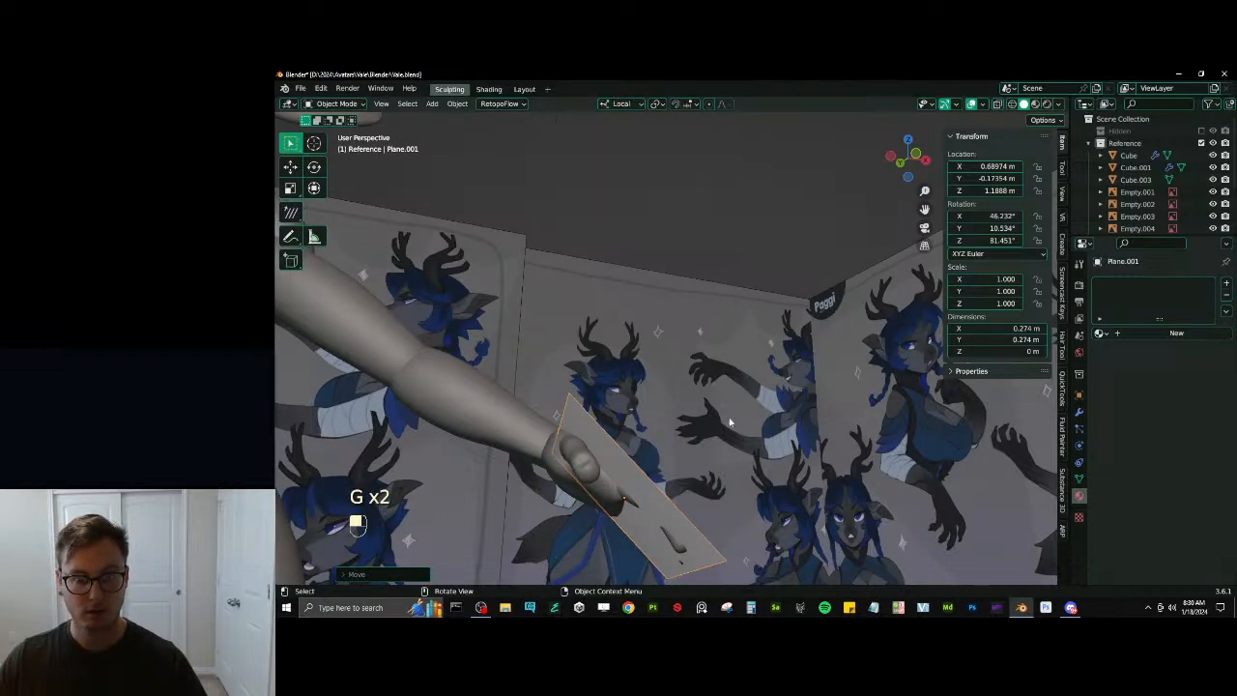
key(g)
click(742, 417)
Rotate the plane about its local X and Y axes to match the slope of the hand
key(r)
key(x)
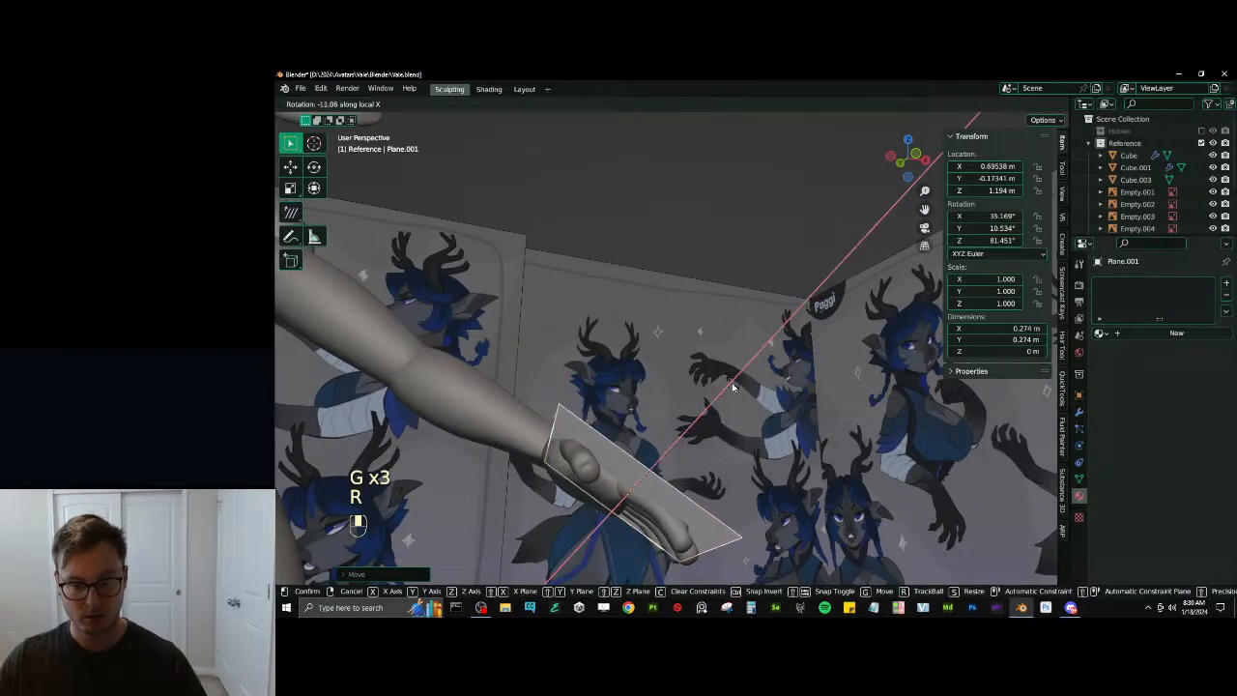
click(729, 388)
middle_drag(729, 387, 589, 446)
key(r)
key(y)
click(536, 355)
Fine-position the plane against the hand by shifting it along local X and Y and rotating it about local Z
key(g)
key(x)
click(578, 375)
key(r)
key(z)
click(723, 433)
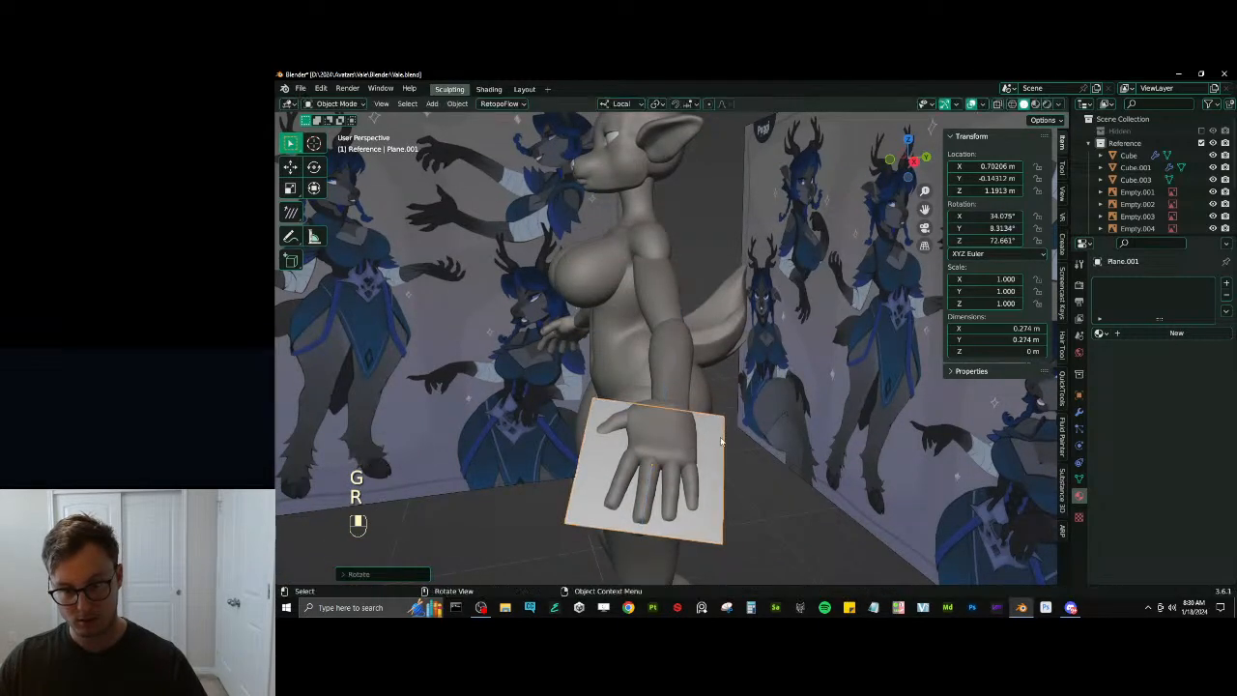
key(g)
mouse_move(722, 434)
middle_down()
mouse_move(713, 465)
mouse_move(725, 429)
mouse_move(698, 434)
middle_up()
key(y)
click(713, 471)
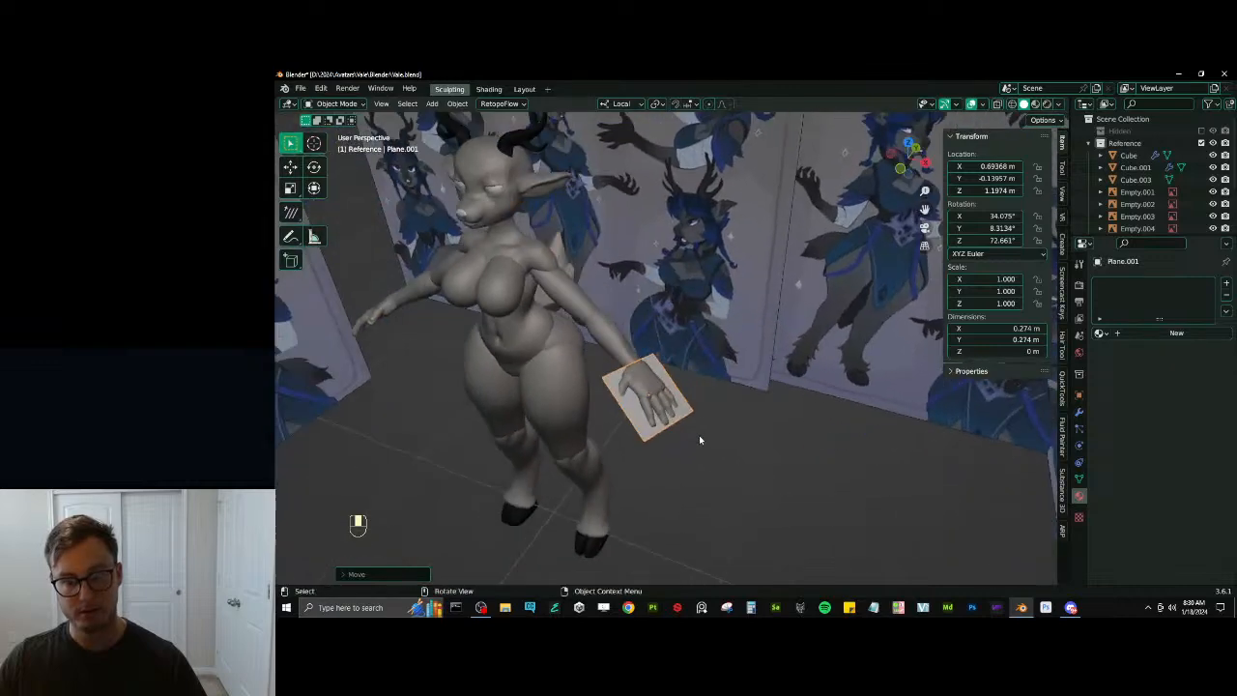
Move the plane to the Hidden collection and save the file
key(m)
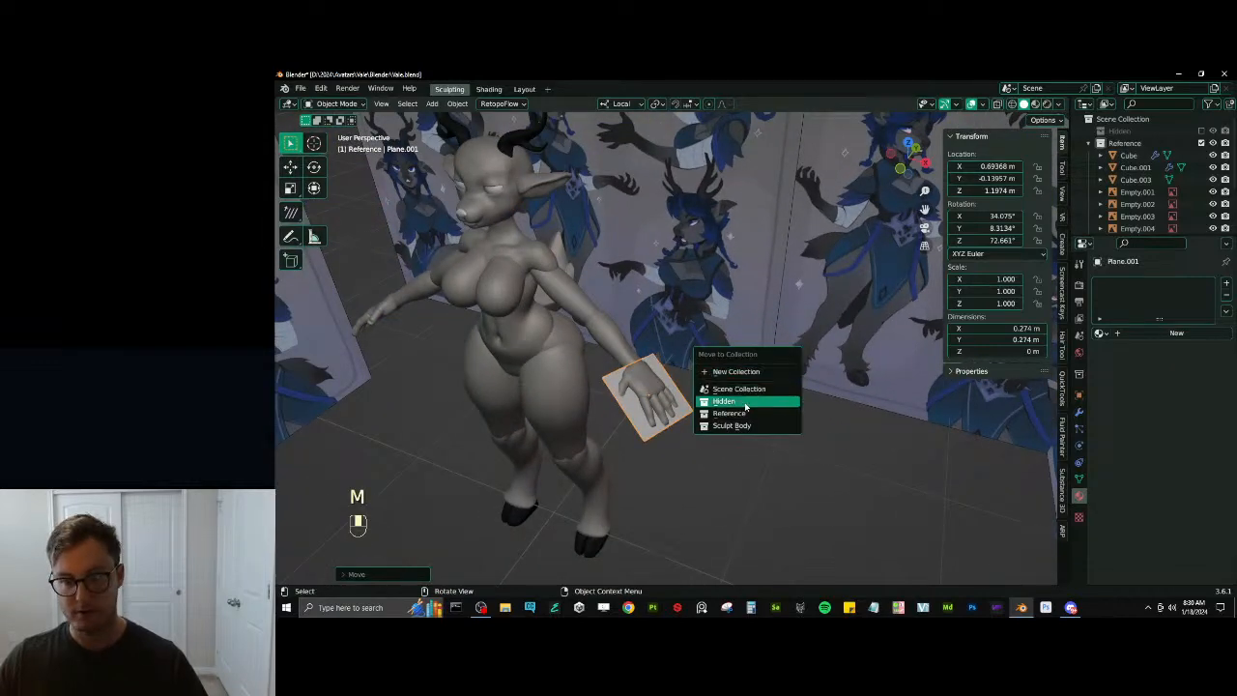
click(746, 404)
mouse_move(496, 424)
middle_down()
mouse_move(803, 491)
mouse_move(780, 399)
mouse_move(751, 401)
mouse_move(790, 365)
mouse_move(628, 382)
mouse_move(753, 383)
mouse_move(654, 392)
mouse_move(774, 379)
mouse_move(676, 403)
mouse_move(618, 368)
mouse_move(769, 427)
middle_up()
key(ctrl+s)
Refine the buttock and hip of the thigh mesh with the Inflate and Scrape brushes at 104 px radius
click(607, 357)
key(ctrl+Tab)
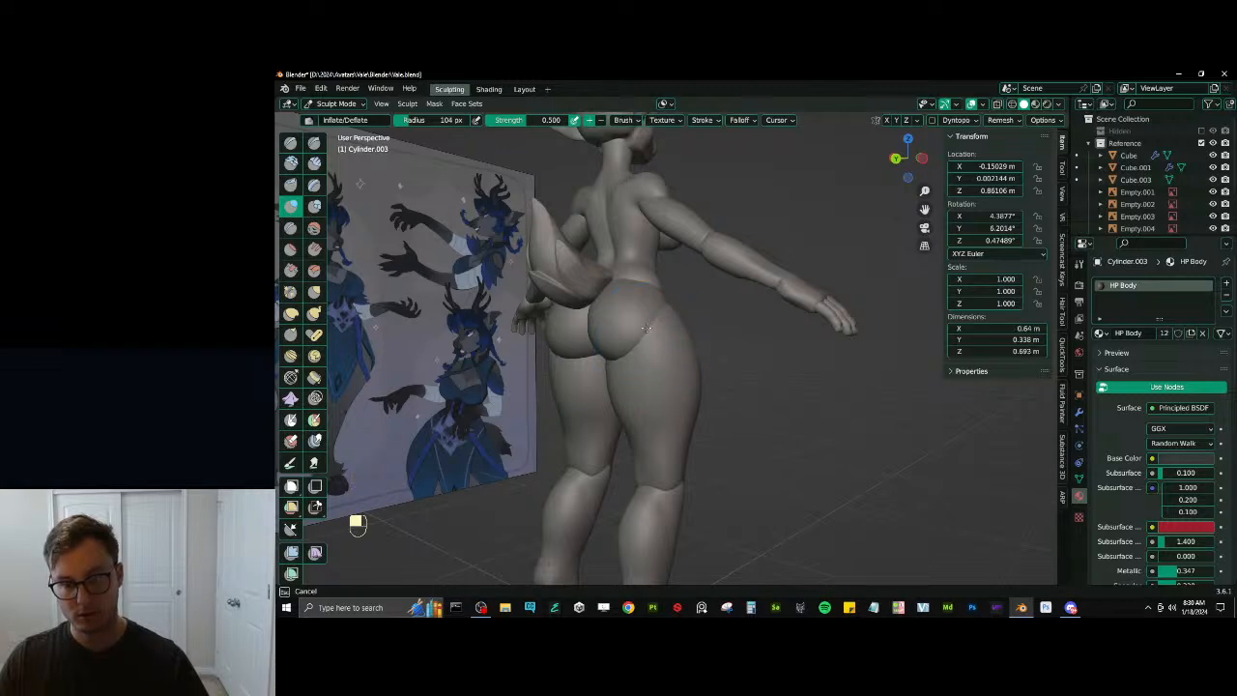
mouse_move(644, 328)
middle_down()
mouse_move(651, 306)
mouse_move(637, 284)
mouse_move(703, 358)
mouse_move(722, 326)
middle_up()
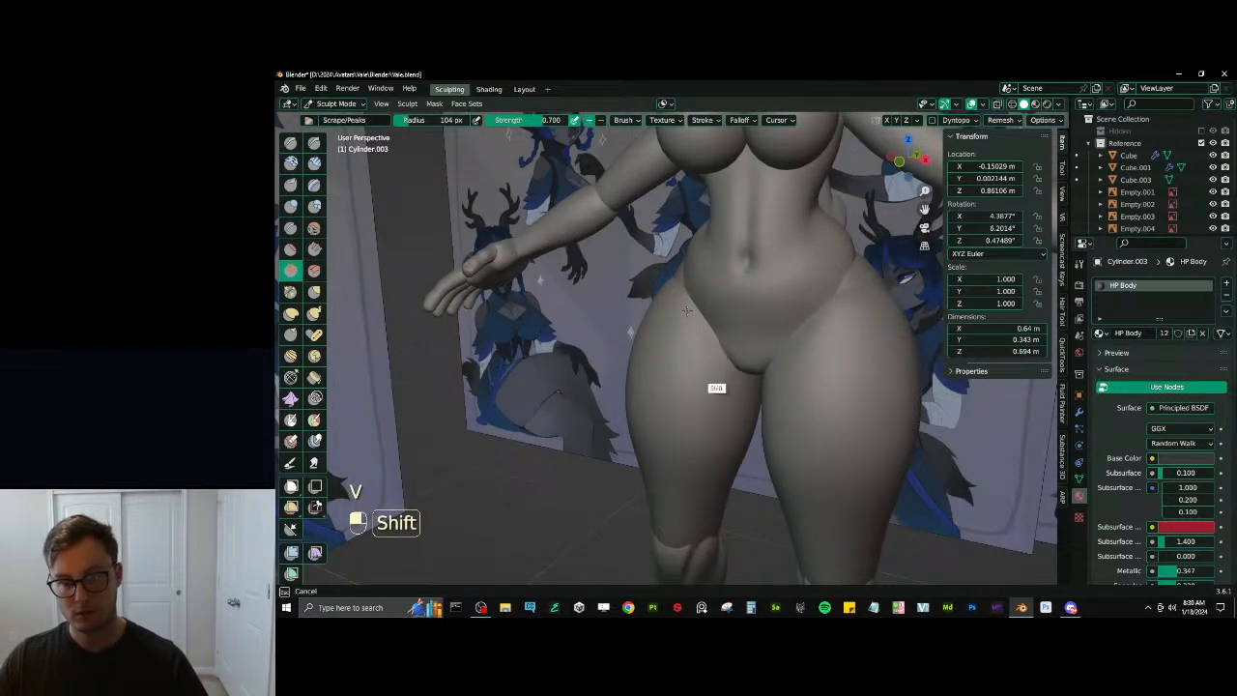
mouse_move(686, 310)
middle_down()
mouse_move(723, 307)
mouse_move(644, 379)
mouse_move(685, 367)
mouse_move(677, 249)
middle_up()
scroll(690, 323, down, 5)
Shorten the upper arm along local Z to a scale of 1.114 and reposition it at the shoulder
key(KP_1)
shift+middle_drag(624, 329, 678, 343)
shift+middle_drag(682, 425, 688, 372)
ctrl+middle_drag(701, 411, 720, 327)
key(alt+q)
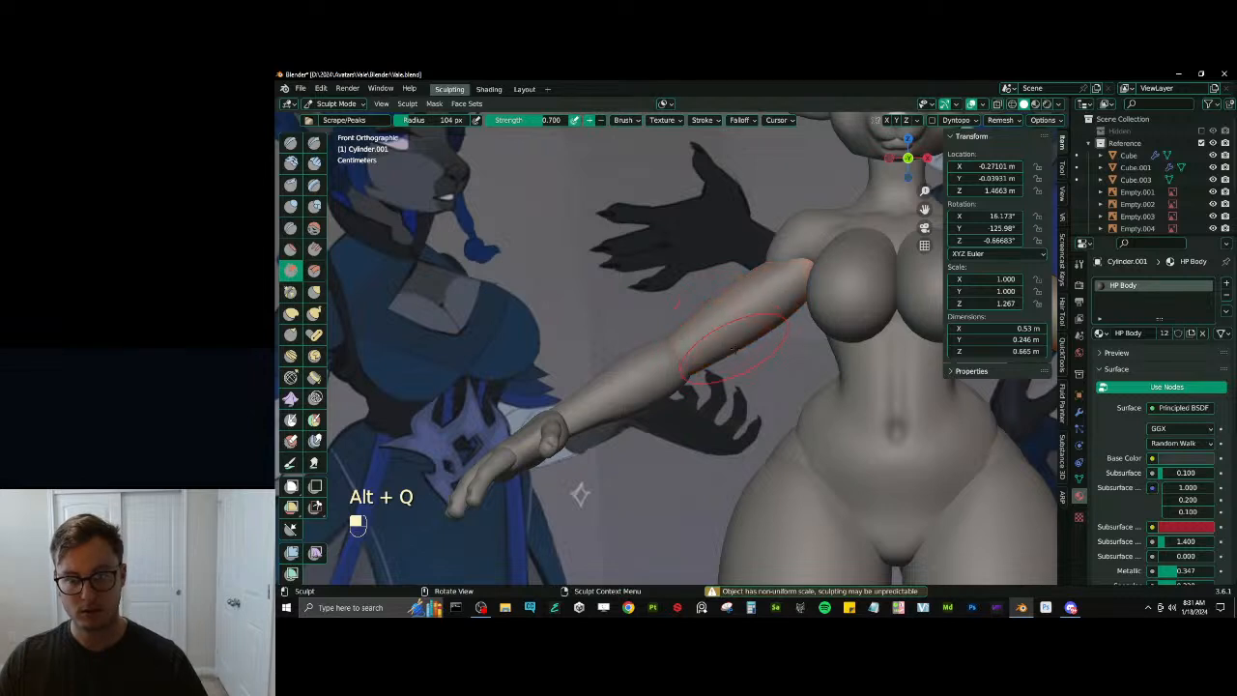
key(ctrl+Tab)
key(s)
key(z)
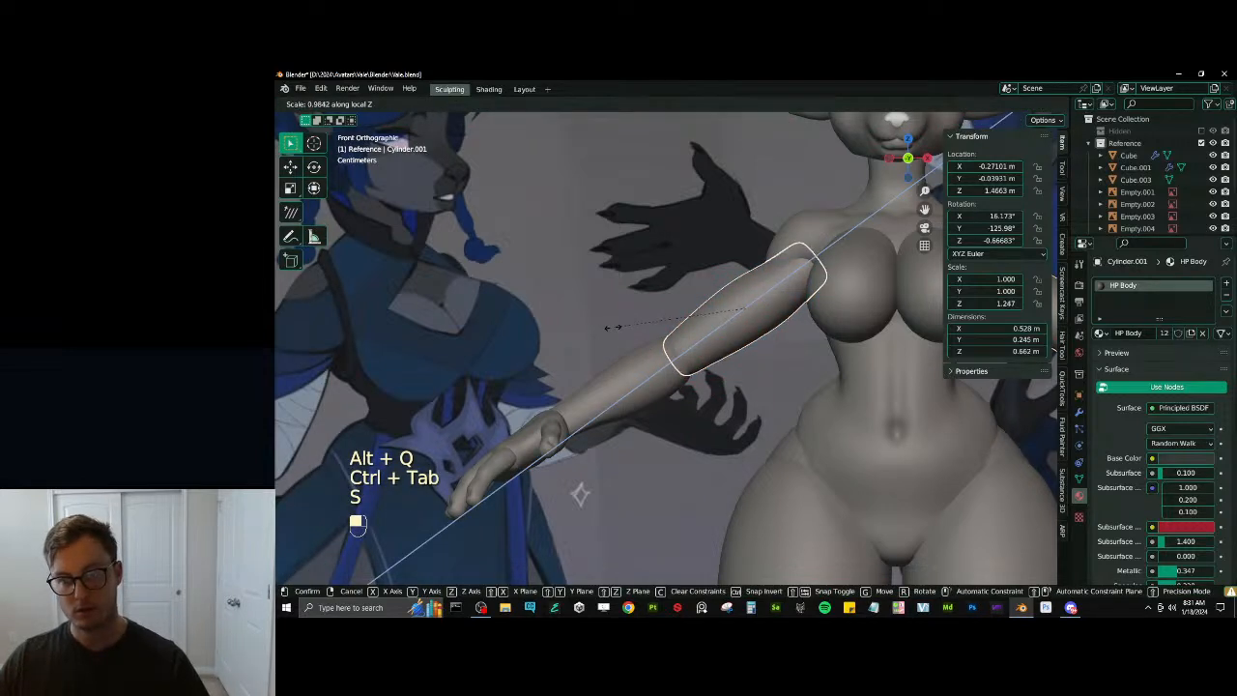
key(g)
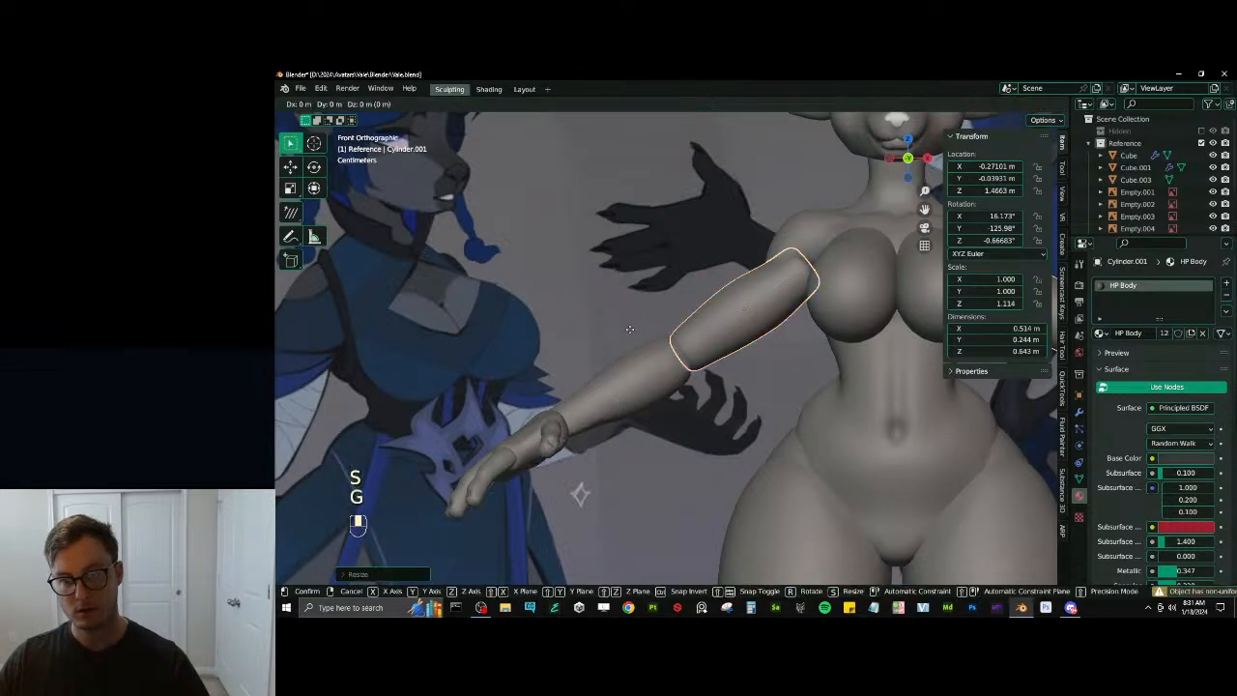
click(639, 330)
Slide the forearm along its local Z axis towards the shortened upper arm
middle_drag(639, 330, 693, 399)
scroll(587, 480, down, 4)
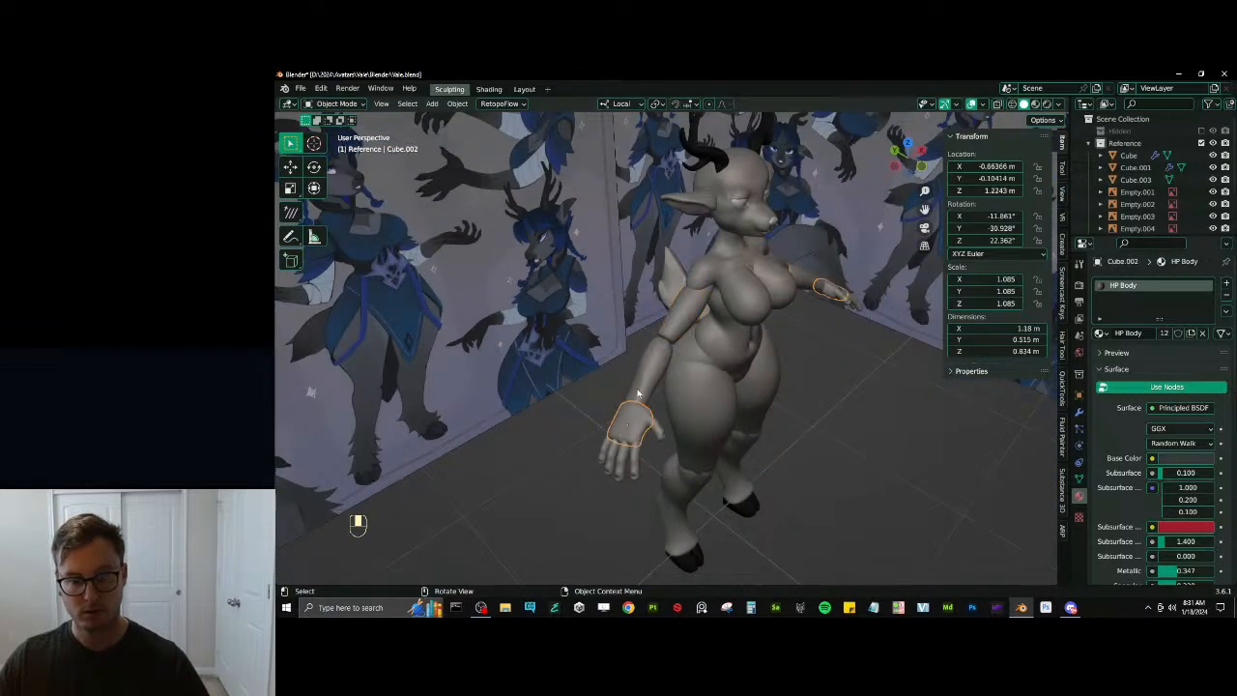
click(619, 438)
key(g)
click(645, 384)
key(g)
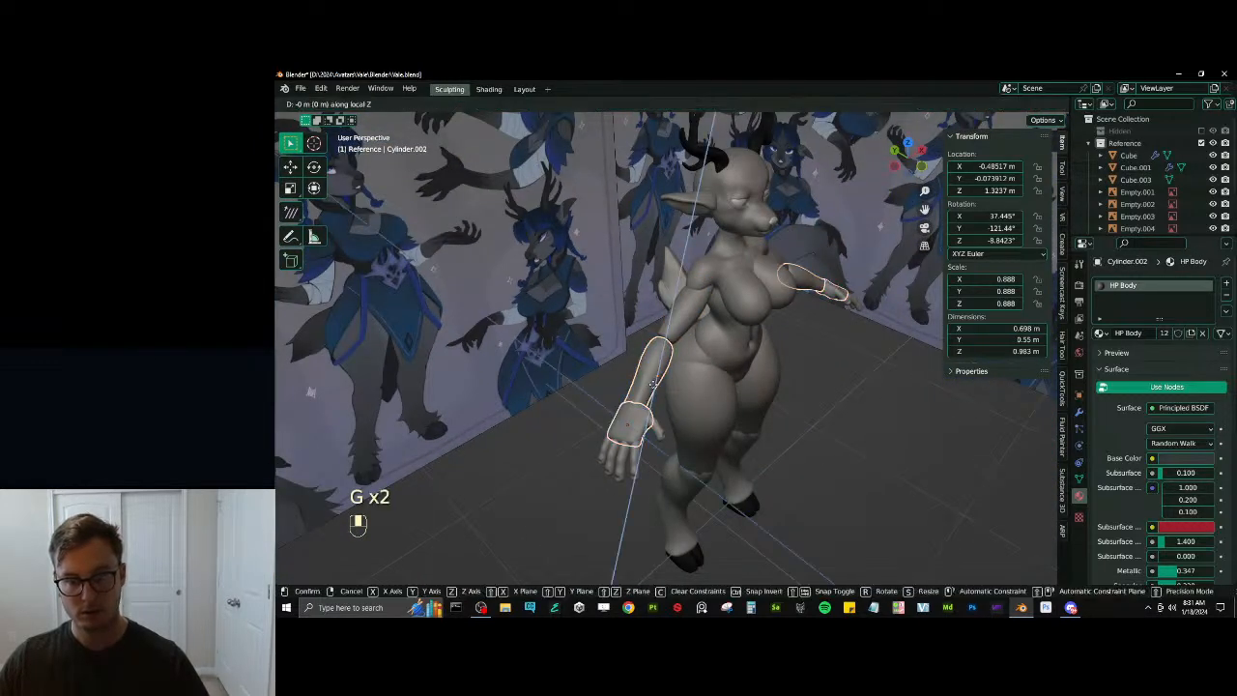
click(649, 385)
key(g)
key(z)
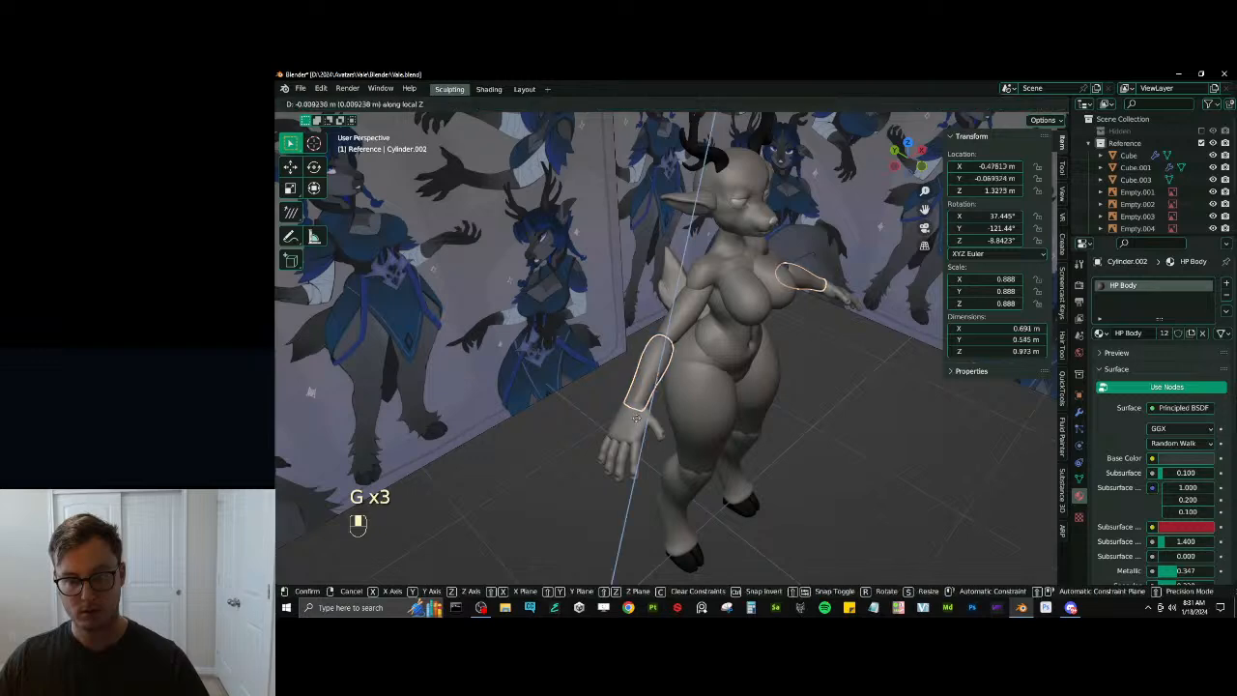
click(639, 413)
Shift the forearm along its local Y axis to line it up with the upper arm at the elbow
middle_drag(639, 413, 709, 423)
scroll(708, 423, up, 3)
key(g)
middle_click(698, 417)
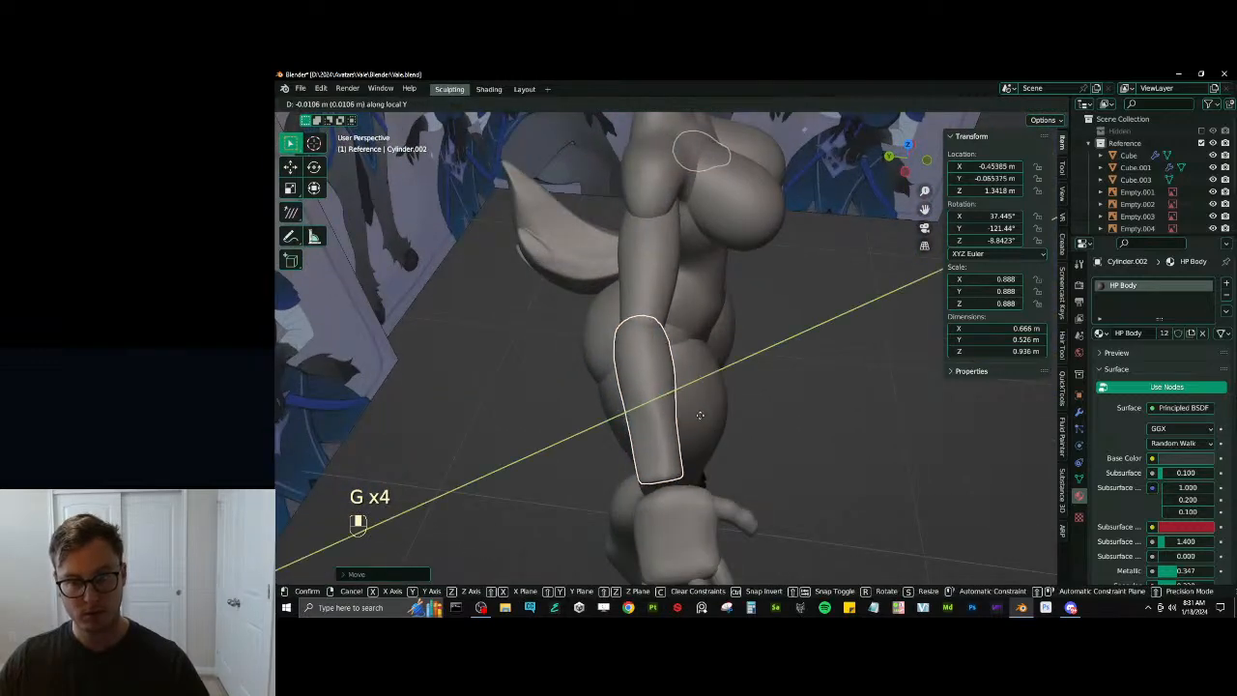
click(701, 415)
Move the hand along its local X axis to rejoin it to the wrist end of the forearm
click(661, 509)
middle_drag(661, 509, 705, 504)
key(g)
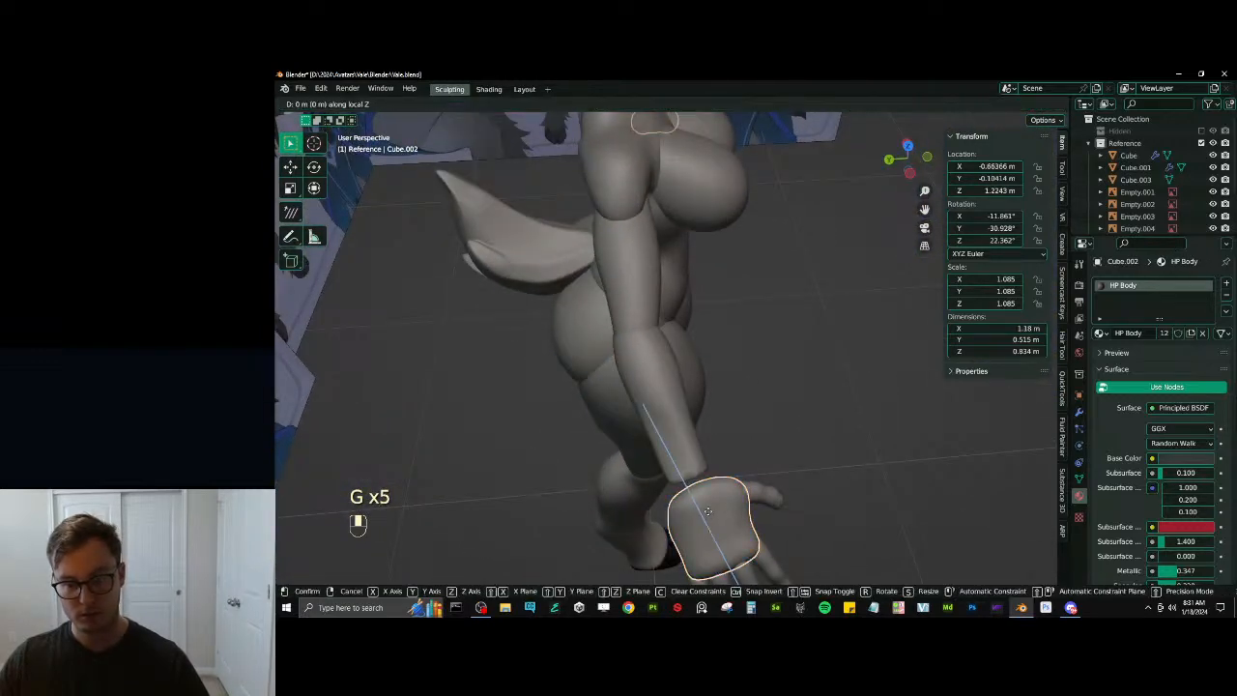
key(z)
key(y)
key(x)
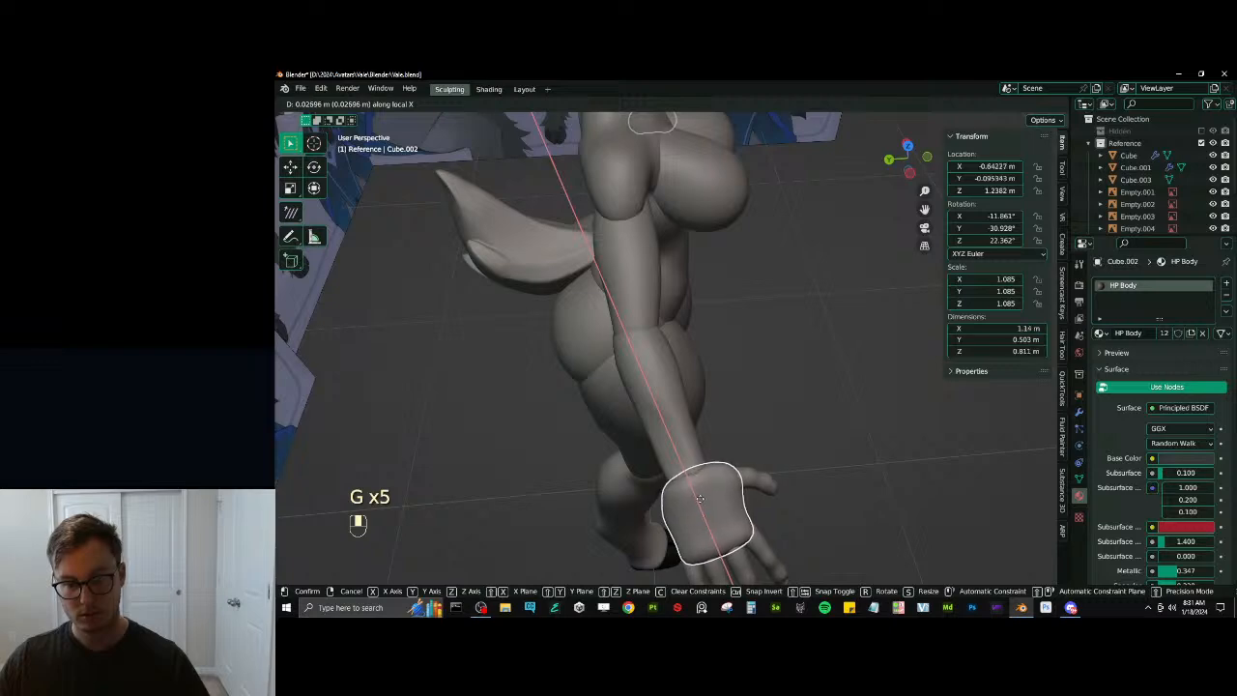
click(709, 501)
Scale the hand to 1.062 and nudge it along its local X axis against the wrist
middle_drag(708, 500, 847, 351)
scroll(847, 348, down, 1)
key(s)
click(832, 359)
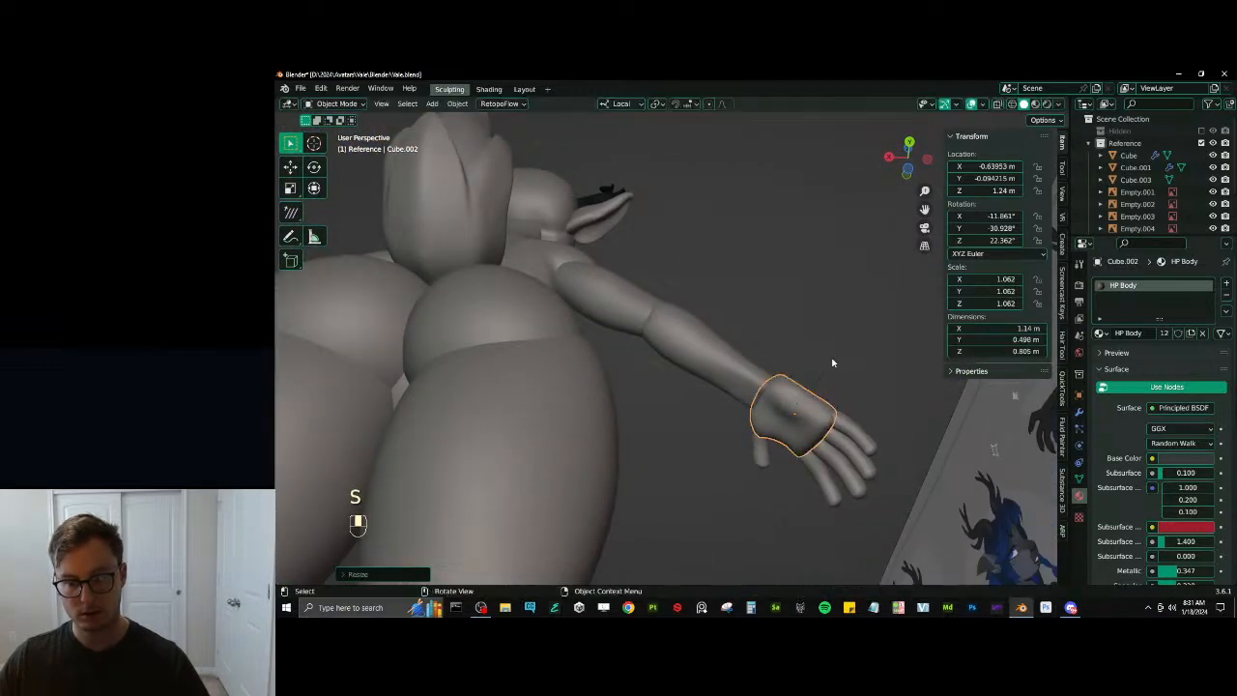
key(g)
key(y)
key(x)
click(826, 358)
Rotate the hooves about local Z to about -7.5°
middle_drag(823, 360, 676, 429)
scroll(666, 474, down, 3)
middle_drag(663, 486, 732, 380)
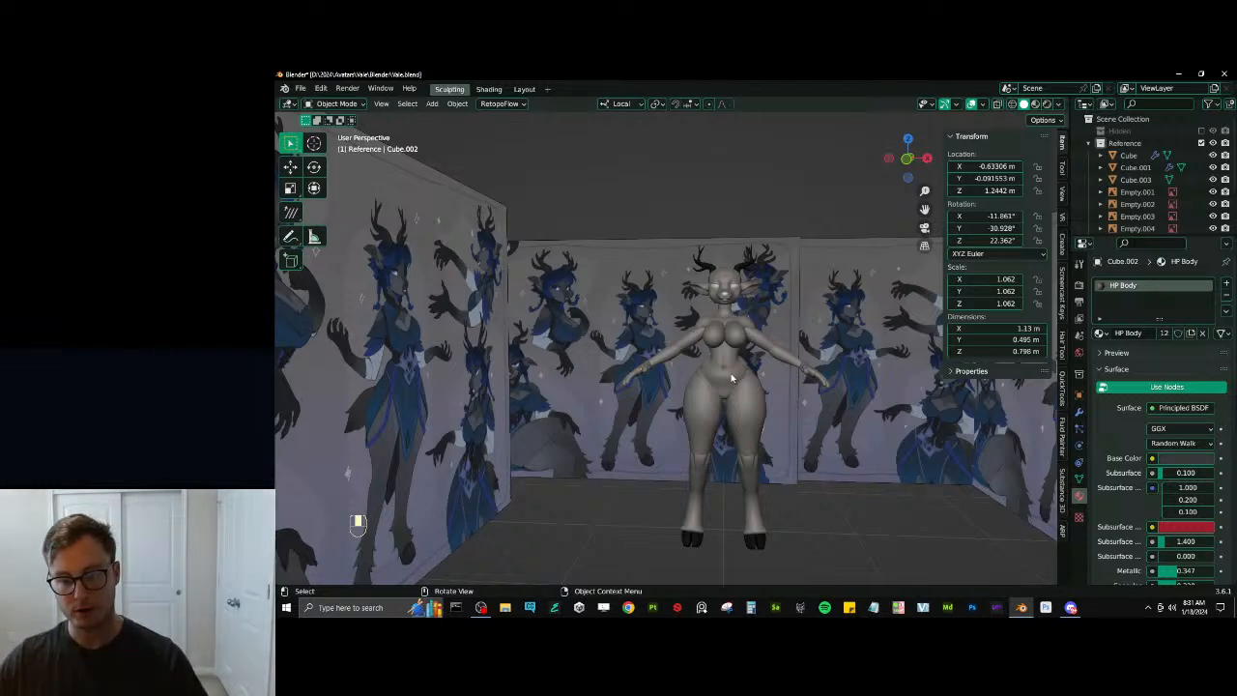
shift+middle_drag(800, 534, 775, 389)
scroll(676, 337, up, 4)
middle_drag(677, 337, 769, 412)
click(665, 437)
key(r)
key(z)
click(768, 417)
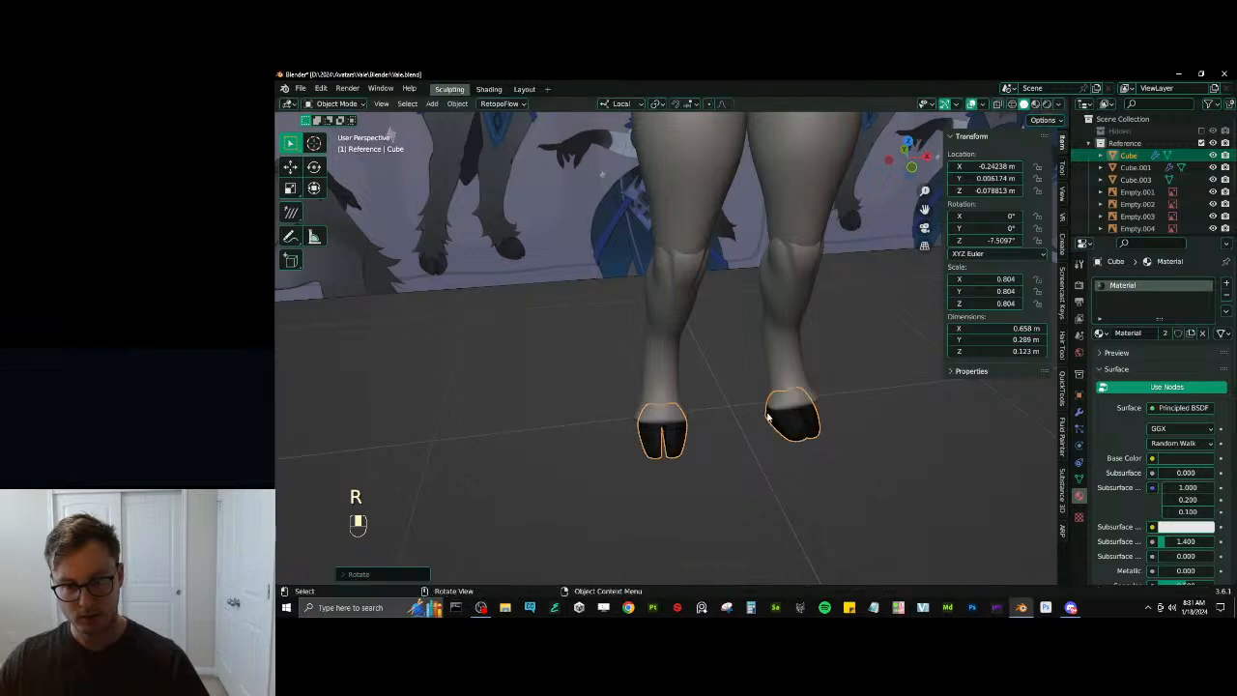
Shift the hooves slightly along local X under the ankles and deselect them
key(g)
key(x)
click(767, 413)
click(710, 500)
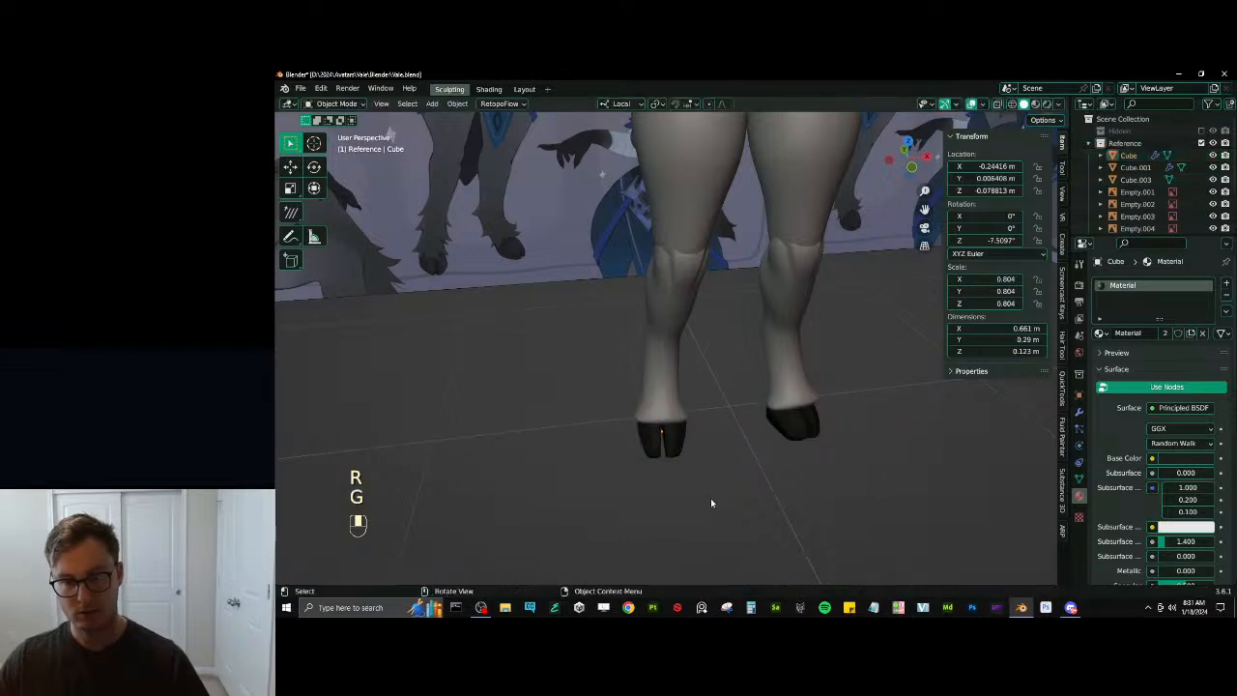
Rotate the lower legs about local Z to about -4.4° and save the file
scroll(710, 392, down, 3)
middle_drag(711, 501, 722, 383)
click(744, 333)
middle_drag(743, 333, 676, 343)
key(r)
key(z)
click(764, 358)
key(ctrl+s)
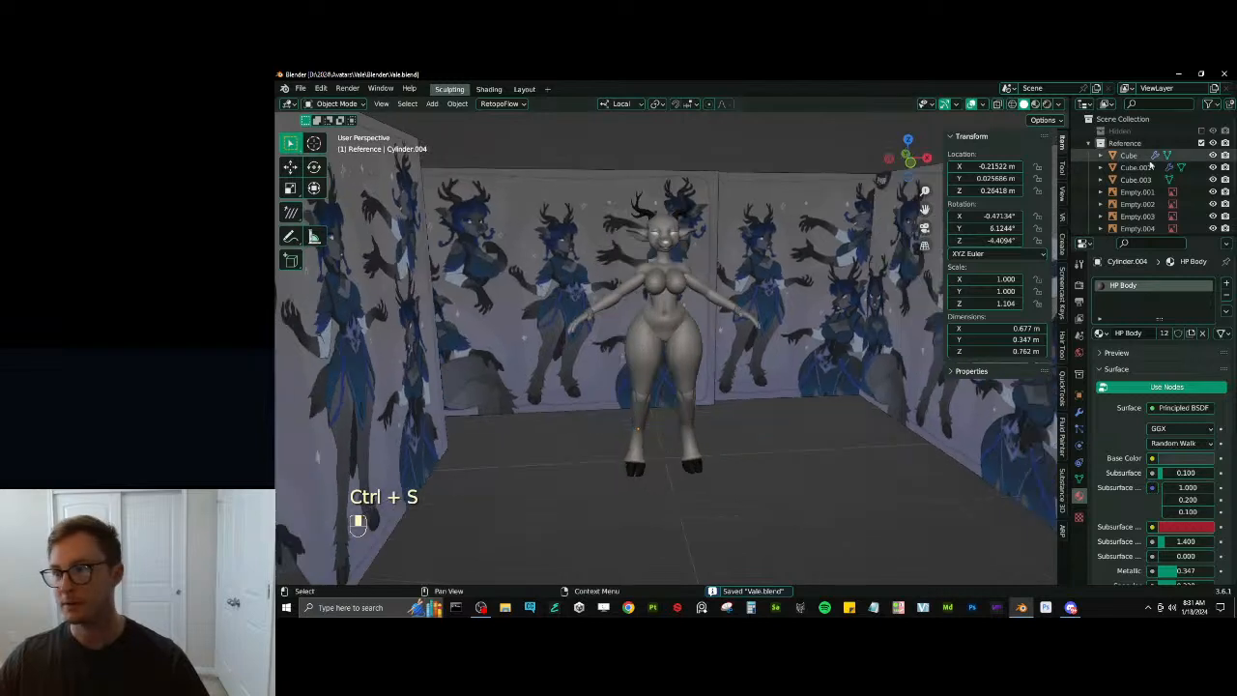
Collapse the Reference collection and toggle it off and on to check which objects it contains
click(1089, 143)
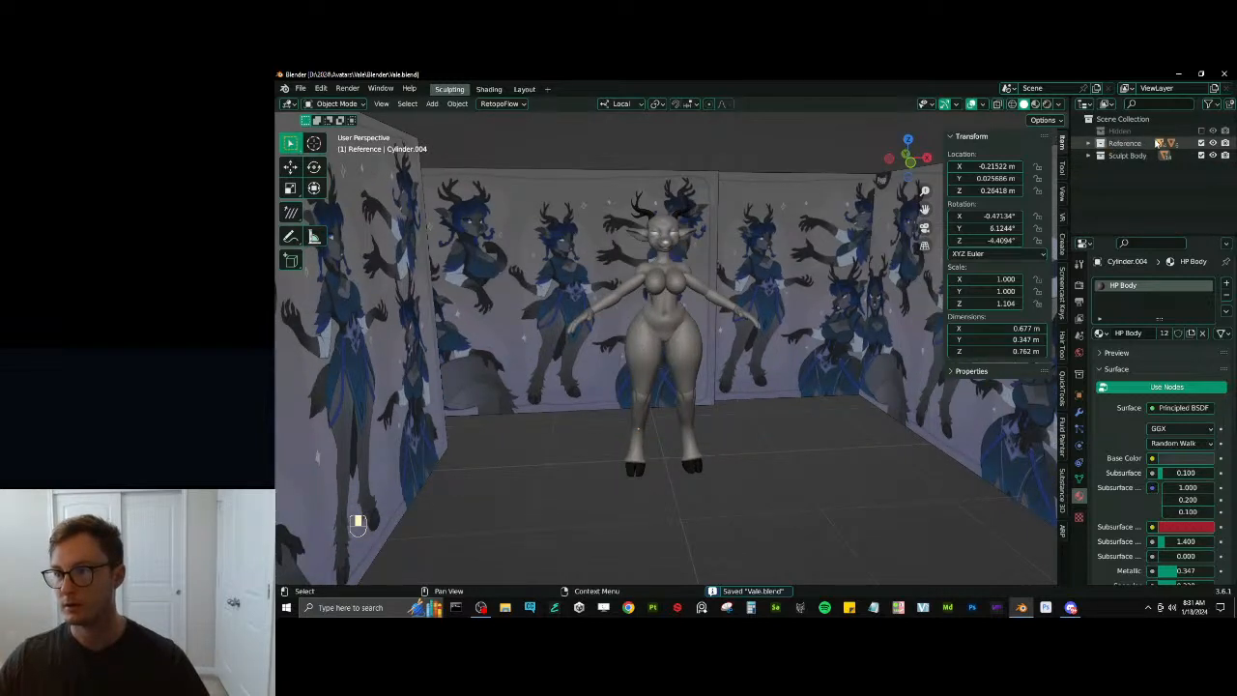
click(1201, 143)
click(1201, 143)
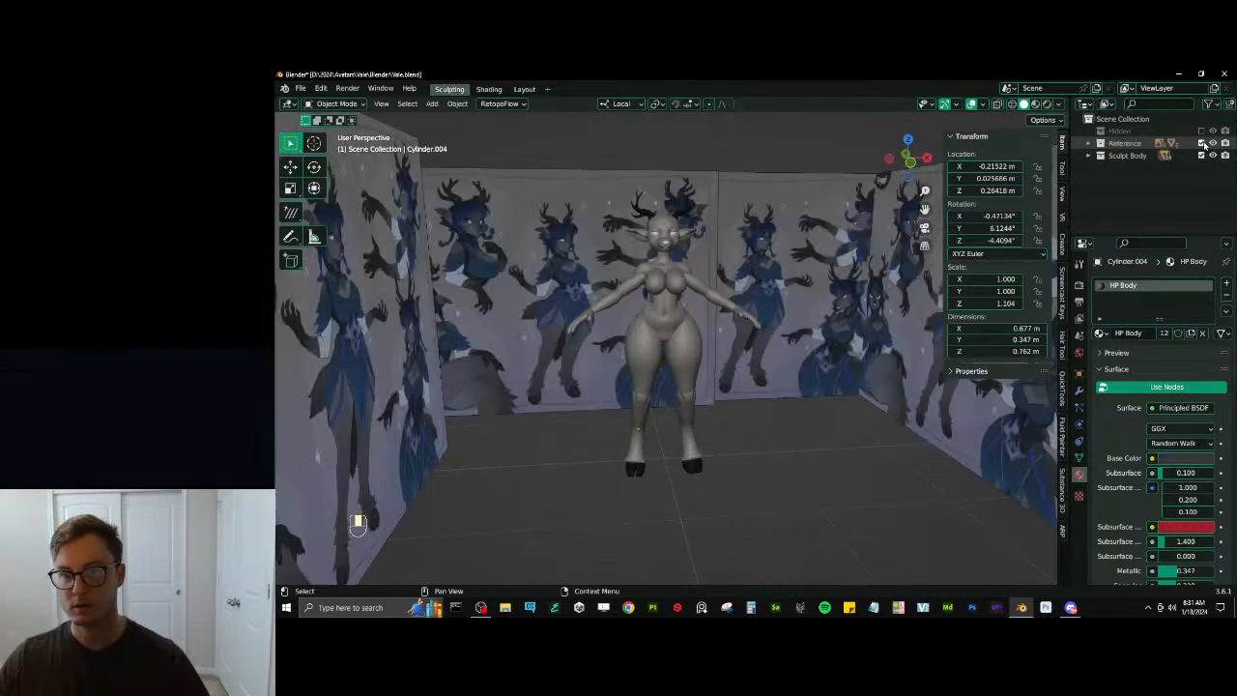
Move the body meshes (Cubes, Plane and Spheres) from the Reference collection into the Sculpt Body collection
click(1088, 143)
click(1144, 194)
scroll(1144, 199, down, 3)
click(1137, 200)
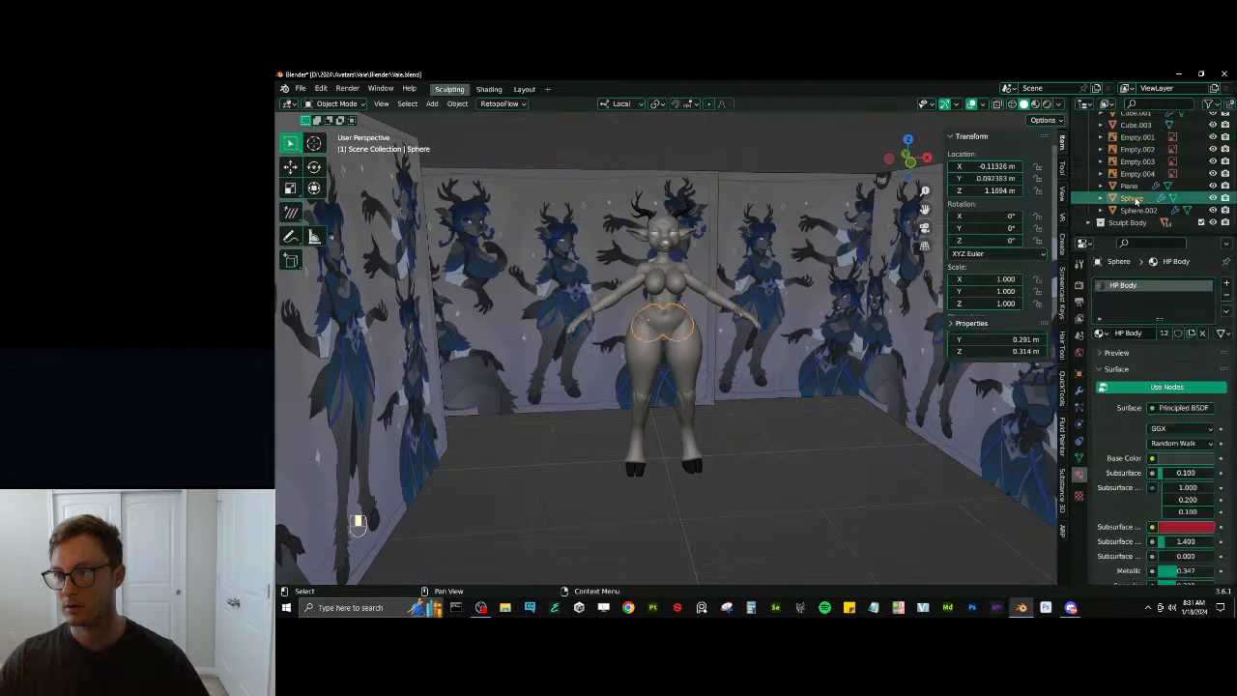
ctrl+click(1129, 186)
scroll(1156, 180, up, 3)
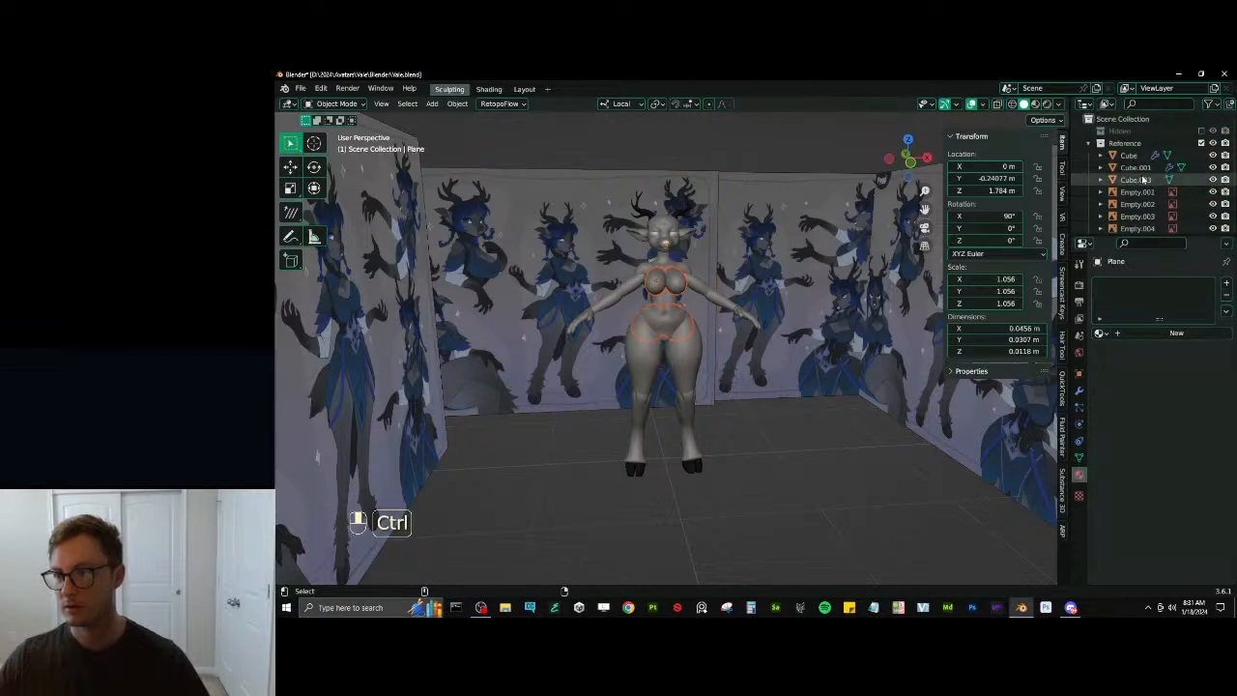
ctrl+click(1143, 180)
ctrl+click(1141, 168)
ctrl+click(1137, 156)
scroll(1140, 181, down, 3)
drag(1143, 197, 1136, 220)
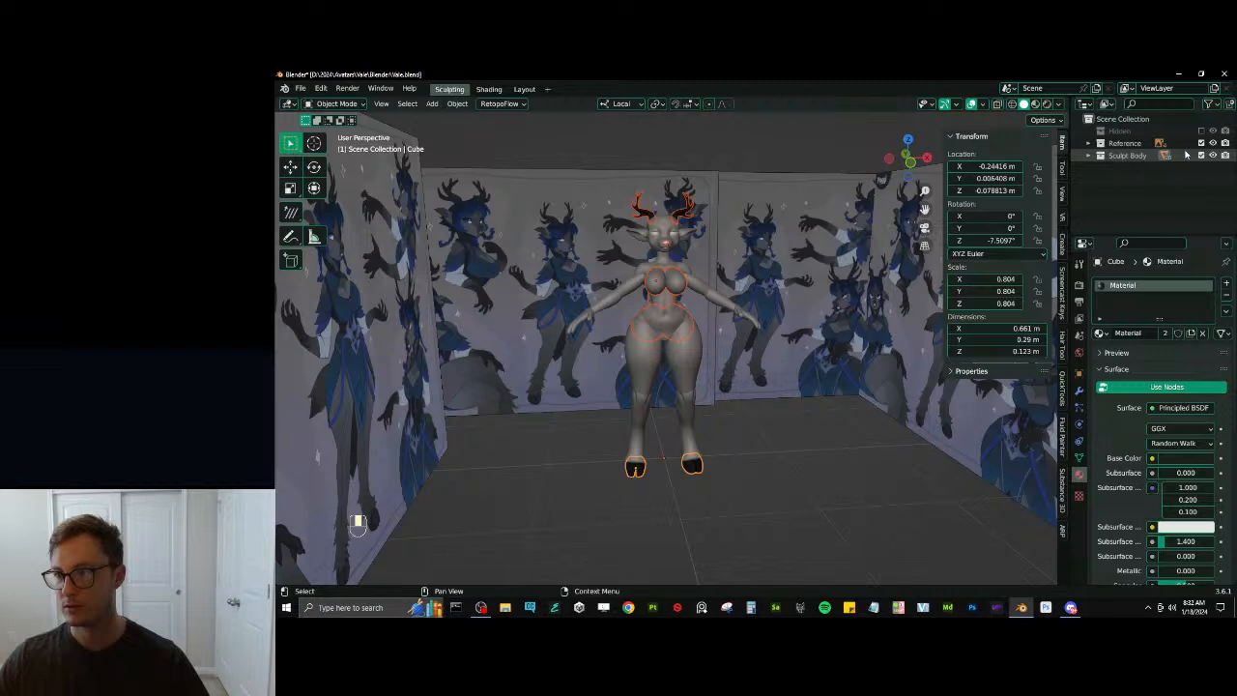
Create a new collection named Sculpt Clothing under the Scene Collection and save the file
right_click(1106, 184)
click(1109, 182)
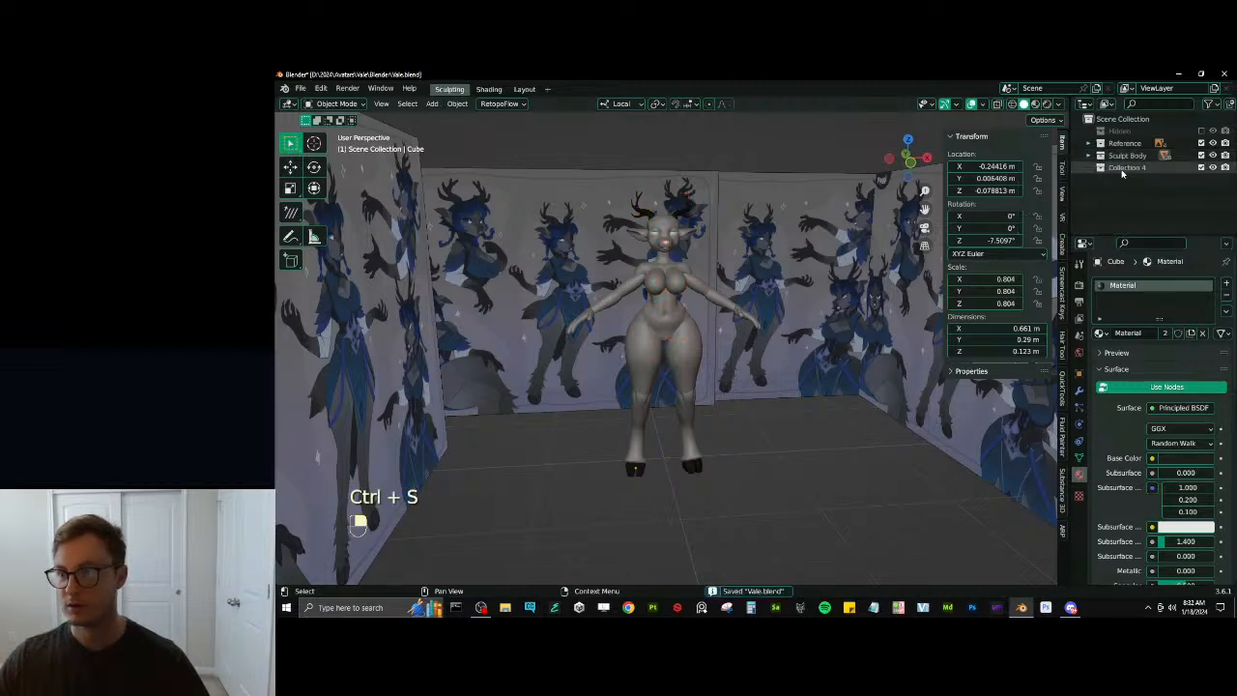
double_click(1121, 168)
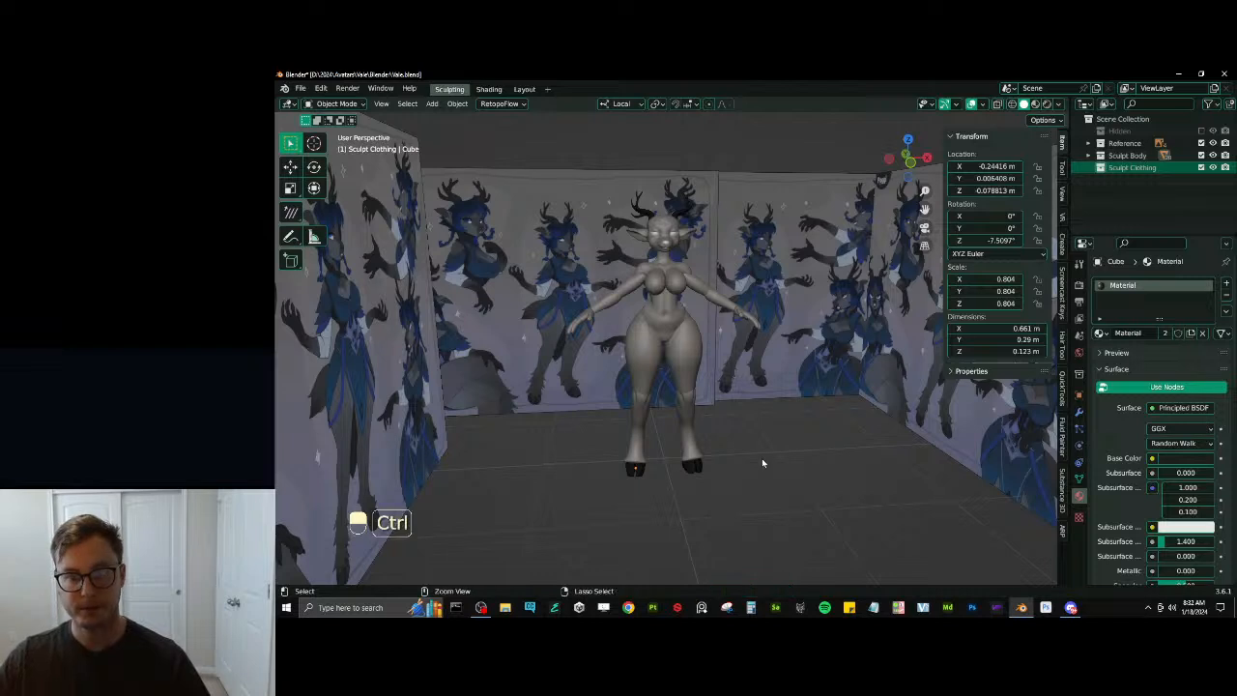
key(ctrl+s)
Add a circle mesh with 8 vertices to Sculpt Clothing and give it a Subdivision Surface modifier
key(shift+a)
mouse_move(804, 326)
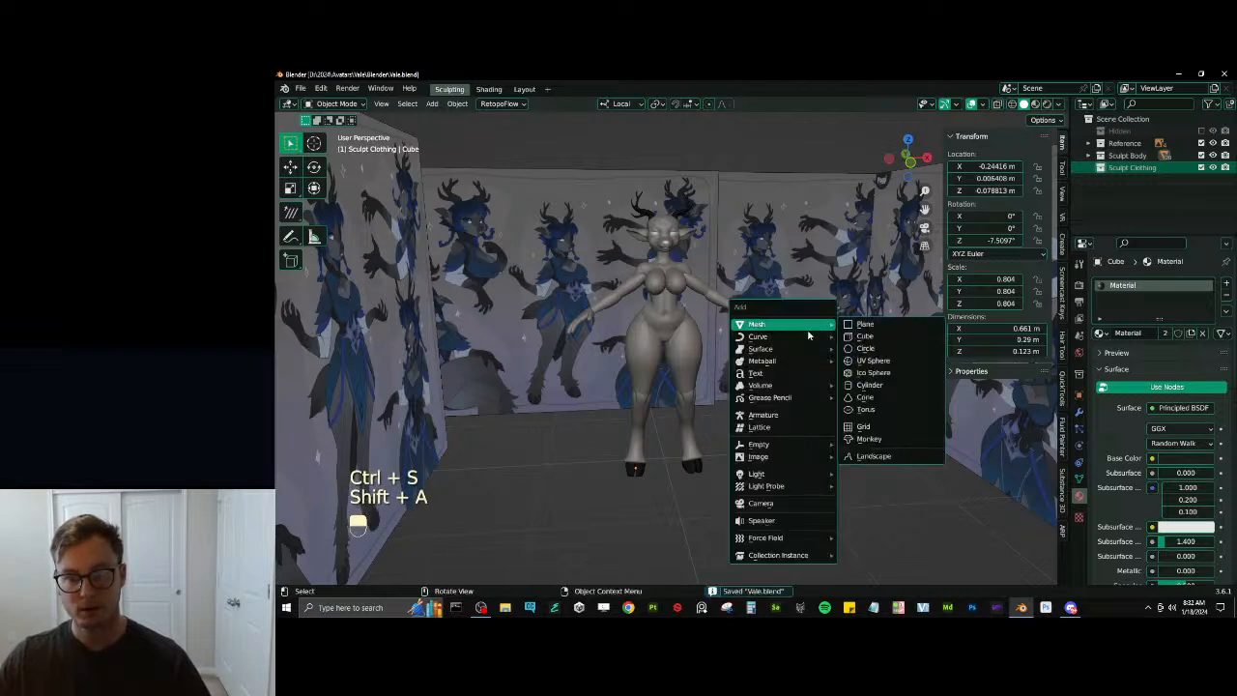
click(865, 348)
click(387, 575)
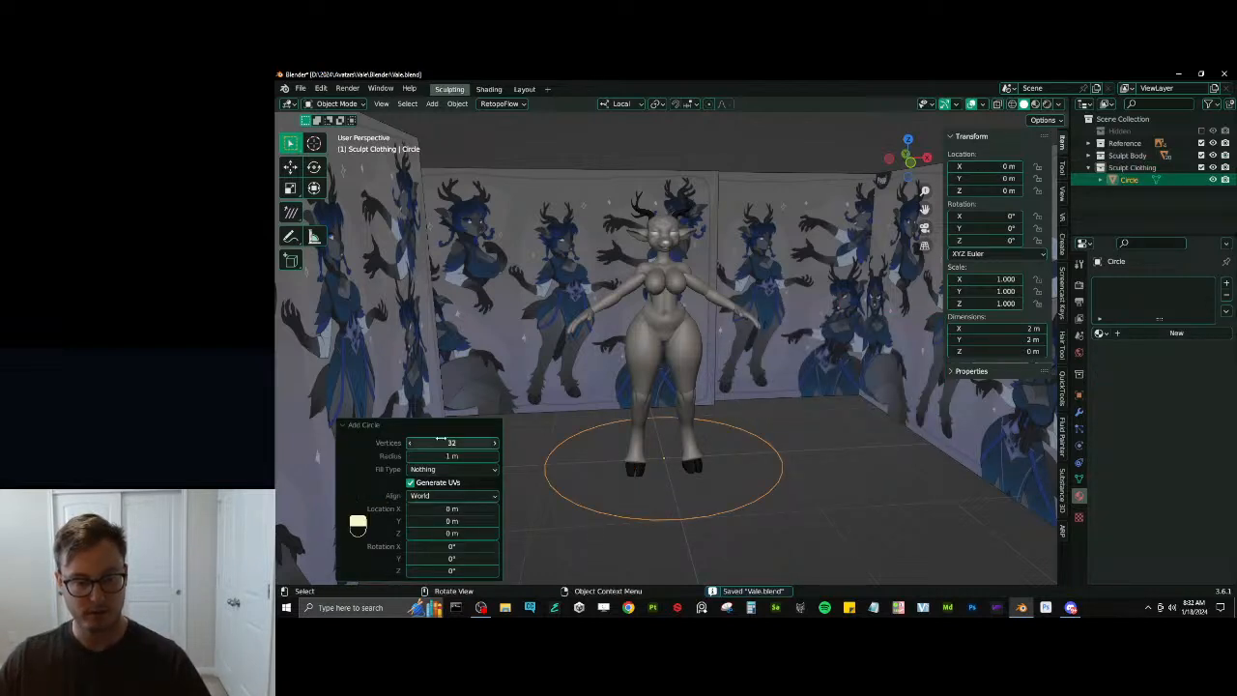
key(Return)
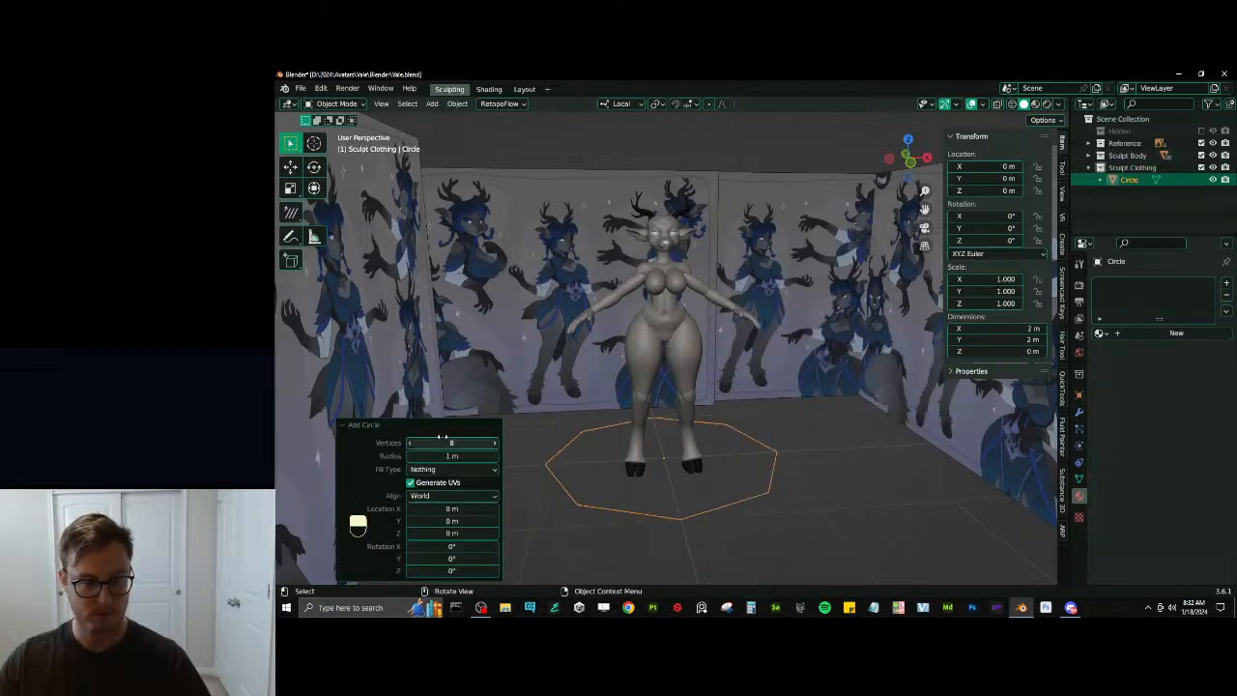
click(393, 427)
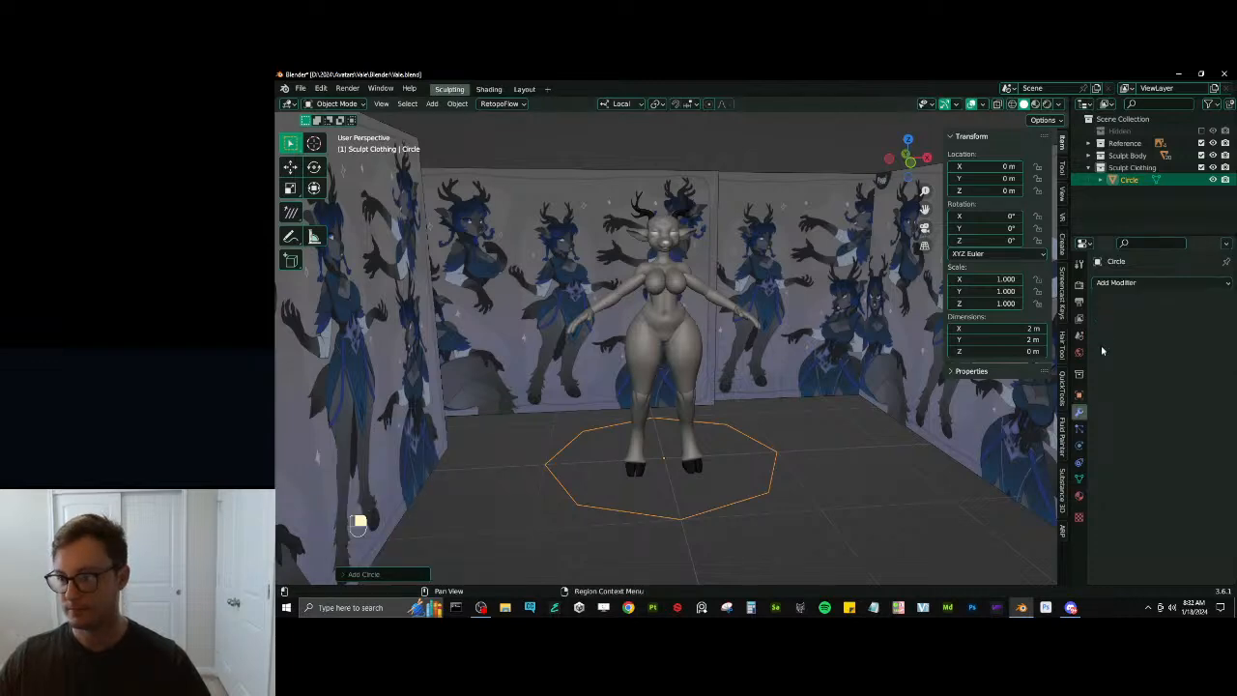
click(1125, 284)
click(1011, 502)
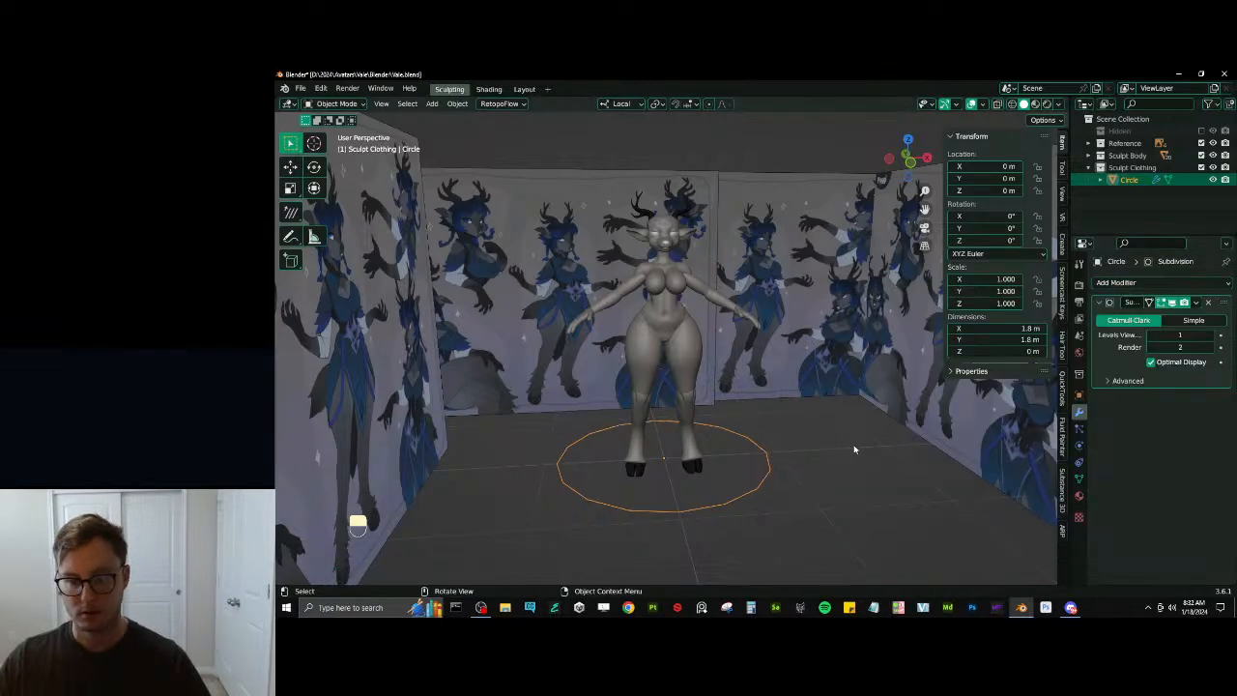
Examine the outfit in the front-view reference art, especially the shoulder pieces, arm wraps, chest top and skirt panels
key(KP_1)
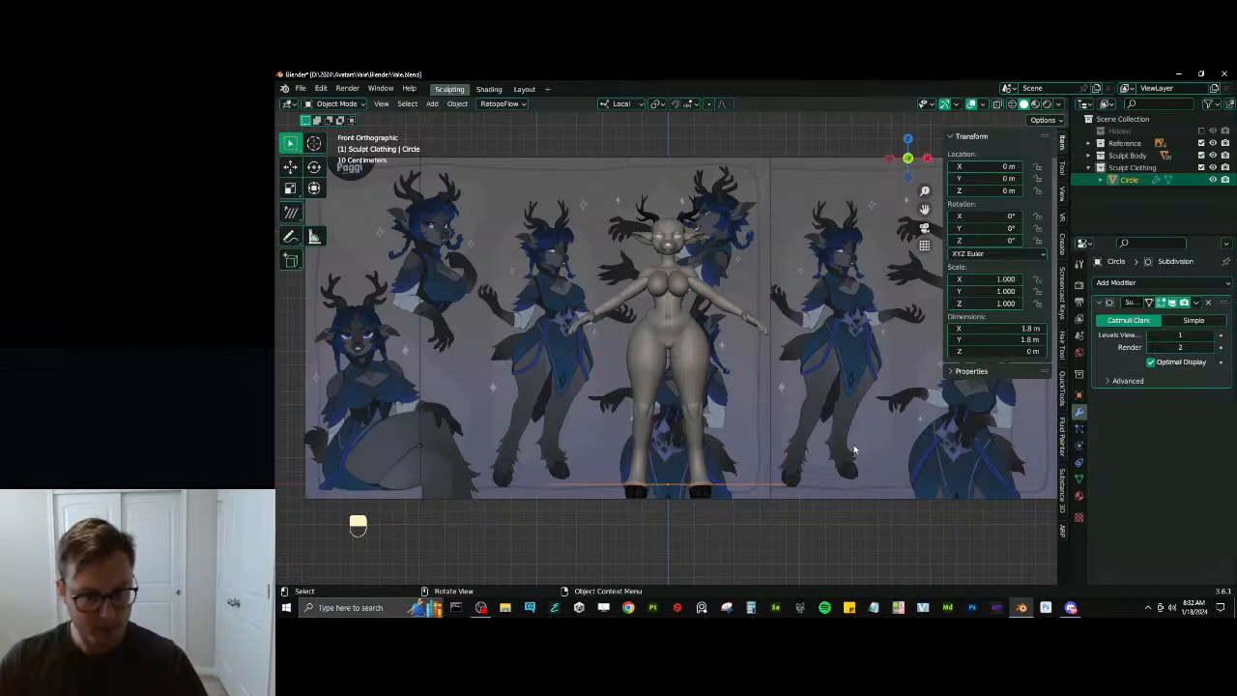
shift+middle_drag(794, 261, 516, 269)
scroll(516, 269, up, 5)
scroll(541, 289, up, 2)
shift+middle_drag(560, 464, 612, 306)
shift+middle_drag(627, 205, 682, 260)
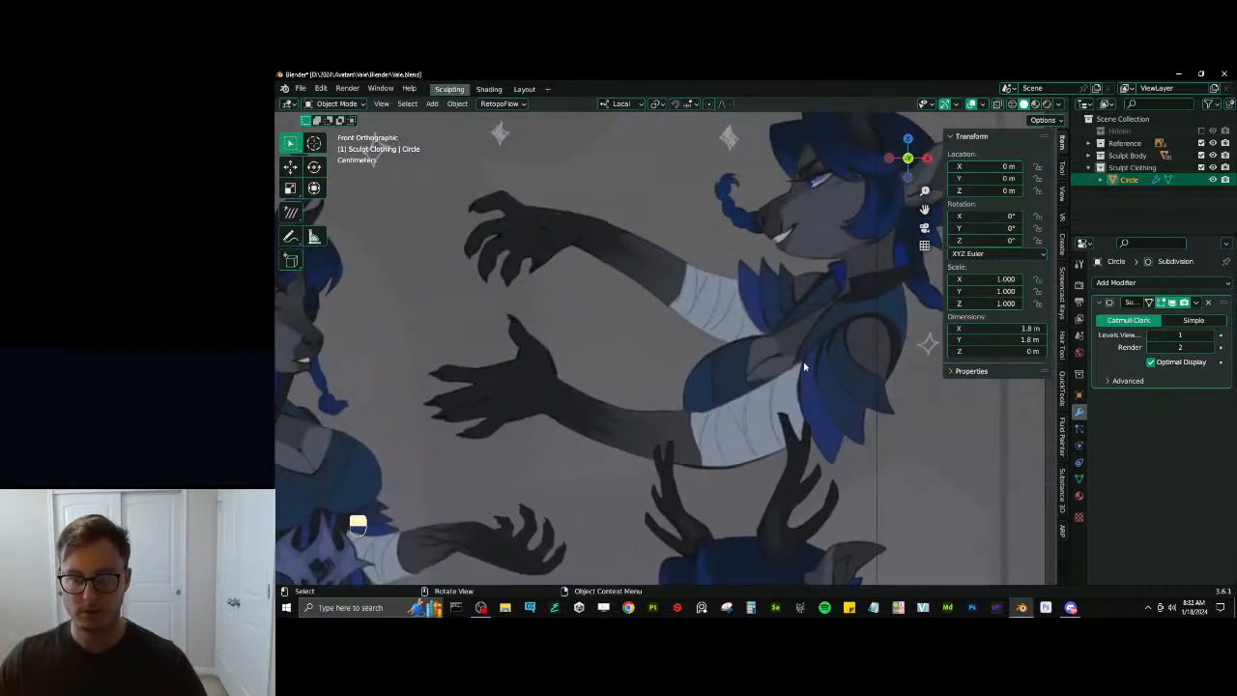
scroll(851, 307, down, 6)
shift+middle_drag(606, 354, 596, 275)
scroll(630, 302, up, 1)
scroll(680, 317, up, 2)
scroll(680, 317, up, 1)
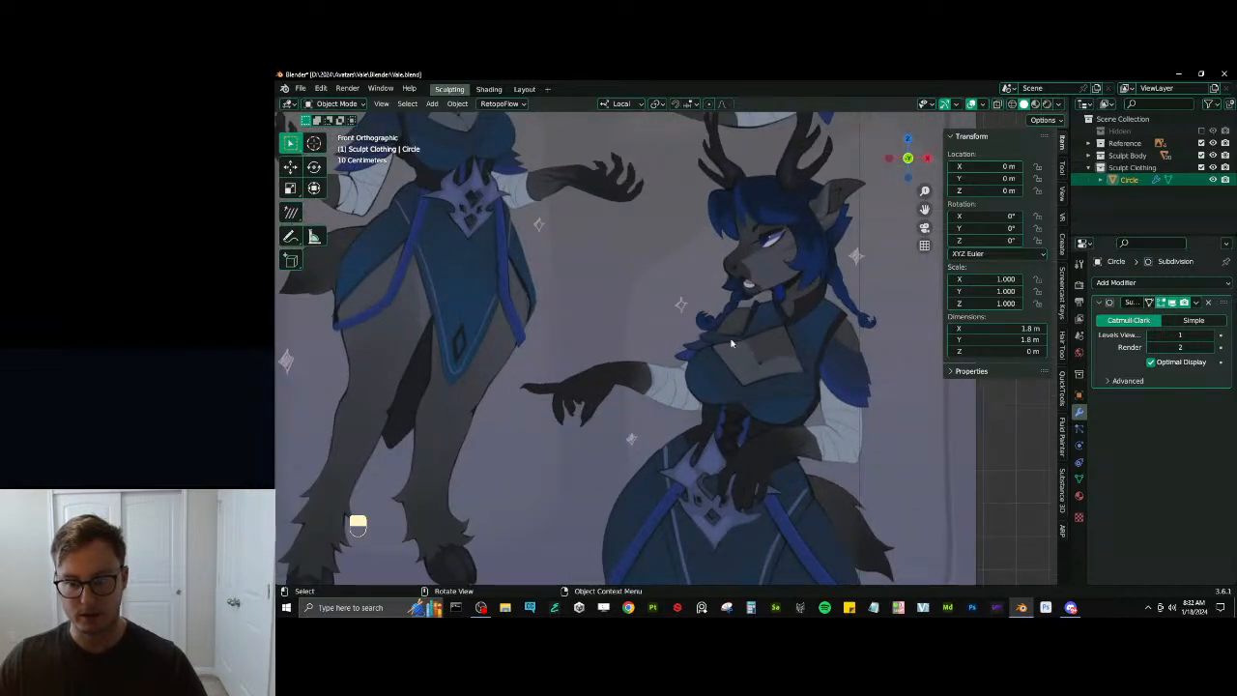
scroll(731, 343, down, 5)
shift+middle_drag(676, 319, 701, 330)
scroll(581, 207, up, 5)
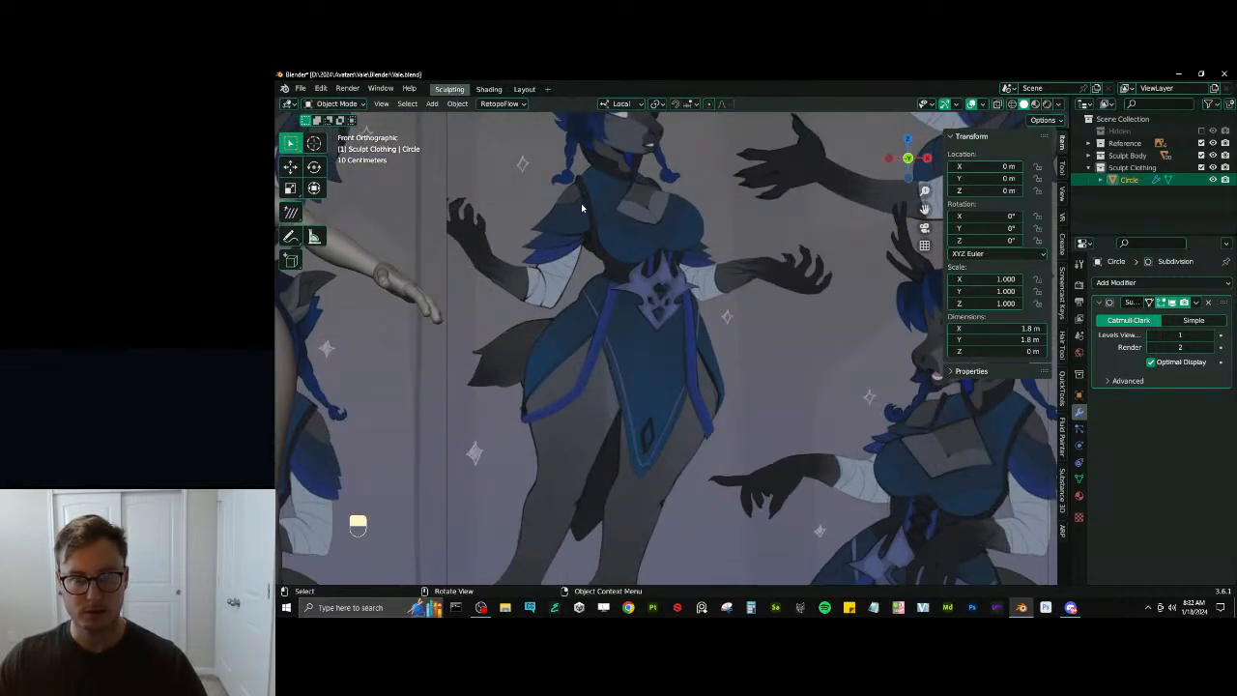
mouse_move(581, 207)
shift+middle_down()
mouse_move(706, 310)
mouse_move(526, 383)
mouse_move(648, 333)
shift+middle_up()
Rotate the circle's geometry 90° in Edit Mode from the front view so the ring stands upright
key(Tab)
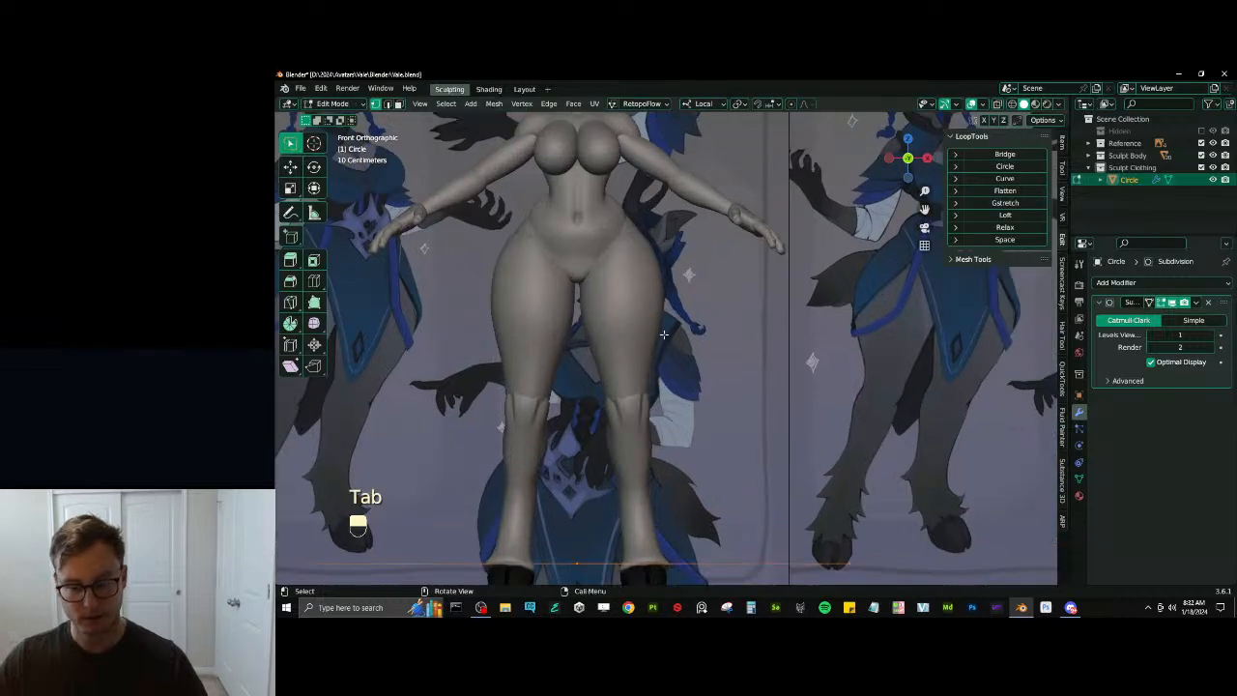
text(r90)
click(663, 334)
scroll(666, 332, down, 4)
key(s)
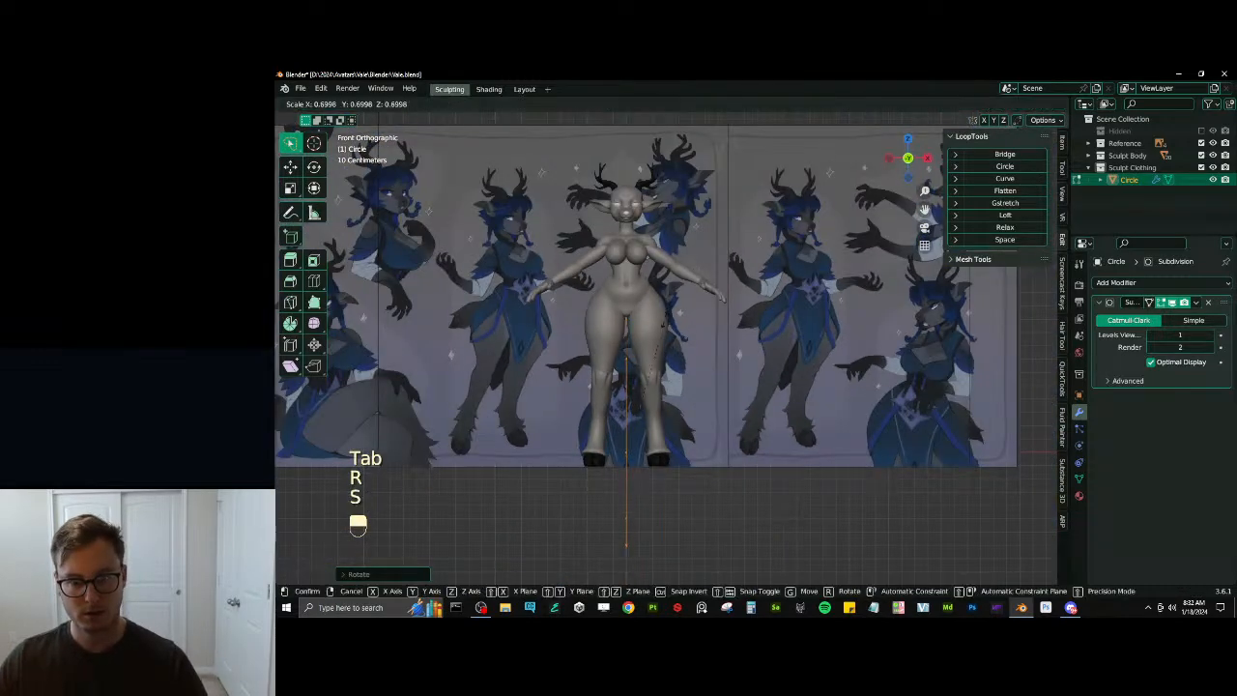
click(628, 449)
key(g)
click(632, 333)
key(ctrl+z)
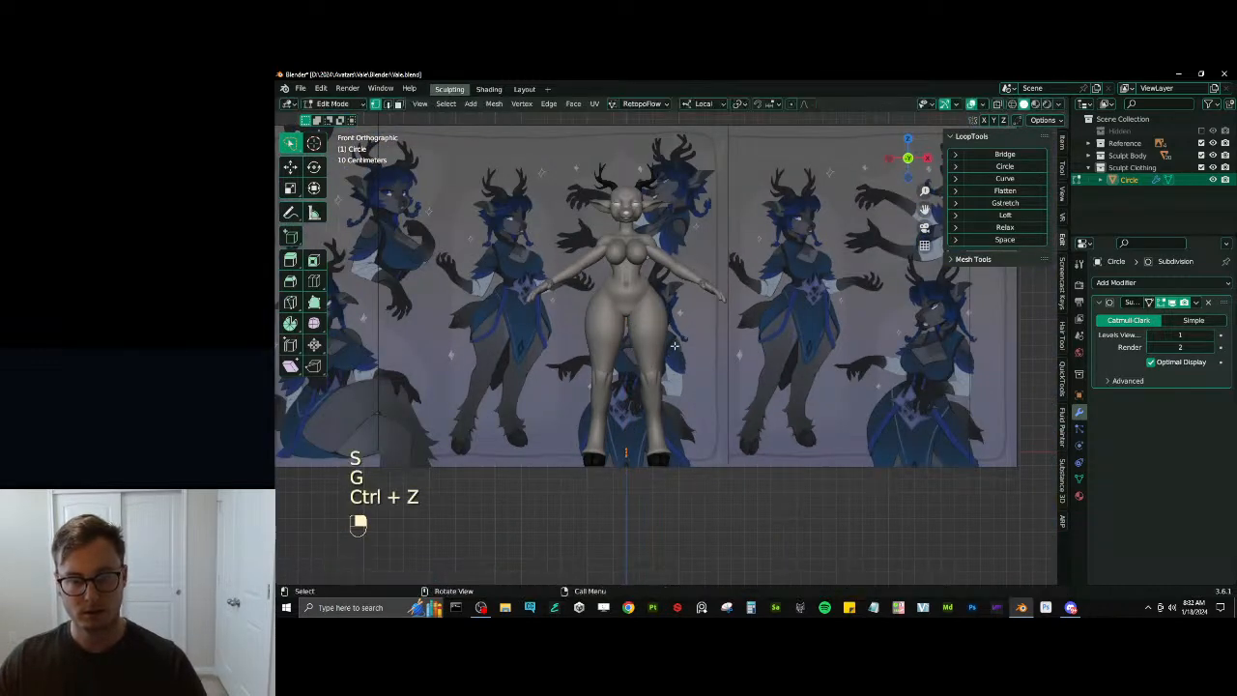
key(s)
key(ctrl+z)
key(ctrl+z)
Scale the ring down to roughly armhole size and move it up to the character's left shoulder
key(s)
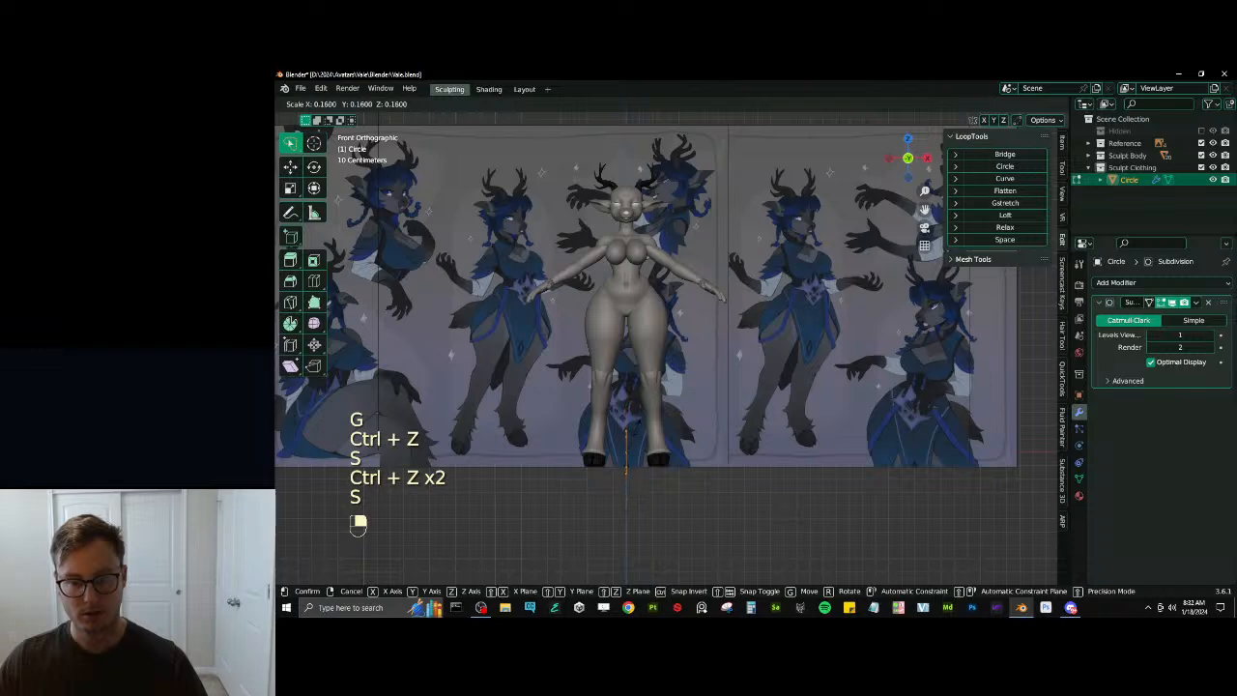
click(635, 426)
key(g)
click(661, 225)
scroll(659, 228, up, 6)
shift+middle_drag(646, 239, 718, 495)
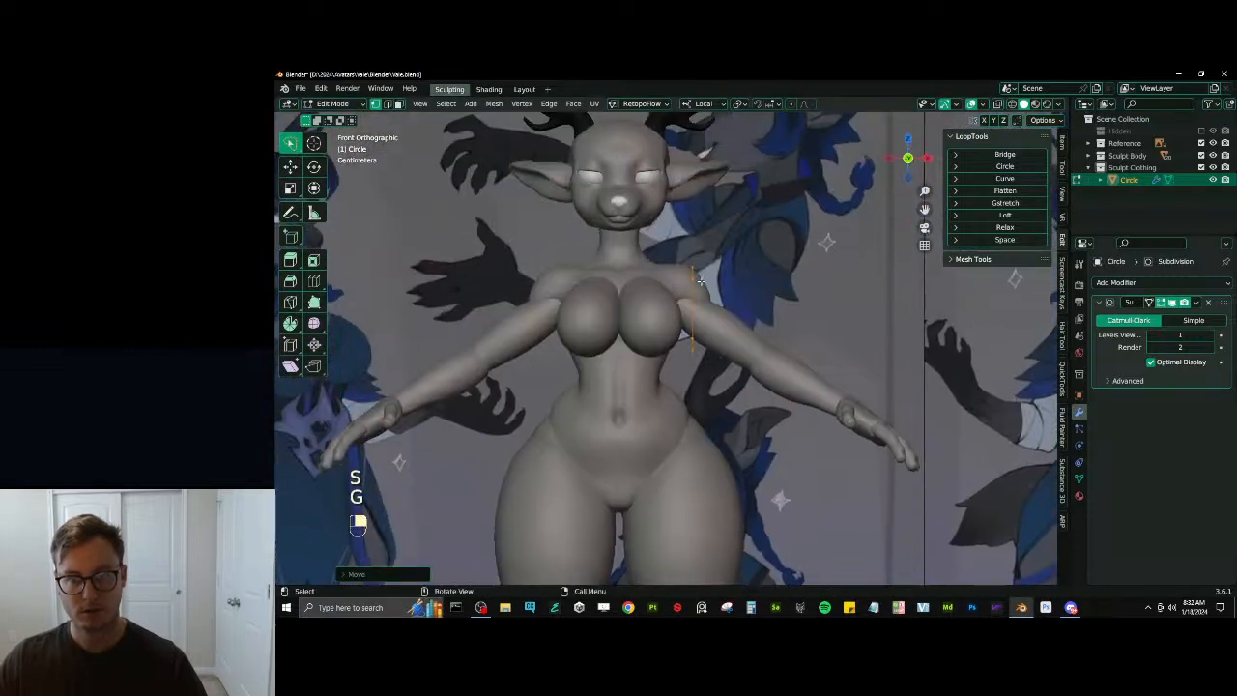
key(g)
click(698, 273)
Rotate the ring about its local Z axis to follow the angle of the left shoulder
middle_drag(700, 274, 703, 311)
key(r)
key(z)
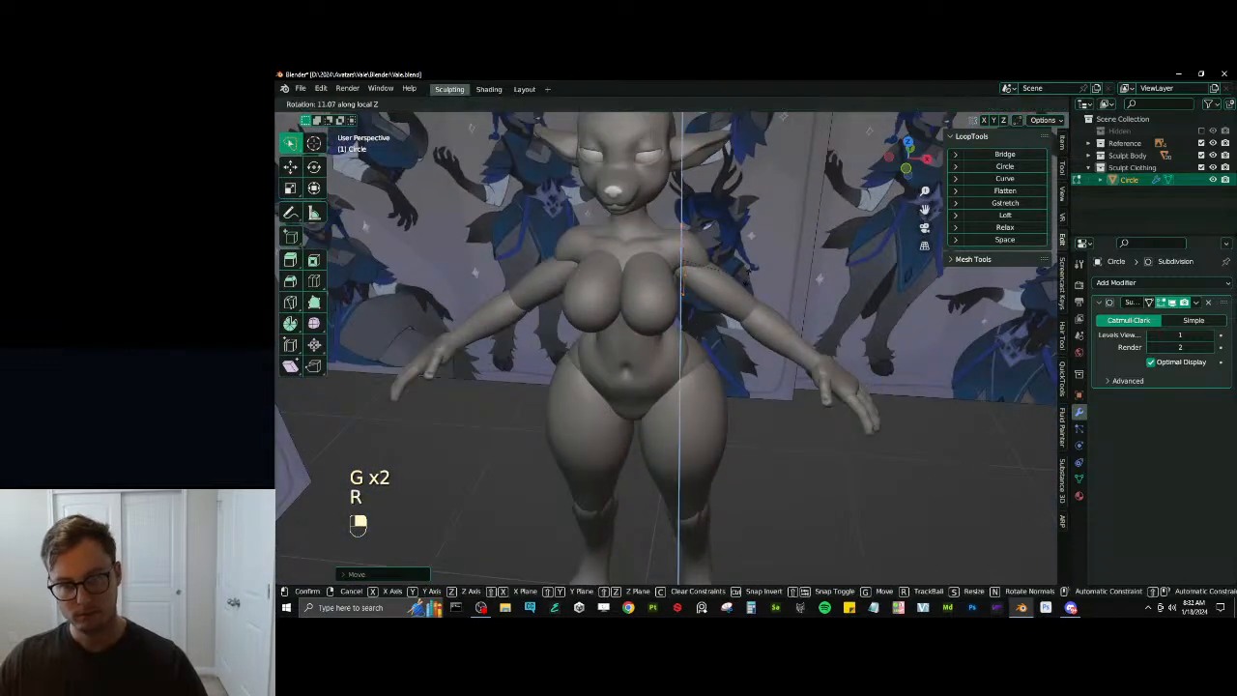
click(748, 269)
shift+middle_drag(748, 269, 757, 318)
scroll(744, 290, up, 4)
key(g)
key(x)
right_click(747, 316)
Reposition the ring from the top view and scale it to encircle the left shoulder
key(KP_7)
scroll(746, 290, down, 1)
shift+middle_drag(736, 261, 780, 298)
key(g)
key(s)
click(771, 342)
key(s)
click(770, 303)
key(s)
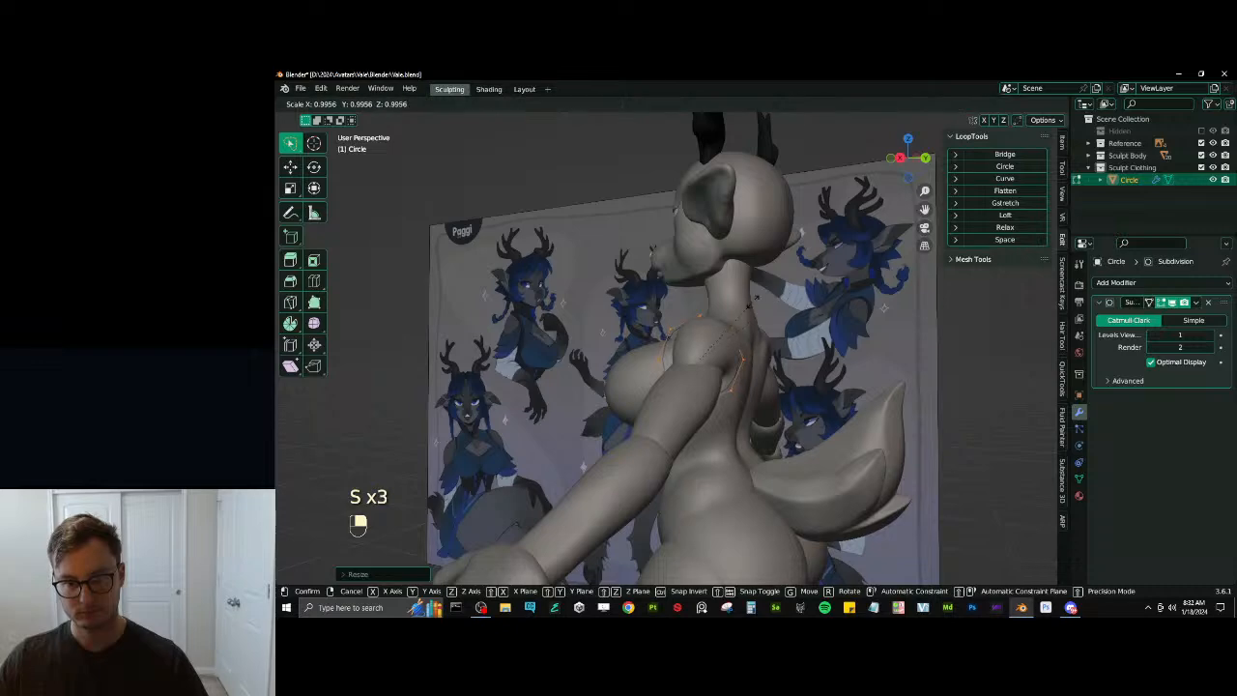
middle_click(767, 295)
click(762, 282)
key(s)
click(738, 296)
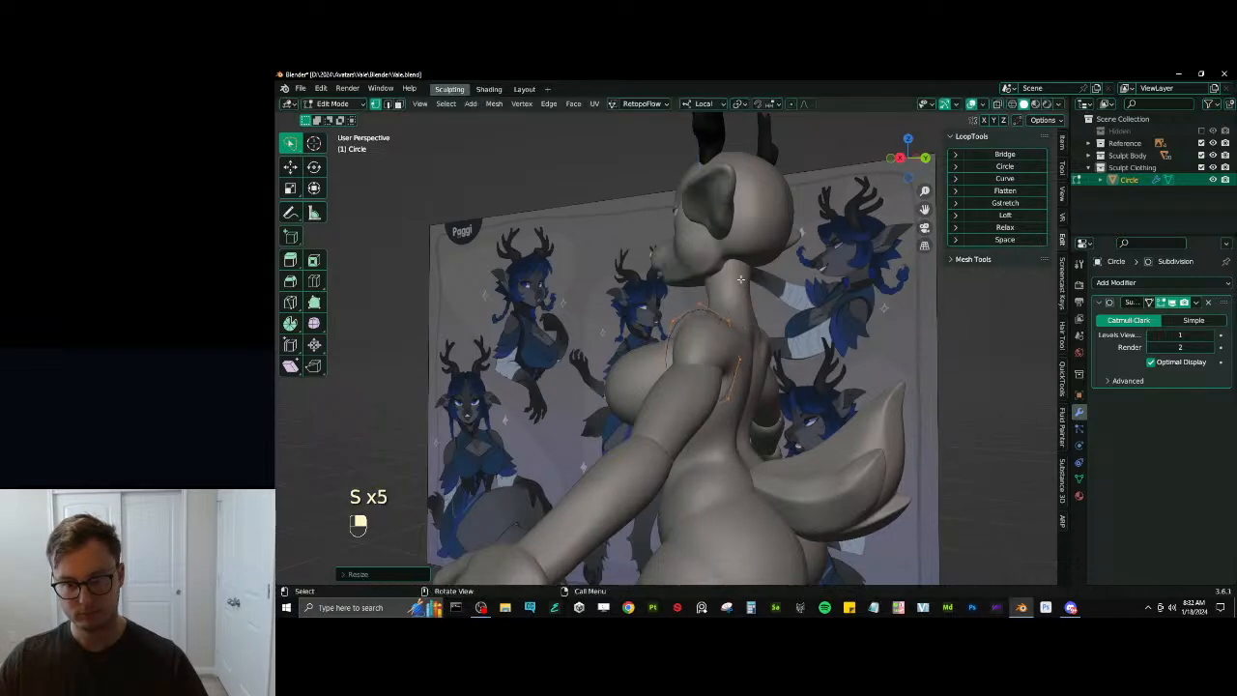
Move the ring from the top and perspective views so it sits around the left armhole between chest and shoulder
middle_drag(738, 296, 766, 349)
key(KP_7)
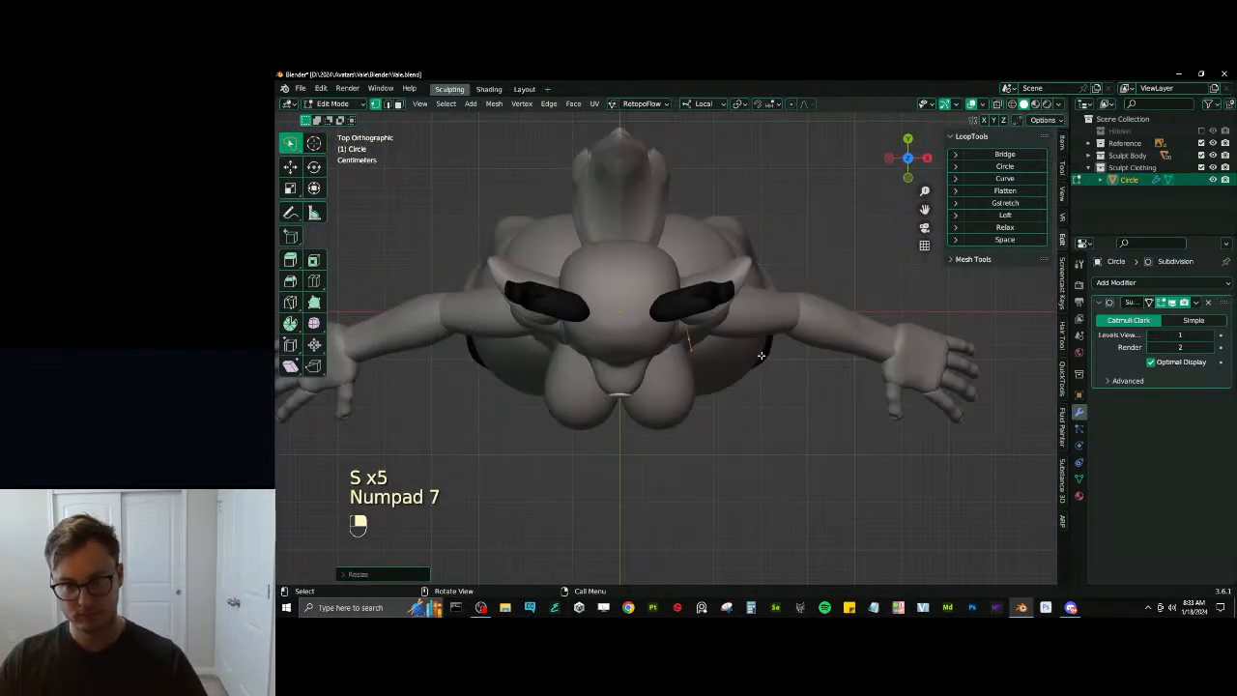
key(g)
click(760, 350)
middle_drag(760, 349, 734, 320)
middle_drag(633, 390, 715, 402)
scroll(699, 395, up, 3)
key(g)
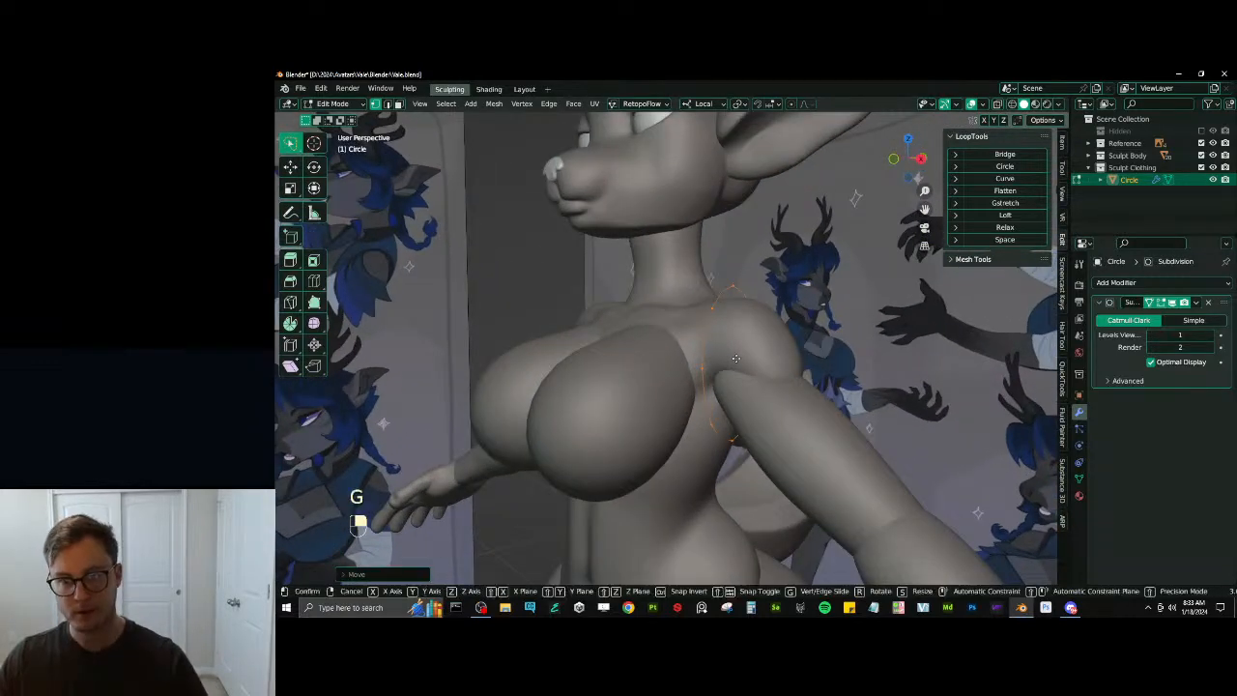
mouse_move(743, 361)
middle_down()
mouse_move(690, 392)
mouse_move(782, 362)
mouse_move(638, 377)
mouse_move(679, 364)
mouse_move(753, 381)
middle_up()
key(ctrl+z)
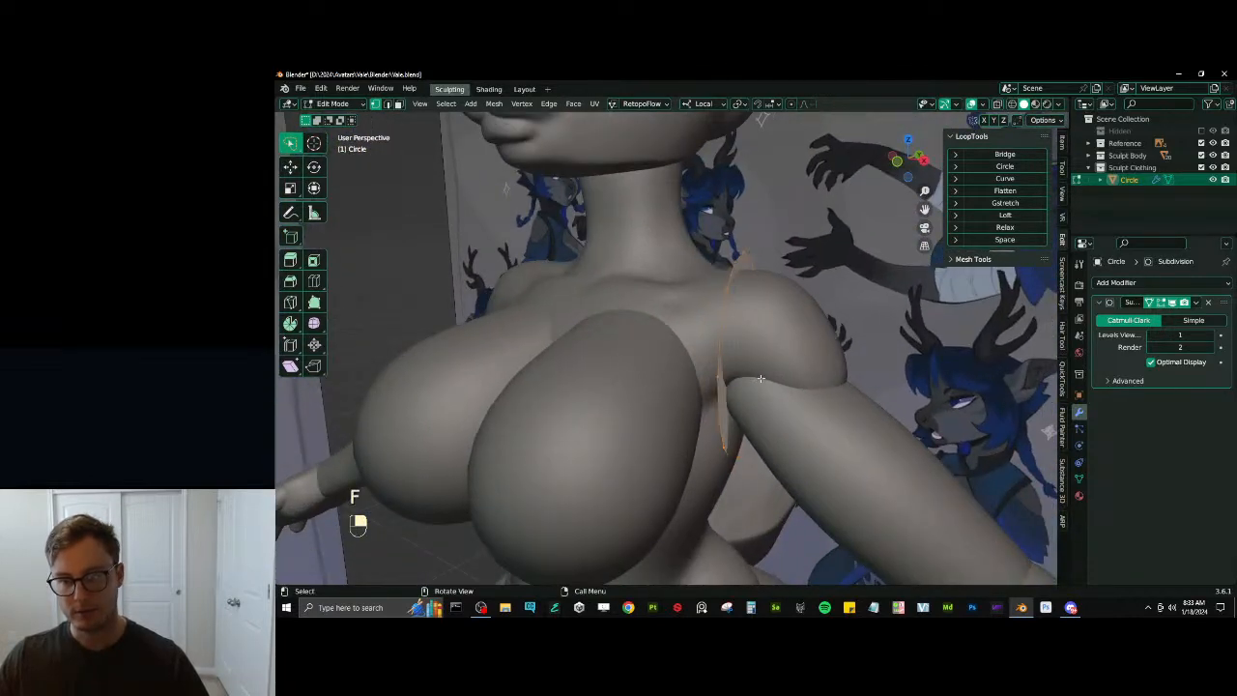
key(e)
key(ctrl+z)
key(ctrl+z)
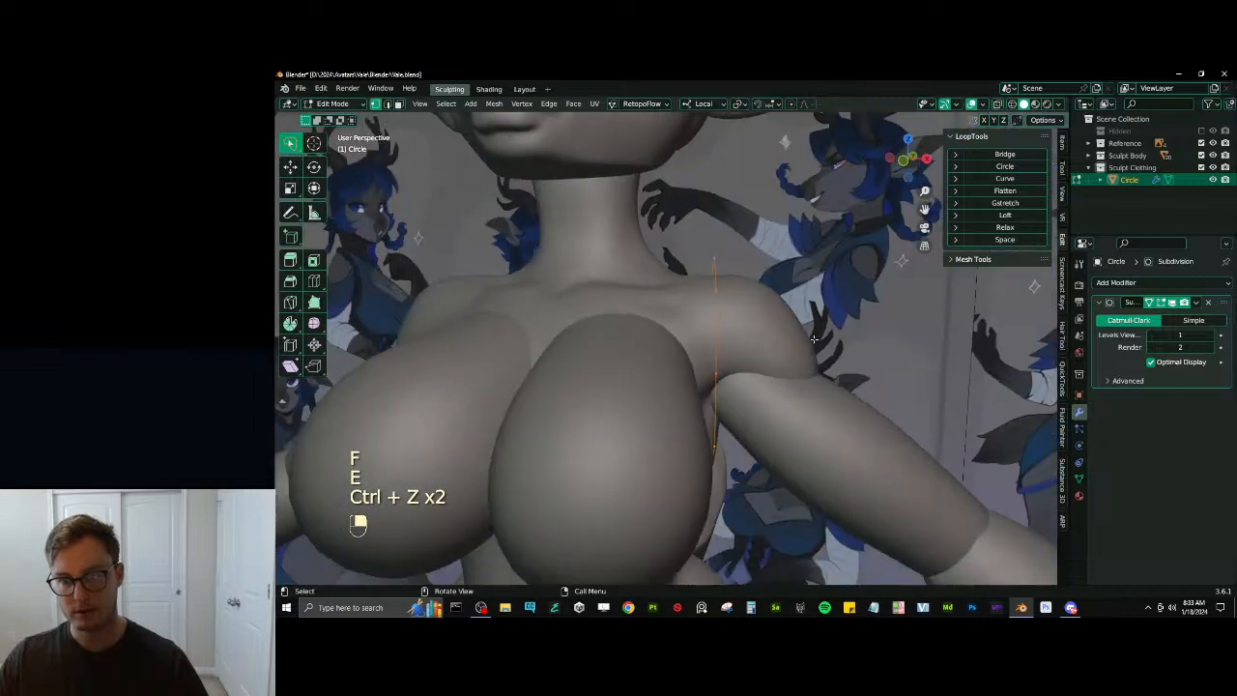
Extrude the shoulder ring slightly sideways in the front view to form a thin band
key(KP_1)
key(e)
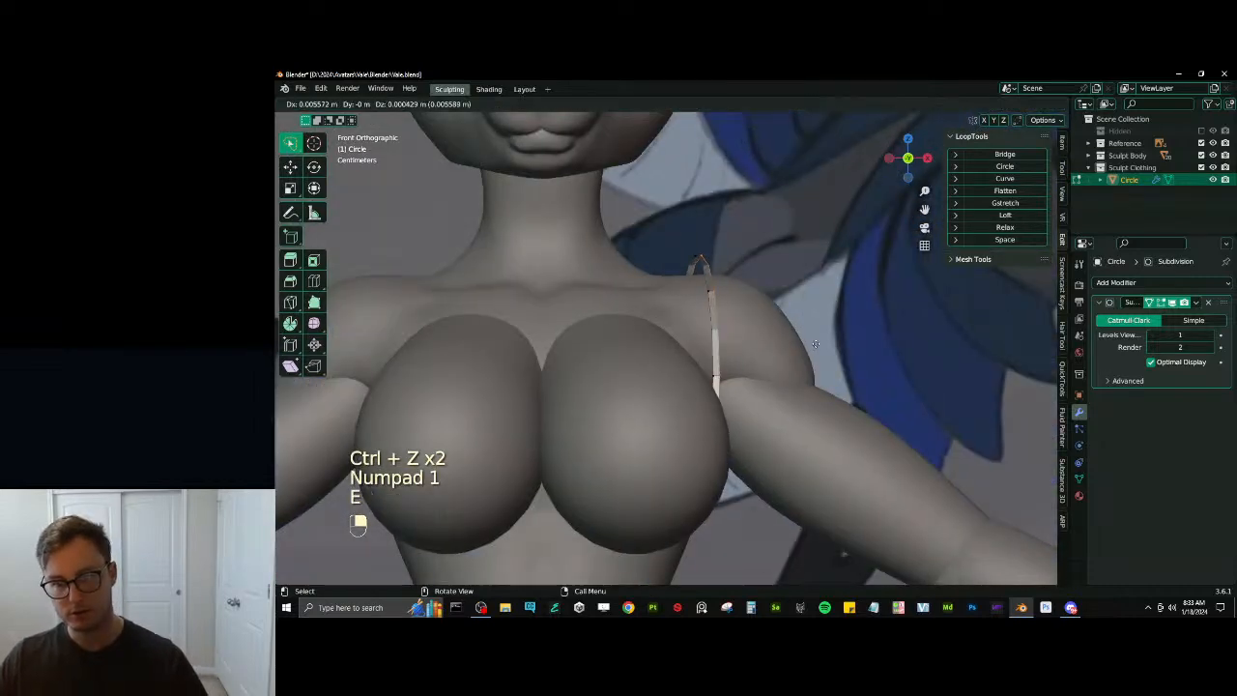
click(822, 344)
middle_drag(822, 344, 711, 349)
scroll(749, 333, down, 2)
shift+middle_drag(763, 314, 686, 387)
scroll(629, 342, up, 4)
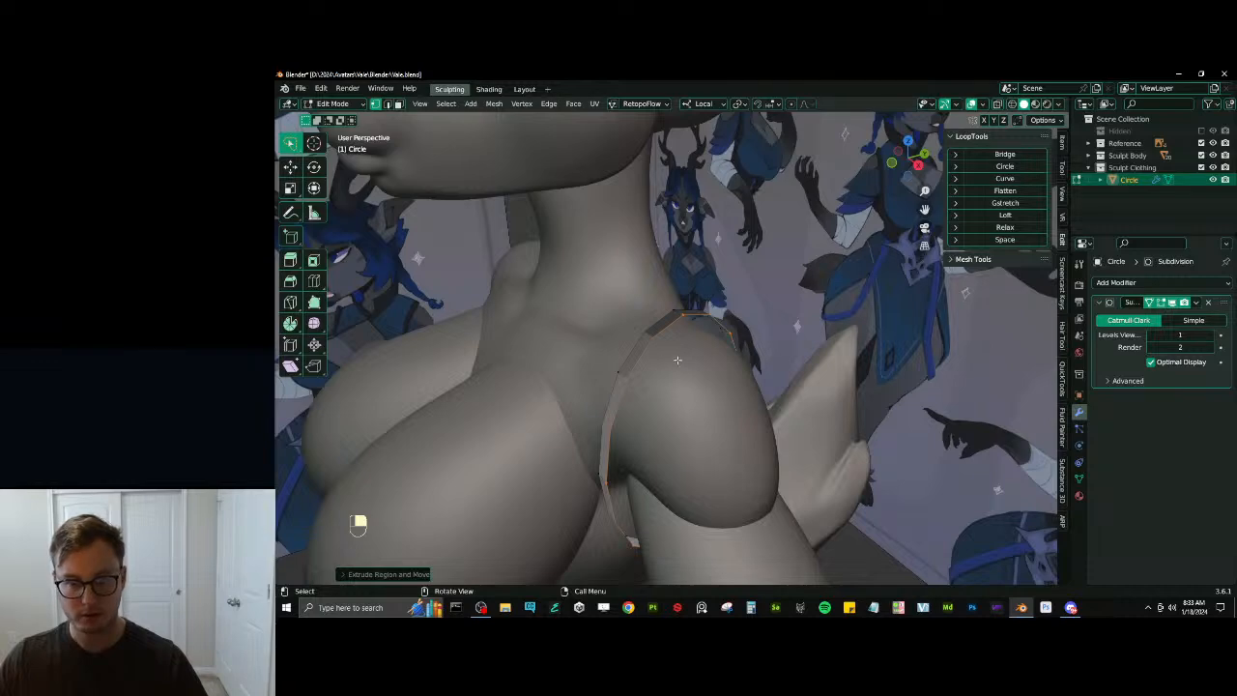
key(Tab)
key(Tab)
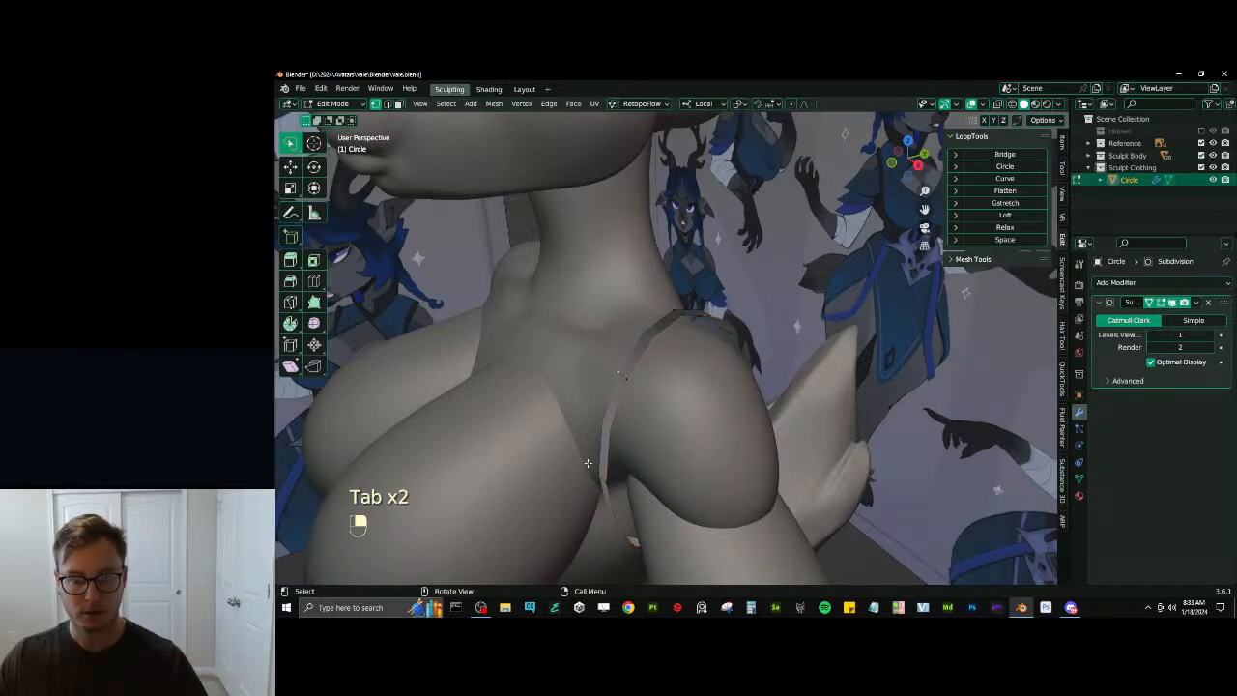
Extrude the vertices along the band's inner edge and scale them around a different pivot to widen the strap toward the neck
click(589, 464)
middle_drag(589, 464, 667, 341)
ctrl+click(749, 485)
middle_drag(750, 485, 752, 355)
key(period)
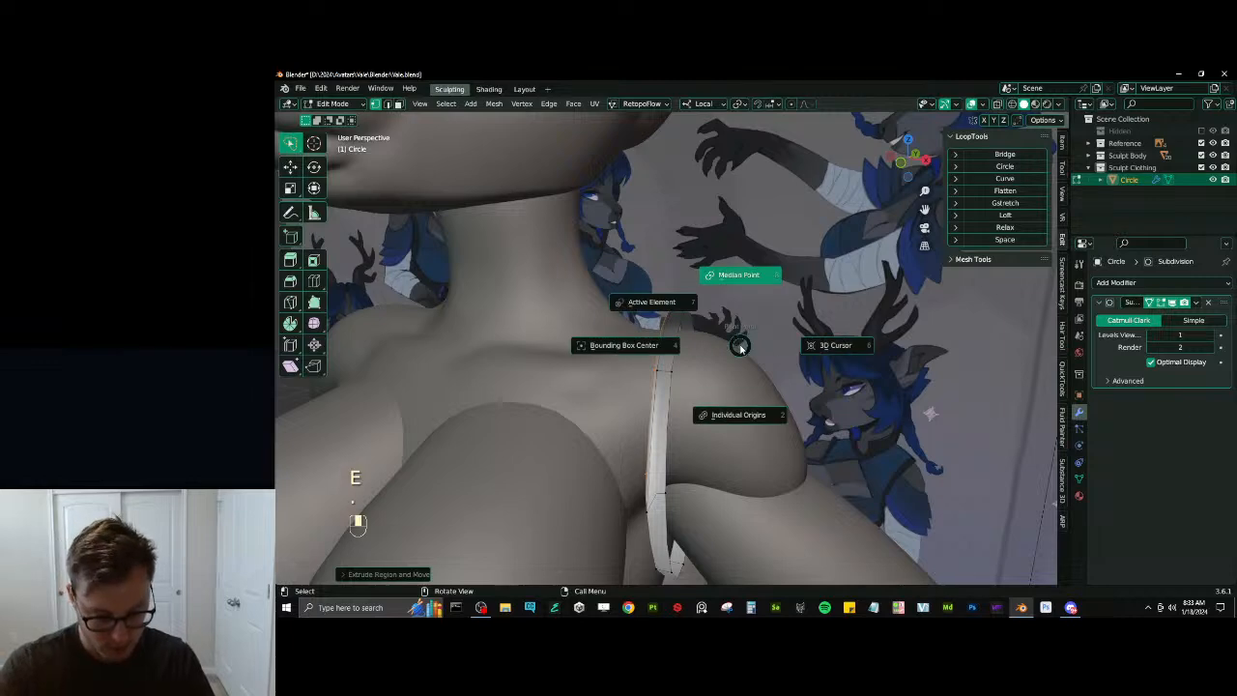
key(s)
click(739, 344)
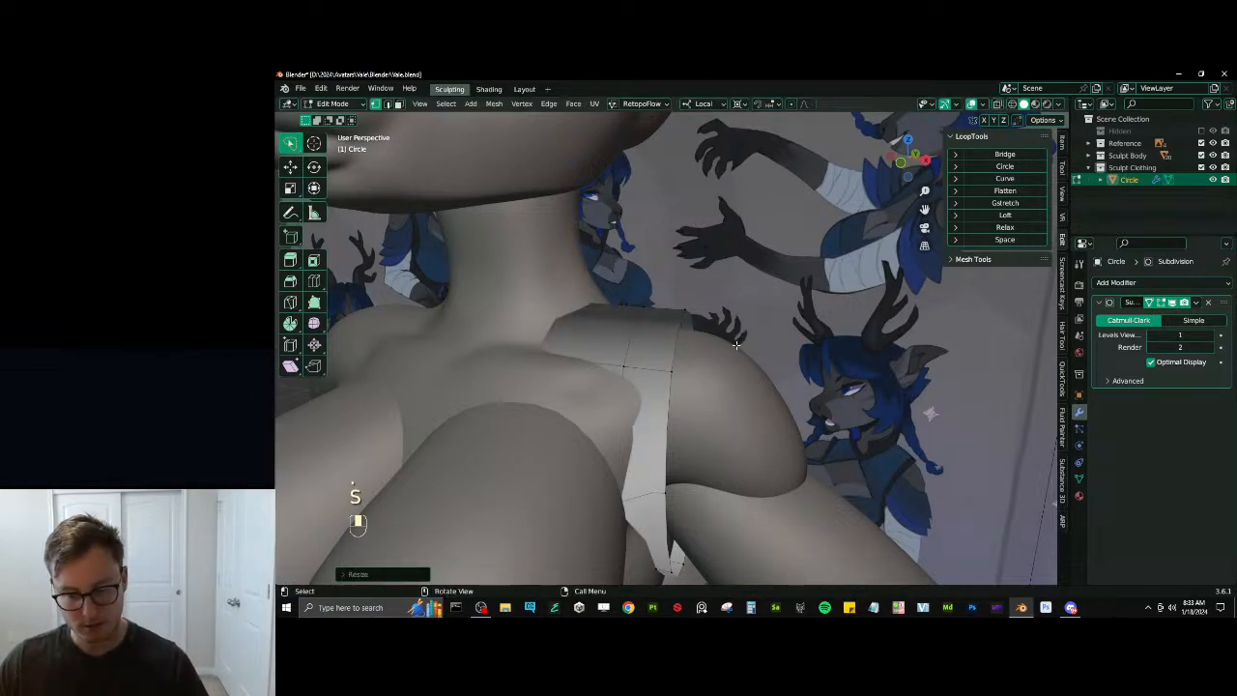
scroll(736, 345, down, 7)
middle_drag(686, 279, 658, 262)
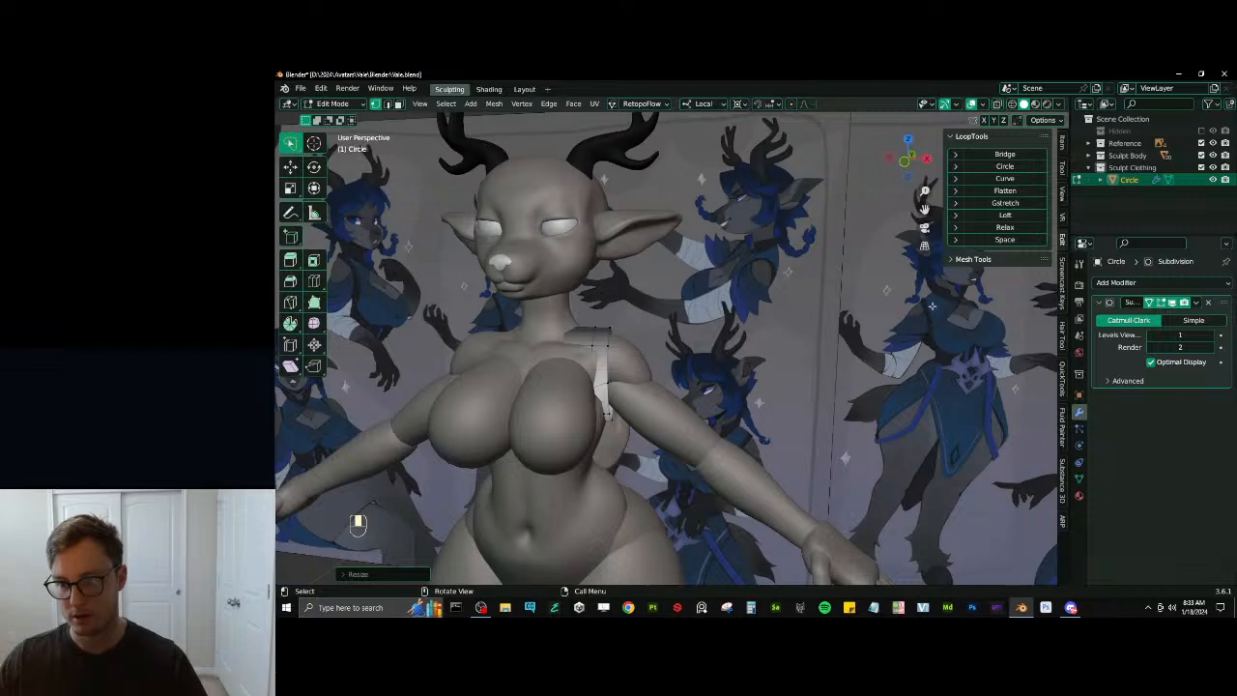
Change the transform pivot point and recalculate the normals of the whole clothing mesh
mouse_move(783, 306)
middle_down()
mouse_move(750, 369)
mouse_move(731, 366)
mouse_move(749, 370)
mouse_move(711, 362)
mouse_move(754, 378)
mouse_move(792, 370)
mouse_move(638, 401)
mouse_move(669, 416)
middle_up()
key(period)
click(751, 324)
key(g)
key(z)
right_click(719, 368)
key(a)
key(shift+n)
Add a centred loop cut across the shoulder strap and view the mesh in wireframe
key(z)
key(ctrl+r)
click(736, 365)
right_click(736, 365)
key(z)
key(z)
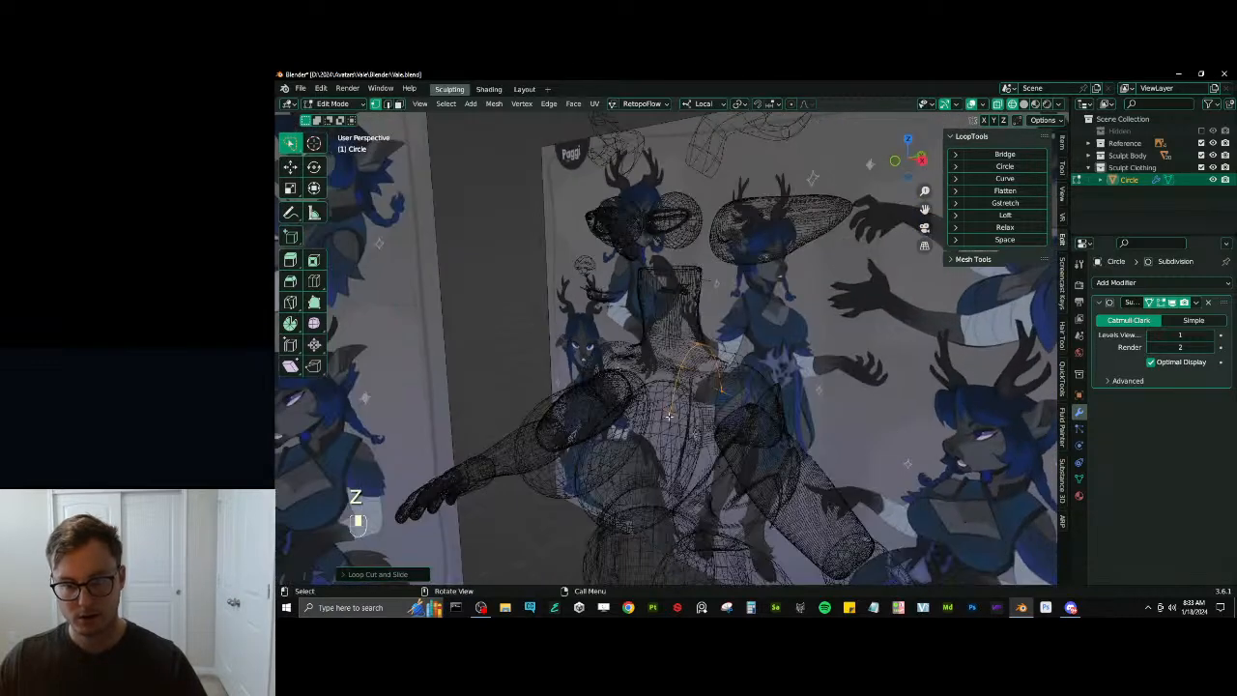
Move and rotate the strap's selected front vertices in the right side view to follow the upper chest
key(KP_3)
key(KP_3)
key(g)
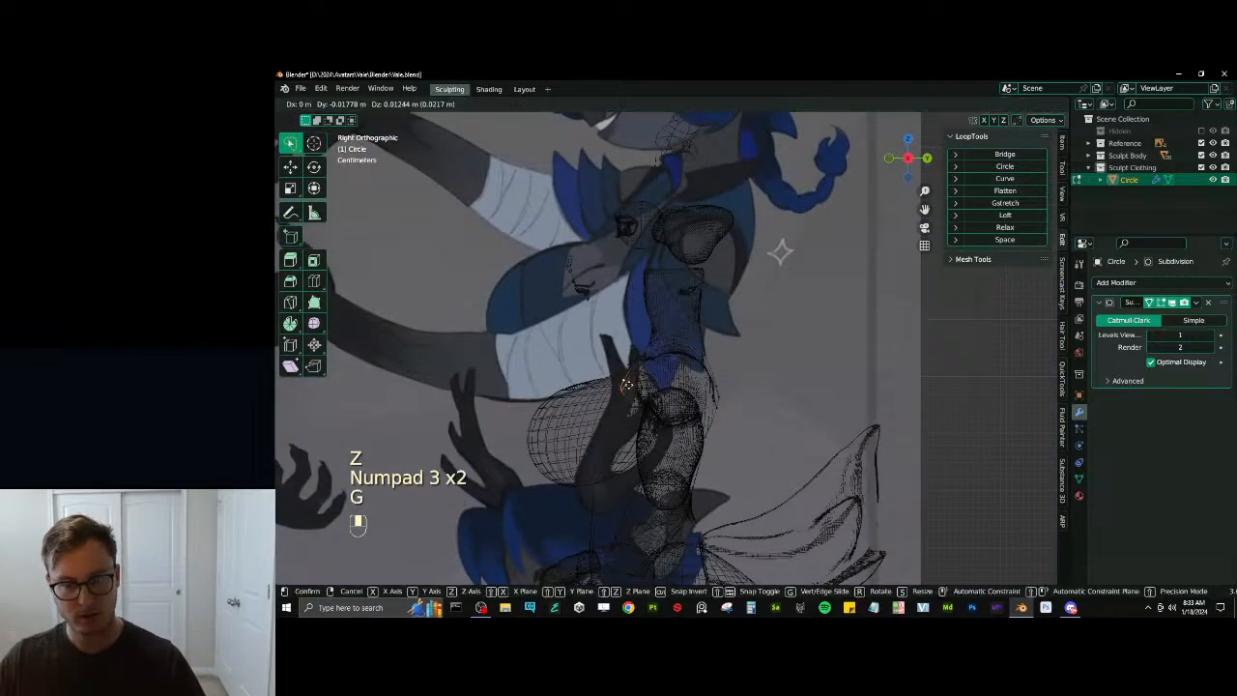
key(r)
click(633, 341)
key(g)
click(635, 343)
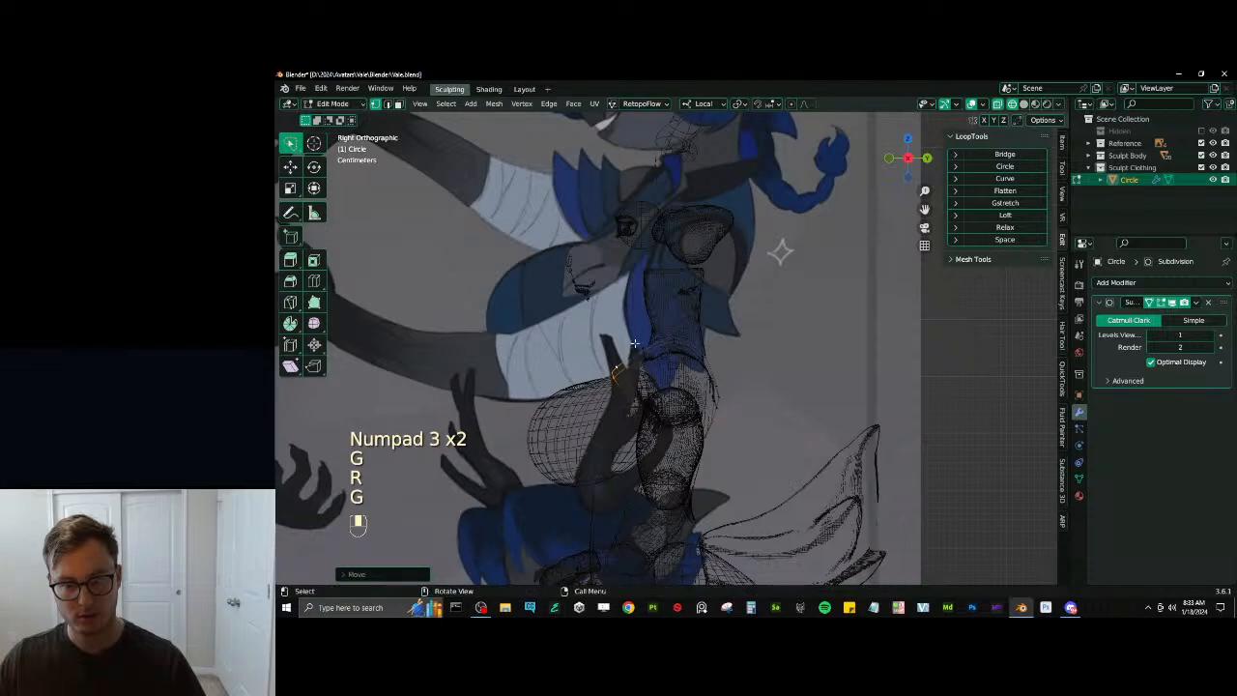
click(691, 355)
scroll(692, 363, up, 2)
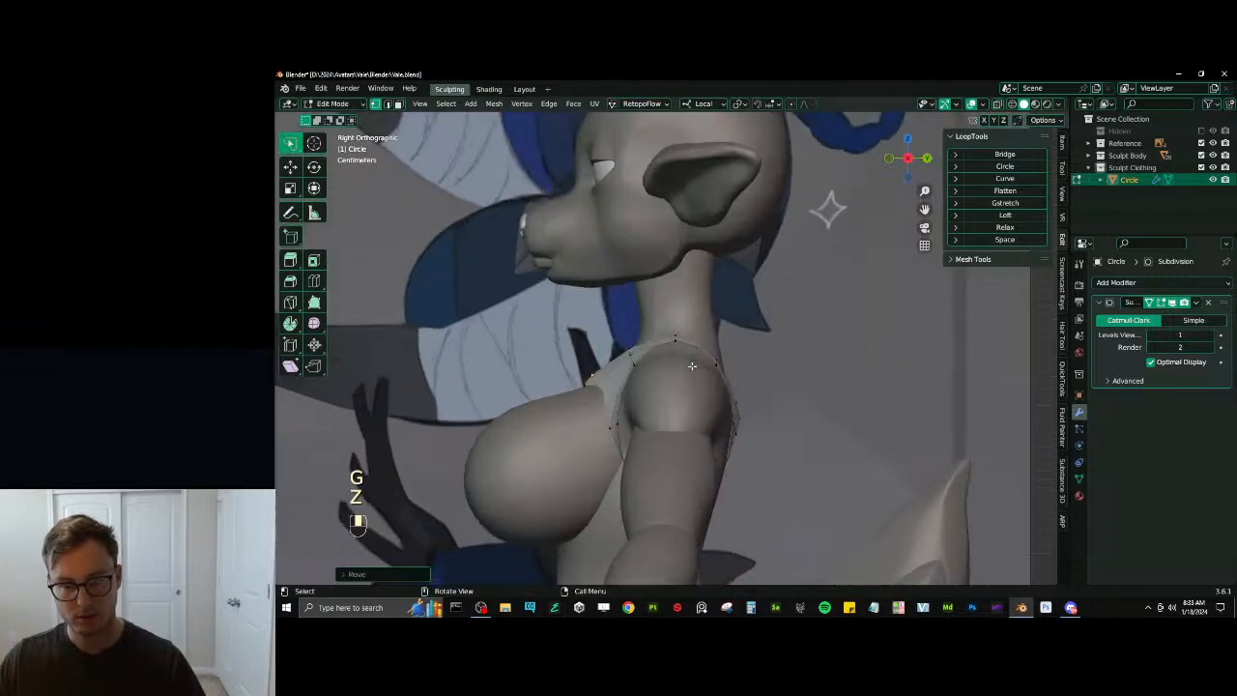
Reposition the neck-side vertices of the shoulder strap so they rest on the base of the neck
middle_drag(718, 372, 743, 369)
middle_drag(684, 334, 758, 339)
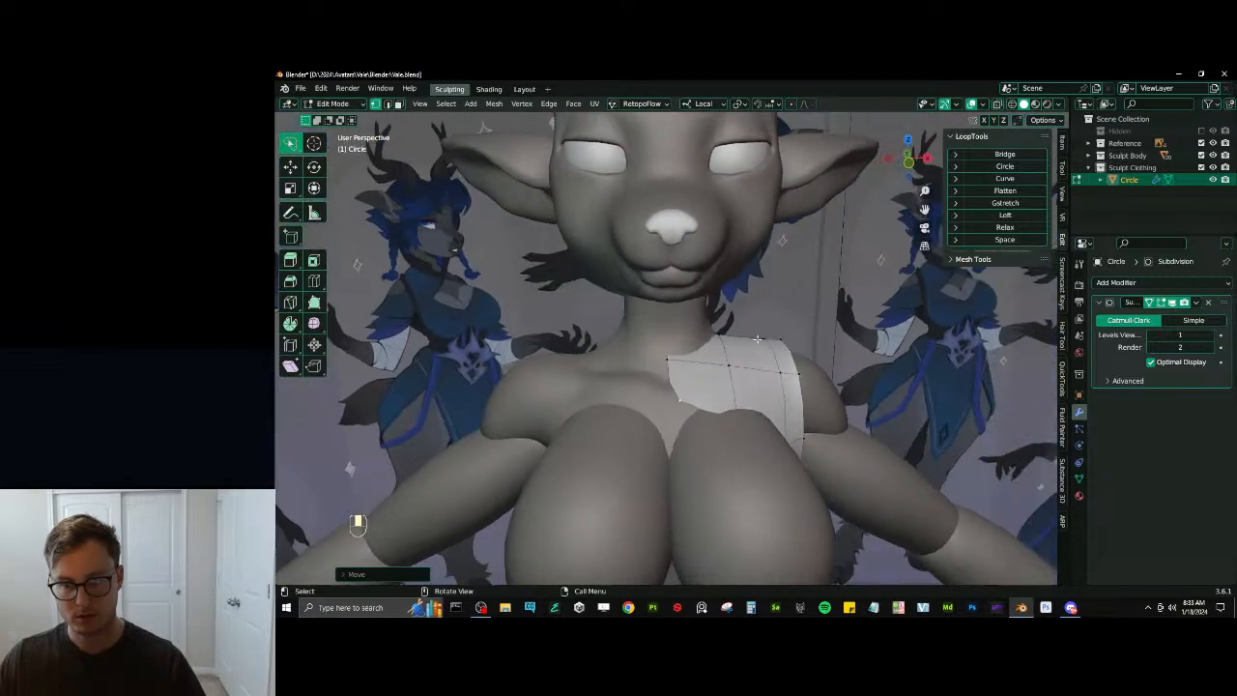
shift+middle_drag(903, 309, 930, 293)
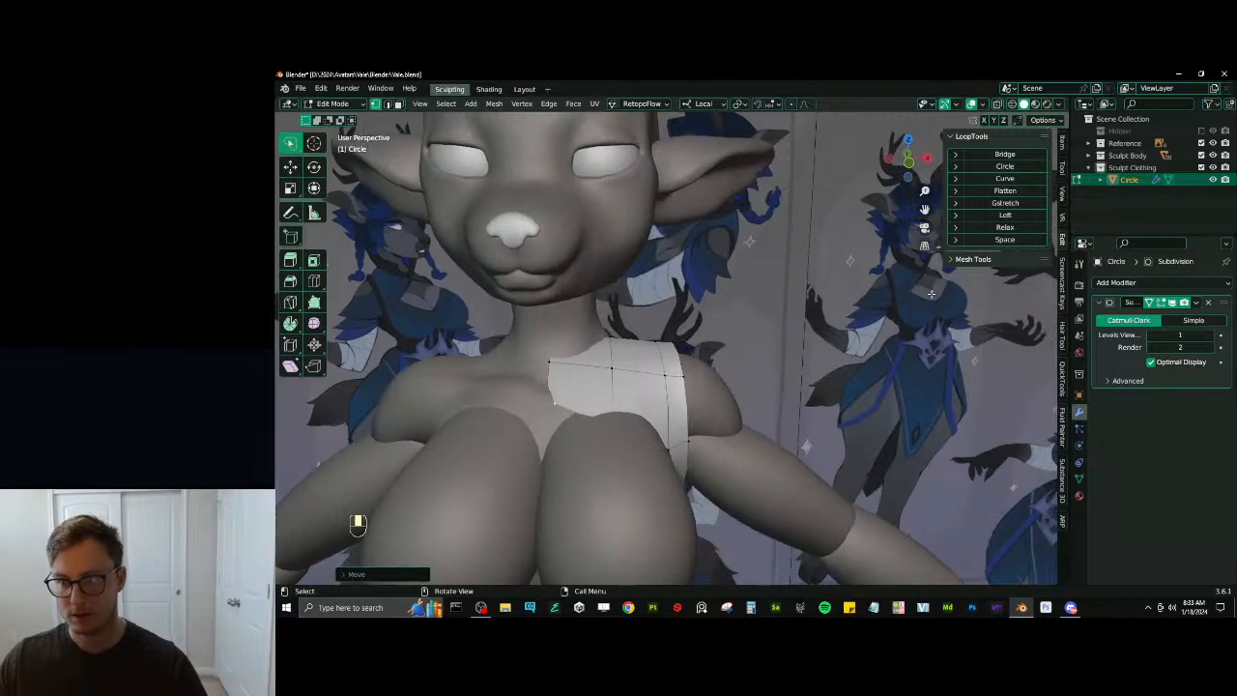
mouse_move(680, 337)
middle_down()
mouse_move(513, 356)
mouse_move(561, 348)
mouse_move(752, 393)
middle_up()
key(z)
click(618, 344)
key(x)
click(617, 346)
key(z)
click(640, 346)
click(633, 333)
key(g)
click(642, 338)
Move an edge loop of the shoulder strap closer to the body and check the shape in Object Mode
alt+click(738, 384)
key(g)
middle_drag(752, 392, 758, 402)
click(757, 406)
key(Tab)
scroll(599, 401, down, 4)
mouse_move(579, 394)
middle_down()
mouse_move(626, 413)
mouse_move(790, 386)
middle_up()
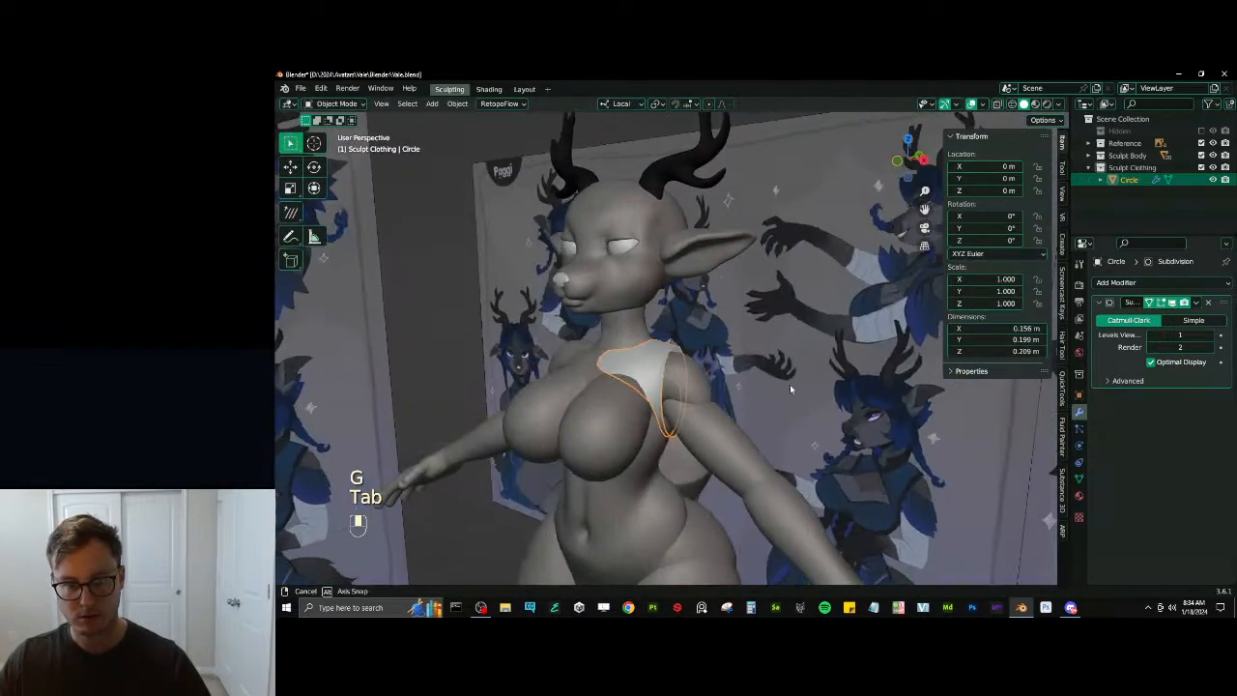
scroll(667, 435, up, 2)
Move the strap's front vertices in Edit Mode to fit the collarbone, and select the vertices along the lower armhole edge
key(Tab)
scroll(599, 440, up, 3)
key(z)
click(591, 437)
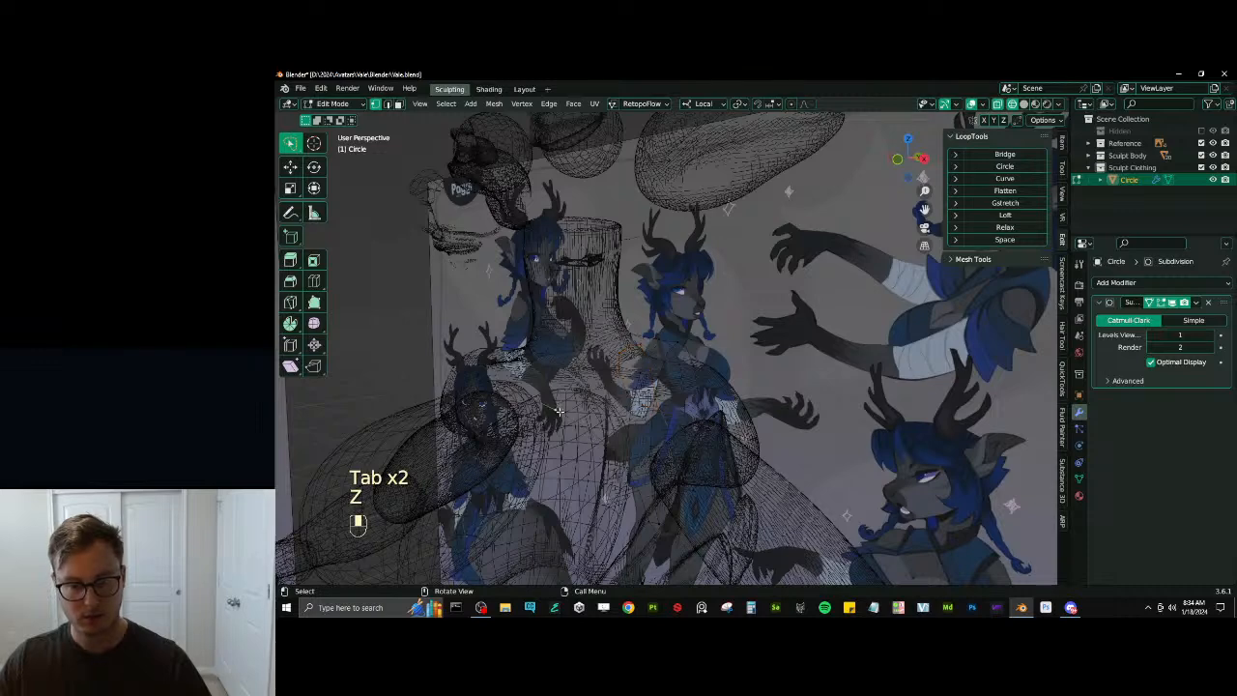
key(g)
middle_drag(559, 411, 560, 425)
click(563, 426)
click(622, 458)
key(g)
click(624, 430)
key(z)
mouse_move(650, 430)
middle_down()
mouse_move(646, 449)
mouse_move(714, 396)
middle_up()
click(708, 401)
scroll(710, 396, down, 4)
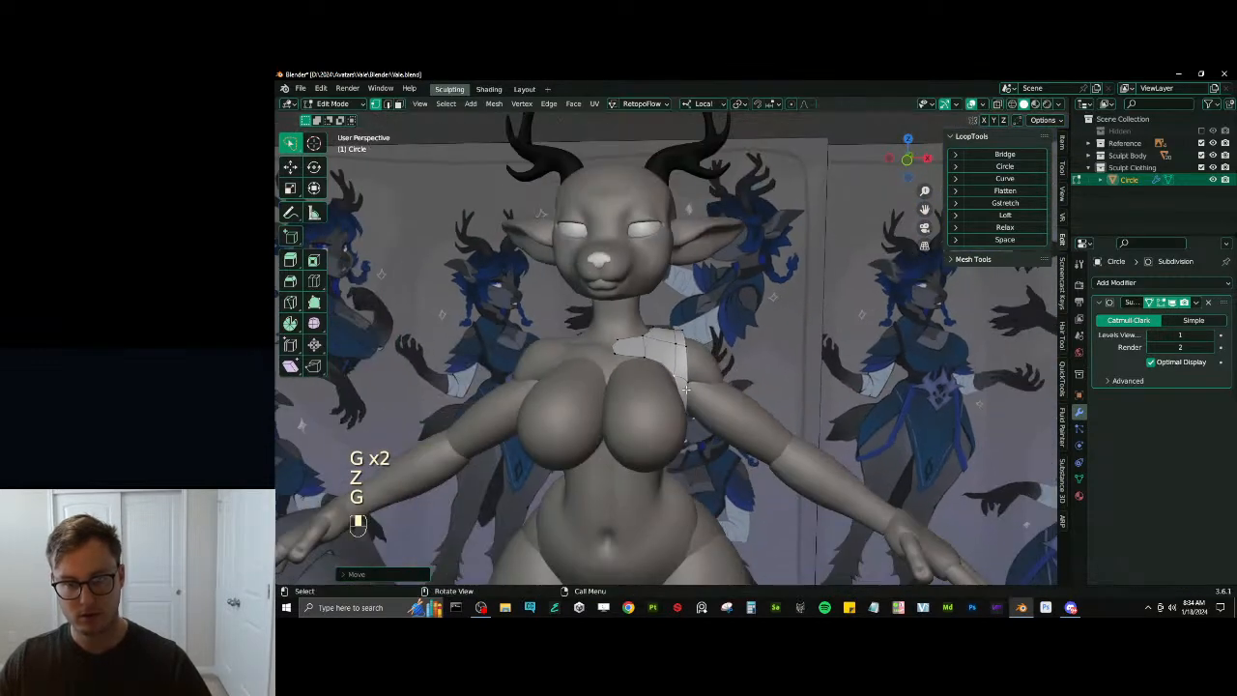
middle_drag(750, 382, 763, 417)
ctrl+click(711, 389)
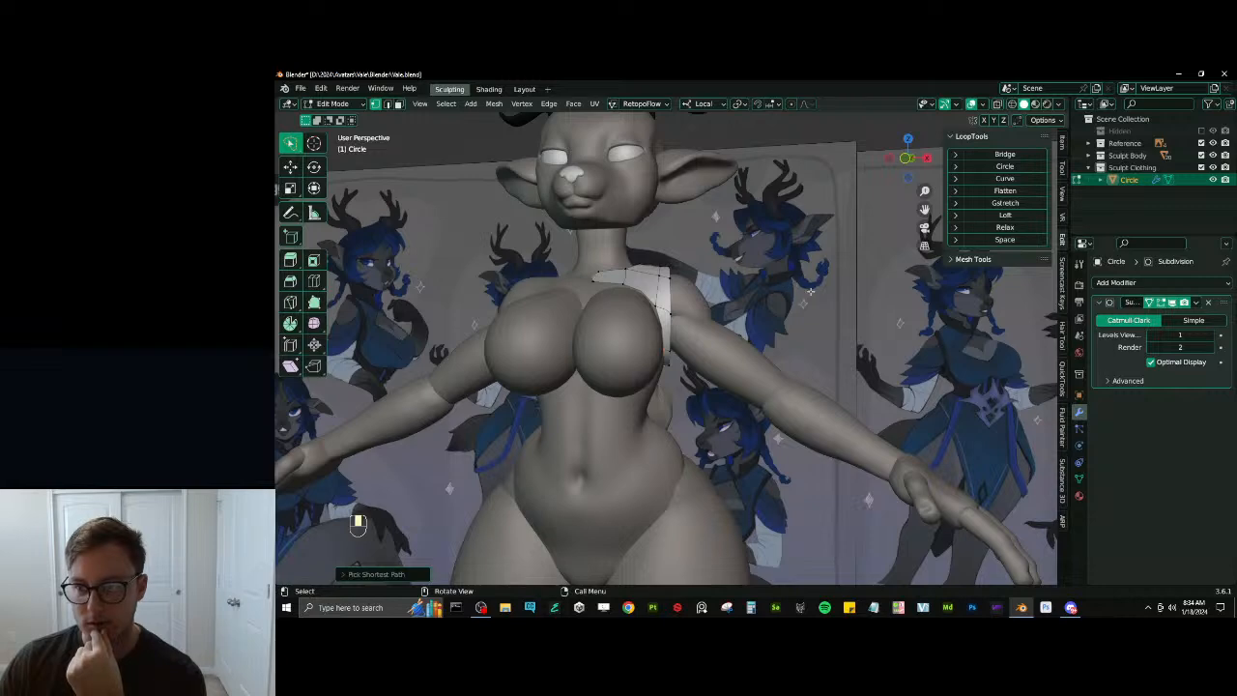
Examine the neckline, sides and waist of the top in the reference drawings
scroll(811, 291, down, 5)
shift+middle_drag(986, 425, 856, 394)
scroll(856, 395, up, 2)
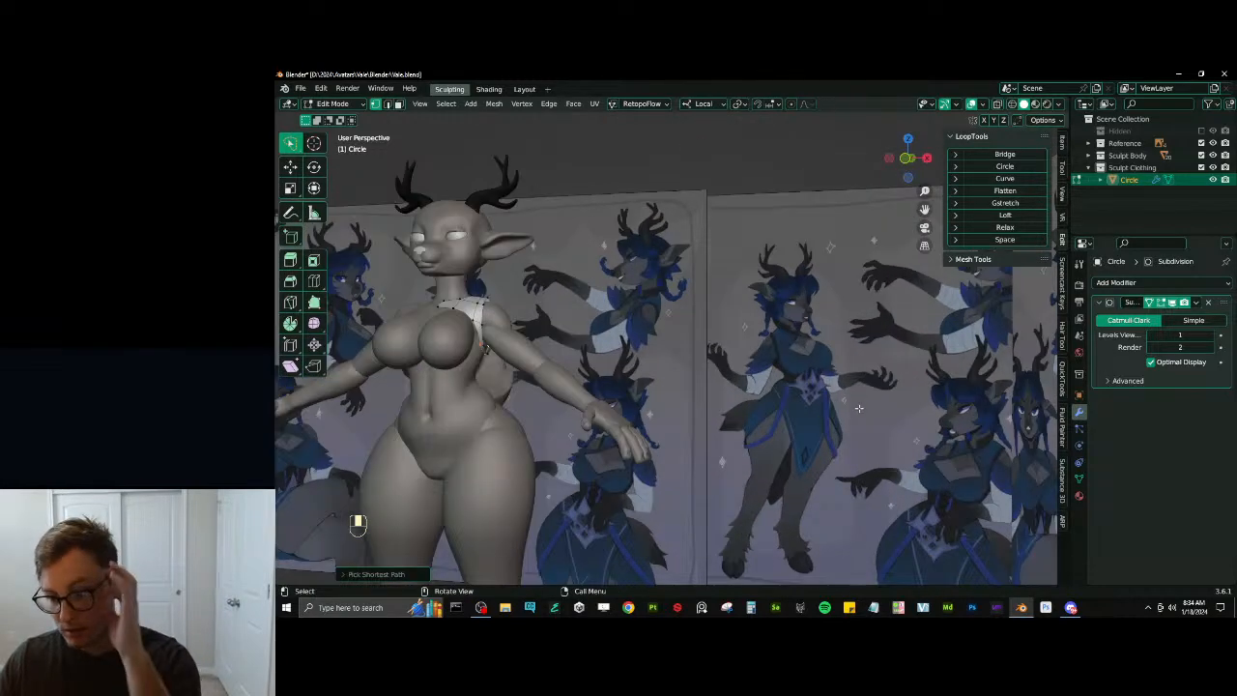
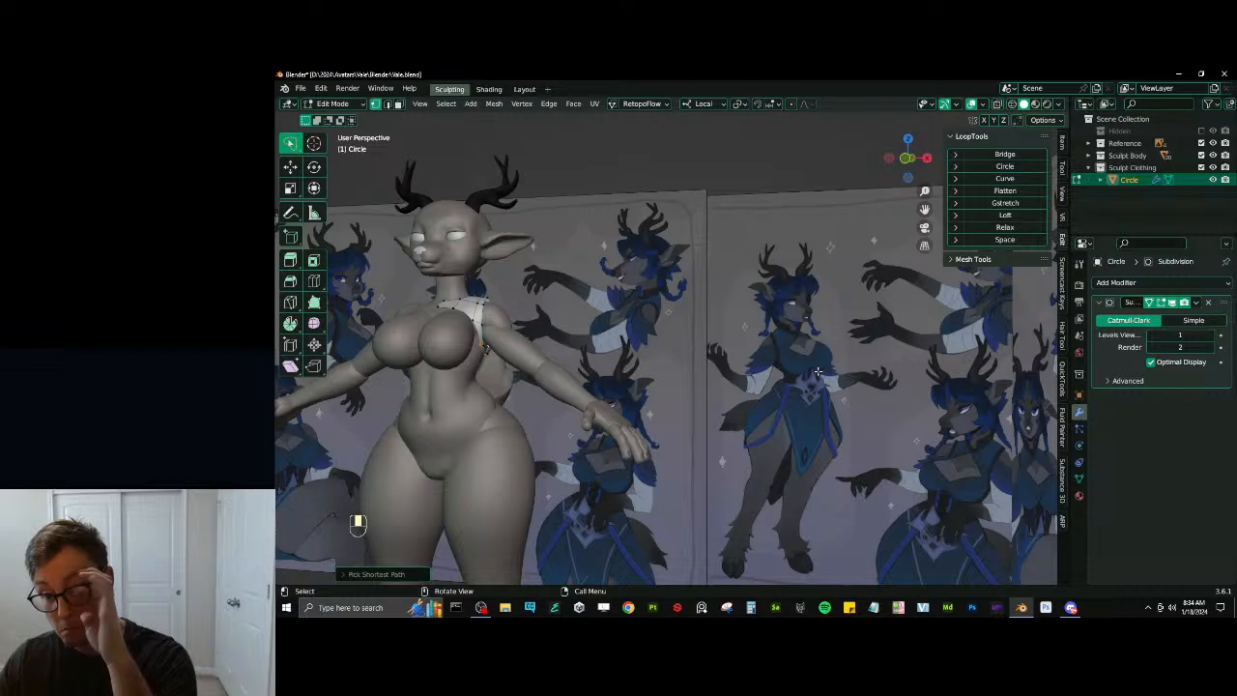
scroll(818, 371, up, 2)
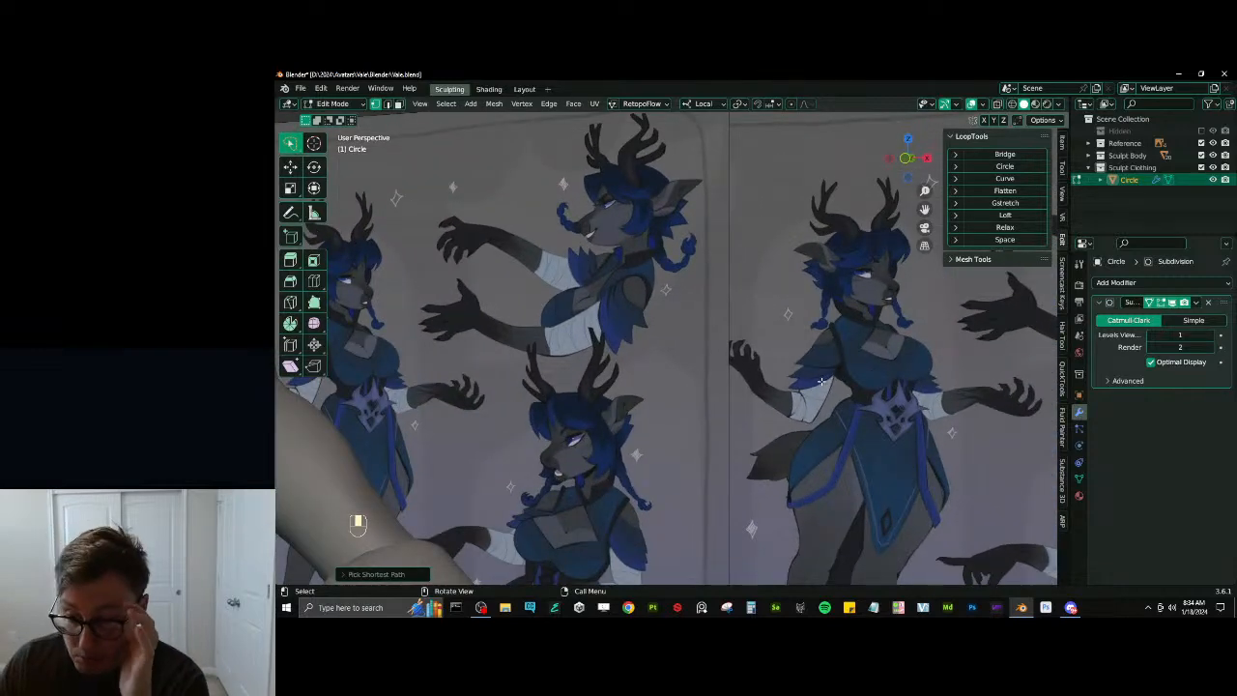
scroll(822, 395, down, 2)
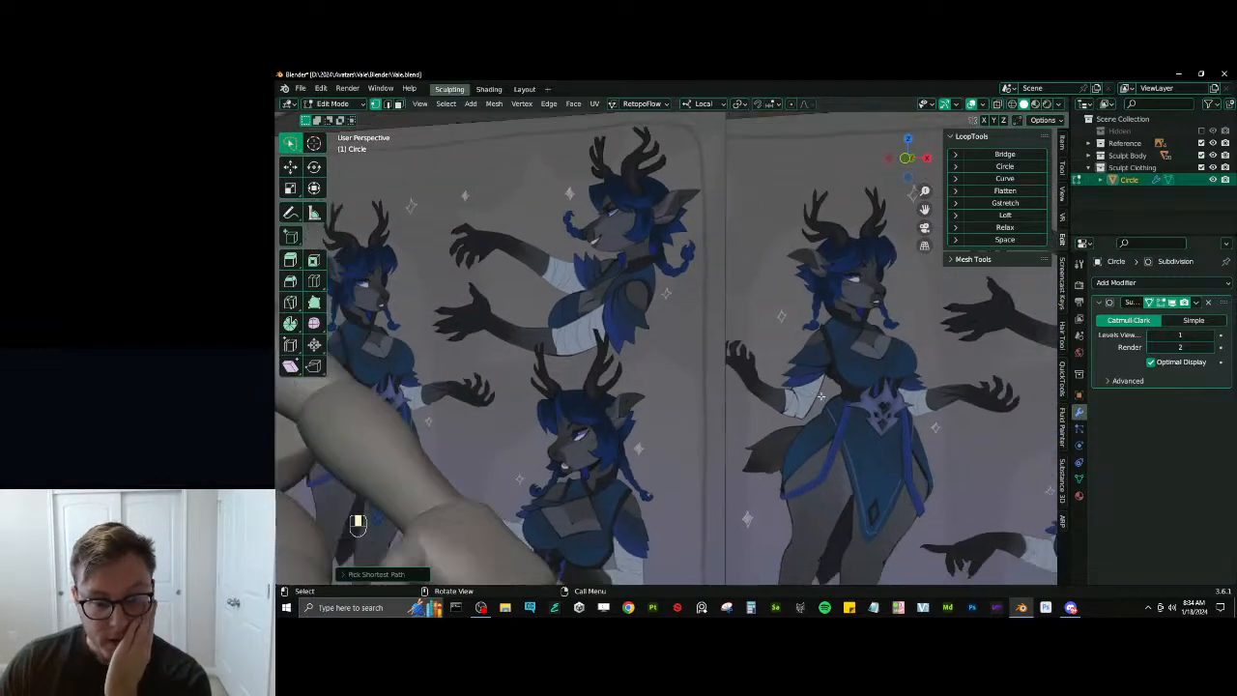
scroll(809, 396, down, 3)
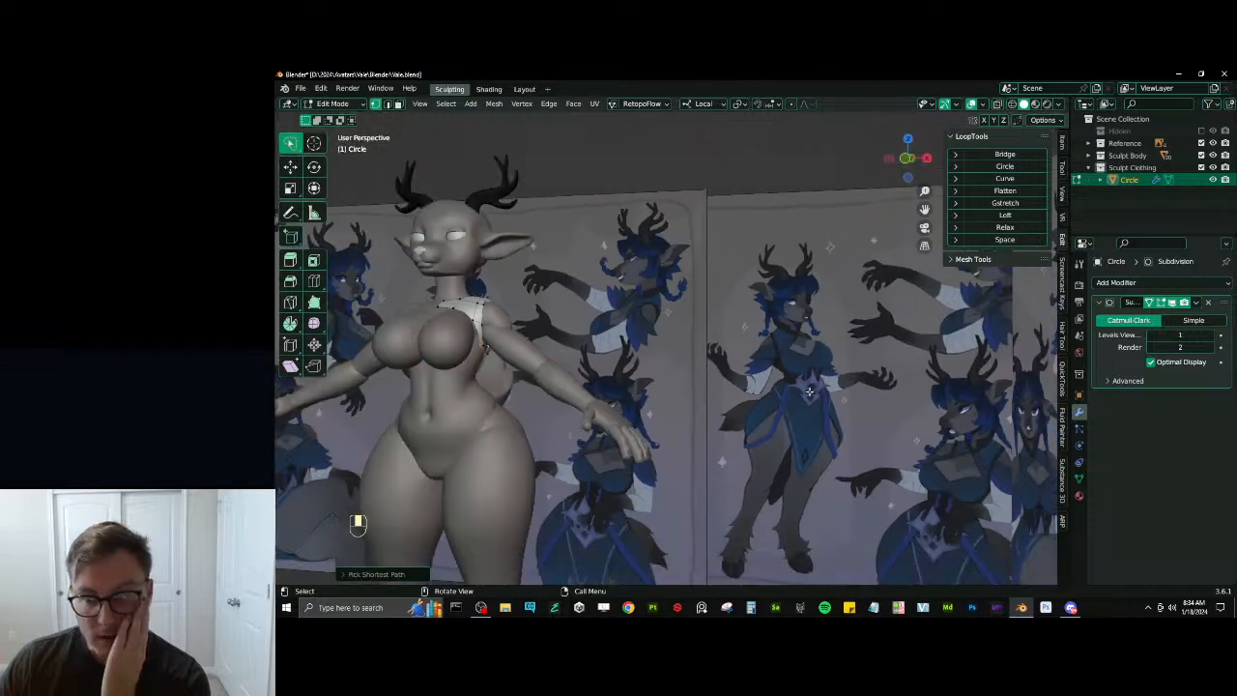
shift+middle_drag(875, 387, 755, 365)
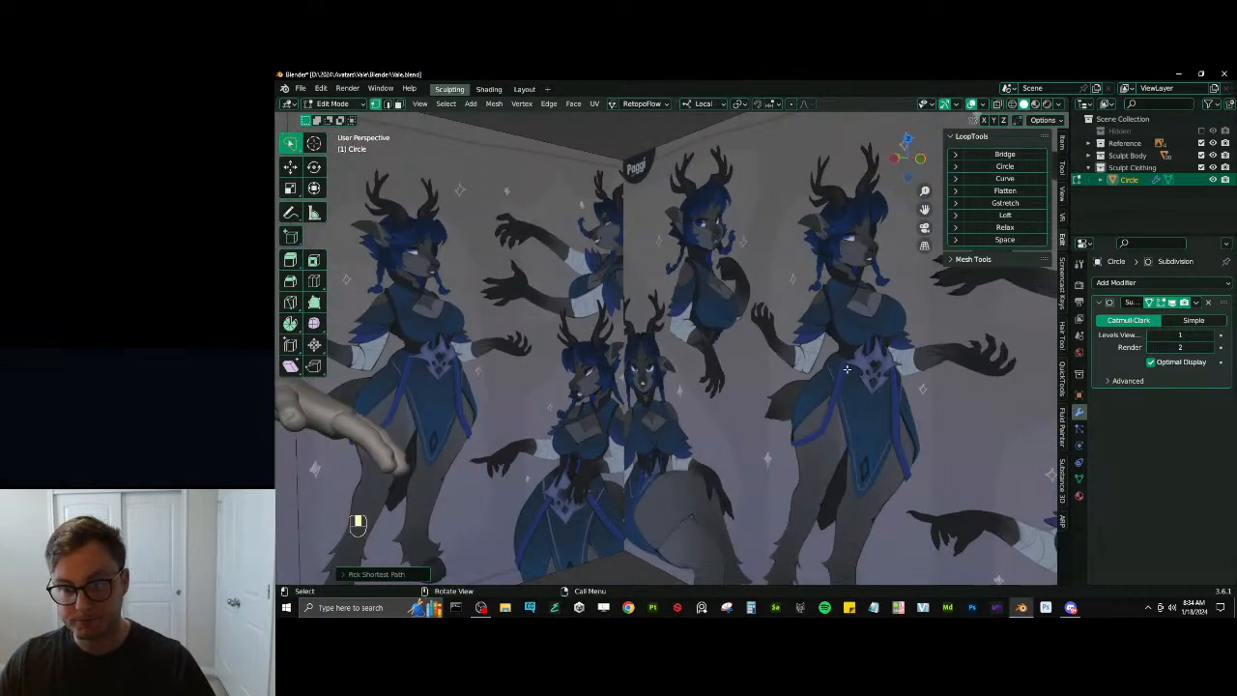
middle_drag(847, 369, 779, 413)
scroll(648, 356, up, 2)
scroll(659, 388, up, 3)
scroll(780, 414, down, 3)
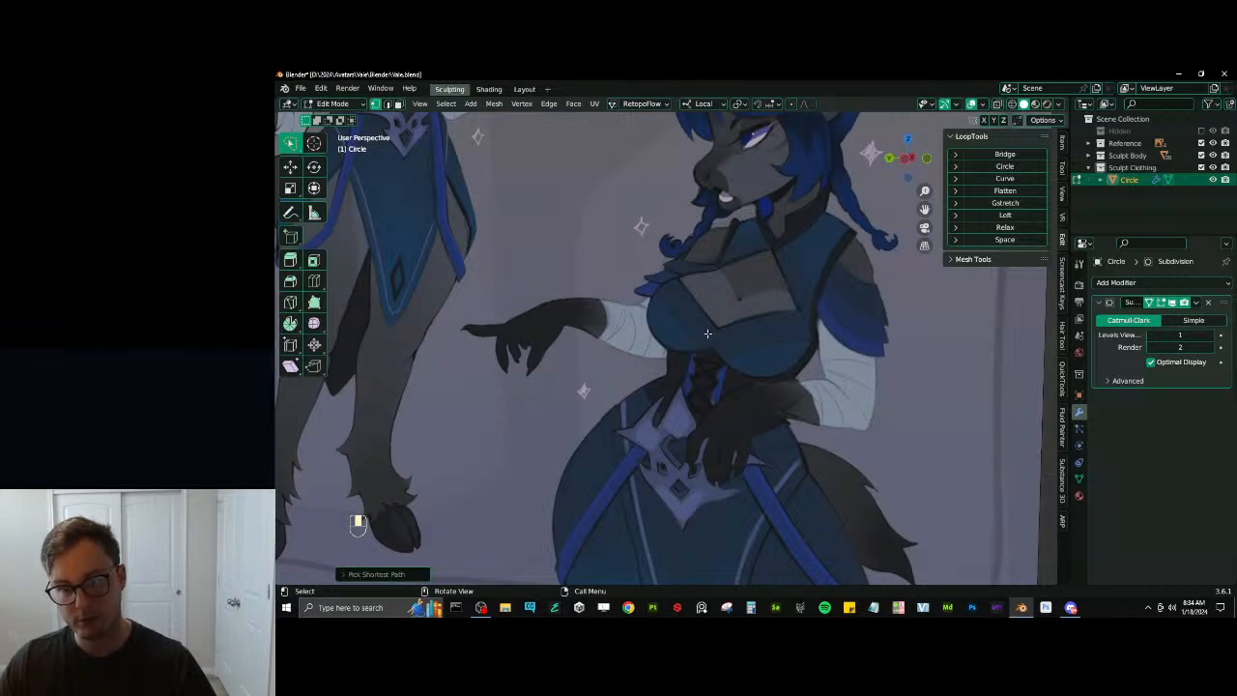
scroll(813, 247, down, 6)
mouse_move(813, 248)
middle_down()
mouse_move(557, 315)
mouse_move(728, 389)
mouse_move(720, 363)
mouse_move(653, 369)
middle_up()
scroll(728, 390, up, 4)
scroll(674, 360, up, 1)
Extrude the selected lower armhole edge, scale it and move it down toward the waist to form a side panel
key(KP_Decimal)
scroll(650, 352, down, 8)
key(e)
key(s)
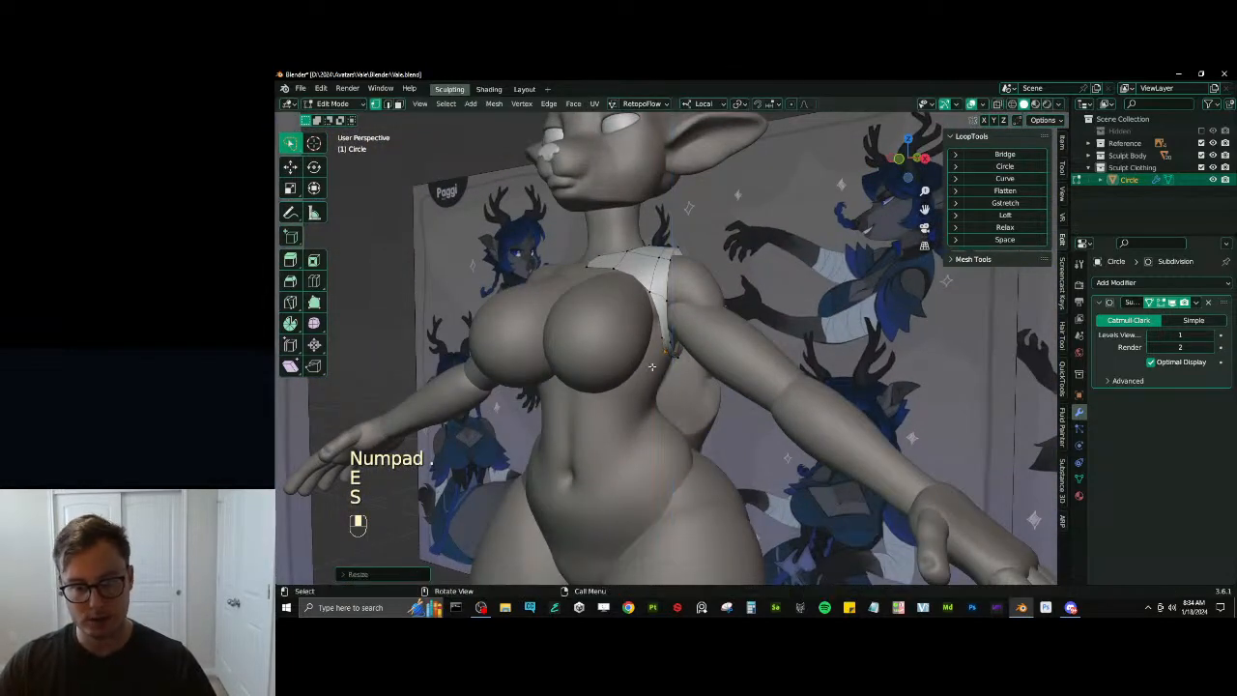
key(g)
click(654, 418)
middle_drag(654, 419, 670, 403)
key(g)
click(669, 404)
Move and scale the side panel's bottom edge so it wraps around the side of the torso
middle_drag(670, 404, 648, 379)
scroll(648, 379, up, 2)
key(g)
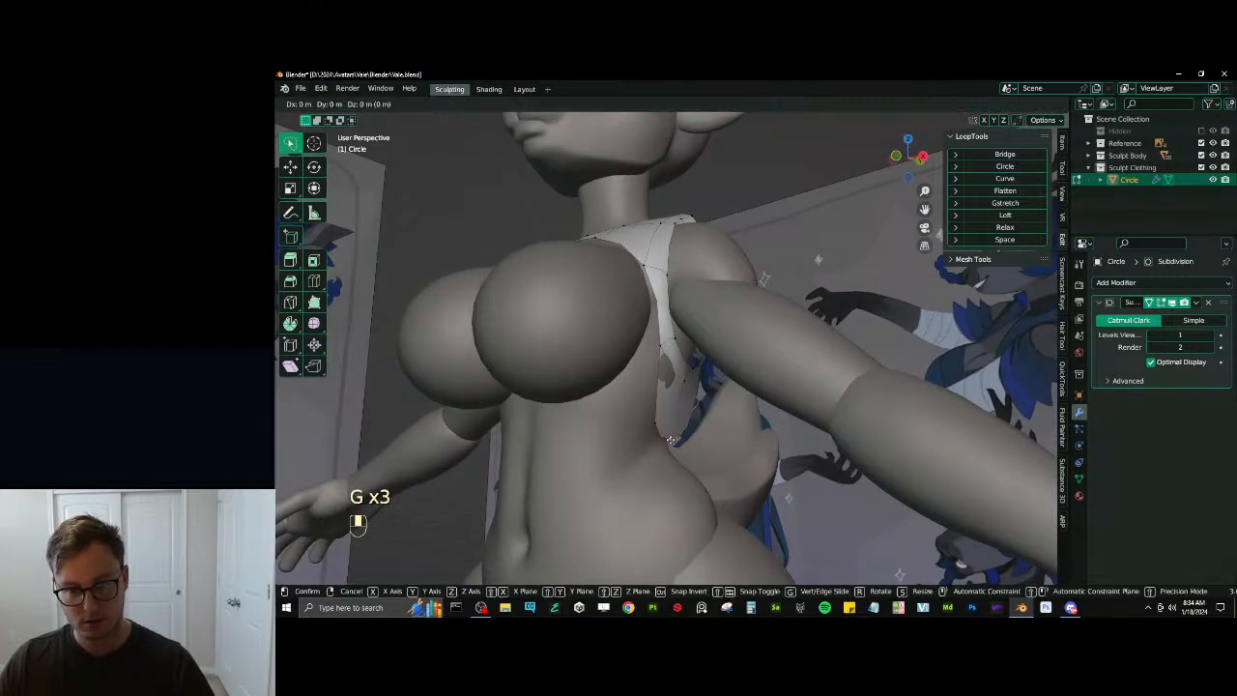
click(658, 428)
middle_drag(672, 425, 712, 375)
key(g)
click(732, 433)
key(s)
click(762, 378)
Adjust the position of a bottom vertex of the side panel so it sits closer to the waist
click(672, 442)
key(g)
click(661, 420)
key(g)
click(649, 421)
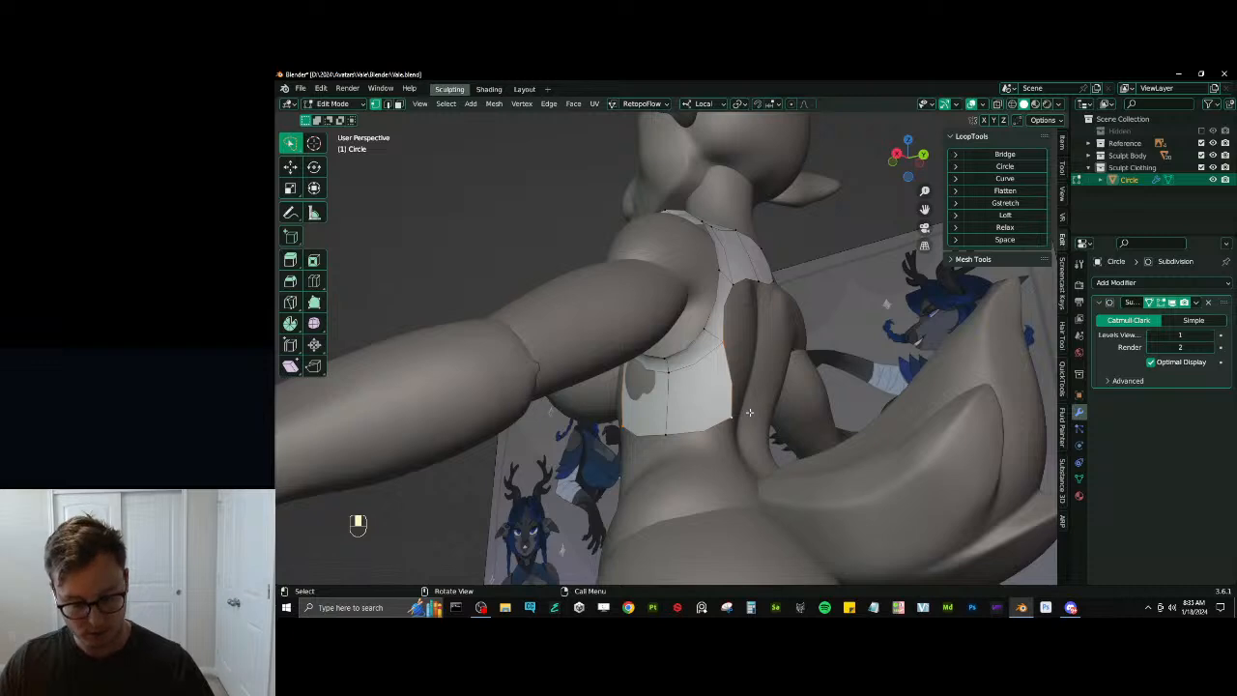
Extrude the side panel's back edge and scale it around a different pivot toward the spine
key(period)
click(756, 413)
key(e)
right_click(753, 390)
key(s)
middle_drag(754, 390, 725, 358)
click(758, 391)
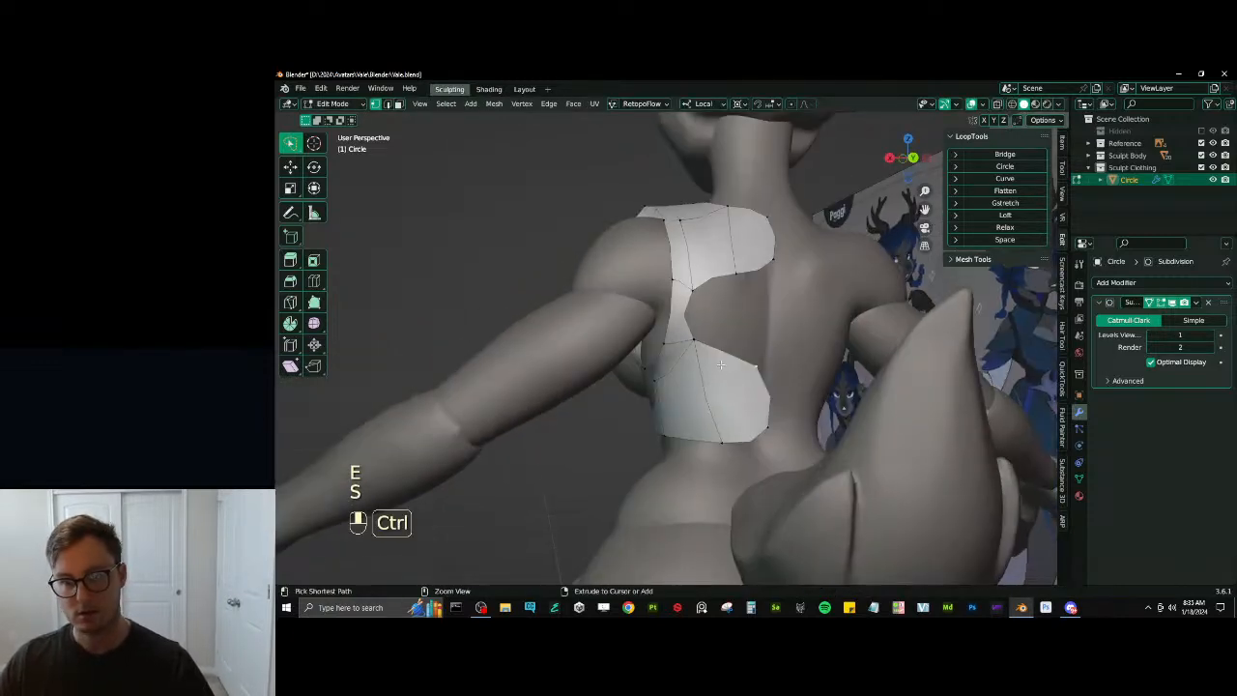
Add a loop cut on the back and fill the gap between the shoulder strap and the lower back panel
key(ctrl+r)
click(723, 357)
key(f)
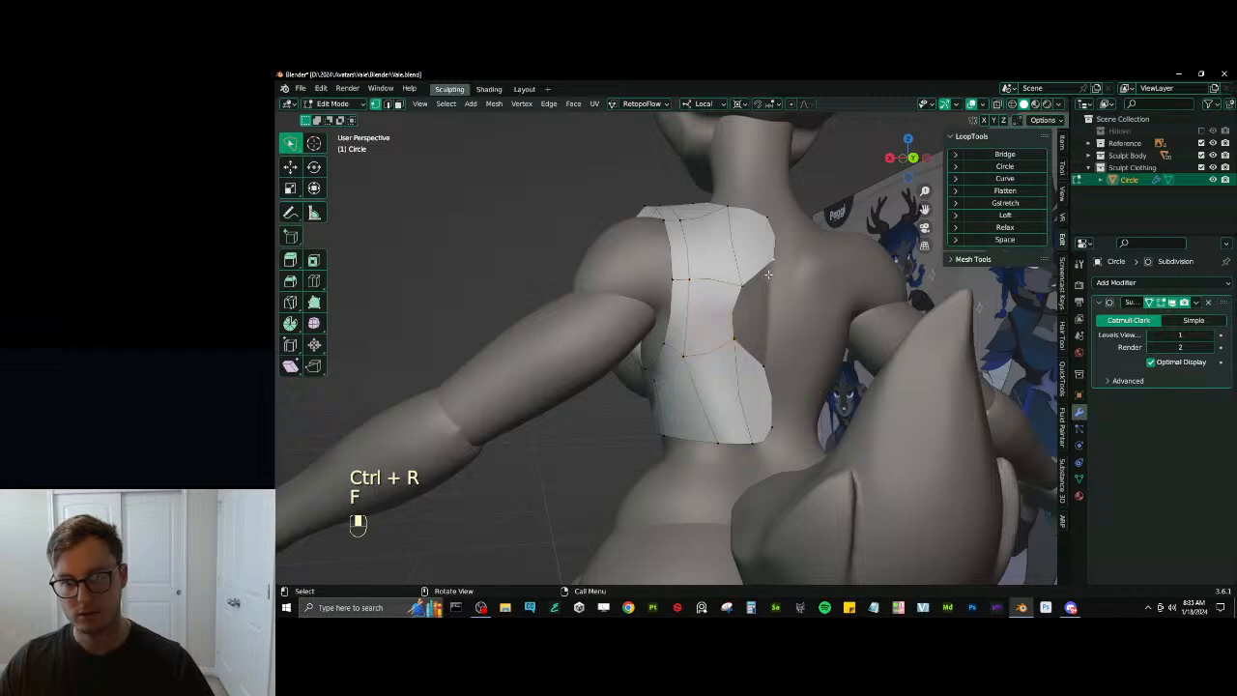
key(f)
Move and scale the side panel's front edge around a changed pivot to extend it beneath the bust
middle_drag(493, 386, 657, 406)
key(z)
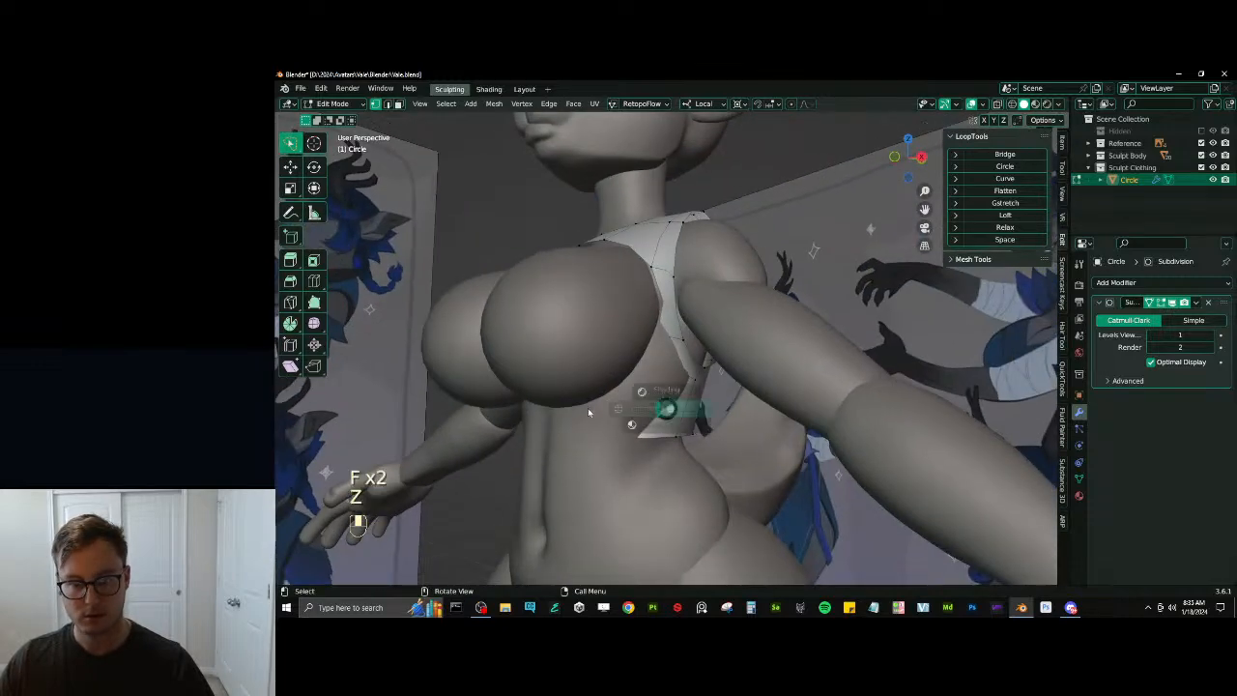
click(588, 412)
middle_drag(584, 398, 606, 381)
mouse_move(626, 438)
middle_down()
mouse_move(584, 428)
mouse_move(556, 386)
mouse_move(610, 400)
middle_up()
key(period)
key(z)
key(g)
key(s)
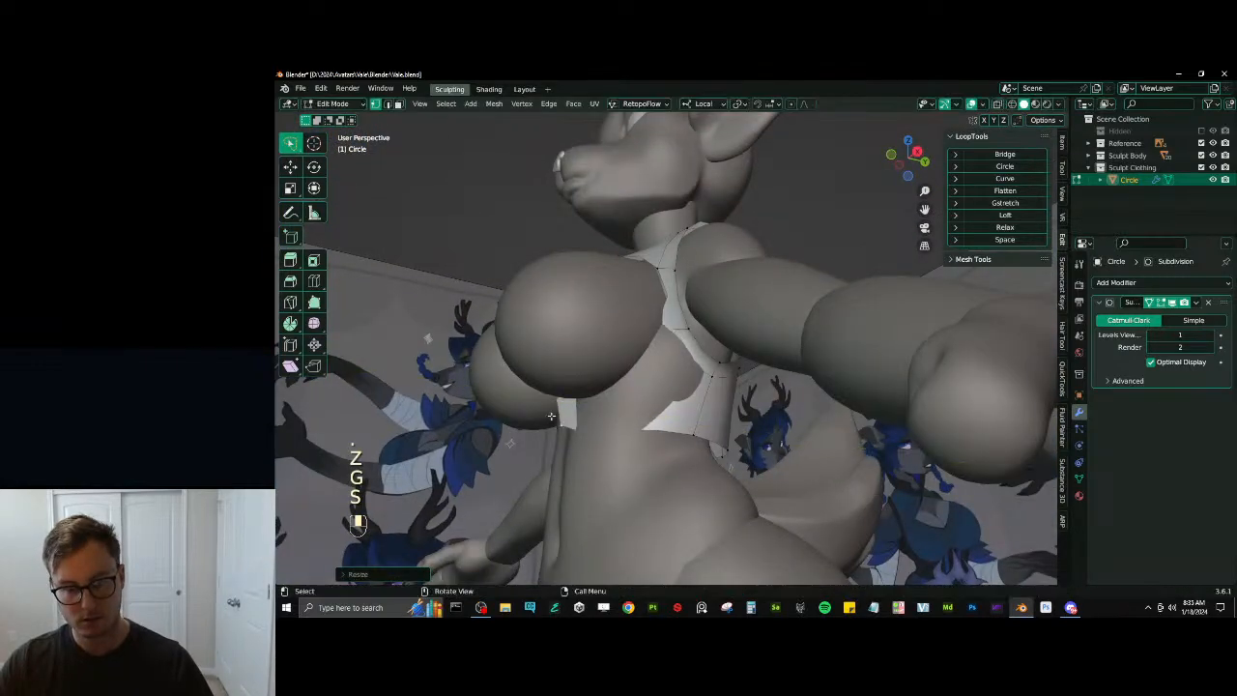
click(551, 415)
Delete the stray geometry beneath the bust in the right side view and scale the front edge of the under-bust panel
key(KP_6)
key(KP_3)
key(z)
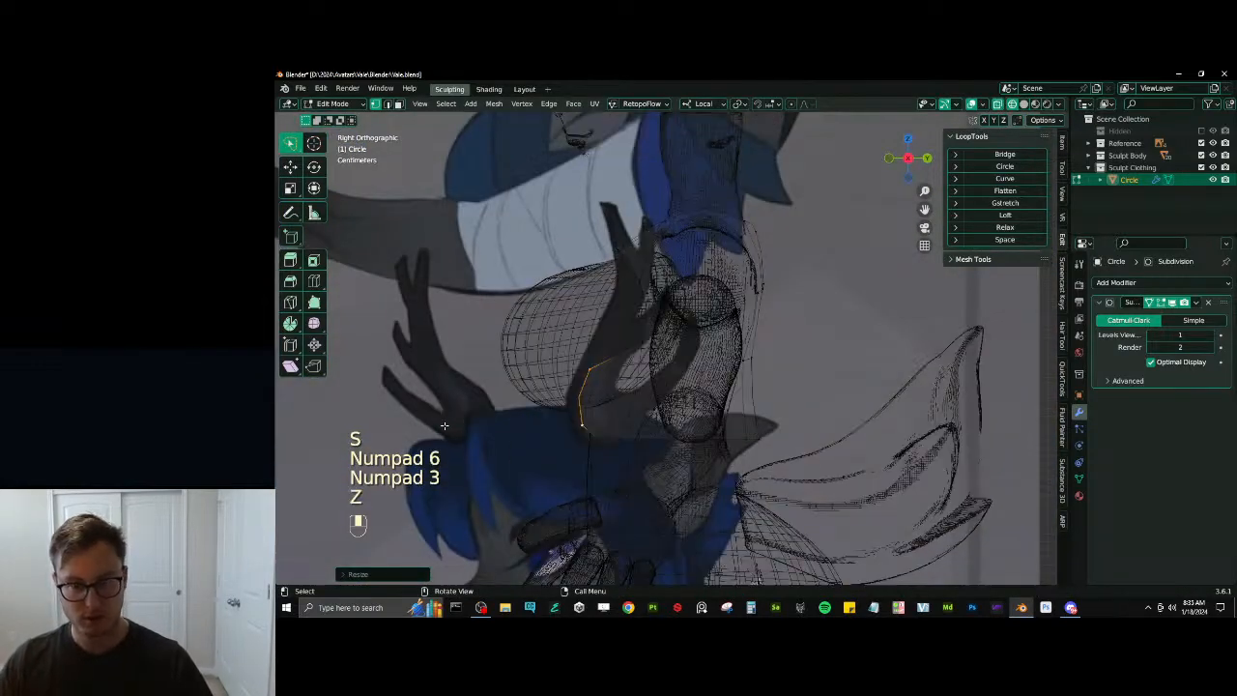
scroll(606, 303, up, 3)
shift+middle_drag(607, 302, 682, 307)
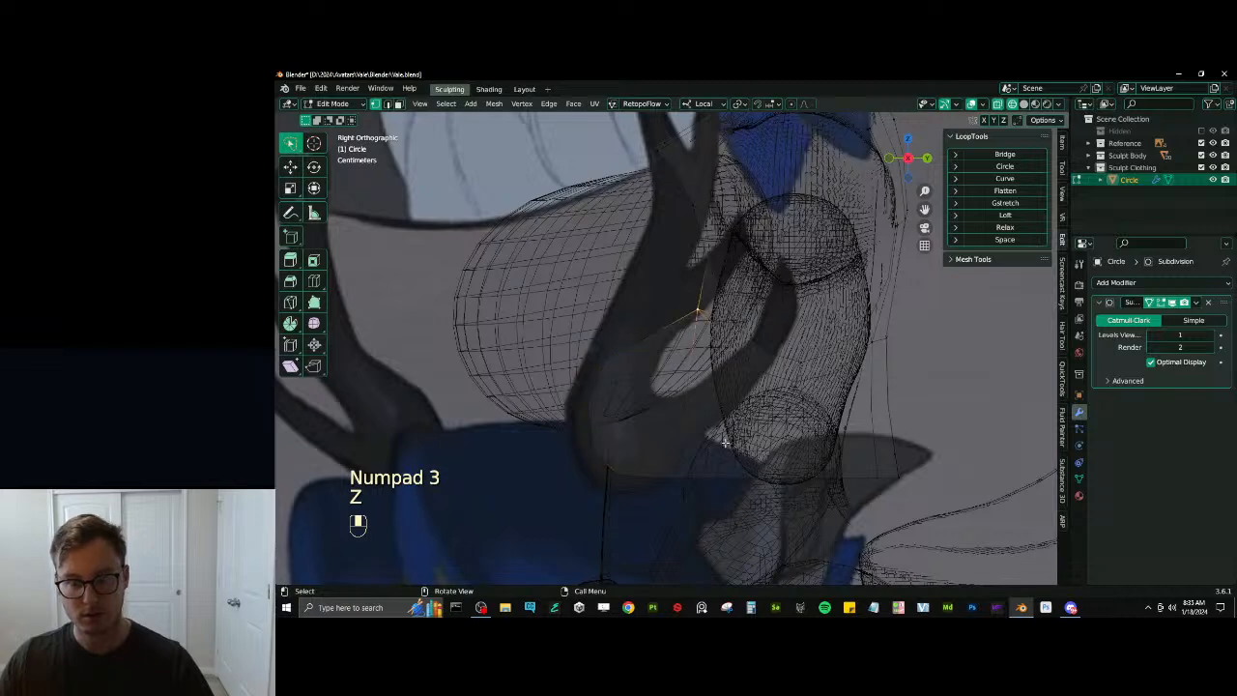
key(ctrl+r)
click(682, 406)
key(x)
click(626, 363)
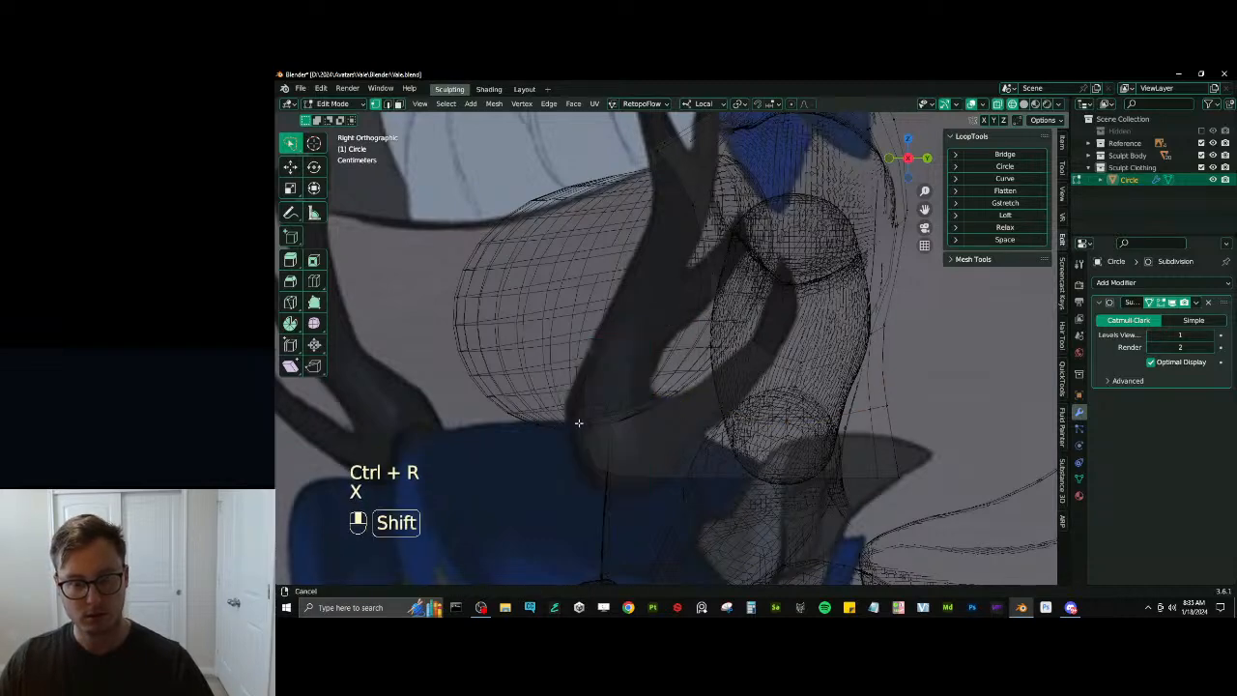
shift+middle_drag(577, 422, 604, 394)
click(616, 417)
key(s)
click(616, 438)
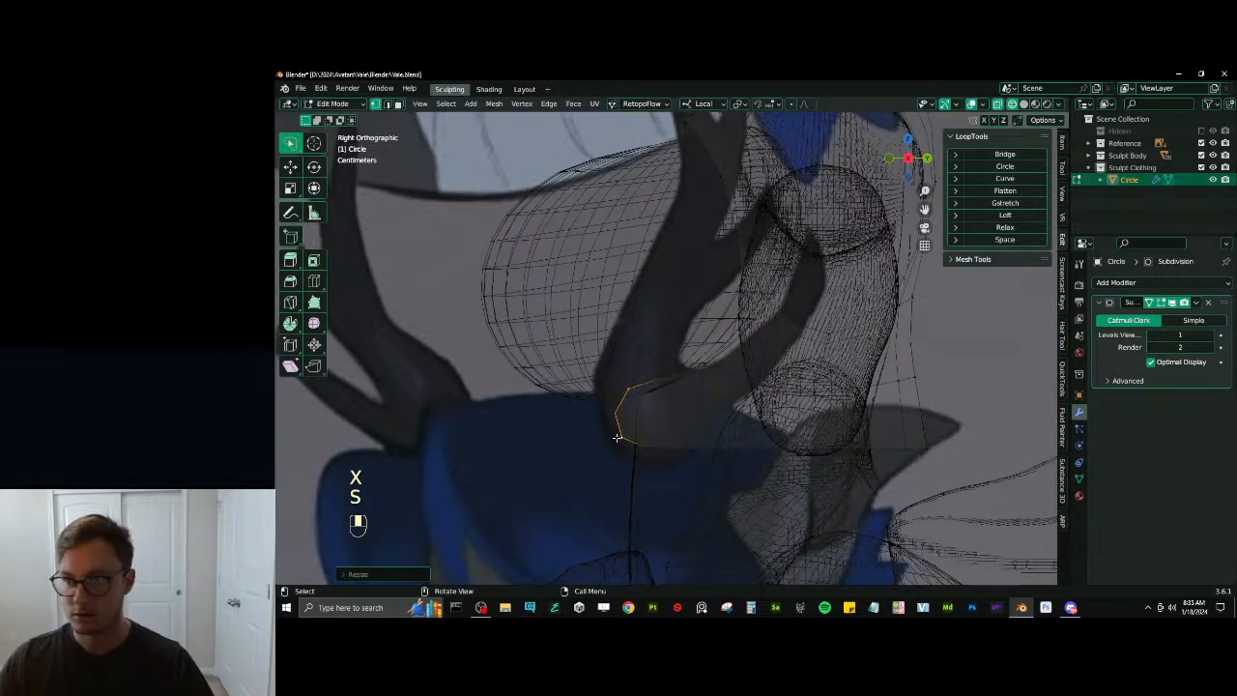
Add a Mirror modifier on the X axis to the clothing mesh and place it above the Subdivision modifier
click(1115, 282)
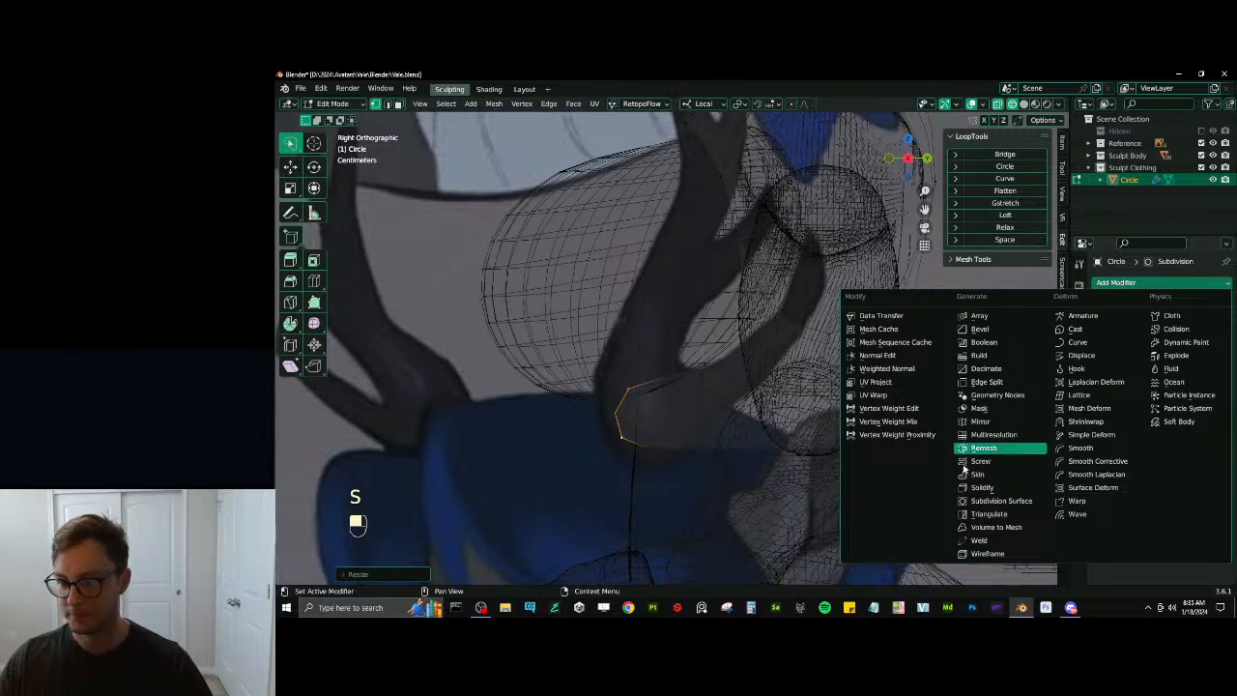
click(979, 422)
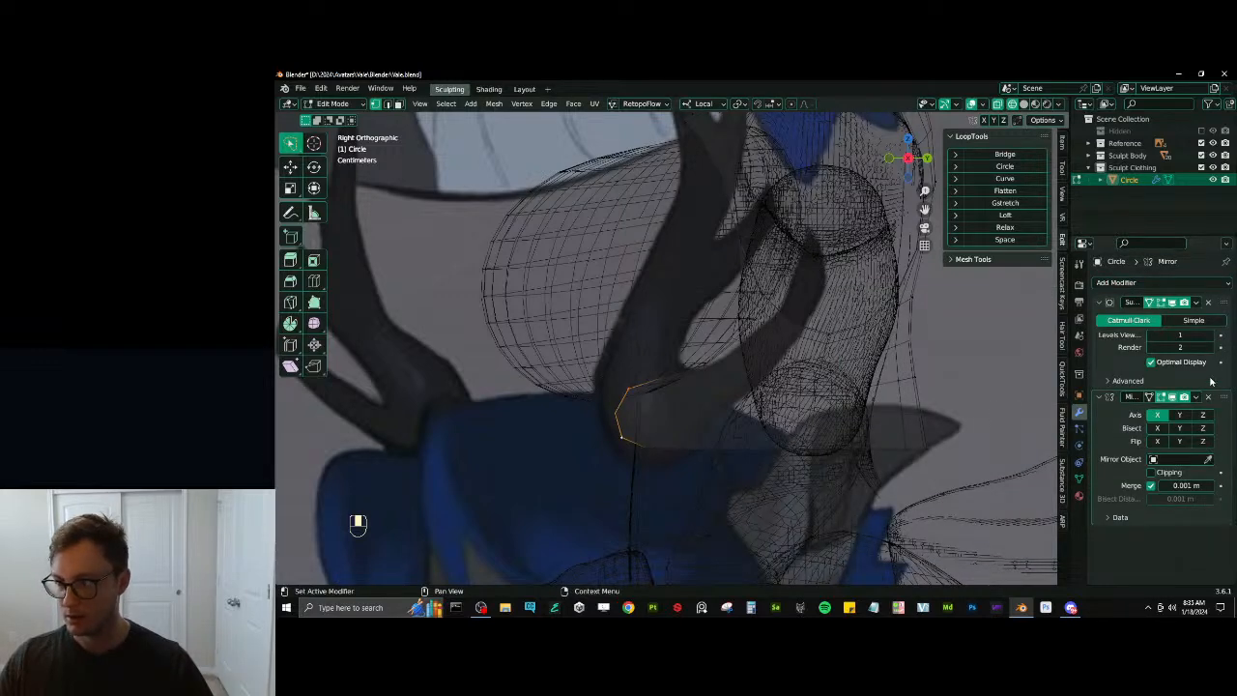
drag(1223, 397, 1186, 224)
scroll(668, 374, down, 1)
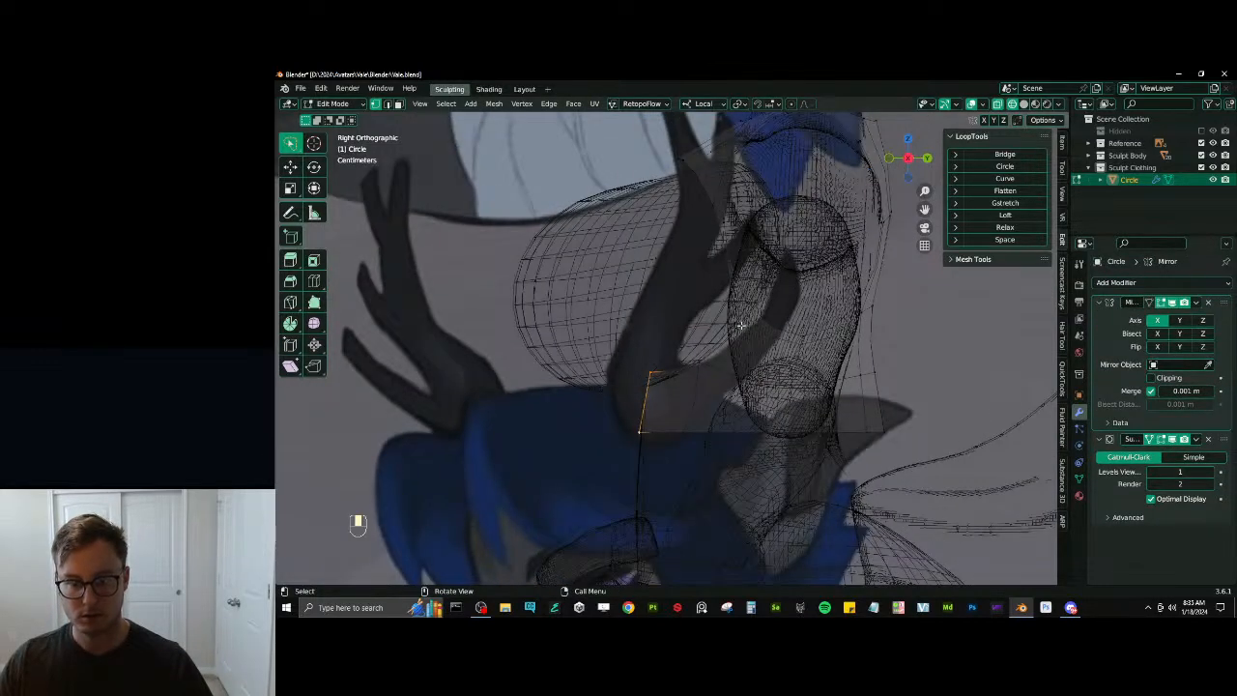
Rotate and move the under-bust panel's front edge to align it with the front of the ribcage
key(r)
click(725, 293)
key(g)
click(717, 298)
key(r)
click(716, 287)
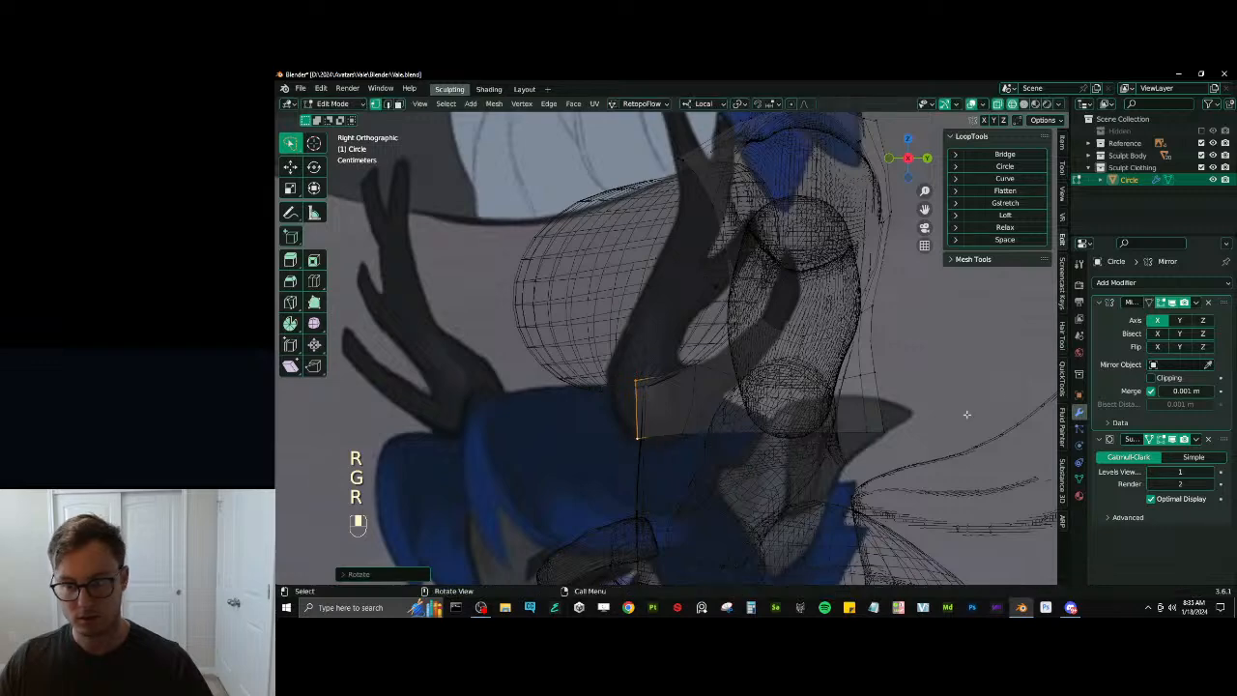
Move and rotate the lower back panel's rear edge to follow the curve of the back
key(g)
click(922, 360)
key(r)
click(934, 381)
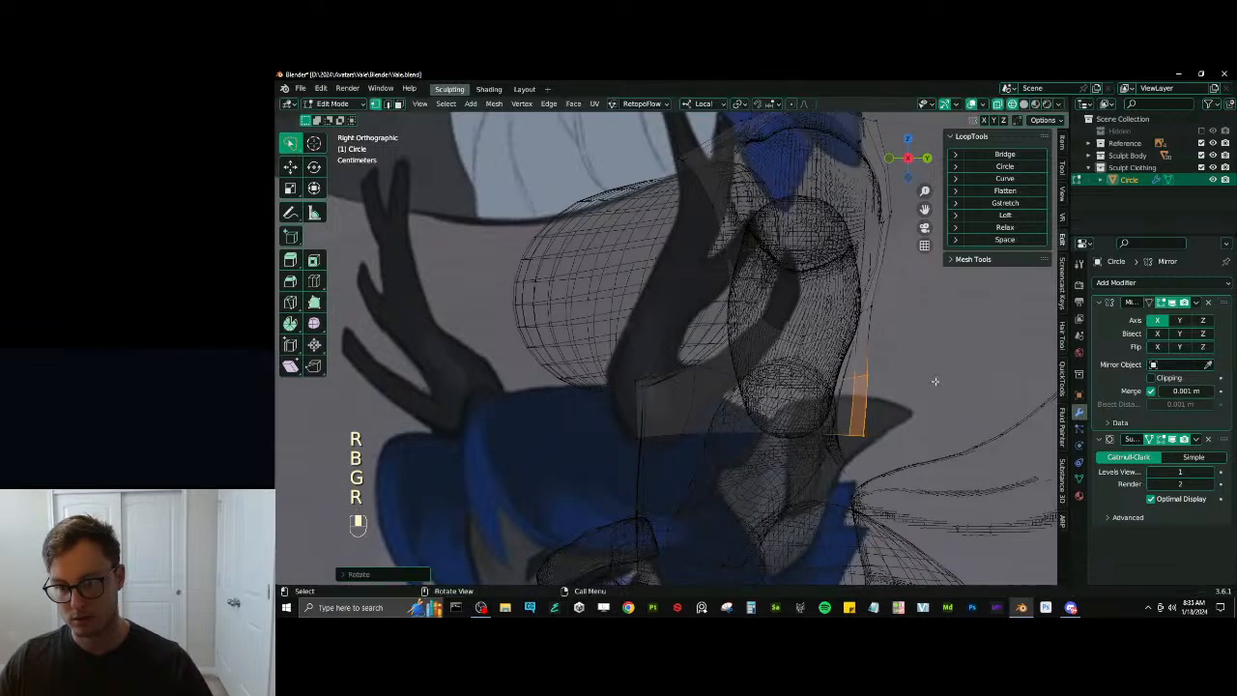
key(g)
click(914, 398)
key(z)
click(915, 402)
Add a loop cut to the under-bust band at the front of the torso
scroll(773, 396, down, 3)
mouse_move(667, 425)
middle_down()
mouse_move(744, 406)
mouse_move(666, 419)
middle_up()
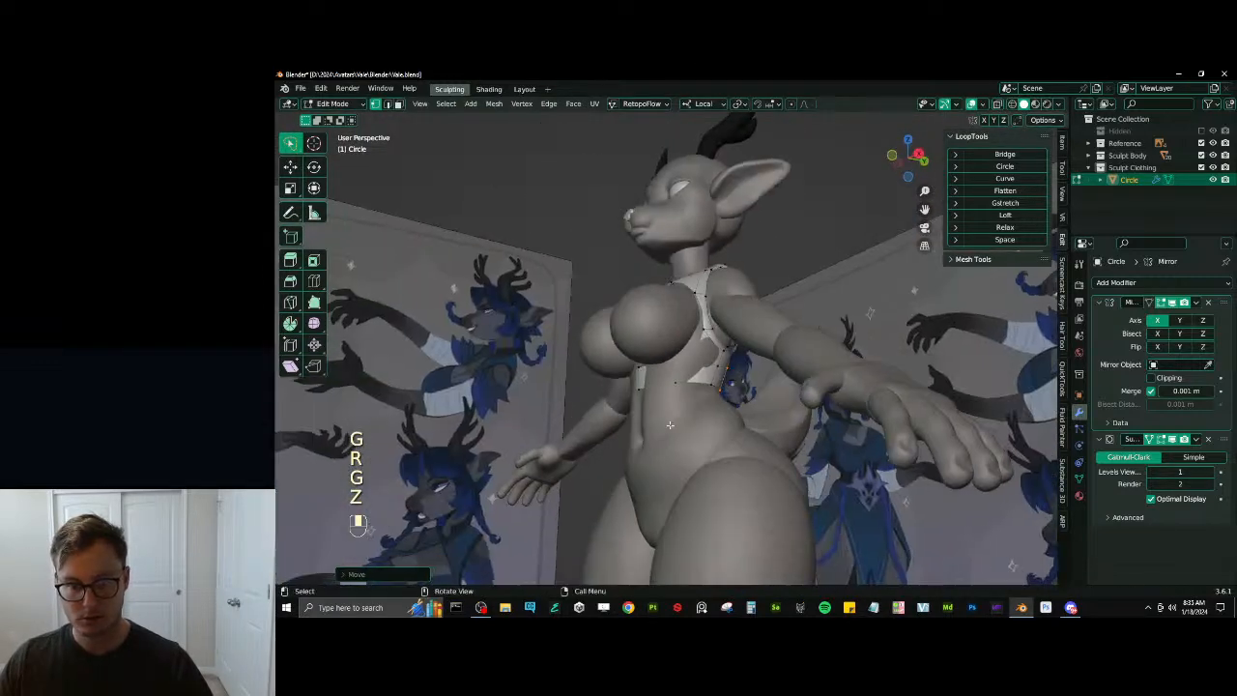
scroll(667, 375, up, 3)
key(ctrl+r)
click(667, 377)
click(667, 378)
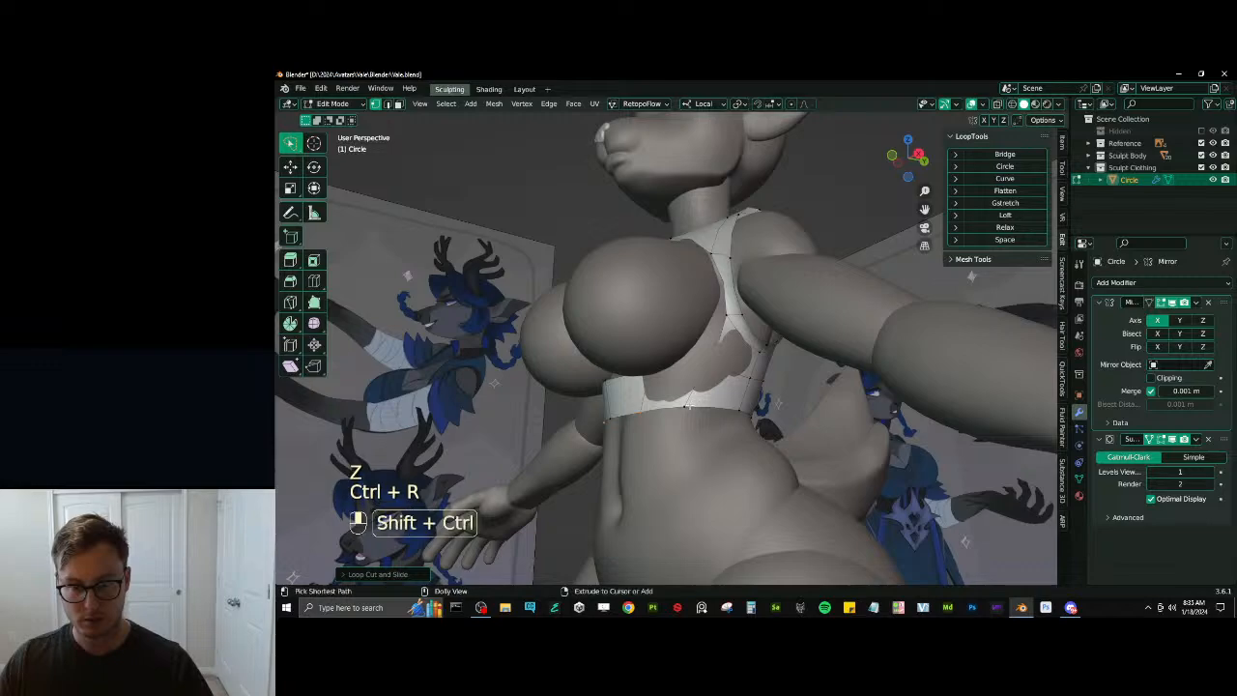
Move the new loop cut's vertices along Y so the under-bust band follows the front of the ribcage
key(z)
click(643, 411)
mouse_move(650, 399)
middle_down()
mouse_move(686, 437)
mouse_move(710, 423)
mouse_move(662, 361)
mouse_move(673, 366)
mouse_move(642, 372)
middle_up()
key(z)
click(716, 435)
key(g)
key(y)
click(702, 415)
click(656, 368)
key(z)
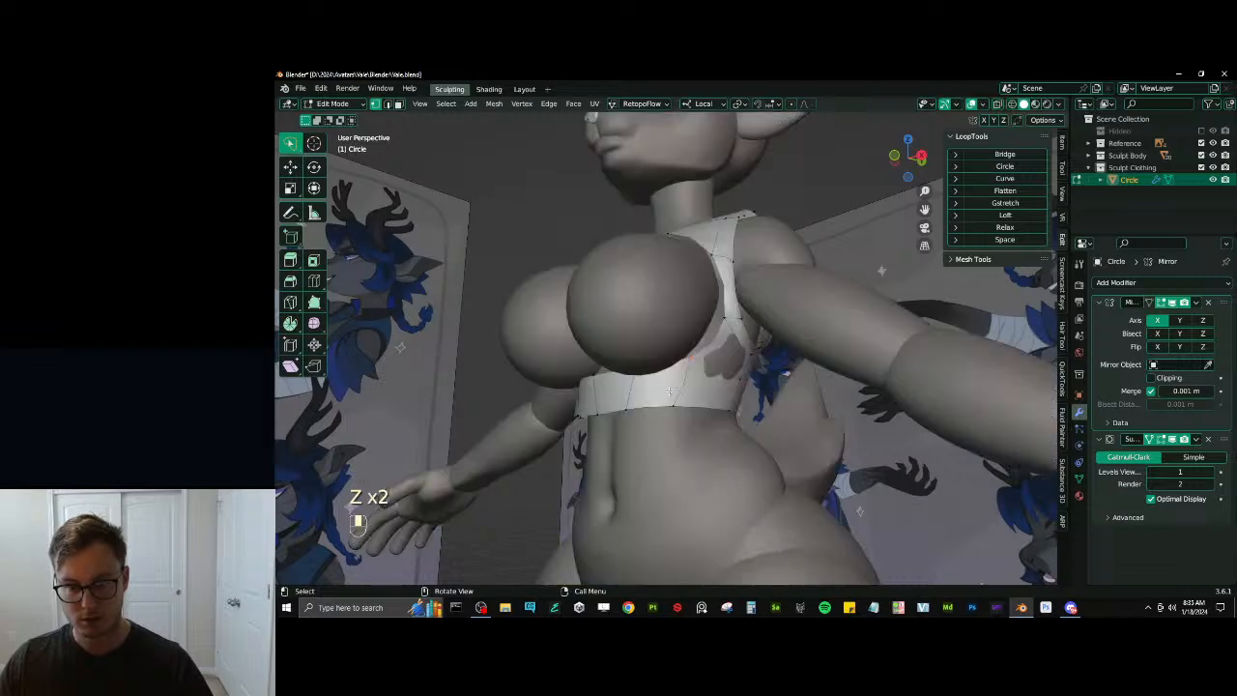
Move the band's upper edge vertex beneath the breast to even out the side panel
key(z)
scroll(661, 386, up, 3)
middle_drag(670, 379, 705, 362)
key(z)
key(g)
click(710, 414)
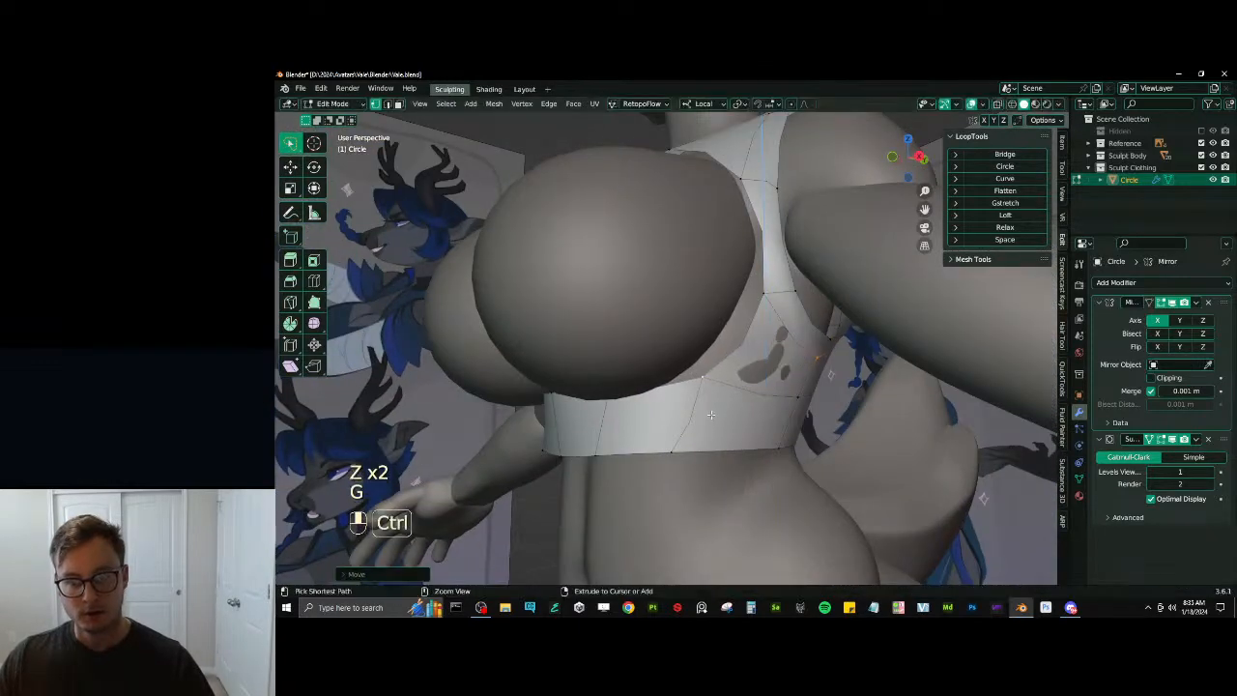
Move and scale the under-bust band's vertical edge beneath the breast to space the faces evenly
middle_drag(812, 350, 652, 419)
key(z)
key(z)
key(g)
middle_drag(652, 419, 713, 415)
click(653, 420)
key(s)
click(623, 410)
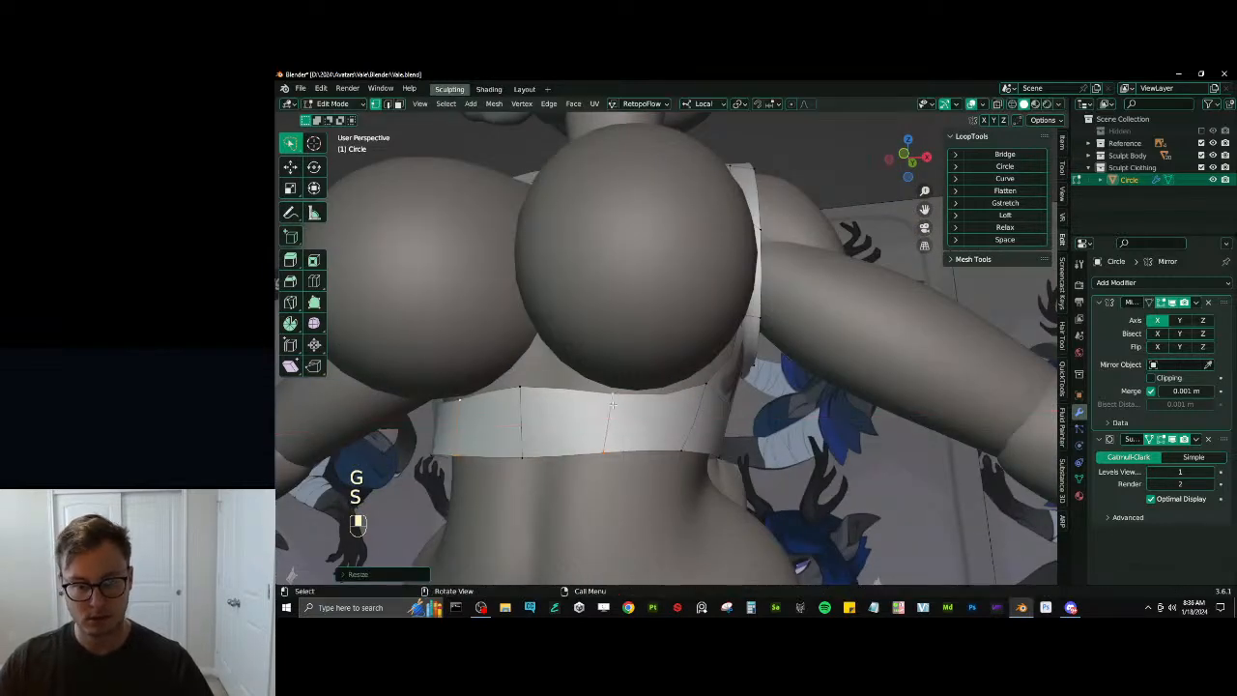
key(g)
click(646, 415)
Move the path of vertices along the side of the top to fit it around the breast
middle_drag(647, 416, 745, 384)
key(g)
click(705, 309)
ctrl+shift+click(723, 297)
key(g)
middle_click(732, 312)
click(726, 311)
Leave mesh editing and examine the clothing top on the whole character beside the reference art
key(Tab)
scroll(775, 365, down, 4)
scroll(829, 374, down, 4)
click(617, 476)
scroll(616, 472, up, 3)
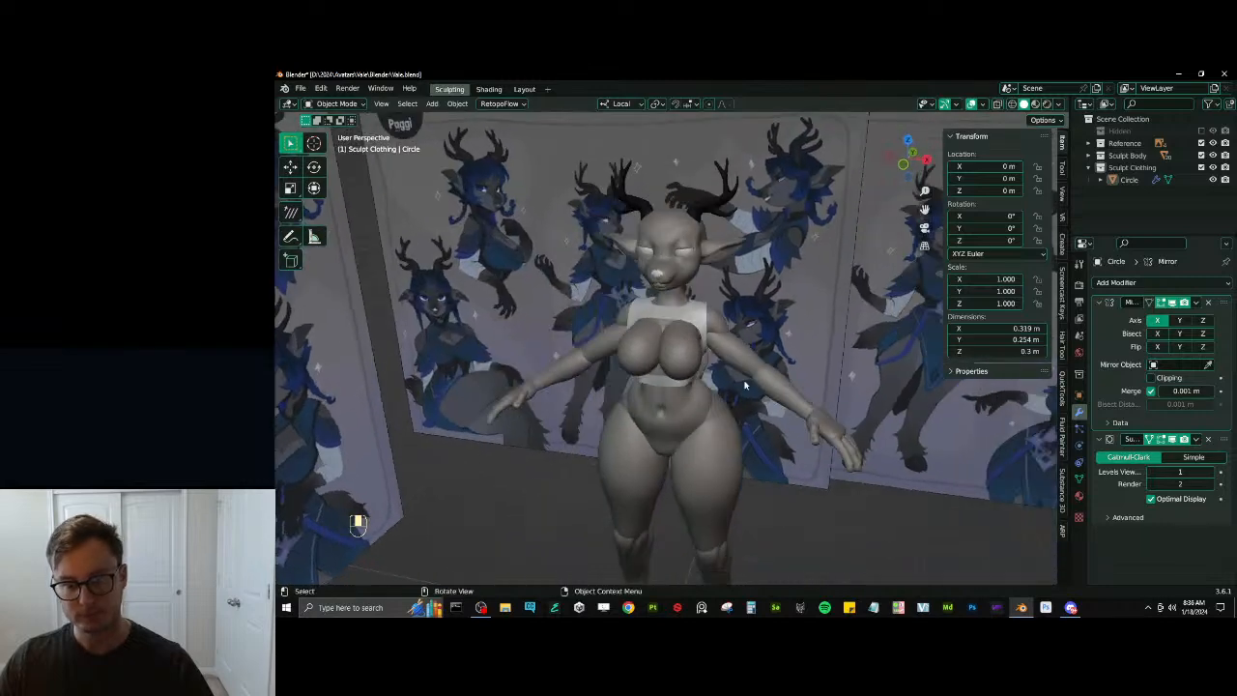
scroll(736, 375, up, 4)
mouse_move(692, 312)
middle_down()
mouse_move(740, 257)
mouse_move(720, 332)
mouse_move(686, 315)
middle_up()
shift+middle_drag(686, 315, 733, 351)
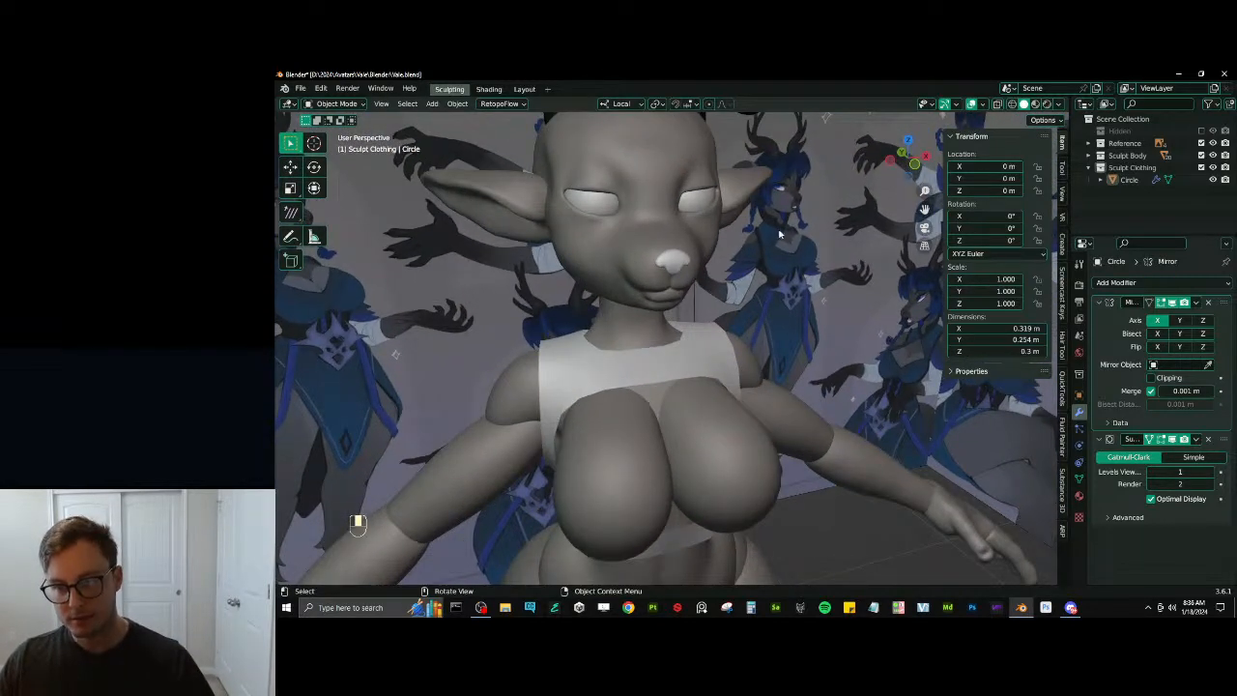
Resume mesh editing and scale and move the selected vertices of the upper chest panel
key(Tab)
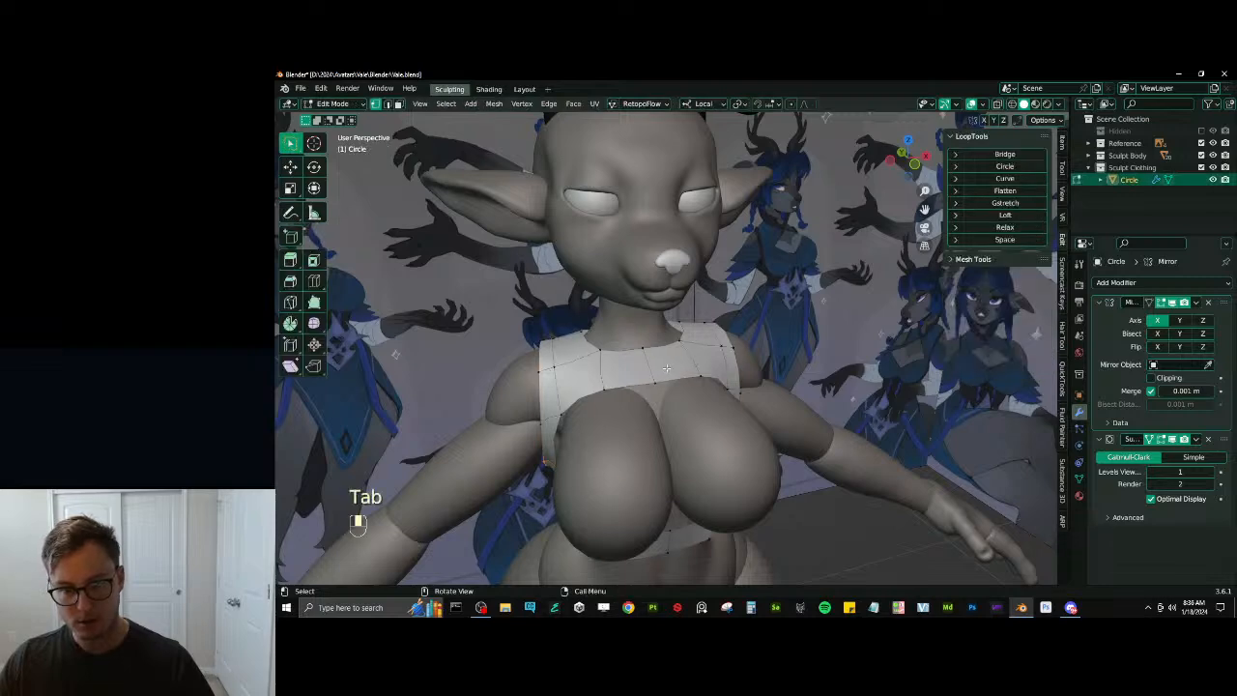
key(s)
key(g)
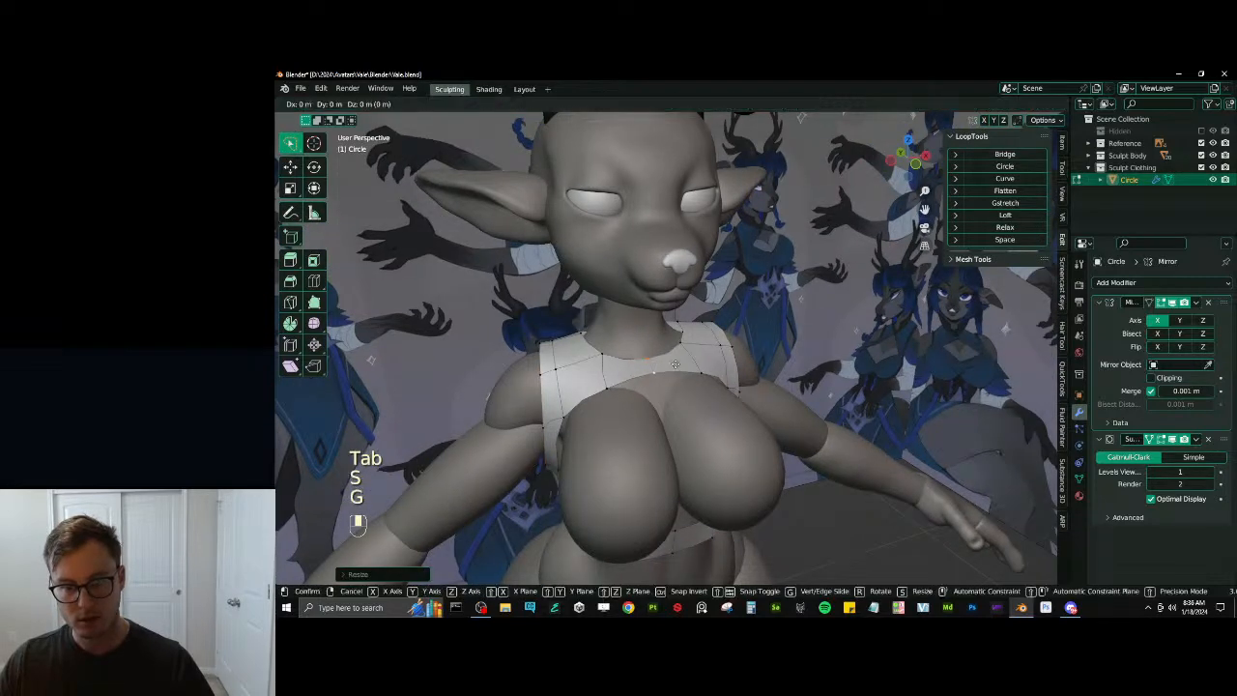
In the right side view, move and rotate the upper chest panel's front vertices to follow the chest and neck slope
key(KP_3)
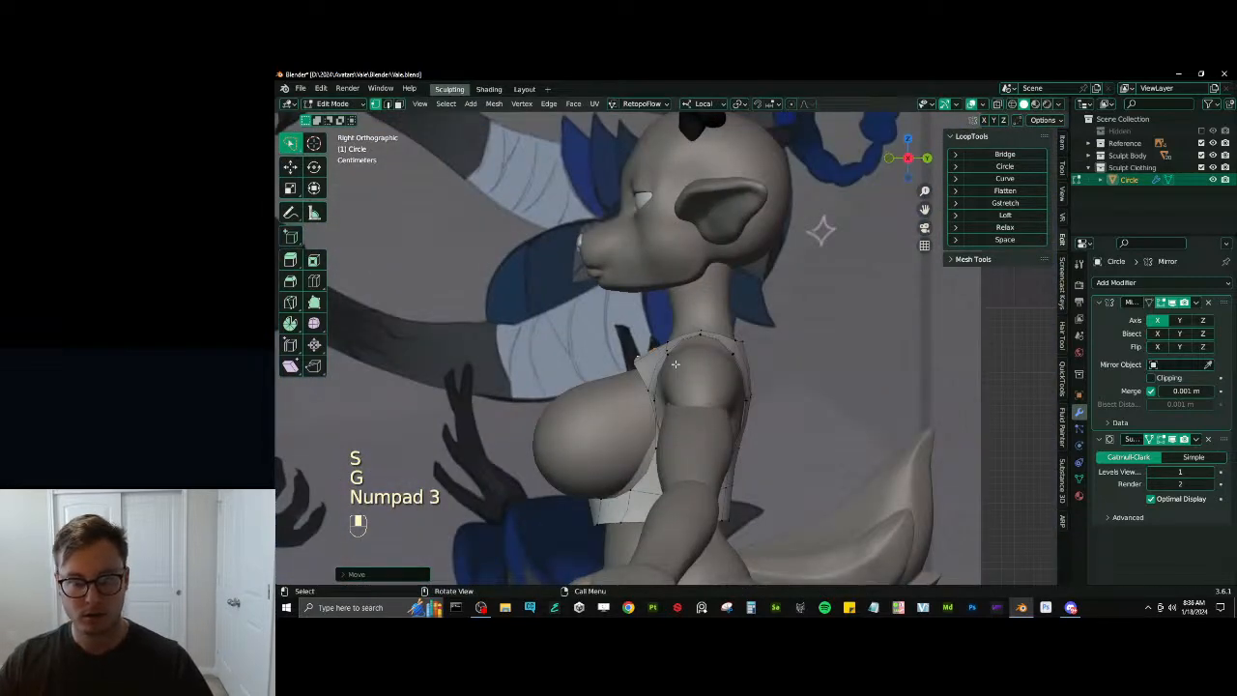
scroll(676, 364, up, 2)
key(g)
click(719, 314)
key(r)
click(698, 303)
key(g)
click(667, 338)
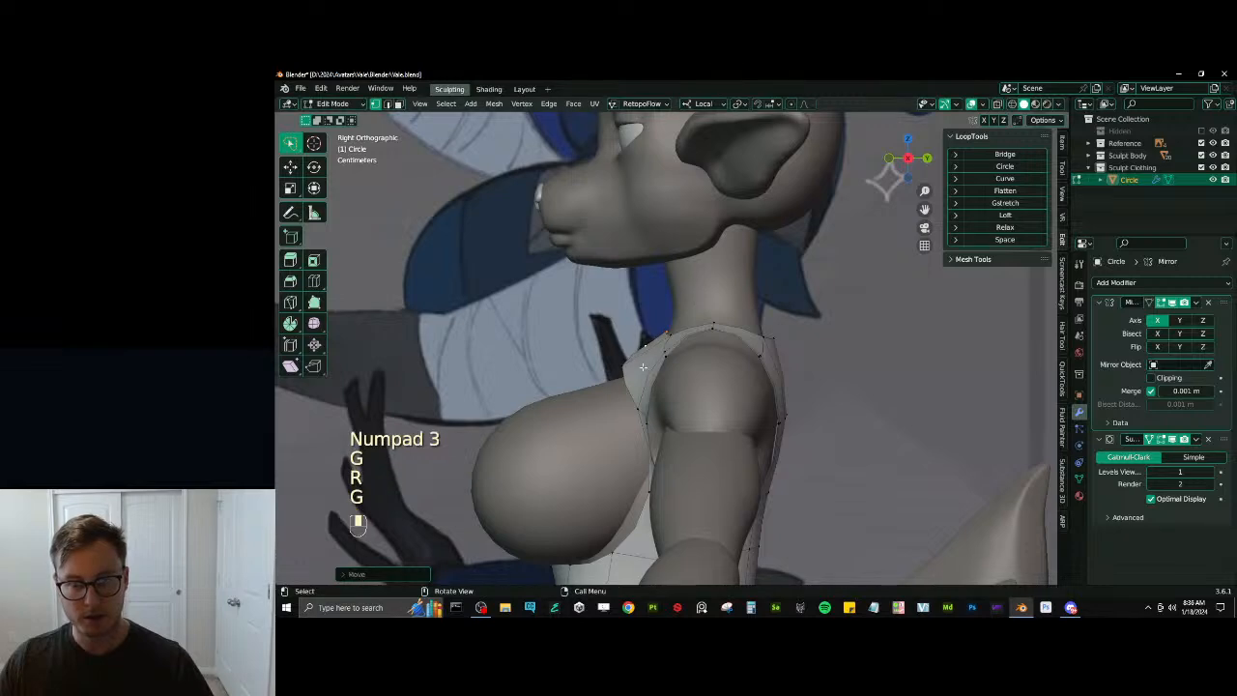
key(g)
click(637, 360)
middle_drag(637, 359, 718, 357)
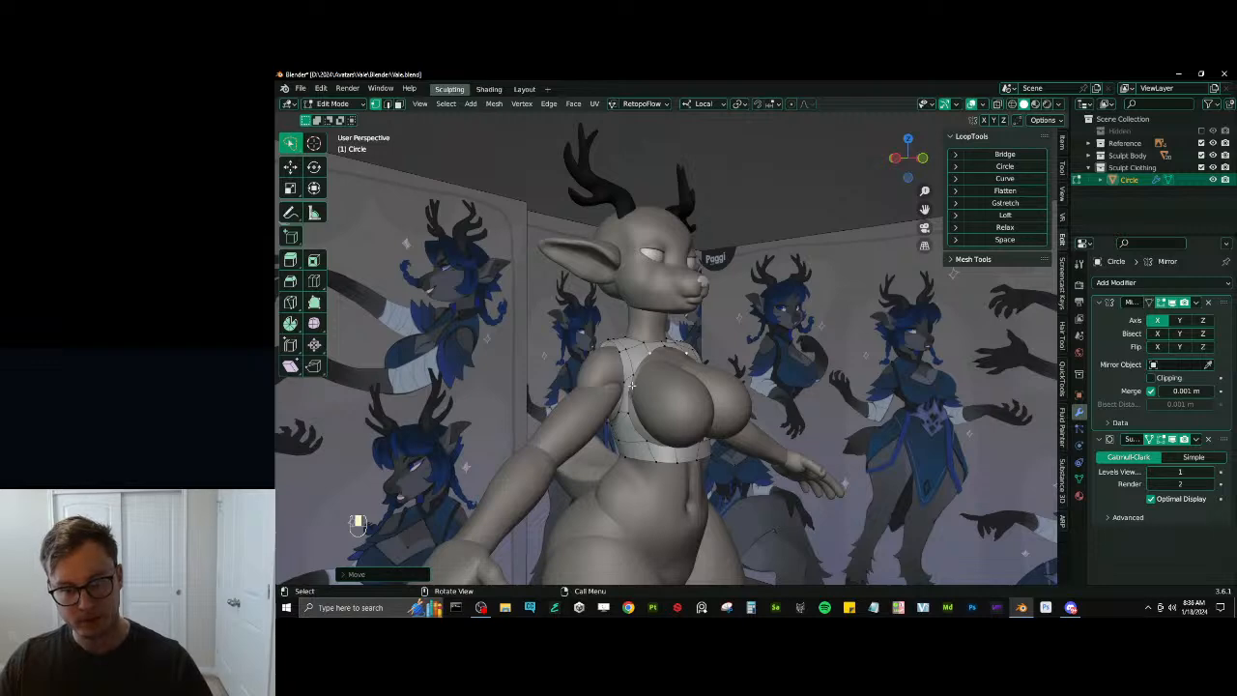
Select the edge path around the breast opening, set its mean crease to 1.00 and extrude it forward along Y
middle_drag(631, 384, 608, 428)
ctrl+shift+click(621, 430)
key(e)
middle_click(609, 428)
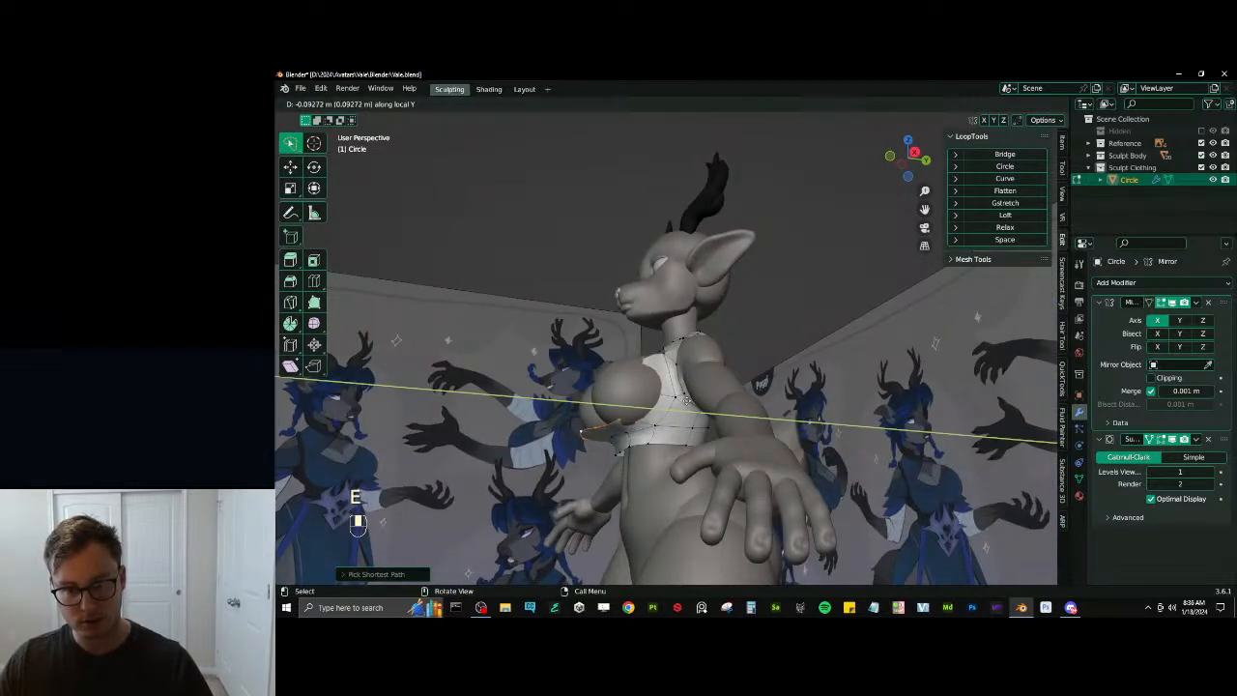
right_click(609, 427)
key(ctrl+z)
click(1061, 142)
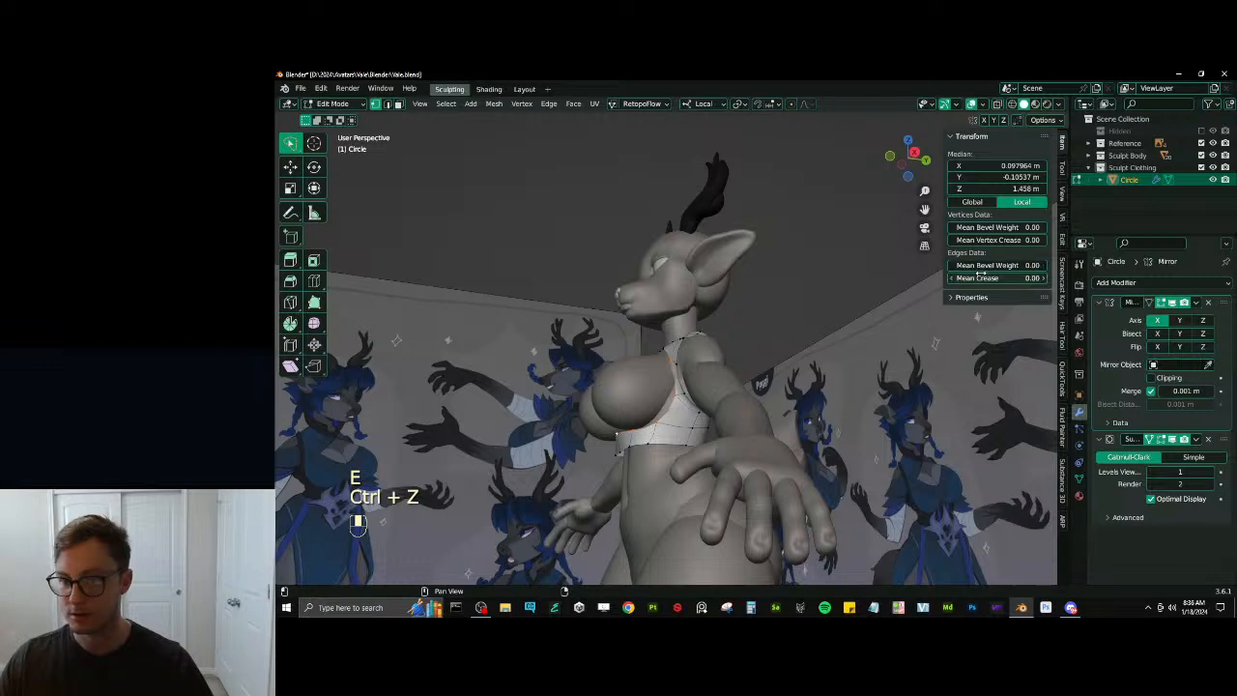
key(e)
right_click(990, 298)
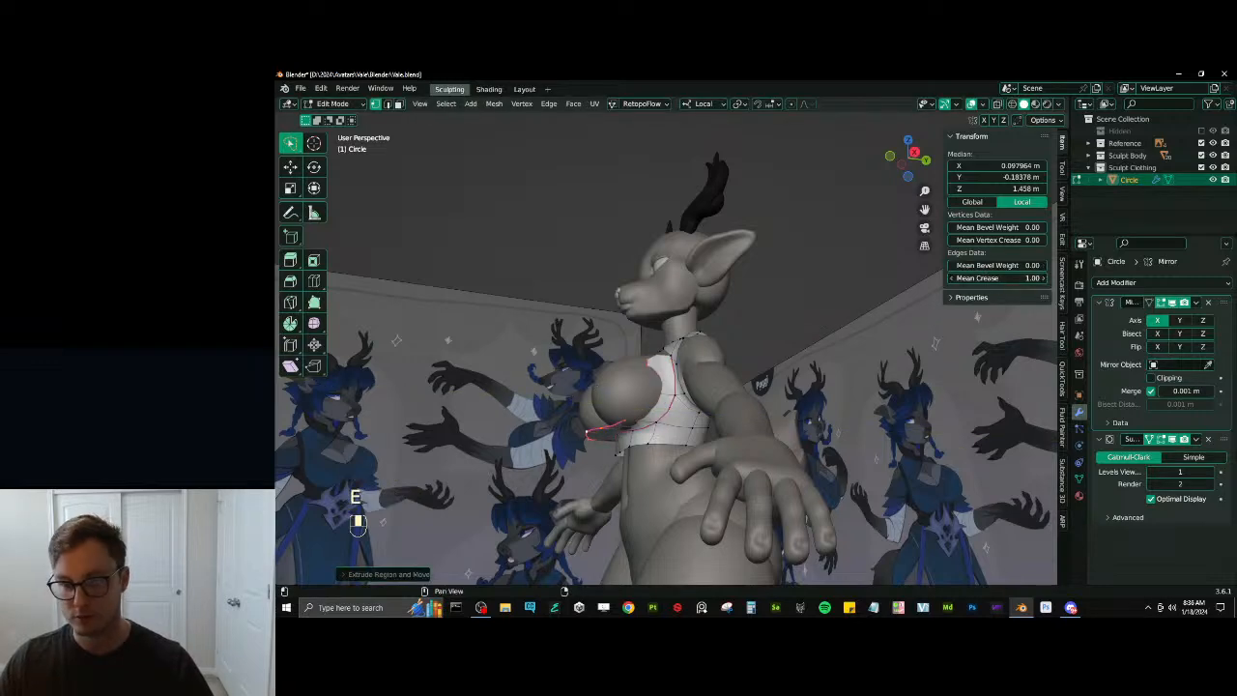
middle_drag(620, 351, 640, 380)
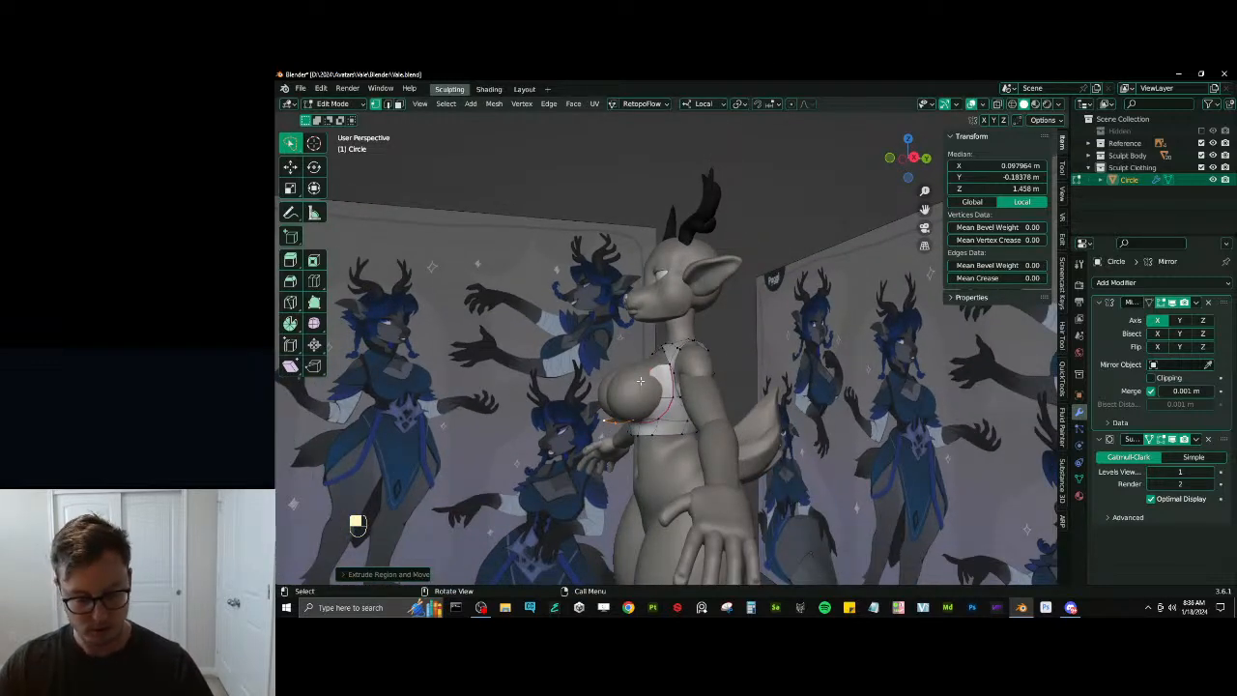
Change the transform pivot point and scale the extruded edge outward along X
key(period)
click(743, 378)
middle_drag(743, 378, 820, 338)
key(s)
key(x)
click(1069, 208)
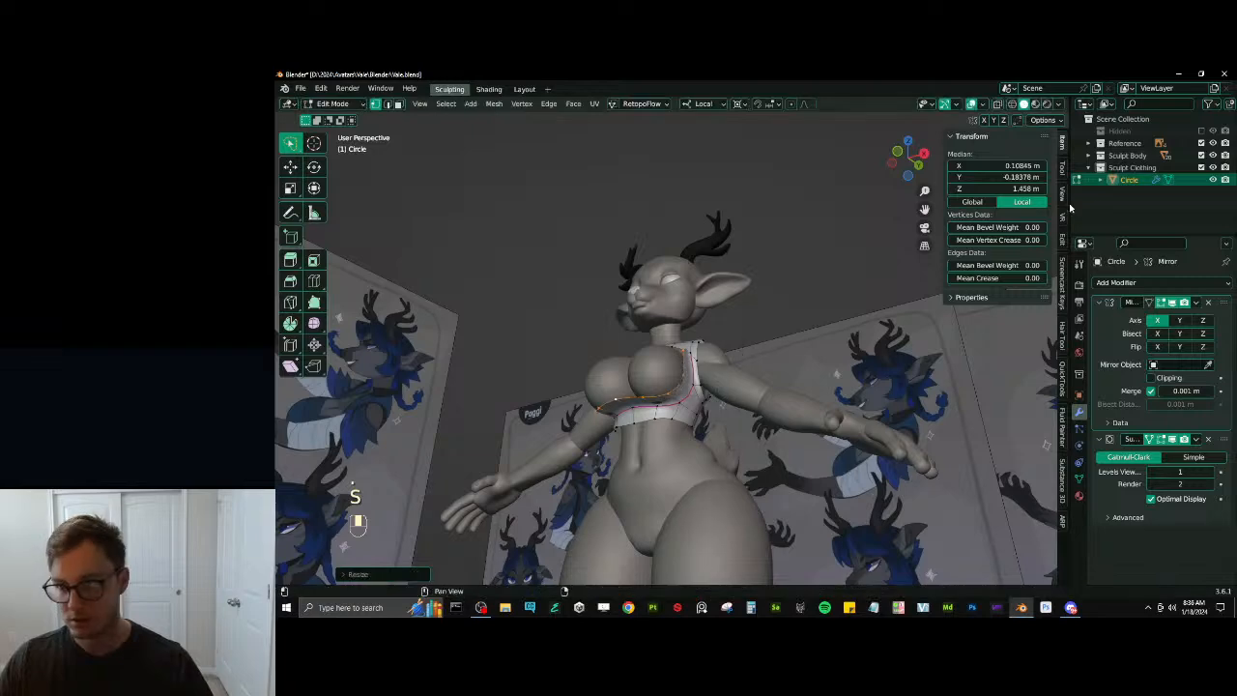
Switch the pivot point back and move the extruded breast rim along Y
key(period)
click(756, 429)
key(s)
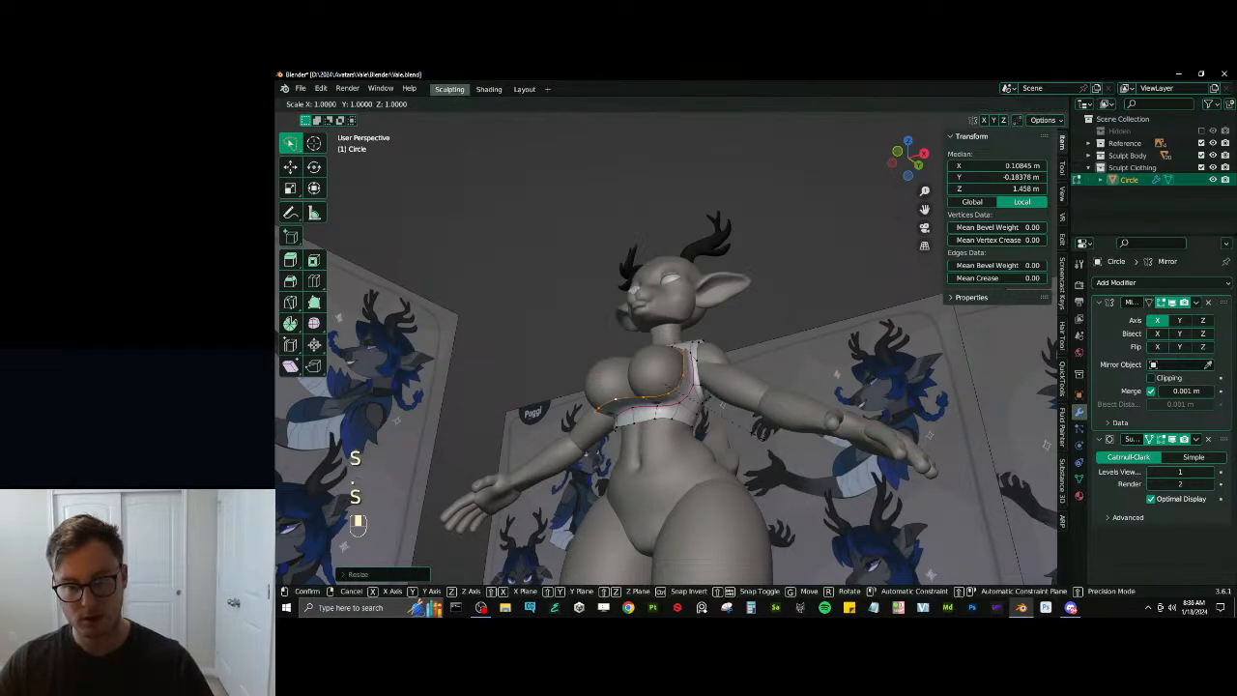
key(y)
right_click(722, 405)
scroll(715, 396, up, 3)
middle_drag(700, 364, 755, 375)
key(g)
key(y)
click(636, 396)
Extrude the breast rim another section forward along Y
key(e)
key(y)
click(594, 404)
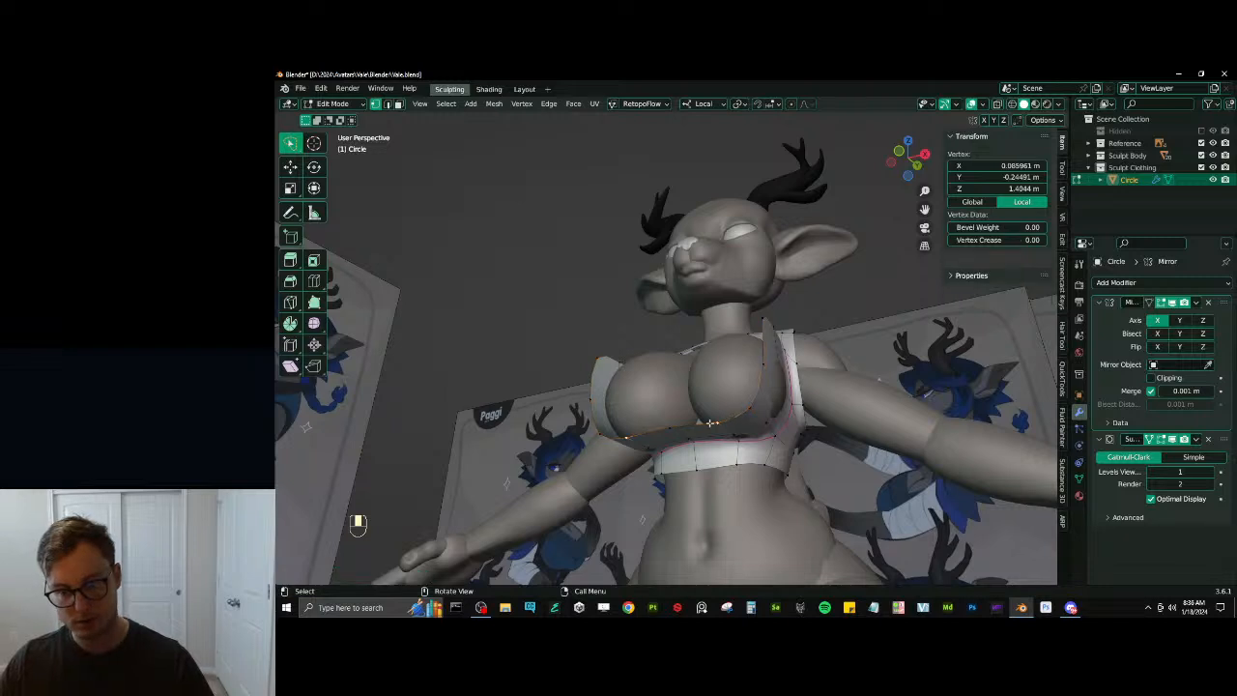
Extrude the lower front edge of the rim upward over the breasts and adjust its height to about mid-breast
key(e)
click(735, 335)
middle_drag(735, 334, 735, 347)
key(g)
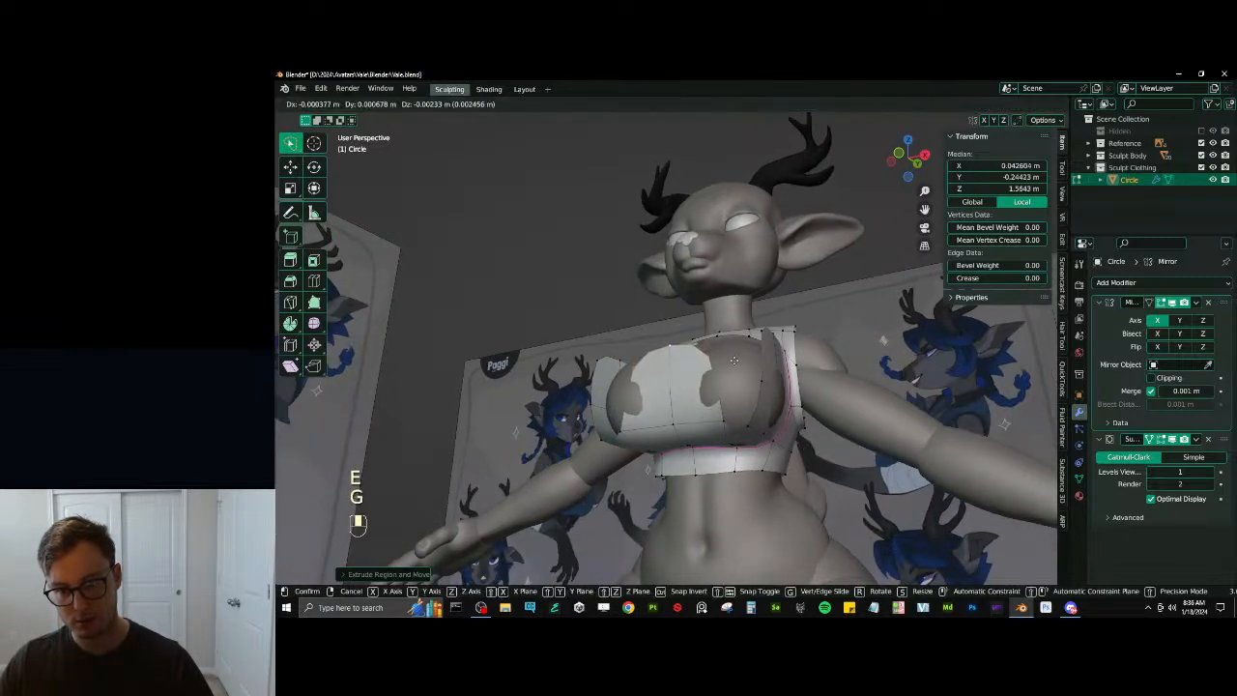
middle_click(735, 350)
click(735, 351)
key(ctrl+z)
key(g)
middle_click(736, 361)
click(734, 382)
Move the extruded front edge forward along Y to clear the breast surface
key(g)
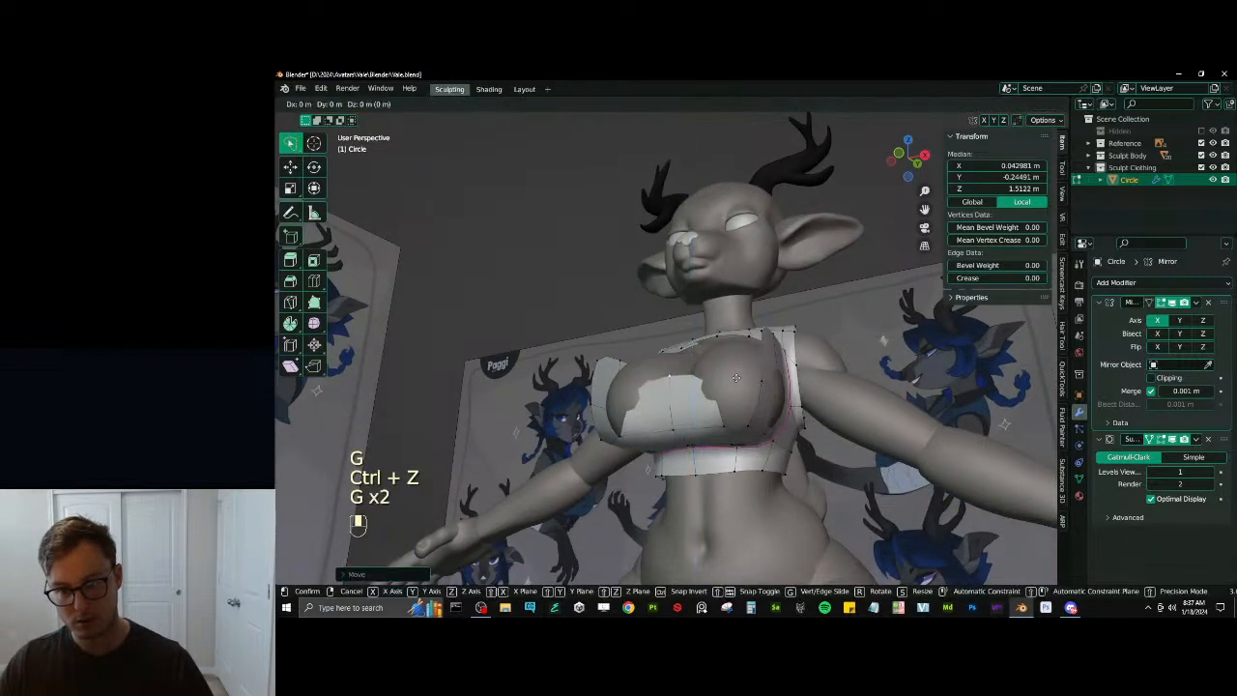
key(g)
click(728, 384)
key(ctrl+z)
key(g)
click(734, 375)
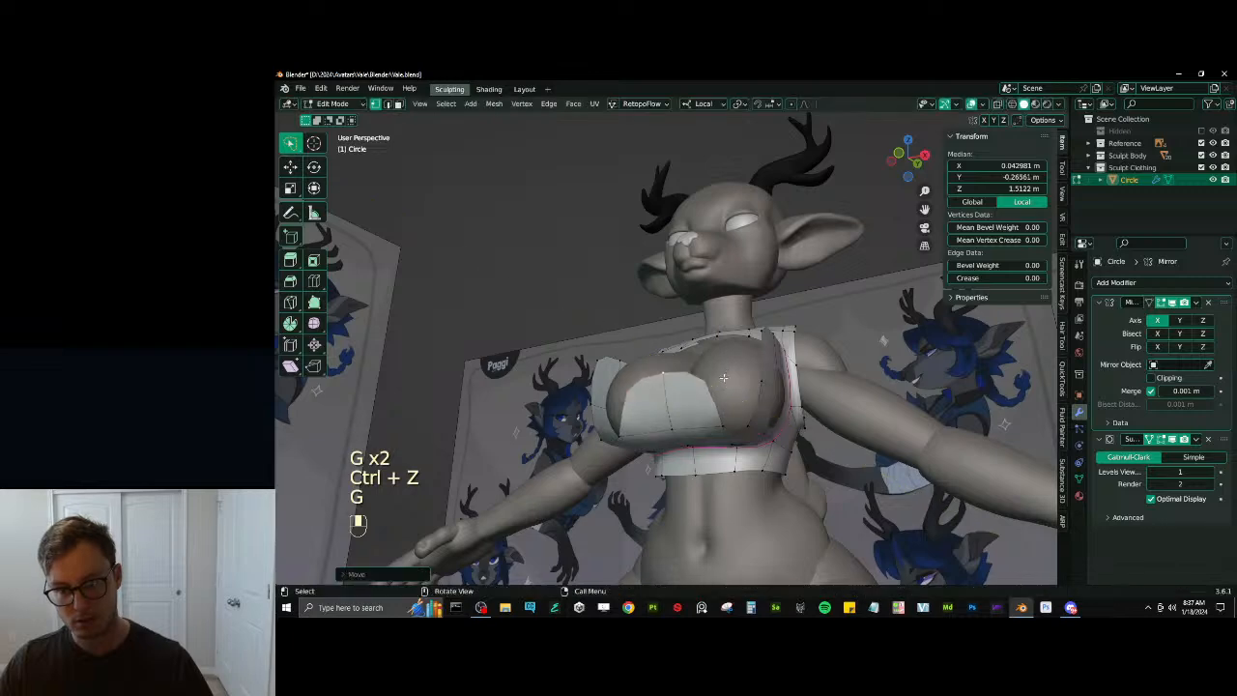
key(ctrl+z)
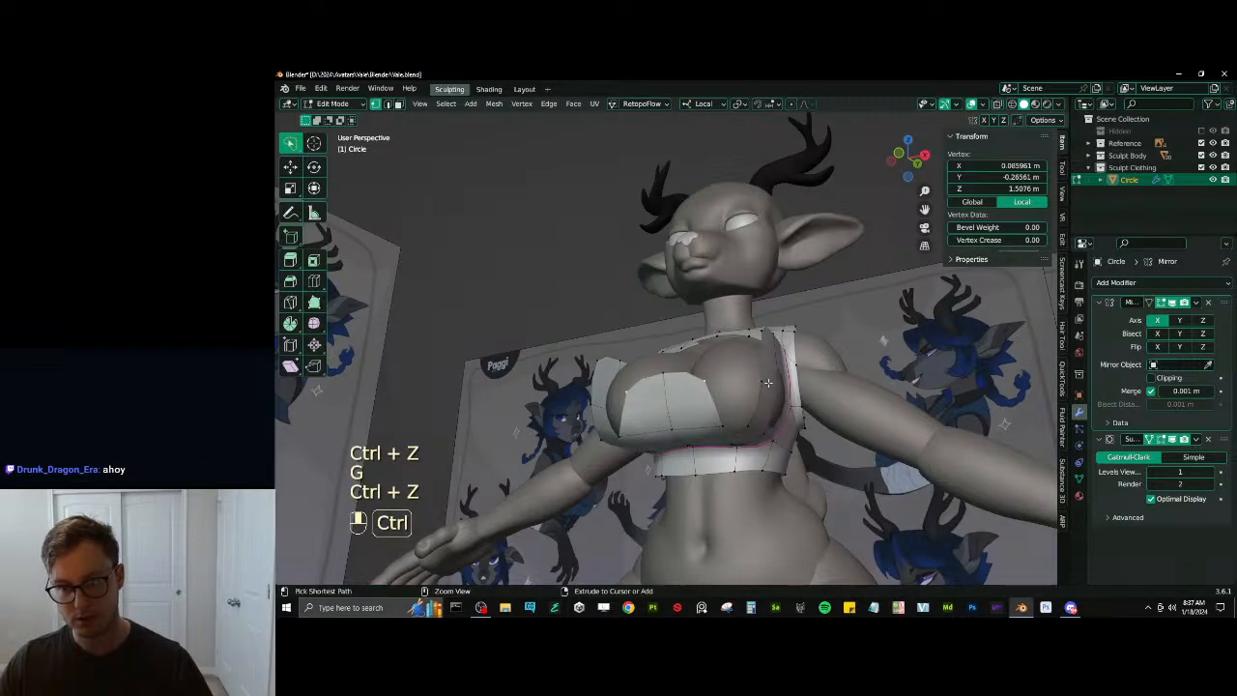
Fill the gap between the front panel and the side of the breast cover with a face
ctrl+click(760, 382)
middle_drag(777, 386, 757, 438)
key(f)
scroll(769, 398, up, 3)
click(810, 397)
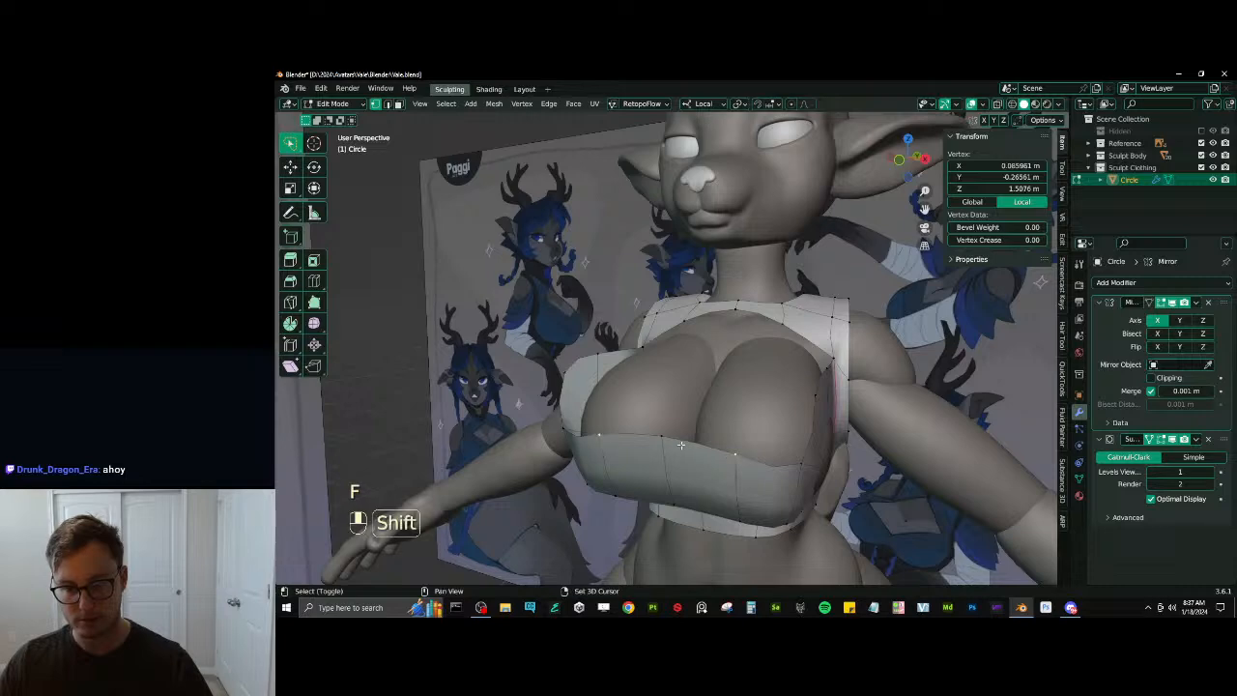
Extrude the front panel's top edge upward along Z over the upper breasts
shift+click(731, 451)
key(e)
key(z)
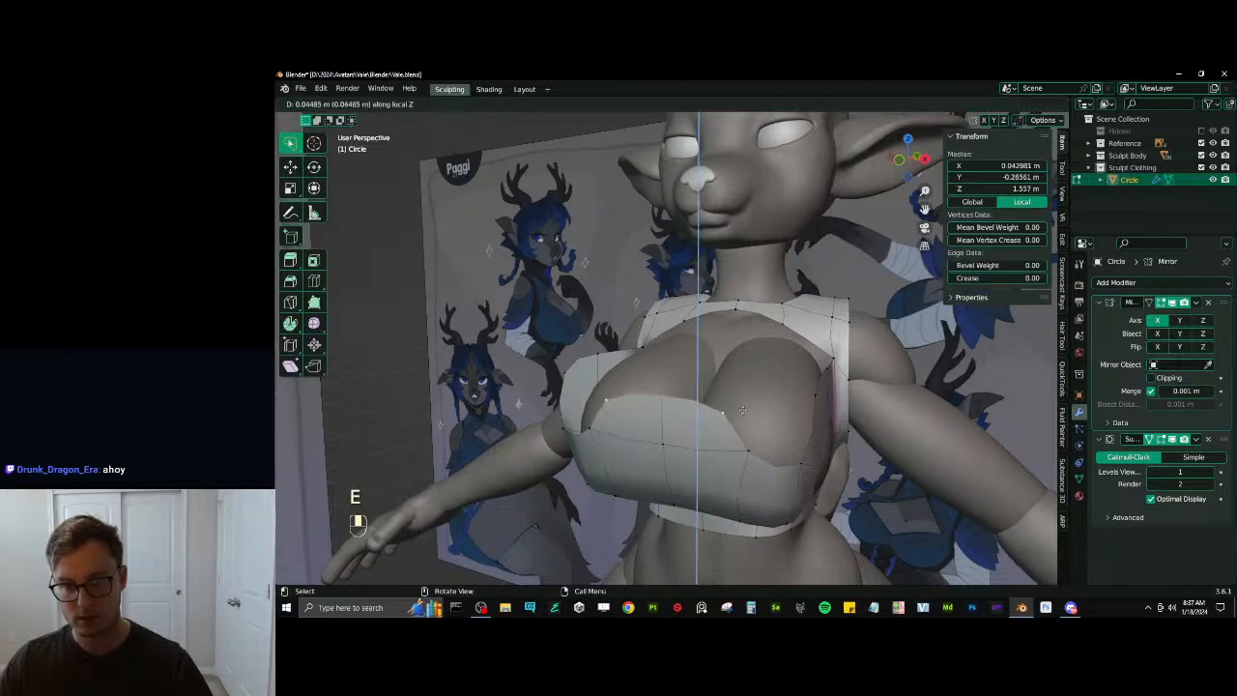
click(742, 399)
Fill the remaining gap between the upper front panel and the side panel with a face
click(767, 400)
ctrl+click(814, 391)
key(f)
middle_drag(814, 391, 773, 367)
key(ctrl+z)
key(f)
In right side wireframe view, box-select the bust panel's top edge, then scale and move it back toward the breast contour
key(KP_3)
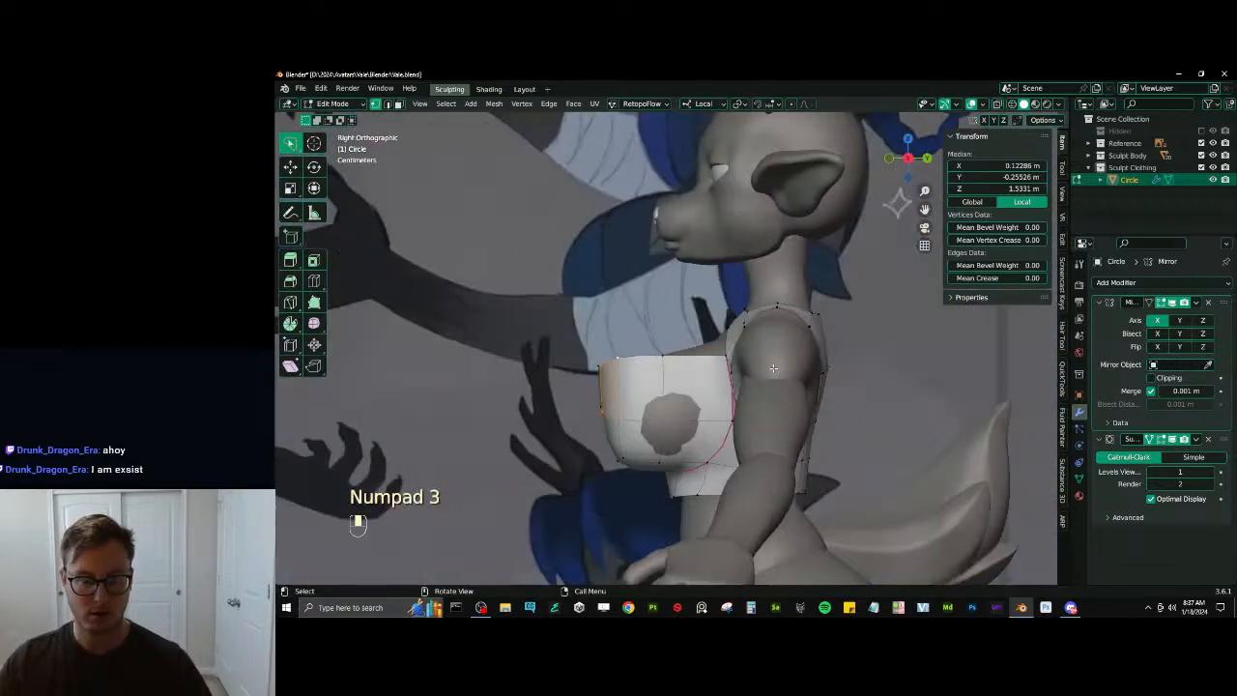
key(z)
click(598, 366)
key(b)
drag(583, 340, 693, 376)
key(s)
click(689, 368)
scroll(607, 372, up, 2)
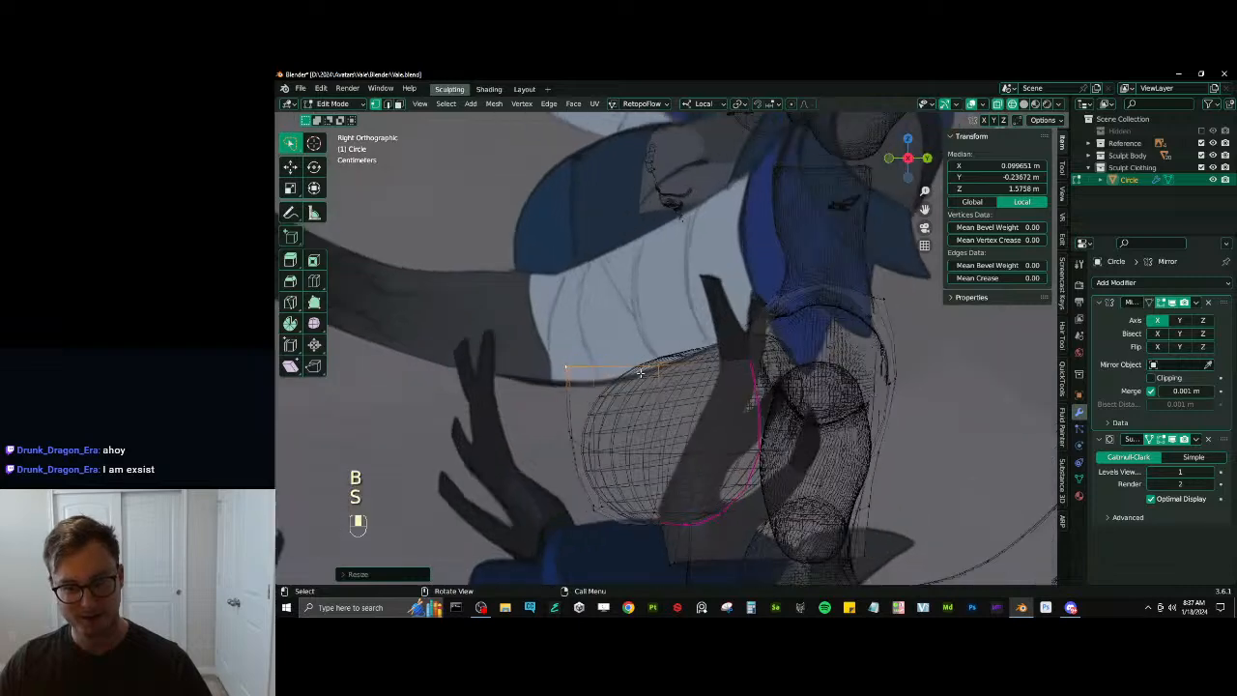
key(g)
click(691, 376)
Select the horizontal edge loop across the middle of the bust panel and scale and move it to fit the breasts
key(z)
mouse_move(694, 377)
middle_down()
mouse_move(690, 397)
mouse_move(818, 388)
mouse_move(720, 397)
middle_up()
scroll(812, 388, down, 4)
click(665, 396)
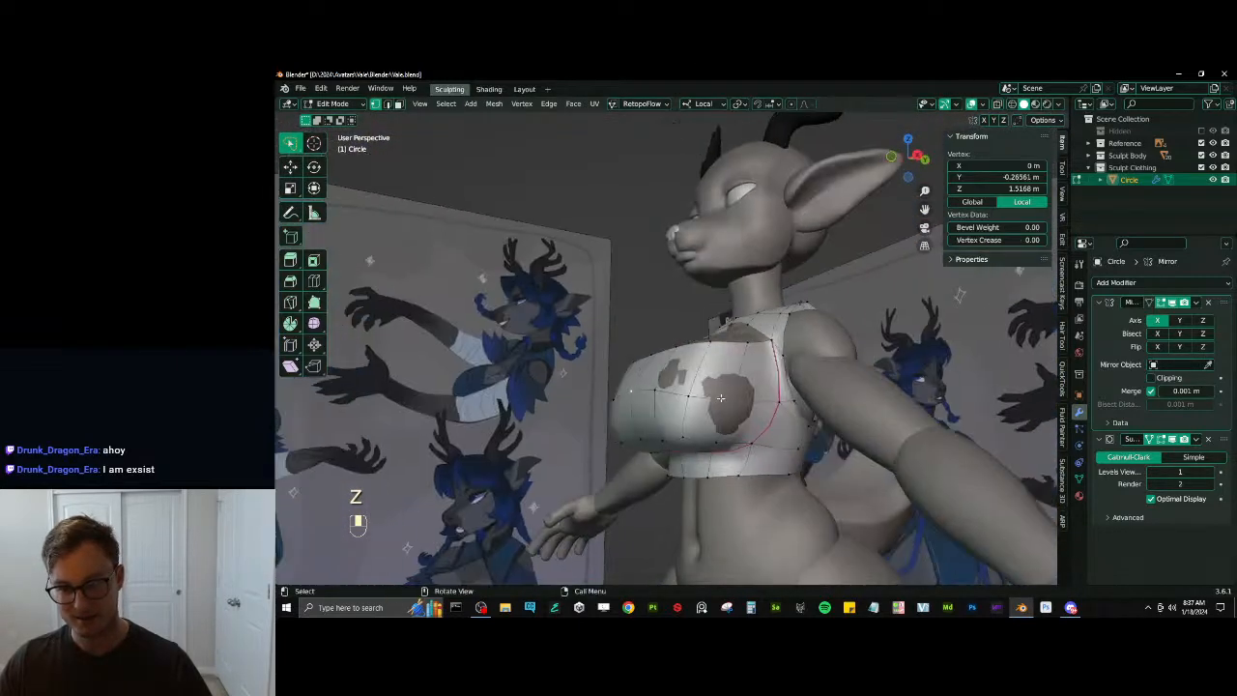
ctrl+click(736, 402)
key(s)
key(g)
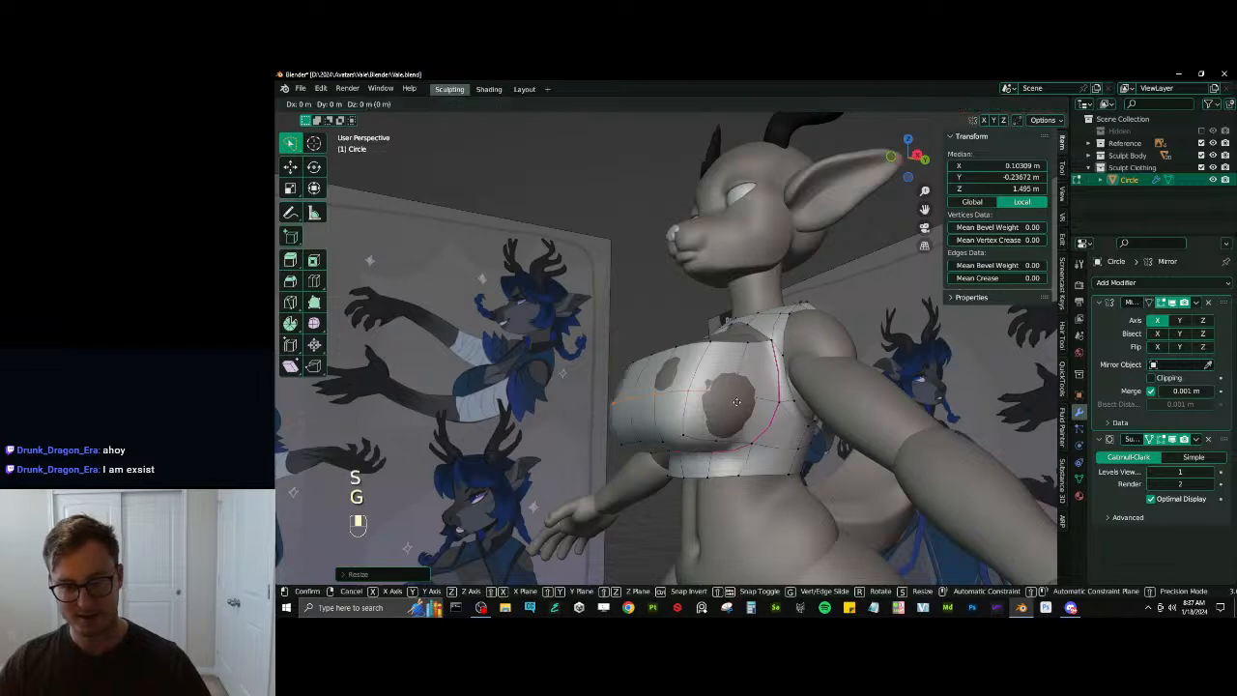
click(736, 405)
Change the pivot point and scale the middle bust edge loop wider along X
middle_drag(736, 405, 818, 417)
key(period)
click(792, 423)
key(s)
key(x)
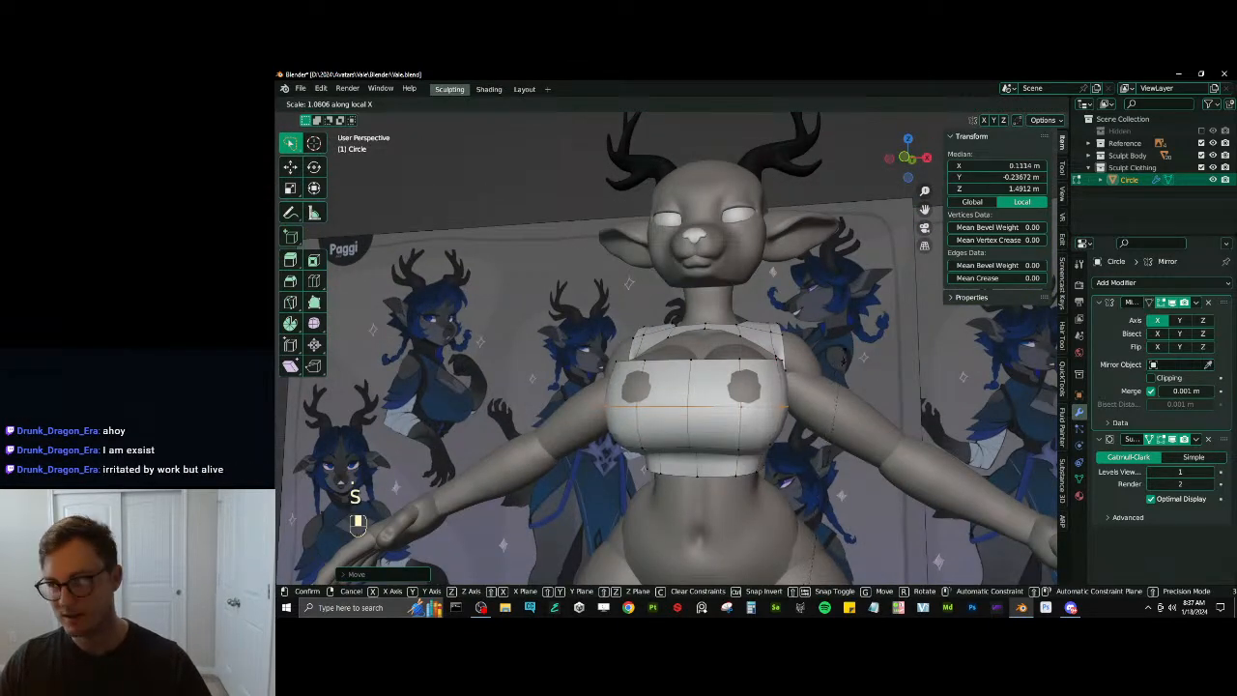
click(843, 359)
Change the pivot point and move the bust panel's two outer side vertices outward along X to cover the breast
shift+middle_drag(843, 359, 840, 328)
middle_drag(840, 333, 758, 396)
scroll(792, 362, up, 2)
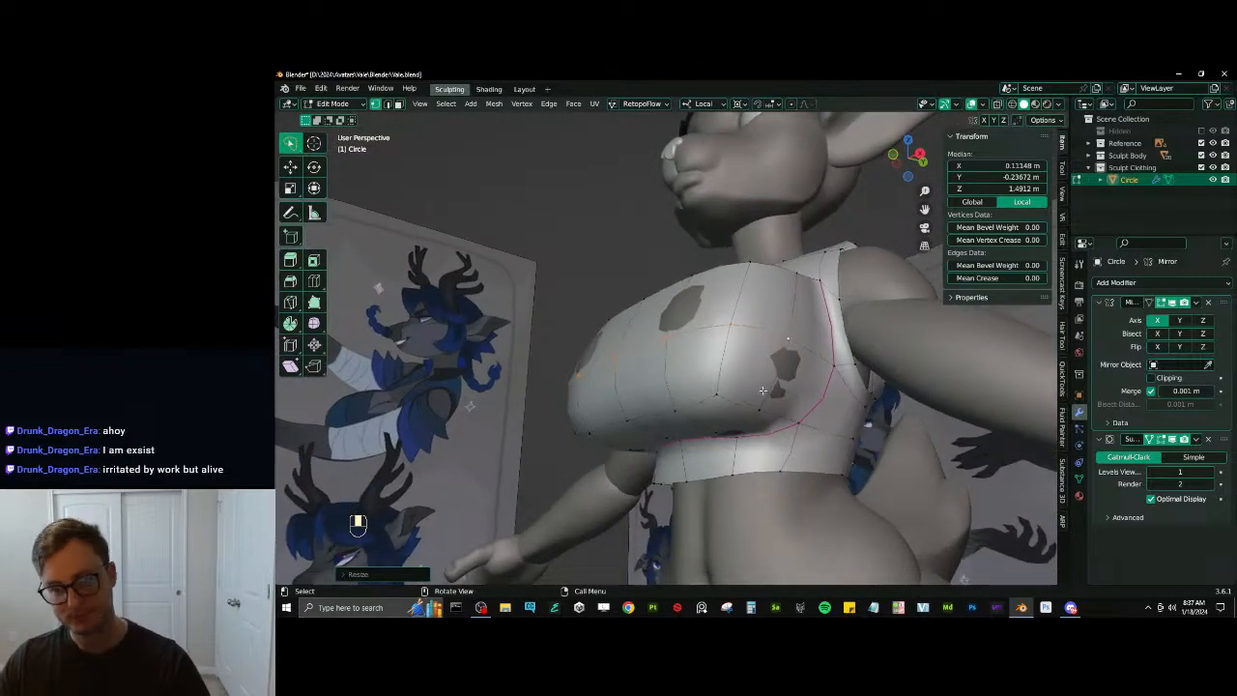
click(760, 406)
key(period)
click(768, 388)
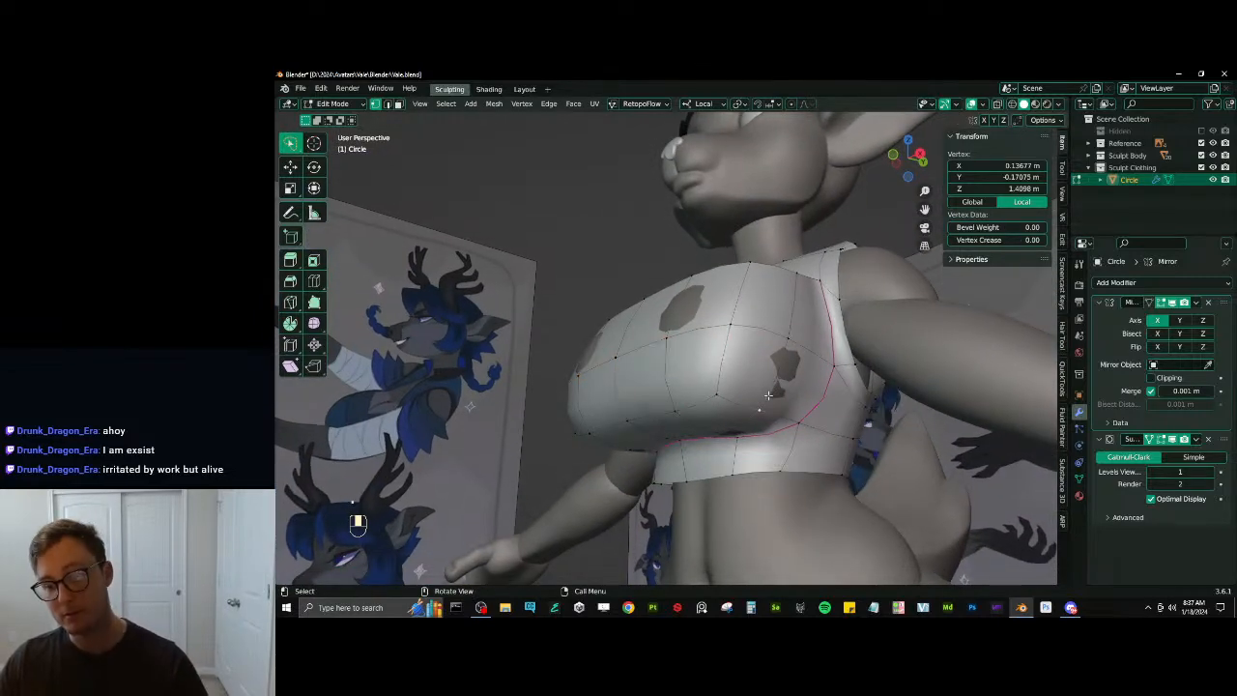
shift+click(790, 346)
key(g)
key(x)
click(817, 363)
Select two vertices along the underside of the bust panel and move them along one axis to fit under the breasts
middle_drag(817, 363, 824, 340)
click(749, 393)
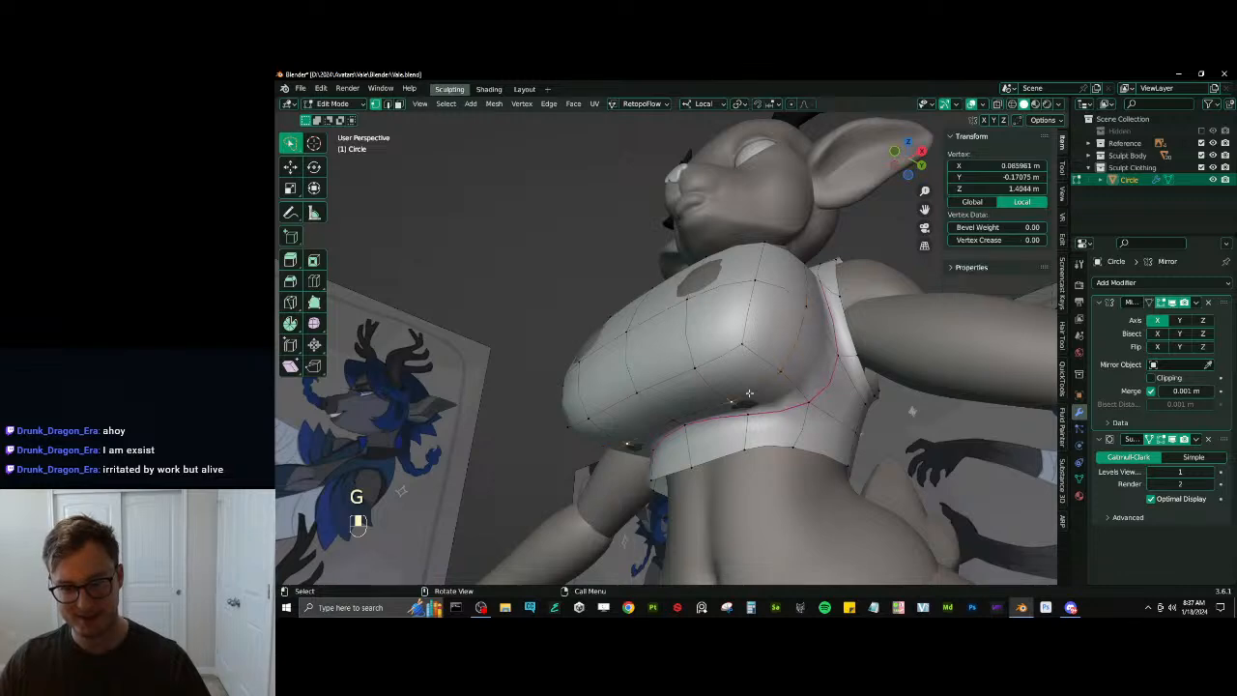
shift+click(680, 416)
key(g)
middle_click(682, 408)
click(683, 404)
Move the outer vertex on the bust panel's underside along one axis to cover the side of the breast
mouse_move(683, 404)
middle_down()
mouse_move(767, 459)
mouse_move(800, 402)
mouse_move(795, 426)
mouse_move(751, 394)
mouse_move(664, 390)
mouse_move(771, 395)
mouse_move(731, 374)
mouse_move(697, 411)
middle_up()
click(800, 399)
key(g)
middle_click(796, 427)
click(800, 429)
key(g)
middle_click(800, 426)
click(804, 412)
key(ctrl+z)
Move another lower bust panel vertex along one axis over the breast, and check the panel's edge loop in wireframe
click(662, 392)
key(g)
middle_click(741, 395)
click(736, 393)
click(791, 368)
alt+click(785, 376)
key(z)
key(z)
Slide vertices near the outer end of the bust panel's top edge along their edges to even their spacing
click(626, 398)
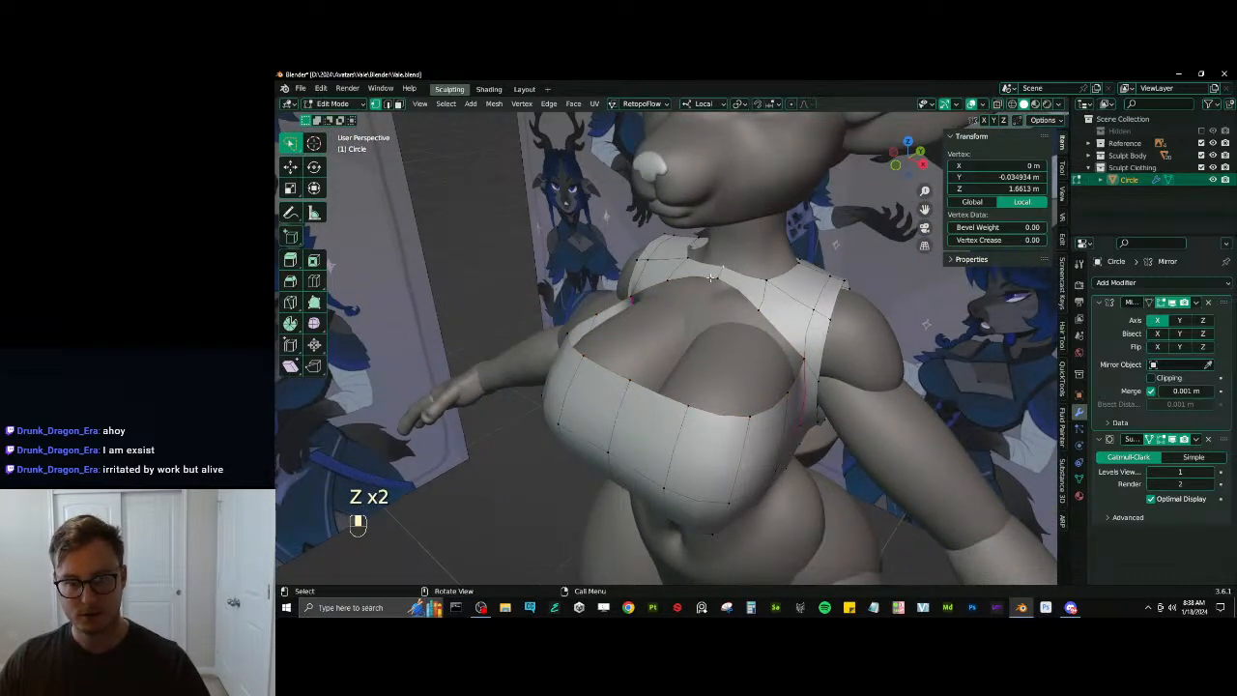
shift+click(623, 379)
middle_drag(623, 380, 828, 356)
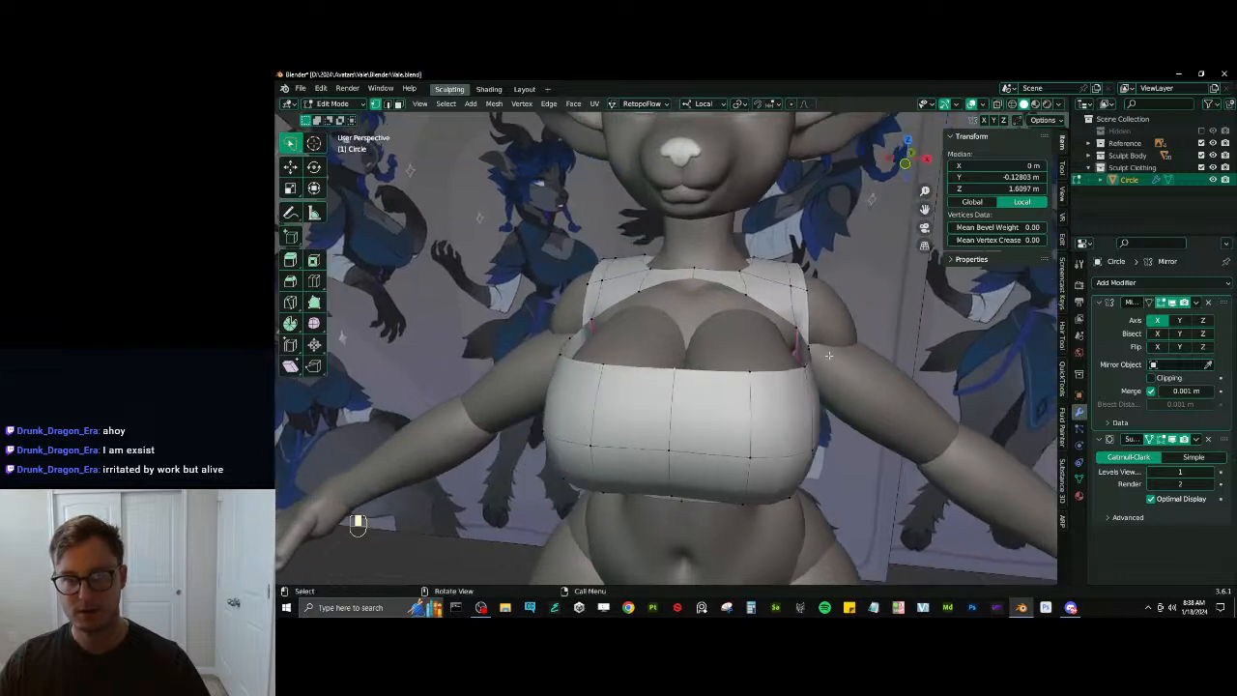
middle_drag(757, 370, 733, 392)
key(g)
key(g)
click(738, 411)
click(788, 363)
key(g)
key(g)
click(791, 375)
Snap the 3D cursor midway between the chest opening's upper and lower centre vertices, select the opening's loop, and pivot around the 3D cursor
middle_drag(831, 376, 766, 396)
click(719, 281)
alt+shift+click(726, 293)
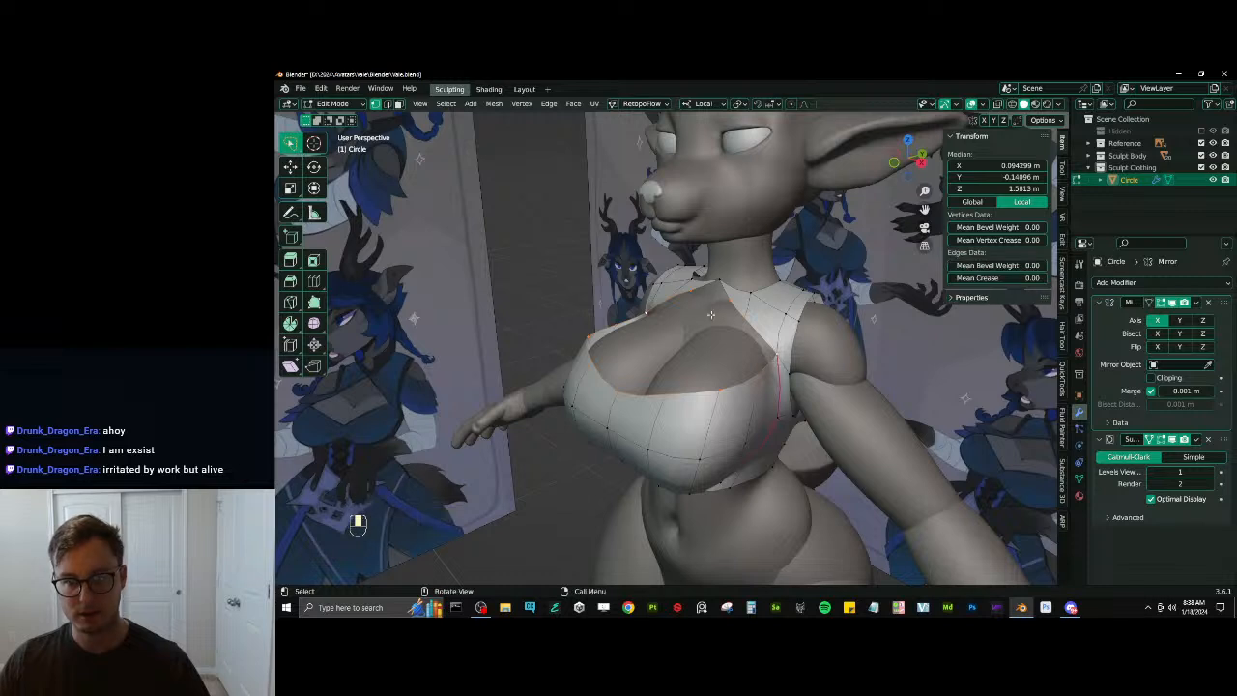
click(720, 282)
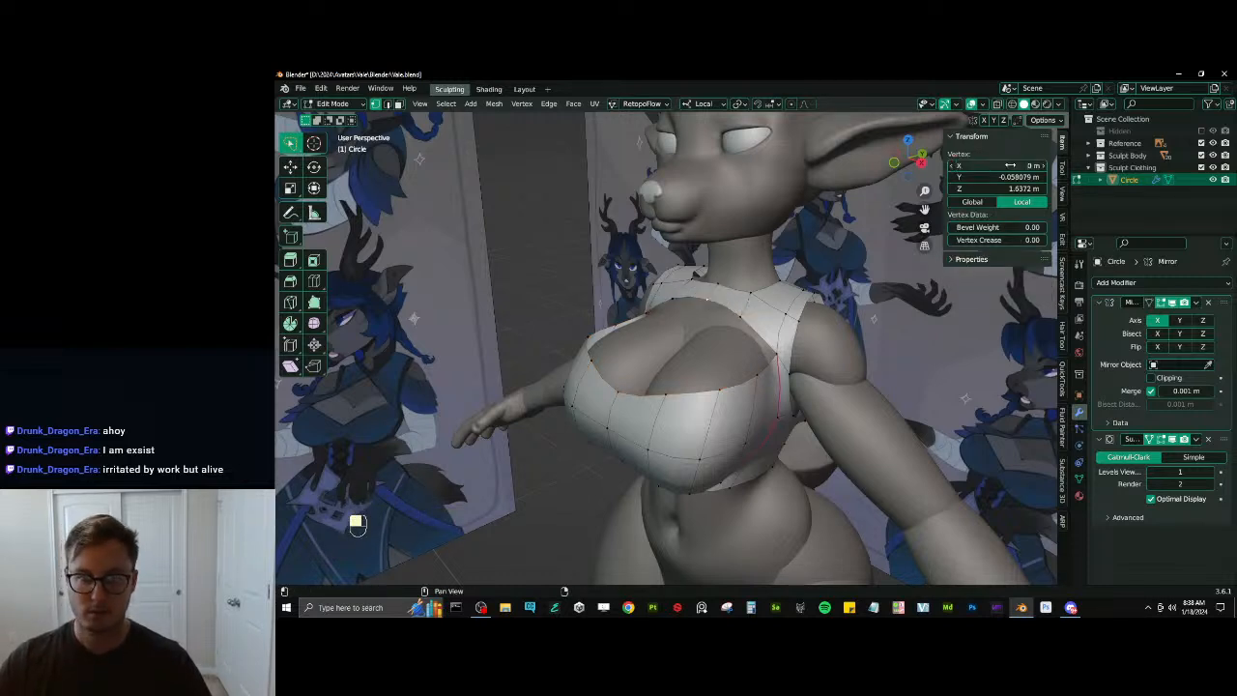
shift+click(629, 394)
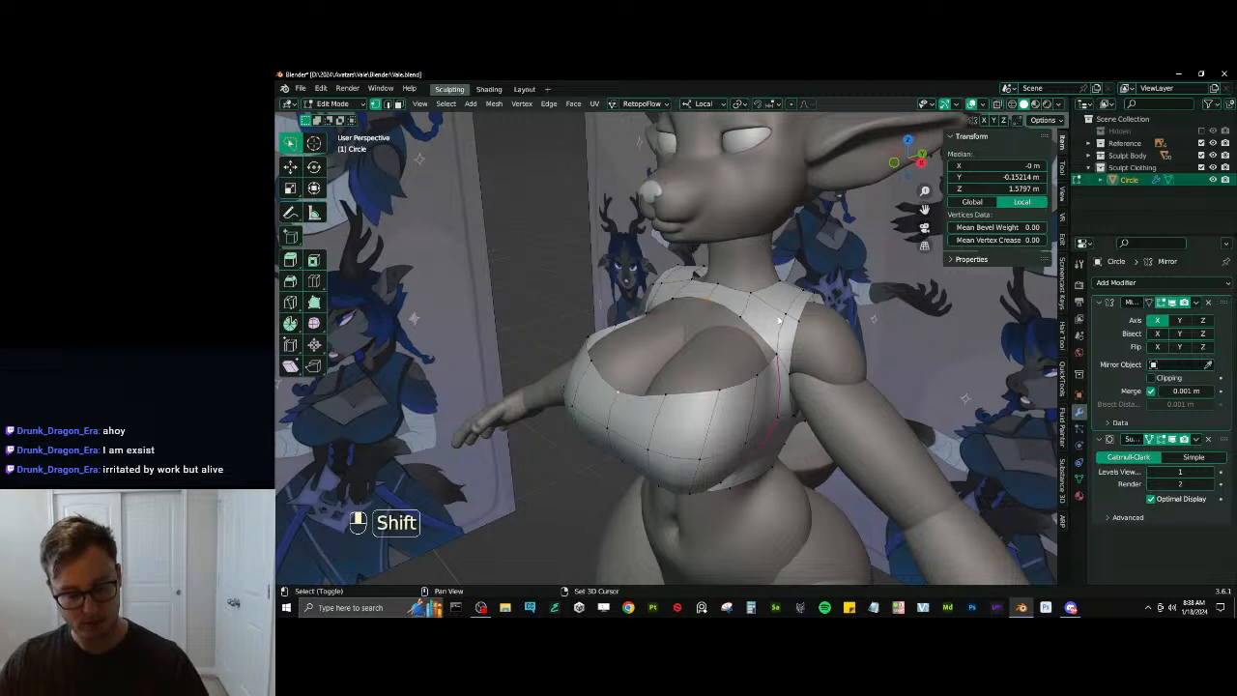
key(shift+s)
click(769, 382)
alt+shift+click(666, 393)
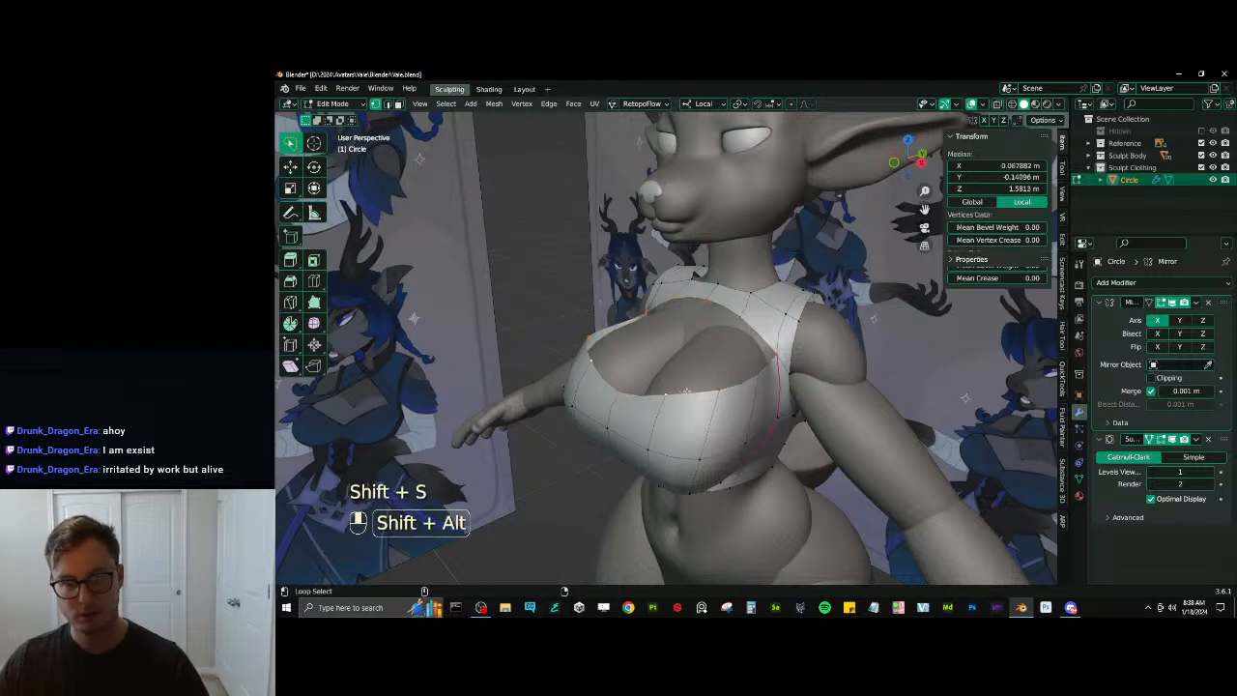
key(period)
key(6)
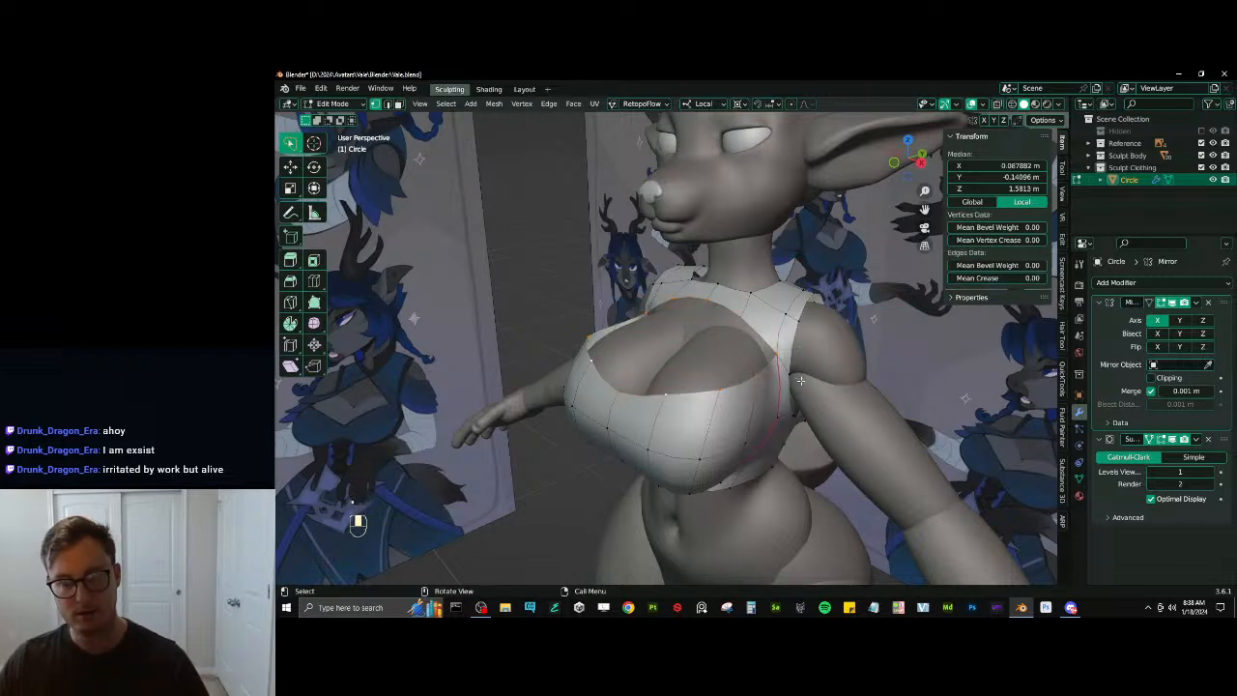
Extrude the chest opening's edge loop, scale it inward, and move the new loop slightly up along Z
key(e)
key(s)
click(781, 363)
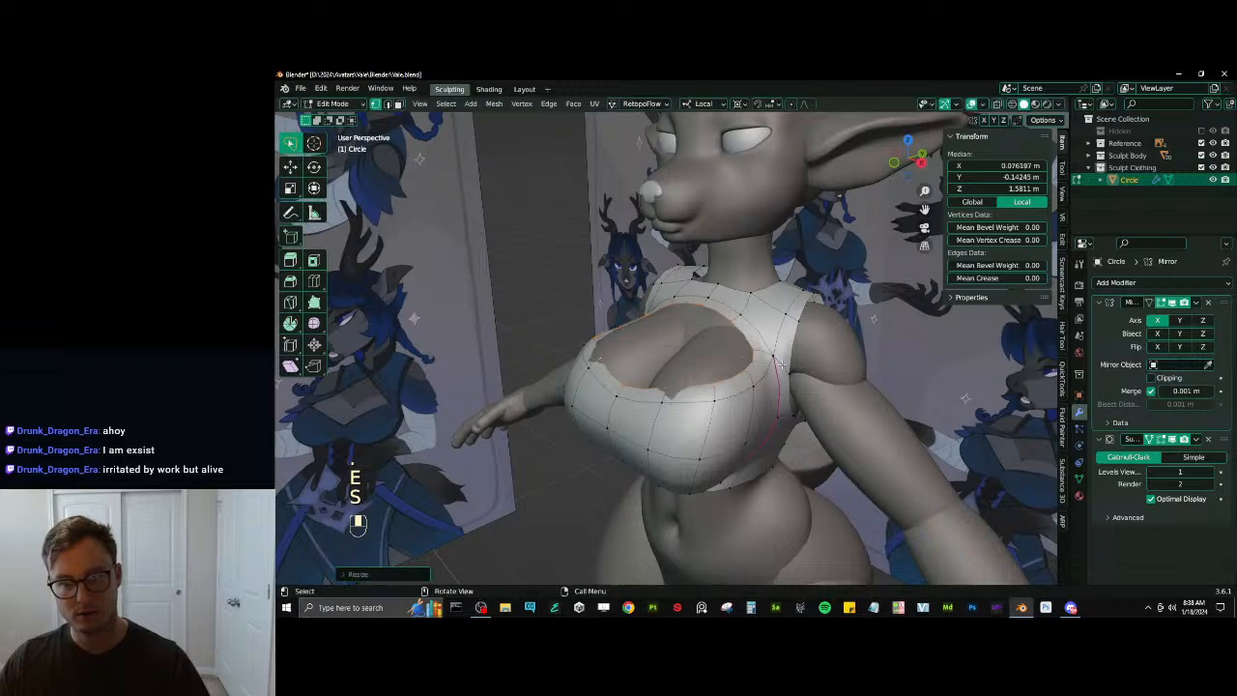
mouse_move(780, 363)
middle_down()
mouse_move(850, 359)
mouse_move(773, 359)
middle_up()
key(g)
middle_click(826, 359)
click(800, 359)
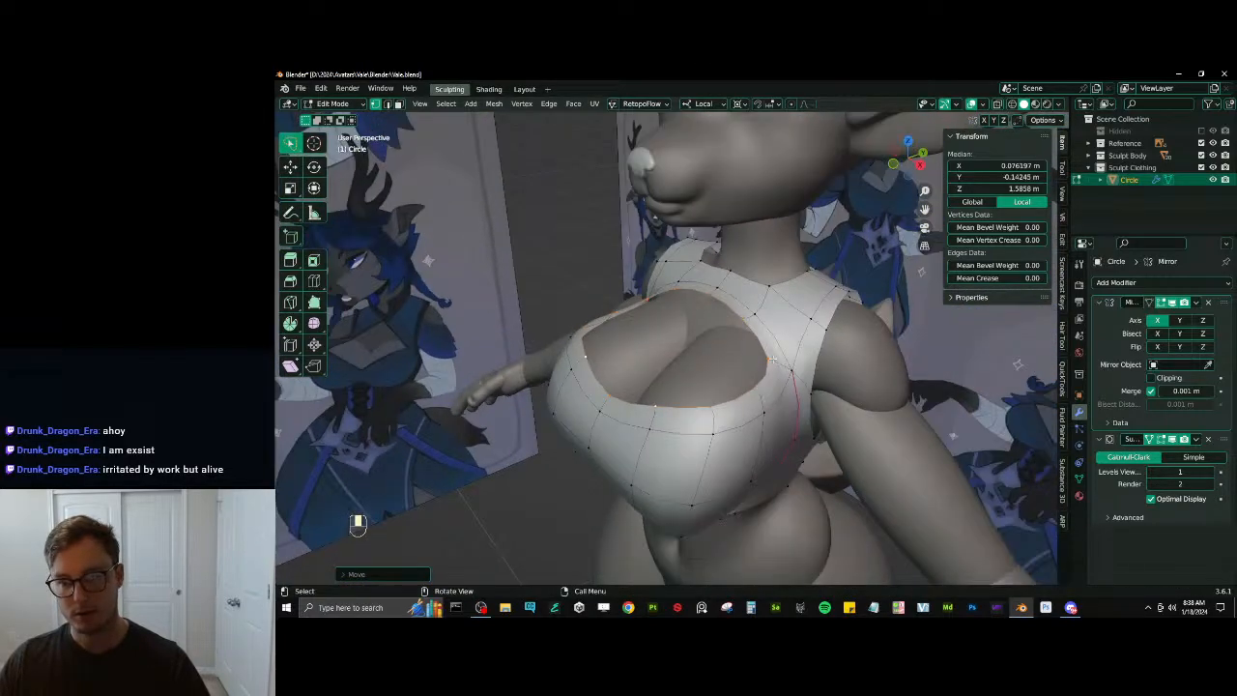
Select the opening's lower edge path from the side vertex to the centre and straighten it with Gstretch
click(773, 360)
middle_drag(674, 390, 627, 426)
key(period)
click(751, 360)
key(ctrl+z)
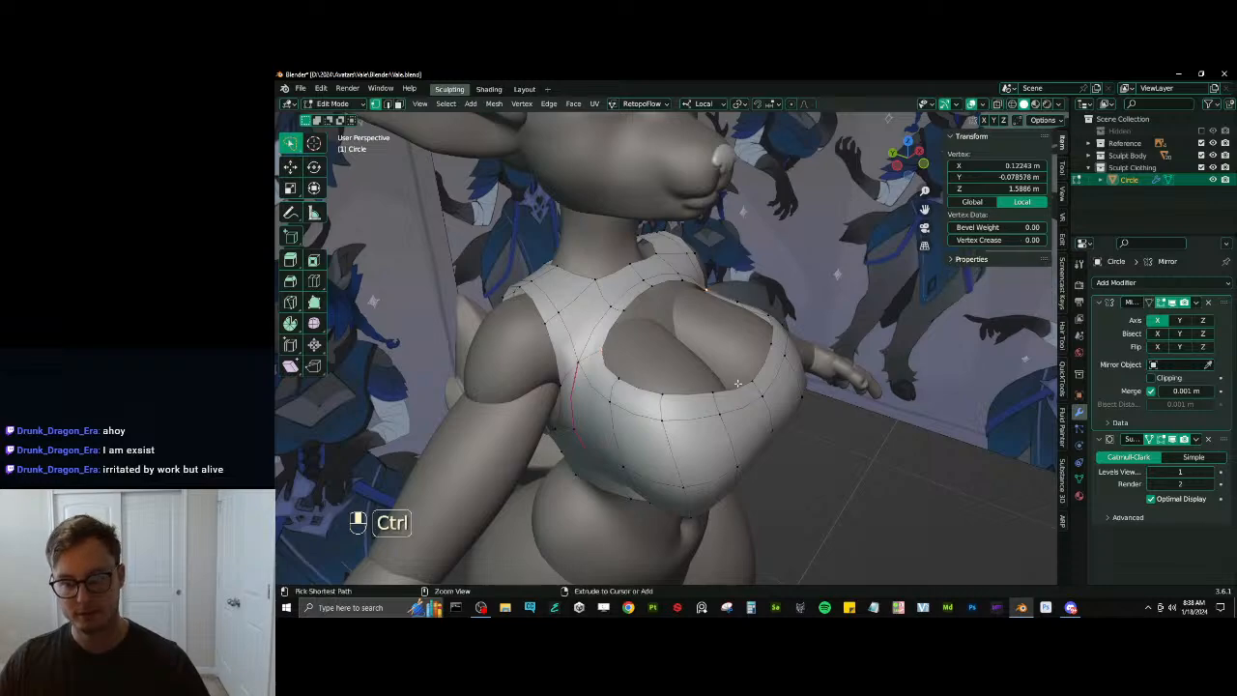
click(1062, 238)
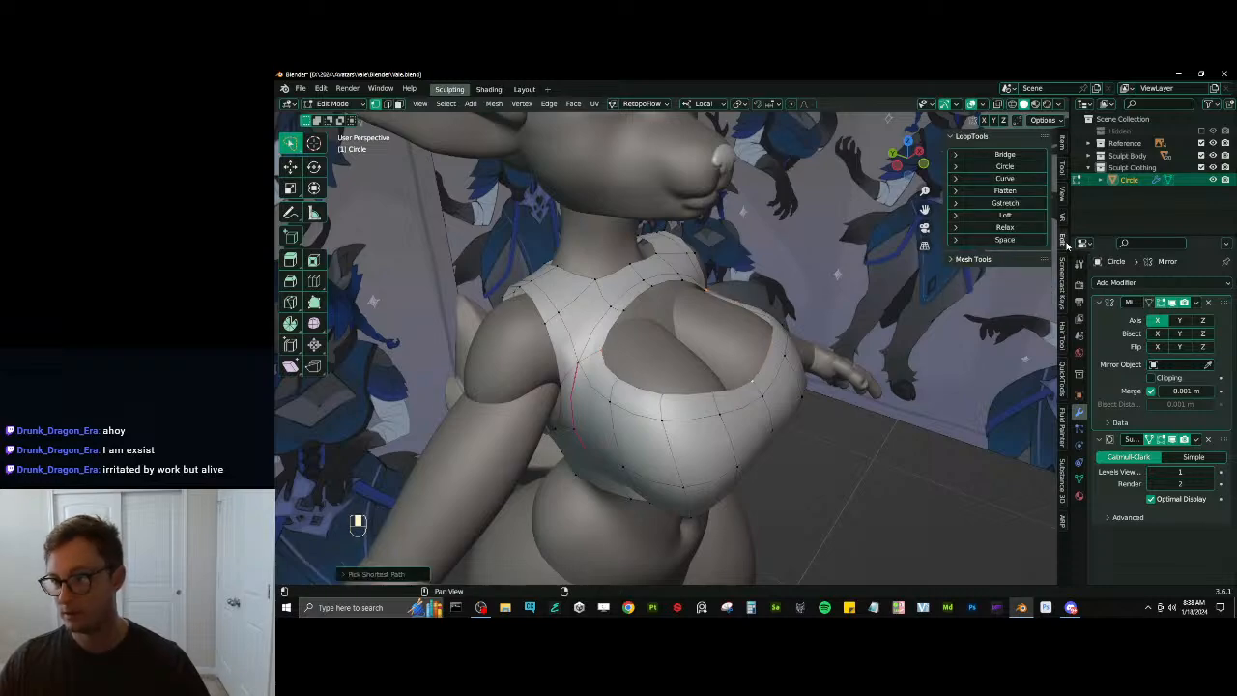
click(1008, 204)
Move the straightened neckline vertices to fit the breast contour, checking their position in wireframe
mouse_move(850, 324)
middle_down()
mouse_move(676, 340)
mouse_move(697, 352)
mouse_move(637, 391)
middle_up()
key(z)
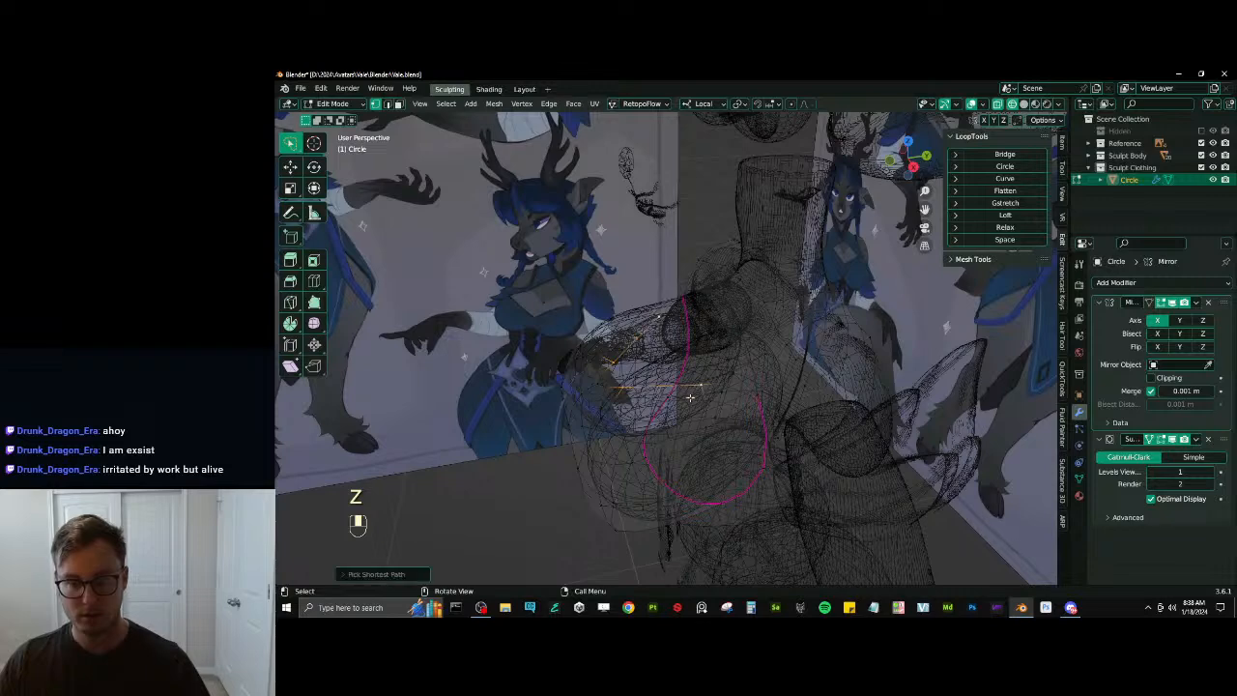
key(z)
key(g)
click(688, 370)
middle_drag(684, 371, 645, 371)
click(647, 348)
key(g)
click(645, 374)
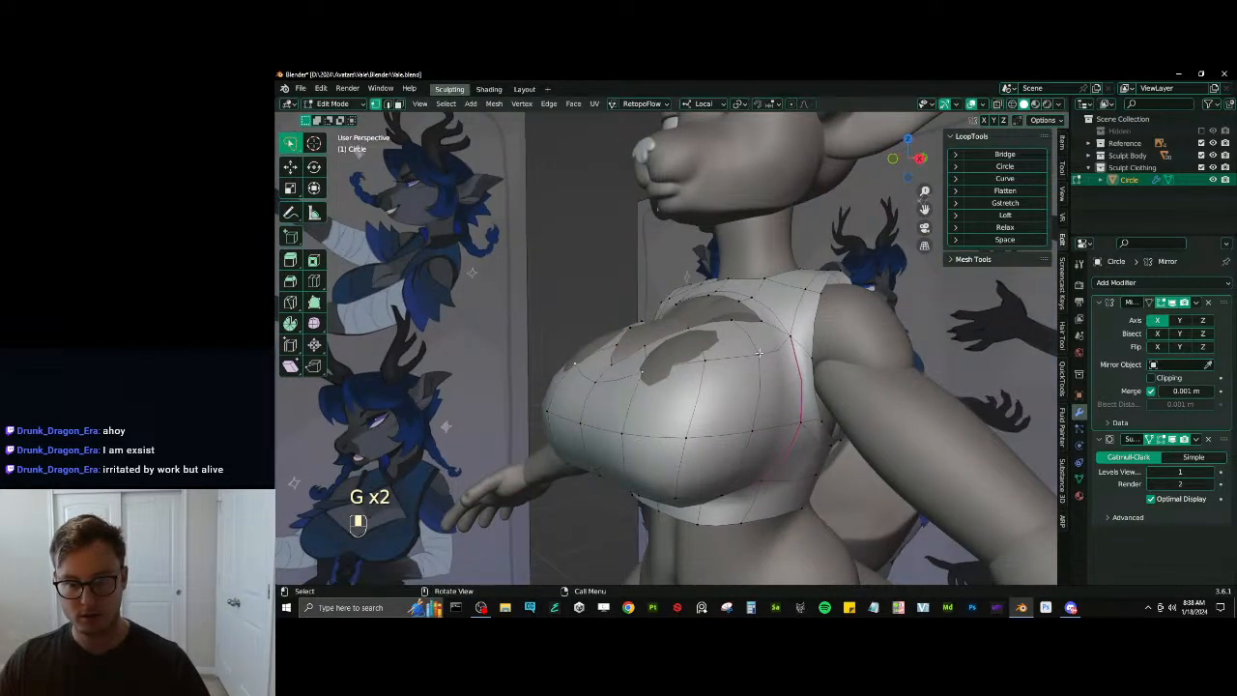
Select the neighbouring neckline edge path with shortest-path picking and straighten it with Gstretch
ctrl+click(797, 336)
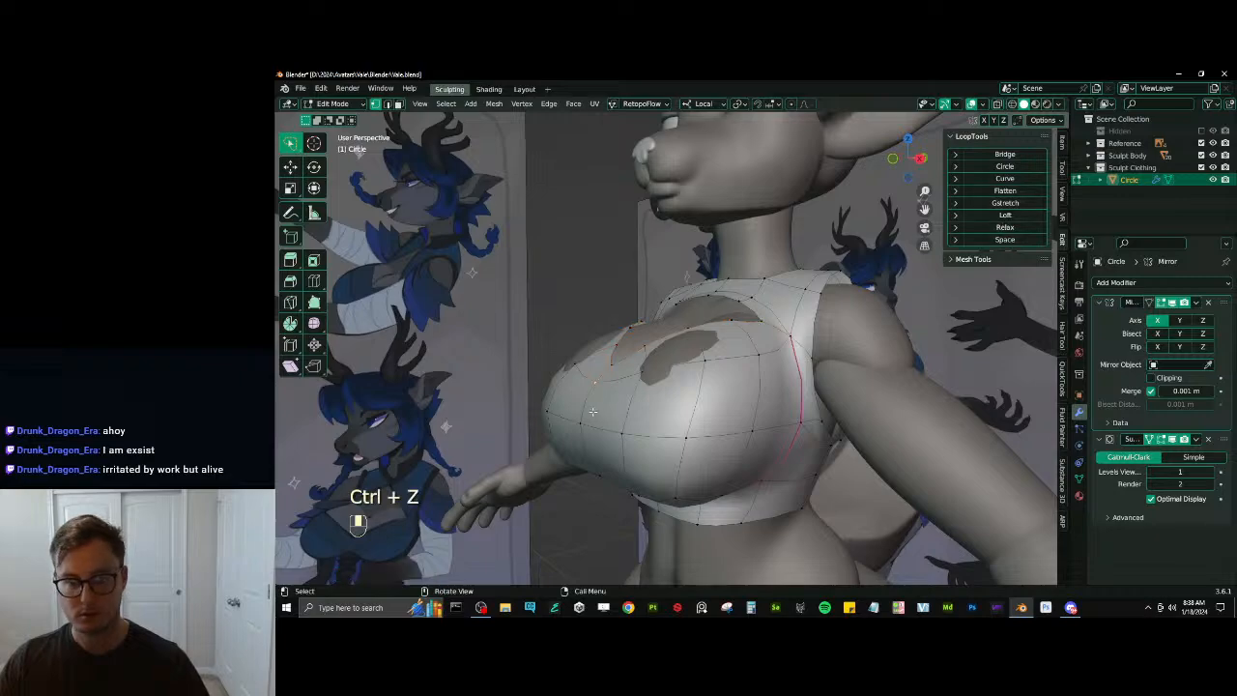
ctrl+click(641, 372)
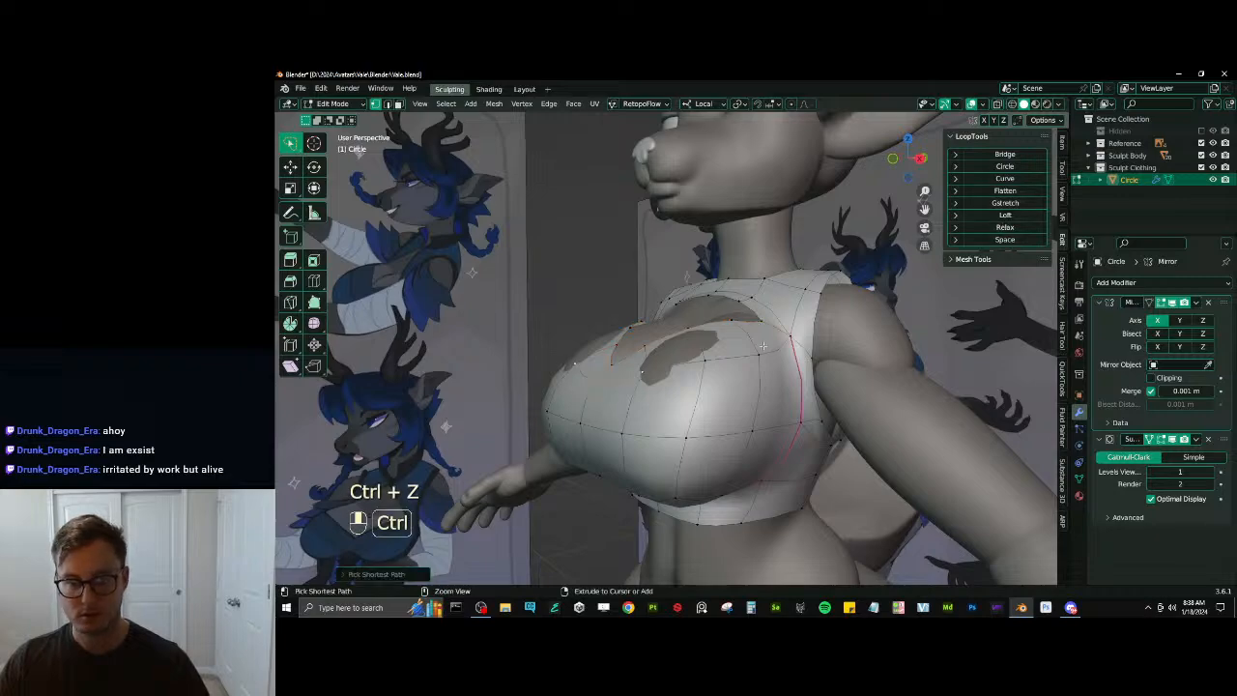
click(1008, 207)
Adjust the neckline path selection in wireframe and raise the selected vertices along Z
mouse_move(676, 367)
middle_down()
mouse_move(785, 387)
mouse_move(751, 392)
mouse_move(767, 378)
mouse_move(753, 391)
middle_up()
key(z)
click(748, 390)
ctrl+click(767, 367)
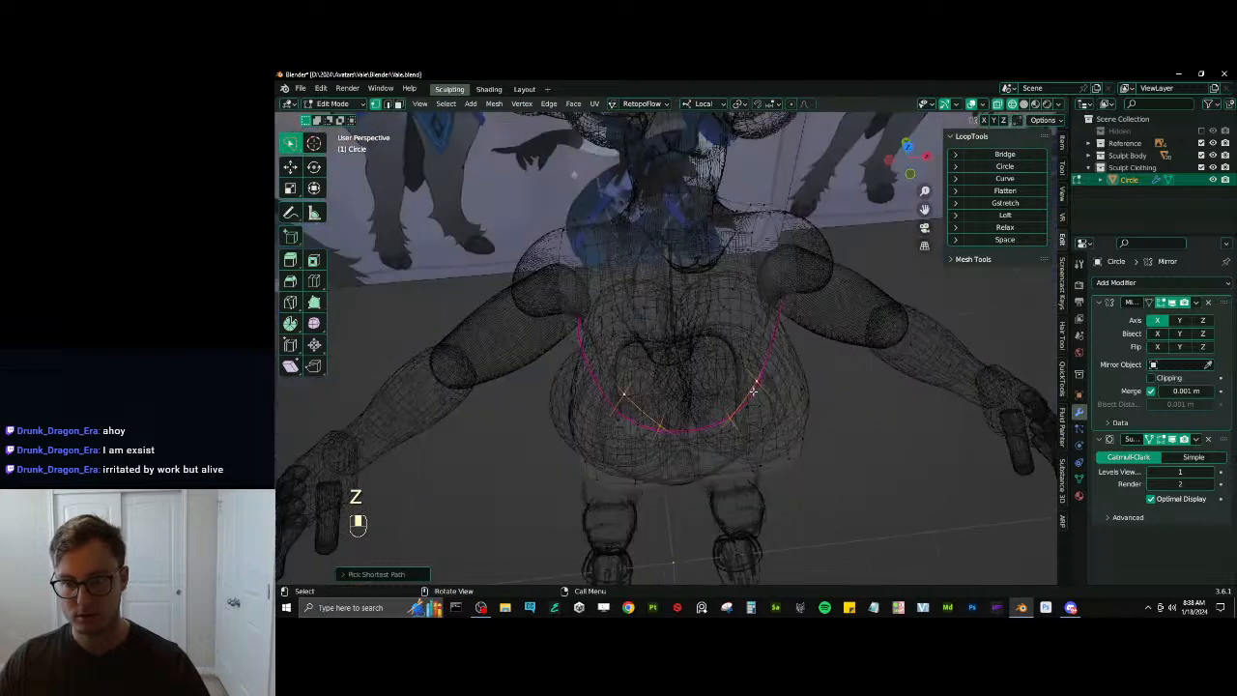
key(shift+z)
key(g)
key(z)
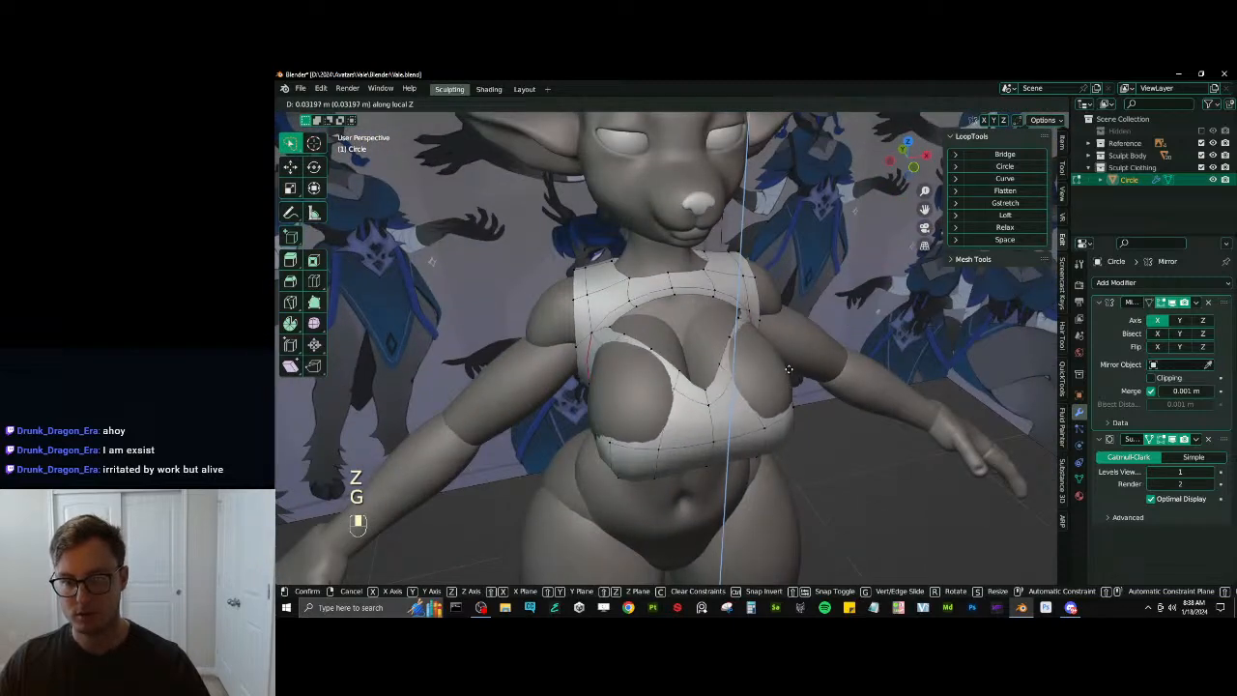
click(790, 352)
In right side wireframe view, move the centre vertex at the bottom of the V neckline up and back toward the chest
middle_drag(791, 353, 677, 394)
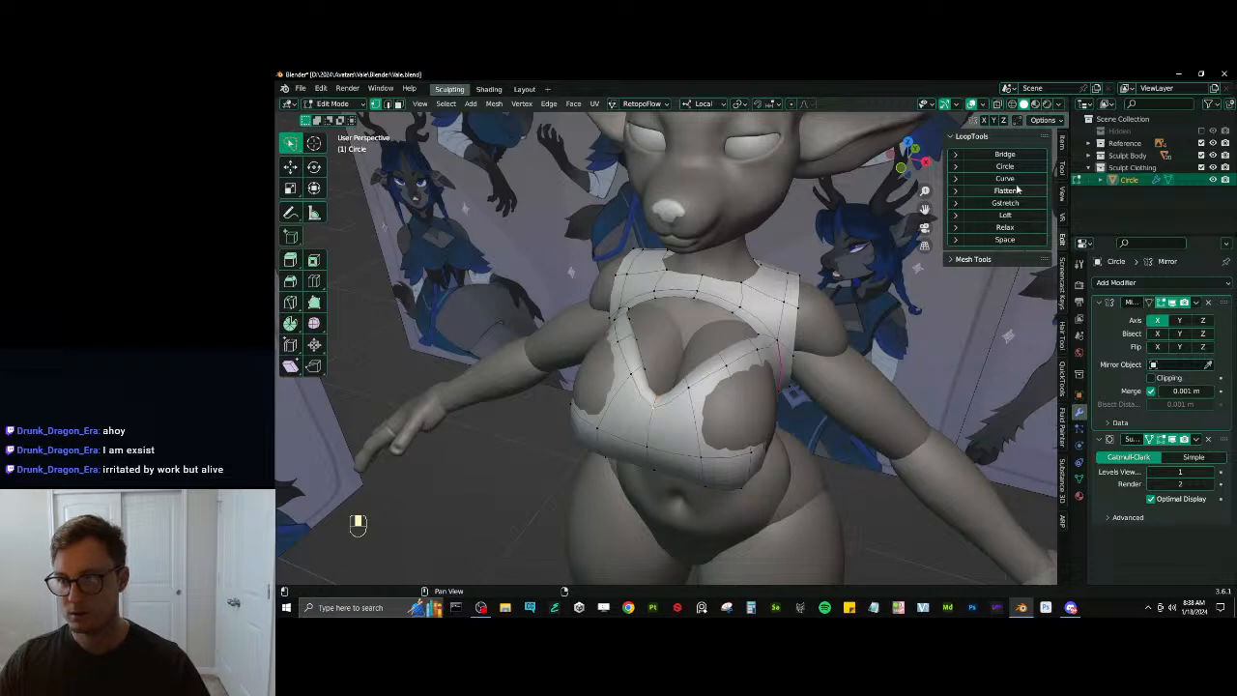
click(1062, 143)
middle_drag(906, 315, 697, 416)
scroll(787, 367, up, 5)
click(696, 419)
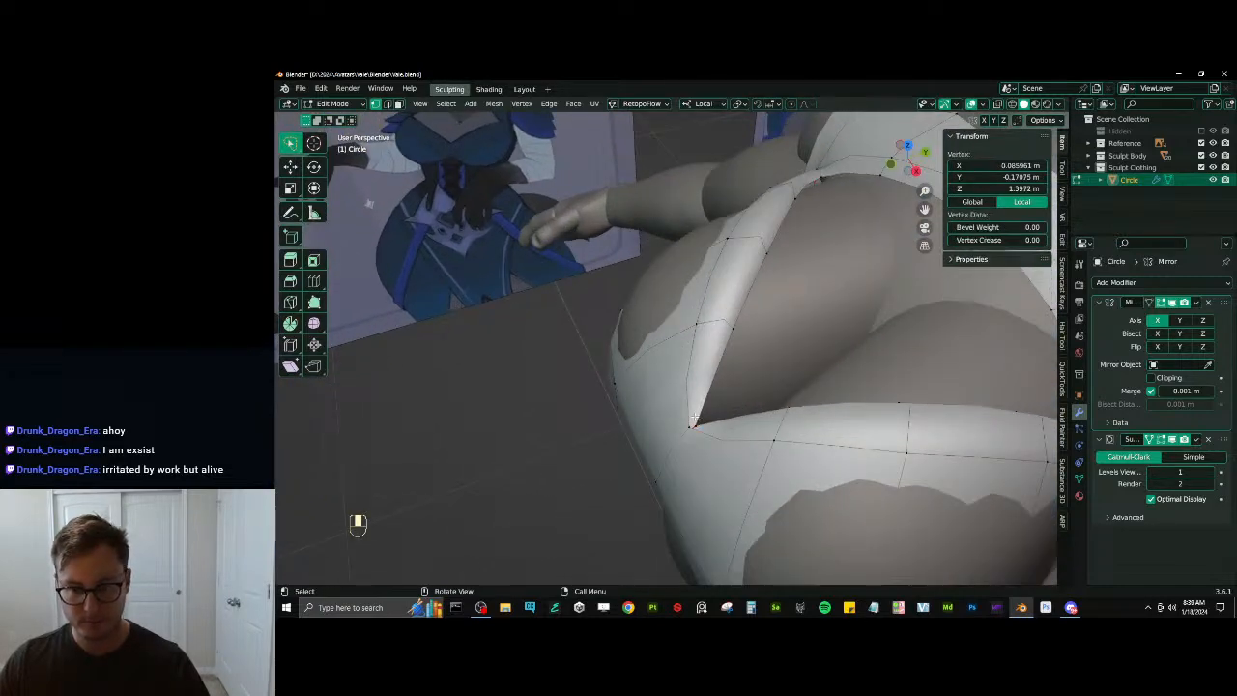
key(KP_3)
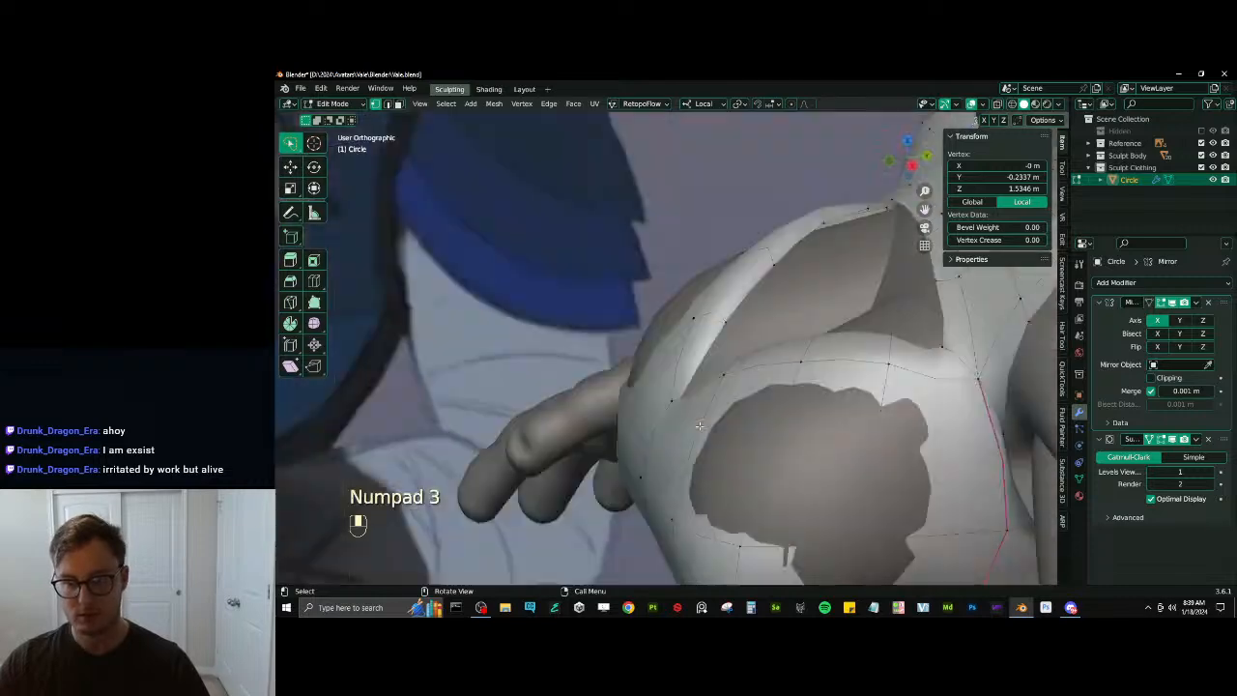
key(z)
key(g)
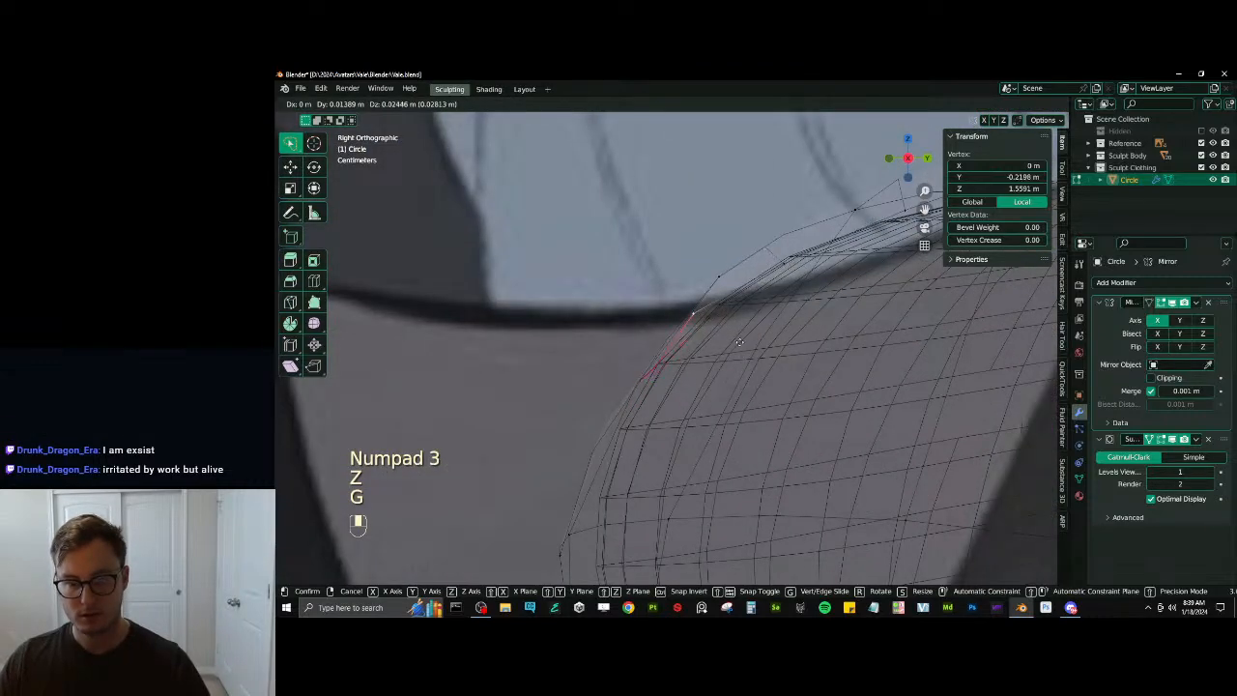
click(725, 350)
key(z)
Select the front centre edge of the upper collar strip, set its mean crease to 1.00, and scale it shorter
scroll(745, 373, down, 4)
mouse_move(649, 367)
middle_down()
mouse_move(733, 389)
mouse_move(787, 285)
mouse_move(755, 342)
middle_up()
click(754, 259)
shift+click(762, 247)
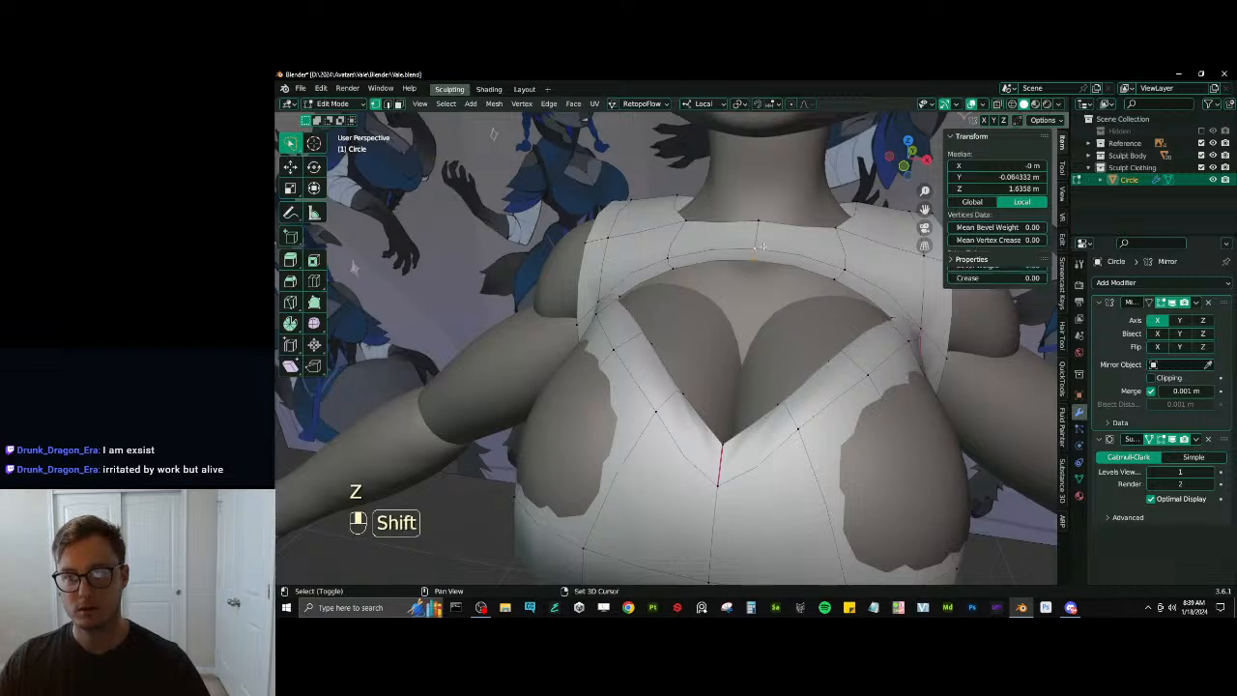
shift+middle_drag(797, 275, 708, 369)
scroll(754, 367, up, 3)
key(KP_3)
ctrl+click(697, 327)
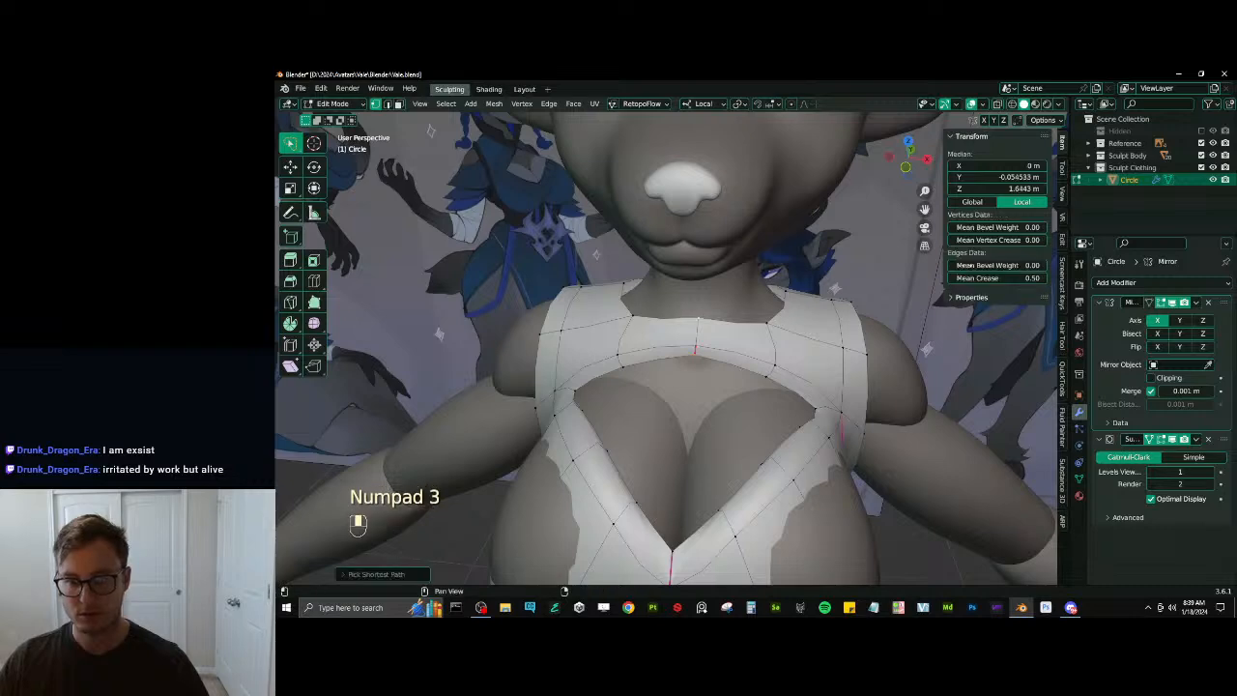
key(s)
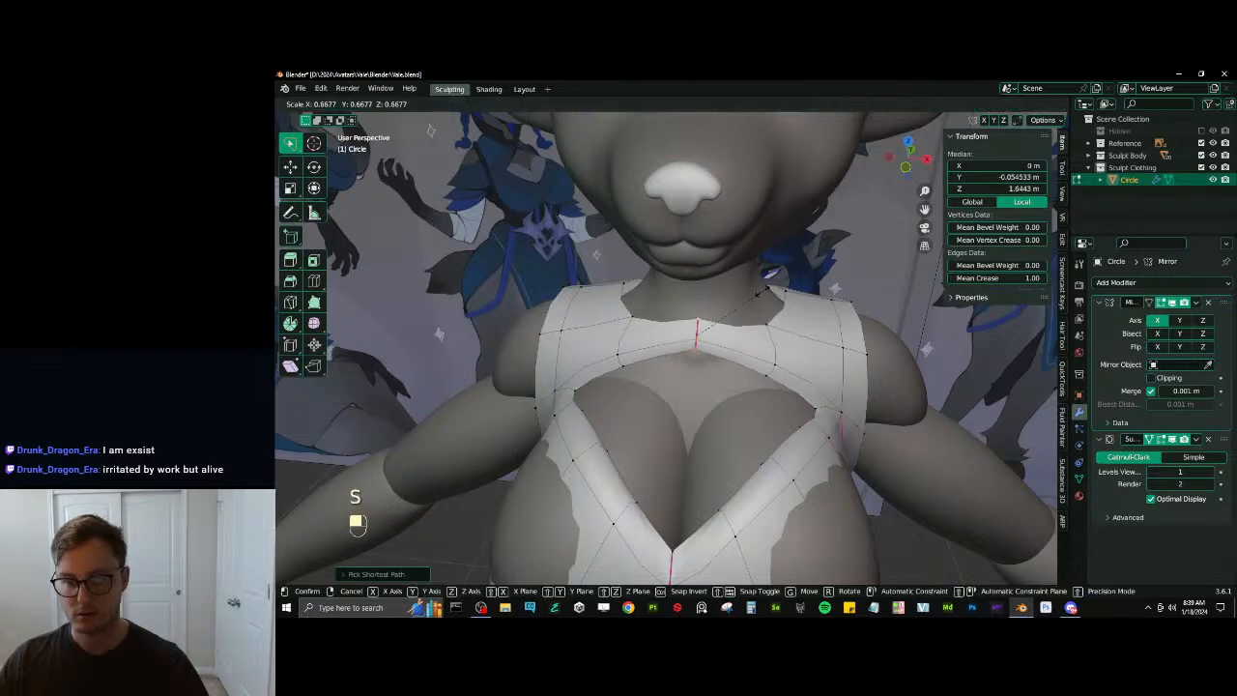
click(745, 306)
In right side view, move the collar's front centre edge down and forward
key(KP_3)
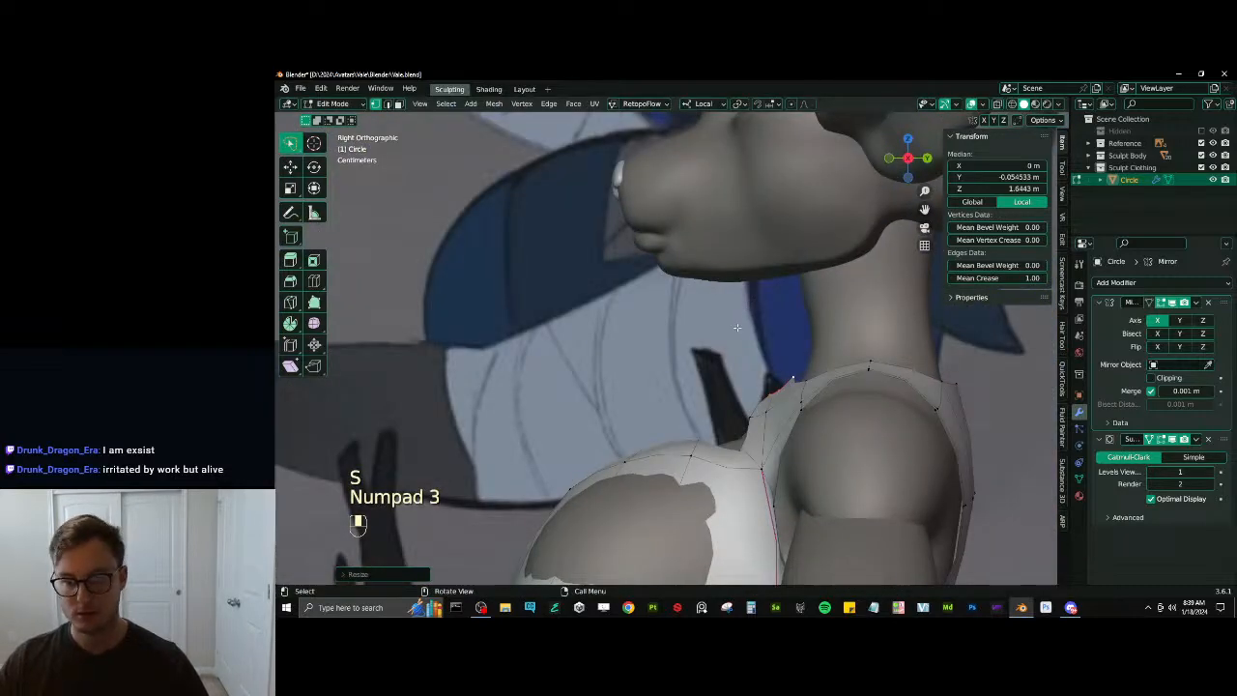
key(g)
click(715, 359)
click(749, 430)
key(g)
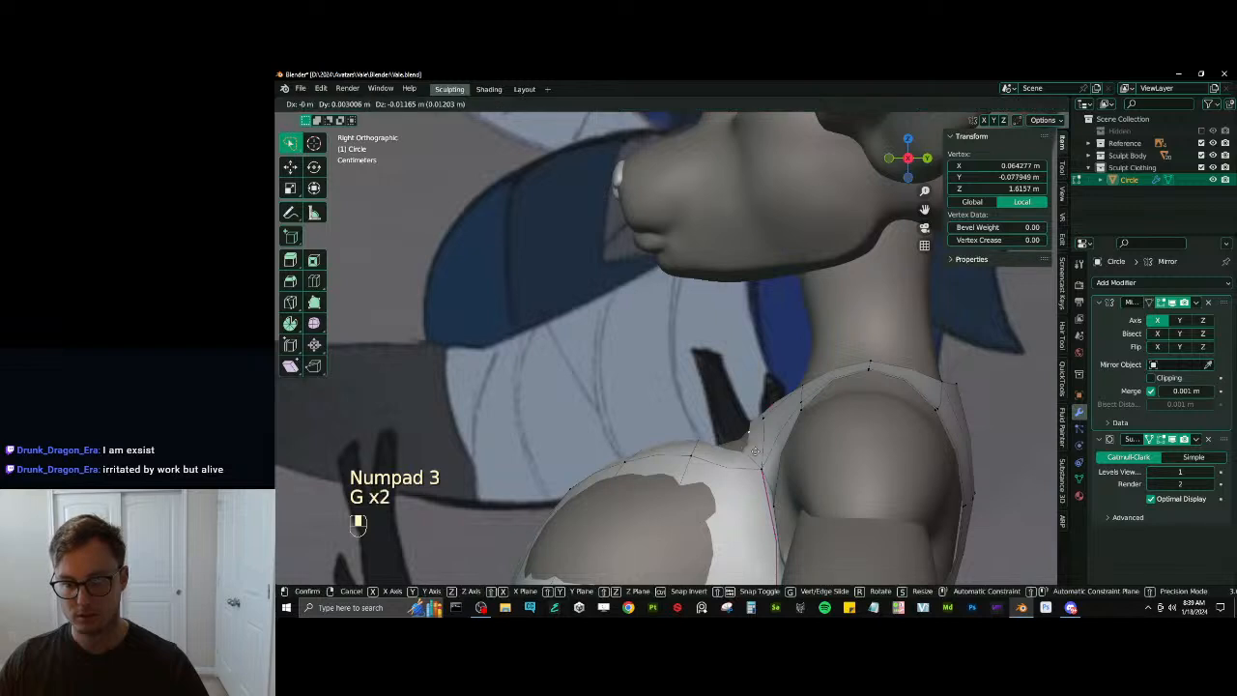
click(756, 451)
key(ctrl+z)
In side wireframe view, select the collar's front edge path, straighten it with Gstretch, and reposition the adjoining neckline vertex
shift+middle_drag(793, 419, 751, 356)
scroll(750, 360, up, 4)
key(z)
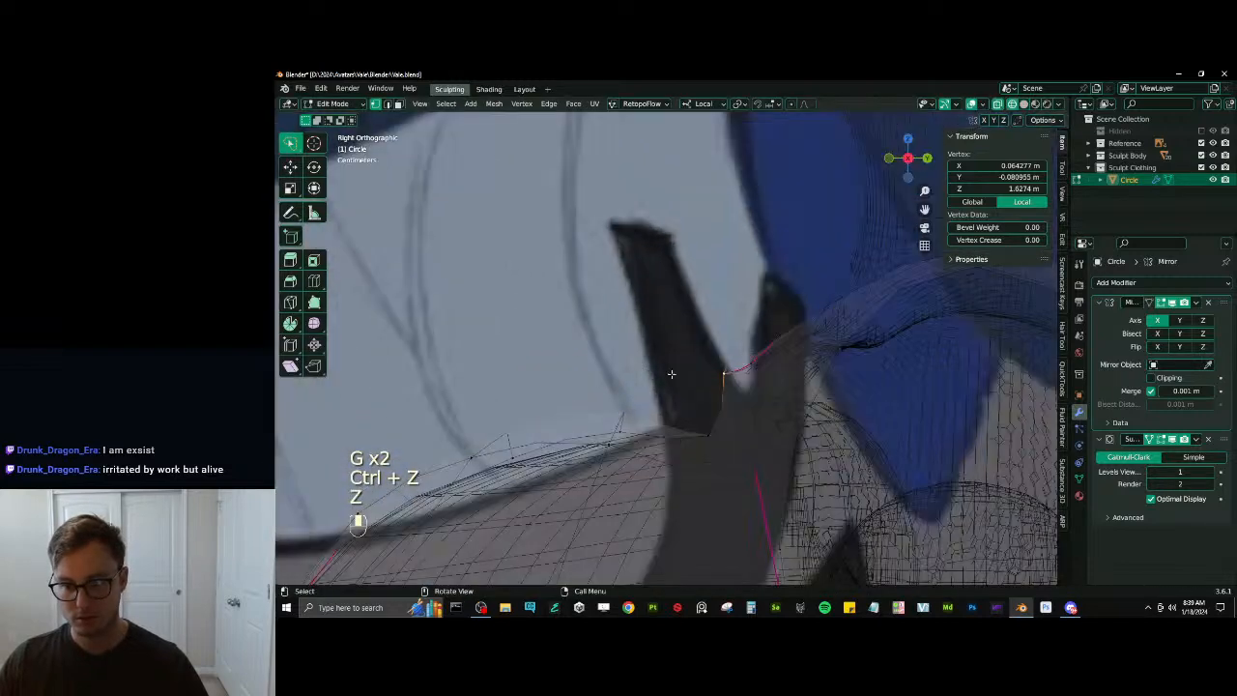
ctrl+click(780, 338)
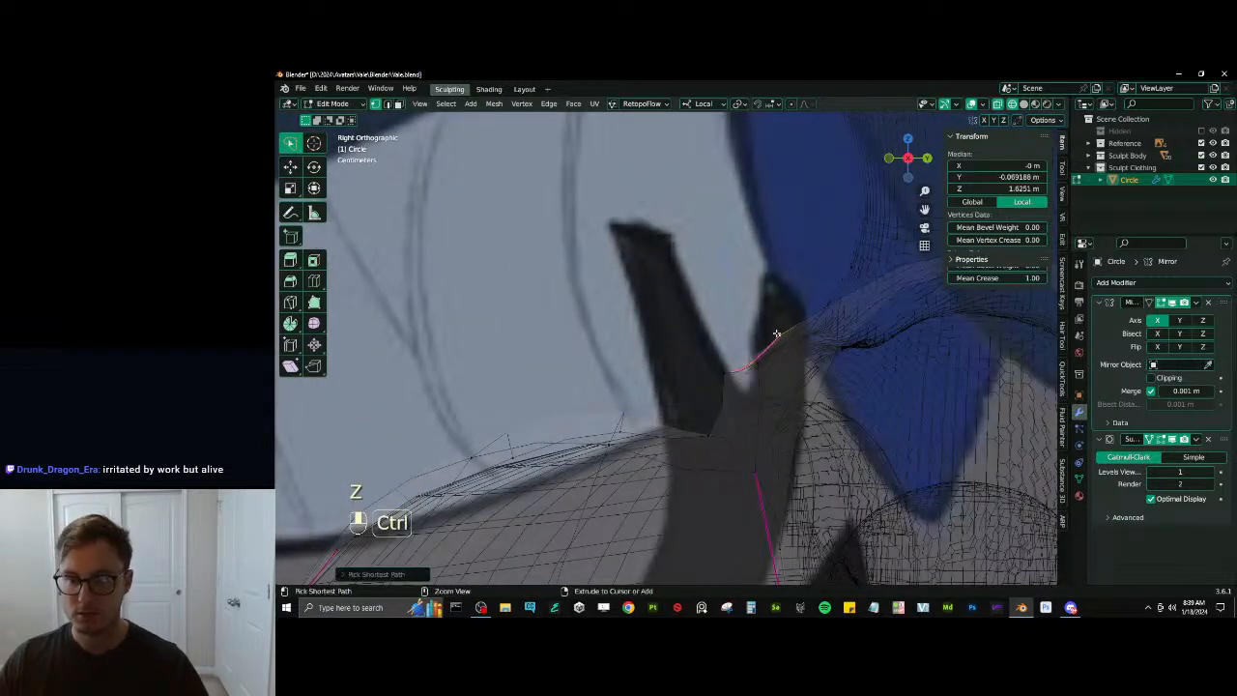
click(1062, 239)
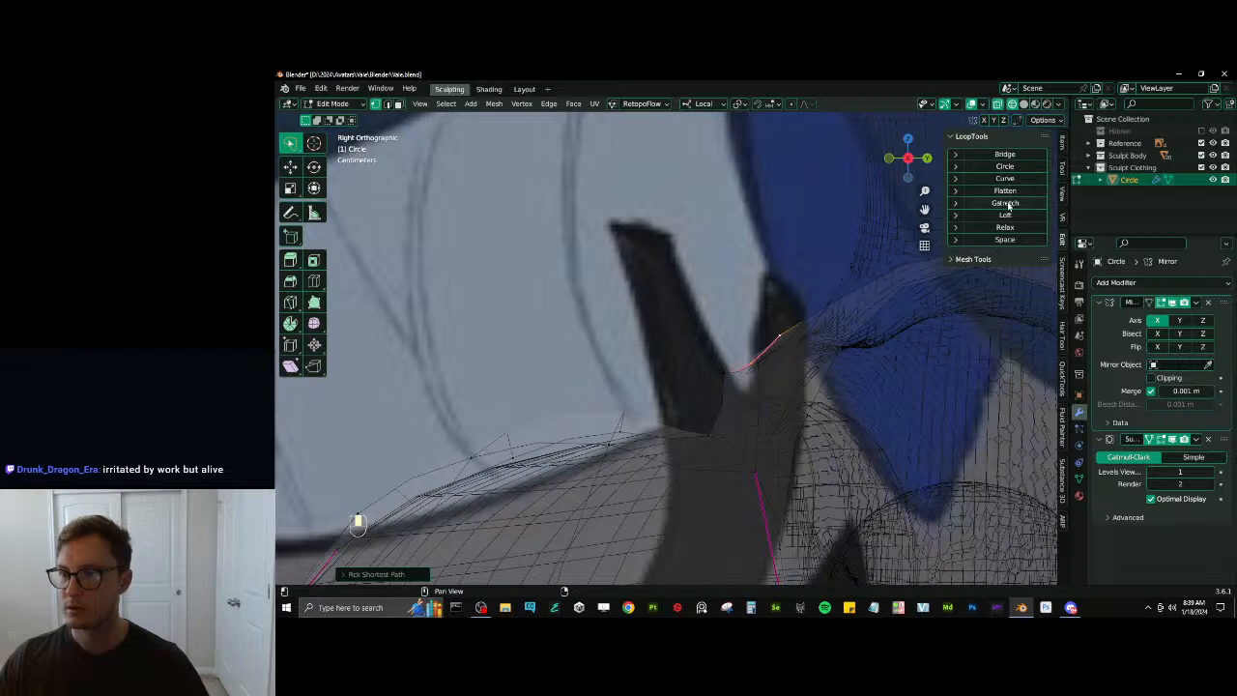
key(g)
key(g)
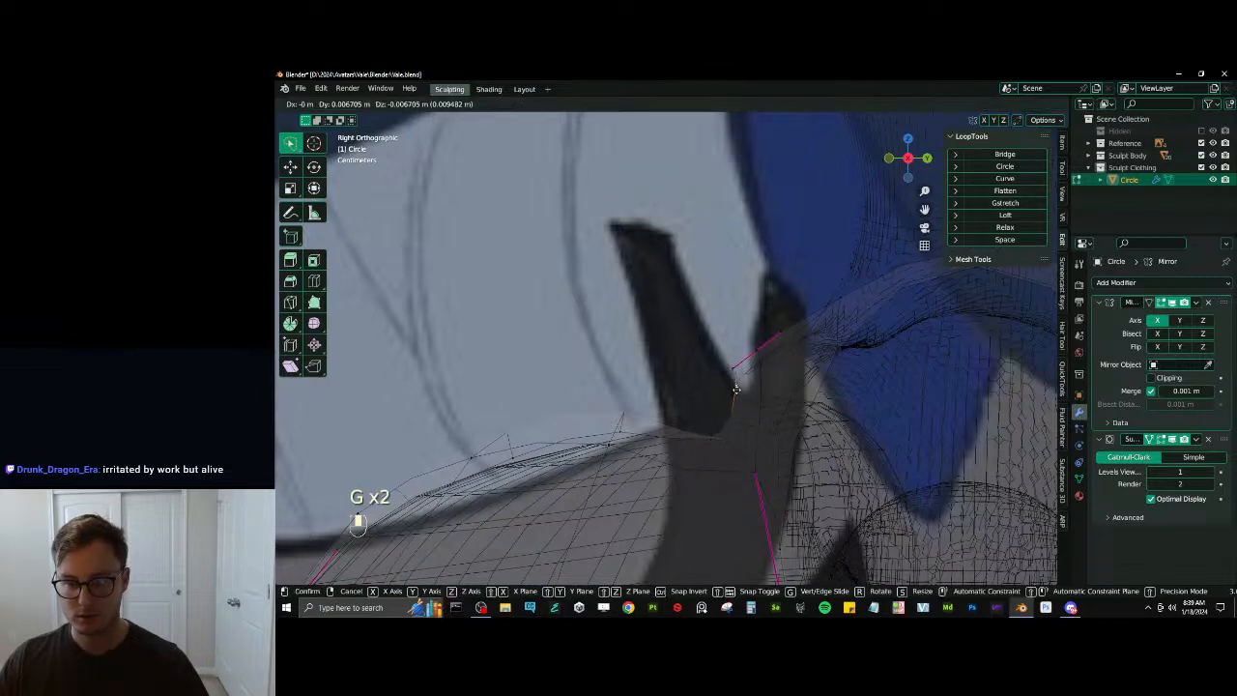
click(738, 365)
Box-select the collar's front vertices and move them toward the chest, then add the next collar vertex and move the group
drag(737, 340, 798, 392)
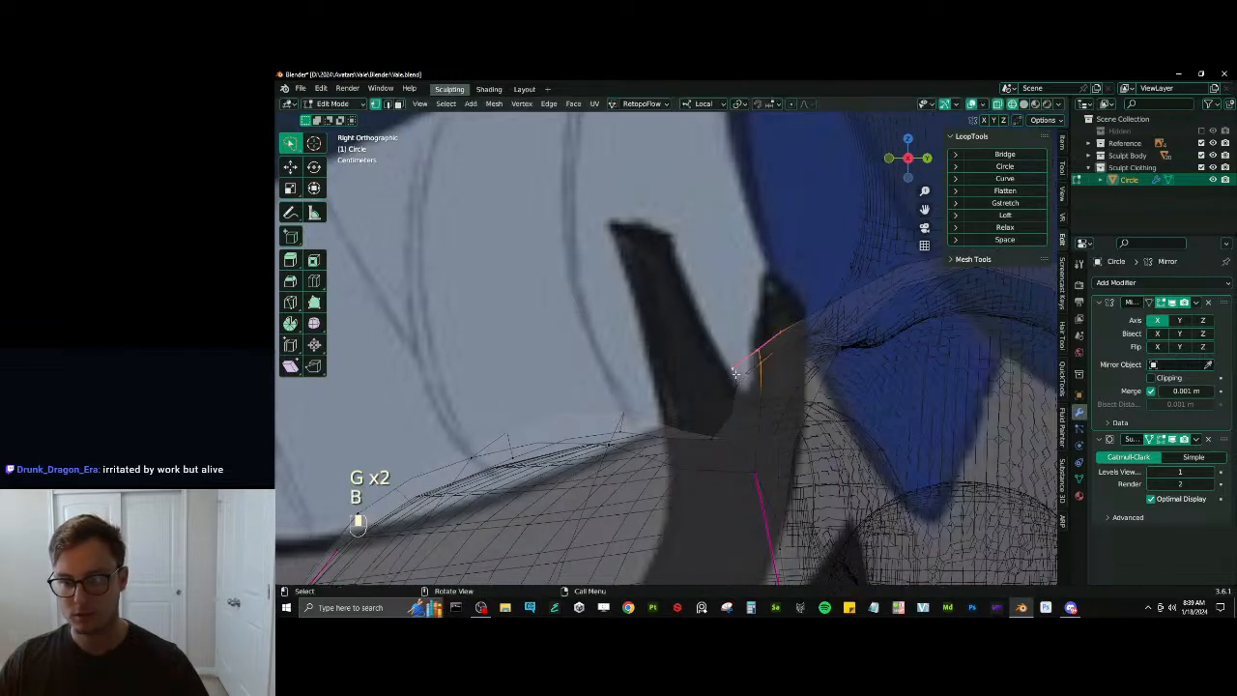
key(g)
click(786, 386)
shift+click(838, 303)
key(g)
click(850, 303)
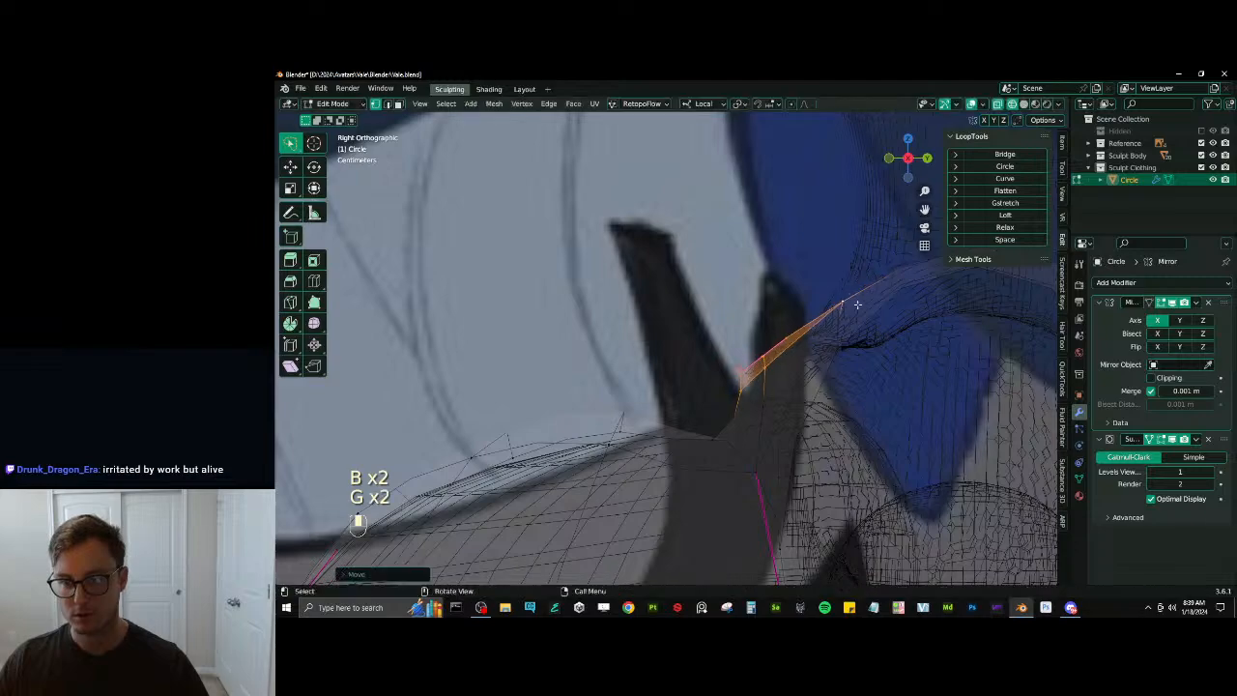
Rotate and move the selected collar front to follow the slope of the upper chest
key(r)
click(850, 298)
key(g)
click(846, 297)
key(r)
click(843, 301)
Inspect the top in solid view outside Edit Mode, then resume editing and move the selected vertices along X
key(z)
middle_drag(781, 378, 681, 301)
scroll(831, 417, down, 5)
key(Tab)
scroll(733, 408, up, 3)
key(Tab)
key(g)
key(x)
click(745, 396)
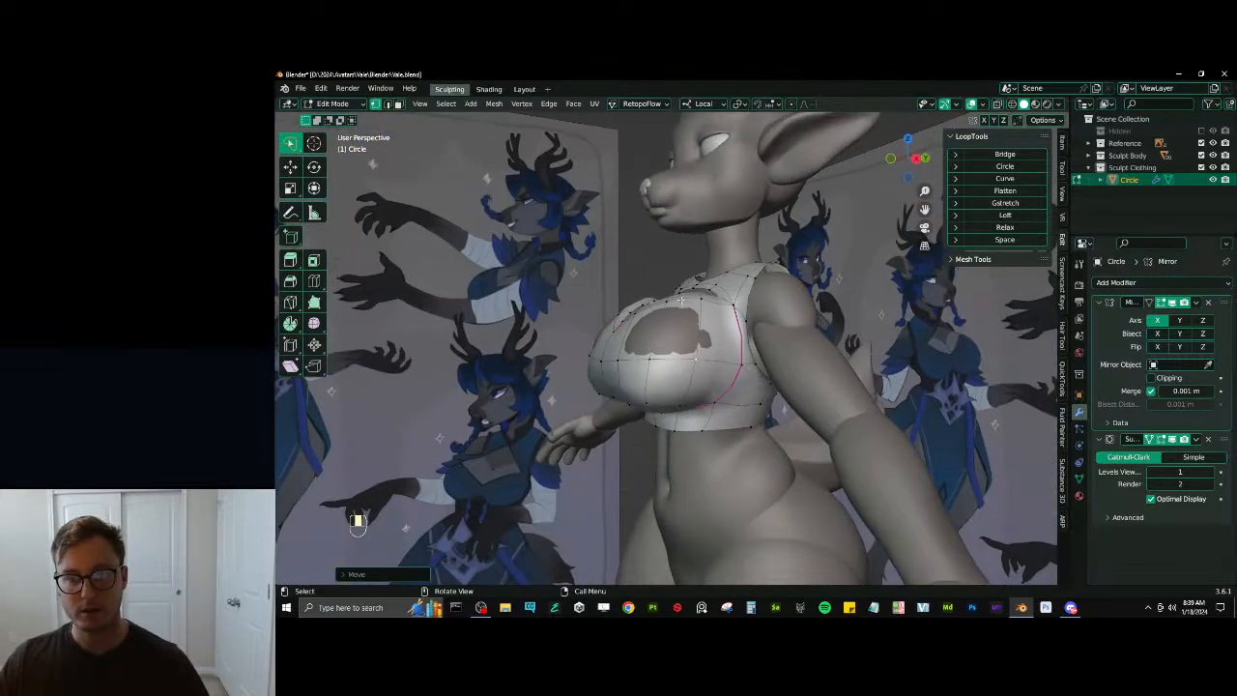
middle_drag(669, 358, 704, 354)
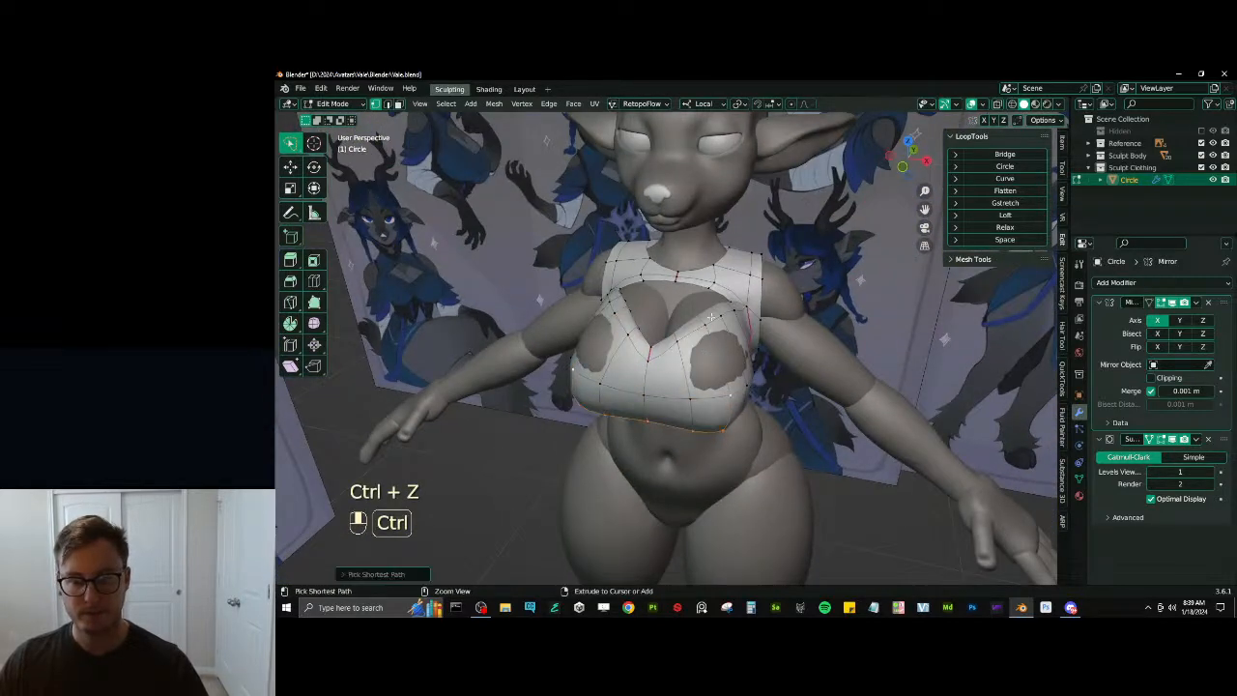
Undo the last path selection and try to slide the selected outer bust vertex along its edge
key(ctrl+z)
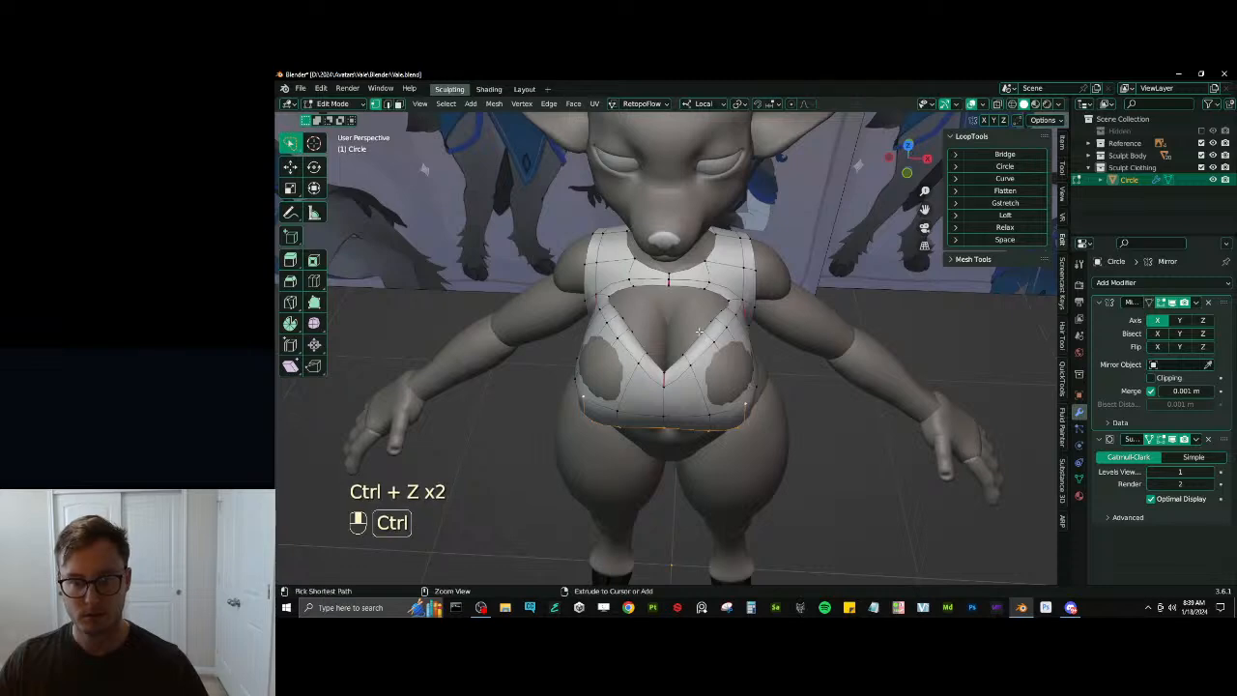
mouse_move(698, 331)
middle_down()
mouse_move(702, 290)
mouse_move(709, 310)
mouse_move(687, 338)
mouse_move(649, 315)
mouse_move(653, 338)
mouse_move(695, 336)
mouse_move(790, 282)
mouse_move(627, 448)
mouse_move(686, 337)
mouse_move(686, 382)
mouse_move(729, 406)
mouse_move(707, 387)
mouse_move(817, 418)
mouse_move(751, 379)
mouse_move(718, 391)
mouse_move(688, 359)
mouse_move(694, 386)
mouse_move(704, 384)
middle_up()
key(g)
key(g)
click(755, 311)
key(ctrl+z)
Adjust the selected bust vertex with Shrink/Fatten, check the top outside Edit Mode, and resume editing
key(z)
key(z)
key(alt+s)
click(670, 370)
key(Tab)
scroll(751, 379, down, 5)
scroll(730, 363, up, 3)
key(Tab)
scroll(710, 382, up, 3)
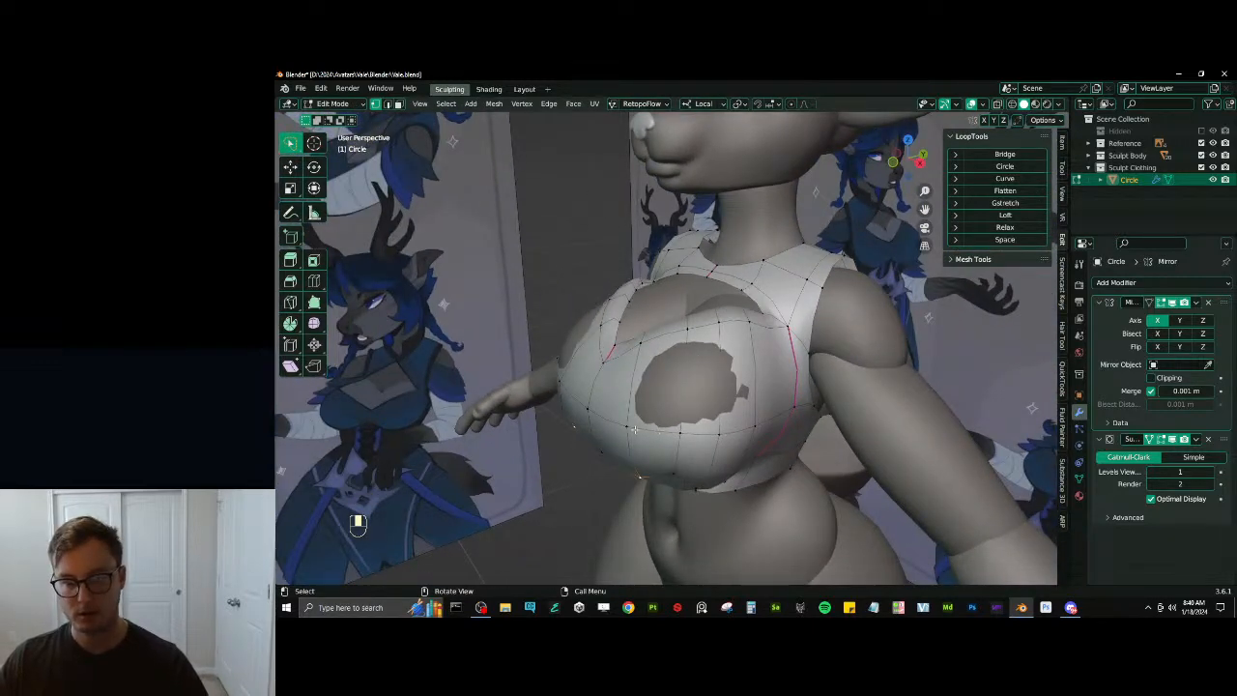
Discard a free move of the selected mid-bust vertex and slide it along its edge instead
middle_drag(790, 436, 667, 420)
key(g)
key(ctrl+z)
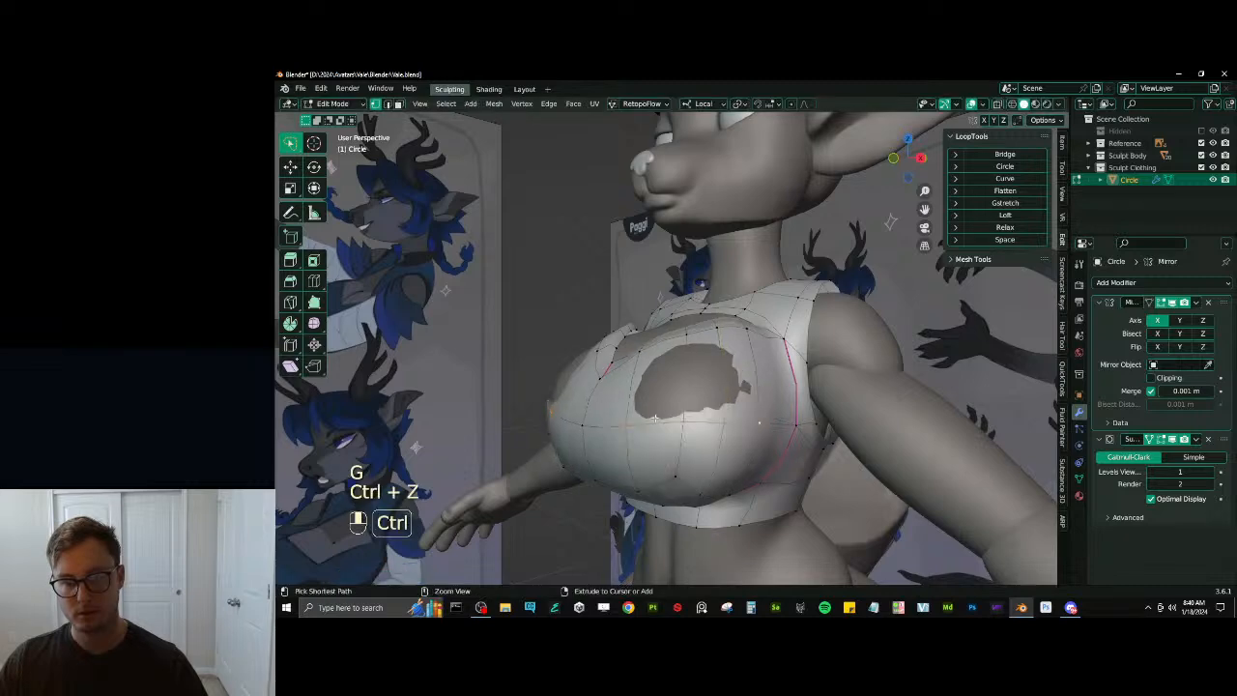
key(g)
key(g)
click(599, 409)
middle_drag(599, 409, 639, 385)
Push the selected bust vertex outward with Shrink/Fatten, undoing and repeating the adjustment to cover the body
key(alt+s)
click(773, 377)
key(ctrl+z)
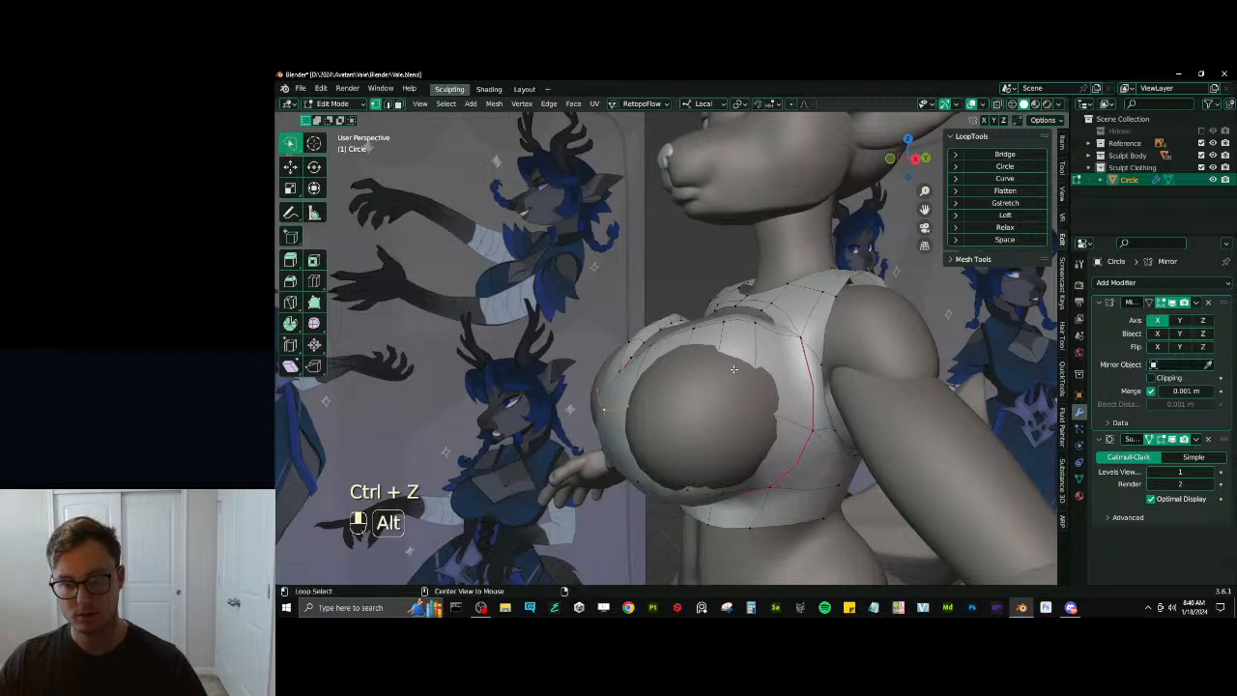
key(alt+s)
click(648, 421)
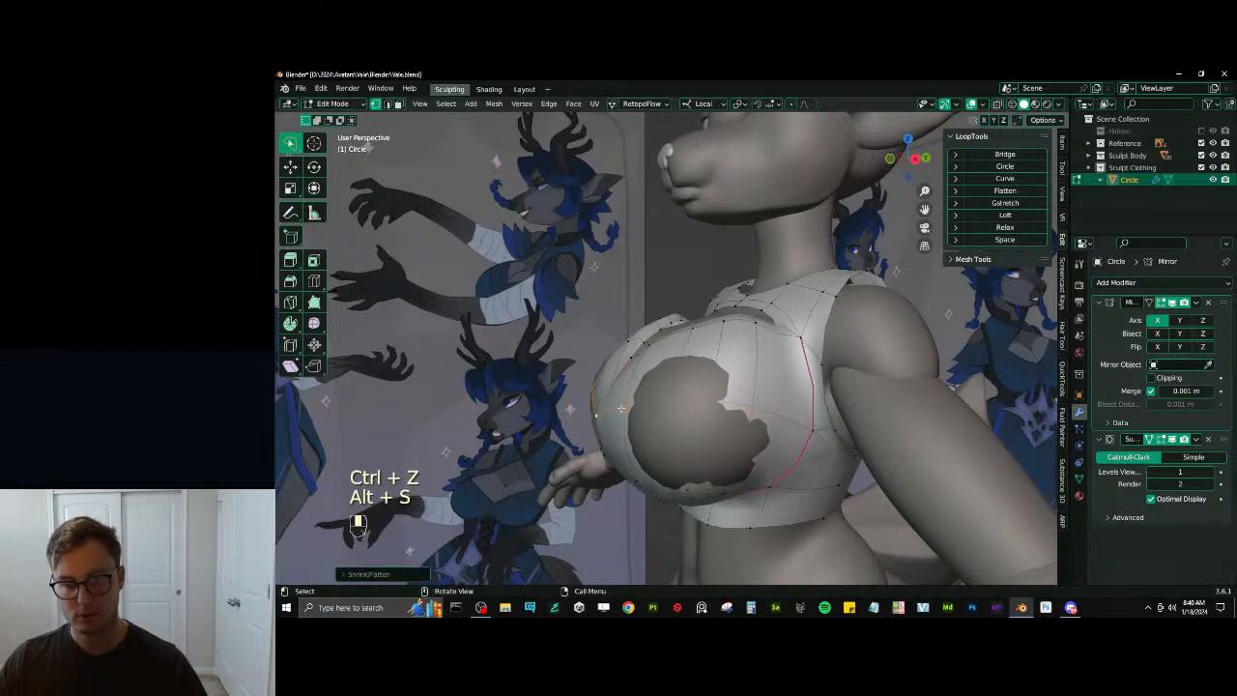
key(ctrl+z)
key(alt+s)
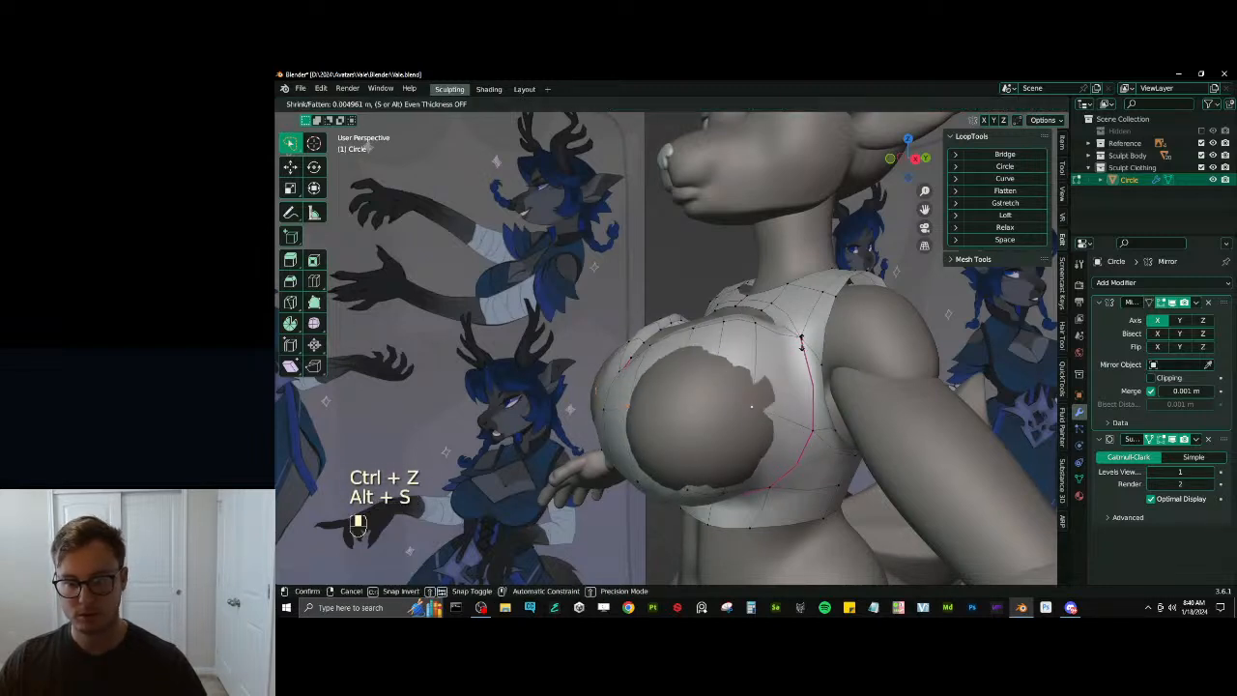
click(692, 375)
Move the outer bust vertex, lower it about 0.013 m along local Z, and push it outward with Shrink/Fatten
key(g)
click(690, 375)
middle_drag(690, 375, 639, 388)
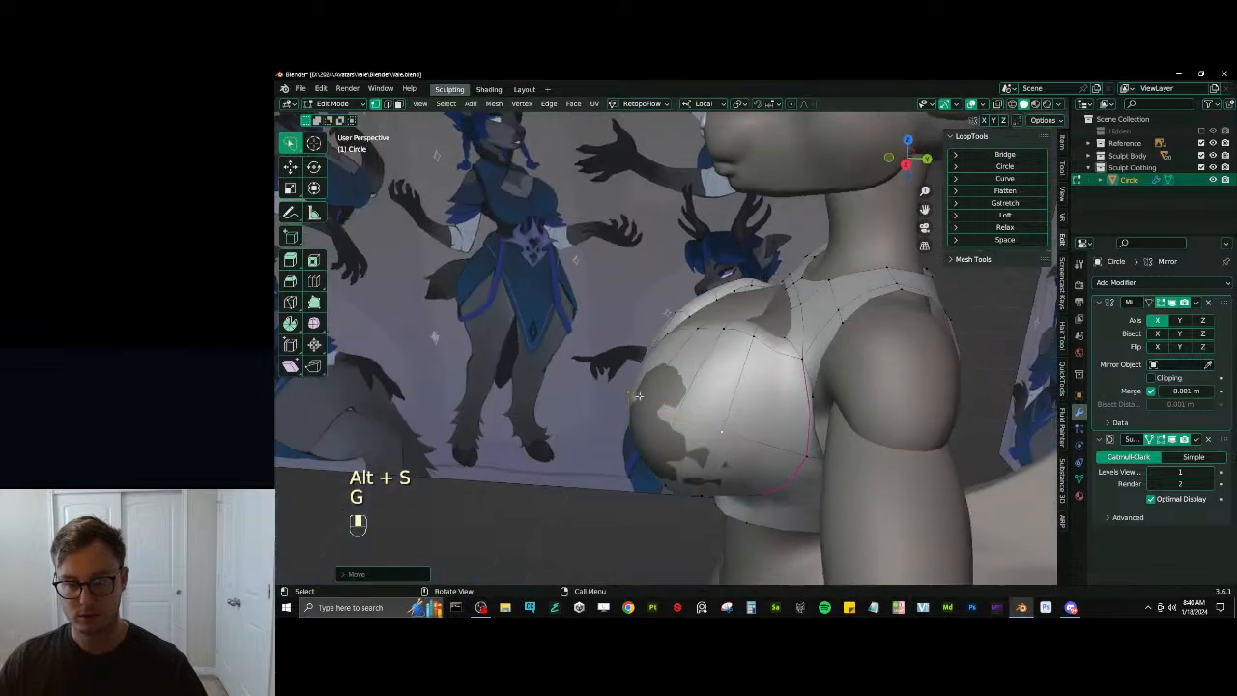
key(alt+s)
click(634, 389)
key(g)
middle_click(634, 388)
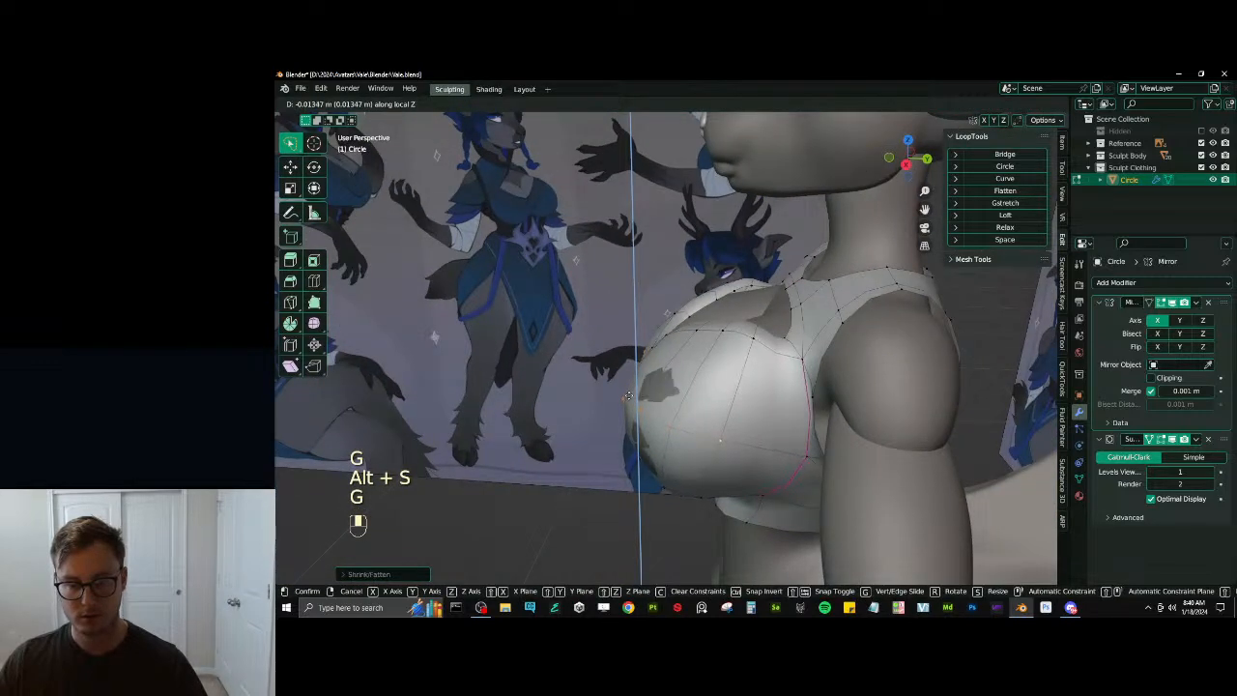
click(628, 395)
key(alt+s)
click(619, 375)
Push the remaining bust vertices outward with Shrink/Fatten where the body pokes through, checking the shape outside Edit Mode
middle_drag(618, 375, 672, 474)
key(z)
key(z)
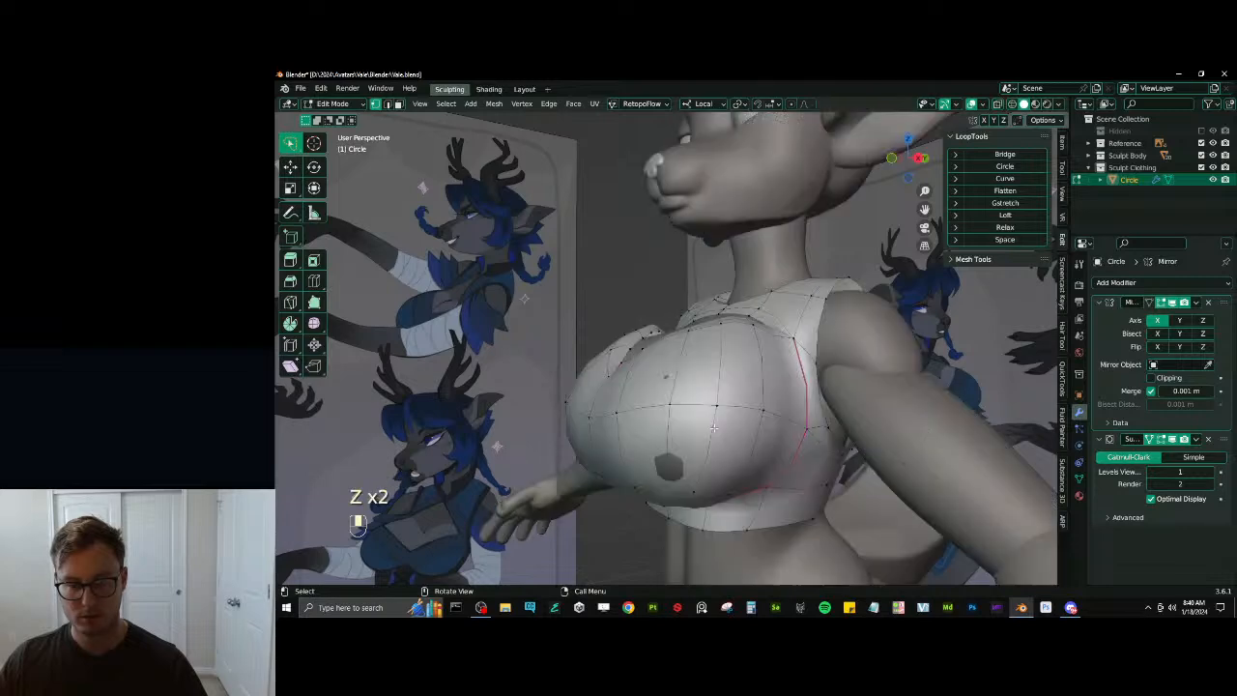
key(alt+s)
click(713, 398)
key(Tab)
middle_drag(715, 399, 776, 411)
scroll(776, 411, down, 4)
scroll(689, 409, up, 4)
key(Tab)
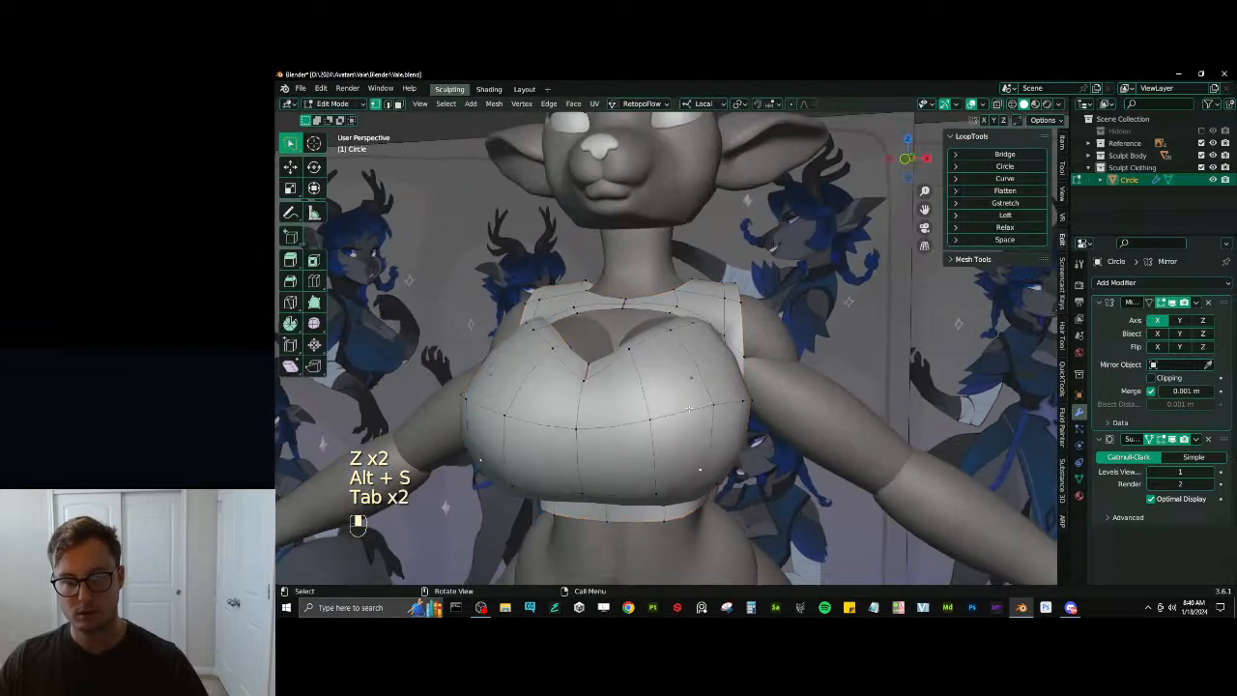
key(alt+s)
click(742, 353)
Try a shortest-path adjustment along the bust panel's V-neck edge and undo it
middle_drag(742, 353, 687, 437)
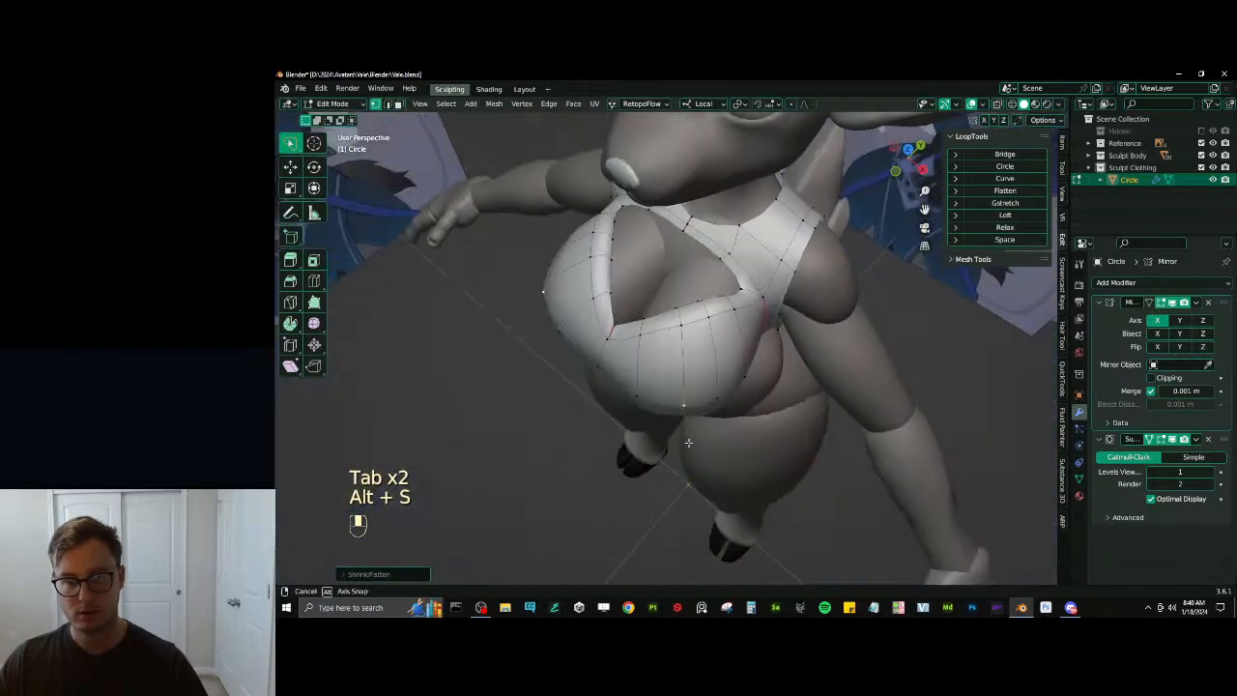
ctrl+click(745, 314)
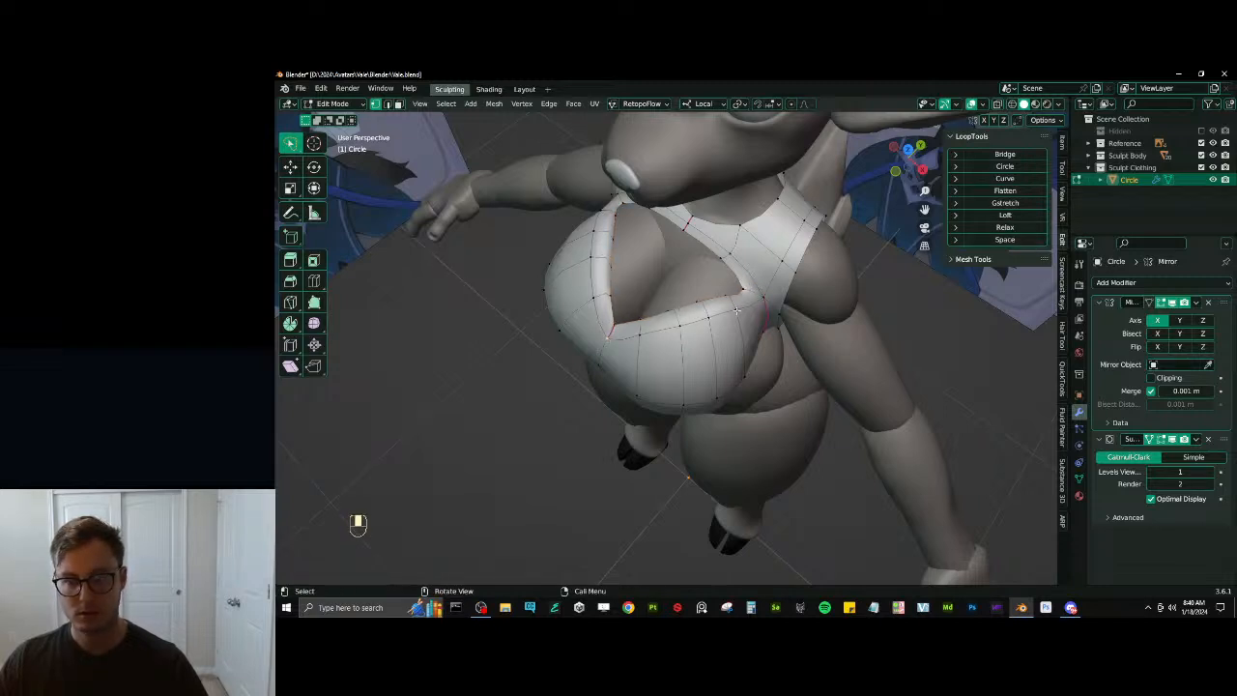
key(ctrl+z)
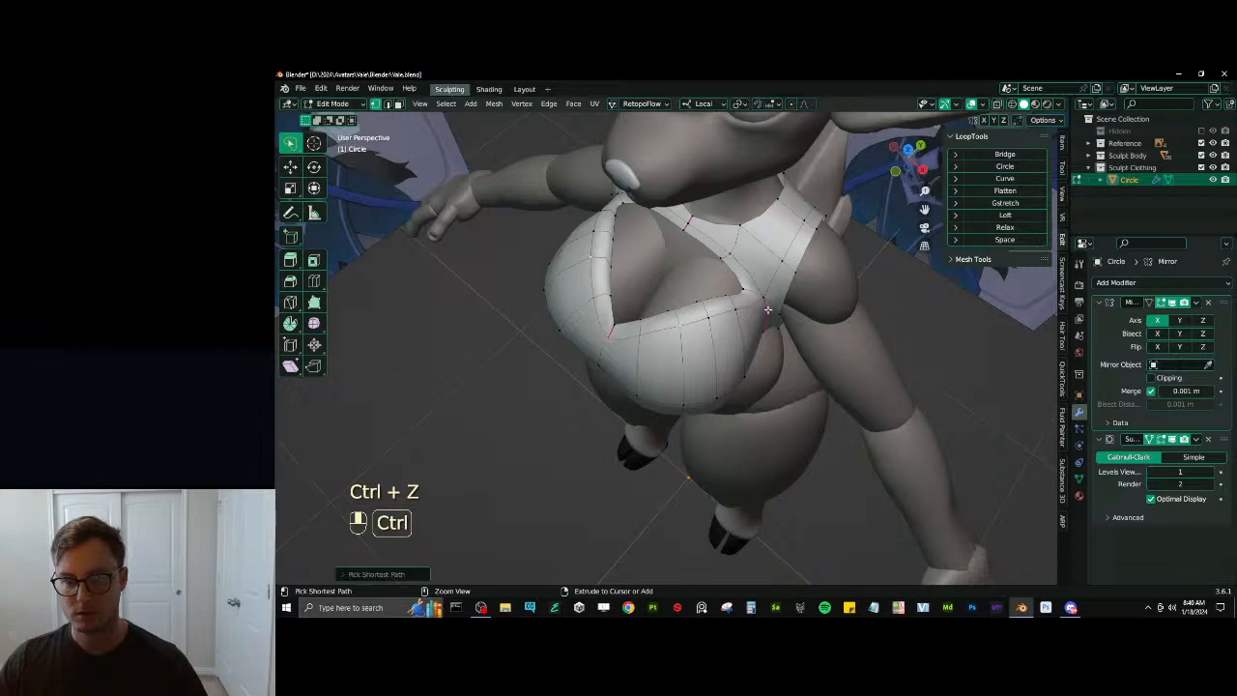
Select the lower bust, underbust seam and hem edge paths one after another, evening out their vertices with LoopTools Space
middle_drag(721, 330, 701, 364)
key(Tab)
scroll(701, 364, up, 2)
key(Tab)
middle_drag(691, 411, 662, 446)
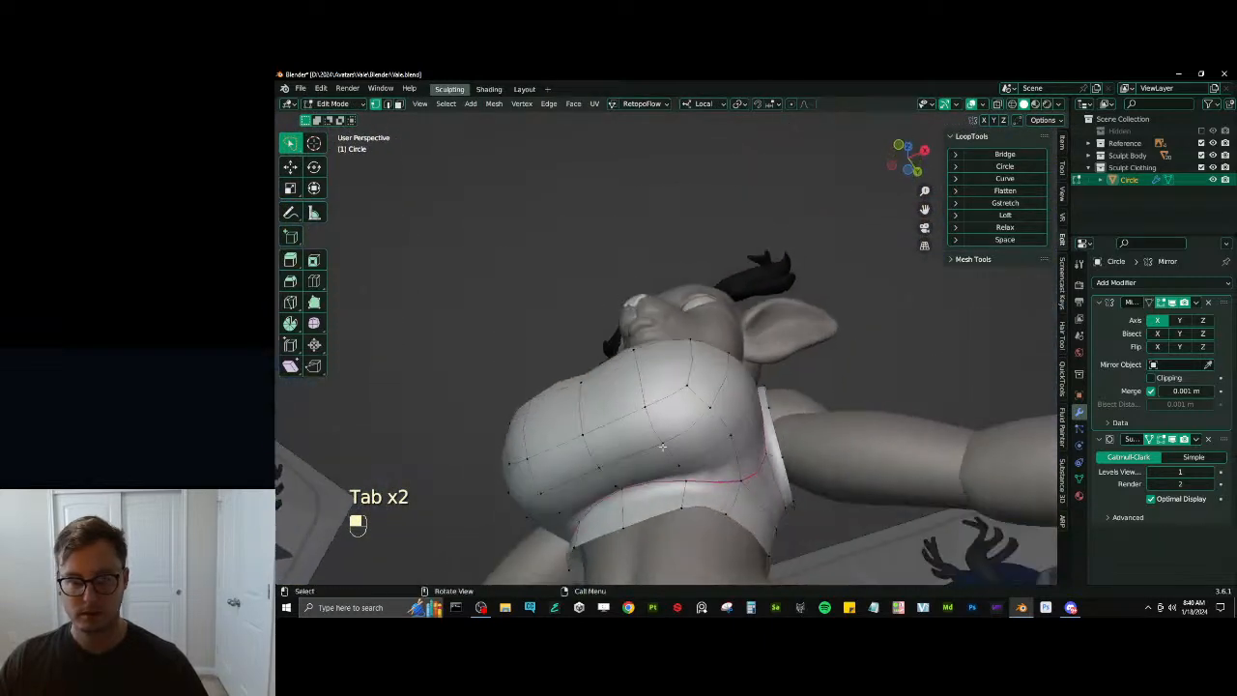
click(686, 386)
ctrl+click(510, 462)
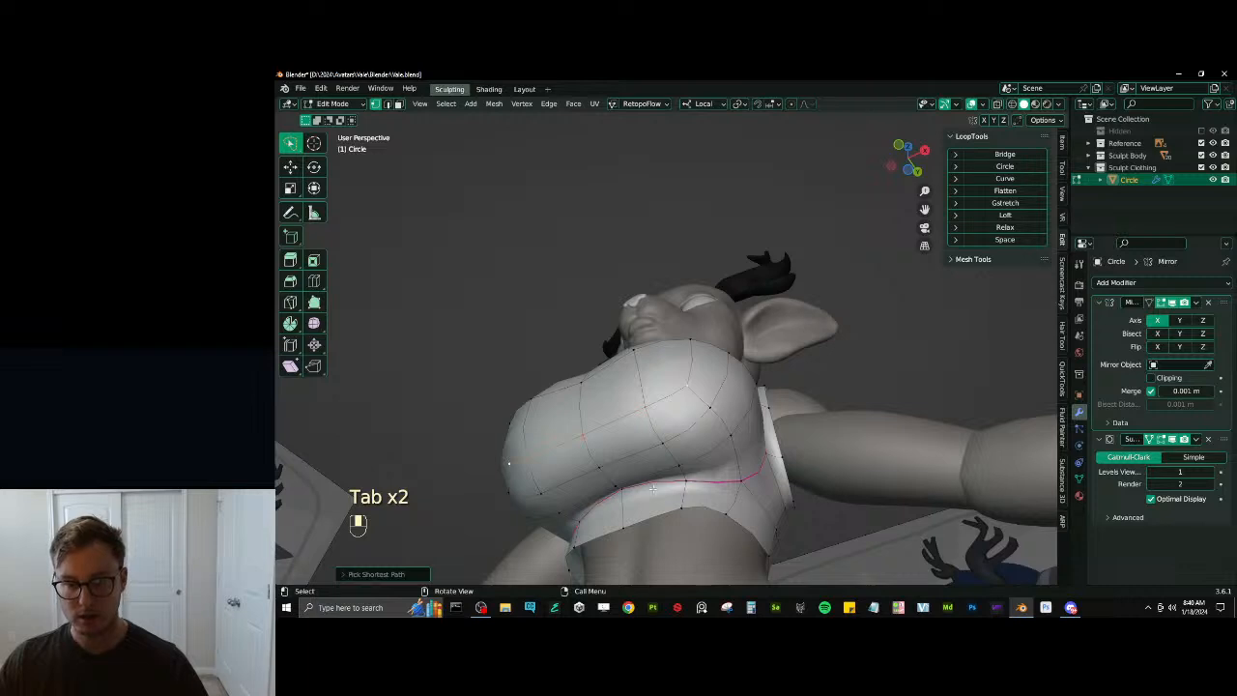
ctrl+click(736, 482)
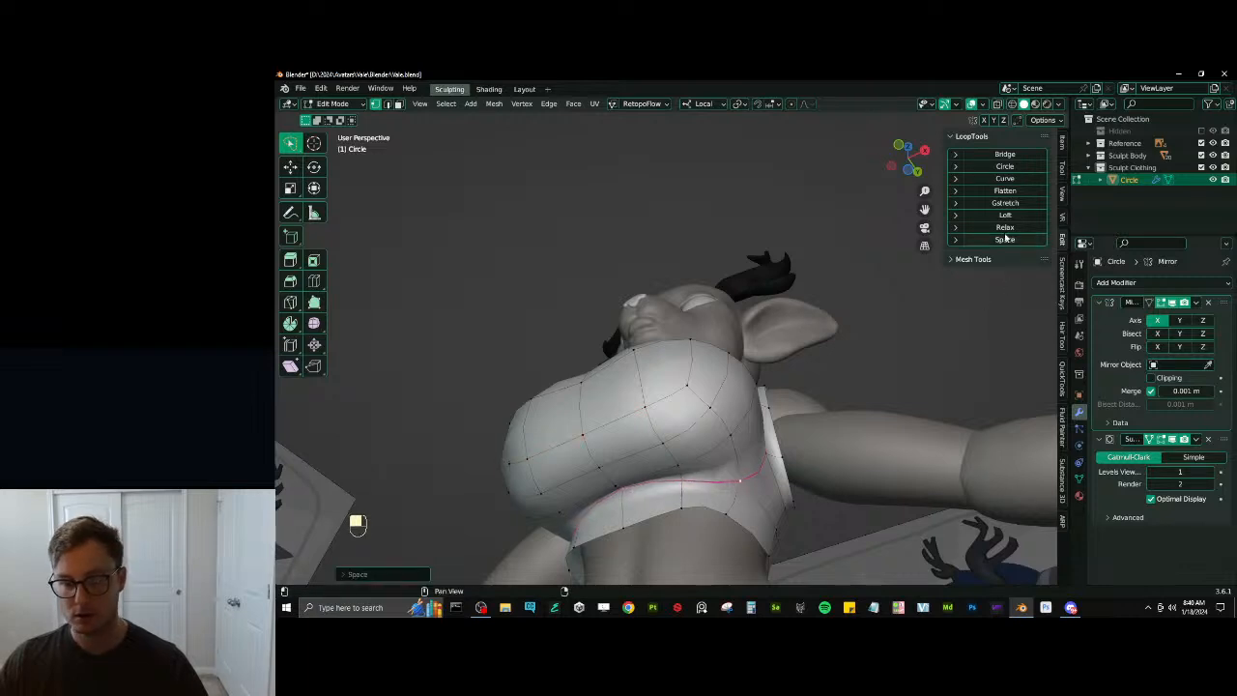
ctrl+click(721, 511)
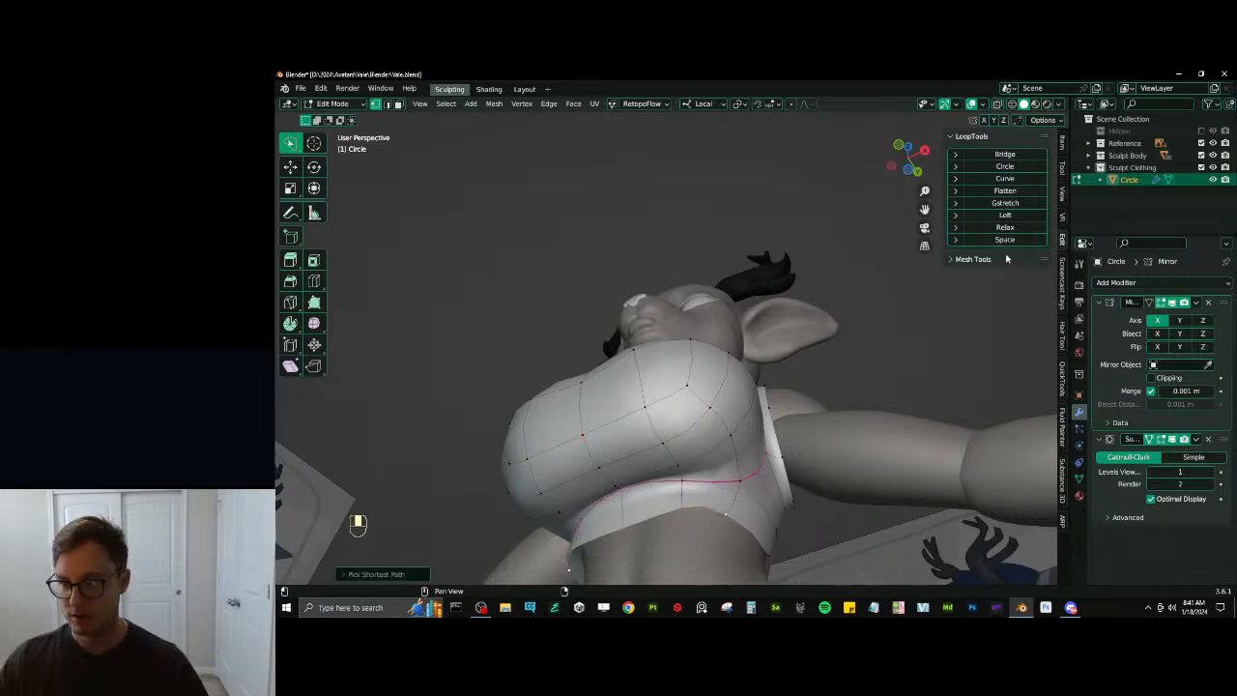
Move the selected hem vertices of the top along local Y
middle_drag(694, 386, 646, 467)
key(g)
key(y)
key(y)
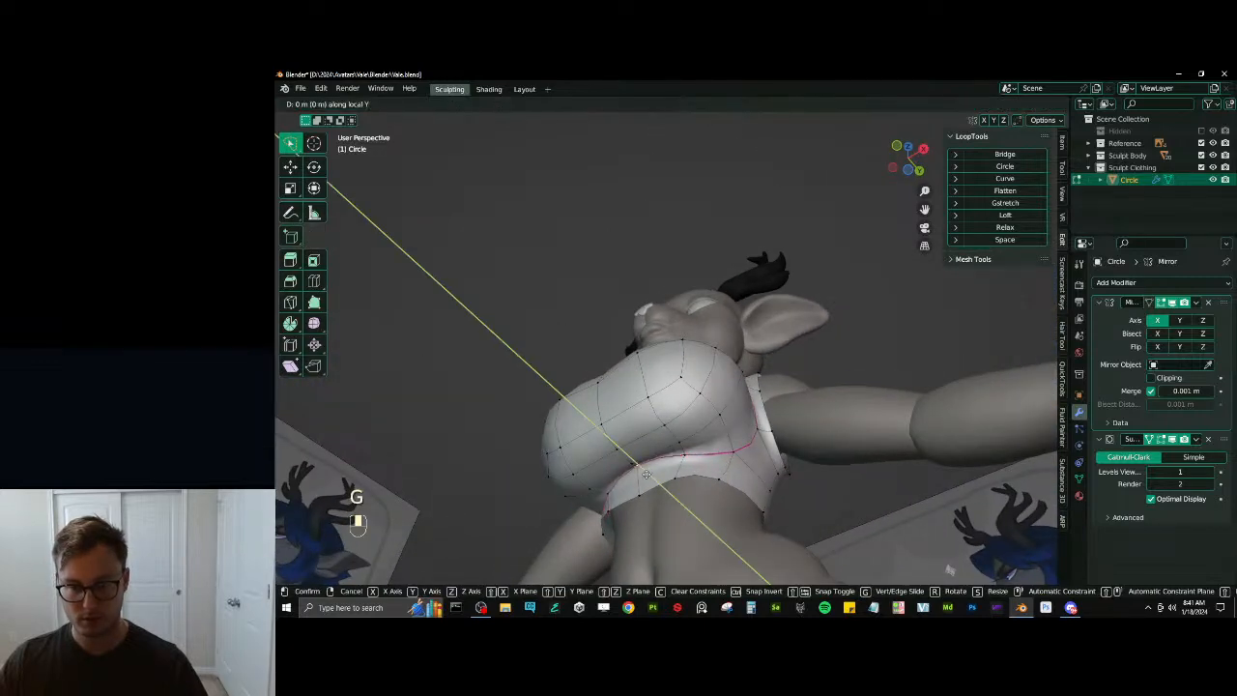
click(667, 491)
Select two vertices on the front hem, try scaling them uniformly, and undo the scale
middle_drag(671, 478, 641, 489)
click(663, 497)
shift+click(727, 489)
middle_drag(727, 490, 704, 491)
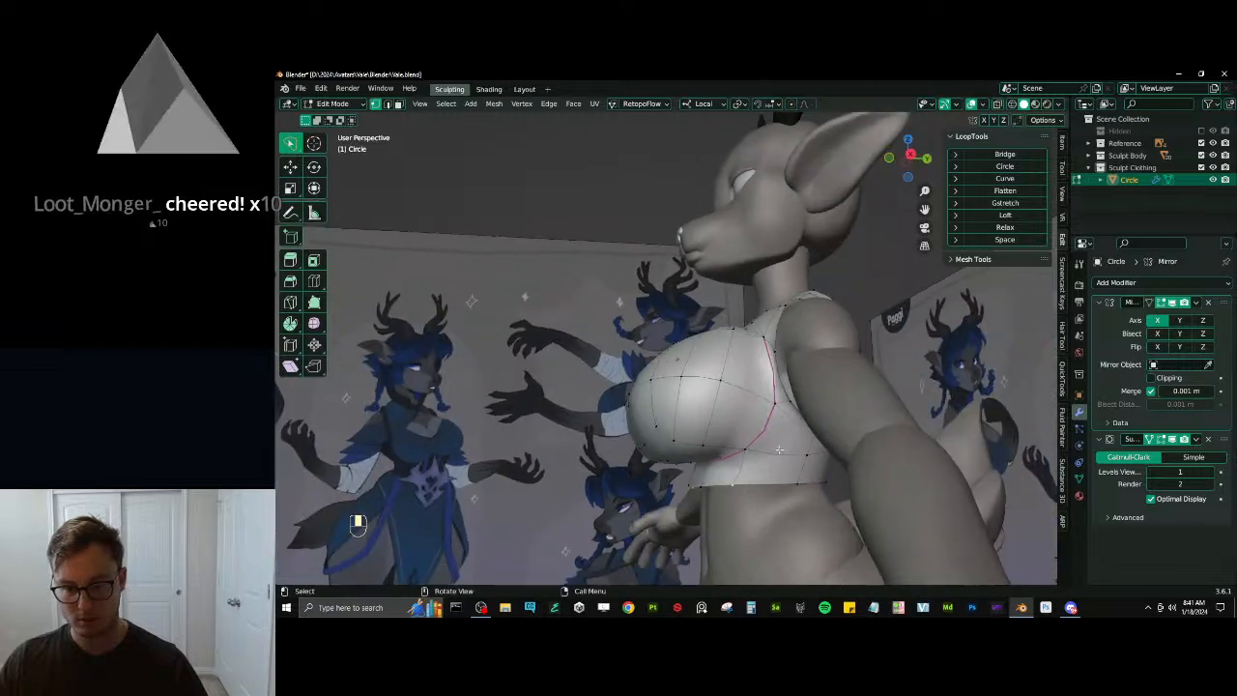
key(s)
click(764, 453)
key(ctrl+z)
Add the neighbouring front hem vertex to the selection, then scale and move the group along Y
shift+click(700, 488)
key(s)
key(y)
click(769, 447)
key(g)
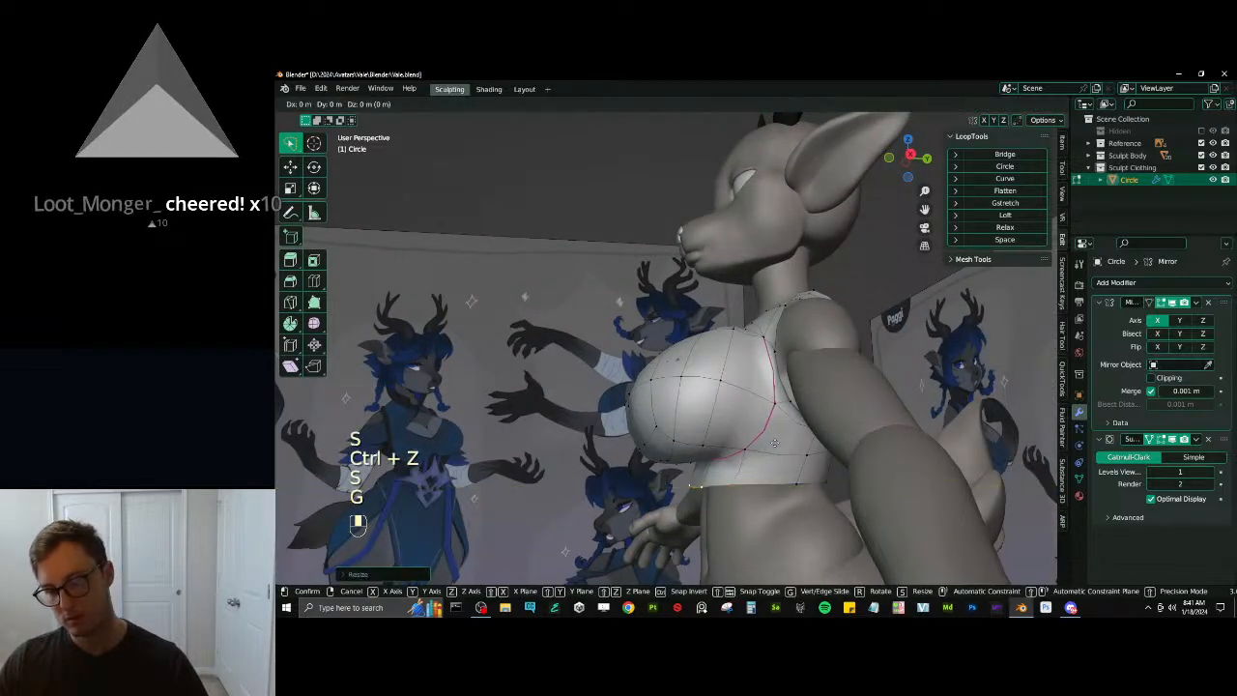
key(y)
click(750, 460)
Return to Object Mode, inspect the whole character with the top deselected, and save the file
key(Tab)
scroll(725, 456, down, 4)
middle_drag(717, 454, 787, 464)
scroll(734, 466, down, 5)
middle_drag(666, 466, 638, 455)
click(758, 498)
scroll(640, 453, up, 5)
middle_drag(663, 393, 685, 338)
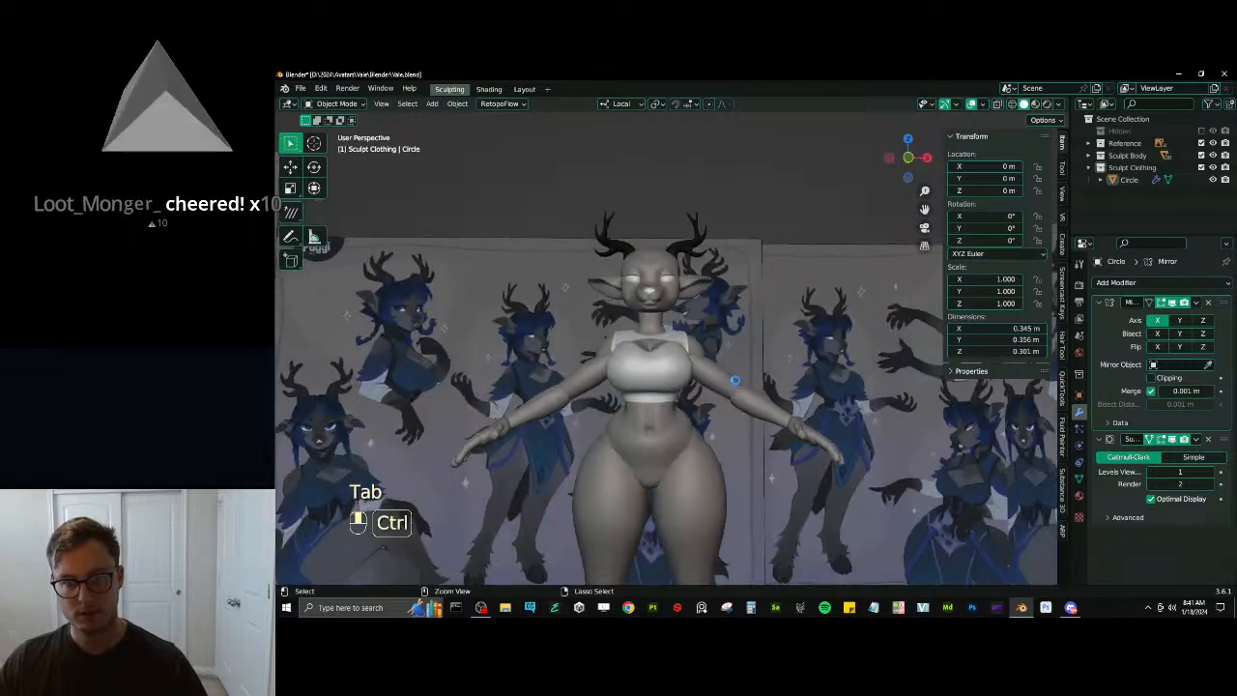
key(ctrl+s)
Give the top a new material and sample its base color from the blue clothing in the reference art
click(675, 360)
click(1079, 496)
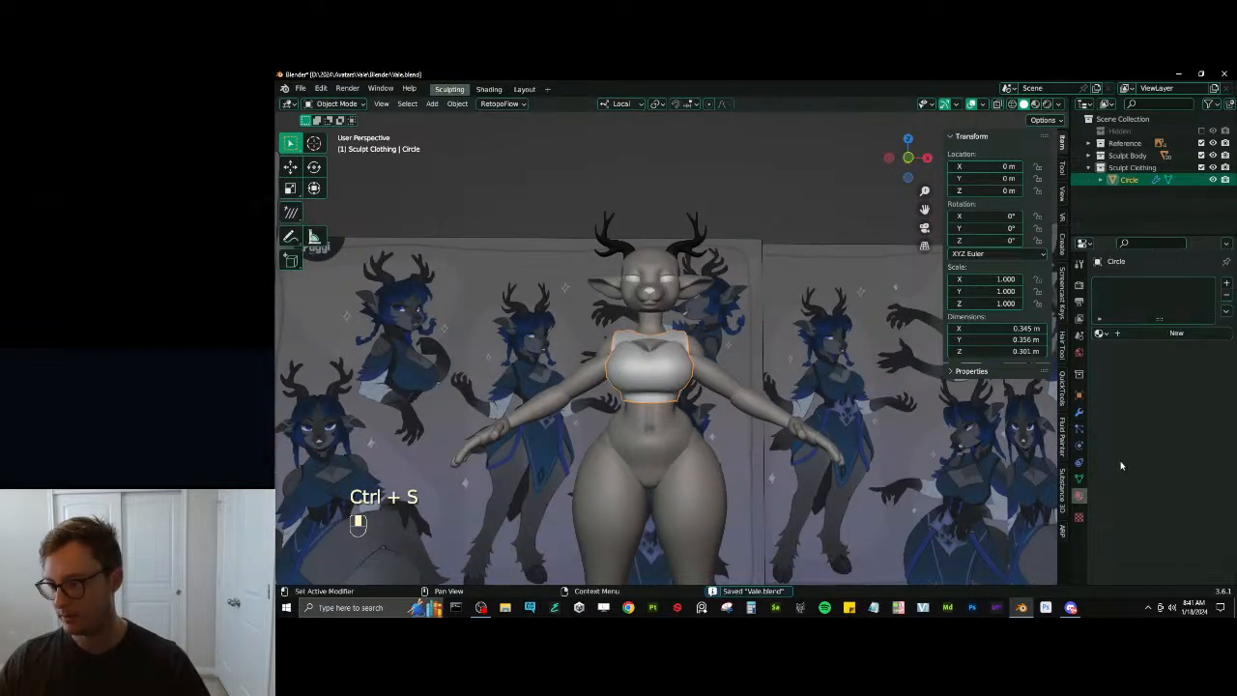
click(1146, 334)
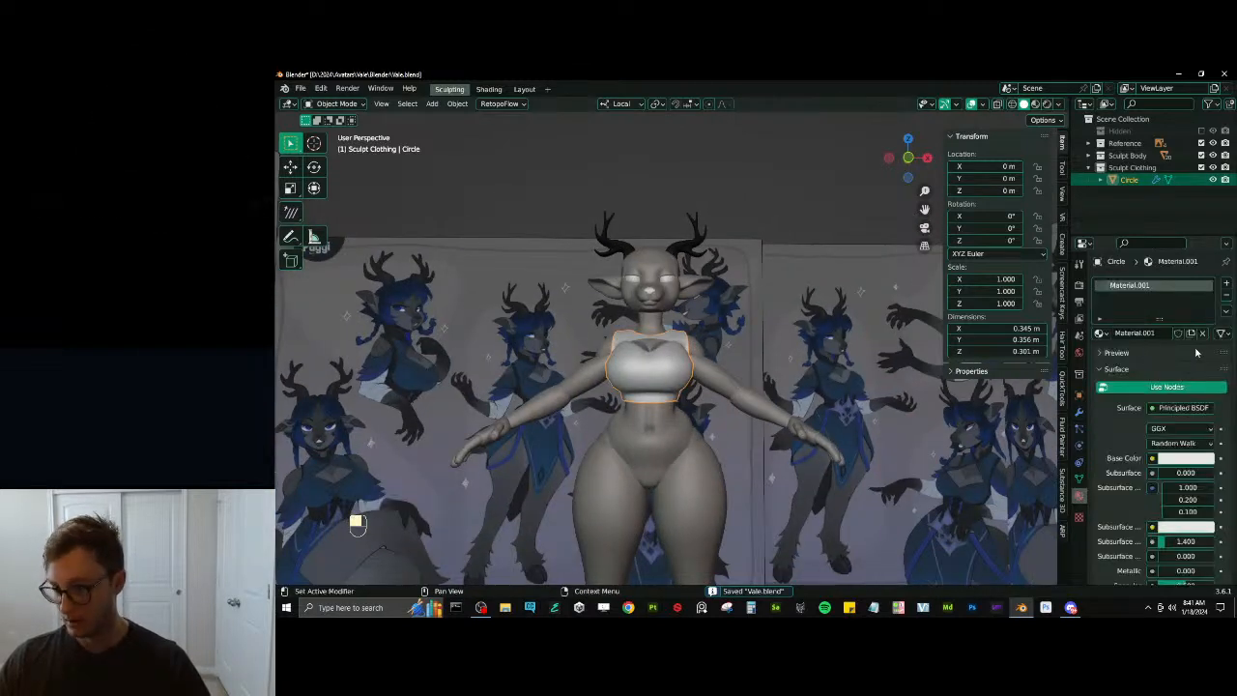
click(1200, 461)
click(1204, 406)
click(1005, 432)
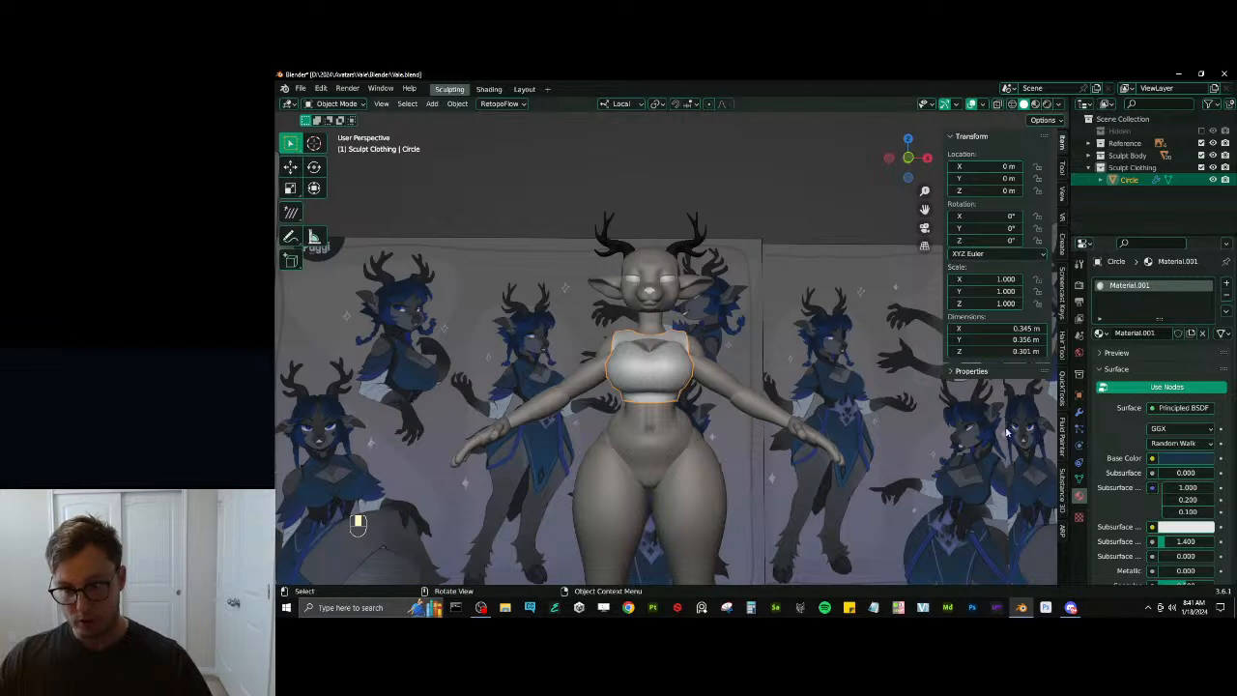
Copy the material's base color to its viewport display color and brighten the copied blue
scroll(1131, 403, down, 5)
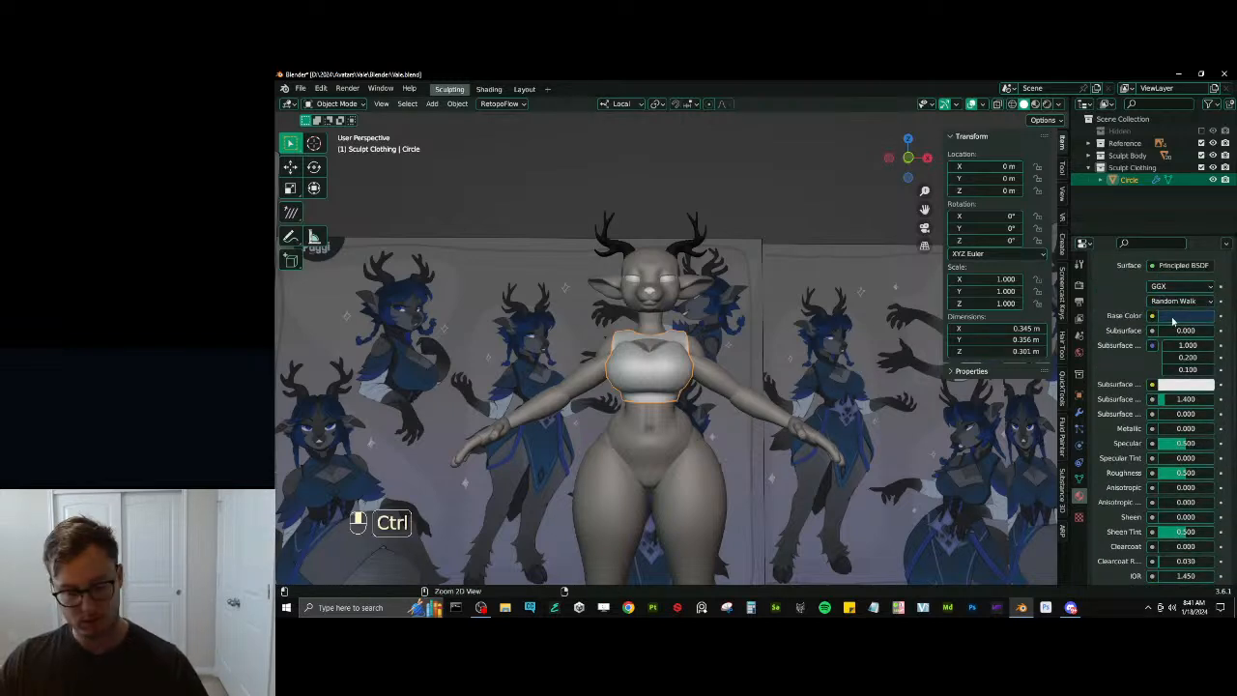
key(ctrl+c)
scroll(1172, 328, down, 15)
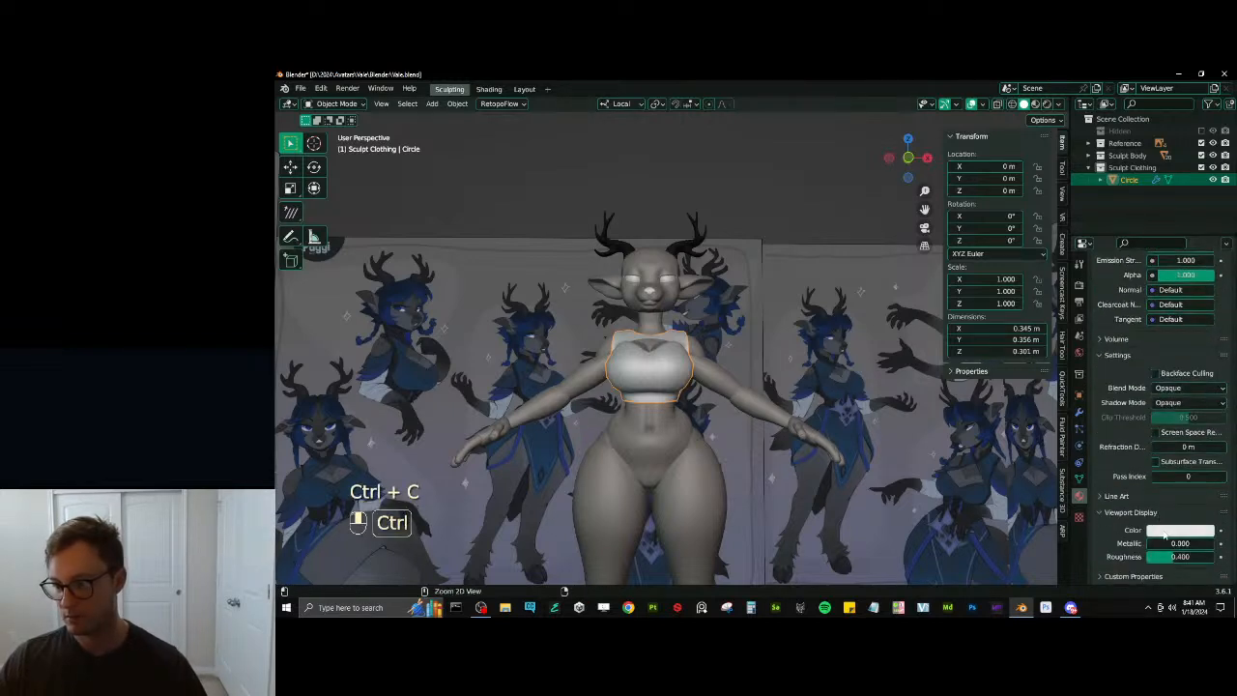
key(ctrl+v)
scroll(642, 384, up, 2)
click(1180, 531)
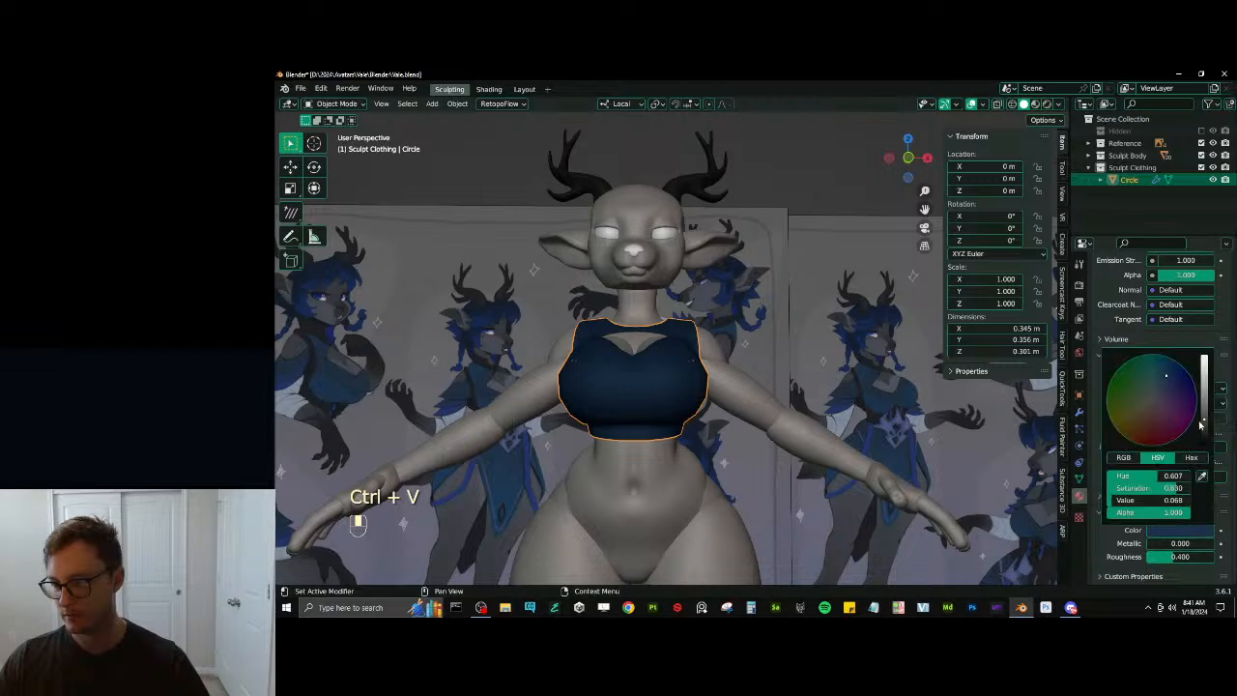
drag(1204, 419, 1204, 393)
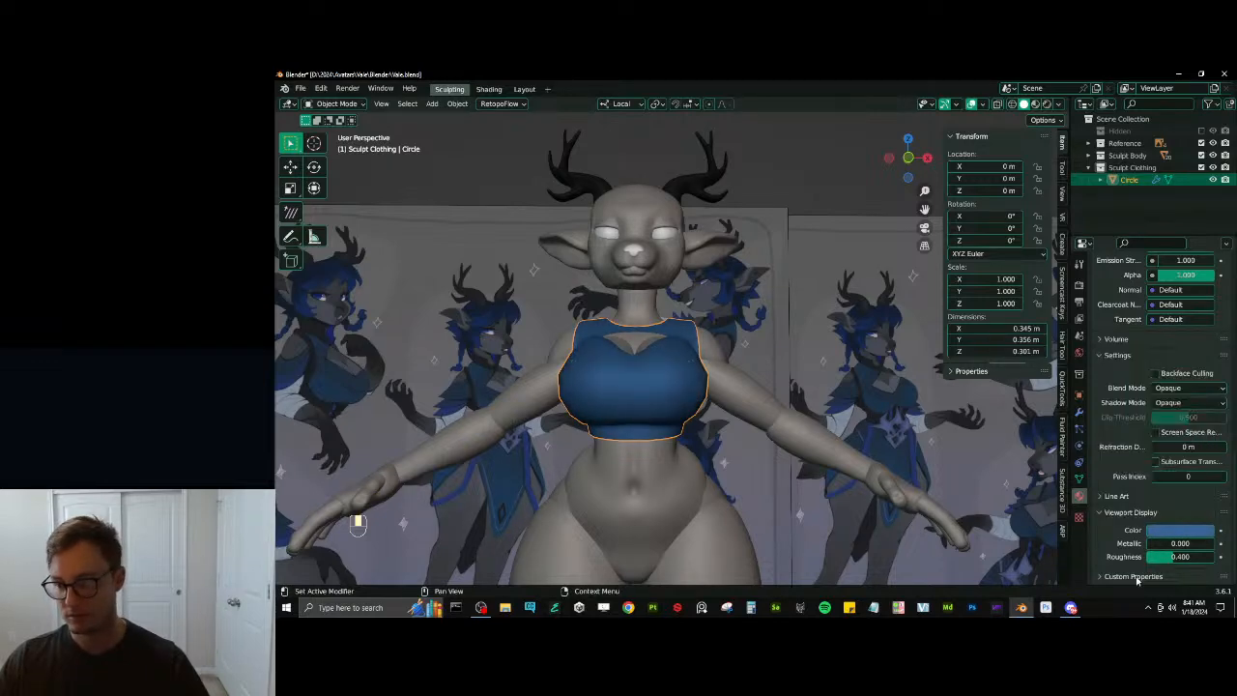
Set the material's viewport display roughness to 1.000, deselect the top, and save the file
click(685, 201)
middle_drag(808, 188, 648, 372)
key(ctrl+s)
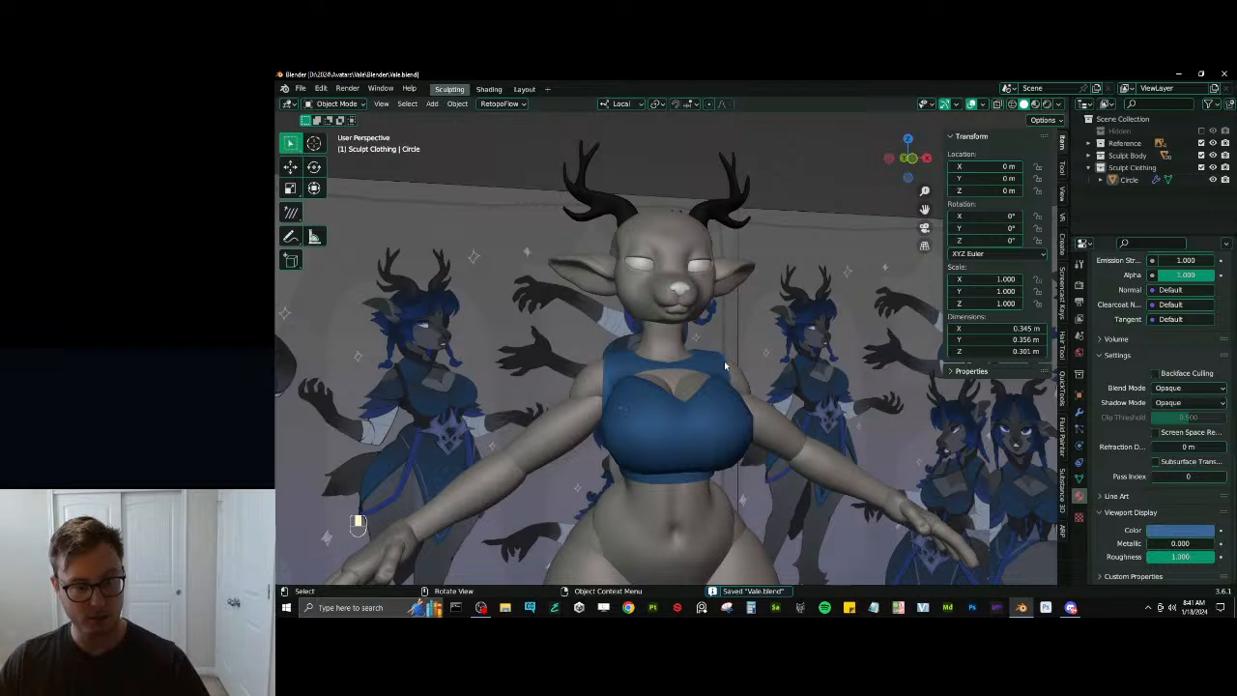
Set the mean crease to 1.00 on the armhole edge loop of the blue top
middle_drag(774, 366, 810, 462)
click(711, 362)
key(Tab)
alt+shift+click(694, 395)
alt+shift+click(651, 451)
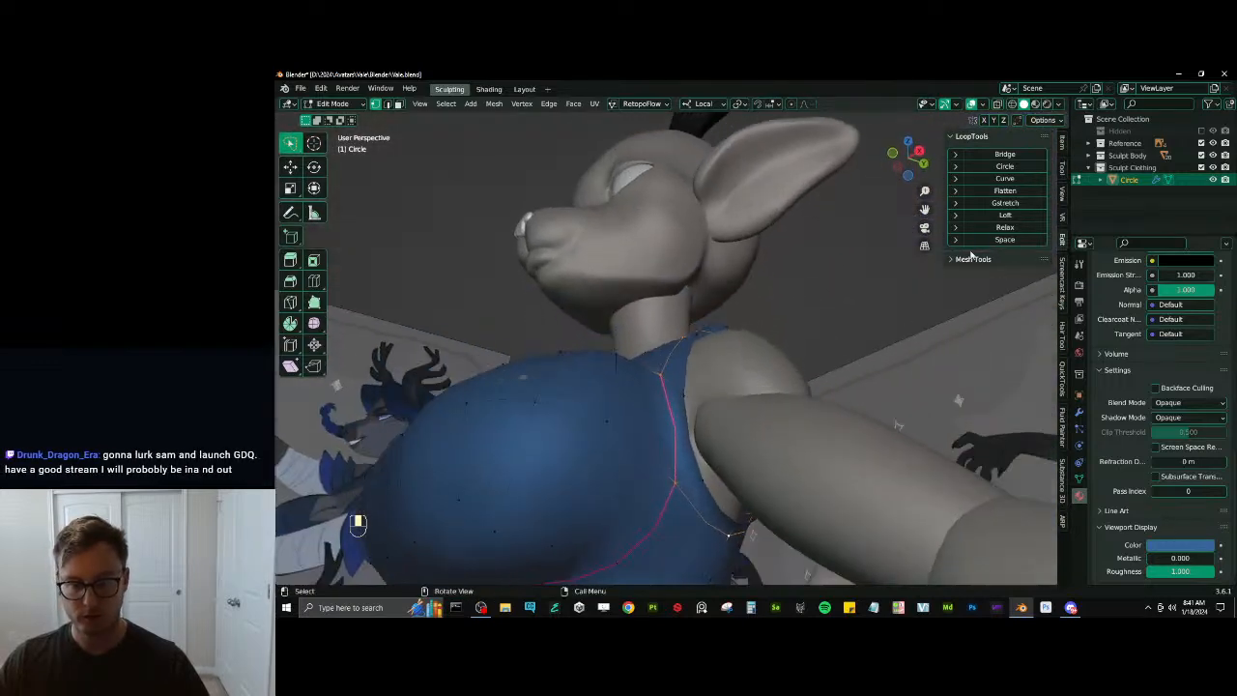
click(1061, 144)
drag(976, 278, 1045, 278)
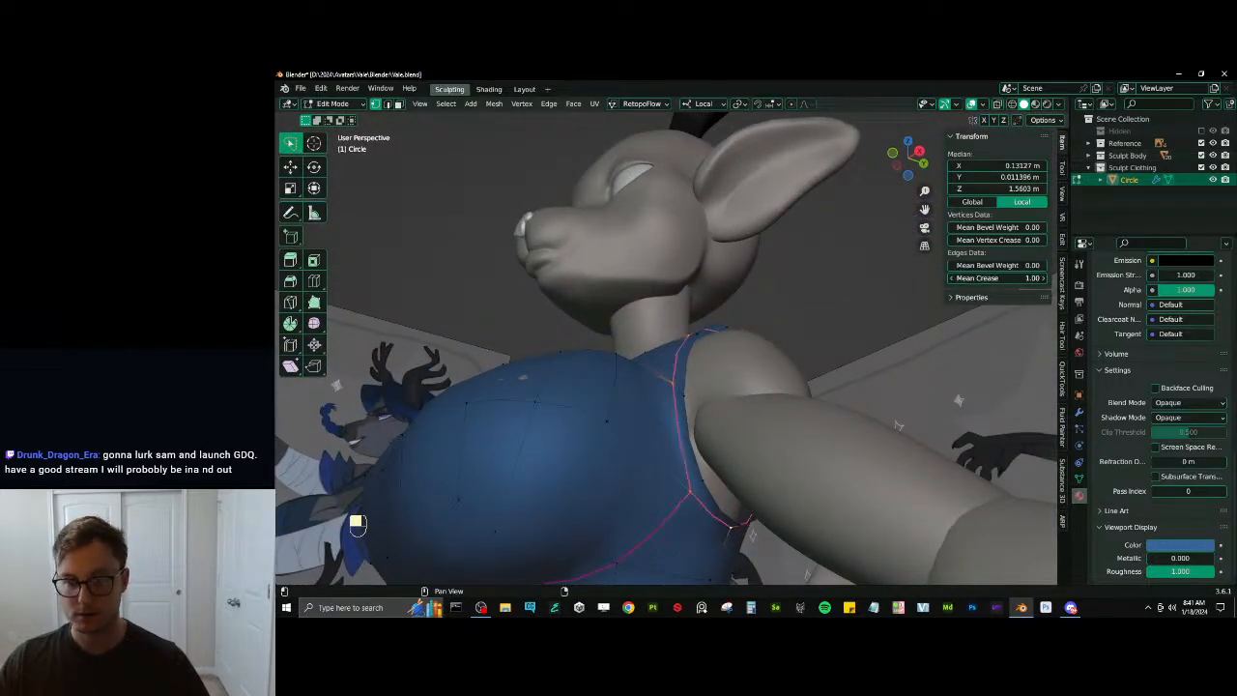
middle_drag(976, 396, 1034, 463)
scroll(492, 363, down, 4)
middle_drag(492, 363, 570, 360)
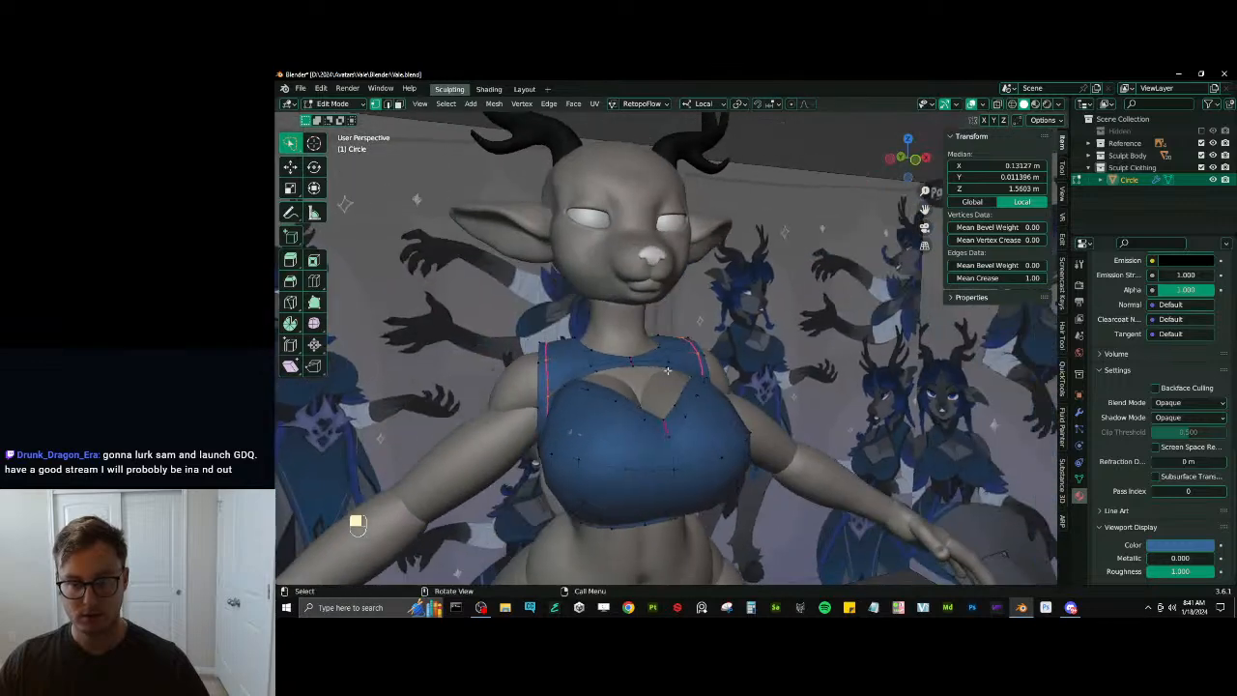
Select the outermost edge loop around the armhole of the blue top
key(Tab)
scroll(706, 342, up, 4)
middle_drag(763, 340, 726, 366)
key(Tab)
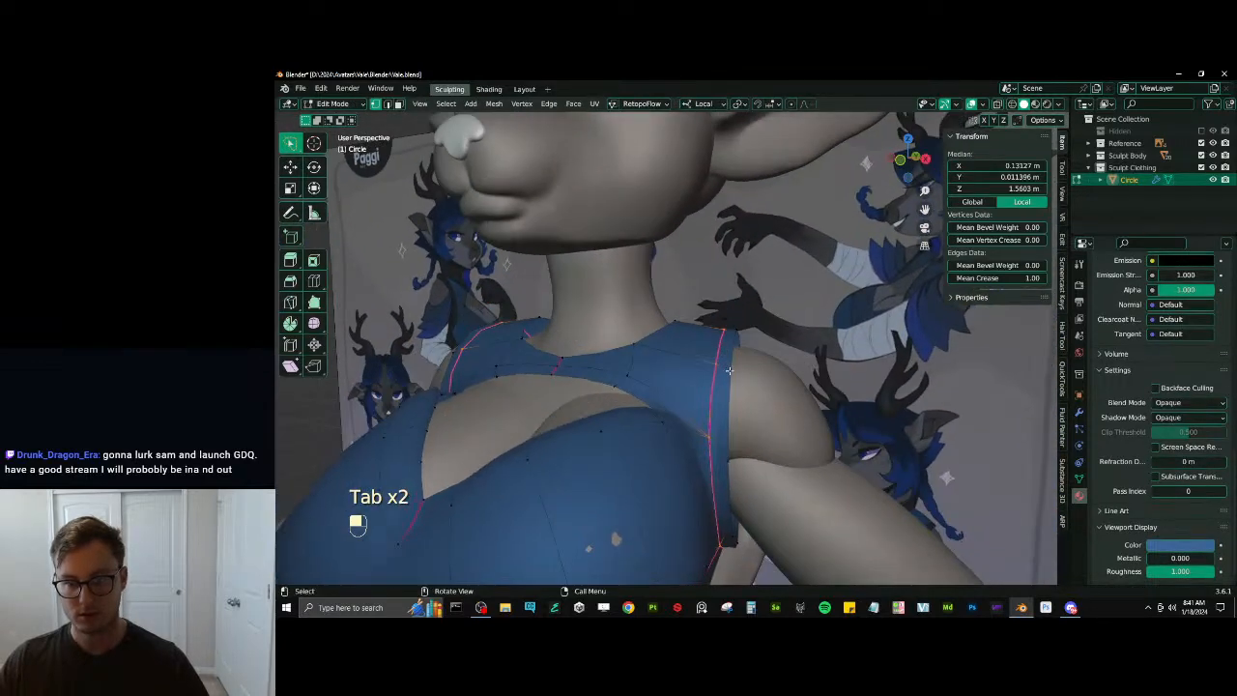
click(727, 368)
alt+shift+click(724, 395)
click(729, 457)
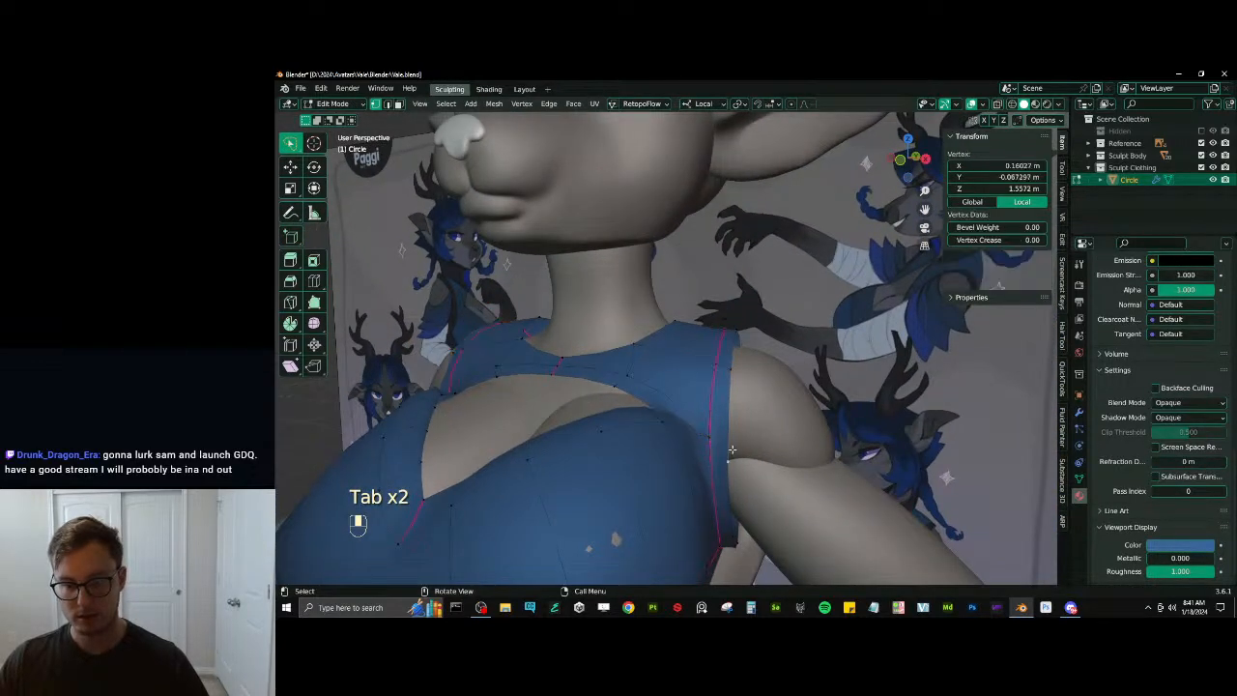
shift+click(712, 437)
click(730, 362)
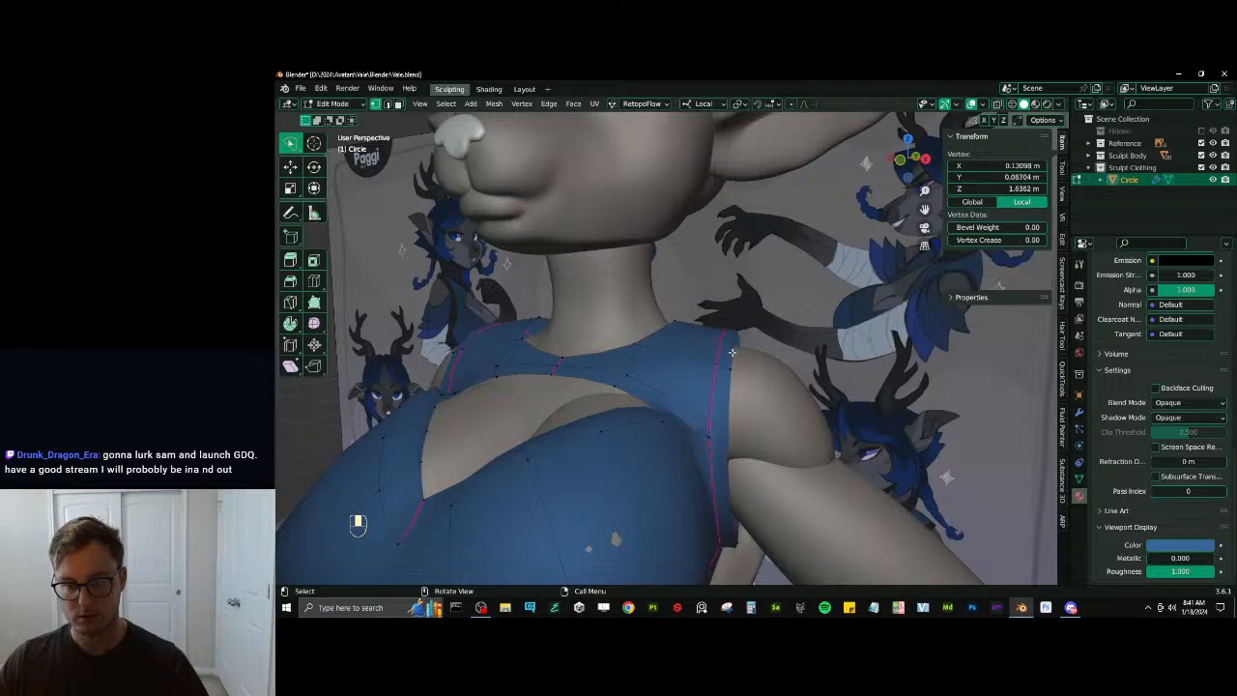
alt+shift+click(731, 365)
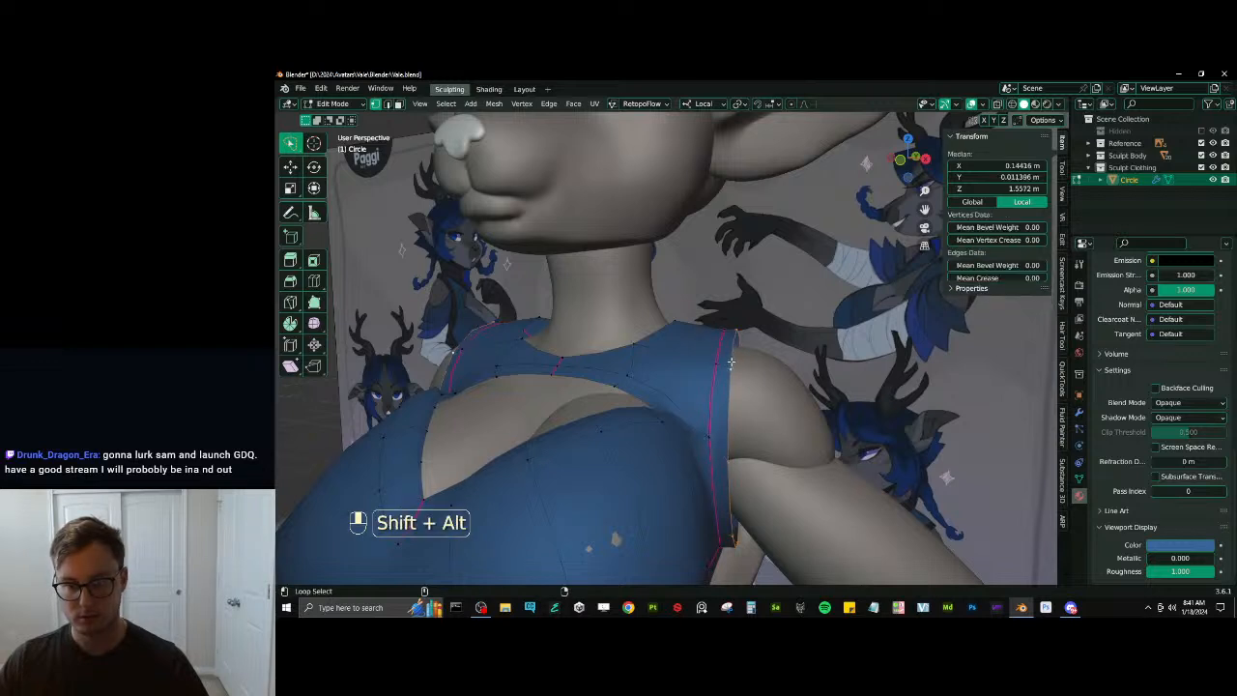
Try to delete the selected armhole border loop
key(x)
click(732, 360)
middle_drag(768, 358, 792, 361)
key(ctrl+z)
Grow the selection to the armhole border strip, duplicate it in place and separate the copy into its own object
key(ctrl+KP_Add)
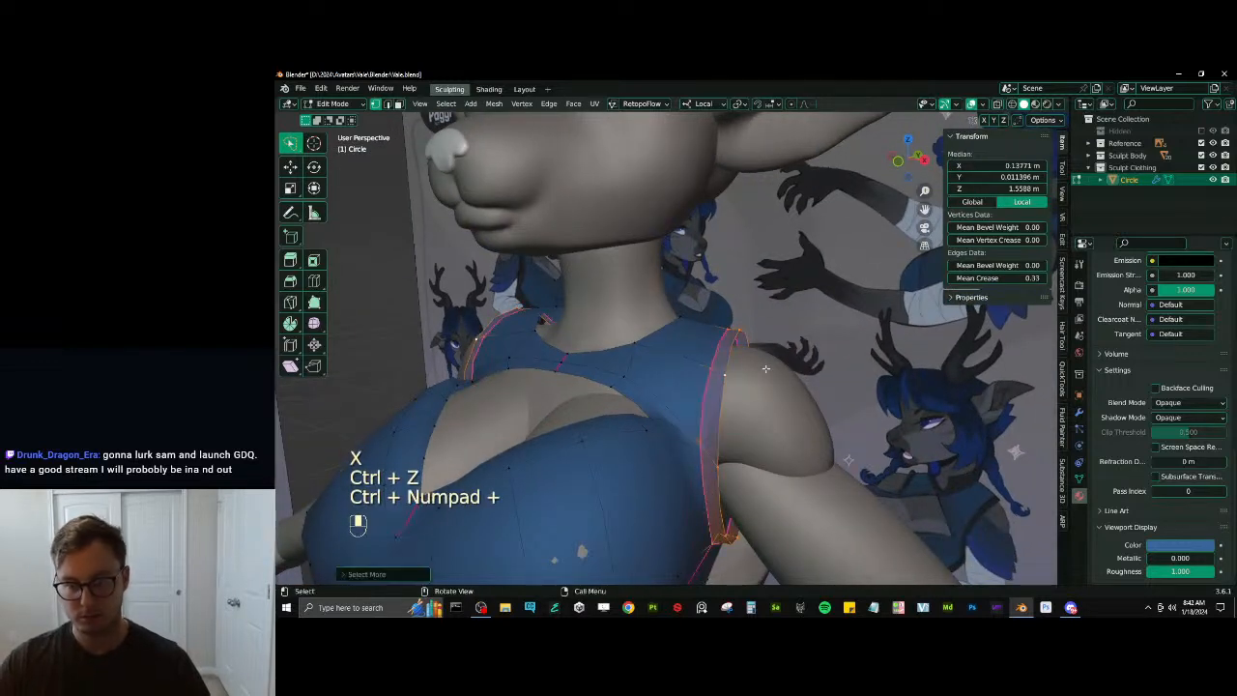
key(shift+d)
right_click(800, 363)
key(p)
click(744, 373)
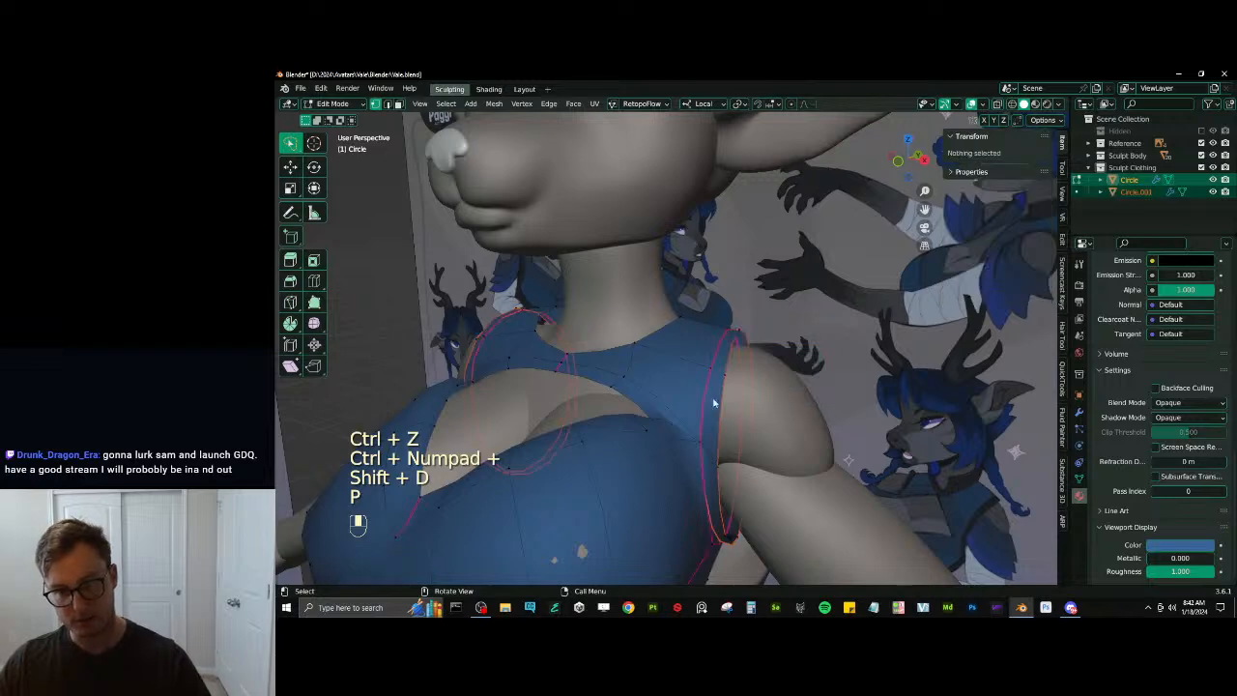
Sample a dark grey from the reference art as the base color of the separated armhole trim's material
key(Tab)
middle_drag(720, 384, 778, 367)
scroll(1100, 473, up, 15)
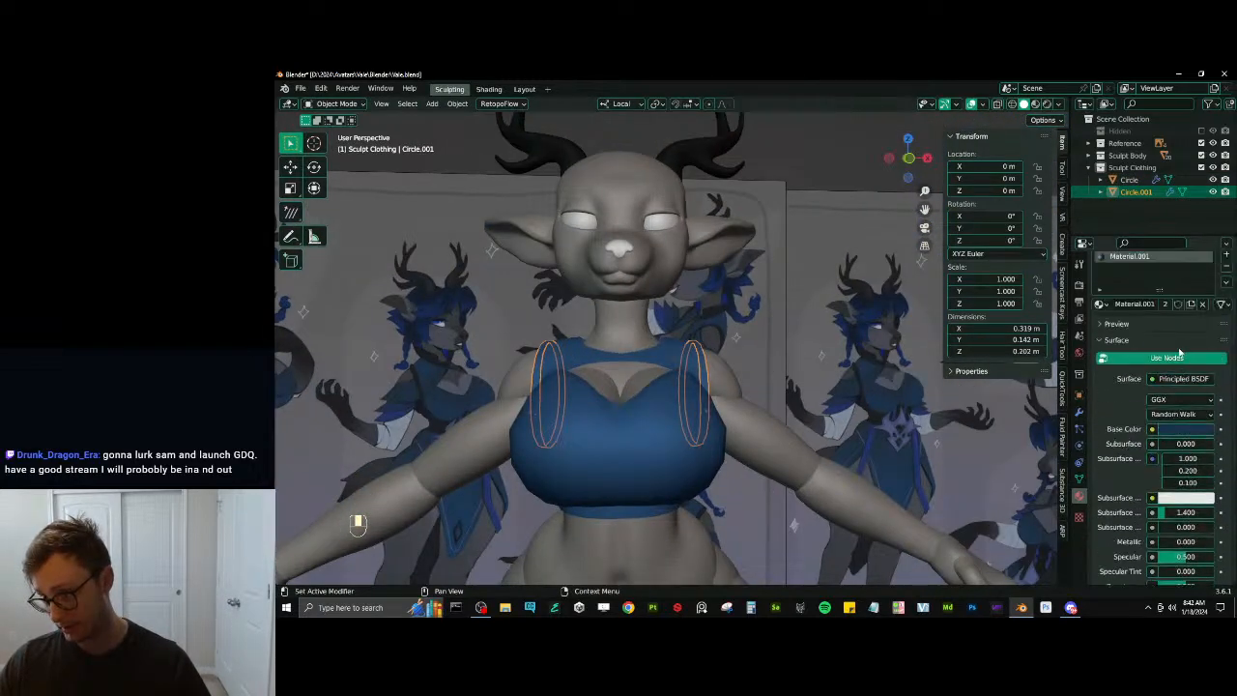
scroll(1182, 357, down, 3)
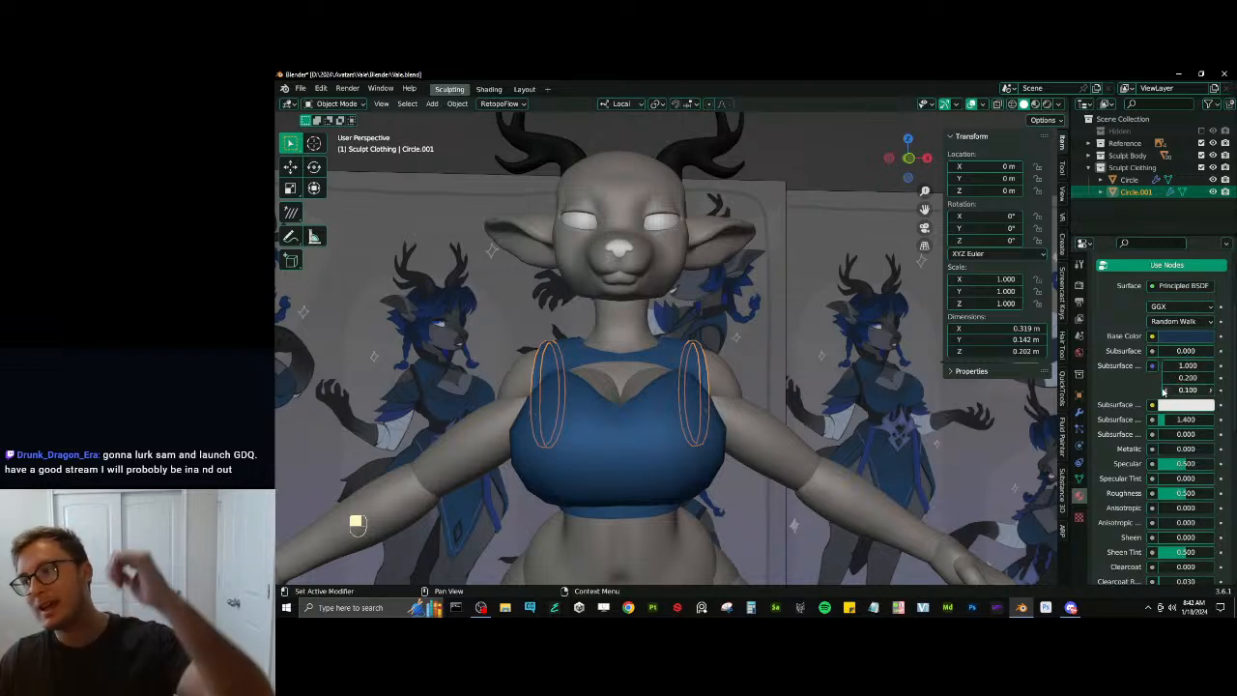
click(1178, 337)
click(1201, 282)
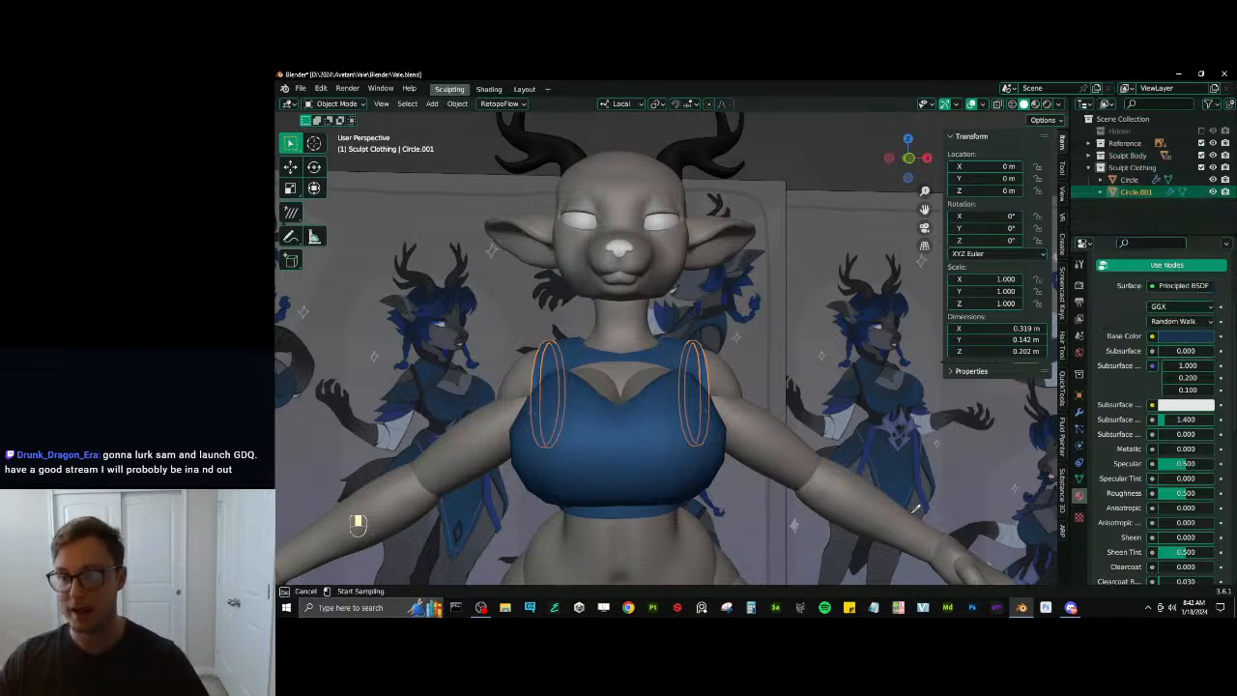
Copy the trim material's base color to its viewport display color
scroll(1179, 442, down, 1)
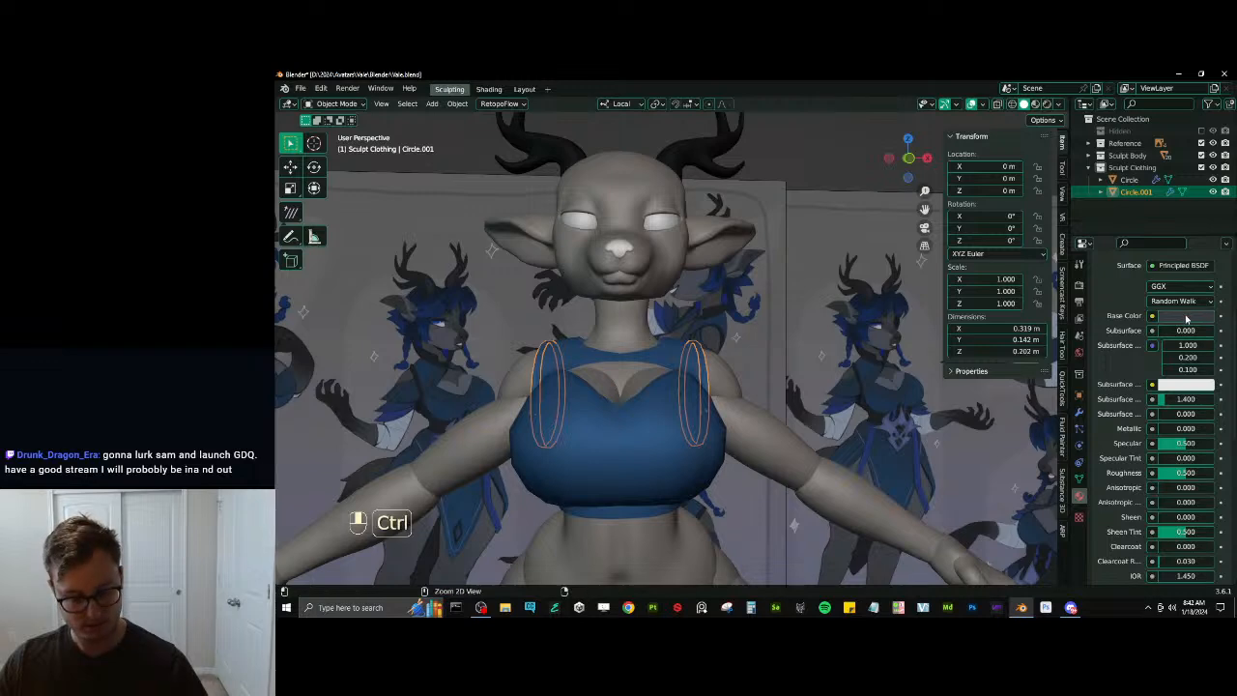
key(ctrl+c)
scroll(1179, 435, down, 10)
key(ctrl+v)
key(ctrl+b)
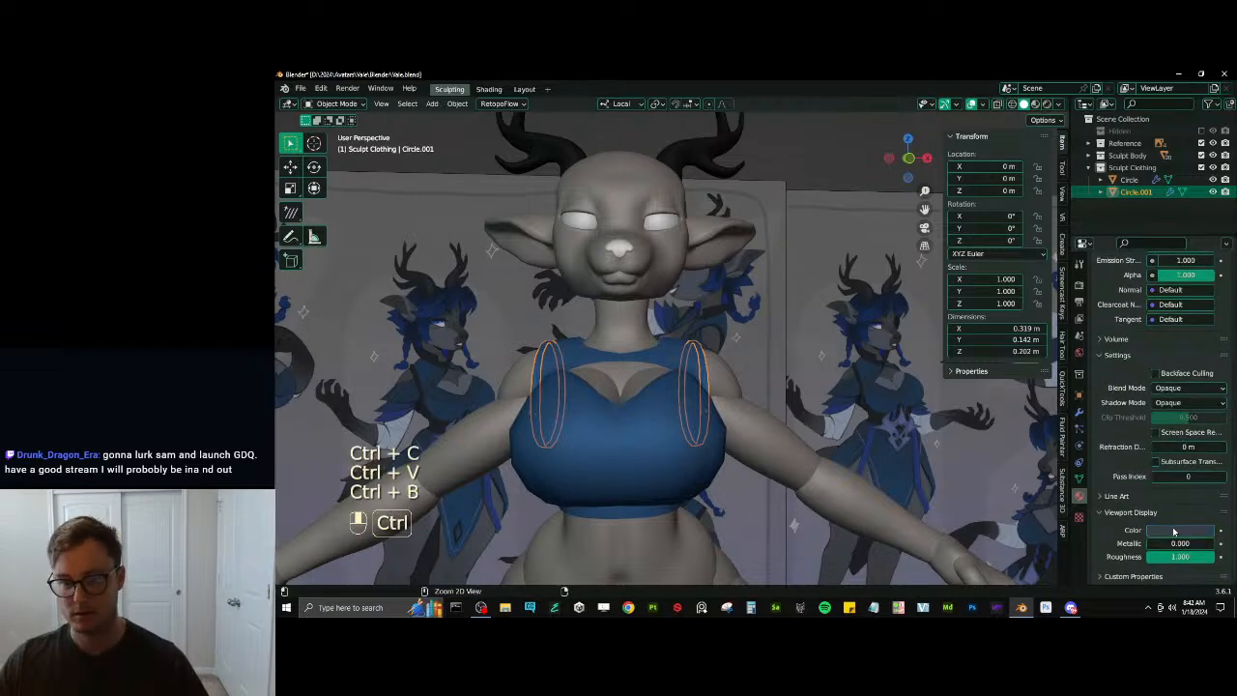
middle_drag(679, 369, 621, 380)
key(s)
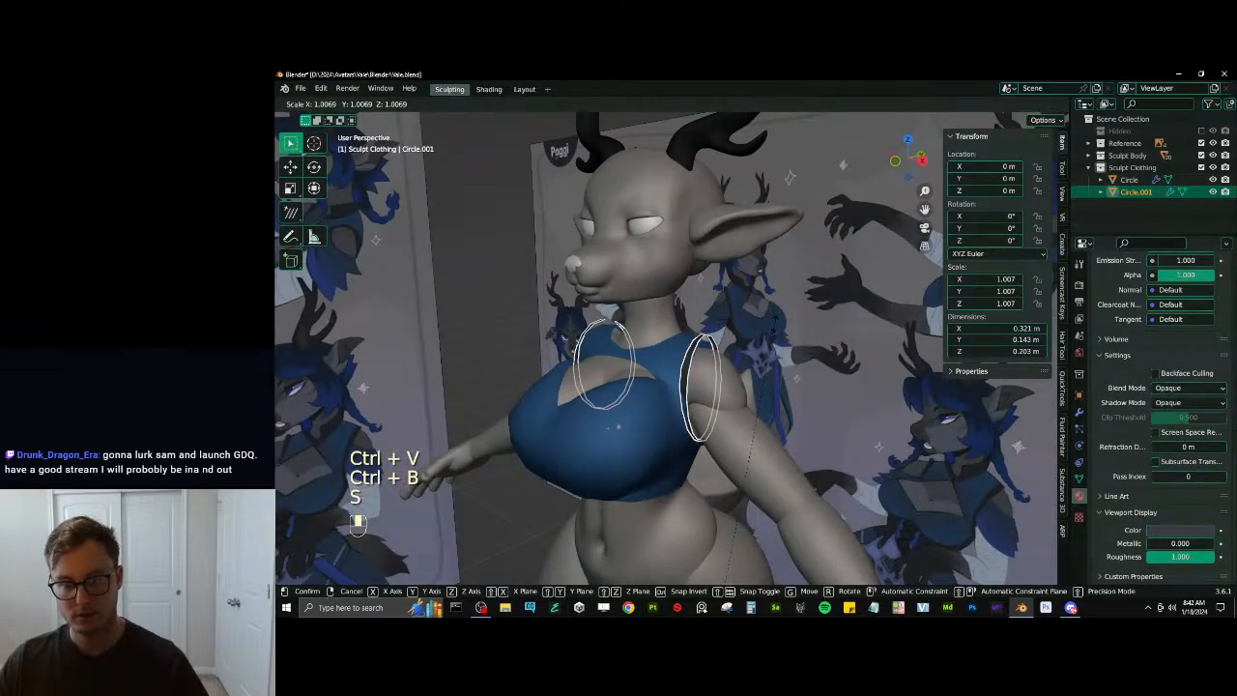
click(758, 344)
key(Tab)
key(a)
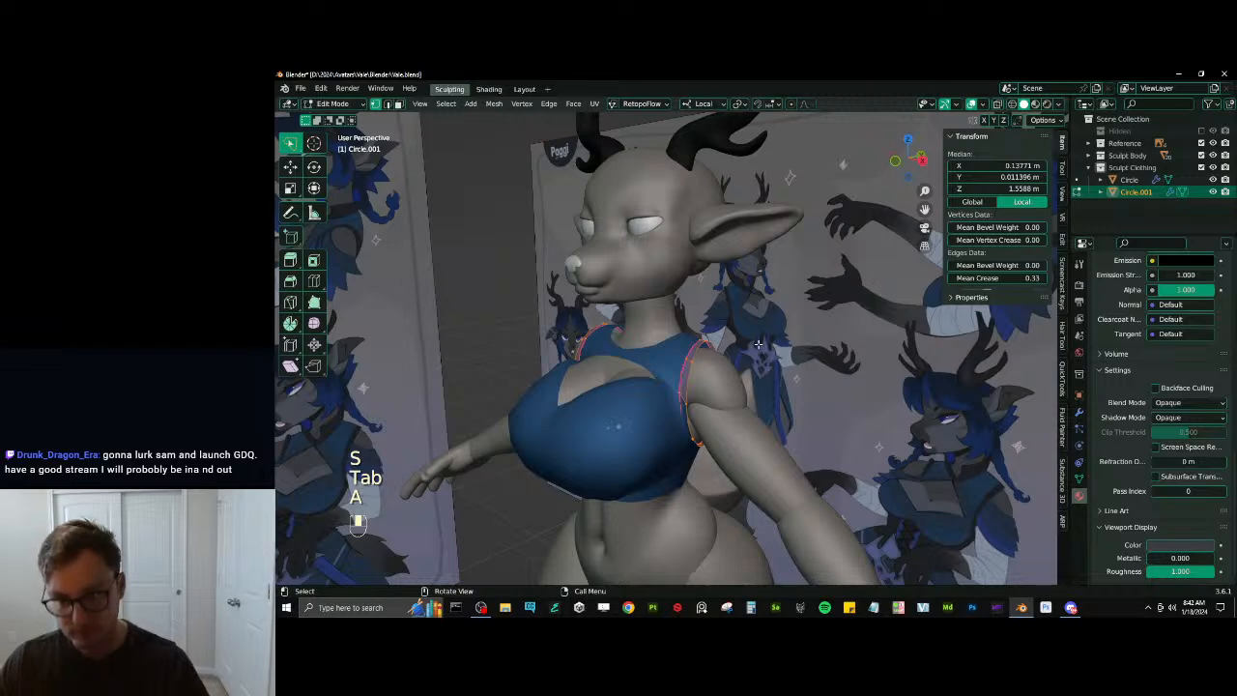
key(Tab)
Add a Solidify modifier to the armhole trim strips
click(1079, 412)
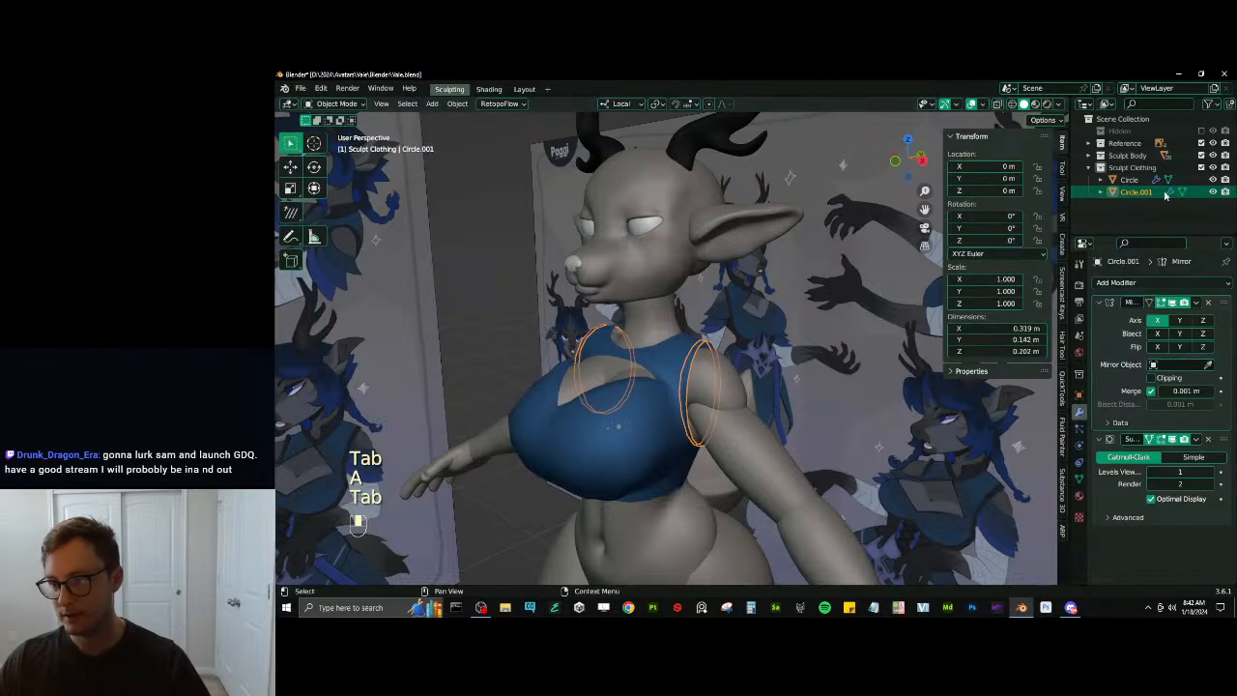
click(1137, 284)
click(987, 490)
scroll(777, 449, up, 3)
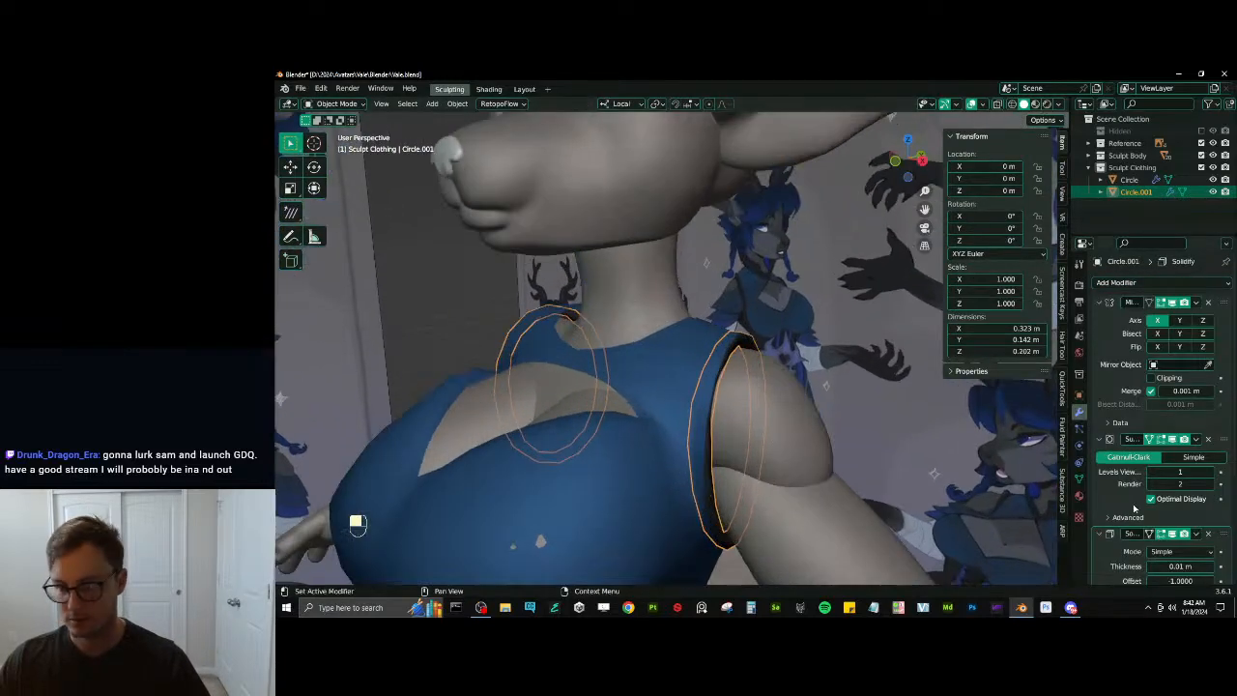
Set the Solidify offset of the armhole trim to 0
scroll(1134, 509, down, 3)
drag(1176, 462, 1231, 462)
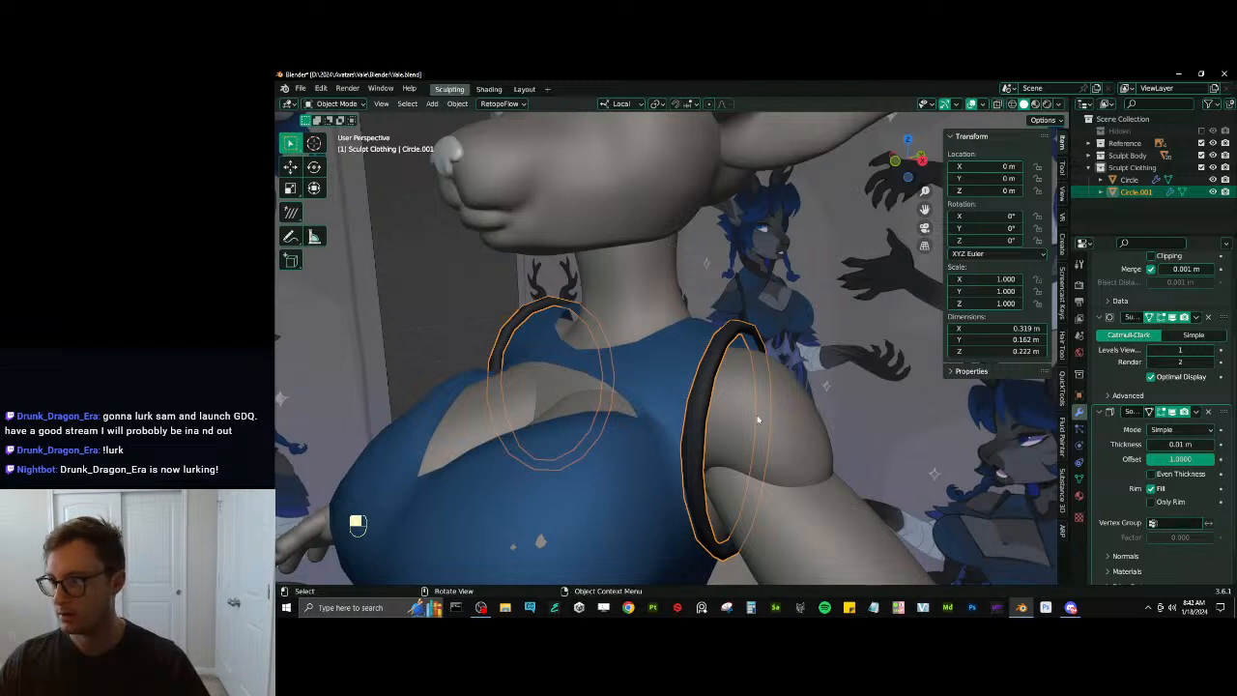
middle_drag(758, 419, 1023, 505)
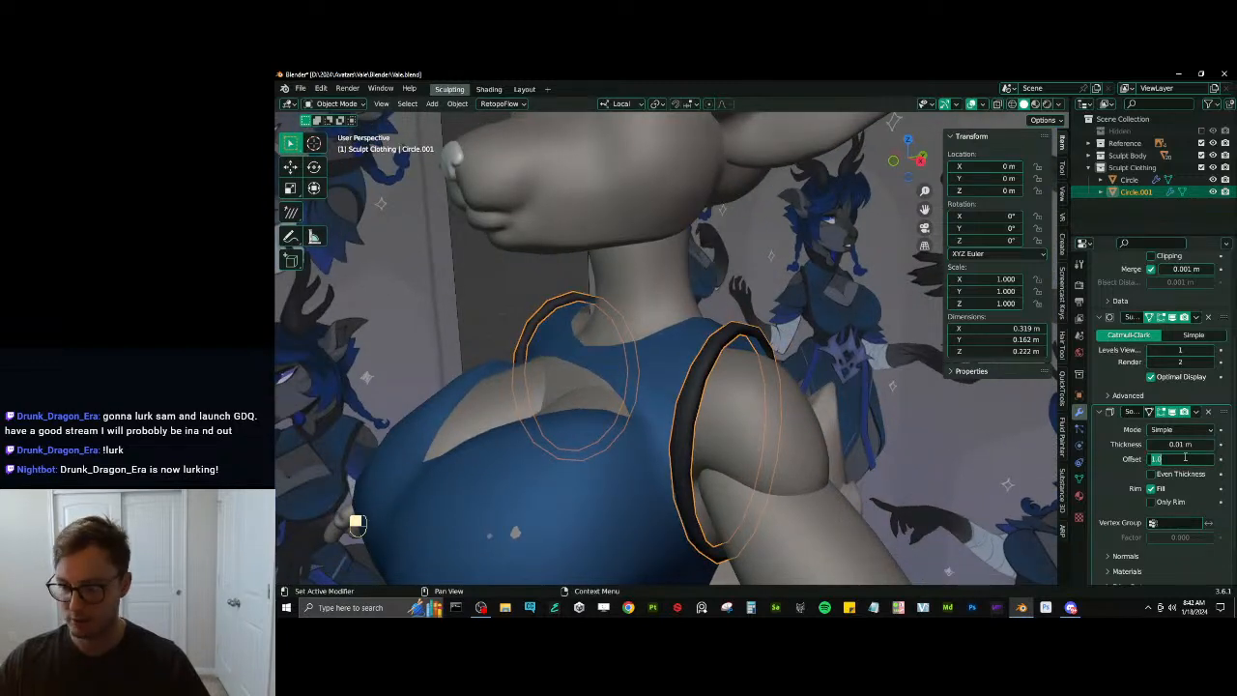
text(0)
key(Return)
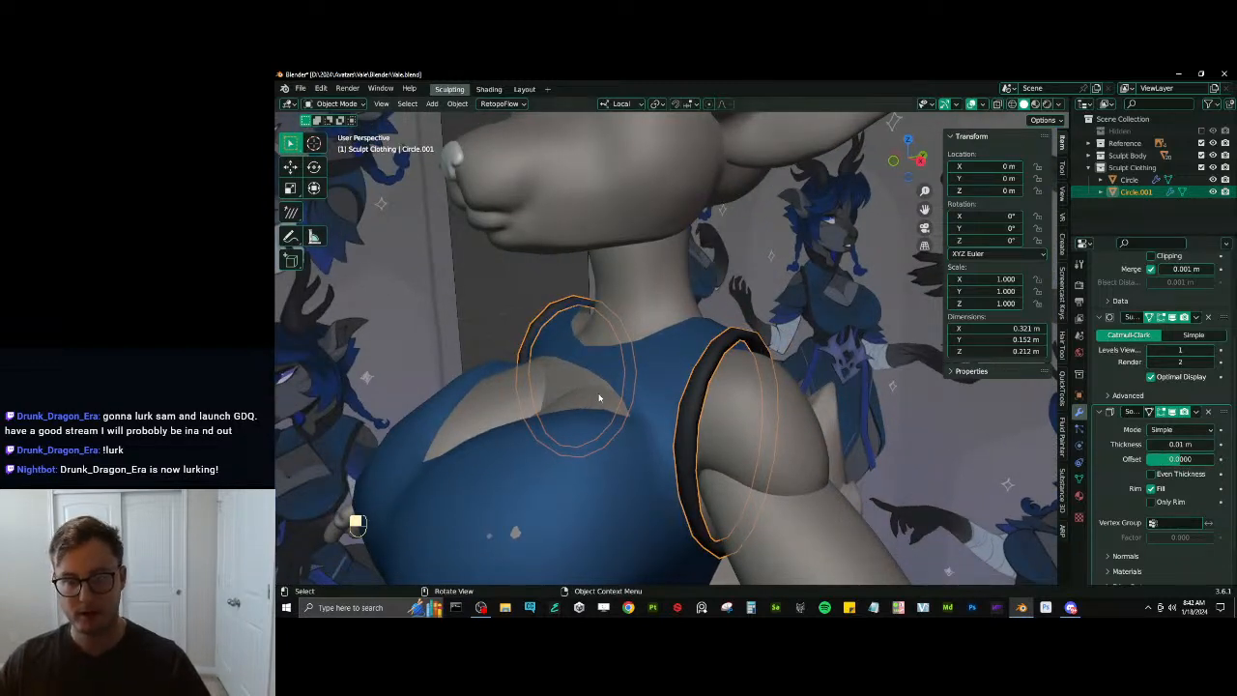
Raise the viewport subdivision level to 3 on both the blue top and the armhole trim
click(599, 397)
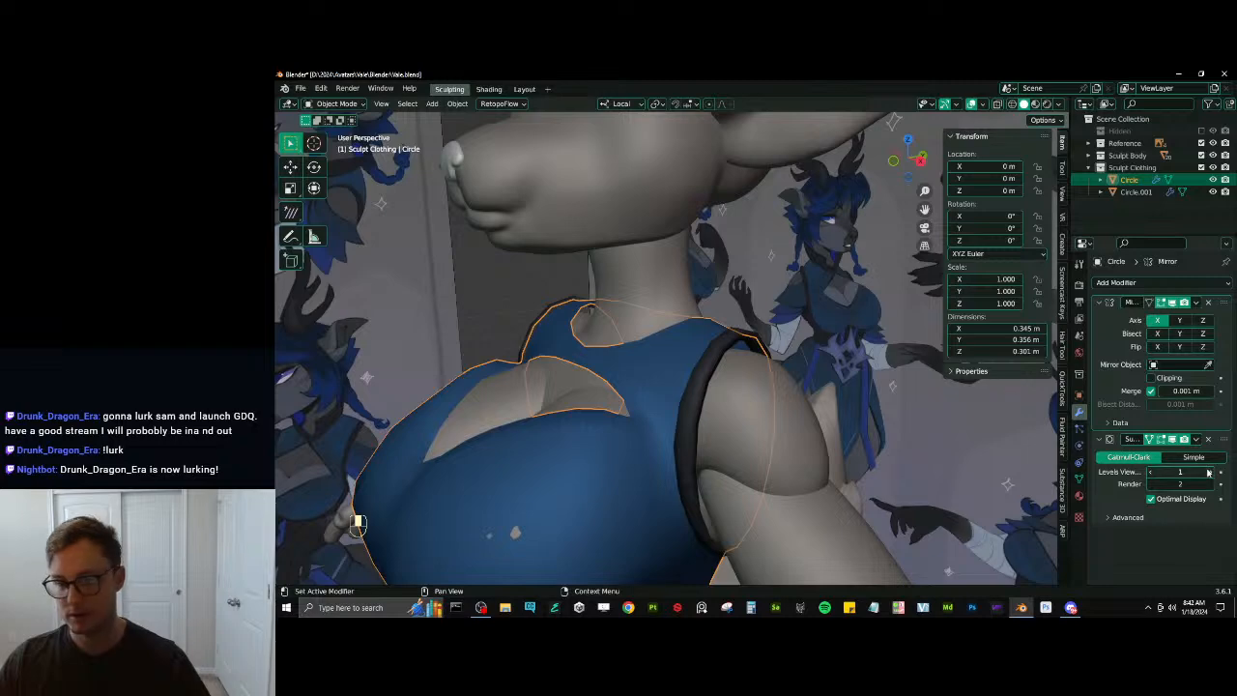
click(1211, 475)
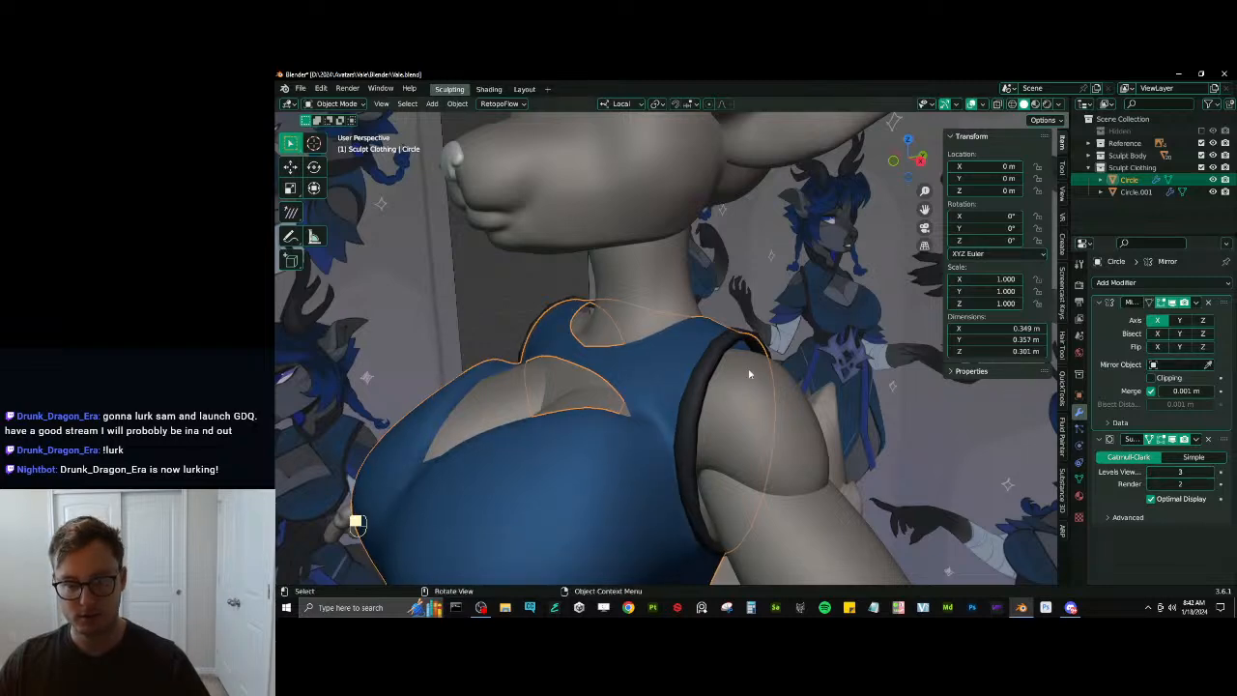
click(749, 374)
click(1212, 474)
click(1213, 473)
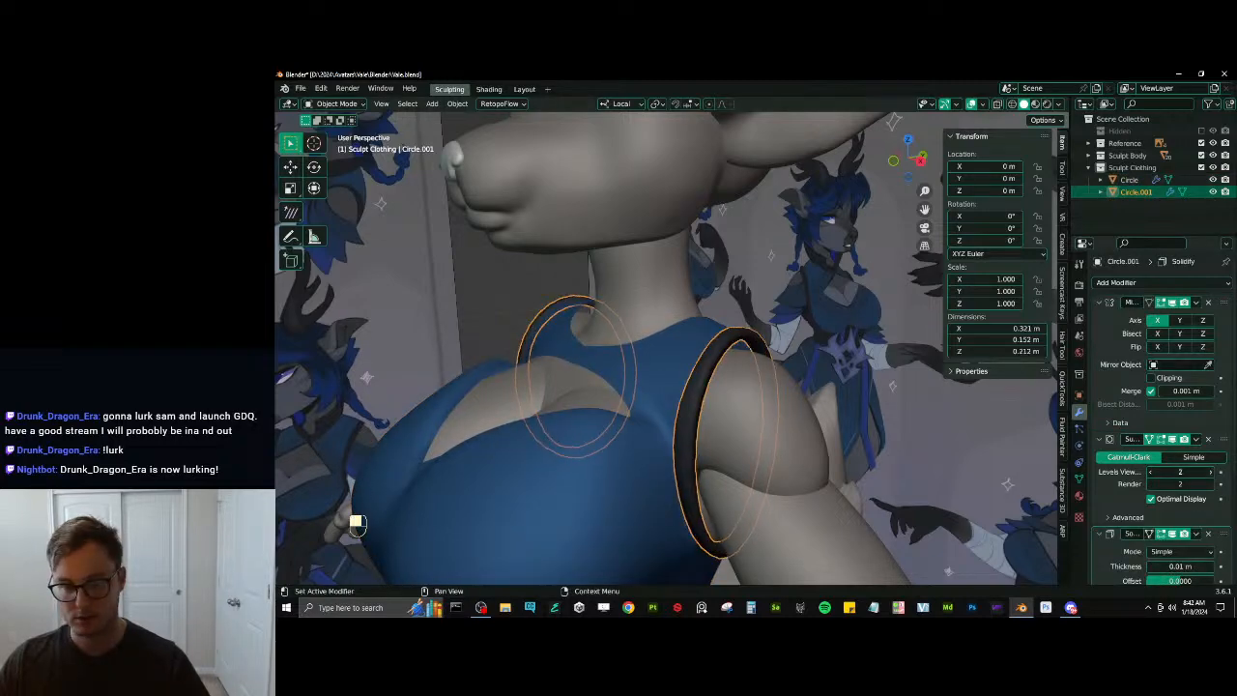
scroll(670, 435, down, 5)
middle_drag(671, 436, 676, 467)
click(541, 484)
scroll(578, 447, down, 5)
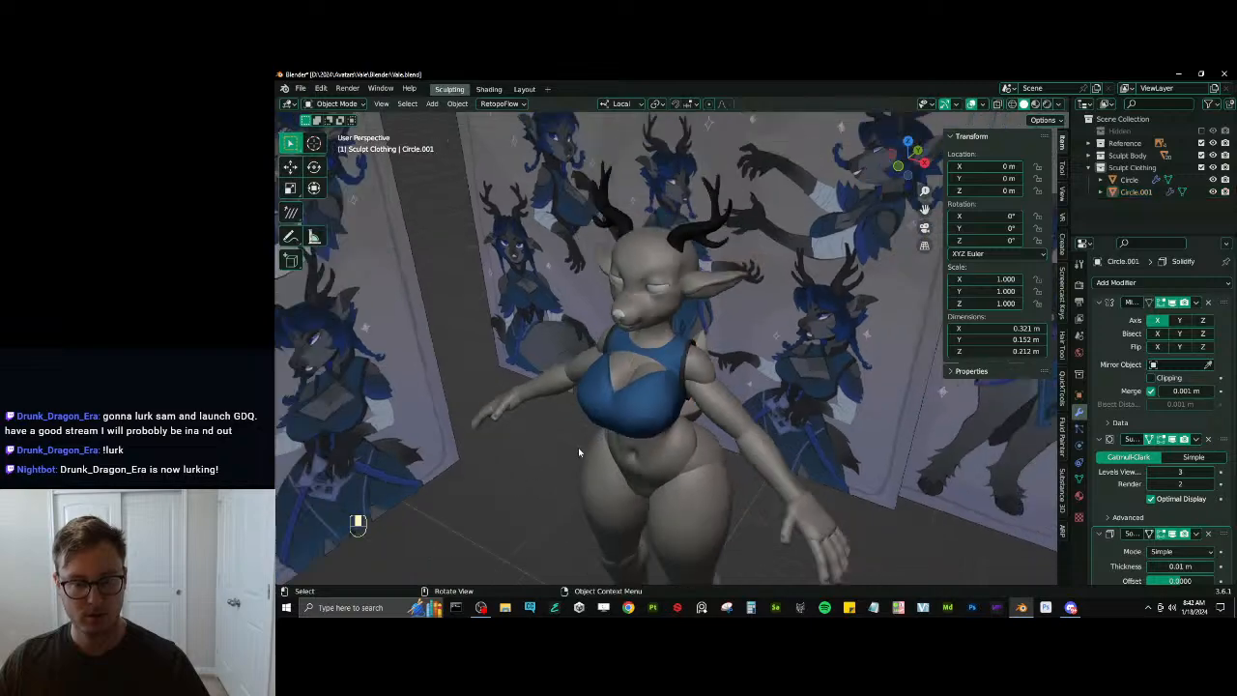
Enter edit mode on the blue top and select the edge path along the underside of the bust
middle_drag(580, 449, 631, 423)
scroll(726, 384, up, 2)
click(661, 341)
scroll(710, 323, up, 3)
key(Tab)
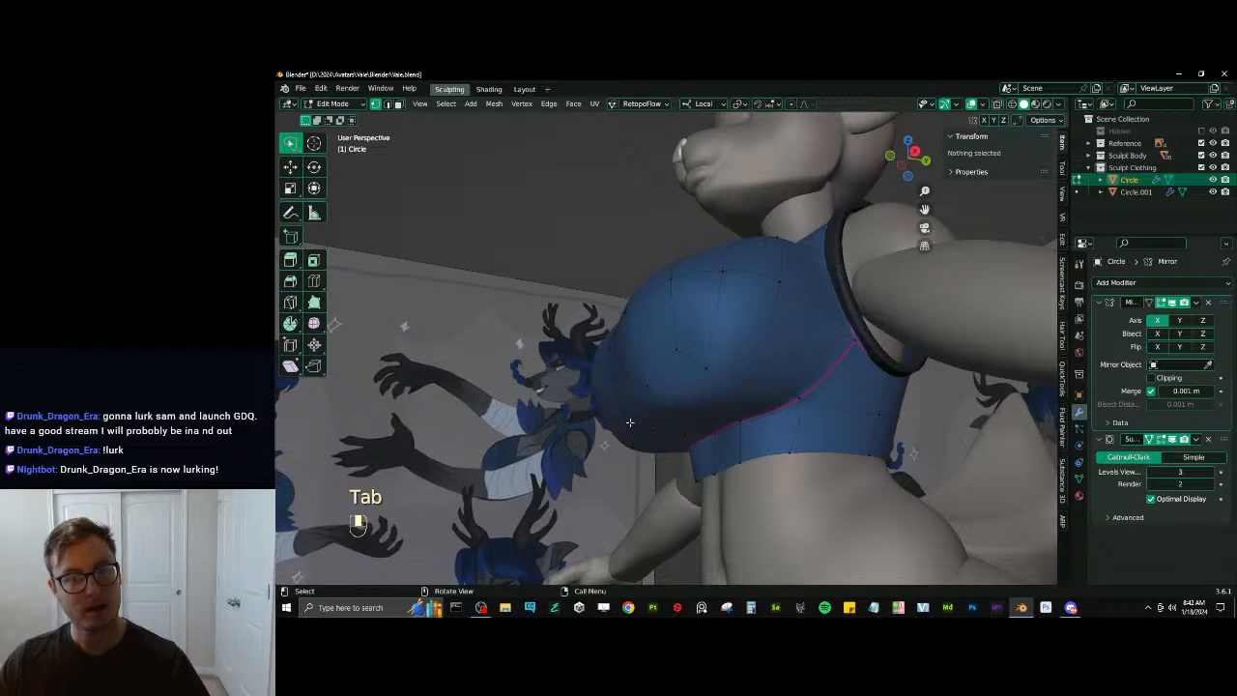
click(690, 431)
ctrl+click(716, 437)
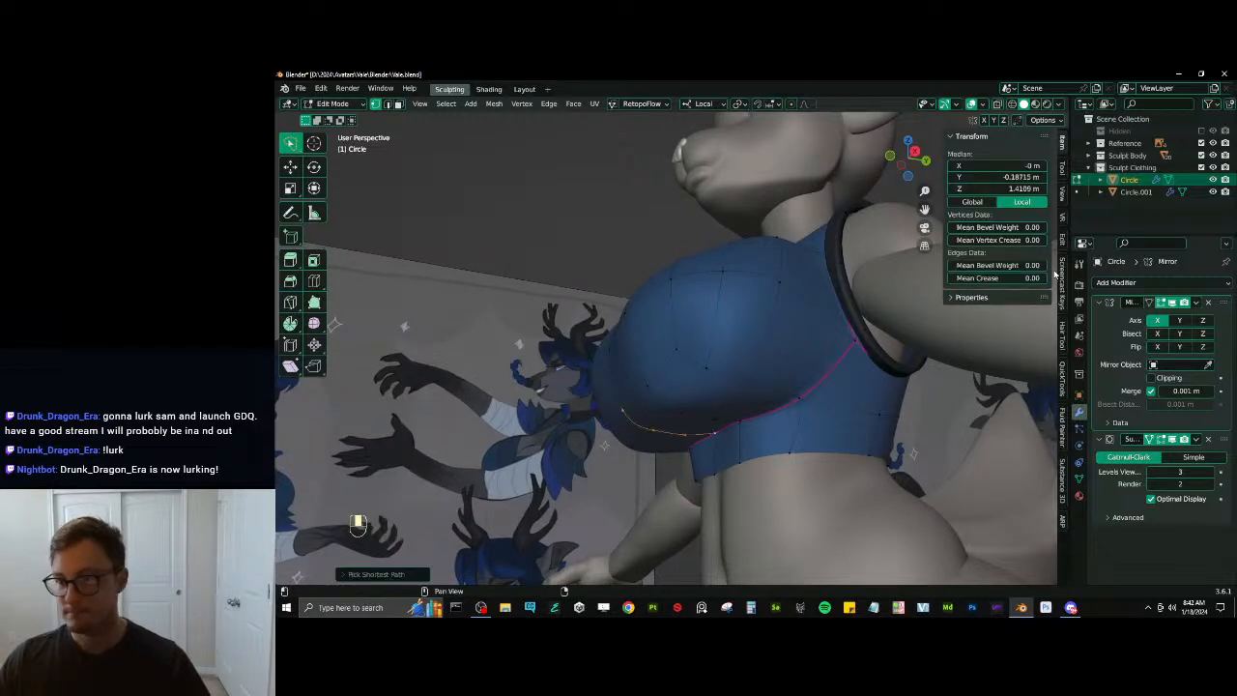
click(1062, 241)
middle_drag(663, 354, 698, 384)
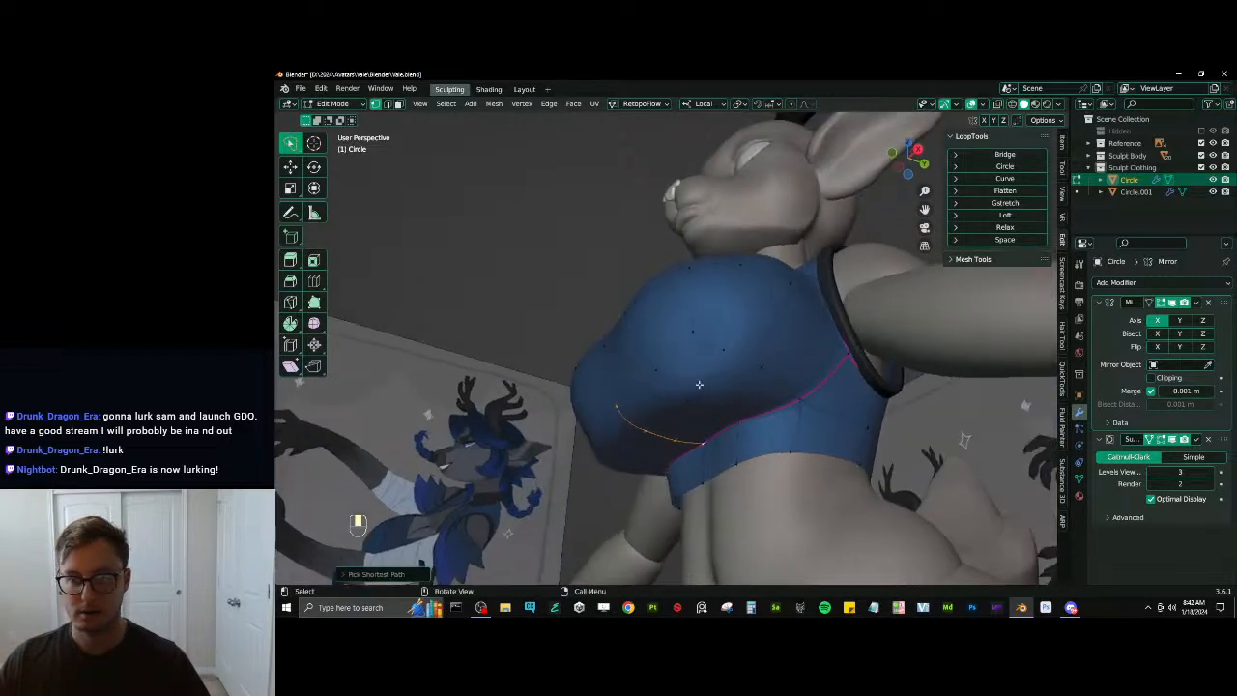
Evenly space the vertices of the vertical edge loop over the bust with LoopTools, adjusting which neckline-end vertices are included
click(700, 385)
alt+shift+click(713, 381)
click(1005, 240)
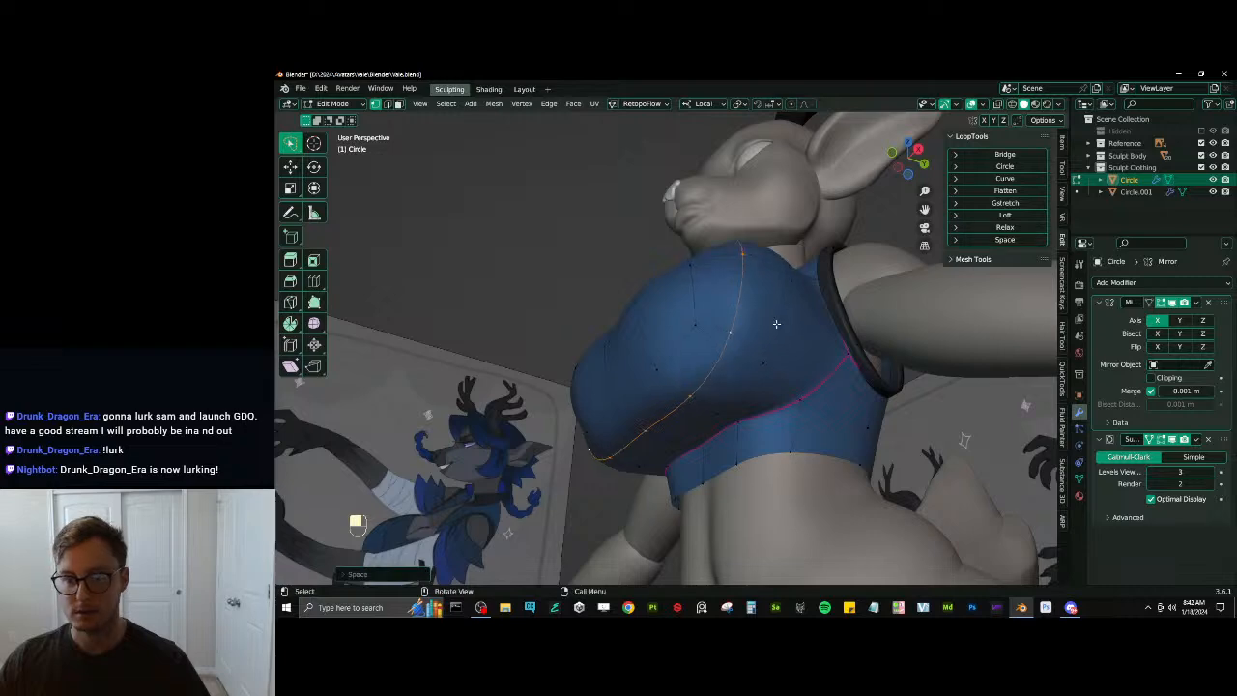
click(740, 387)
mouse_move(786, 345)
middle_down()
mouse_move(803, 373)
mouse_move(770, 318)
mouse_move(780, 296)
mouse_move(777, 323)
middle_up()
key(ctrl+z)
key(ctrl+z)
shift+click(743, 233)
middle_drag(744, 244, 747, 316)
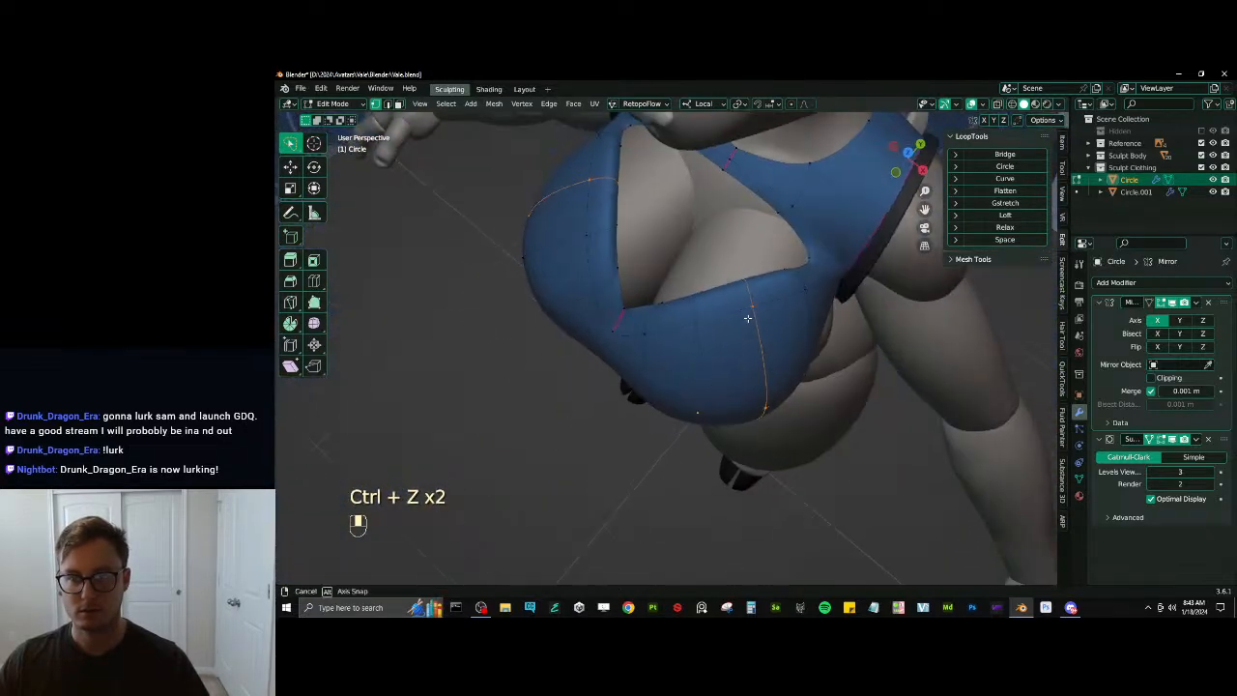
shift+click(745, 281)
click(1033, 242)
Select the edge path across the lower front of the bust and dissolve its edges
middle_drag(822, 328, 754, 260)
click(710, 356)
ctrl+click(632, 388)
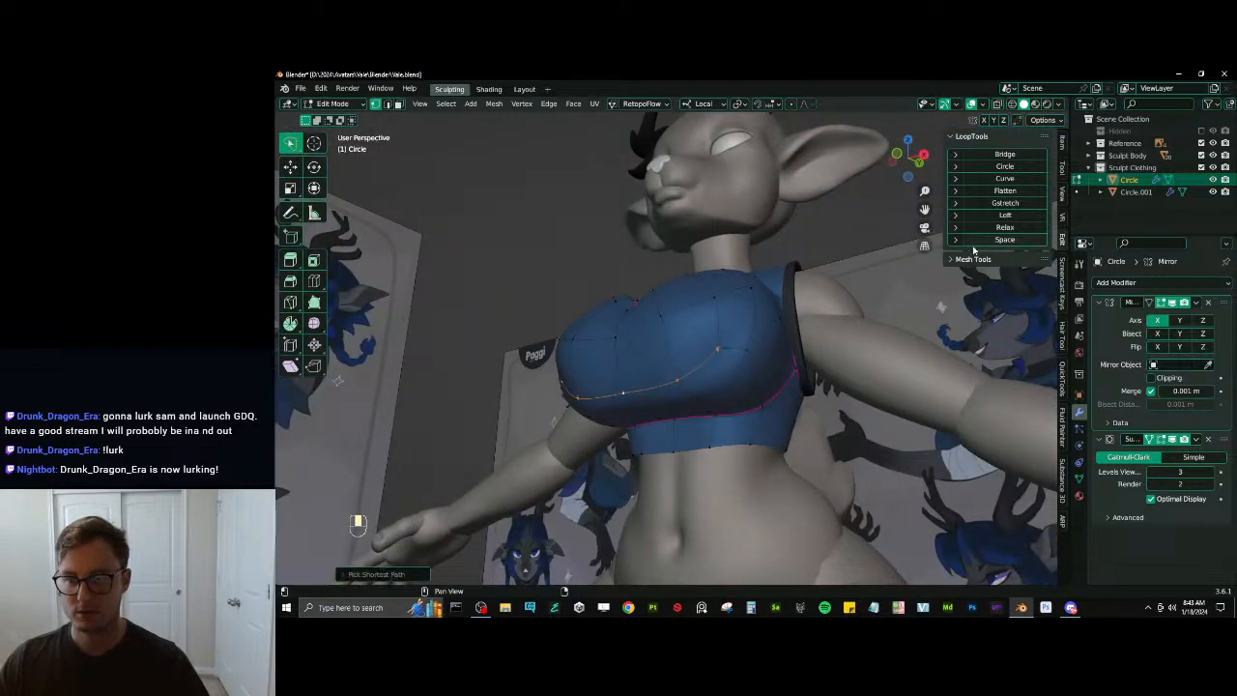
middle_drag(860, 286, 715, 377)
key(x)
click(740, 434)
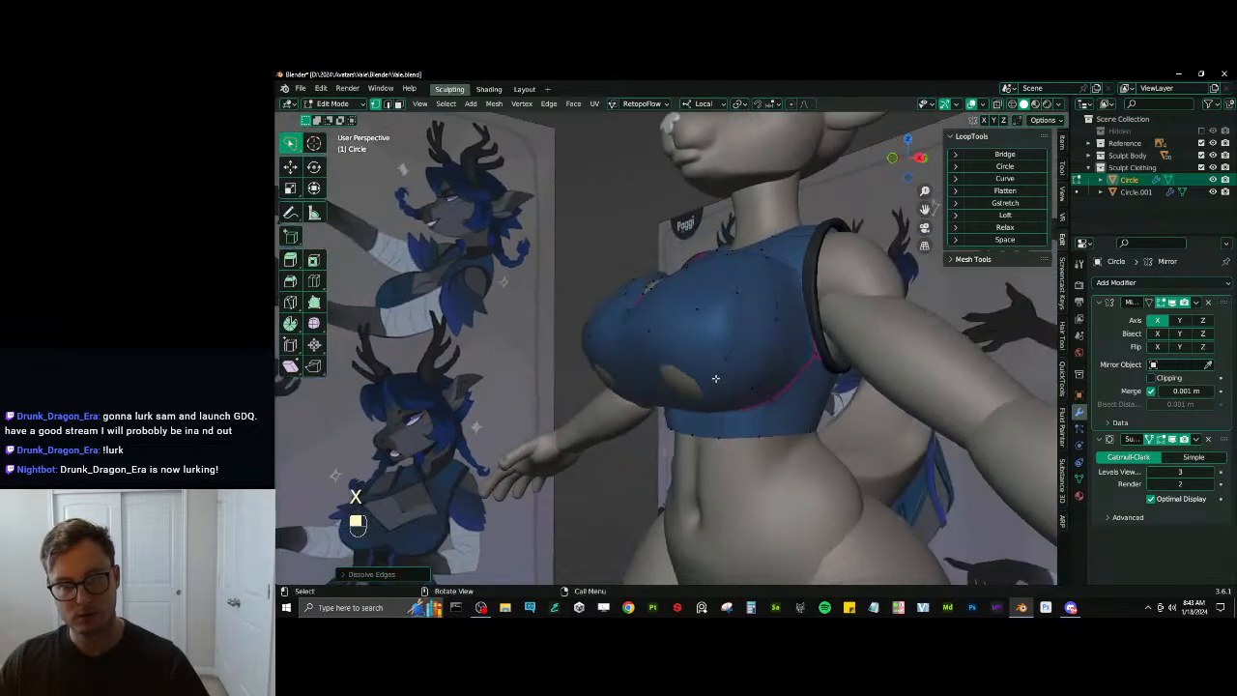
Remove the leftover edges running from the front of the bust toward the neckline
mouse_move(721, 327)
middle_down()
mouse_move(729, 348)
mouse_move(710, 353)
mouse_move(718, 323)
middle_up()
right_click(806, 342)
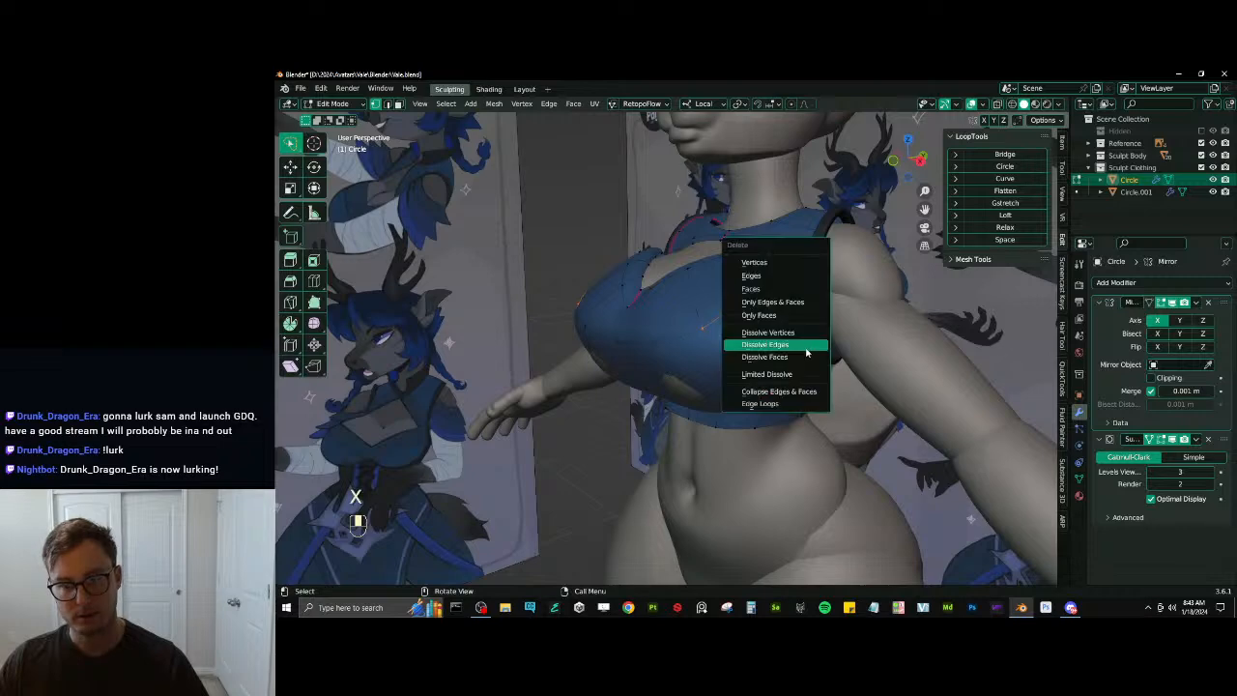
click(770, 398)
mouse_move(770, 399)
middle_down()
mouse_move(765, 267)
mouse_move(755, 395)
middle_up()
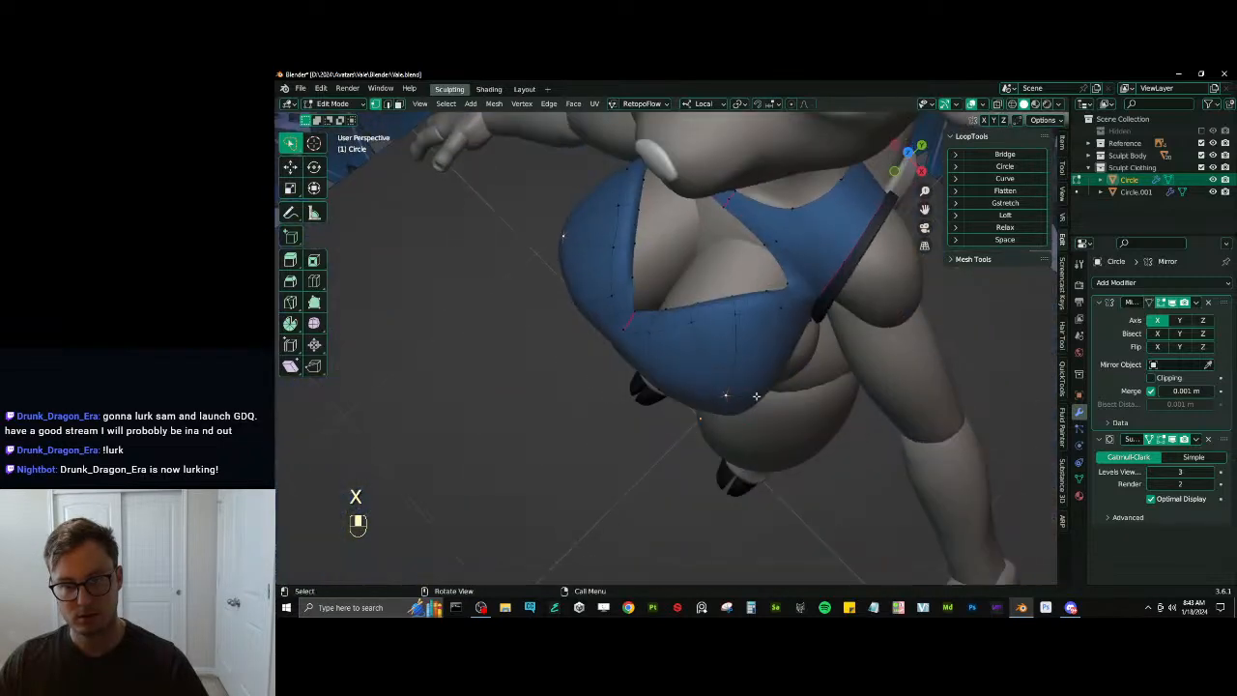
key(x)
click(762, 323)
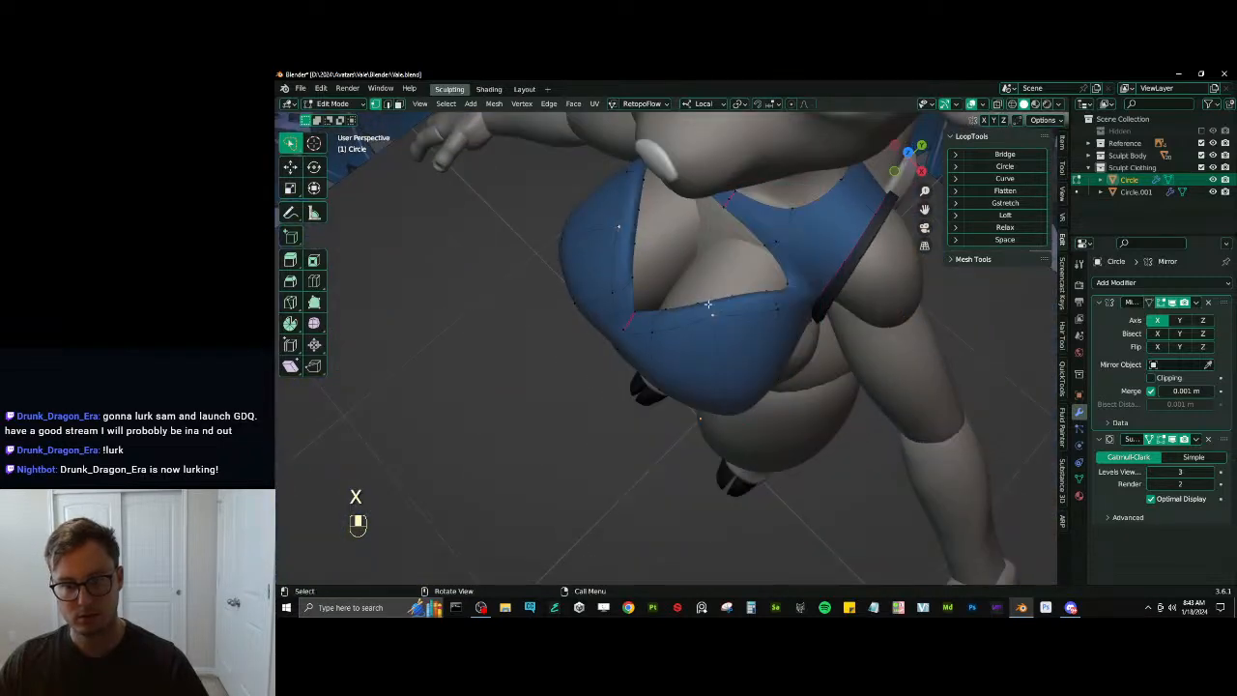
Try to remove one more piece of edge geometry at the front of the bust and check it in wireframe
shift+click(708, 303)
key(x)
click(745, 290)
middle_drag(759, 322, 696, 379)
key(z)
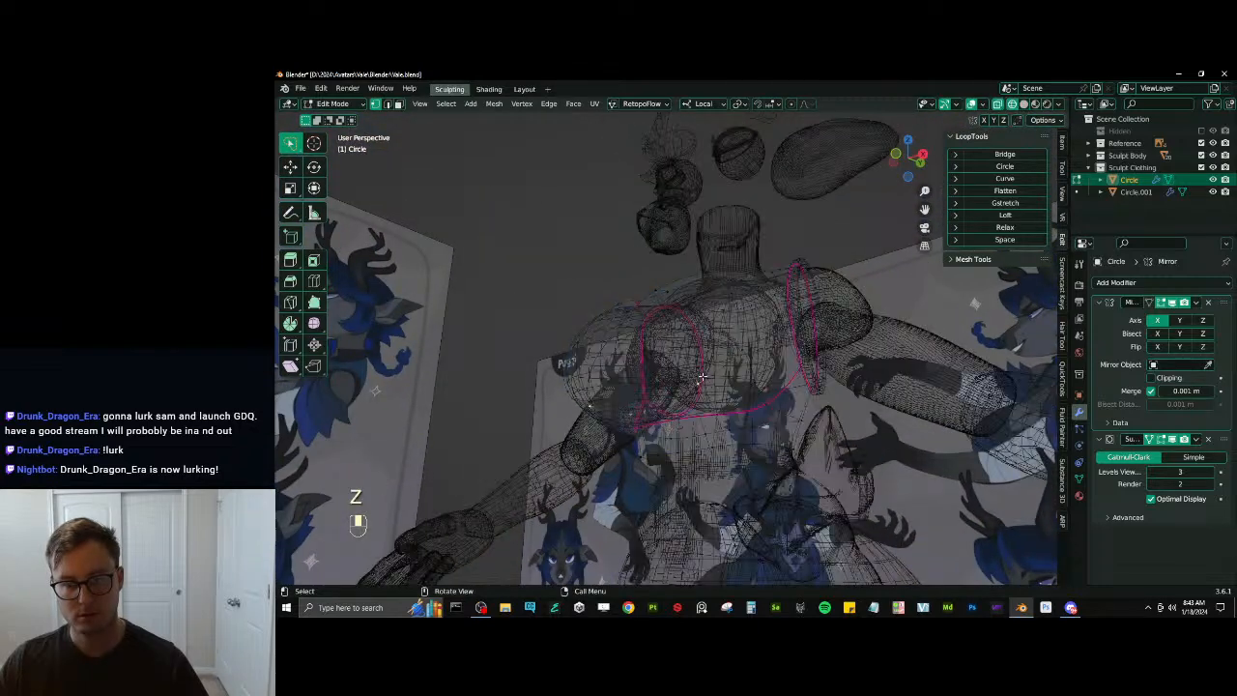
Undo the recent edge removals and vertex changes on the bust
key(ctrl+z)
key(ctrl+z)
key(ctrl+z)
key(z)
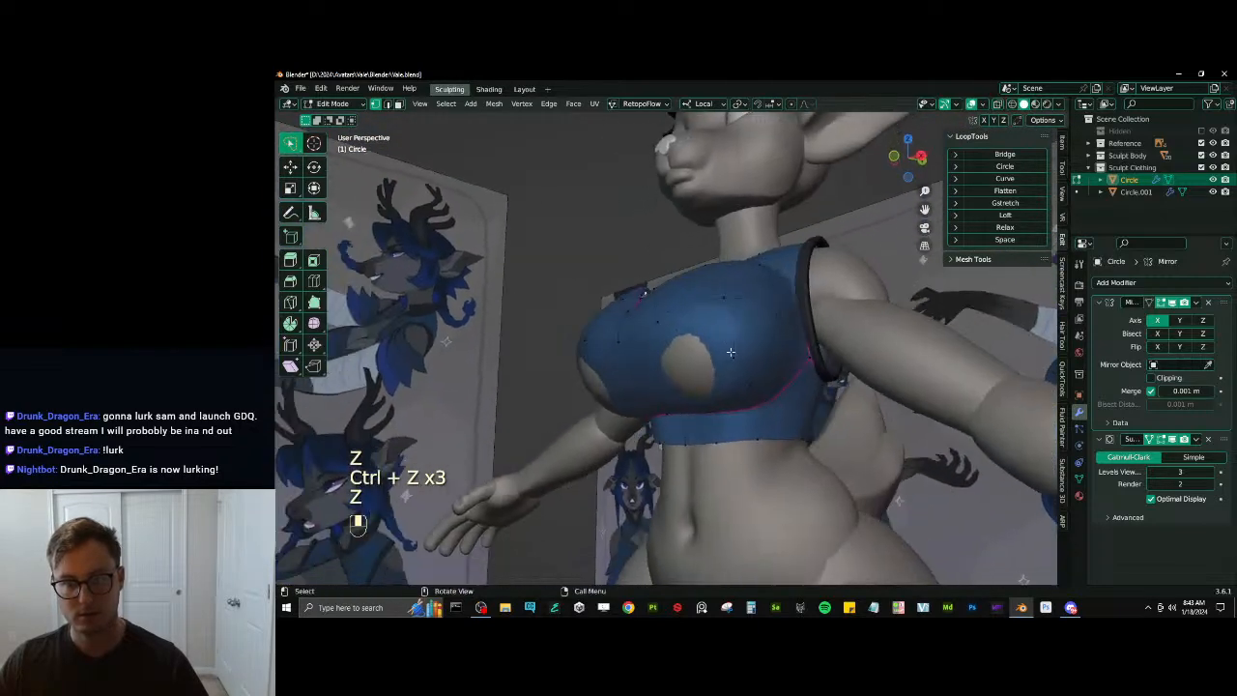
key(ctrl+z)
key(ctrl+z)
key(ctrl+z)
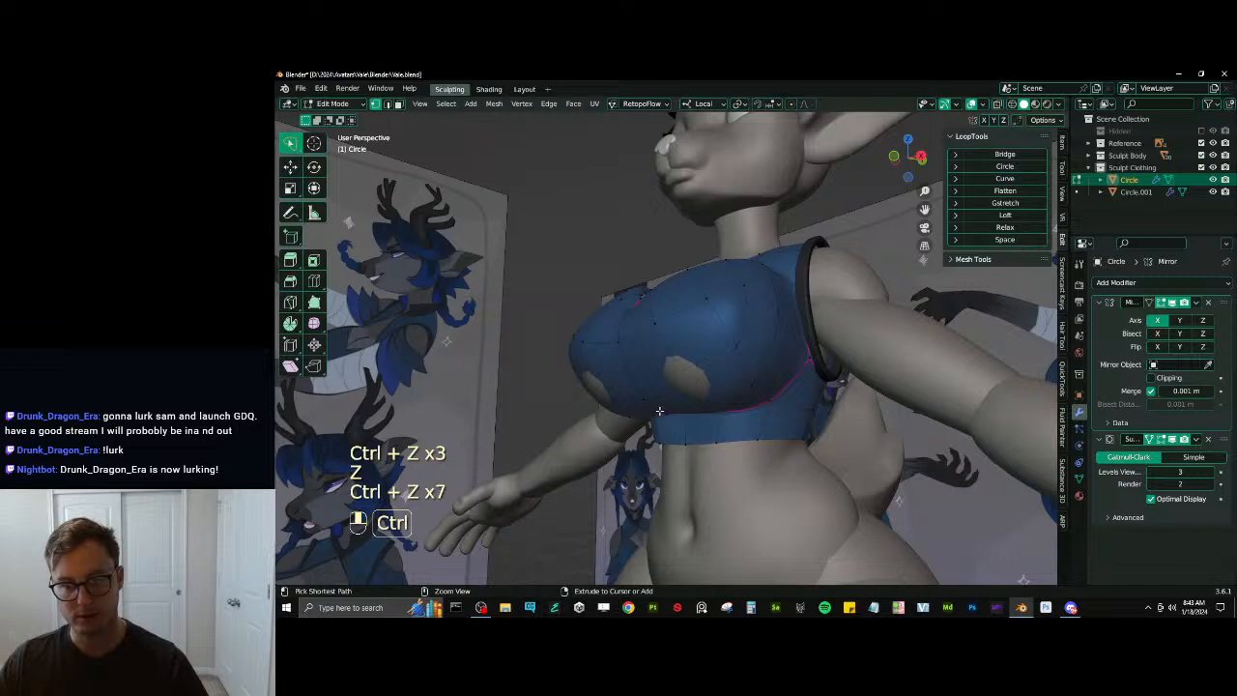
key(ctrl+z)
key(ctrl+z)
key(ctrl+z)
Select the horizontal edge path across the front of the bust and slide it up toward the neckline
middle_drag(659, 411, 689, 361)
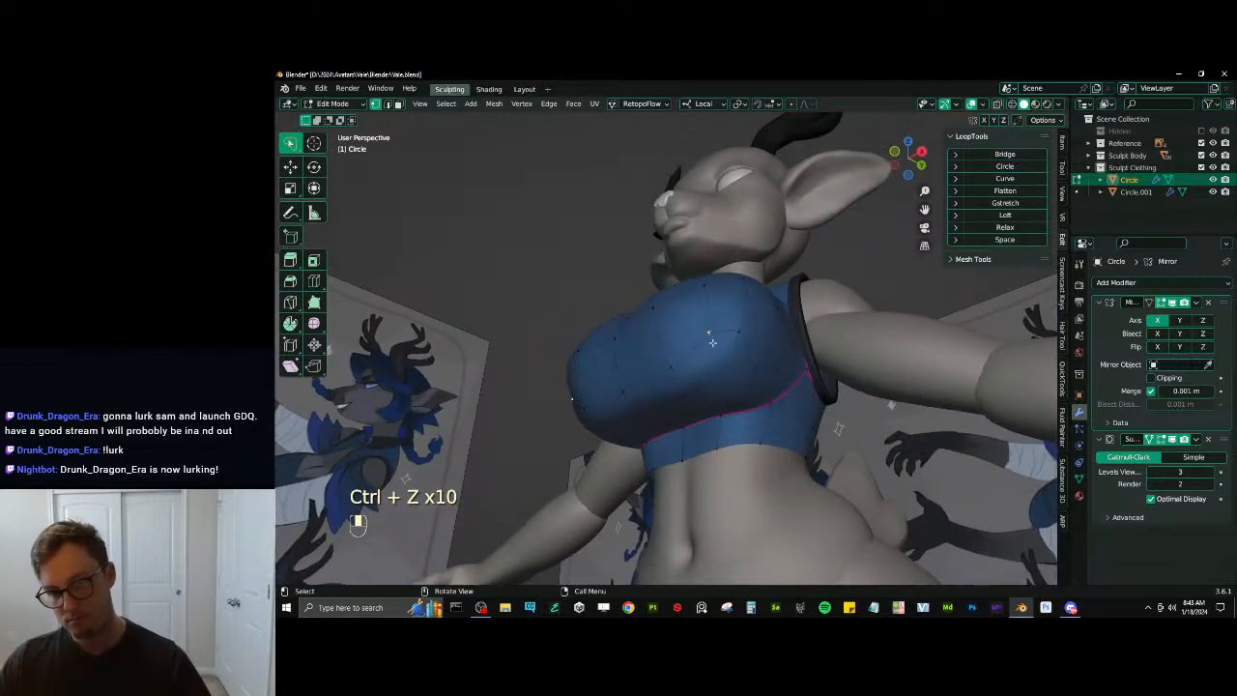
ctrl+click(674, 365)
key(g)
key(g)
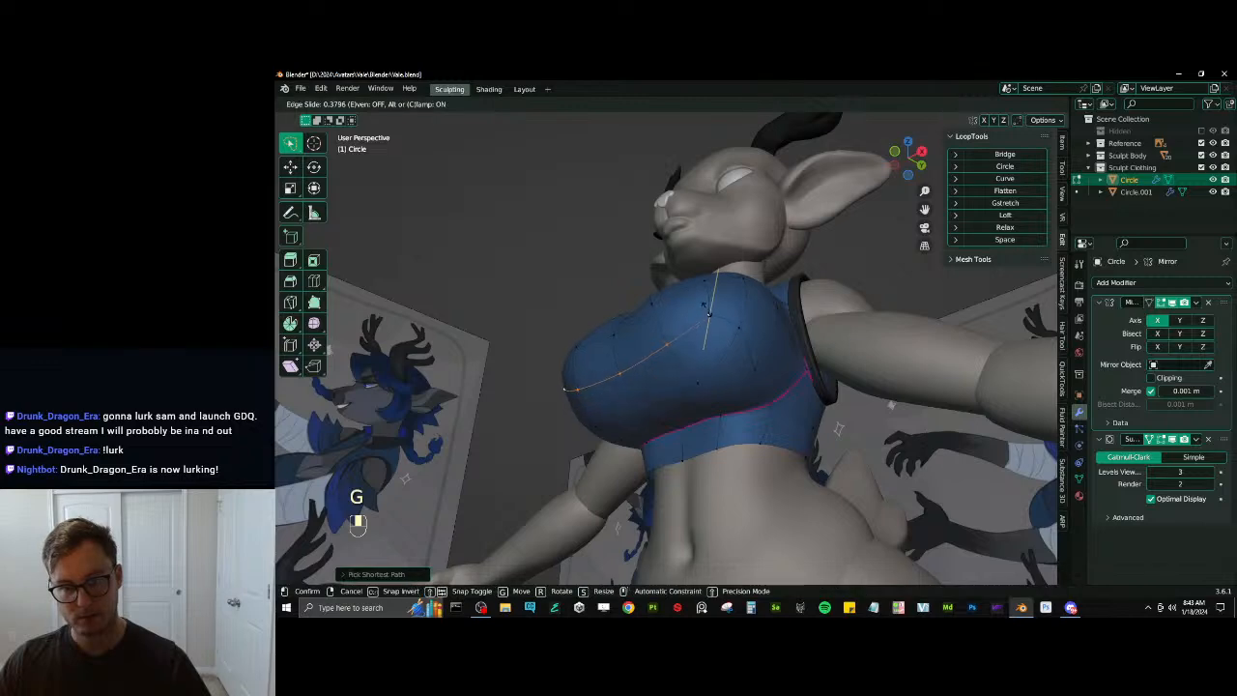
click(679, 307)
Reposition individual vertices across the front and centre of the bust to even out the horizontal edge row
middle_drag(678, 307, 725, 344)
click(634, 332)
key(g)
key(y)
click(693, 370)
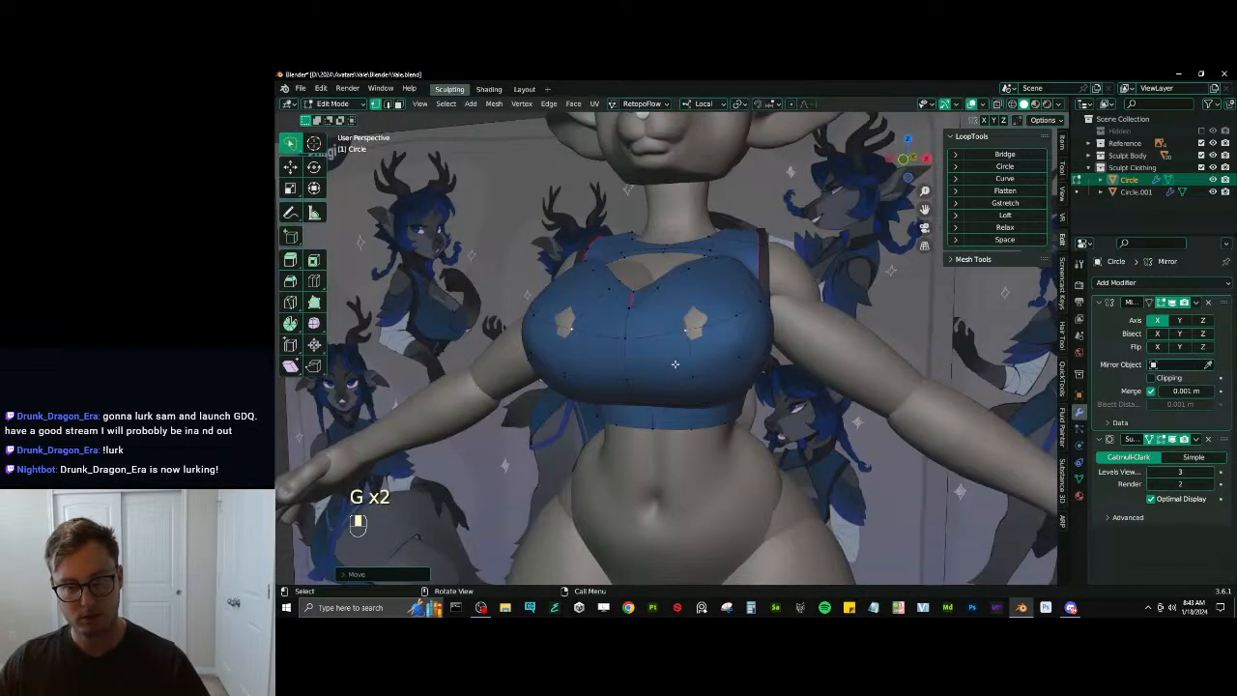
key(g)
click(640, 345)
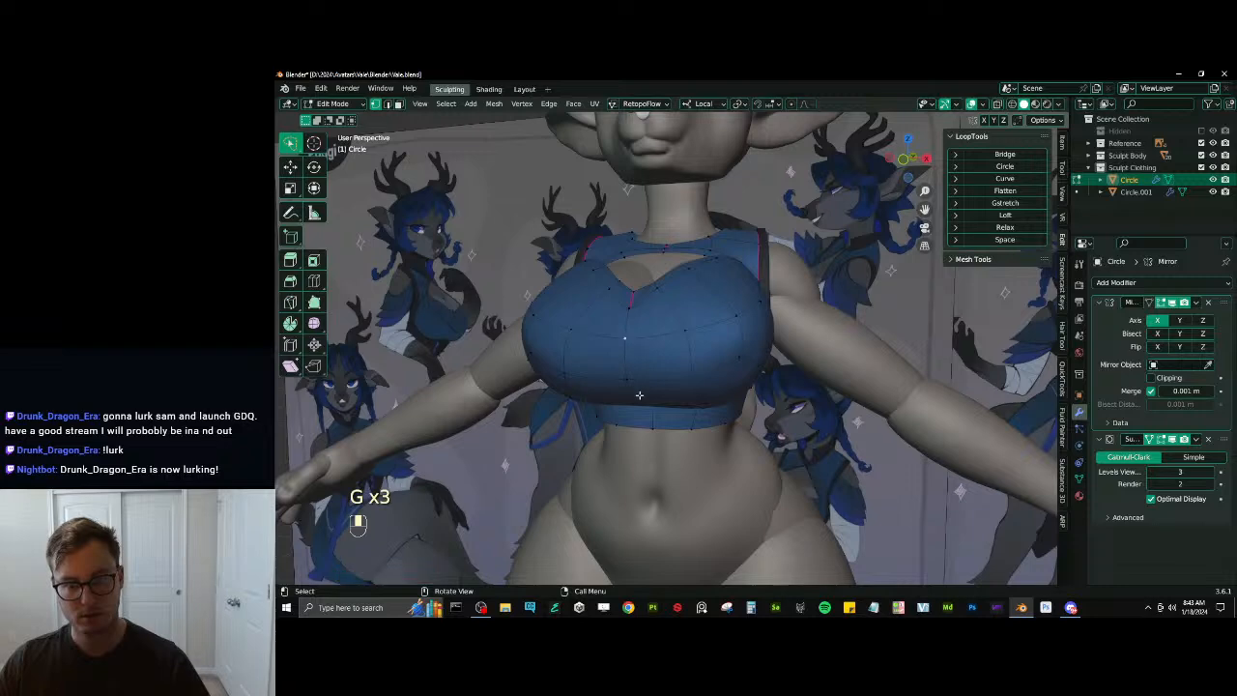
middle_drag(638, 395, 700, 339)
key(g)
key(y)
click(657, 339)
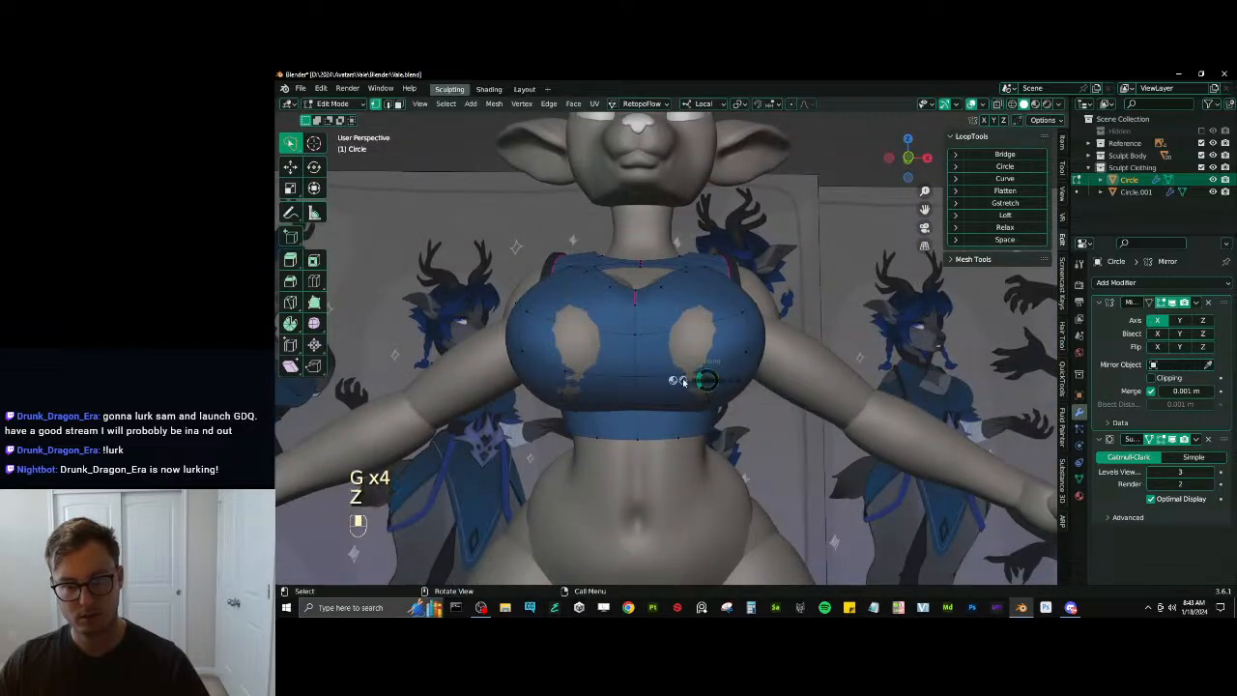
Select the vertical edge path down the front of the bust, straighten it by moving and scaling, and space its vertices with LoopTools
key(z)
ctrl+click(738, 353)
middle_drag(718, 394, 727, 370)
key(g)
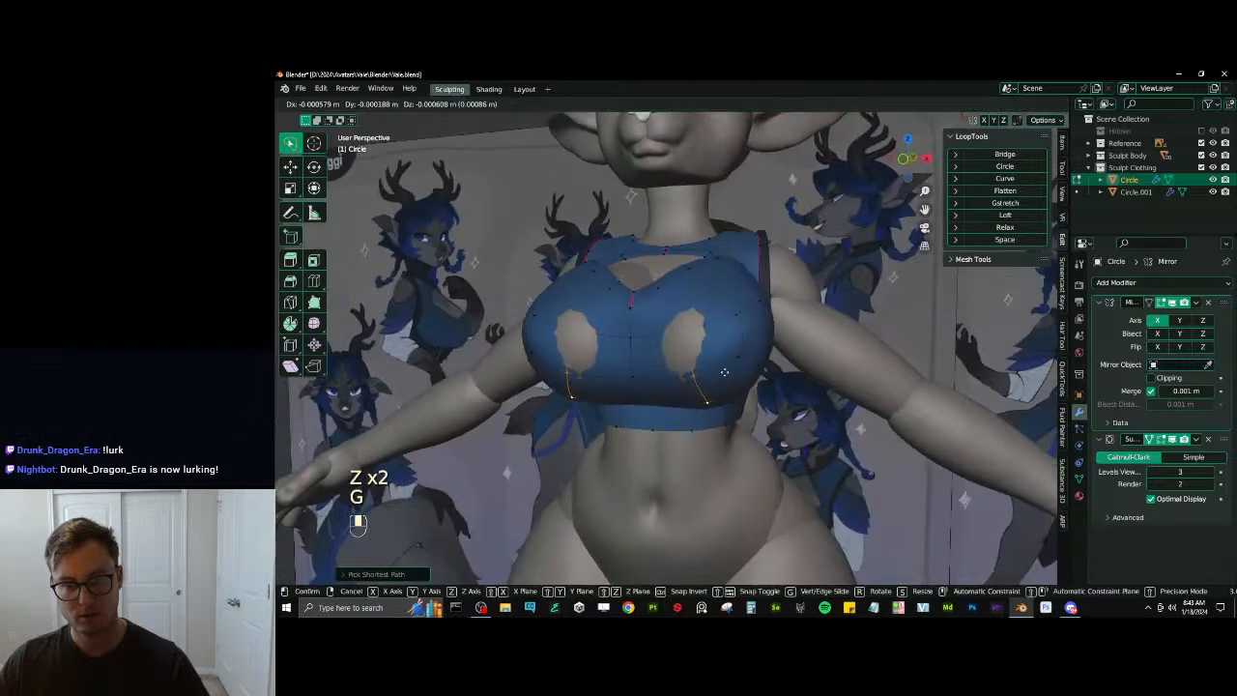
click(724, 369)
key(g)
key(x)
click(719, 367)
key(s)
key(x)
click(721, 368)
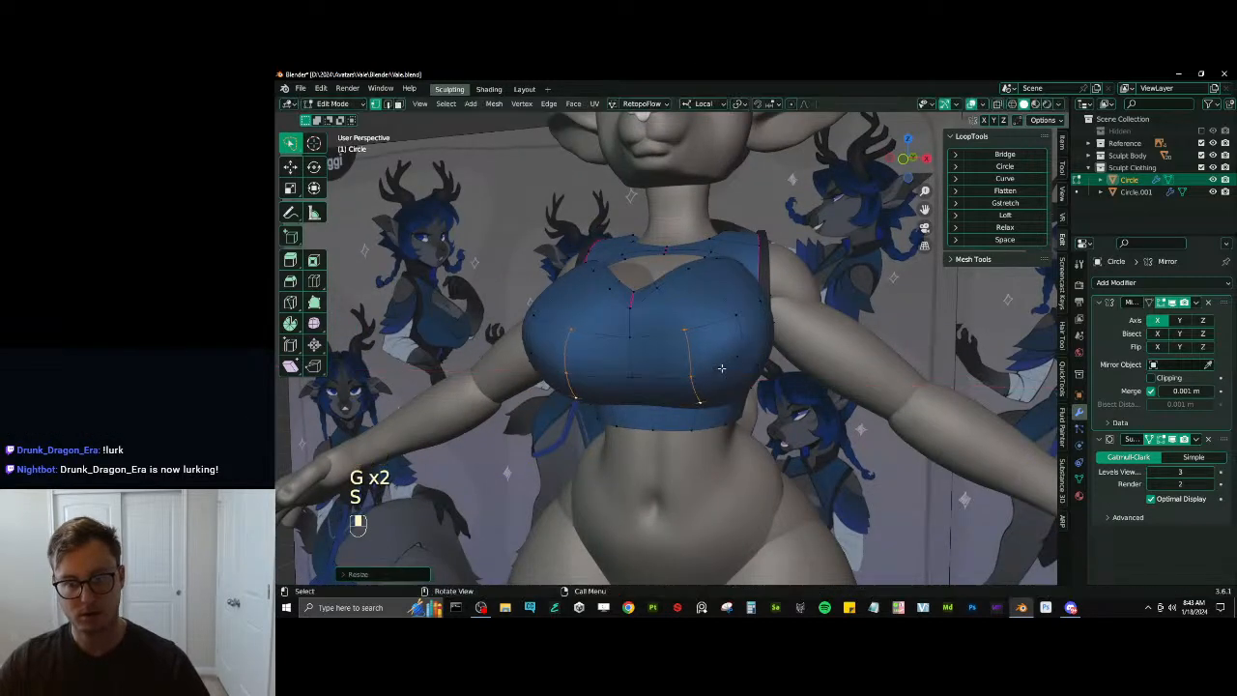
middle_drag(655, 430, 661, 367)
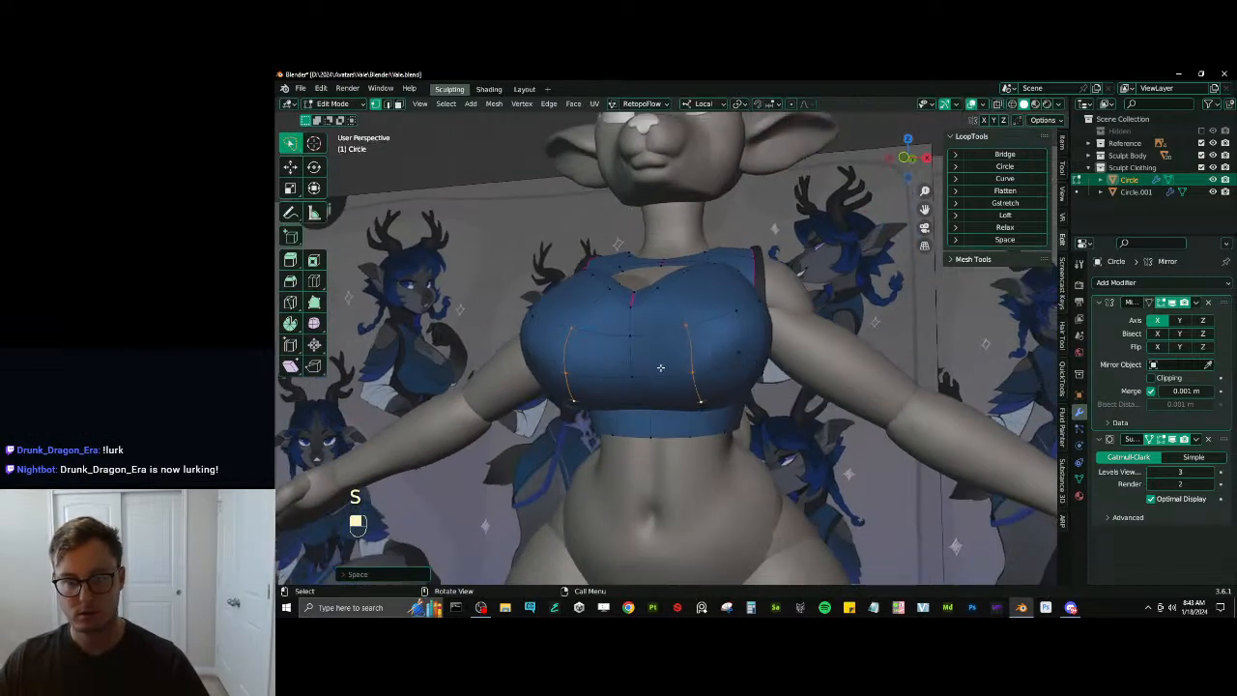
Select the edge path across the front of the bust to the armhole and smooth it with LoopTools Relax
middle_drag(720, 315, 752, 354)
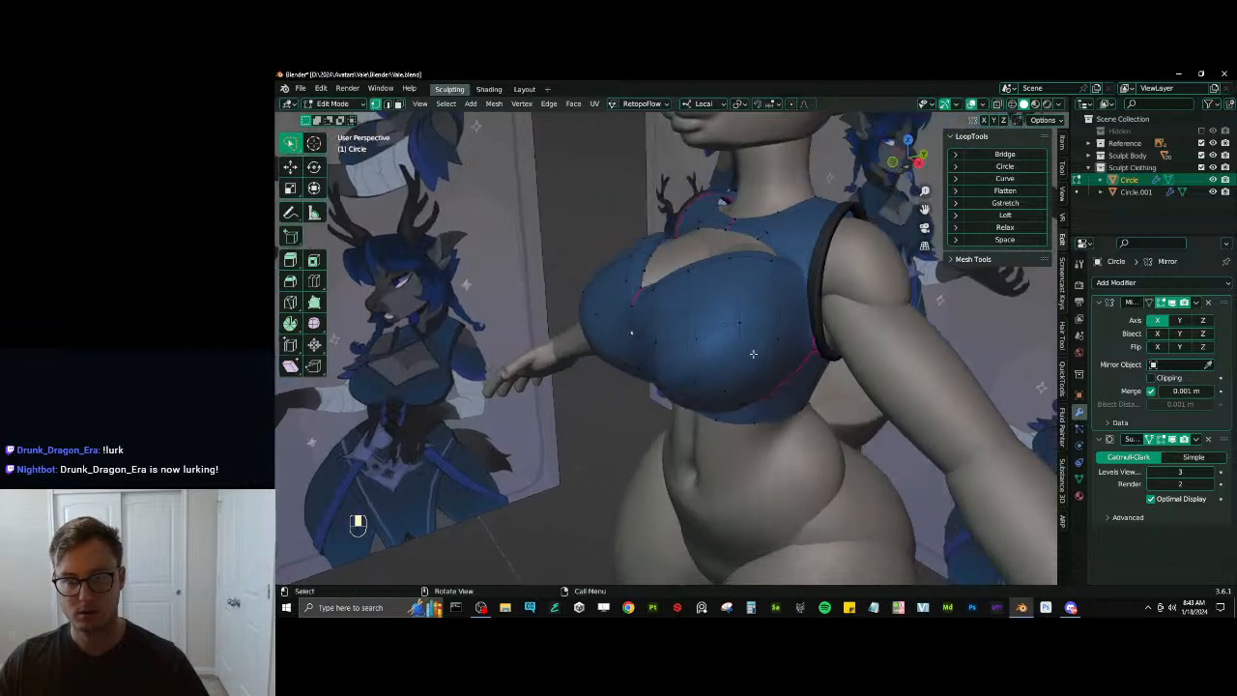
key(ctrl+z)
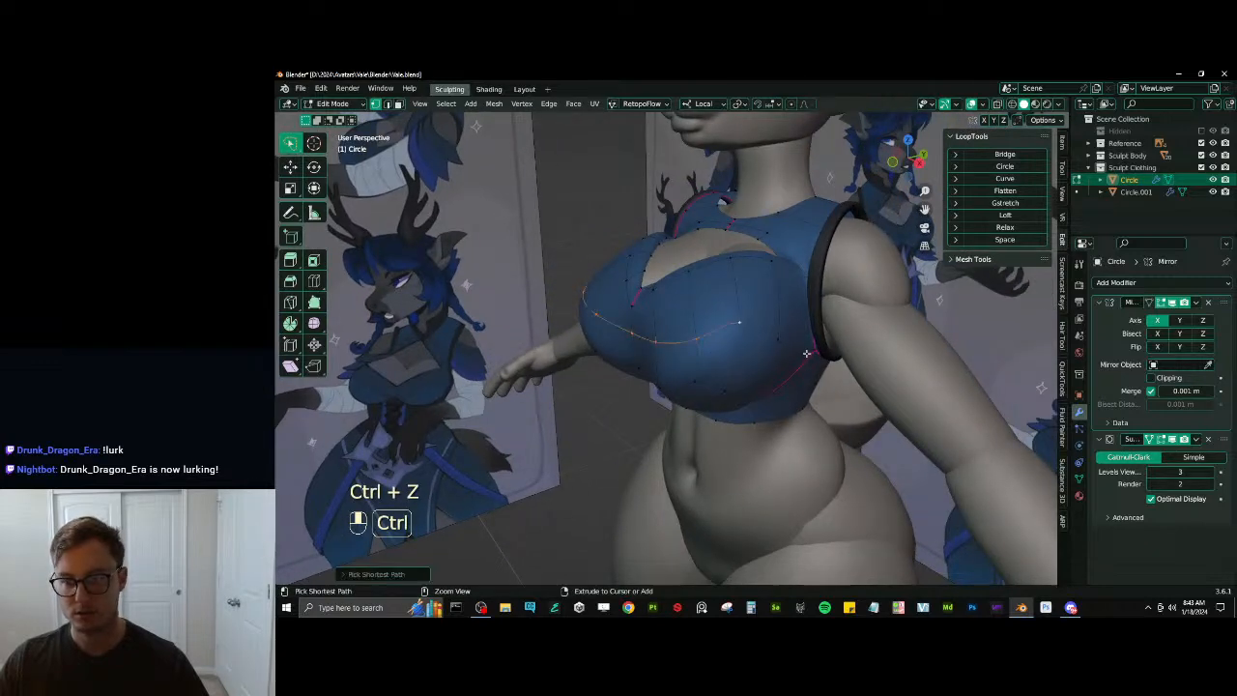
ctrl+click(807, 353)
click(1024, 229)
click(1024, 229)
middle_drag(676, 369, 682, 343)
key(ctrl+z)
key(ctrl+z)
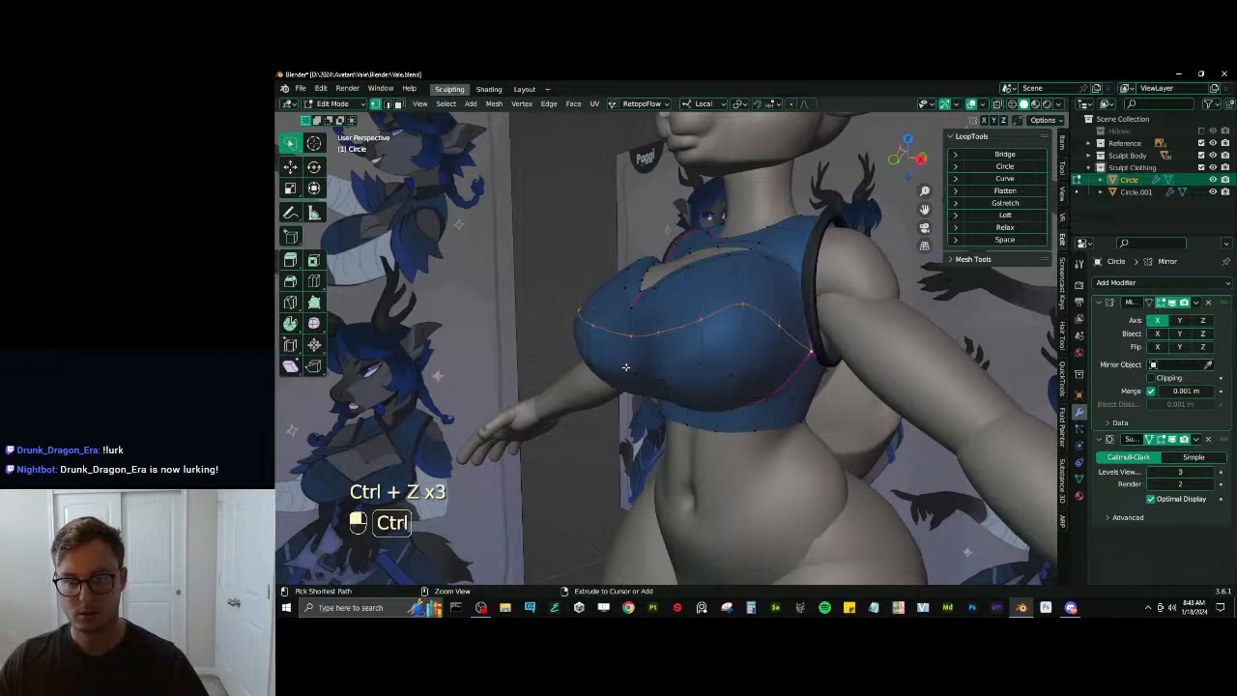
click(1027, 226)
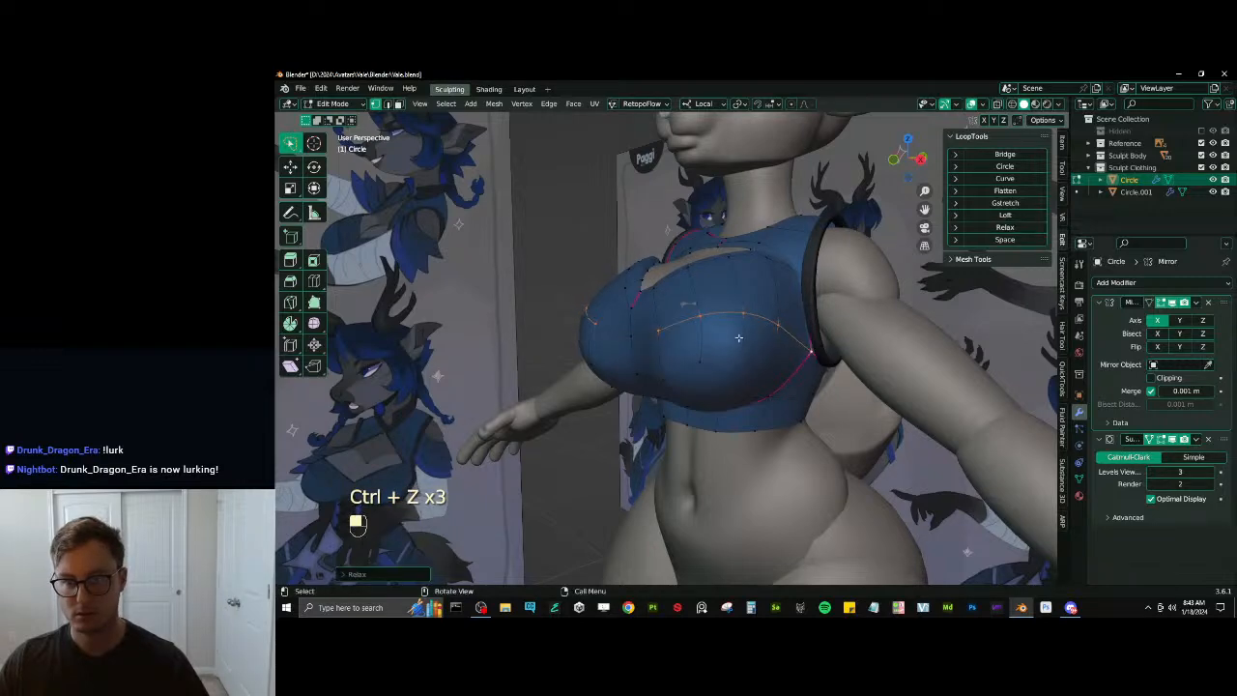
Slide and move the vertices on the lower front of the bust to even out the topology there
middle_drag(735, 338, 702, 326)
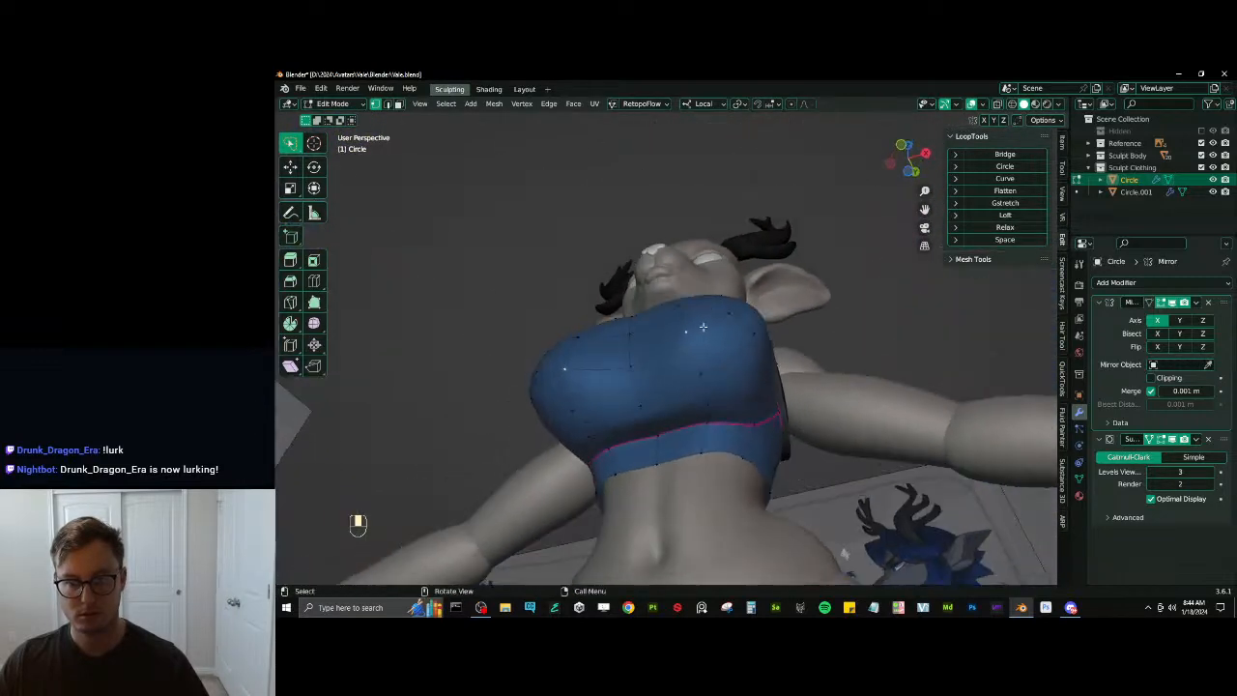
key(g)
key(g)
click(695, 383)
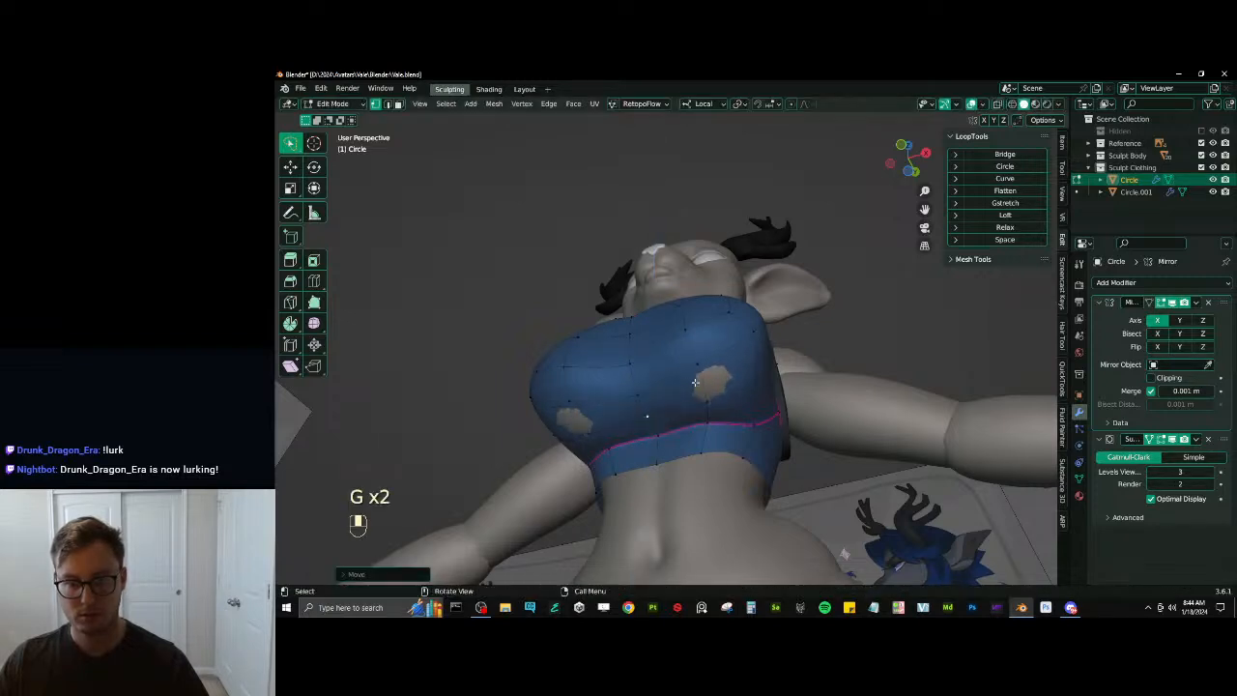
key(g)
middle_click(706, 377)
click(709, 370)
Reposition the centre vertex on the front of the bust, undoing the first move
middle_drag(709, 370, 652, 398)
key(g)
key(ctrl+z)
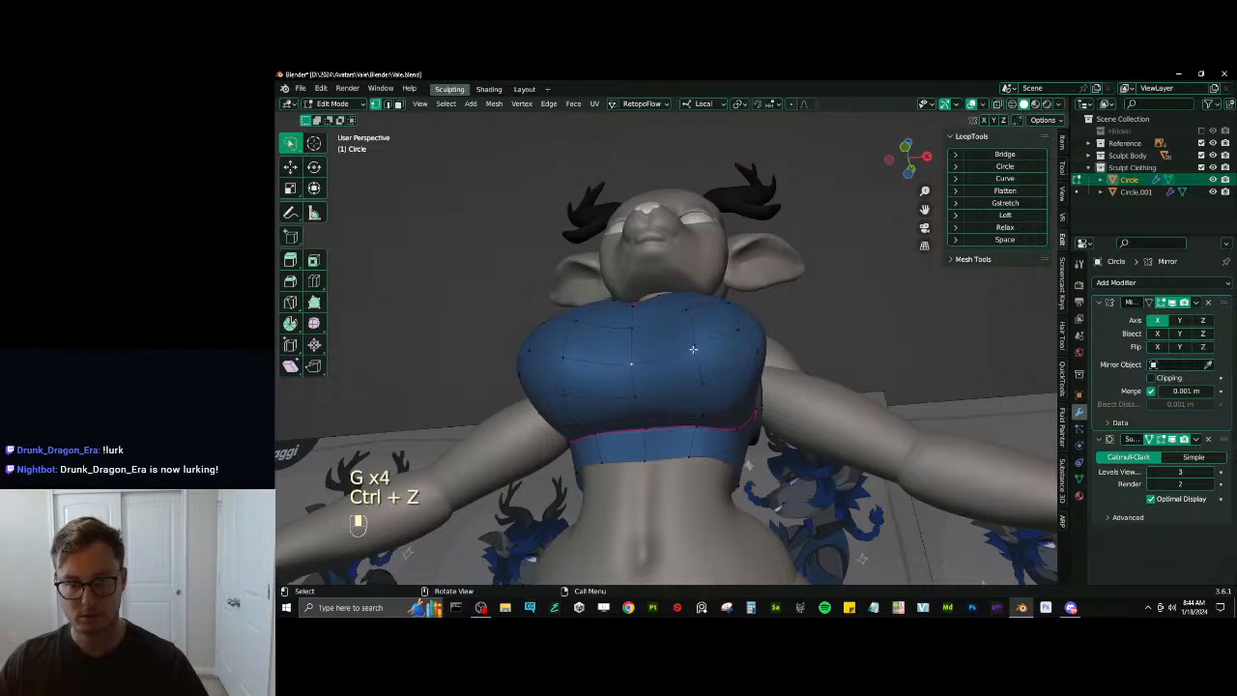
key(g)
click(706, 334)
Leave edit mode and save the file, checking the whole character against the reference art
middle_drag(753, 320, 825, 389)
key(Tab)
scroll(746, 380, down, 3)
mouse_move(746, 380)
middle_down()
mouse_move(685, 386)
mouse_move(731, 425)
mouse_move(755, 392)
middle_up()
scroll(755, 391, down, 2)
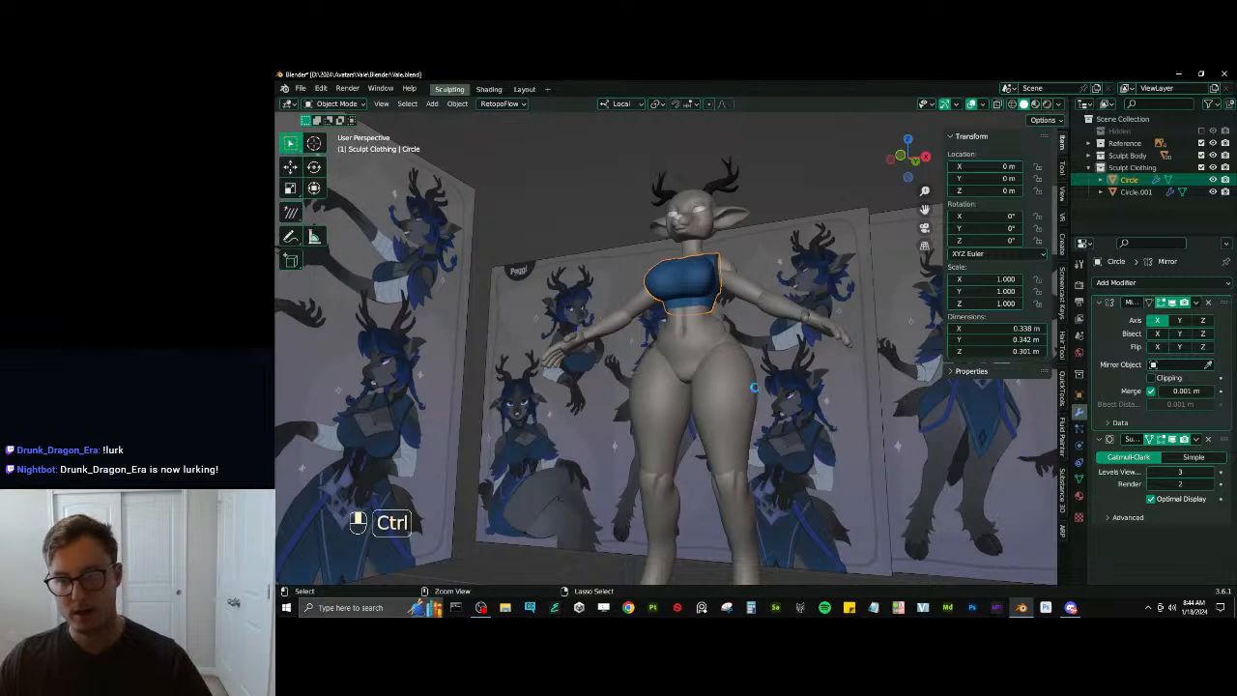
key(ctrl+s)
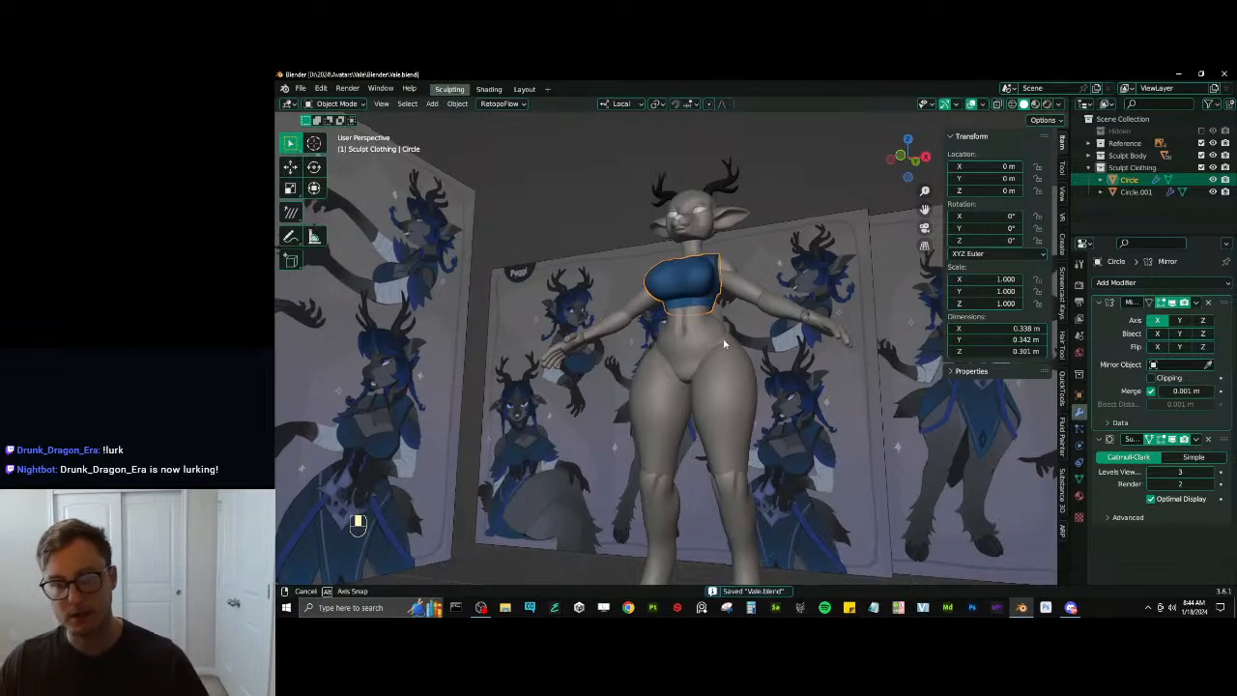
mouse_move(734, 363)
middle_down()
mouse_move(715, 319)
mouse_move(720, 349)
middle_up()
key(ctrl+s)
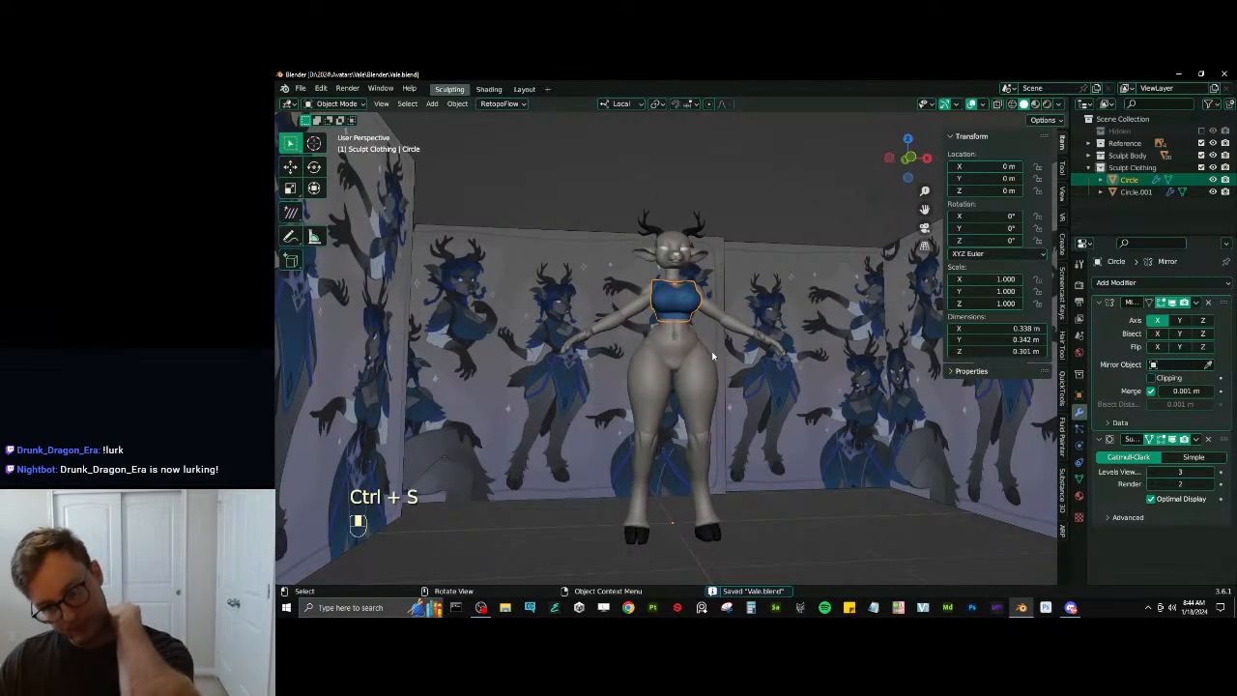
middle_drag(702, 356, 700, 370)
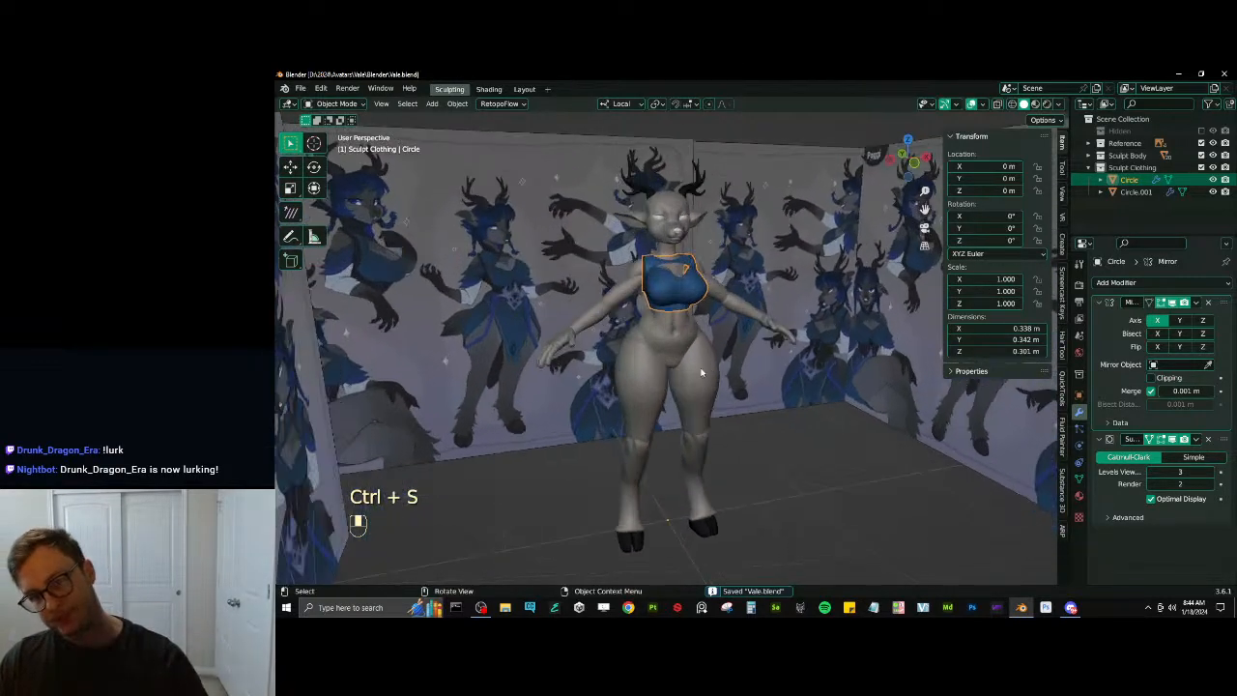
Re-enter edit mode on the top, select its bottom hem loop, and even it out with LoopTools Space and Relax
scroll(699, 370, up, 4)
key(Tab)
middle_drag(699, 288, 752, 406)
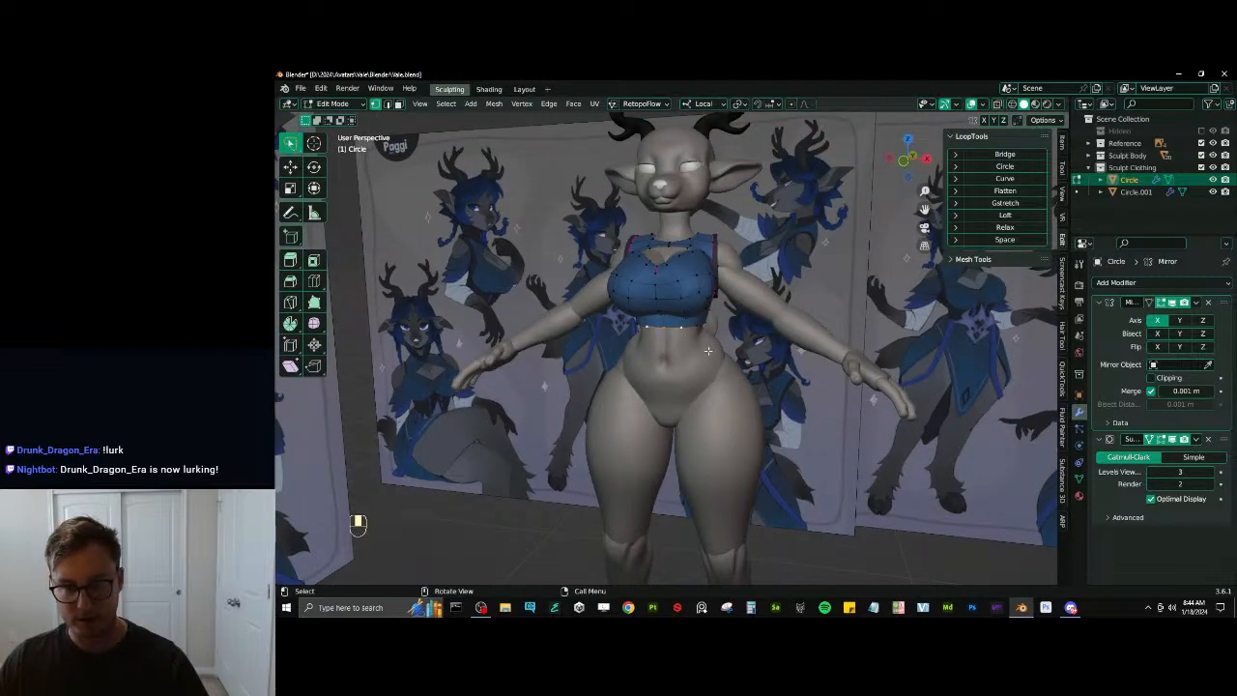
middle_drag(706, 351, 678, 303)
click(680, 305)
alt+shift+click(695, 301)
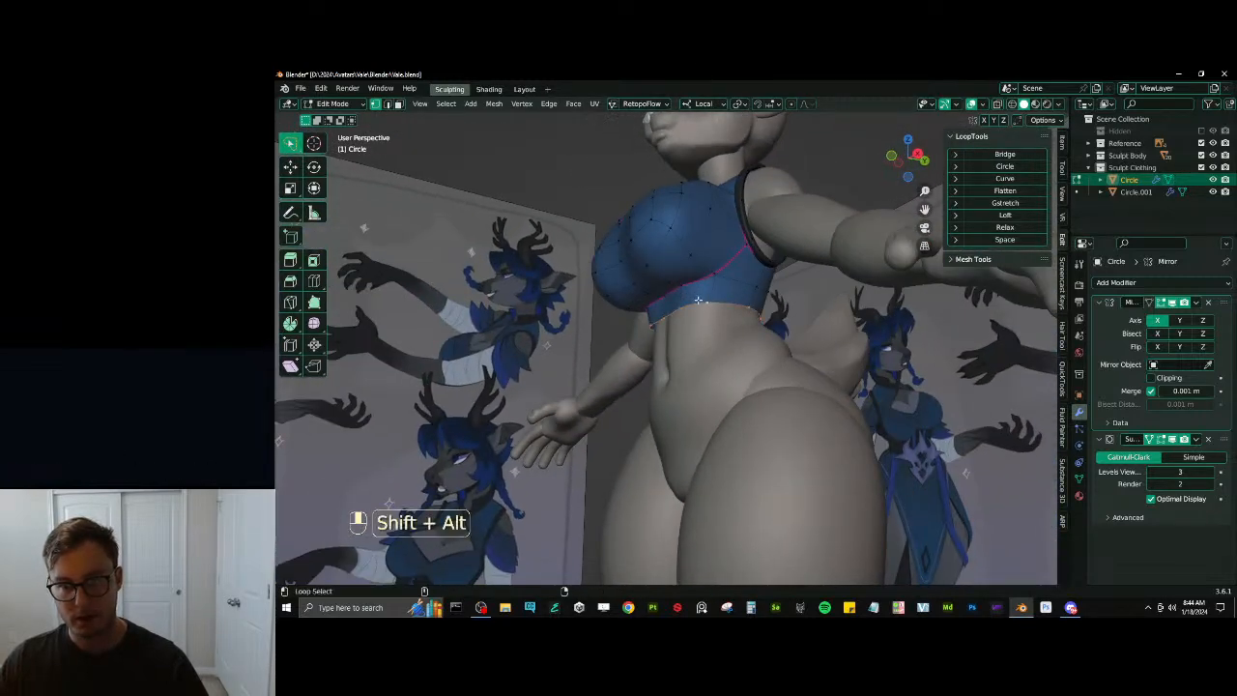
click(1005, 241)
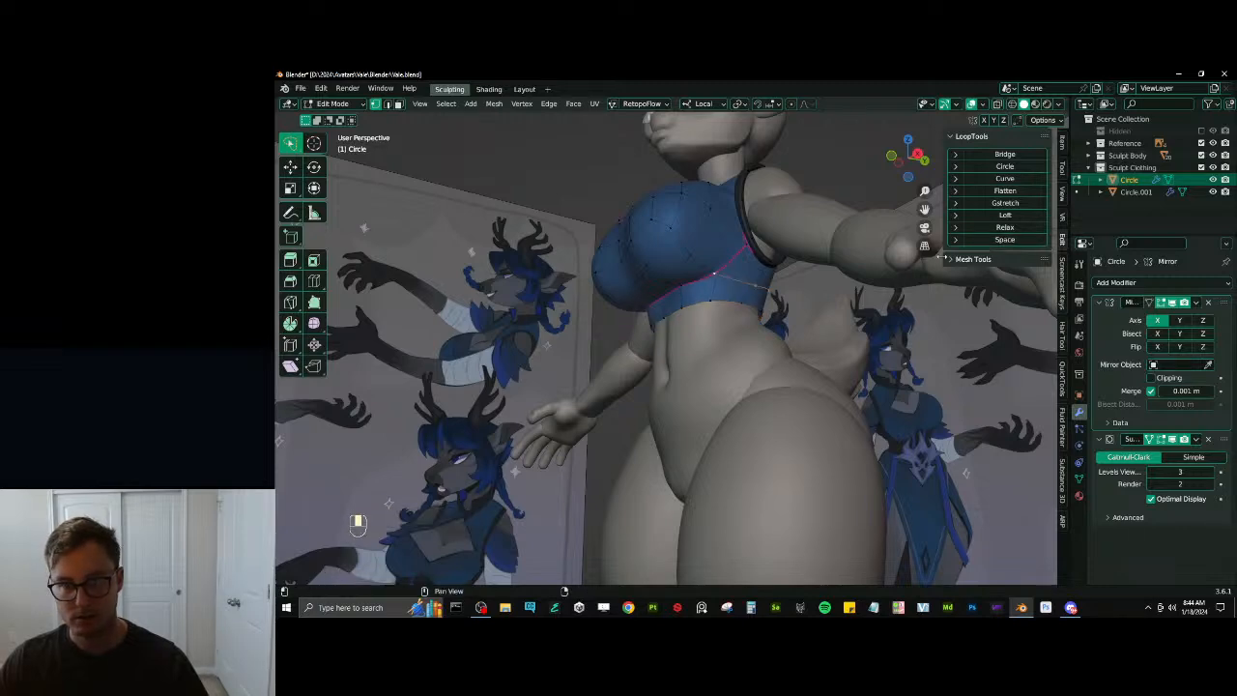
middle_drag(734, 277, 934, 277)
click(992, 233)
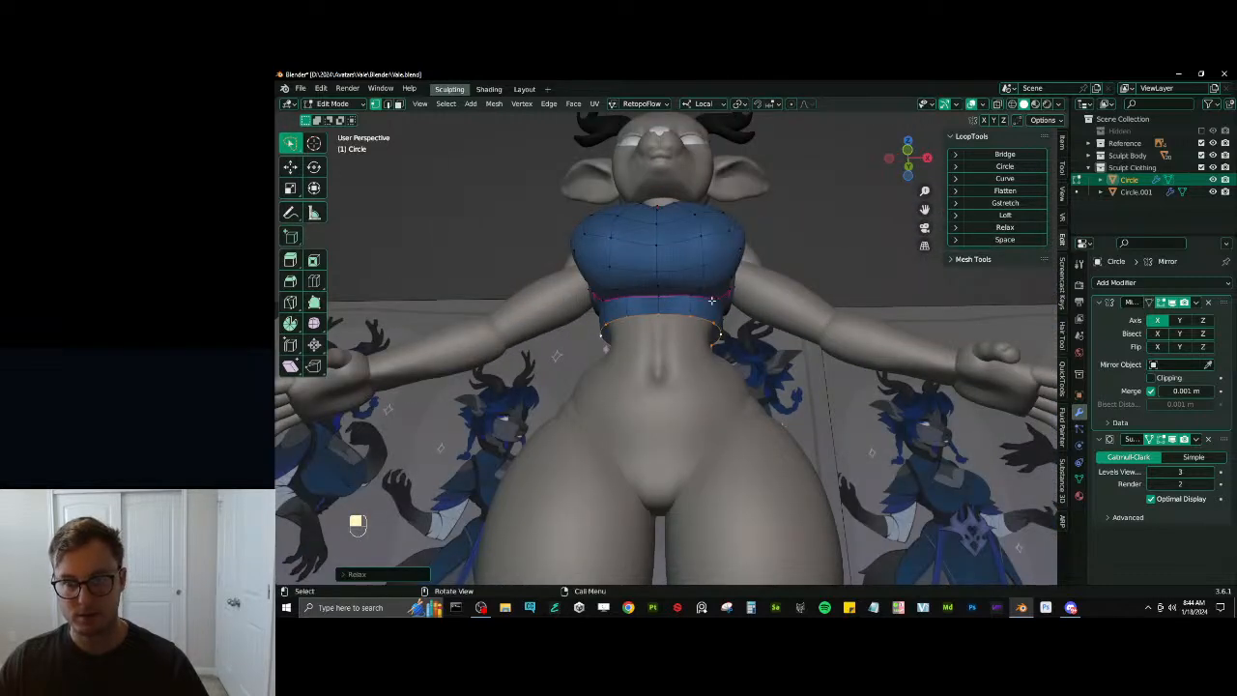
Change the transform pivot point and scale the hem loop to fit around the torso
middle_drag(711, 301, 733, 338)
key(period)
click(843, 337)
key(s)
key(x)
click(733, 328)
scroll(720, 336, down, 2)
Duplicate the hem loop in place and separate the copy into its own object
key(ctrl+KP_Add)
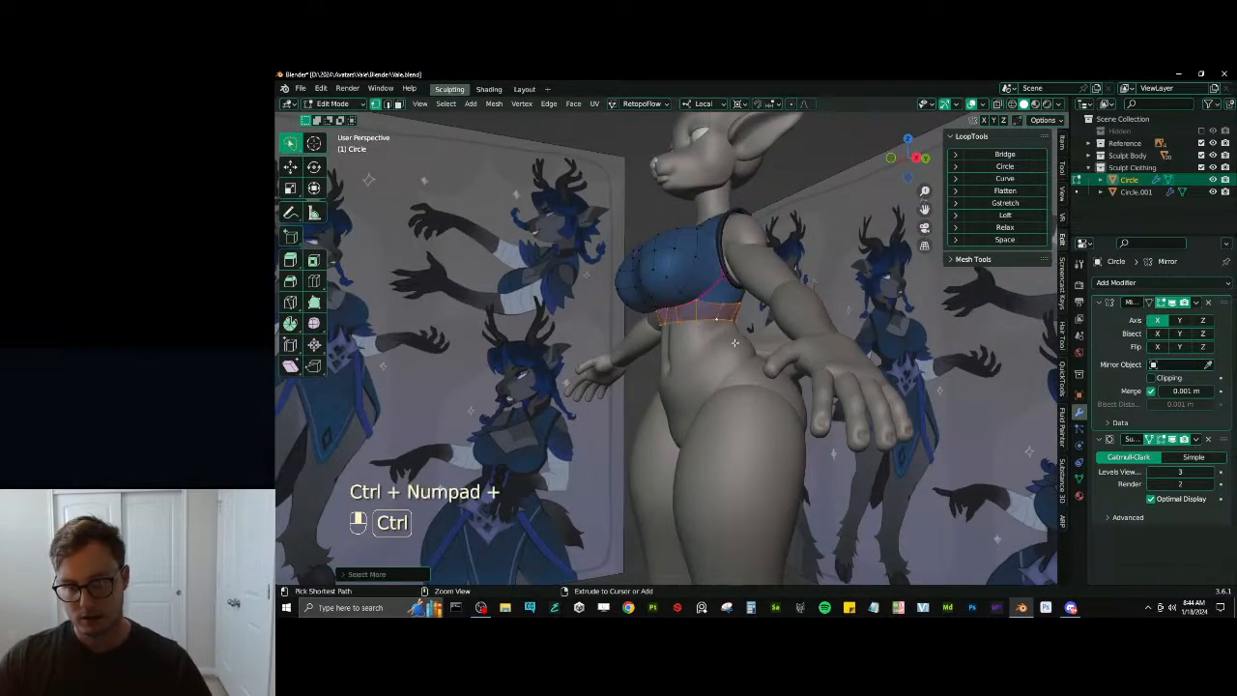
key(ctrl+z)
key(shift+d)
right_click(731, 338)
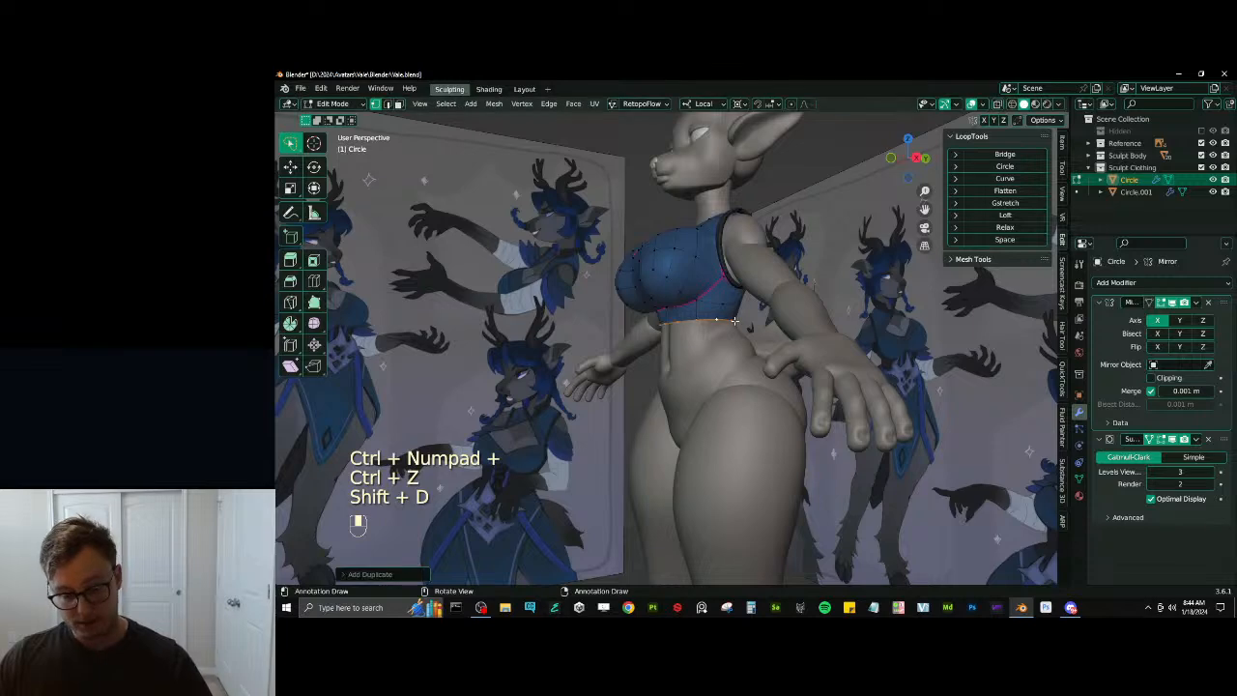
key(p)
click(730, 337)
Enter edit mode on the separated hem loop and raise all its vertices slightly along local Z
key(Tab)
scroll(711, 289, up, 5)
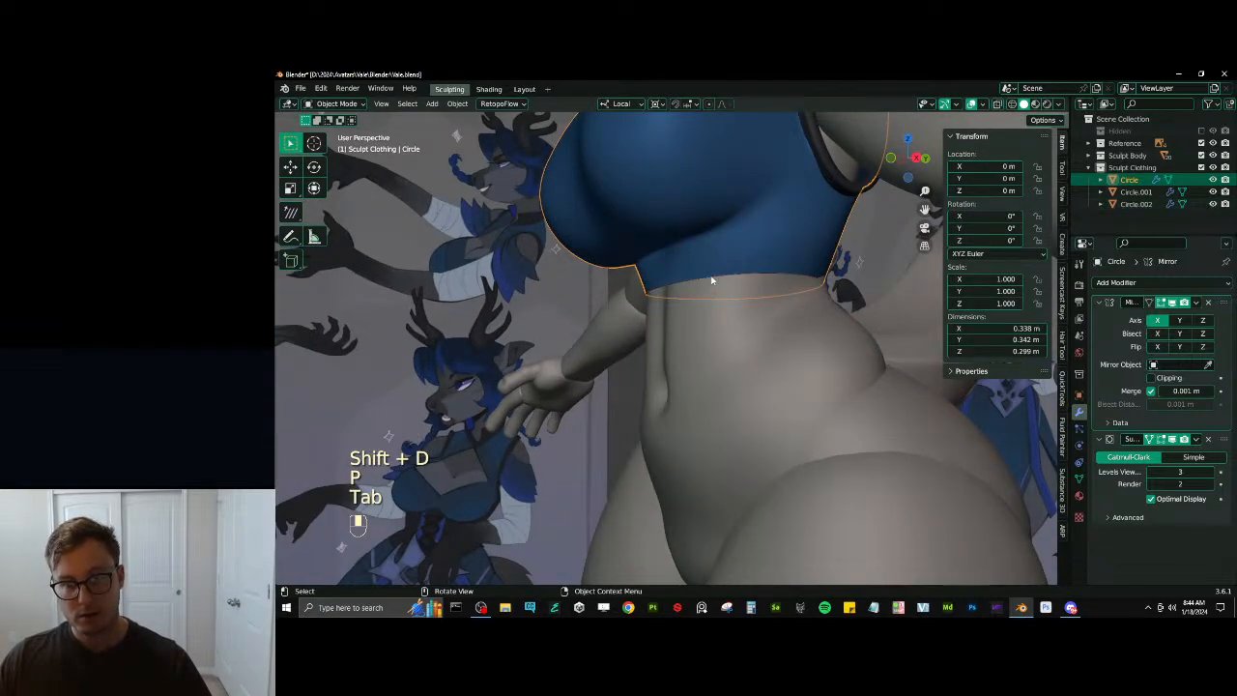
click(711, 280)
key(Tab)
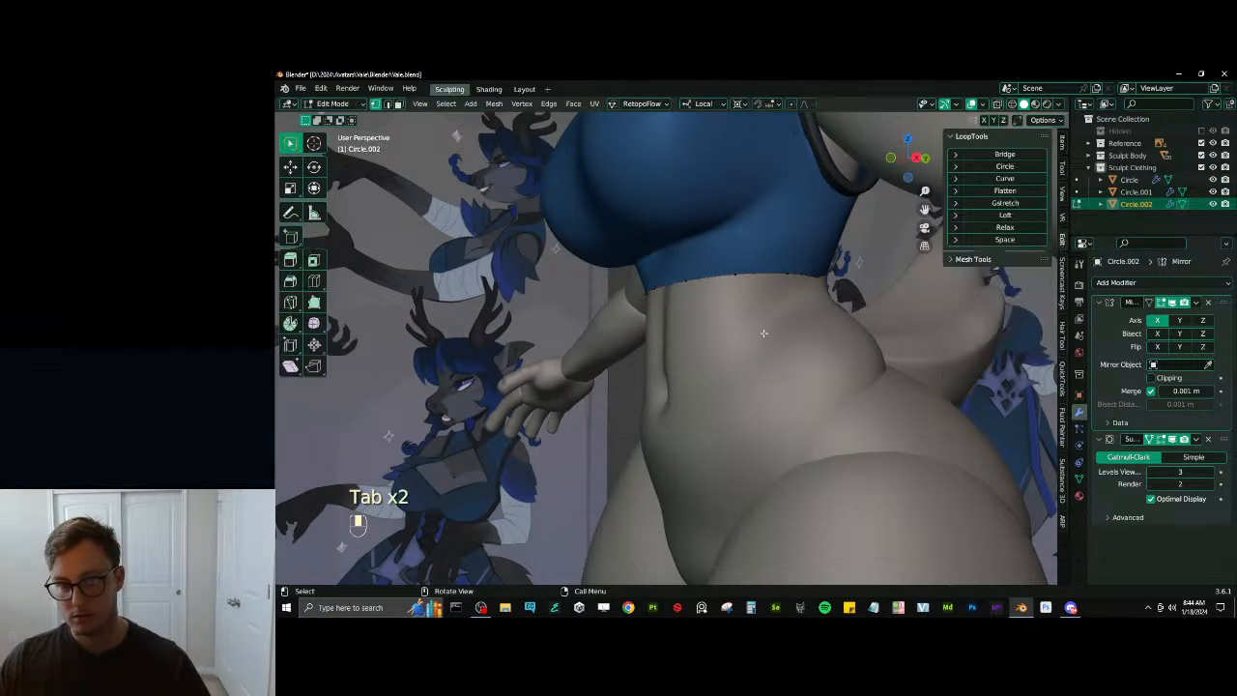
key(a)
middle_drag(852, 361, 783, 327)
key(g)
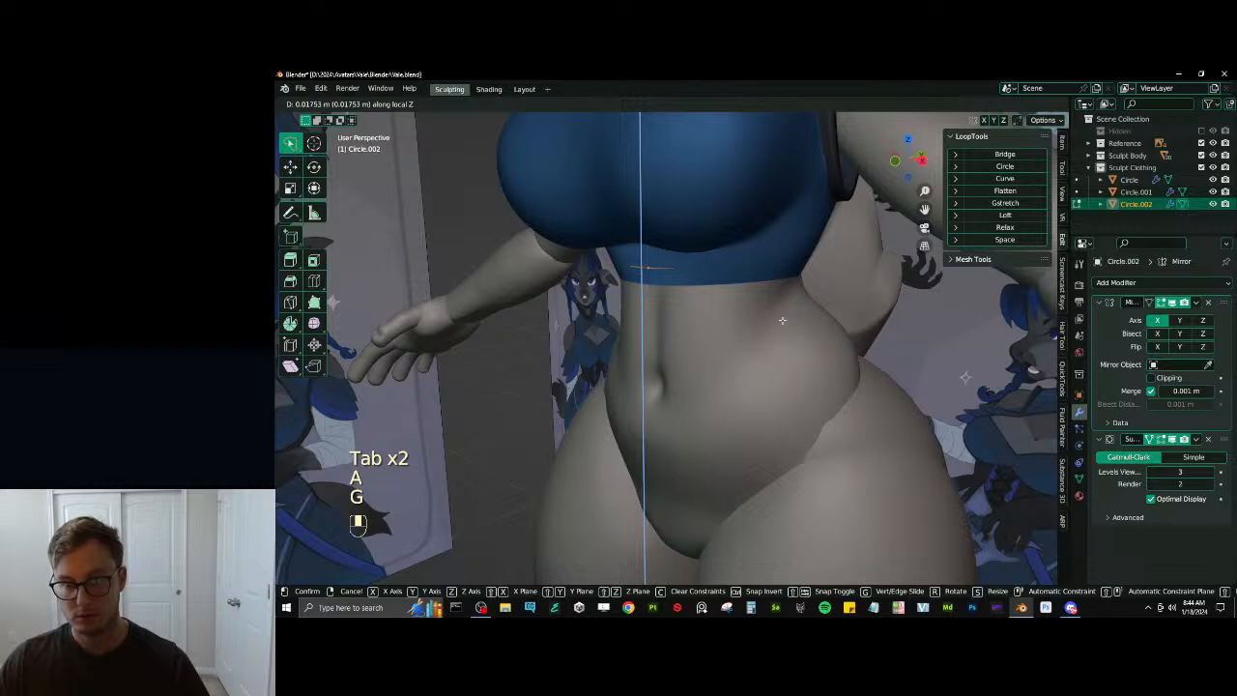
key(ctrl+z)
key(period)
key(g)
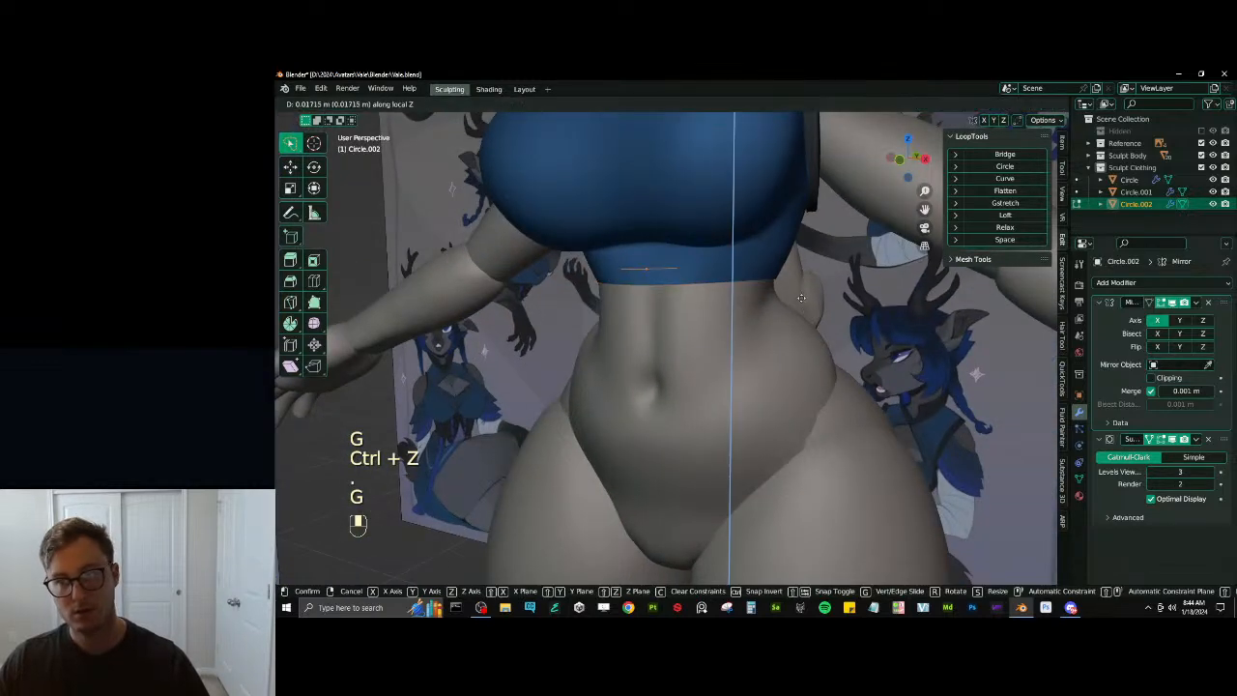
click(796, 300)
Extrude the loop downward along local Z to form a band around the hem of the top
key(e)
right_click(795, 293)
key(g)
middle_click(795, 297)
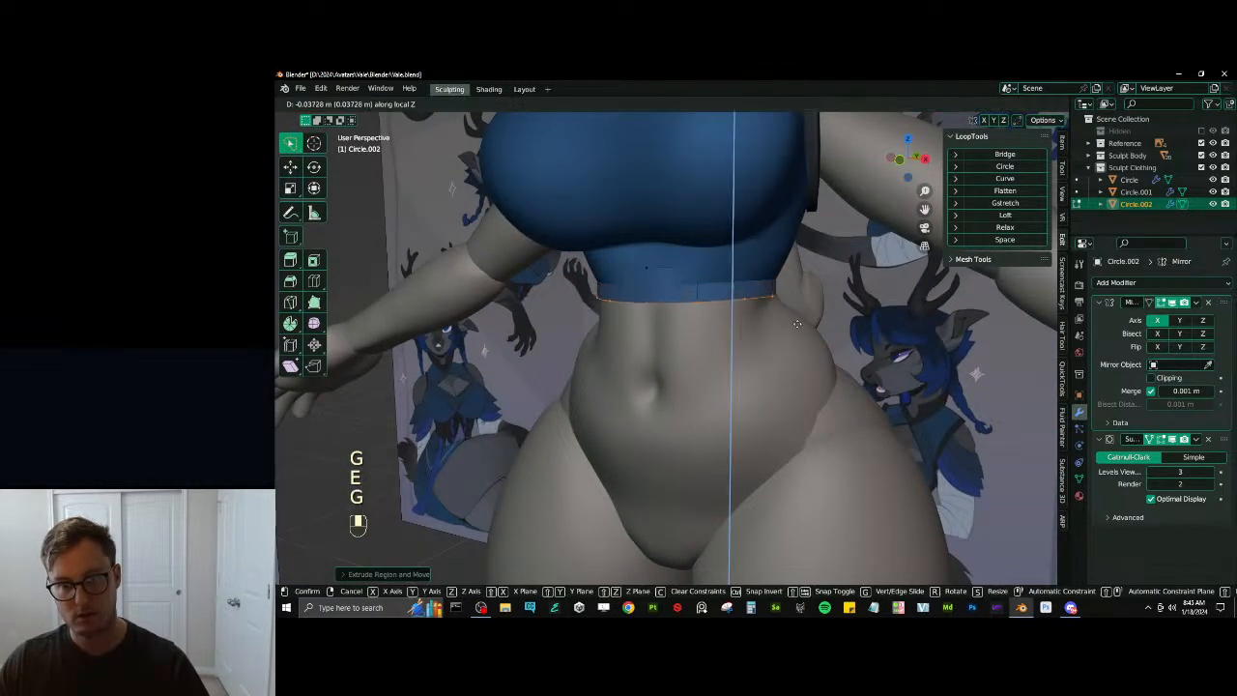
click(786, 319)
Copy the armhole trim's dark material to the separate hem band
key(Tab)
scroll(777, 294, down, 2)
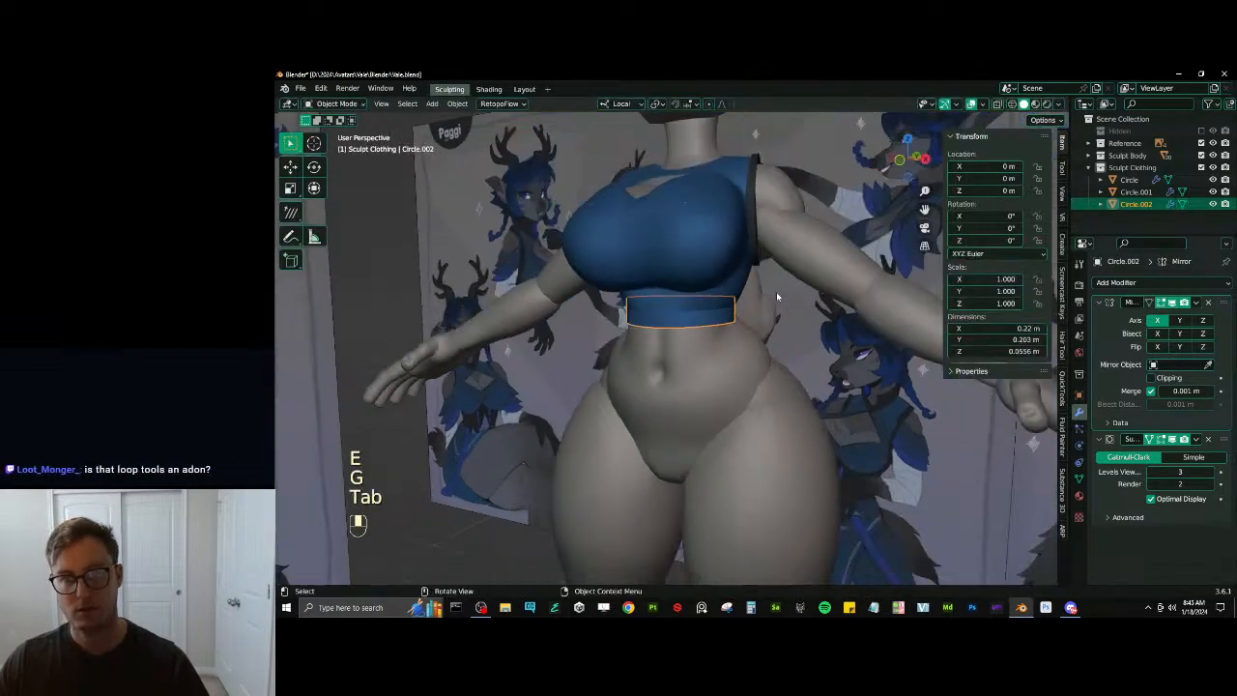
shift+click(762, 183)
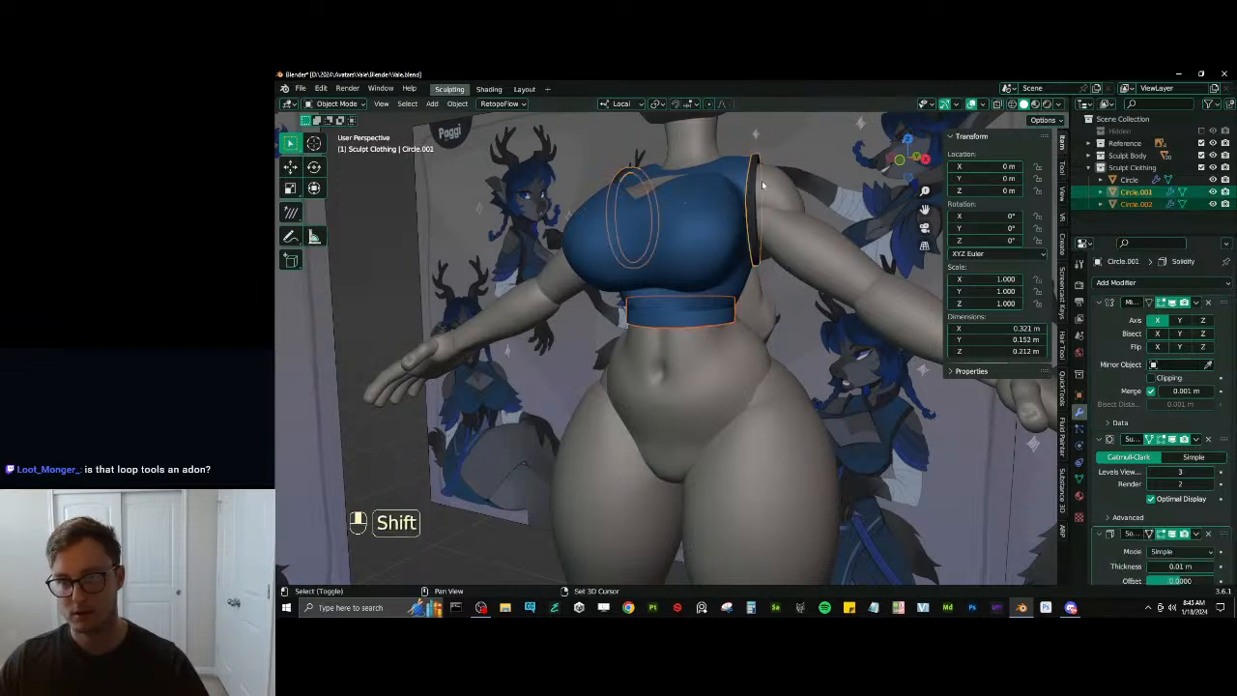
click(1079, 495)
click(1225, 311)
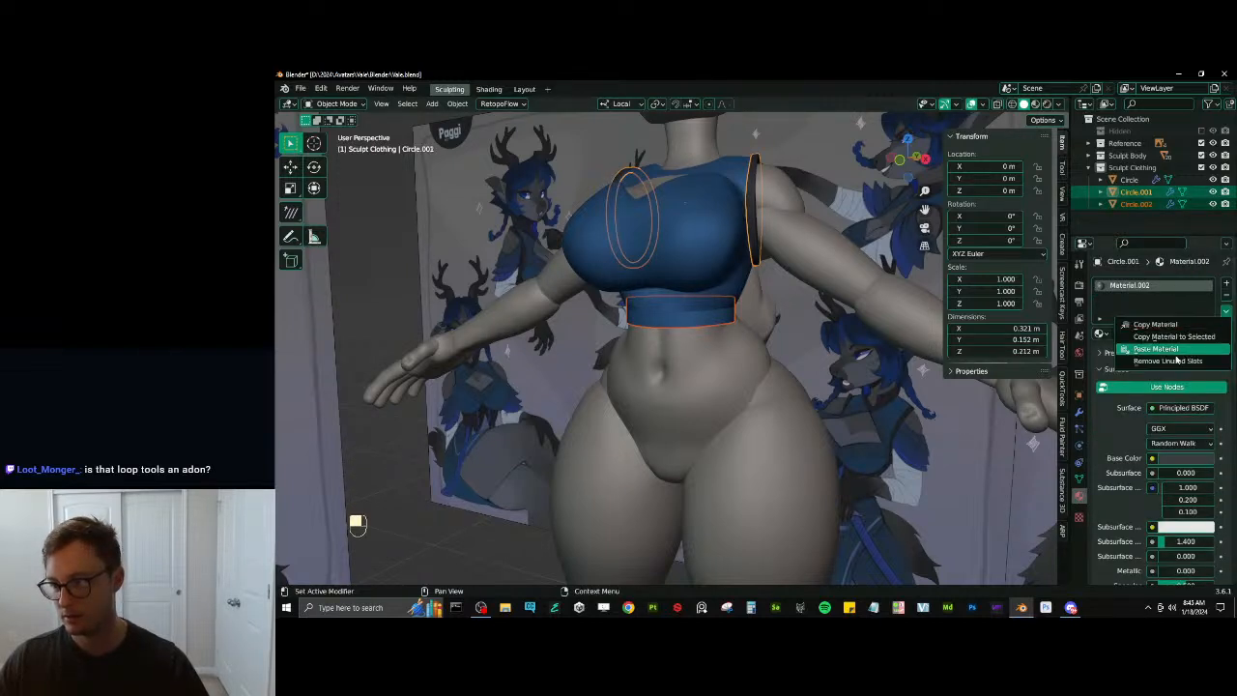
click(1172, 336)
Copy the armhole trim's Solidify modifier to the hem band and shade the band smooth
click(1080, 413)
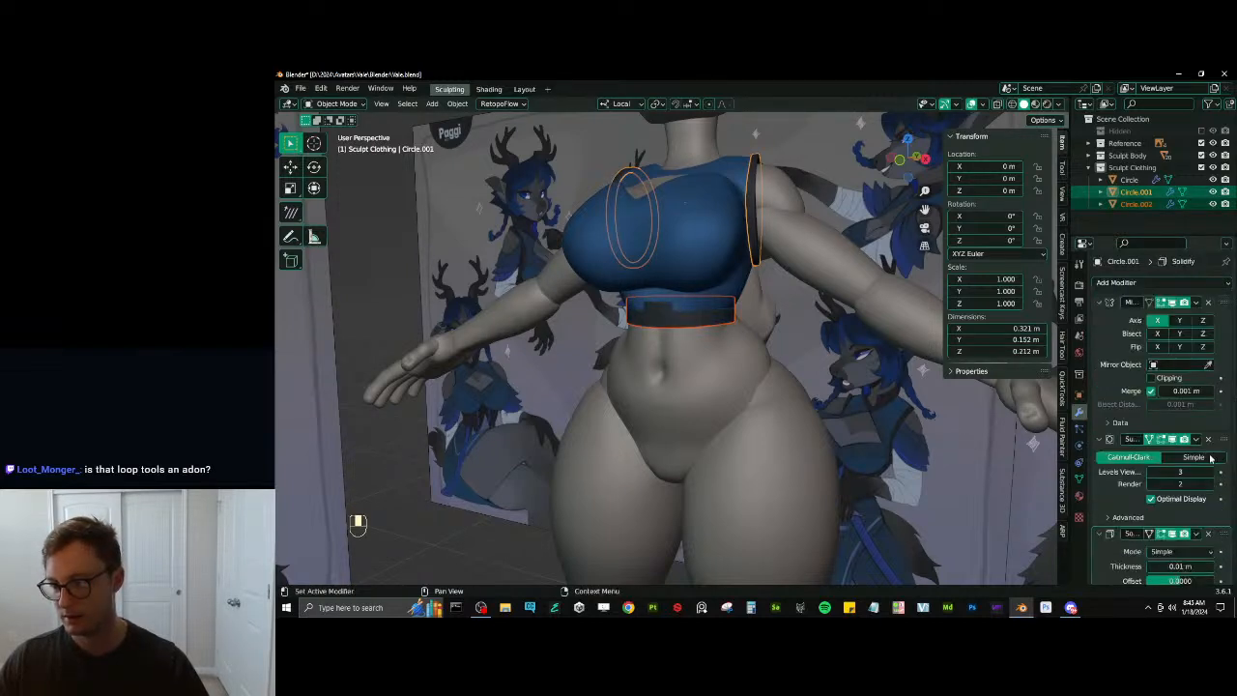
click(1197, 534)
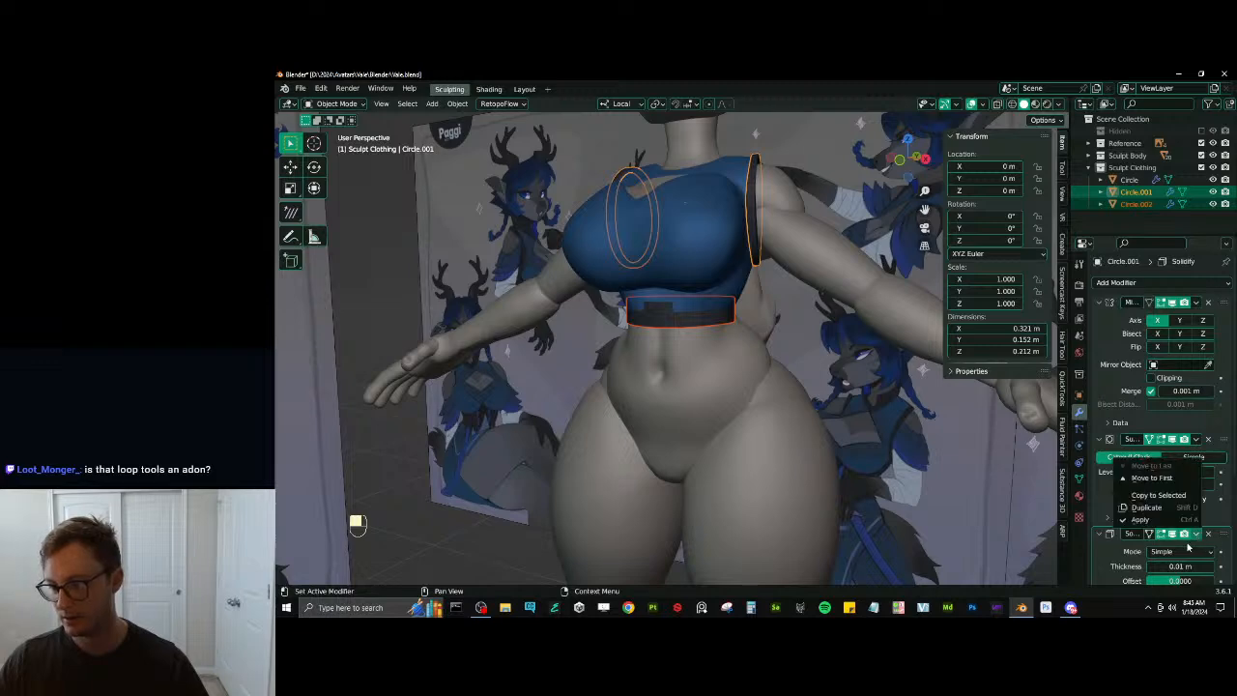
click(685, 321)
key(KP_Decimal)
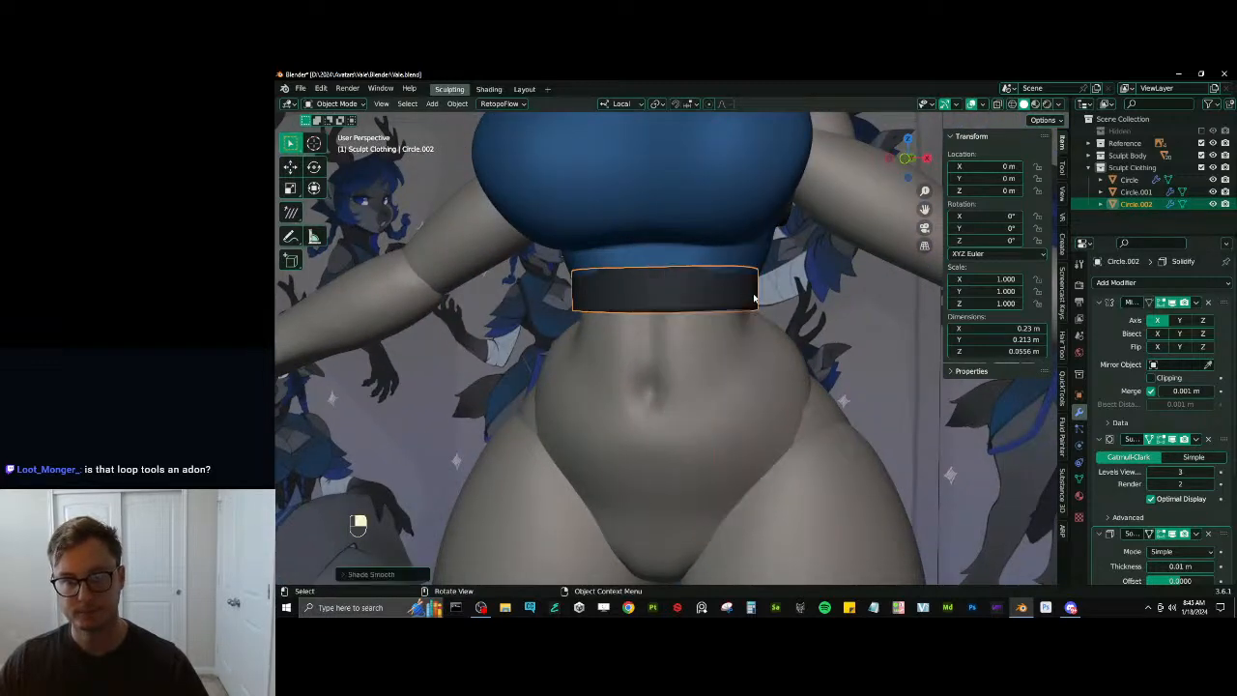
Widen the whole hem band mesh slightly along local X so it fits around the sides of the torso
middle_drag(744, 294, 789, 297)
key(Tab)
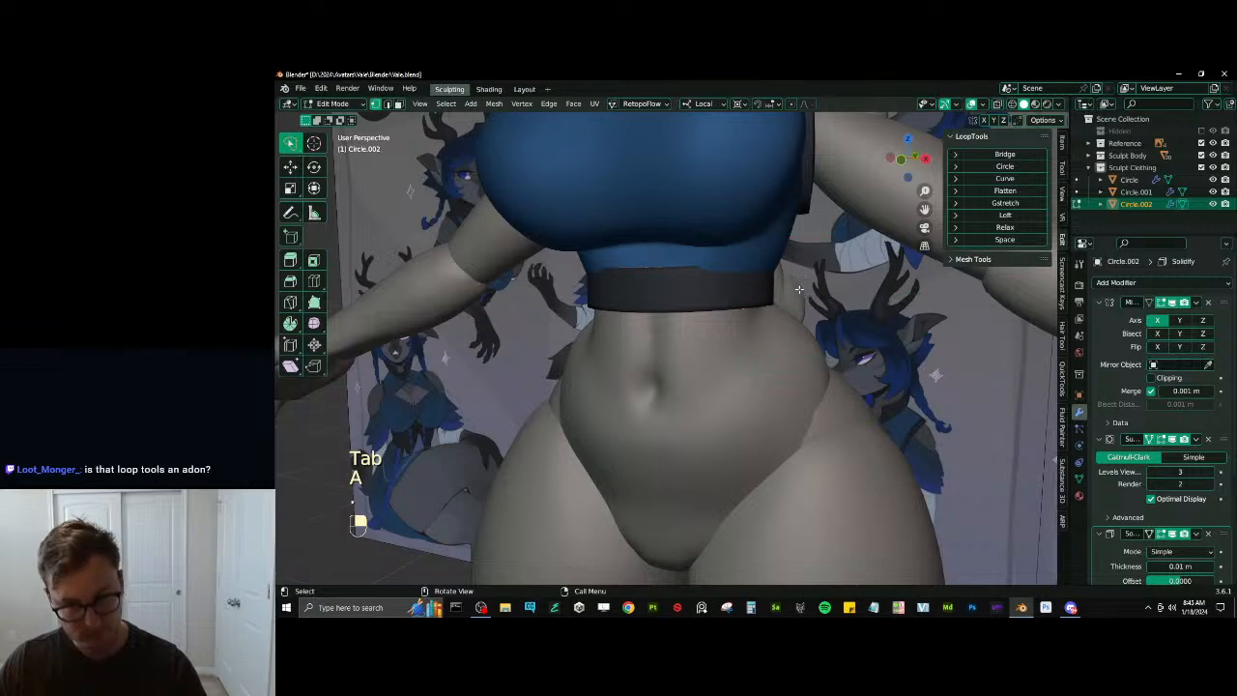
key(KP_Decimal)
key(s)
key(x)
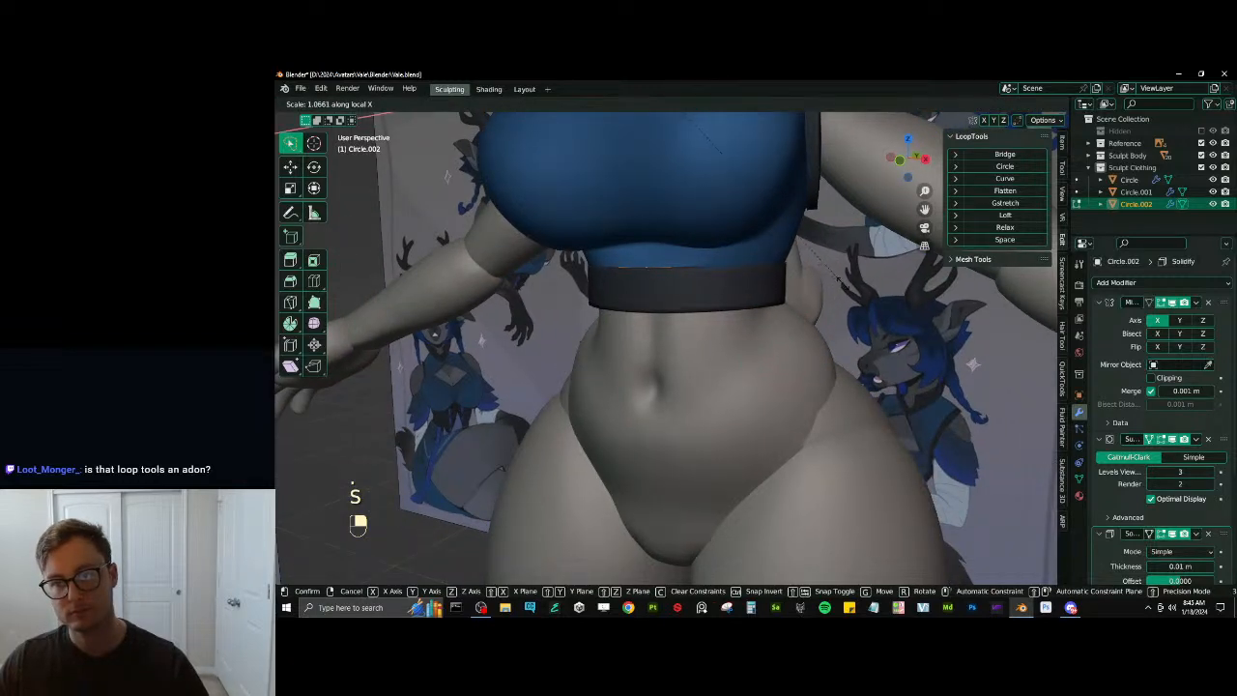
key(ctrl+z)
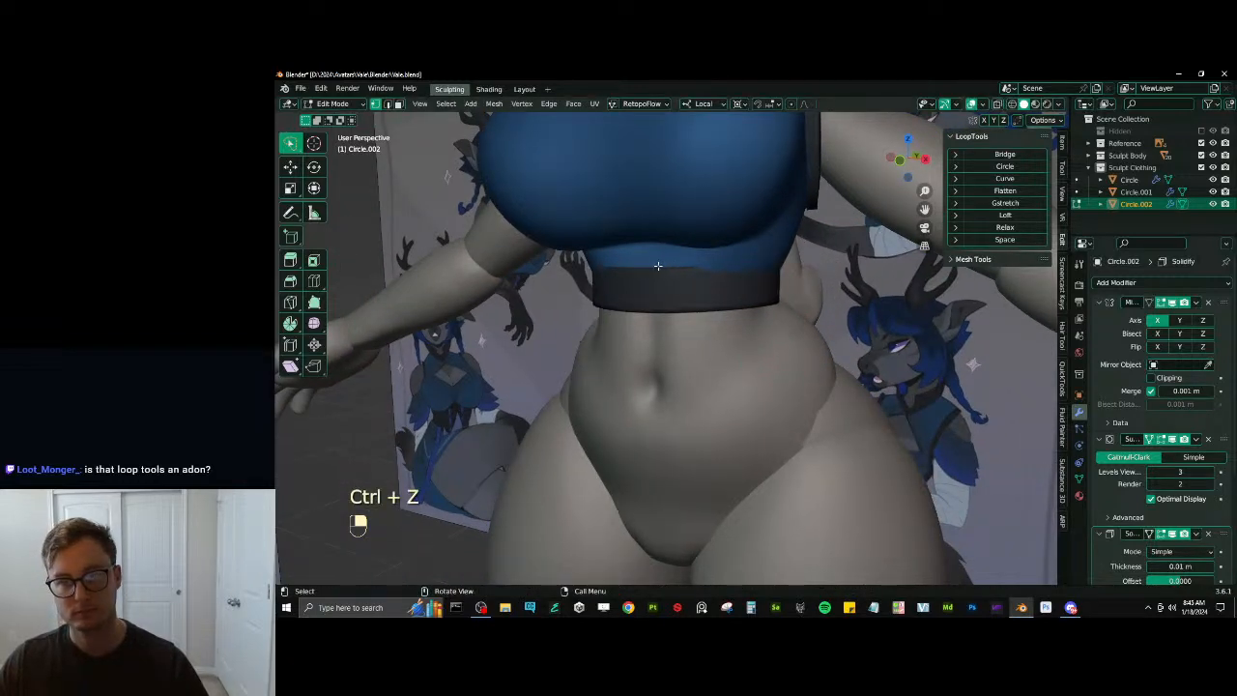
key(z)
key(z)
key(s)
key(x)
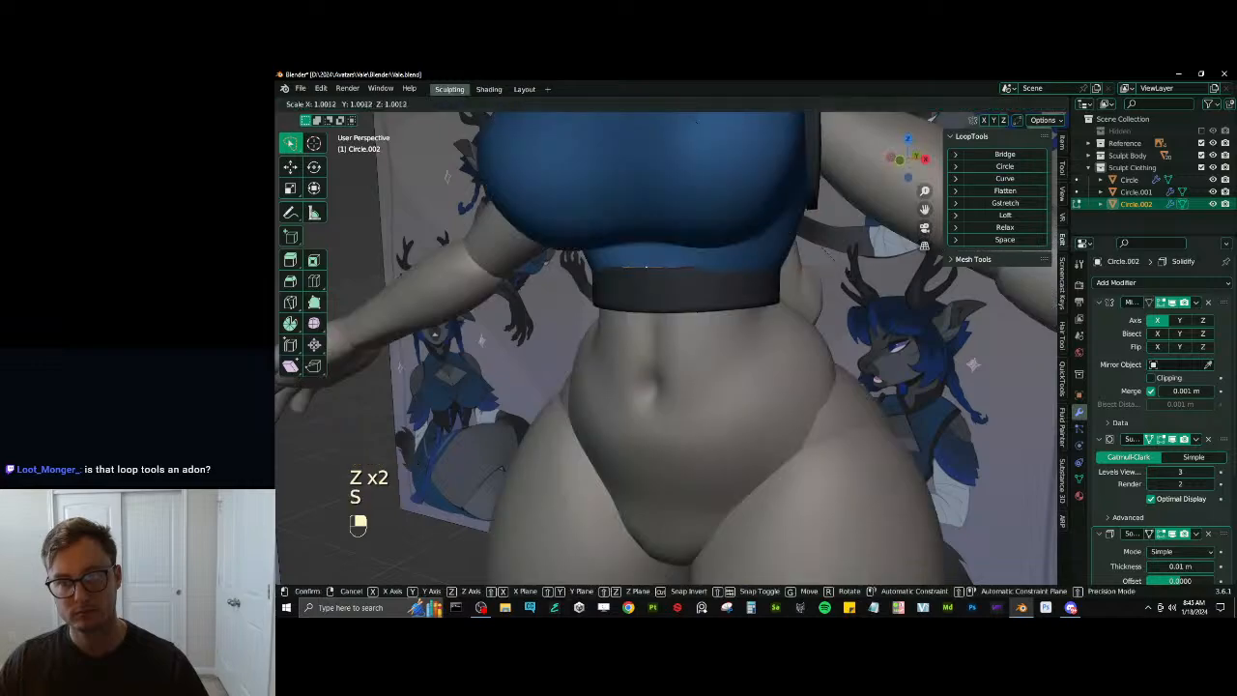
click(875, 285)
key(Tab)
Save the project file with the updated hem band
scroll(791, 300, down, 5)
middle_drag(791, 297, 866, 321)
scroll(754, 246, down, 1)
scroll(731, 326, down, 4)
scroll(752, 333, up, 4)
middle_drag(731, 326, 619, 316)
key(ctrl+s)
Examine the waist and corset area in the reference art and compare it with the model's top
scroll(558, 262, up, 4)
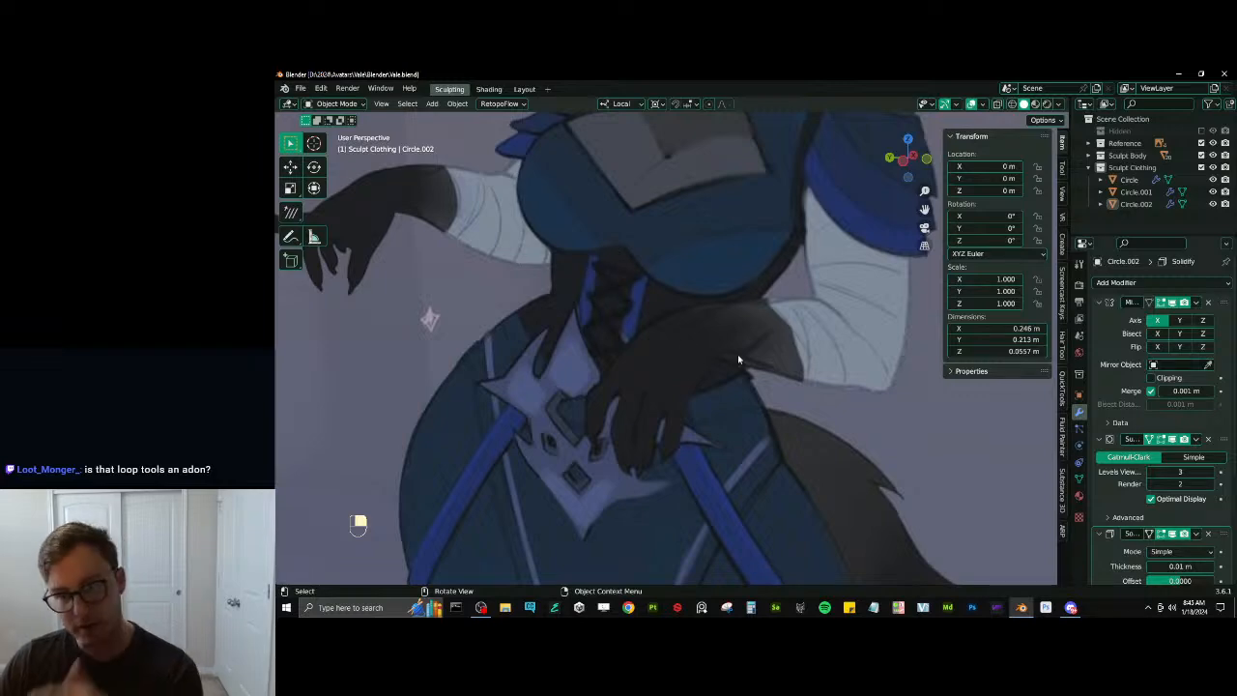
scroll(738, 358, down, 5)
middle_drag(684, 342, 638, 392)
scroll(626, 378, down, 3)
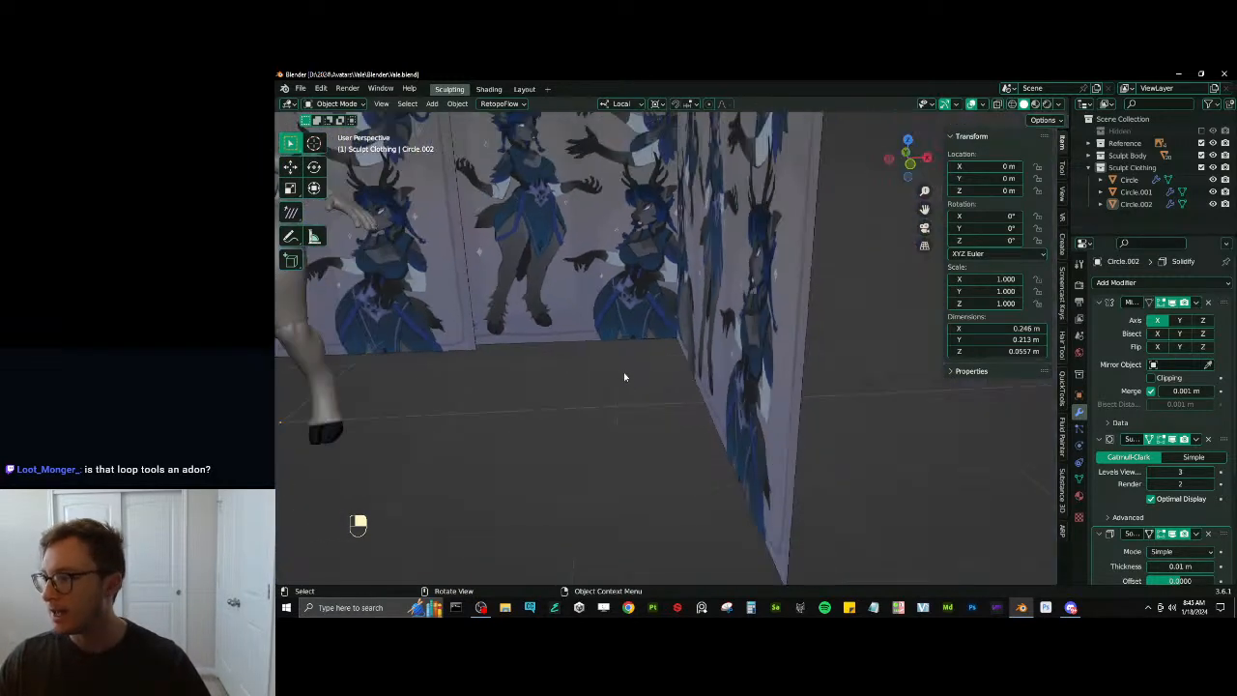
scroll(589, 369, down, 3)
scroll(677, 448, up, 3)
shift+middle_drag(525, 347, 619, 391)
scroll(618, 391, up, 2)
shift+middle_drag(618, 391, 683, 351)
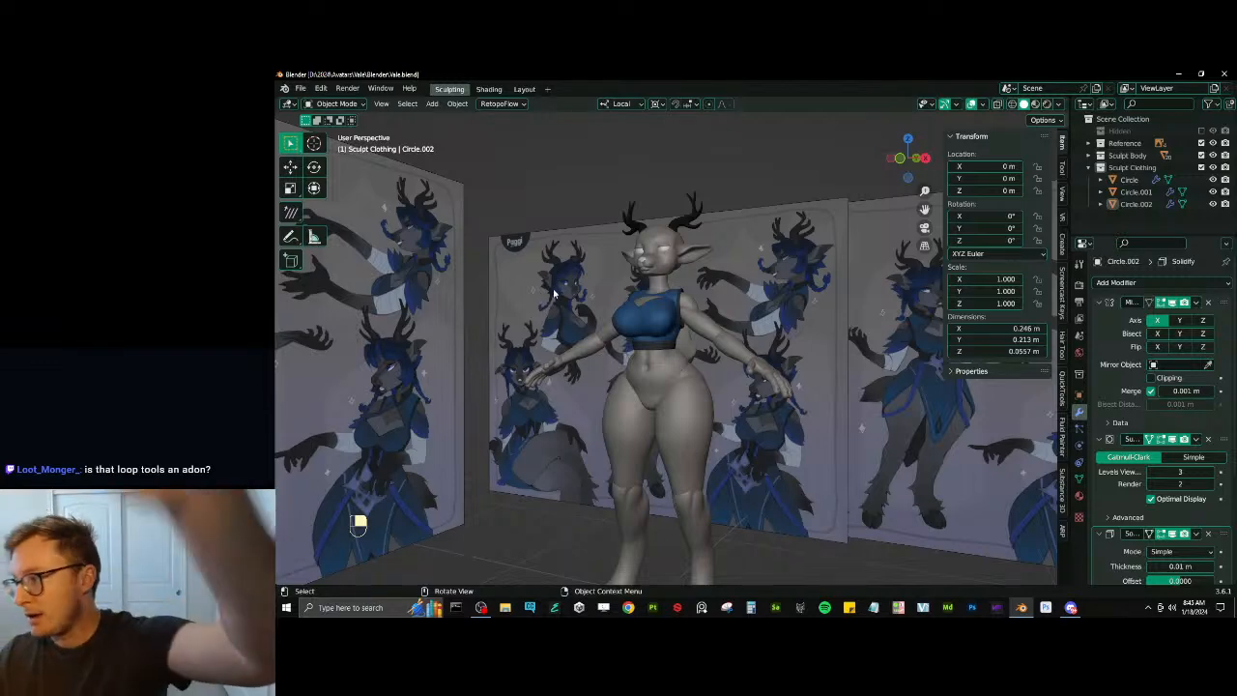
scroll(541, 302, up, 5)
middle_drag(640, 340, 610, 329)
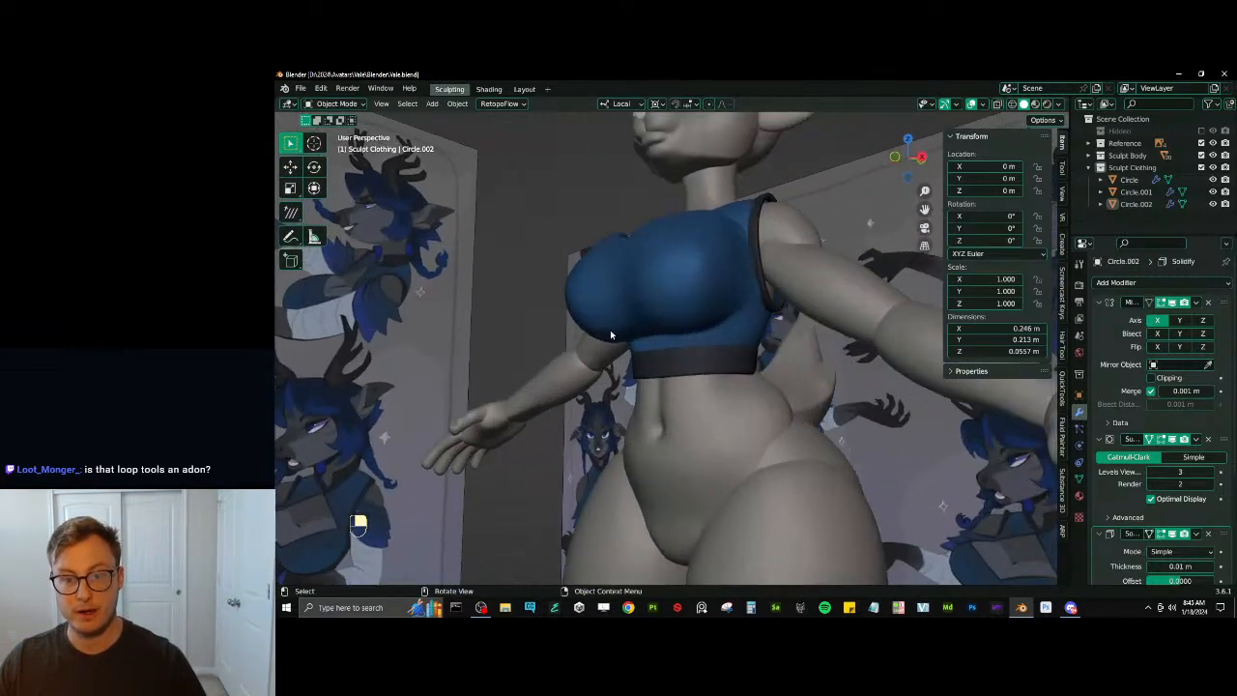
Hide the character's arm and hand pieces to clear the side view of the torso
click(710, 356)
middle_drag(821, 387, 763, 495)
key(KP_3)
scroll(617, 378, down, 5)
click(777, 321)
click(766, 283)
key(b)
drag(685, 229, 874, 302)
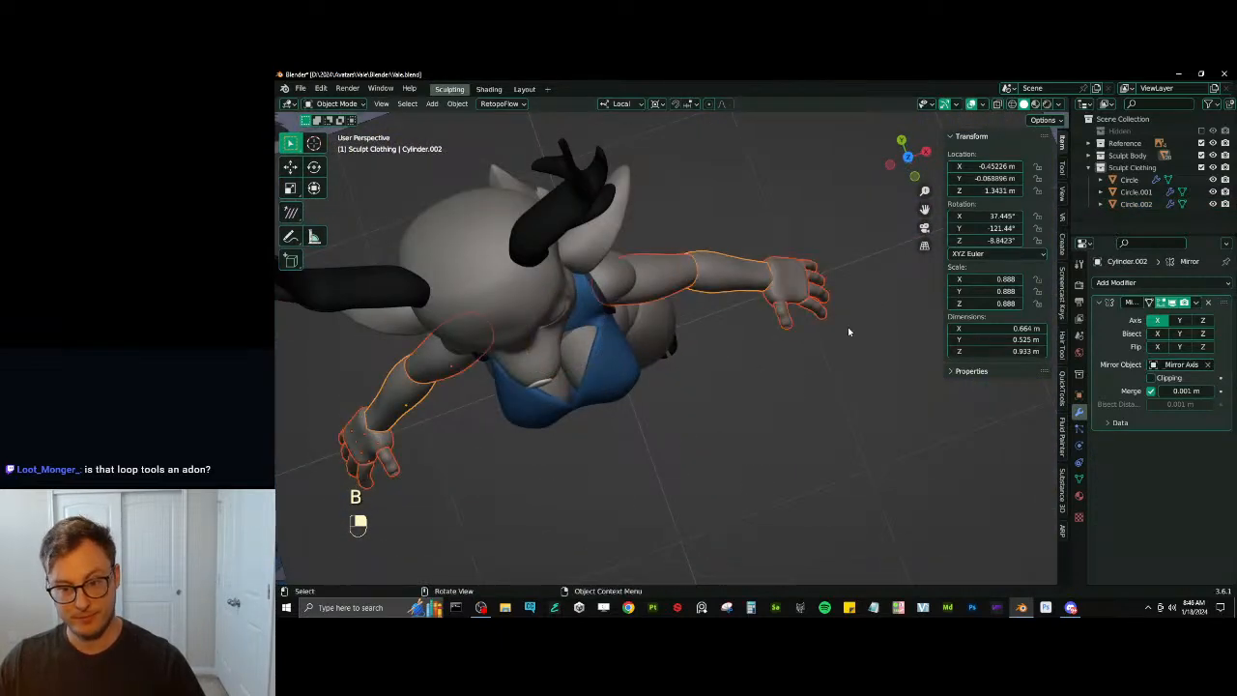
key(h)
Edit the hem band in a right-side wireframe view and select its lower edge loop
middle_drag(836, 338, 658, 261)
scroll(658, 262, up, 3)
click(678, 283)
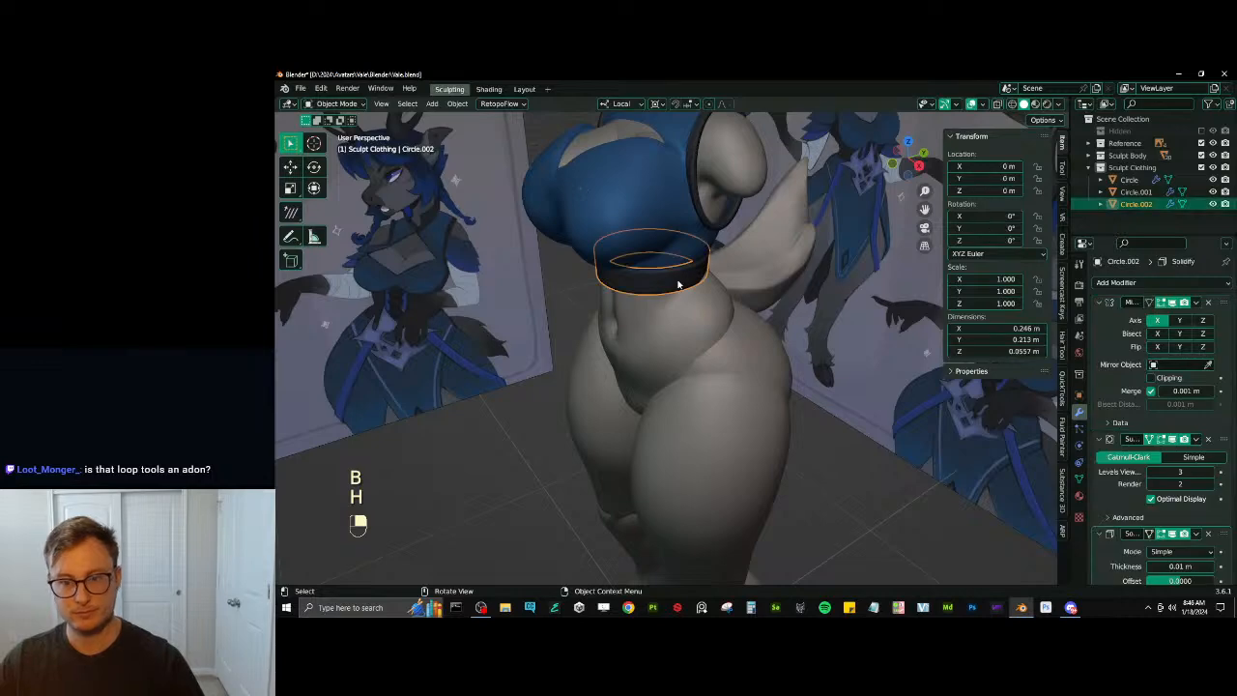
key(KP_3)
key(Tab)
key(shift+z)
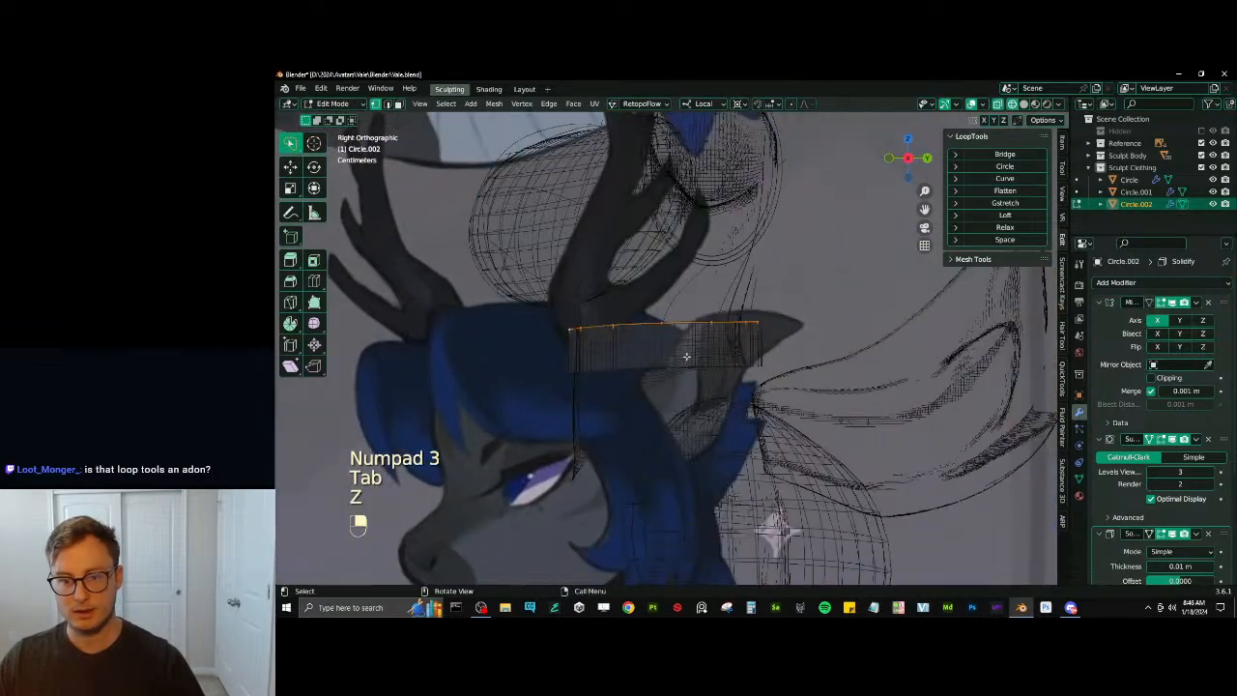
alt+click(726, 365)
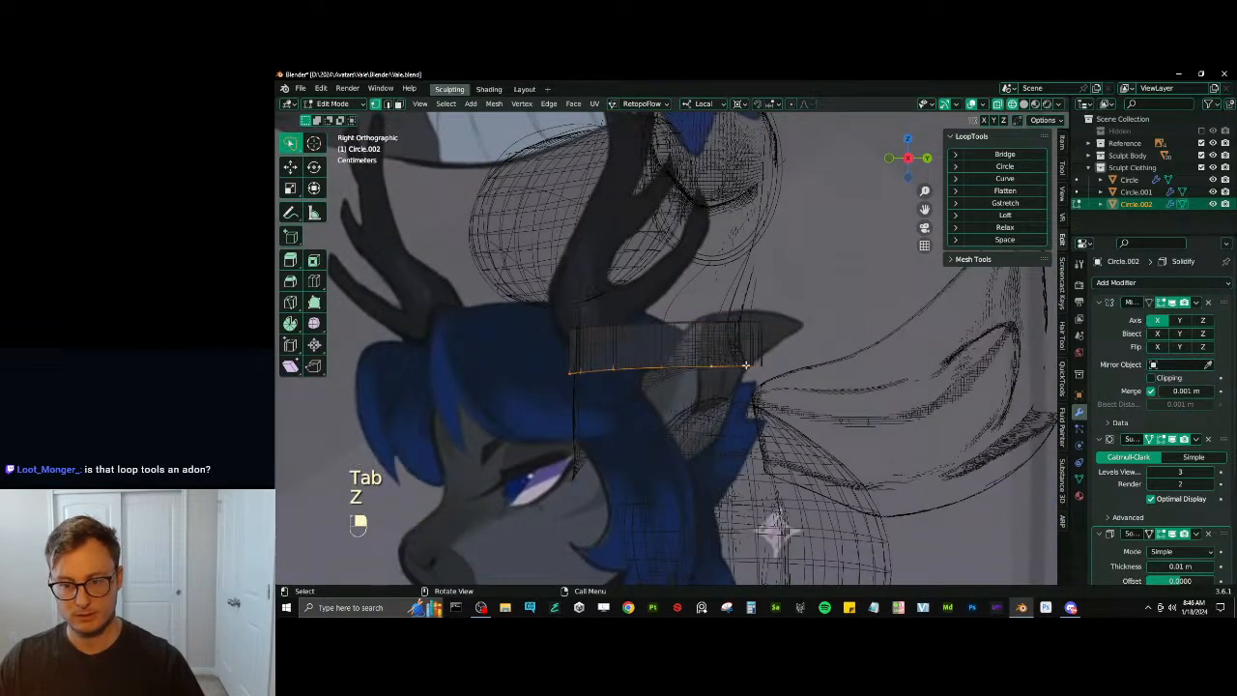
Extrude the band's lower edge loop down over the waist and rotate it to slope down toward the front
shift+middle_drag(707, 360, 696, 304)
key(r)
right_click(689, 412)
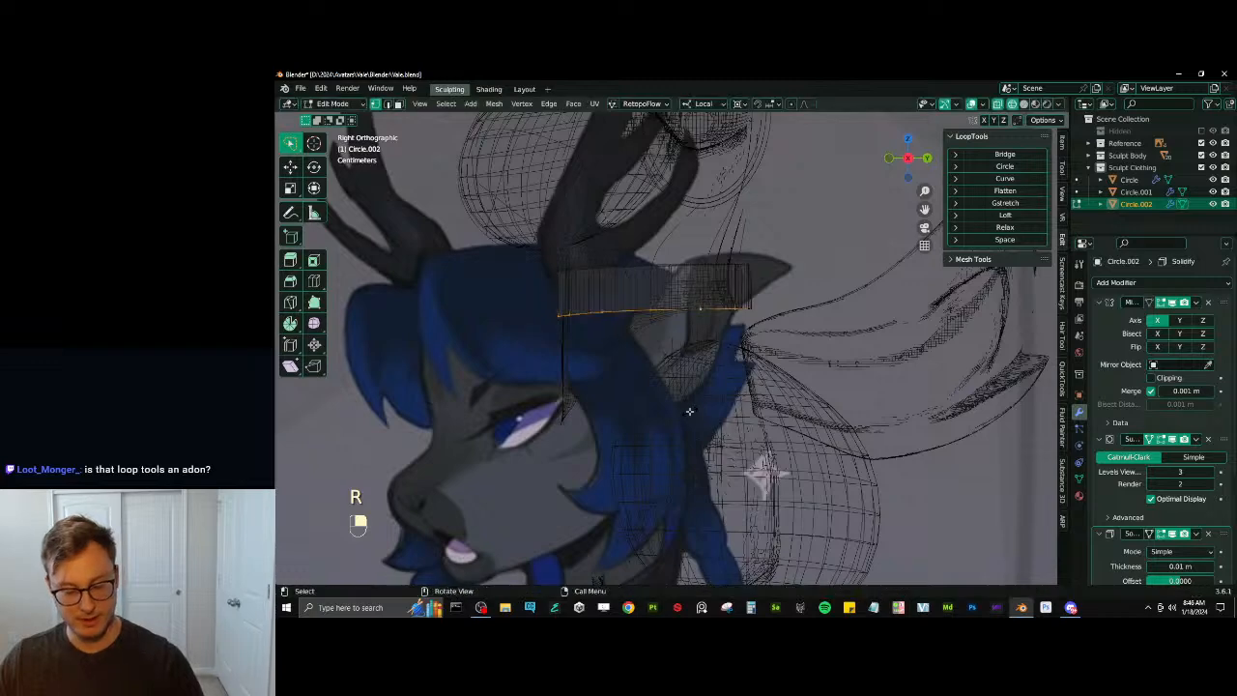
key(e)
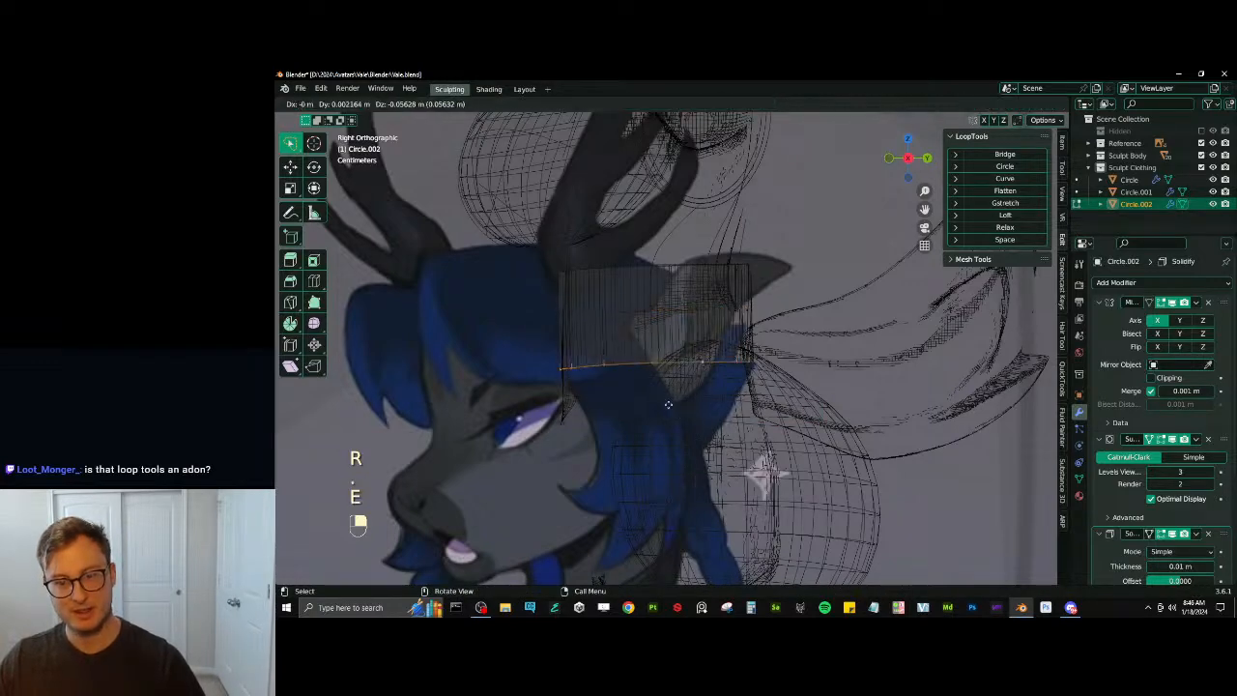
key(r)
click(822, 293)
Move and scale the band's middle edge loop to follow the torso's side profile
shift+middle_drag(713, 306, 729, 318)
click(729, 318)
alt+click(728, 318)
key(s)
key(y)
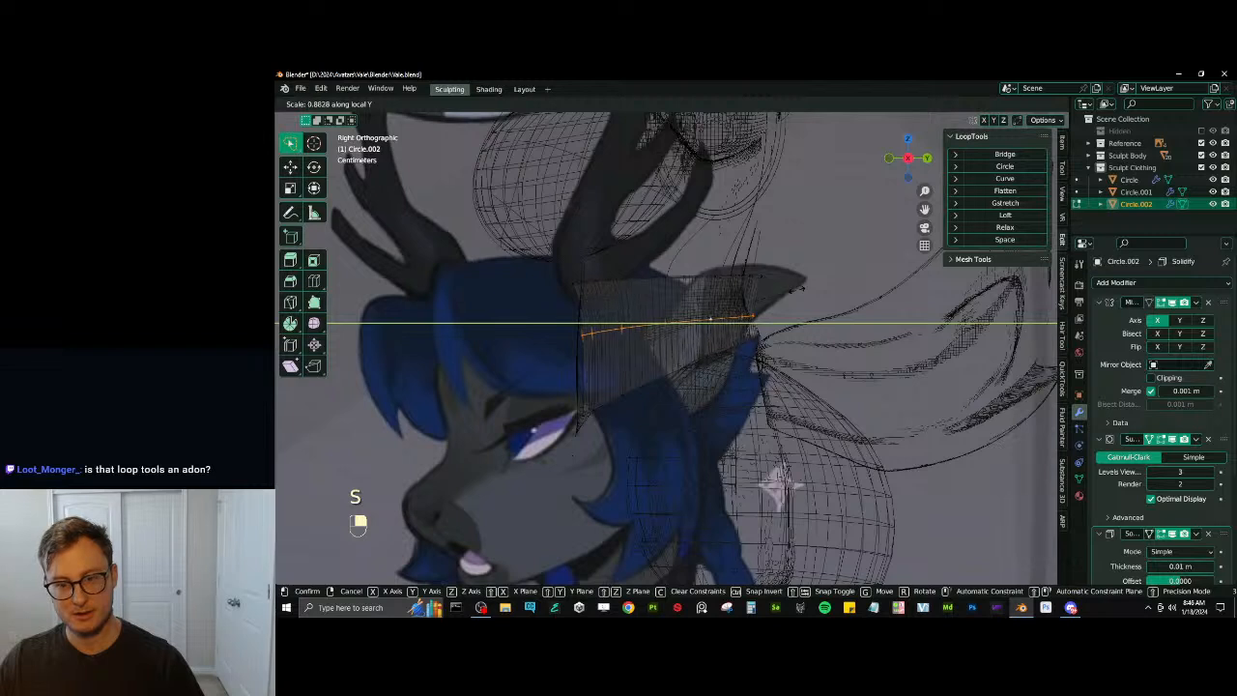
key(ctrl+z)
key(g)
key(s)
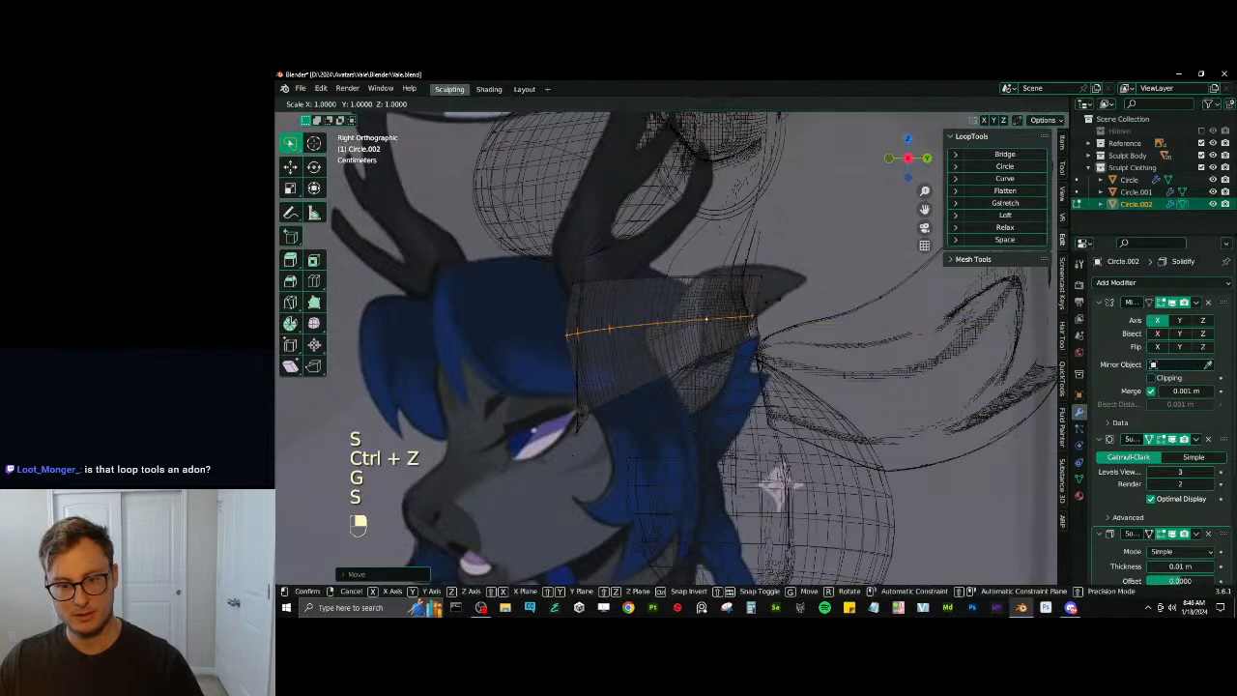
click(764, 303)
Move the band's bottom edge loop and scale it along local Y to fit the torso's depth
alt+click(627, 393)
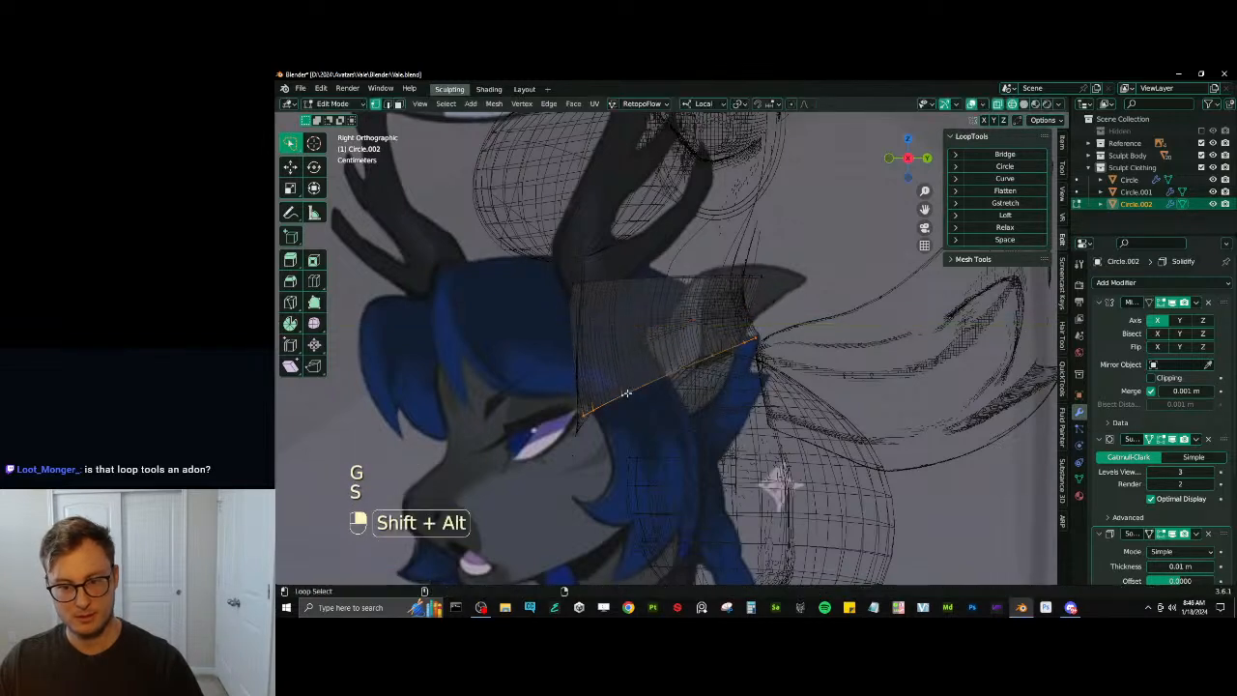
key(g)
click(693, 365)
key(s)
key(y)
click(705, 379)
Widen the bottom edge loop along local X so the band flares over the hips
key(z)
mouse_move(653, 375)
middle_down()
mouse_move(713, 367)
mouse_move(736, 396)
mouse_move(710, 379)
middle_up()
key(z)
key(s)
key(x)
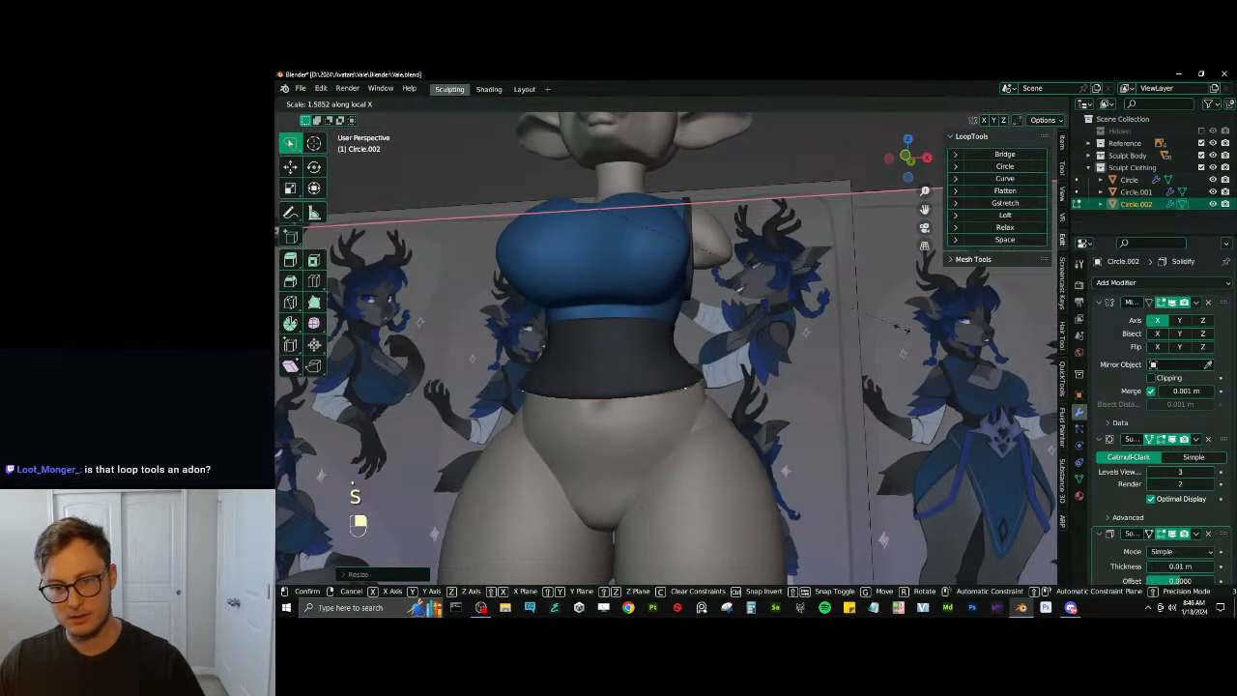
click(870, 338)
Try shifting the bottom edge loop along local Z and rescaling it along local X
middle_drag(751, 384, 724, 396)
key(g)
key(z)
click(794, 363)
middle_drag(795, 363, 663, 439)
key(s)
key(x)
click(746, 372)
scroll(663, 395, up, 4)
key(ctrl+z)
key(ctrl+z)
Rescale the bottom edge loop along local X and check its fit around the hips
key(s)
key(x)
click(723, 410)
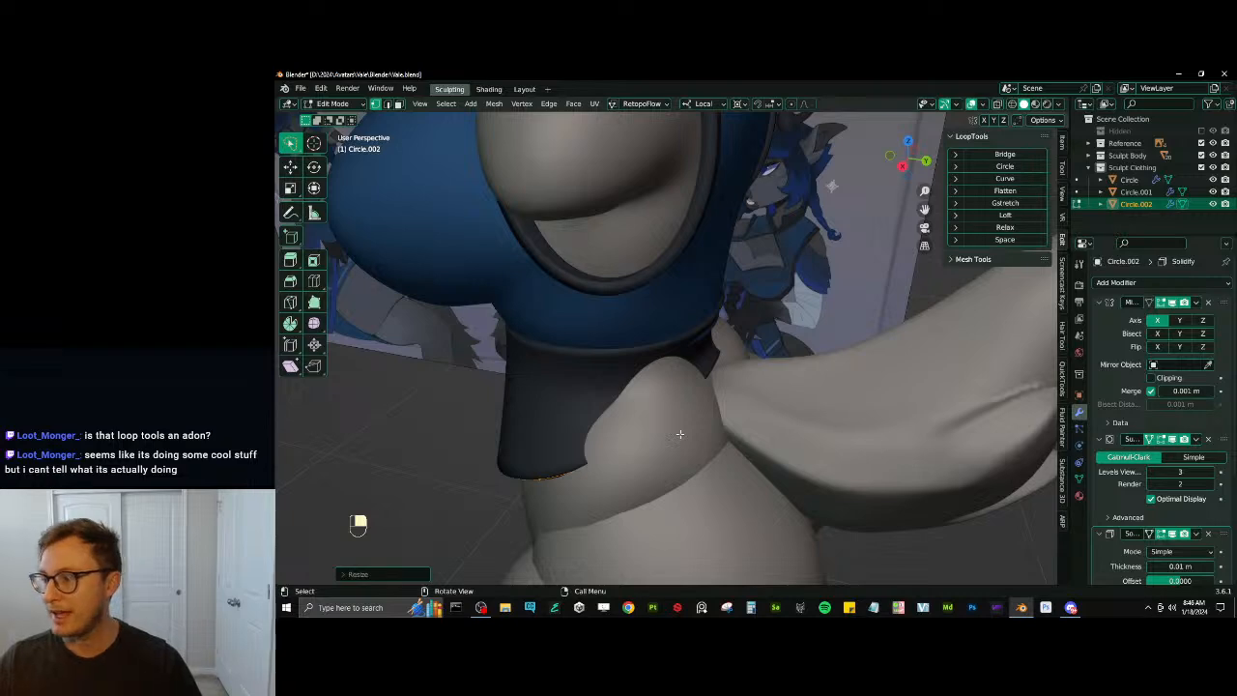
middle_drag(679, 433, 590, 411)
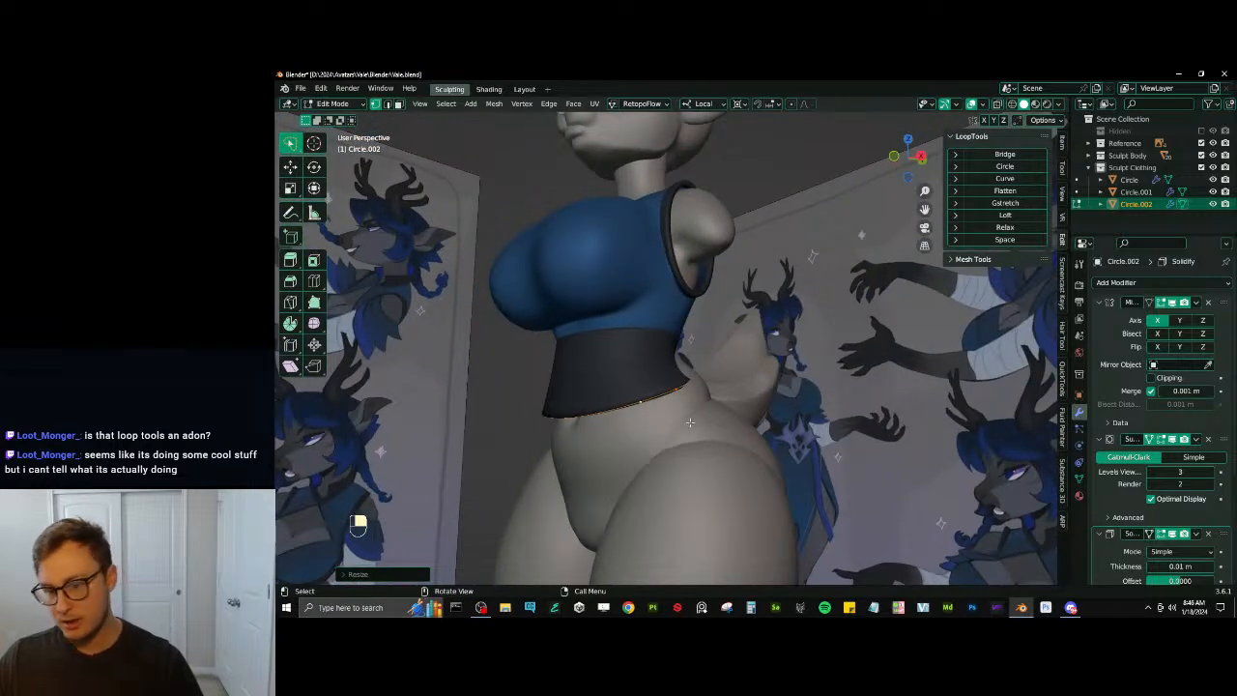
middle_drag(690, 422, 692, 365)
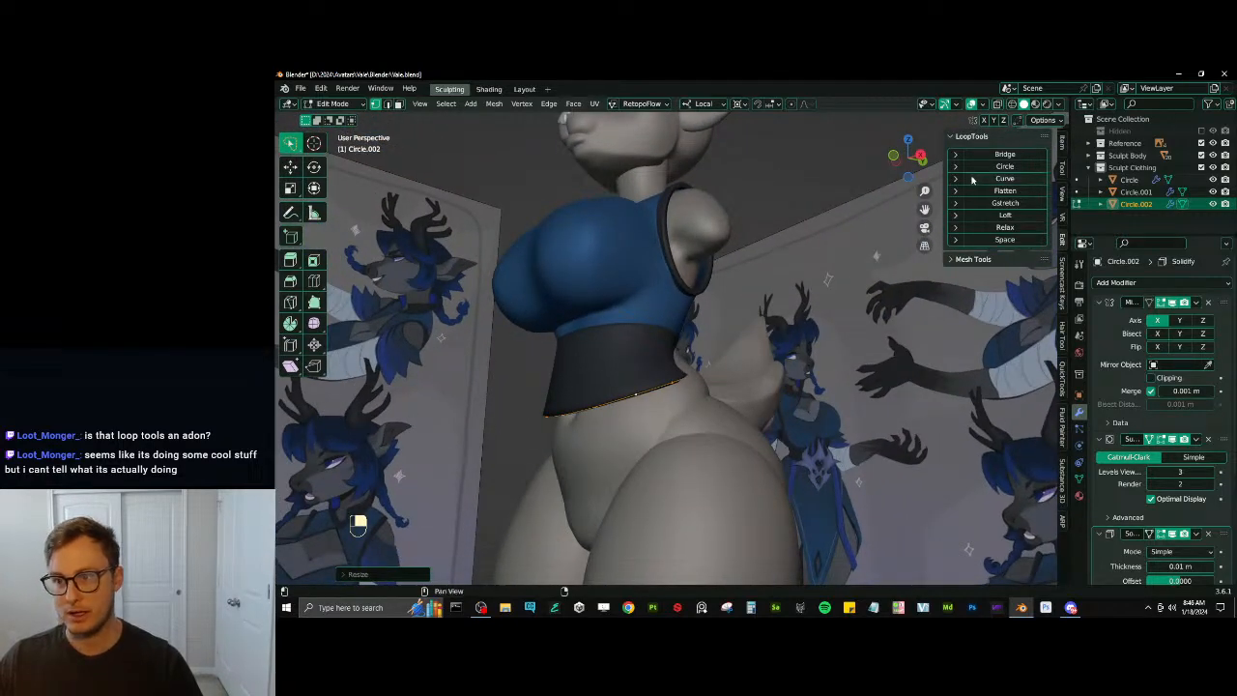
middle_drag(609, 383, 901, 245)
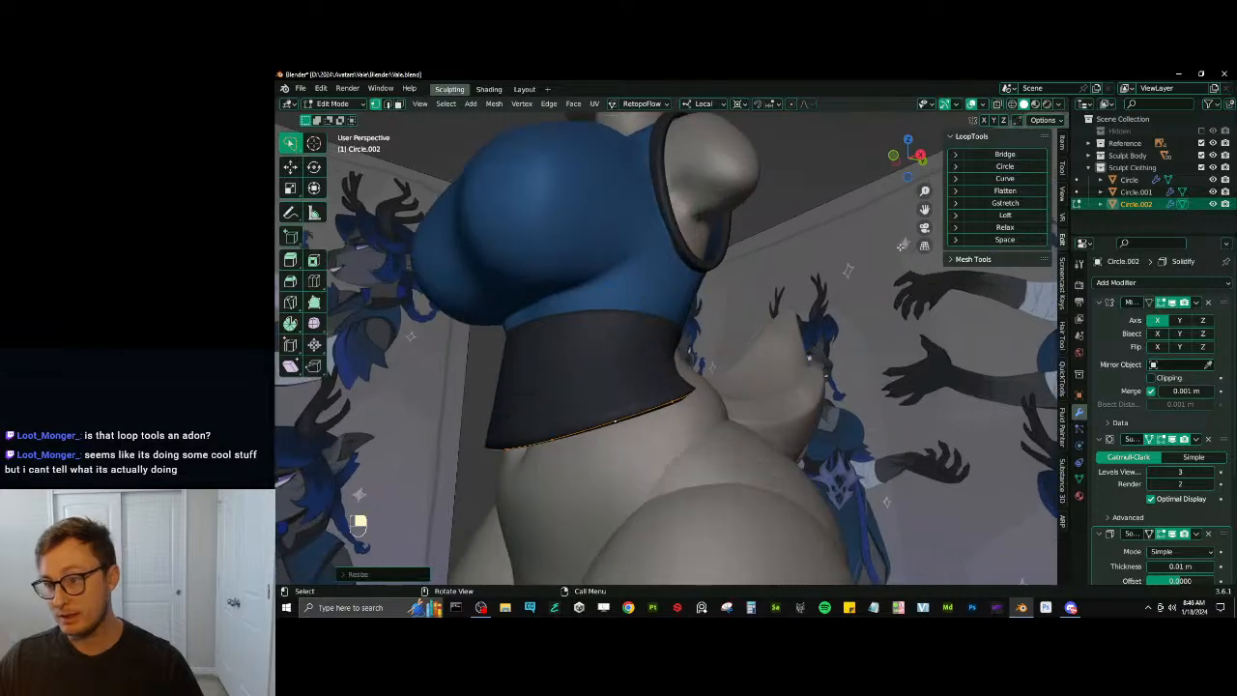
Space the bottom edge loop's vertices evenly with the LoopTools Space operation
right_drag(676, 406, 664, 383)
key(z)
mouse_move(541, 394)
right_down()
mouse_move(682, 403)
mouse_move(757, 351)
right_up()
middle_drag(756, 350, 721, 401)
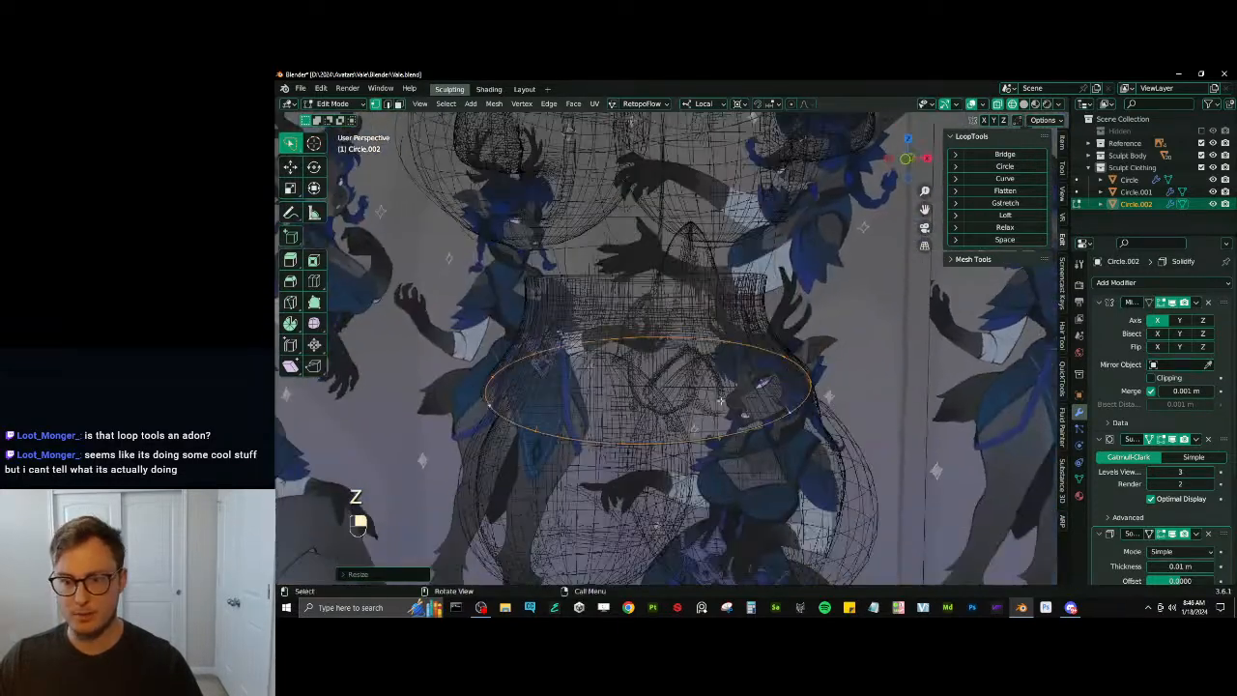
click(1001, 241)
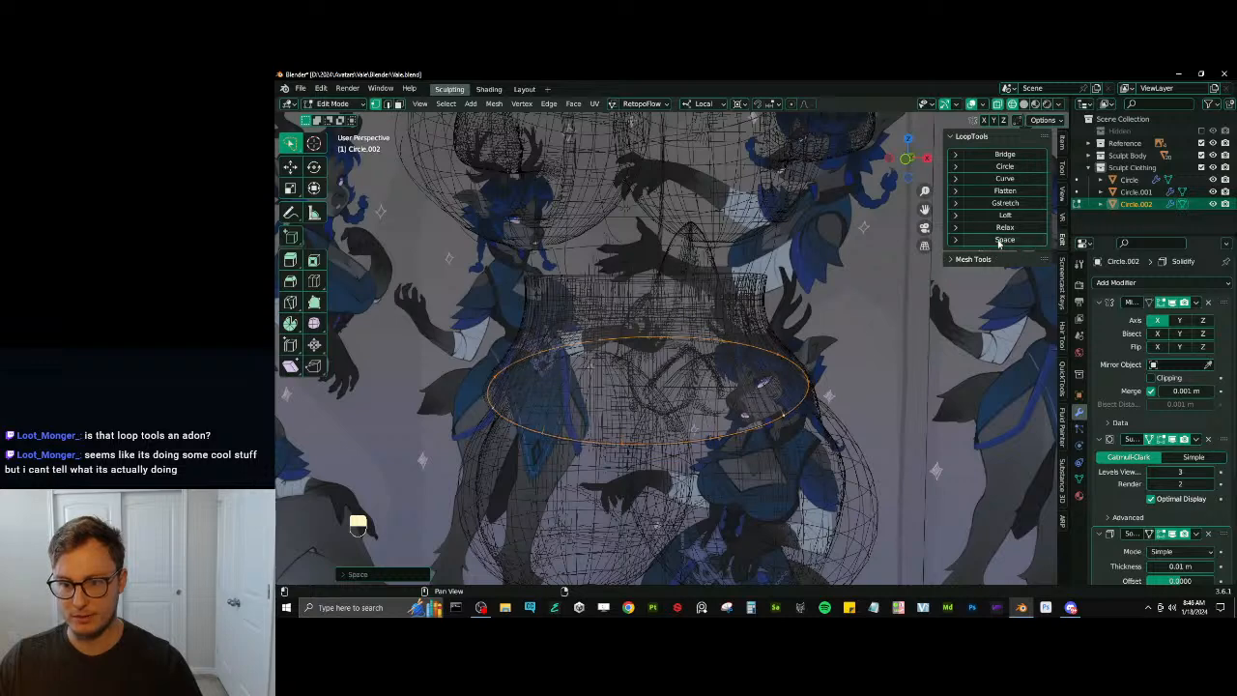
middle_drag(753, 364, 745, 385)
key(z)
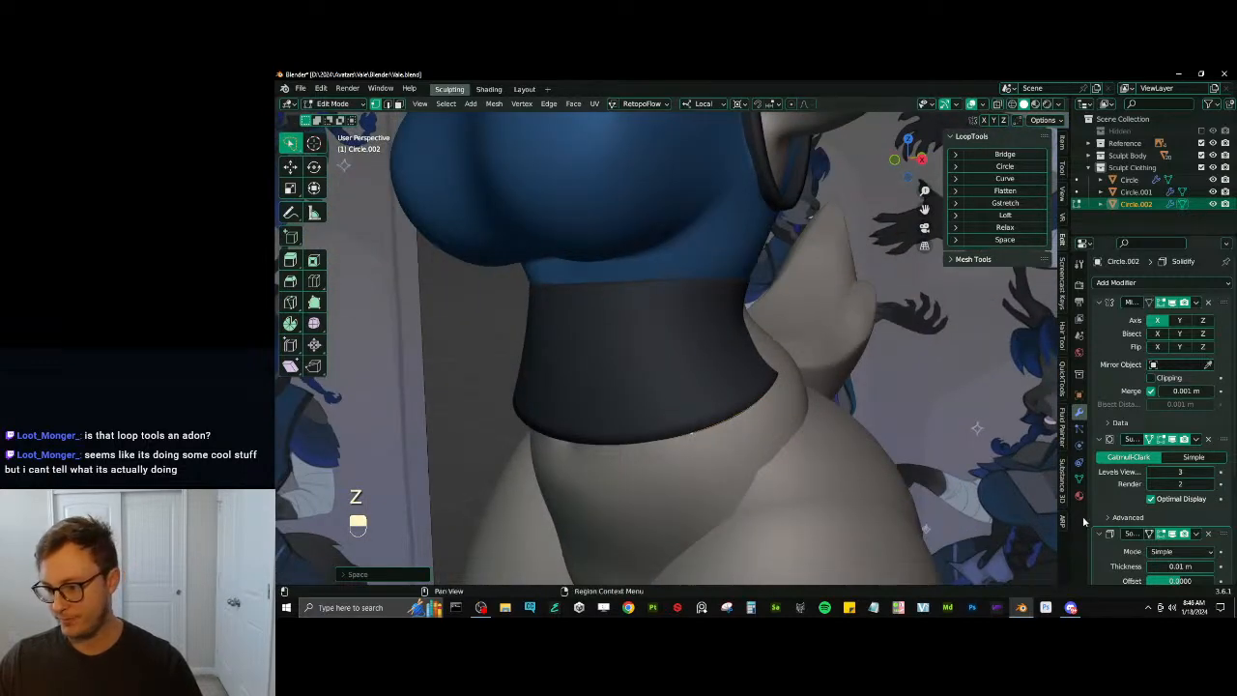
Toggle the Solidify modifier's edit-cage display and show the band in a right-side wireframe view
click(1149, 535)
middle_drag(749, 338, 708, 332)
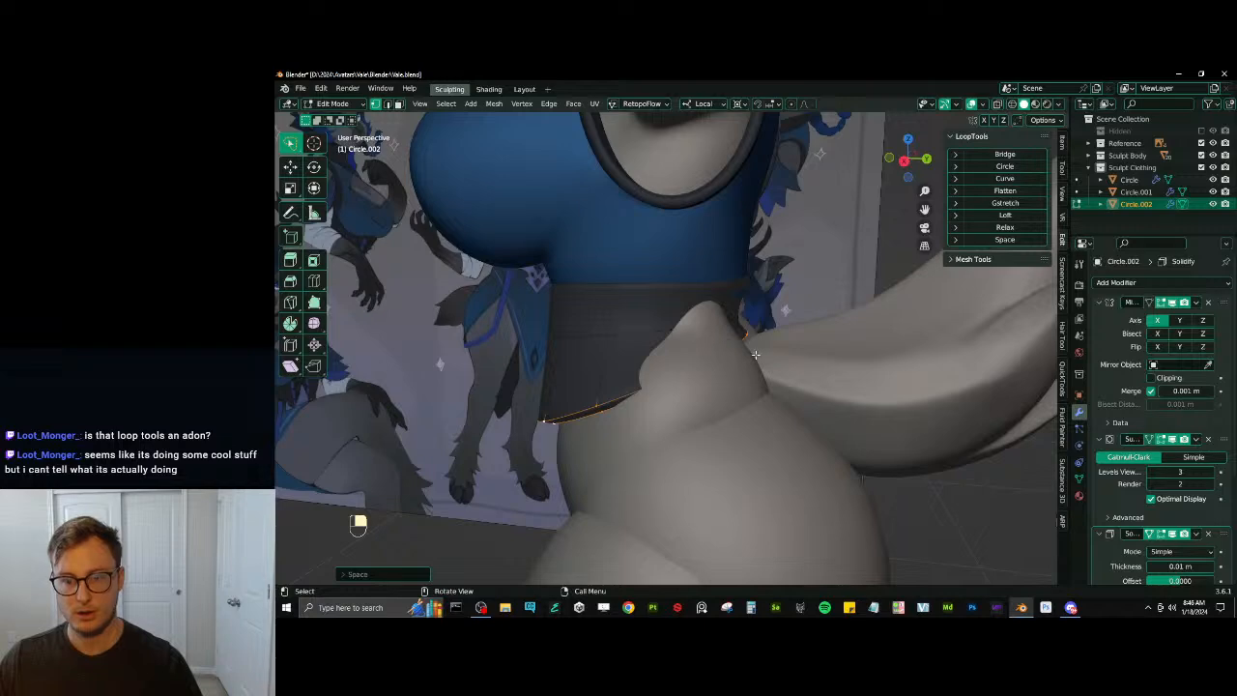
key(KP_3)
key(z)
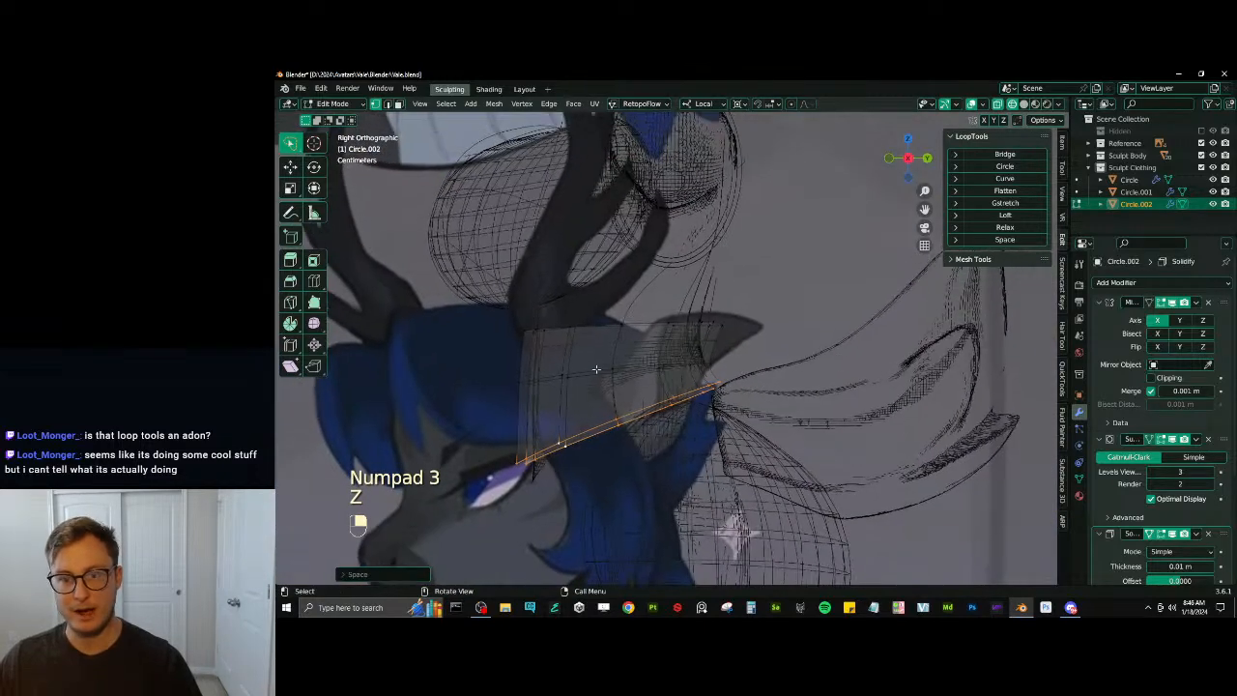
key(period)
Box-select the lower rear part of the band and move it about 0.01 m along local Y, away from the back
click(698, 364)
click(666, 358)
key(b)
drag(646, 349, 760, 451)
key(g)
middle_click(740, 447)
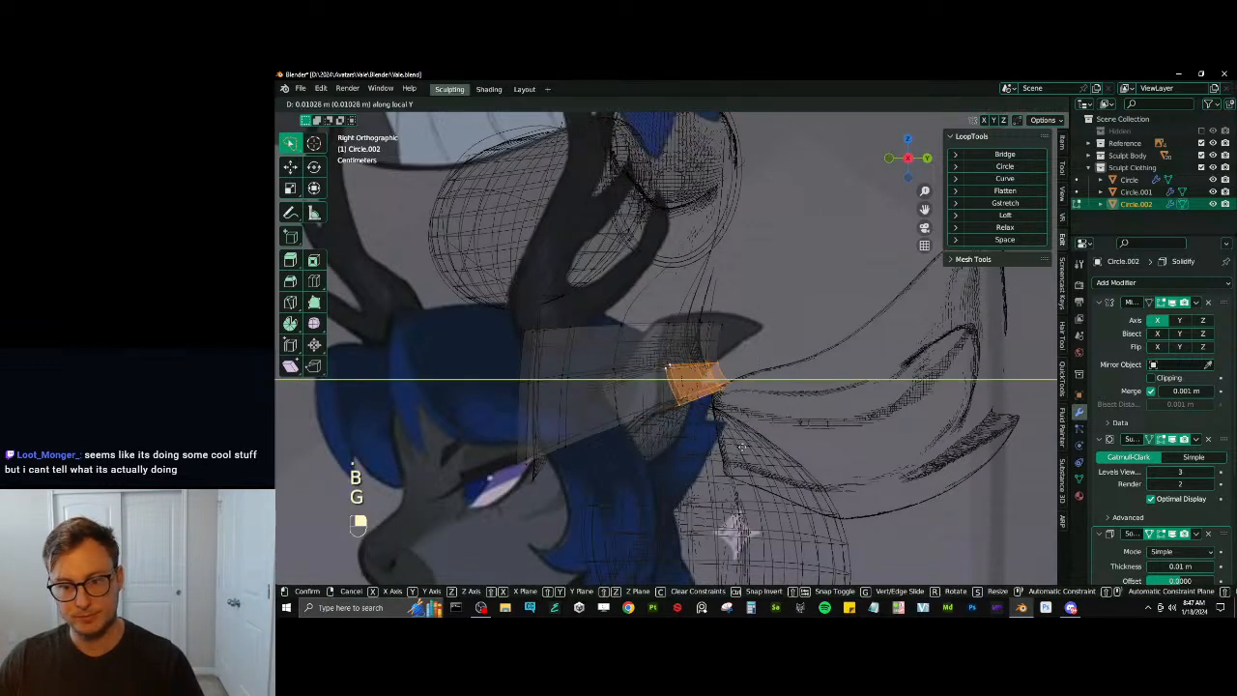
click(744, 446)
key(z)
click(794, 444)
mouse_move(787, 445)
middle_down()
mouse_move(676, 451)
mouse_move(720, 443)
middle_up()
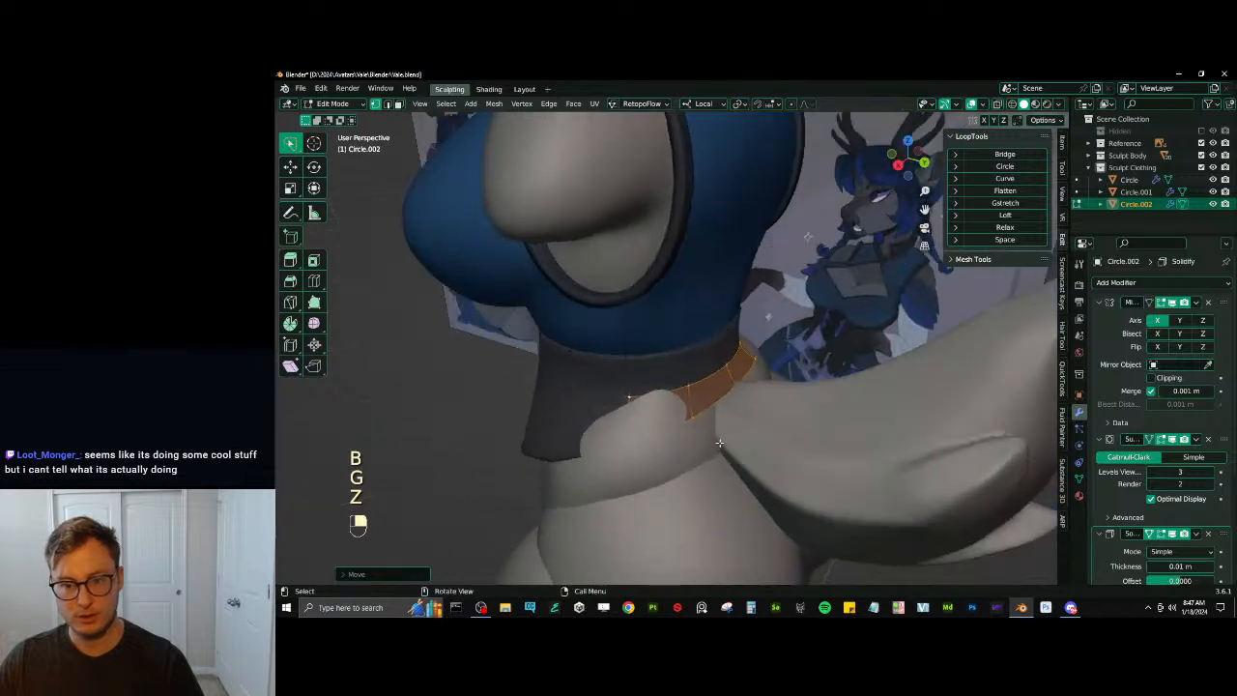
Move the selected lower rear part of the waist band to fit over the back of the hips
key(g)
middle_click(713, 439)
click(713, 439)
Select the path of vertices along the band's lower side edge in wireframe and reposition them over the hip
key(z)
click(652, 420)
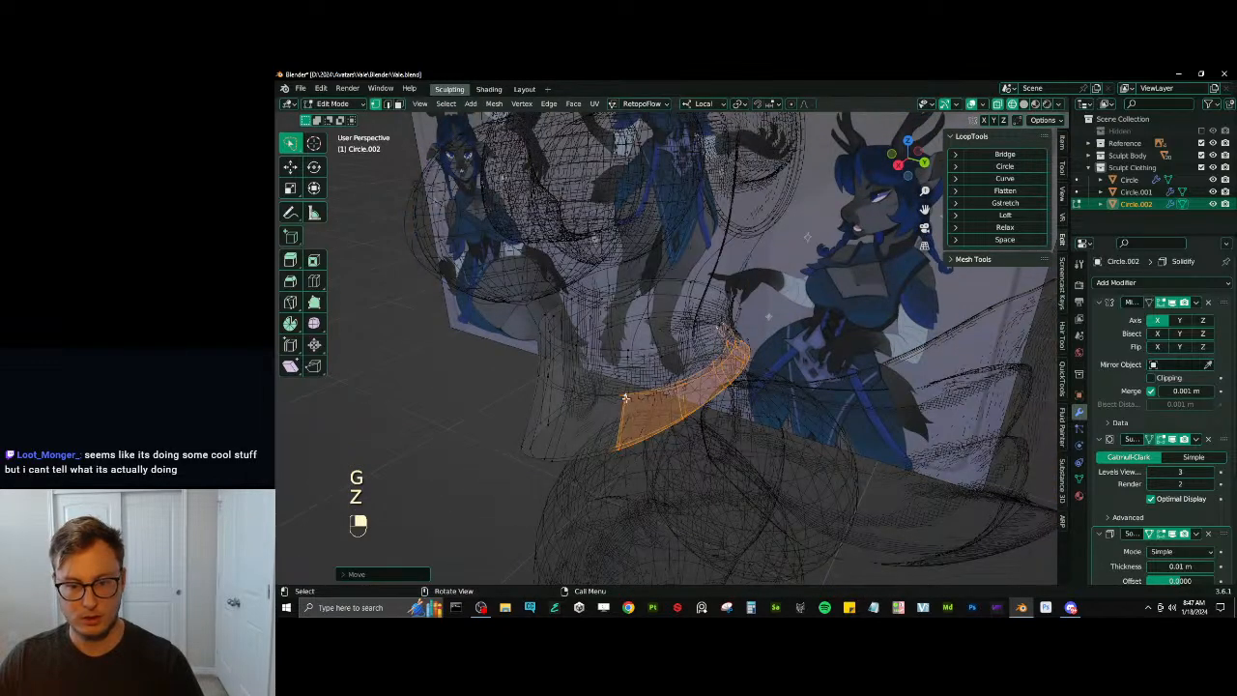
click(744, 361)
ctrl+shift+click(684, 416)
ctrl+shift+click(619, 400)
key(z)
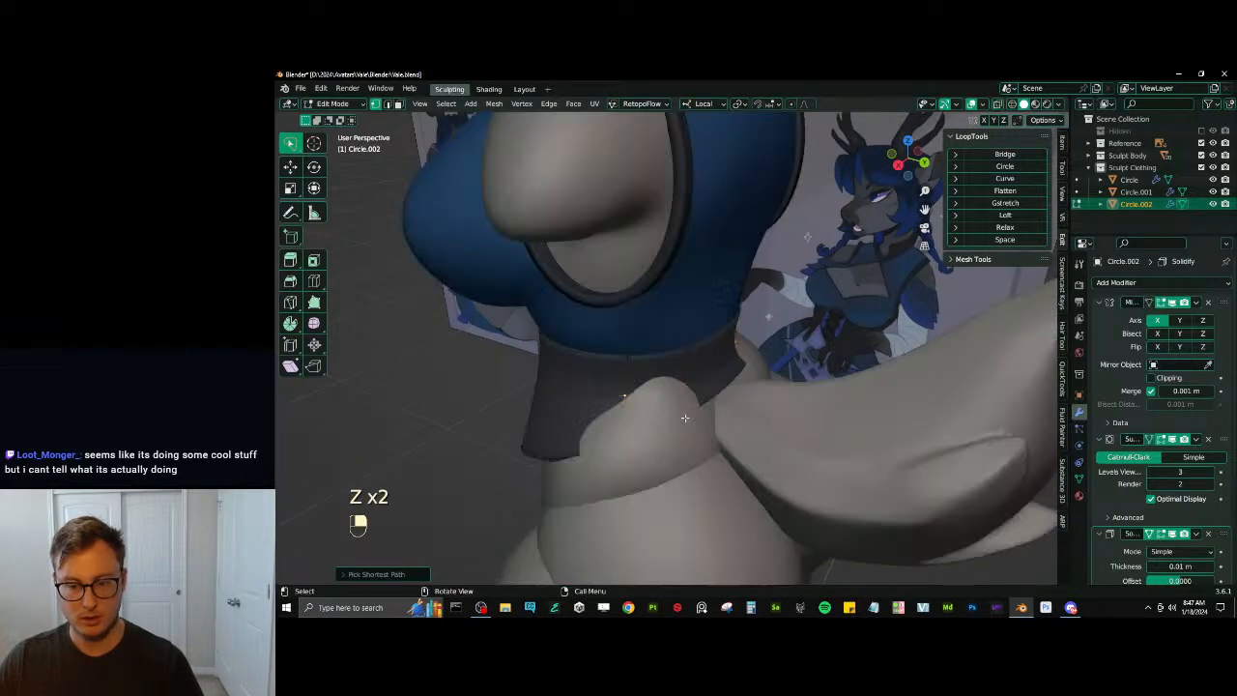
key(g)
mouse_move(682, 416)
middle_down()
mouse_move(632, 463)
mouse_move(608, 418)
mouse_move(728, 373)
mouse_move(717, 382)
middle_up()
middle_click(632, 467)
click(626, 473)
key(g)
middle_click(622, 477)
click(615, 482)
Leave Edit Mode, deselect the band, check the whole figure from the front and save the file
key(Tab)
scroll(607, 418, down, 4)
key(ctrl+s)
scroll(730, 367, down, 6)
click(758, 269)
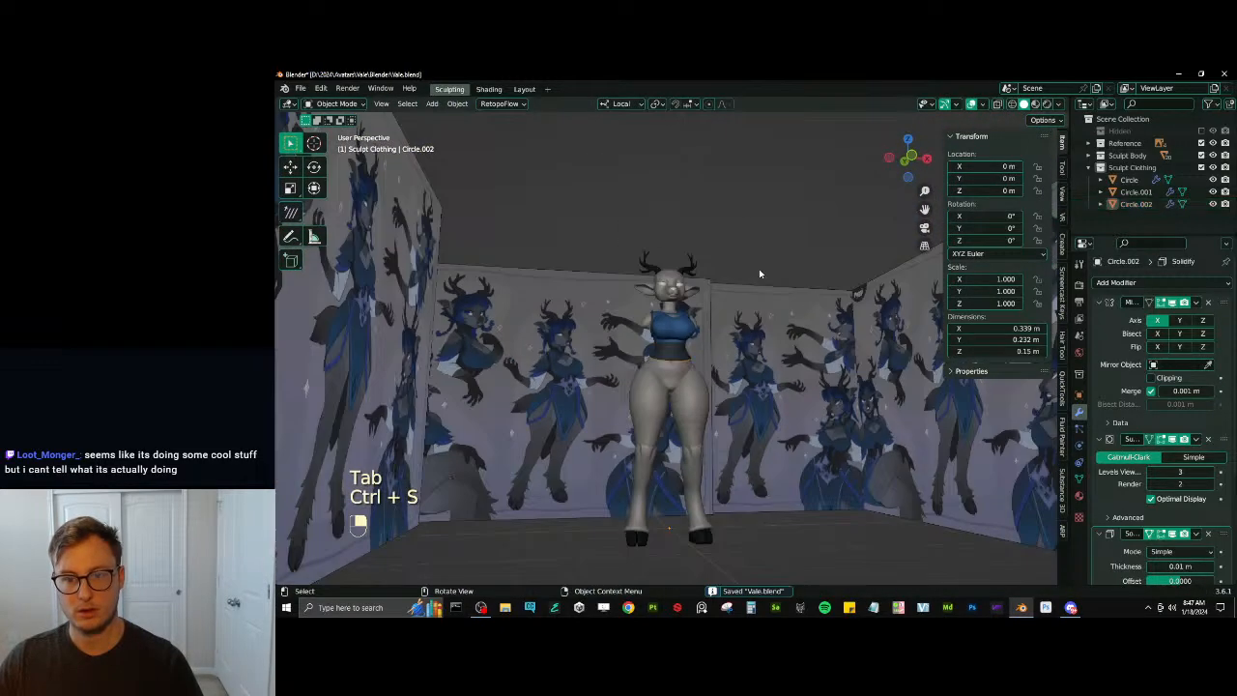
middle_drag(758, 268, 726, 311)
shift+middle_drag(727, 311, 700, 366)
scroll(736, 342, up, 2)
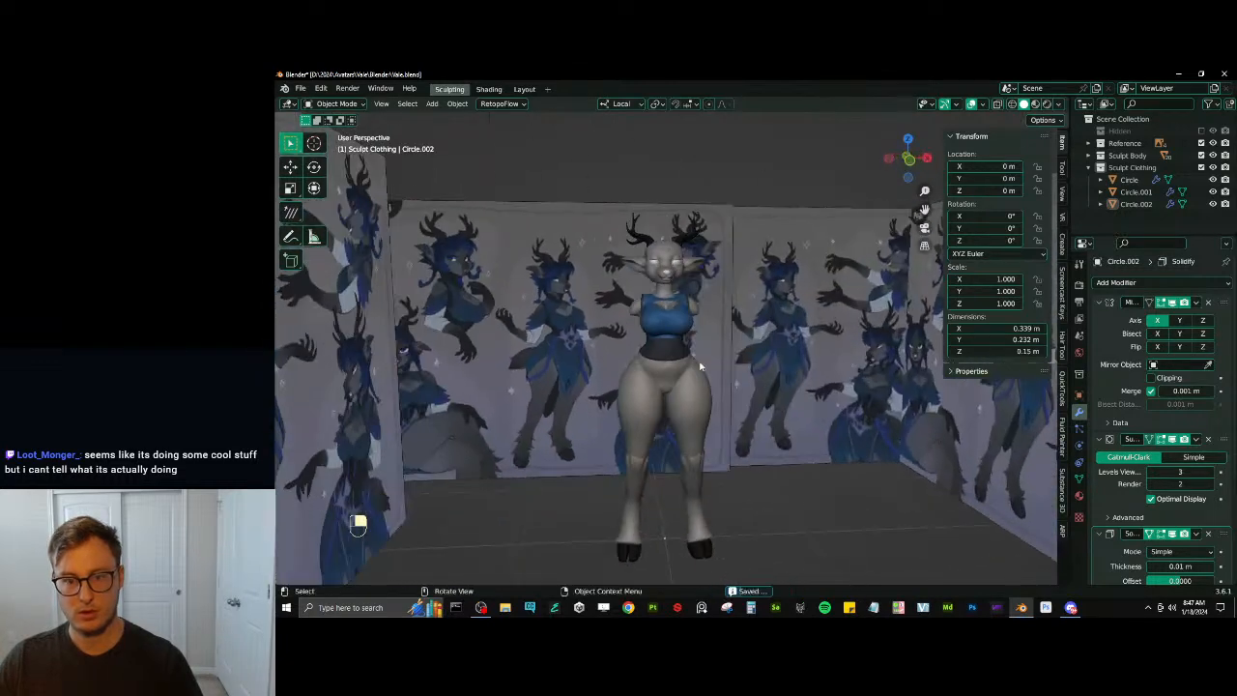
key(ctrl+s)
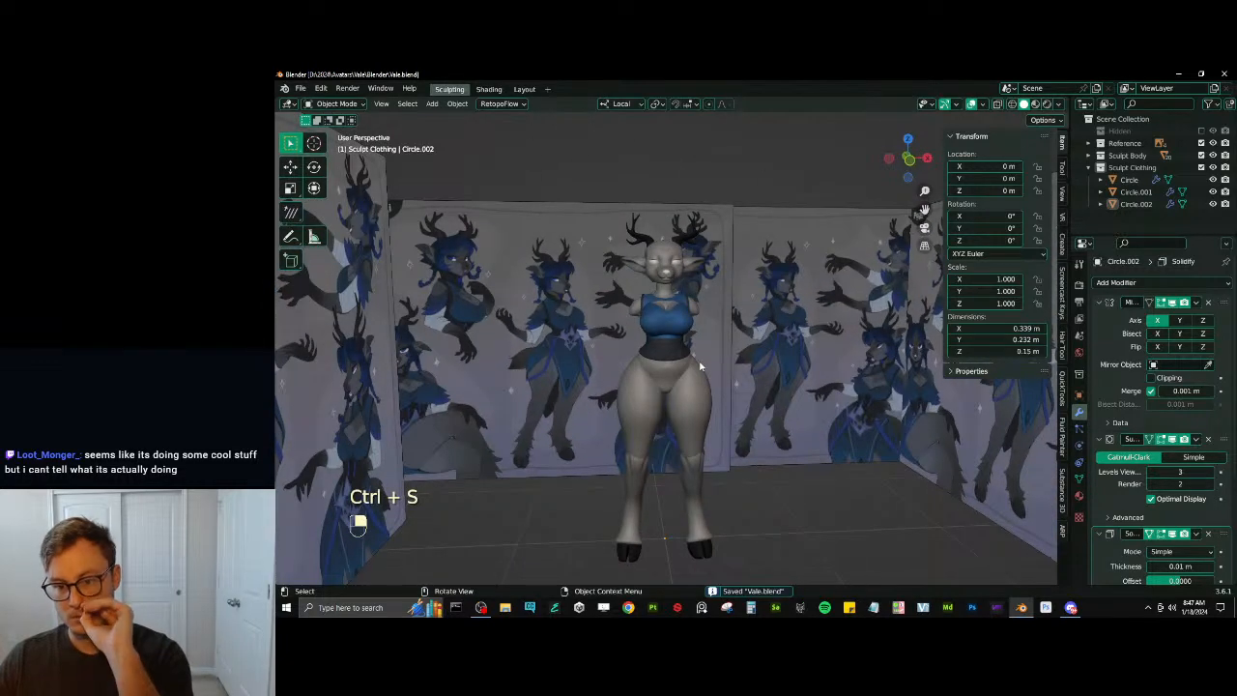
Duplicate the blue top's bottom edge loop in Edit Mode and move the copy down along local Z to the hips
scroll(659, 372, up, 2)
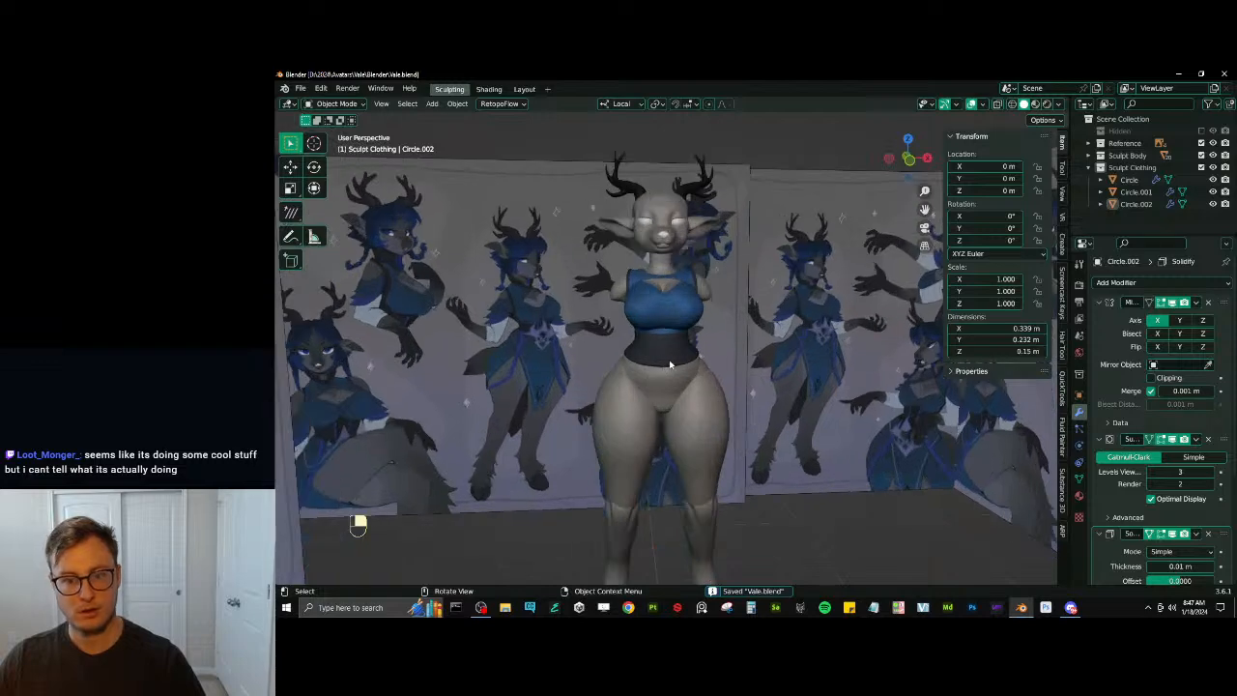
click(681, 358)
middle_drag(666, 363, 681, 353)
click(664, 323)
scroll(664, 327, up, 3)
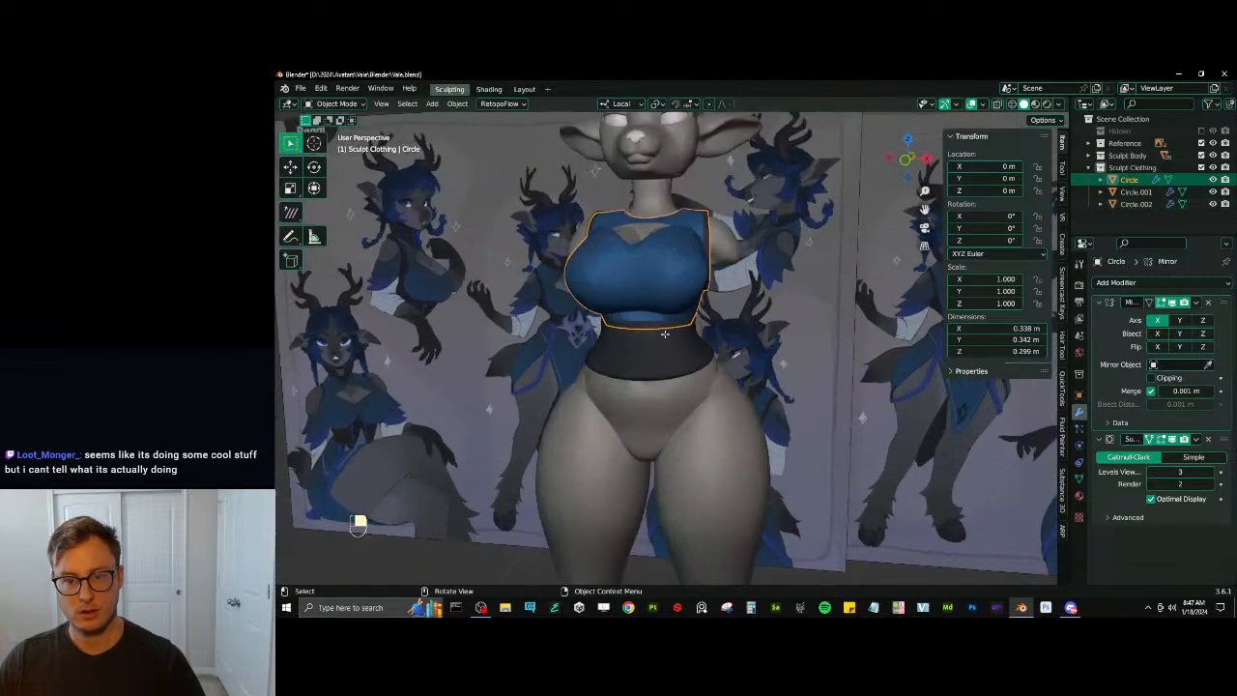
key(Tab)
key(z)
alt+shift+click(644, 330)
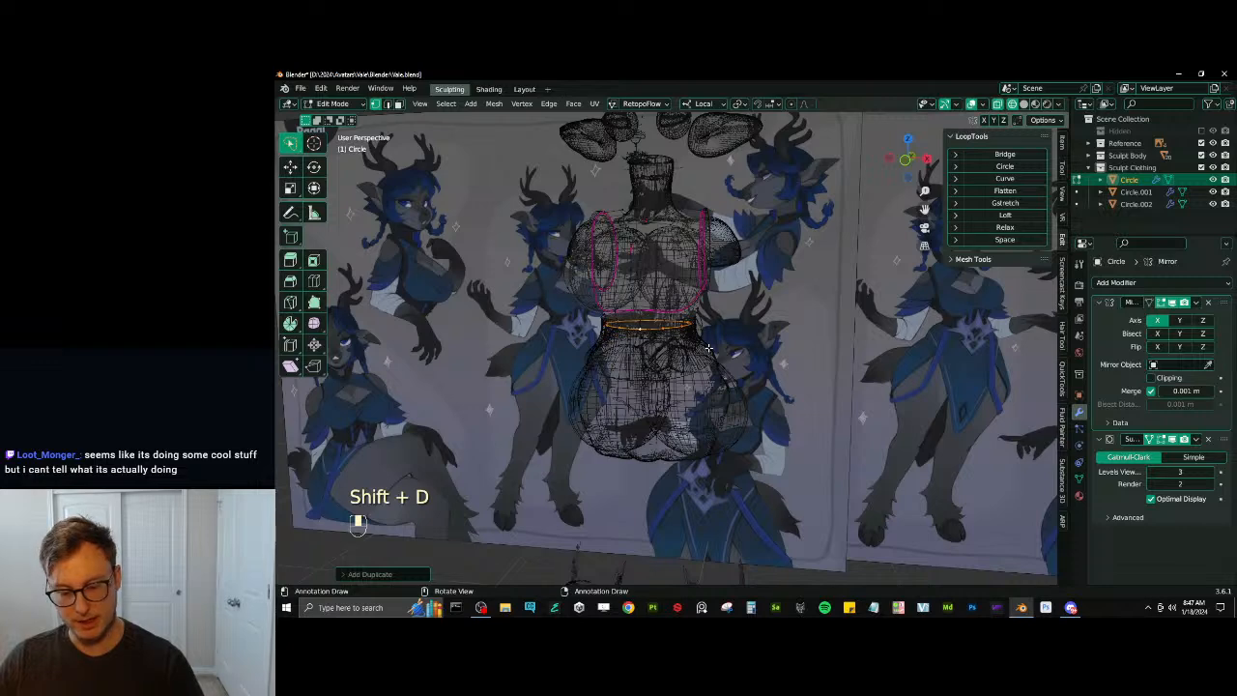
key(g)
key(z)
click(700, 411)
scroll(689, 376, down, 4)
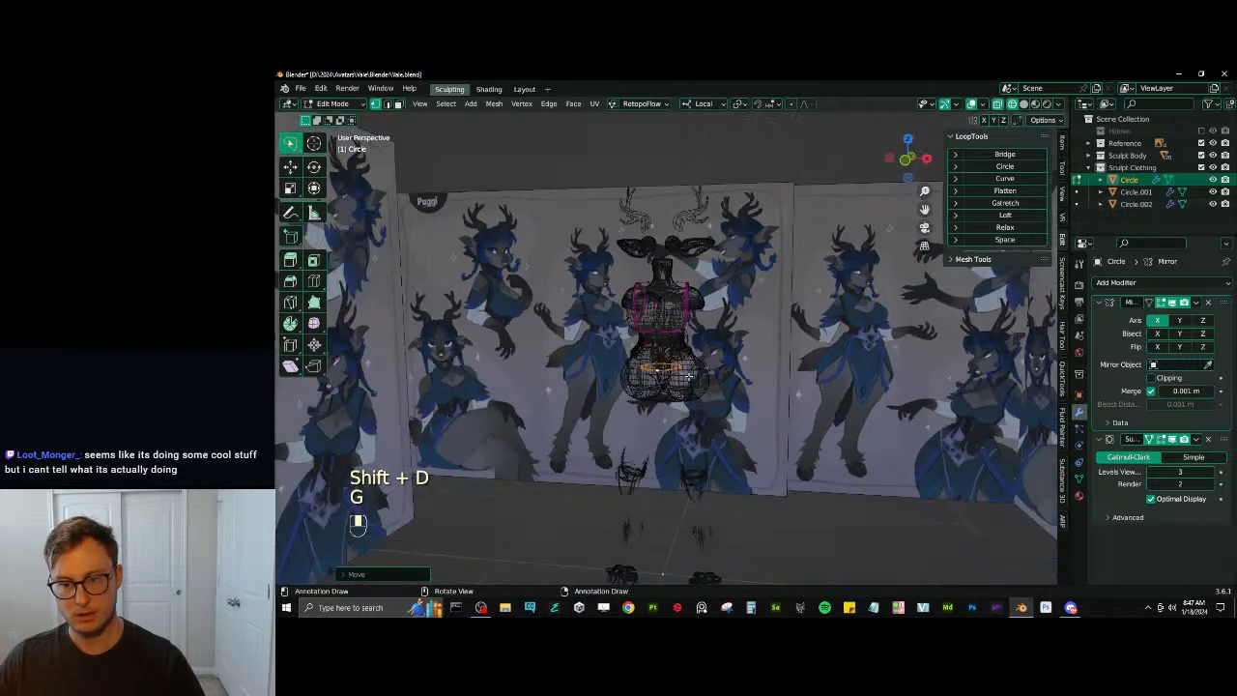
Raise the duplicated loop to the waist band's lower edge in front view and return to solid shading
key(KP_1)
scroll(667, 372, up, 4)
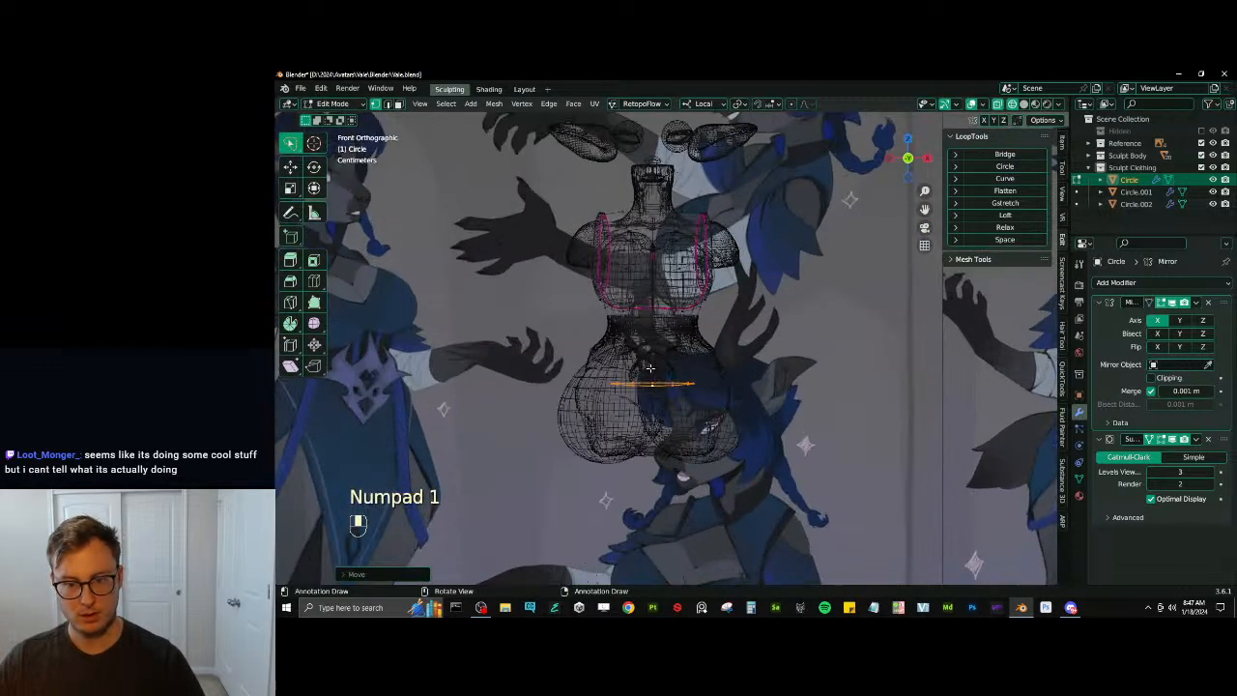
key(g)
middle_click(650, 359)
click(651, 333)
key(z)
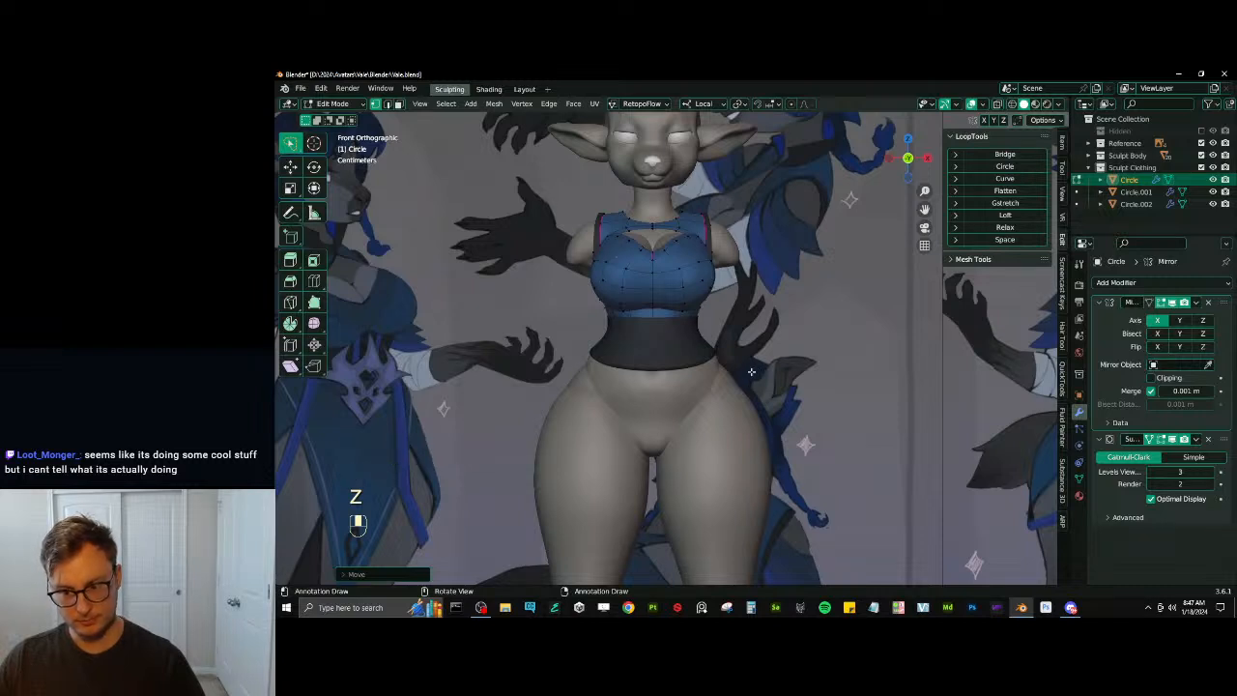
Extrude the duplicated loop downward along local Z and widen its new lower edge along local X about the 3D cursor
scroll(675, 356, down, 3)
key(e)
key(g)
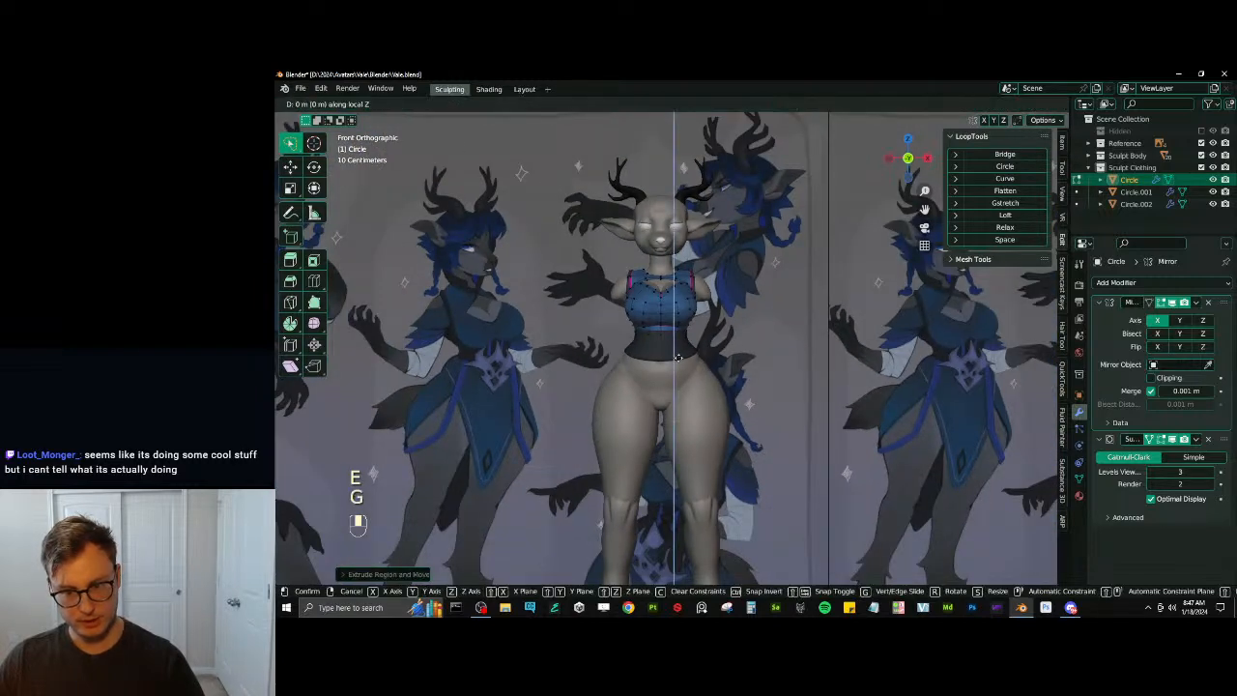
key(period)
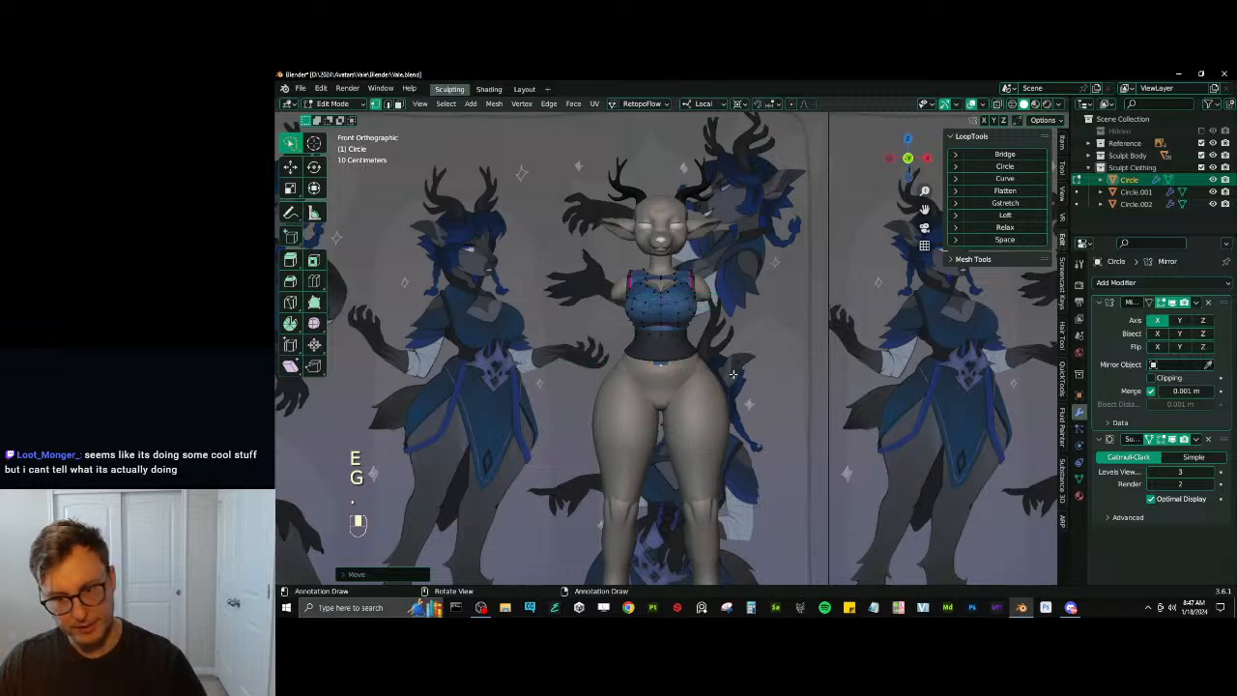
key(s)
key(x)
click(888, 341)
Scale the extruded strip's upper edge loop by about 1.16 along local X and check it from the side
key(z)
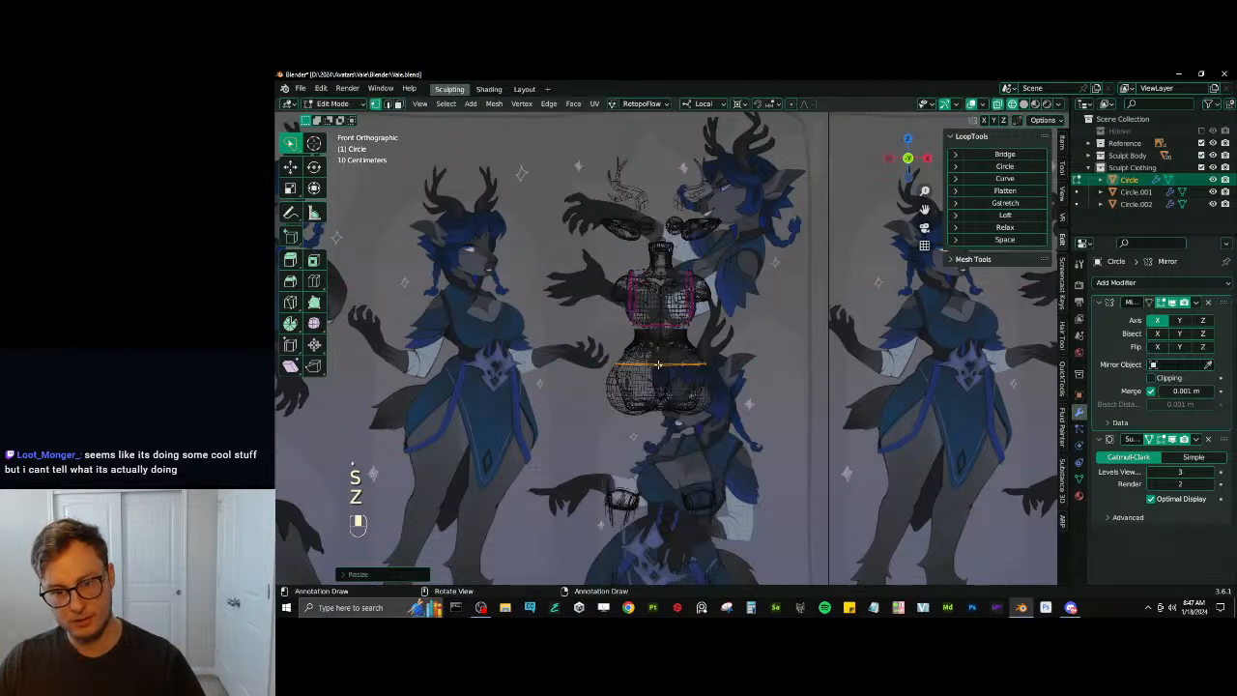
scroll(671, 347, up, 4)
alt+shift+click(668, 345)
key(s)
key(x)
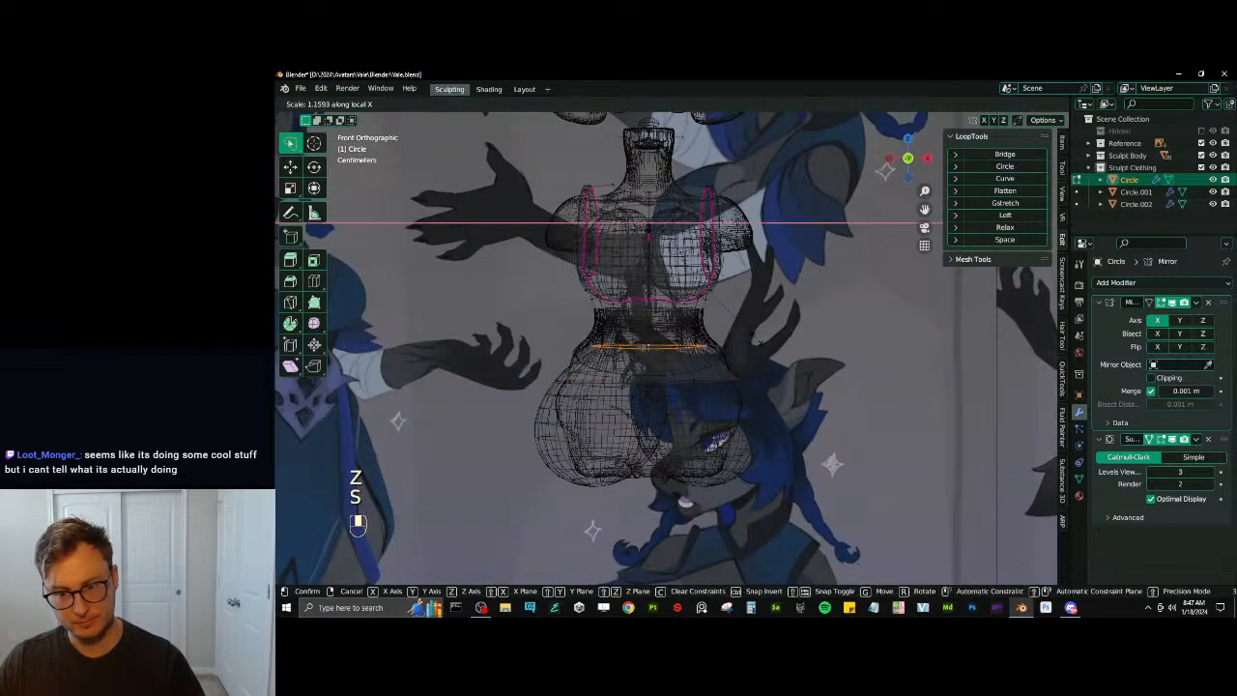
click(760, 357)
key(z)
mouse_move(801, 361)
middle_down()
mouse_move(760, 351)
mouse_move(642, 370)
middle_up()
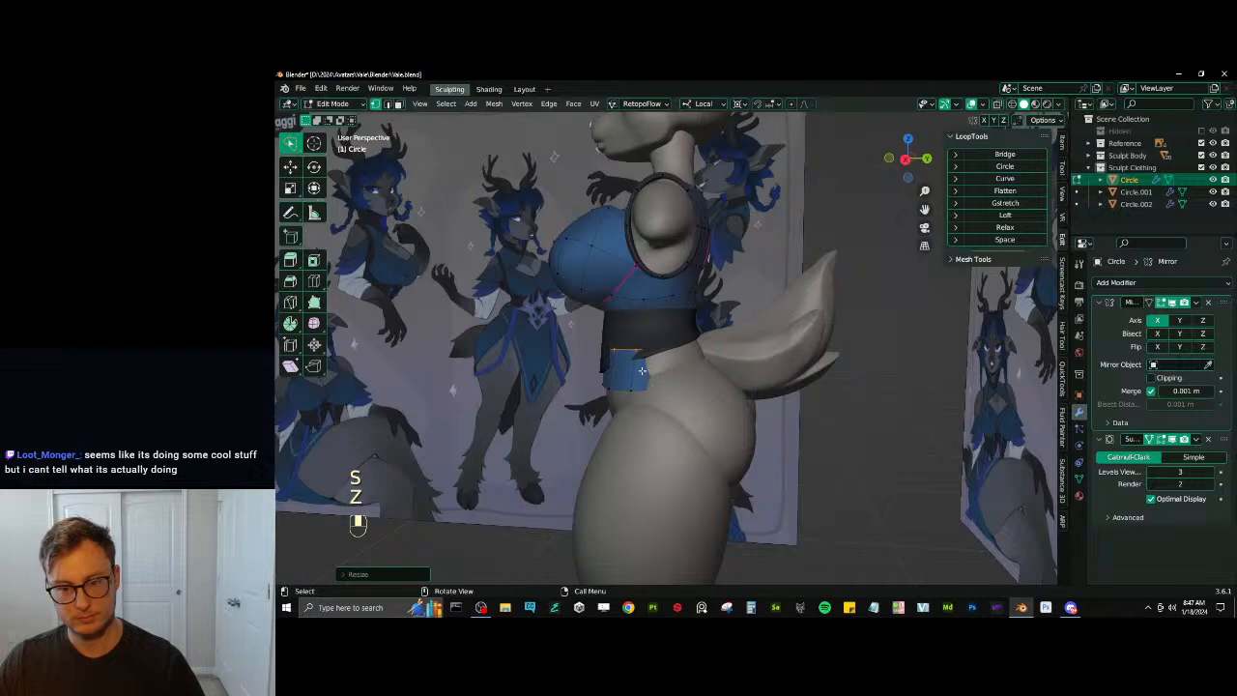
Select the linked geometry of the extruded hip strip and delete it from the blue top's mesh
key(Tab)
key(Tab)
key(l)
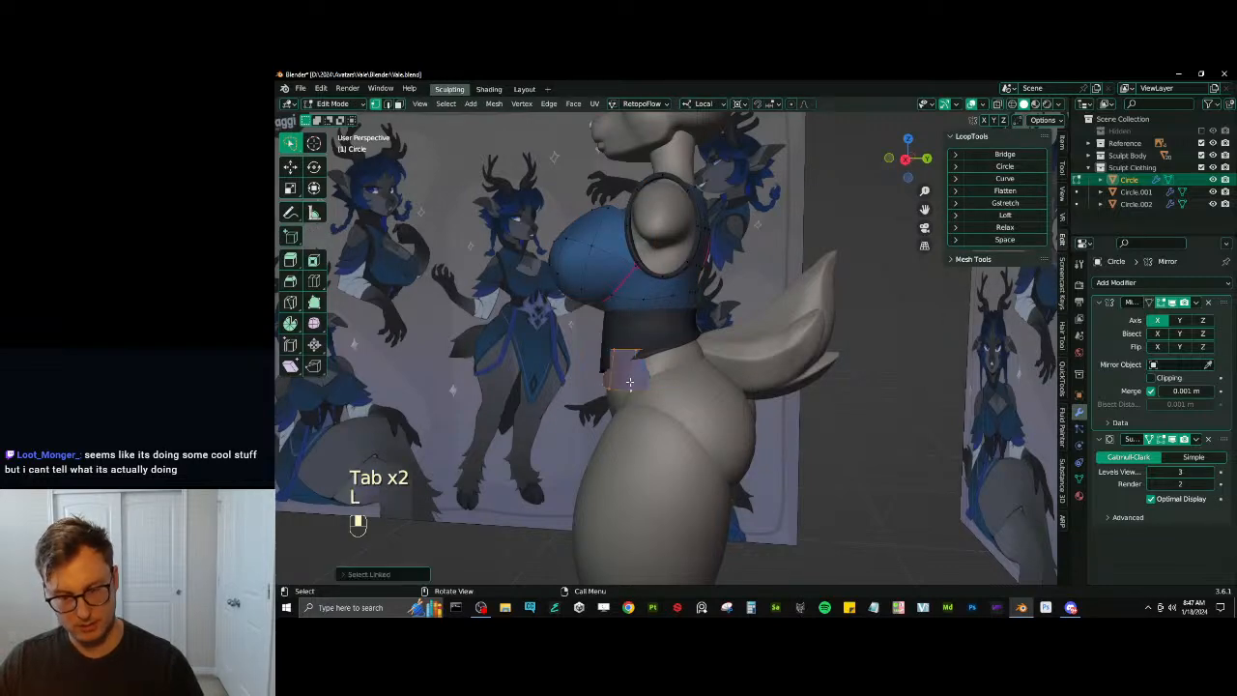
key(x)
click(632, 379)
Select the dark waist band's bottom edge loop in Edit Mode and grow the selection to its lower row of faces
key(Tab)
click(635, 357)
key(Tab)
middle_drag(614, 372, 639, 369)
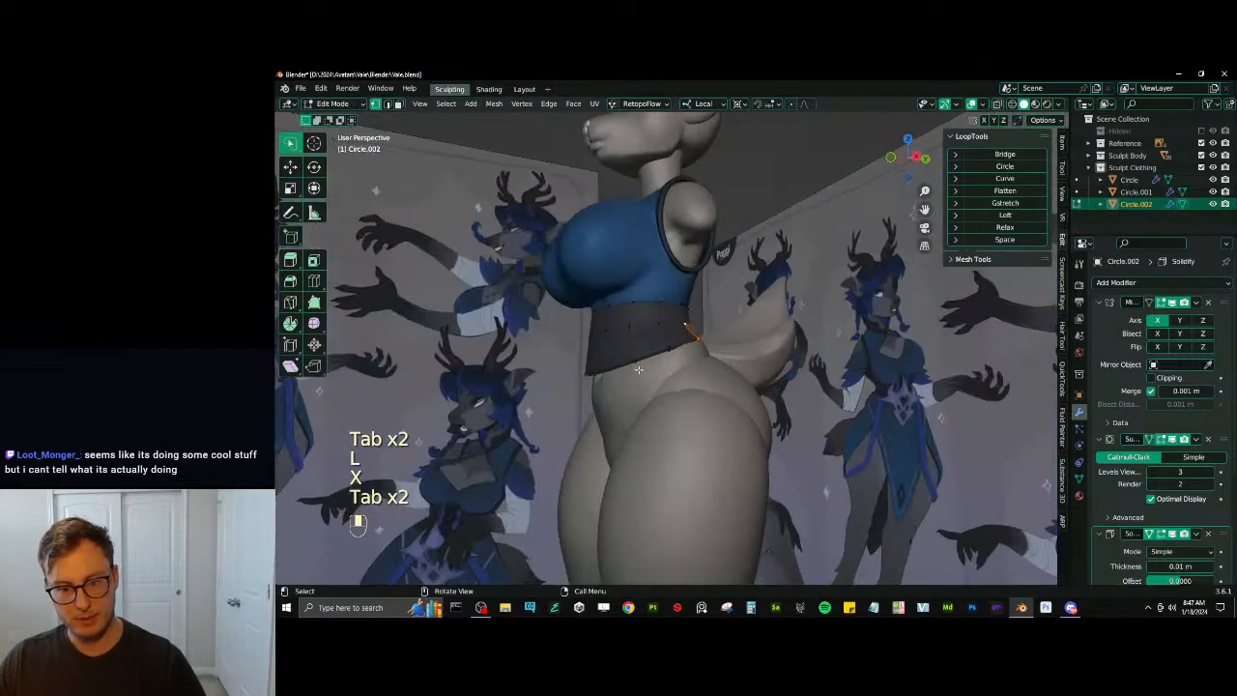
alt+shift+click(634, 364)
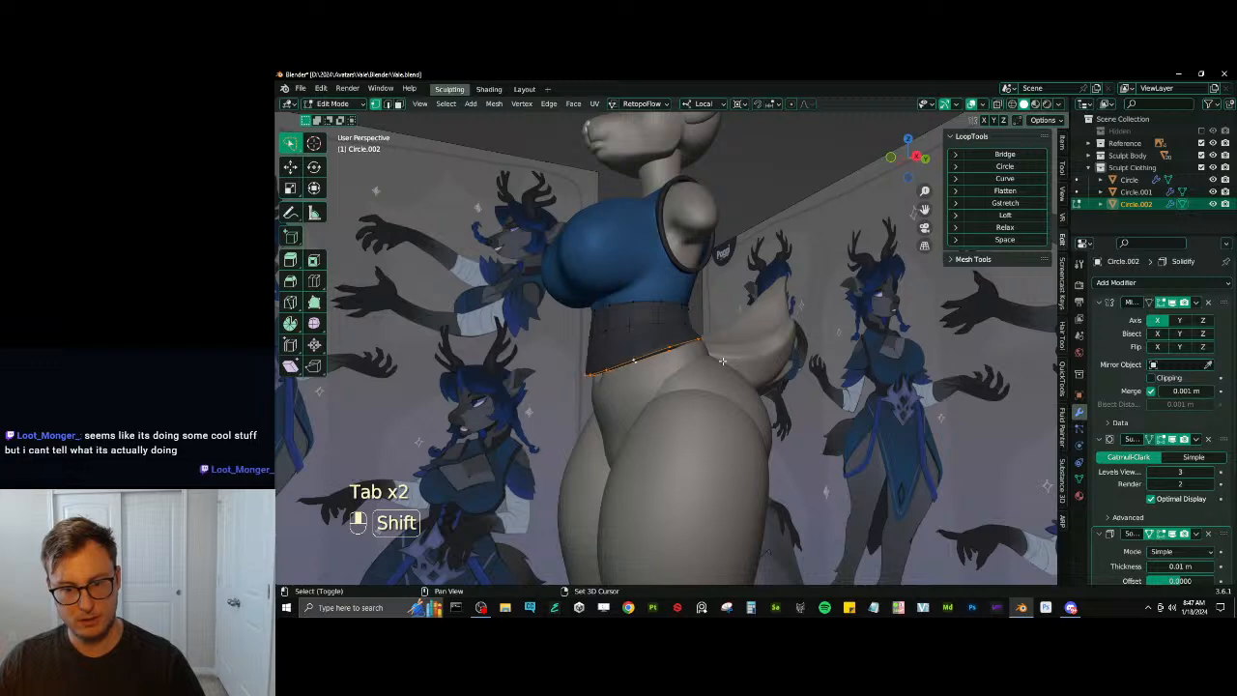
key(shift+d)
key(ctrl+z)
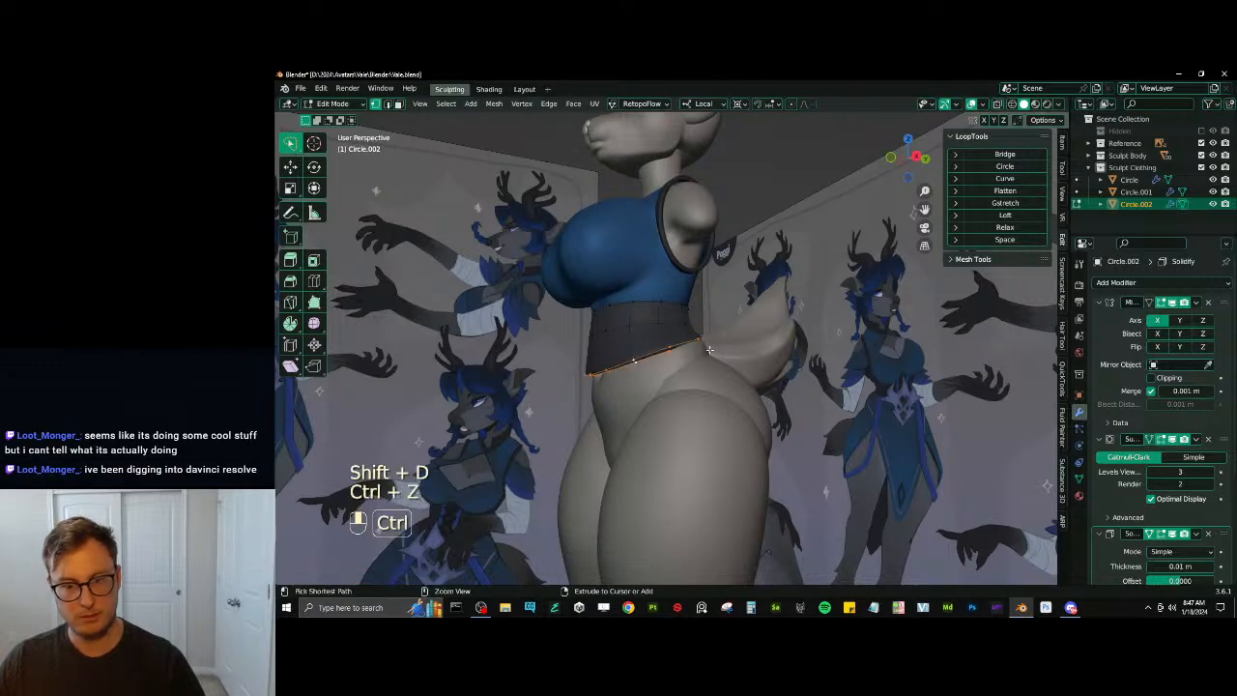
key(shift+KP_Add)
key(ctrl+KP_Add)
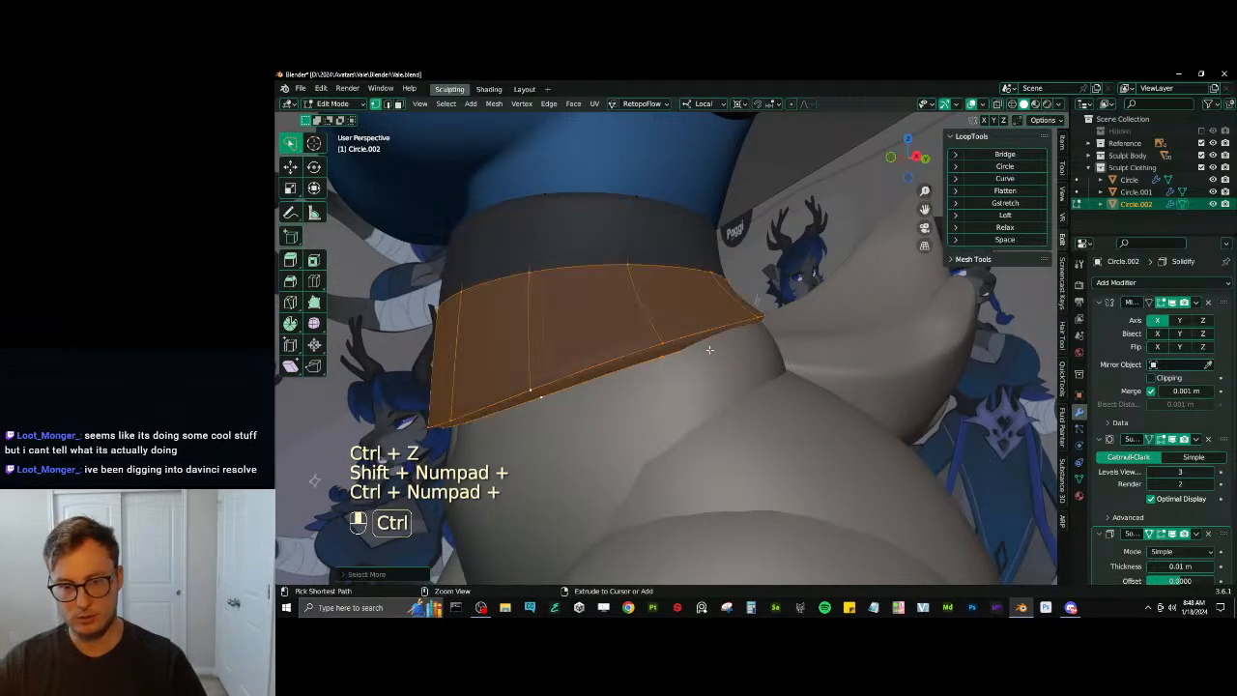
Duplicate the selected lower faces in place, separate the copy into its own object and leave Edit Mode
scroll(710, 362, down, 8)
key(shift+d)
click(720, 366)
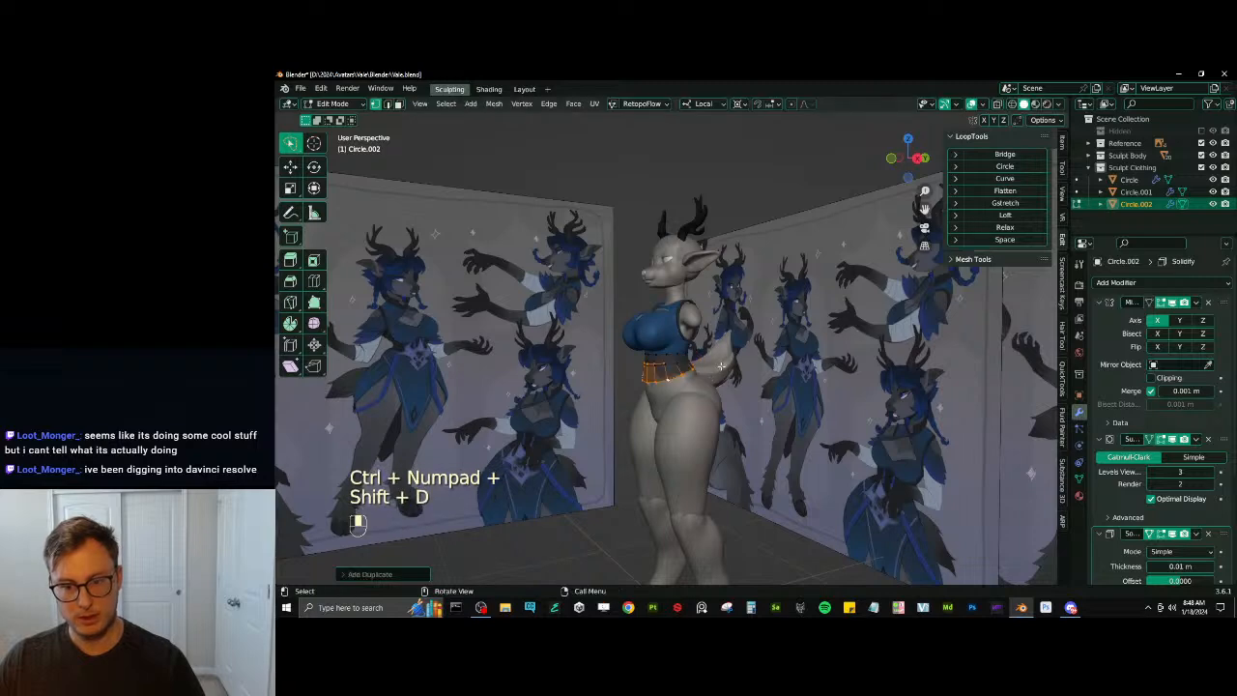
key(p)
click(718, 368)
scroll(710, 372, up, 6)
key(Tab)
Copy the blue top's material, Material.001, to the separated waist strip
click(674, 417)
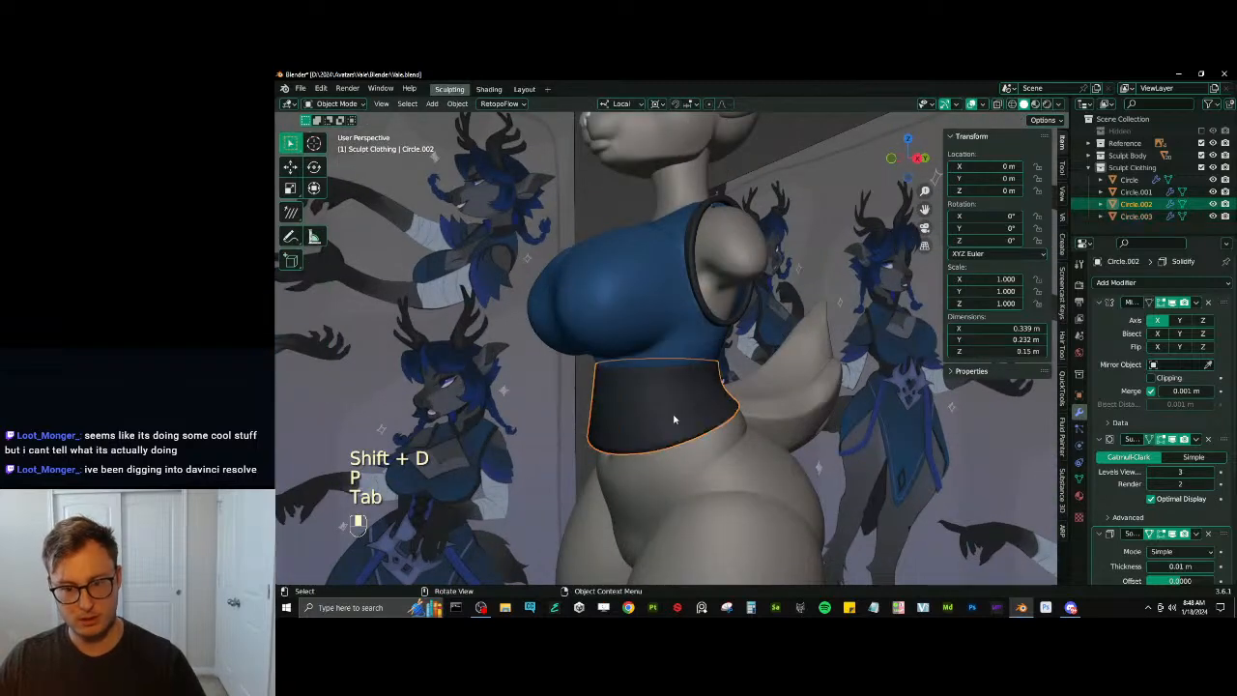
click(674, 419)
shift+click(640, 266)
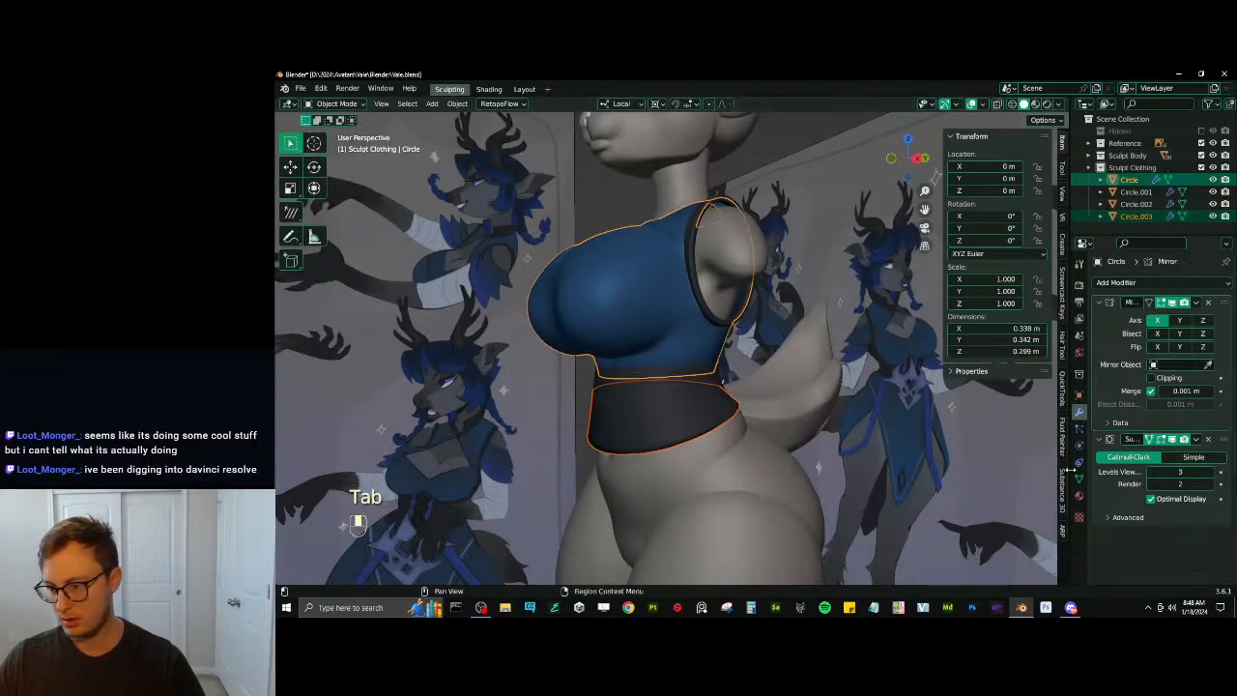
click(1080, 496)
click(1226, 312)
click(1164, 343)
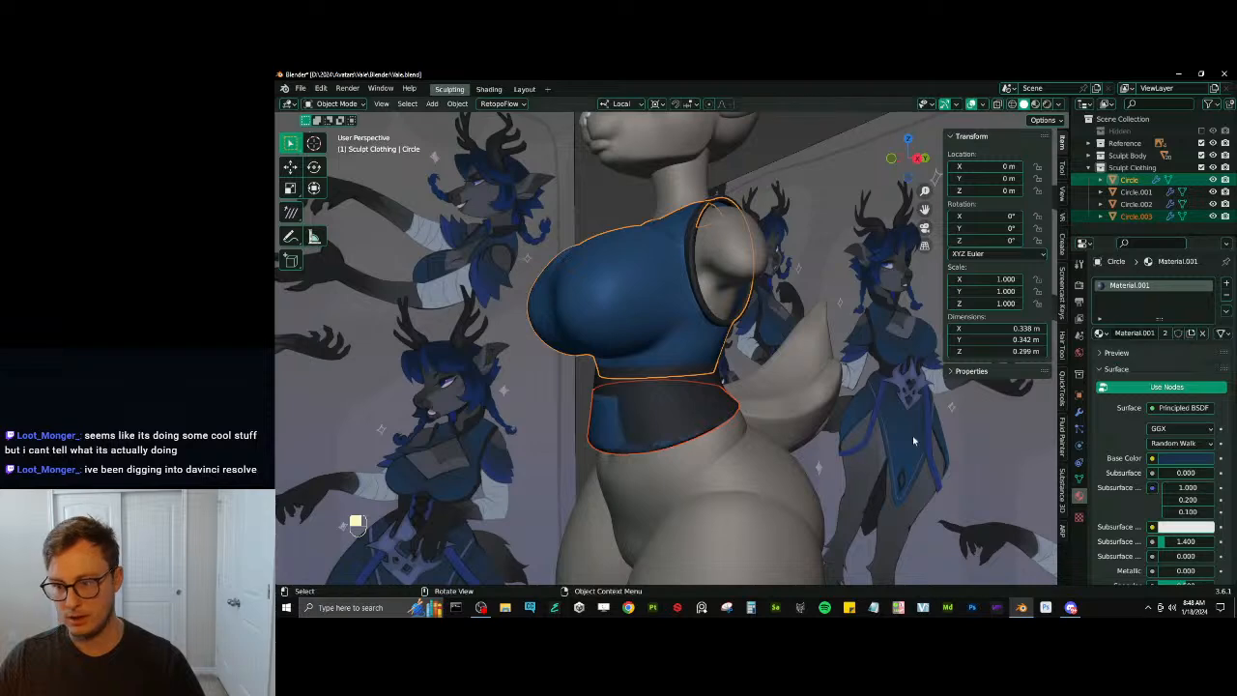
Remove the Solidify modifier from the separated blue strip
click(612, 426)
click(1079, 411)
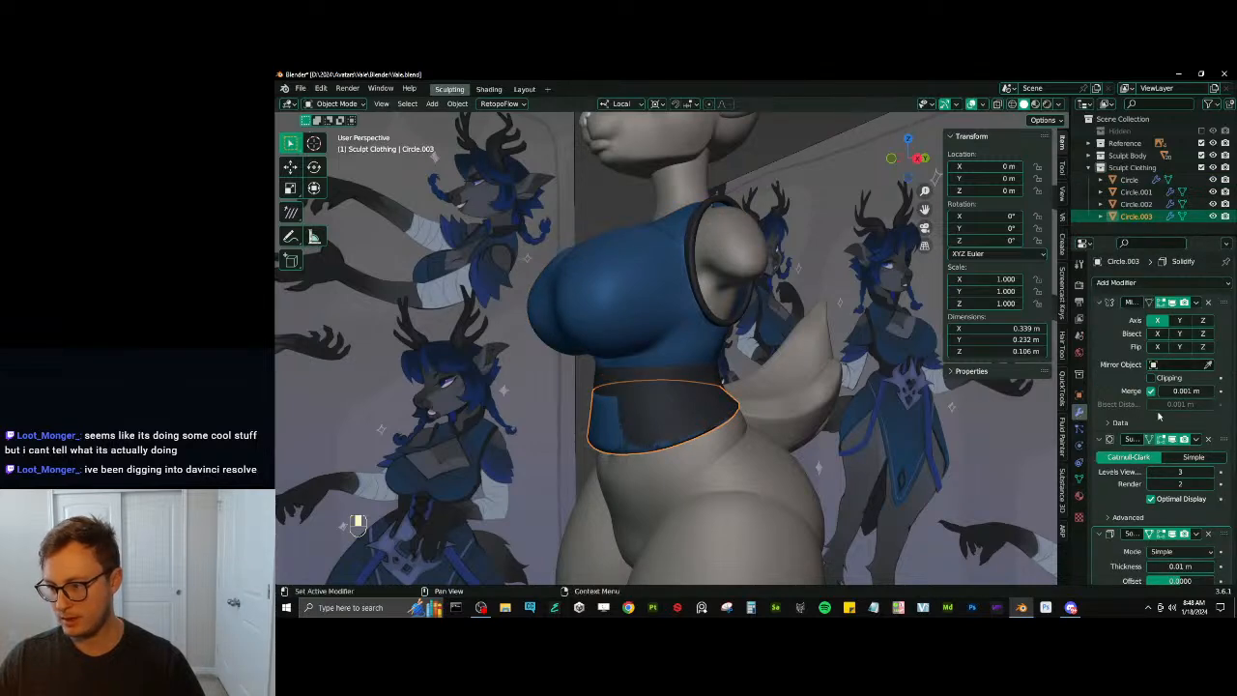
click(1208, 534)
scroll(856, 391, down, 6)
middle_drag(781, 410, 827, 415)
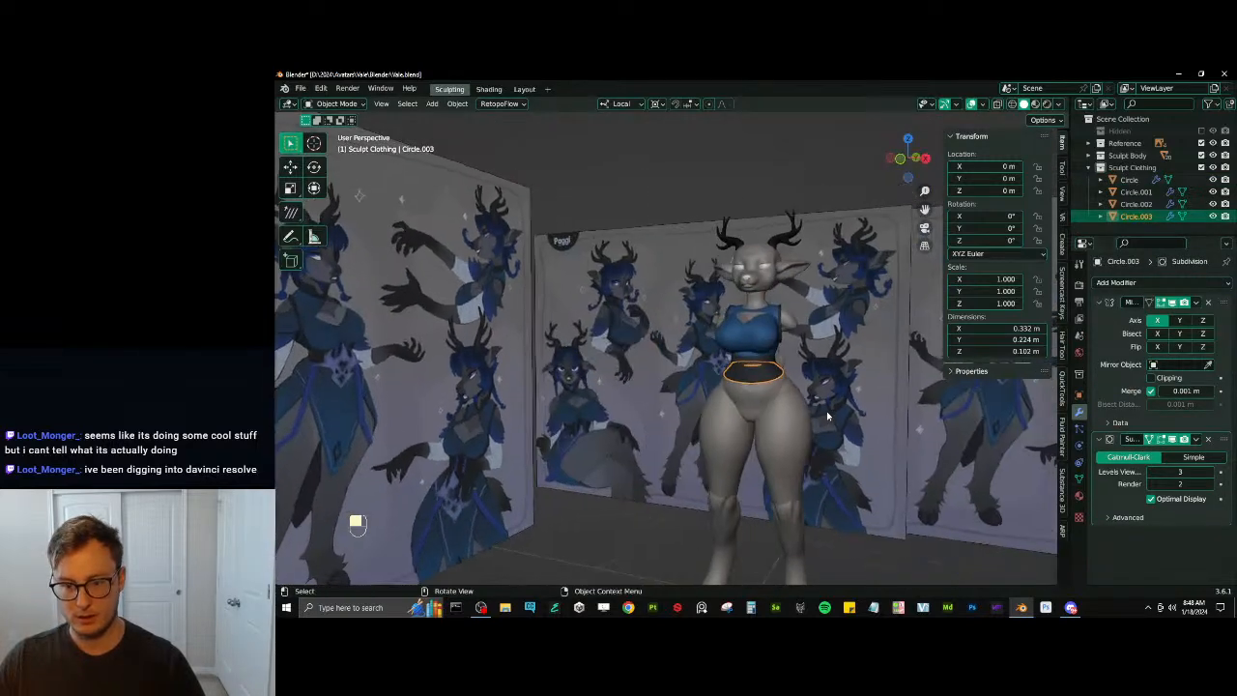
Set the pivot to Median Point and extrude the separated strip's bottom edge loop downward along local Z in front view
key(KP_1)
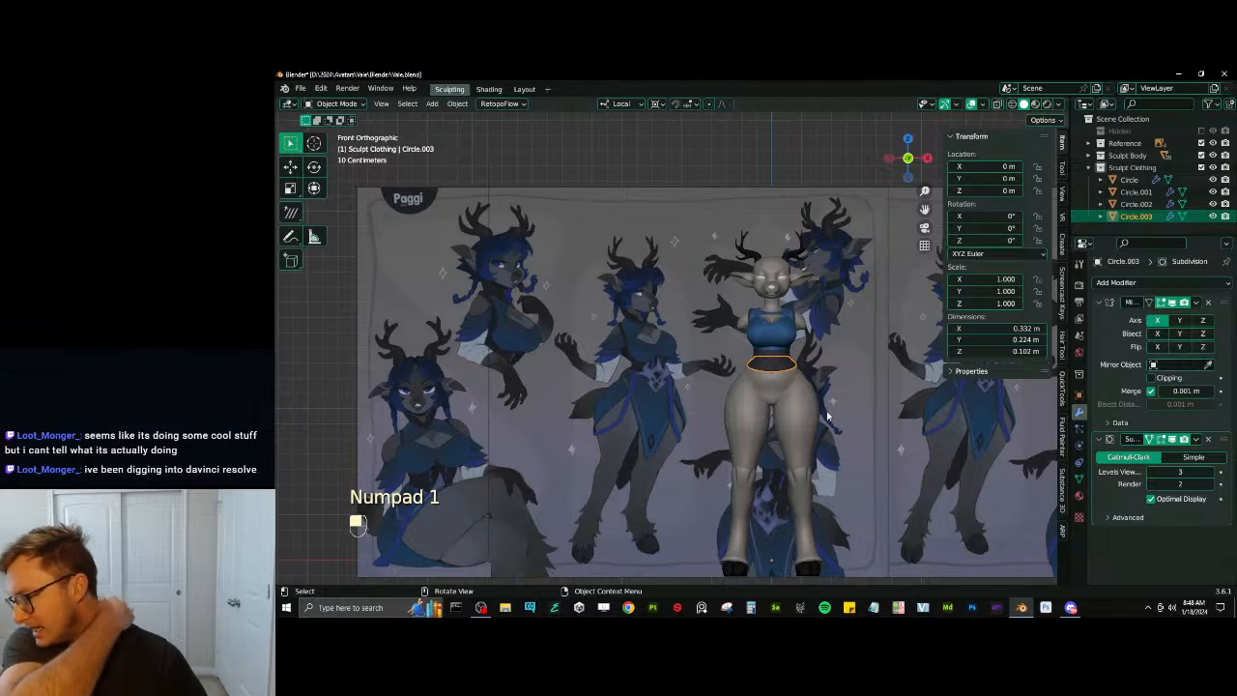
scroll(715, 394, up, 5)
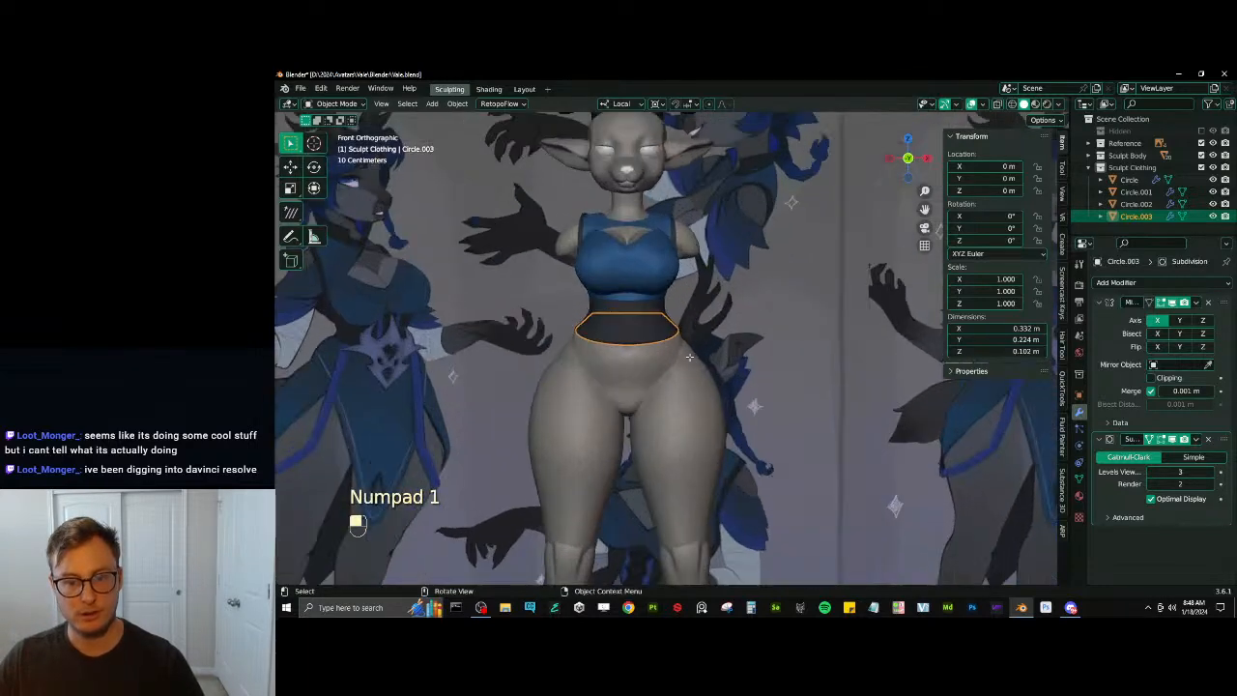
key(Tab)
scroll(713, 415, up, 3)
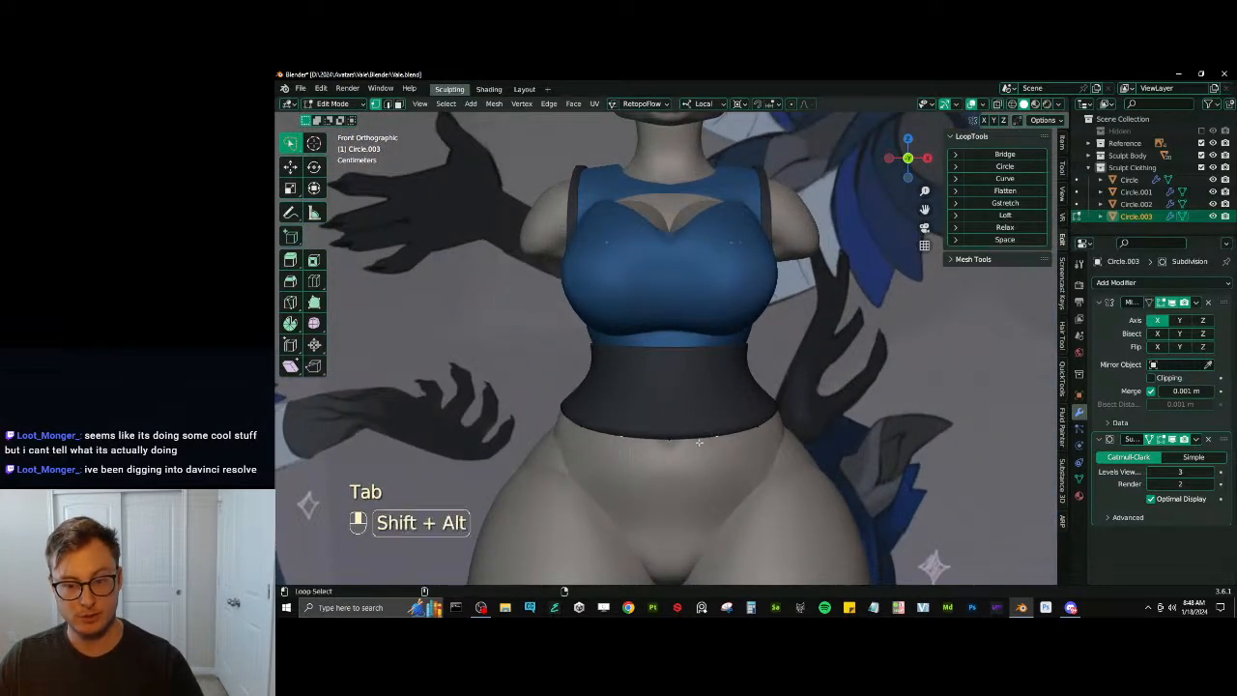
scroll(713, 433, down, 5)
key(shift+z)
key(z)
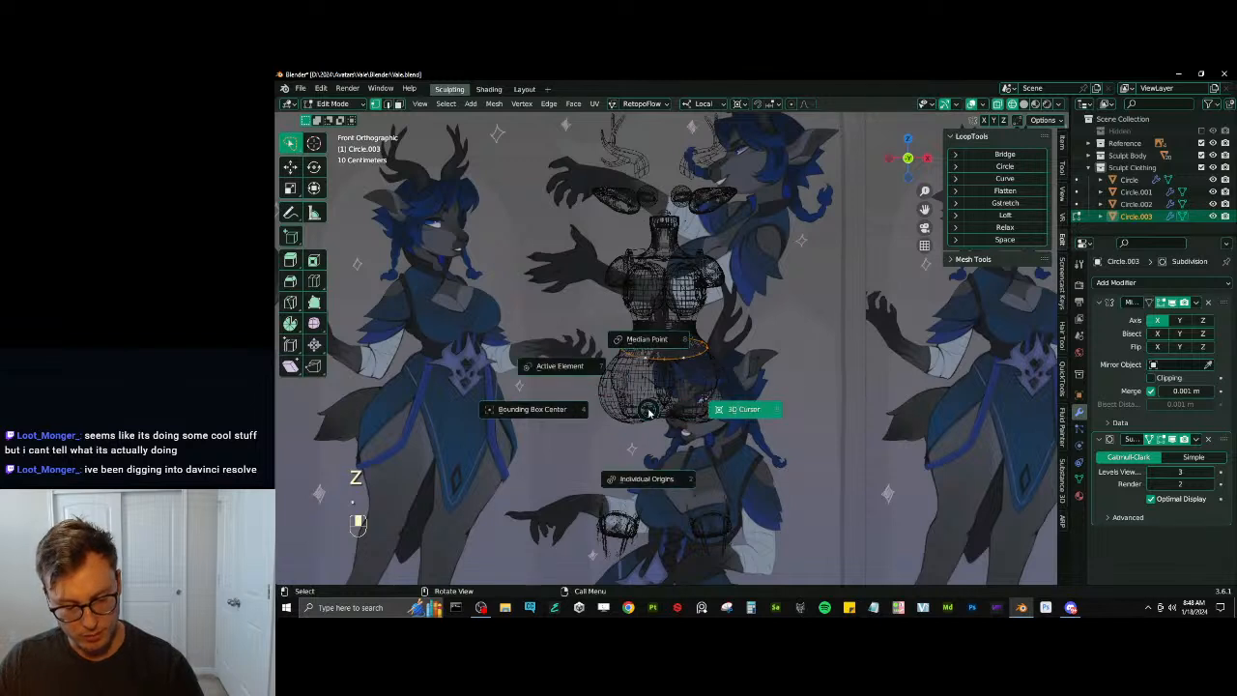
key(e)
right_click(681, 369)
key(g)
key(z)
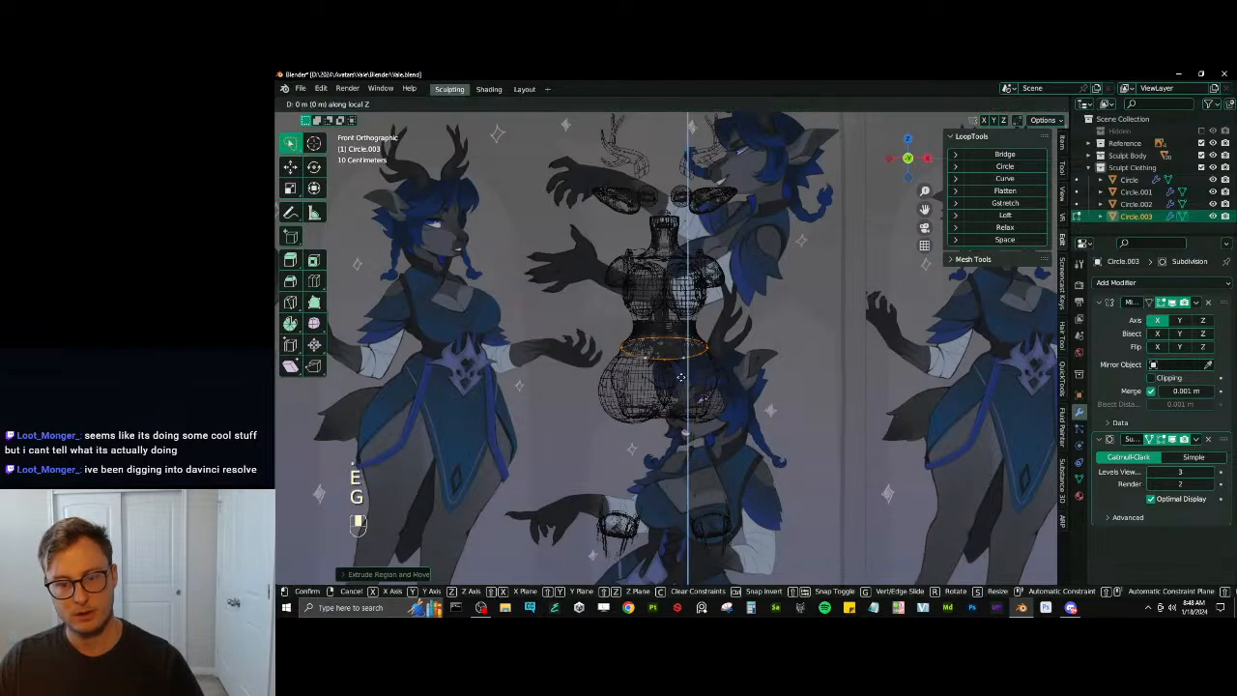
click(683, 386)
Set the pivot to 3D Cursor and scale the extruded bottom edge loop by about 1.41 along local X
key(z)
click(771, 391)
key(z)
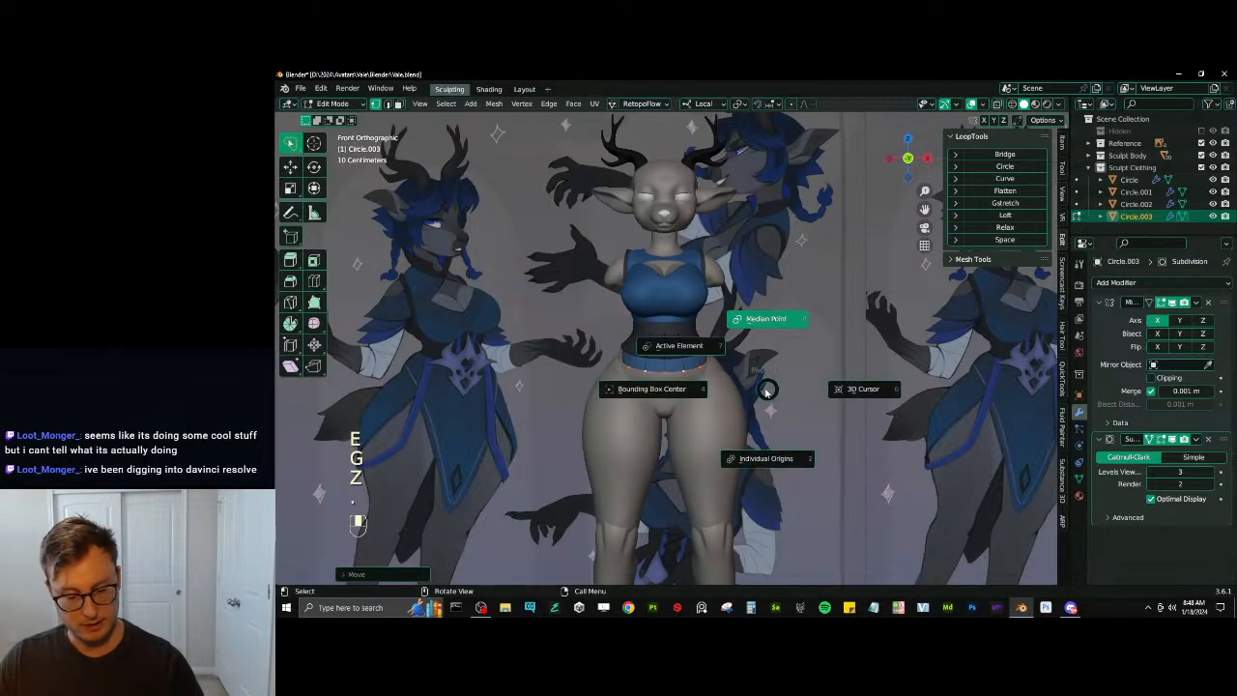
key(s)
key(x)
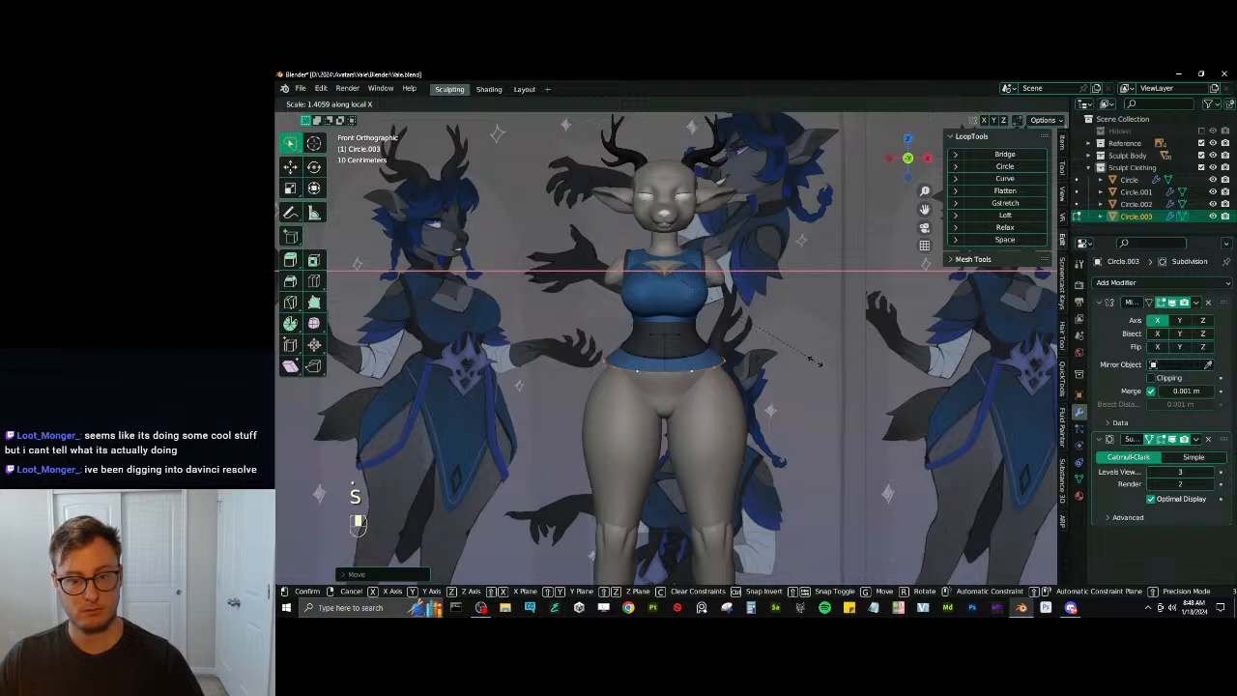
click(815, 360)
shift+middle_drag(680, 387, 702, 342)
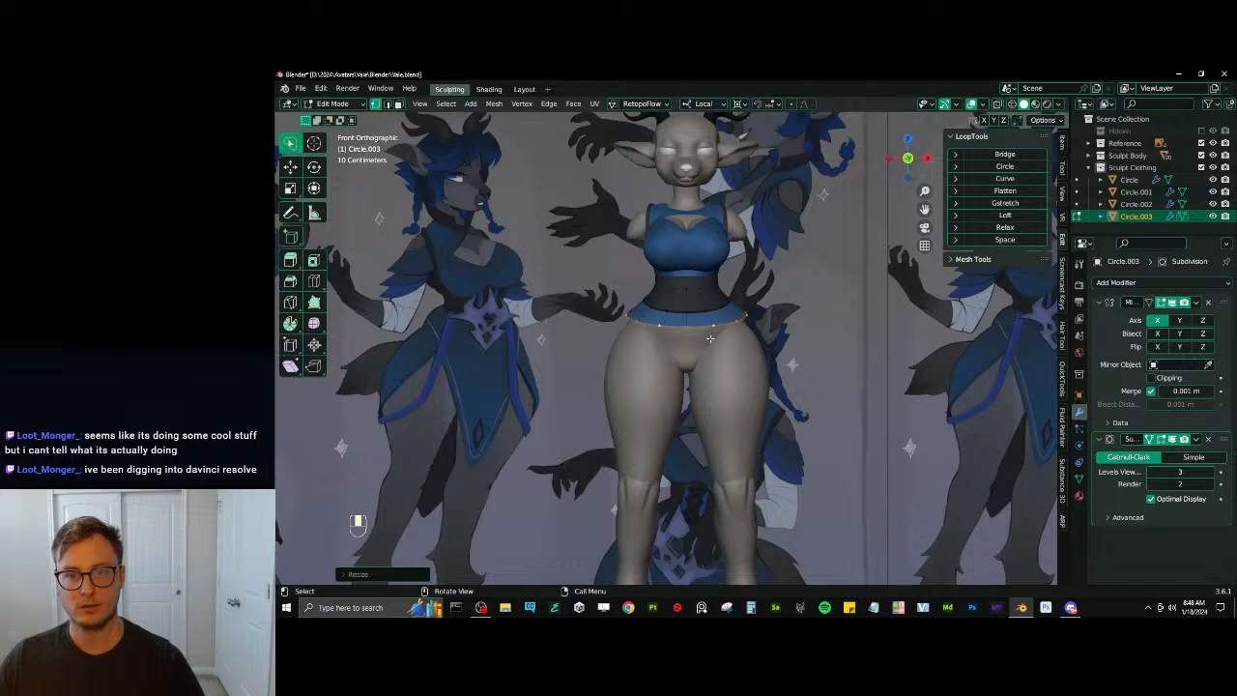
Select the bottom edge at the front of the hip garment and extrude it down along local Z to form a long front panel
click(659, 327)
ctrl+click(731, 326)
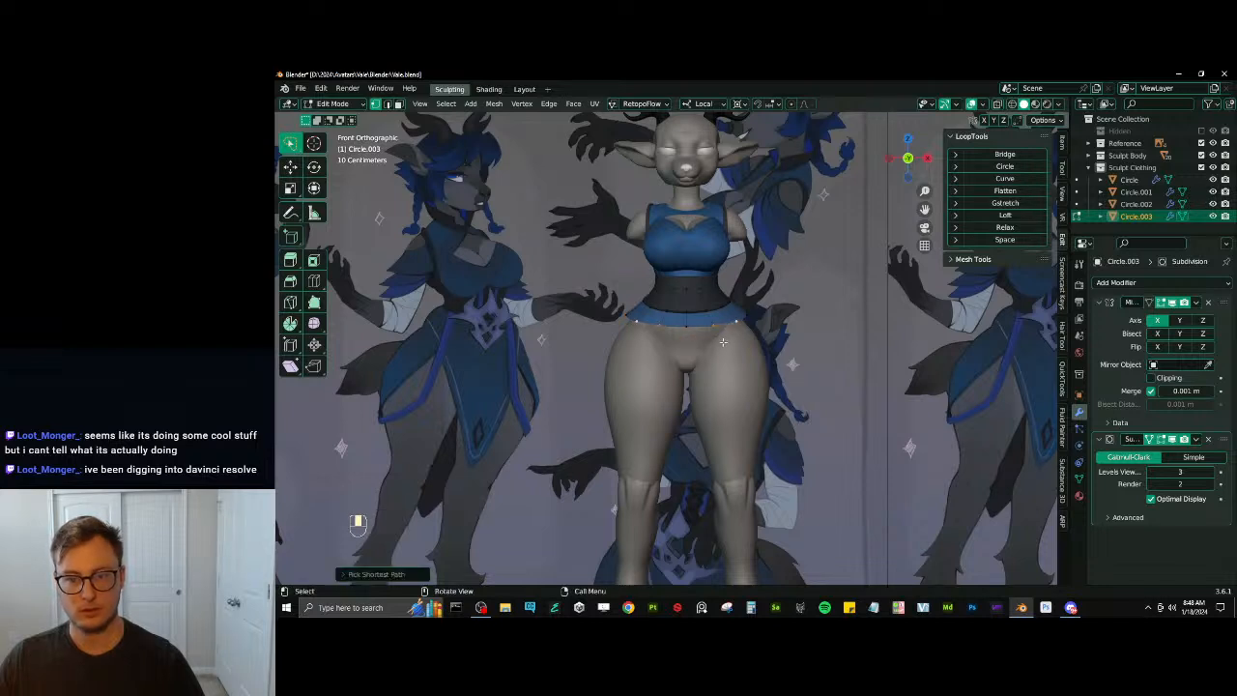
click(688, 331)
shift+middle_drag(704, 350, 704, 315)
key(e)
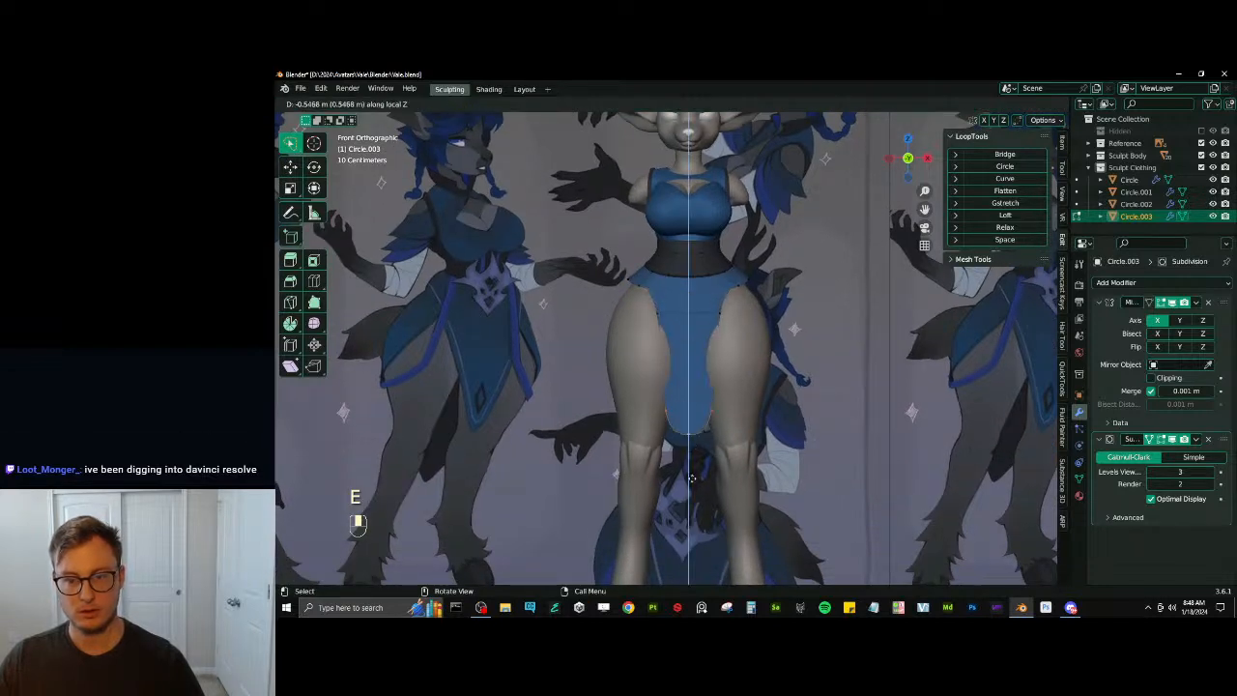
click(710, 467)
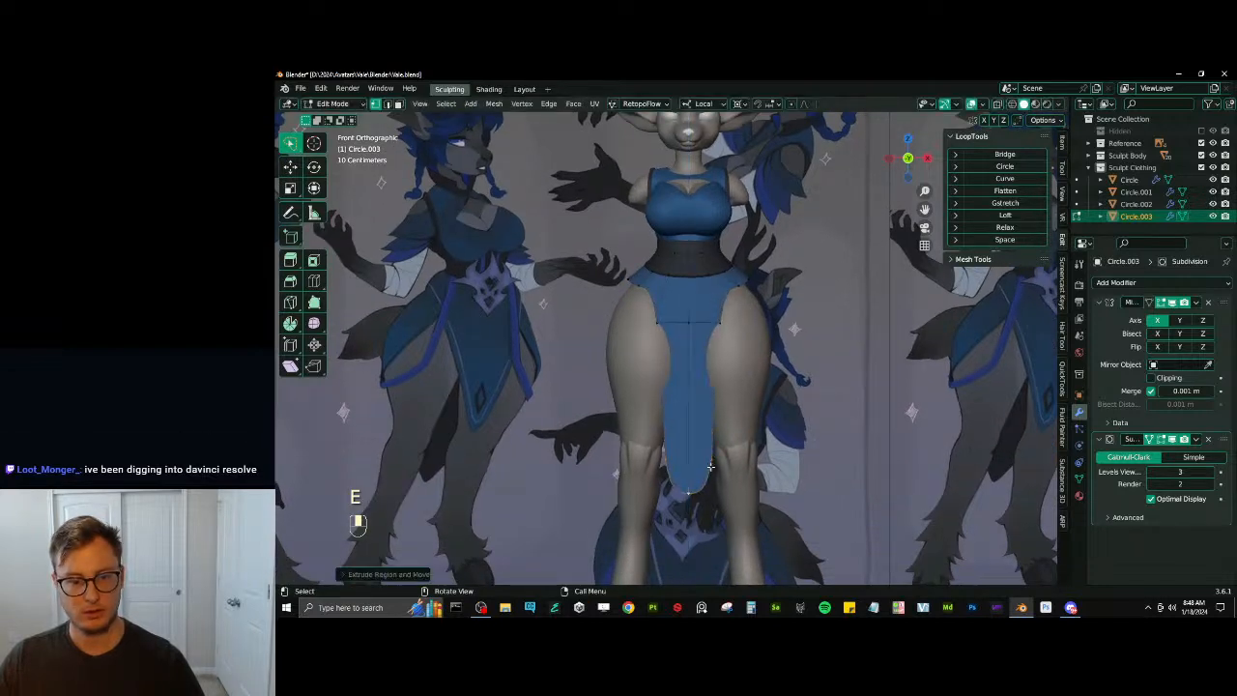
Add a horizontal loop cut across the front panel and slide its outer vertices inward to narrow the panel
key(ctrl+r)
click(707, 414)
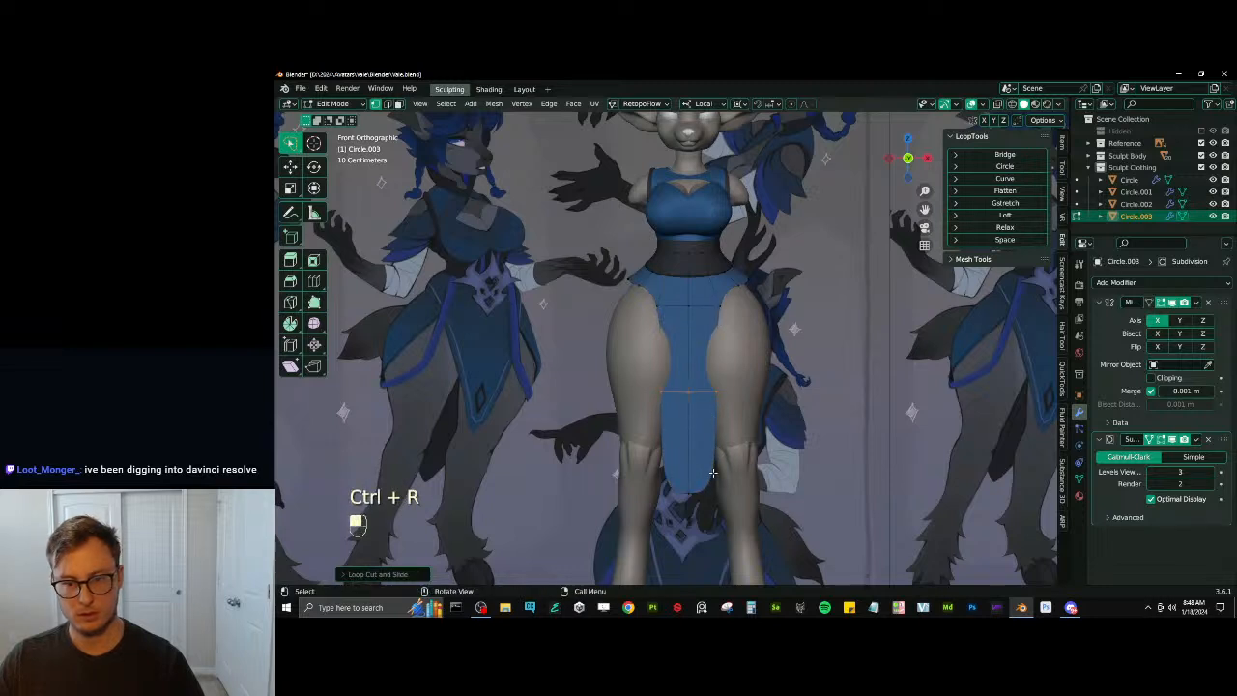
key(g)
key(g)
click(716, 399)
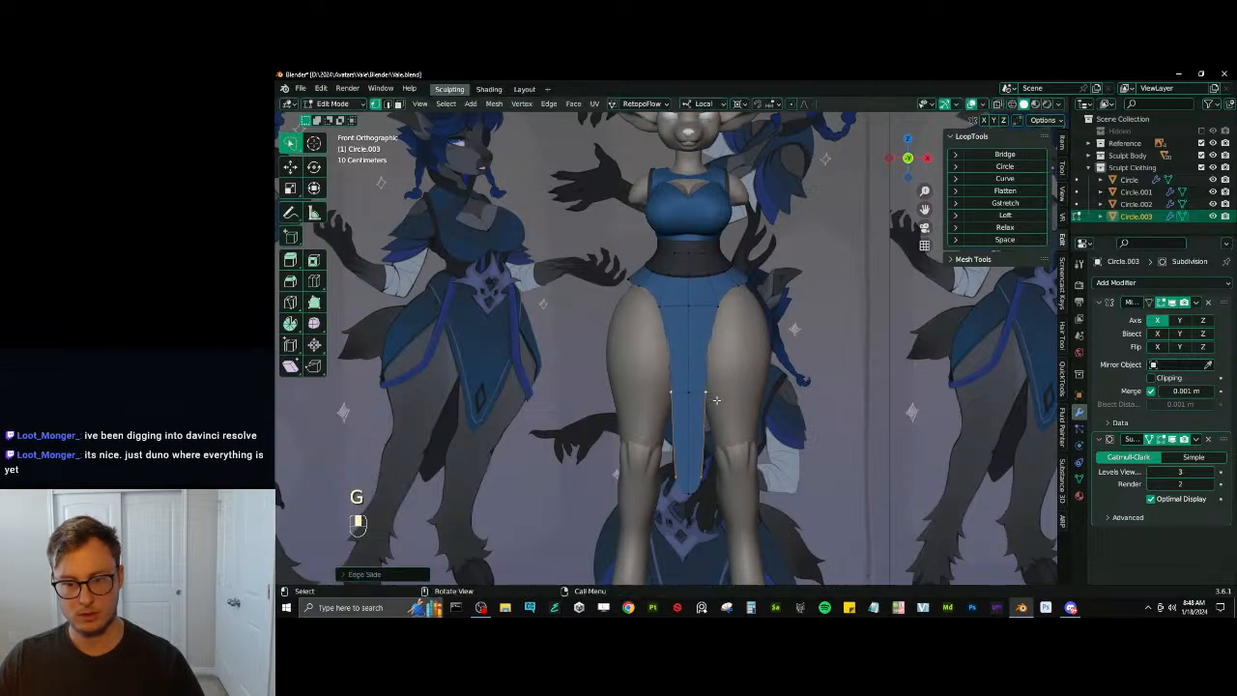
Hide the tail object in Object Mode and select the blue hip garment again
click(711, 321)
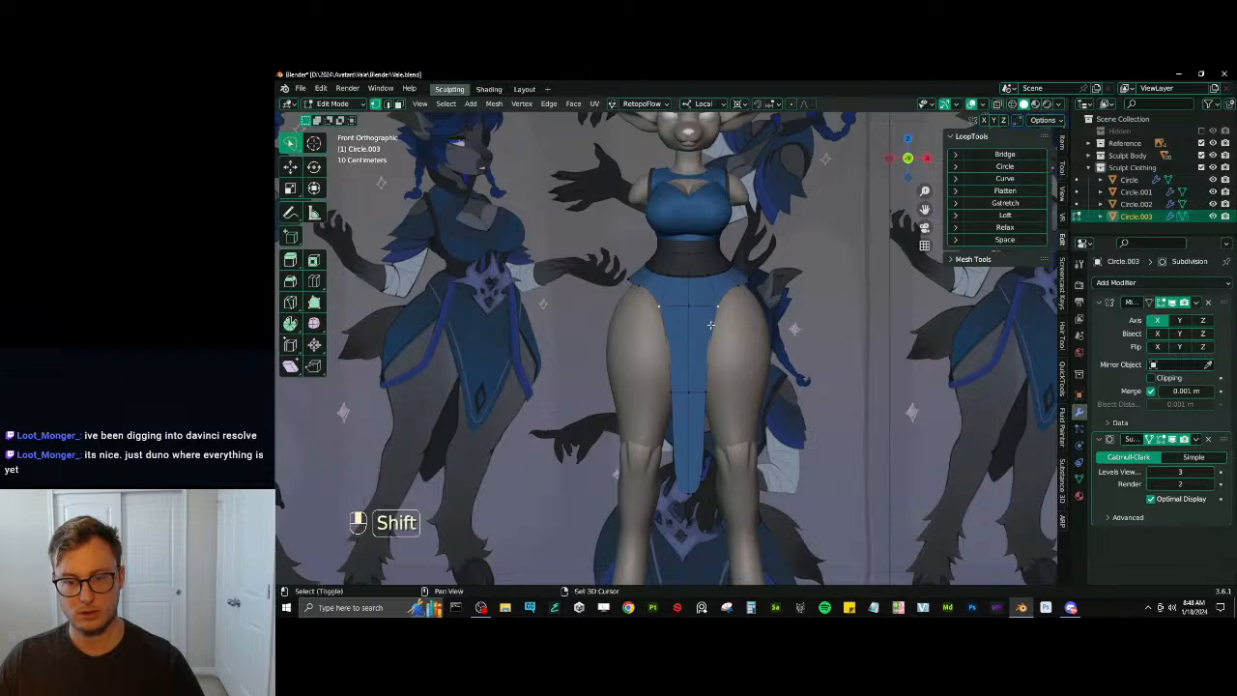
middle_drag(710, 321, 732, 379)
key(KP_3)
key(Tab)
click(759, 342)
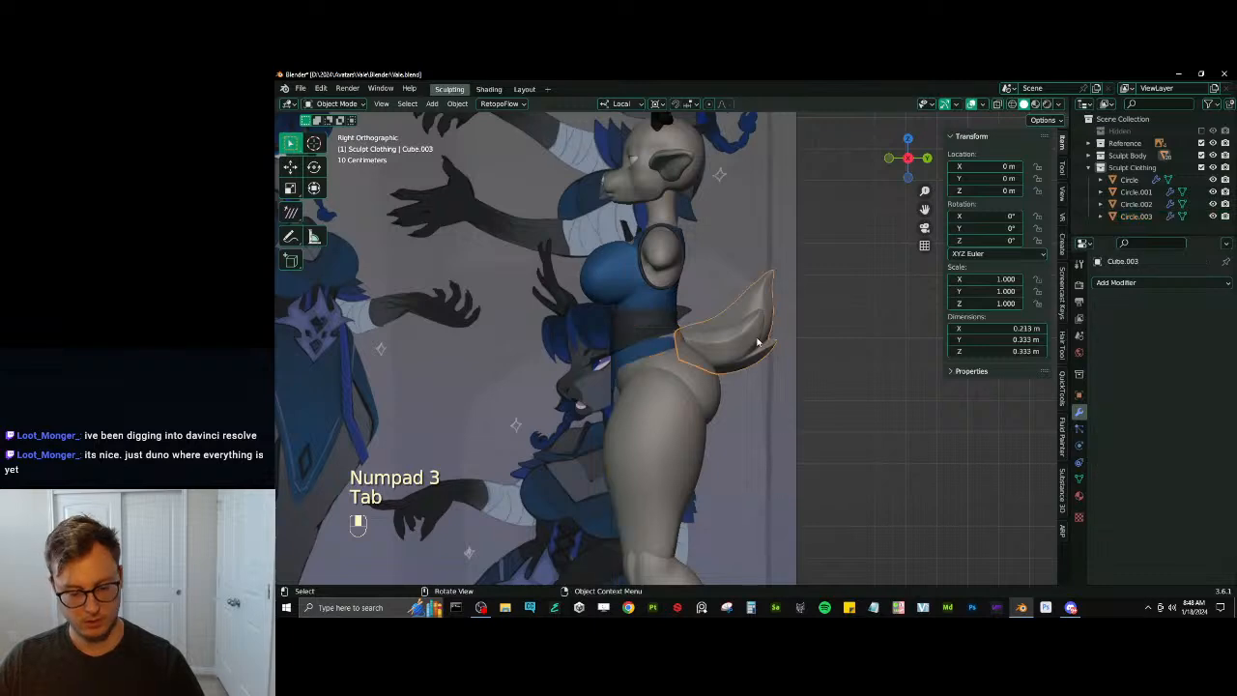
key(j)
key(h)
middle_drag(758, 342, 655, 349)
click(655, 349)
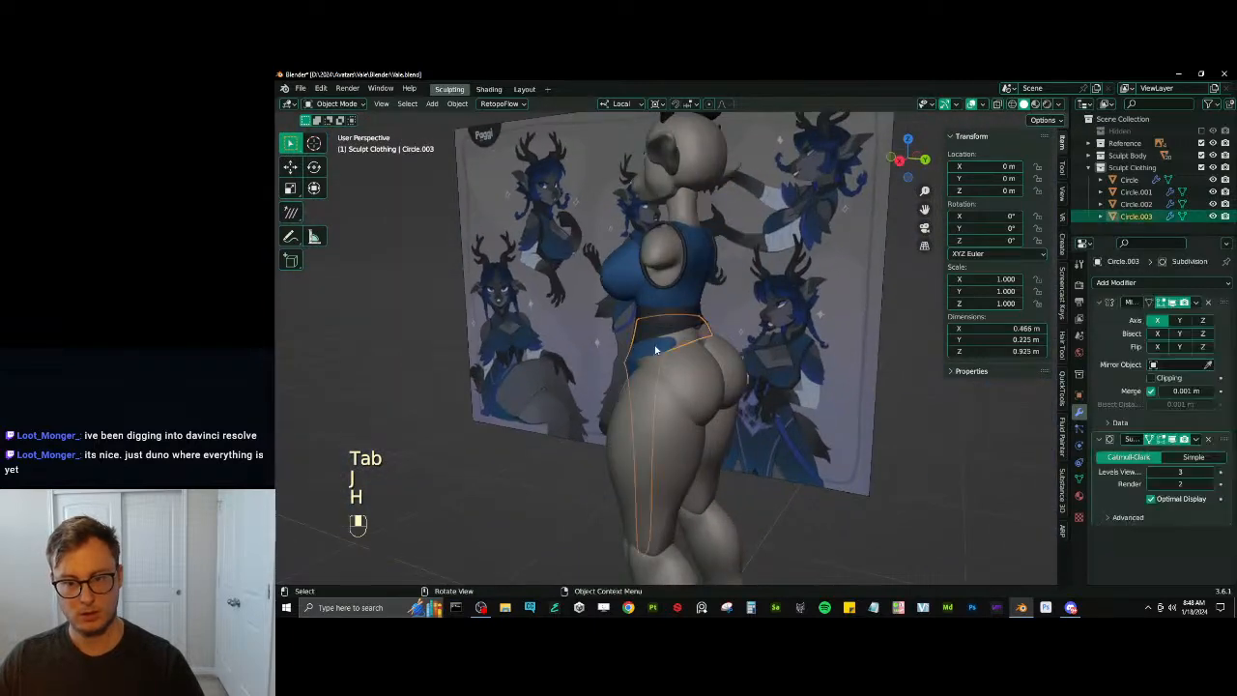
In right side view with wireframe shading, box-select the strip's lower rear vertices and move them to follow the buttocks
key(KP_3)
key(Tab)
scroll(662, 334, up, 6)
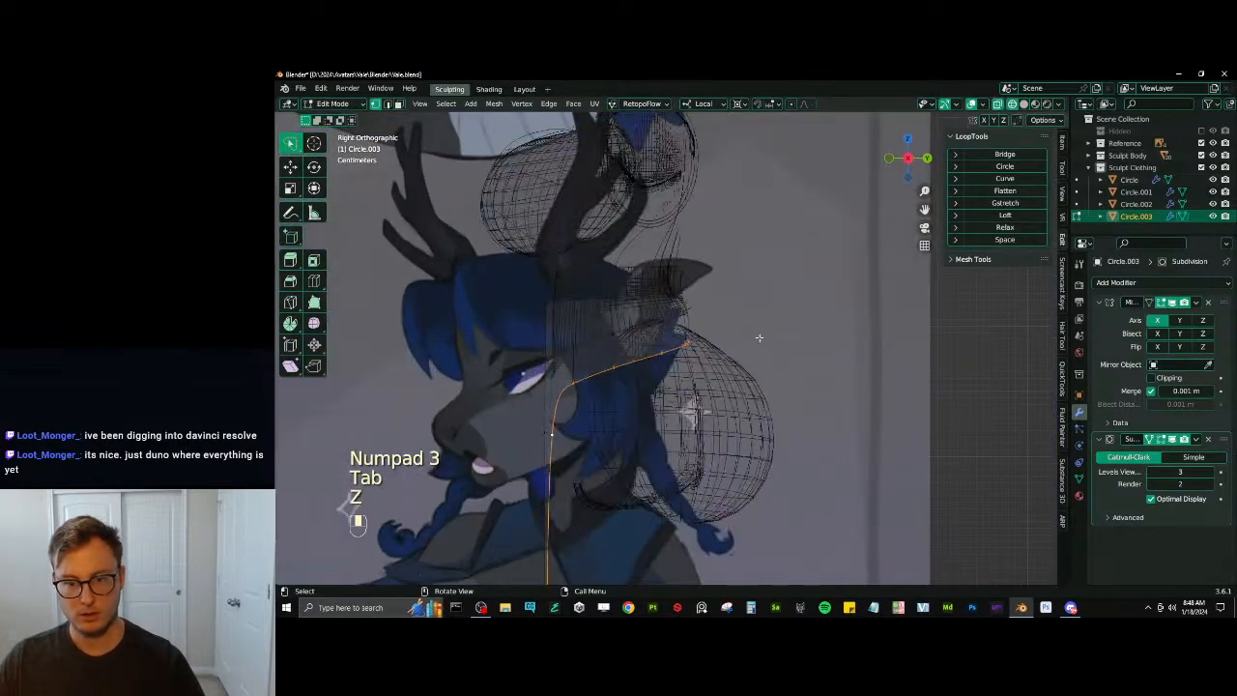
key(z)
key(b)
drag(648, 313, 707, 363)
key(r)
right_click(738, 313)
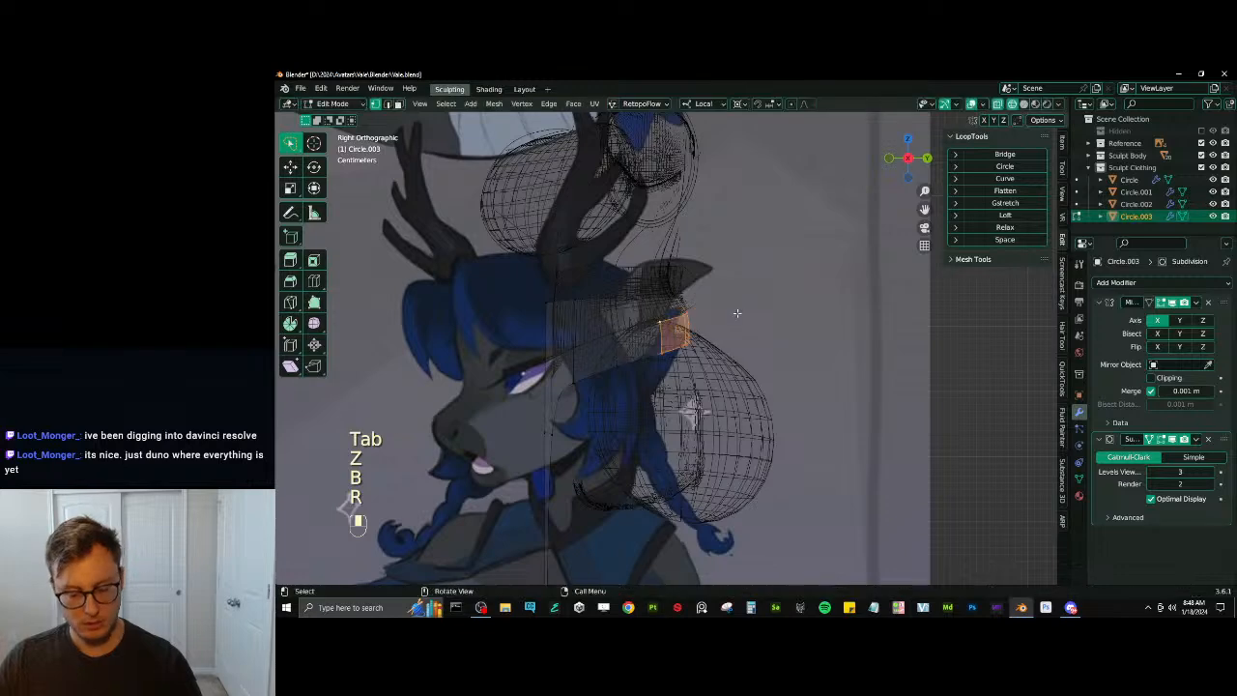
key(period)
click(738, 316)
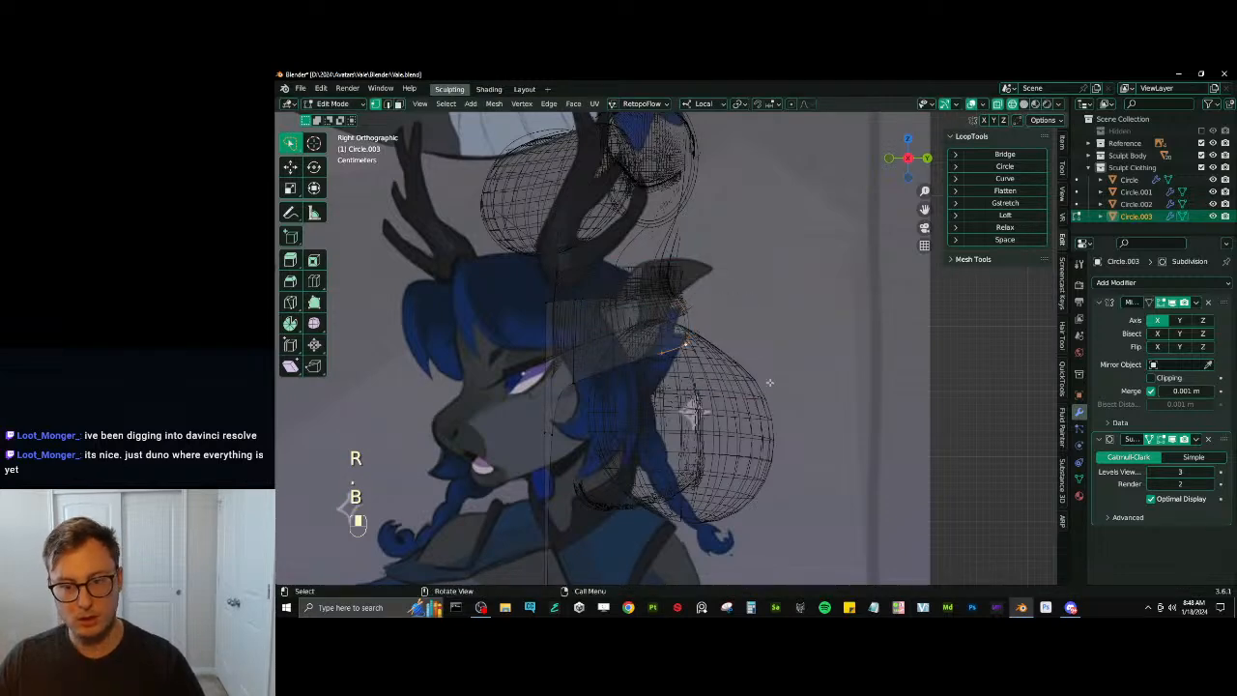
key(g)
click(718, 346)
key(z)
scroll(782, 326, up, 5)
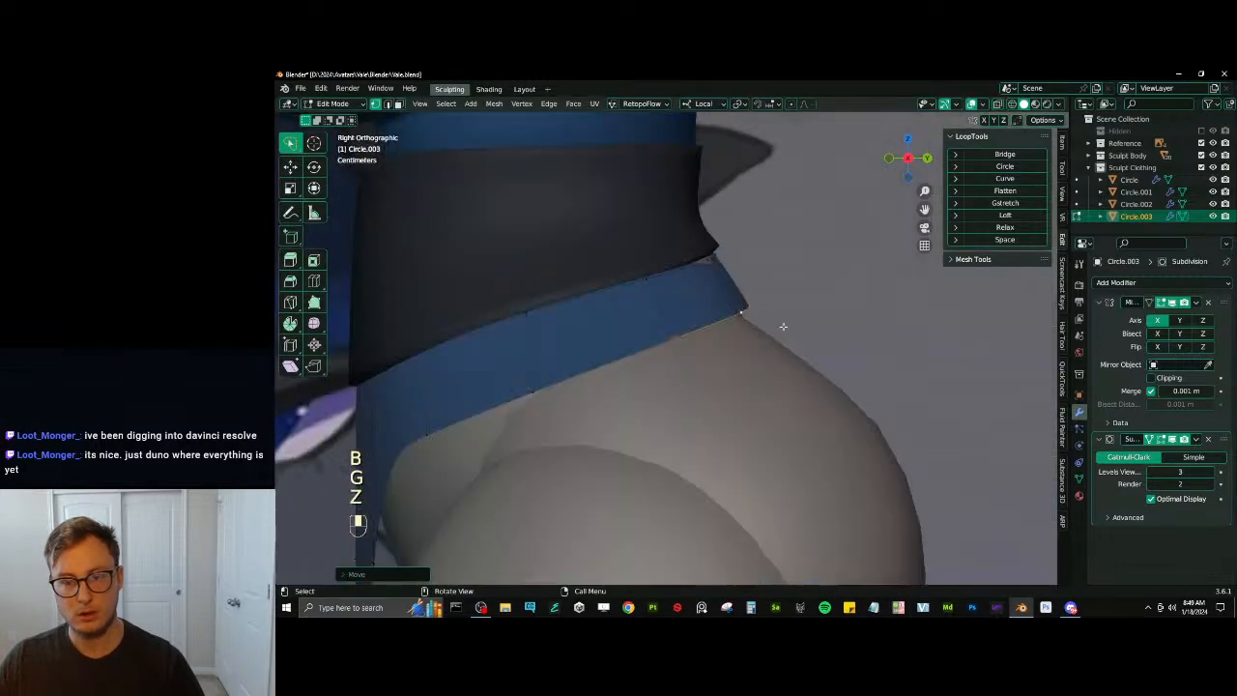
Adjust the rear hem vertices of the blue strip along local Y so the hem sits over the buttocks
mouse_move(782, 326)
middle_down()
mouse_move(671, 340)
mouse_move(755, 336)
middle_up()
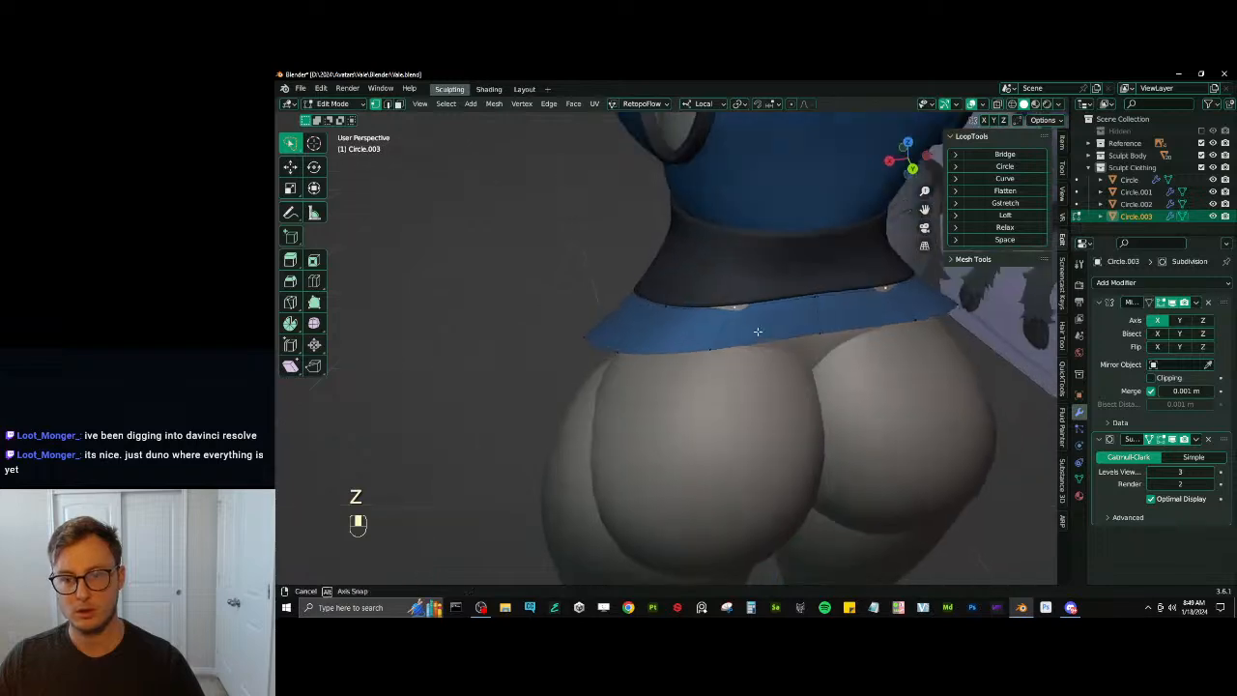
key(g)
key(y)
click(740, 340)
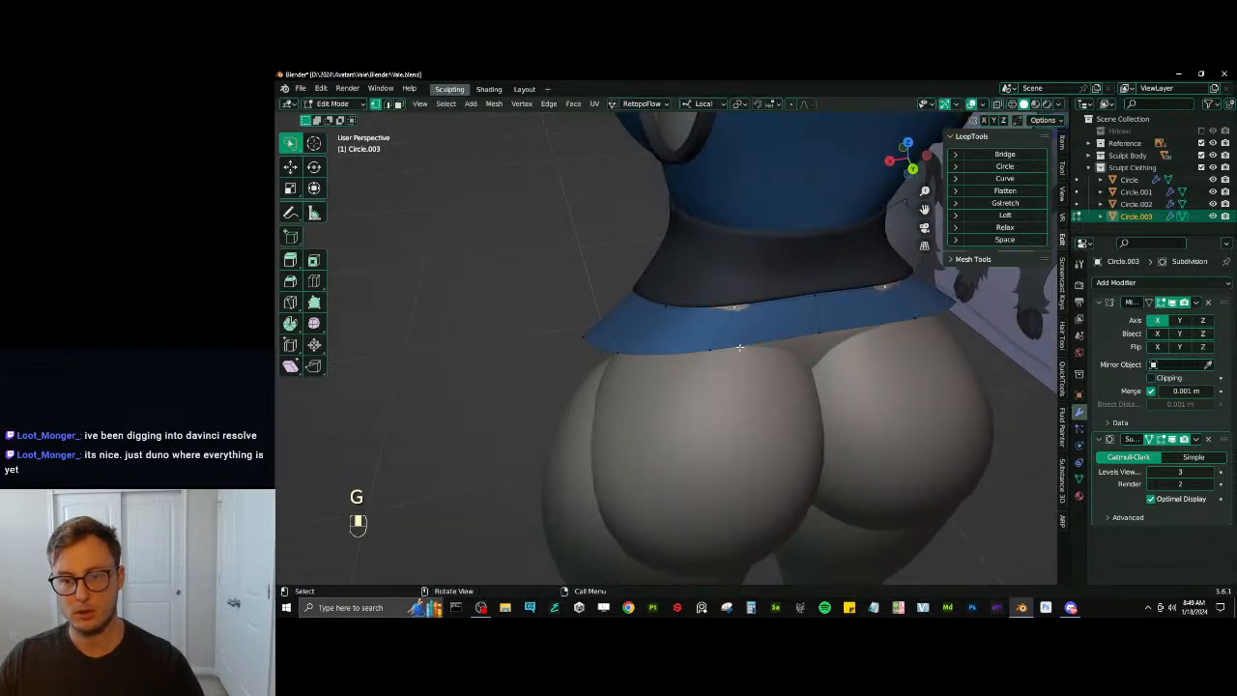
key(g)
key(y)
click(740, 350)
middle_drag(697, 346, 740, 326)
click(720, 340)
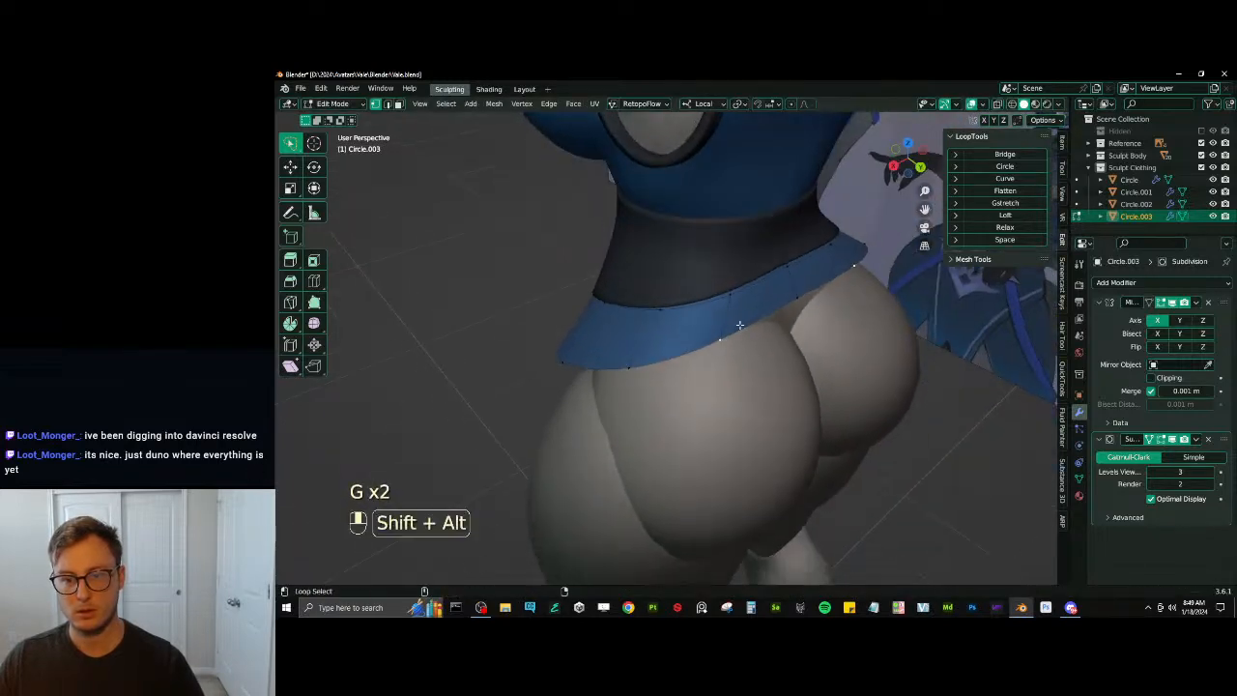
Select the hem path from the front corner around the hip to the back and space its vertices evenly with LoopTools Space
scroll(677, 353, down, 2)
middle_drag(653, 361, 608, 416)
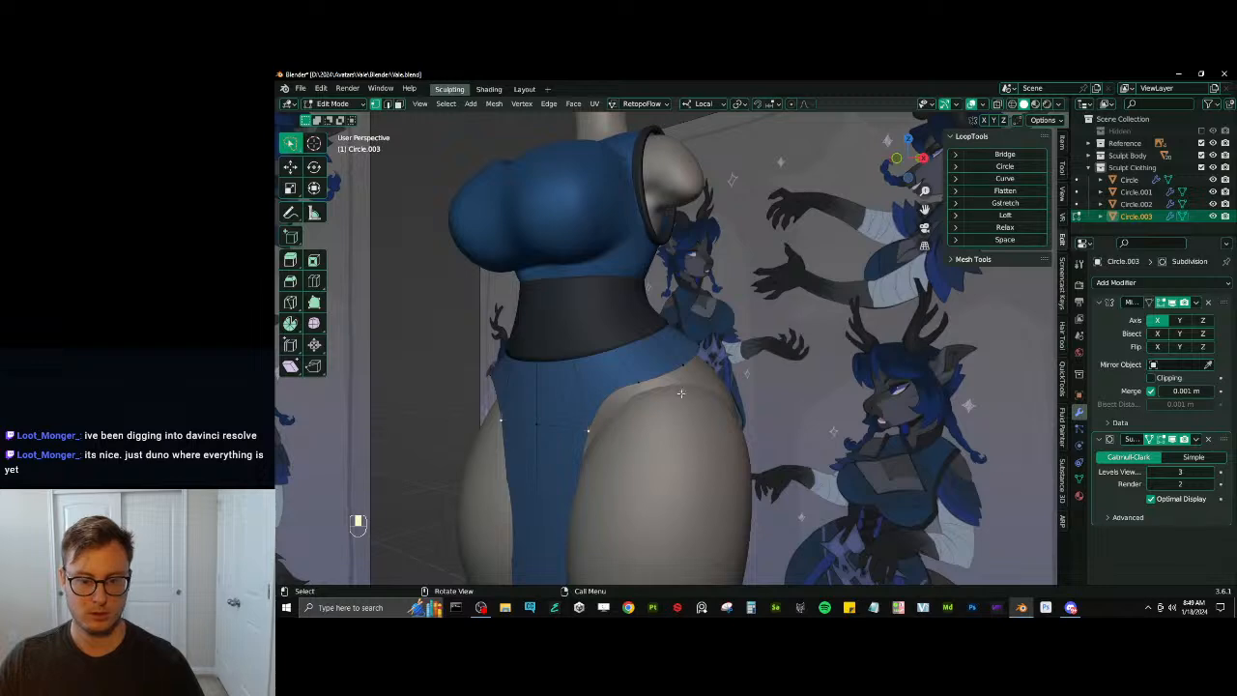
middle_drag(680, 393, 684, 348)
key(ctrl+z)
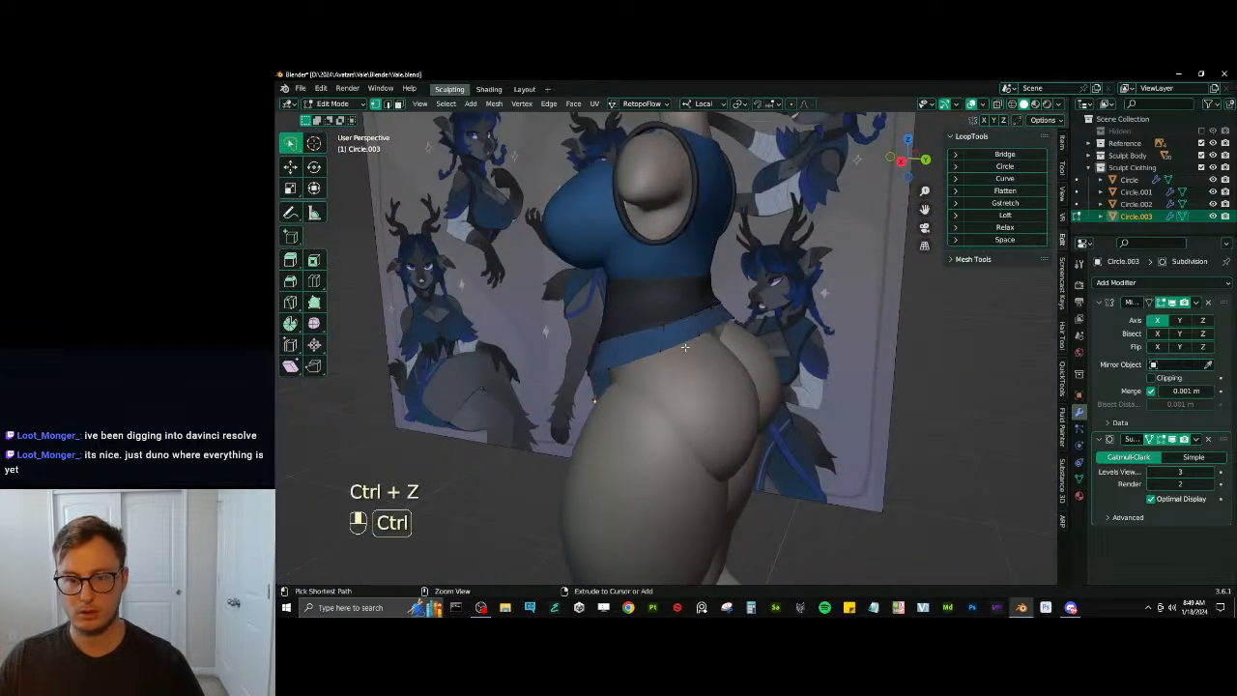
ctrl+click(667, 346)
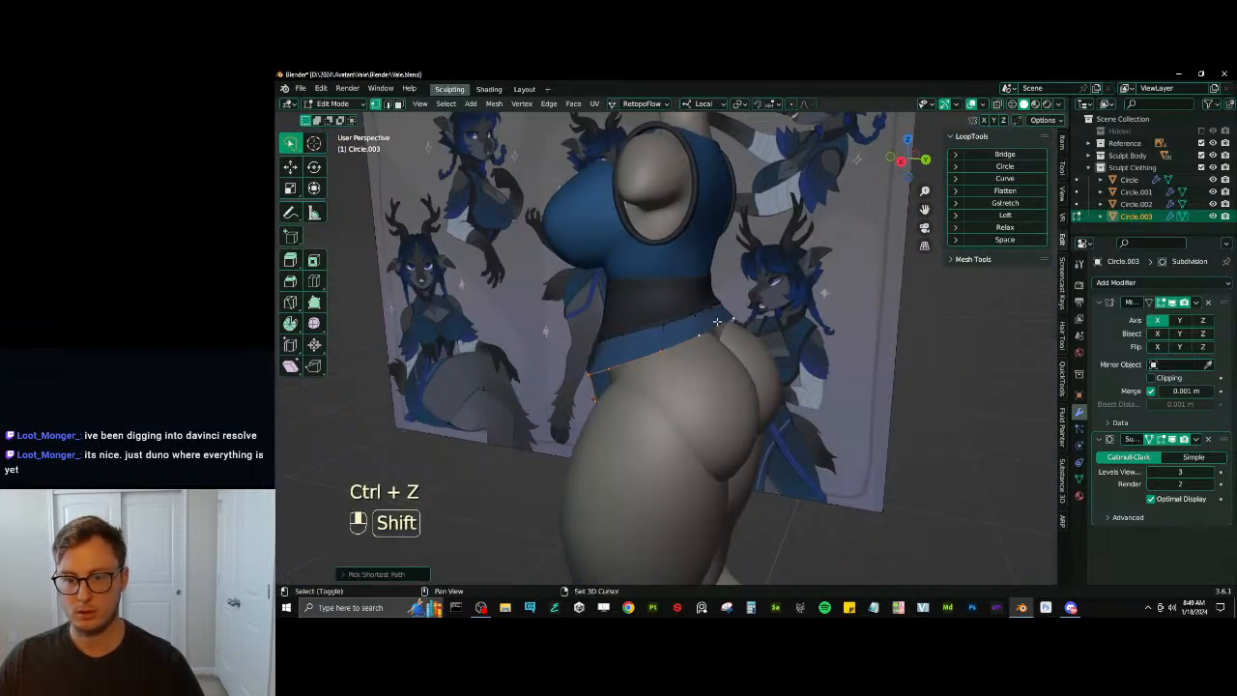
click(1006, 227)
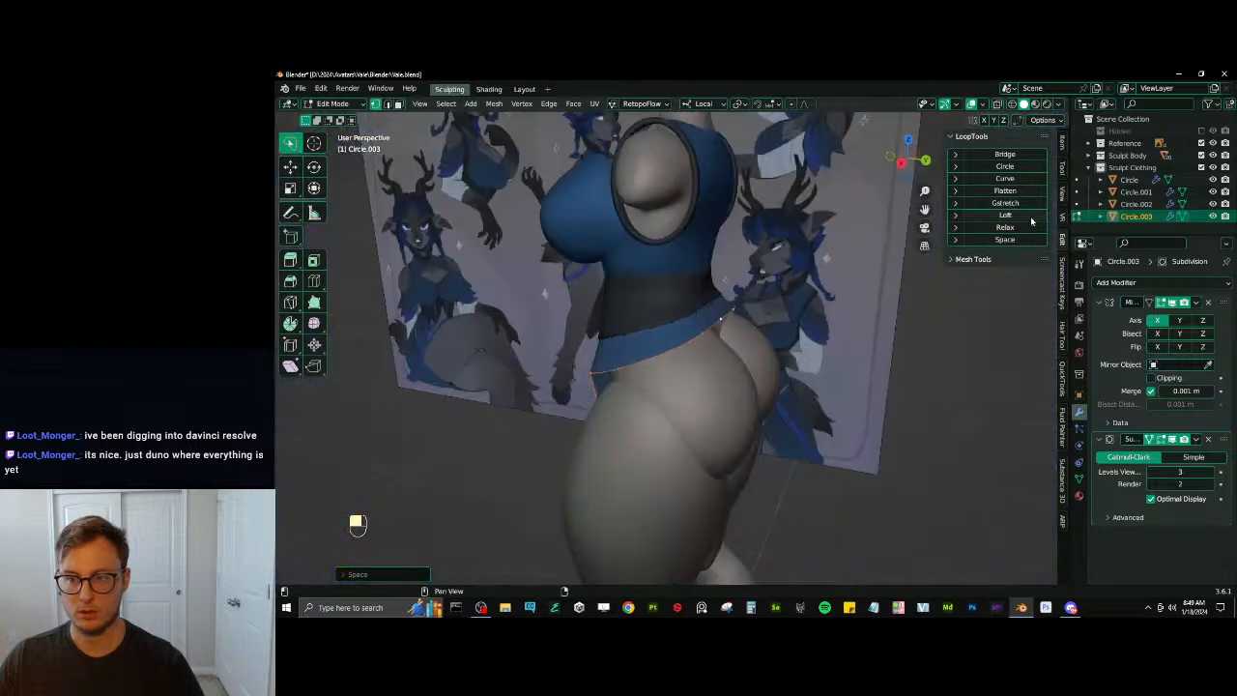
Select three hem vertices on the side of the hip and move them along local X to fit the body
mouse_move(735, 368)
middle_down()
mouse_move(676, 372)
mouse_move(786, 364)
mouse_move(652, 323)
mouse_move(594, 333)
middle_up()
click(623, 397)
shift+click(665, 376)
shift+click(687, 349)
key(g)
key(x)
click(781, 362)
scroll(710, 357, up, 2)
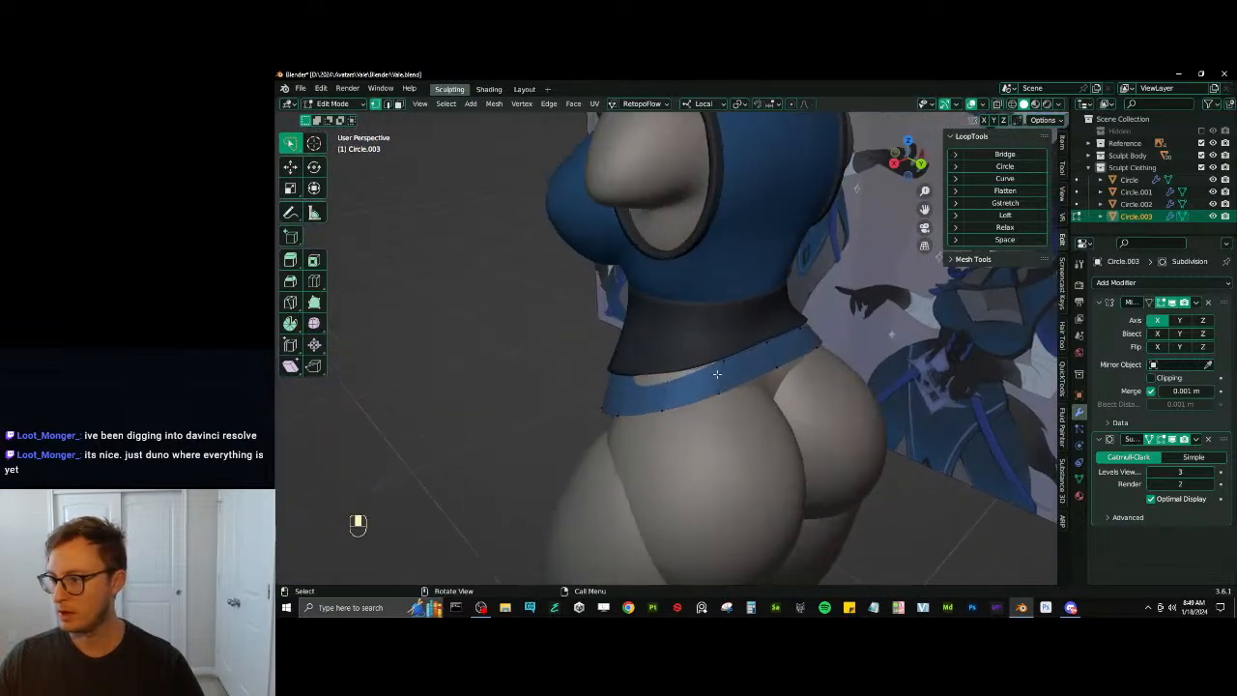
Move the selected rear vertices of the blue strip along local Z to refine its fit below the dark waist band
mouse_move(729, 365)
middle_down()
mouse_move(706, 372)
mouse_move(691, 359)
mouse_move(667, 379)
mouse_move(713, 365)
middle_up()
key(z)
key(z)
key(z)
middle_drag(720, 362, 771, 337)
key(g)
key(z)
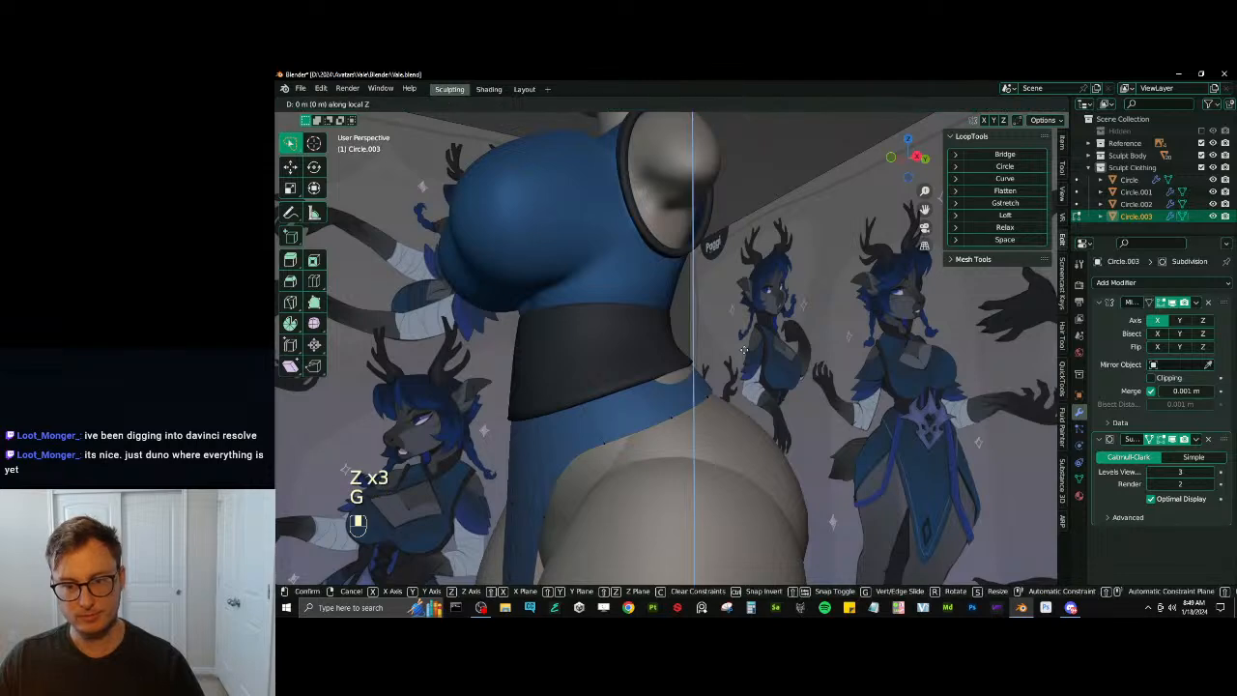
click(686, 363)
middle_drag(686, 362, 723, 356)
Extrude the rear hem edges outward over the buttocks and evenly space the seam above them with LoopTools Space
click(781, 369)
ctrl+click(725, 371)
key(e)
click(730, 379)
key(KP_3)
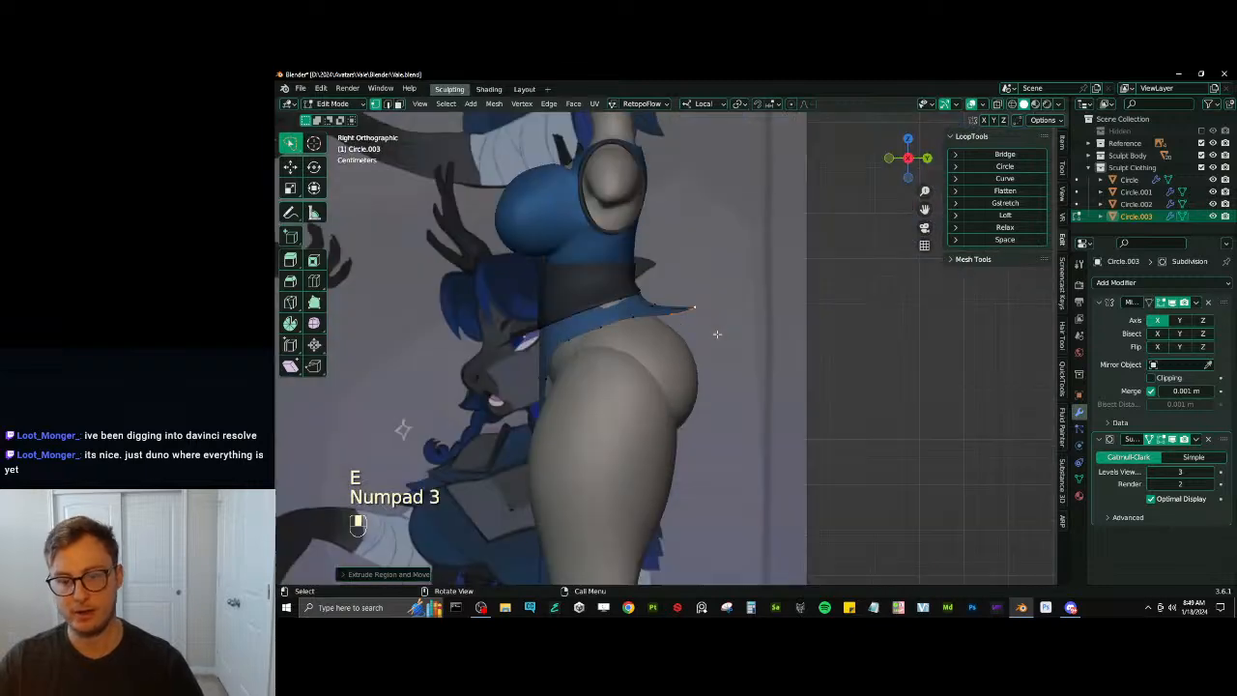
middle_drag(918, 266, 799, 274)
ctrl+click(786, 276)
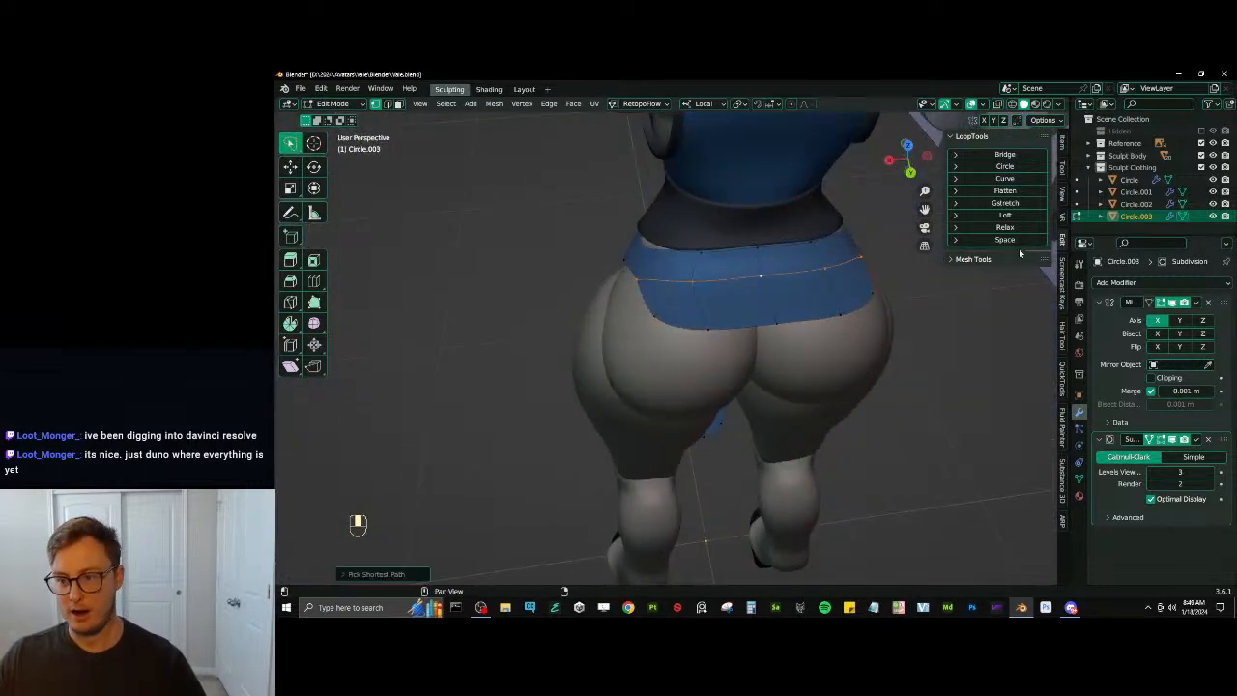
click(1014, 241)
Select the bottom edge of the rear extrusion and move it down closer to the buttocks in right side view
middle_drag(615, 322, 765, 328)
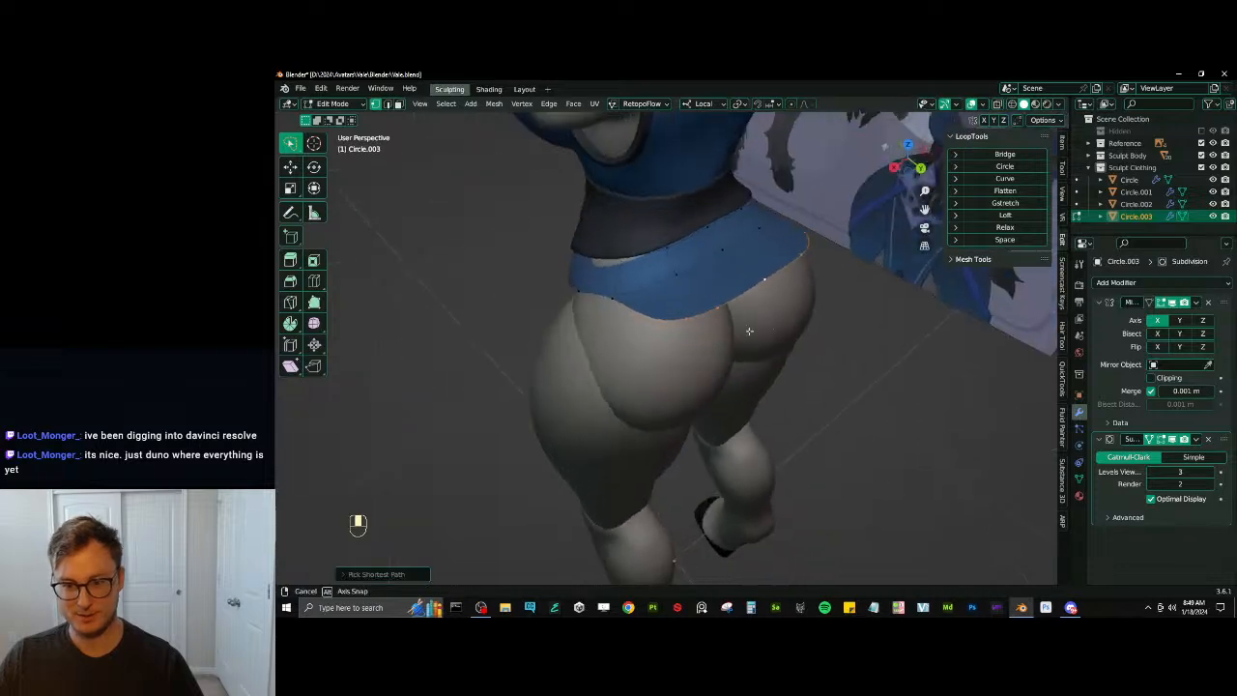
key(KP_3)
key(g)
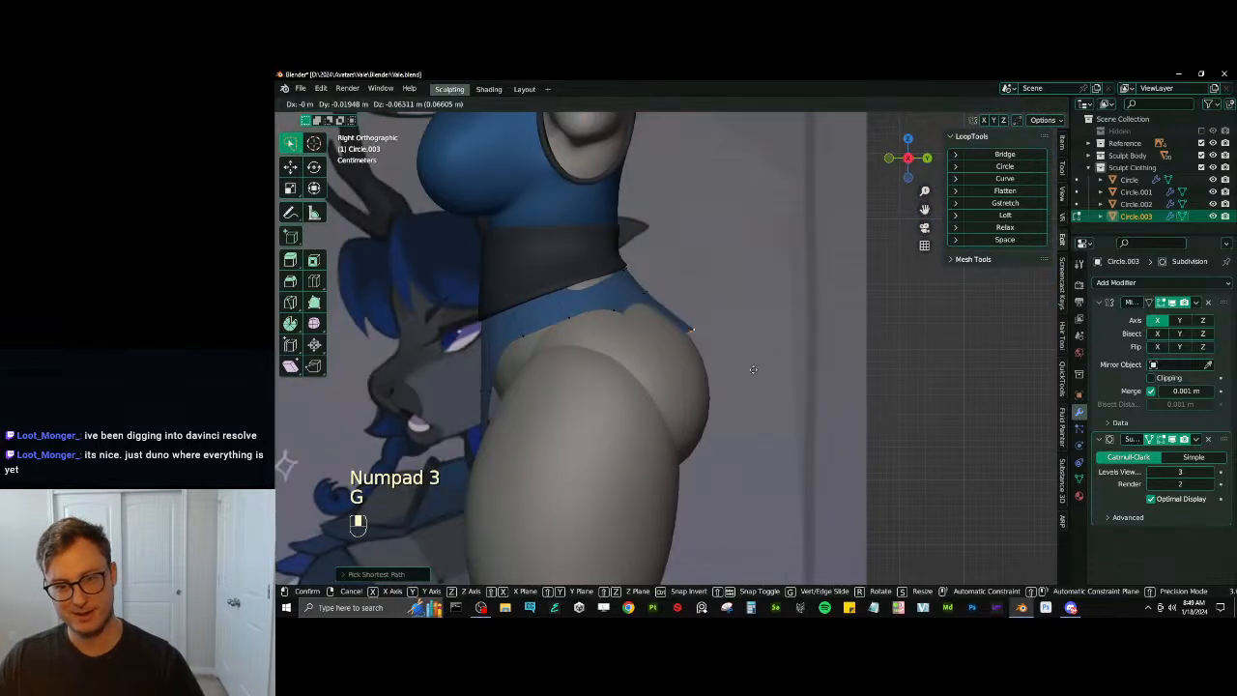
click(736, 354)
Extrude the rear edge downward into a long back panel reaching about knee height and reposition its bottom edge behind the legs
scroll(688, 360, down, 3)
shift+middle_drag(682, 361, 702, 303)
key(e)
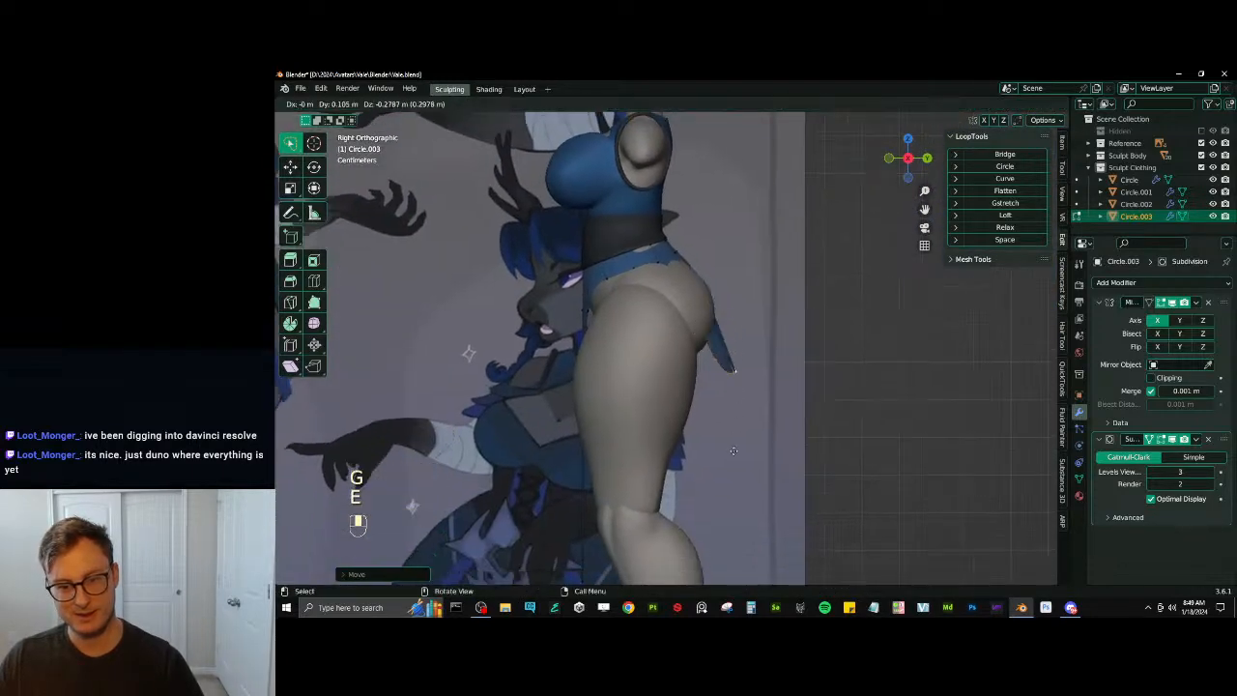
click(707, 444)
shift+middle_drag(706, 445, 727, 425)
key(g)
click(716, 432)
key(g)
click(745, 323)
middle_drag(746, 322, 601, 398)
middle_drag(601, 398, 667, 390)
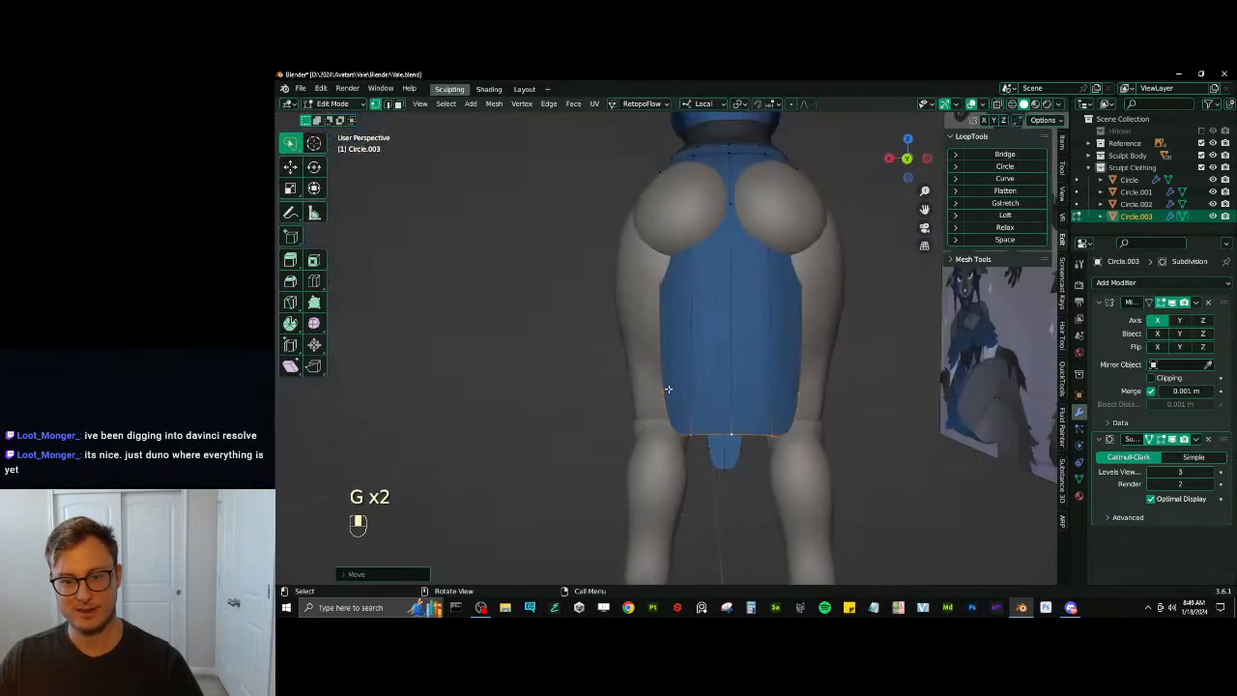
Move the outer bottom corner vertex of the back panel upward and inward to taper the panel
click(668, 389)
key(g)
click(674, 337)
middle_drag(712, 351, 761, 421)
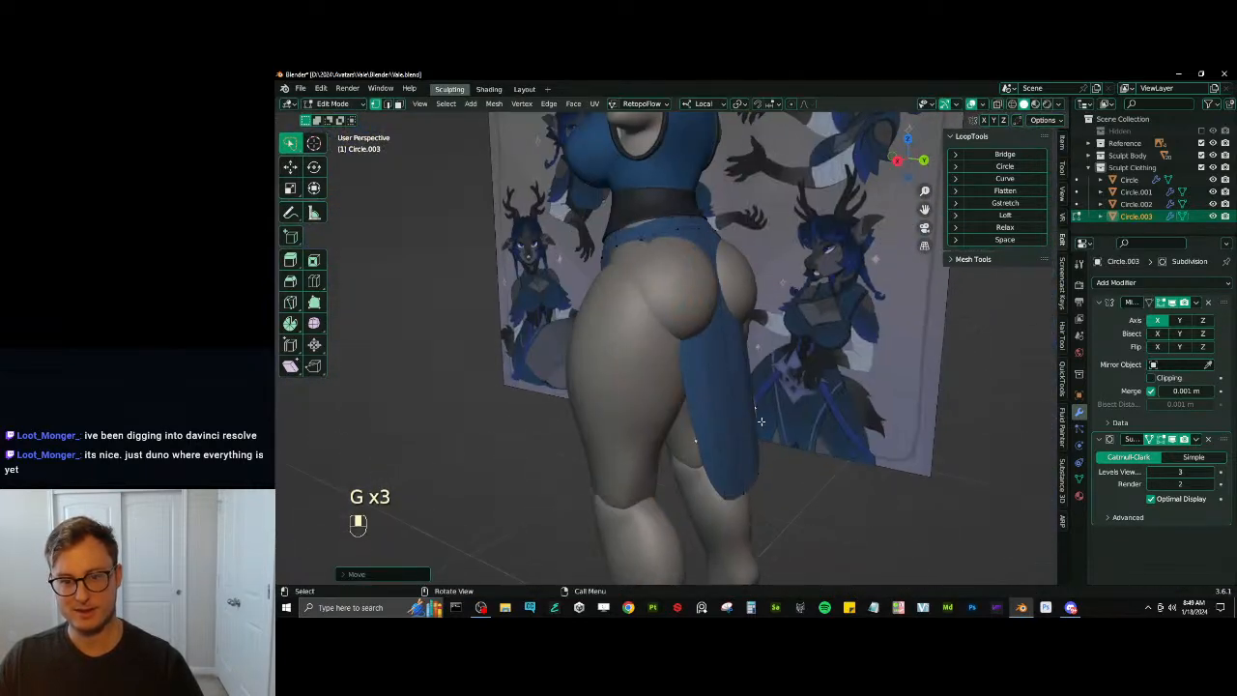
Box-select the back panel's vertices over the buttocks in wireframe and move them along local Y to clear the body
key(z)
middle_drag(676, 314, 713, 323)
key(b)
drag(723, 302, 682, 260)
key(z)
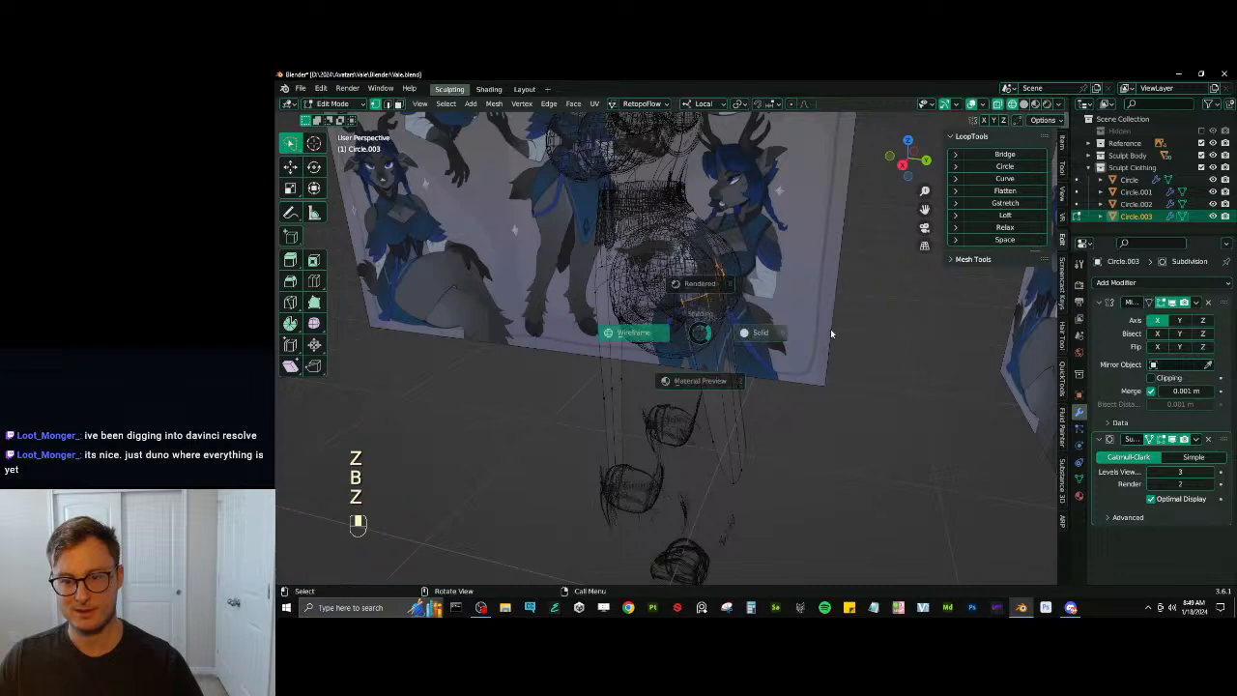
key(g)
key(y)
click(723, 325)
middle_drag(722, 326, 818, 351)
key(g)
click(690, 348)
Return to Object Mode and save the Blender file
scroll(818, 351, down, 4)
key(Tab)
key(ctrl+s)
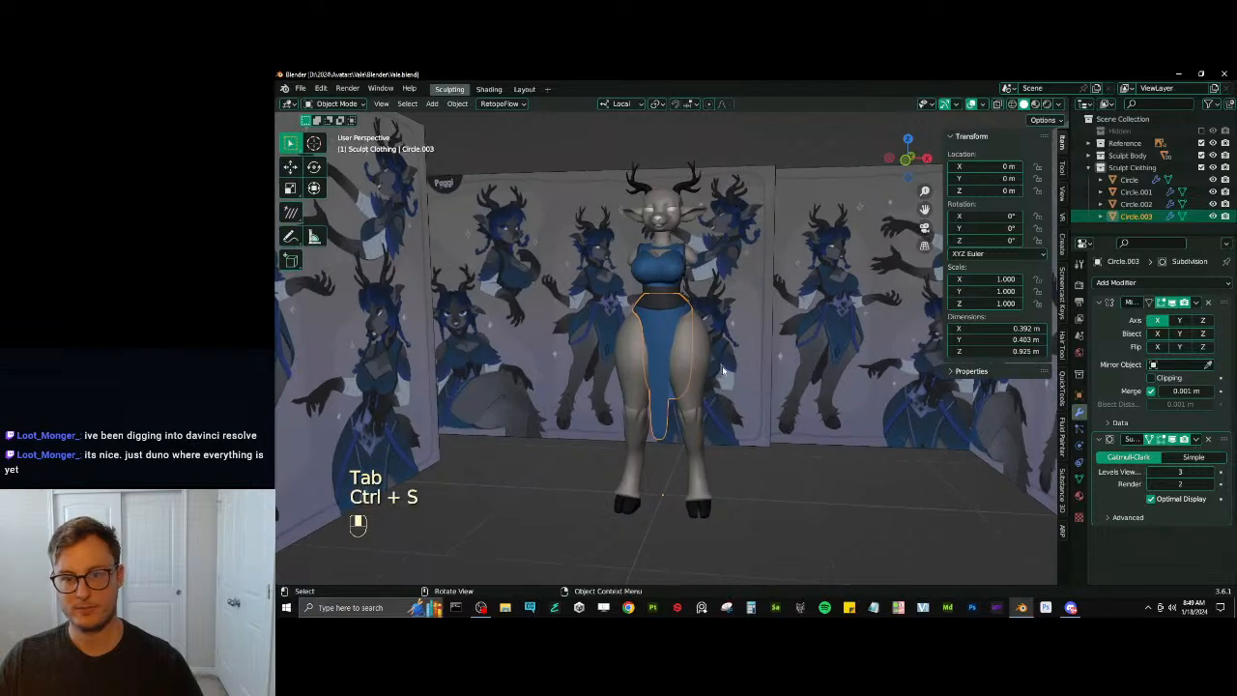
middle_drag(770, 477, 783, 477)
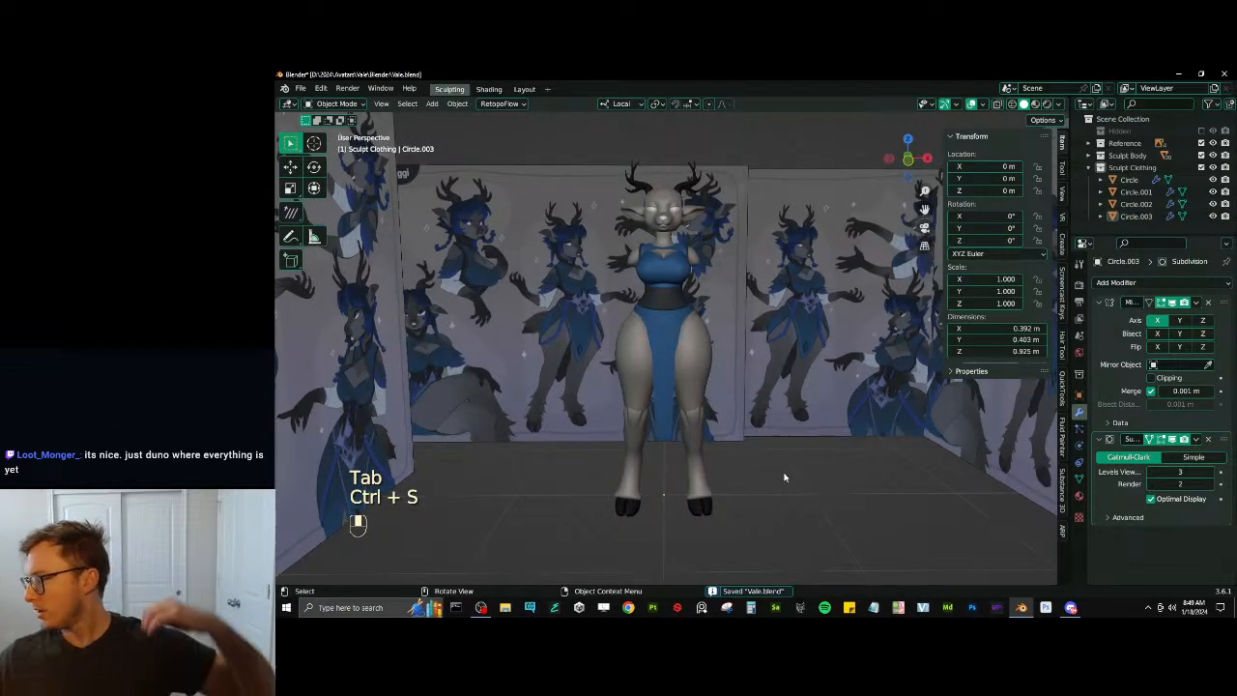
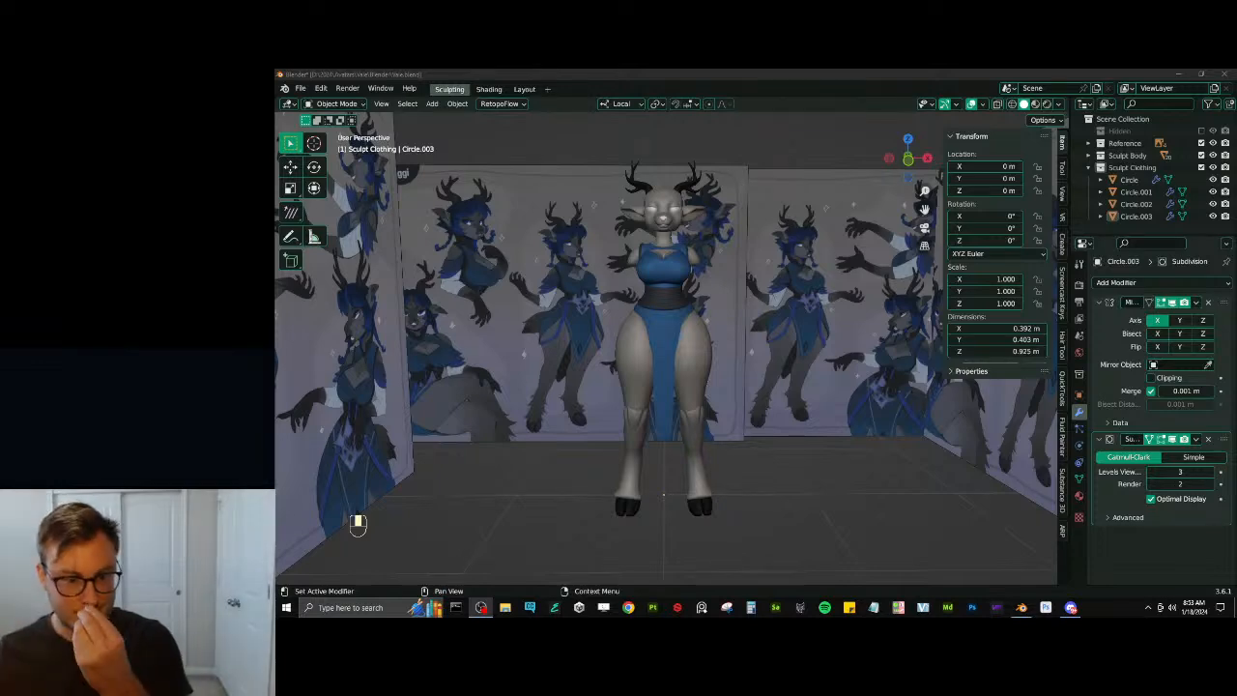
Select the loincloth's outer border edge loop in Edit Mode and extrude it
click(672, 320)
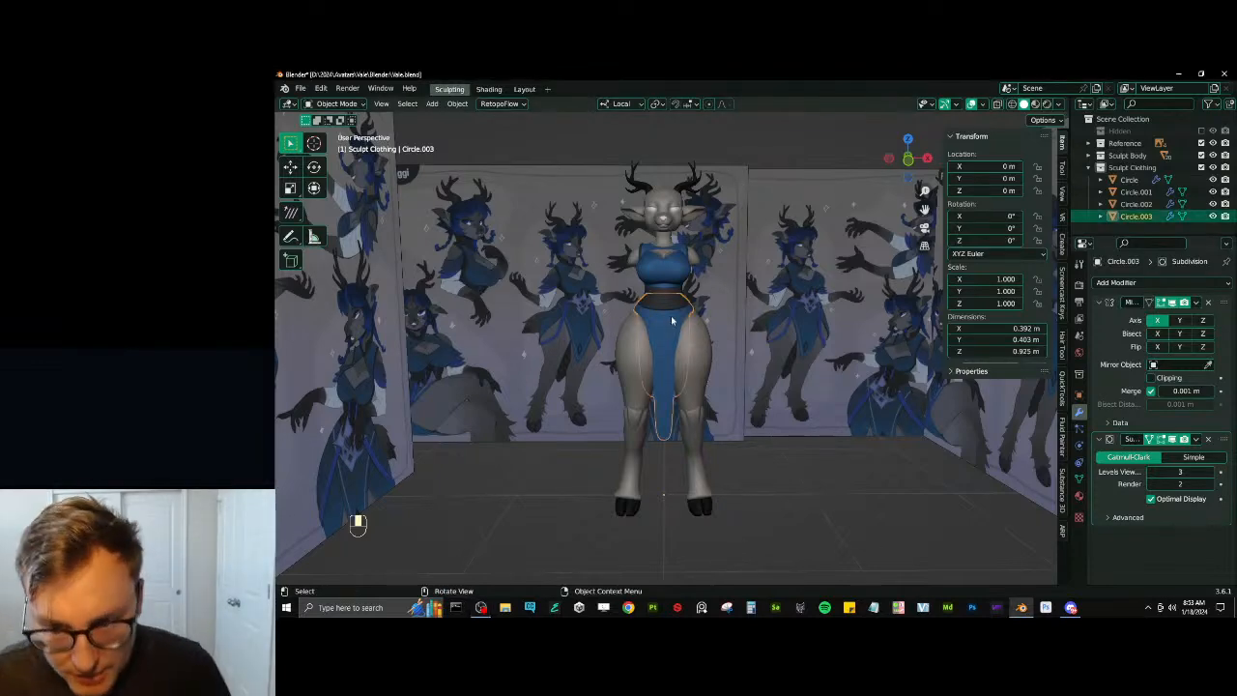
scroll(673, 320, up, 5)
key(Tab)
scroll(666, 319, down, 4)
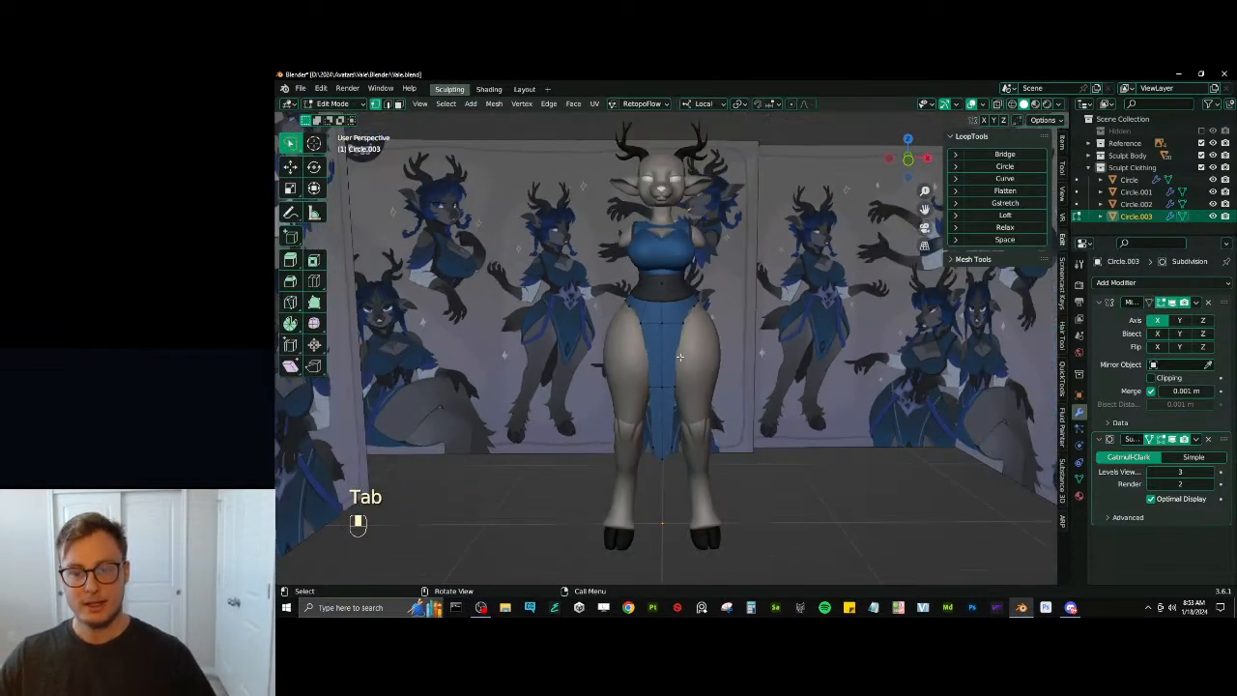
alt+shift+click(674, 440)
middle_drag(702, 403, 780, 414)
scroll(684, 408, up, 3)
key(e)
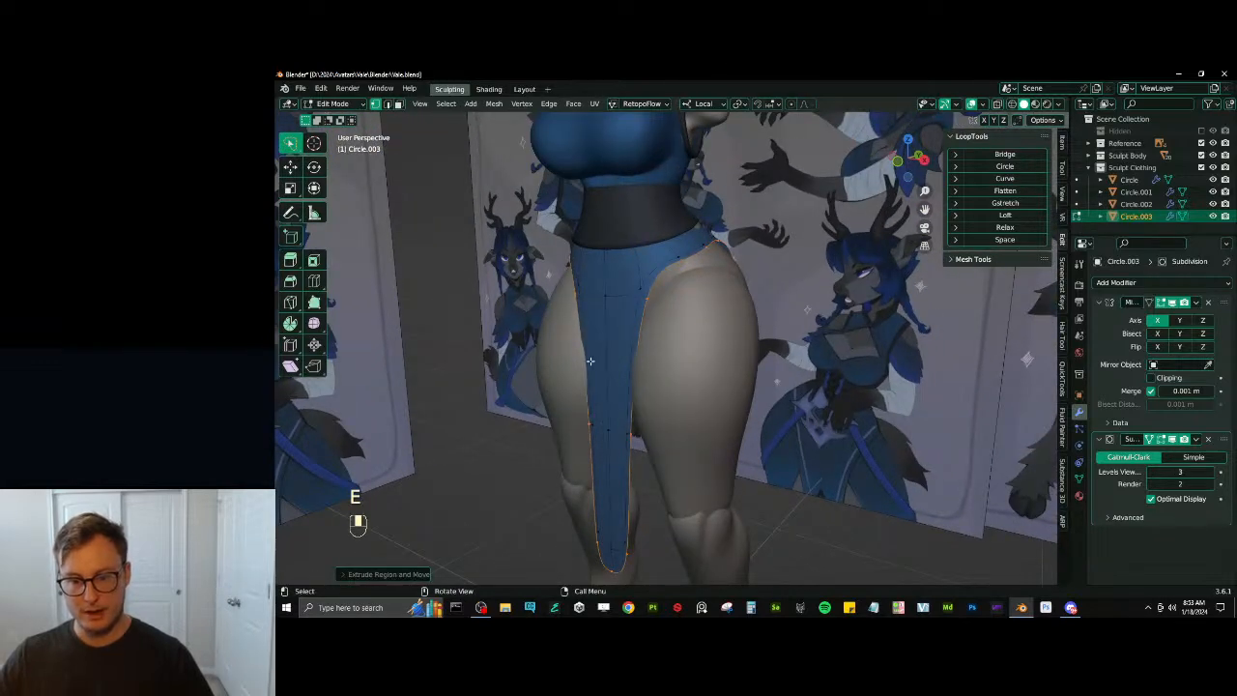
Select the edge loop just inside the loincloth's border along the front and back panels
middle_drag(589, 361, 615, 458)
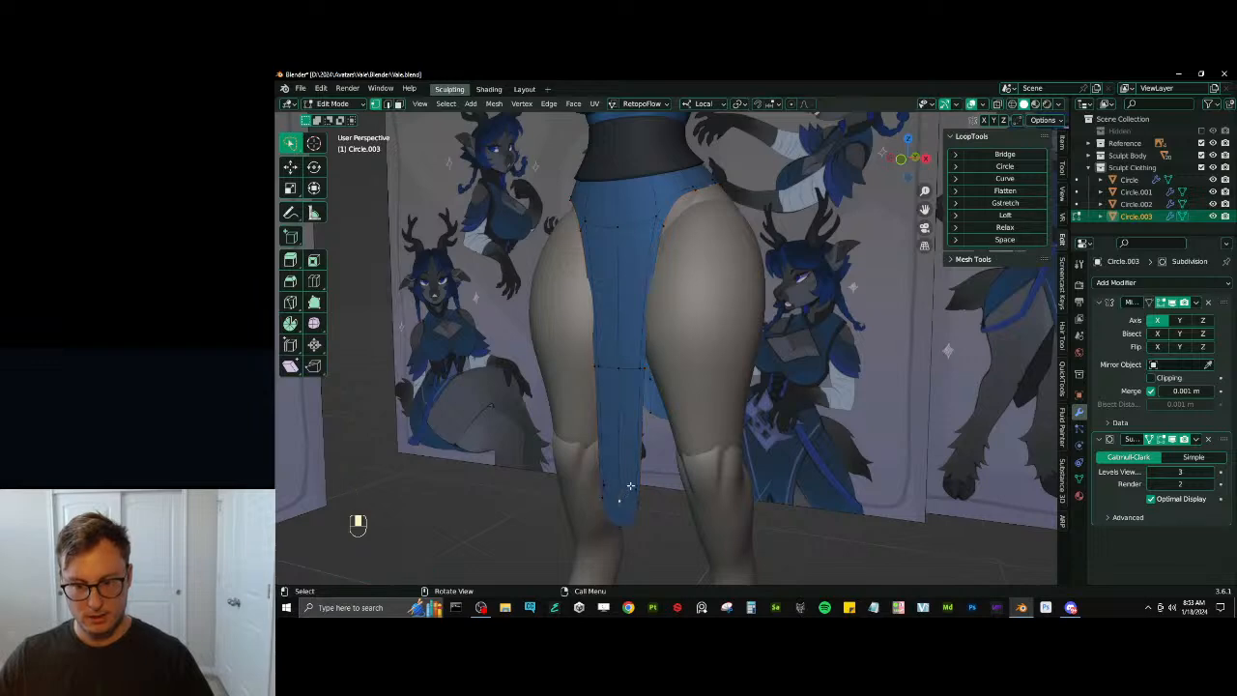
alt+shift+click(633, 481)
middle_drag(677, 386, 634, 378)
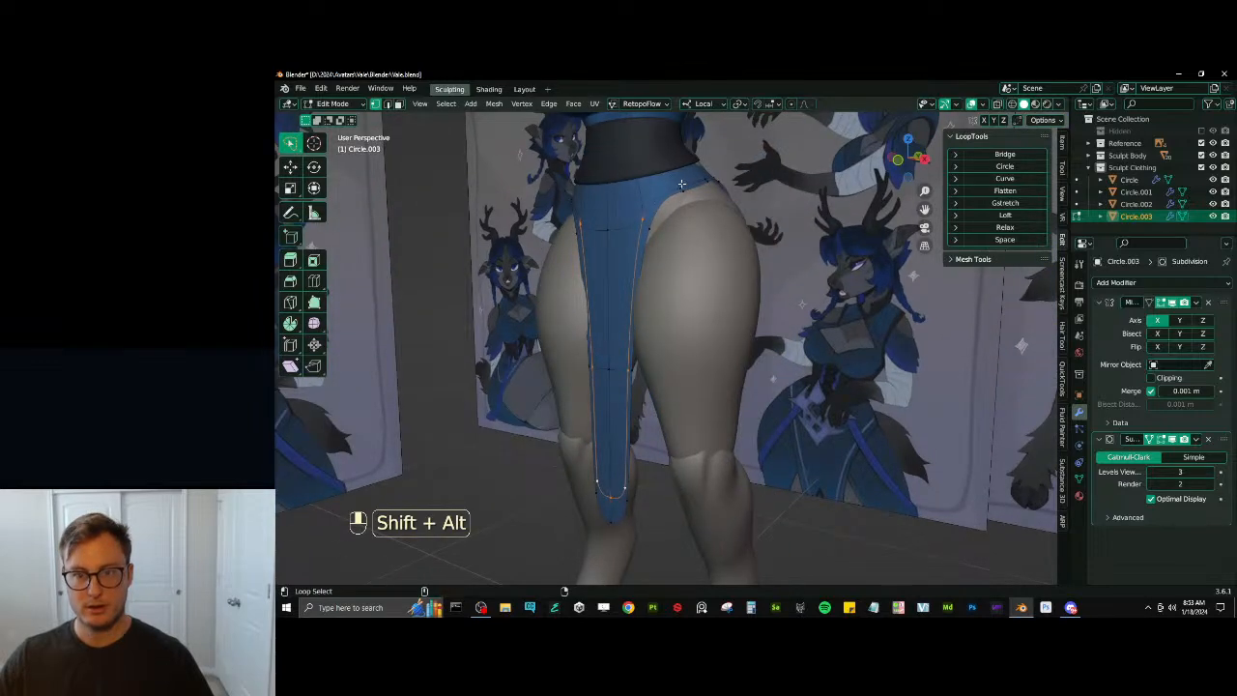
alt+shift+click(683, 186)
middle_drag(841, 253, 681, 270)
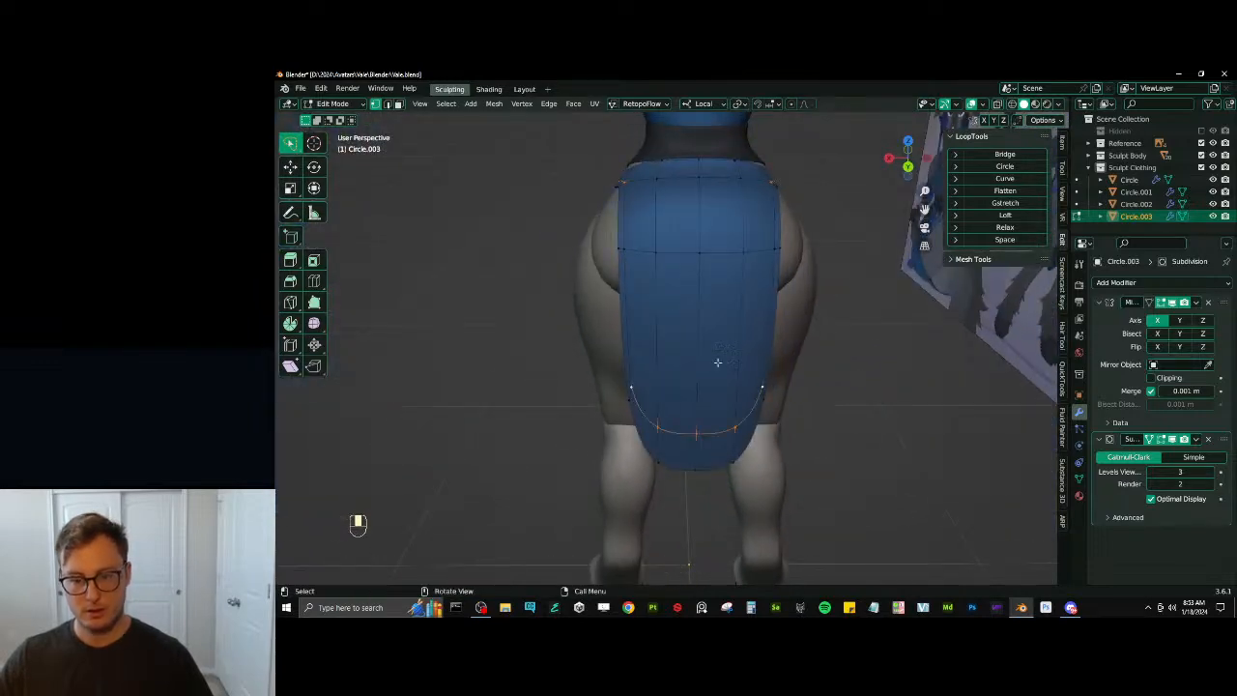
Try edge-sliding the inner border loop up the back panel, and undo the slide
middle_drag(629, 406, 734, 377)
key(g)
key(g)
click(779, 335)
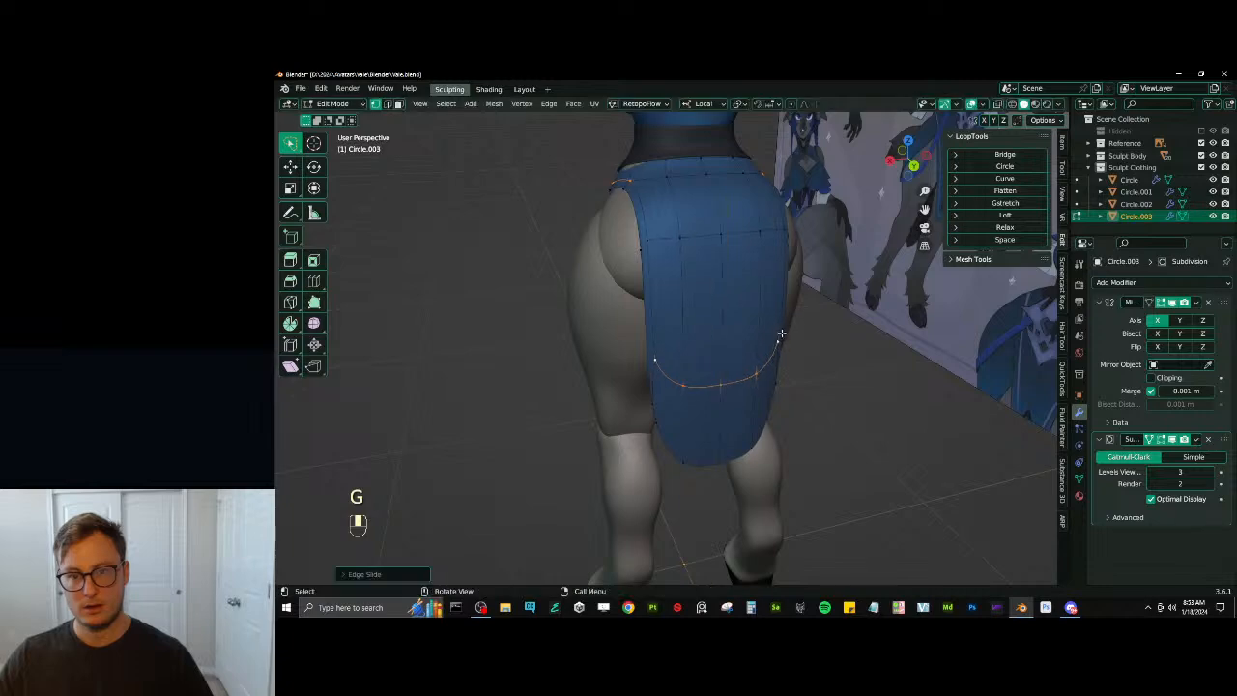
key(ctrl+z)
Add the back panel's upper side vertex to the selection and edge-slide the inner loop farther from the loincloth's border
shift+click(650, 253)
key(g)
key(g)
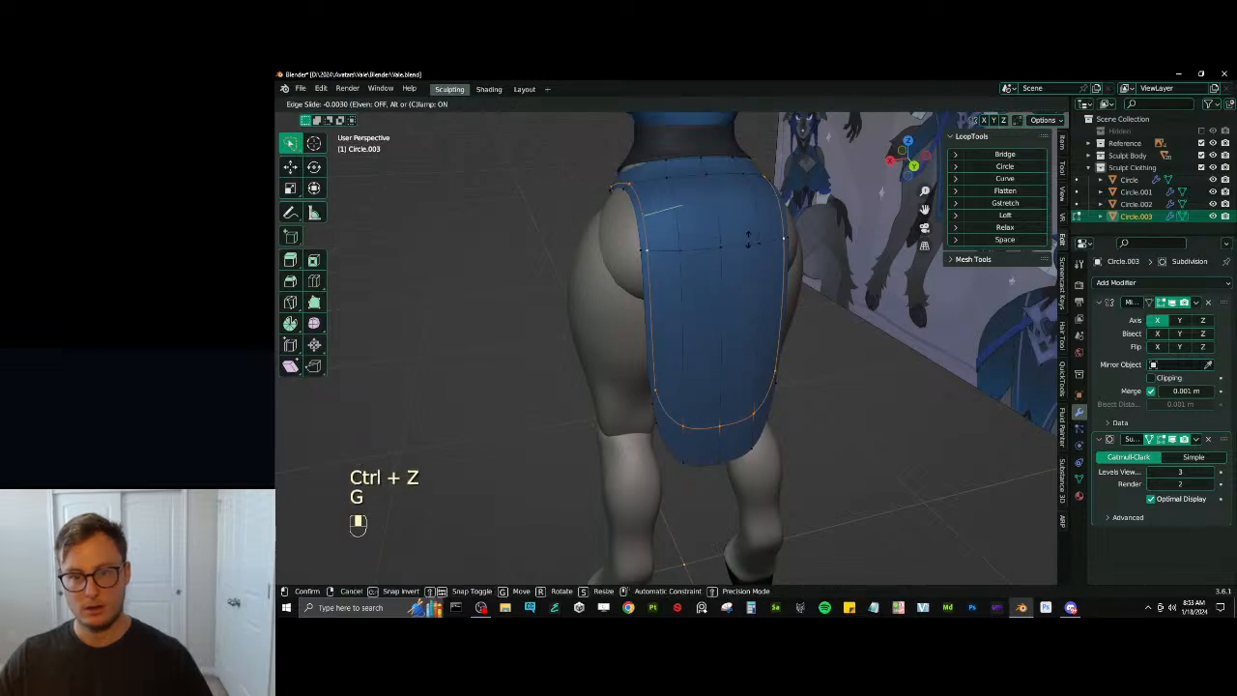
click(709, 243)
scroll(667, 295, down, 5)
middle_drag(604, 342, 667, 405)
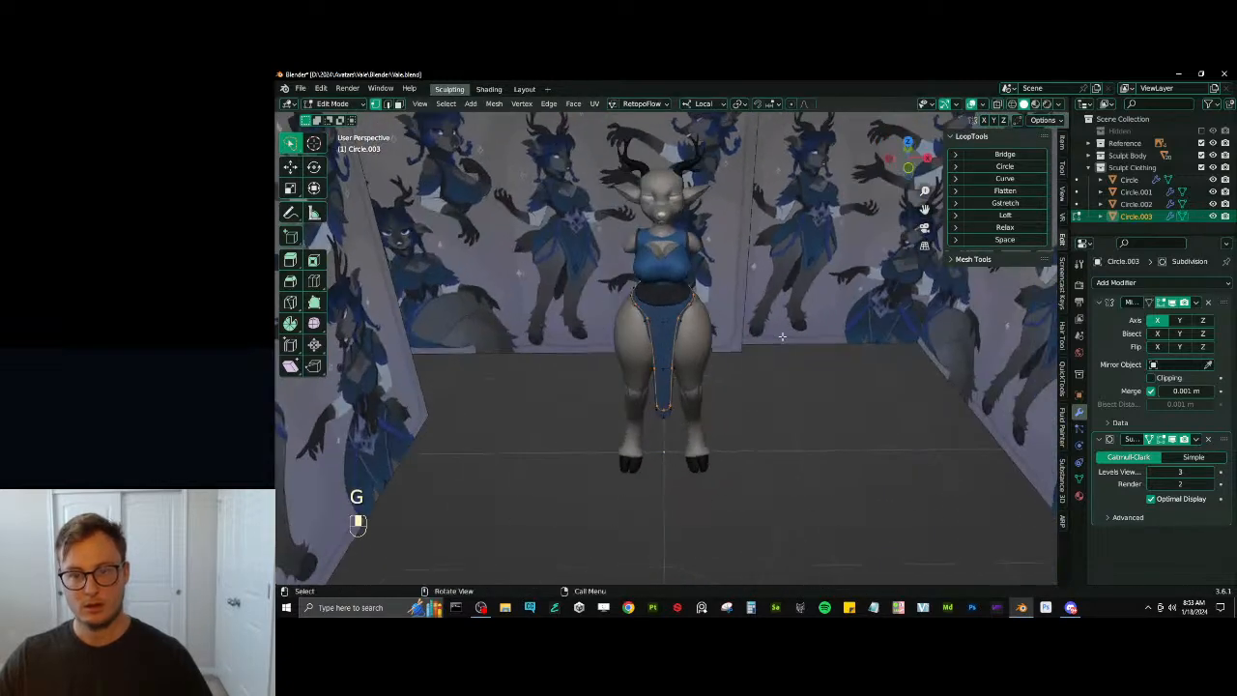
key(g)
key(g)
click(690, 323)
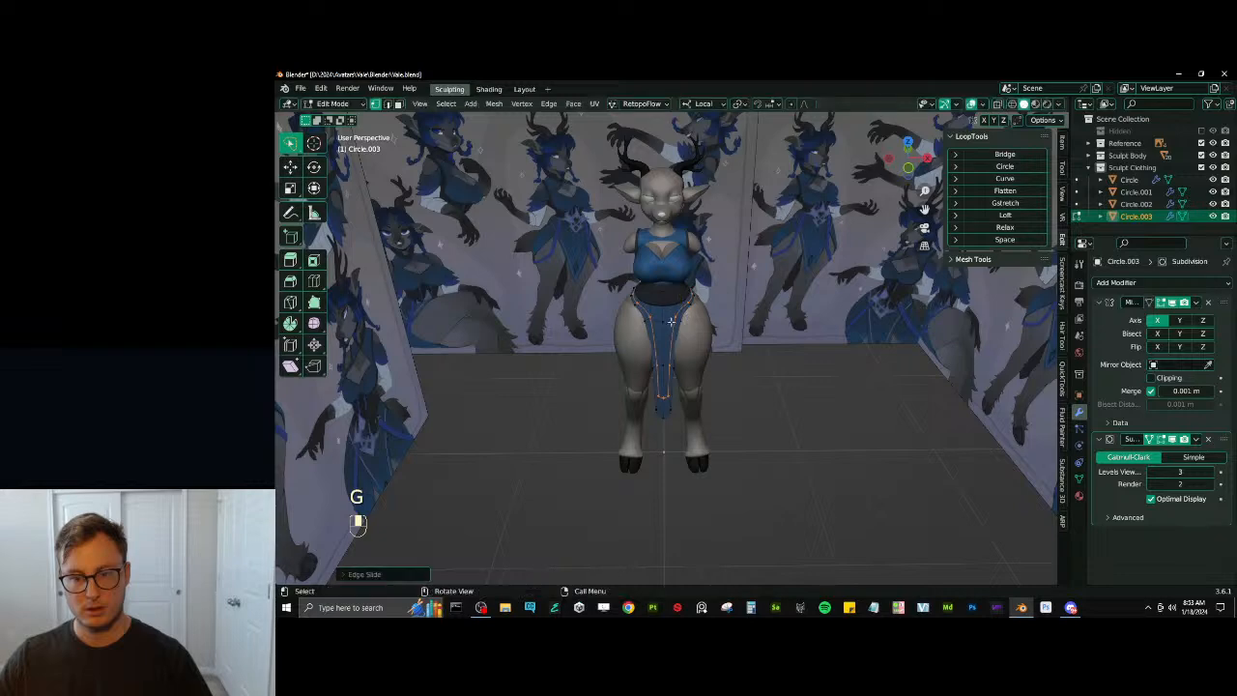
Add one horizontal loop cut across the front panel at thigh height and another across the back panel below the buttocks
scroll(629, 331, up, 4)
middle_drag(671, 323, 740, 309)
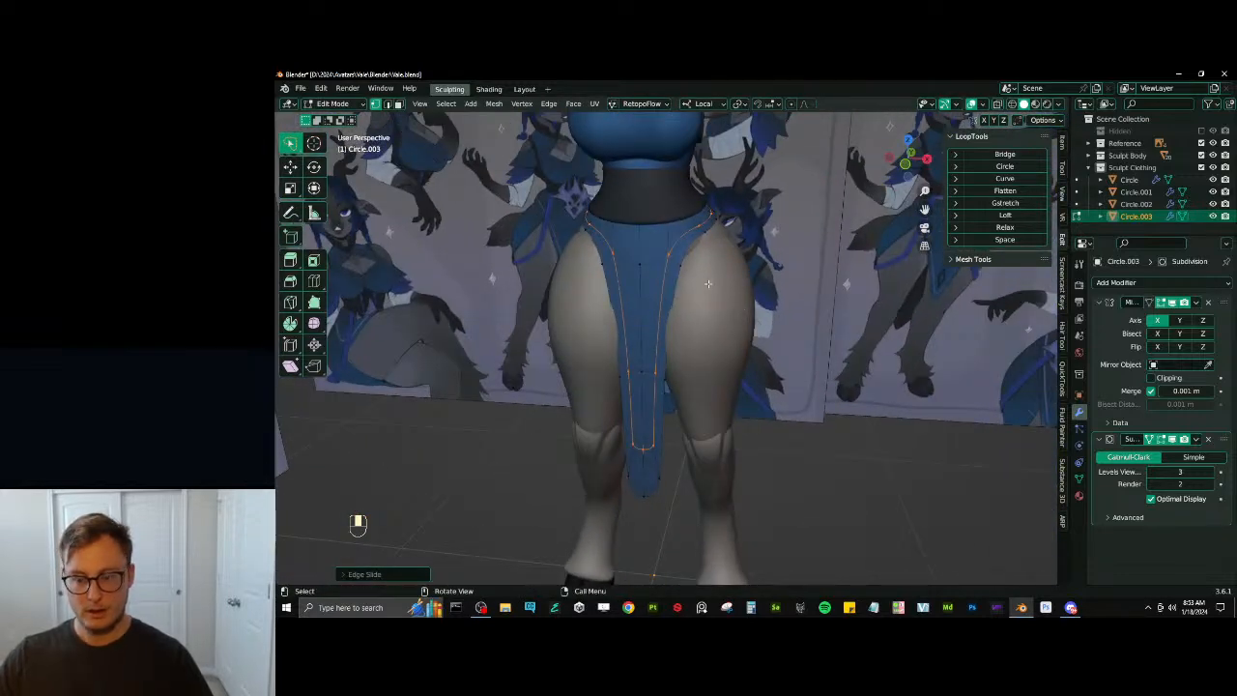
key(KP_1)
key(ctrl+r)
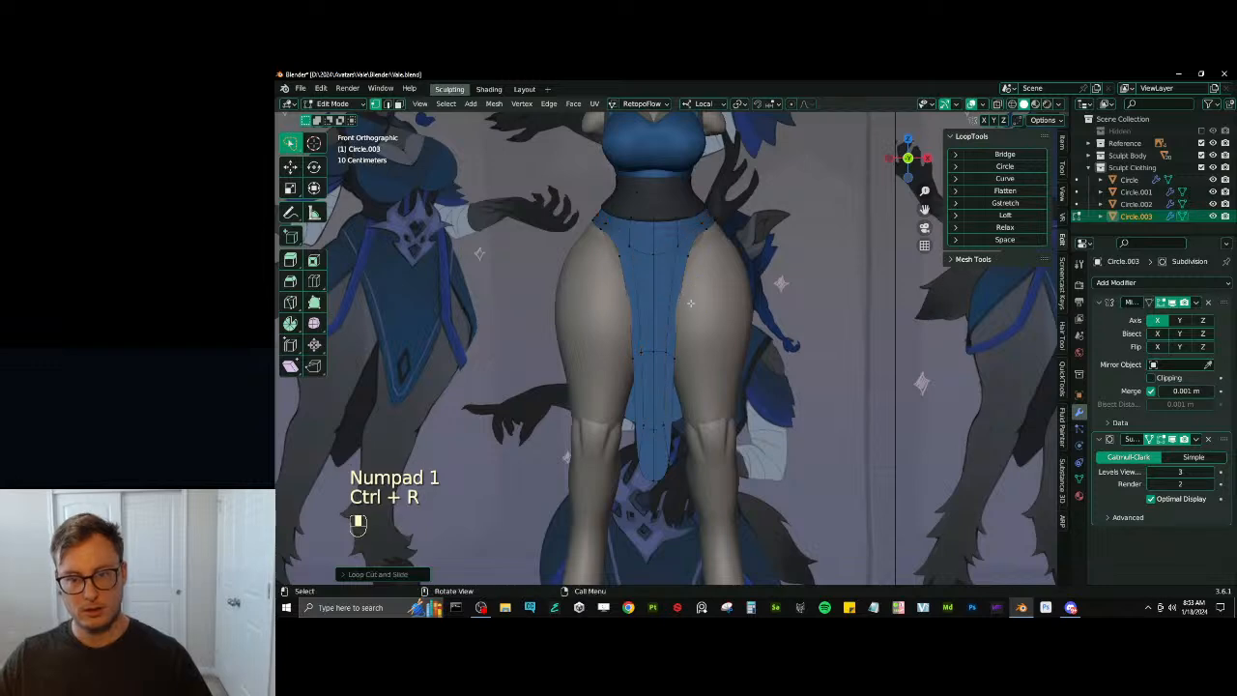
key(ctrl+z)
key(ctrl+r)
click(656, 307)
middle_drag(720, 348, 653, 336)
key(ctrl+r)
double_click(699, 287)
Select the back panel's new horizontal edge row, scale it, and distribute its vertices evenly with LoopTools Space
alt+click(687, 282)
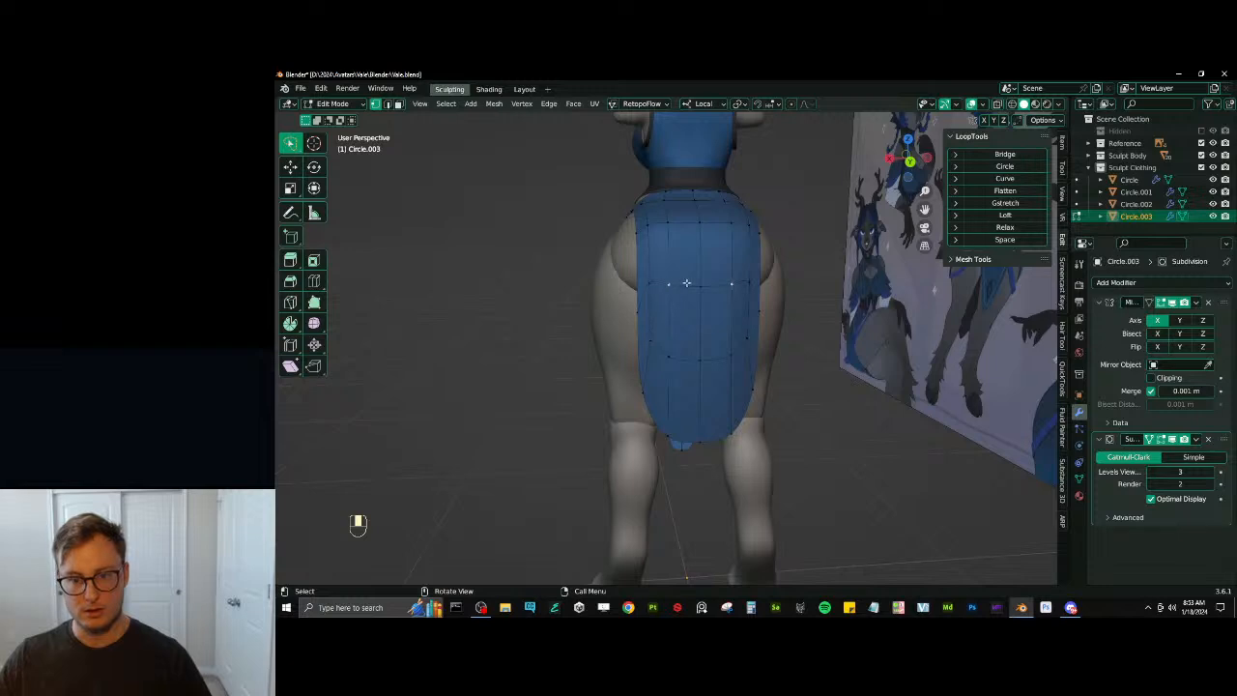
alt+shift+click(688, 282)
key(s)
click(694, 279)
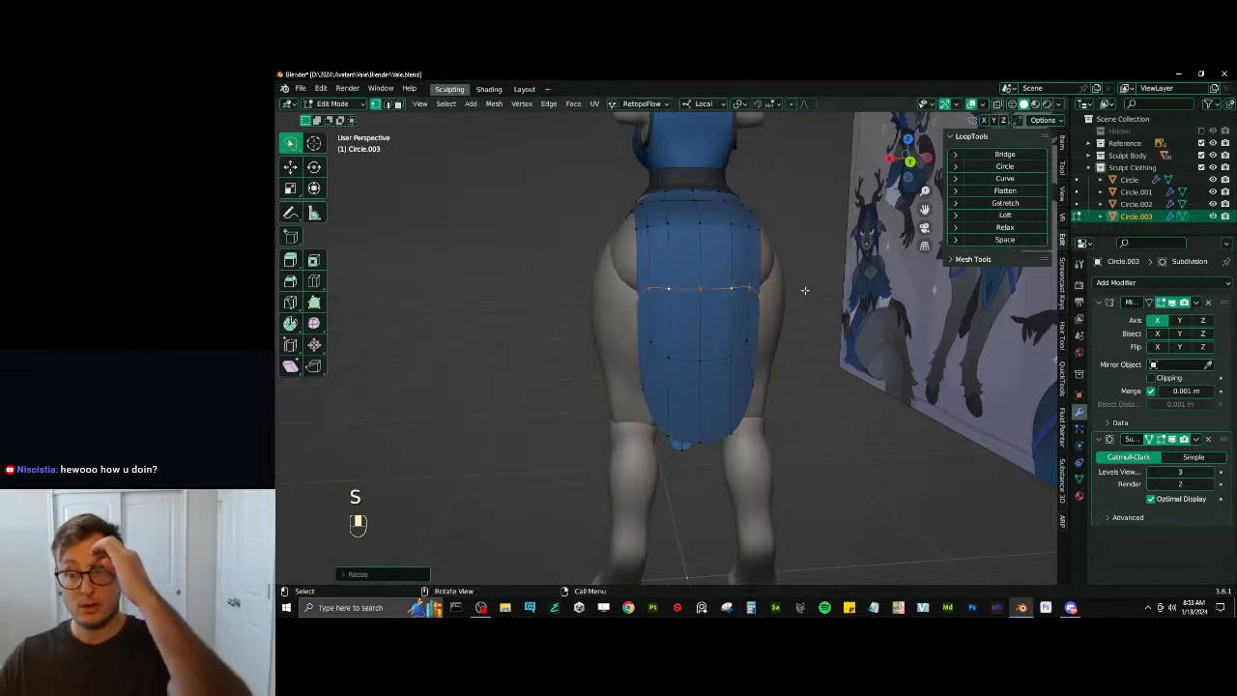
click(1005, 238)
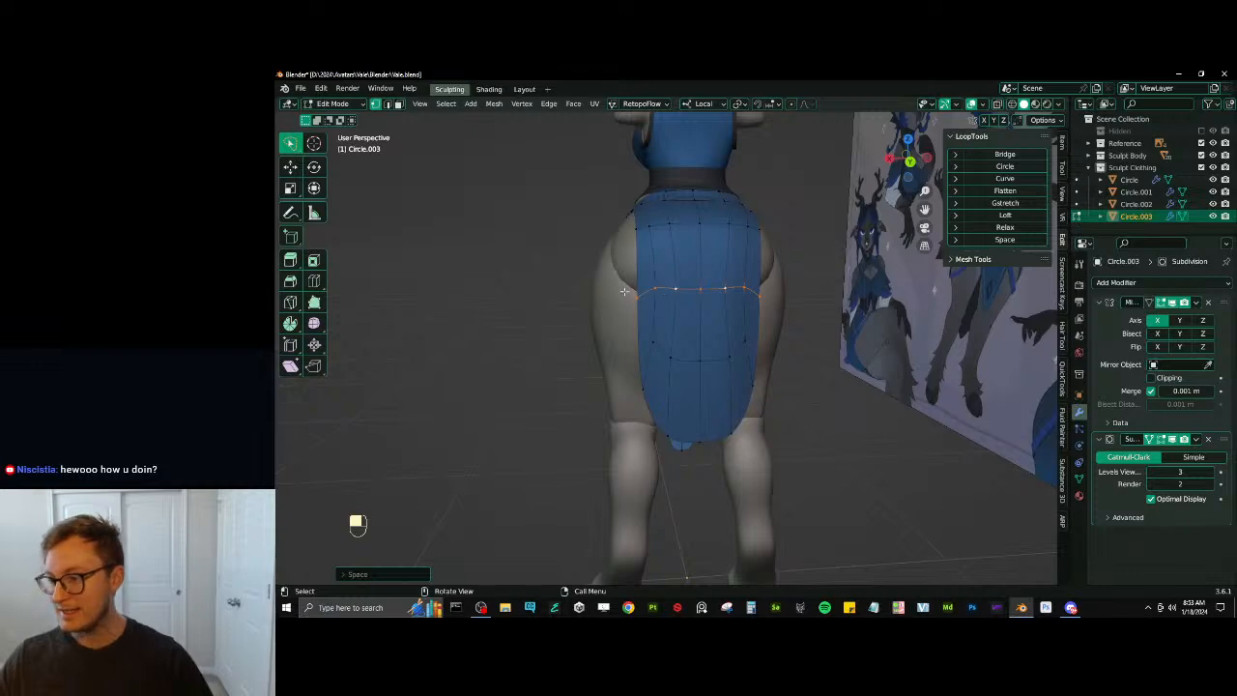
Box-select the front panel's lower vertices in wireframe and move them relative to the thighs from a side angle
middle_drag(667, 300, 752, 229)
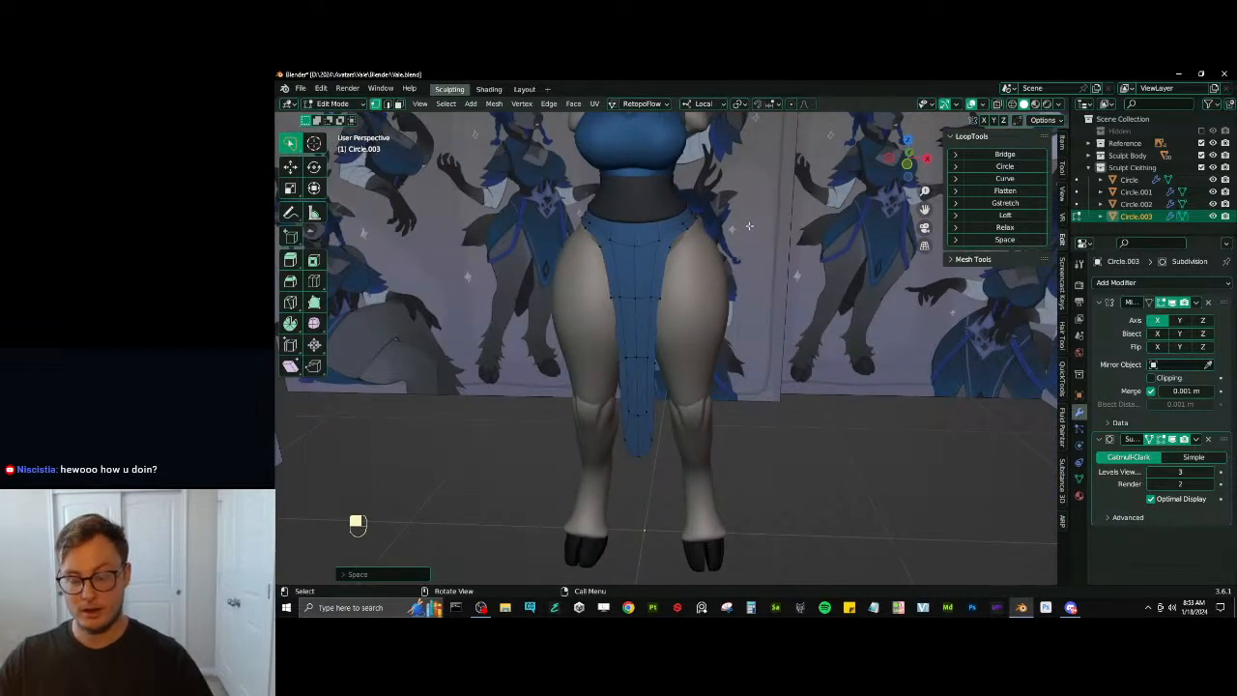
key(KP_1)
scroll(702, 277, up, 3)
shift+middle_drag(702, 277, 738, 432)
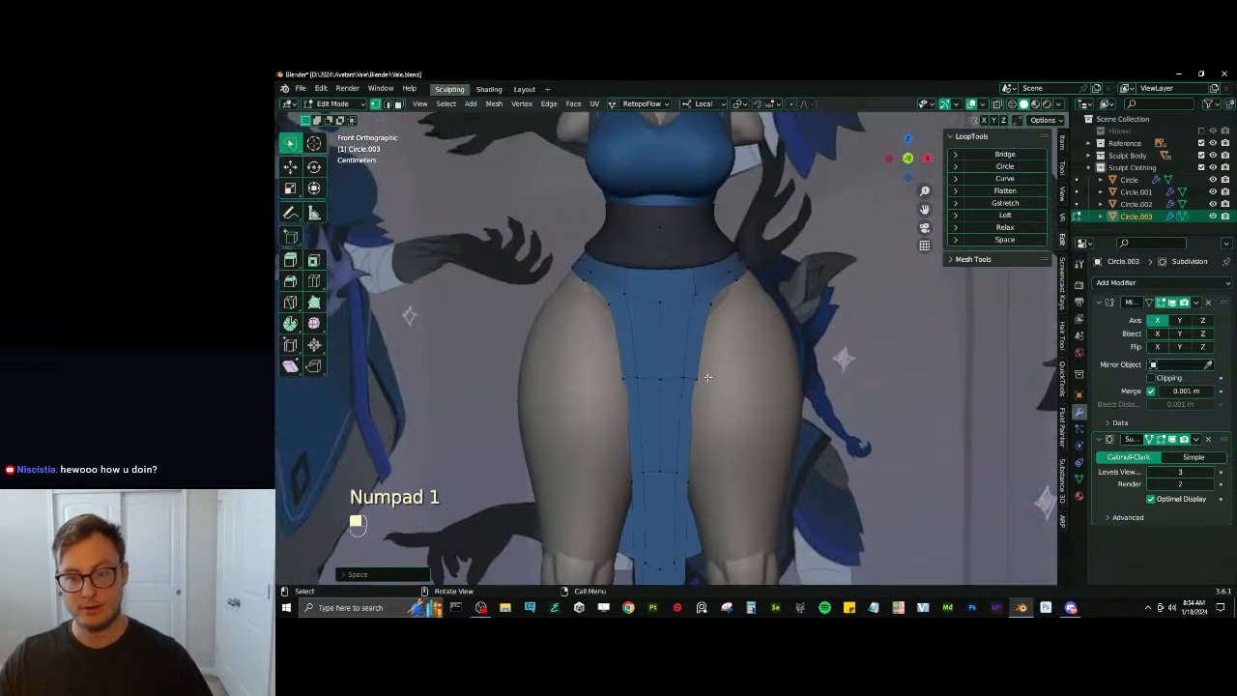
click(693, 373)
scroll(641, 376, down, 5)
middle_drag(640, 376, 667, 413)
key(z)
key(b)
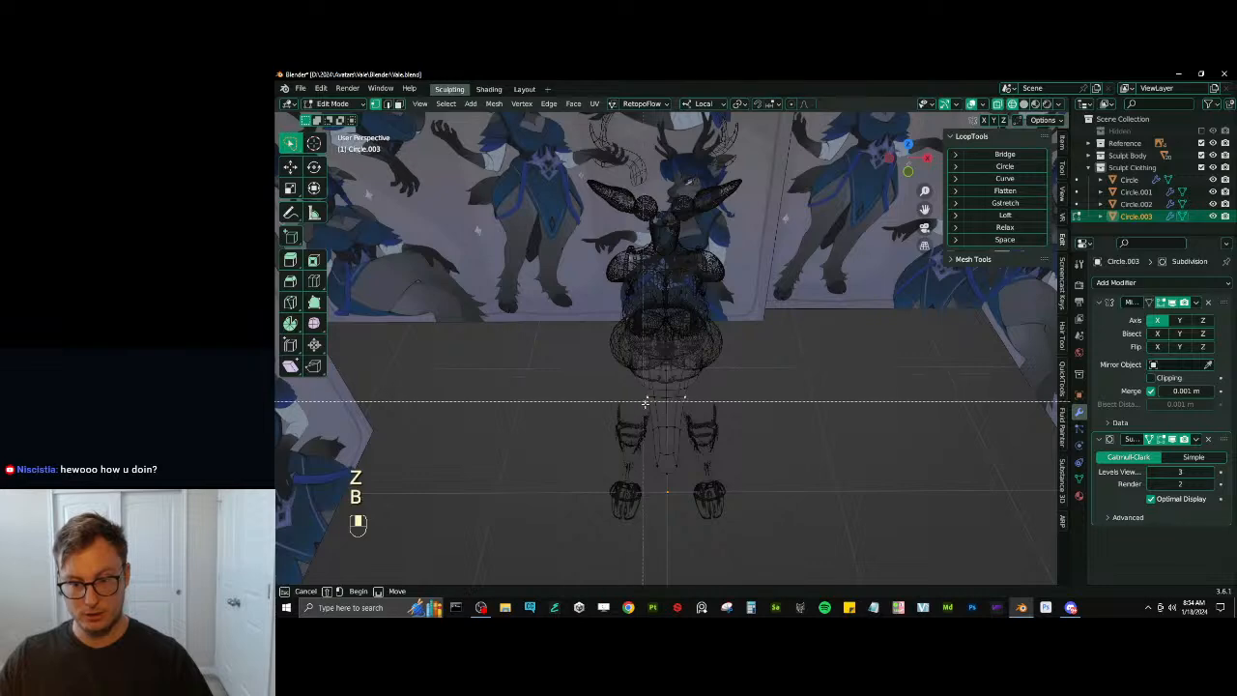
key(b)
drag(635, 389, 778, 556)
key(z)
middle_drag(782, 466, 713, 425)
scroll(710, 405, up, 4)
key(g)
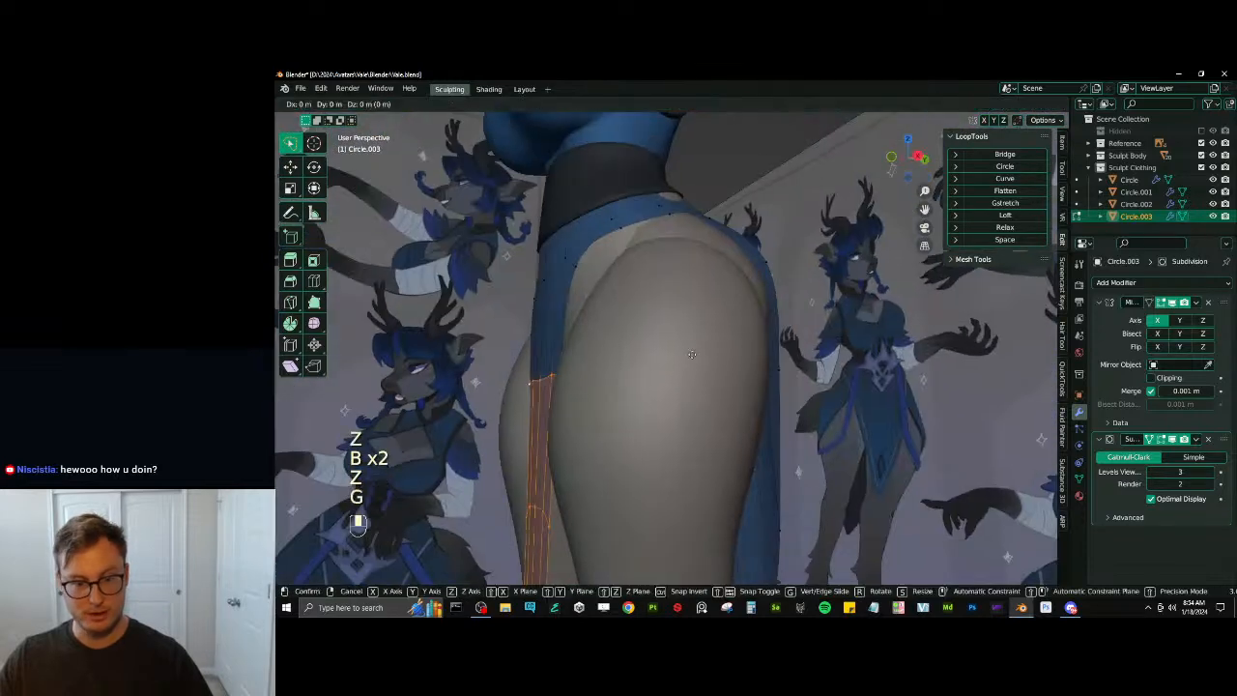
click(684, 351)
Move the front panel's upper and thigh-level side vertices outward in front view to widen it over the hips
scroll(684, 352, down, 5)
middle_drag(649, 360, 711, 350)
scroll(711, 350, up, 4)
click(702, 310)
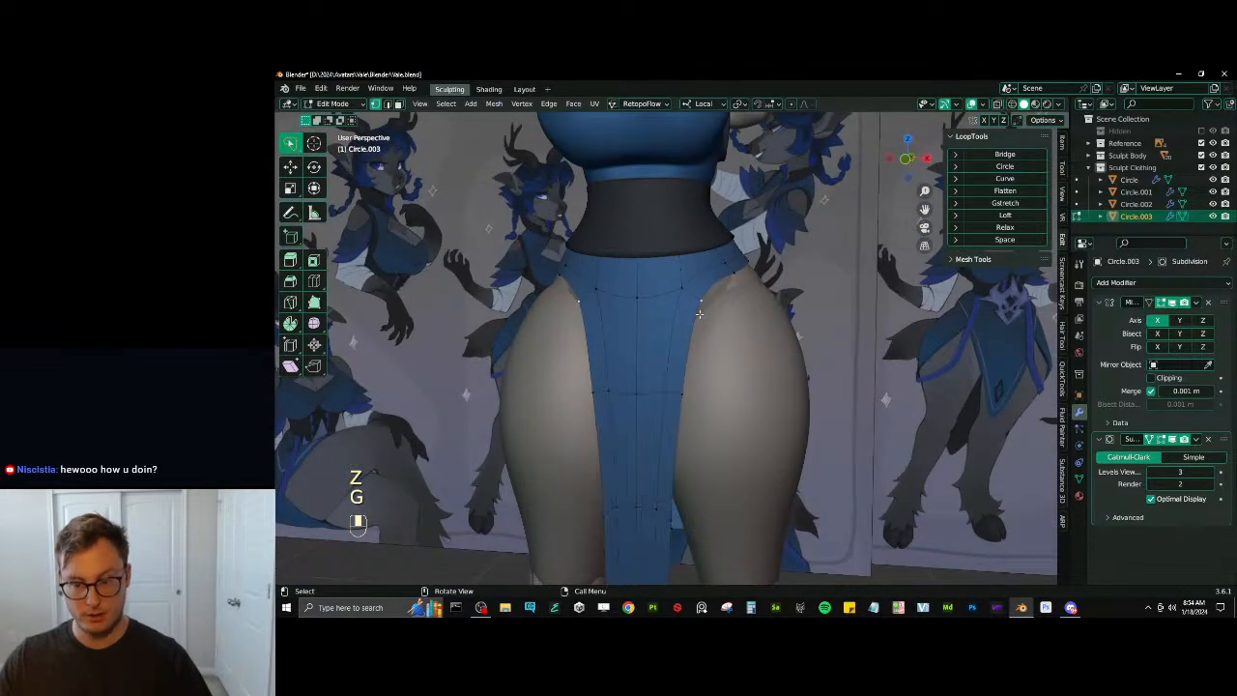
key(KP_1)
scroll(725, 307, down, 3)
scroll(751, 302, up, 1)
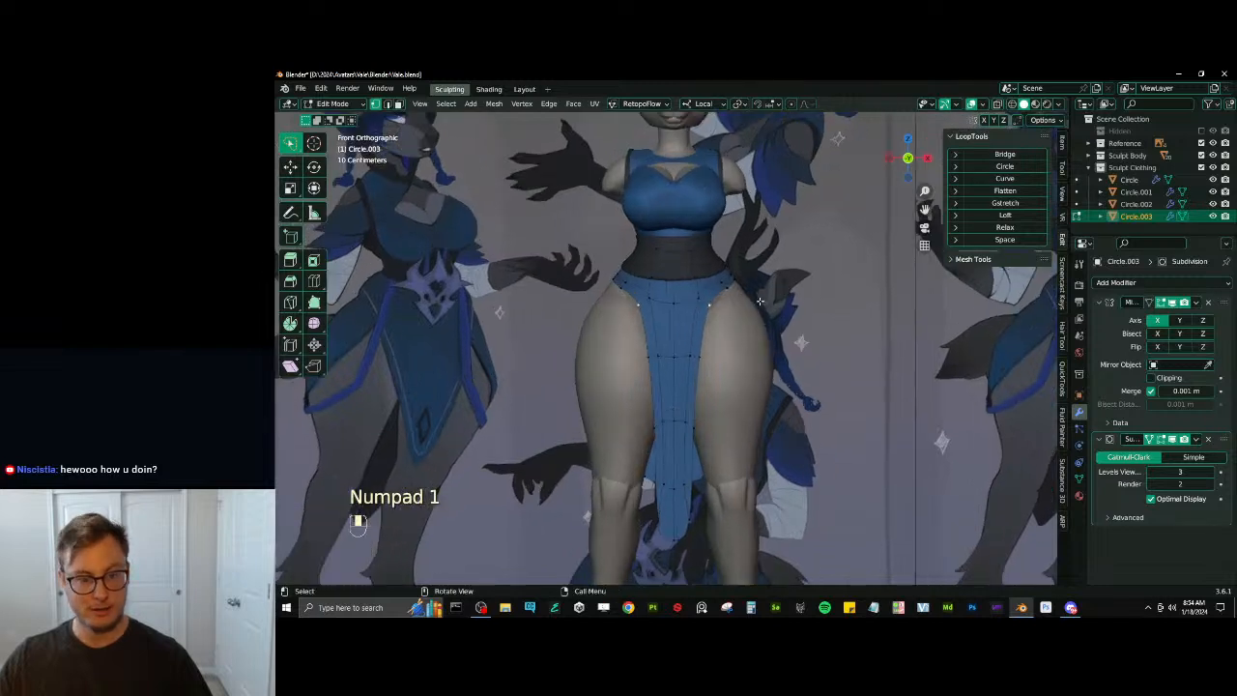
key(g)
click(713, 363)
key(g)
click(772, 327)
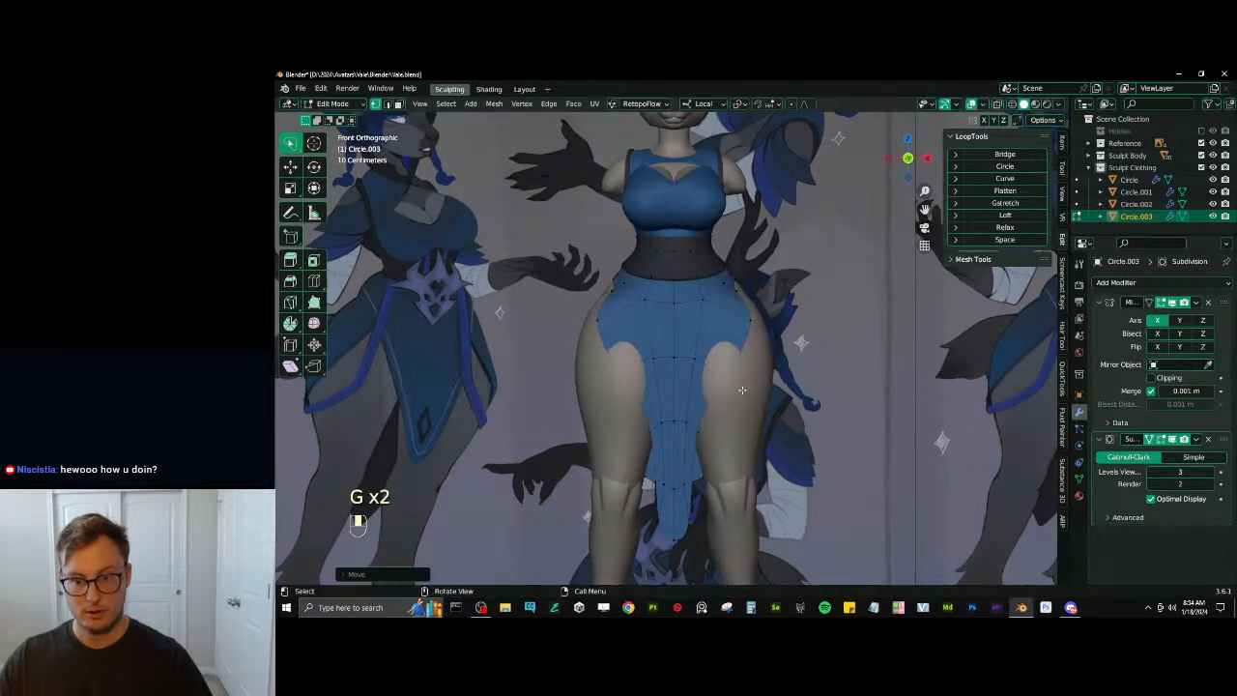
key(g)
click(770, 305)
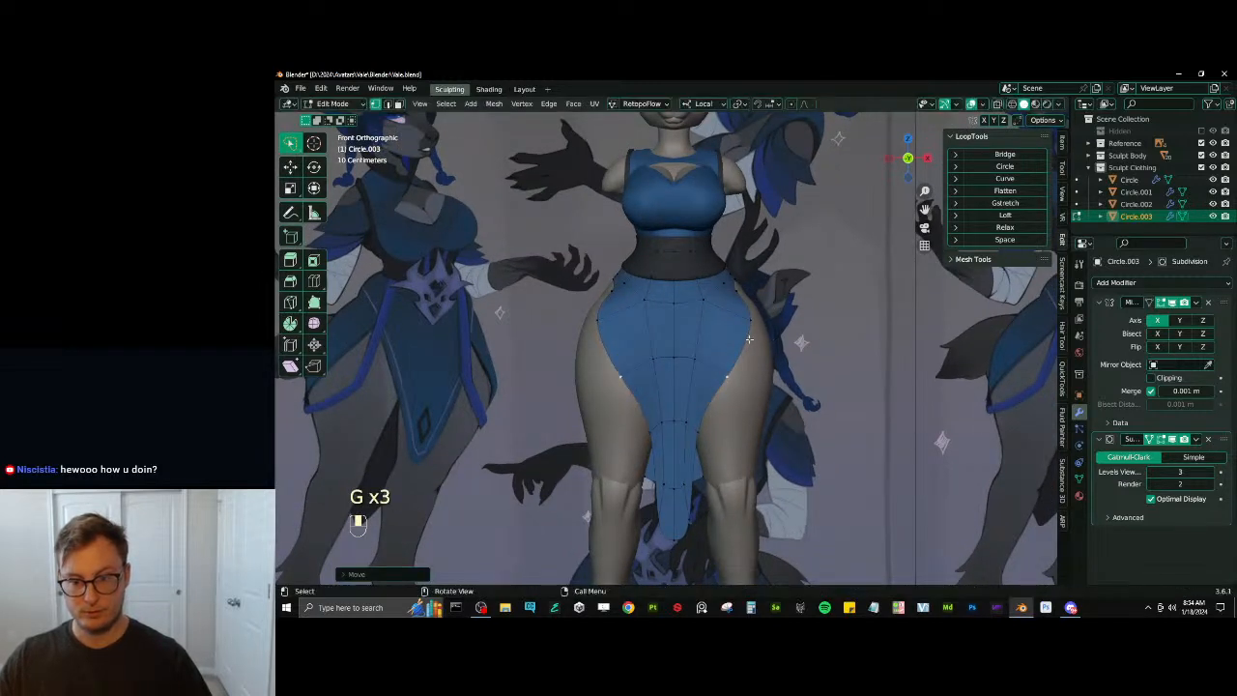
Move the front panel's lower side vertices outward and adjust the thigh-level ones so the panel tapers evenly toward its tip
shift+middle_drag(770, 305, 795, 245)
key(g)
click(760, 395)
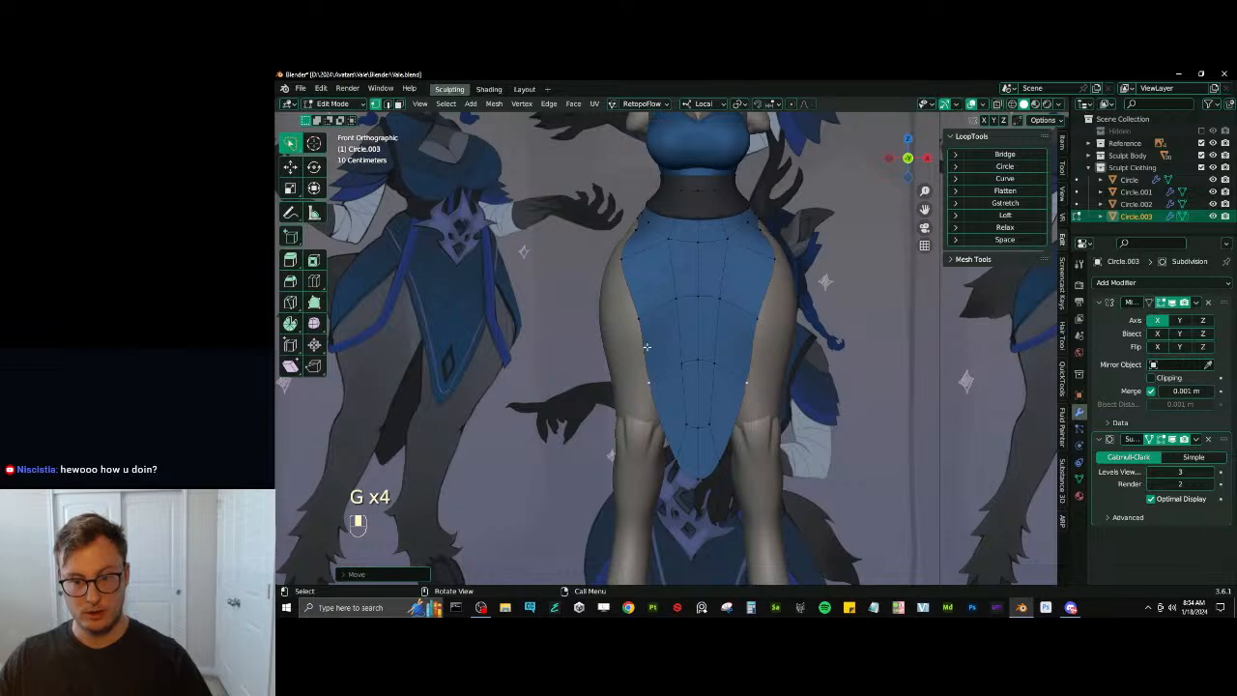
key(g)
click(768, 319)
key(ctrl+z)
key(g)
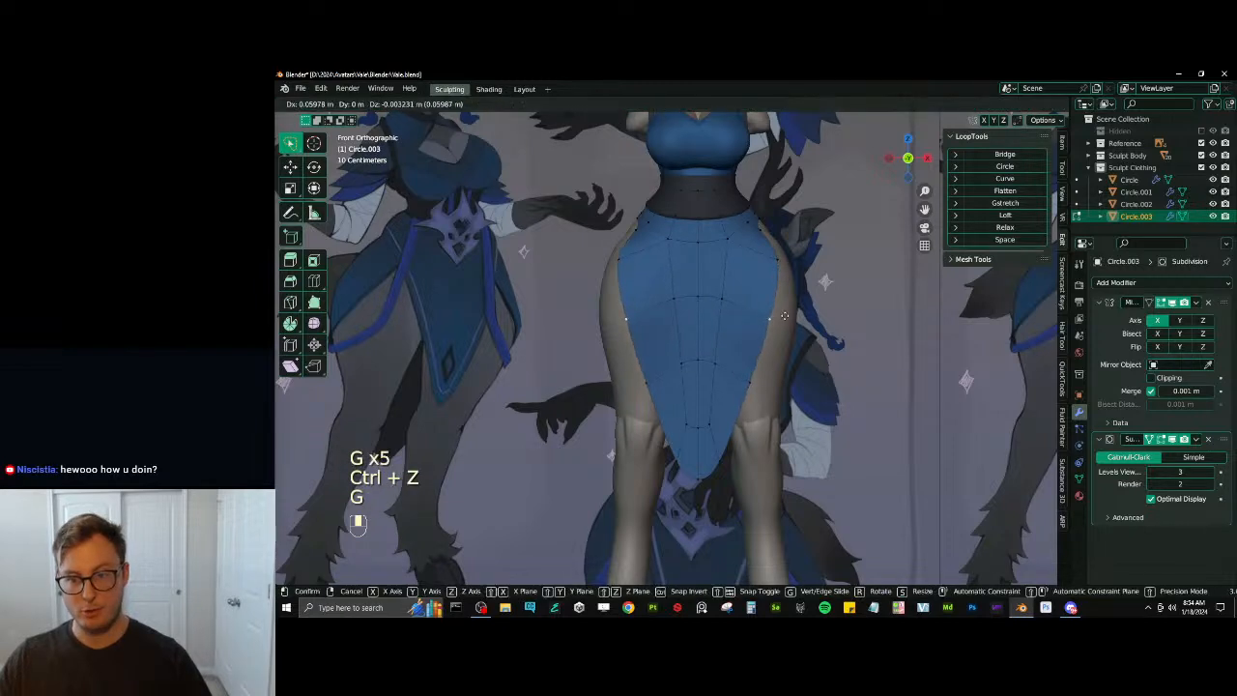
click(783, 315)
Box-select the loincloth's upper side vertices in wireframe and move them outward and around the hips
key(z)
key(b)
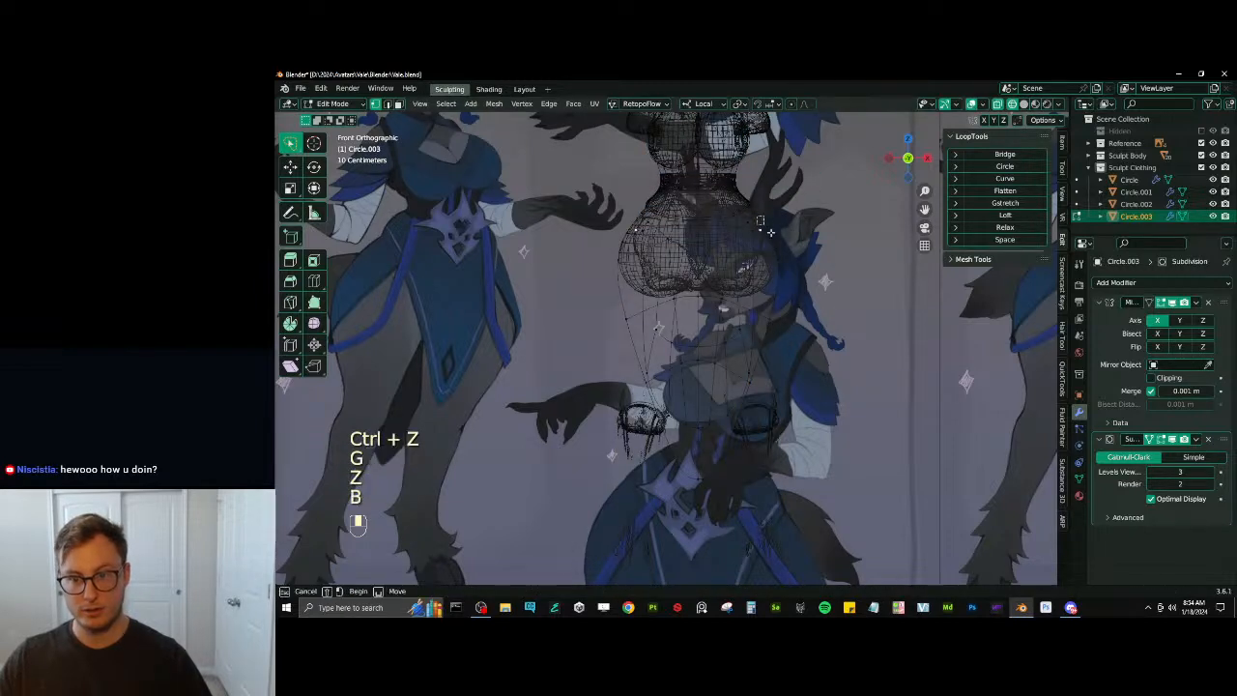
key(z)
key(g)
click(799, 264)
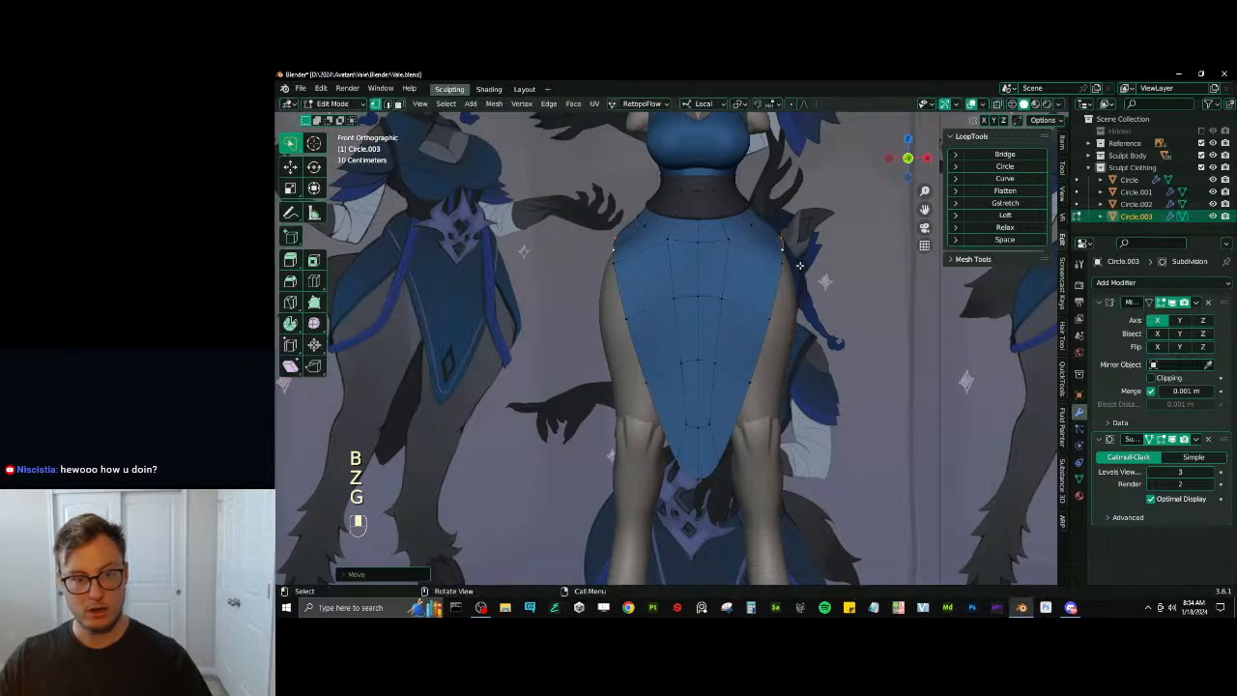
key(g)
click(782, 254)
middle_drag(783, 253, 613, 279)
key(g)
click(628, 334)
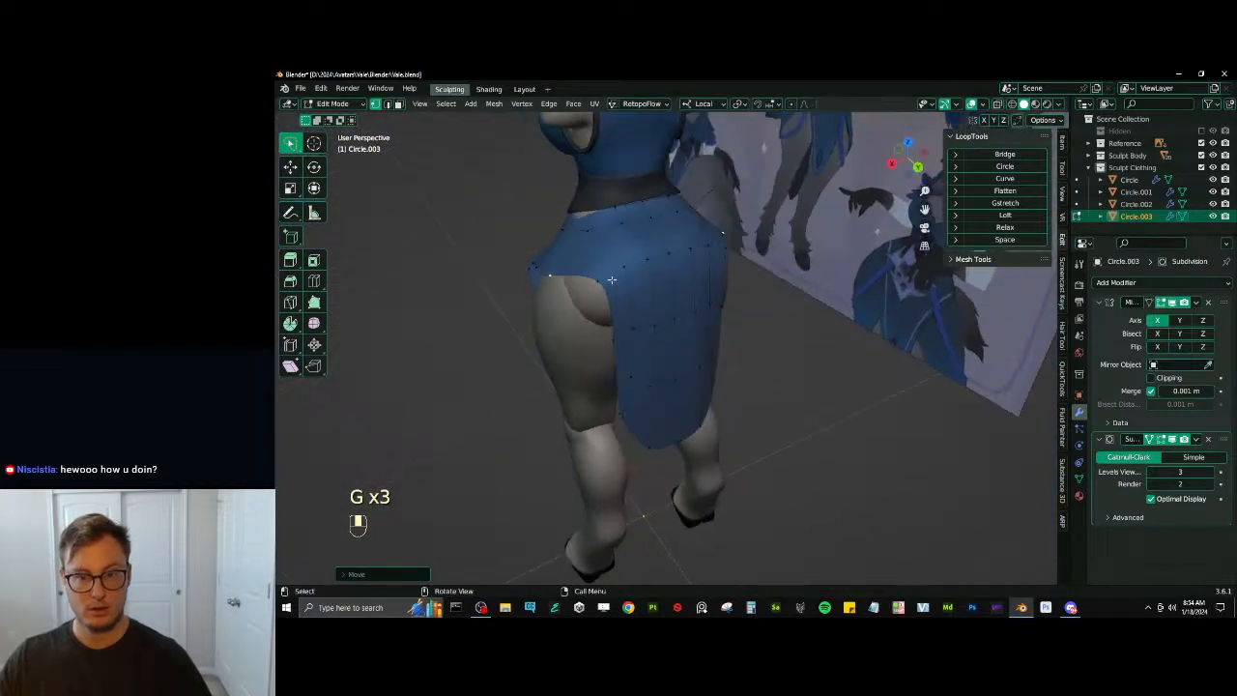
Move the loincloth's hip-level side vertex outward in back view to cover the top of the thigh
key(ctrl+KP_1)
scroll(618, 265, up, 6)
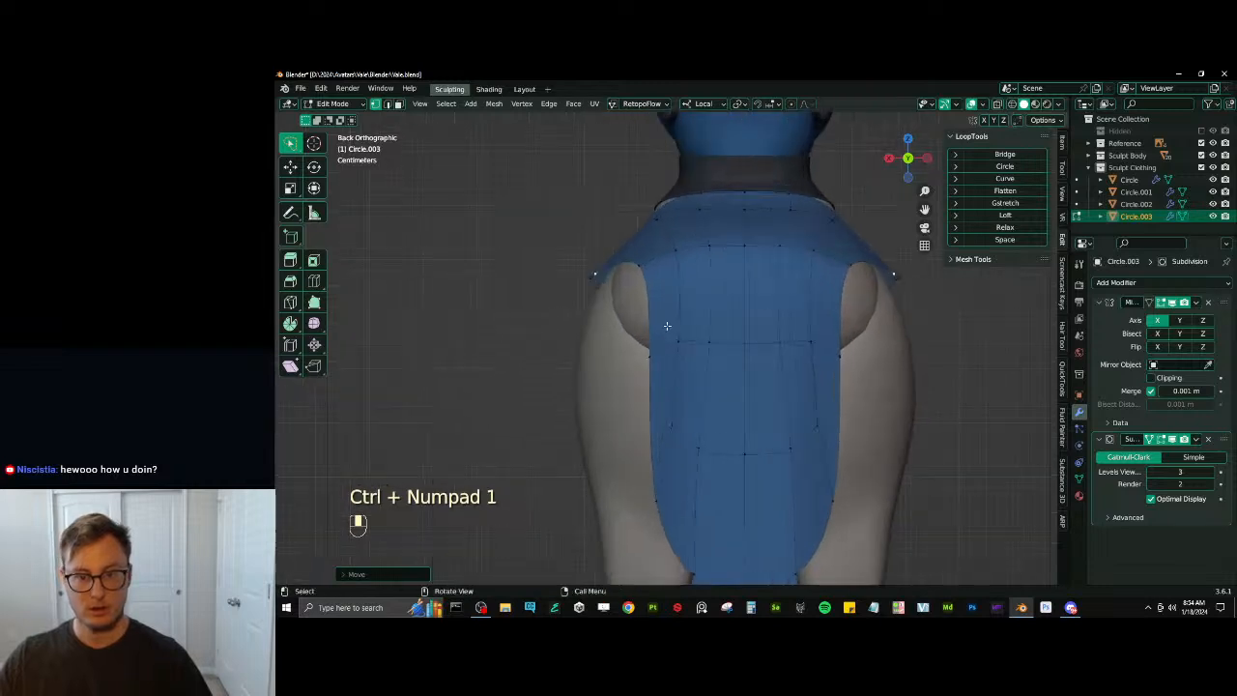
key(g)
click(567, 299)
Move the back panel's side vertices below the buttocks and above the knee outward to widen and taper the panel
scroll(601, 325, down, 3)
click(646, 353)
key(g)
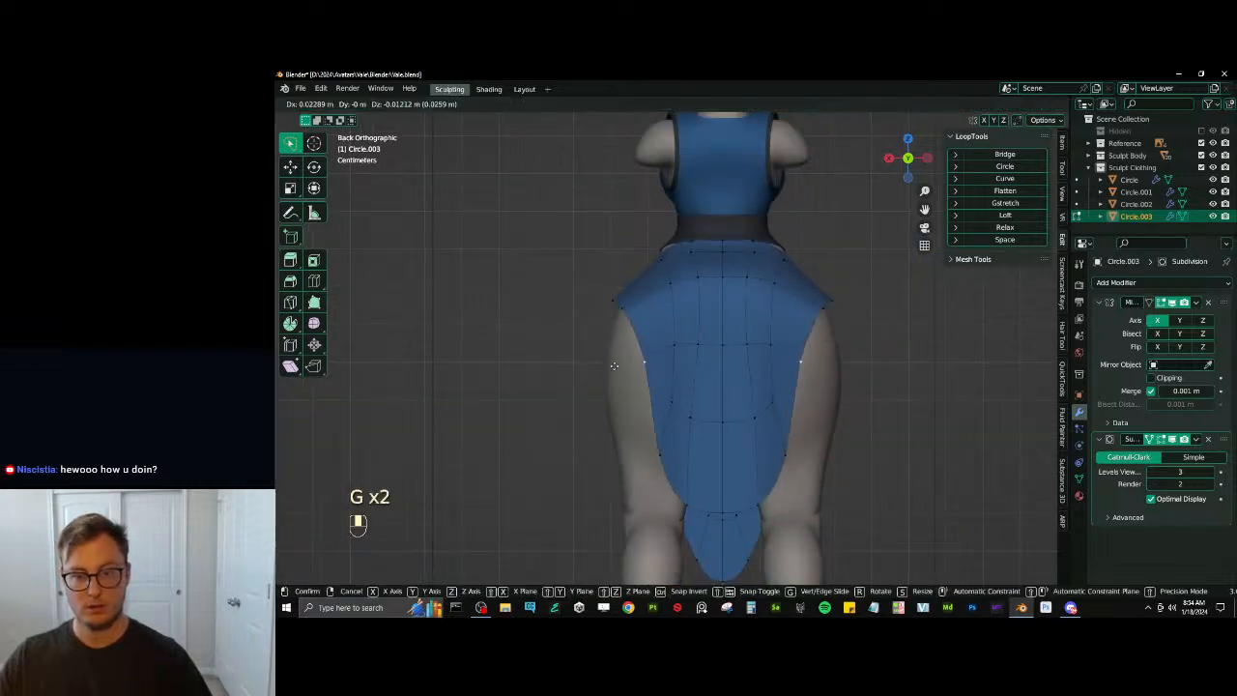
click(624, 370)
shift+middle_drag(640, 377, 636, 314)
click(647, 376)
key(g)
click(642, 380)
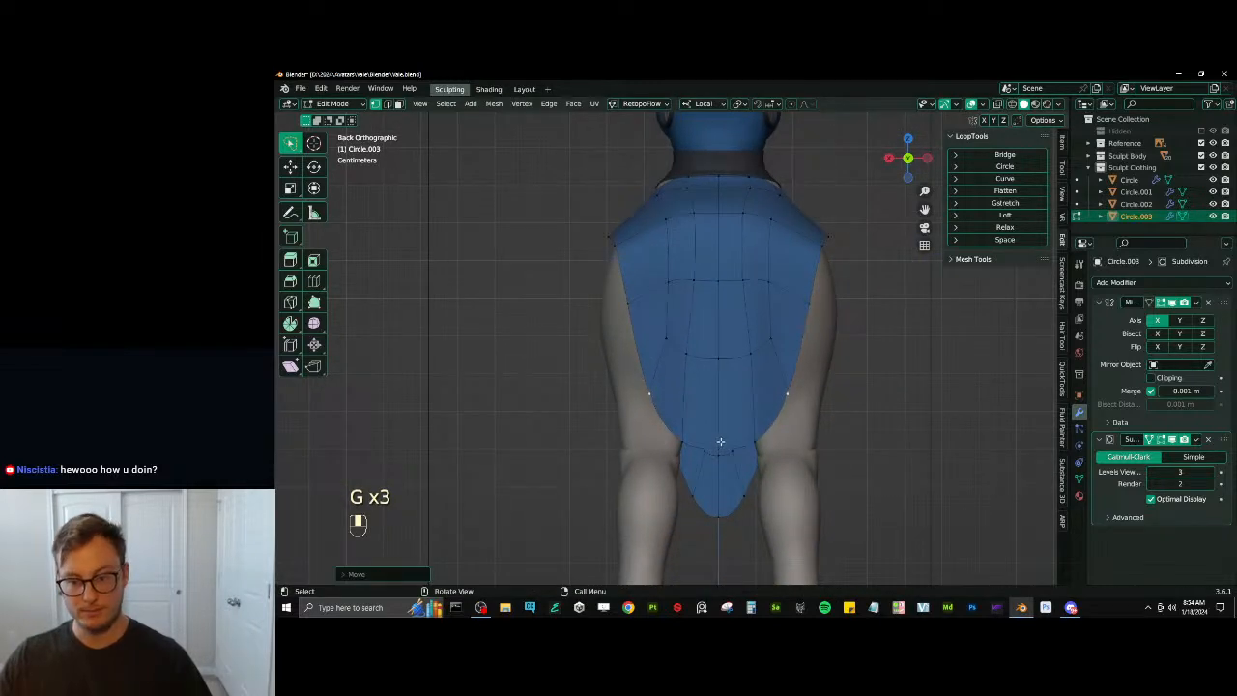
Set Vertex Crease to 1.00 on both panels' bottom center vertices and move the back one down along local Z
click(1062, 142)
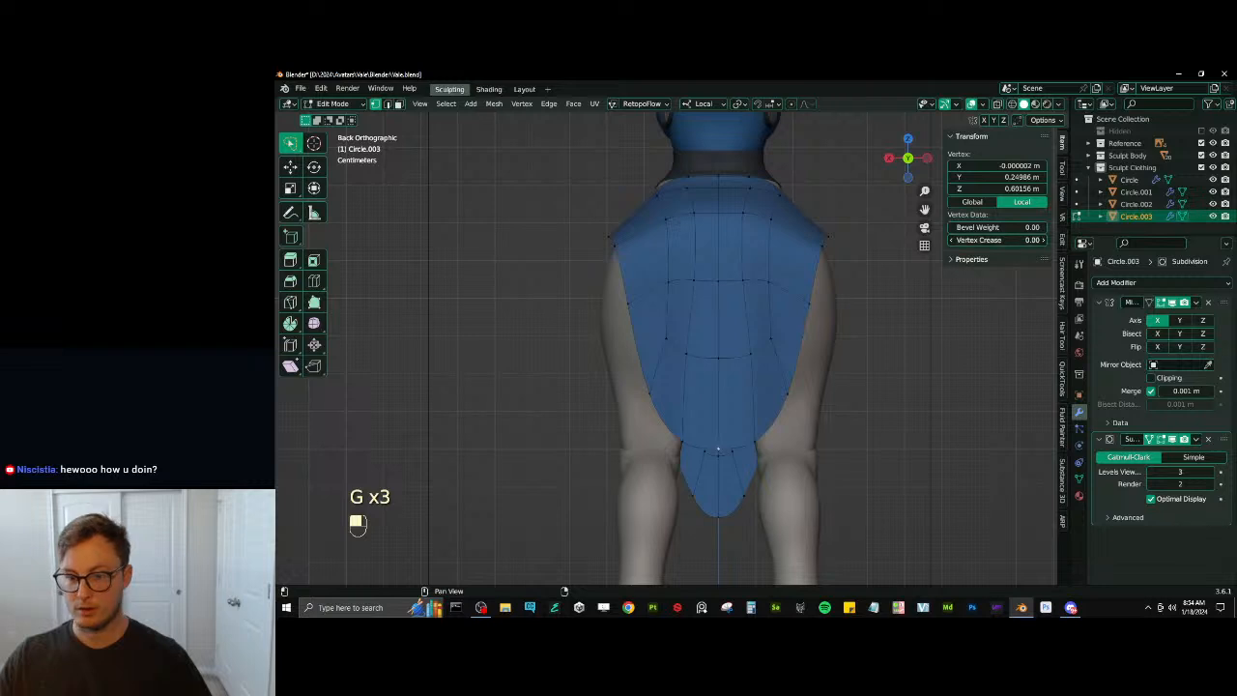
key(g)
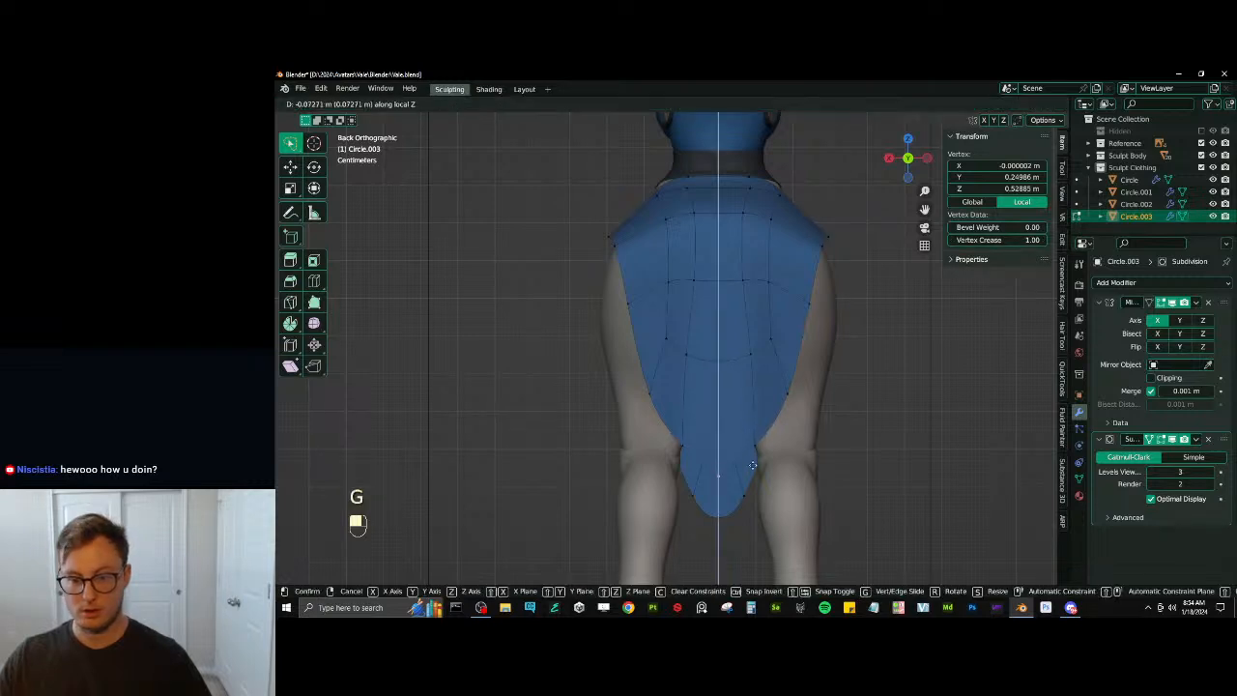
click(746, 500)
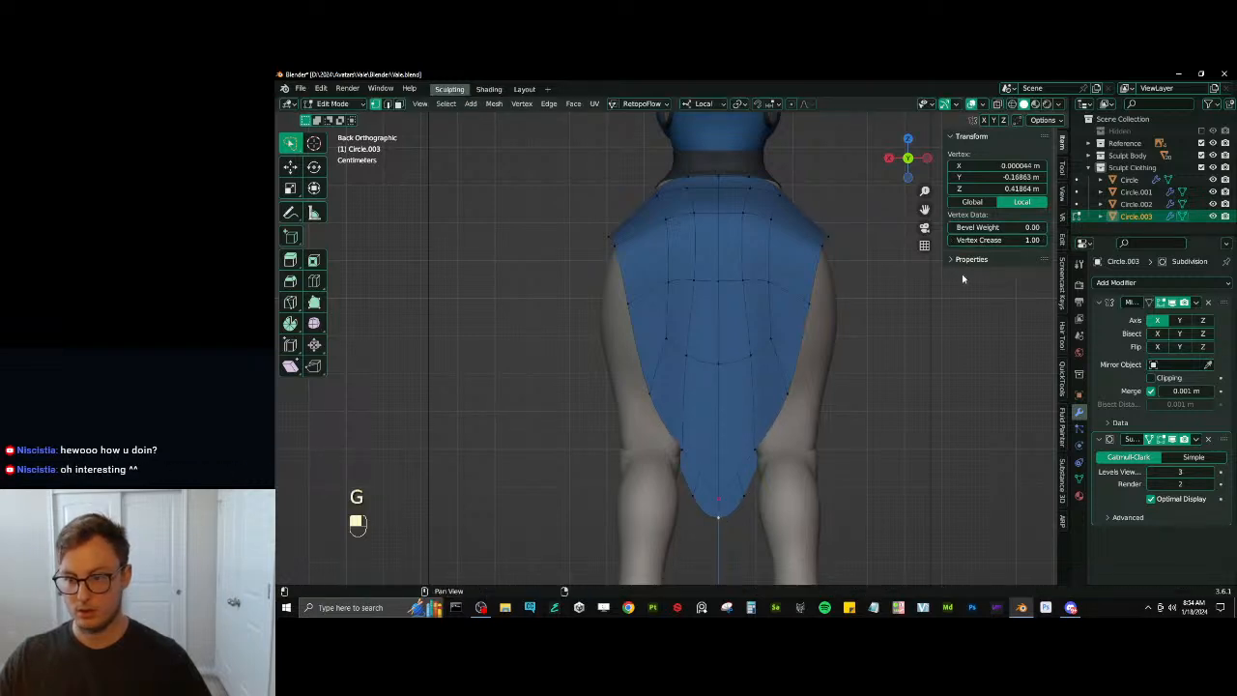
Select the loincloth's whole lower border loop and distribute its vertices evenly with LoopTools Space
mouse_move(686, 439)
shift+middle_down()
mouse_move(667, 415)
mouse_move(680, 444)
shift+middle_up()
alt+shift+click(672, 460)
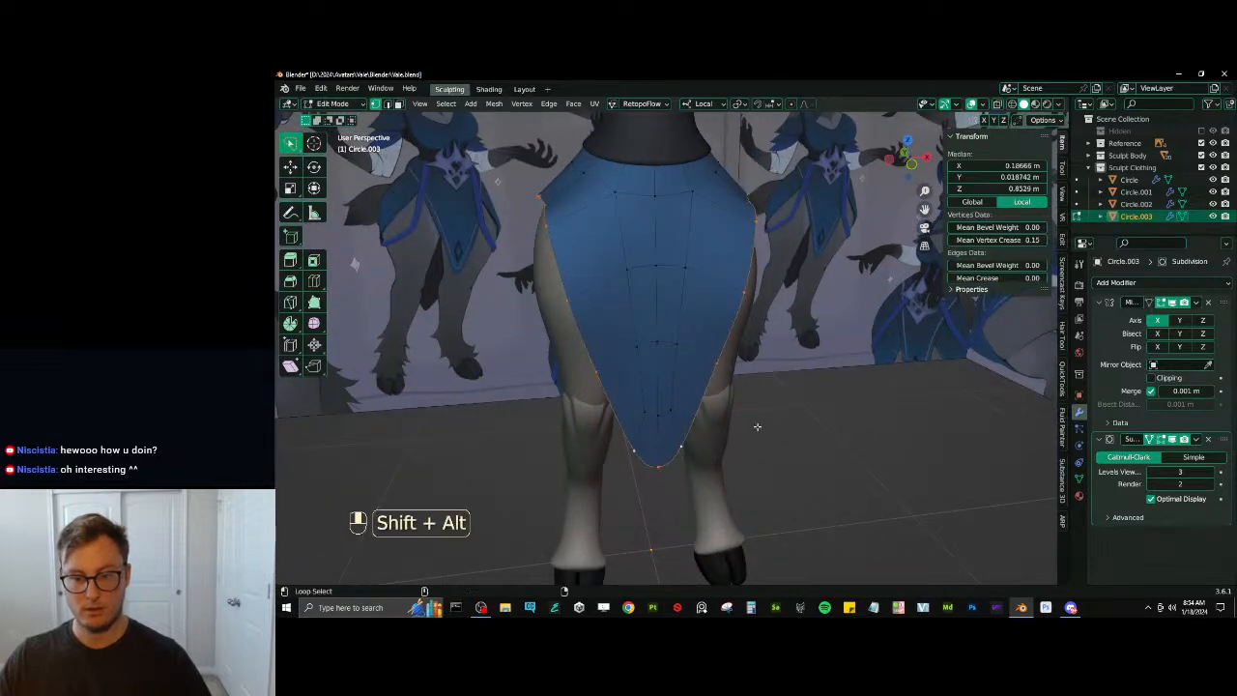
middle_drag(757, 426, 652, 425)
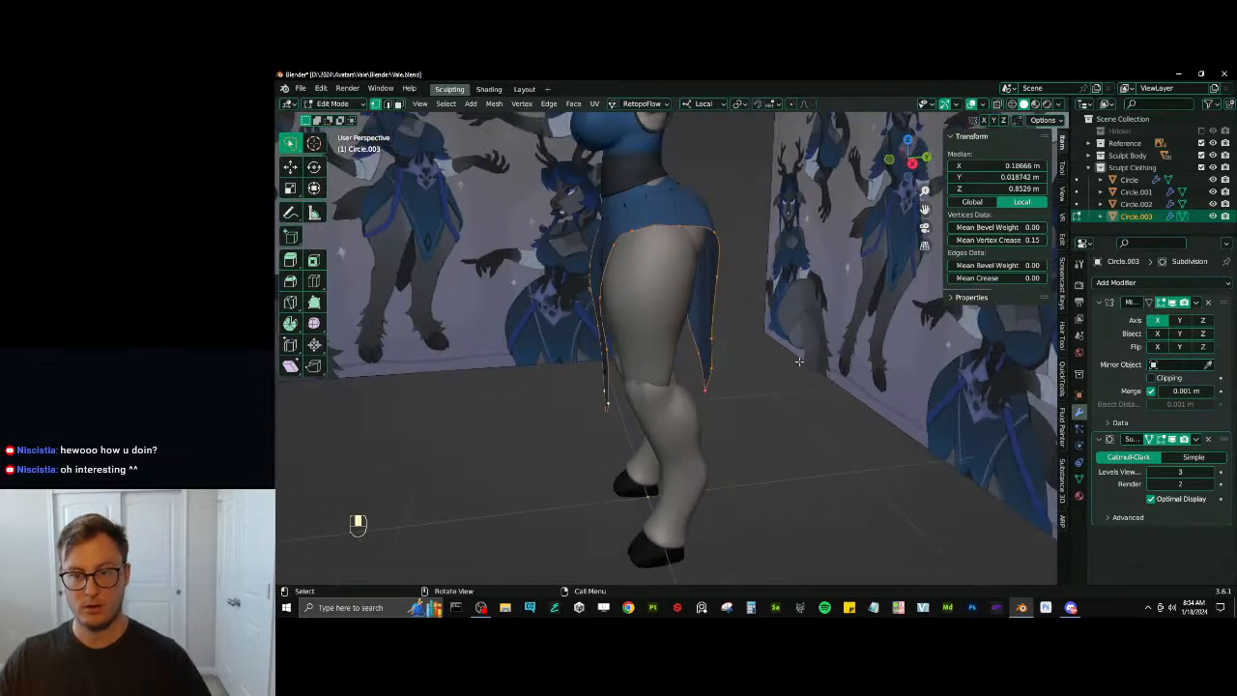
click(1060, 172)
click(1062, 239)
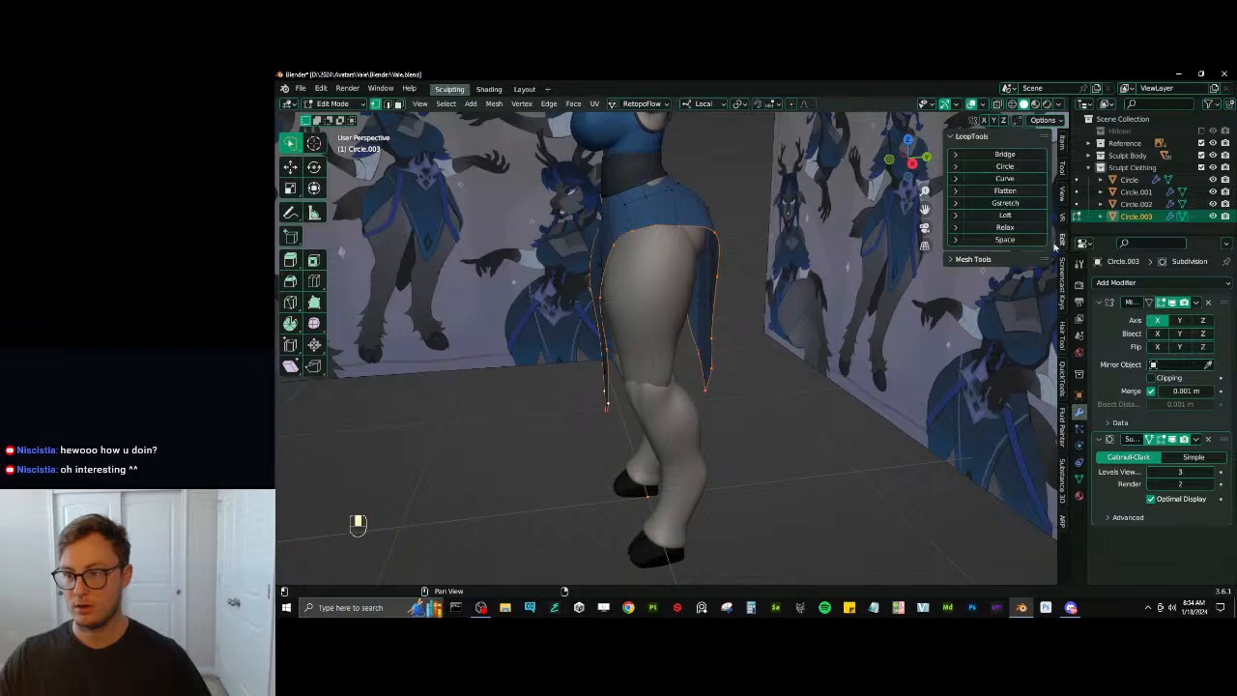
click(1003, 239)
Try to scale the loincloth's side border along local Y with the front and back tip vertices deselected
mouse_move(753, 280)
middle_down()
mouse_move(735, 281)
mouse_move(763, 278)
mouse_move(752, 277)
middle_up()
middle_drag(662, 317, 698, 329)
key(b)
shift+drag(594, 401, 629, 416)
middle_drag(657, 372, 680, 361)
key(b)
shift+drag(678, 354, 747, 390)
key(s)
middle_click(758, 357)
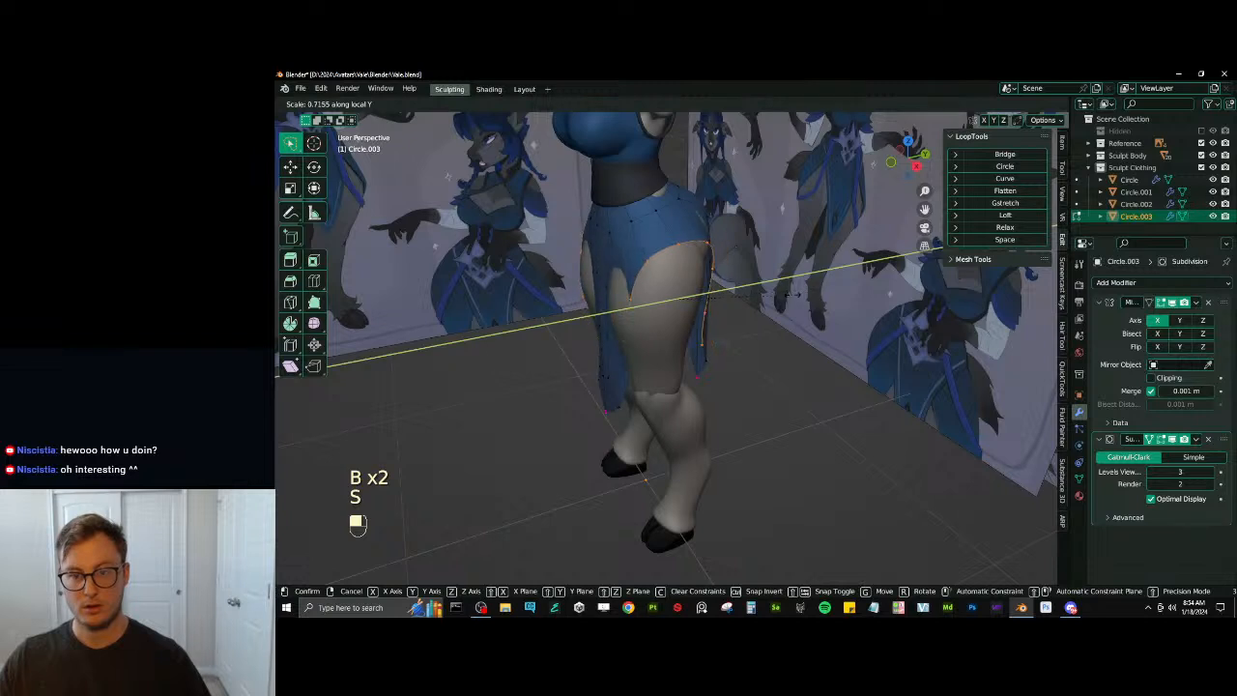
click(758, 307)
key(ctrl+z)
Reselect the loincloth's border loop, smooth it with LoopTools Relax and scale it along local Y
middle_drag(759, 306, 749, 300)
alt+shift+click(621, 387)
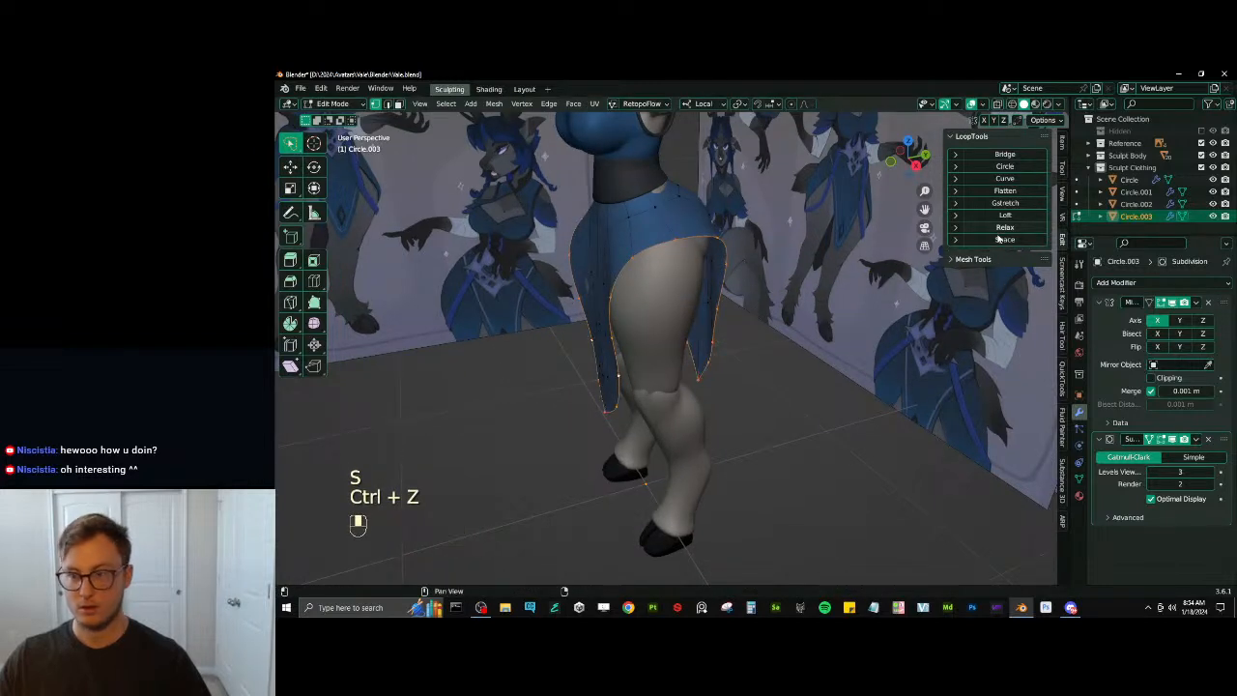
click(1005, 228)
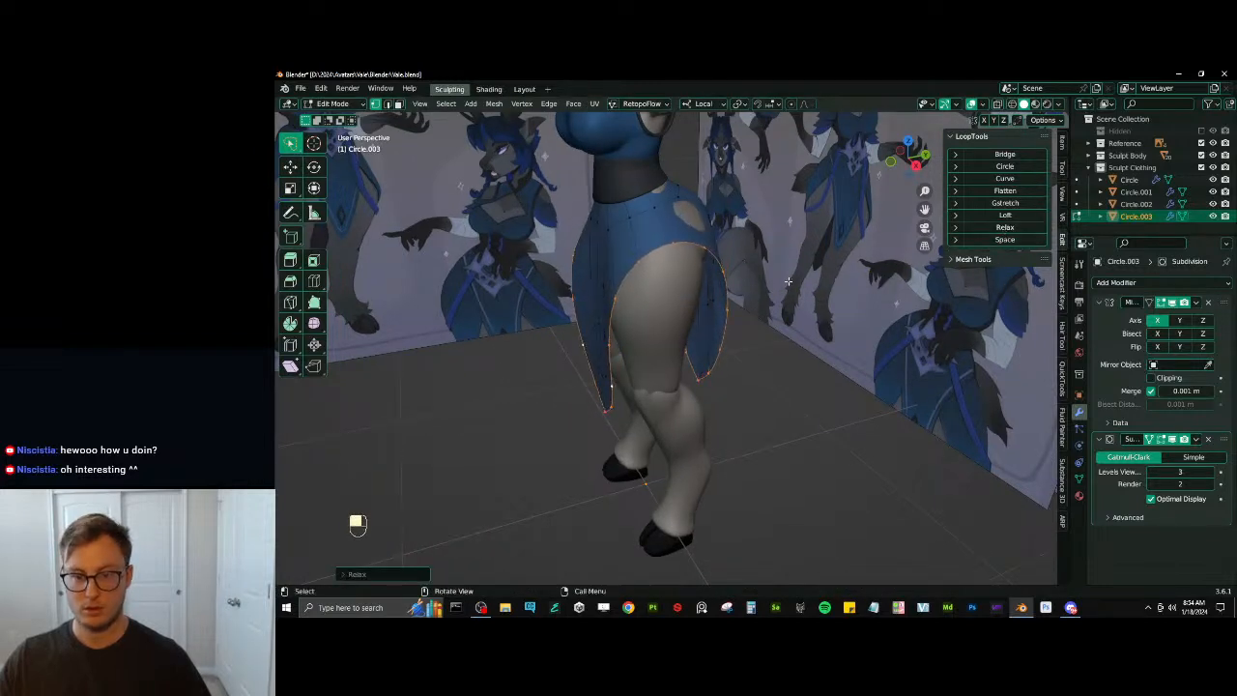
middle_drag(788, 281, 762, 296)
key(s)
middle_click(753, 298)
key(ctrl+z)
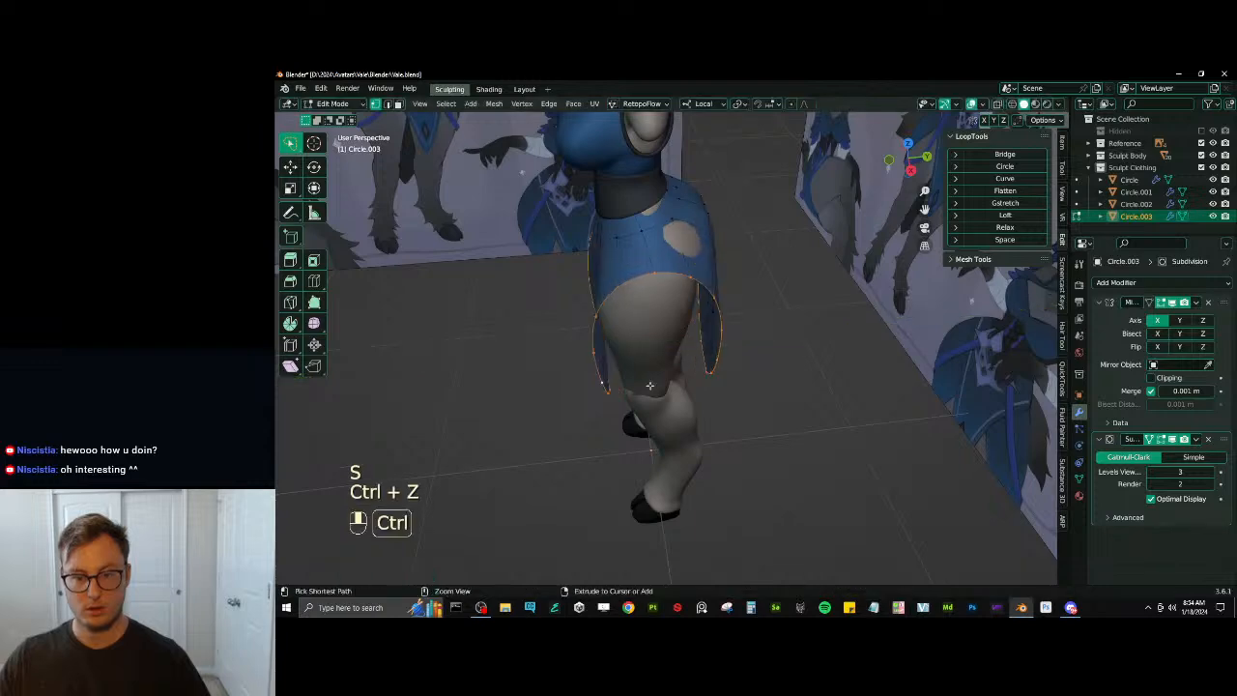
key(s)
middle_click(792, 315)
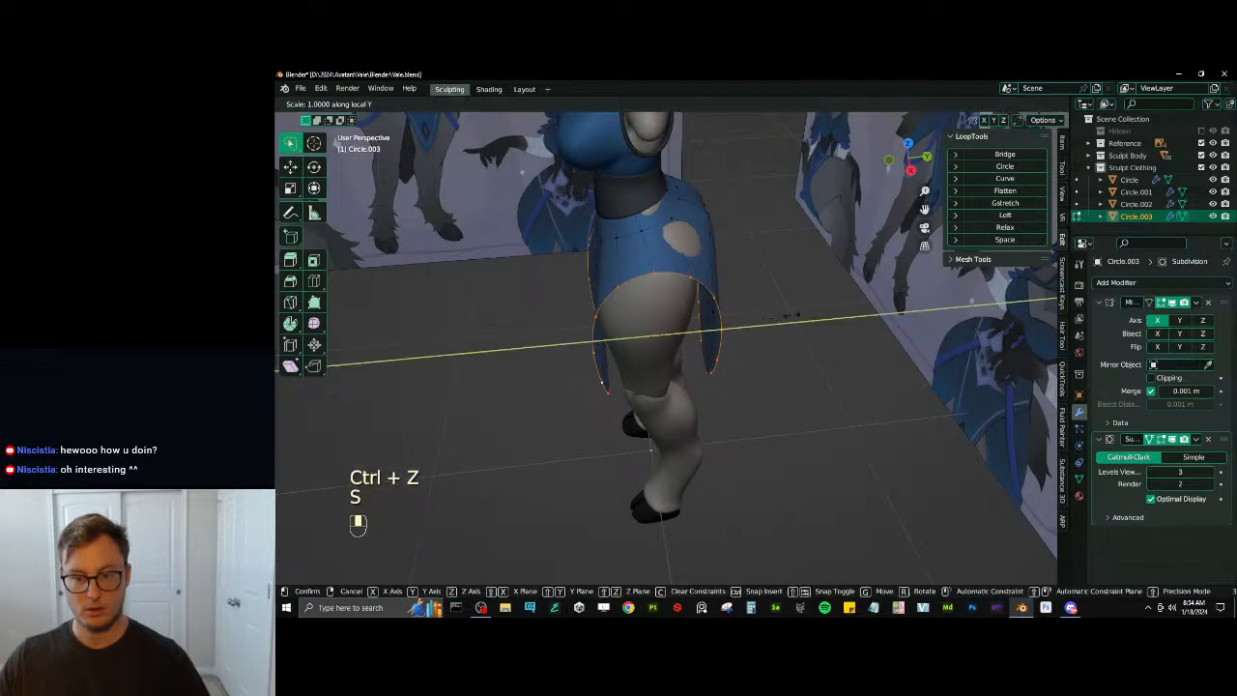
click(697, 339)
Try to add a vertical loop cut to the loincloth and push it outward with Shrink/Fatten
middle_drag(688, 340, 744, 285)
key(ctrl+r)
click(686, 295)
key(alt+s)
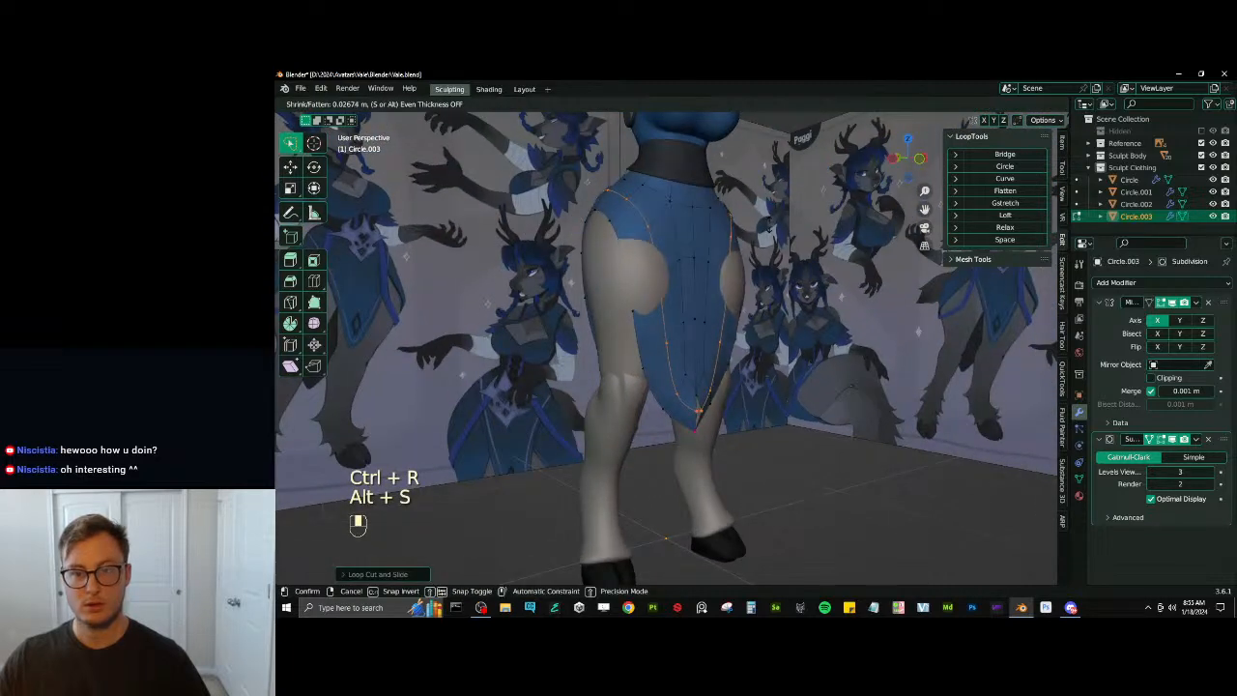
click(770, 225)
key(ctrl+z)
middle_drag(828, 355, 744, 297)
key(ctrl+z)
Edge-slide the front panel's vertical edge path sideways and move it along local Y
ctrl+click(659, 386)
middle_drag(662, 382, 684, 374)
key(g)
key(g)
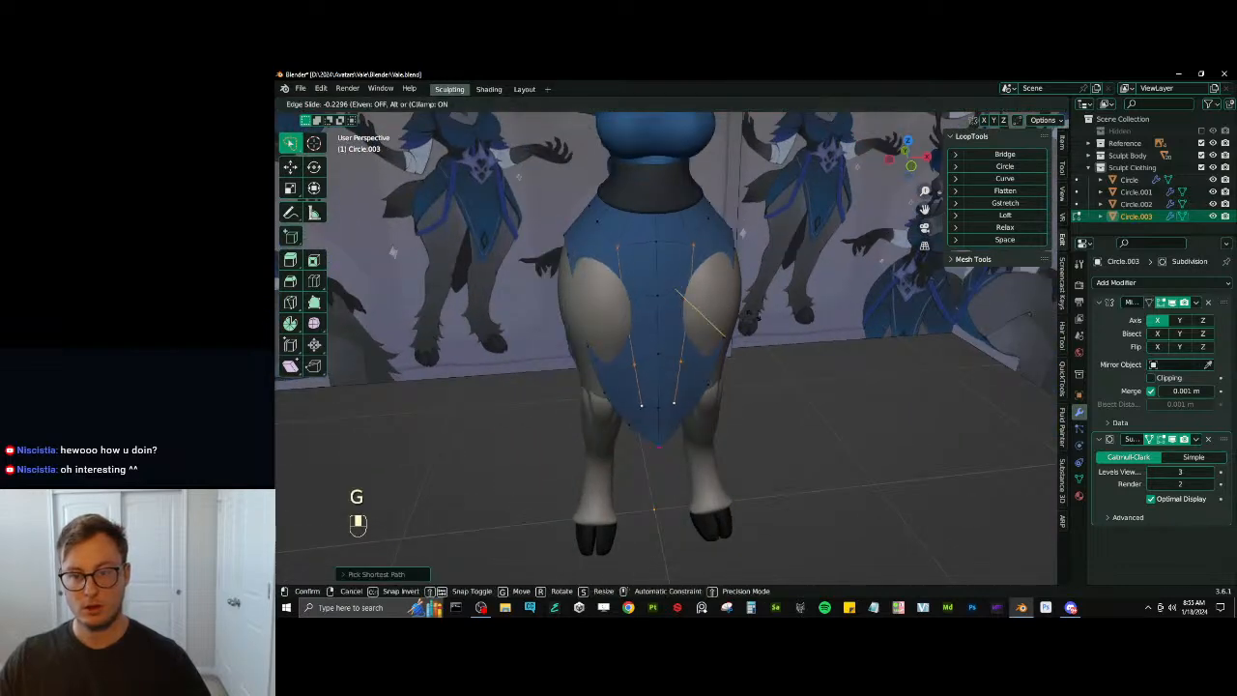
click(735, 337)
middle_drag(737, 335, 652, 289)
key(g)
key(y)
click(823, 319)
Select the front panel's side edge path and adjoining area and move them forward along local Y to cover the thighs
ctrl+click(688, 309)
ctrl+click(684, 272)
middle_drag(602, 326, 648, 338)
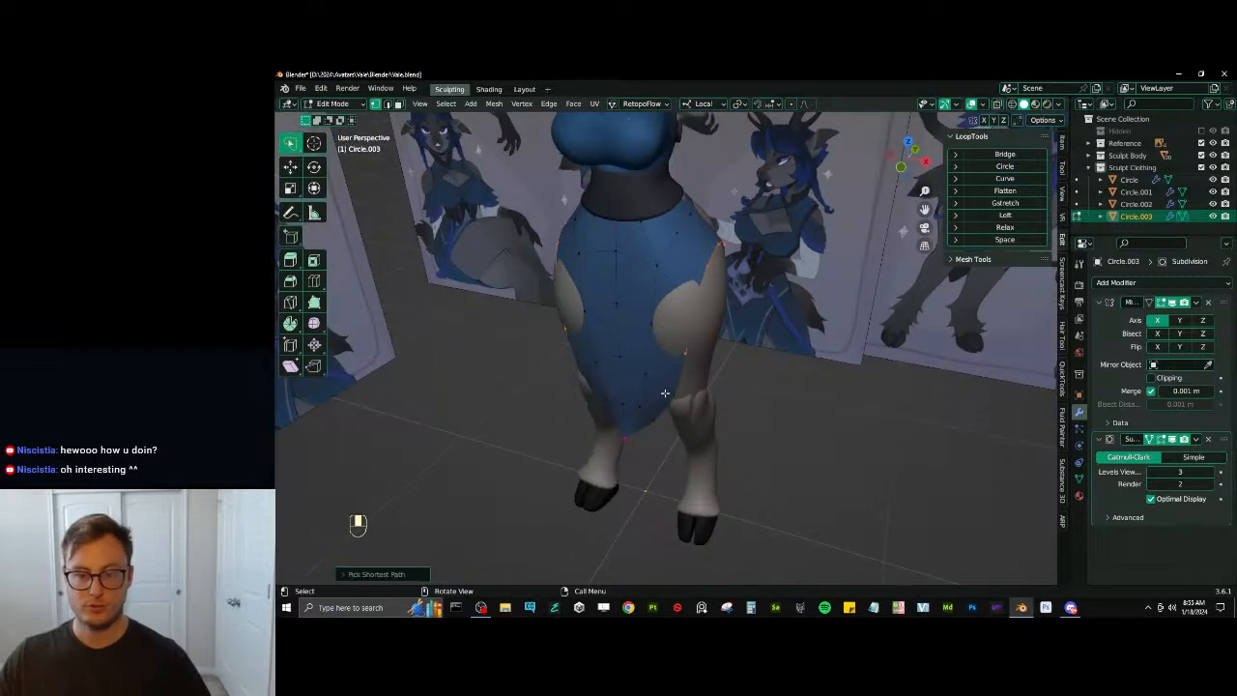
ctrl+shift+click(657, 266)
key(g)
middle_drag(658, 274, 709, 293)
key(y)
click(616, 293)
key(Tab)
scroll(642, 293, down, 3)
scroll(686, 301, up, 2)
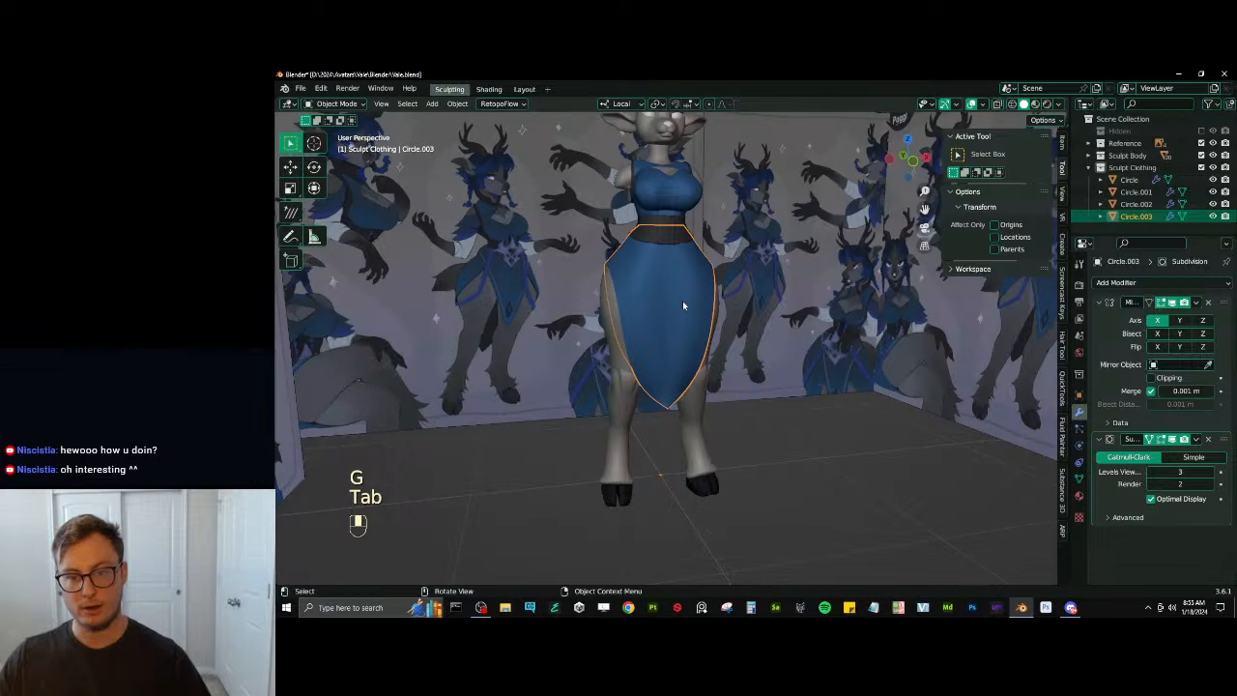
Place the 3D cursor at the front panel's upper center vertex and scale the panel below down toward it
key(Tab)
key(shift+s)
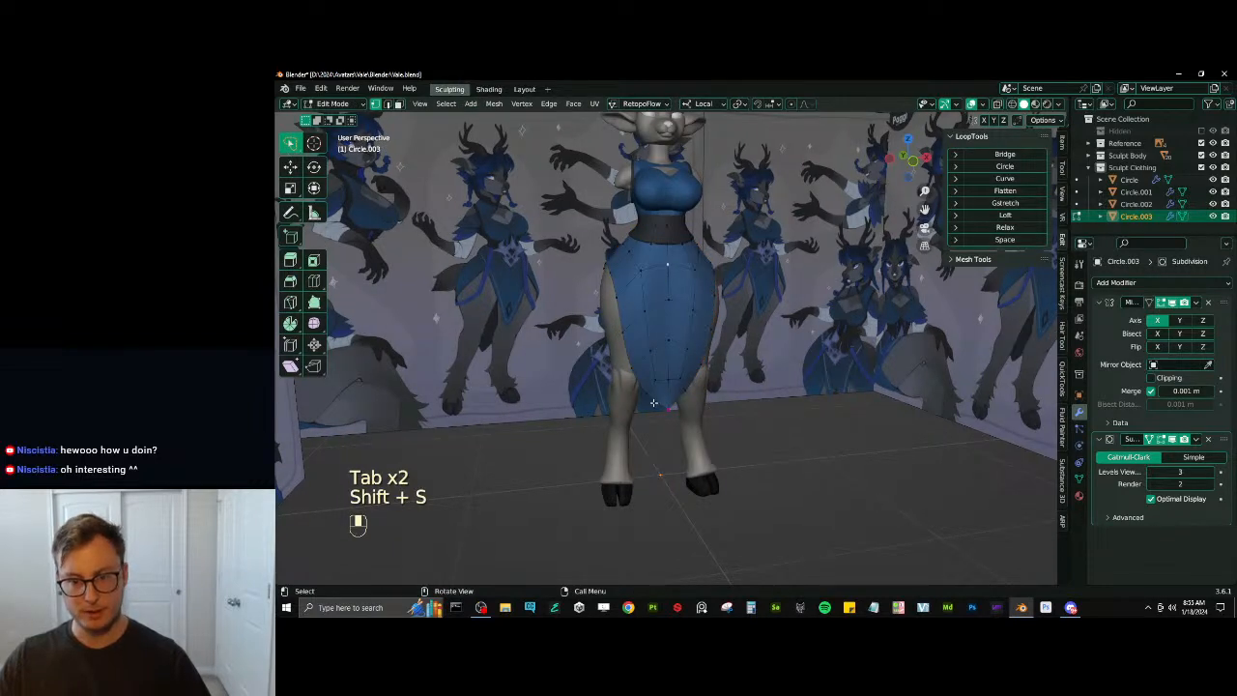
key(ctrl+KP_Add)
key(ctrl+KP_Add)
key(ctrl+KP_Add)
key(ctrl+KP_Add)
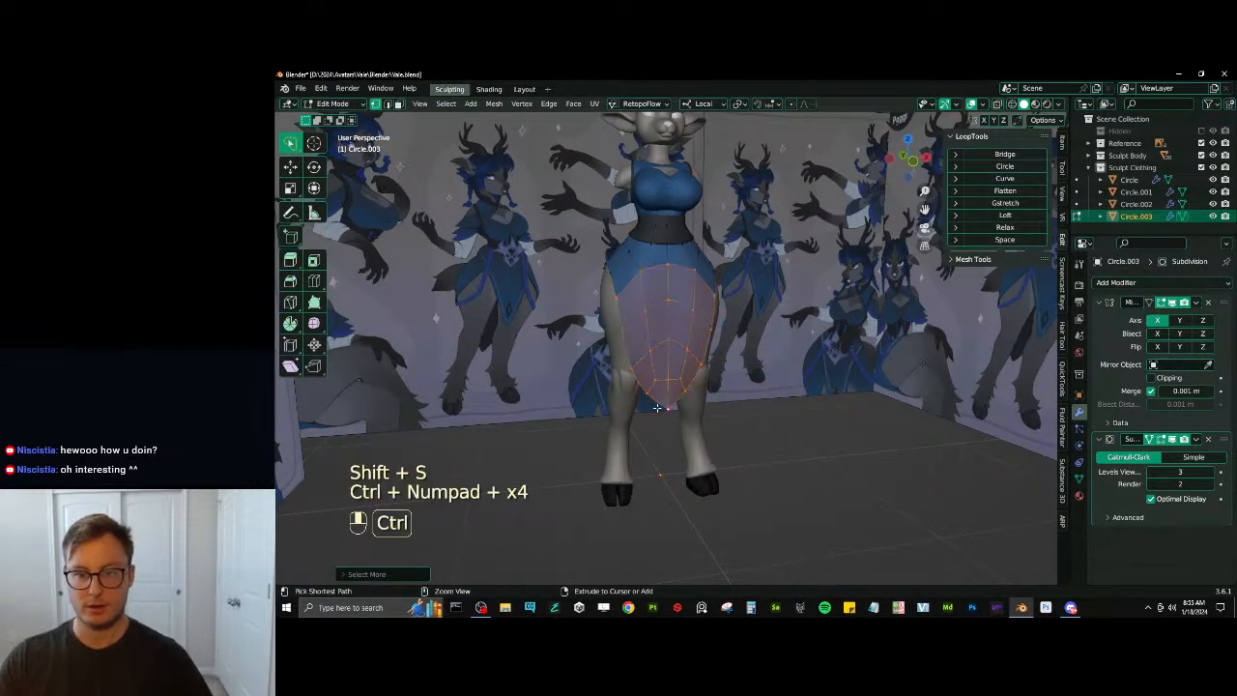
middle_drag(657, 410, 702, 411)
key(s)
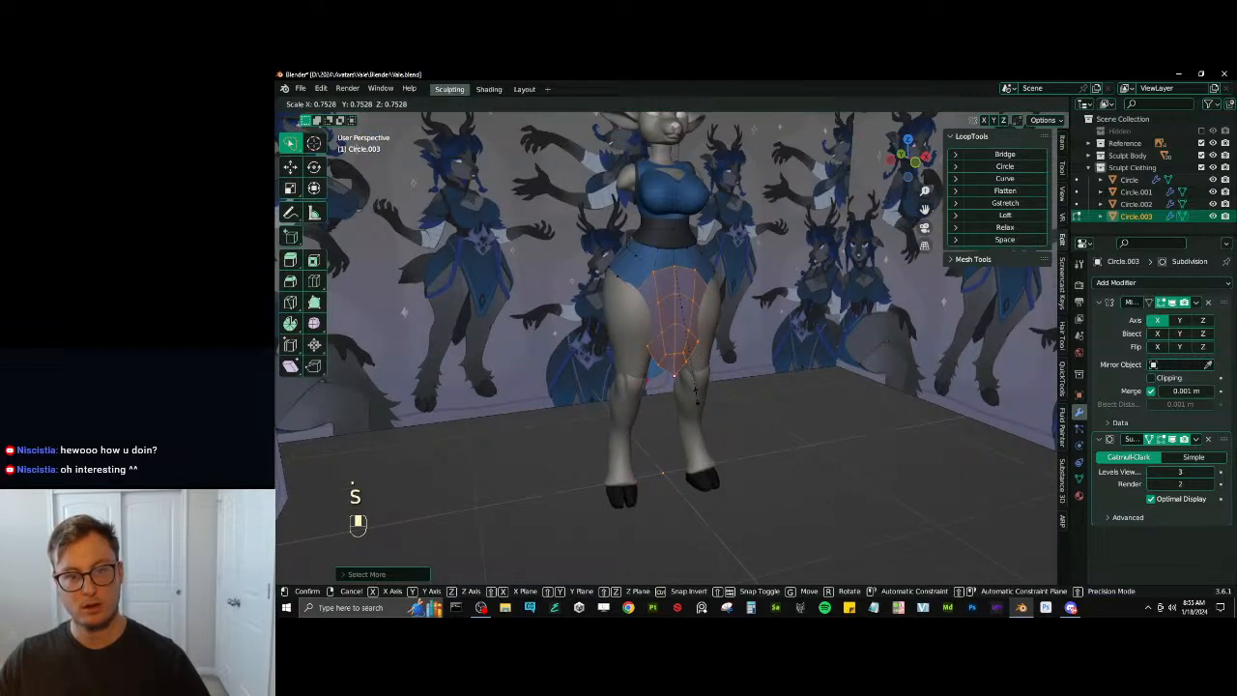
click(695, 394)
key(period)
click(681, 358)
Move the scaled part of the front panel along local Y and save the file
middle_drag(674, 367, 818, 444)
key(g)
key(y)
click(698, 394)
key(Tab)
scroll(631, 338, down, 3)
key(ctrl+s)
scroll(740, 377, up, 4)
scroll(726, 351, up, 3)
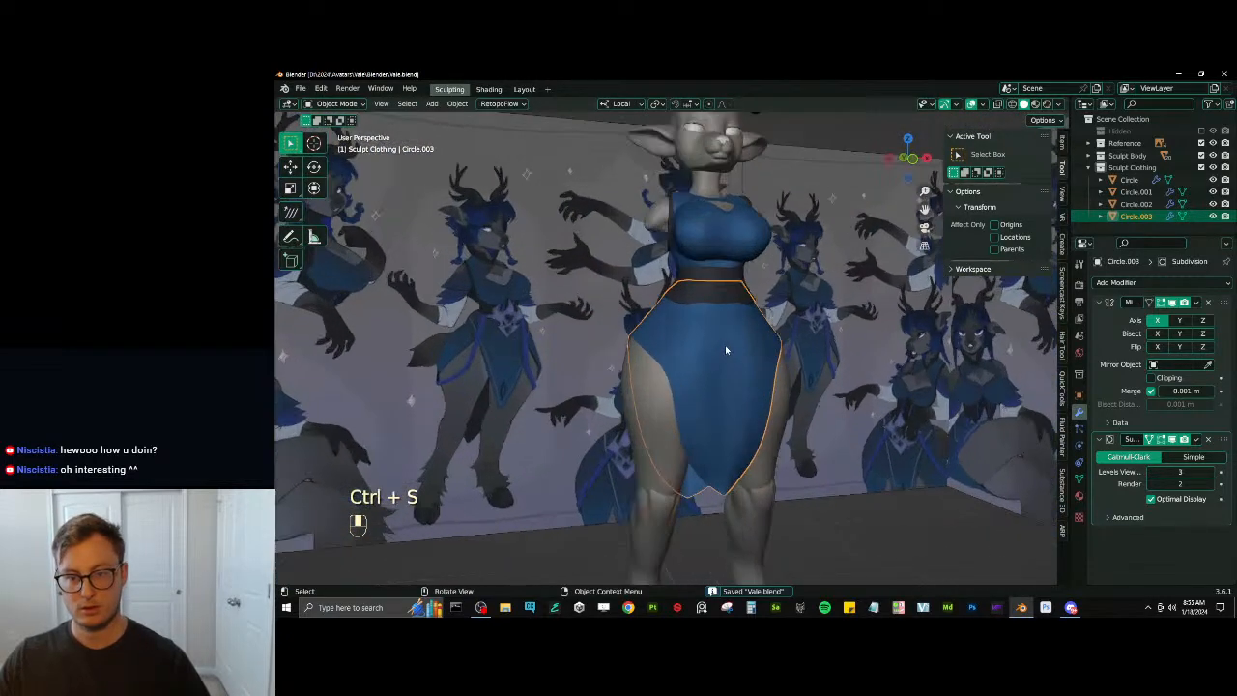
Move the front panel's upper vertices below the waist band along local Y
key(Tab)
scroll(649, 348, up, 2)
middle_drag(726, 348, 626, 306)
click(597, 305)
ctrl+click(633, 307)
key(g)
key(y)
click(630, 309)
key(g)
key(y)
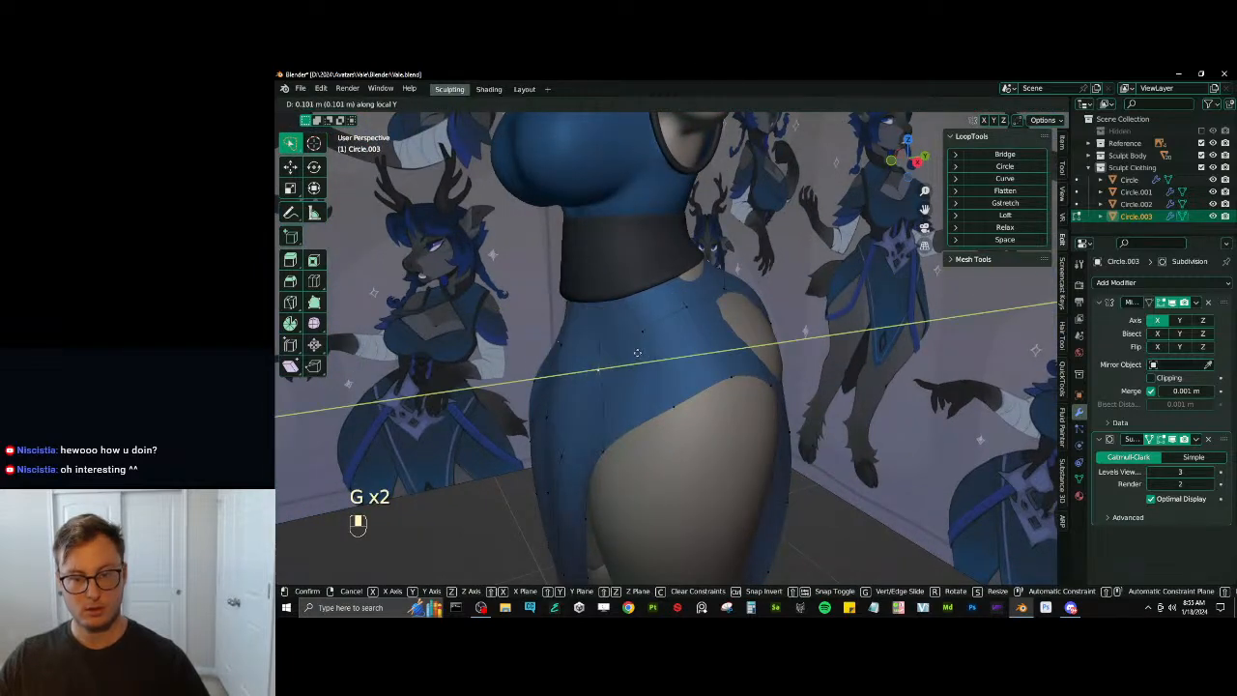
click(639, 354)
Try to move the patch of vertices in the front panel's upper middle, freely and along local Y
middle_drag(639, 354, 626, 299)
scroll(561, 409, down, 1)
ctrl+click(615, 335)
key(g)
click(625, 293)
key(ctrl+z)
ctrl+shift+click(633, 363)
key(g)
middle_drag(633, 363, 673, 383)
key(y)
click(607, 404)
key(ctrl+z)
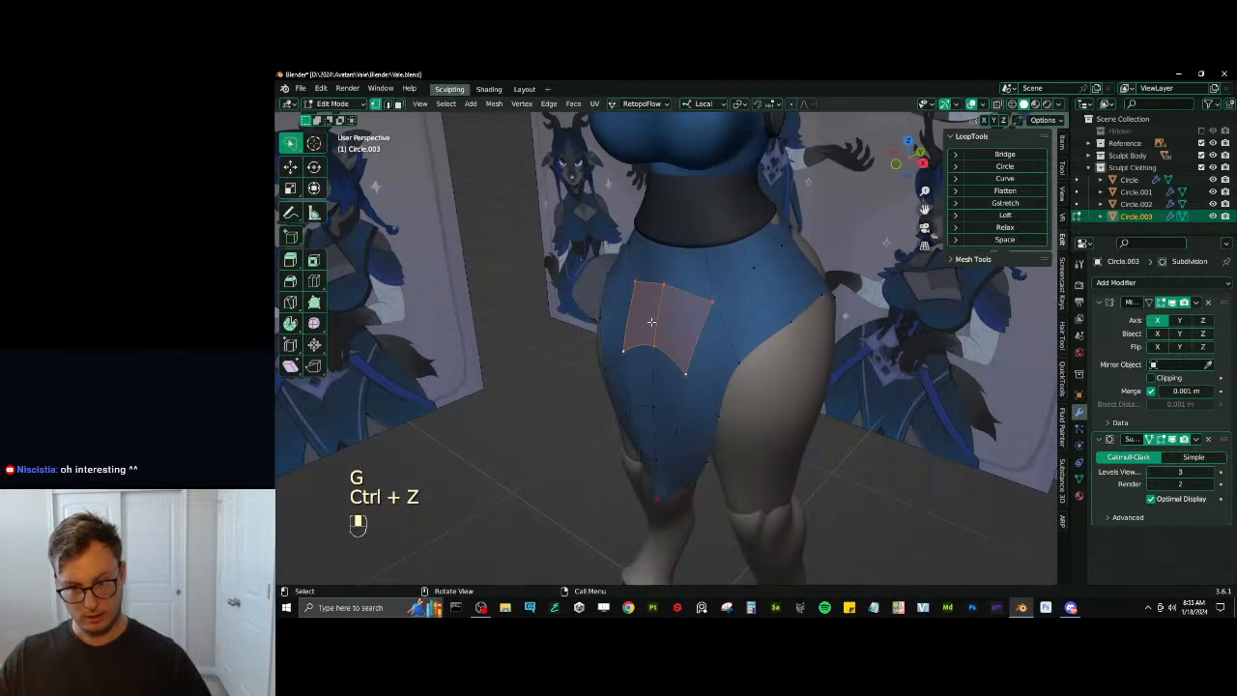
Select the front panel from its upper center vertex down to the tip and scale it along one axis
click(663, 284)
ctrl+shift+click(664, 499)
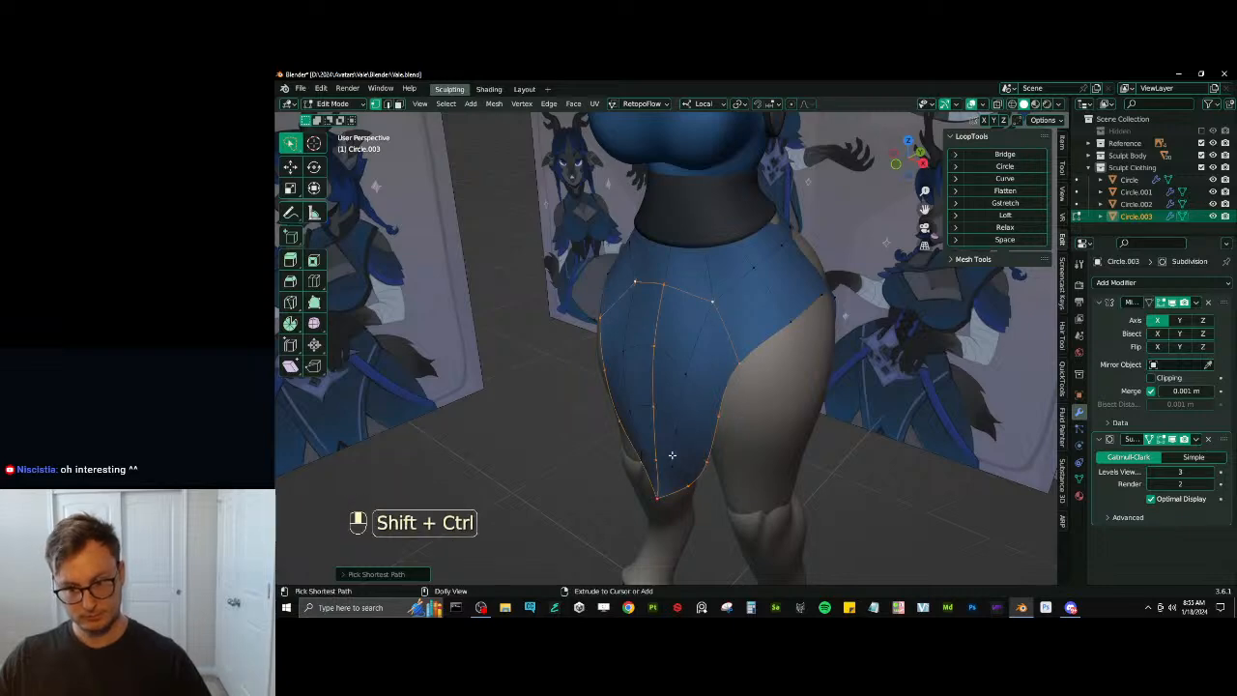
ctrl+shift+click(672, 457)
key(s)
middle_click(674, 461)
click(674, 460)
Try to reposition a single vertex near the top of the loincloth
middle_drag(673, 458, 692, 344)
click(639, 306)
key(g)
click(674, 340)
key(ctrl+z)
Edge-slide the vertical edge path over the buttock and push it outward with Shrink/Fatten
middle_drag(619, 336, 797, 324)
scroll(642, 343, up, 3)
key(g)
click(605, 352)
middle_drag(736, 356, 702, 366)
ctrl+click(629, 382)
key(g)
key(g)
click(770, 344)
middle_drag(770, 344, 630, 340)
key(alt+s)
click(631, 292)
Edge-slide the back panel's outer vertical edges in back view and slide the vertex at their upper end
middle_drag(629, 296, 616, 406)
scroll(616, 440, down, 1)
key(g)
key(g)
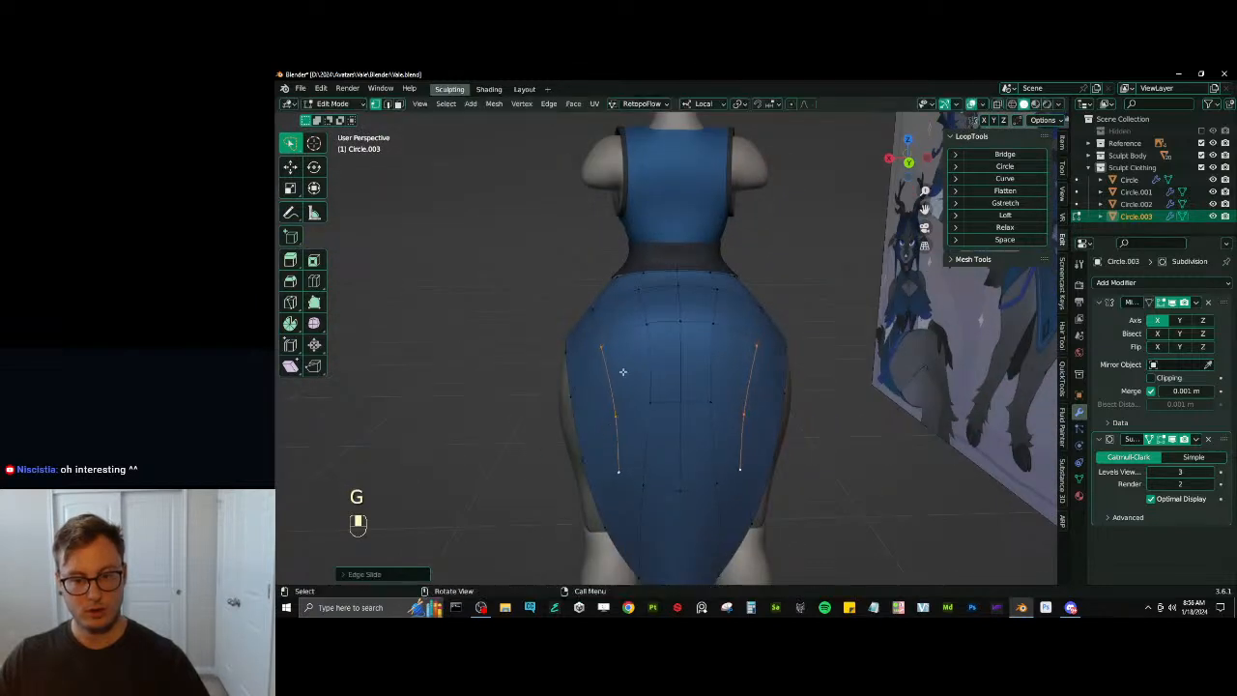
key(g)
key(g)
click(589, 334)
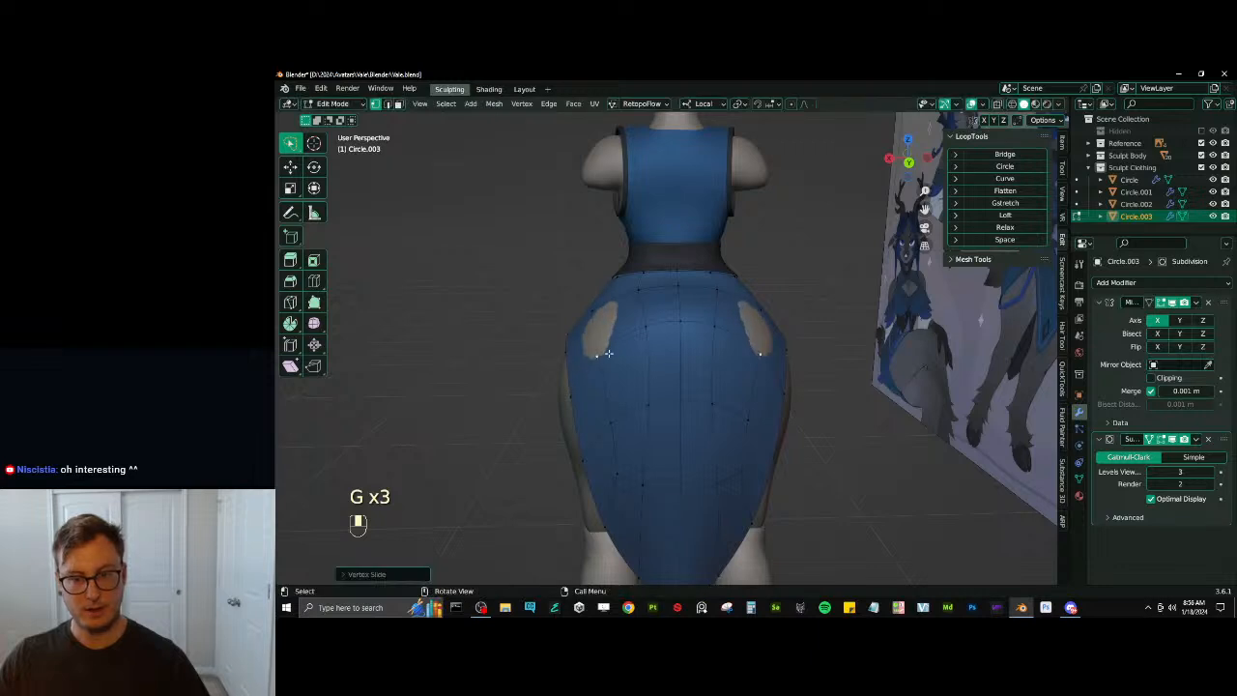
Edge-slide the back panel's inner vertical edge, then push the surrounding buttock area outward with Shrink/Fatten
middle_drag(590, 339, 662, 365)
key(g)
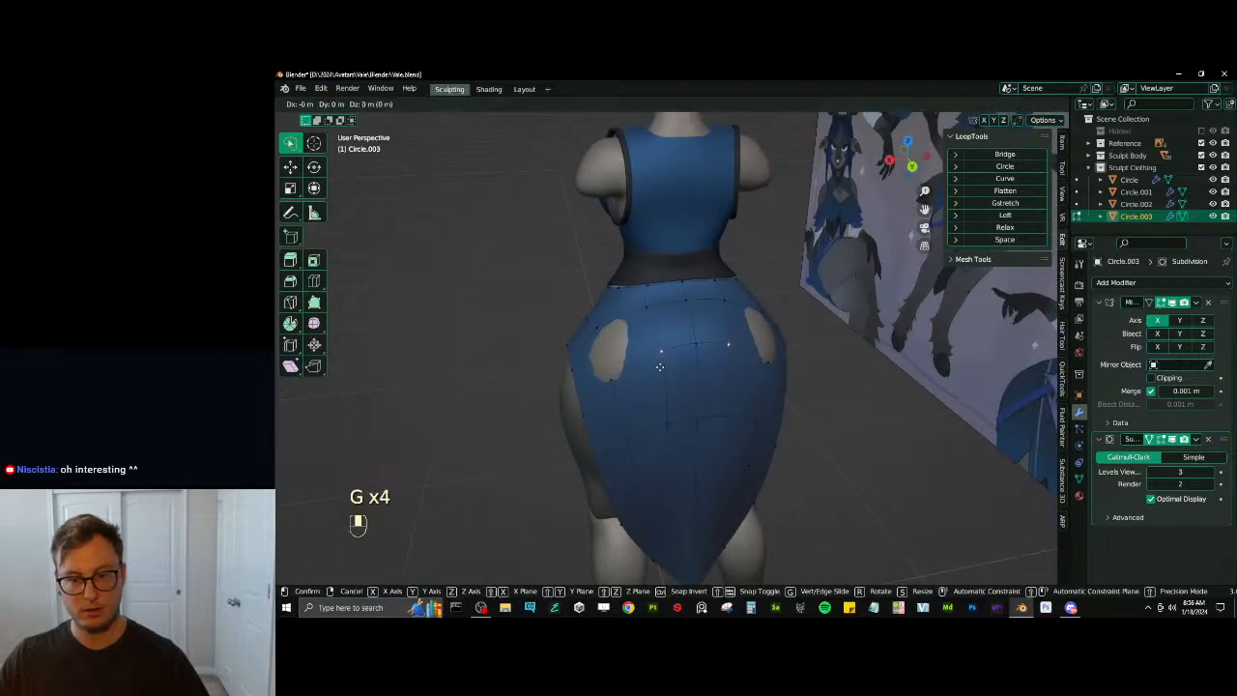
key(g)
click(603, 330)
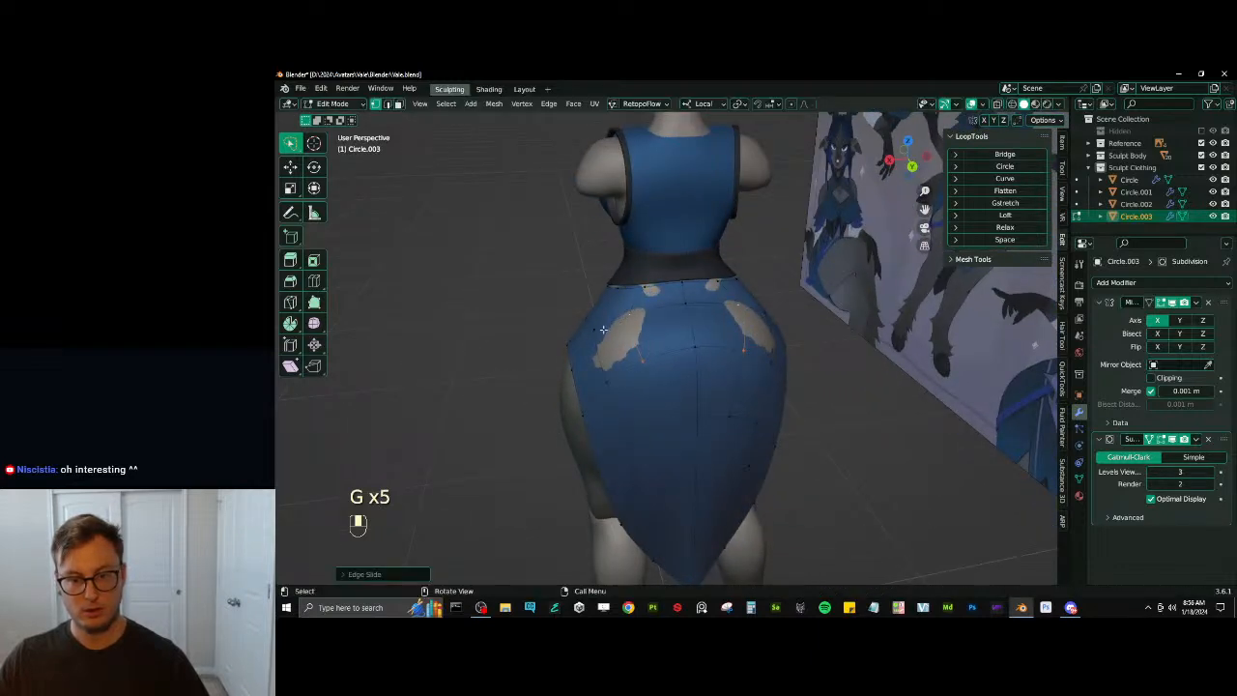
ctrl+shift+click(641, 358)
middle_drag(640, 358, 798, 412)
key(alt+s)
click(773, 326)
Move the back panel's upper vertices and their edge path to follow the curve of the buttocks
click(714, 311)
key(g)
click(714, 318)
ctrl+click(698, 293)
key(g)
click(741, 328)
Reposition more vertices over the buttocks and push the selection outward with Shrink/Fatten to cover the exposed skin
click(752, 343)
middle_drag(757, 356, 662, 337)
shift+click(759, 386)
key(g)
click(790, 390)
shift+click(686, 389)
key(alt+s)
click(710, 354)
Try to move and edge-slide the vertices over the middle of the buttocks
key(g)
click(723, 331)
key(ctrl+z)
key(g)
key(g)
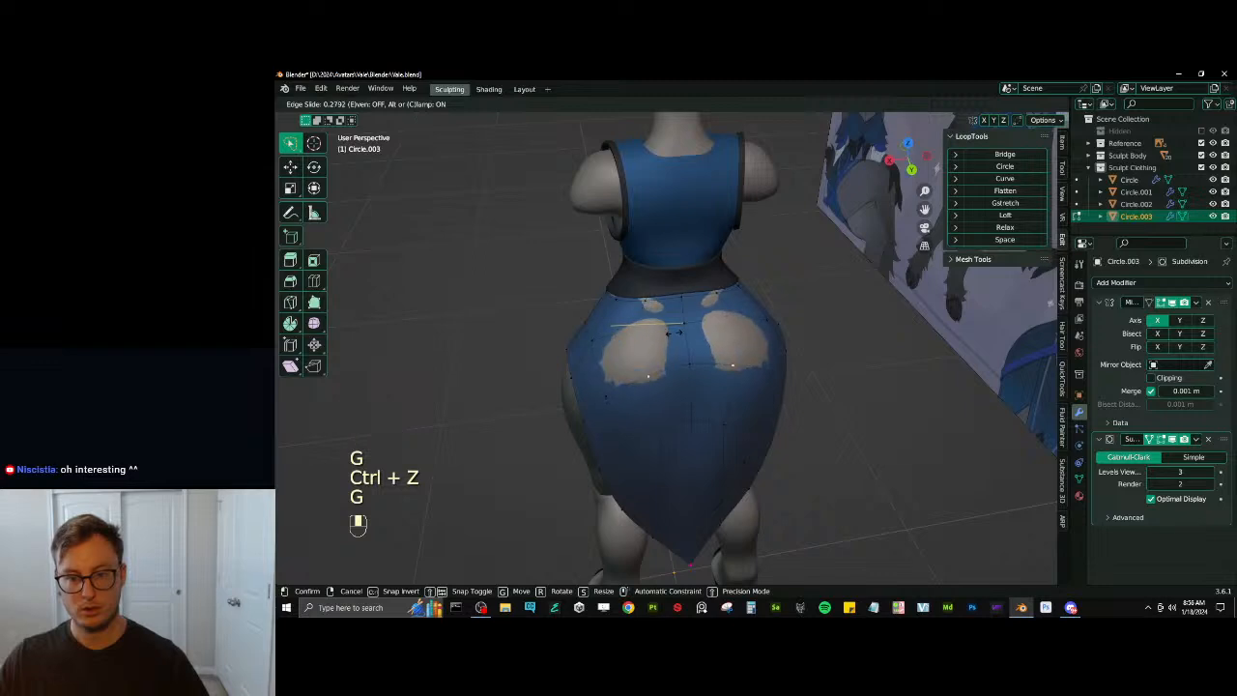
click(657, 336)
key(ctrl+z)
Select the horizontal edge row across the upper buttocks and distribute its vertices evenly with LoopTools Space
click(589, 344)
ctrl+click(684, 323)
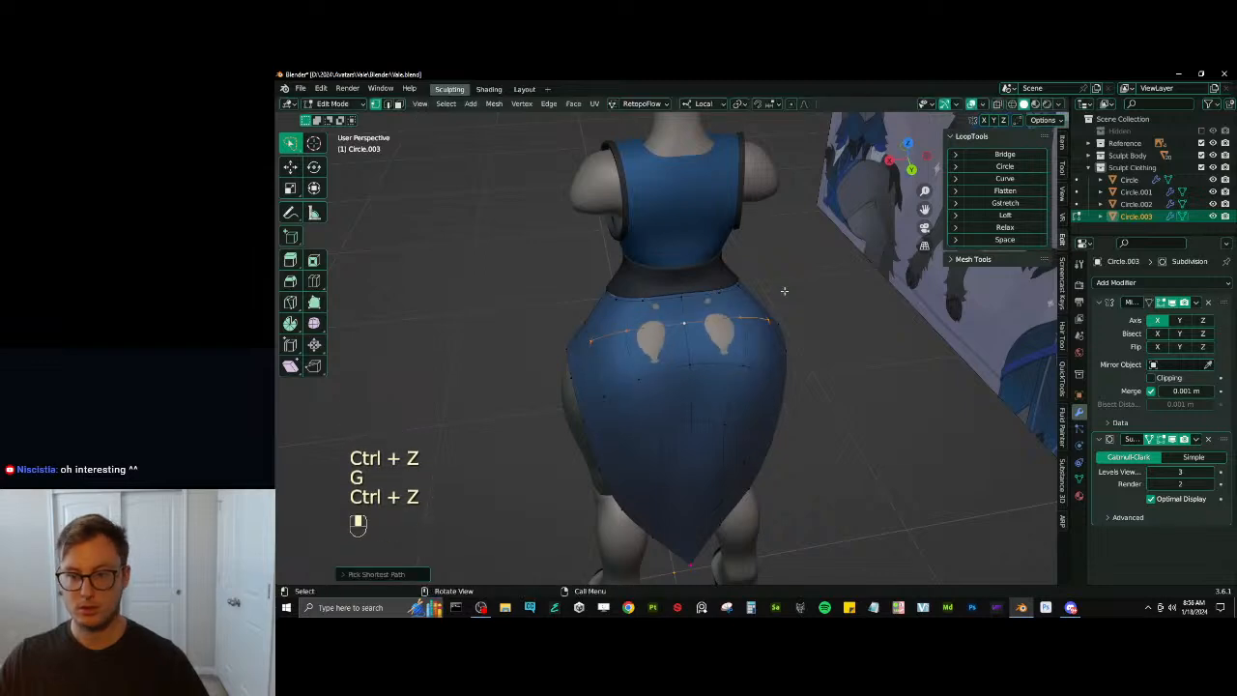
click(980, 241)
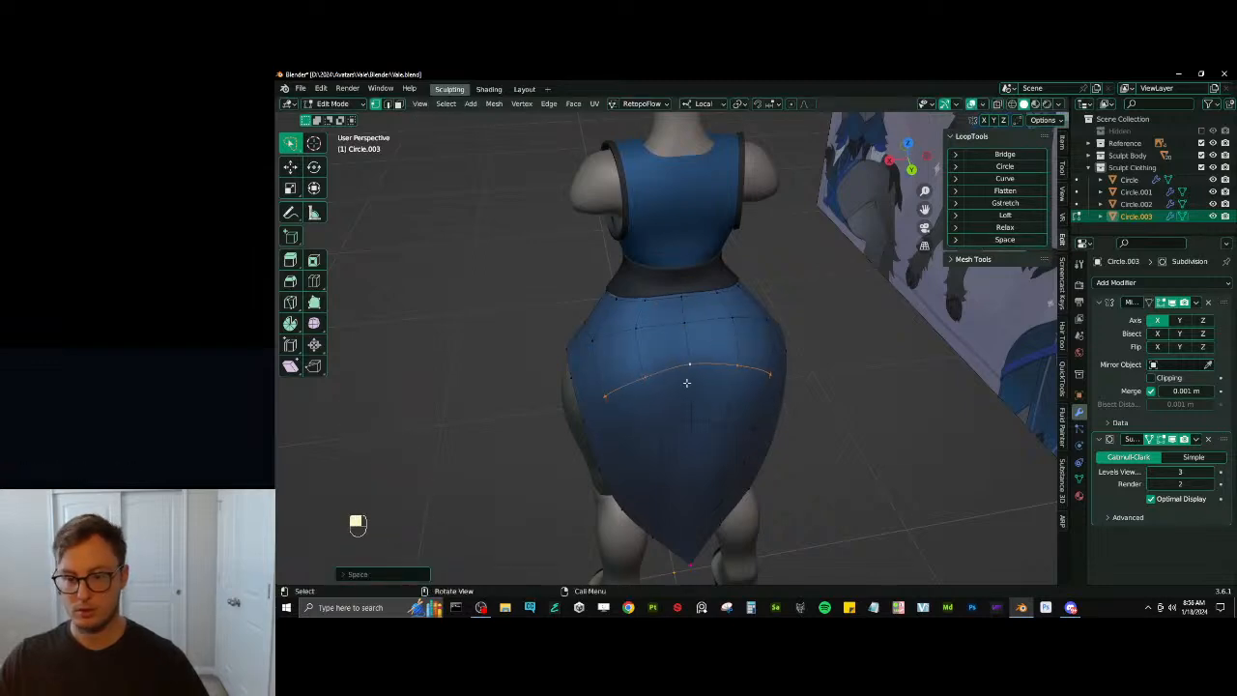
Slide the back panel's lower centre vertices down along their edges to space the rows above the pointed tip
middle_drag(686, 383, 649, 413)
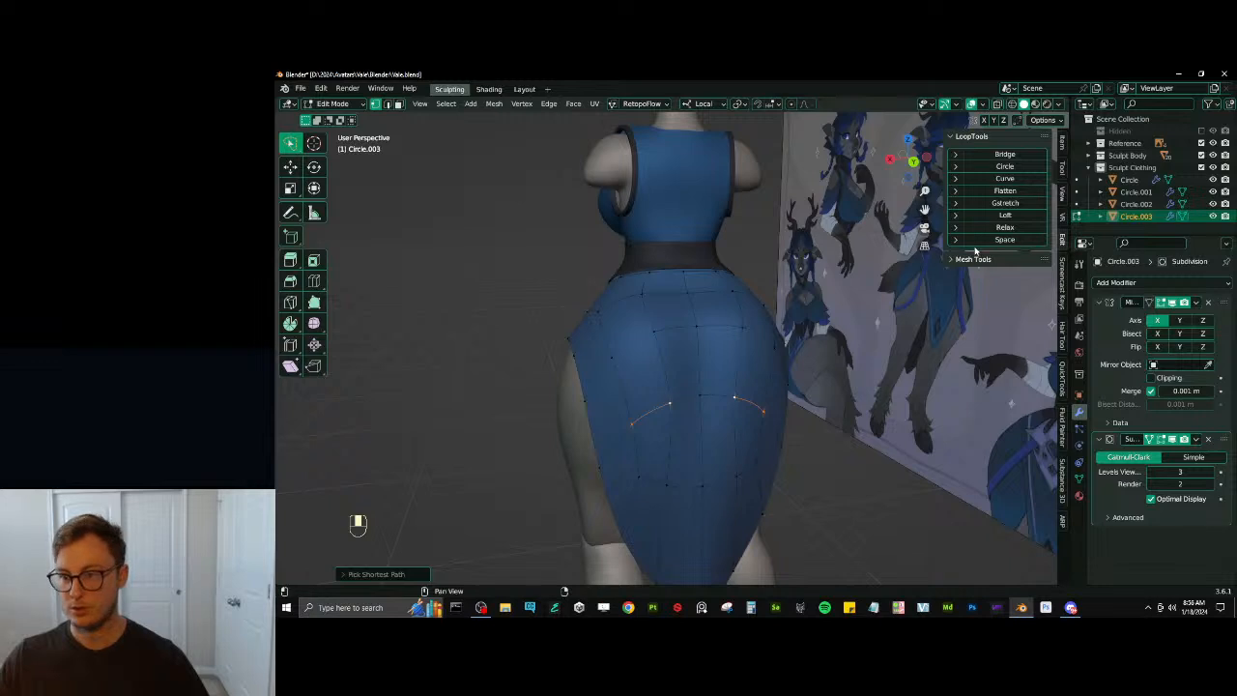
shift+middle_drag(809, 408, 790, 293)
click(679, 367)
key(g)
key(g)
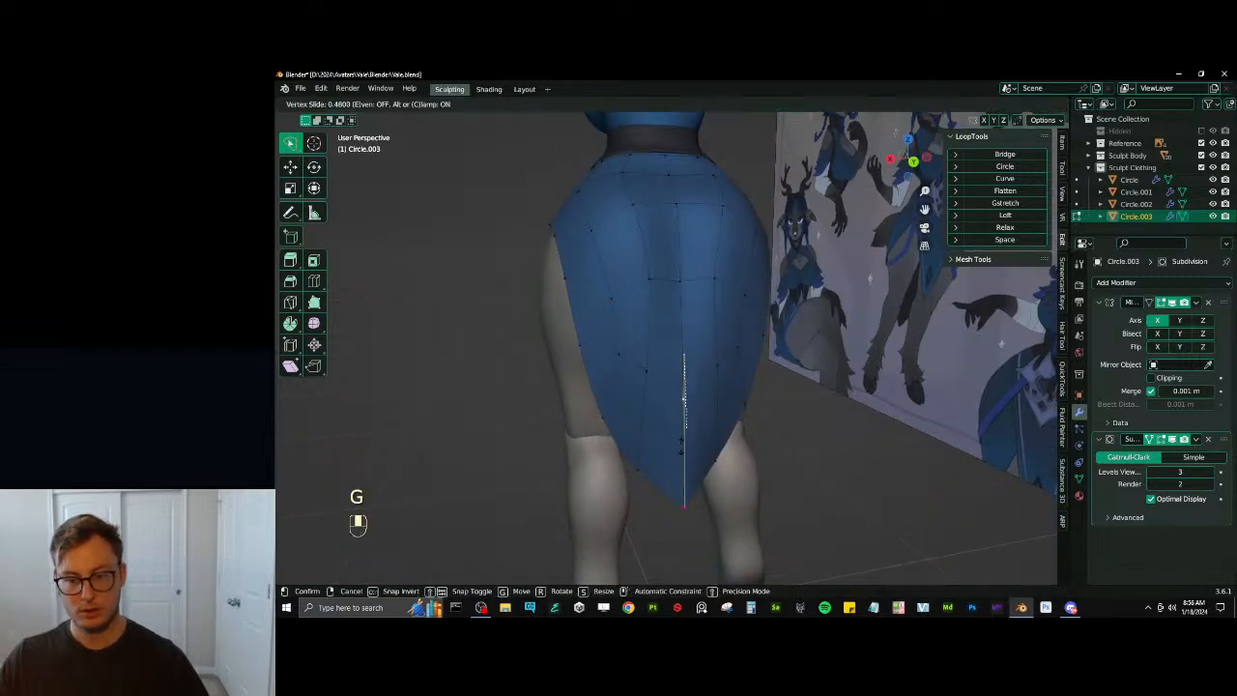
click(683, 402)
click(637, 370)
key(g)
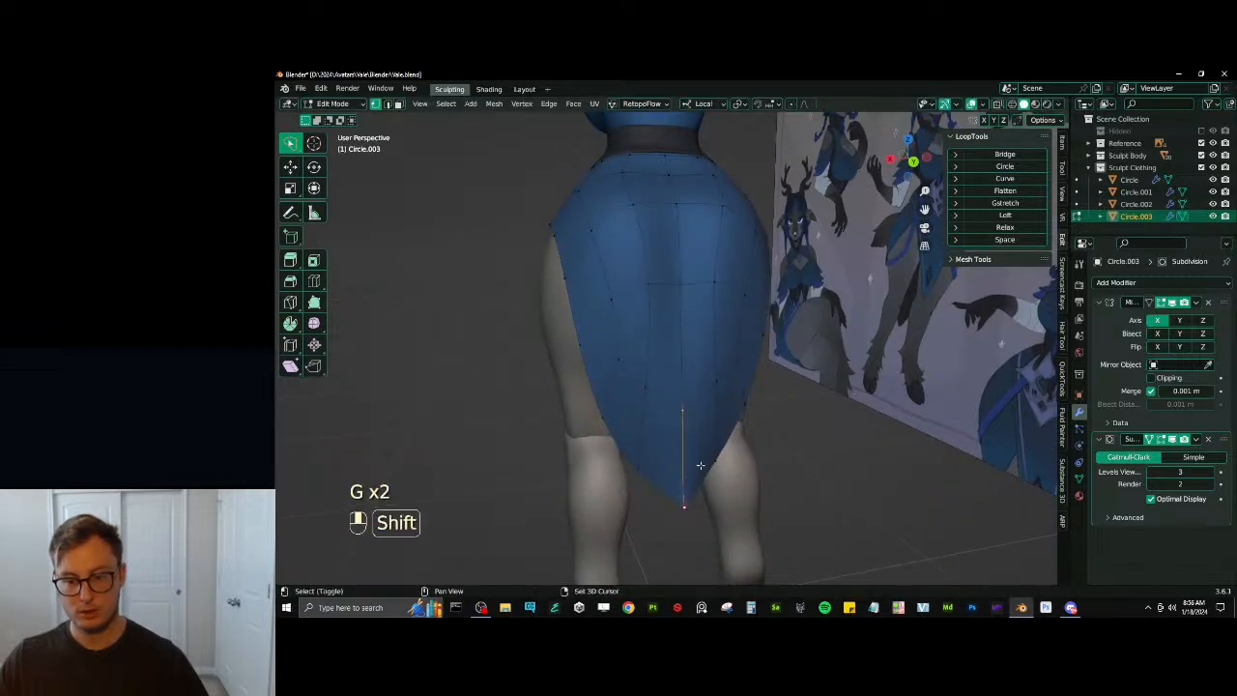
Clear the vertex crease on the back panel's lowest centre vertices, and set only the tip vertex's crease to 1
click(1064, 142)
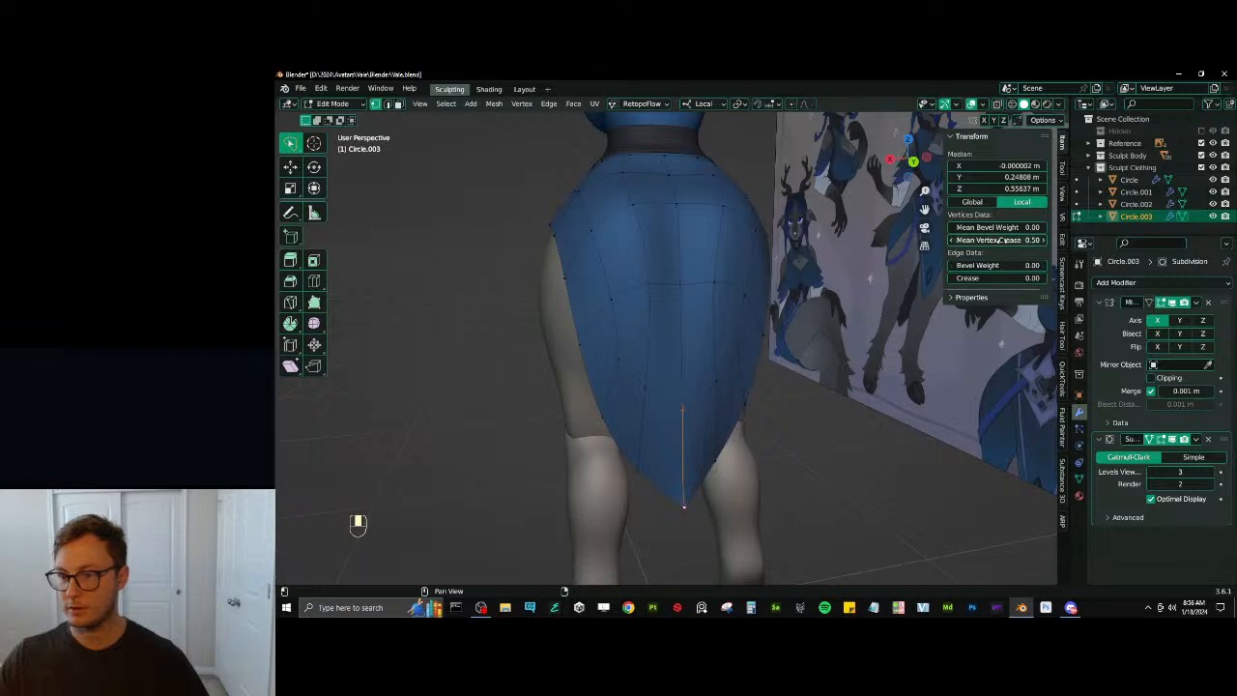
middle_drag(639, 388, 716, 383)
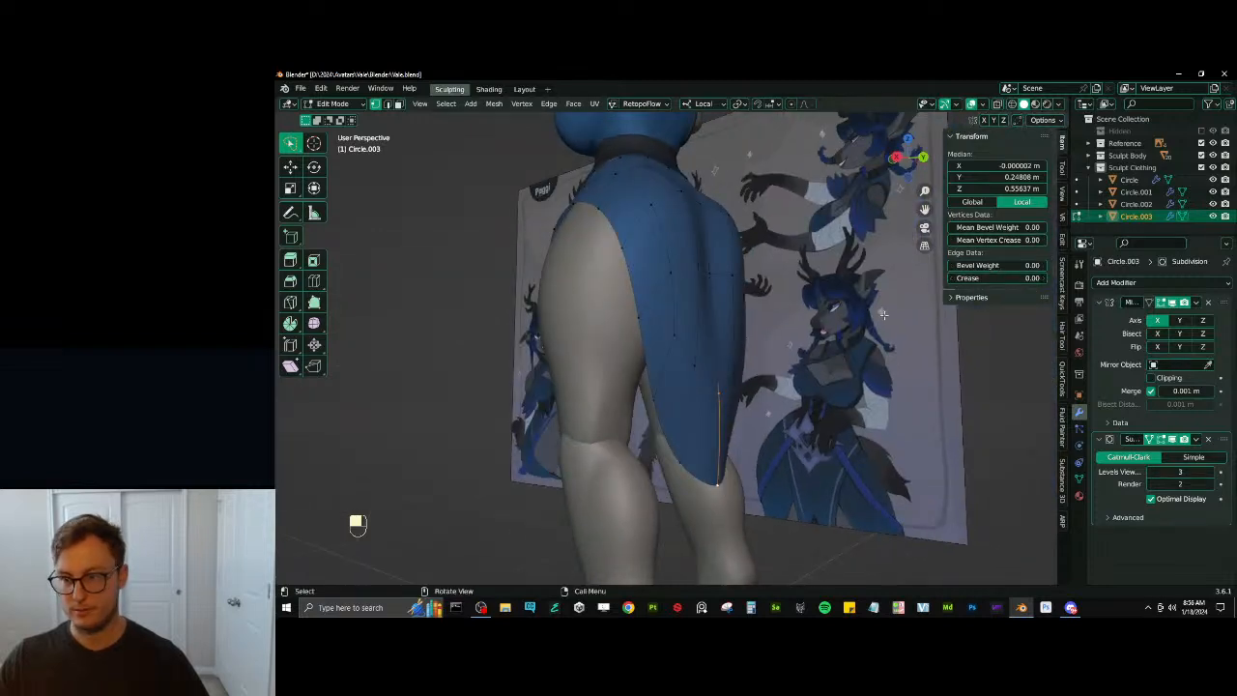
click(720, 486)
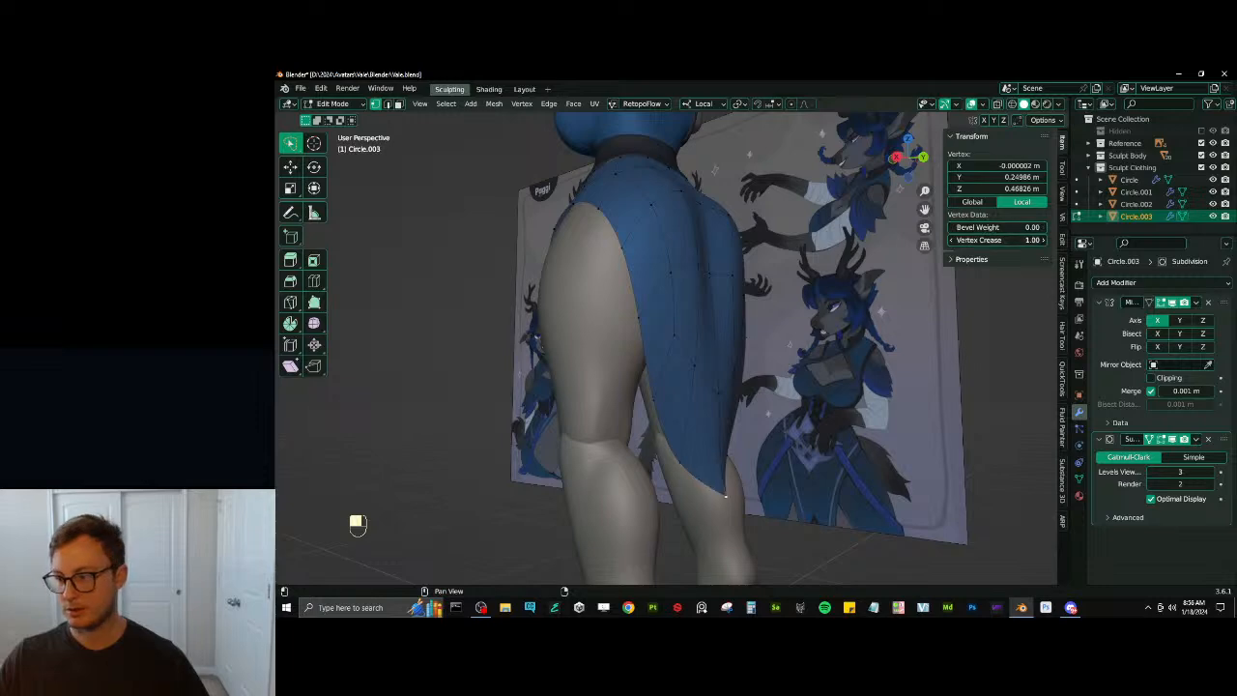
Move the back panel's tip vertex along the Y axis to adjust how the panel hangs behind the legs
scroll(686, 387, down, 3)
middle_drag(676, 387, 726, 389)
key(g)
key(y)
click(664, 390)
Leave edit mode on the loincloth, unhide all hidden objects, clear the selection and save the file
scroll(720, 391, down, 3)
key(Tab)
middle_drag(619, 411, 727, 345)
key(ctrl+s)
key(alt+h)
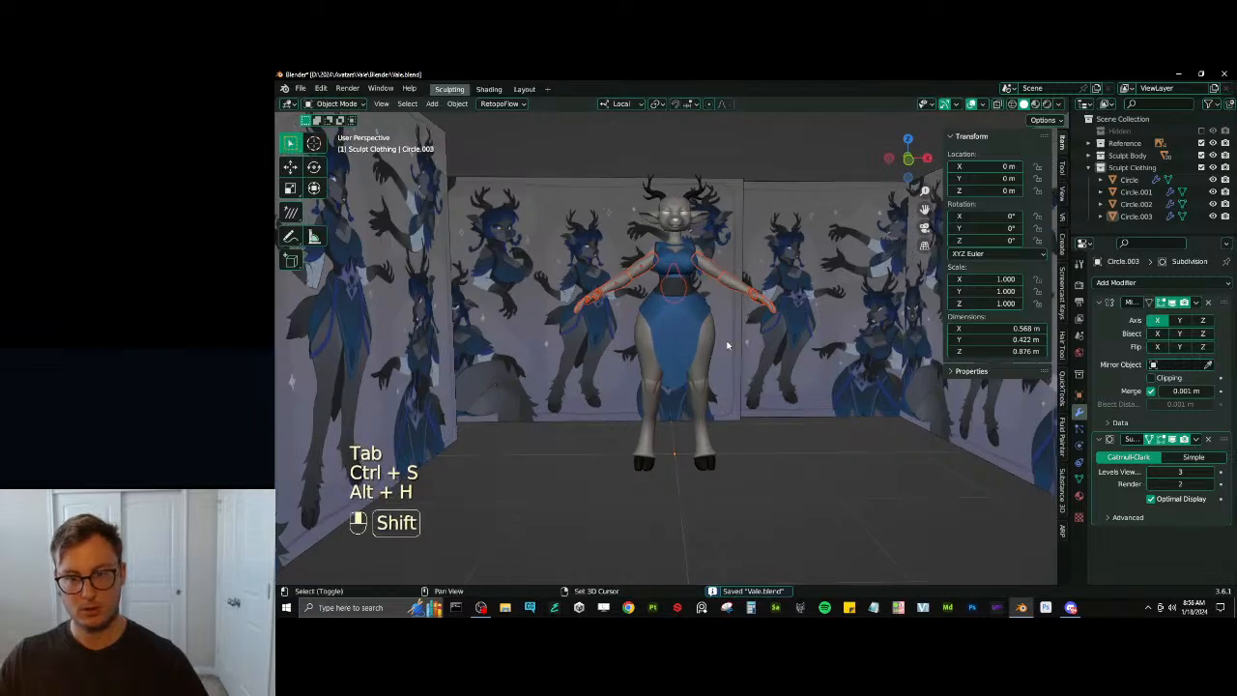
click(798, 407)
middle_drag(798, 409, 665, 327)
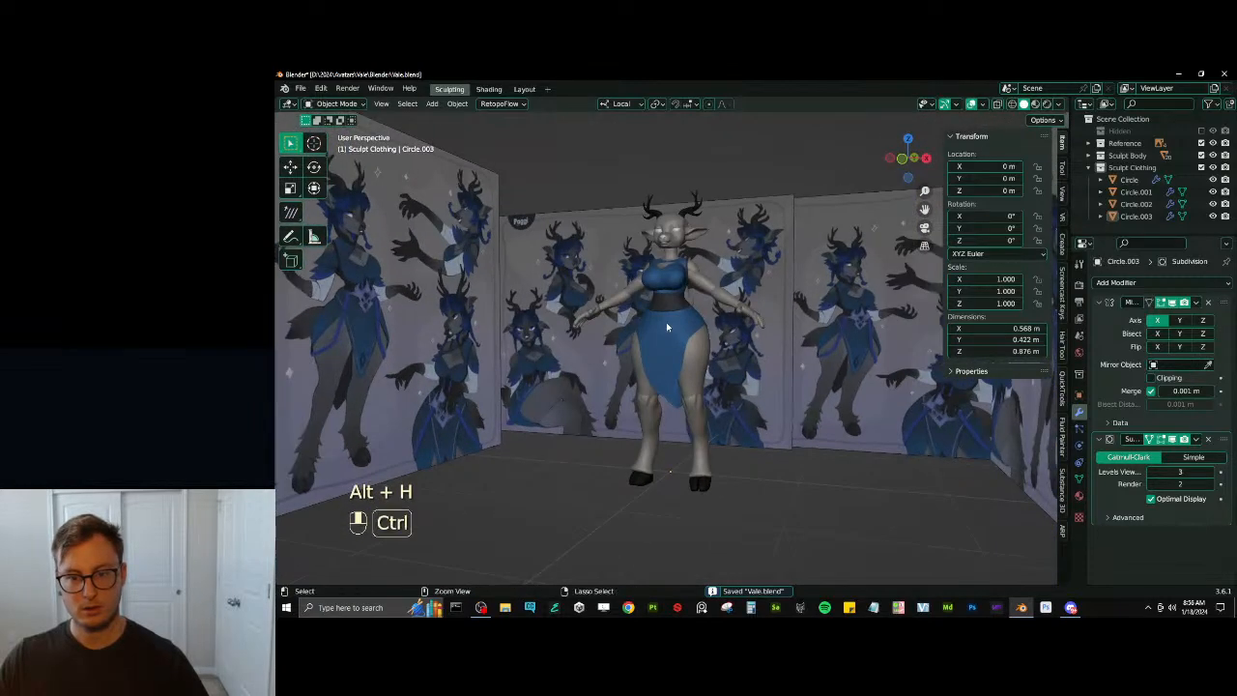
key(ctrl+s)
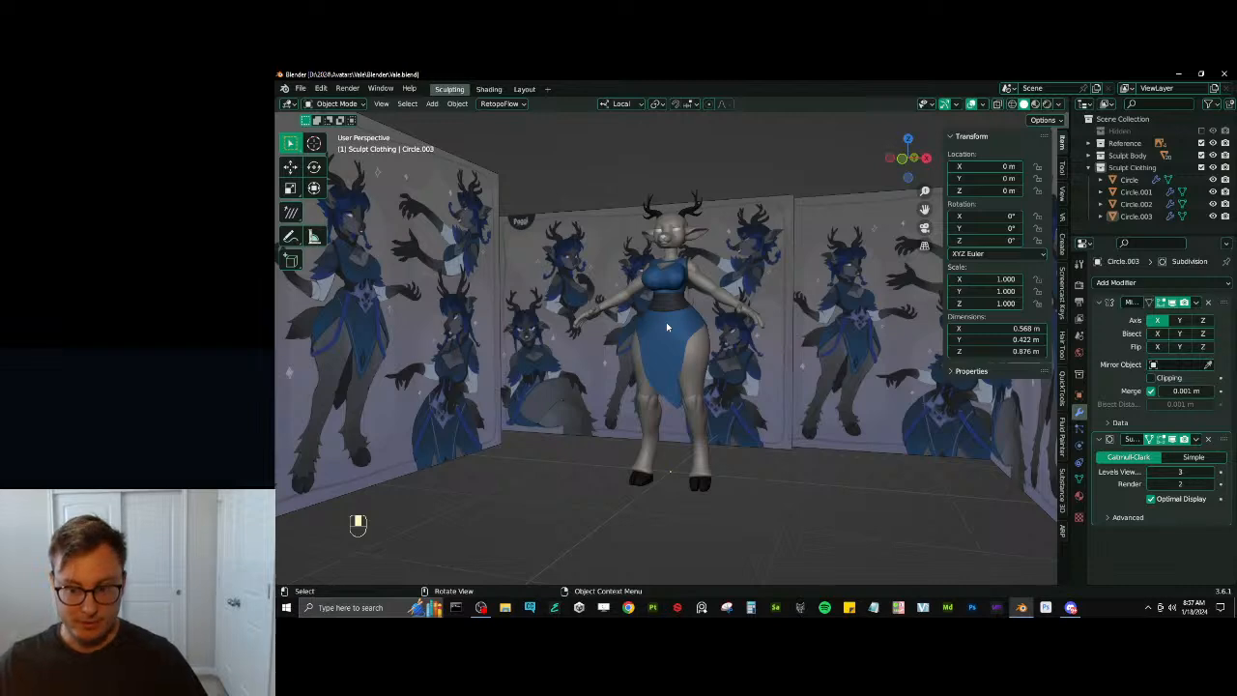
Select the mirrored hooves and reposition them along the Y and Z axes to line up with the legs
middle_drag(666, 327, 678, 325)
shift+middle_drag(628, 464, 550, 323)
scroll(542, 338, up, 3)
scroll(536, 350, up, 3)
middle_drag(435, 348, 527, 326)
click(591, 414)
key(g)
key(y)
click(634, 364)
key(g)
key(z)
click(633, 358)
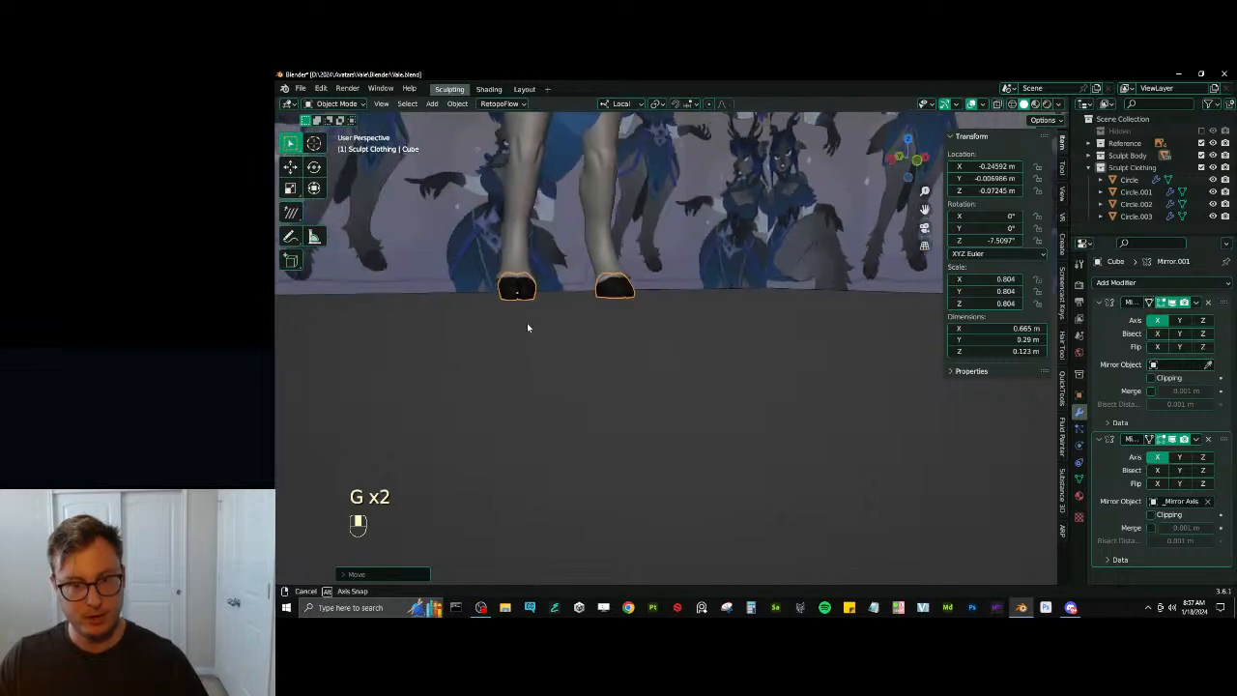
Deselect the hooves and save the file
shift+middle_drag(570, 375, 599, 425)
click(599, 425)
scroll(618, 387, down, 4)
shift+middle_drag(679, 290, 673, 324)
key(ctrl+s)
scroll(646, 357, up, 4)
shift+middle_drag(673, 325, 706, 361)
key(ctrl+s)
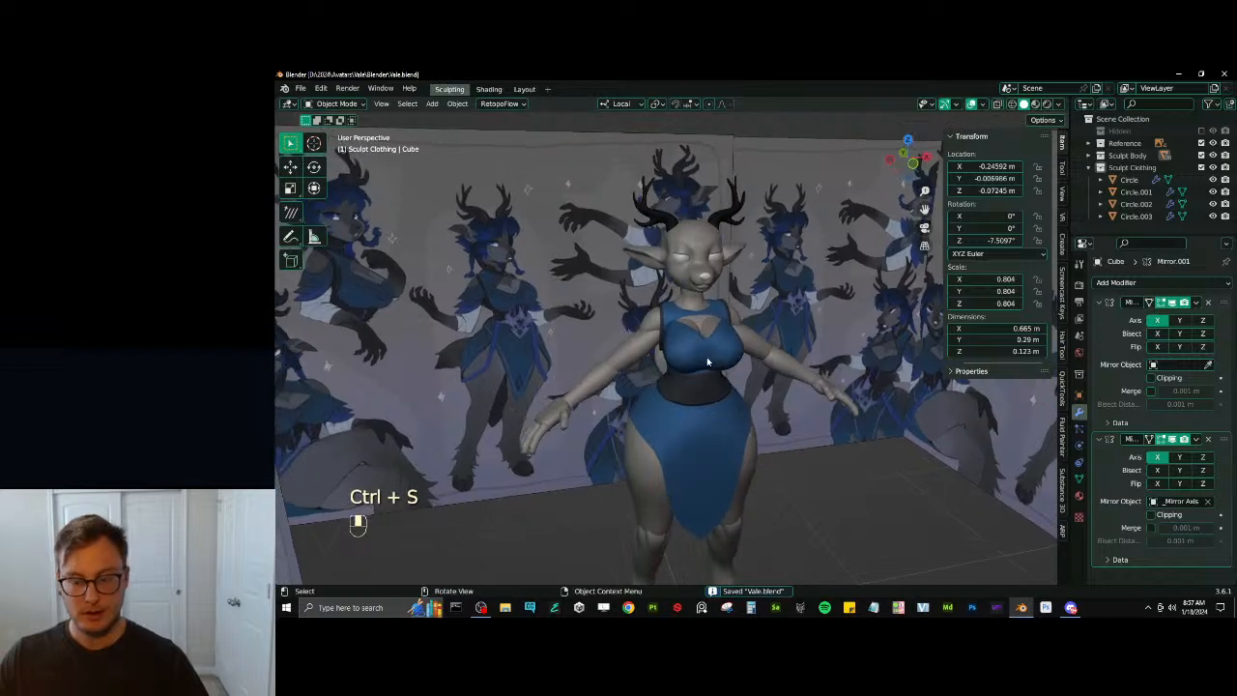
Add a plane mesh in the front view and rotate it 90 degrees about X to face the view
key(KP_1)
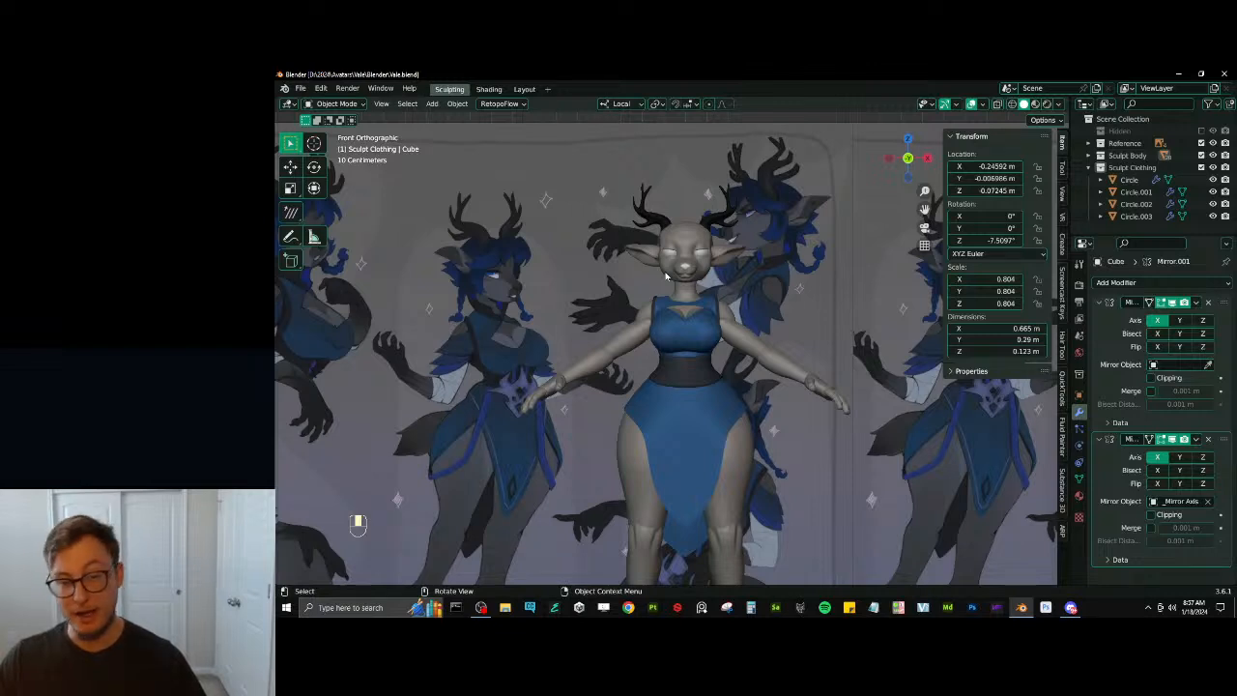
scroll(667, 277, down, 2)
key(shift+a)
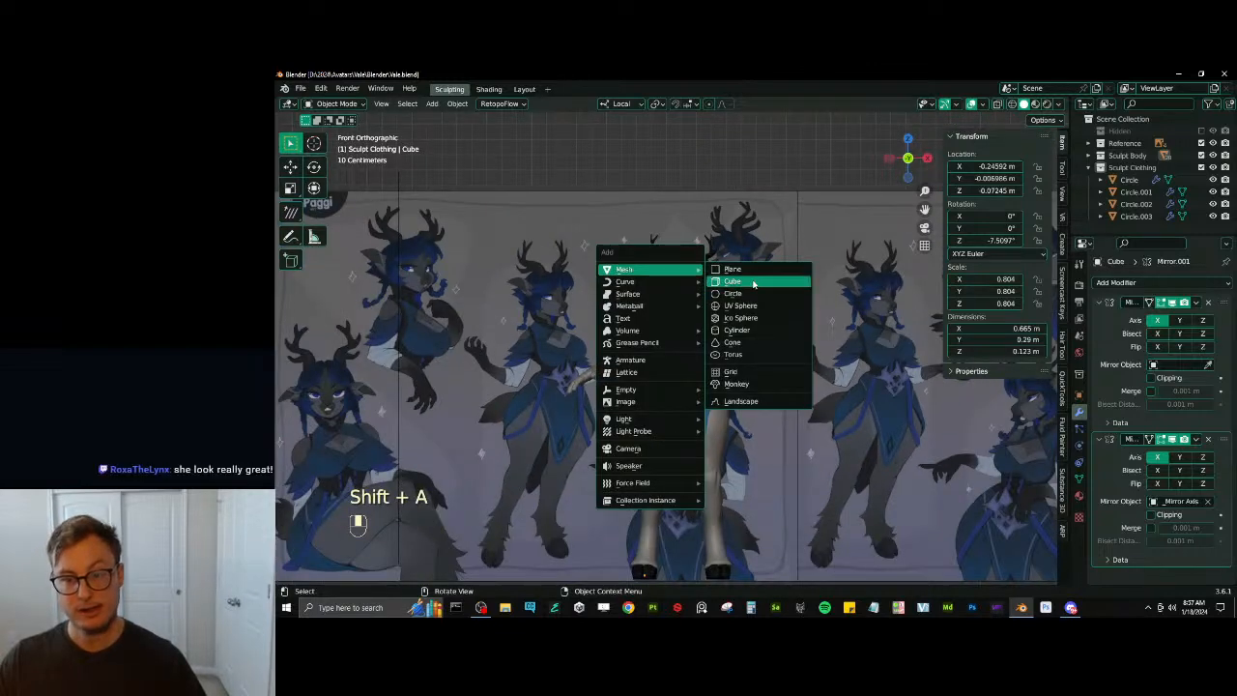
click(732, 268)
shift+middle_drag(690, 350, 706, 305)
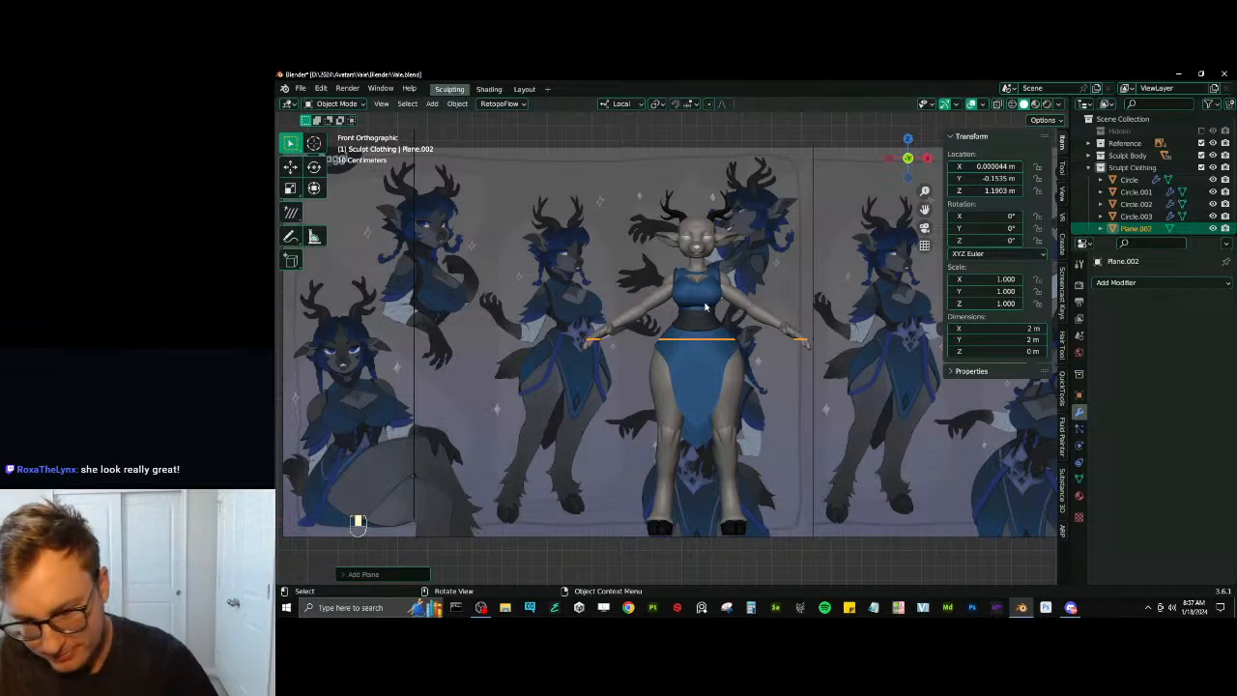
text(rx90)
key(Return)
Scale the plane down to about 0.165 m wide and move it beside the head of the neighbouring full-body reference
key(s)
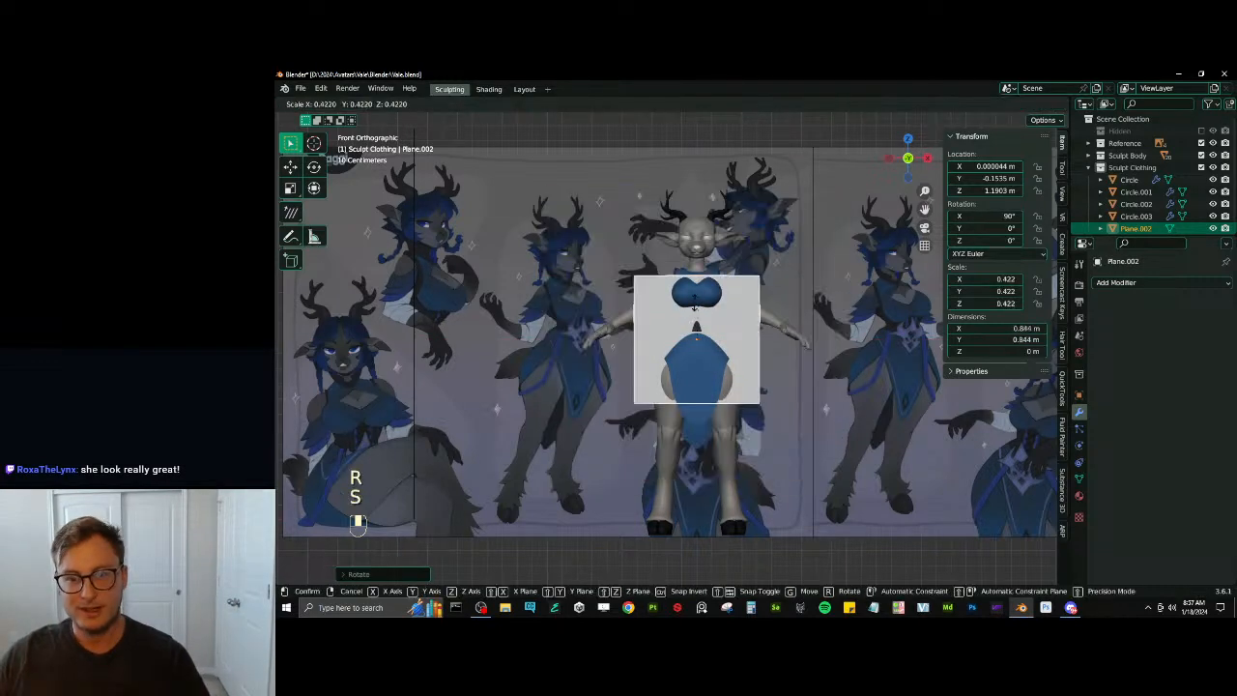
click(705, 321)
key(g)
click(552, 235)
shift+middle_drag(632, 202, 736, 281)
key(s)
click(664, 309)
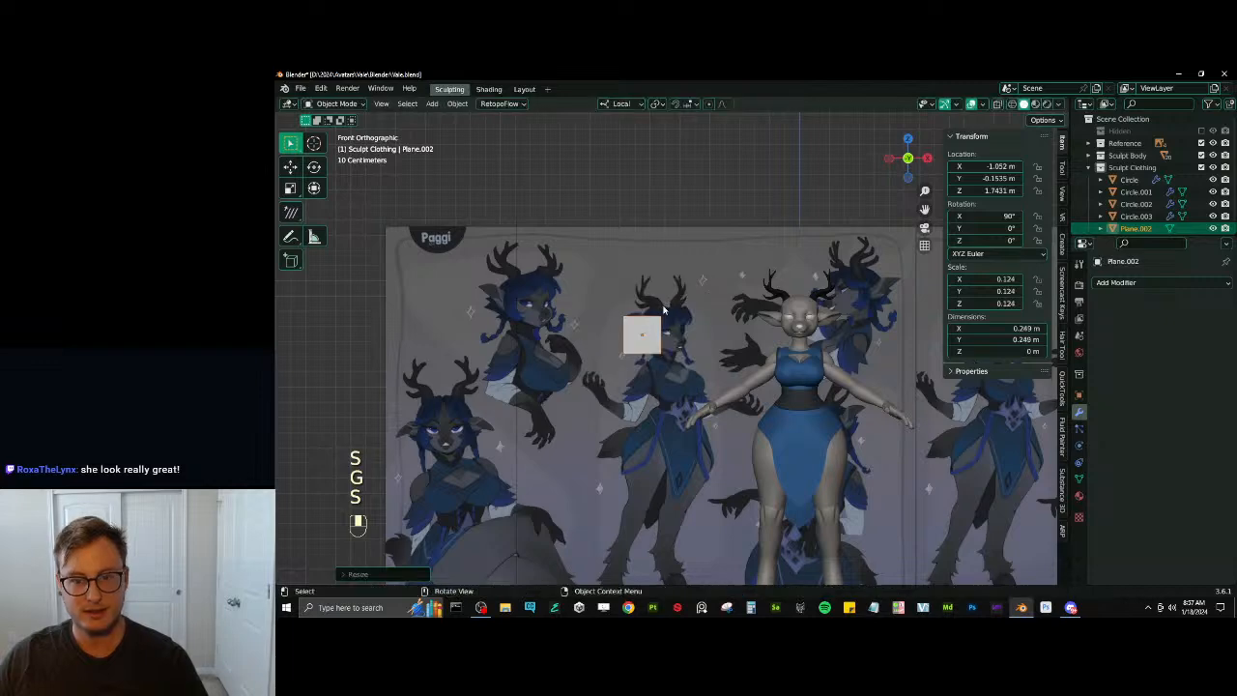
key(g)
click(750, 254)
key(s)
click(703, 279)
Move the plane over the forehead hair of the reference drawing
scroll(703, 282, up, 6)
key(g)
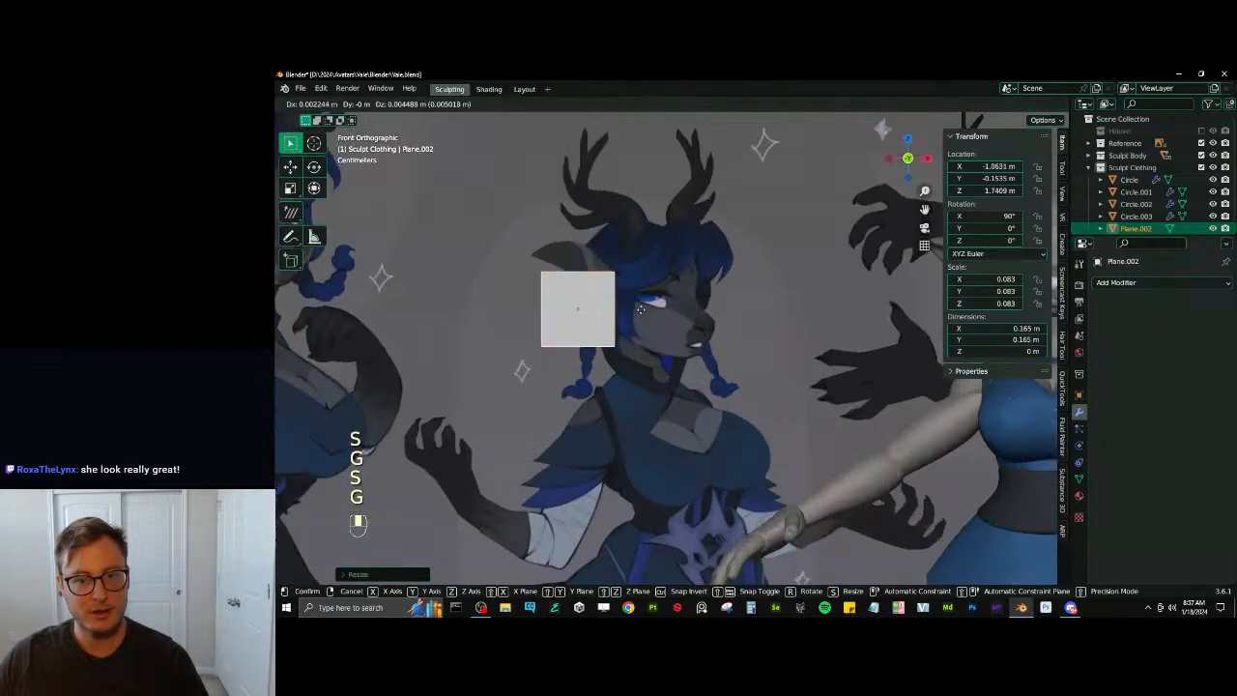
click(675, 223)
shift+middle_drag(676, 223, 688, 311)
scroll(688, 311, up, 1)
key(g)
click(728, 325)
scroll(726, 327, up, 4)
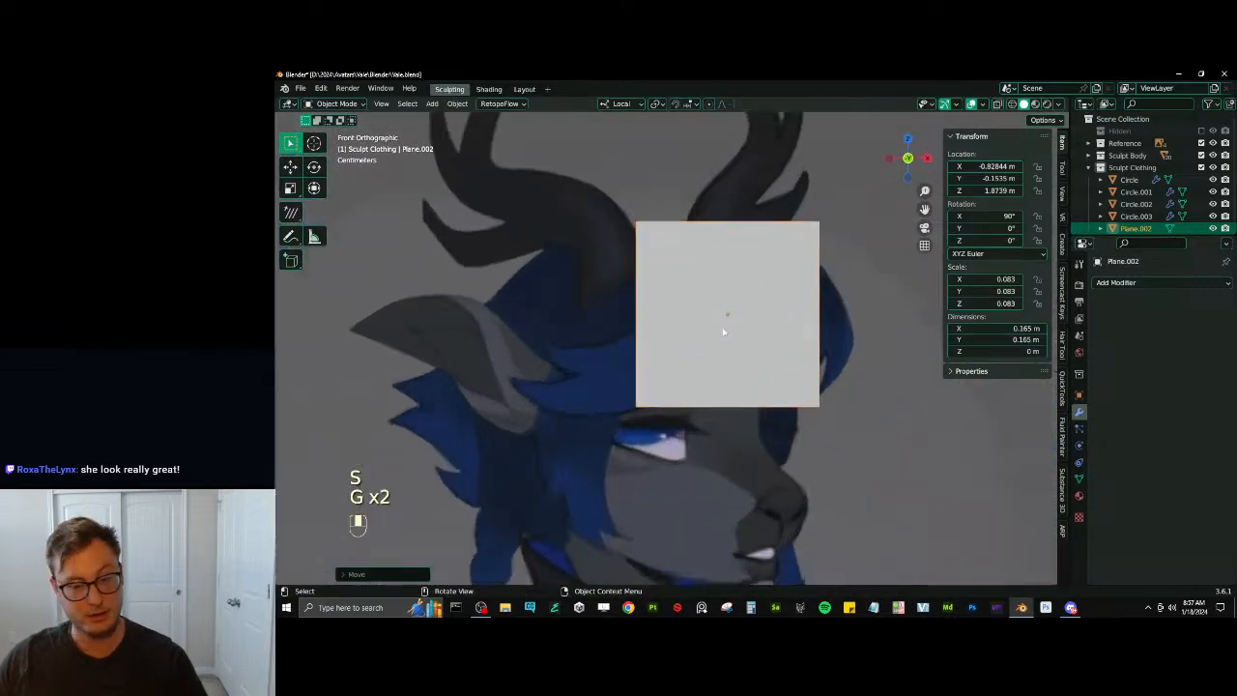
Apply the plane's transforms, enter edit mode and switch to wireframe display
key(Tab)
key(Tab)
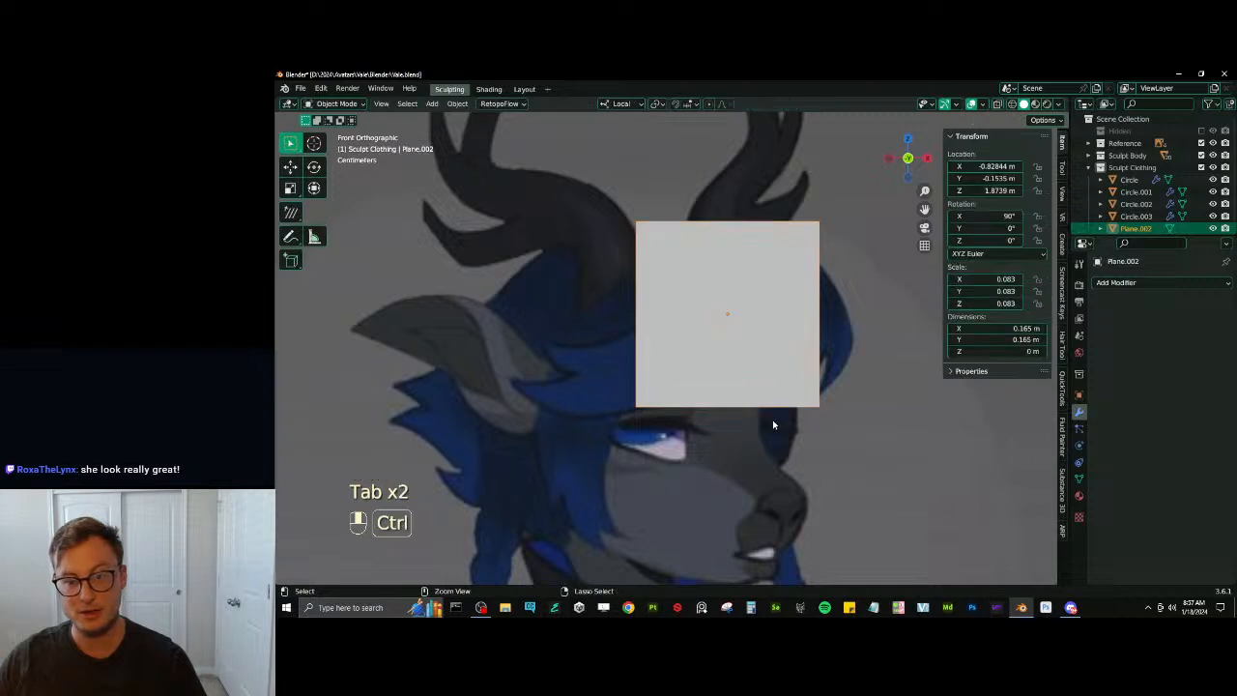
key(ctrl+a)
click(773, 451)
key(Tab)
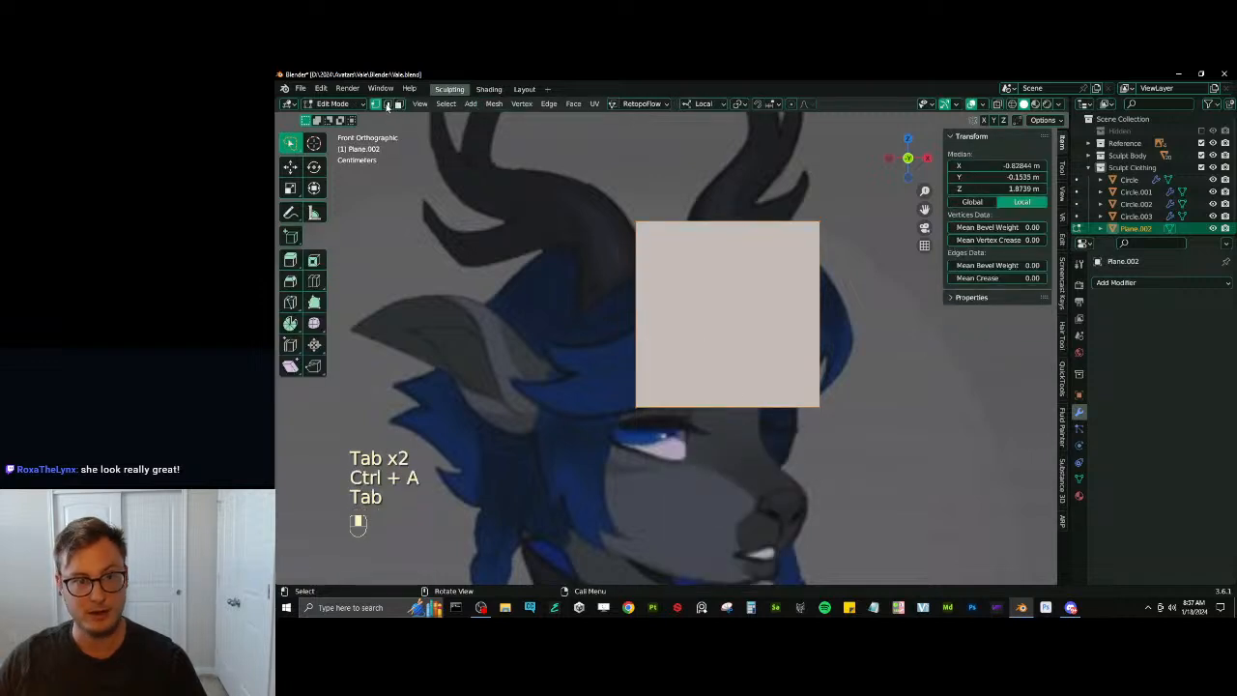
key(z)
Move, scale down and rotate the plane's upper edge to fit the hairline beside the reference's horn base
key(g)
key(s)
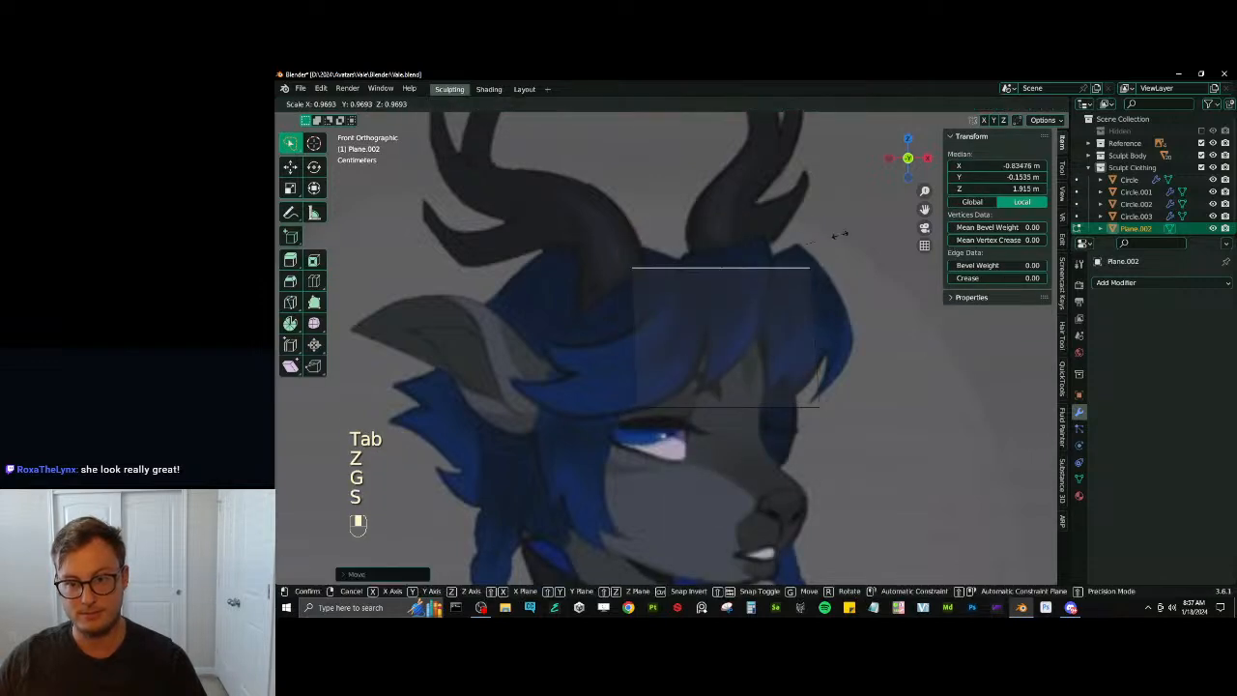
key(g)
key(r)
key(s)
key(g)
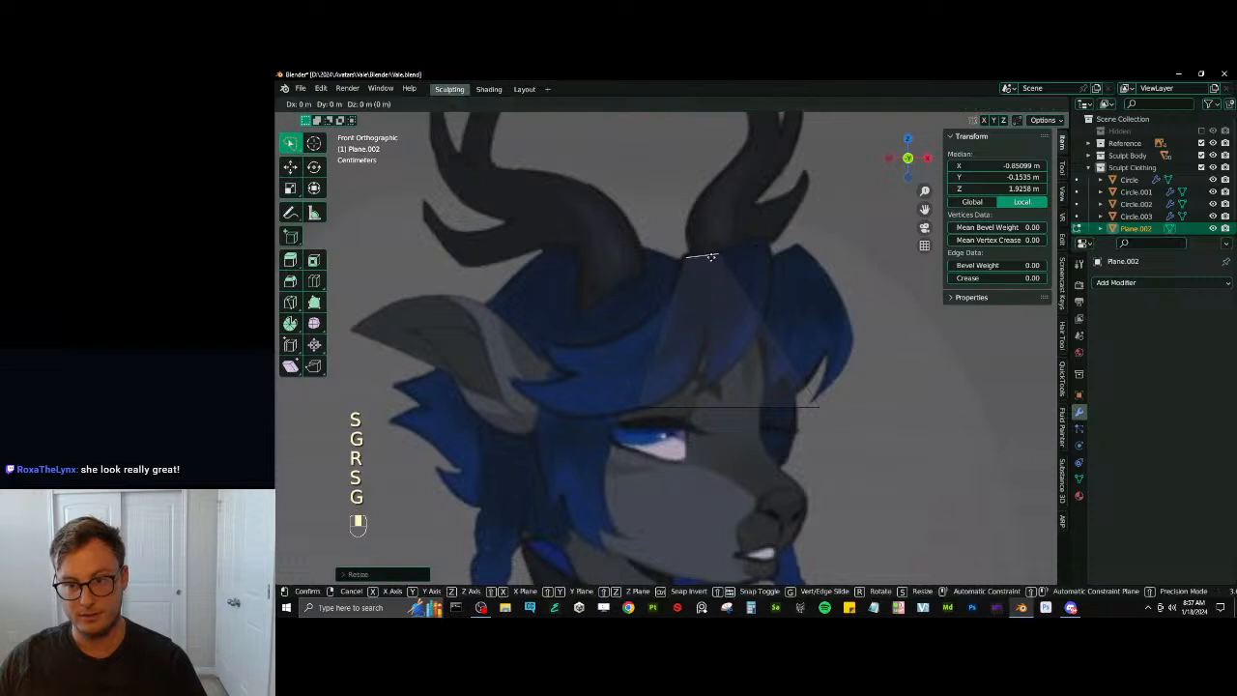
Move, scale and rotate the plane's lower edge to match the width of the hair strand above the eye
key(g)
key(s)
key(g)
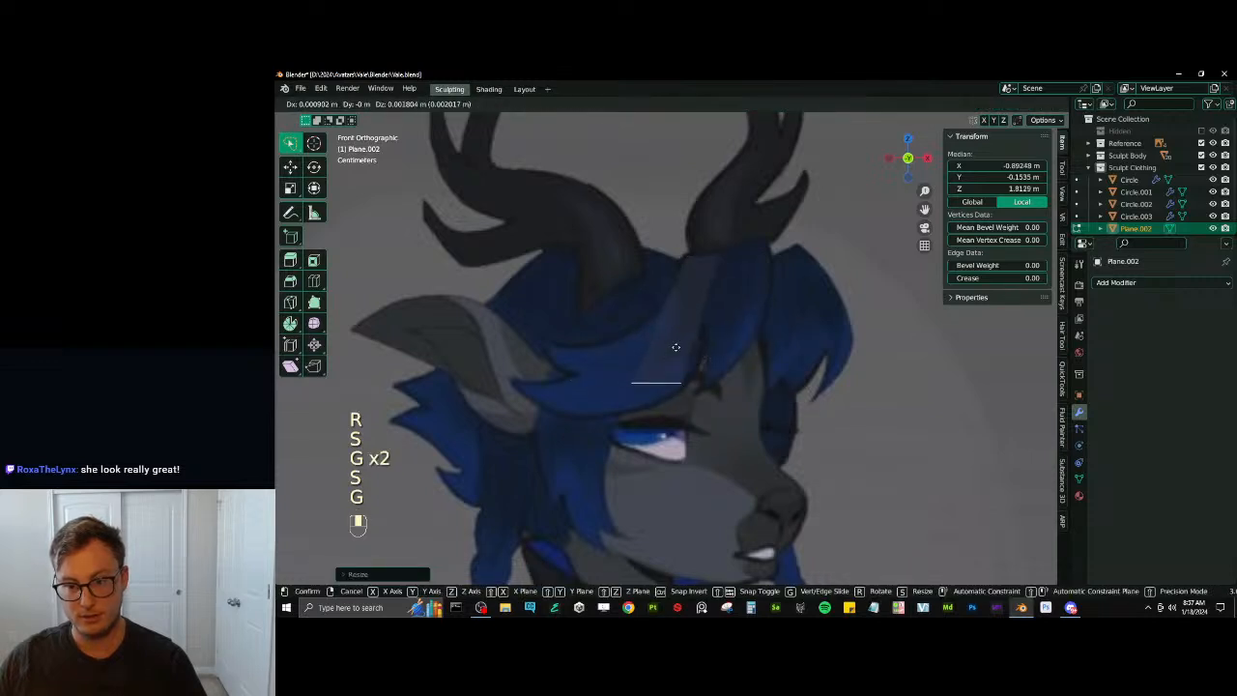
key(r)
key(g)
Extrude the strand's lower edge along the swept bang, then rotate and move it to follow the drawn hair
key(e)
key(r)
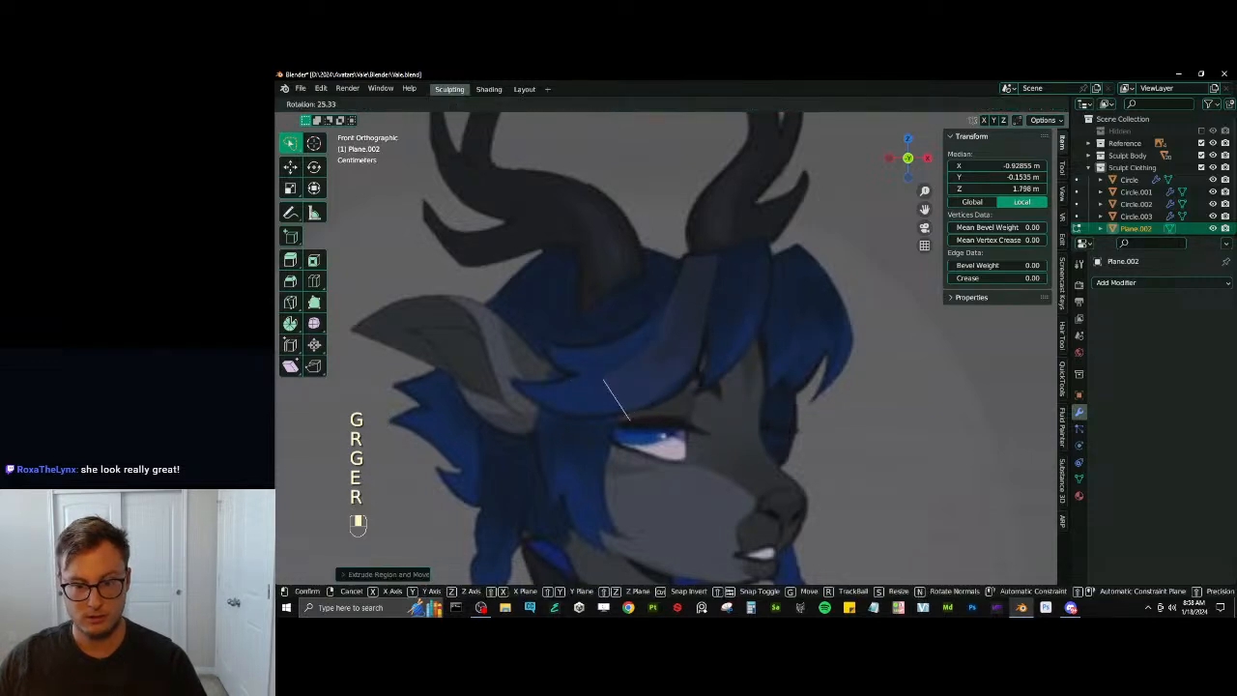
key(g)
click(679, 378)
key(r)
key(g)
Extrude the strand further toward the ear, then scale, move and rotate the new edge to the bang's narrowing end
key(e)
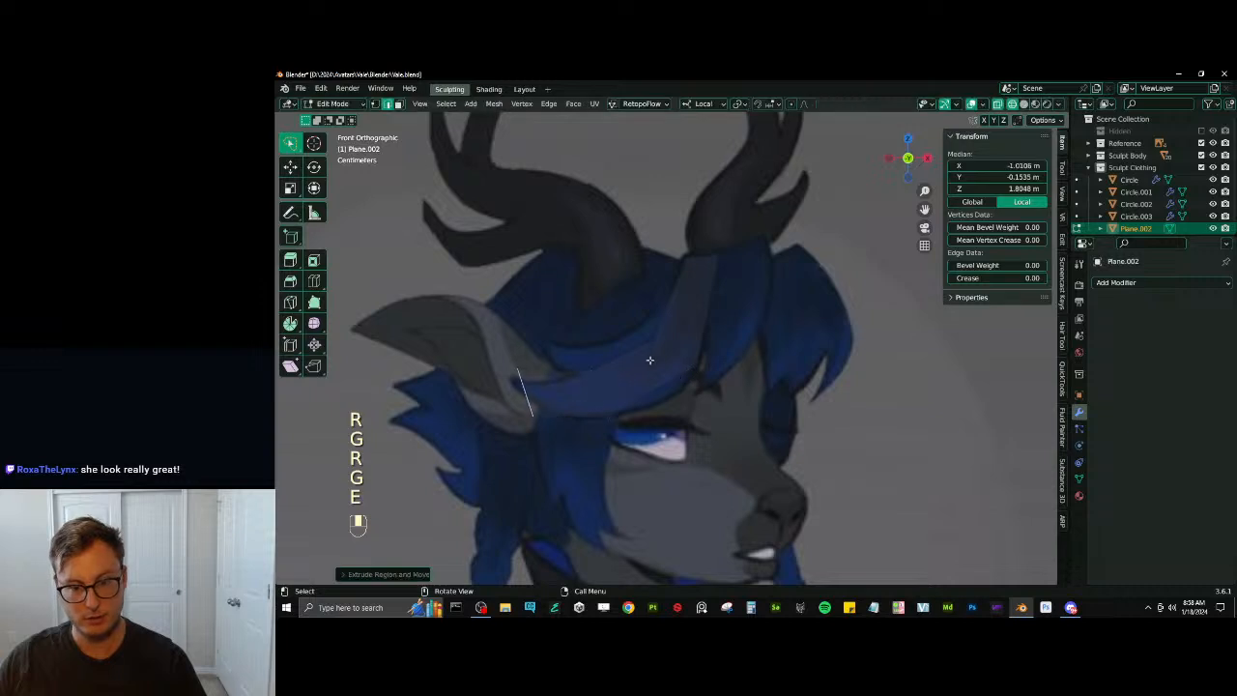
key(s)
click(595, 391)
key(g)
click(668, 340)
key(r)
click(690, 377)
key(s)
click(635, 389)
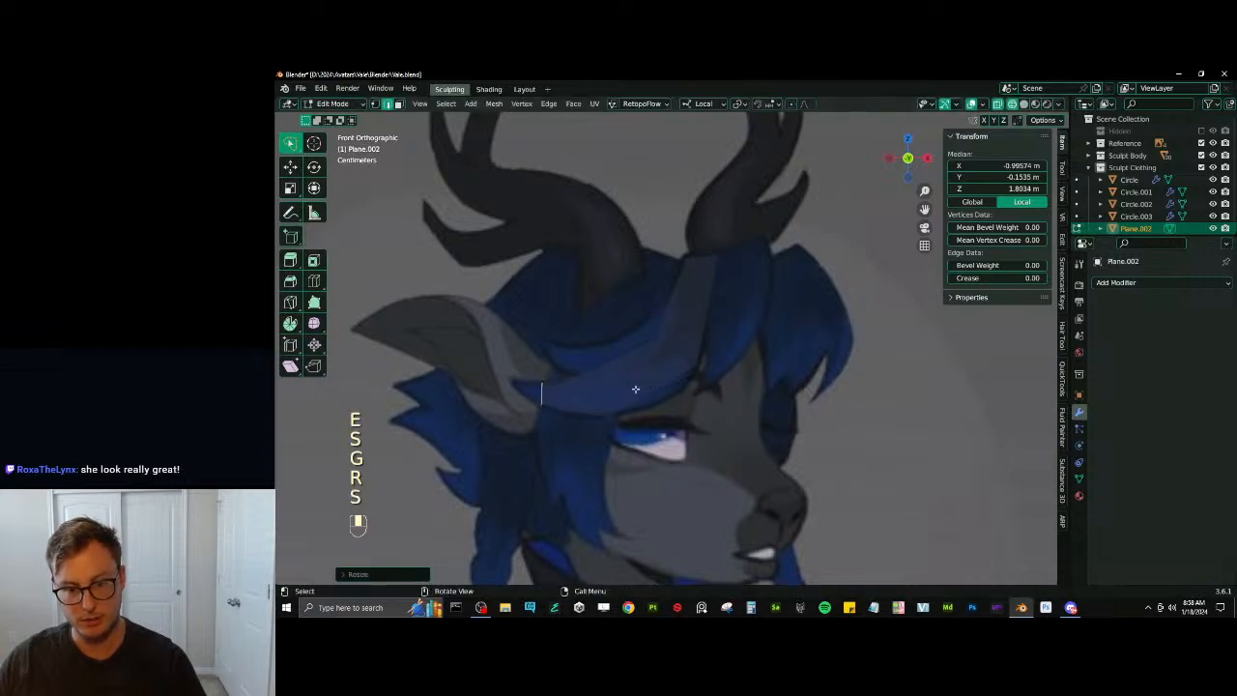
Extrude the end edge once more, merge it into a single vertex and place it on the bang's pointed tip
key(e)
click(596, 371)
key(m)
click(596, 371)
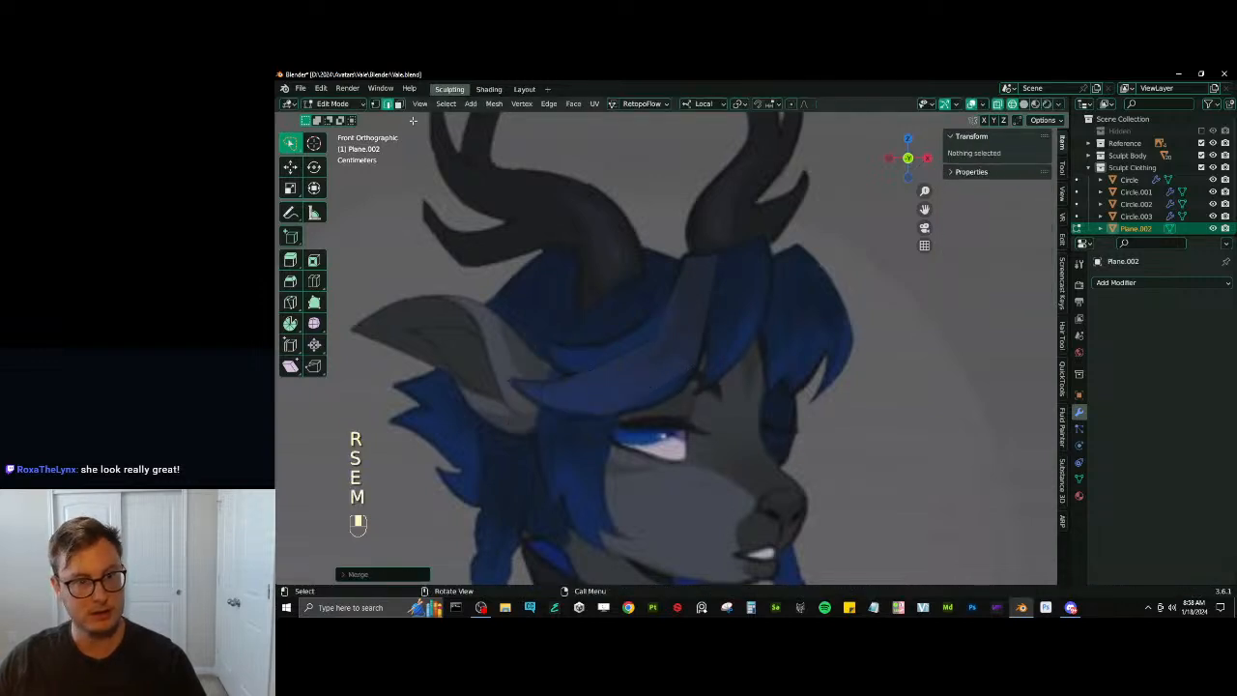
click(510, 380)
key(g)
click(511, 381)
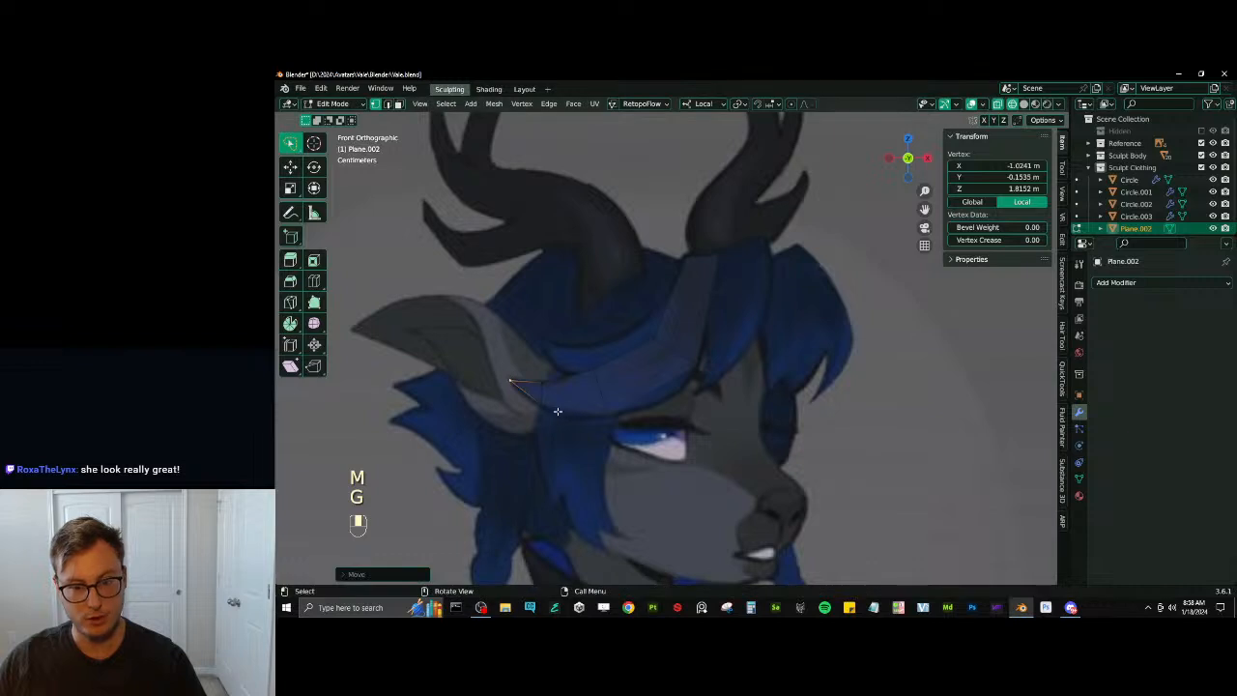
Move and rotate the vertices near the strand's tip and middle to match the outline of the drawn bang
click(557, 411)
shift+click(547, 383)
key(g)
click(546, 383)
key(r)
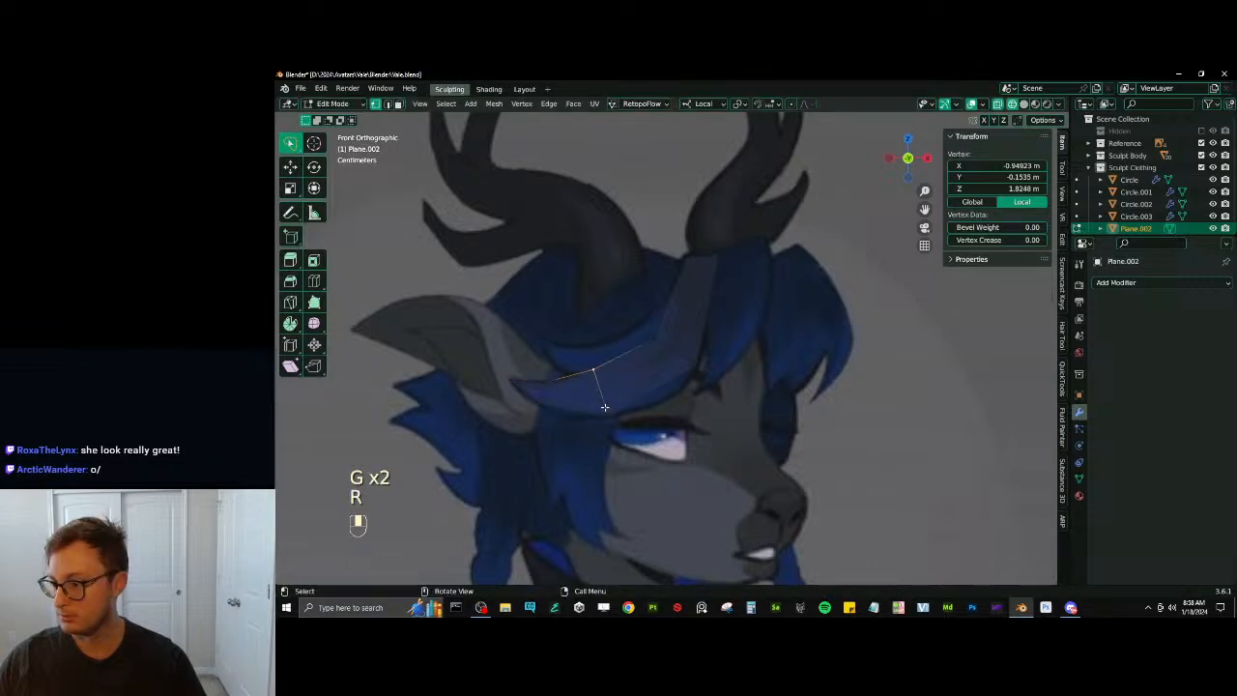
click(604, 404)
key(g)
click(641, 403)
click(553, 376)
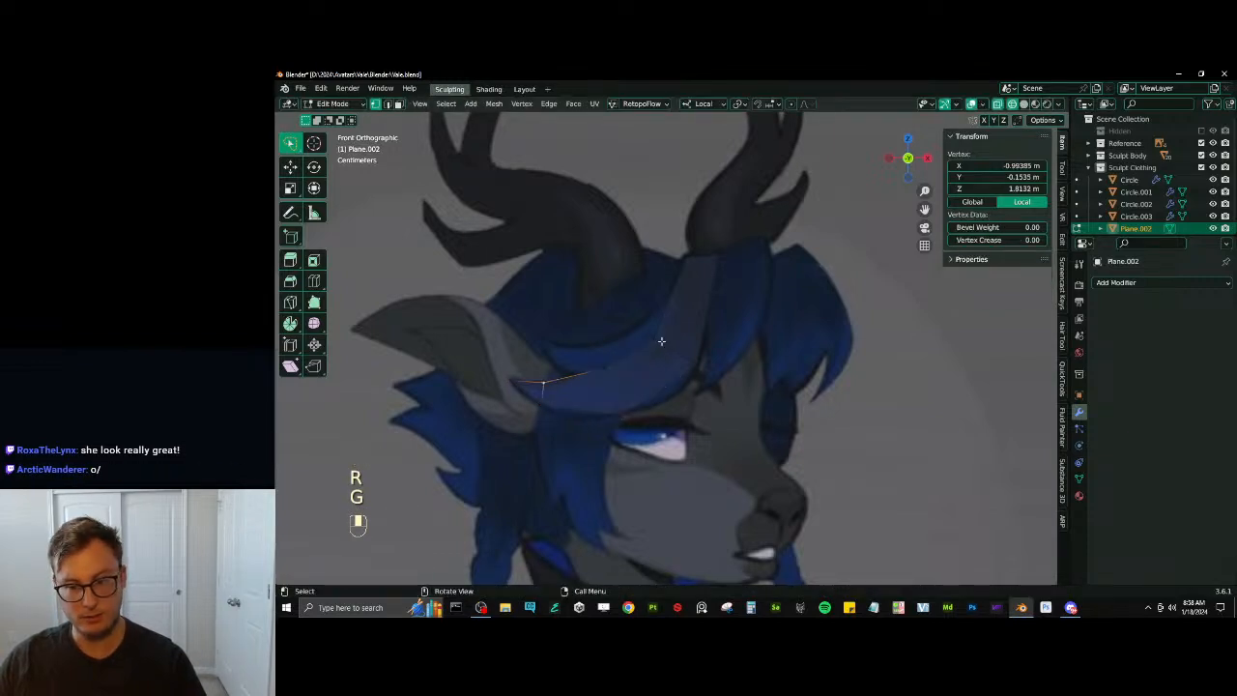
Select the two vertices at the strand's bend, then move and scale them to fit the drawn hair
click(659, 342)
shift+click(698, 362)
key(g)
click(702, 367)
key(s)
click(700, 368)
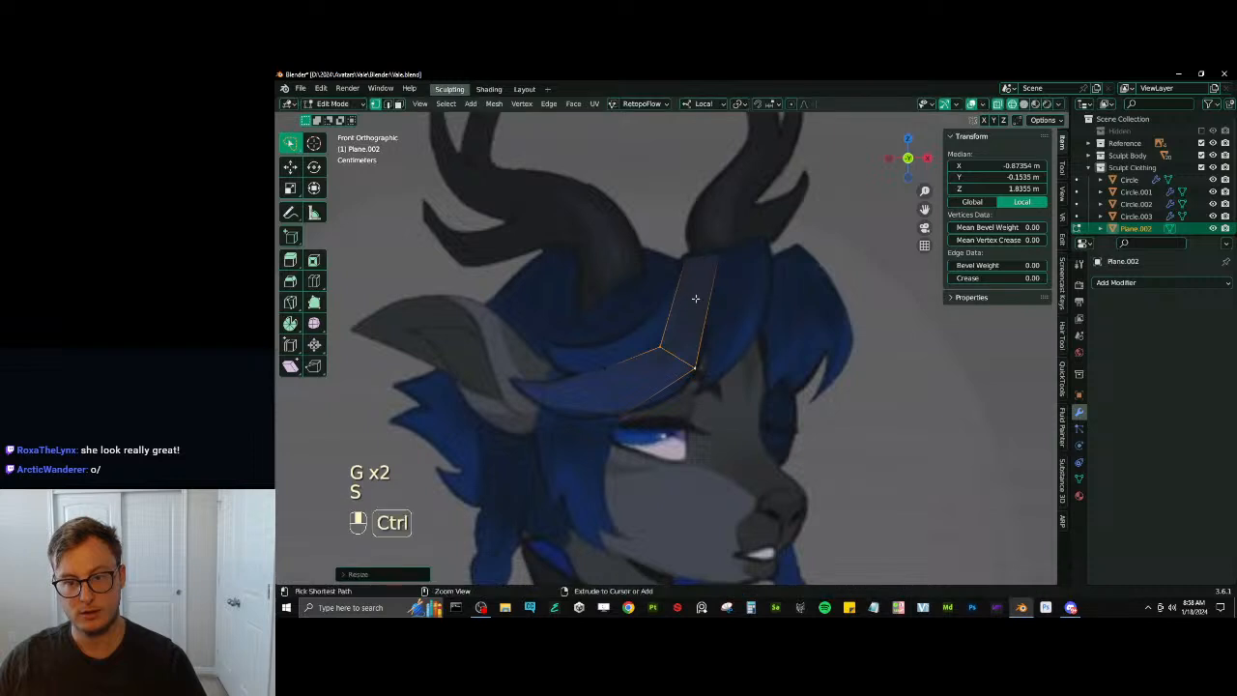
Add a loop cut across the strand's upper section, then move, scale and rotate it to follow the hair's curve
key(ctrl+r)
double_click(703, 300)
key(g)
click(728, 301)
key(s)
click(735, 298)
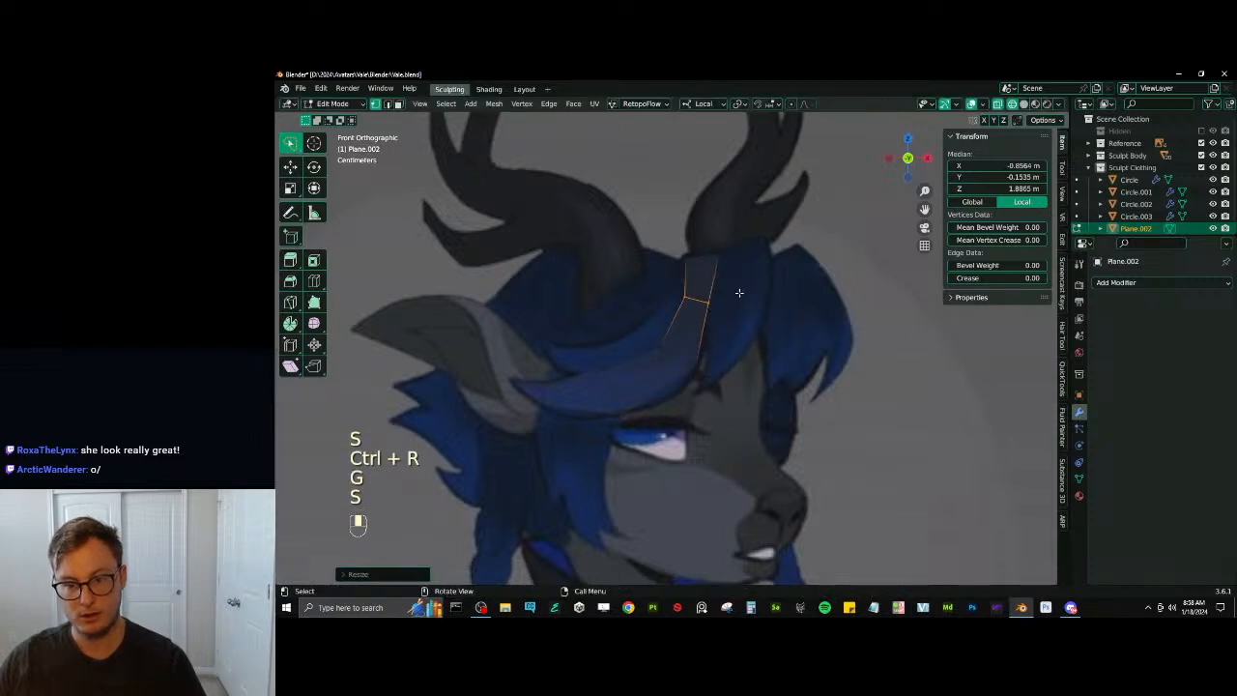
key(r)
click(735, 272)
key(g)
click(732, 269)
Box-select the strand's topmost vertices and scale them narrower at the hairline
click(723, 255)
key(b)
drag(662, 250, 744, 272)
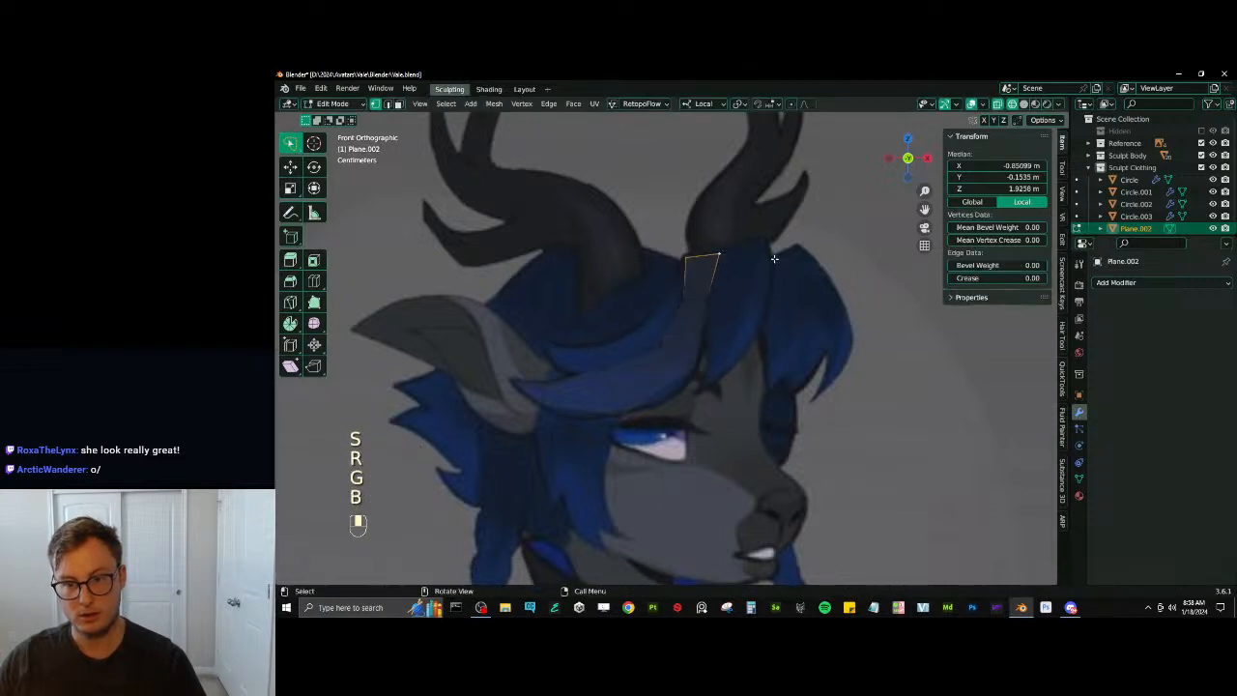
key(s)
click(692, 350)
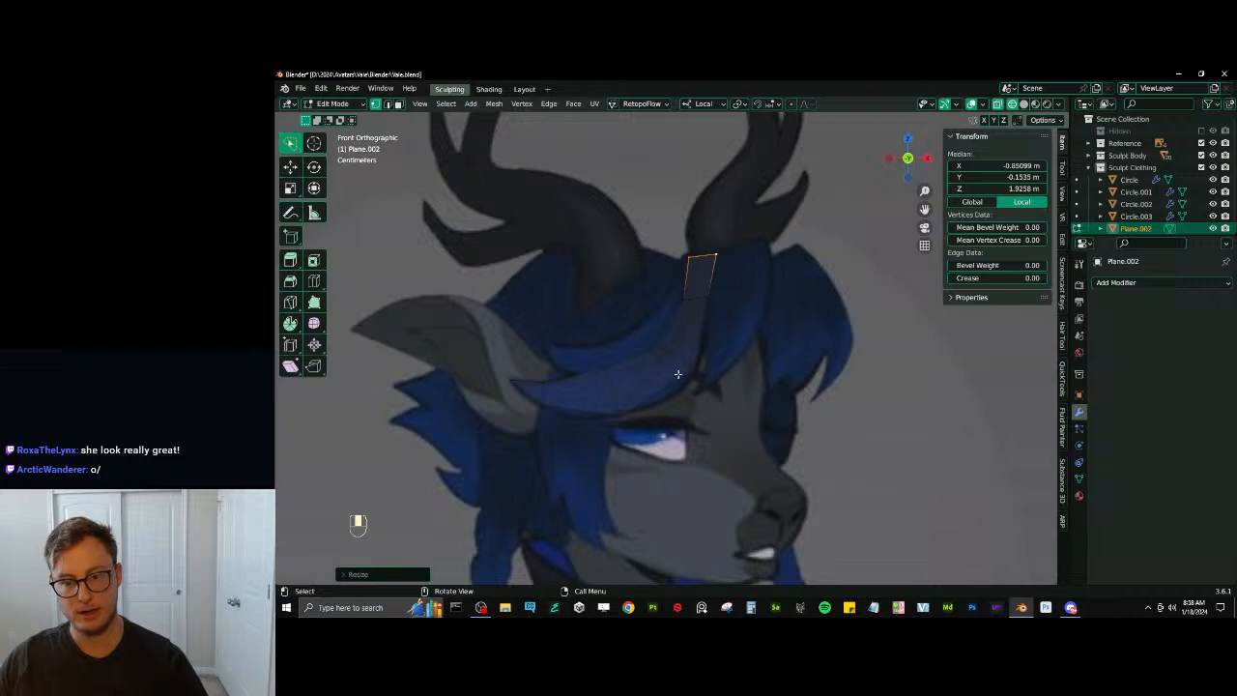
scroll(684, 338, down, 6)
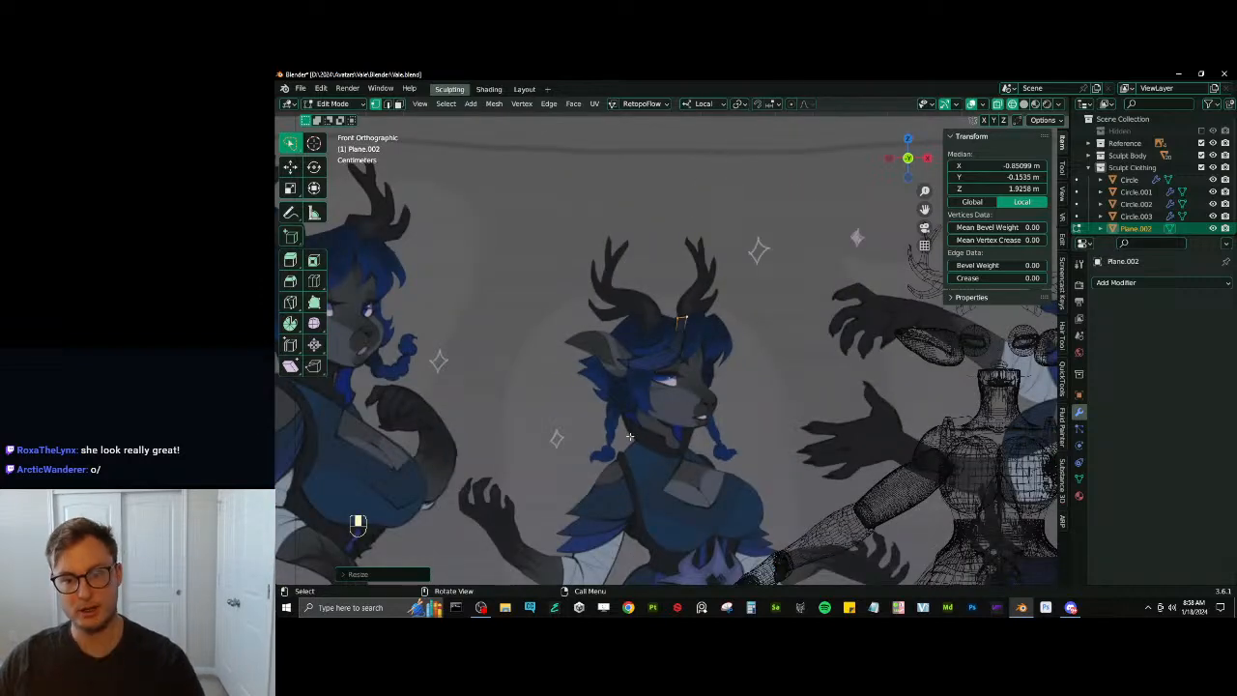
Duplicate the long strand's top edge, then move and widen the copy over the neighboring bang's hairline
scroll(715, 345, up, 5)
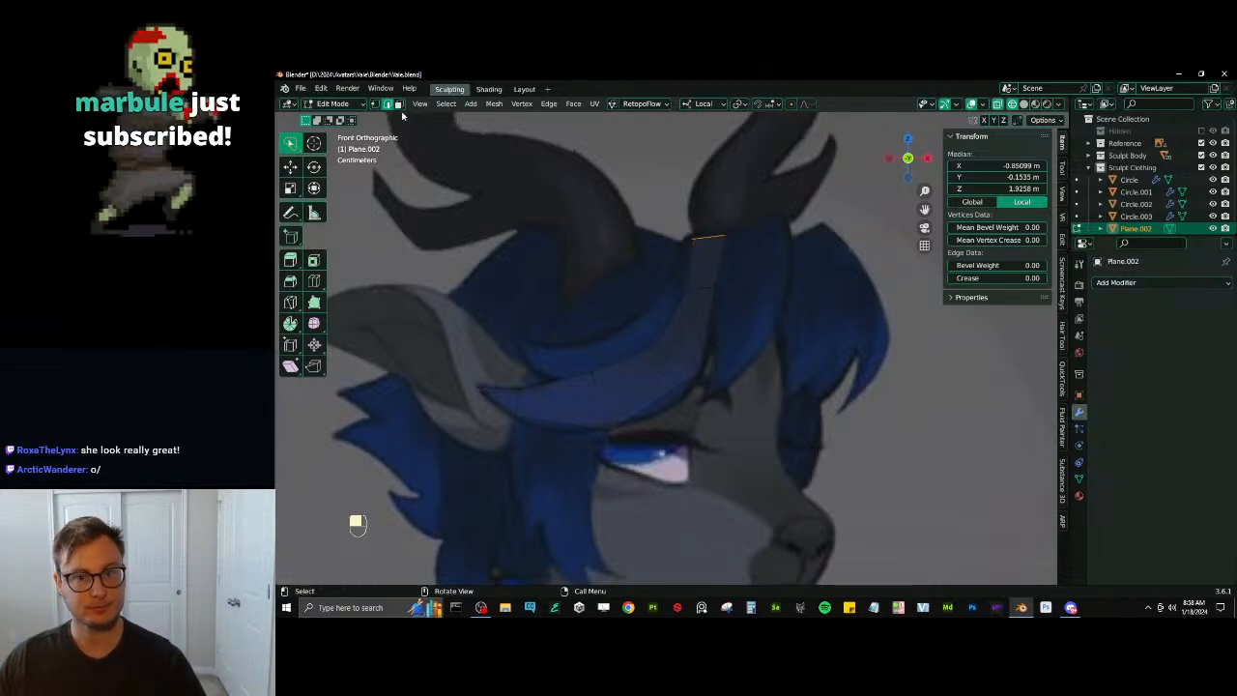
key(shift+d)
shift+middle_drag(753, 323, 763, 330)
scroll(764, 330, up, 2)
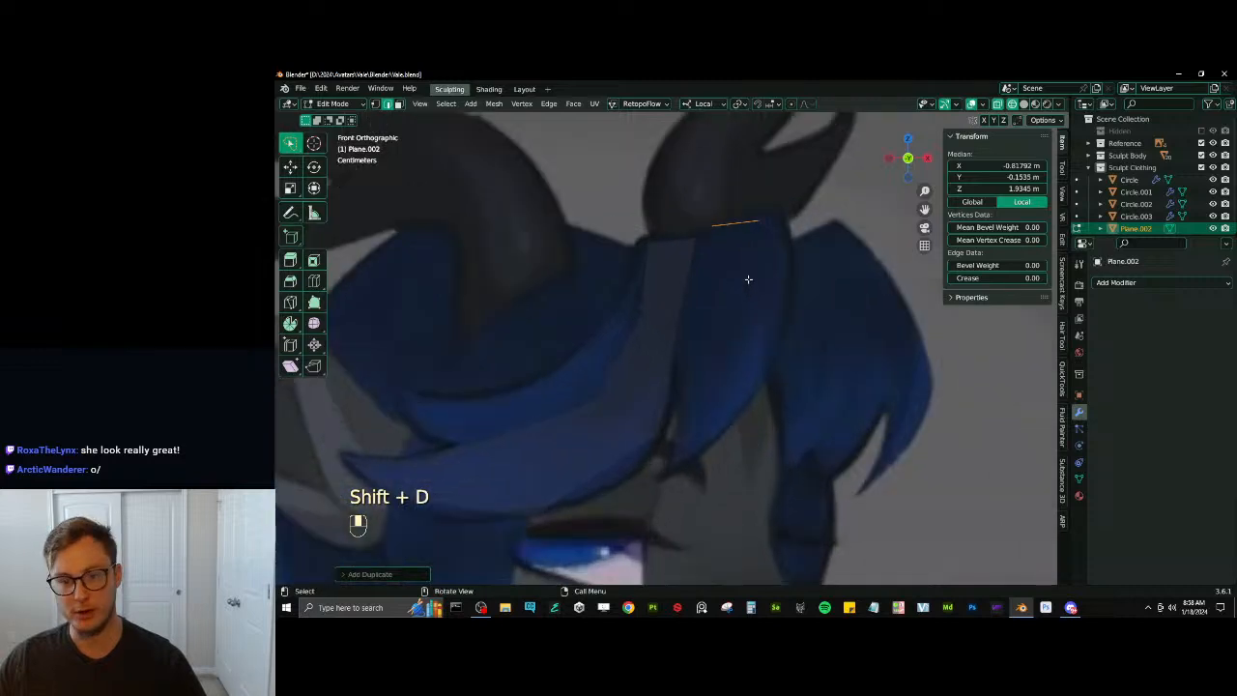
key(g)
click(737, 342)
key(s)
click(821, 305)
key(g)
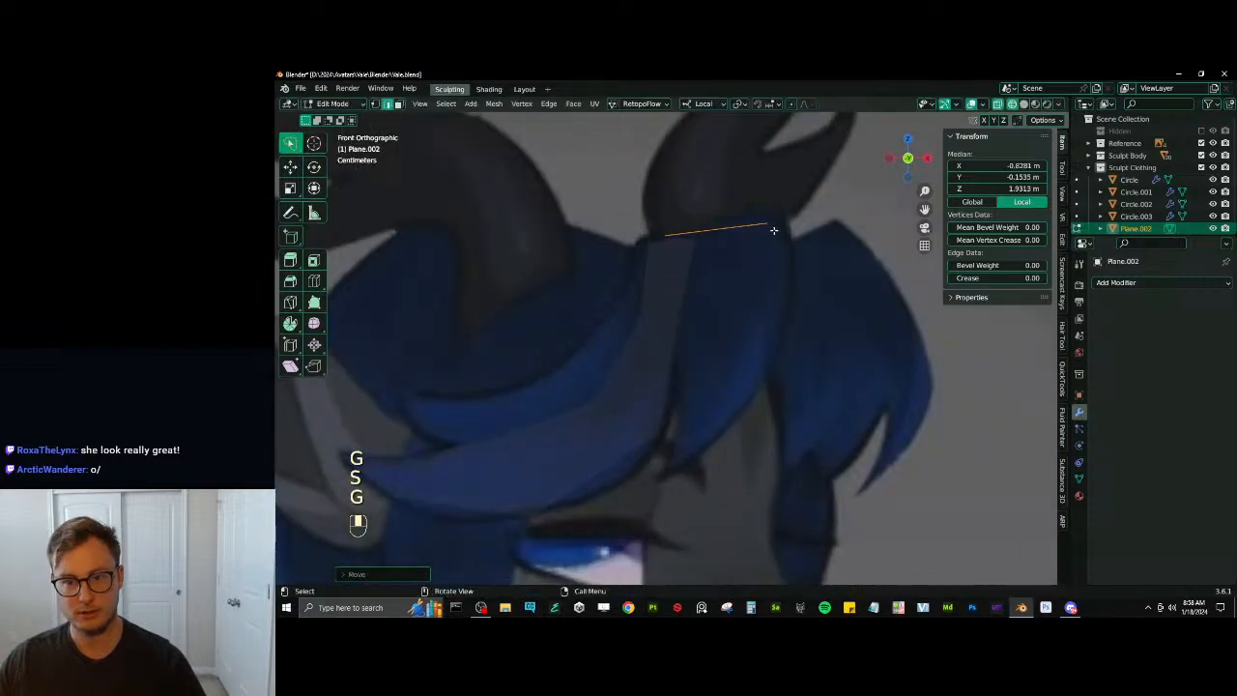
Scale, move and rotate the duplicated edge to span the neighboring bang's drawn hairline beneath the horn
key(s)
key(s)
key(g)
key(r)
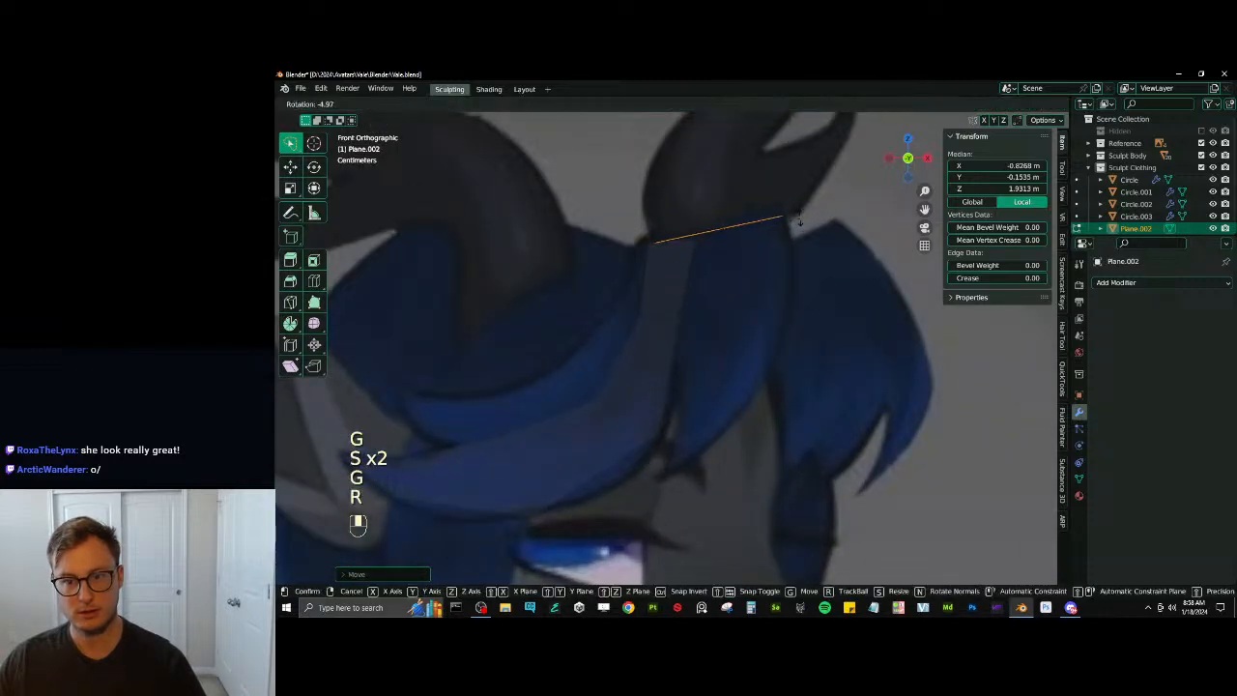
click(795, 232)
Extrude the hairline edge downward, then rotate, move and scale the new edge to the bang's upper outline
key(e)
key(r)
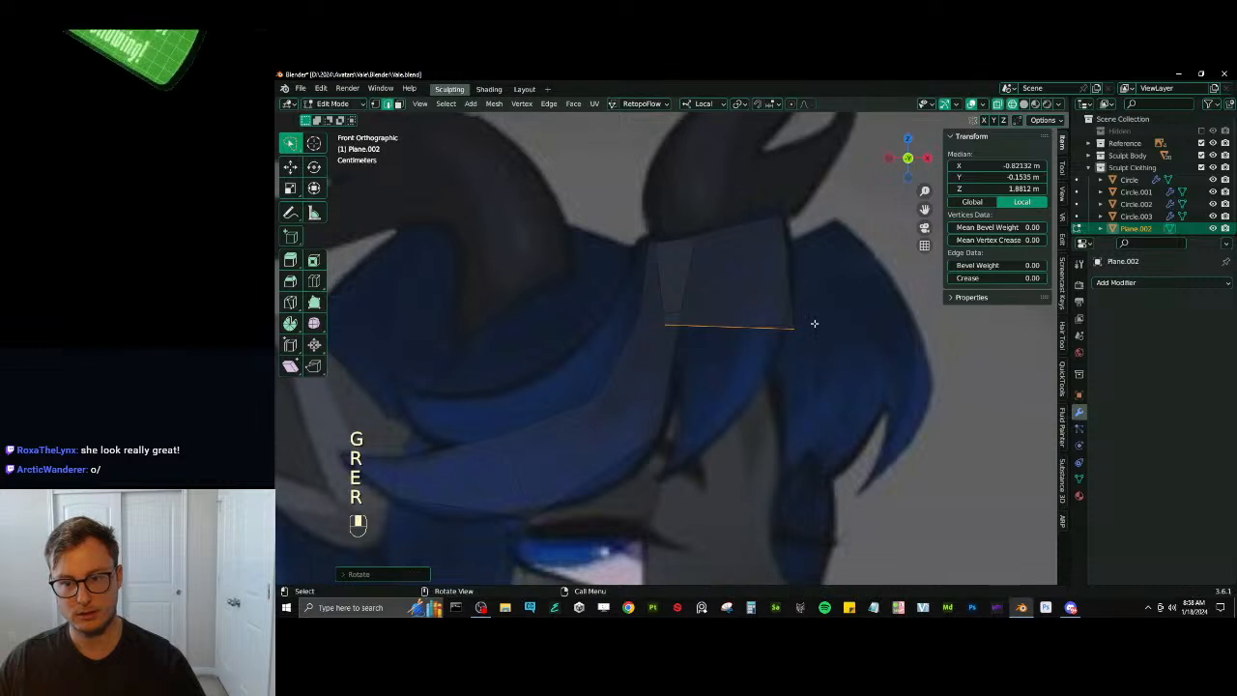
key(r)
key(g)
click(814, 288)
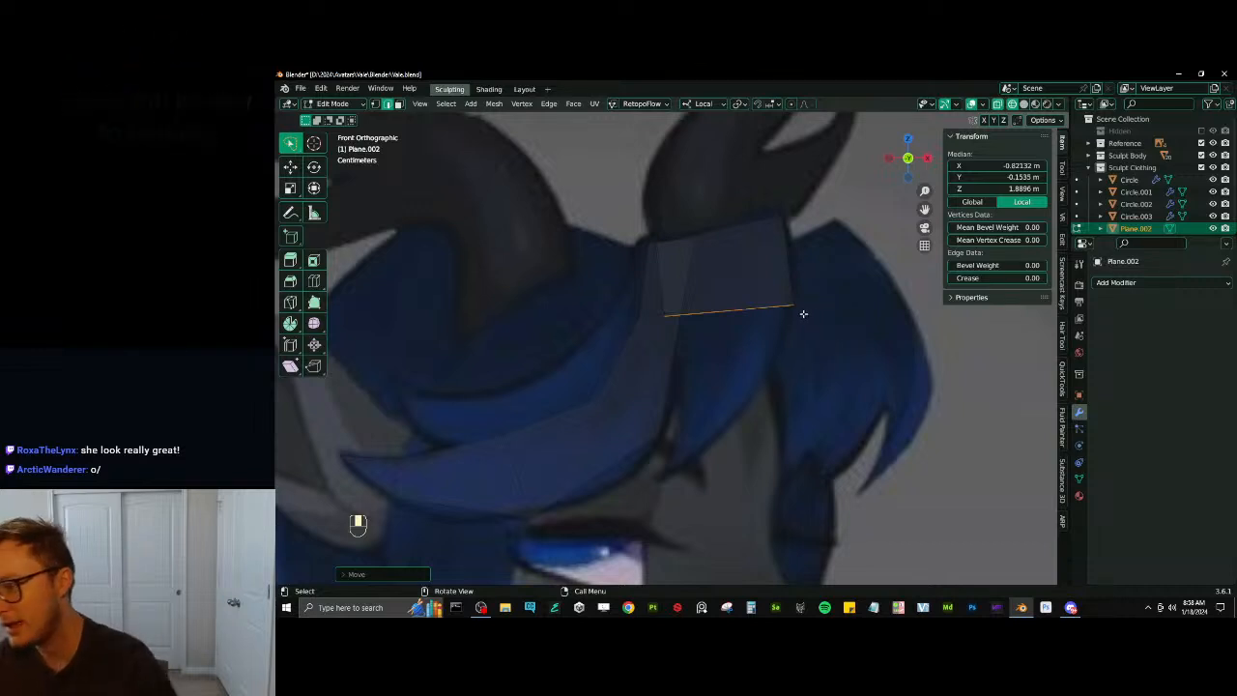
key(s)
Extrude a second section down the bang, then narrow, rotate and move its edge to fit the taper
key(e)
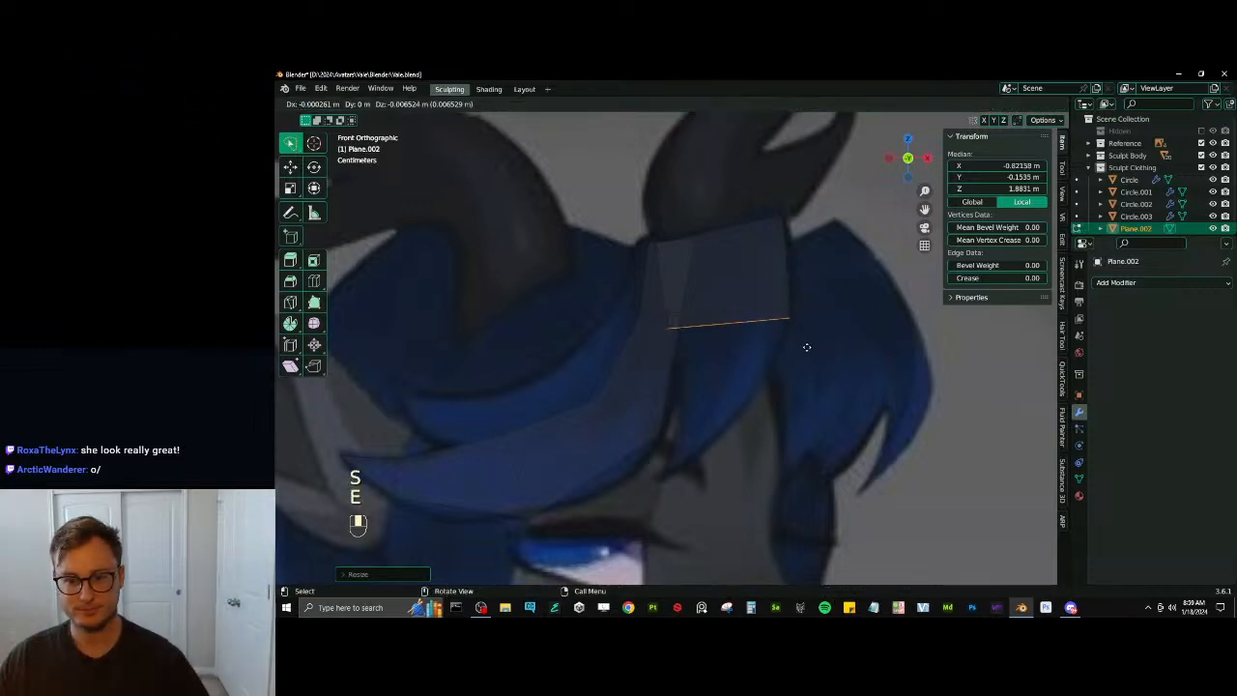
key(s)
key(r)
key(s)
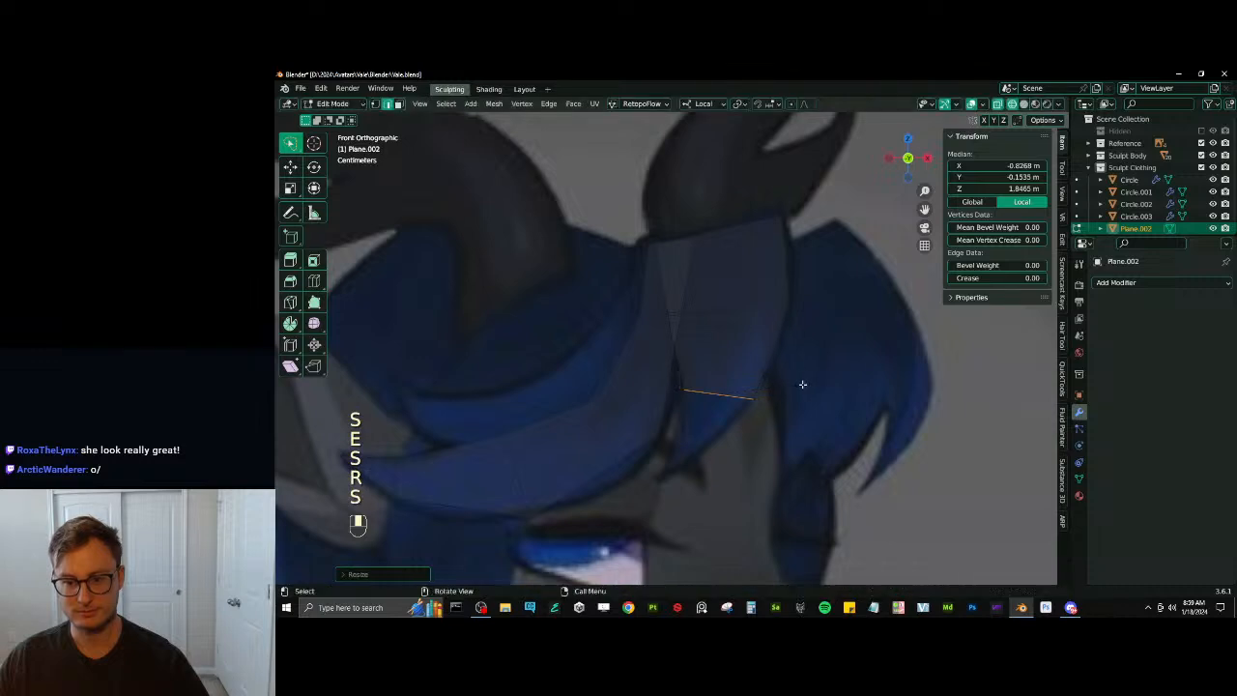
key(g)
Extrude a narrower section and a final section, then merge the last edge into a single tip vertex
key(e)
key(s)
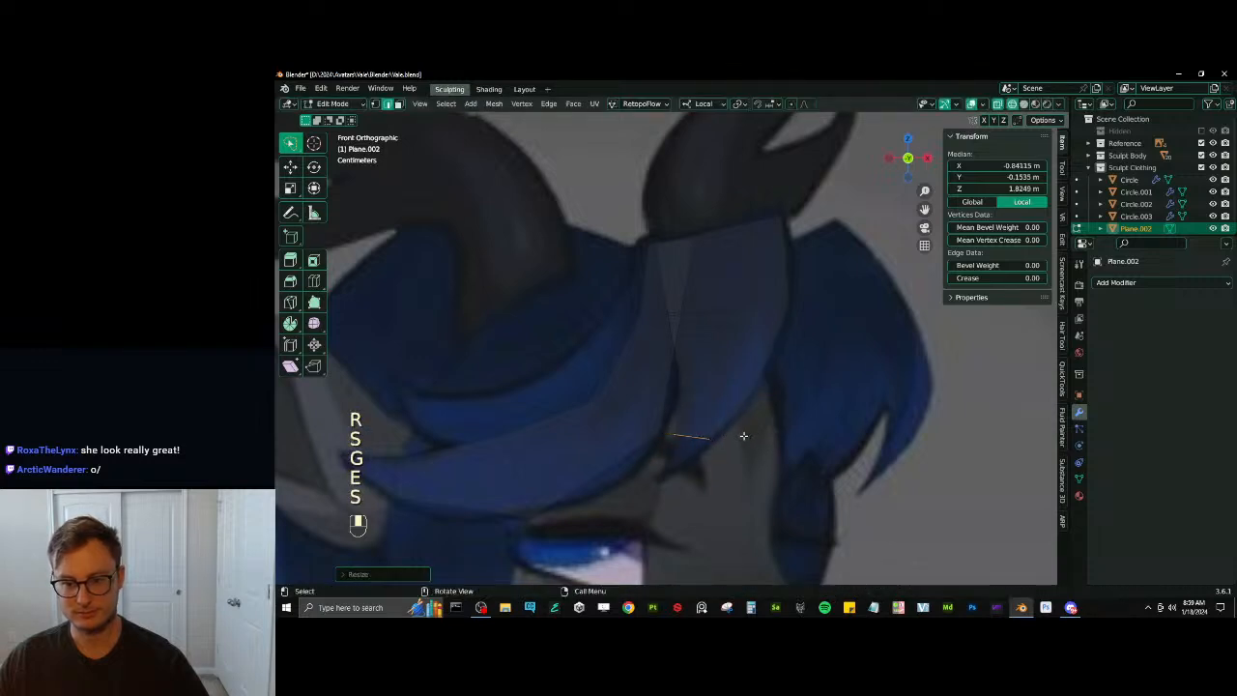
key(g)
key(e)
click(732, 470)
key(m)
click(730, 471)
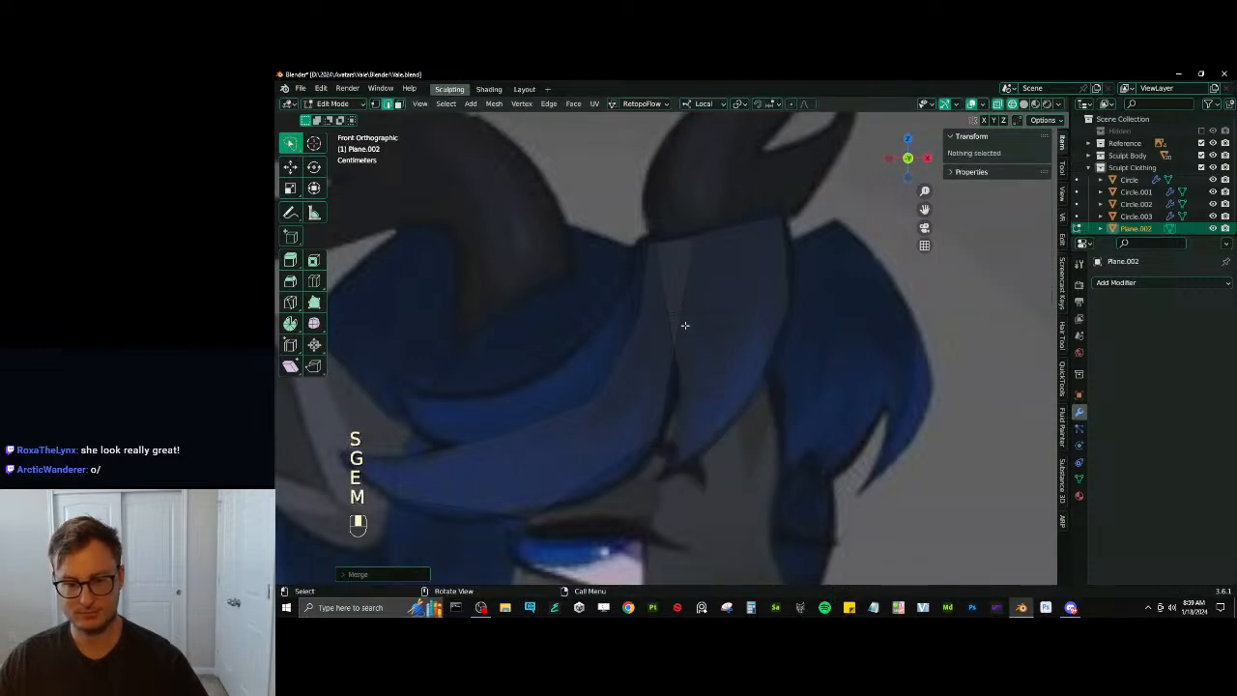
Move the merged tip vertex onto the drawn point of the short bang
click(674, 456)
key(g)
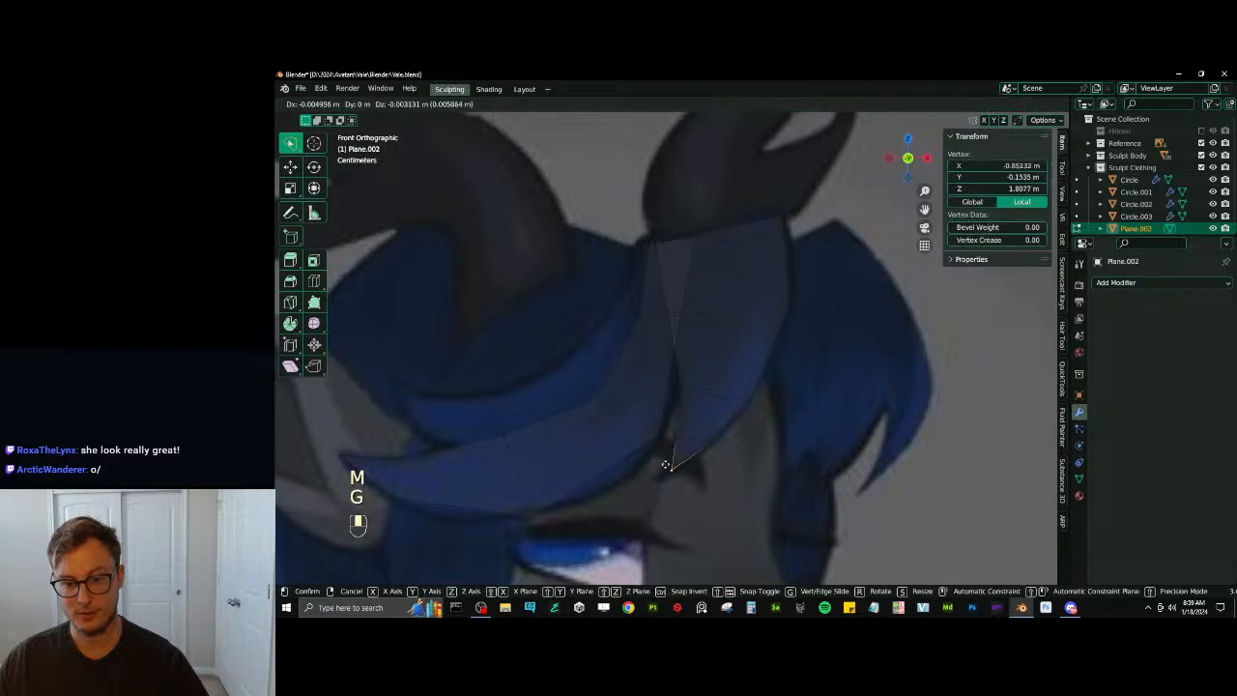
click(662, 467)
Move, rotate and scale the short bang's middle pair of vertices to match the drawn outline
shift+click(744, 392)
key(g)
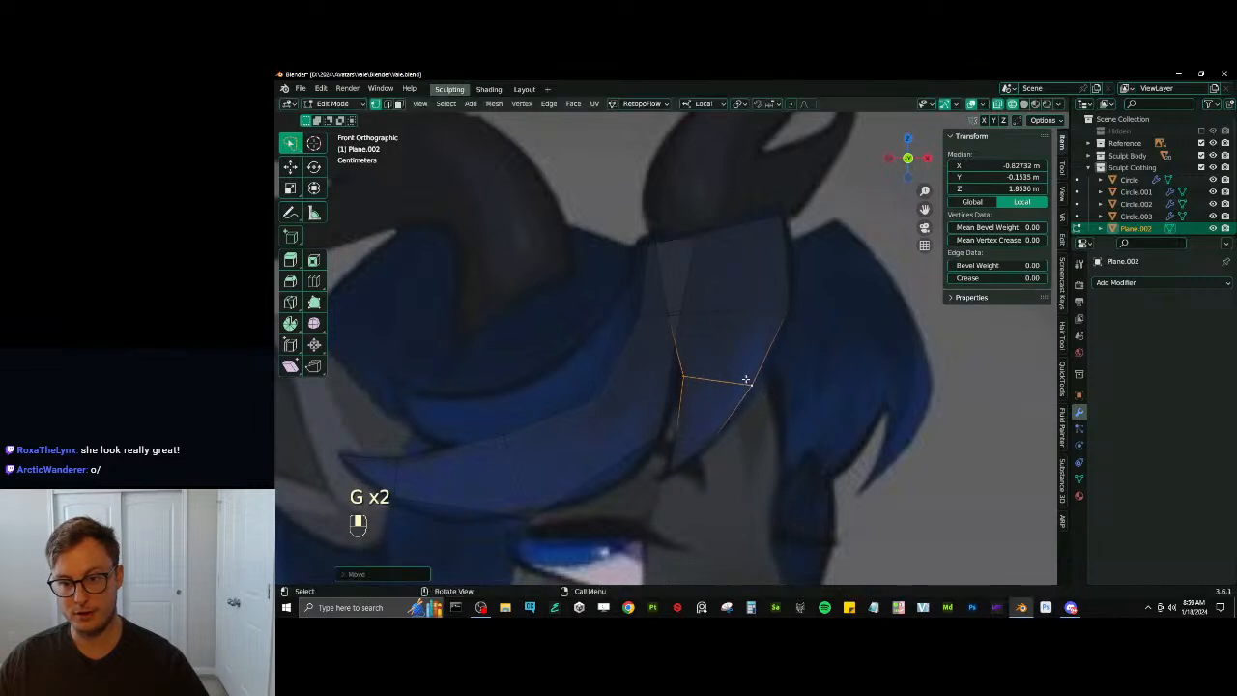
key(r)
click(820, 351)
key(s)
click(831, 345)
click(834, 340)
Select the short bang's upper pair of vertices, then move and rotate them to follow the drawn hair
click(670, 314)
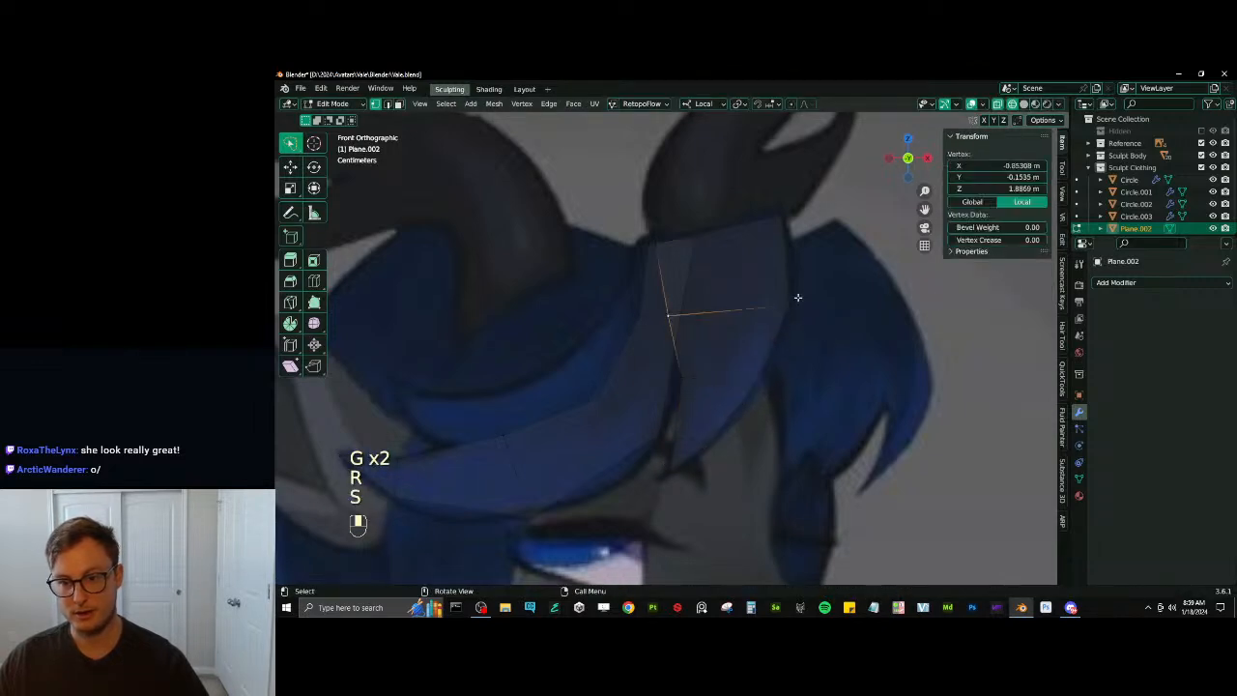
shift+click(799, 295)
key(g)
click(810, 282)
key(r)
click(814, 284)
Reselect the short bang's middle pair of vertices, then refine their position and rotation against the outline
click(680, 378)
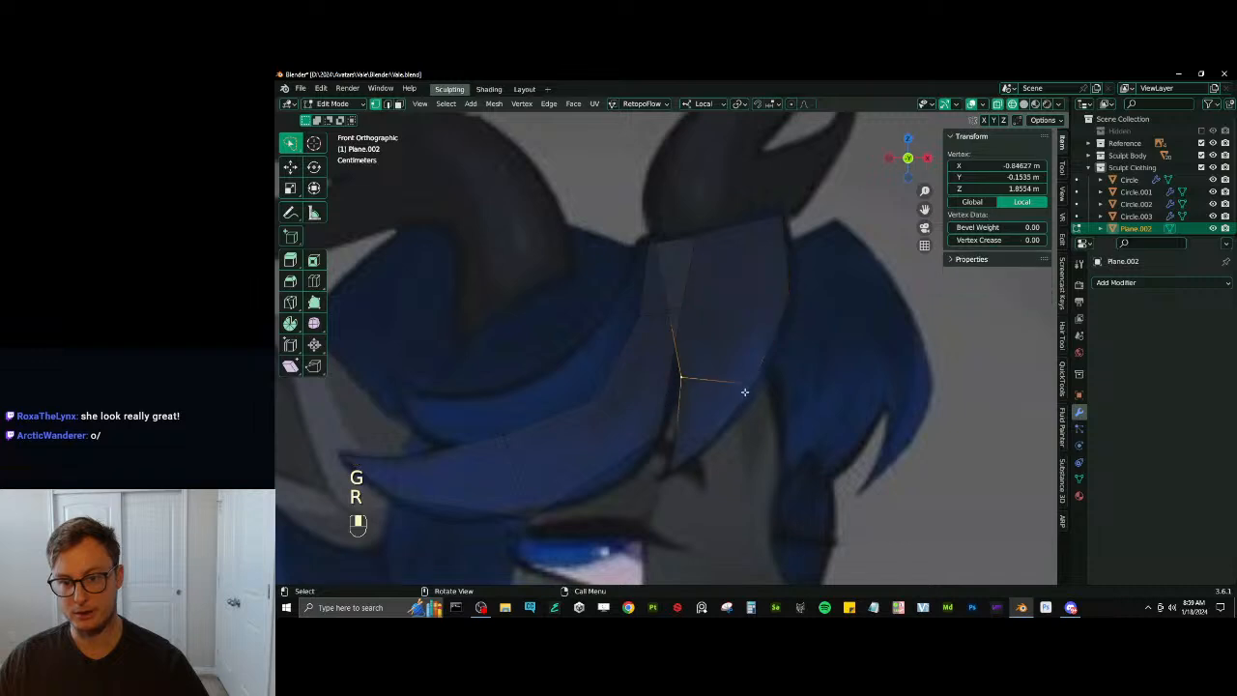
shift+click(748, 390)
key(g)
click(781, 379)
key(r)
click(785, 373)
Select the two vertices just above the short bang's tip, then adjust their position and scale to the taper
click(679, 433)
shift+click(712, 442)
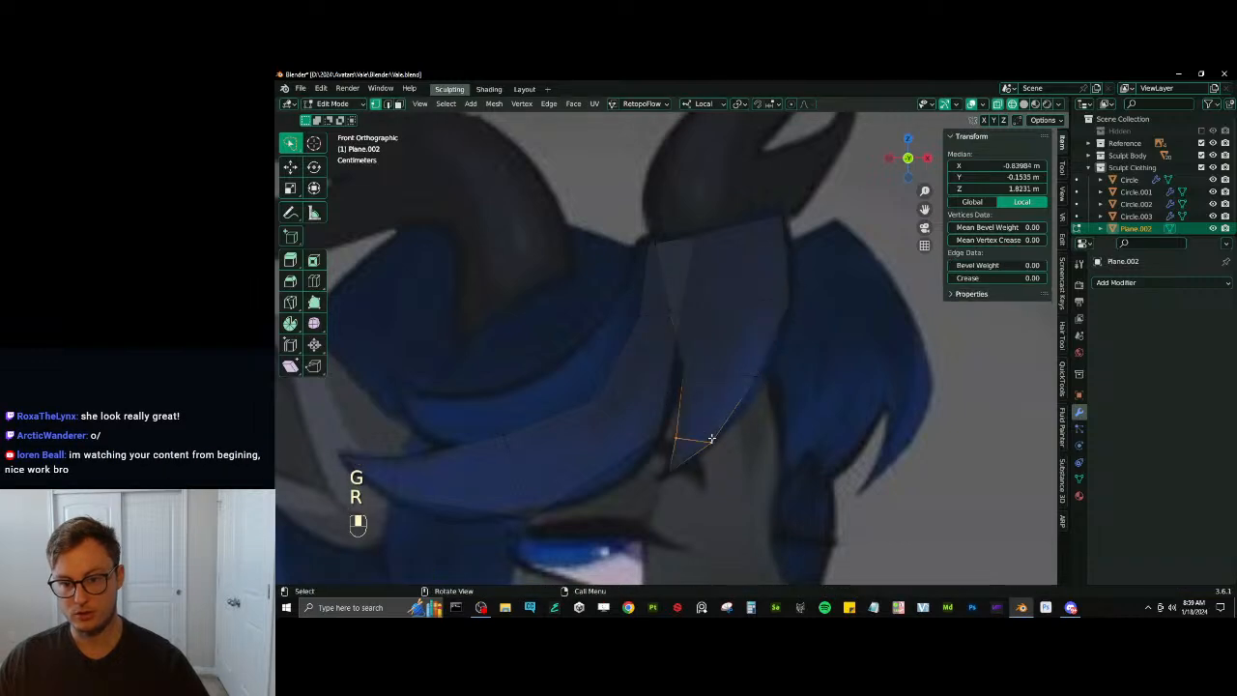
key(g)
click(735, 425)
scroll(749, 413, down, 4)
key(g)
click(762, 397)
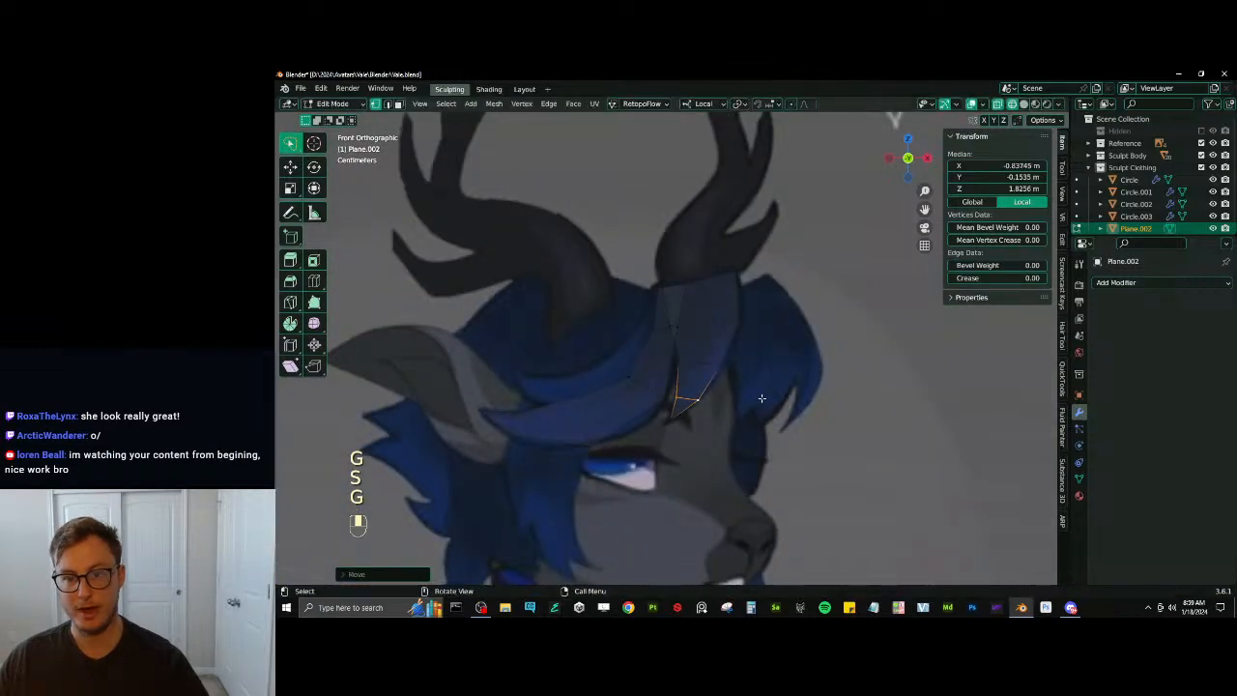
Reposition the short bang's upper pair of vertices along the drawn edges of the hair
scroll(732, 331, up, 3)
click(761, 308)
shift+click(677, 317)
key(g)
key(g)
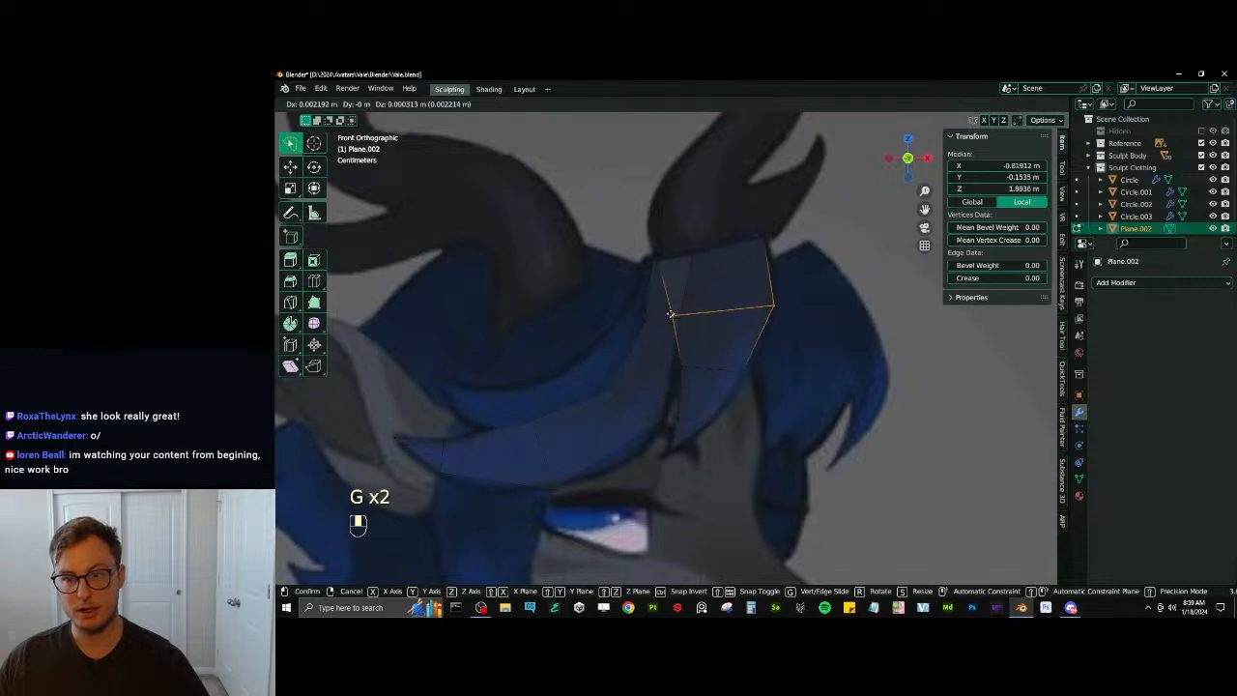
click(673, 315)
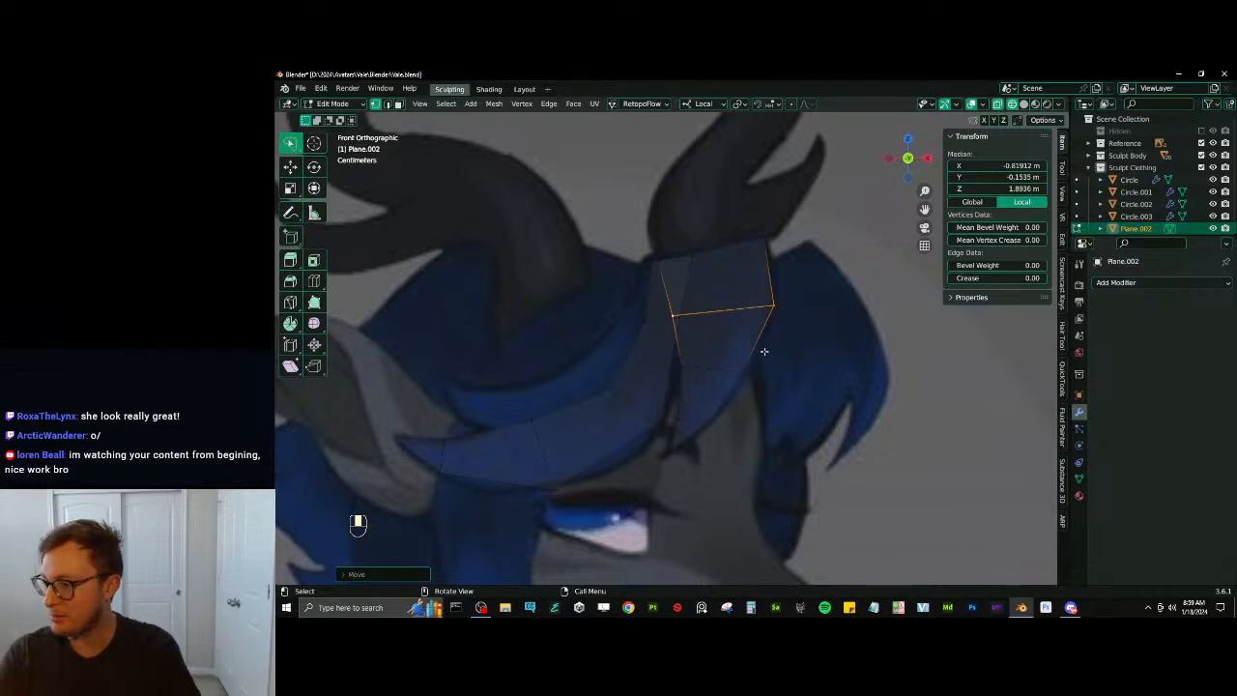
Move the two vertices at the long strand's bend to fit the curve of the drawn hair
scroll(755, 353, down, 2)
scroll(754, 379, up, 2)
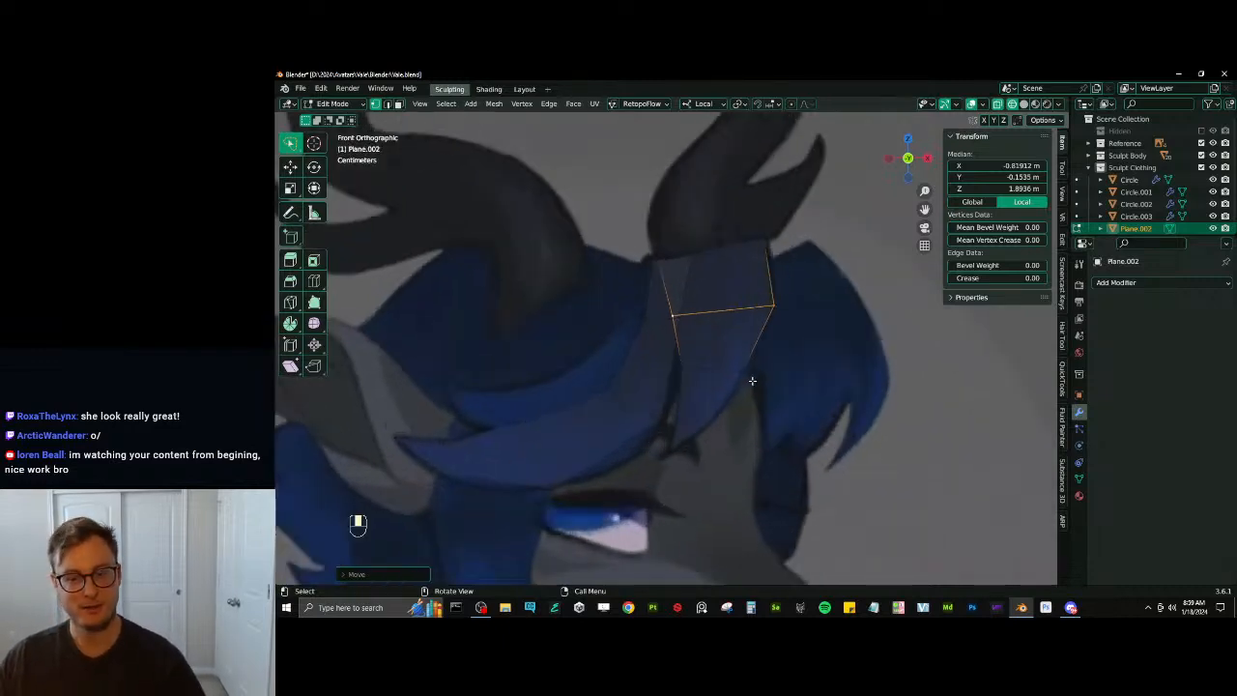
shift+middle_drag(600, 397, 660, 365)
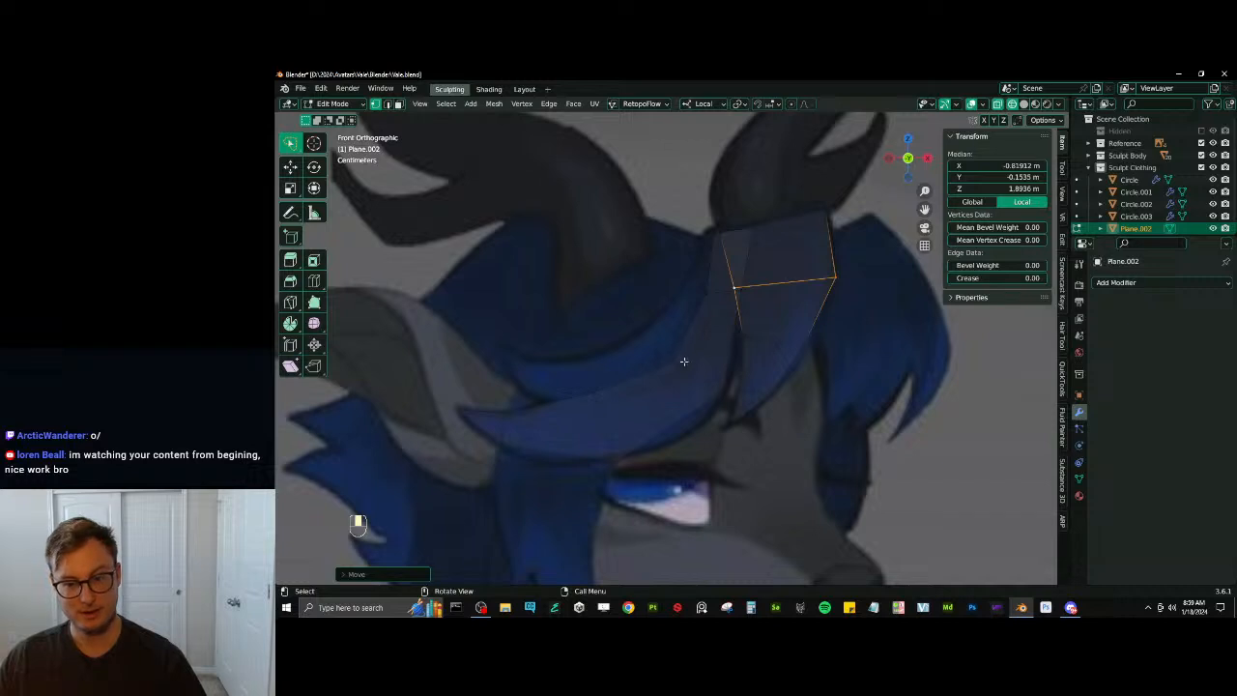
key(g)
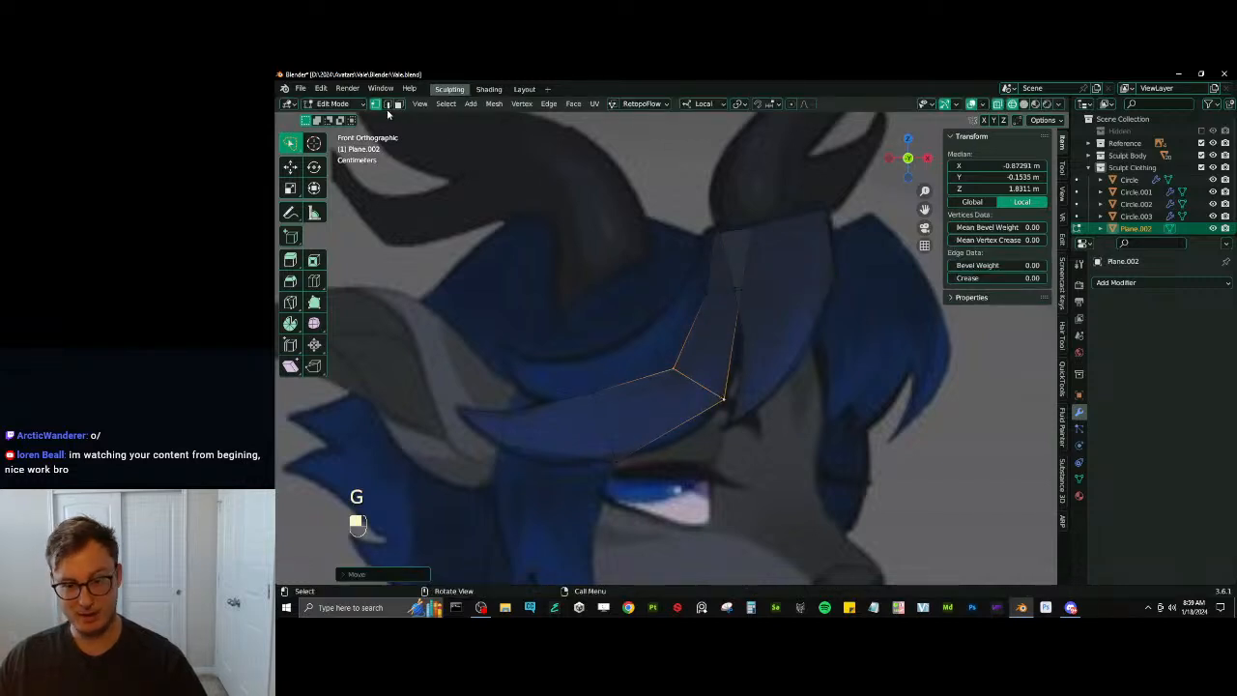
Select the ring of edges crossing the long strand in edge mode and bevel them
click(389, 105)
ctrl+alt+shift+click(611, 425)
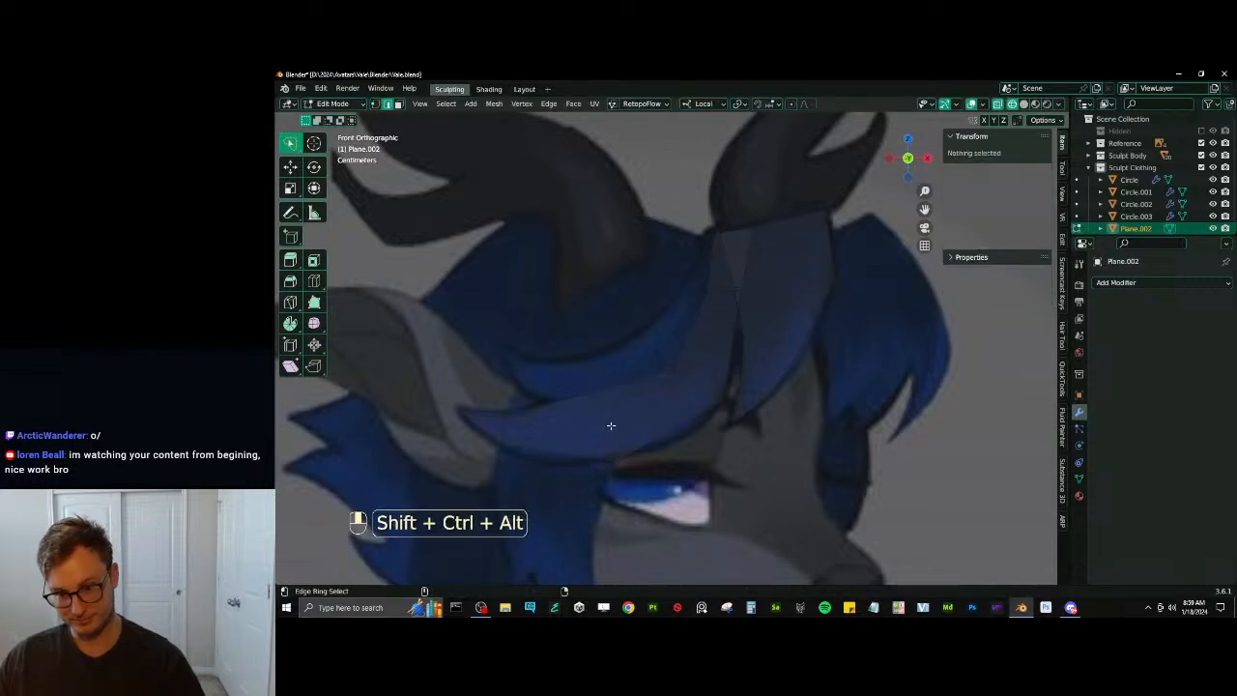
ctrl+alt+shift+click(610, 425)
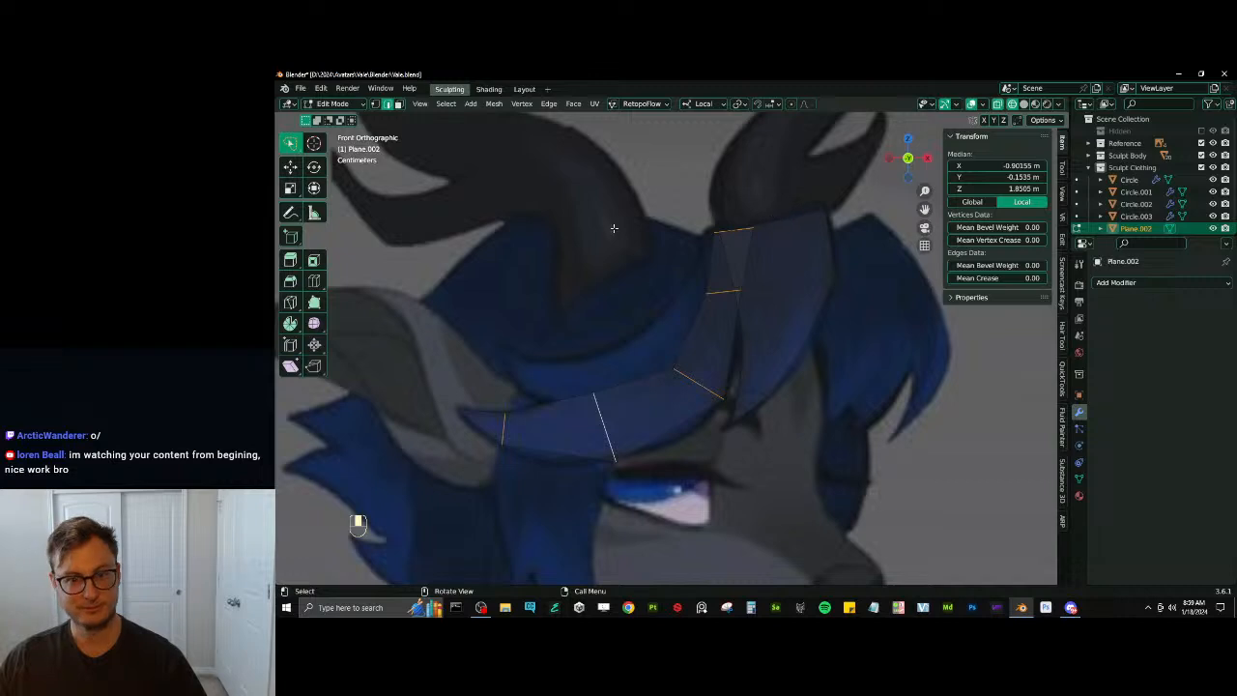
key(ctrl+b)
click(422, 486)
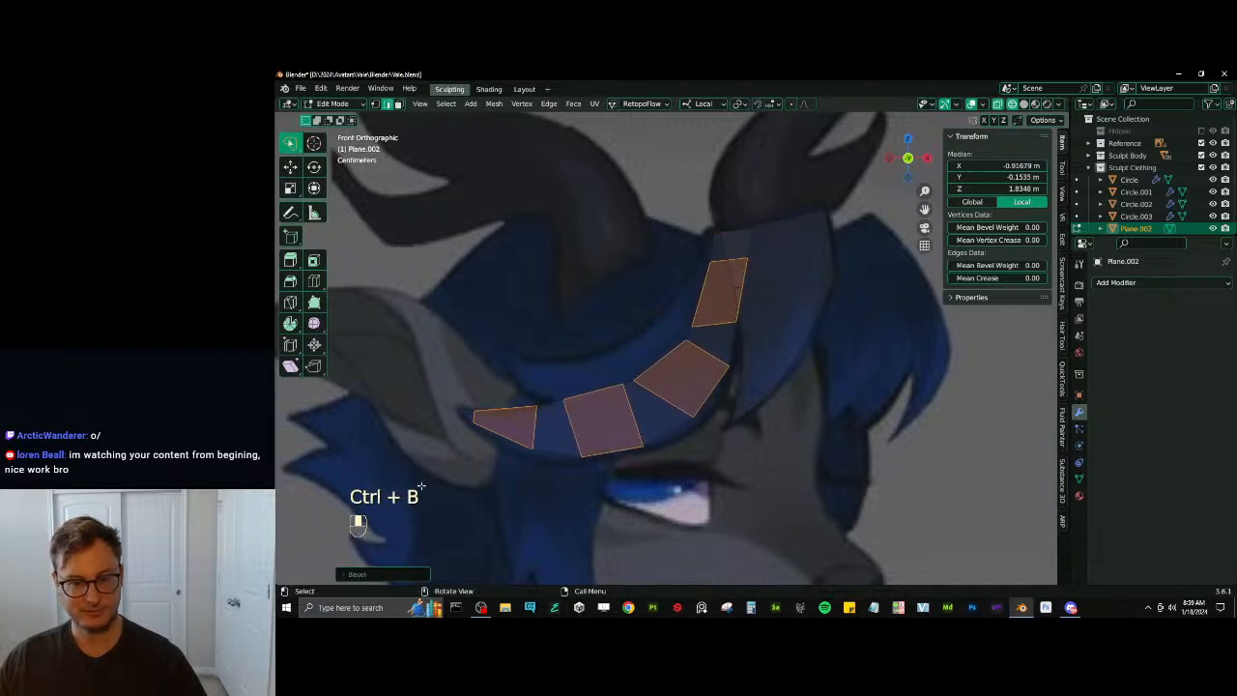
Set the bevel to Percent width at about 36% with 2 segments
click(358, 575)
click(452, 374)
click(471, 434)
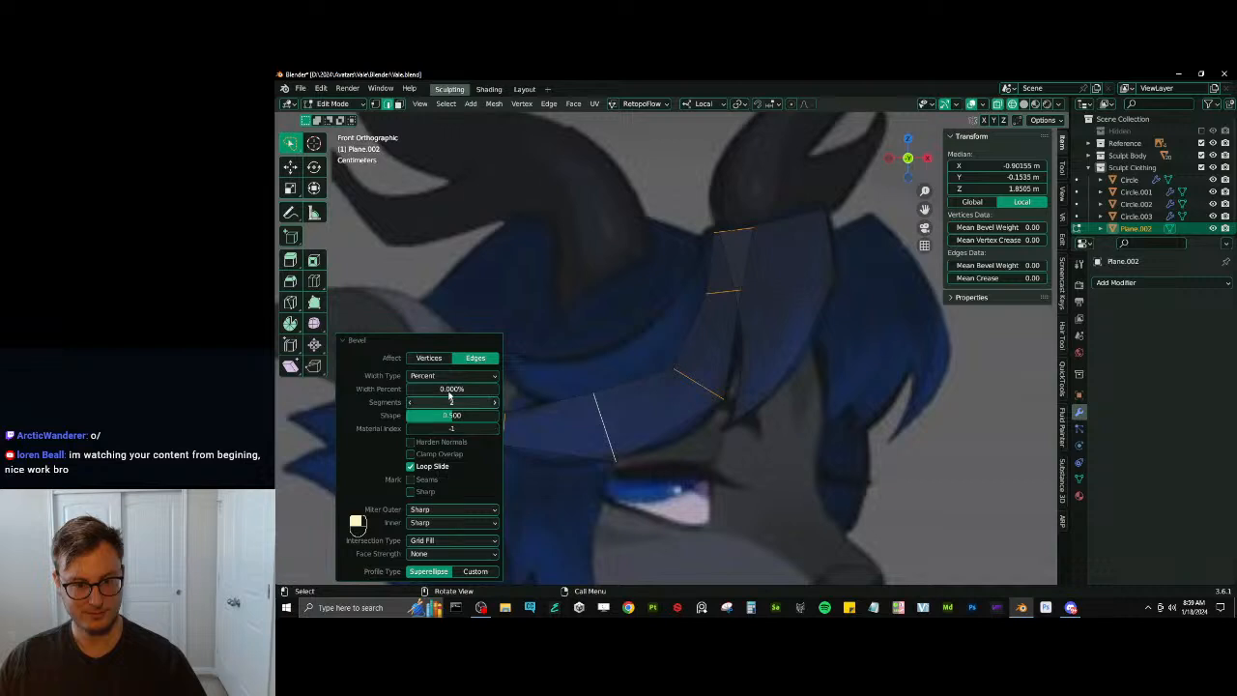
shift+drag(449, 389, 560, 389)
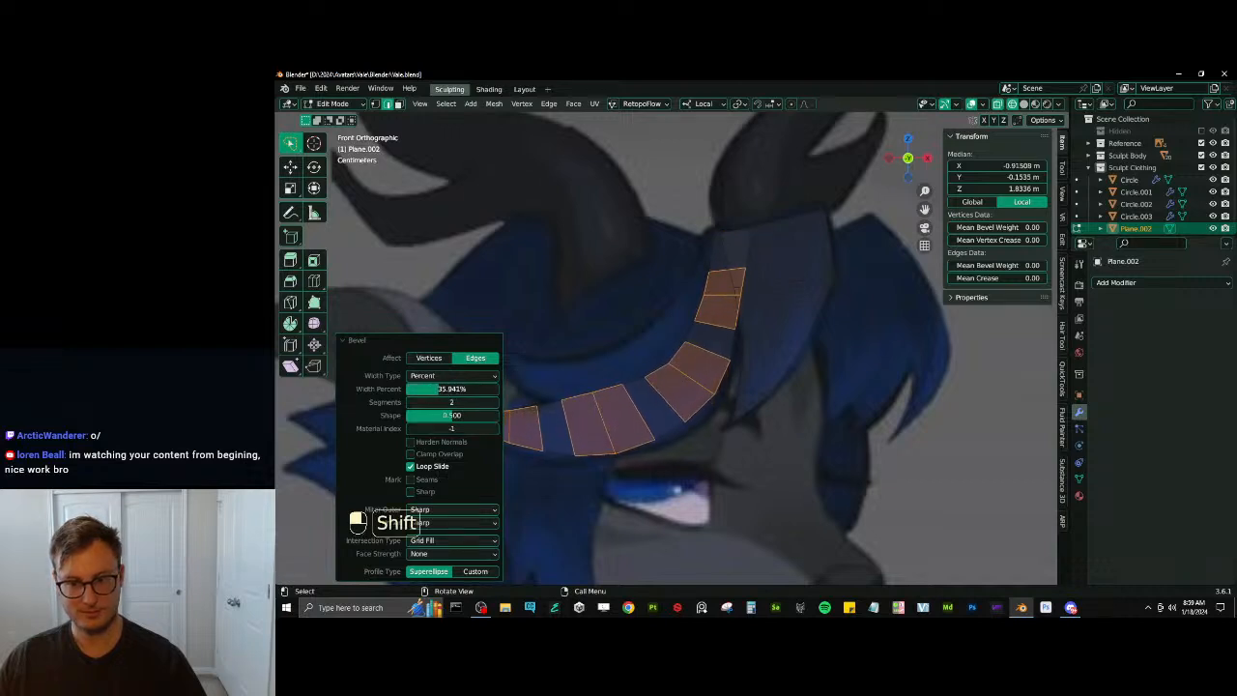
click(428, 338)
click(470, 427)
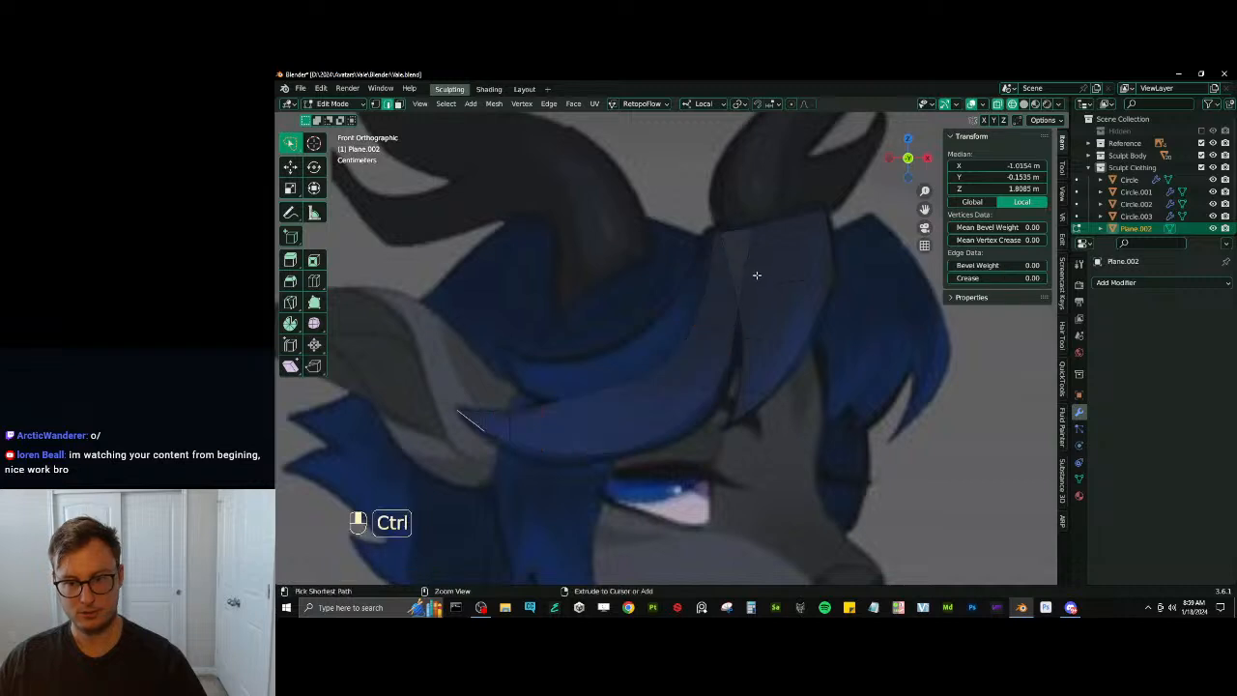
ctrl+click(754, 251)
key(g)
click(757, 254)
key(ctrl+z)
click(631, 451)
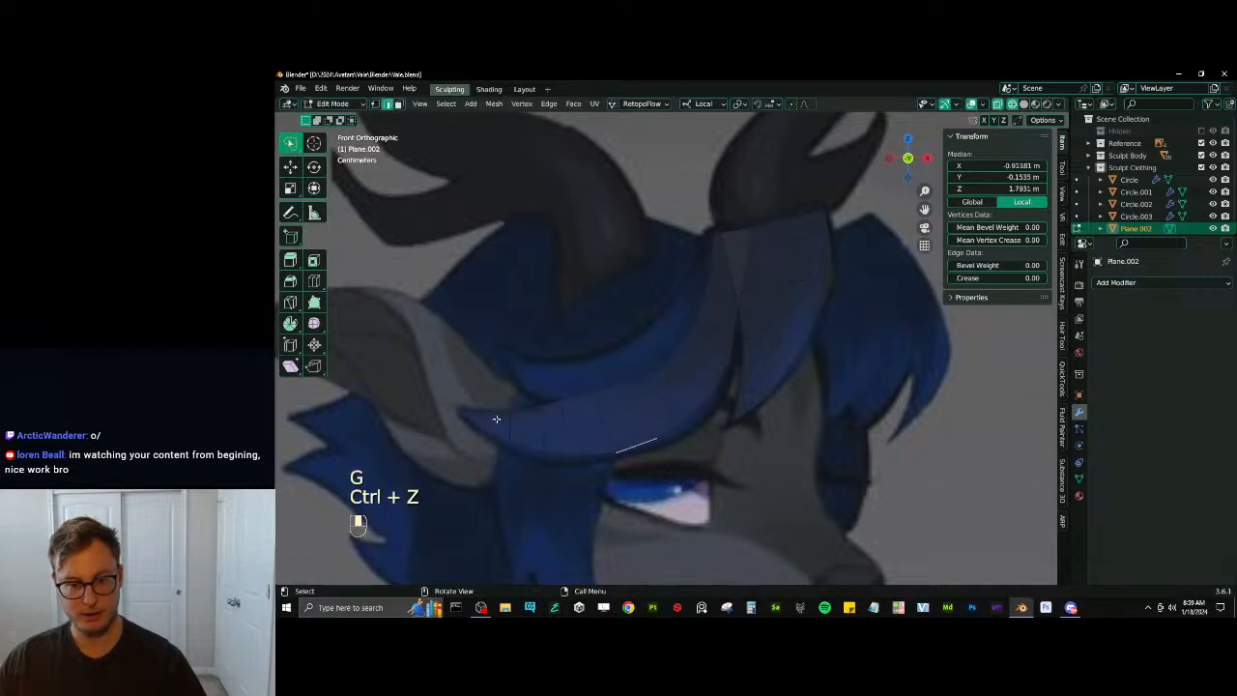
Select the path of edges along the long strand's lower border and move it slightly down onto the outline
click(494, 442)
ctrl+click(732, 384)
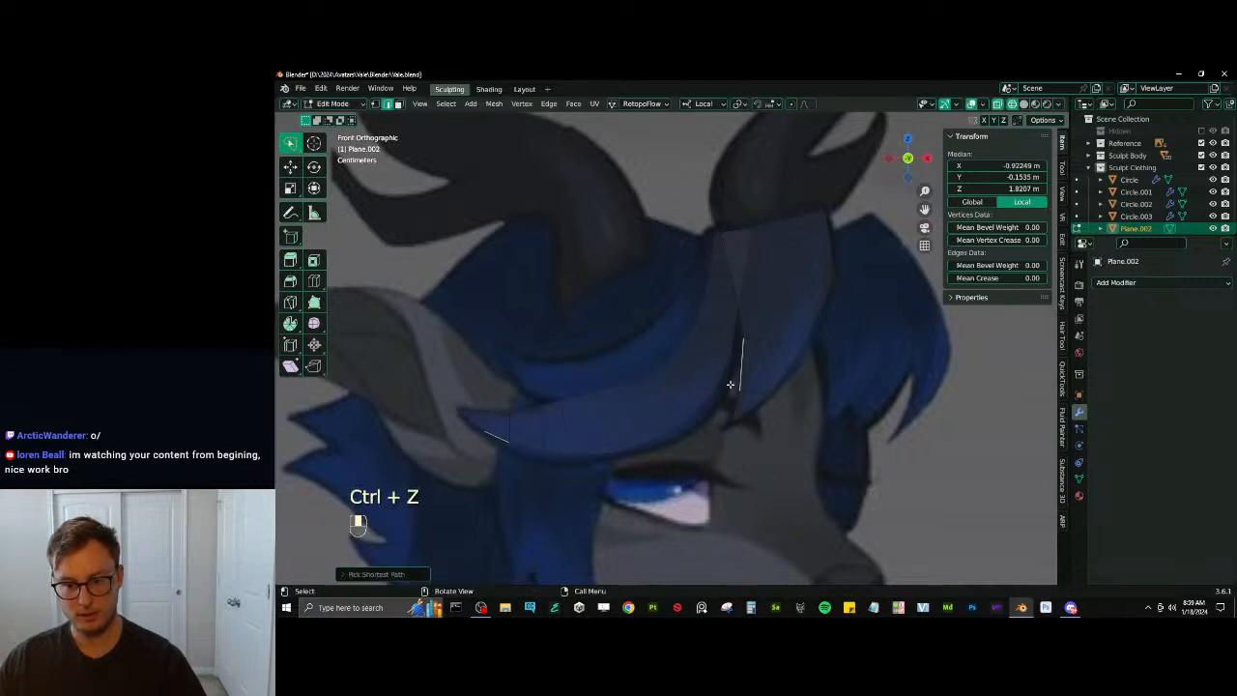
key(g)
click(731, 384)
key(ctrl+z)
ctrl+click(720, 379)
key(g)
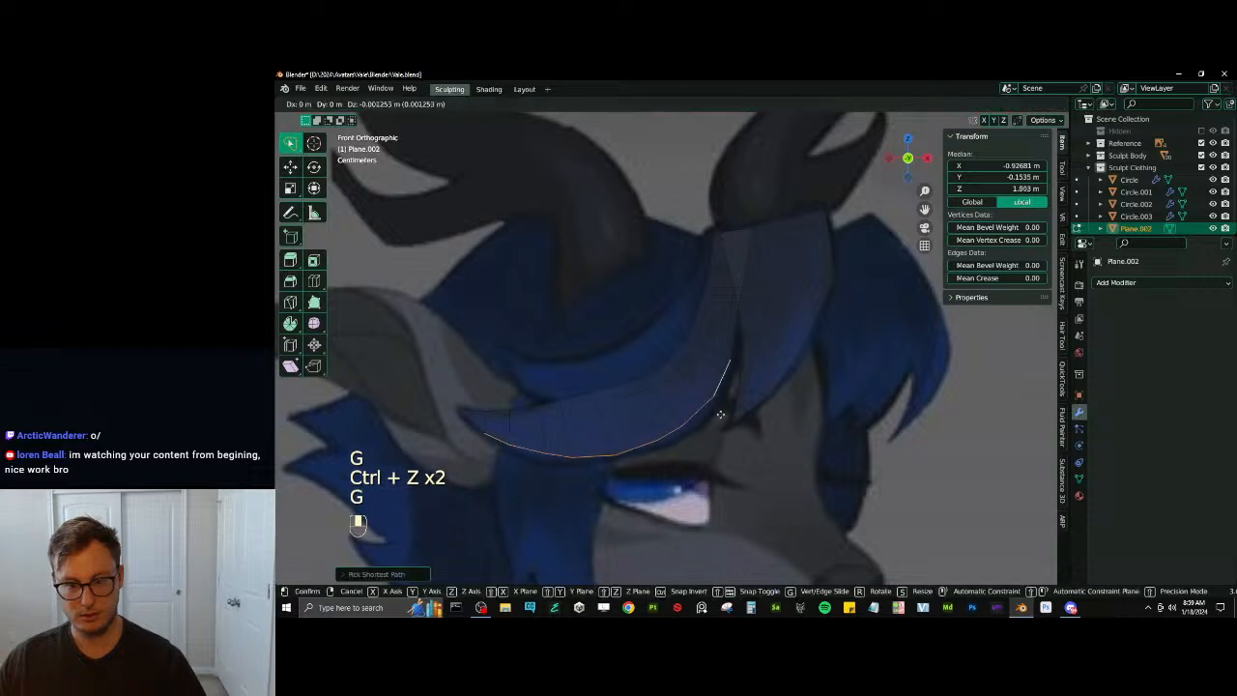
click(721, 416)
Move the individual border edges on the long strand's inner side, above the bend, to follow the drawn curve
click(723, 385)
key(g)
click(734, 337)
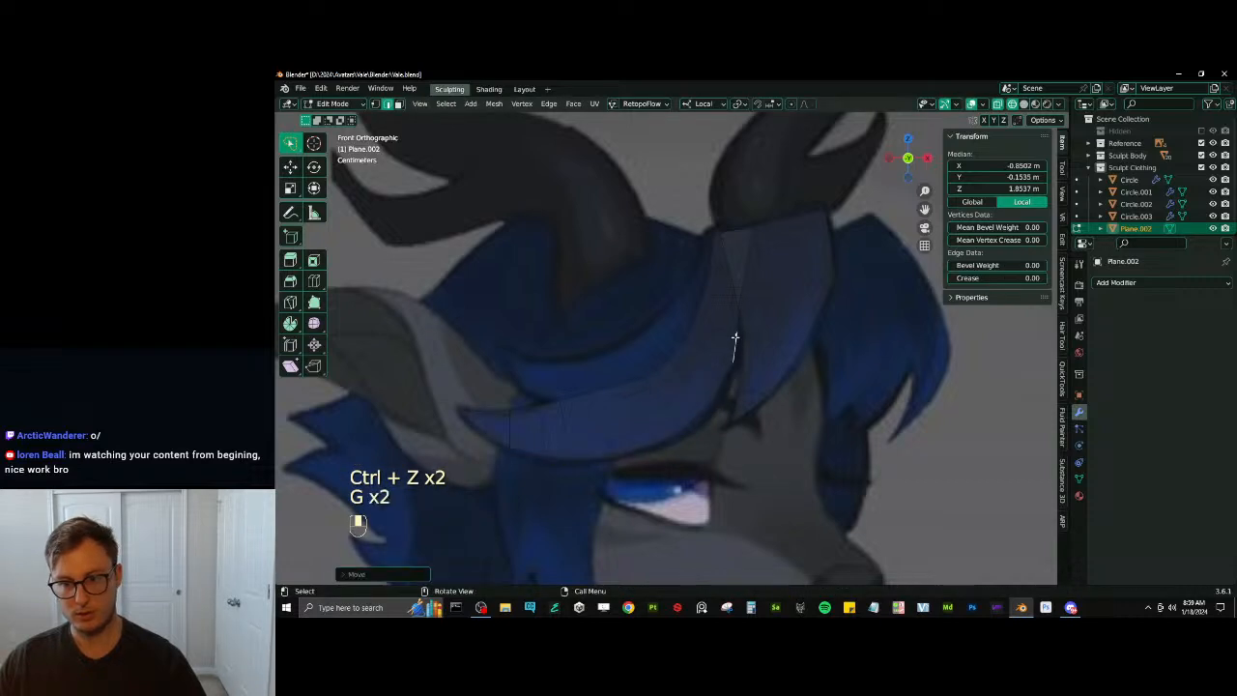
key(g)
click(736, 320)
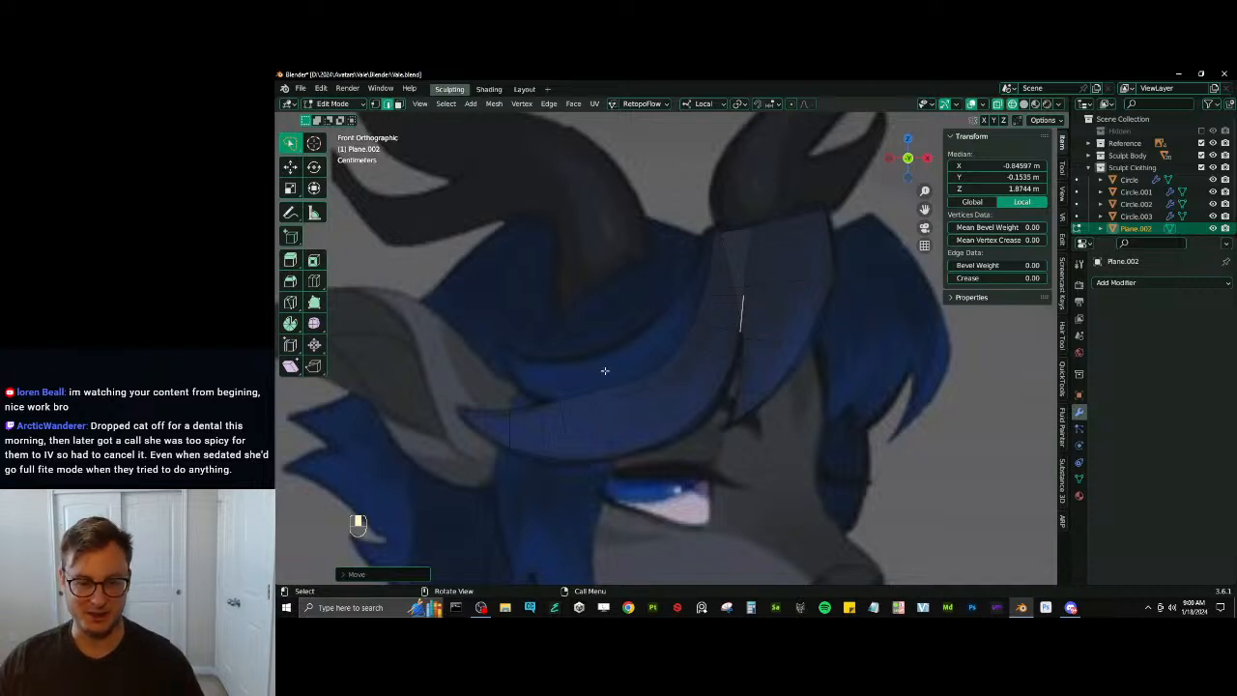
Scale and reposition the cross edge near the long strand's tip to match the hair's width
click(513, 434)
key(s)
click(552, 403)
key(g)
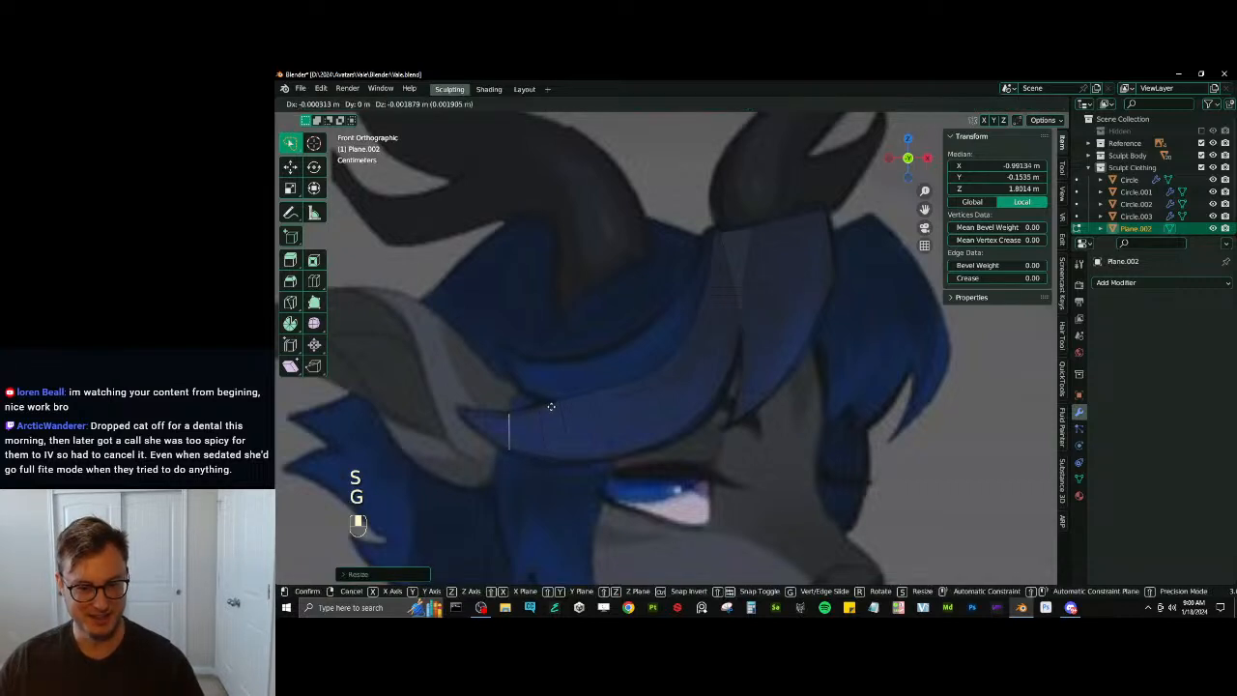
click(549, 405)
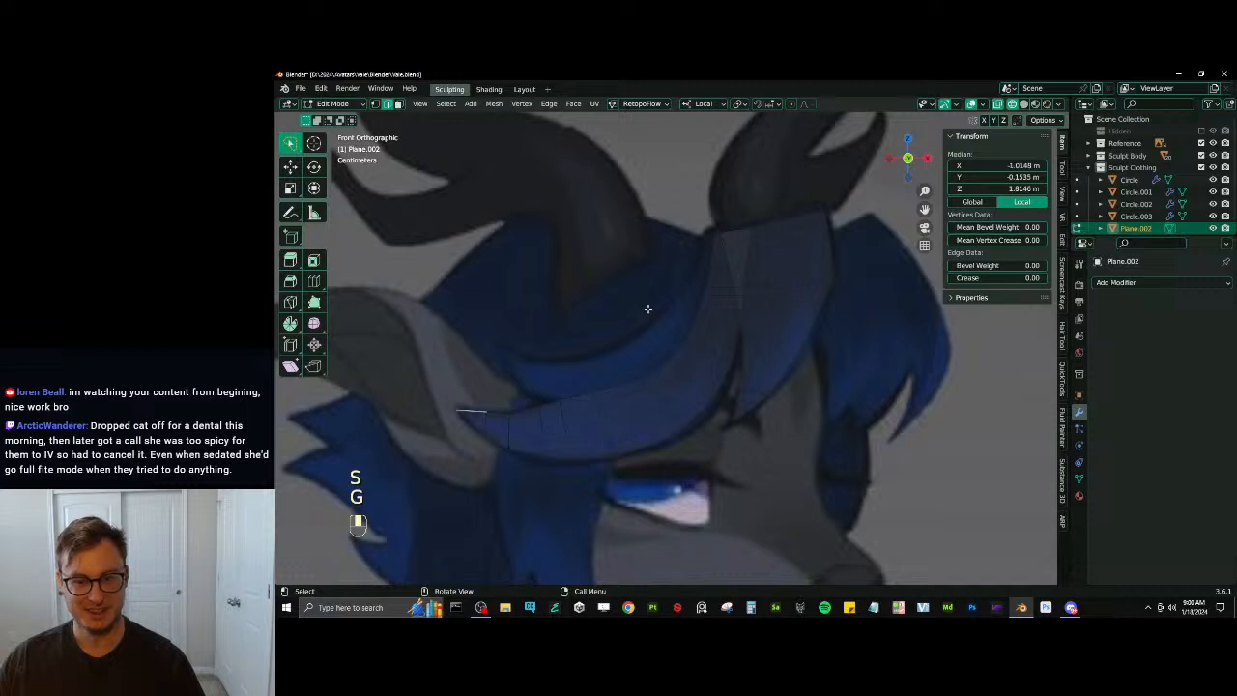
Select the edges along the long strand's upper border and even out their vertices with LoopTools Space
alt+shift+click(695, 297)
click(1062, 242)
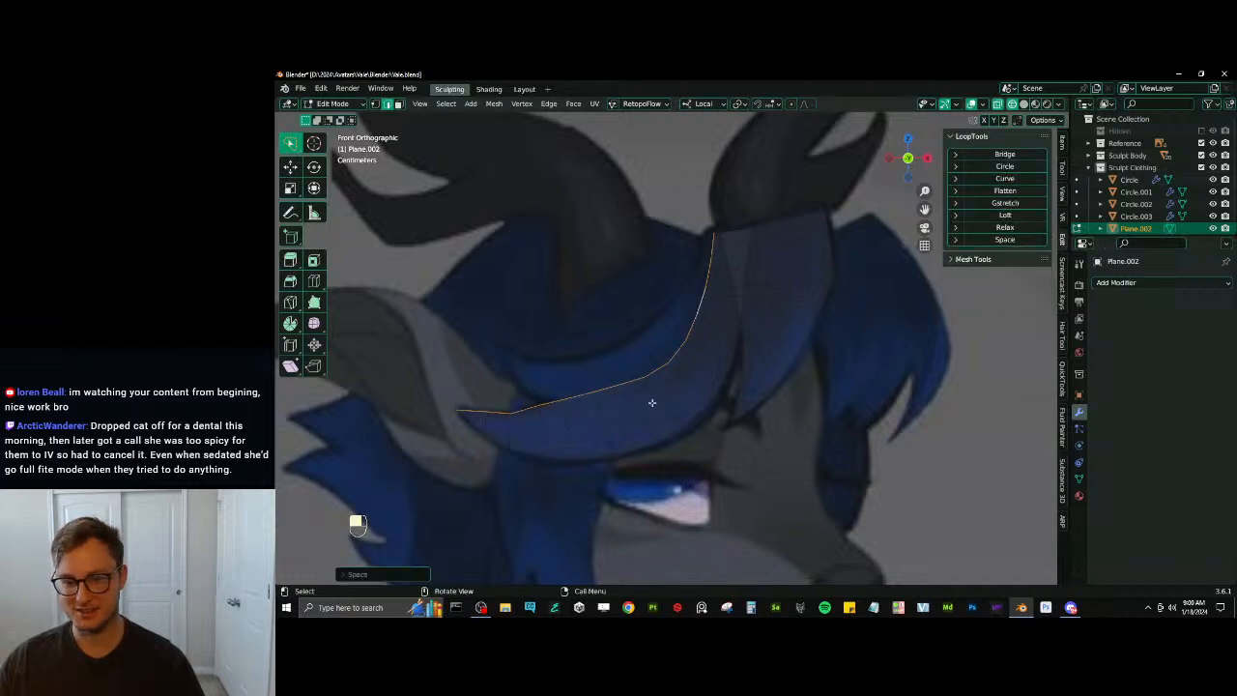
Select the edges along the long strand's lower border and even out their vertices with LoopTools Space
click(637, 452)
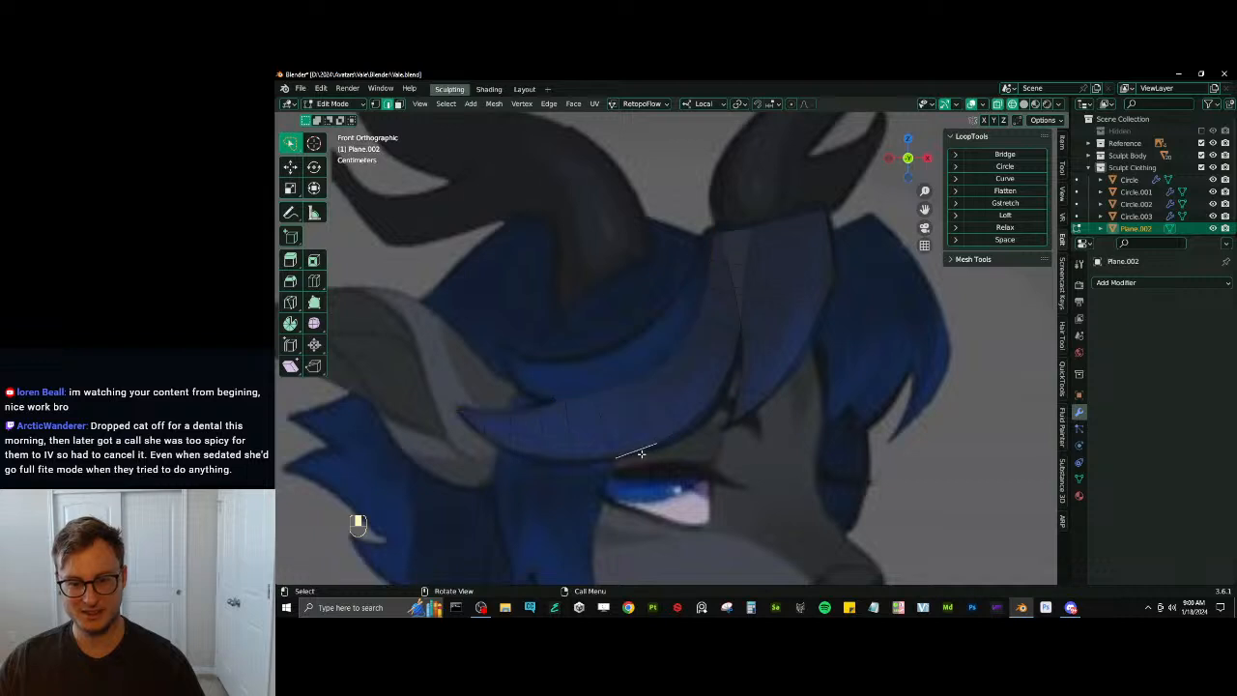
alt+shift+click(641, 451)
click(1012, 240)
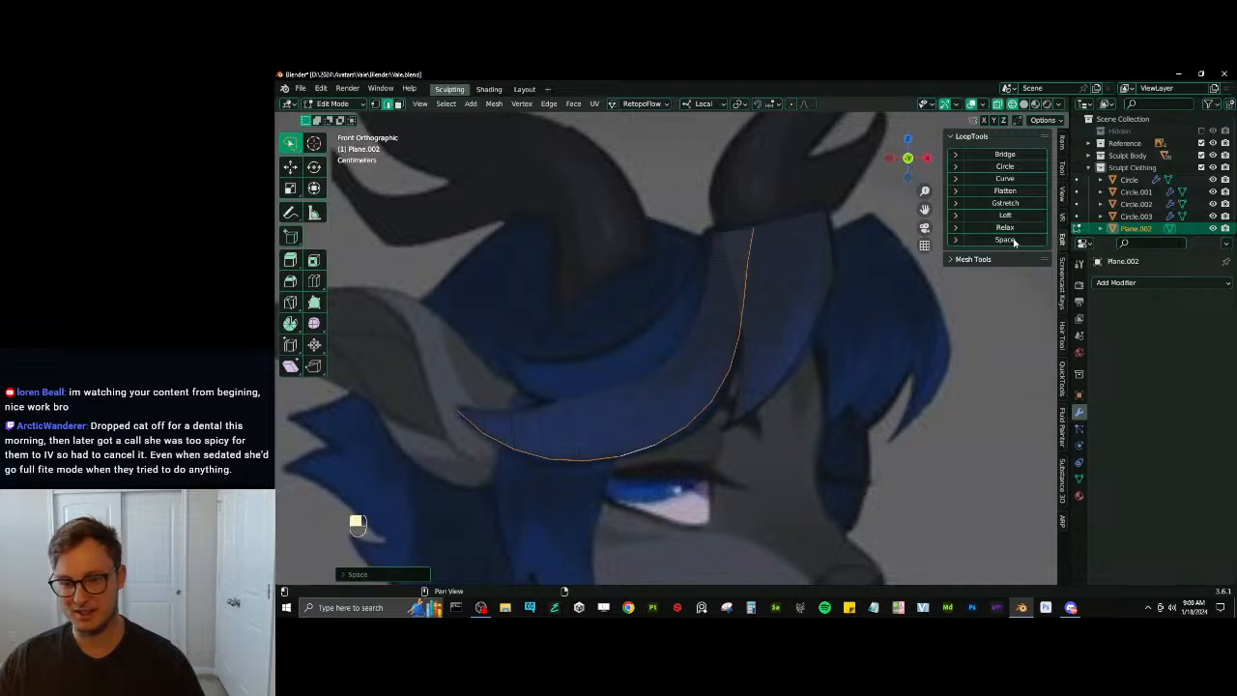
Select the short strand's inner cross edges and bevel them with two segments to subdivide the strand further
click(783, 279)
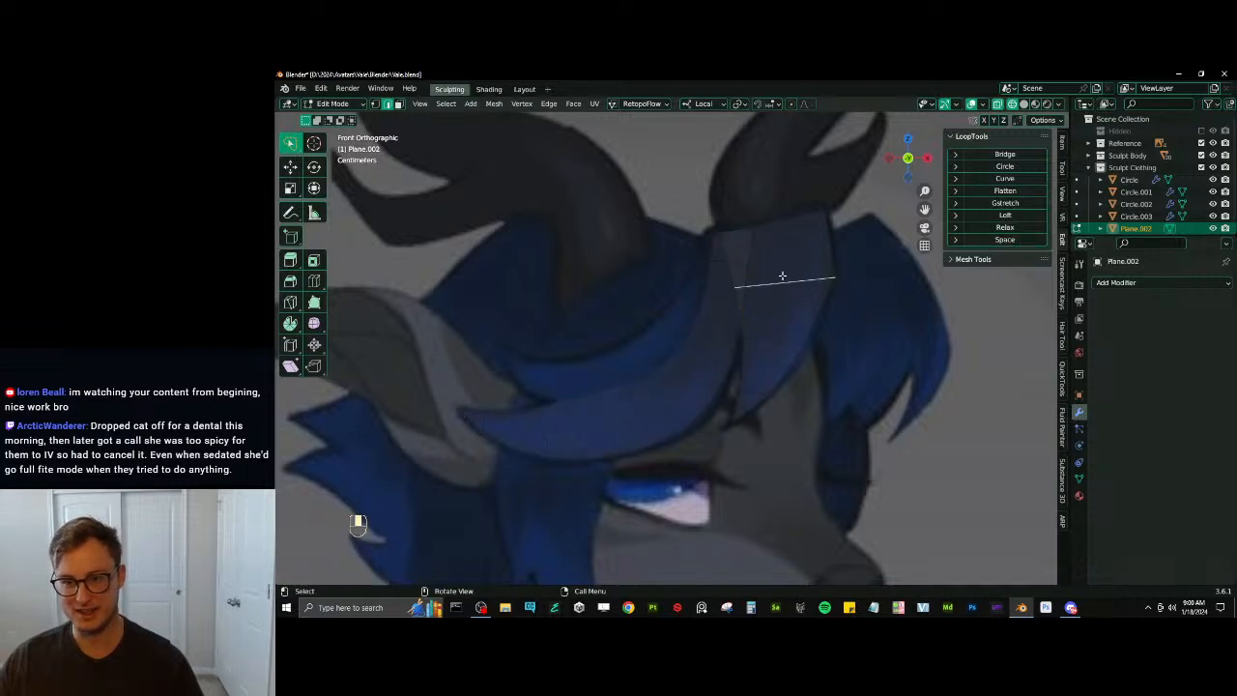
ctrl+alt+shift+click(782, 279)
key(ctrl+b)
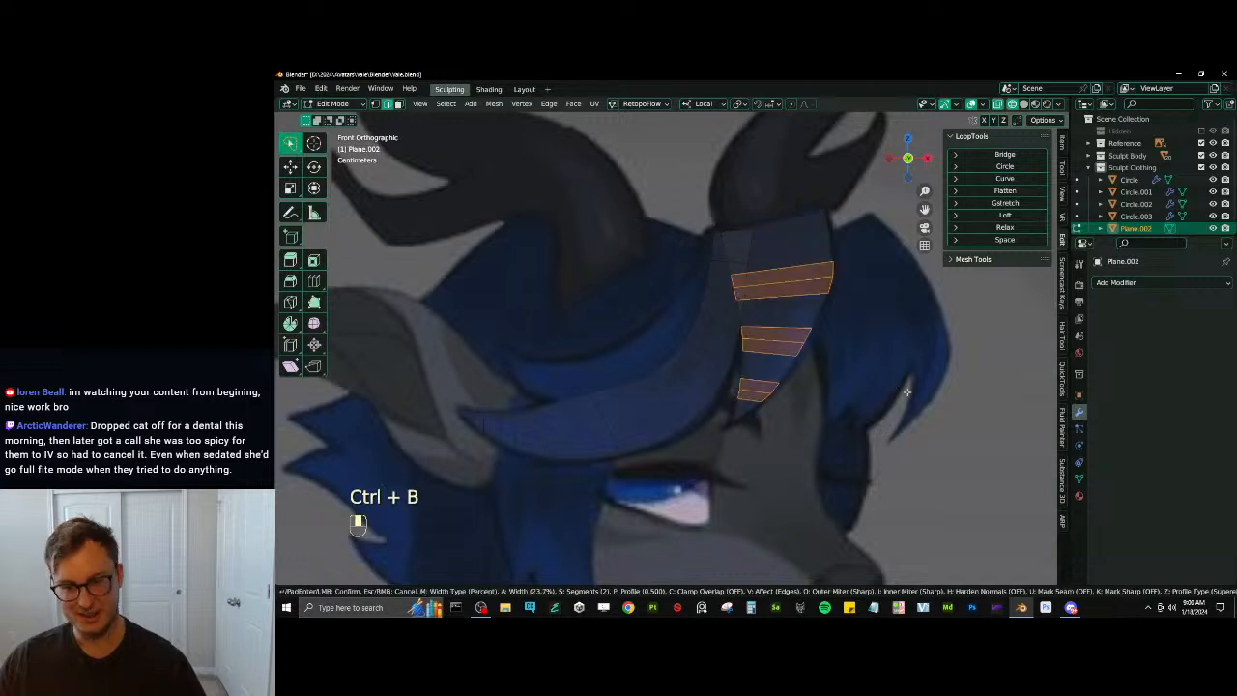
click(855, 380)
Smooth and evenly distribute the vertices along the short strand's side borders with LoopTools Relax and Space
click(755, 414)
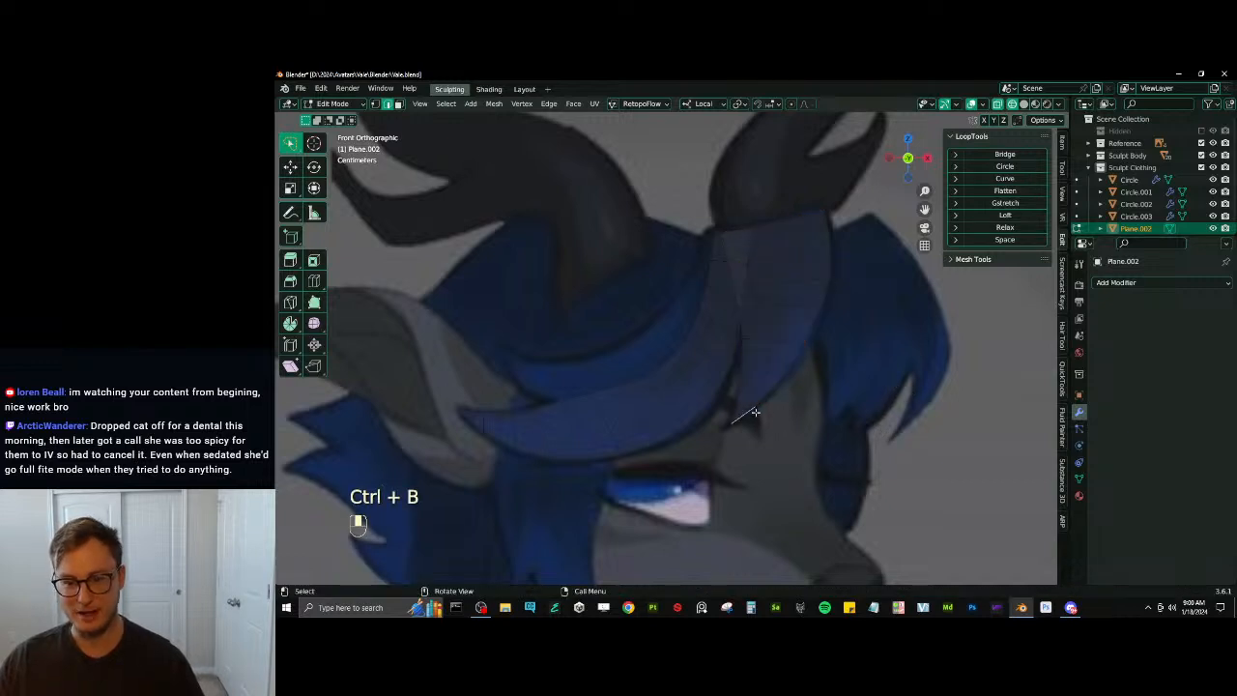
alt+shift+click(754, 412)
click(1001, 231)
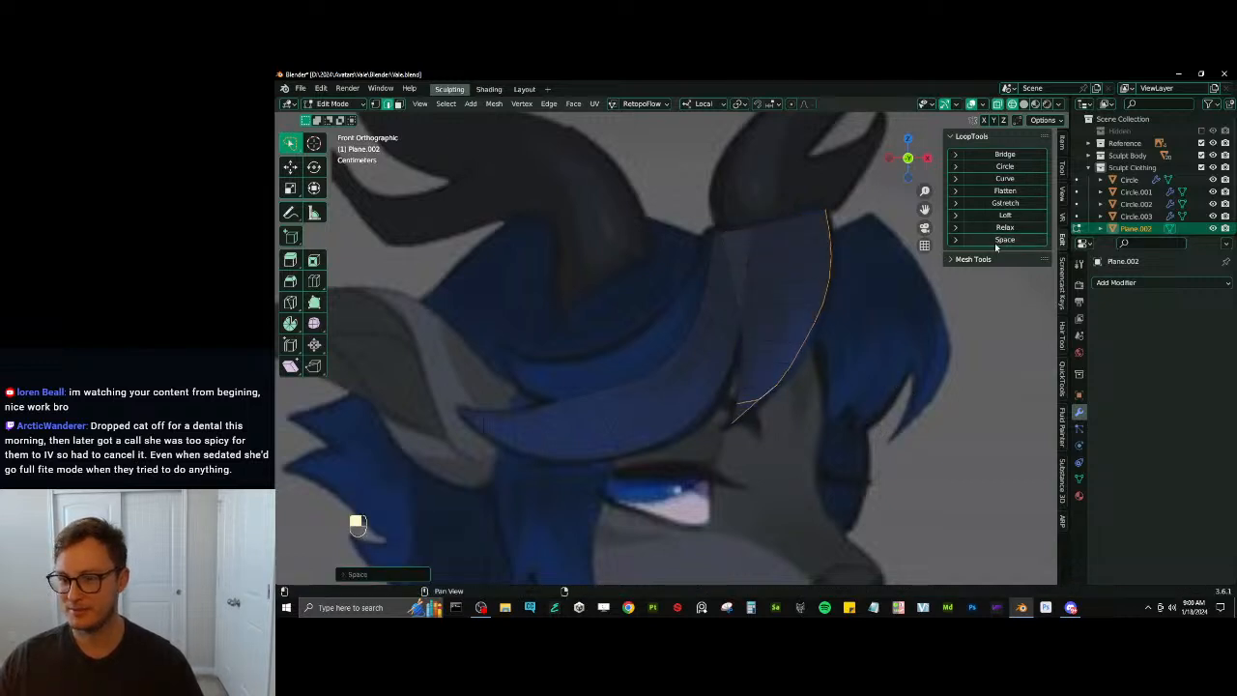
key(ctrl+z)
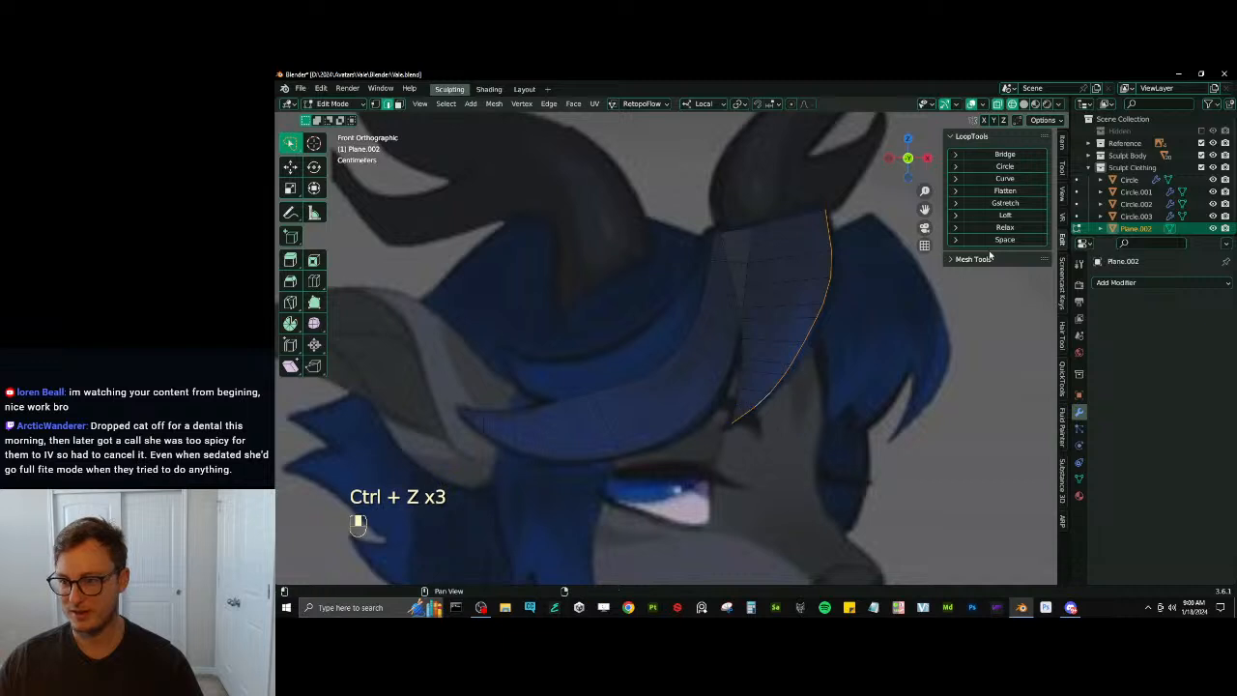
click(1003, 228)
click(728, 372)
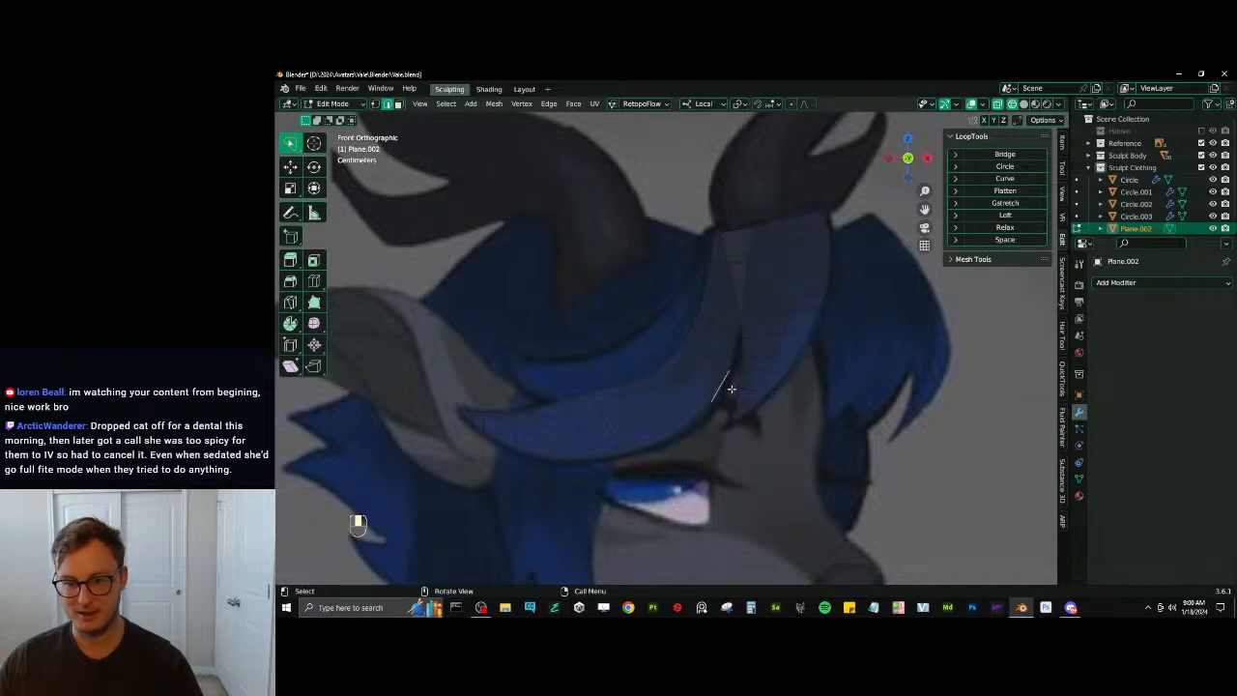
click(1004, 239)
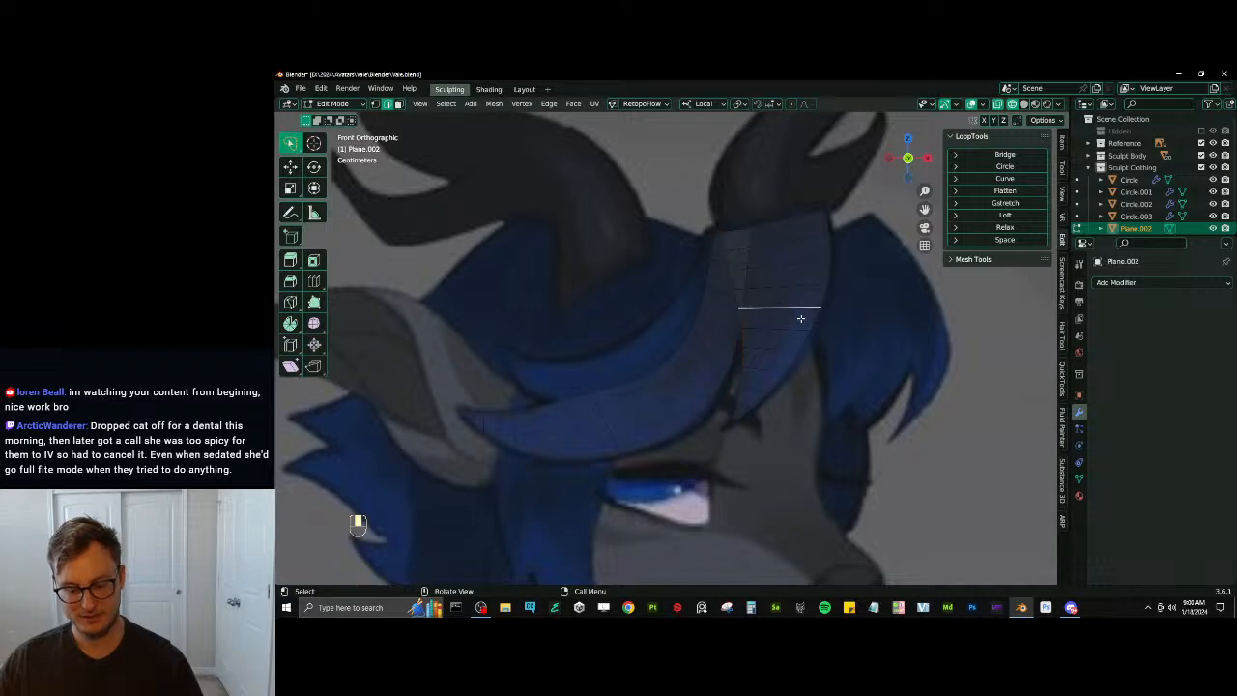
Select the whole short strand as linked geometry and move and rotate it to fit the drawn bang
key(l)
key(g)
key(r)
click(901, 300)
key(g)
click(898, 306)
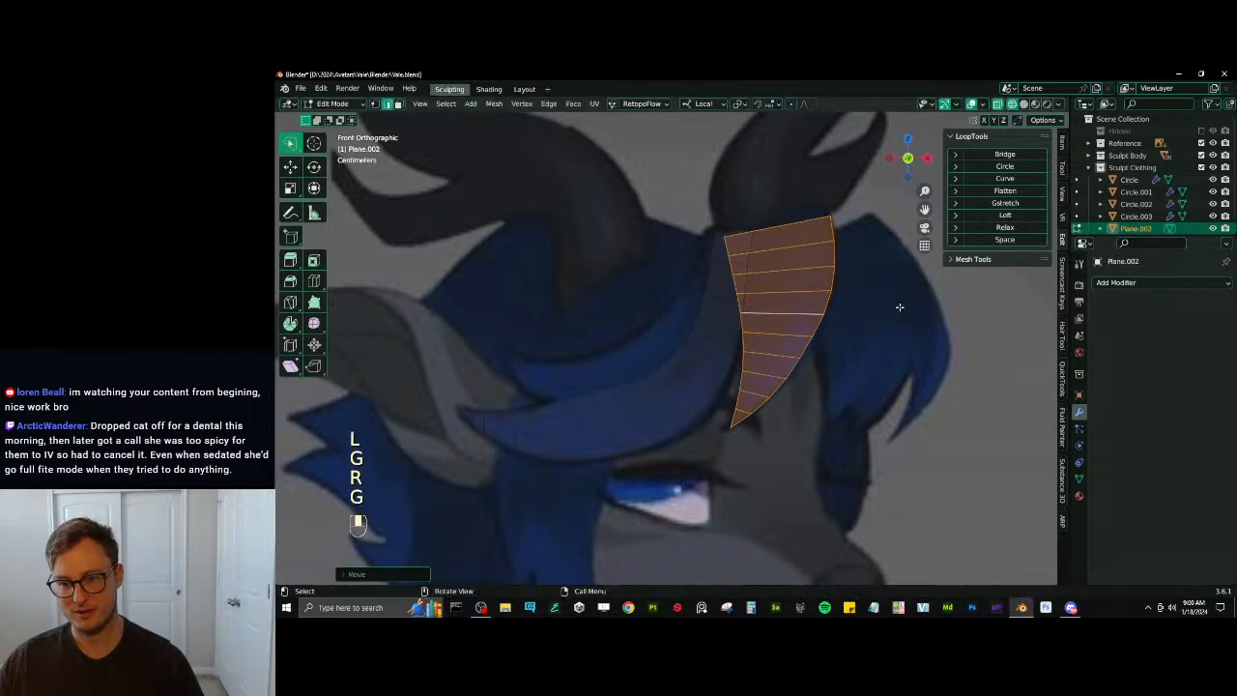
key(r)
click(900, 310)
key(g)
click(900, 310)
Move the border edge midway along the long strand's upper side, toward its tip, slightly down onto the drawn outline
scroll(856, 364, down, 6)
shift+scroll(856, 364, down, 1)
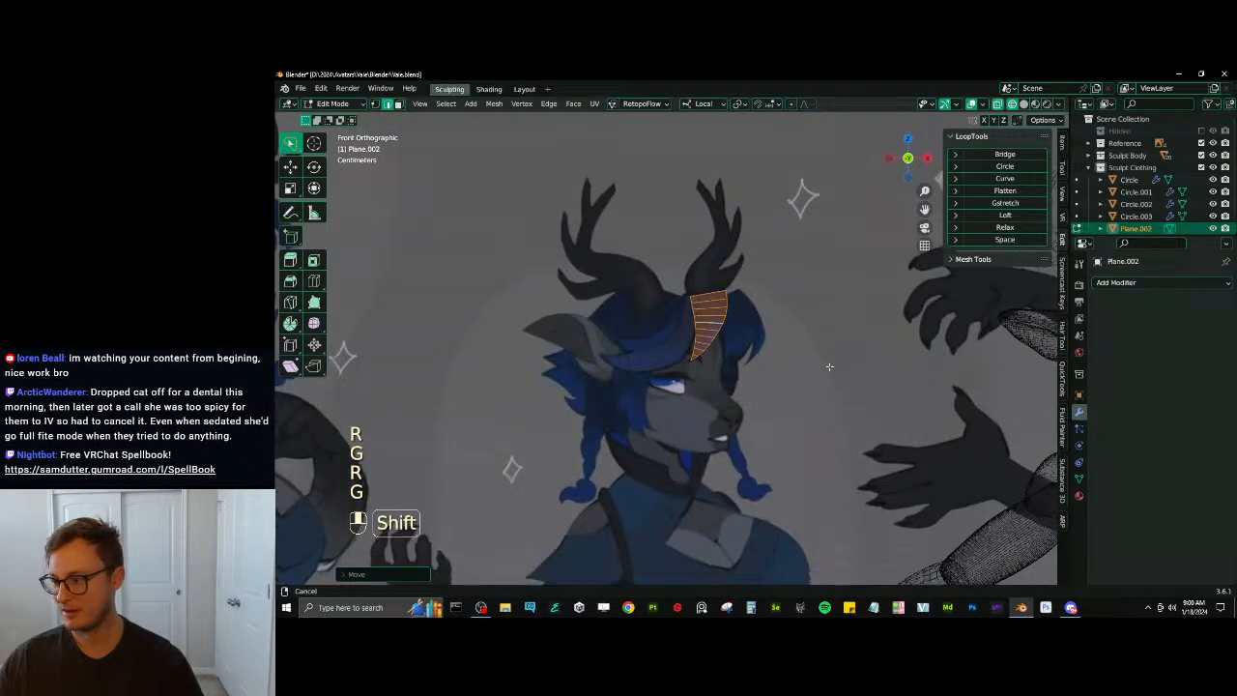
scroll(720, 379, up, 3)
shift+scroll(682, 370, up, 1)
scroll(623, 400, up, 3)
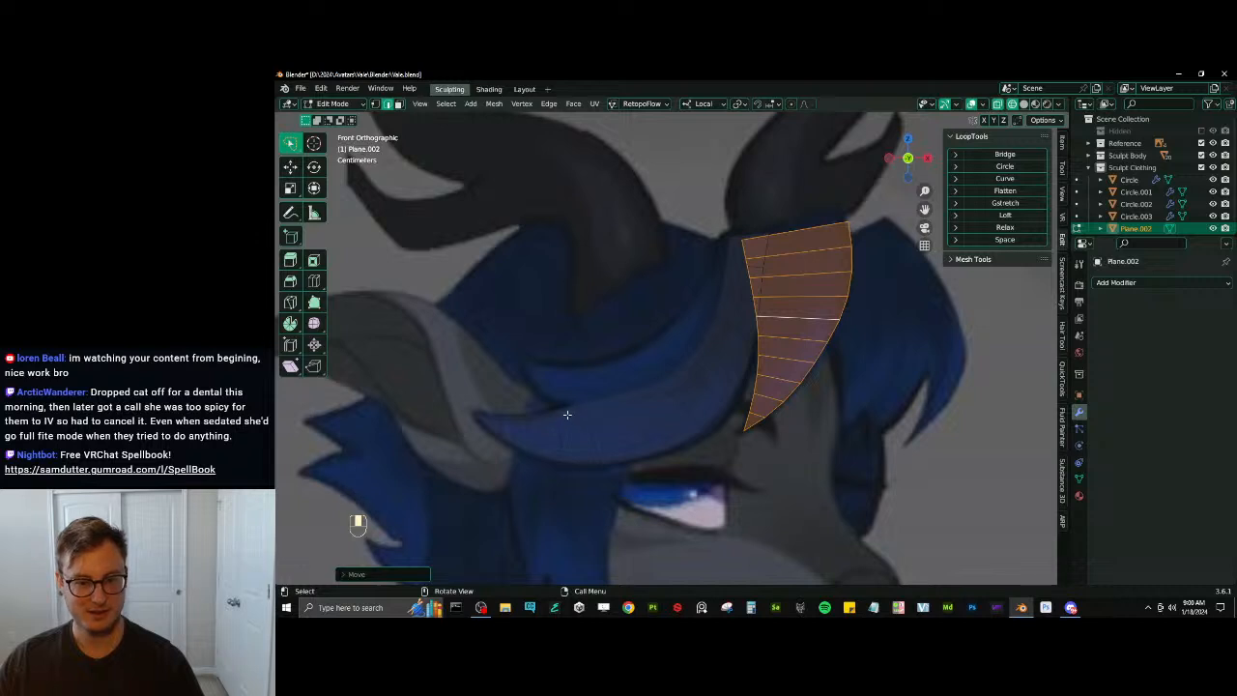
click(491, 411)
ctrl+click(762, 265)
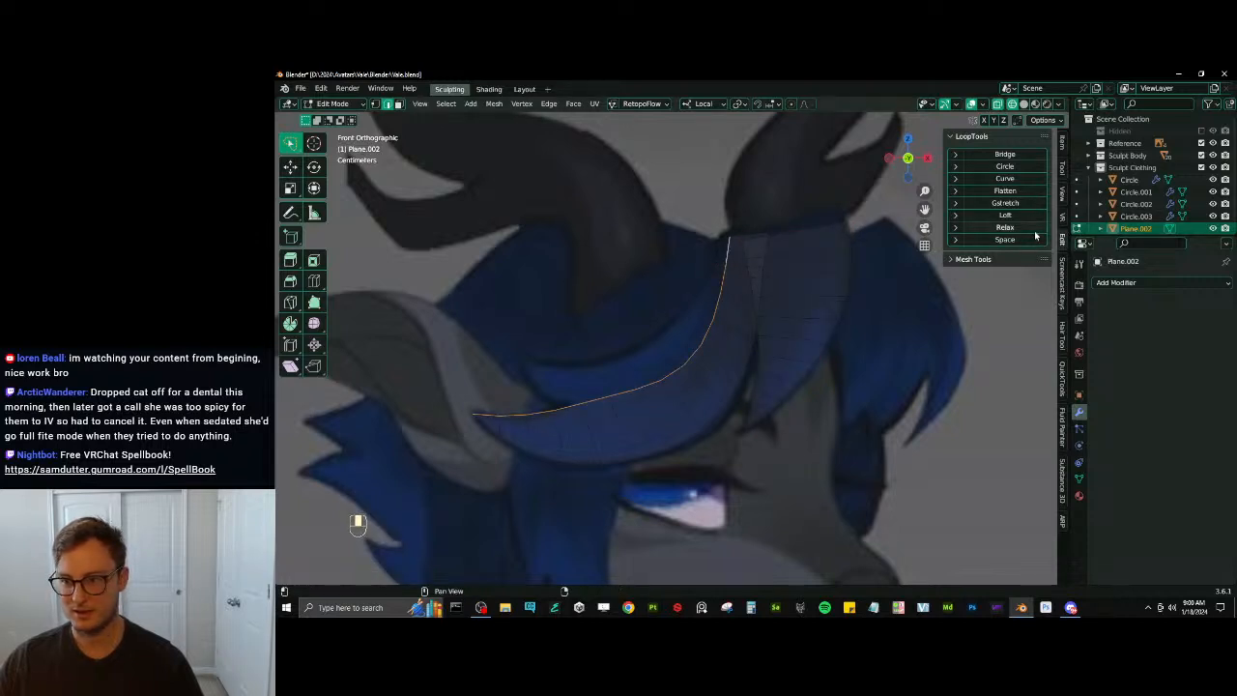
click(610, 393)
key(g)
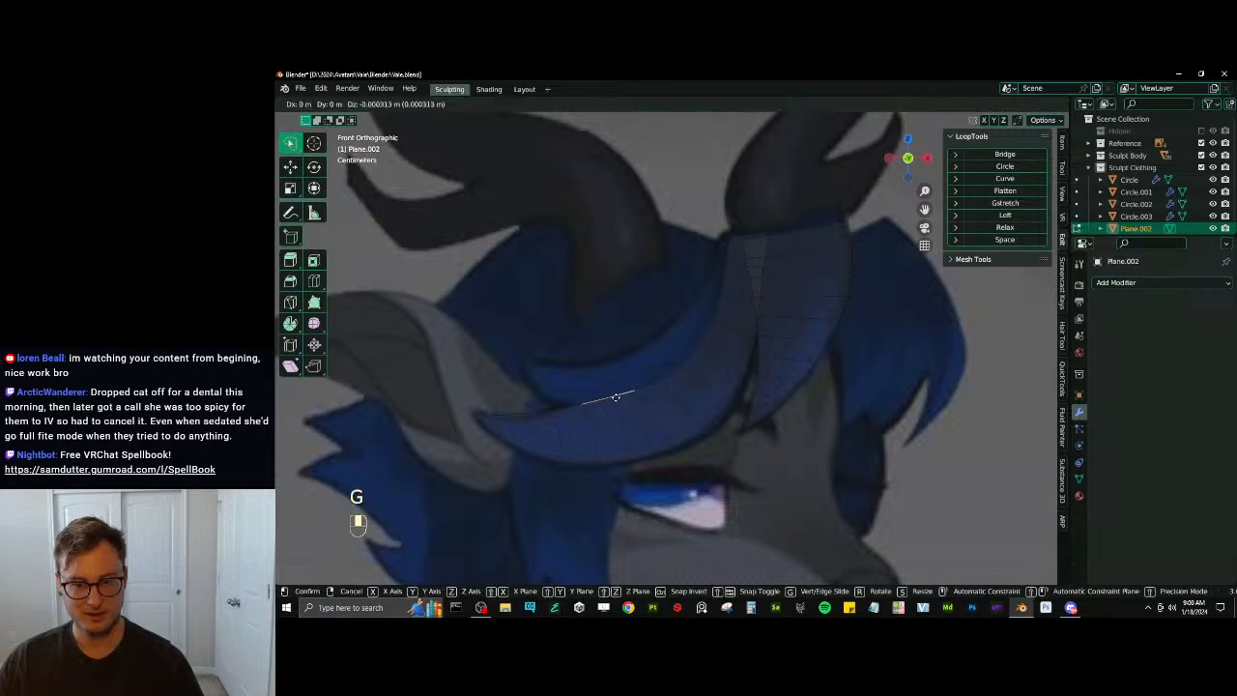
click(616, 400)
Select the long strand's full upper border and smooth it with LoopTools Relax and Space
alt+shift+click(491, 413)
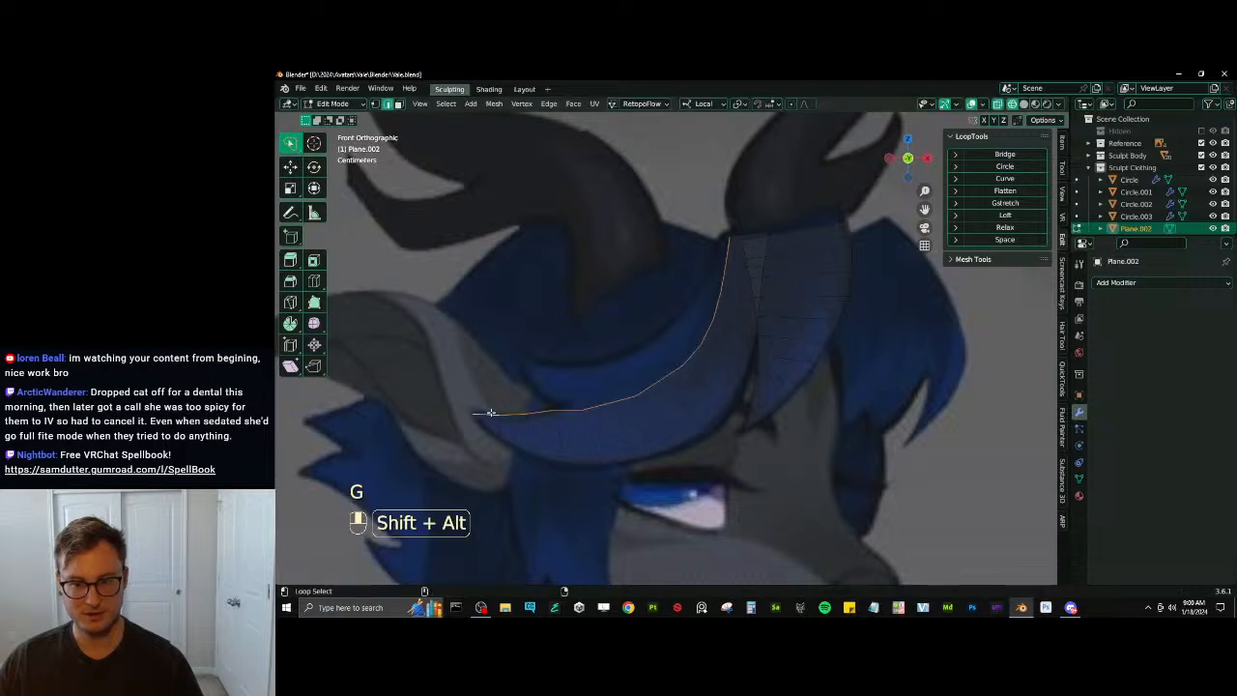
click(1004, 227)
click(1007, 240)
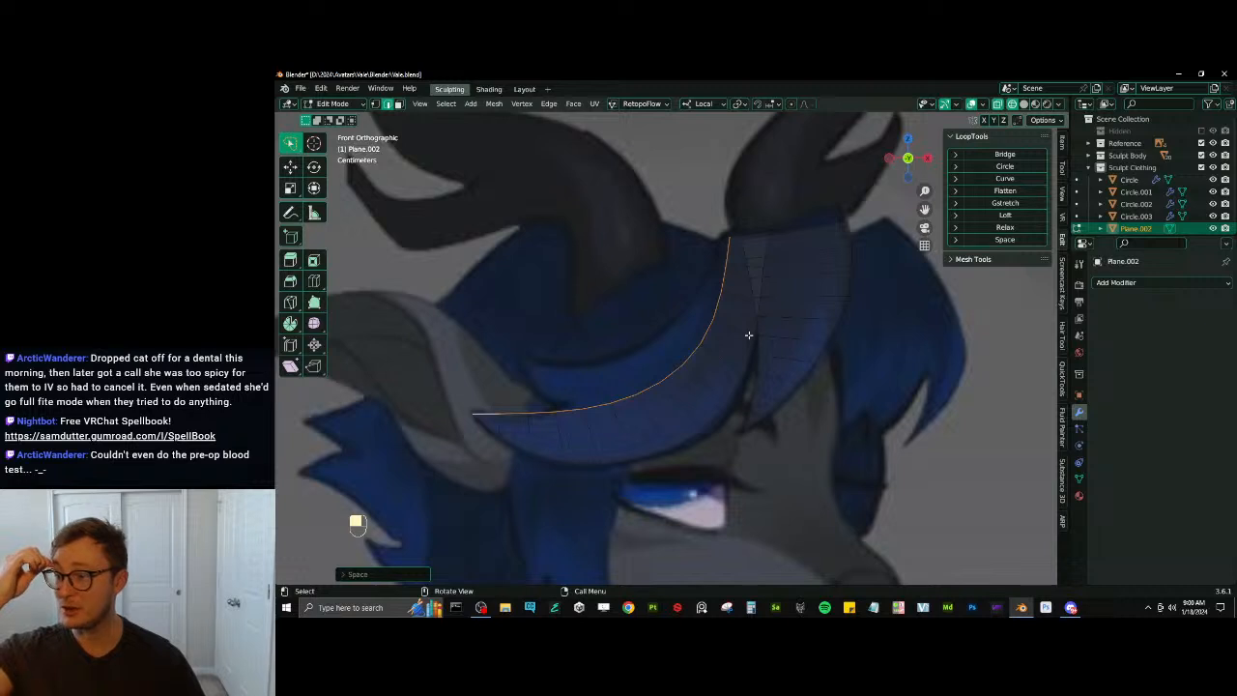
Duplicate the long strand's top edge and extrude it into a new strand's first segment, fitting it to the lock above
click(748, 233)
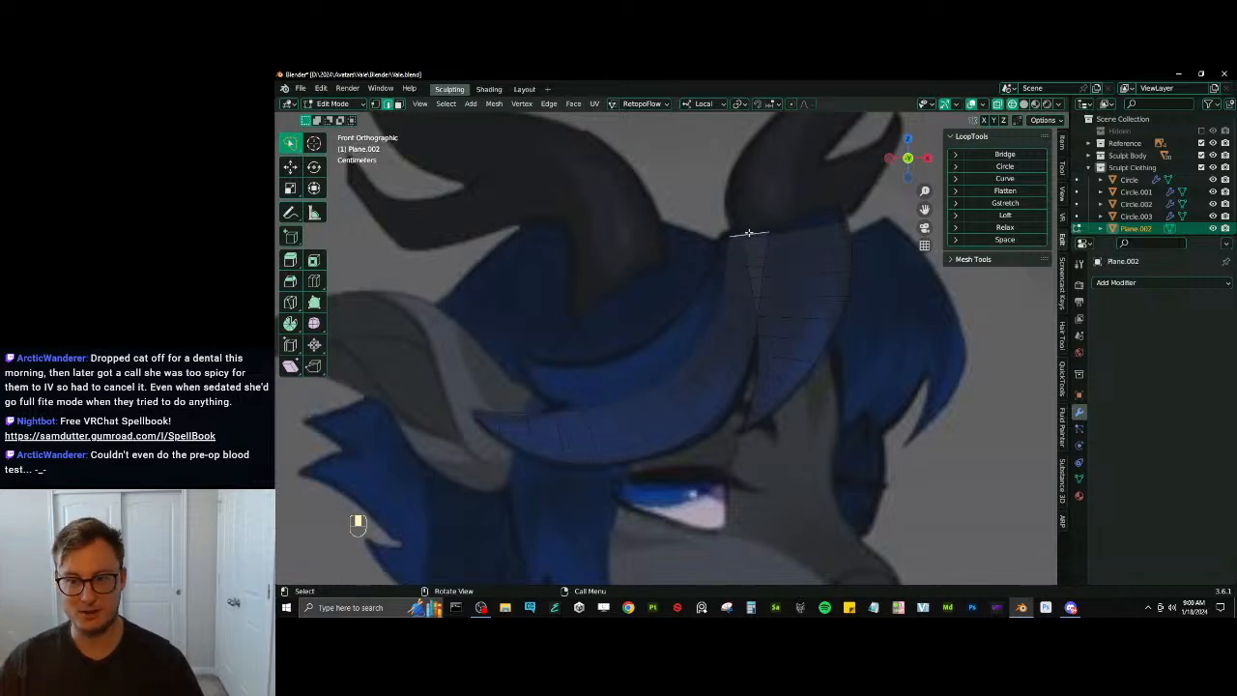
key(shift+d)
key(r)
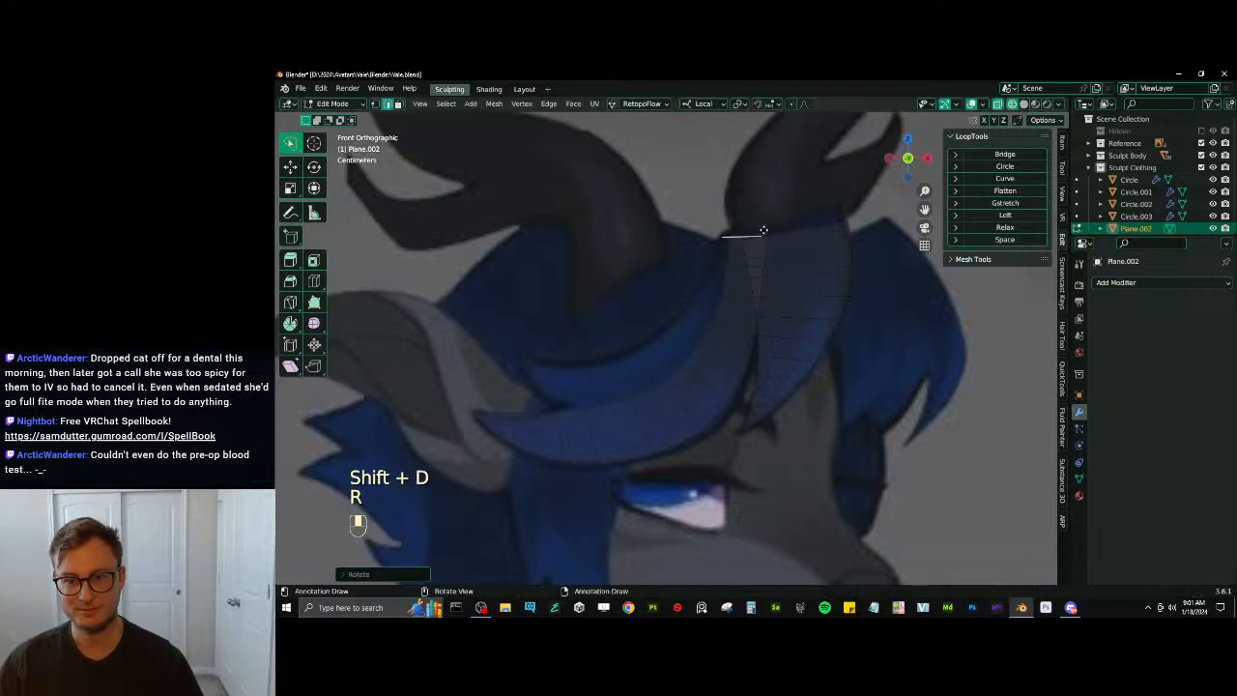
key(g)
key(e)
key(r)
key(g)
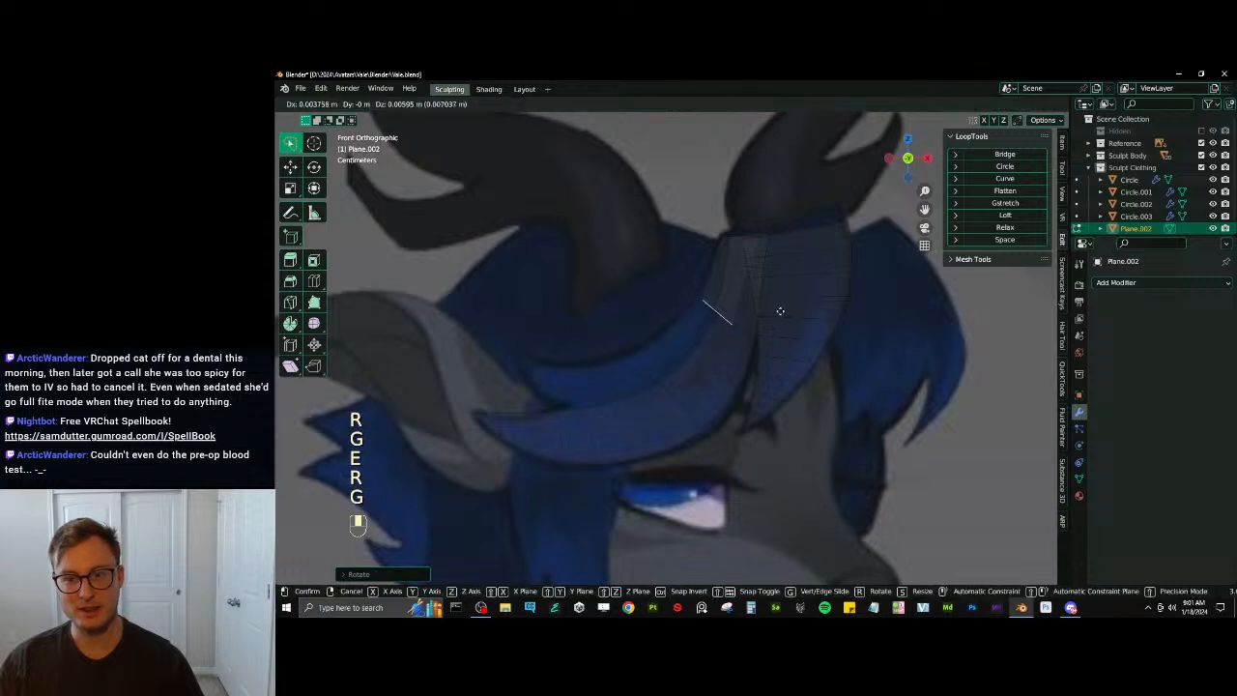
key(s)
key(g)
Extrude two more segments of the new strand along the lock's curve, rotating and scaling the edges to its width
key(e)
key(r)
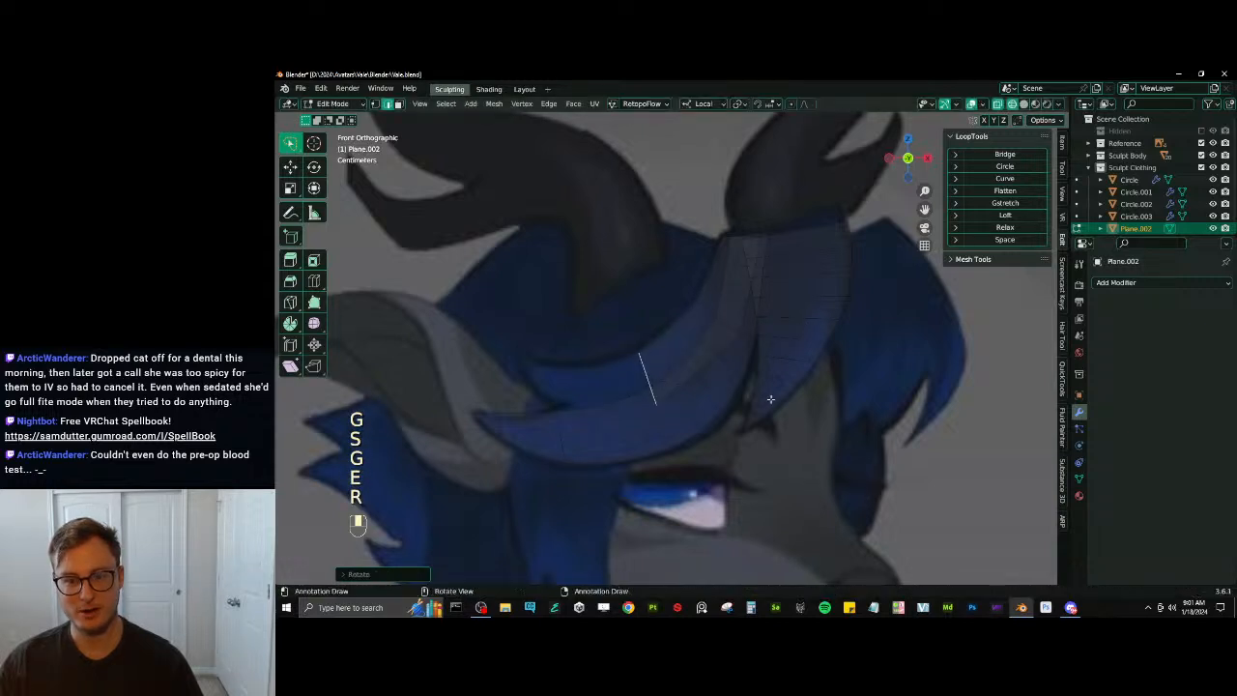
key(g)
key(e)
key(r)
key(g)
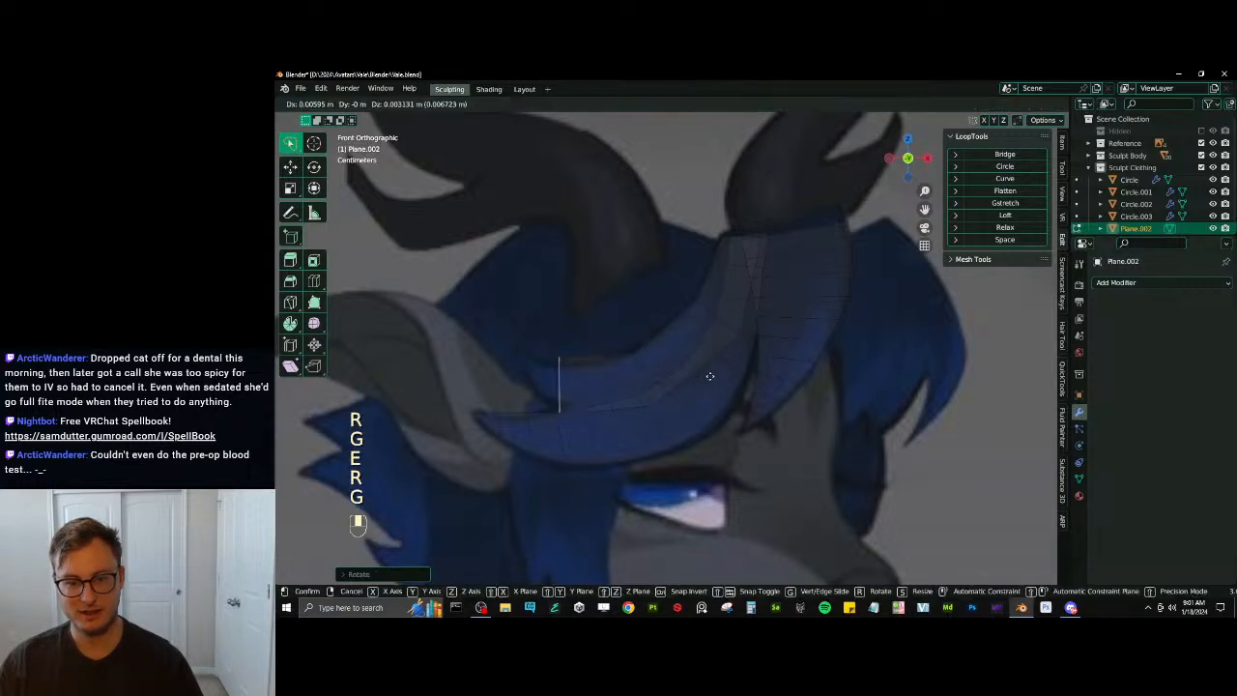
key(s)
key(g)
Undo the extra extrusion and rotate and scale the new strand's end edge to match the lock's width
key(e)
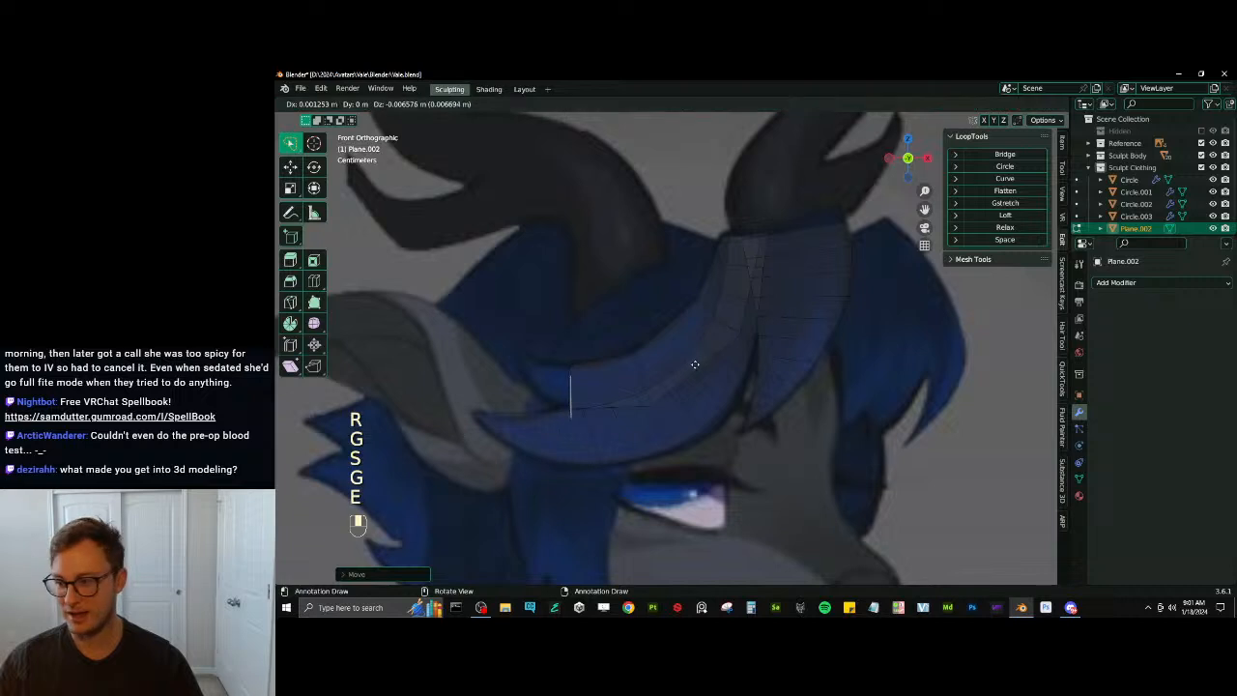
key(ctrl+z)
key(r)
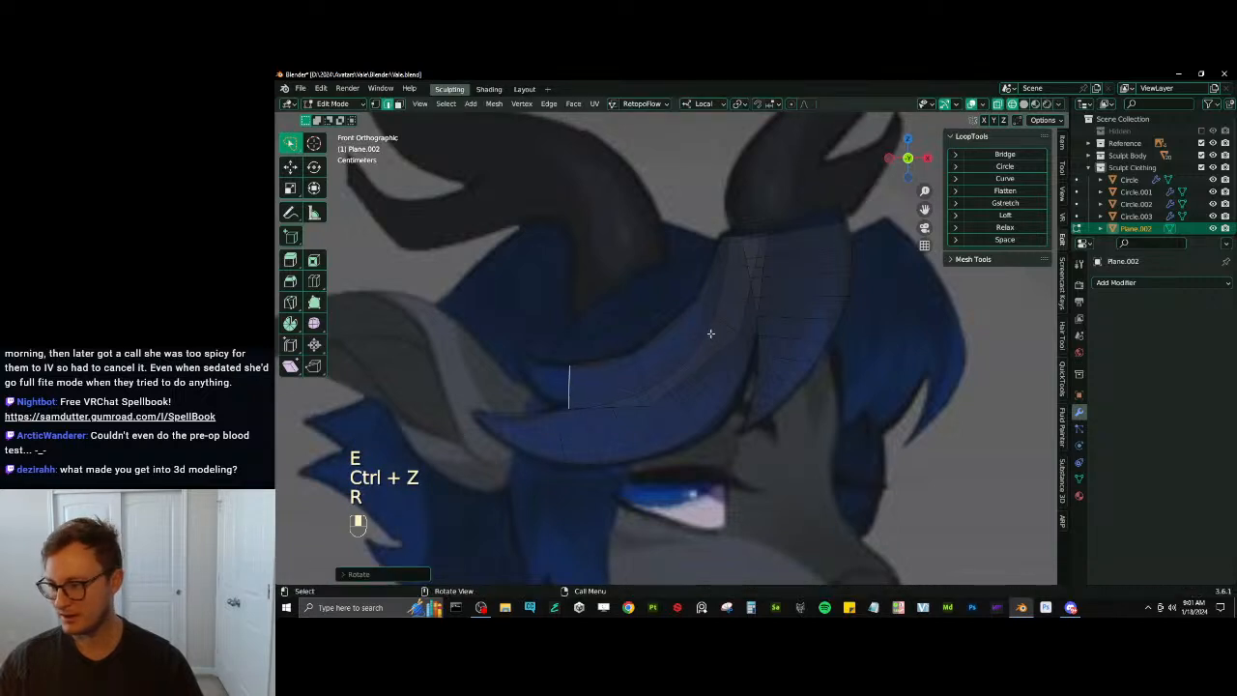
key(s)
click(708, 319)
key(r)
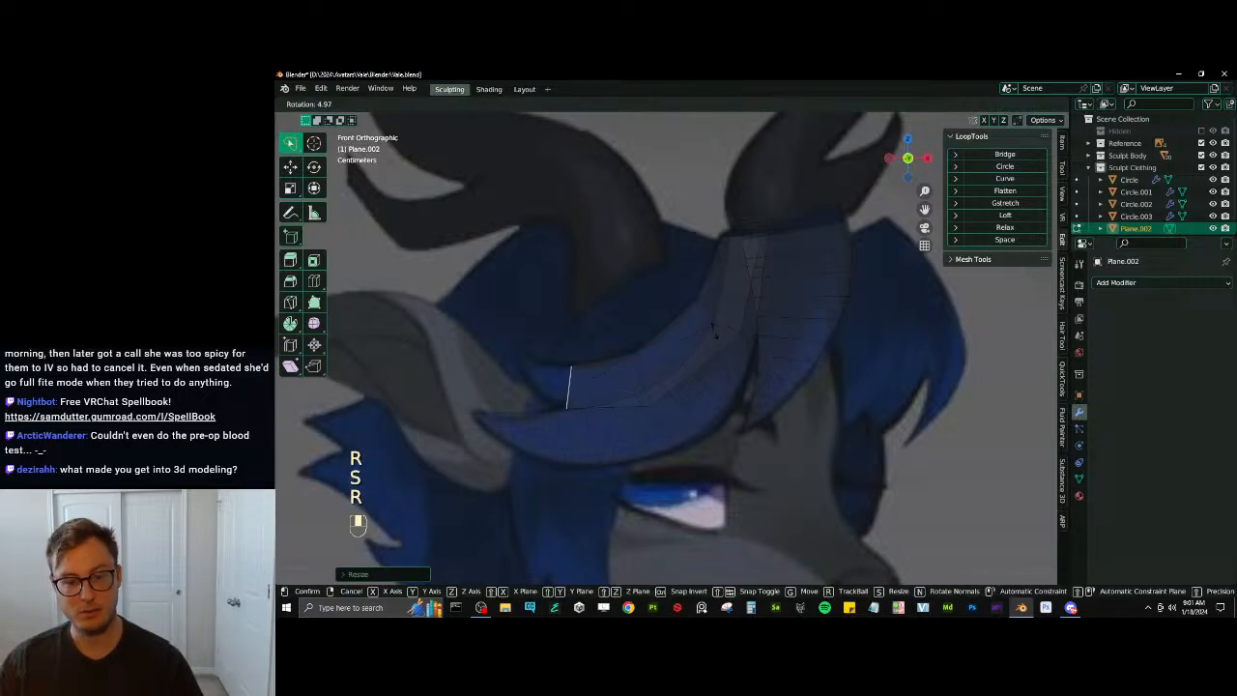
click(698, 344)
Extrude another segment toward the lock's tip, then rotate, move and shrink its end edge to fit the taper
key(e)
click(668, 307)
key(r)
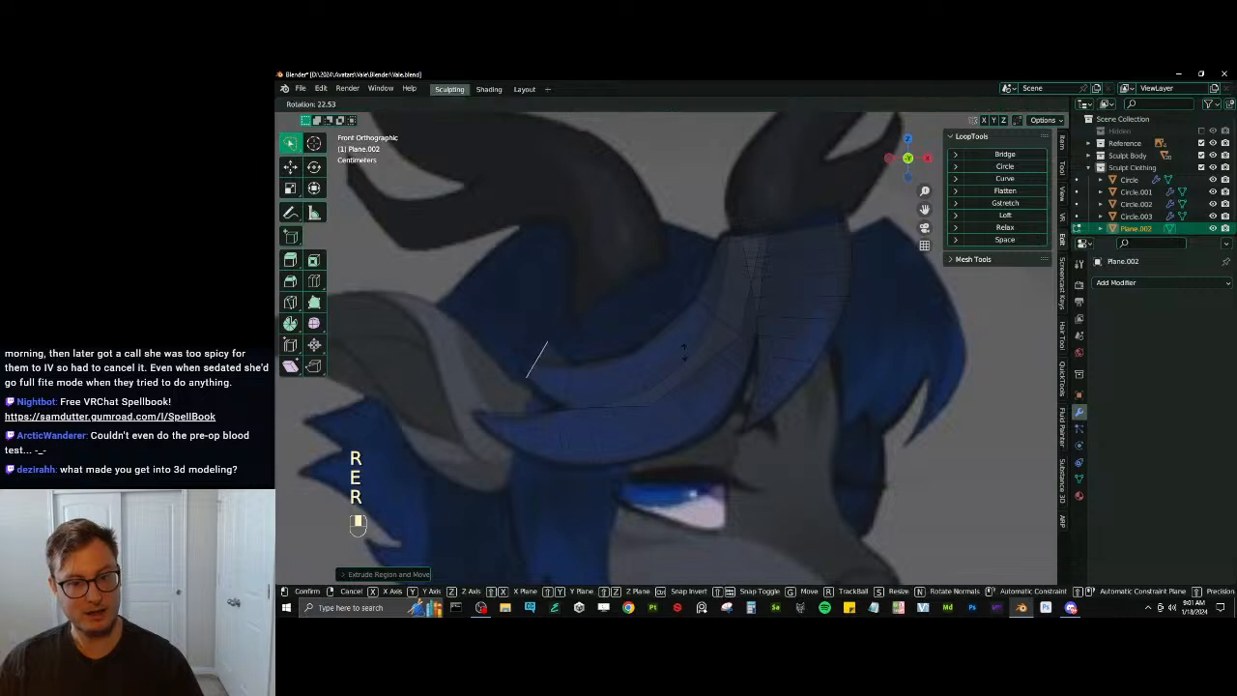
click(685, 361)
key(g)
click(685, 359)
key(s)
click(663, 346)
key(g)
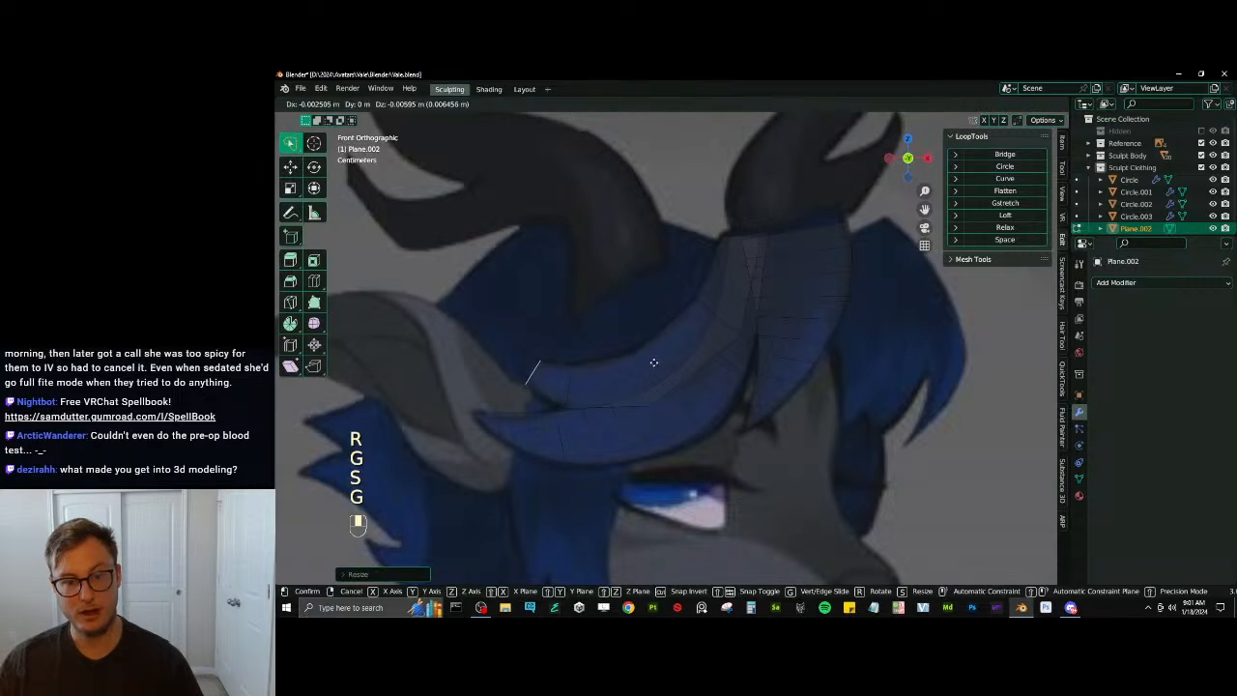
click(653, 362)
key(s)
click(649, 360)
Extrude a last segment, merge its end vertices into one point, and place that point on the lock's drawn tip
key(e)
click(634, 345)
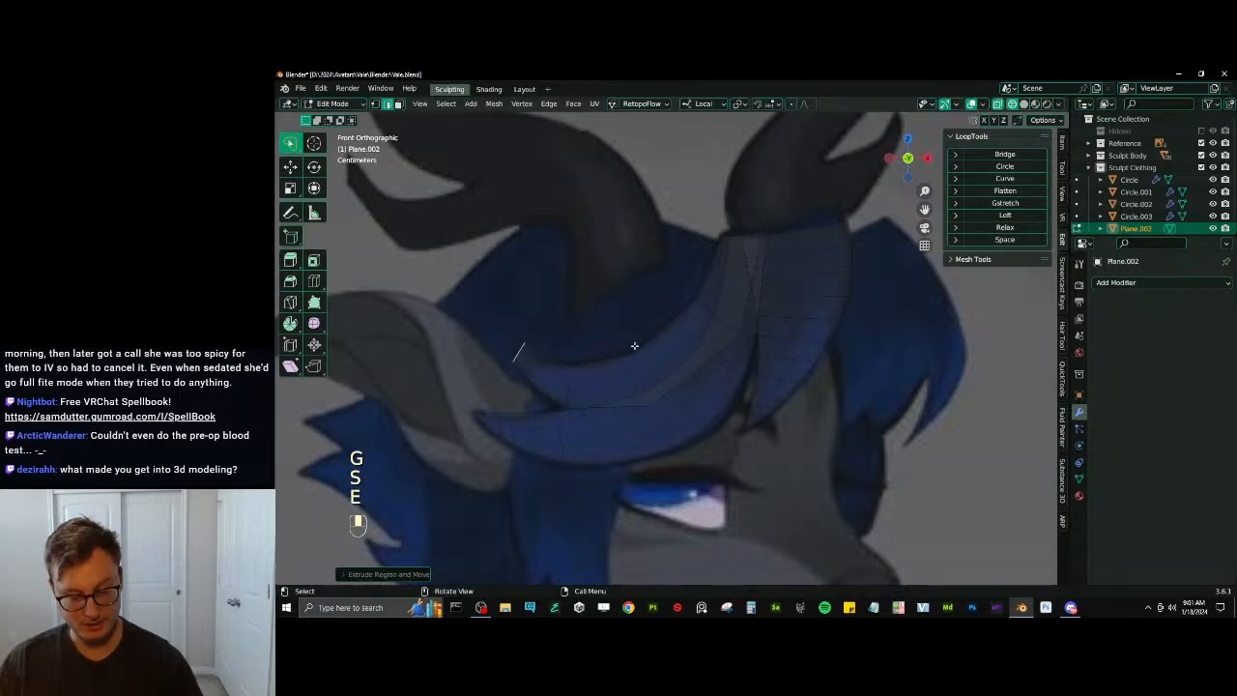
key(m)
click(635, 346)
click(375, 103)
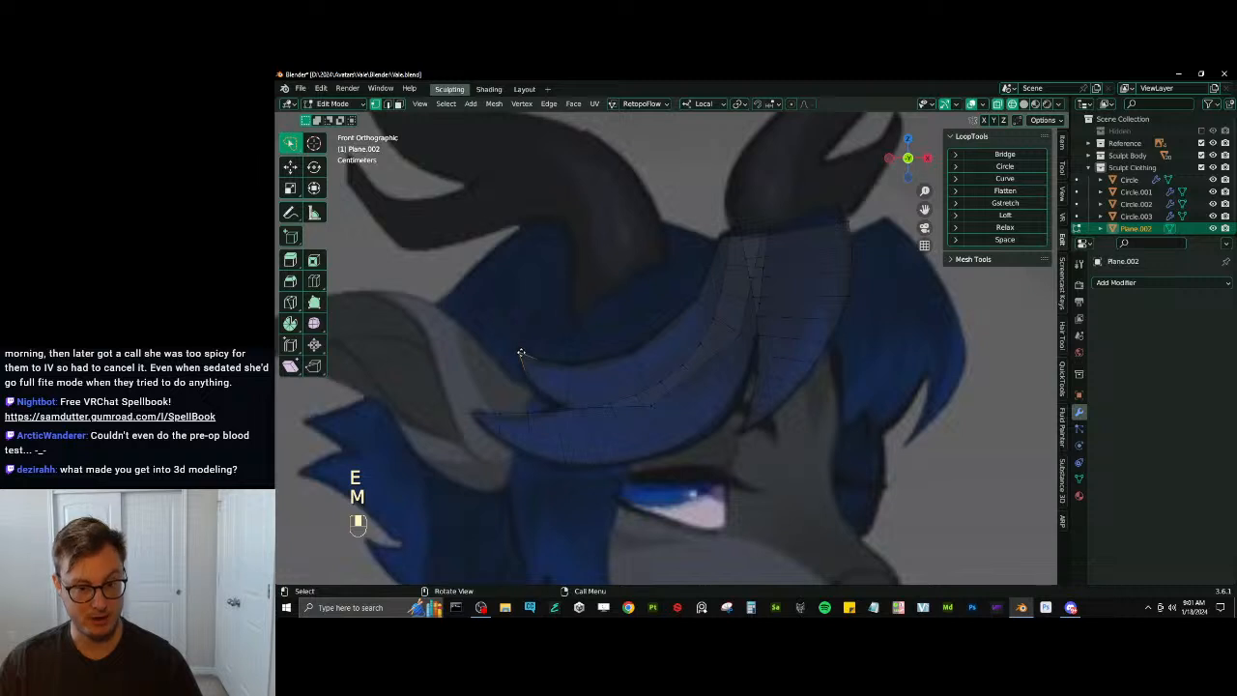
key(g)
click(522, 355)
Move the two vertex pairs nearest the new strand's tip onto the drawn outline
click(525, 372)
shift+click(544, 354)
key(g)
click(556, 367)
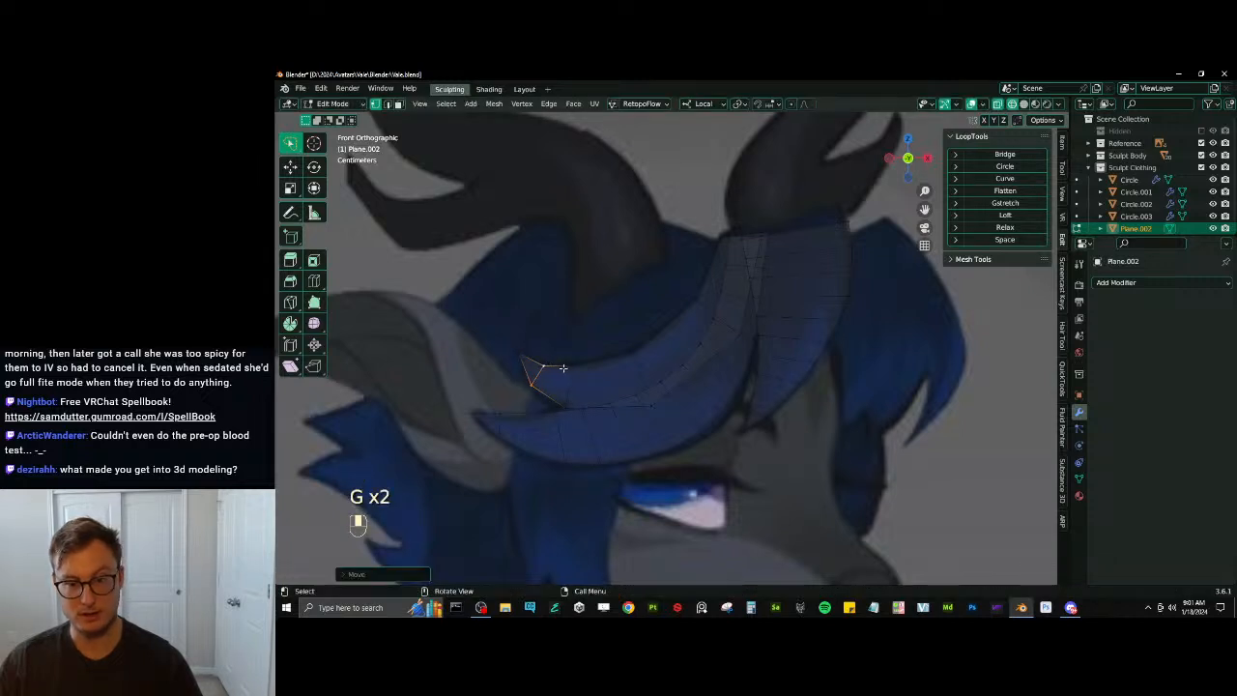
click(568, 368)
shift+click(568, 404)
key(g)
click(583, 406)
Move and enlarge the vertex pair at the new strand's middle cross edge to cover the drawn lock's width
click(634, 358)
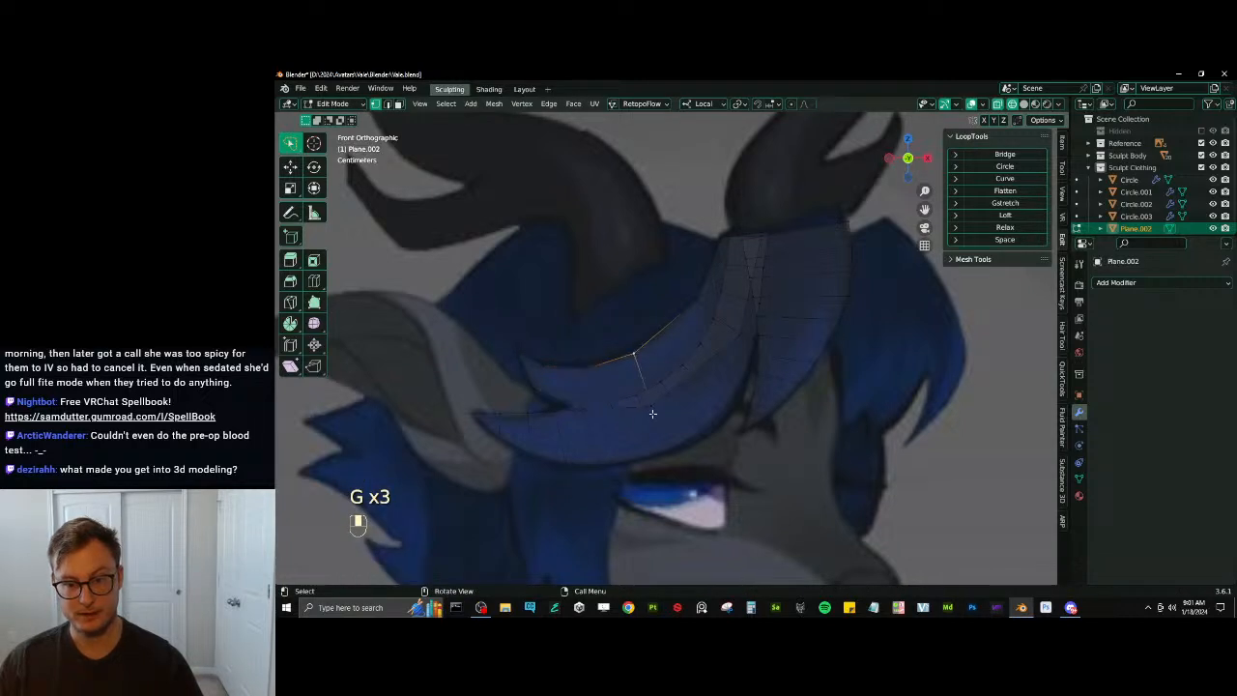
shift+click(647, 404)
key(g)
click(660, 404)
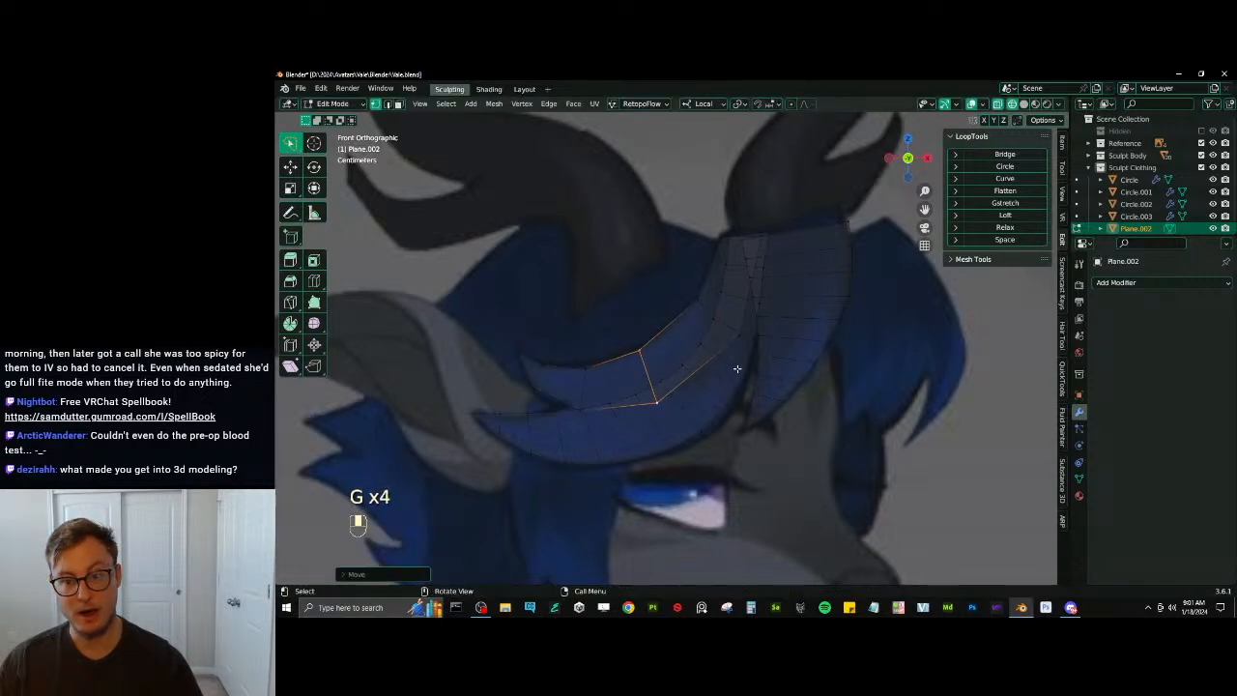
key(s)
key(g)
key(s)
click(691, 397)
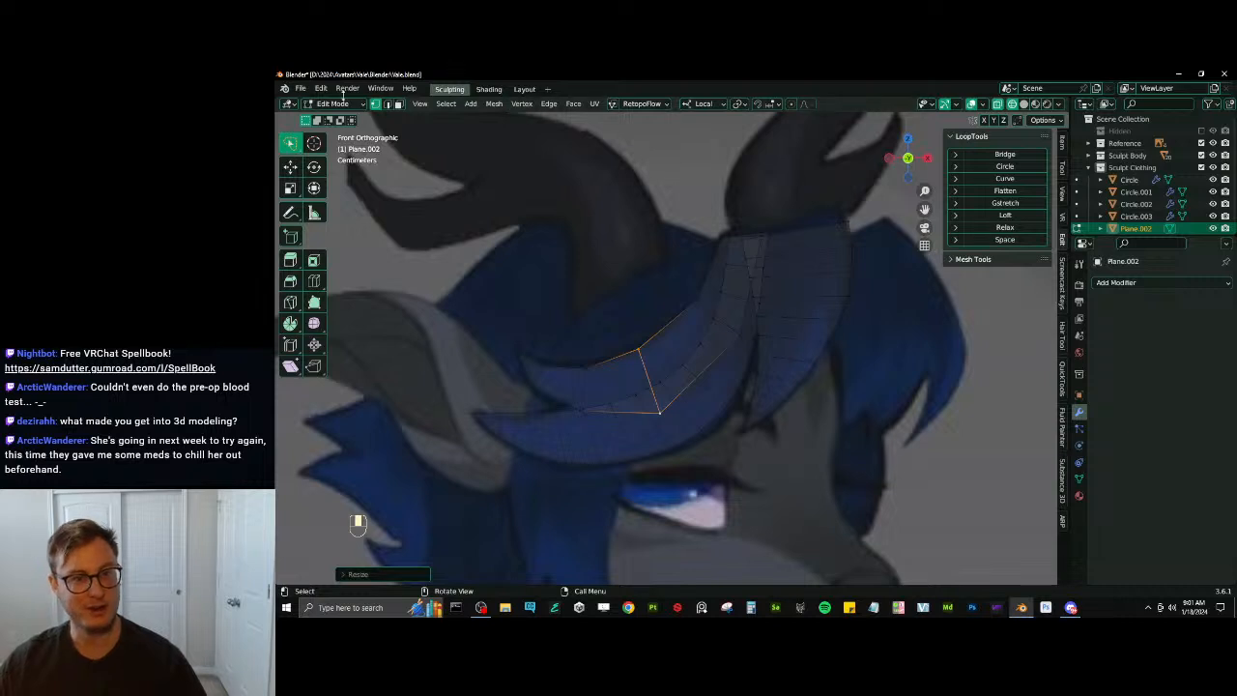
Select the new strand's inner cross edges in edge mode and bevel them with two segments
click(385, 104)
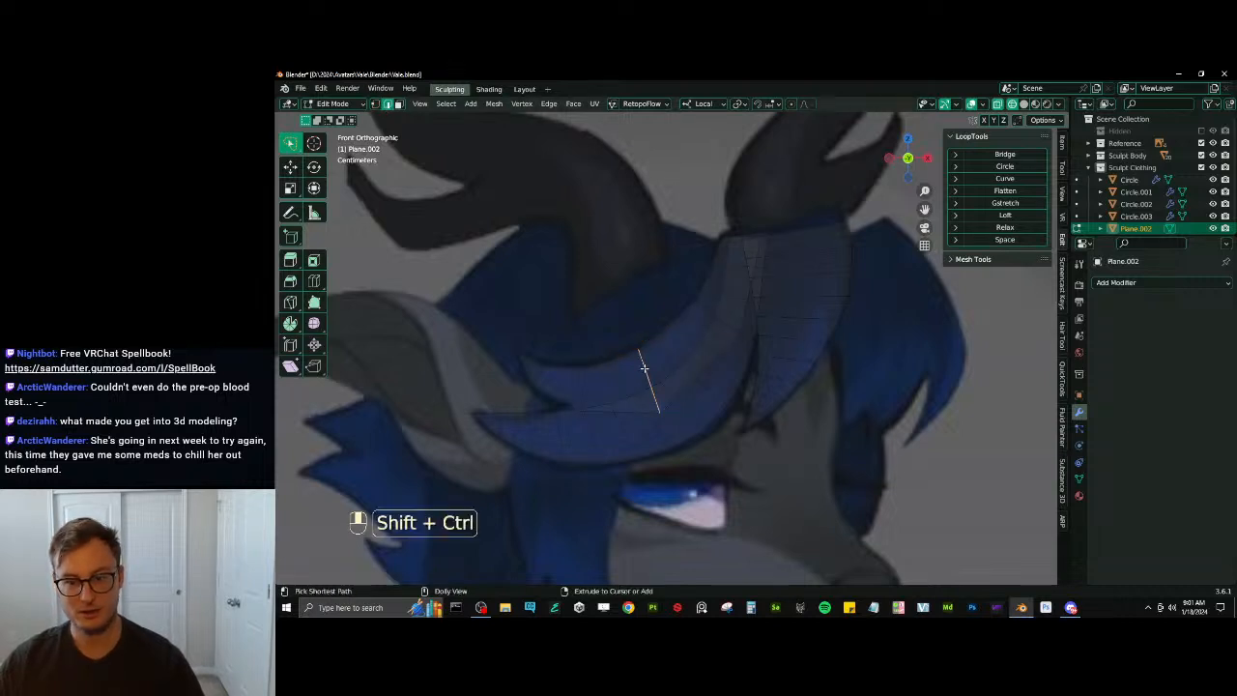
ctrl+alt+shift+click(682, 361)
key(ctrl+b)
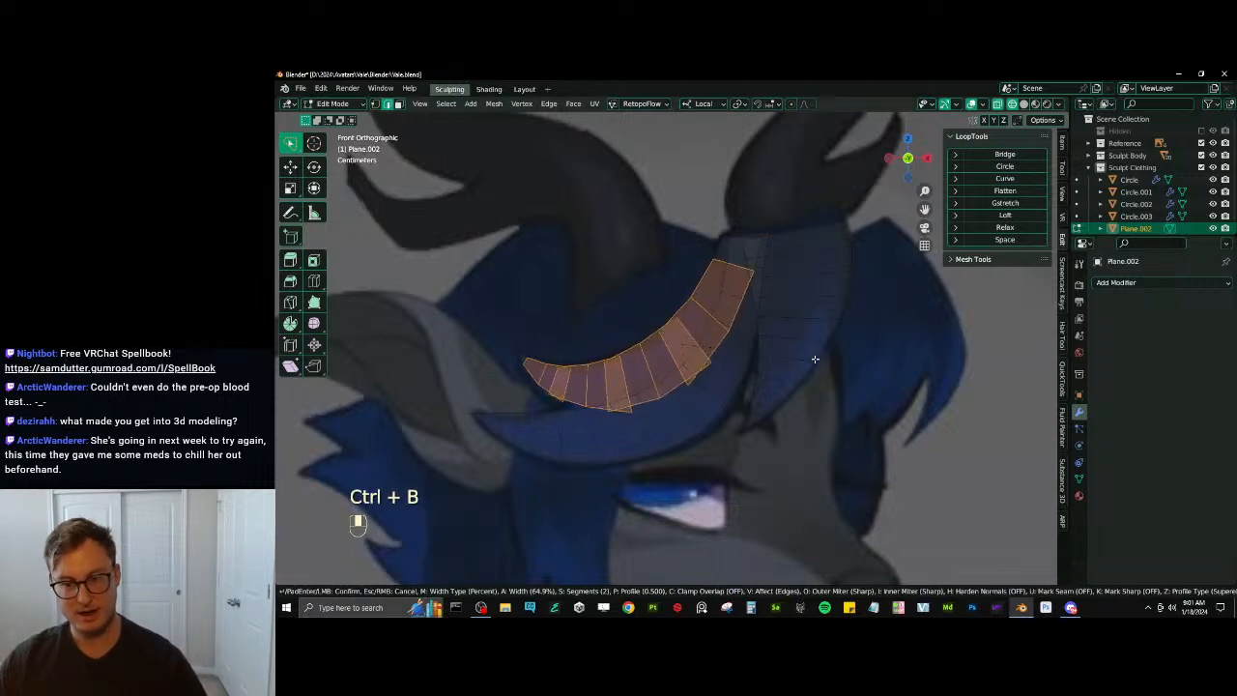
click(800, 359)
Confirm the bevel, then relax the new strand's upper outline and relax and evenly space its lower outline with LoopTools
click(666, 322)
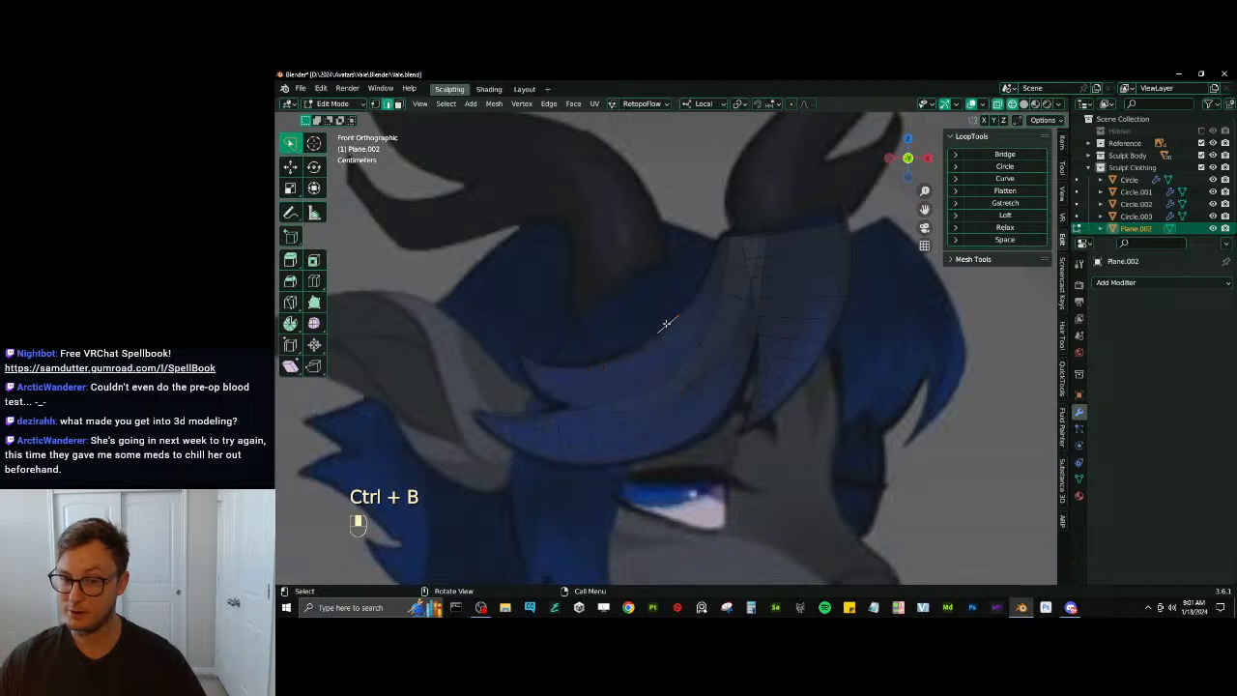
alt+shift+click(664, 330)
alt+shift+click(619, 409)
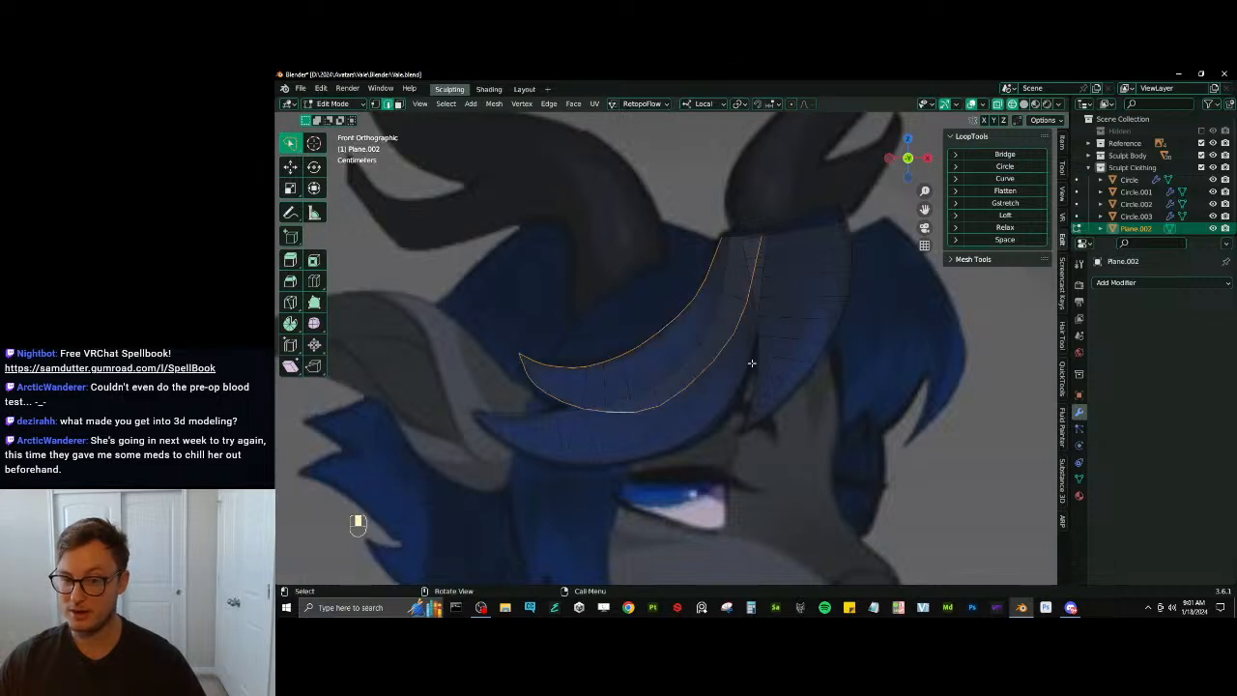
key(ctrl+z)
click(1035, 228)
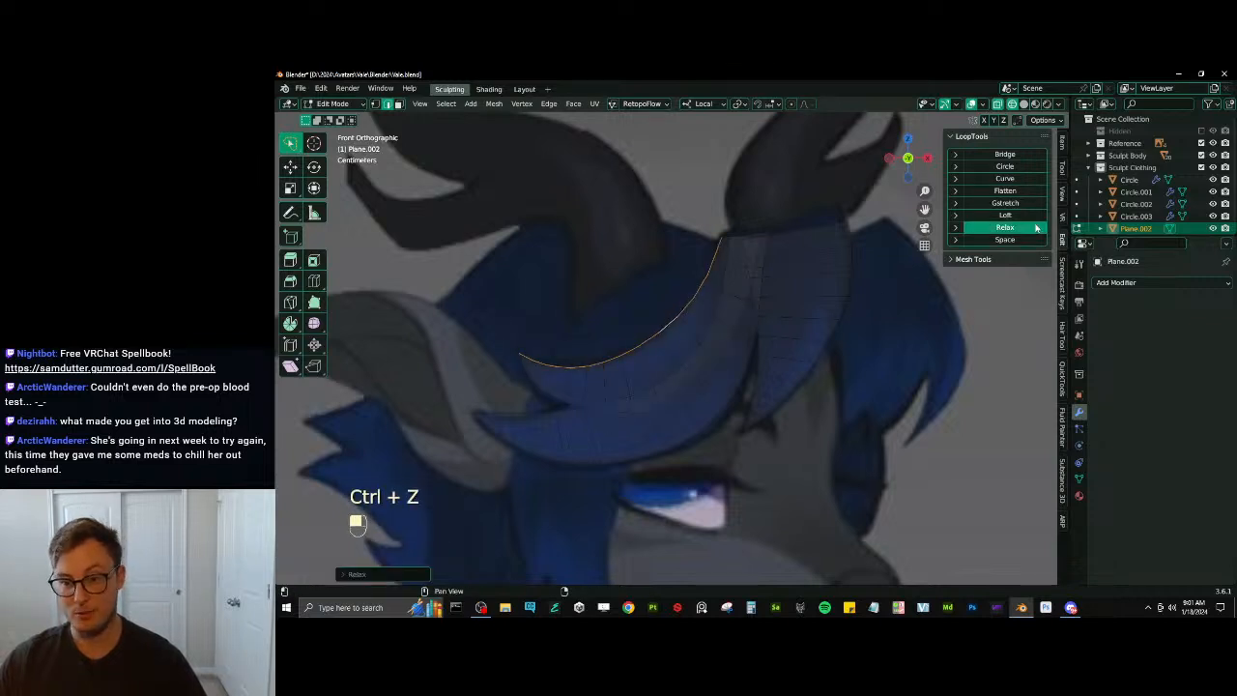
alt+shift+click(624, 413)
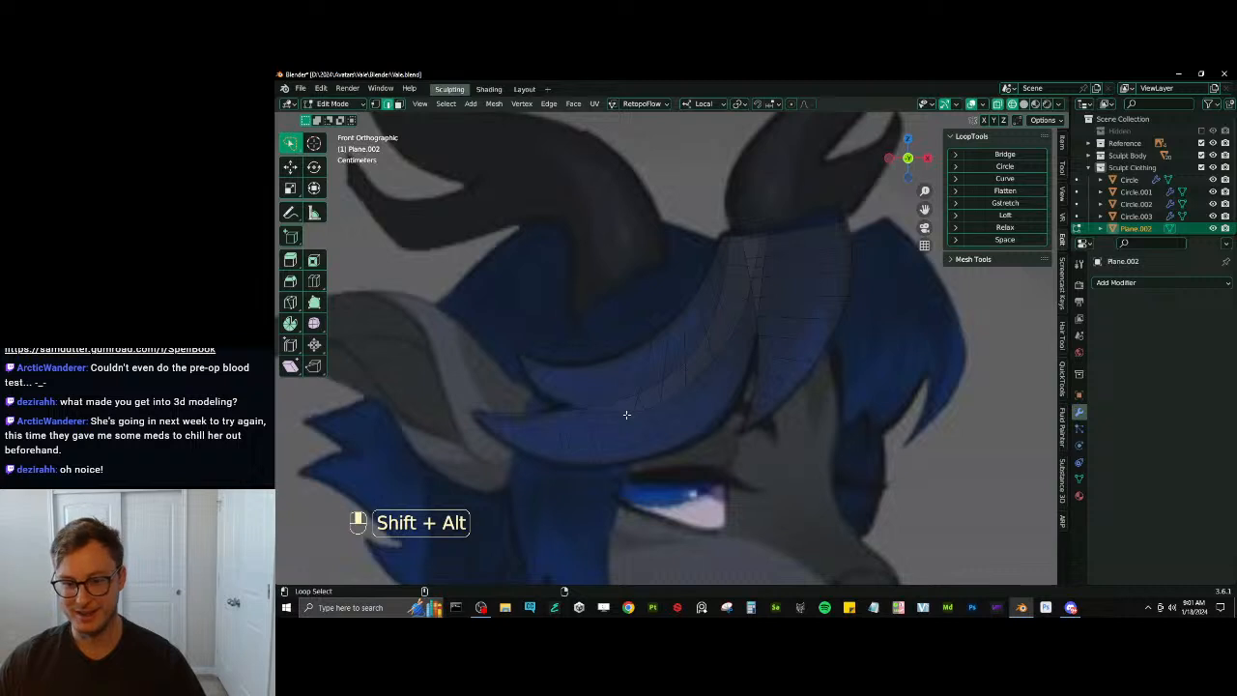
alt+shift+click(624, 410)
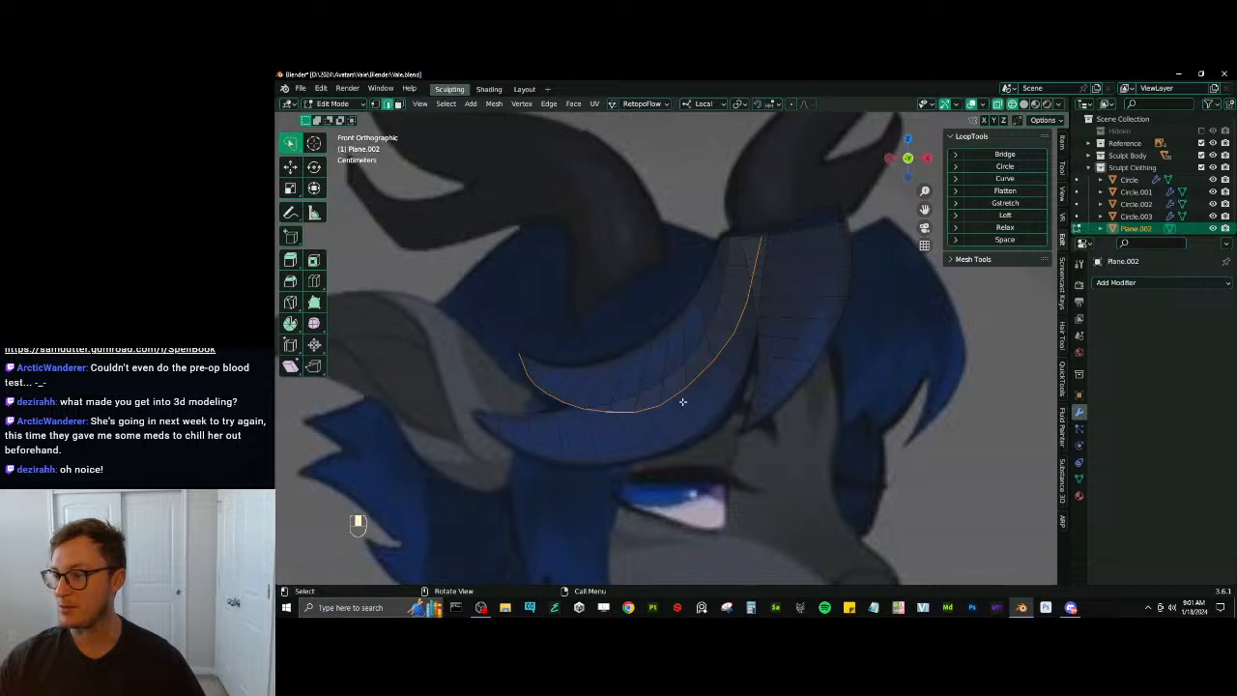
click(1005, 240)
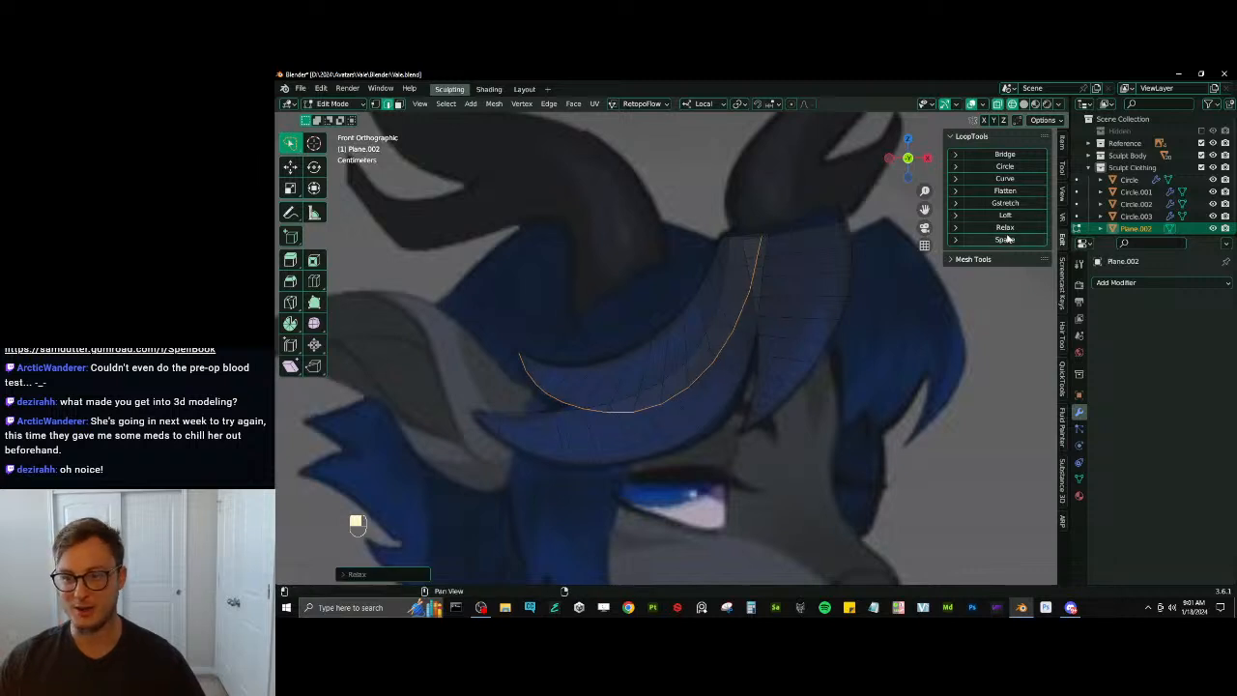
scroll(725, 290, down, 5)
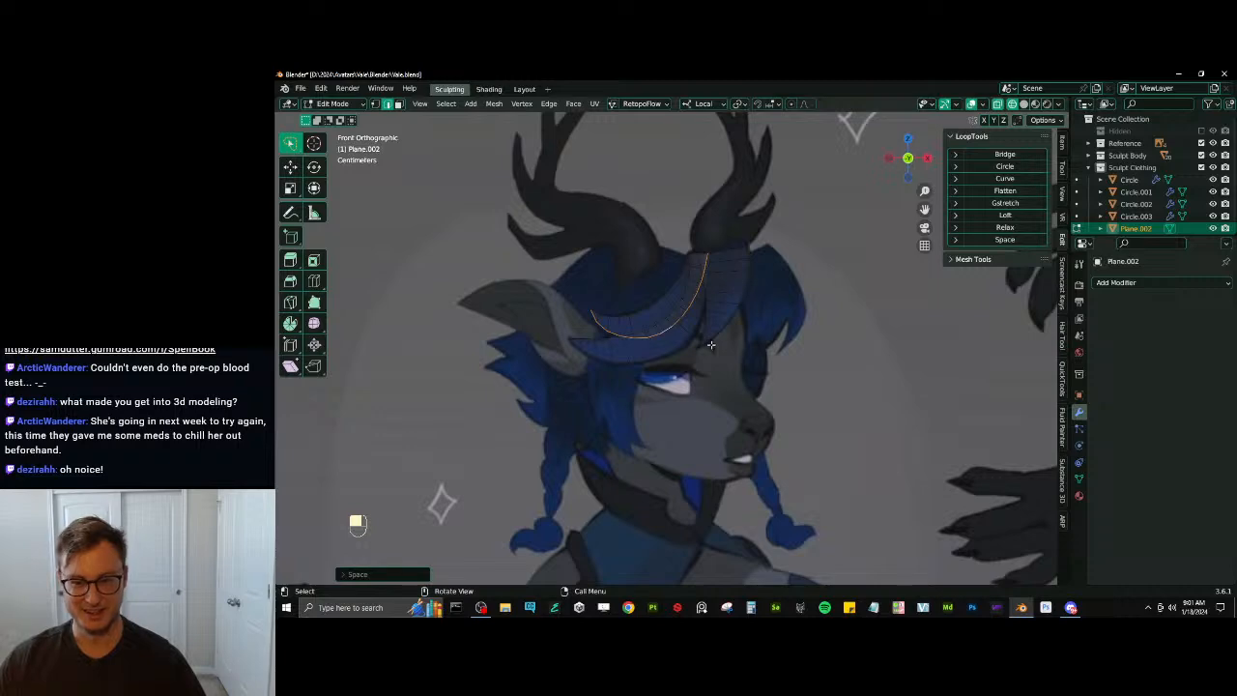
Examine the traced bangs in opaque shading from an angle and against the front reference
scroll(710, 346, down, 2)
key(z)
mouse_move(710, 346)
middle_down()
mouse_move(773, 367)
mouse_move(706, 378)
middle_up()
key(KP_1)
scroll(744, 290, up, 7)
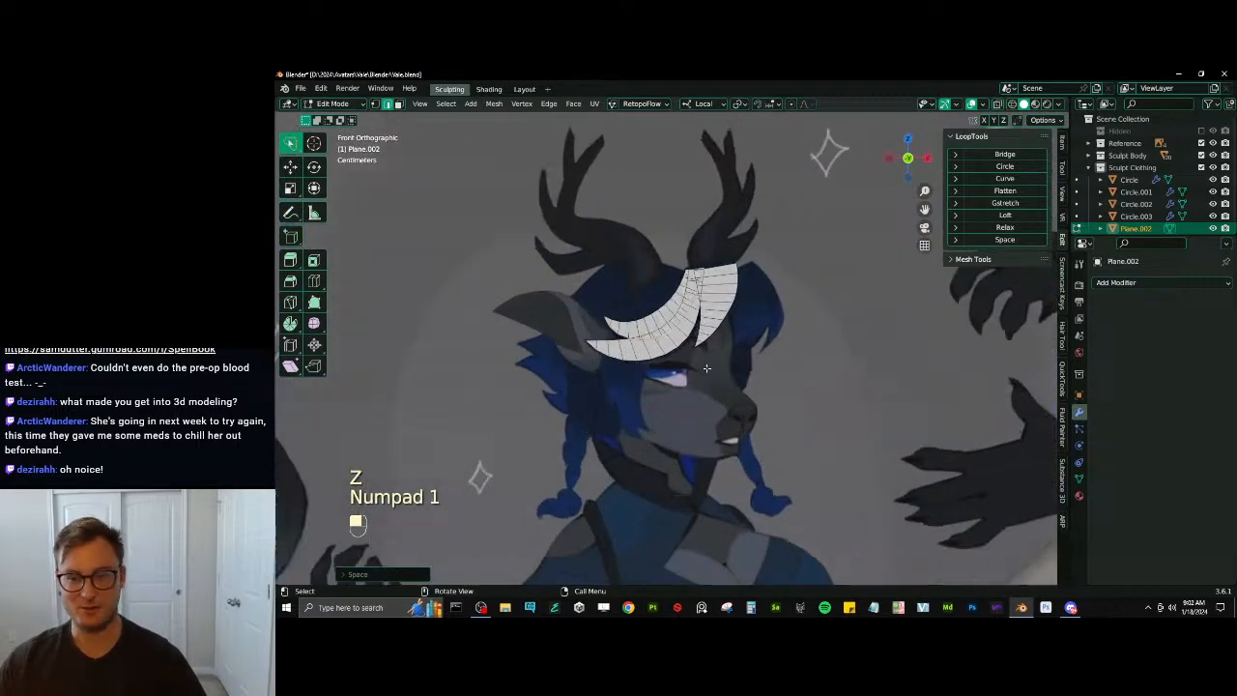
shift+middle_drag(775, 175, 799, 139)
scroll(722, 217, down, 4)
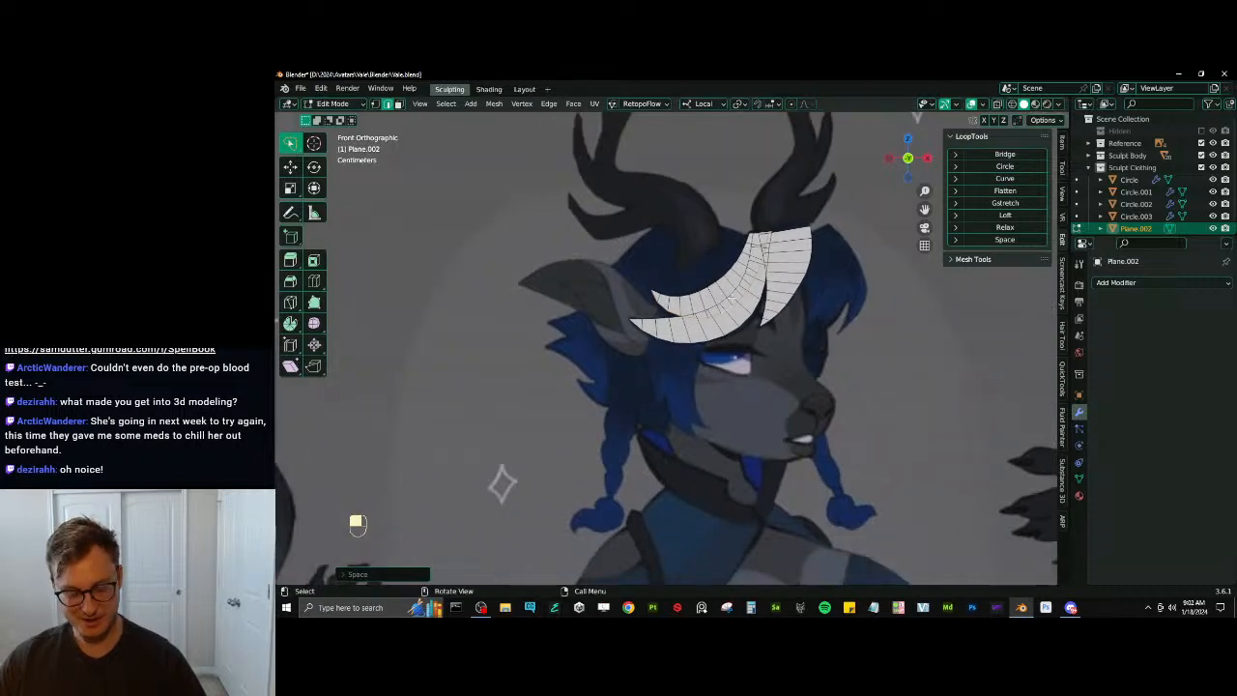
key(Tab)
key(Tab)
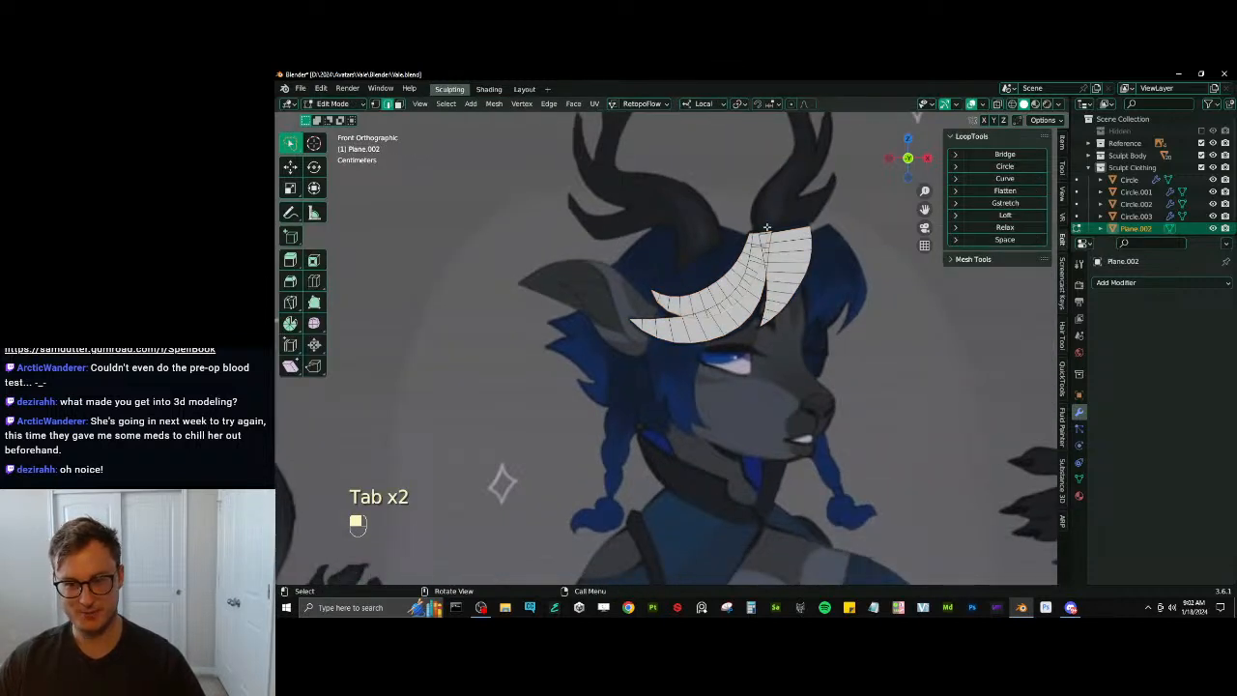
Duplicate a strand's root edge, offset it from the existing bangs, and hide the rest of the mesh
key(shift+d)
click(729, 240)
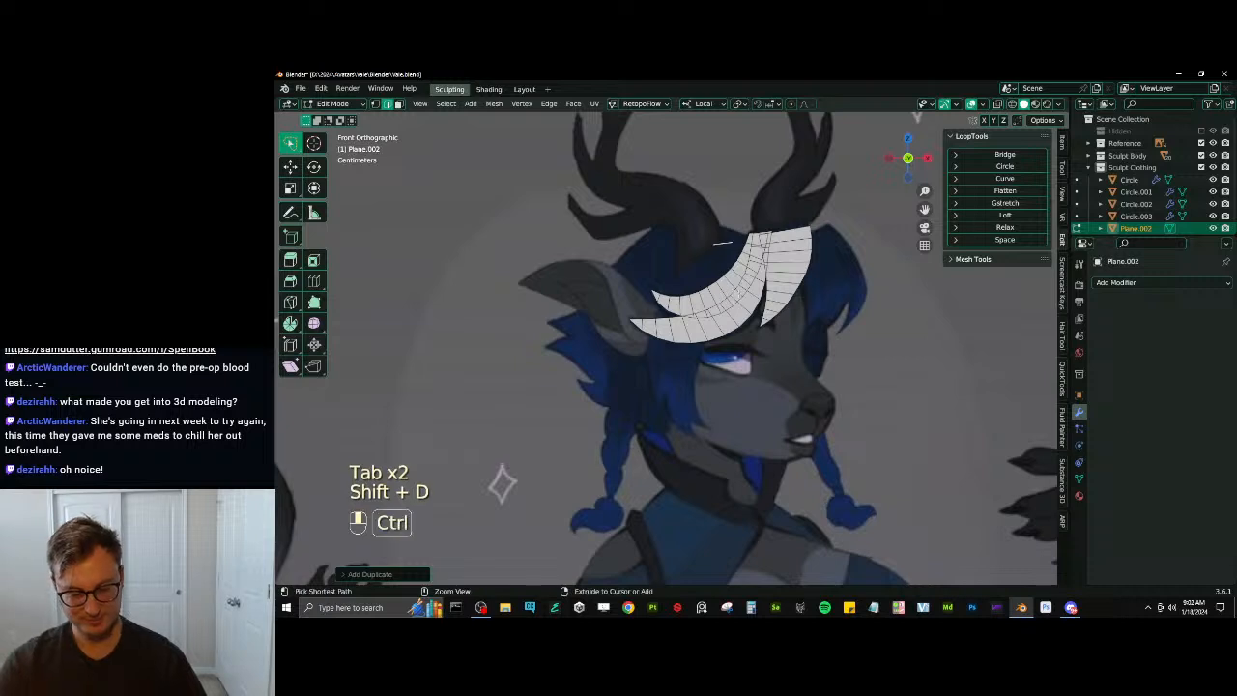
key(ctrl+i)
key(h)
scroll(738, 292, up, 4)
shift+middle_drag(768, 151, 739, 301)
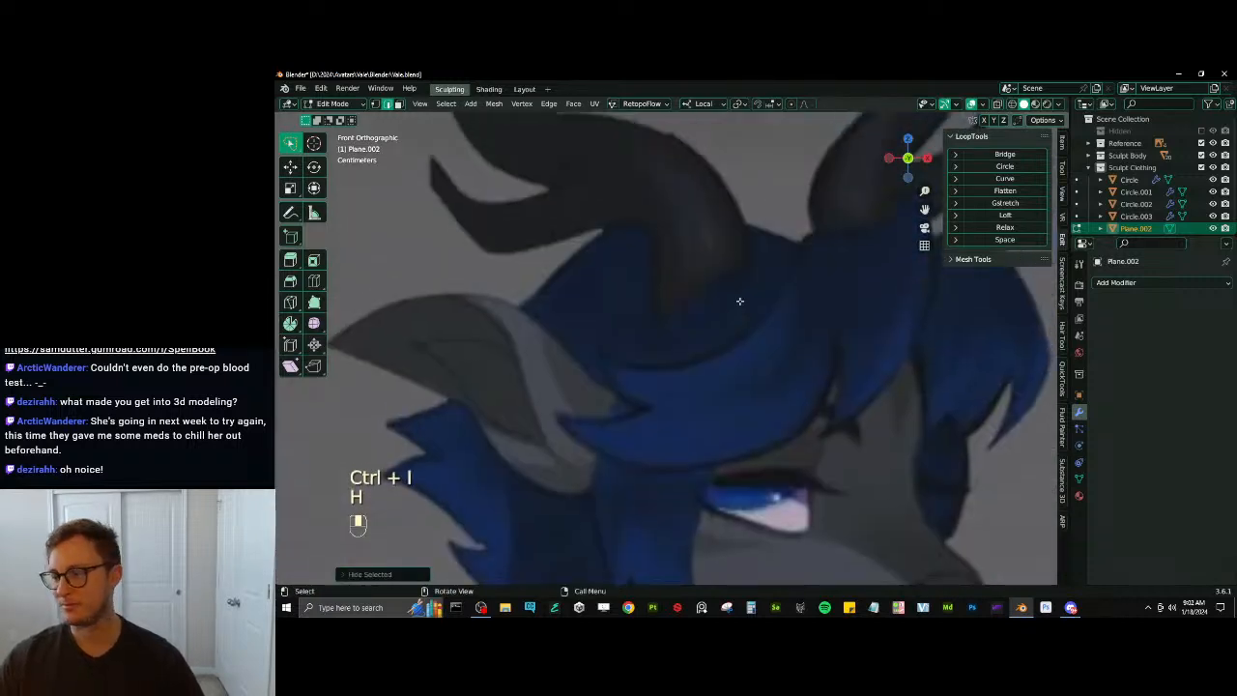
Move and rotate the duplicated edge to form the root of the next lock, between the two horns
key(g)
click(759, 276)
key(r)
click(842, 328)
key(g)
click(850, 319)
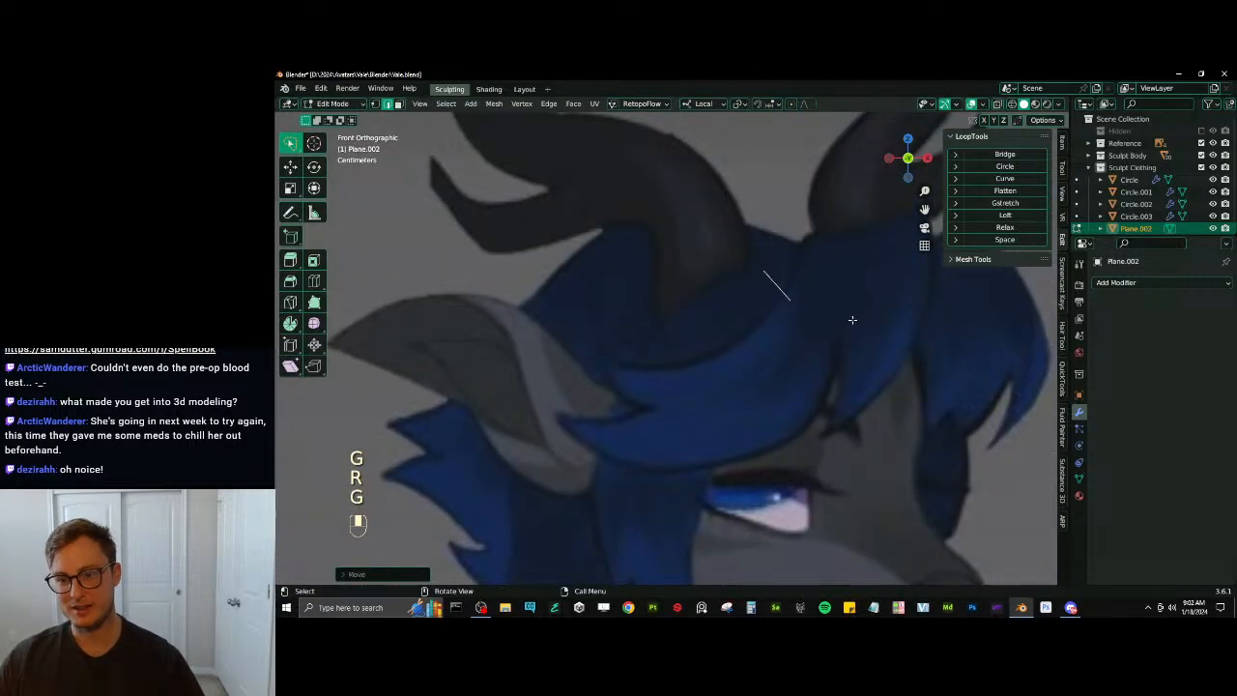
scroll(802, 316, down, 3)
scroll(785, 316, up, 2)
key(g)
click(848, 309)
key(r)
click(842, 314)
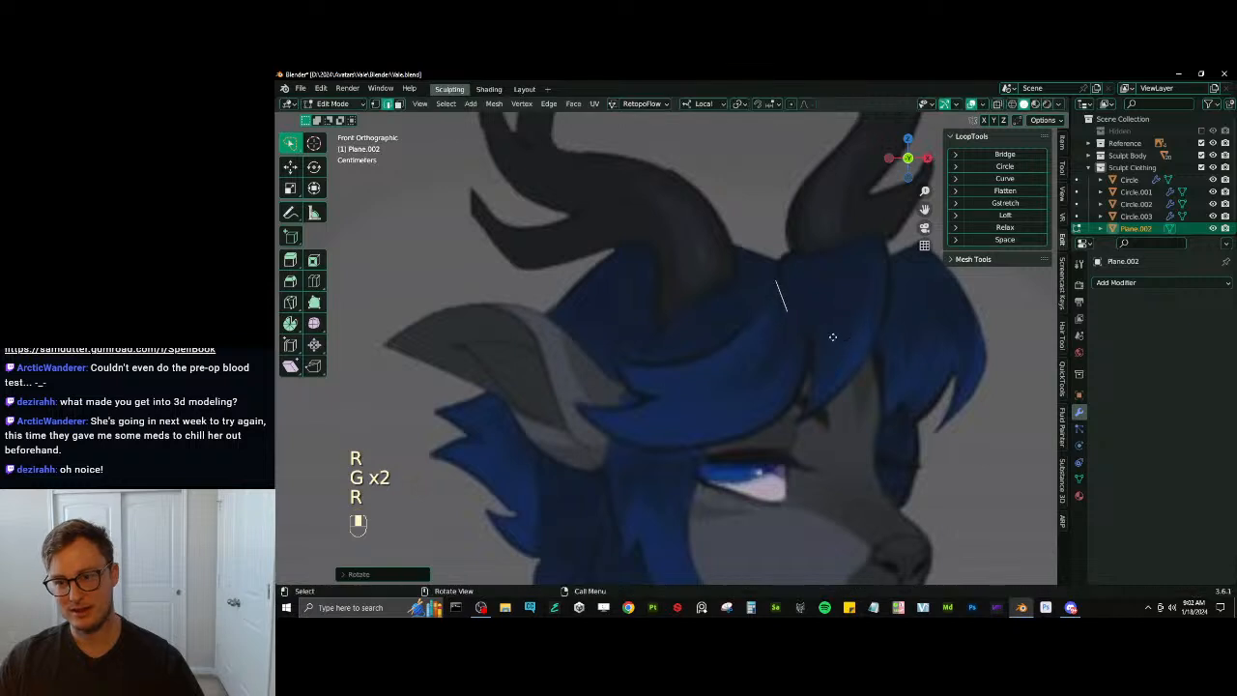
key(g)
click(855, 340)
key(r)
click(856, 340)
key(g)
click(877, 358)
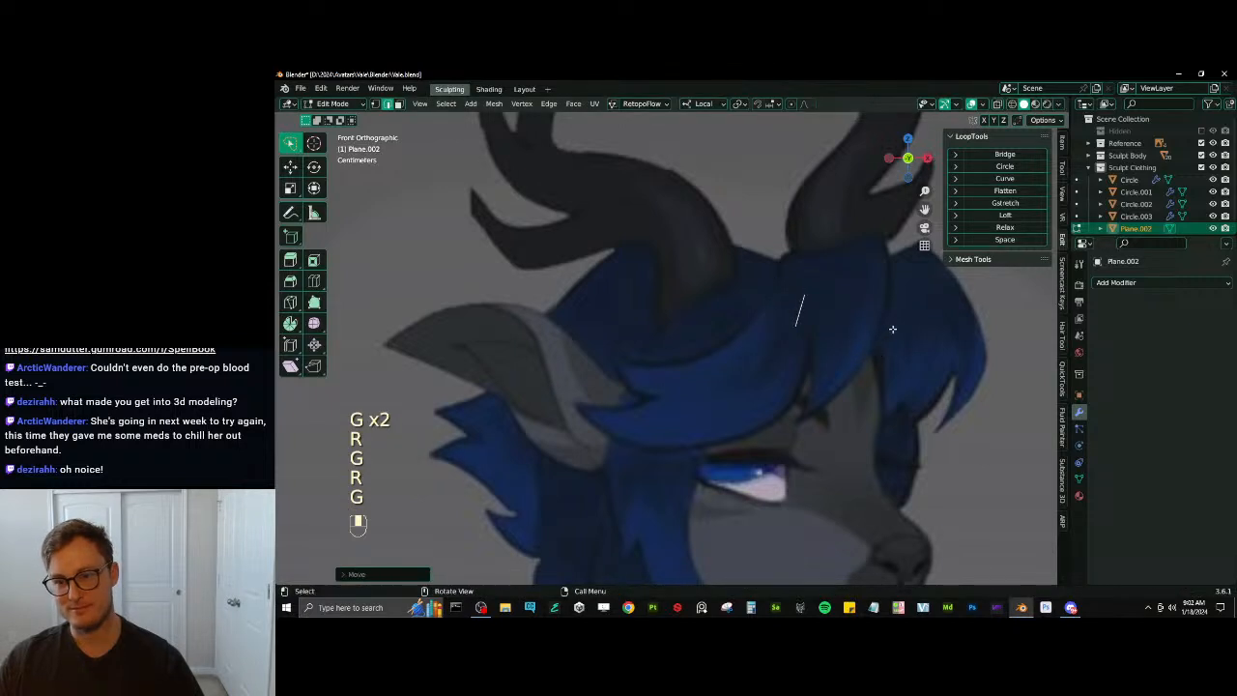
key(r)
click(892, 338)
Extrude the root edge toward the ear with X-ray display on, and angle and widen the new edge beneath the horn
key(e)
click(904, 319)
key(r)
click(838, 258)
key(s)
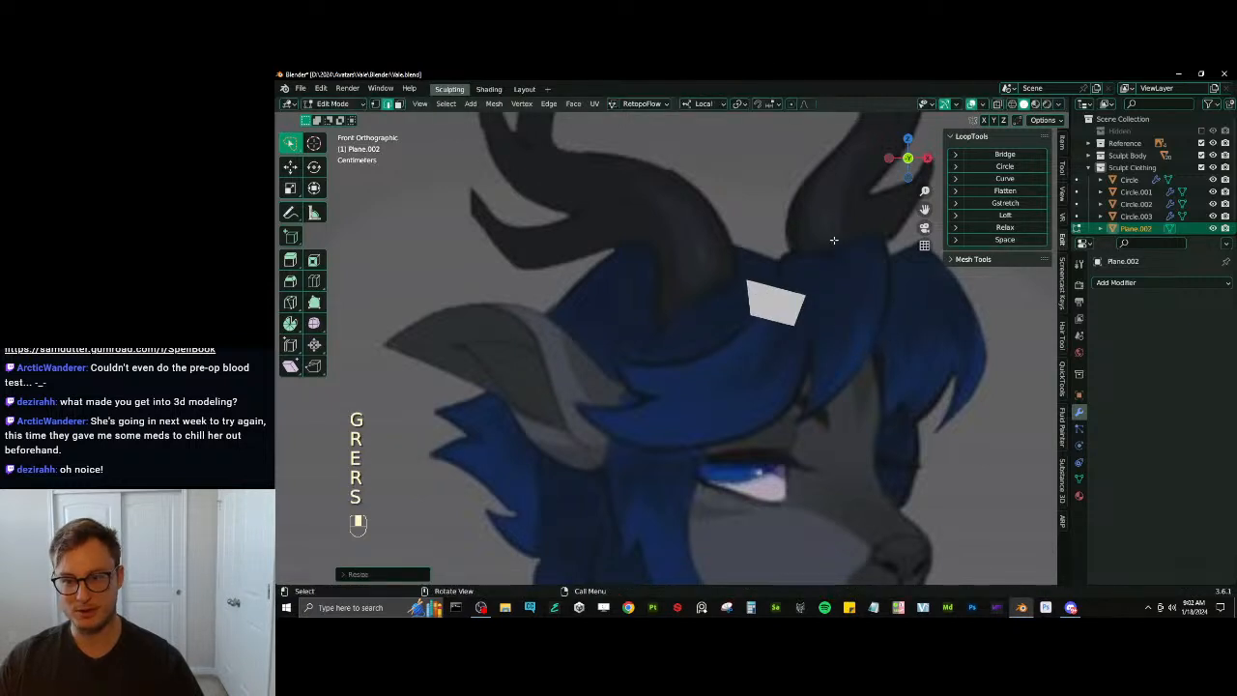
click(833, 254)
key(z)
key(g)
click(782, 297)
key(s)
click(790, 242)
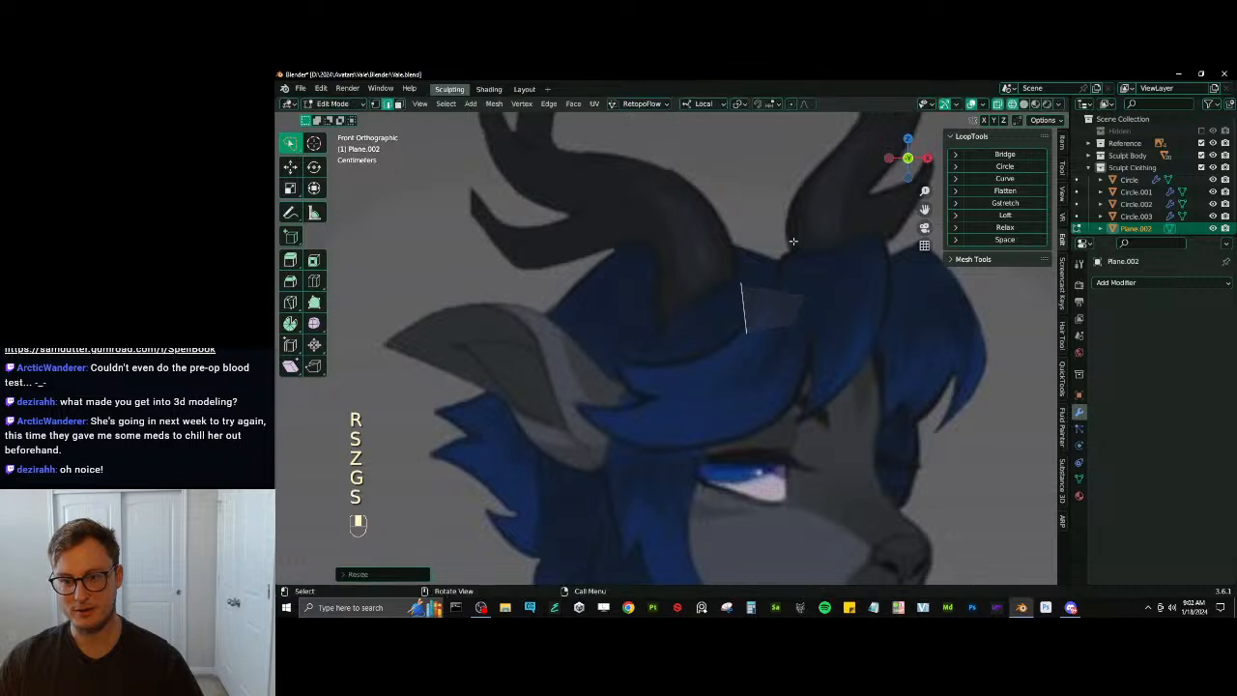
key(g)
click(782, 269)
key(r)
click(783, 245)
key(s)
click(782, 240)
key(g)
click(781, 238)
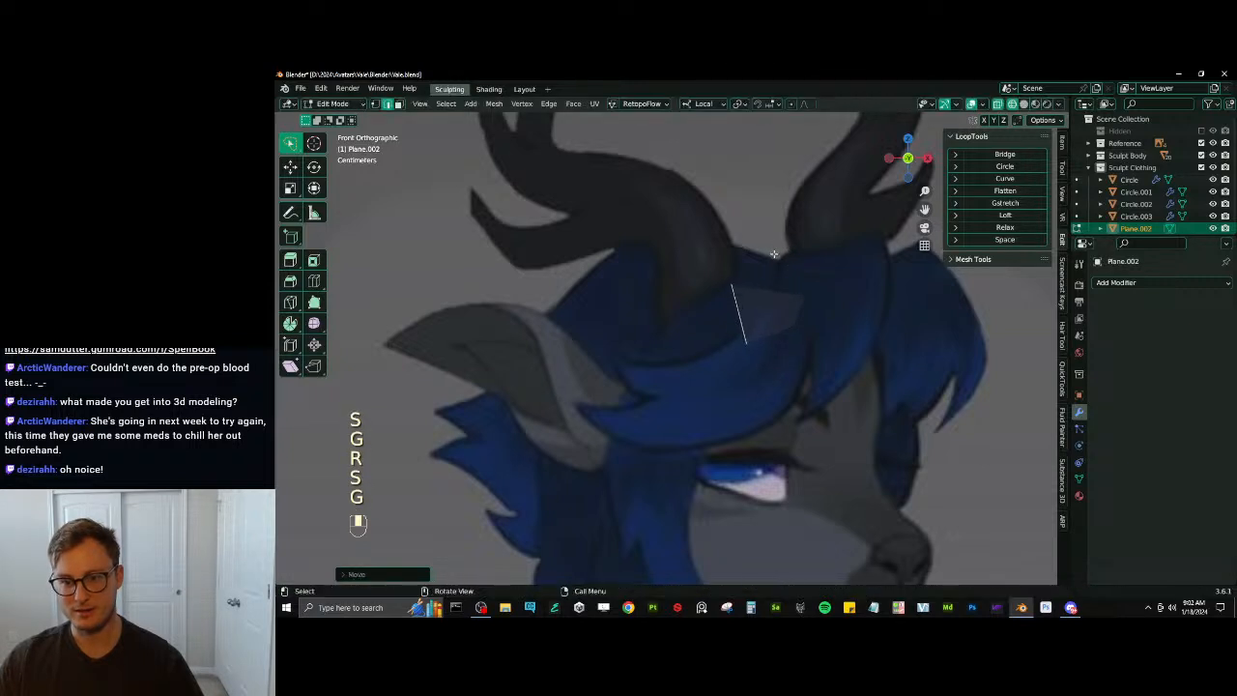
Extrude a second segment diagonally down toward the ear's base, and rotate, move and widen its end edge
key(e)
click(694, 327)
key(r)
click(678, 285)
click(710, 257)
key(s)
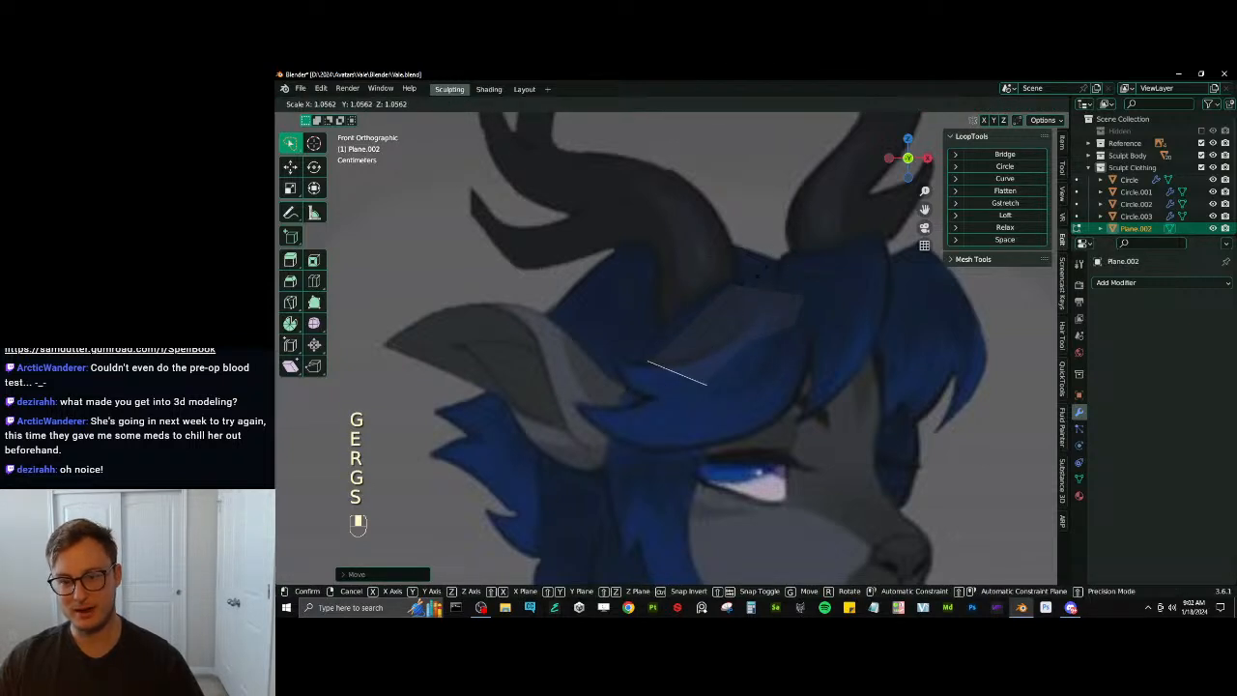
click(731, 295)
key(g)
click(731, 295)
key(s)
click(732, 304)
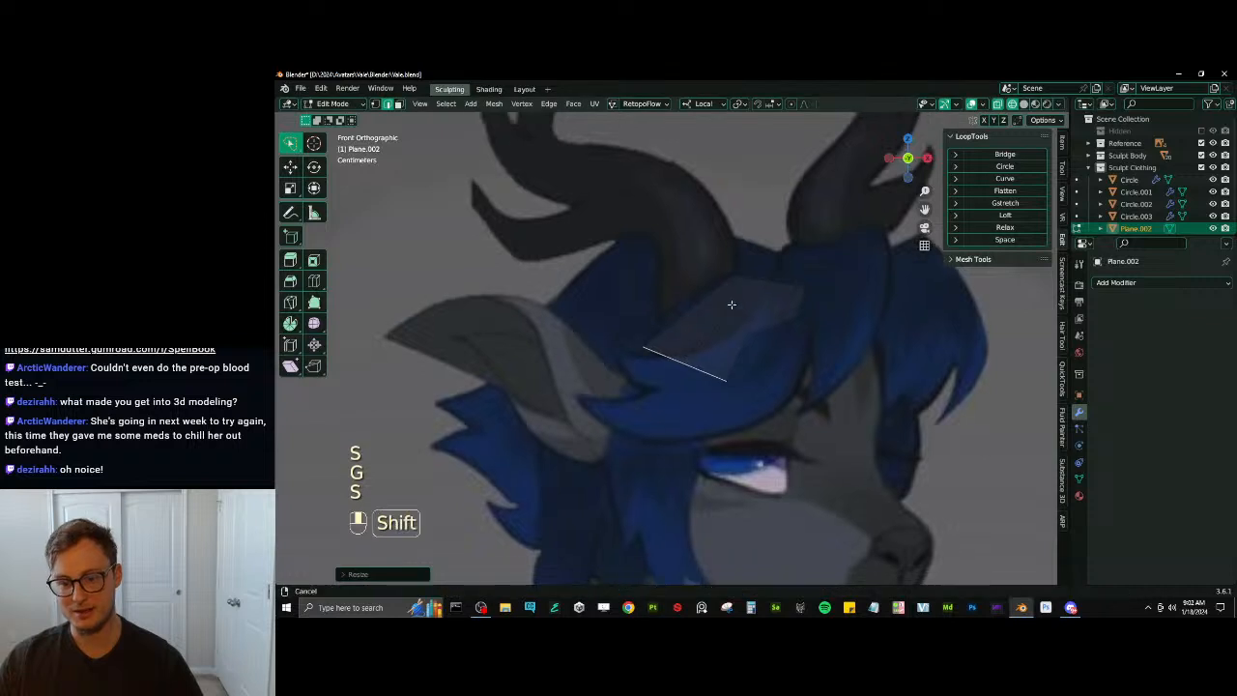
Extrude a third segment down to eye level and rotate, position and scale its end edge across the drawn side lock
shift+middle_drag(732, 304, 735, 253)
key(e)
click(724, 379)
key(r)
click(690, 351)
key(g)
click(699, 315)
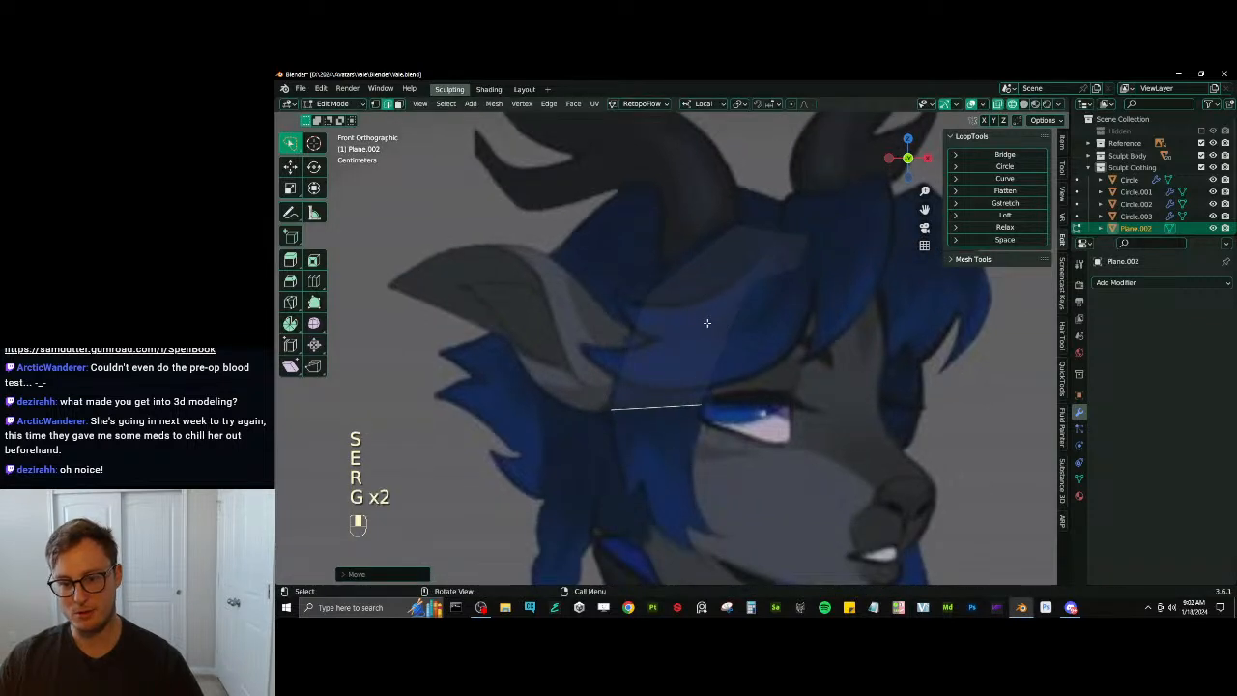
key(r)
click(704, 382)
key(g)
click(702, 377)
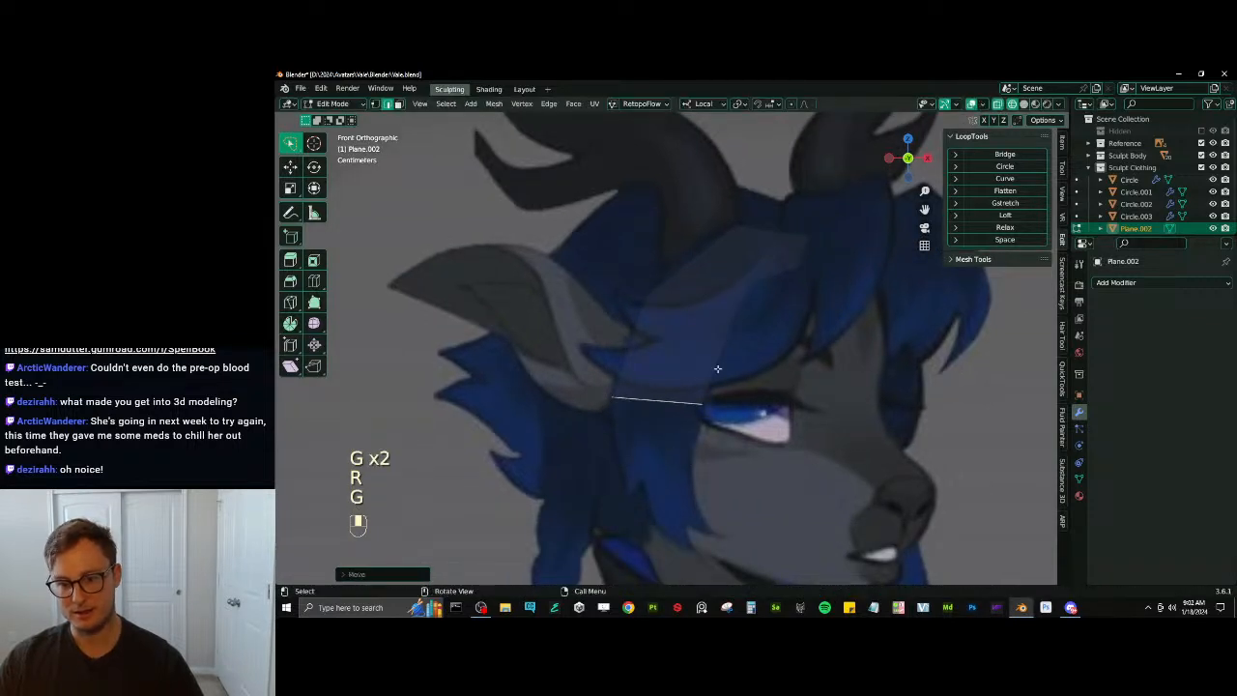
key(r)
click(675, 410)
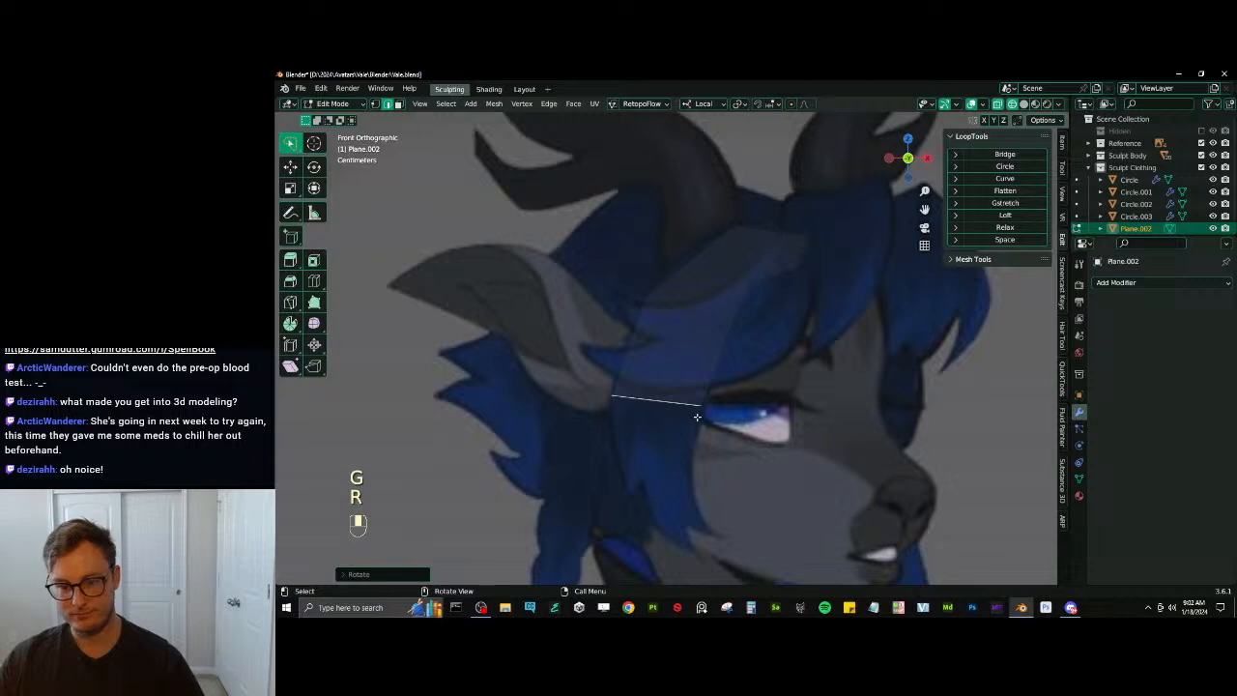
key(s)
click(748, 403)
Extrude a fourth segment below the eye and adjust its end edge's width, position and angle to the drawn lock
key(e)
click(743, 461)
key(s)
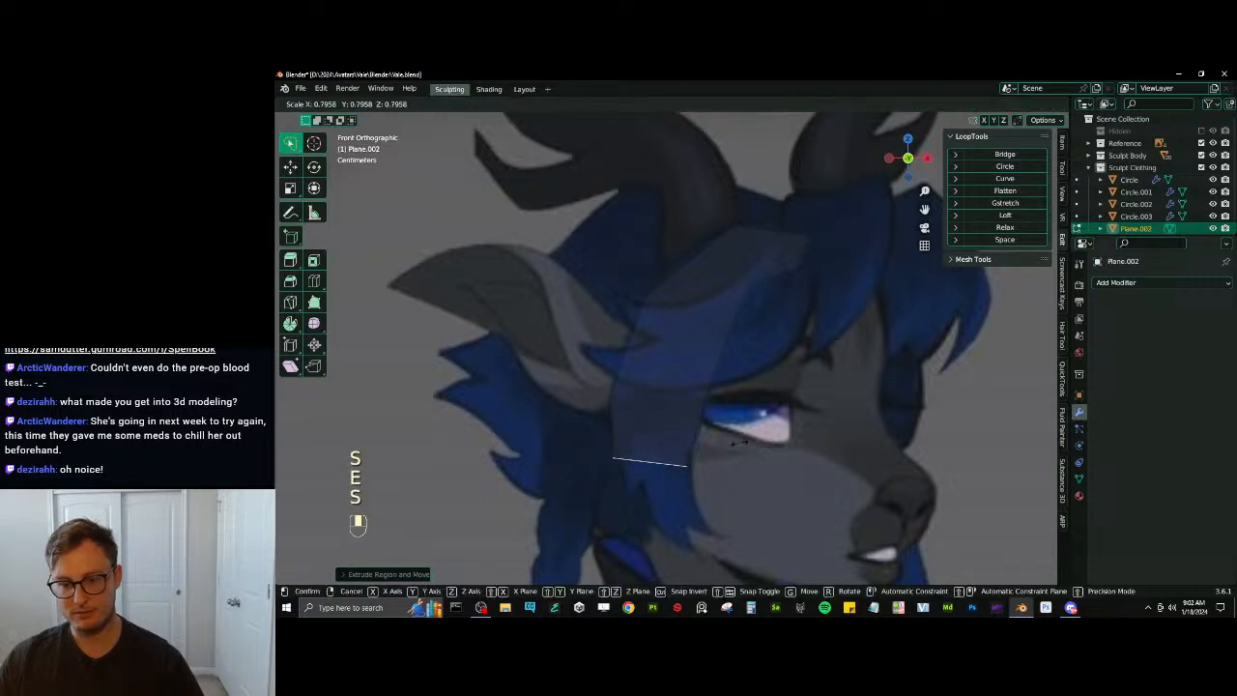
key(g)
key(r)
click(682, 416)
Add a lengthwise loop cut through the side strand and slide it toward the face
key(ctrl+r)
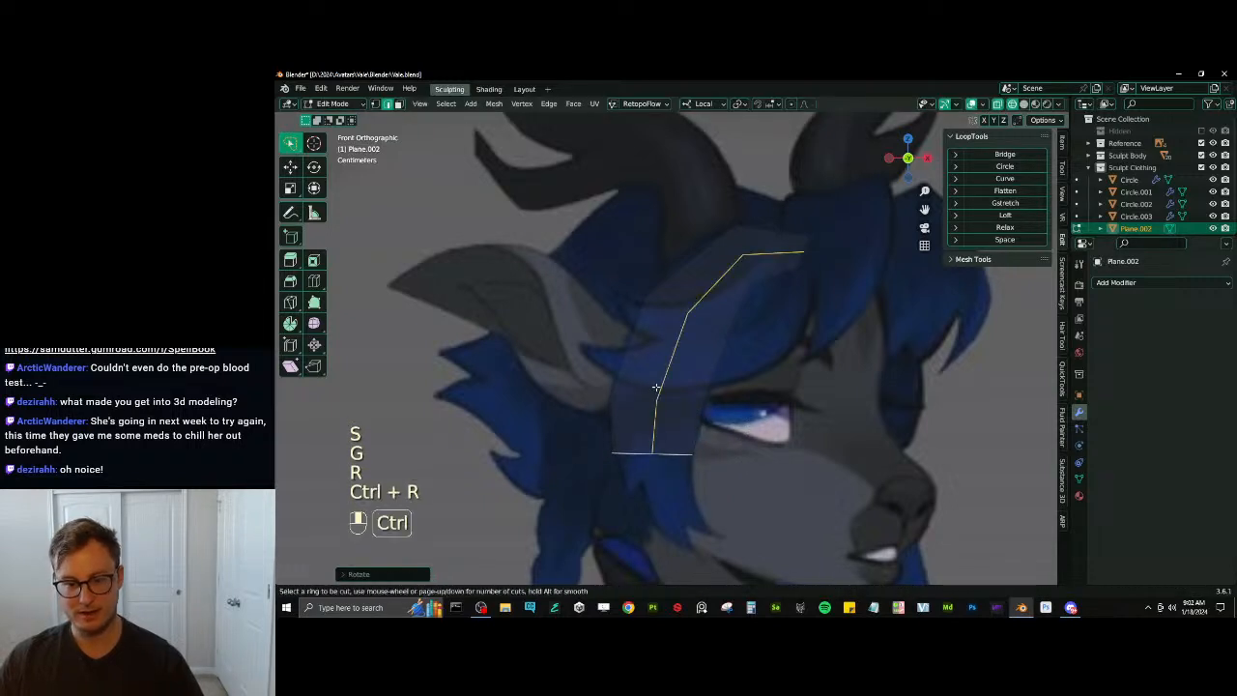
key(g)
key(g)
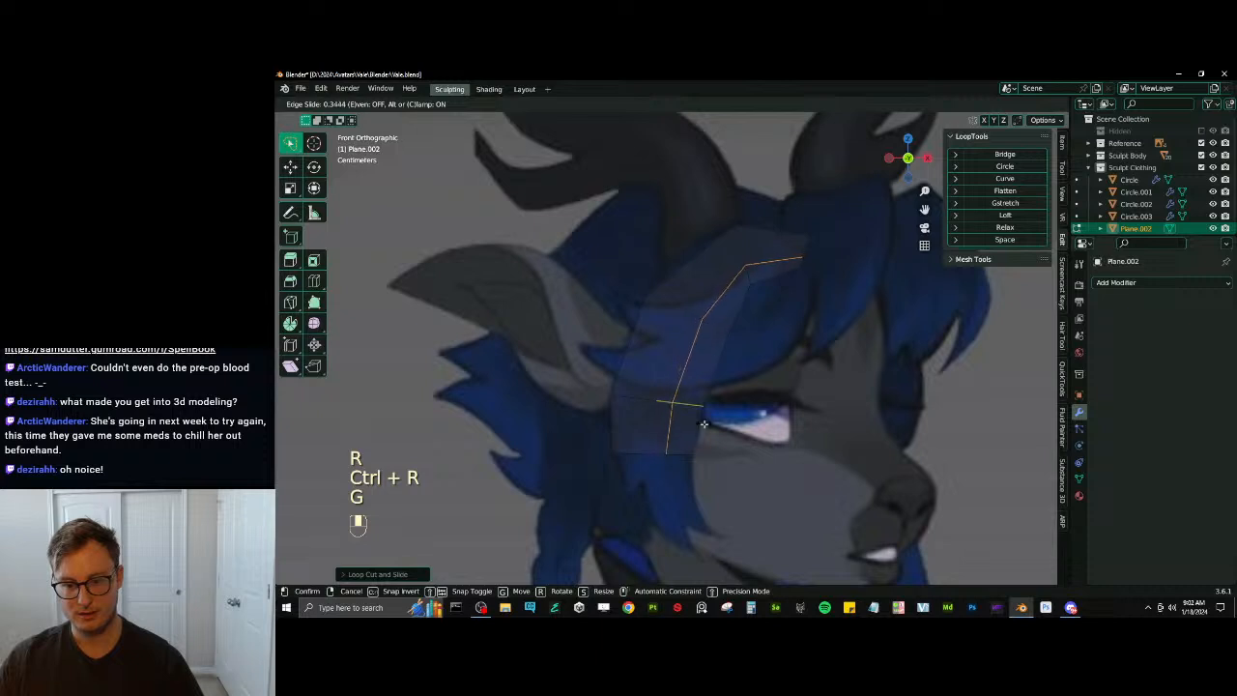
click(680, 454)
Extrude the face-side half of the strand's end downward, and rotate, move and resize the new edge to follow the lock
key(v)
right_click(678, 459)
key(e)
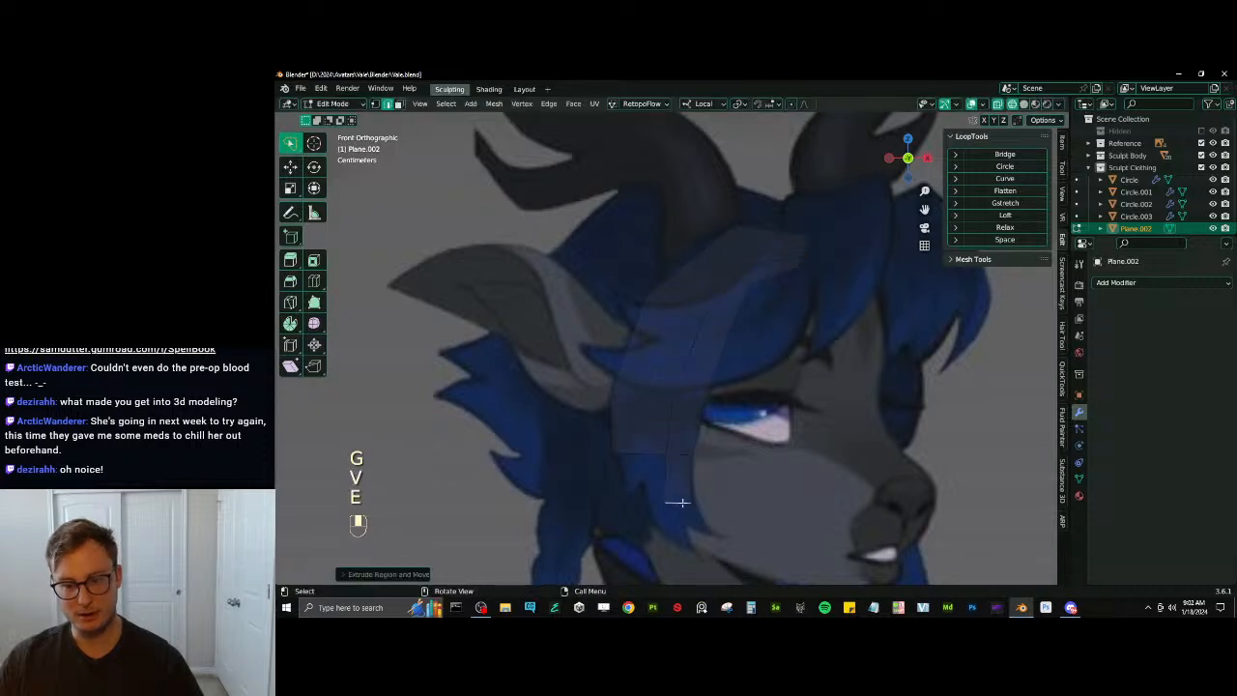
key(r)
click(676, 500)
key(g)
click(717, 450)
key(s)
click(713, 460)
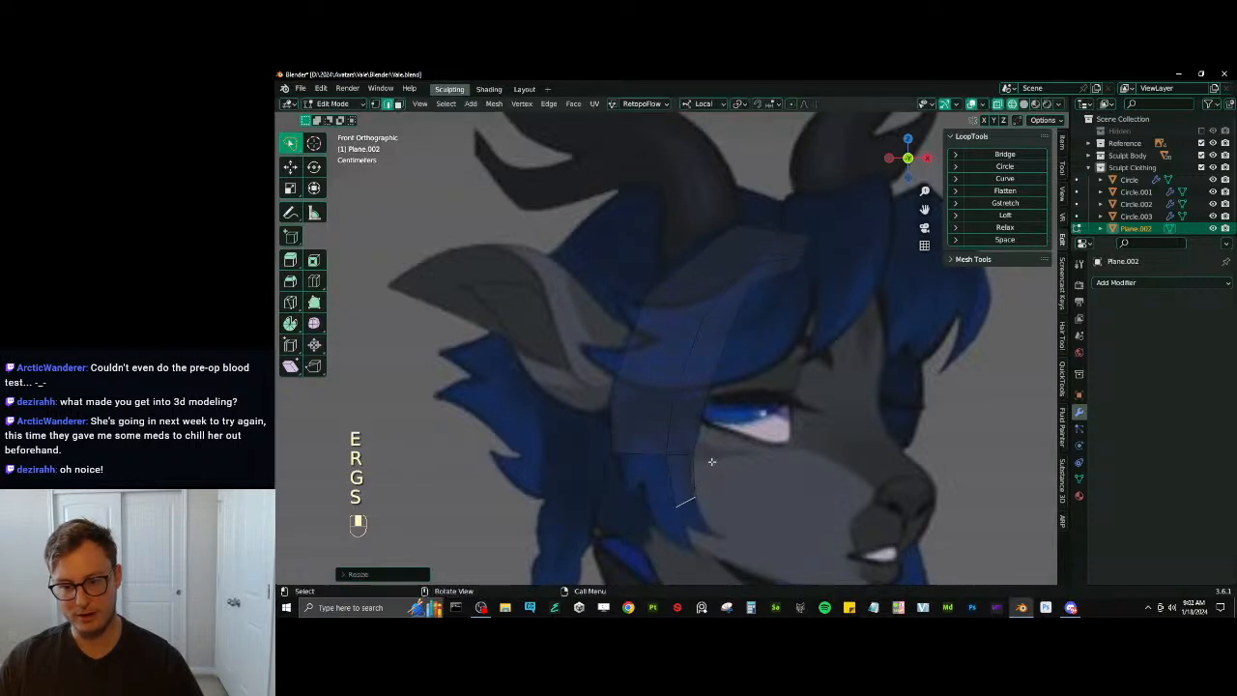
Extrude the front hair strip's lower edge down along the reference lock, rotating, moving and narrowing it to follow the curve
key(e)
click(723, 495)
key(r)
click(712, 456)
key(g)
click(710, 458)
key(s)
click(708, 462)
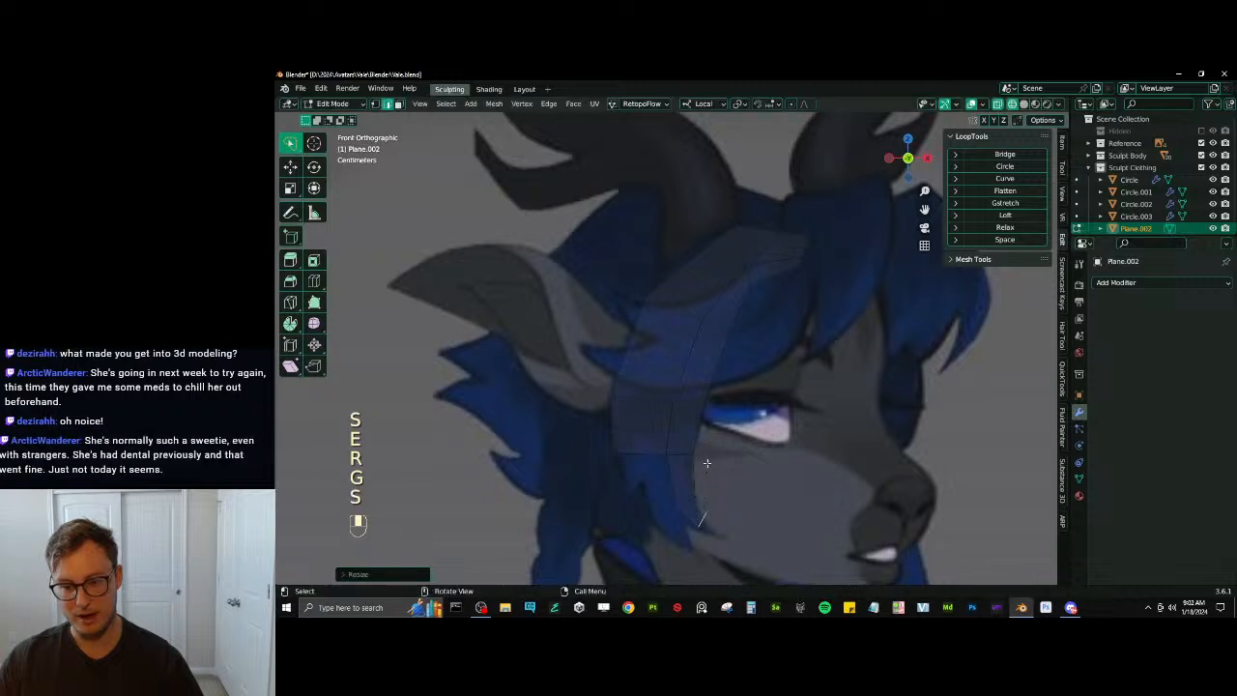
key(g)
click(704, 468)
Extrude the front strip's end edge again, merge it at center and place the resulting tip on the lock's point
key(e)
key(m)
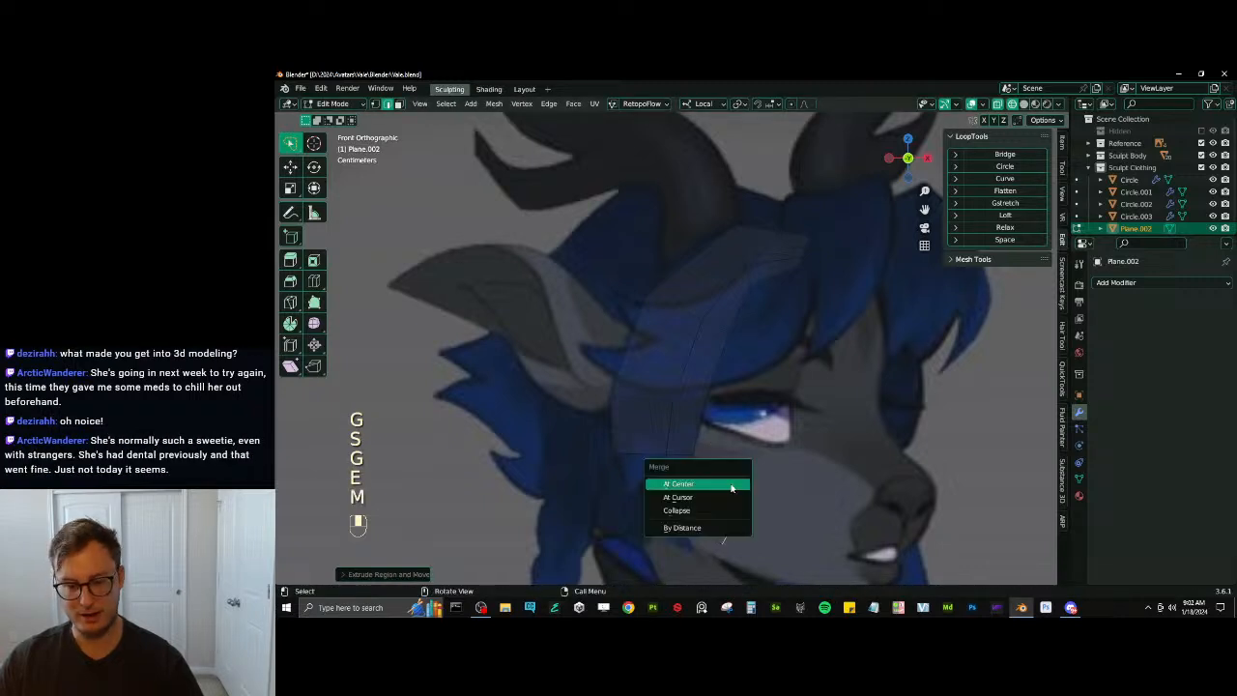
click(726, 484)
click(377, 106)
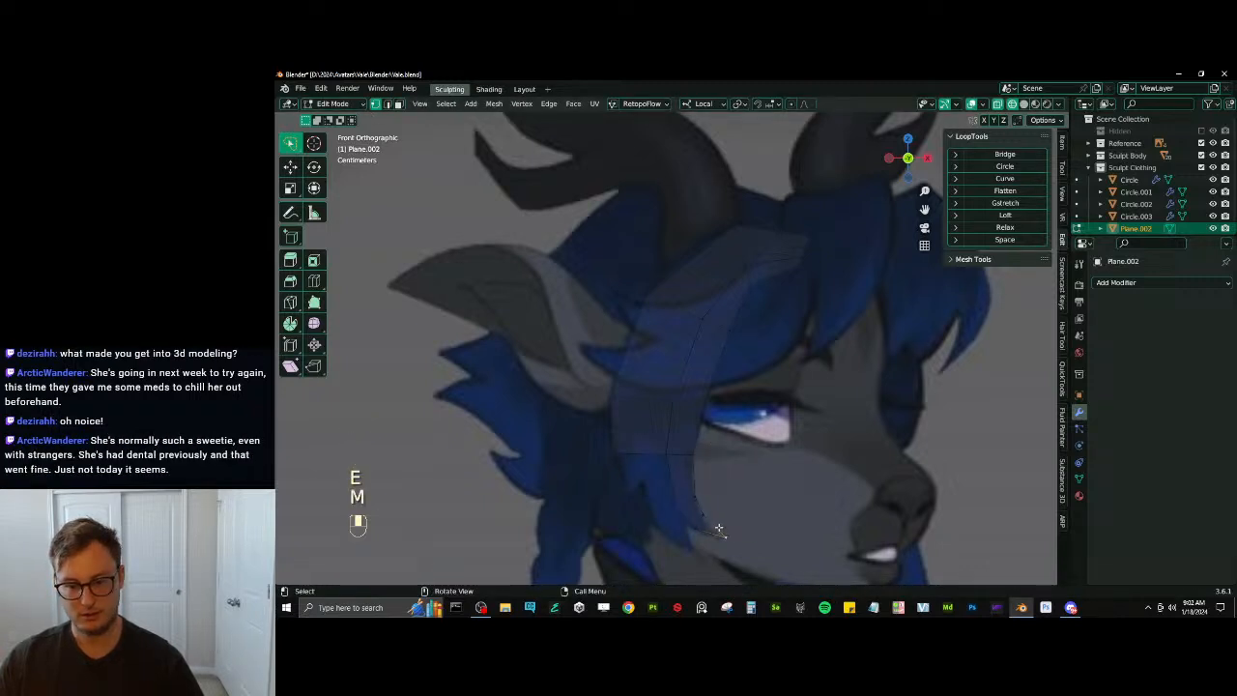
key(g)
click(713, 525)
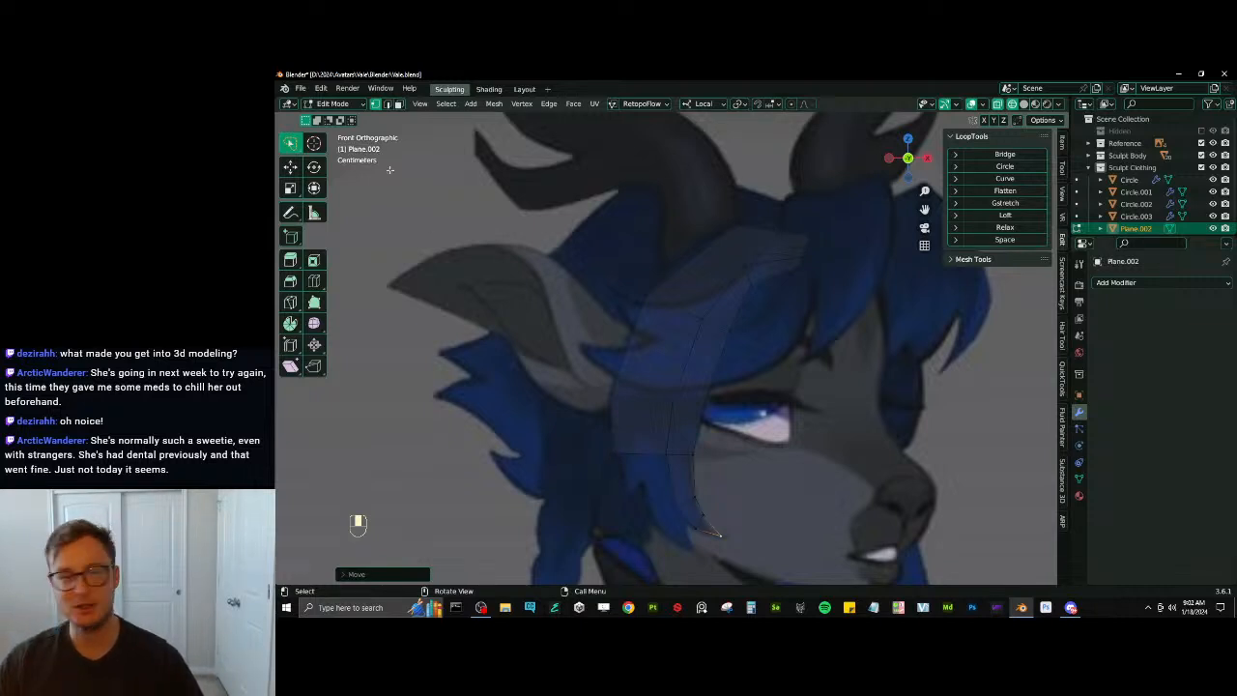
Reposition the two cross edges above the front strip's tip and rotate the lower one across the lock
click(387, 105)
key(g)
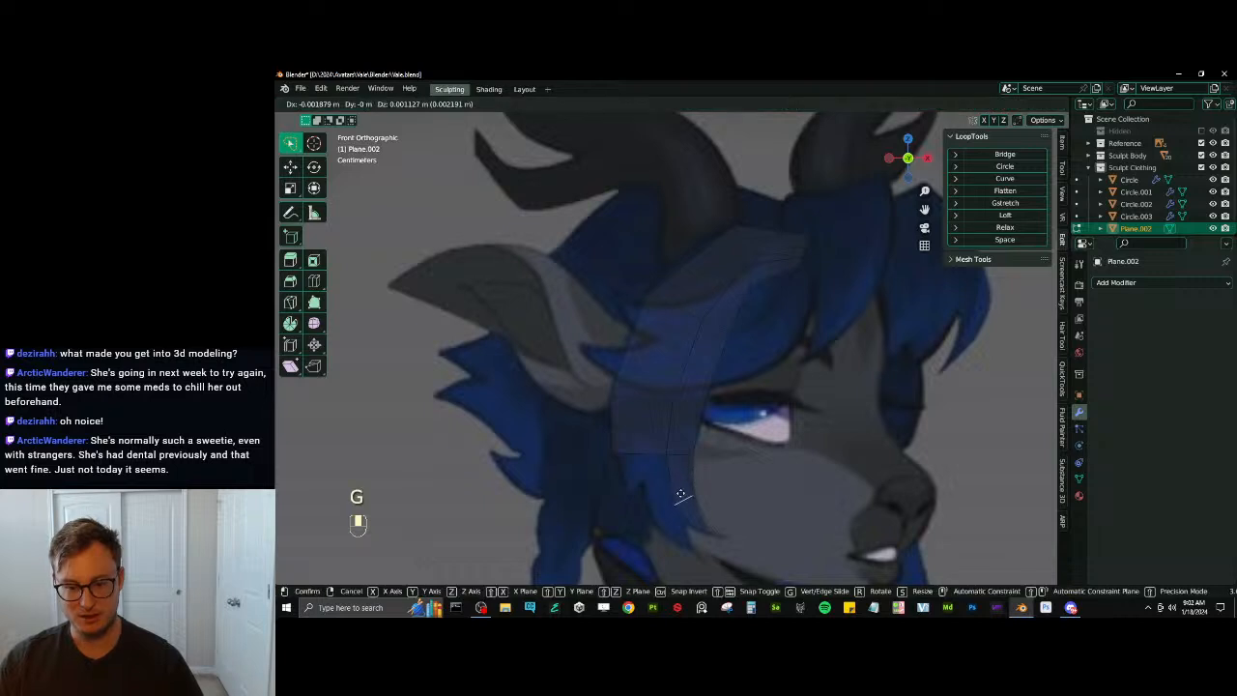
click(681, 491)
click(692, 520)
key(g)
click(691, 519)
key(ctrl+z)
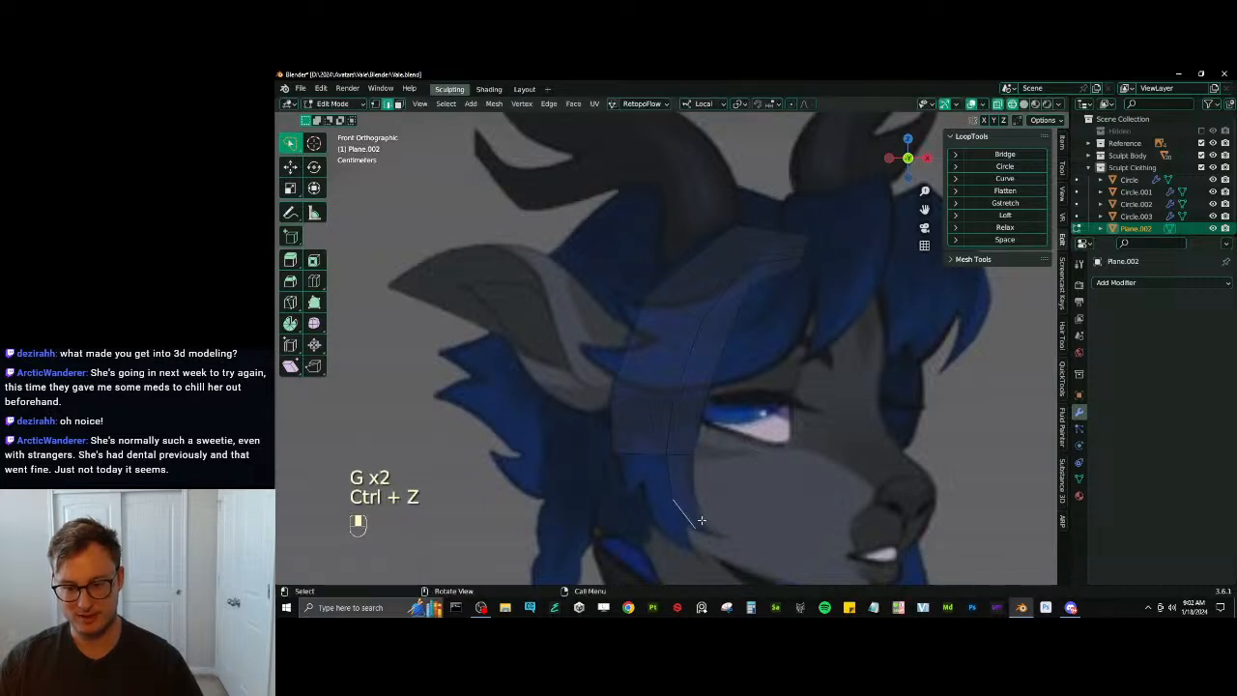
key(g)
key(r)
key(g)
click(703, 507)
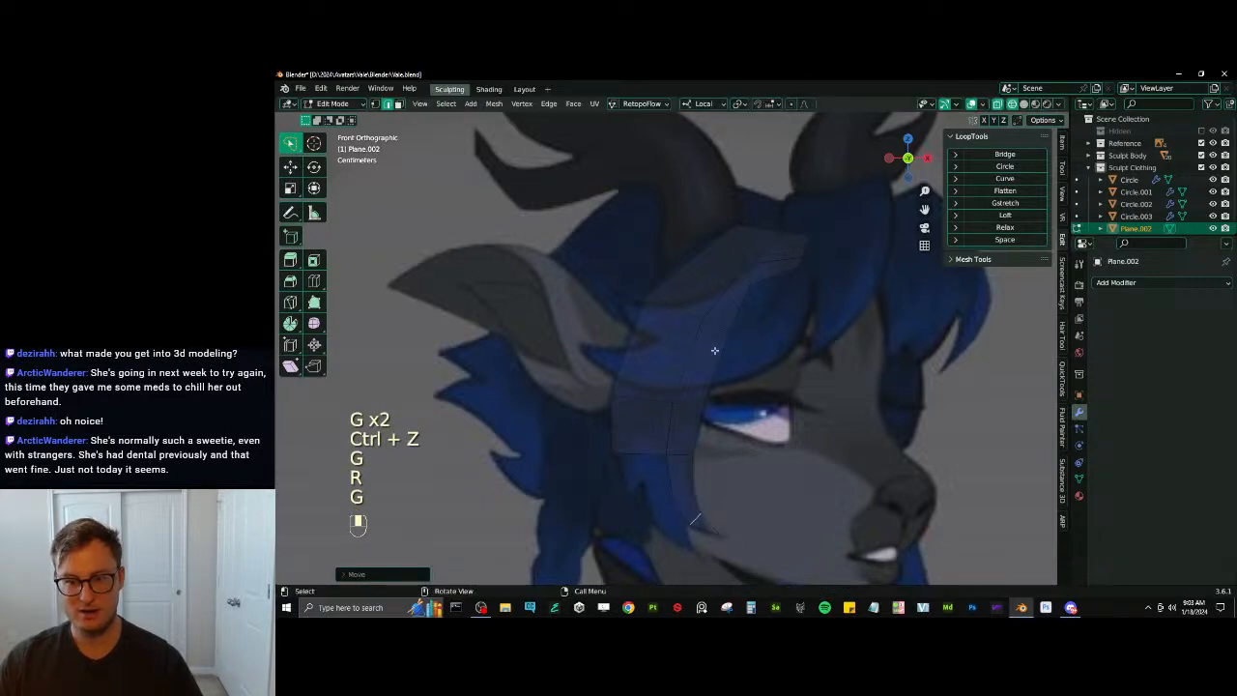
Select the front strip's ring of cross edges and bevel them with two segments
ctrl+alt+shift+click(678, 451)
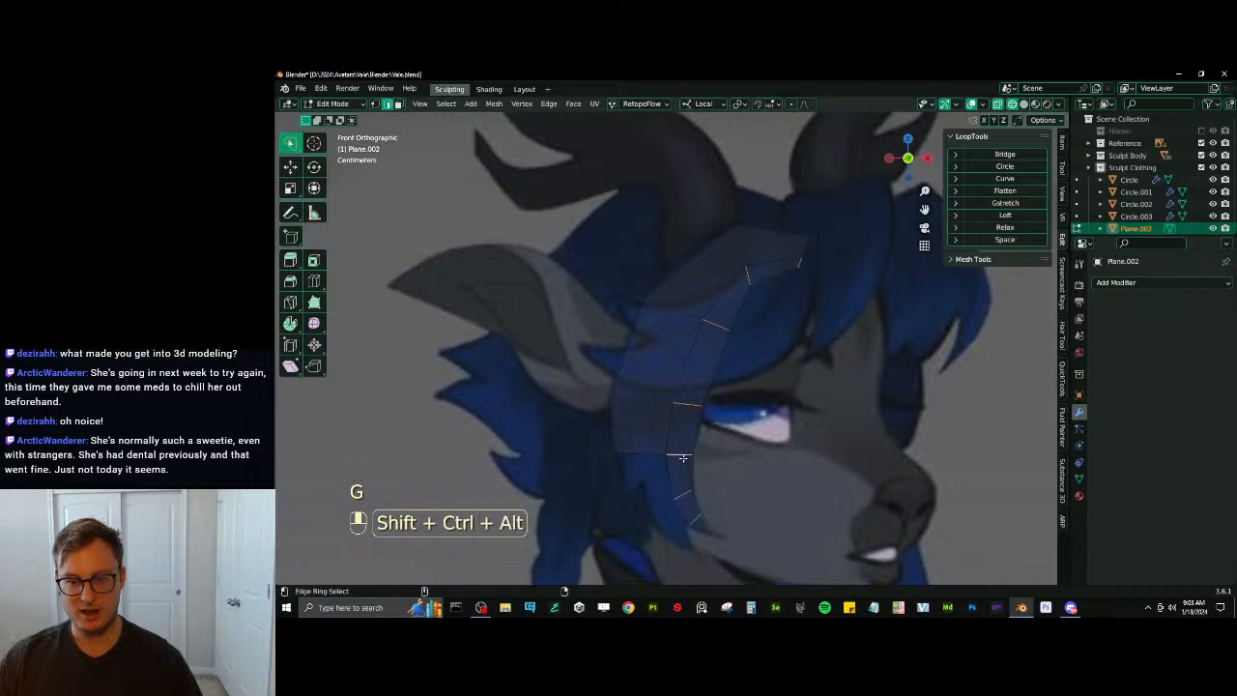
key(ctrl+b)
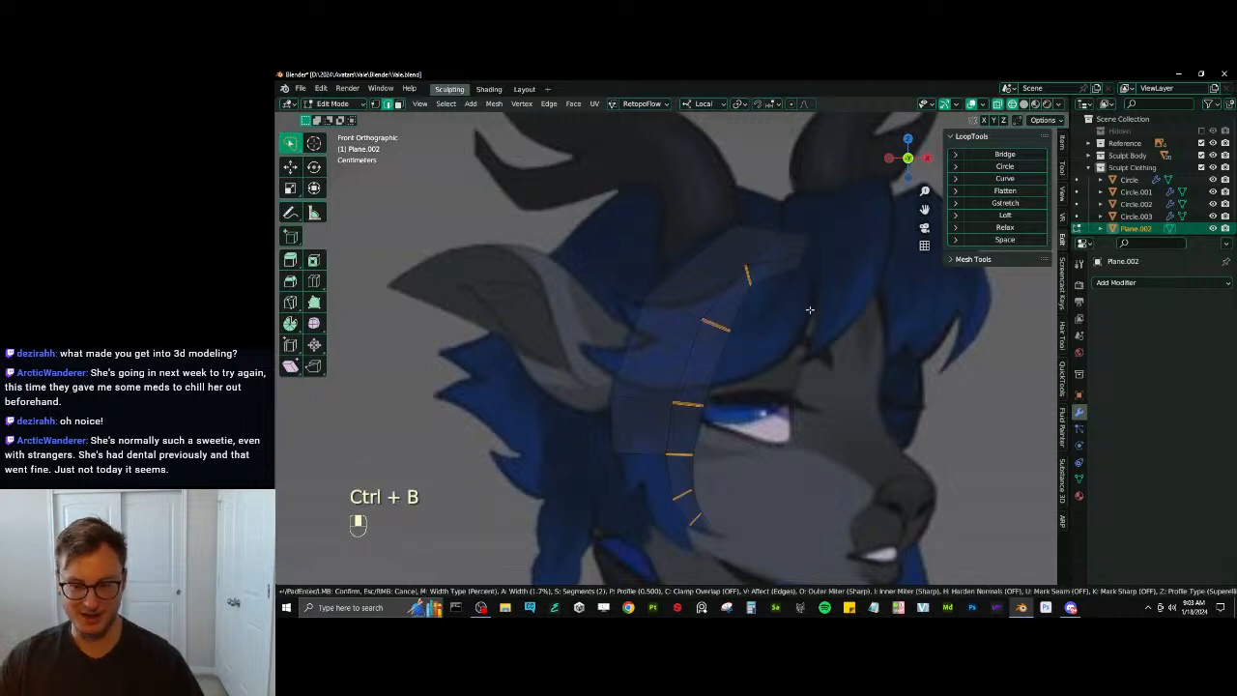
right_click(712, 428)
Smooth the front strip's two long edge loops with the LoopTools Relax operation
alt+shift+click(669, 471)
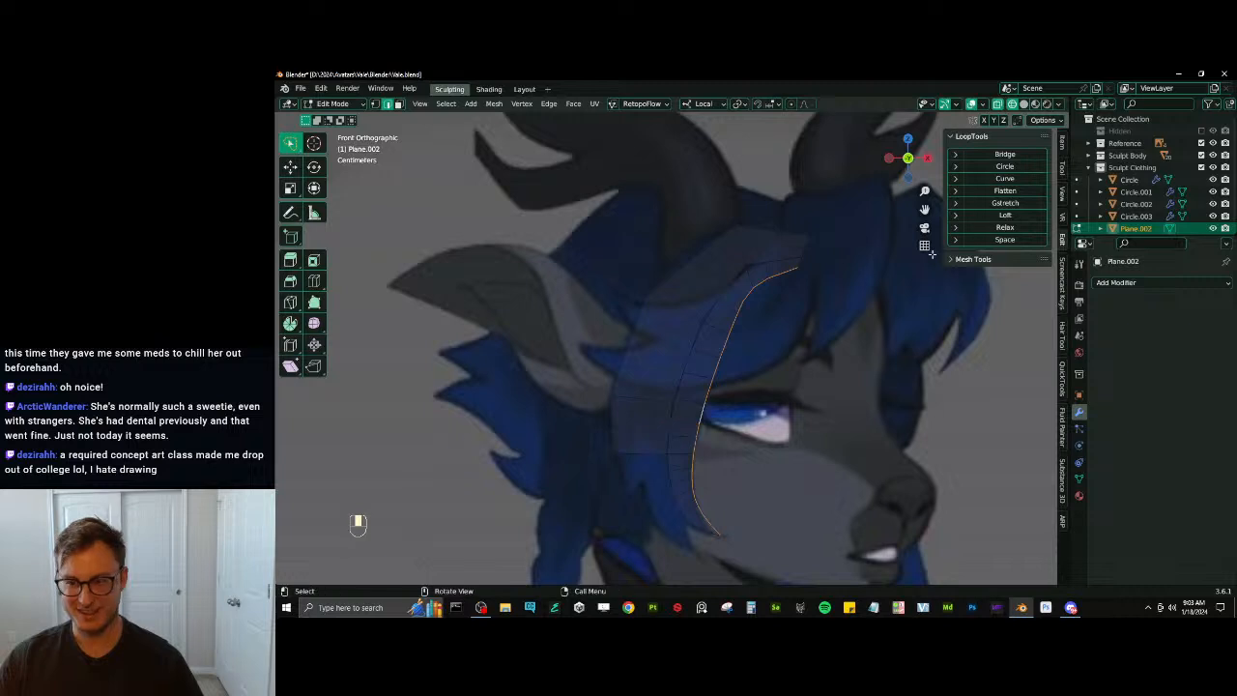
alt+shift+click(663, 490)
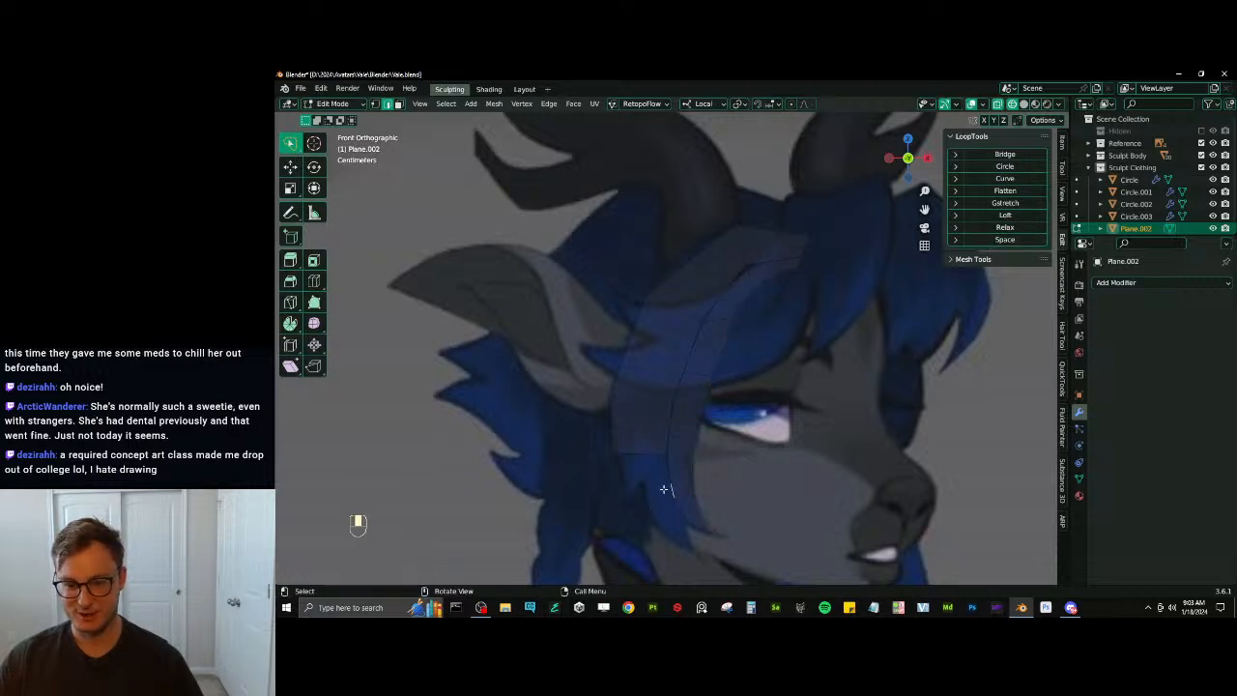
alt+shift+click(663, 489)
click(1006, 229)
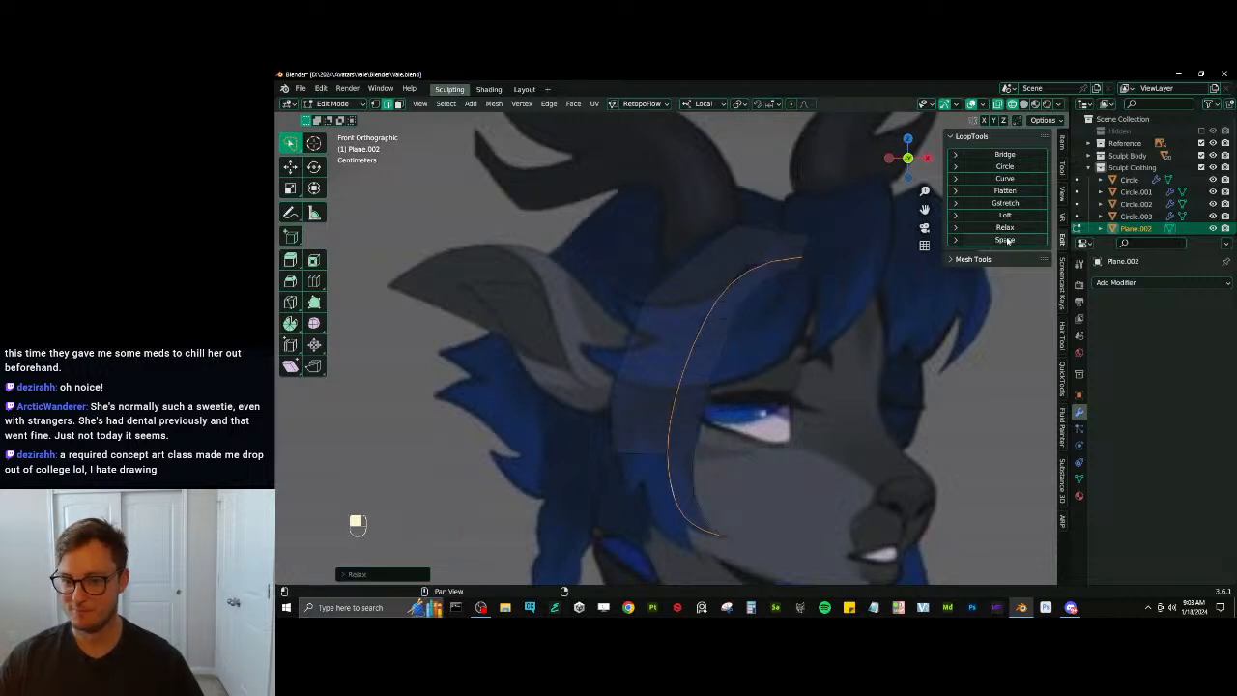
Add a centered lengthwise loop cut to the wide hair strip and rip it apart in place into two strips
click(637, 453)
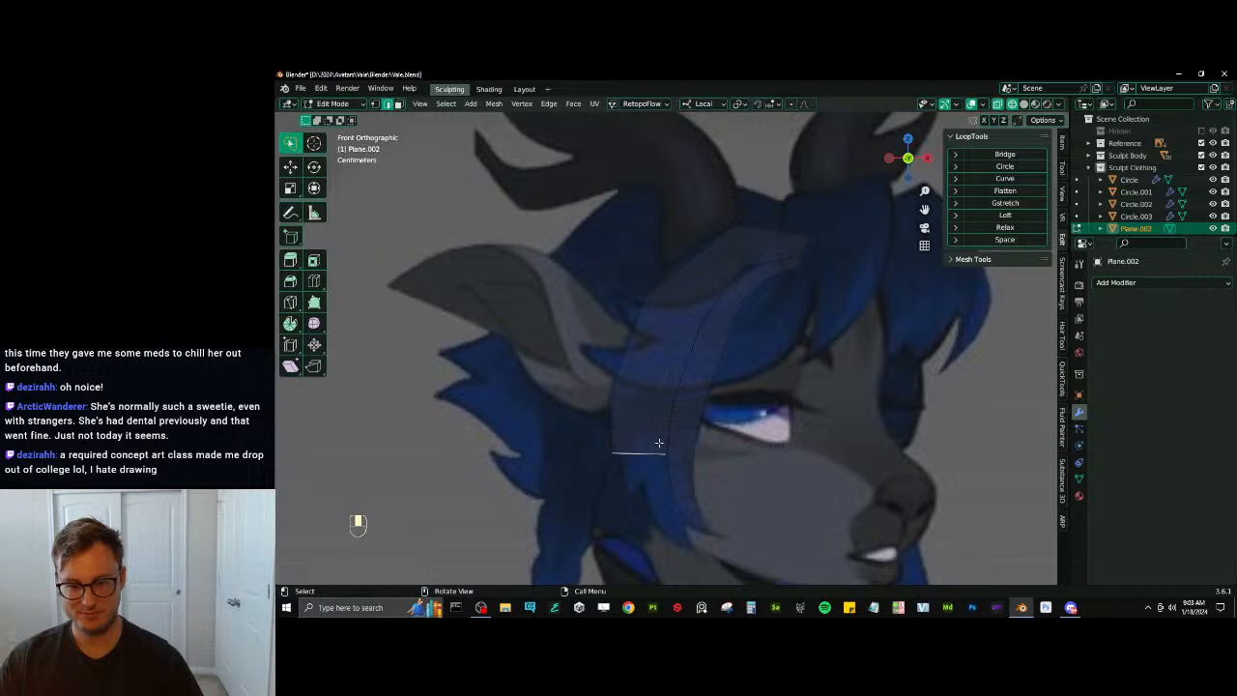
key(ctrl+r)
click(647, 394)
right_click(652, 393)
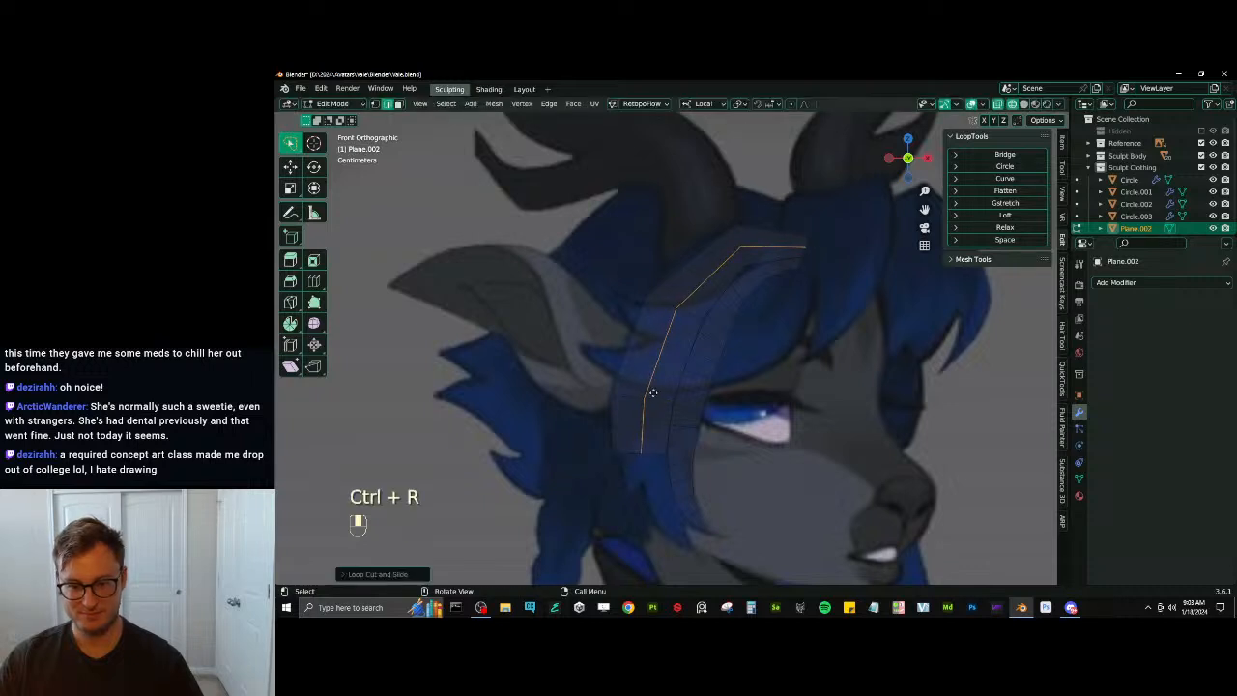
key(v)
right_click(655, 396)
Extrude the rear strip's lower edge downward, then scale, move and rotate it to taper along the lock
click(632, 454)
key(e)
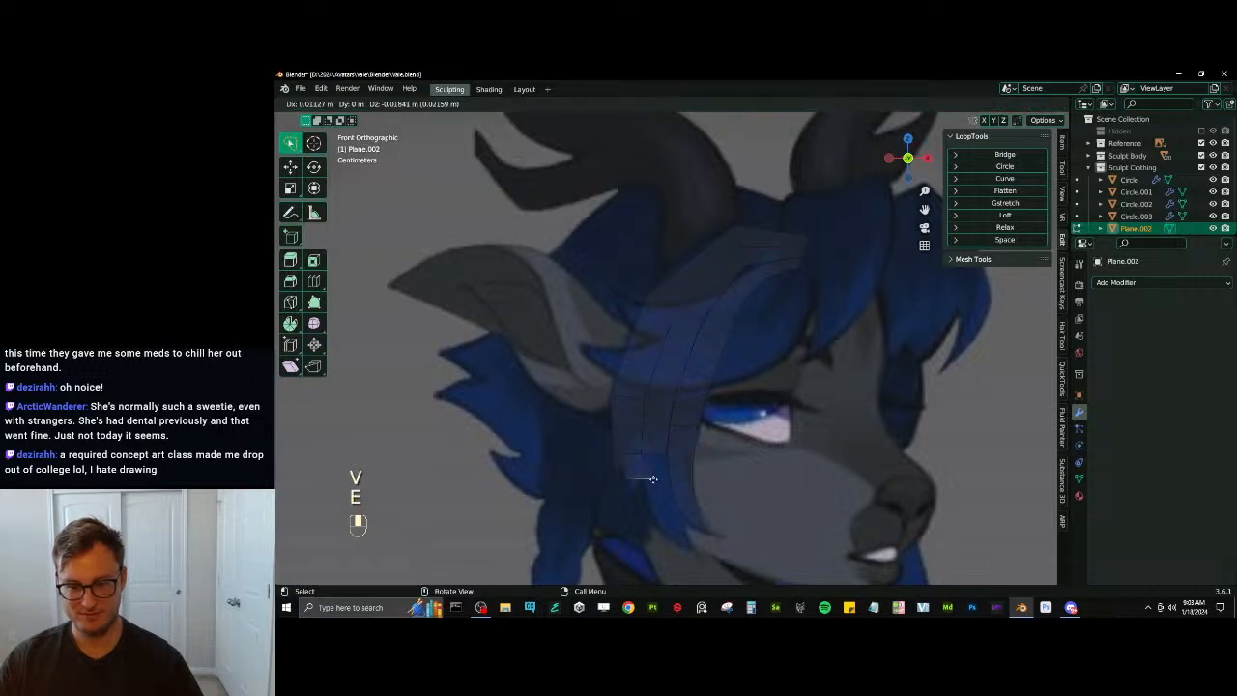
key(s)
key(g)
key(r)
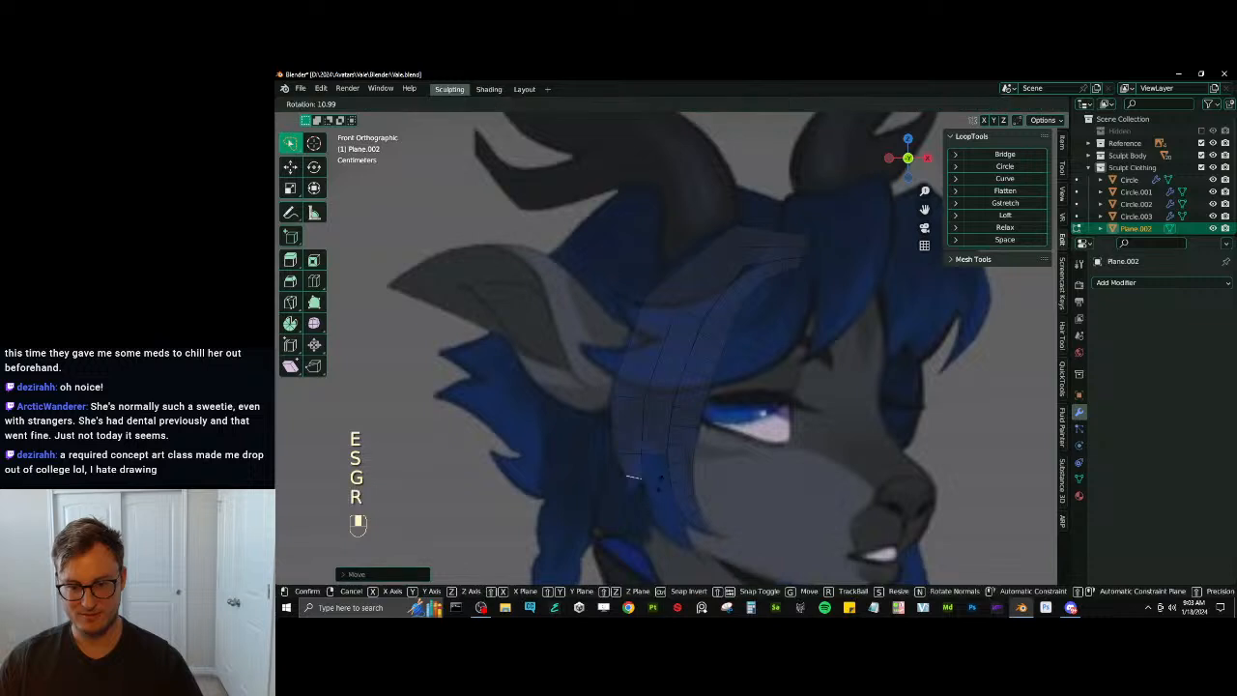
key(g)
Extrude the rear strip's end edge again, merge it at center and move the tip onto the lock's point
key(e)
right_click(655, 496)
key(m)
click(648, 507)
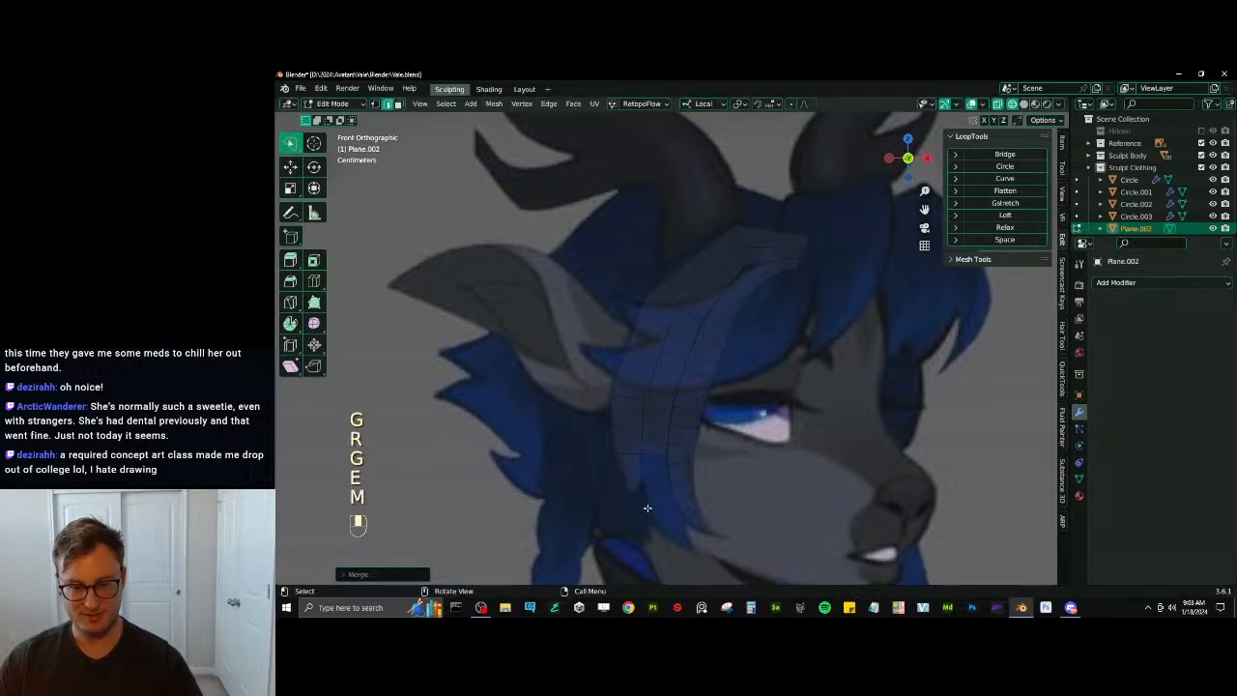
click(376, 105)
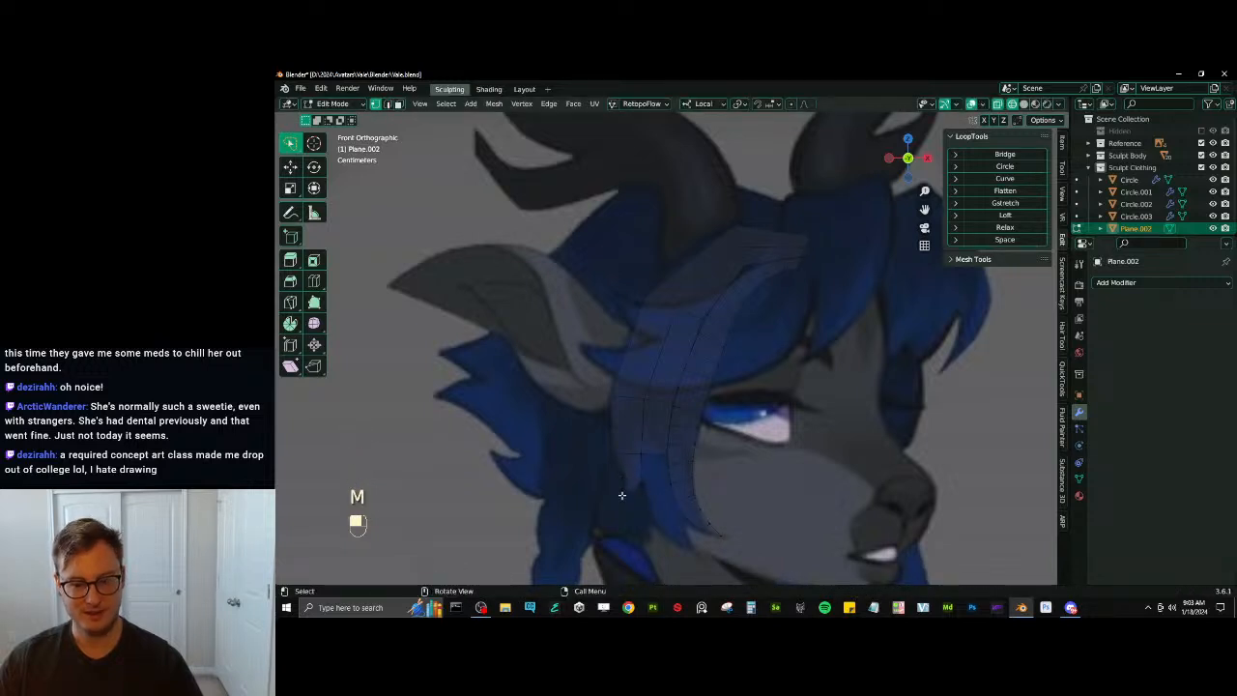
key(g)
click(688, 281)
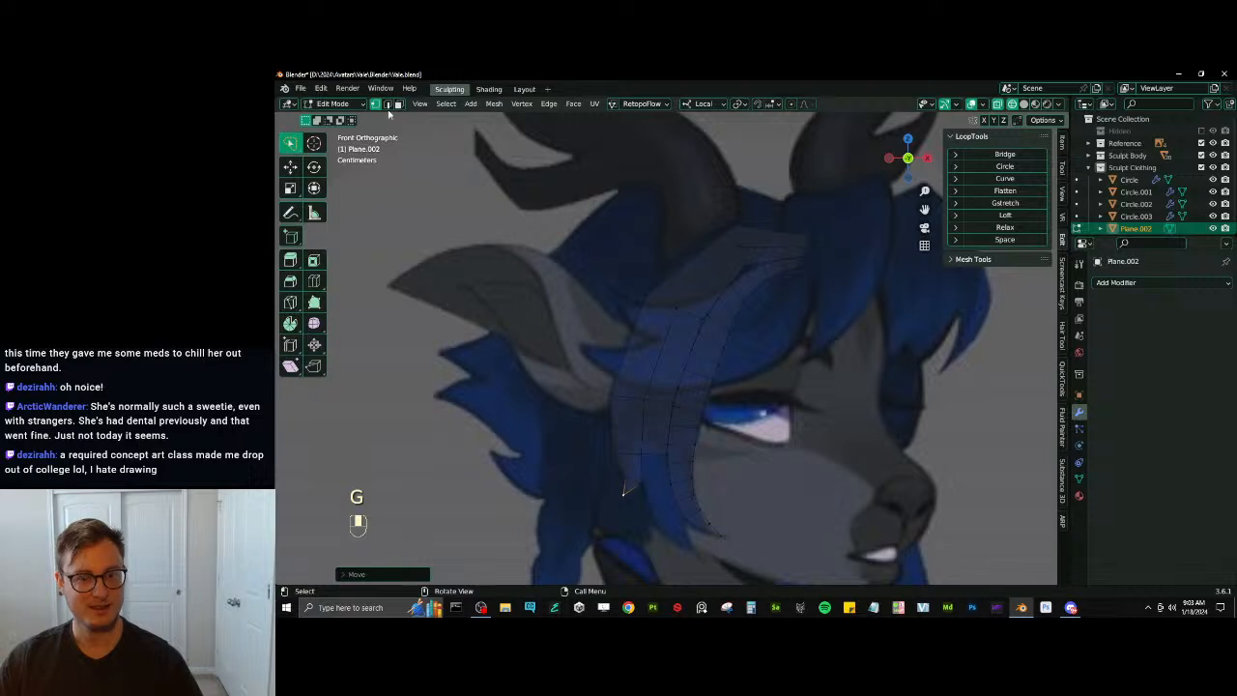
Select the rear strip's ring of cross edges and bevel them with two segments
click(625, 390)
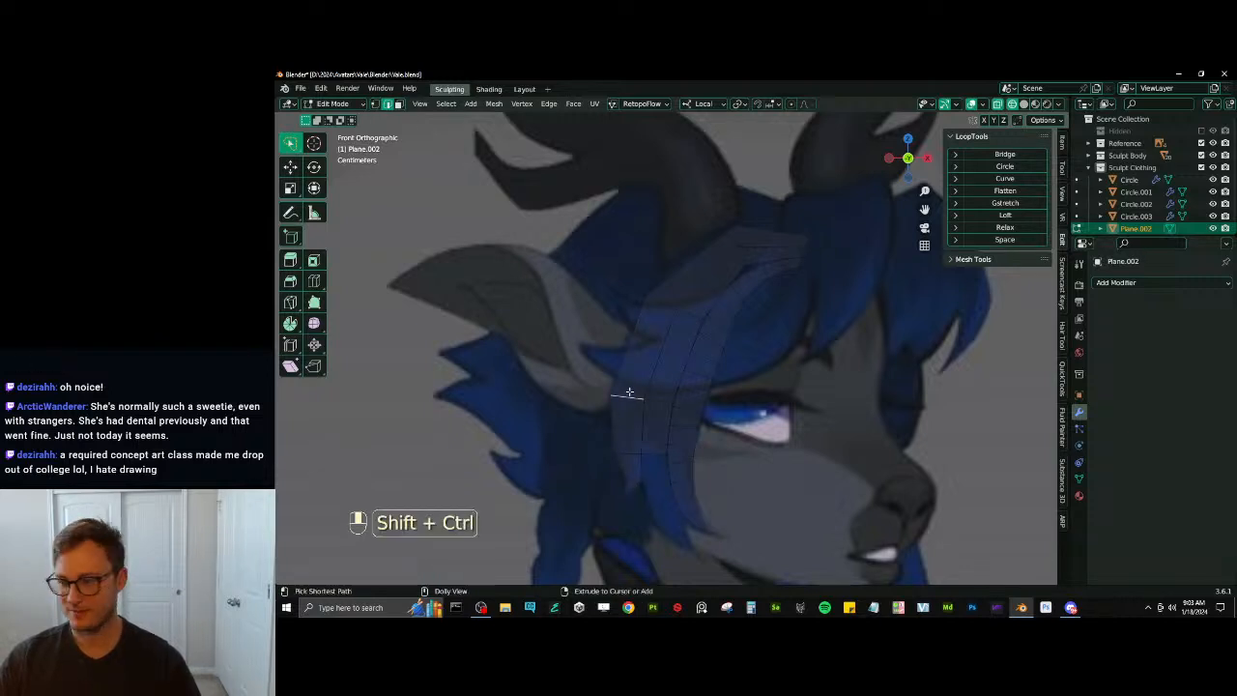
ctrl+alt+shift+click(721, 390)
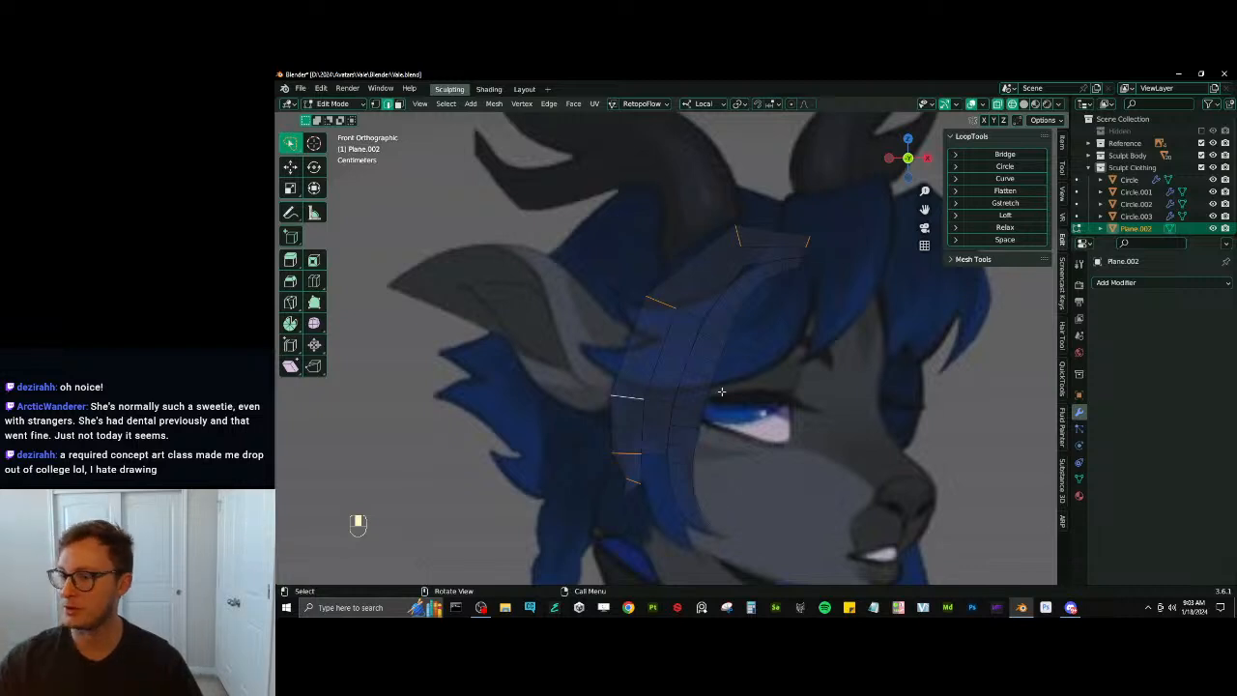
key(ctrl+b)
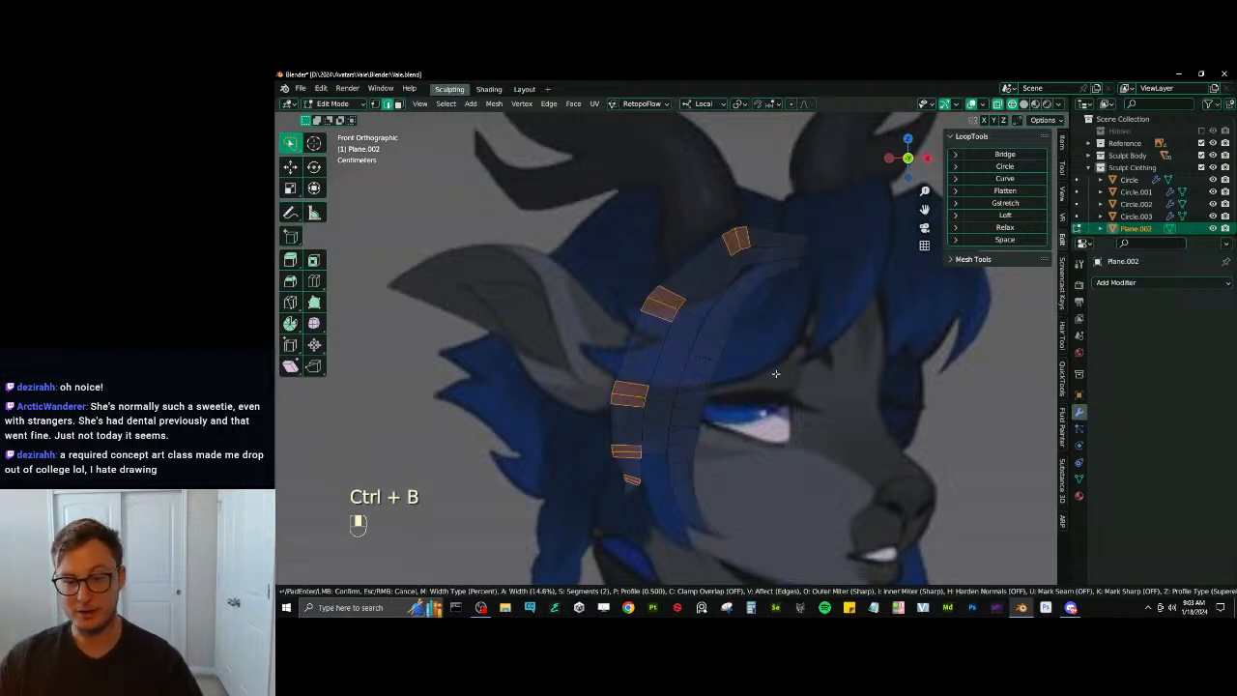
click(782, 374)
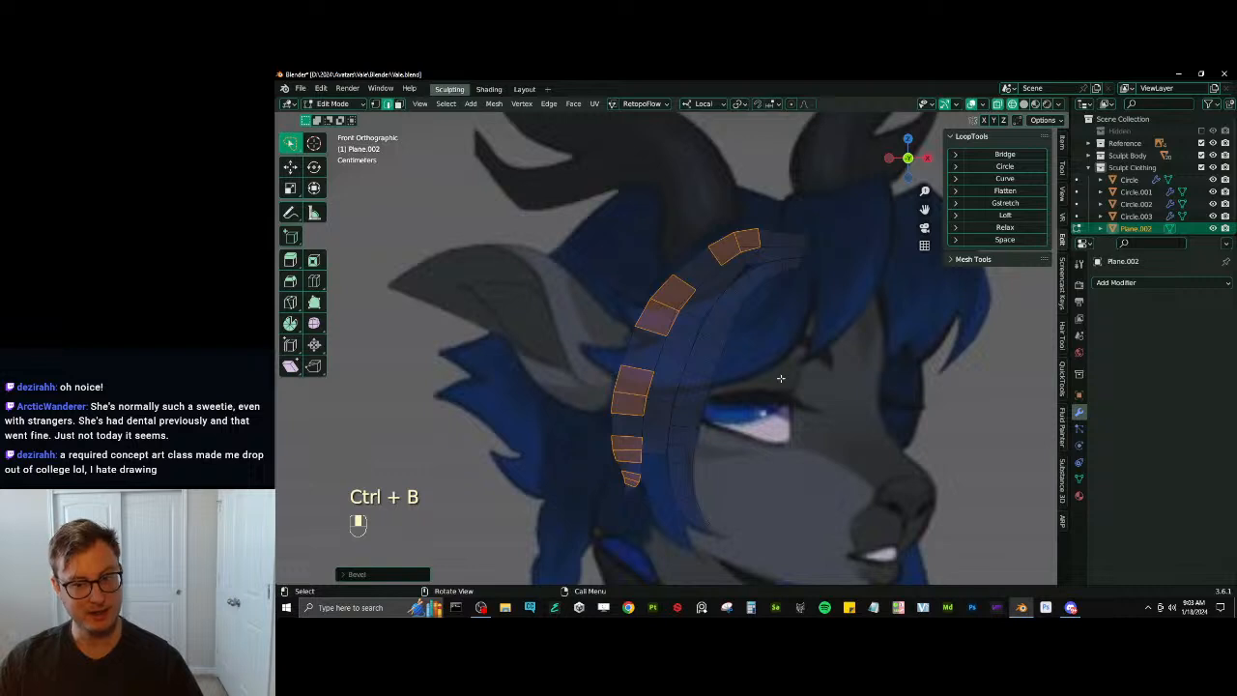
Smooth and evenly space the rear strip's long edge loops with LoopTools Relax and Space
alt+shift+click(621, 340)
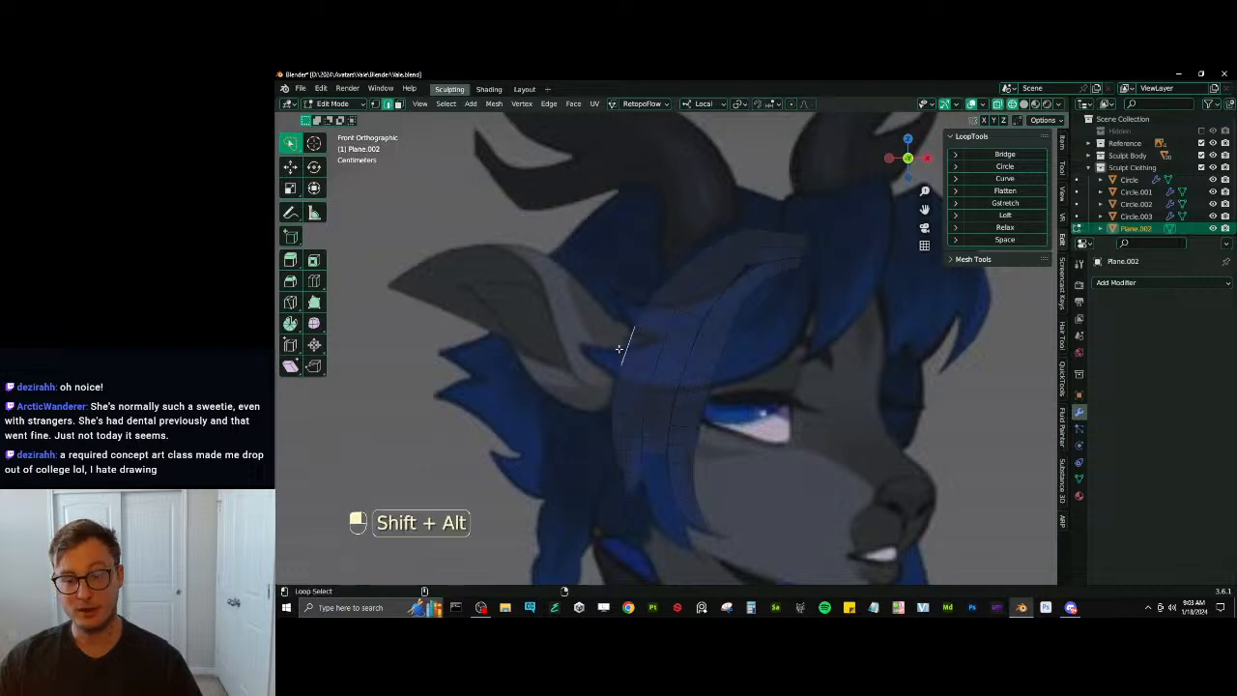
click(1029, 241)
drag(622, 472, 637, 491)
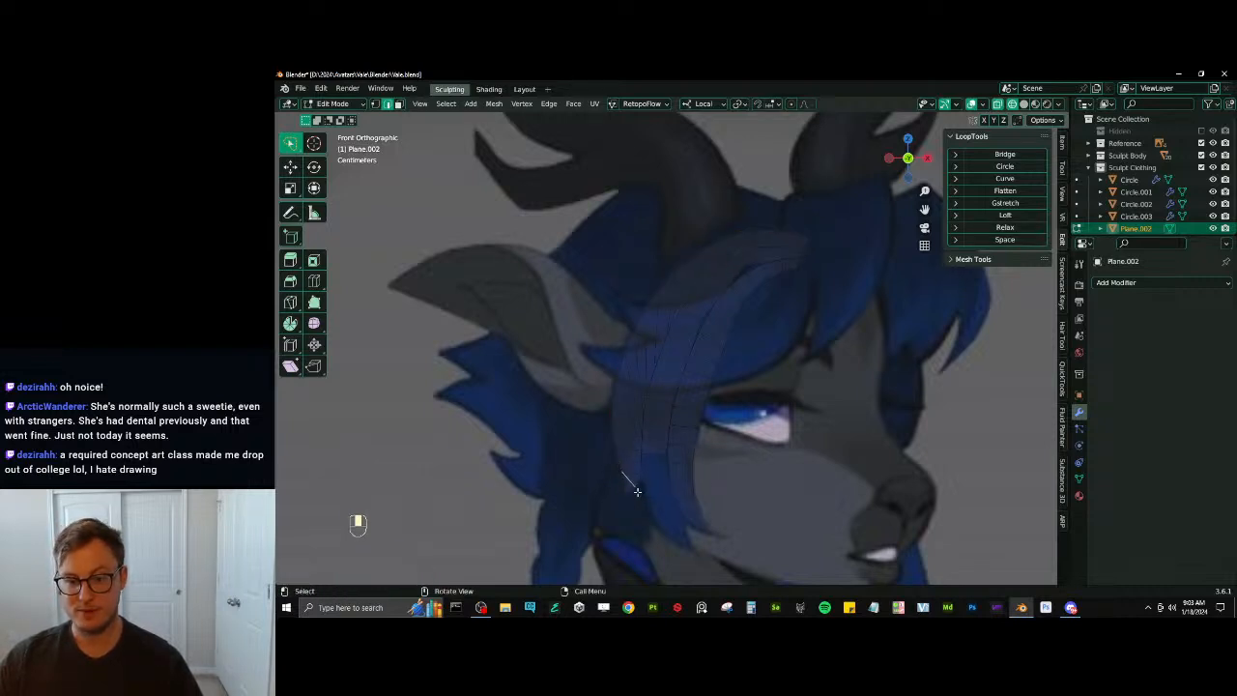
alt+shift+click(631, 491)
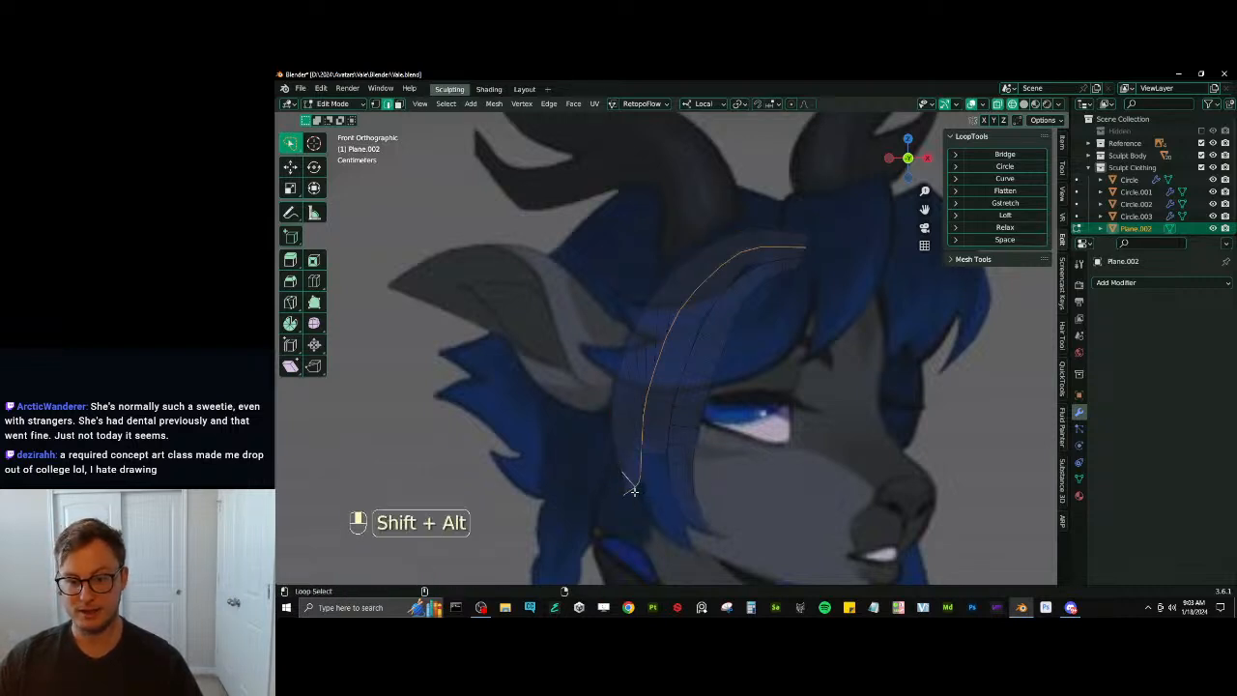
click(1004, 227)
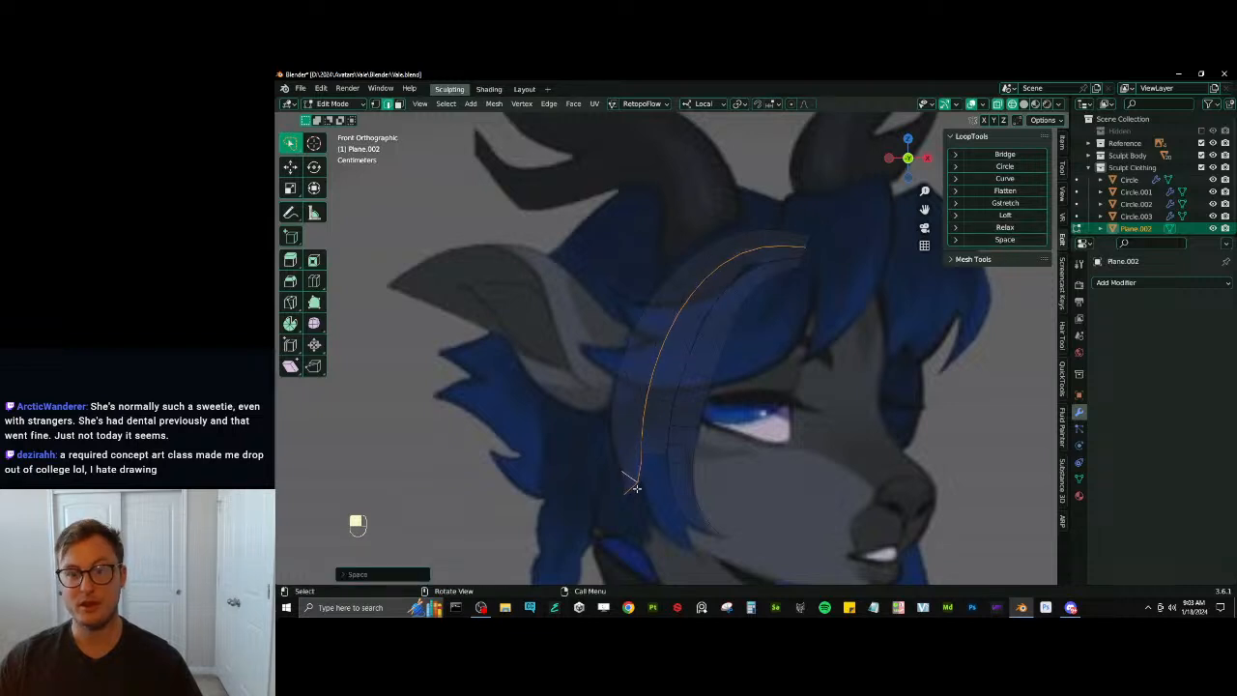
Add a loop cut just above the rear strip's tip, then move, scale and rotate it to fit the taper
key(ctrl+r)
key(ctrl+z)
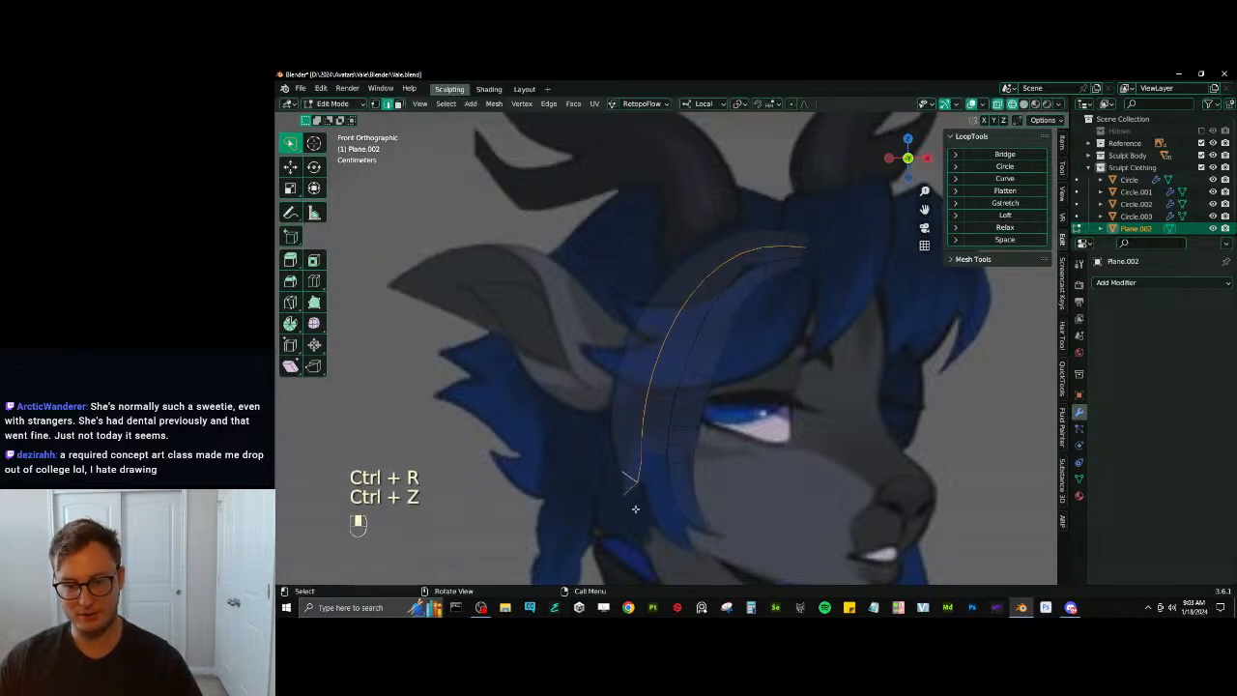
key(ctrl+r)
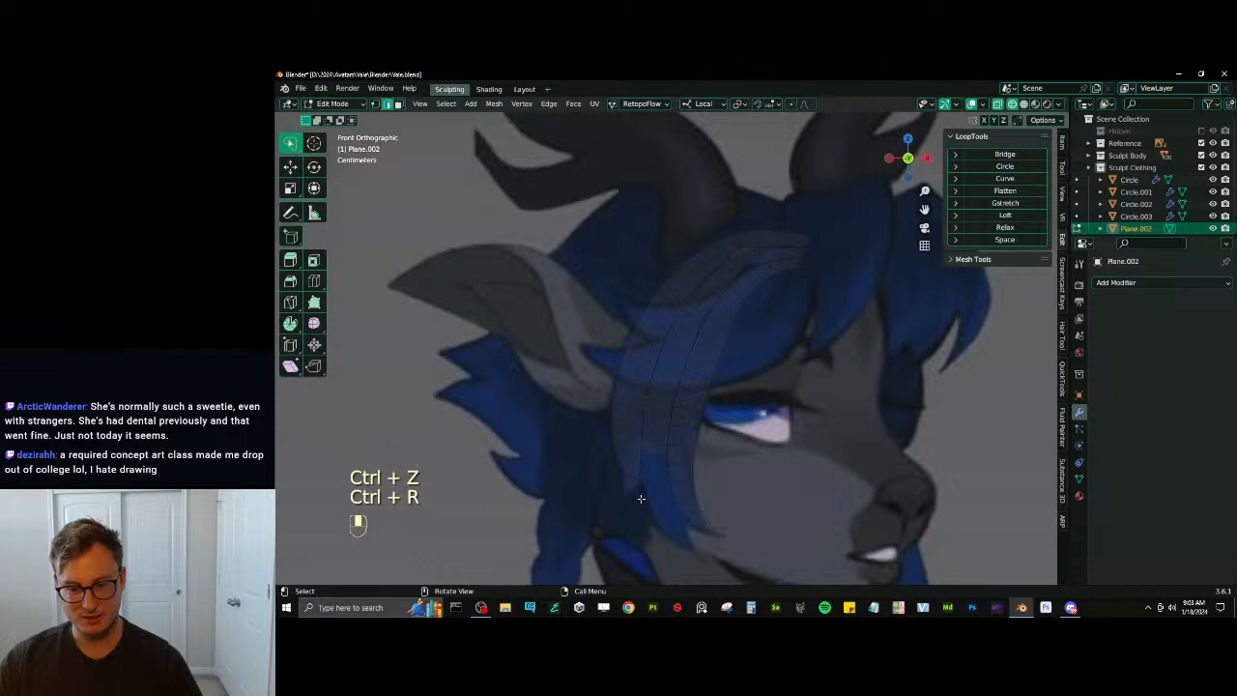
key(ctrl+r)
key(g)
key(s)
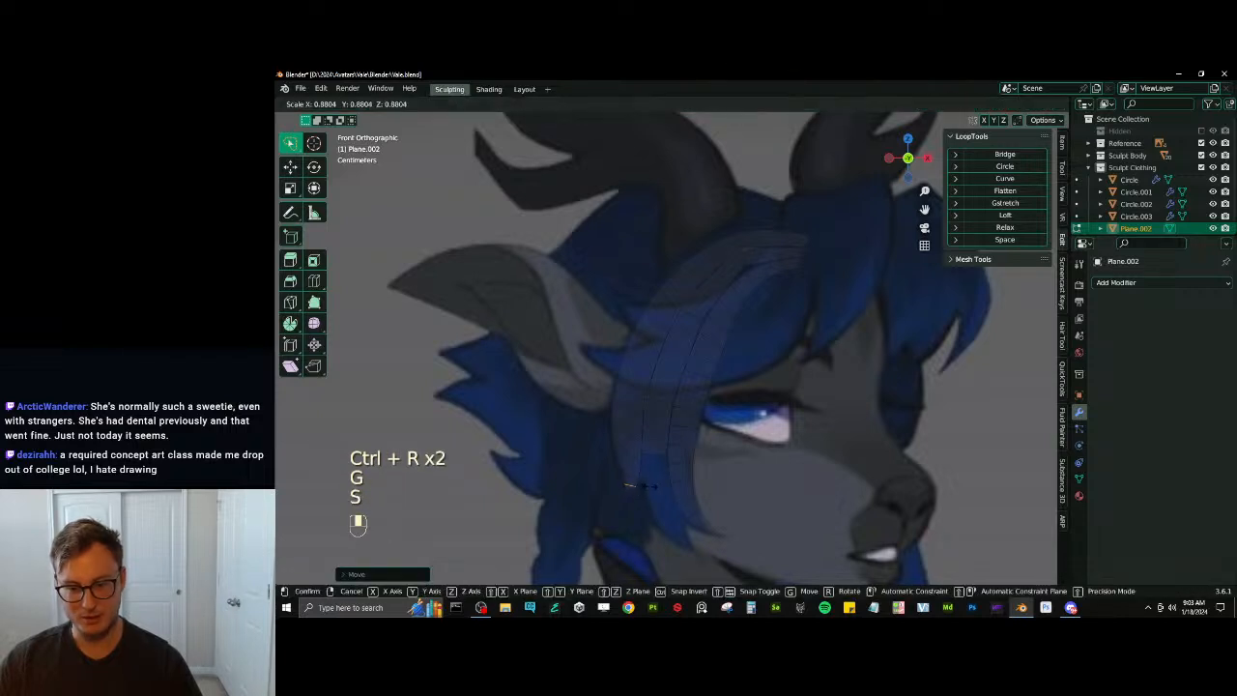
key(r)
click(645, 487)
key(g)
click(646, 488)
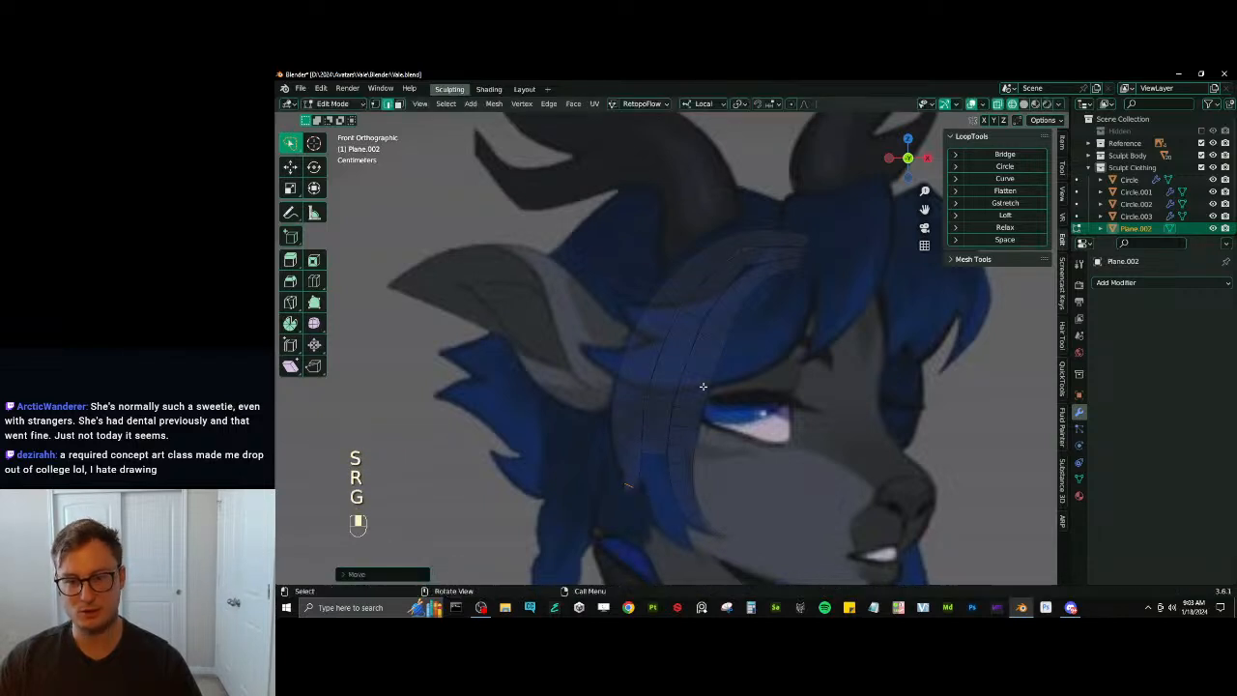
Select the whole middle hair strip and scale and move it to extend slightly lower between the neighboring strips
click(653, 456)
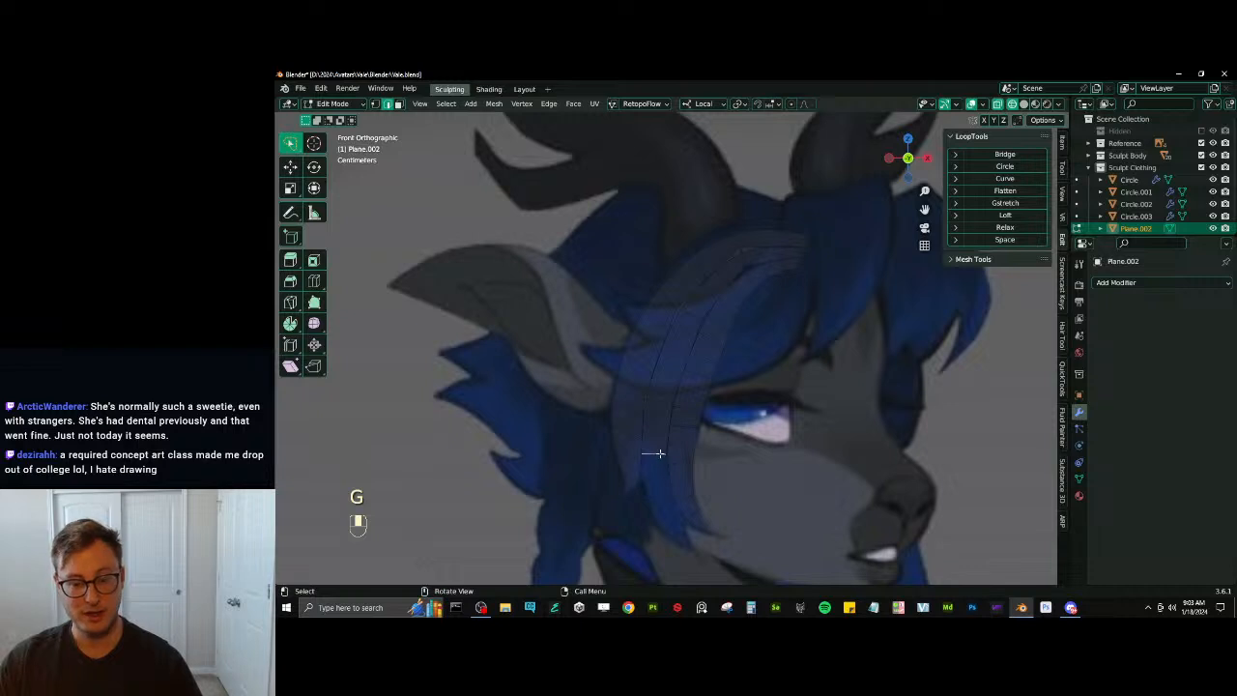
key(l)
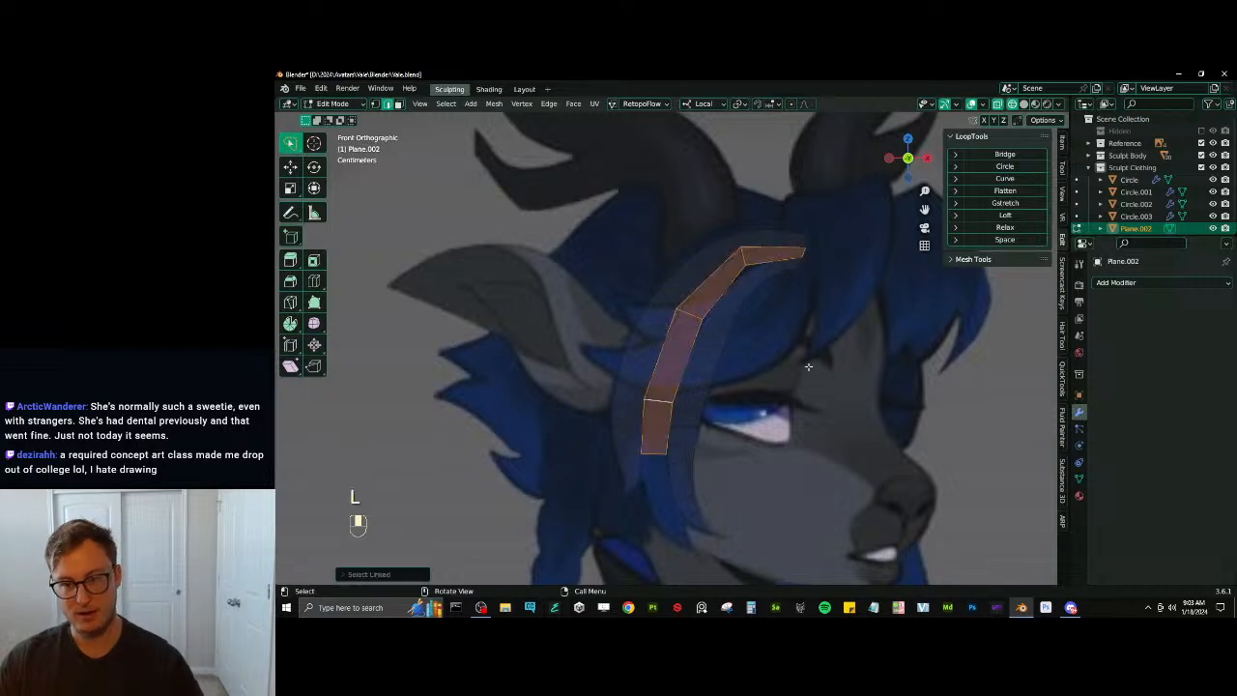
key(s)
click(800, 387)
key(g)
click(797, 391)
key(s)
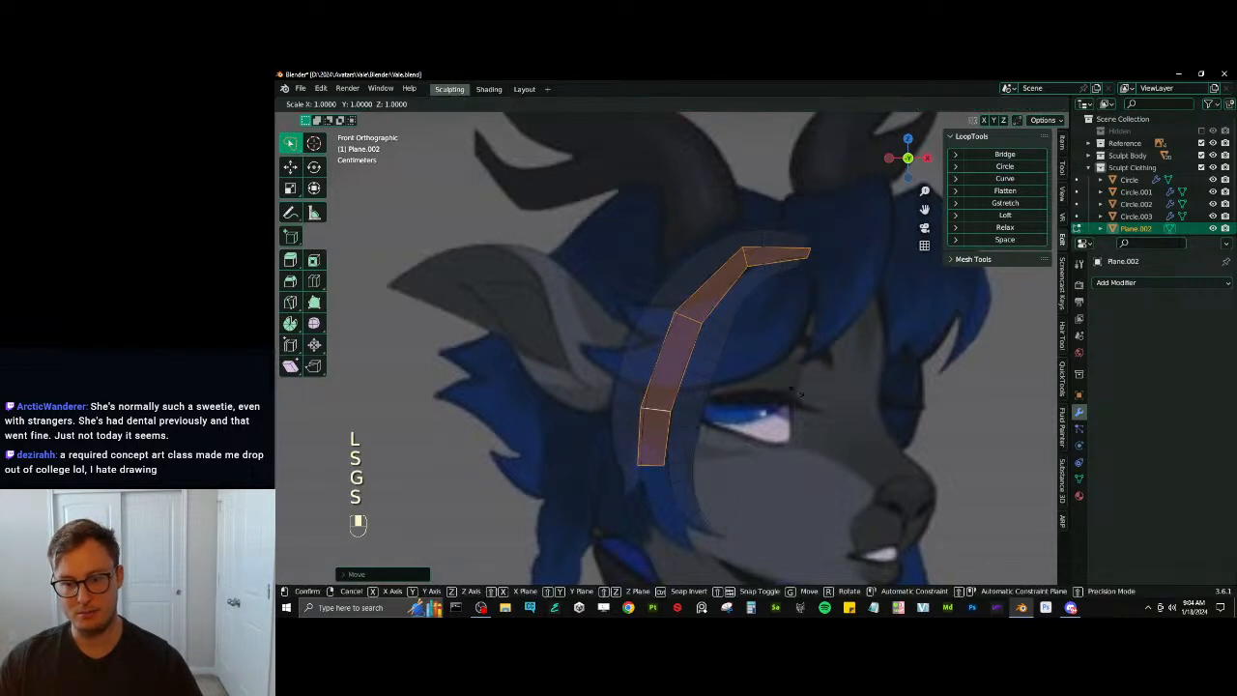
click(797, 393)
click(666, 438)
key(g)
click(669, 439)
key(ctrl+z)
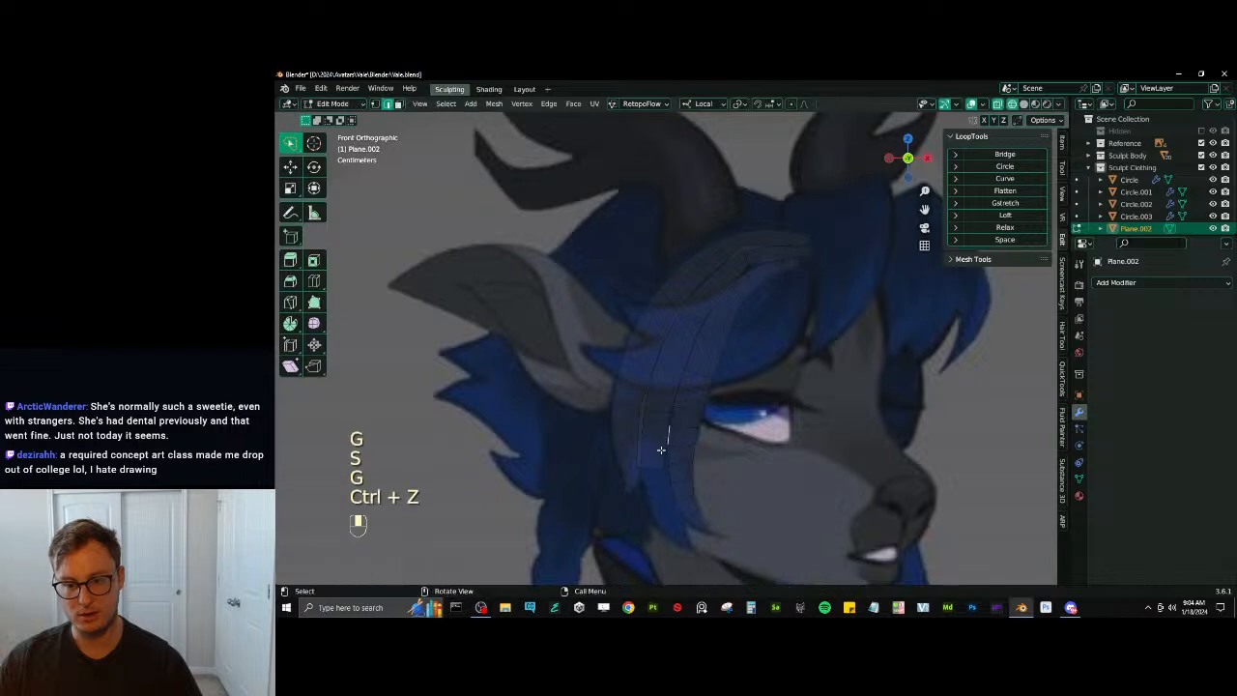
Move, rotate and scale the middle strip's cross edges to follow the lock's curve in the reference drawing
key(g)
key(r)
click(690, 326)
key(s)
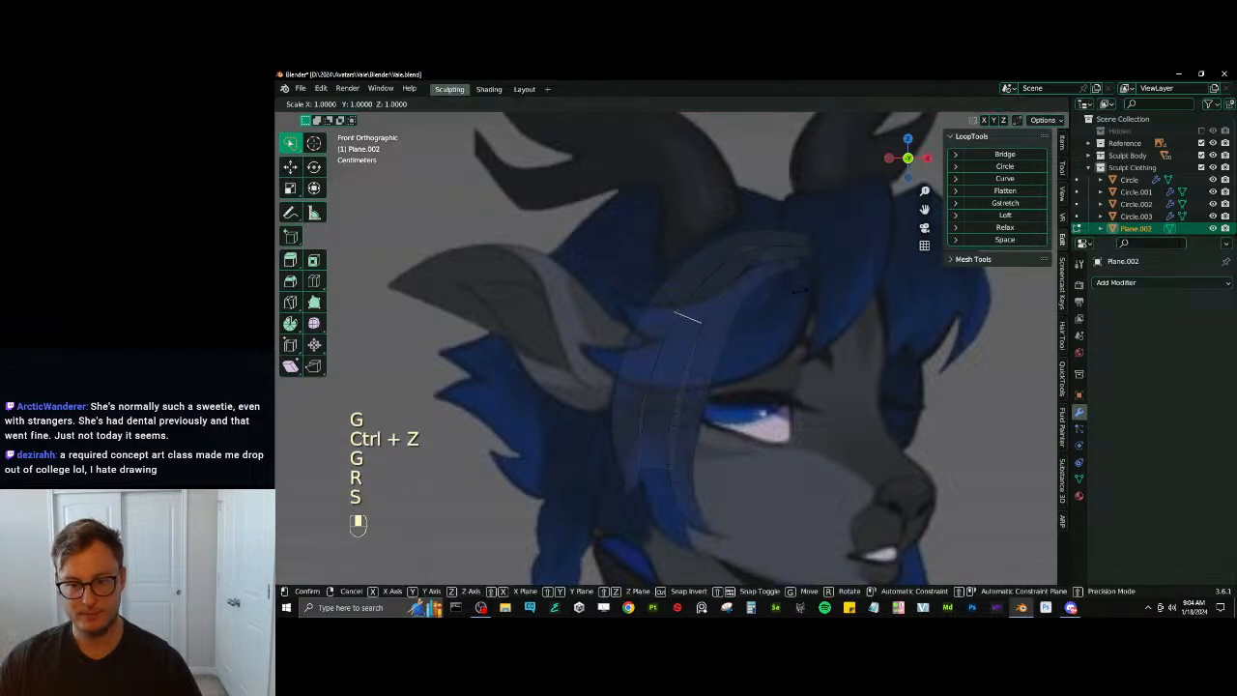
click(828, 300)
Extrude the middle strip's lower end edge downward, then rotate and scale it to match the drawn lock
click(658, 474)
key(e)
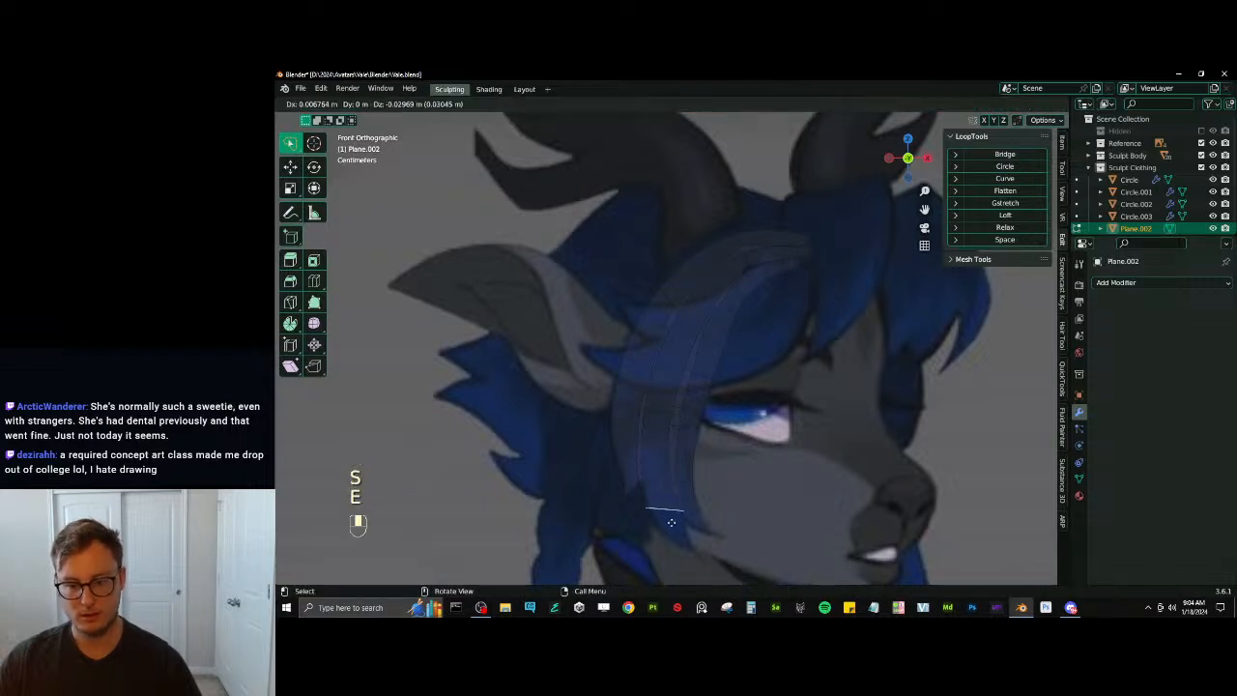
click(675, 529)
key(r)
click(732, 473)
key(s)
click(727, 473)
Extrude another segment toward the middle strip's tip, then narrow and reposition its end edge
key(e)
click(737, 494)
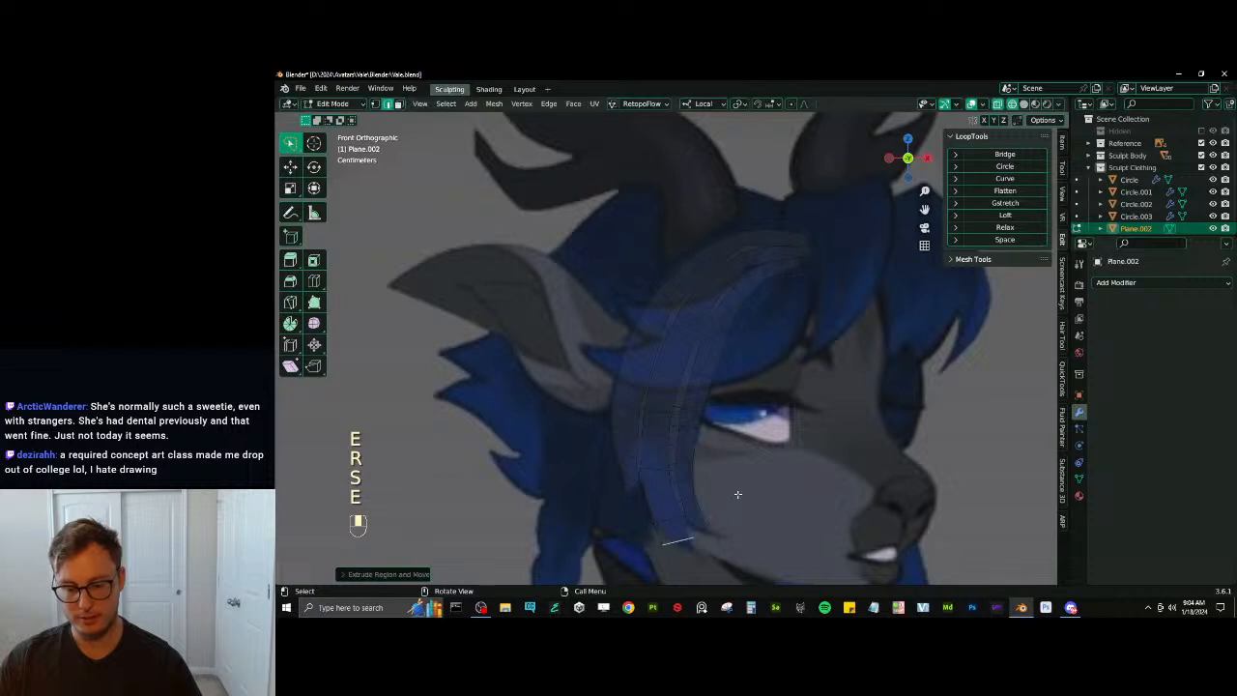
key(s)
click(720, 497)
key(s)
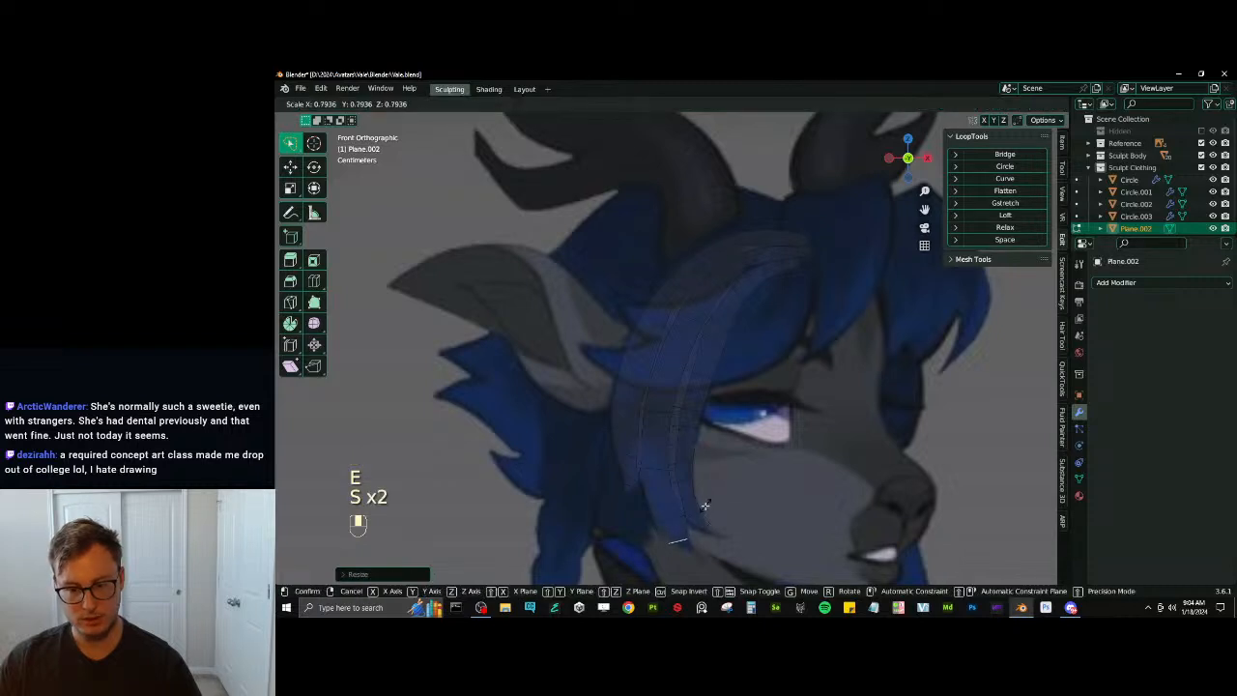
click(706, 501)
key(g)
click(710, 497)
Extrude the middle strip's end edge once more, merge it at center into a point, and move the tip vertex into place
key(s)
key(m)
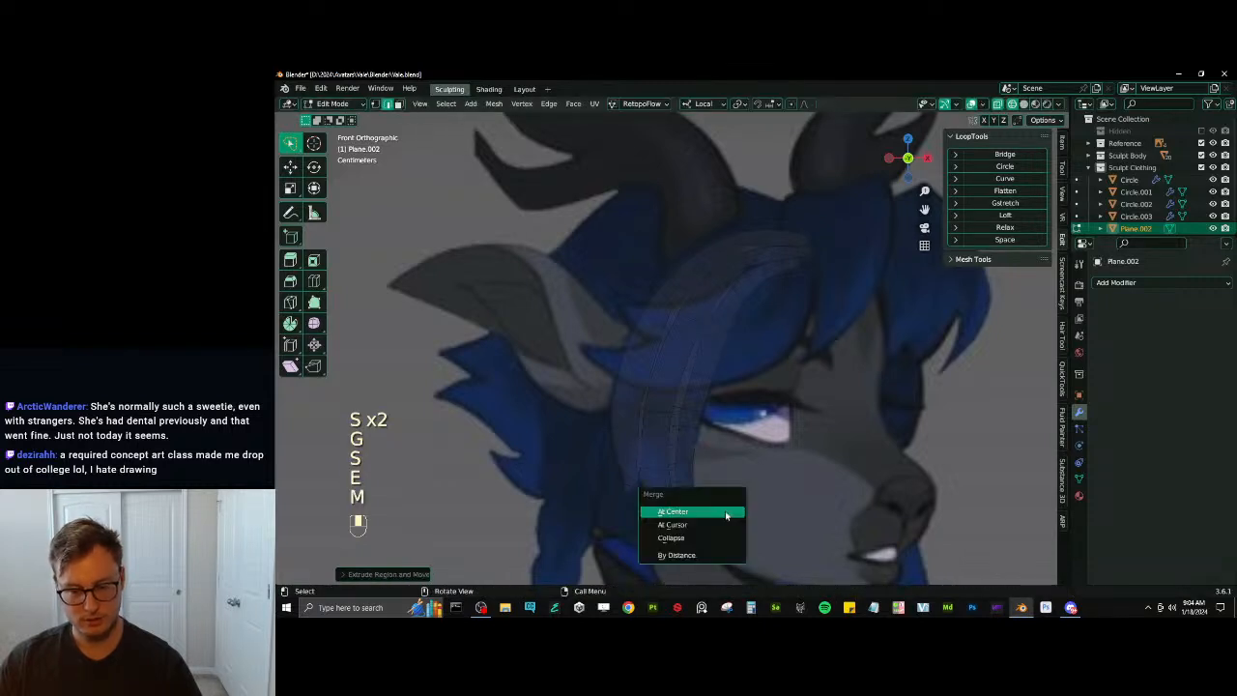
click(726, 513)
click(375, 103)
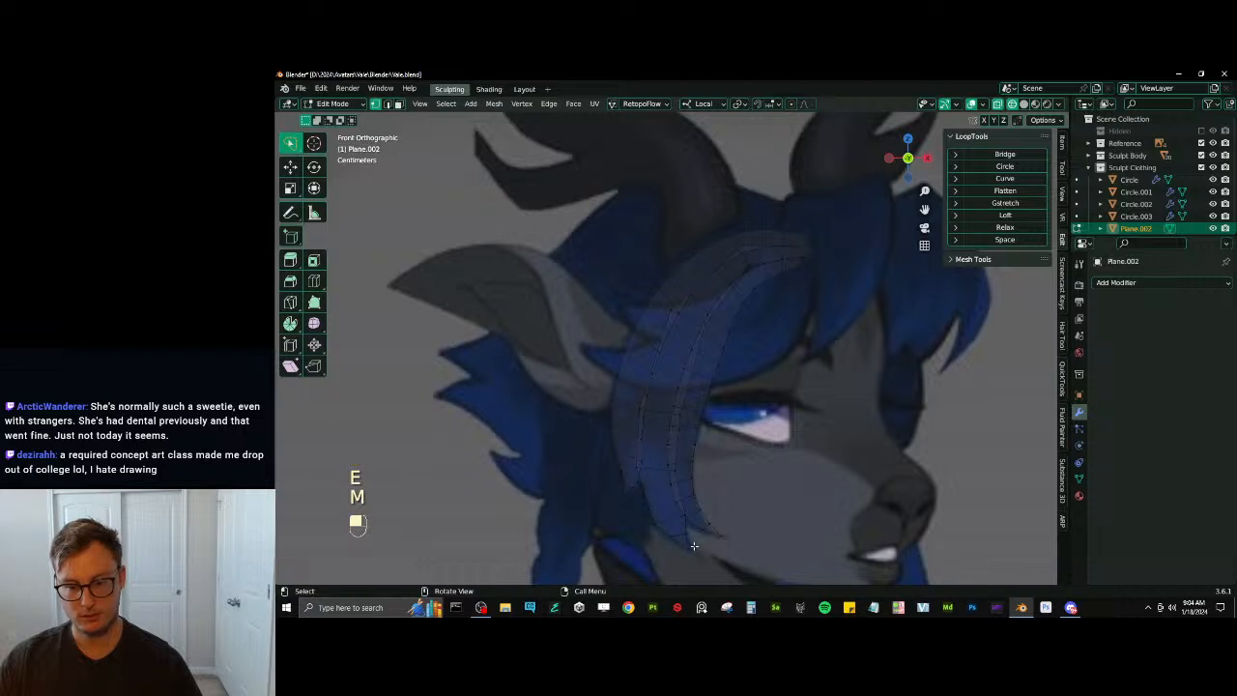
key(g)
click(688, 544)
Select the middle strip's ring of cross edges and bevel them with two segments
click(387, 104)
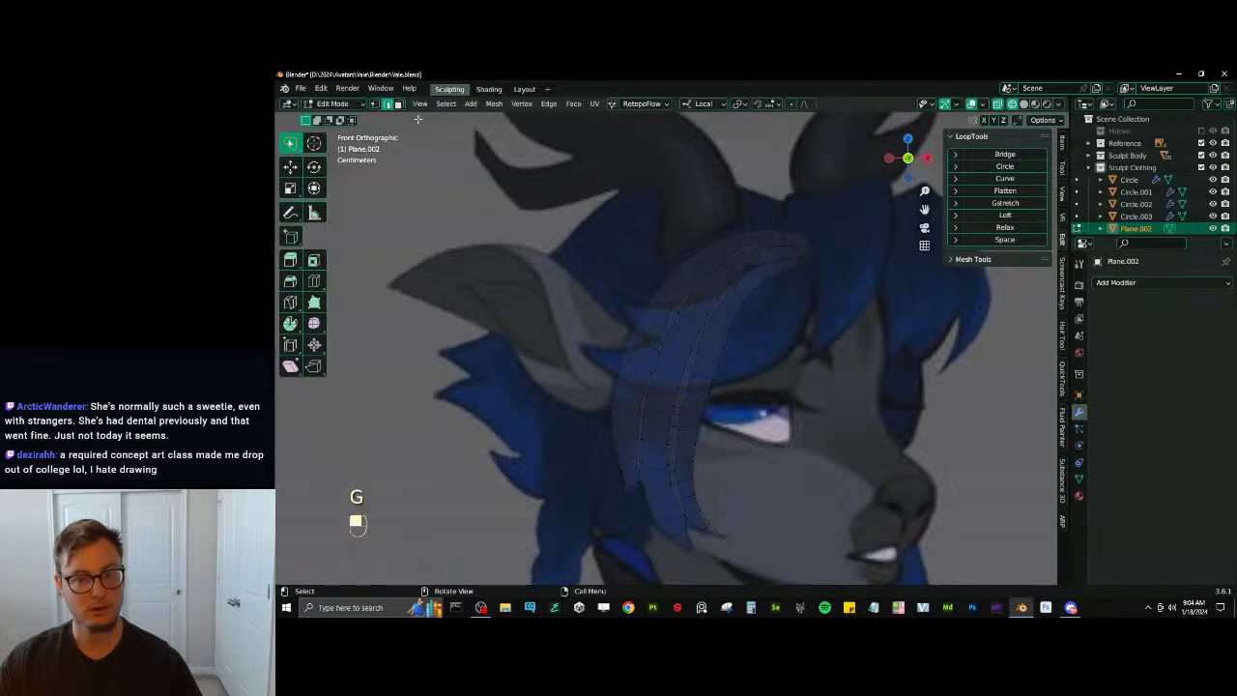
ctrl+alt+shift+click(656, 469)
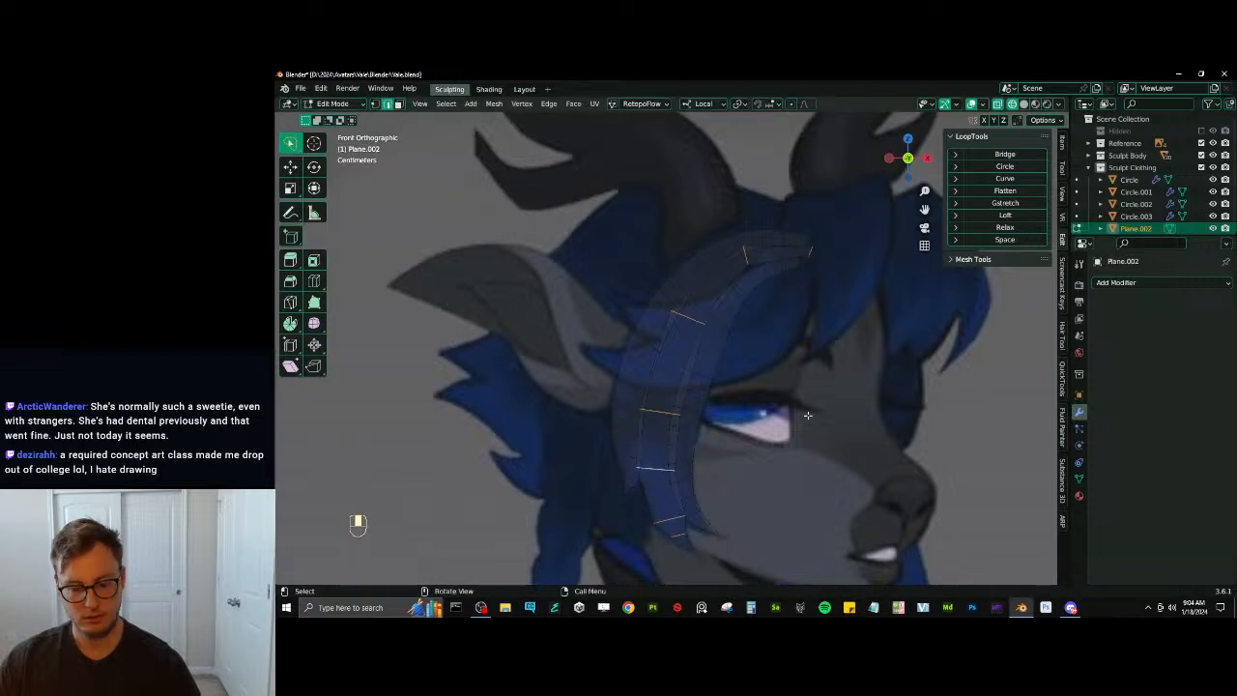
key(ctrl+b)
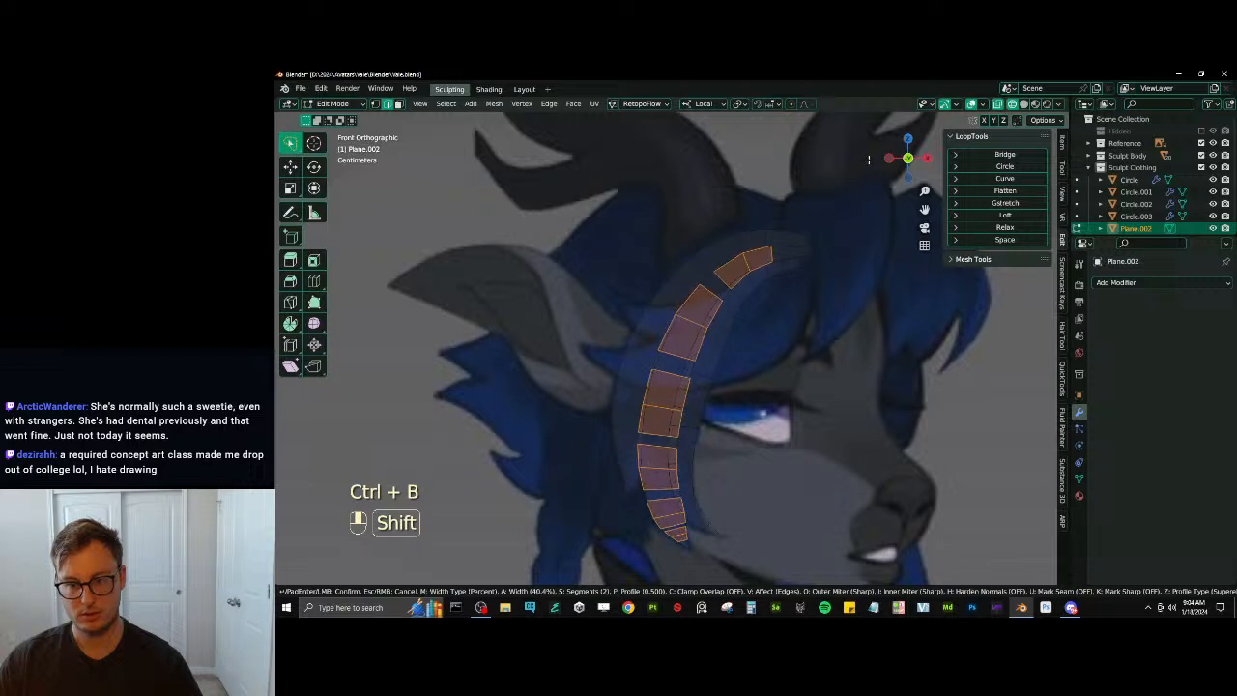
click(693, 475)
Smooth both long edge loops of the middle strip with LoopTools Relax, trying Space on the front one and undoing it
alt+shift+click(648, 501)
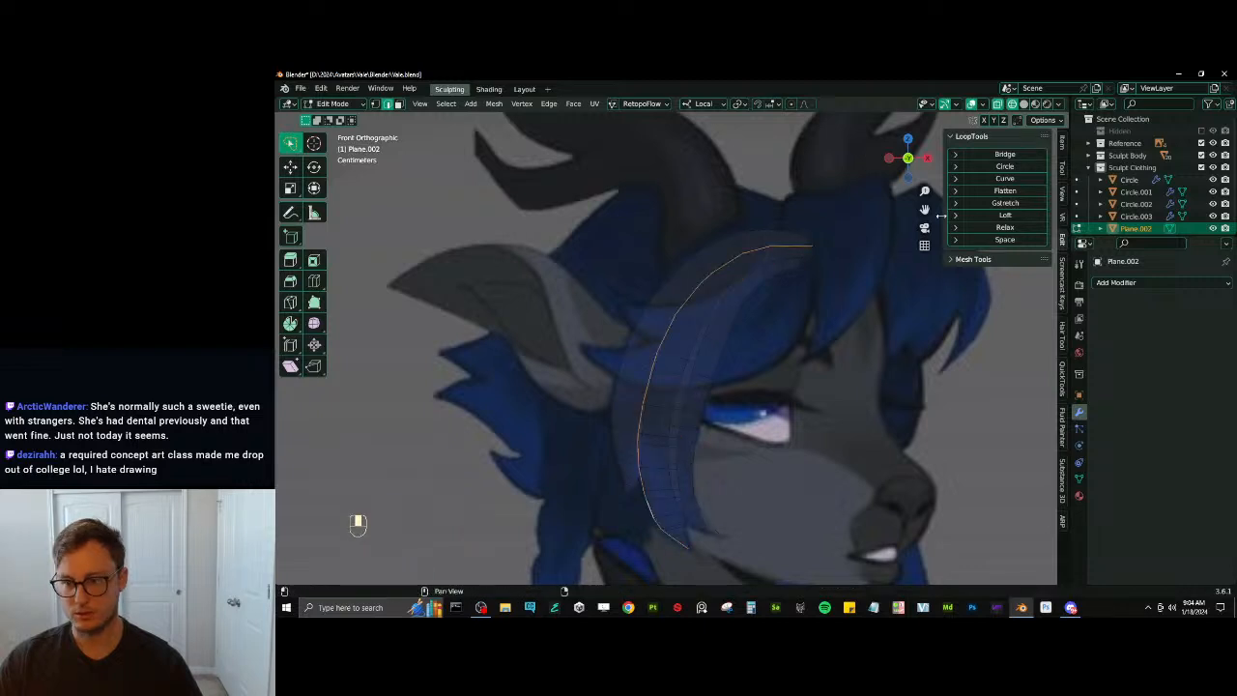
click(1005, 227)
alt+shift+click(688, 534)
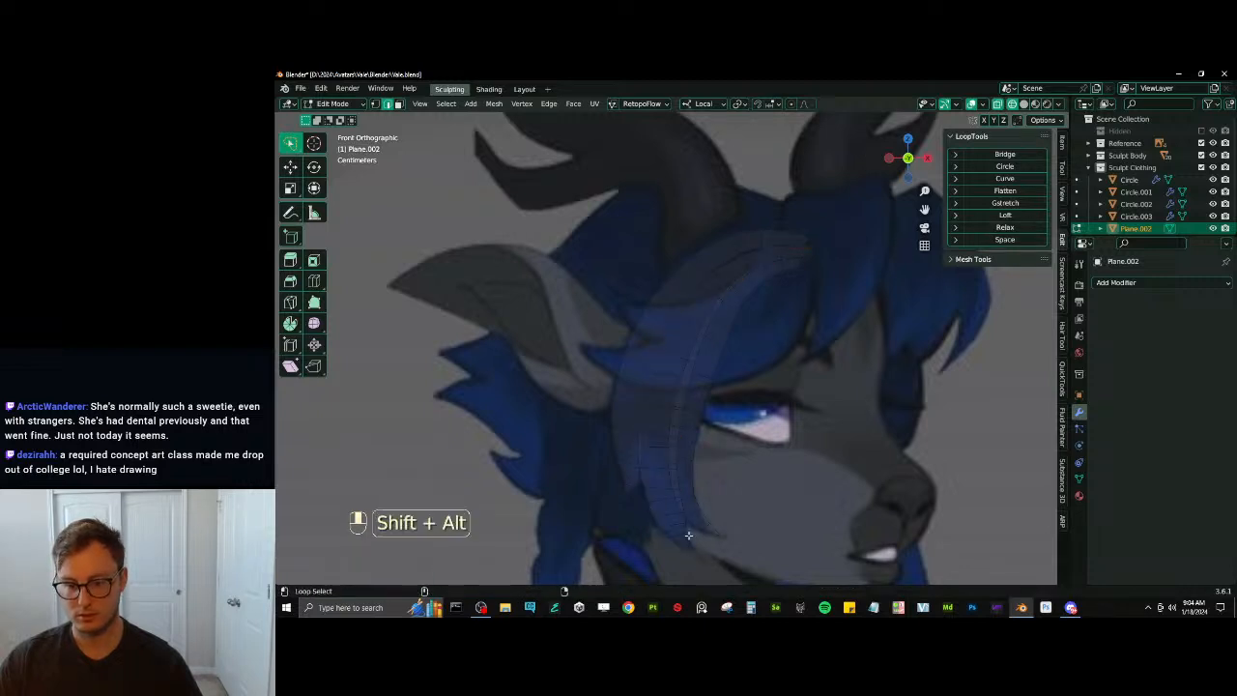
alt+shift+click(684, 522)
click(1005, 238)
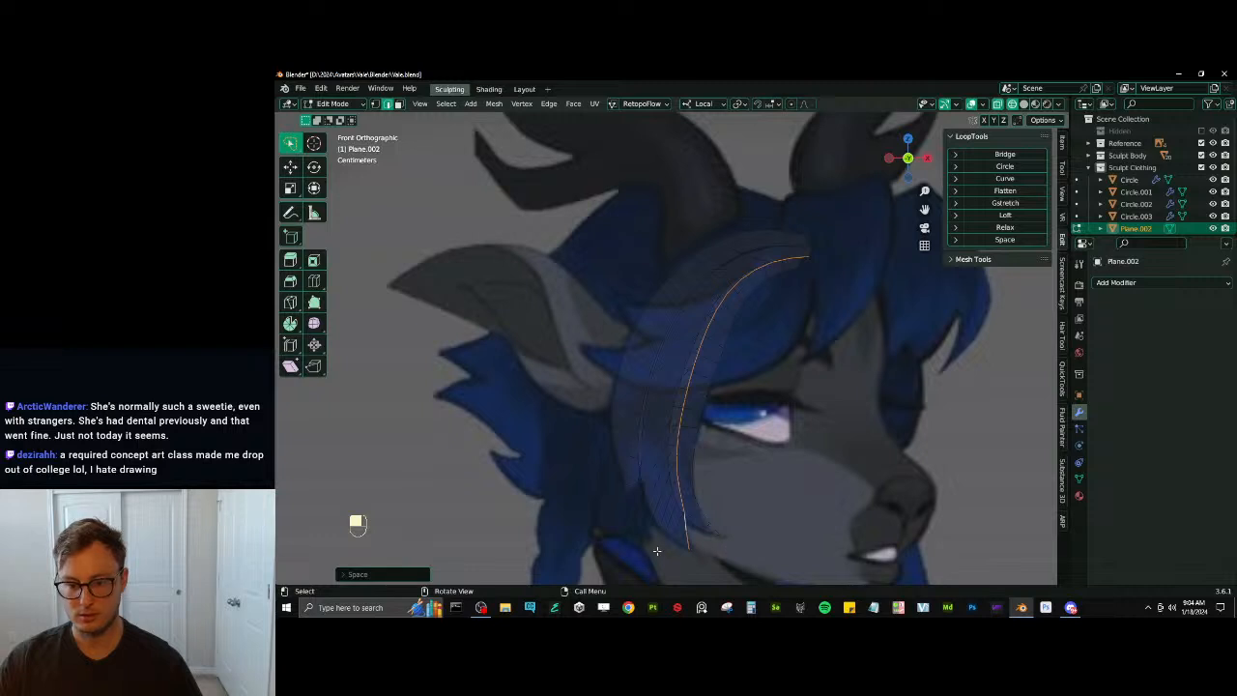
key(ctrl+z)
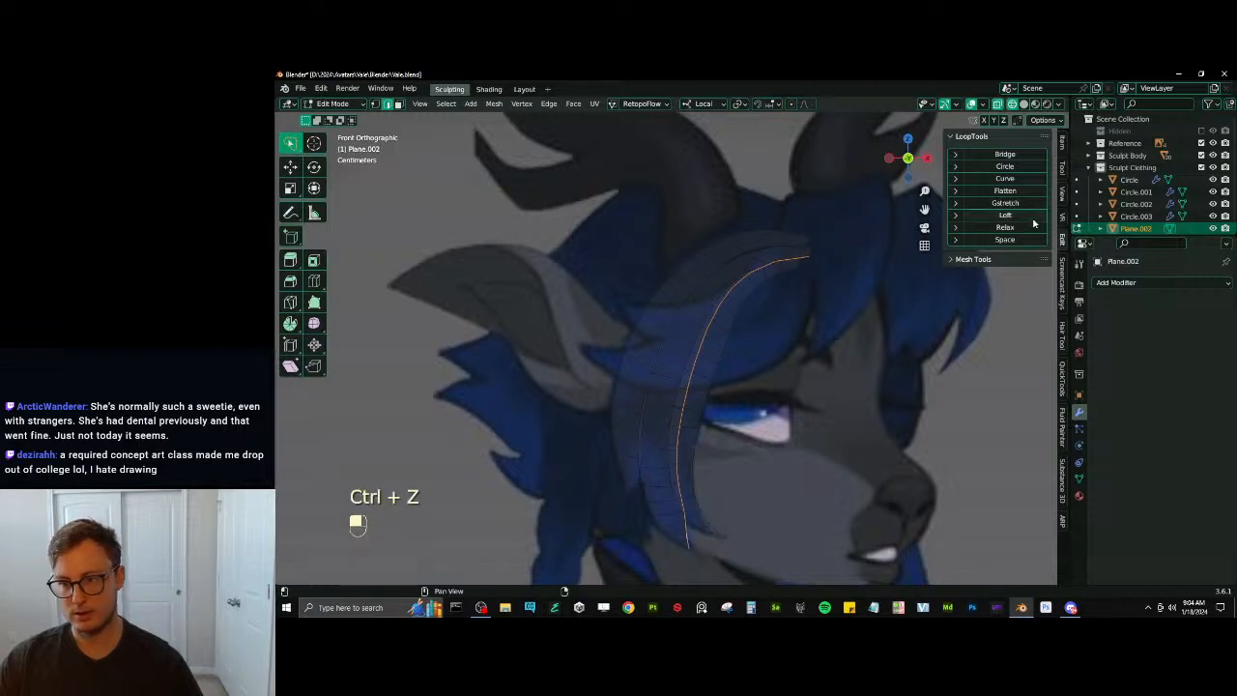
click(1030, 227)
Reselect the middle strip's rear long edge loop and smooth it again with LoopTools Relax
click(667, 544)
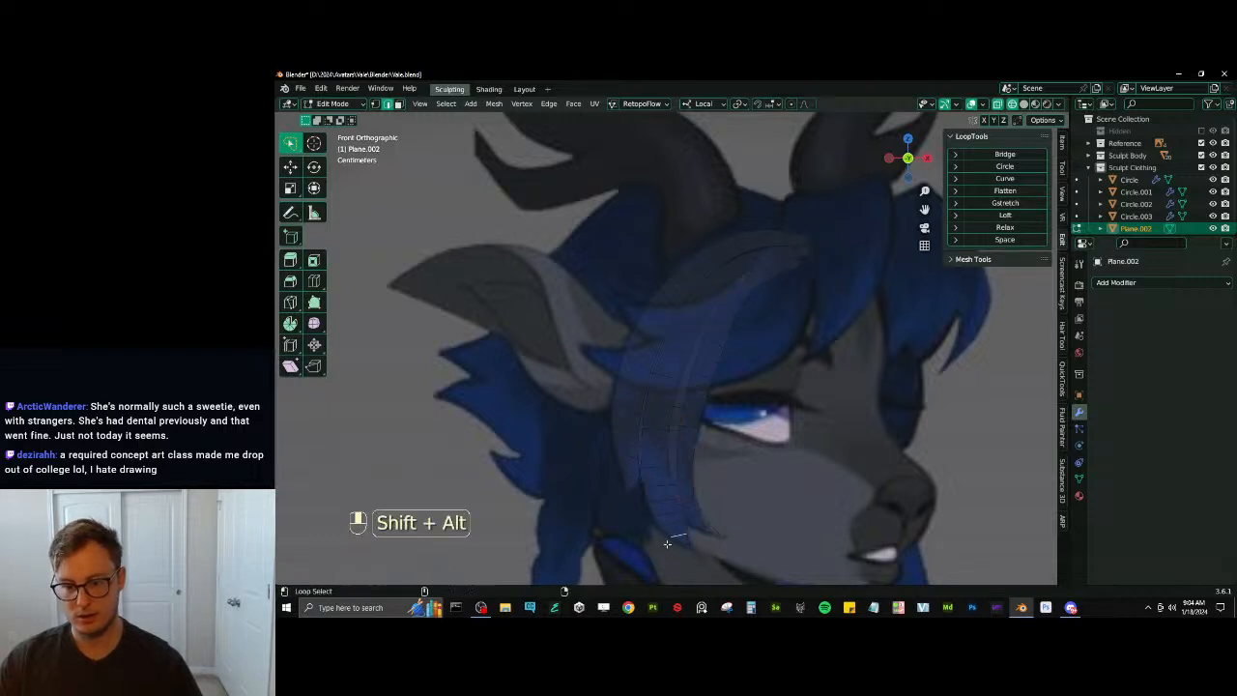
alt+shift+click(659, 531)
click(668, 532)
alt+shift+click(654, 522)
click(652, 520)
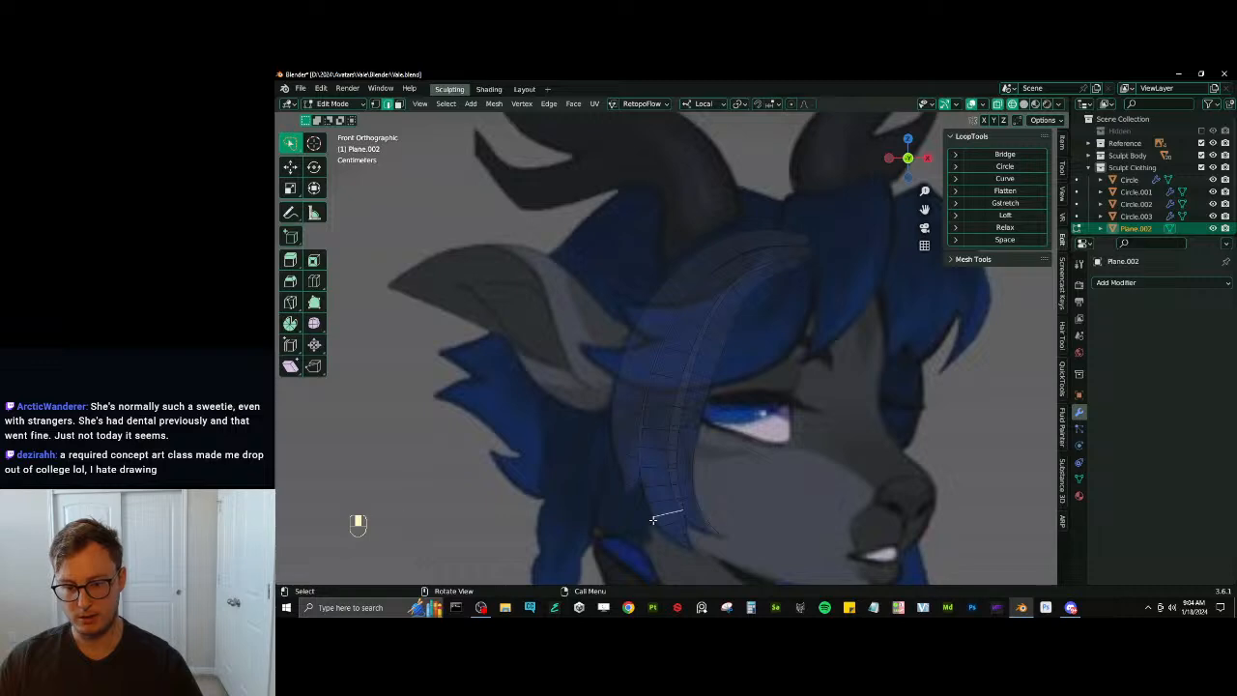
alt+shift+click(656, 521)
click(1011, 227)
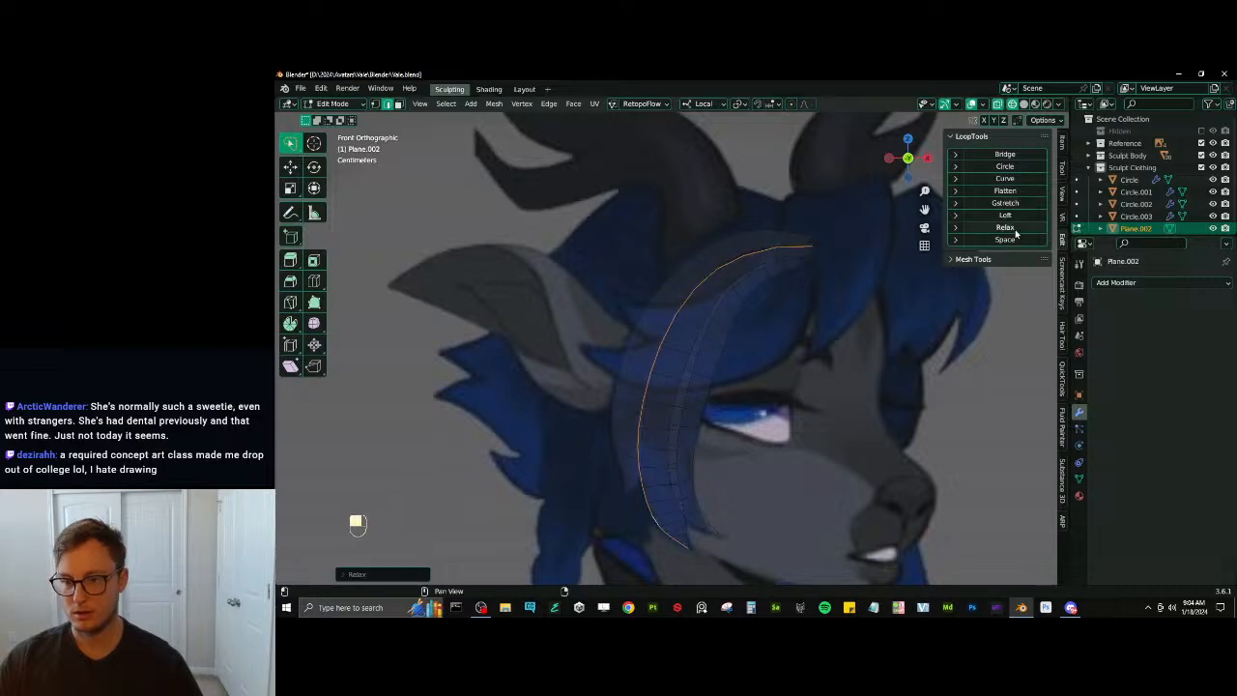
Return to Object Mode, reveal the hidden objects with solid shading, and save the file
scroll(810, 343, down, 10)
key(Tab)
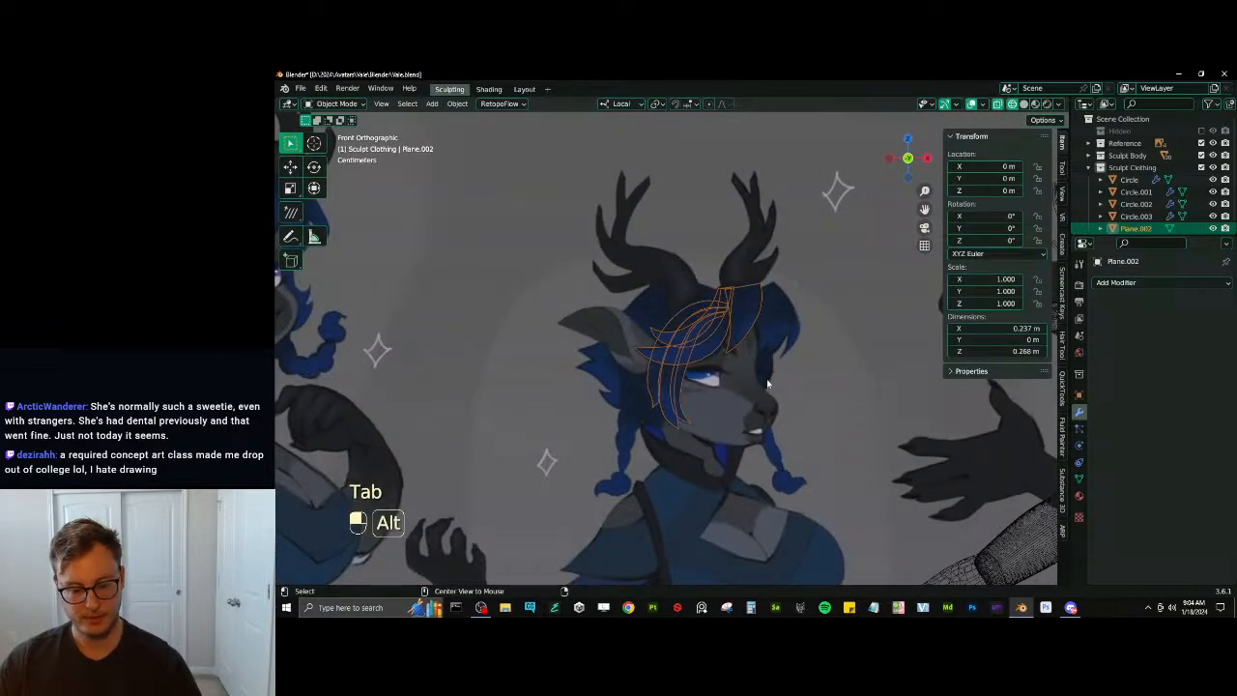
key(alt+h)
scroll(723, 352, down, 3)
mouse_move(723, 352)
middle_down()
mouse_move(748, 362)
mouse_move(663, 386)
middle_up()
key(z)
key(ctrl+s)
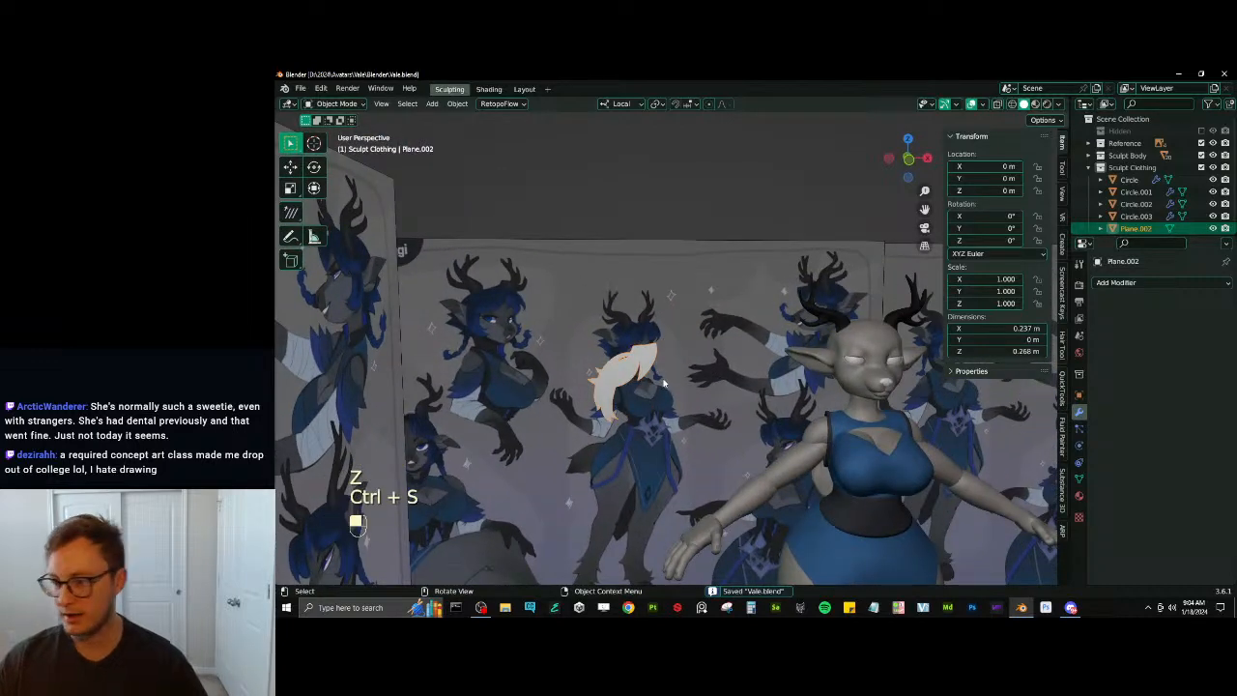
In front view, reopen the hair mesh in Edit Mode and reveal all its hidden strips
key(KP_1)
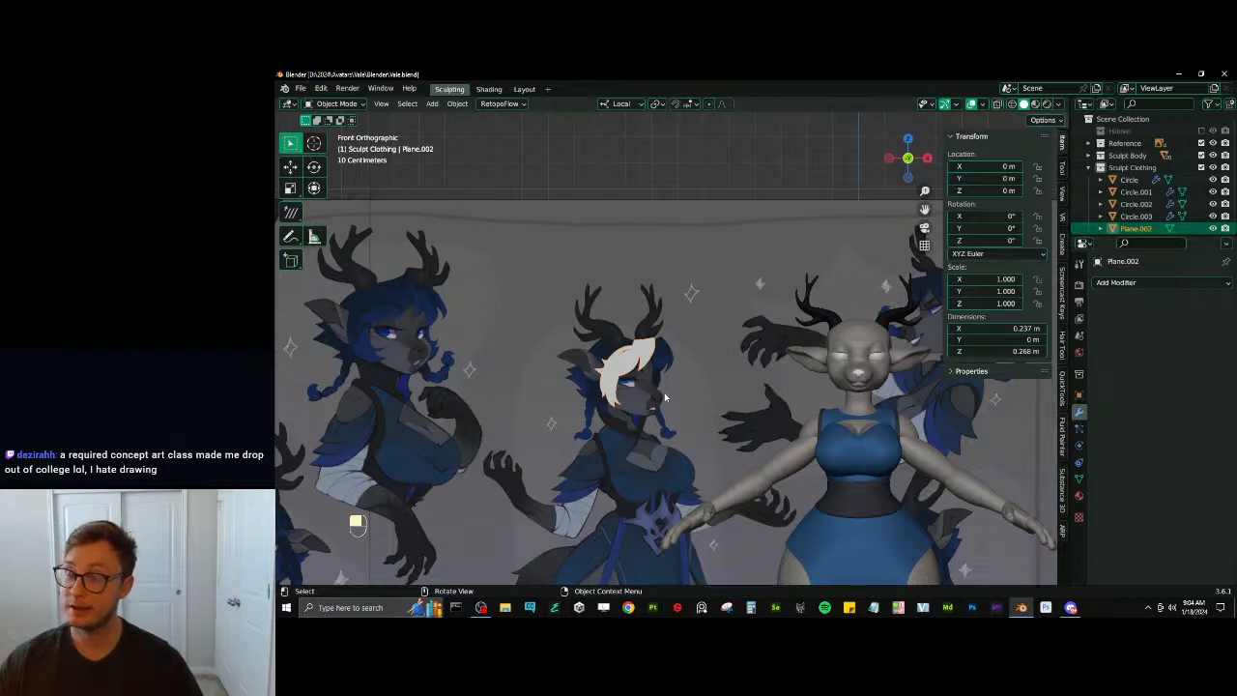
shift+middle_drag(665, 397, 711, 397)
scroll(686, 387, up, 3)
scroll(710, 397, up, 2)
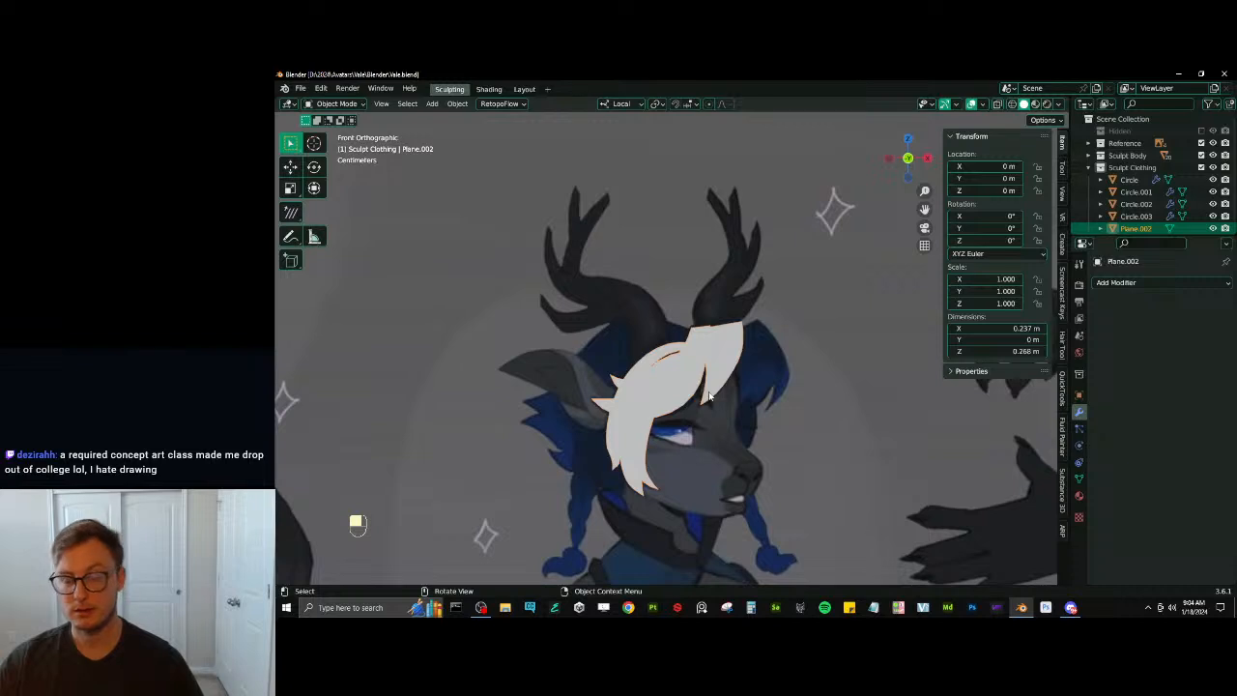
scroll(709, 396, up, 2)
key(Tab)
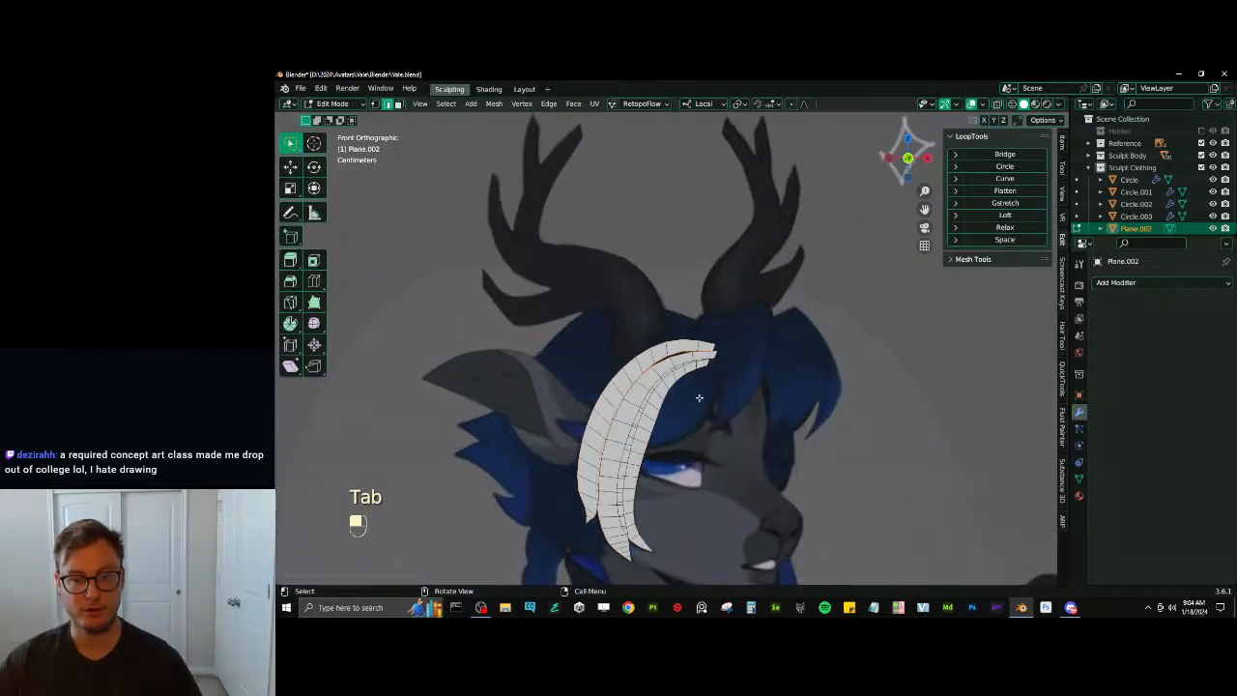
key(alt+h)
shift+middle_drag(699, 397, 671, 350)
scroll(648, 368, up, 4)
click(648, 368)
scroll(670, 350, down, 3)
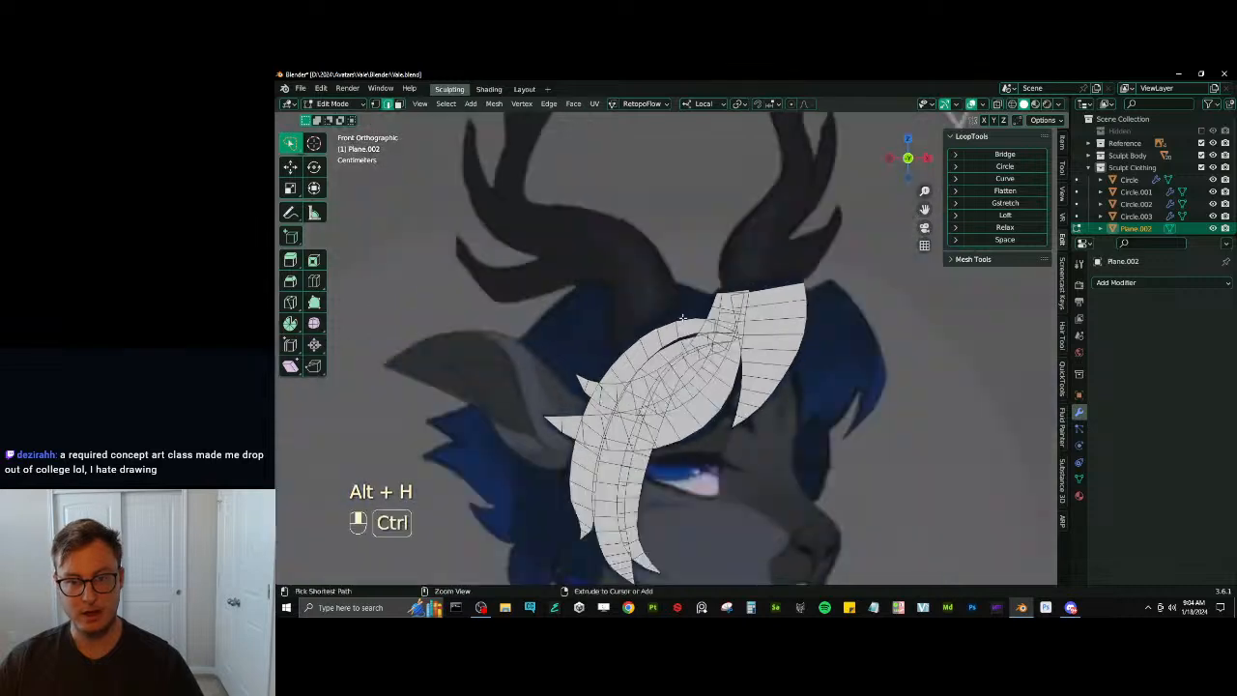
Add a centered lengthwise loop cut to each of the hair strips
key(ctrl+r)
click(673, 333)
right_click(674, 333)
key(ctrl+r)
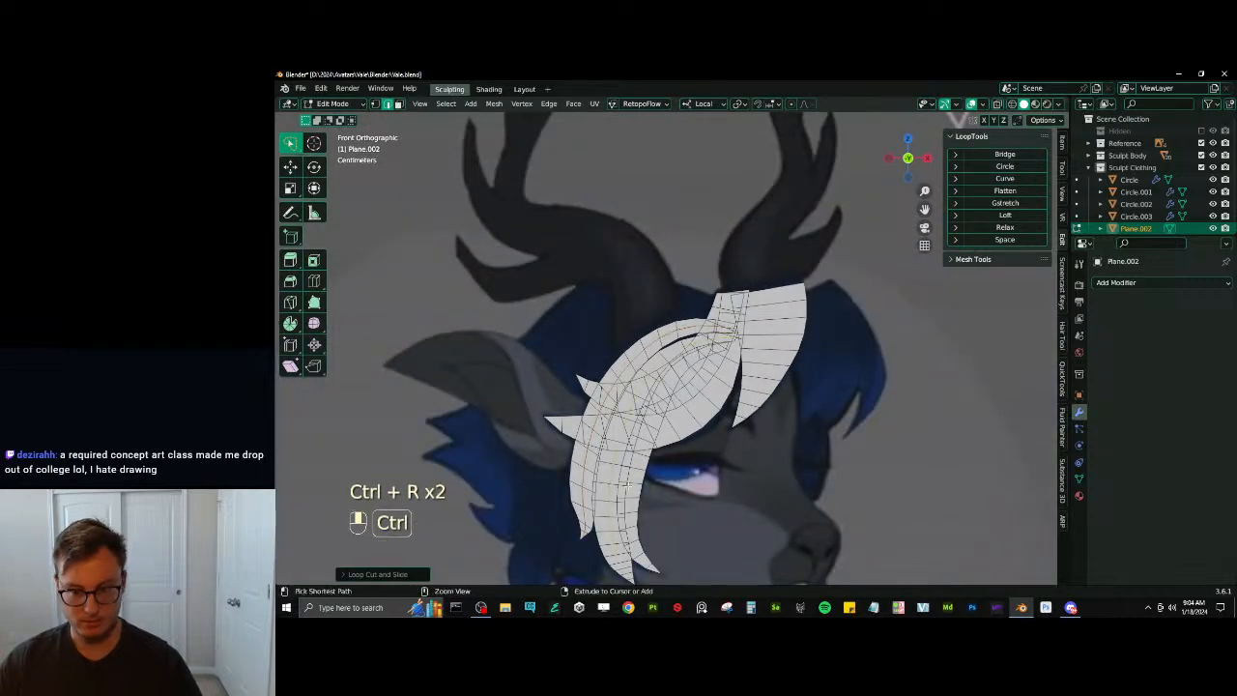
key(ctrl+r)
key(ctrl+r)
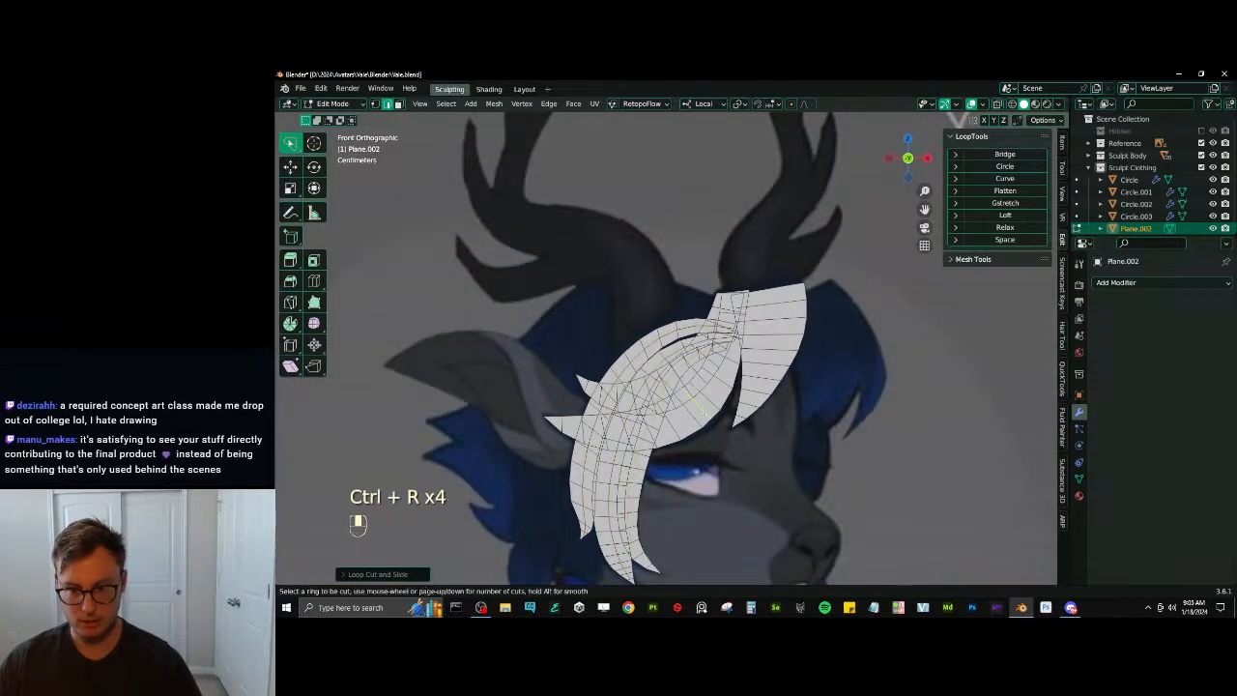
key(ctrl+r)
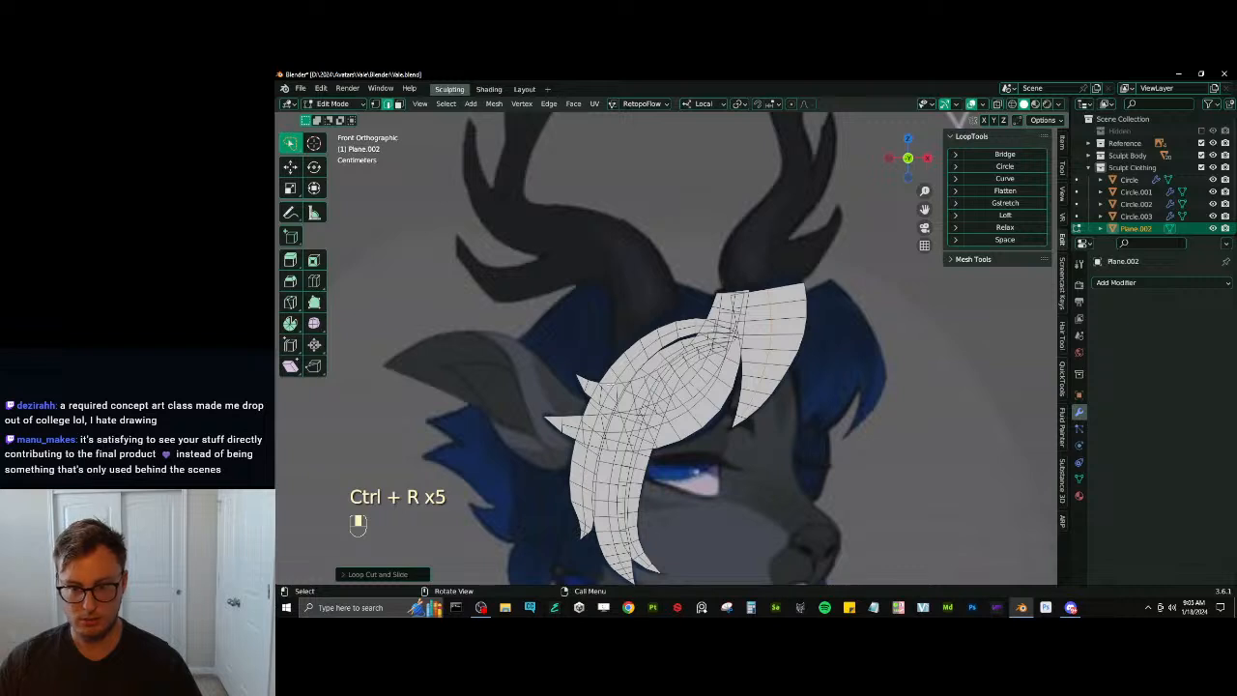
key(ctrl+r)
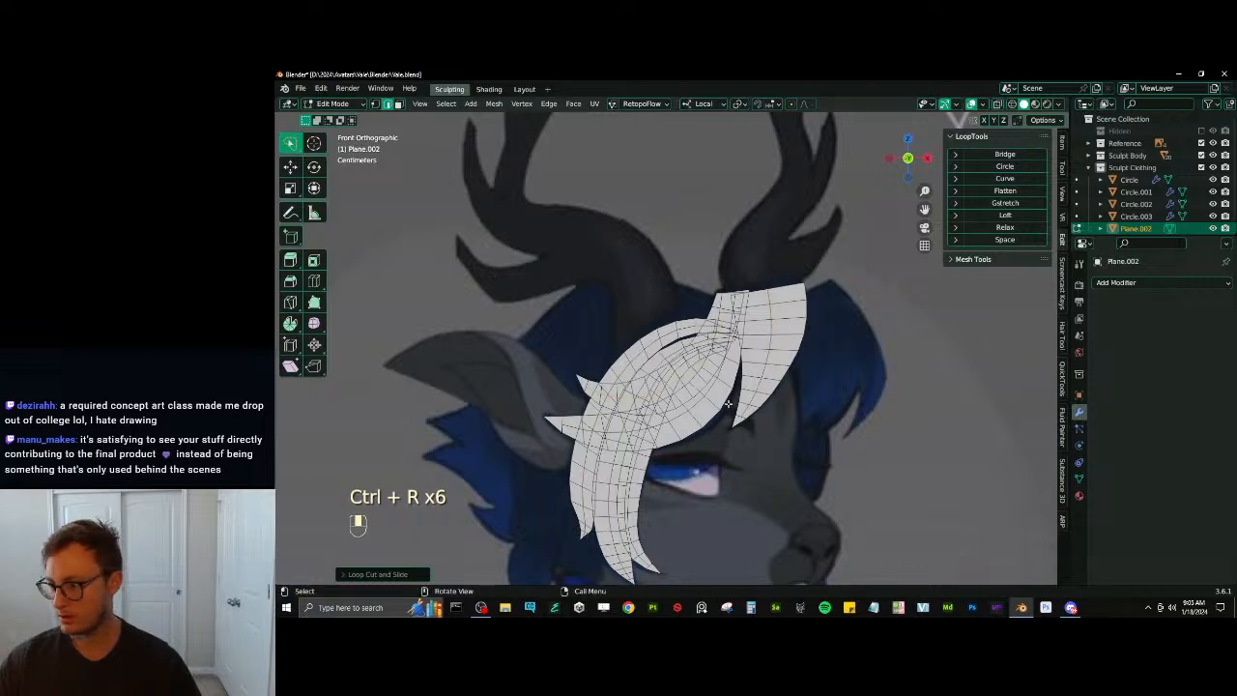
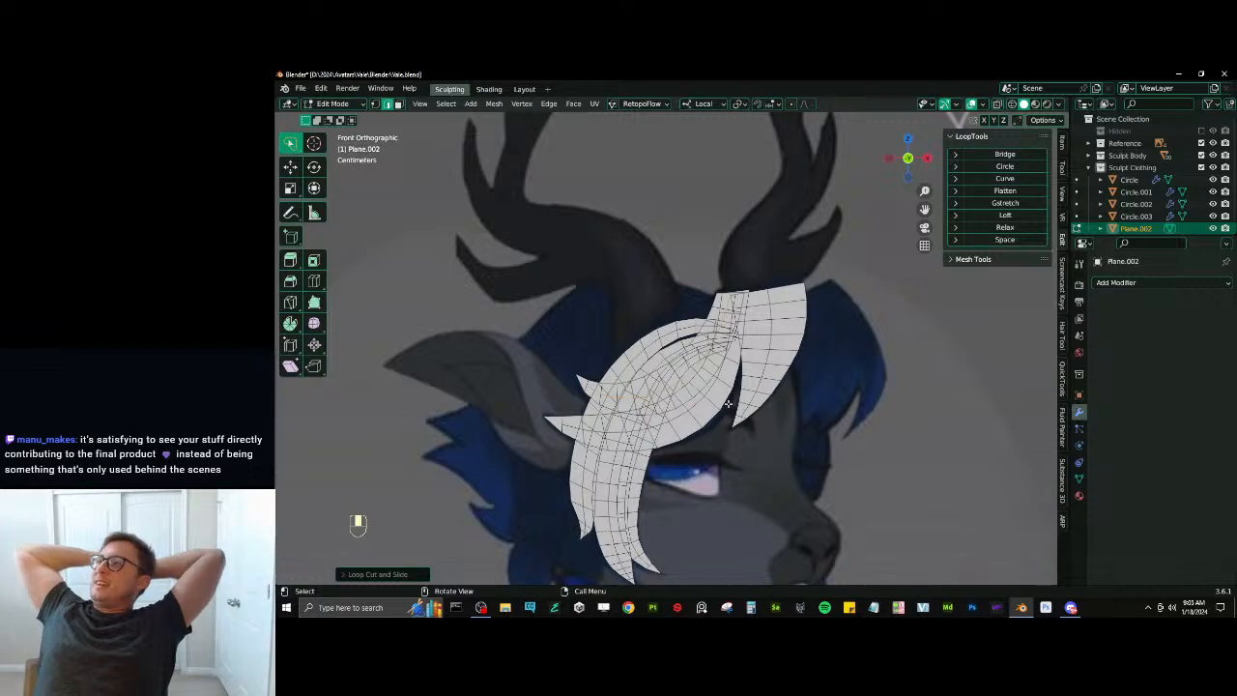
Select the center edge loops of the hair strips, invert the selection, and hide the rest of the mesh
scroll(727, 403, up, 5)
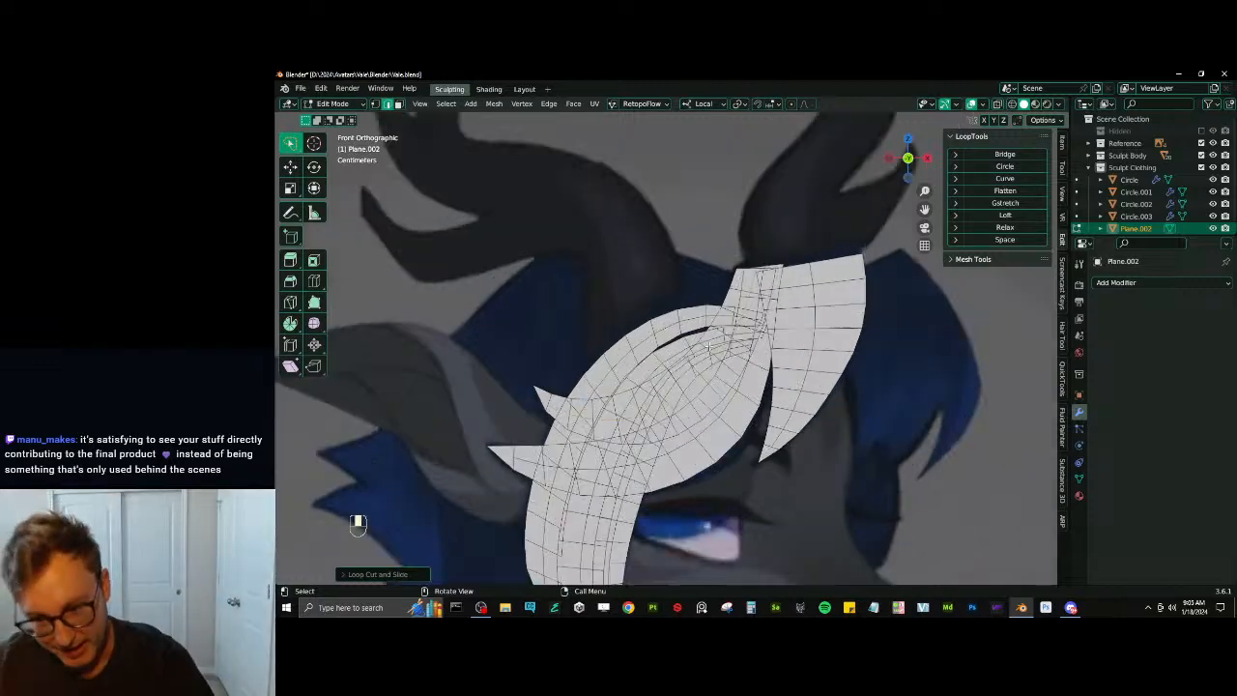
shift+middle_drag(649, 407, 672, 316)
key(ctrl+z)
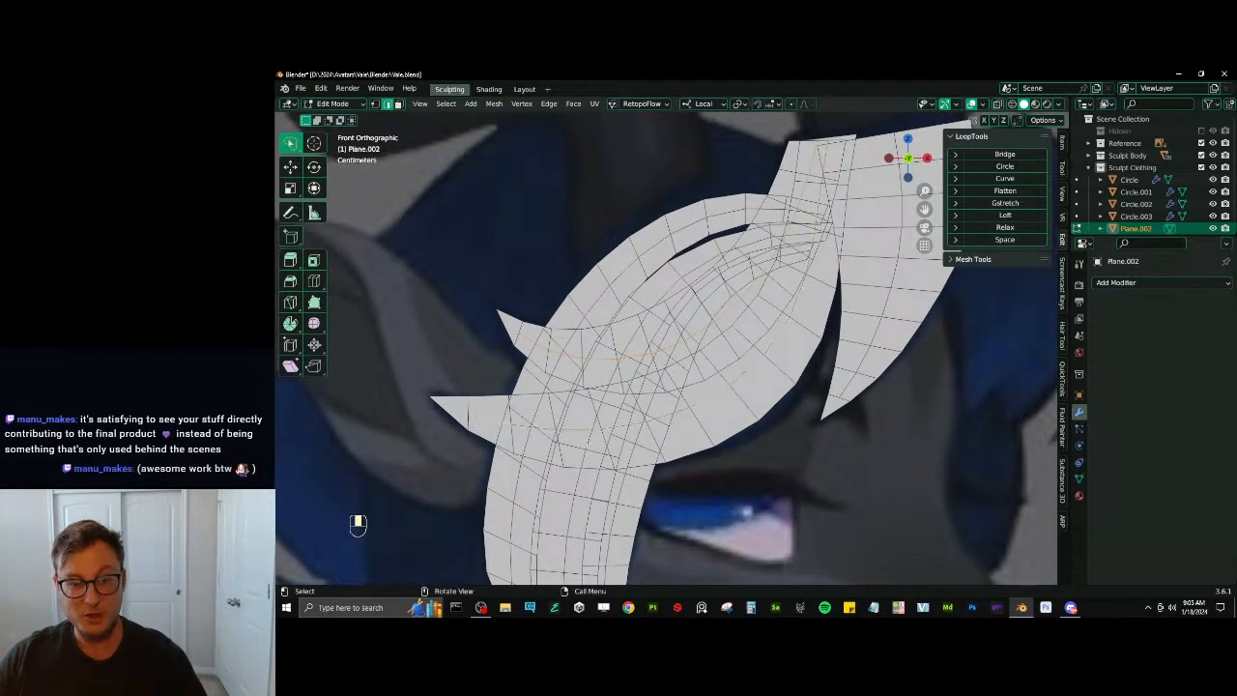
shift+middle_drag(560, 538, 583, 426)
alt+shift+click(596, 435)
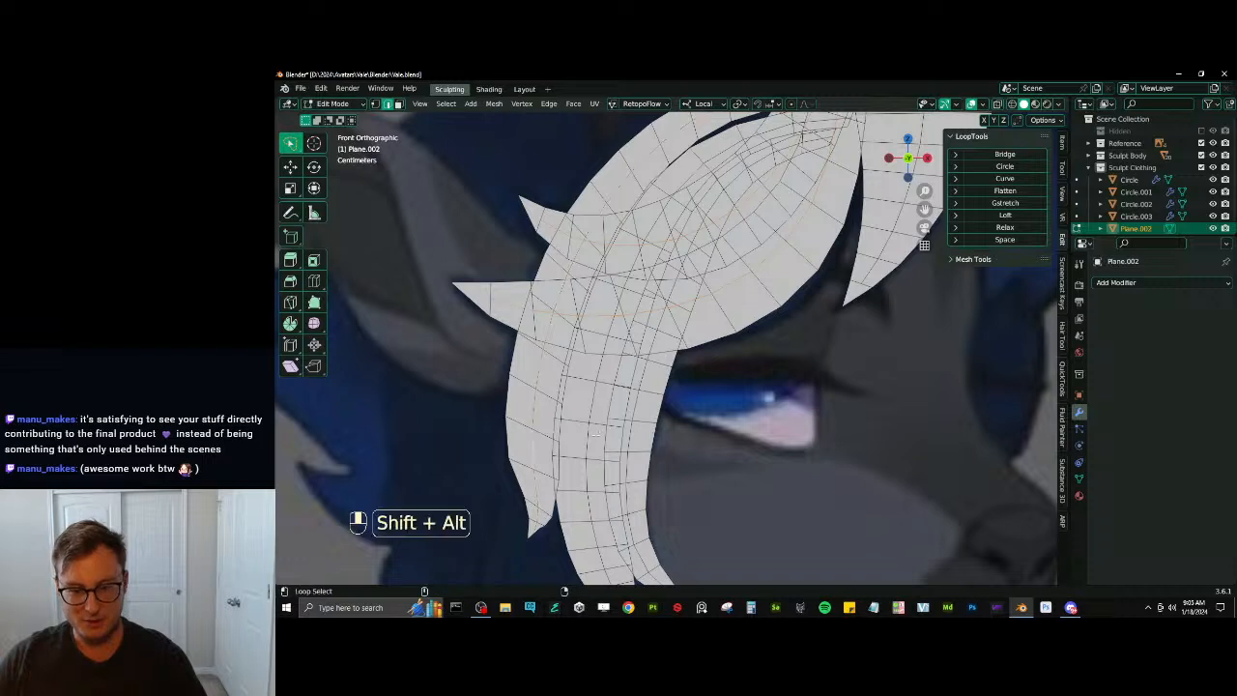
shift+middle_drag(698, 307, 645, 387)
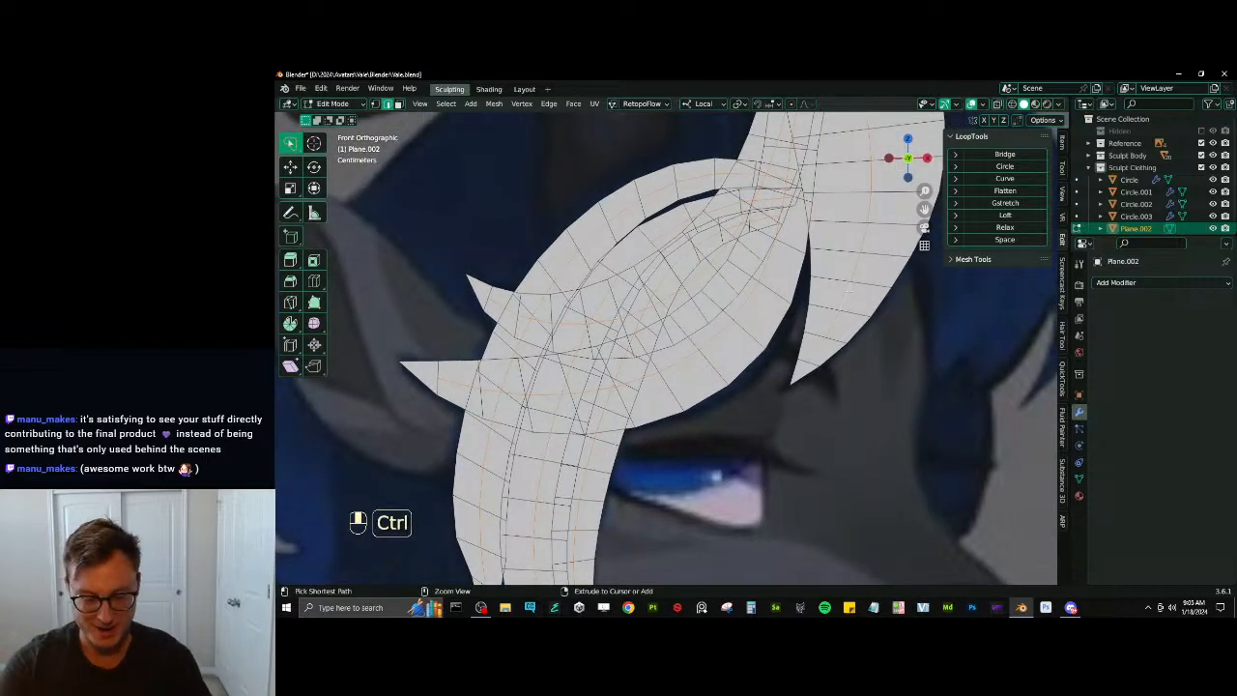
key(ctrl+i)
key(h)
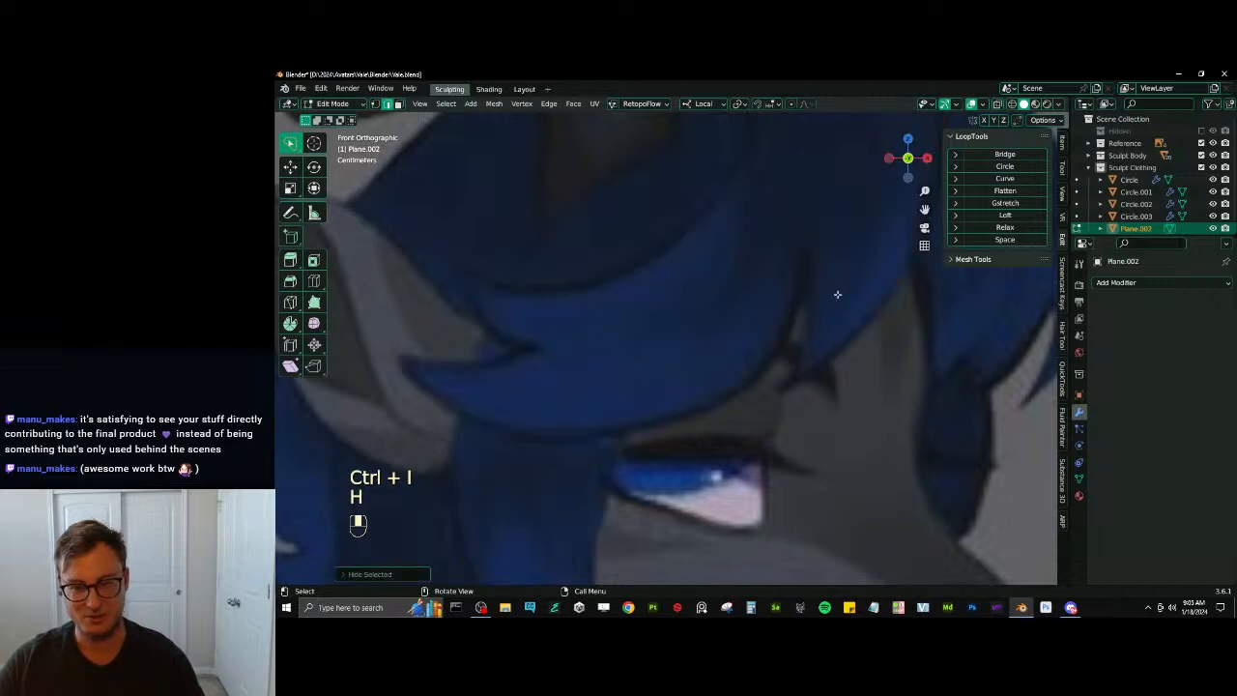
Select vertices on the visible center loops in vertex mode and enable proportional editing with Smooth falloff
scroll(822, 276, down, 3)
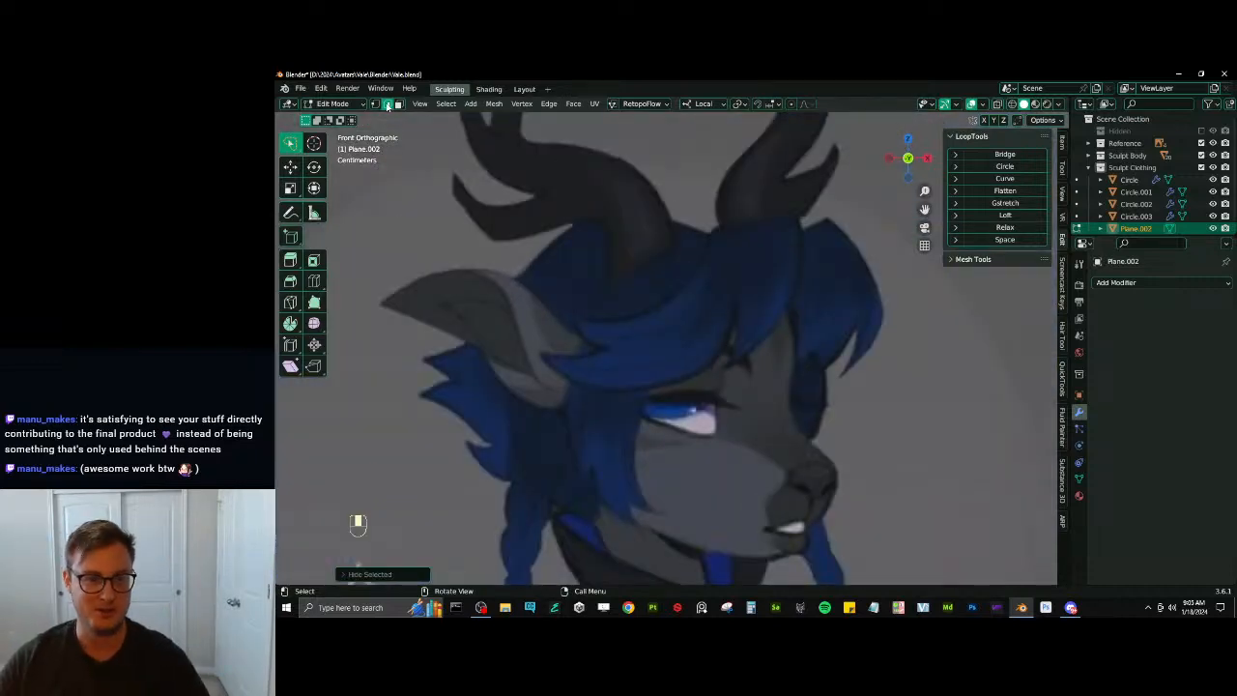
click(375, 104)
scroll(751, 335, up, 4)
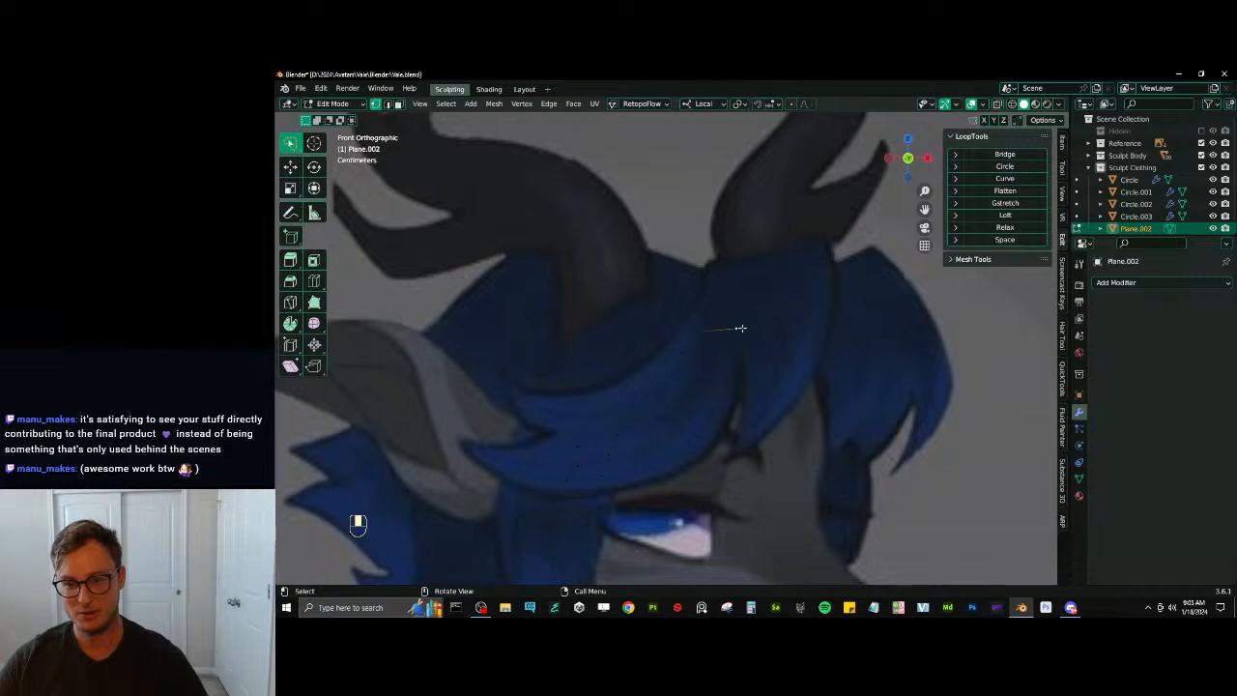
key(shift)
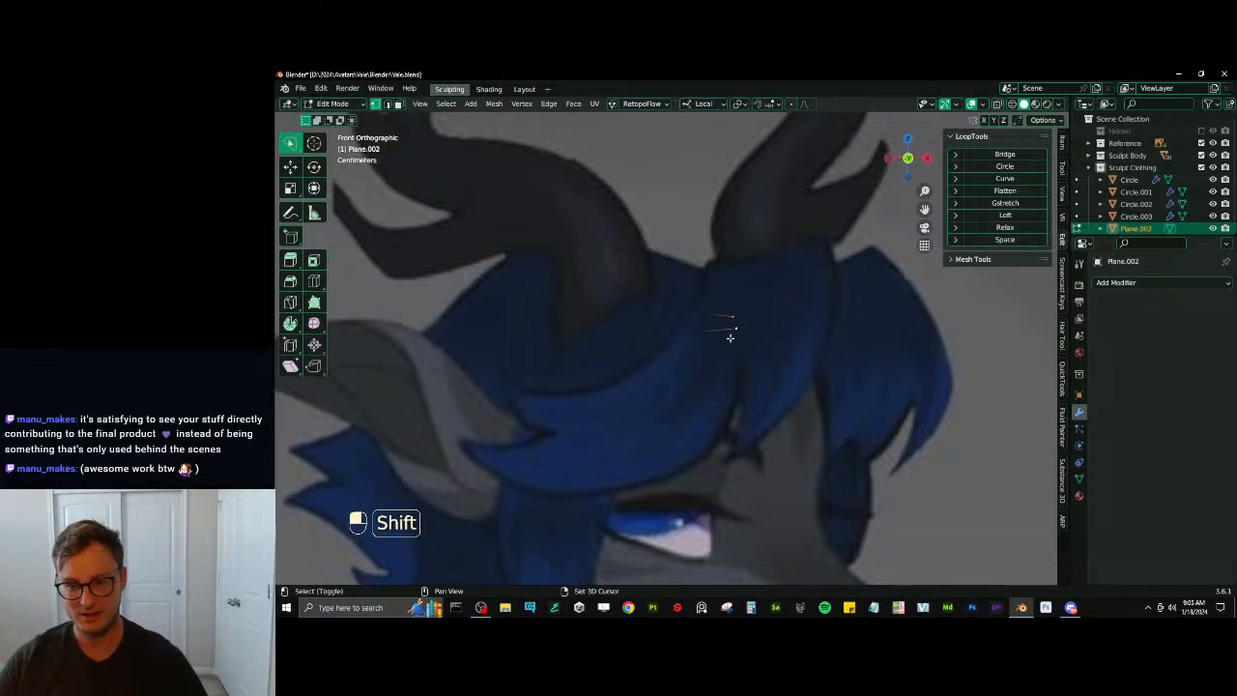
shift+click(729, 339)
middle_drag(730, 339, 741, 353)
key(KP_Decimal)
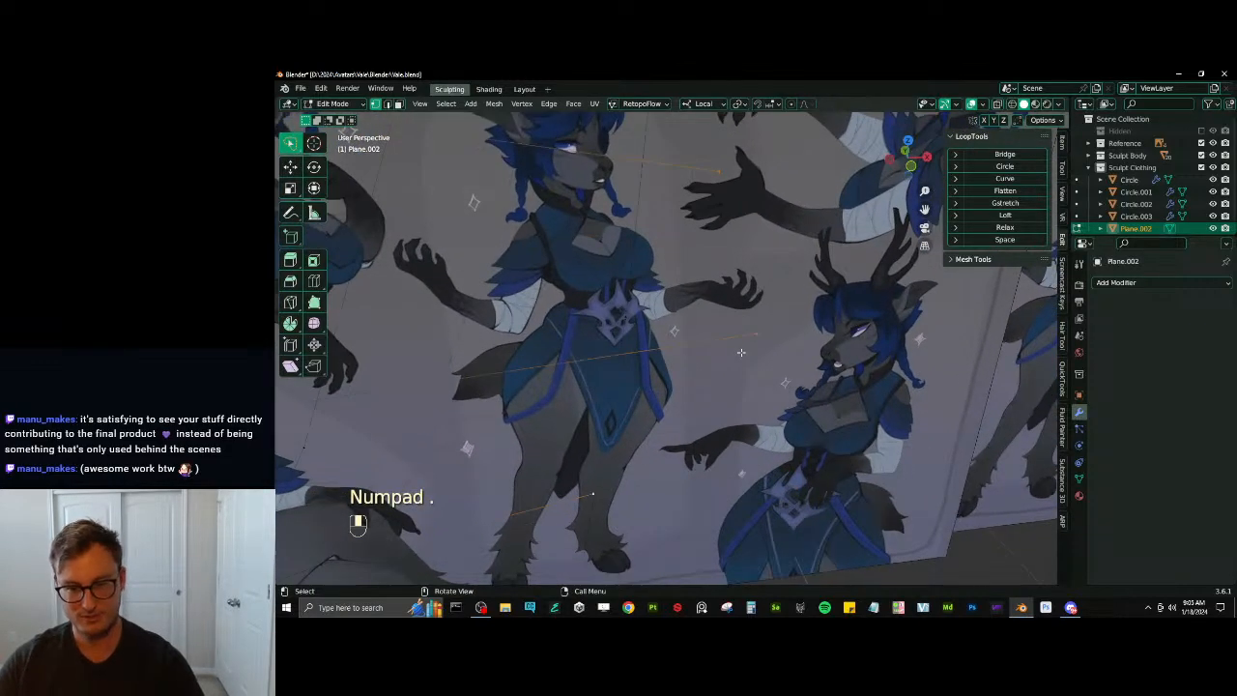
key(o)
scroll(741, 352, down, 6)
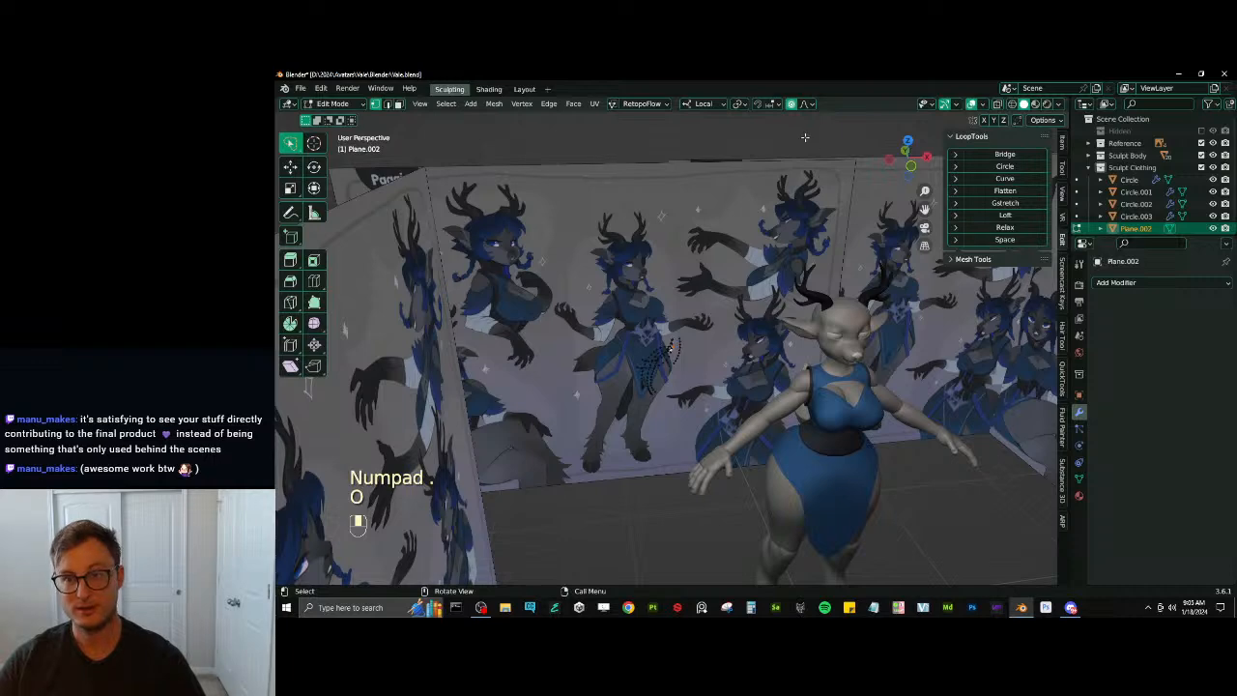
click(810, 105)
click(799, 127)
Pull the selected center vertices outward about 0.04 m along local Y with proportional influence
scroll(682, 340, up, 4)
middle_drag(681, 341, 710, 367)
key(g)
key(y)
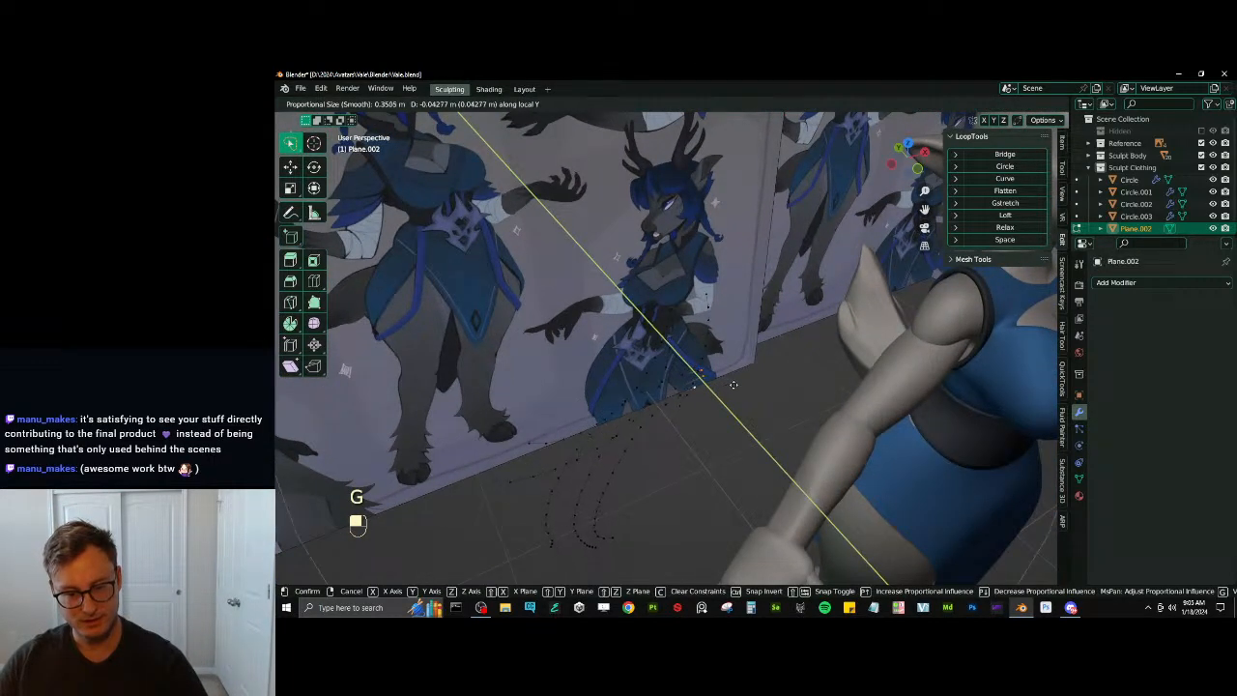
scroll(738, 377, down, 1)
click(741, 376)
Select another pair of center-loop vertices and pull them outward along local Y with a larger proportional radius
click(707, 306)
shift+click(675, 307)
key(g)
middle_click(724, 312)
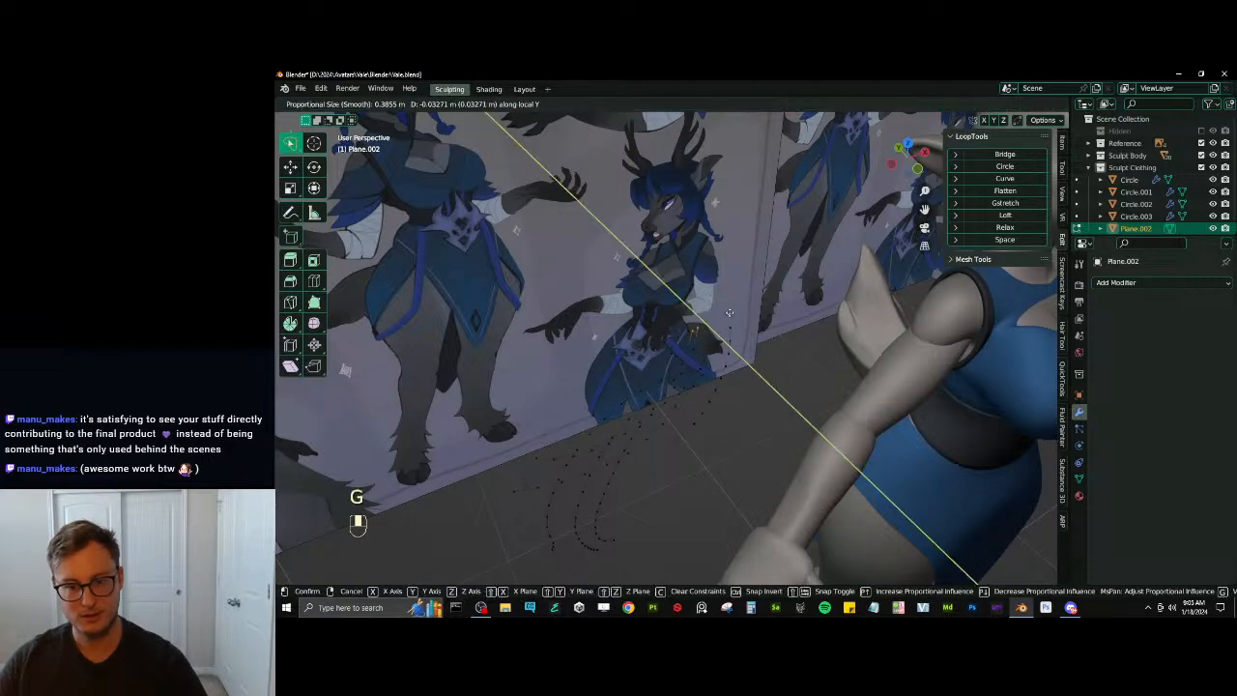
click(739, 330)
Reveal the hidden parts of the hair mesh and turn off proportional editing
shift+middle_drag(710, 369, 781, 241)
key(alt+h)
scroll(781, 242, up, 3)
middle_drag(601, 290, 682, 305)
scroll(682, 304, up, 2)
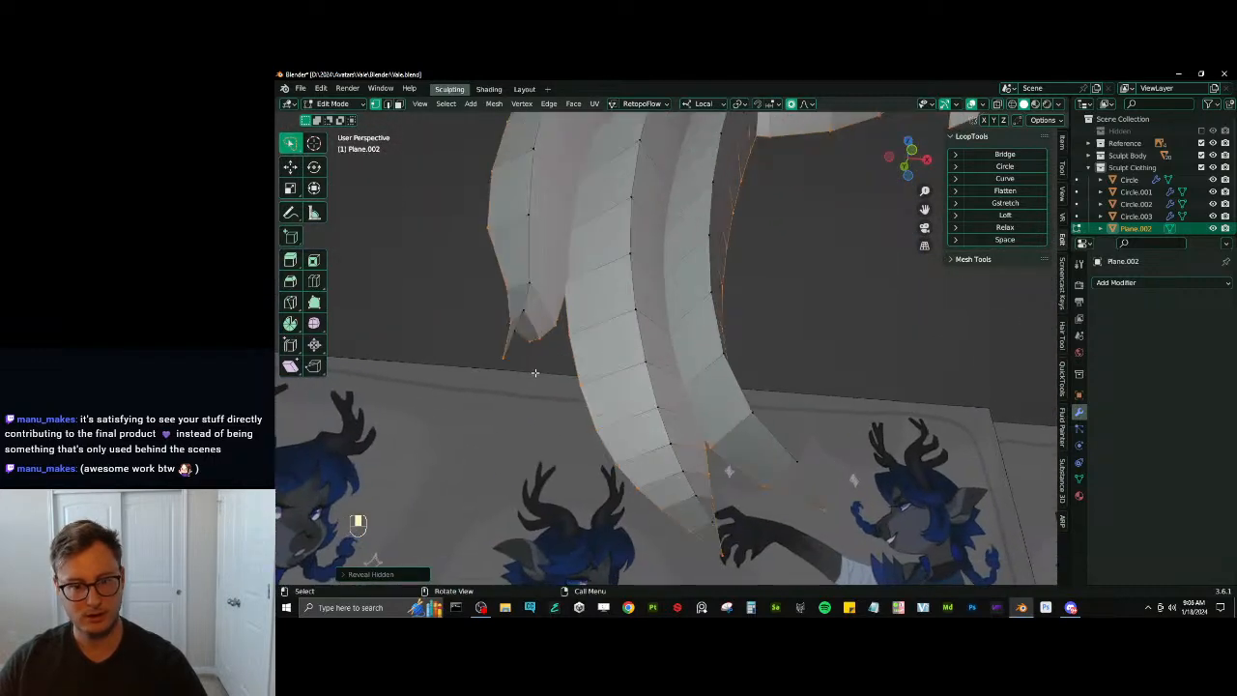
click(524, 333)
middle_drag(524, 333, 638, 438)
scroll(638, 438, up, 2)
click(611, 478)
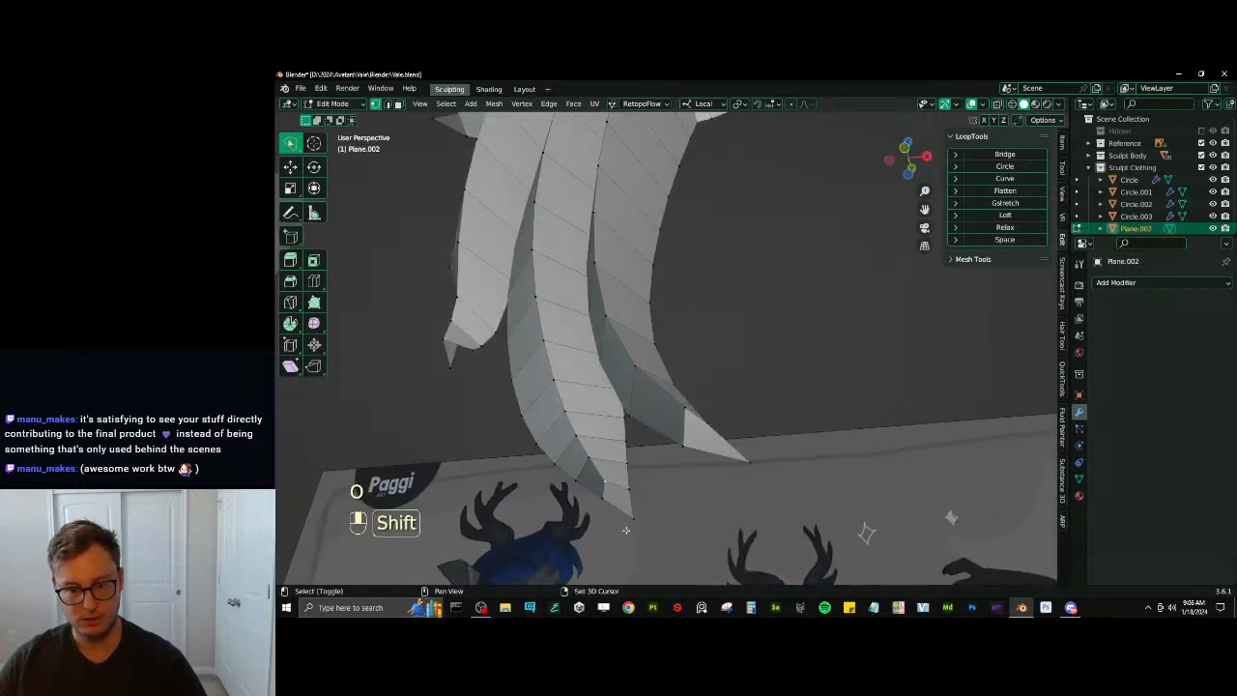
shift+click(607, 493)
scroll(635, 390, down, 5)
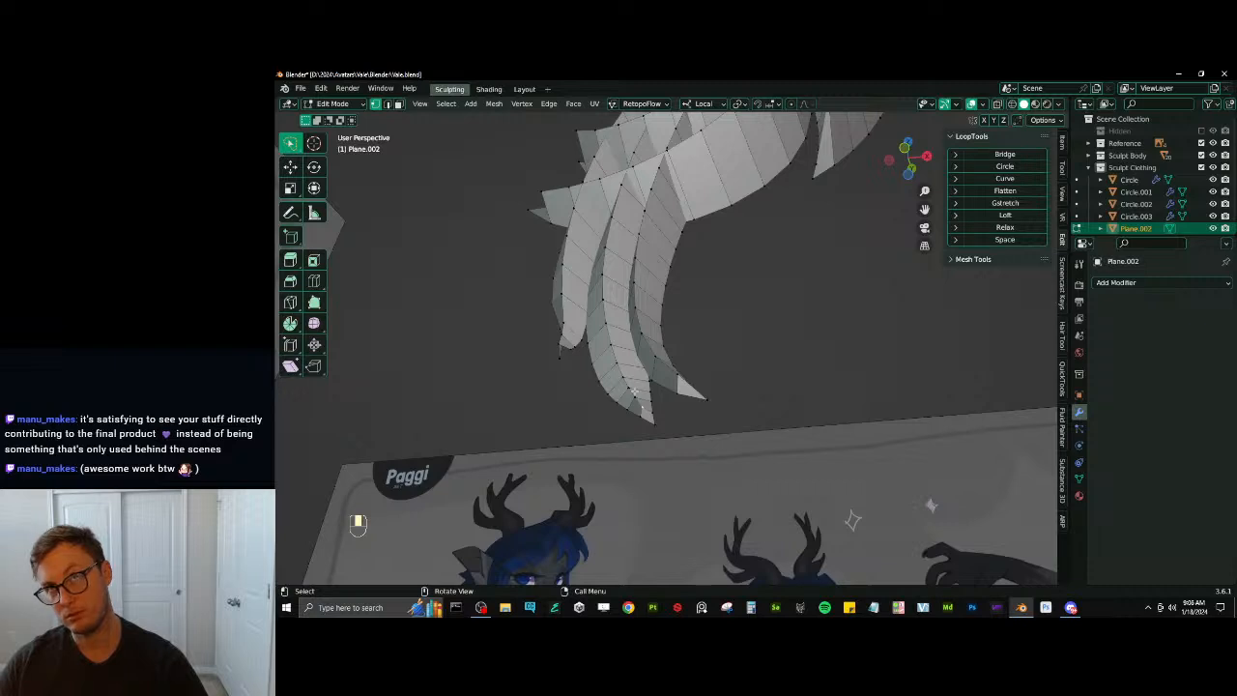
shift+middle_drag(633, 404, 674, 417)
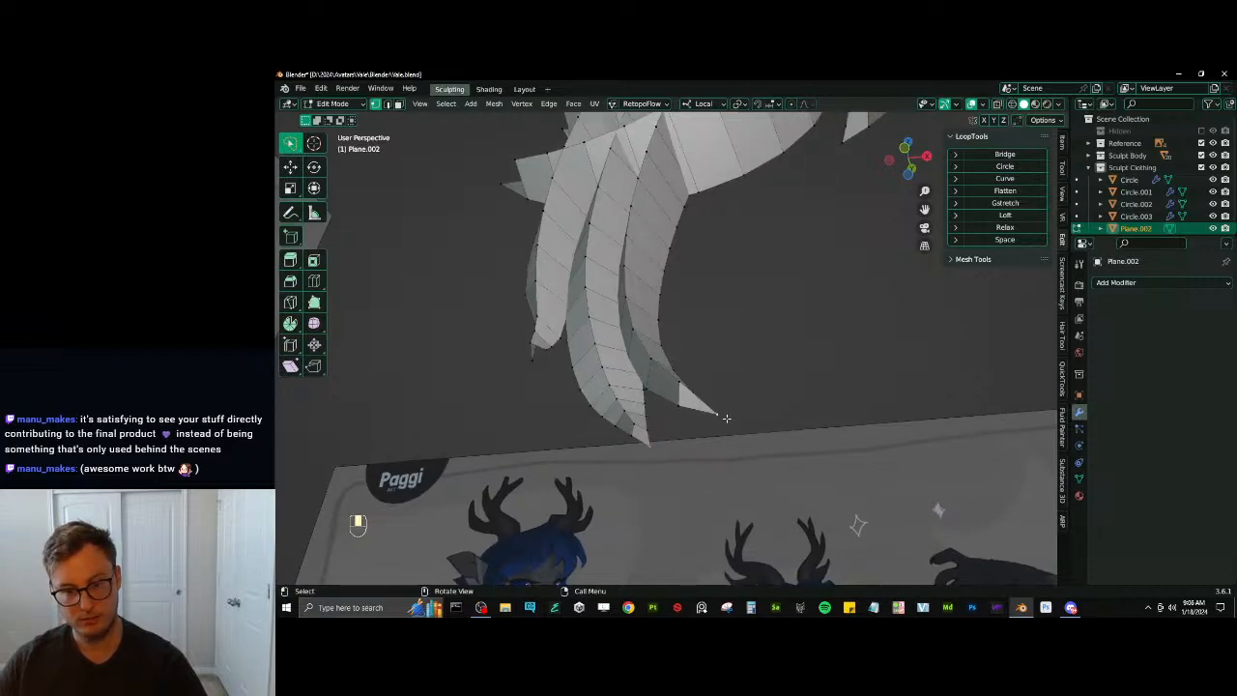
Dissolve the extra vertices beside the tip of the short side strip so its end tapers to a point
middle_drag(520, 374, 582, 394)
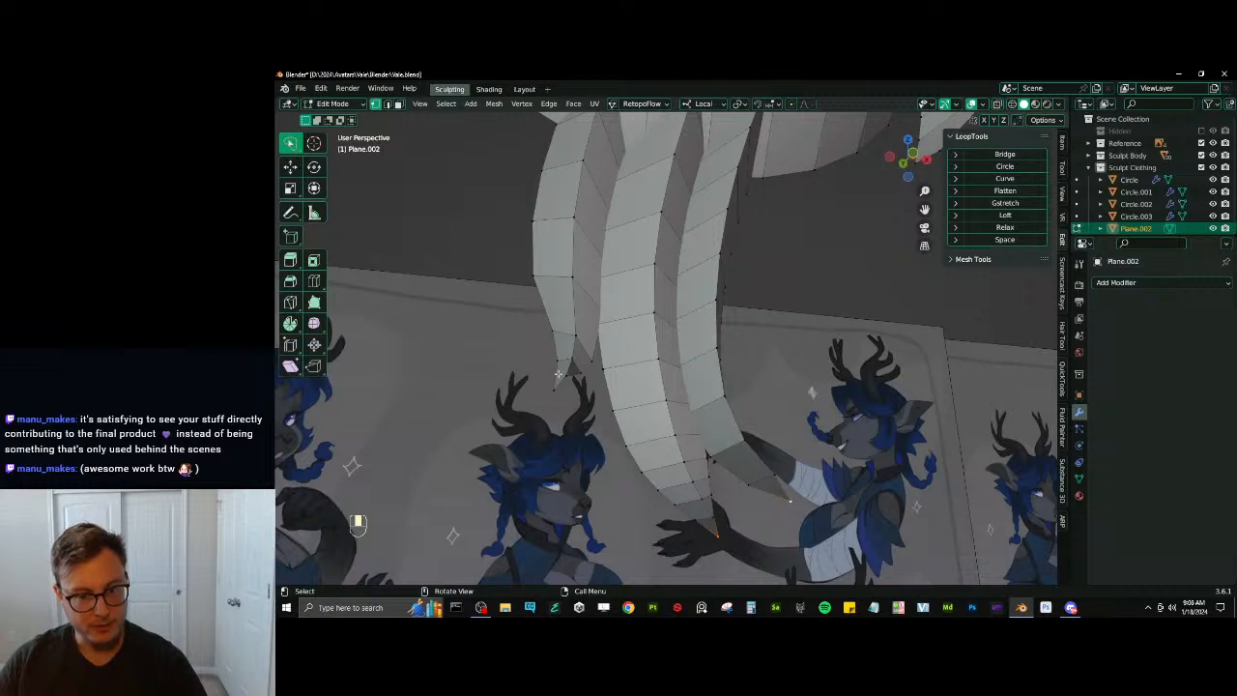
middle_drag(681, 372, 571, 337)
scroll(579, 339, up, 5)
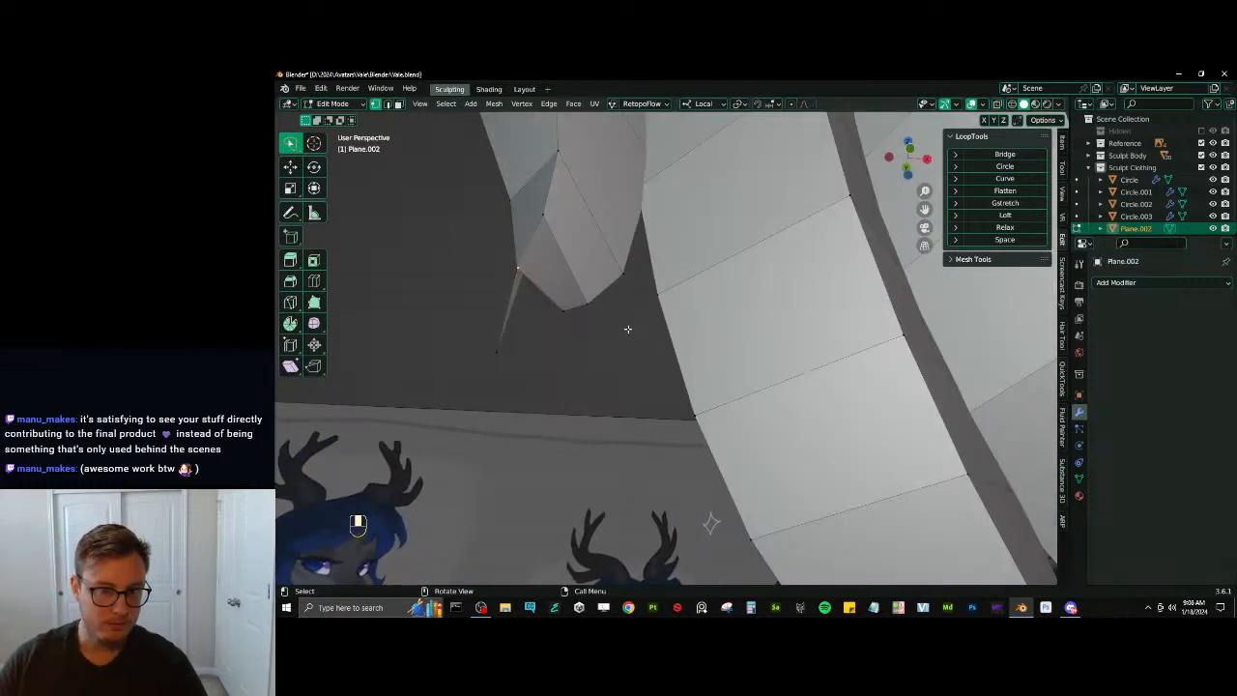
key(x)
click(607, 274)
key(x)
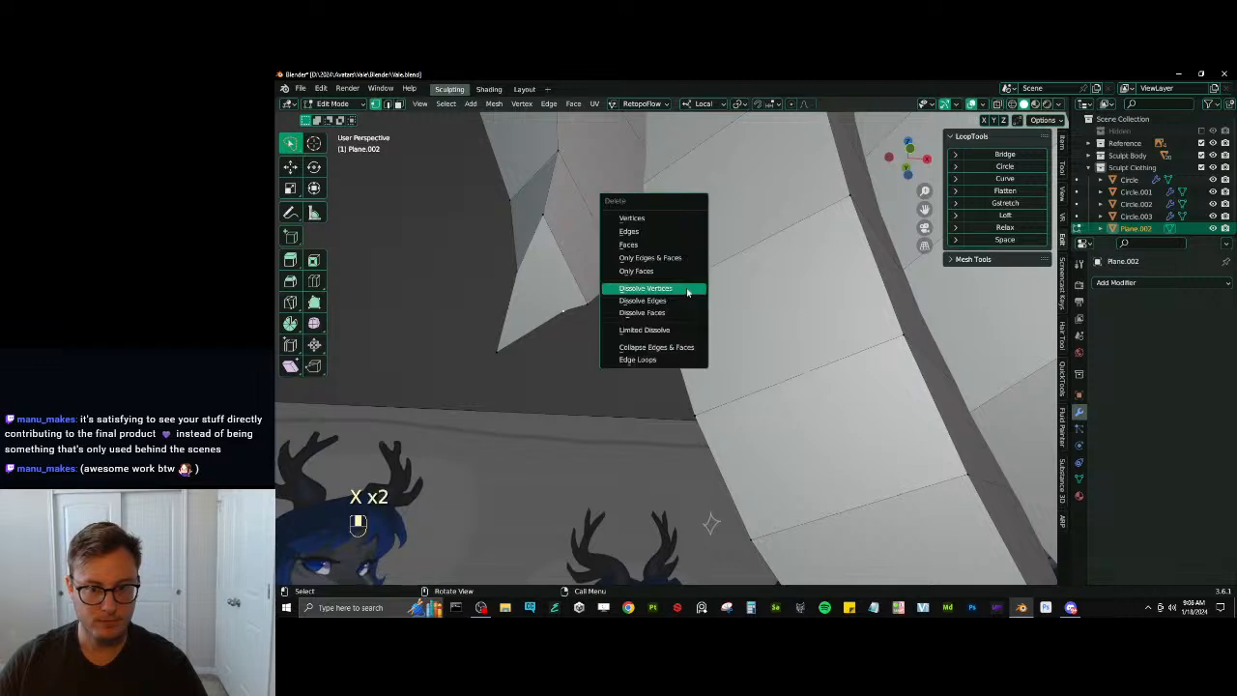
click(665, 287)
Select the hair strip tips, grow the selection to their end faces, and triangulate them with the Longest Diagonal quad method
scroll(580, 357, down, 5)
middle_drag(580, 358, 711, 326)
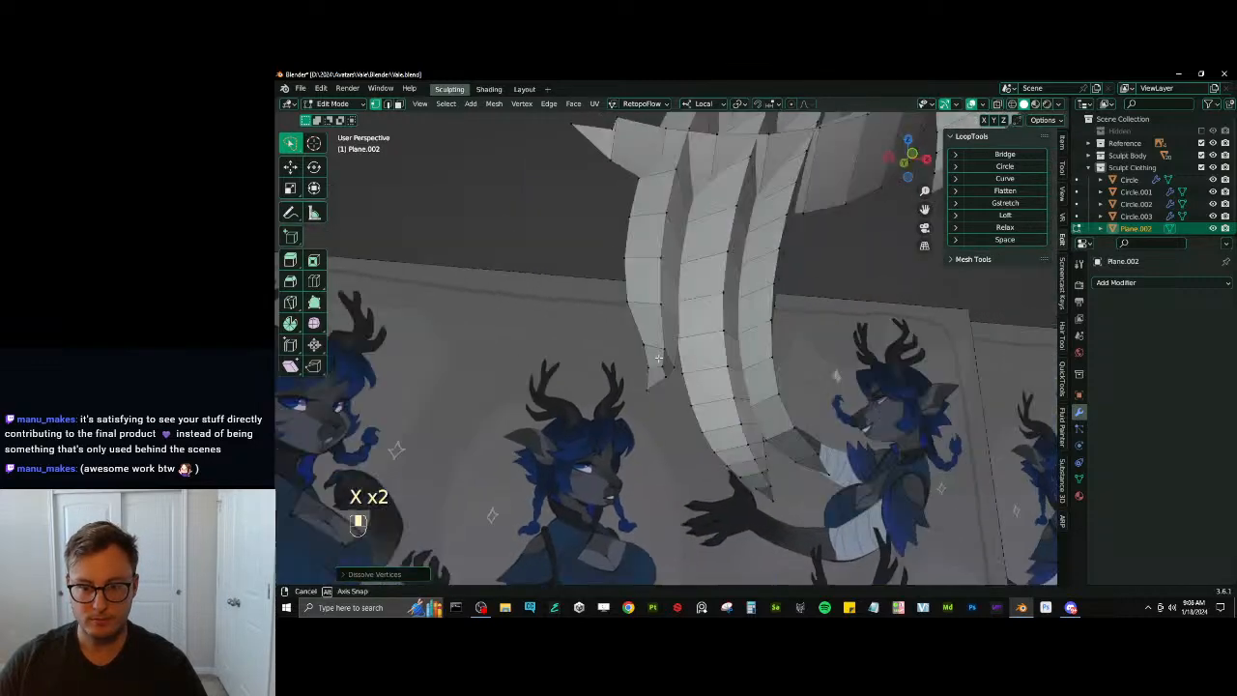
shift+middle_drag(601, 230, 607, 222)
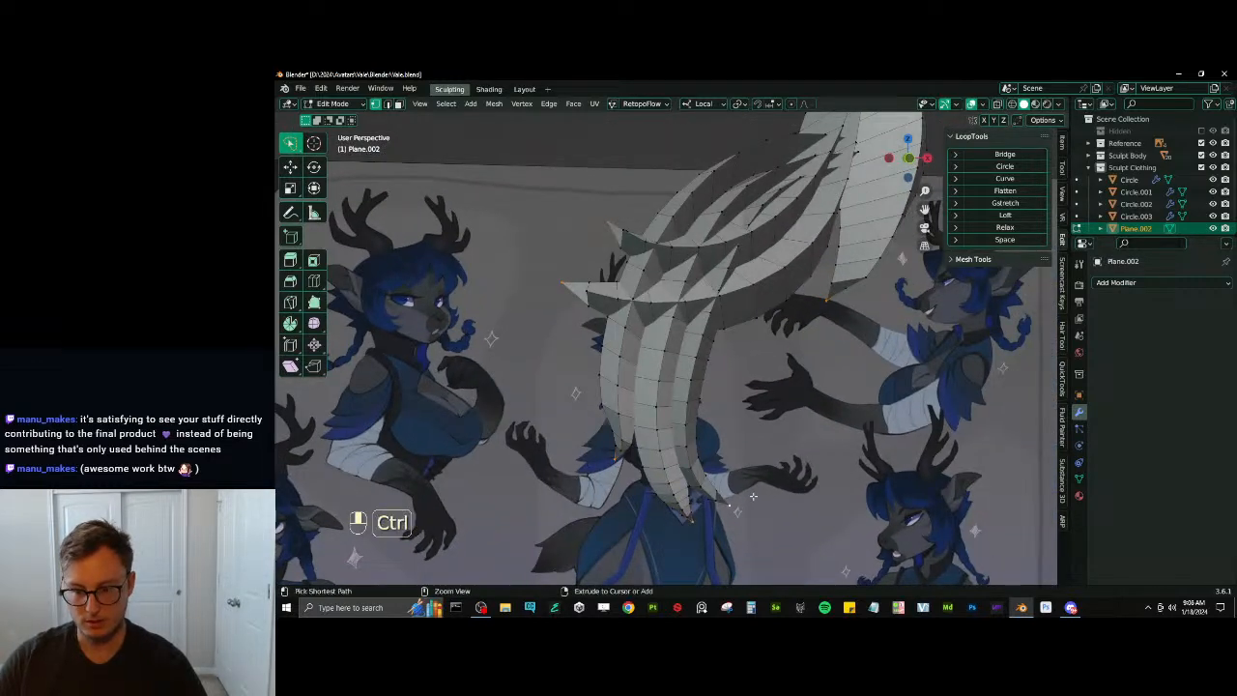
key(ctrl+KP_Add)
key(q)
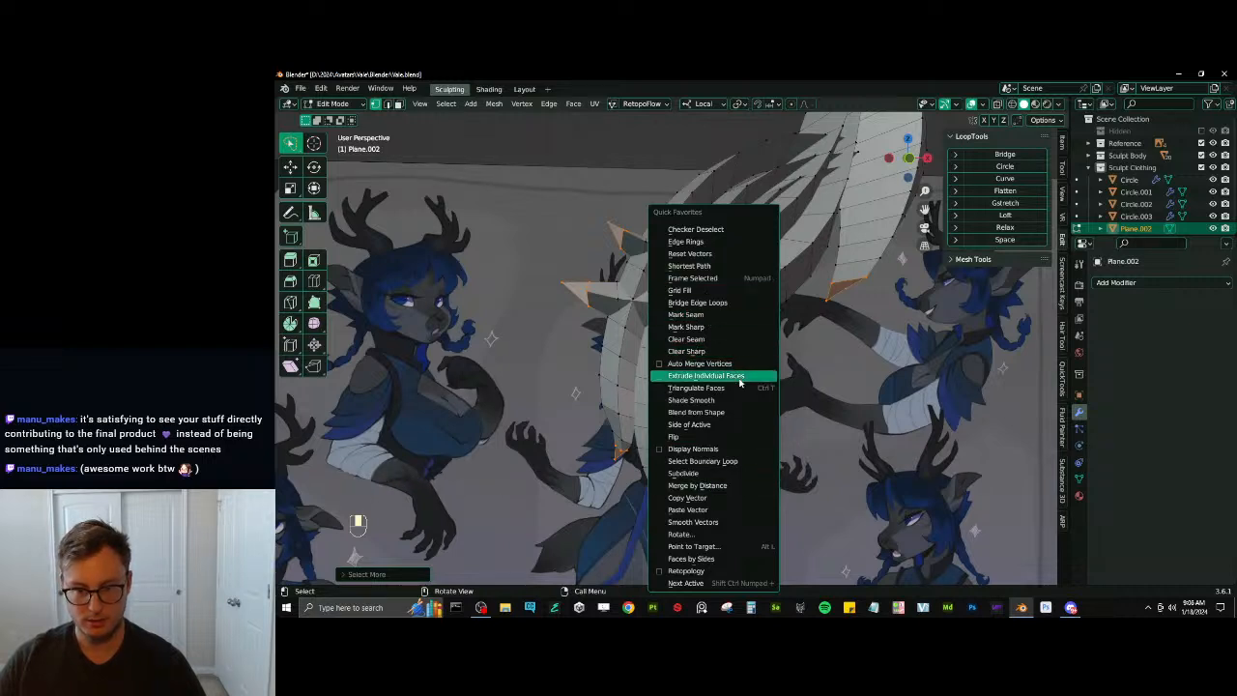
click(710, 388)
click(377, 575)
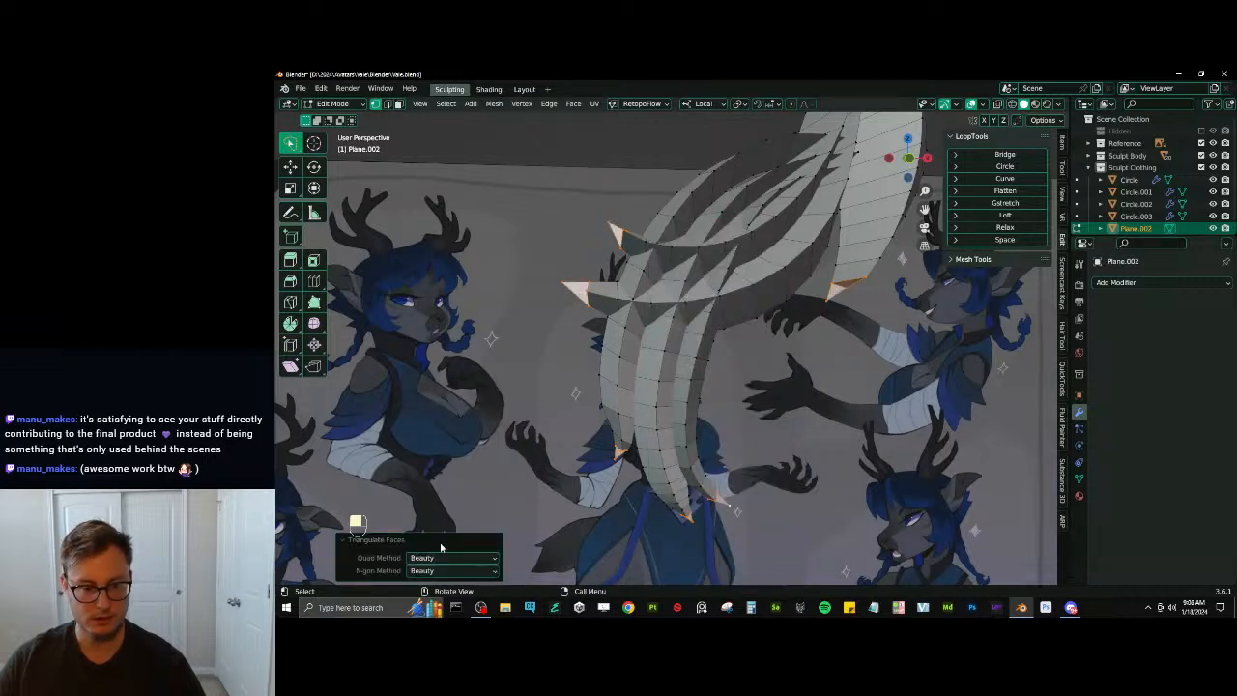
click(447, 558)
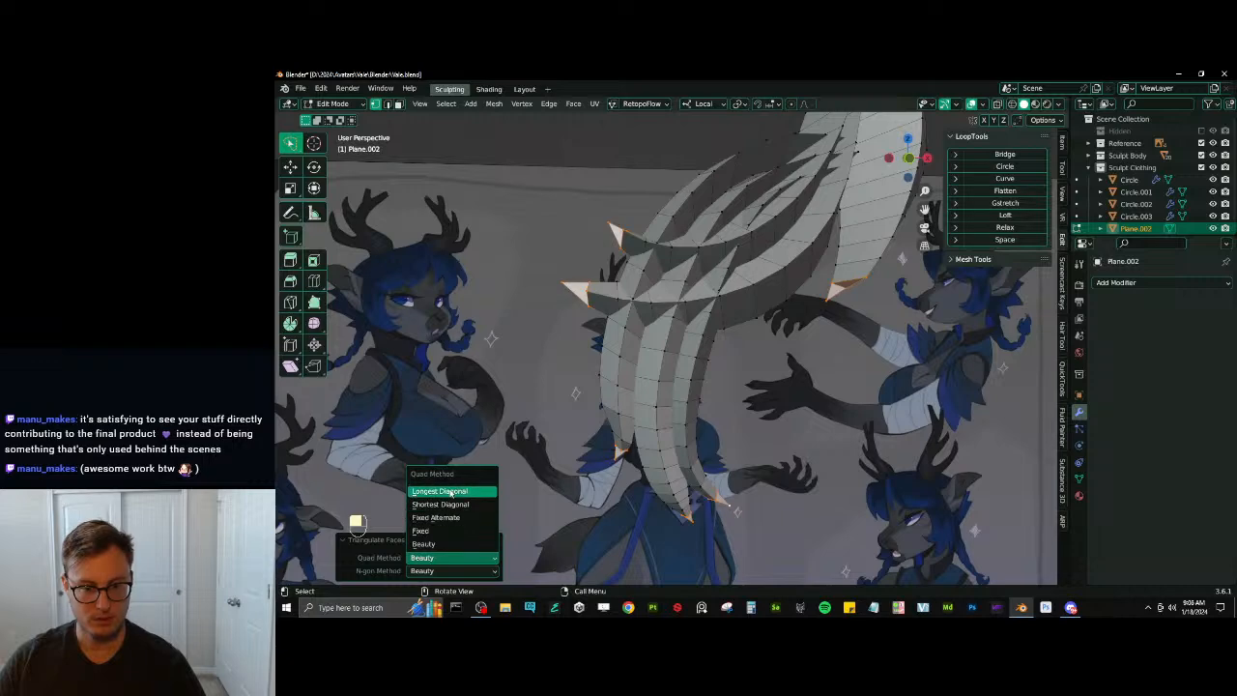
click(441, 489)
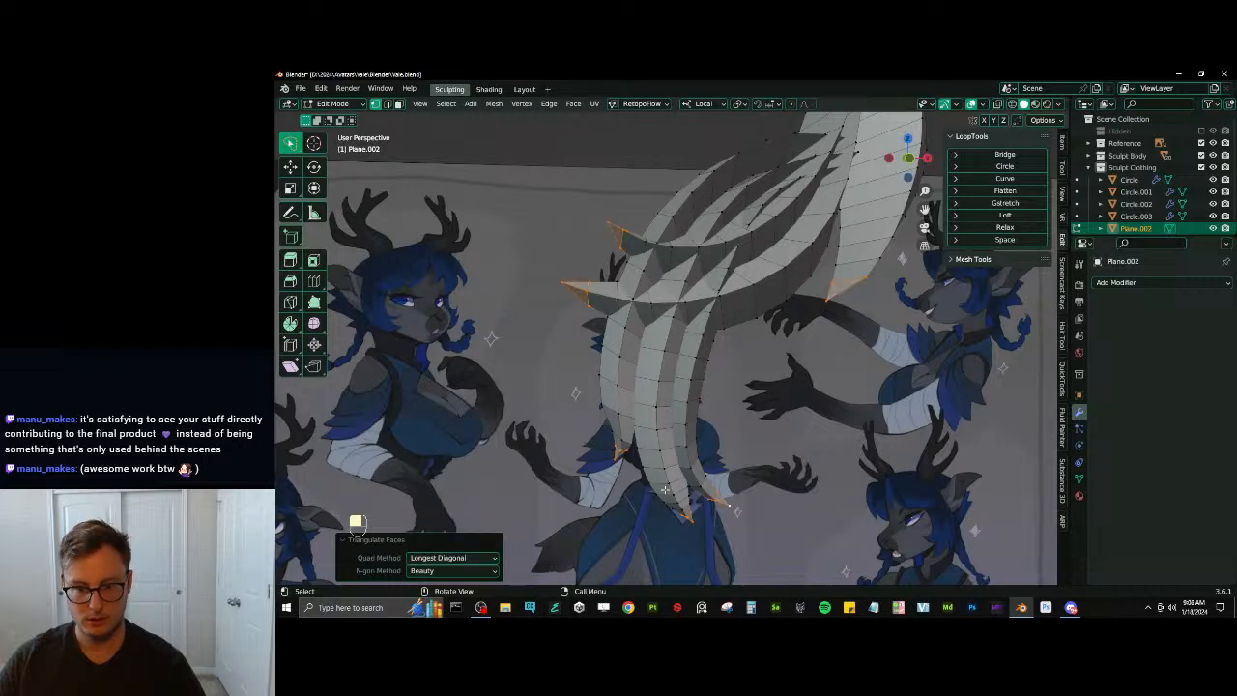
middle_drag(665, 490, 757, 384)
key(Tab)
key(Tab)
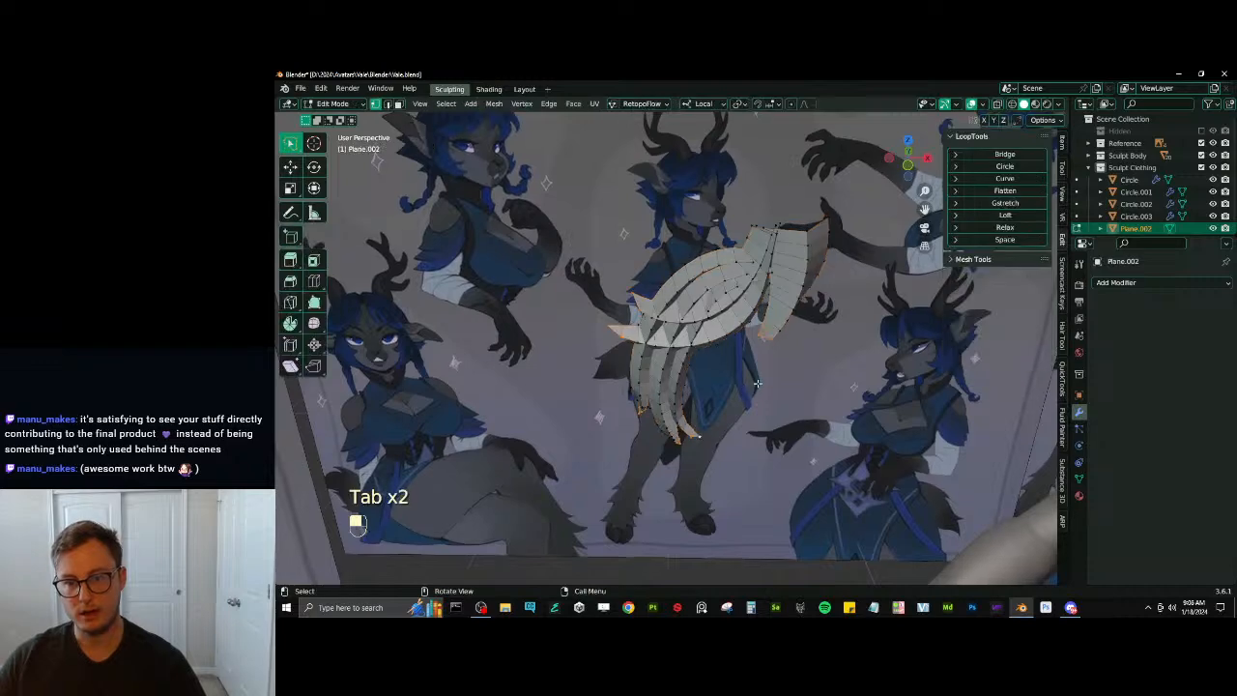
Separate the entire hair mesh by loose parts and reopen the resulting strips in Edit Mode
key(a)
key(q)
key(p)
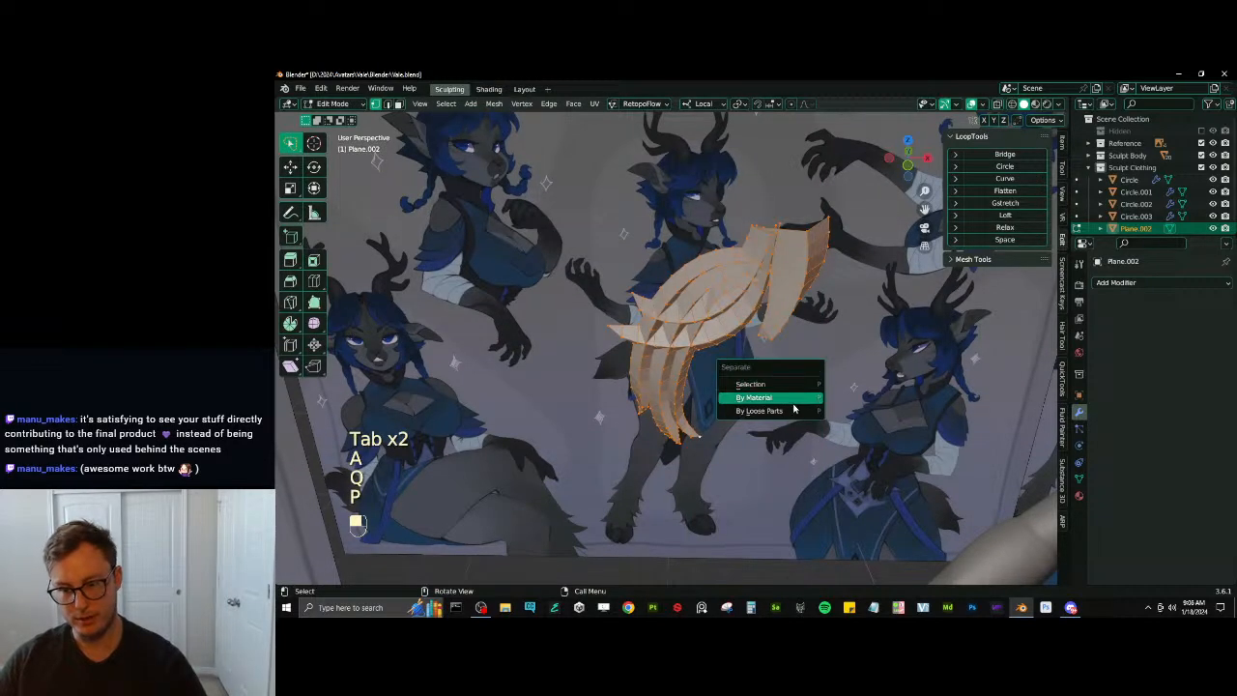
click(793, 409)
middle_drag(793, 410, 686, 245)
key(Tab)
key(Tab)
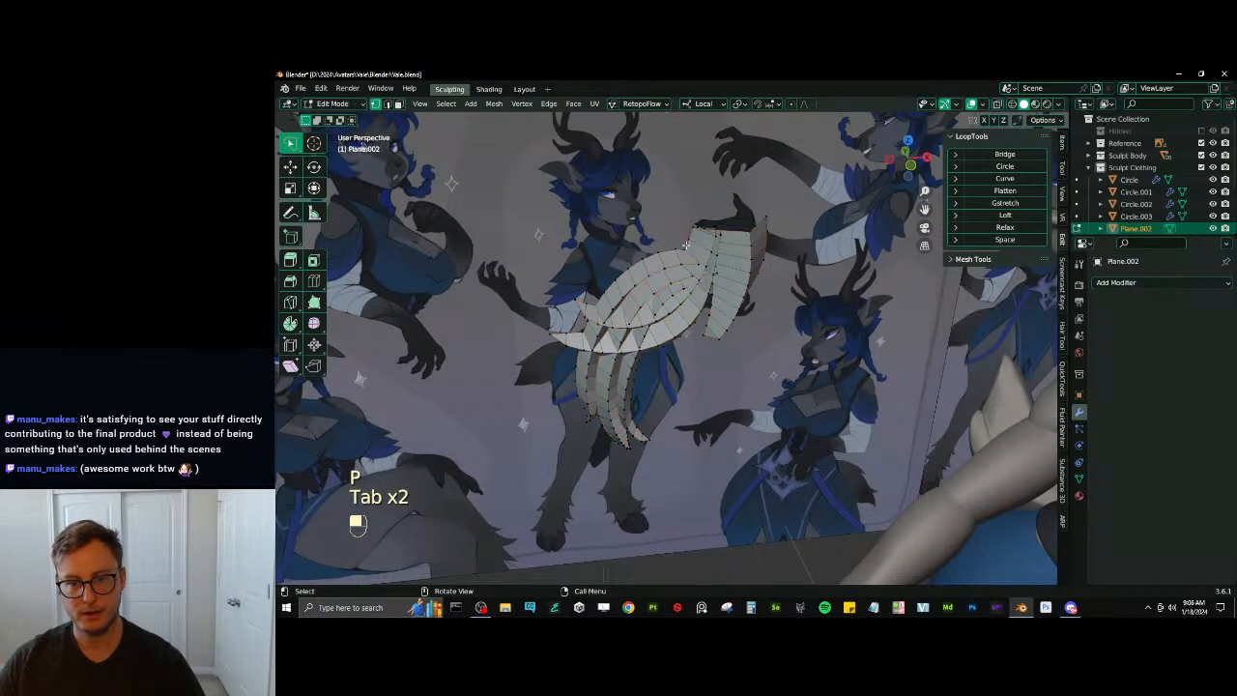
Snap the 3D cursor to a vertex at the upper edge of the hair strips and show it in the viewport overlays
key(shift+s)
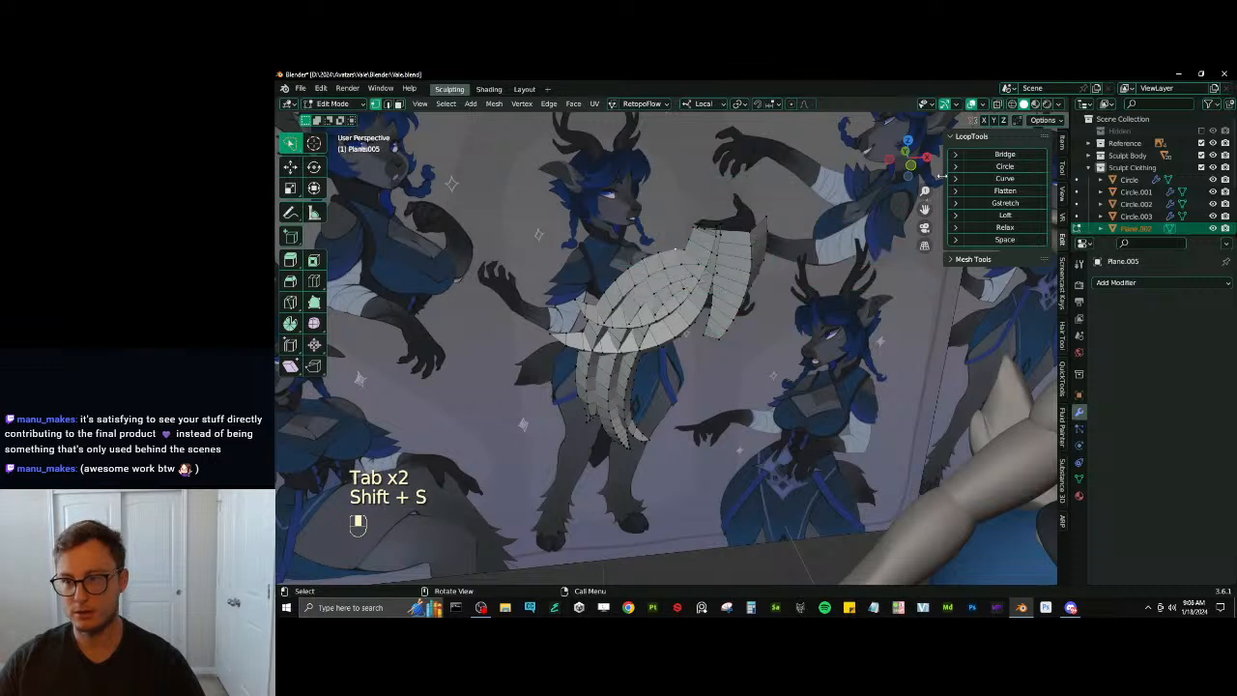
click(984, 104)
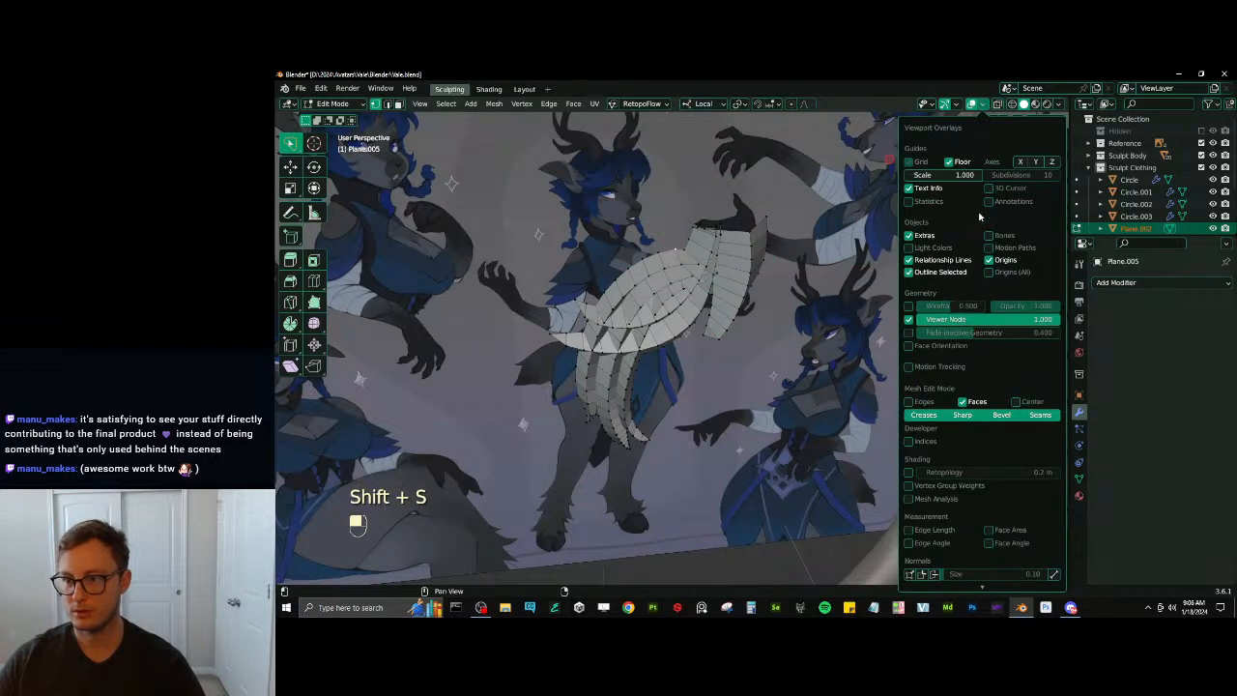
click(991, 189)
middle_drag(620, 316, 655, 337)
Duplicate all the hair strips and mirror the copy about the 3D cursor by scaling it -1 along Y
key(a)
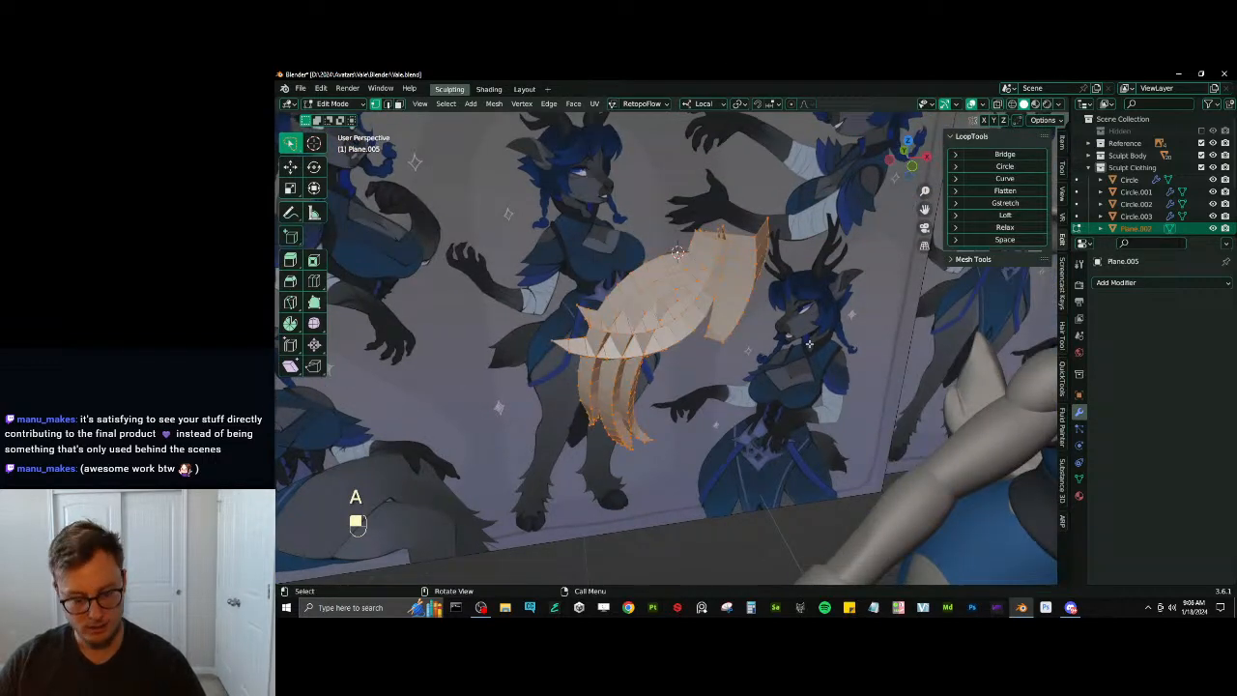
key(shift+d)
text(s)
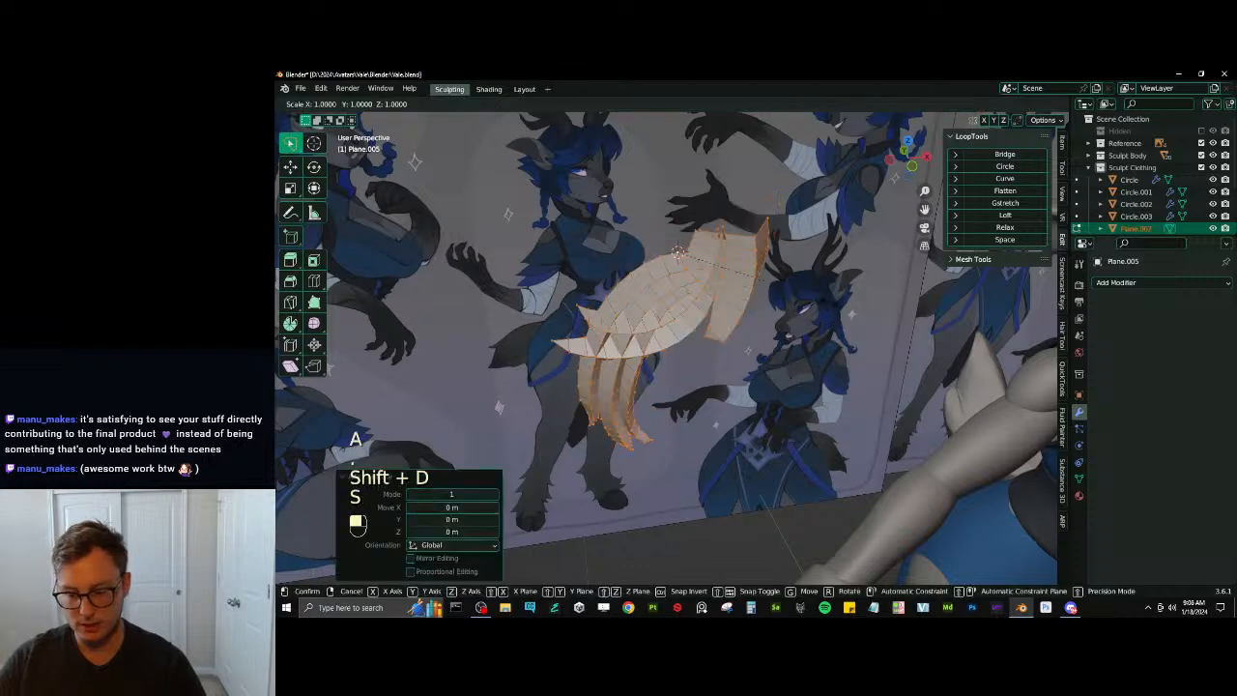
text(y-1)
key(Return)
middle_drag(760, 273, 710, 369)
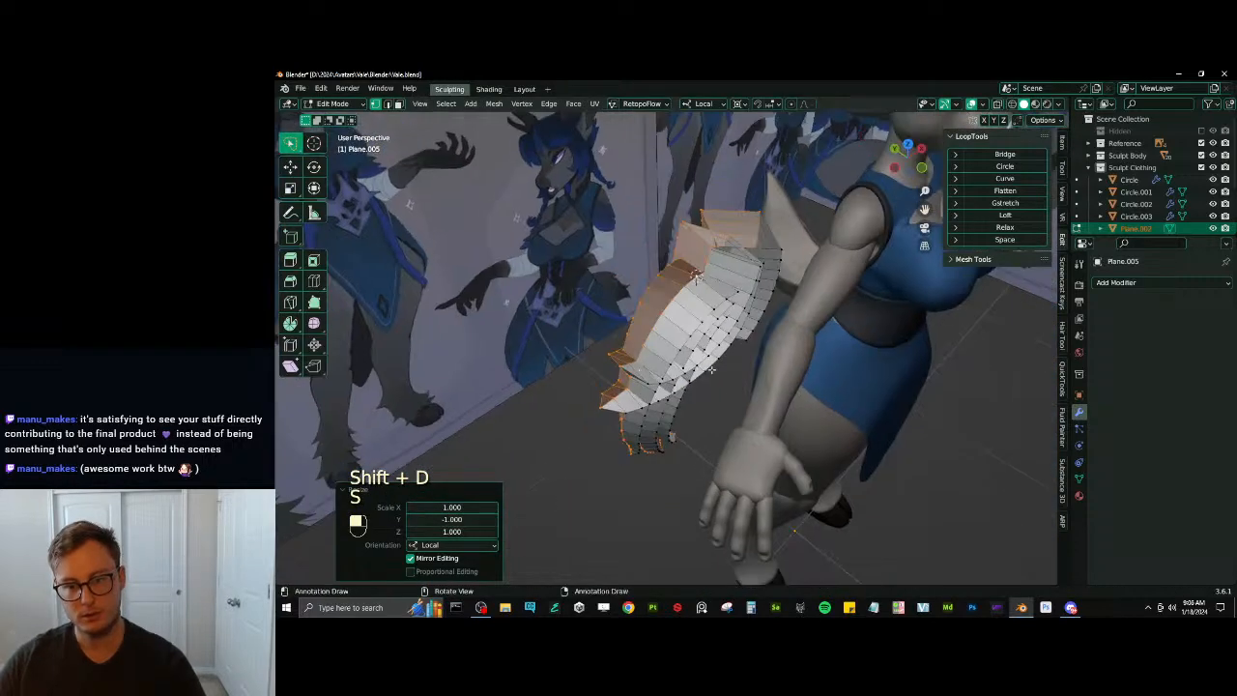
Merge all vertices of the mirrored strips by distance and recalculate their normals
key(a)
key(q)
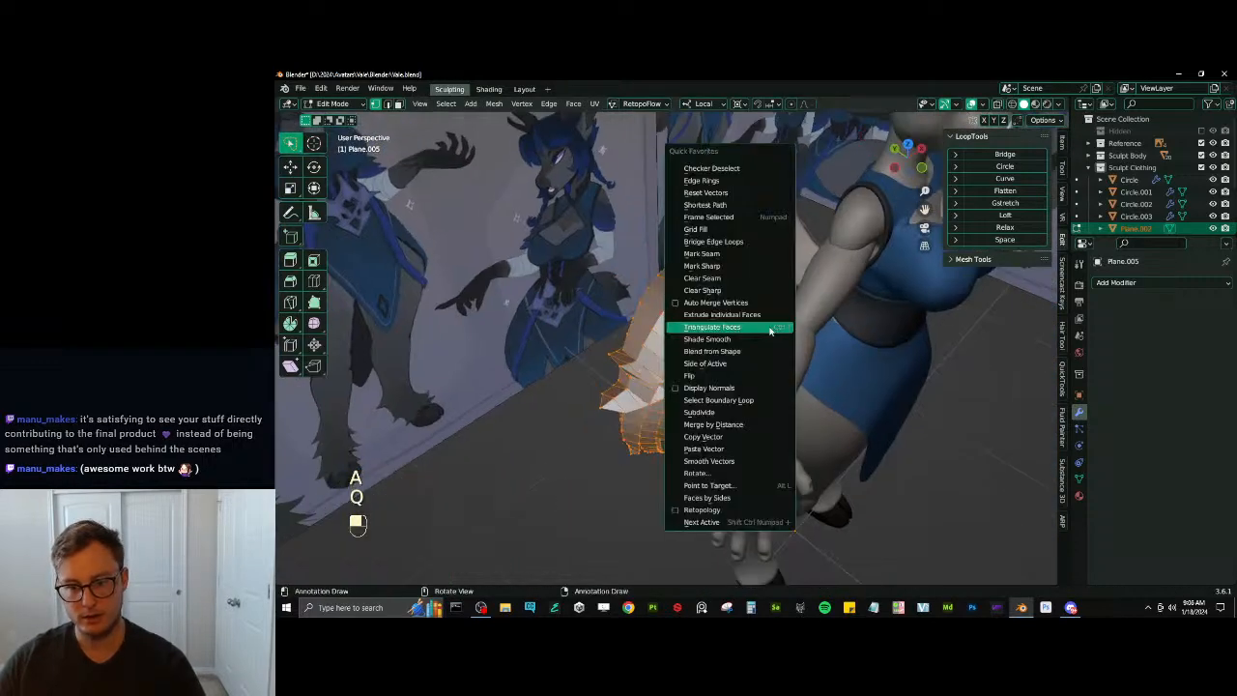
click(749, 427)
key(shift+n)
Apply smooth shading to the hair strips in Object Mode and return to Edit Mode
key(Tab)
middle_drag(787, 383, 637, 432)
right_click(678, 281)
click(679, 281)
key(Tab)
Try to relax the edge path running from the tip of the long lower strip up to its root
click(531, 426)
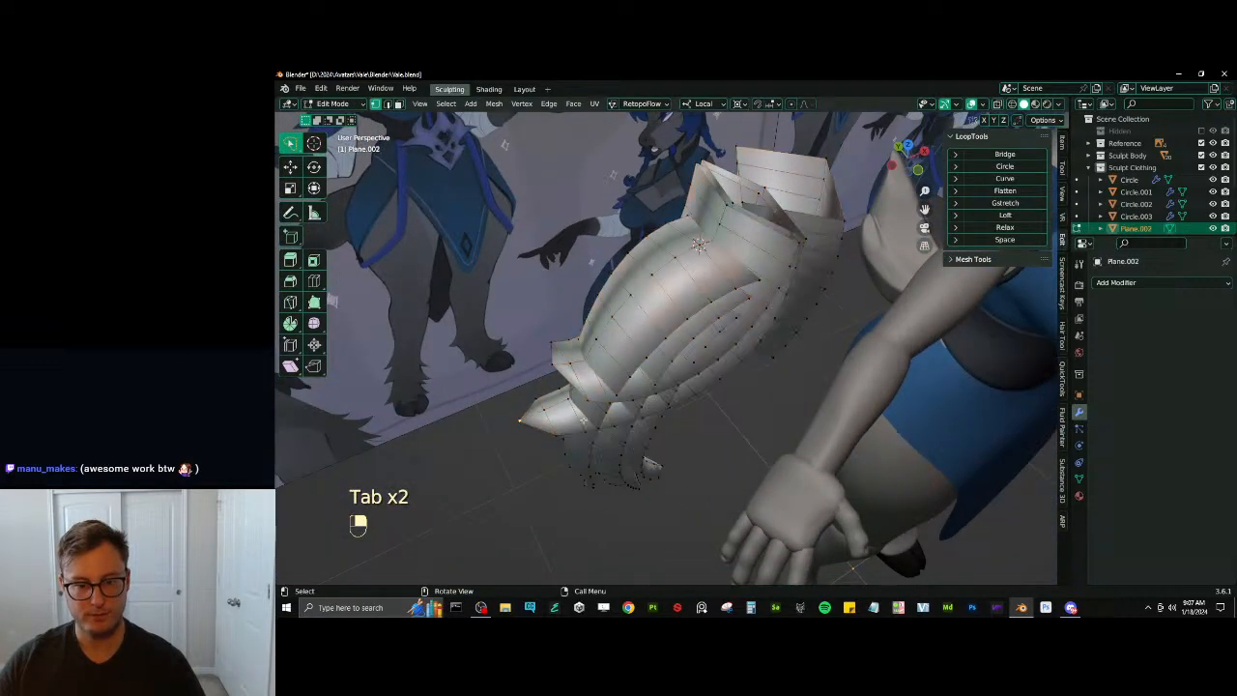
alt+shift+click(544, 430)
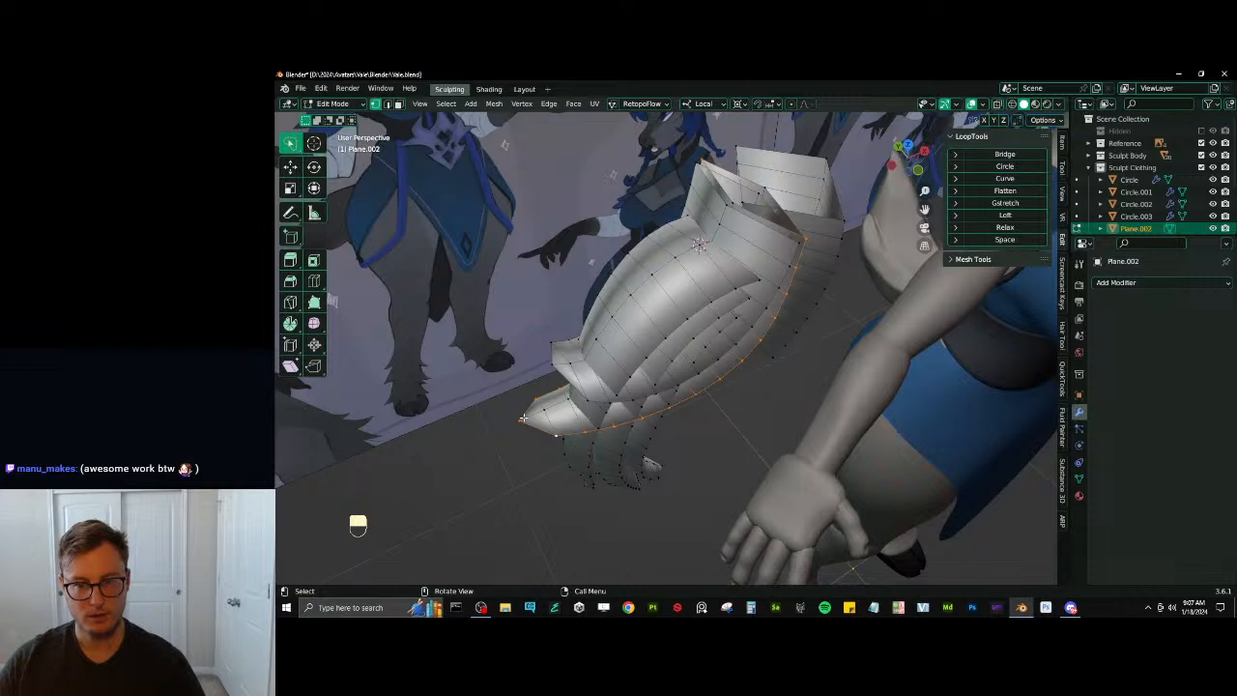
ctrl+click(805, 238)
click(1004, 227)
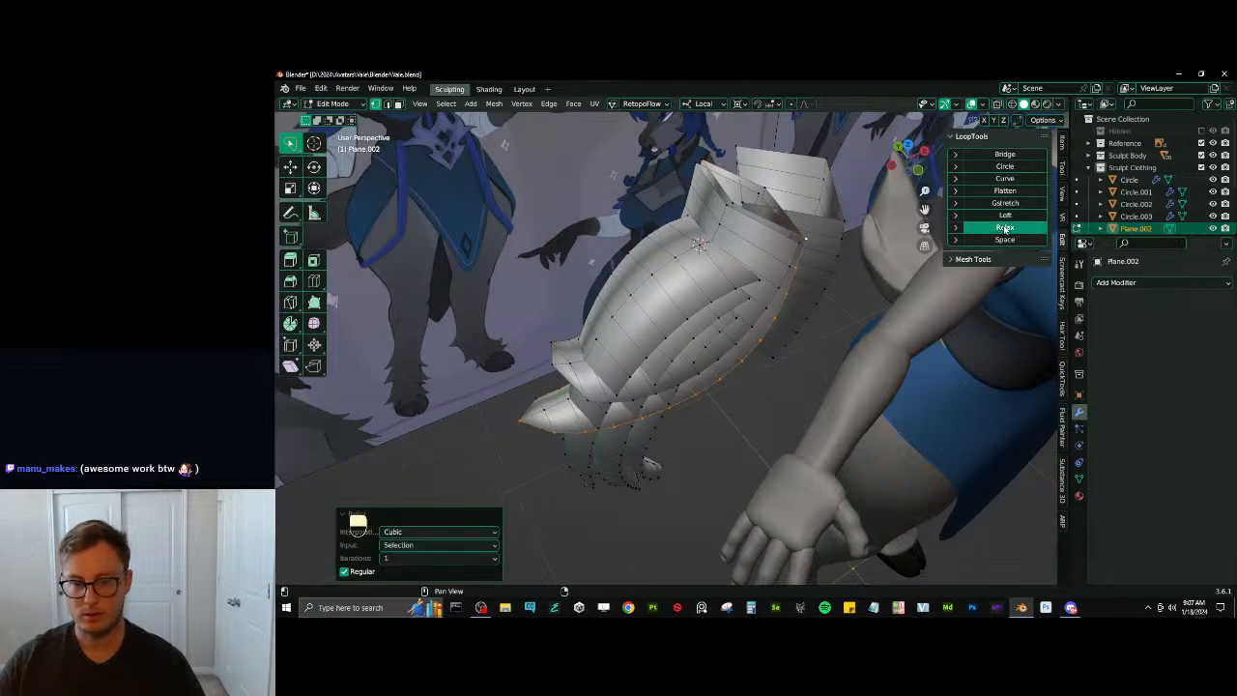
Undo the relax, the smooth shading, the vertex merge and the mirrored duplicate
key(ctrl+z)
key(ctrl+z)
key(ctrl+z)
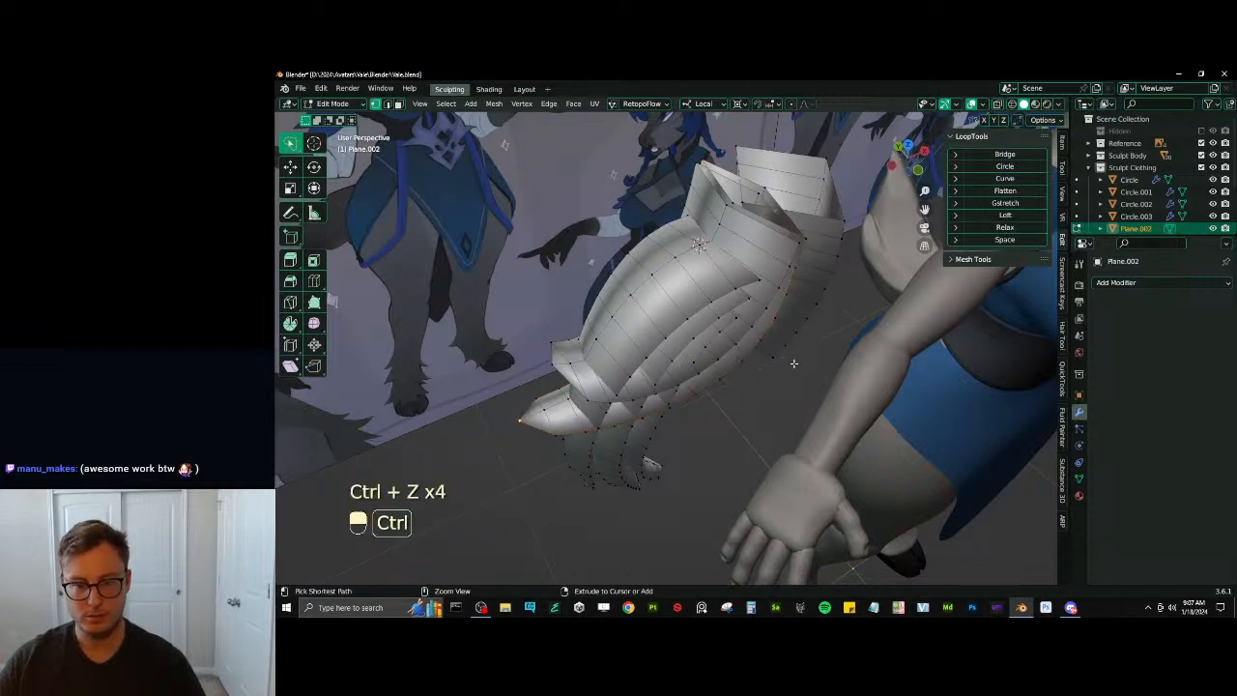
key(ctrl+z)
key(ctrl+z)
key(ctrl+z)
key(ctrl+z)
key(ctrl+z)
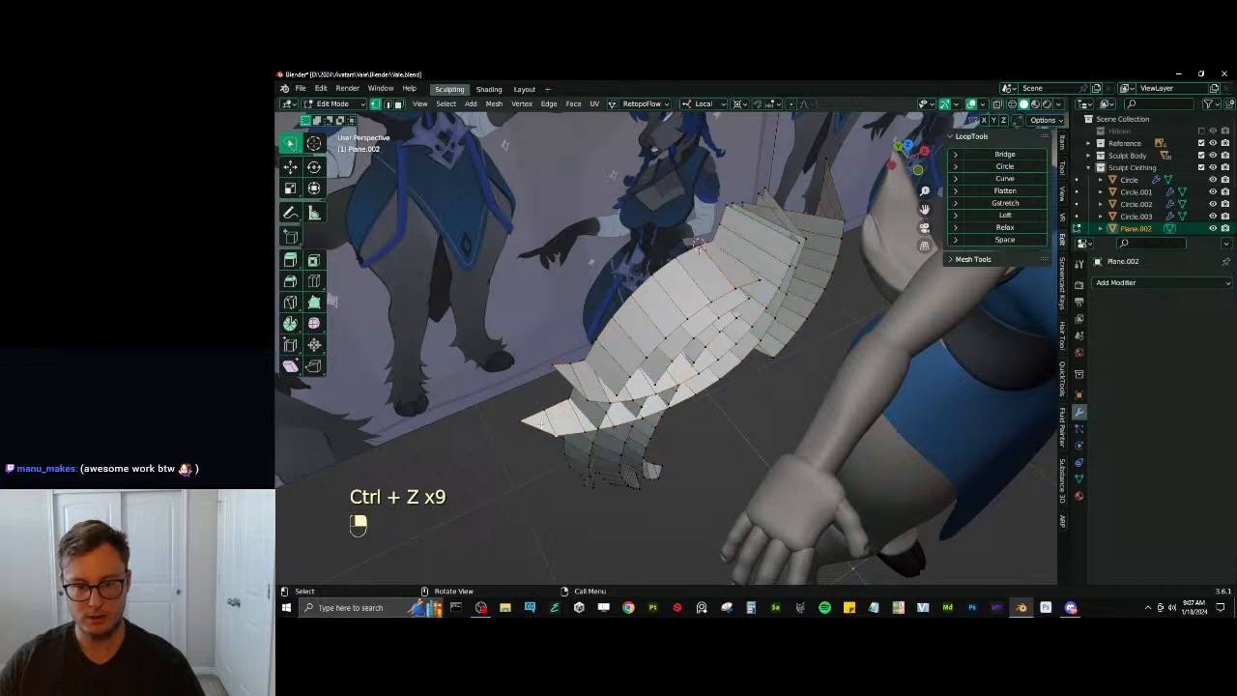
Select the long edge loop of the lower strip on the unmirrored mesh and smooth it with LoopTools Relax
middle_drag(604, 418, 518, 393)
alt+shift+click(519, 393)
click(1024, 228)
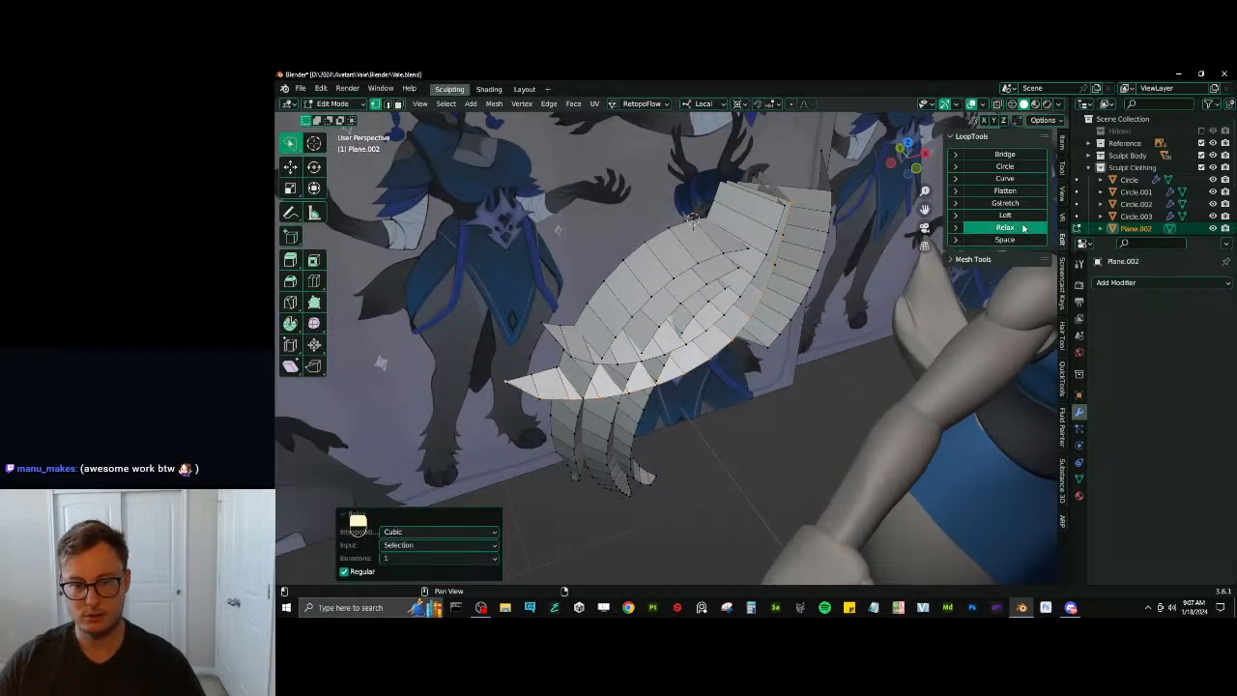
Undo the last relax of the lower hair strip's long edge loop
key(ctrl+z)
key(ctrl+z)
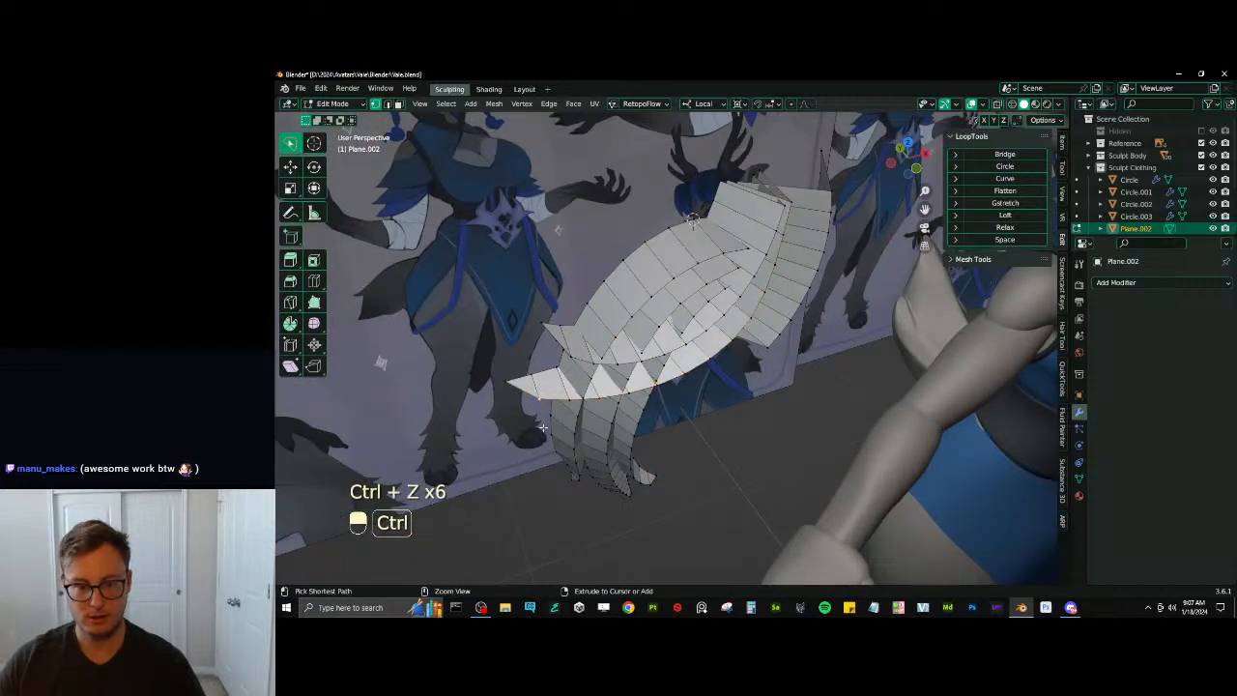
key(ctrl+z)
key(ctrl+z)
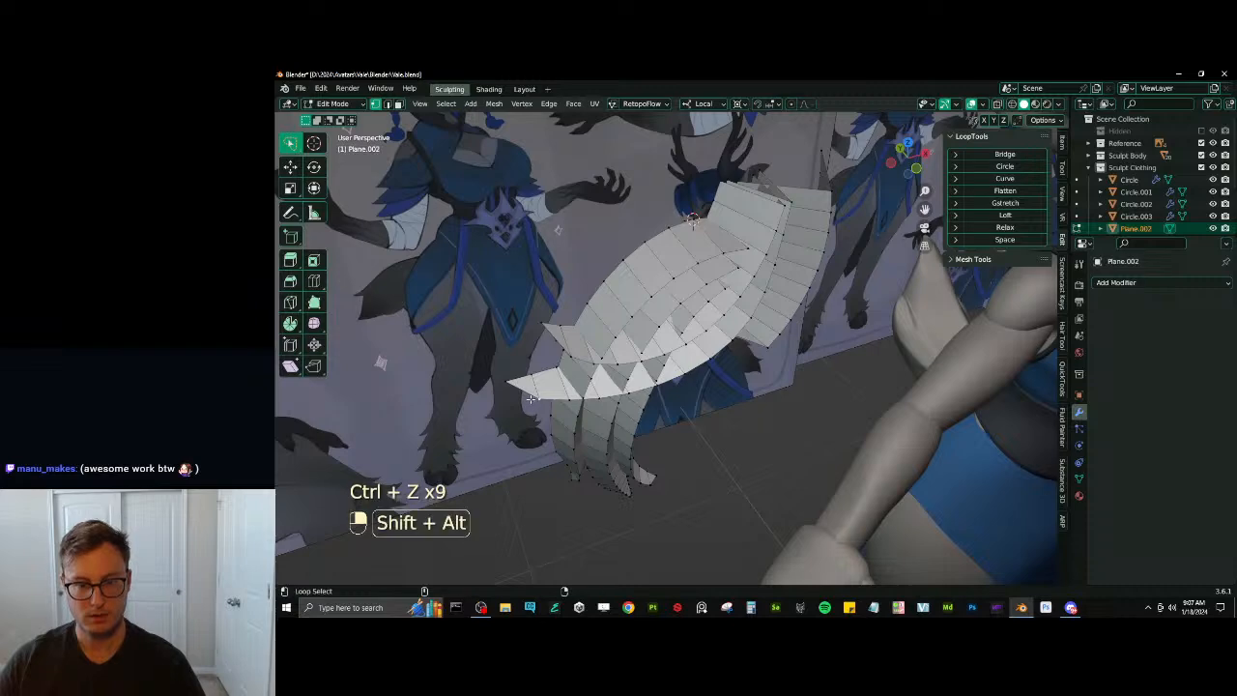
Add the lengthwise edge loops of the hanging lower strips to the selection and smooth them with LoopTools Relax
middle_drag(549, 330, 557, 315)
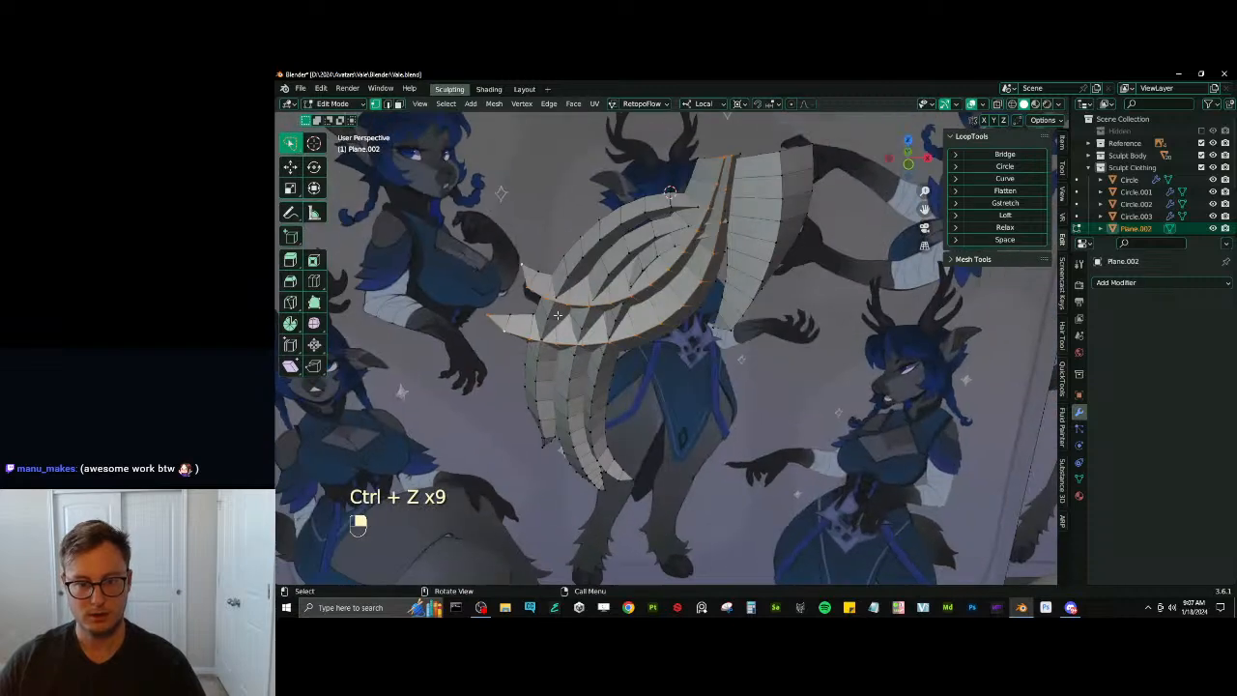
alt+shift+click(534, 388)
alt+shift+click(567, 386)
alt+shift+click(594, 381)
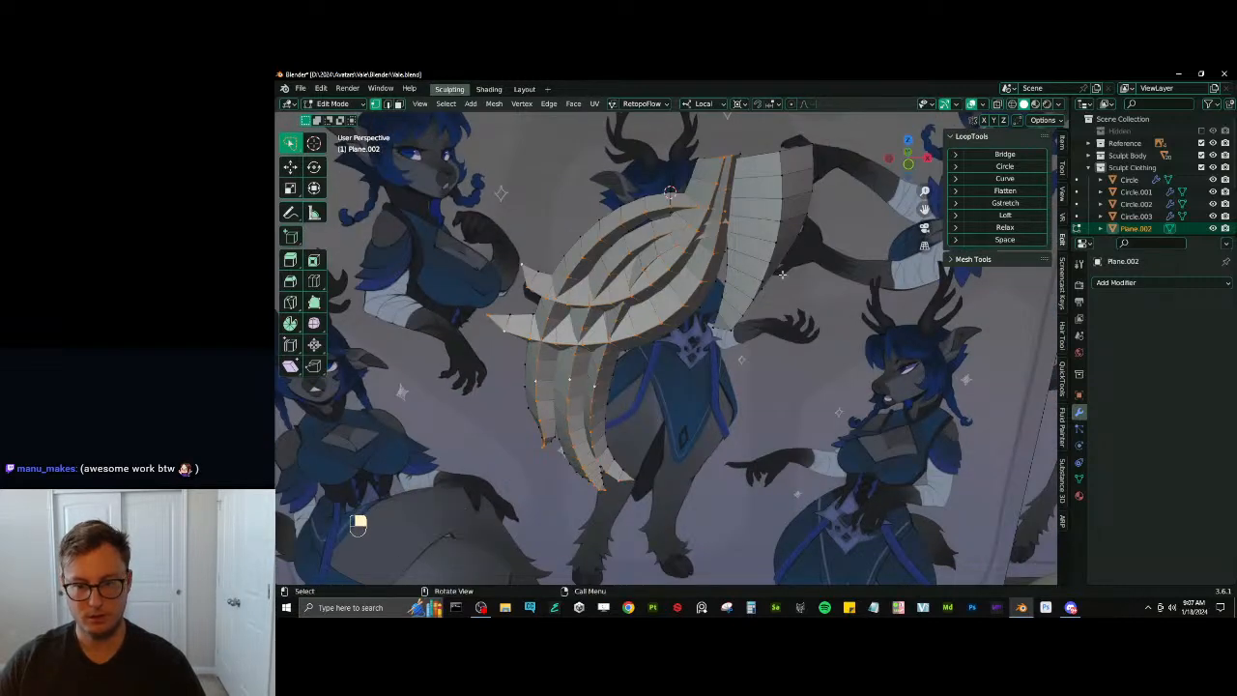
mouse_move(744, 309)
middle_down()
mouse_move(772, 301)
mouse_move(747, 304)
middle_up()
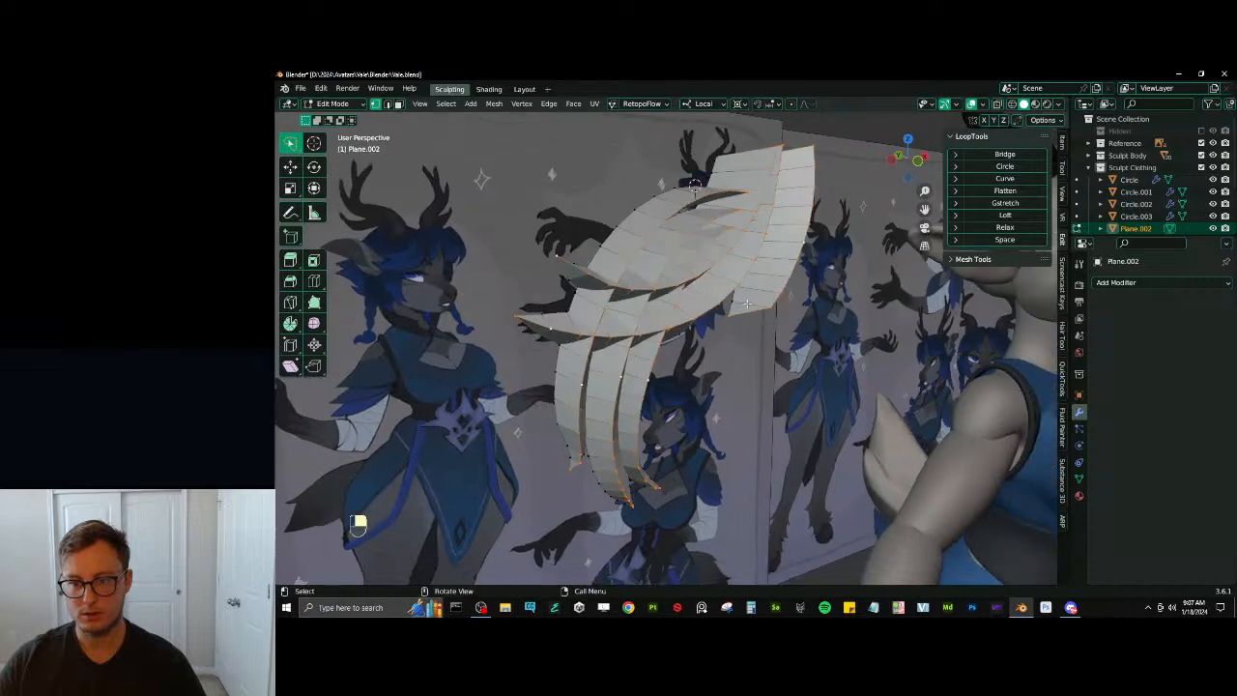
click(996, 228)
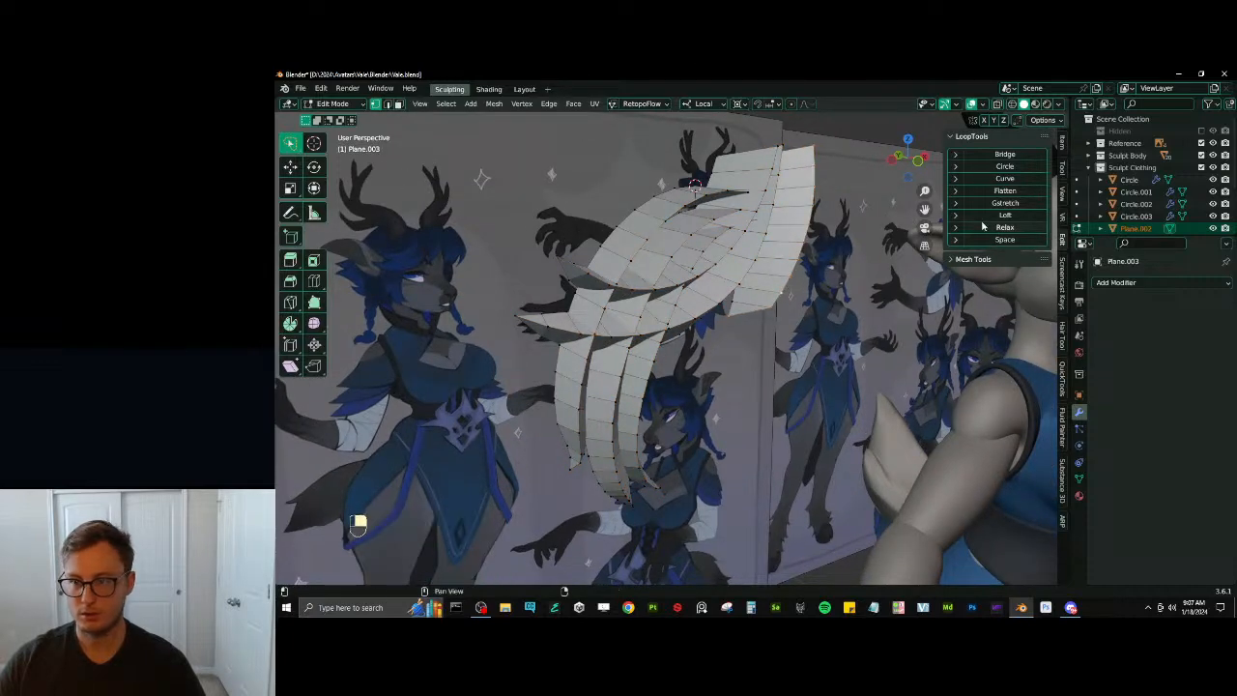
Relax the edge loops of the separate front lock and the long sweeping lock with LoopTools
click(983, 227)
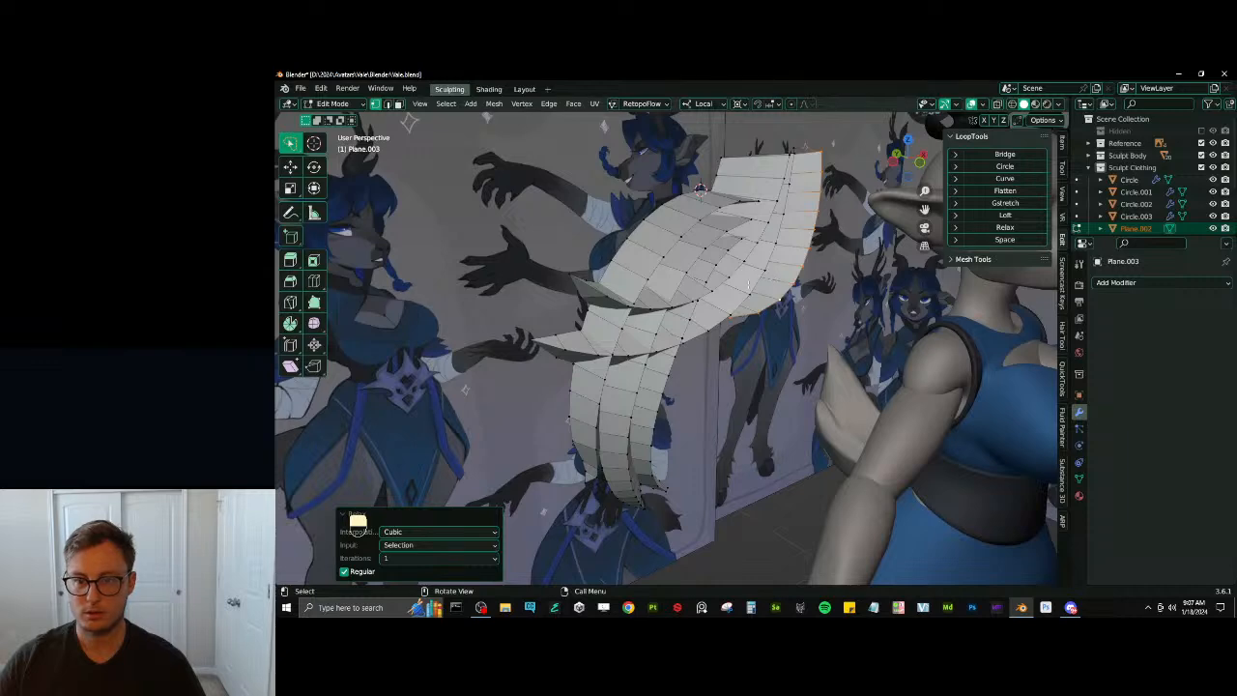
middle_drag(748, 284, 536, 451)
click(579, 403)
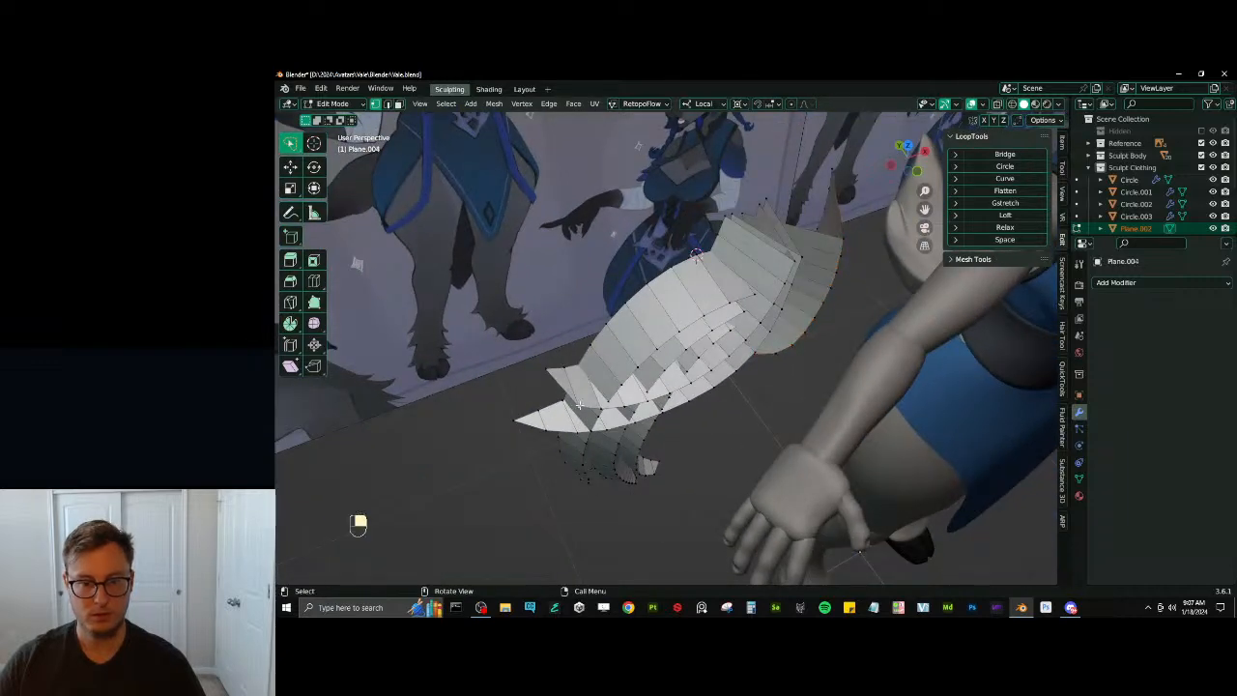
click(1005, 227)
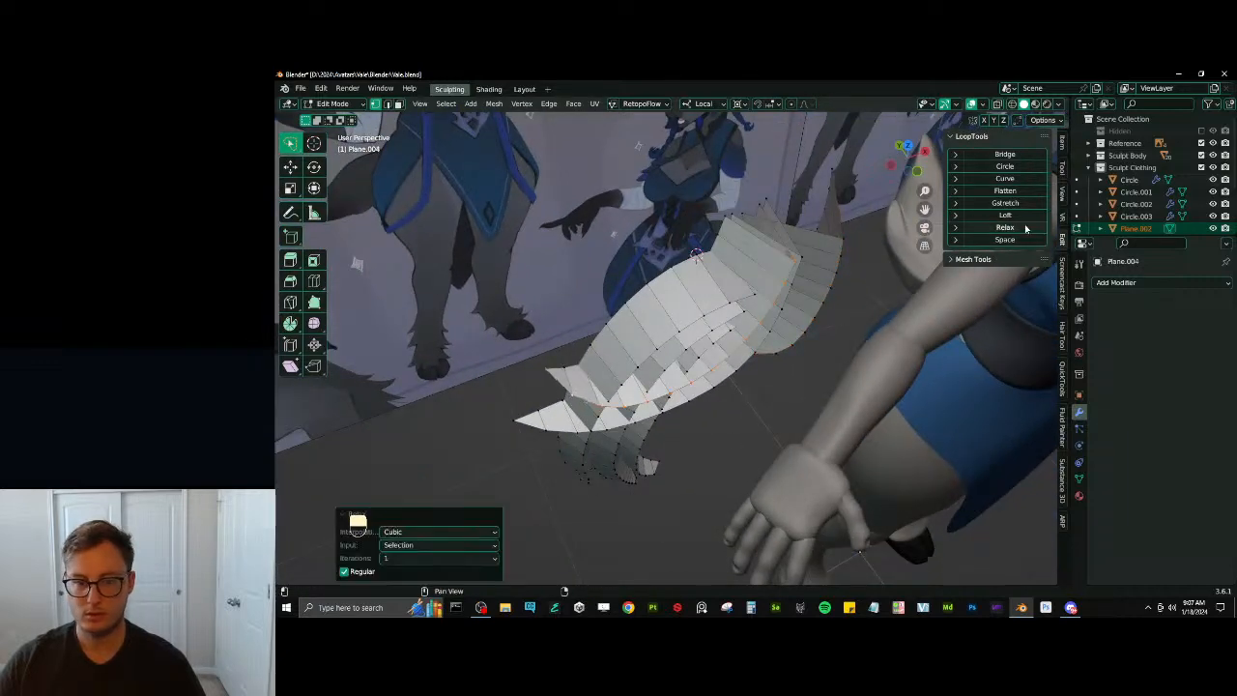
middle_drag(601, 404, 631, 410)
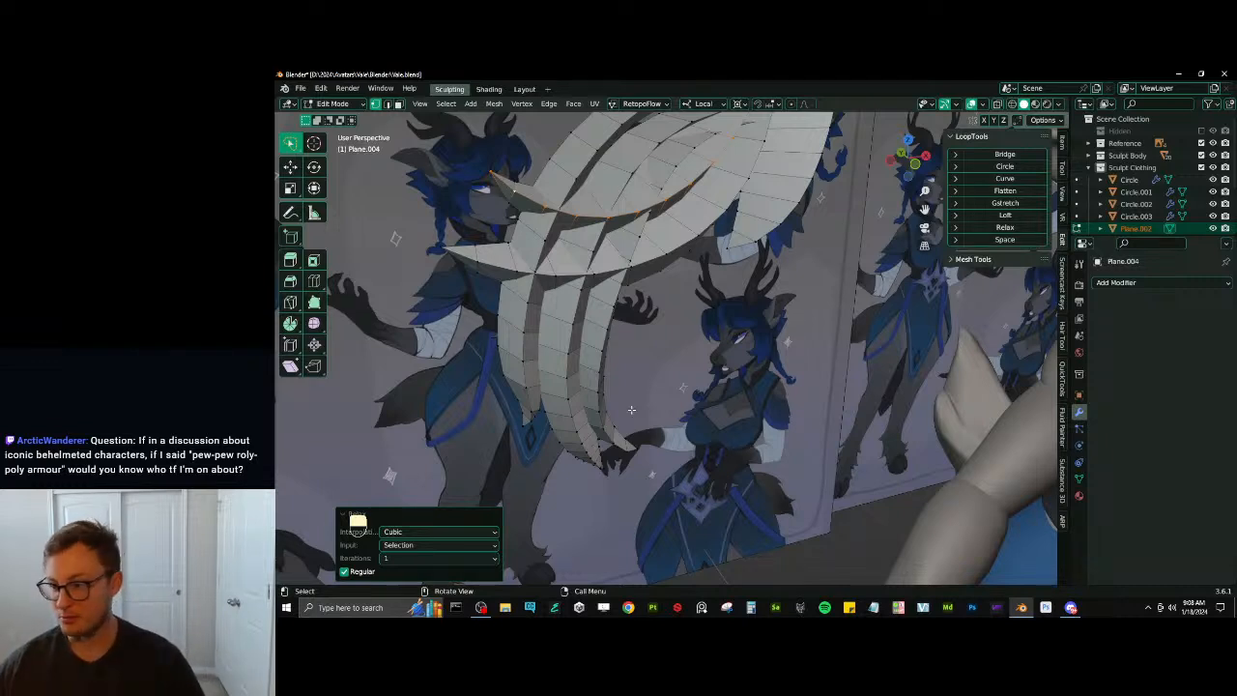
Select the lengthwise edge loops of the hanging lower locks one at a time and relax each with LoopTools
middle_drag(447, 400, 579, 410)
alt+shift+click(609, 373)
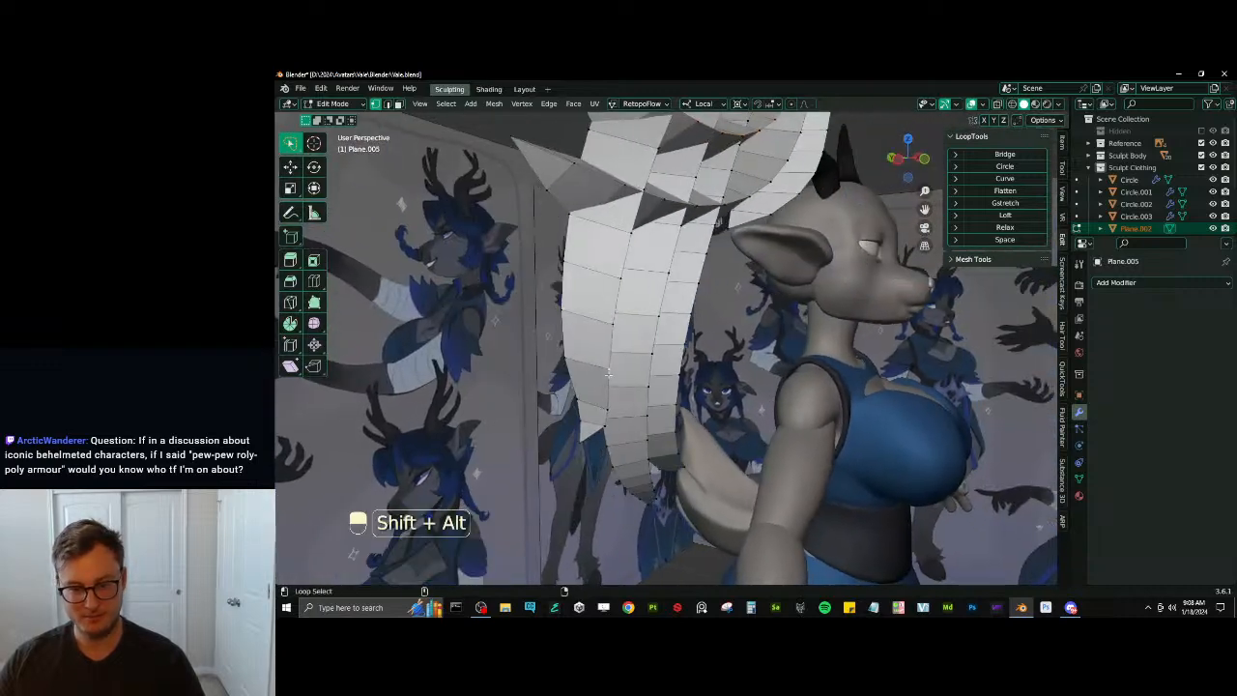
click(1020, 227)
click(676, 387)
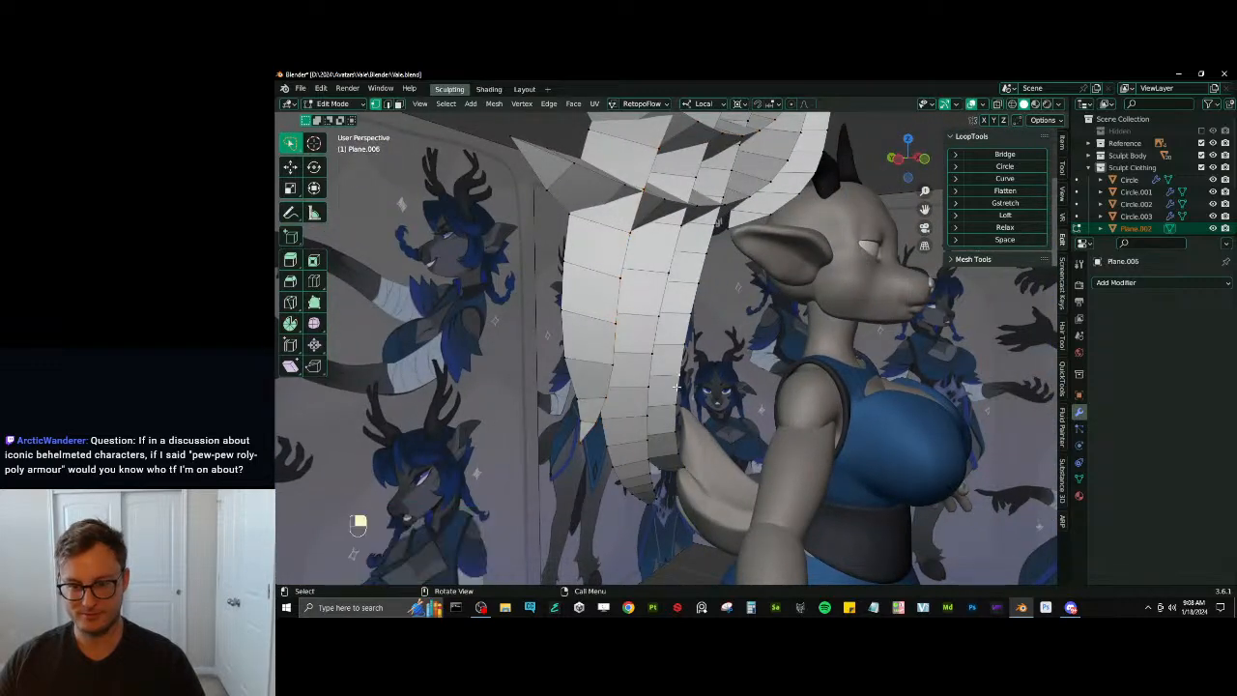
click(1011, 233)
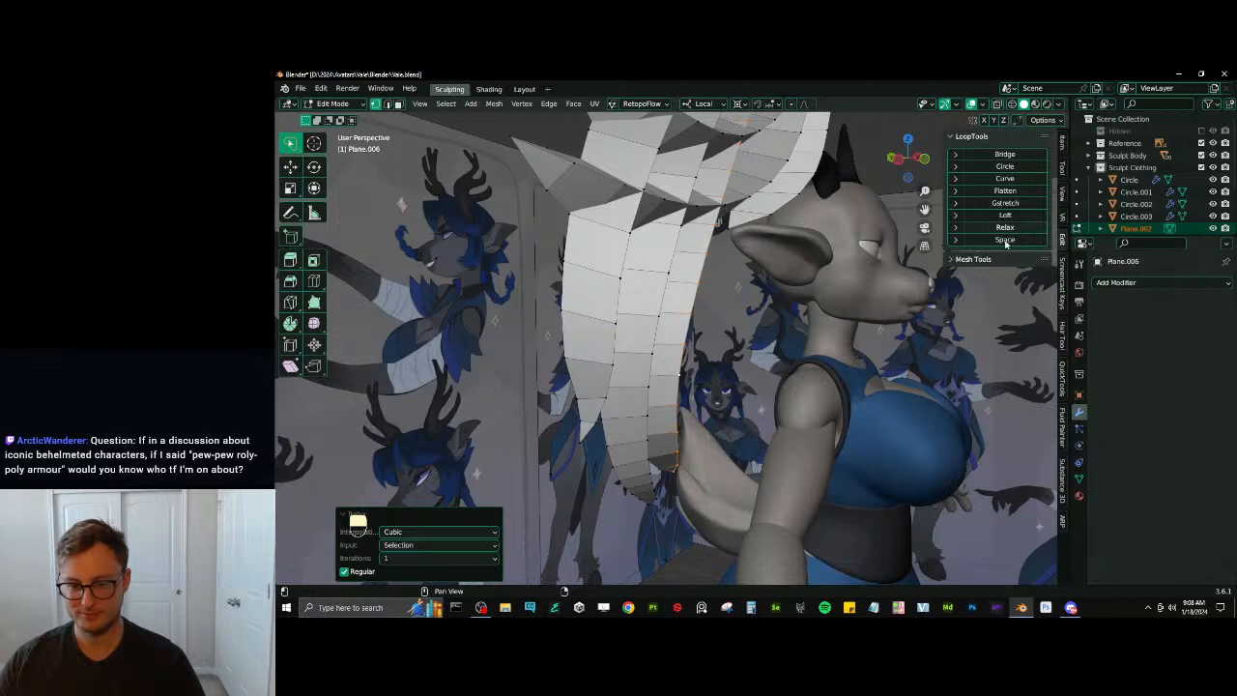
middle_drag(695, 348, 629, 406)
click(660, 352)
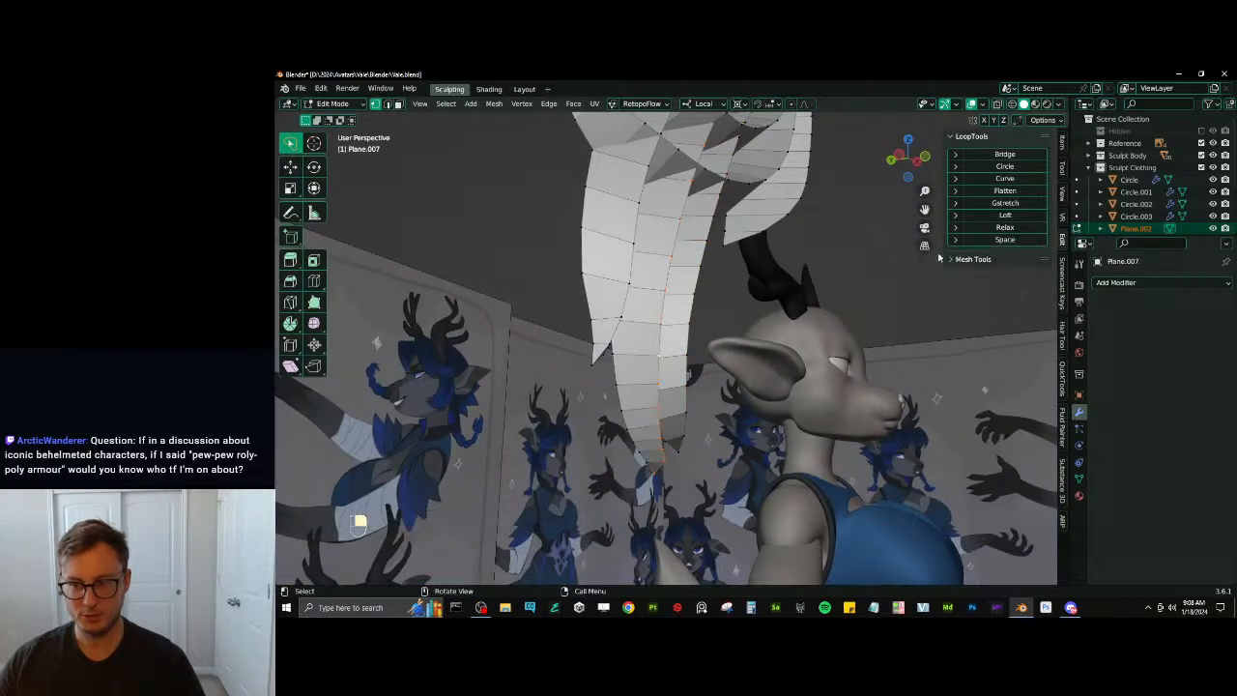
click(983, 232)
middle_drag(917, 253, 736, 366)
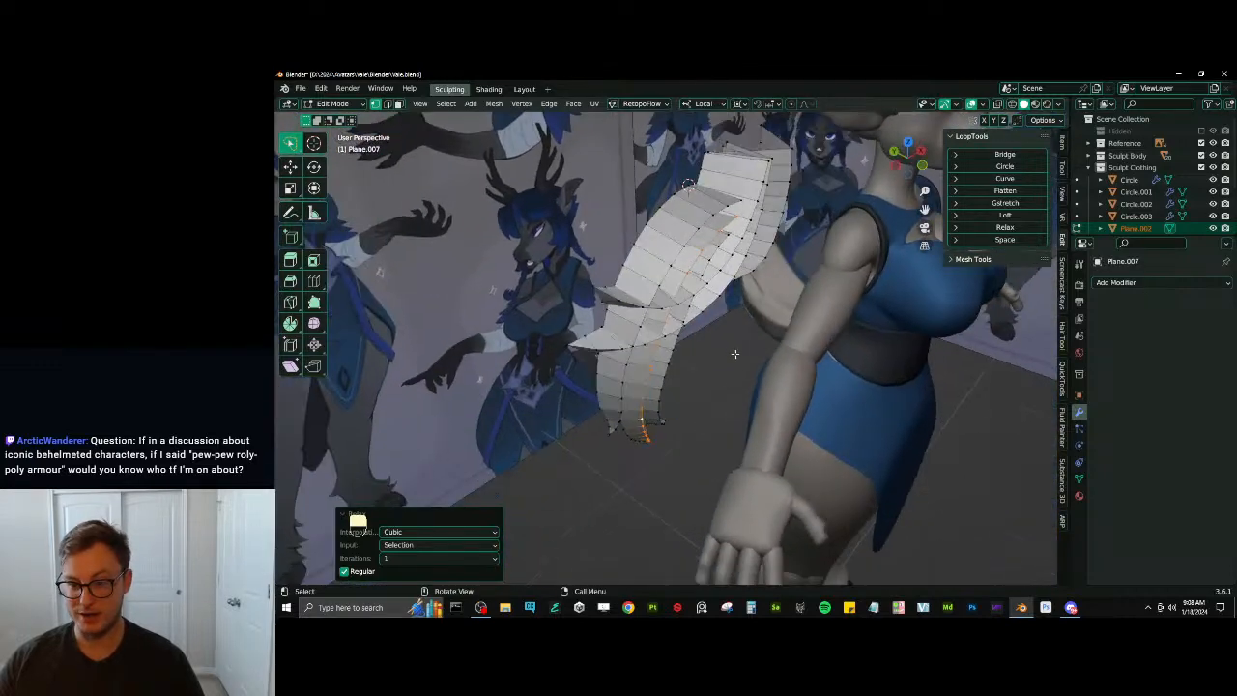
Duplicate all the hair strip geometry and mirror the copy with a scale of -1 along Y
key(Tab)
key(Tab)
key(a)
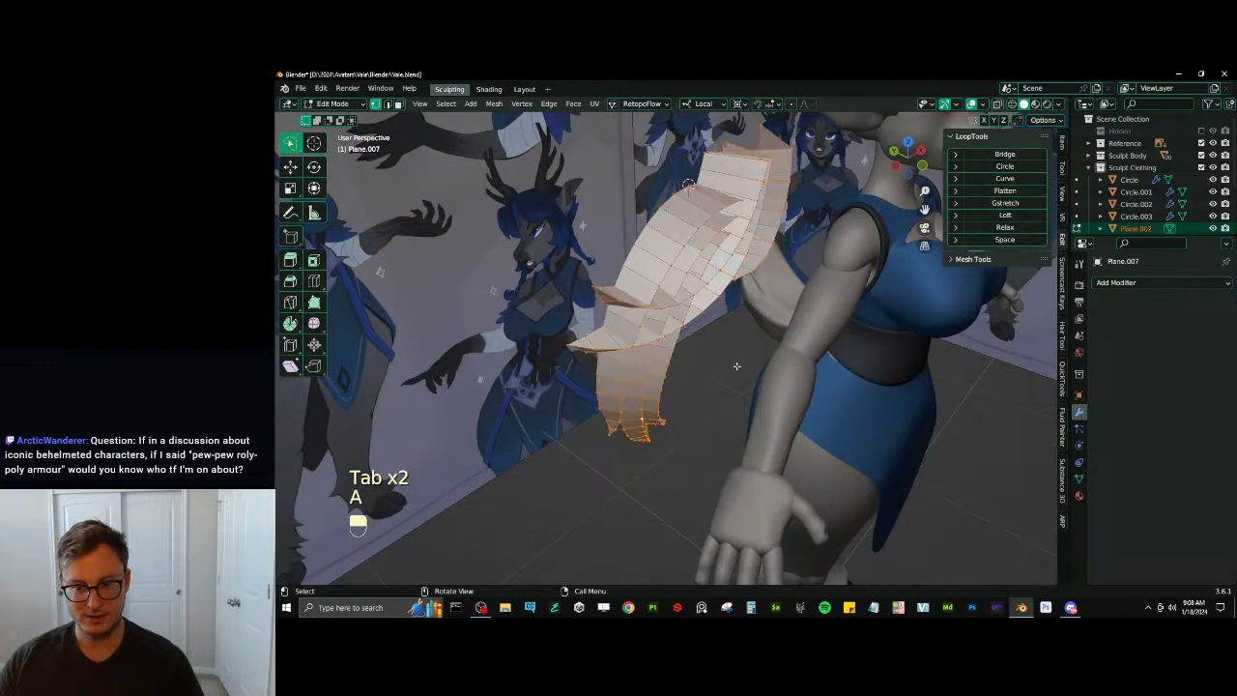
middle_drag(748, 344, 750, 334)
key(shift+d)
key(s)
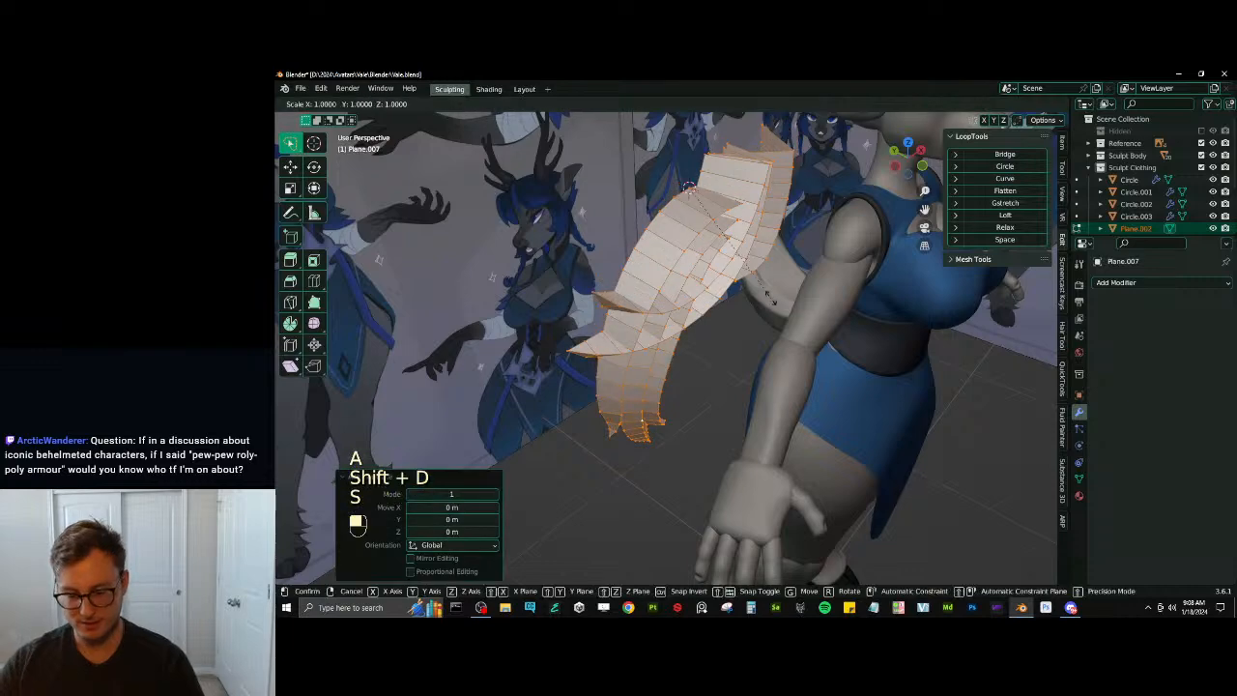
key(y)
key(y)
text(-1)
key(Return)
Merge the vertices of both halves of the locks by distance and recalculate the normals
key(a)
key(q)
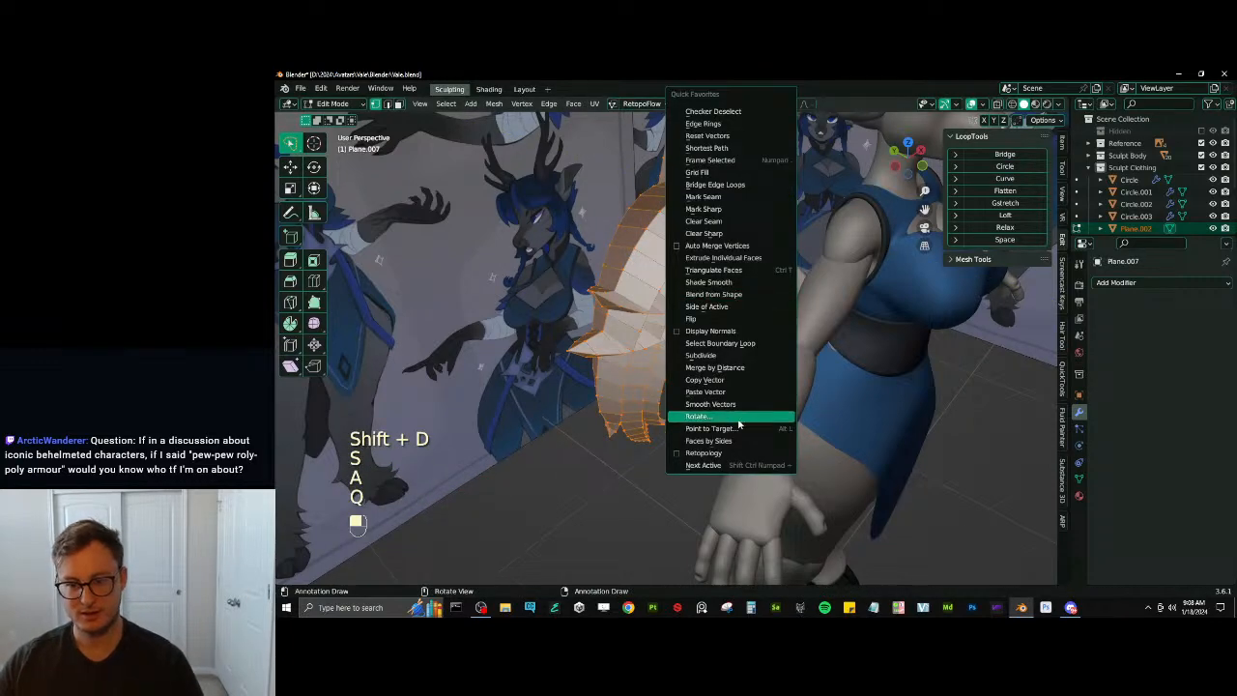
click(715, 369)
key(shift+n)
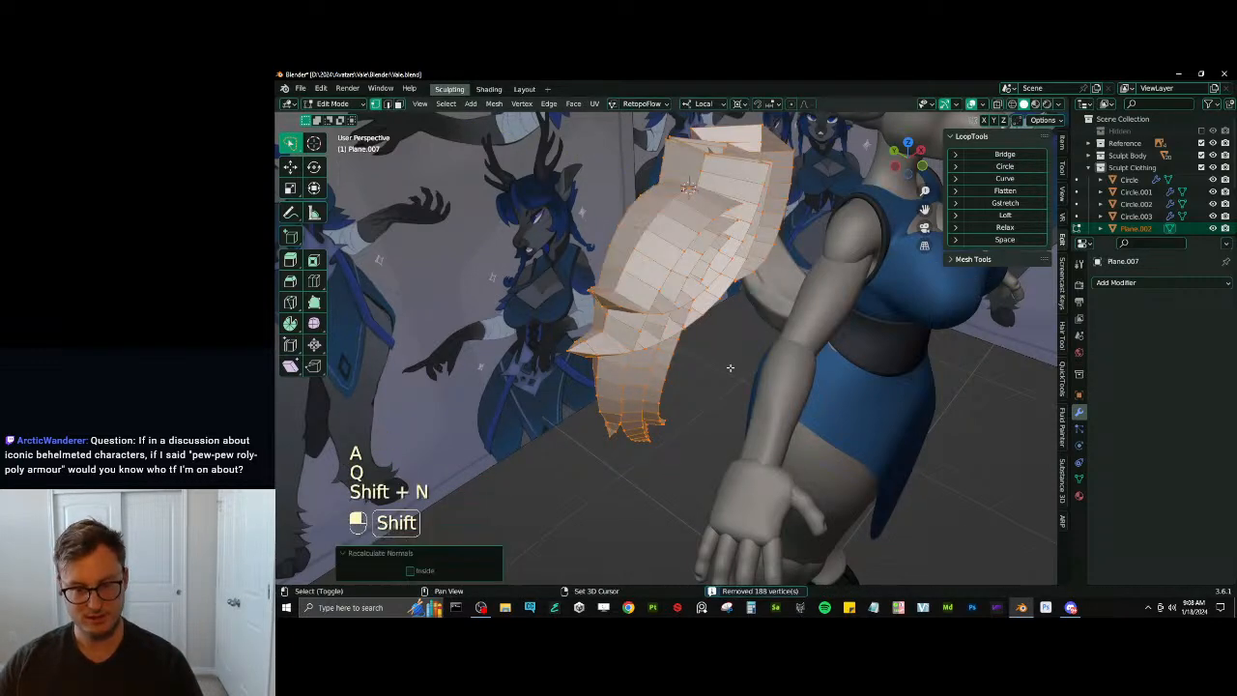
Return to Object Mode and apply smooth shading to all the hair locks
middle_drag(715, 368, 788, 413)
click(674, 347)
key(g)
click(684, 422)
key(Tab)
right_click(773, 336)
click(773, 338)
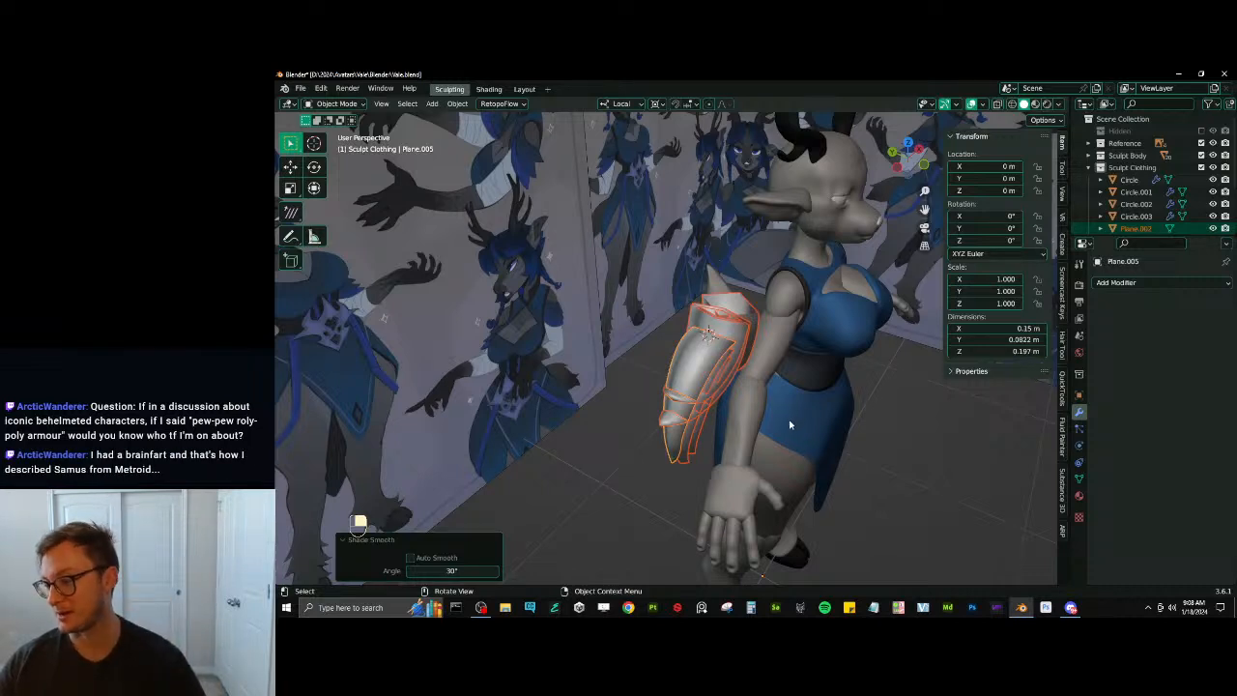
Flatten the hair locks along Y to about 0.046 m deep and apply the scale
scroll(784, 415, up, 3)
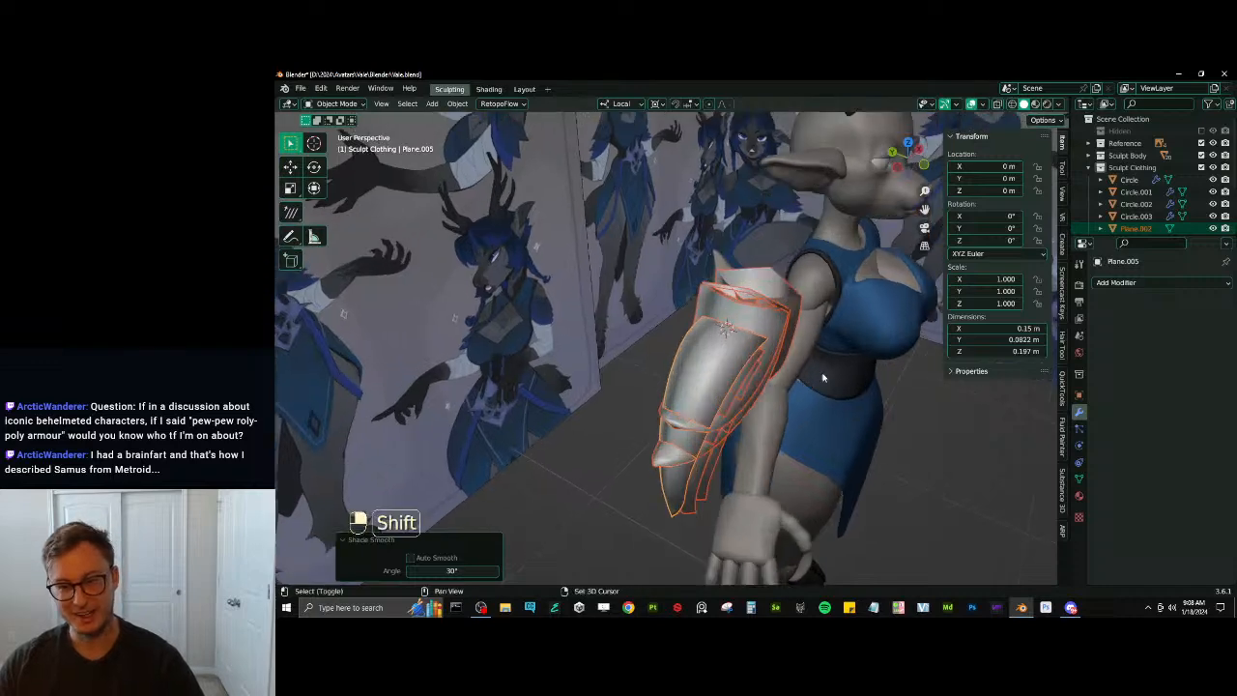
shift+middle_drag(820, 377, 750, 366)
mouse_move(750, 365)
middle_down()
mouse_move(786, 378)
mouse_move(728, 371)
mouse_move(727, 361)
middle_up()
key(s)
key(y)
click(722, 360)
key(ctrl+a)
click(745, 362)
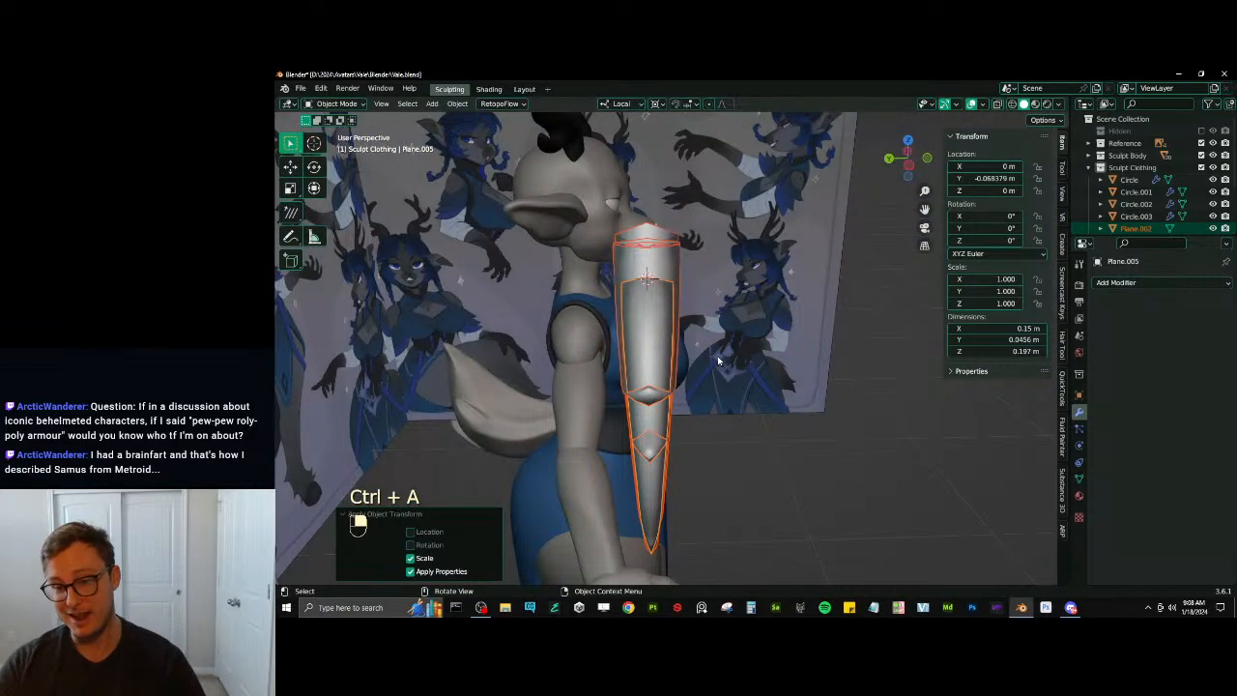
Raise the locks about 0.093 m to head height in the right side view
key(KP_3)
scroll(717, 355, down, 2)
key(g)
click(803, 265)
scroll(803, 265, up, 2)
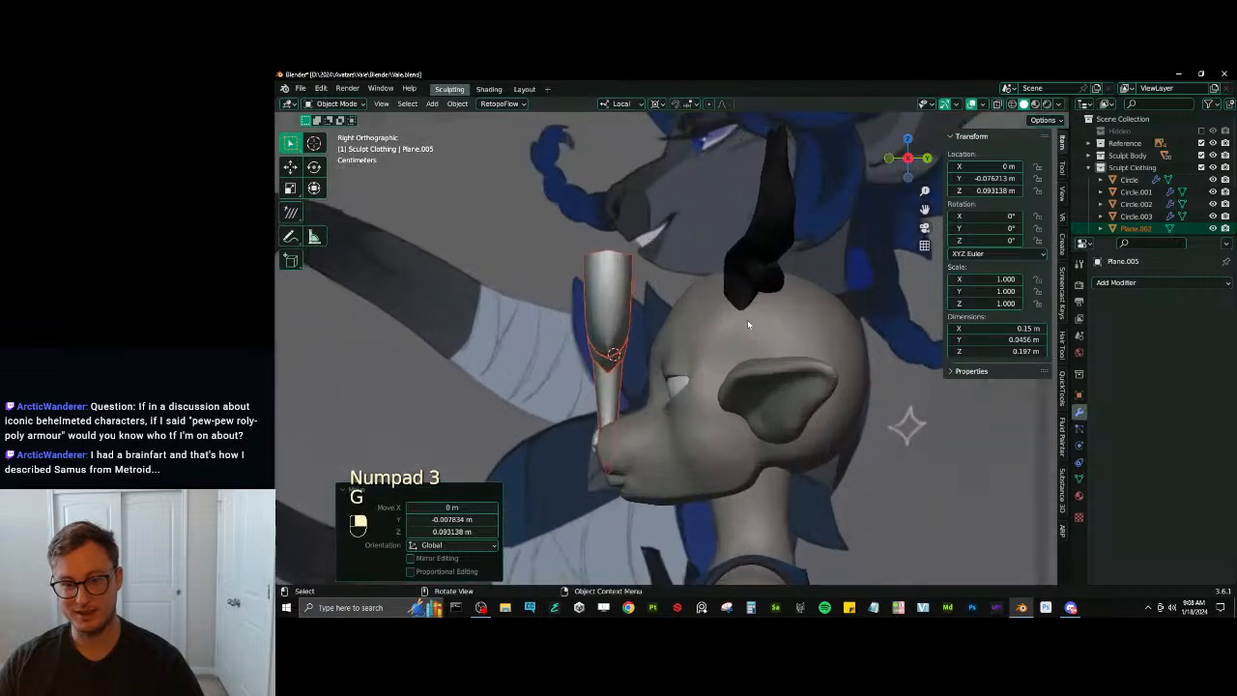
Flatten the locks further along Y to about 0.029 m deep and apply the scale
key(s)
key(y)
key(y)
click(688, 321)
key(ctrl+a)
click(694, 283)
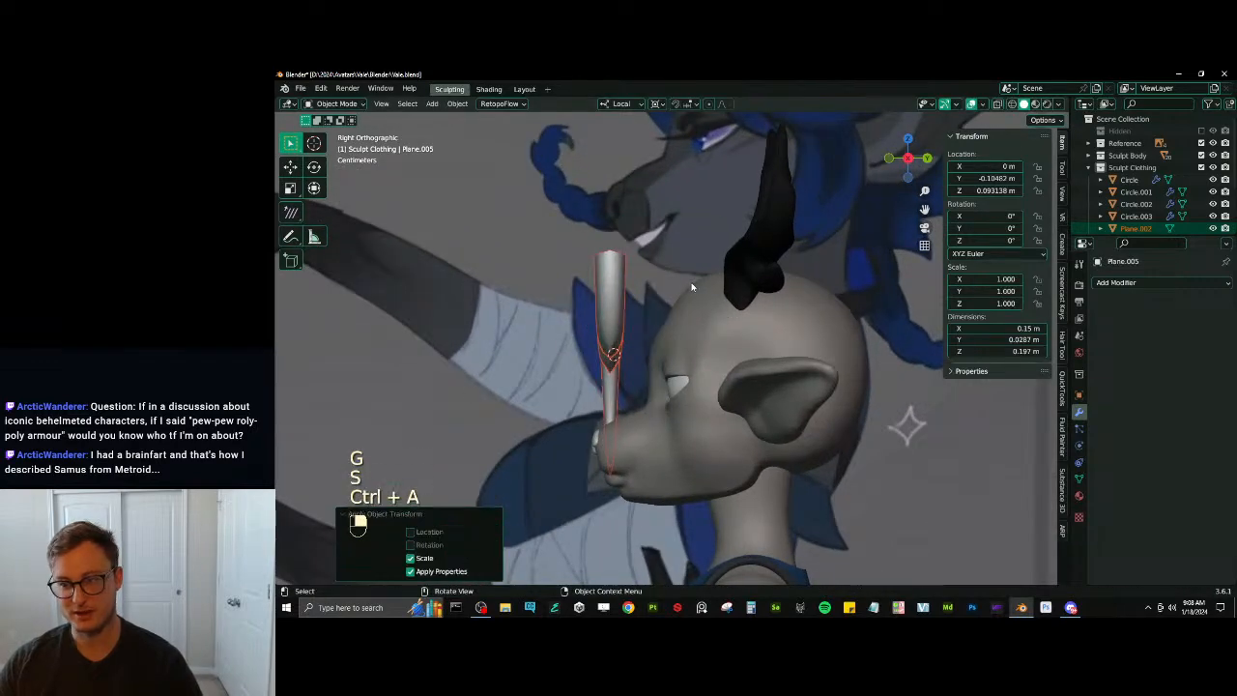
key(r)
right_click(628, 336)
Deselect the hanging lower locks and move the remaining upper locks forward, away from them
middle_drag(628, 336, 596, 408)
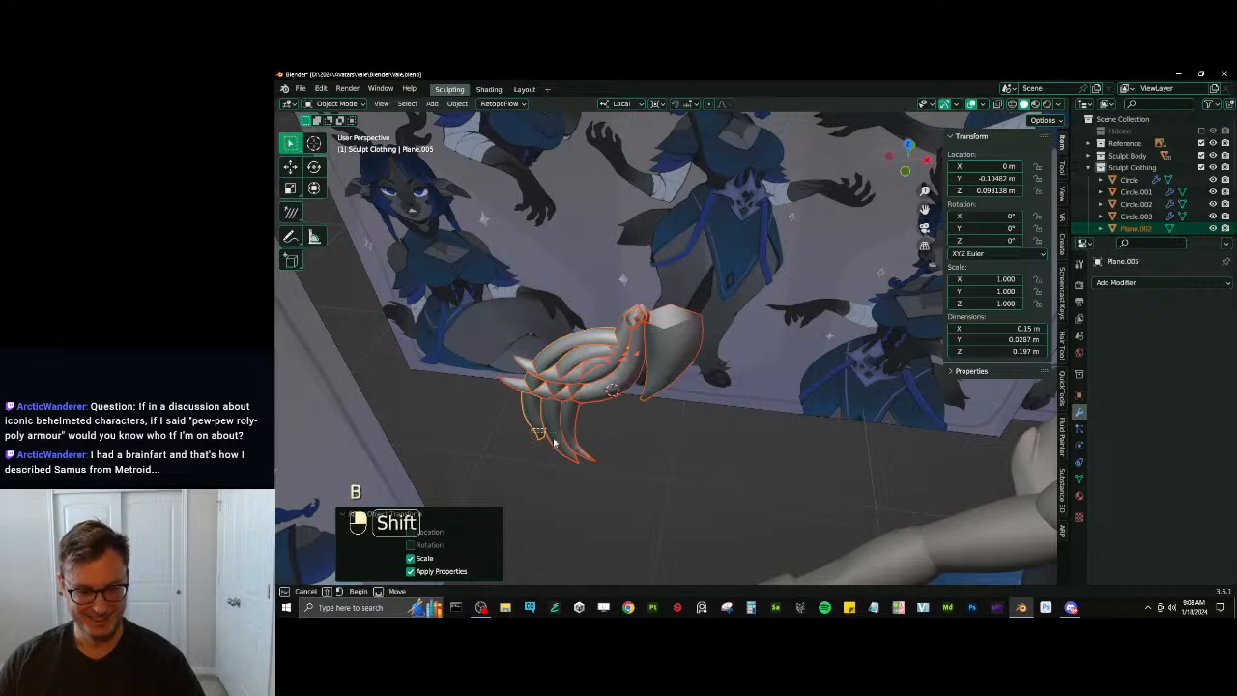
shift+drag(555, 444, 560, 450)
key(g)
middle_drag(599, 387, 596, 434)
click(619, 411)
Reselect all the locks and move them about 0.58 m along X toward the character in the front view
key(b)
drag(592, 314, 628, 356)
middle_drag(645, 333, 706, 359)
key(b)
drag(541, 290, 593, 338)
scroll(584, 305, down, 3)
key(KP_3)
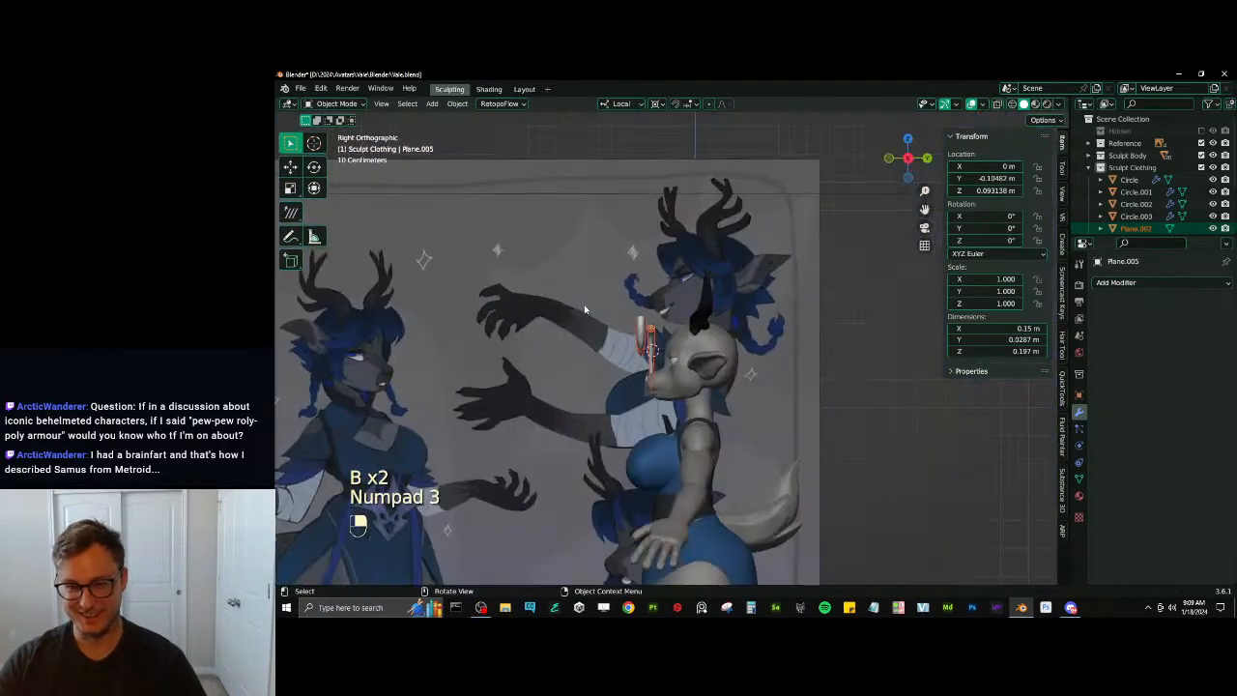
key(KP_1)
scroll(588, 326, up, 1)
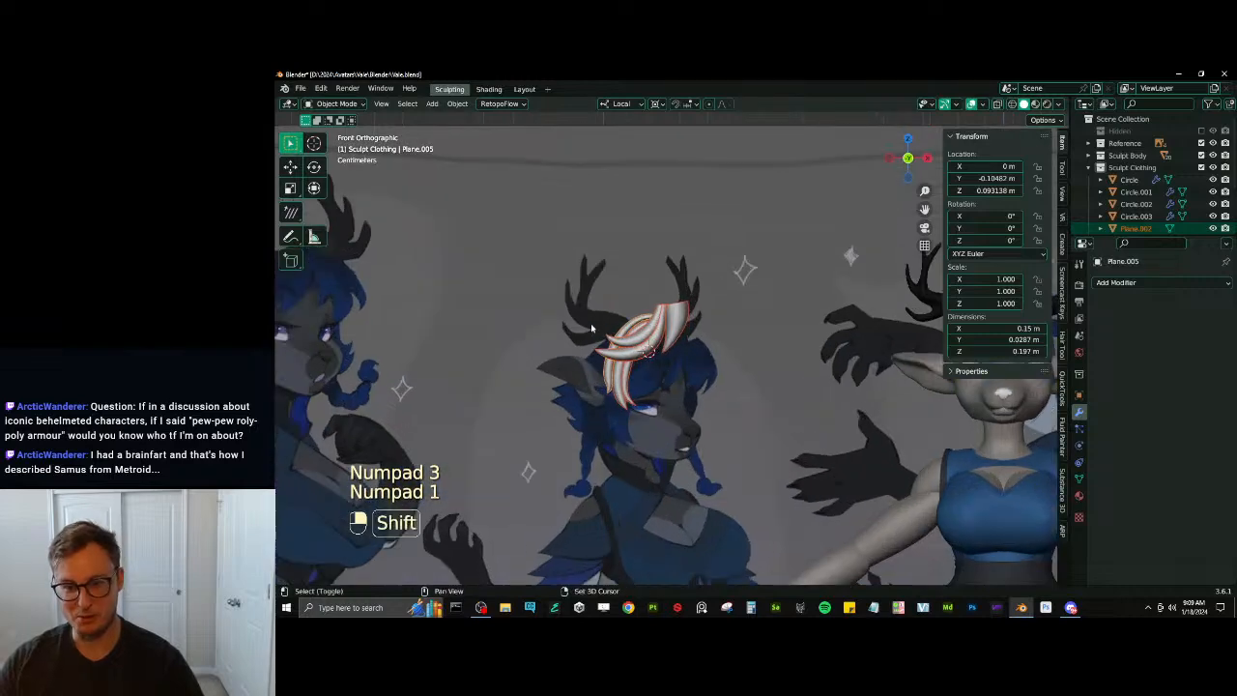
shift+middle_drag(588, 325, 464, 355)
key(g)
click(878, 363)
Position the locks over one side of the character's forehead in the front view, about 0.25 m further along X
shift+middle_drag(819, 381, 665, 399)
key(g)
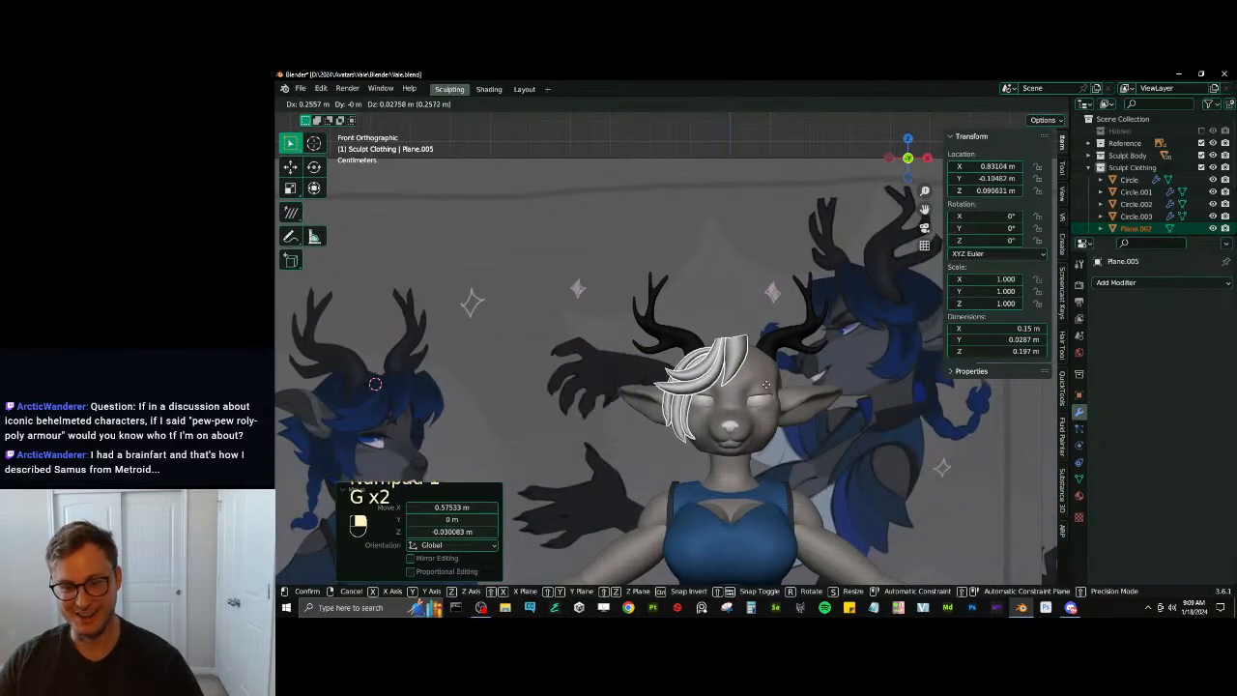
click(763, 392)
scroll(735, 386, up, 3)
shift+middle_drag(763, 392, 690, 349)
key(g)
click(690, 349)
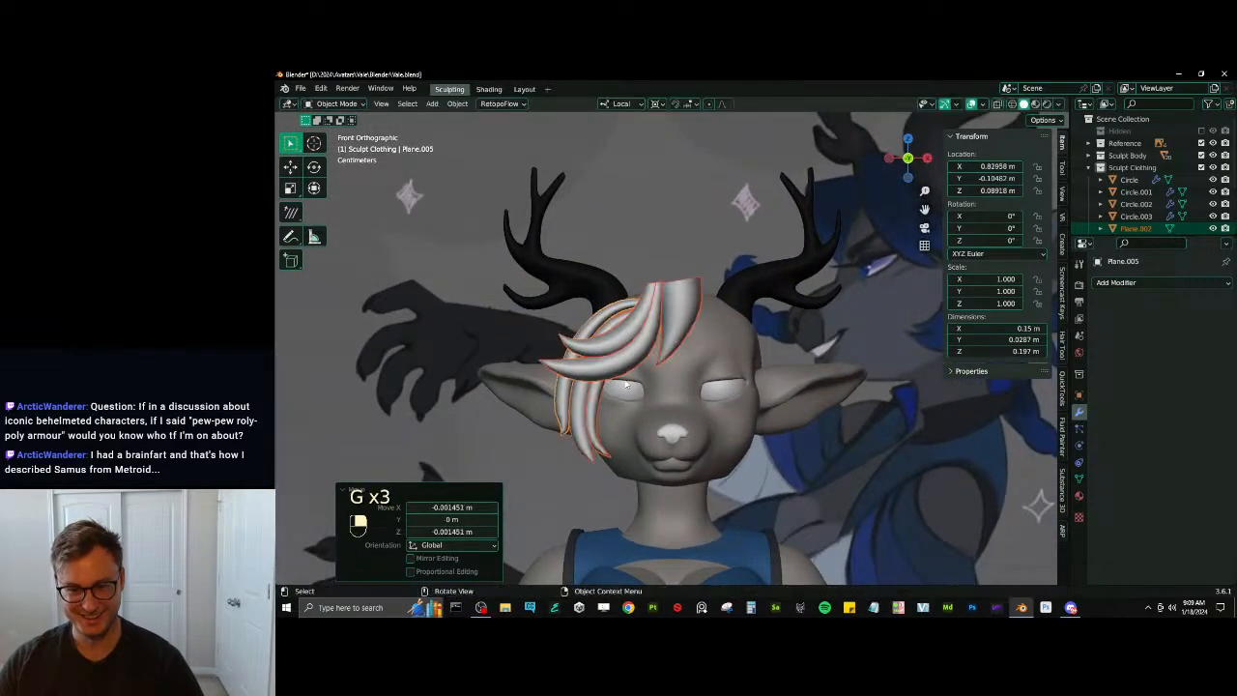
Select only the hanging lower locks, change the pivot point and try rotating them about Z in Object Mode
click(593, 413)
key(b)
drag(568, 419, 623, 445)
middle_drag(628, 447, 840, 471)
key(b)
click(782, 431)
key(r)
key(z)
right_click(820, 461)
key(period)
click(819, 398)
key(r)
key(z)
right_click(836, 434)
Rotate all the geometry of the hanging locks -32.4° about Z in Edit Mode
key(Tab)
key(a)
key(r)
key(z)
click(837, 420)
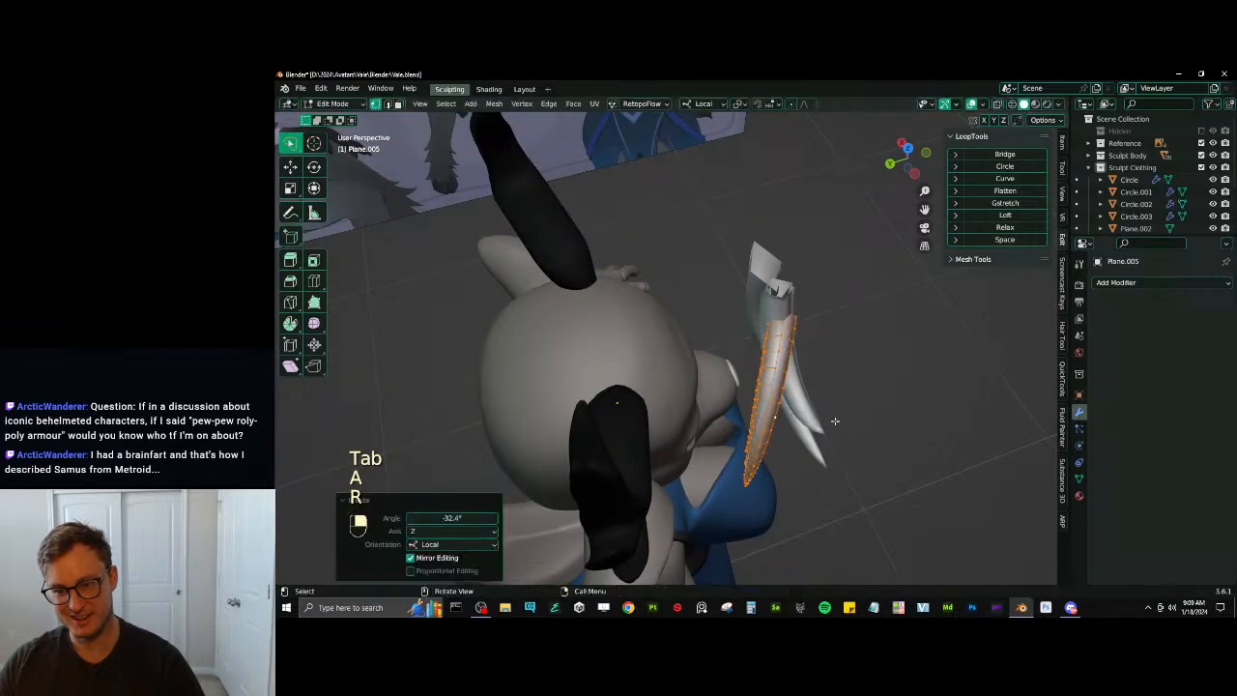
Move the hanging locks against the side of the face and turn them about Z to follow the head
middle_drag(837, 420, 788, 332)
key(g)
click(680, 346)
middle_drag(681, 346, 628, 338)
shift+middle_drag(628, 338, 729, 398)
key(g)
click(651, 360)
key(r)
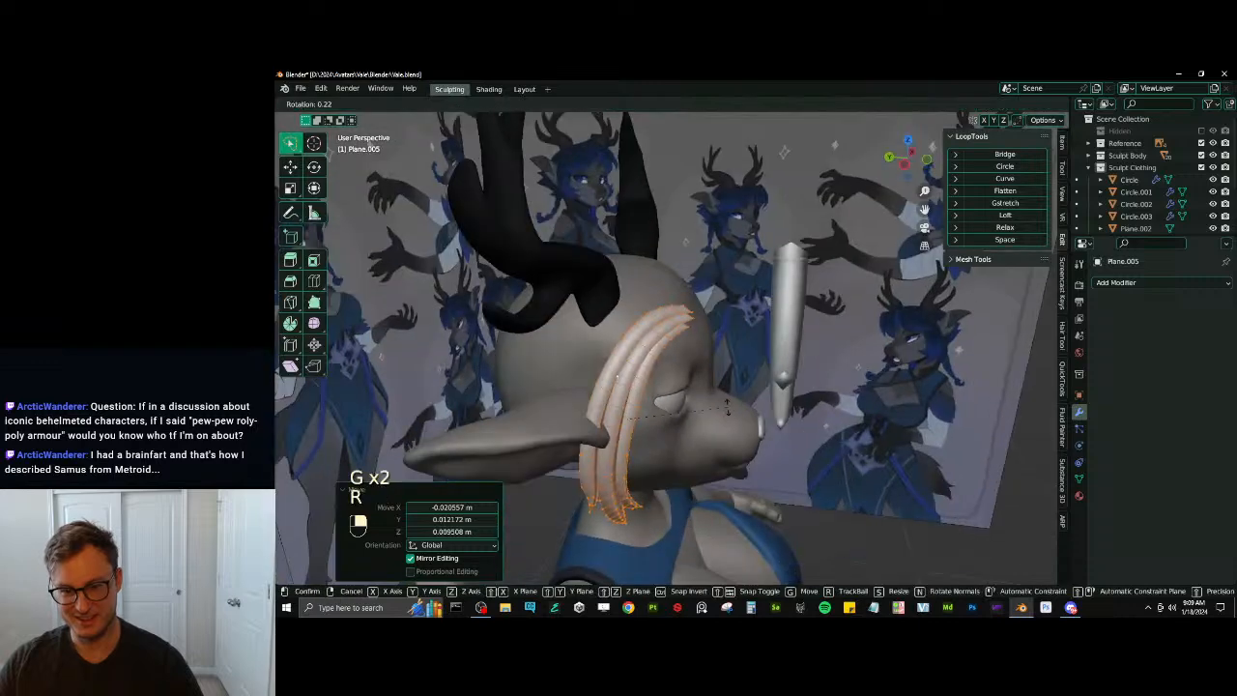
key(z)
click(732, 471)
Tilt and shift the hanging locks beside the cheek and scale them along Z
middle_drag(733, 470, 735, 359)
key(r)
click(757, 373)
key(g)
click(774, 374)
key(r)
click(770, 371)
key(s)
key(z)
click(758, 346)
Fine-tune the position and tilt of the hanging locks between the ear and the eye
key(g)
click(777, 337)
key(g)
click(783, 333)
key(r)
click(781, 337)
key(g)
click(738, 341)
Select the boundary loops at the hanging locks' roots and enable proportional editing with Sharp falloff
key(q)
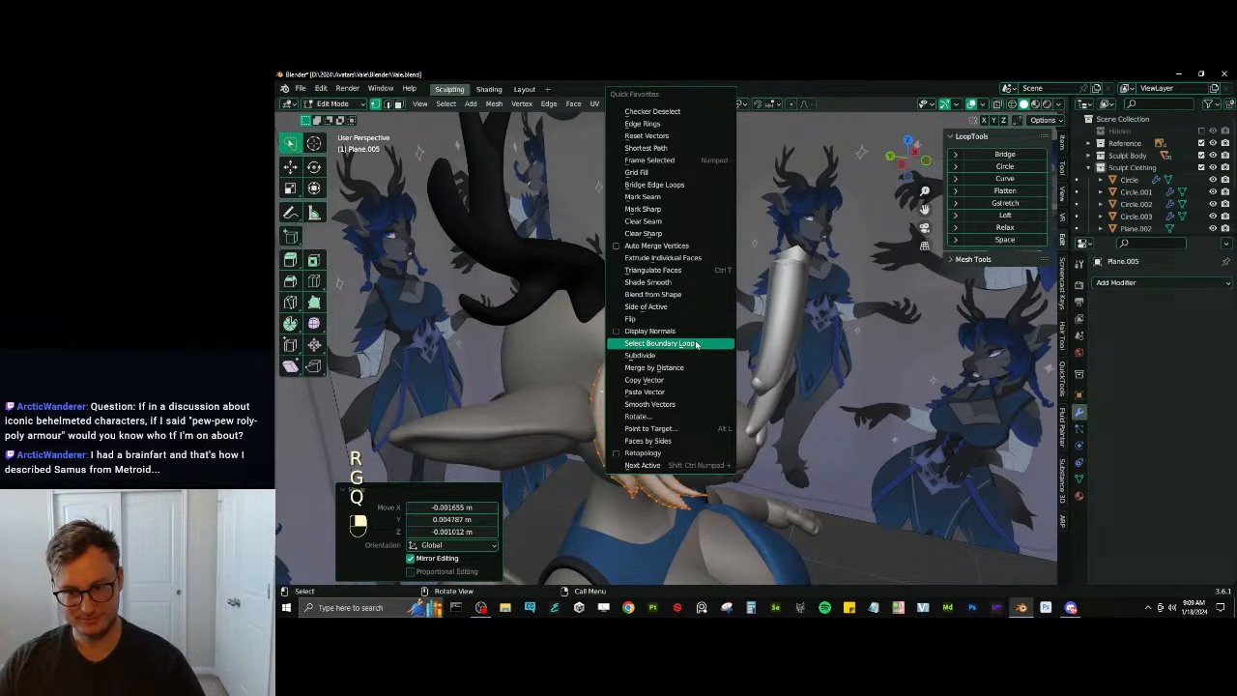
click(659, 343)
click(806, 104)
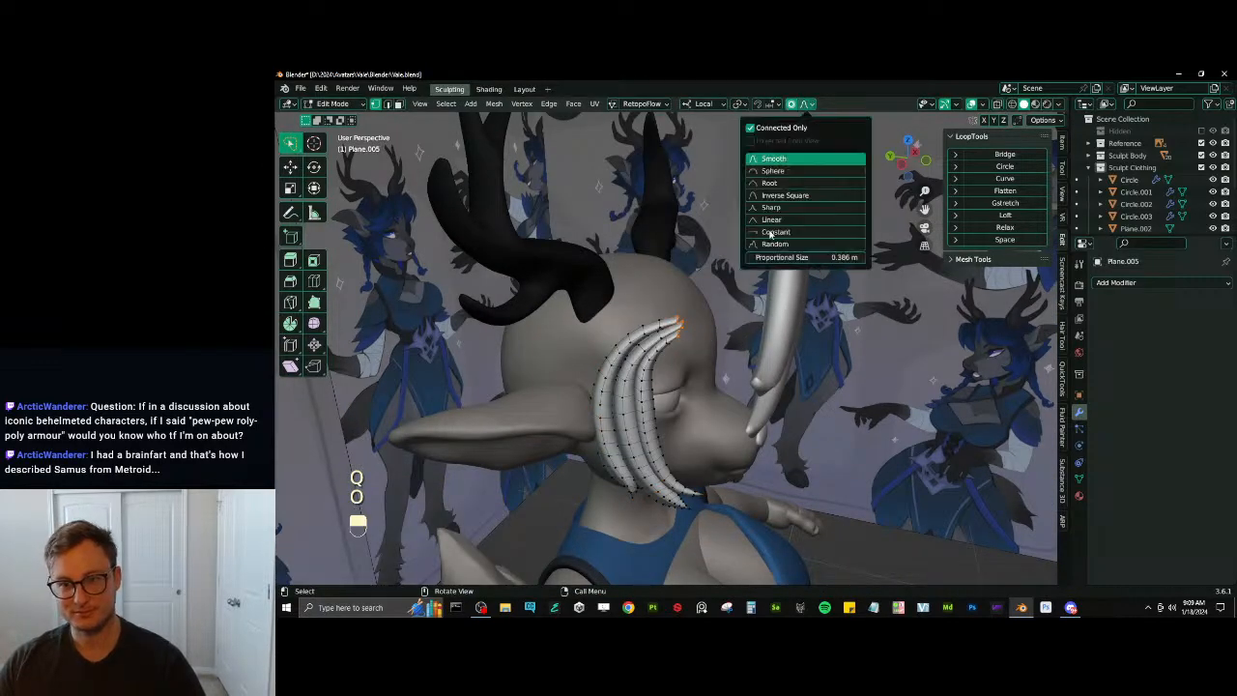
click(774, 209)
Move the hanging locks' root loops against the top of the head and rotate them using Sharp proportional falloff
middle_drag(774, 210, 734, 310)
key(g)
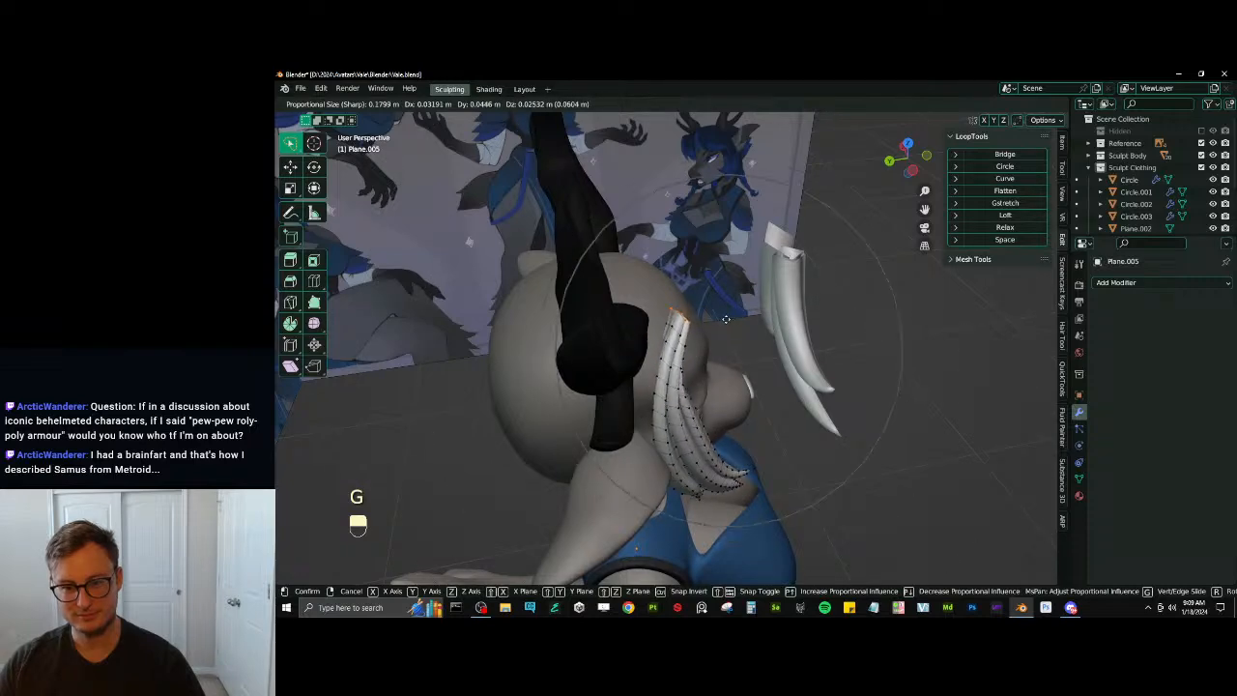
click(714, 329)
middle_drag(714, 329, 742, 319)
key(r)
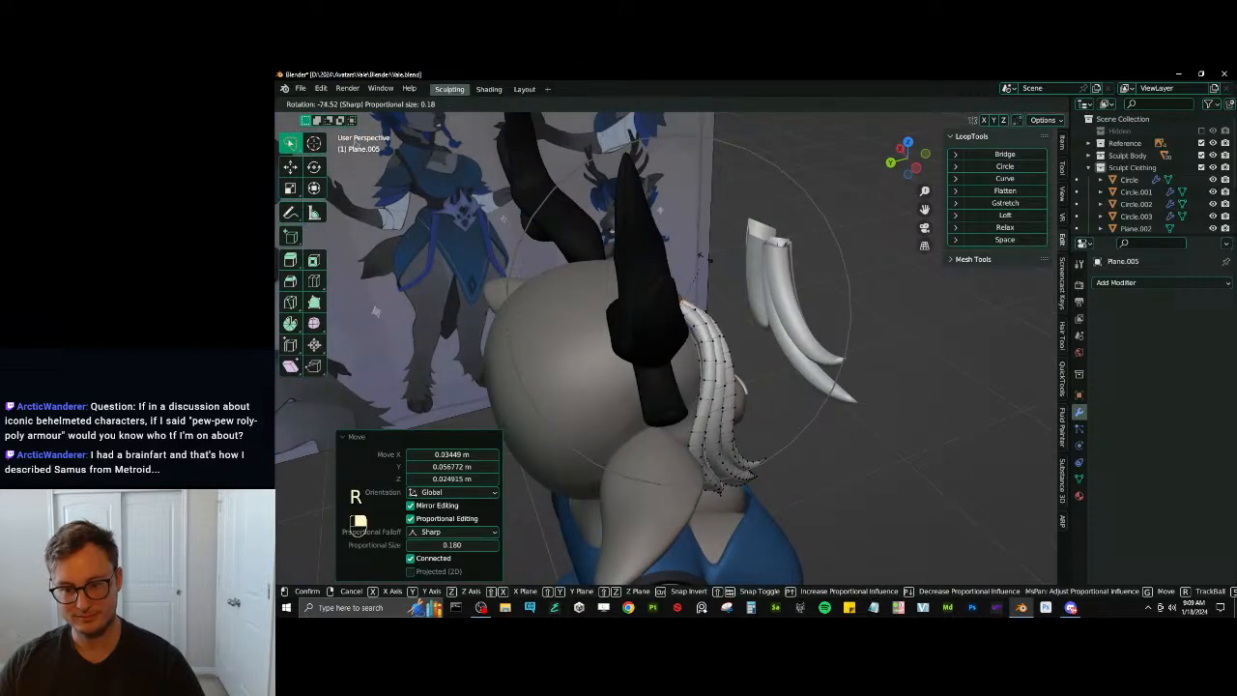
click(710, 253)
Rotate the roots of the hanging locks again and nudge them into place along the hairline
middle_drag(710, 253, 758, 430)
key(r)
click(713, 307)
key(g)
click(713, 306)
key(g)
click(687, 301)
Select the lower tips of the hanging locks and shift them along the cheek
click(688, 469)
shift+click(618, 455)
key(g)
click(803, 462)
key(Tab)
Select the hanging locks' entire geometry and scale it up around the side of the face
scroll(757, 430, up, 3)
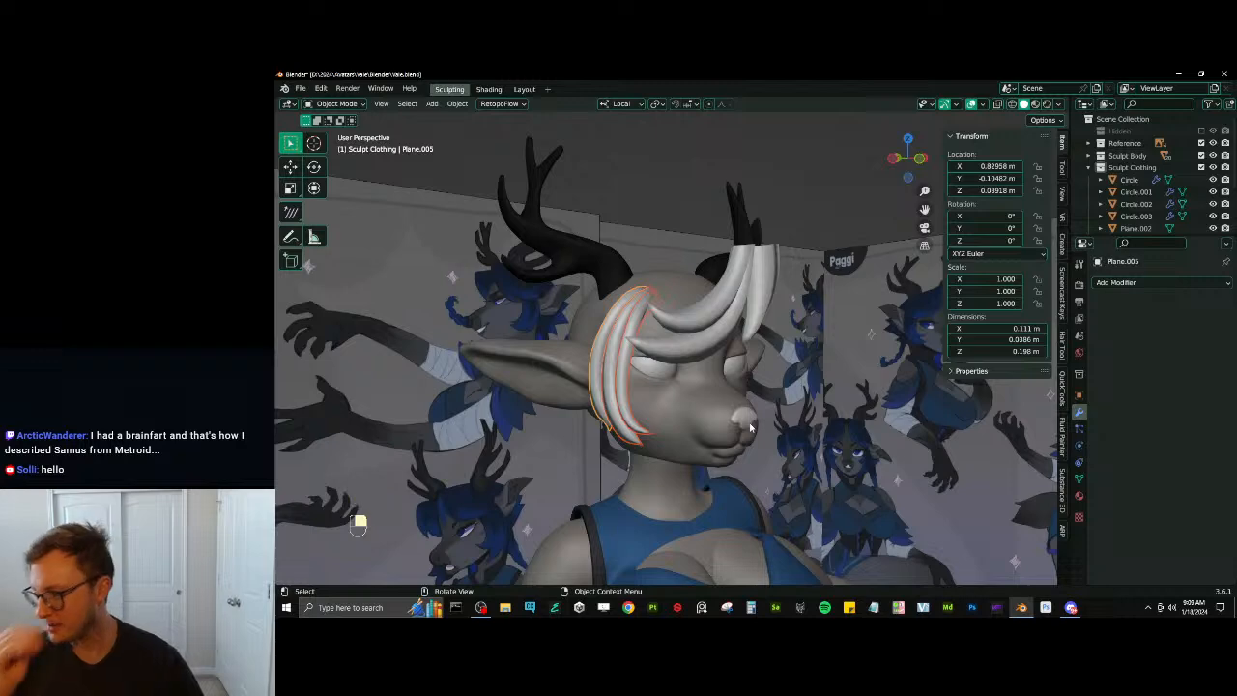
scroll(739, 422, up, 3)
key(Tab)
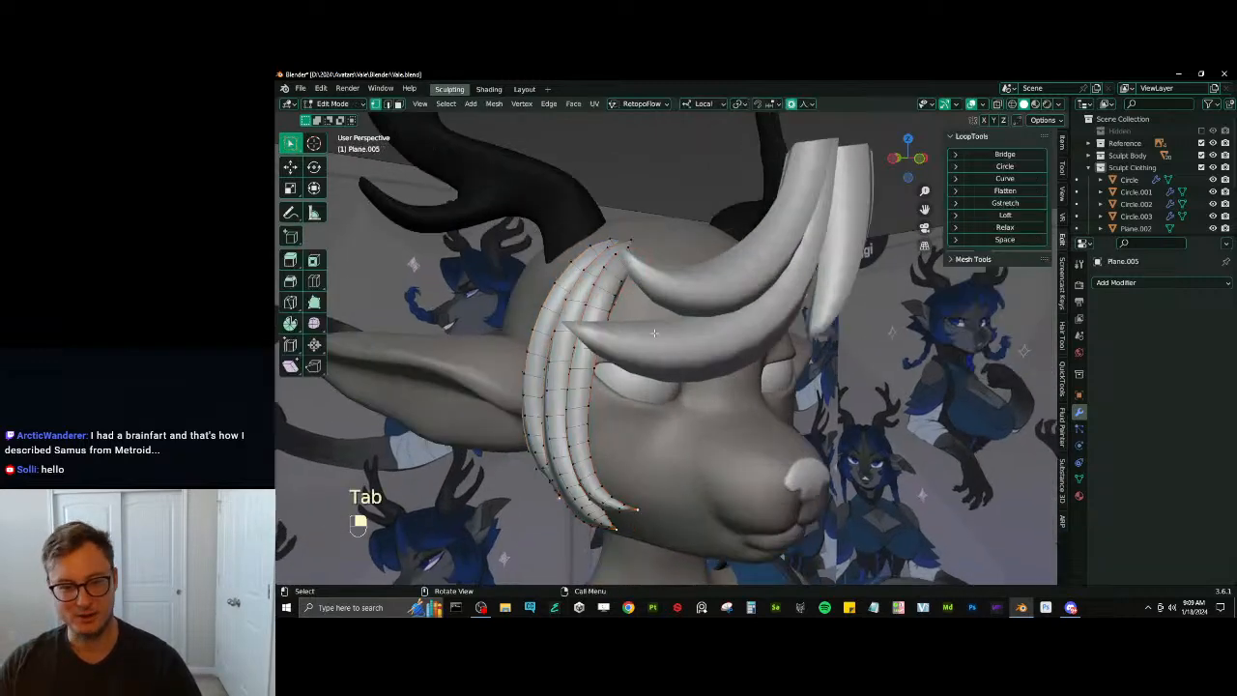
key(a)
key(s)
click(681, 331)
scroll(682, 332, down, 4)
middle_drag(684, 332, 703, 336)
shift+middle_drag(703, 336, 739, 367)
scroll(679, 345, up, 2)
Rescale the complete hanging locks twice more, finishing with a factor of 1.022
click(707, 452)
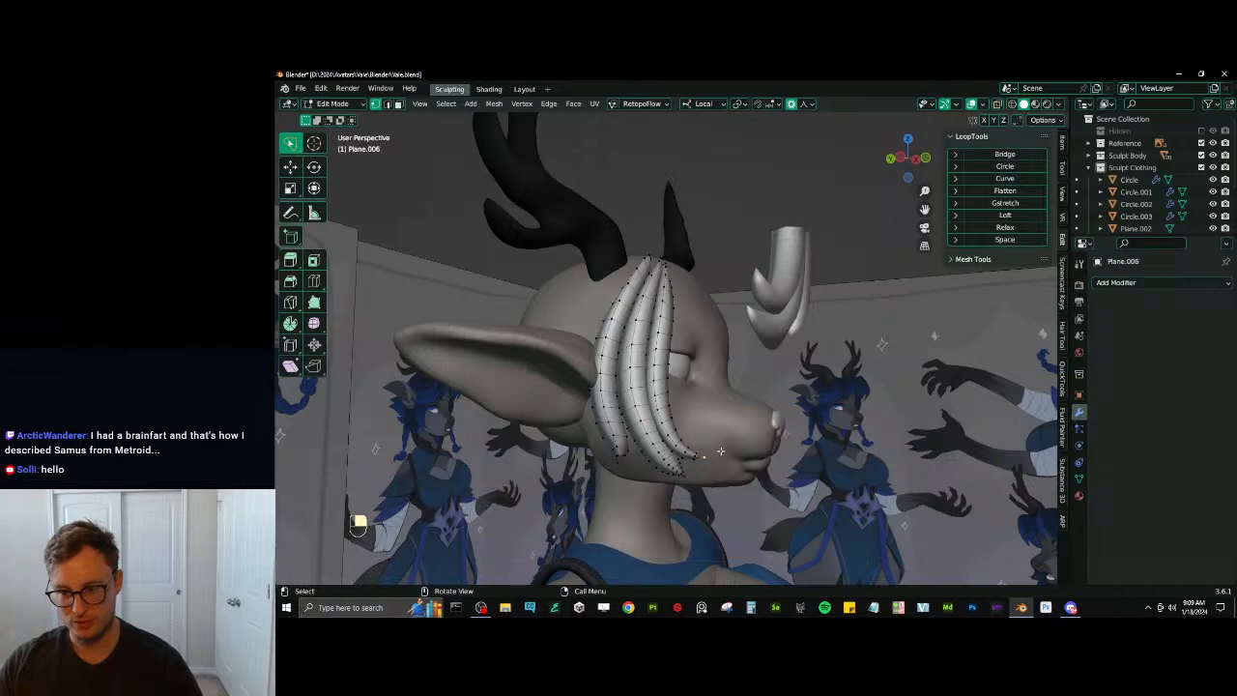
middle_drag(720, 450, 702, 434)
middle_drag(711, 385, 770, 356)
key(a)
key(s)
click(690, 334)
key(s)
click(745, 332)
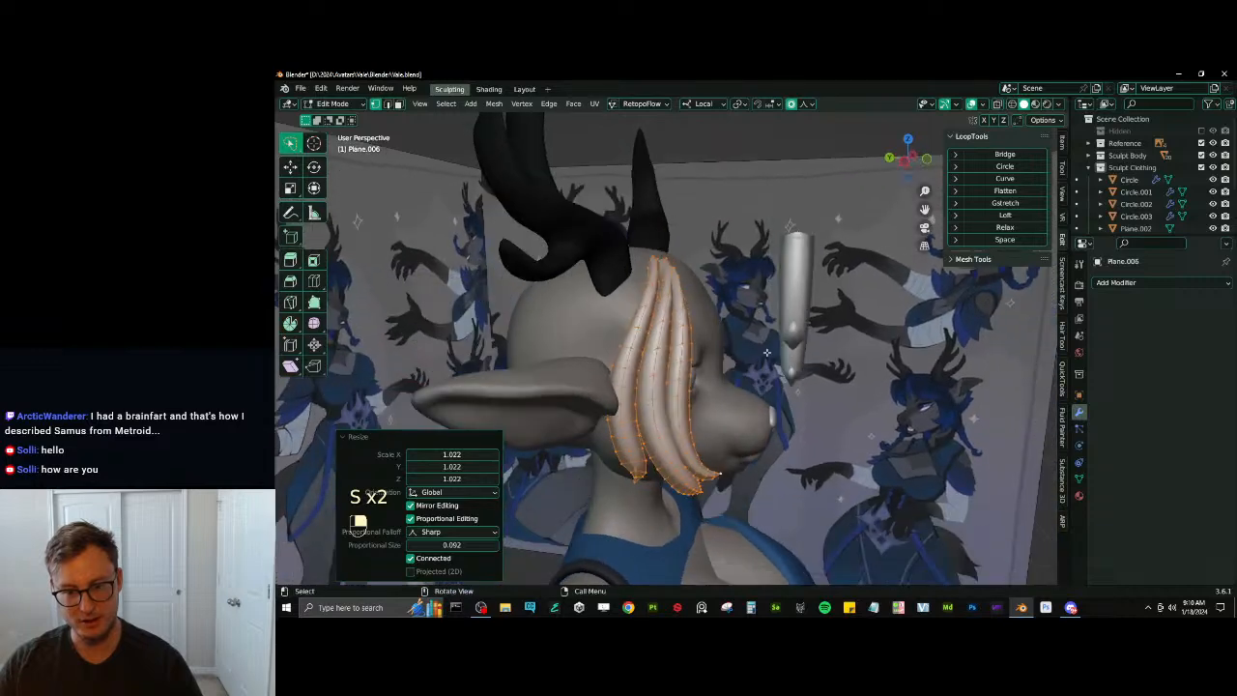
Edit the ear mesh, scaling it along Y and moving it along Y beside the hanging locks
click(551, 392)
key(Tab)
click(599, 386)
middle_drag(608, 381, 654, 405)
key(Tab)
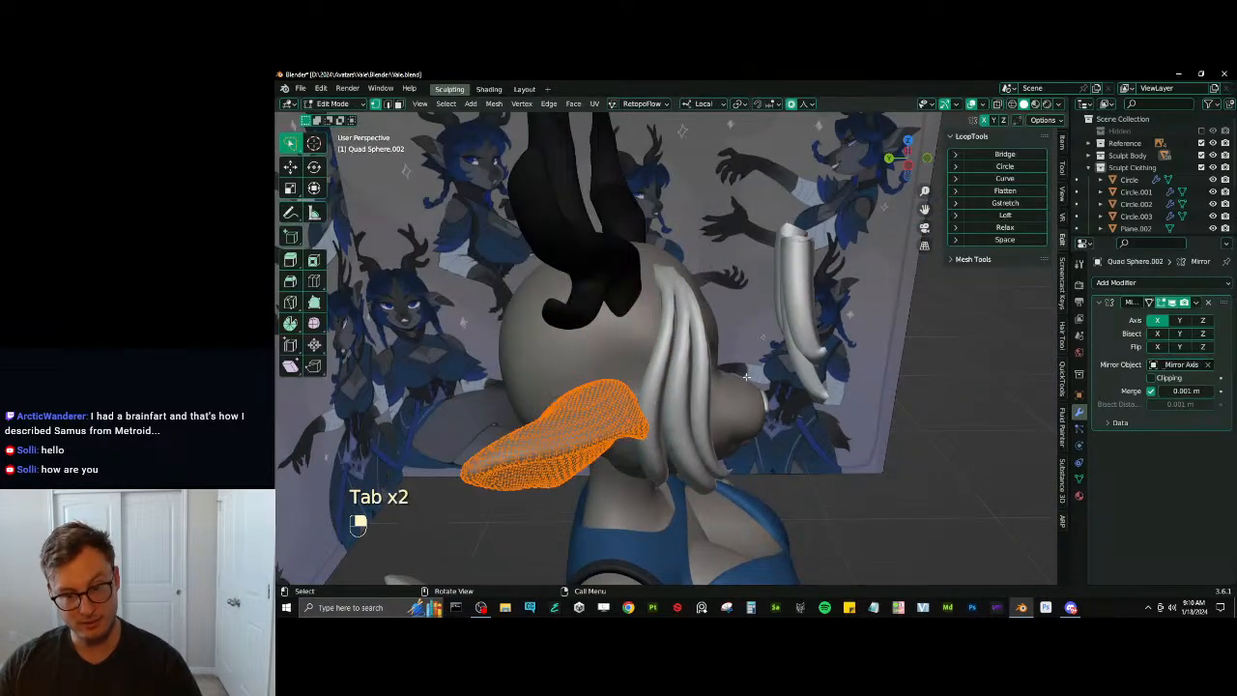
key(s)
key(y)
click(720, 384)
key(g)
key(y)
click(749, 371)
key(Tab)
scroll(769, 353, down, 2)
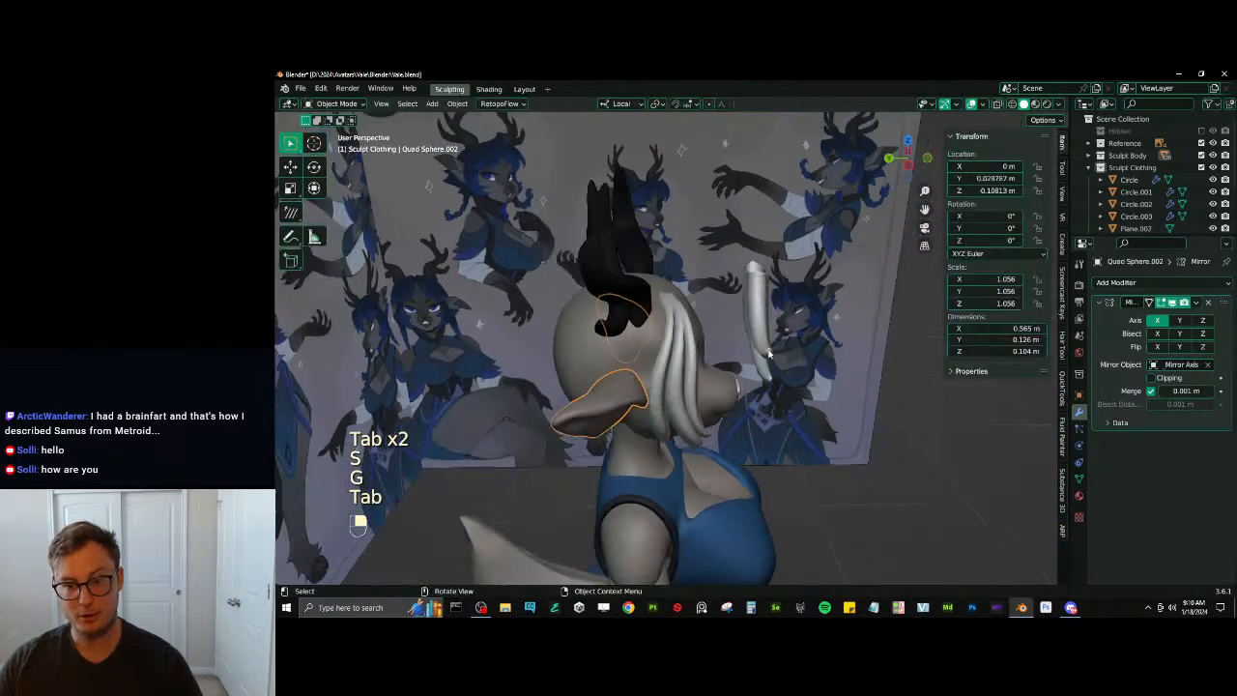
Select both hanging lock meshes together and scale all their geometry in Edit Mode
middle_drag(769, 354, 657, 406)
scroll(654, 321, up, 2)
click(643, 301)
click(636, 312)
key(Tab)
key(Tab)
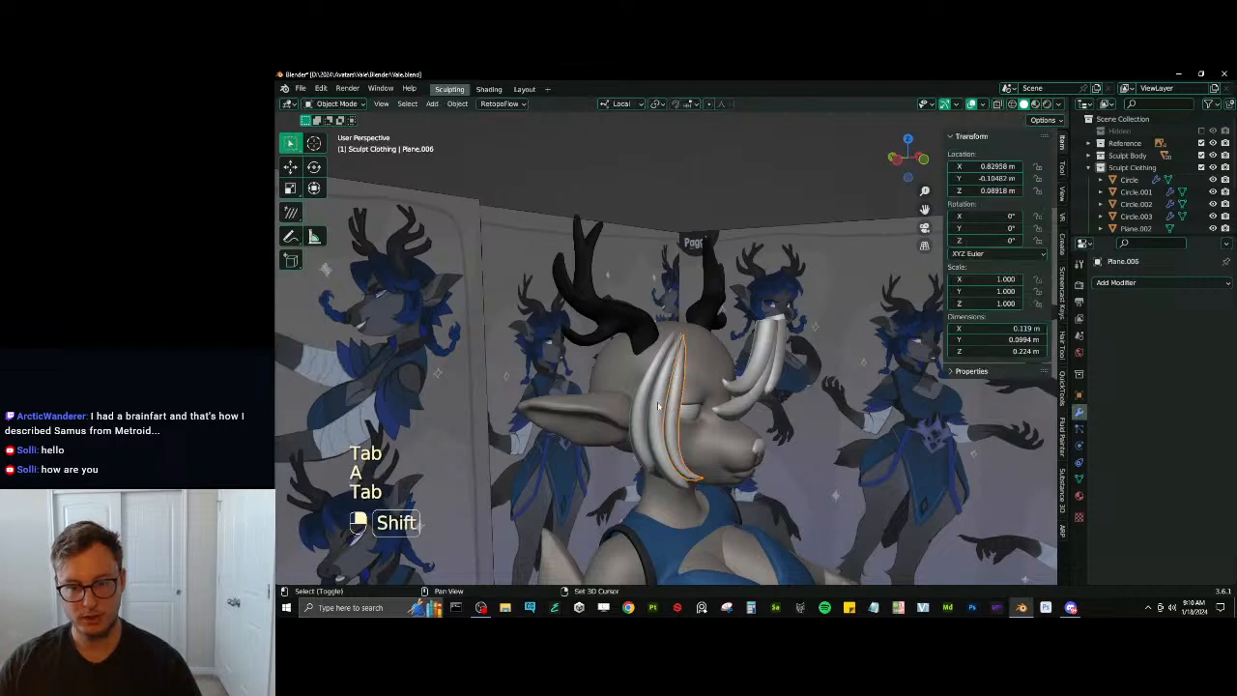
shift+click(645, 407)
middle_drag(697, 342, 713, 373)
key(Tab)
key(a)
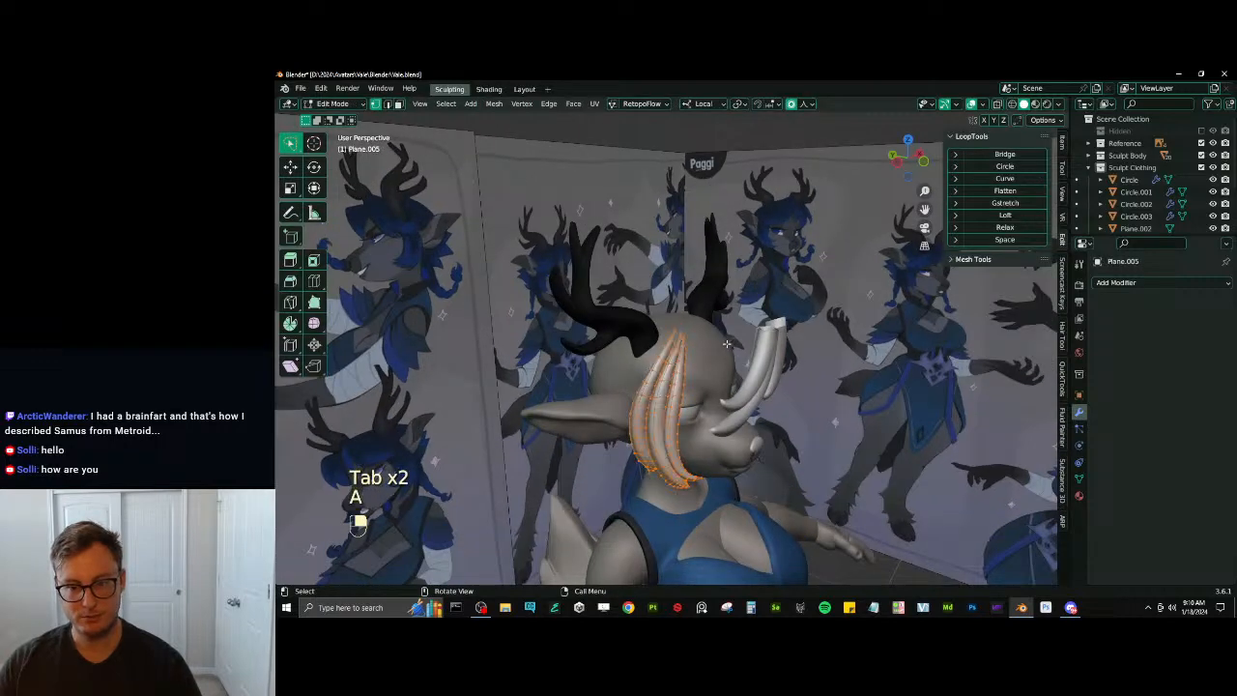
key(s)
click(756, 333)
Scale the hanging locks along Z and reposition them on the side of the head
mouse_move(755, 332)
middle_down()
mouse_move(715, 330)
mouse_move(713, 316)
mouse_move(742, 361)
mouse_move(759, 373)
mouse_move(771, 364)
mouse_move(744, 385)
mouse_move(741, 428)
mouse_move(758, 309)
middle_up()
key(s)
key(z)
key(z)
click(703, 328)
key(g)
click(760, 369)
Fine-tune the overall size of the hanging locks and nudge them slightly against the head
key(s)
click(769, 365)
key(s)
click(767, 359)
key(g)
click(741, 383)
key(shift+z)
key(q)
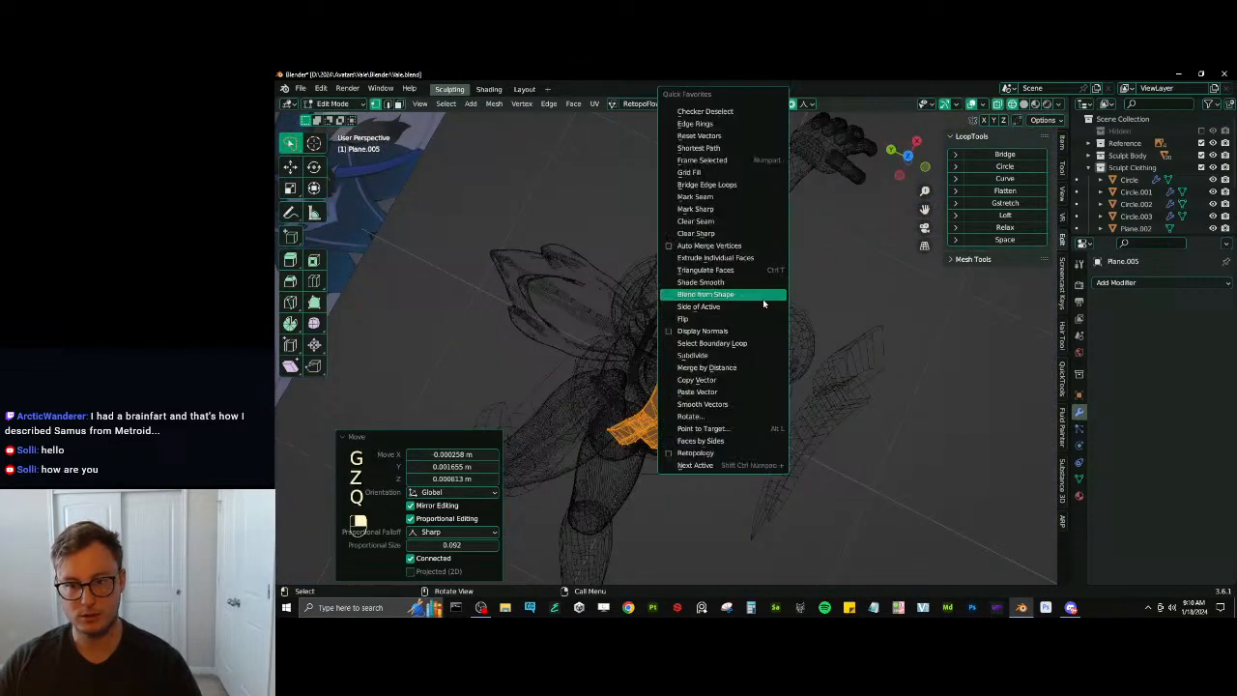
click(750, 332)
key(ctrl+z)
key(q)
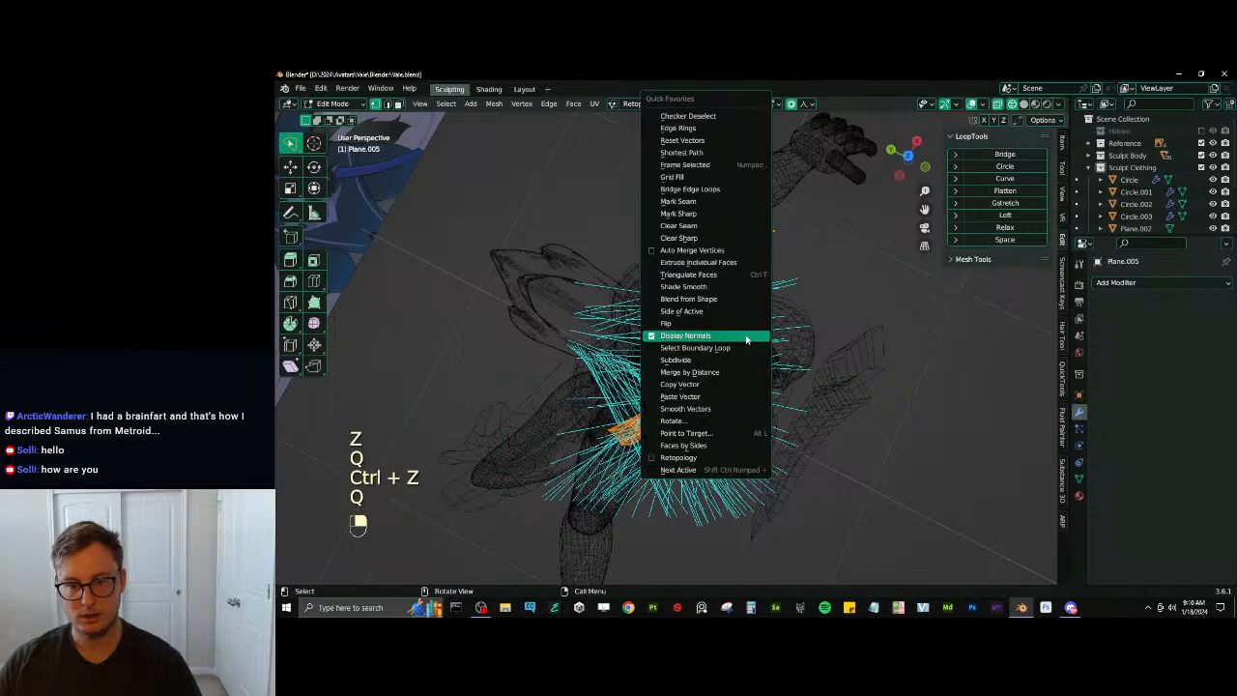
click(746, 336)
Select the hanging locks' root boundary loops and Shrink/Fatten them by 0.0192 m with Sharp falloff at proportional size 0.319
key(q)
click(742, 348)
key(alt+s)
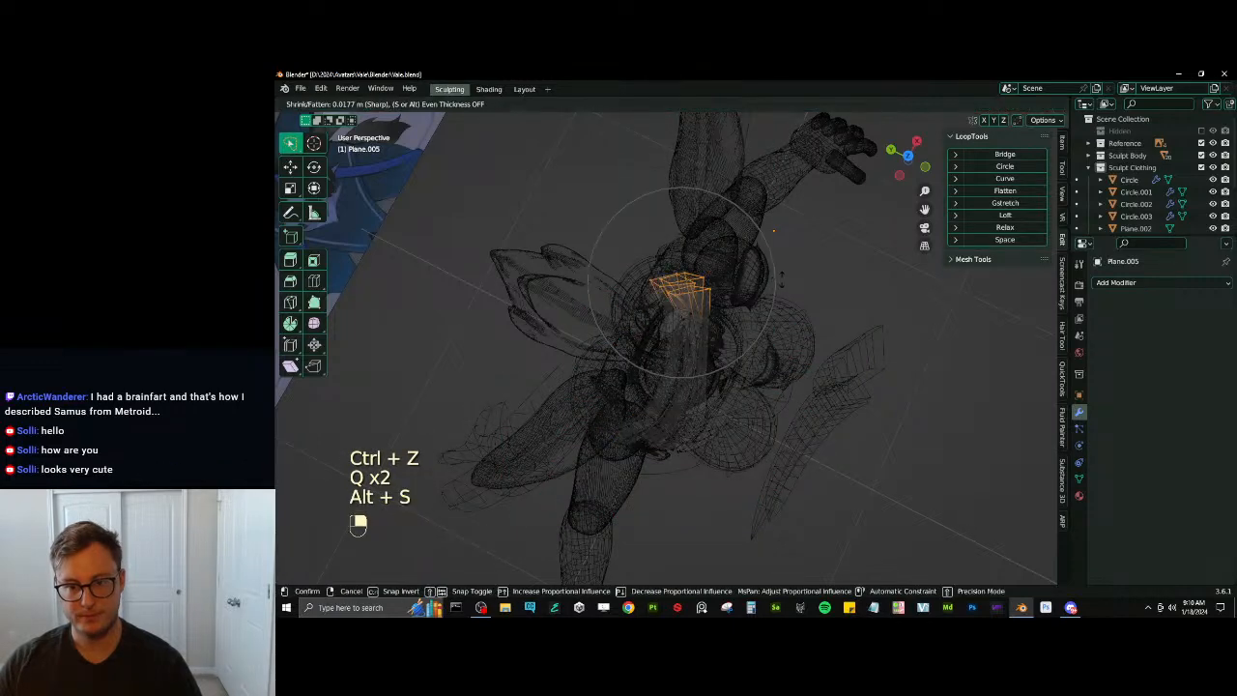
click(775, 320)
key(ctrl+z)
key(z)
middle_drag(787, 330, 773, 284)
key(s)
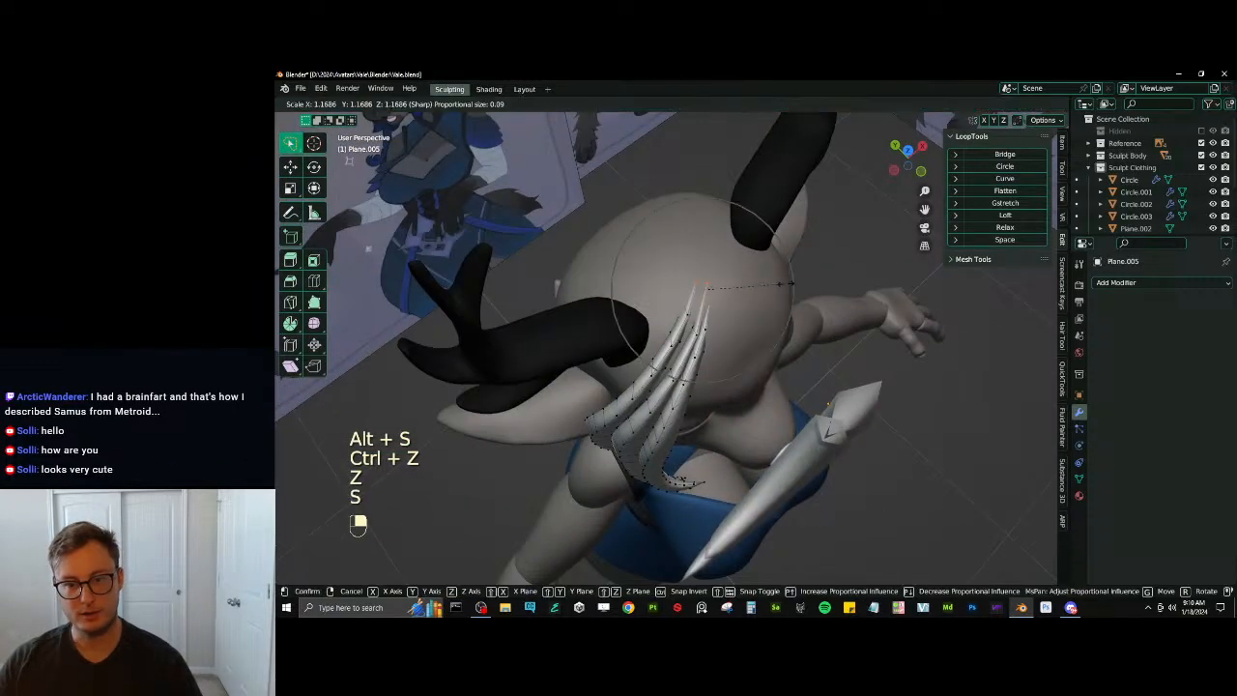
right_click(785, 286)
key(alt+s)
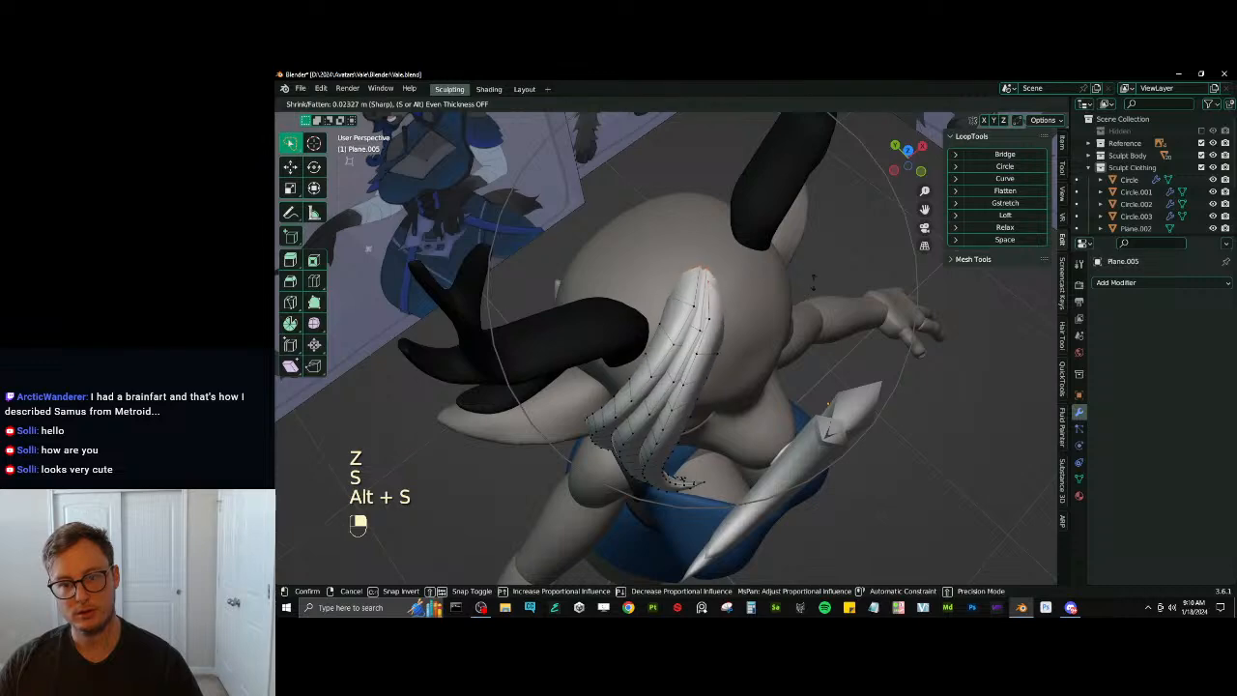
click(817, 287)
In the front view, rotate the hanging locks' roots 28.6° and move them toward the hair parting with a wider proportional influence
middle_drag(816, 288, 753, 274)
key(KP_1)
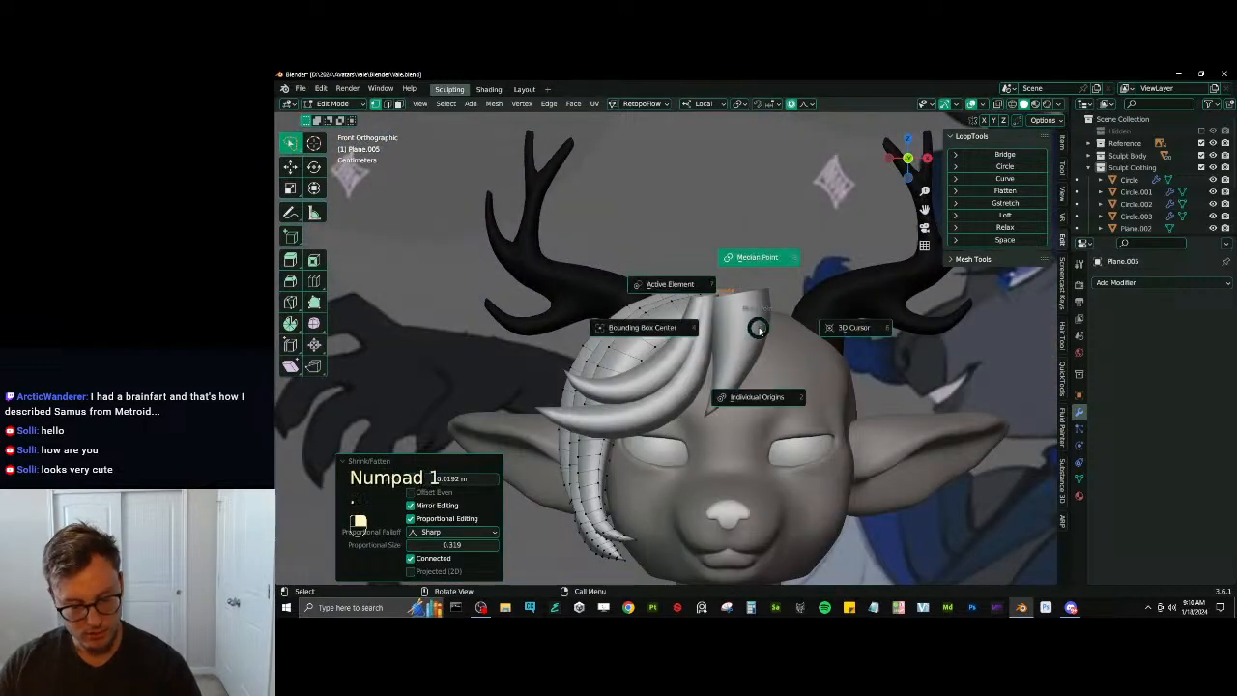
key(r)
scroll(794, 353, up, 2)
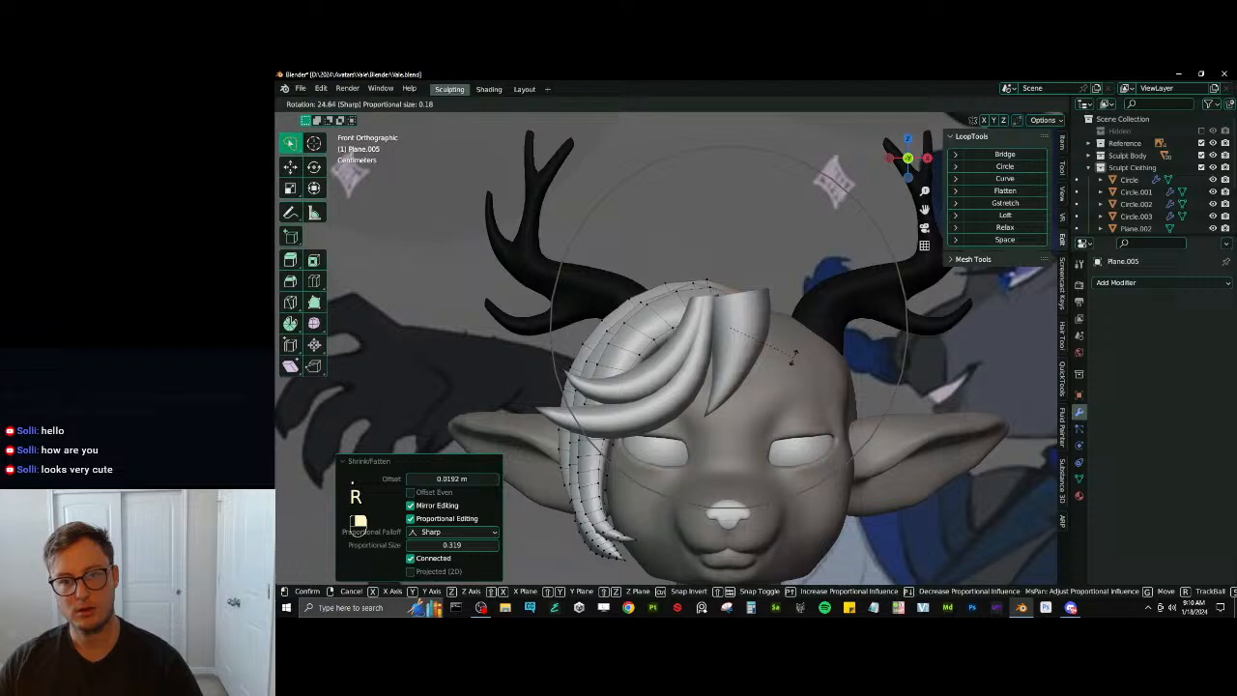
click(793, 362)
key(g)
scroll(781, 361, down, 6)
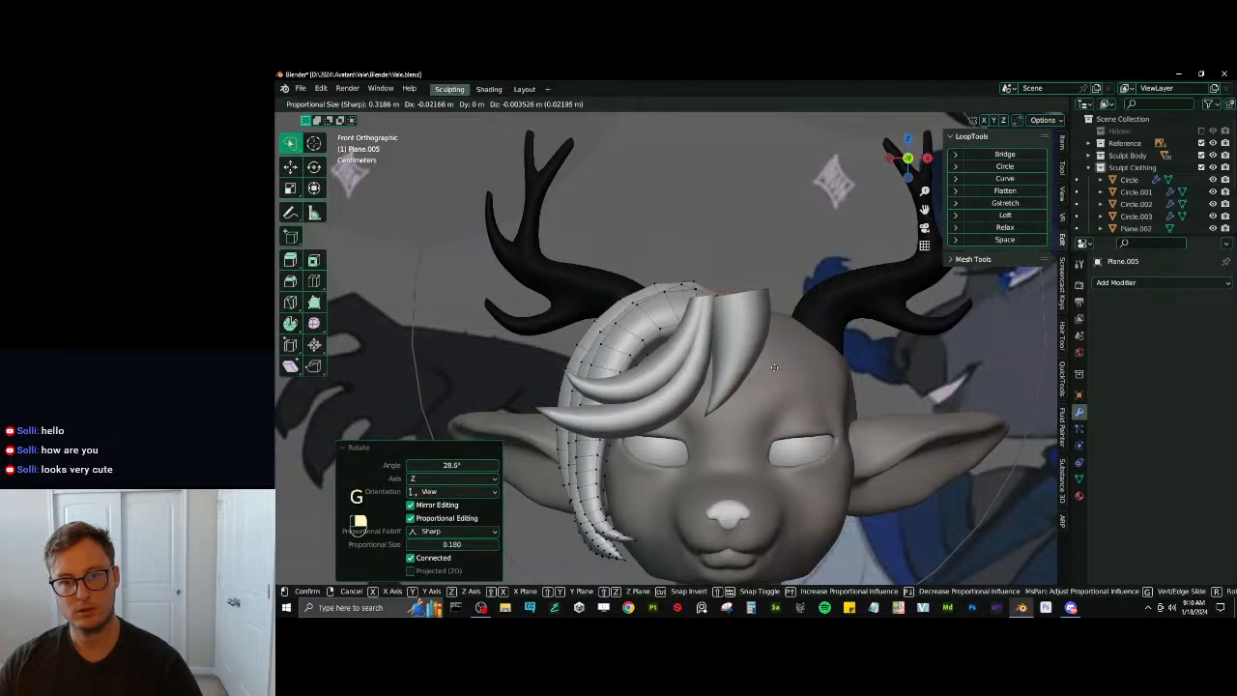
click(774, 369)
Add an X-axis Mirror modifier to the active hanging lock mesh and apply all transforms to the selected locks
middle_drag(774, 369, 1081, 326)
key(Tab)
scroll(764, 386, down, 4)
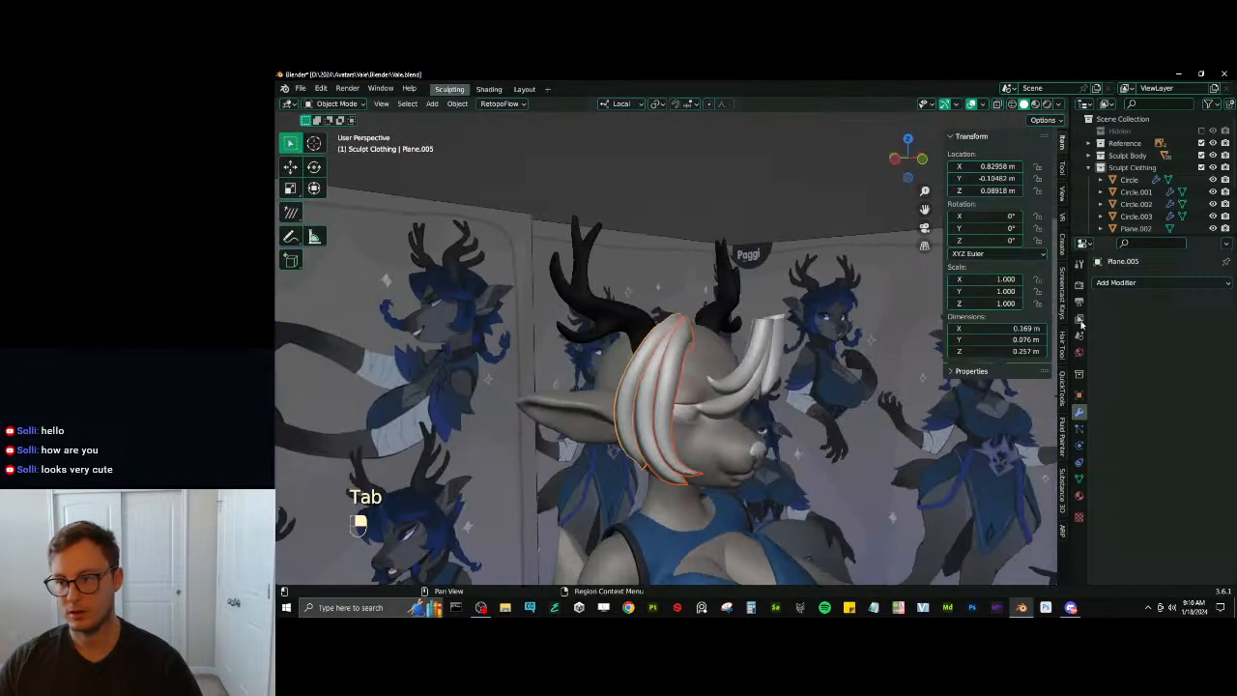
click(1136, 284)
click(978, 422)
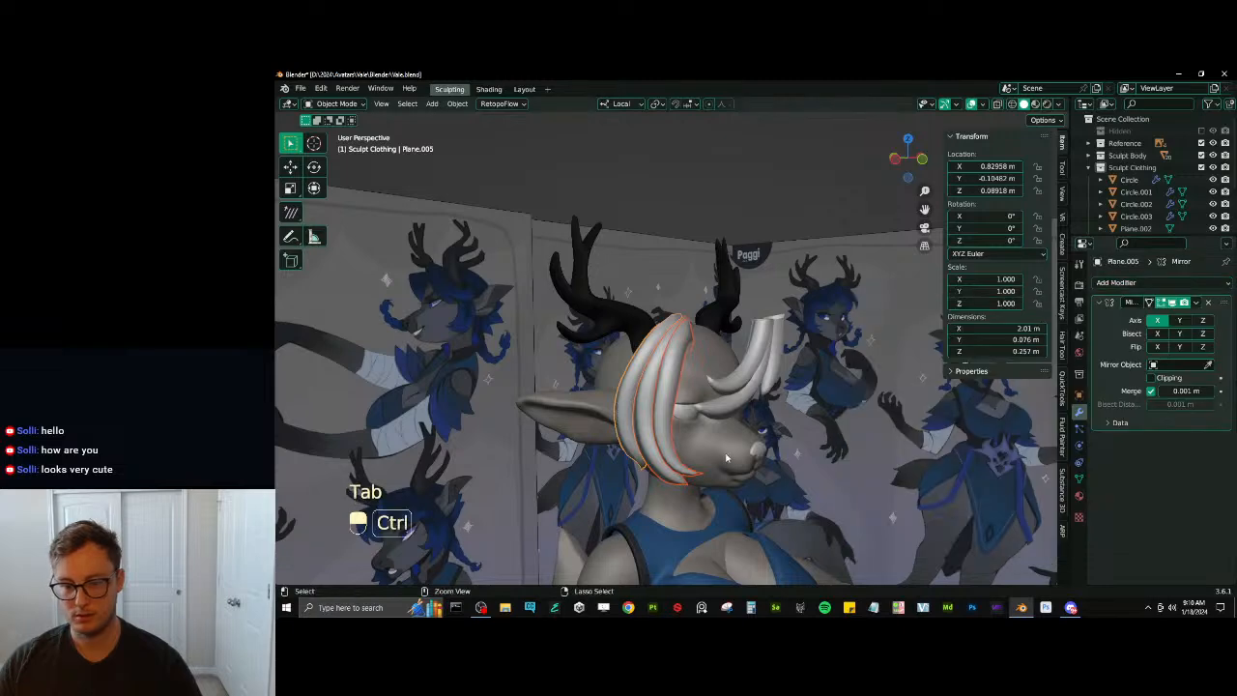
key(ctrl+a)
click(686, 457)
Copy the Mirror modifier to the other selected lock mesh and save the file
click(1195, 303)
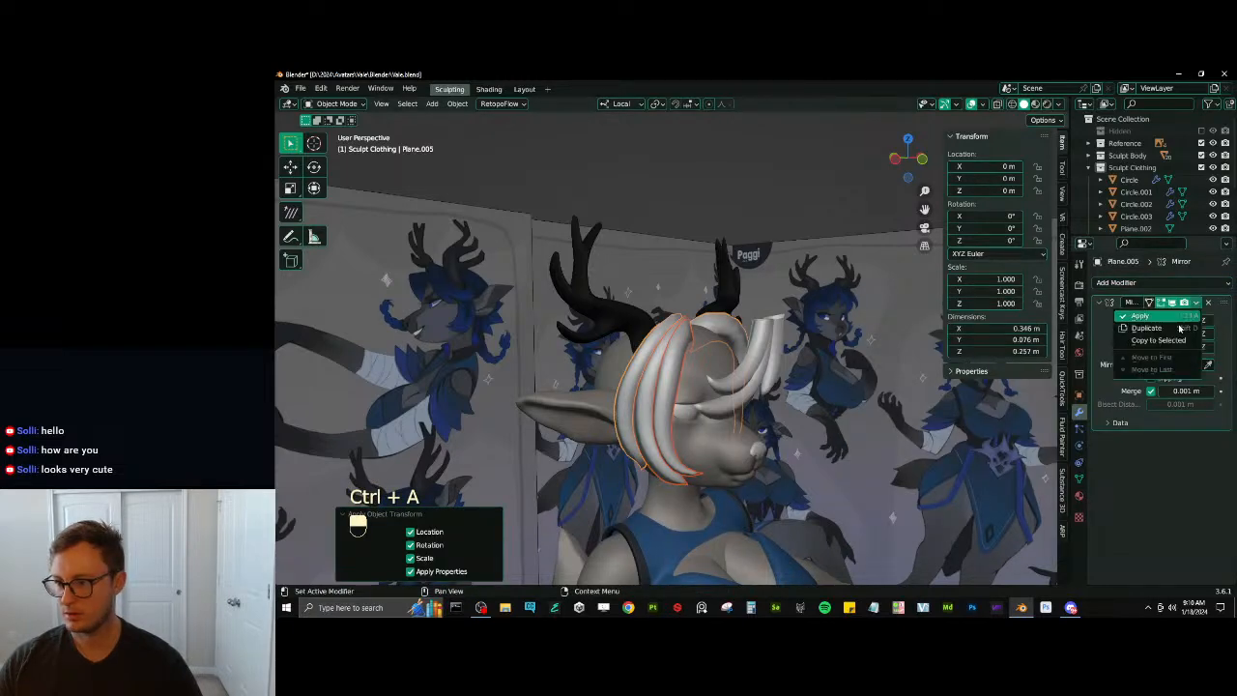
click(1167, 343)
middle_drag(758, 267, 767, 329)
key(ctrl+s)
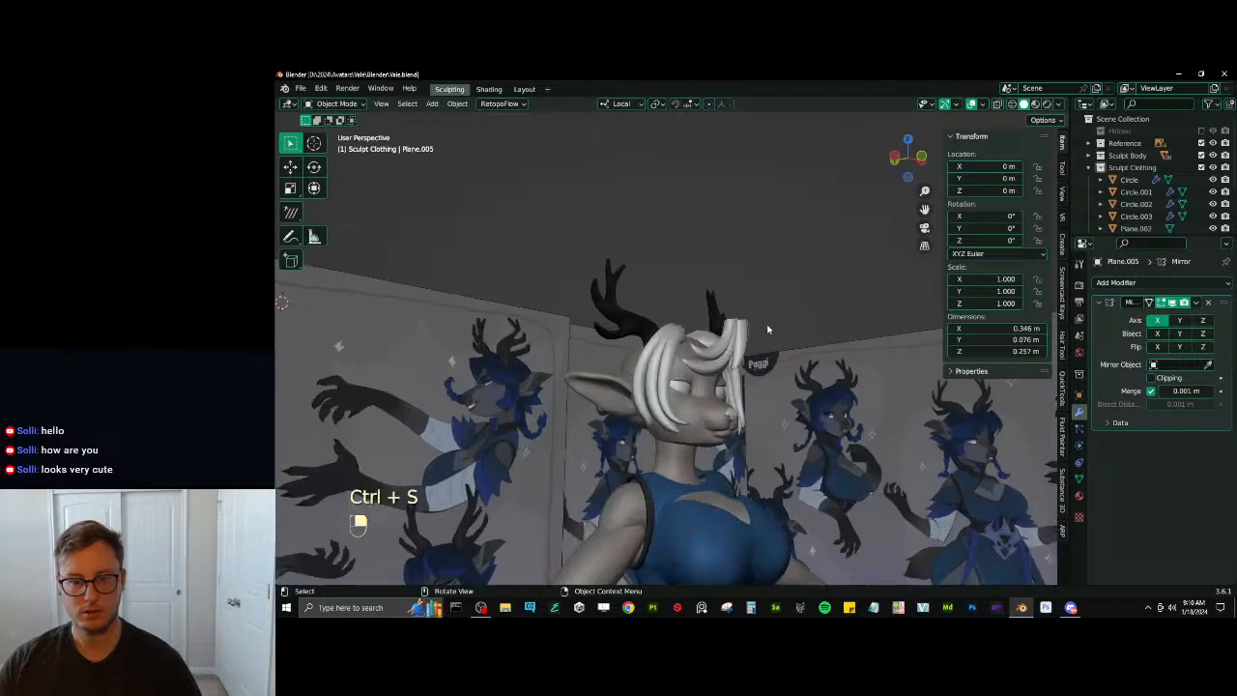
Select the loose hair strip in front of the head and view it from the right side against the profile reference
middle_drag(726, 352, 704, 357)
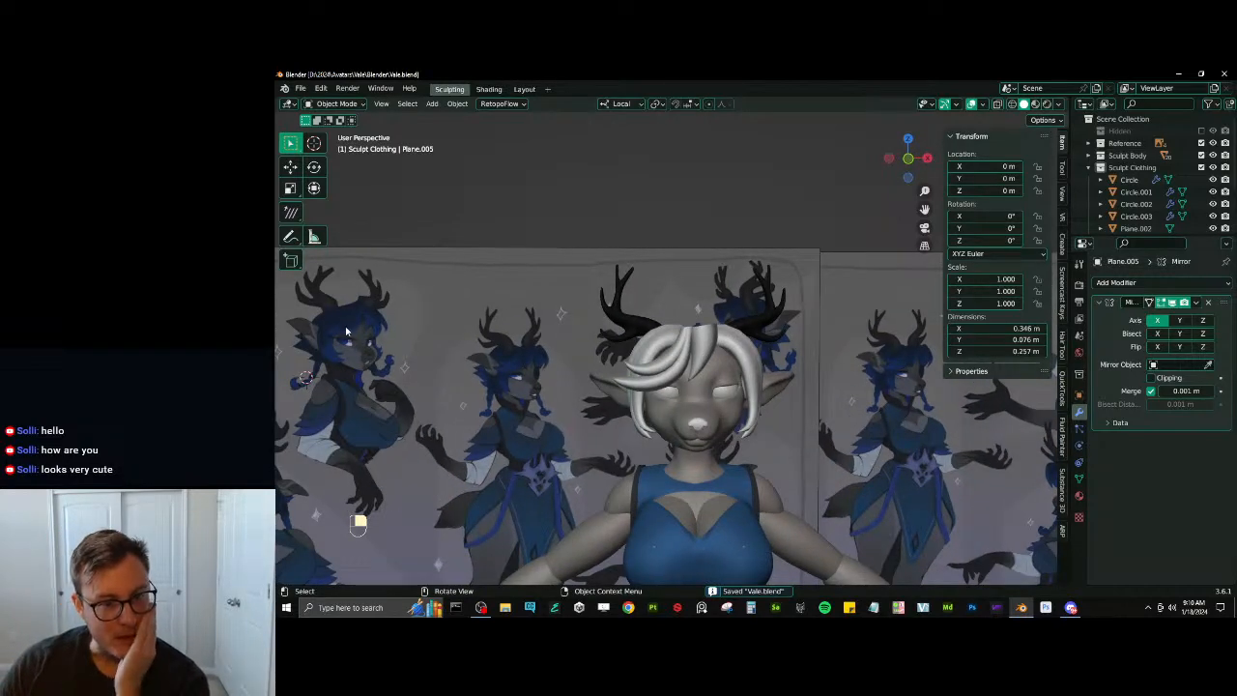
middle_drag(417, 332, 671, 331)
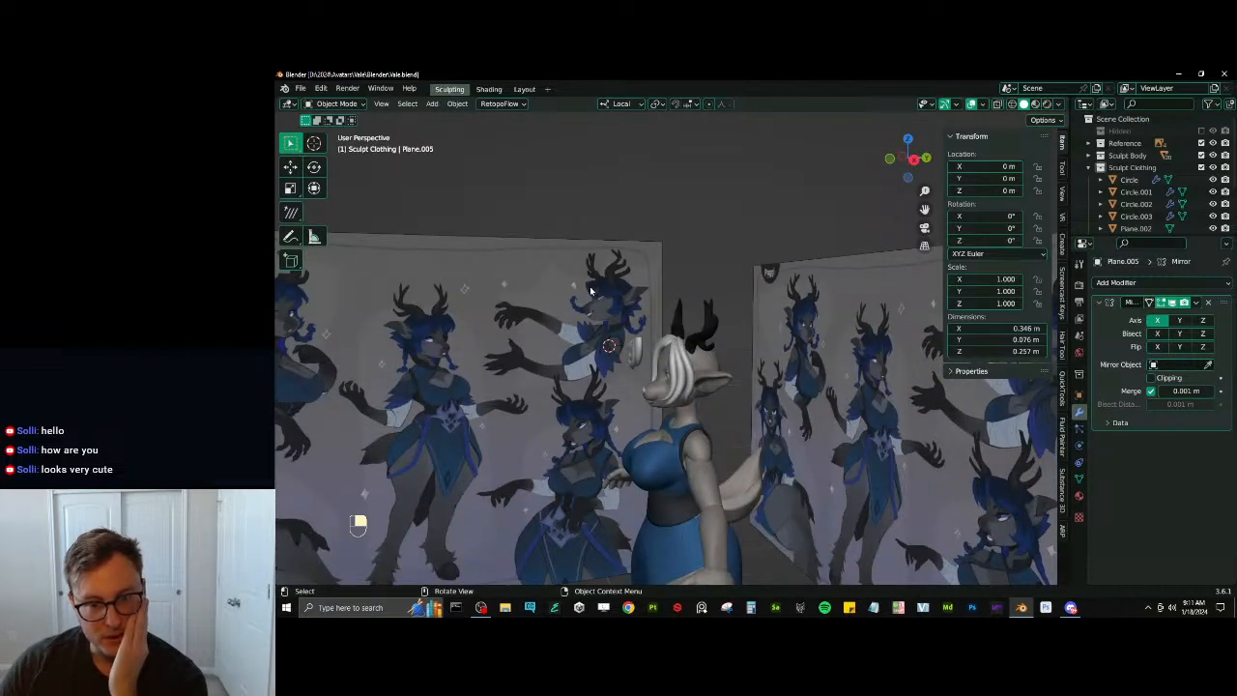
middle_drag(651, 309, 670, 355)
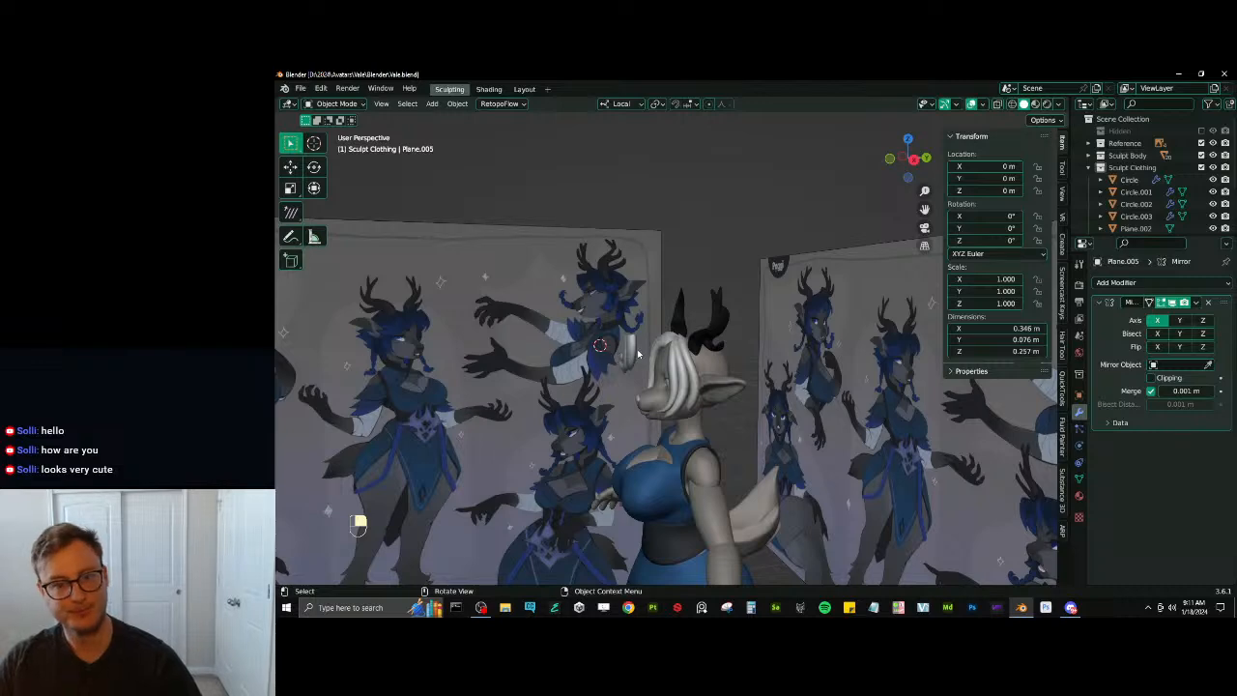
click(635, 351)
key(KP_3)
shift+middle_drag(639, 344, 616, 313)
scroll(616, 313, up, 1)
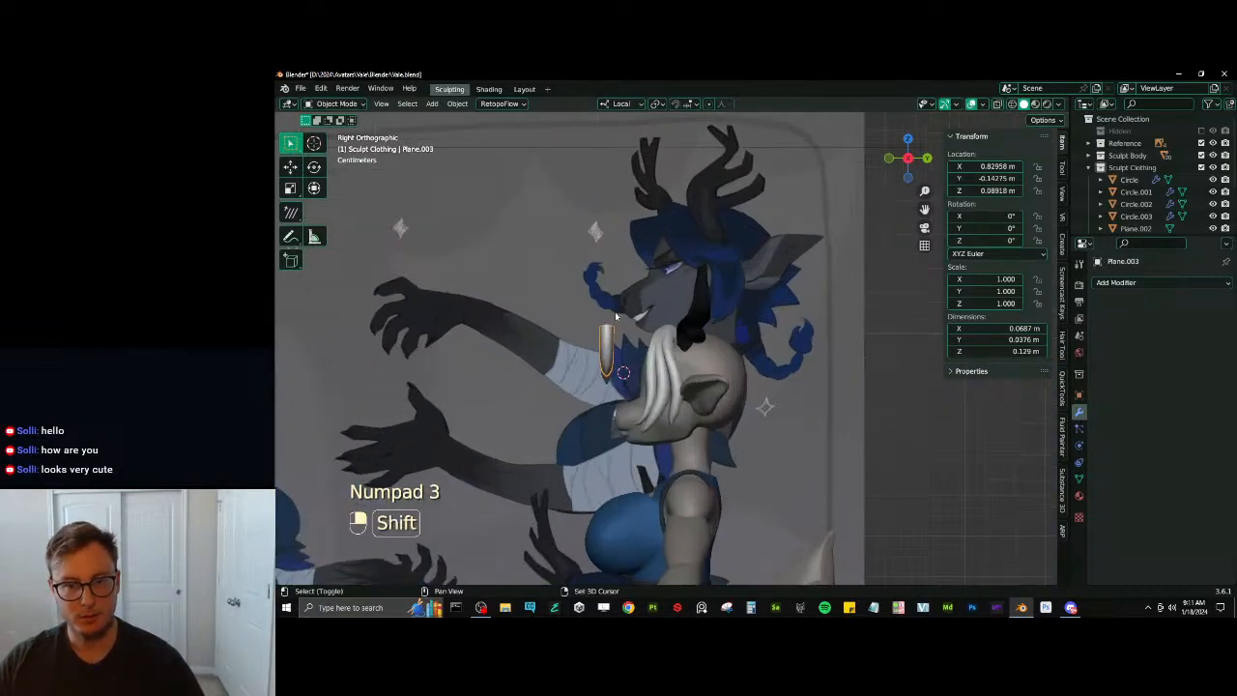
scroll(689, 259, up, 2)
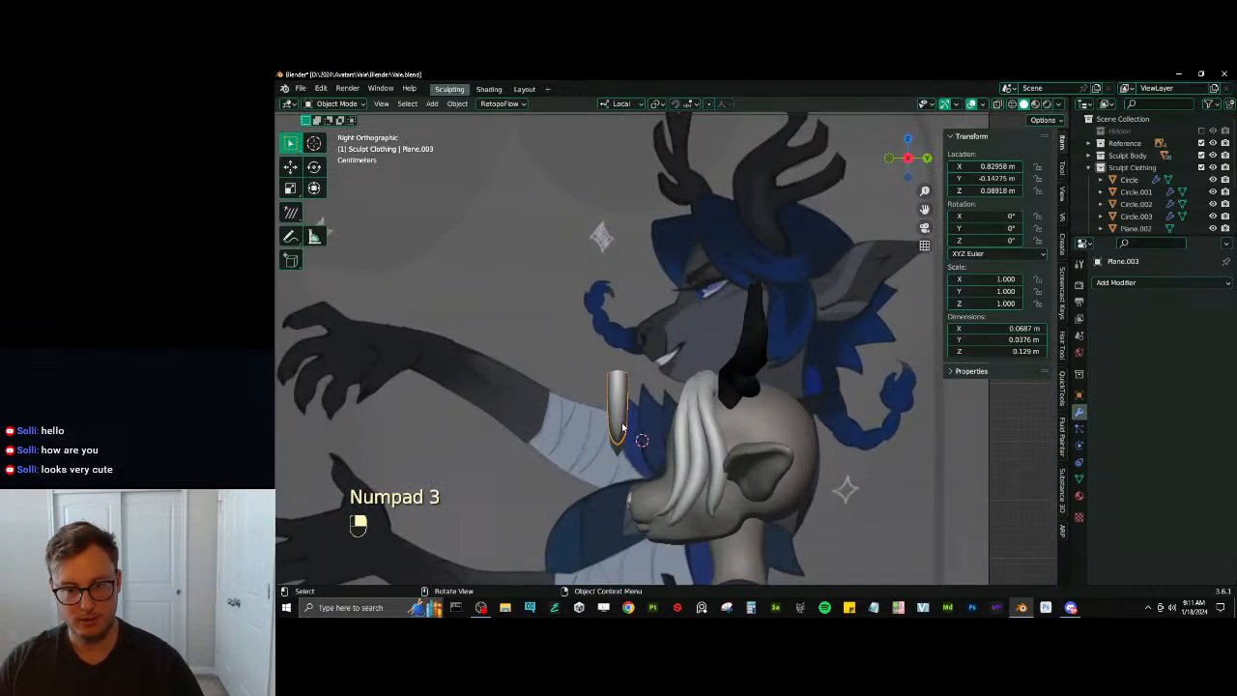
Open the loose hair strips for editing in the right side view and select their root boundary loops
middle_drag(621, 423, 676, 478)
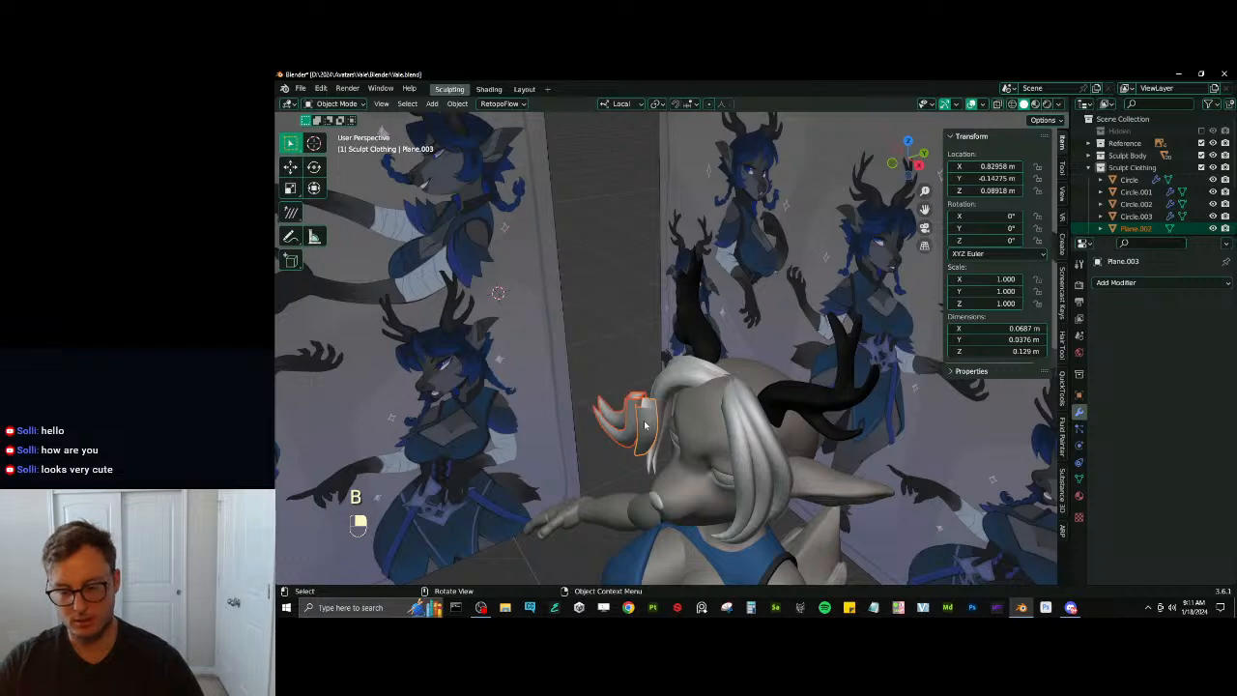
key(KP_3)
key(Tab)
key(a)
key(q)
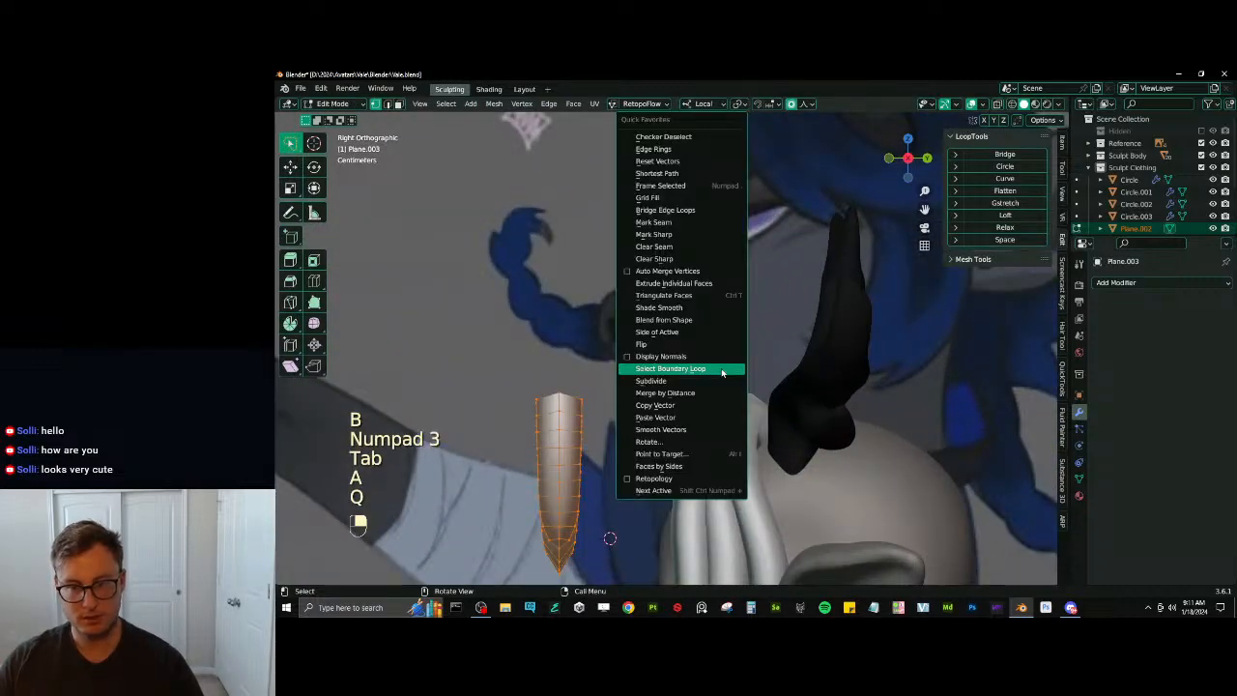
click(723, 373)
Bend the loose strips by rotating their root loops 36.7° with Sharp falloff at proportional size 0.198
shift+middle_drag(713, 365, 775, 312)
key(r)
scroll(671, 485, up, 7)
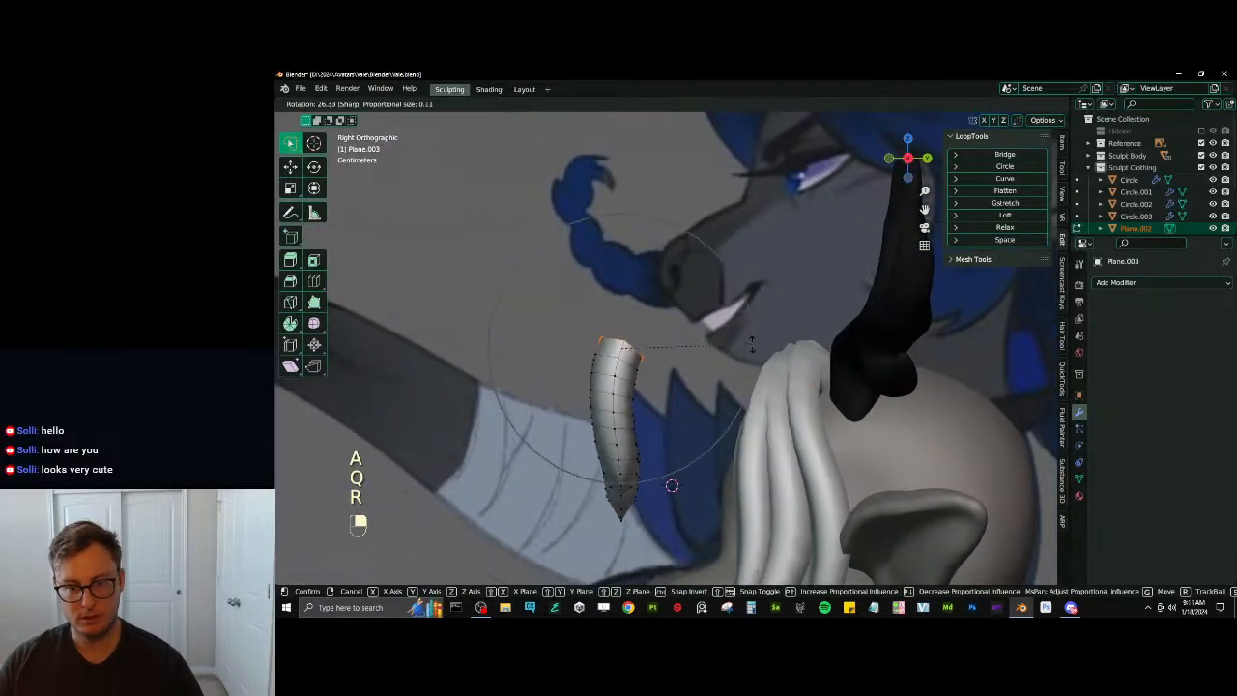
scroll(672, 485, down, 7)
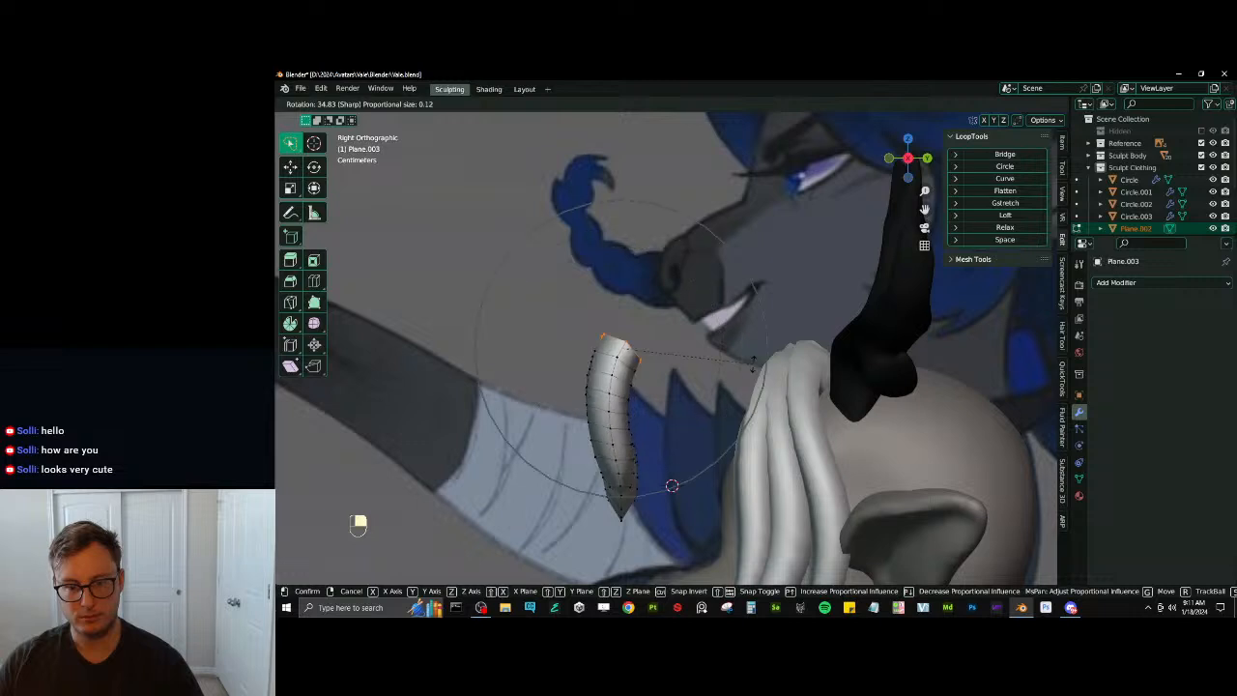
scroll(751, 365, down, 3)
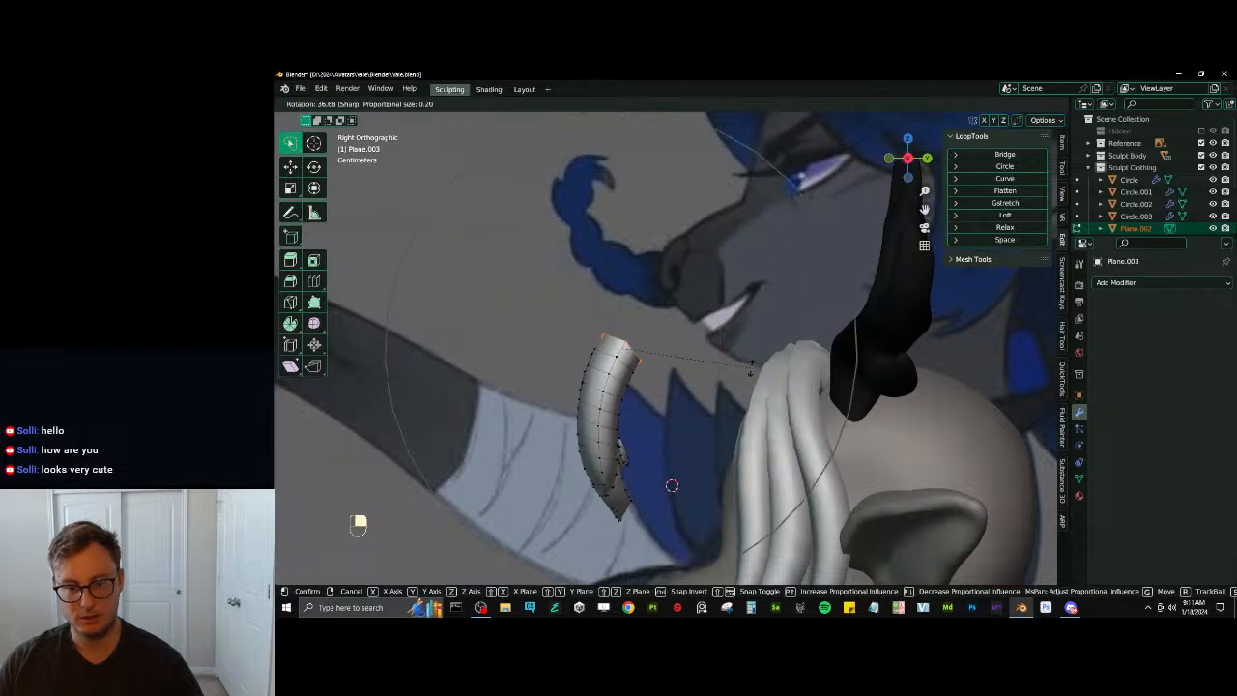
click(707, 343)
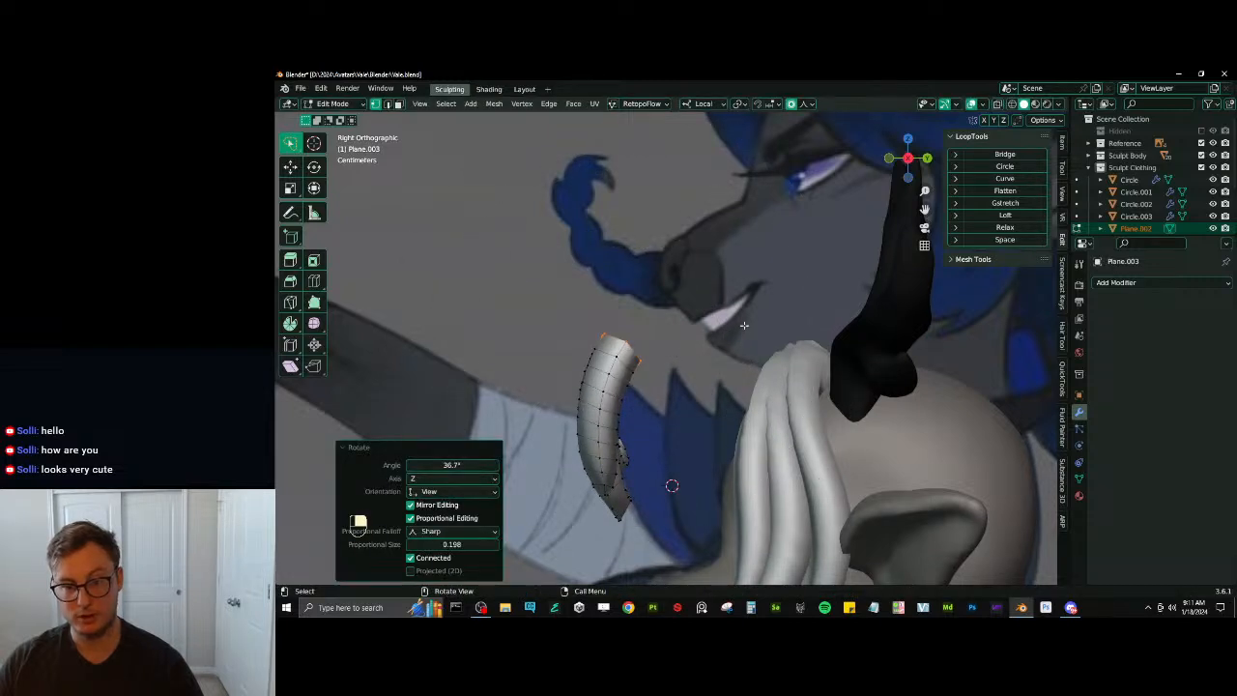
Extrude the strips' root loops about 0.167 m along Y toward the horns and rotate the new ends 59.9°
key(e)
key(r)
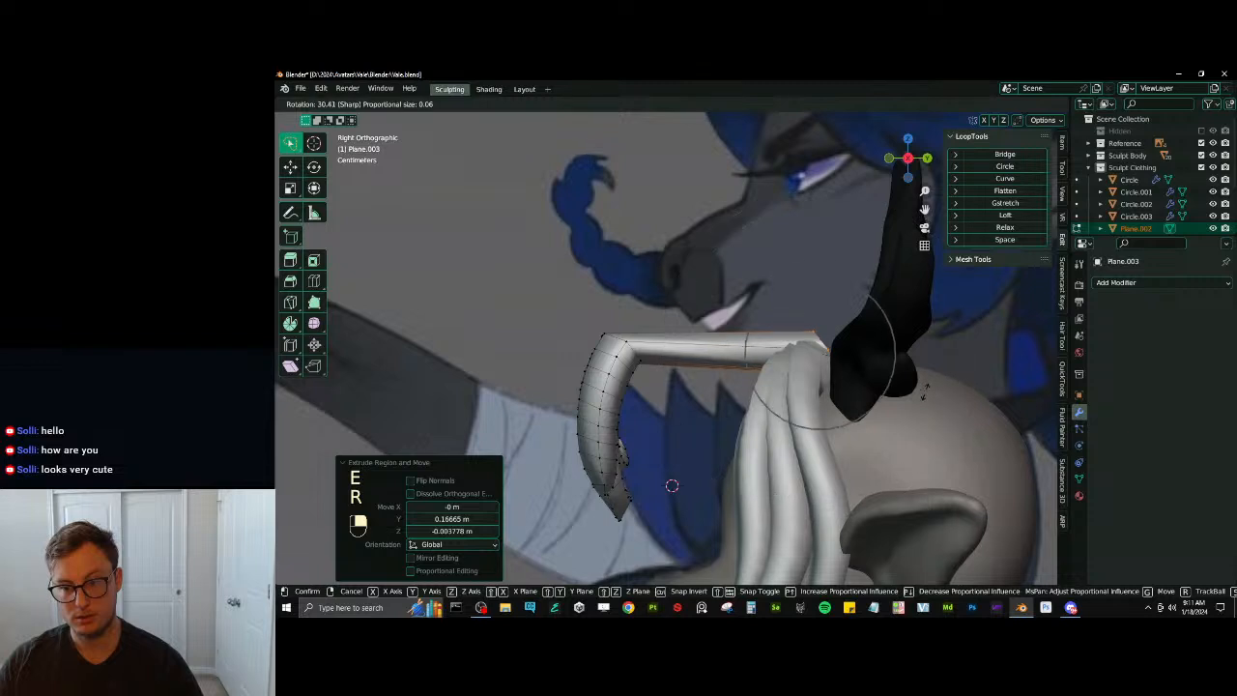
click(886, 431)
scroll(852, 392, down, 3)
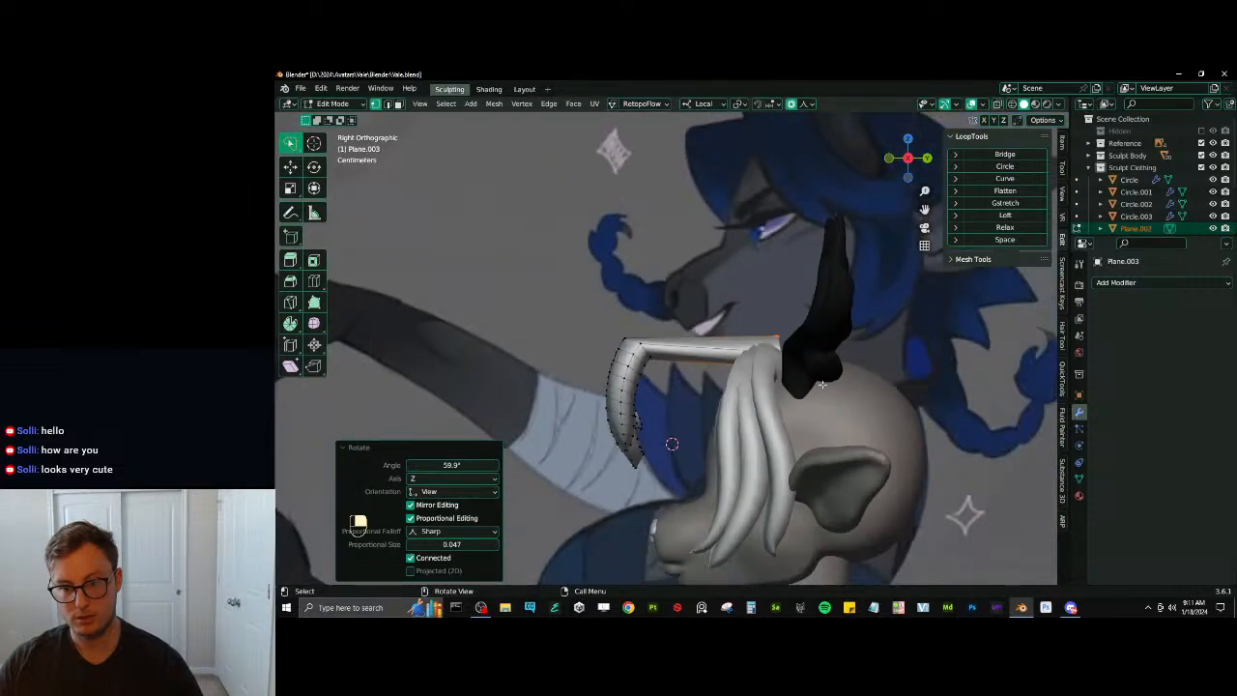
Move the strips' root ends back toward the front and add one loop cut across the middle of each extended section
key(g)
click(764, 380)
key(ctrl+r)
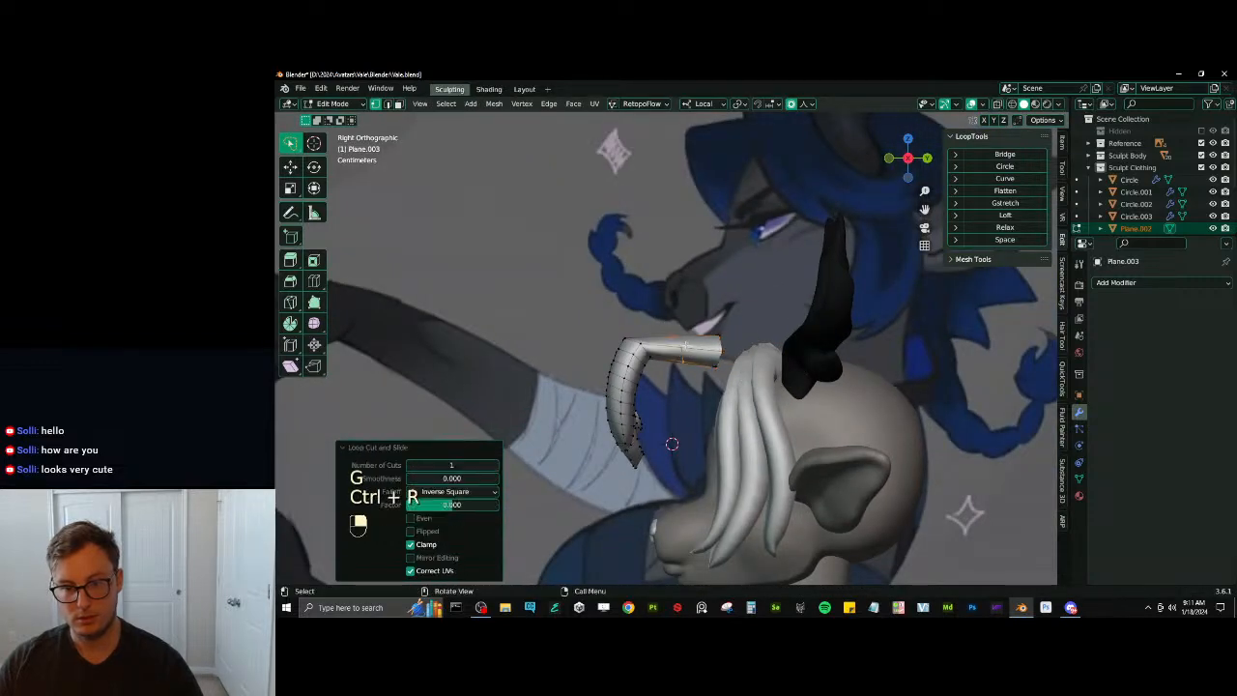
click(691, 341)
key(g)
click(690, 341)
key(ctrl+z)
middle_drag(686, 333, 678, 402)
key(ctrl+r)
click(671, 362)
right_click(670, 362)
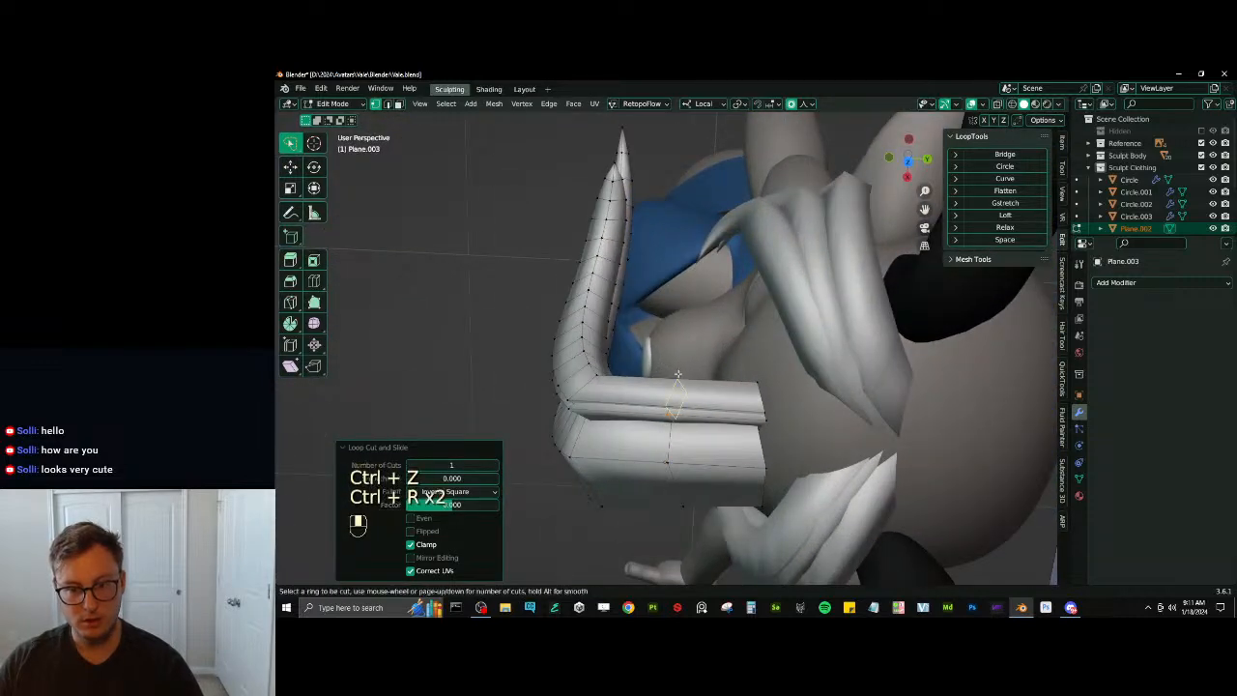
In wireframe right side view, raise the new middle loops about 0.015 m and bevel them with 2 segments at 59.3 percent width
key(KP_3)
key(z)
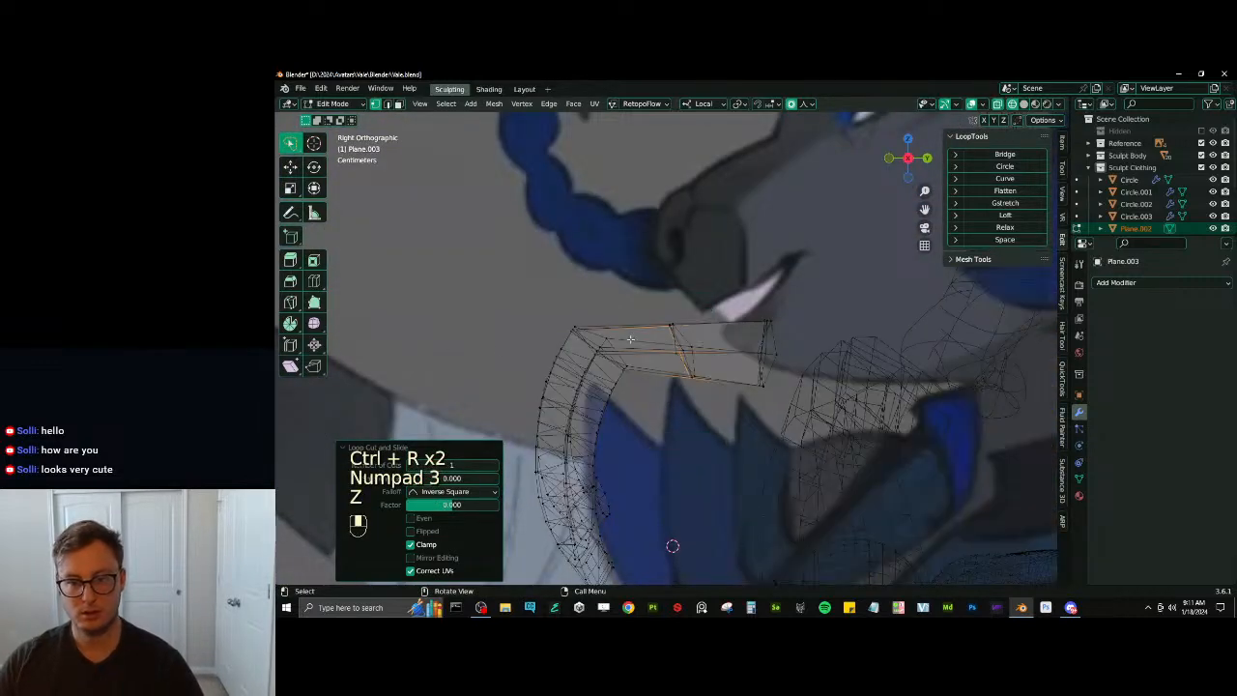
drag(675, 329, 711, 410)
key(g)
click(712, 390)
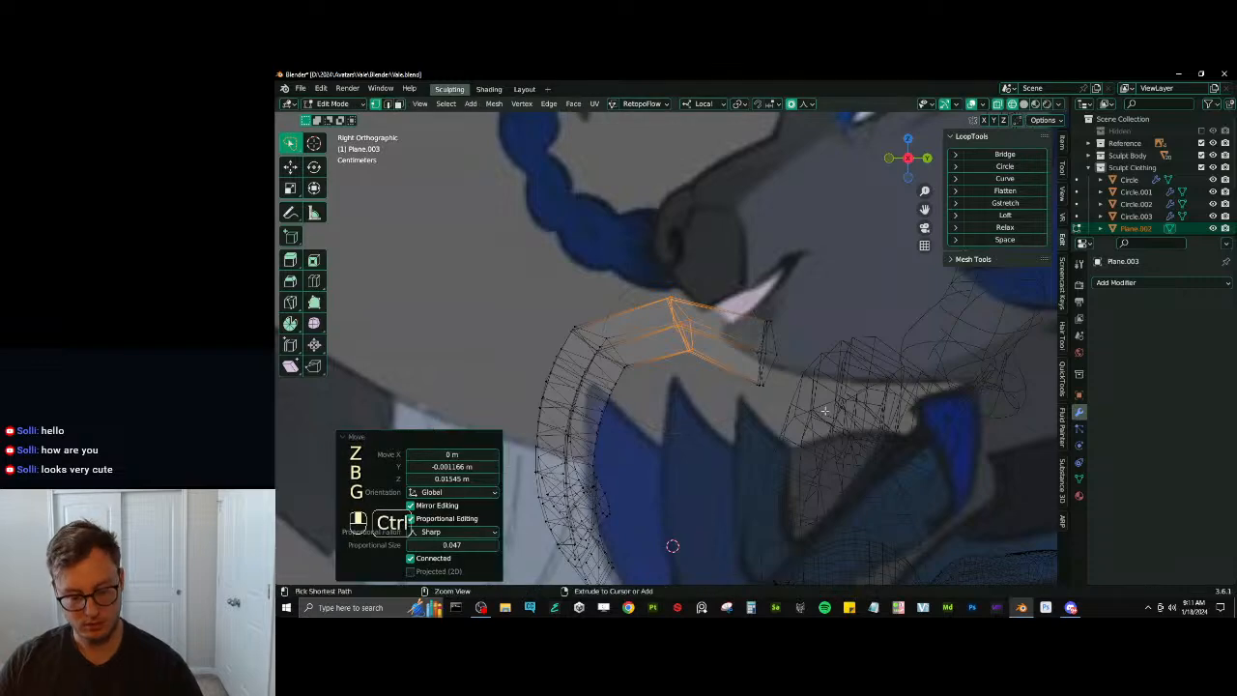
key(ctrl+b)
click(851, 419)
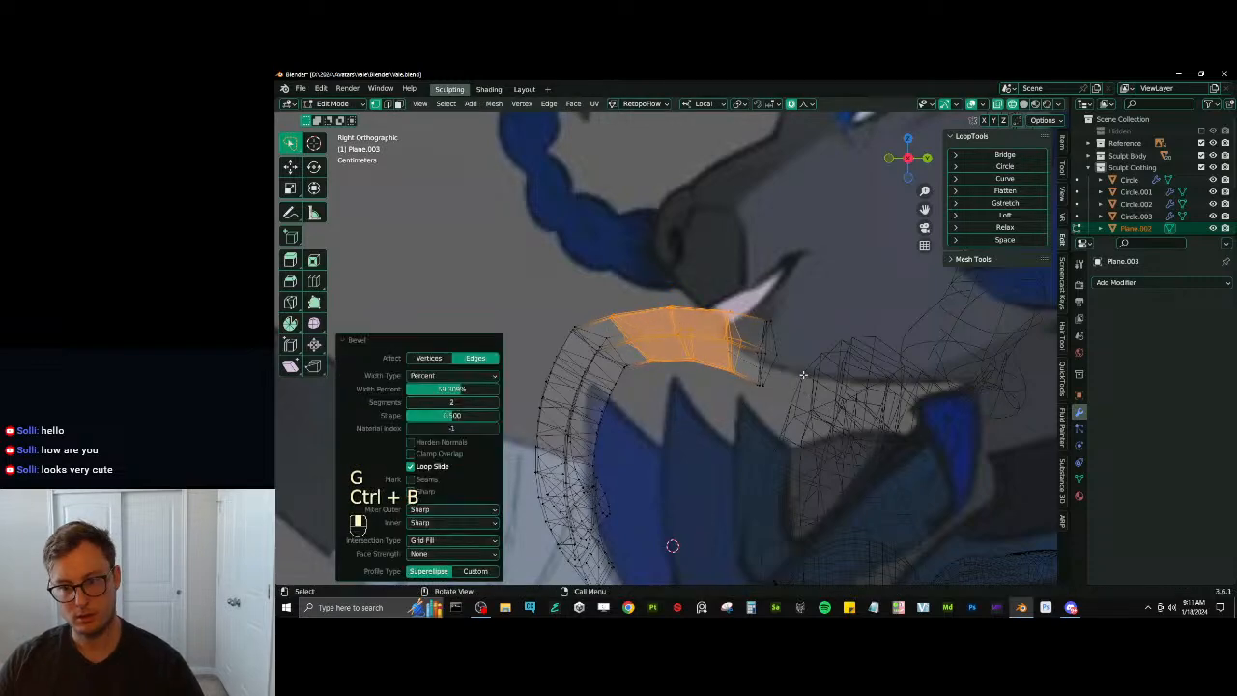
Select the root end loops of the strips and adjust their position slightly in the right side view
click(756, 334)
drag(755, 314, 828, 428)
scroll(820, 417, down, 3)
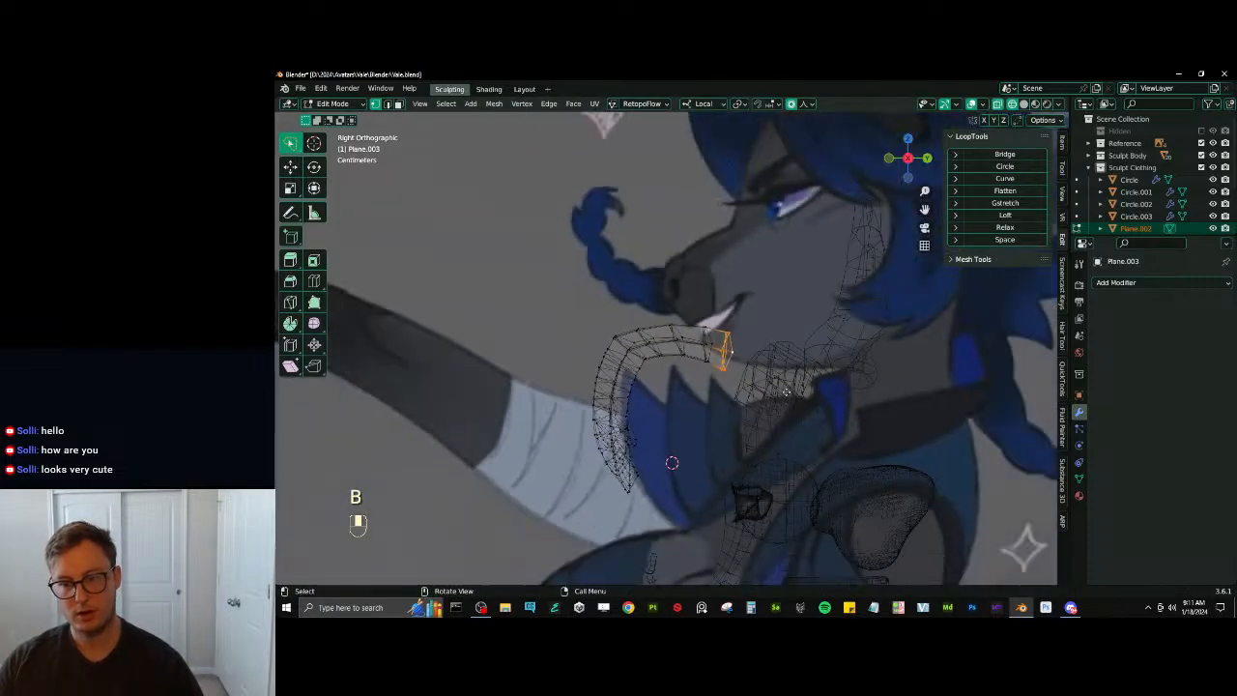
key(g)
click(787, 392)
key(Tab)
key(Tab)
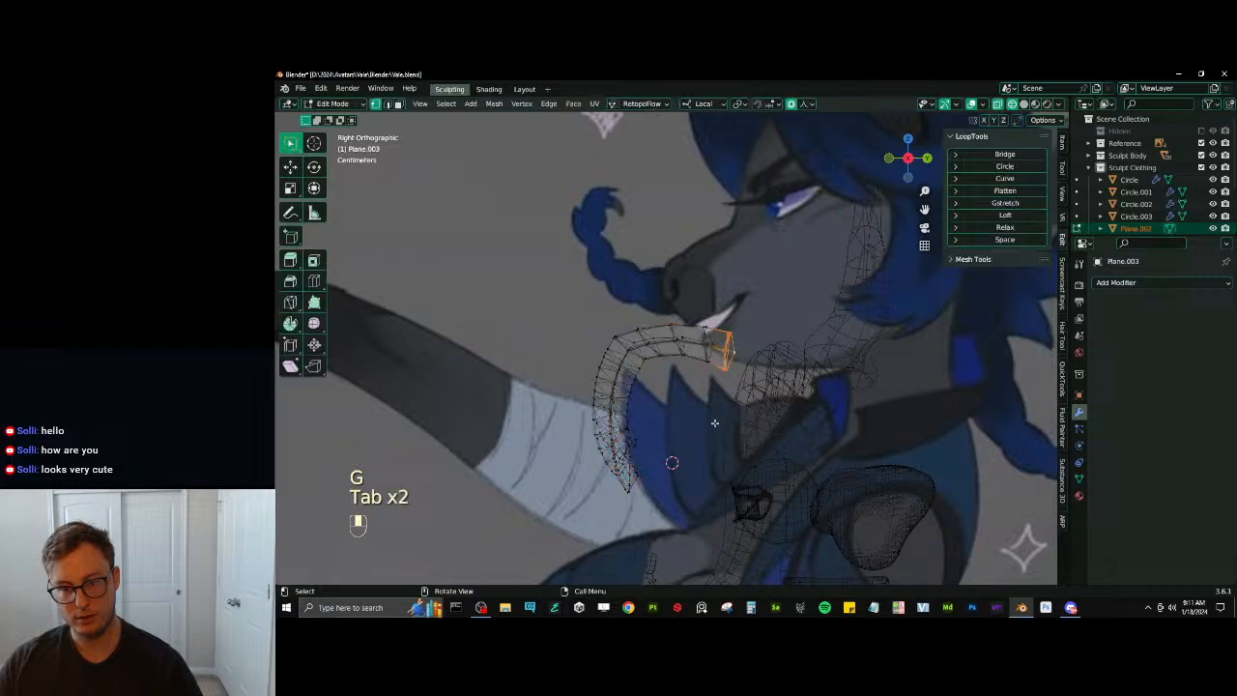
Select the strips' entire meshes and move them so their curve rises from the head beside the side locks
key(a)
key(g)
click(784, 425)
key(z)
shift+middle_drag(860, 426, 796, 392)
key(g)
click(769, 386)
key(g)
click(779, 335)
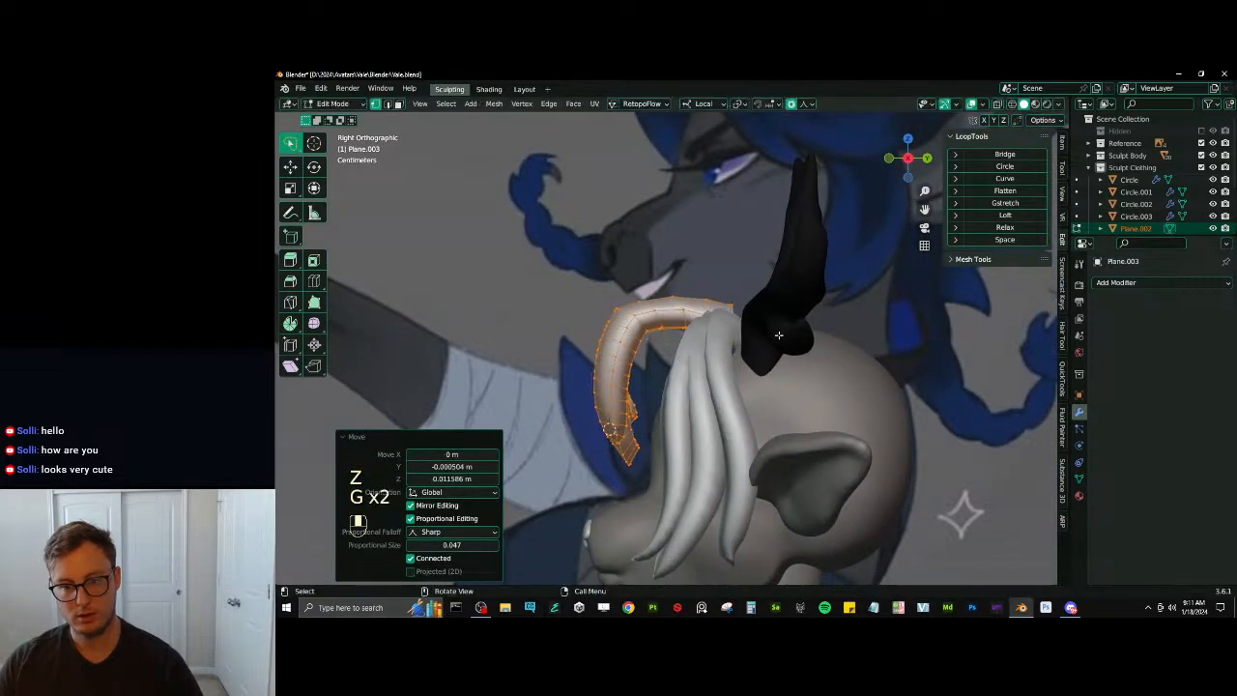
Rotate the strips' root loops 16.6° with Sharp falloff at proportional size 0.350 and reposition them in wireframe
click(726, 330)
key(q)
click(794, 342)
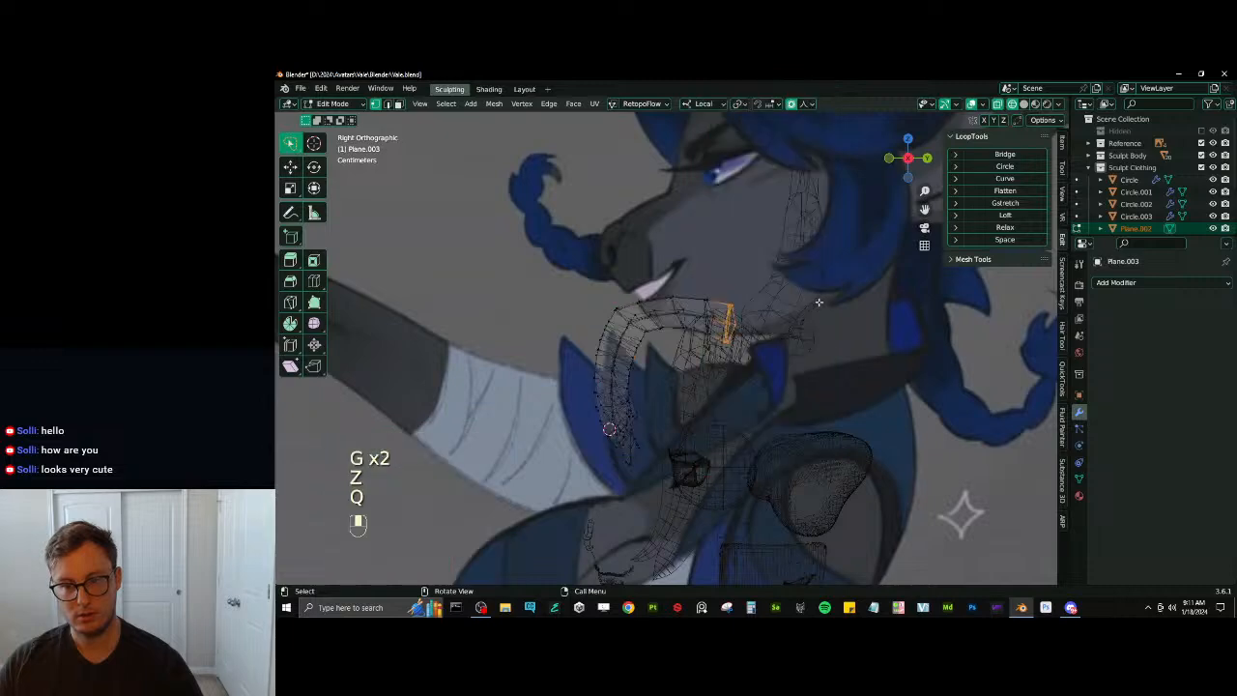
key(r)
click(824, 330)
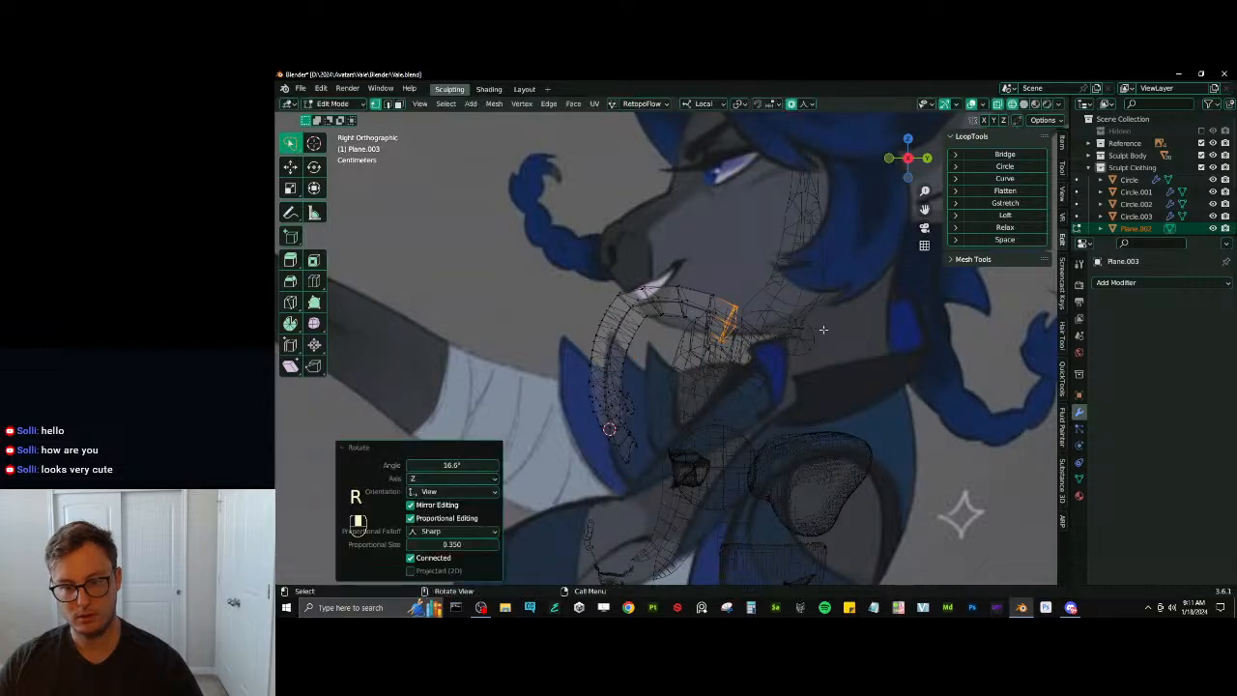
key(g)
click(802, 351)
key(z)
click(817, 369)
Select all the strips' geometry and rotate it -19.7° about local Z to follow the forehead from the front
scroll(702, 390, down, 5)
middle_drag(703, 390, 805, 353)
scroll(783, 402, up, 2)
key(a)
key(r)
key(z)
scroll(784, 446, up, 1)
click(782, 454)
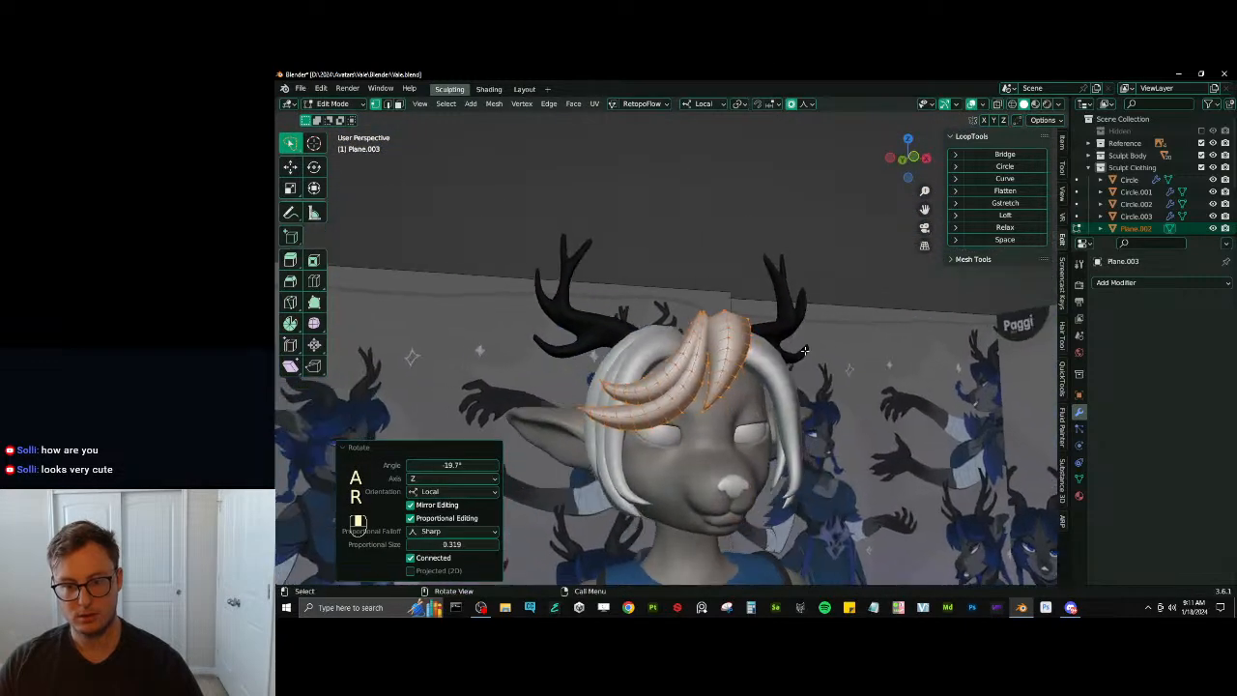
Move the strips about -0.046 m in X and 0.015 m in Y, and stretch them along local Z
key(g)
click(807, 355)
key(s)
key(z)
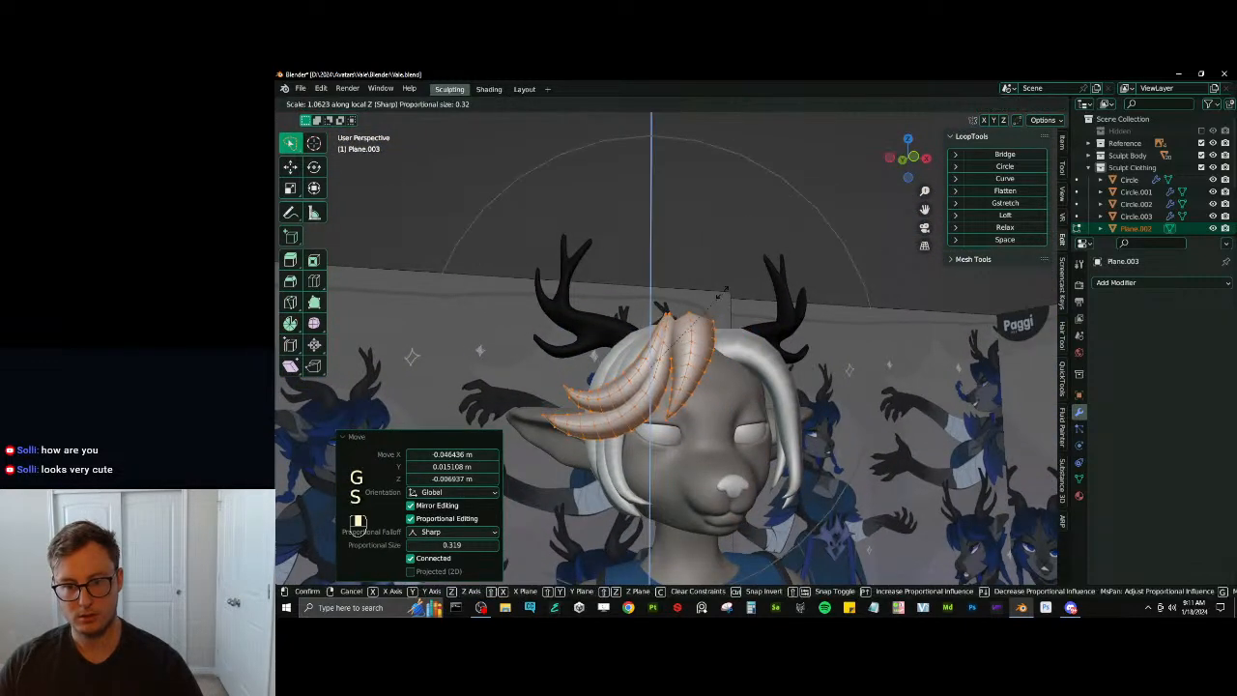
click(795, 315)
key(s)
key(x)
click(764, 340)
key(ctrl+z)
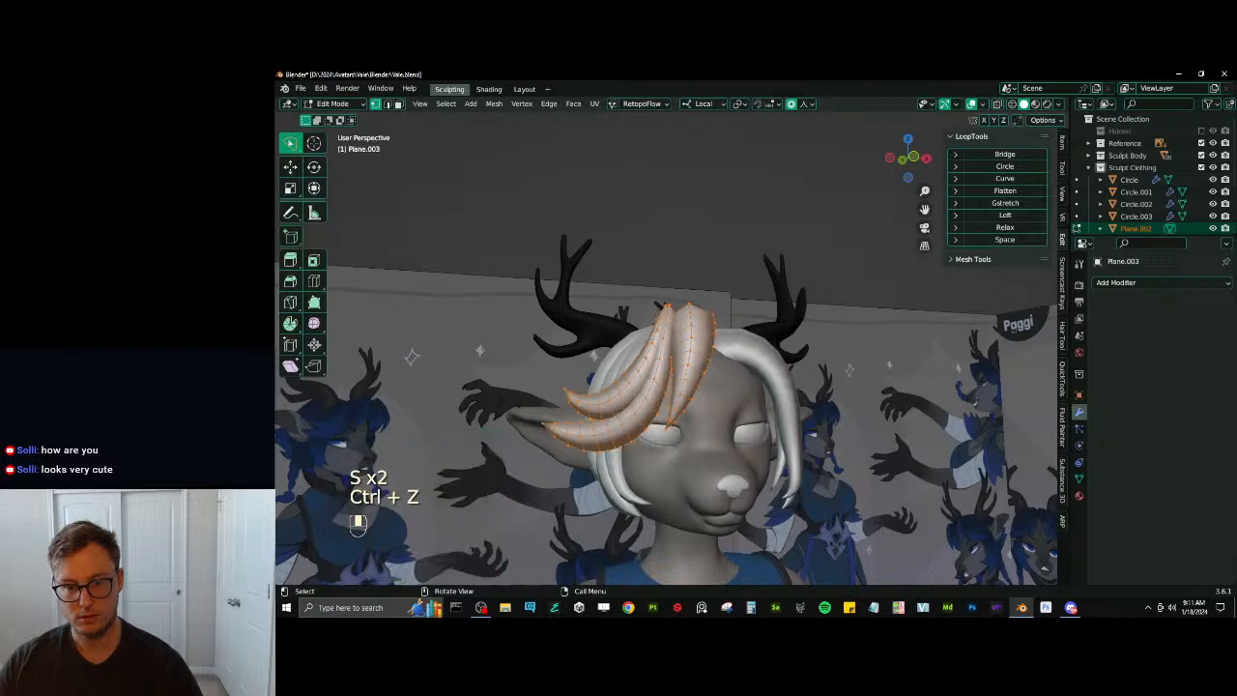
middle_drag(763, 342, 738, 426)
key(alt+s)
click(779, 363)
key(ctrl+z)
key(alt+s)
click(778, 366)
key(ctrl+z)
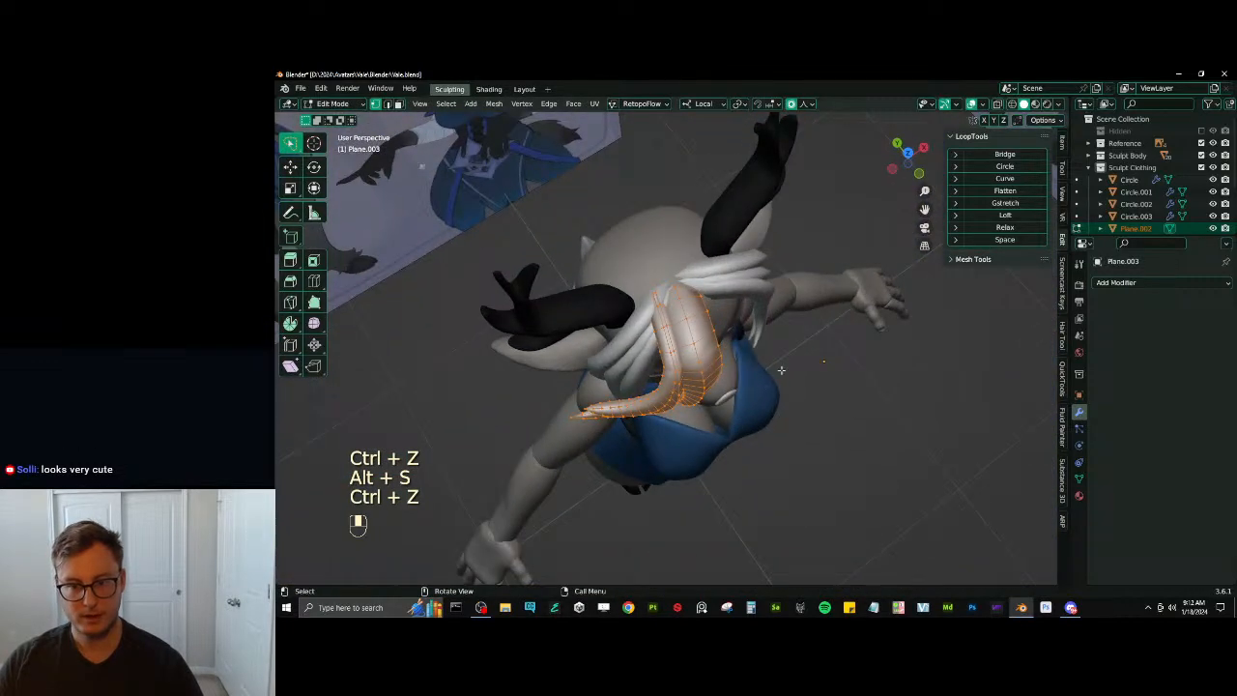
Select the strips' root boundary loops and thicken the roots with Shrink/Fatten using Sharp proportional falloff
key(q)
click(785, 367)
key(alt+s)
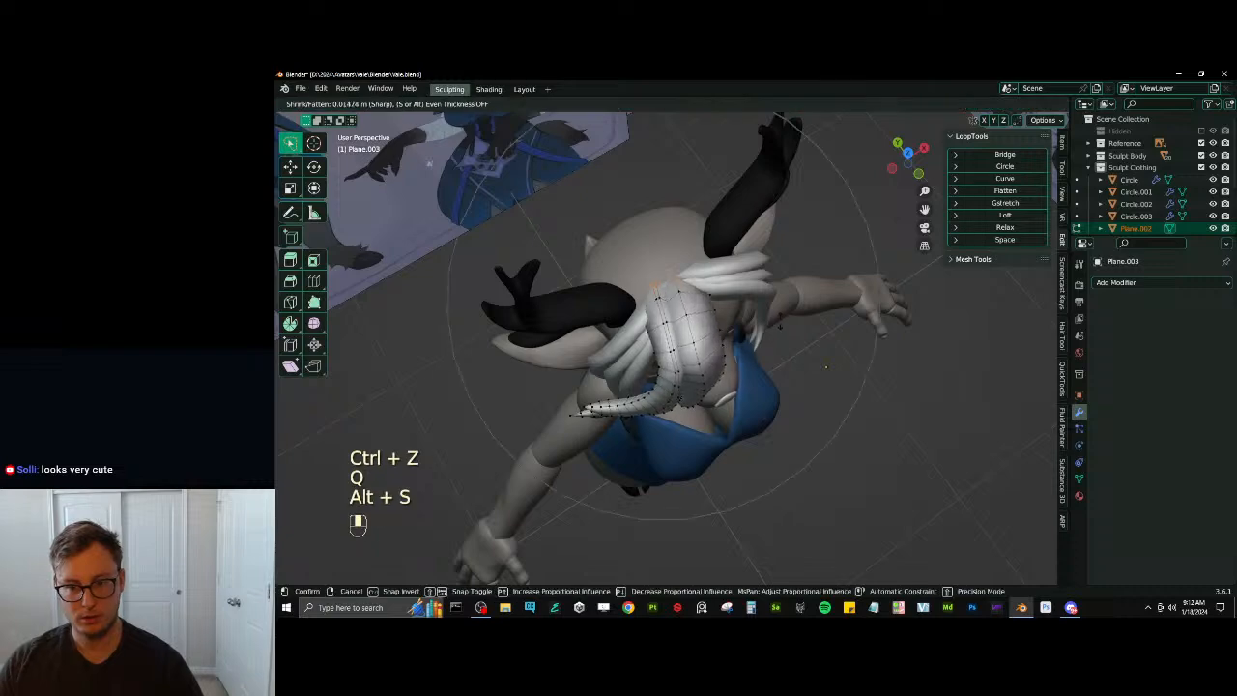
click(779, 320)
middle_drag(779, 320, 744, 311)
key(ctrl+z)
key(alt+s)
click(763, 286)
key(Tab)
key(Tab)
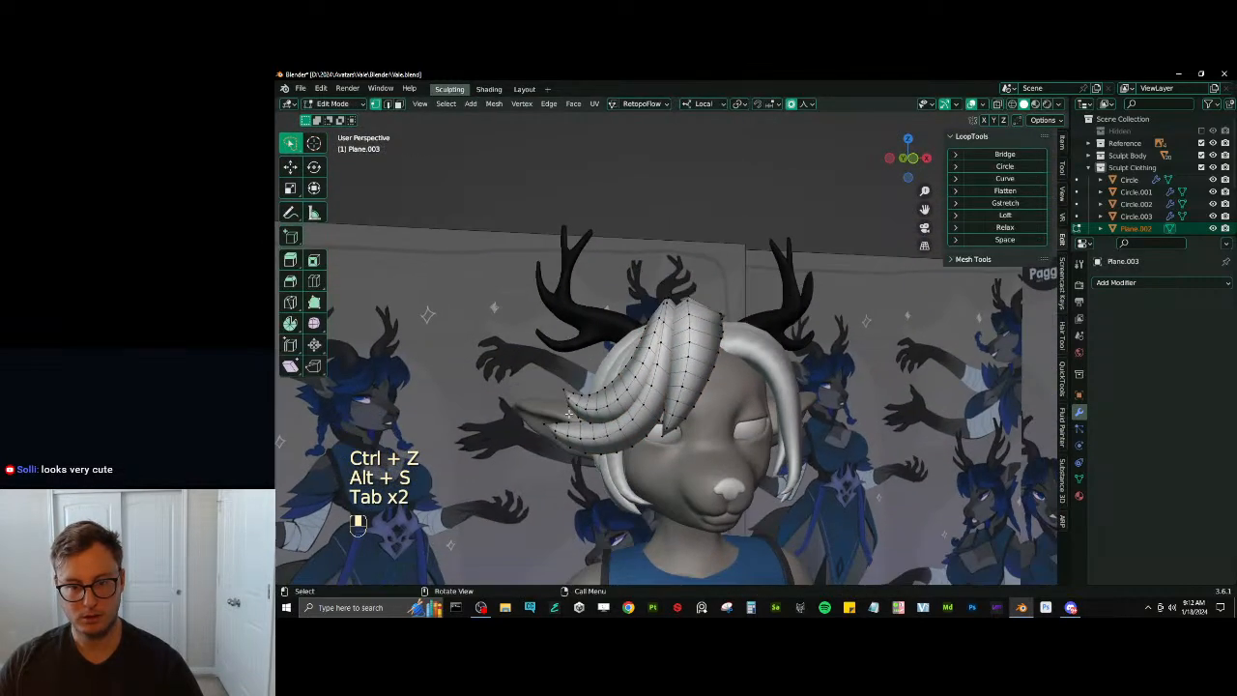
Open all the front strips for editing together, then reposition and uniformly scale their whole meshes on the forehead
middle_drag(642, 392, 657, 353)
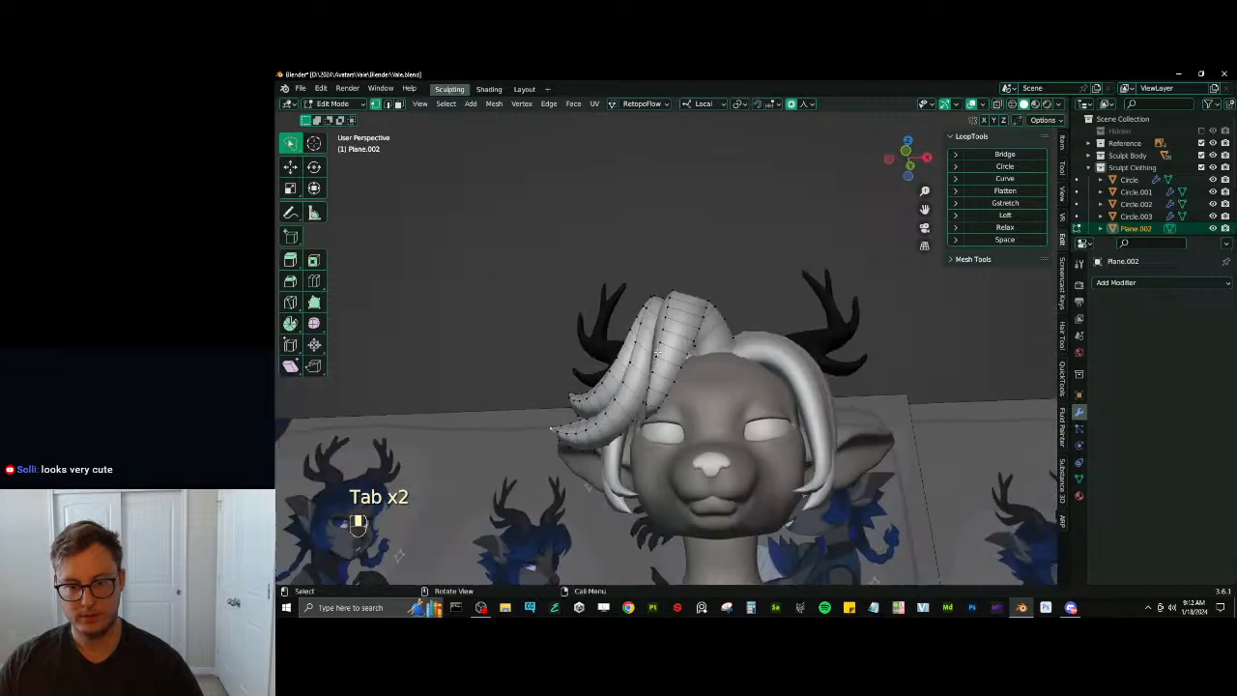
key(Tab)
middle_drag(636, 394, 732, 390)
key(Tab)
key(a)
key(g)
click(744, 405)
key(s)
click(729, 319)
Adjust the height of the front strips by scaling them along local Z
key(s)
key(z)
click(726, 312)
key(s)
key(z)
click(737, 311)
Reposition the front strips over the forehead so their roots sit at the hairline, and finish editing
key(g)
click(719, 334)
key(r)
key(z)
click(740, 407)
key(ctrl+z)
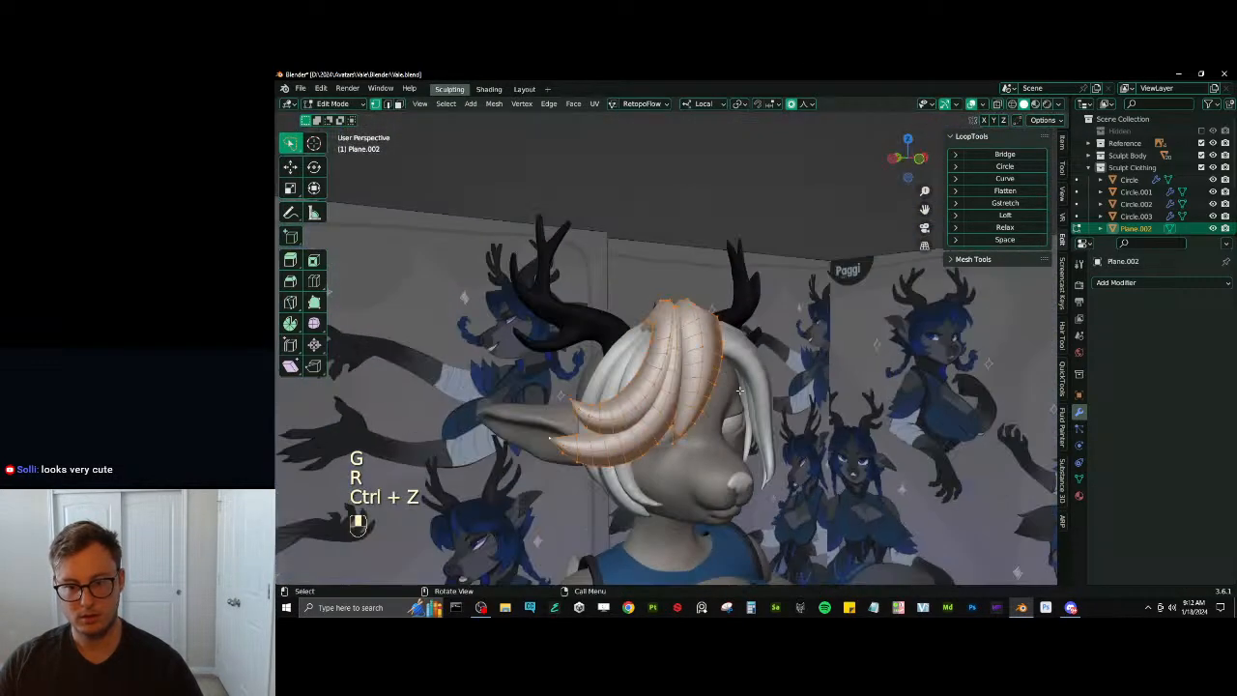
key(g)
click(733, 389)
key(Tab)
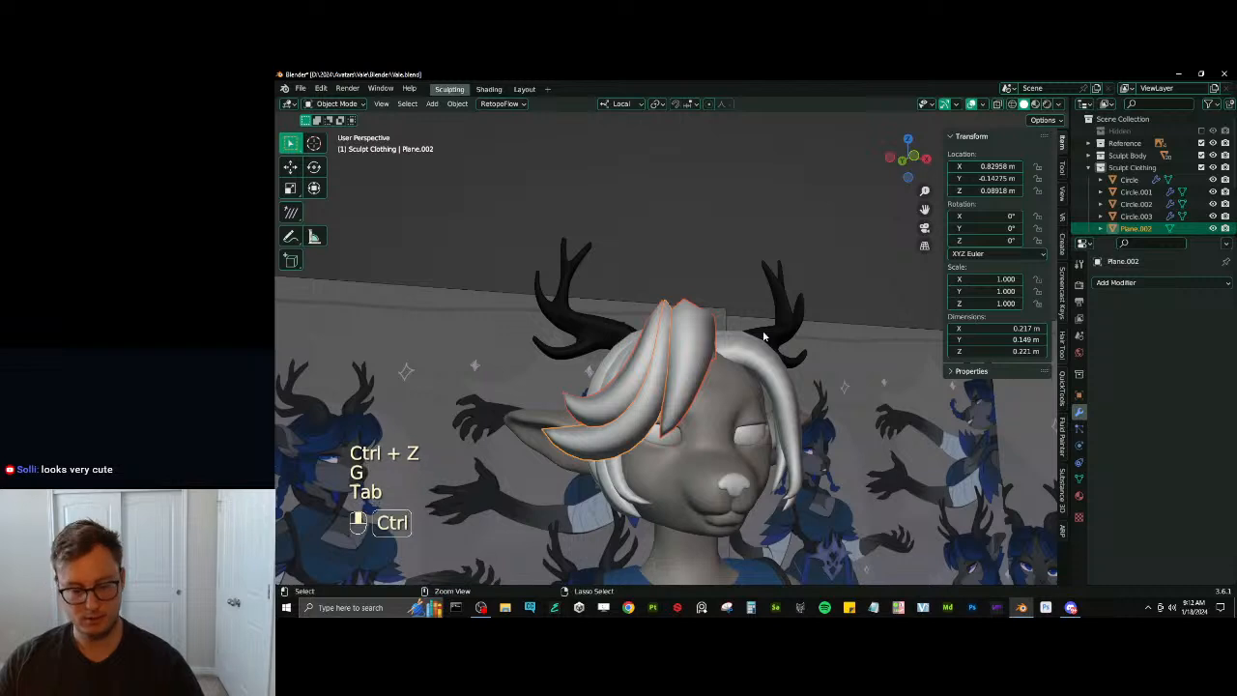
Copy the side lock's Mirror modifier to the selected front strips and apply all their transforms
shift+click(624, 358)
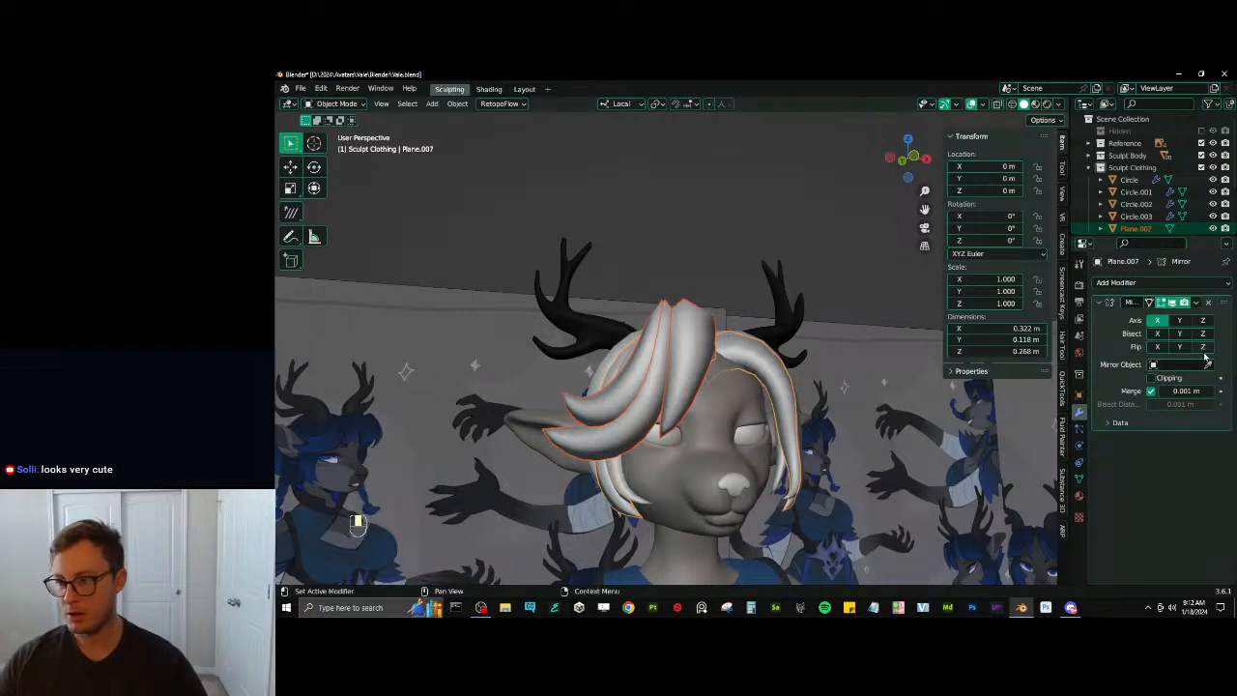
click(1197, 305)
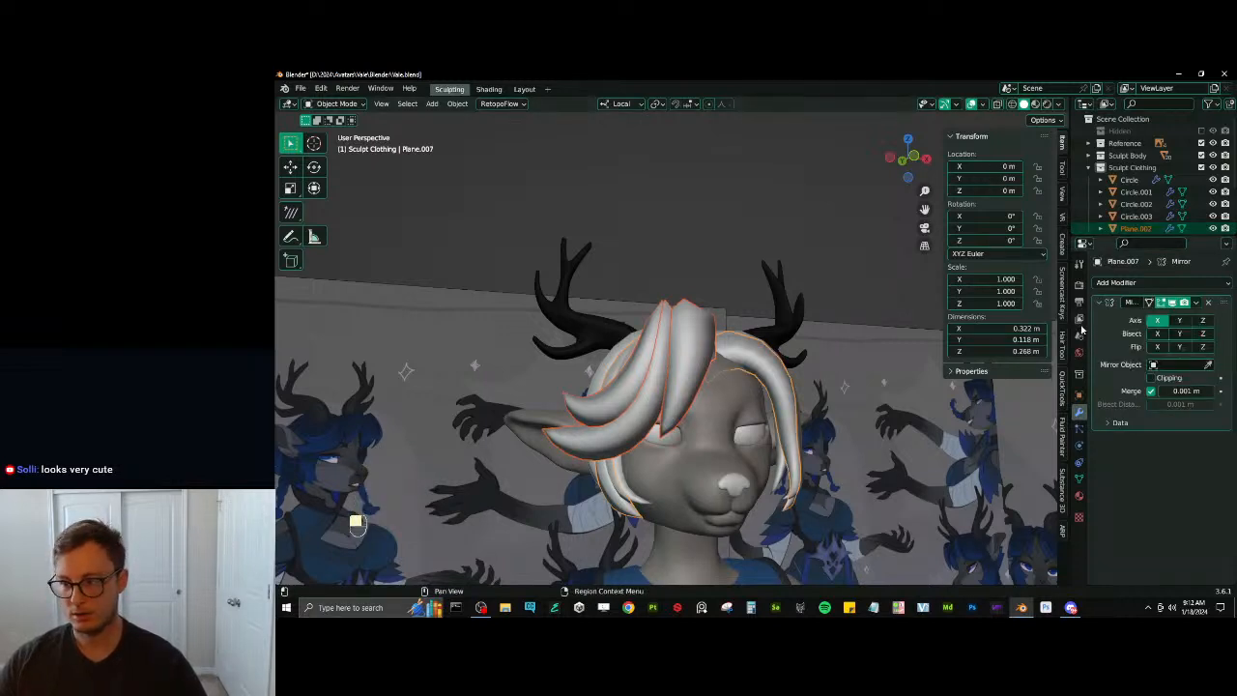
key(ctrl+a)
click(850, 428)
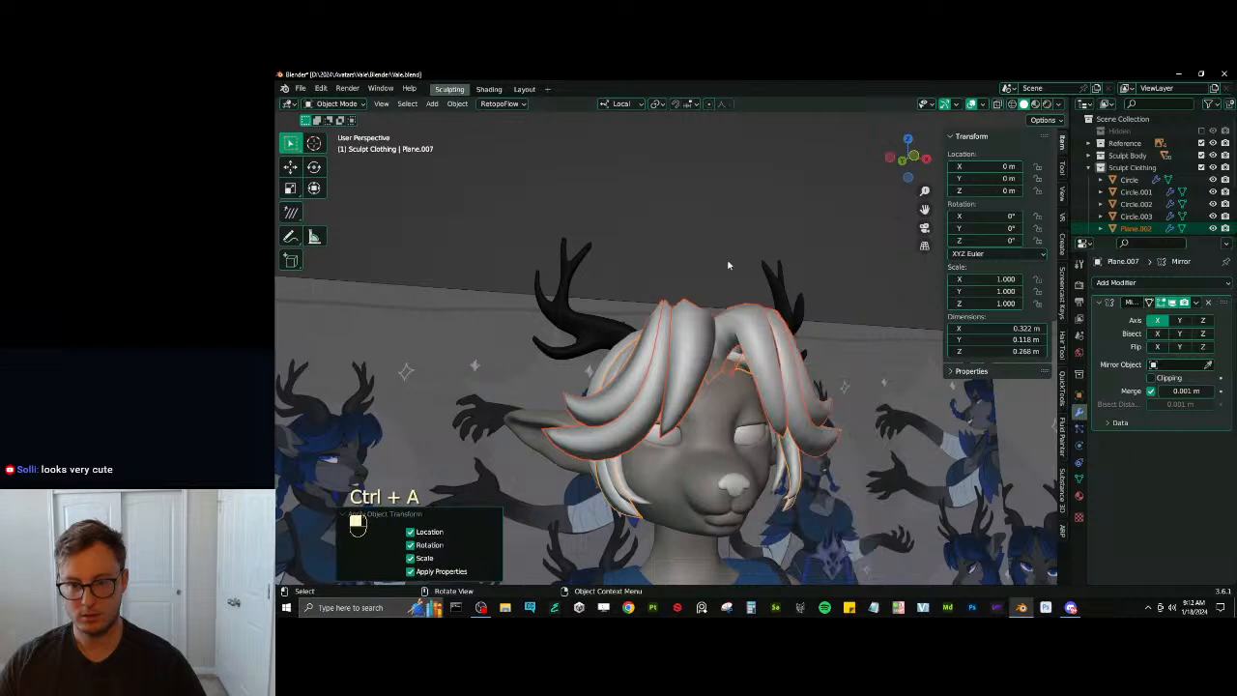
Open the outer front strand for editing and move its root about 0.024 m in X with Sharp falloff at proportional size 0.239
middle_drag(731, 265, 607, 362)
click(681, 374)
scroll(672, 387, up, 4)
key(Tab)
key(a)
key(g)
click(742, 354)
key(ctrl+z)
key(ctrl+z)
mouse_move(623, 302)
middle_down()
mouse_move(630, 345)
mouse_move(608, 294)
middle_up()
key(g)
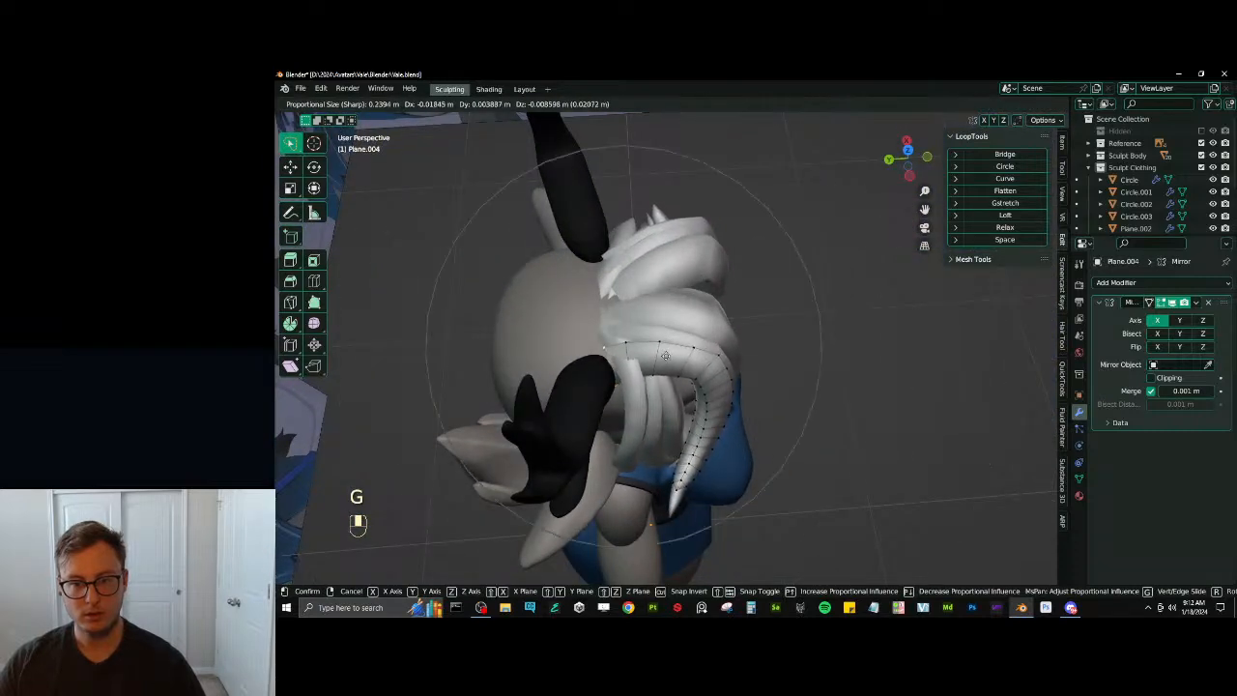
click(604, 354)
Lower the outer front strand's root about 0.0155 m along local Z and finish editing the strand
middle_drag(603, 354, 681, 292)
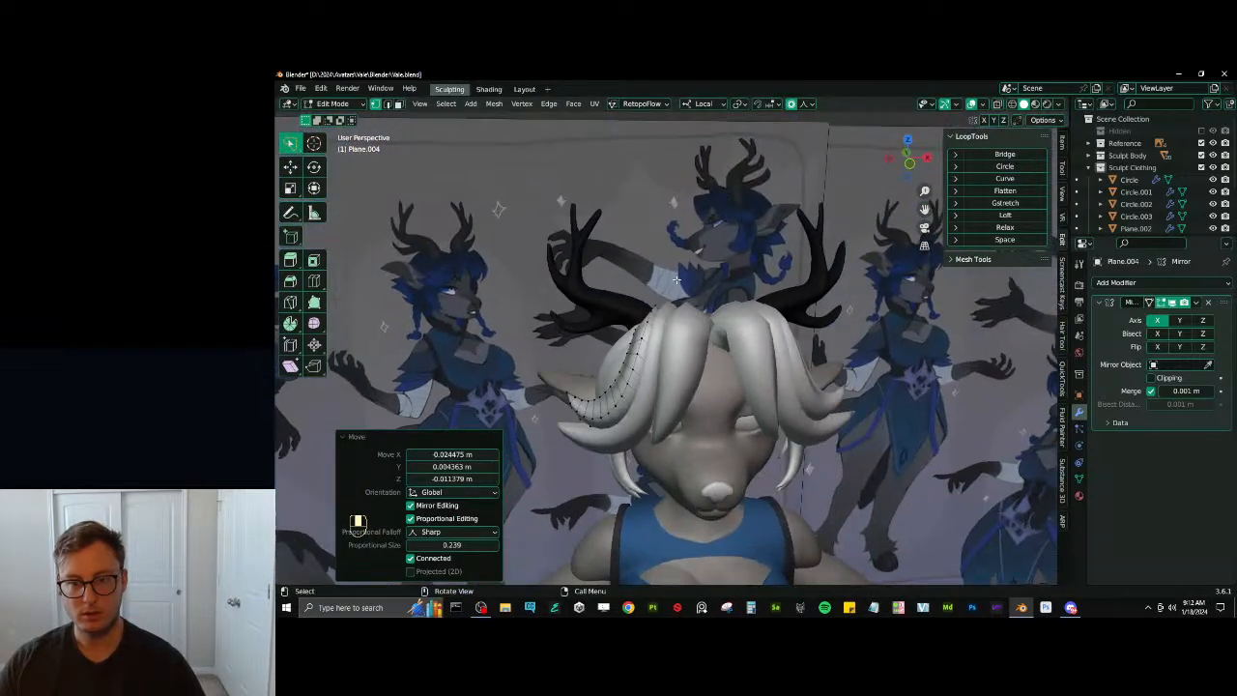
key(g)
key(g)
click(684, 318)
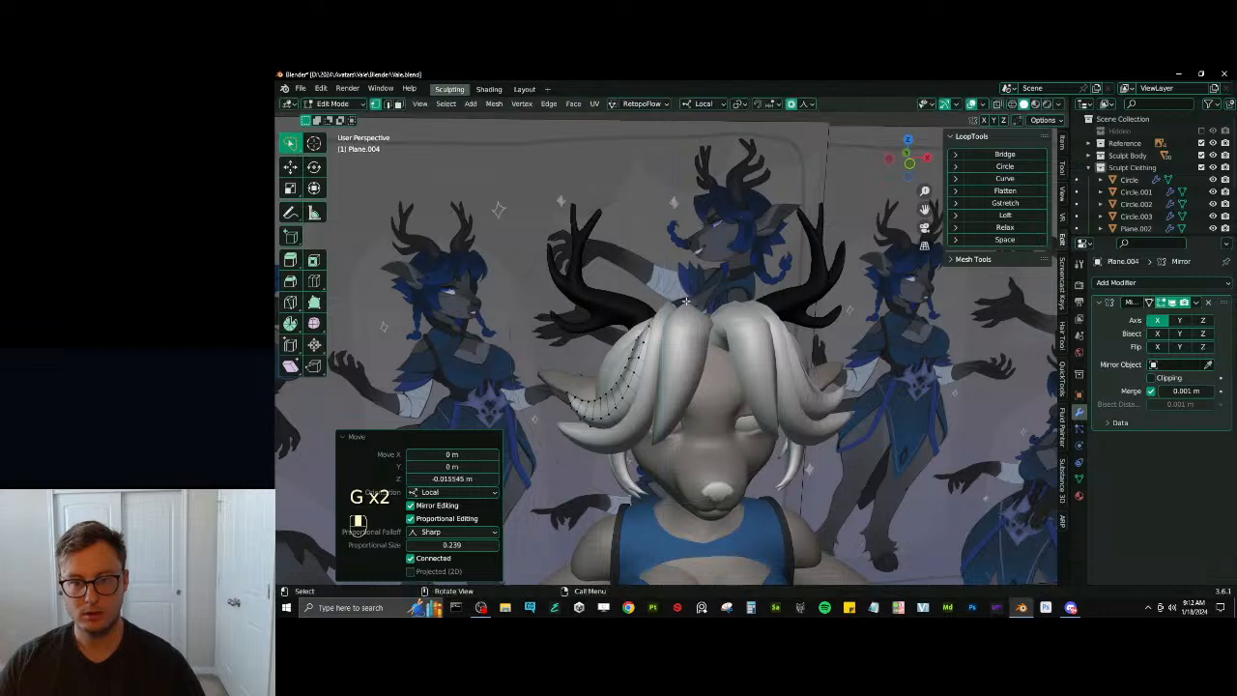
key(Tab)
Select the innermost front strand's root boundary loop, then move and scale it along single local axes
click(685, 323)
key(Tab)
middle_drag(739, 280, 740, 317)
key(q)
click(744, 345)
key(g)
middle_click(760, 309)
click(770, 306)
key(s)
middle_click(770, 306)
click(767, 306)
Rotate the innermost strand's root loop 13° about local X with Sharp falloff at proportional size 0.180
key(g)
click(738, 319)
key(ctrl+z)
key(r)
click(753, 328)
Settle the innermost strand's root onto the scalp, lowering it about 0.0055 m along local Z, and finish editing
key(g)
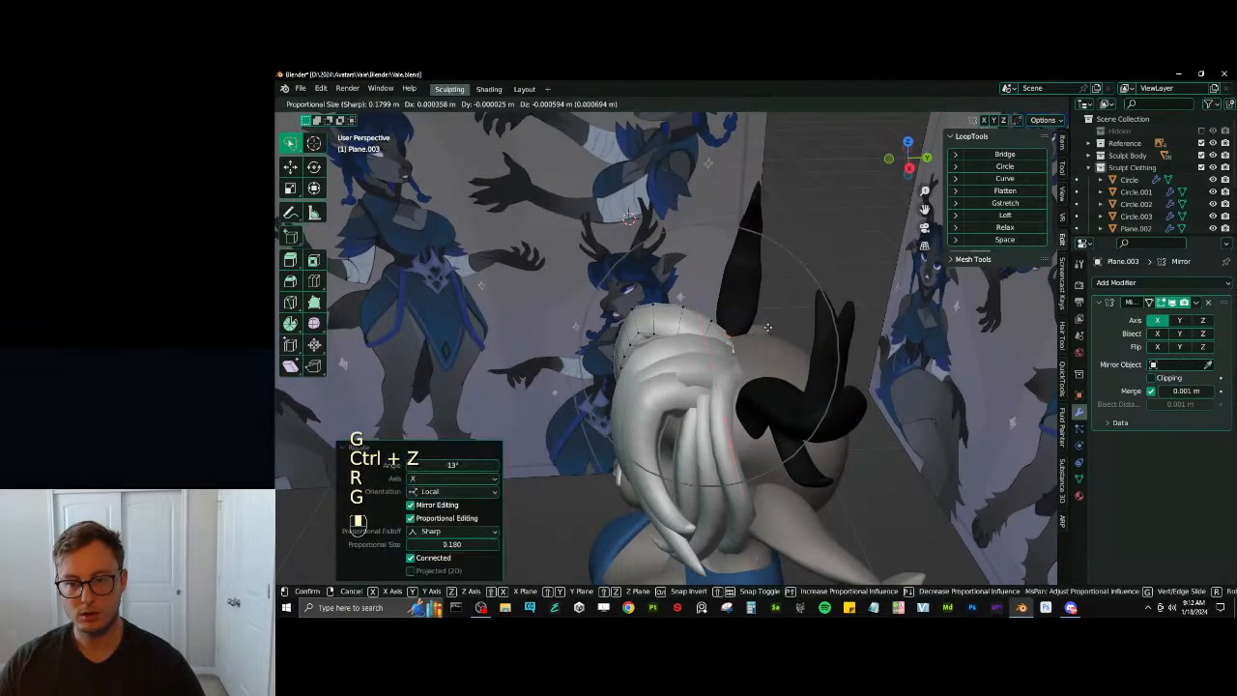
middle_click(768, 339)
click(767, 338)
middle_drag(767, 340, 700, 375)
key(g)
middle_click(701, 378)
click(701, 380)
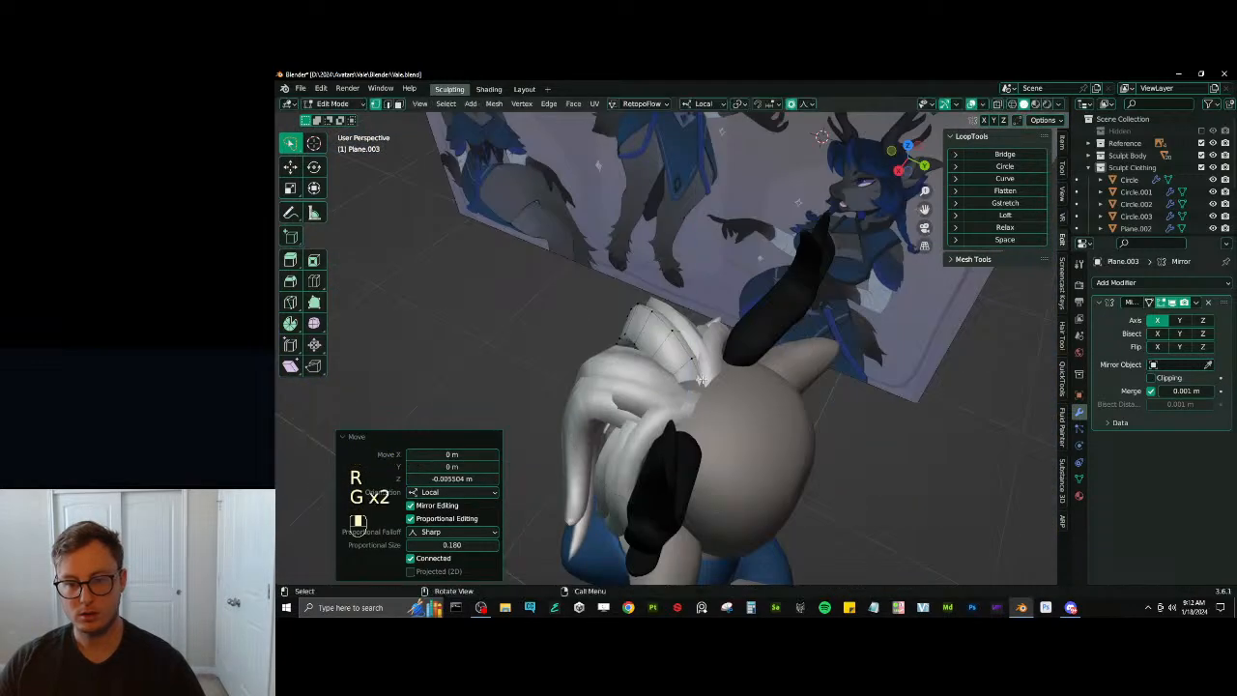
key(Tab)
Select all geometry of the three front strands and narrow it to 0.957 along local X
scroll(700, 379, down, 5)
middle_drag(486, 383, 775, 325)
scroll(716, 317, down, 3)
scroll(775, 326, up, 7)
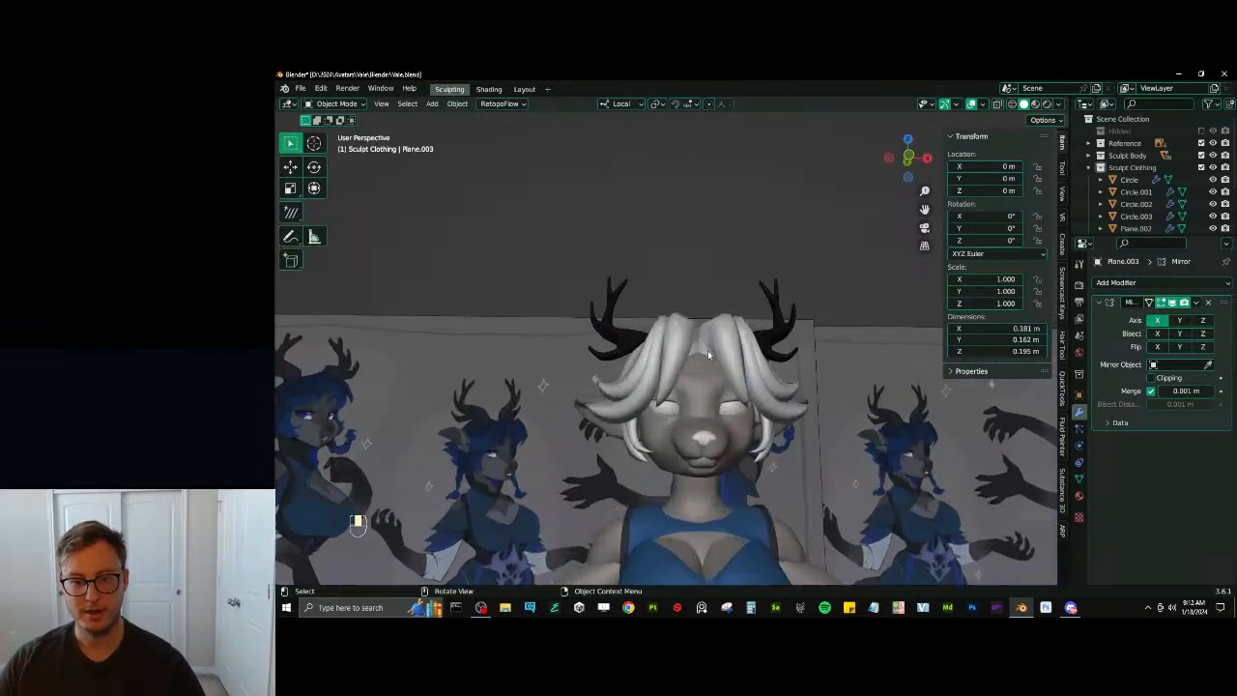
key(Tab)
key(a)
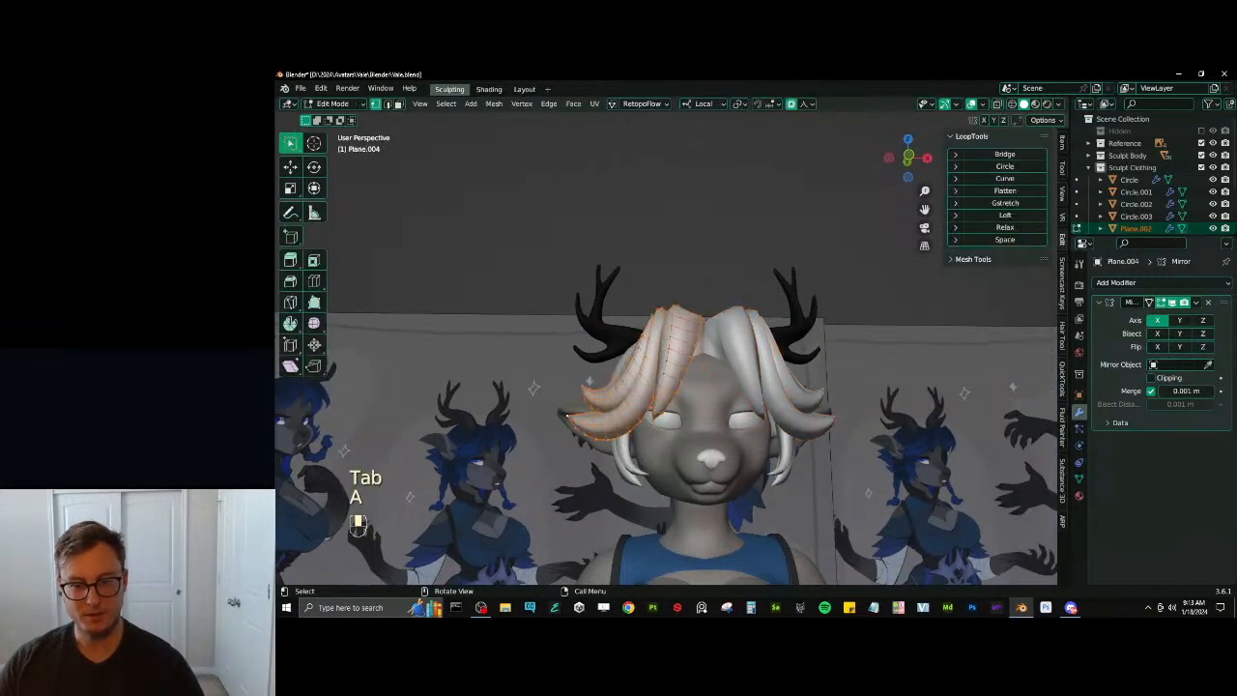
key(s)
click(776, 341)
key(s)
middle_click(776, 340)
click(774, 340)
Move the selected front strands and scale them to 0.994 along local X
key(g)
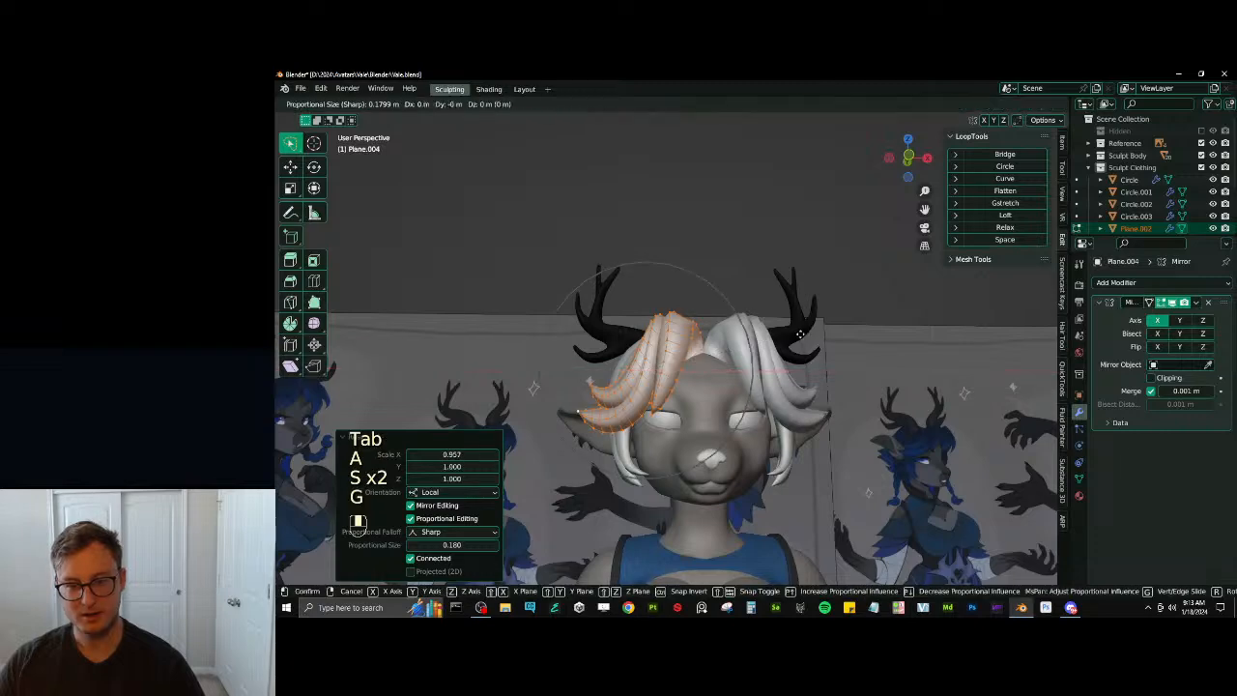
click(801, 333)
key(s)
middle_click(803, 332)
click(802, 332)
scroll(802, 332, down, 3)
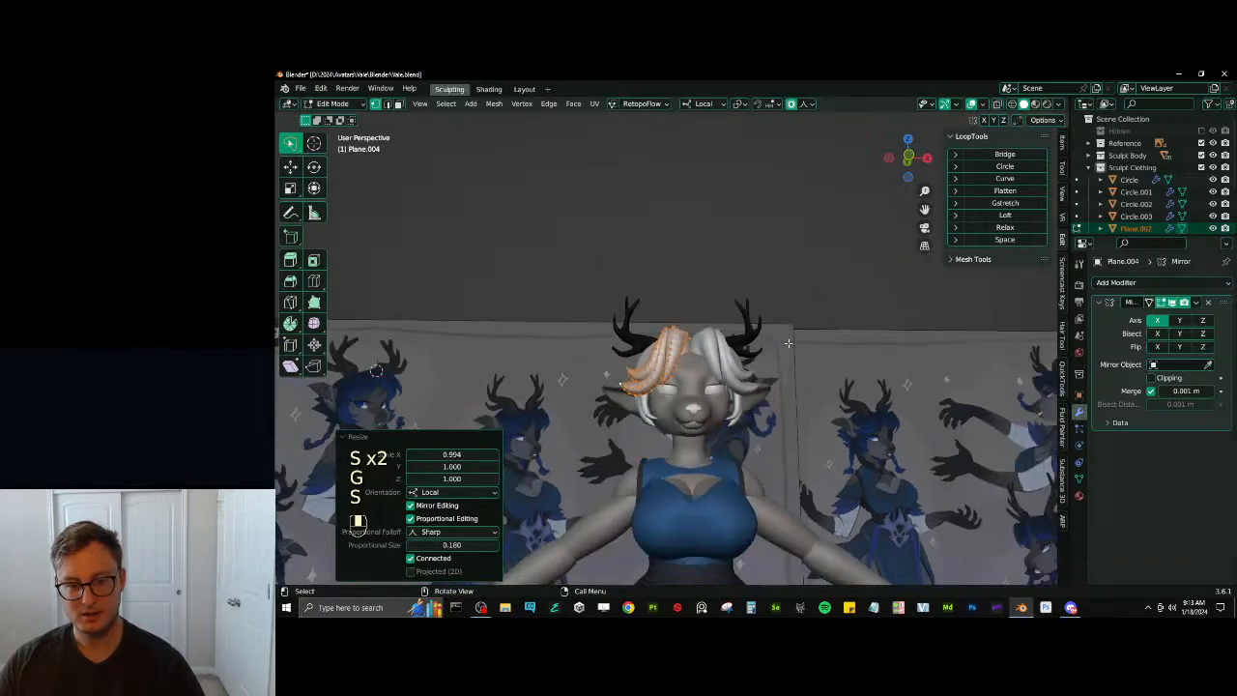
Scale and rotate the front strands, then move them along a single local axis to sit against the head
key(s)
key(r)
middle_click(773, 349)
middle_drag(767, 358, 729, 369)
click(742, 348)
key(g)
middle_click(740, 344)
click(743, 341)
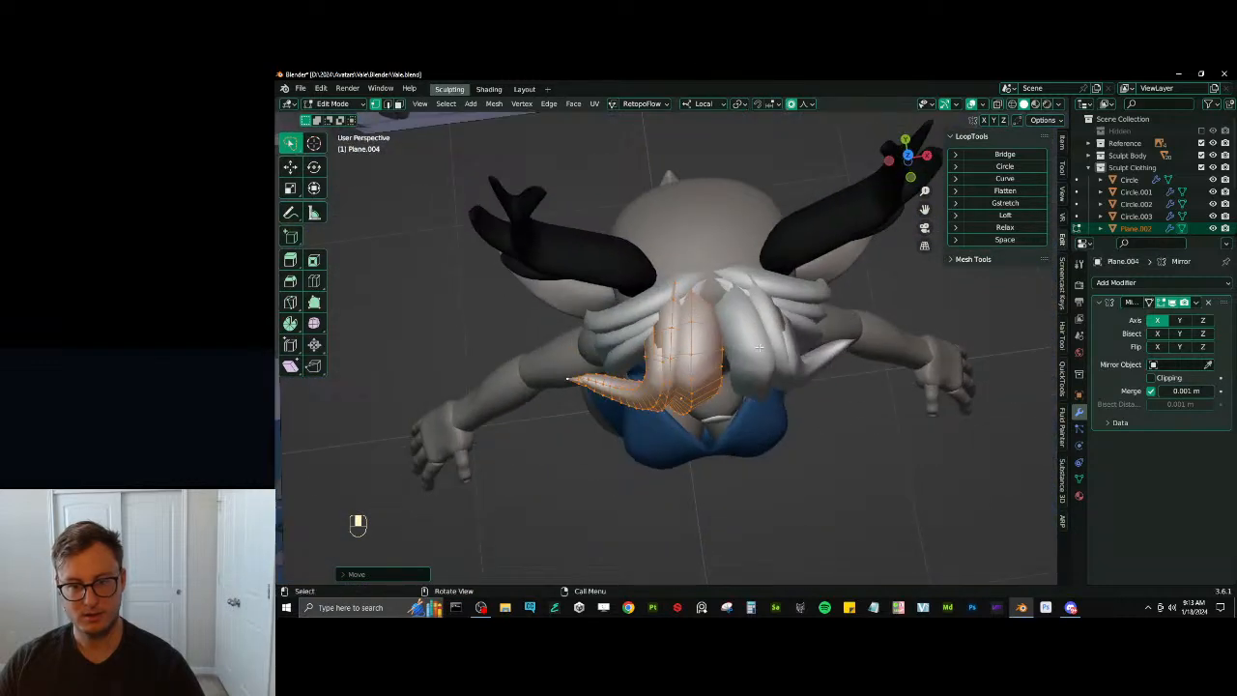
Select the front strands' root loops and try widening them along local X with Sharp falloff at proportional size 0.29
key(q)
key(s)
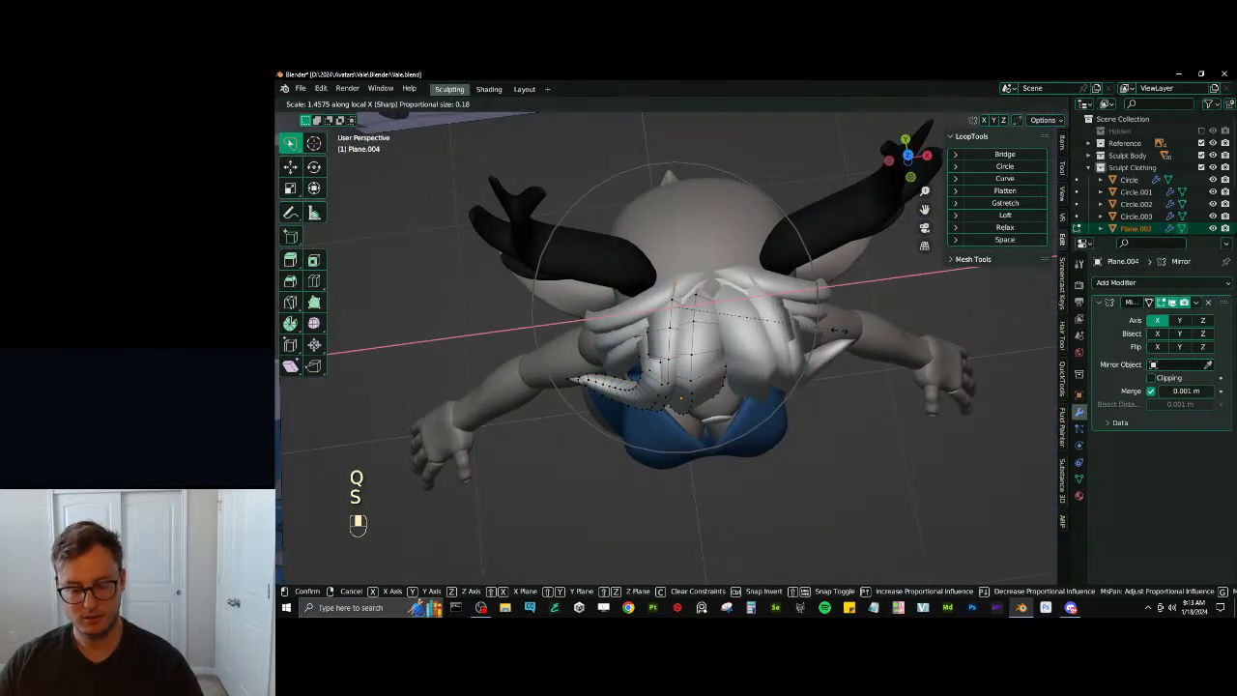
right_click(838, 329)
key(period)
click(805, 317)
key(s)
middle_click(810, 317)
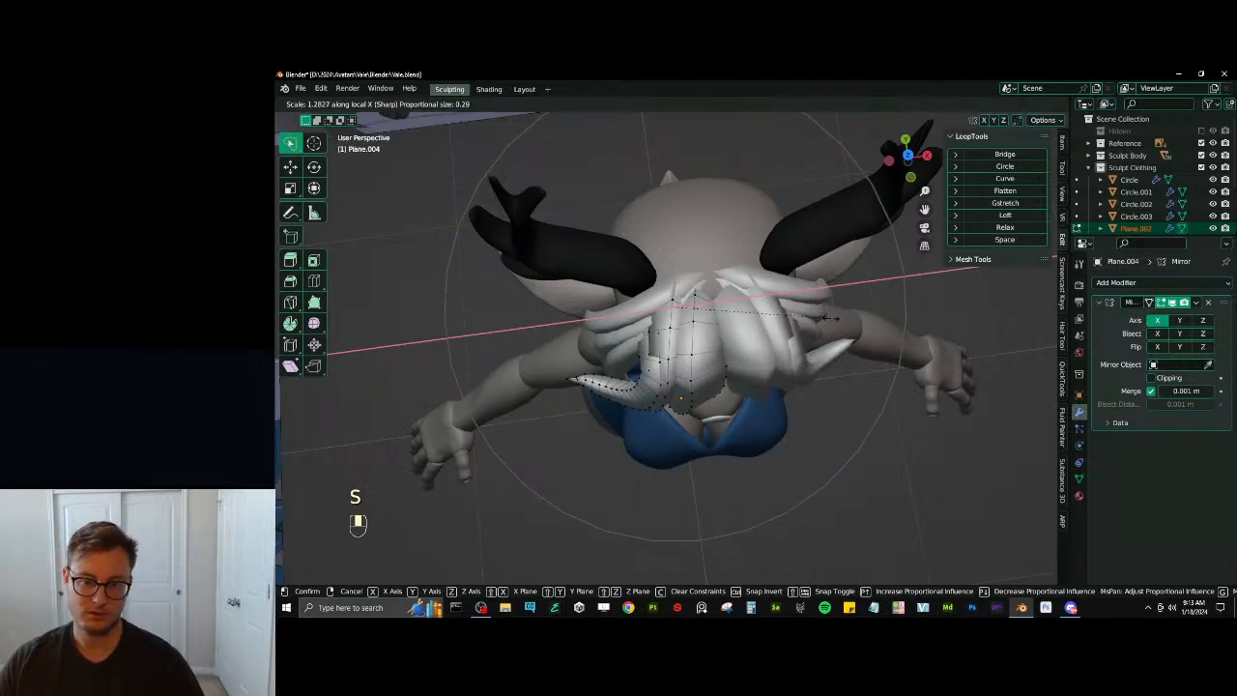
click(826, 319)
middle_drag(826, 319, 804, 247)
key(ctrl+z)
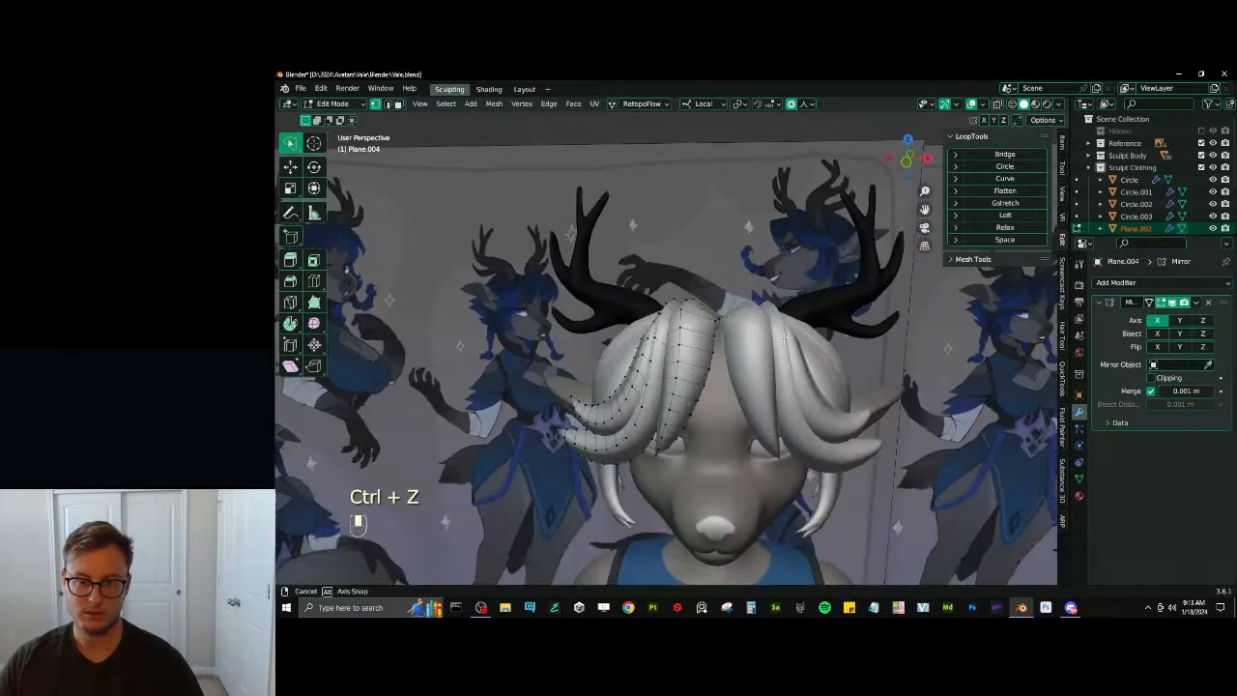
Scale, move and rotate the front strands' root loops to settle them on the scalp, and finish editing
key(s)
middle_click(785, 347)
middle_drag(790, 327, 717, 411)
click(798, 340)
key(g)
click(790, 350)
key(r)
middle_click(782, 360)
click(781, 354)
key(Tab)
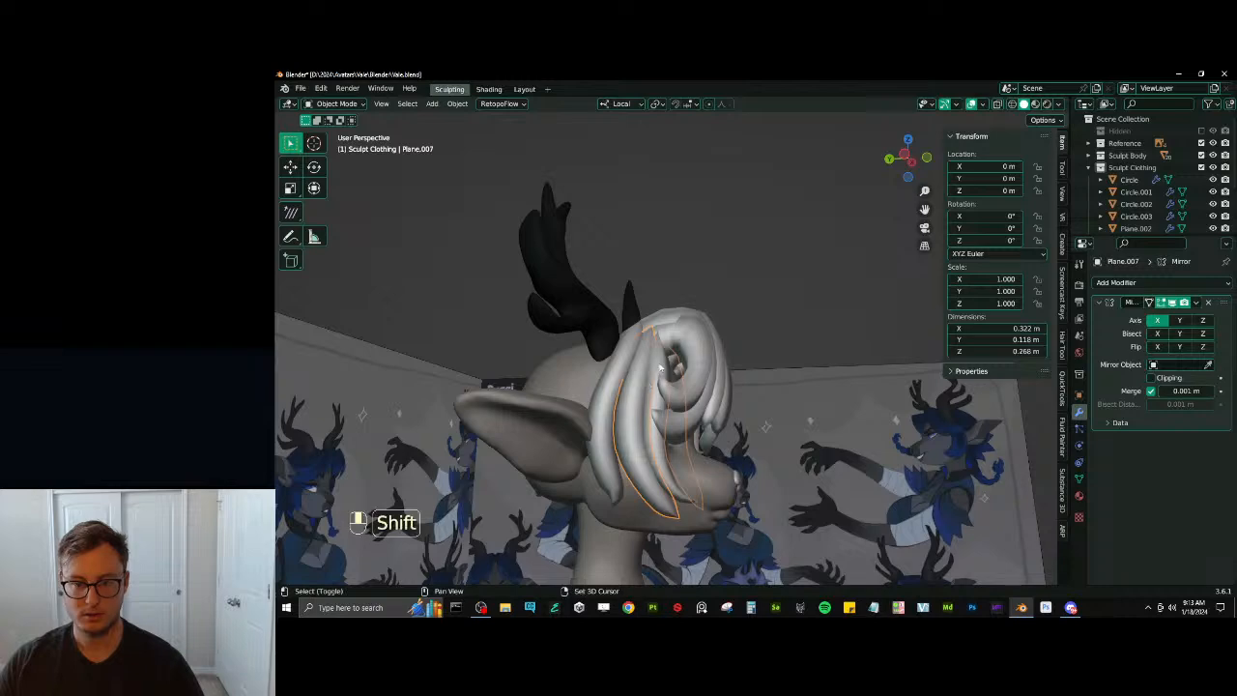
In wireframe display, rotate the side strands' root loops about local Z and scale them, then return to solid display
mouse_move(619, 376)
middle_down()
mouse_move(715, 368)
mouse_move(739, 357)
mouse_move(721, 361)
mouse_move(731, 338)
middle_up()
key(Tab)
key(z)
key(s)
click(749, 356)
key(ctrl+z)
key(r)
middle_click(730, 338)
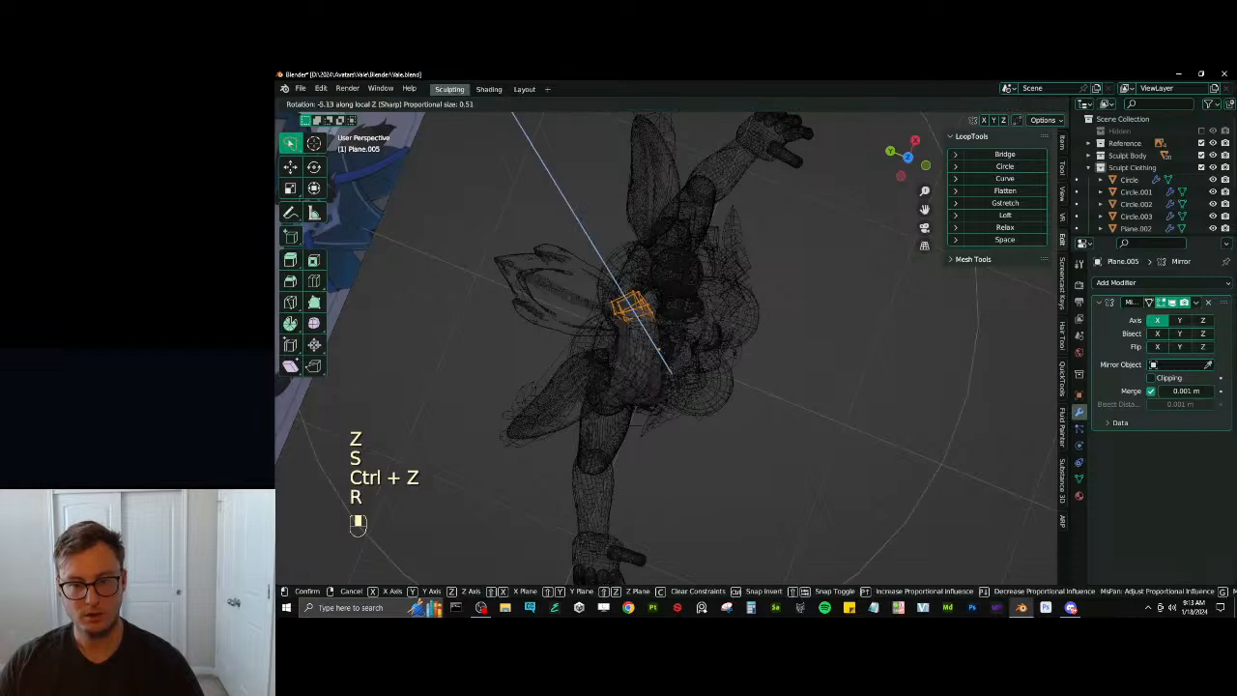
click(670, 372)
mouse_move(670, 372)
middle_down()
mouse_move(776, 326)
mouse_move(736, 309)
mouse_move(707, 315)
middle_up()
key(s)
click(725, 362)
key(z)
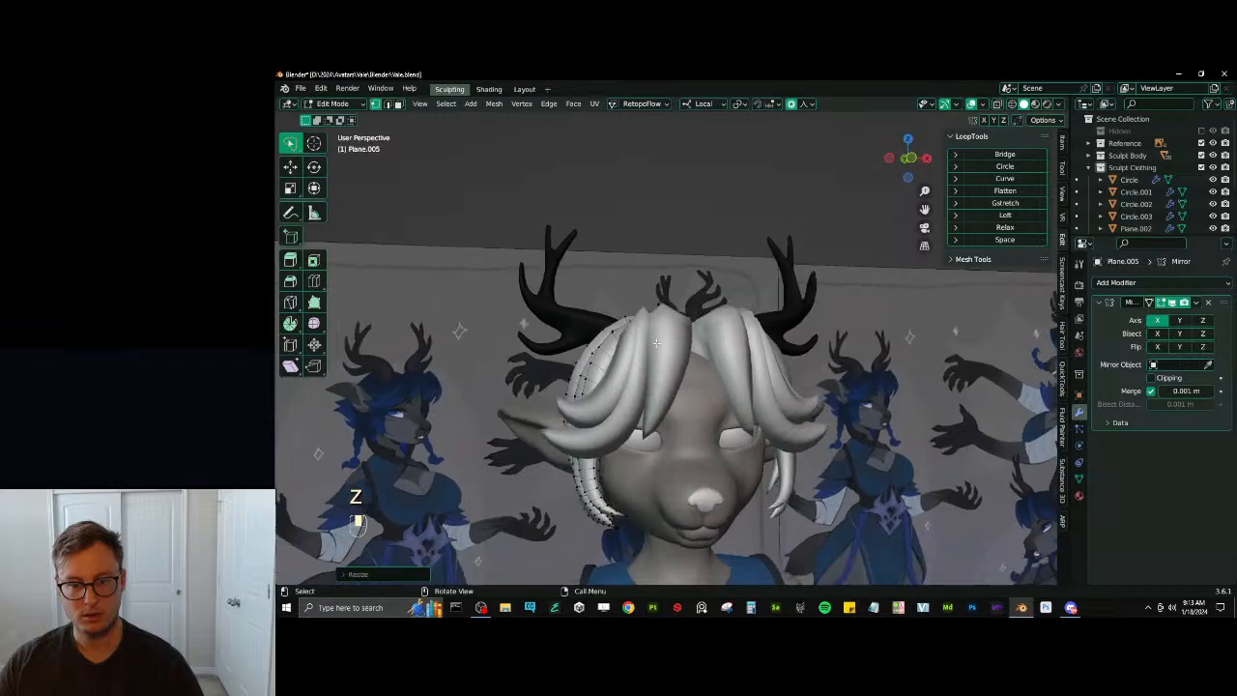
Rotate, move and enlarge the side strands' root loops with Sharp falloff at proportional size 0.29
key(s)
click(716, 314)
middle_drag(763, 260, 760, 288)
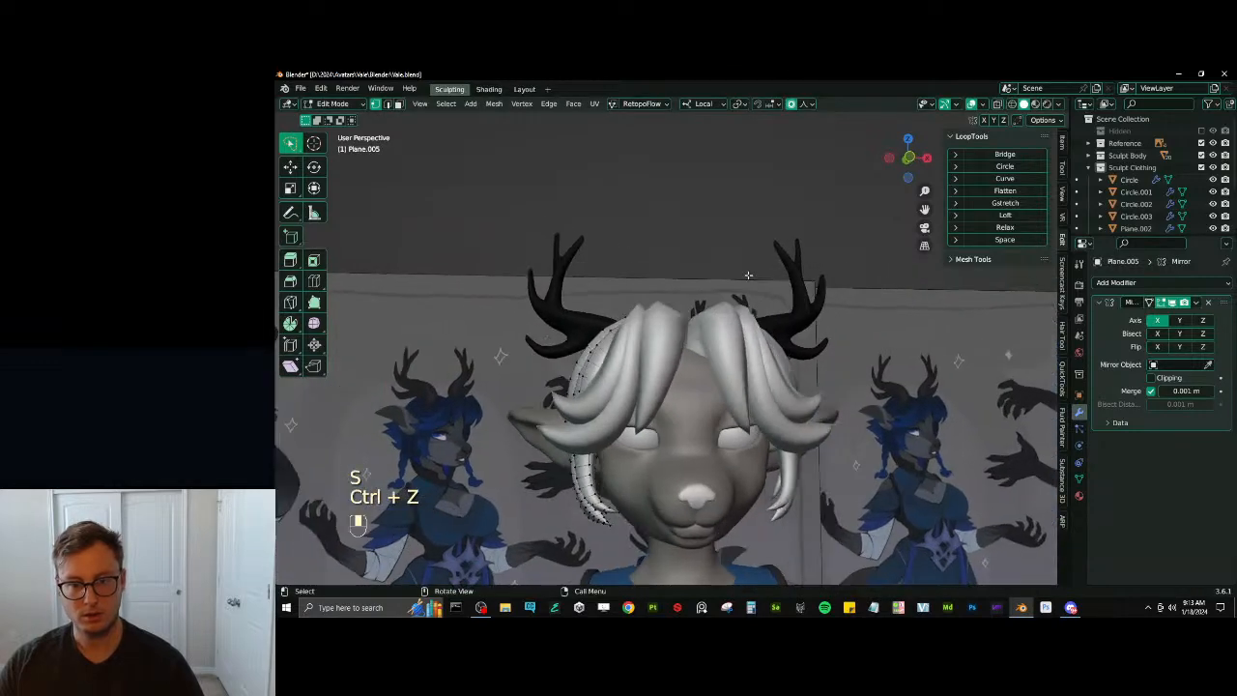
key(r)
key(g)
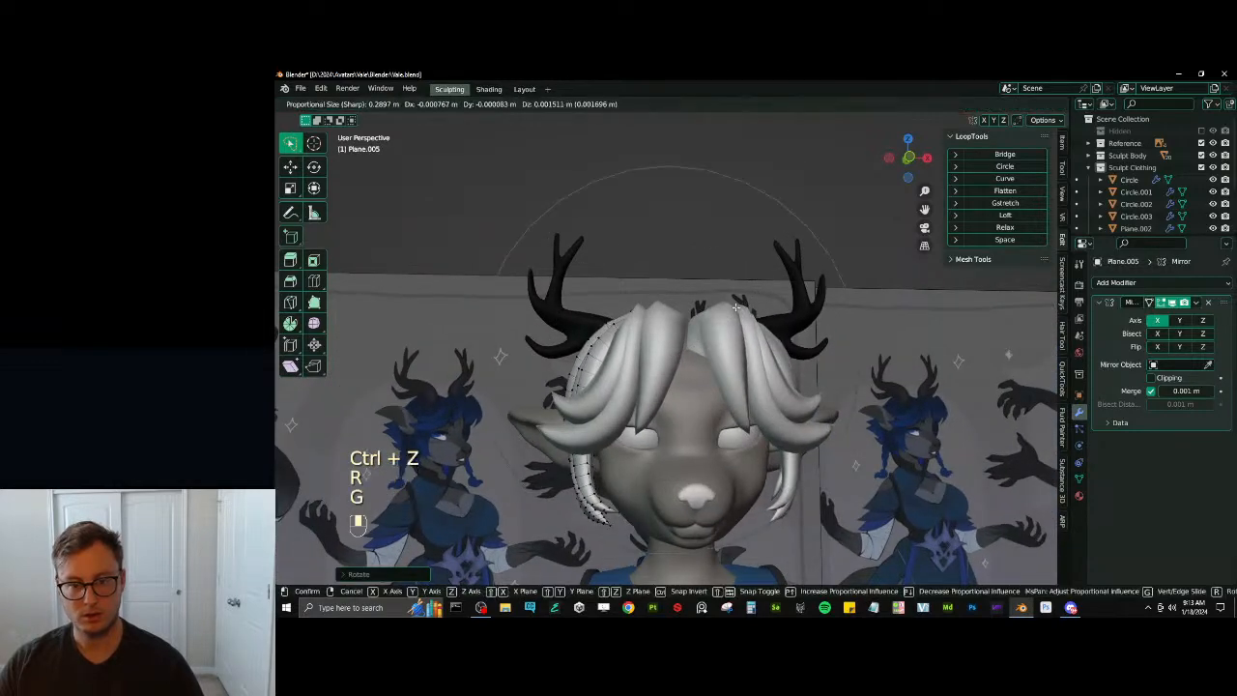
click(768, 291)
middle_drag(768, 291, 836, 314)
key(ctrl+z)
key(s)
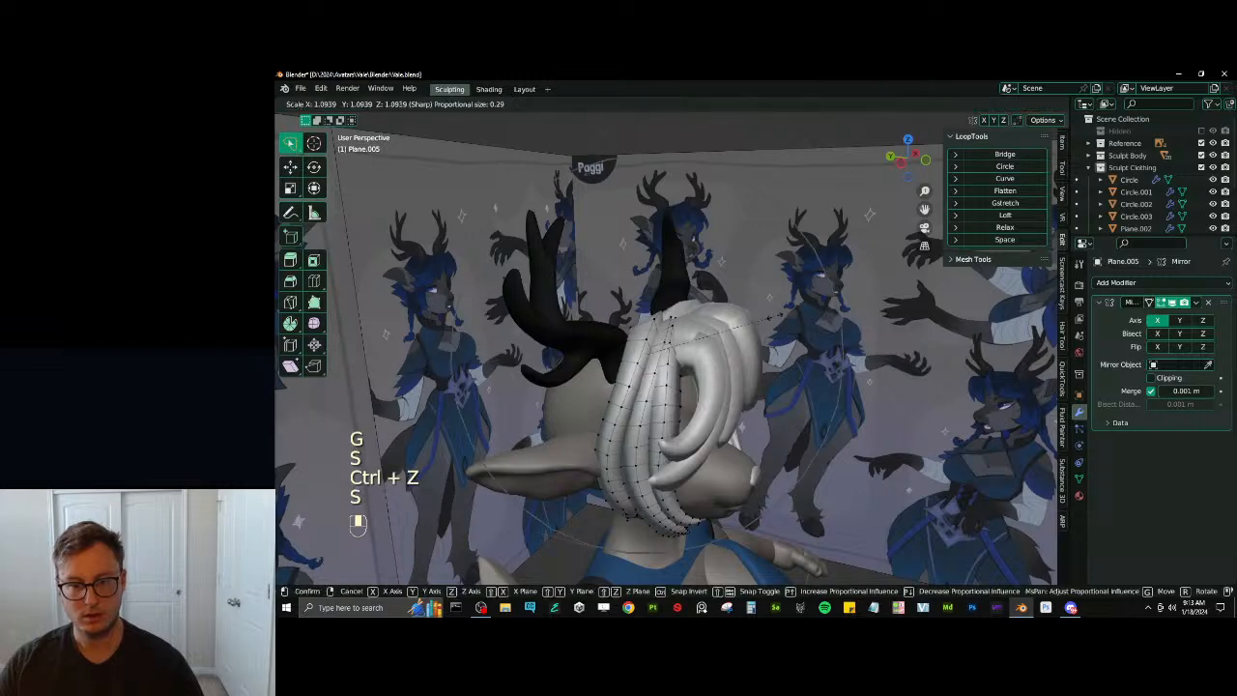
click(742, 322)
middle_drag(742, 322, 738, 290)
Select all geometry of the side strands, move it and scale it along a single local axis
key(a)
key(g)
click(783, 358)
key(s)
middle_click(830, 377)
click(819, 366)
Reposition and rotate the whole side strands, adjust their thickness with Shrink/Fatten, and finish editing
key(g)
click(743, 370)
key(r)
click(743, 362)
key(g)
click(638, 359)
key(alt+s)
click(734, 382)
key(Tab)
Deselect the hair and examine its overall shape on the full figure from the front and side
scroll(672, 359, down, 5)
click(713, 281)
scroll(712, 283, down, 2)
scroll(702, 280, up, 5)
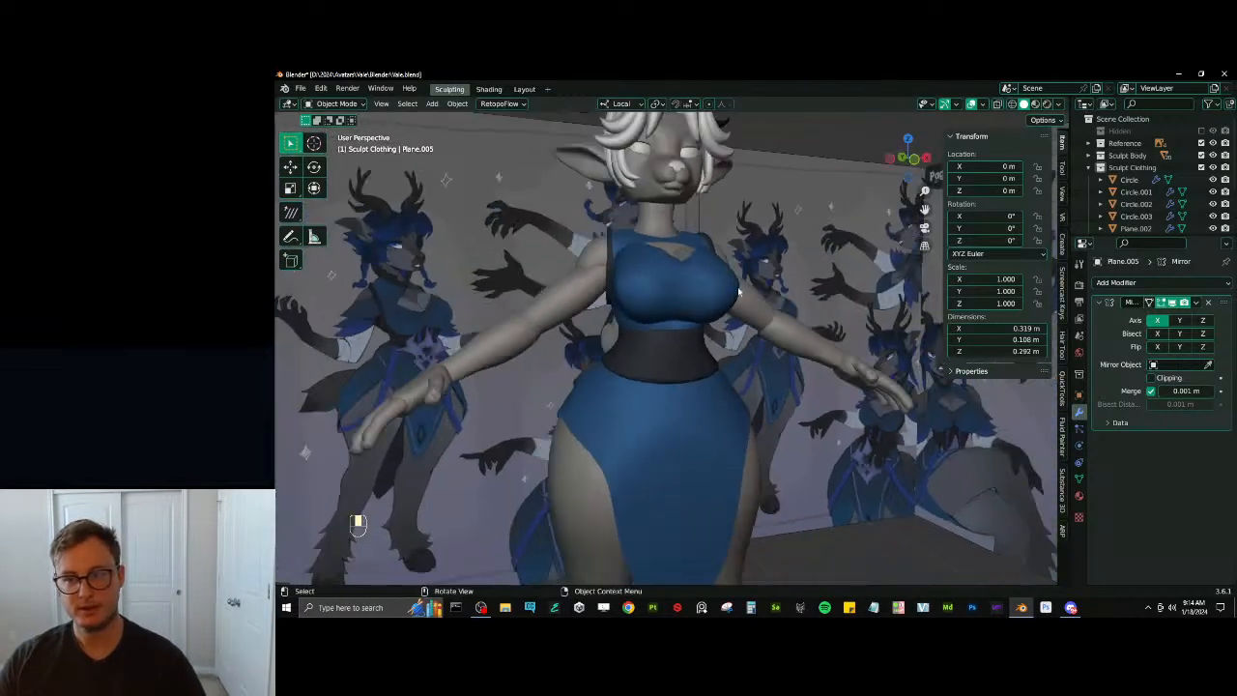
scroll(706, 184, down, 4)
middle_drag(706, 185, 763, 197)
shift+middle_drag(763, 197, 765, 284)
scroll(765, 284, up, 3)
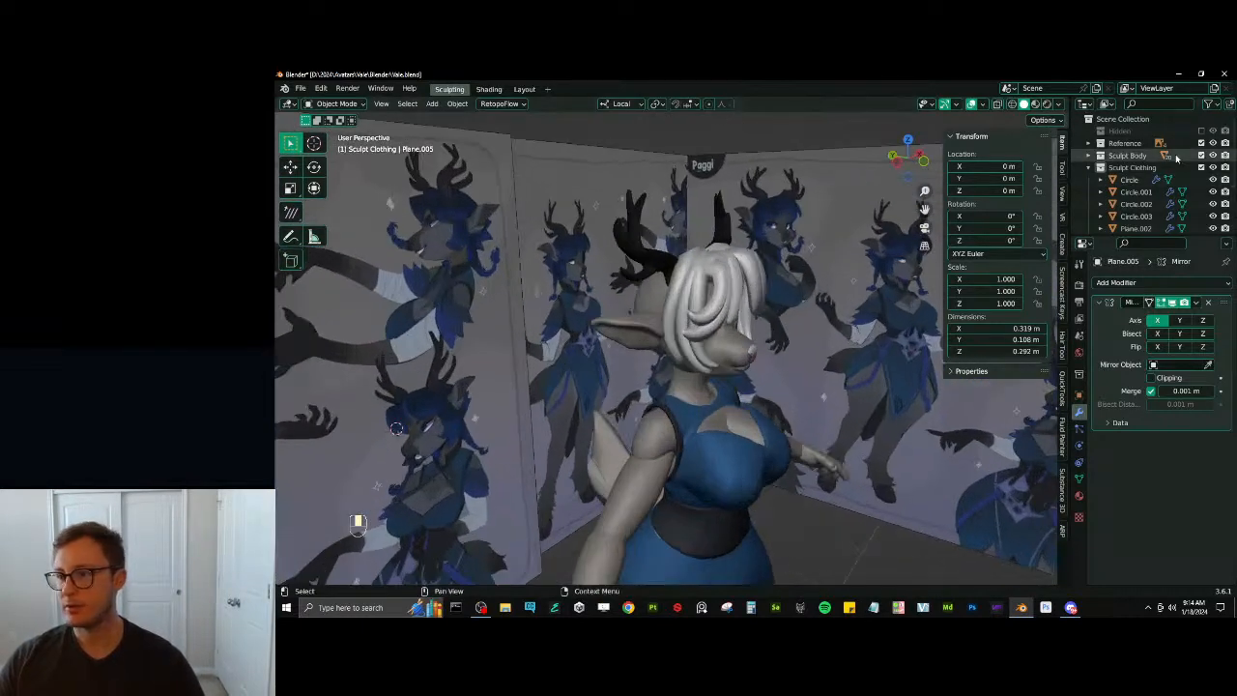
Create a new collection under the Scene Collection and name it Sculpt Hair
click(1089, 168)
click(1110, 120)
right_click(1111, 120)
click(1110, 122)
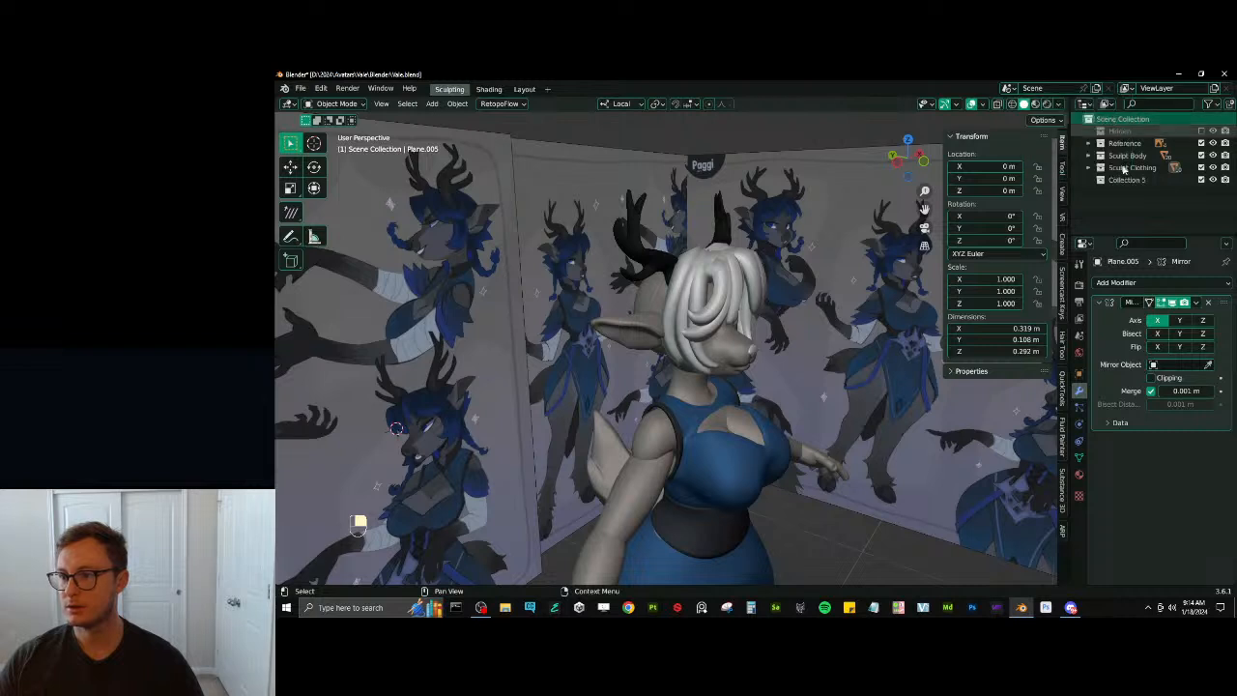
click(1127, 179)
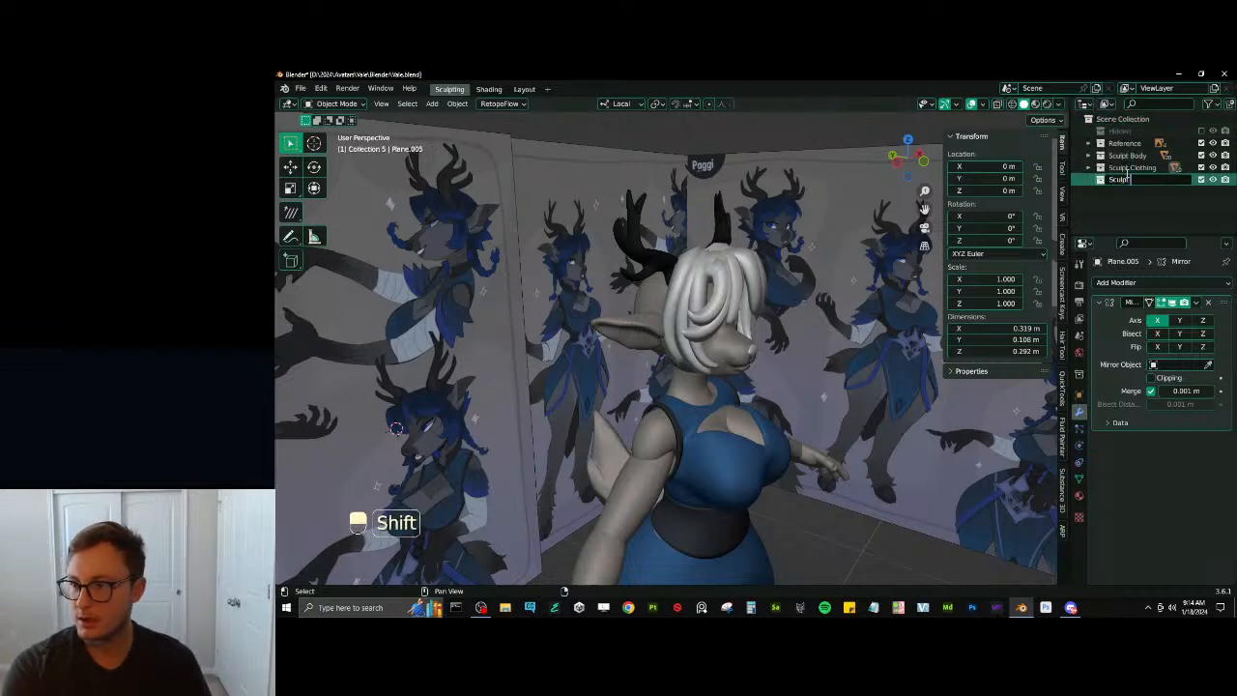
Select all the hair strands and move them to the Sculpt Hair collection
scroll(837, 292, up, 5)
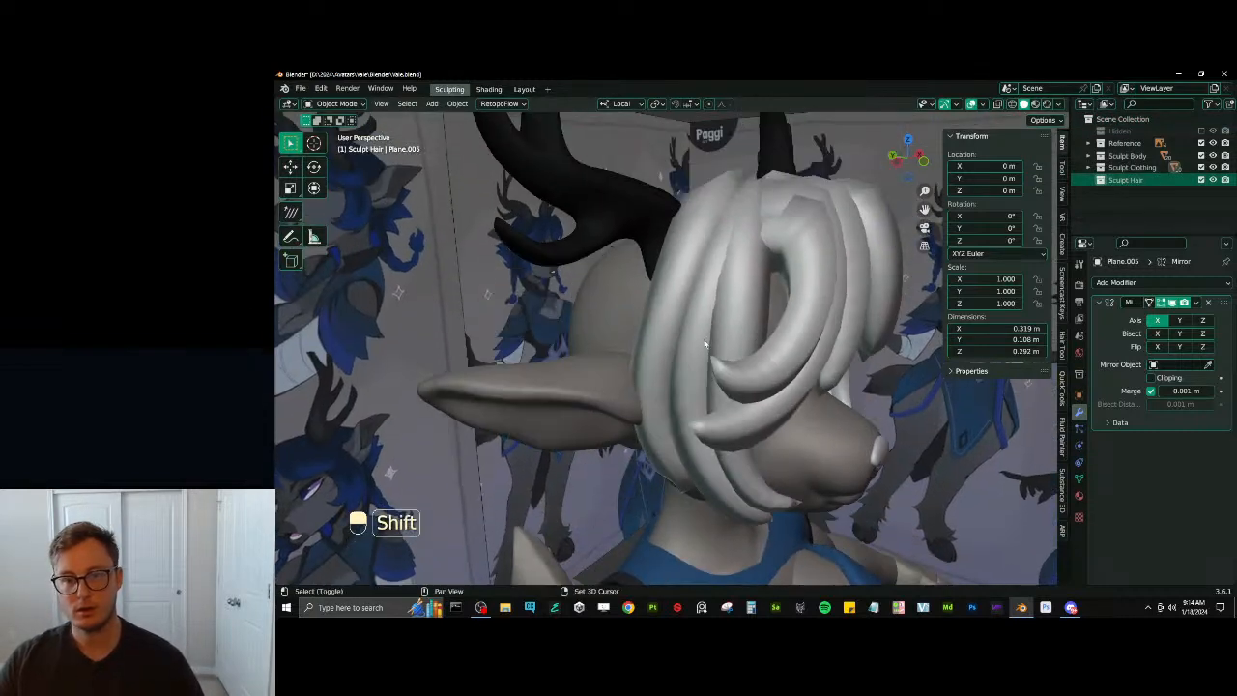
shift+click(721, 321)
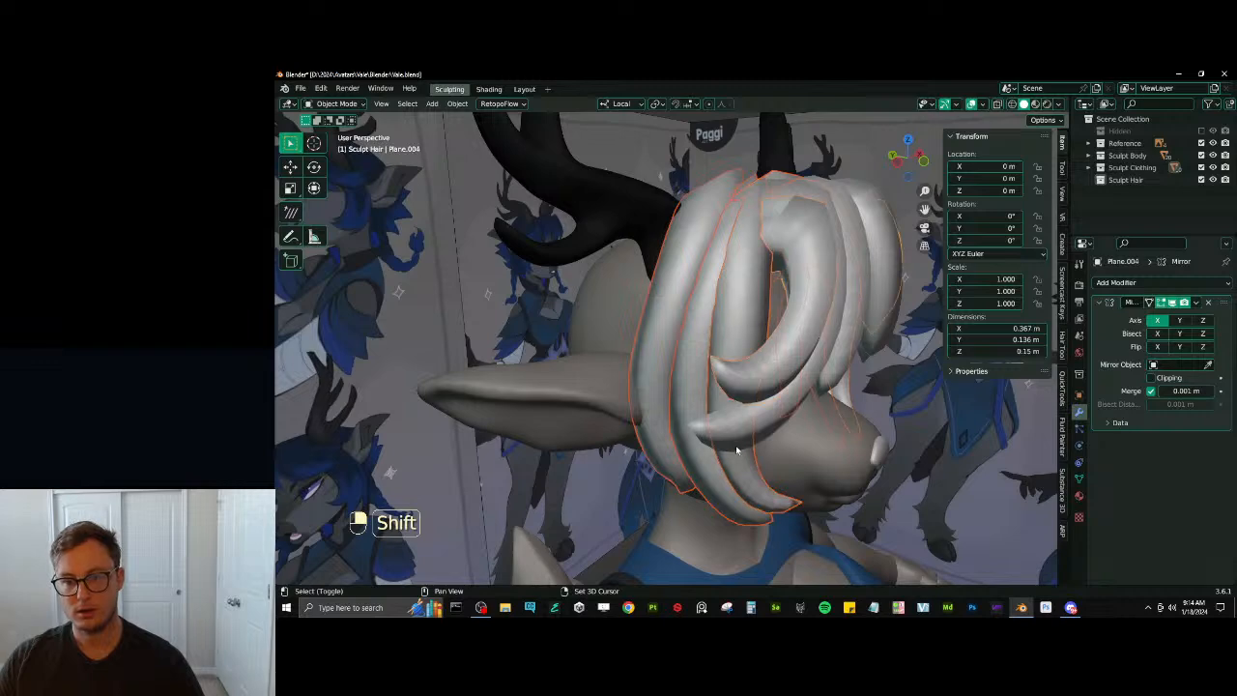
middle_drag(737, 451, 778, 363)
shift+click(777, 363)
key(m)
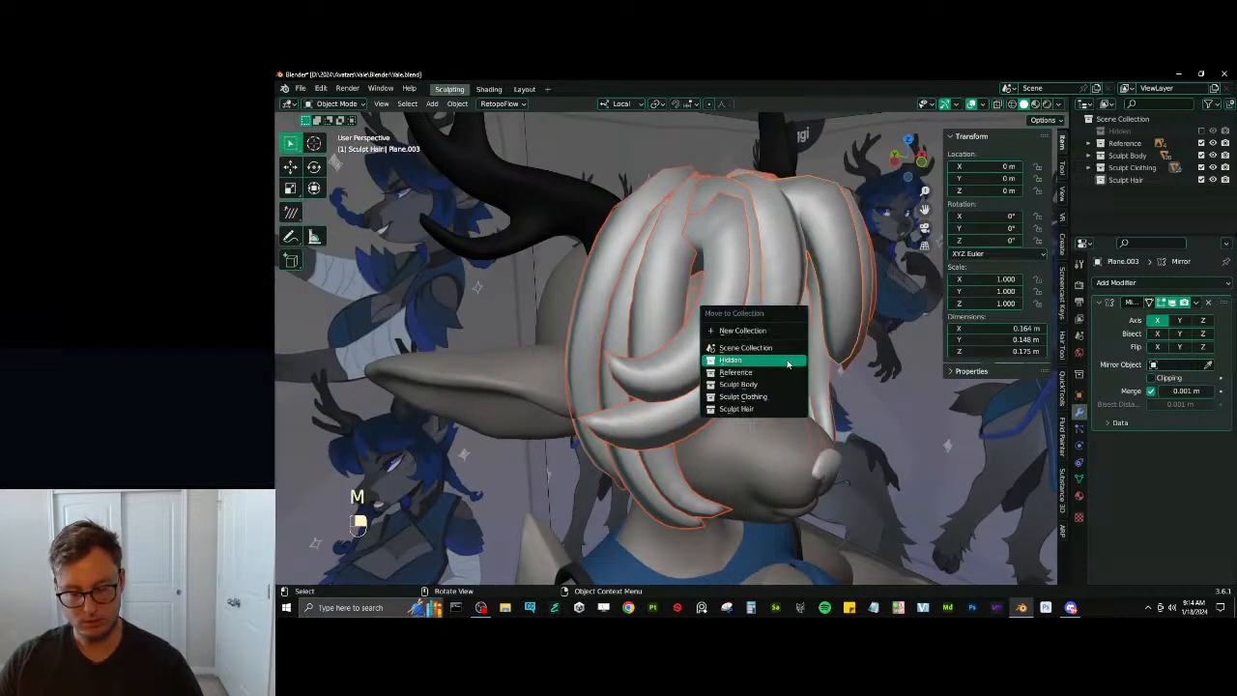
click(743, 410)
scroll(743, 410, down, 5)
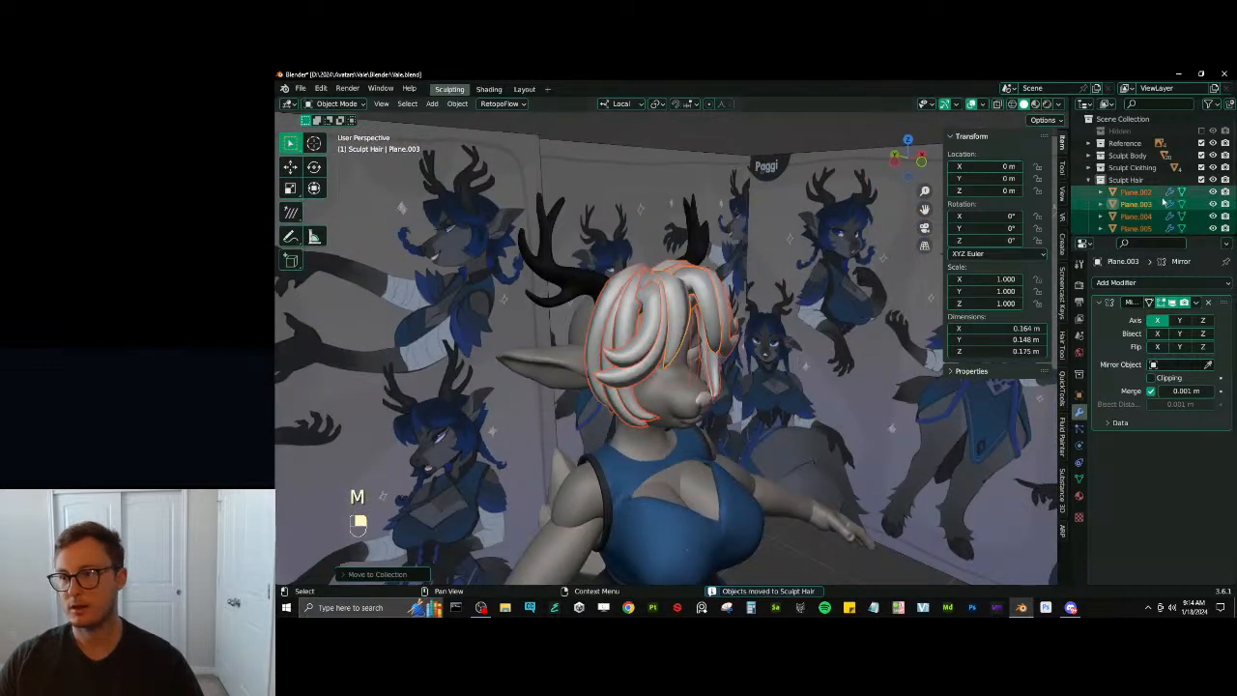
Add a Bevel modifier to the Plane.002 strand and set its limit method to Weight
click(1130, 193)
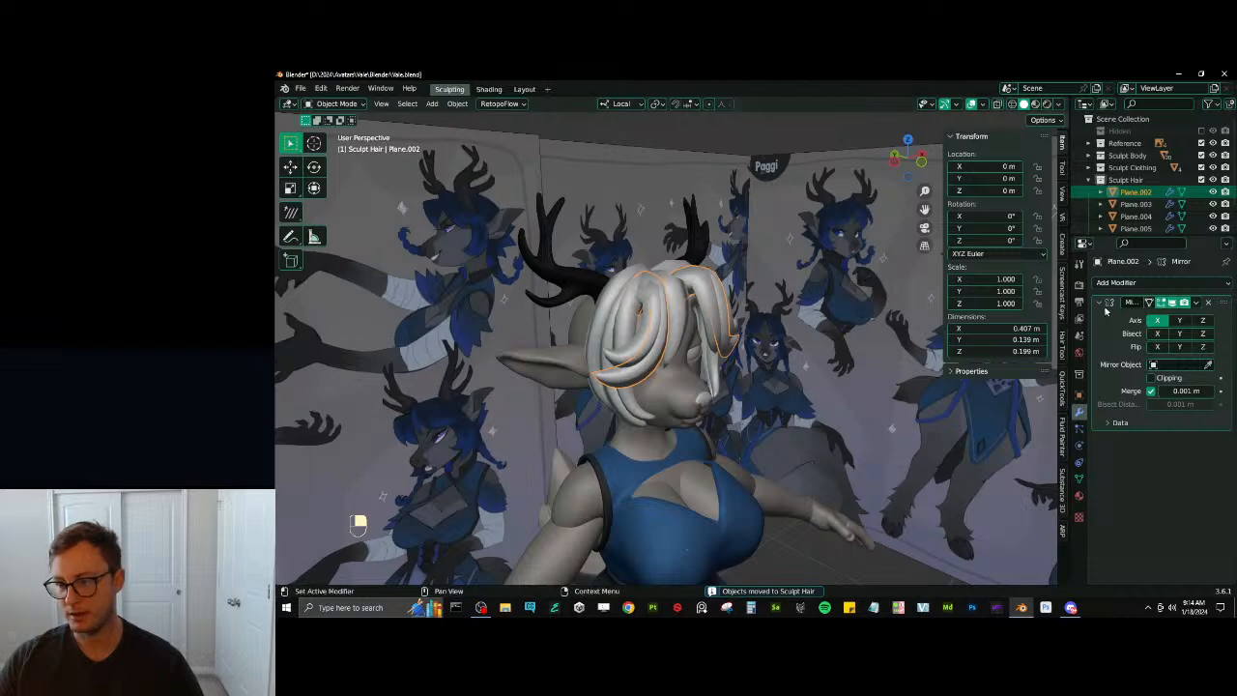
click(1116, 282)
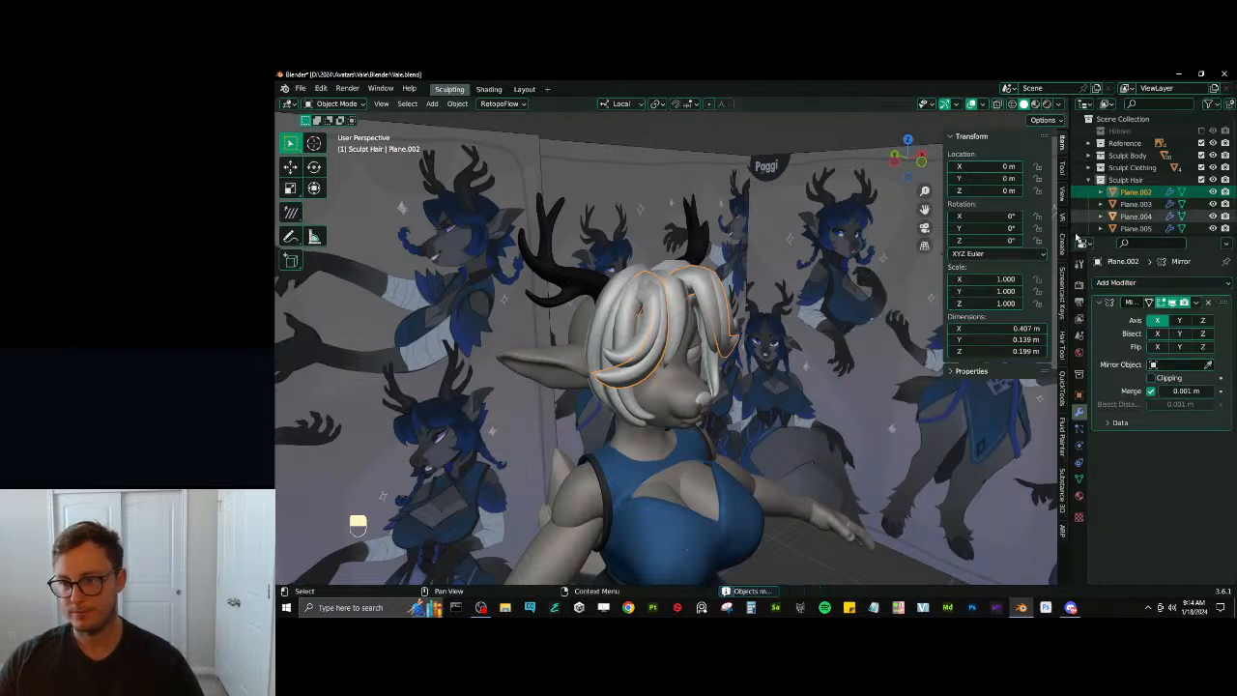
click(1138, 284)
click(986, 328)
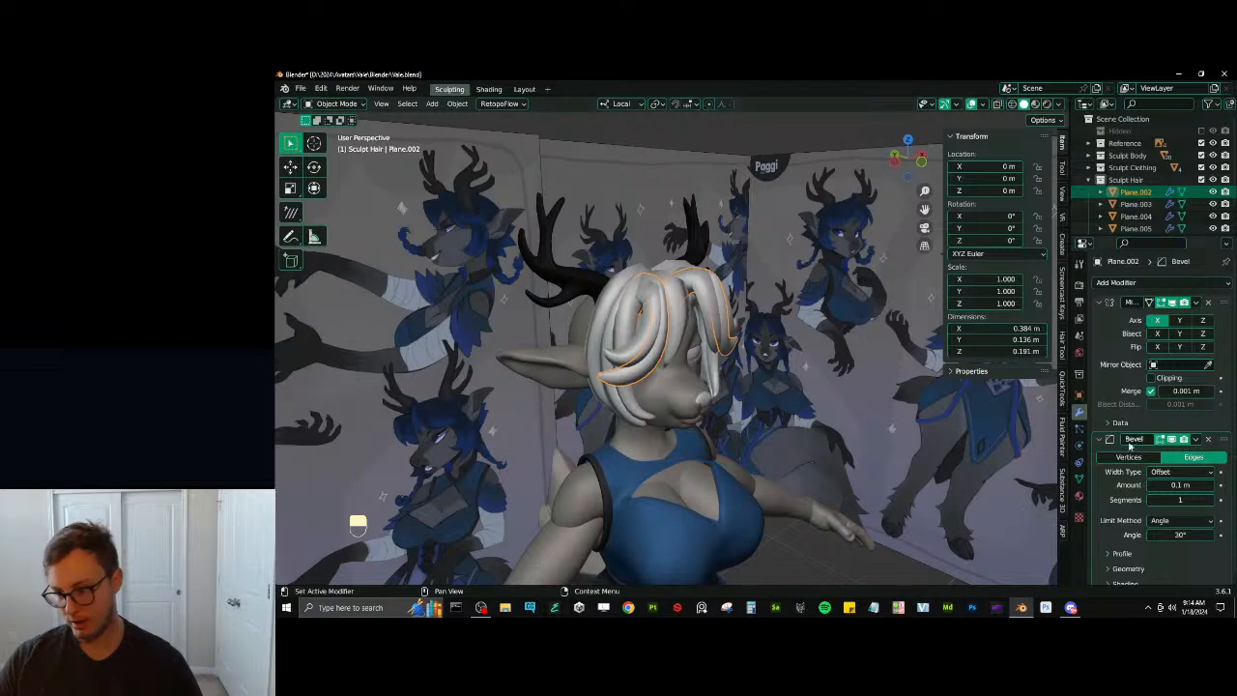
scroll(1211, 486, down, 1)
click(1165, 513)
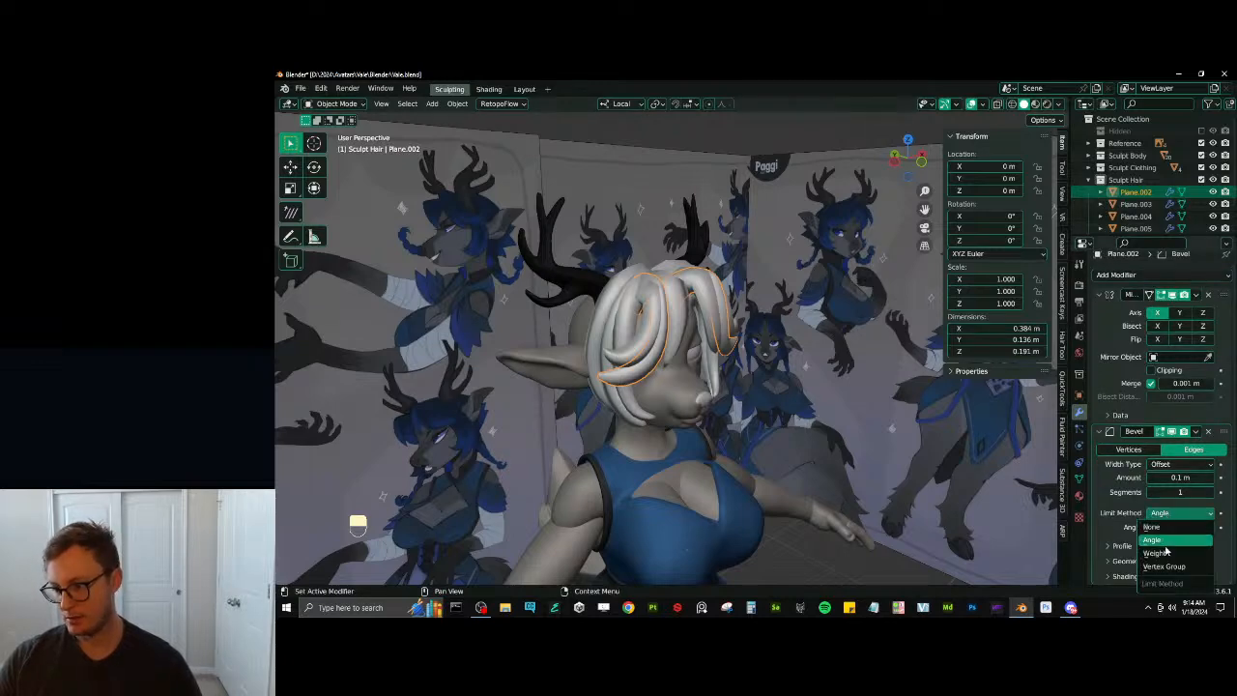
click(1168, 554)
In edge select mode, select the edge loops running lengthwise along the Plane.002 strand's ridges
scroll(621, 318, up, 3)
middle_drag(643, 330, 502, 223)
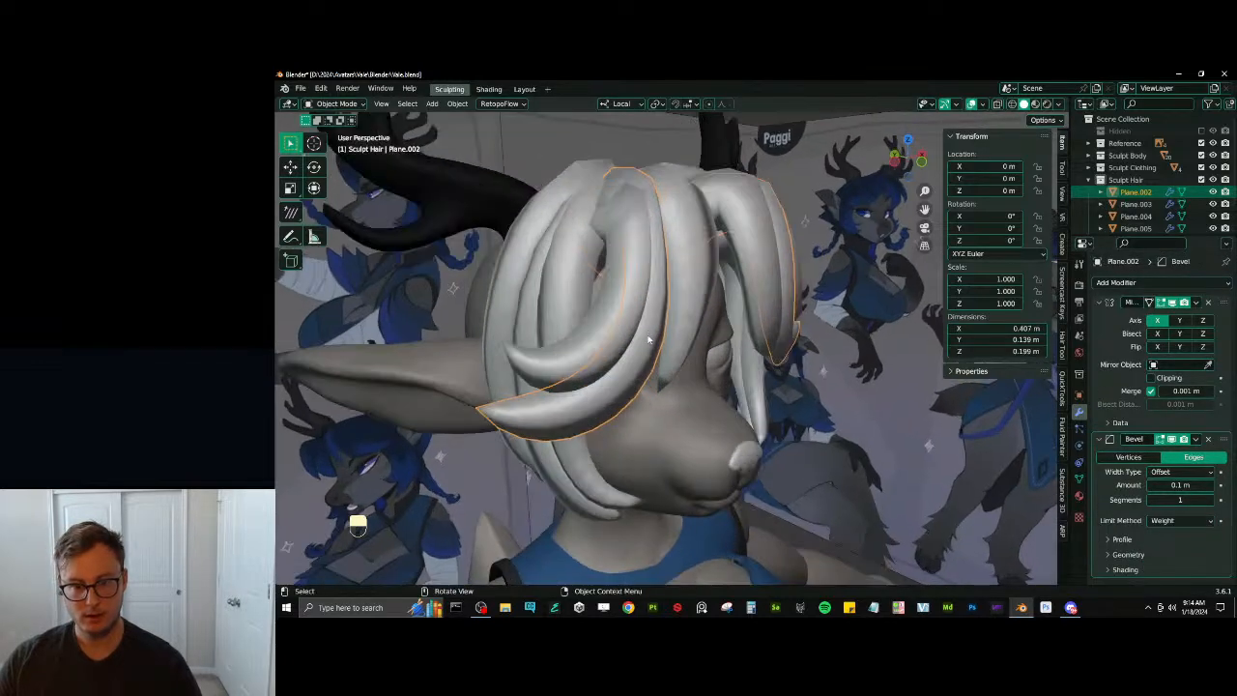
key(Tab)
key(a)
click(388, 106)
shift+middle_drag(543, 323, 598, 274)
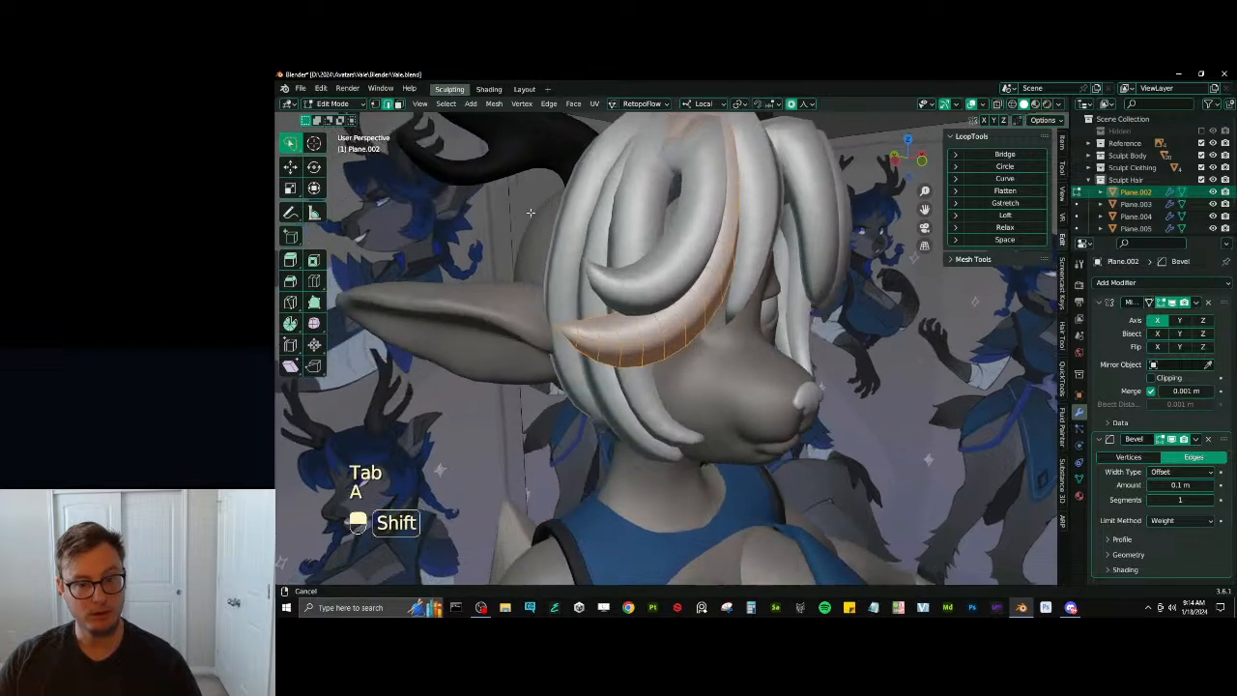
scroll(598, 274, up, 2)
alt+shift+click(581, 340)
alt+shift+click(567, 303)
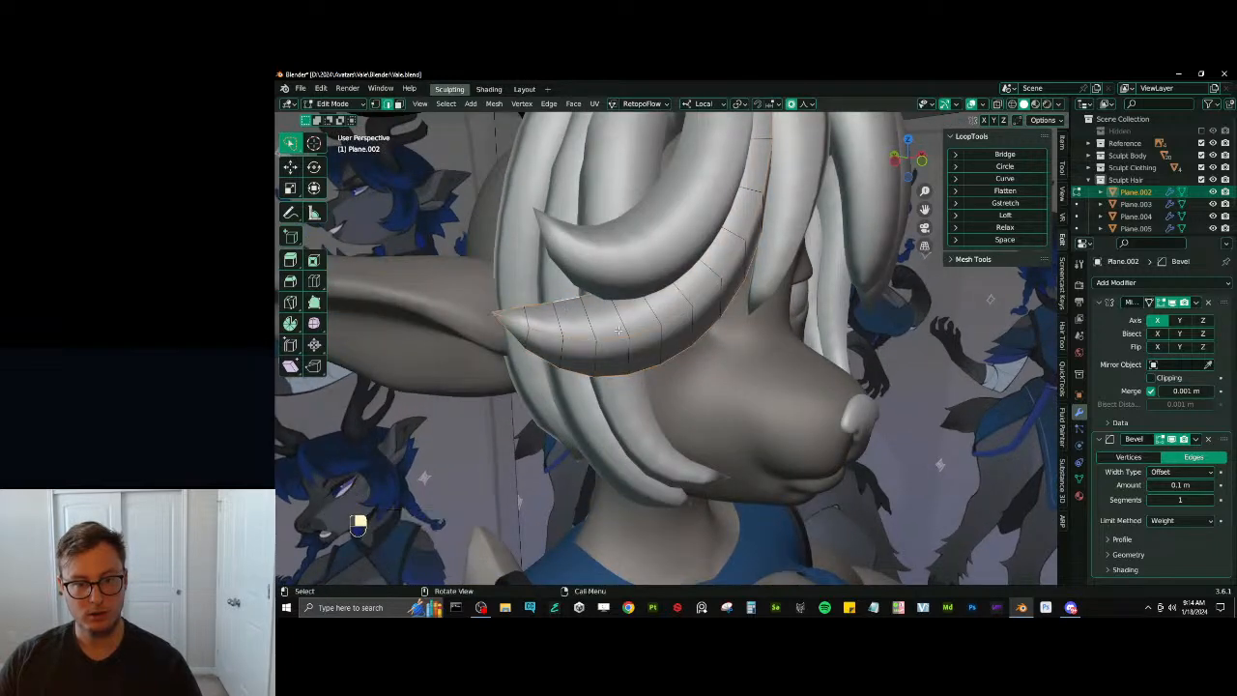
Assign a mean bevel weight to the selected edges instead of the vertices, and finish editing the strand
click(1062, 143)
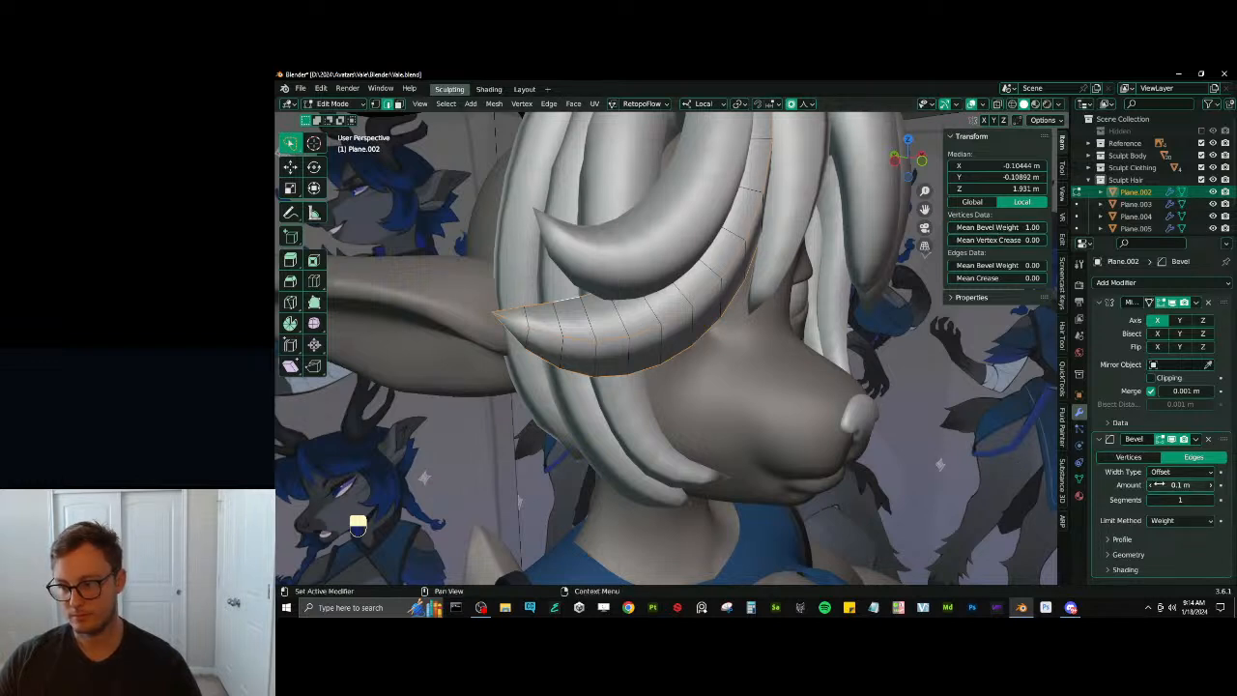
key(ctrl+z)
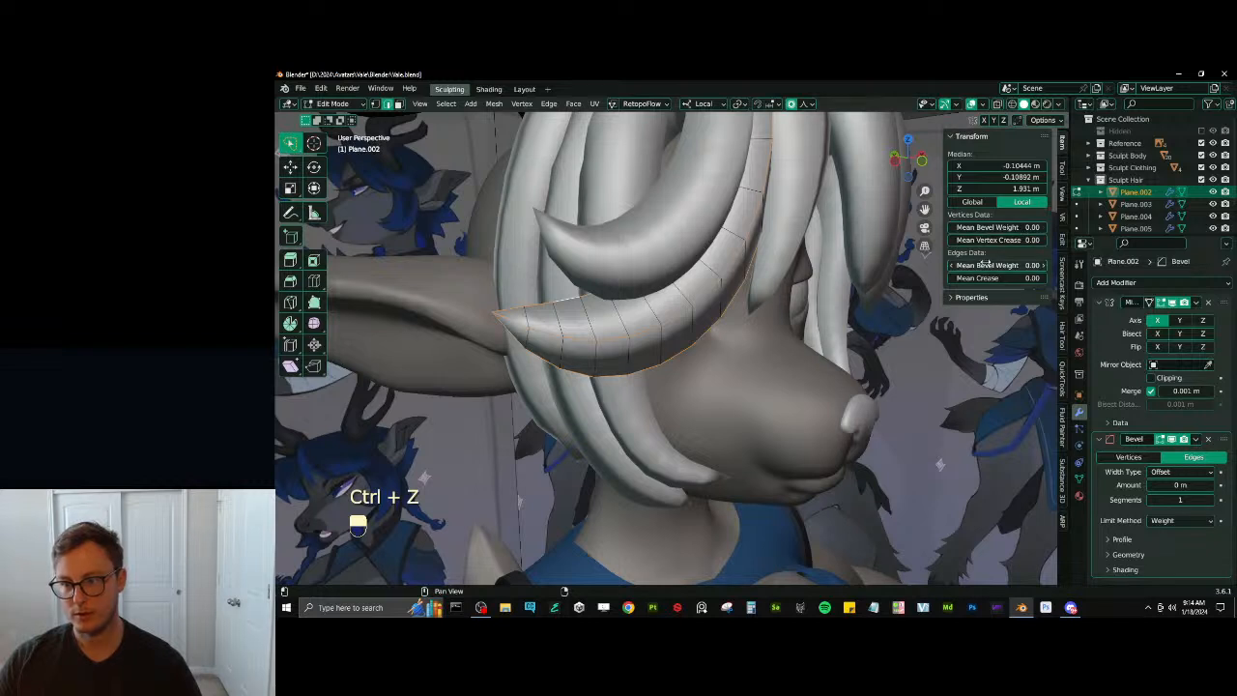
key(Tab)
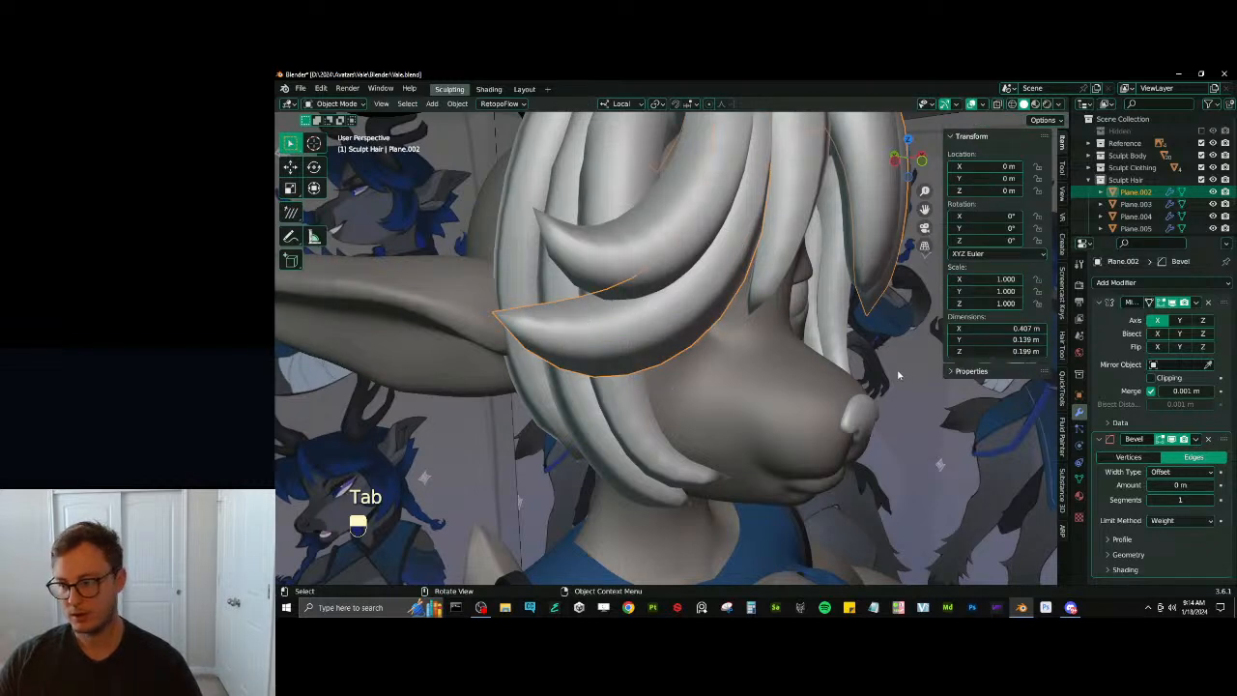
Set the strand's bevel amount to 0.001 m with 3 segments
shift+drag(1179, 485, 1182, 485)
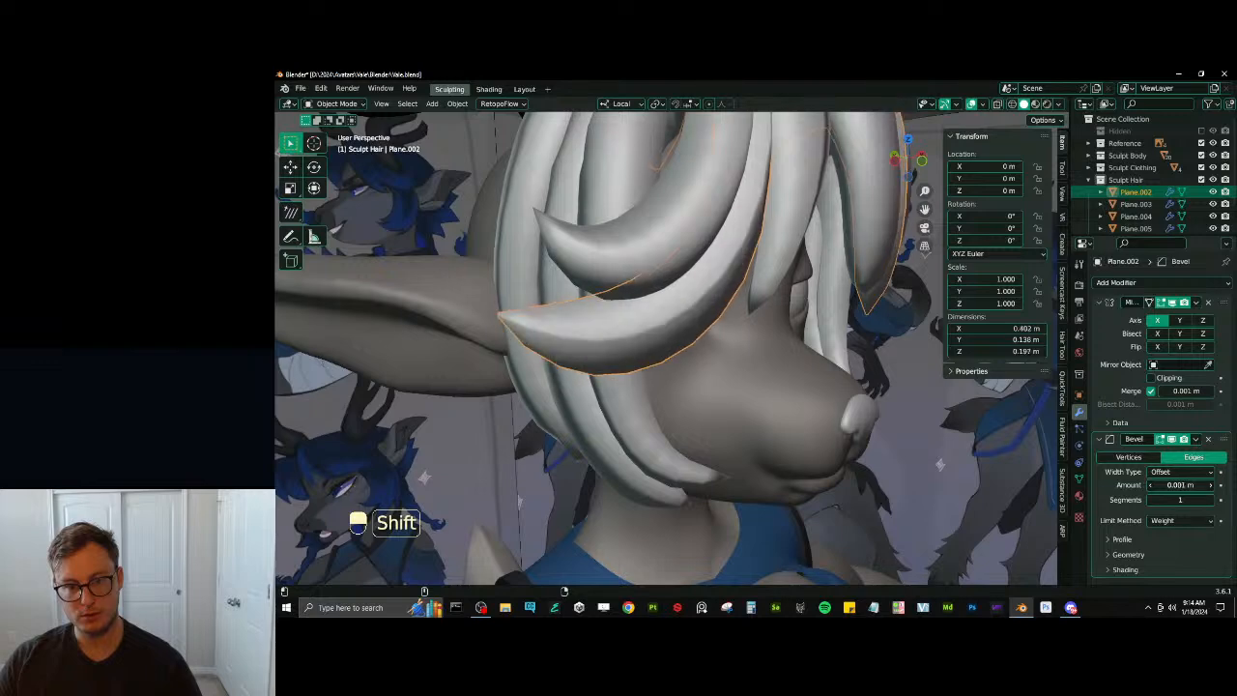
click(1212, 500)
scroll(713, 319, down, 5)
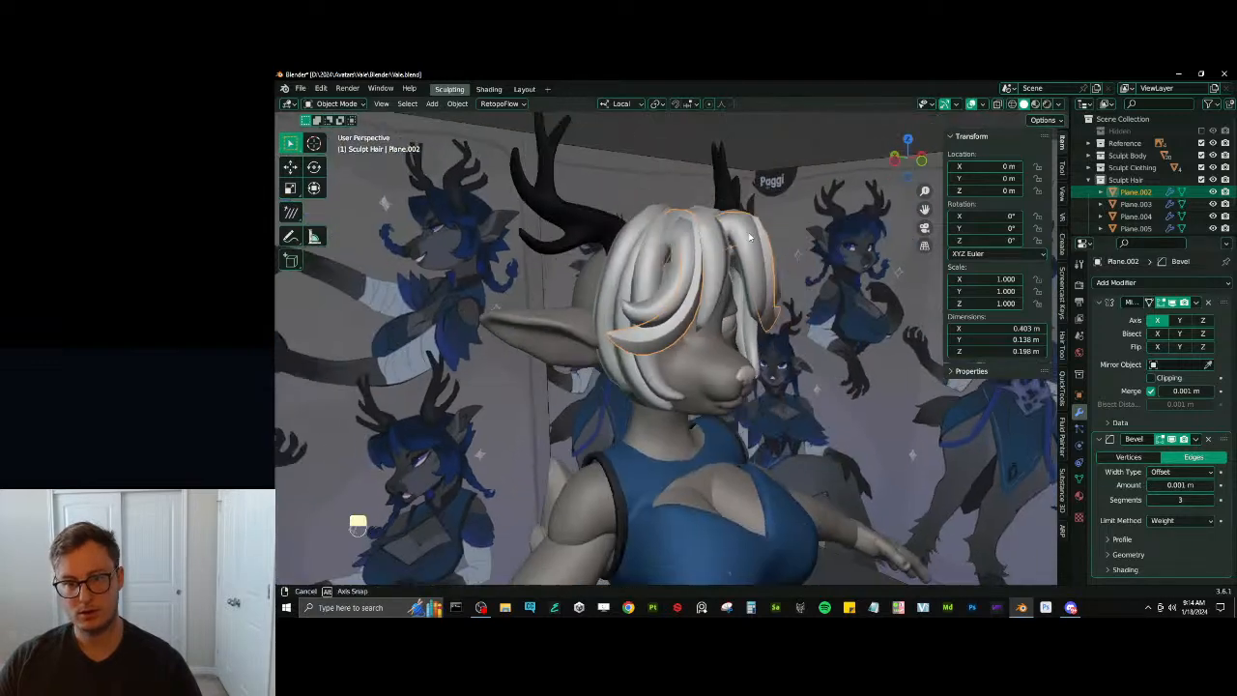
mouse_move(713, 324)
middle_down()
mouse_move(661, 308)
mouse_move(713, 313)
middle_up()
scroll(713, 313, up, 1)
middle_drag(551, 353, 731, 392)
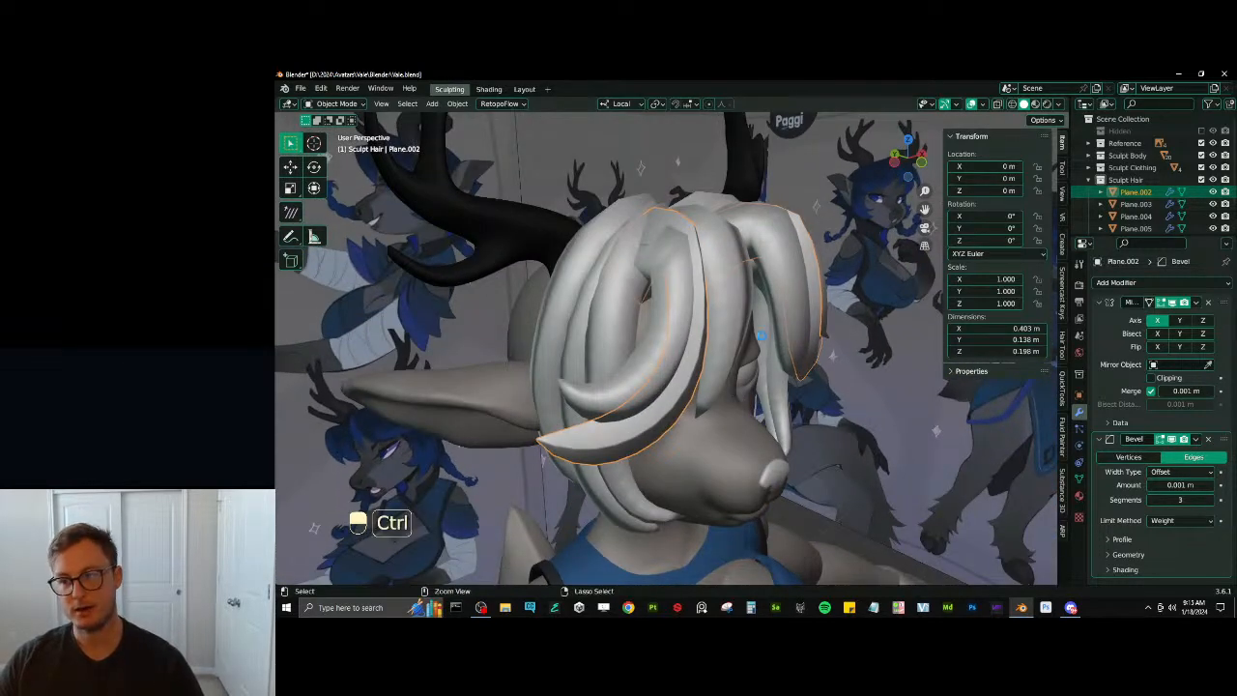
Save the file and copy the Bevel modifier from Plane.002 to every strand in the Sculpt Hair collection
key(ctrl+s)
right_click(1111, 178)
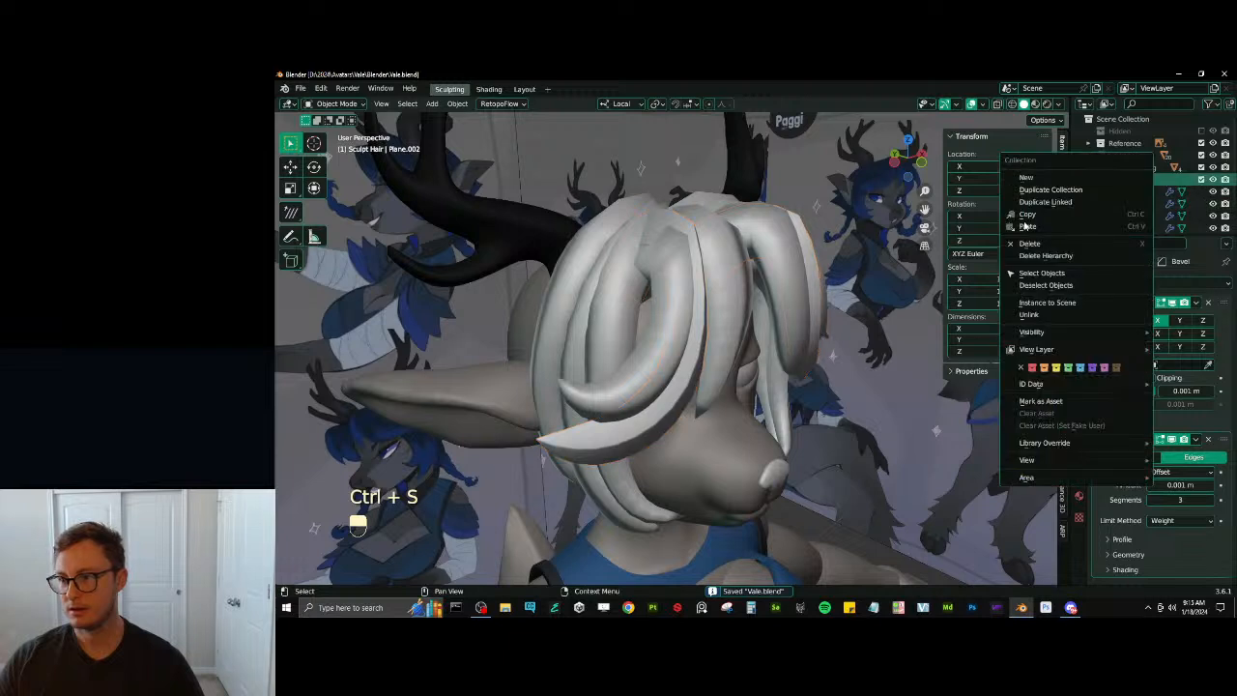
click(1042, 274)
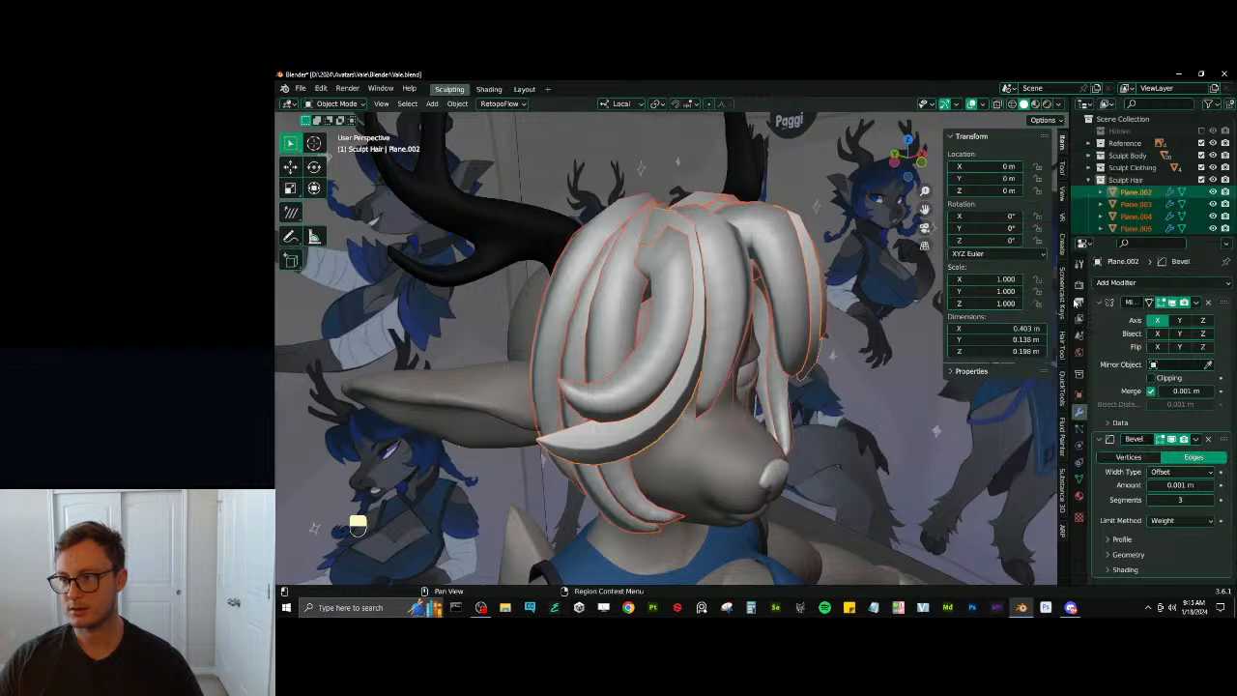
click(1196, 440)
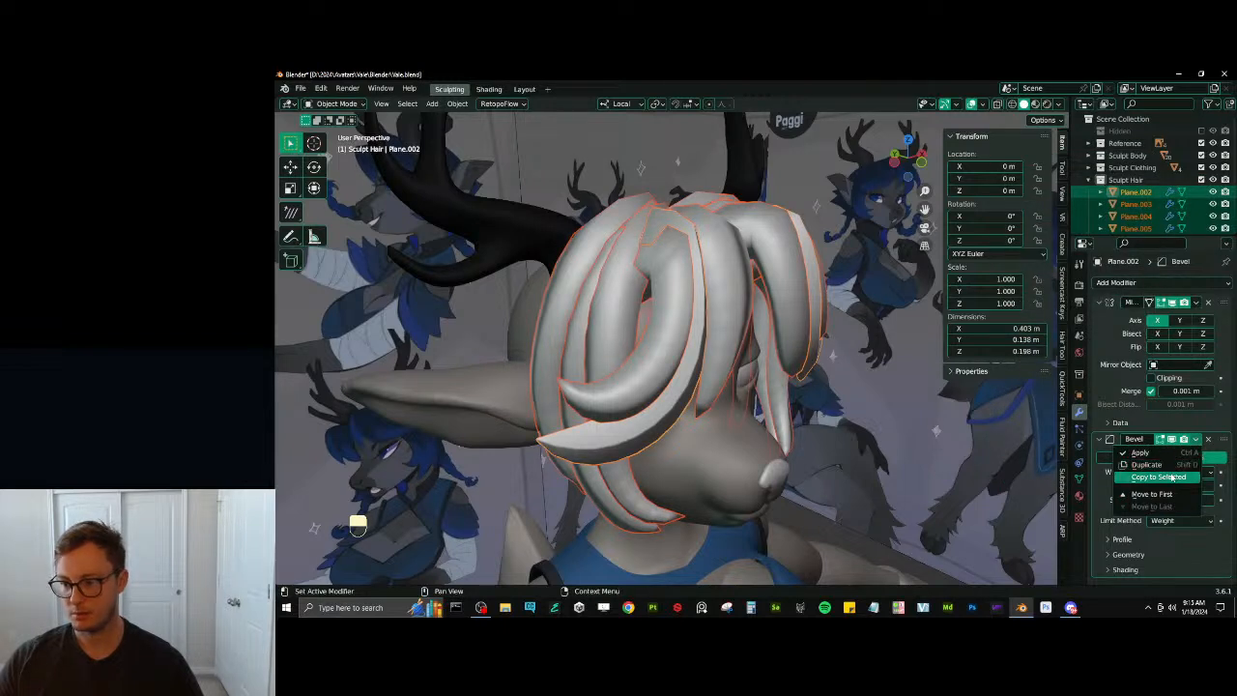
Edit all hair strands except Plane.002 together and select the edge loops running lengthwise along their ridges
click(629, 317)
middle_drag(631, 317, 652, 353)
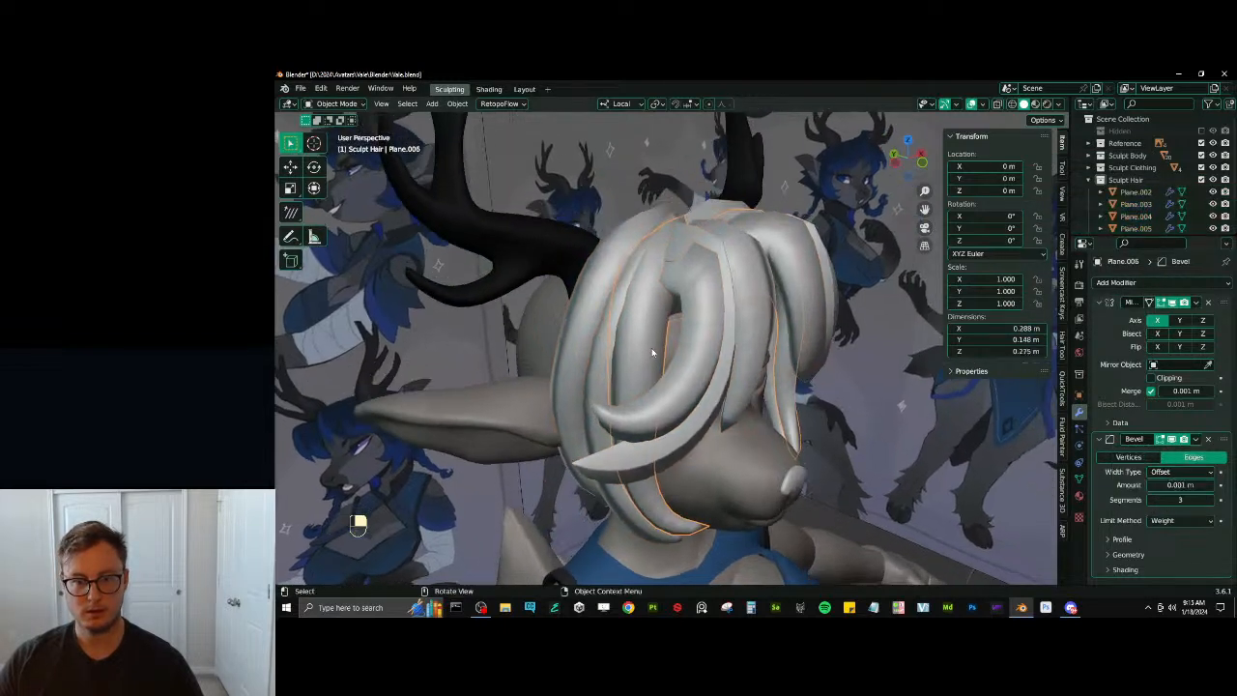
shift+click(659, 406)
shift+click(594, 380)
shift+click(578, 367)
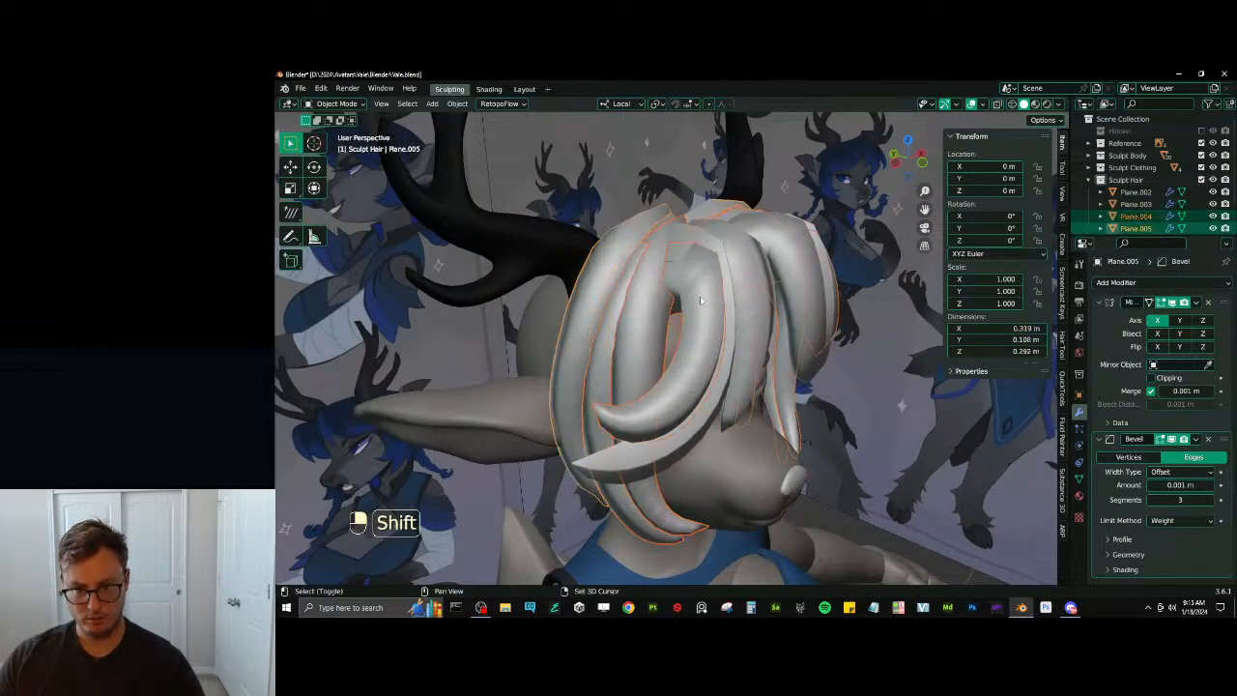
shift+click(744, 274)
key(Tab)
click(575, 333)
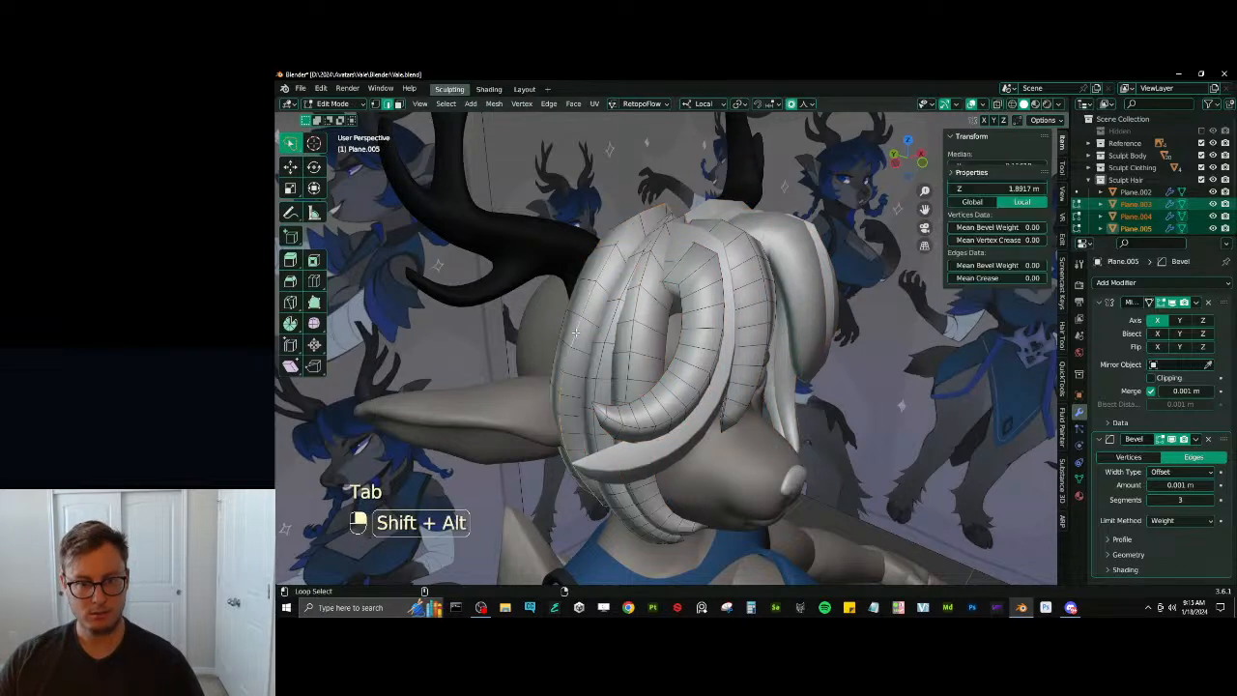
alt+shift+click(580, 323)
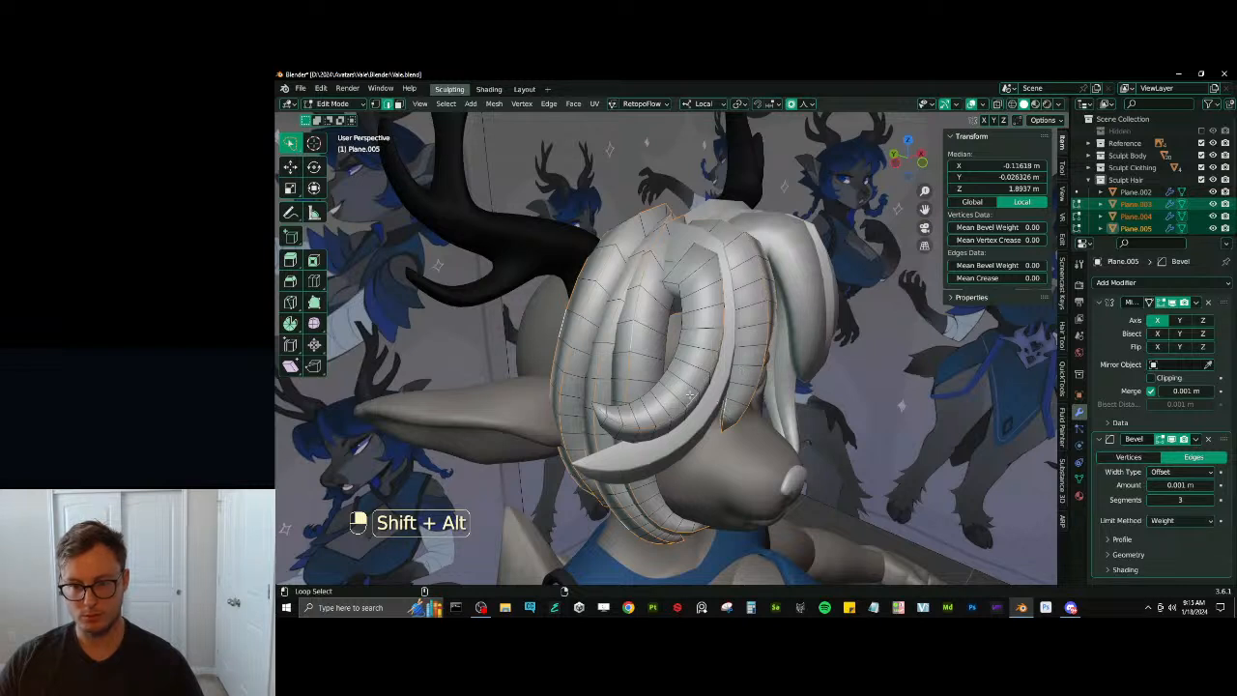
Try to assign a mean bevel weight of 0.31 to the ridge edges across the separate strands, and undo the attempt
drag(995, 265, 1025, 264)
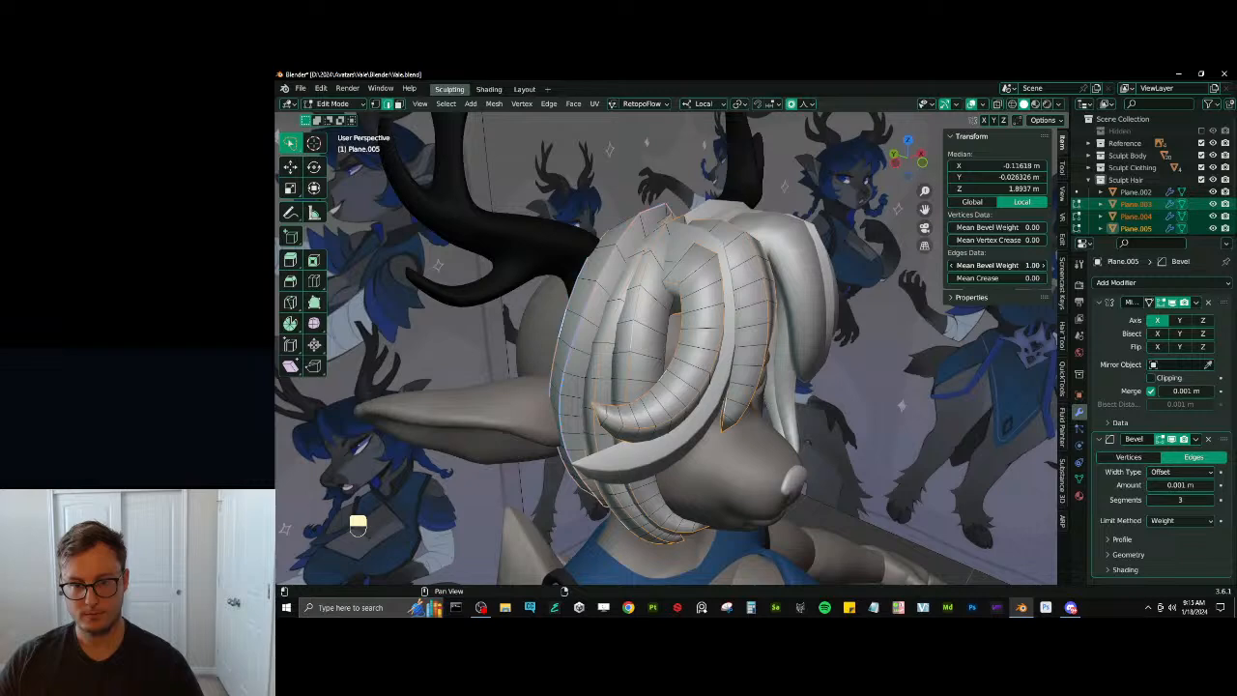
drag(1025, 265, 1001, 265)
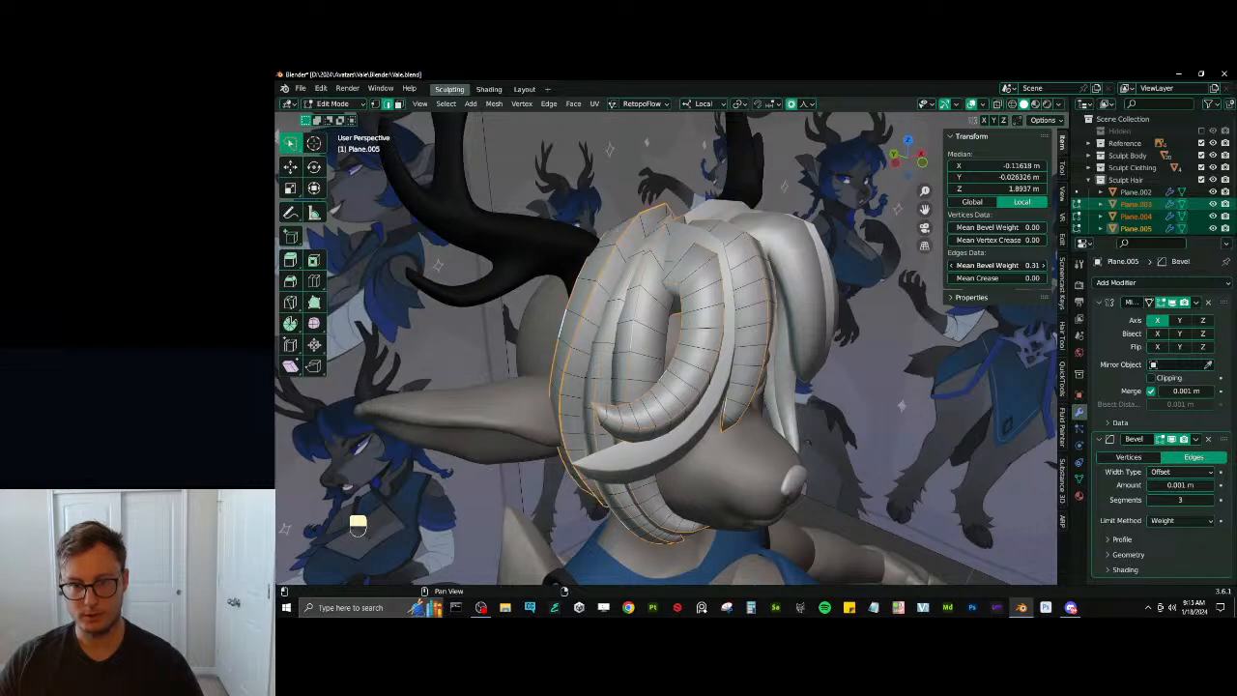
key(Tab)
middle_drag(925, 312, 1058, 308)
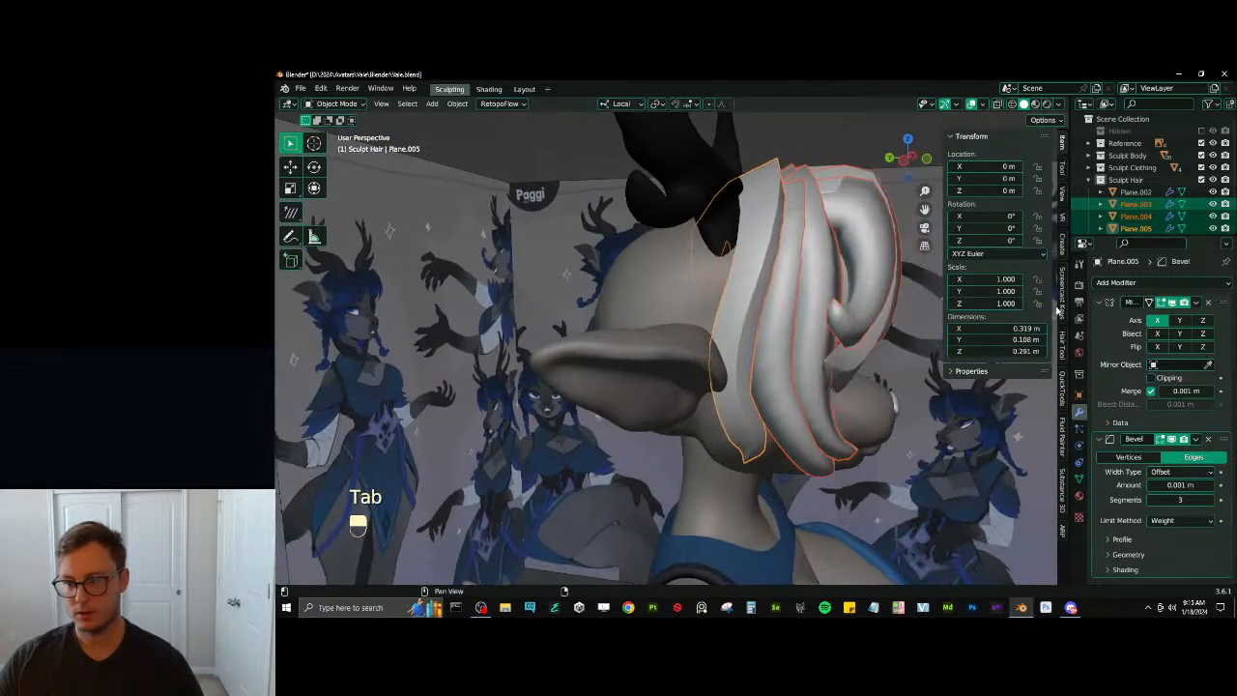
key(Tab)
middle_drag(978, 318, 822, 347)
scroll(899, 314, up, 1)
scroll(821, 347, up, 2)
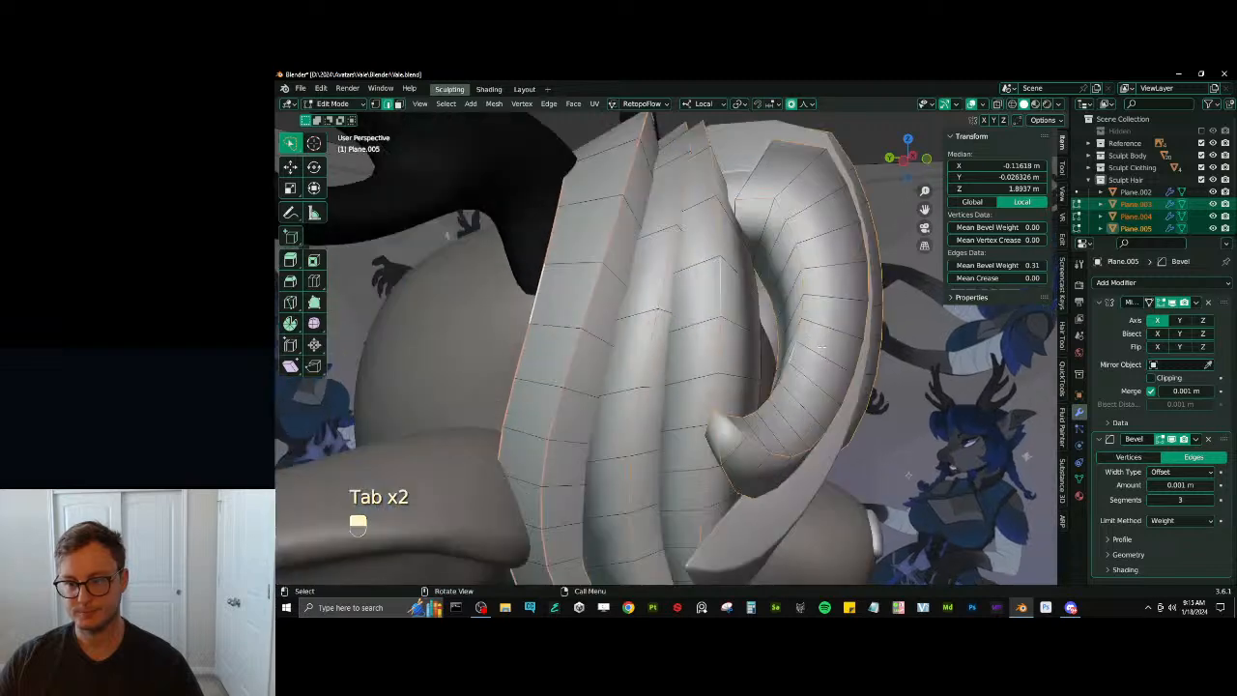
key(ctrl+z)
key(ctrl+z)
key(ctrl+z)
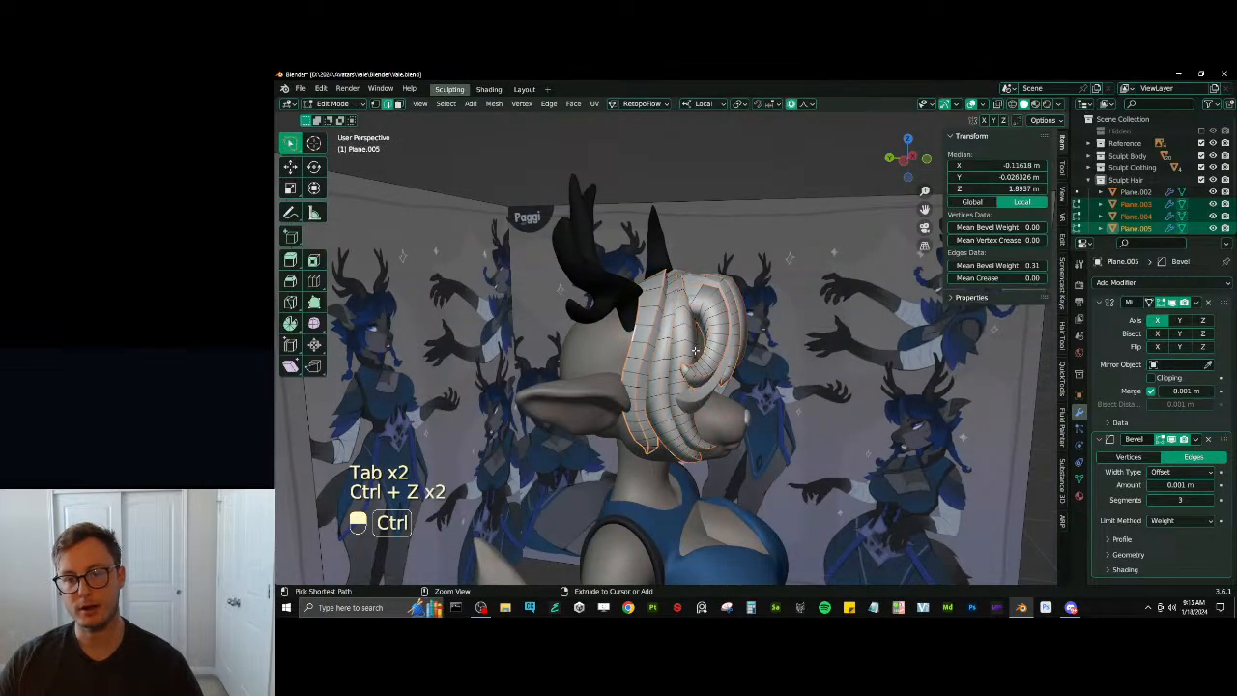
Join the selected strands into one object and set the mean bevel weight of their ridge edges to 1.00
key(Tab)
key(ctrl+j)
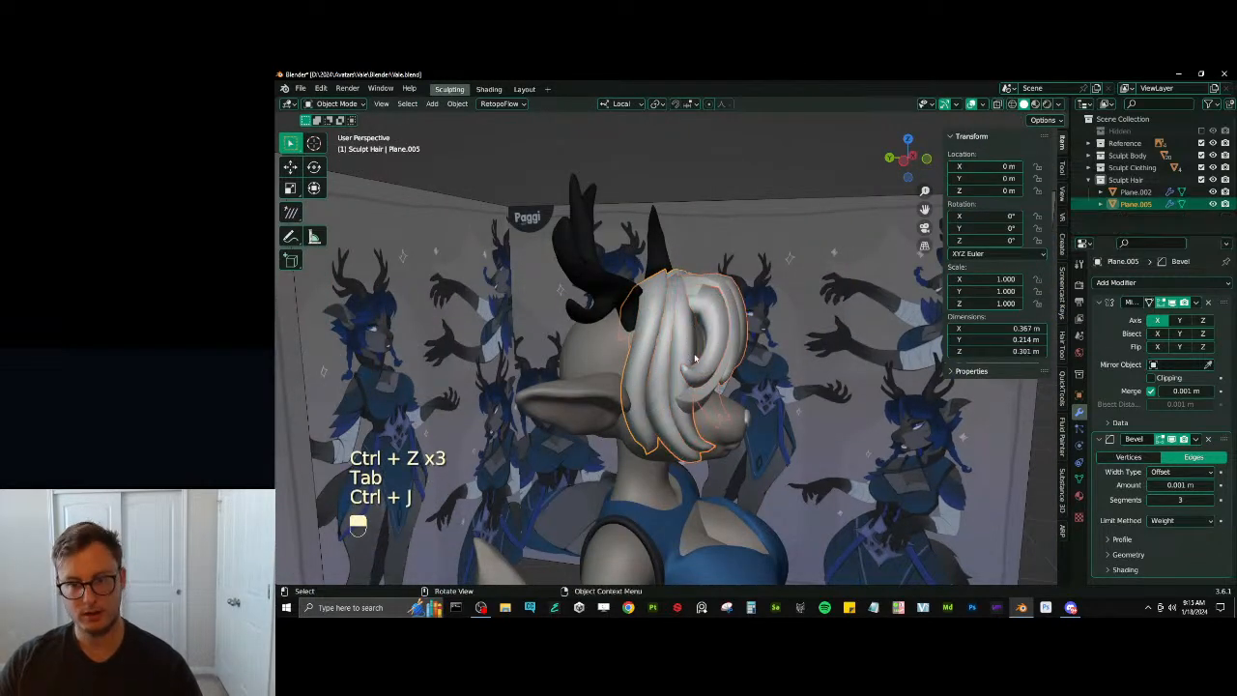
key(Tab)
scroll(691, 358, up, 4)
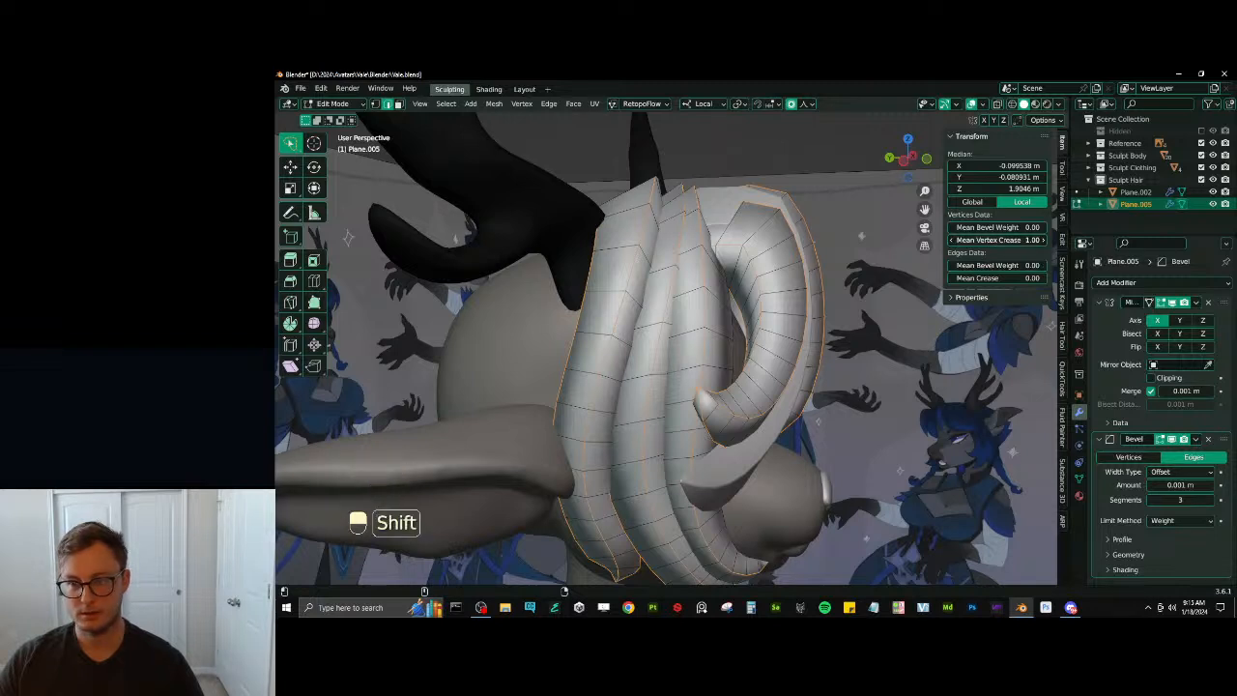
shift+drag(995, 265, 1005, 265)
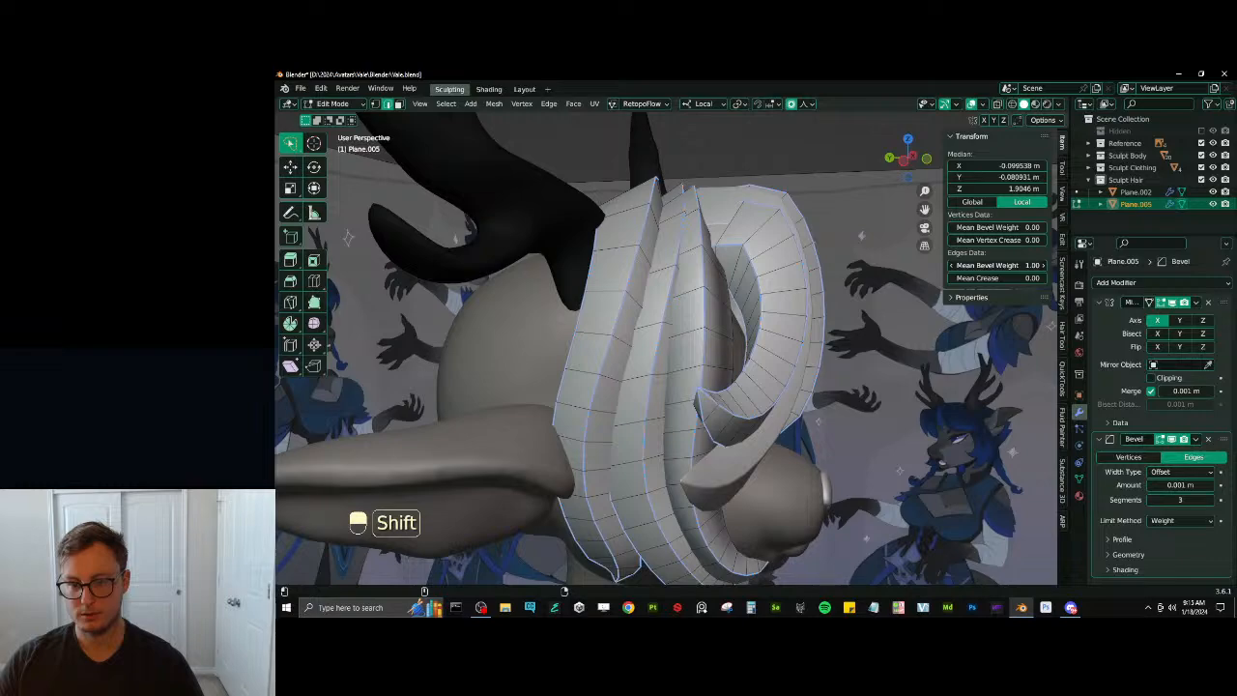
key(Tab)
middle_drag(781, 322, 677, 332)
scroll(690, 323, down, 5)
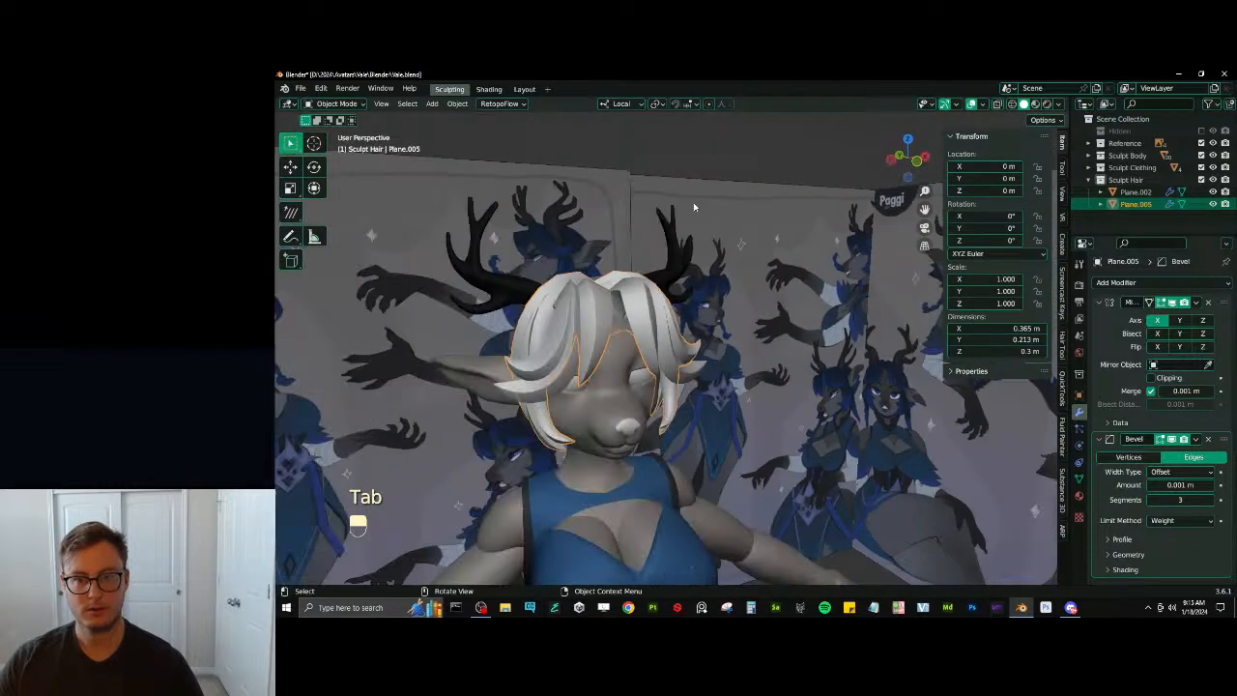
Examine the bevelled hair on the head from the front and the side
middle_drag(725, 174, 746, 318)
scroll(614, 319, up, 4)
scroll(801, 305, up, 1)
click(787, 317)
scroll(761, 331, down, 5)
scroll(764, 287, down, 2)
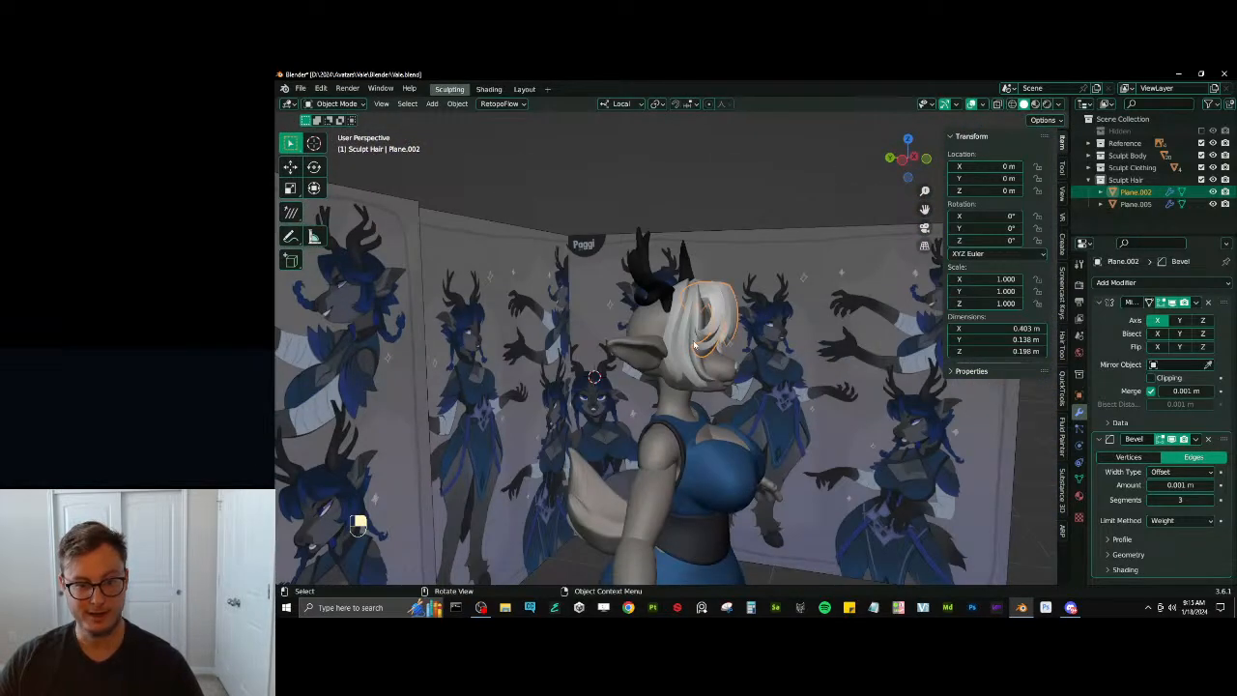
middle_drag(671, 344, 565, 327)
Select the antlers object above the hair
click(722, 248)
scroll(744, 255, down, 3)
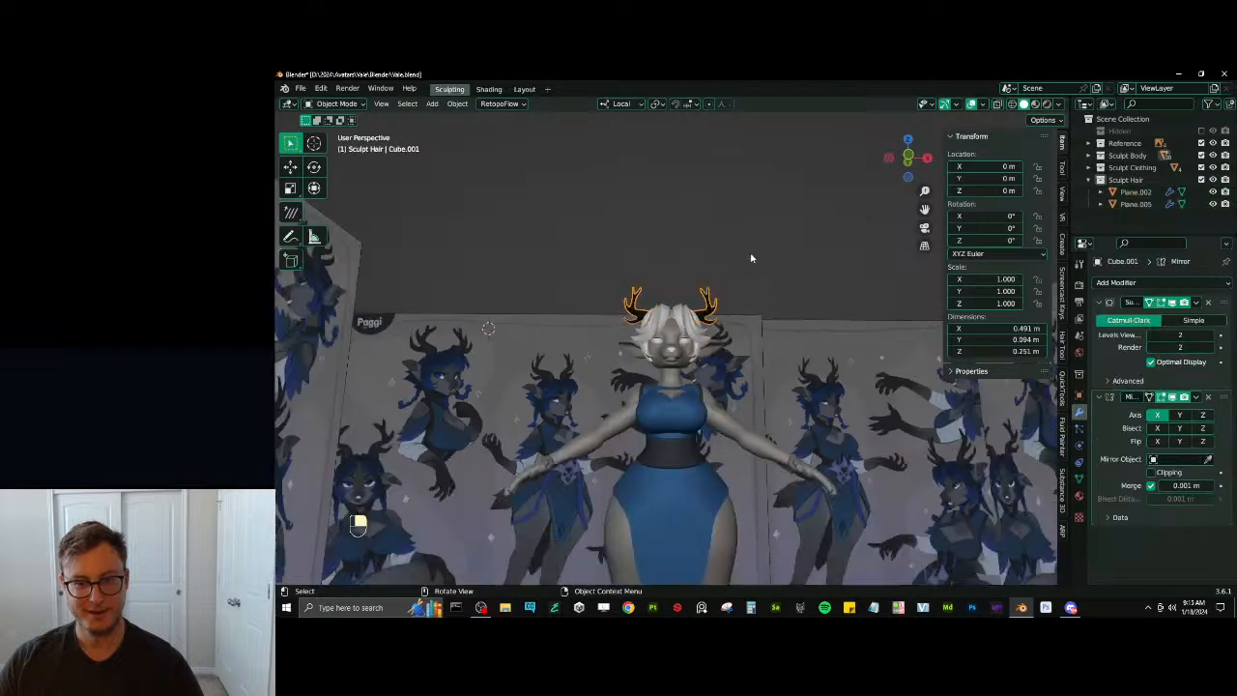
middle_drag(751, 258, 668, 290)
click(715, 255)
scroll(666, 266, up, 3)
click(619, 270)
click(605, 287)
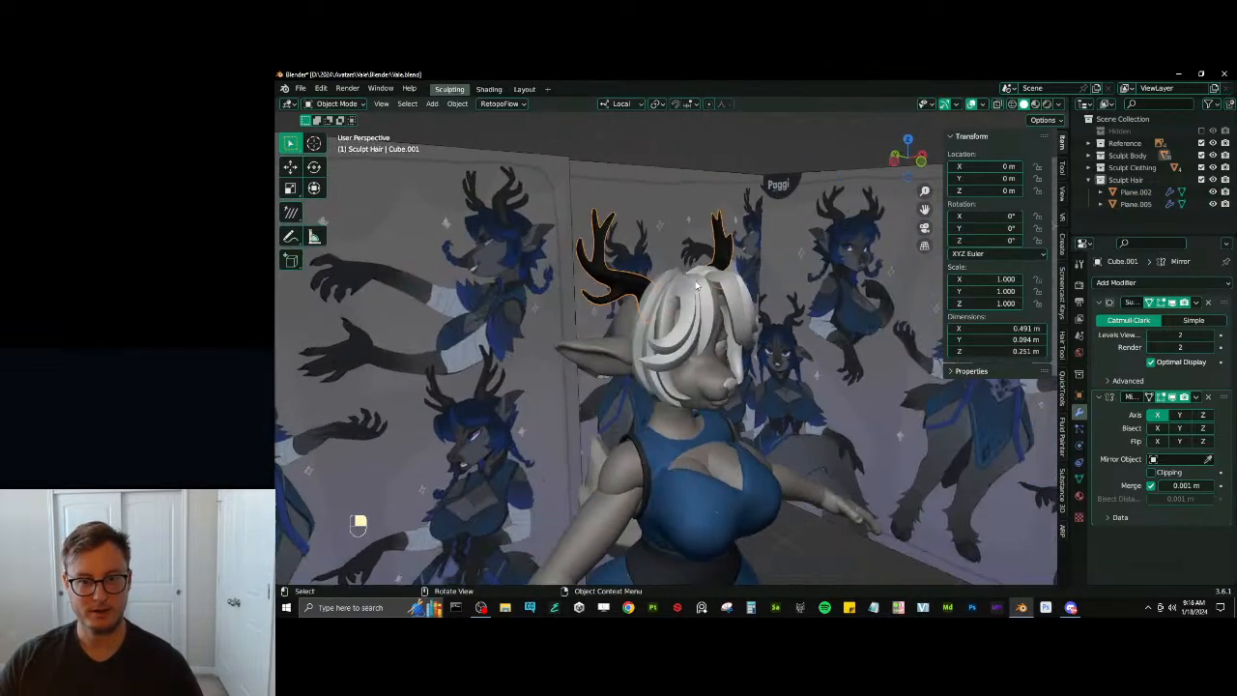
Try to raise the antlers along Z and scale them in object mode, and undo both changes
key(g)
key(z)
click(698, 276)
key(s)
click(717, 257)
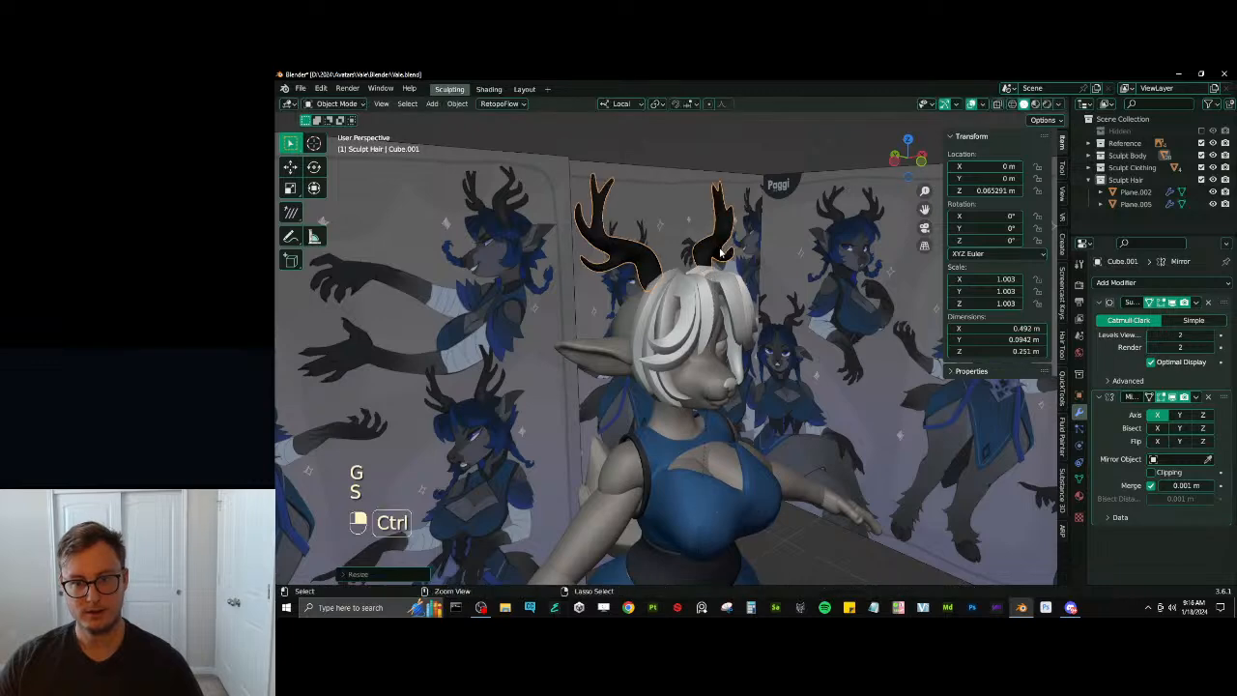
key(ctrl+z)
key(ctrl+z)
Select the whole antler mesh in edit mode, scale it and raise it along Z to a median height of about 2.10 m
key(Tab)
key(a)
key(g)
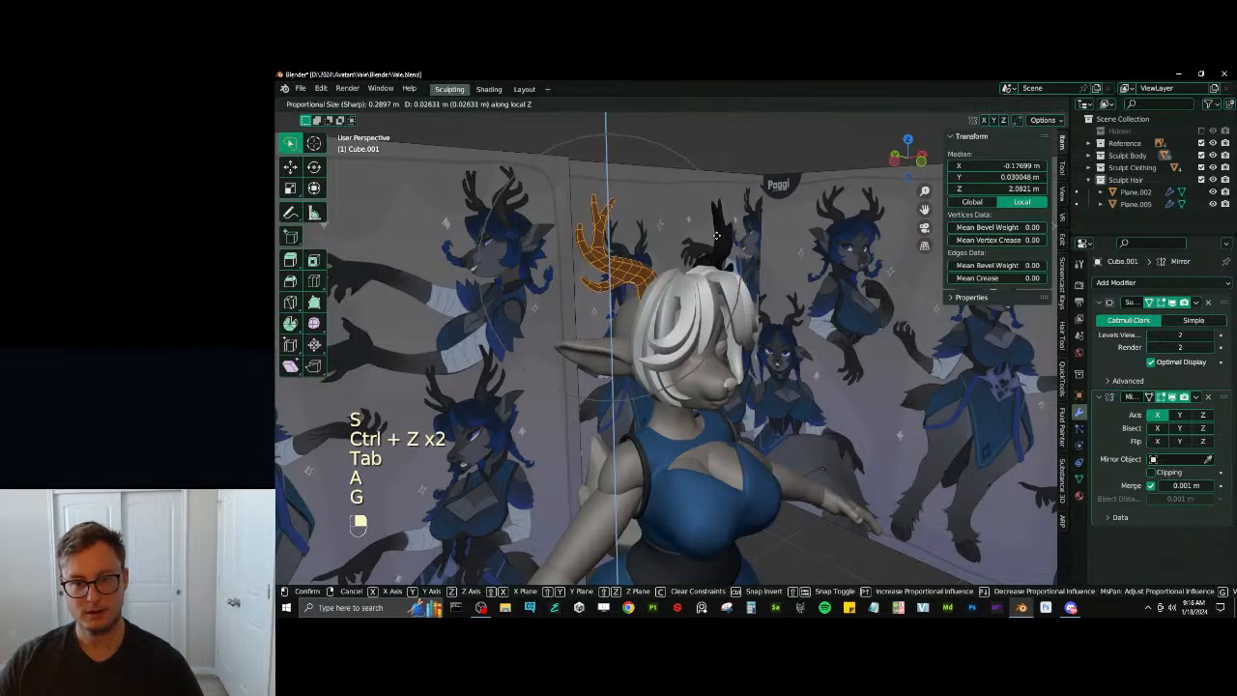
key(s)
click(687, 239)
key(g)
key(z)
click(690, 233)
Shift the antler mesh backward in side view and raise it along Z to a median height of about 2.16 m
middle_drag(704, 234, 775, 238)
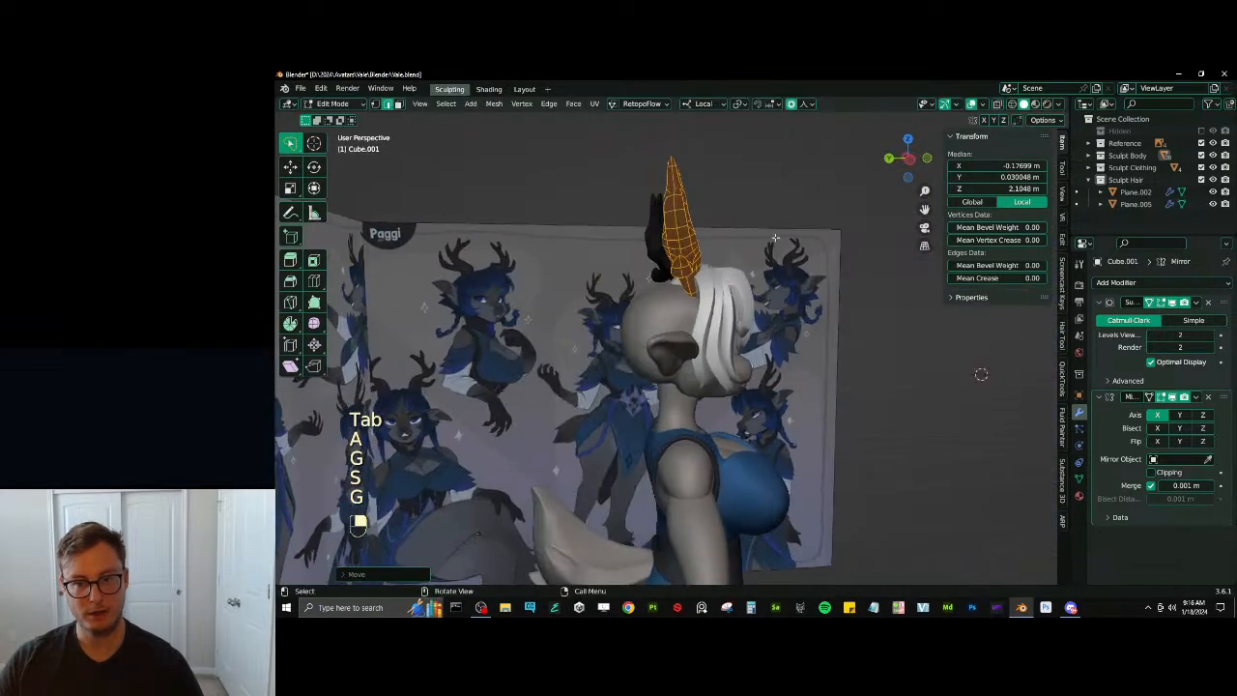
key(g)
click(762, 234)
key(g)
key(z)
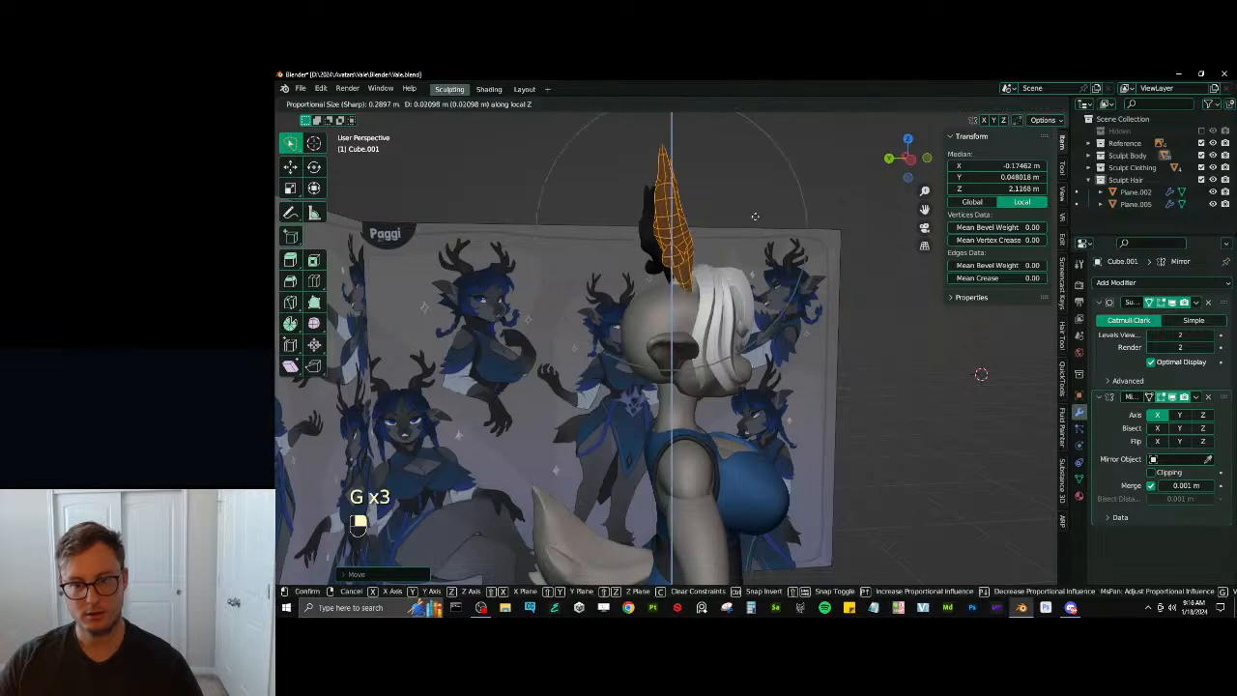
click(758, 208)
In vertex select mode and wireframe shading, box-select the vertices at the antler's base end and delete them
middle_drag(757, 208, 695, 247)
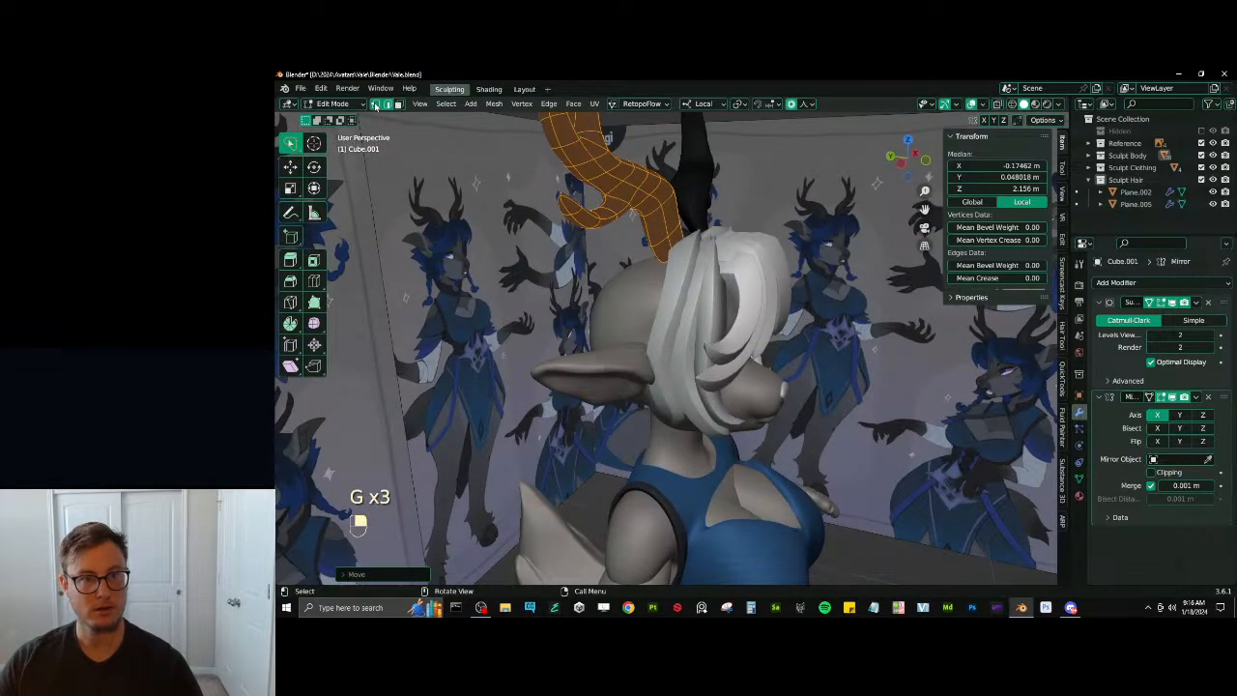
click(375, 105)
scroll(678, 198, up, 4)
key(z)
mouse_move(666, 300)
middle_down()
mouse_move(719, 373)
mouse_move(629, 378)
mouse_move(611, 363)
middle_up()
click(605, 365)
key(b)
key(b)
drag(548, 380, 687, 391)
key(b)
key(x)
click(700, 397)
Select the open edge loop at the antler's base and extrude it down along Z into the head
click(604, 329)
alt+click(613, 328)
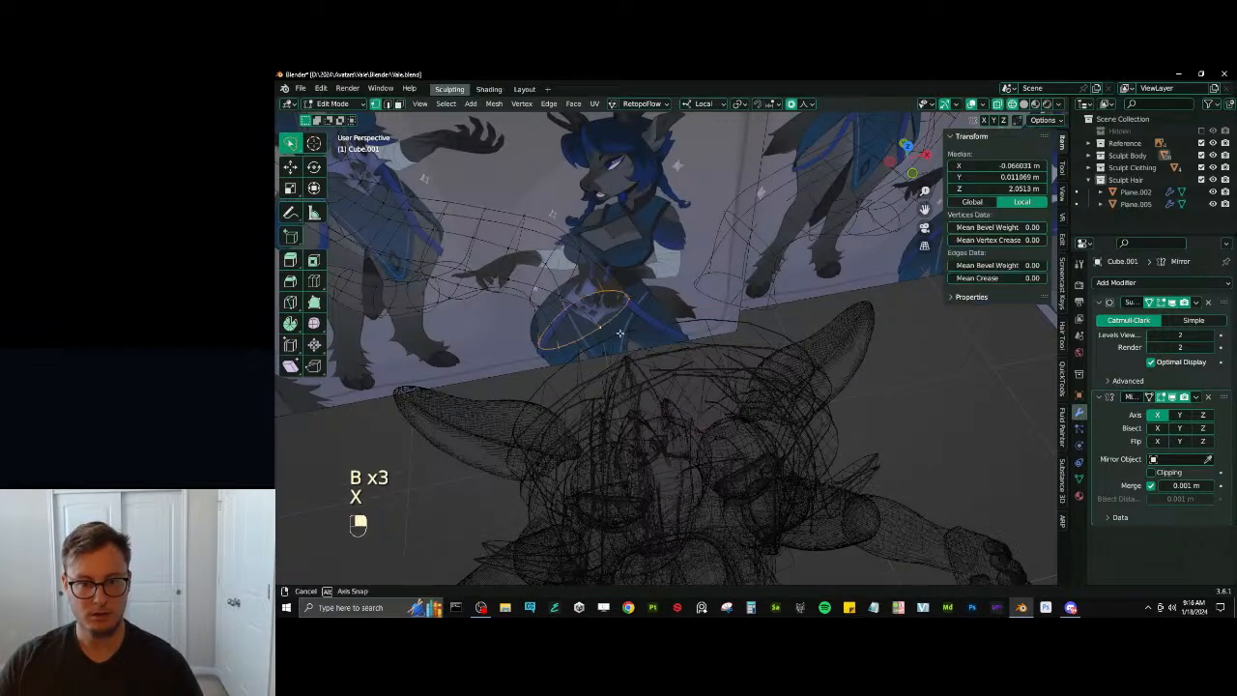
middle_drag(620, 333, 628, 311)
key(e)
key(z)
click(716, 341)
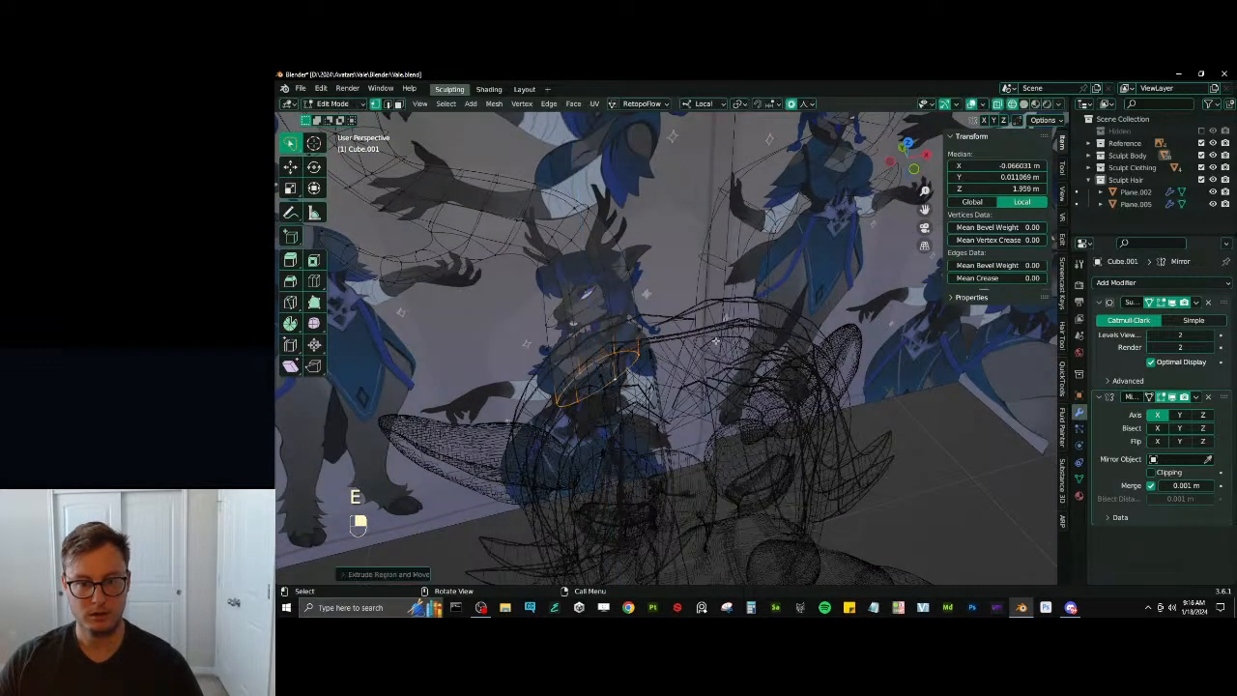
Try to scale and move the extruded base loop with proportional editing on, and undo the changes
key(s)
key(g)
key(ctrl+z)
key(ctrl+z)
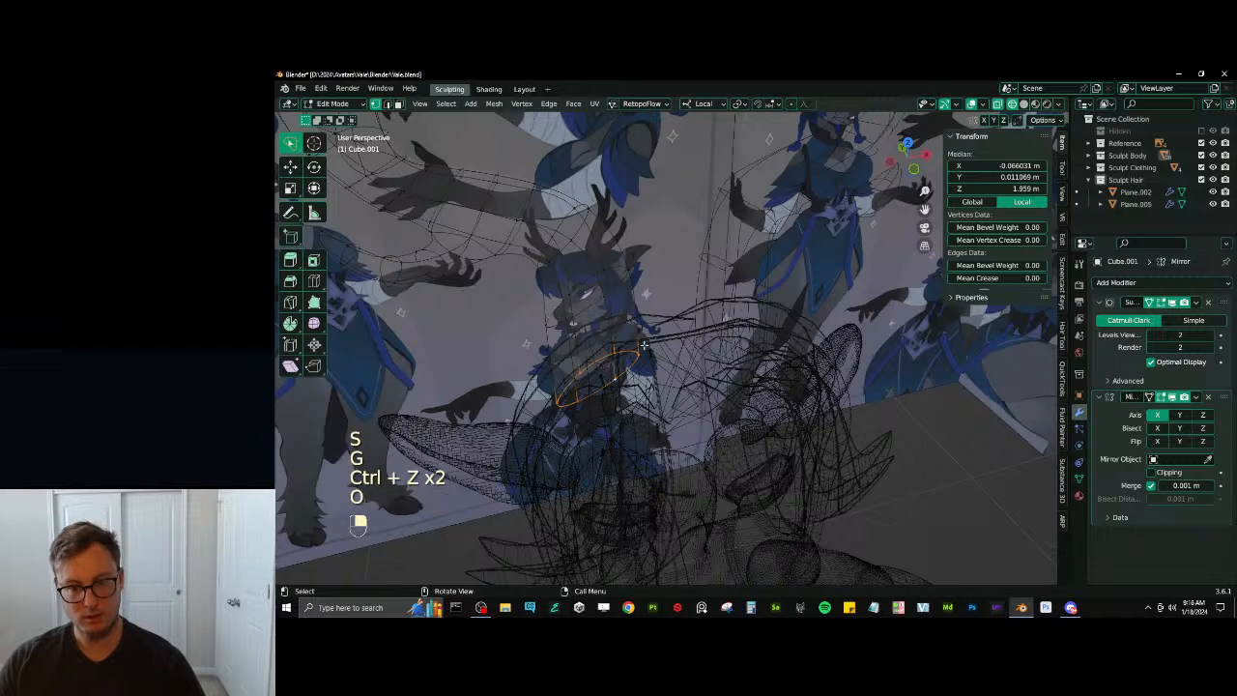
With proportional editing off, move and scale the extruded base loop, and return to solid shading in object mode
key(g)
click(654, 347)
key(s)
click(668, 348)
key(Tab)
scroll(676, 348, down, 5)
key(z)
mouse_move(767, 345)
middle_down()
mouse_move(784, 326)
mouse_move(788, 335)
mouse_move(724, 324)
middle_up()
Select the whole antler mesh in edit mode, then move and rotate it to fit the head
key(Tab)
key(a)
key(g)
click(715, 311)
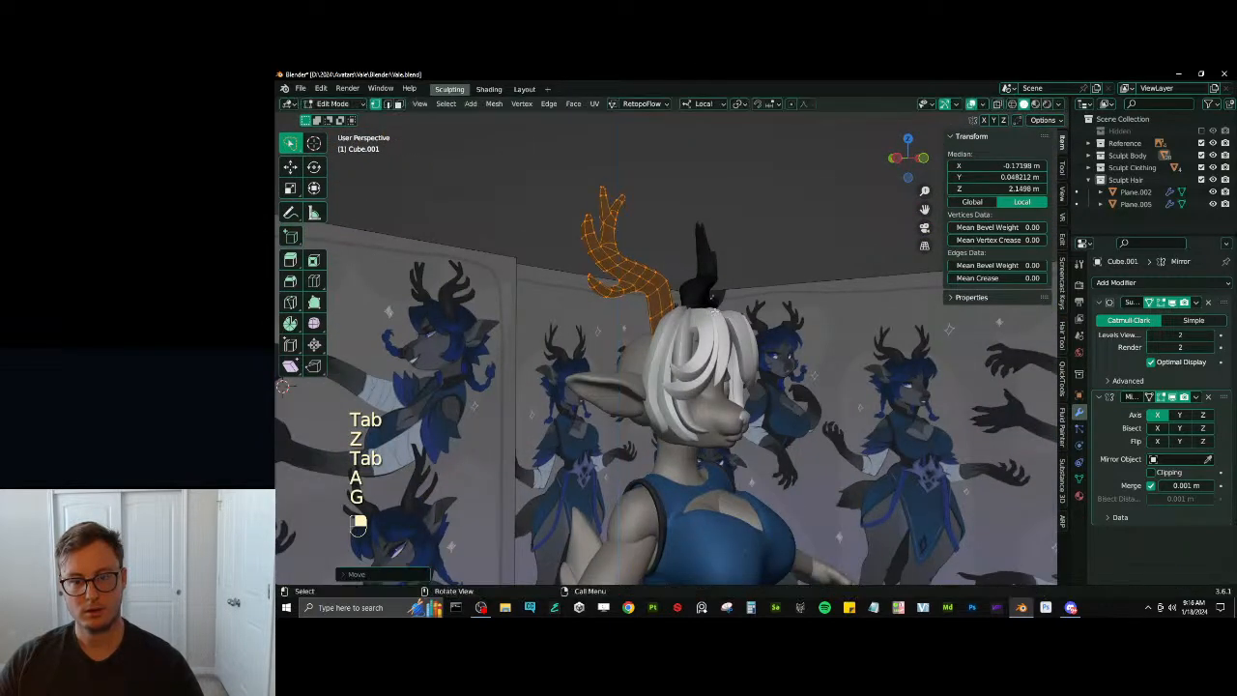
middle_drag(818, 290, 715, 314)
key(r)
click(763, 280)
key(g)
click(769, 275)
Refine the antler's tilt with another rotation and nudge its base into the hair
key(r)
click(738, 265)
key(g)
click(735, 263)
key(g)
click(734, 263)
Resize the antler and move it in front view to a median of about X -0.197 m, Z 2.115 m
key(Tab)
key(Tab)
key(s)
click(748, 322)
key(g)
click(710, 311)
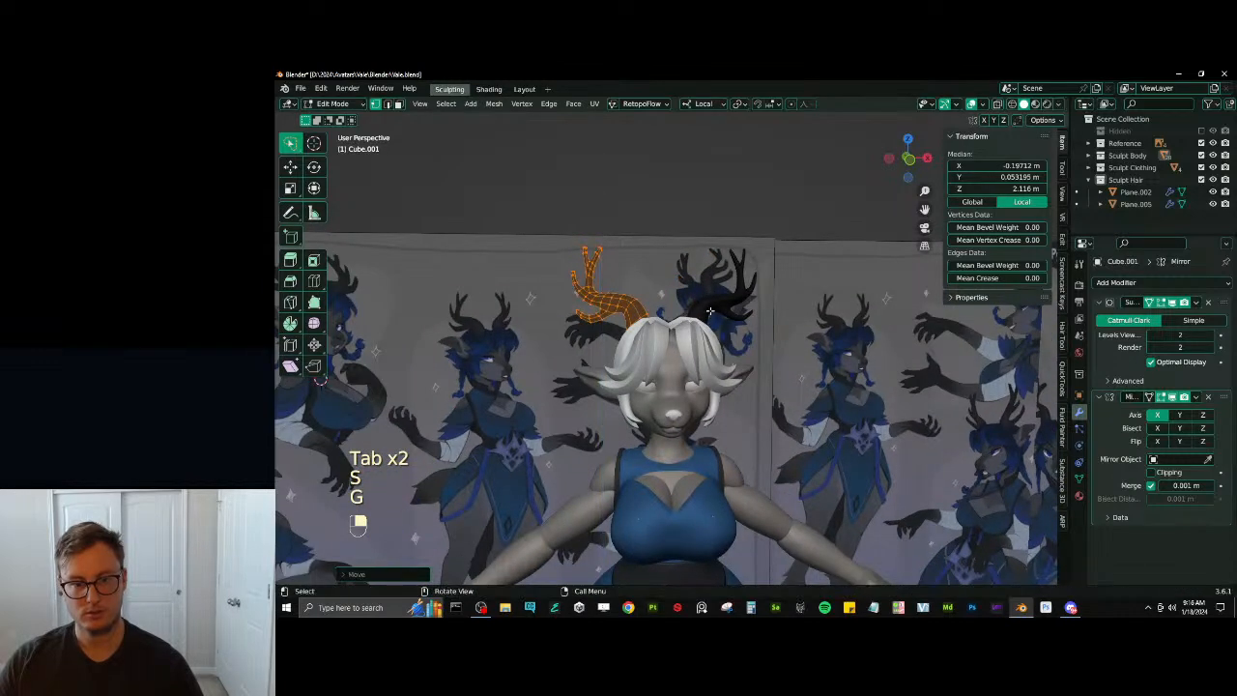
key(s)
click(698, 314)
key(g)
click(700, 313)
Rotate the antler in front view and move it inward to a median of about X -0.154 m, Z 2.115 m
key(r)
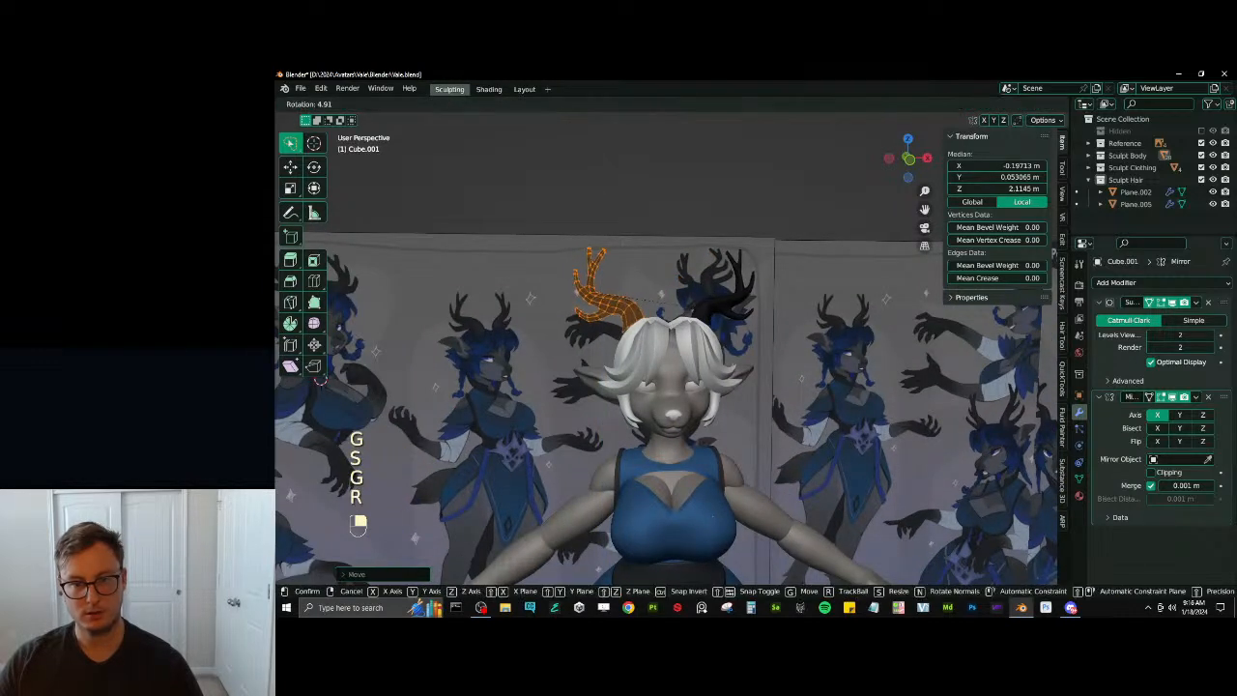
click(713, 311)
key(g)
click(723, 309)
key(r)
click(728, 312)
key(g)
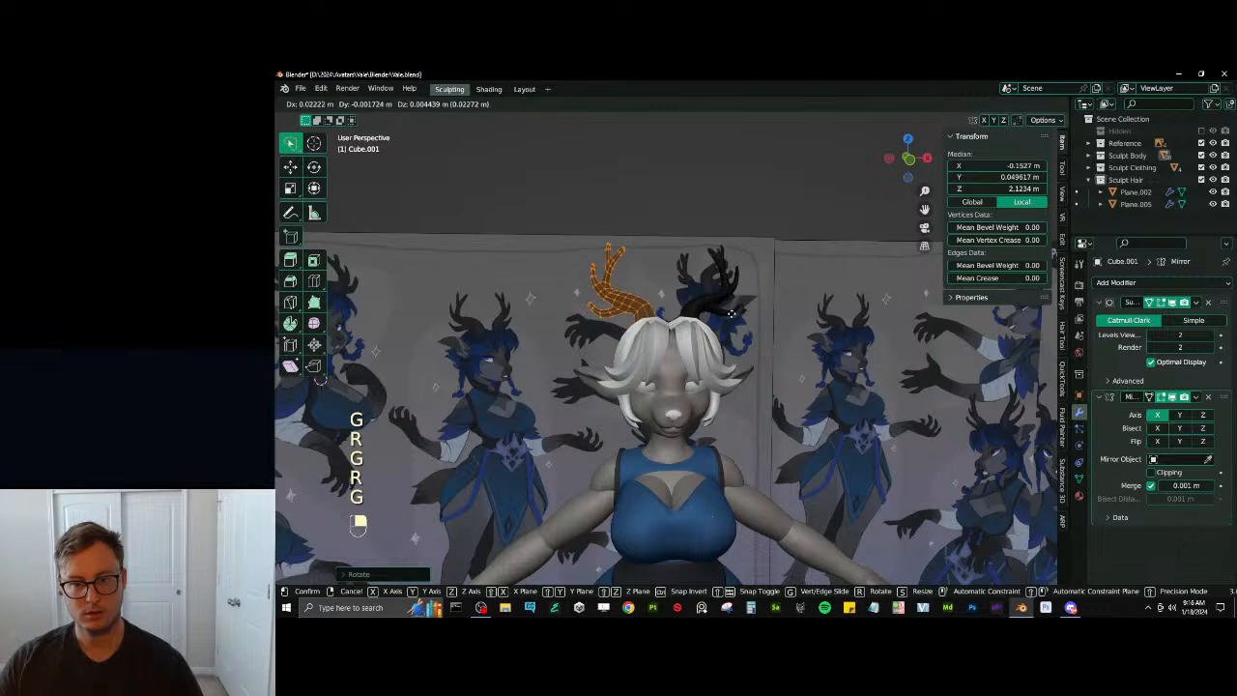
click(732, 318)
key(Tab)
In wireframe side view, select the edge loop near the antler's base and round it with the LoopTools Circle operation
middle_drag(705, 323, 760, 321)
key(Tab)
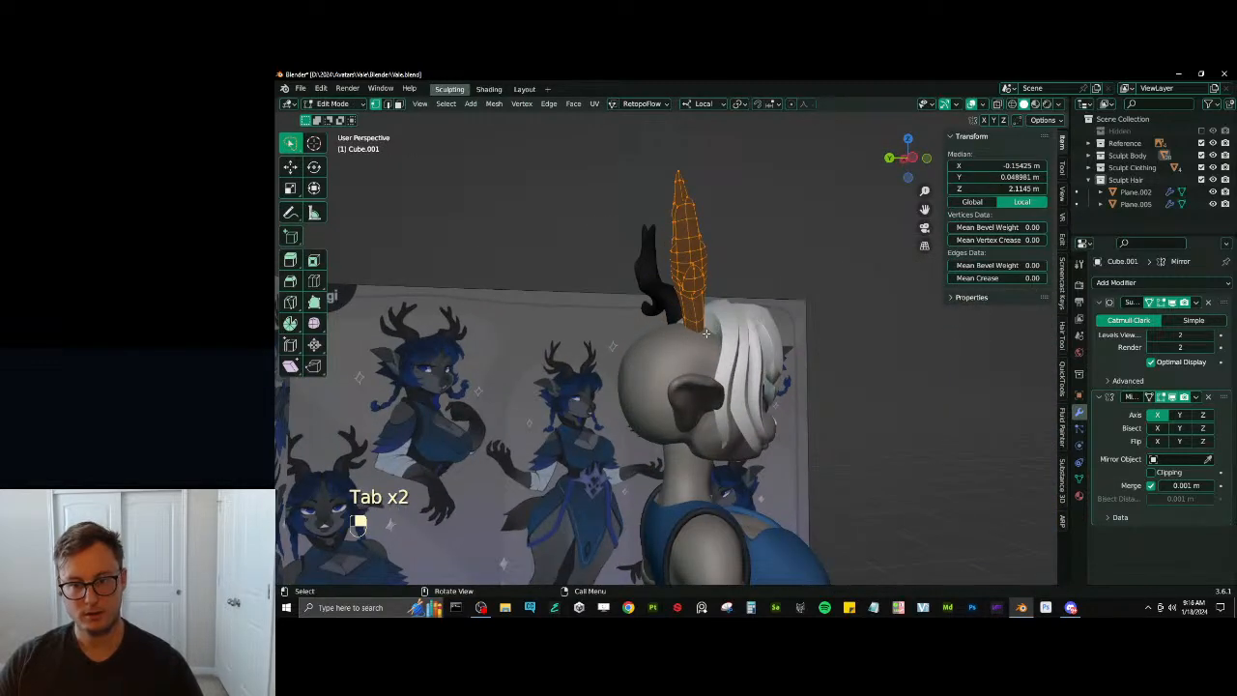
key(z)
click(693, 321)
alt+shift+click(698, 321)
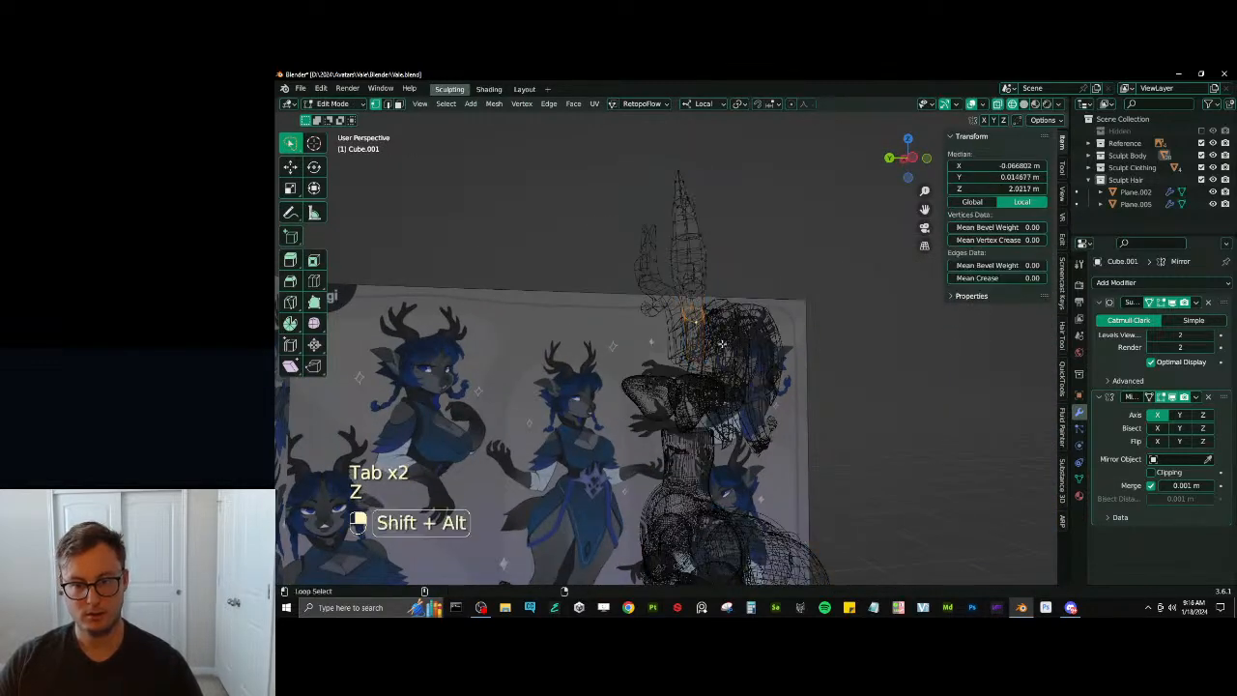
click(1061, 238)
click(1005, 166)
middle_drag(764, 285, 784, 283)
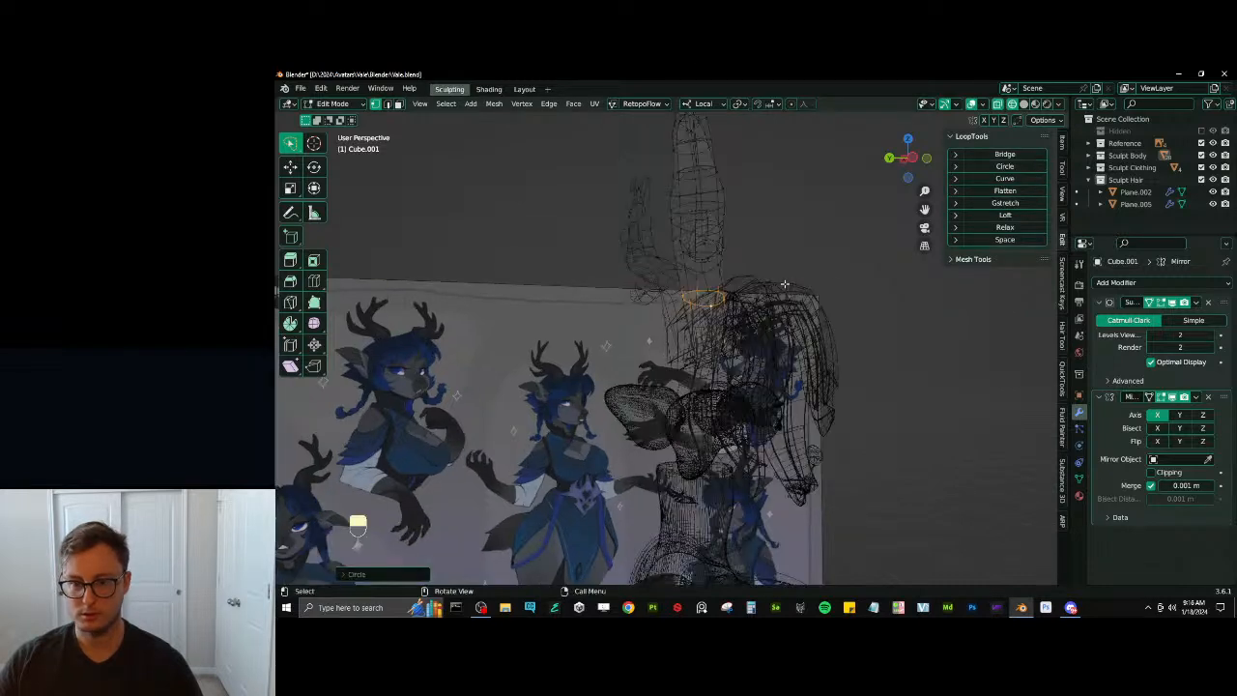
Delete the antler's lowest edge loop and extrude the rounded base loop about 0.047 m down into the head
click(702, 364)
alt+shift+click(704, 363)
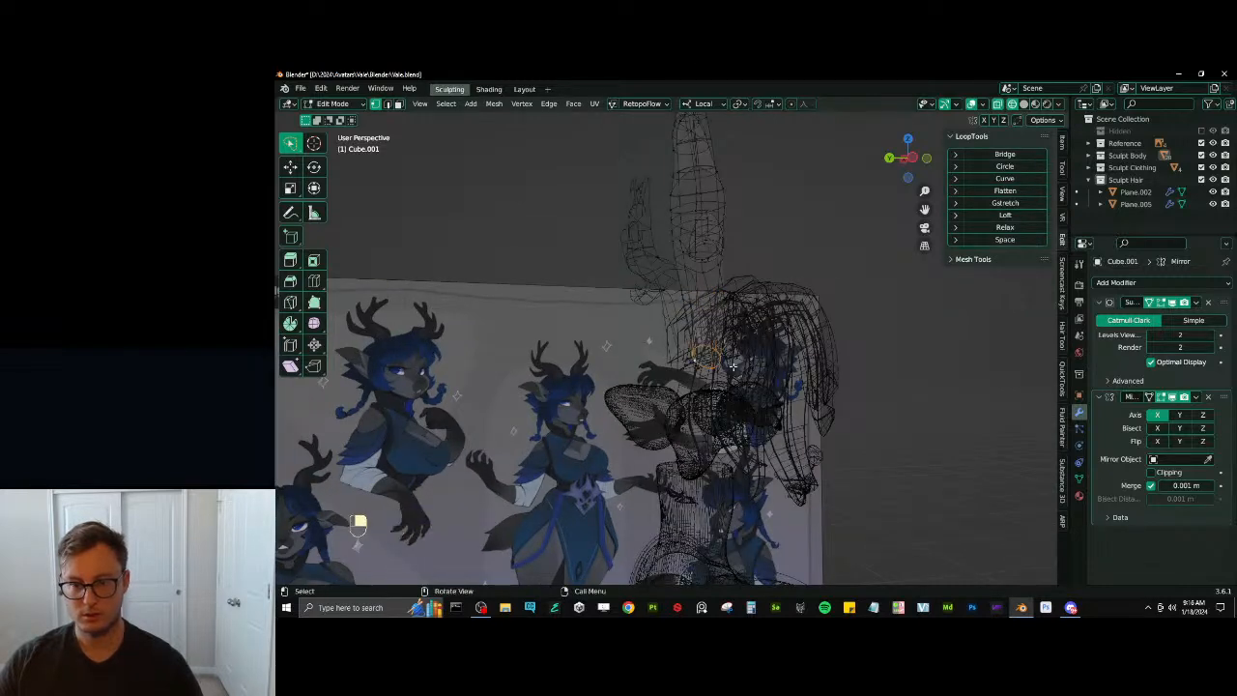
key(x)
click(697, 303)
key(e)
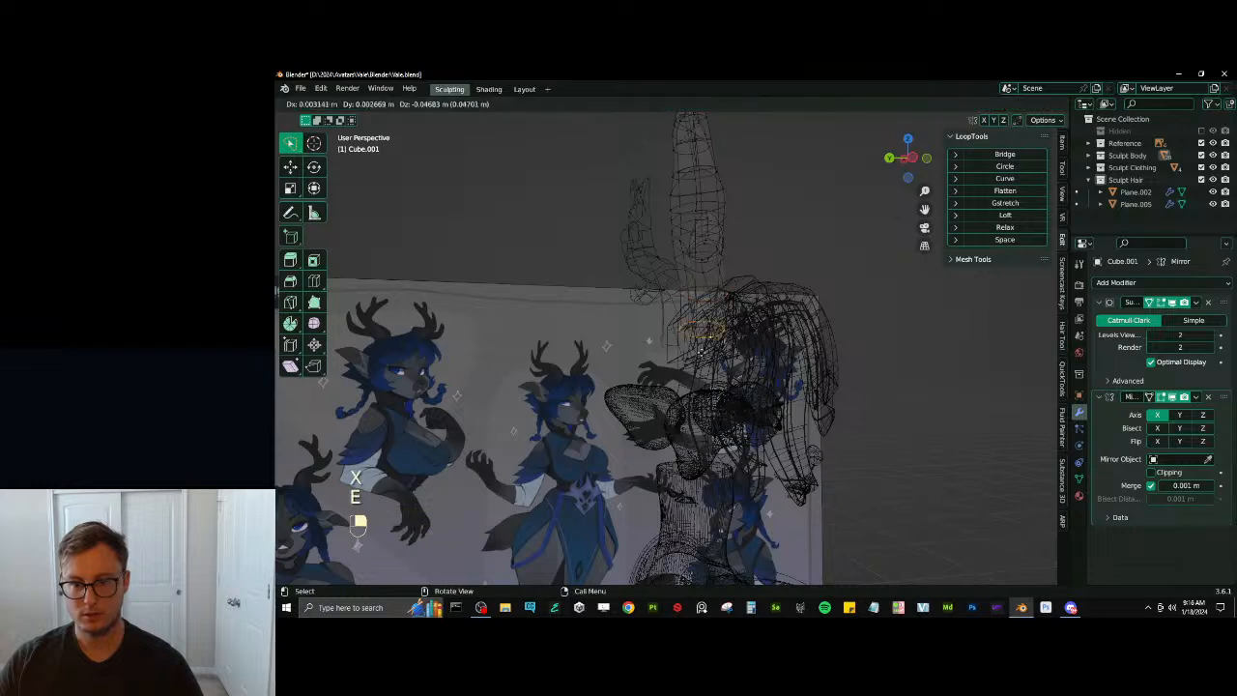
click(699, 340)
Grow the selection at the antler's base, adjust its thickness with Shrink/Fatten, and save the file
key(z)
middle_drag(682, 350, 793, 374)
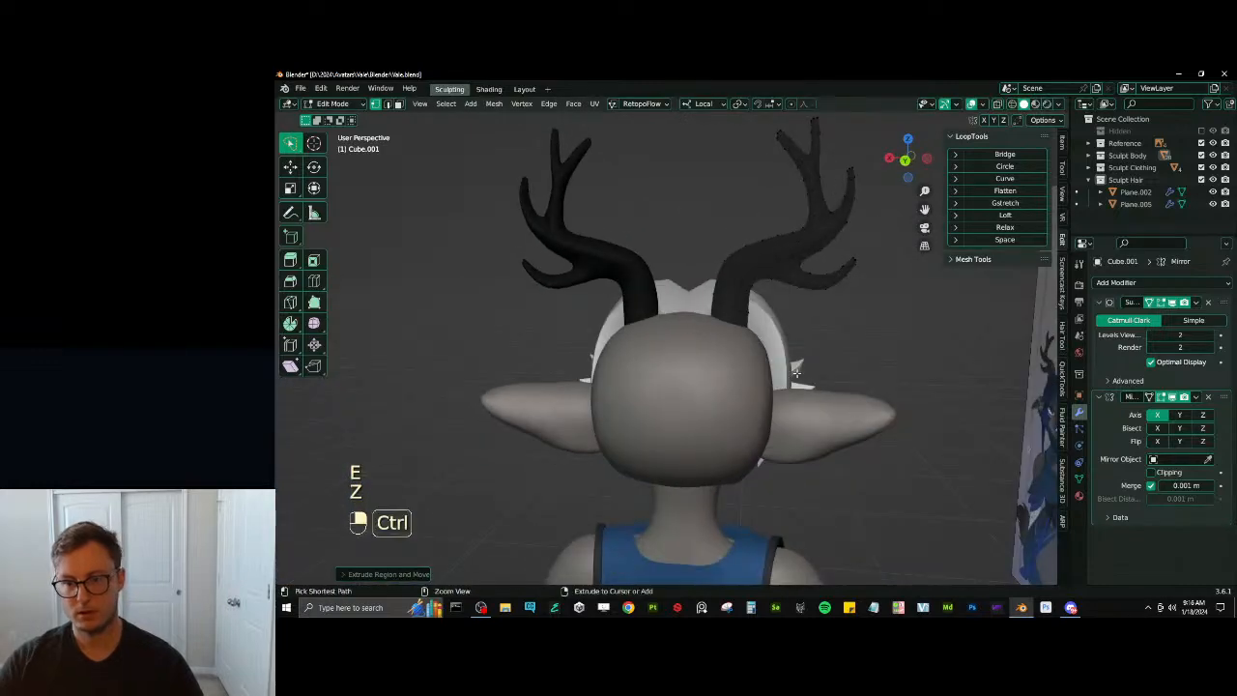
key(ctrl+KP_Add)
key(alt+s)
click(829, 357)
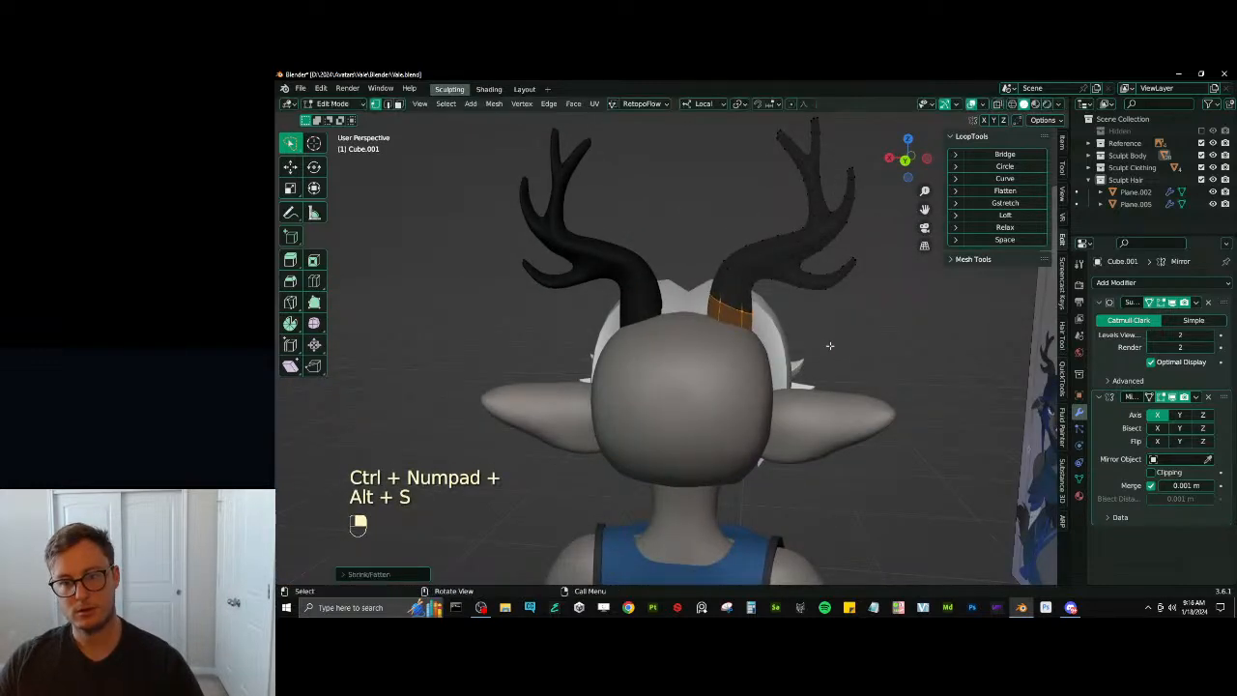
key(Tab)
middle_drag(513, 335, 709, 323)
key(ctrl+s)
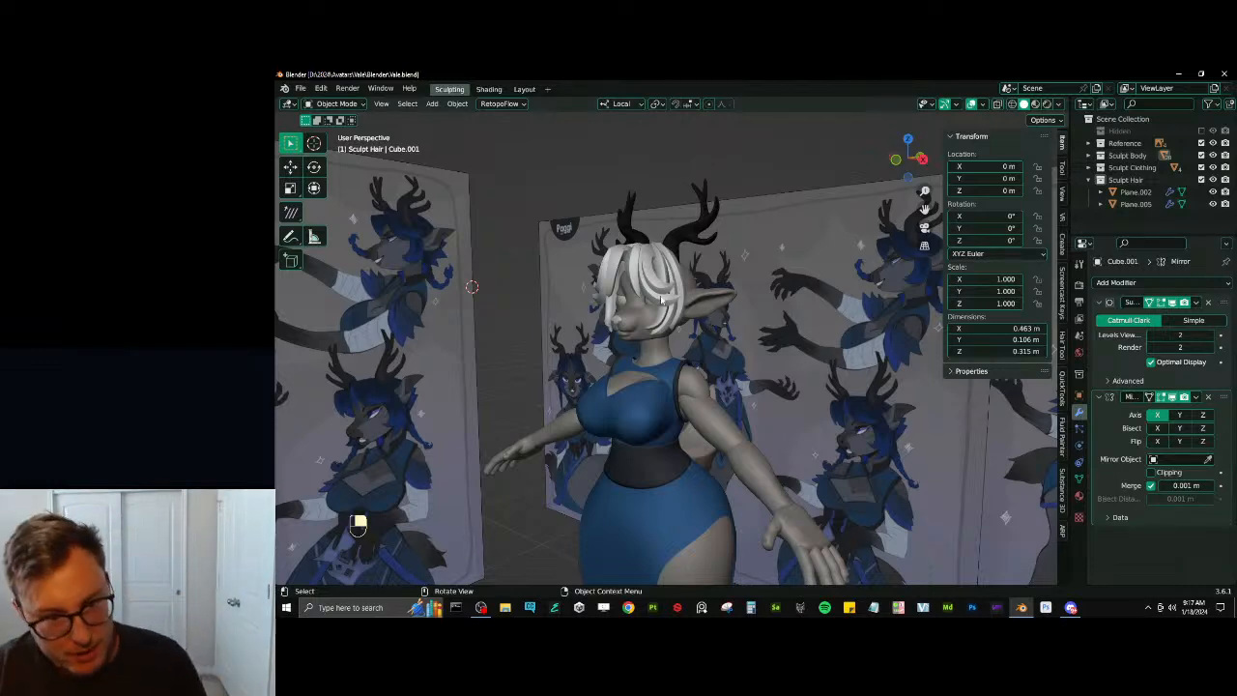
Reset the 3D cursor to the world origin and open the blue top's mesh for editing
key(shift+c)
scroll(525, 332, up, 3)
middle_drag(524, 331, 629, 345)
scroll(633, 343, up, 5)
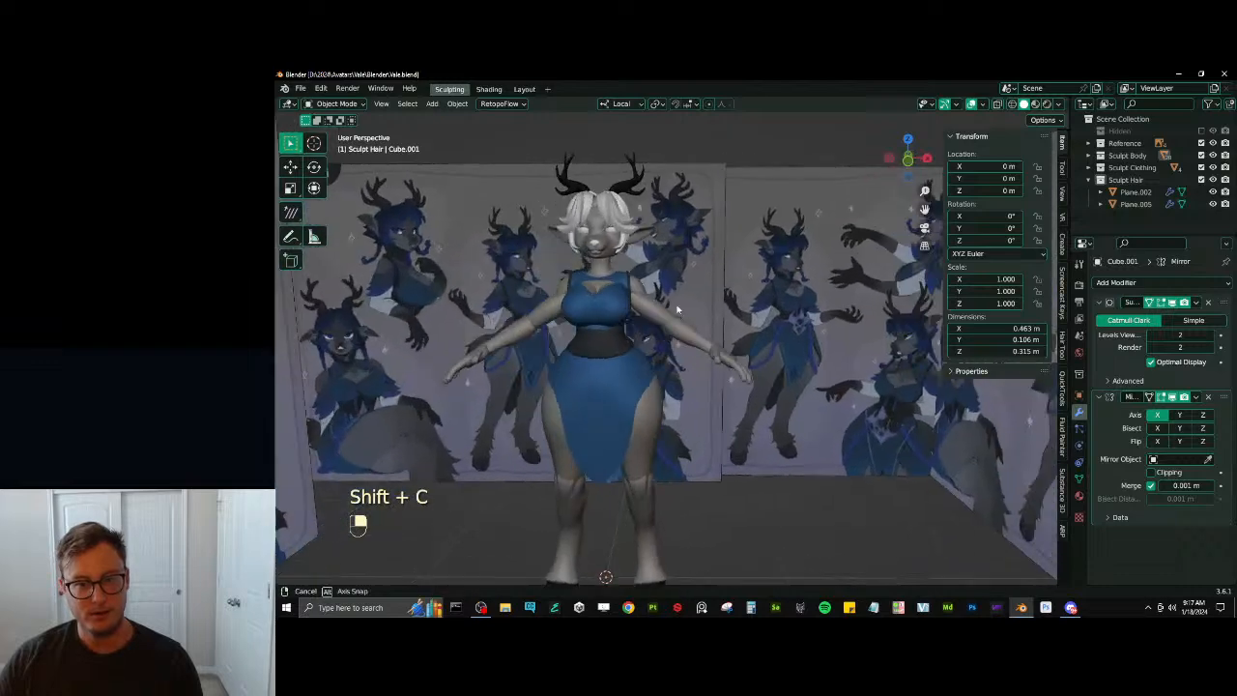
middle_drag(676, 307, 807, 281)
shift+middle_drag(807, 280, 596, 326)
scroll(782, 322, up, 1)
scroll(698, 344, up, 2)
click(660, 351)
scroll(595, 325, up, 2)
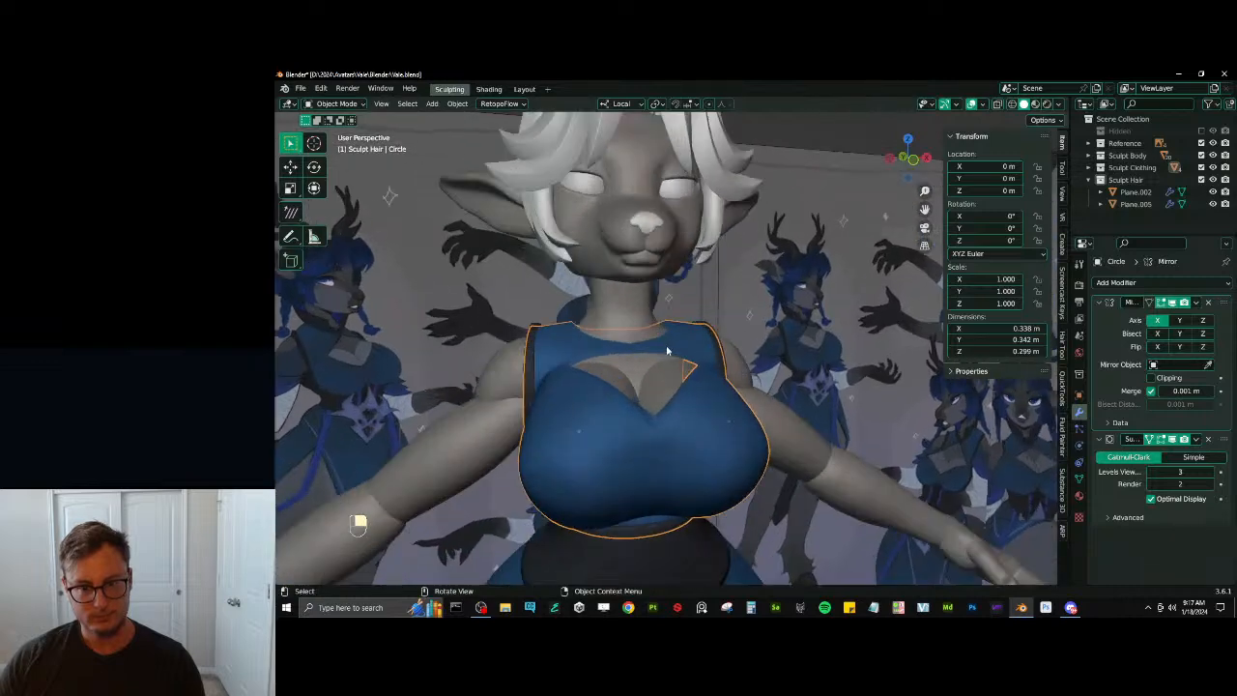
key(Tab)
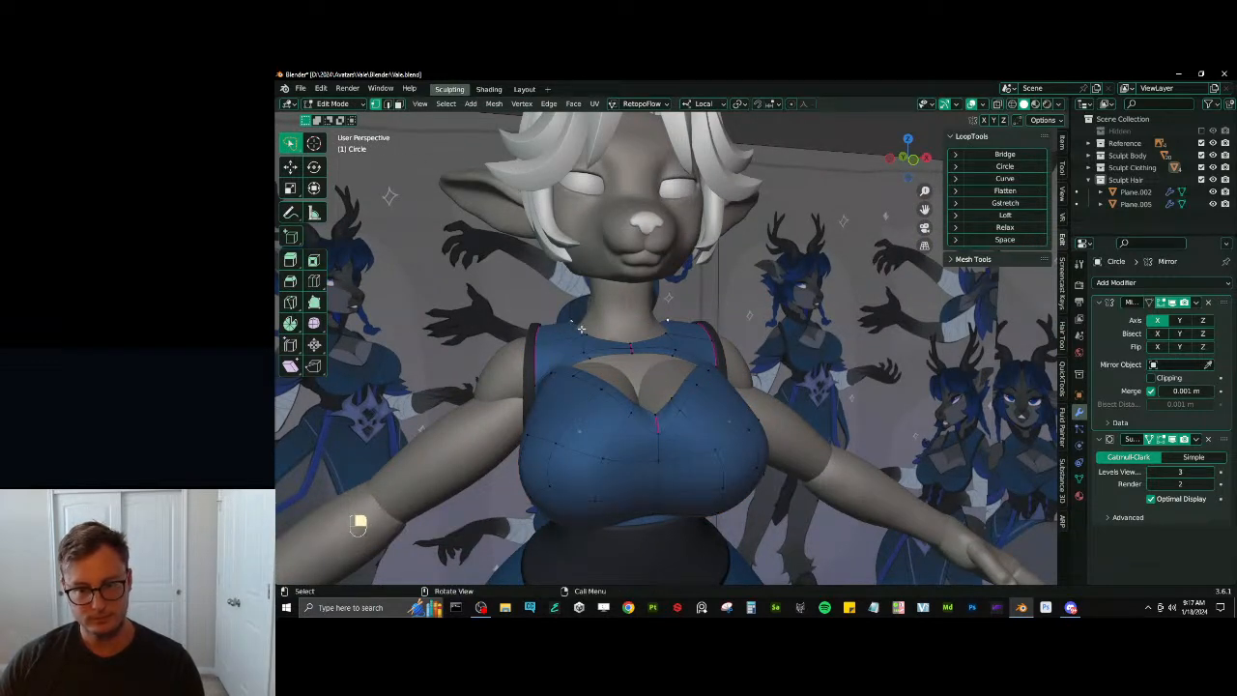
Duplicate the top's neckline edge loop in place and extrude it up around the neck as a collar
mouse_move(581, 329)
middle_down()
mouse_move(759, 454)
mouse_move(740, 393)
middle_up()
key(shift+alt+z)
key(shift+z)
key(shift+z)
key(b)
key(z)
key(shift+d)
right_click(742, 391)
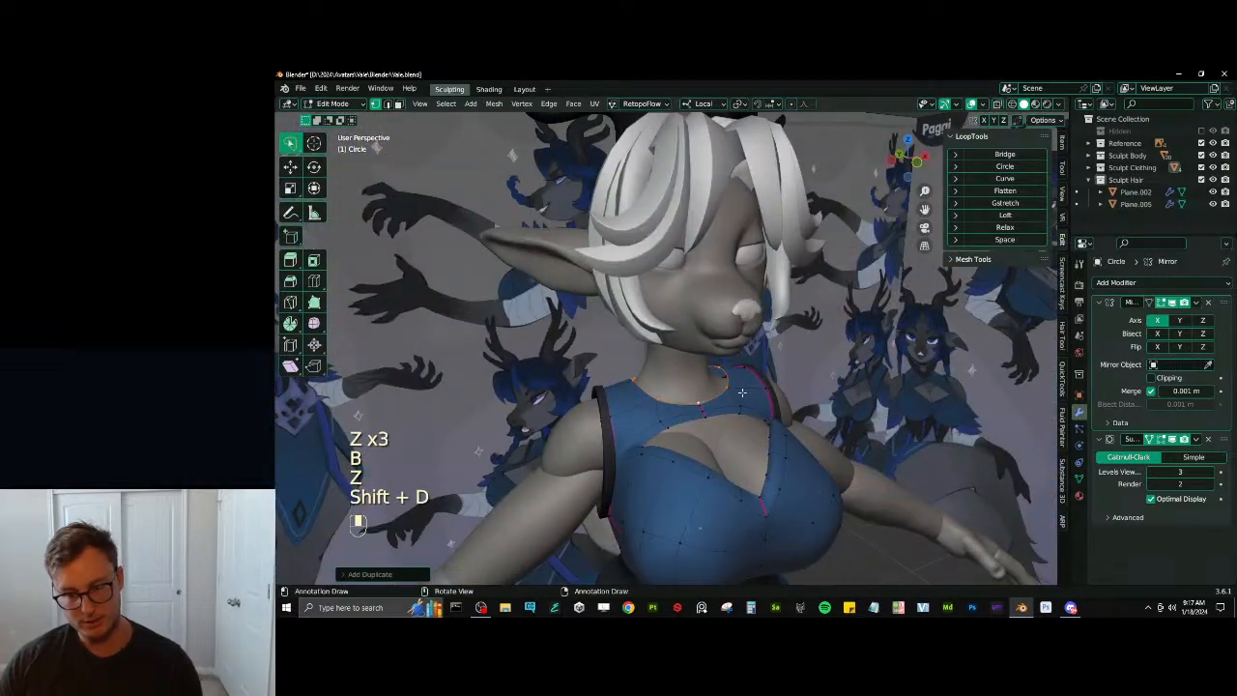
key(e)
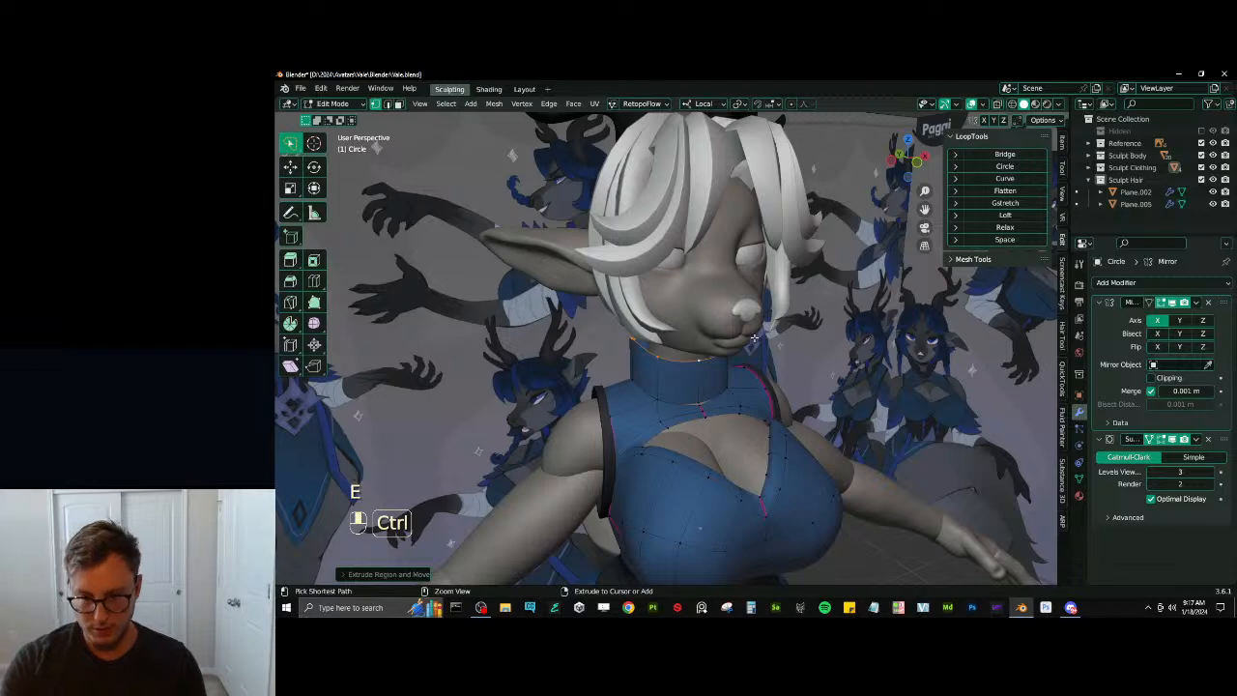
Separate the whole collar strip into its own object and recalculate its normals
key(ctrl+KP_Add)
key(p)
click(754, 337)
key(Tab)
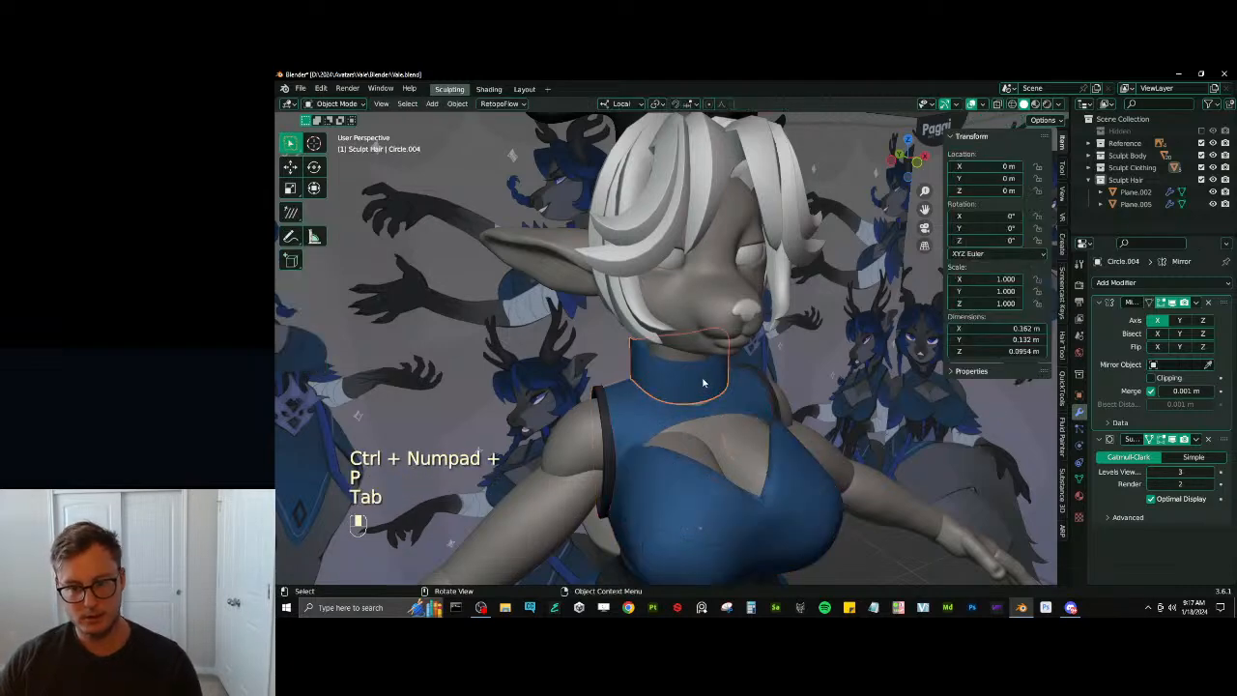
right_click(703, 383)
key(Tab)
key(a)
key(shift+n)
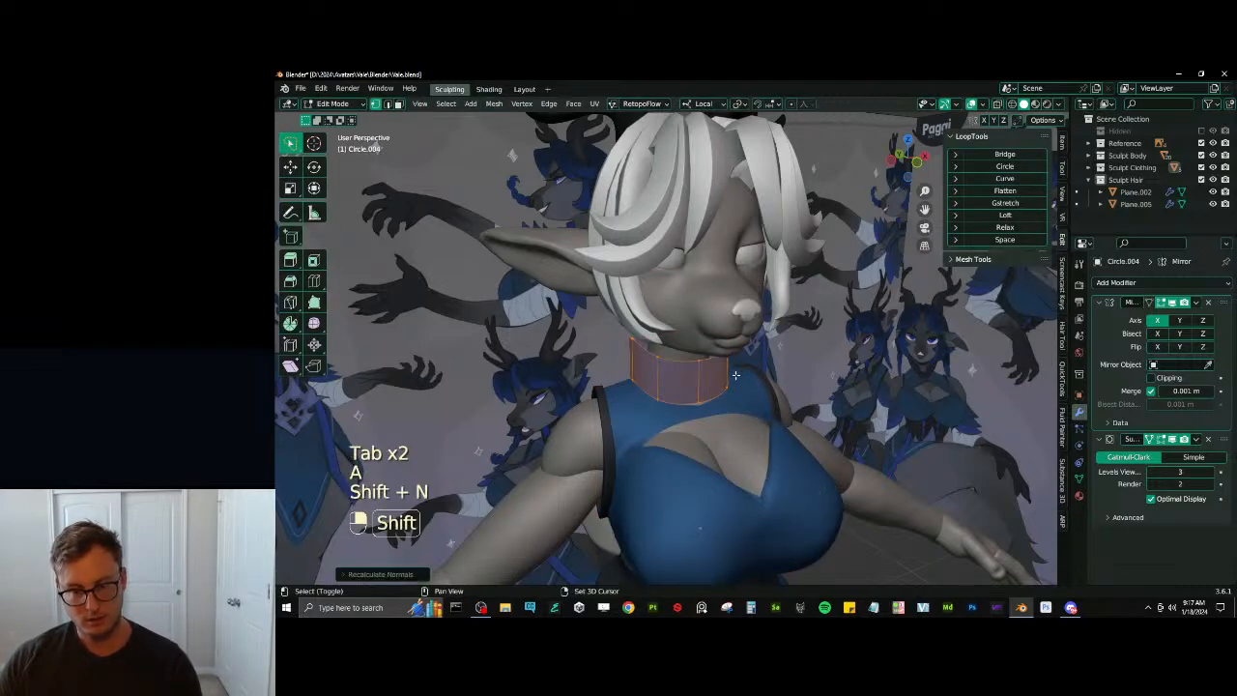
In front view, lower the collar's upper front centre vertex along Z to open a V-shaped notch below the chin
middle_drag(735, 375, 650, 299)
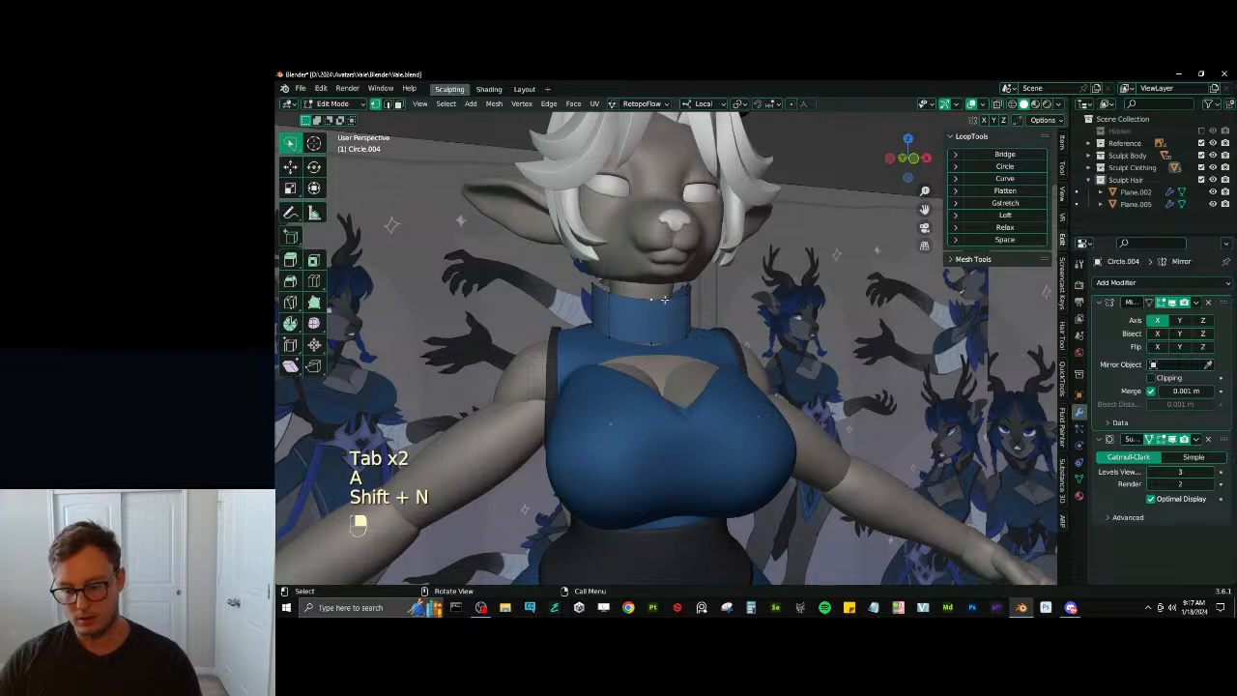
key(KP_1)
scroll(663, 300, up, 3)
shift+middle_drag(647, 251, 661, 418)
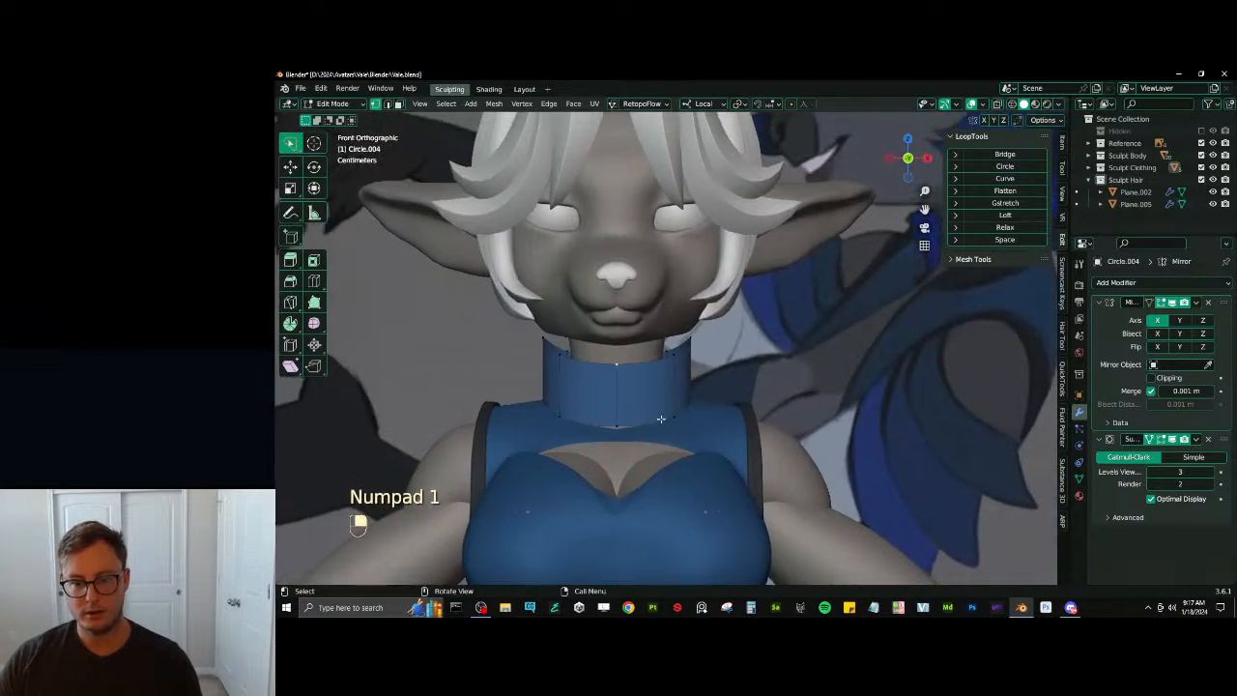
scroll(661, 419, down, 5)
scroll(649, 434, up, 5)
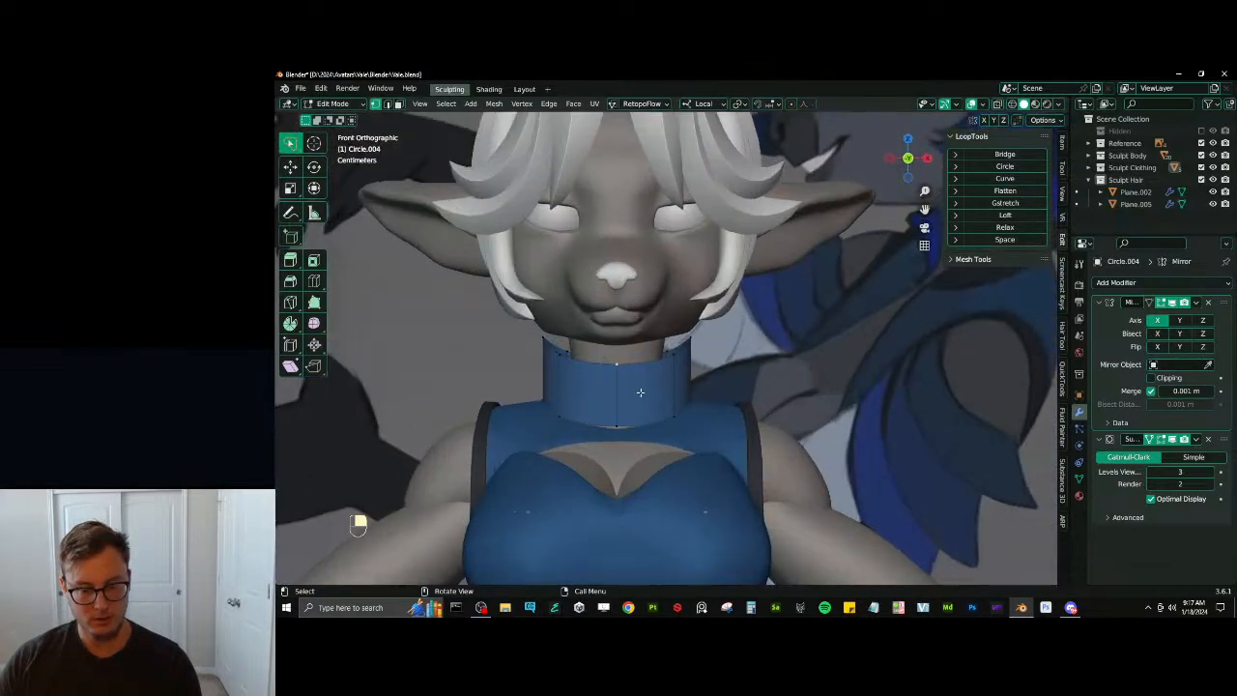
key(g)
key(ctrl+z)
key(g)
middle_click(626, 392)
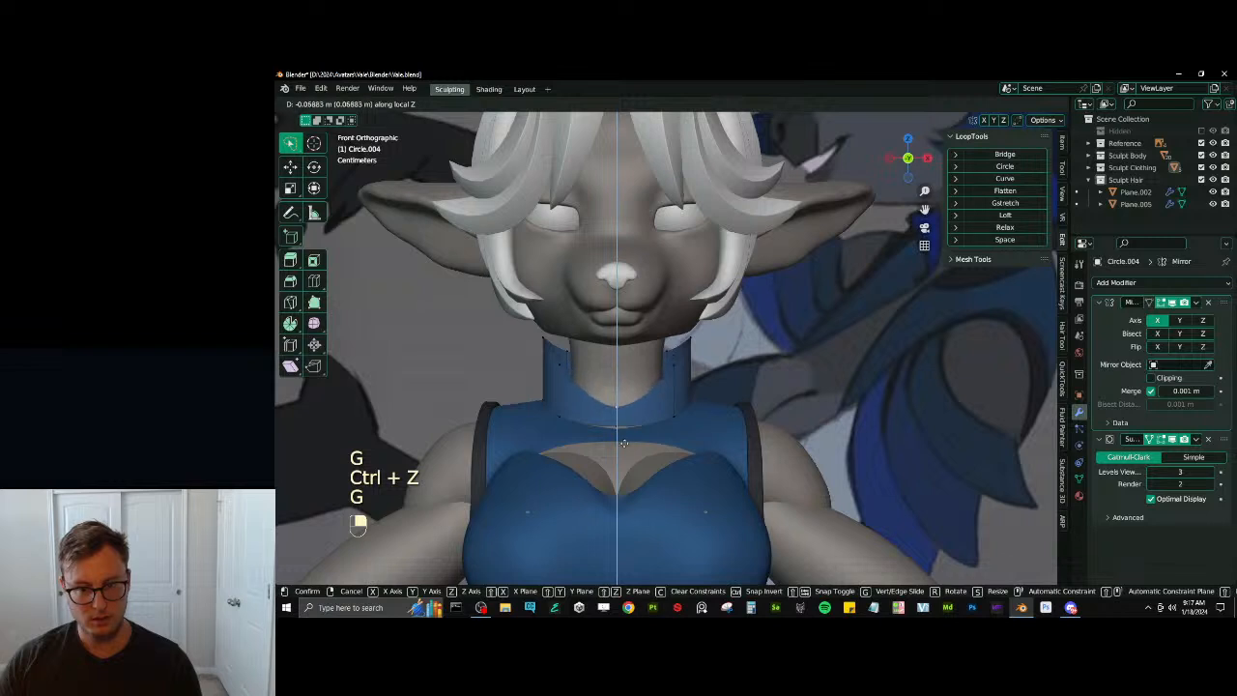
click(628, 432)
shift+middle_drag(673, 373, 701, 402)
Extrude the collar's upper rim about 0.026 m up along Z and flatten the new rim with a scale of 0
key(ctrl+r)
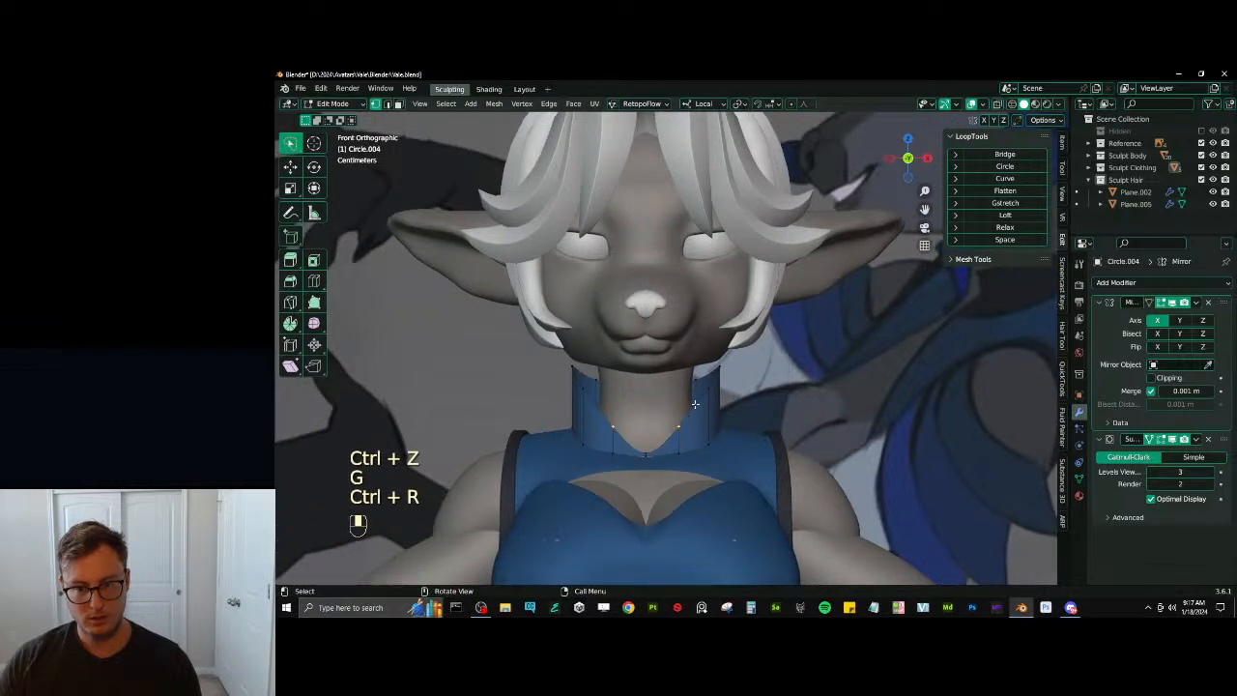
alt+shift+click(699, 405)
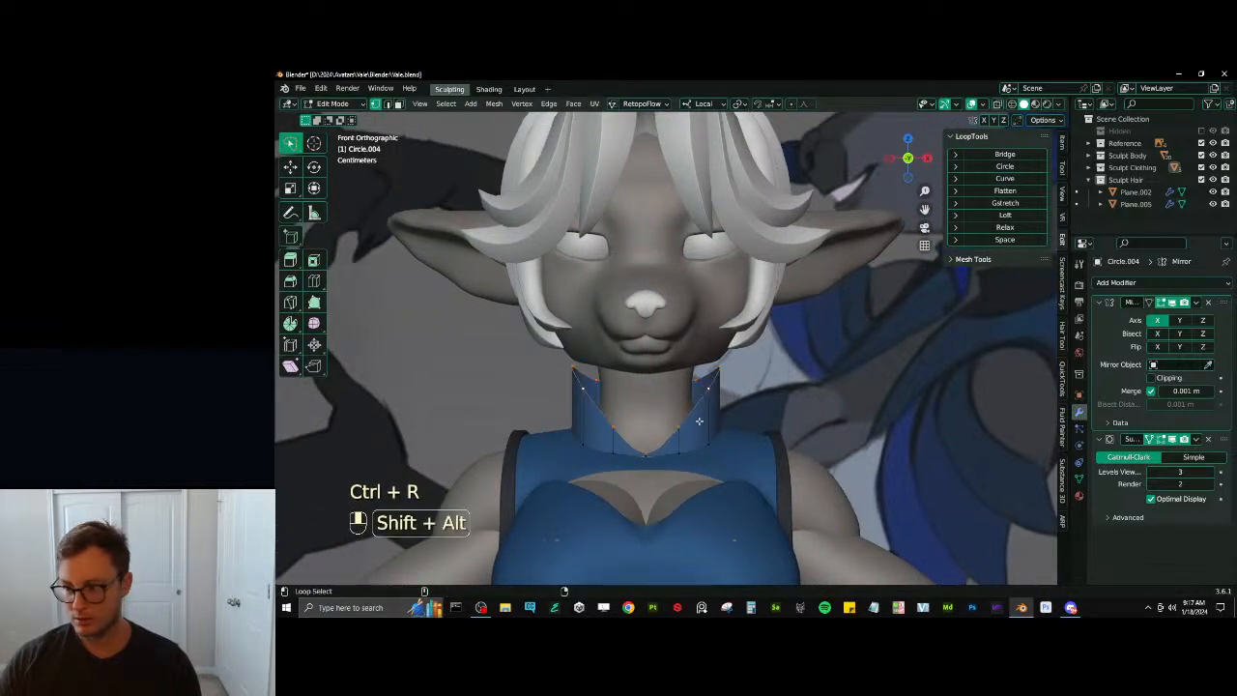
key(e)
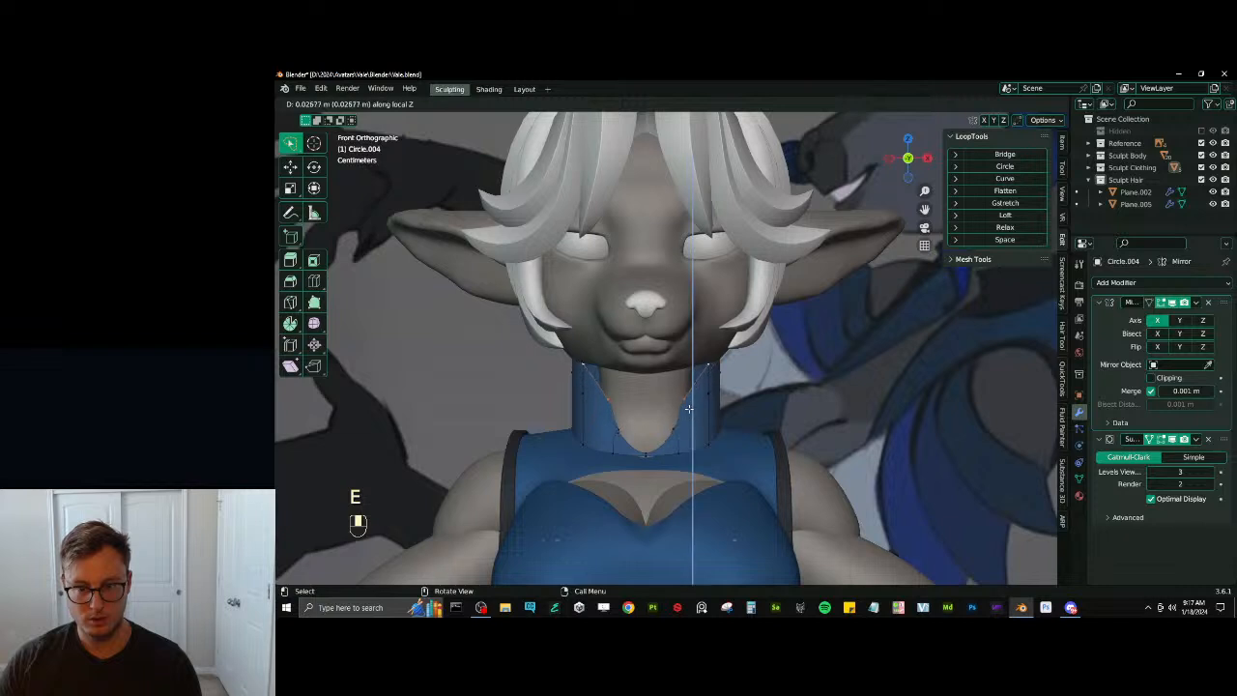
key(s)
key(0)
key(Return)
key(KP_3)
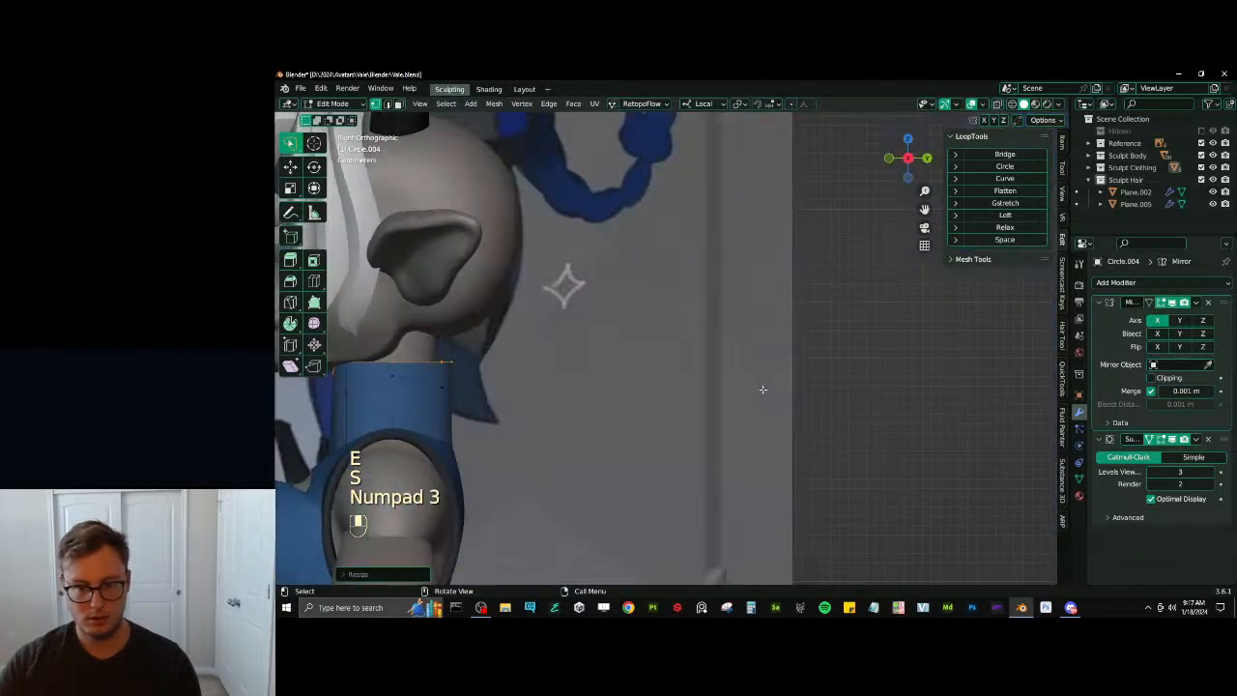
shift+middle_drag(418, 386, 615, 383)
alt+shift+click(578, 380)
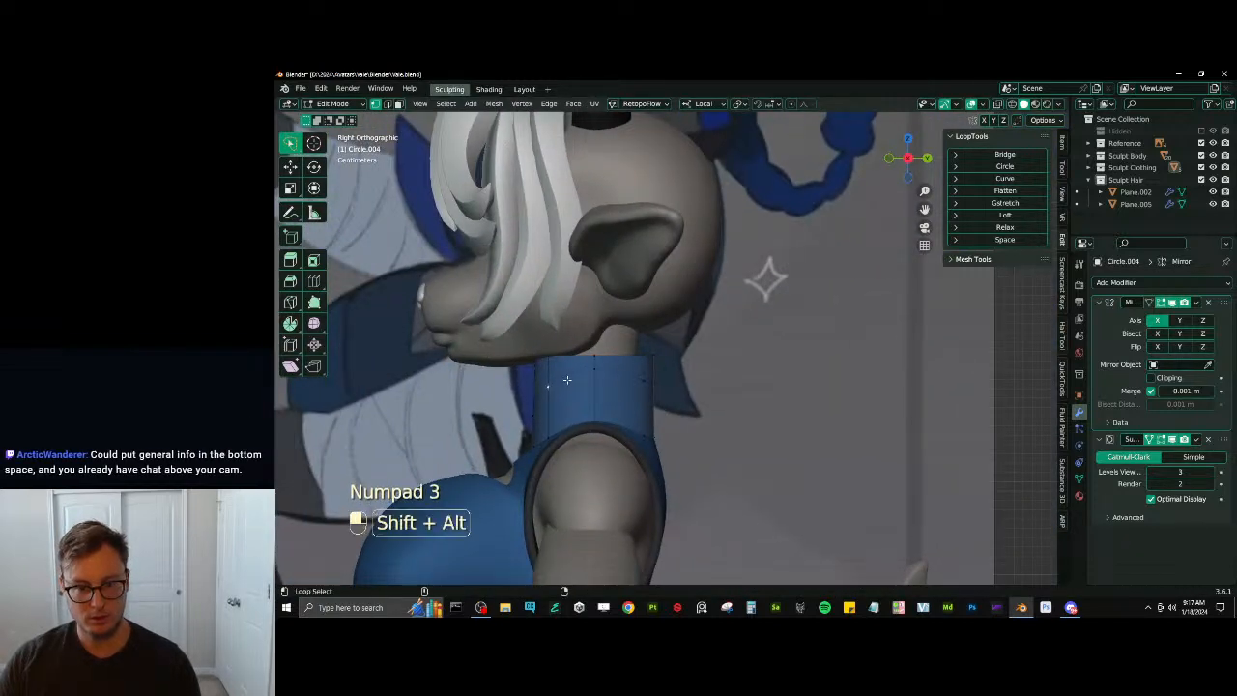
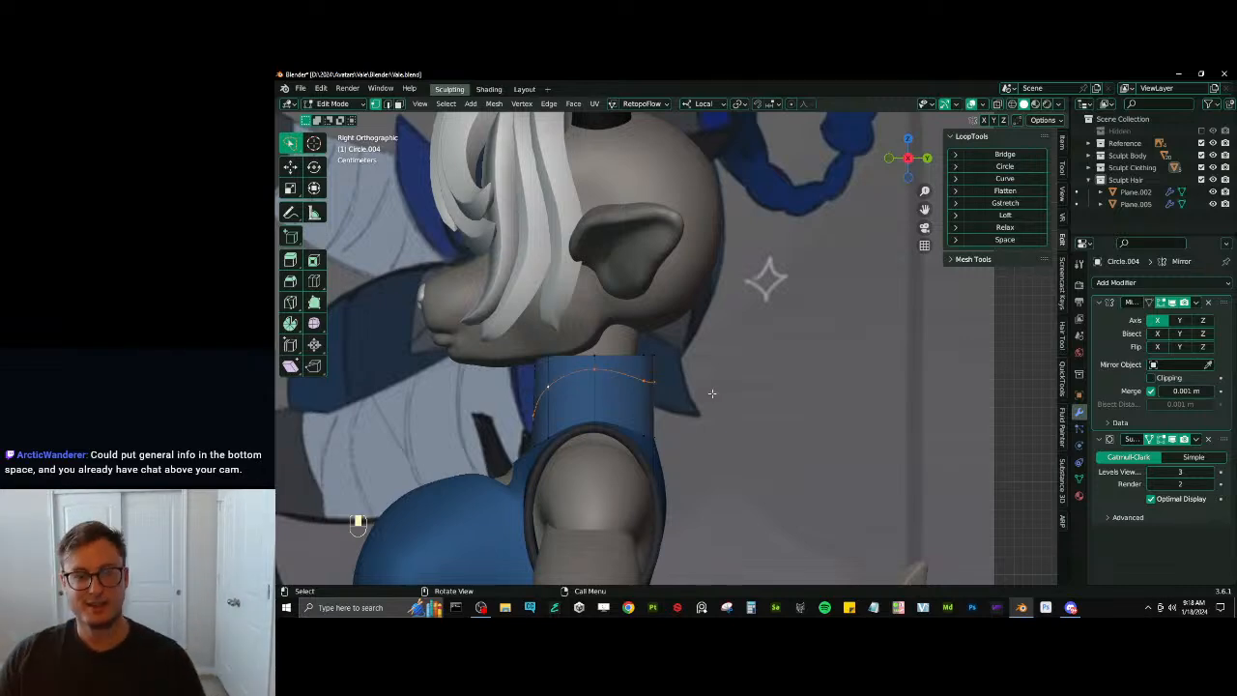
middle_drag(711, 394, 694, 402)
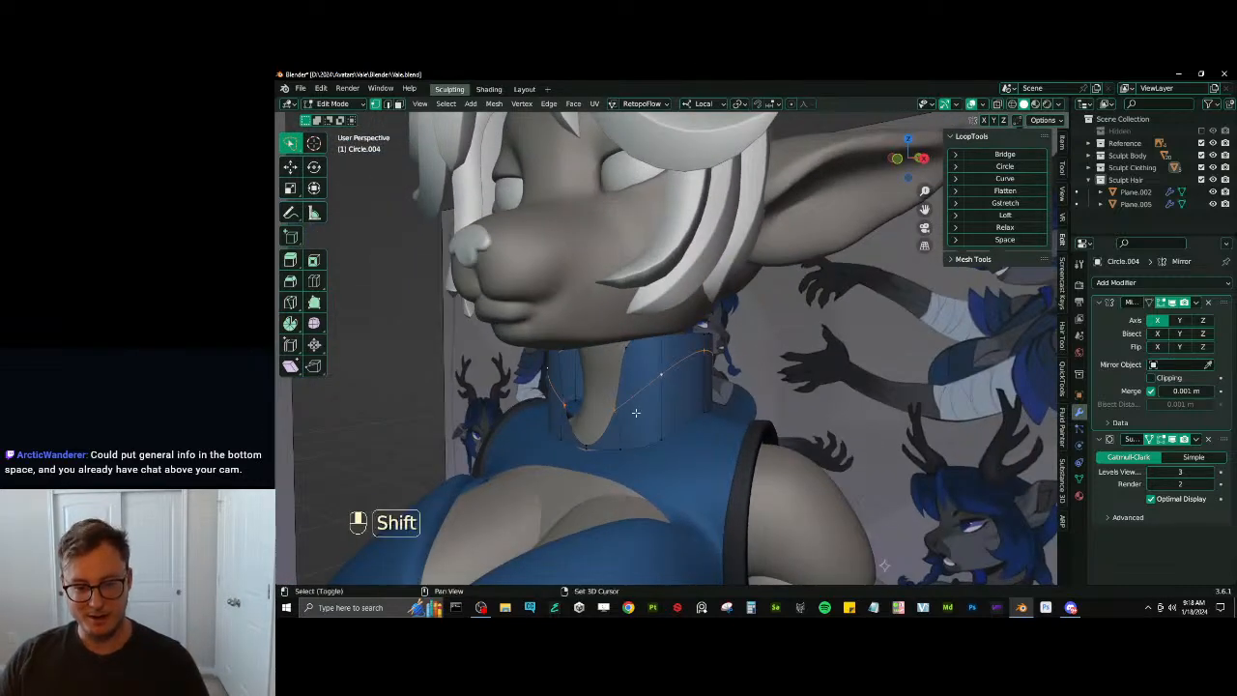
key(ctrl+z)
key(ctrl+z)
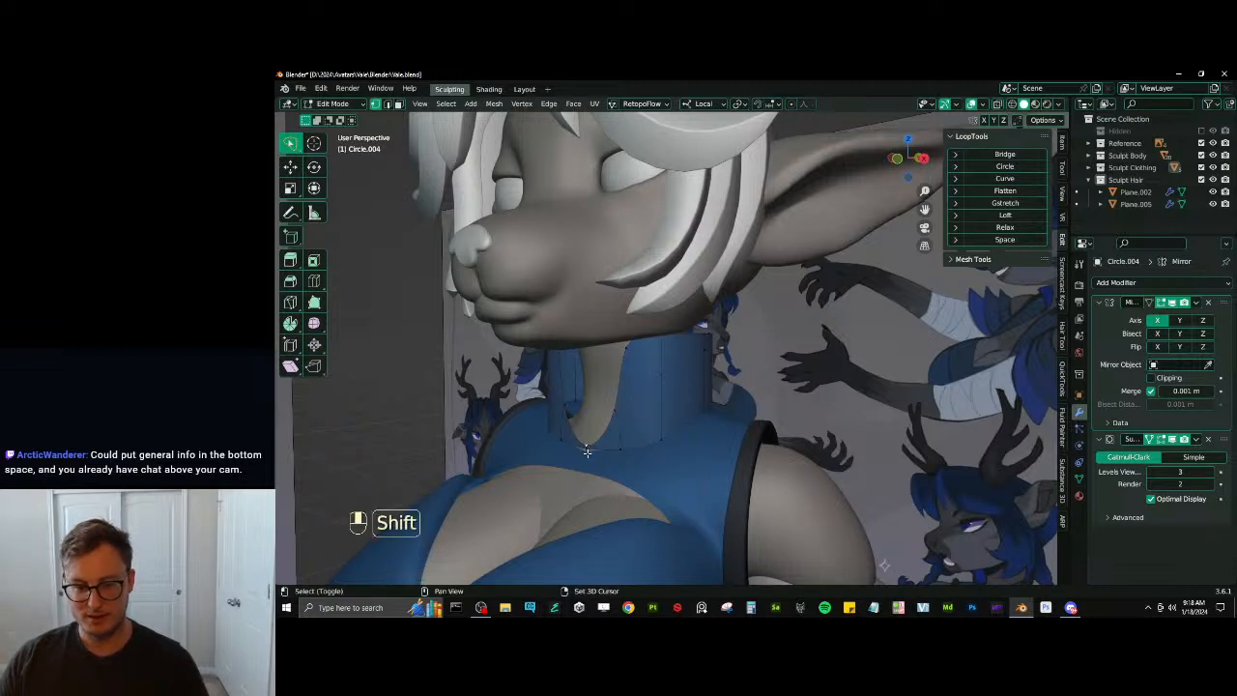
Delete the collar's front centre vertex and replace the slanted edge loop with a level loop cut
key(x)
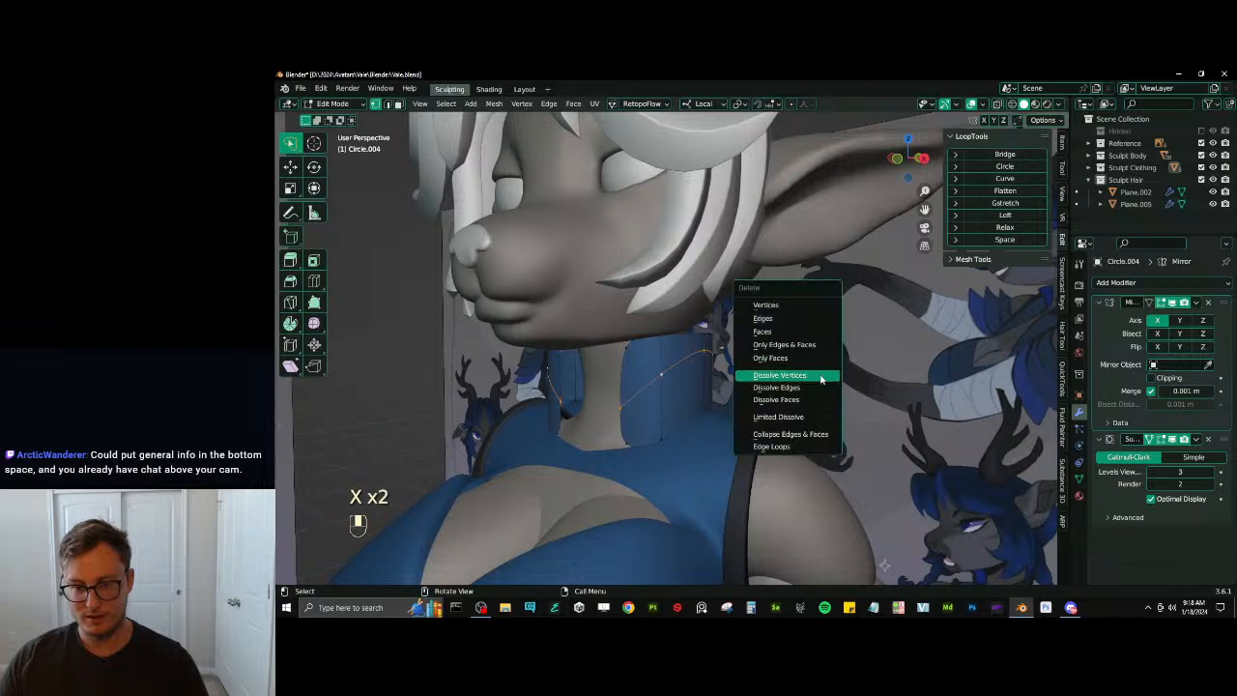
click(807, 371)
key(ctrl+z)
key(x)
key(ctrl+r)
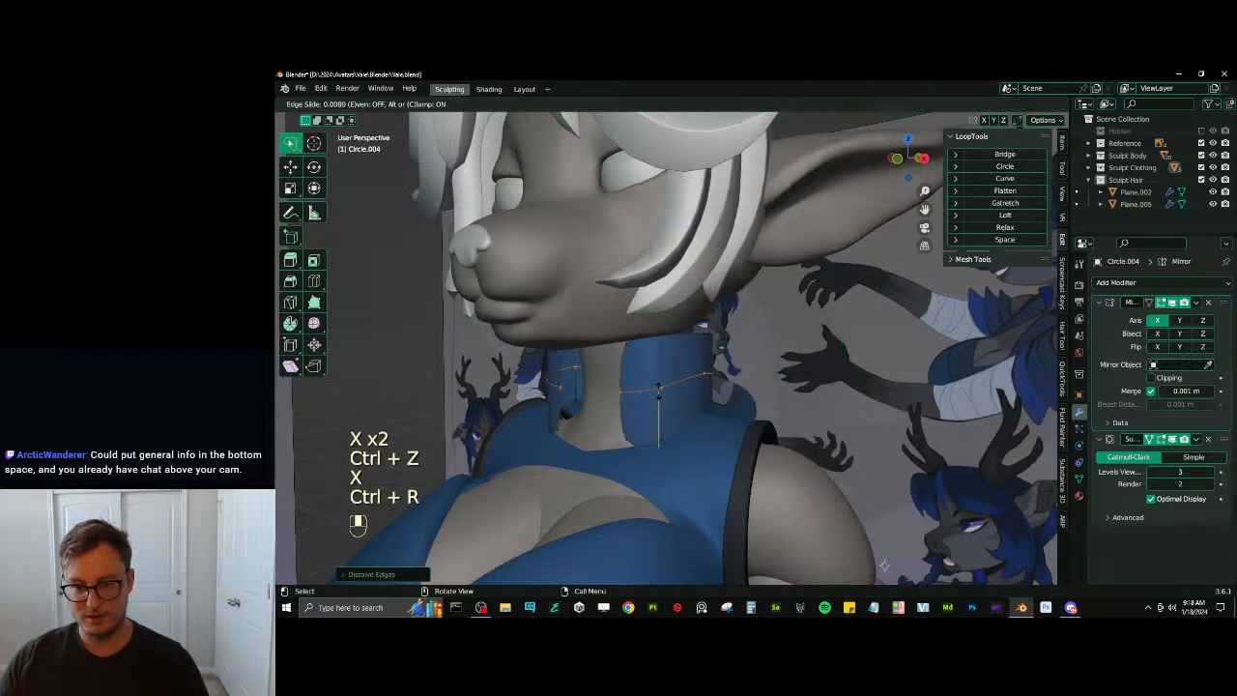
scroll(652, 410, up, 2)
Extrude the collar's lower front edges and scale them along X about the 3D cursor to meet at the centre line
click(637, 404)
shift+click(548, 397)
shift+click(543, 453)
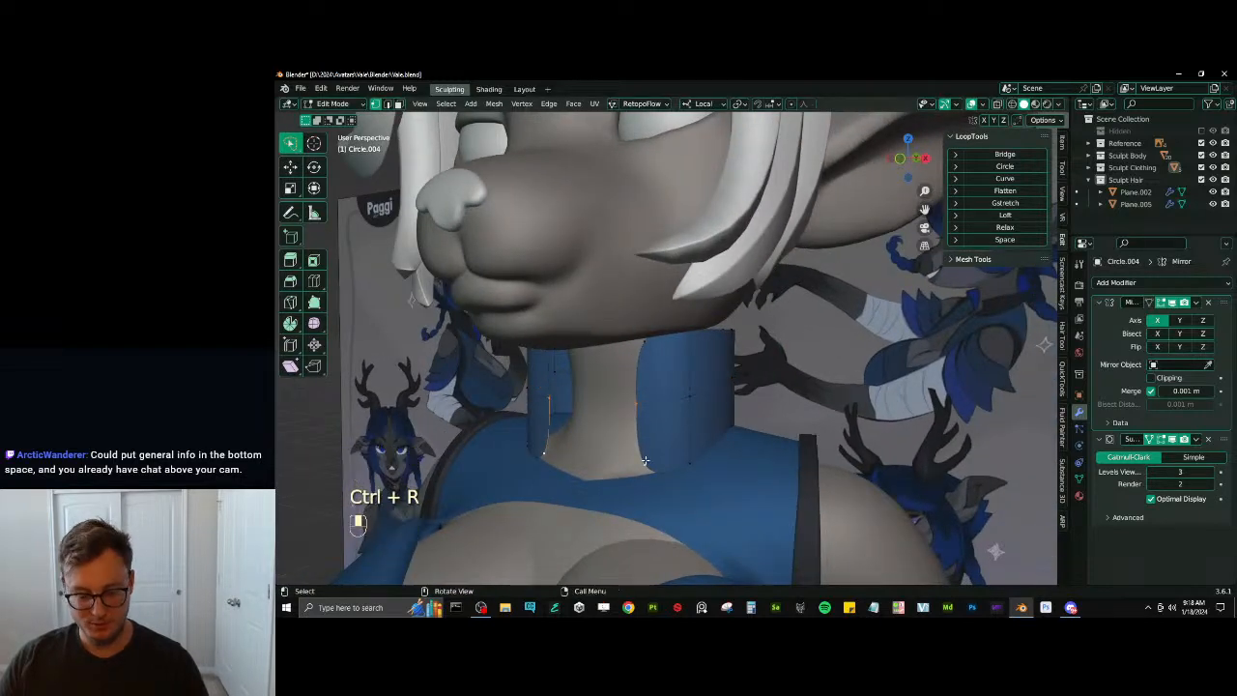
key(period)
key(a)
key(e)
key(s)
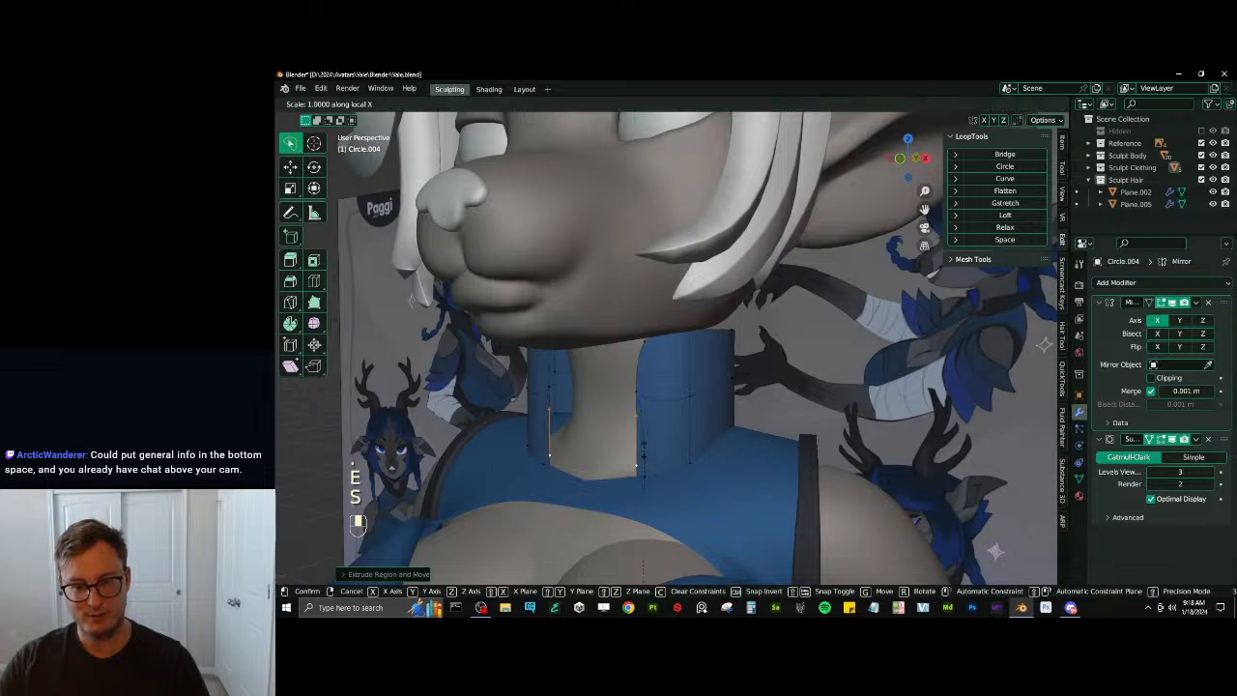
click(644, 450)
In side view, set the pivot to Median Point and move the collar's new front edge forward
key(KP_3)
key(period)
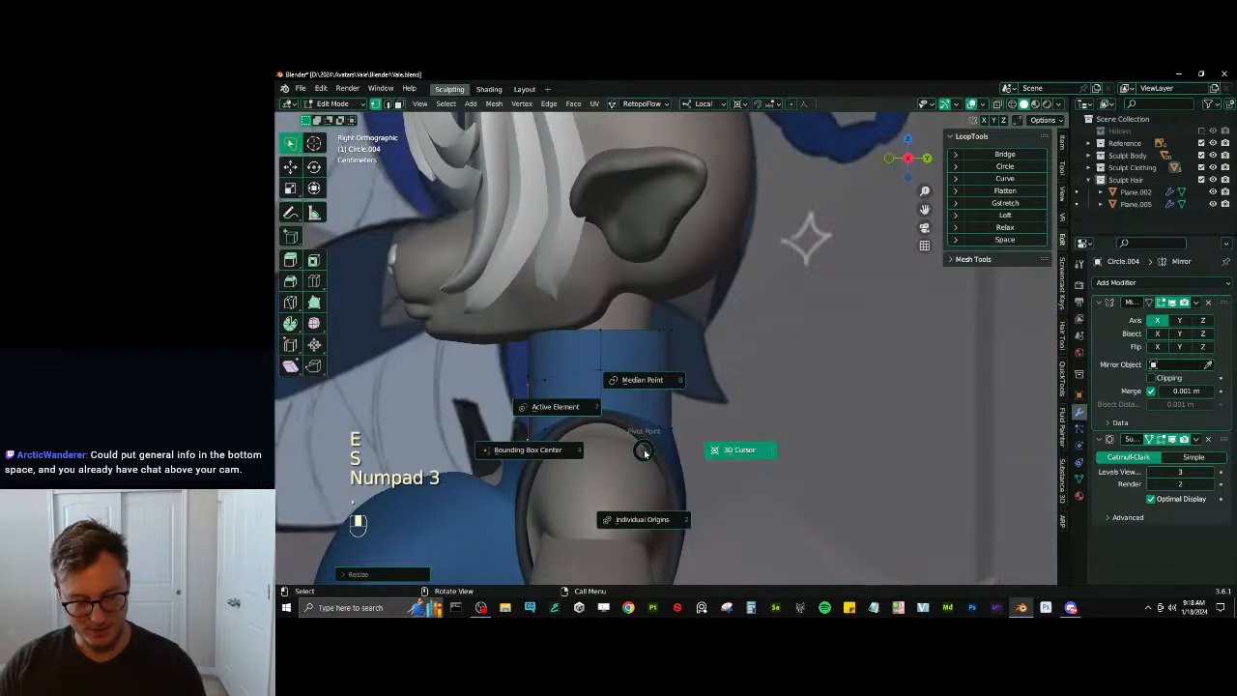
click(643, 381)
scroll(489, 367, up, 3)
shift+middle_drag(489, 367, 712, 403)
scroll(712, 403, up, 1)
key(g)
click(813, 435)
Shorten the collar's front edge along Z and move it down toward the collar's base
key(s)
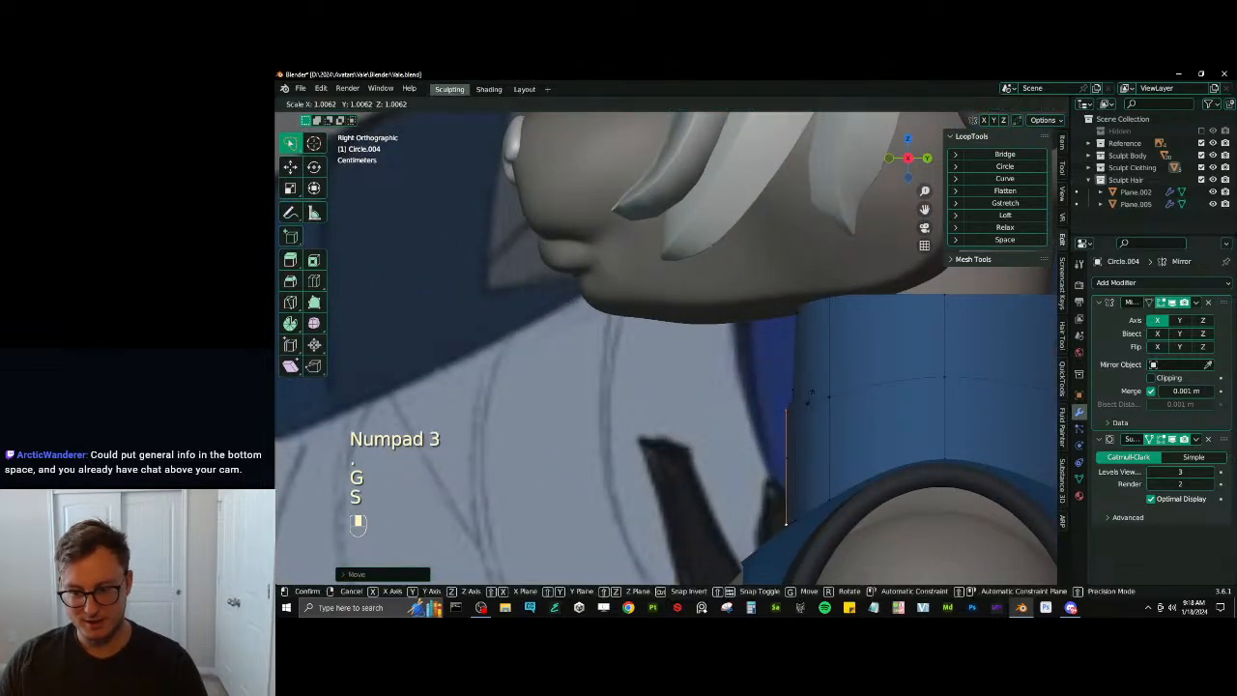
key(z)
click(805, 458)
key(g)
click(804, 460)
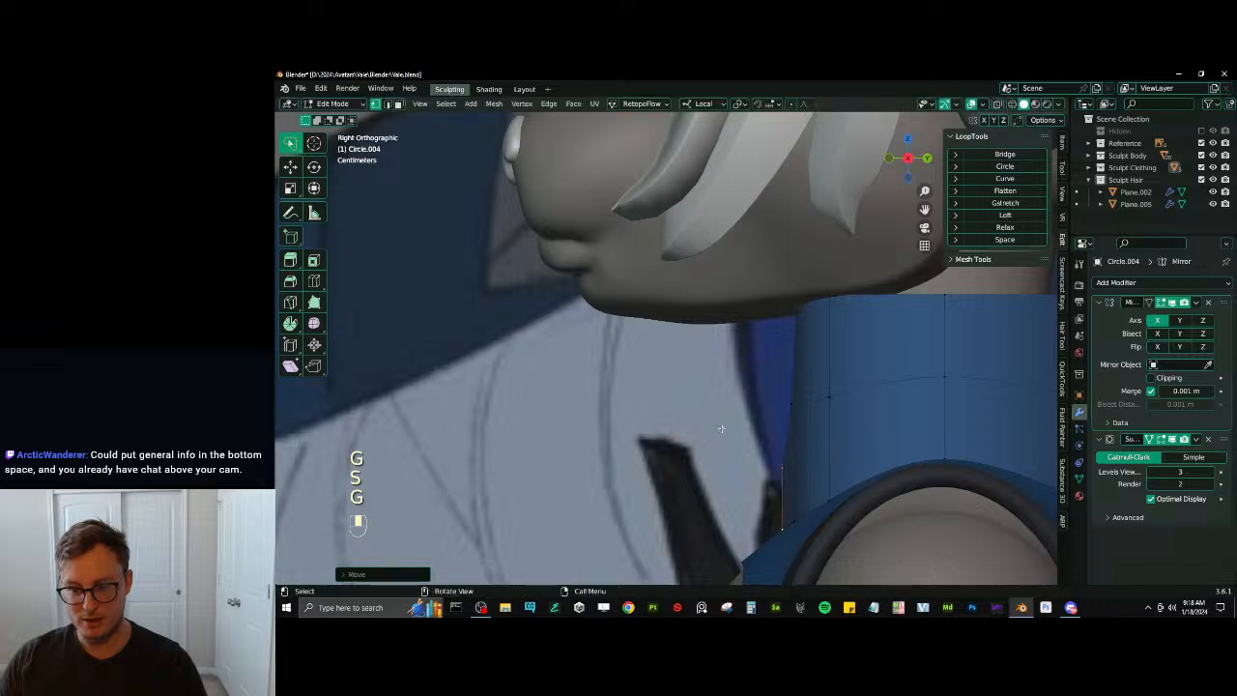
Select the collar's top edge loop, change the pivot point, and scale the loop wider along X
middle_drag(804, 460, 738, 334)
alt+shift+click(719, 326)
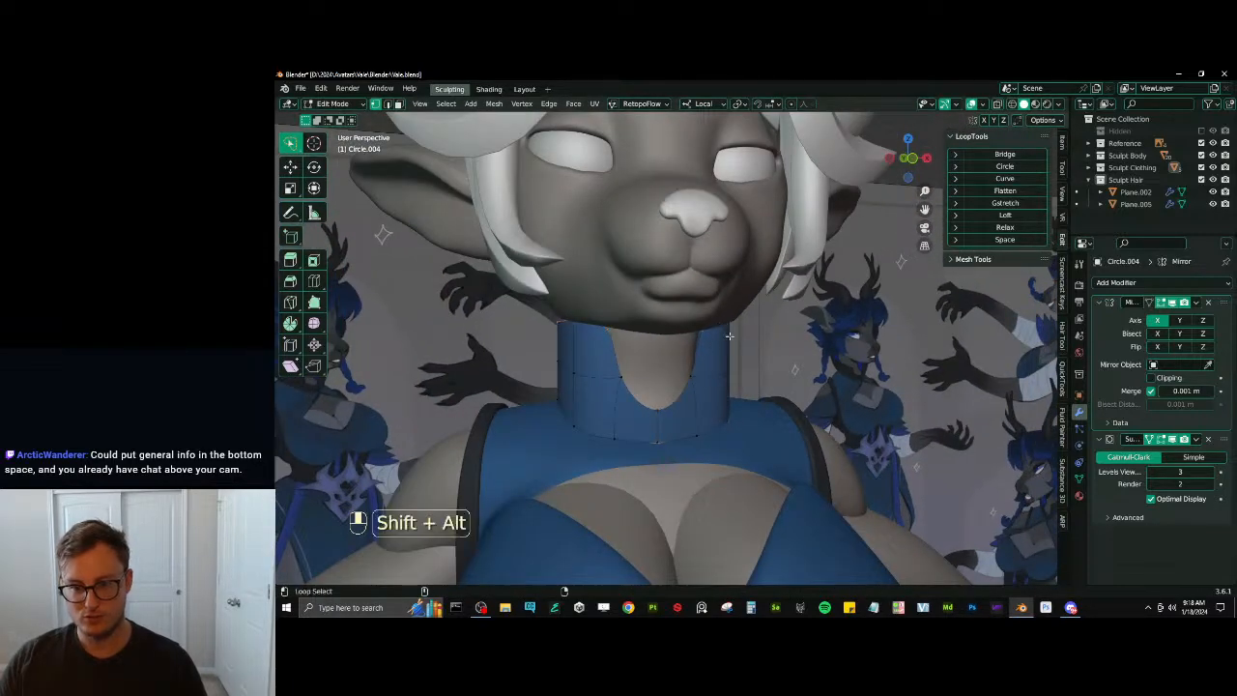
key(period)
click(744, 368)
middle_drag(747, 369, 783, 383)
key(s)
key(x)
click(828, 493)
scroll(791, 429, down, 6)
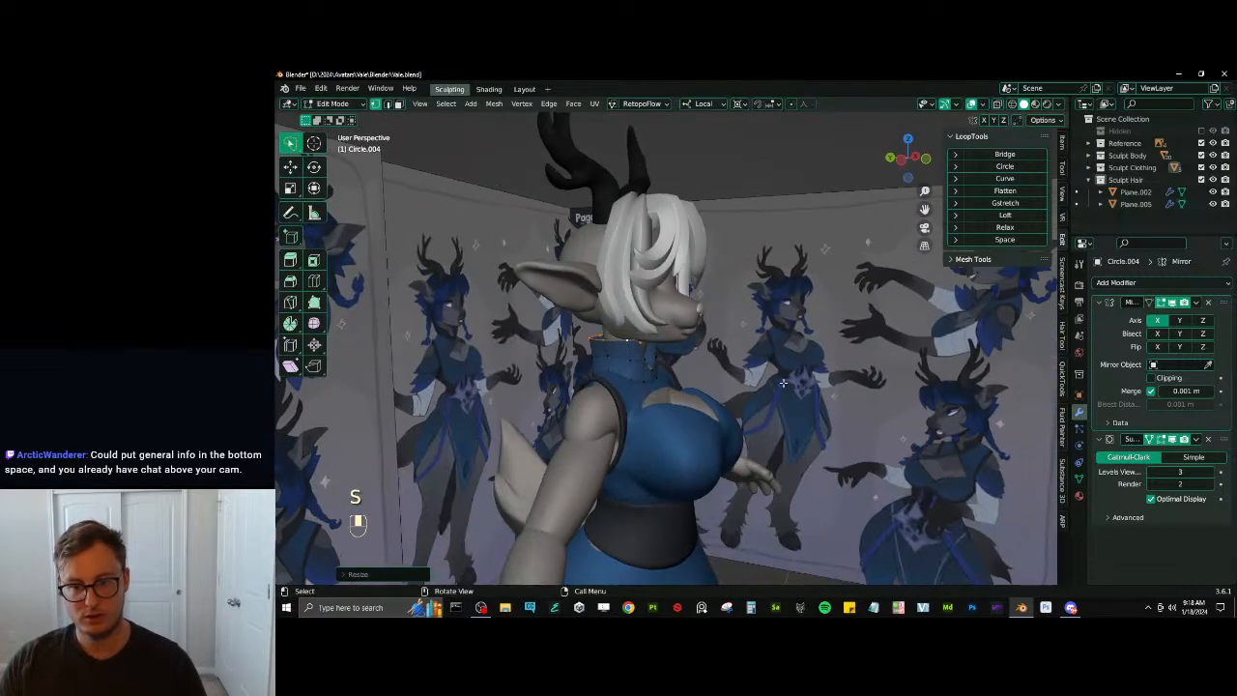
key(s)
key(x)
click(773, 333)
Scale the collar's top edge loop outward along Y to flare the rim front to back
middle_drag(749, 333, 795, 375)
key(s)
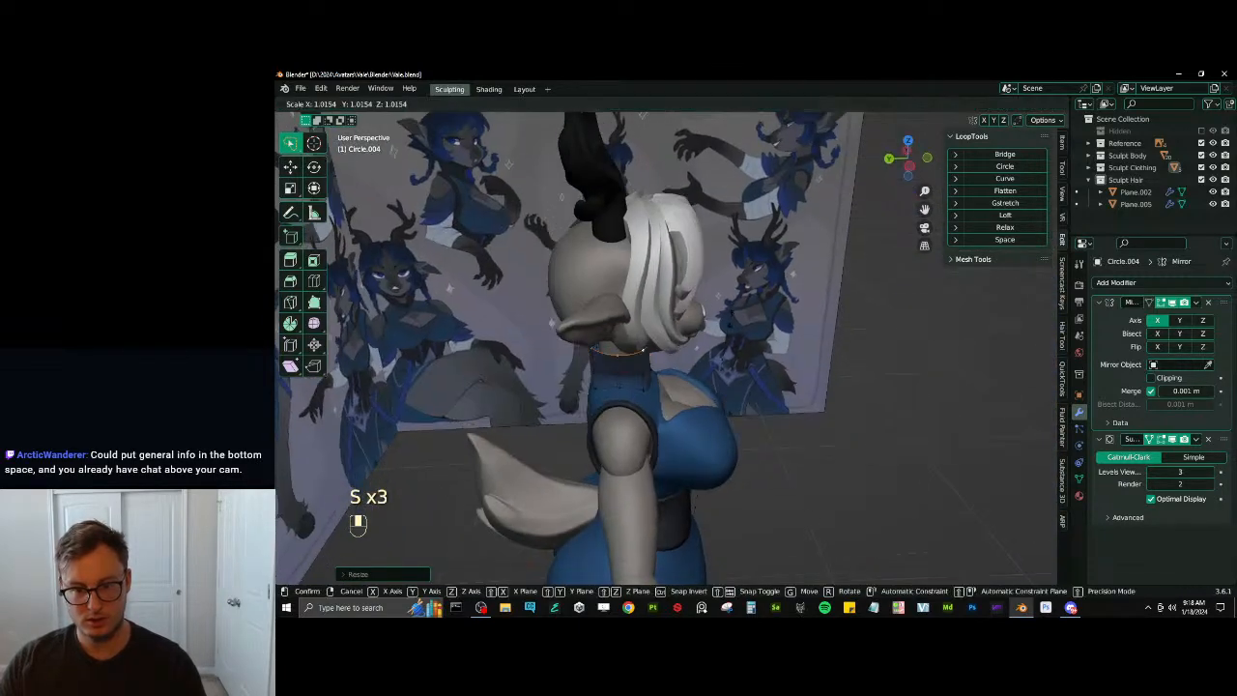
key(y)
click(755, 208)
middle_drag(659, 383, 691, 351)
key(s)
key(y)
click(713, 309)
Evenly space the vertices of the collar's middle edge loop and of its top rim loop with LoopTools Space
alt+click(602, 363)
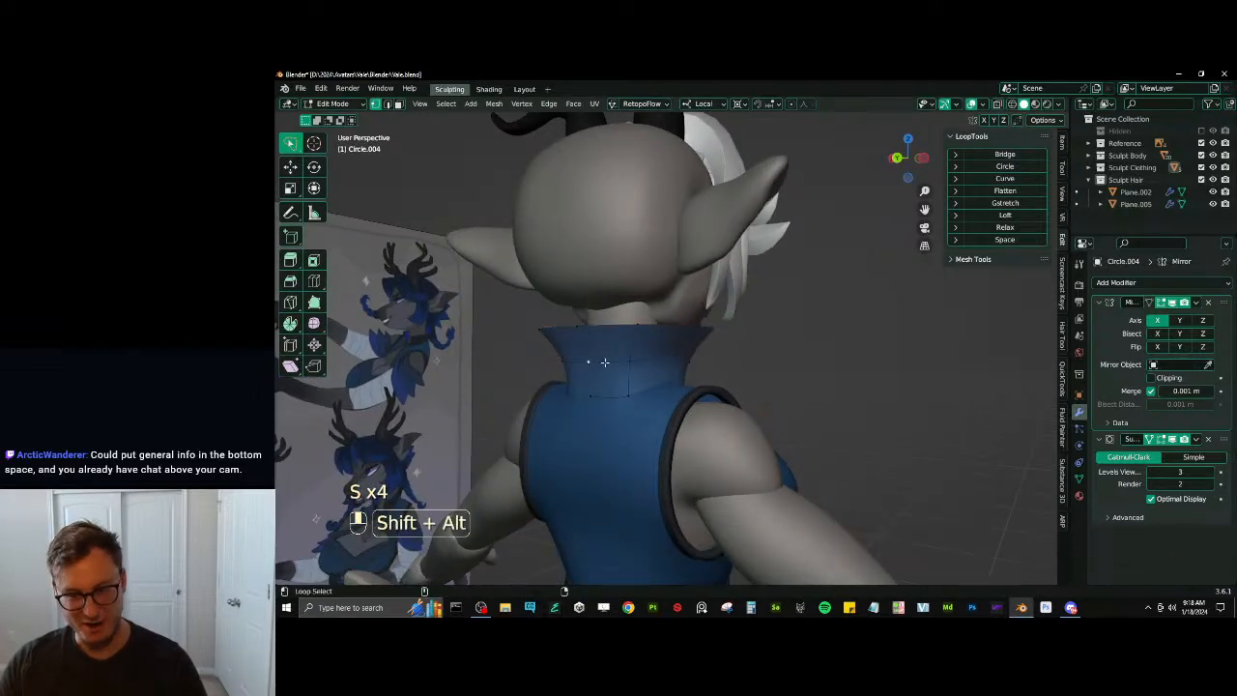
click(1003, 228)
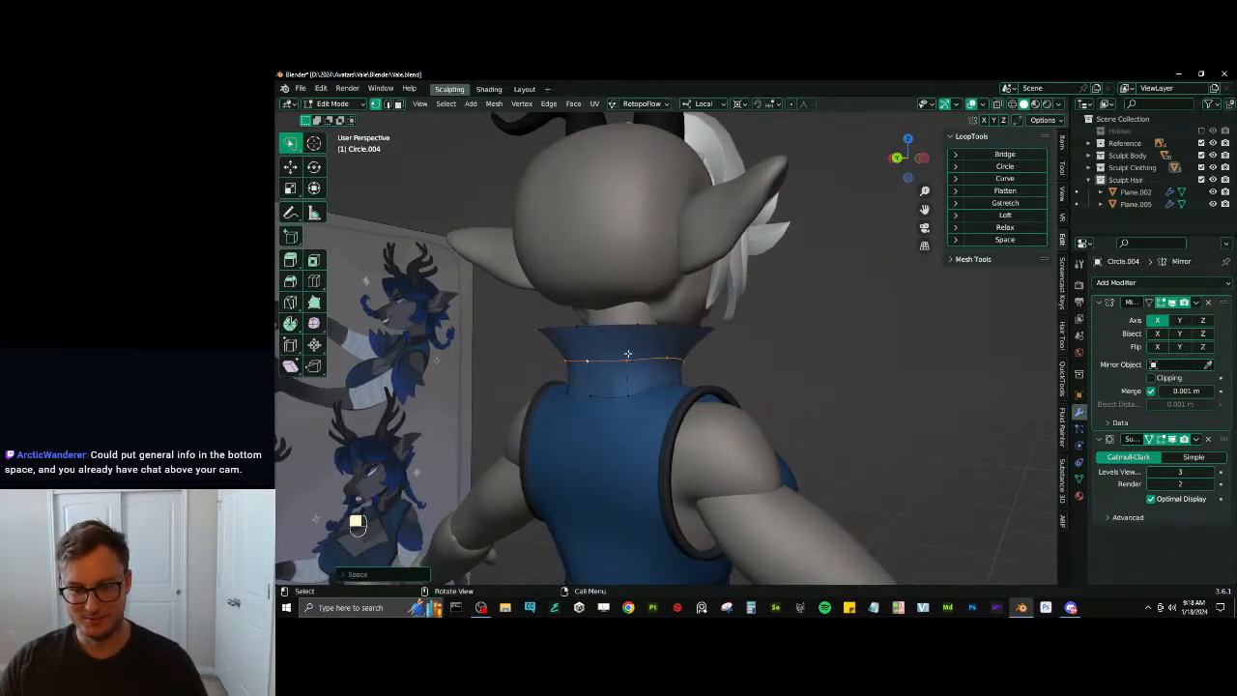
middle_drag(627, 354, 672, 416)
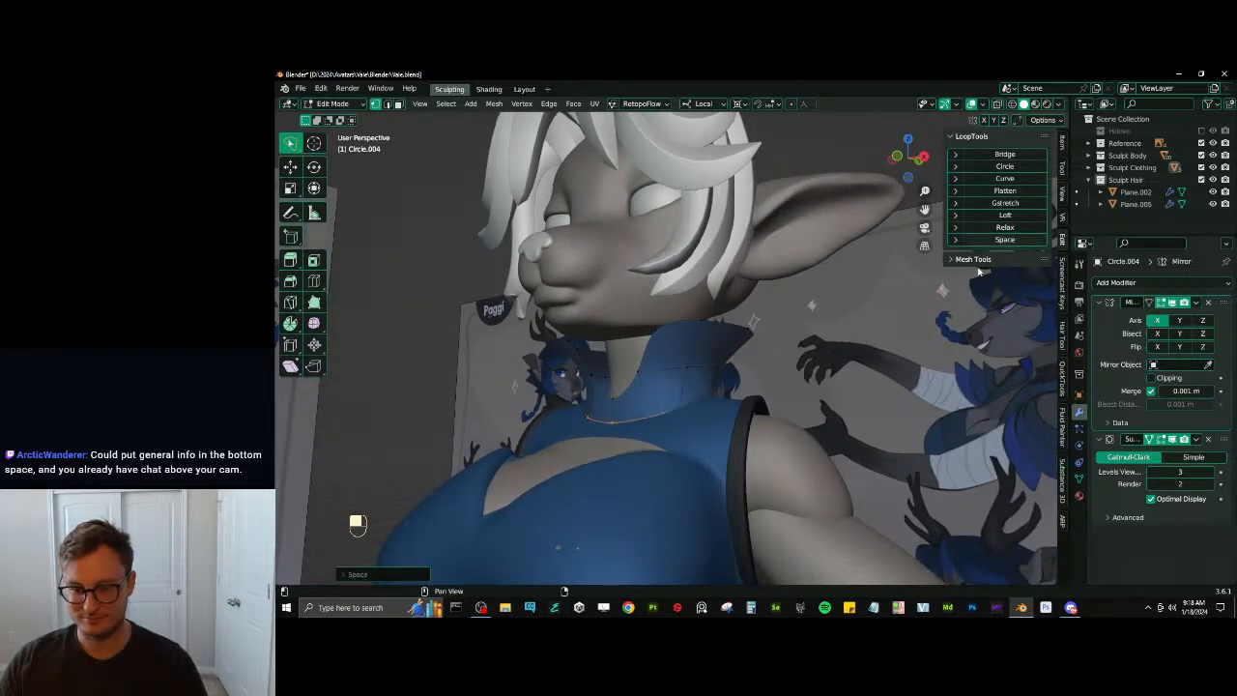
middle_drag(977, 272, 694, 372)
alt+shift+click(726, 330)
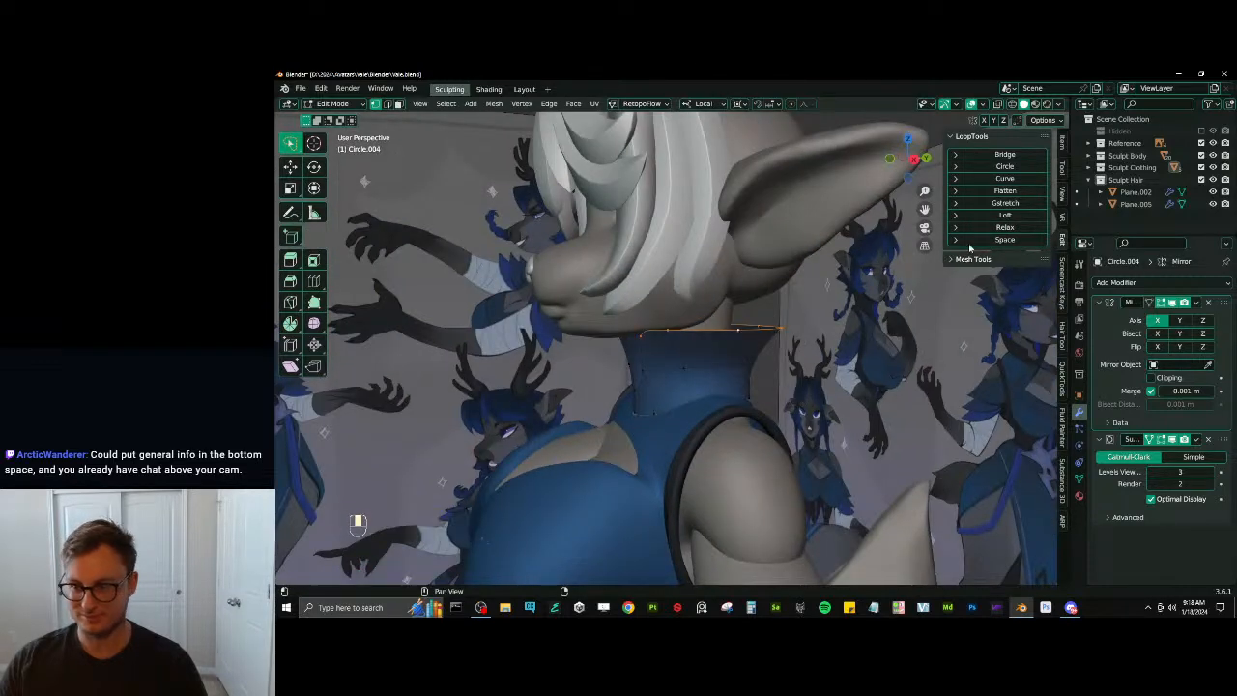
click(1005, 239)
Reposition the collar's front top corner vertex, which uses a vertex crease of 1.00, and finish mesh editing
middle_drag(928, 319, 981, 167)
click(1061, 142)
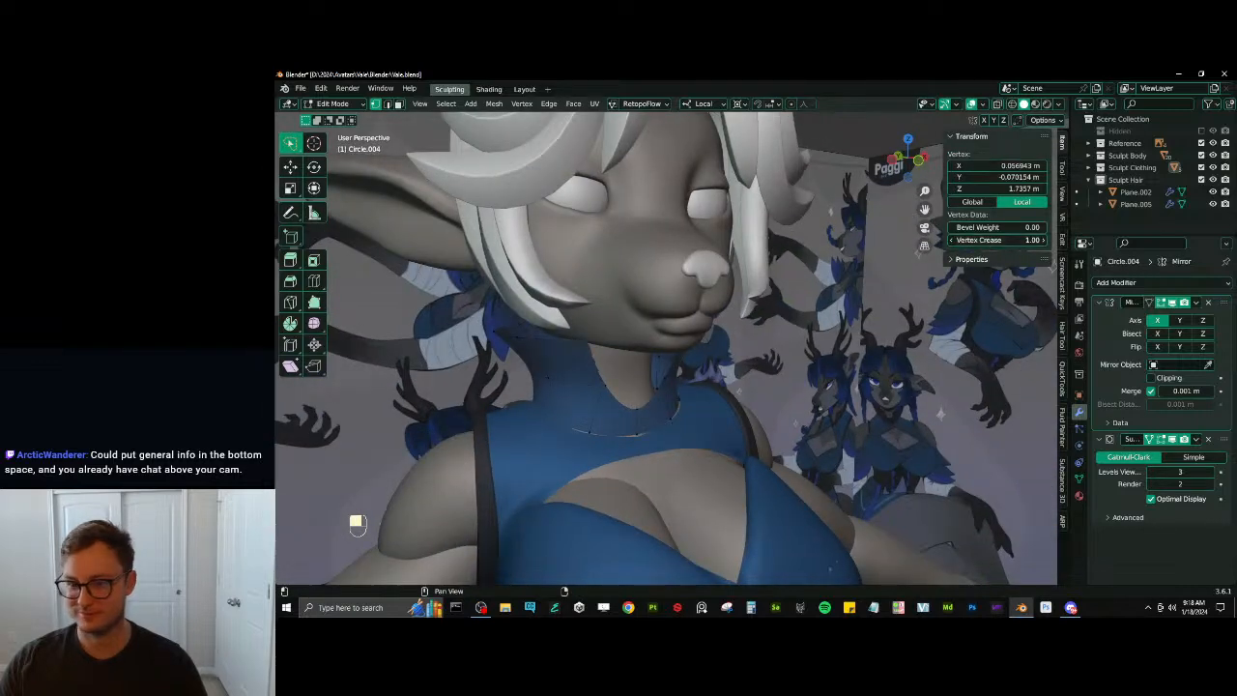
middle_drag(655, 406, 1028, 466)
key(g)
click(751, 410)
key(g)
click(705, 421)
key(Tab)
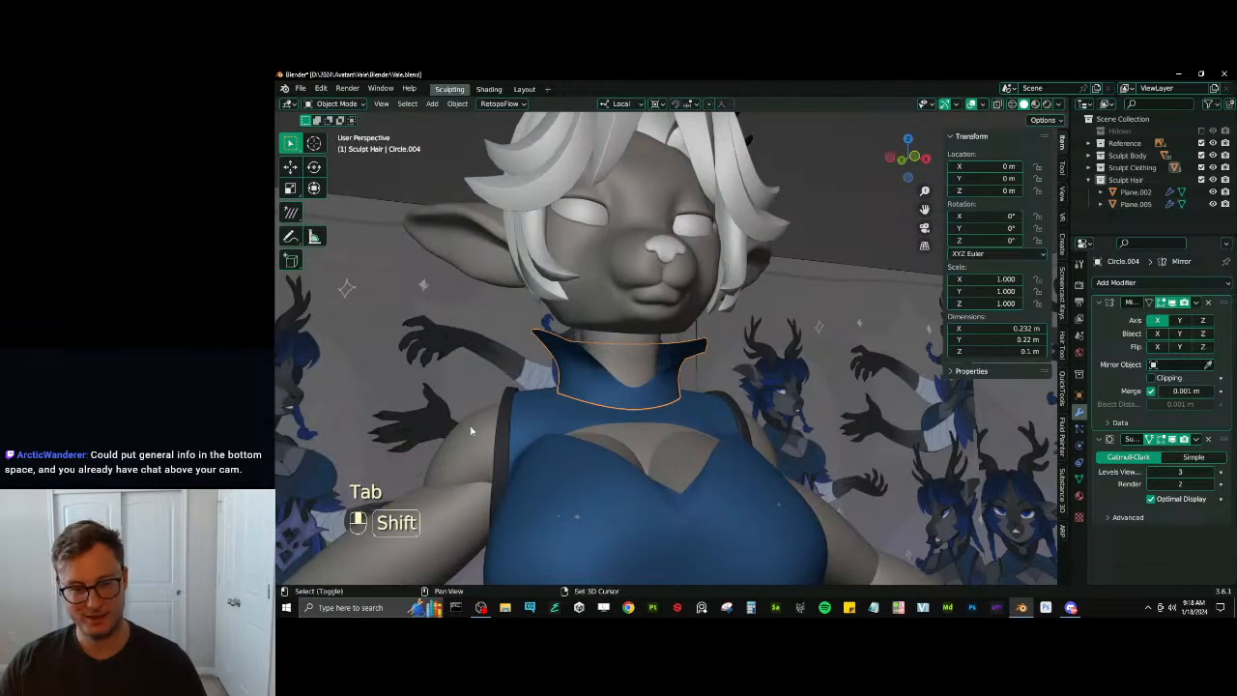
Copy the black material from the armhole trim to the collar
shift+click(502, 432)
click(1080, 494)
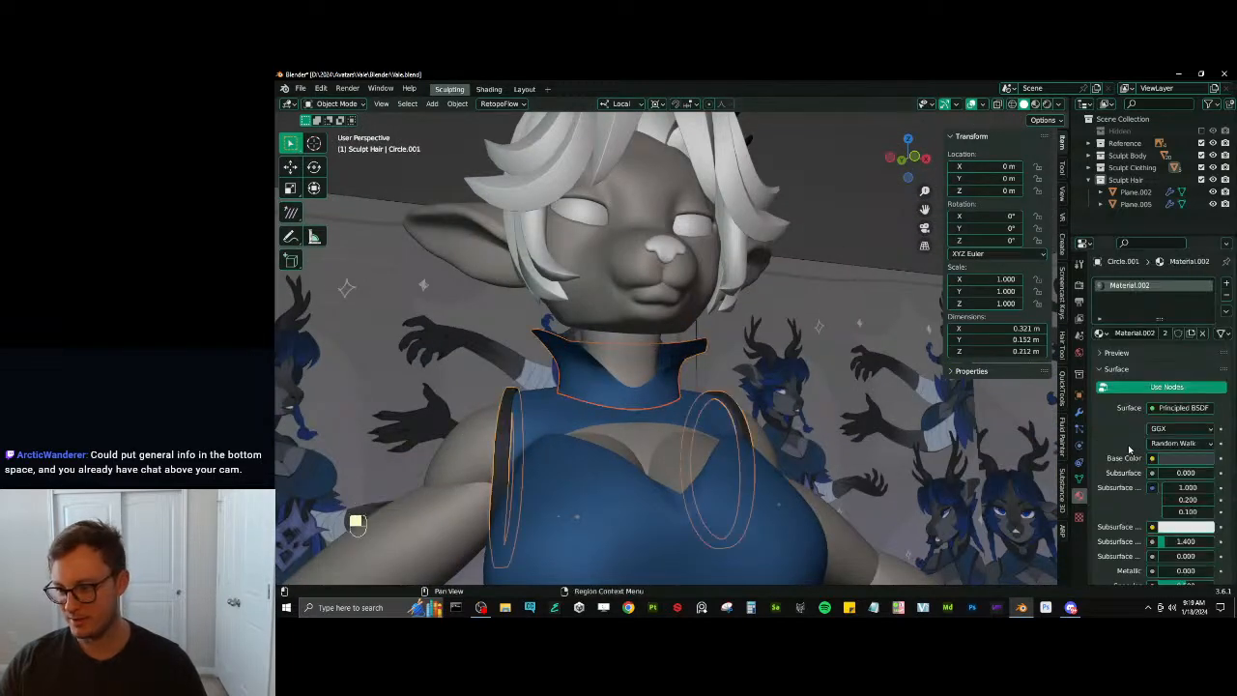
click(1226, 311)
click(1172, 339)
middle_drag(642, 429, 651, 427)
Copy the Solidify modifier from the armhole trim to the collar
click(591, 362)
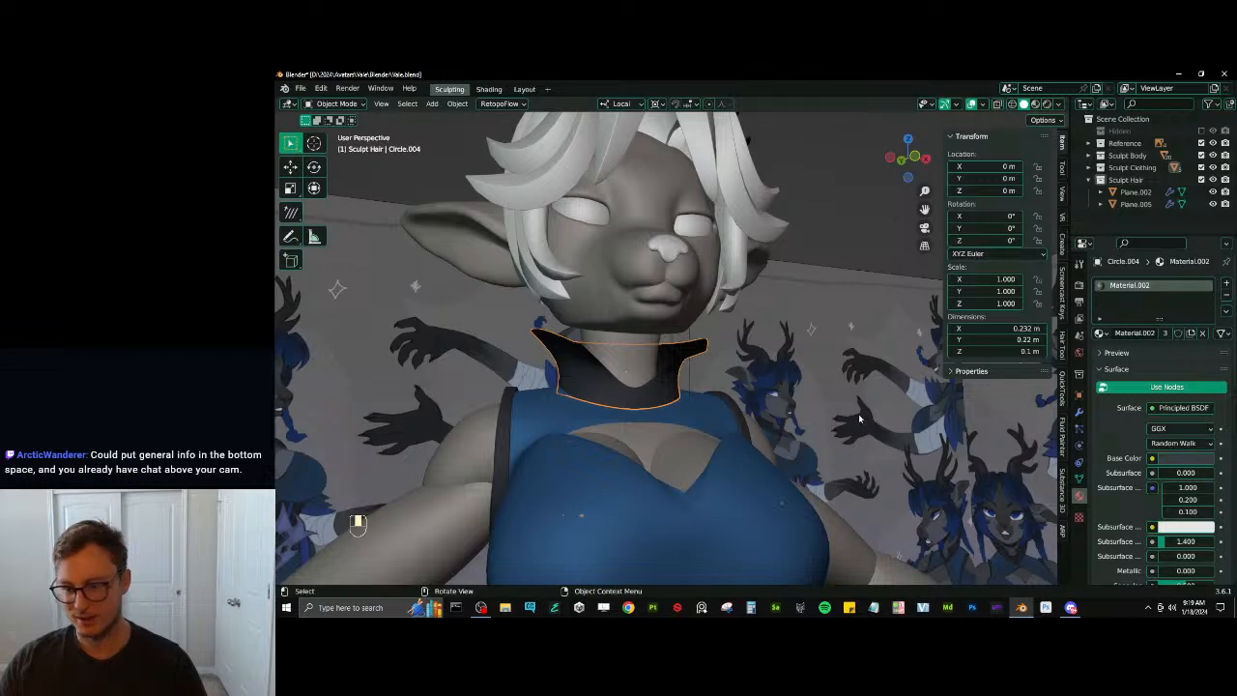
shift+click(730, 406)
click(1079, 412)
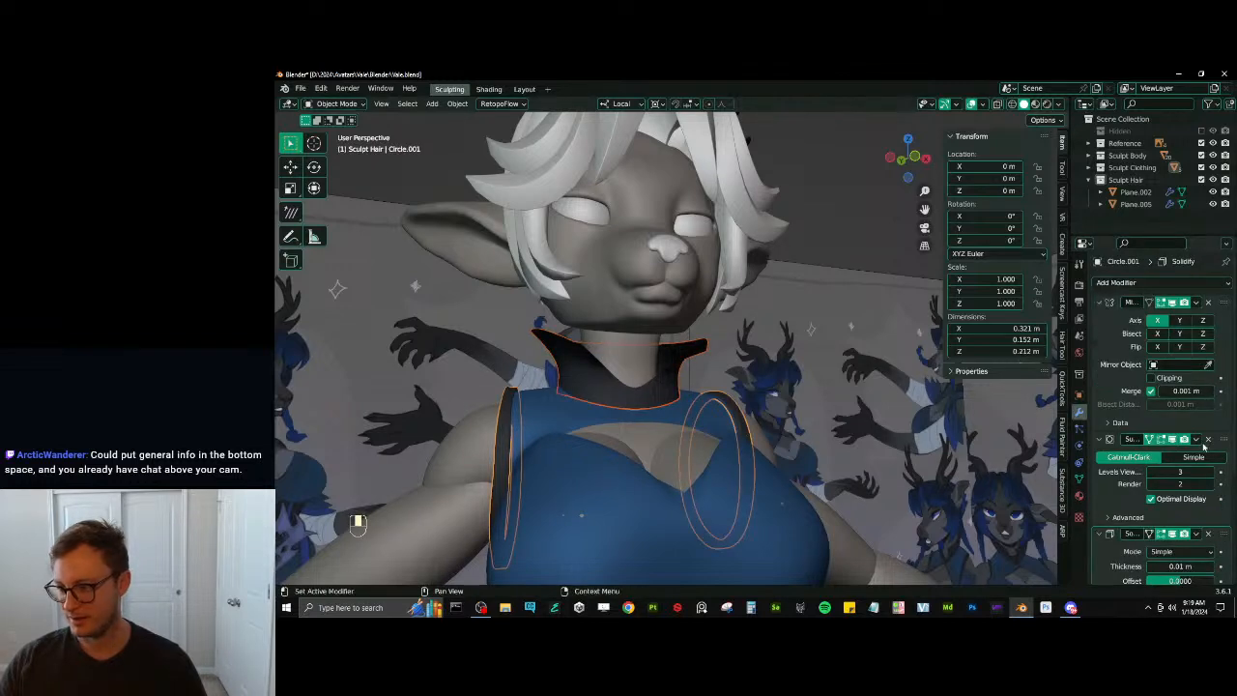
click(1195, 533)
click(1157, 497)
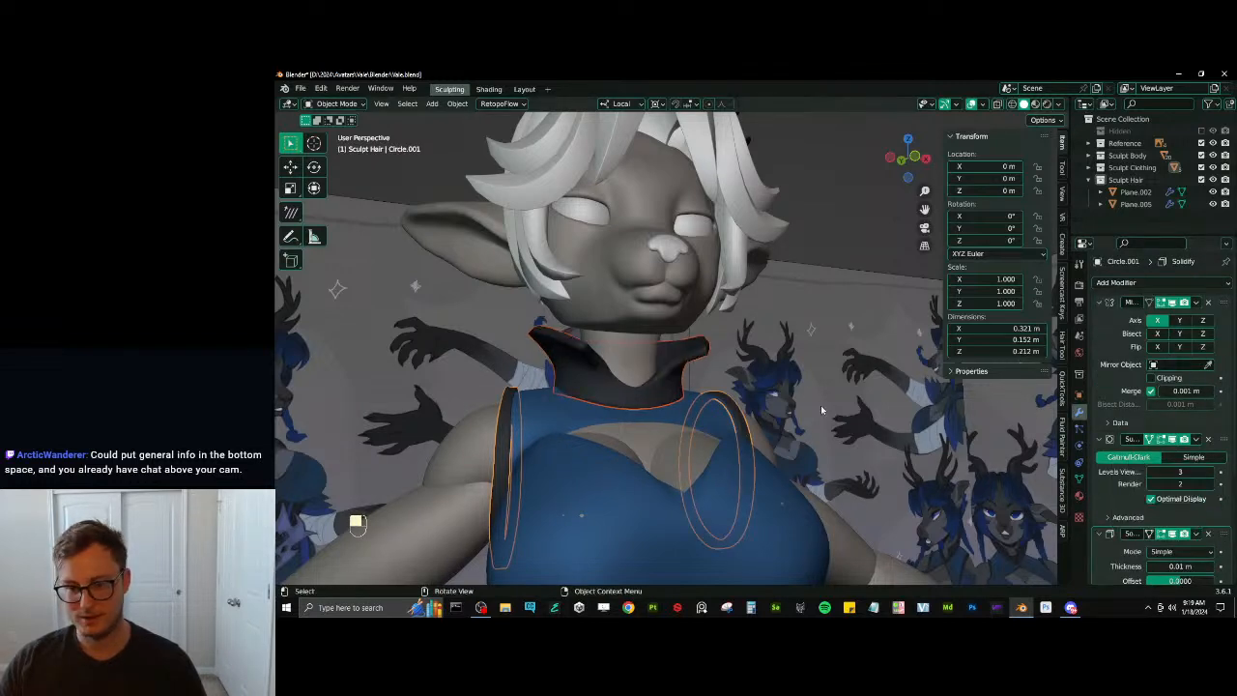
Set the collar's Solidify thickness to 0.005 m and its viewport subdivision level to 4
scroll(820, 405, down, 3)
click(795, 245)
scroll(647, 346, up, 2)
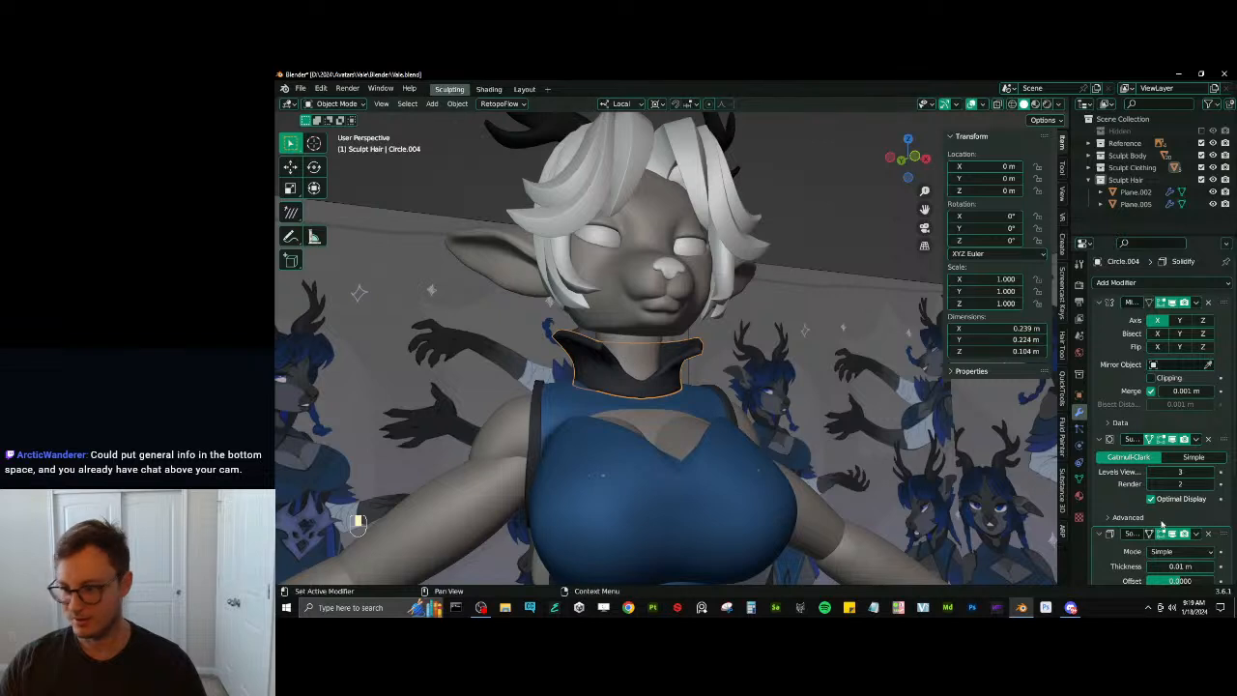
click(1178, 562)
text(.002)
key(Return)
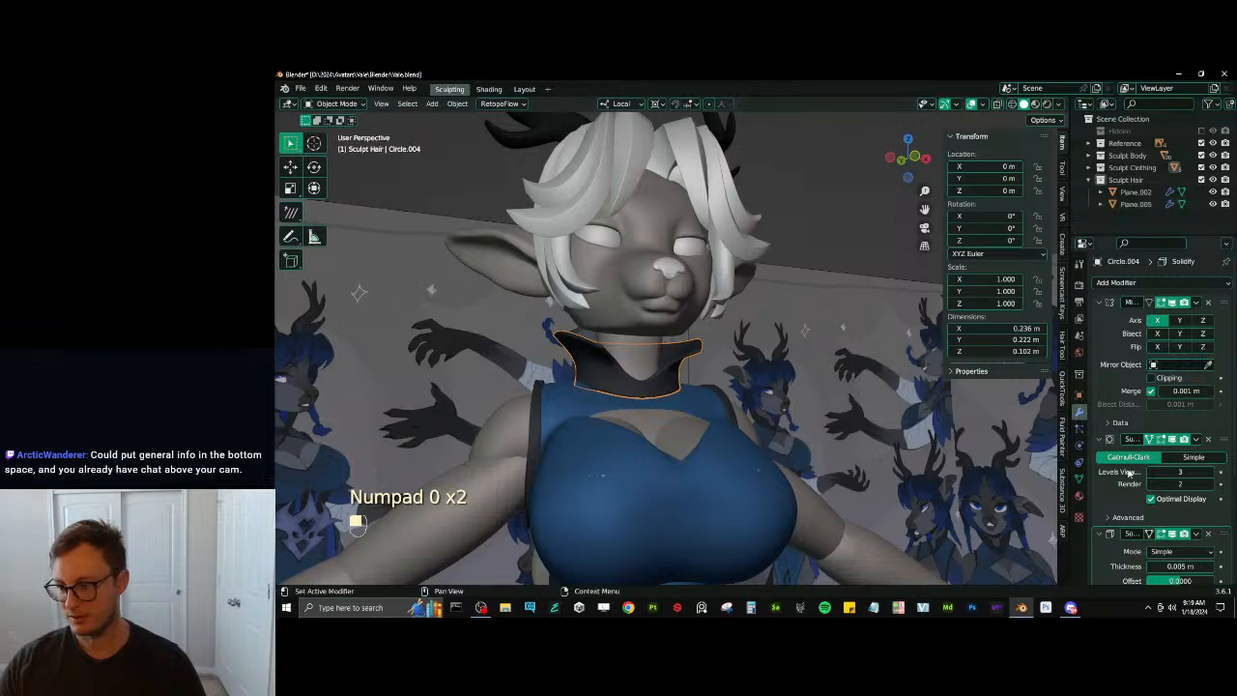
mouse_move(844, 432)
middle_down()
mouse_move(628, 391)
mouse_move(701, 421)
middle_up()
scroll(659, 406, up, 4)
Extrude the collar's bottom edge loop and move the new edge along Z toward the blue top
key(Tab)
click(659, 424)
alt+click(659, 424)
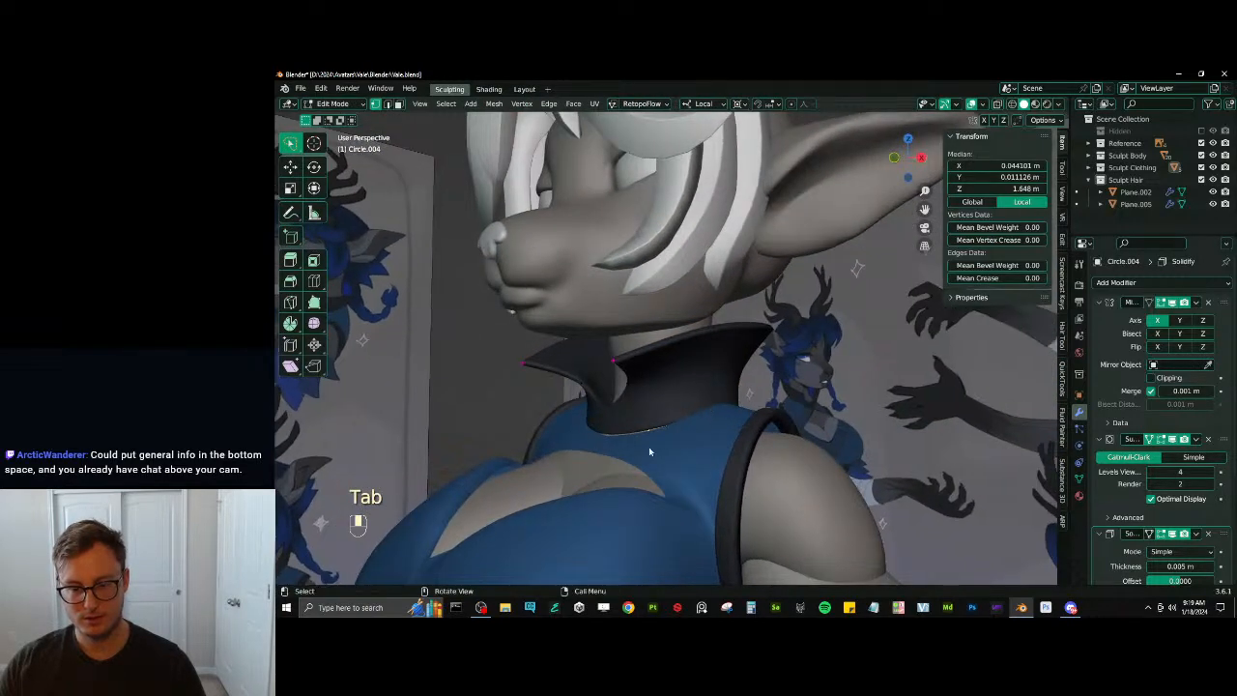
key(z)
key(e)
right_click(673, 454)
key(z)
key(g)
key(z)
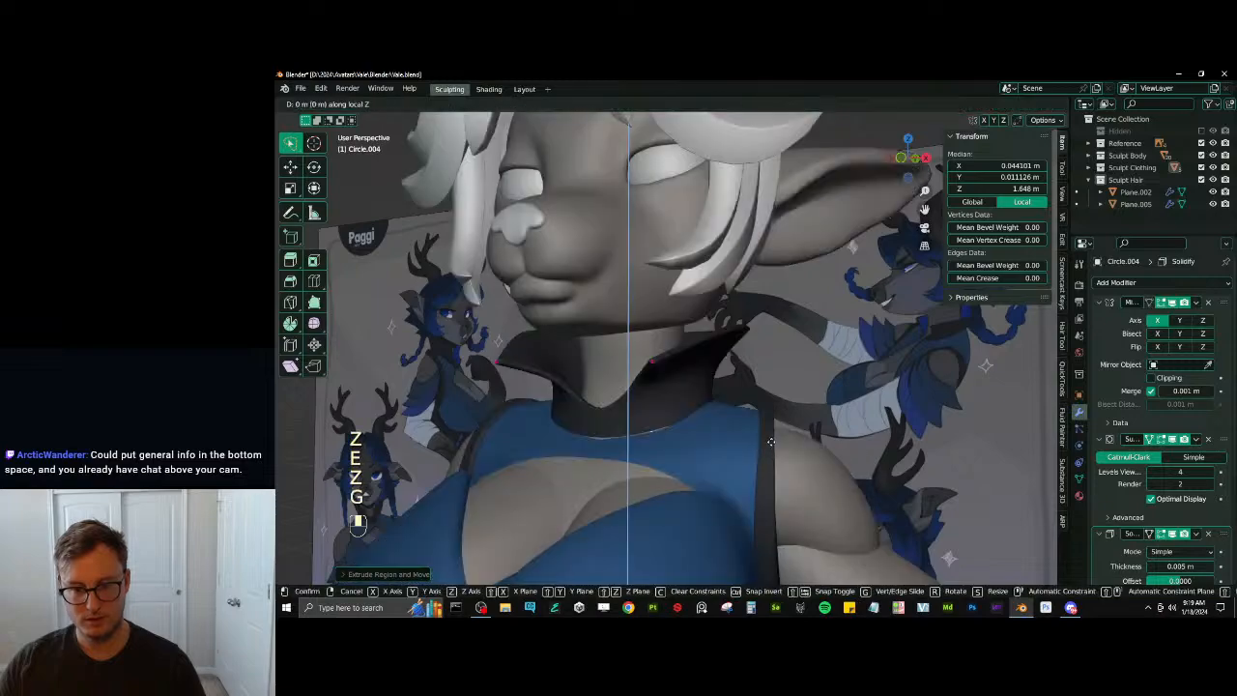
click(773, 449)
mouse_move(773, 449)
middle_down()
mouse_move(532, 434)
mouse_move(486, 406)
mouse_move(687, 421)
middle_up()
Grow the selection to the collar's whole base band and try scaling it along local Y
key(Tab)
key(Tab)
key(z)
scroll(688, 421, up, 1)
key(ctrl+KP_Add)
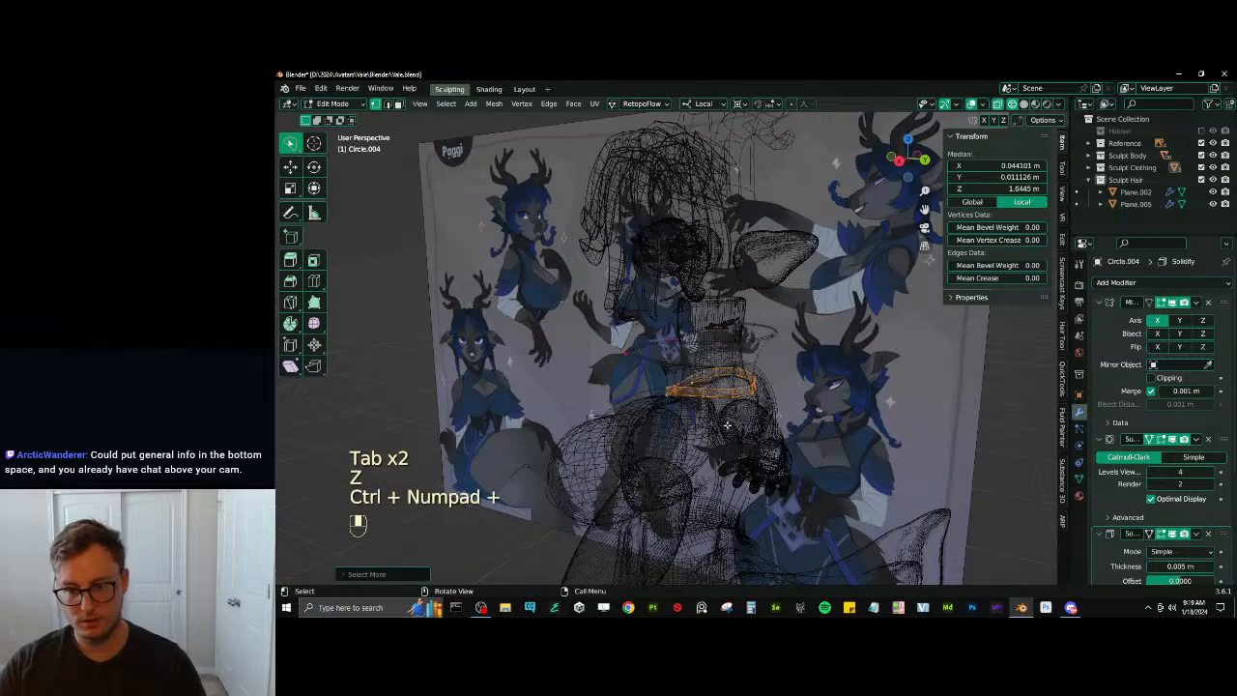
key(z)
middle_drag(818, 425, 831, 422)
key(s)
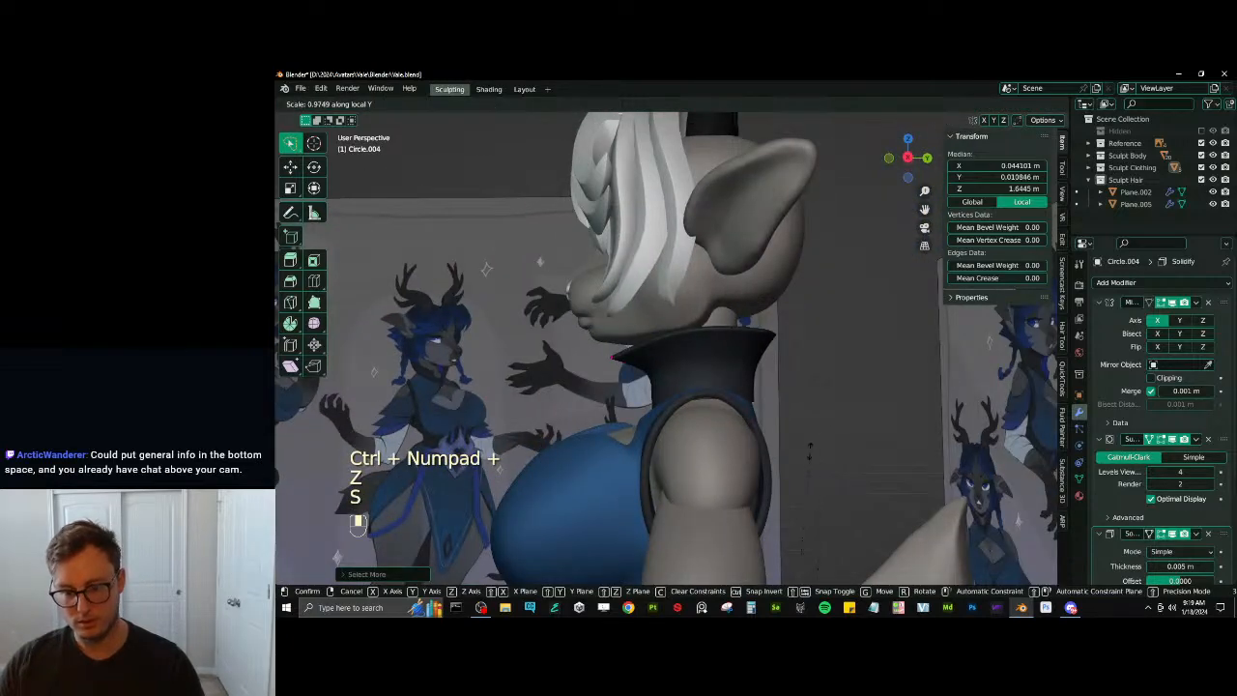
click(810, 450)
In side view, scale the collar's base band along Y and move it to fit the top's neckline
key(KP_3)
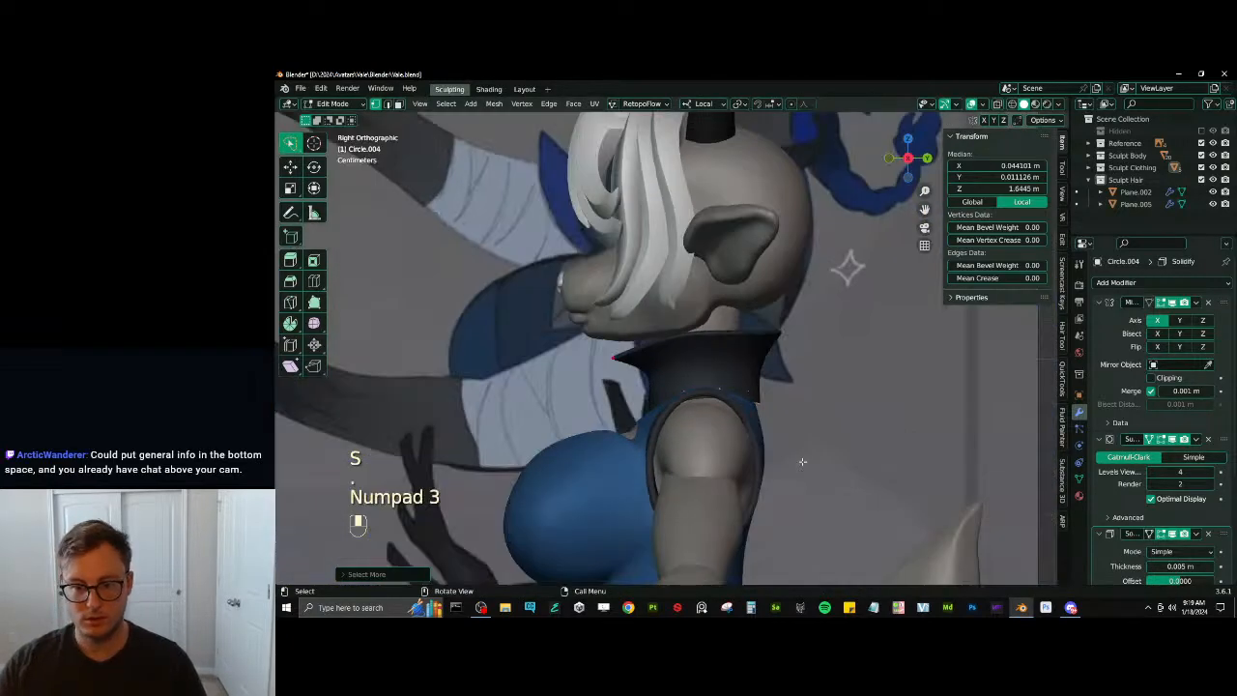
key(z)
scroll(884, 457, up, 5)
key(s)
key(y)
click(889, 460)
key(g)
click(885, 468)
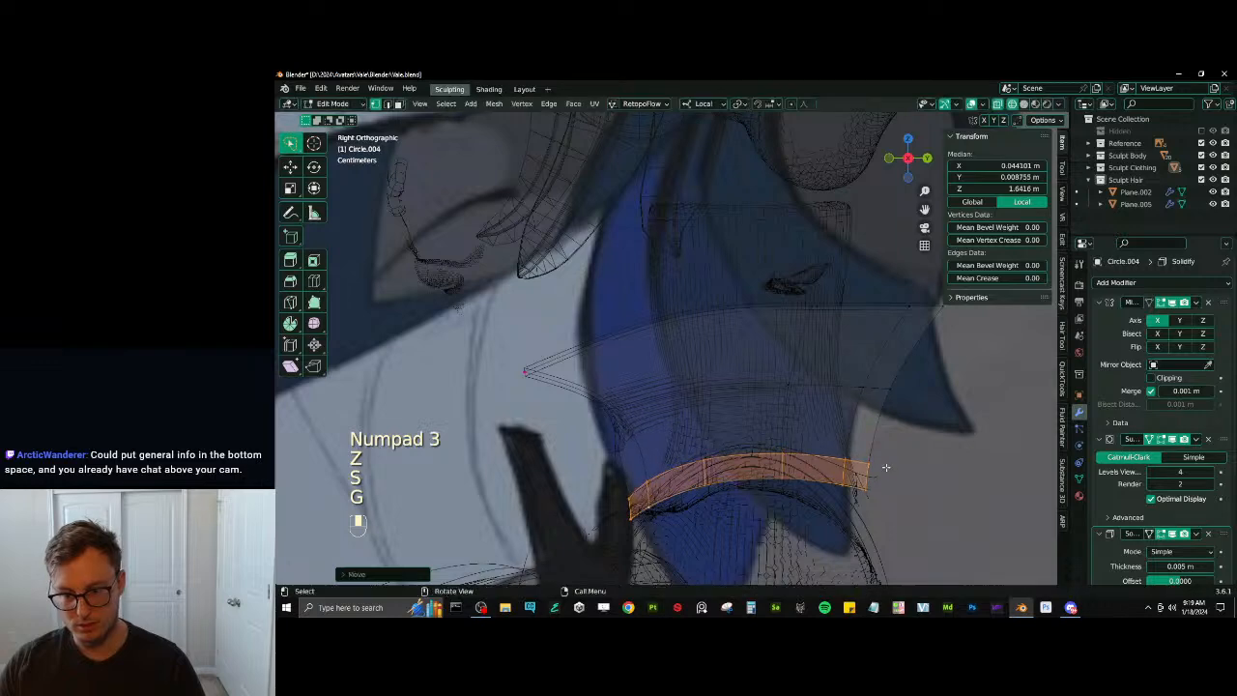
key(z)
middle_drag(889, 477, 737, 456)
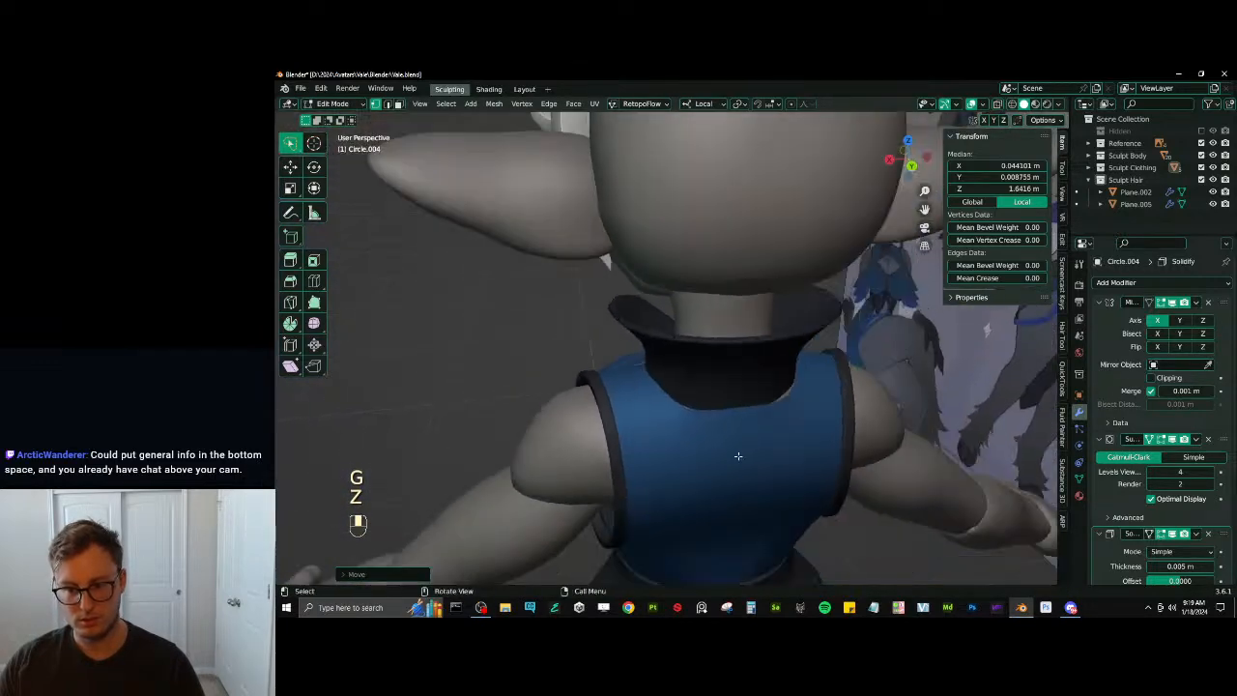
key(Tab)
Deselect the collar and save the file
scroll(554, 447, down, 5)
click(478, 388)
middle_drag(473, 386, 640, 376)
scroll(572, 378, down, 5)
shift+middle_drag(639, 377, 826, 462)
scroll(646, 358, up, 4)
key(ctrl+s)
scroll(696, 464, up, 2)
scroll(722, 479, up, 3)
Copy the blue top's material to the main hair object
click(828, 461)
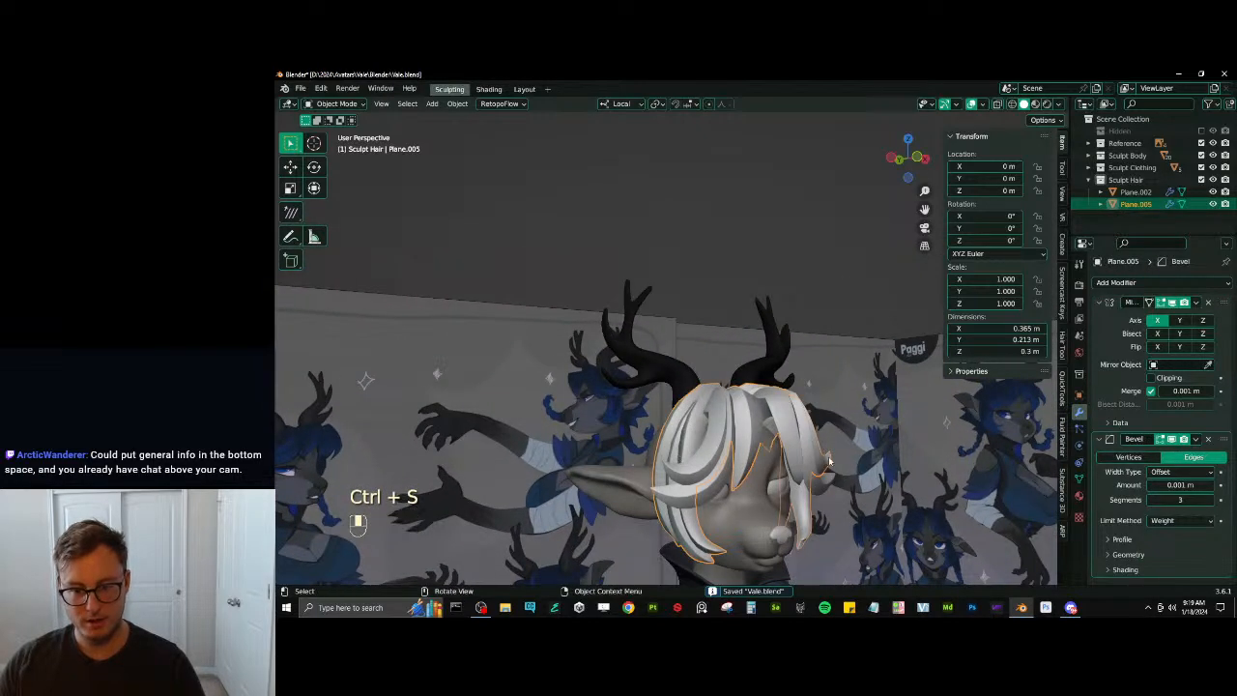
click(1078, 495)
click(1175, 332)
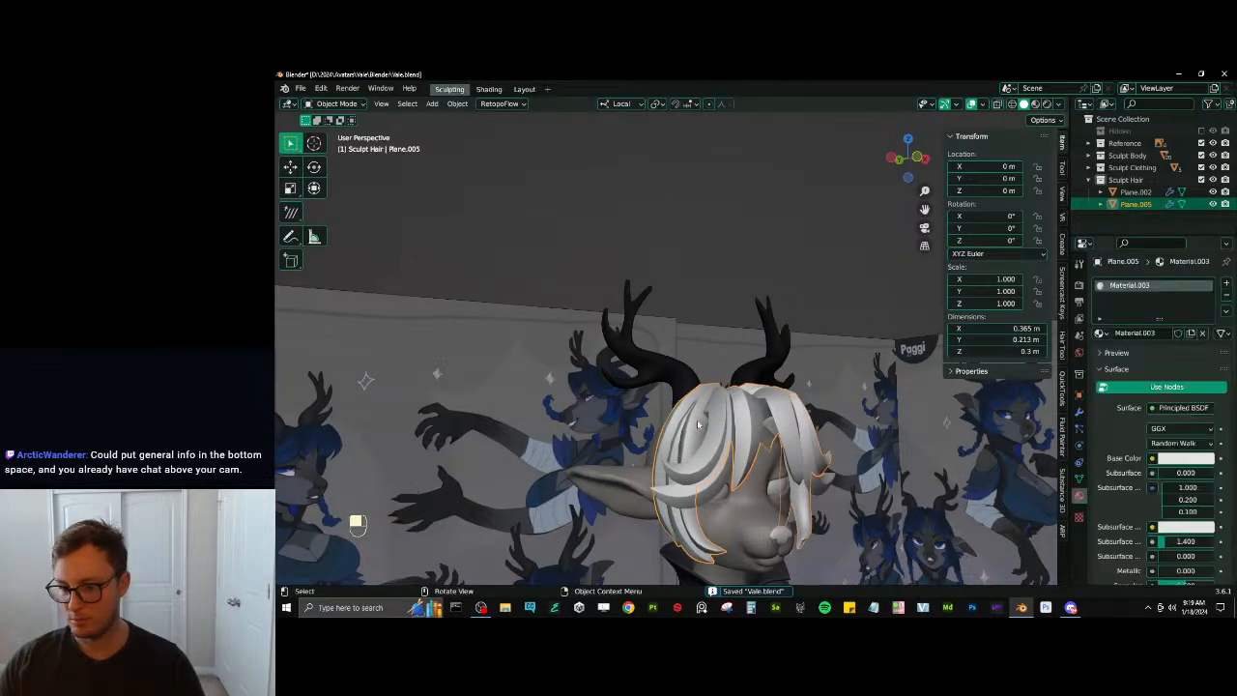
key(ctrl+z)
scroll(664, 483, down, 1)
shift+middle_drag(667, 546, 696, 410)
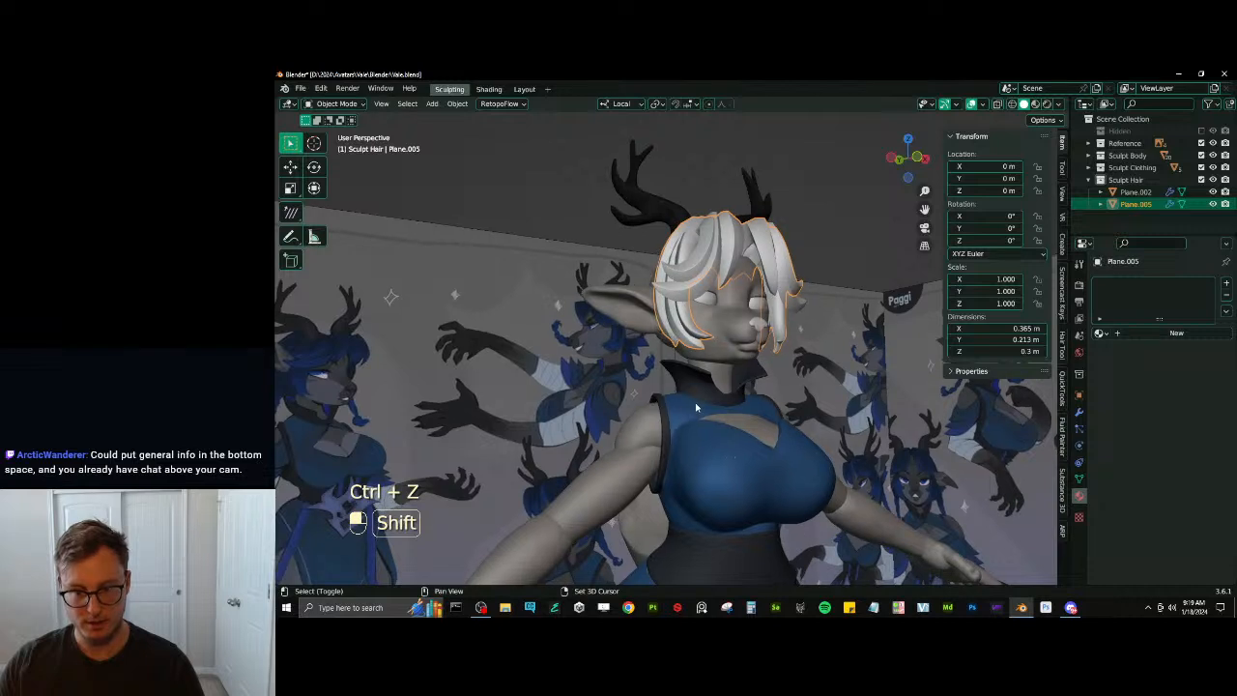
shift+click(696, 410)
click(1225, 311)
click(1159, 345)
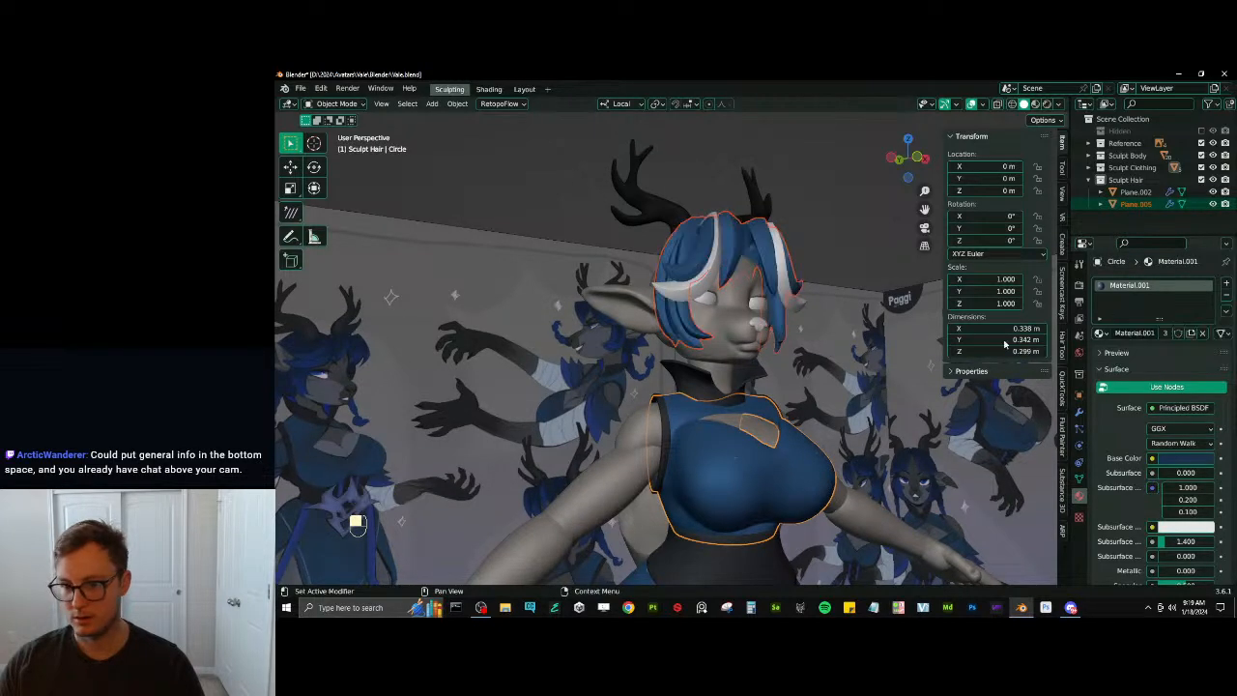
Join the white accent strands into the main hair object
click(679, 303)
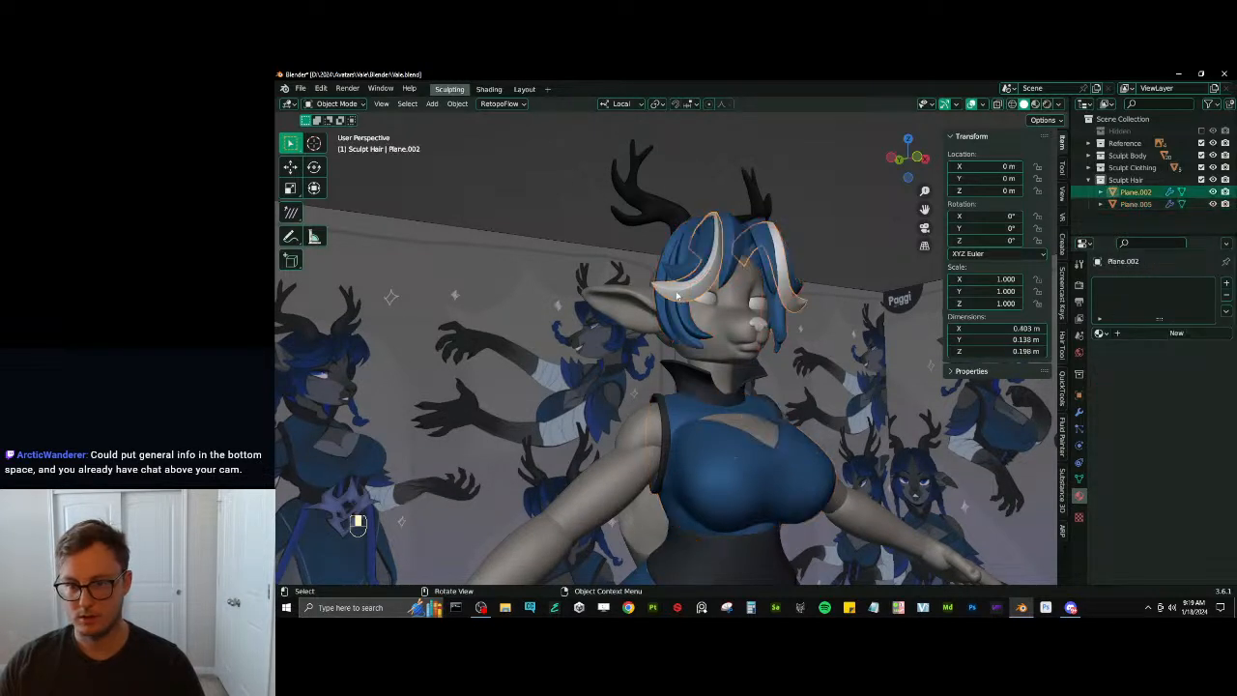
shift+click(723, 294)
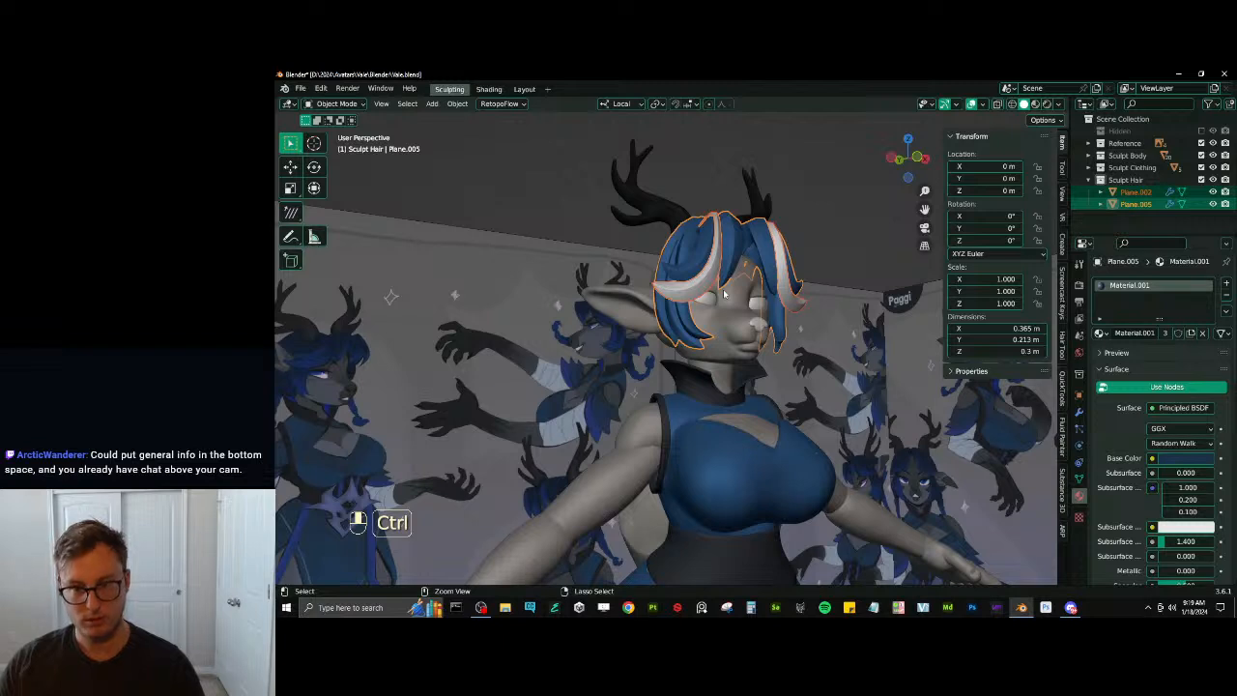
key(ctrl+j)
middle_drag(724, 294, 696, 311)
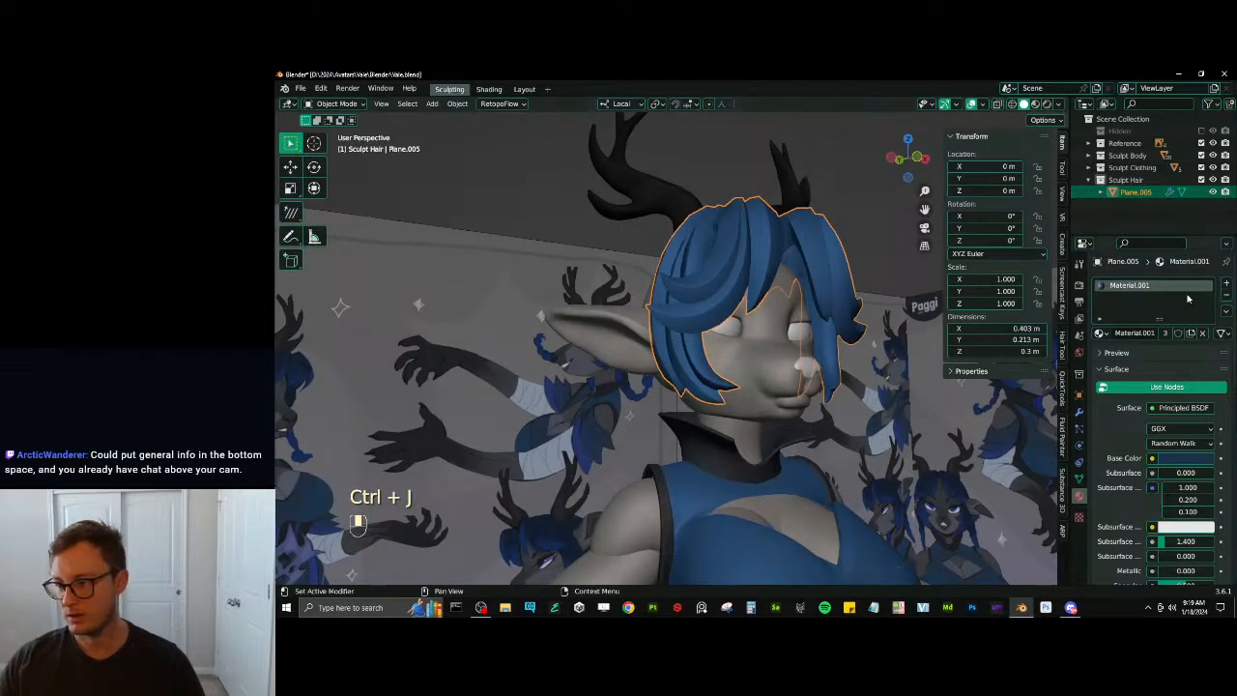
Give the hair its own copy of the material and change its base color to a muted greyish purple
scroll(1175, 417, down, 2)
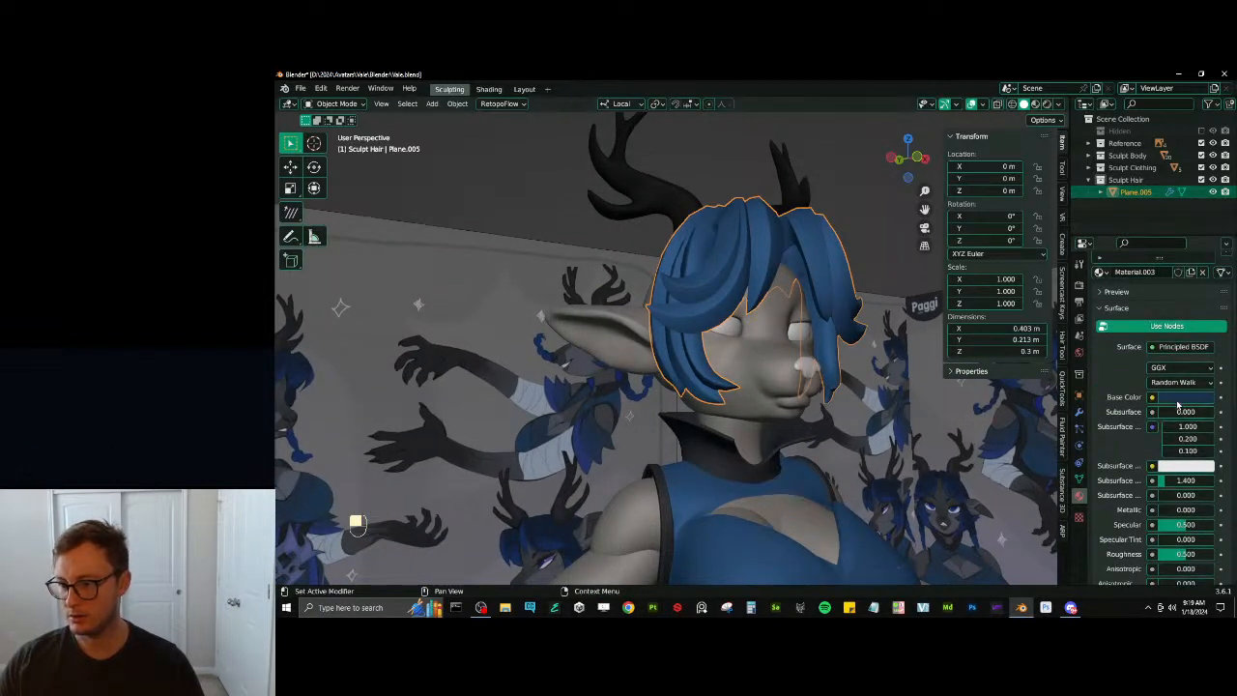
click(1181, 397)
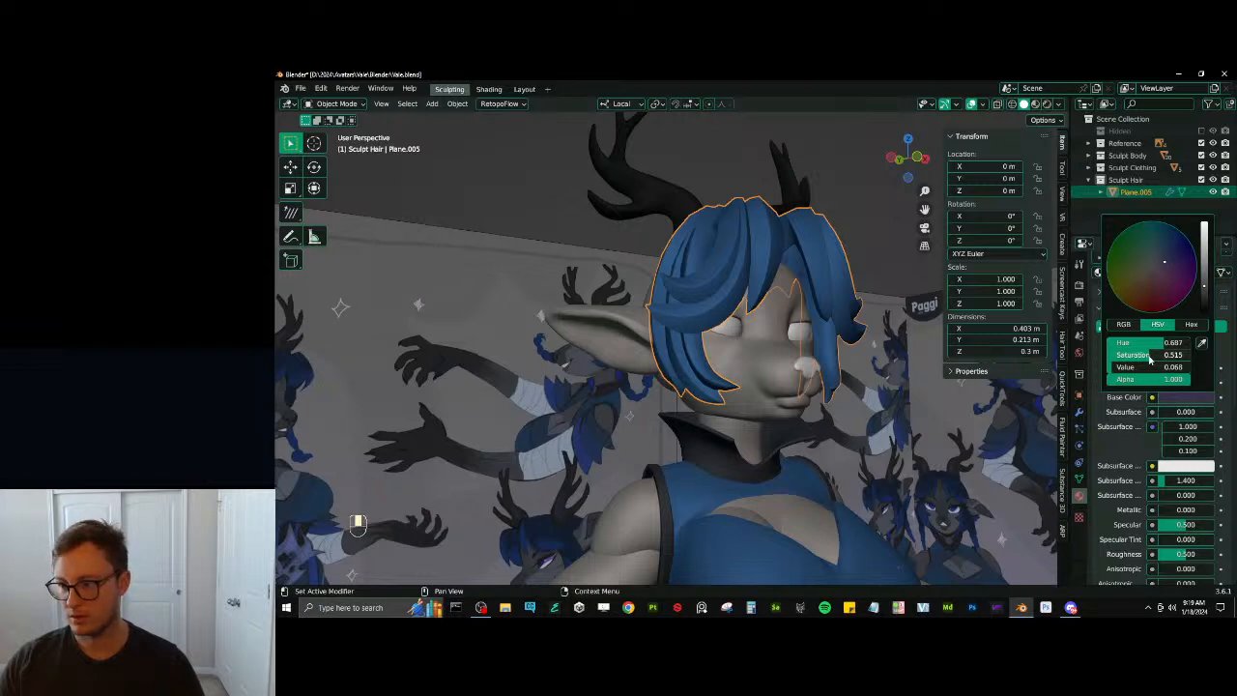
drag(1132, 370, 1141, 368)
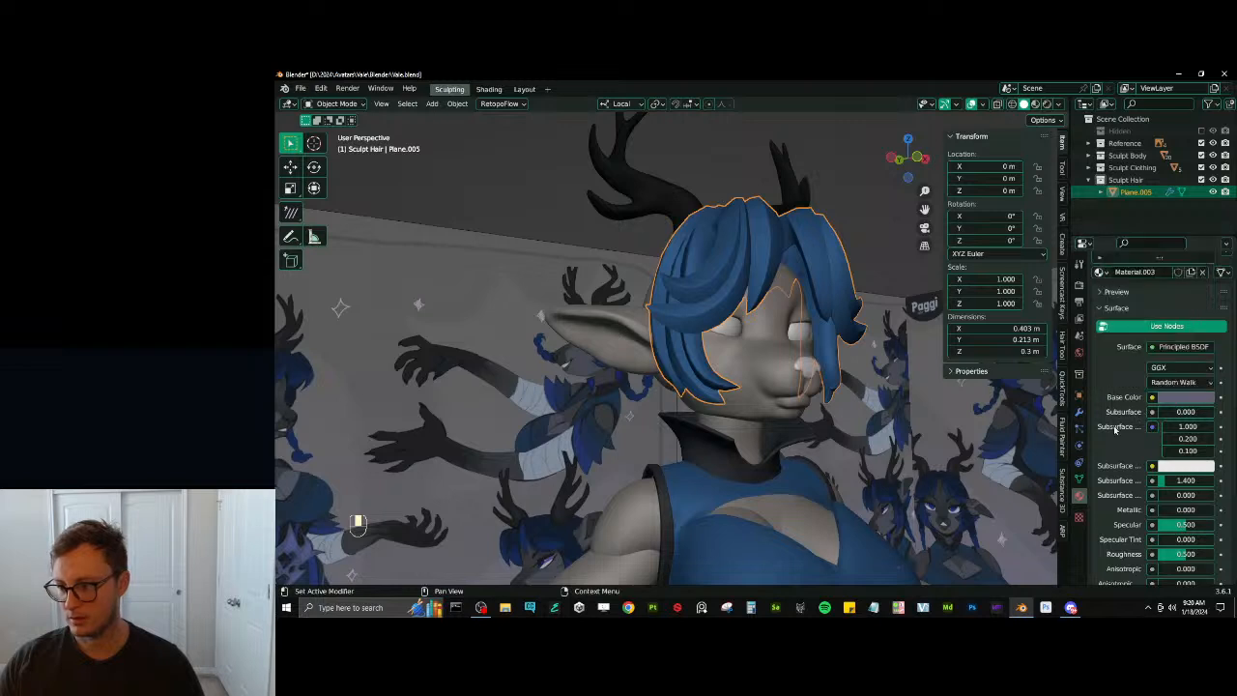
Copy the hair material's base color to its viewport display color
key(ctrl+c)
scroll(1171, 397, down, 10)
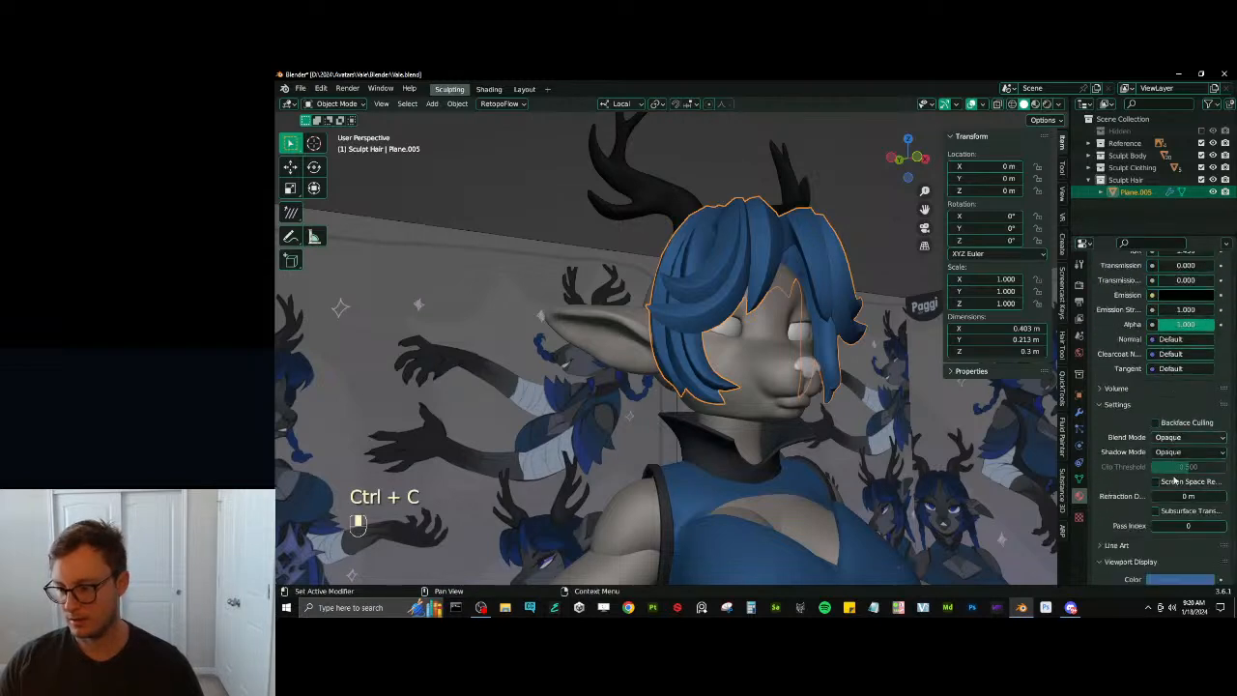
scroll(1165, 406, up, 9)
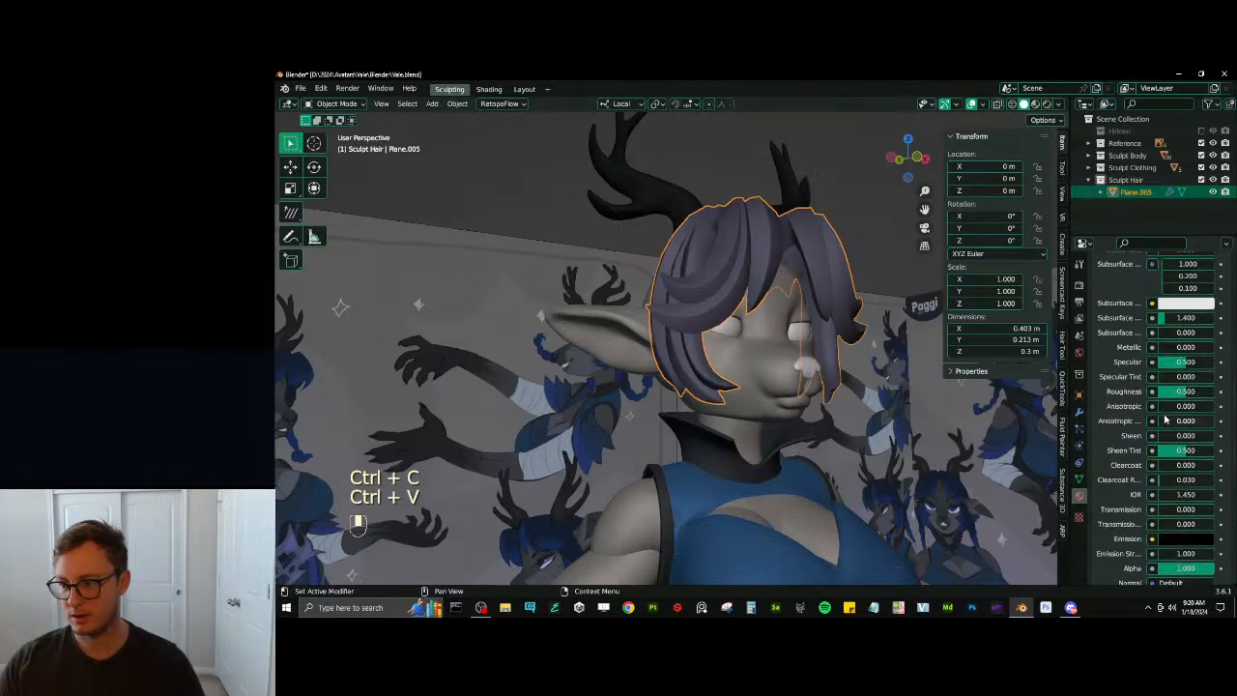
scroll(1163, 417, down, 10)
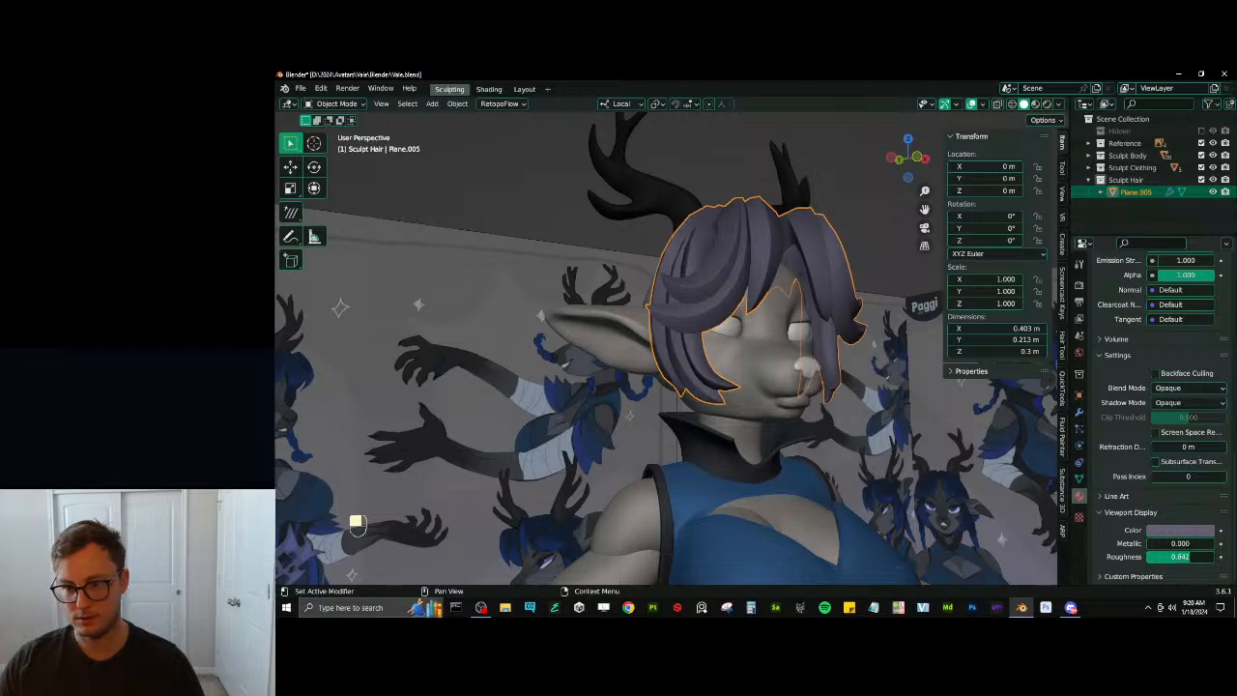
Switch the viewport lighting to Studio and set the hair material's viewport roughness to about 0.248
middle_drag(966, 483, 929, 509)
click(1060, 105)
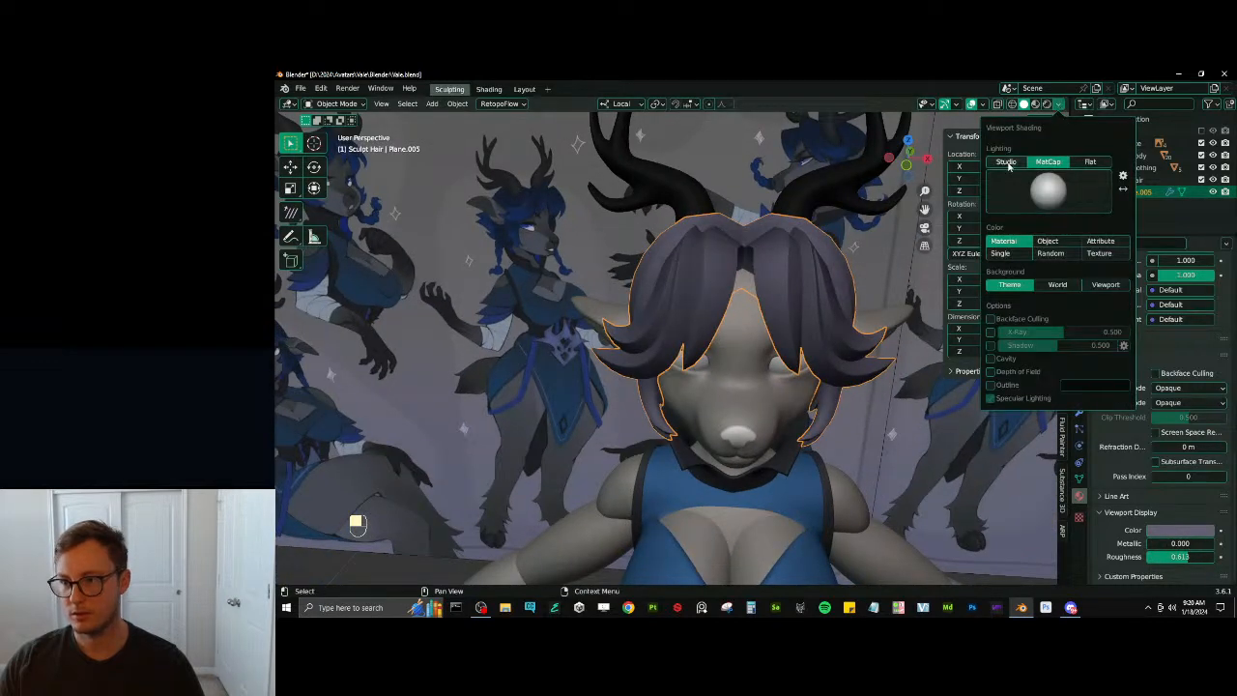
click(1008, 164)
middle_drag(568, 365, 623, 364)
mouse_move(1180, 557)
mouse_down()
mouse_move(1148, 557)
mouse_move(1161, 557)
mouse_up()
scroll(643, 280, down, 5)
mouse_move(637, 261)
middle_down()
mouse_move(604, 238)
mouse_move(580, 289)
mouse_move(594, 314)
mouse_move(764, 316)
middle_up()
shift+middle_drag(763, 316, 759, 285)
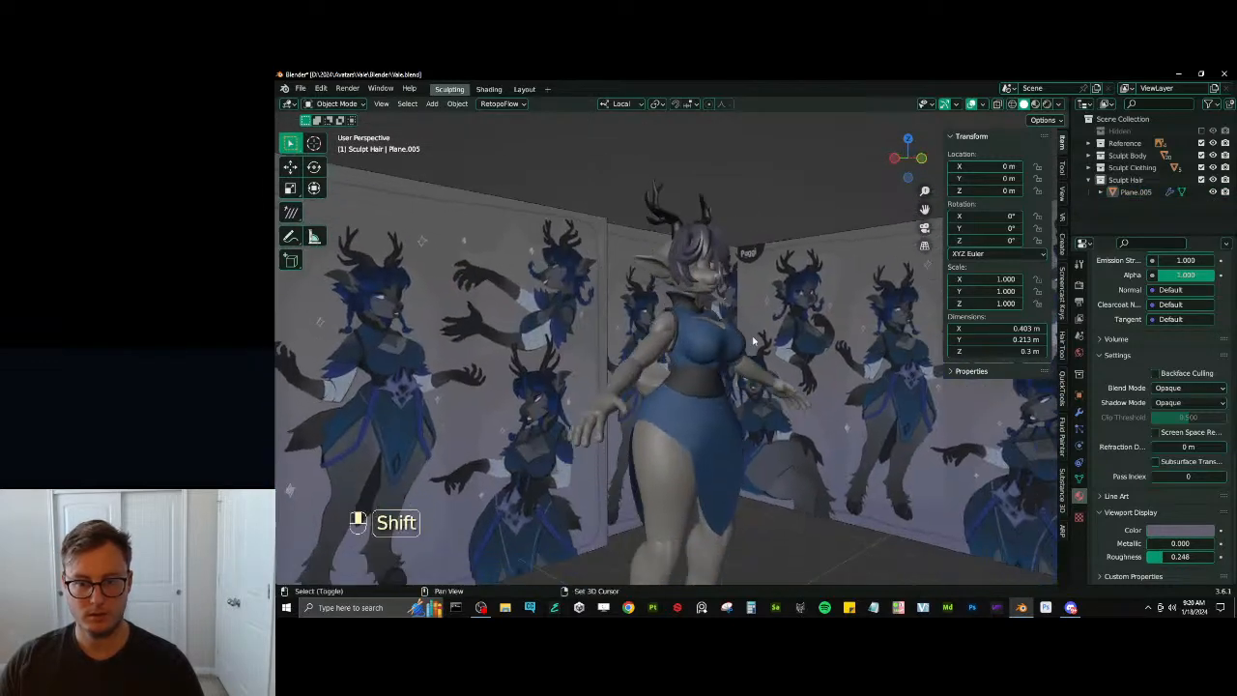
Check the full character in another shading mode, return to solid shading, and save the file
key(z)
mouse_move(746, 377)
middle_down()
mouse_move(640, 400)
mouse_move(693, 407)
mouse_move(739, 384)
middle_up()
key(z)
mouse_move(737, 293)
shift+middle_down()
mouse_move(730, 264)
mouse_move(714, 352)
shift+middle_up()
key(ctrl+s)
Slide the outer edge loop of the skirt's front panel inward to narrow the panel, and save the file
click(693, 404)
middle_drag(693, 404, 640, 403)
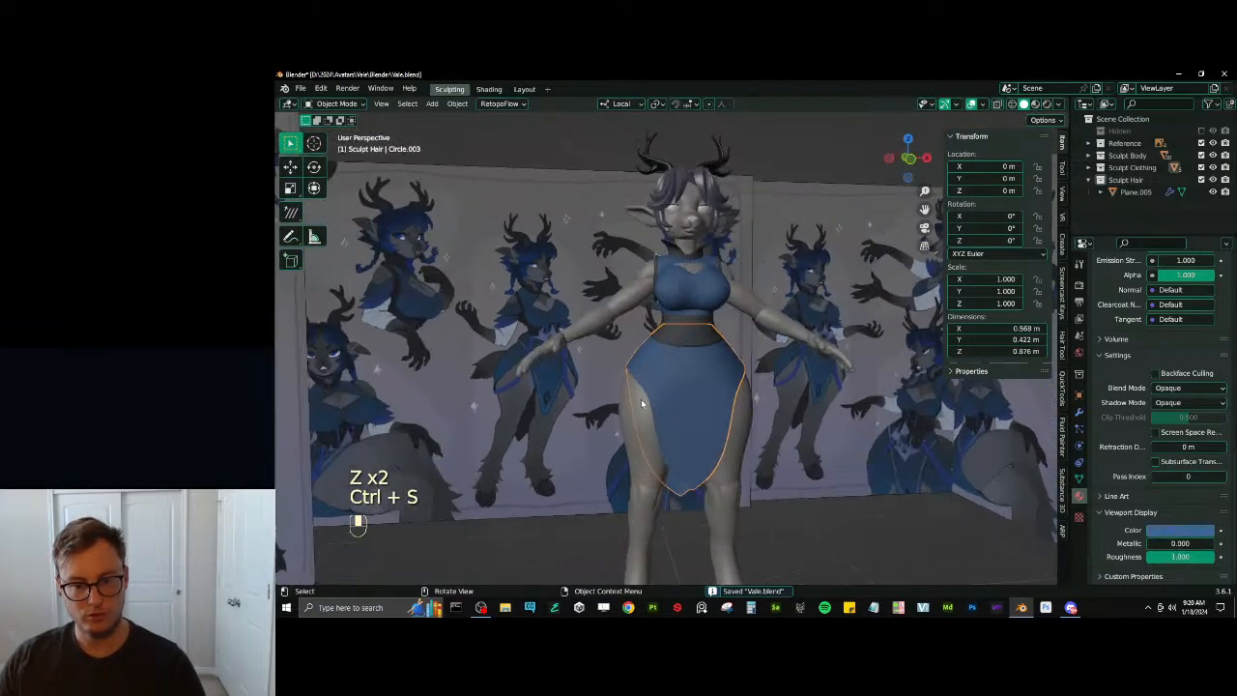
key(Tab)
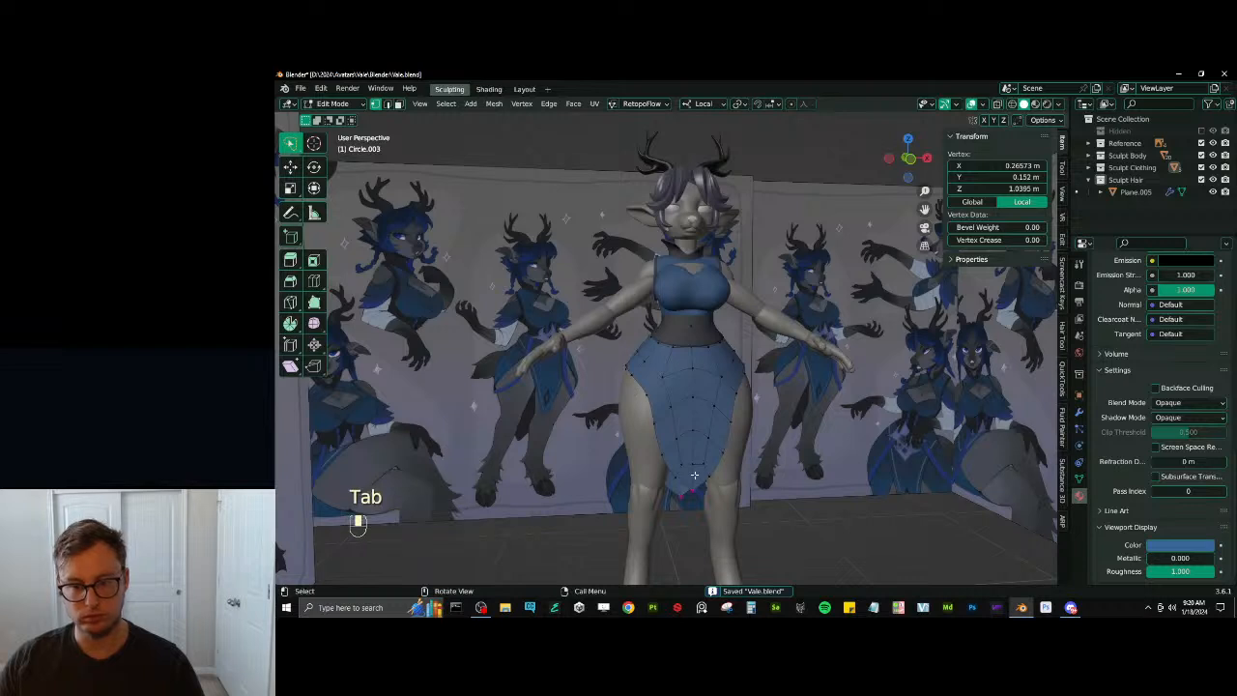
alt+shift+click(715, 464)
key(g)
key(g)
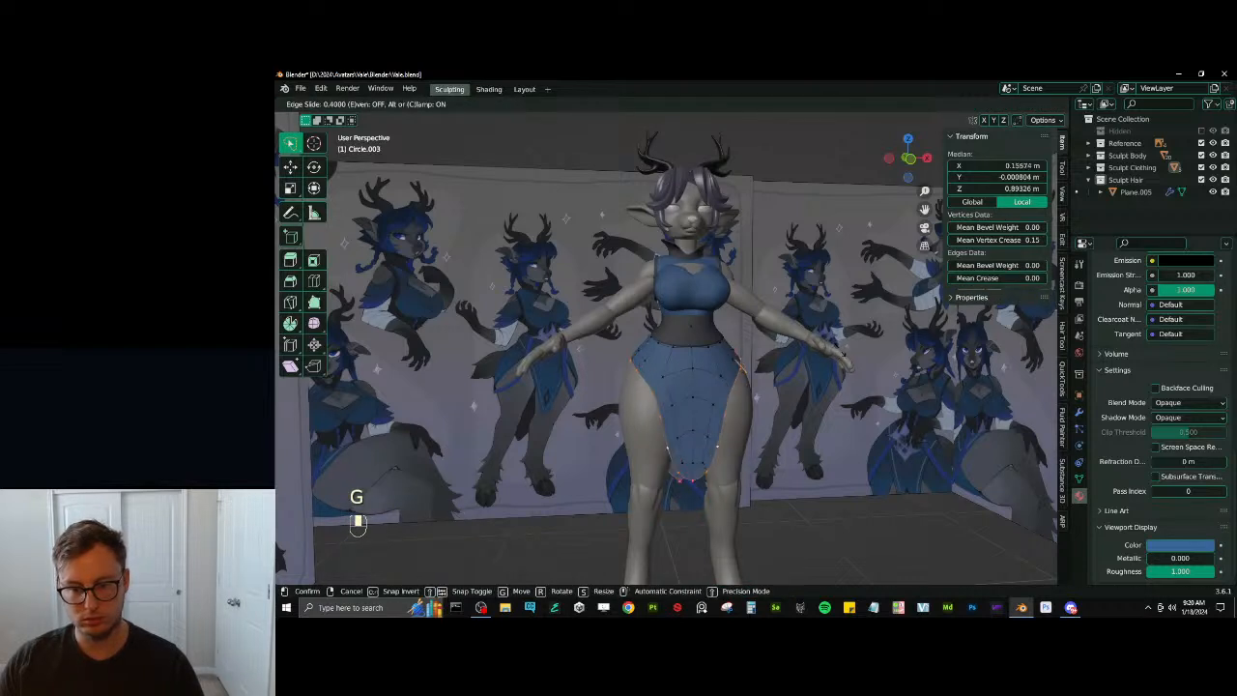
click(843, 349)
key(ctrl+z)
key(g)
key(g)
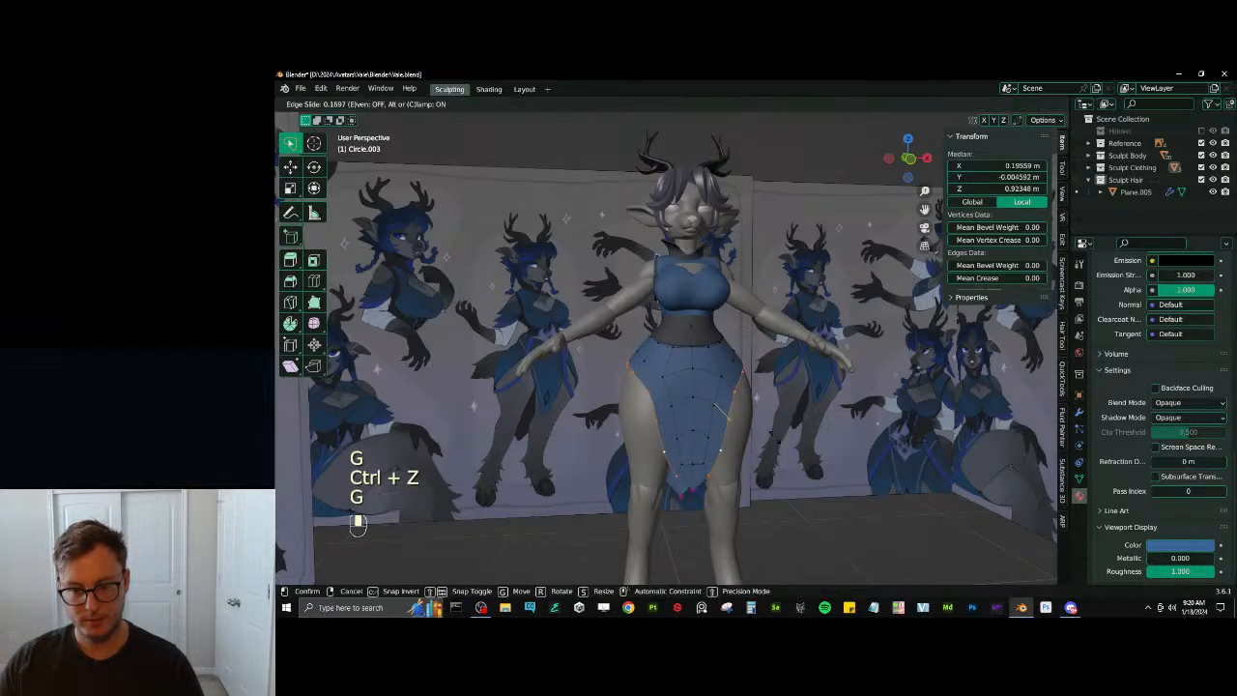
click(771, 437)
key(Tab)
middle_drag(708, 395, 679, 400)
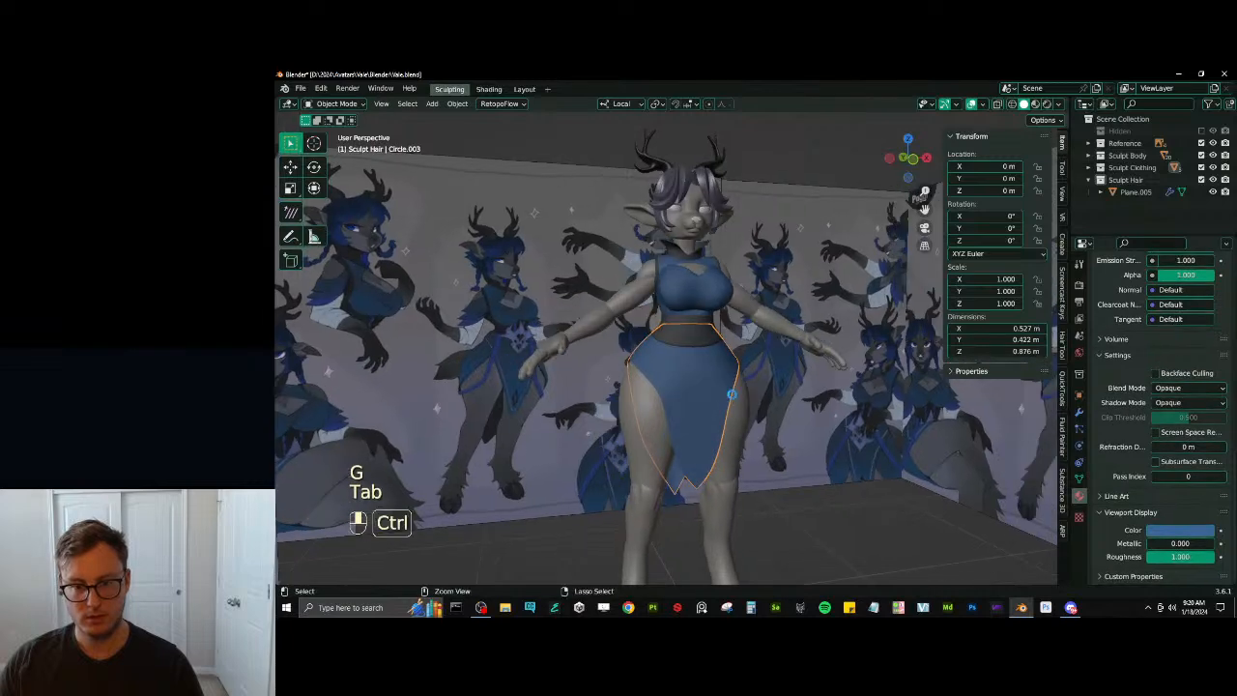
key(ctrl+s)
Examine the narrowed skirt and the full character from several angles against the reference boards
scroll(782, 459, down, 4)
click(782, 460)
middle_drag(782, 460, 688, 418)
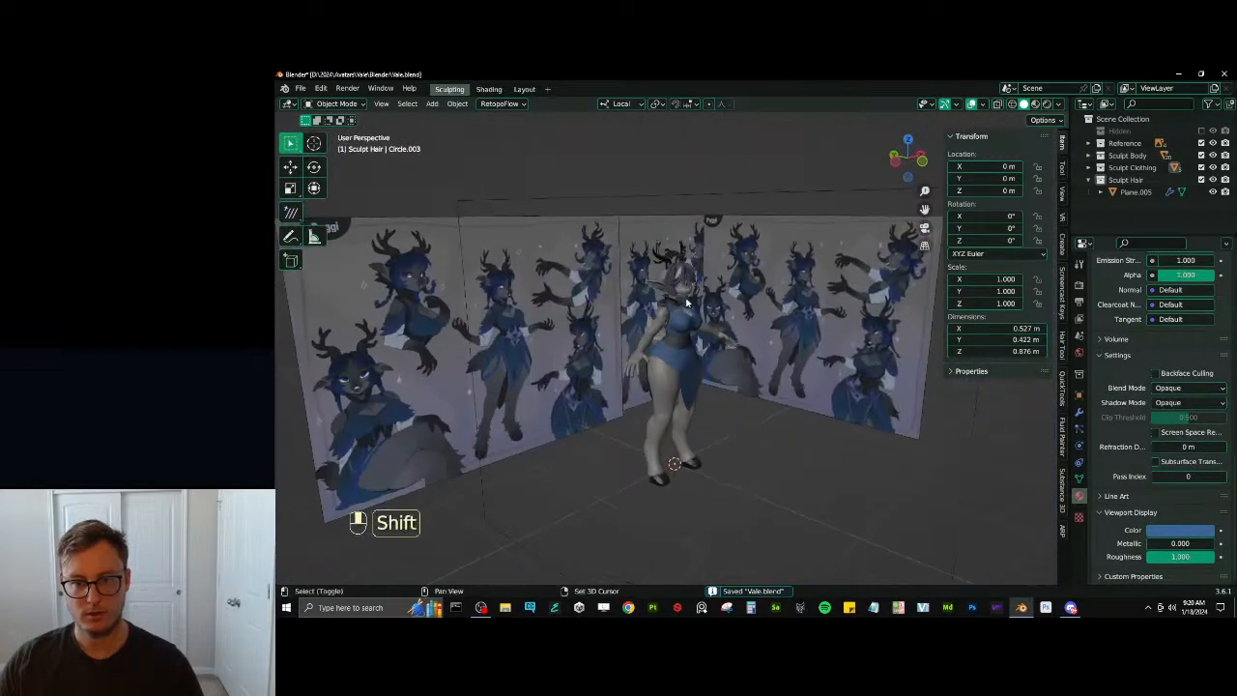
shift+middle_drag(775, 282, 784, 314)
scroll(784, 314, up, 4)
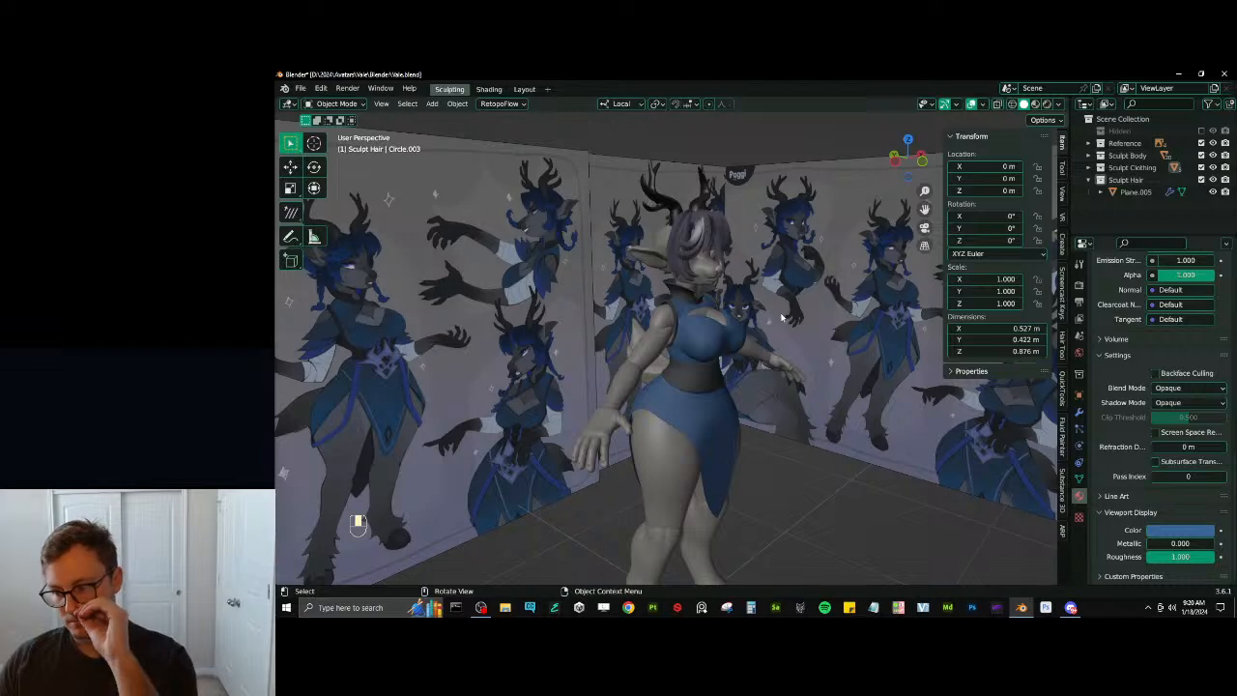
middle_drag(747, 334, 708, 345)
shift+middle_drag(707, 346, 673, 396)
scroll(700, 327, down, 5)
Maximize the 3D viewport, hide its toolbar and sidebar, and frame the whole character at an angle among the reference boards
key(ctrl+space)
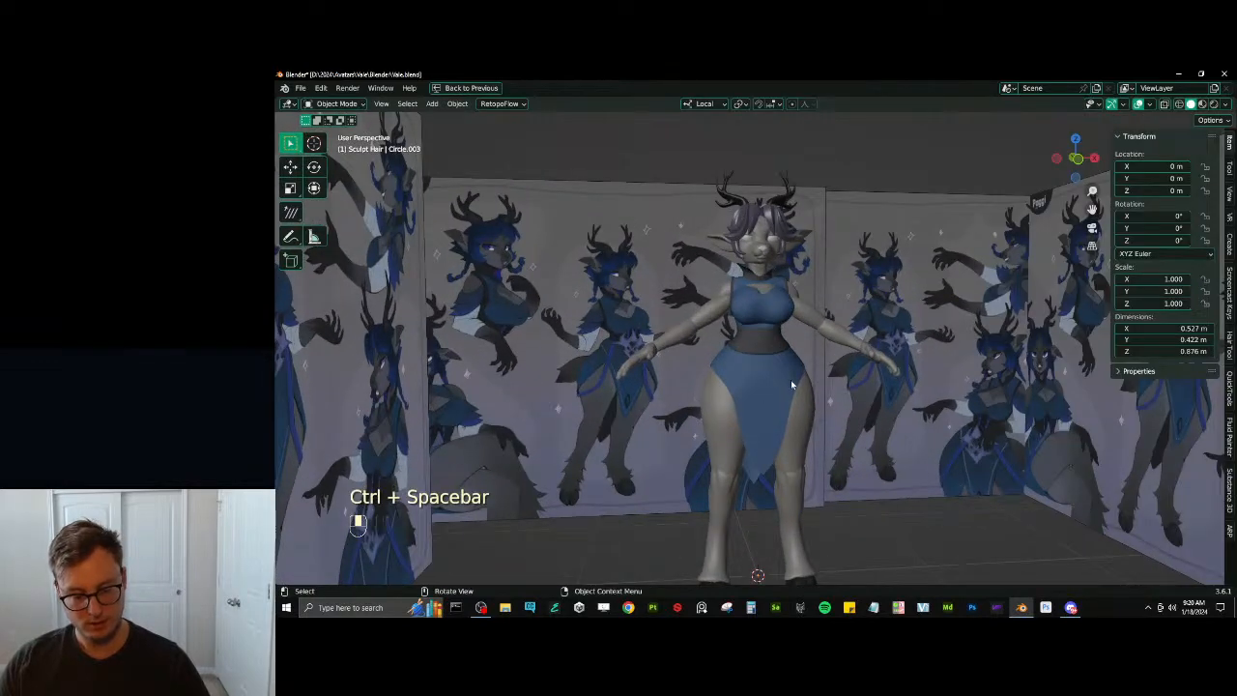
key(t)
key(n)
scroll(791, 384, down, 4)
middle_drag(791, 384, 826, 386)
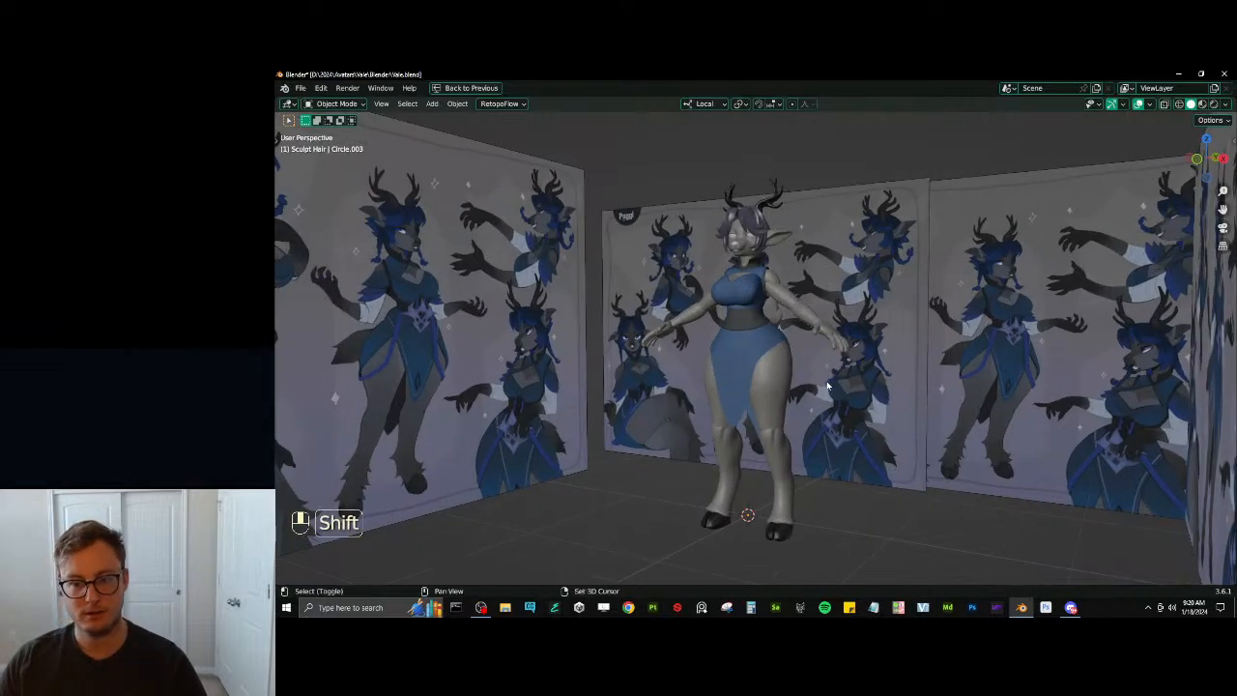
click(727, 608)
click(889, 249)
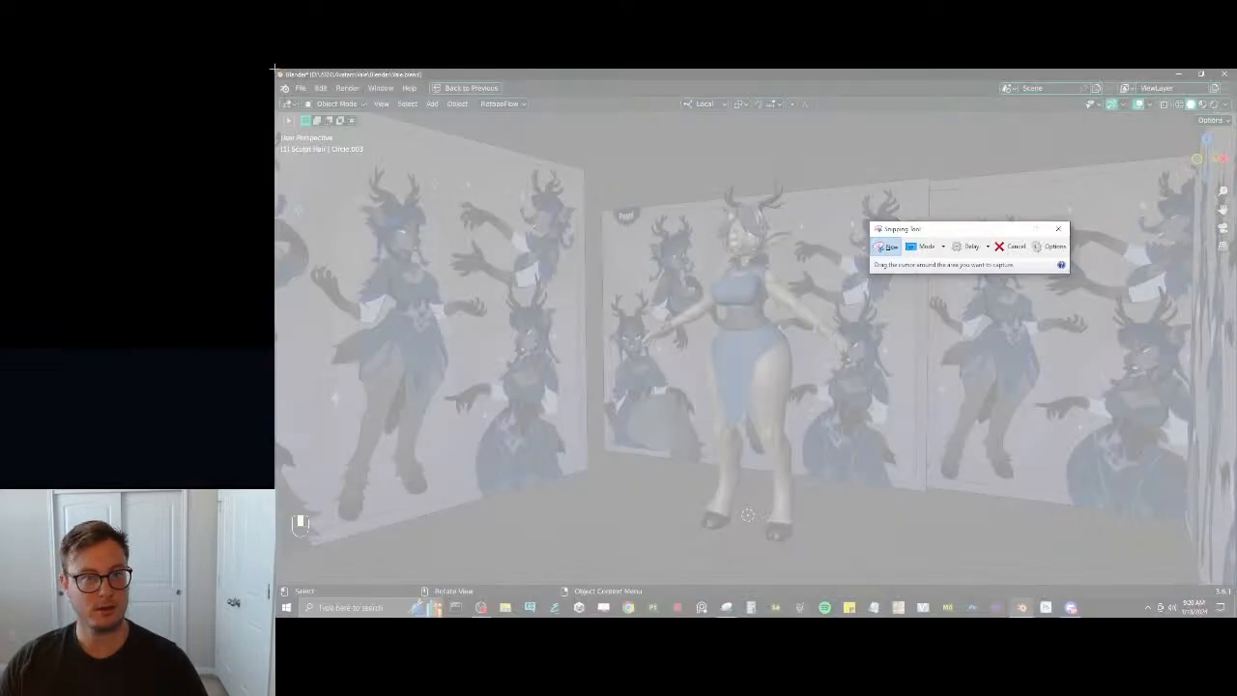
key(Escape)
click(939, 86)
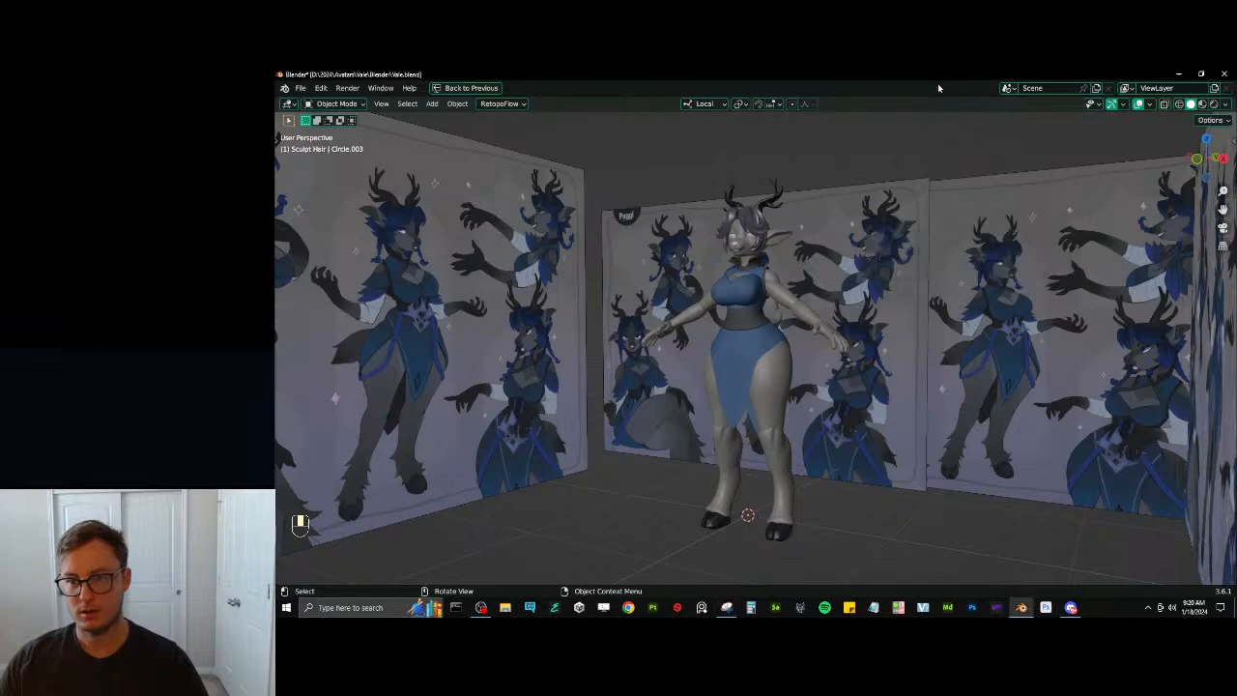
Preview the character in Material Preview shading and return the viewport to solid shading
key(z)
middle_drag(814, 495, 820, 435)
scroll(821, 436, up, 2)
scroll(821, 440, down, 3)
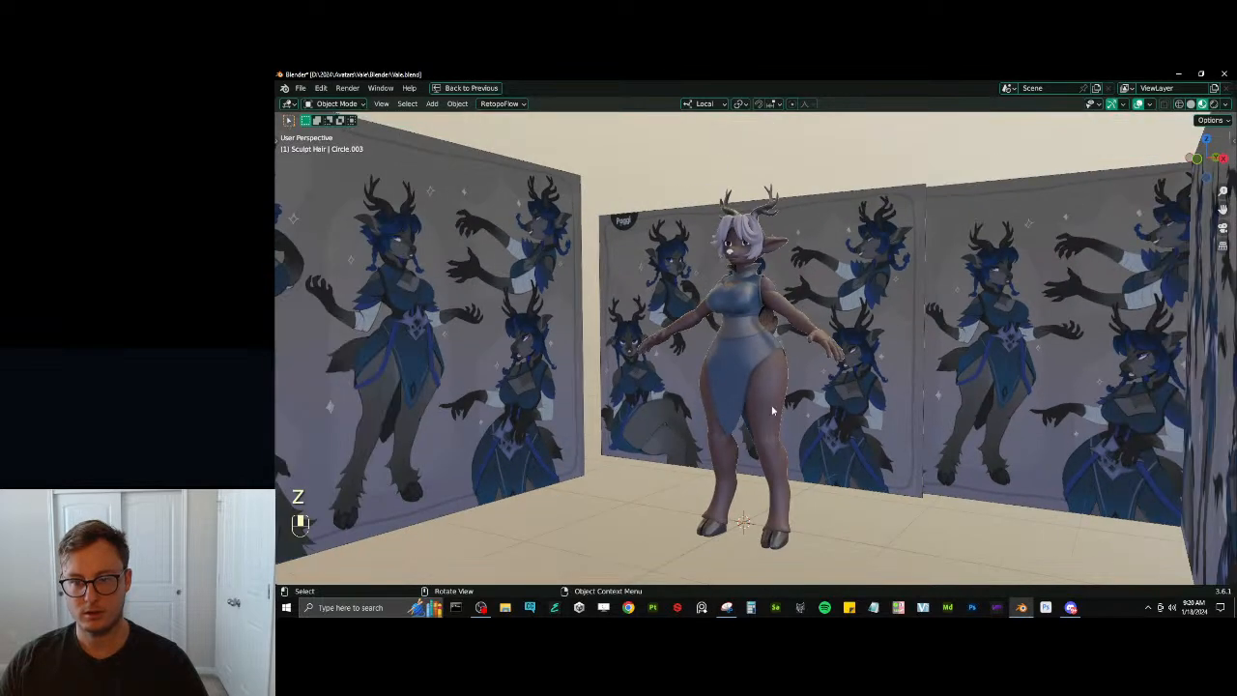
click(773, 410)
key(z)
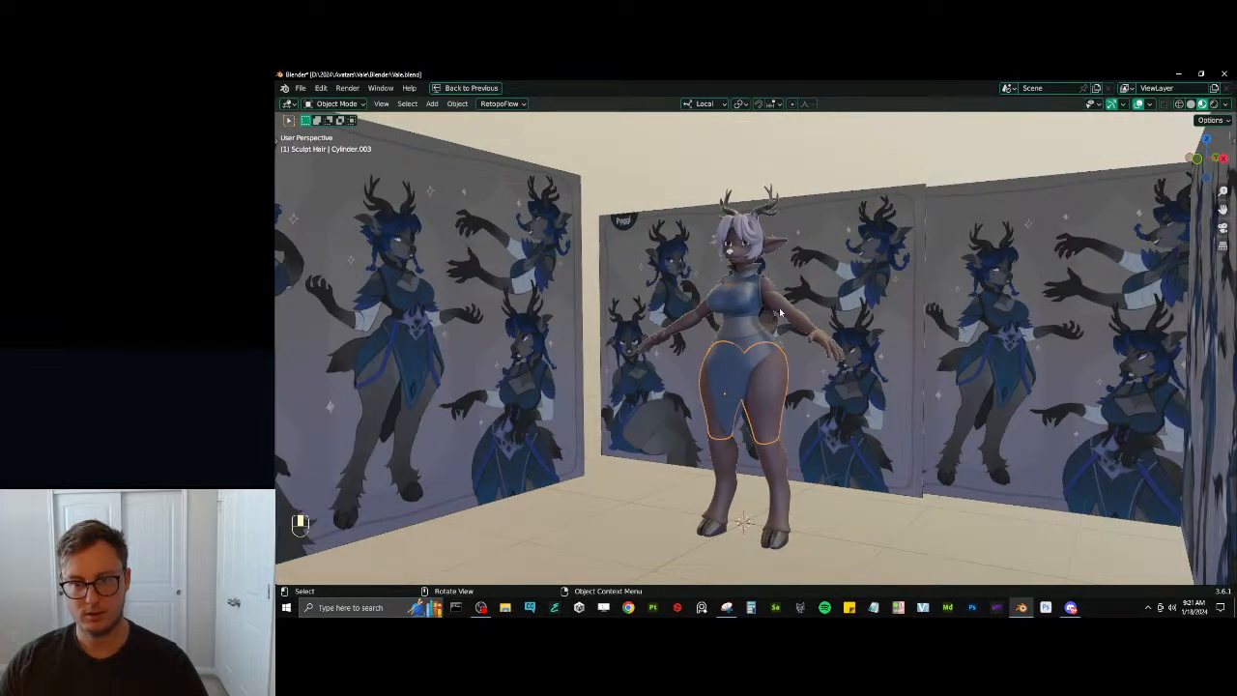
Deselect everything, frame the character's front view more closely, and capture it as a screenshot with Snipping Tool
shift+click(765, 413)
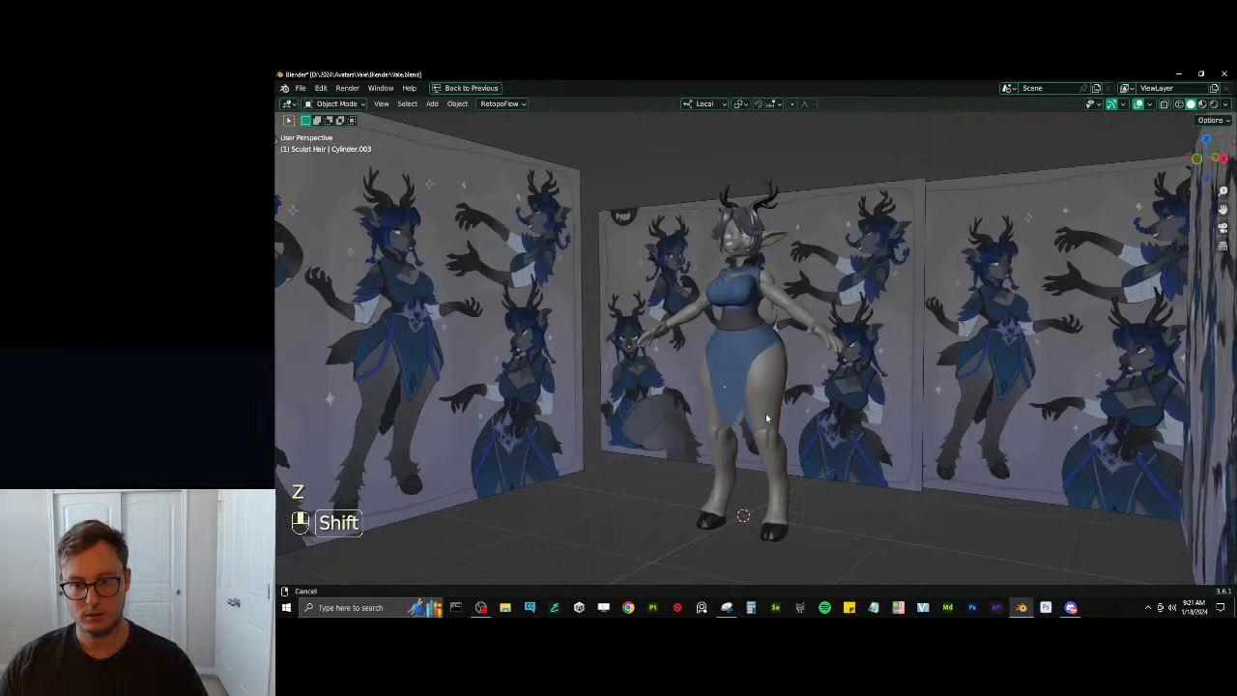
middle_drag(766, 413, 768, 416)
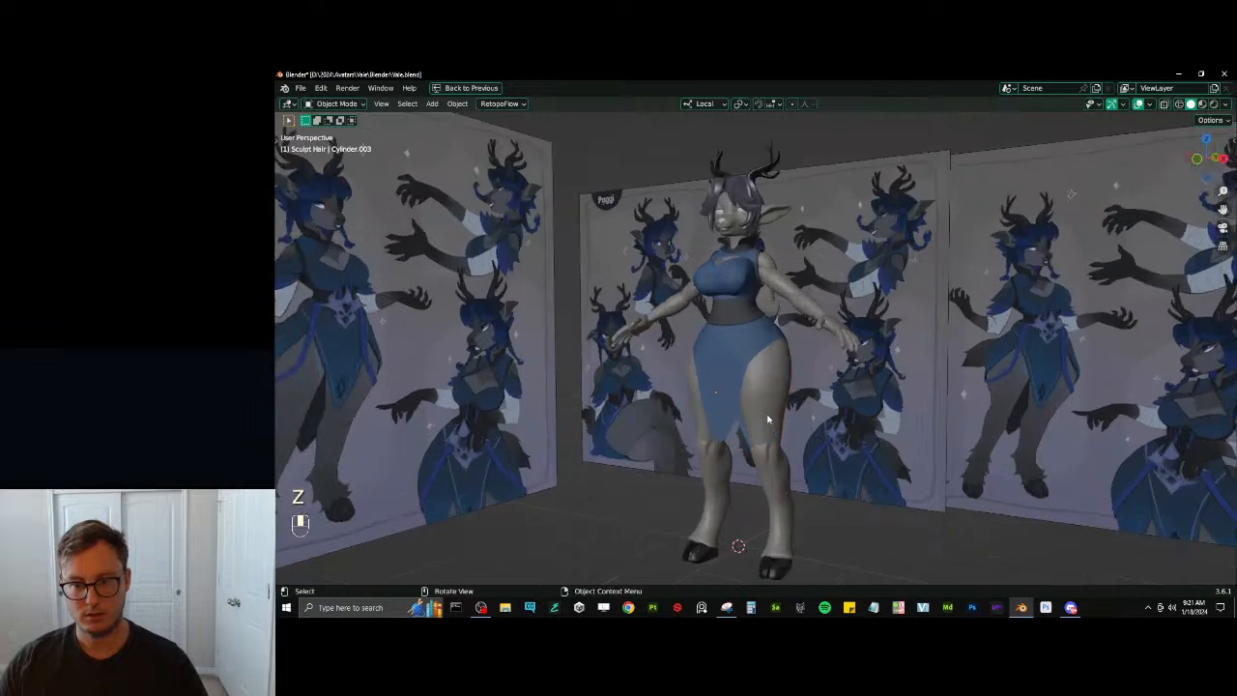
click(726, 607)
click(876, 246)
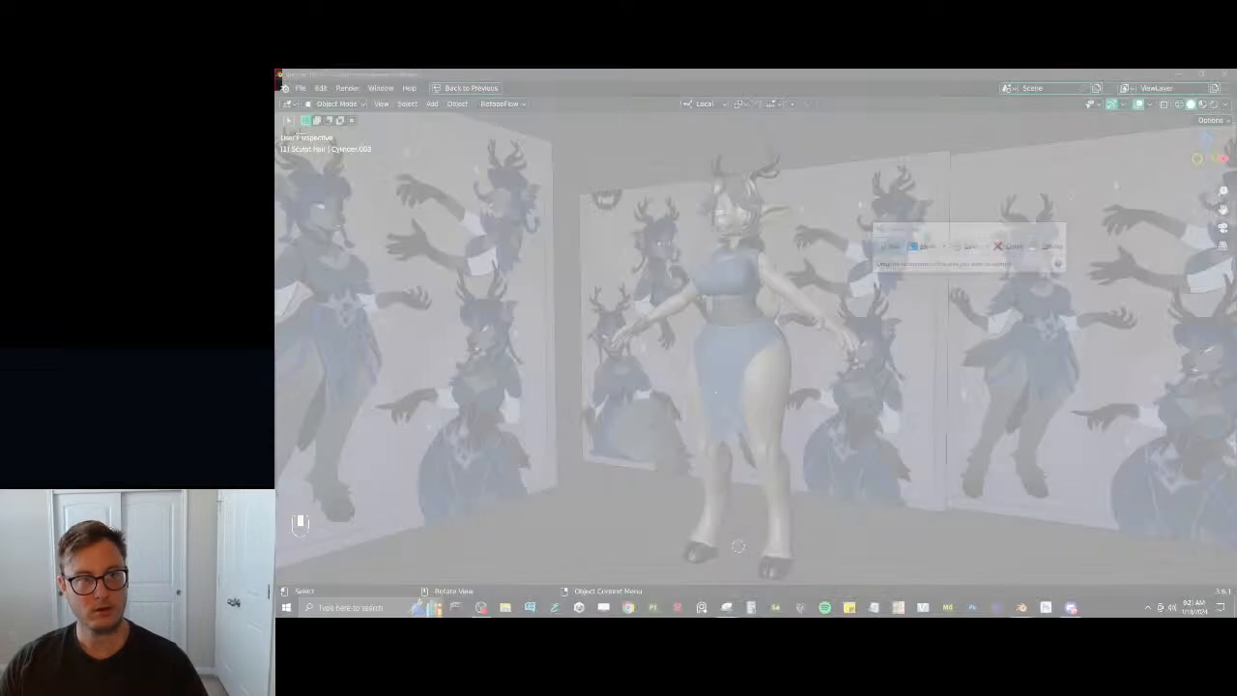
click(822, 314)
Start saving the screenshot and browse to the 2024 > Avatars > Vale > Screenshots folder
key(ctrl+s)
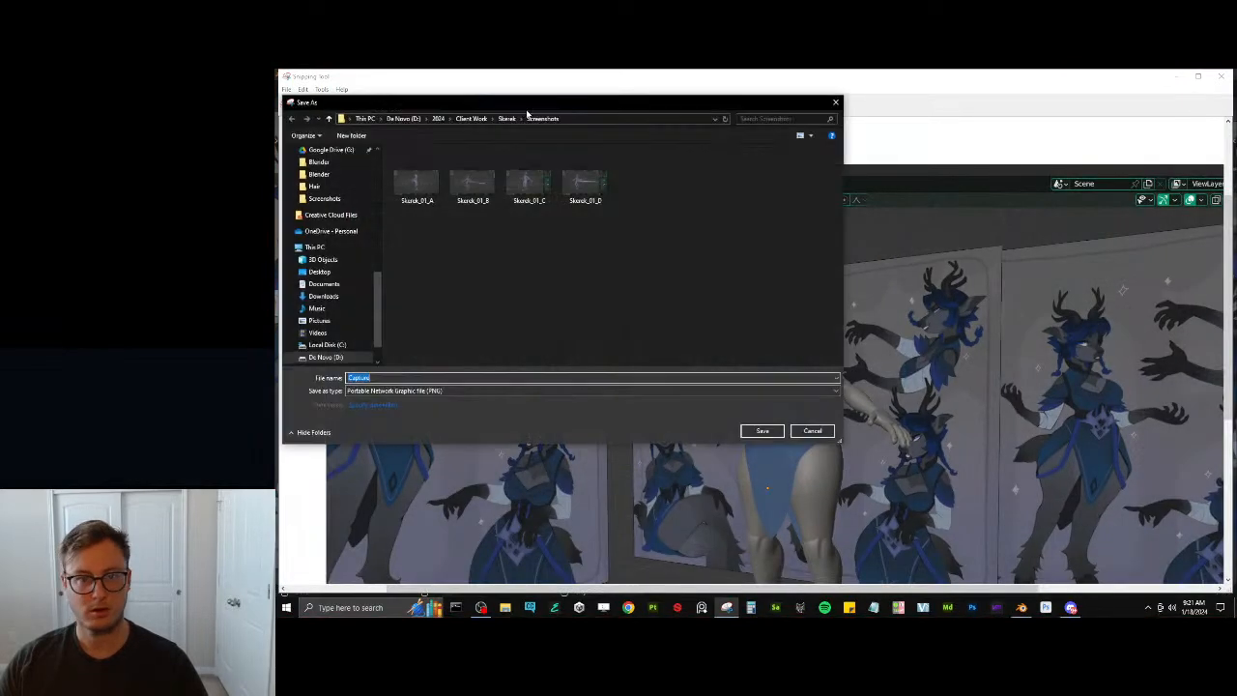
click(473, 118)
double_click(435, 166)
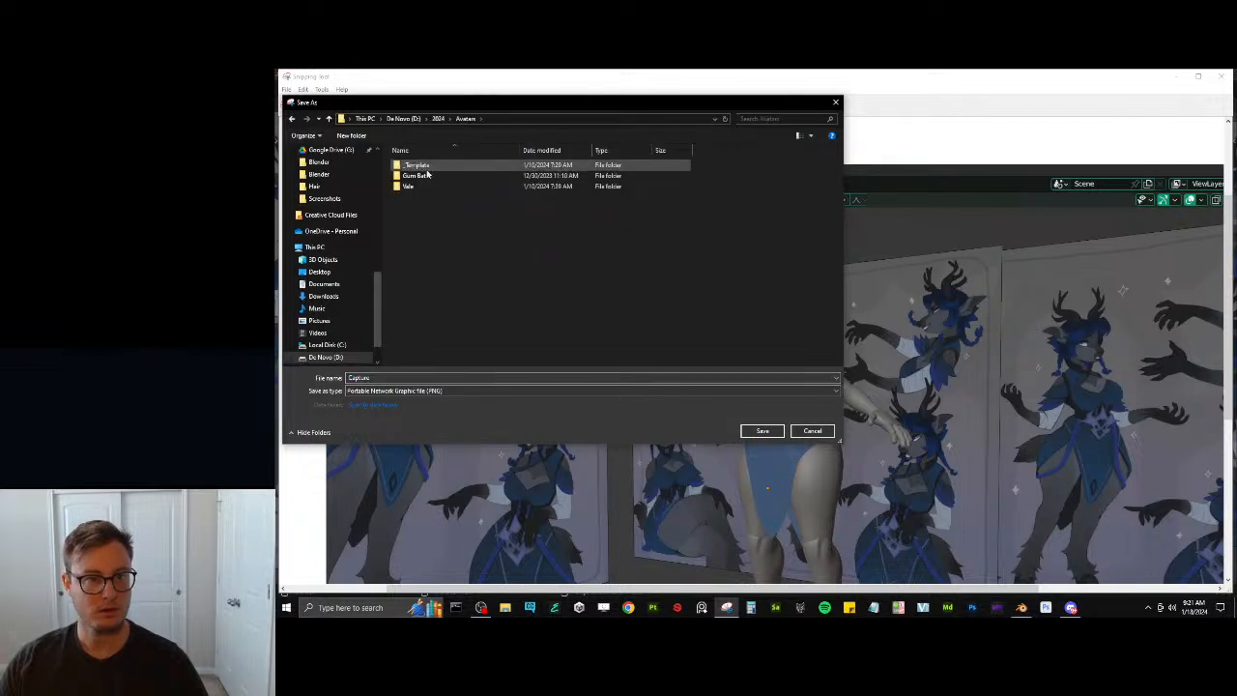
double_click(418, 176)
double_click(435, 198)
Save the front-view screenshot as Vale_02_A in PNG format, basing the name on the existing Vale_01_A file
click(415, 183)
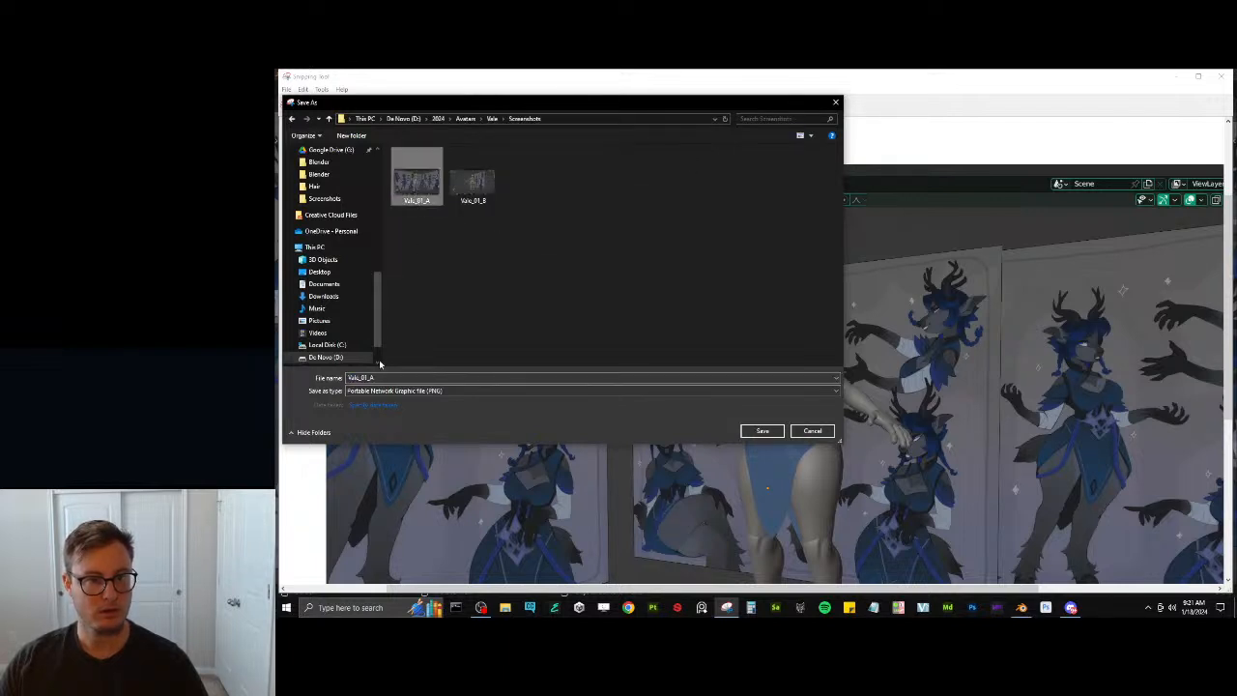
click(410, 378)
key(BackSpace)
key(BackSpace)
key(BackSpace)
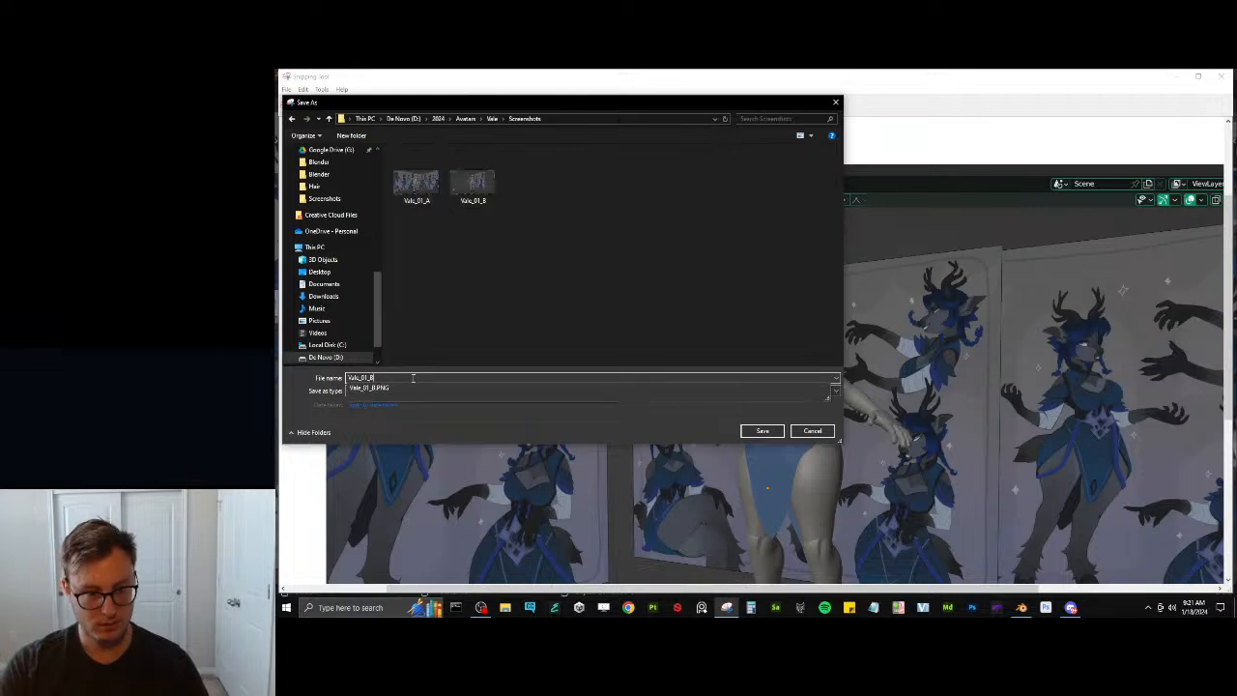
text(2)
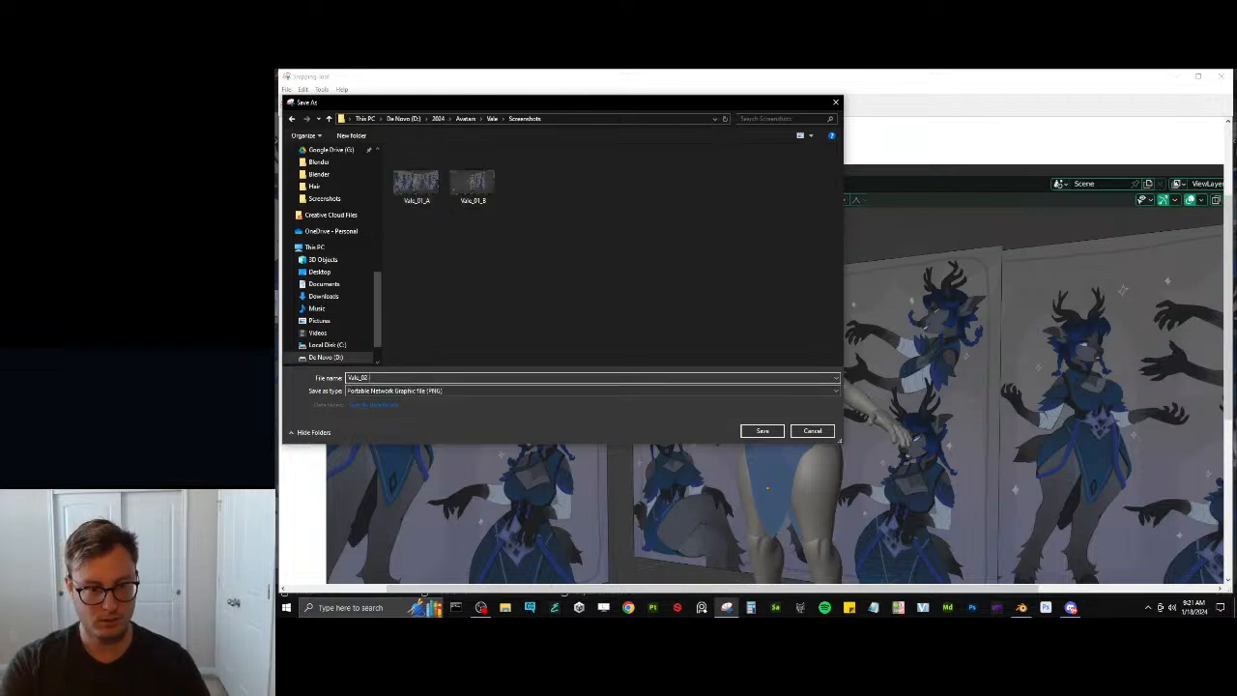
text(_)
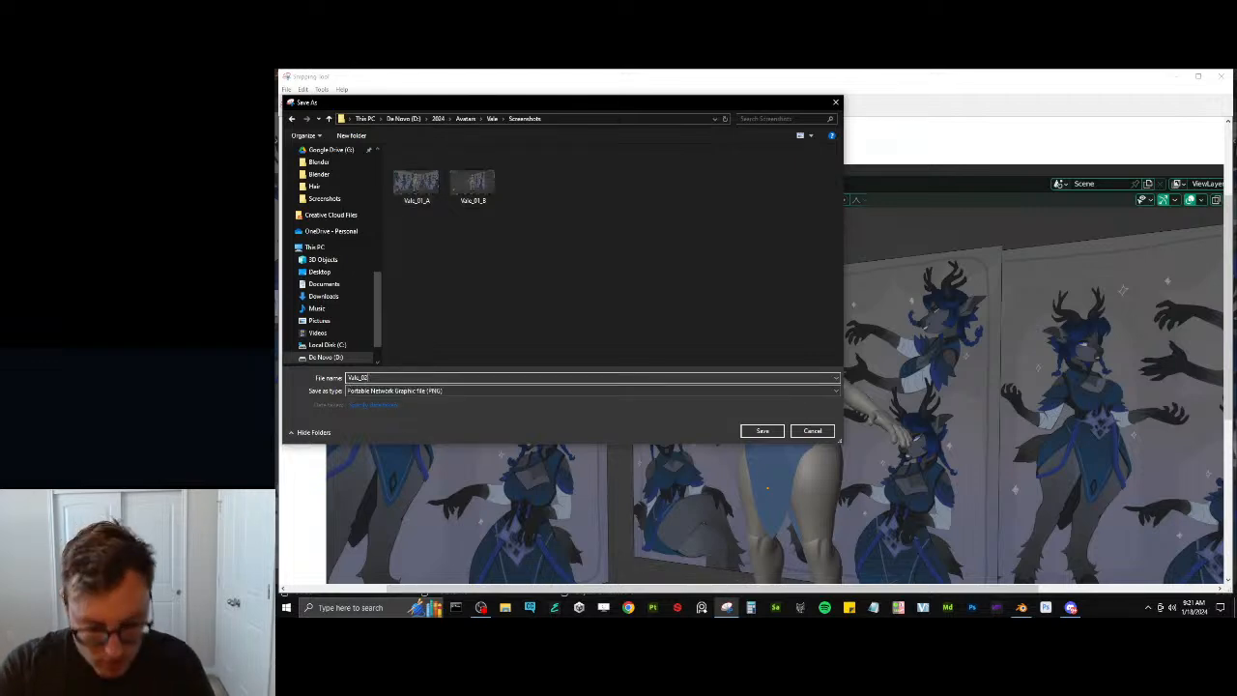
text(A)
key(Return)
Switch back to Blender, orbit to the character's back, and capture the full screen with Snipping Tool
key(alt+Tab)
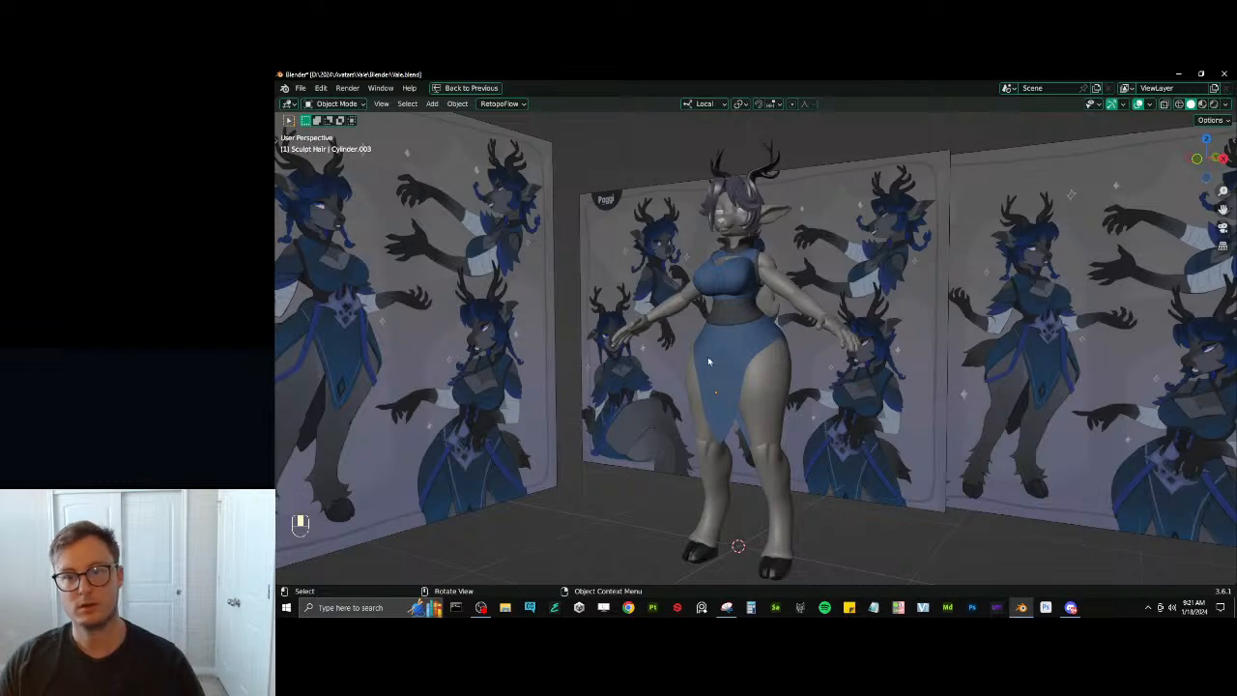
middle_drag(709, 361, 889, 384)
scroll(900, 387, up, 2)
scroll(889, 384, down, 1)
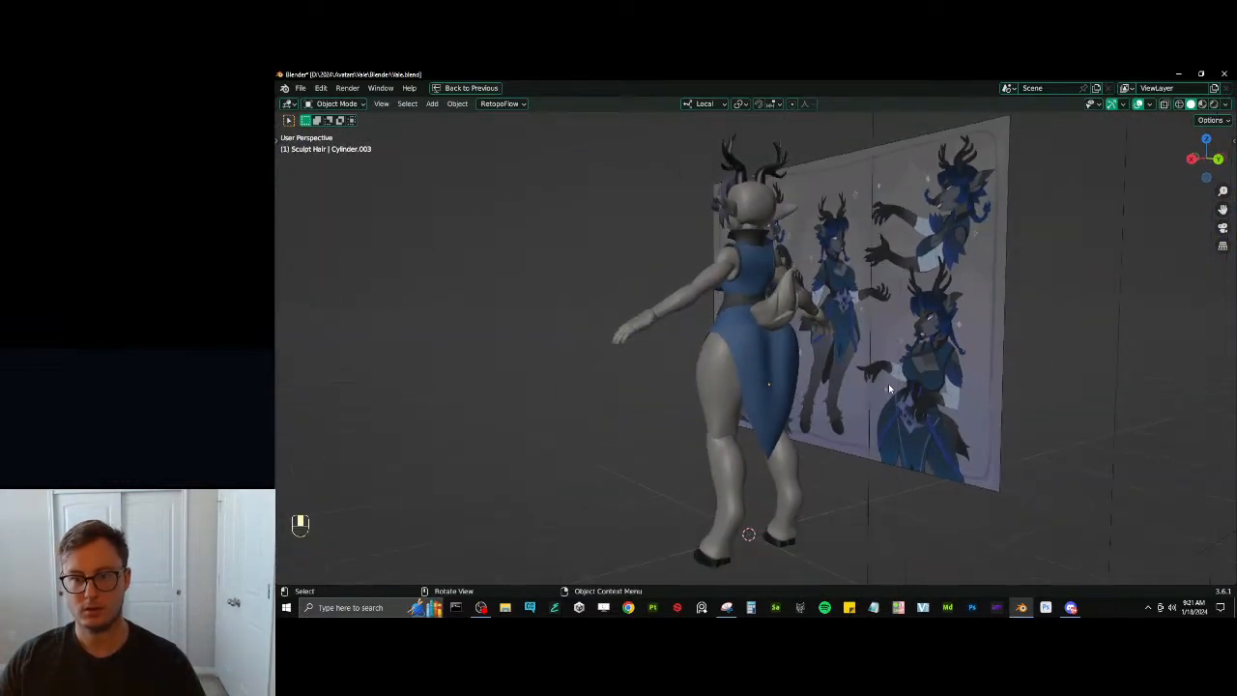
click(731, 608)
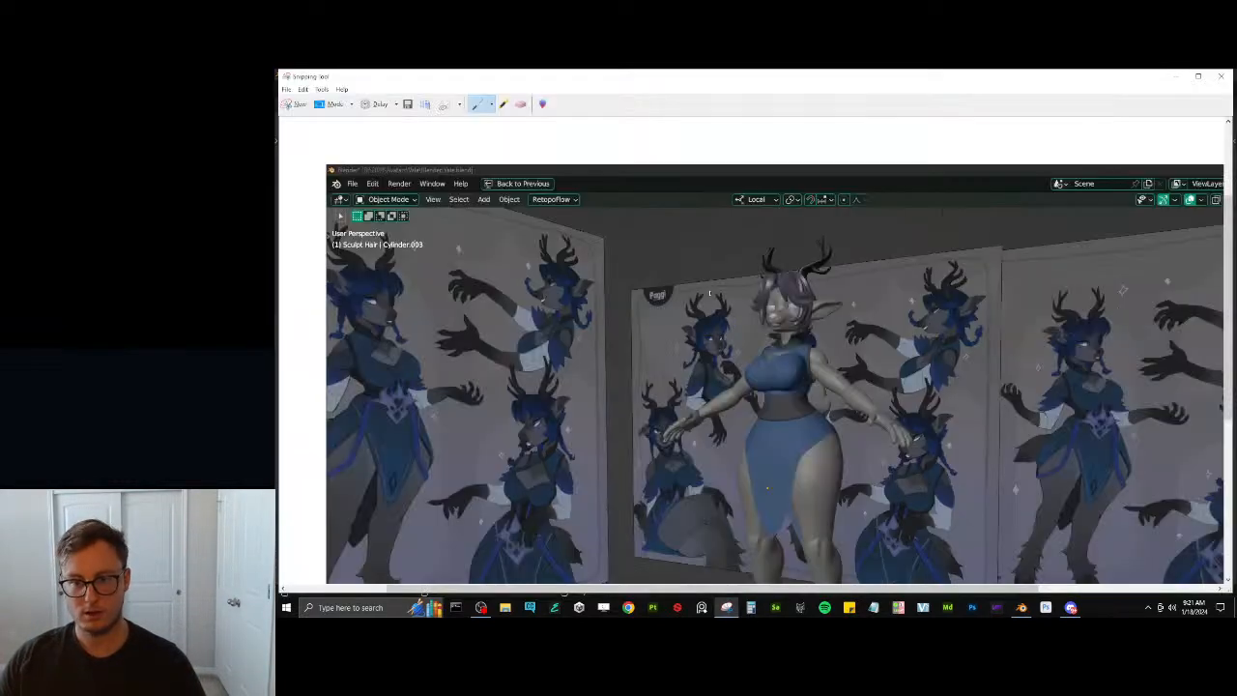
click(300, 104)
drag(274, 68, 1234, 618)
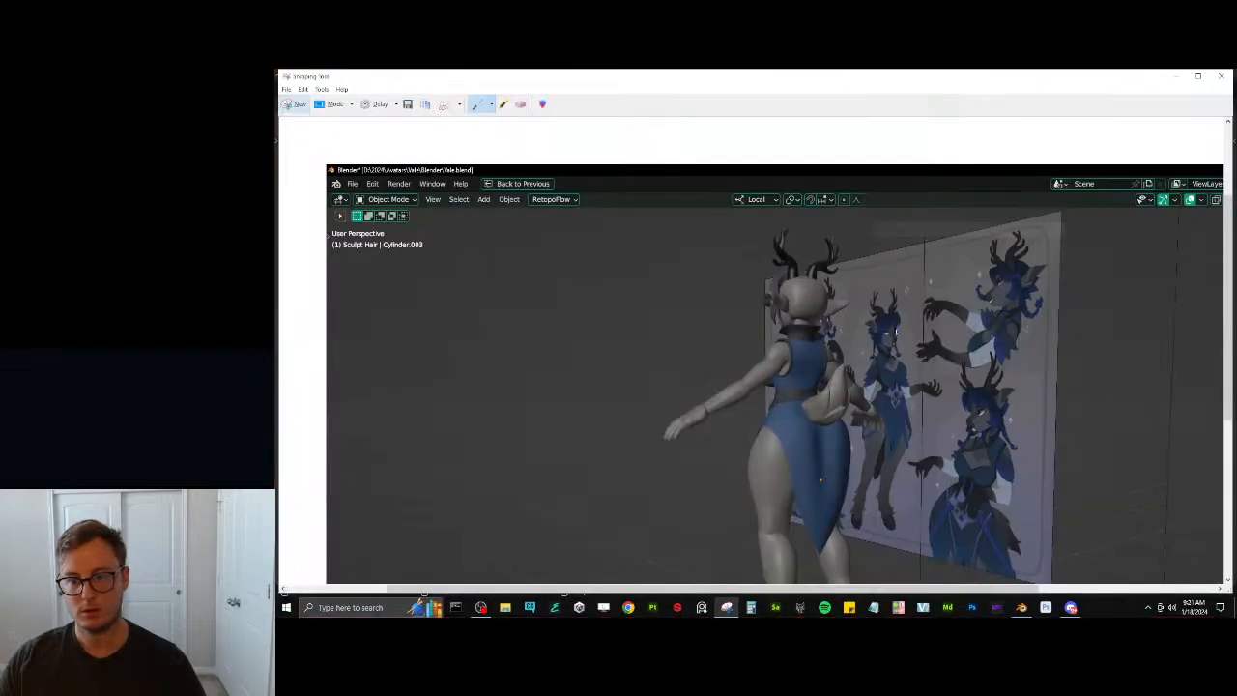
Save the back-view screenshot as Vale_02_B in the same Screenshots folder
key(ctrl+s)
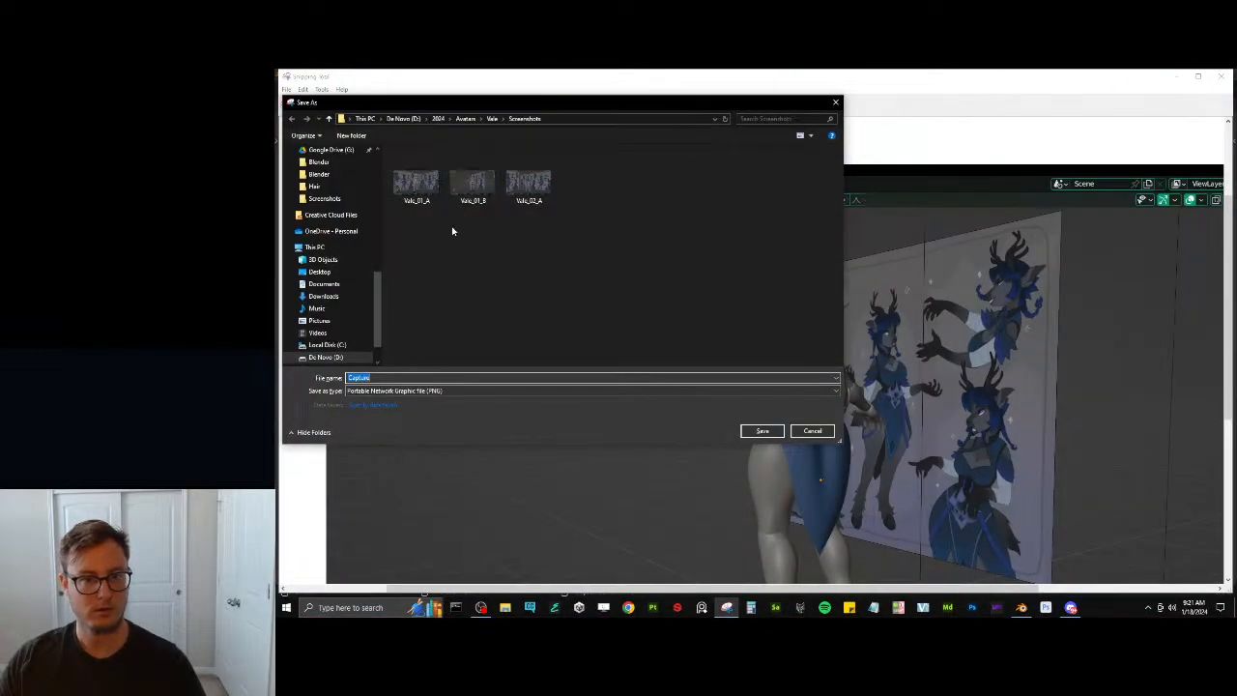
click(527, 182)
click(429, 376)
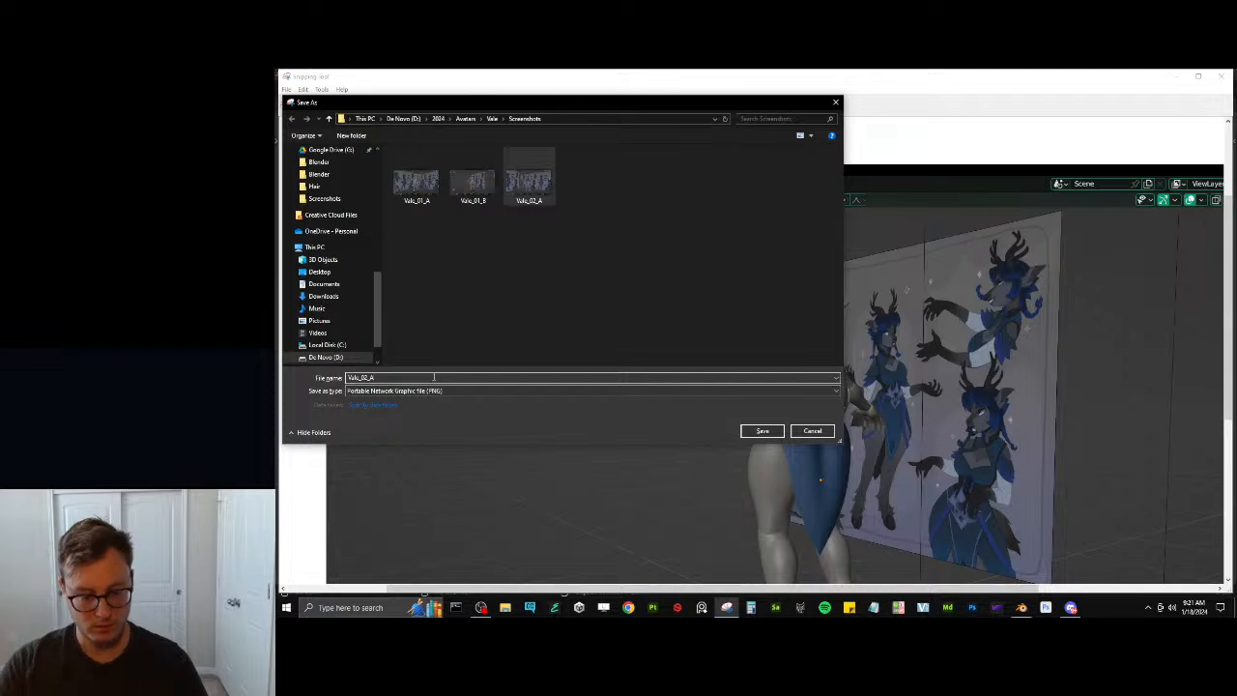
key(BackSpace)
text(B)
key(Return)
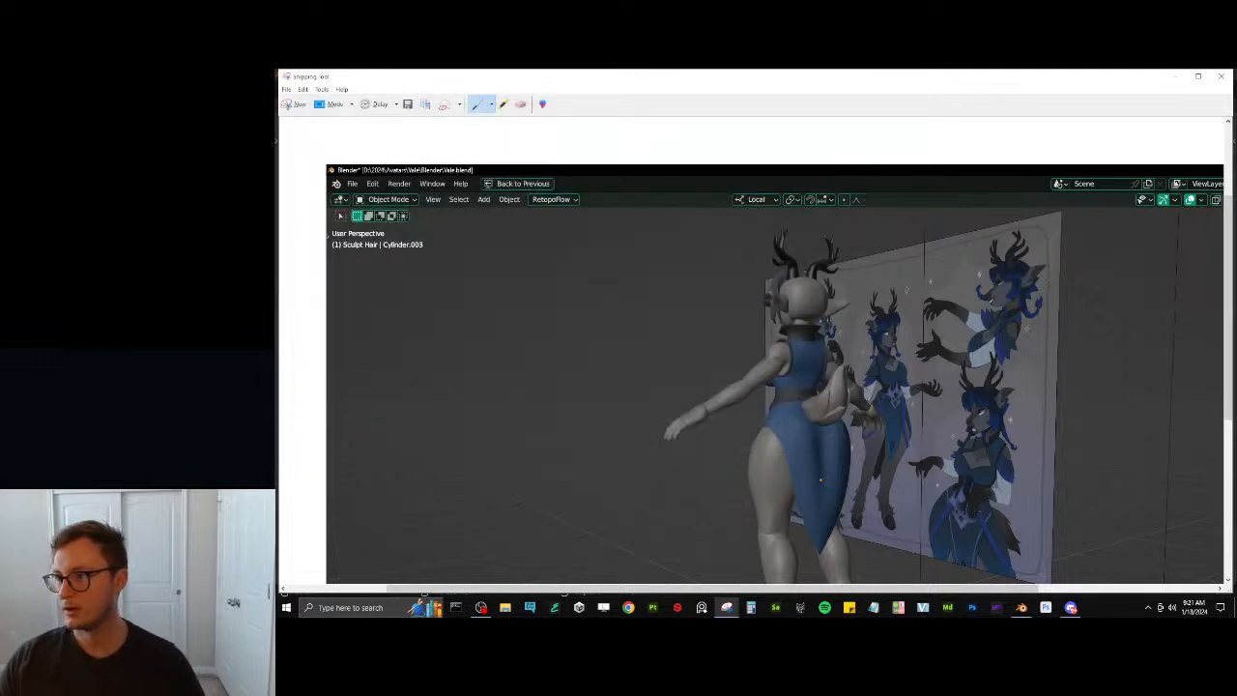
Save Vale.blend and open the recent file Skerek.blend
click(1221, 76)
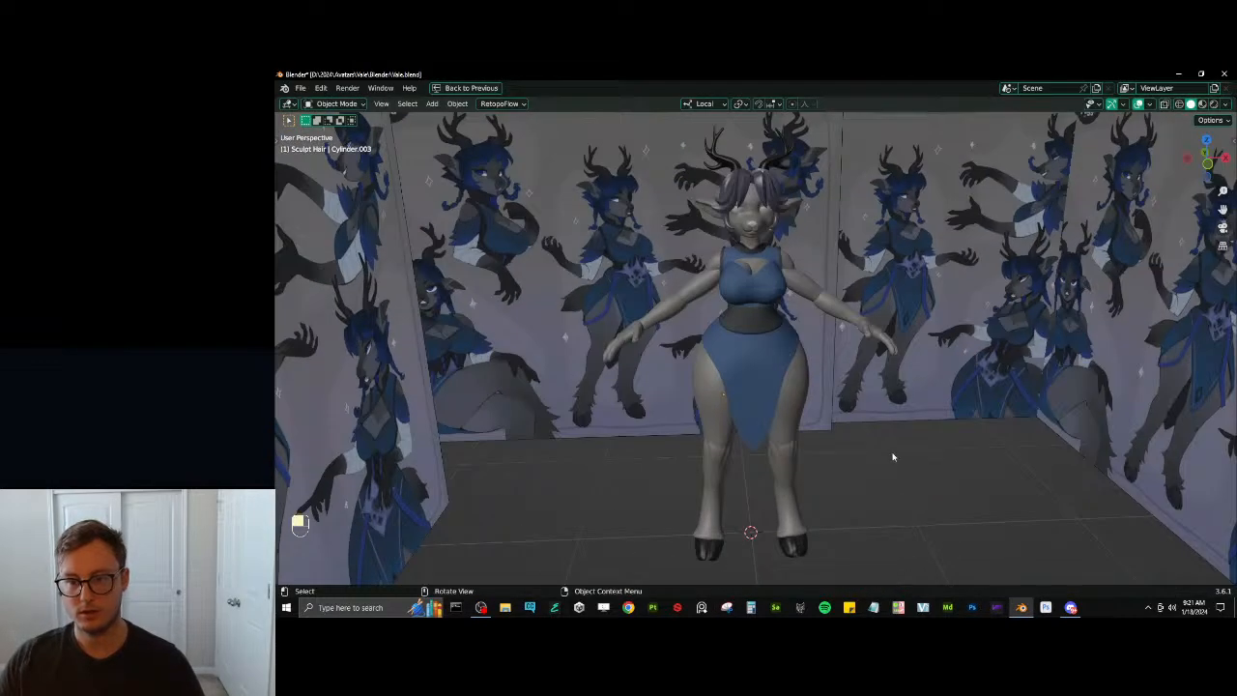
key(ctrl+s)
click(300, 88)
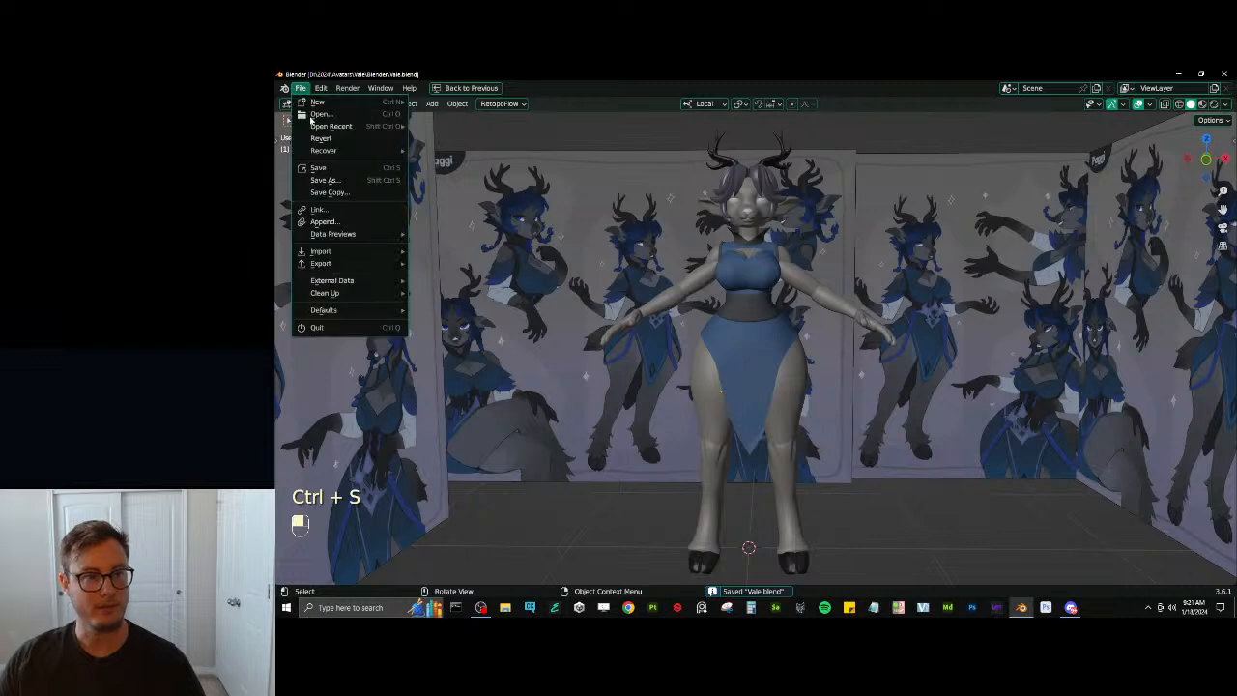
mouse_move(331, 125)
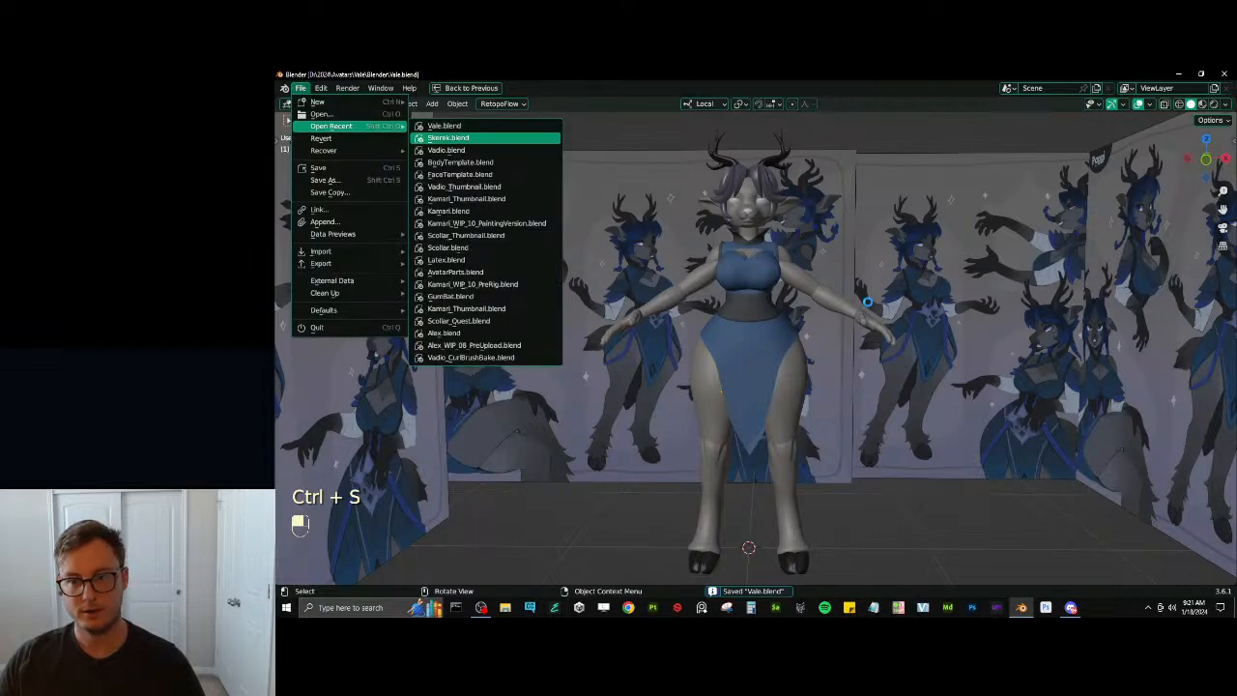
Switch to File Explorer, select the PNG images Vale_02_B and Vale_02_A, and return to Blender
click(1069, 606)
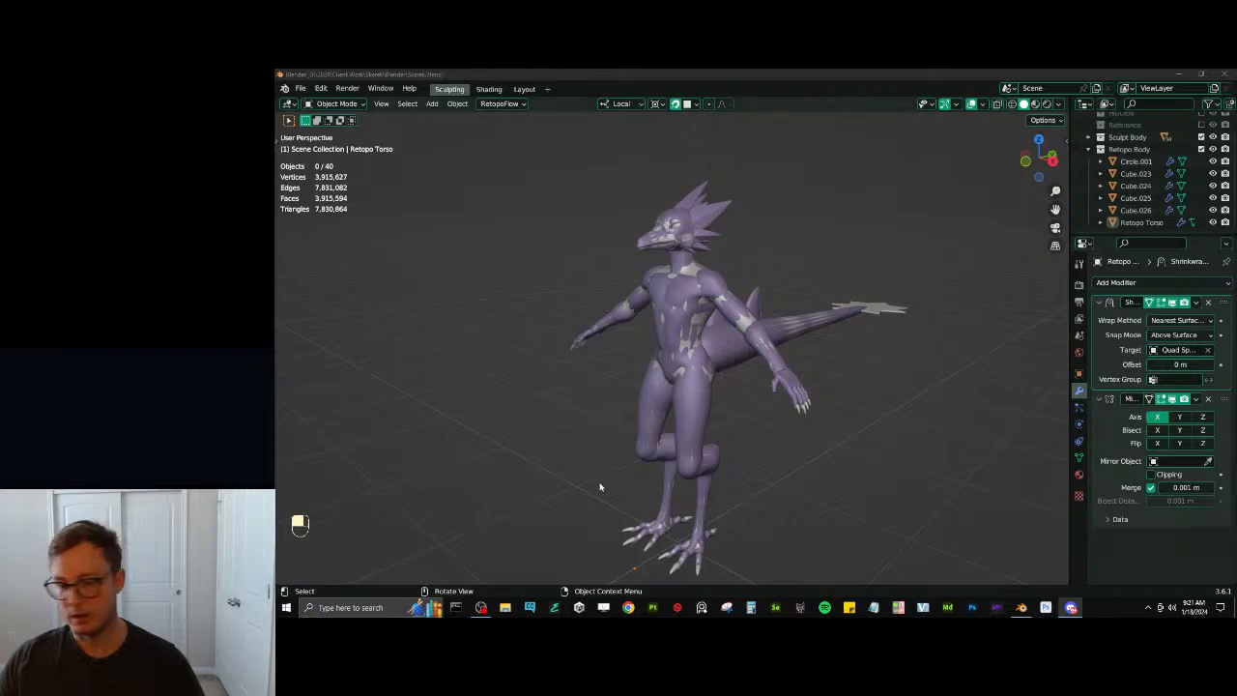
click(504, 607)
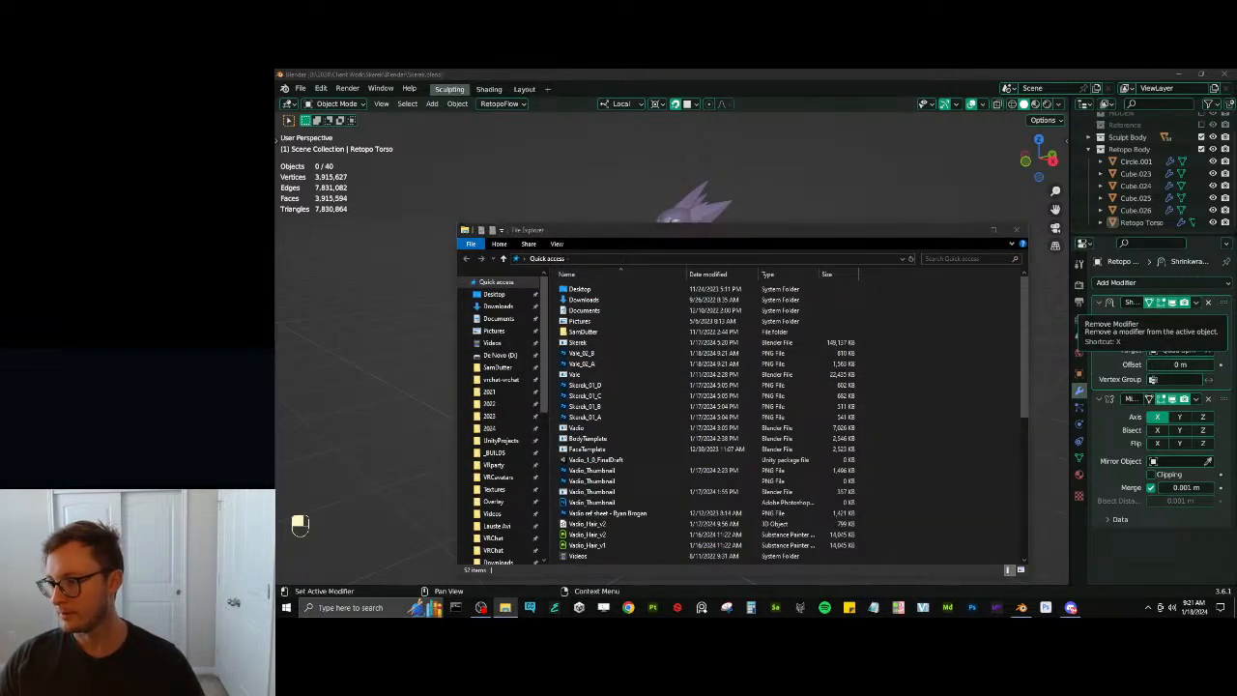
click(585, 352)
shift+click(599, 363)
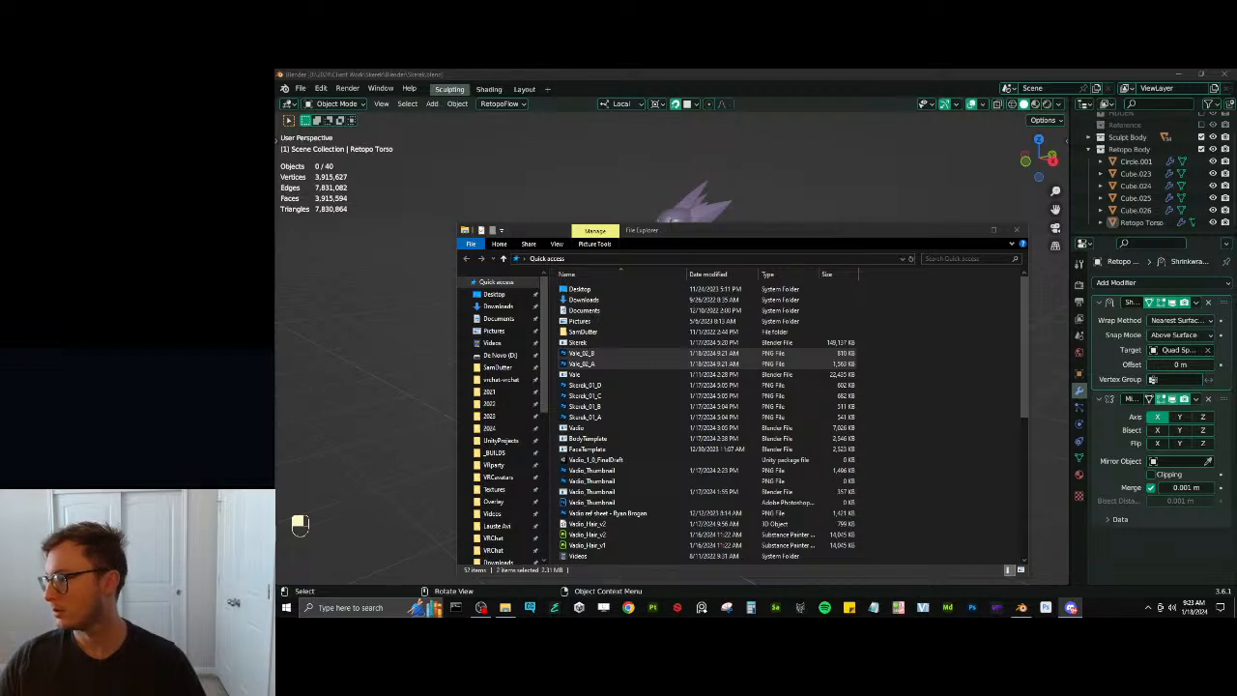
click(462, 69)
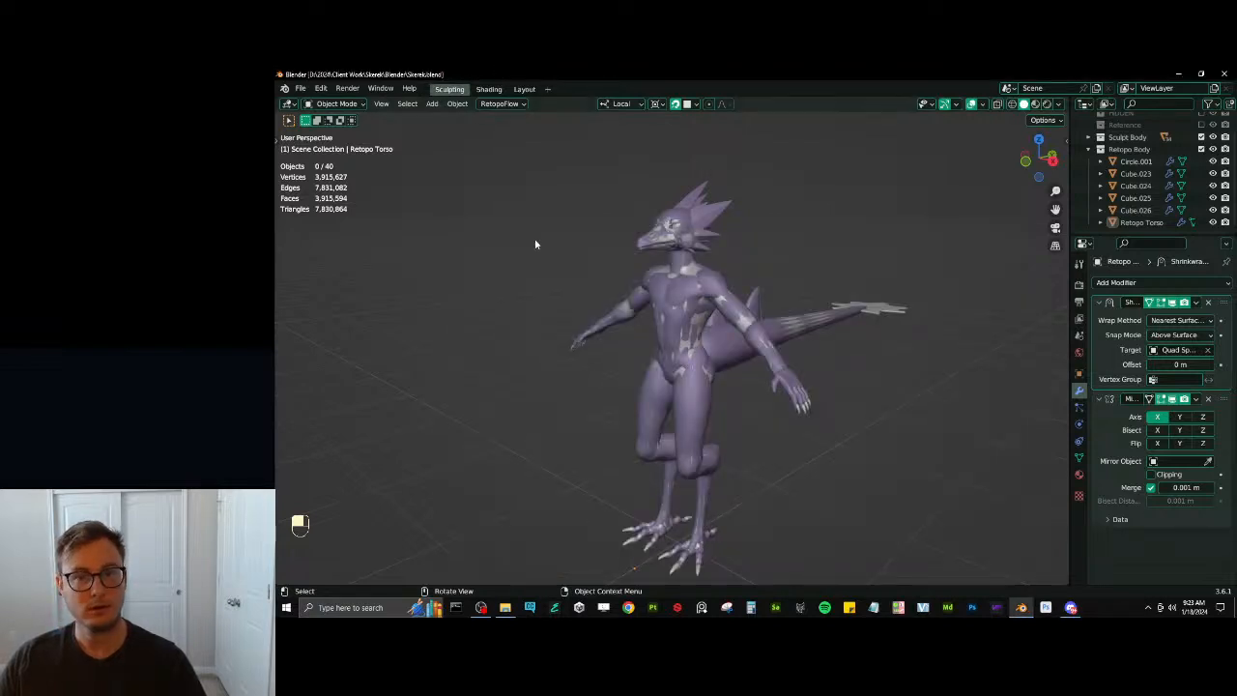
Select the Retopo Torso mesh of the creature and save Skerek.blend
scroll(579, 275, up, 2)
key(ctrl+s)
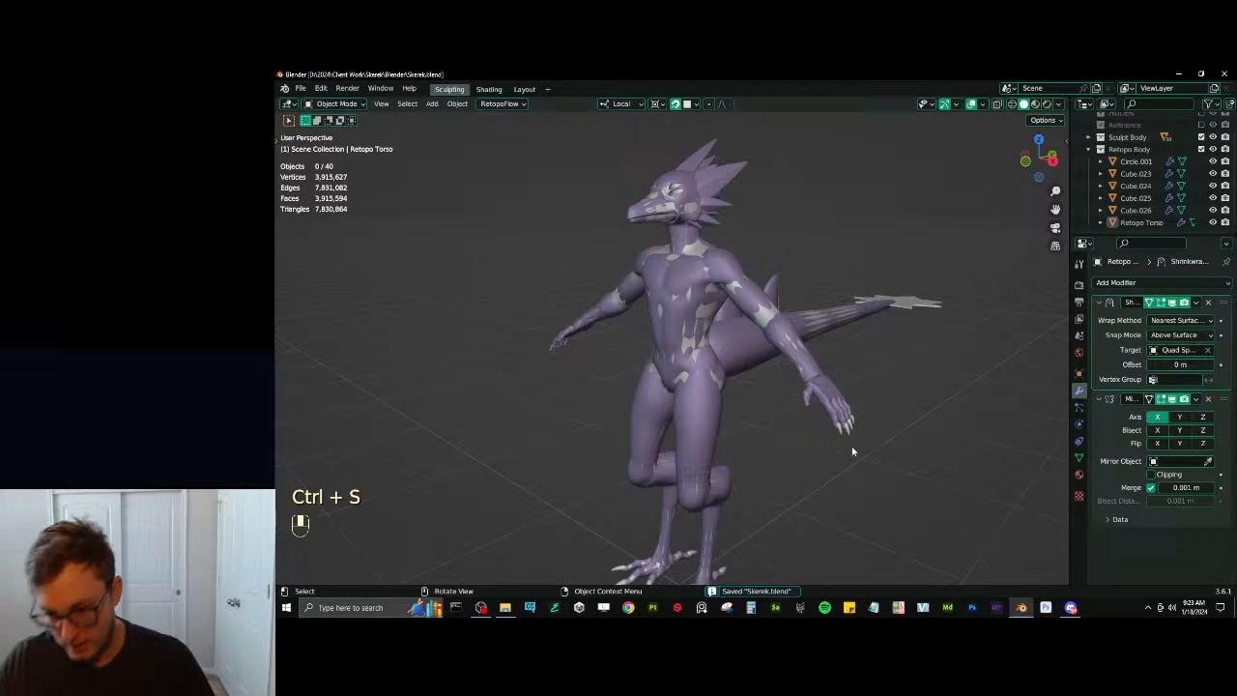
middle_drag(852, 451, 712, 283)
click(668, 338)
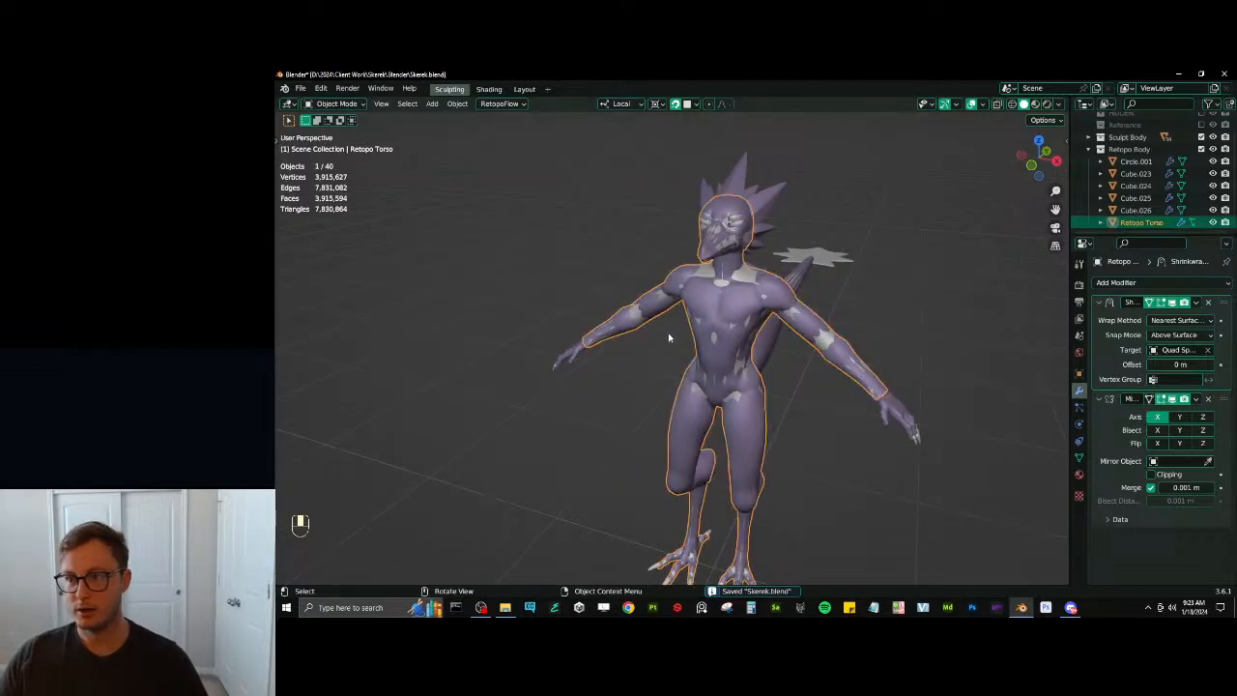
middle_drag(827, 320, 738, 290)
key(Tab)
shift+middle_drag(738, 290, 784, 310)
scroll(704, 320, up, 1)
key(Tab)
key(ctrl+s)
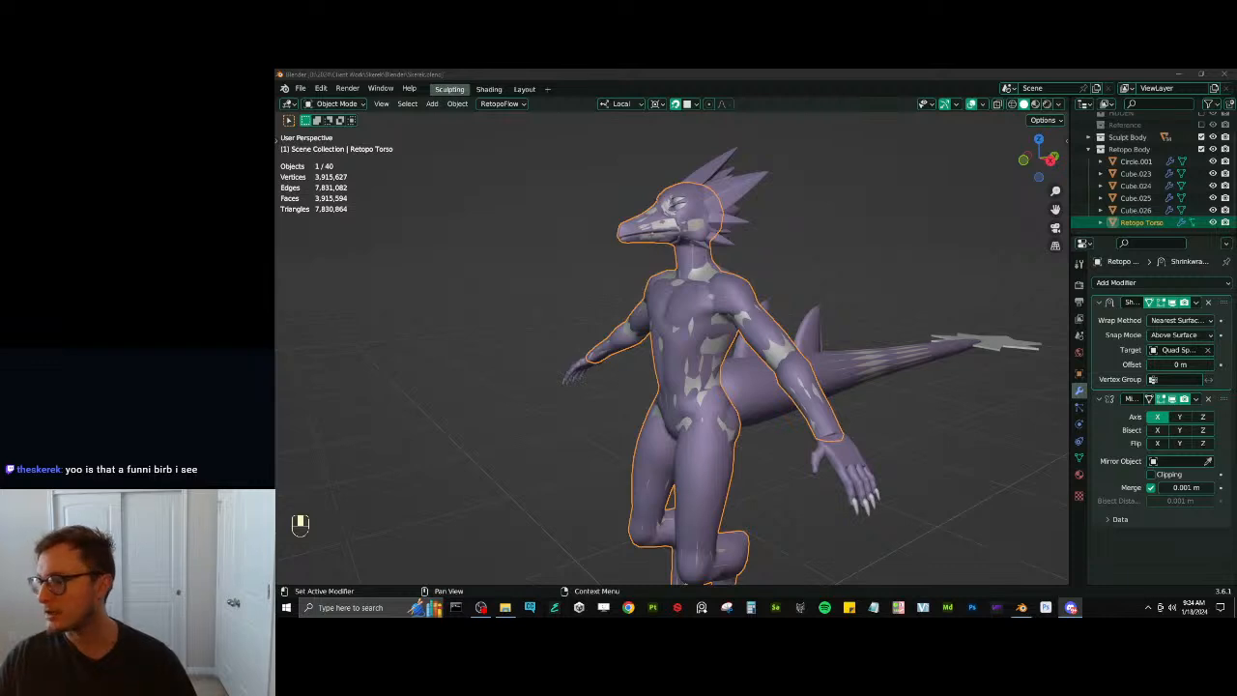
Select the star-shaped fin plane at the tail's end in top view and show the Reference collection
scroll(803, 372, down, 5)
middle_drag(803, 372, 800, 445)
scroll(677, 425, up, 4)
click(610, 353)
middle_drag(611, 352, 696, 375)
key(KP_7)
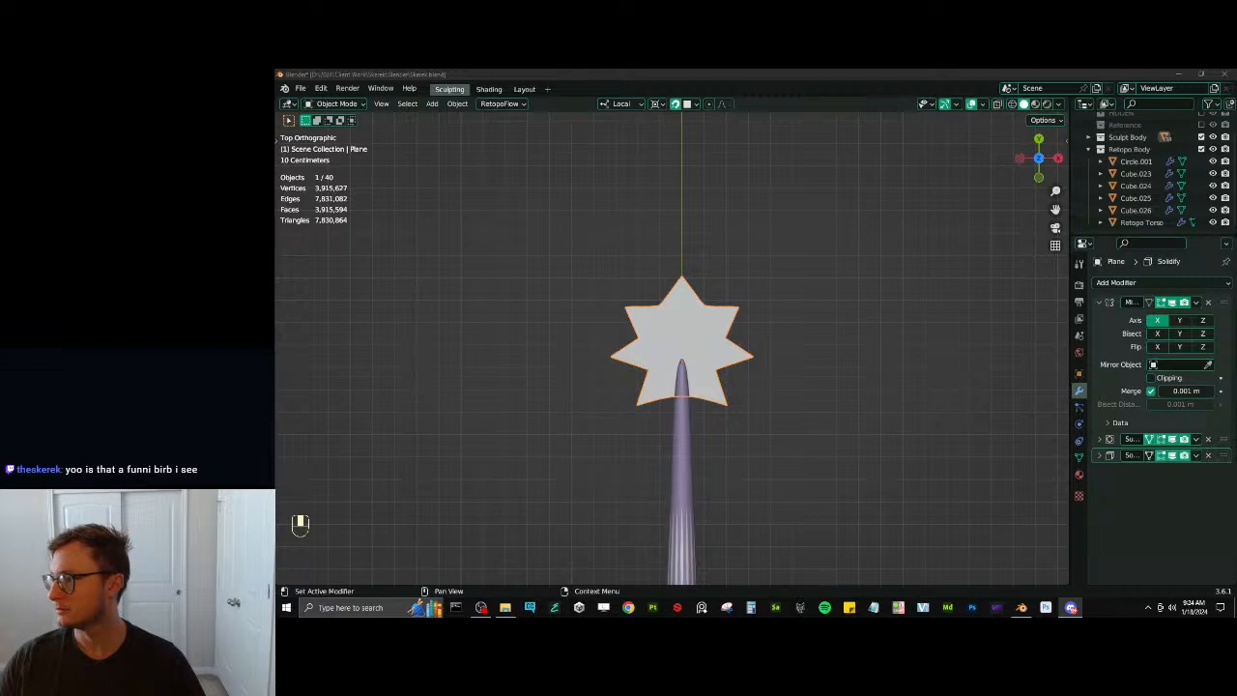
click(1201, 125)
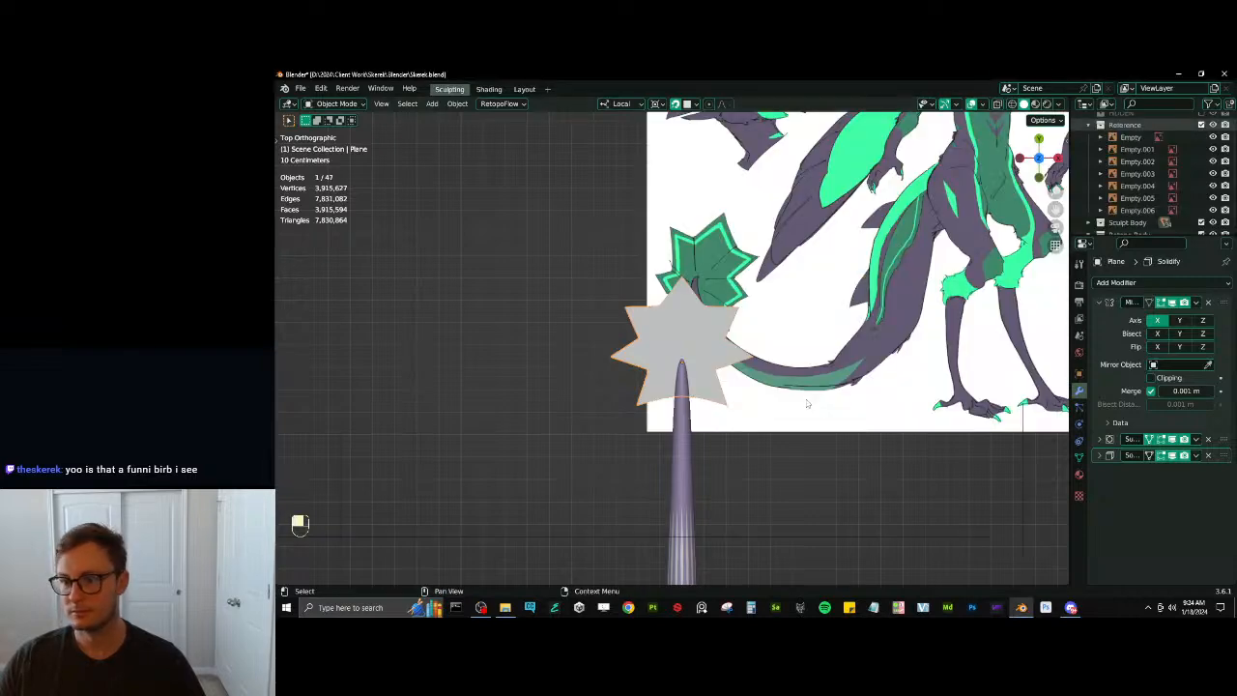
Examine the tail and its fins in the reference artwork and compare them with the modelled tail
scroll(837, 377, down, 4)
shift+middle_drag(878, 331, 826, 374)
scroll(826, 373, up, 7)
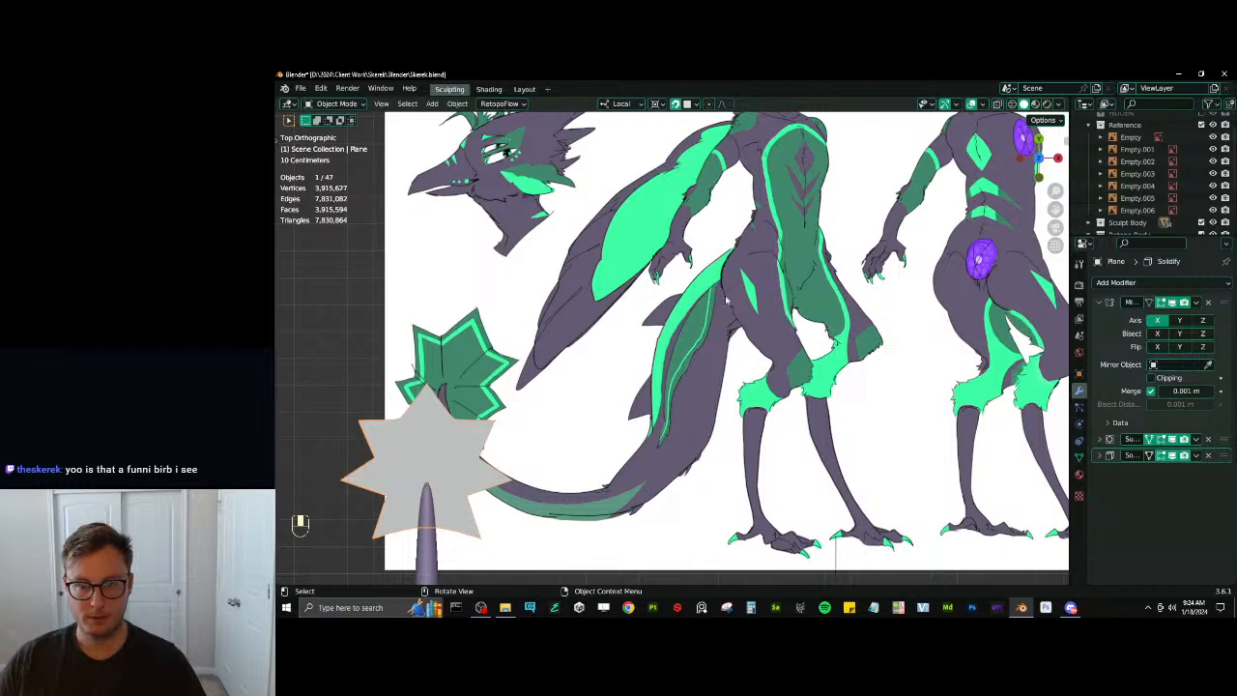
scroll(774, 353, down, 4)
shift+middle_drag(774, 354, 558, 385)
scroll(559, 385, up, 3)
scroll(525, 450, down, 6)
shift+middle_drag(525, 450, 729, 385)
scroll(728, 385, up, 3)
scroll(716, 324, up, 2)
key(Tab)
key(Tab)
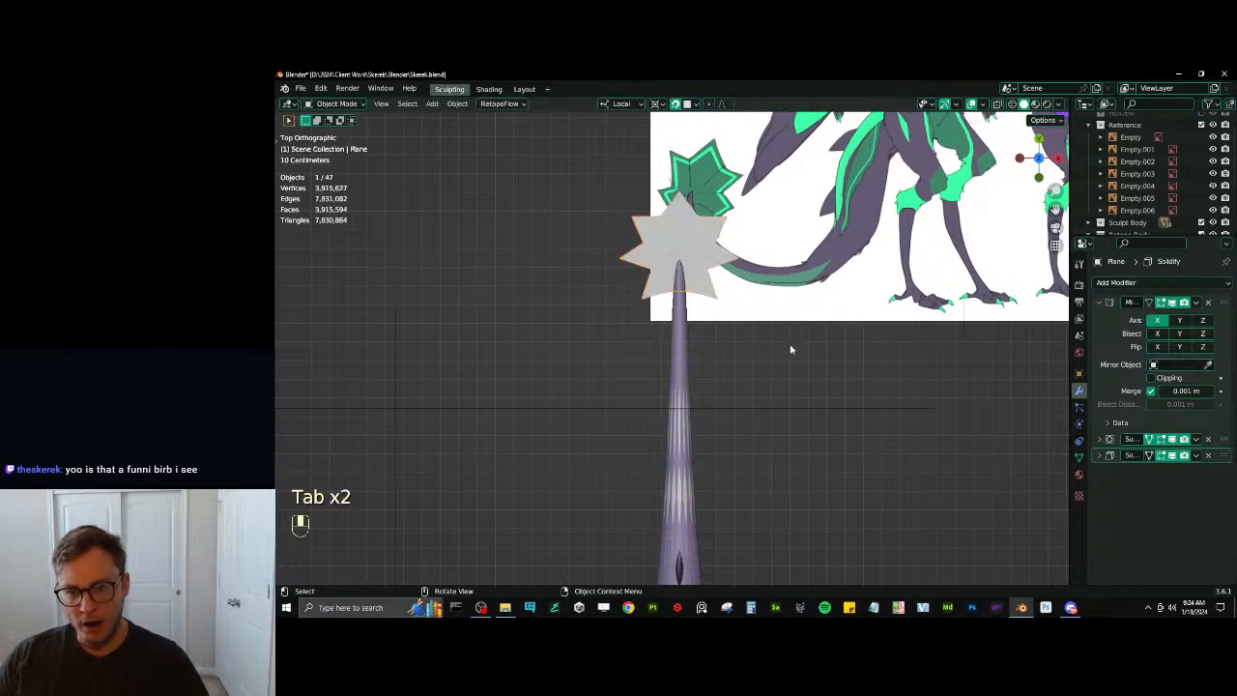
Set the fin material's viewport display colour to the dark green sampled from the tail leaf in the reference artwork
click(1078, 474)
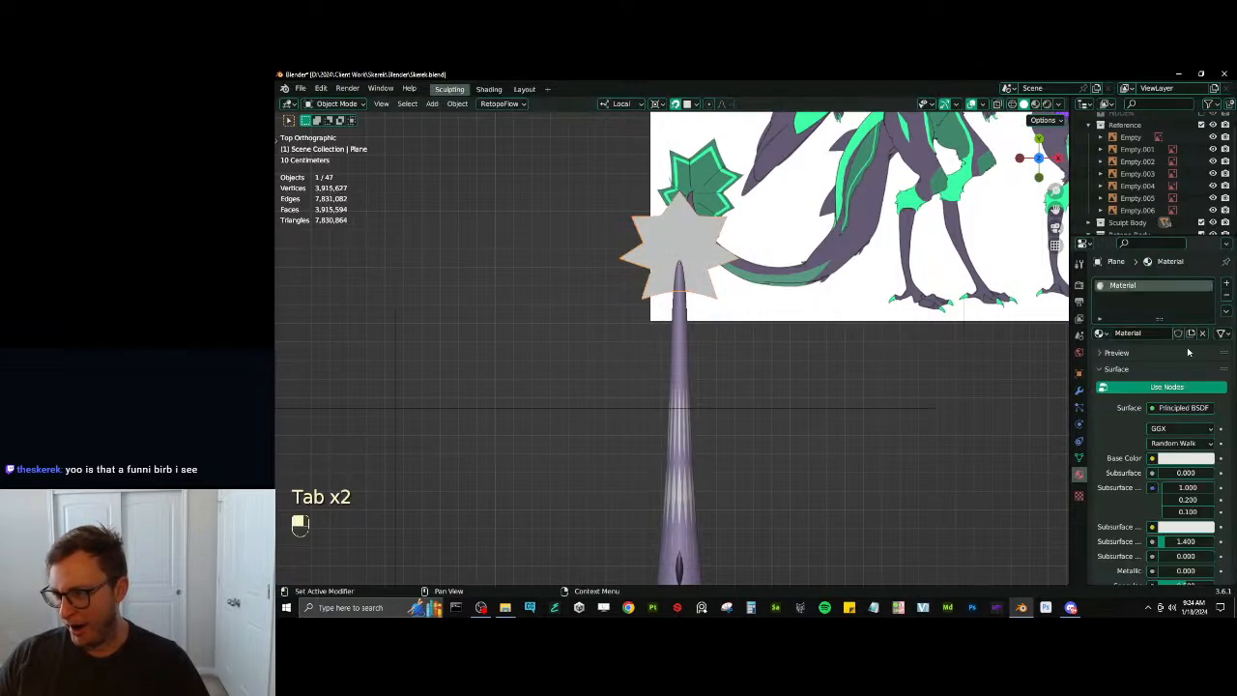
click(1199, 454)
click(1204, 410)
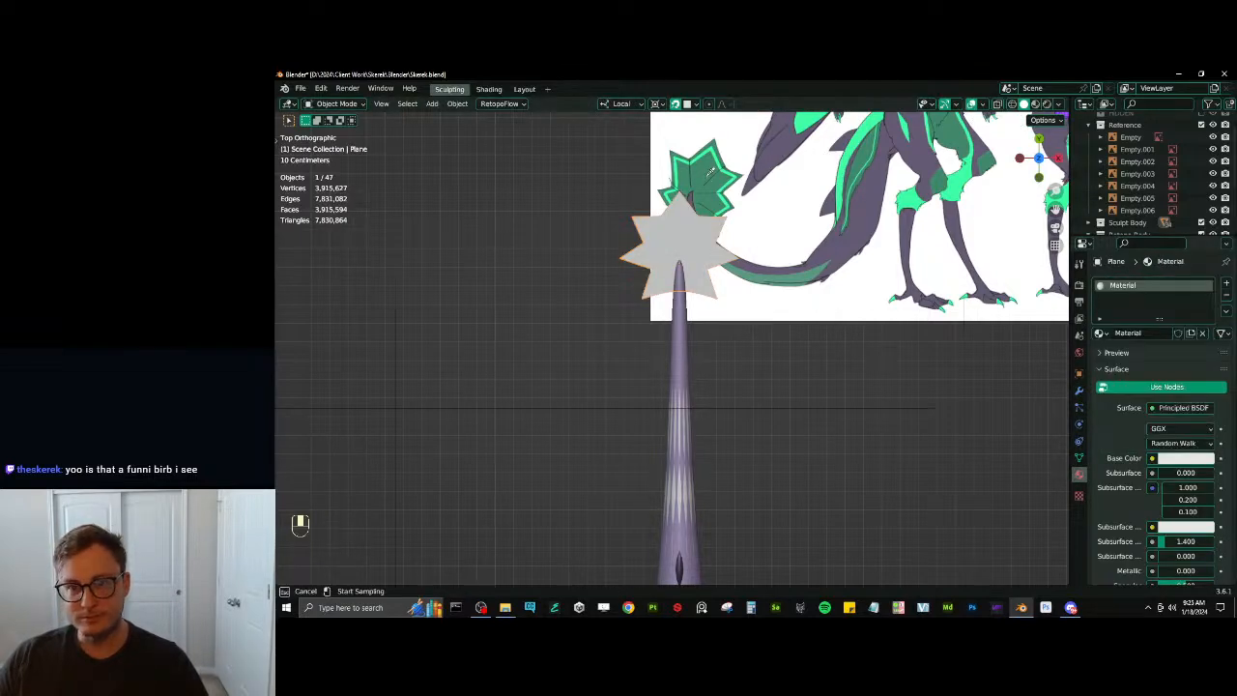
click(710, 172)
key(ctrl+c)
scroll(1172, 480, down, 10)
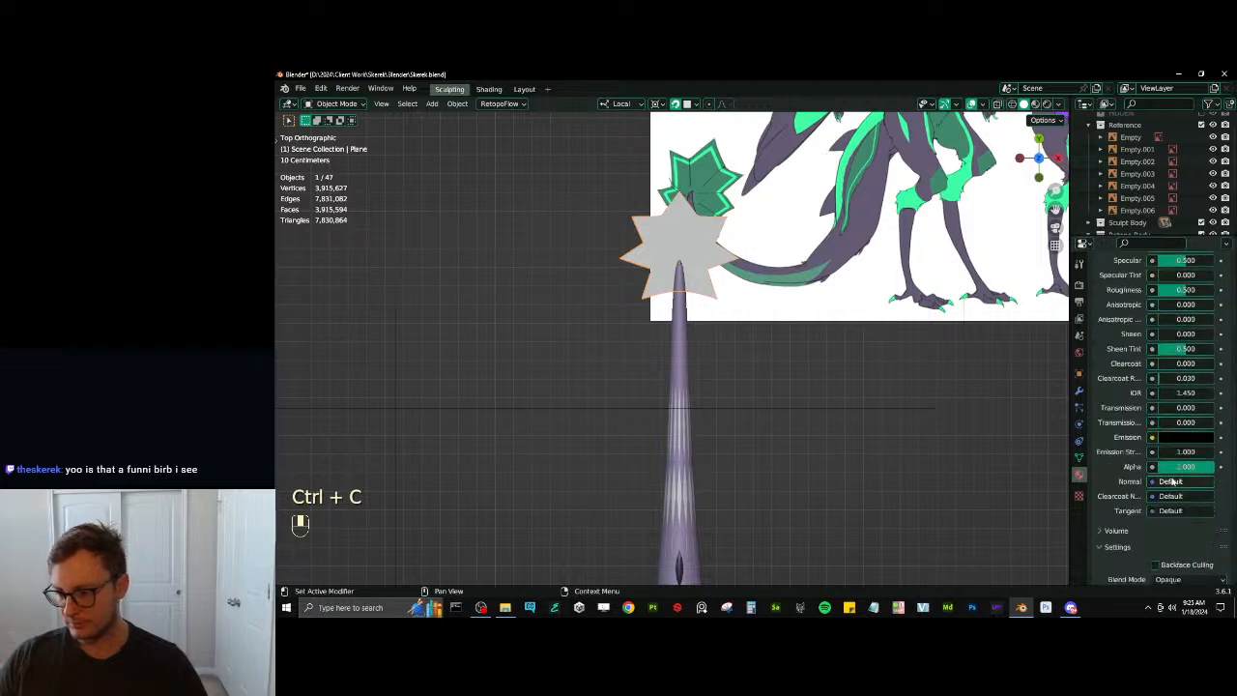
scroll(1173, 480, down, 5)
key(ctrl+v)
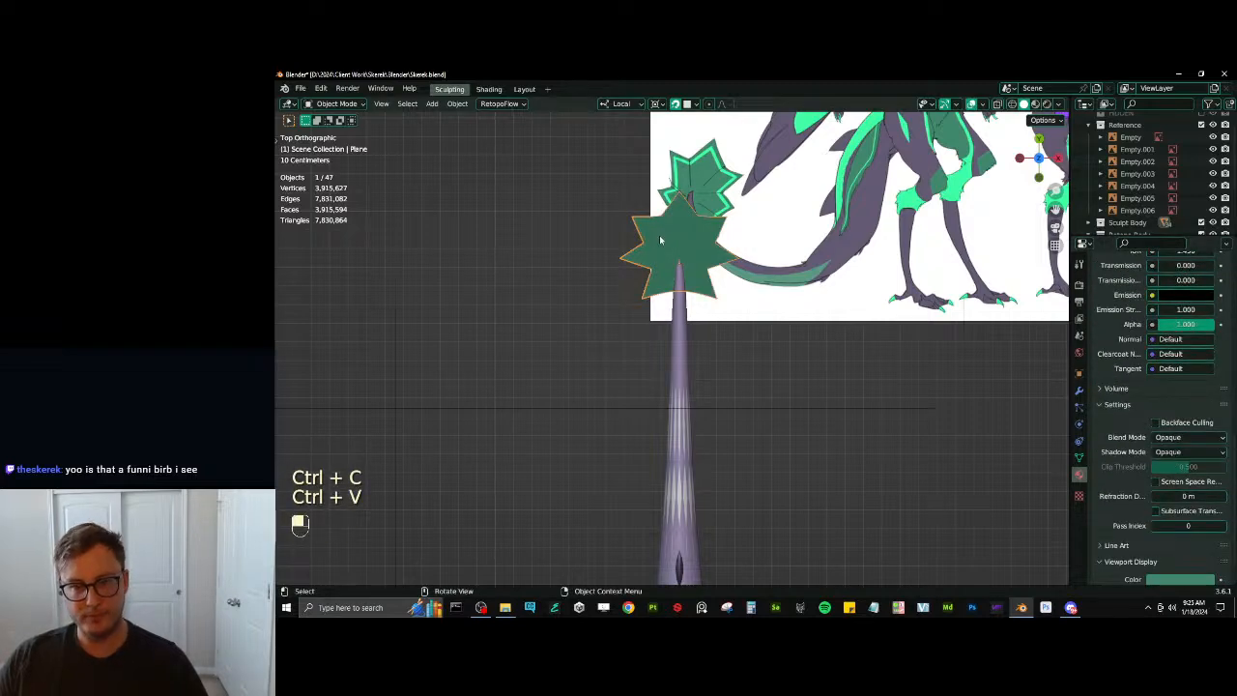
Duplicate the two faces forming one lower point of the tail-end fin and place the copy beside the middle of the tail
key(Tab)
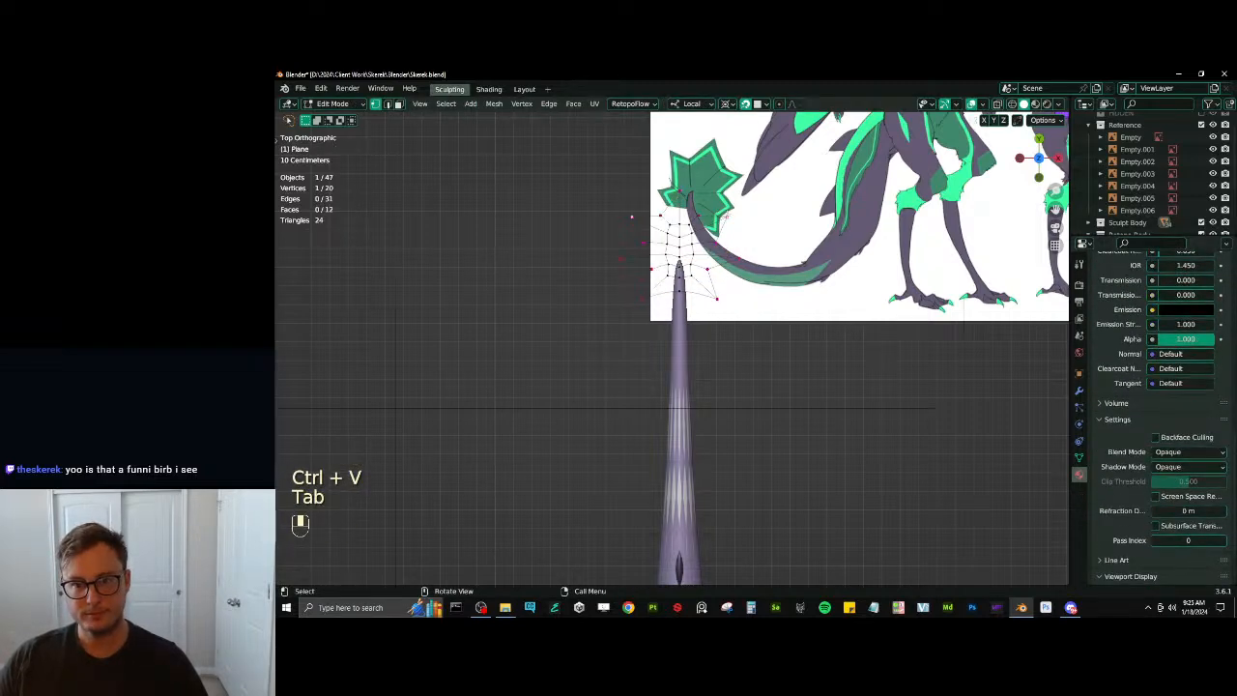
key(ctrl+KP_6)
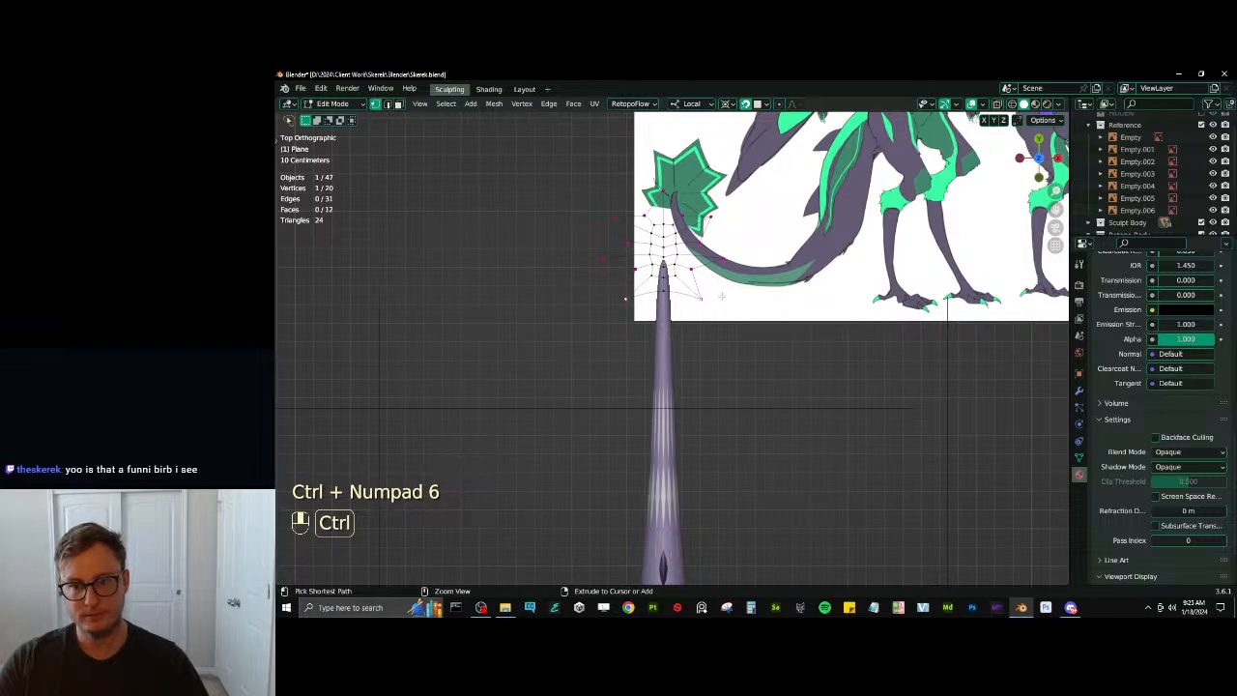
key(ctrl+KP_Add)
key(shift+d)
click(748, 464)
shift+middle_drag(749, 467, 792, 343)
key(shift+Tab)
key(g)
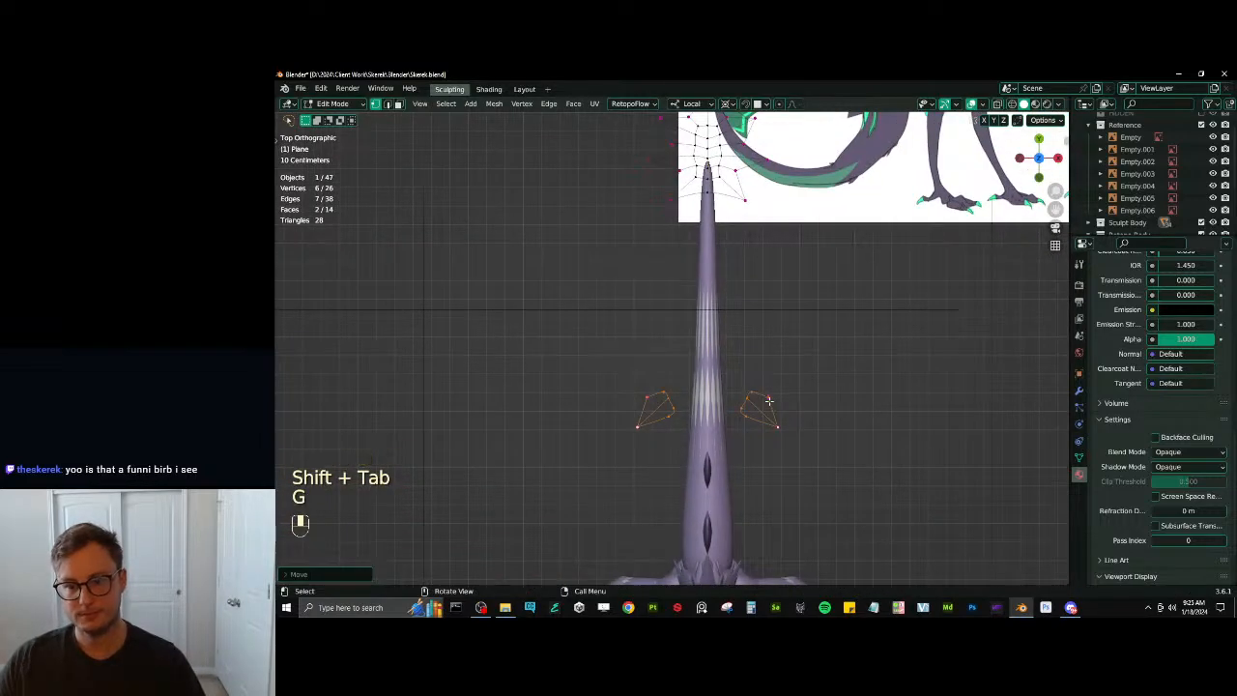
Set the pivot to Individual Origins and rotate the duplicated faces so their tip points outward and toward the tail's end
key(r)
right_click(787, 317)
key(period)
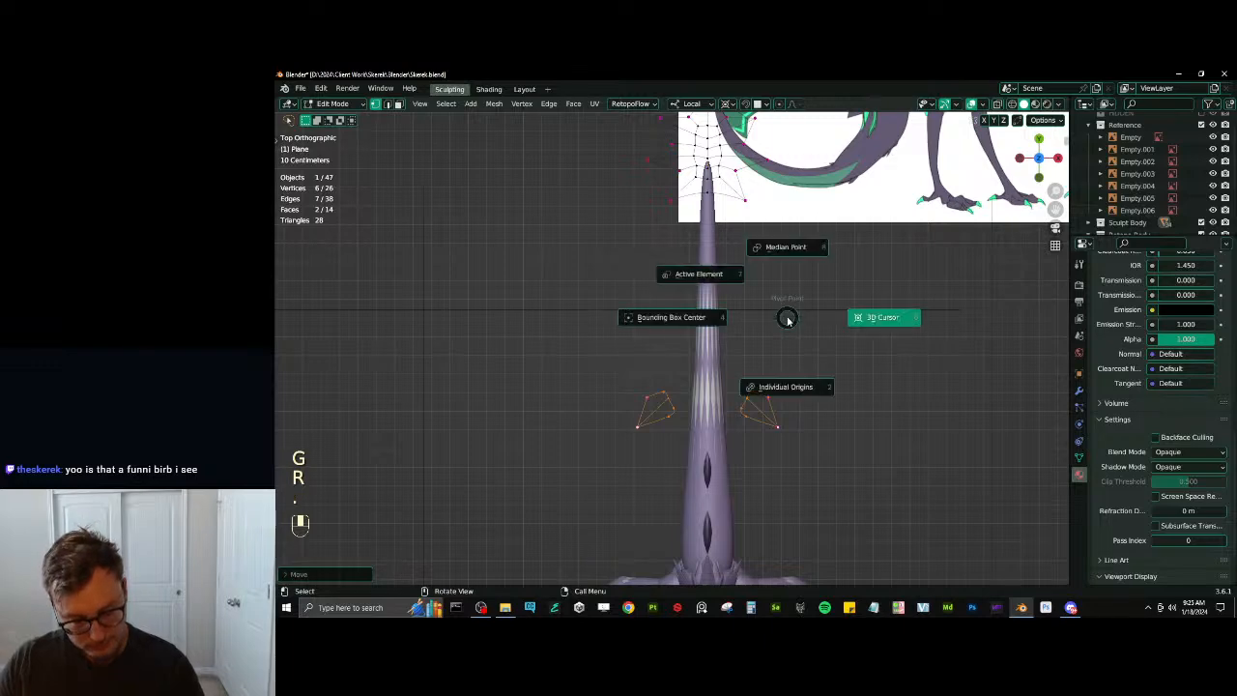
click(790, 386)
key(r)
click(794, 352)
shift+middle_drag(791, 393, 785, 370)
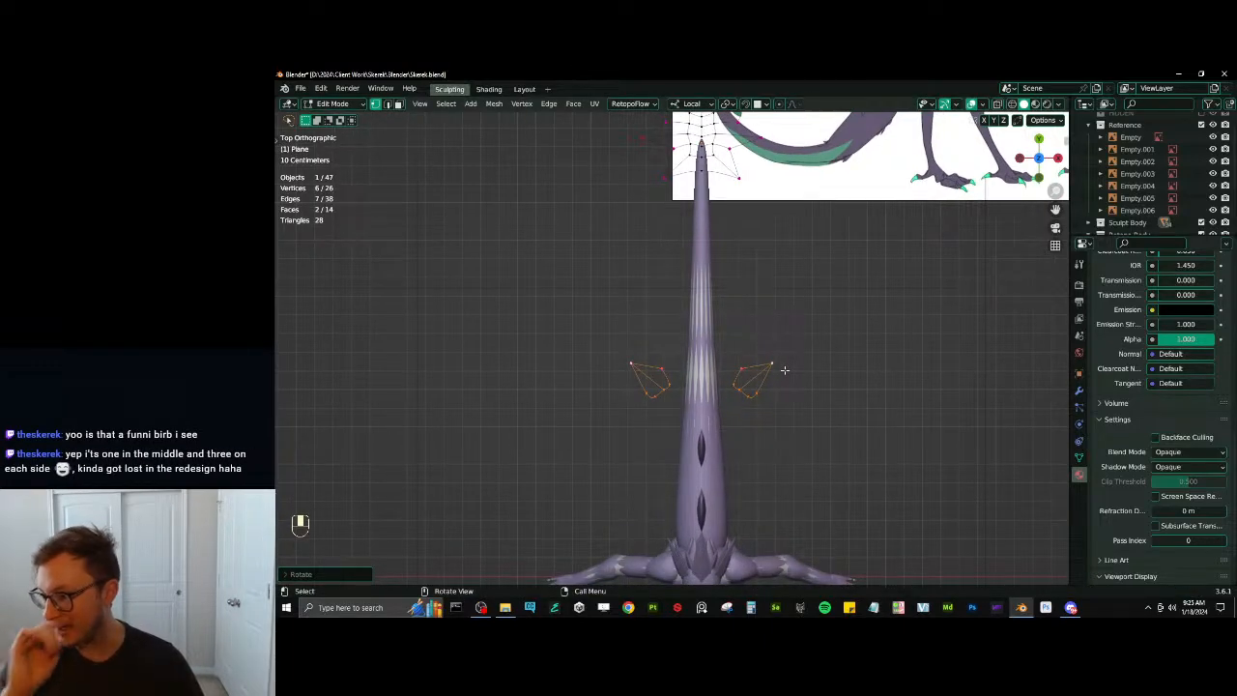
scroll(785, 370, up, 1)
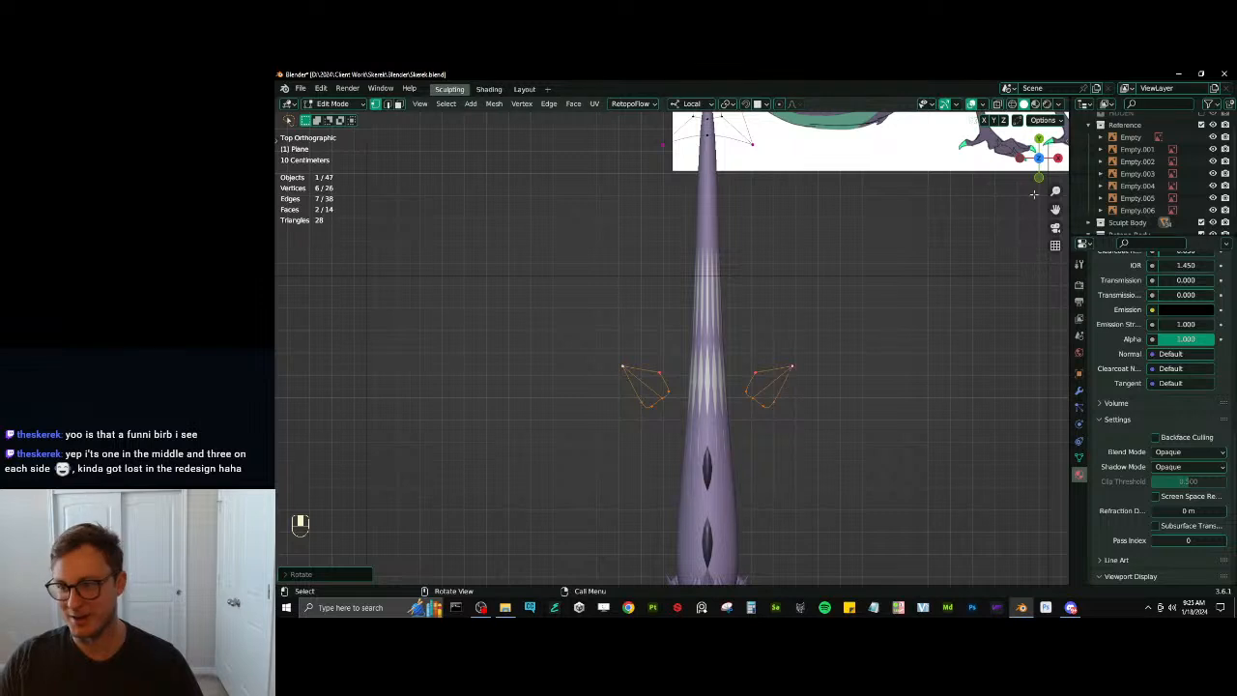
Move the duplicated side fin's inner vertex closer to the tail
click(766, 405)
shift+middle_drag(794, 404, 693, 381)
scroll(777, 382, up, 3)
scroll(660, 371, up, 3)
click(630, 367)
key(g)
click(607, 338)
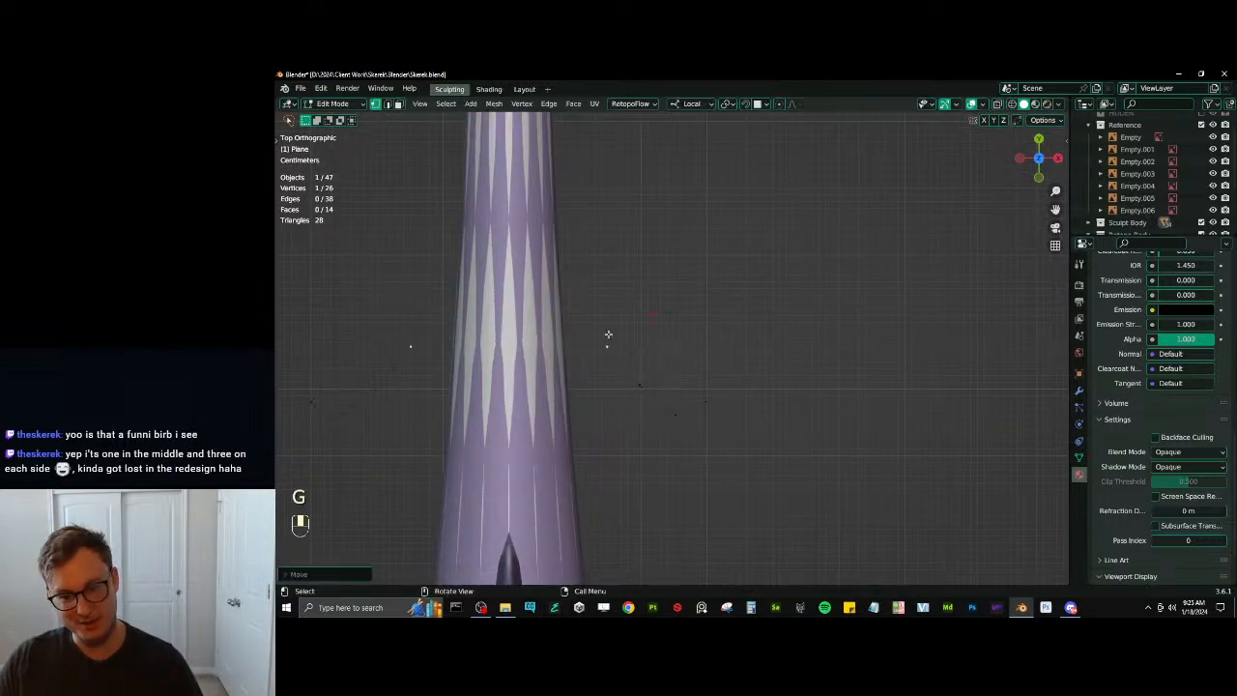
Reposition the side fin's lower vertices to lengthen its base along the tail and widen its outer edge
click(674, 419)
key(g)
click(657, 496)
click(695, 417)
key(g)
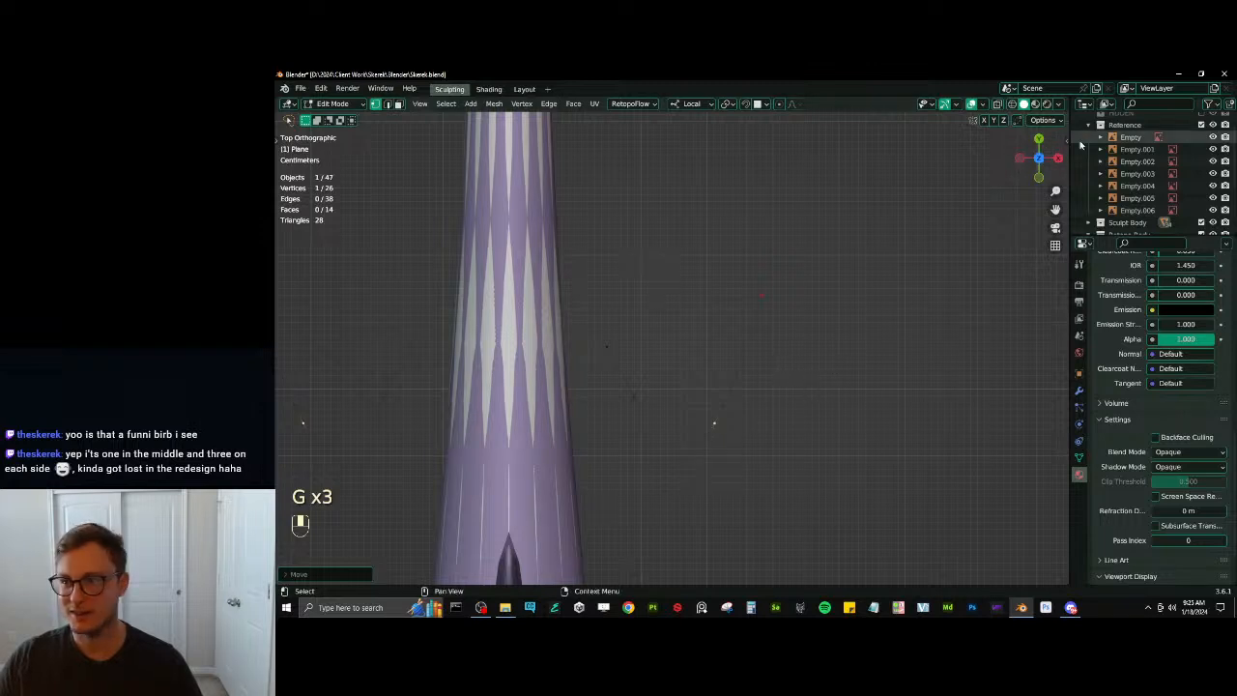
Remove the vertex crease from the side fin's upper inner vertex
click(668, 307)
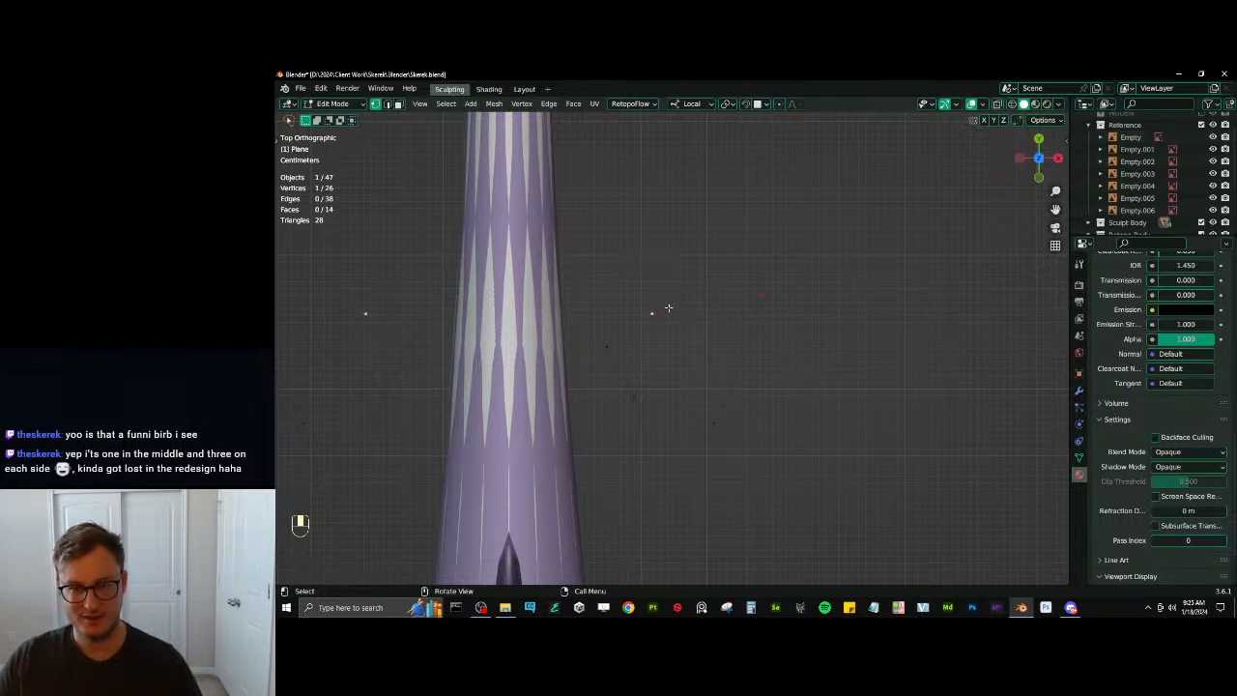
key(n)
click(1062, 149)
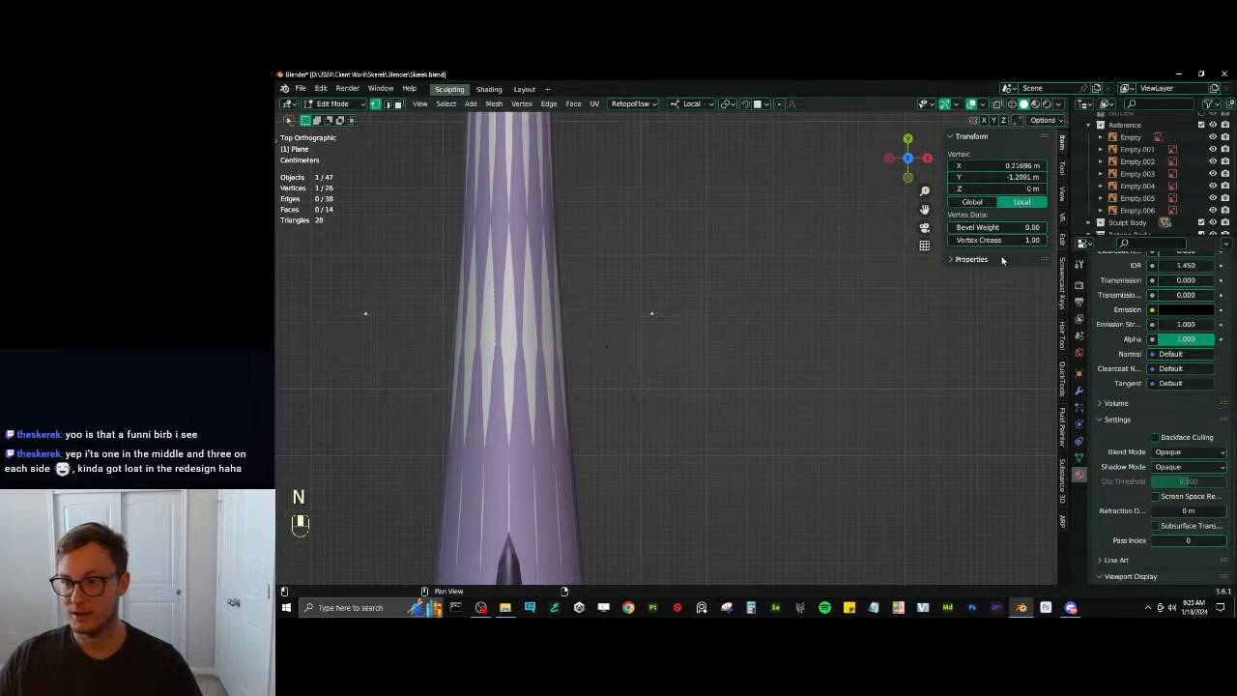
scroll(657, 376, down, 2)
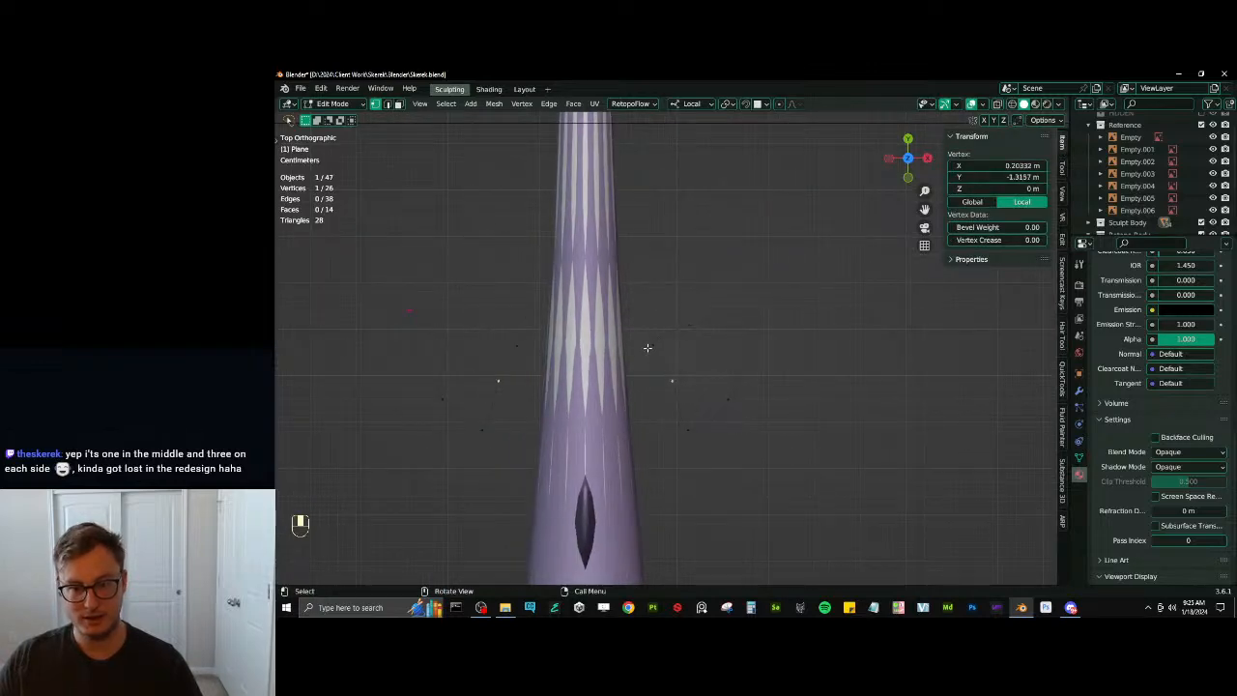
Select all of the fin mesh's vertices and move them toward the body so the side fins flank the dorsal spikes
ctrl+click(652, 346)
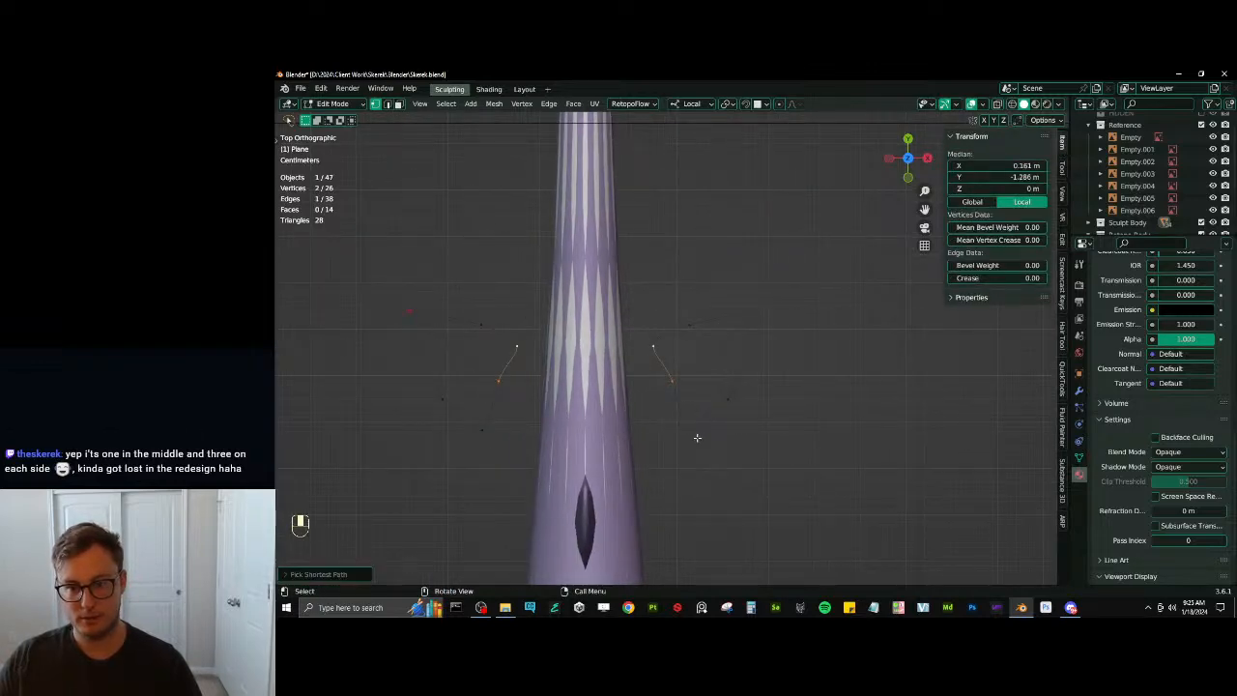
ctrl+click(687, 430)
scroll(663, 410, down, 3)
shift+middle_drag(683, 409, 745, 348)
key(a)
key(g)
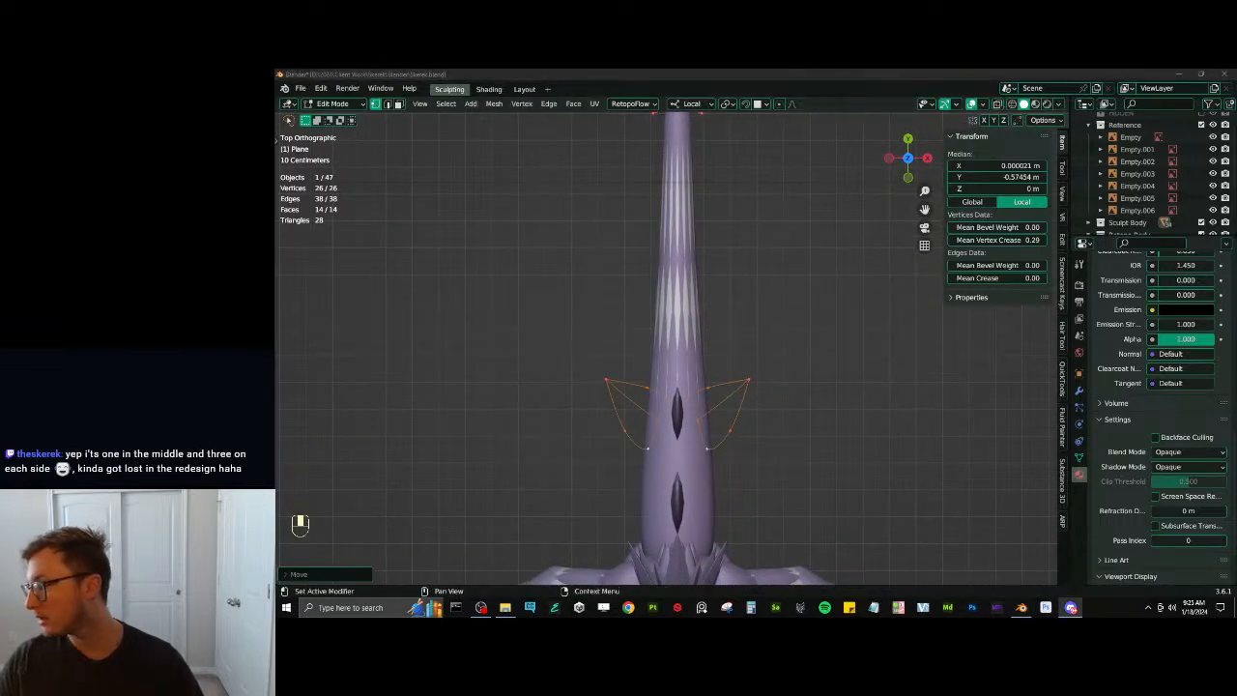
Recalculate the normals of the whole fin mesh to face outward
mouse_move(688, 431)
middle_down()
mouse_move(597, 375)
mouse_move(659, 435)
mouse_move(750, 364)
mouse_move(785, 356)
mouse_move(786, 304)
mouse_move(783, 465)
middle_up()
key(z)
key(z)
scroll(754, 385, up, 2)
key(z)
key(shift+n)
key(Tab)
key(Tab)
scroll(1141, 378, up, 1)
Toggle the Solidify modifier's on-cage display for the fin mesh
click(1079, 391)
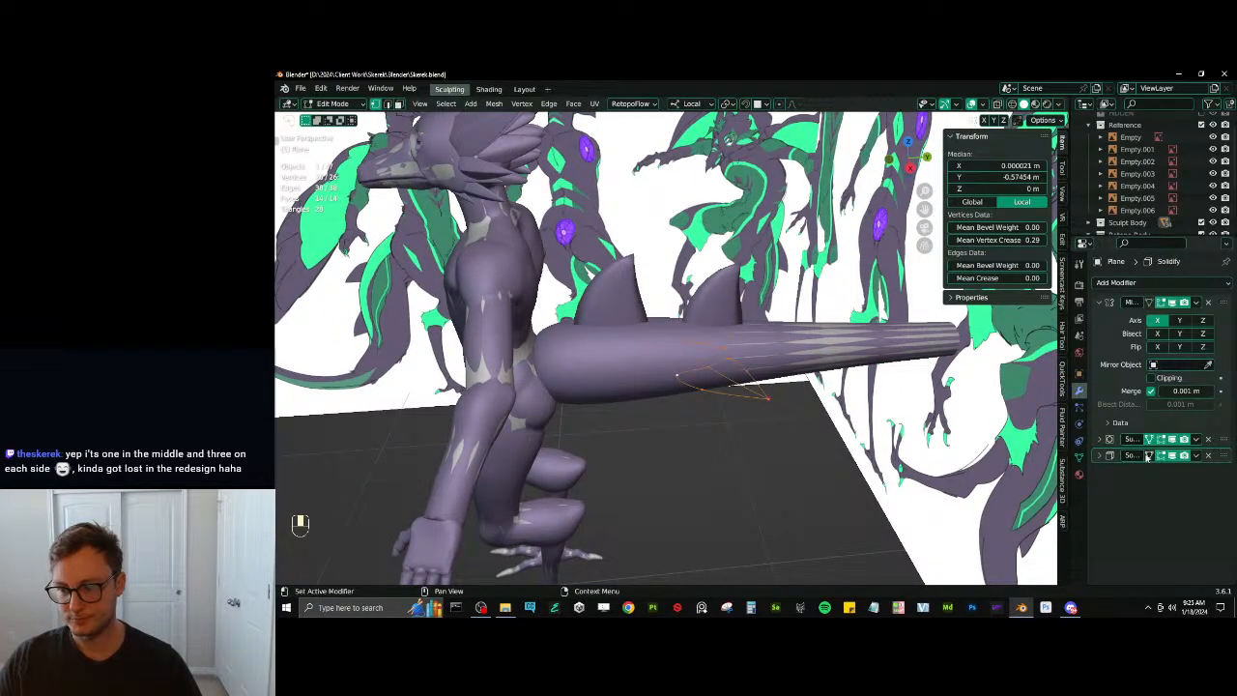
click(1148, 457)
key(q)
click(762, 520)
Move the selected side fins outward and down, clear of the tail's sides
mouse_move(759, 440)
middle_down()
mouse_move(792, 448)
mouse_move(769, 455)
mouse_move(757, 431)
mouse_move(753, 446)
middle_up()
scroll(787, 417, up, 3)
key(g)
click(775, 425)
Try to rotate the side fins freely, and around the Y axis with the Median Point pivot
key(r)
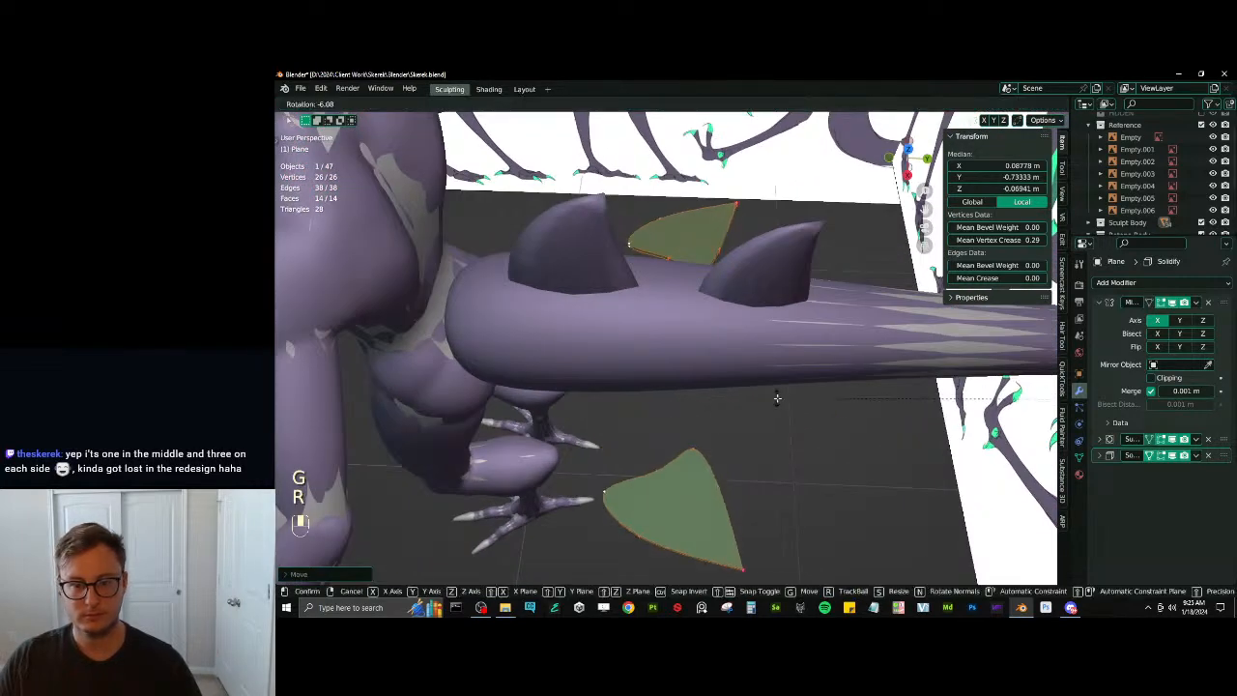
key(ctrl+z)
key(8)
key(r)
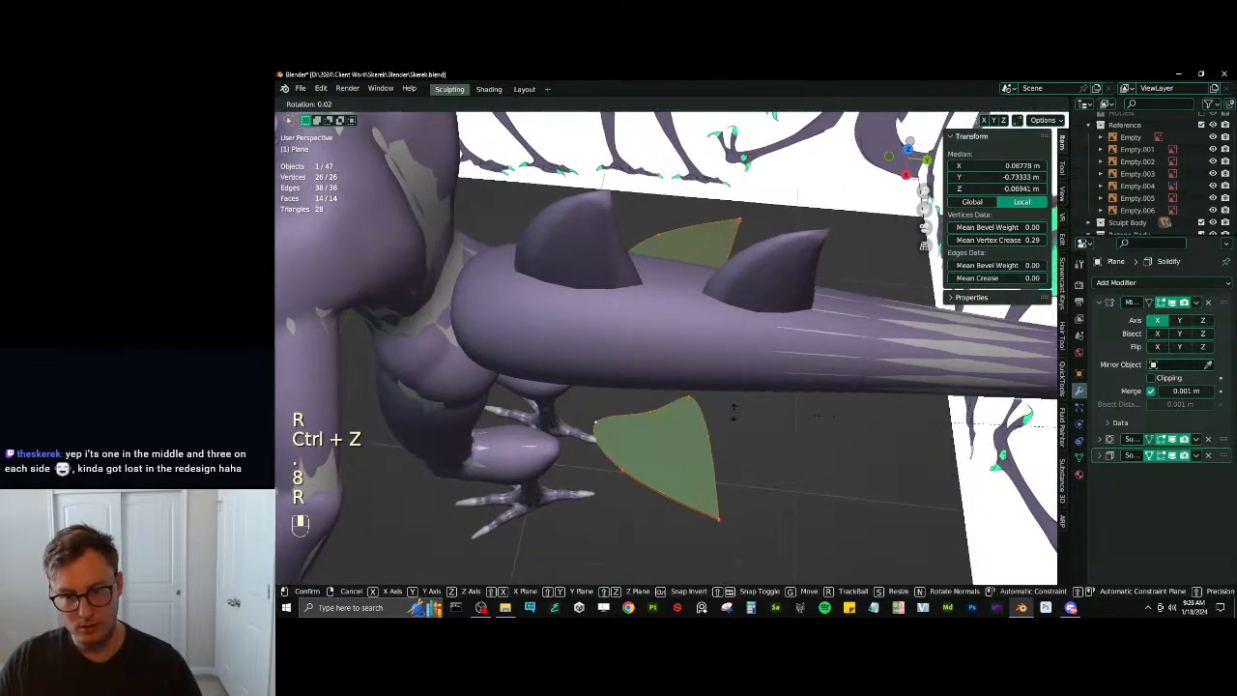
key(y)
right_click(752, 475)
key(period)
key(7)
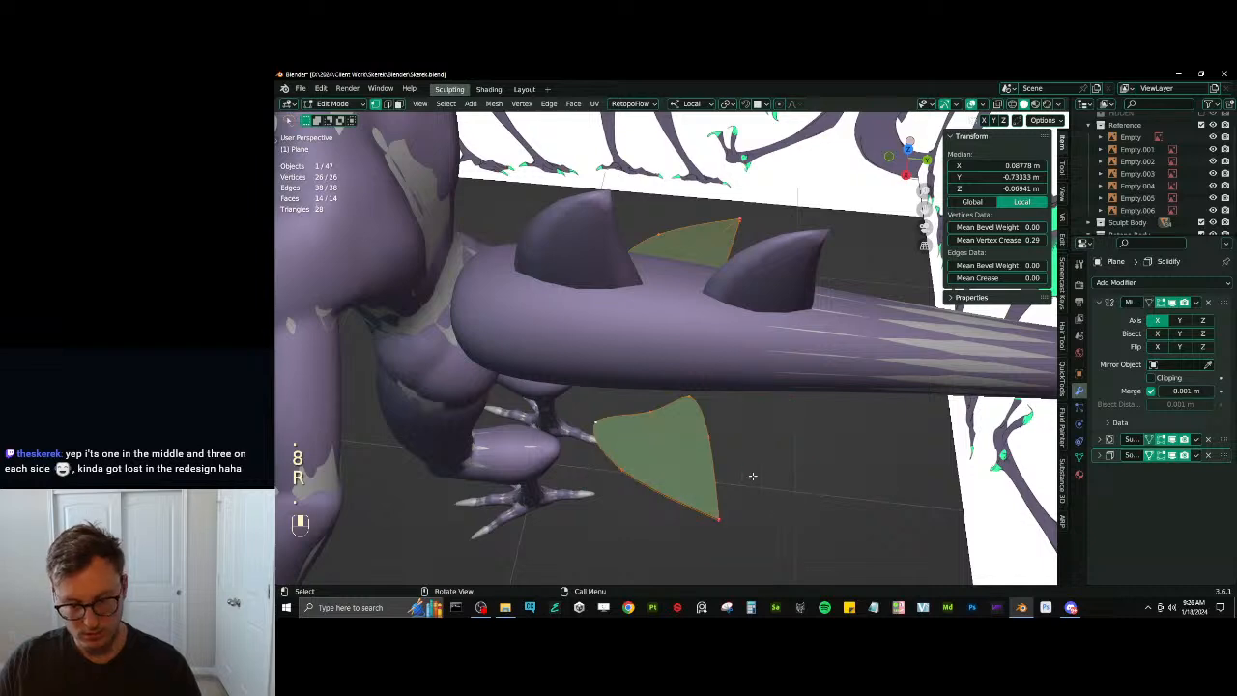
key(r)
key(y)
right_click(754, 475)
scroll(836, 434, down, 4)
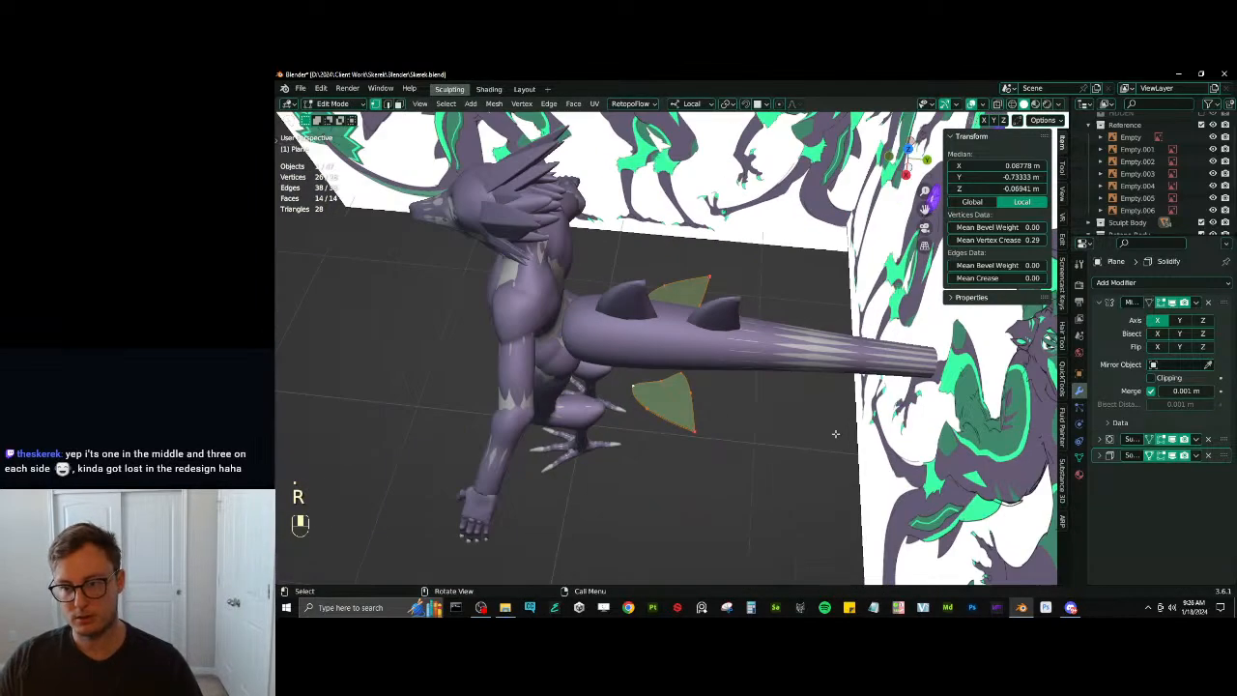
Switch the viewport to wireframe and undo the recent transforms of the side fins
key(z)
mouse_move(782, 384)
middle_down()
mouse_move(841, 381)
mouse_move(822, 395)
middle_up()
scroll(814, 389, down, 4)
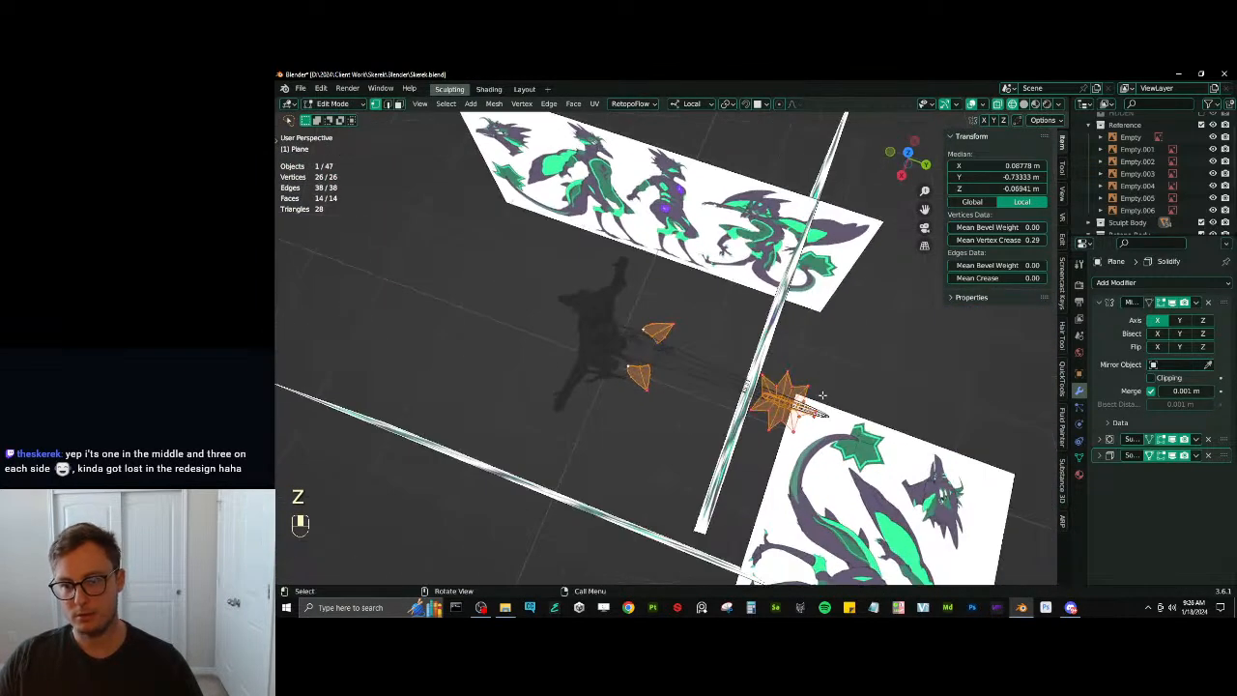
key(ctrl+z)
scroll(671, 400, up, 5)
key(ctrl+z)
key(ctrl+z)
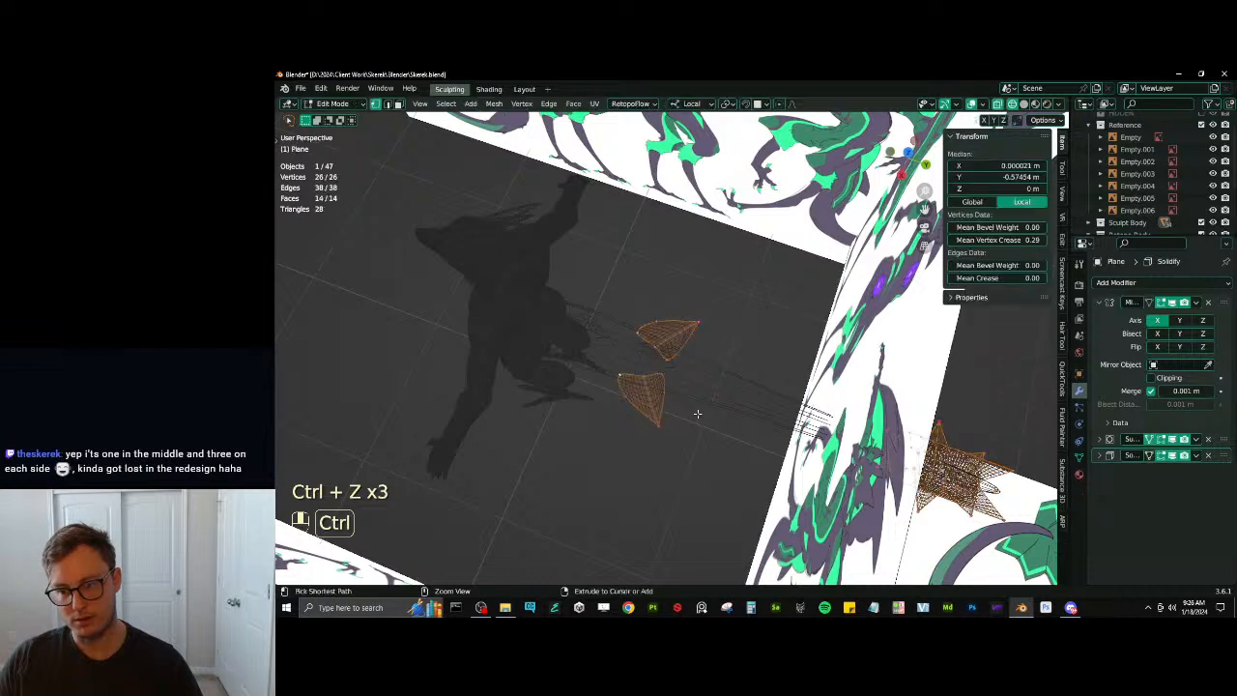
key(ctrl+z)
Separate the side fin piece from the tail-end fin mesh into its own object and select it
click(701, 437)
key(b)
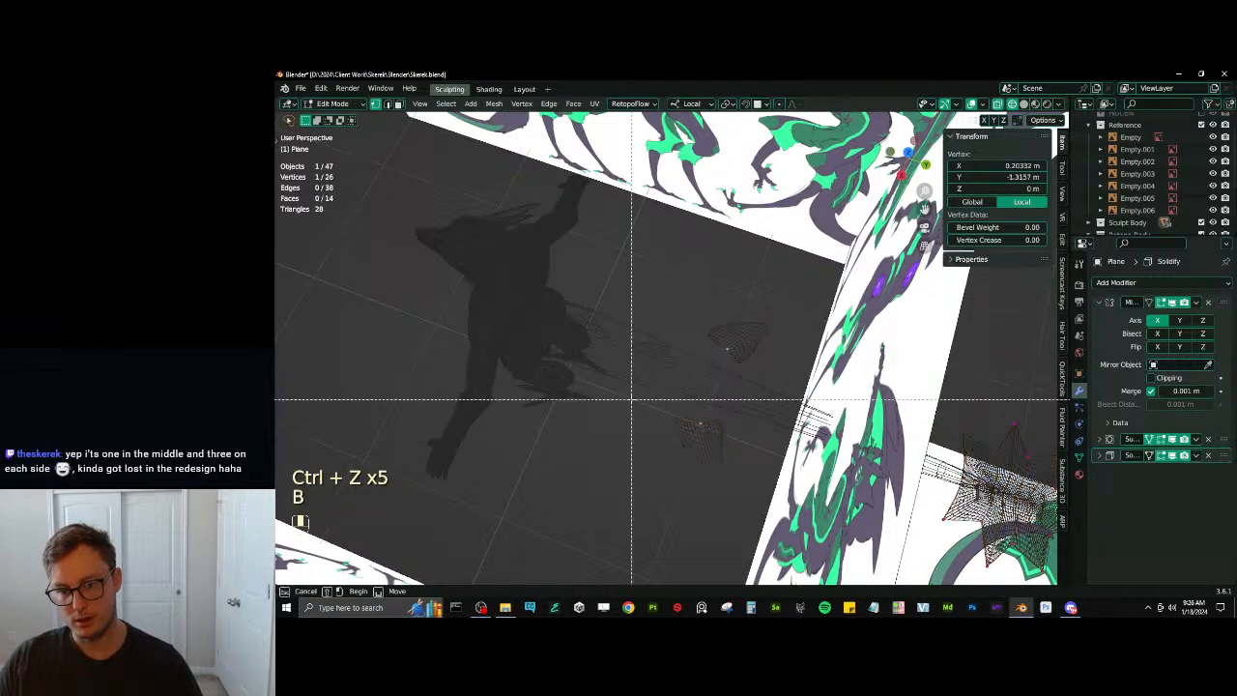
drag(630, 399, 732, 514)
key(p)
click(769, 305)
key(Tab)
click(724, 442)
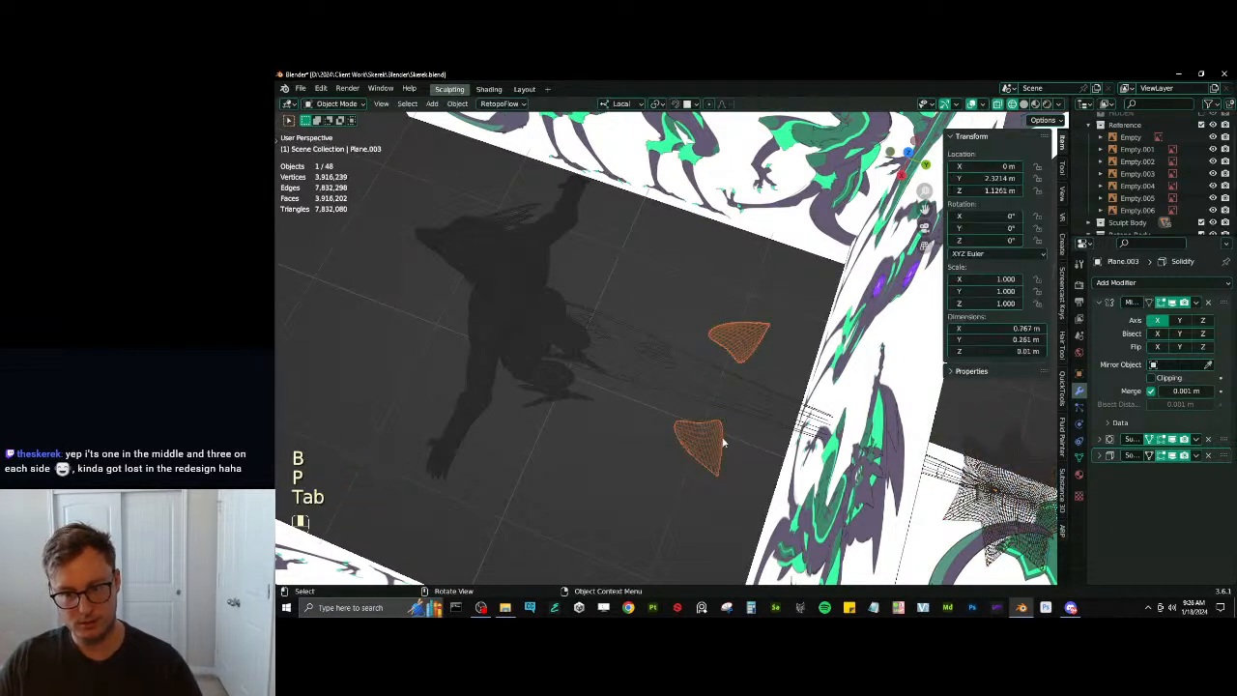
Move and rotate the whole separated fin mesh in top view so its base lies along the tail near the body
key(Tab)
key(a)
key(KP_7)
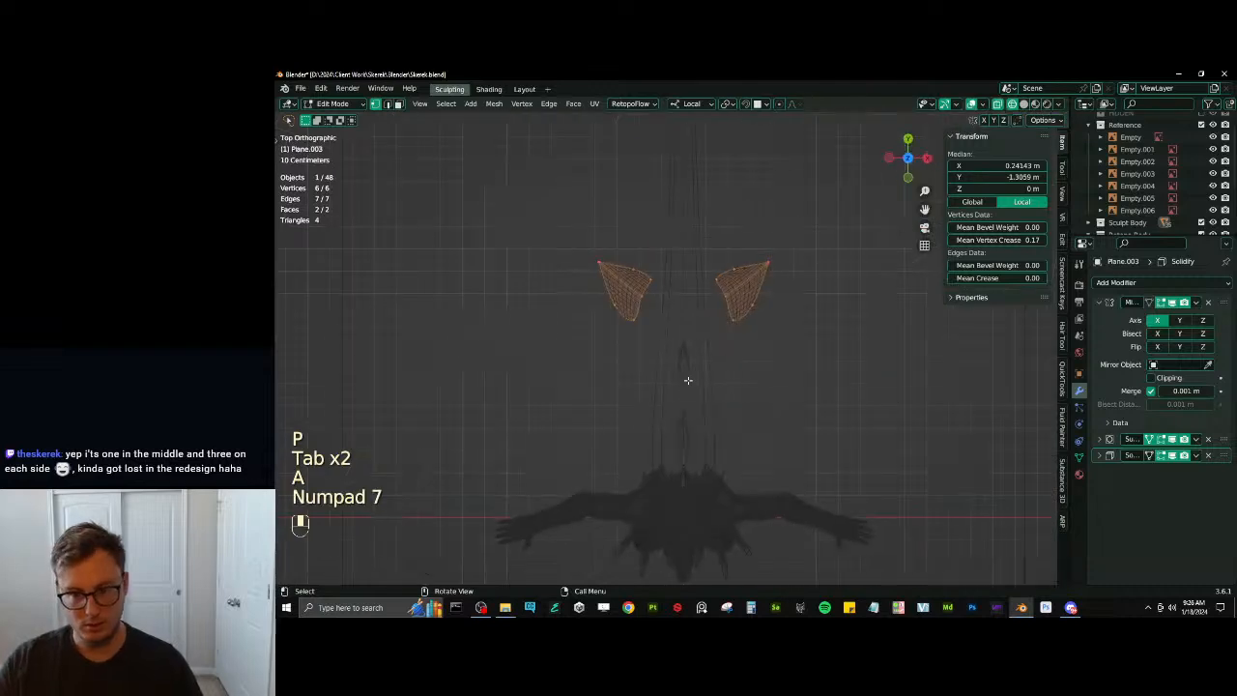
key(g)
key(r)
click(816, 378)
scroll(770, 353, up, 3)
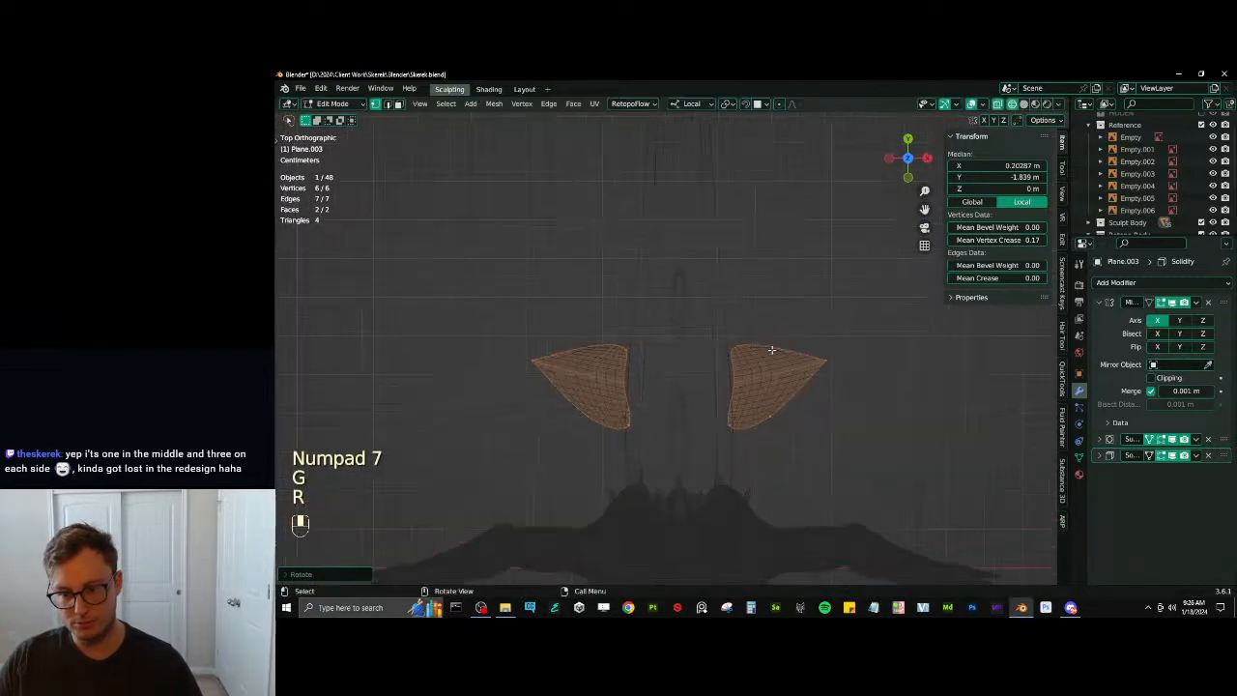
Flatten the fin's inner edge along X and space its vertices evenly with LoopTools
click(744, 348)
ctrl+click(735, 454)
key(s)
click(737, 453)
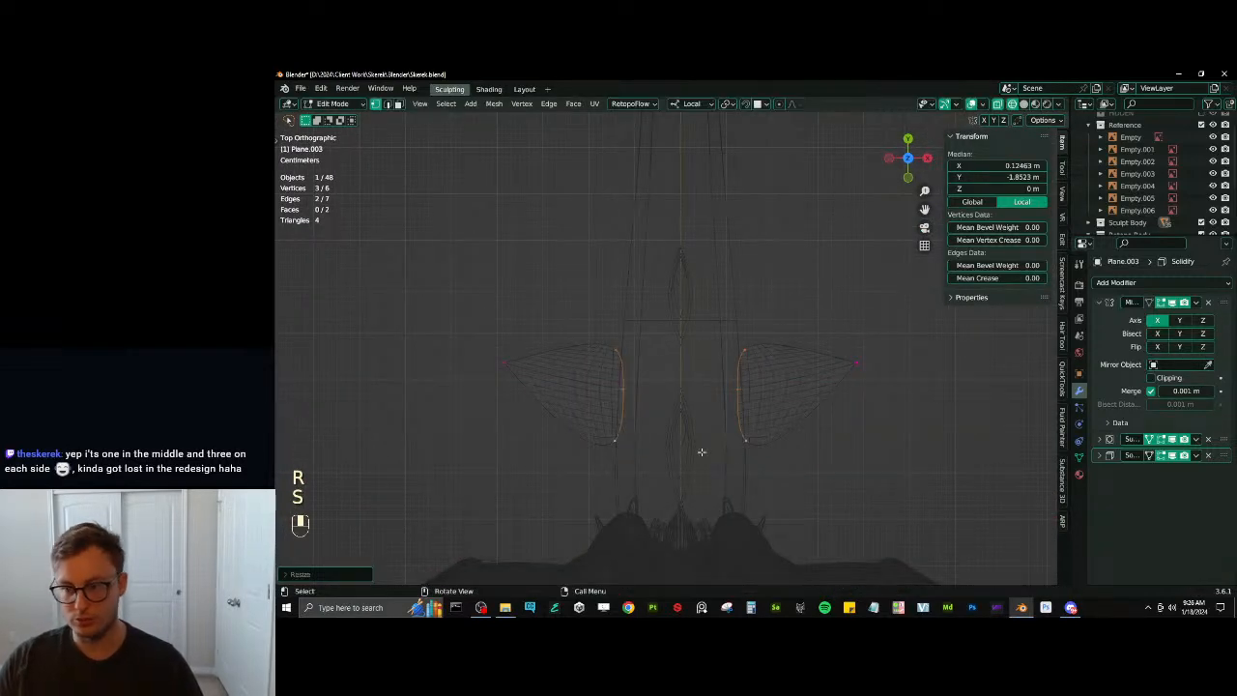
click(1061, 240)
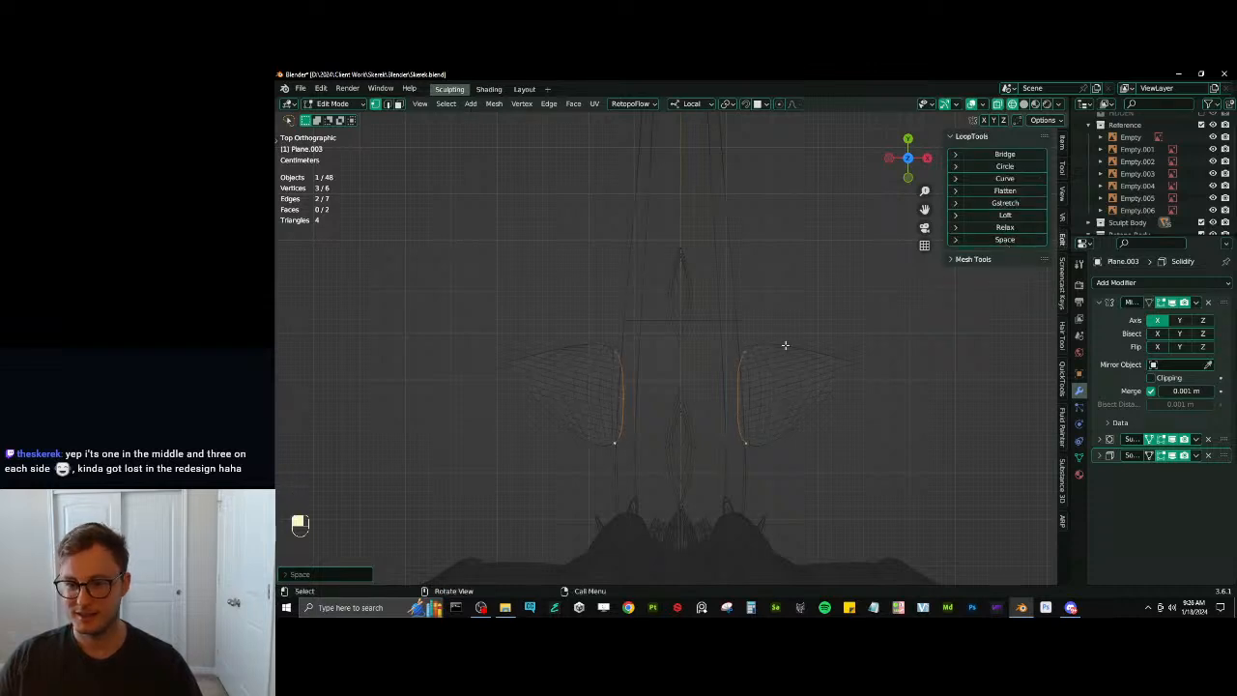
Move and rotate the fin's tip and outer edge vertices so the tip points straight out from the tail
click(786, 345)
ctrl+shift+click(860, 364)
shift+click(801, 434)
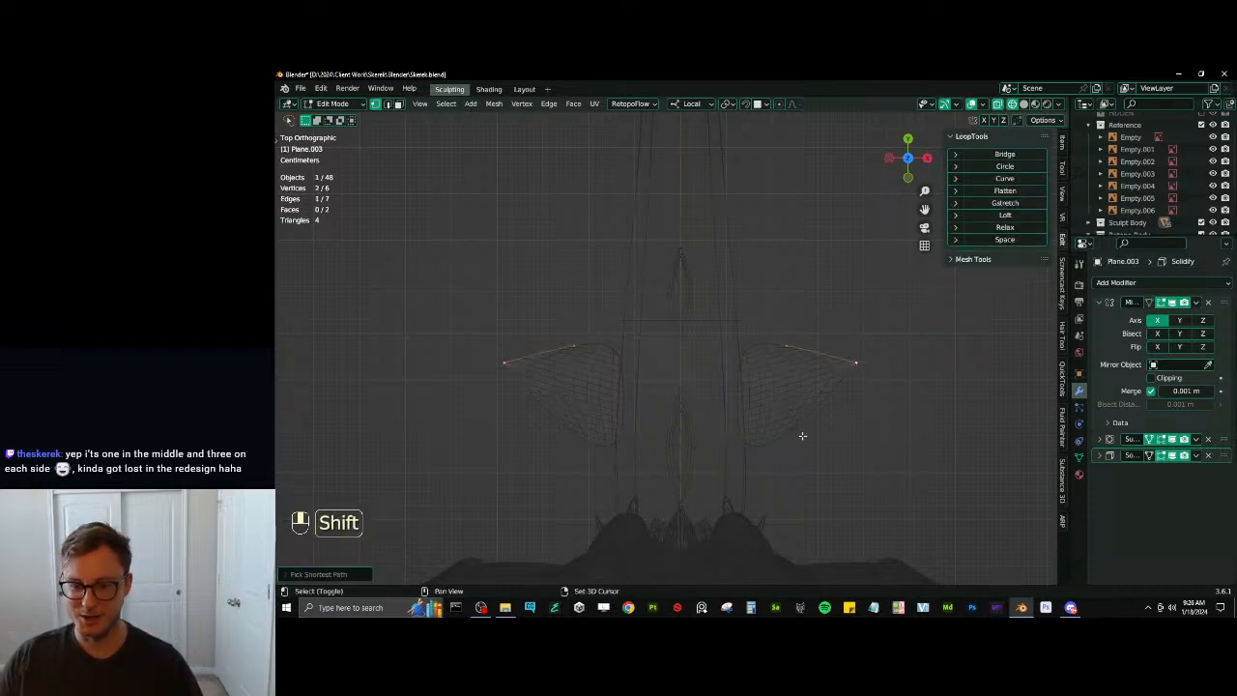
key(g)
key(r)
click(933, 372)
key(g)
click(934, 377)
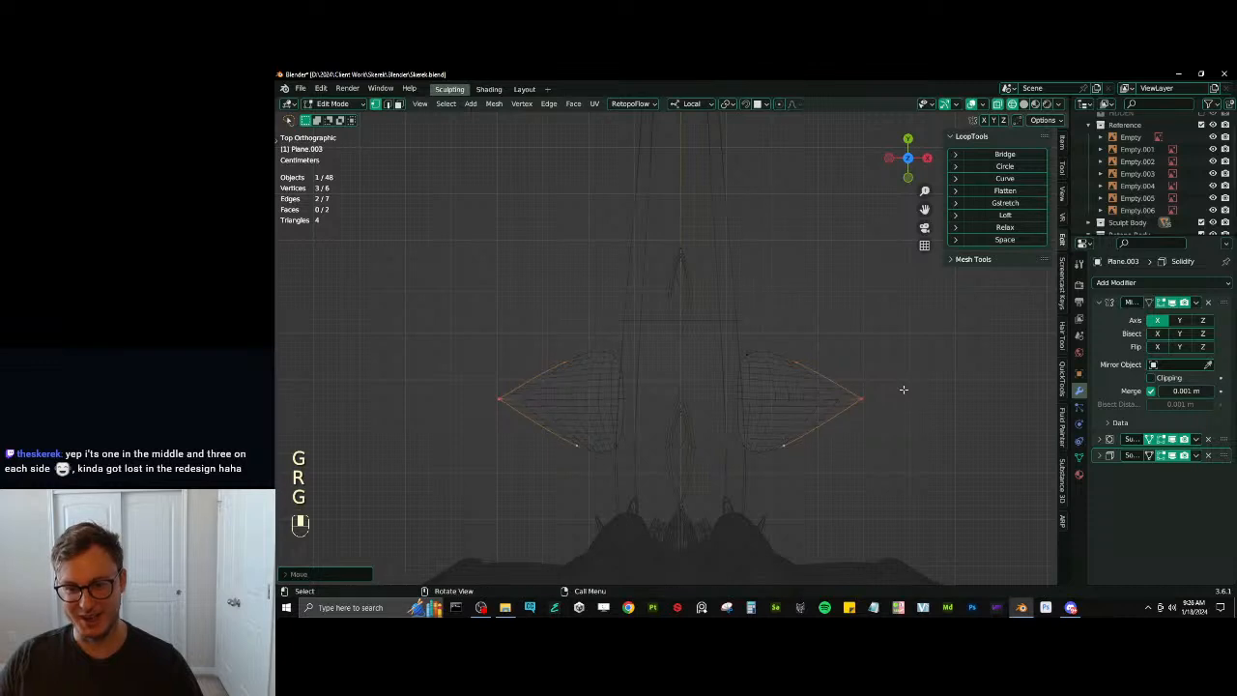
Flatten the fin's centre edge from the inner edge to the tip along Y
click(764, 400)
ctrl+click(864, 394)
key(s)
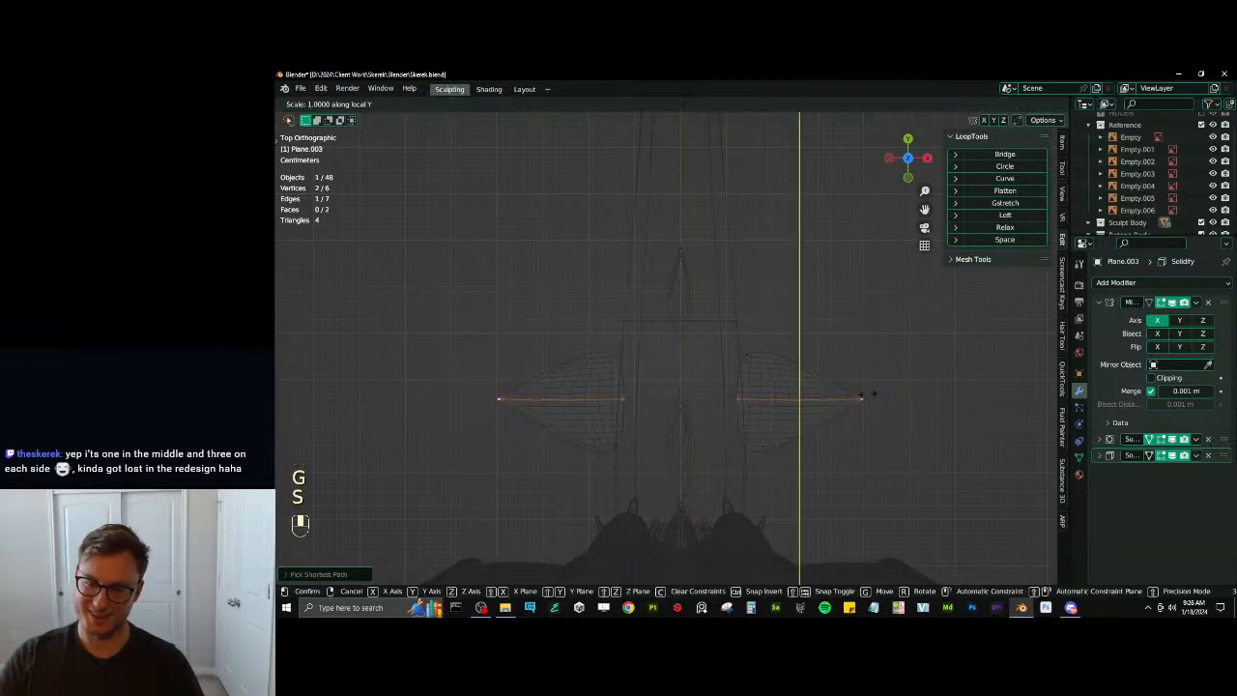
click(867, 394)
Connect the fin's two outer side vertices across the middle, align them along X and space the new loop evenly
ctrl+click(789, 452)
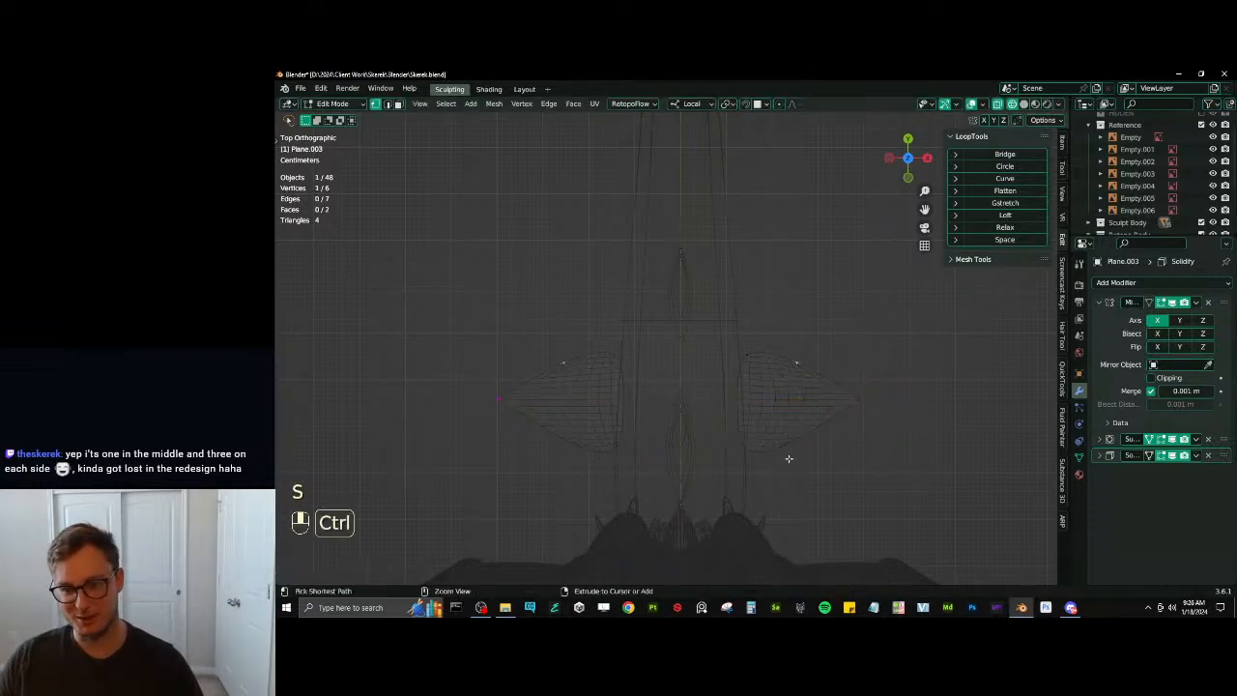
click(798, 364)
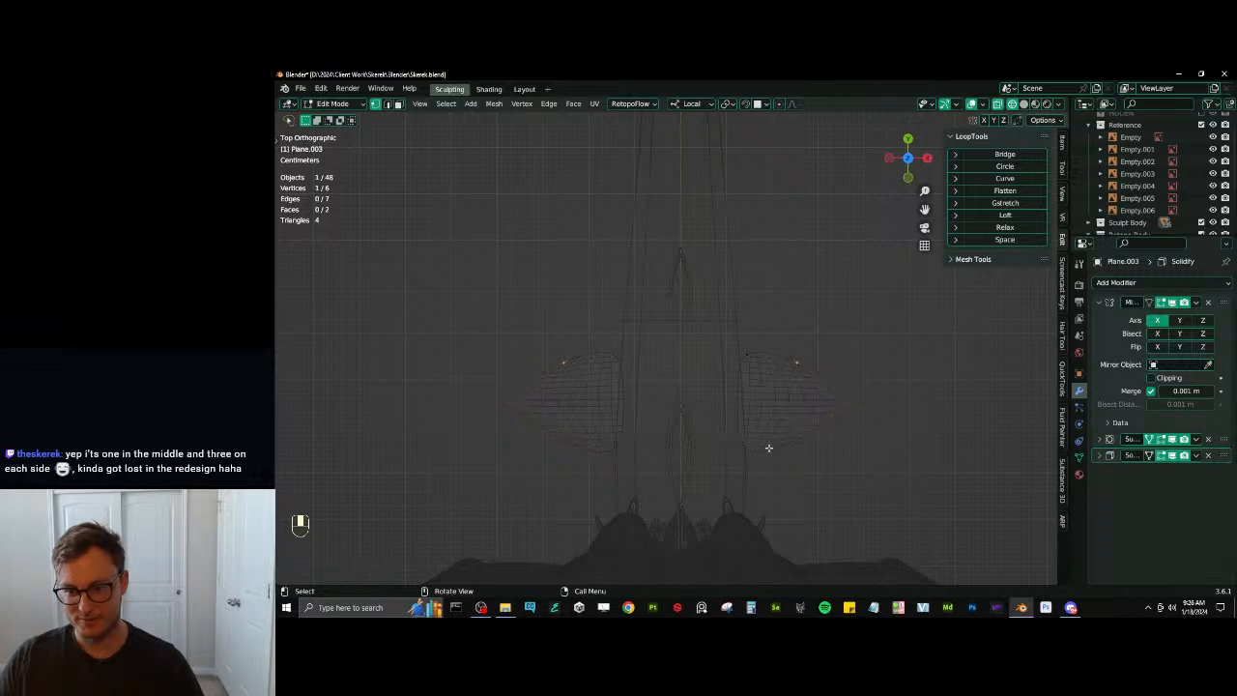
shift+click(771, 450)
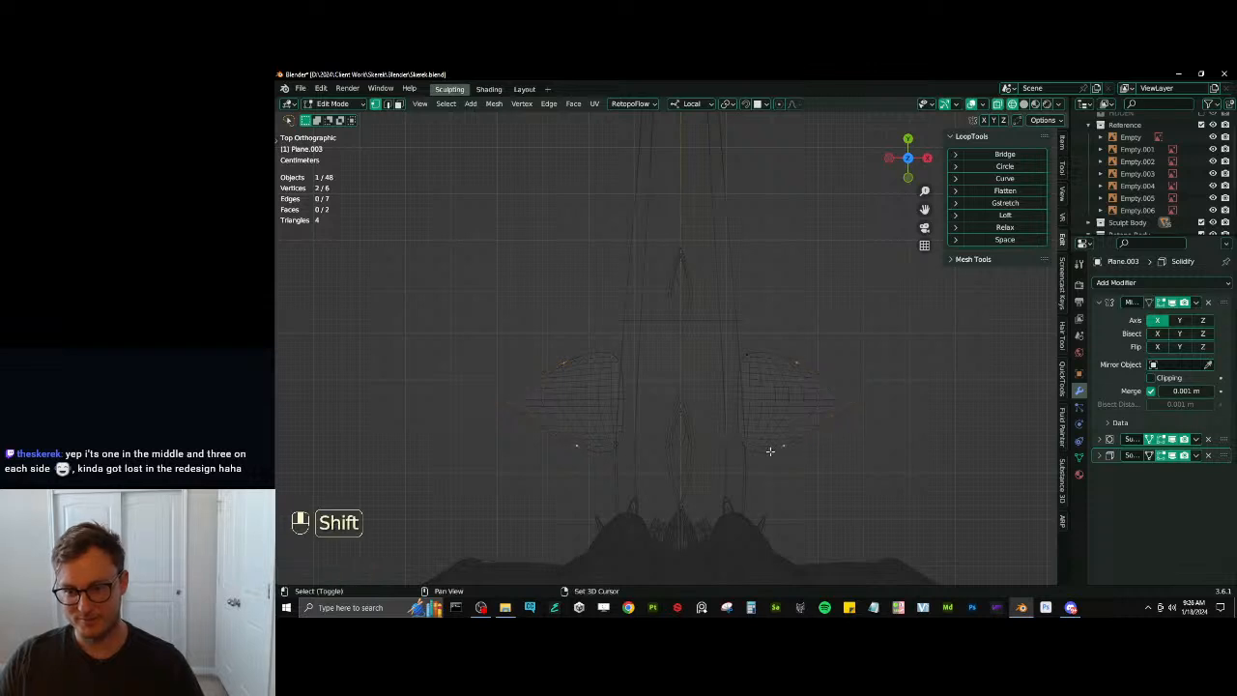
key(s)
click(804, 389)
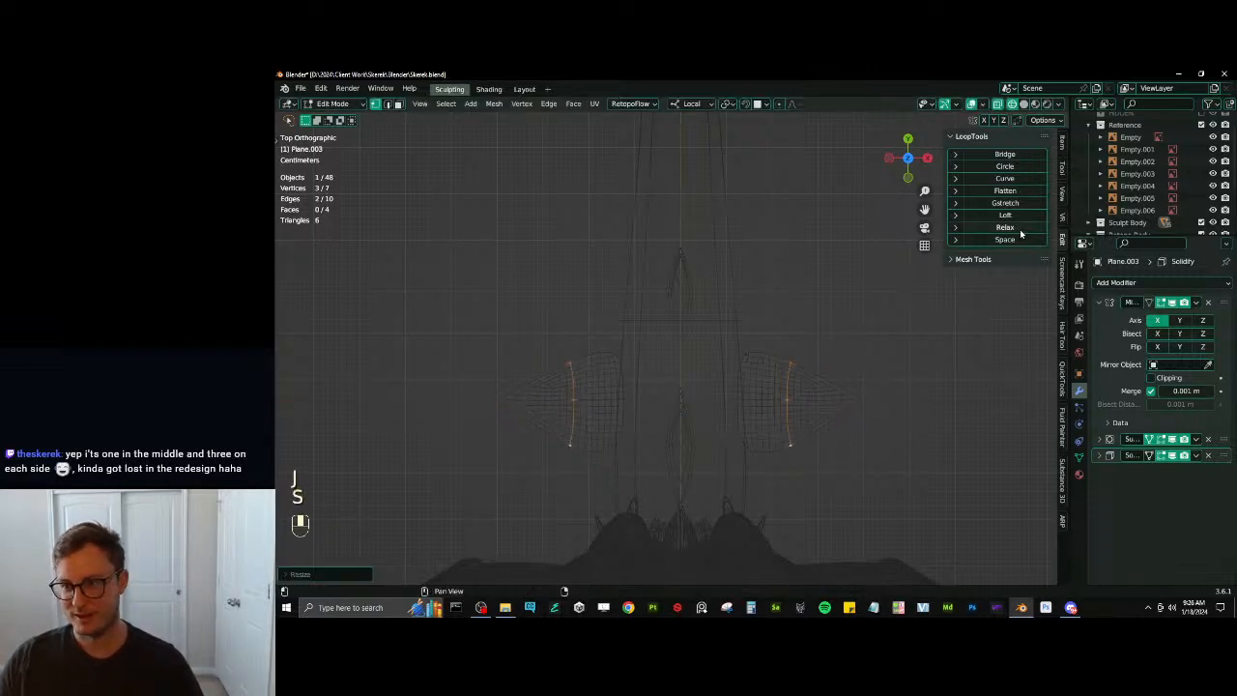
click(1062, 143)
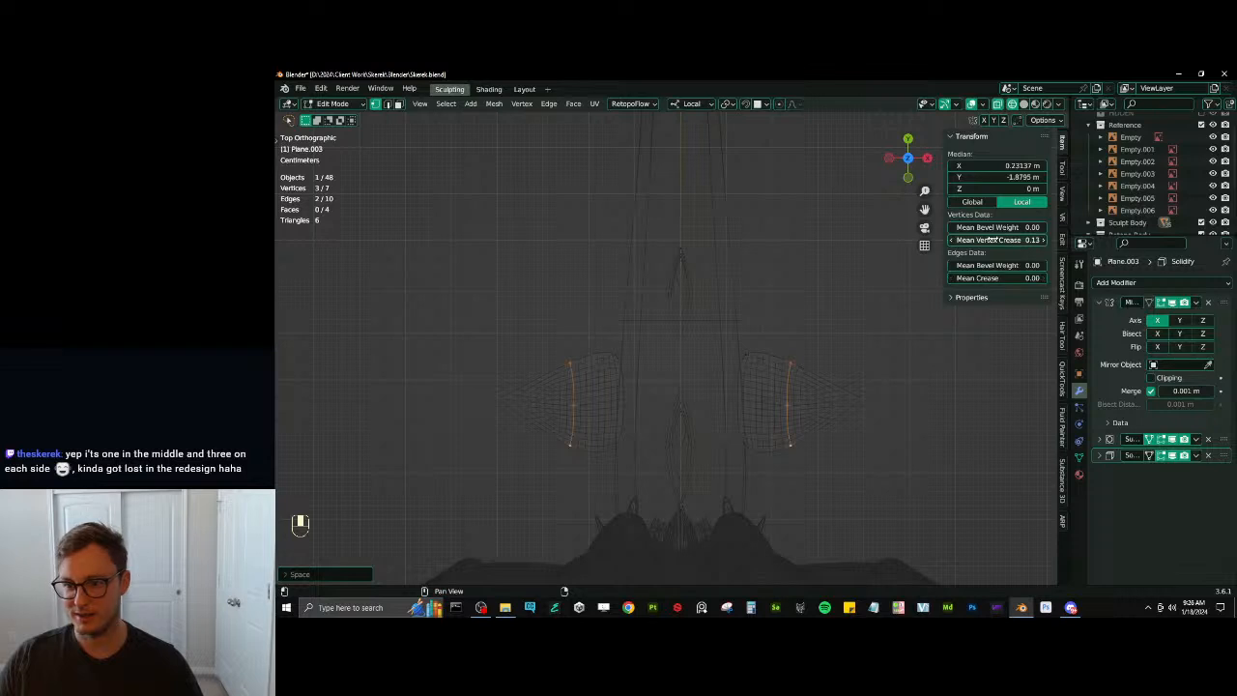
Flatten the fin's edge facing the tail tip by scaling it to 0 along Y
click(750, 352)
shift+click(790, 354)
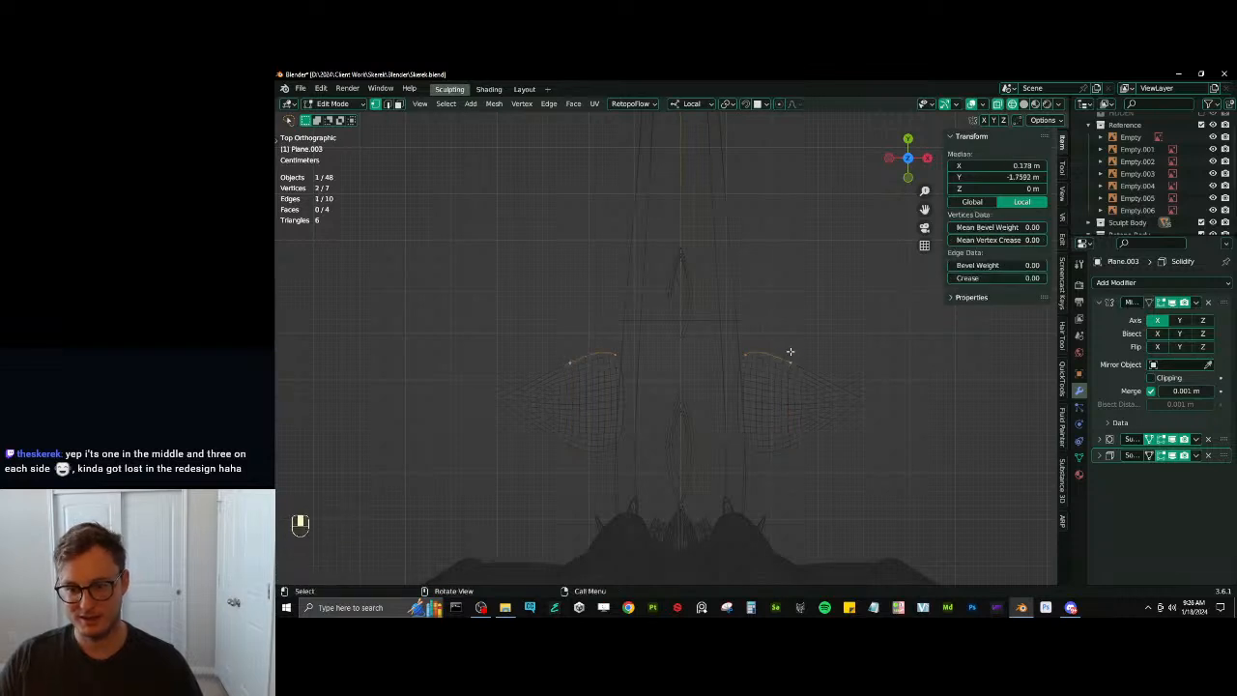
key(s)
key(y)
key(0)
key(Return)
Align the three vertices of the fin's centre line, from the inner edge to the tip, along Y
click(859, 392)
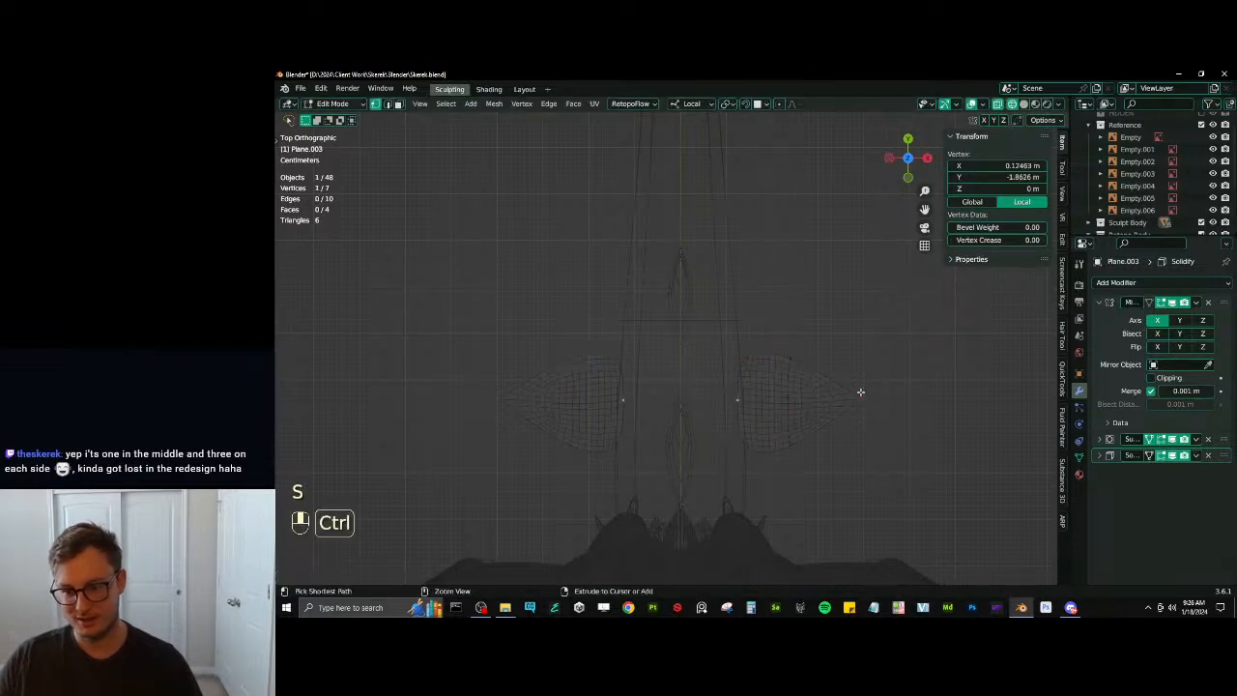
ctrl+click(860, 392)
key(s)
key(s)
click(860, 393)
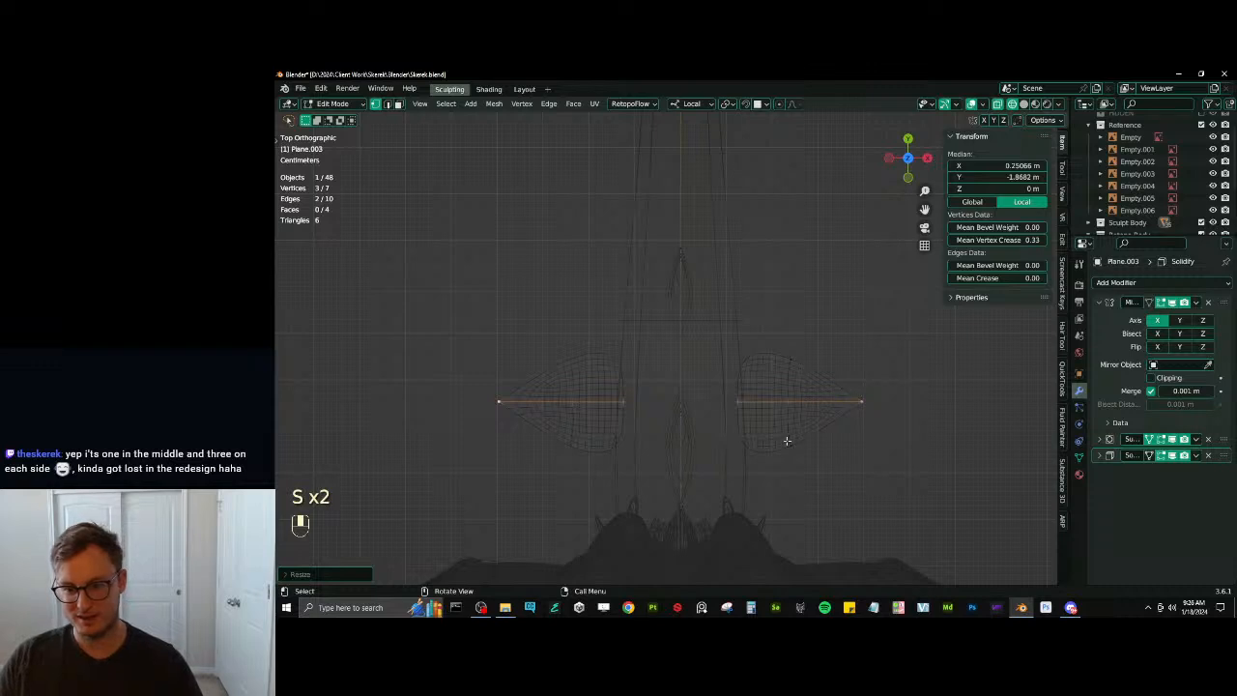
Flatten the fin's edge facing the body by scaling it to 0 along Y
click(751, 448)
ctrl+click(792, 449)
key(s)
key(y)
key(0)
key(Return)
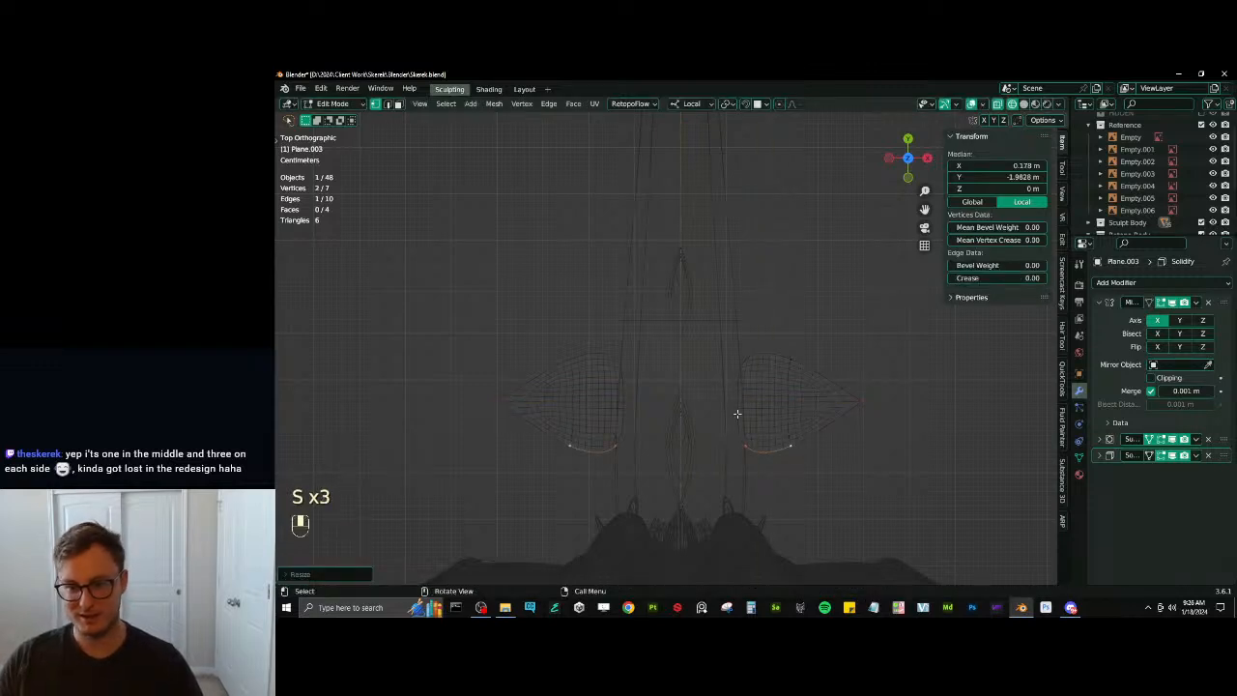
Space the vertices of the fin's inner edge and middle loop evenly with LoopTools
click(743, 361)
ctrl+click(745, 444)
click(1063, 239)
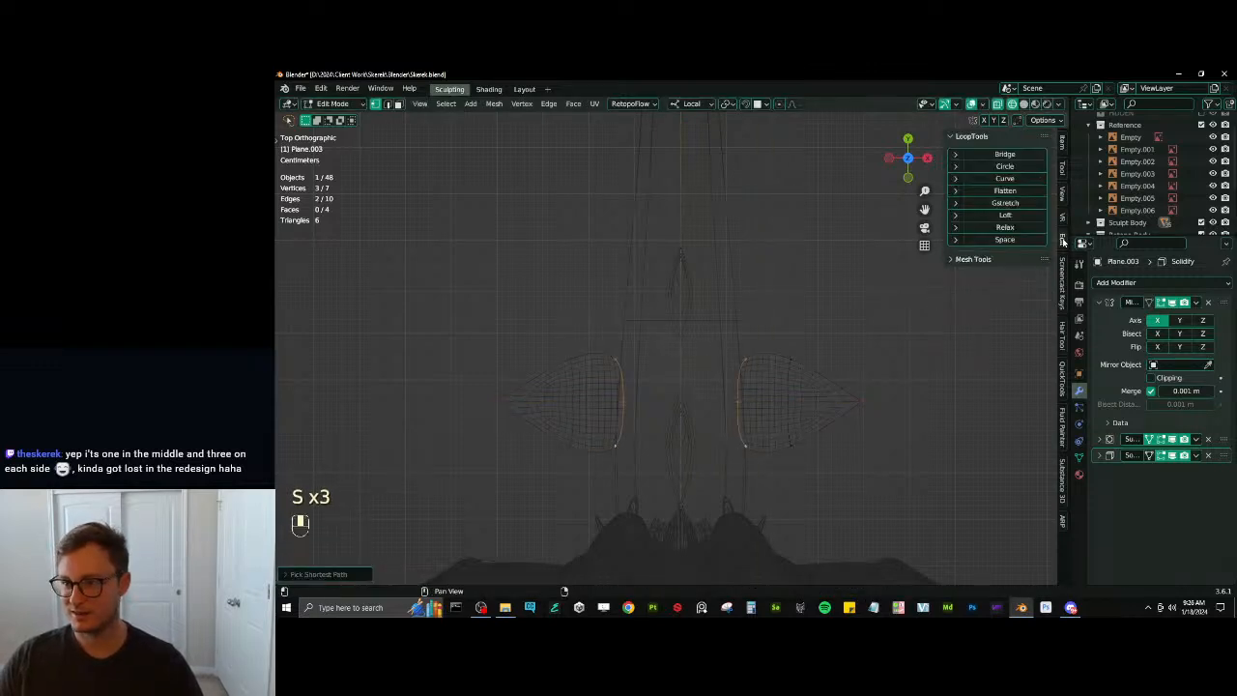
click(1004, 243)
click(786, 359)
ctrl+click(795, 443)
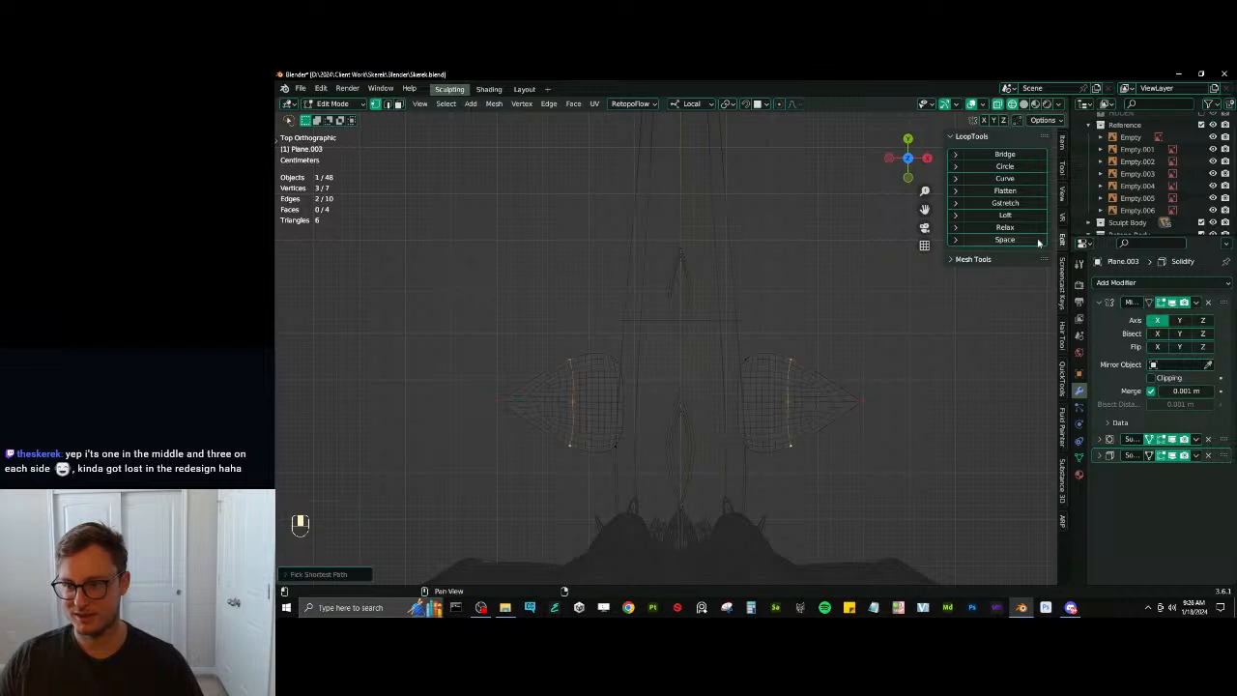
click(1034, 242)
Extrude the fin's inner edge inward into the tail and scale the new edge slightly shorter
click(743, 364)
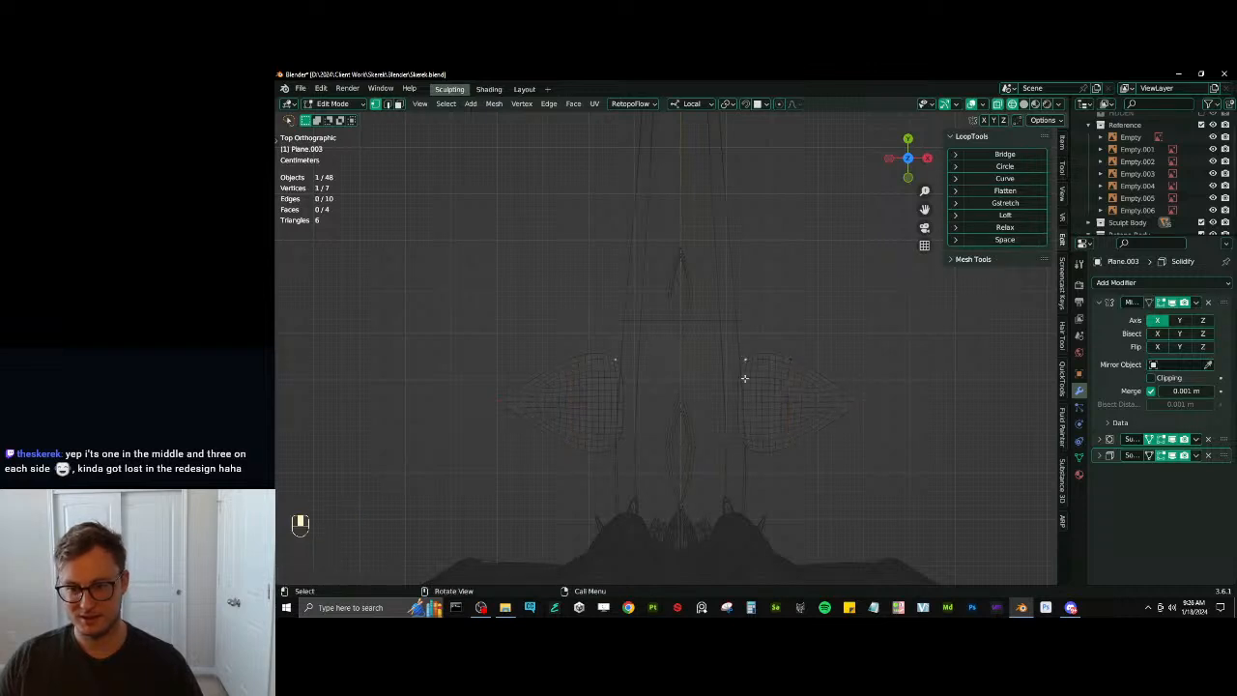
ctrl+click(743, 440)
key(s)
click(821, 356)
key(ctrl+z)
key(e)
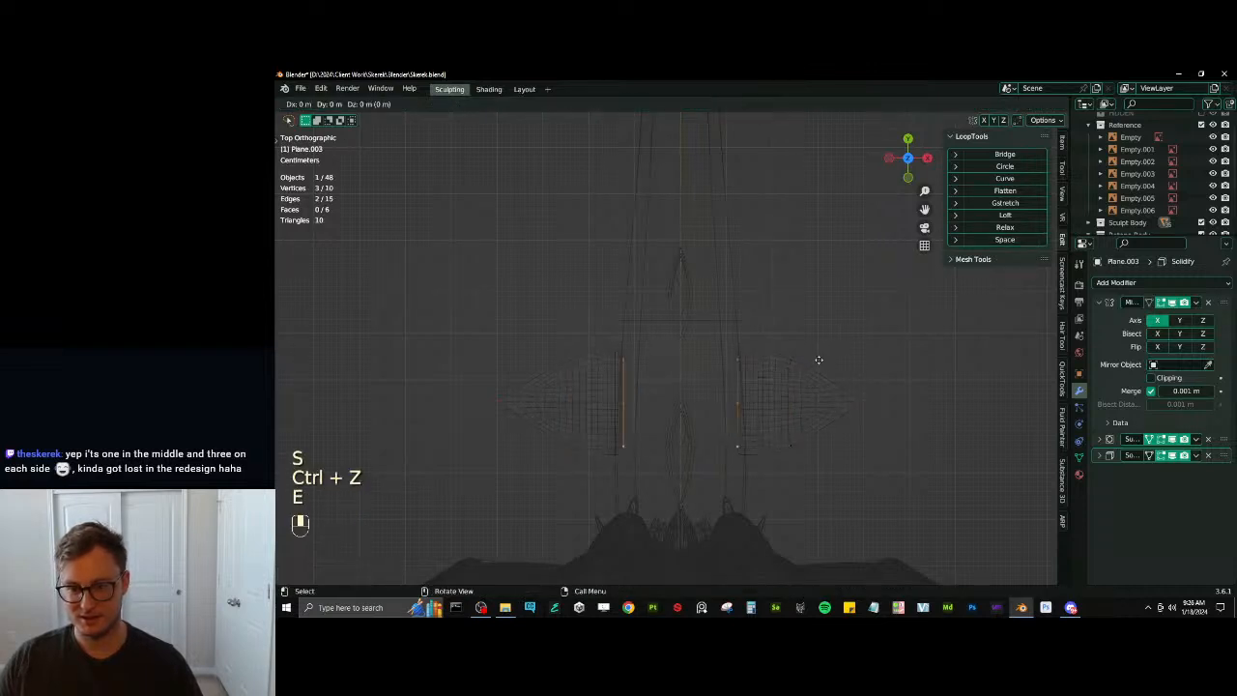
click(810, 359)
key(s)
click(795, 359)
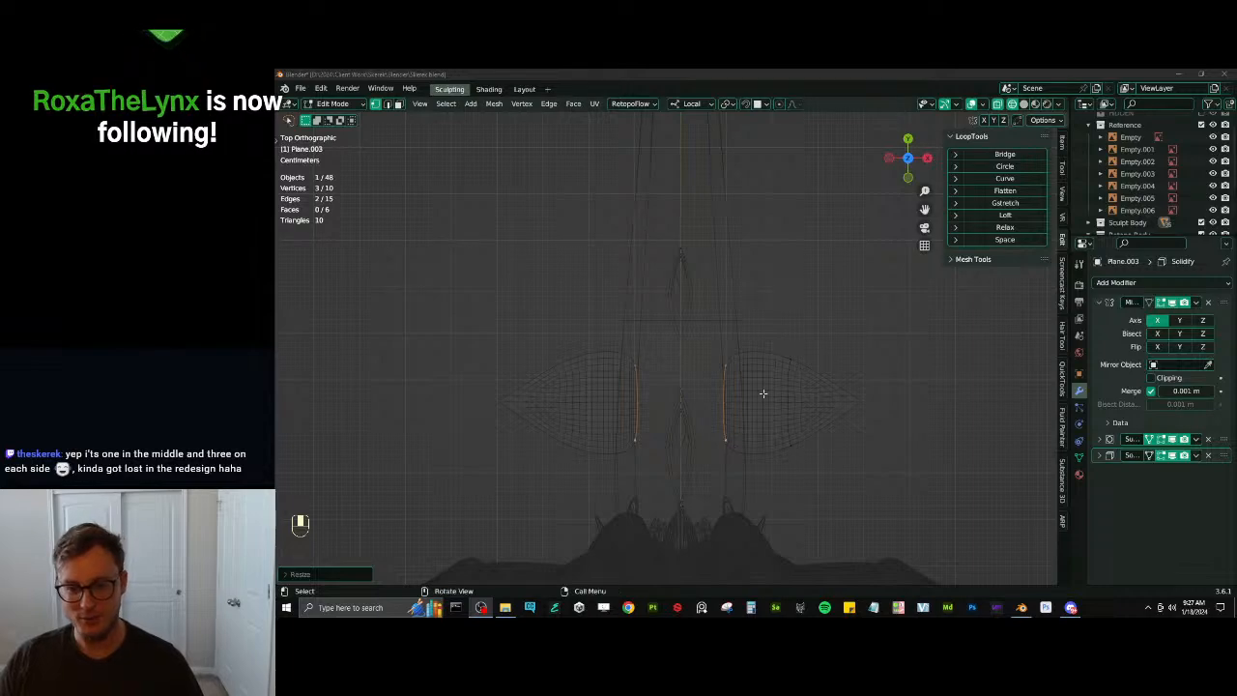
Switch the viewport to solid shading and scale the entire side fin mesh
middle_drag(763, 391, 711, 333)
key(z)
click(682, 411)
middle_drag(682, 410, 713, 354)
mouse_move(713, 353)
middle_down()
mouse_move(778, 317)
mouse_move(814, 317)
mouse_move(836, 349)
mouse_move(816, 311)
mouse_move(827, 288)
mouse_move(887, 314)
mouse_move(852, 350)
mouse_move(802, 359)
mouse_move(855, 338)
mouse_move(835, 360)
mouse_move(662, 375)
mouse_move(738, 406)
middle_up()
scroll(822, 309, up, 2)
key(a)
key(s)
click(838, 350)
Rotate the side fins around their local Z axis and adjust their angle against the tail
scroll(853, 351, down, 5)
scroll(856, 338, up, 4)
key(r)
click(821, 367)
key(ctrl+z)
key(r)
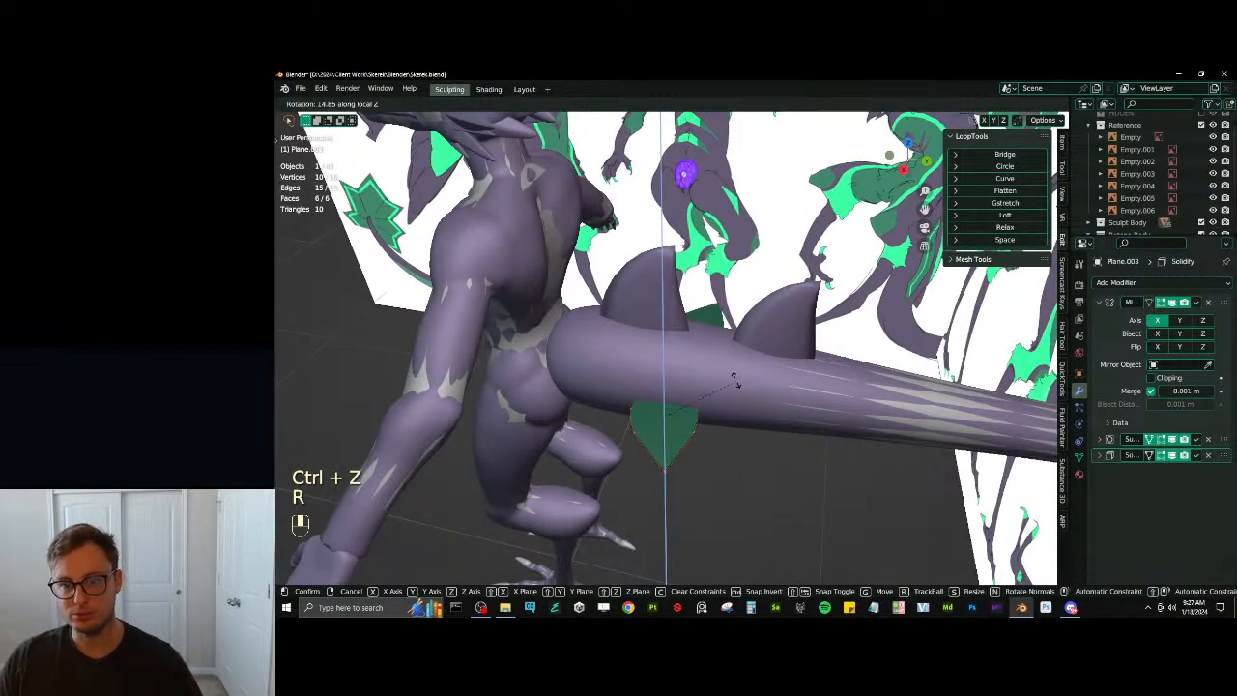
click(730, 377)
middle_drag(565, 408, 657, 372)
key(r)
click(676, 386)
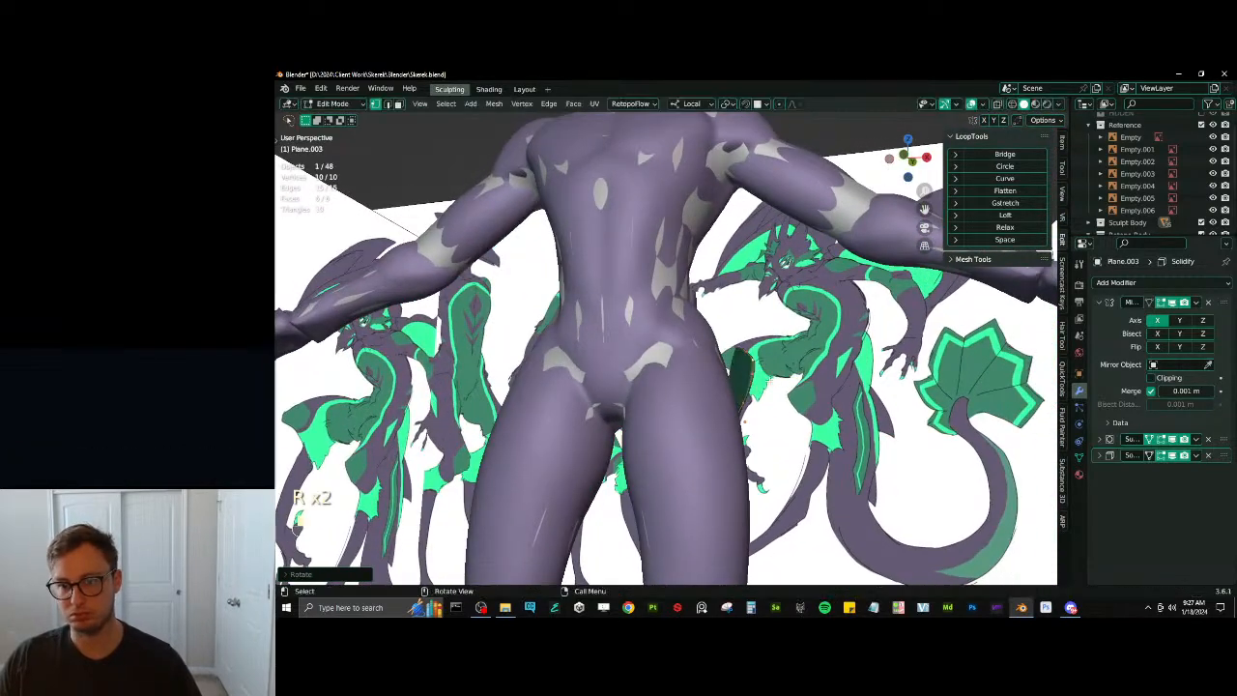
Rotate the side fins around their local Y axis to tilt them against the tail's sides
middle_drag(778, 374, 642, 382)
key(r)
click(612, 349)
key(r)
key(x)
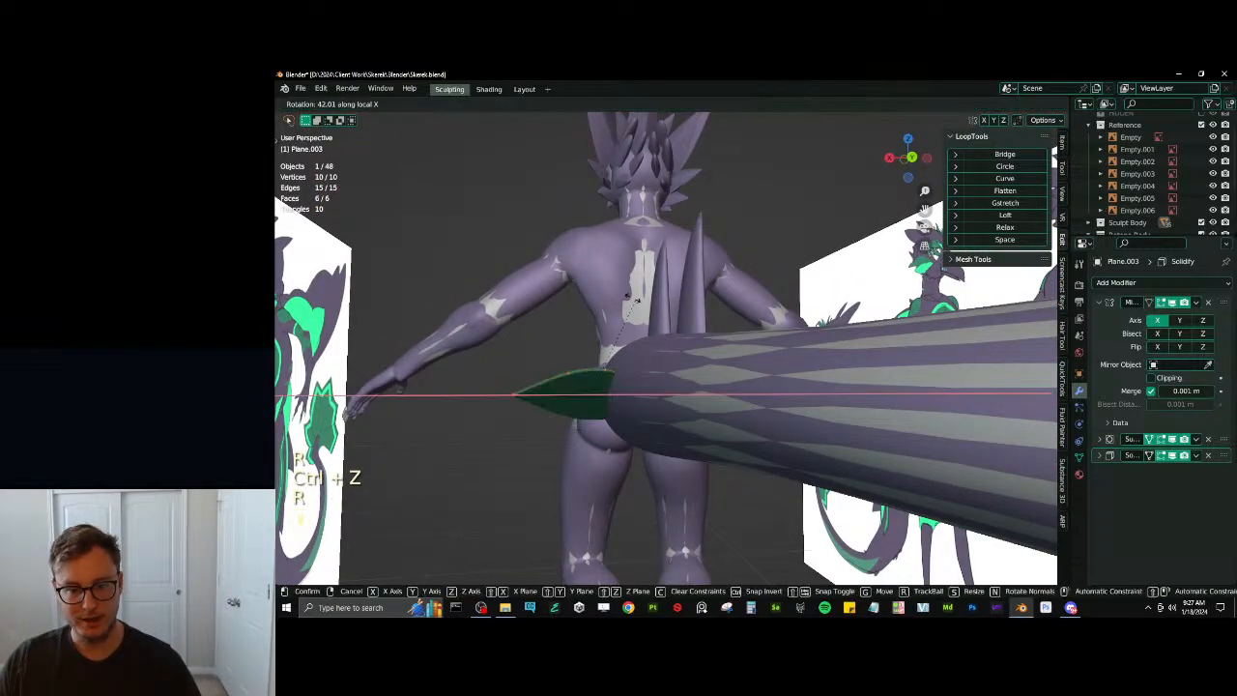
key(y)
click(599, 324)
Move the side fins so their bases sit in the lower sides of the tail near the body
middle_drag(599, 324, 751, 410)
key(g)
click(643, 381)
key(g)
click(734, 407)
Set the transform orientation to Global and rotate the side fins around the X axis
click(688, 104)
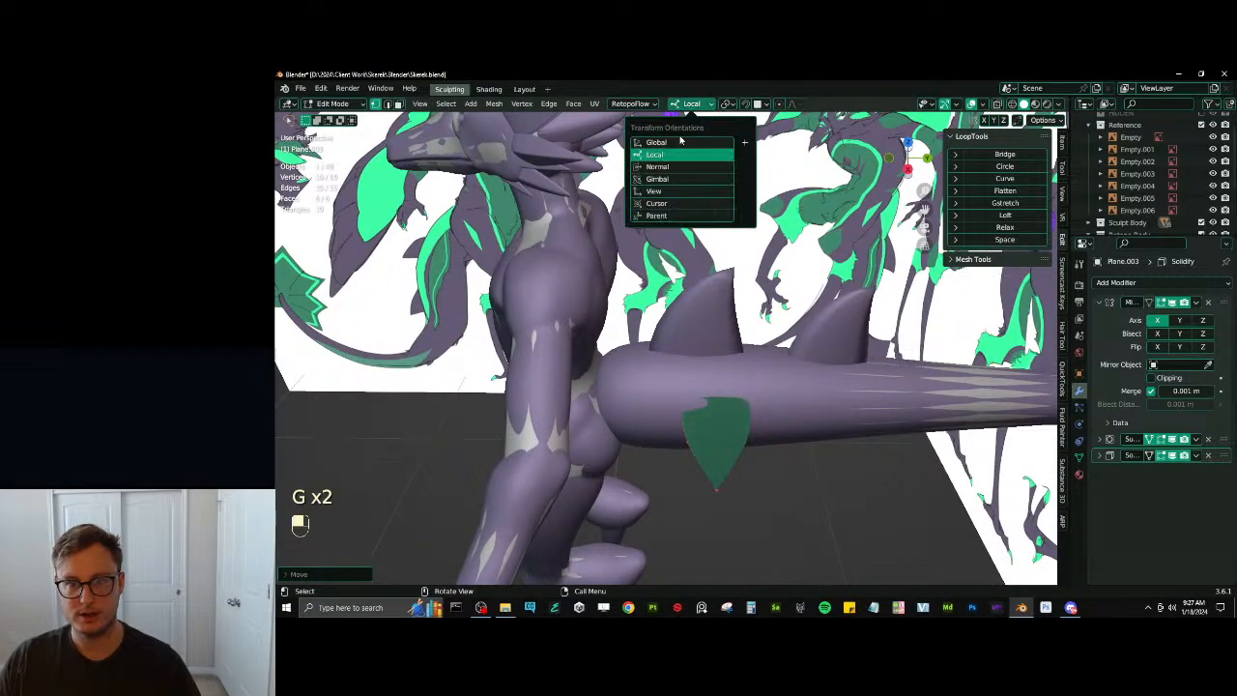
click(680, 142)
middle_drag(680, 142, 742, 428)
key(r)
key(x)
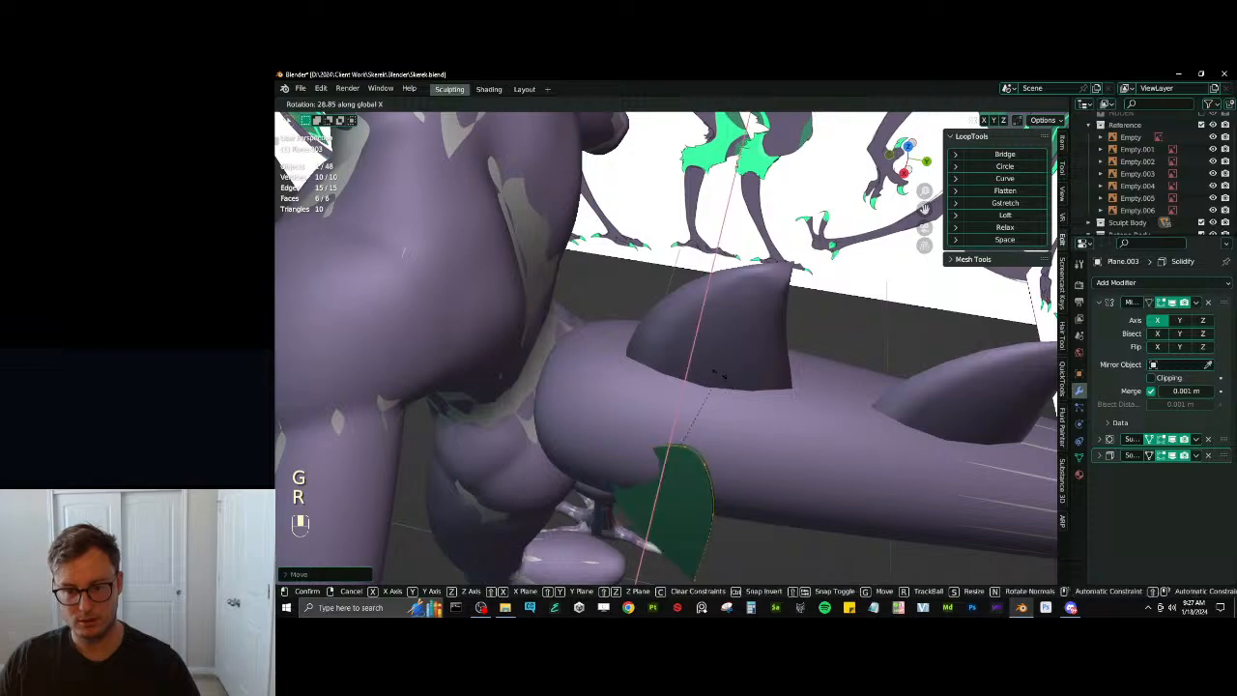
click(723, 371)
Duplicate the side fins and place the copy farther along the tail
middle_drag(723, 369, 713, 314)
key(shift+d)
click(931, 379)
scroll(932, 379, down, 5)
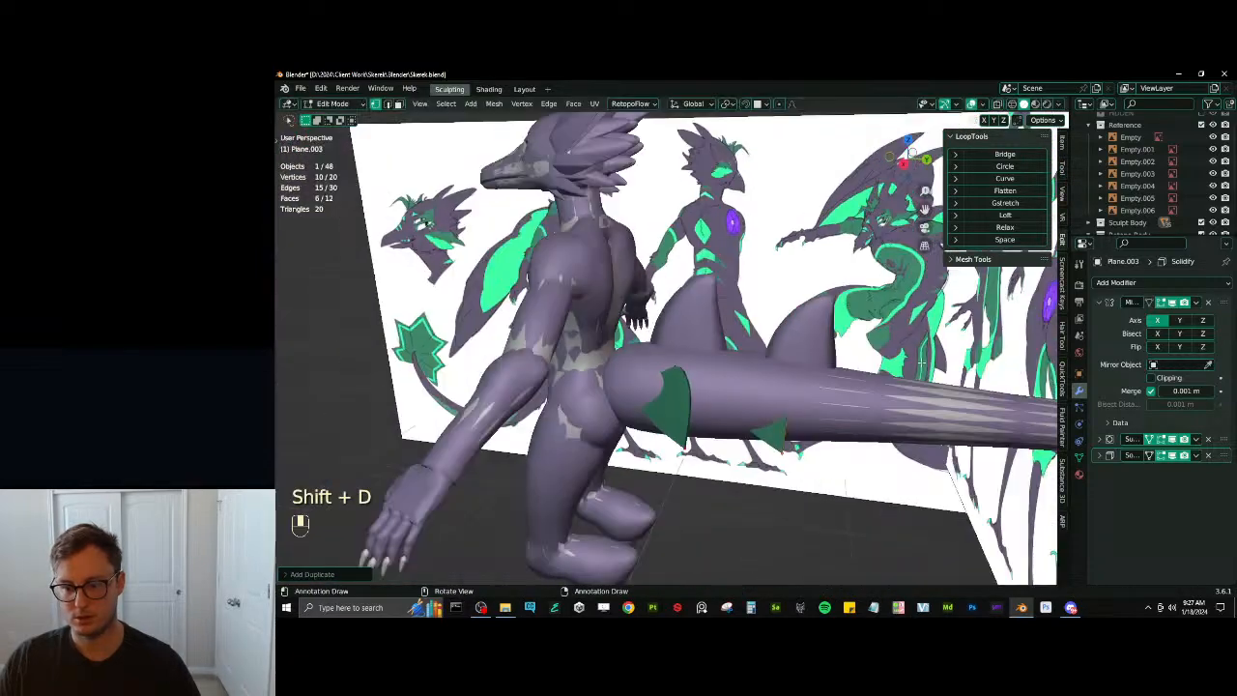
key(g)
key(x)
middle_drag(930, 379, 822, 394)
click(817, 403)
Rotate the duplicated side fins on the tail and undo their last move
key(r)
click(833, 362)
key(g)
click(788, 433)
key(ctrl+z)
Leave Edit Mode and exclude the Retopo Body collection from the view layer
key(Tab)
middle_drag(609, 218, 771, 334)
scroll(1199, 198, down, 3)
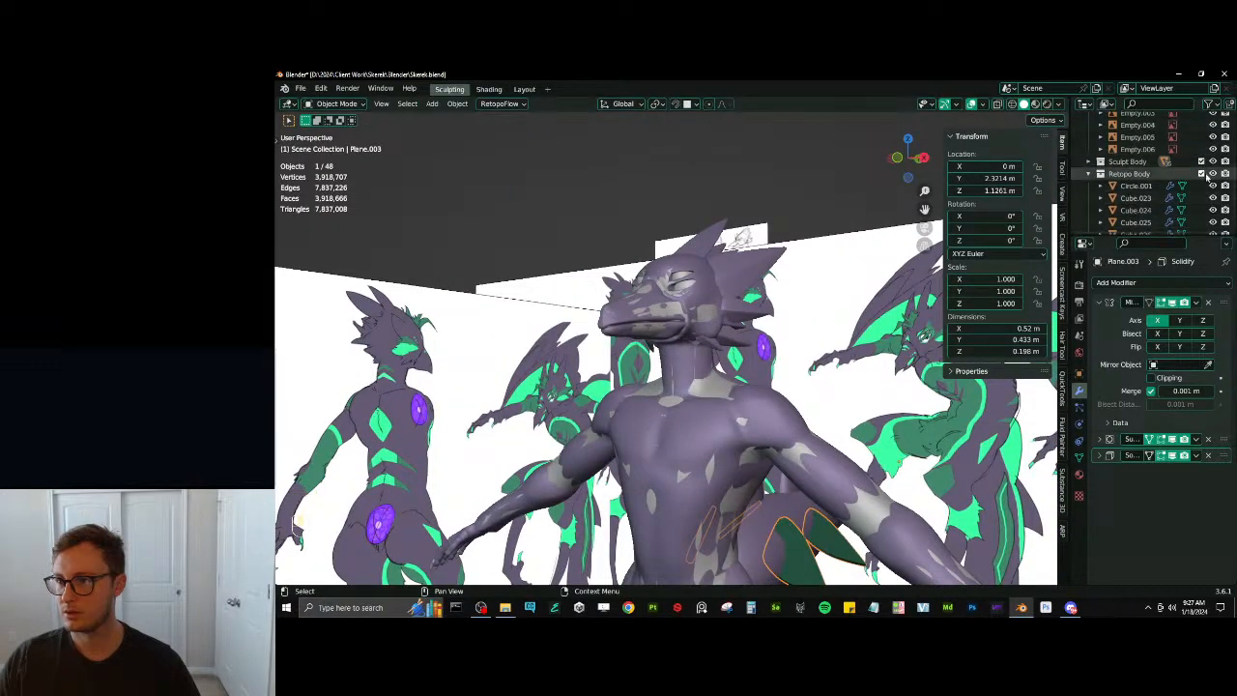
click(1201, 174)
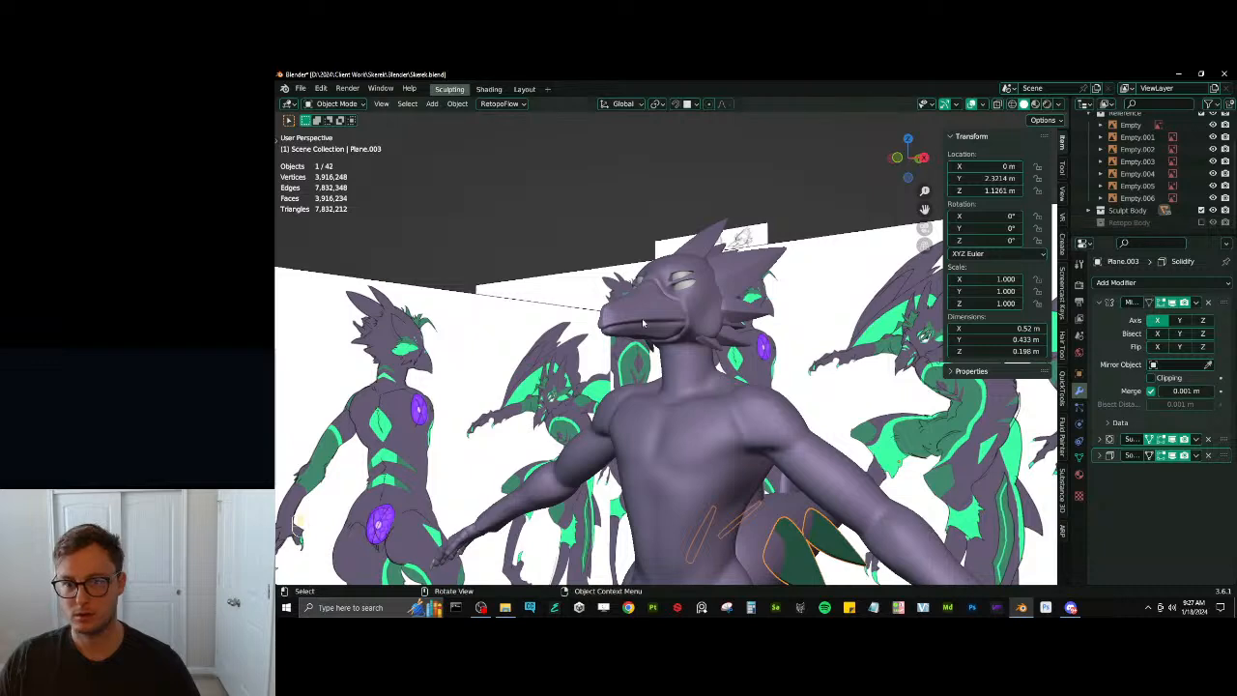
Deselect the side fins and save the Blender file
middle_drag(667, 330, 598, 328)
click(620, 246)
middle_drag(620, 246, 708, 305)
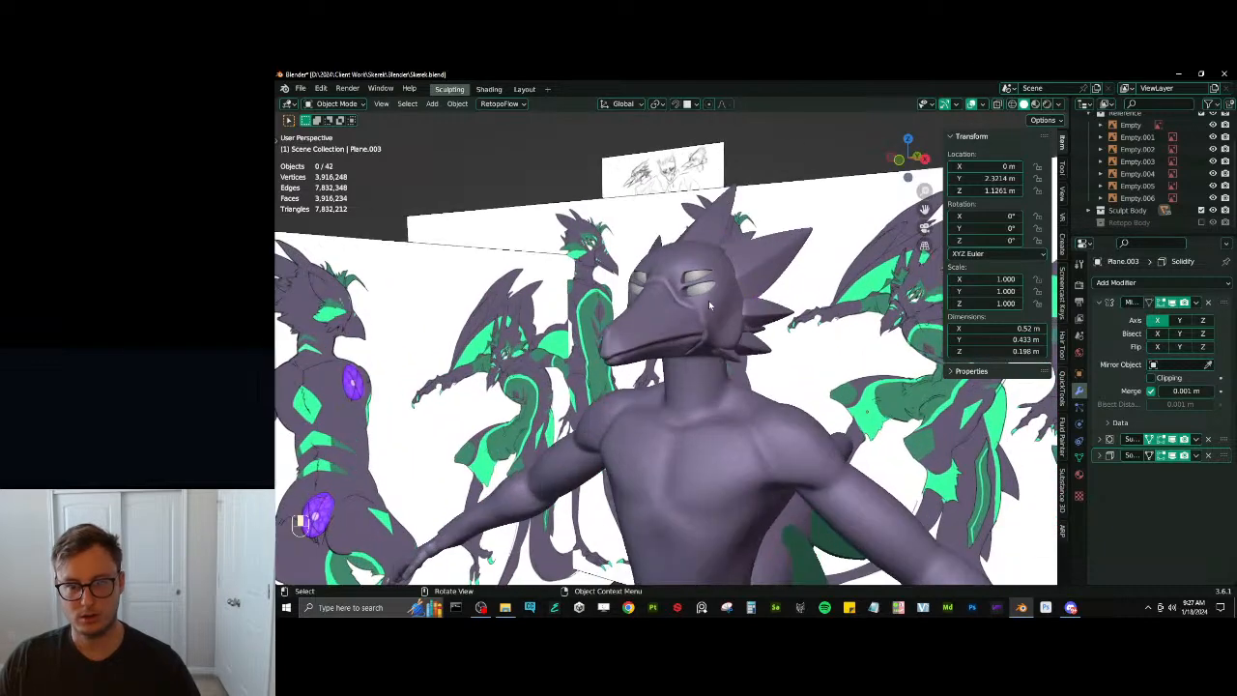
key(ctrl+s)
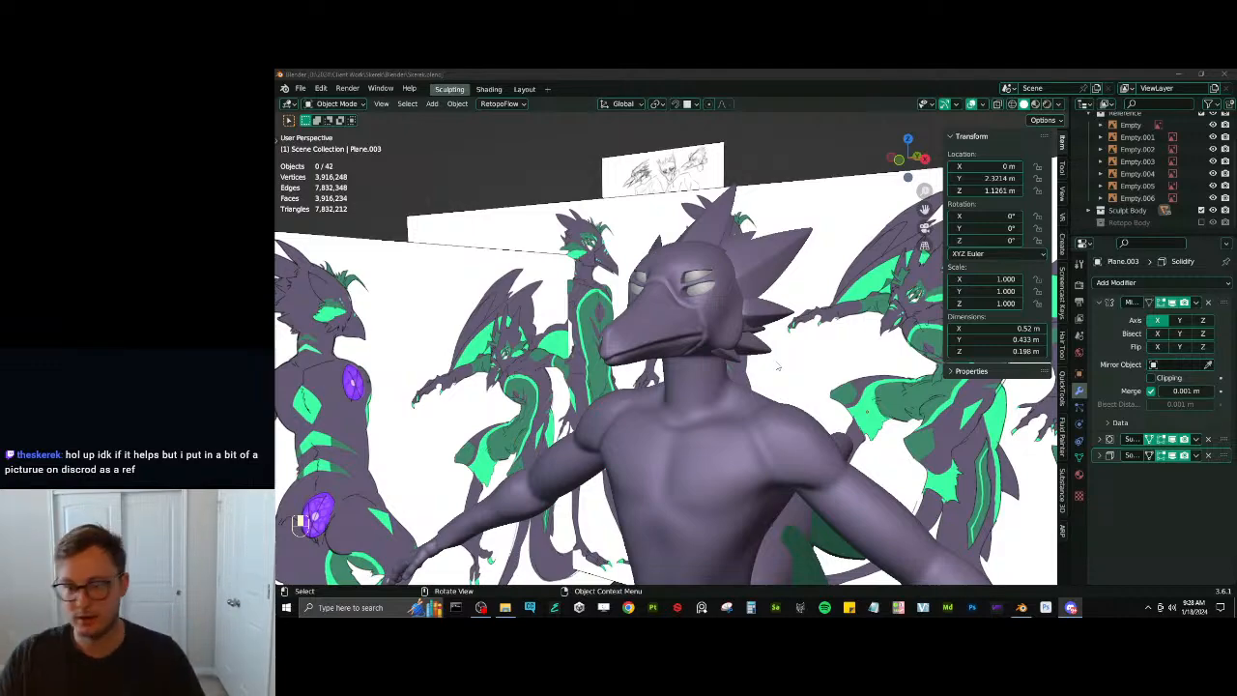
Undo the latest changes and delete the duplicated side fins in Edit Mode, keeping one fin per side
mouse_move(787, 385)
middle_down()
mouse_move(716, 374)
mouse_move(754, 408)
mouse_move(820, 394)
mouse_move(778, 289)
mouse_move(792, 363)
middle_up()
click(754, 387)
click(769, 389)
key(ctrl+z)
key(ctrl+z)
key(ctrl+z)
key(Tab)
key(x)
click(774, 303)
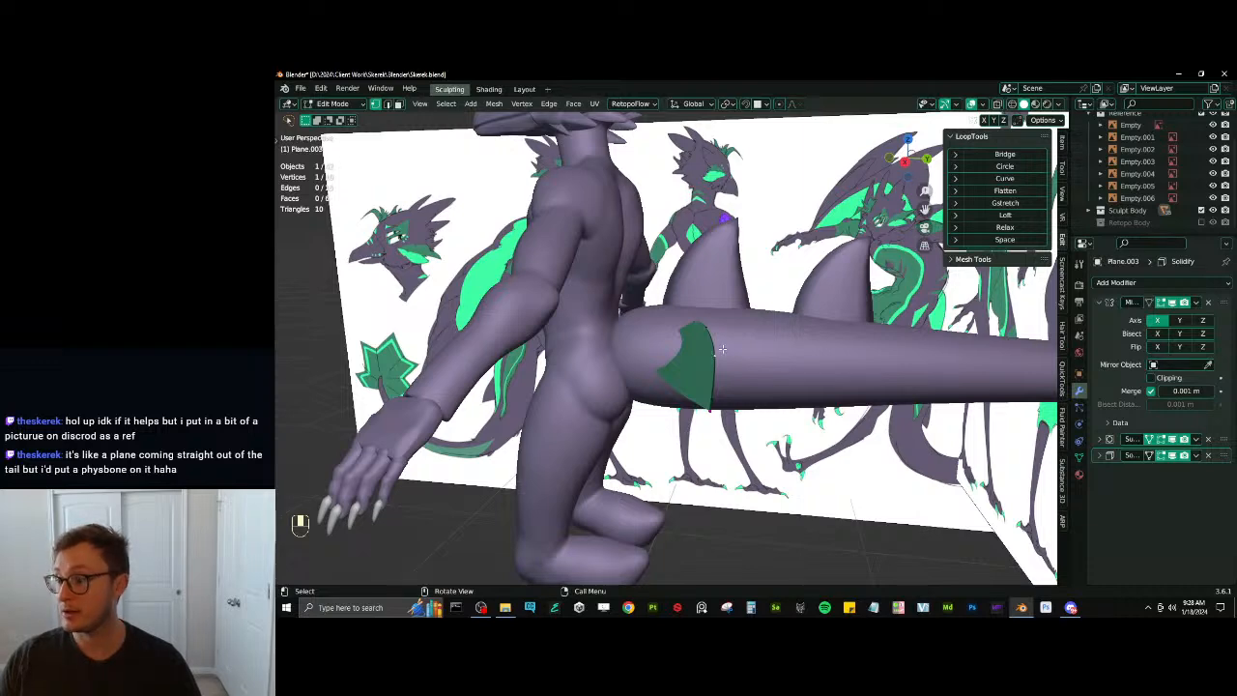
Rotate the remaining side fins and move them so they stick straight out sideways from the tail base
middle_drag(721, 349, 689, 307)
key(l)
key(r)
click(731, 407)
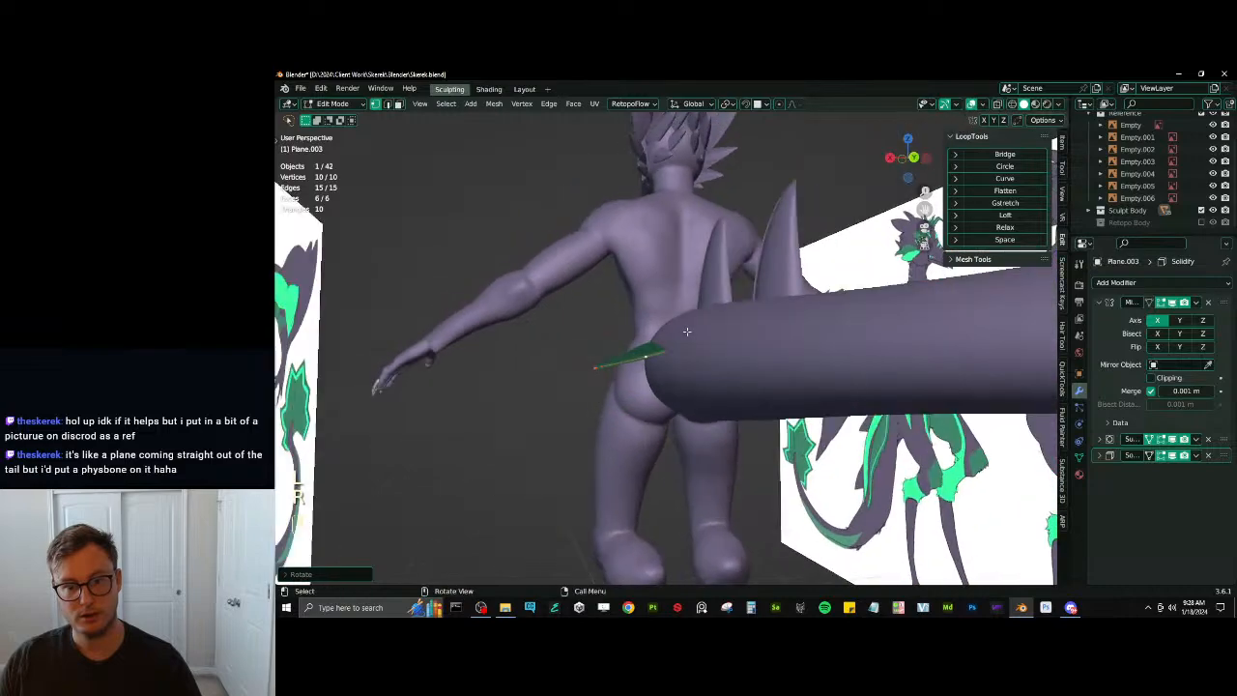
key(g)
click(682, 338)
key(r)
click(694, 350)
Level the side fins by rotating them in the right and front orthographic views
middle_drag(694, 352, 766, 432)
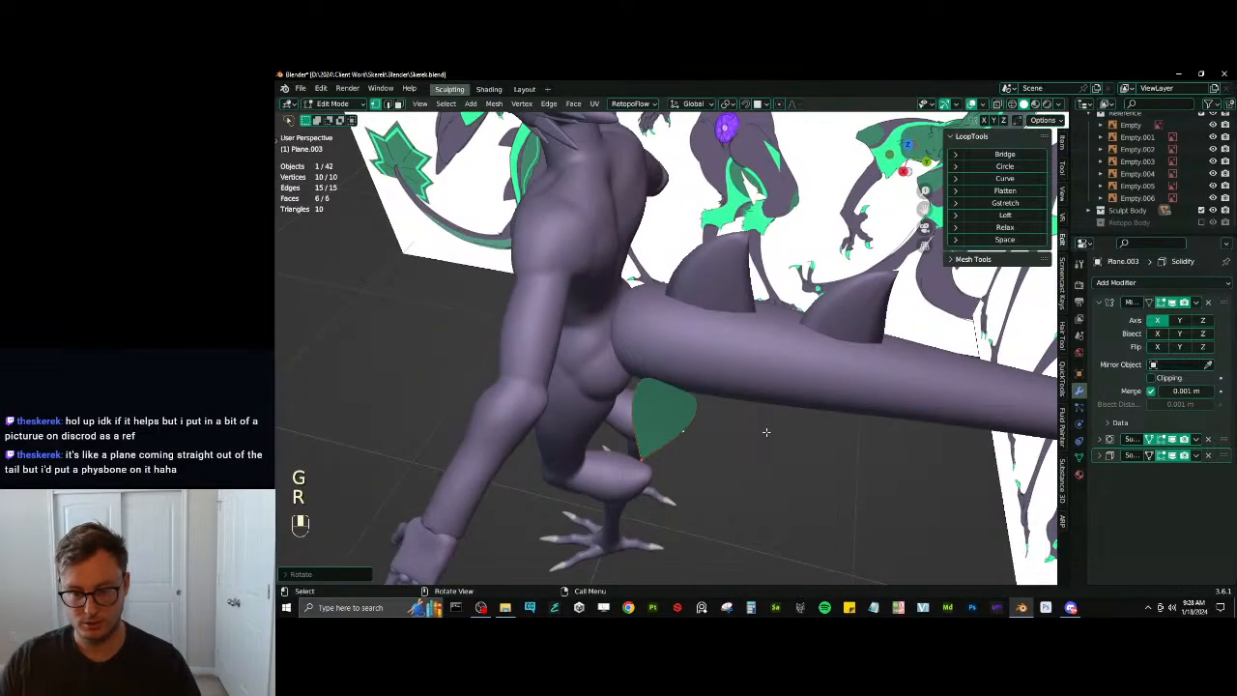
key(KP_3)
key(r)
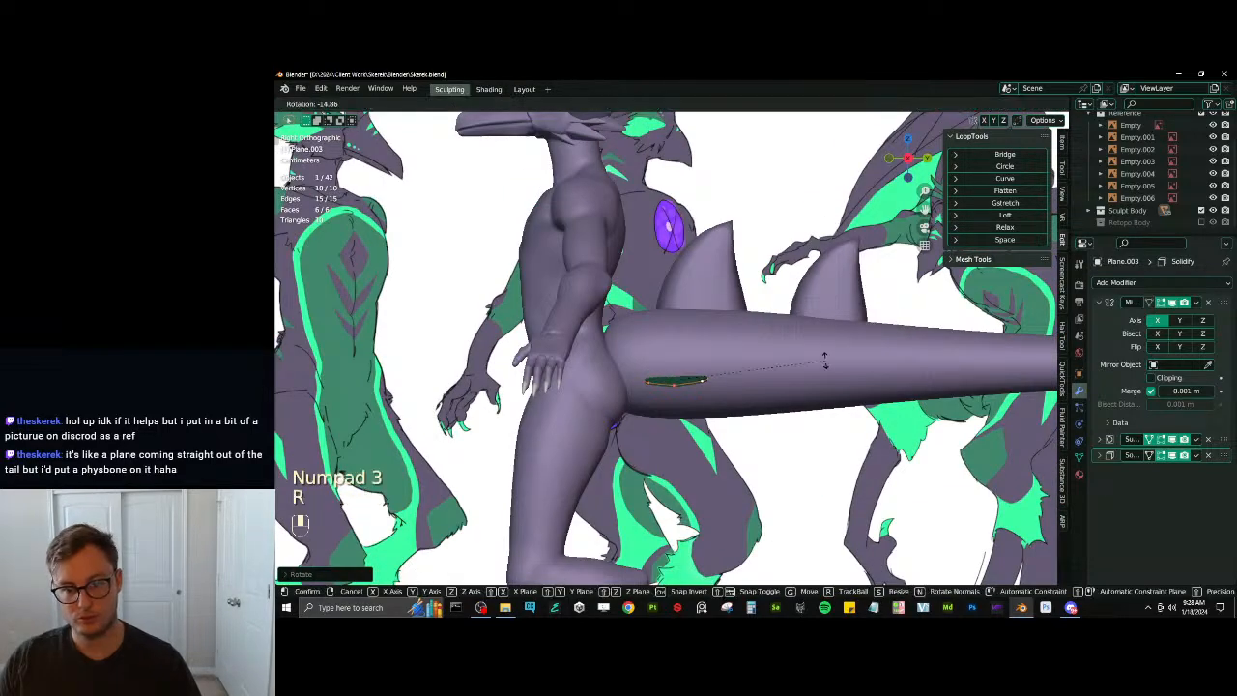
click(825, 359)
key(KP_1)
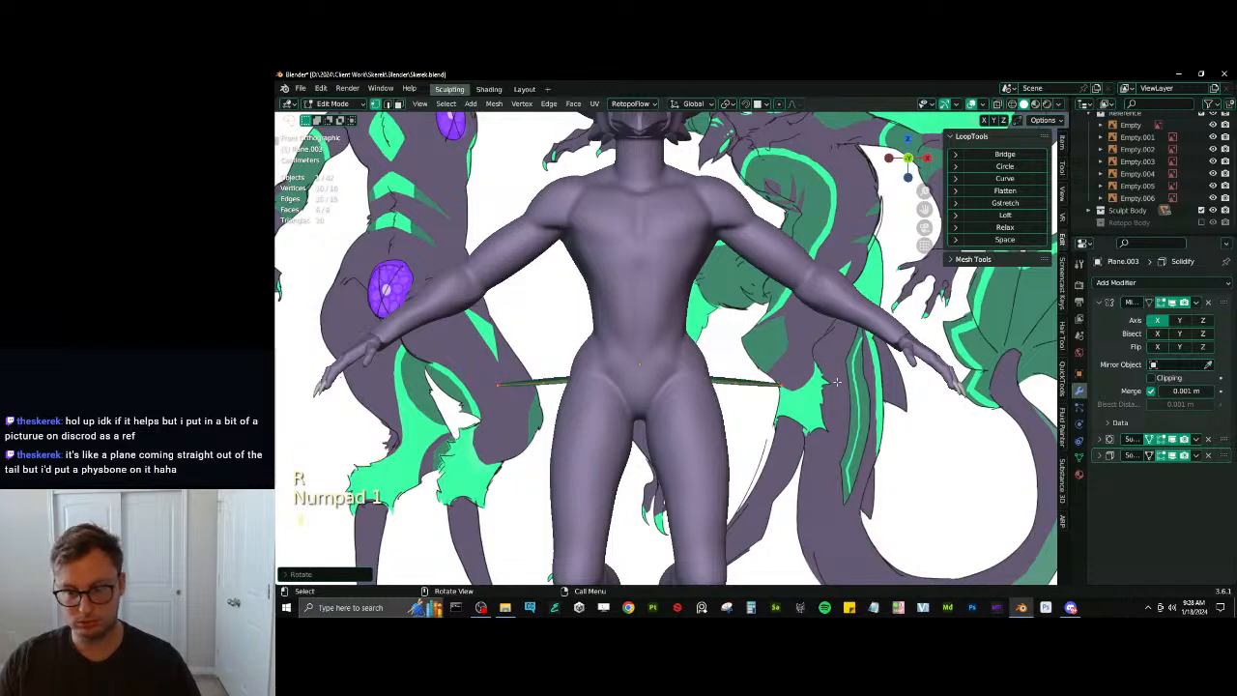
key(r)
click(829, 374)
key(KP_3)
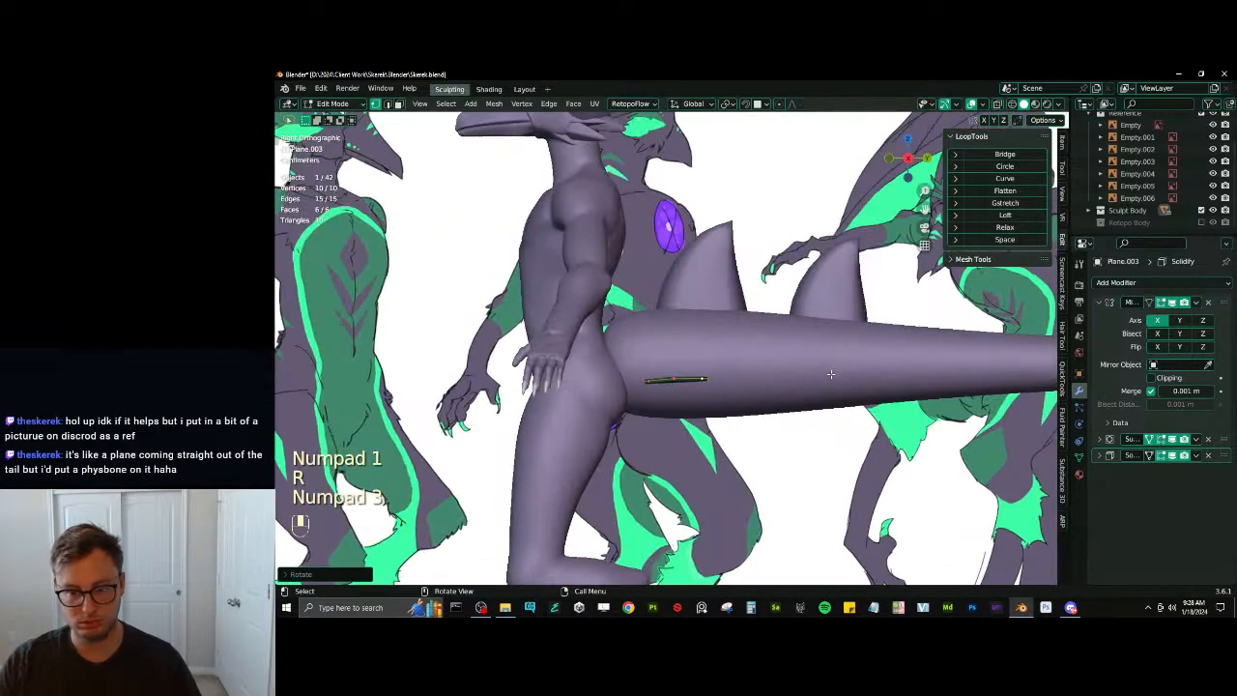
scroll(819, 386, up, 2)
key(r)
click(819, 390)
Rotate the side fins in the top view and duplicate them about 0.16 m farther along the tail on the Y axis
middle_drag(819, 390, 766, 481)
key(KP_7)
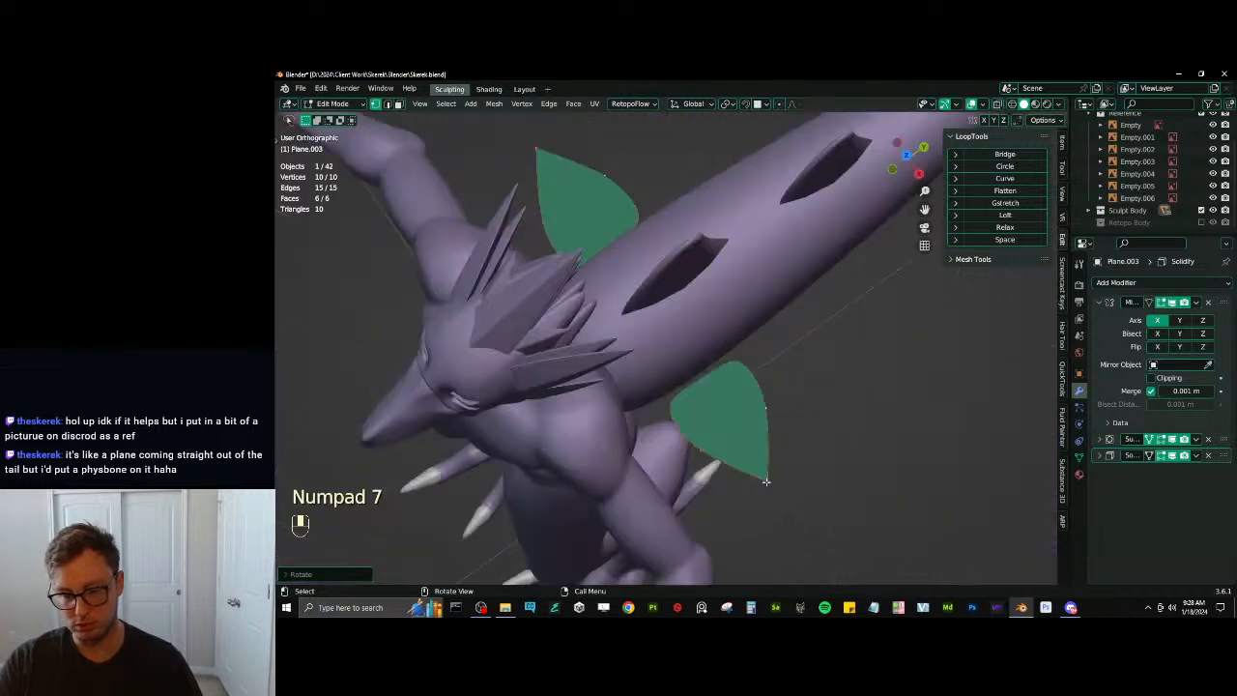
shift+middle_drag(731, 334, 812, 368)
key(r)
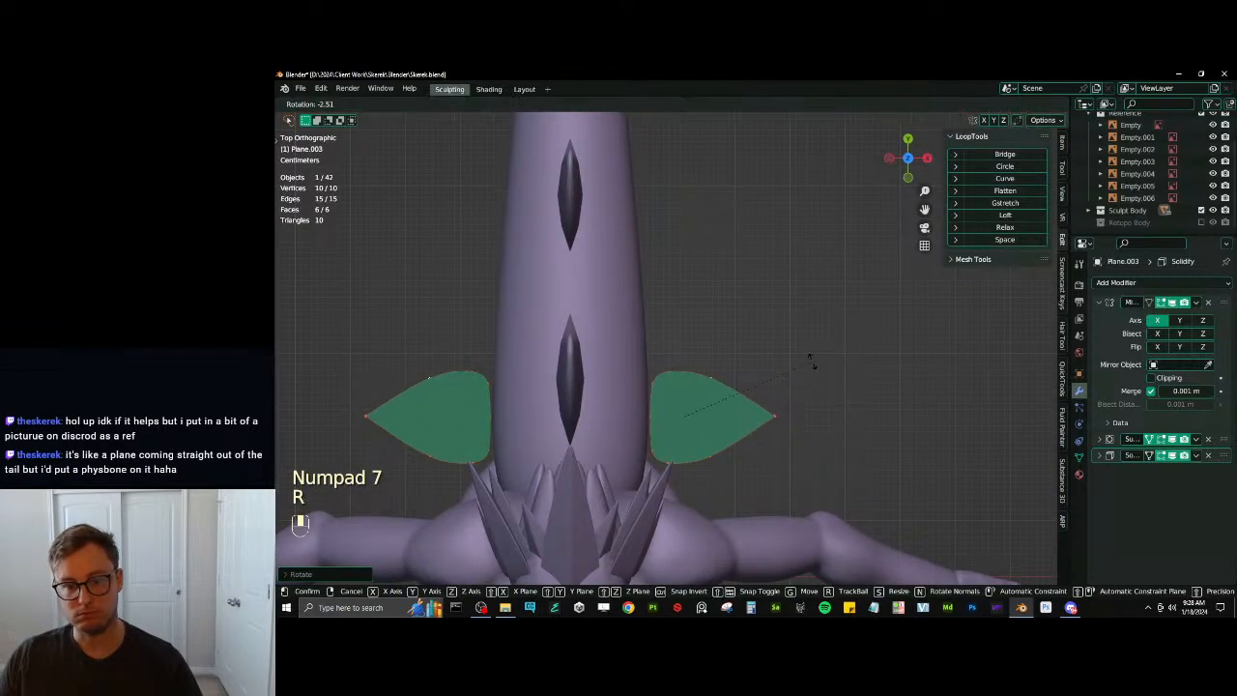
click(798, 367)
key(shift+d)
key(g)
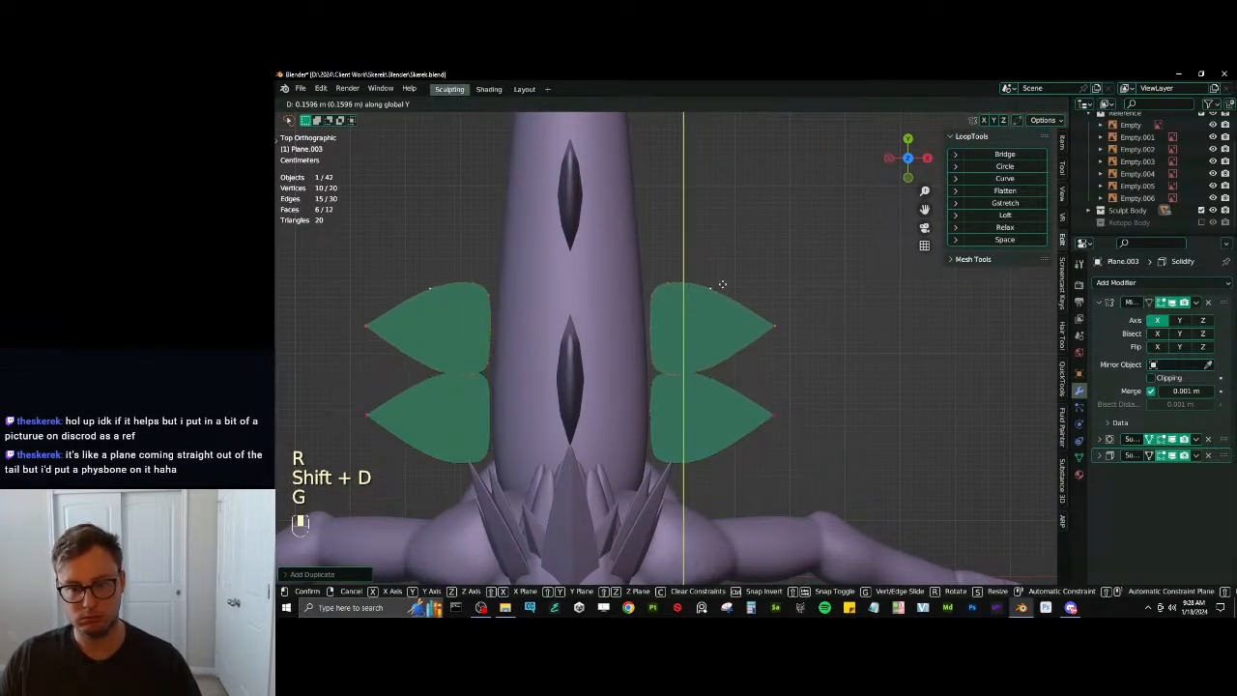
click(718, 290)
Select the facing edges of the two neighbouring fins and join them with Bridge Edge Loops using Merge
key(z)
click(643, 367)
key(b)
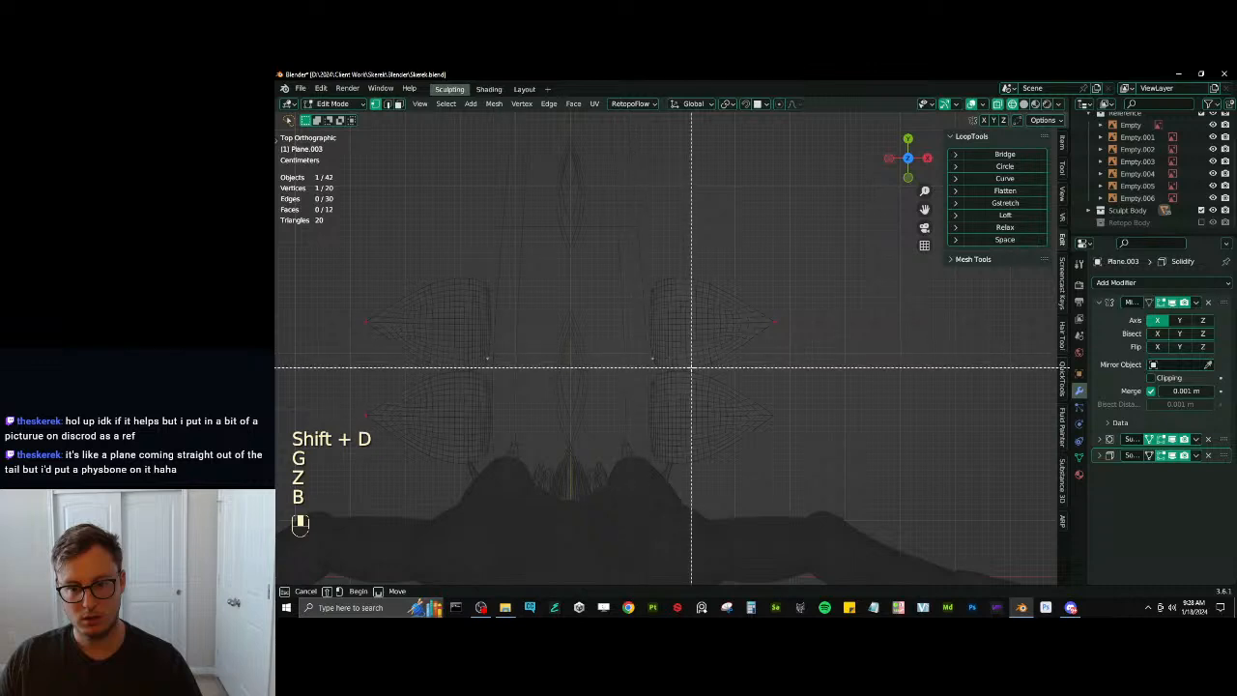
right_click(692, 367)
key(z)
click(646, 371)
key(b)
drag(616, 346, 745, 393)
key(q)
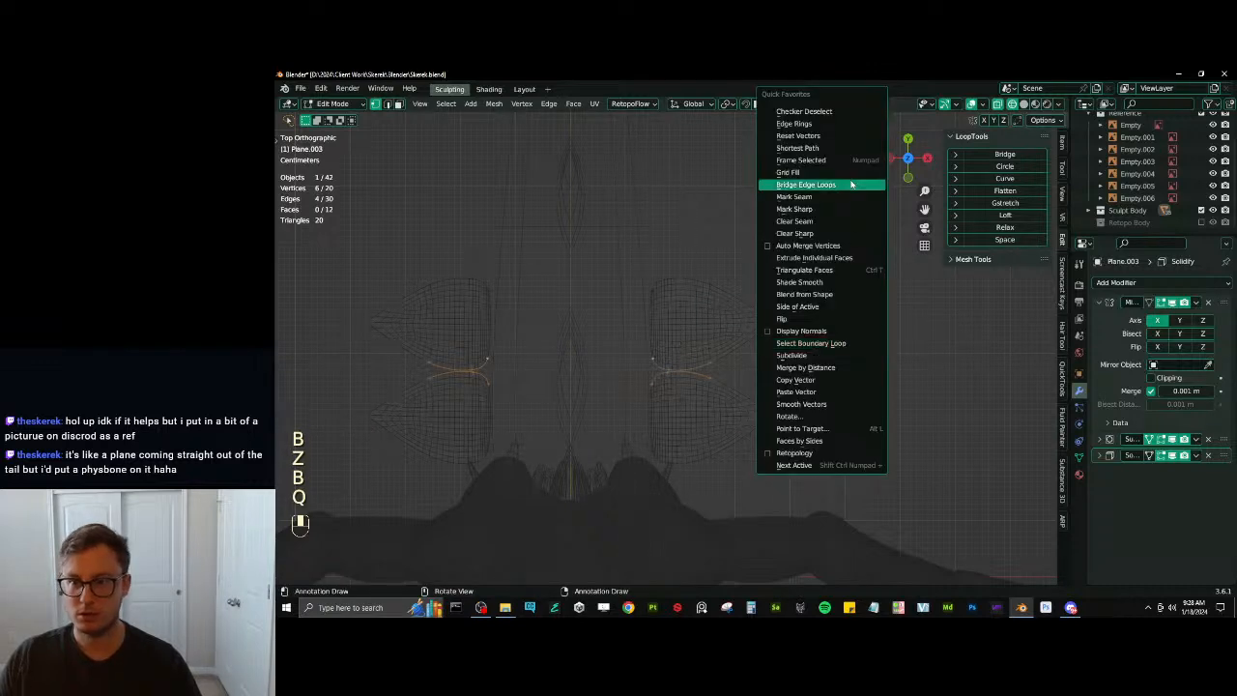
click(802, 184)
click(307, 574)
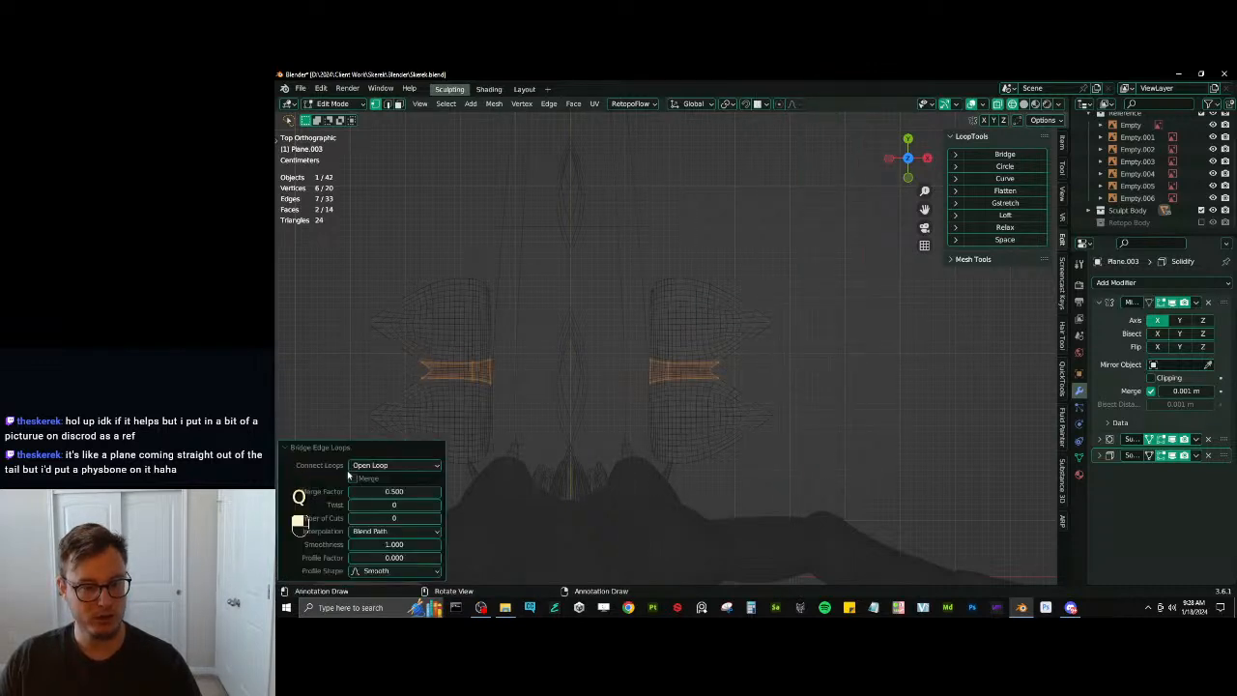
click(353, 478)
Set the mean crease to 1.00 on the merged seam, the inner edges and the outer outline of the fins
click(1061, 143)
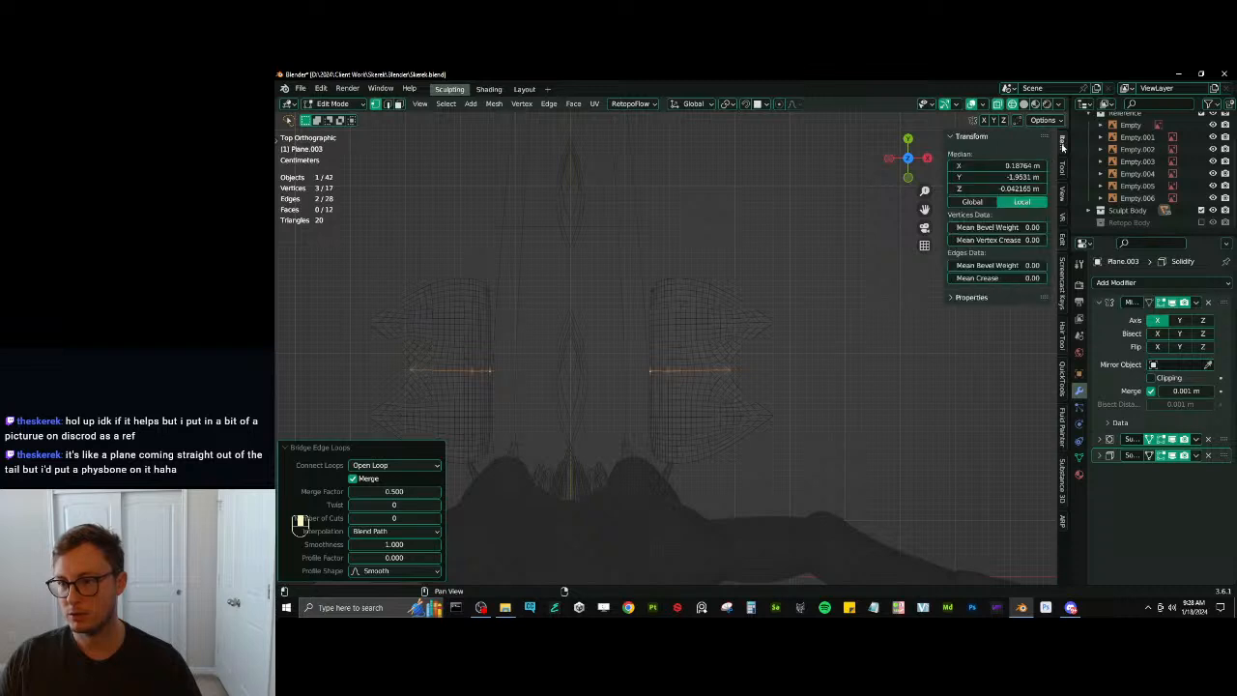
click(667, 278)
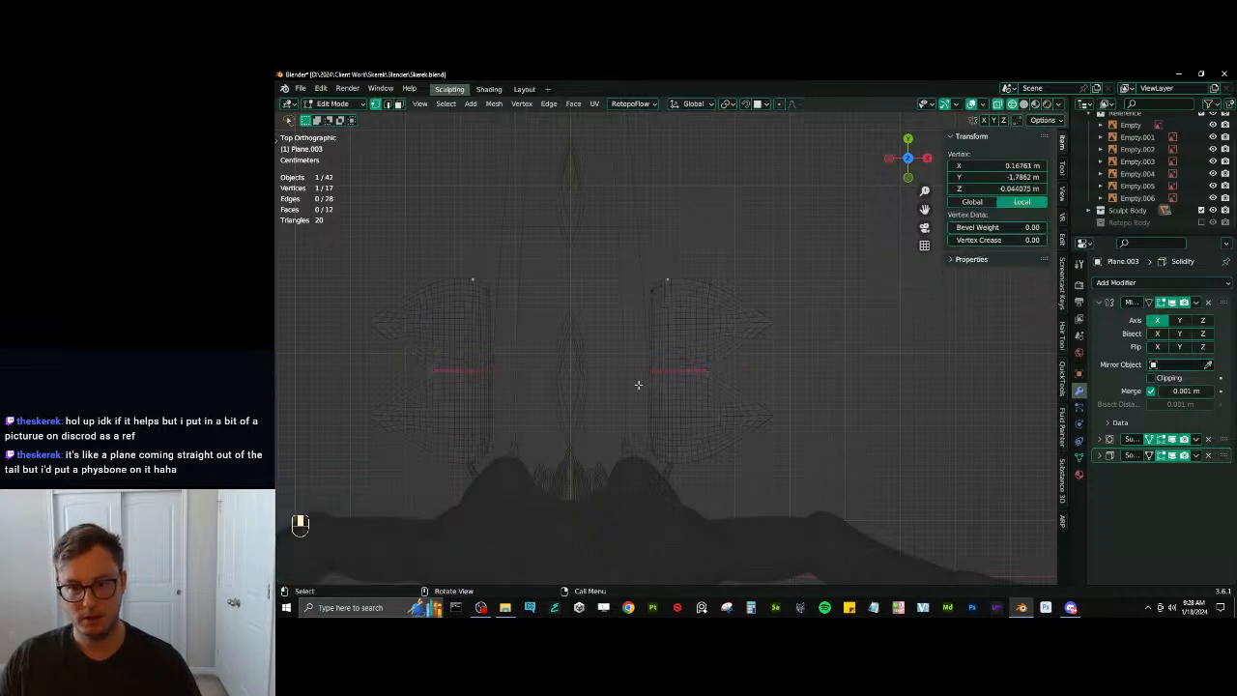
ctrl+click(651, 449)
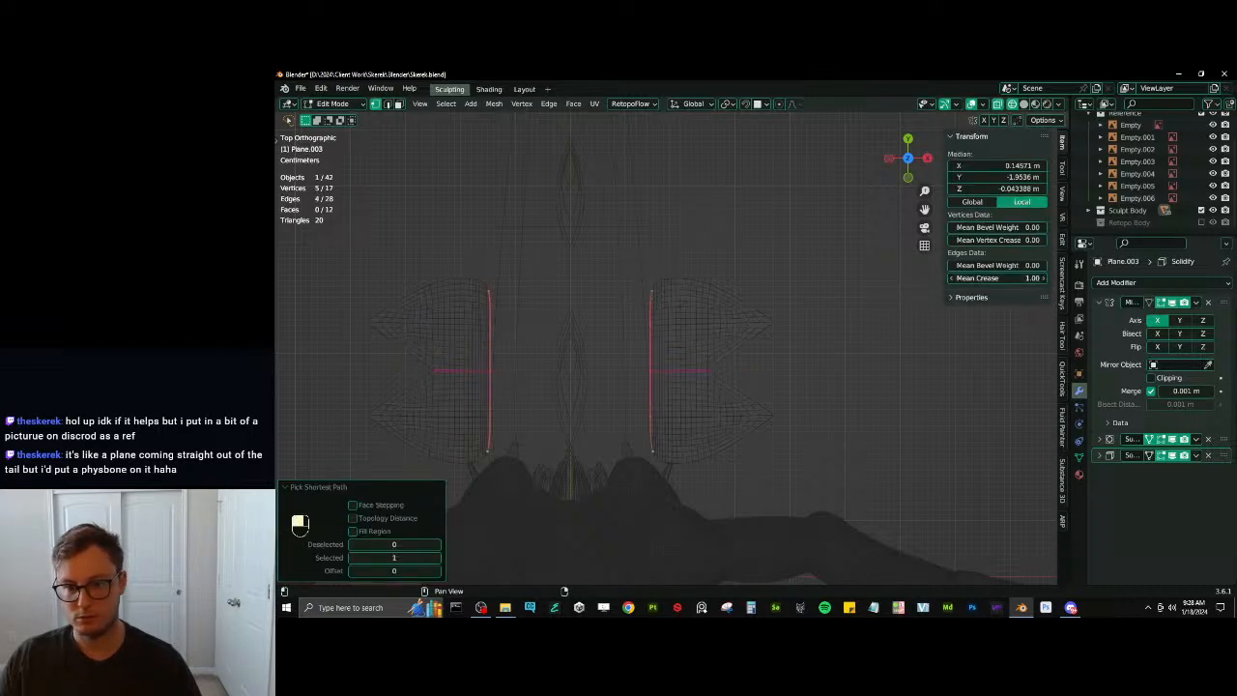
alt+shift+click(721, 275)
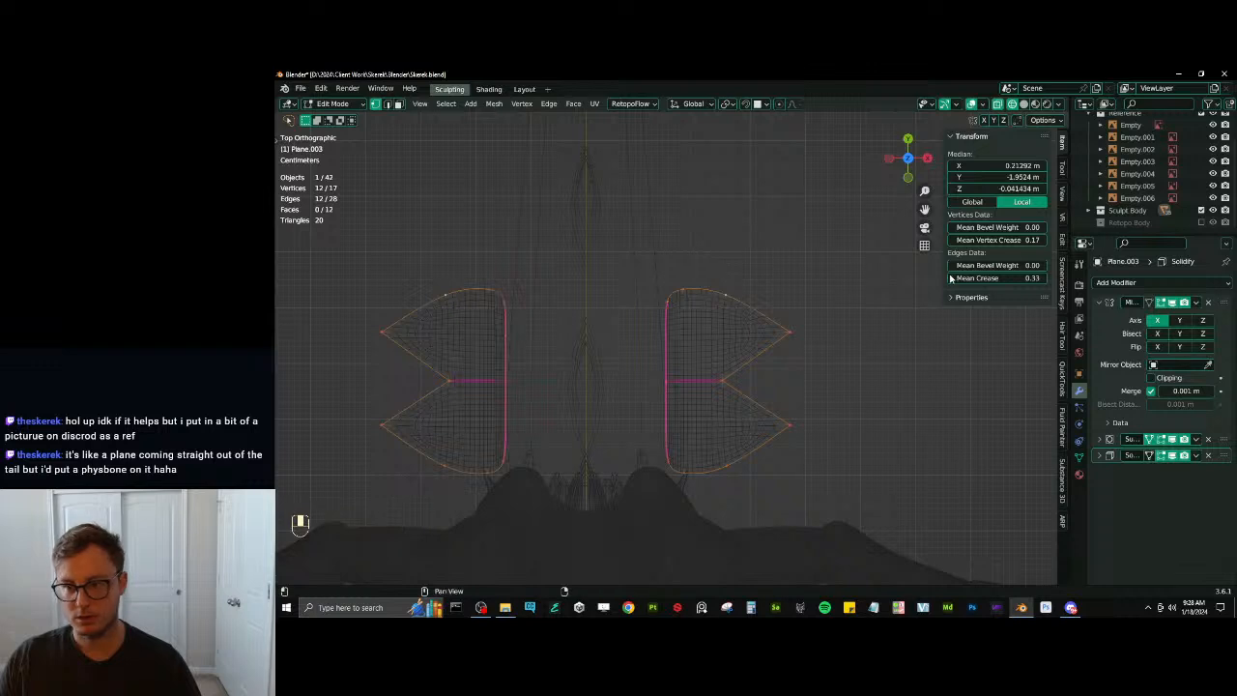
Select the fins' inner edge, move it about 0.026 m toward the tail along X and scale it up slightly
key(ctrl+z)
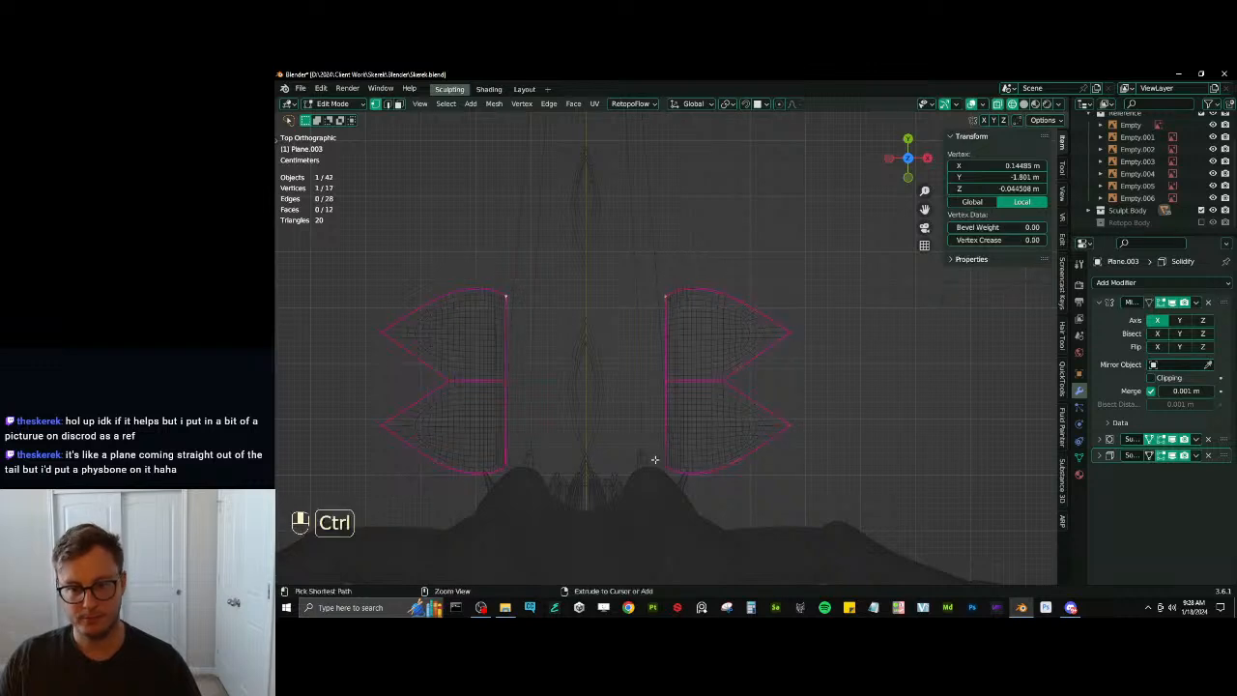
key(g)
click(704, 312)
key(s)
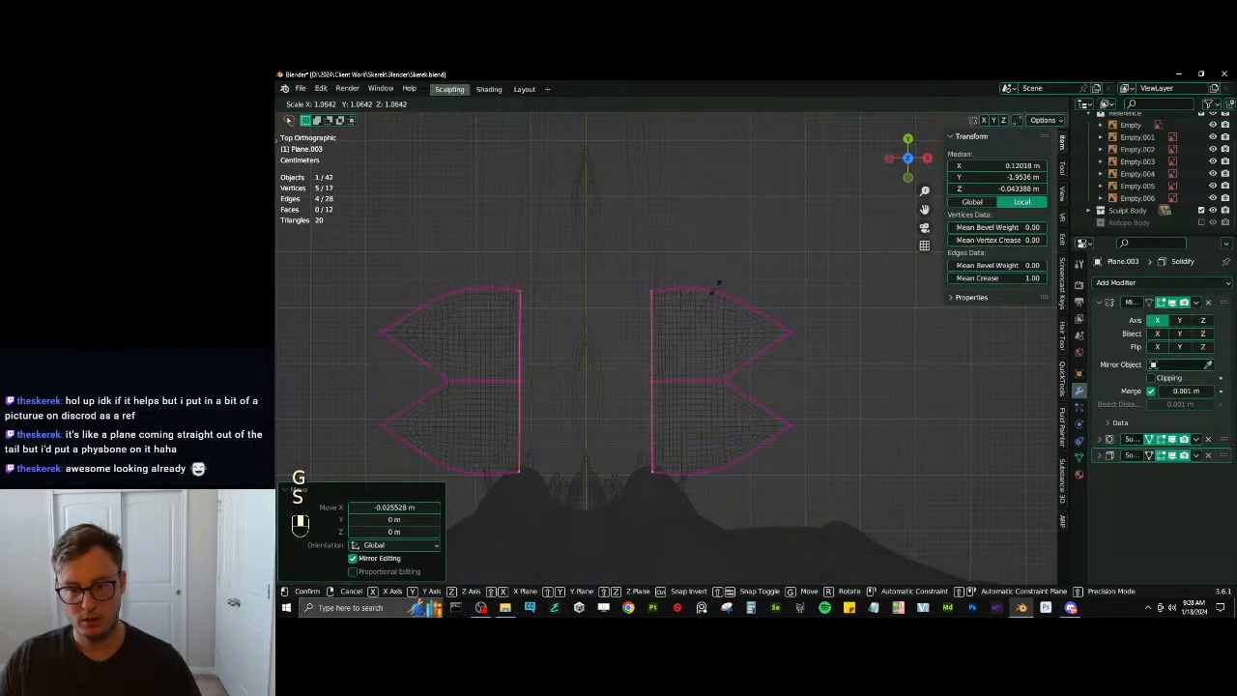
click(712, 284)
Reposition the whole fin mesh, narrow it along X and move it about 0.033 m closer to the tail
key(a)
key(g)
click(762, 360)
key(s)
key(x)
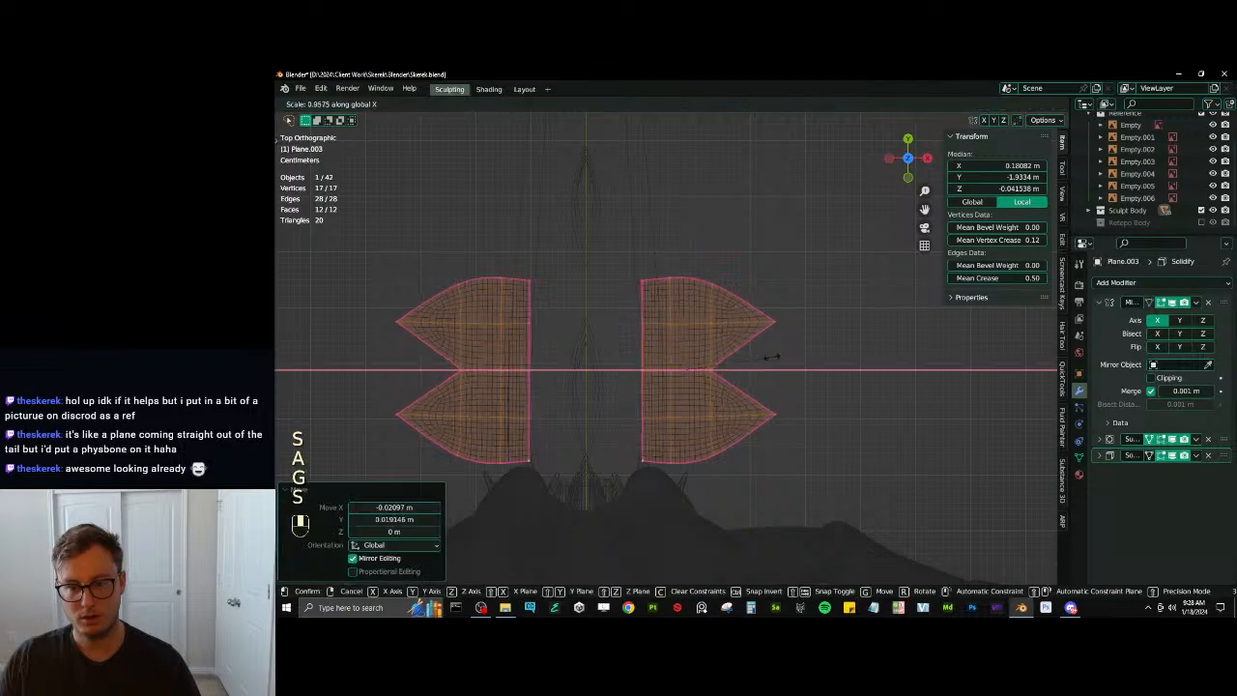
click(732, 358)
key(g)
key(x)
click(714, 359)
Rotate the fin mesh slightly to follow the tail's taper and shift it along the X axis
key(r)
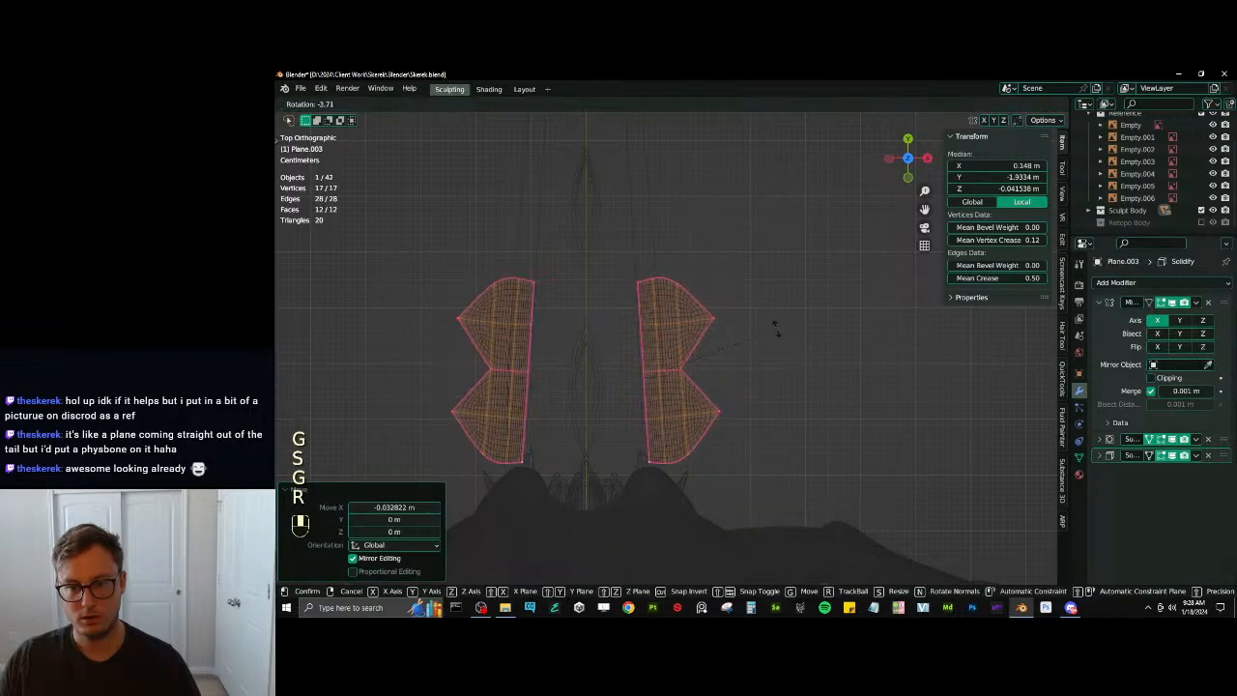
click(776, 331)
key(g)
key(x)
click(764, 346)
Return to solid shading, tilt the side fins around the Y axis and adjust their height along Z
key(z)
mouse_move(764, 346)
middle_down()
mouse_move(673, 276)
mouse_move(700, 338)
mouse_move(742, 367)
mouse_move(684, 417)
mouse_move(745, 408)
mouse_move(690, 302)
mouse_move(701, 364)
mouse_move(762, 376)
mouse_move(781, 478)
mouse_move(746, 373)
mouse_move(718, 382)
mouse_move(680, 366)
mouse_move(731, 351)
middle_up()
key(r)
key(r)
key(y)
click(757, 396)
key(g)
key(z)
click(763, 381)
key(s)
click(726, 421)
key(ctrl+z)
Scale the side fins along the Y axis and reposition them lengthwise on the tail
key(s)
key(y)
click(757, 410)
key(g)
key(y)
click(775, 384)
key(r)
click(694, 319)
key(ctrl+z)
Move all of the side fin geometry vertically along Z, leave Edit Mode and deselect the fins
key(Tab)
scroll(781, 478, down, 4)
click(780, 478)
scroll(745, 373, down, 7)
scroll(746, 373, up, 5)
key(Tab)
key(a)
key(g)
key(z)
click(679, 358)
key(Tab)
click(731, 351)
scroll(668, 252, down, 5)
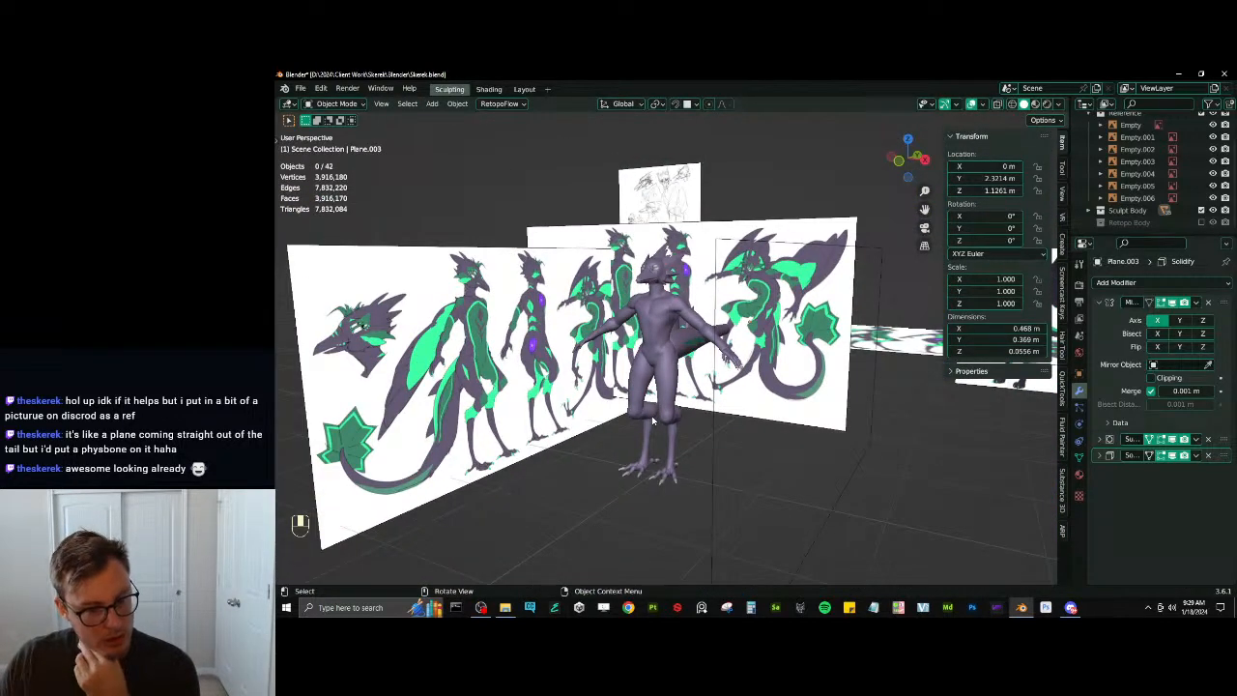
Scale the front dorsal fin on the tail down to 0.640 and raise it about 0.012 m along Z
scroll(666, 370, up, 3)
middle_drag(725, 353, 686, 340)
scroll(686, 340, up, 2)
scroll(686, 340, up, 2)
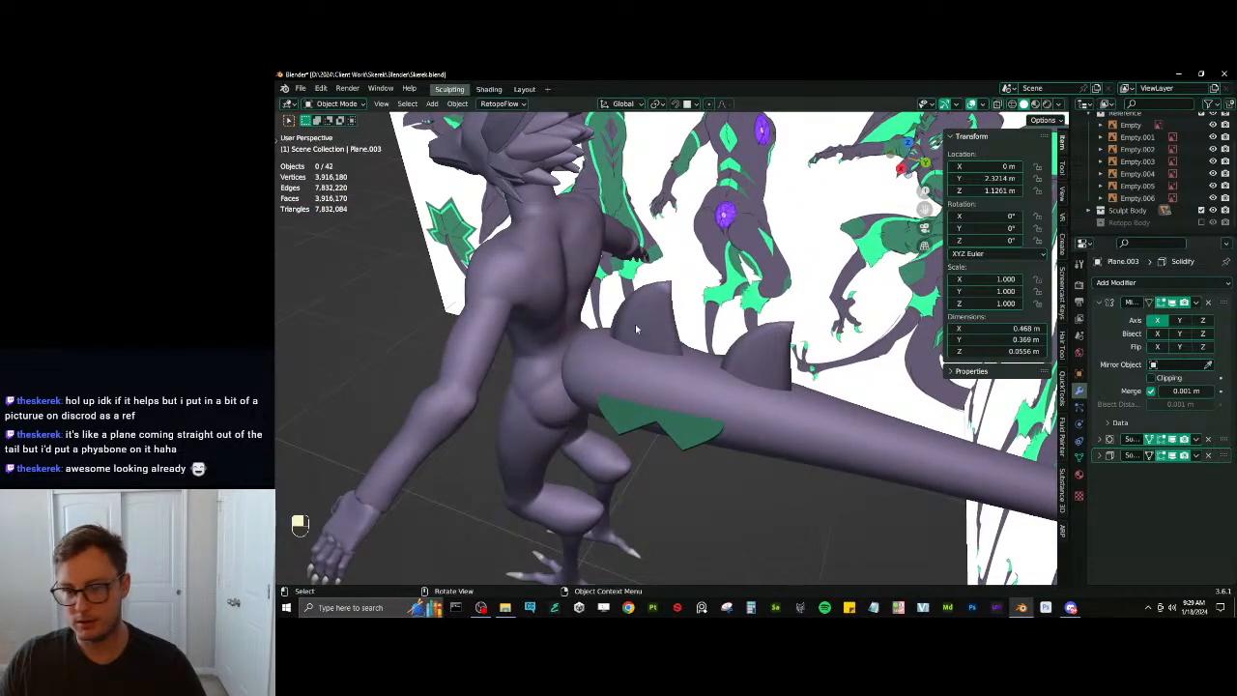
click(636, 329)
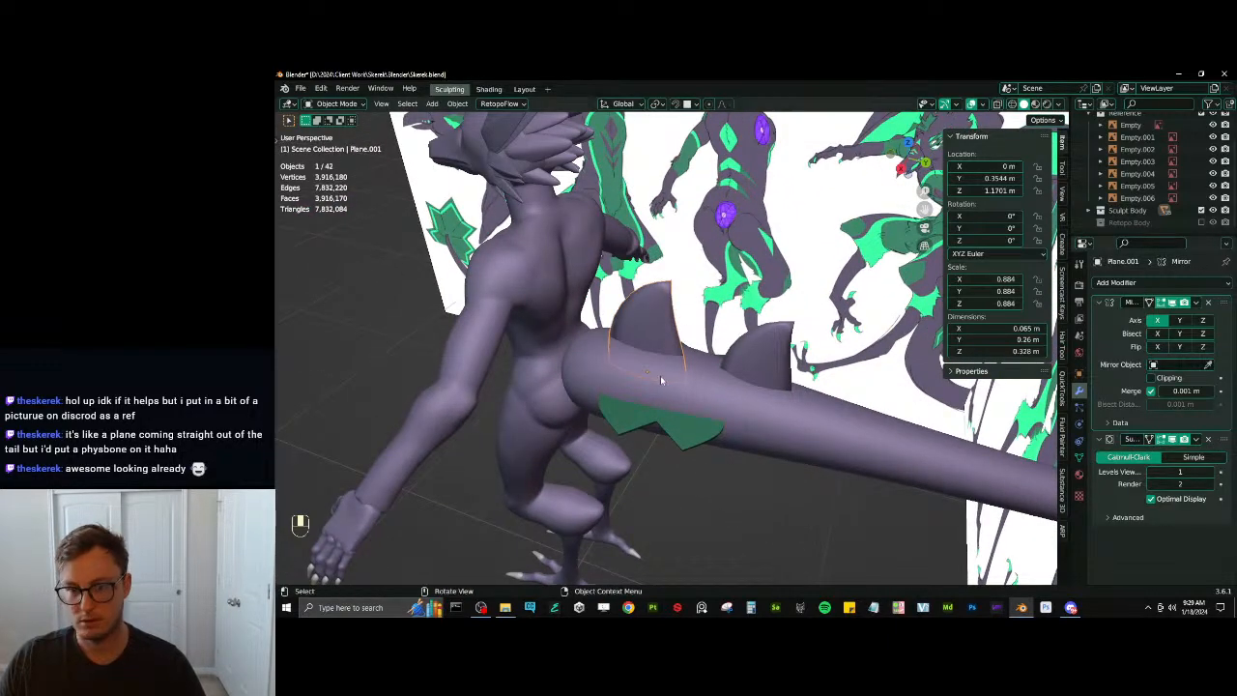
middle_drag(660, 380, 773, 319)
key(s)
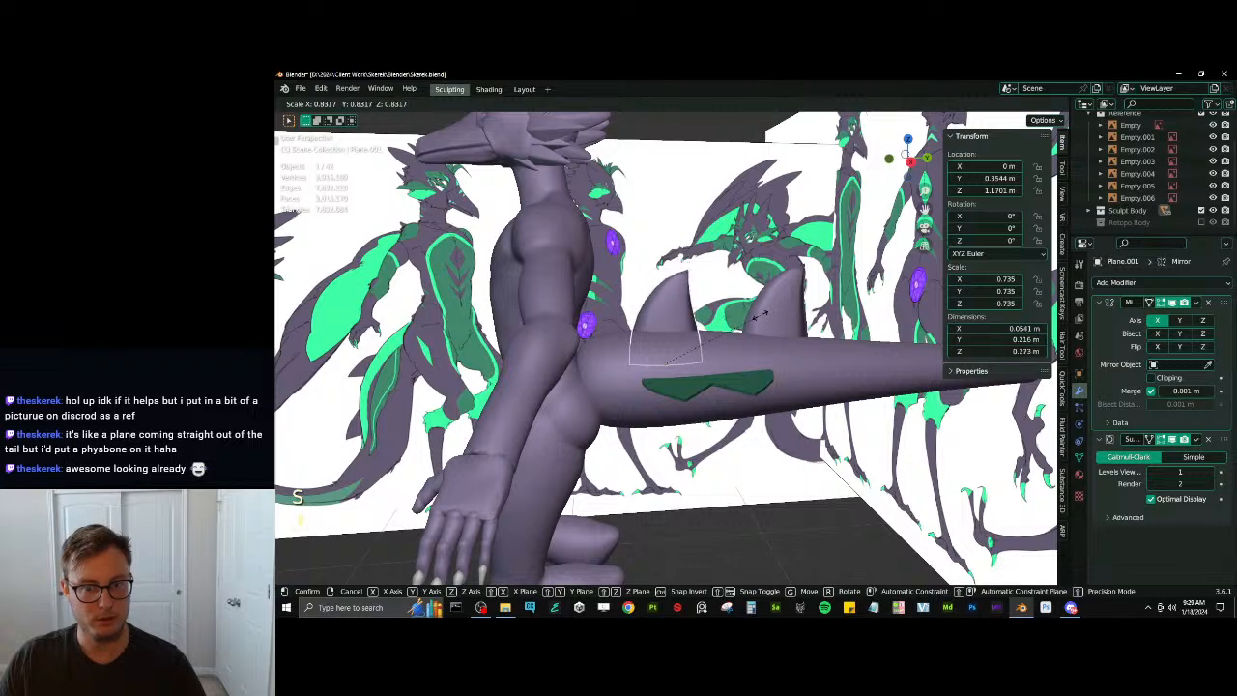
click(763, 311)
key(g)
click(759, 310)
key(s)
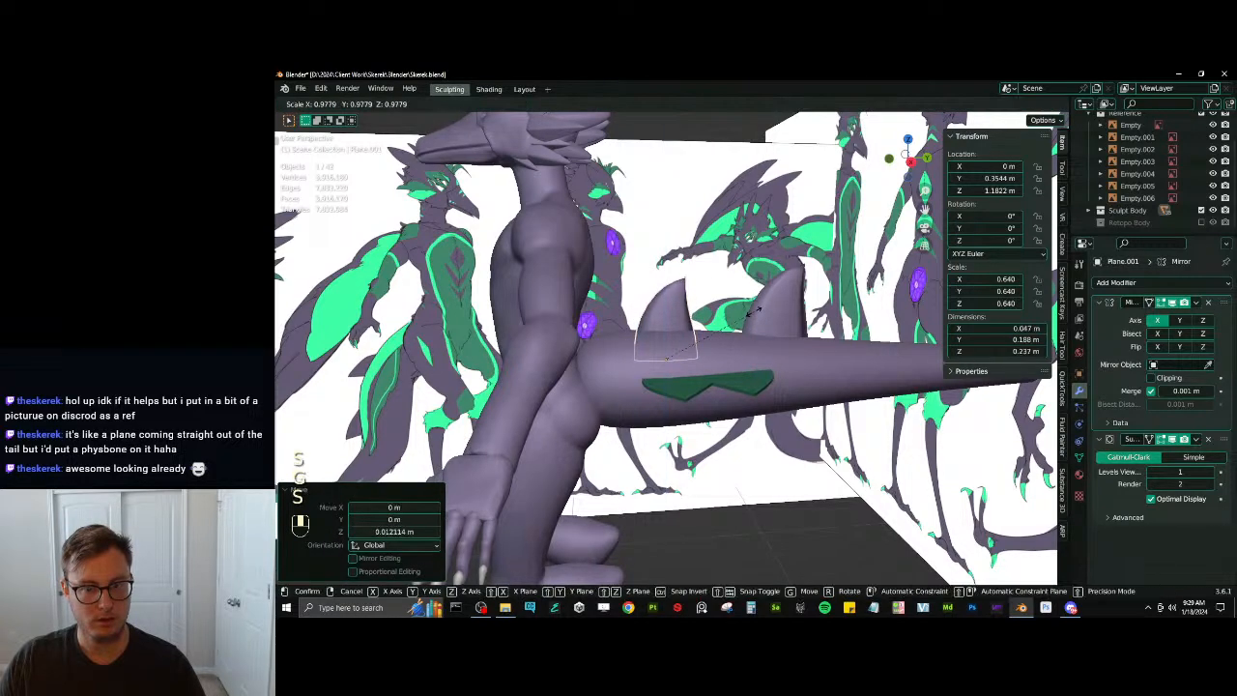
click(758, 310)
Scale the rear dorsal fin down to 0.528 and set both dorsal fins' viewport subdivision level to 3
click(773, 311)
key(s)
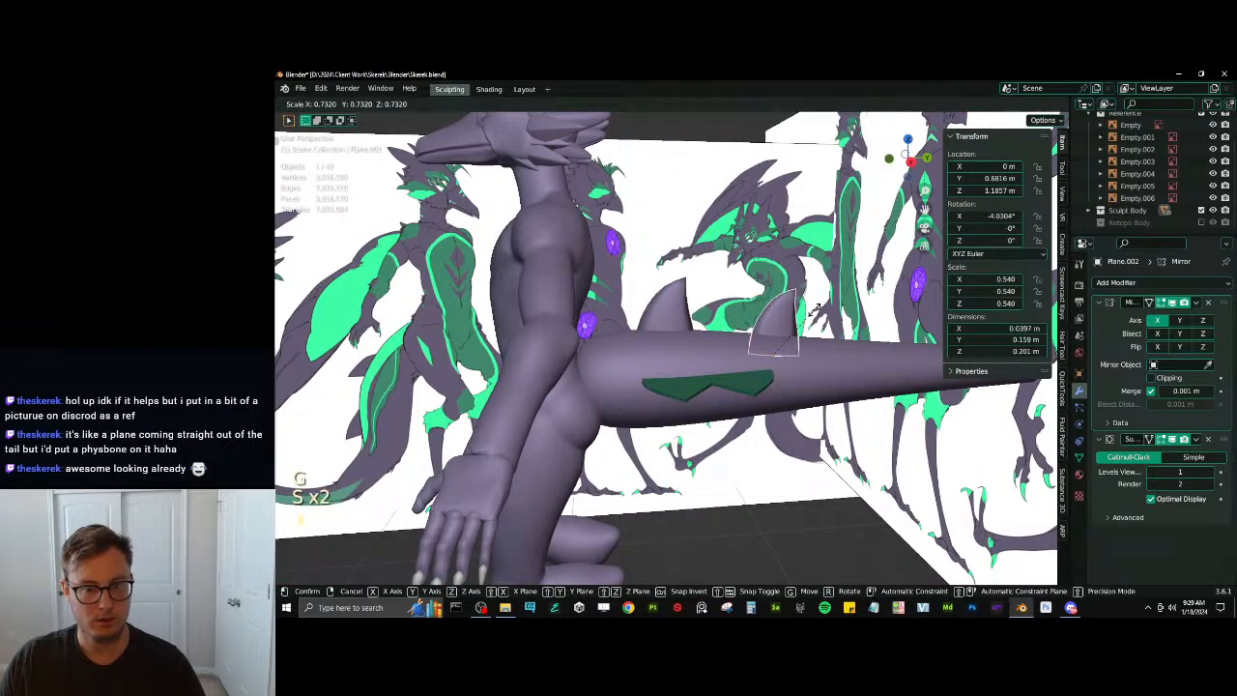
click(812, 308)
click(679, 307)
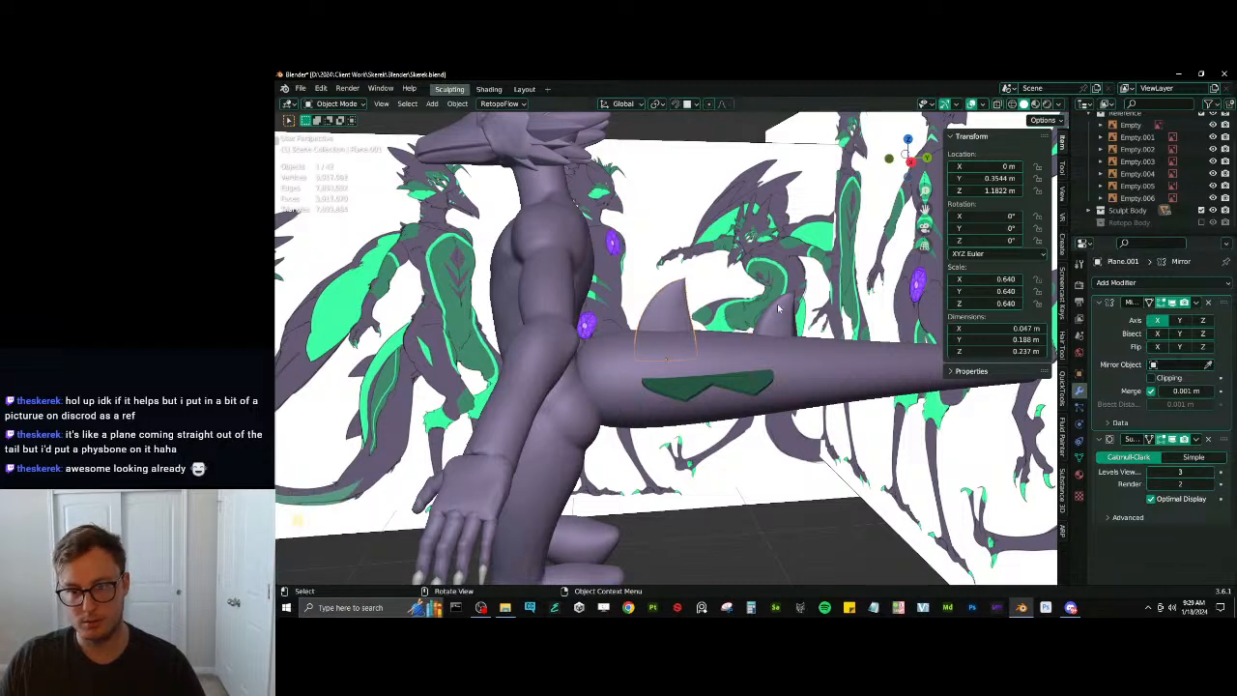
click(779, 308)
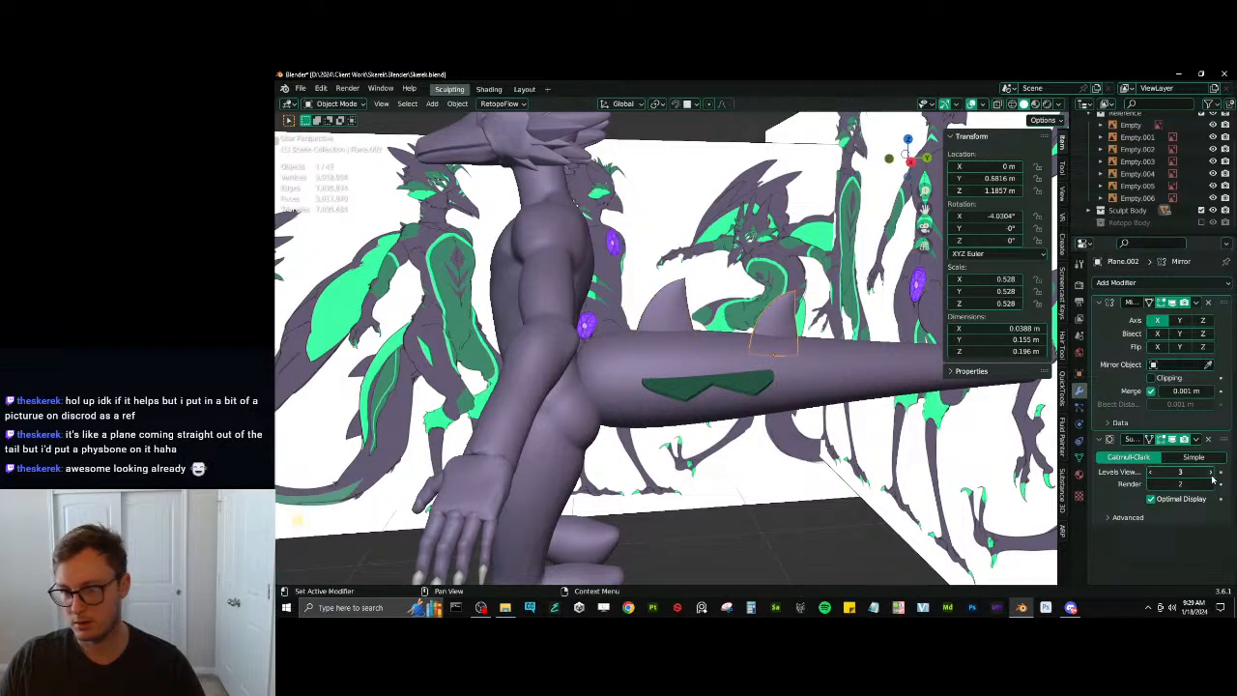
Select the side fins and adjust their position against the tail
middle_drag(644, 393, 591, 344)
click(642, 403)
scroll(643, 387, down, 3)
scroll(642, 387, up, 3)
click(658, 376)
click(691, 406)
key(g)
click(734, 406)
scroll(734, 406, down, 5)
key(ctrl+a)
click(735, 422)
scroll(703, 353, up, 6)
click(654, 352)
Select the tail together with its dorsal fins, side fins and leaf-shaped tip
click(592, 343)
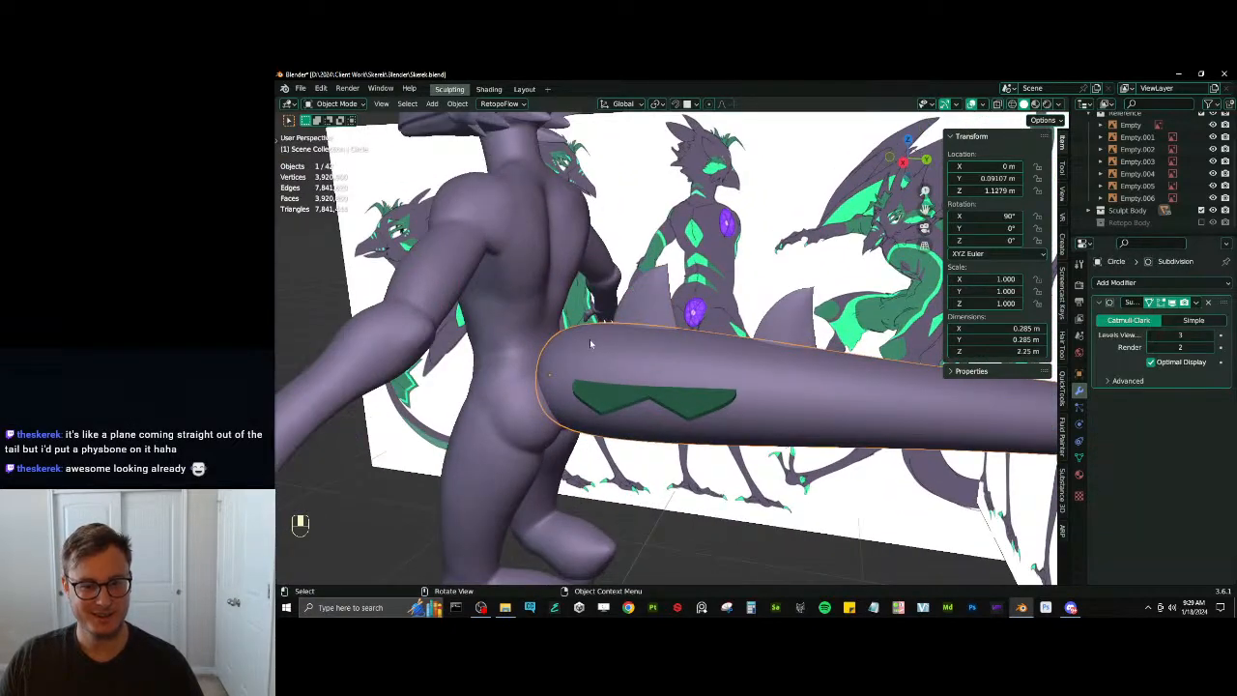
key(KP_Decimal)
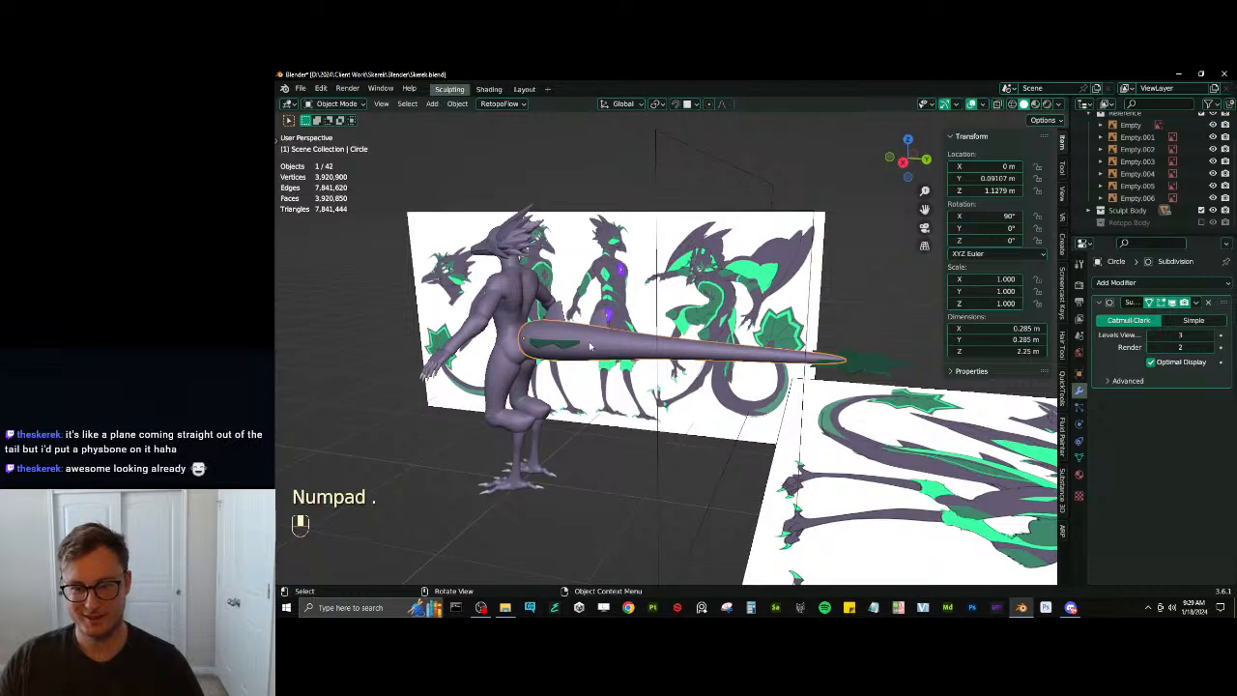
middle_drag(590, 345, 592, 373)
scroll(592, 372, up, 1)
key(b)
drag(651, 411, 661, 414)
middle_drag(768, 362, 699, 357)
key(b)
mouse_move(821, 473)
mouse_down()
mouse_move(806, 457)
mouse_move(818, 468)
mouse_up()
key(b)
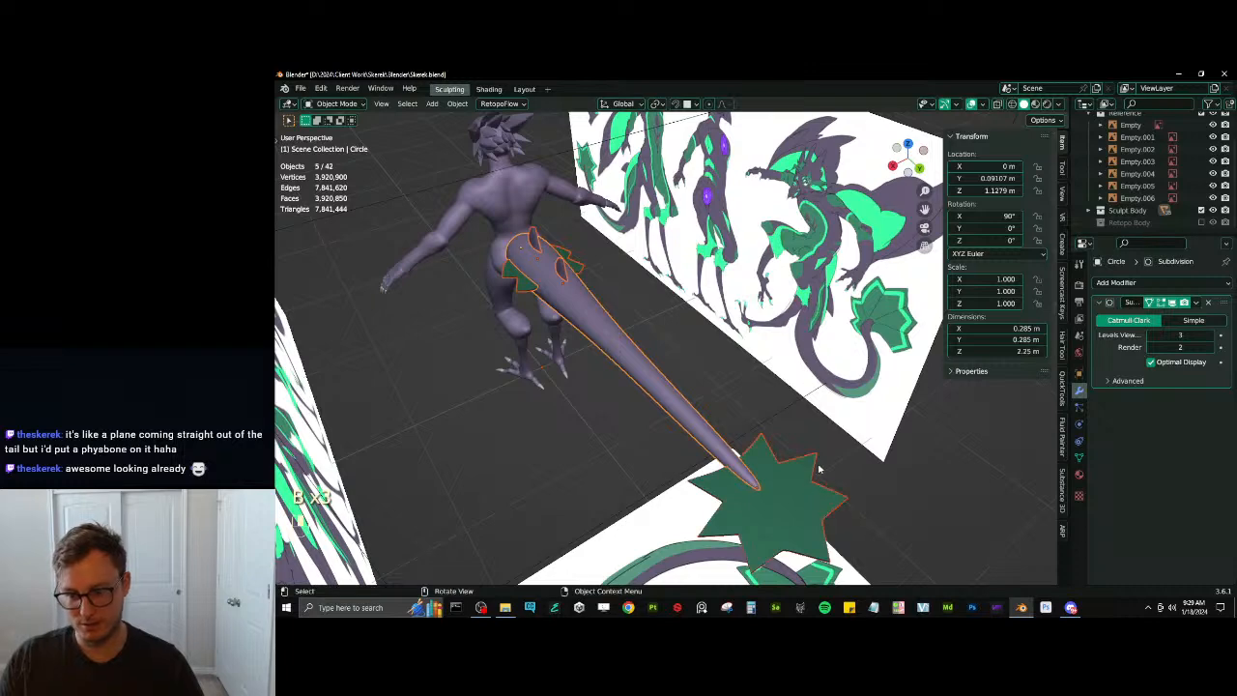
Raise the tail assembly about 0.06 m along Z and adjust its Y position so the base sits against the hips
key(KP_3)
scroll(632, 340, up, 5)
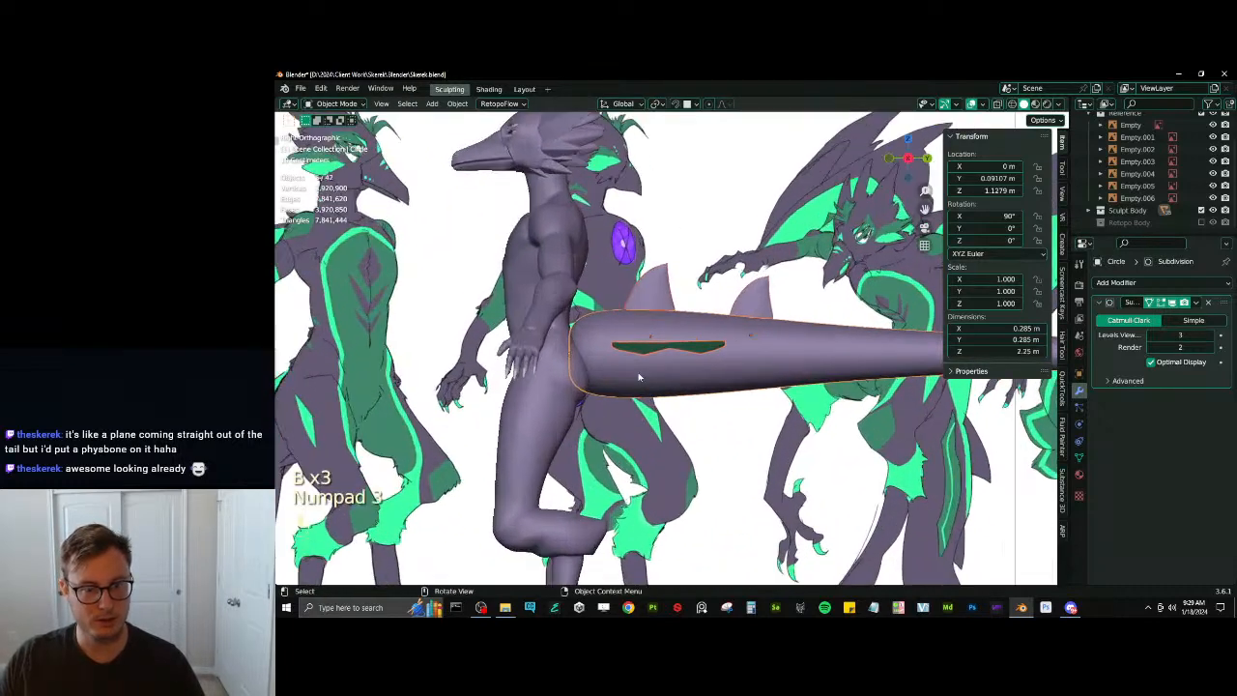
key(g)
click(636, 338)
key(g)
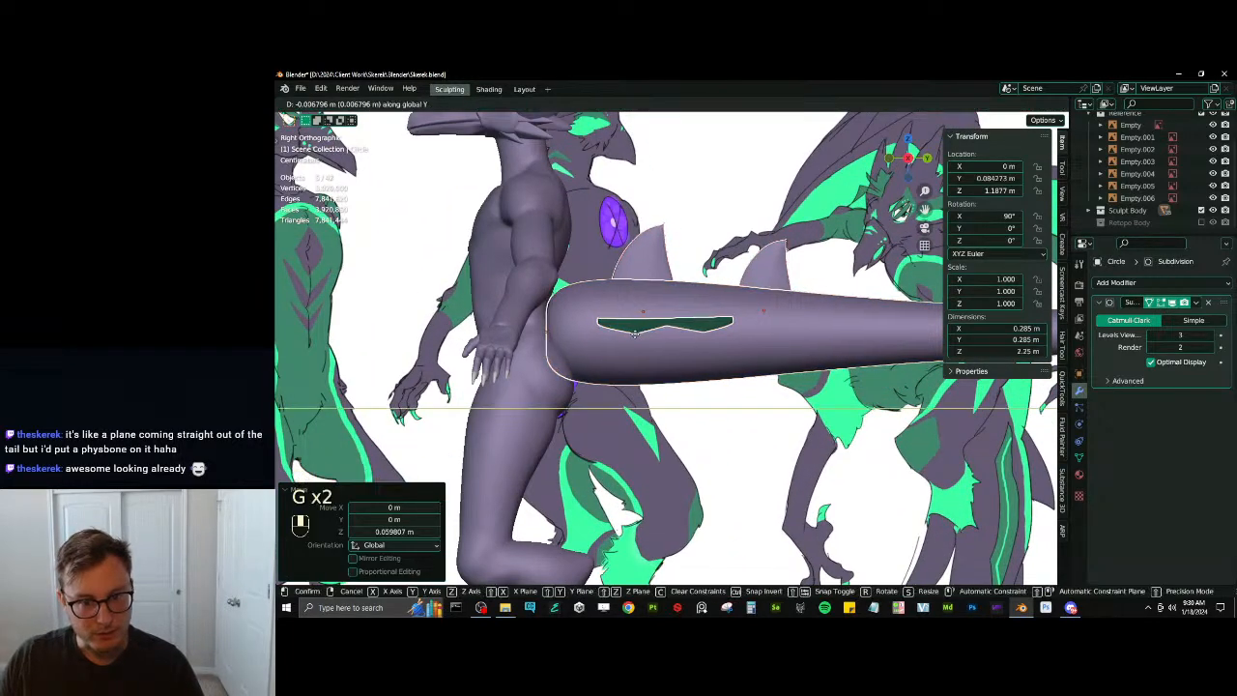
click(656, 305)
key(g)
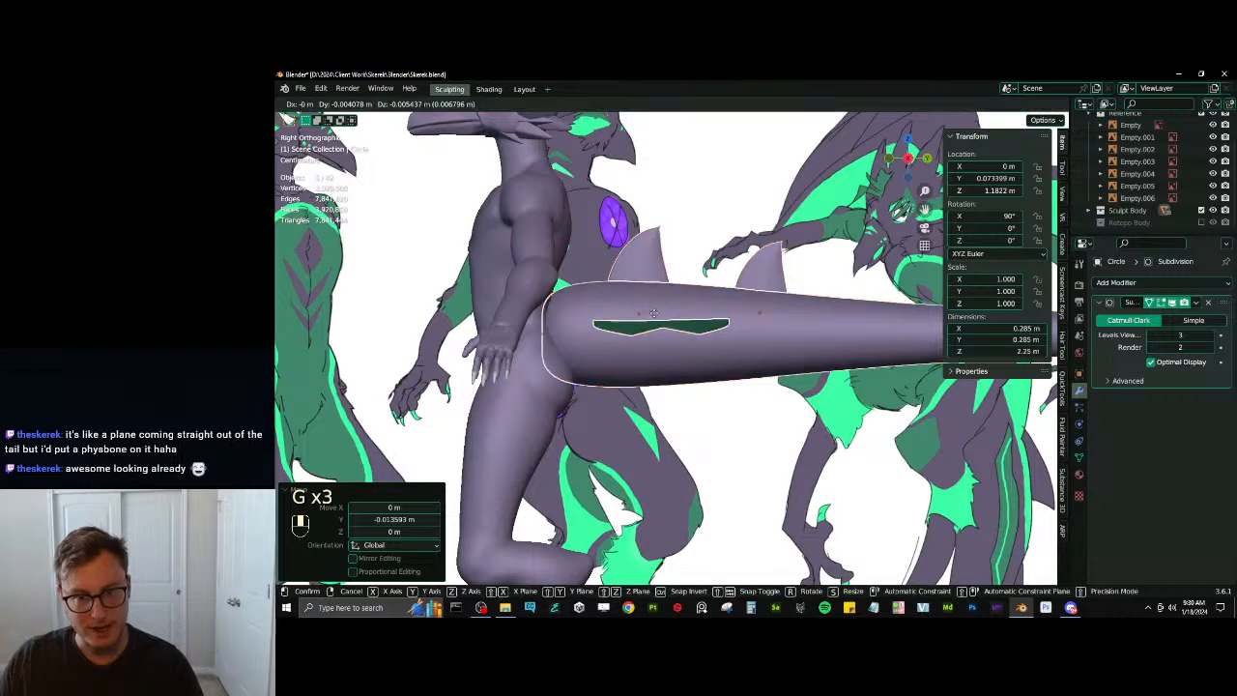
click(613, 333)
key(g)
click(606, 340)
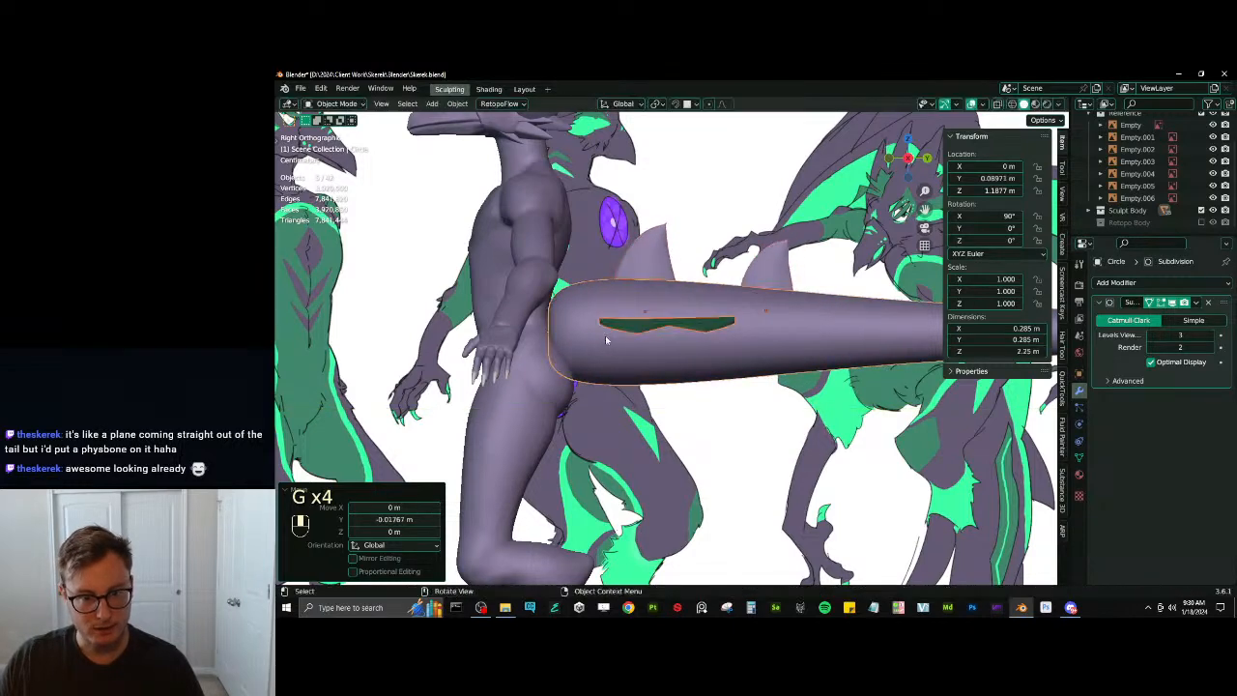
Open the tail mesh for editing in wireframe shading
key(Tab)
scroll(593, 341, up, 5)
key(z)
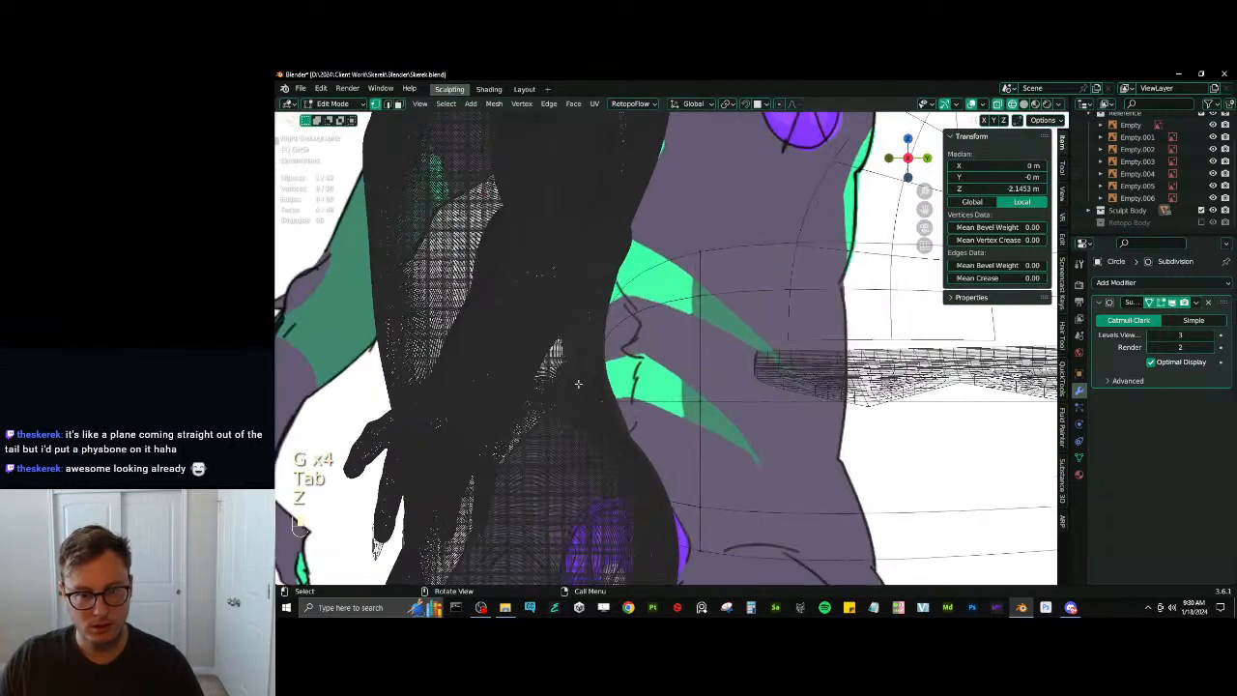
Try to scale down the end cap at the tail's base
key(b)
drag(553, 300, 684, 552)
click(600, 351)
key(b)
drag(566, 302, 646, 514)
key(s)
click(693, 364)
key(ctrl+z)
key(ctrl+KP_Add)
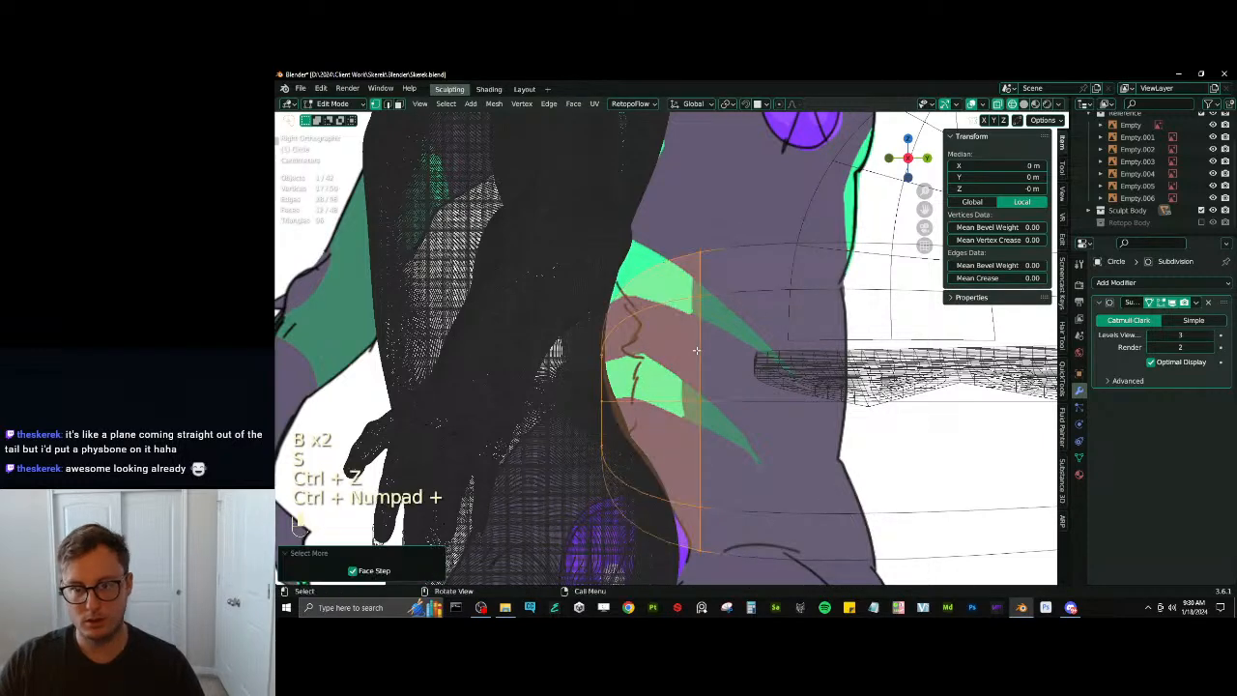
Add an edge loop around the tail near its base
scroll(696, 349, down, 5)
key(ctrl+r)
click(747, 315)
right_click(747, 315)
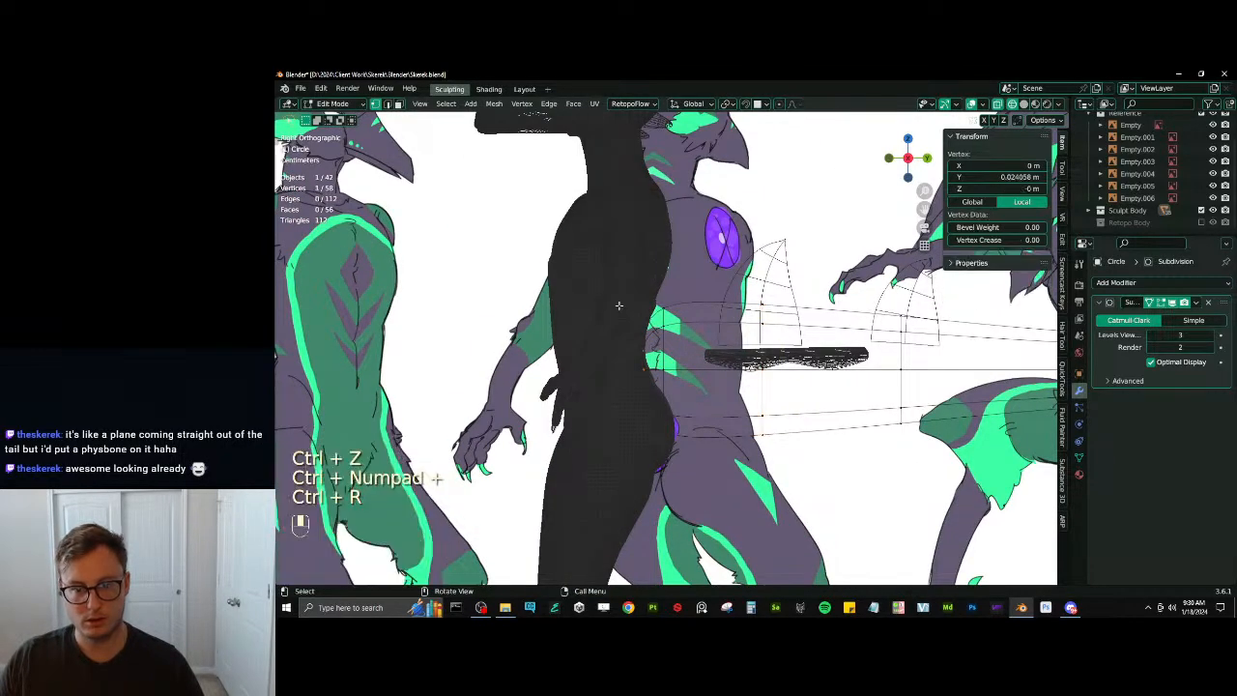
Scale the tail's base end cap down to 0.617, nudge its position, and return to solid shading in Object Mode
key(b)
drag(603, 284, 677, 481)
key(s)
click(716, 300)
key(g)
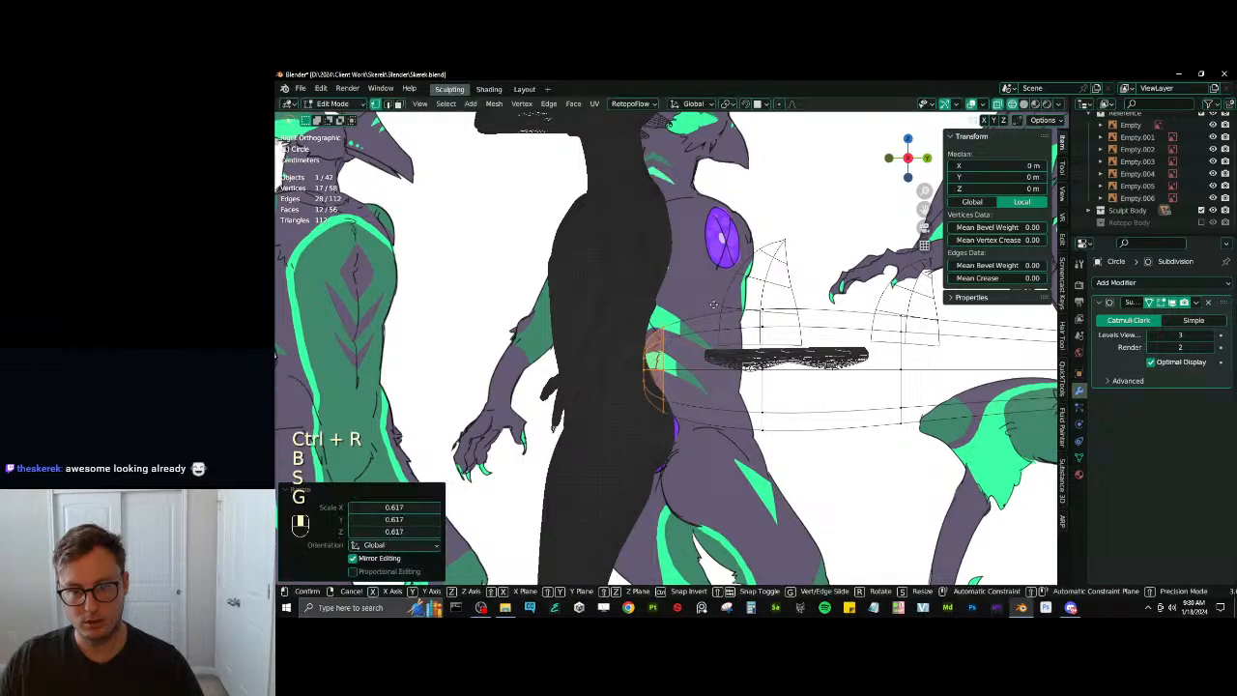
click(710, 303)
key(z)
mouse_move(778, 333)
middle_down()
mouse_move(704, 360)
mouse_move(695, 431)
mouse_move(707, 398)
mouse_move(758, 350)
mouse_move(834, 329)
mouse_move(764, 519)
middle_up()
key(Tab)
scroll(758, 347, down, 3)
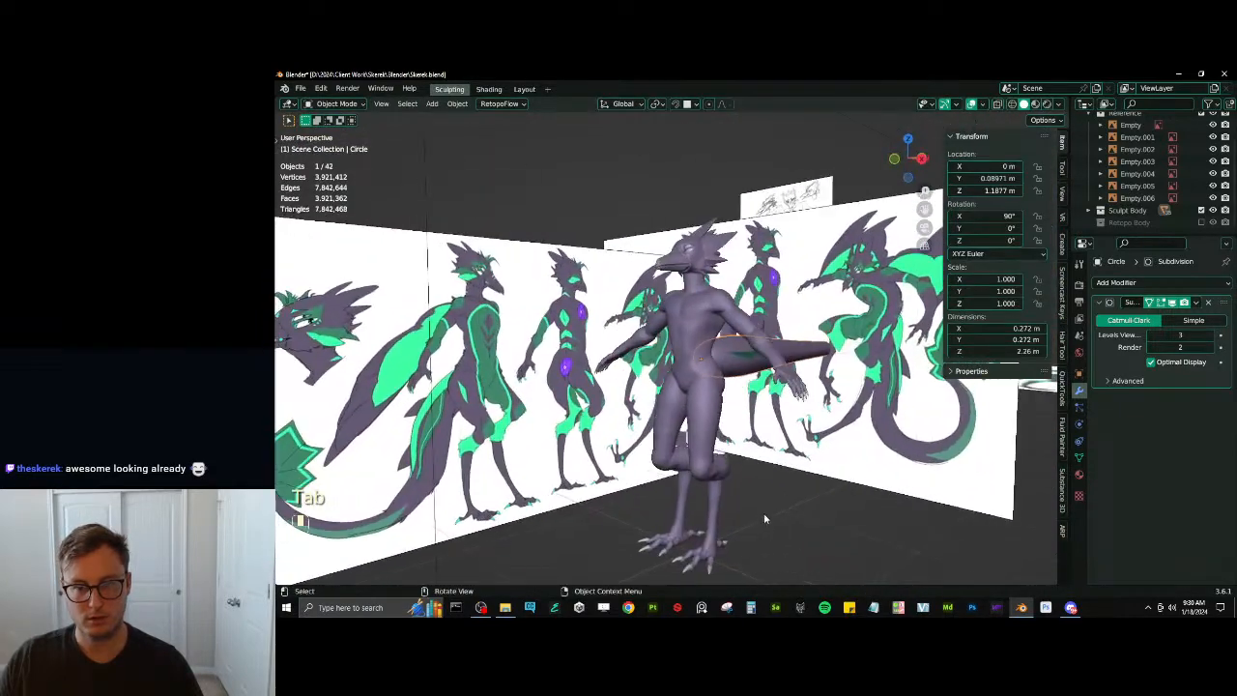
Save the project file with the fitted tail
middle_drag(825, 447, 812, 445)
key(ctrl+s)
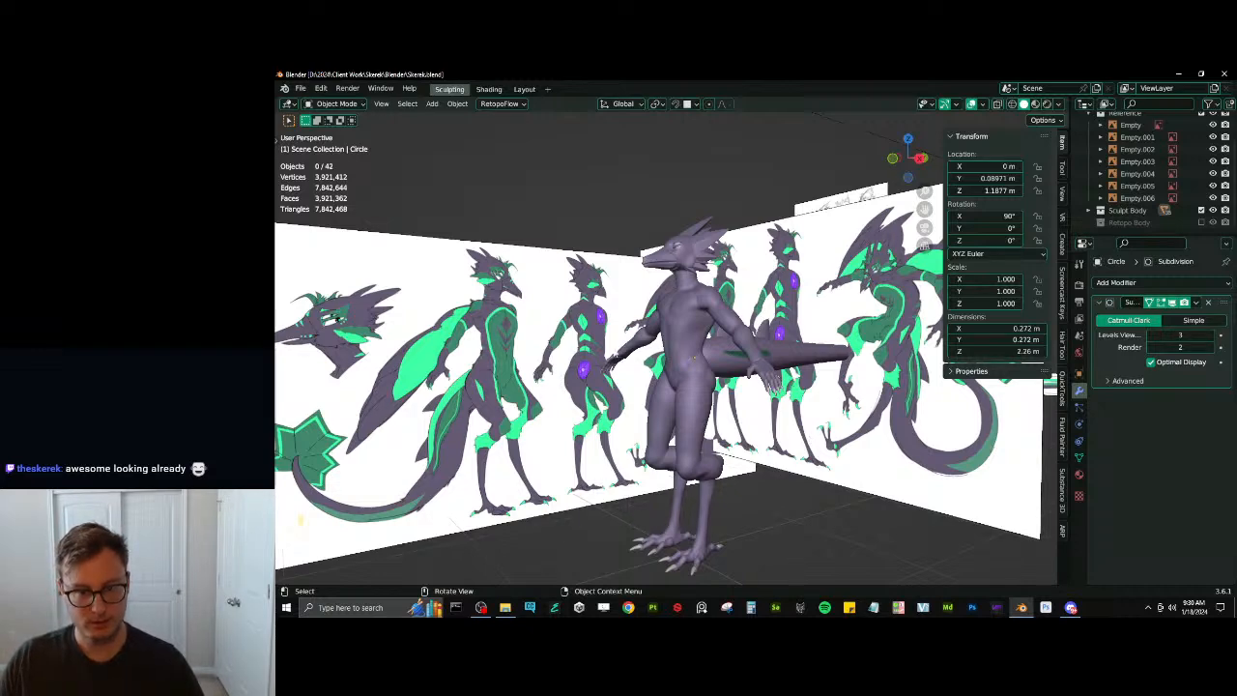
middle_drag(734, 435, 789, 452)
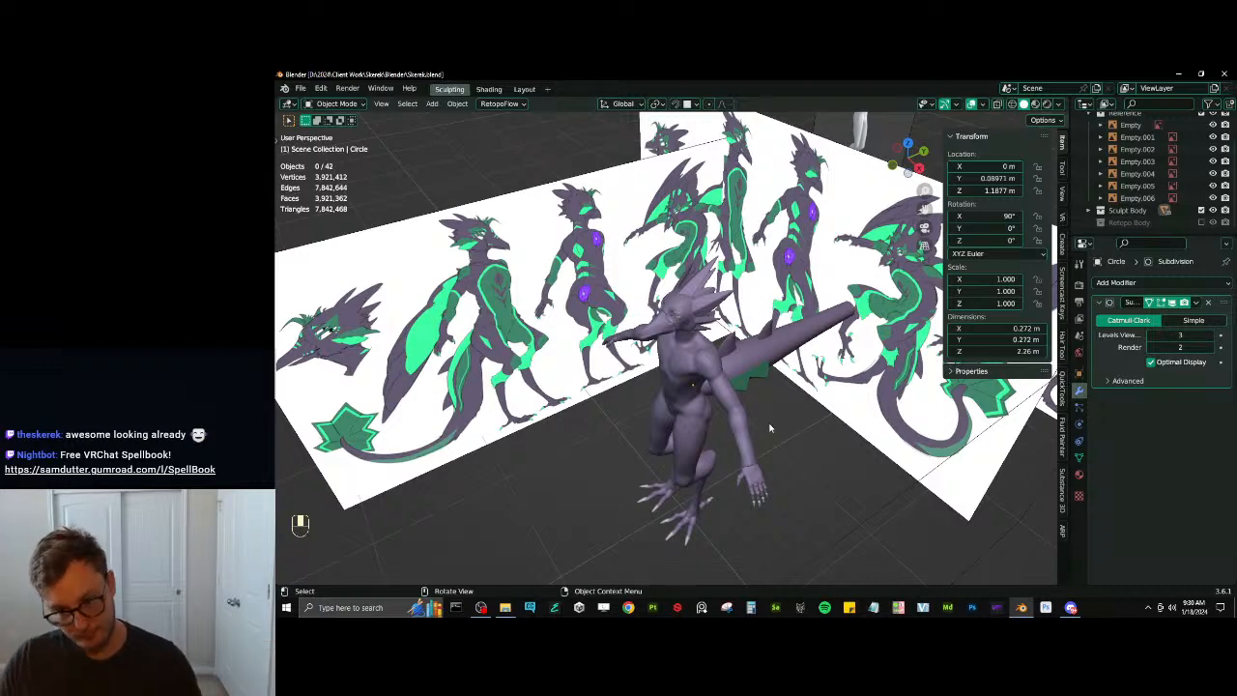
middle_drag(770, 427, 766, 374)
key(ctrl+s)
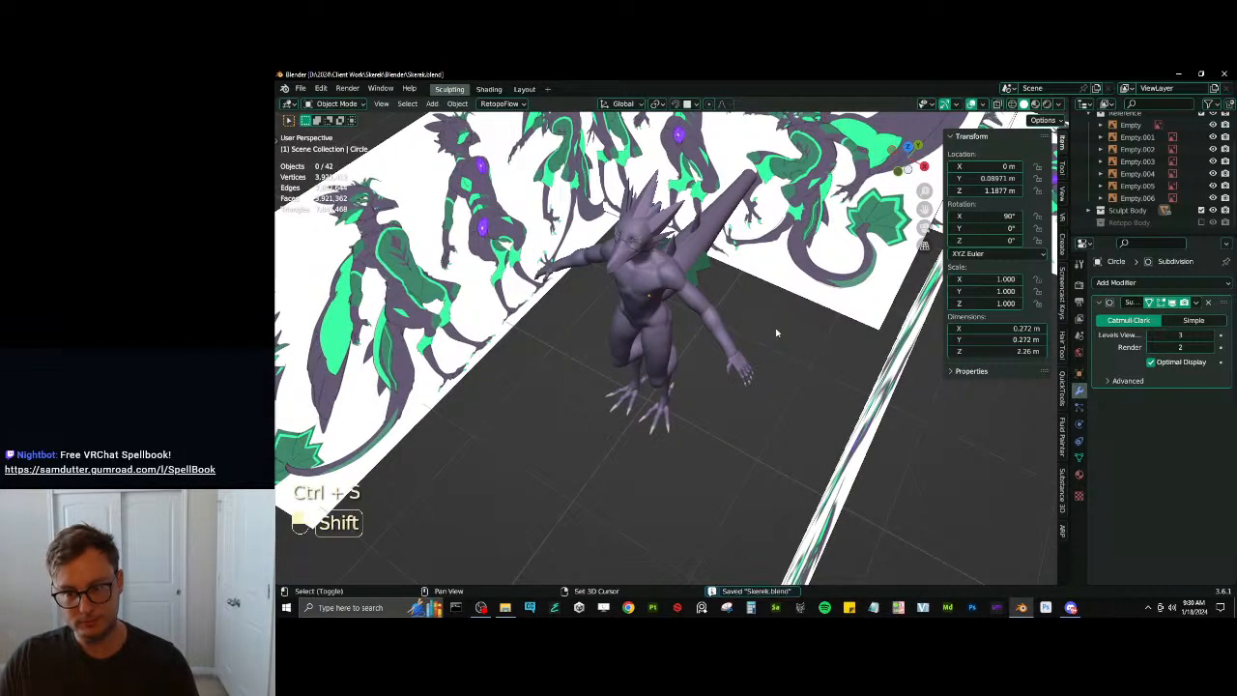
Add a plane at the world origin and scale it down to 0.094
key(shift+a)
click(842, 333)
middle_drag(840, 338, 832, 377)
key(s)
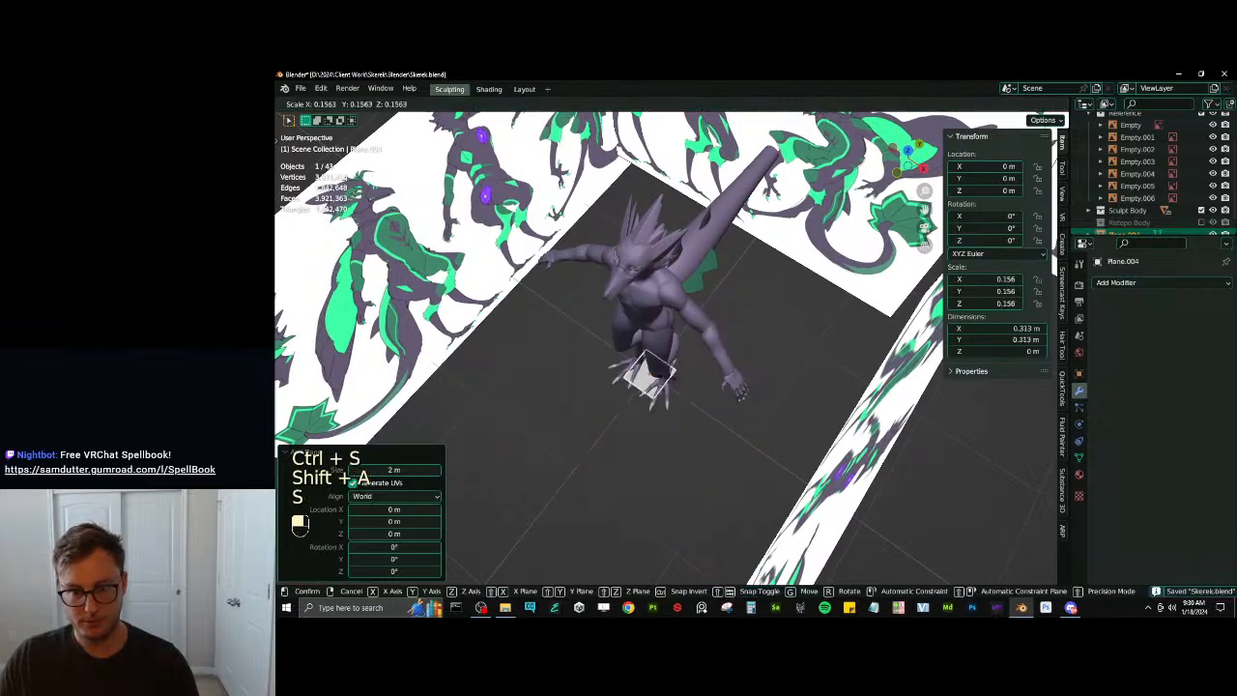
click(659, 386)
Move the small plane along Y to about -1.64 m, in front of the creature
key(g)
middle_drag(652, 383, 618, 423)
click(592, 456)
shift+middle_drag(593, 453, 723, 311)
key(g)
middle_drag(722, 314, 710, 332)
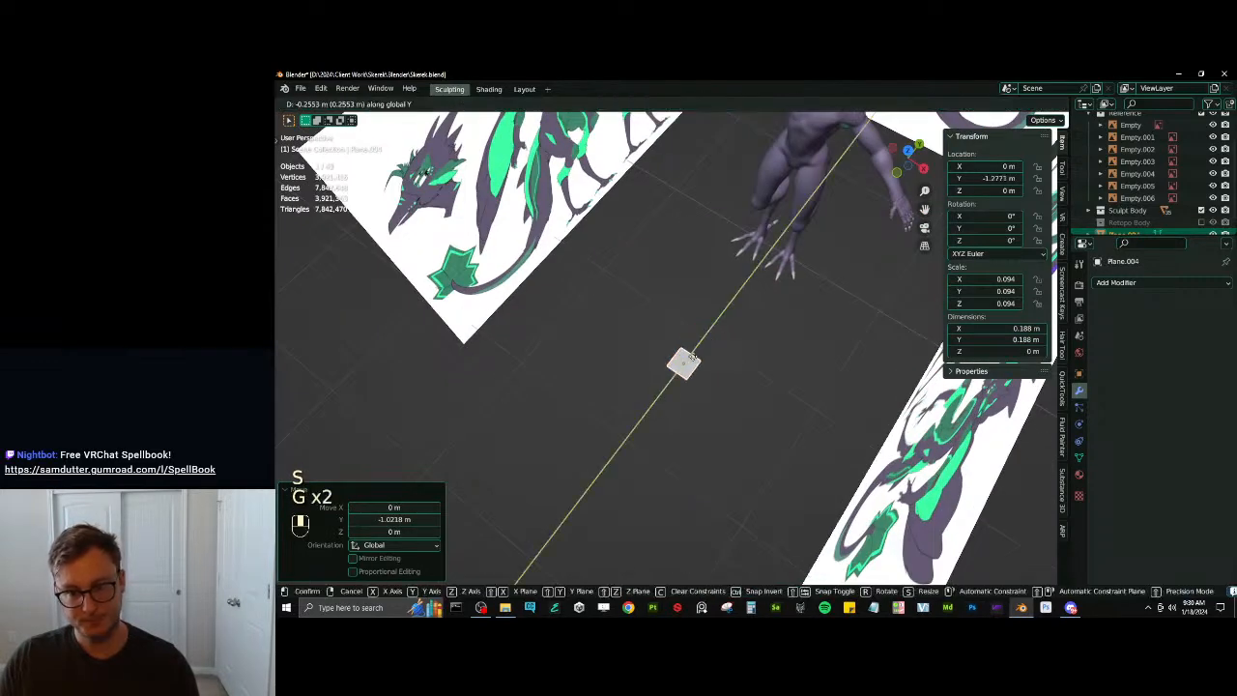
click(678, 376)
Add a Subdivision Surface modifier with viewport level 3 to the small plane
middle_drag(689, 384, 707, 389)
key(KP_7)
scroll(712, 399, up, 5)
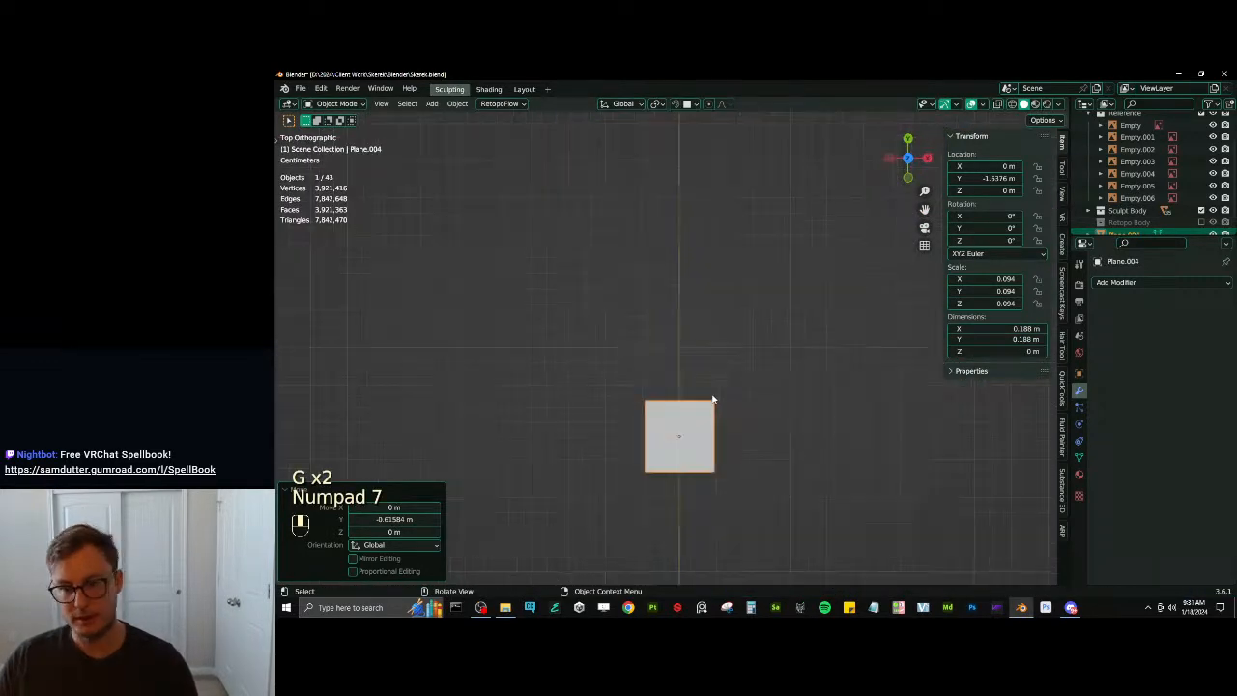
click(1146, 283)
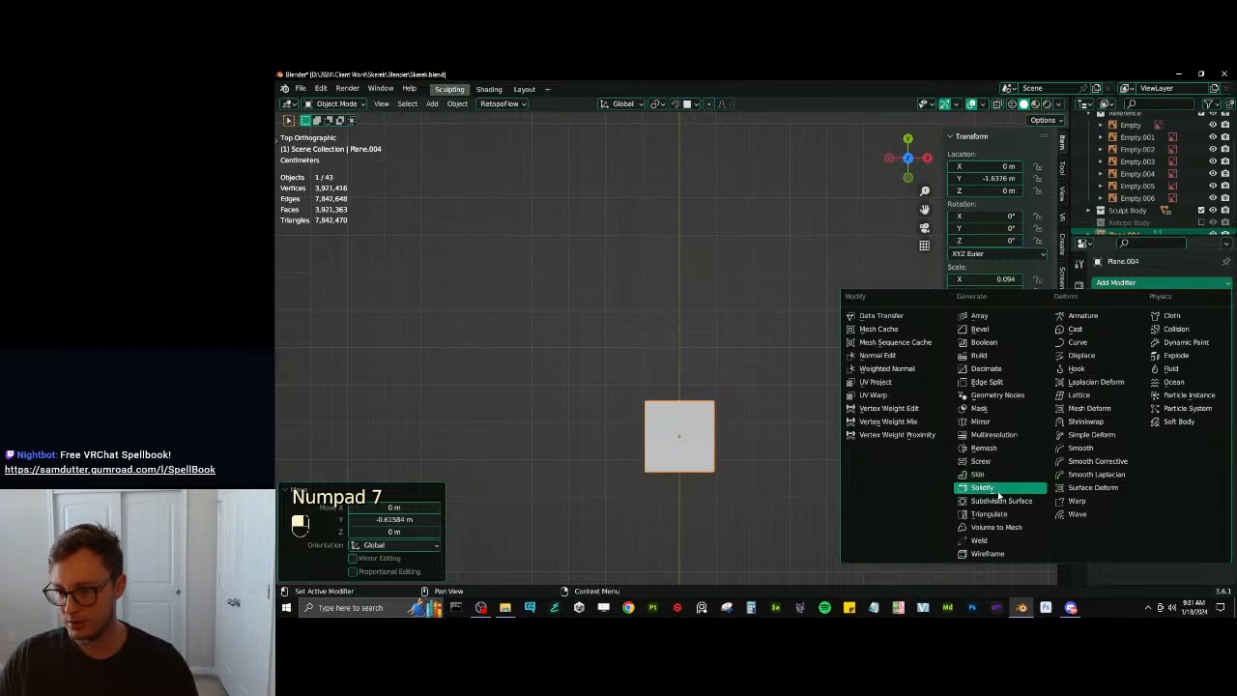
click(1000, 500)
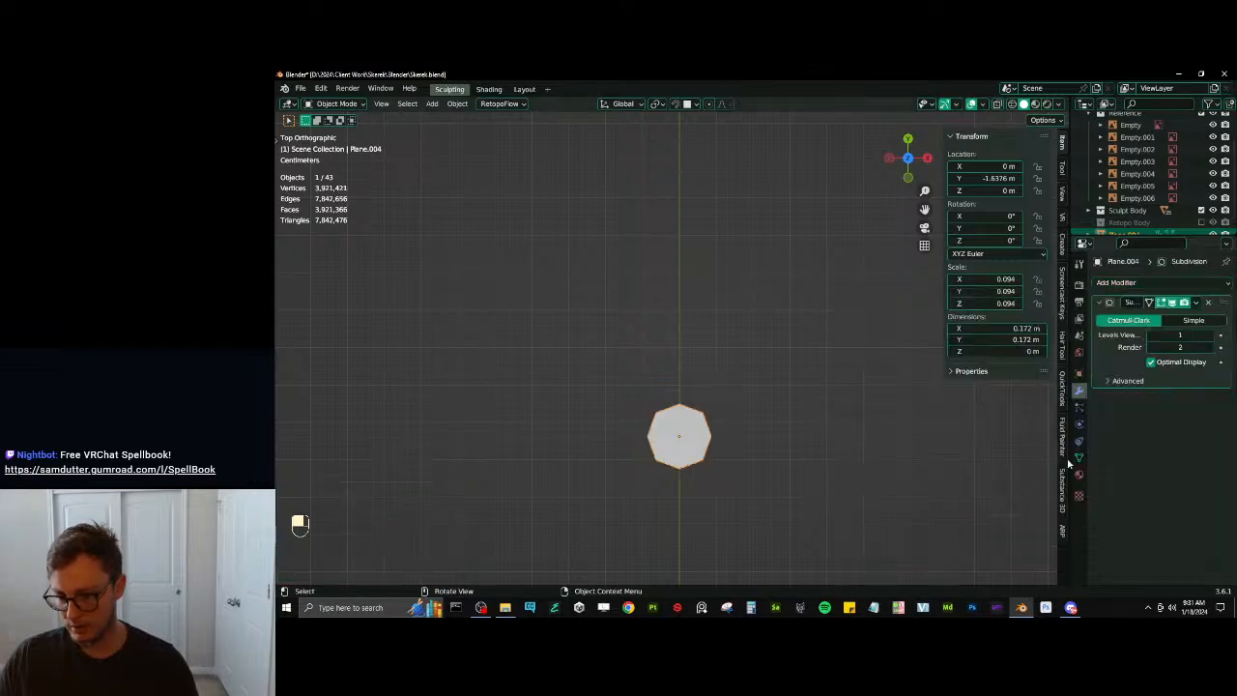
click(1212, 335)
Add a Solidify modifier with 0.01 m thickness and offset 0, and apply the plane's scale
click(1121, 282)
click(999, 493)
middle_drag(650, 334, 534, 213)
key(ctrl+a)
click(675, 423)
middle_drag(674, 423, 706, 473)
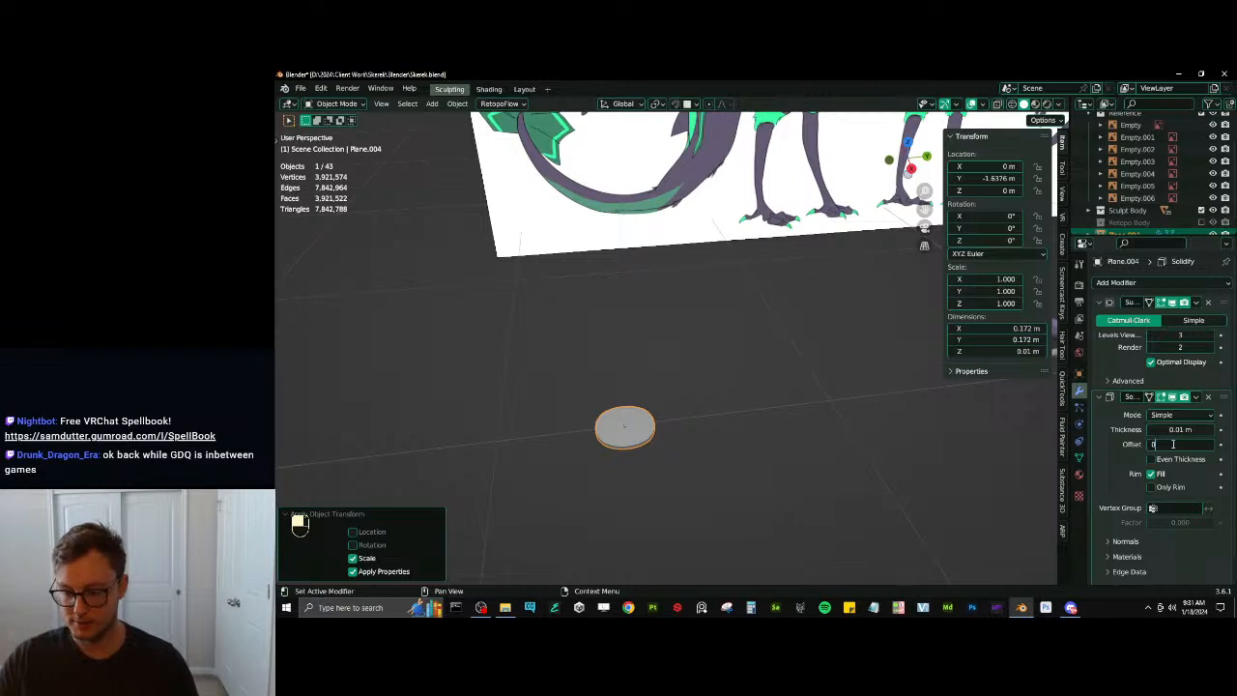
middle_drag(1051, 443, 569, 436)
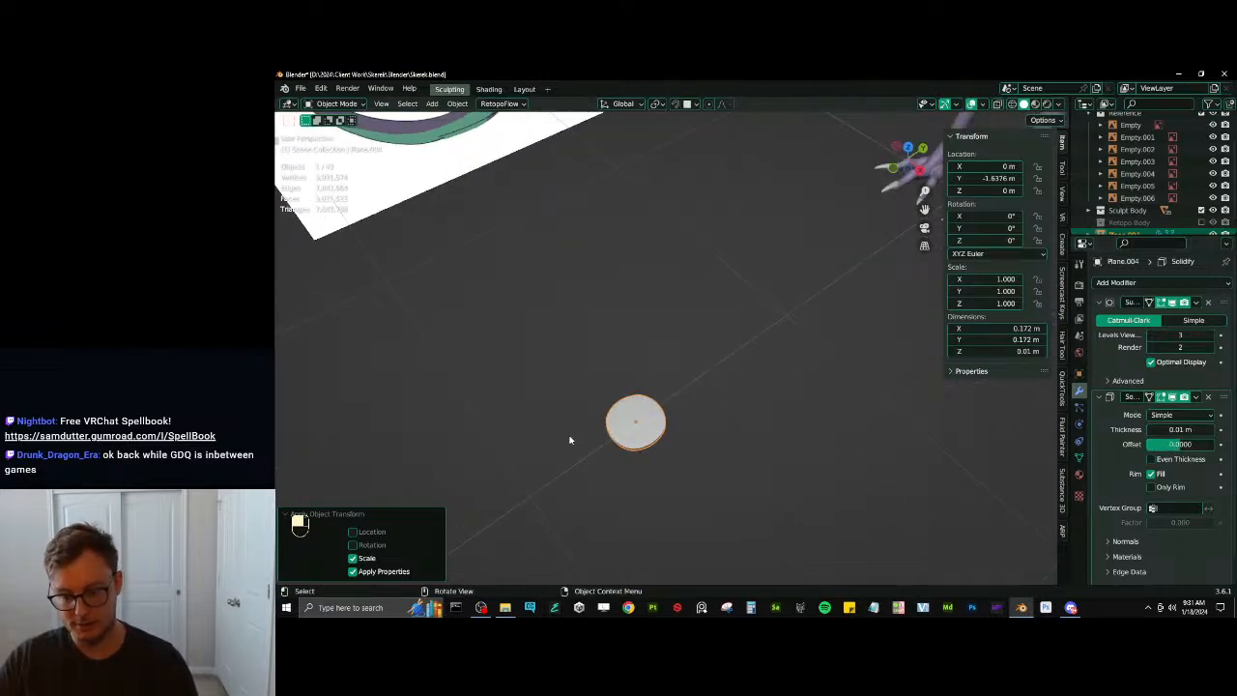
Extrude the plane's edge nearest the creature about 0.6 m along Y
key(KP_7)
key(Tab)
shift+middle_drag(663, 293, 646, 342)
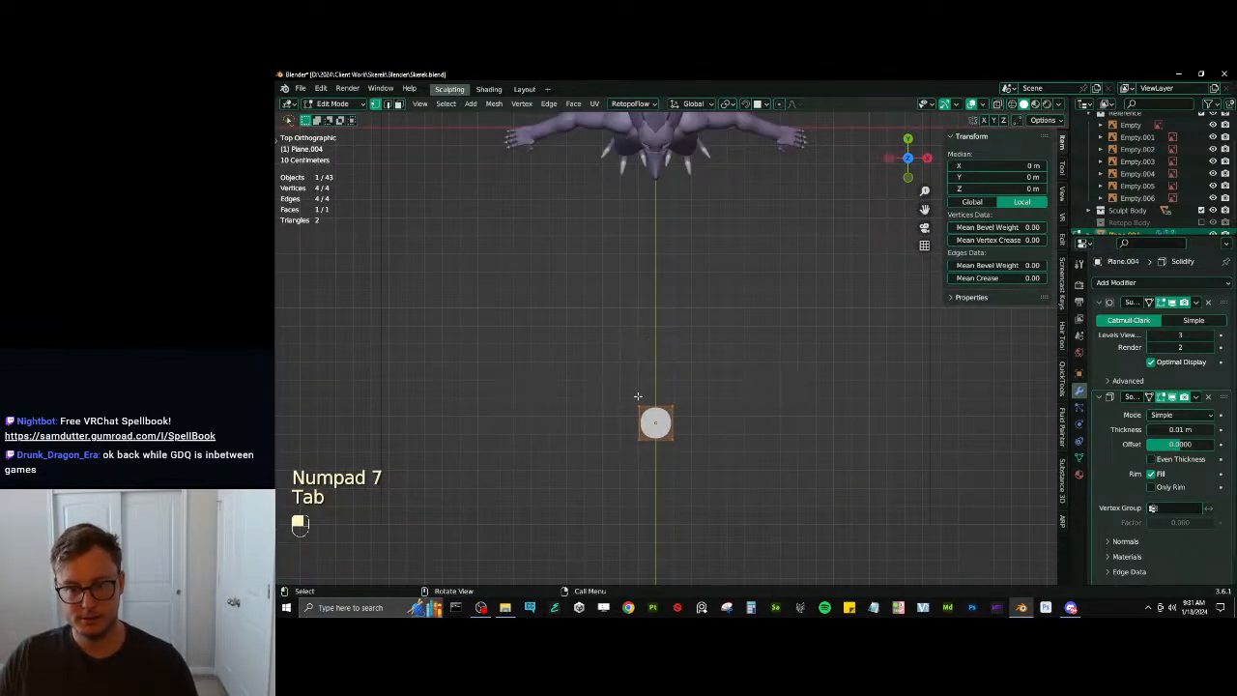
click(638, 397)
shift+click(682, 408)
key(e)
middle_click(684, 334)
click(684, 303)
Scale the strip's opposite end edge to 0.686 and move it about 0.13 m outward along Y
click(671, 448)
key(b)
drag(623, 431, 692, 462)
shift+middle_drag(724, 434, 725, 386)
scroll(739, 392, up, 3)
key(s)
click(698, 412)
key(g)
middle_click(691, 431)
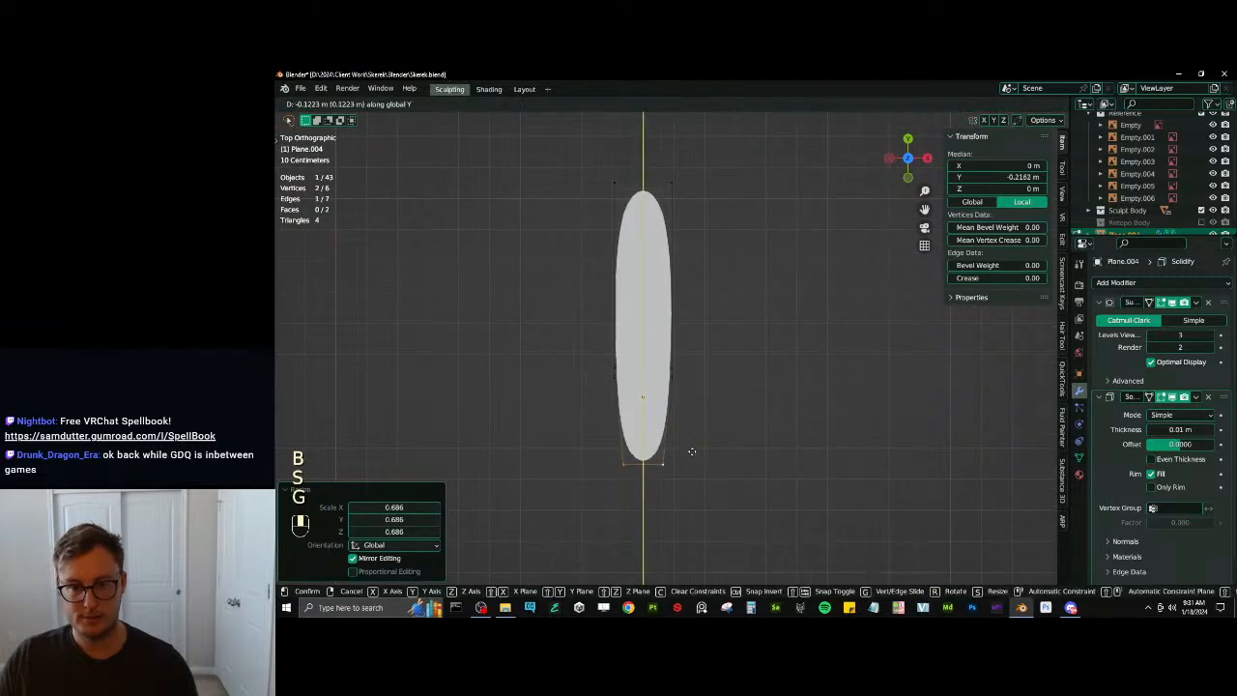
click(690, 450)
Add a lengthwise edge loop down the middle of the strip
shift+middle_drag(634, 194, 649, 276)
scroll(648, 277, up, 1)
key(ctrl+r)
click(649, 274)
right_click(650, 273)
Pull the middle vertex at the strip's creature-side end 0.11 m along Y and set its vertex crease to 1.00
click(666, 259)
key(g)
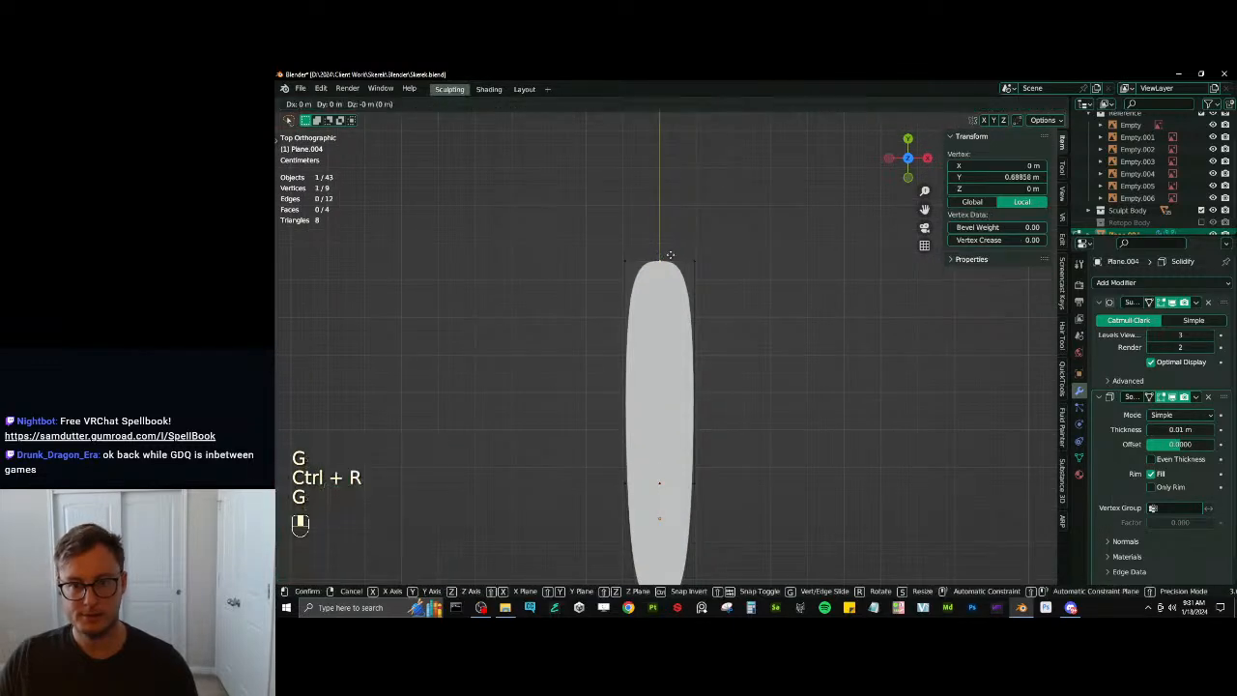
middle_click(670, 245)
click(670, 214)
shift+middle_drag(673, 211, 676, 255)
scroll(676, 254, up, 2)
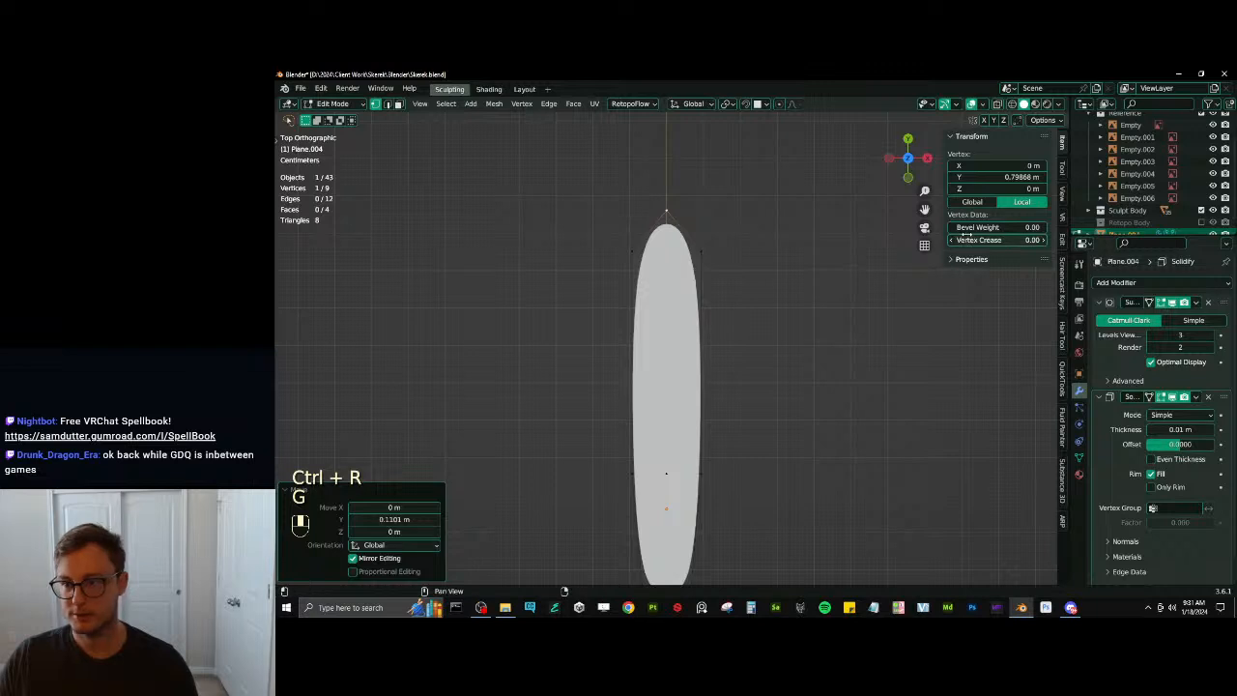
scroll(641, 299, down, 2)
shift+middle_drag(664, 314, 657, 282)
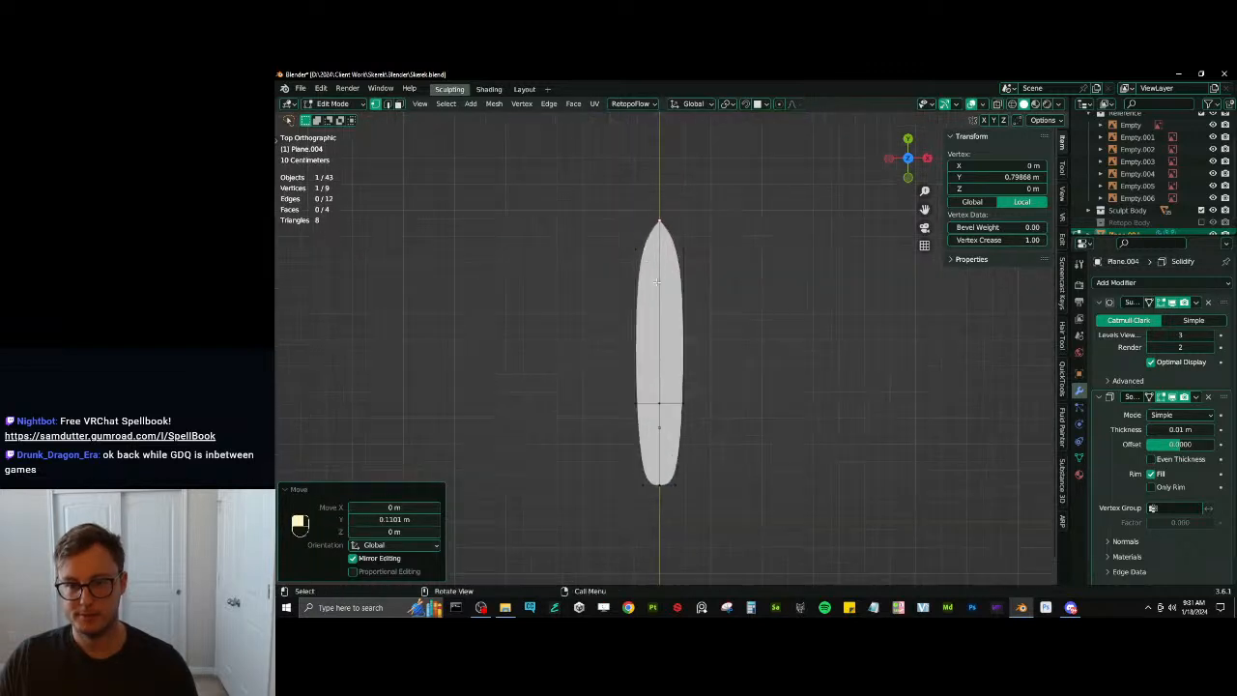
Try creasing all the outline edges of the blade shape to 1.00
click(676, 496)
key(b)
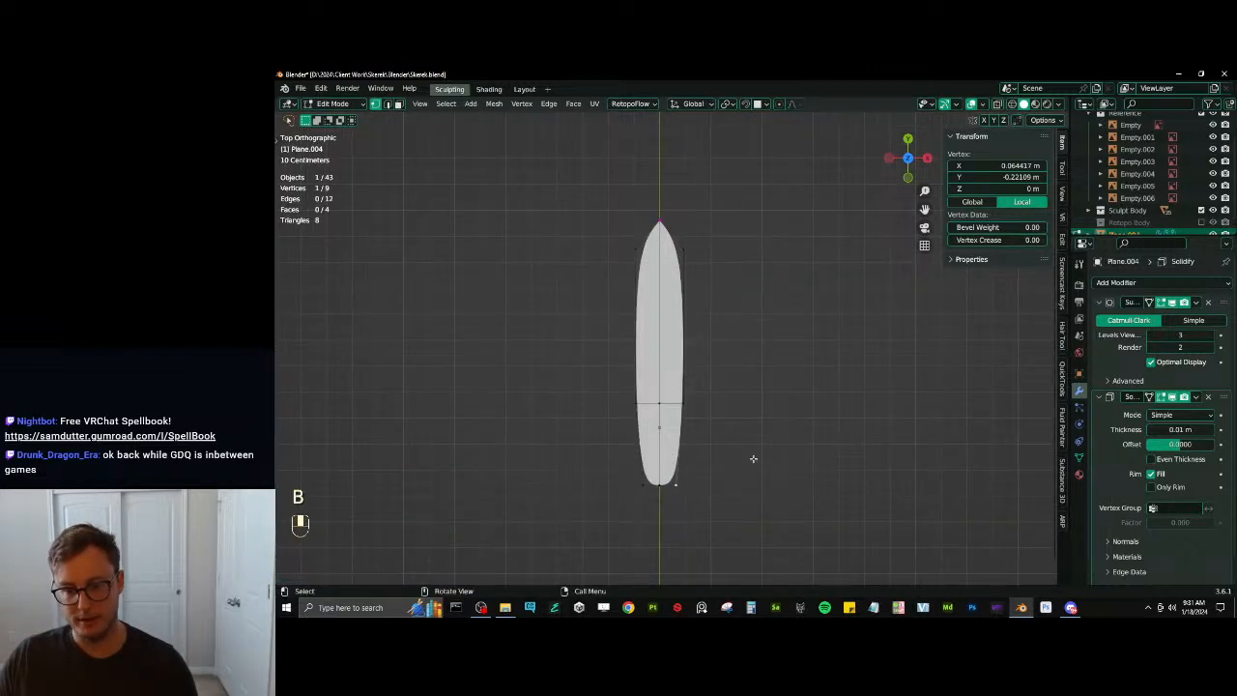
key(a)
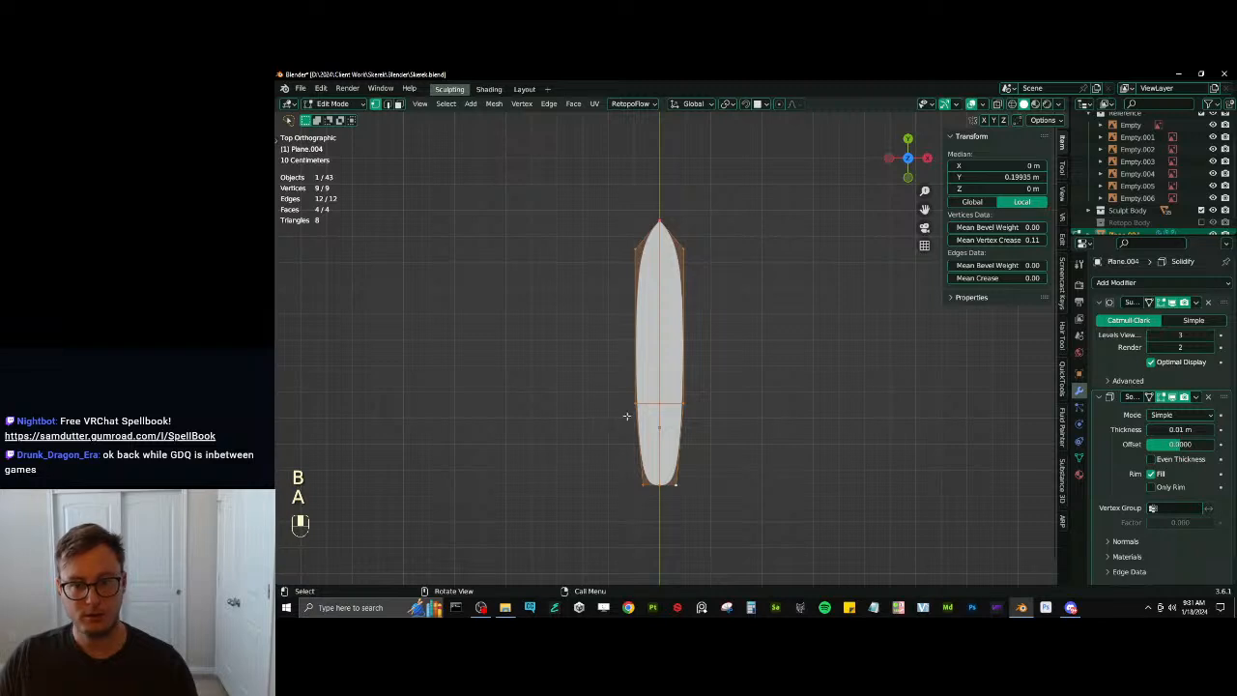
shift+click(660, 404)
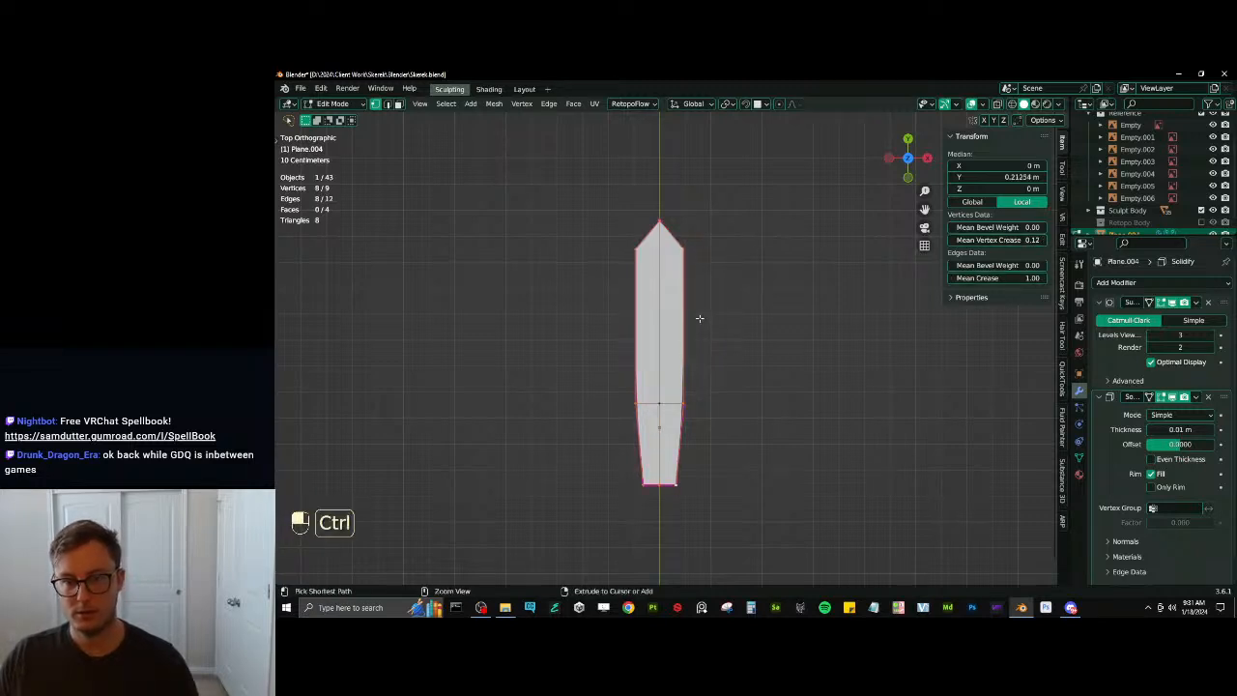
key(ctrl+z)
Fully crease the outline edges of the blade's short blunt-end section, leave Edit Mode and save the file
key(b)
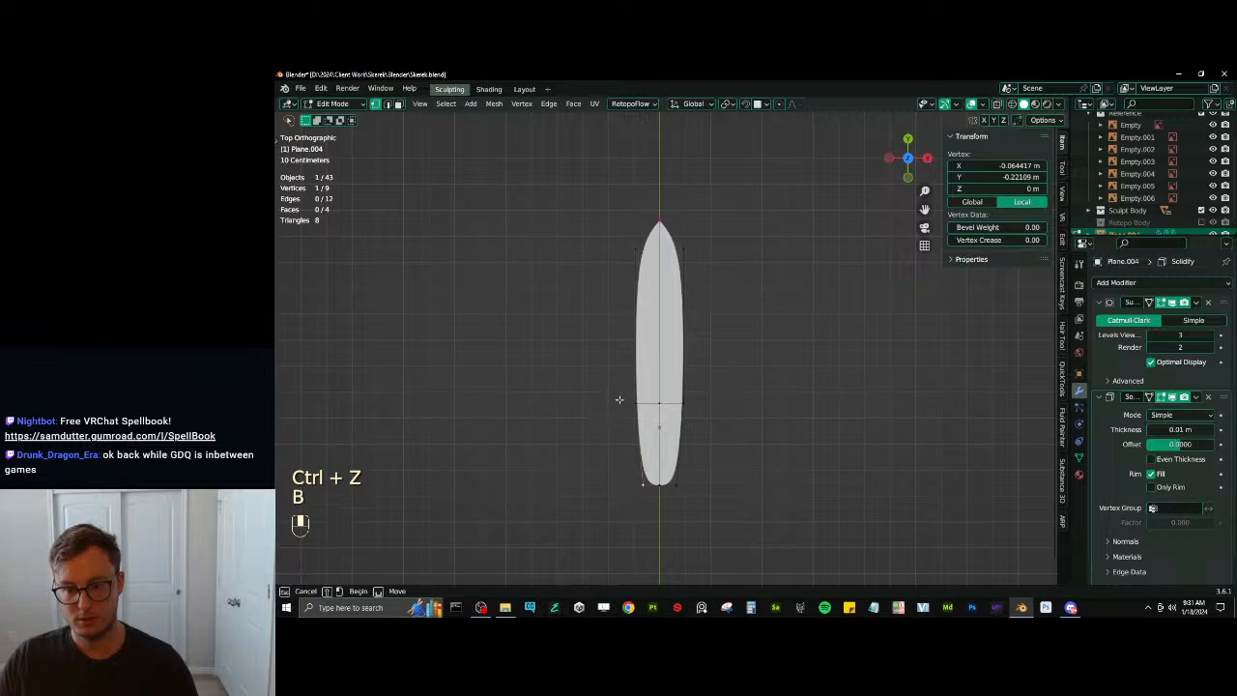
drag(618, 400, 729, 512)
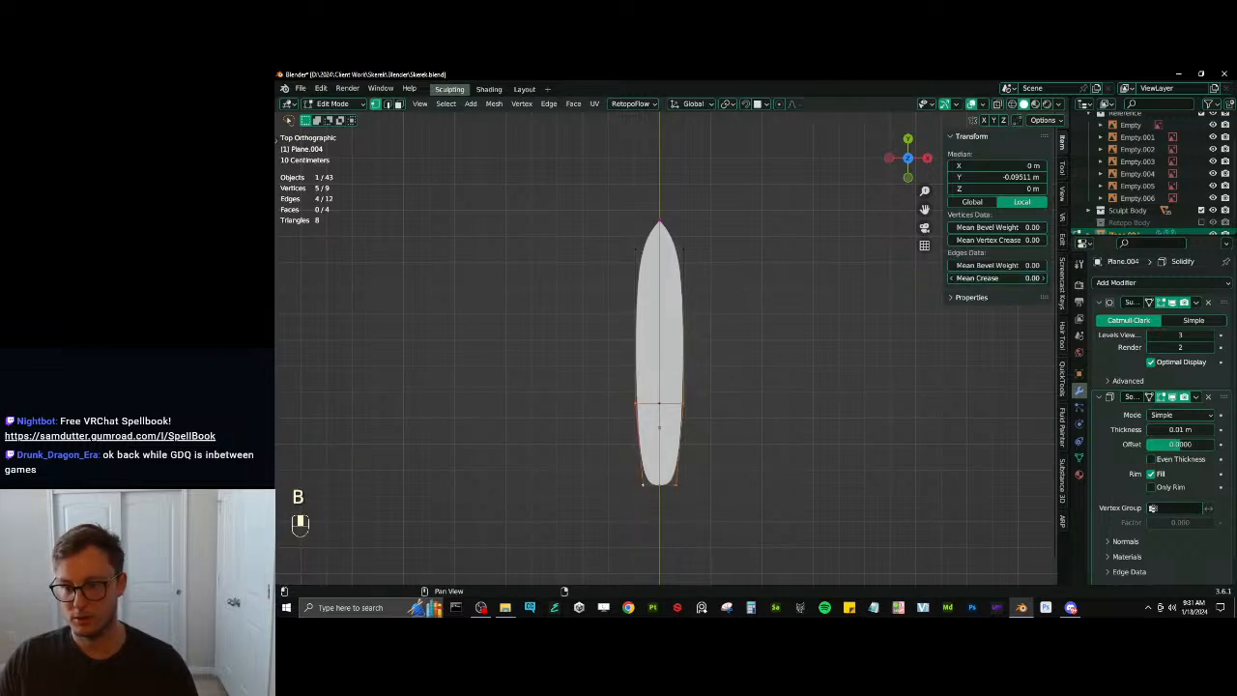
key(Tab)
middle_drag(735, 405, 680, 350)
key(ctrl+s)
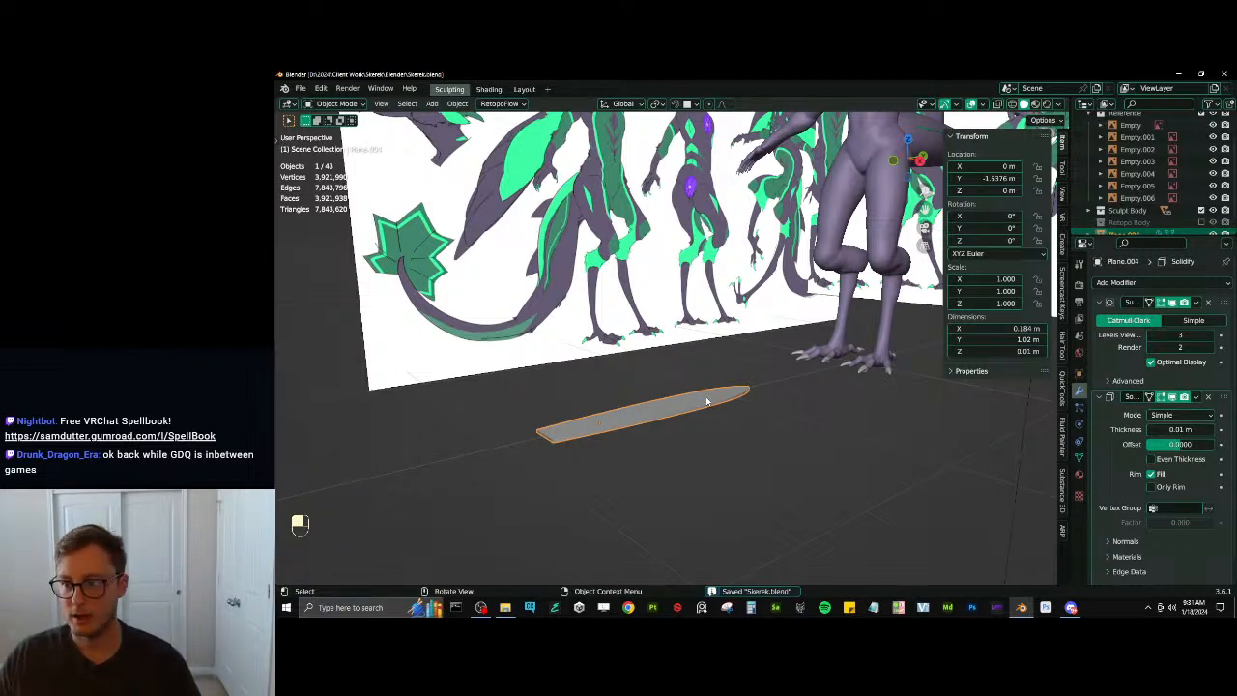
Remove the blade's Solidify modifier and inset all its faces together by about 0.02 m
click(1208, 397)
middle_drag(869, 450, 665, 471)
key(Tab)
click(603, 470)
ctrl+click(633, 426)
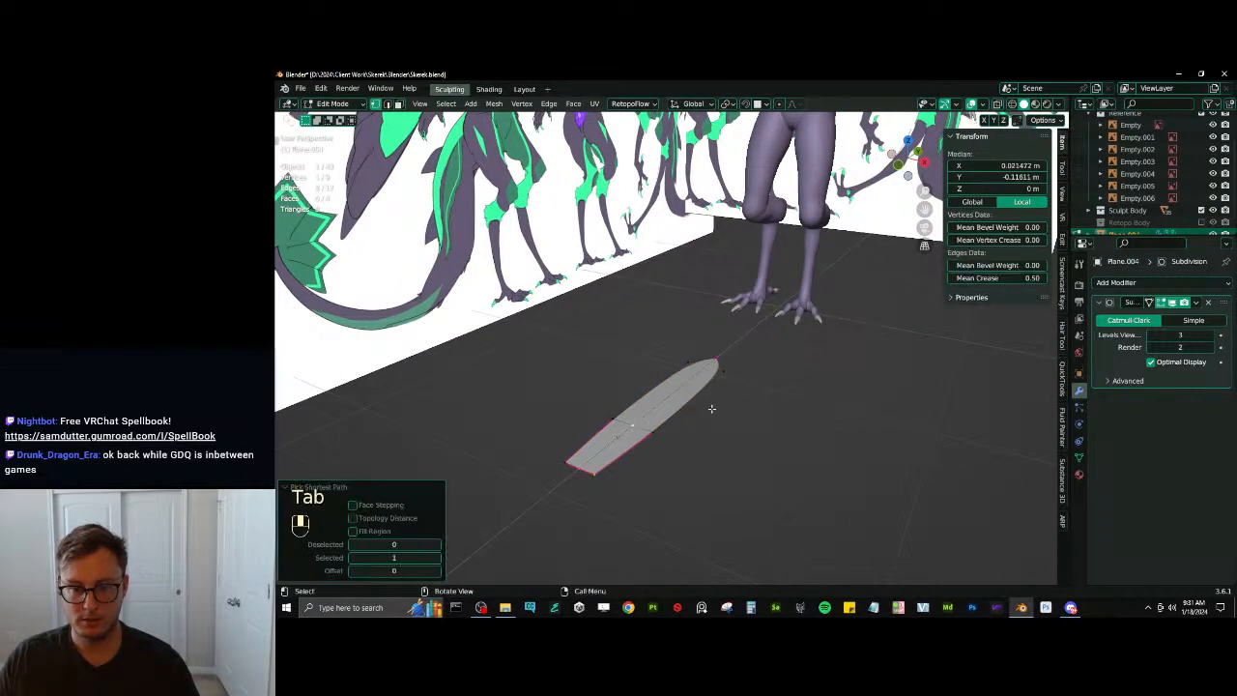
mouse_move(712, 409)
middle_down()
mouse_move(740, 428)
mouse_move(722, 410)
middle_up()
key(a)
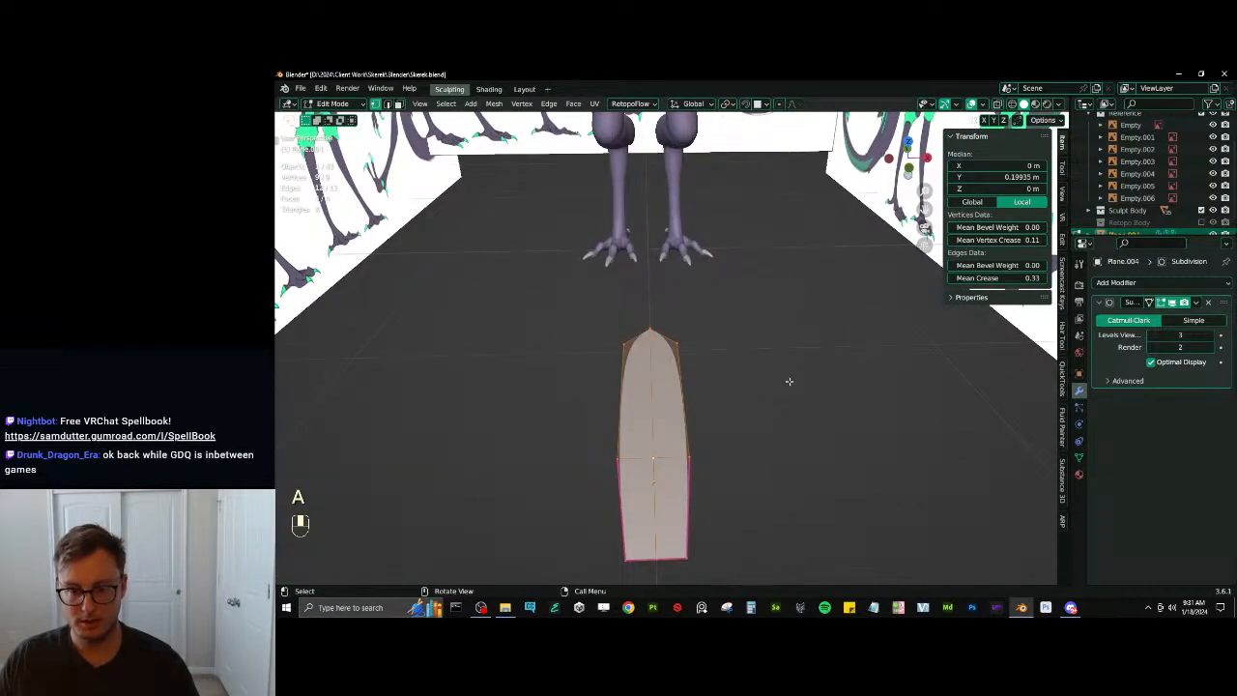
key(i)
click(806, 366)
Raise the inset faces along Z to give the blade an overall height of about 0.0135 m
key(g)
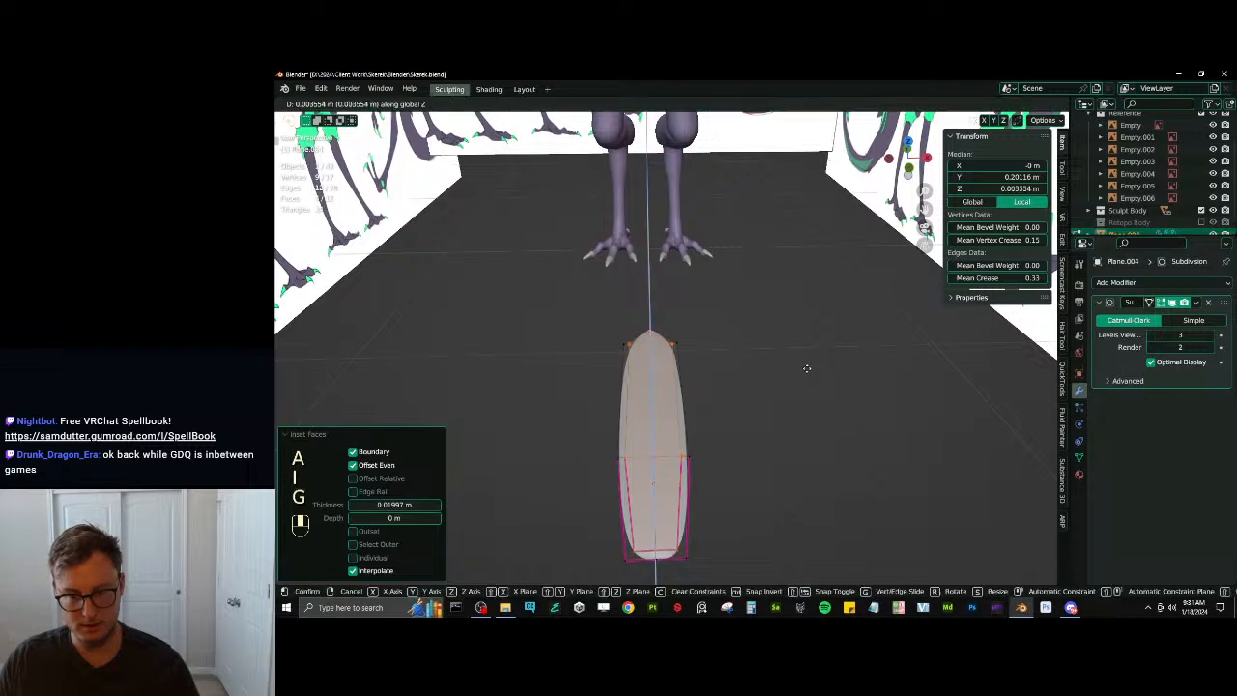
key(z)
click(806, 361)
shift+middle_drag(776, 383, 759, 338)
key(Tab)
middle_drag(739, 353, 783, 425)
scroll(749, 352, up, 3)
key(Tab)
key(g)
key(z)
click(779, 362)
Scale the blade's raised inset faces along X and leave Edit Mode
scroll(786, 355, down, 1)
key(s)
key(x)
click(787, 357)
key(Tab)
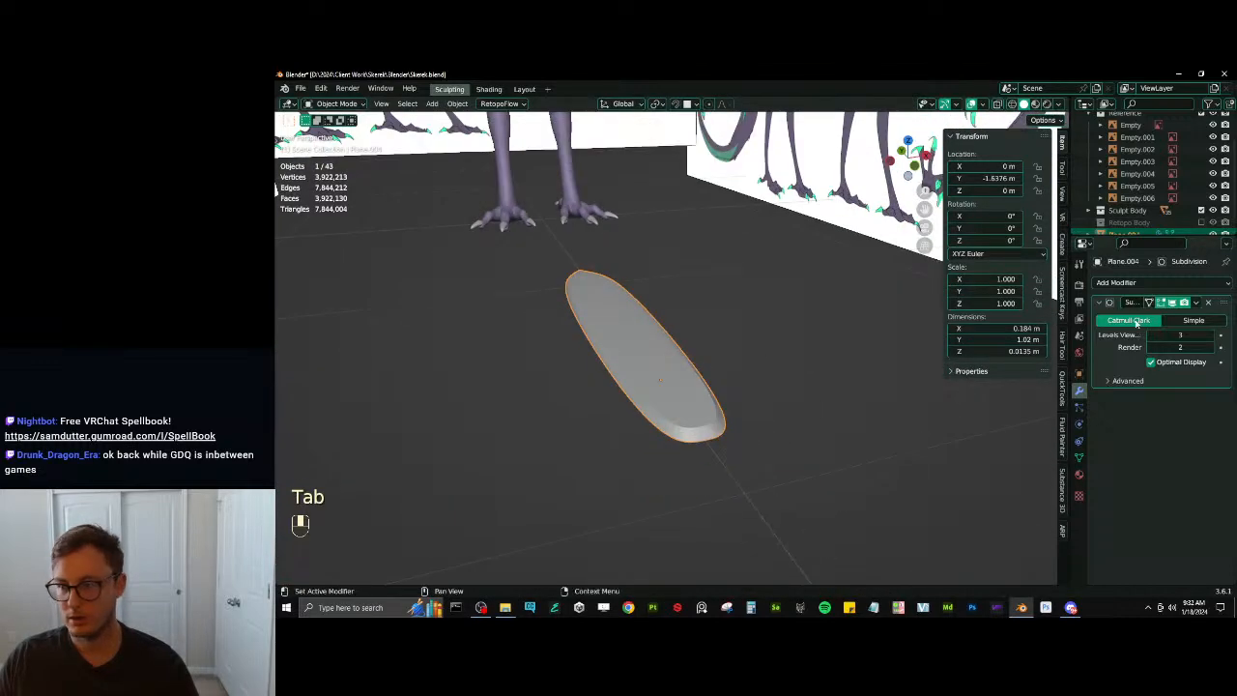
Add a Mirror modifier to the blade, place it above the Subdivision modifier and mirror across the Z axis only
click(1131, 283)
click(988, 424)
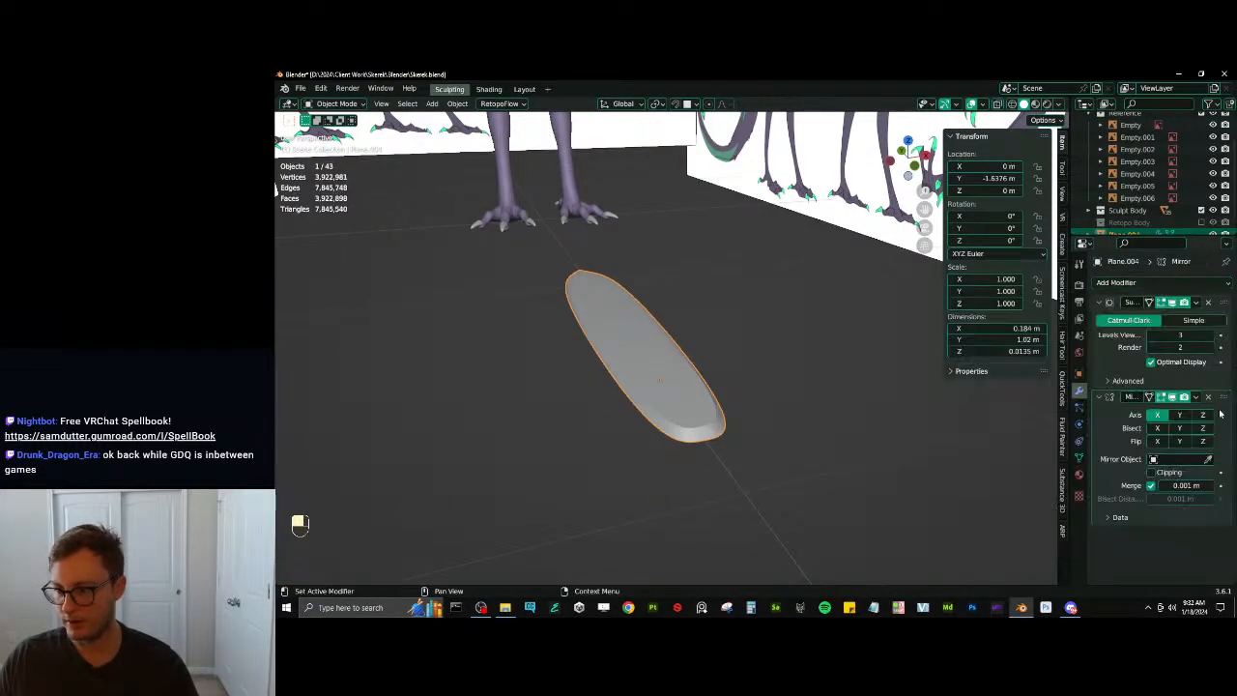
drag(1221, 398, 1220, 301)
middle_drag(831, 406, 703, 440)
click(1172, 323)
click(1179, 324)
middle_drag(646, 482, 564, 406)
Set the crease of the short sloped edge at the blade's pointed tip to 1.00 and leave Edit Mode
key(Tab)
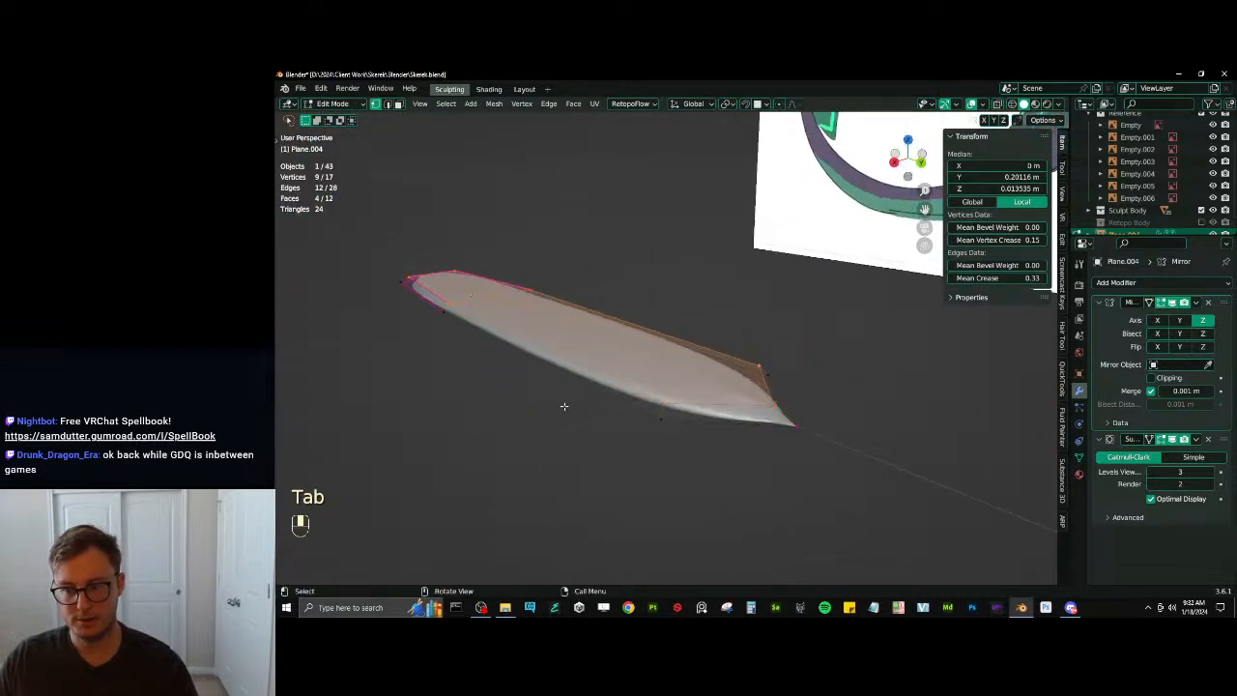
click(792, 422)
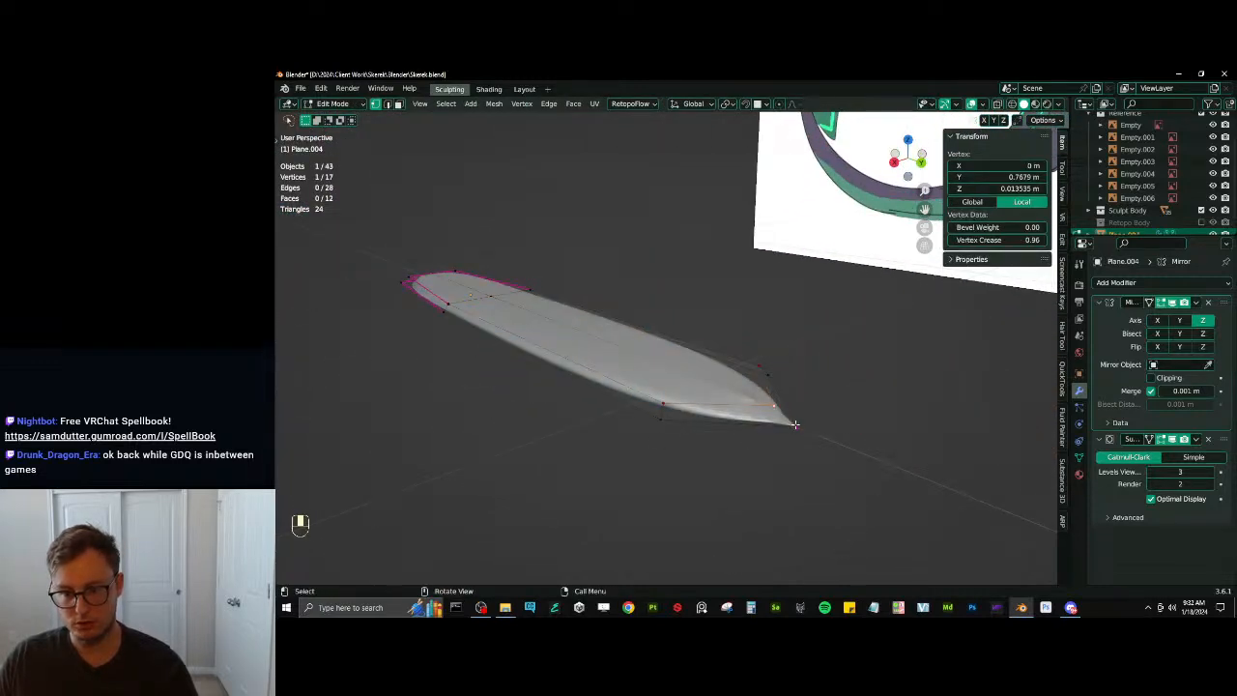
shift+click(796, 423)
key(a)
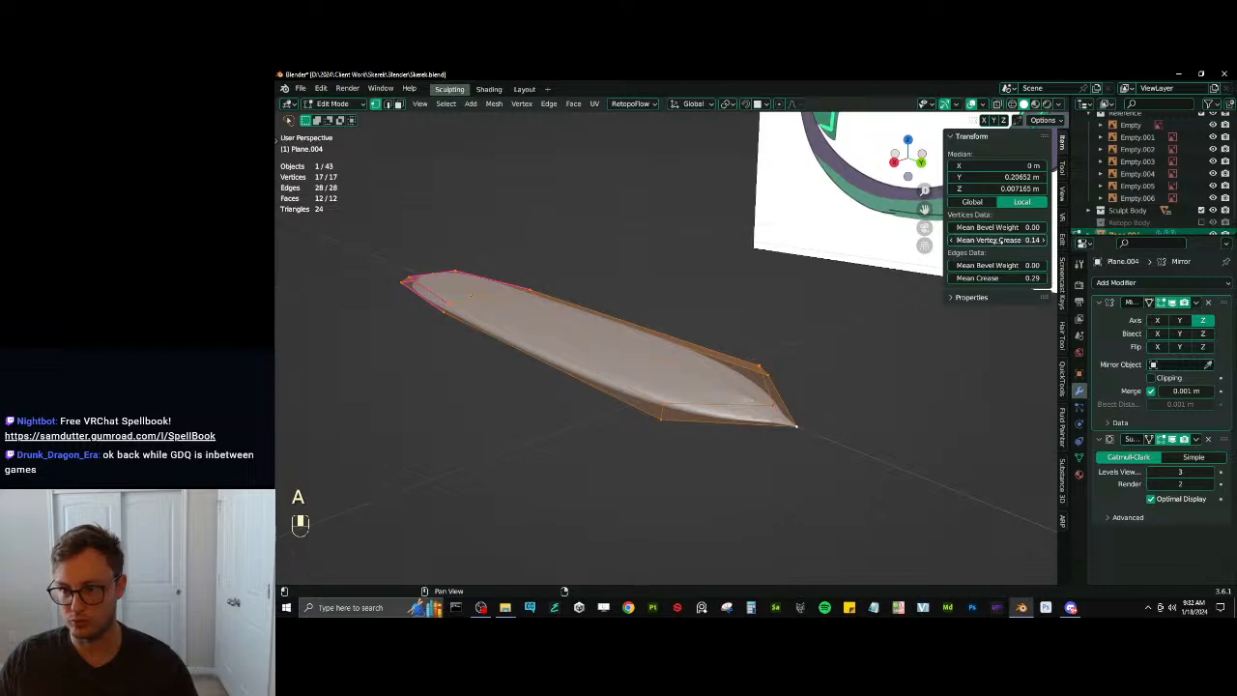
click(772, 405)
shift+click(795, 424)
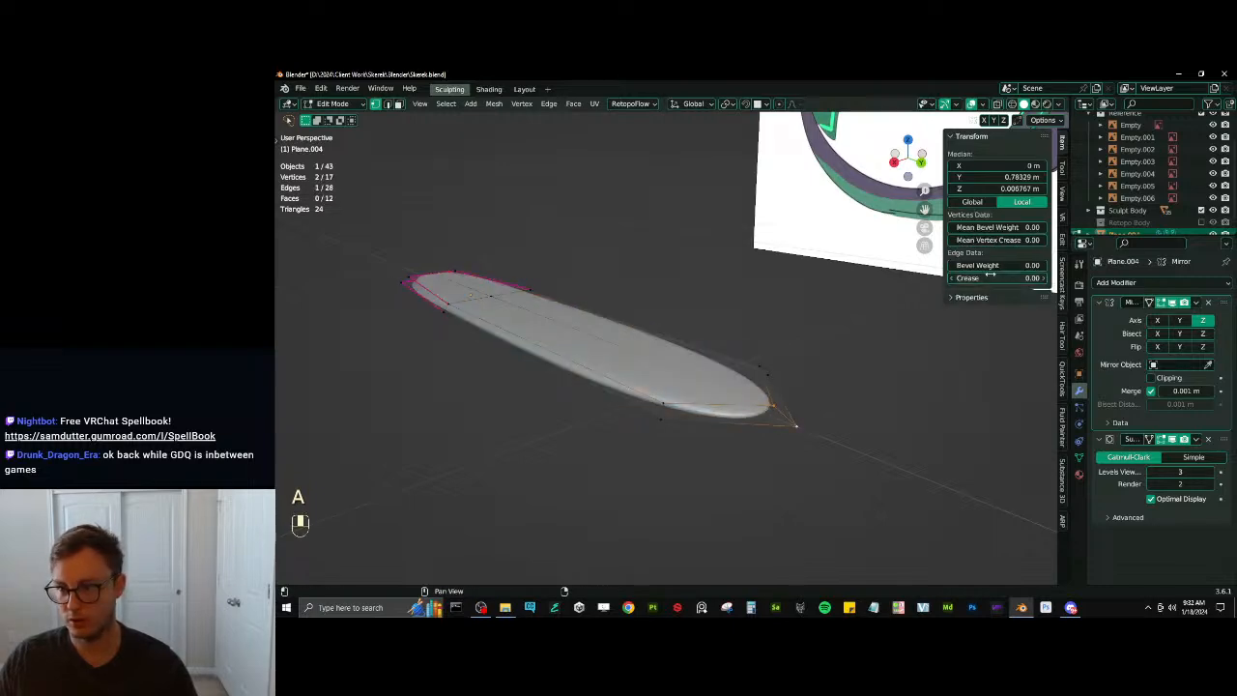
key(Tab)
middle_drag(740, 399, 795, 425)
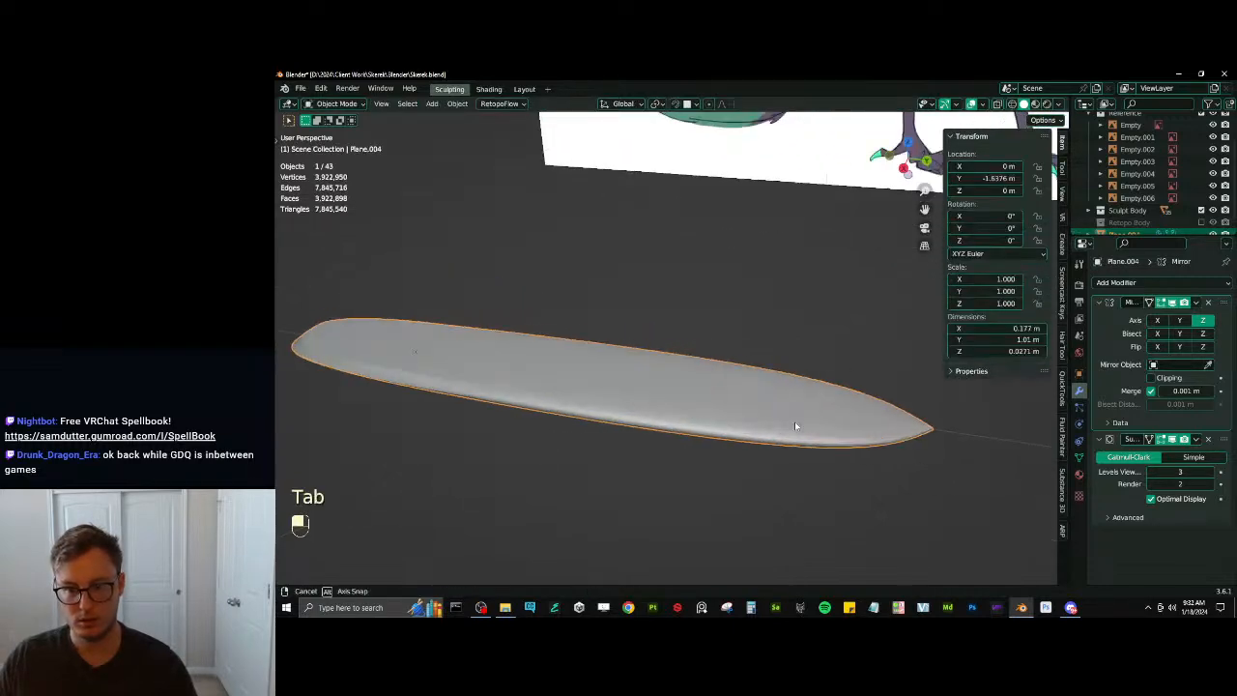
scroll(605, 415, down, 4)
scroll(692, 406, up, 4)
middle_drag(605, 414, 699, 350)
Select the outline edges of the blade's raised top face, set their mean crease to 1.00 and leave Edit Mode
key(Tab)
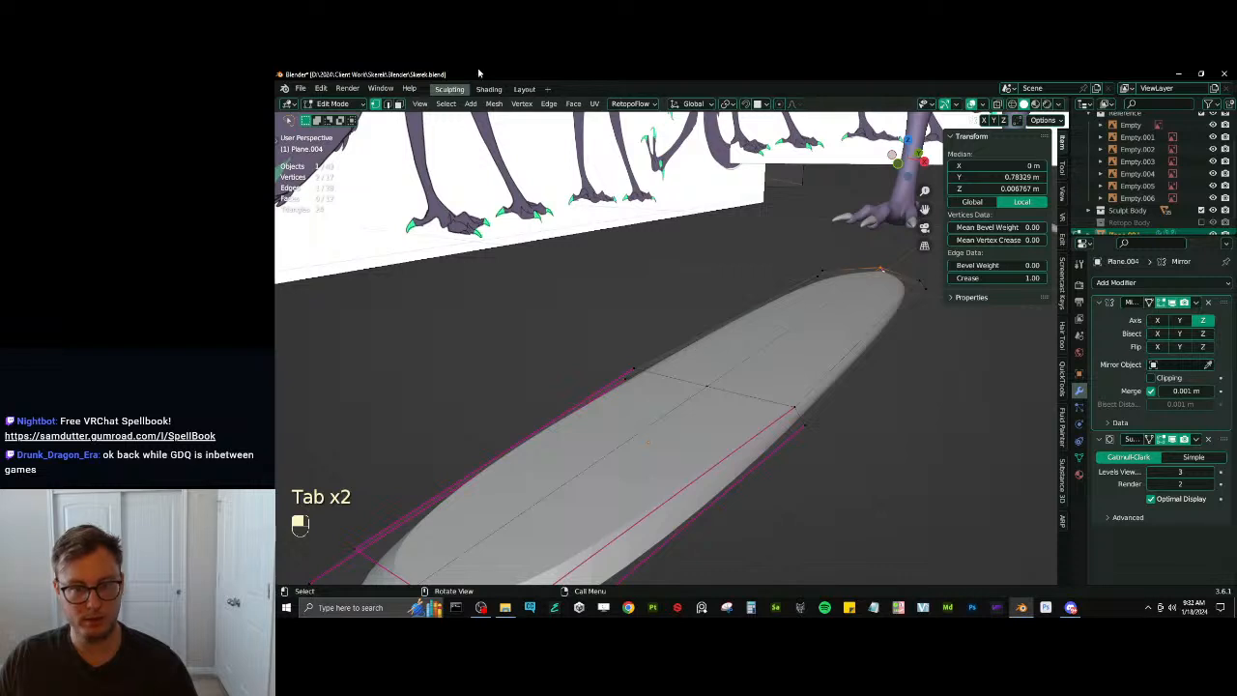
click(733, 448)
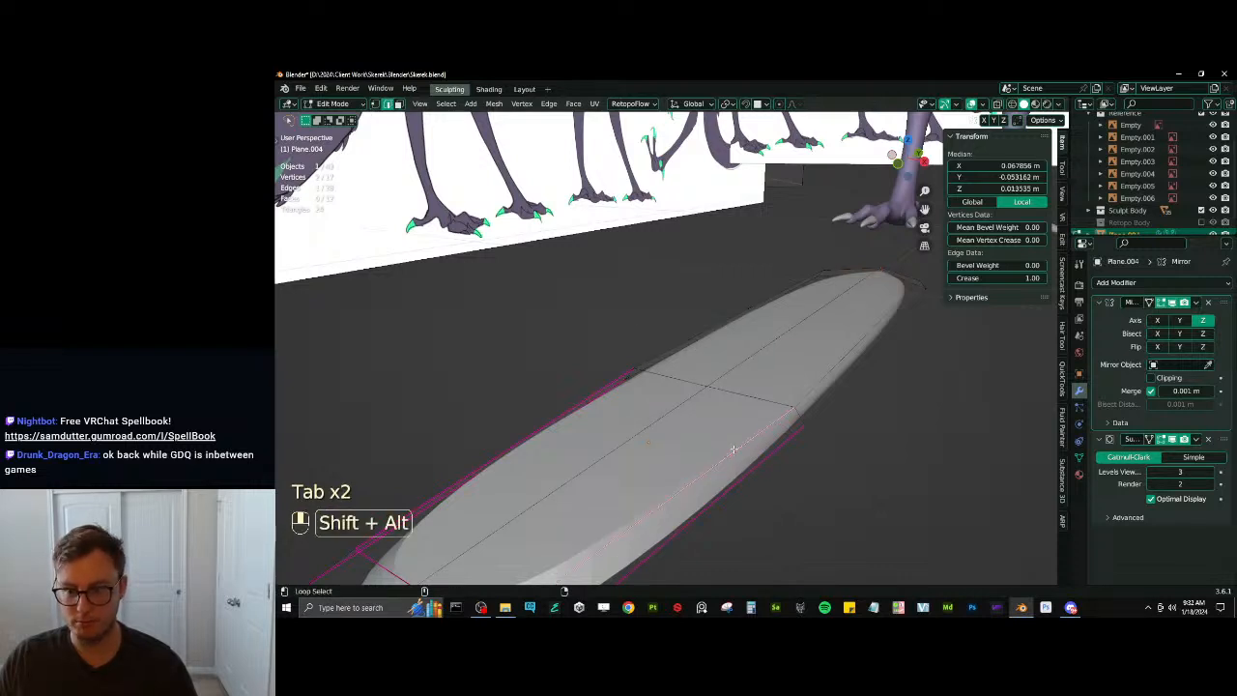
alt+shift+click(733, 450)
alt+shift+click(792, 419)
middle_drag(770, 312, 967, 429)
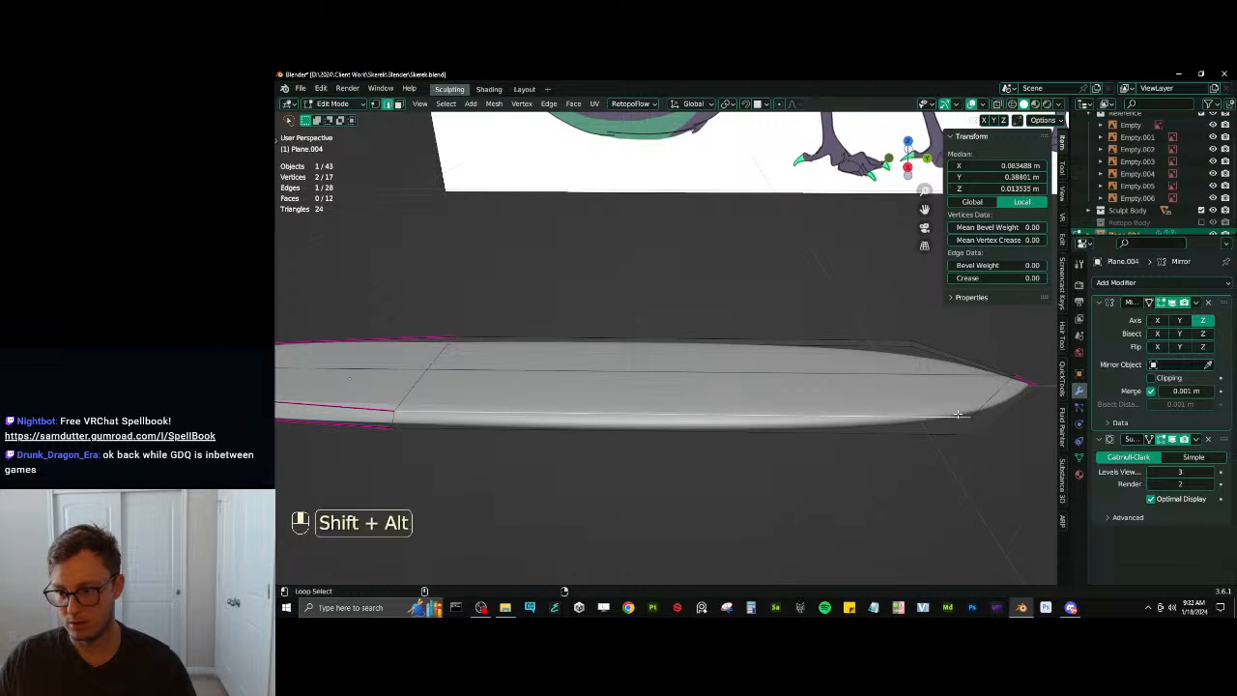
alt+shift+click(978, 414)
alt+shift+click(985, 406)
alt+shift+click(872, 341)
scroll(860, 339, down, 4)
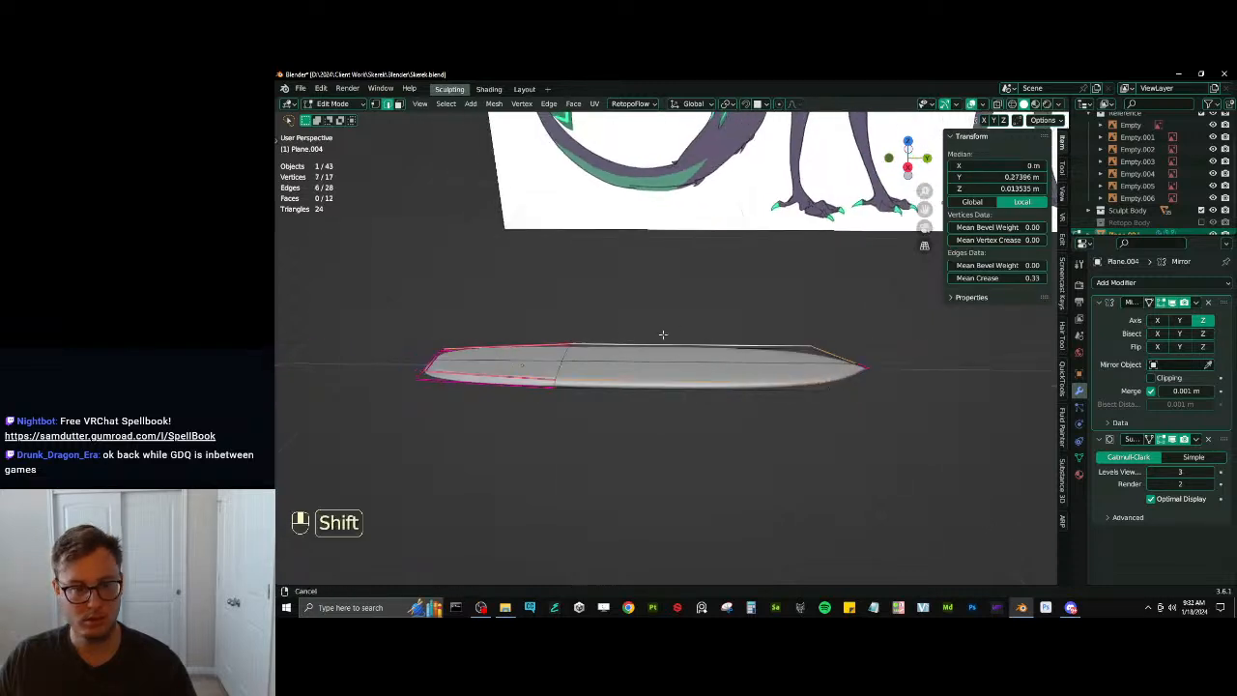
shift+middle_drag(663, 335, 785, 350)
scroll(784, 350, up, 4)
drag(980, 278, 1041, 278)
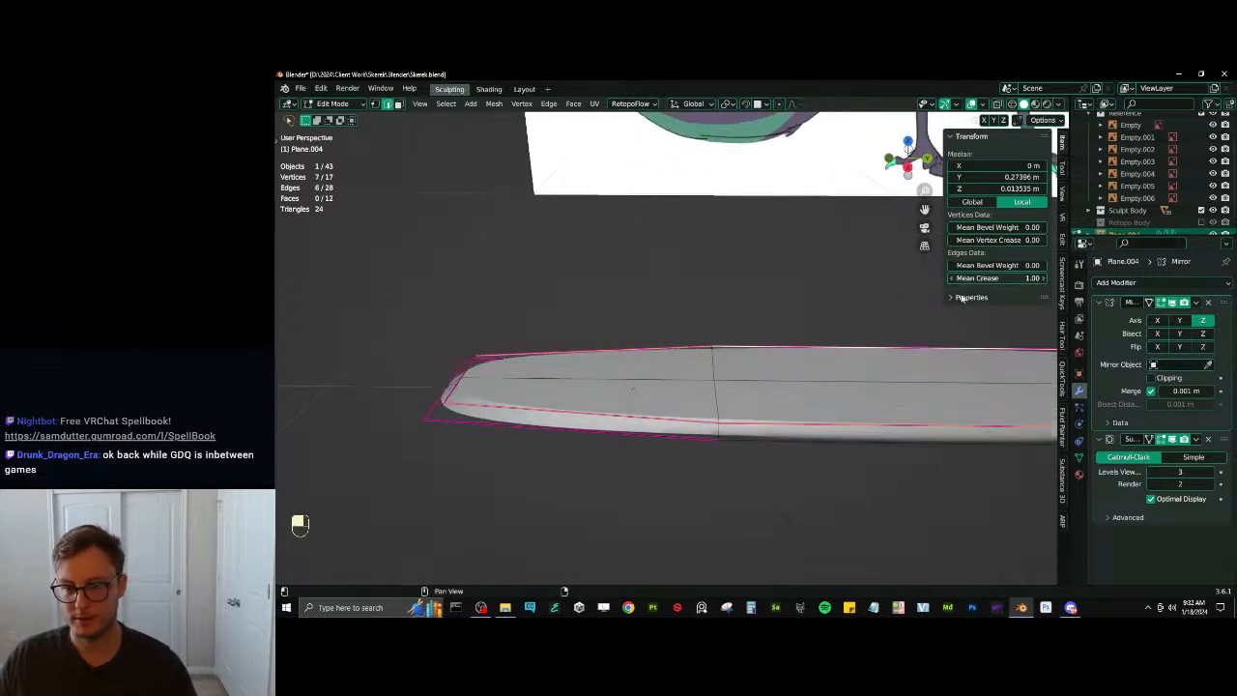
shift+middle_drag(904, 398, 730, 360)
key(Tab)
scroll(741, 364, down, 4)
middle_drag(831, 372, 666, 386)
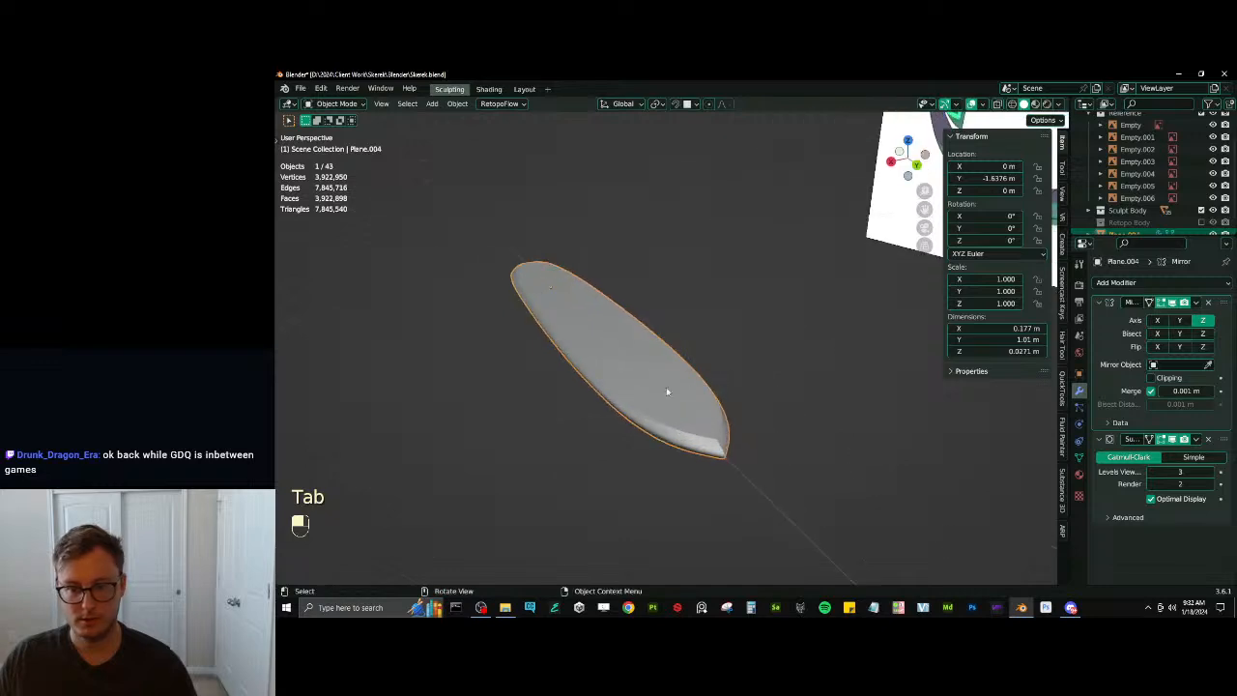
right_click(628, 323)
click(628, 323)
middle_drag(628, 323, 690, 381)
Connect the two side vertices nearest the pointed tip with an edge across the blade's top face
key(Tab)
shift+middle_drag(806, 394, 612, 354)
scroll(613, 355, up, 2)
click(375, 104)
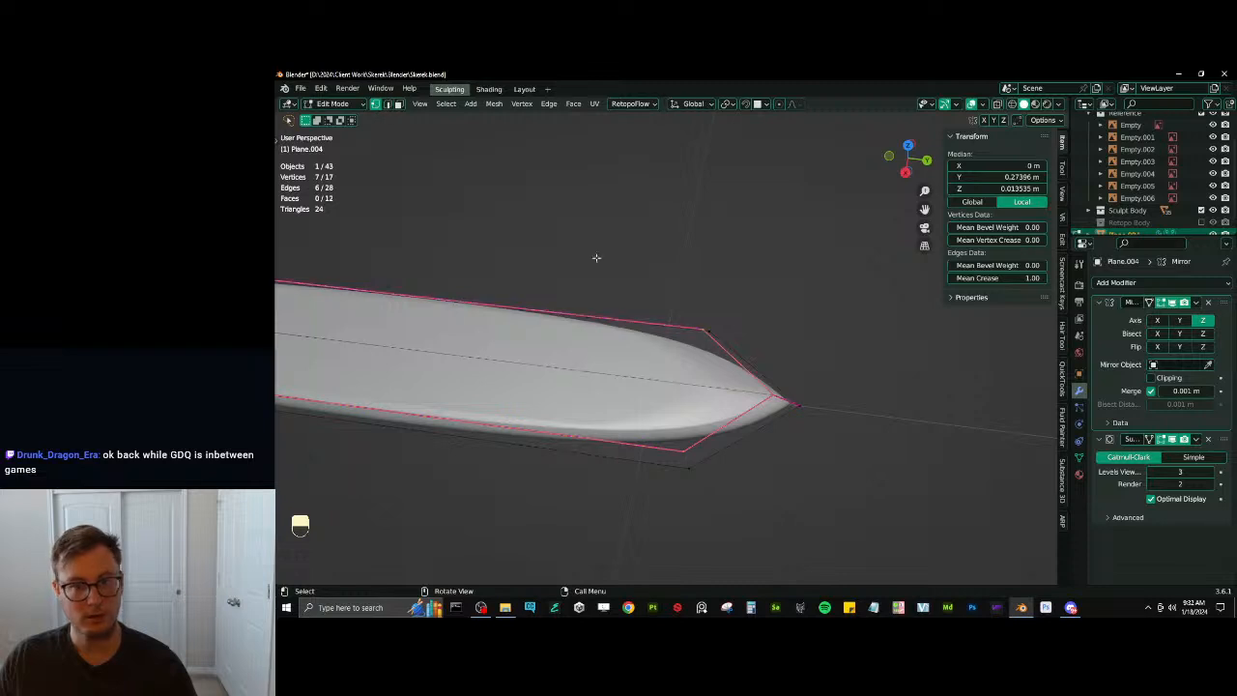
click(706, 331)
shift+click(683, 447)
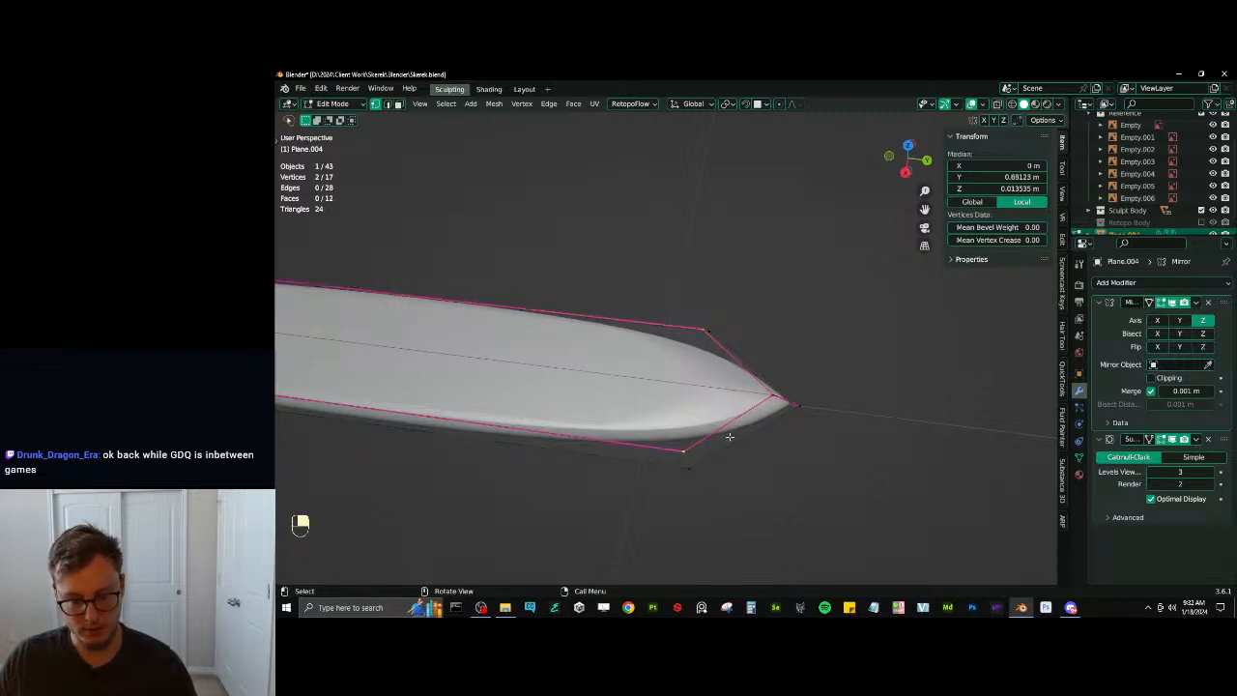
key(j)
key(Tab)
mouse_move(709, 422)
middle_down()
mouse_move(643, 395)
mouse_move(677, 474)
mouse_move(657, 436)
mouse_move(745, 345)
mouse_move(713, 406)
middle_up()
Flatten the vertices of the blade's blunt end onto one plane by scaling them to 0 along Y
key(Tab)
click(593, 440)
ctrl+shift+click(679, 464)
key(s)
click(680, 466)
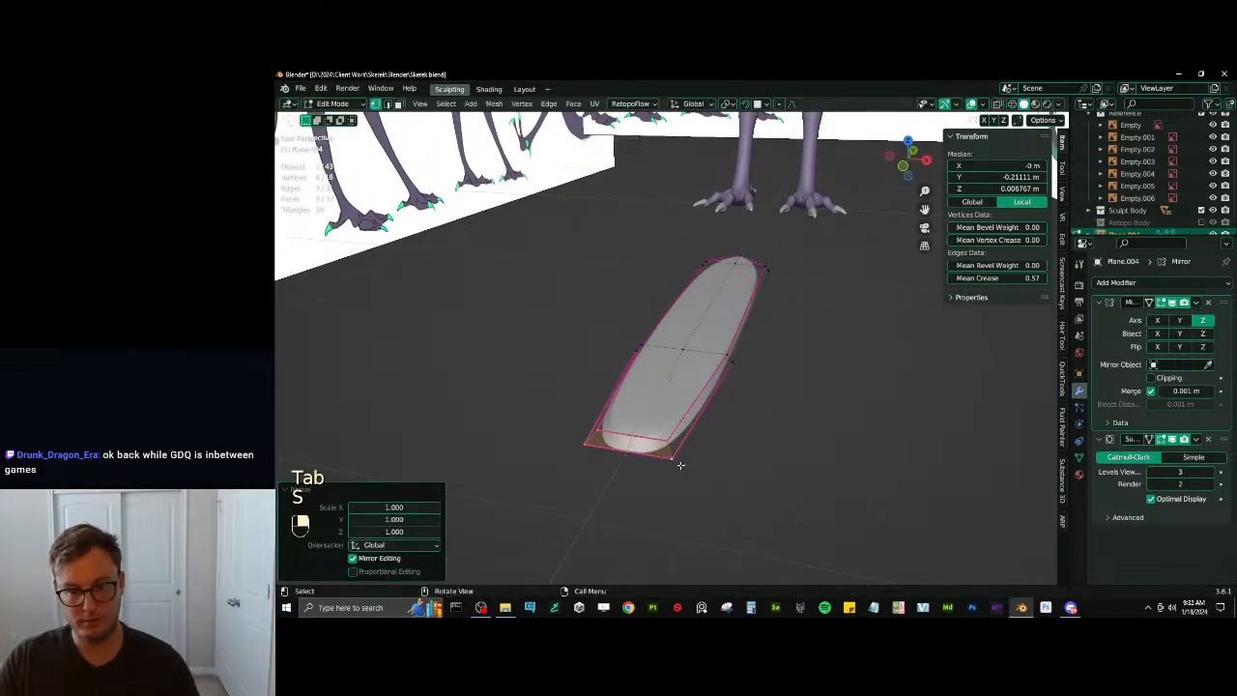
key(s)
key(y)
key(0)
key(Return)
Set the mean crease of the blunt end's corner edges to 1.00 and leave Edit Mode
click(668, 445)
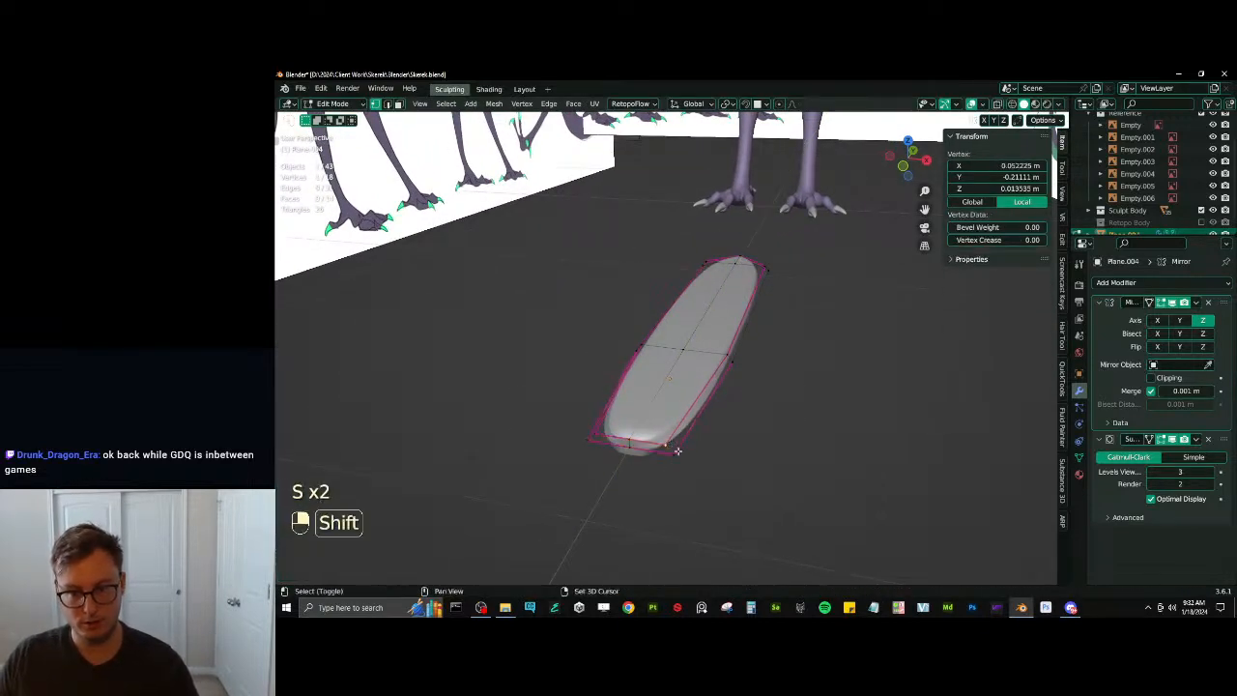
shift+click(675, 452)
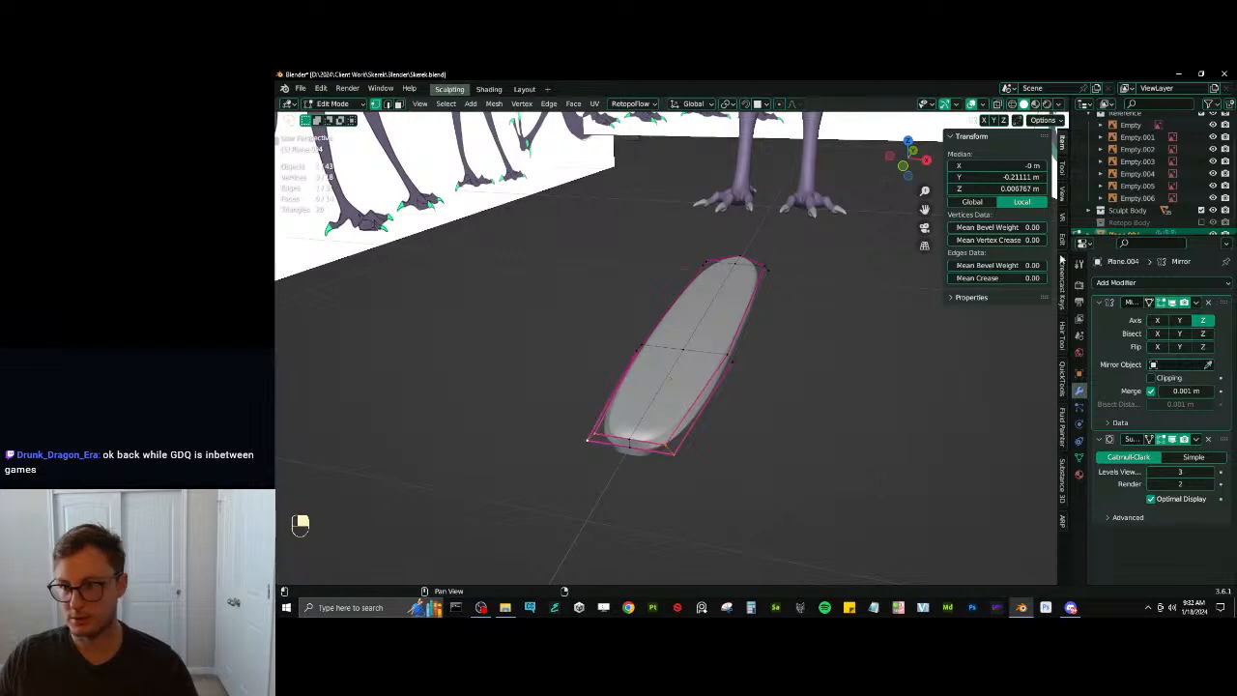
key(Tab)
middle_drag(737, 456, 669, 407)
Move the three outer-rim vertices of the blade's blunt end outward along Y by about 0.009 m
key(Tab)
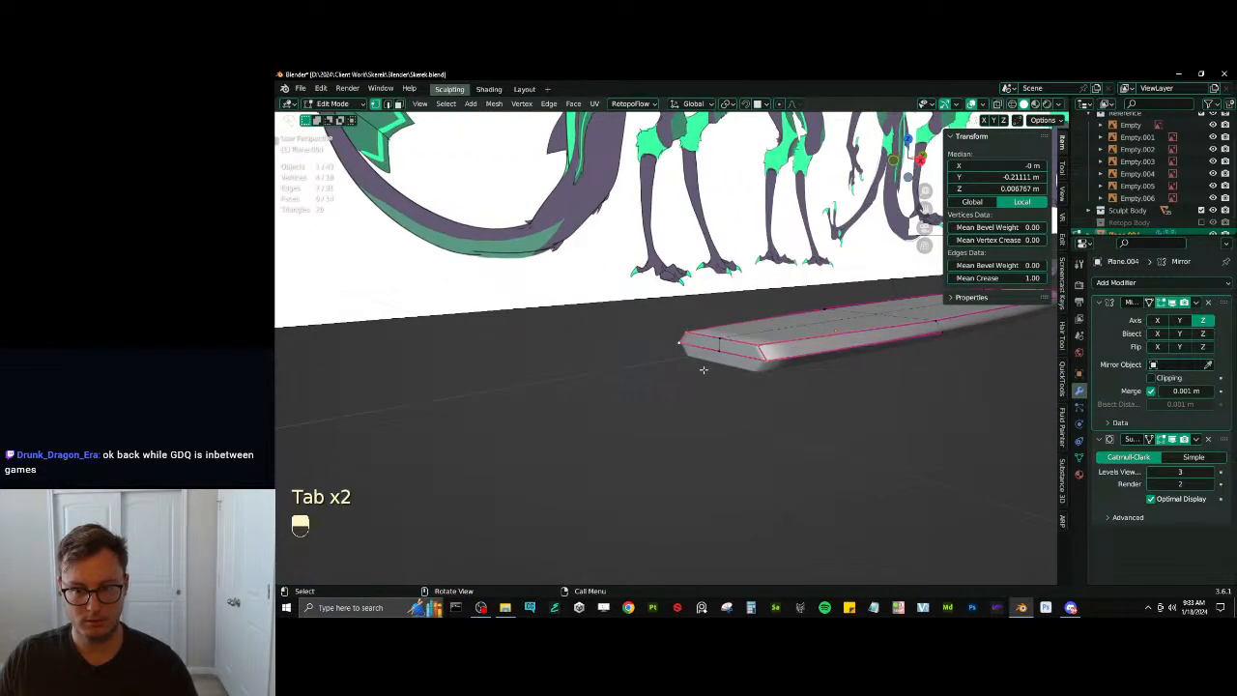
click(716, 357)
shift+click(759, 364)
key(g)
key(y)
click(746, 366)
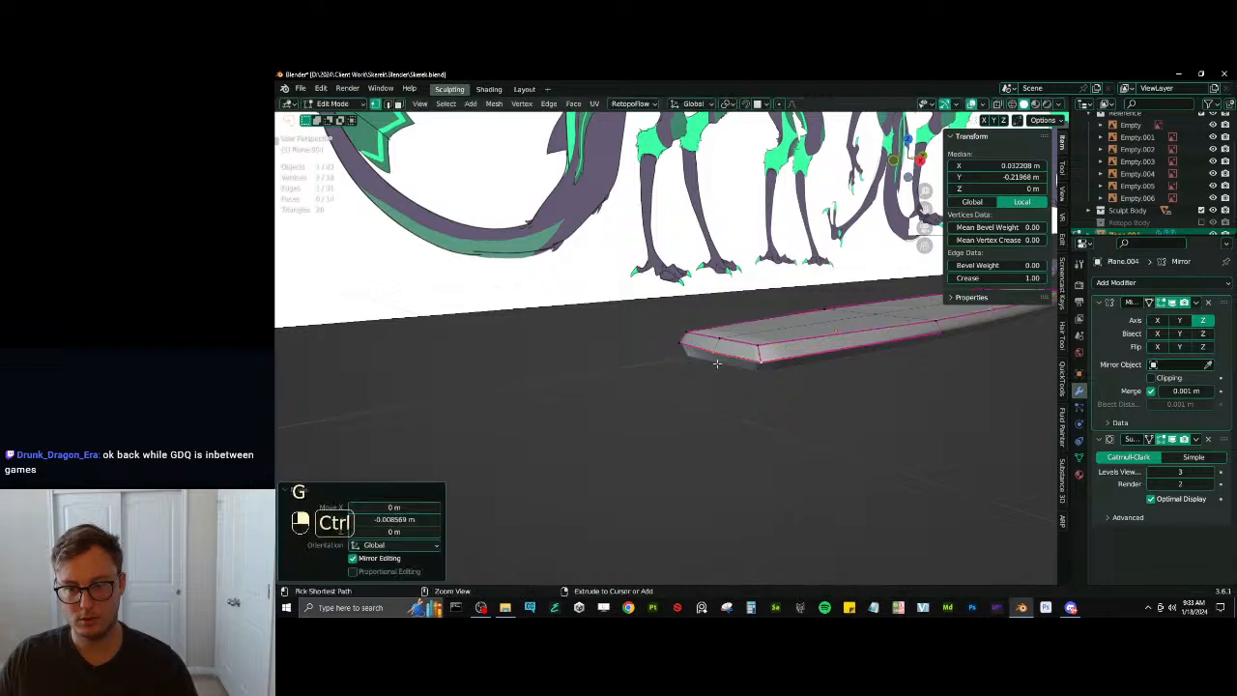
key(ctrl+z)
key(g)
key(Tab)
mouse_move(795, 376)
middle_down()
mouse_move(688, 423)
mouse_move(729, 433)
mouse_move(784, 381)
mouse_move(771, 375)
mouse_move(776, 358)
mouse_move(525, 422)
middle_up()
Select all blunt-end vertices in wireframe, scale them down along Z from the 3D cursor, return to solid shading and save the file
key(Tab)
key(z)
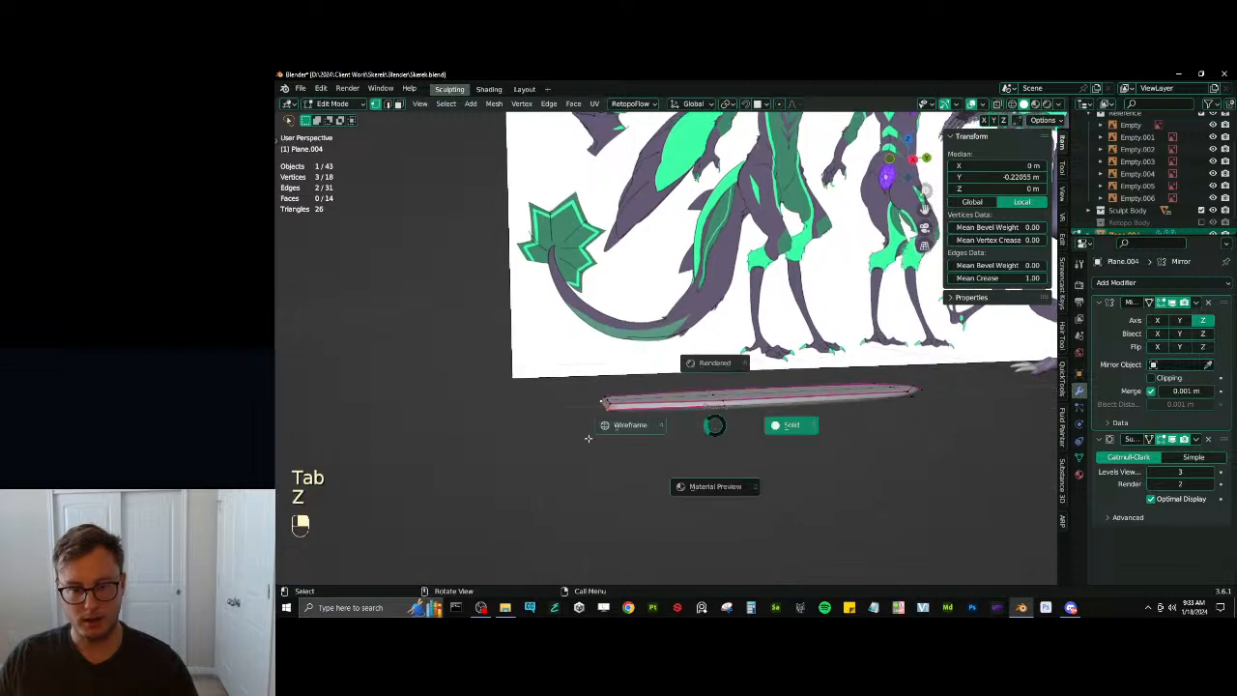
click(587, 438)
key(b)
drag(591, 379, 648, 454)
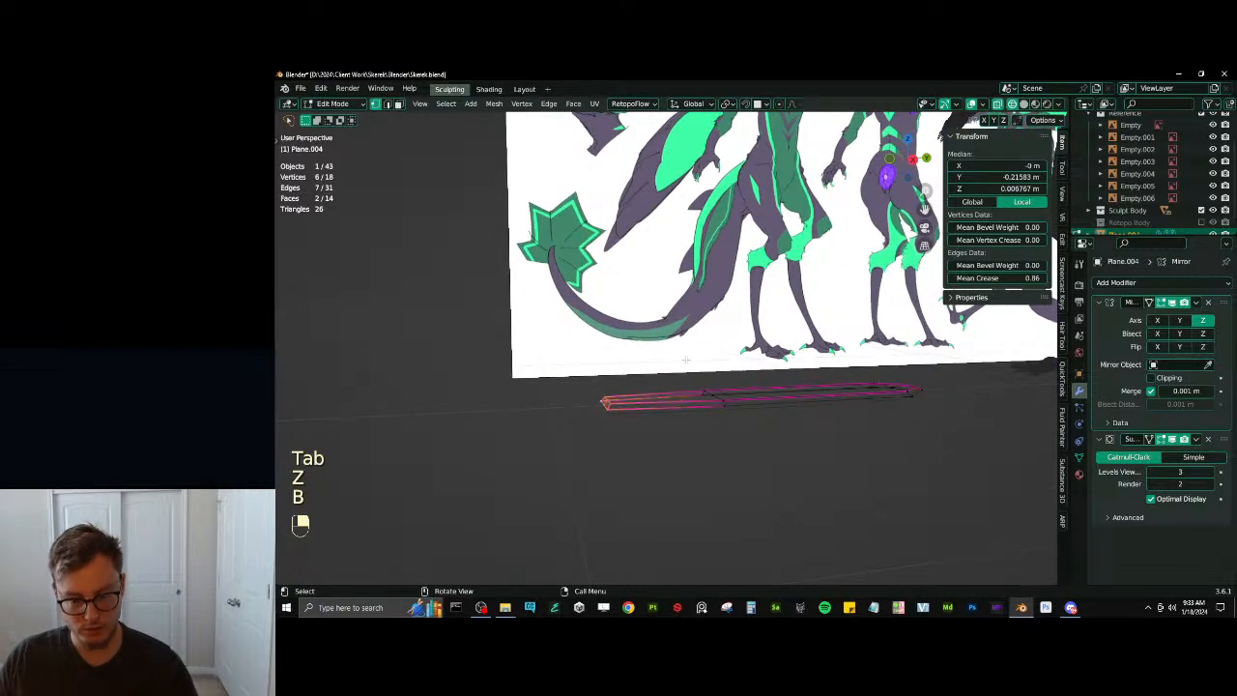
key(s)
key(z)
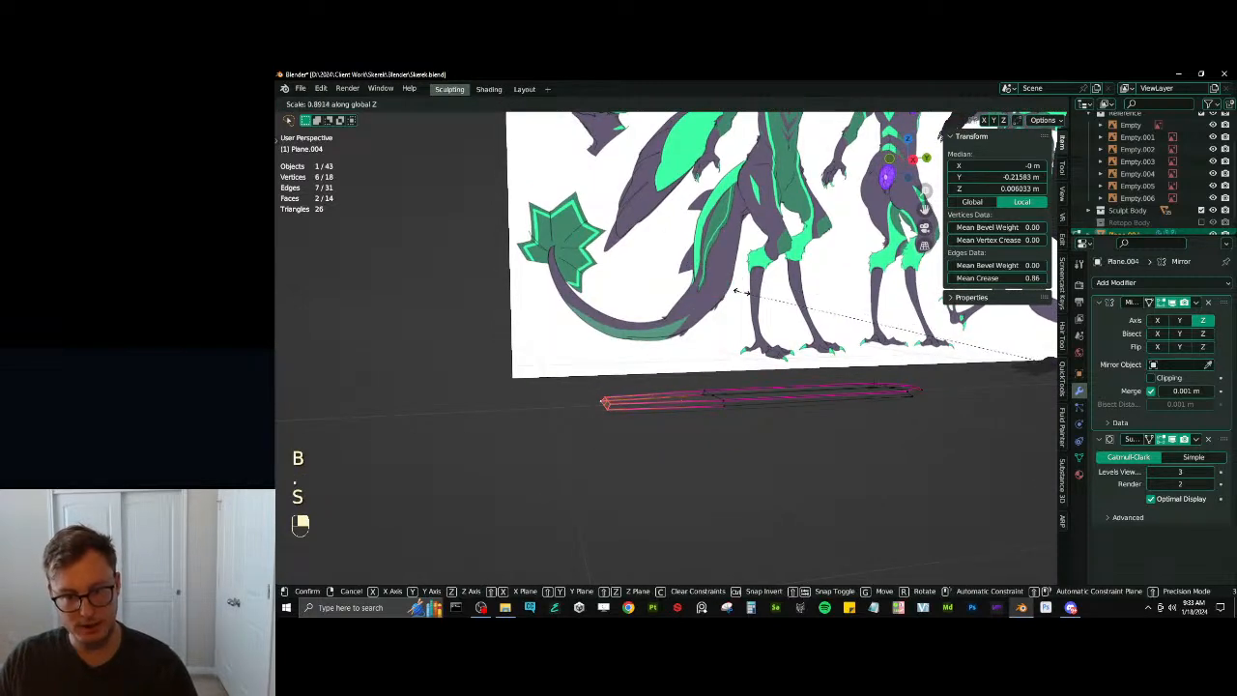
click(750, 294)
key(Tab)
key(z)
click(798, 399)
mouse_move(794, 404)
middle_down()
mouse_move(724, 423)
mouse_move(631, 408)
mouse_move(853, 436)
mouse_move(777, 438)
middle_up()
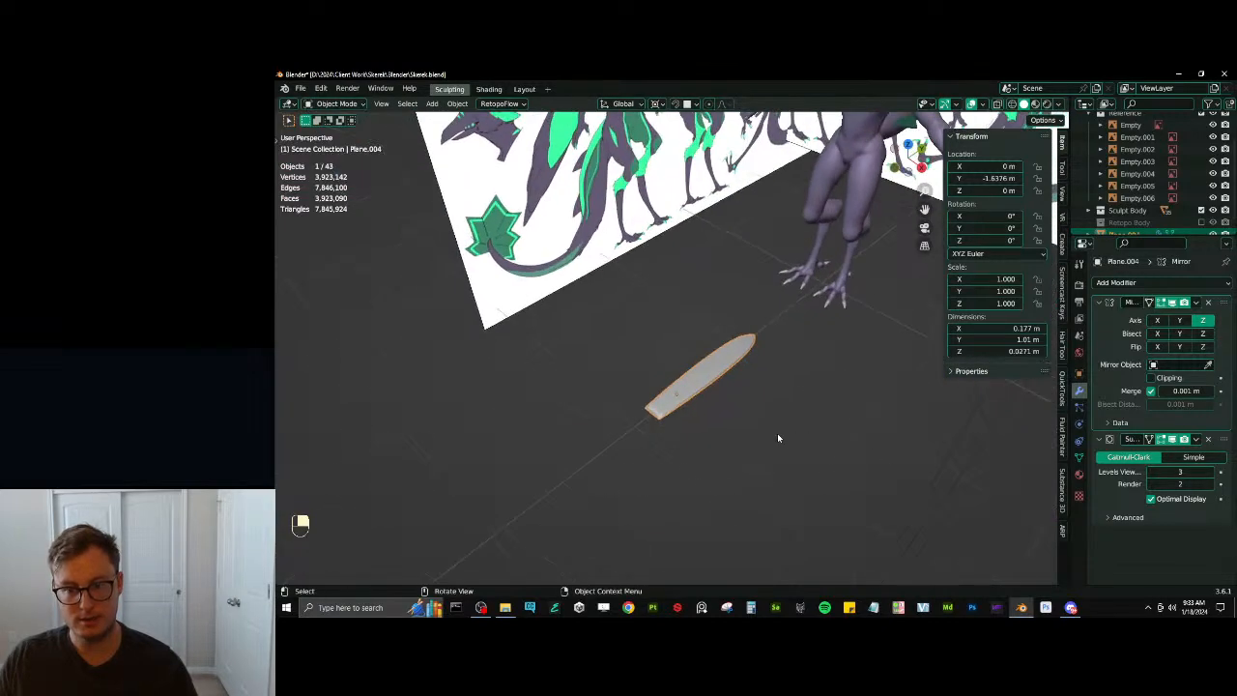
key(ctrl+s)
In top view, duplicate the blade along X by about 0.156 m, repeat the duplication into a row of ten, and save
middle_drag(726, 400, 770, 423)
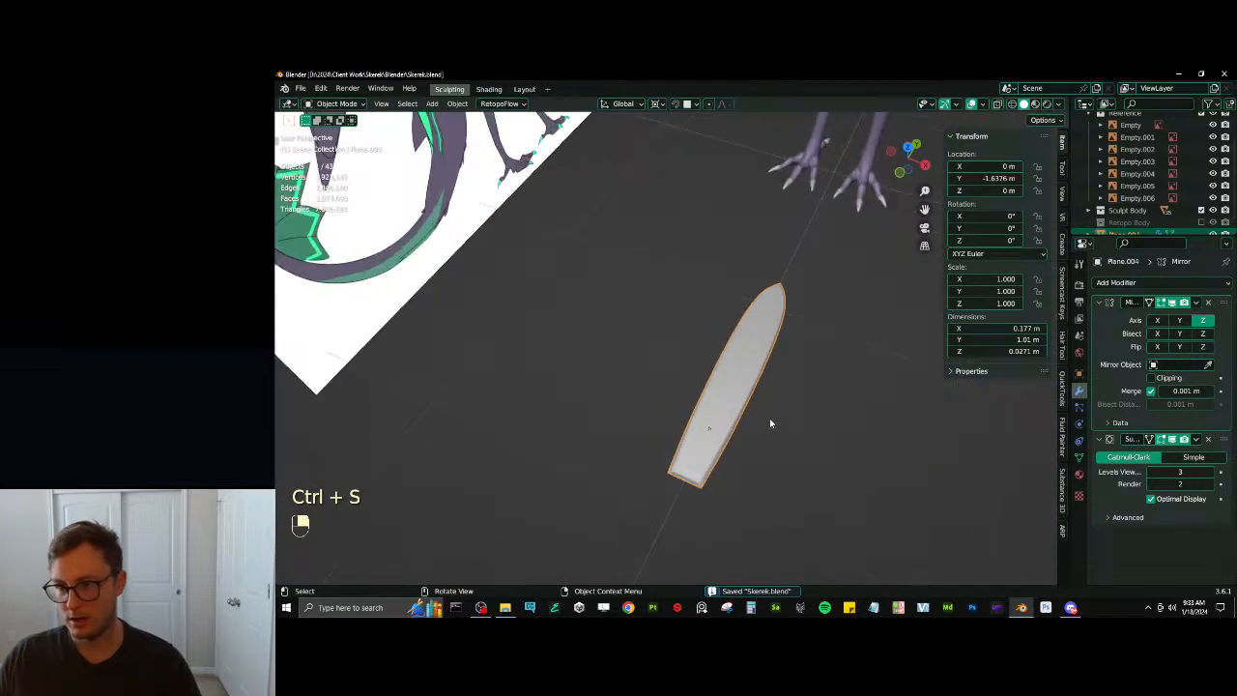
key(KP_7)
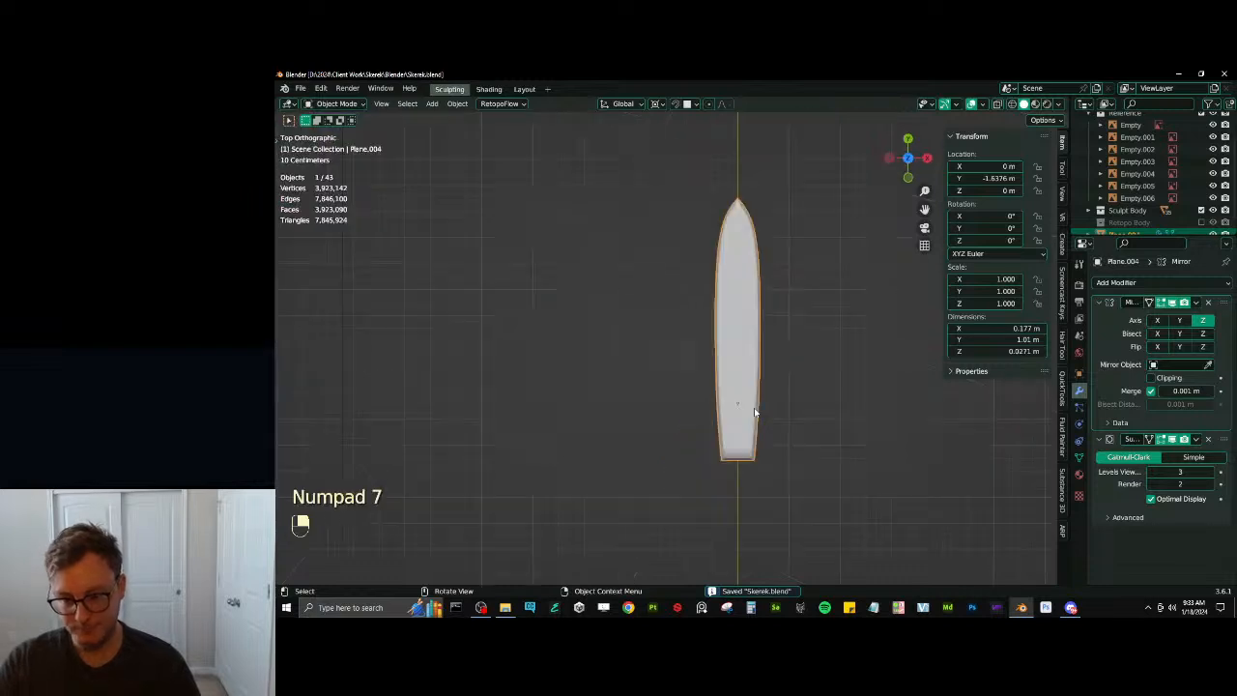
scroll(755, 413, down, 6)
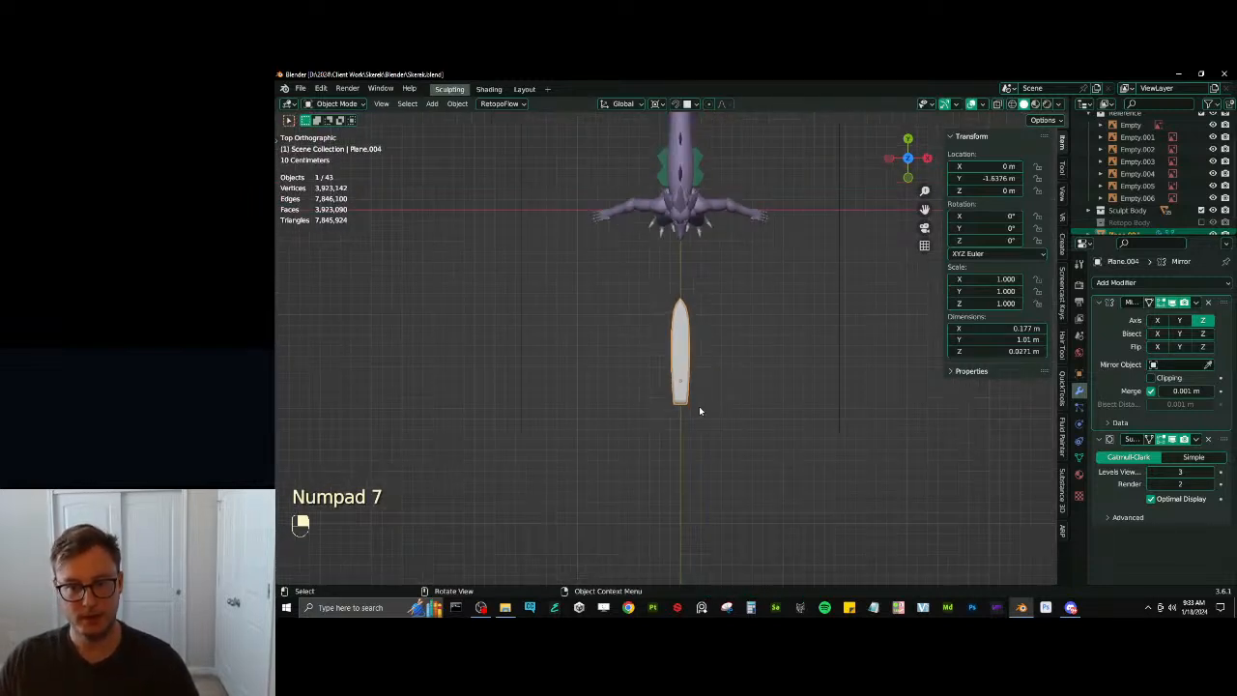
shift+middle_drag(699, 409, 684, 392)
key(shift+d)
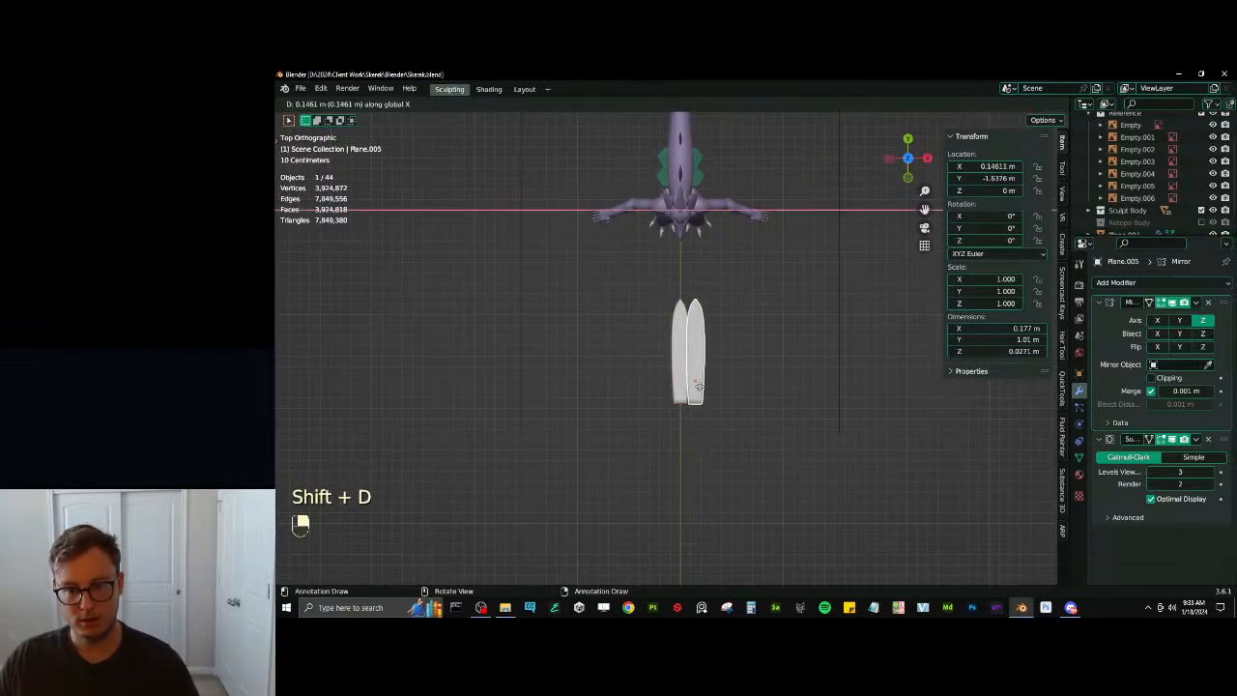
click(700, 388)
key(shift+r)
key(shift+r)
key(shift+r)
key(shift+r)
key(shift+r)
key(shift+r)
key(shift+r)
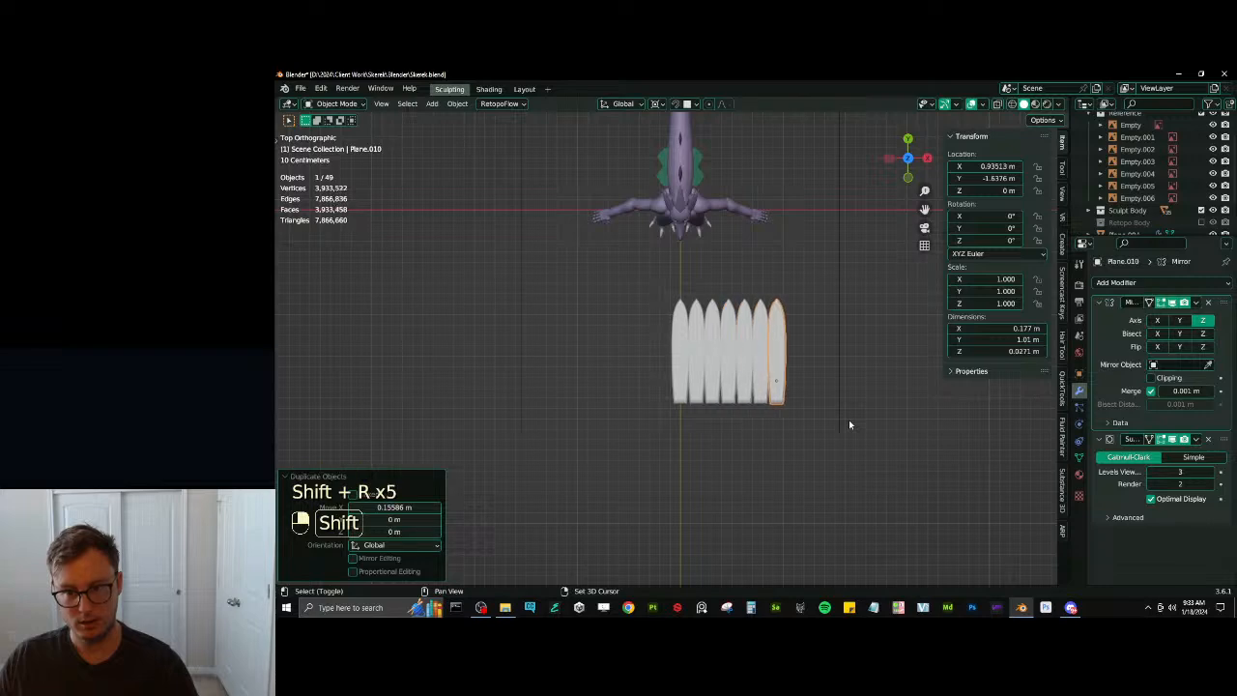
key(shift+r)
shift+middle_drag(825, 420, 800, 411)
scroll(800, 411, up, 2)
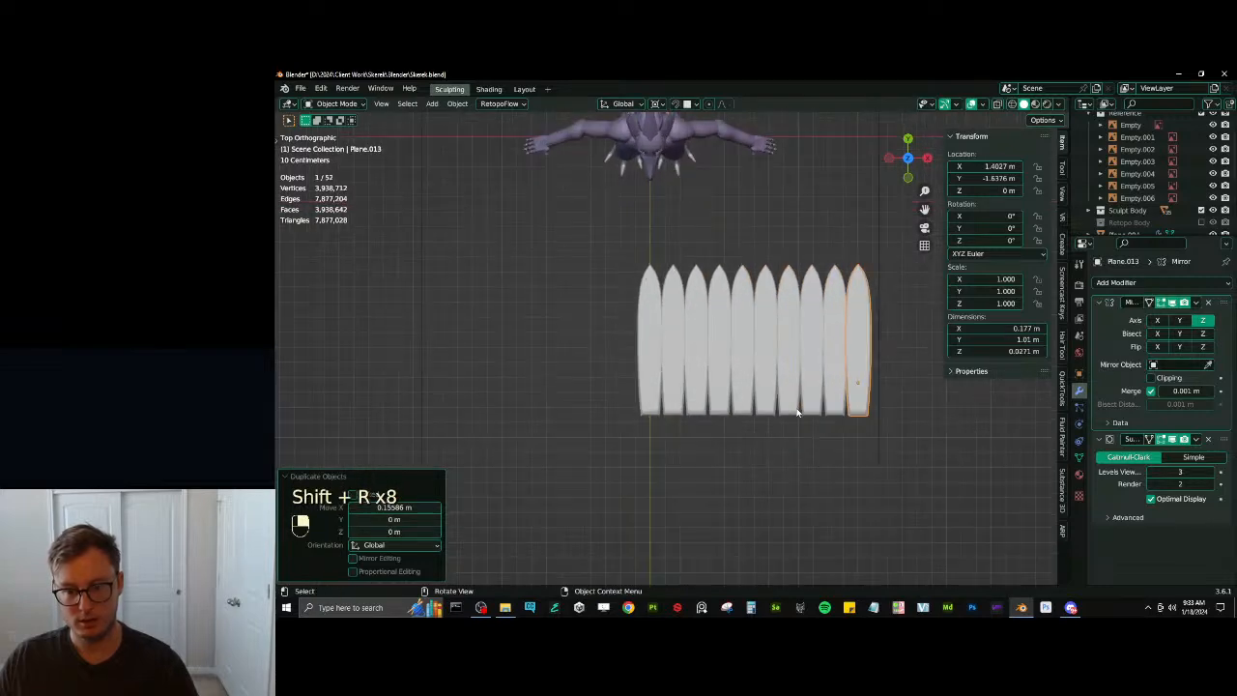
key(ctrl+s)
Switch to Chrome, open a browser profile and move its window off this screen
click(628, 607)
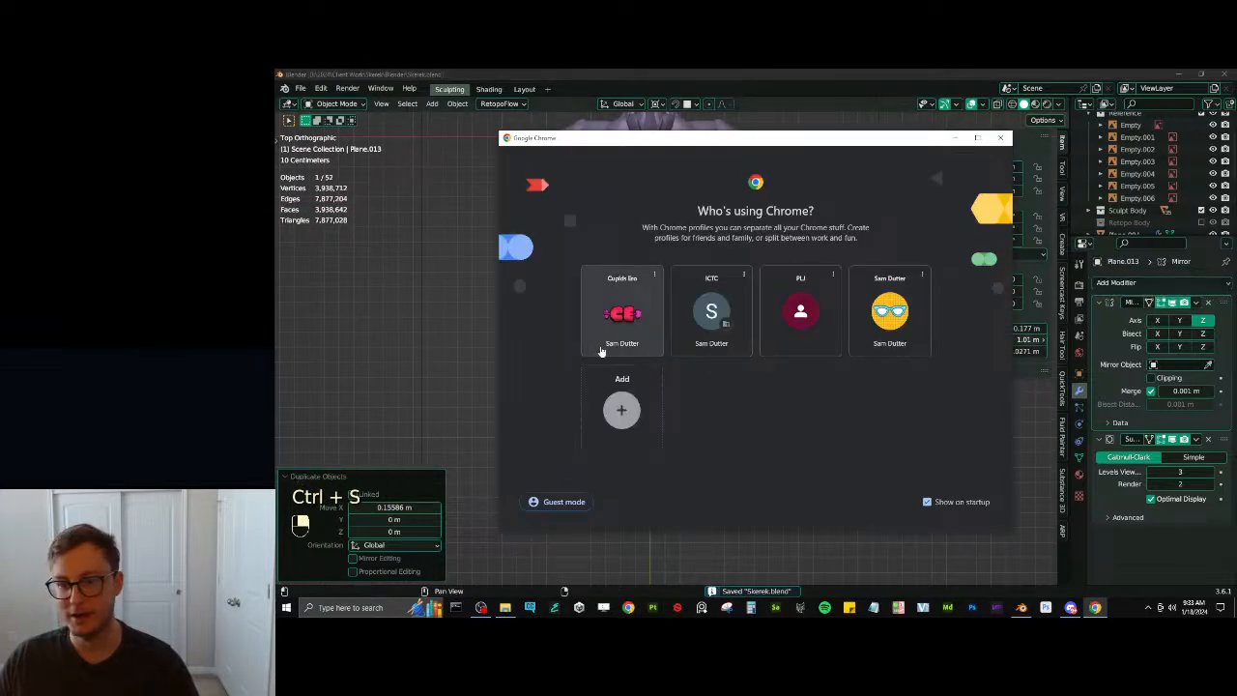
click(880, 314)
drag(875, 72, 1236, 282)
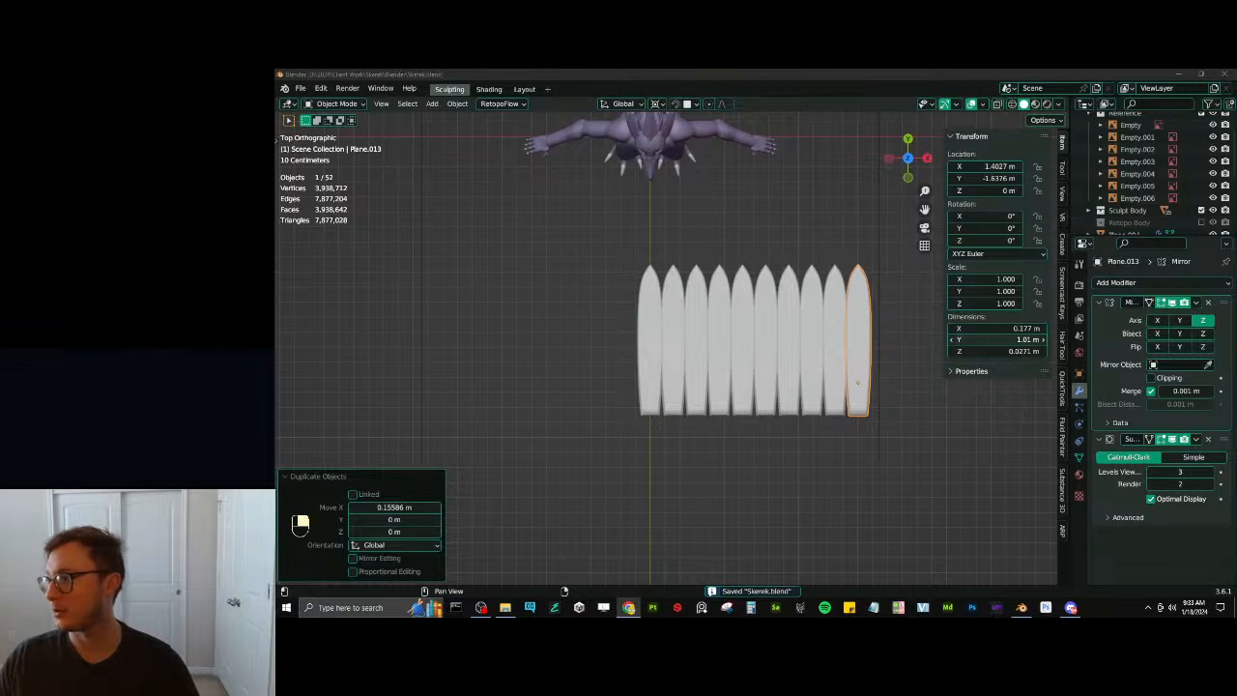
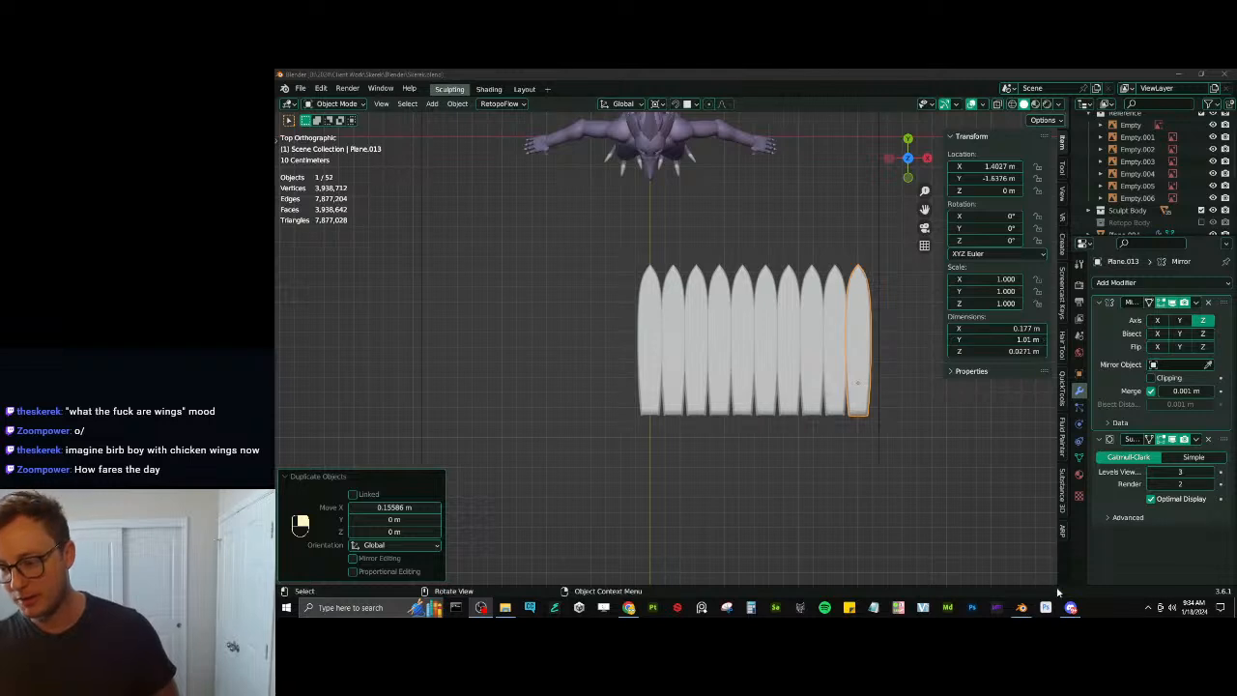
click(504, 606)
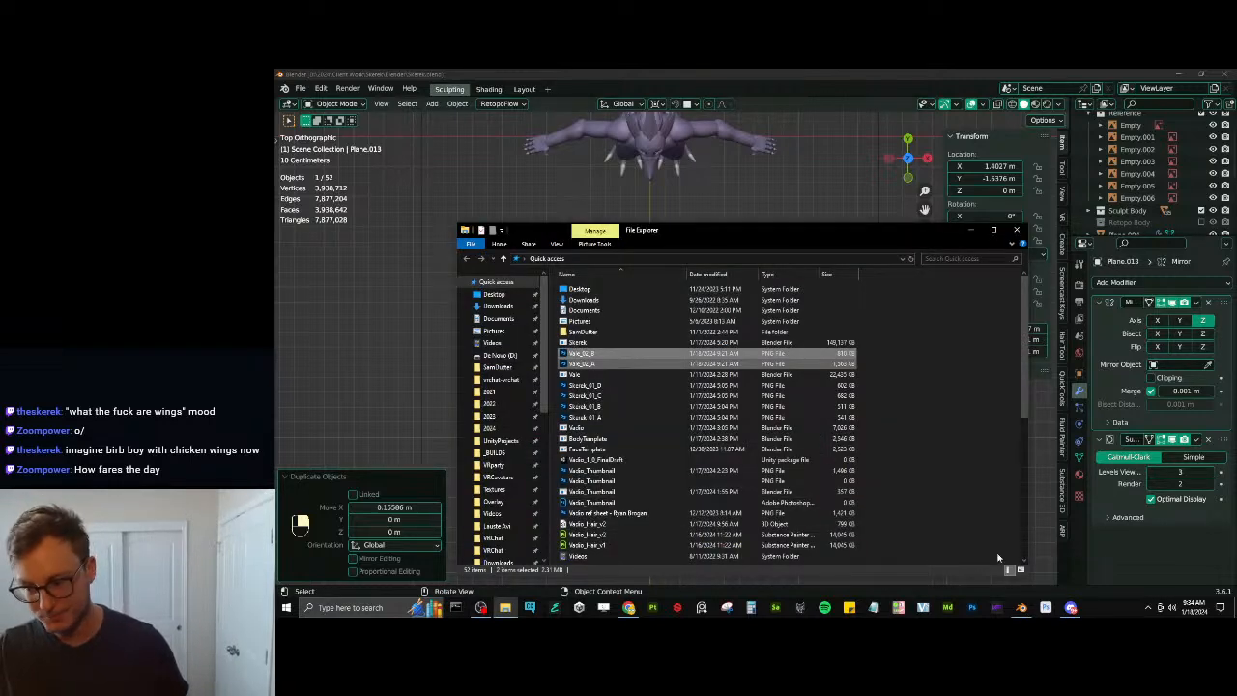
click(1069, 606)
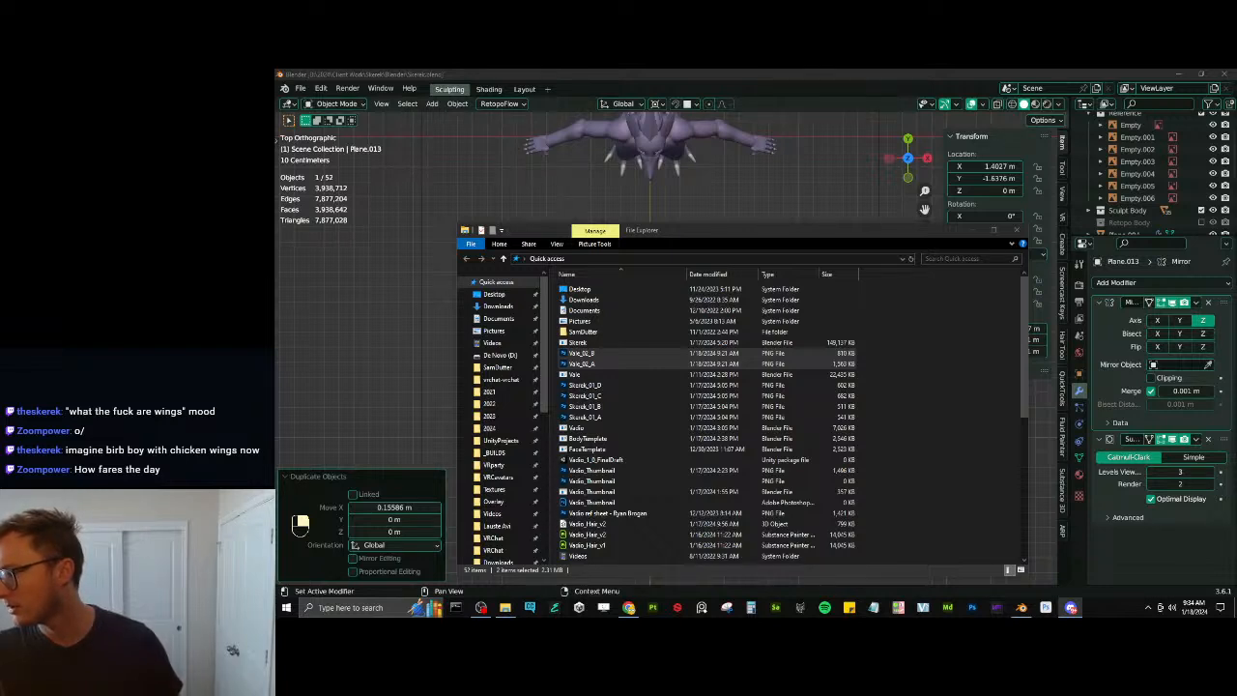
click(394, 154)
click(301, 89)
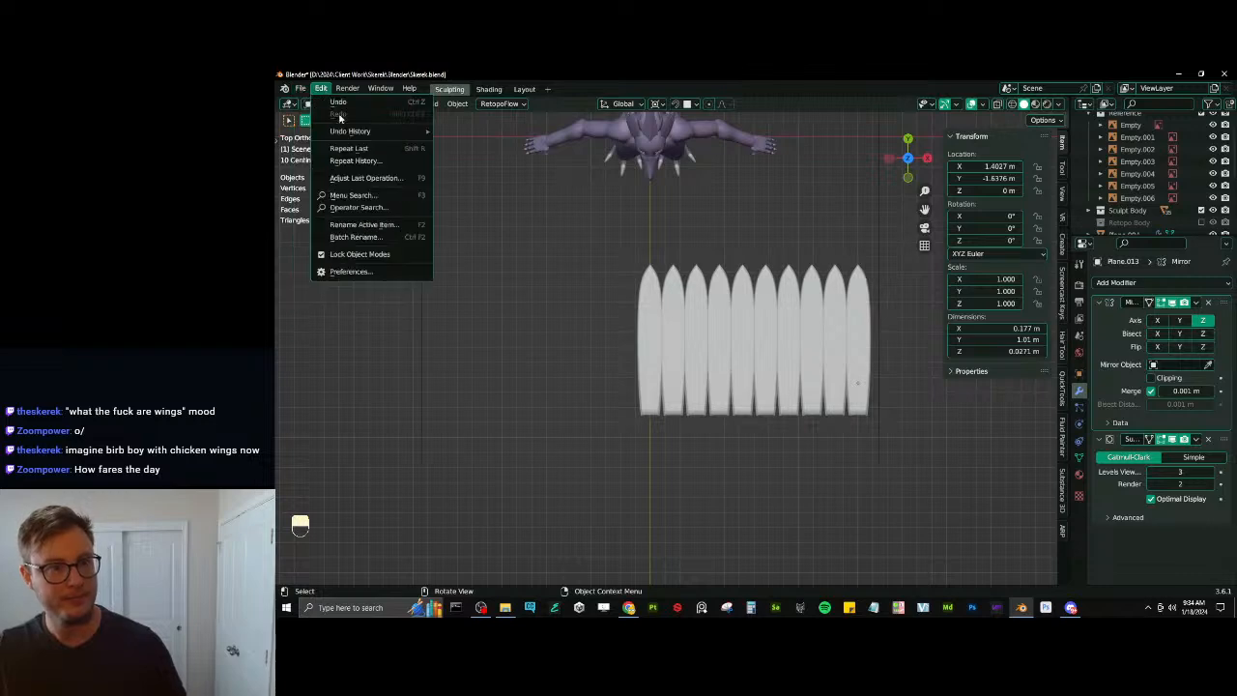
Save the current file and open the recent file Vale.blend
key(ctrl+s)
click(301, 88)
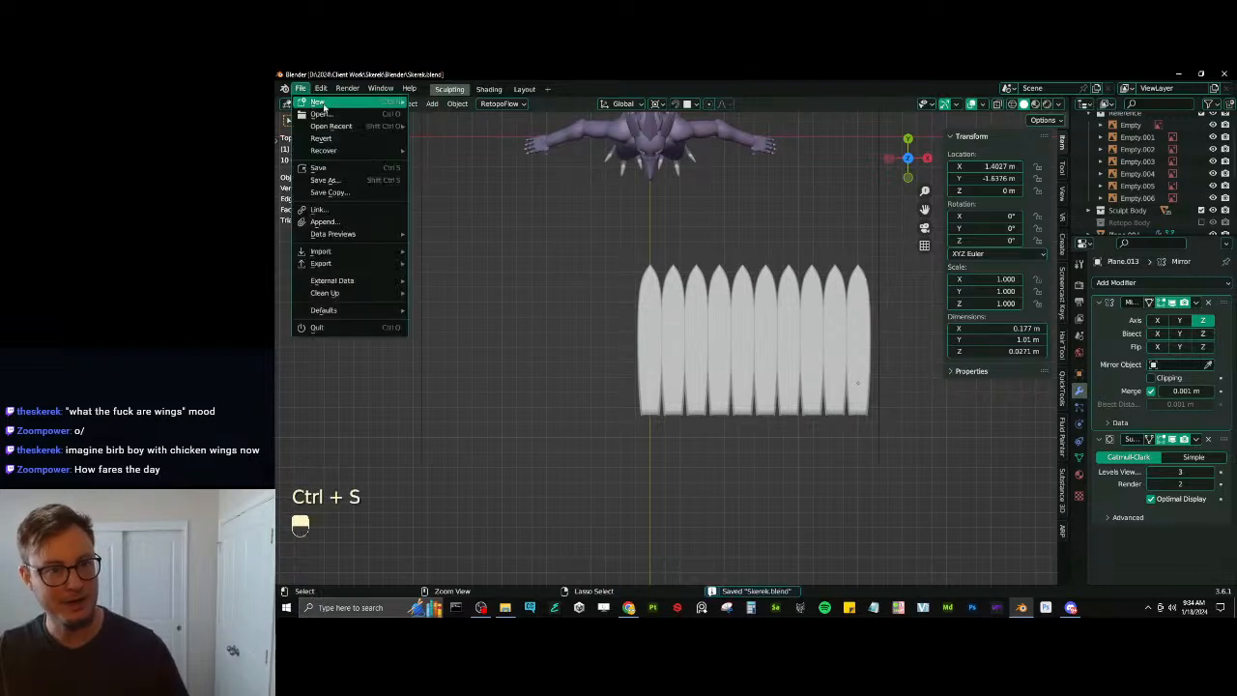
mouse_move(333, 126)
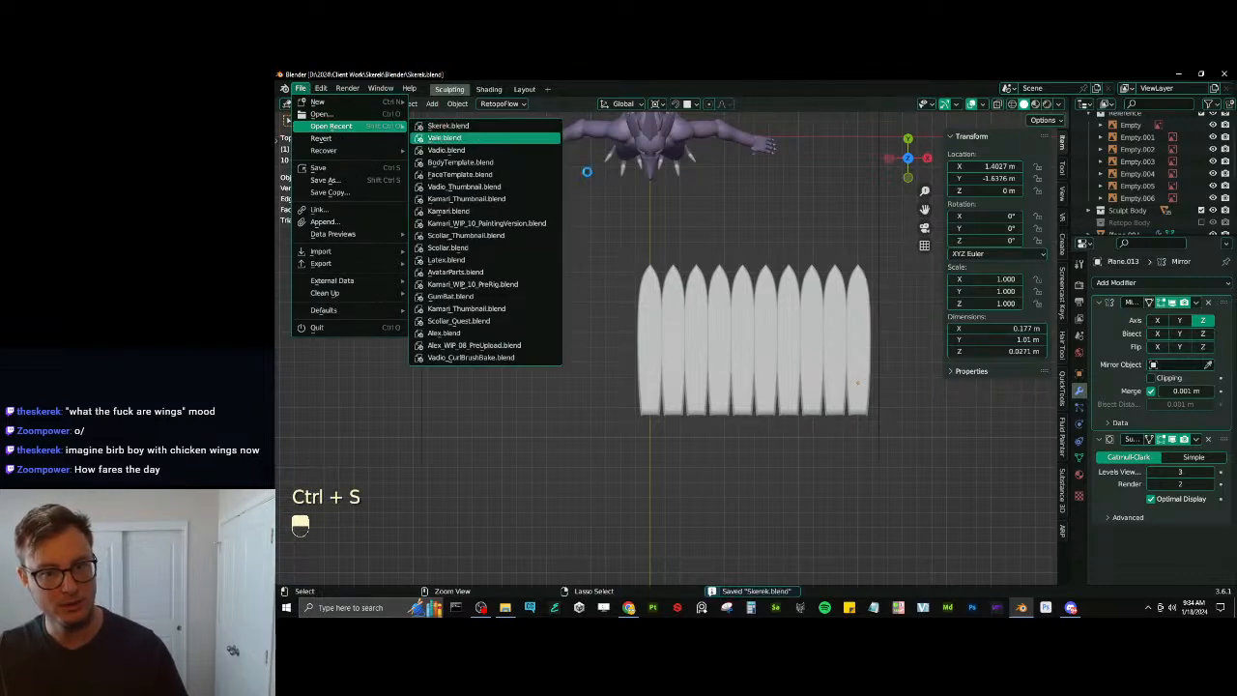
click(442, 137)
Change the viewport shading to show coloured materials and examine the Vale character from the front and side
scroll(770, 290, down, 2)
mouse_move(774, 289)
middle_down()
mouse_move(626, 309)
mouse_move(850, 327)
middle_up()
scroll(838, 325, up, 3)
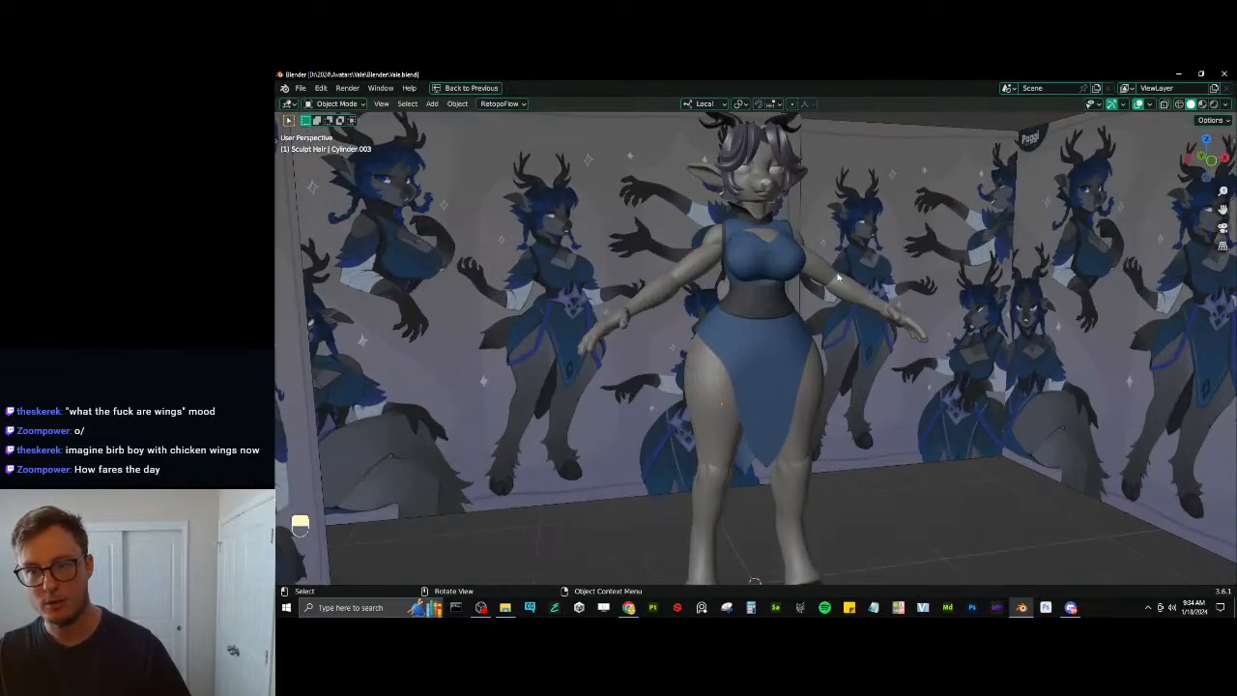
key(z)
click(798, 391)
mouse_move(792, 371)
middle_down()
mouse_move(820, 367)
mouse_move(829, 350)
mouse_move(799, 328)
mouse_move(897, 340)
mouse_move(762, 313)
mouse_move(775, 351)
mouse_move(879, 355)
mouse_move(854, 365)
middle_up()
scroll(762, 313, up, 5)
scroll(776, 351, up, 2)
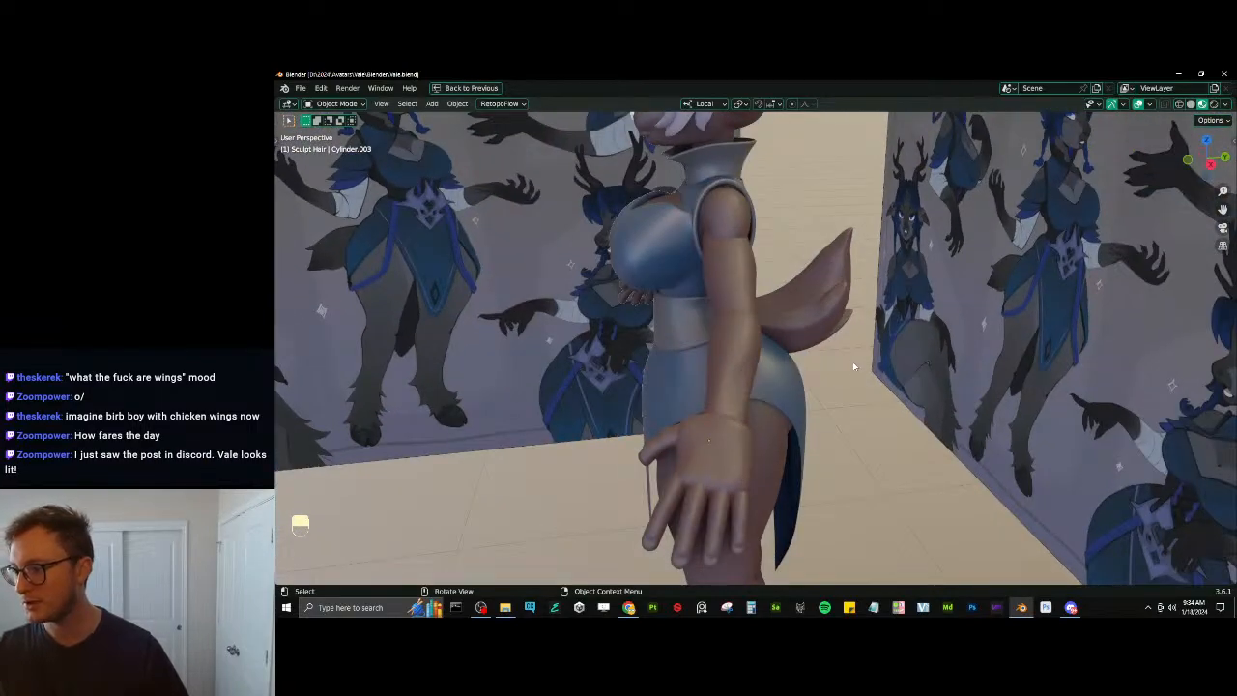
scroll(854, 365, down, 1)
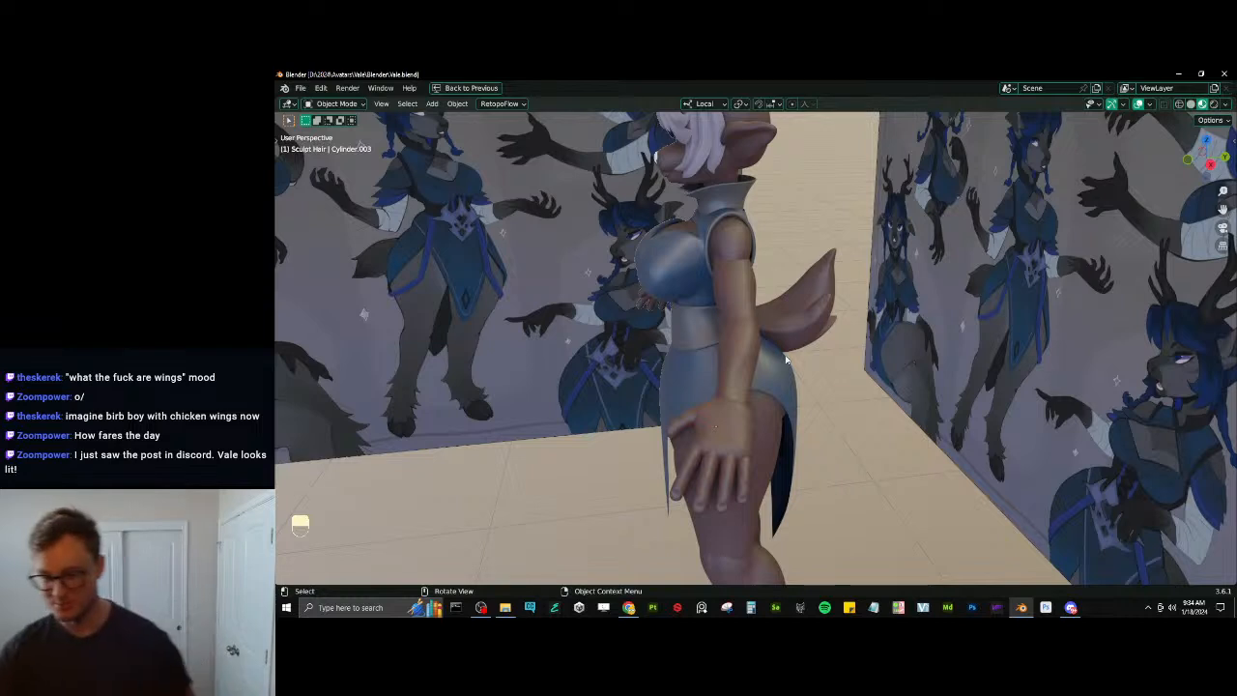
middle_drag(840, 356, 278, 305)
Reopen the recent file Skerek.blend and save it
click(300, 87)
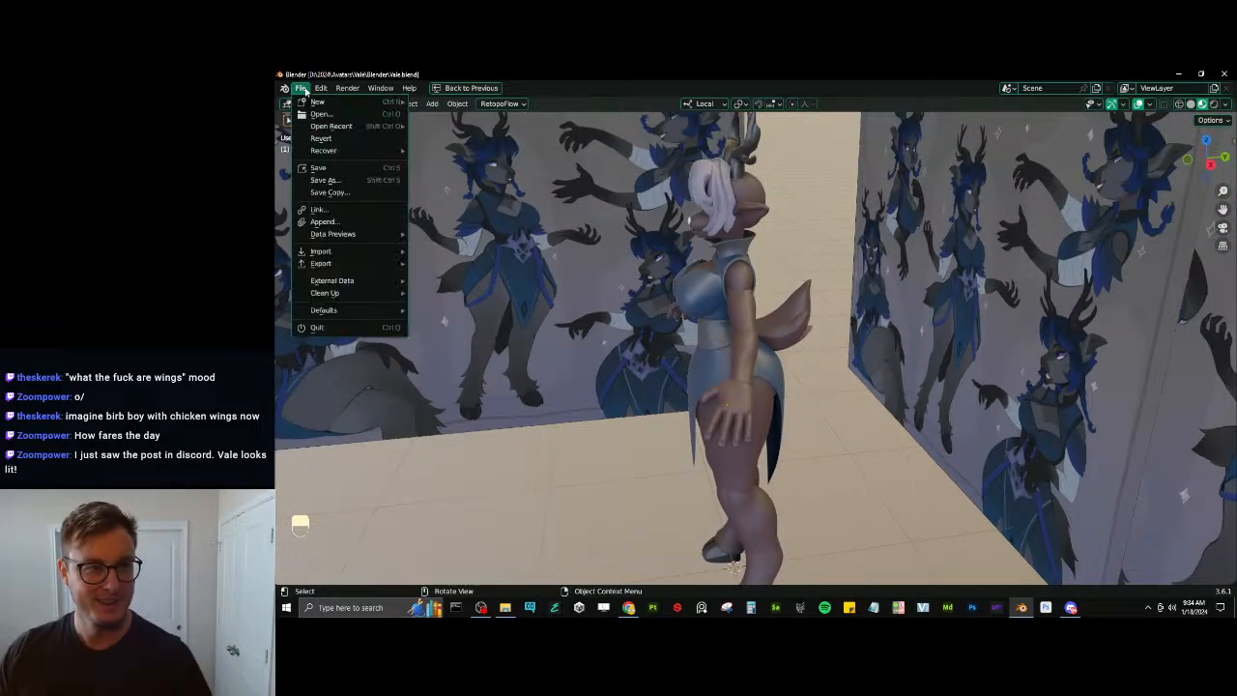
mouse_move(329, 126)
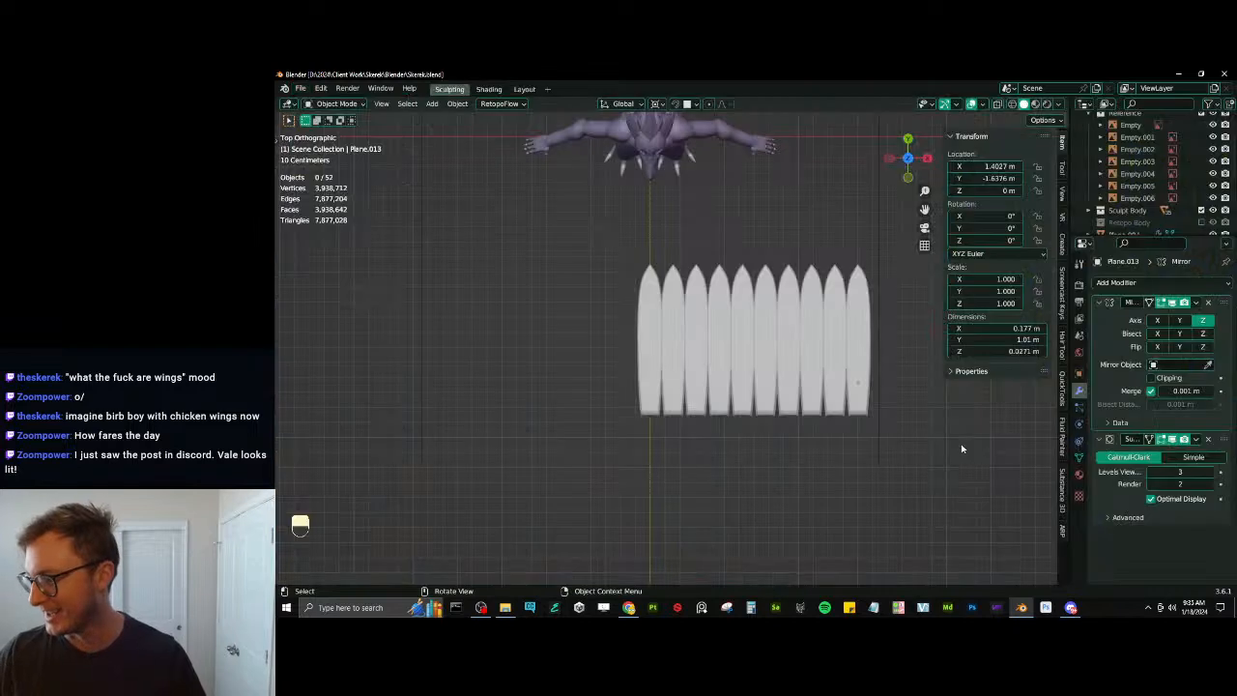
scroll(760, 377, down, 2)
scroll(760, 377, down, 1)
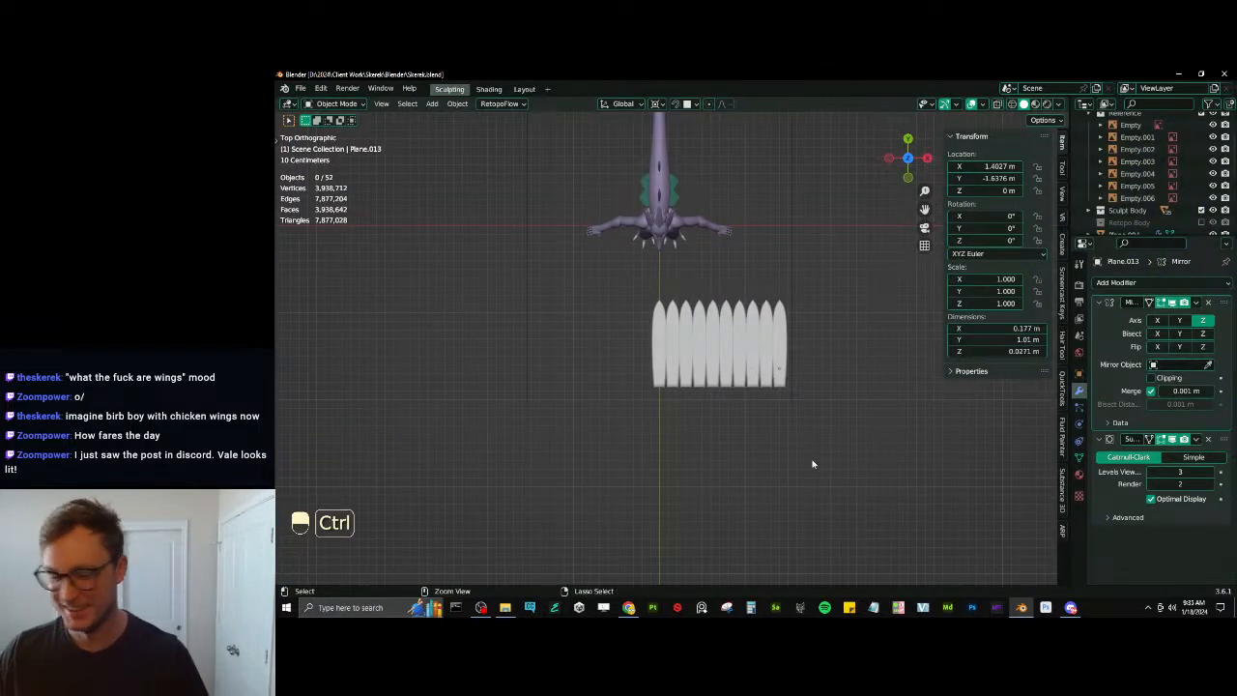
key(ctrl+s)
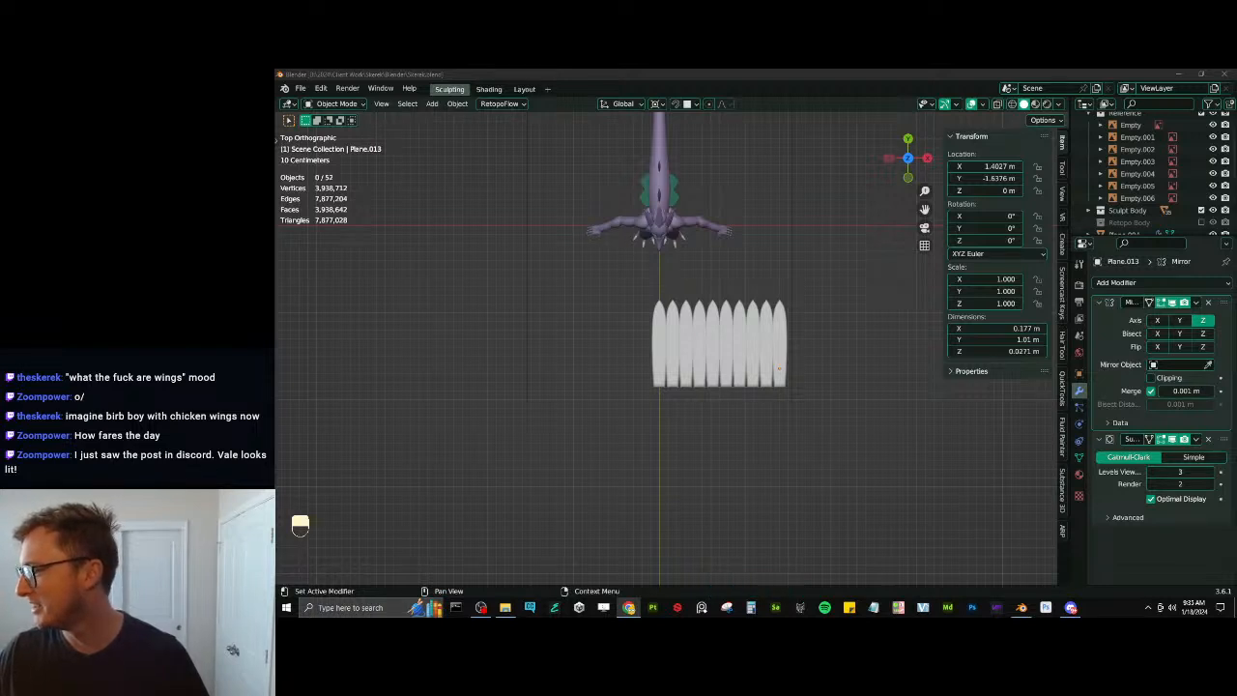
Switch to File Explorer and open the Reference folder under 2024, Client Work, Skerek
click(506, 607)
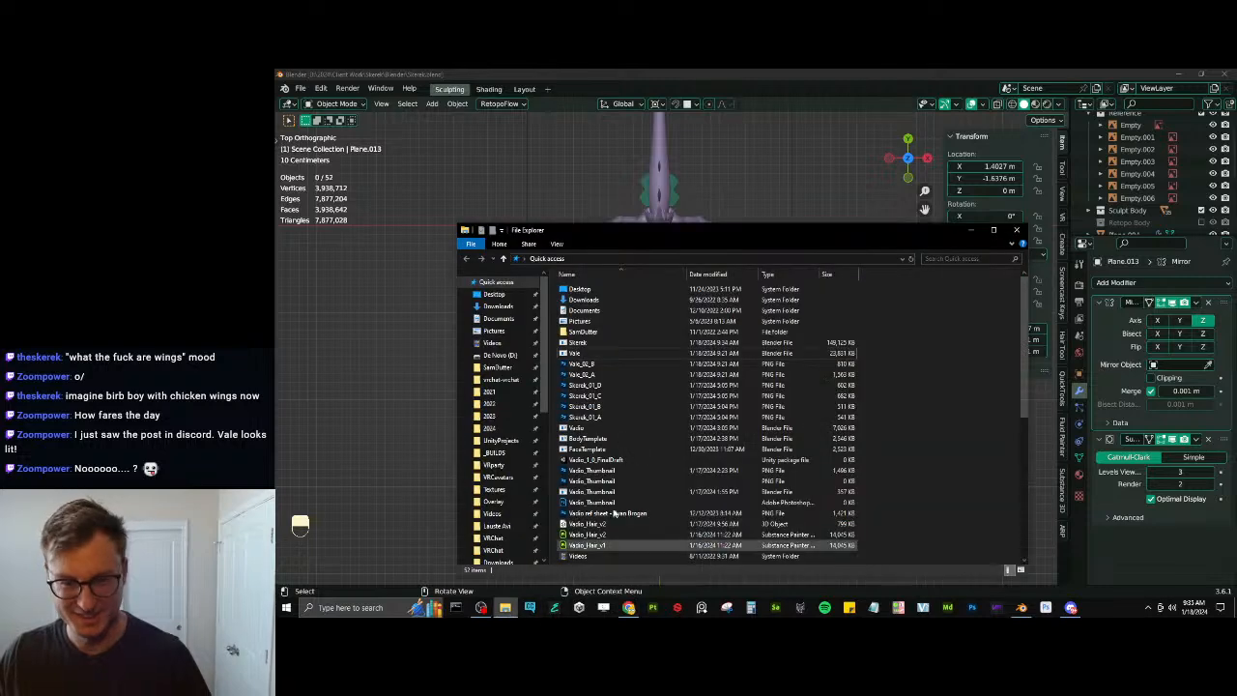
click(497, 431)
double_click(577, 311)
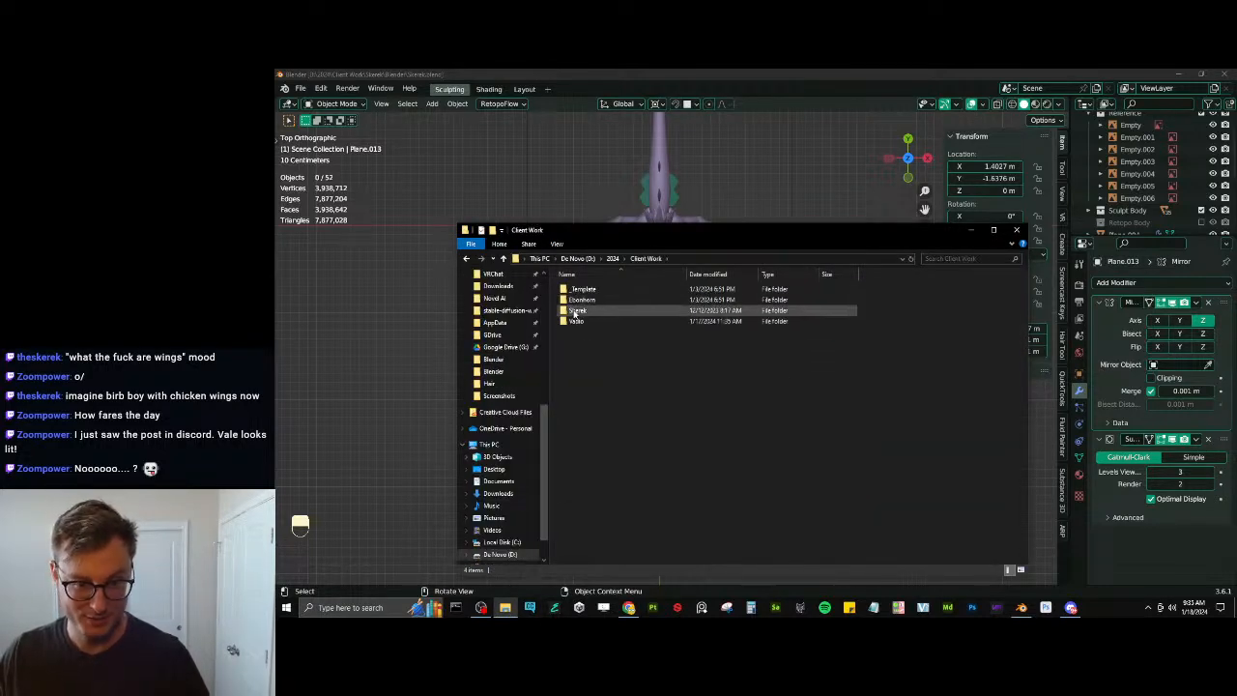
double_click(576, 311)
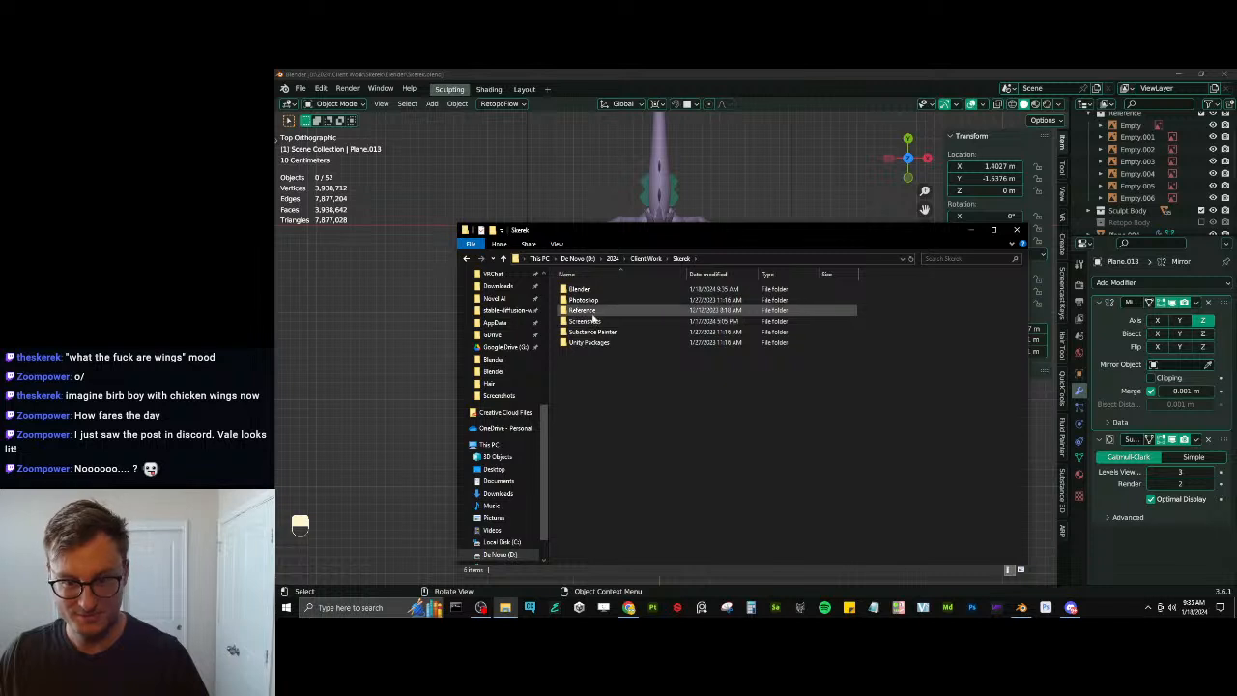
double_click(584, 312)
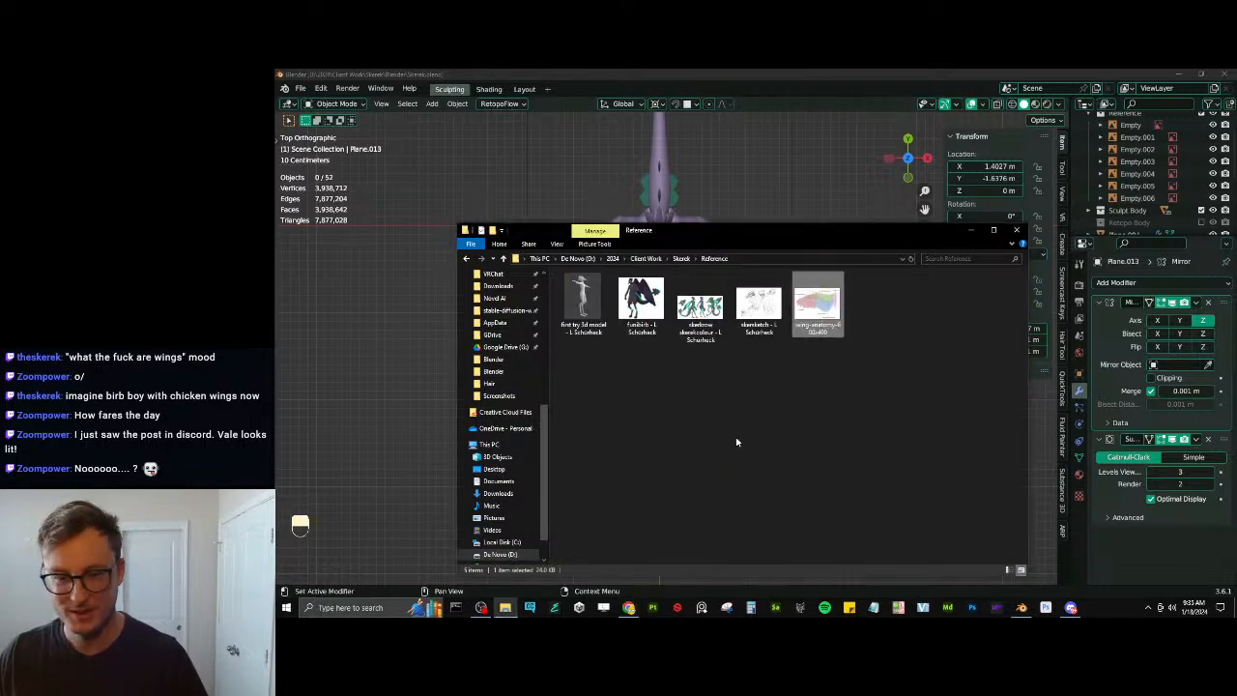
Make the Reference collection active in Blender and add the wing-anatomy image from the folder to the top view
drag(842, 204, 838, 267)
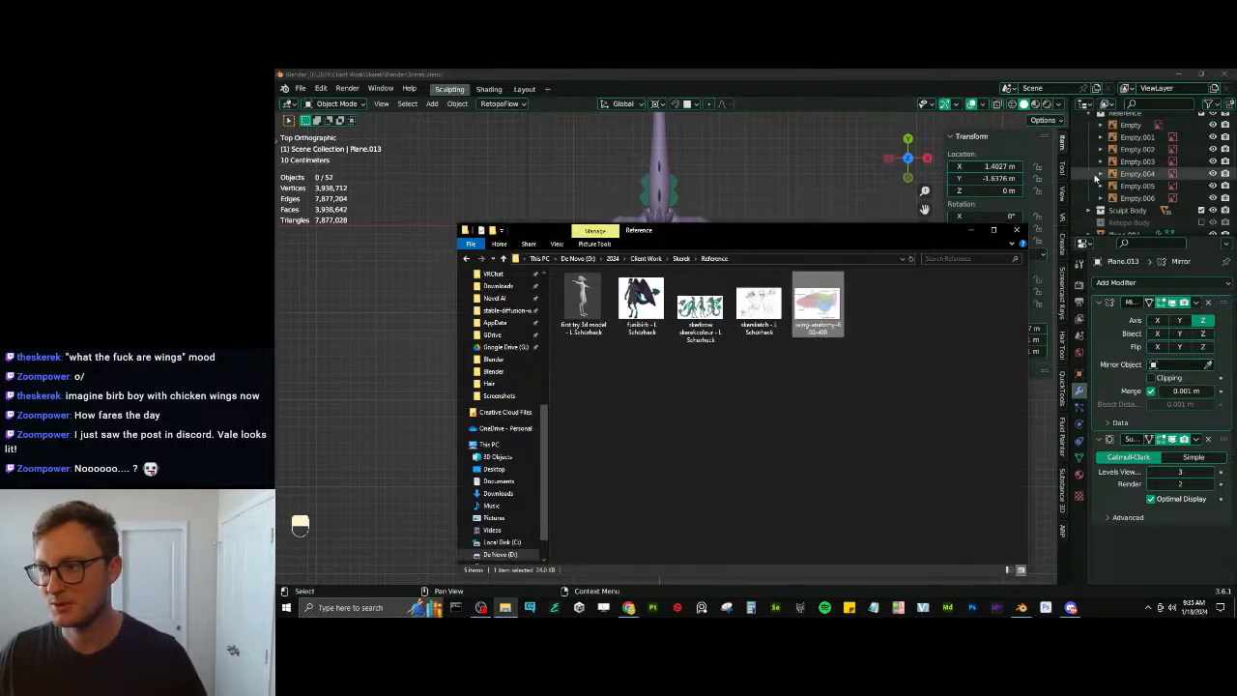
scroll(1099, 178, up, 2)
click(1118, 148)
key(alt+Tab)
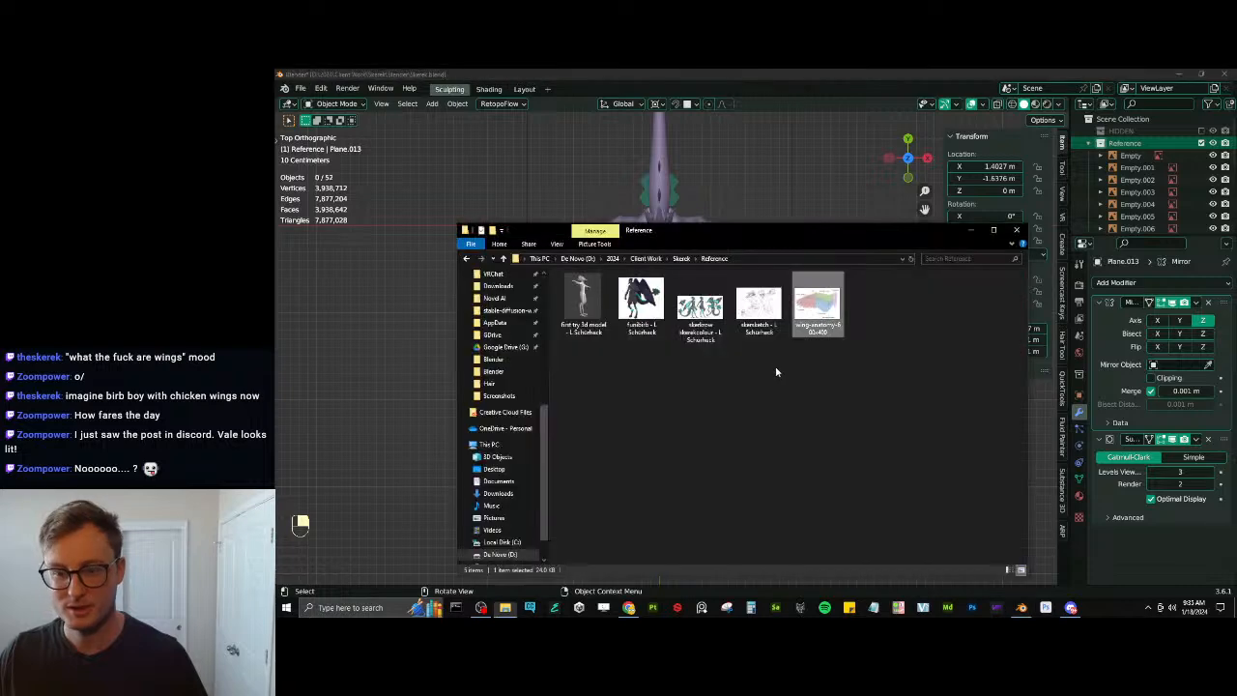
drag(838, 203, 839, 205)
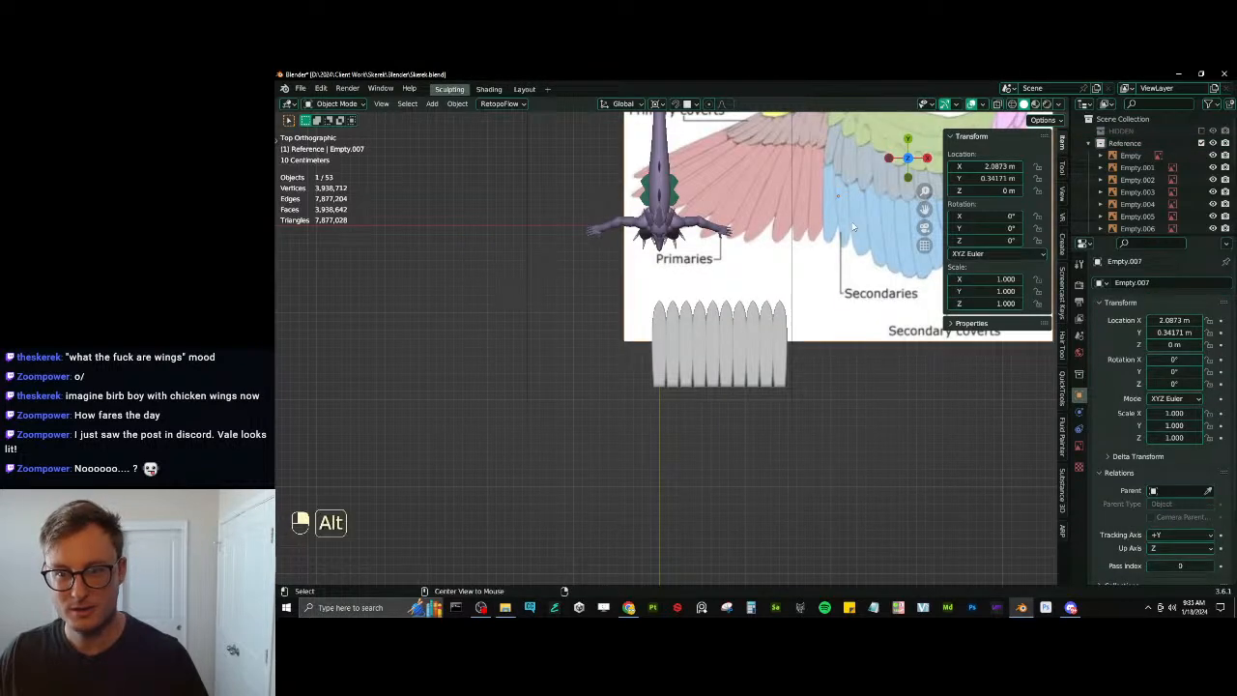
Reset the wing-anatomy image's location, scale it to about 0.454 and rotate it 180°
key(alt+g)
key(s)
click(740, 280)
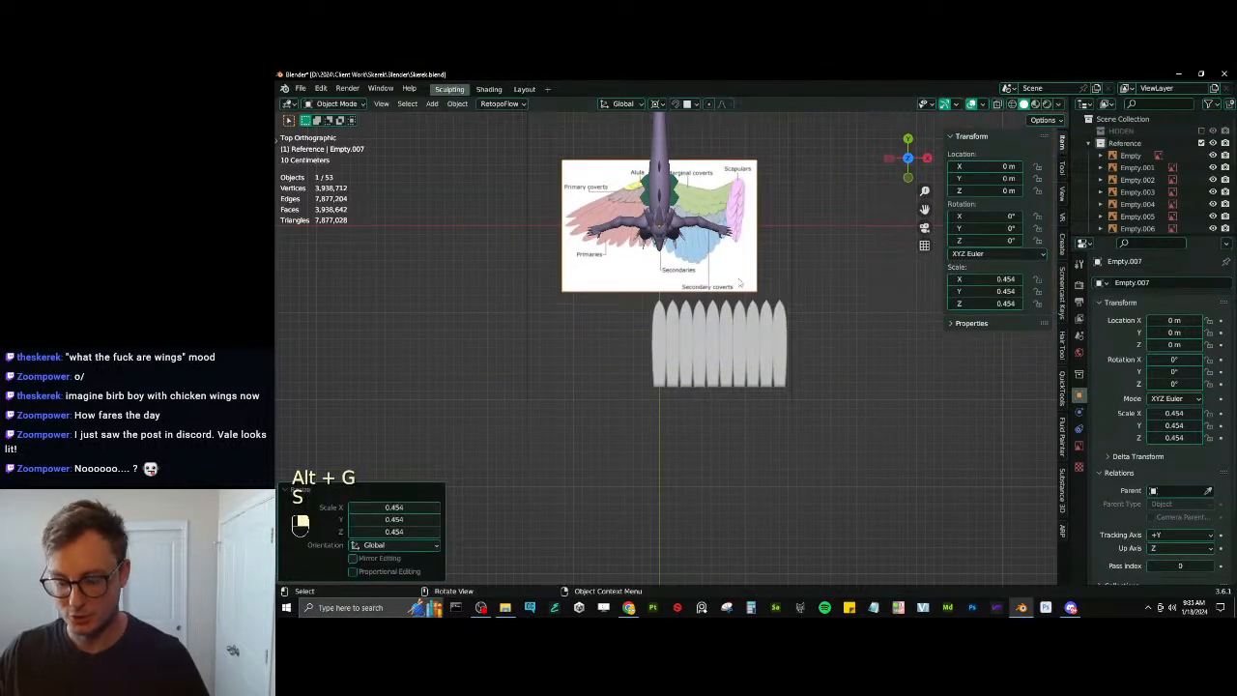
text(r180)
key(Return)
Move the wing-anatomy image beneath the blade row, to about X 0.95 m and Y -1.38 m, and switch to wireframe shading
key(g)
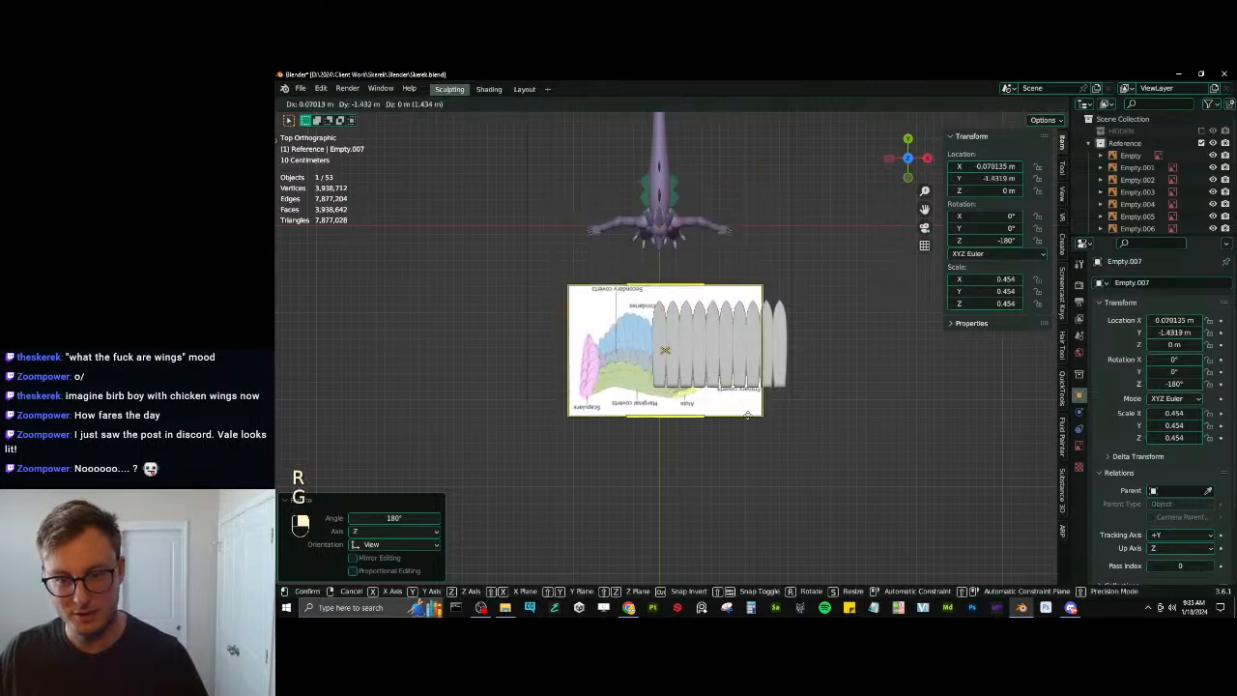
click(816, 411)
scroll(817, 410, up, 3)
shift+middle_drag(831, 367, 732, 350)
scroll(798, 355, down, 1)
key(z)
click(599, 345)
scroll(759, 348, up, 2)
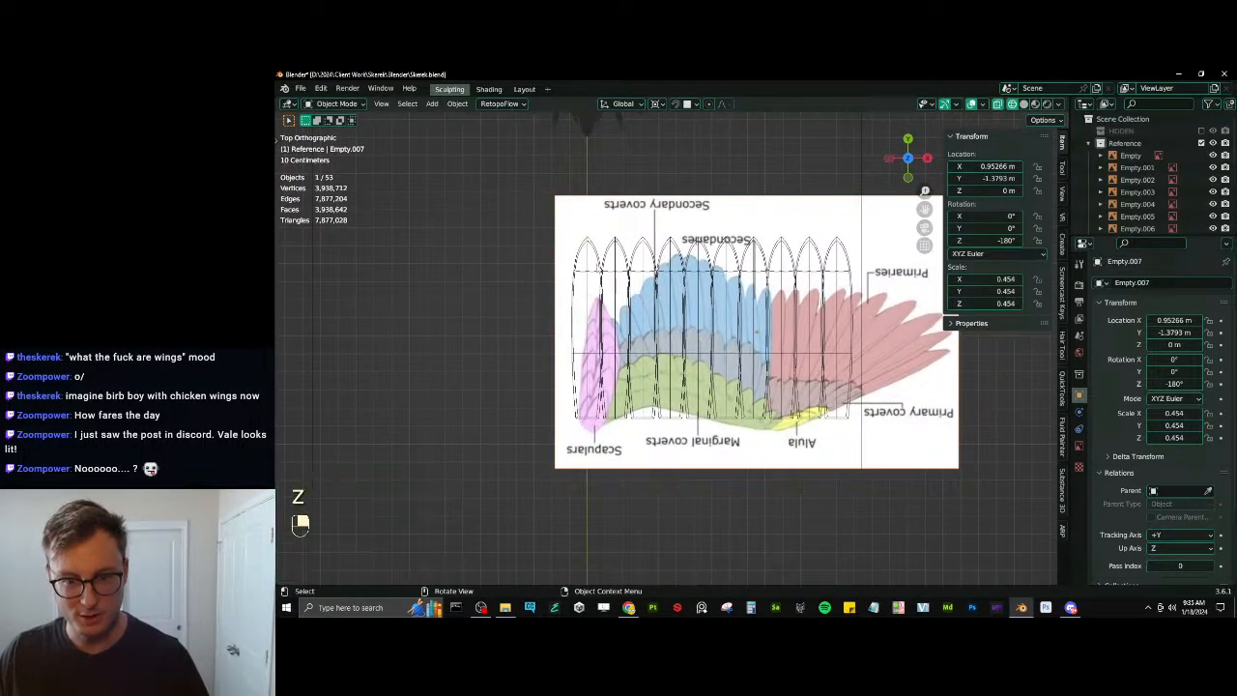
Select all ten blades and scale them around their shared median point to about 0.52
click(622, 268)
key(b)
key(b)
drag(832, 284, 828, 258)
scroll(827, 256, down, 1)
key(s)
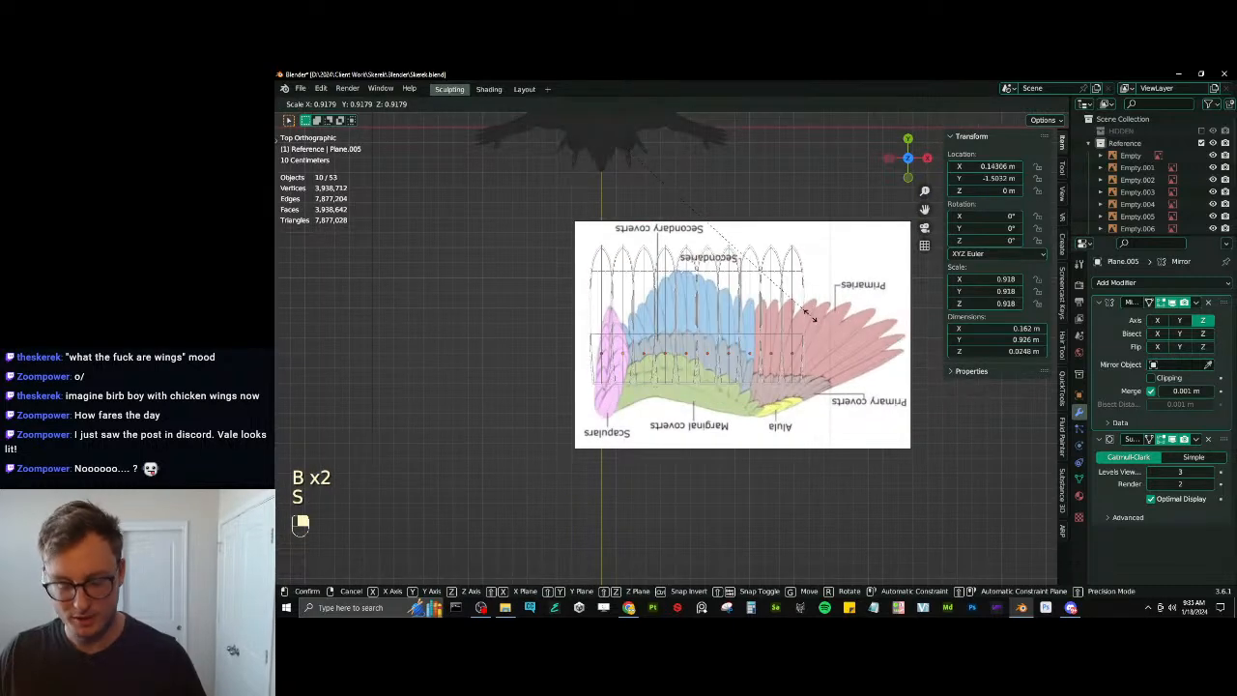
click(812, 319)
key(period)
scroll(829, 325, up, 2)
key(s)
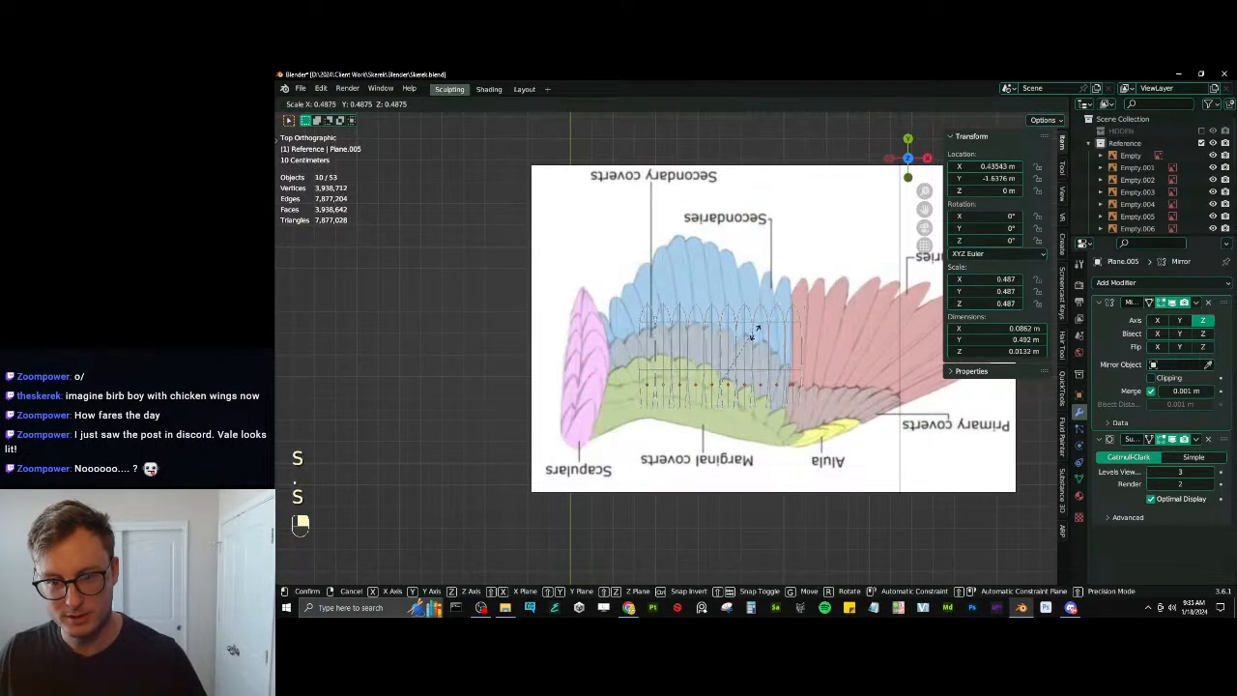
click(762, 334)
Move the blade row over the blue secondary feathers, by about -0.056 m in X and 0.167 m in Y
key(g)
click(683, 364)
scroll(683, 364, up, 2)
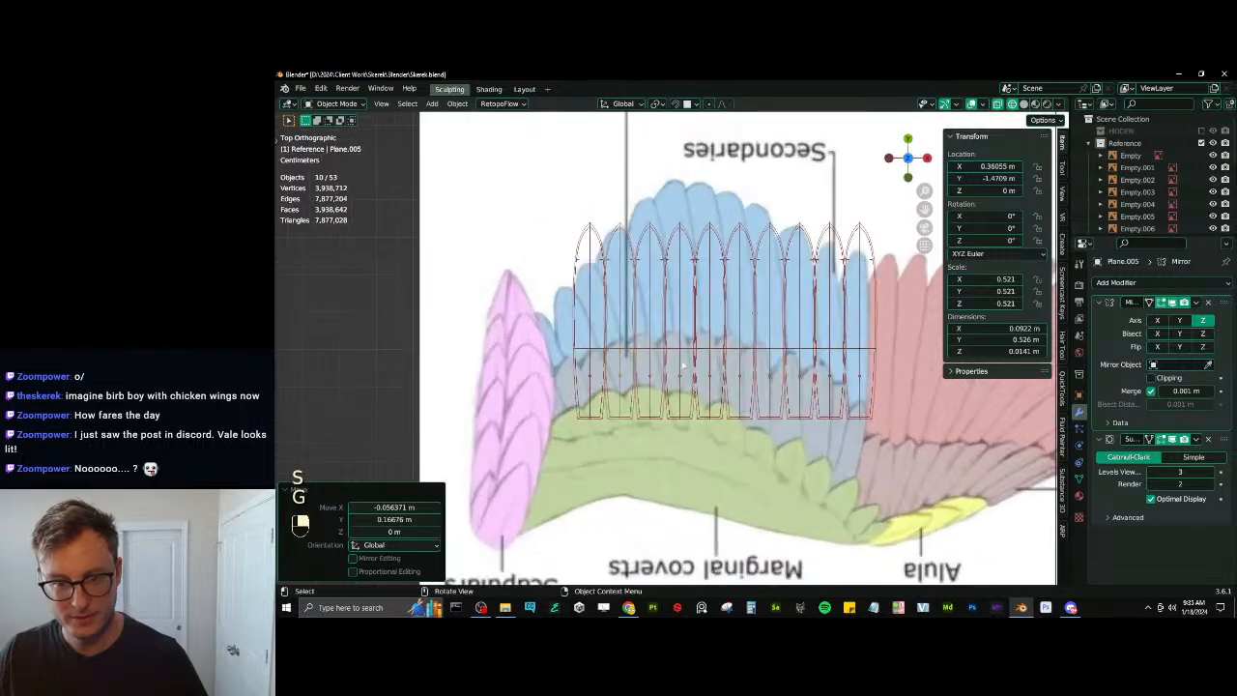
Fit the first blade onto the first blue secondary feather by moving it, rotating it about 13.6° and scaling it along global Y by about 0.732
click(590, 354)
key(g)
click(665, 335)
key(r)
click(689, 290)
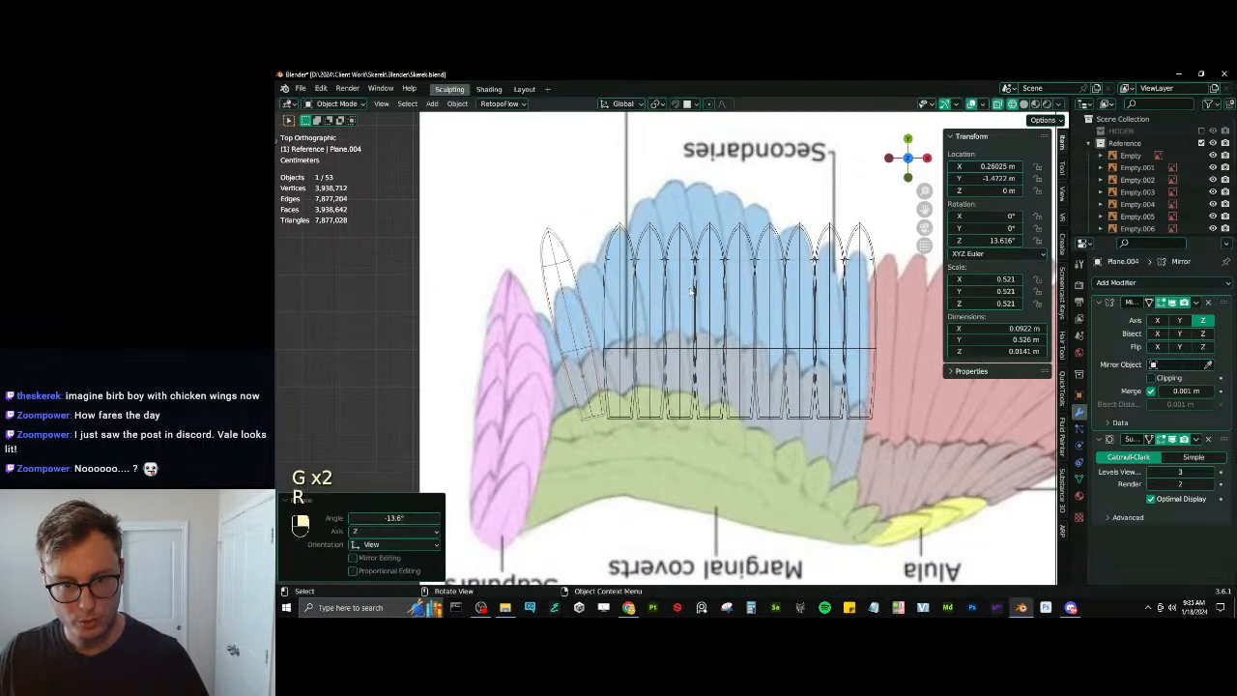
key(g)
click(695, 311)
key(s)
key(y)
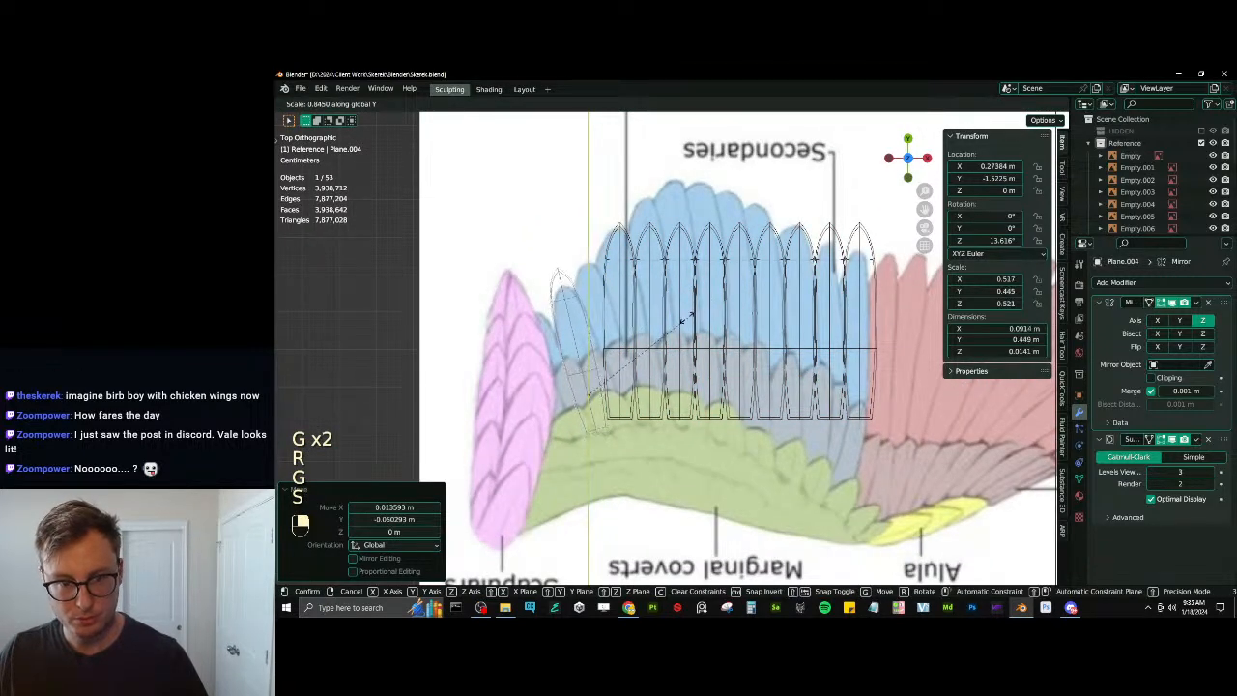
click(676, 334)
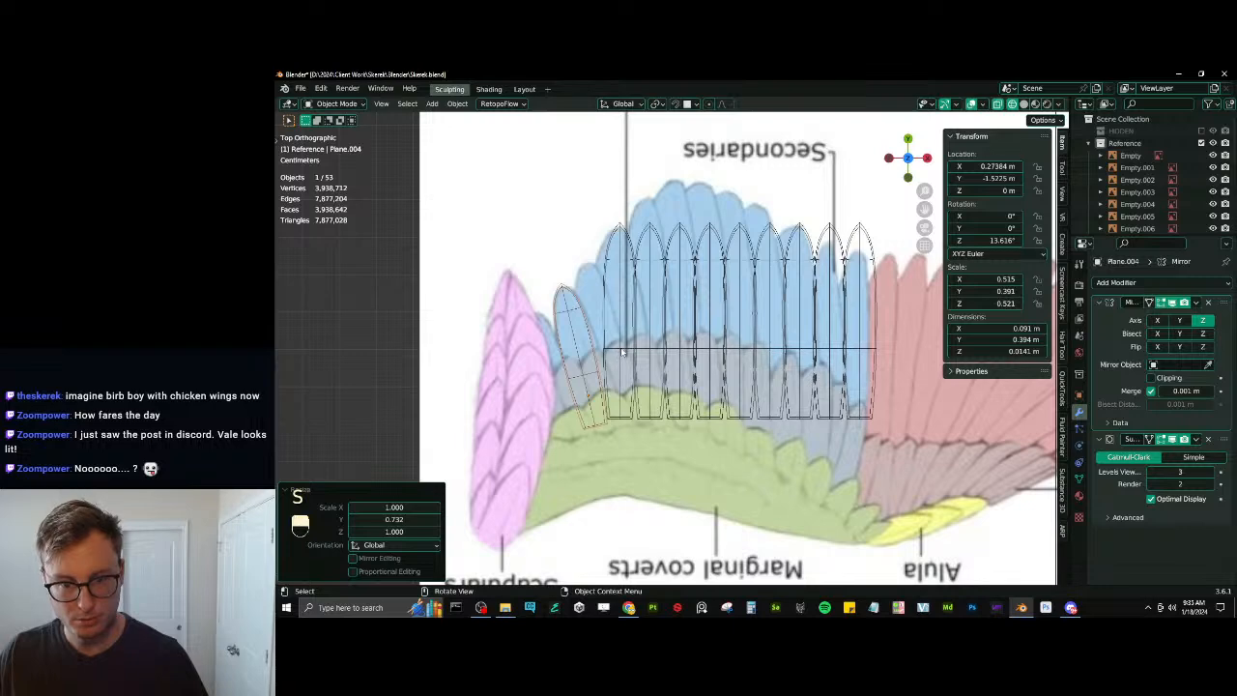
Fit the second blade onto the second blue secondary feather by moving it, rotating it about 11.2° and shortening it along global Y
click(621, 352)
key(g)
click(680, 334)
key(r)
click(693, 296)
key(s)
key(y)
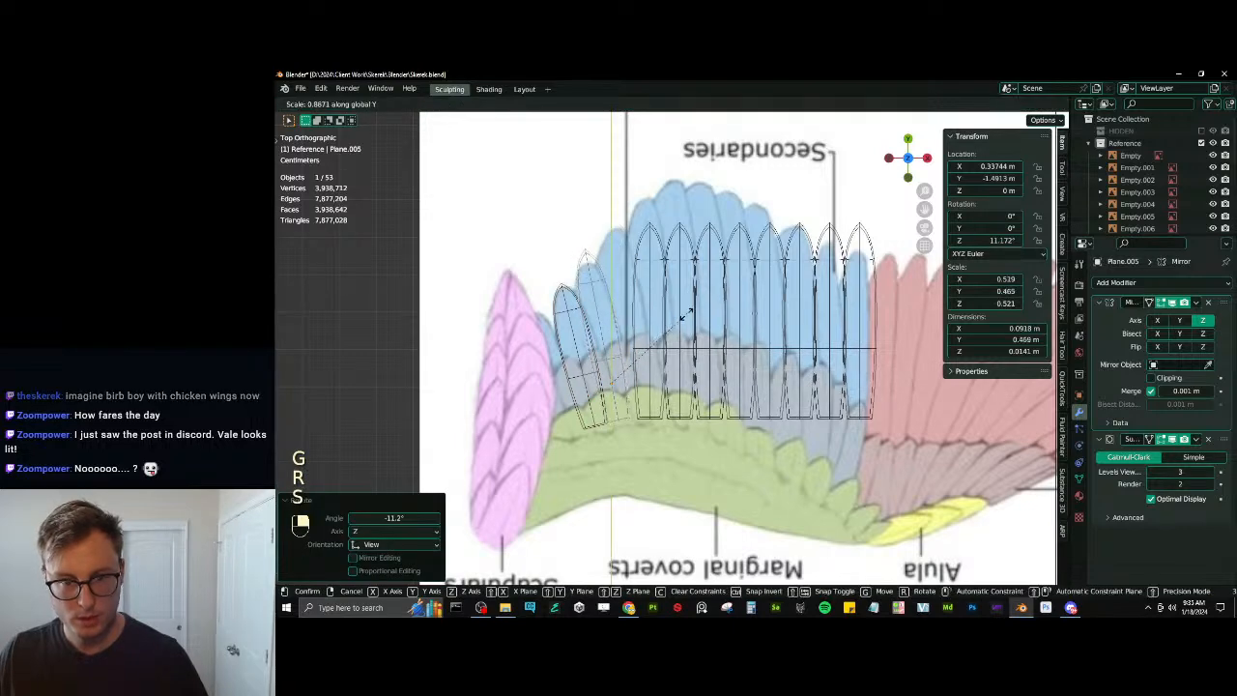
click(684, 319)
key(g)
click(684, 323)
Move the third blade onto the third blue secondary feather and rotate it about 11.3°
click(659, 267)
key(g)
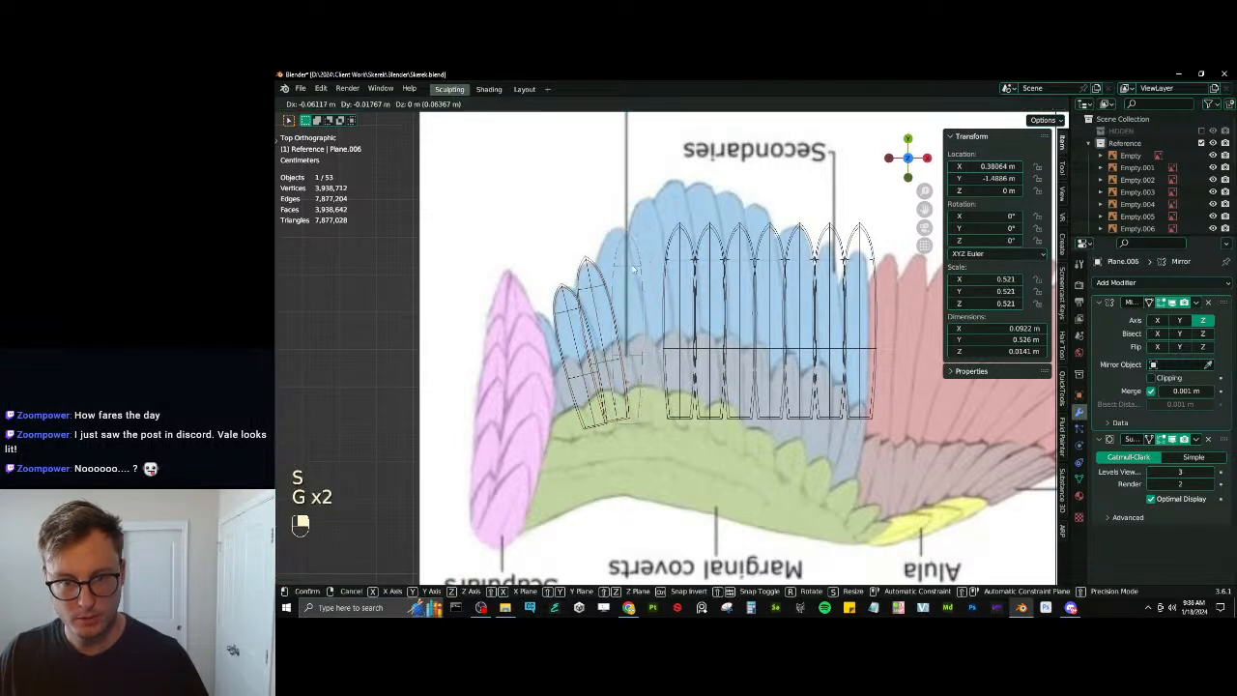
click(695, 271)
key(r)
click(687, 247)
key(g)
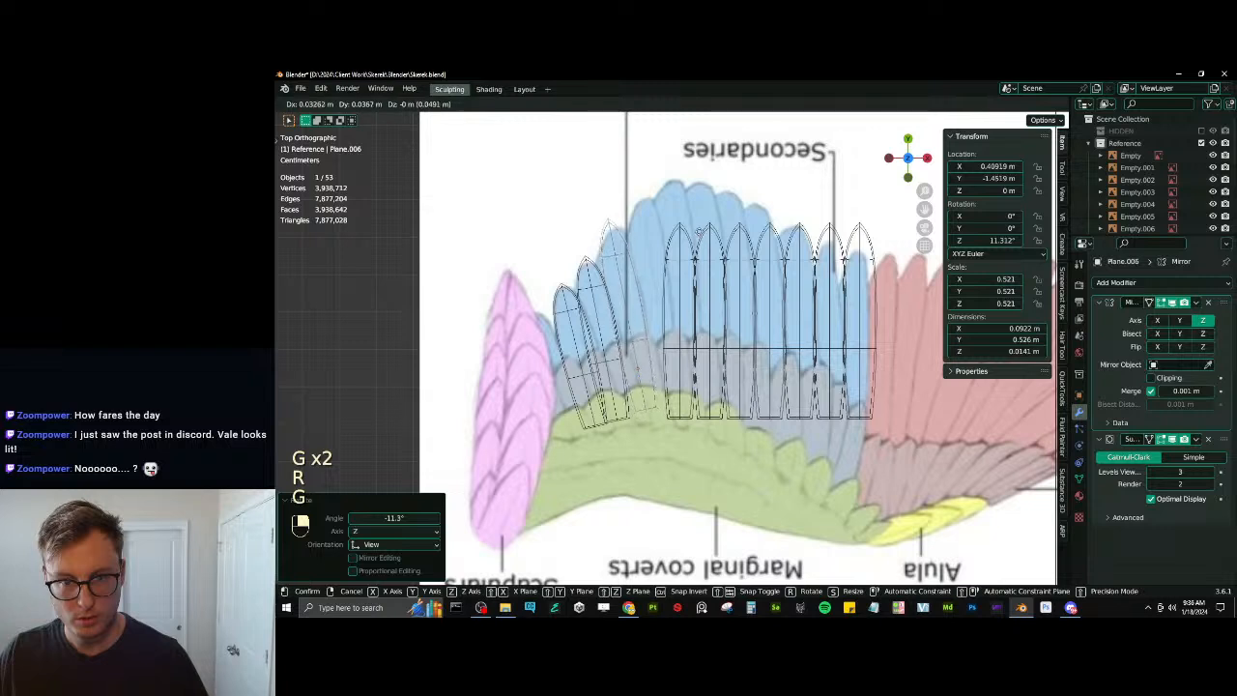
click(698, 231)
Scale the third blade along global Y by about 0.886 and nudge it to align with the feather
key(s)
key(y)
click(691, 243)
key(g)
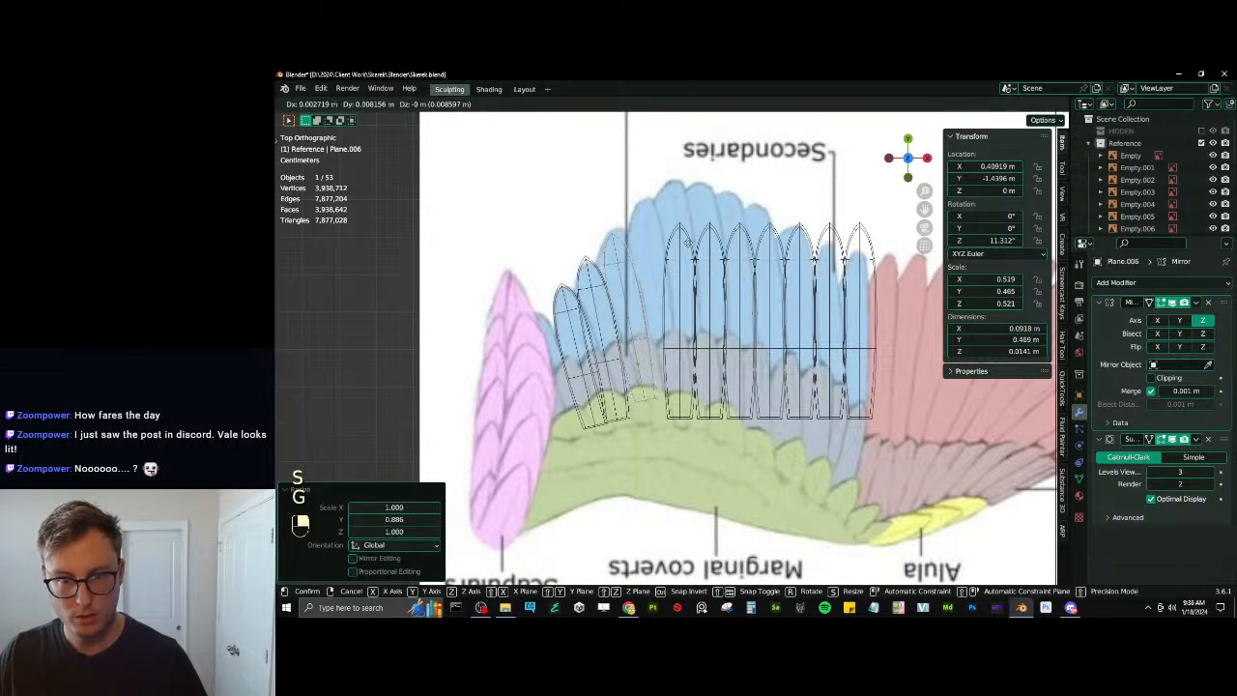
click(692, 240)
key(g)
click(653, 263)
key(s)
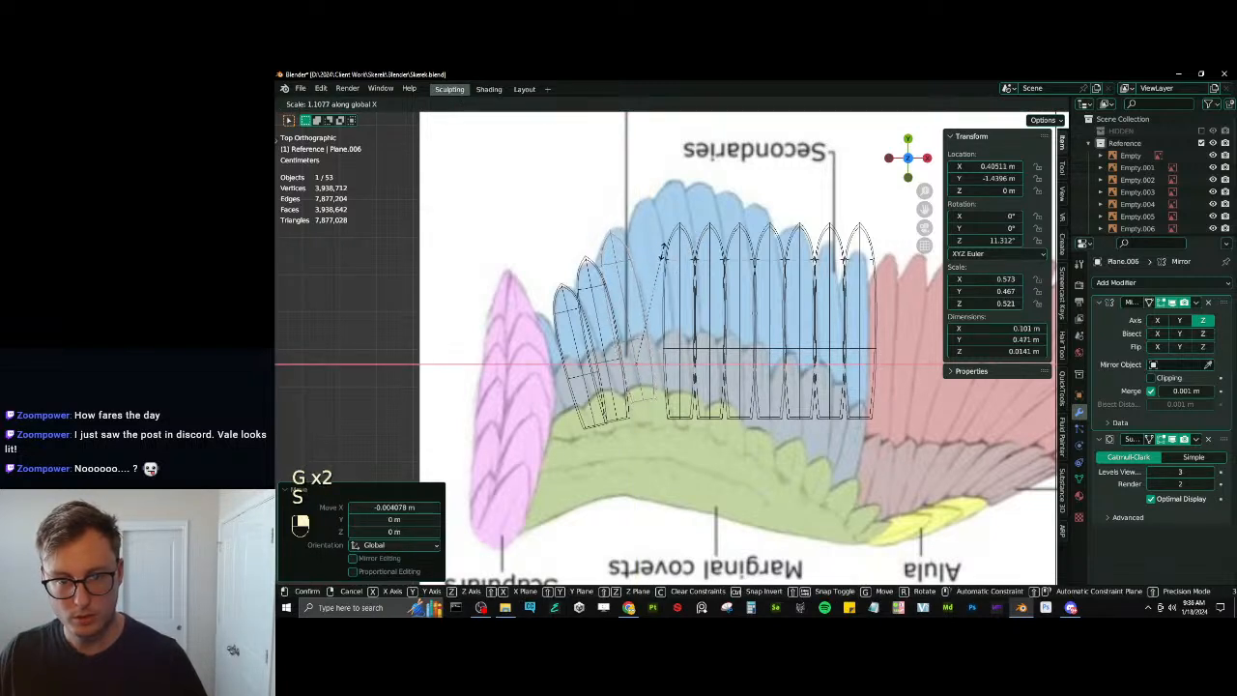
right_click(663, 253)
key(ctrl+z)
Set the transform orientation to Local, widen the third blade to an X scale of about 0.6 and nudge it about -0.004 m in X
click(621, 103)
click(586, 155)
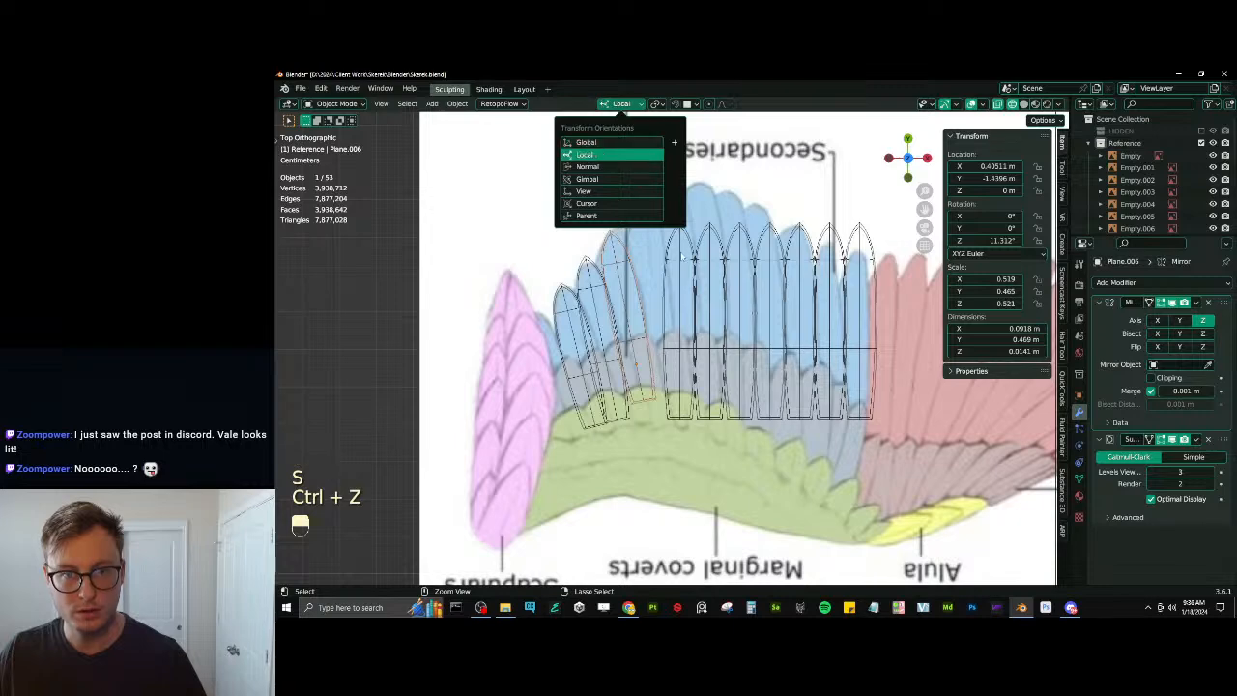
key(s)
key(x)
right_click(700, 334)
key(g)
click(697, 332)
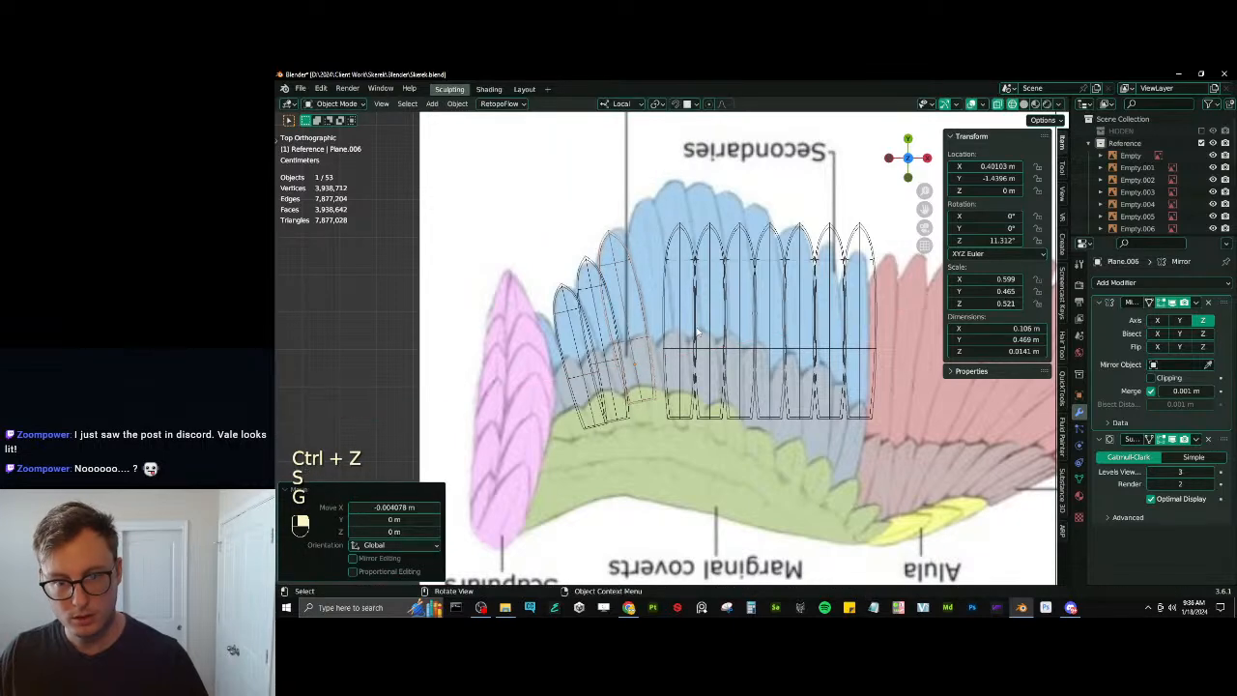
Move the fourth blade onto the fourth blue secondary feather, rotate it about 7.4° and widen it to a local X scale of about 0.545
click(683, 265)
key(g)
click(680, 230)
key(r)
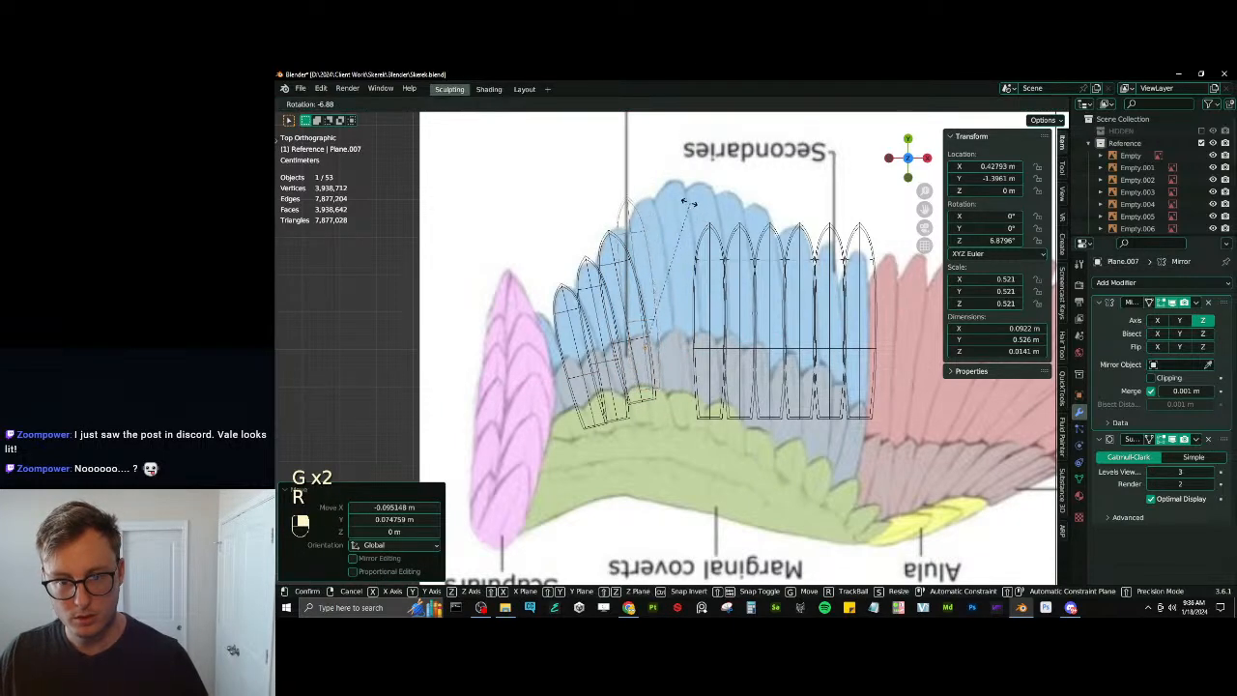
click(689, 204)
key(s)
key(x)
click(699, 214)
key(g)
click(716, 212)
Shorten the fourth blade to a local Y scale of about 0.497 and move it about 0.037 m toward its base
key(s)
key(y)
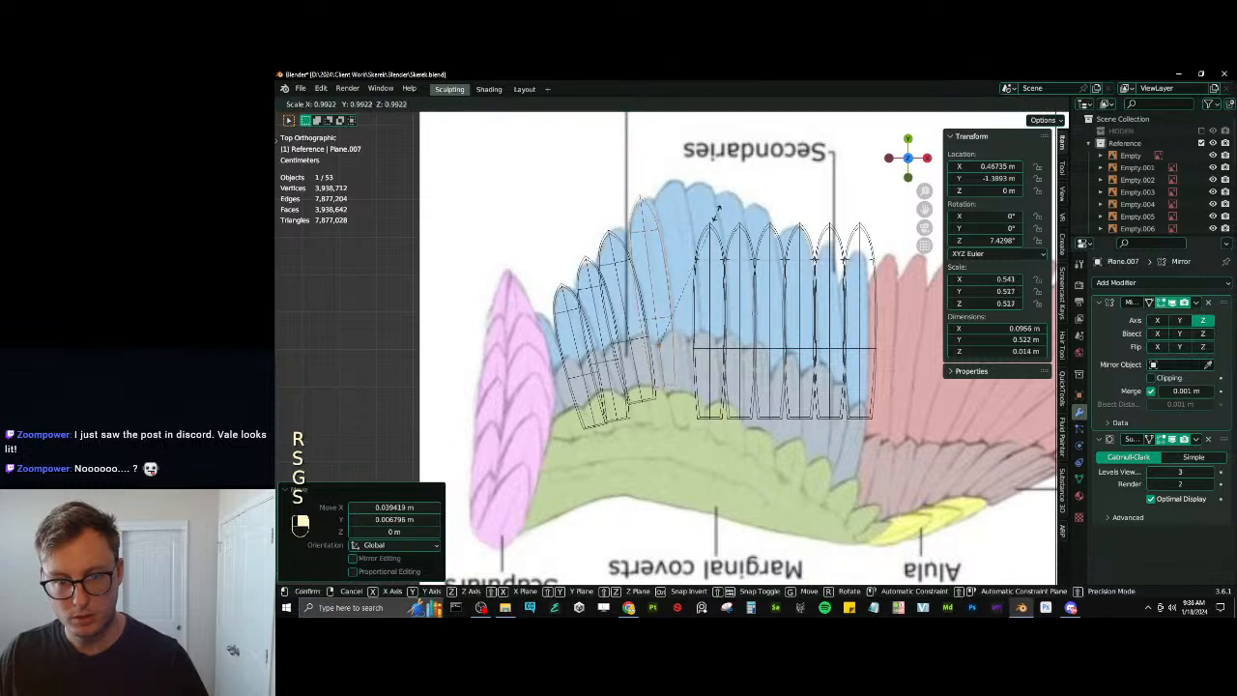
click(713, 222)
key(g)
key(y)
click(709, 232)
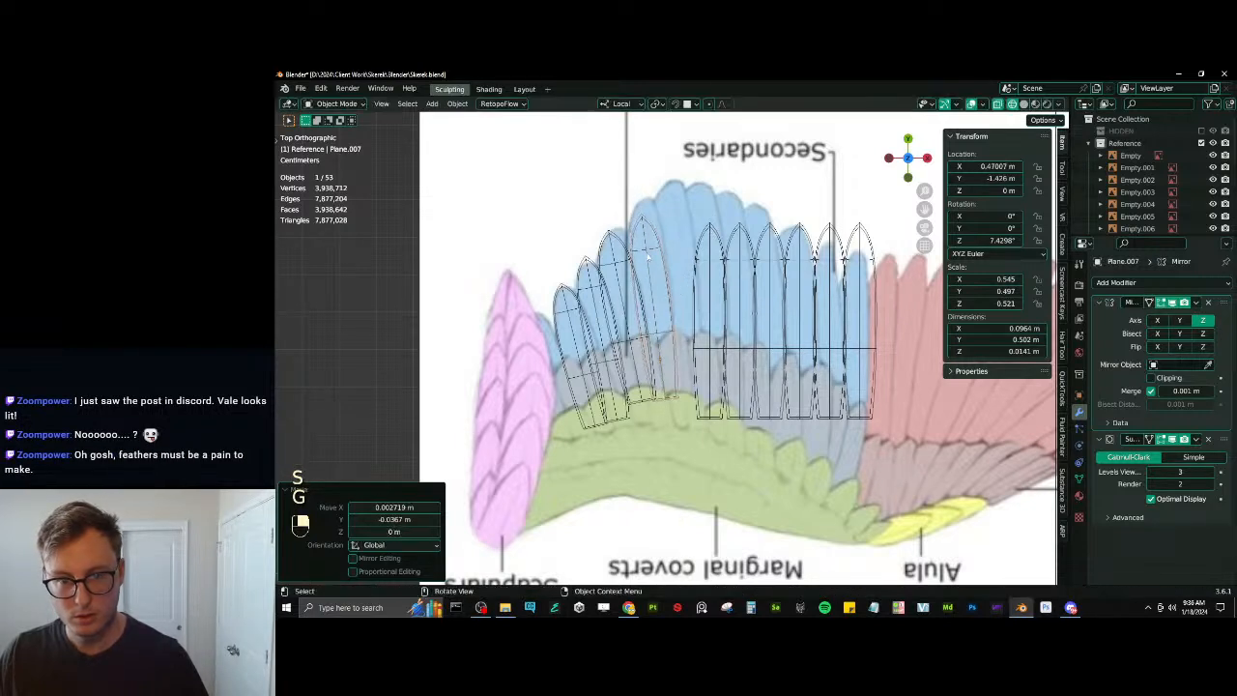
Lengthen the third blade to a local Y scale of about 0.52, rotate it to about 10.2° and reposition it on its feather
click(692, 236)
key(s)
key(y)
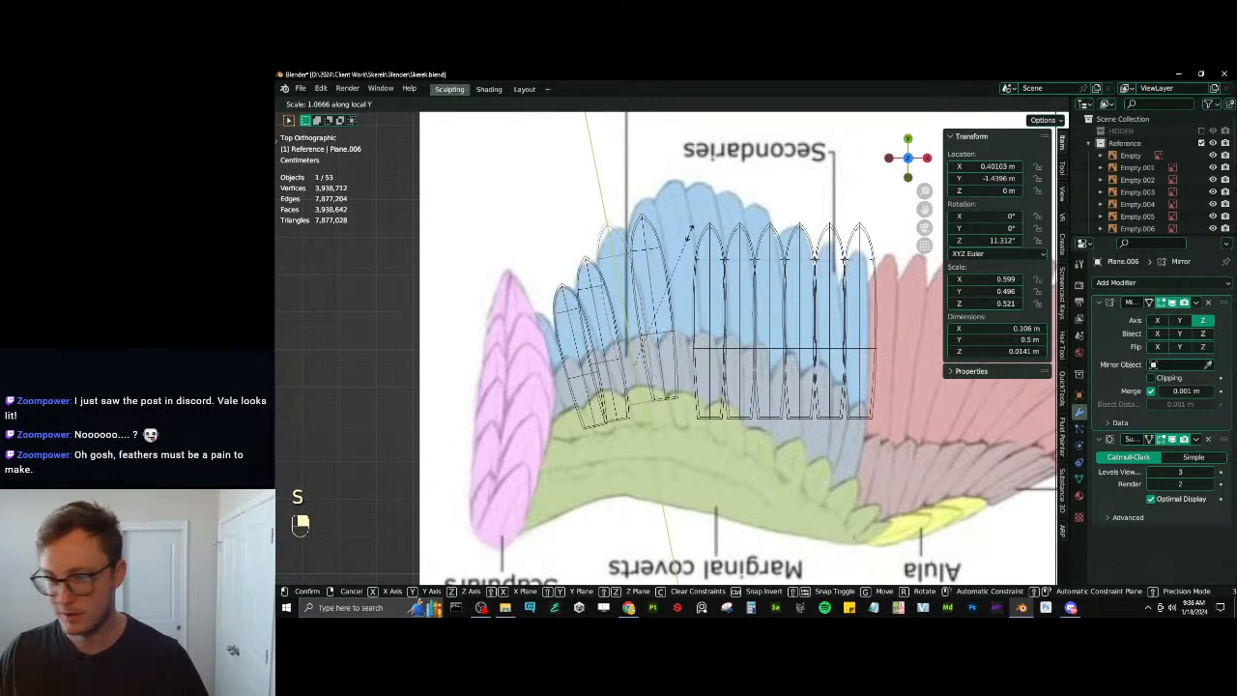
click(690, 229)
key(g)
click(696, 236)
key(r)
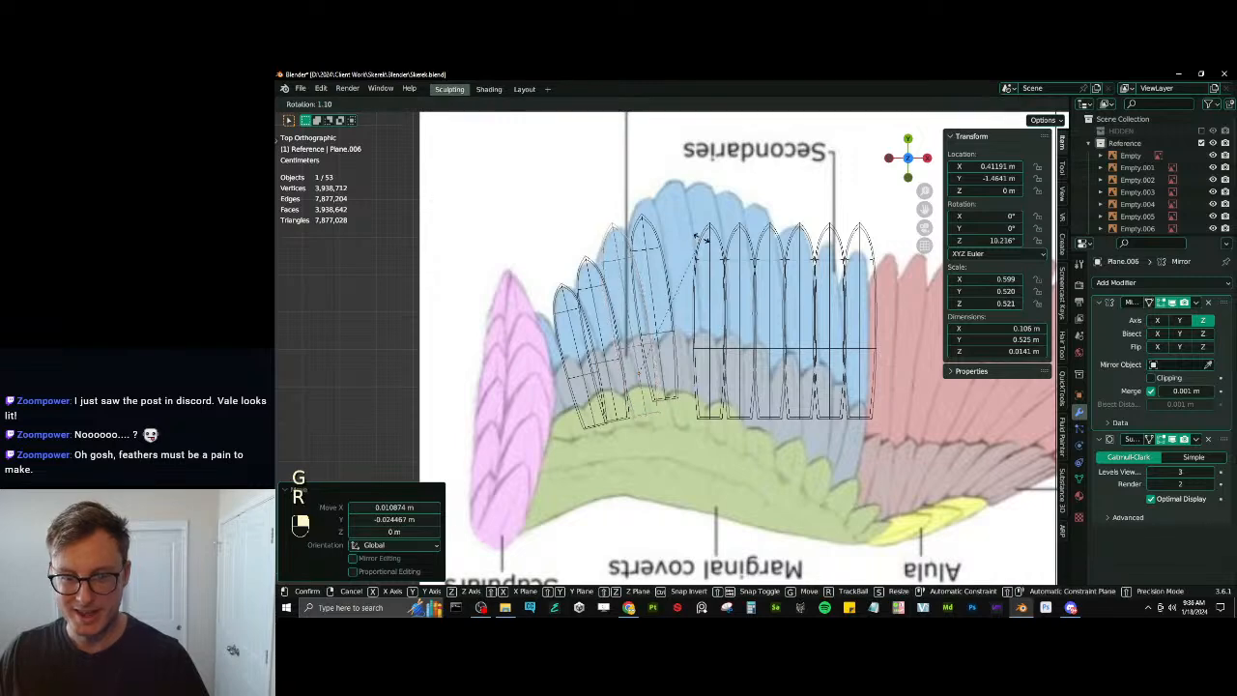
click(697, 236)
key(g)
click(697, 236)
Lengthen the fourth blade to a local Y scale of about 0.522 and move it about 0.012 m in X and 0.015 m in Y
click(664, 251)
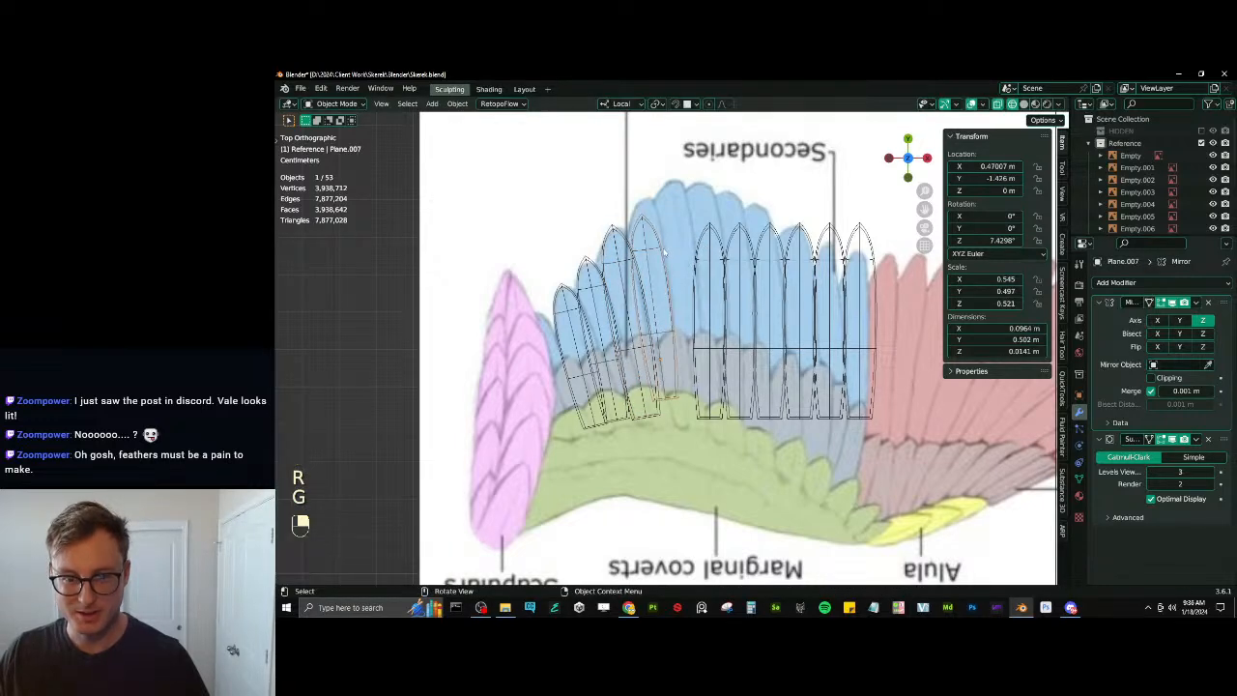
key(g)
click(665, 248)
key(s)
key(y)
click(676, 233)
key(g)
click(681, 227)
key(s)
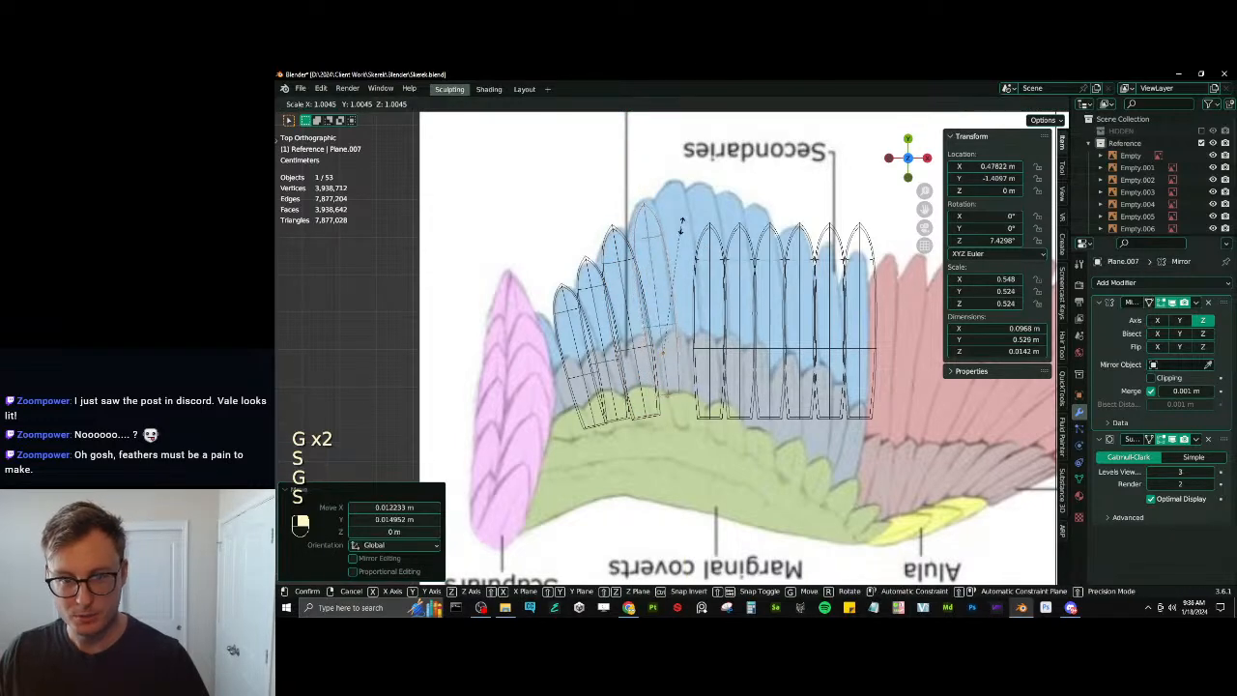
click(681, 225)
key(ctrl+z)
Widen the fourth blade to a local X scale of about 0.642 and nudge it to align with its feather
key(s)
key(x)
key(x)
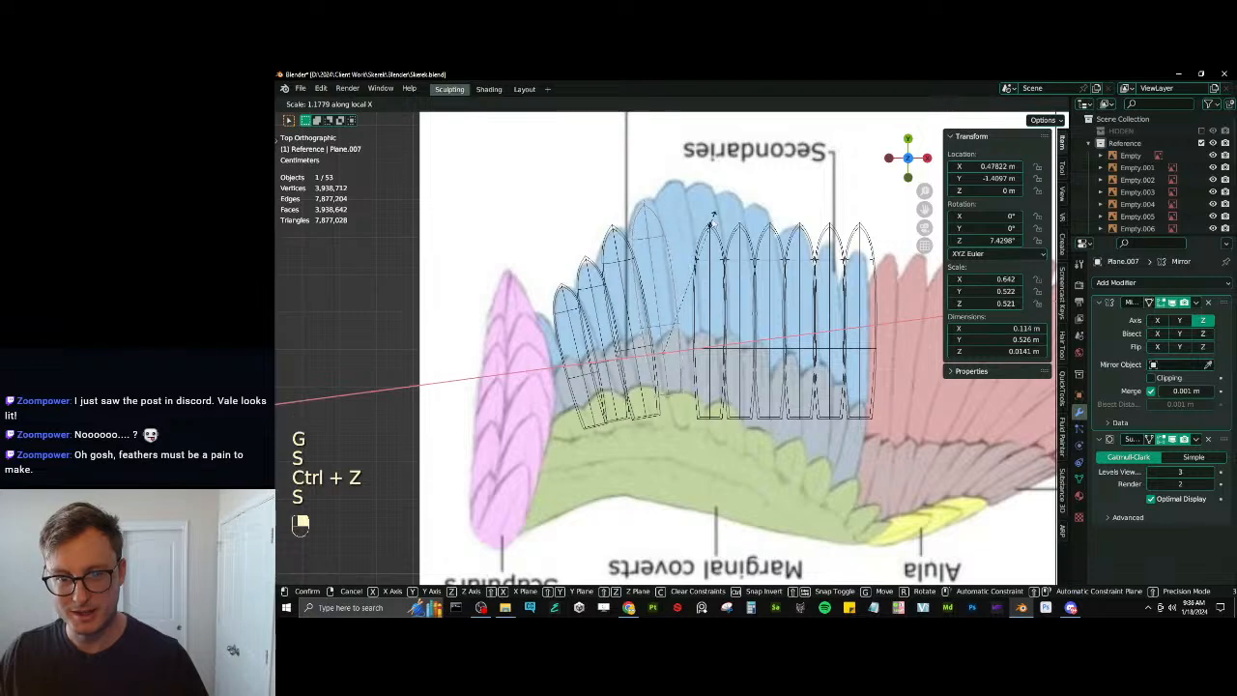
click(714, 220)
key(g)
click(715, 222)
Duplicate the first blade of the unplaced row, move the copy onto the fifth secondary feather and rotate it about 5.1°
click(716, 261)
click(716, 265)
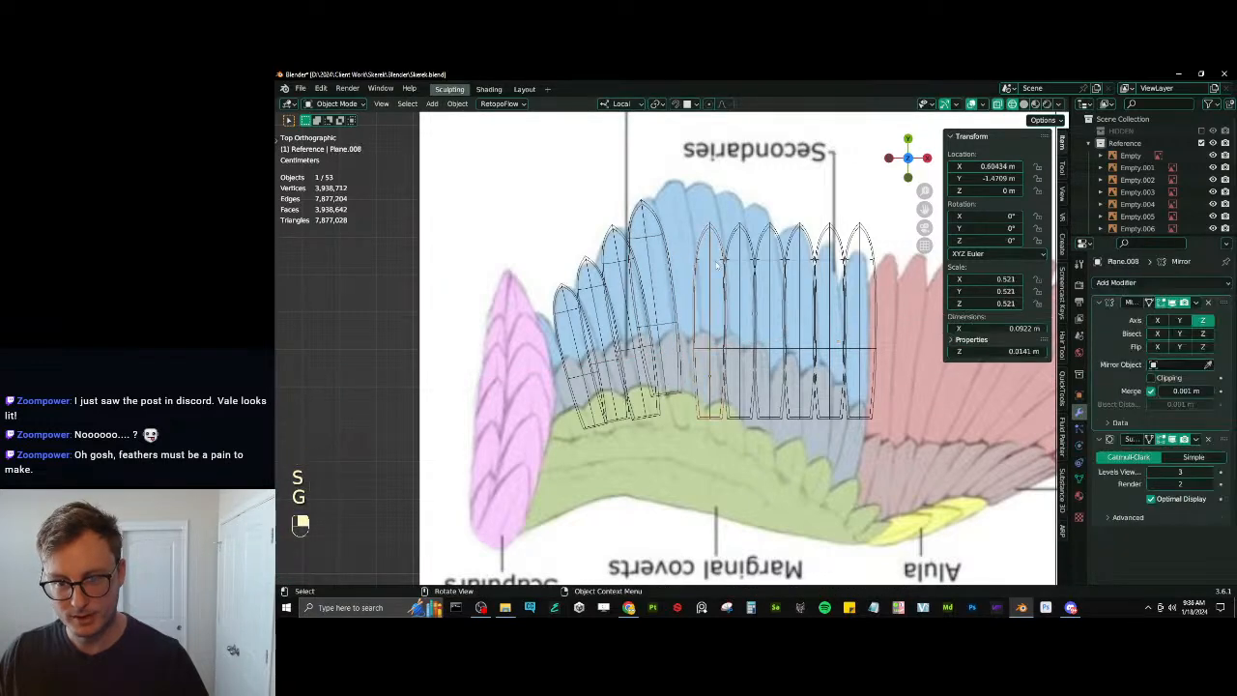
key(shift+d)
click(711, 237)
key(g)
key(r)
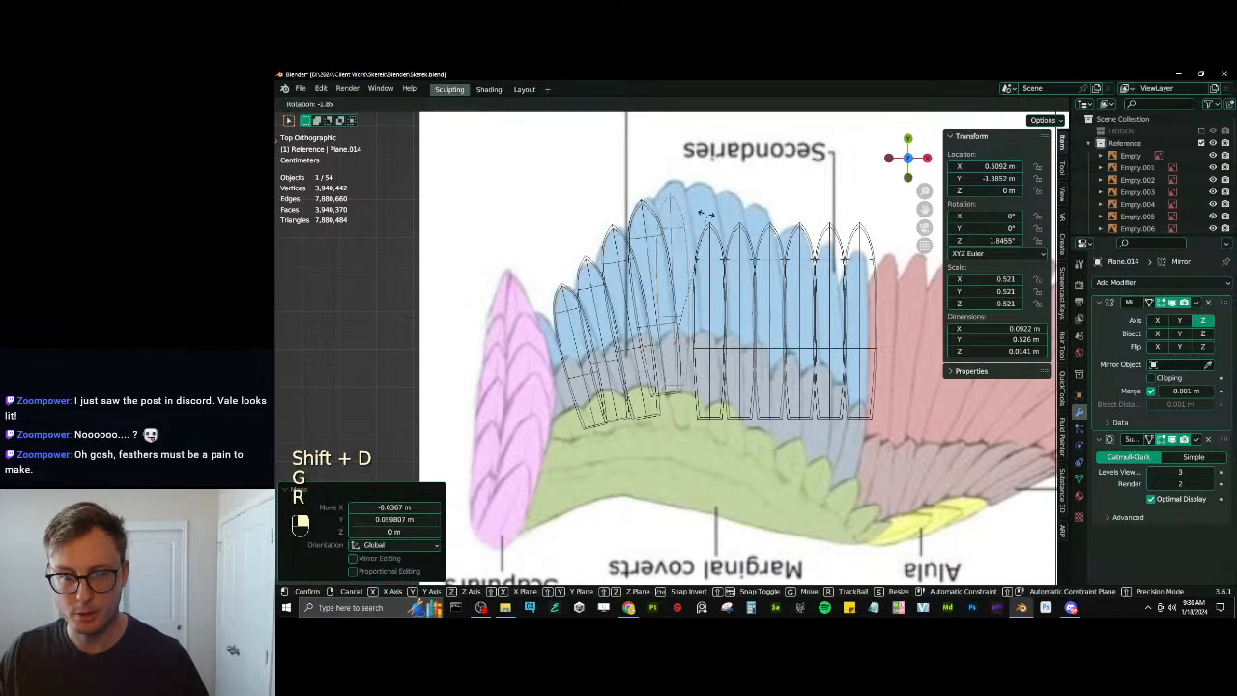
click(707, 214)
key(g)
click(712, 213)
Widen the fifth blade to a local X scale of about 0.623 and nudge it over its feather
key(s)
key(x)
key(x)
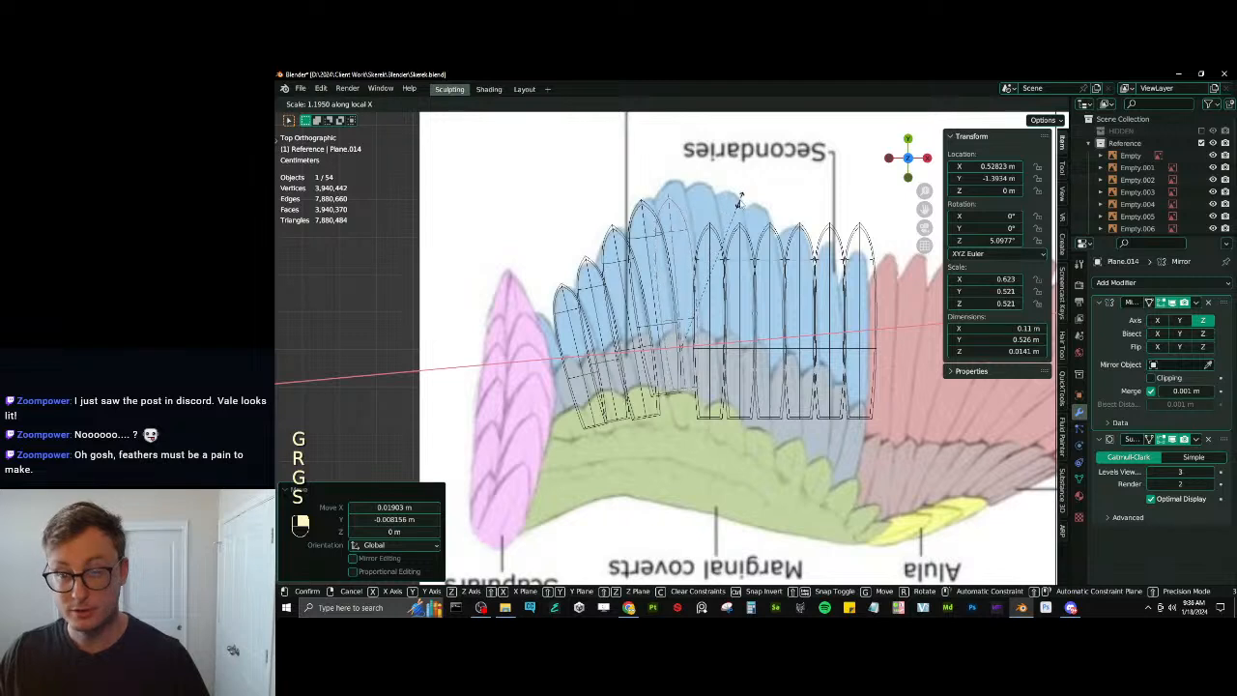
click(740, 200)
key(g)
click(731, 212)
Lengthen the fifth blade to a local Y scale of about 0.598 and move it about -0.083 m in Y
key(s)
key(y)
click(729, 207)
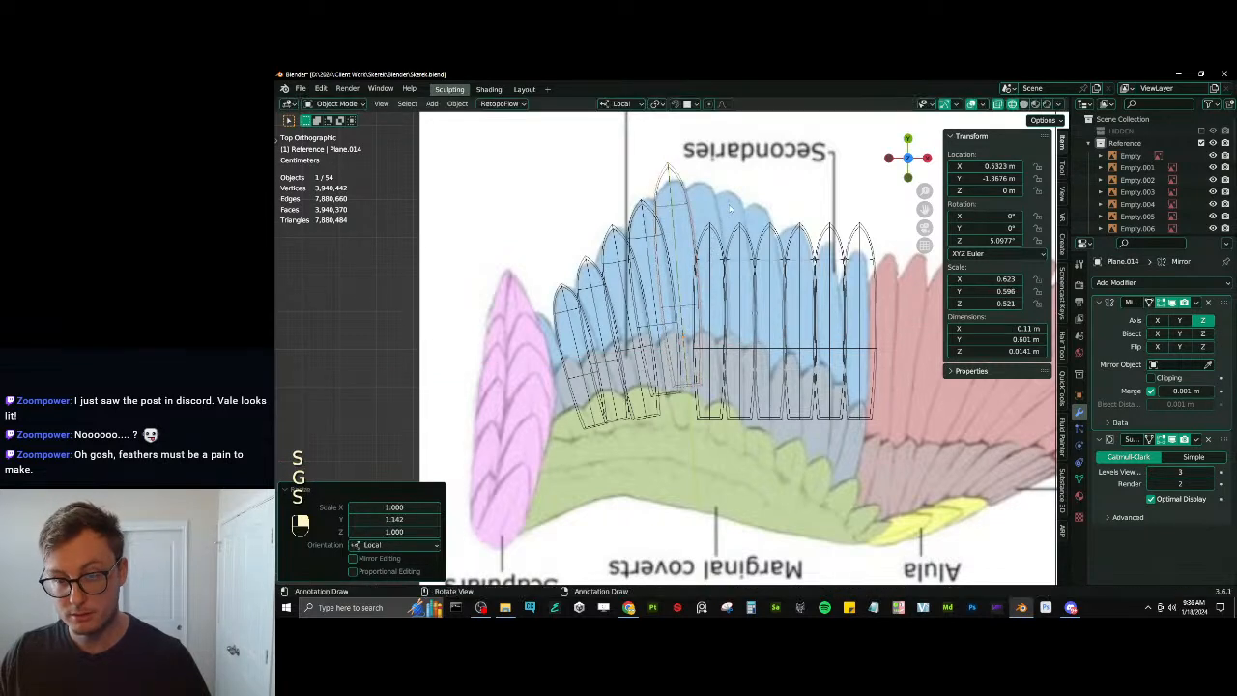
key(g)
click(733, 237)
key(s)
key(y)
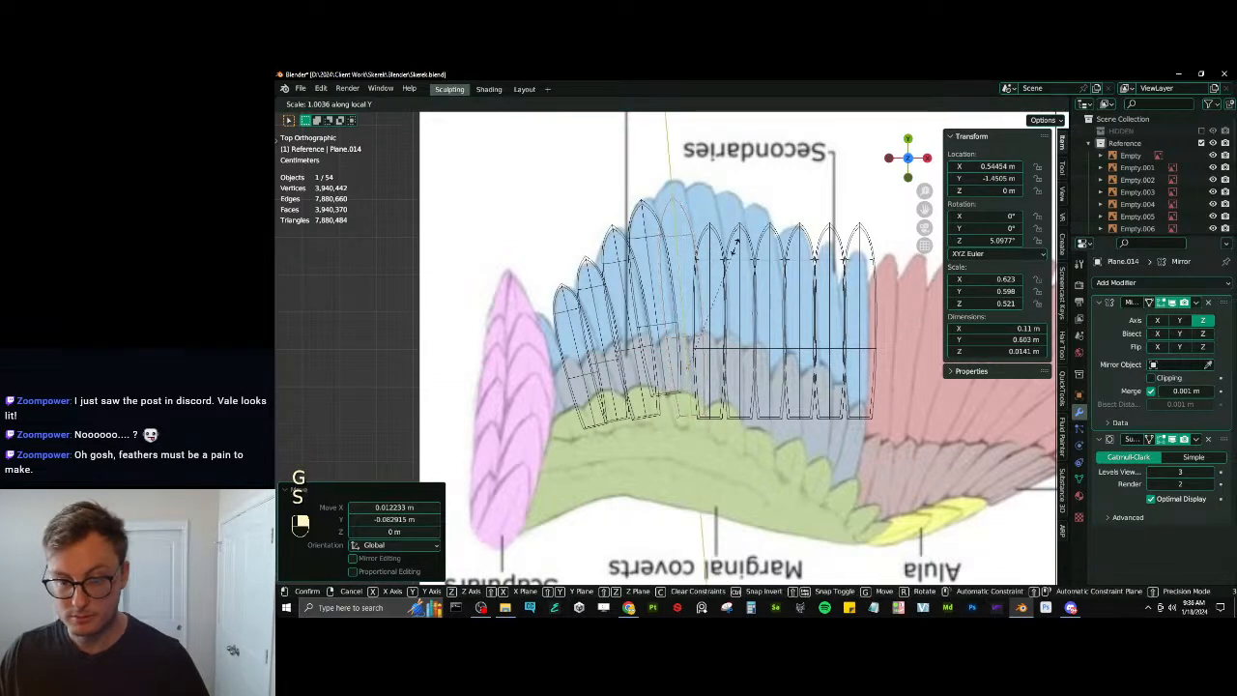
click(736, 253)
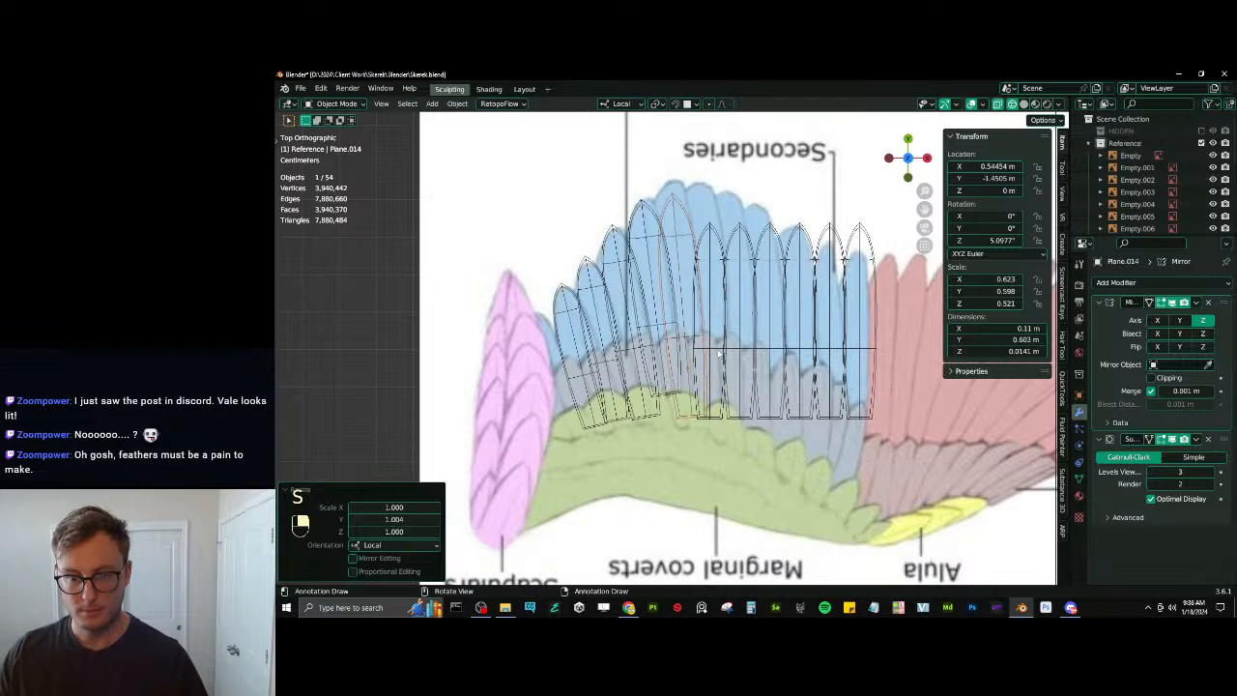
Select the six unplaced blades and shift all their geometry along local Y in Edit Mode, bringing their origins closer to the bases
click(718, 354)
shift+click(746, 354)
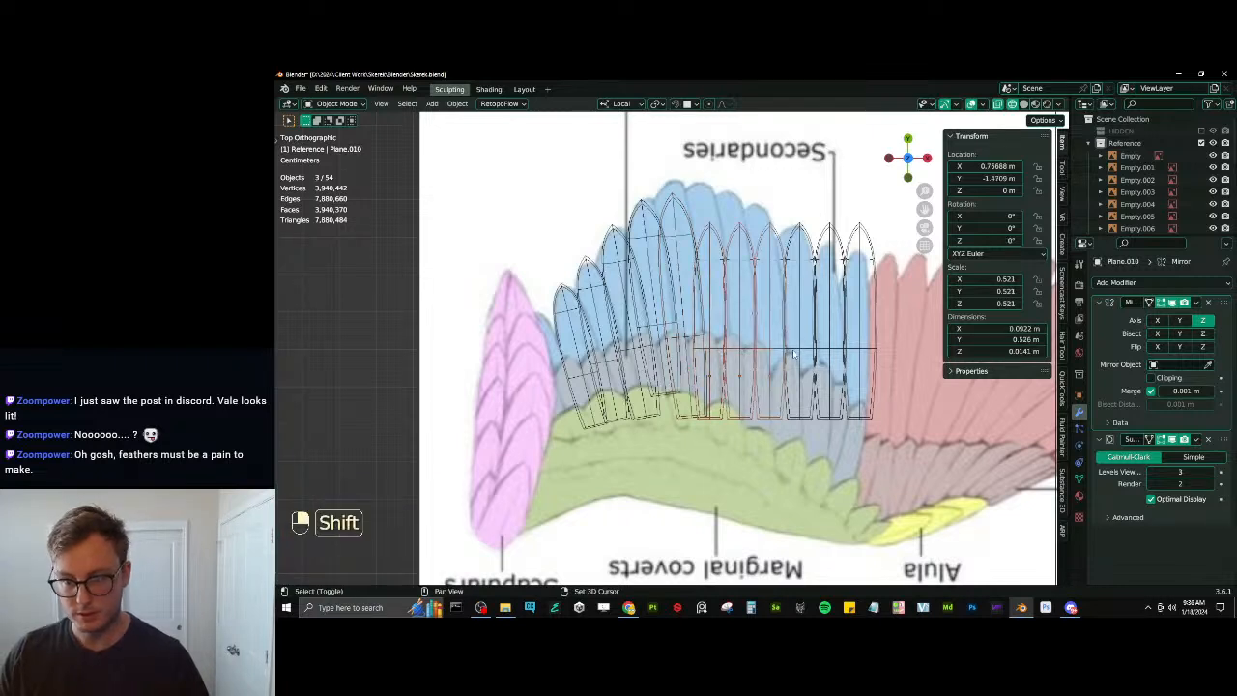
shift+click(792, 356)
shift+click(834, 354)
shift+click(857, 353)
key(Tab)
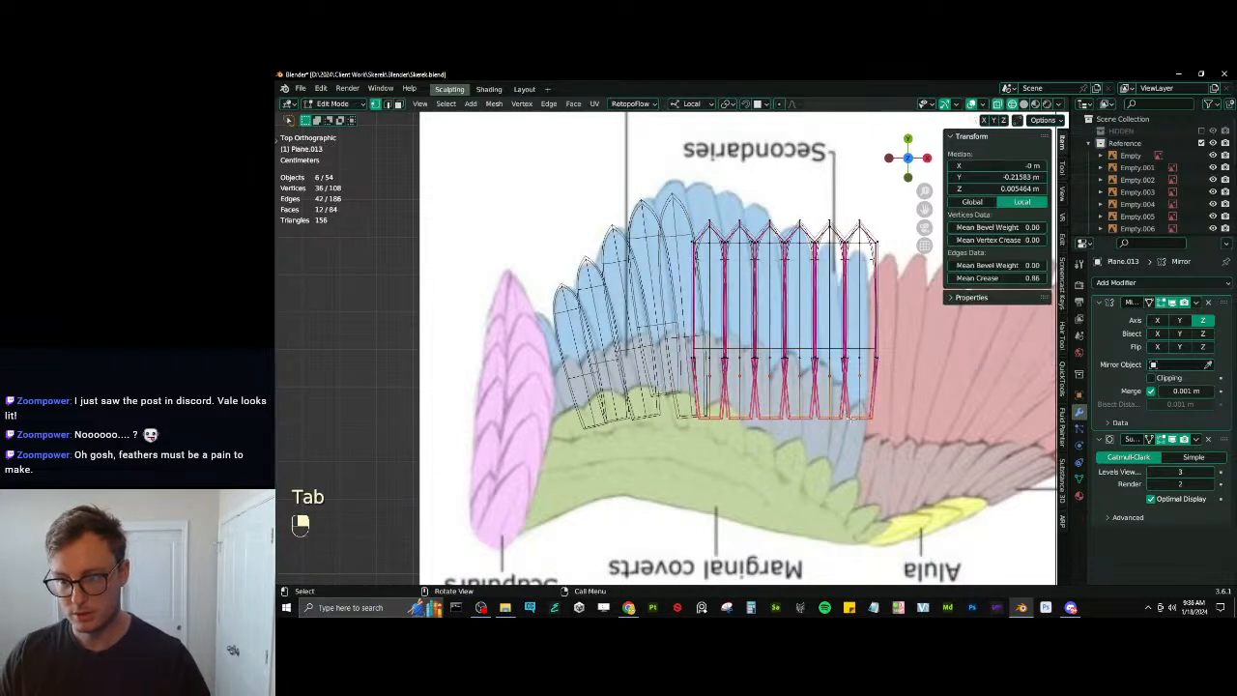
key(a)
key(g)
click(866, 413)
key(Tab)
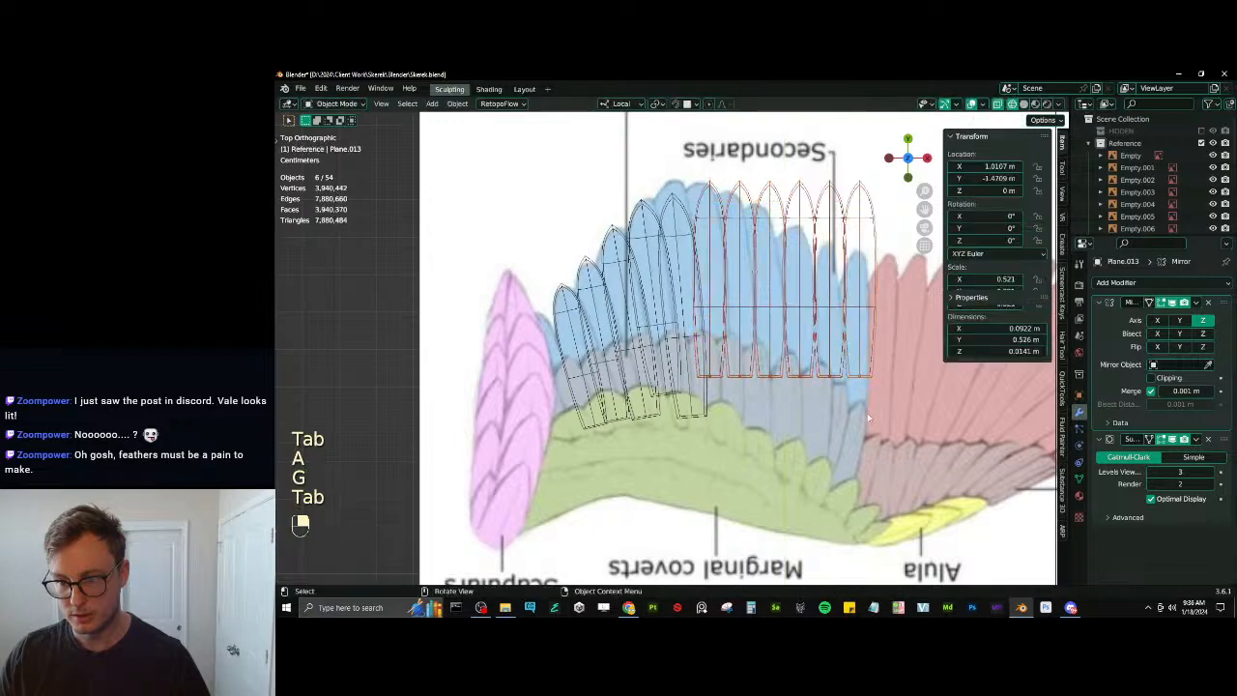
Move the six unplaced blades back over the remaining secondary feathers and rotate them about 2.6°
key(g)
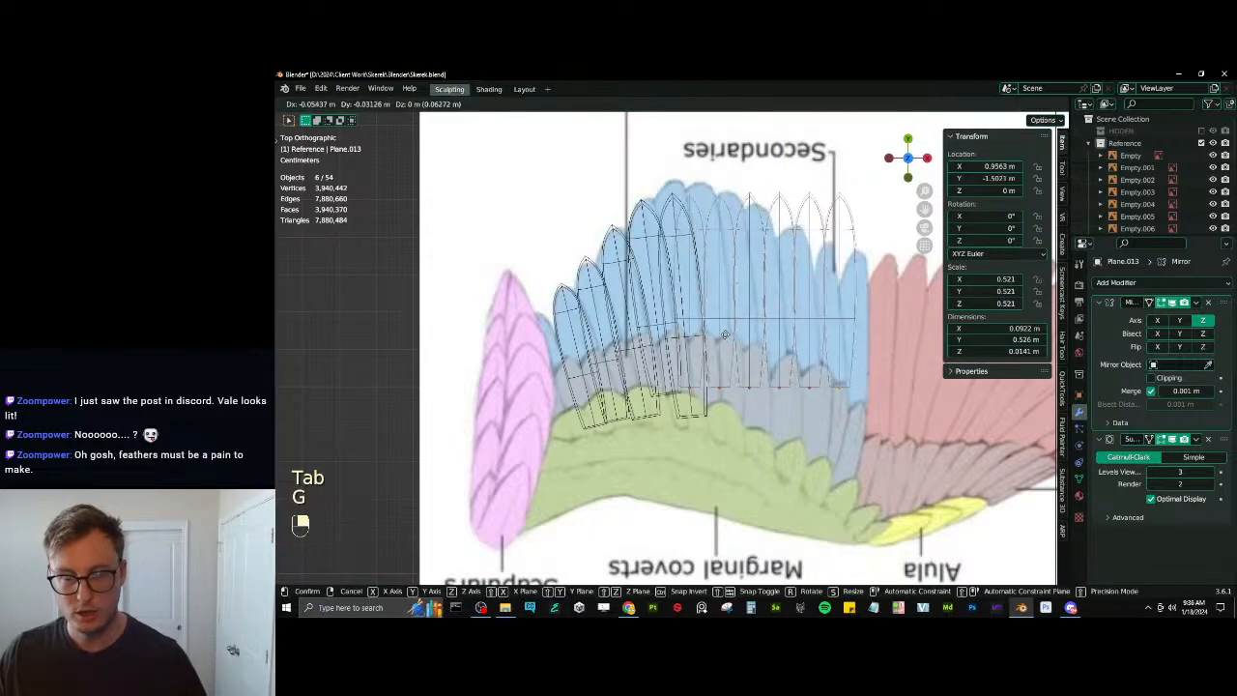
click(800, 286)
key(r)
key(g)
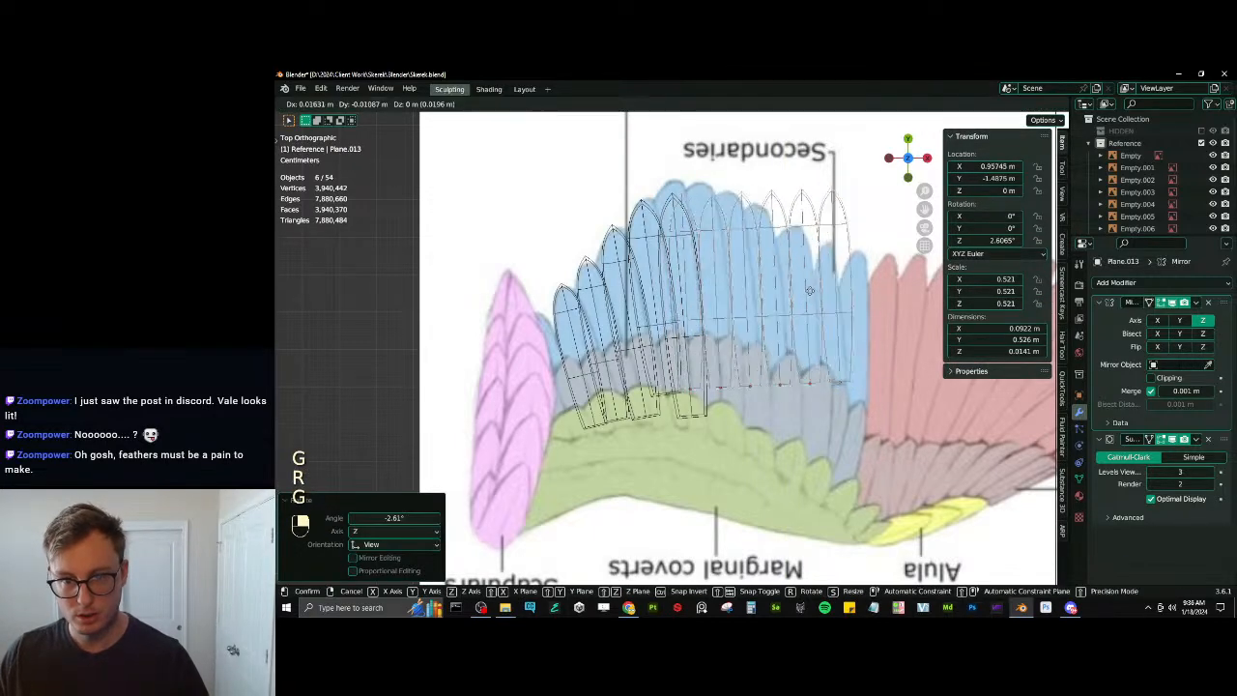
click(611, 380)
Lengthen the fourth blade to a local Y scale of about 0.571 and shift its geometry toward the tip along local Y in Edit Mode
key(s)
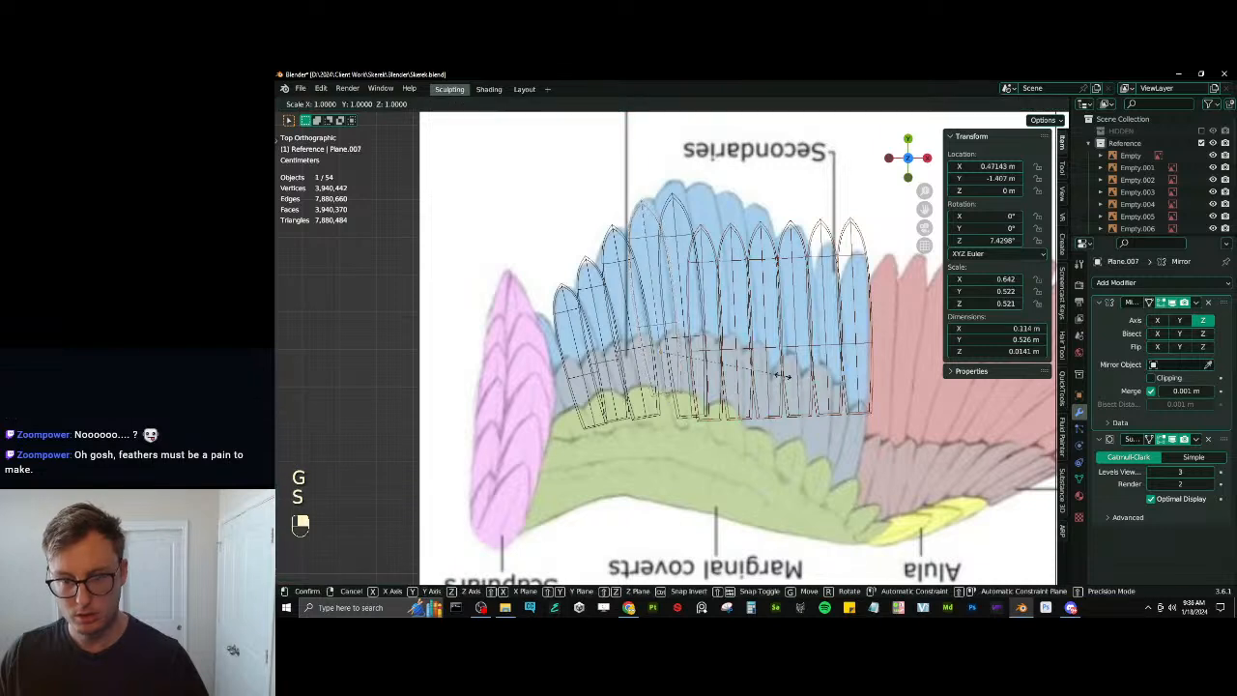
click(784, 398)
key(Tab)
key(a)
key(g)
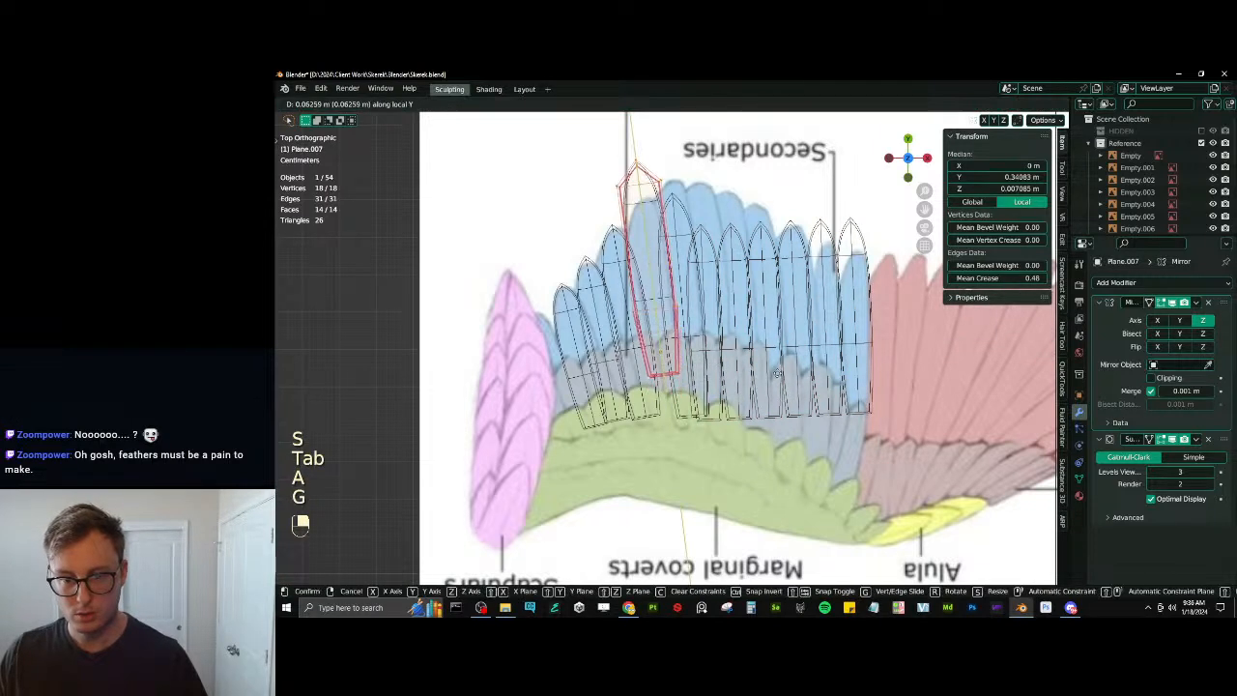
click(705, 379)
Move the fourth blade about -0.152 m along local Y, back onto its feather
key(Tab)
key(g)
key(y)
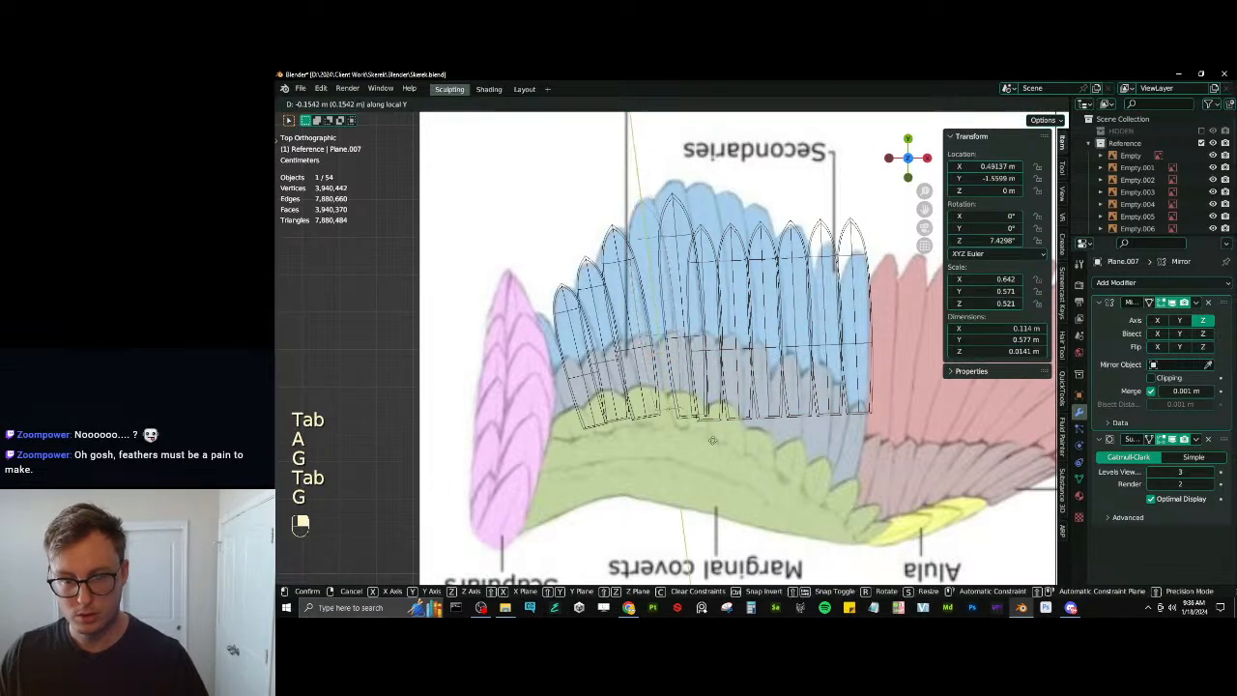
click(720, 425)
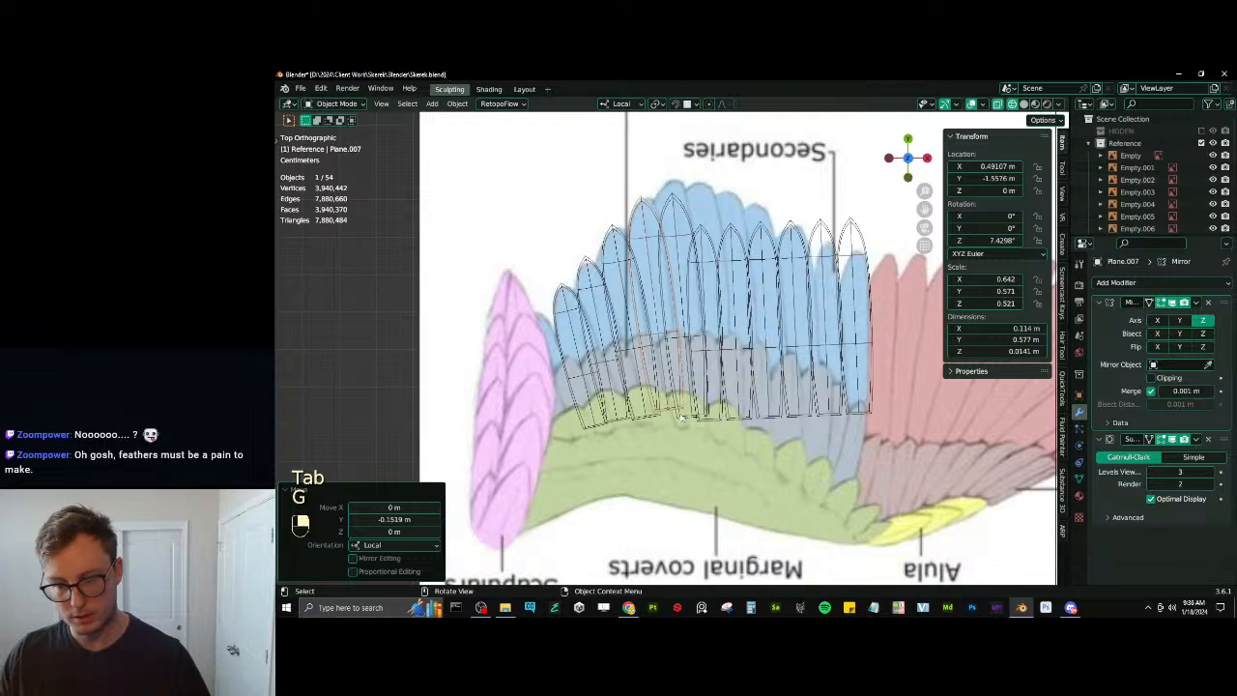
Nudge the fifth blade slightly toward the tip of its feather
click(684, 419)
key(g)
click(687, 412)
key(r)
click(747, 355)
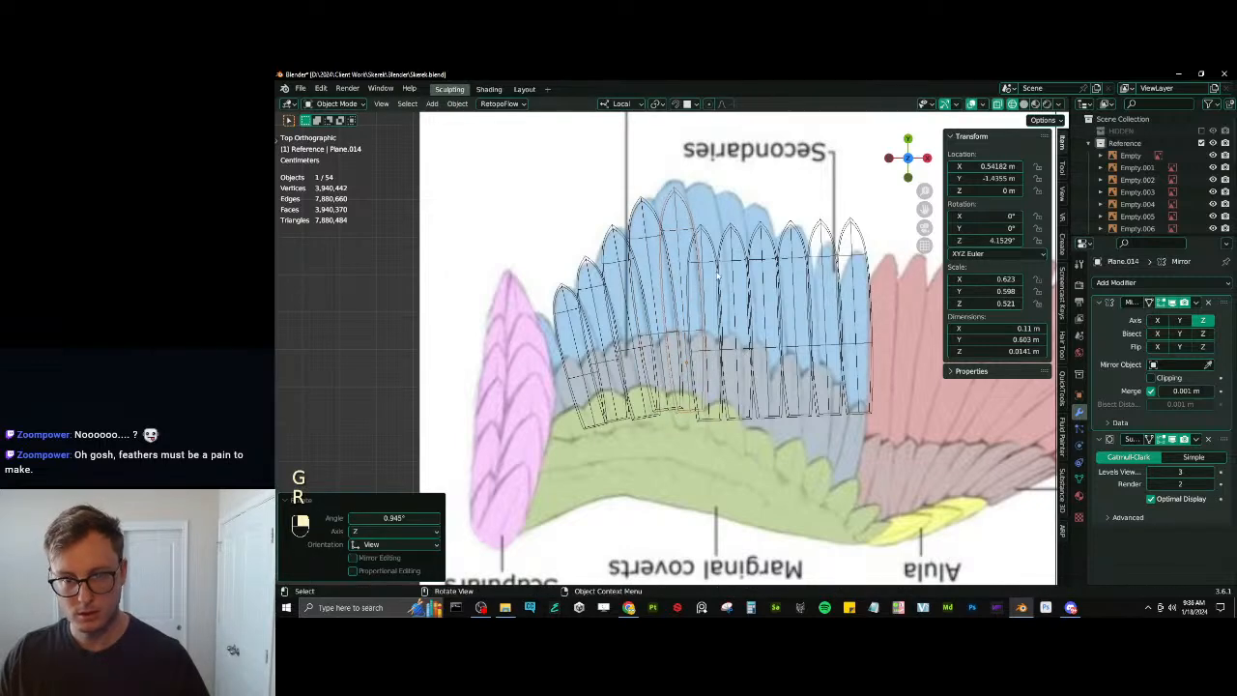
key(ctrl+z)
Widen the fifth blade to a local X scale of about 0.656 and shift its geometry about 0.184 m along local Y in Edit Mode
key(s)
click(750, 301)
key(Tab)
key(a)
key(g)
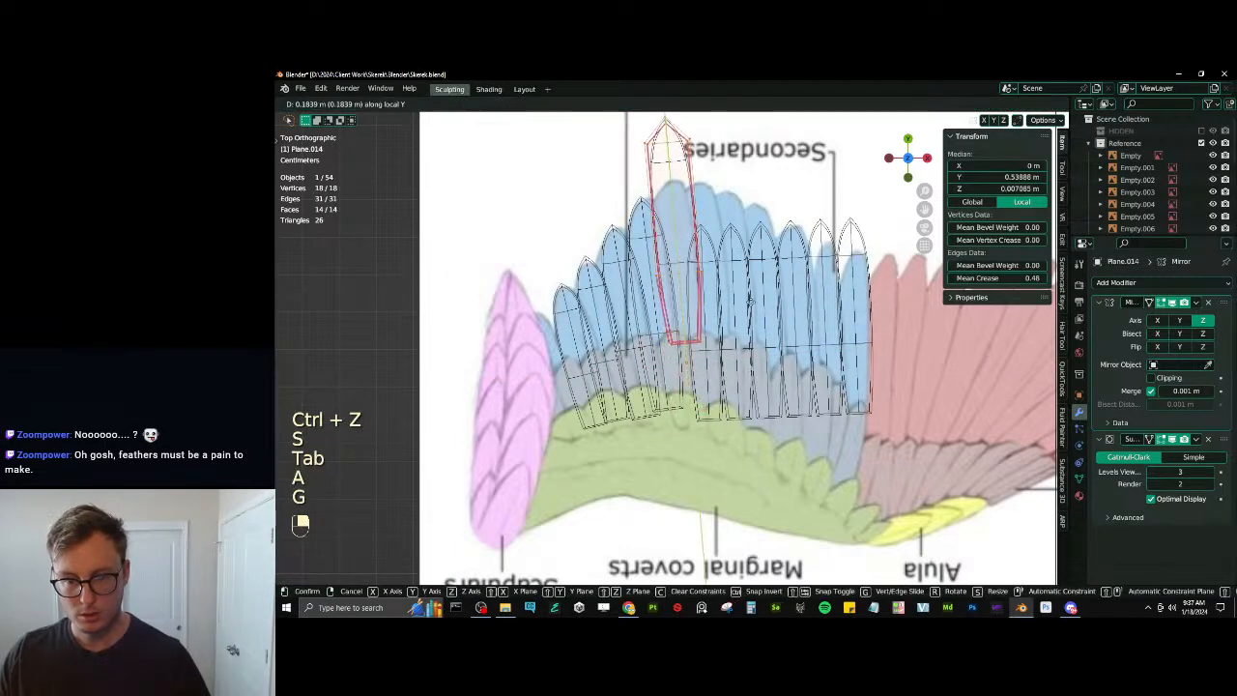
click(750, 302)
Move the fifth blade about -0.113 m along local Y, back onto its feather
key(Tab)
key(g)
click(748, 355)
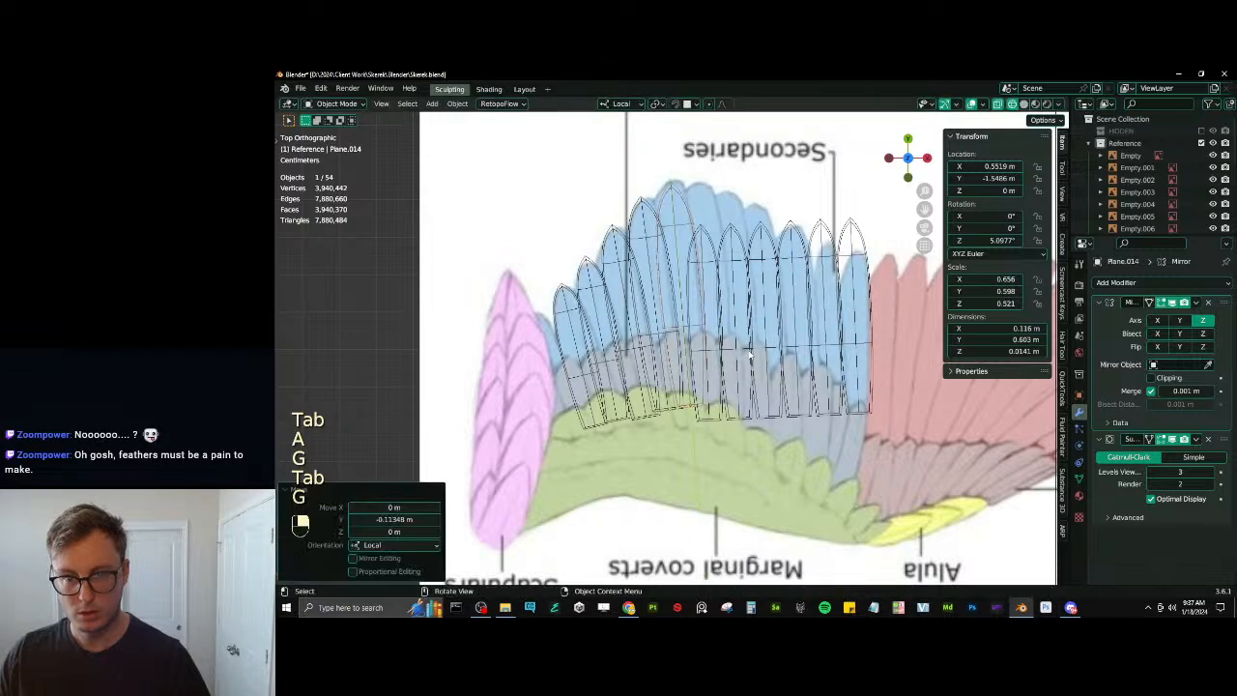
Widen the fifth blade to a local X scale of about 0.74 and nudge it about 0.0055 m along local Y
key(s)
key(x)
click(759, 345)
key(g)
key(y)
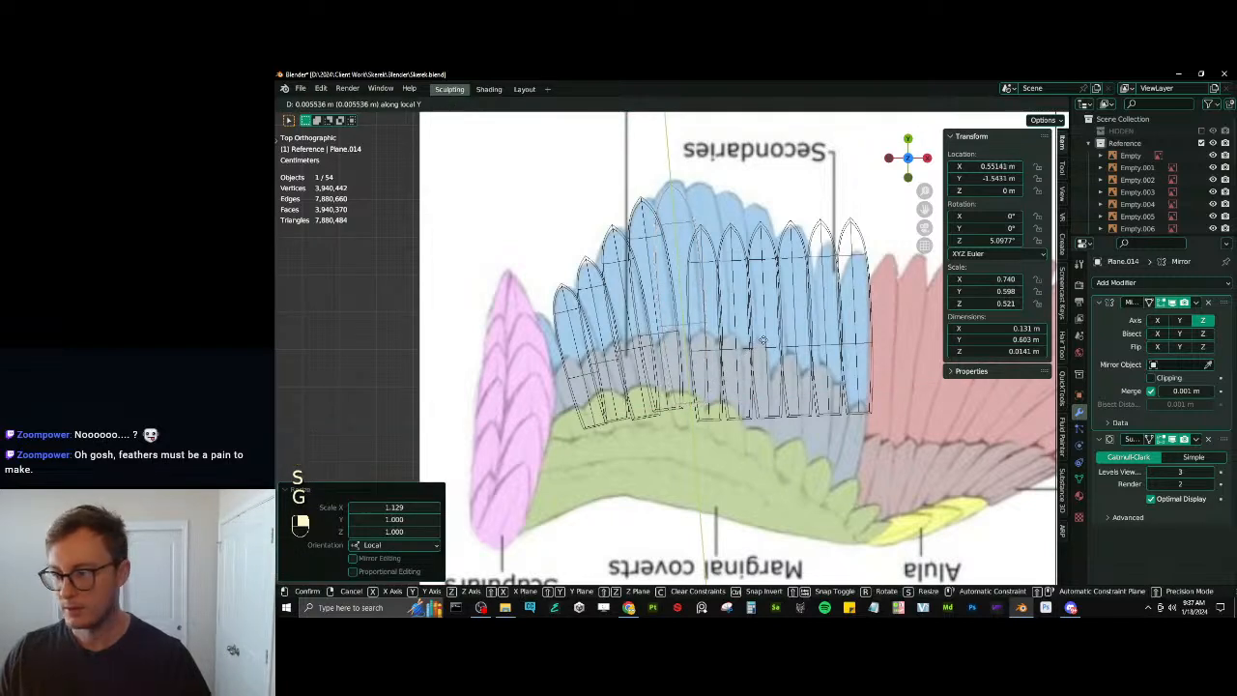
click(763, 341)
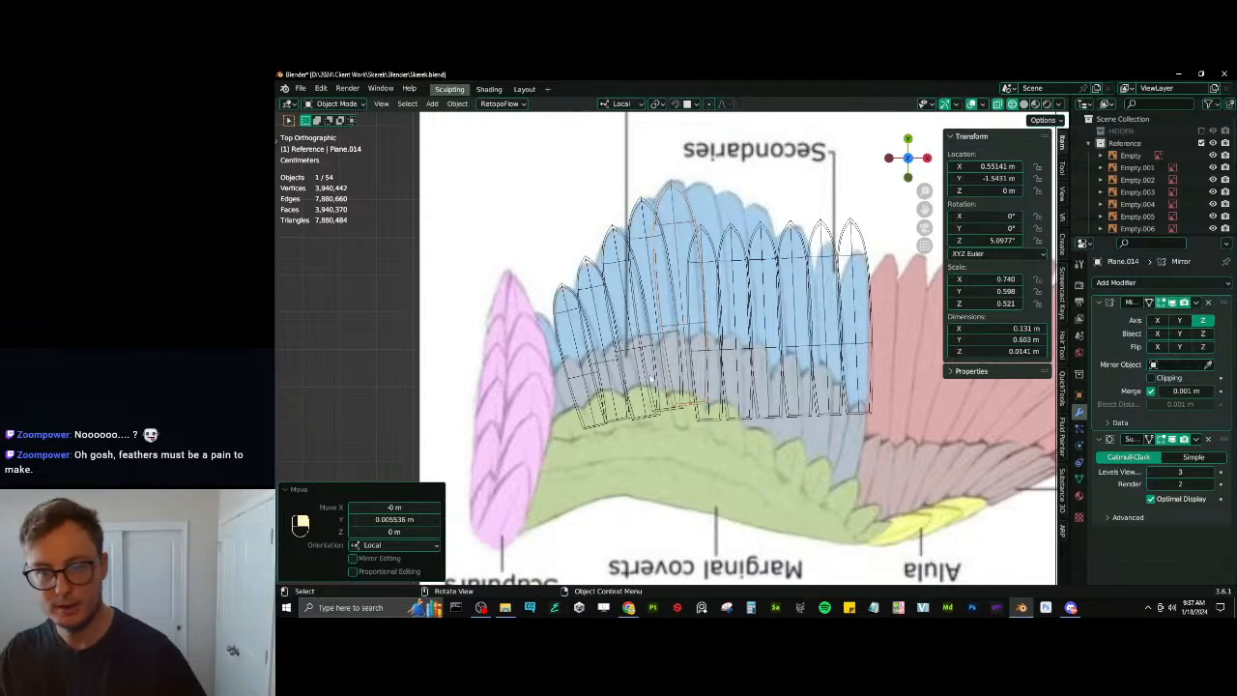
Move the sixth blade about 0.016 m in X and 0.071 m in Y, and rotate it to about 1.0°
click(709, 232)
key(g)
click(754, 223)
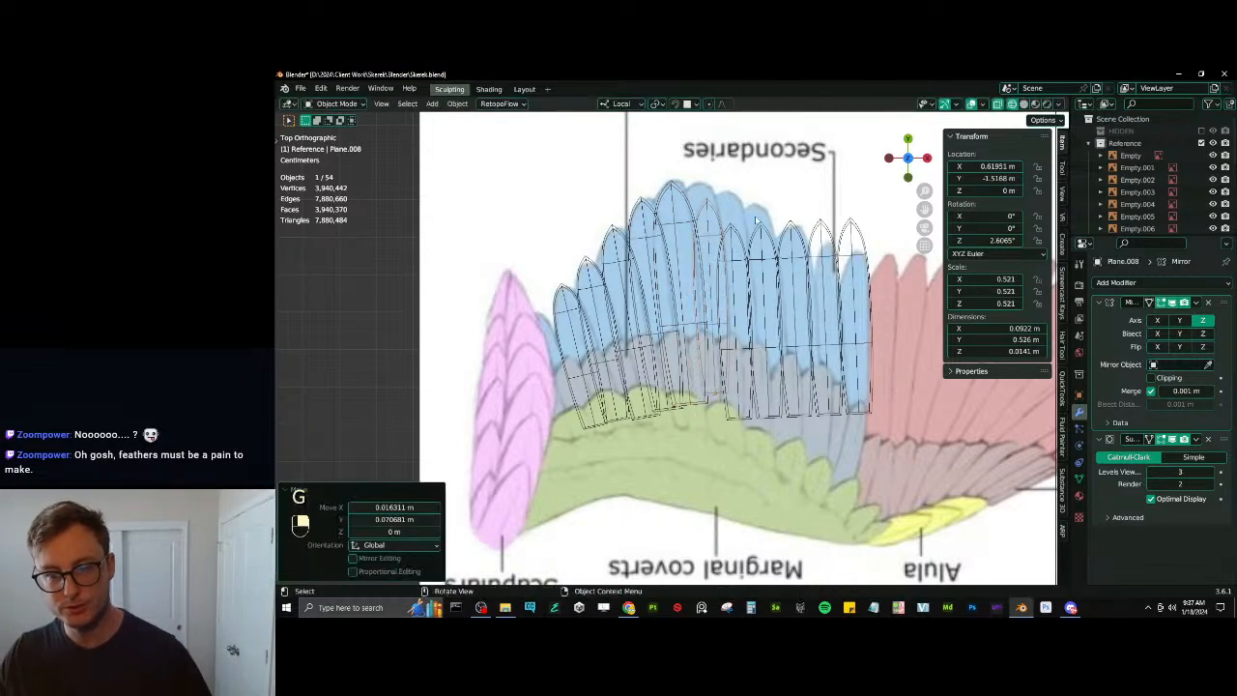
key(r)
click(760, 221)
Lengthen the sixth blade to a local Y scale of about 0.559 and move it onto the sixth secondary feather
key(s)
key(y)
click(762, 209)
key(g)
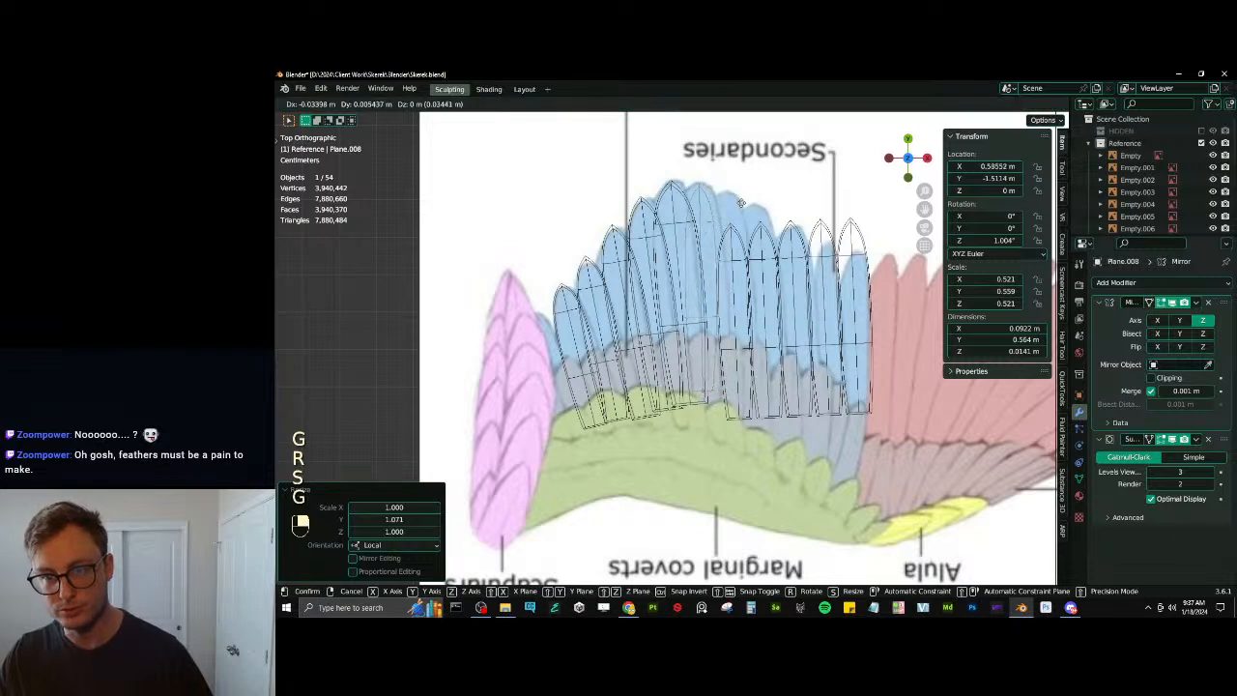
click(749, 207)
Widen the sixth blade to a local X scale of about 0.619 and nudge it to center on its feather
key(s)
key(x)
click(776, 179)
key(g)
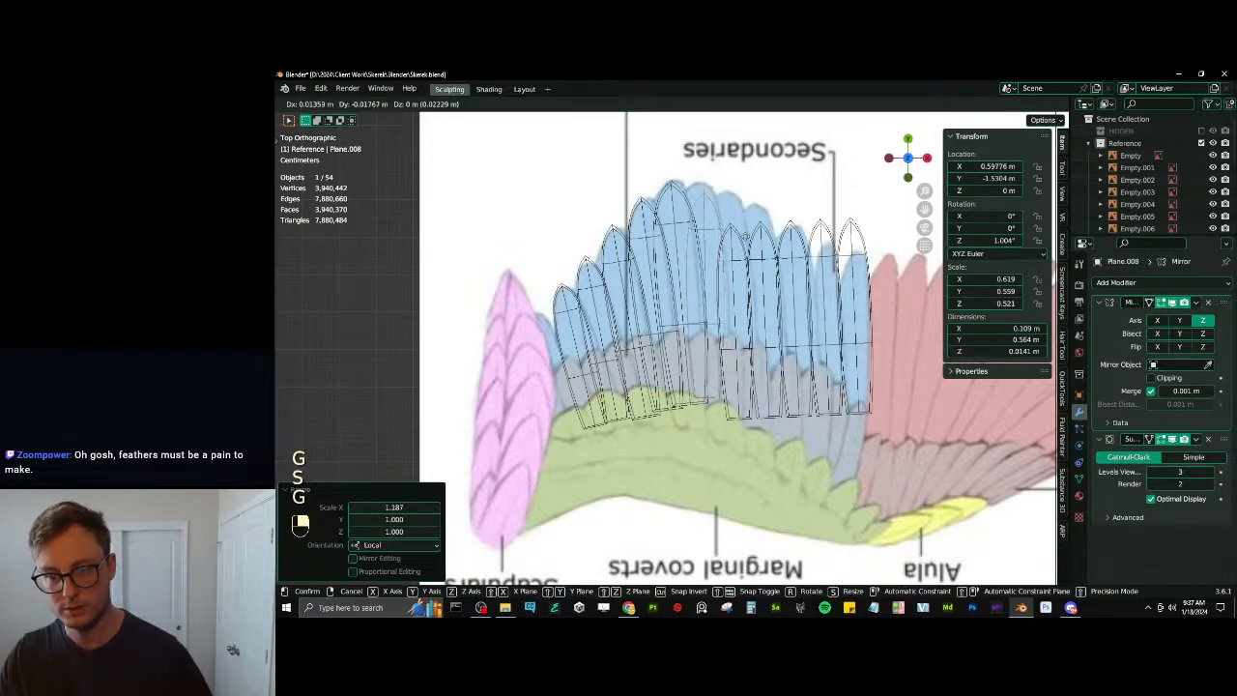
click(742, 228)
Scale the sixth blade to about 0.602 in local Y and 0.737 in local X, and nudge it about -0.0095 m along local X
key(s)
key(y)
click(747, 227)
key(s)
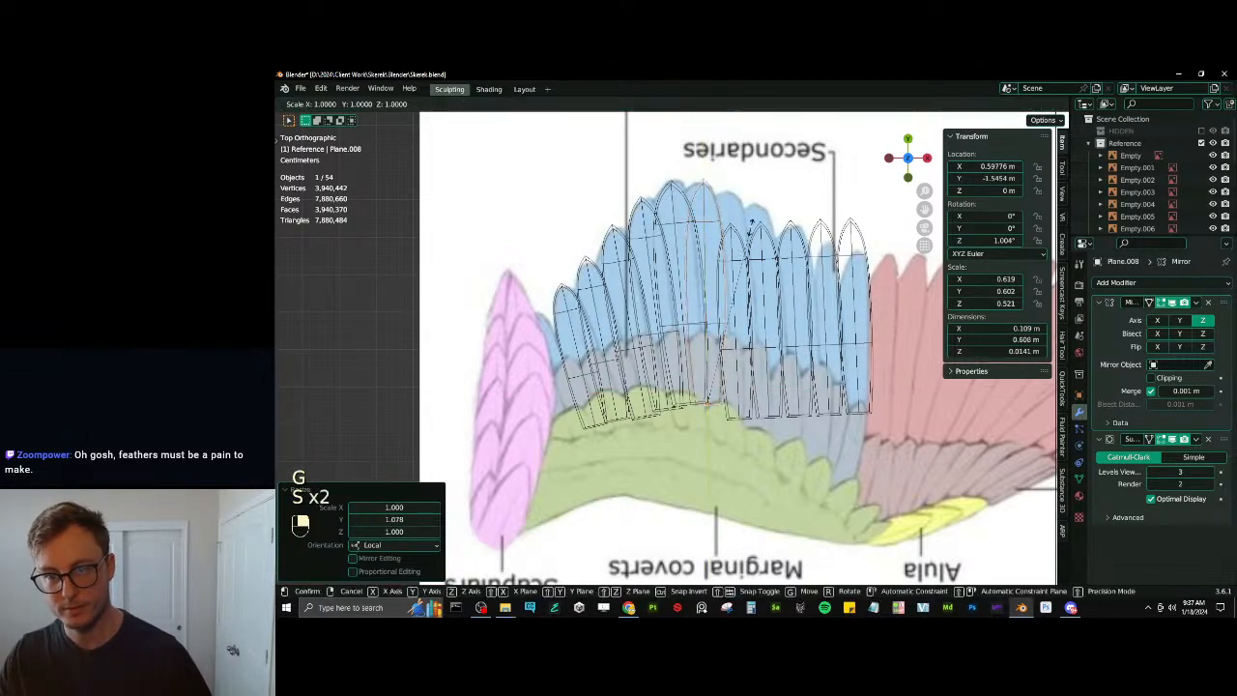
key(x)
key(x)
click(785, 203)
key(g)
key(x)
key(x)
click(783, 201)
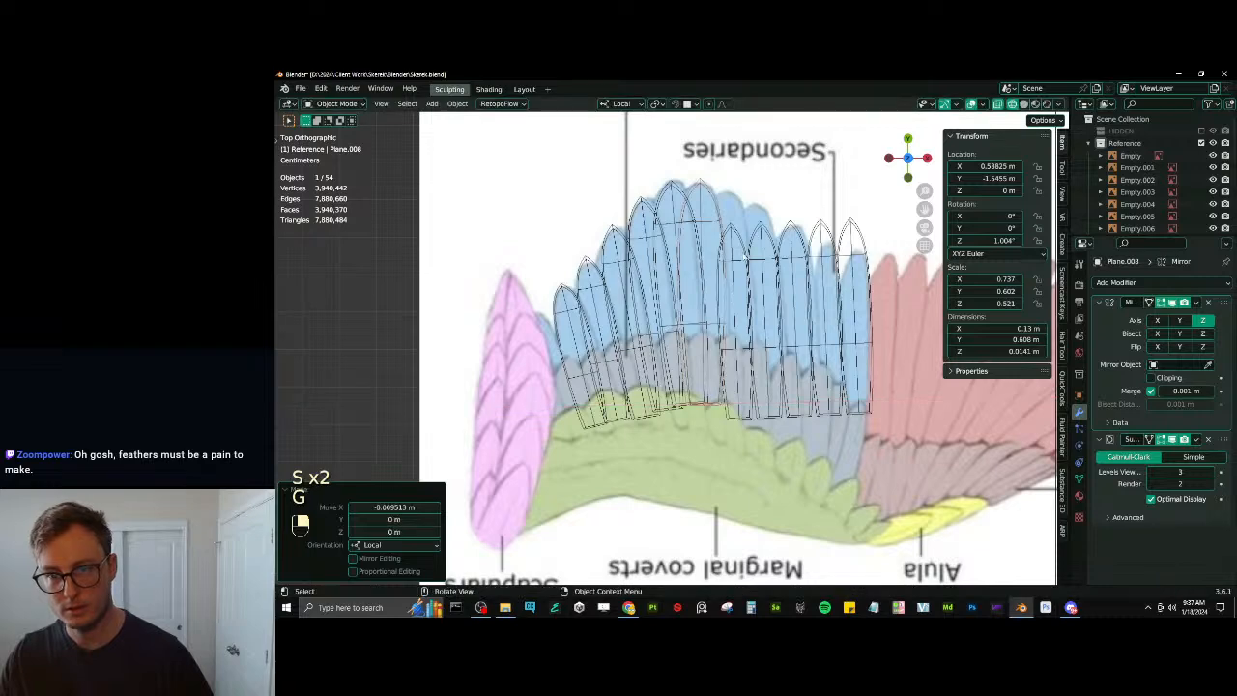
Move the seventh blade onto the seventh secondary feather and rotate it to about -0.95°
click(745, 247)
key(g)
click(739, 238)
key(r)
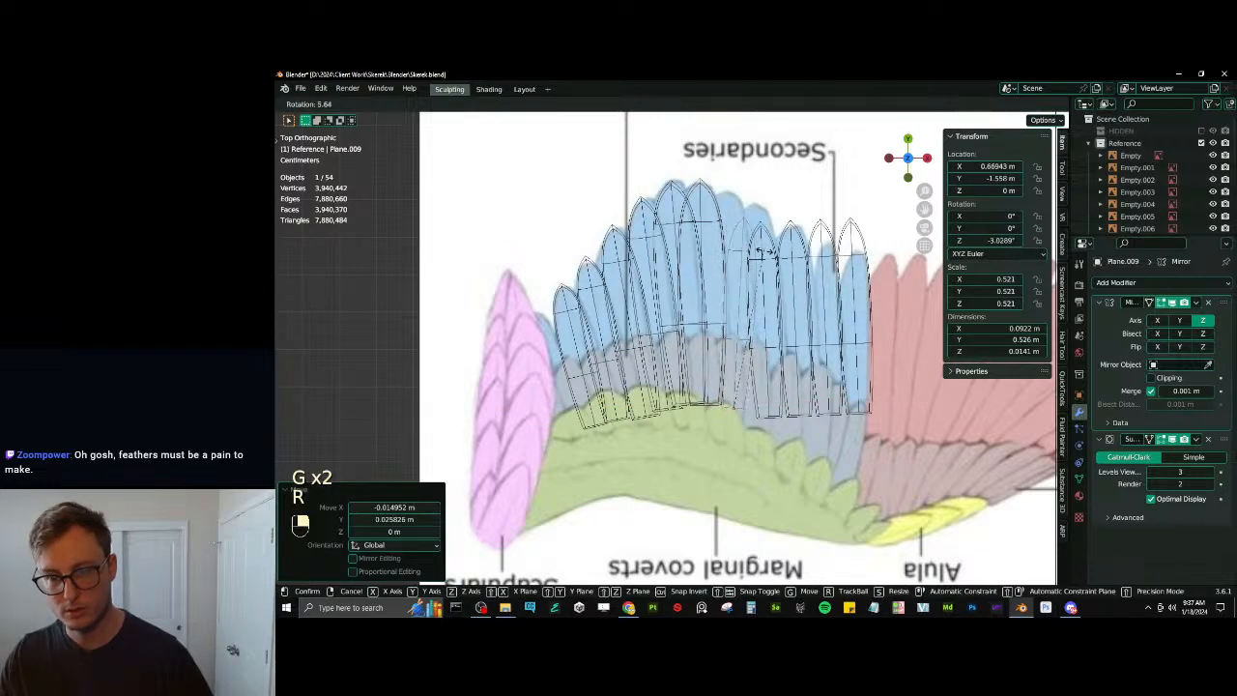
click(760, 240)
key(g)
click(751, 239)
key(r)
click(741, 239)
key(g)
click(744, 240)
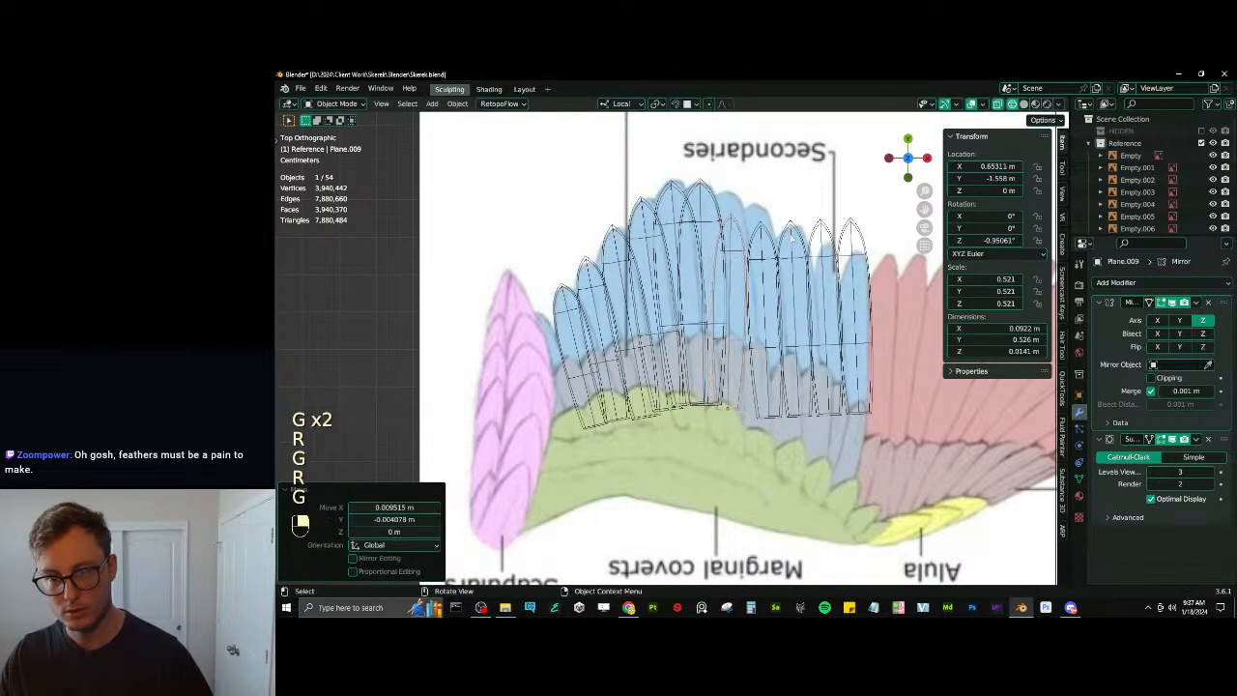
Rotate the seventh blade to about -0.3° and nudge it about 0.008 m in X and -0.003 m in Y
key(r)
click(742, 240)
key(g)
click(745, 241)
Scale the seventh blade to about 0.594 in local Y and 0.686 in local X, and rotate it slightly to follow its feather
key(s)
key(y)
key(y)
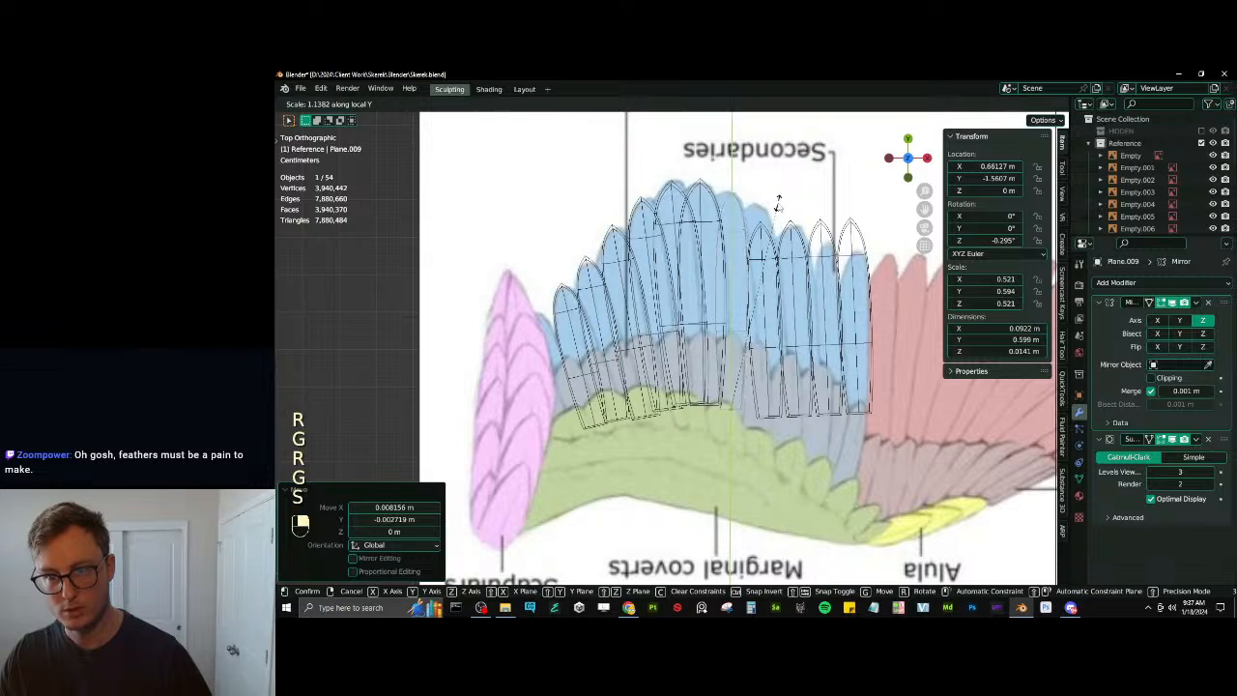
click(778, 203)
key(s)
key(x)
key(x)
click(817, 220)
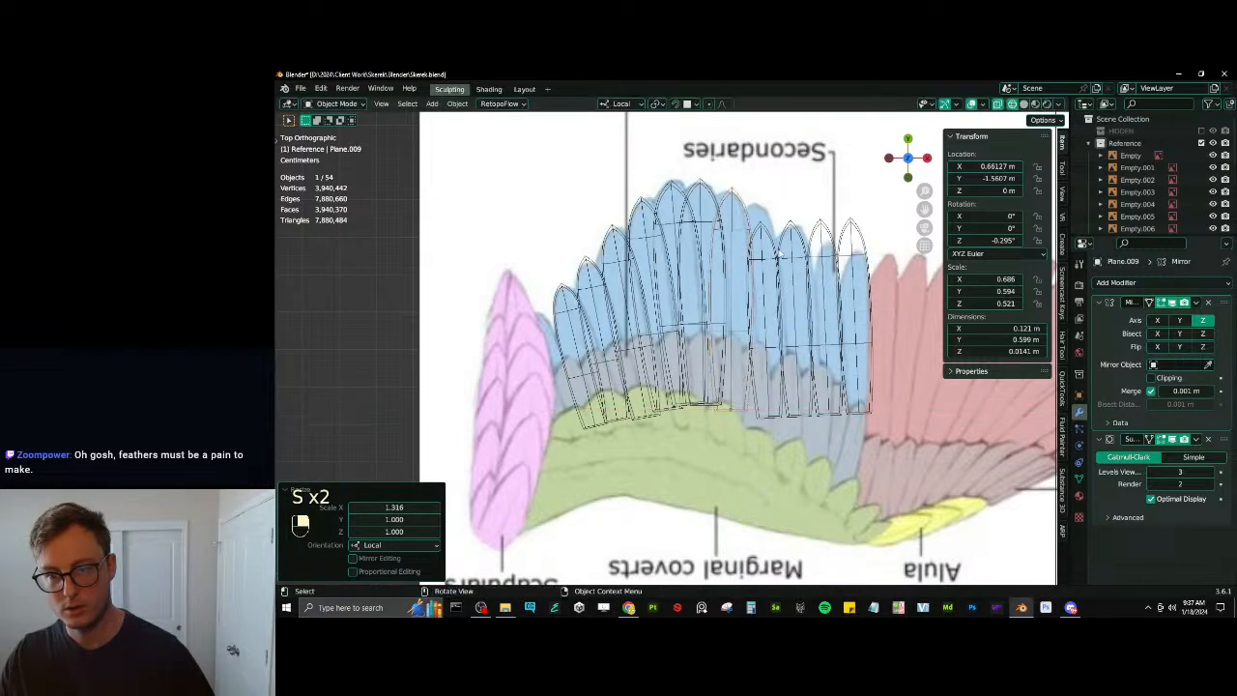
key(r)
click(773, 253)
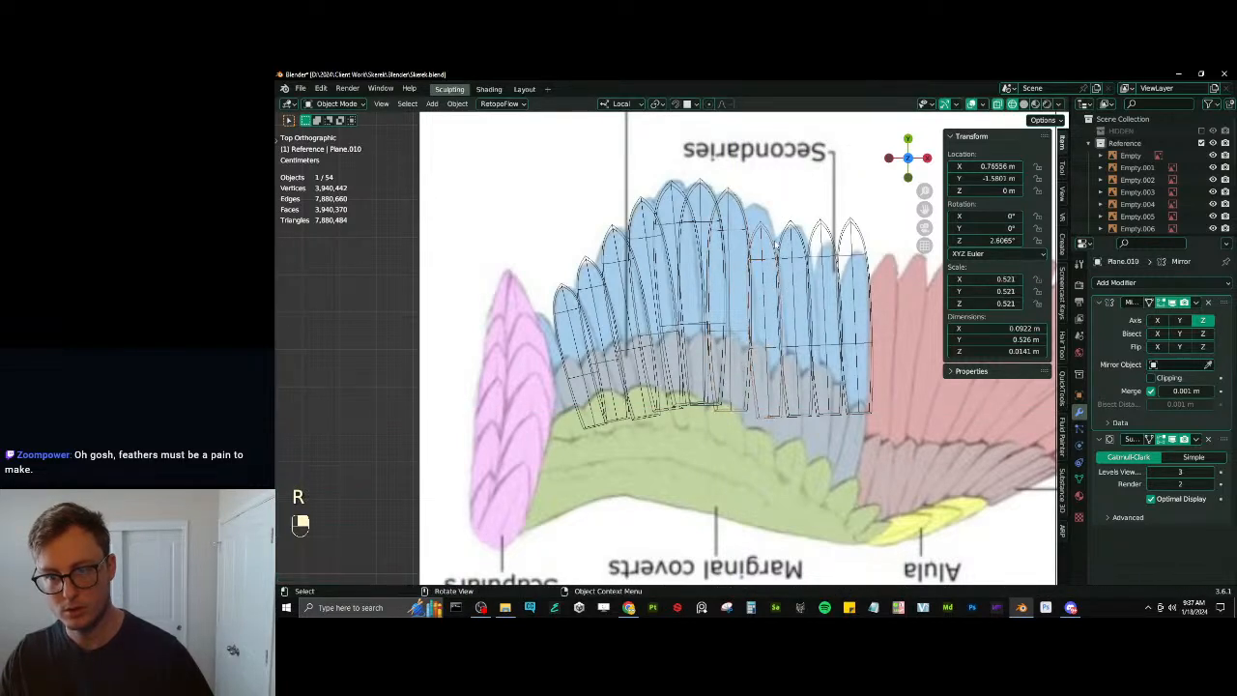
Duplicate the unfitted blade over the eighth secondary feather, rotate the copy by 11°, and move it aside onto the primaries
key(shift+d)
key(r)
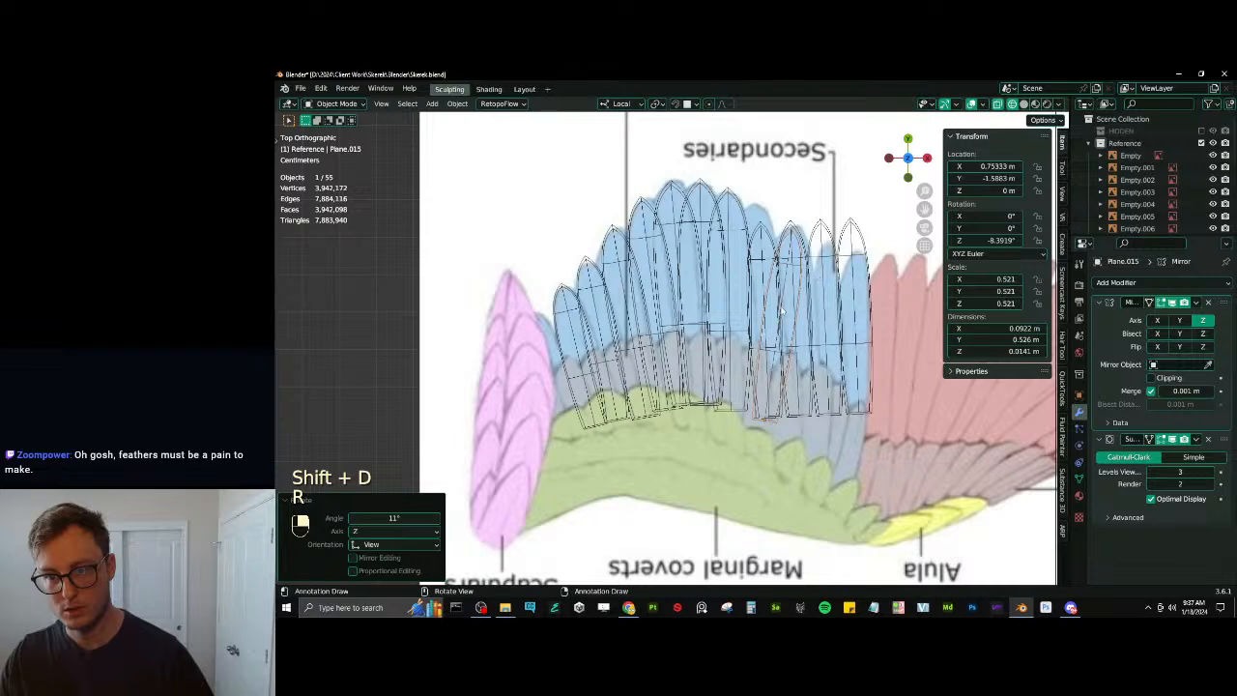
key(g)
click(885, 363)
Move the unfitted blades from the tenth and eighth secondary feathers aside toward the primaries
click(832, 317)
key(g)
click(863, 346)
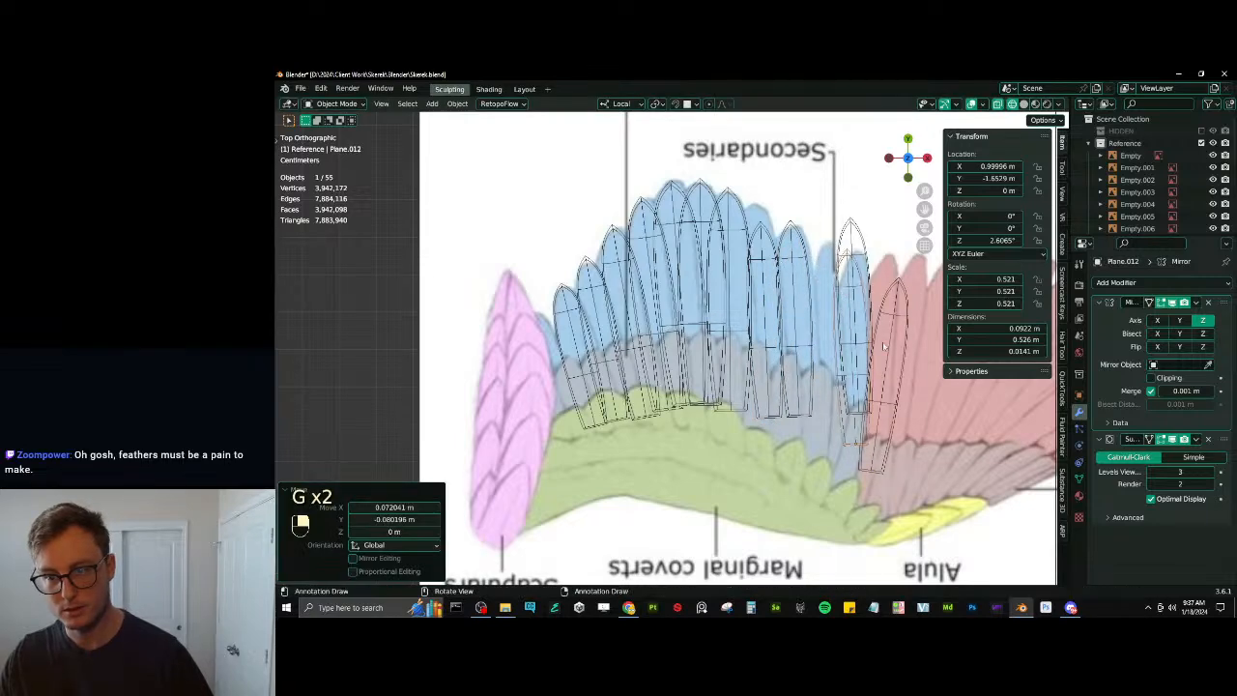
right_click(760, 273)
key(g)
click(862, 250)
right_click(897, 316)
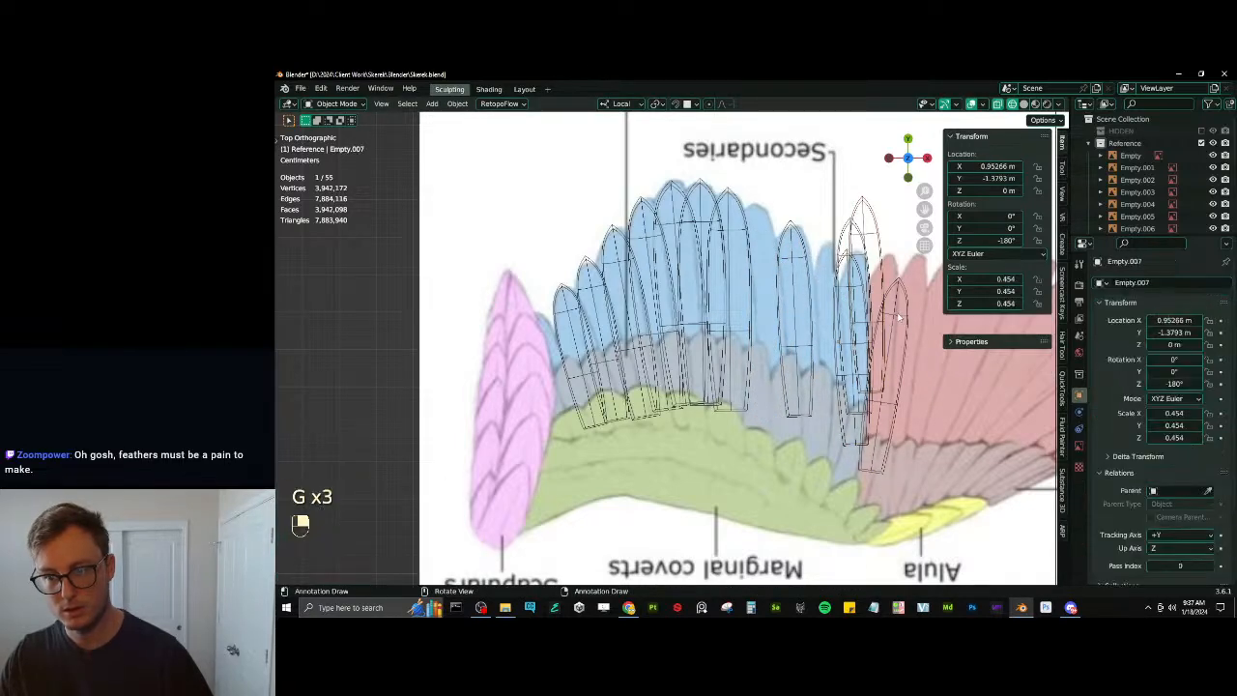
key(g)
right_click(777, 258)
Move the duplicated blade onto the eighth secondary feather and rotate it to about -1.28°
right_click(909, 327)
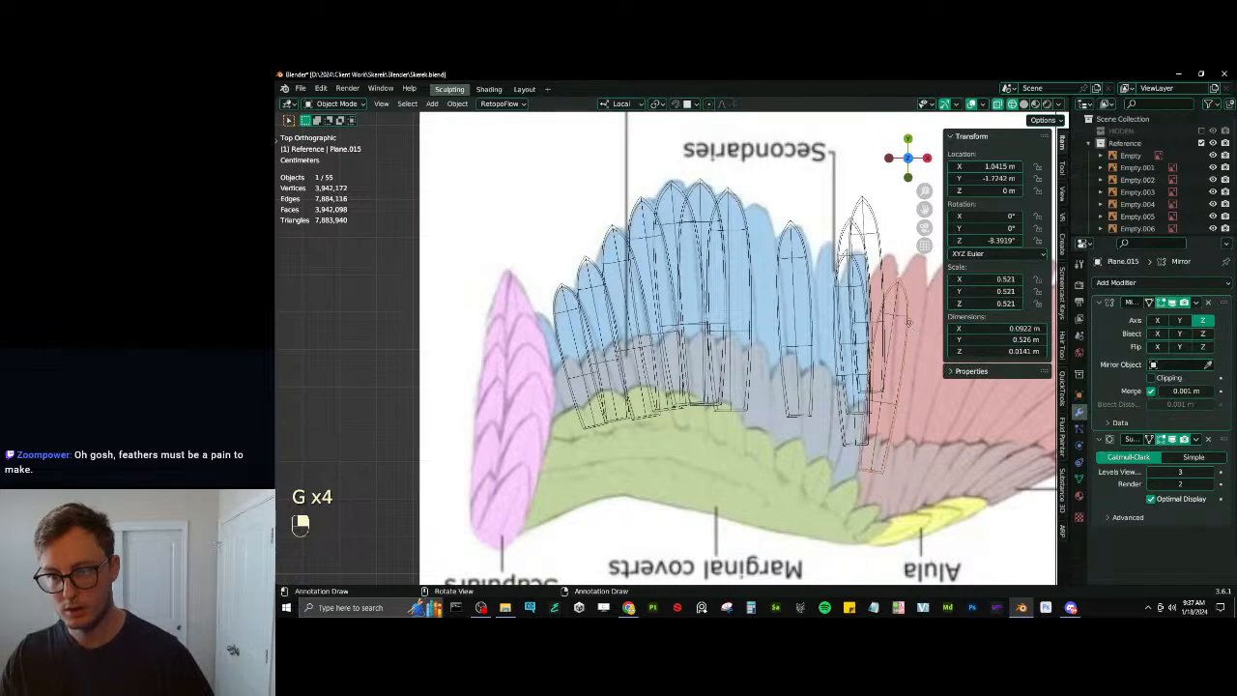
key(g)
click(773, 271)
key(r)
click(812, 249)
key(g)
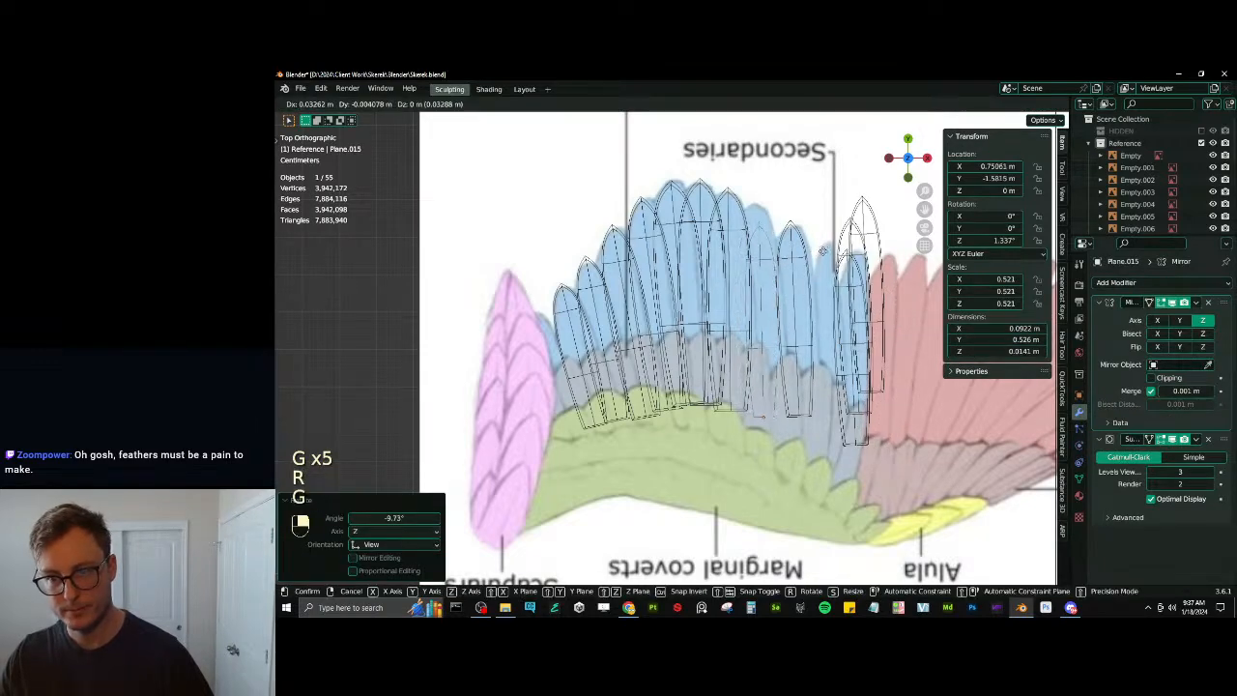
click(817, 253)
key(r)
click(828, 257)
Stretch the eighth blade to about 0.597 in local Y and nudge it about -0.012 m in X
key(s)
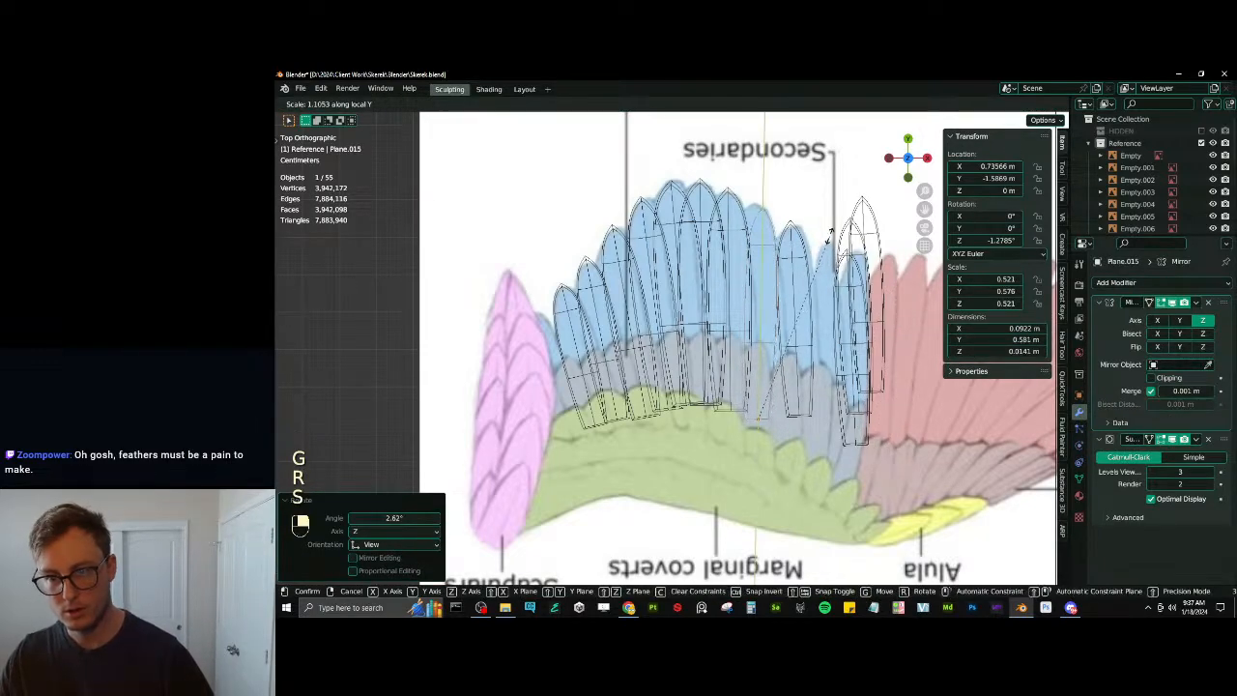
click(829, 234)
key(g)
click(825, 233)
key(s)
key(y)
key(y)
click(826, 229)
Scale the eighth blade to about 0.632 in local X and 0.584 in local Y, and rotate it slightly
key(s)
key(x)
key(x)
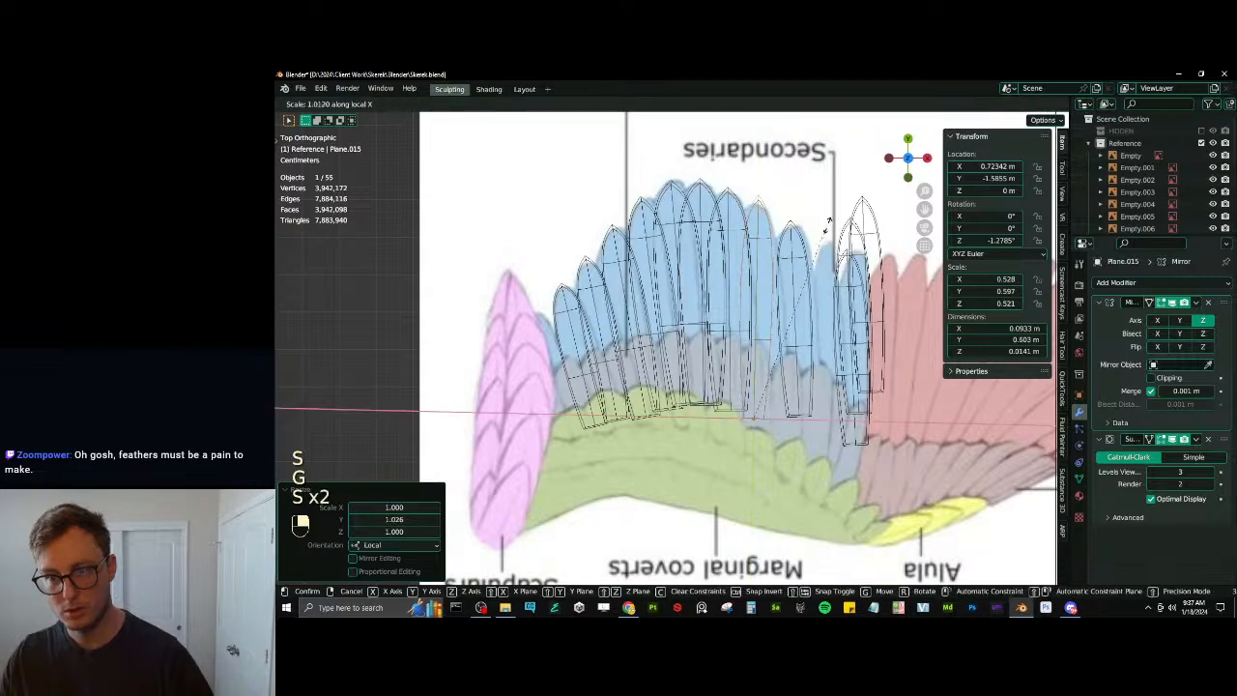
click(839, 193)
key(s)
key(y)
click(838, 197)
key(g)
click(833, 205)
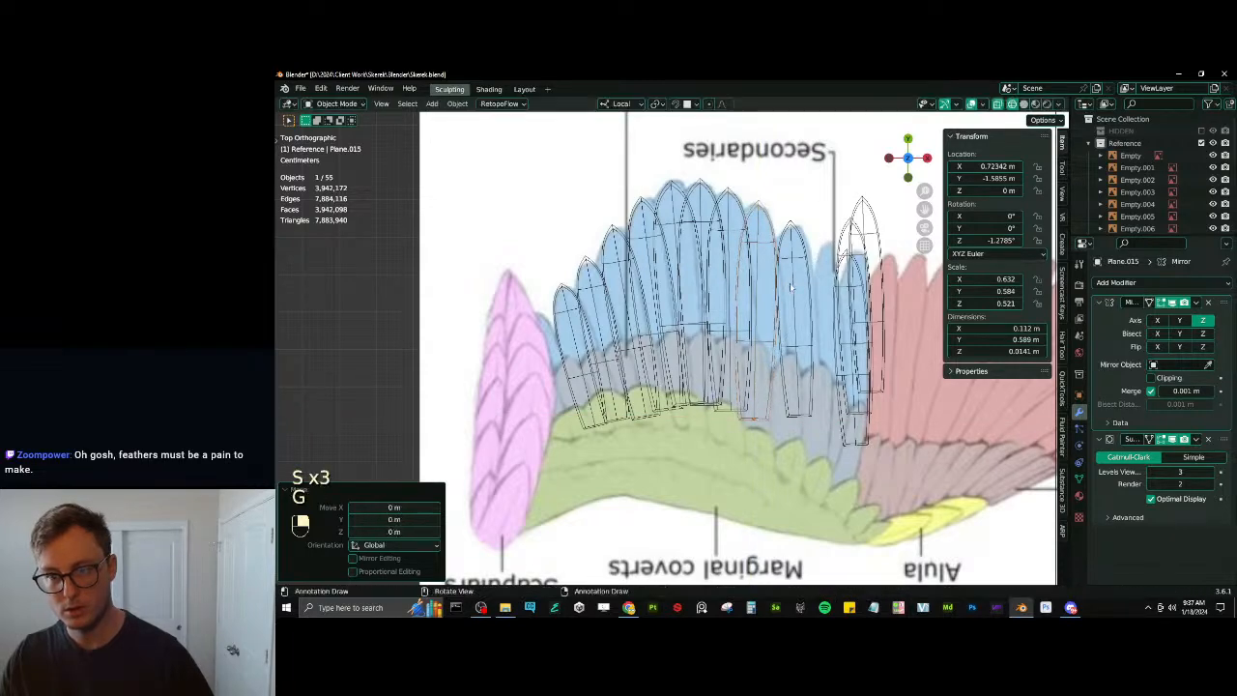
key(r)
click(820, 272)
Move the ninth blade onto its secondary feather, widen it to about 0.594 in local X, and rotate it to about -0.51°
right_click(798, 264)
key(g)
click(811, 266)
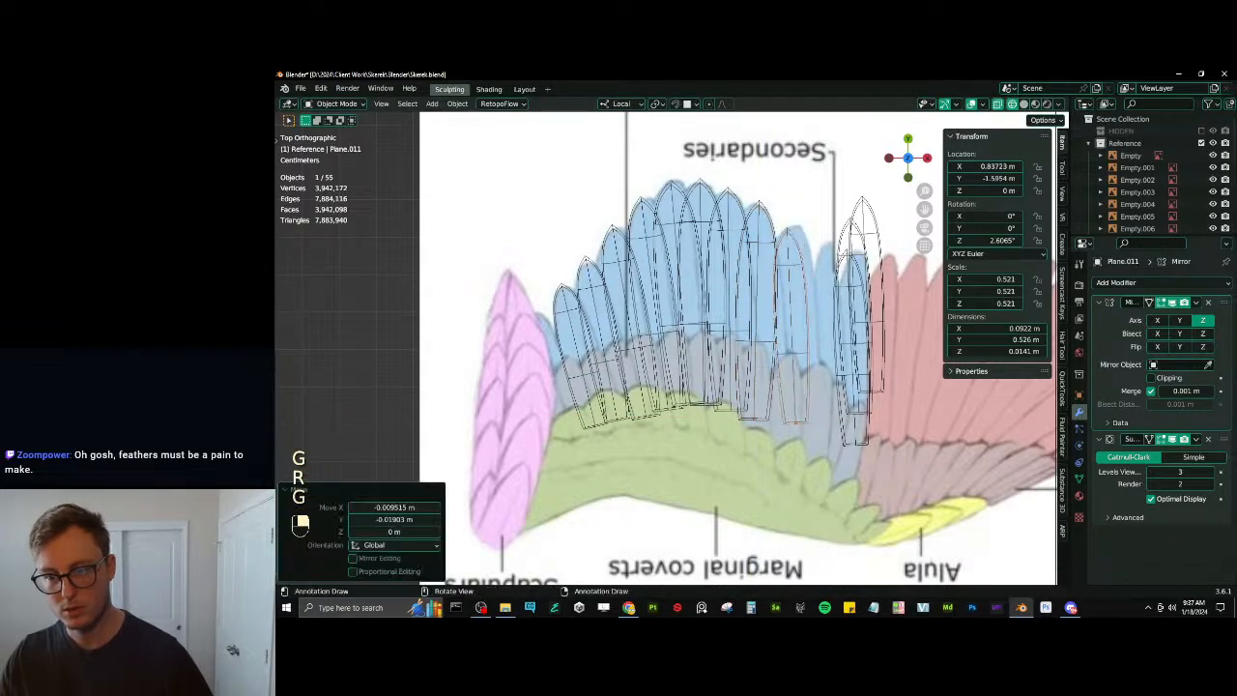
key(r)
click(826, 263)
key(s)
key(x)
click(828, 260)
key(r)
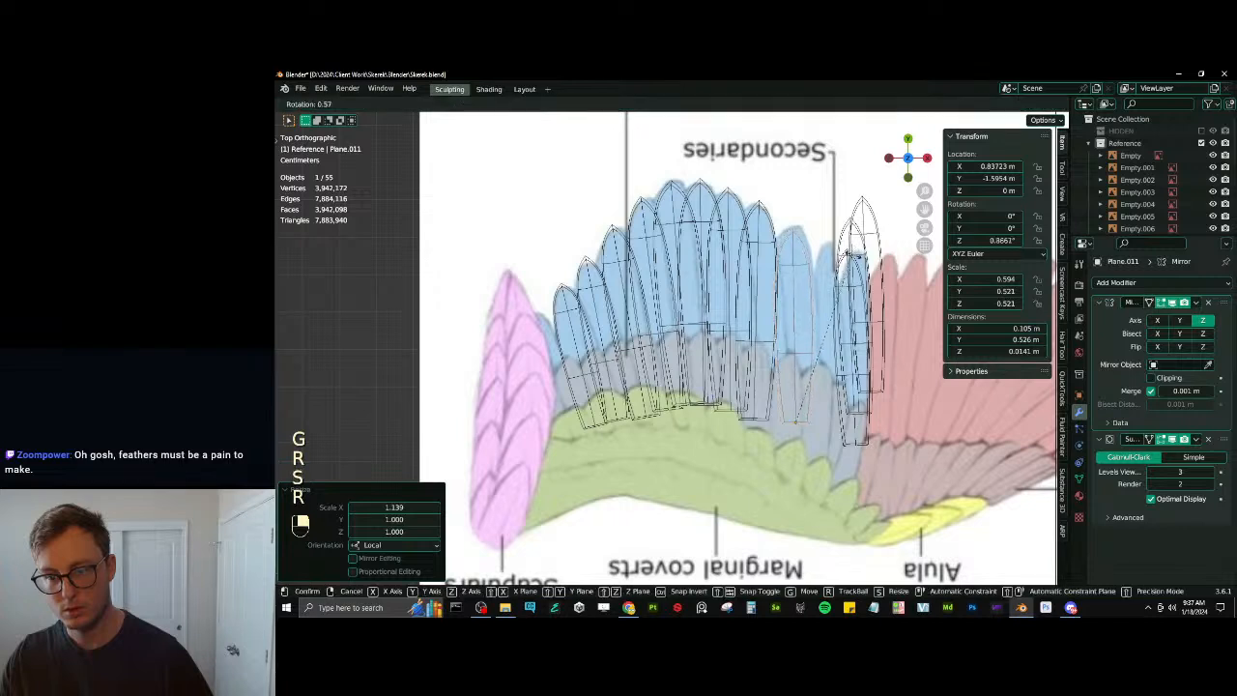
click(826, 259)
Nudge the ninth blade to about X 0.832 m, Y -1.601 m, and widen it slightly in local X
key(g)
click(828, 259)
key(g)
click(853, 272)
key(s)
key(x)
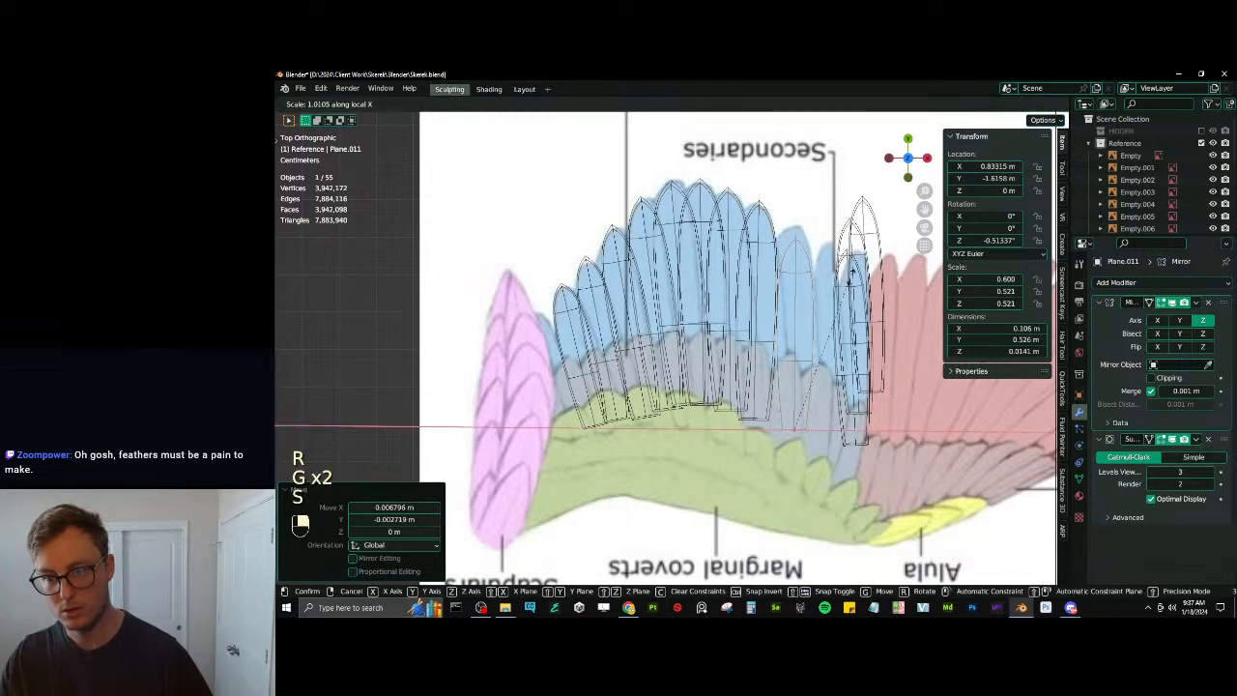
click(858, 273)
key(g)
click(858, 269)
Scale the ninth blade to about 0.667 in local X and 0.538 in local Y
key(s)
key(x)
click(860, 272)
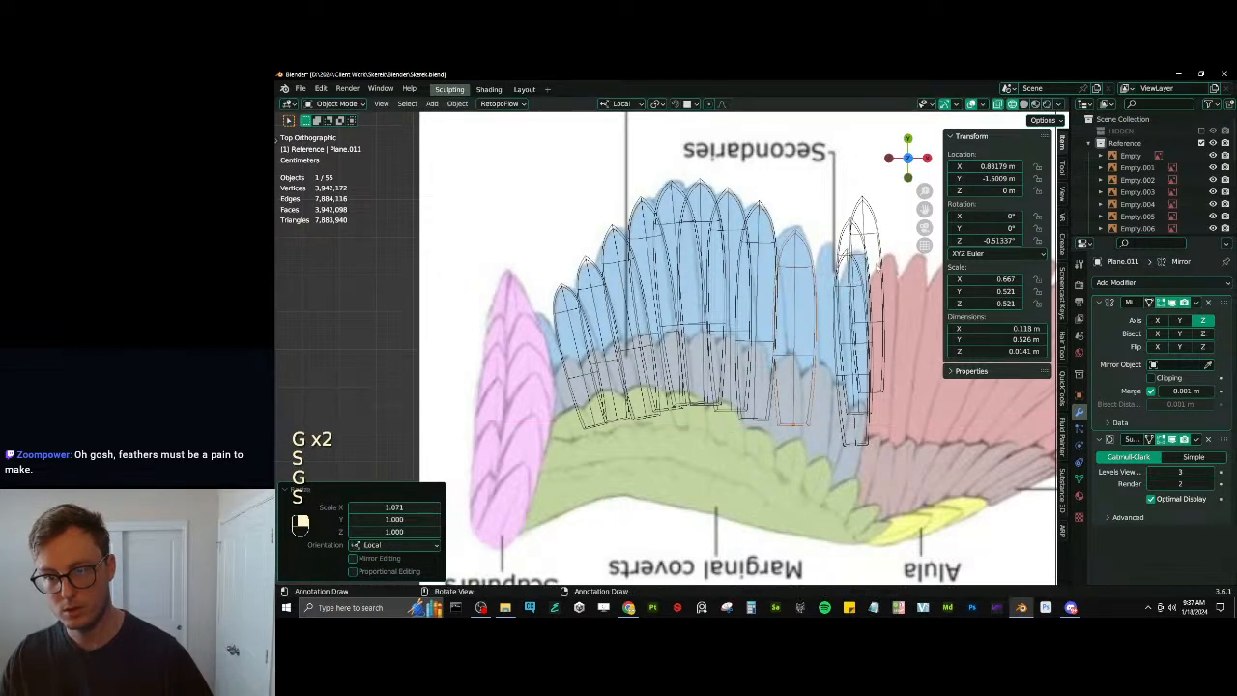
key(s)
key(y)
click(853, 282)
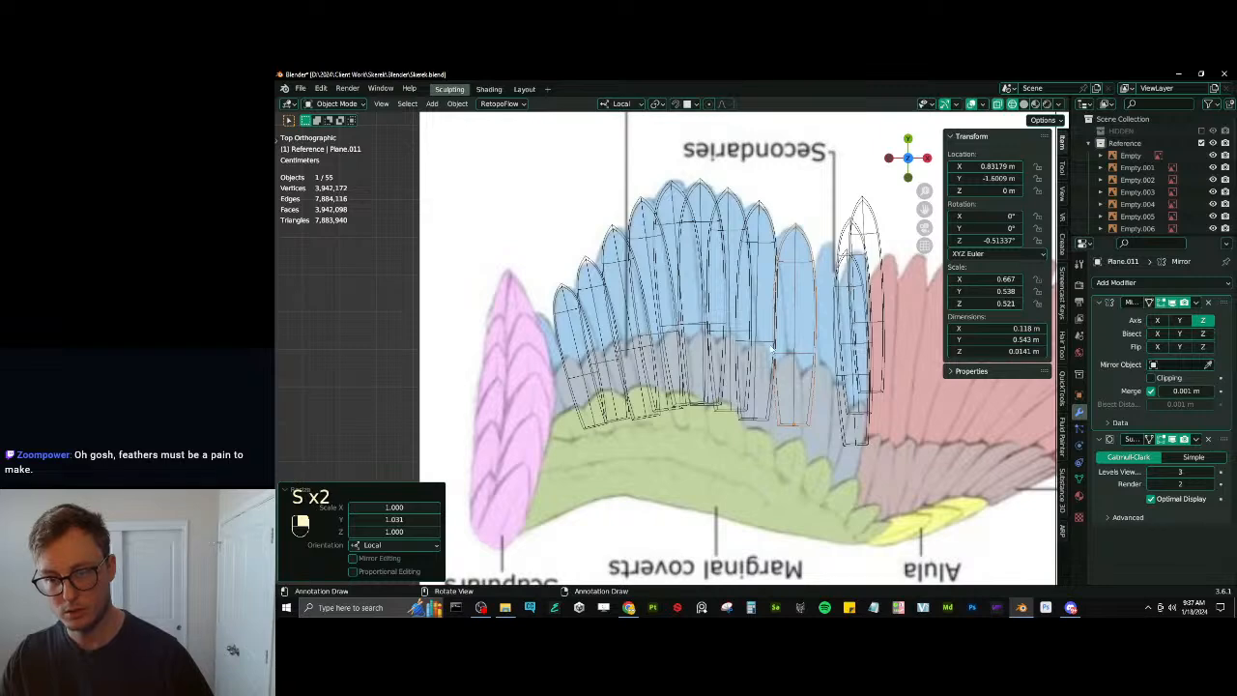
Shift the eighth blade to about X 0.748 m, Y -1.588 m, and rotate it to about 1.51°
click(771, 349)
key(g)
click(774, 345)
key(r)
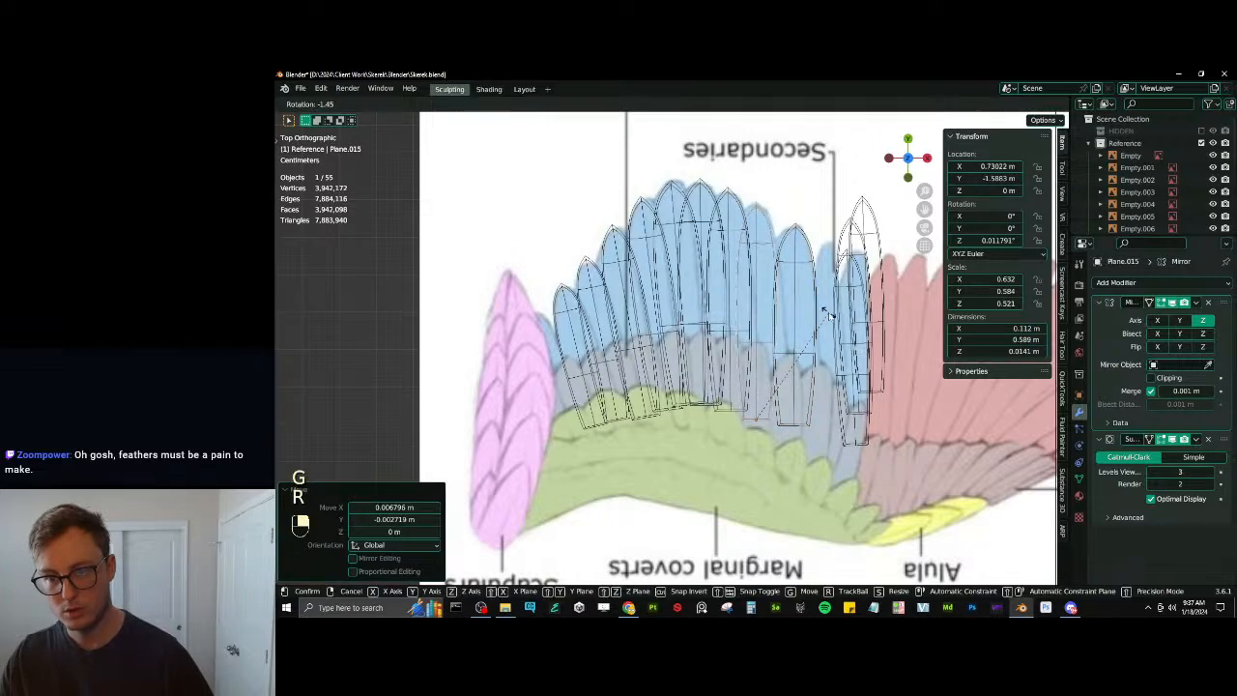
click(829, 315)
key(g)
click(831, 313)
key(r)
click(833, 311)
key(g)
click(836, 309)
Widen the eighth blade to about 0.654 in local X and check the blade row in solid shading
key(s)
key(x)
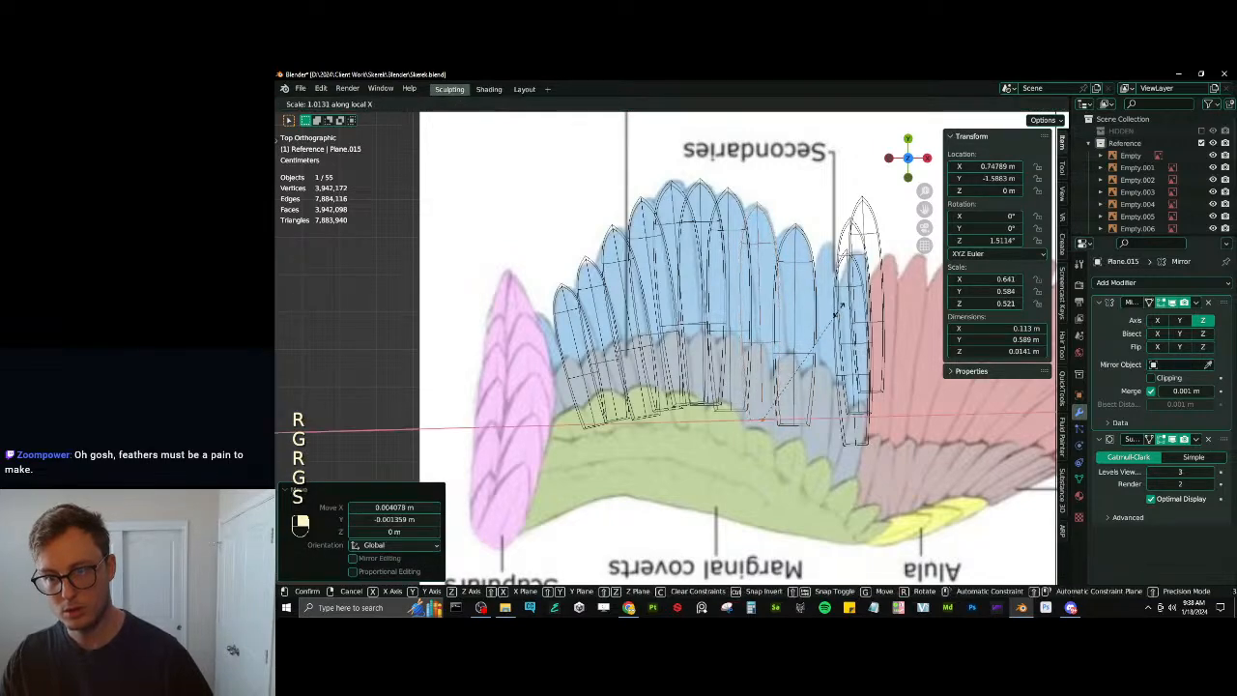
click(843, 310)
scroll(843, 314, down, 4)
scroll(835, 358, up, 1)
key(z)
mouse_move(830, 384)
middle_down()
mouse_move(800, 367)
mouse_move(859, 407)
mouse_move(793, 367)
mouse_move(697, 418)
middle_up()
key(KP_7)
scroll(763, 375, up, 5)
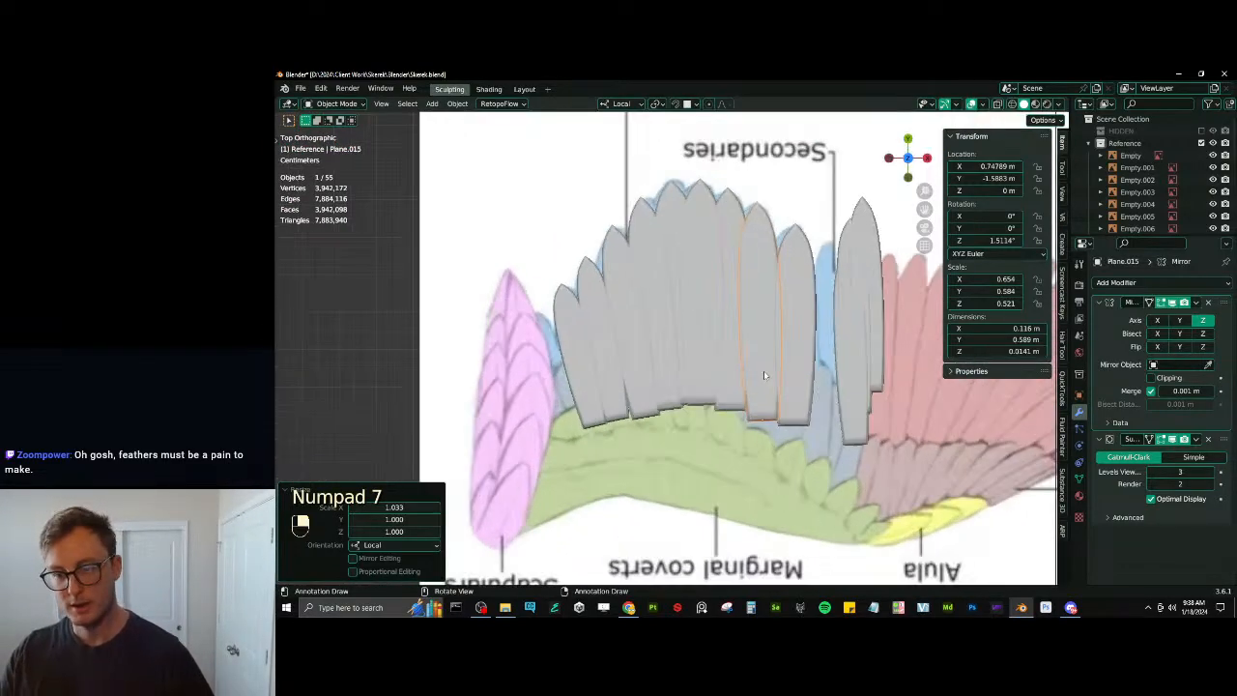
Return to wireframe shading, move the tenth blade onto its secondary feather, and rotate it to about 0.15°
click(844, 362)
key(z)
shift+middle_drag(833, 357, 777, 356)
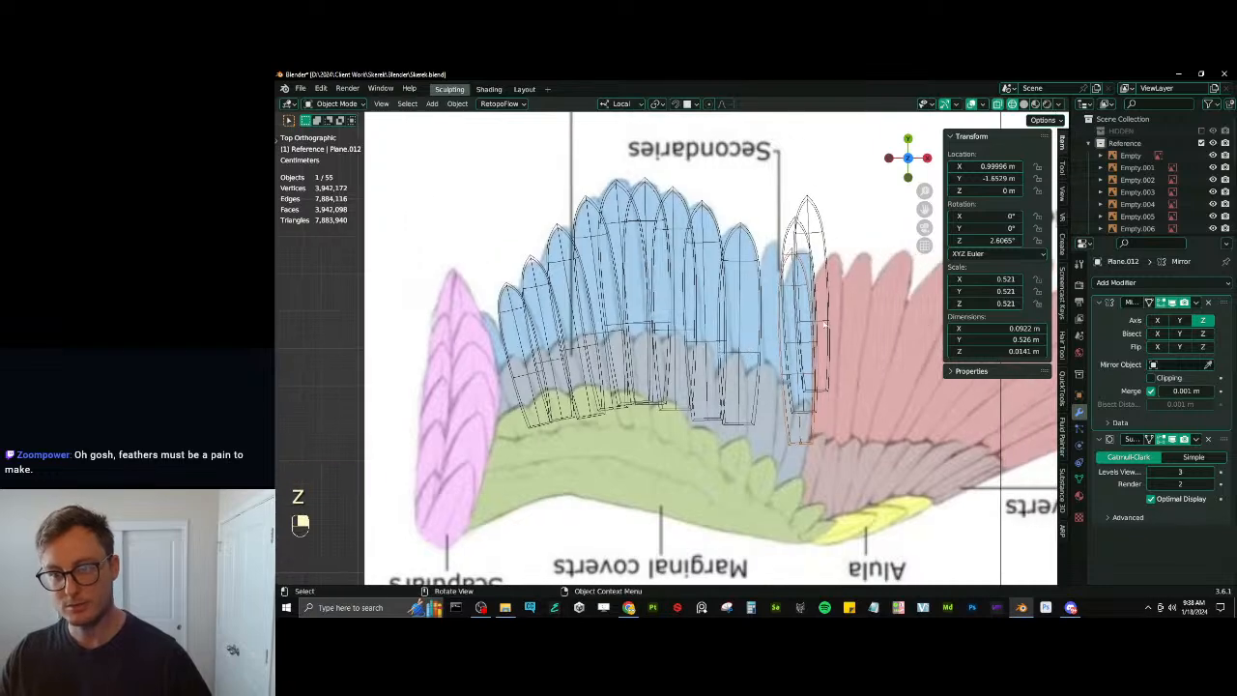
key(g)
click(806, 311)
key(r)
click(821, 307)
key(g)
click(804, 304)
key(r)
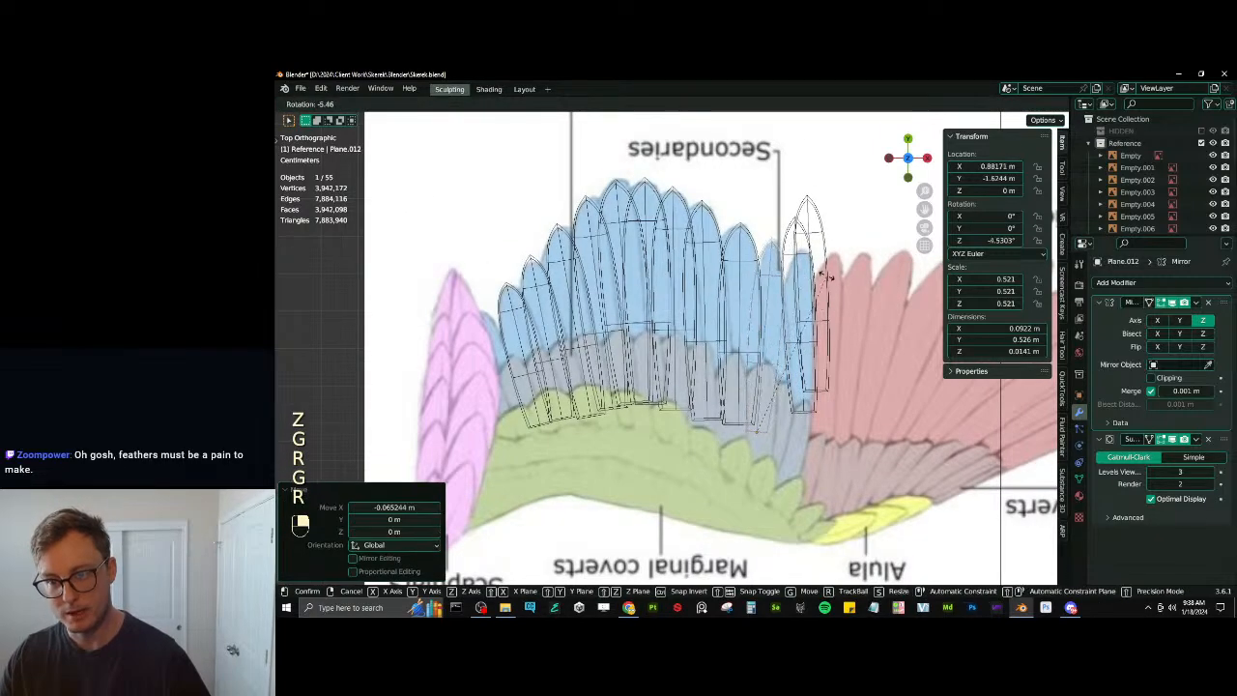
click(824, 281)
key(r)
click(834, 276)
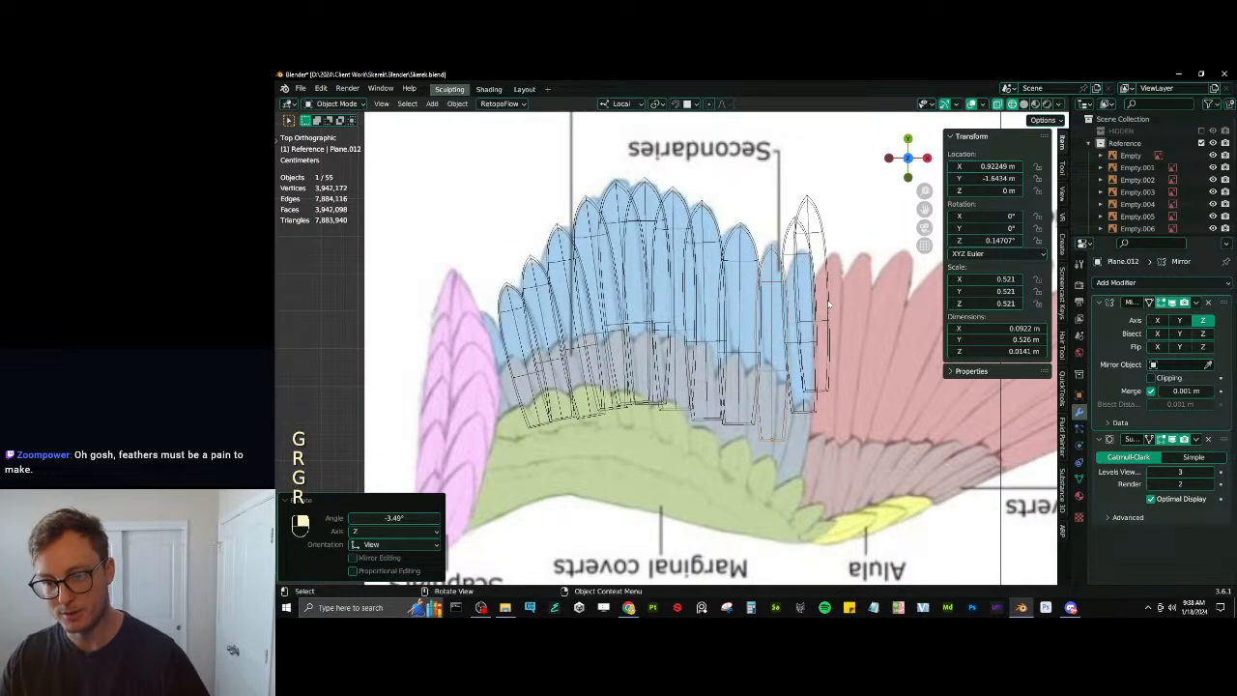
Scale the tenth blade to about 0.530 in local X and 0.528 in local Y, and nudge it into place
key(s)
click(821, 290)
key(g)
key(s)
click(798, 259)
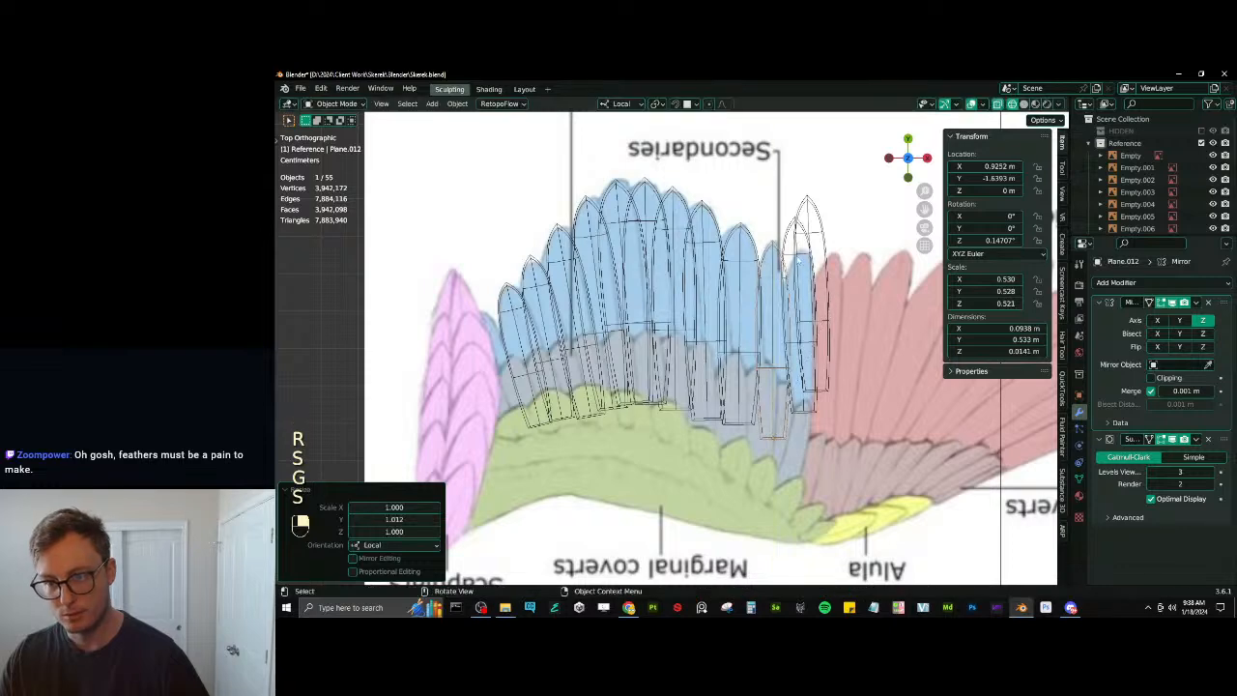
Move the spare blade near the last secondary aside onto the primaries, about 0.262 m in X and -0.077 m in Y
click(822, 257)
key(g)
click(914, 284)
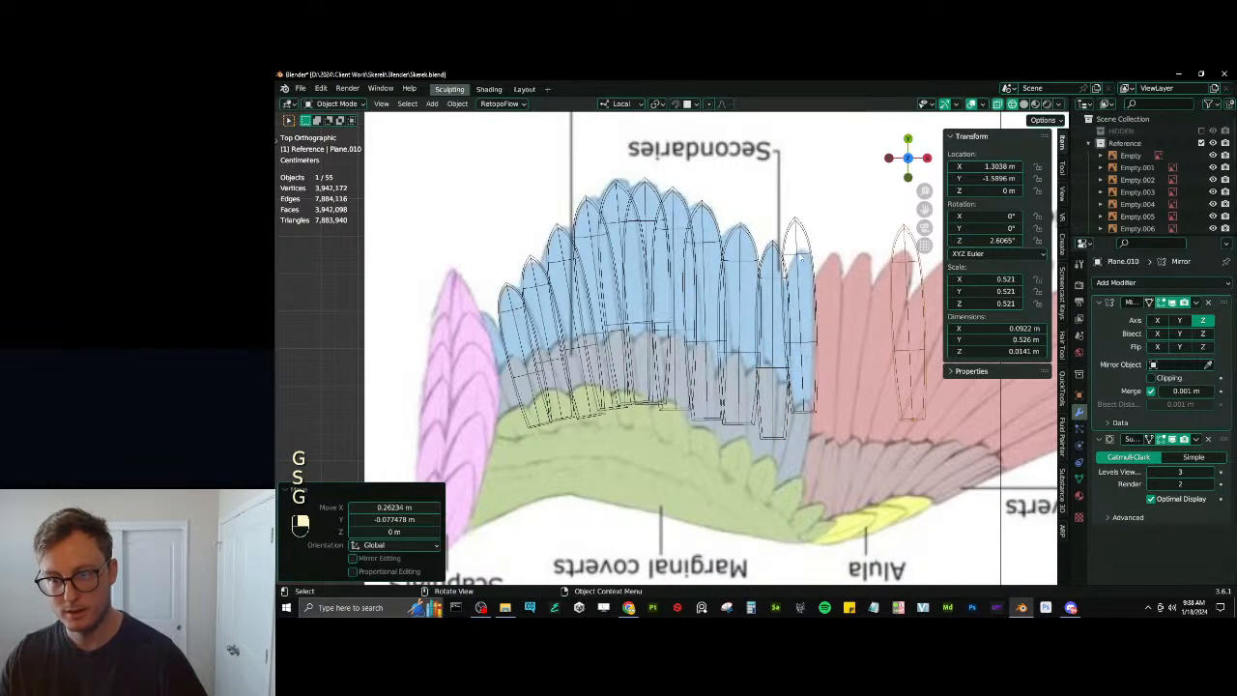
Move the eleventh blade onto the last secondary feather and rotate it to about -0.56°
click(800, 256)
key(g)
click(805, 275)
key(r)
click(828, 269)
key(g)
click(827, 287)
key(r)
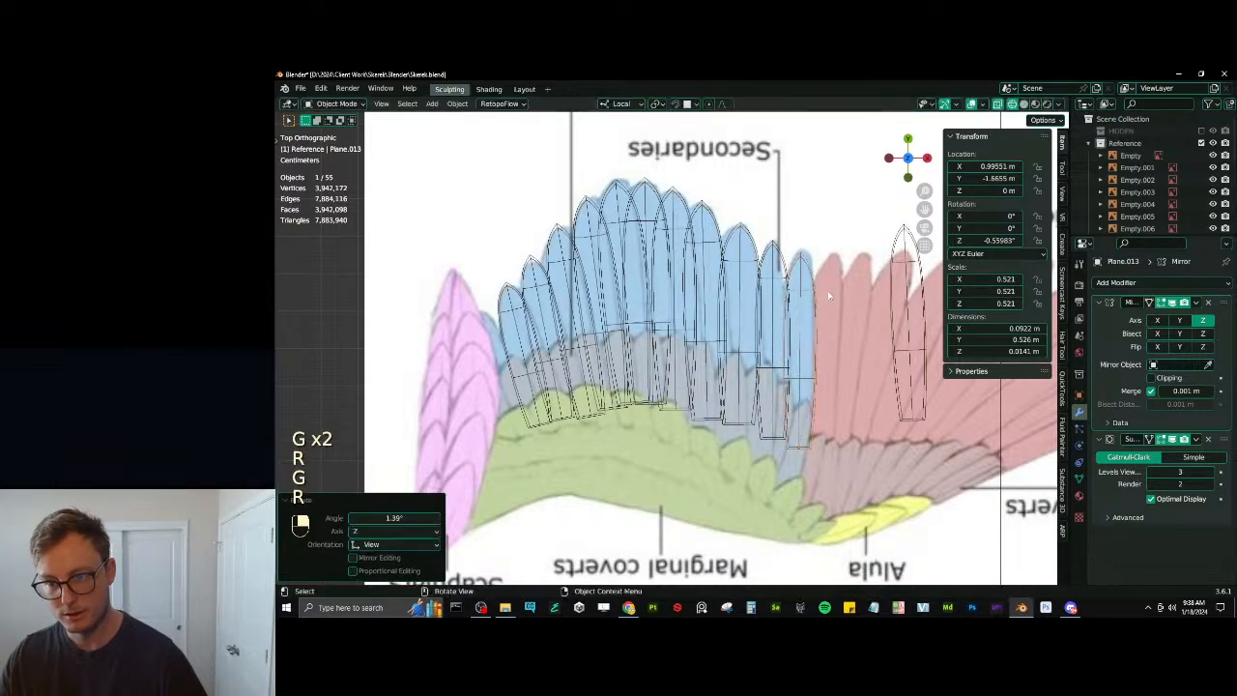
Scale the eleventh blade to about 0.539 in local Y and rotate it to about -1.66°
key(s)
click(830, 293)
key(r)
click(841, 326)
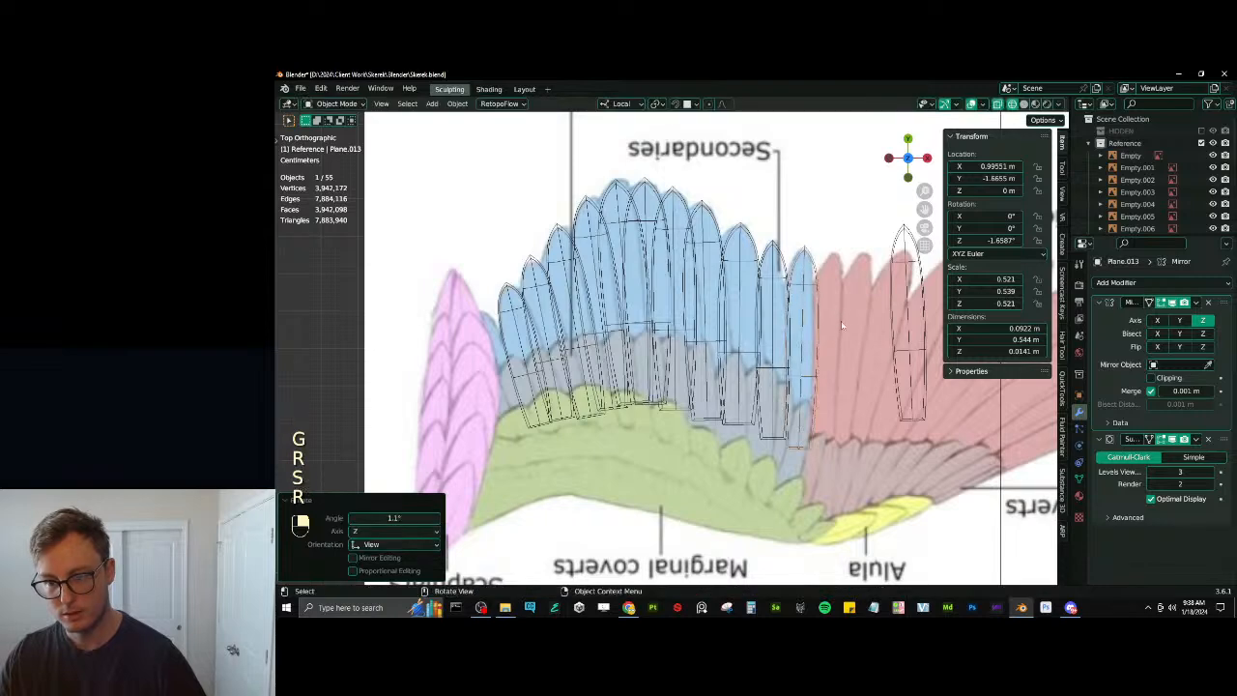
Move the spare blade onto the first primary feather and rotate it to about -3.15°
shift+middle_drag(855, 305, 788, 303)
click(838, 266)
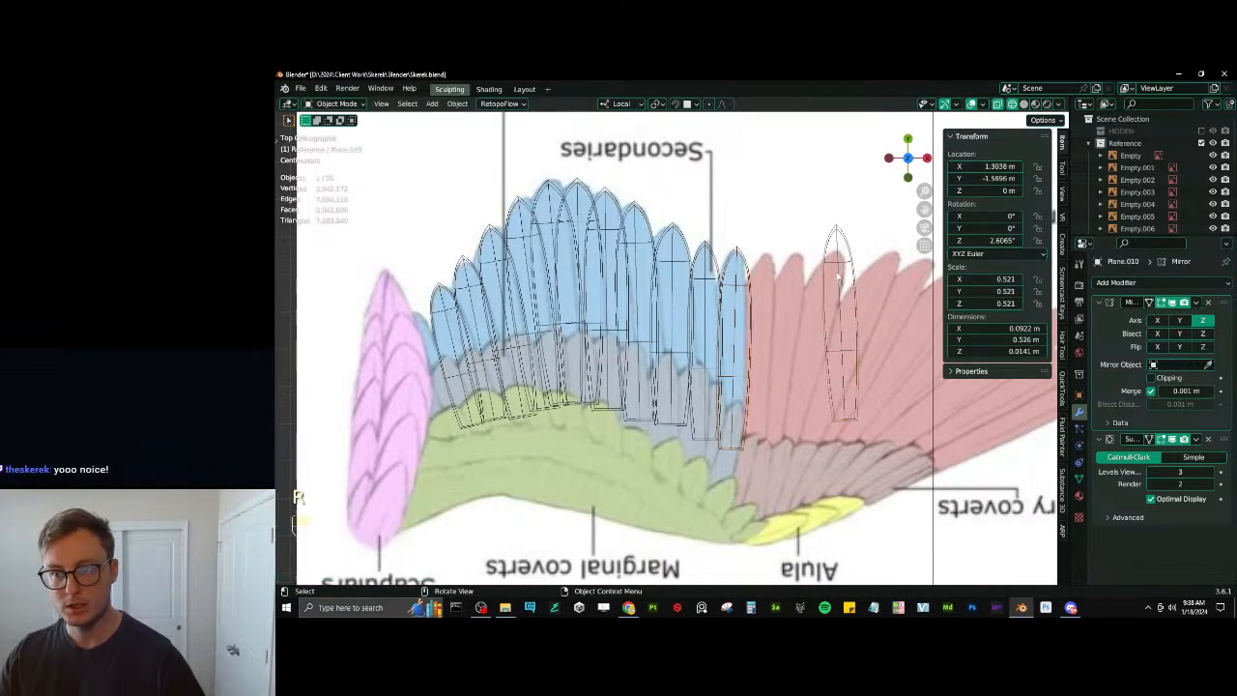
scroll(835, 285, down, 3)
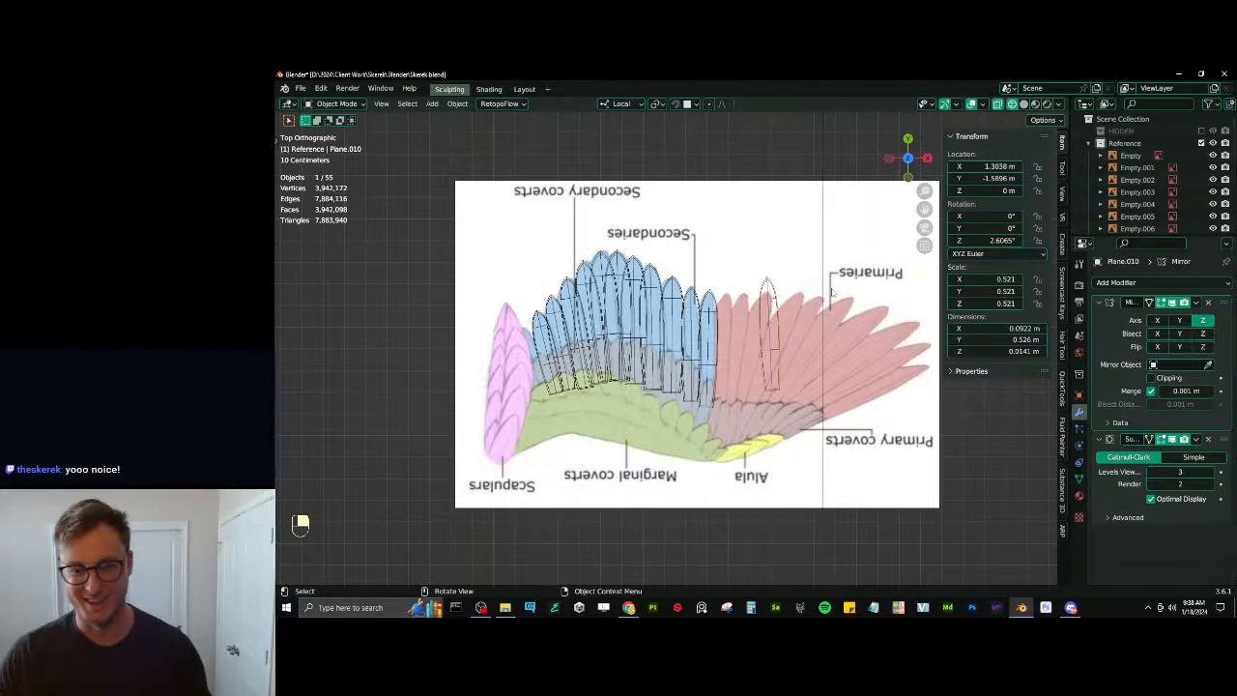
scroll(787, 304, up, 2)
shift+middle_drag(824, 336, 732, 330)
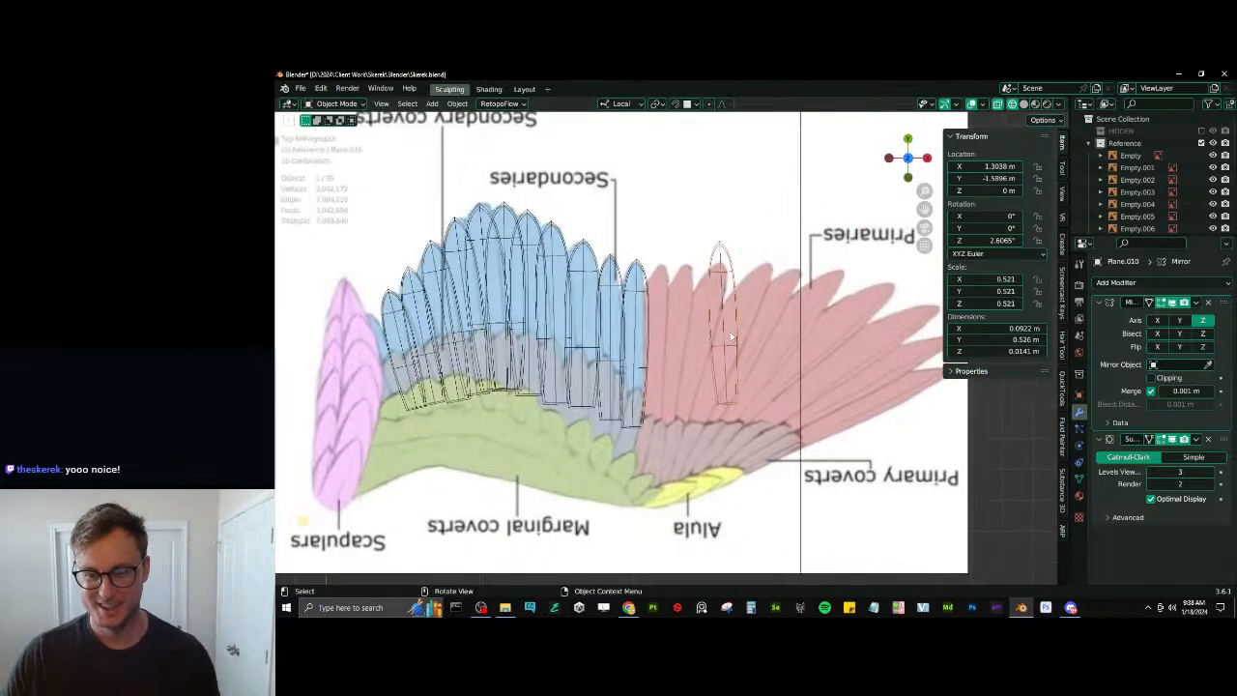
key(g)
click(691, 324)
scroll(693, 326, up, 3)
key(g)
click(639, 353)
key(r)
click(738, 297)
Nudge the first primary's blade to about X 1.057 m, Y -1.657 m
key(g)
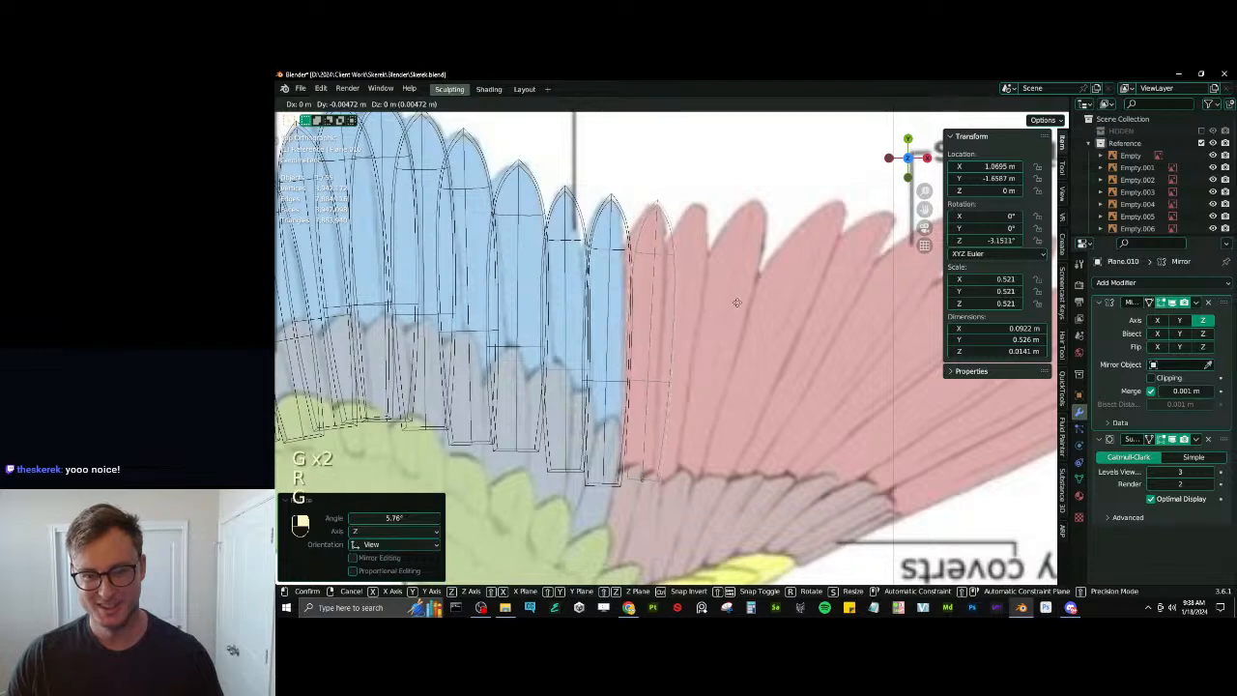
click(732, 302)
key(g)
click(728, 304)
key(r)
click(732, 287)
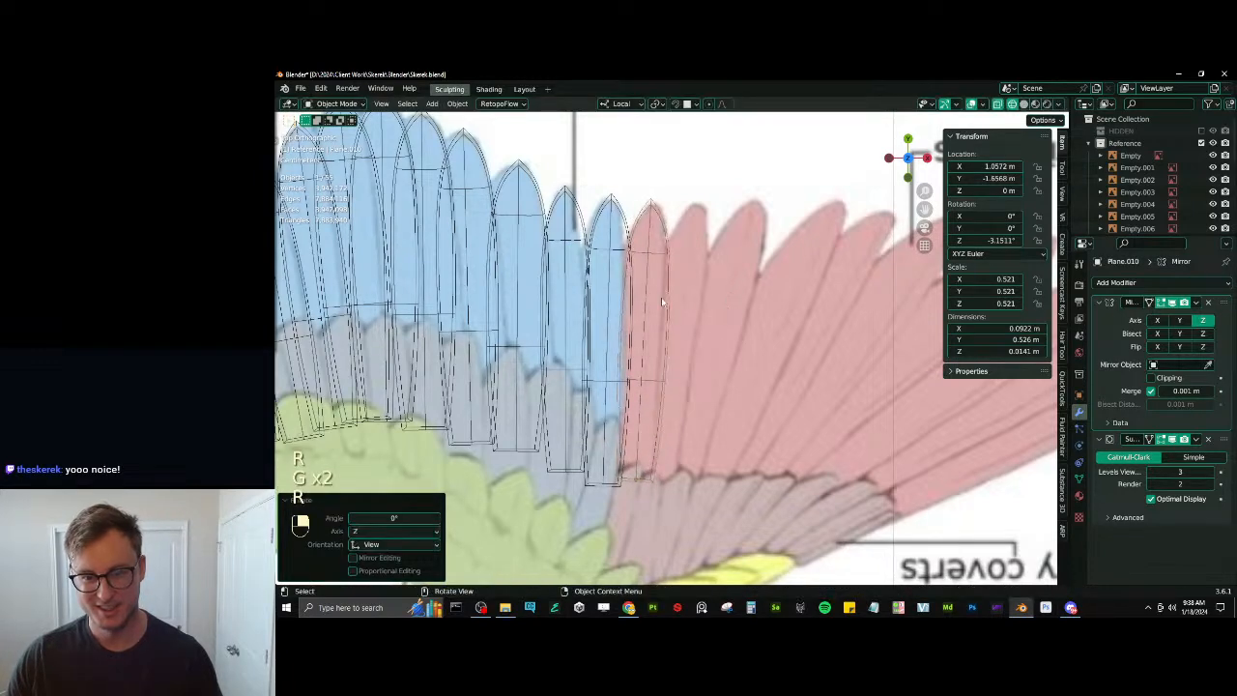
Duplicate the first primary's blade onto the second primary feather at about X 1.121 m, Y -1.663 m, and rotate it to about -5.45°
key(shift+d)
click(701, 292)
key(g)
click(731, 274)
key(r)
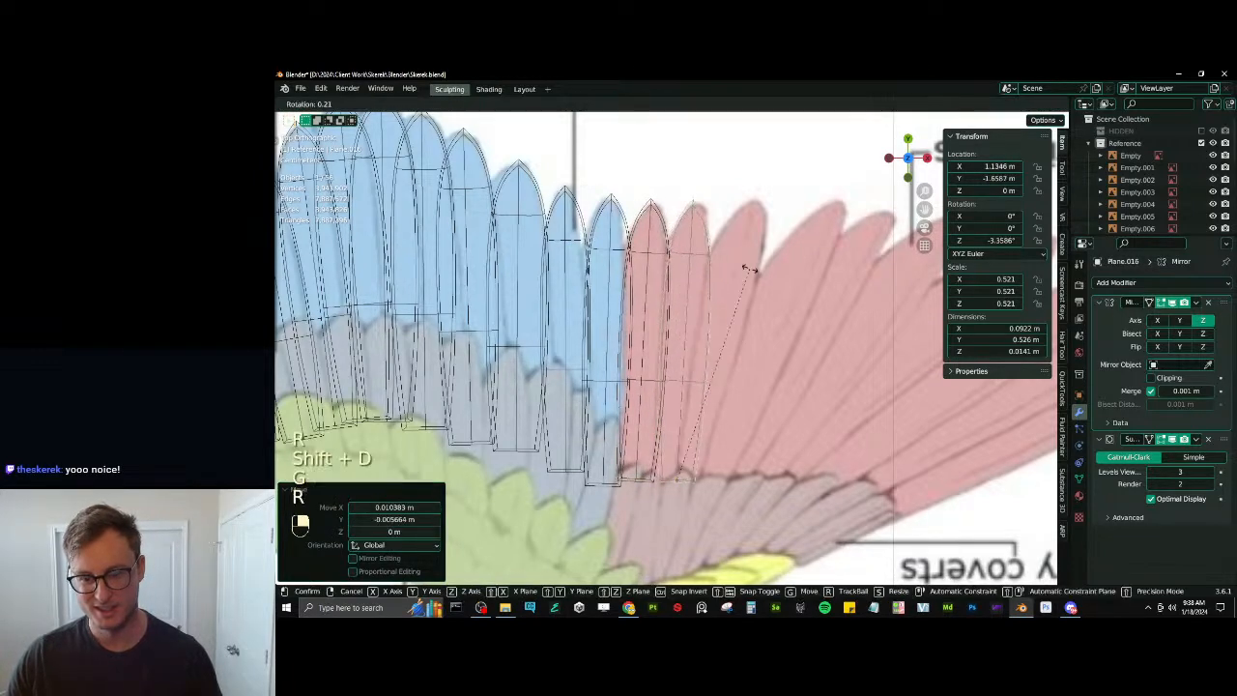
click(760, 274)
key(g)
click(755, 282)
key(r)
click(748, 279)
key(g)
click(740, 283)
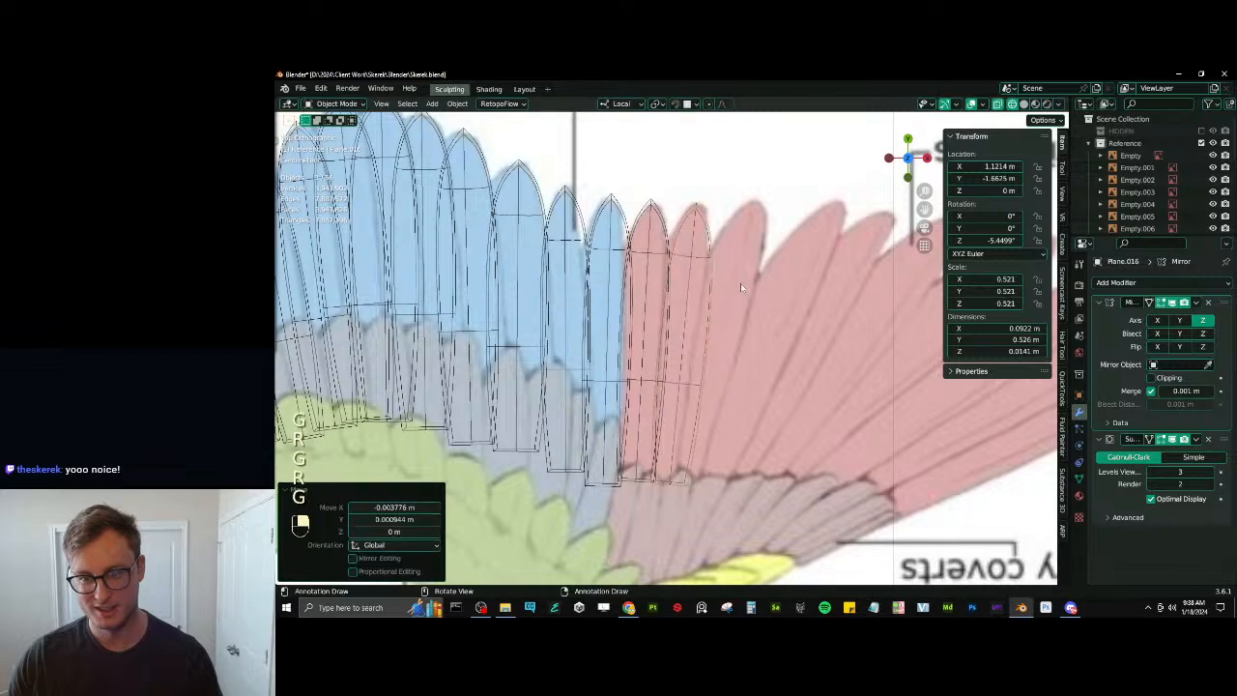
Duplicate the second primary's blade onto the third primary feather at about X 1.180 m, Y -1.663 m, and rotate it to about -9.28°
key(shift+d)
click(707, 319)
key(r)
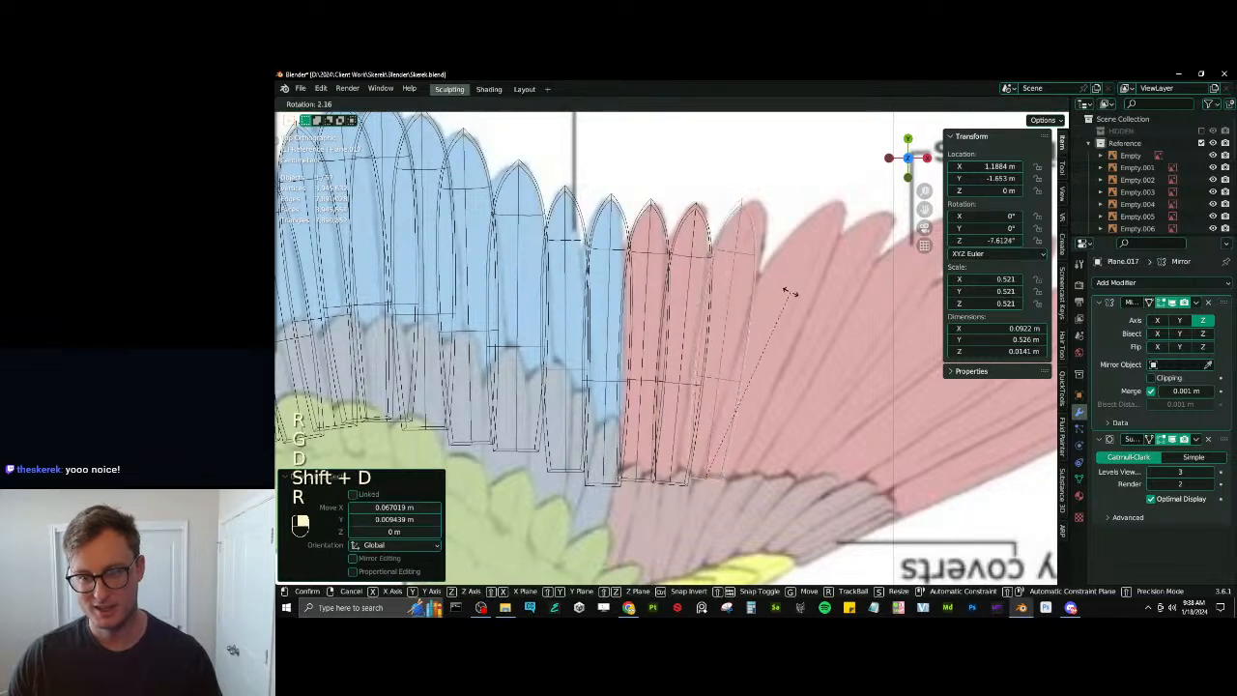
click(793, 292)
key(g)
click(795, 298)
key(r)
click(805, 298)
key(g)
click(796, 297)
Scale the third primary's blade to about 0.525 in X and 0.527 in Y, then nudge it and rotate it to about -10.05°
key(s)
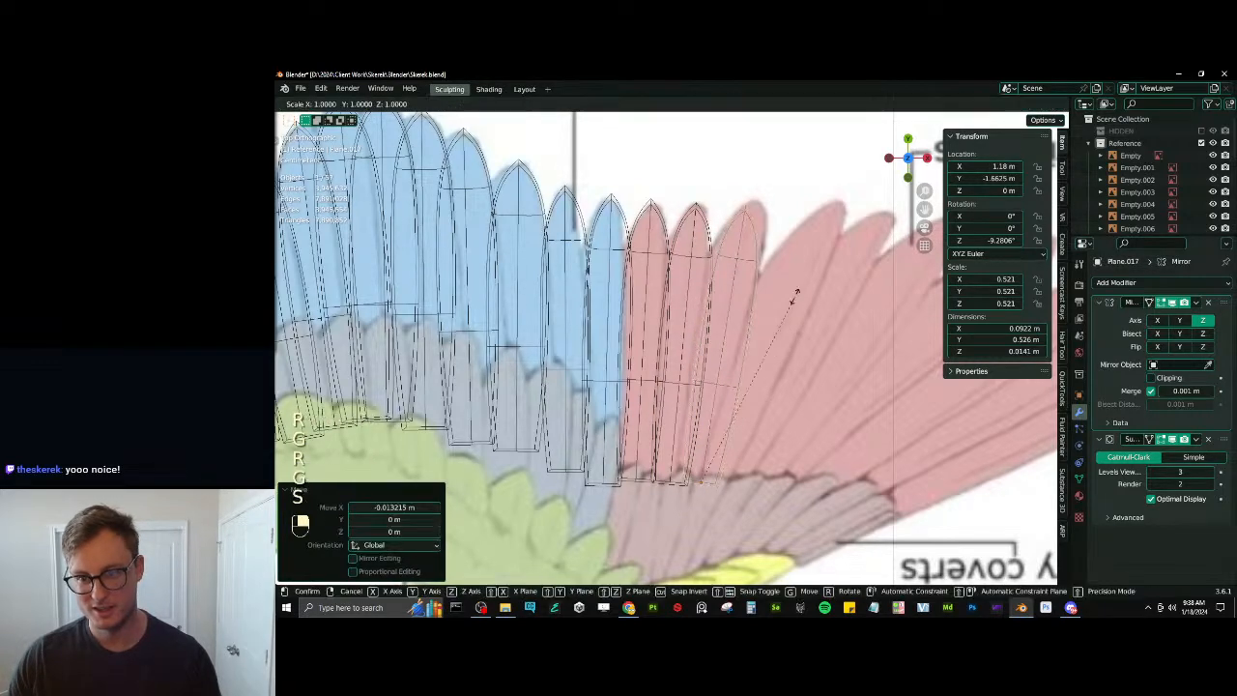
click(802, 292)
click(804, 289)
key(g)
click(802, 288)
key(r)
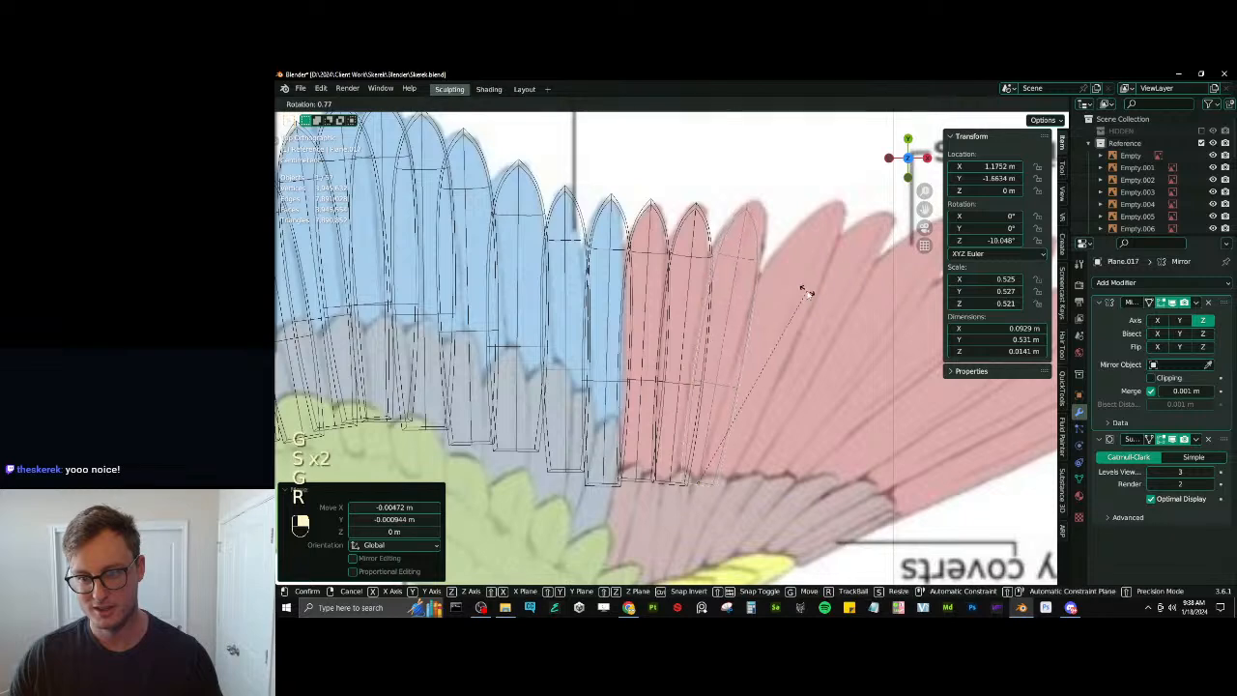
click(809, 290)
key(g)
click(791, 302)
Duplicate the third primary's blade onto the fourth primary feather at about X 1.221 m, Y -1.658 m, and rotate it to about -20.33°
key(shift+d)
key(r)
click(823, 310)
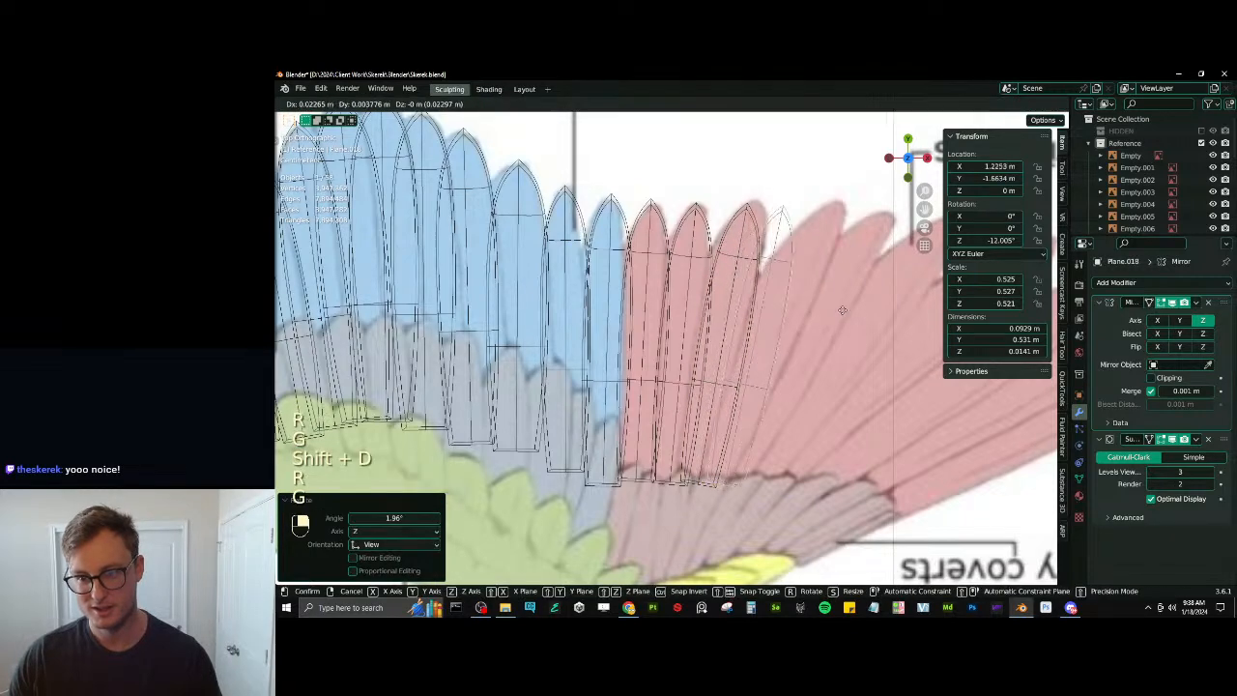
key(g)
click(827, 315)
key(r)
click(857, 355)
key(g)
click(852, 340)
key(r)
click(851, 340)
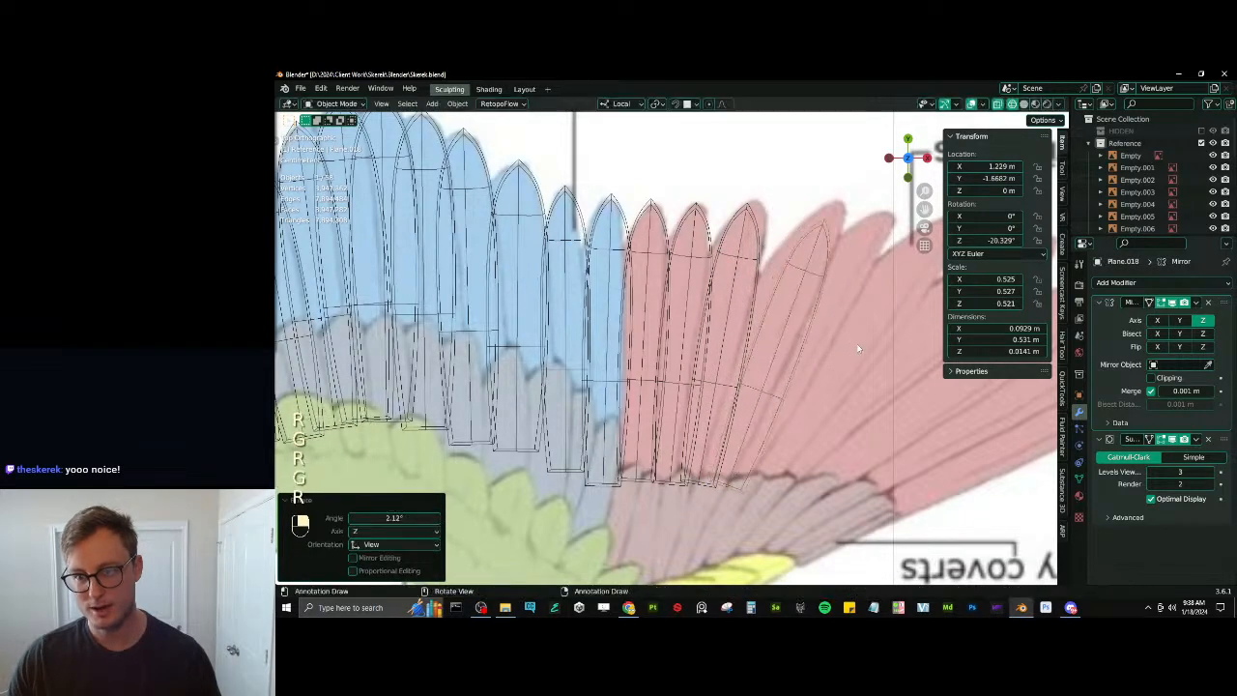
key(g)
click(853, 341)
Scale the fourth primary's blade to about 0.556 in local X and 0.549 in local Y, and rotate it to about -20.71°
click(857, 331)
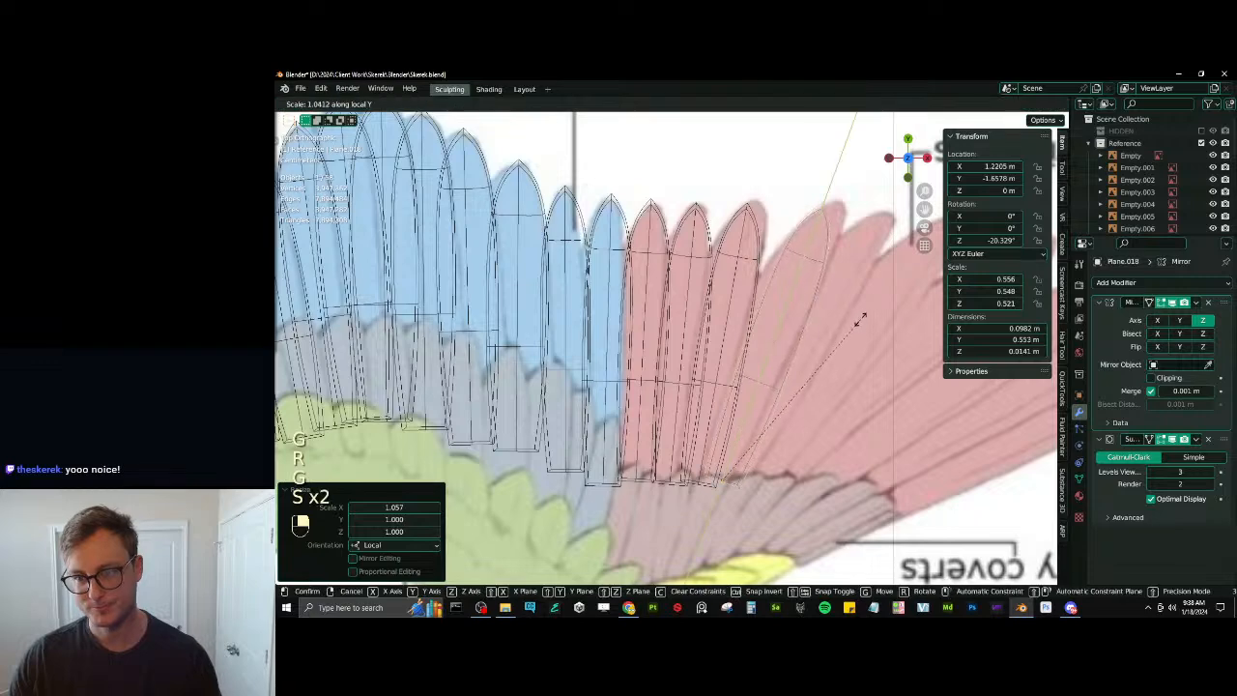
click(860, 320)
key(r)
click(855, 333)
key(g)
click(850, 346)
Duplicate the fourth primary's blade onto the fifth primary feather at about X 1.285 m, Y -1.674 m, and rotate it to about -24.51°
key(shift+d)
click(846, 358)
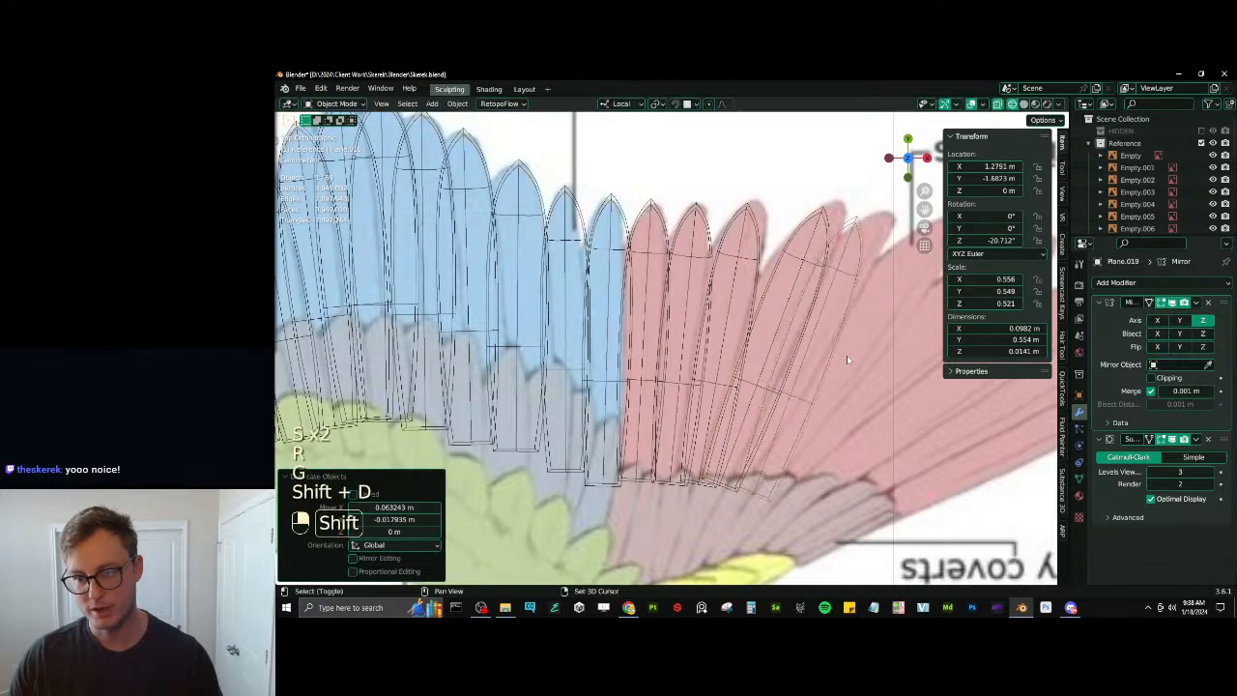
key(g)
click(845, 353)
key(r)
click(843, 349)
shift+middle_drag(843, 349, 737, 312)
key(g)
click(808, 288)
key(r)
click(808, 295)
Scale the fifth primary's blade to about 0.558 in local Y and move it to about X 1.277 m, Y -1.677 m
key(s)
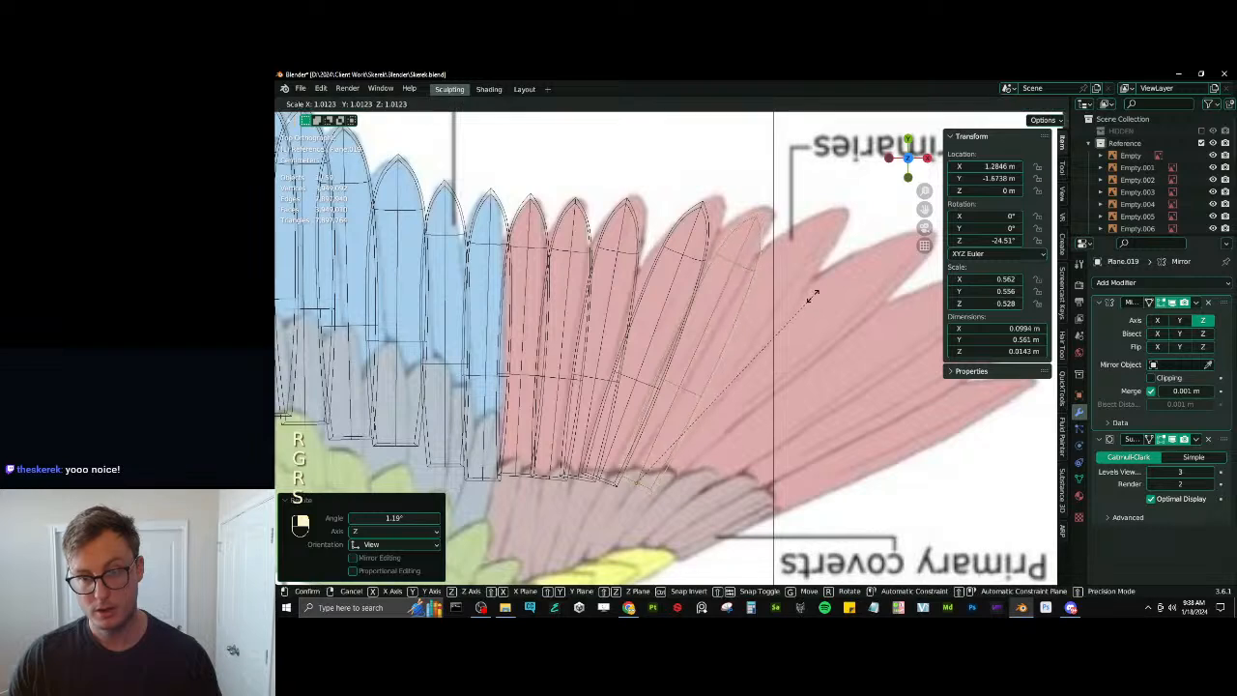
key(y)
key(y)
click(814, 298)
key(g)
click(806, 307)
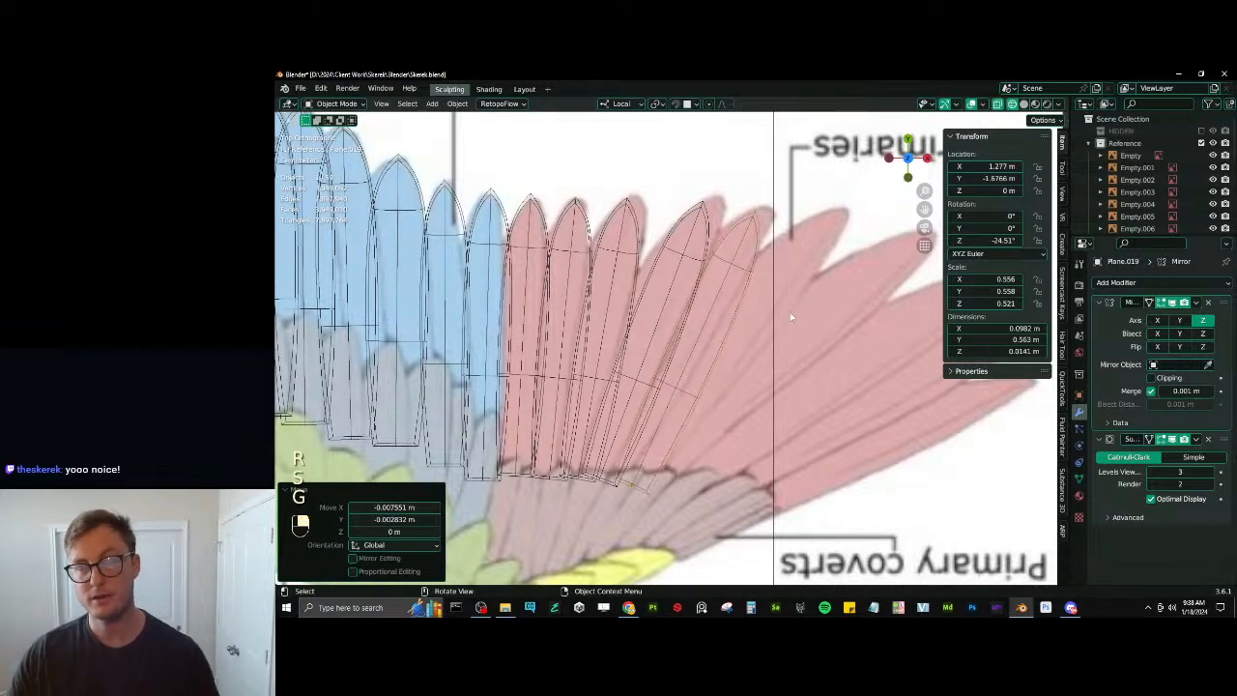
Duplicate the fifth primary's blade onto the sixth primary feather at about X 1.356 m, Y -1.671 m, and rotate it to about -28.35°
key(shift+d)
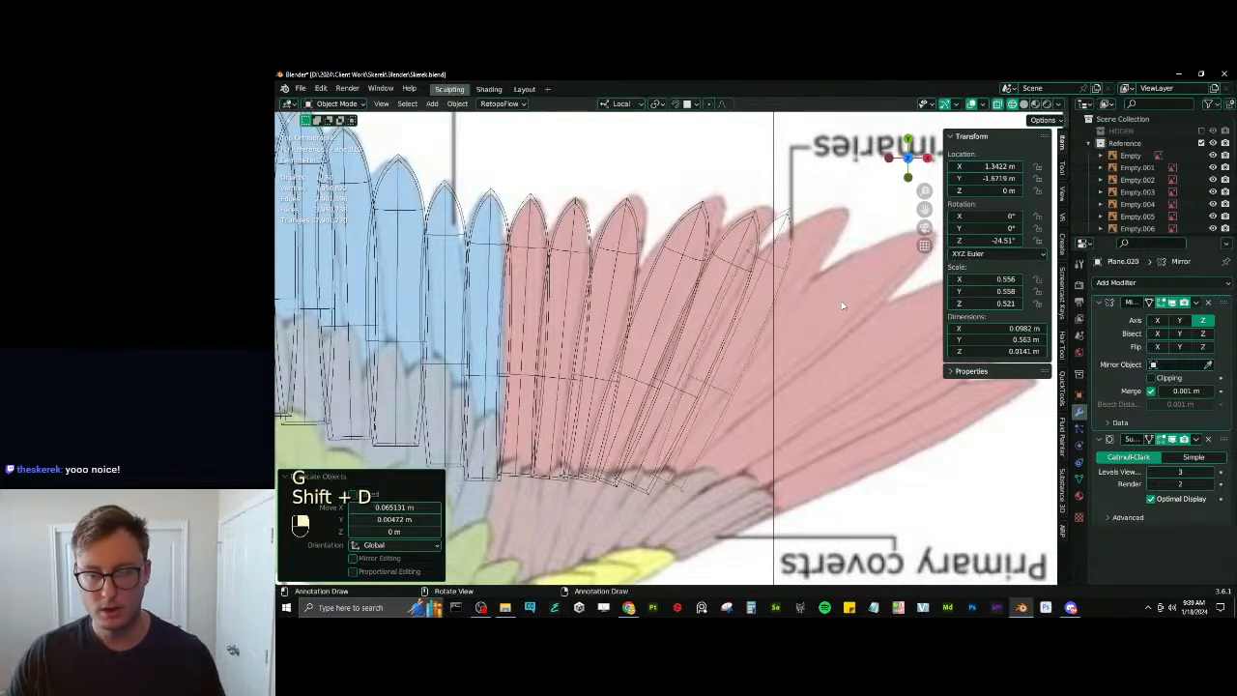
key(r)
click(845, 319)
key(g)
click(845, 321)
Scale the sixth primary's blade to about 0.566 in local X and adjust it to about X 1.345 m, Y -1.676 m, rotated -29.16°
key(s)
key(x)
key(x)
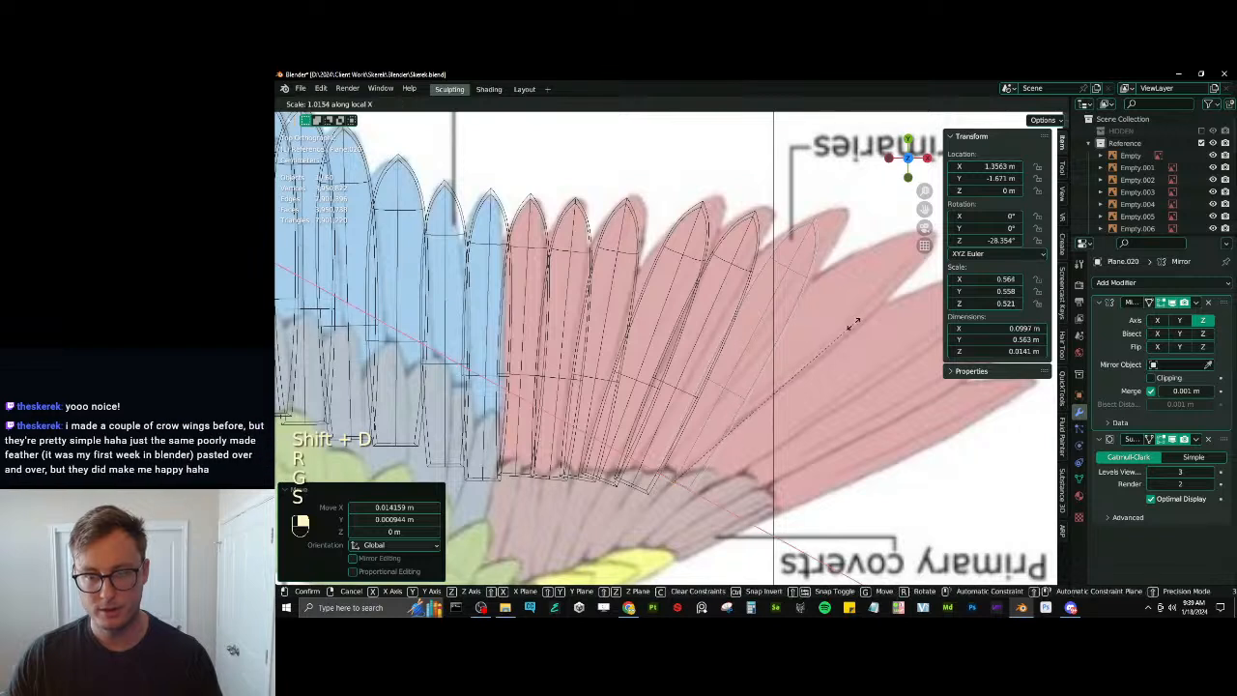
click(853, 324)
key(g)
click(847, 327)
key(r)
click(837, 255)
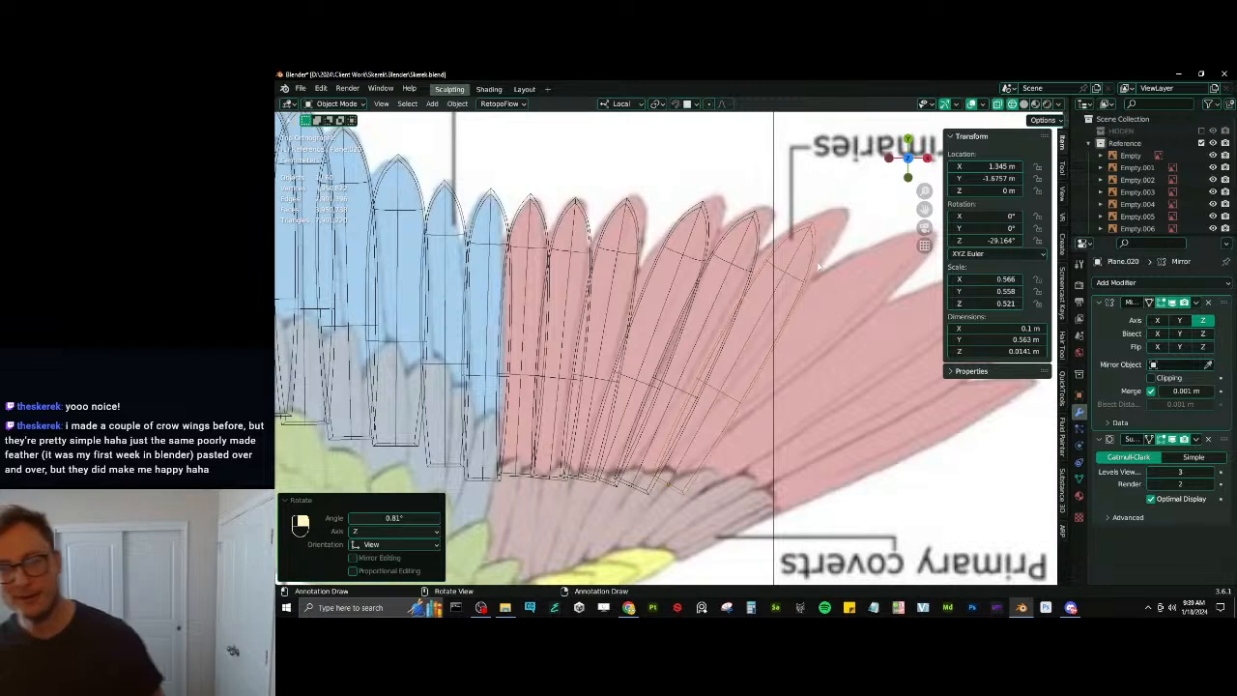
Duplicate the sixth primary's blade over the outermost primary feather and rotate it to follow that feather's direction
scroll(747, 254, down, 3)
shift+scroll(748, 254, down, 1)
key(shift+d)
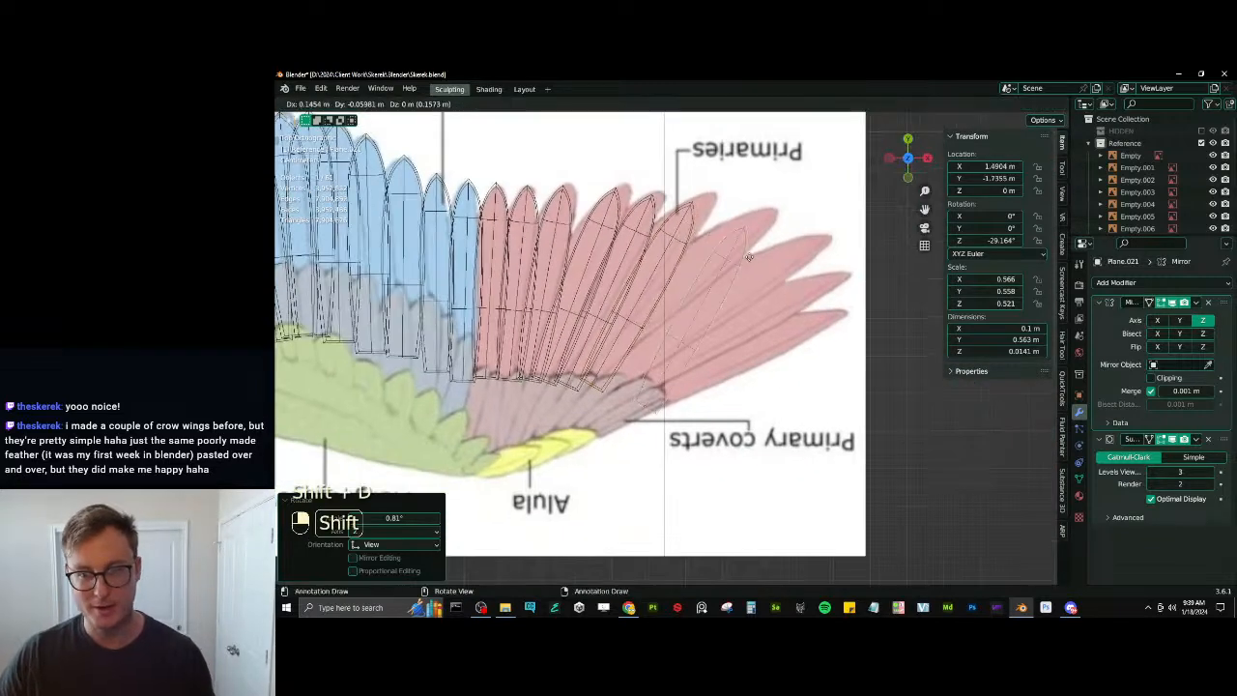
key(r)
click(833, 339)
scroll(834, 339, up, 2)
key(g)
click(819, 318)
key(r)
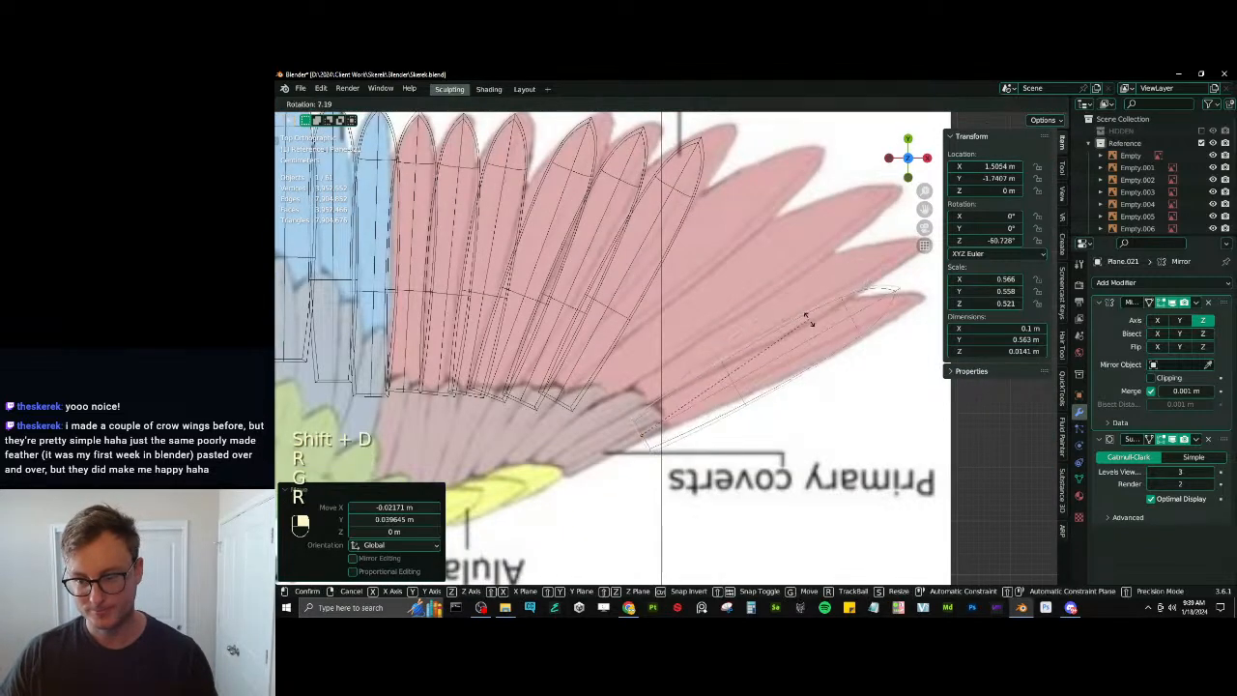
click(810, 335)
Move the duplicated blade back onto the seventh primary feather at about X 1.336 m, Y -1.676 m, and rotate it to about -43.19°
key(g)
click(707, 307)
key(r)
click(723, 227)
key(g)
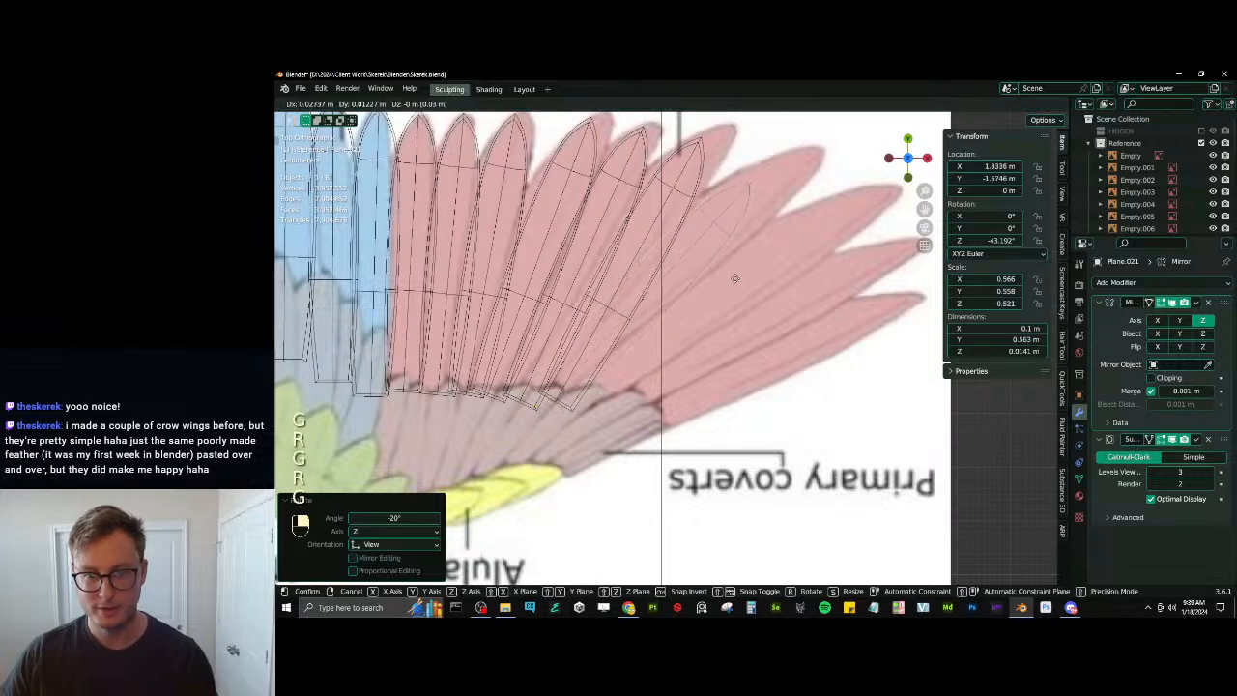
click(735, 277)
Lengthen the seventh primary's blade to a local Y scale of about 0.687 and rotate it to about -45.38°
key(s)
click(748, 263)
key(r)
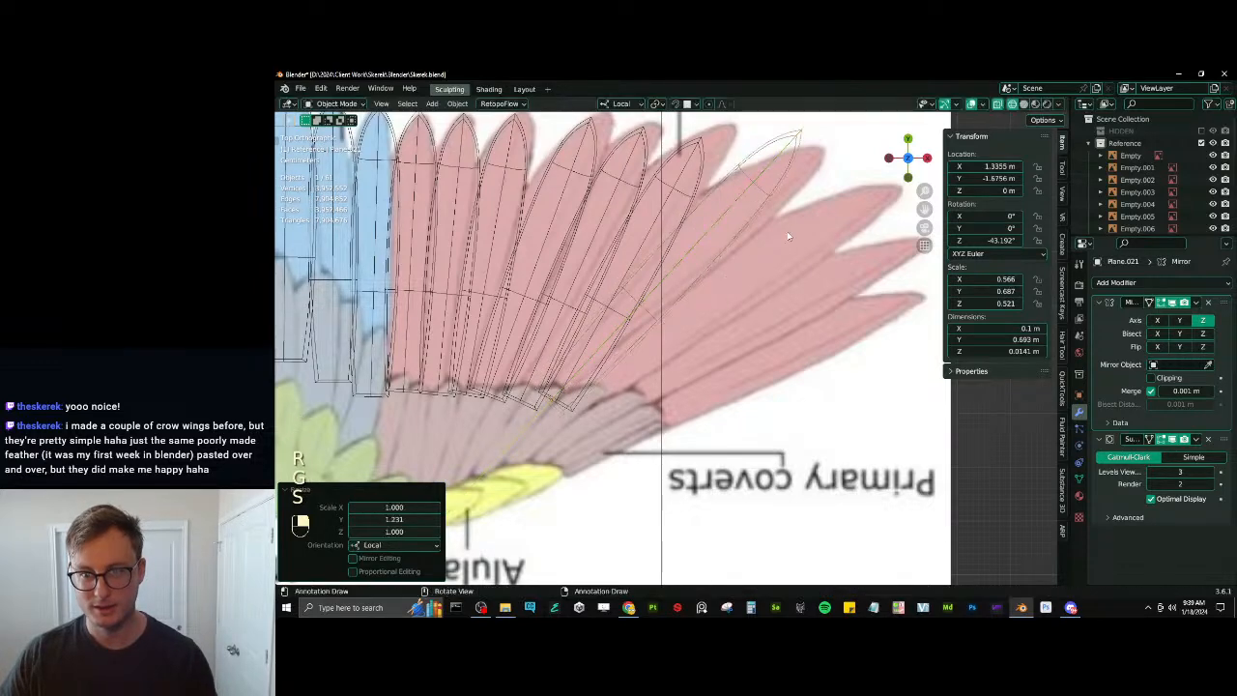
click(747, 257)
key(g)
click(742, 253)
Duplicate the seventh primary's blade onto the eighth primary feather at about X 1.370 m, Y -1.712 m, and rotate it to about -52.84°
key(shift+d)
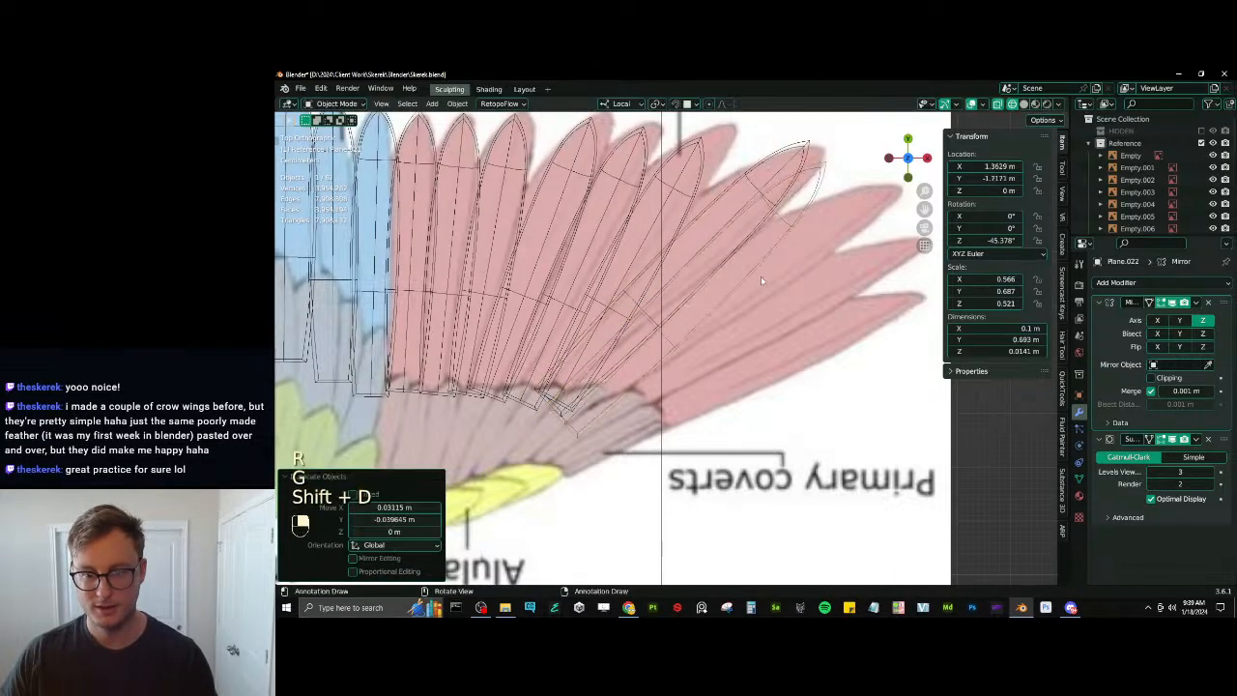
key(r)
click(754, 305)
key(g)
click(781, 282)
key(r)
click(787, 280)
Scale the eighth primary's blade to about 0.717 in local Y and 0.626 in local X
key(s)
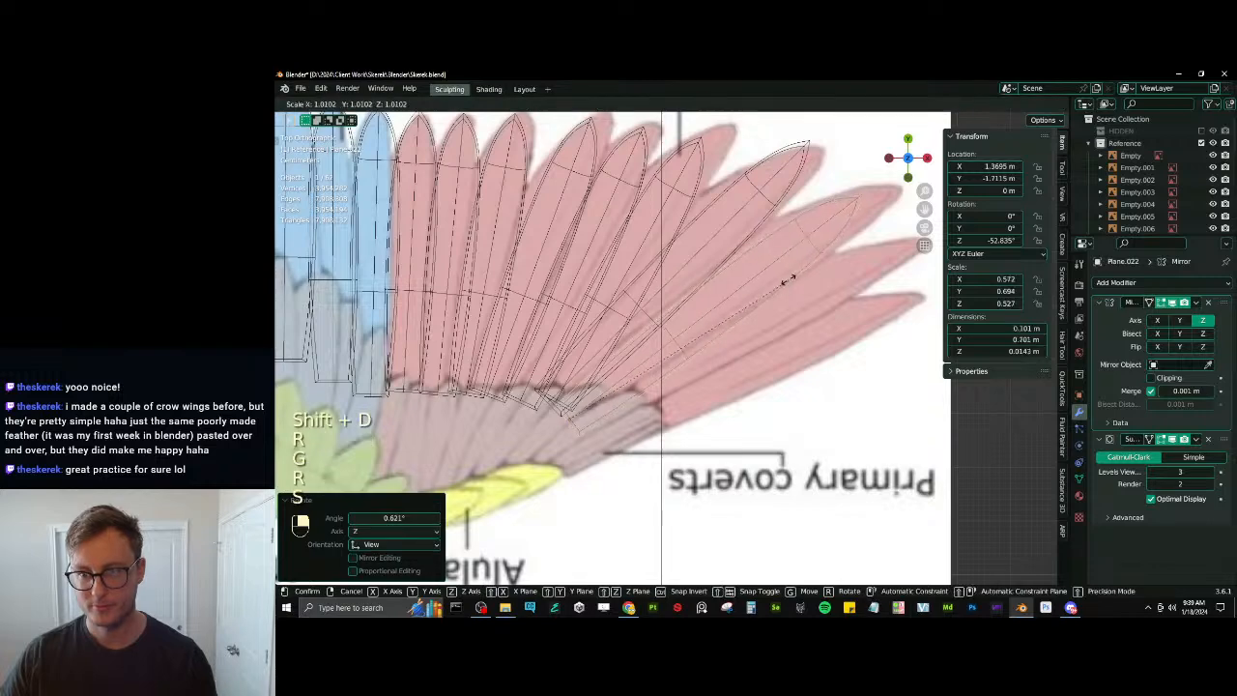
key(y)
click(796, 276)
key(s)
key(x)
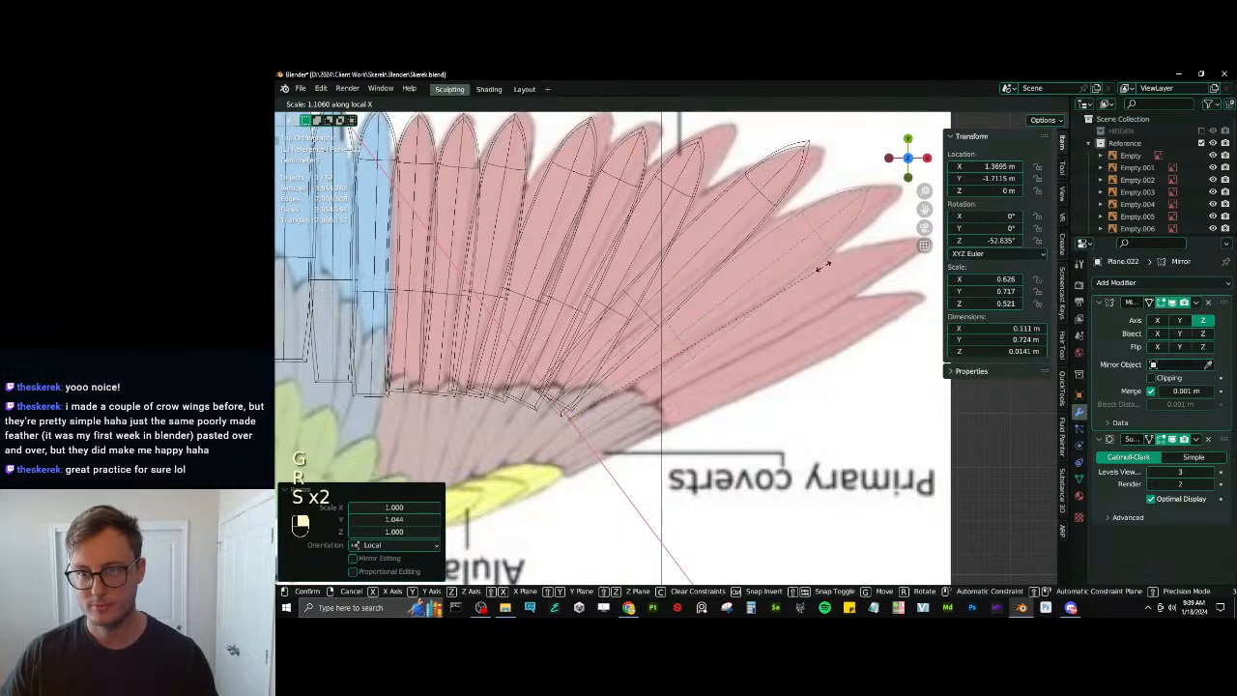
click(823, 266)
Duplicate the eighth primary's blade toward the ninth primary feather, rotate it to about -56.72° and scale it to about 0.676 in local Y
key(shift+d)
click(861, 311)
key(r)
click(869, 321)
key(s)
key(y)
key(y)
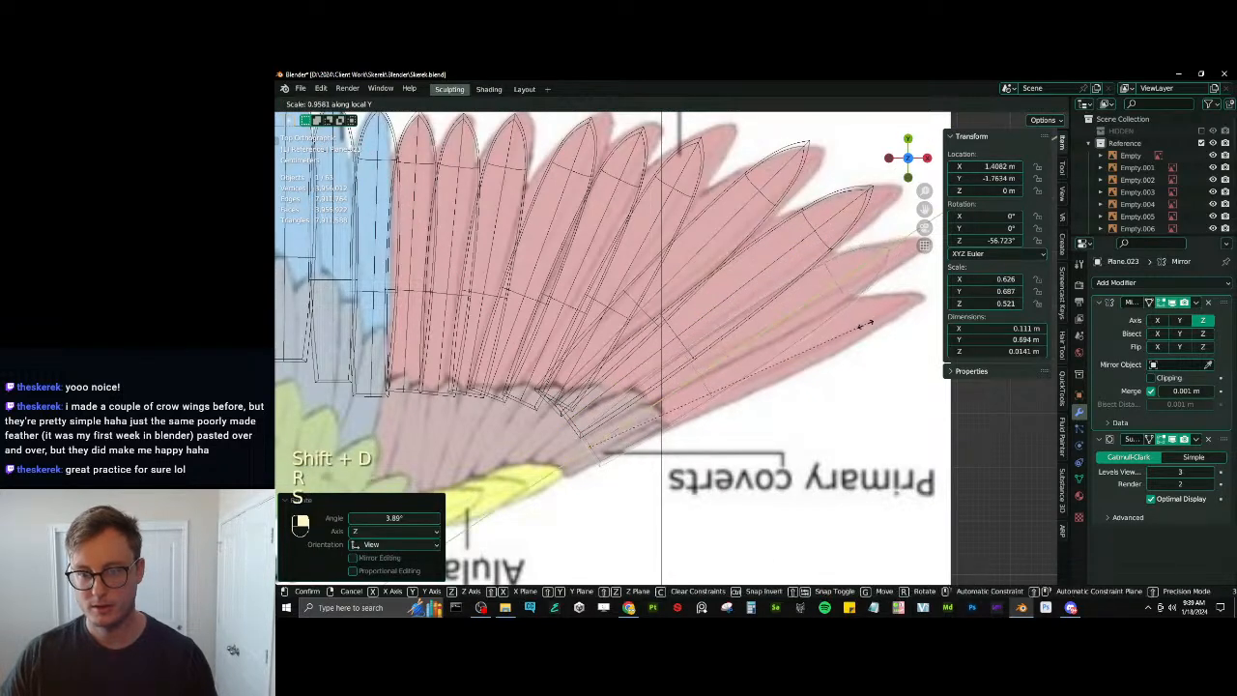
click(863, 325)
Fit the ninth primary's blade to its feather at about X 1.398 m, Y -1.724 m, rotated to about -59.82°
key(g)
click(859, 322)
key(r)
click(866, 317)
key(g)
click(871, 310)
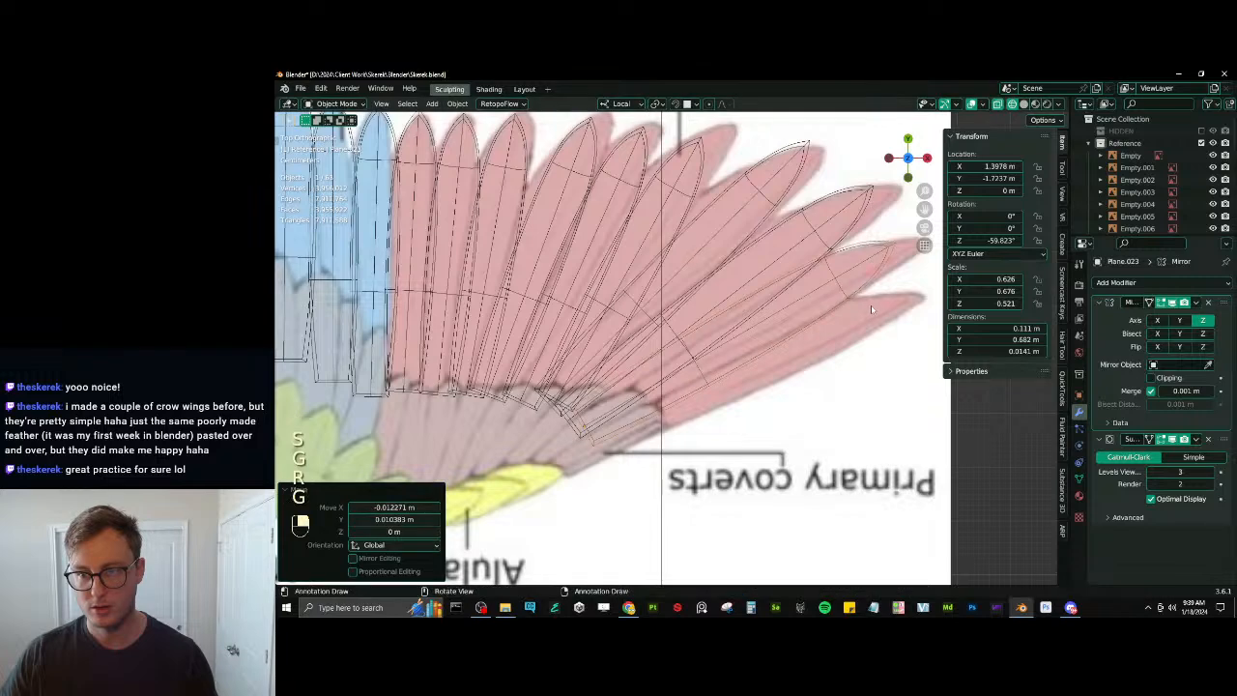
Duplicate the ninth primary's blade onto the tenth primary feather at about X 1.416 m, Y -1.754 m, and rotate it along the feather
key(shift+d)
click(874, 321)
key(r)
click(877, 327)
key(r)
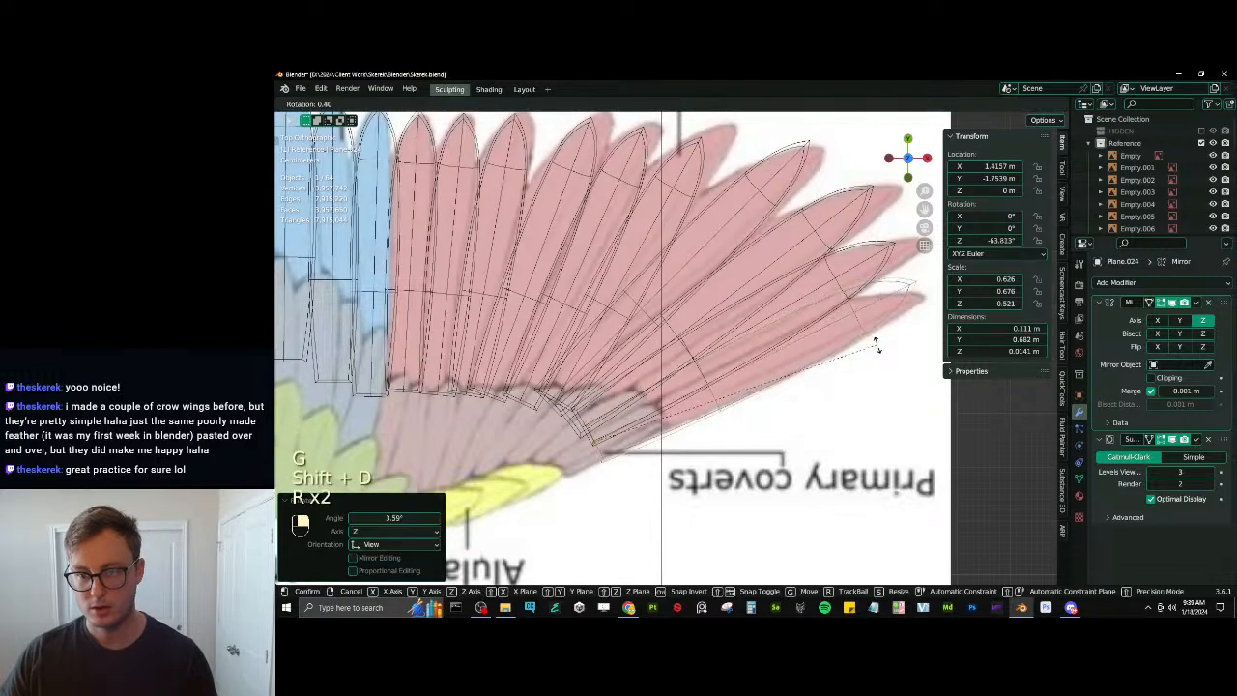
click(877, 342)
Narrow the tenth primary's blade to about 0.557 in local X and rotate it to about -65.61°
key(s)
key(x)
key(x)
click(842, 346)
key(r)
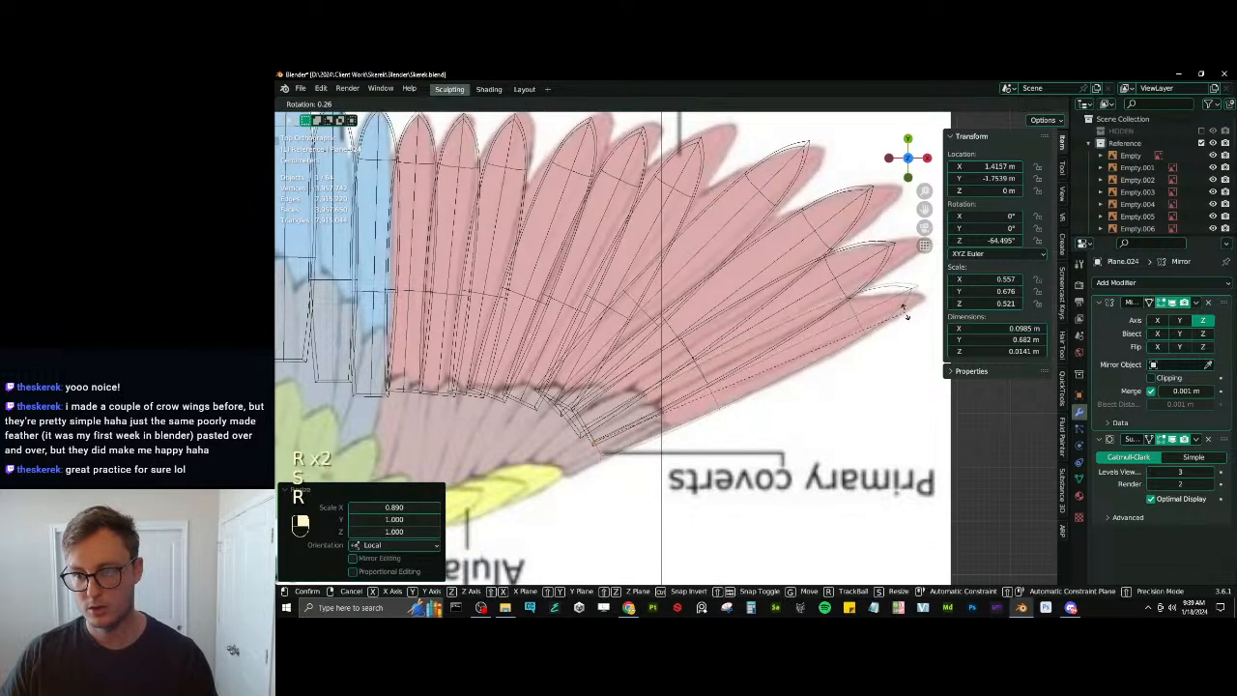
click(839, 354)
Save Skerek.blend and return to the top view of the wing
middle_drag(839, 353, 709, 418)
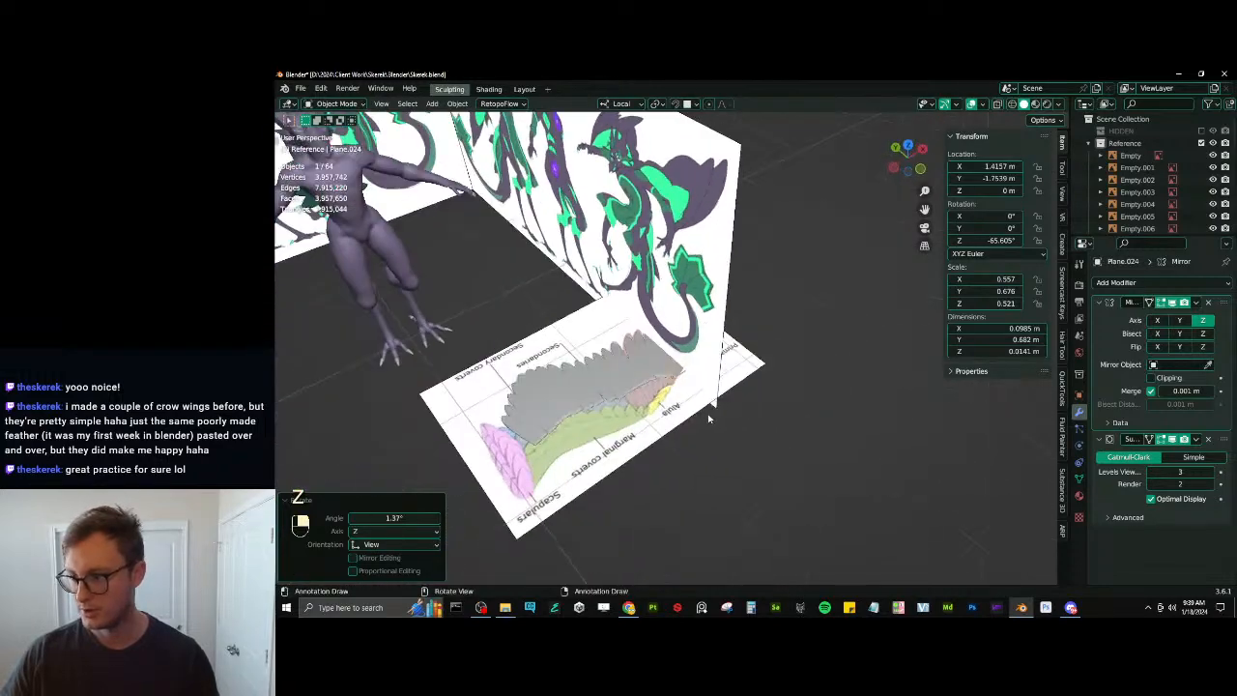
key(ctrl+s)
key(KP_7)
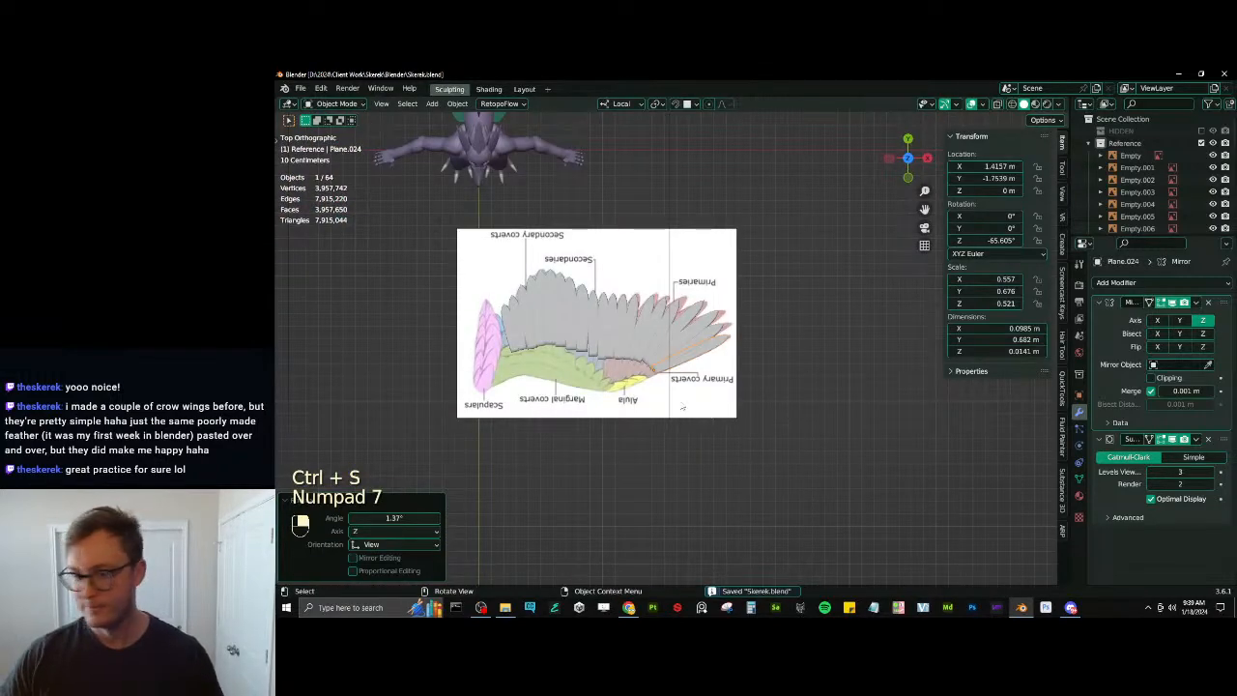
scroll(682, 407, up, 4)
shift+middle_drag(505, 344, 816, 309)
shift+middle_drag(776, 368, 699, 374)
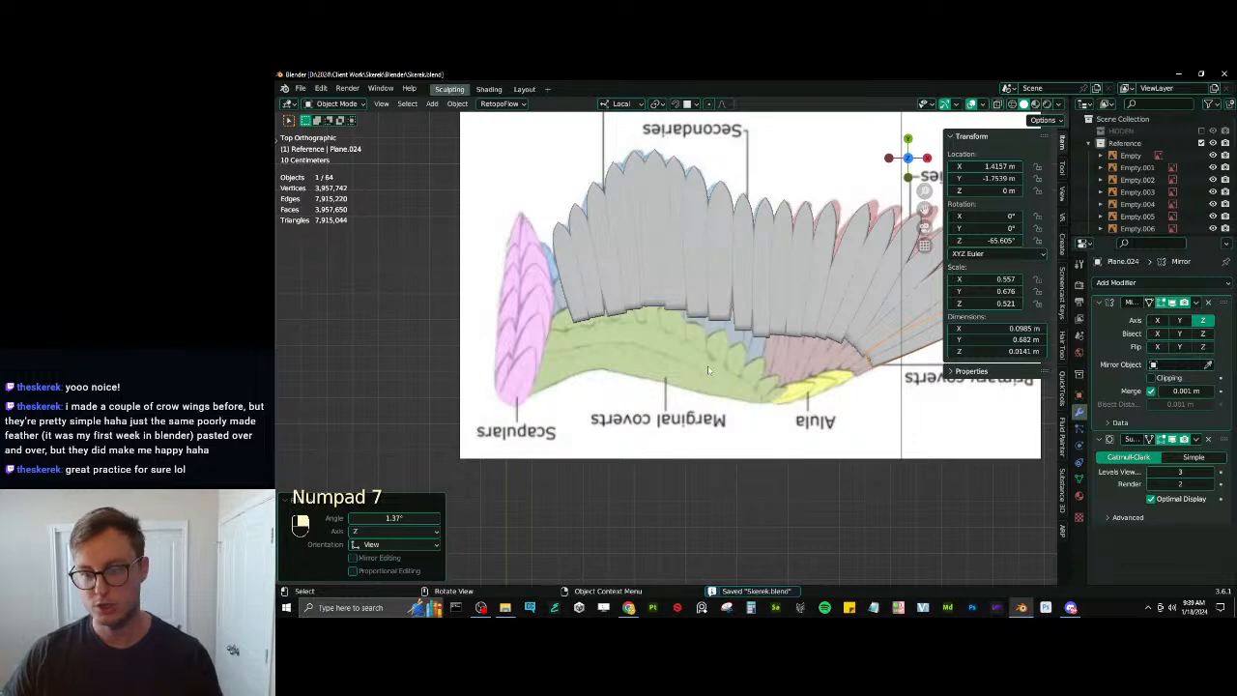
Show the wing in wireframe and select only the eleven blades on the secondary feathers, excluding the primaries
key(alt+z)
scroll(667, 328, up, 2)
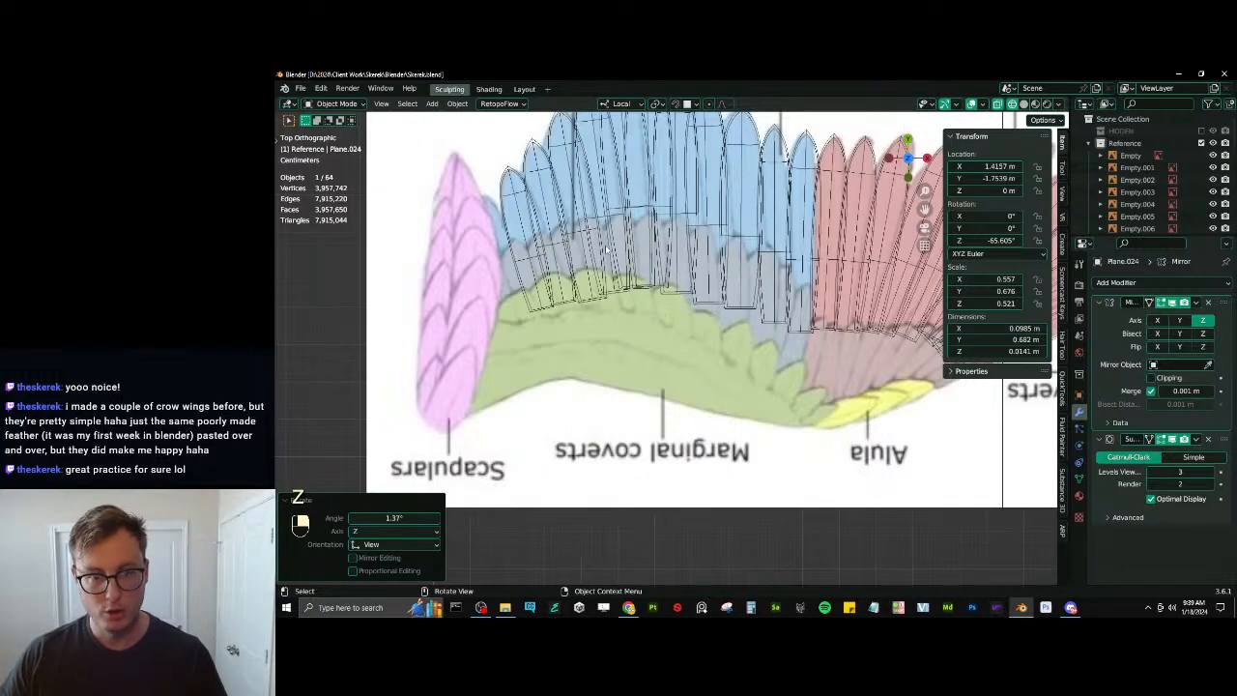
click(548, 214)
key(b)
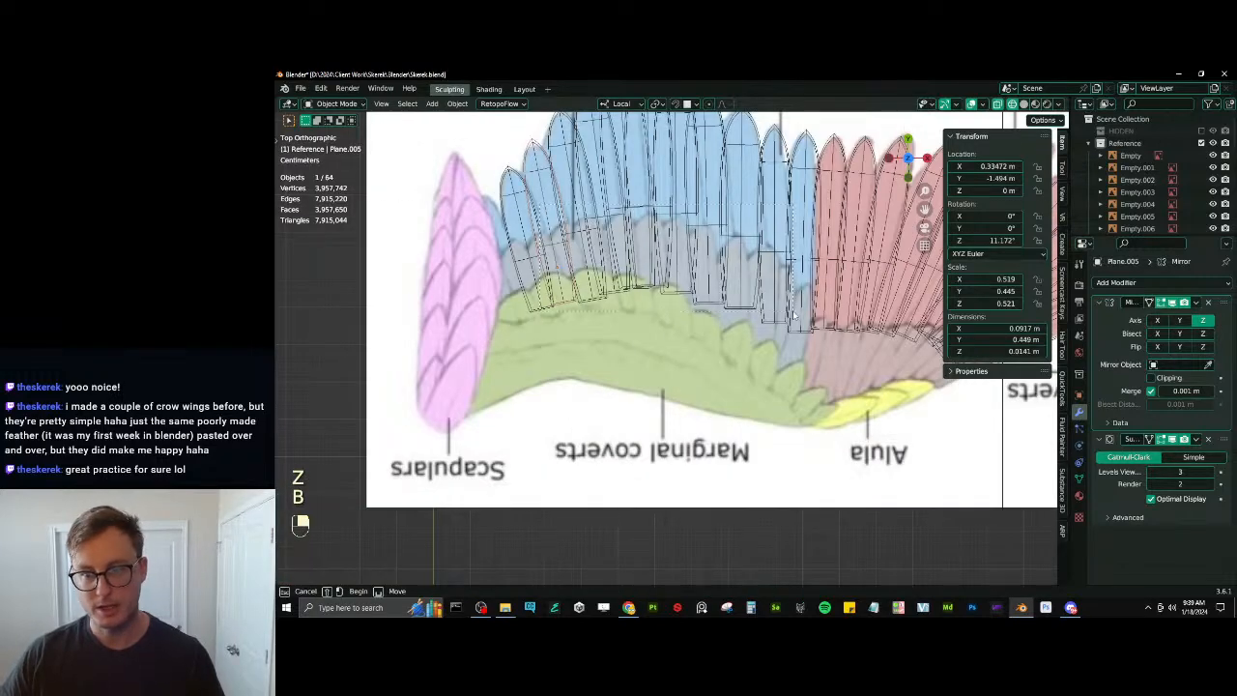
drag(793, 314, 795, 316)
shift+middle_drag(522, 215, 533, 286)
key(b)
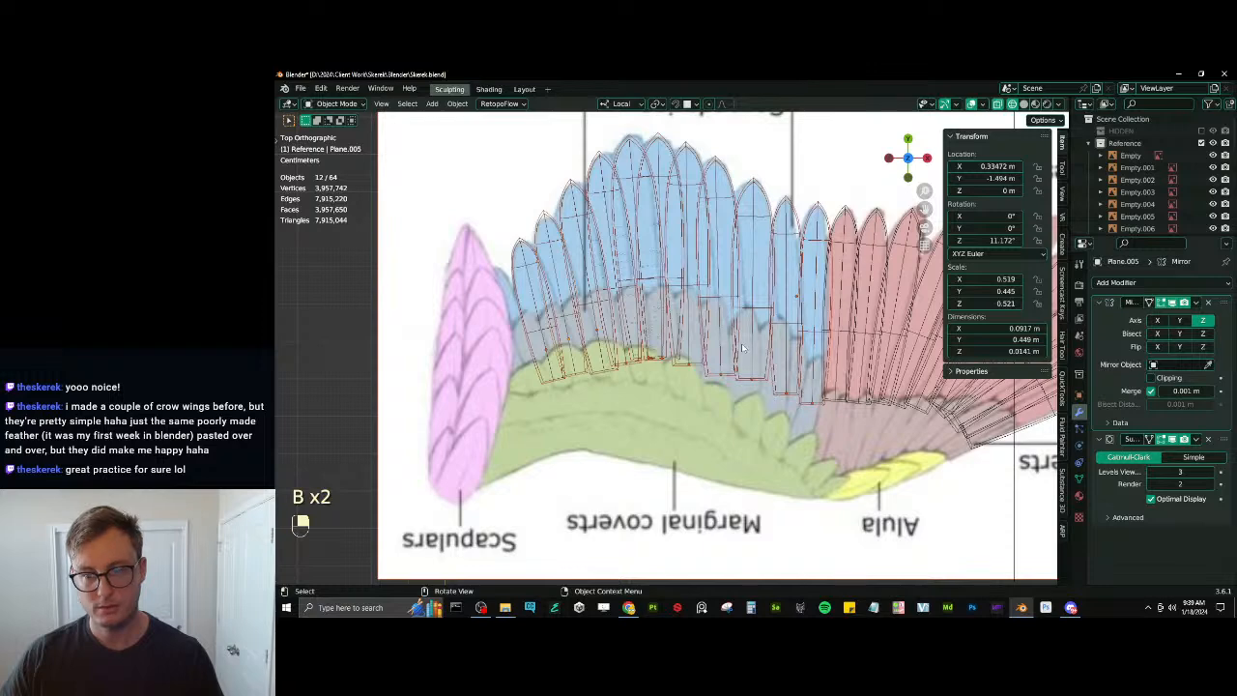
scroll(819, 371, down, 5)
key(b)
shift+drag(571, 223, 620, 259)
scroll(676, 270, up, 4)
Duplicate the eleven secondary blades, offset them toward the secondary and marginal coverts, and rotate the copies by about 2.7°
key(shift+d)
click(746, 344)
key(r)
click(748, 350)
key(s)
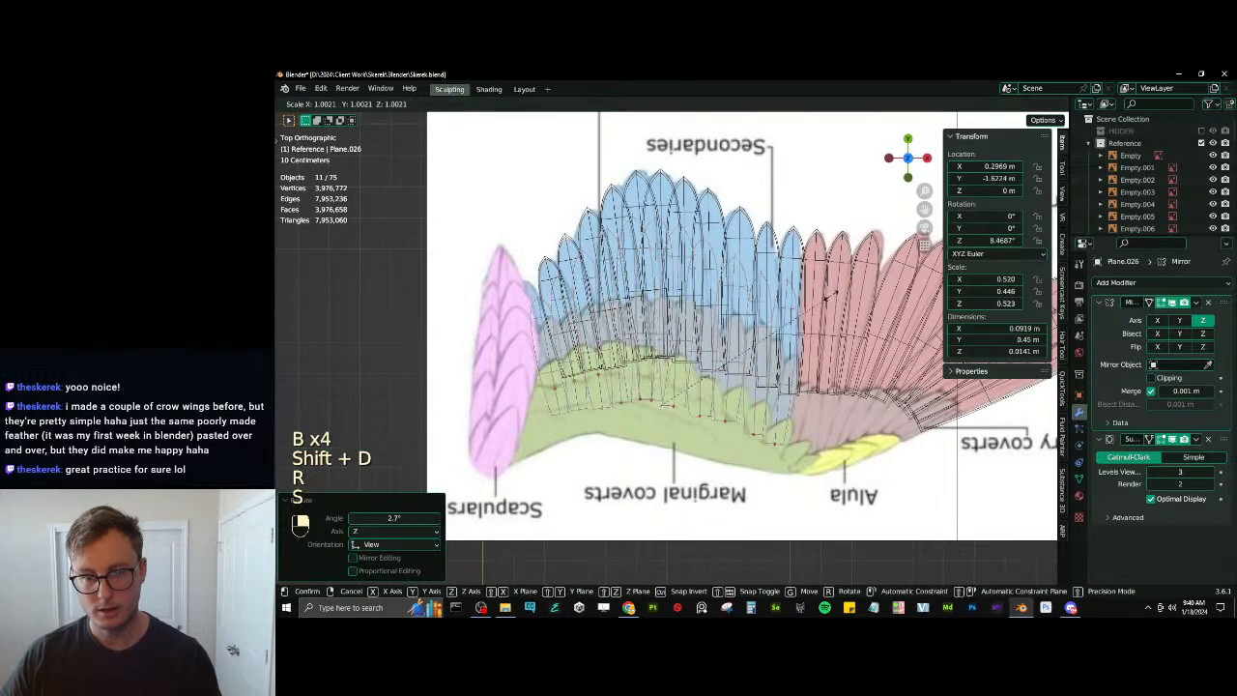
key(y)
key(y)
right_click(744, 361)
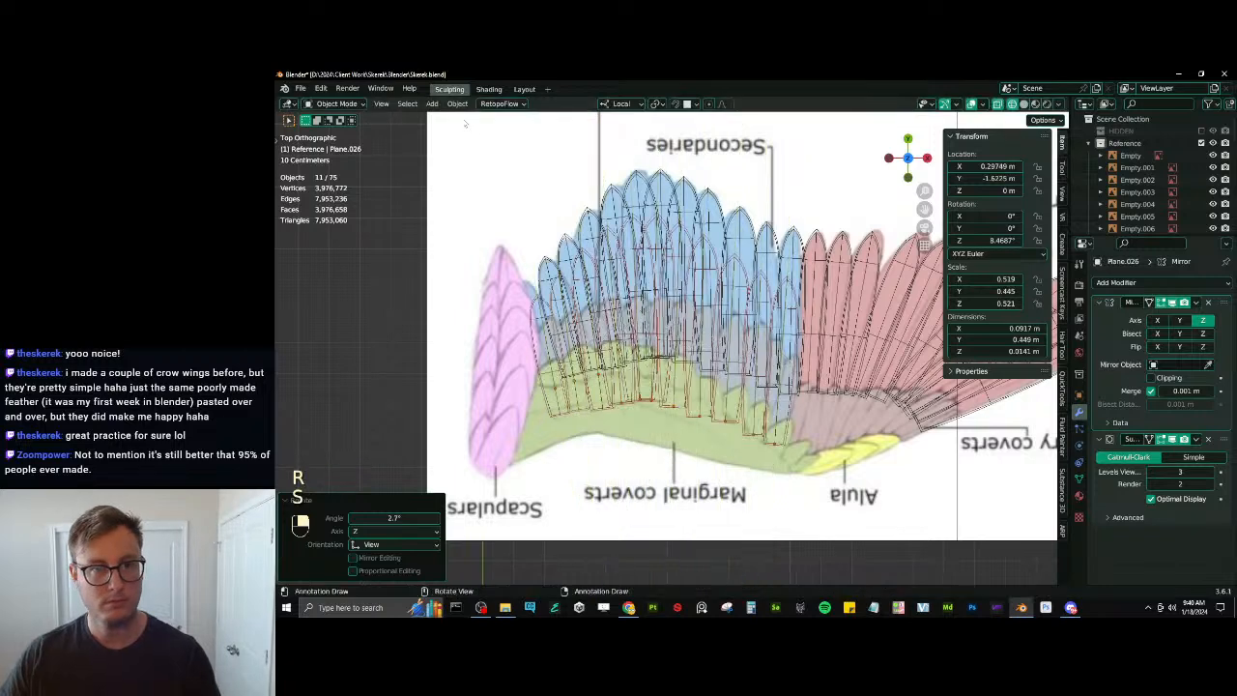
Try shortening the eleven copied blades to about 0.58 in local Y and shifting them over the secondary coverts, then undo it
key(s)
key(y)
key(y)
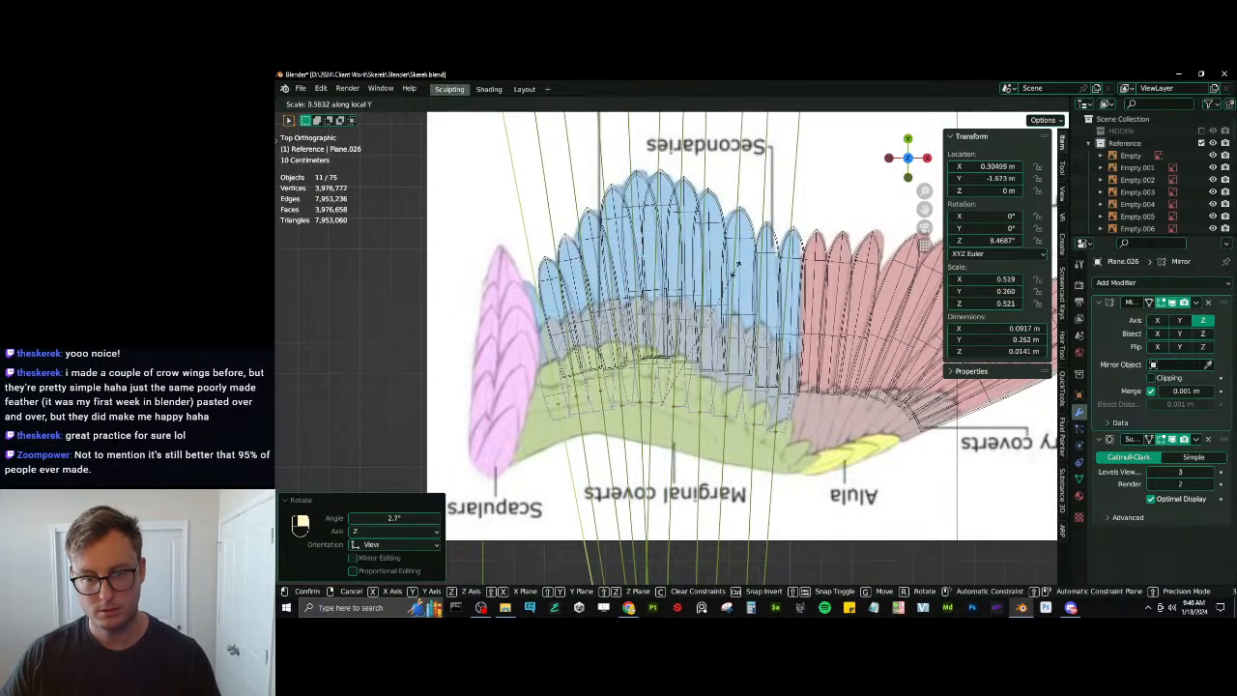
click(737, 268)
key(g)
click(773, 301)
key(s)
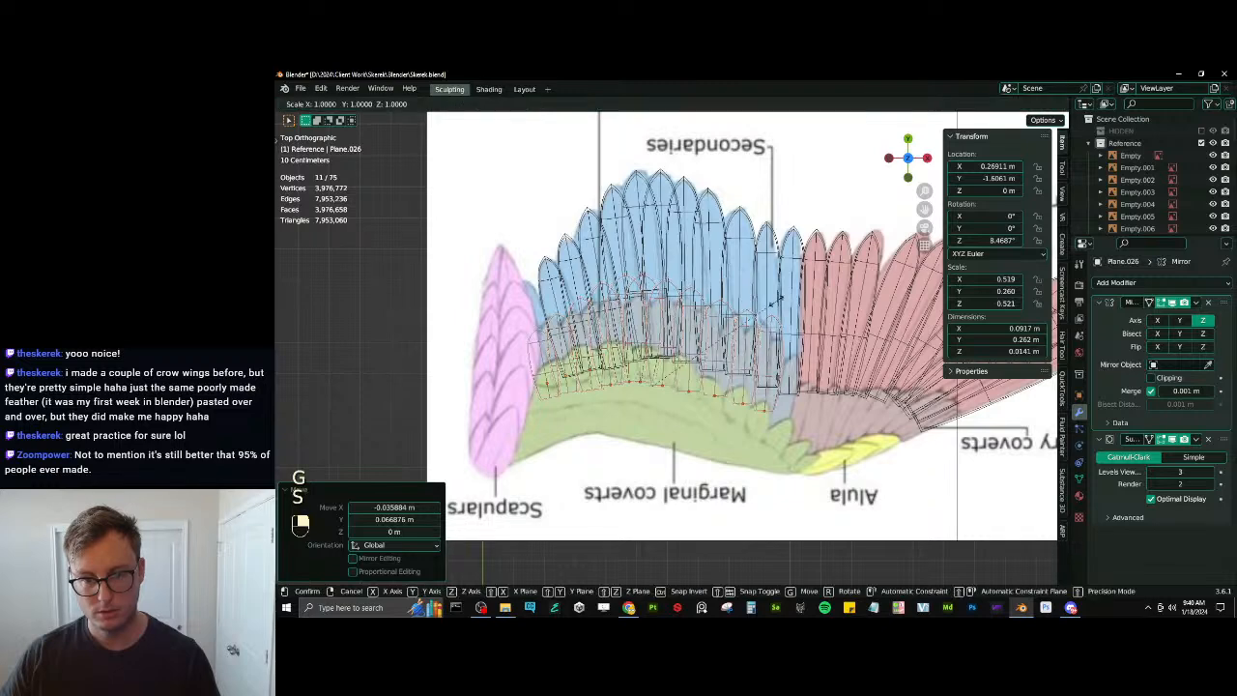
key(x)
key(x)
right_click(761, 306)
key(ctrl+z)
key(ctrl+z)
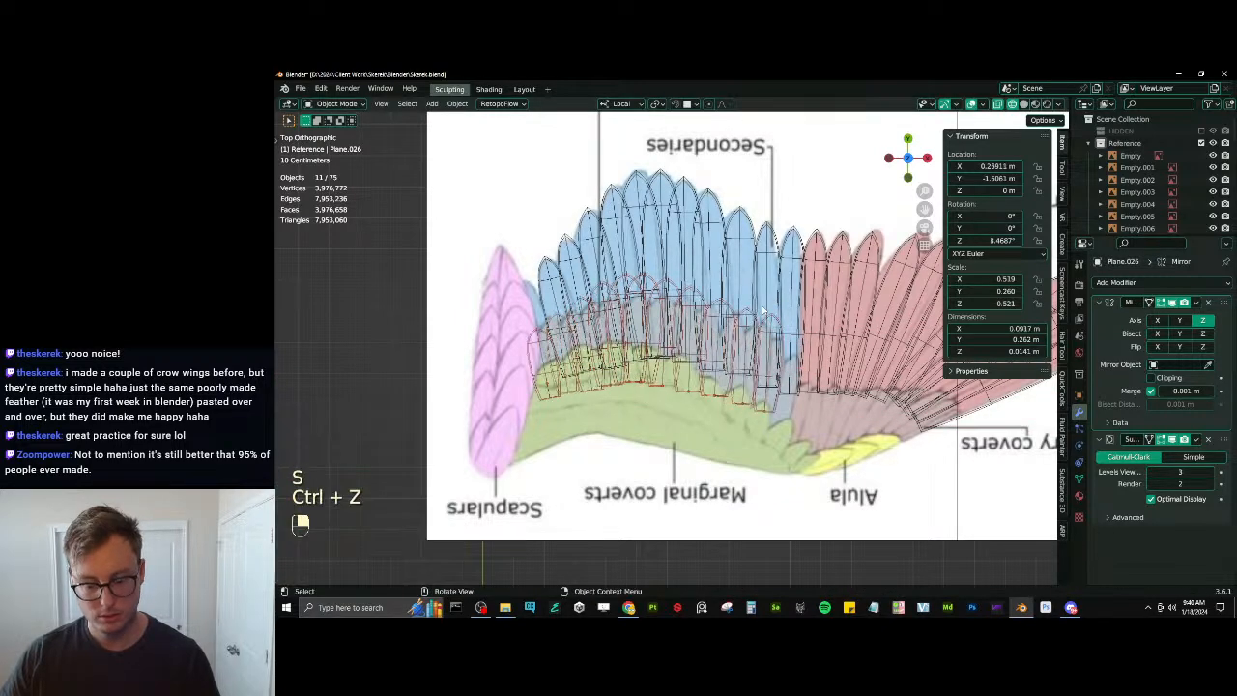
key(period)
right_click(763, 310)
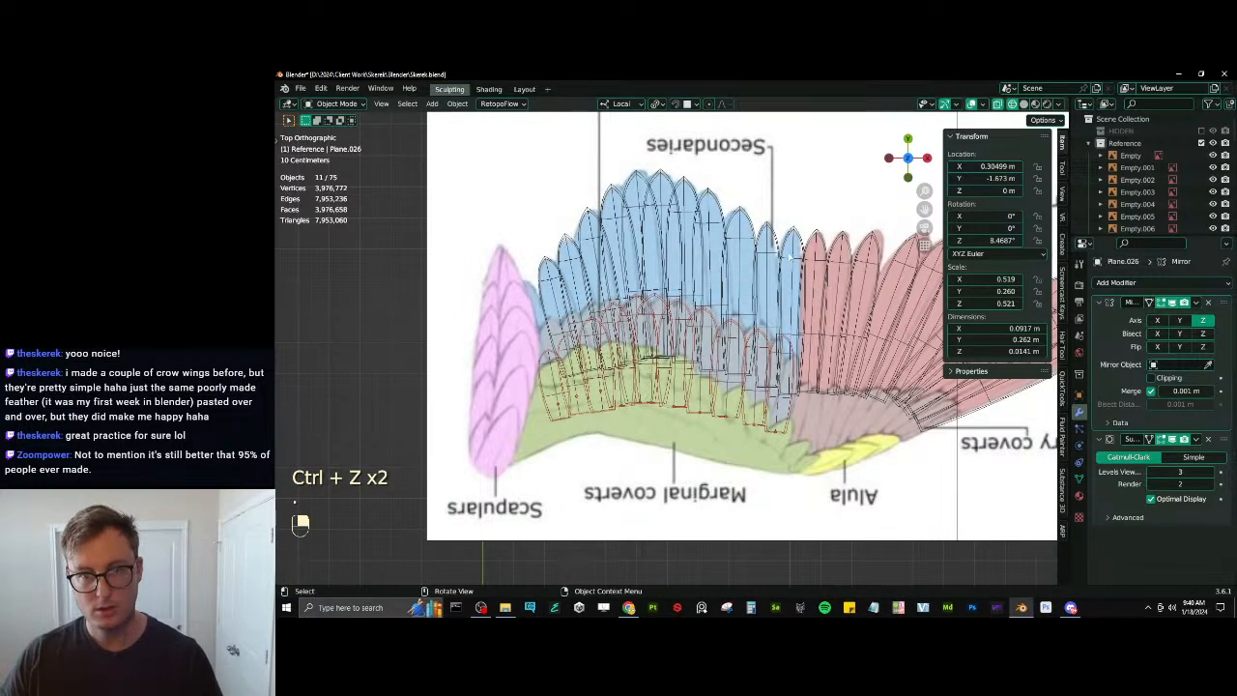
key(ctrl+z)
Shorten the eleven copied blades to about 0.4 of their length in local Y and move them about 0.098 m in Y
key(s)
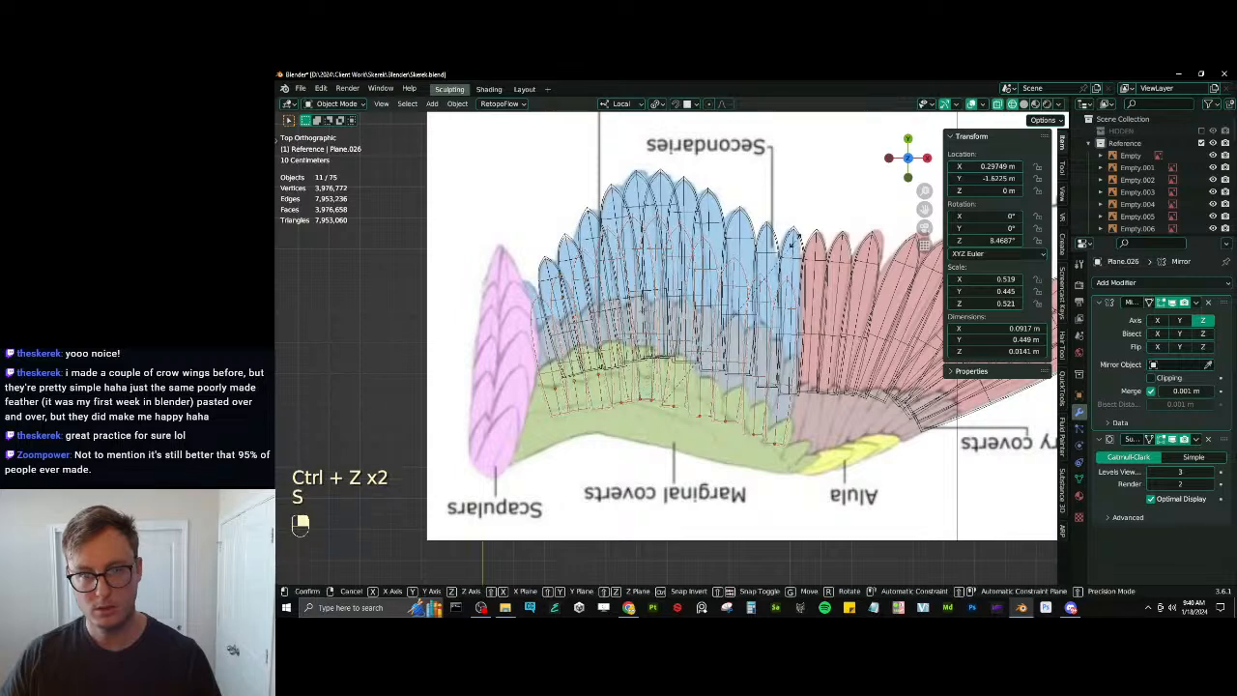
key(y)
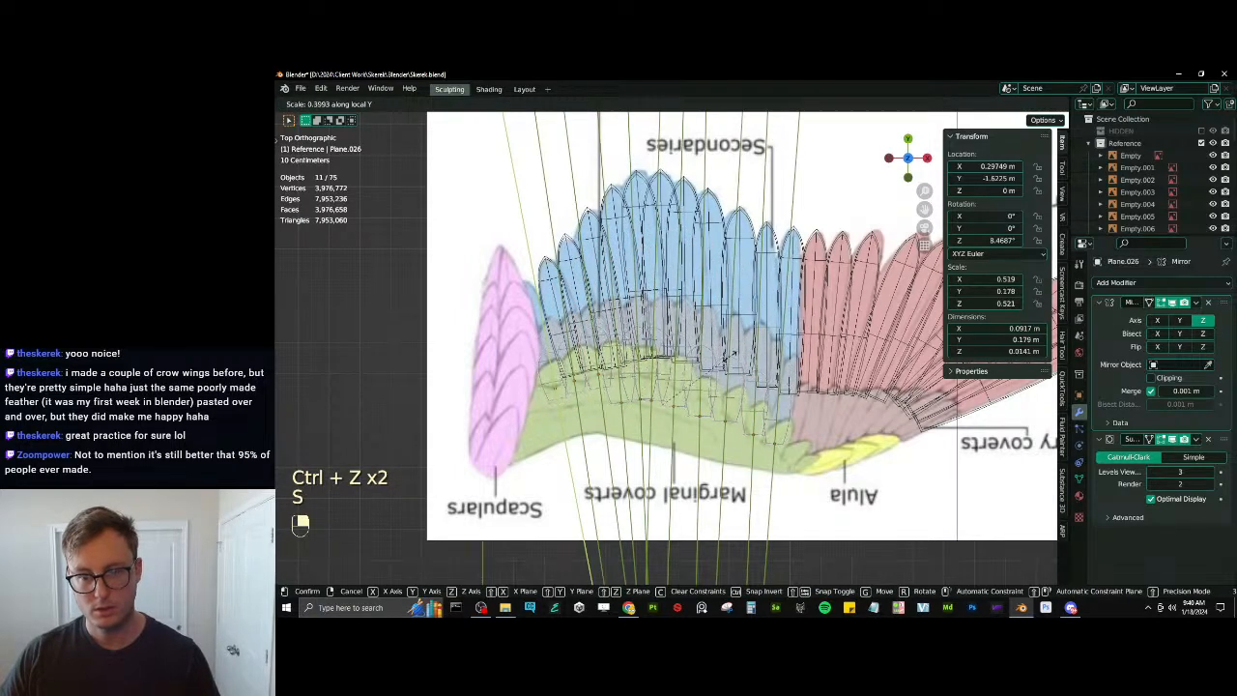
click(729, 356)
key(g)
click(785, 334)
Narrow the eleven copied blades in local X and shift them about -0.026 m in X and -0.011 m in Y
key(s)
key(x)
key(x)
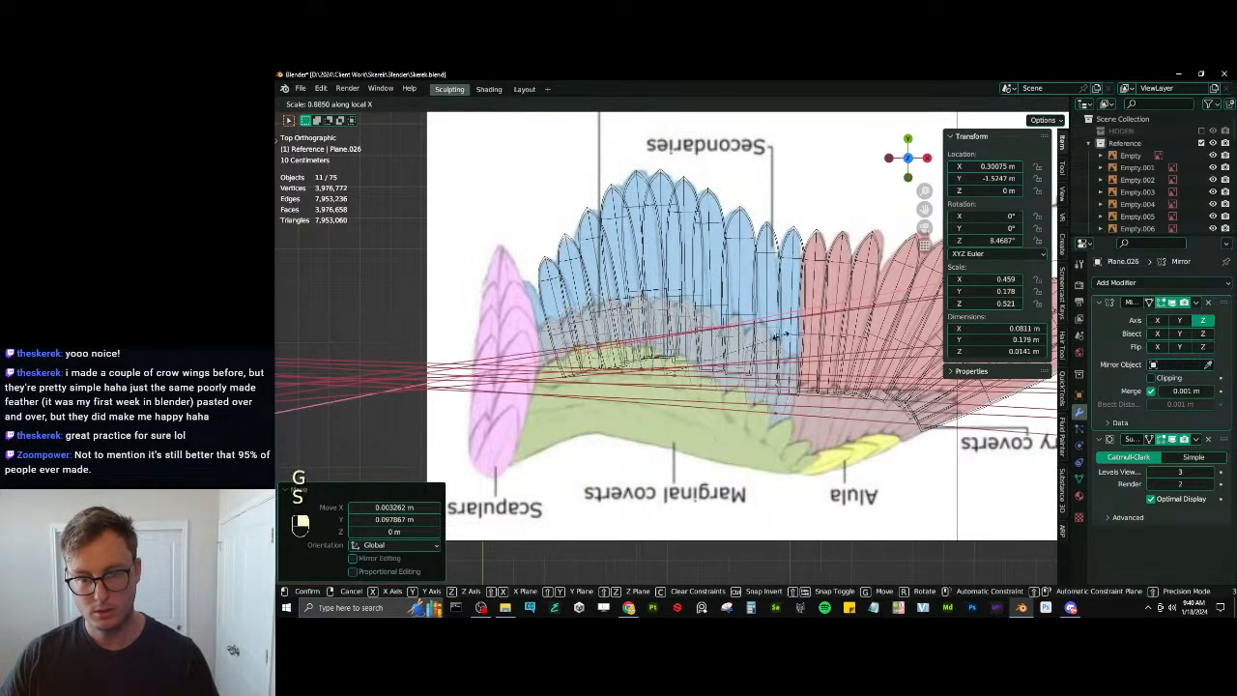
click(778, 335)
key(g)
click(765, 345)
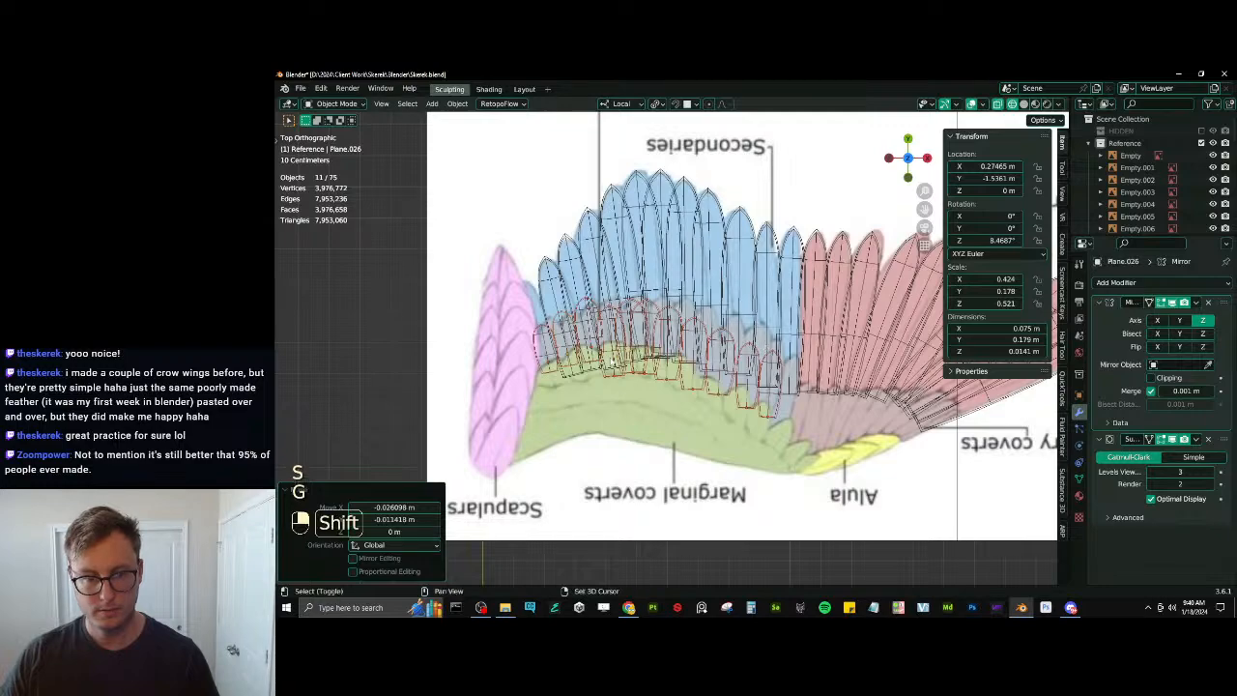
In solid shading, raise the copied covert blades about 0.012 m in Z above the secondaries and deselect them
mouse_move(612, 361)
shift+middle_down()
mouse_move(706, 350)
mouse_move(726, 325)
shift+middle_up()
key(period)
key(z)
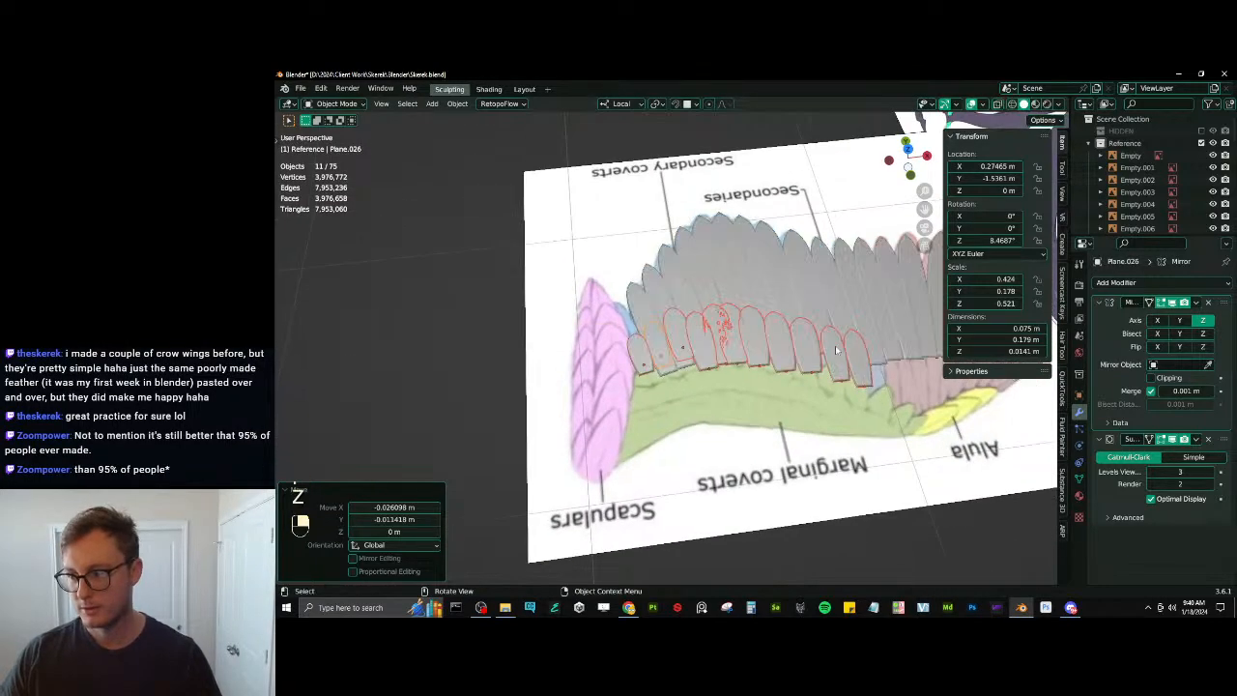
middle_drag(837, 349, 825, 409)
key(g)
key(z)
click(851, 271)
click(952, 439)
In top-view wireframe, move the covert blade nearest the scapulars onto its secondary covert in the reference
middle_drag(951, 439, 731, 404)
scroll(782, 451, down, 4)
scroll(731, 404, down, 2)
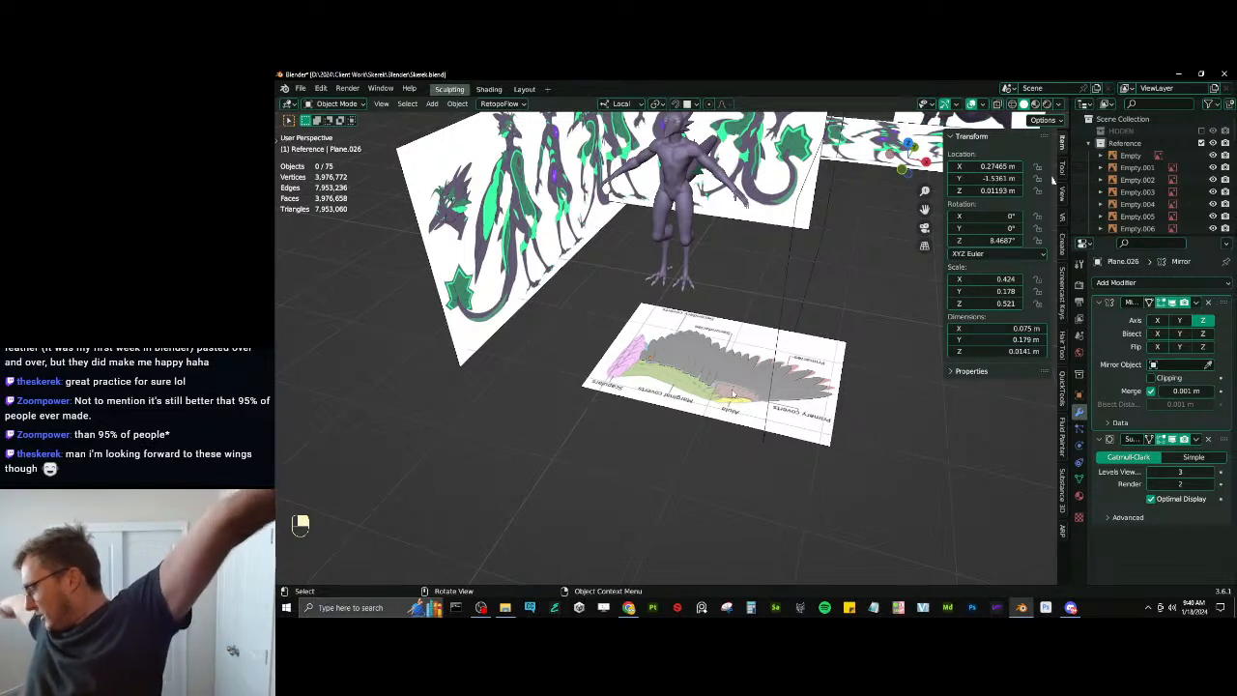
key(KP_7)
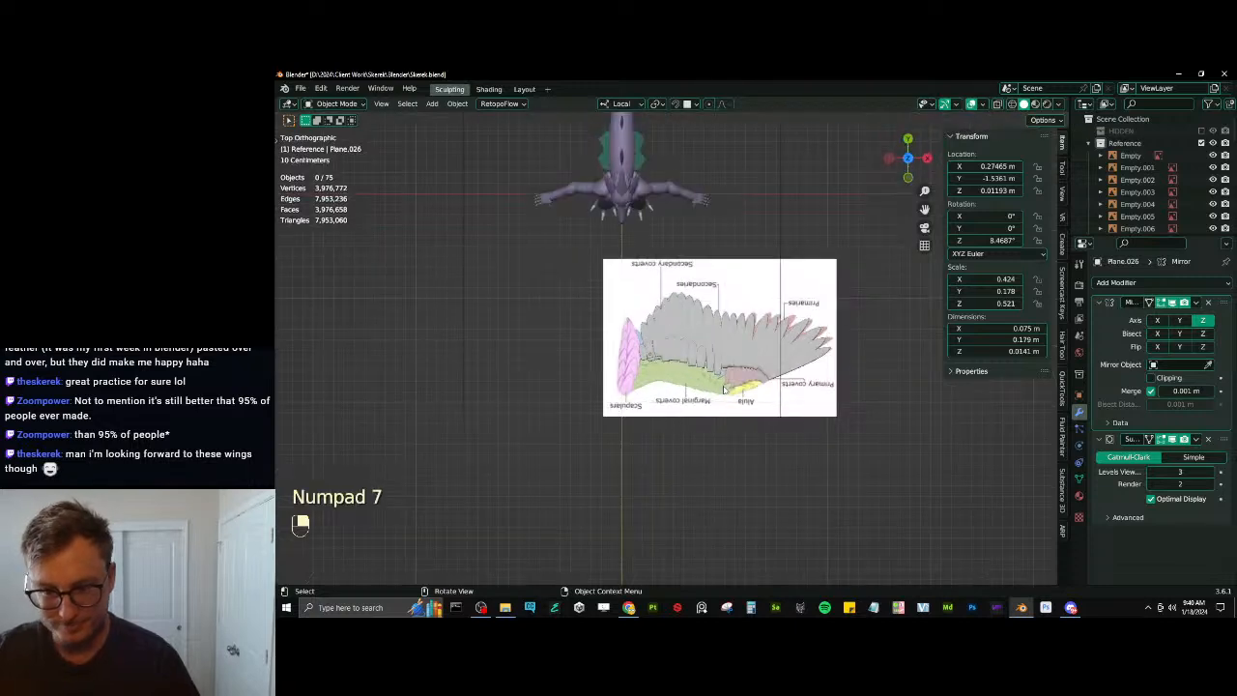
scroll(730, 390, up, 6)
shift+middle_drag(733, 375, 765, 380)
key(z)
scroll(732, 358, up, 4)
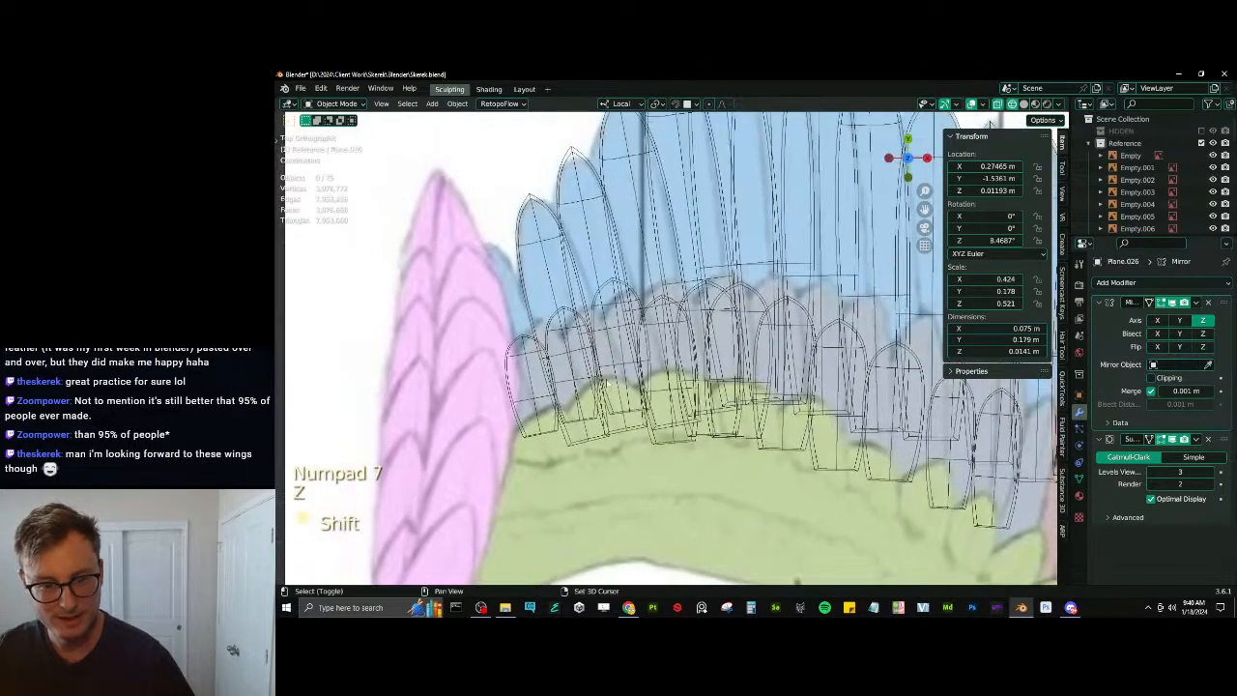
click(536, 400)
click(536, 400)
key(g)
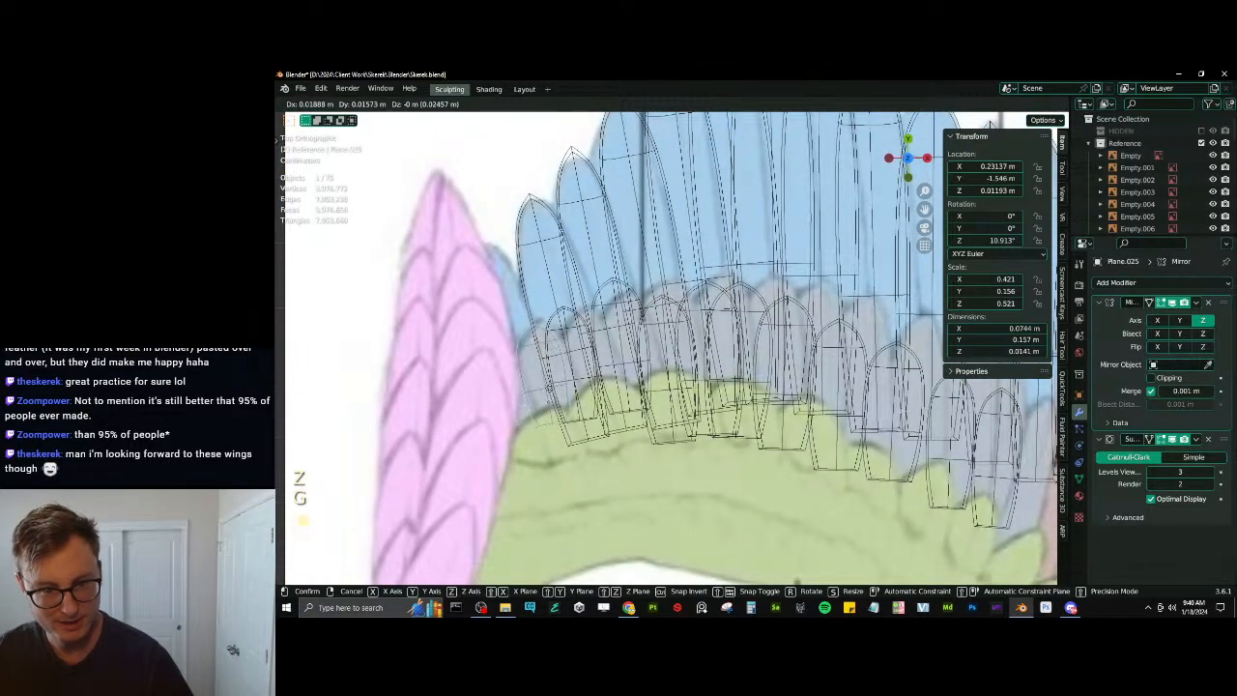
click(548, 389)
Move the second covert blade from the scapulars onto its matching reference covert
click(584, 377)
click(583, 377)
key(g)
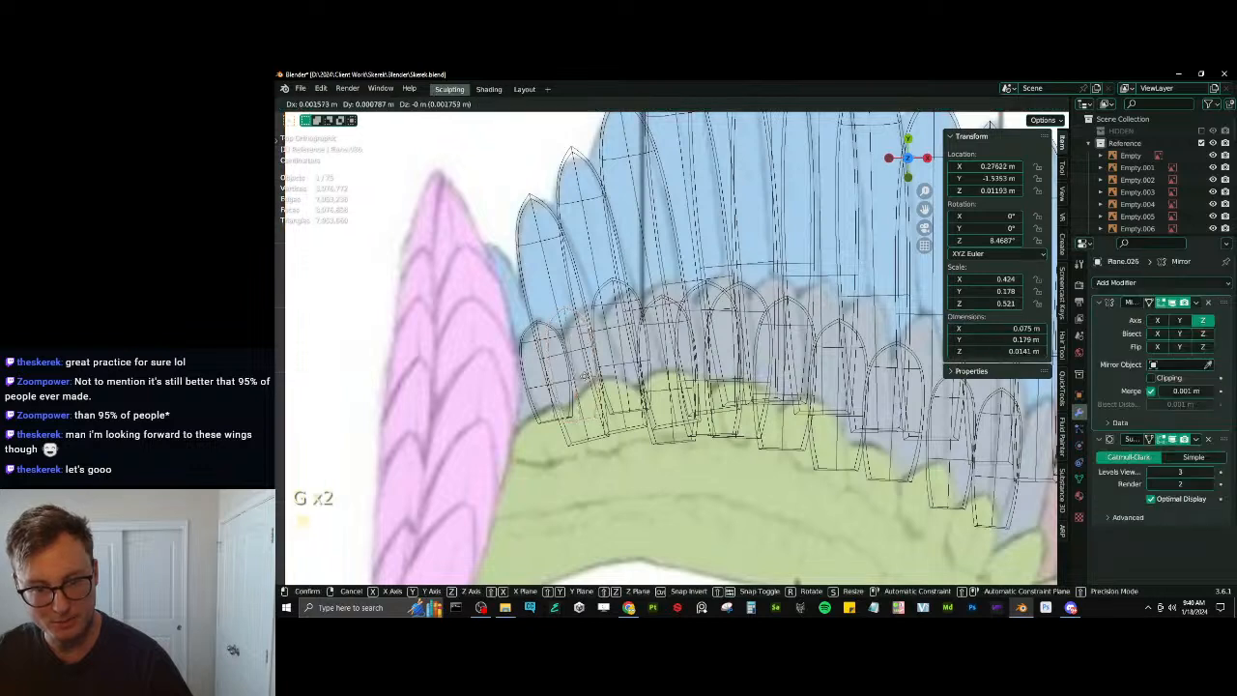
click(621, 362)
Position the third covert blade over its reference covert and shorten it to about 0.184 in local Y
click(622, 368)
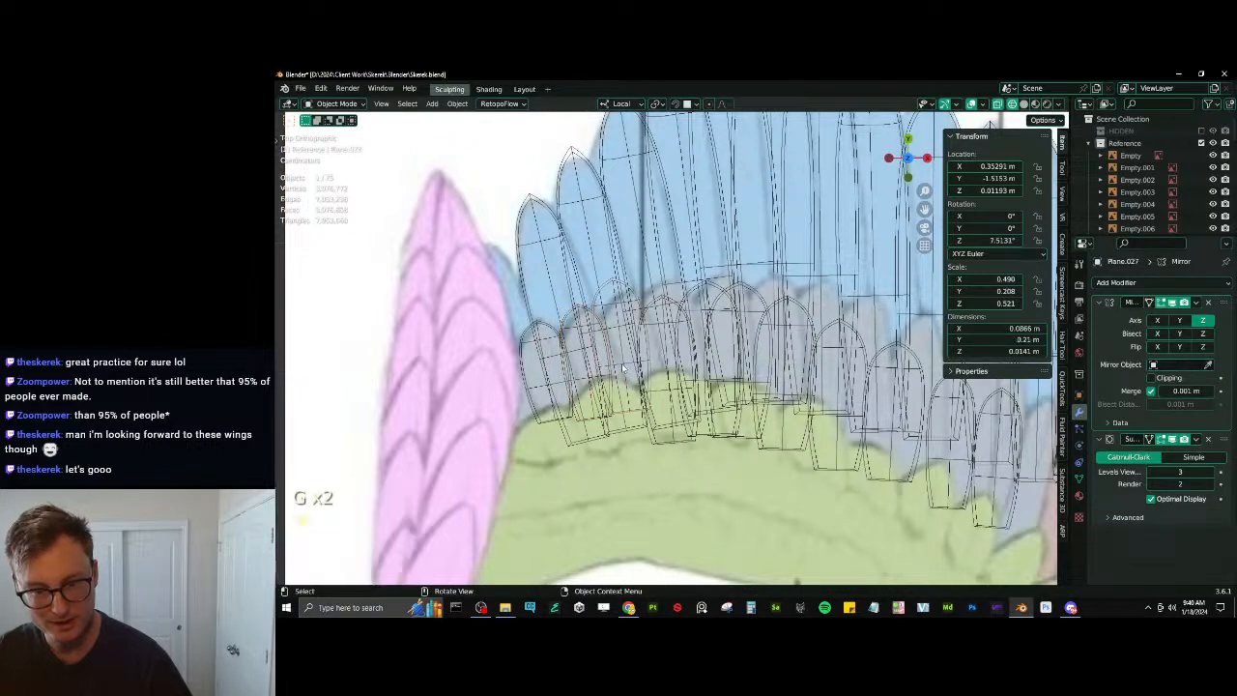
key(g)
click(640, 374)
key(s)
key(y)
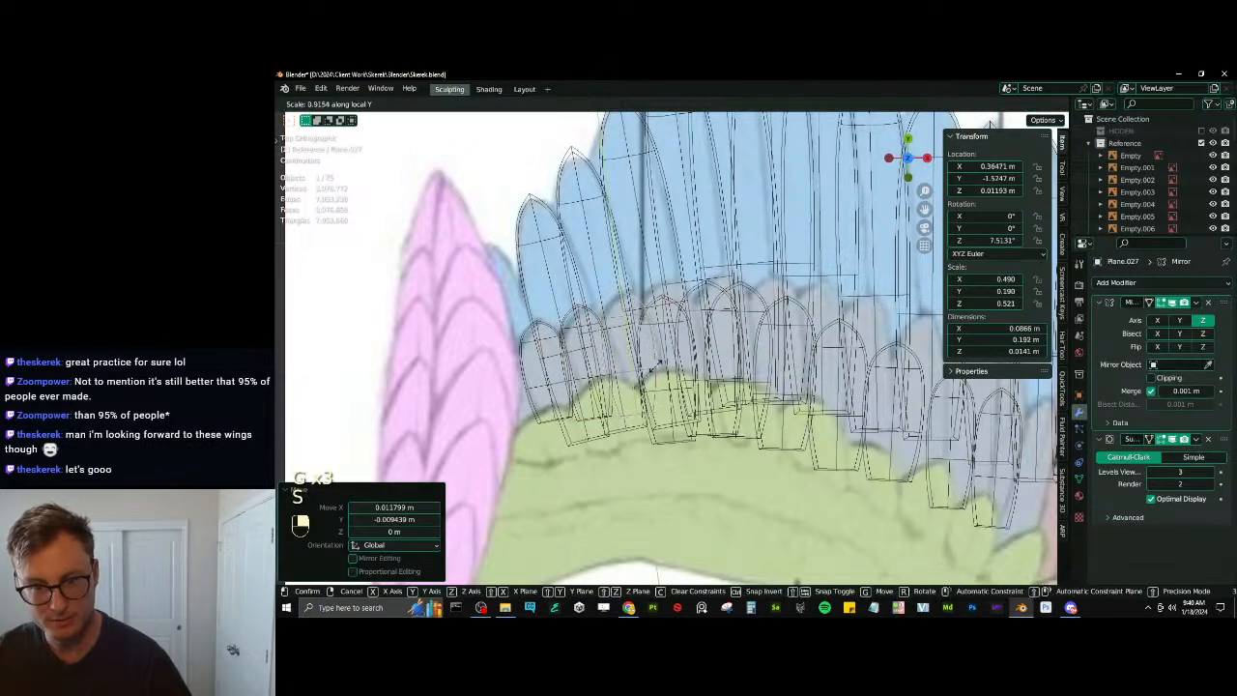
click(653, 368)
key(g)
click(654, 364)
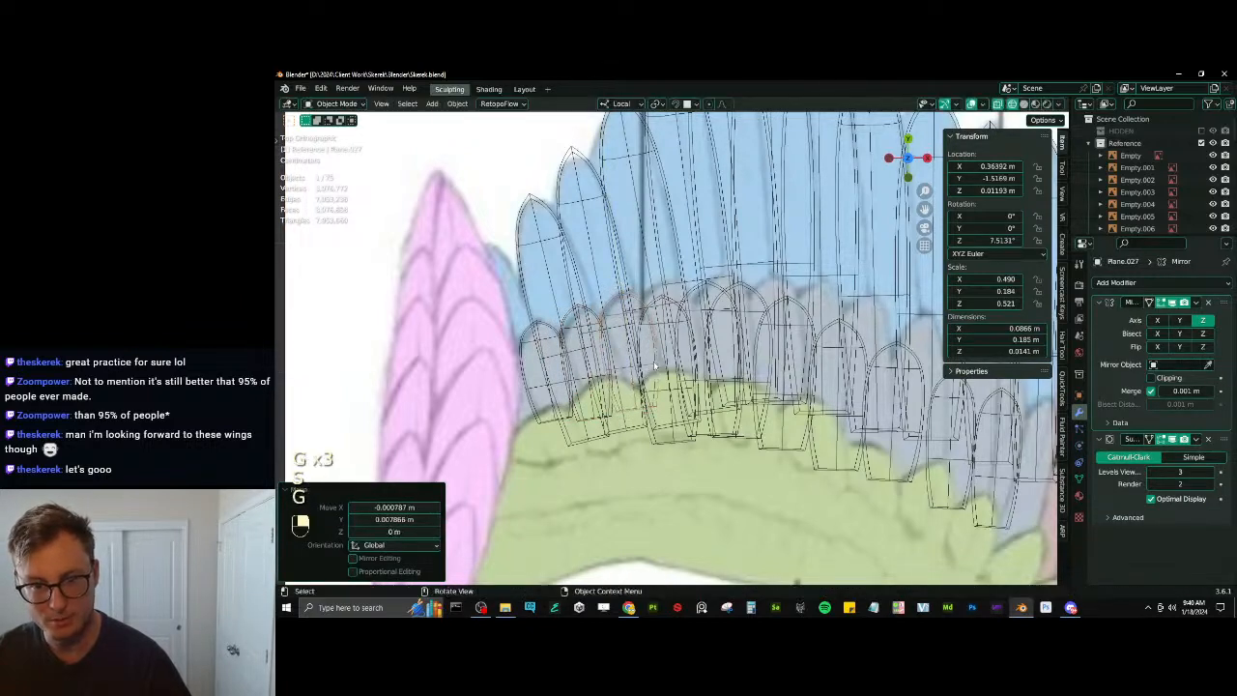
Enlarge the Outliner, show its selectability toggles and make the Reference collection unselectable
click(665, 304)
key(g)
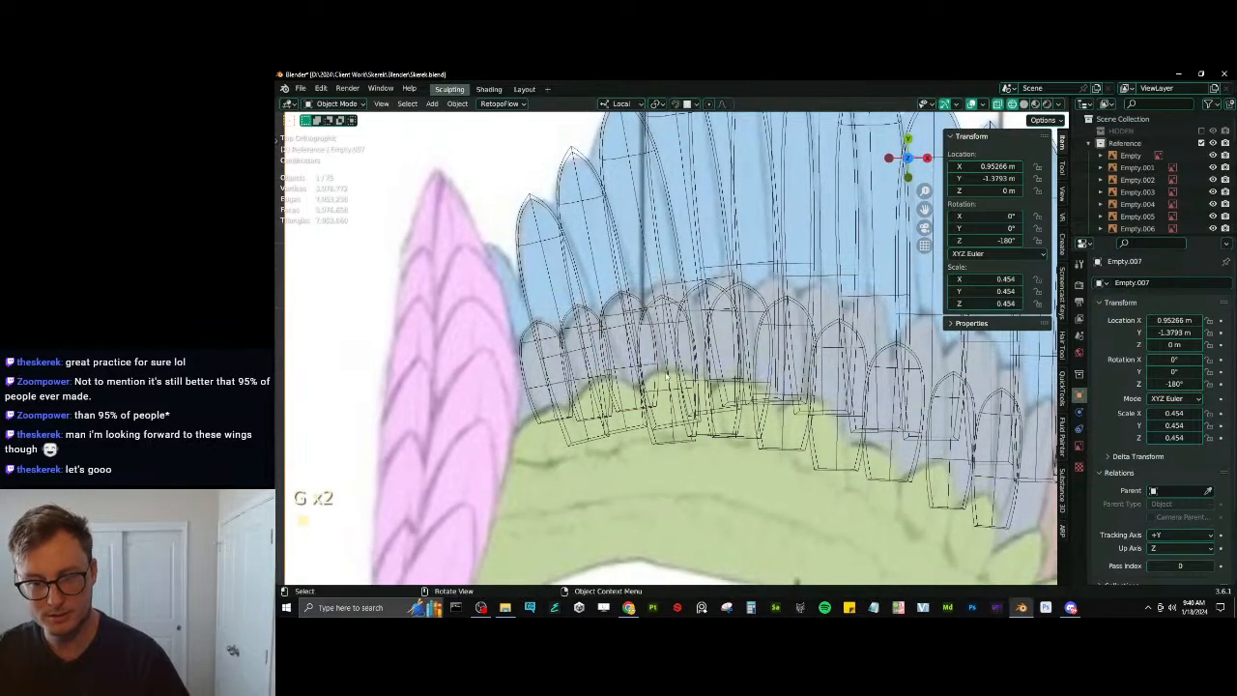
scroll(667, 377, down, 5)
scroll(1170, 167, down, 7)
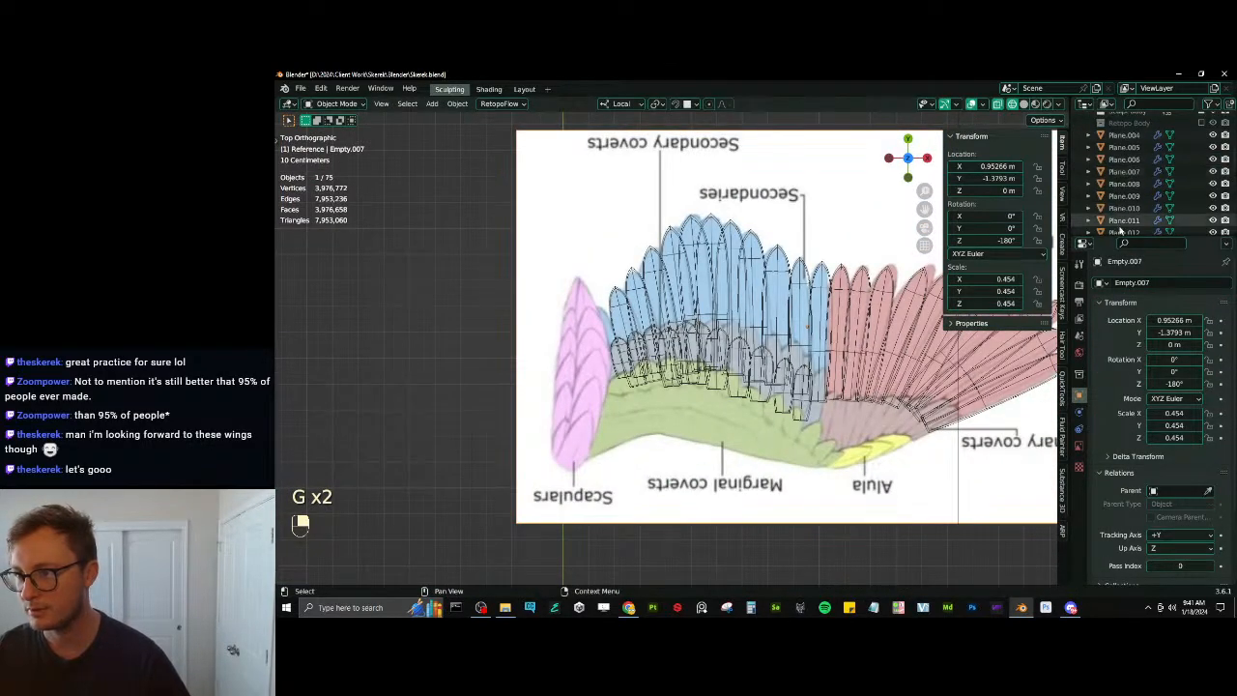
drag(1148, 235, 1147, 420)
scroll(1188, 213, up, 5)
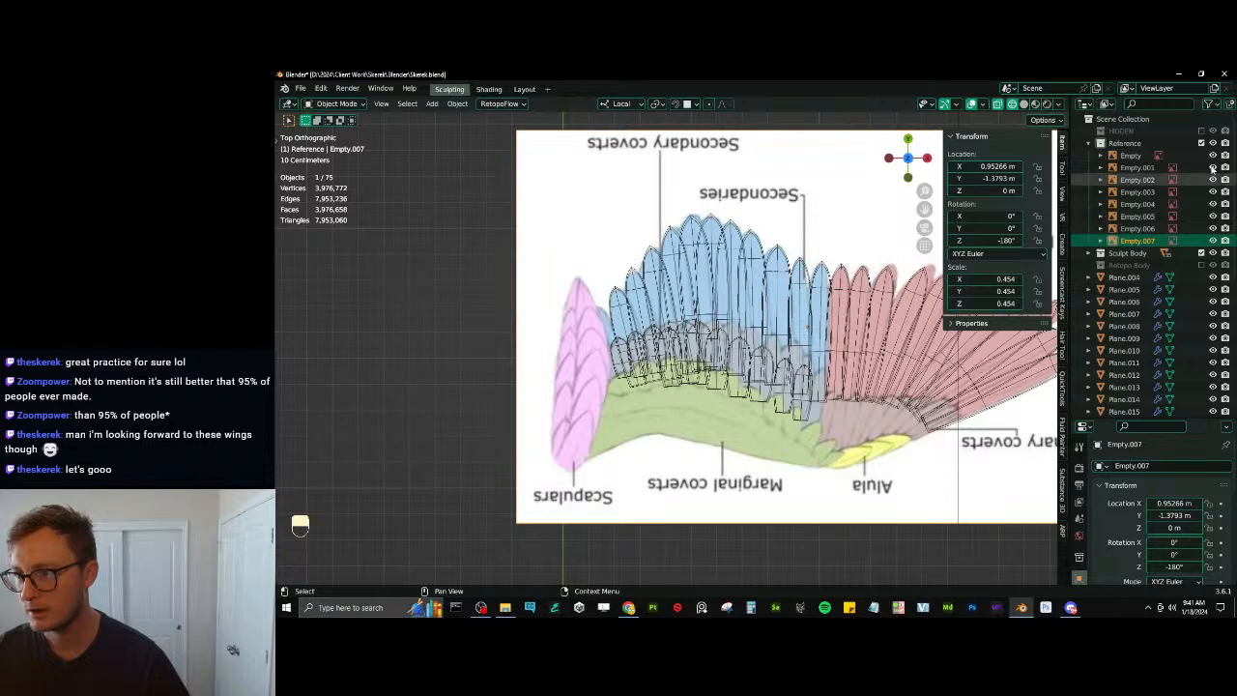
click(1209, 104)
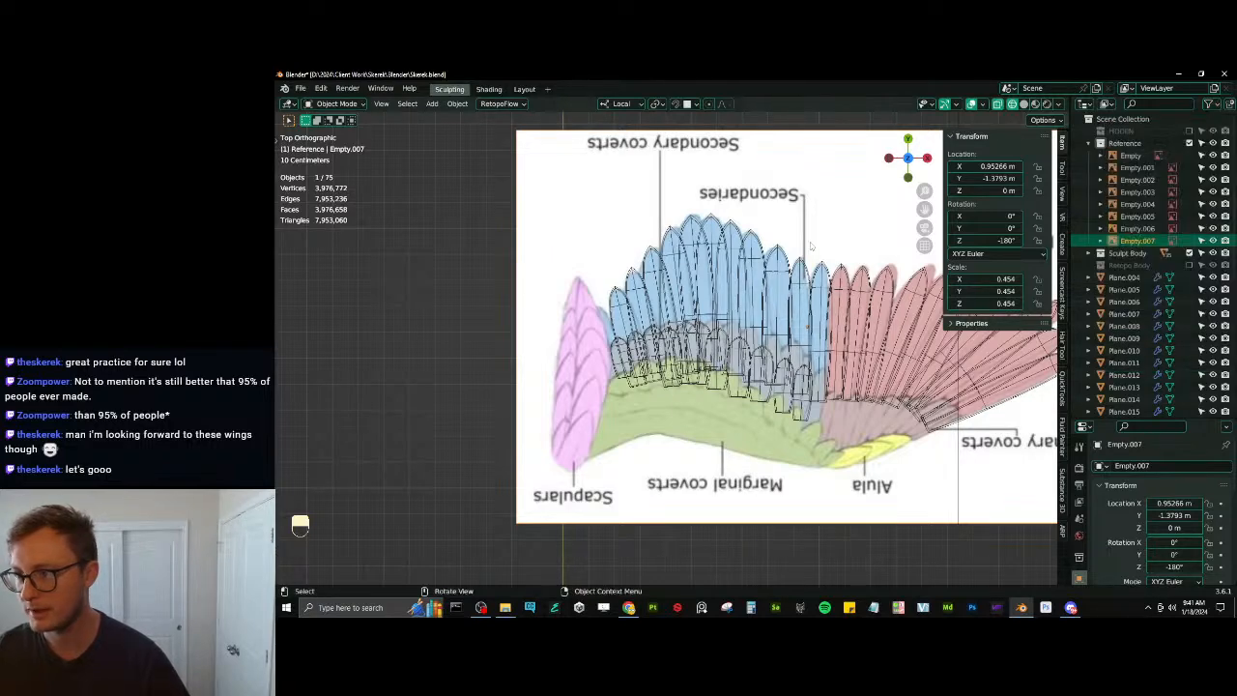
click(1202, 144)
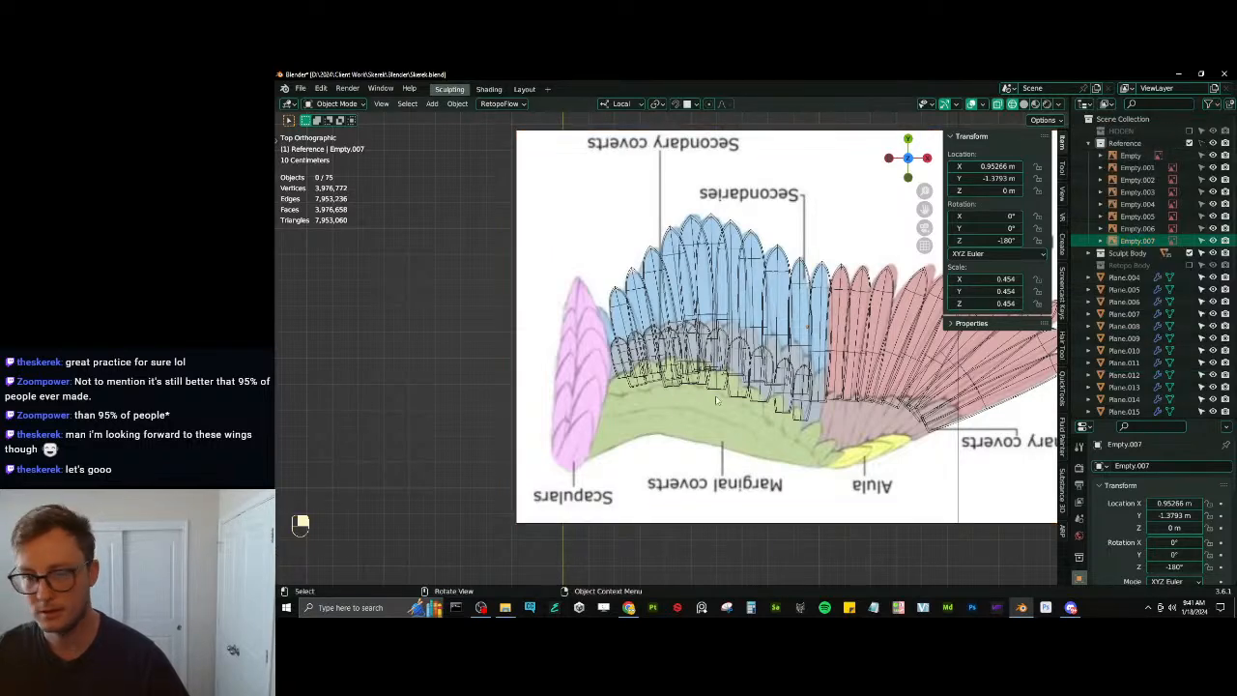
Move the fourth covert blade onto its reference covert, rescale it in local Y and adjust its position
click(666, 384)
scroll(667, 384, up, 4)
shift+middle_drag(627, 320, 638, 328)
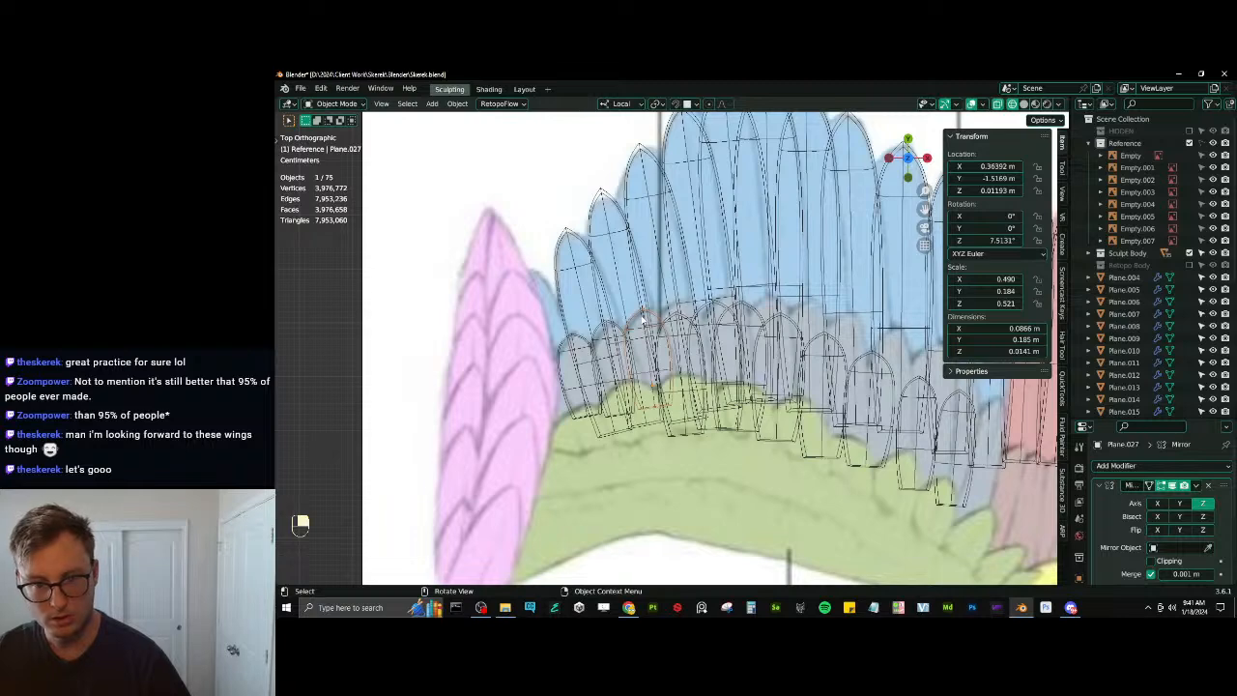
key(g)
click(705, 290)
key(s)
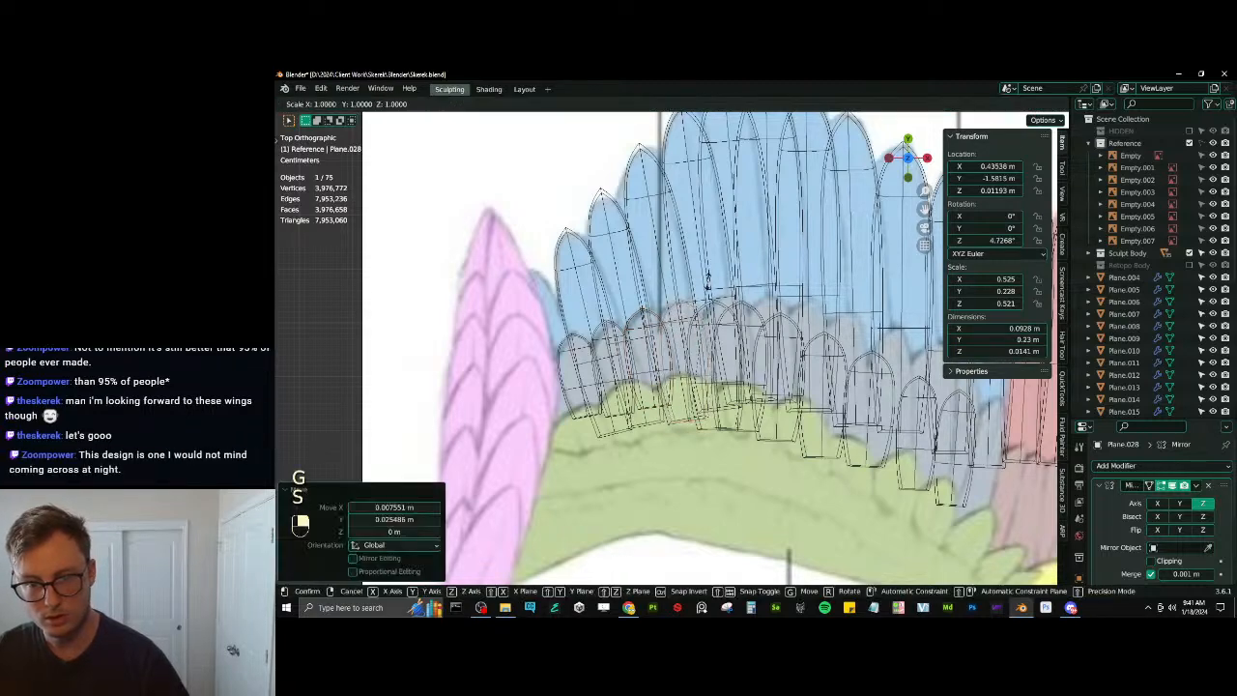
key(y)
click(715, 288)
key(g)
click(725, 296)
Move the fifth covert blade onto its reference covert and rotate it to match the feather's angle
click(723, 307)
key(g)
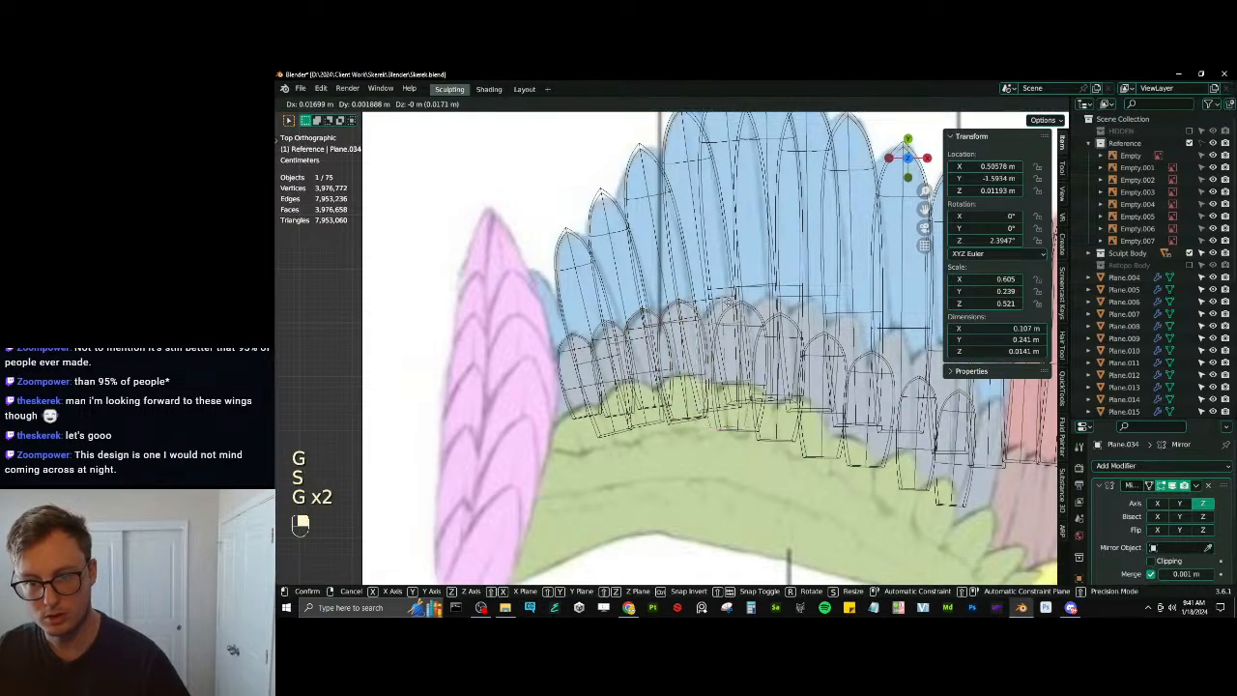
click(733, 303)
key(r)
click(776, 289)
Fit the sixth covert blade to its reference covert by moving it and rescaling it in local Y
click(757, 308)
key(g)
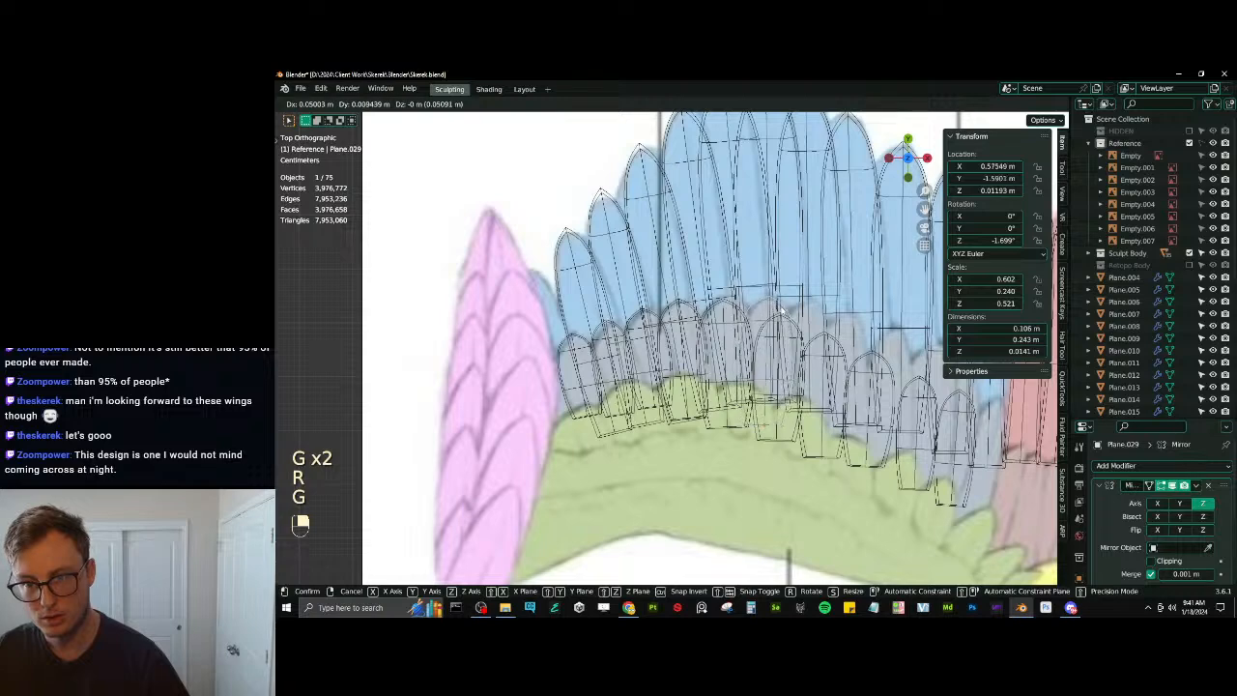
click(781, 310)
key(s)
key(y)
click(781, 314)
key(g)
click(781, 310)
Fit the seventh covert blade to its reference covert, scaling it to about 0.227 in local Y and rotating it to about -4.02°
shift+middle_drag(794, 323, 764, 298)
click(773, 312)
key(g)
click(815, 294)
key(s)
key(y)
click(823, 321)
key(g)
click(826, 321)
key(r)
click(763, 298)
key(g)
click(763, 298)
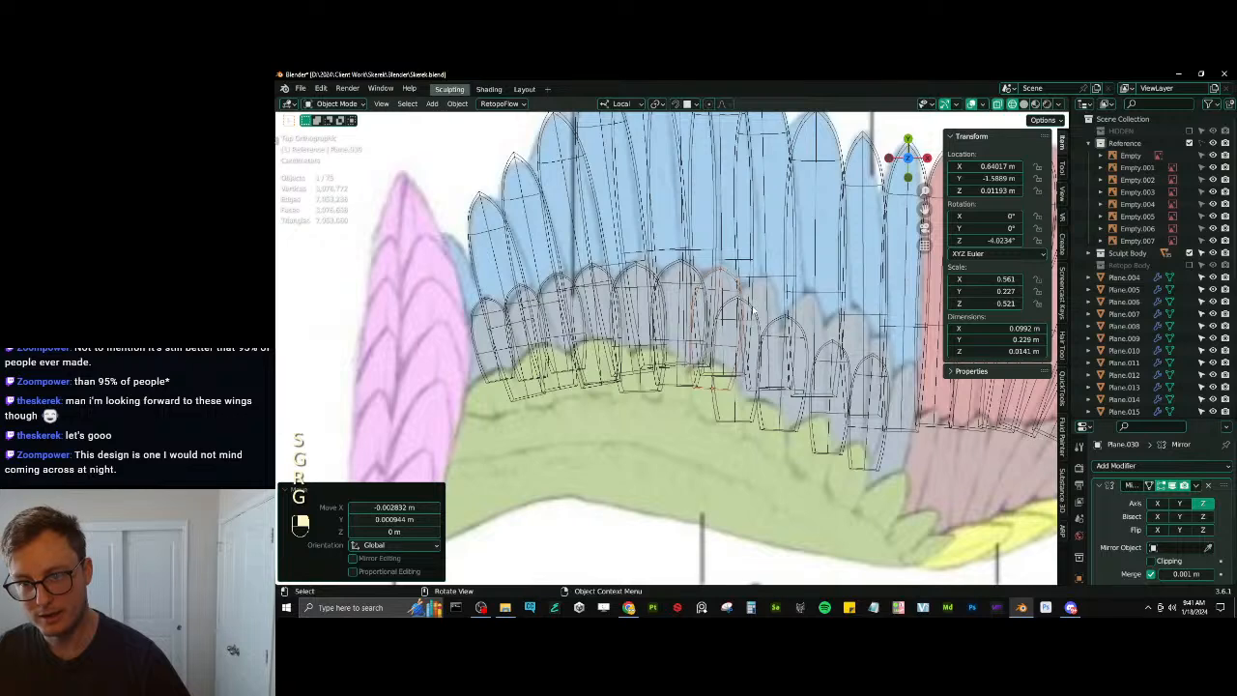
Move the eighth covert blade onto its reference covert and rotate it to about -4.23°
click(774, 312)
key(g)
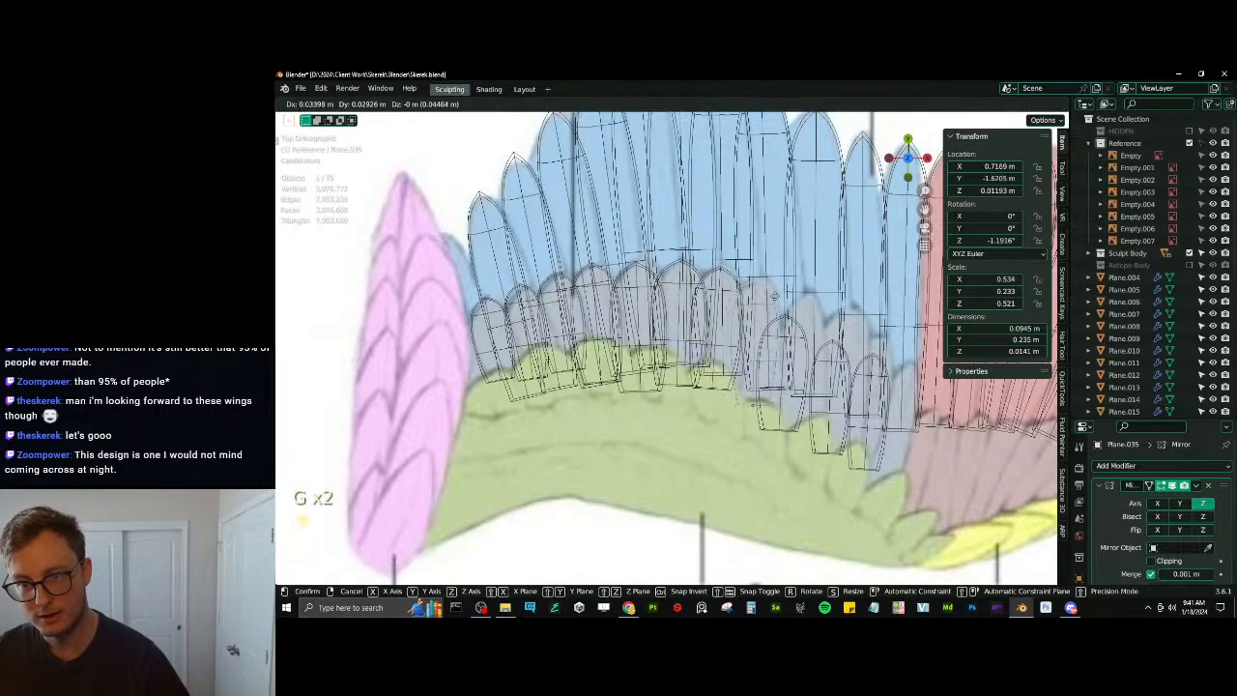
click(773, 307)
key(r)
click(784, 295)
key(r)
click(790, 297)
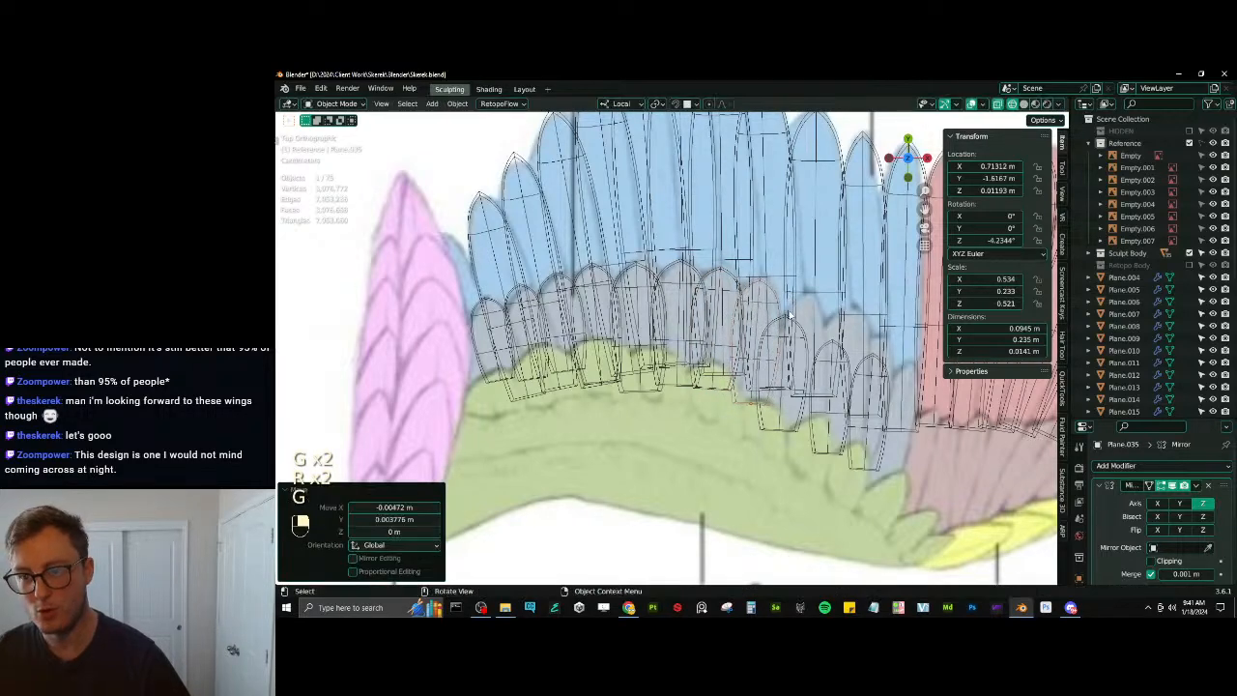
Move the ninth covert blade onto its reference covert and lengthen it in local Y
click(793, 317)
key(g)
click(820, 298)
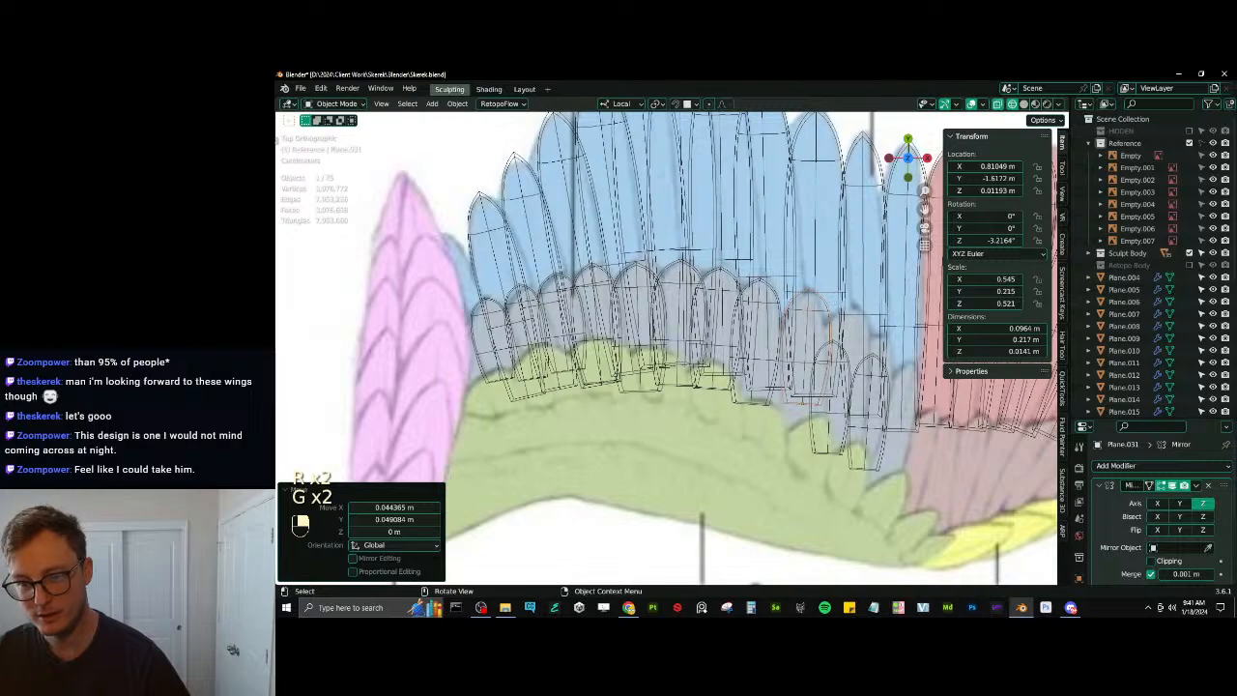
key(s)
key(y)
click(828, 277)
key(g)
click(823, 292)
Lengthen the ninth covert blade to about 0.266 in local Y, then rotate and nudge it to match the reference
key(s)
key(y)
click(826, 288)
key(r)
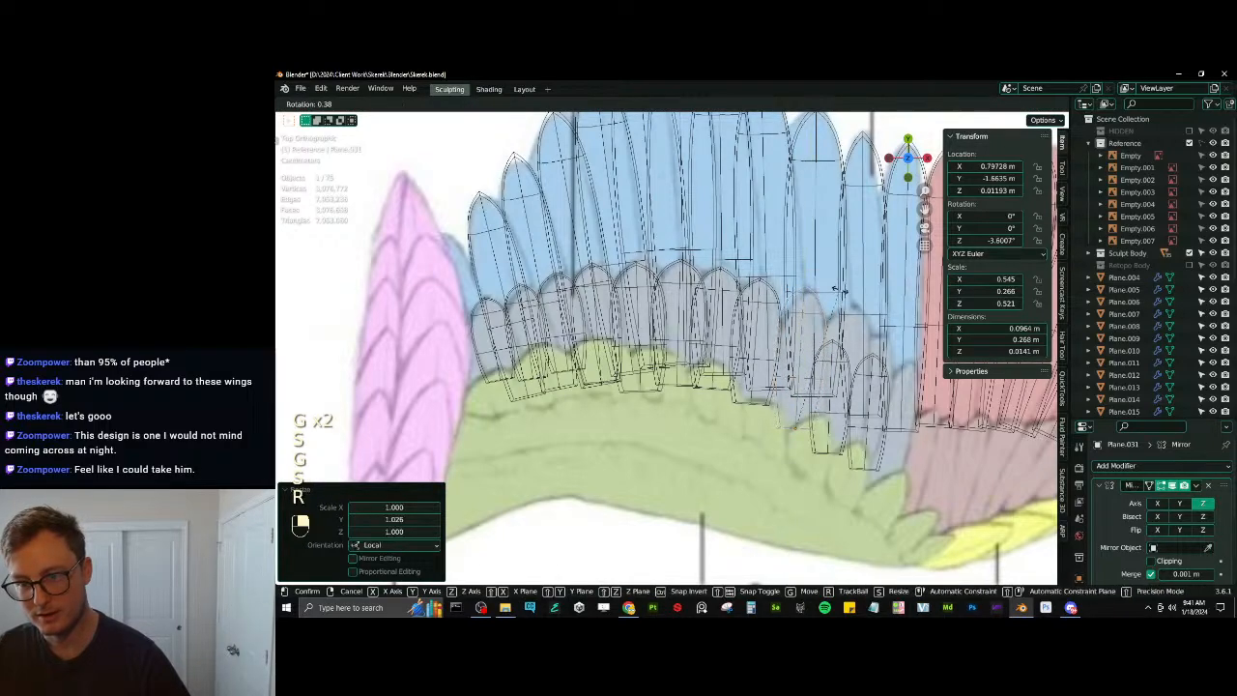
click(831, 309)
key(g)
click(828, 345)
Move the tenth covert blade onto its reference covert and enlarge it uniformly to about 0.462 in X
click(834, 345)
key(g)
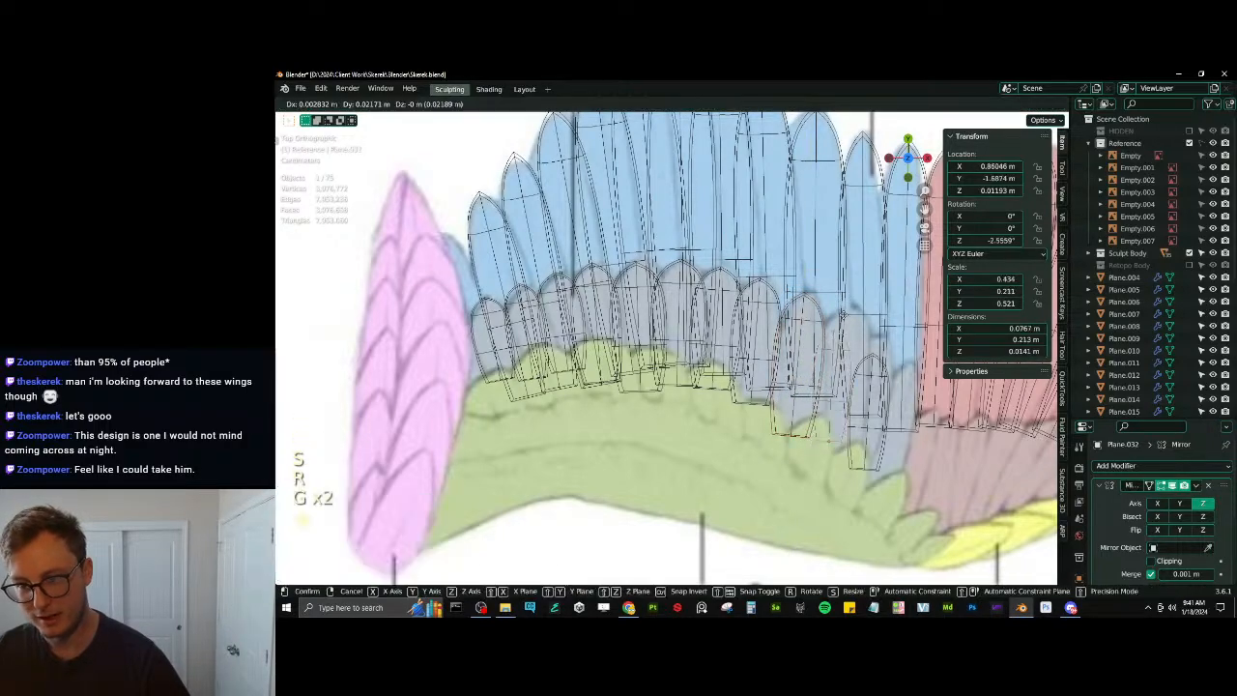
click(847, 315)
shift+middle_drag(869, 321, 748, 282)
scroll(751, 302, up, 1)
key(s)
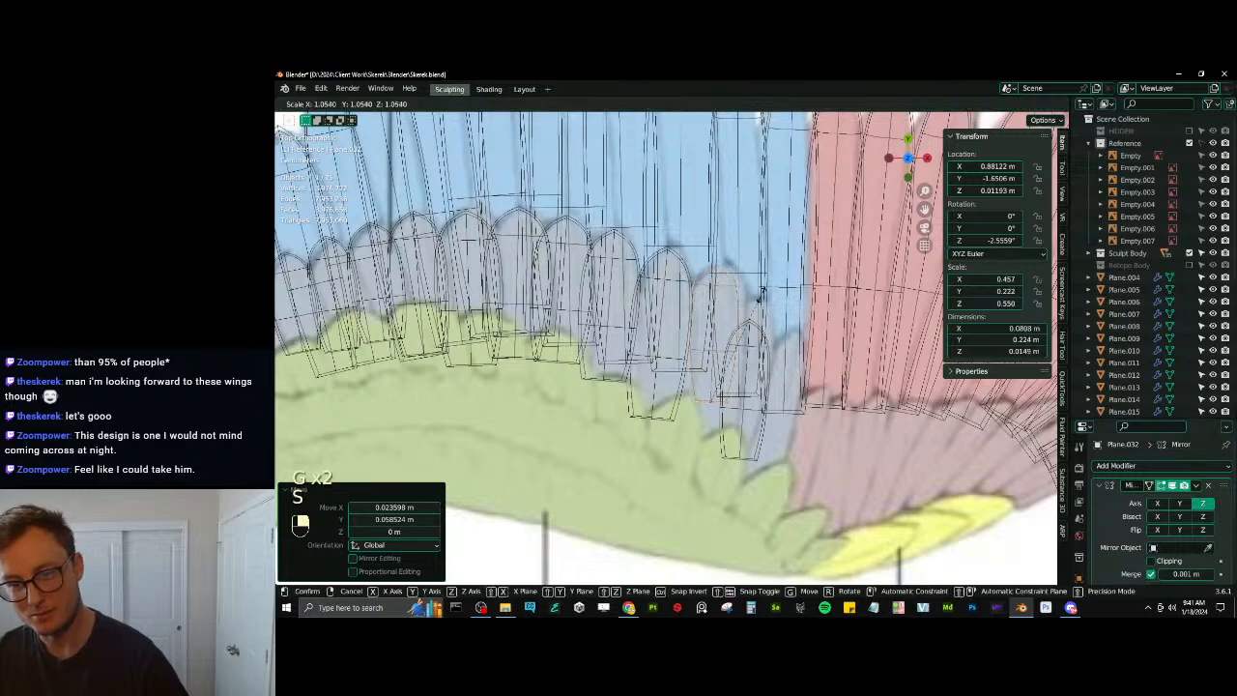
click(761, 290)
key(g)
click(760, 313)
Lengthen the tenth covert blade by 1.123 in local Y and rotate it to about -5.21°
key(s)
key(y)
click(775, 289)
key(r)
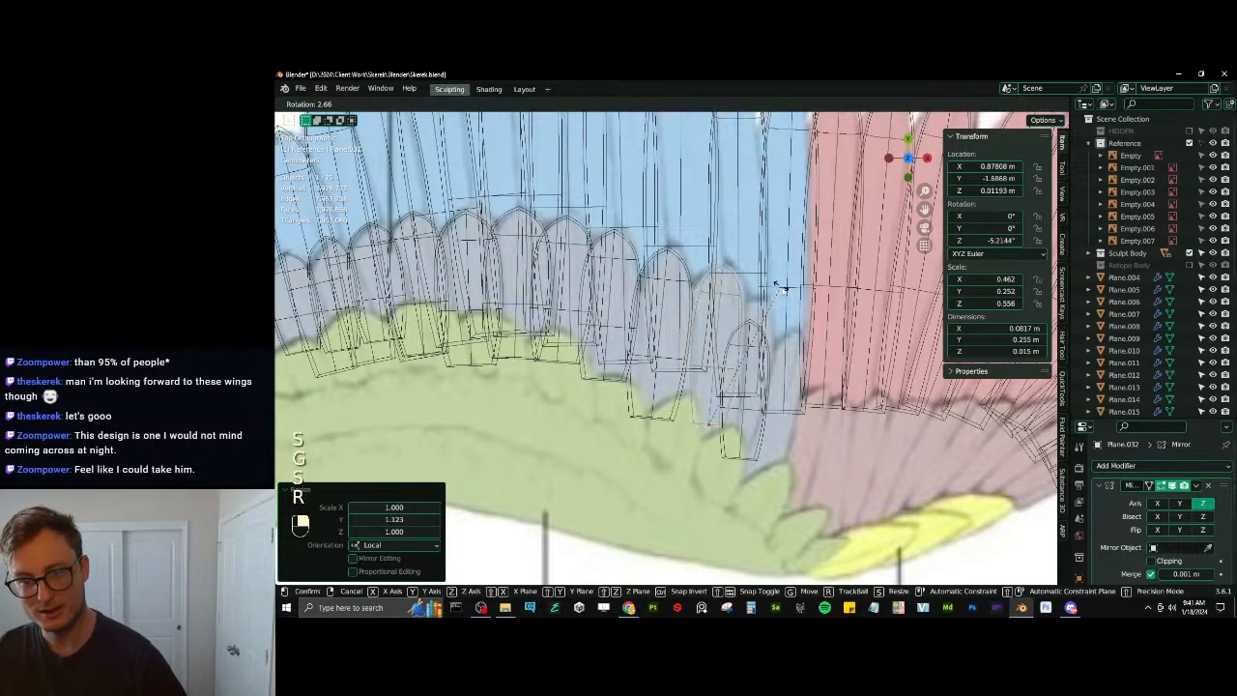
click(775, 287)
Scale the tenth covert blade uniformly by 1.030, widen it to about 0.572 in local X, and nudge it onto its reference
key(g)
click(775, 289)
key(s)
key(s)
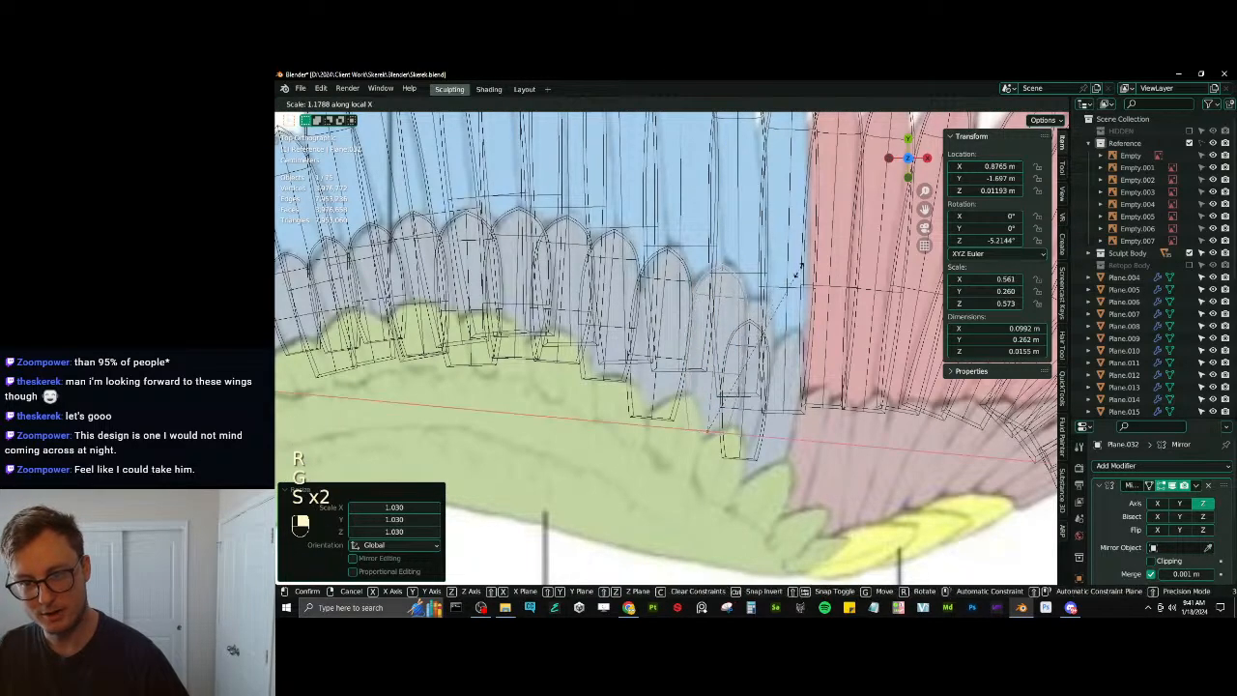
click(749, 324)
key(g)
click(747, 327)
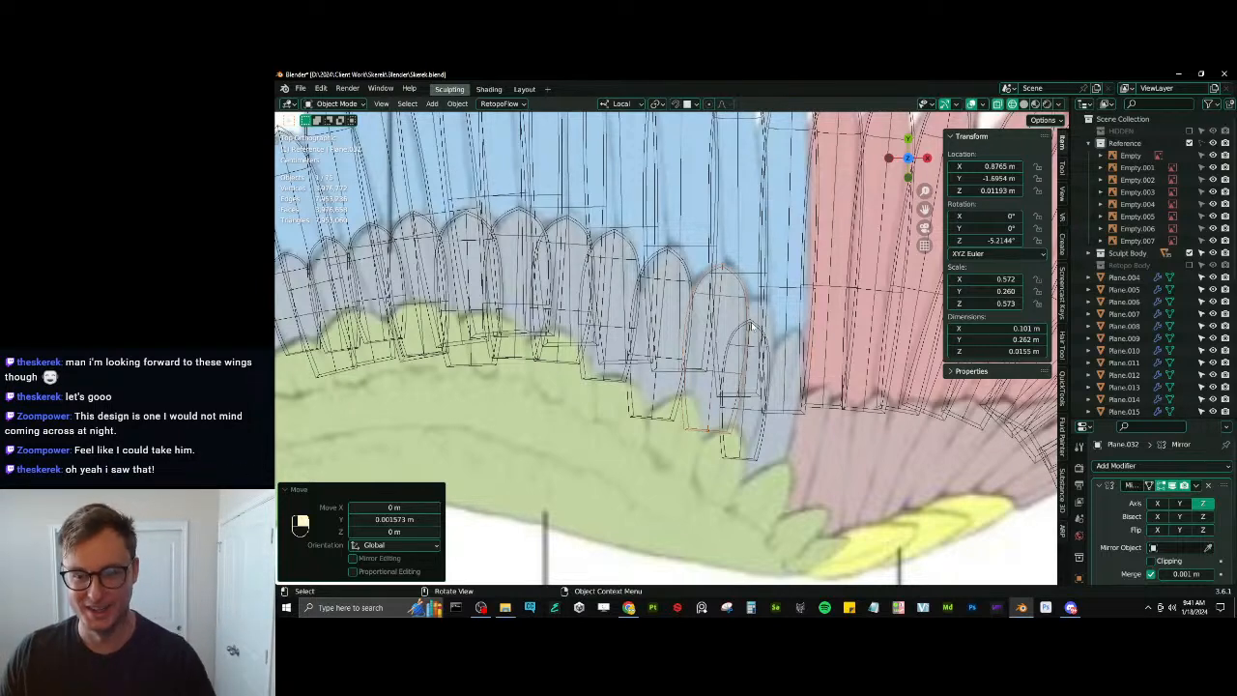
Lengthen the eleventh covert blade by 1.160 in local Y and rotate it to follow the reference
click(752, 327)
key(s)
key(y)
click(810, 263)
key(r)
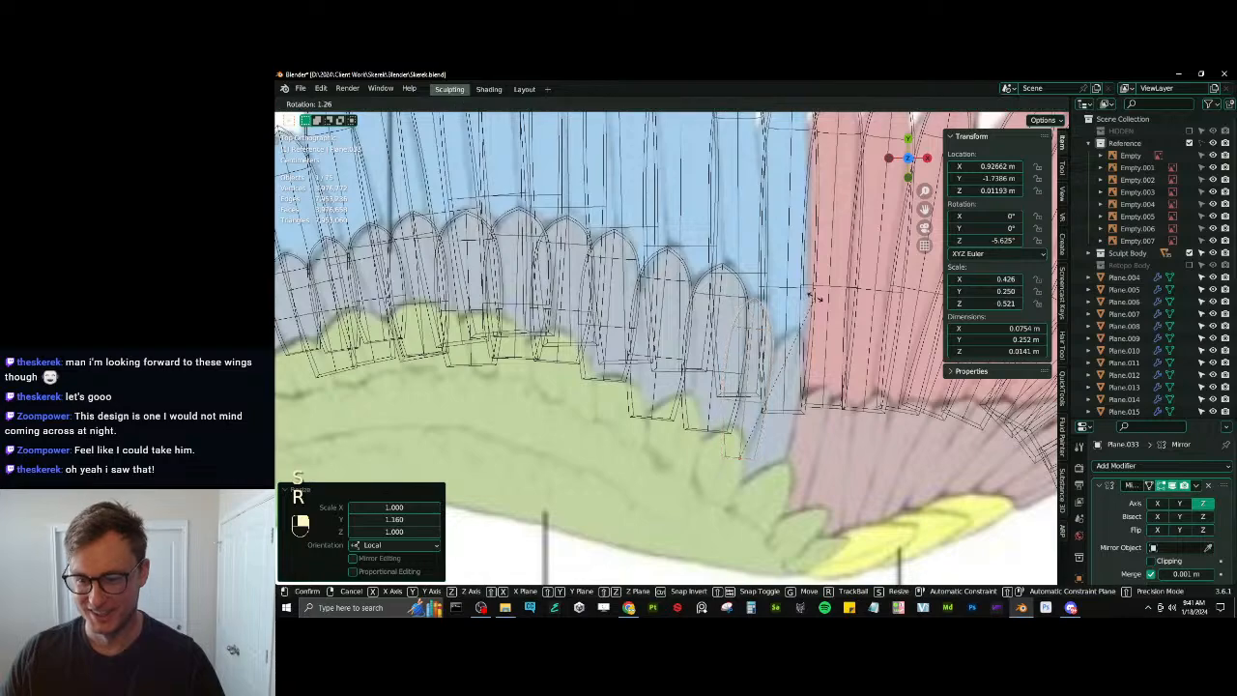
click(815, 298)
key(r)
click(817, 307)
Duplicate the eleventh covert blade onto the last secondary covert, rotate it to about -10.91°, and shrink it to about 0.399 in X
key(shift+d)
click(841, 330)
key(r)
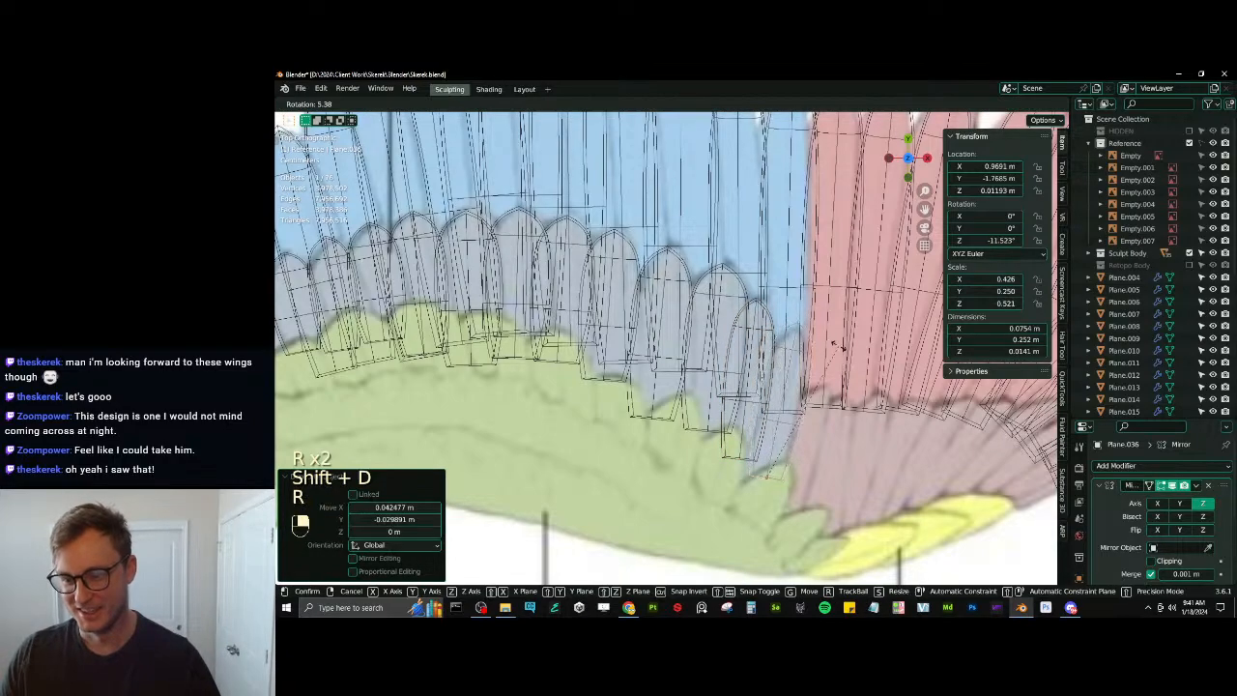
click(840, 347)
key(s)
click(831, 346)
key(r)
click(831, 347)
Examine the finished secondary covert layer in solid shading from an angle and from above
key(z)
scroll(784, 365, down, 6)
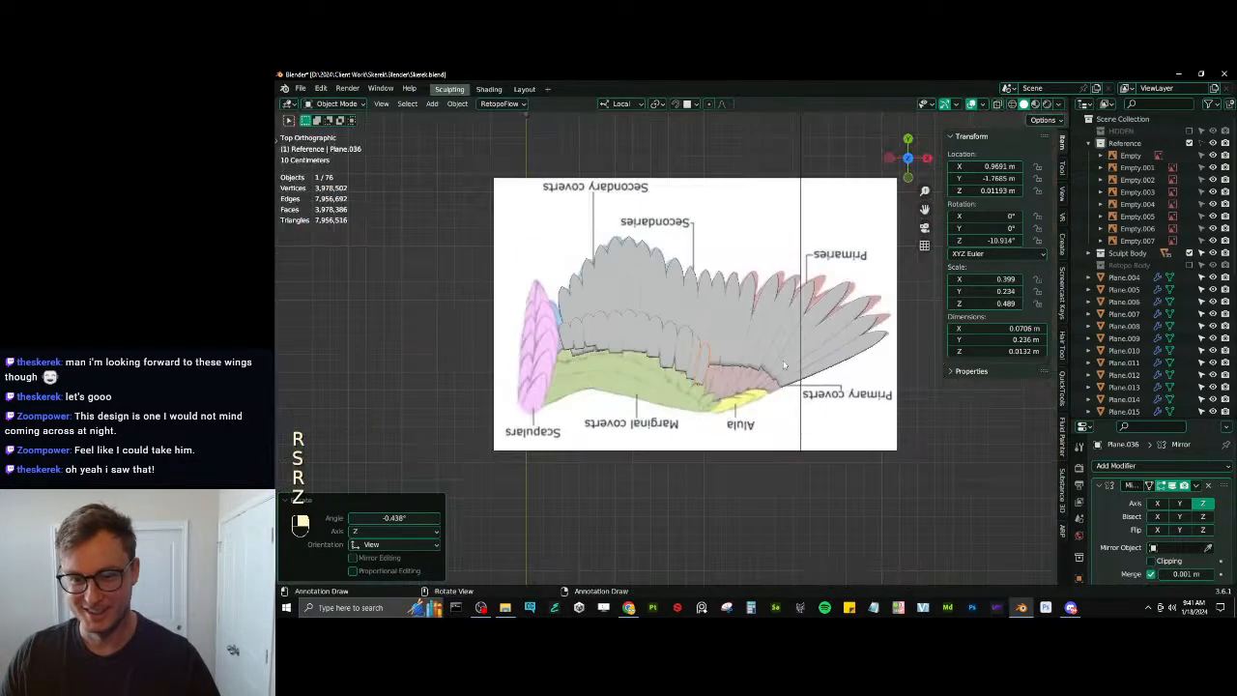
middle_drag(784, 365, 620, 393)
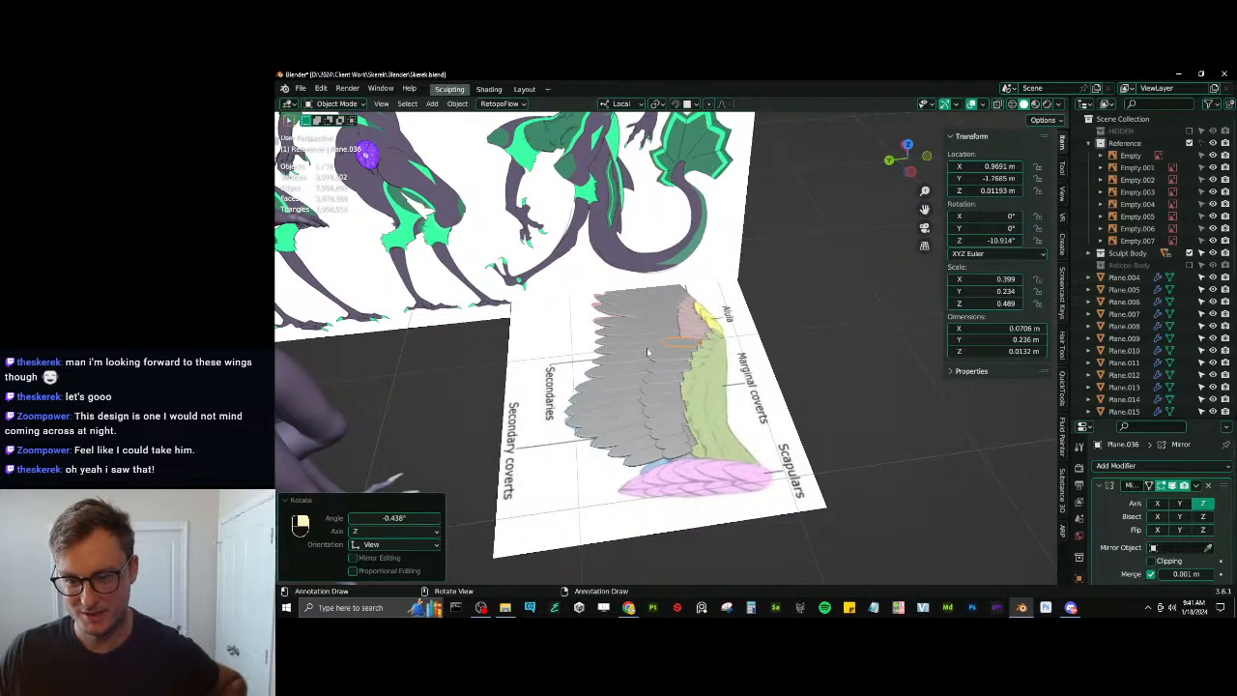
middle_drag(648, 349, 739, 406)
key(KP_7)
key(KP_7)
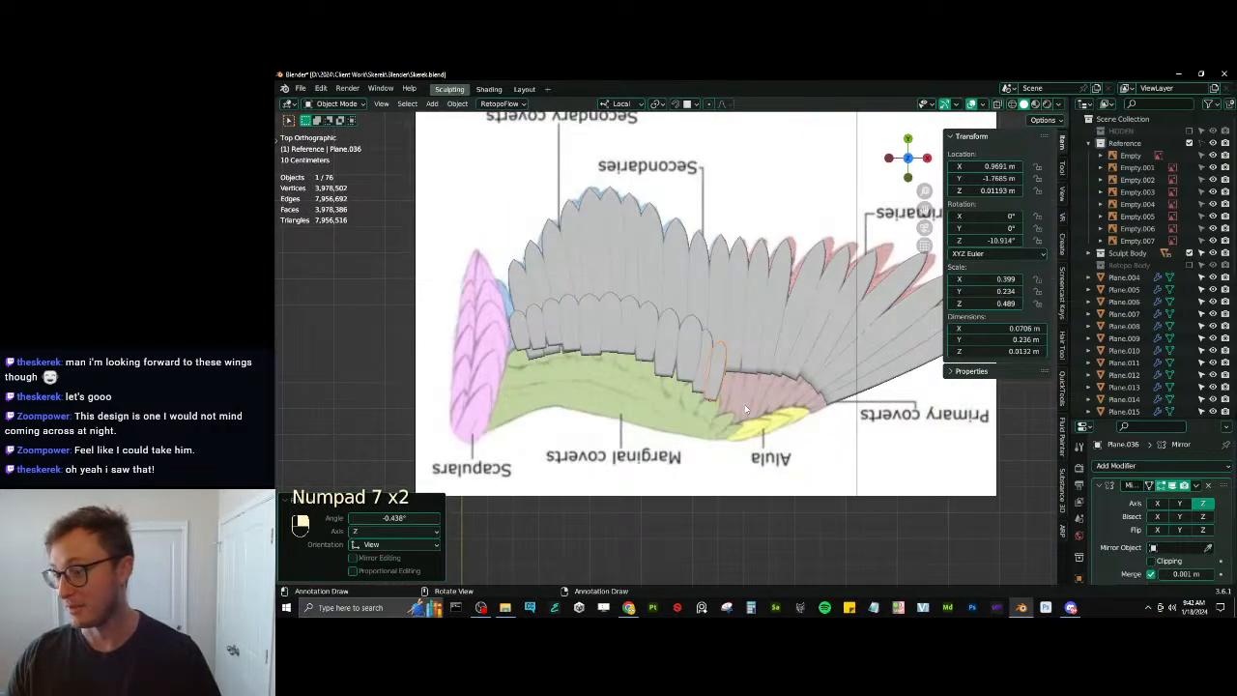
Select the primary feathers in wireframe and duplicate them, moving the copies about -0.139 m in X and -0.150 m in Y
key(shift+z)
scroll(651, 415, up, 3)
shift+middle_drag(652, 416, 628, 346)
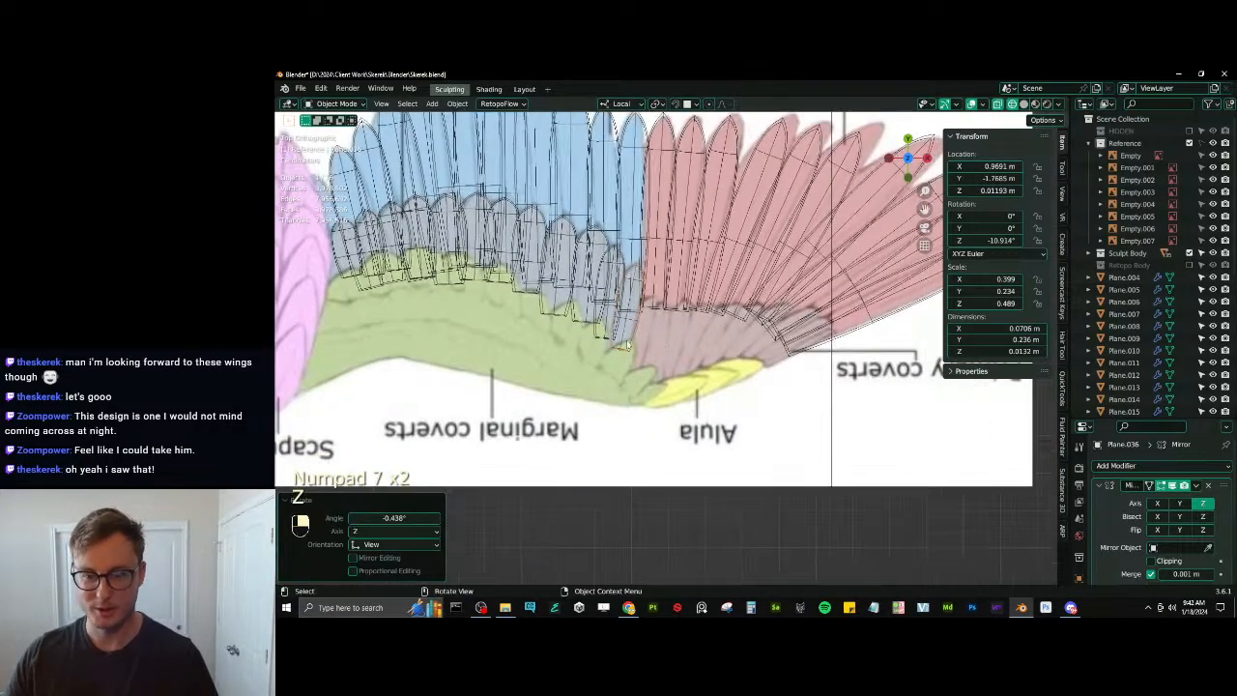
scroll(693, 296, down, 1)
shift+middle_drag(697, 297, 693, 329)
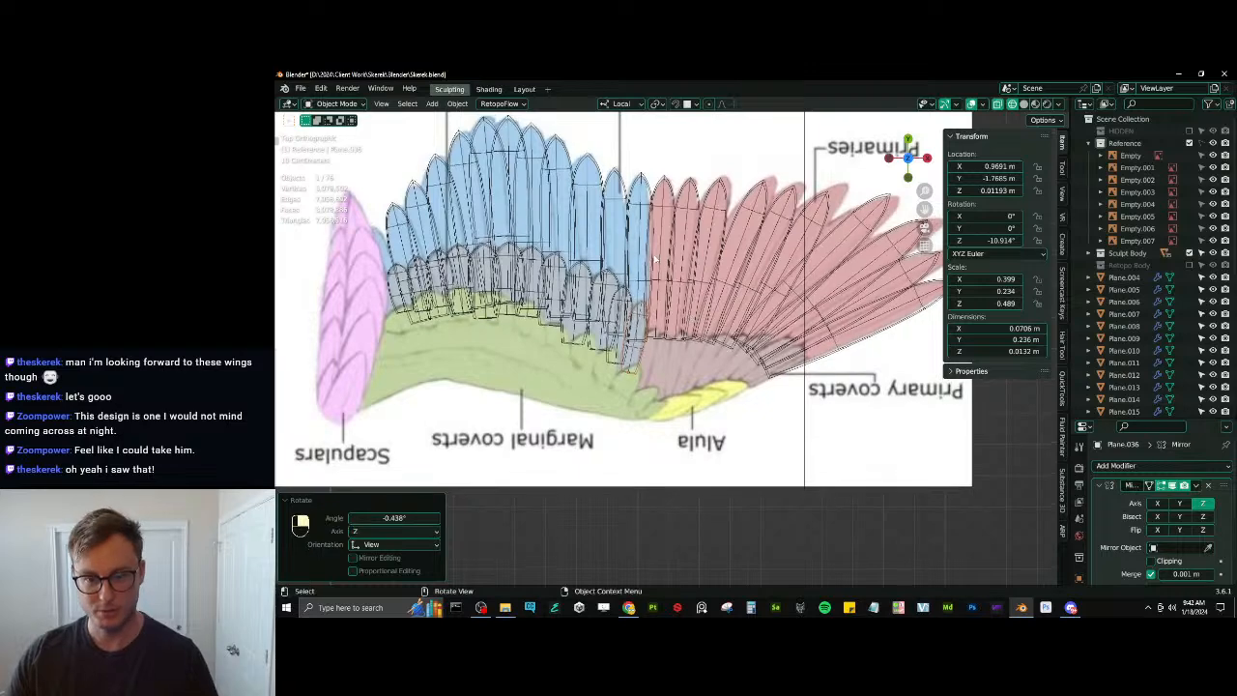
click(666, 224)
key(b)
drag(889, 396, 887, 395)
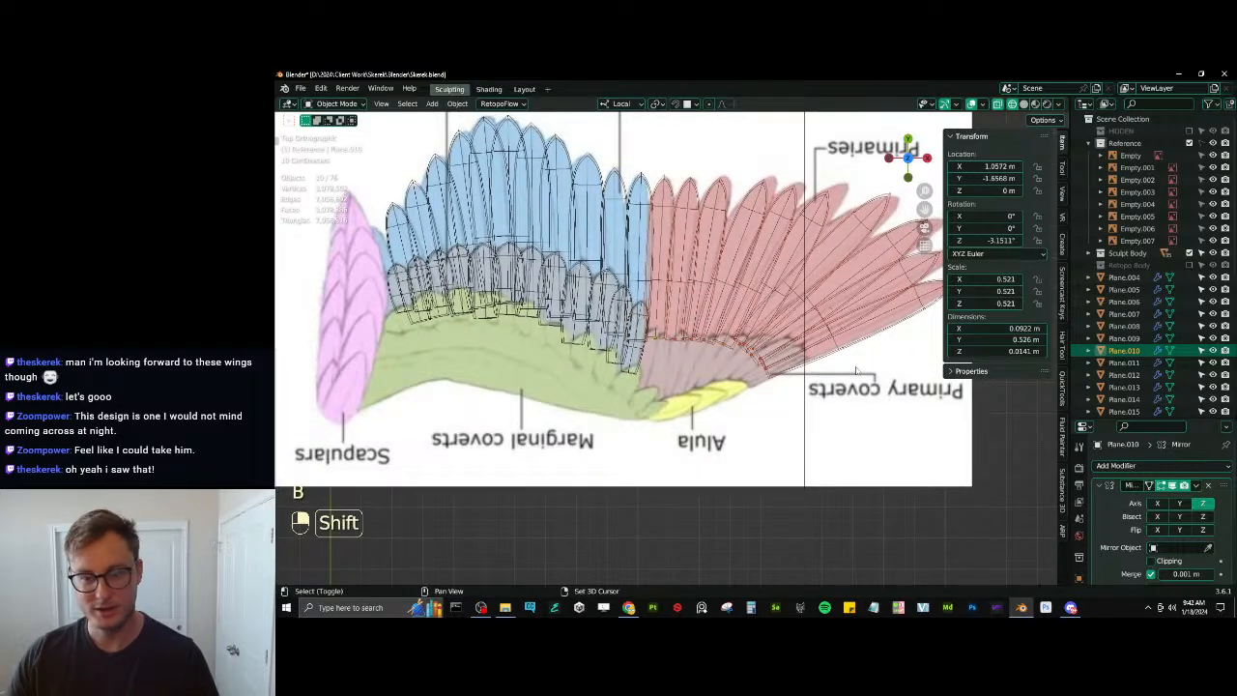
key(shift+d)
click(814, 417)
Scale the duplicated primary feathers uniformly by 0.546 to form the primary coverts
key(s)
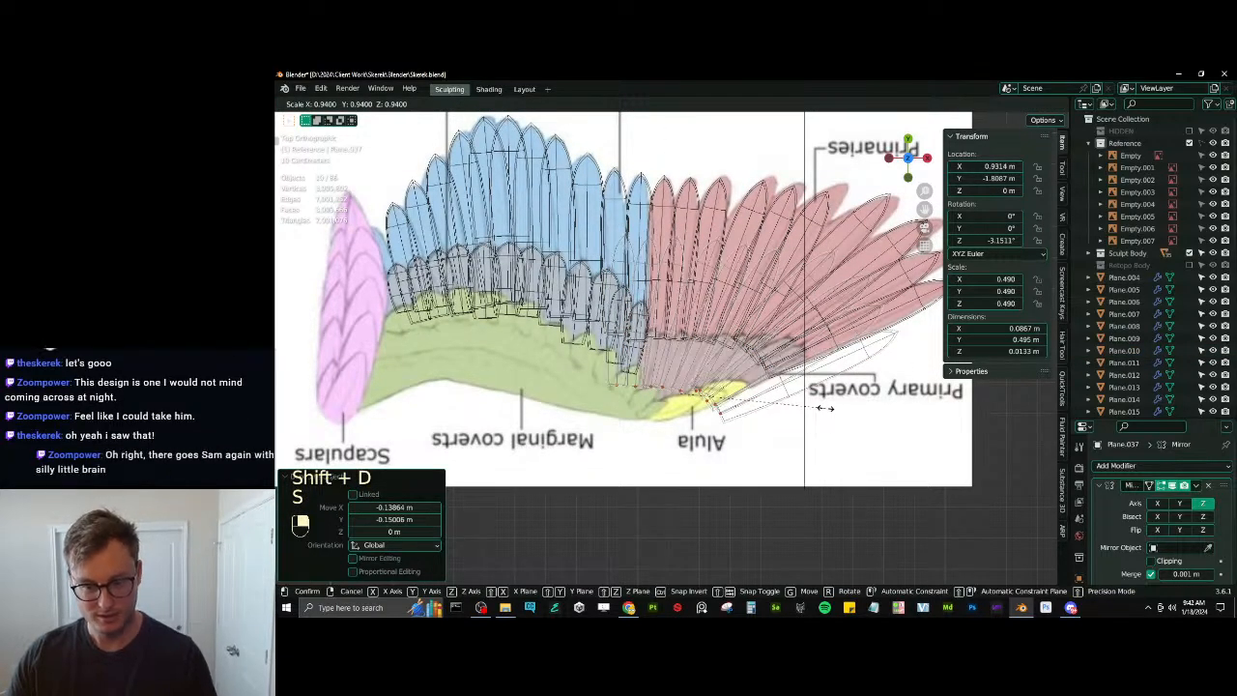
click(757, 433)
scroll(758, 432, up, 2)
shift+middle_drag(818, 414, 806, 405)
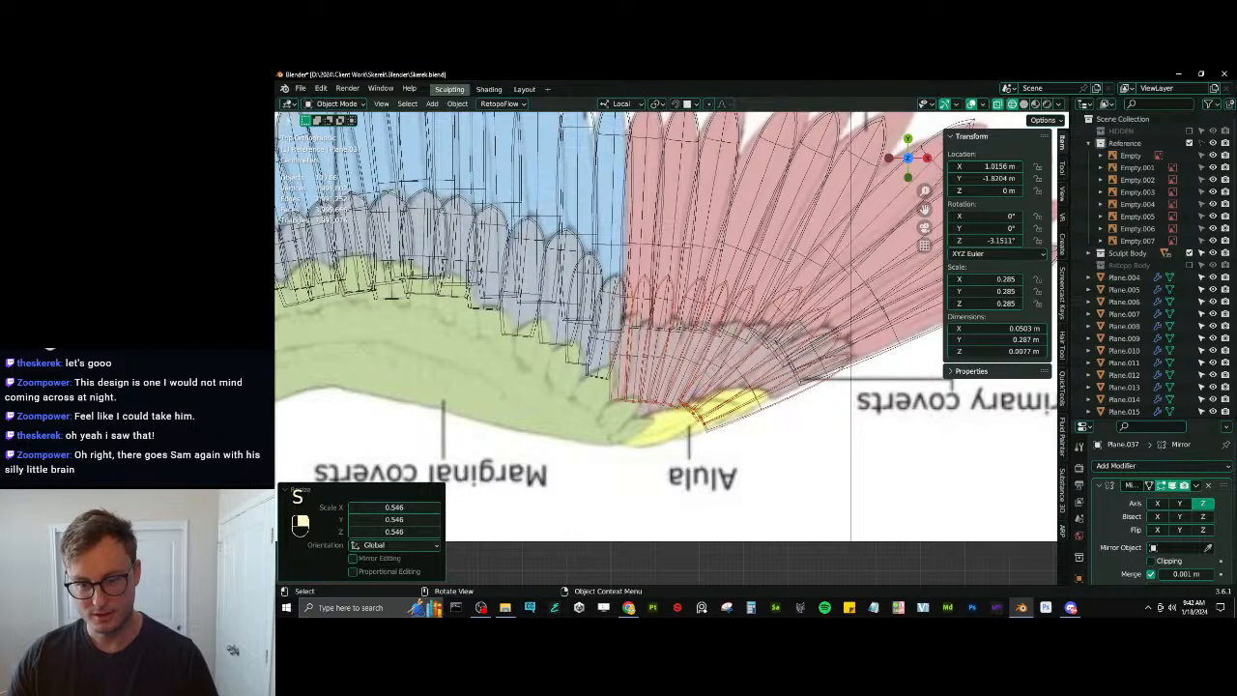
key(s)
click(836, 383)
Using individual origins, move the primary coverts onto the reference and scale them by 0.829 in local Y and 1.181 in local X
key(period)
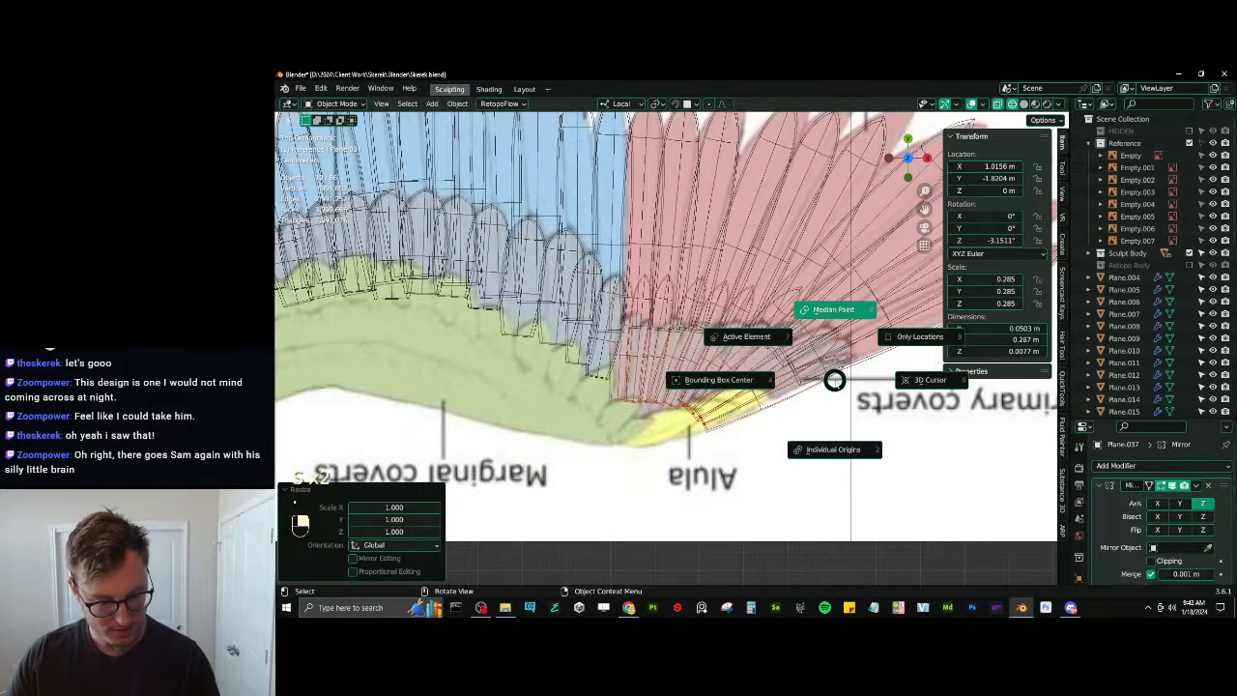
click(834, 380)
key(g)
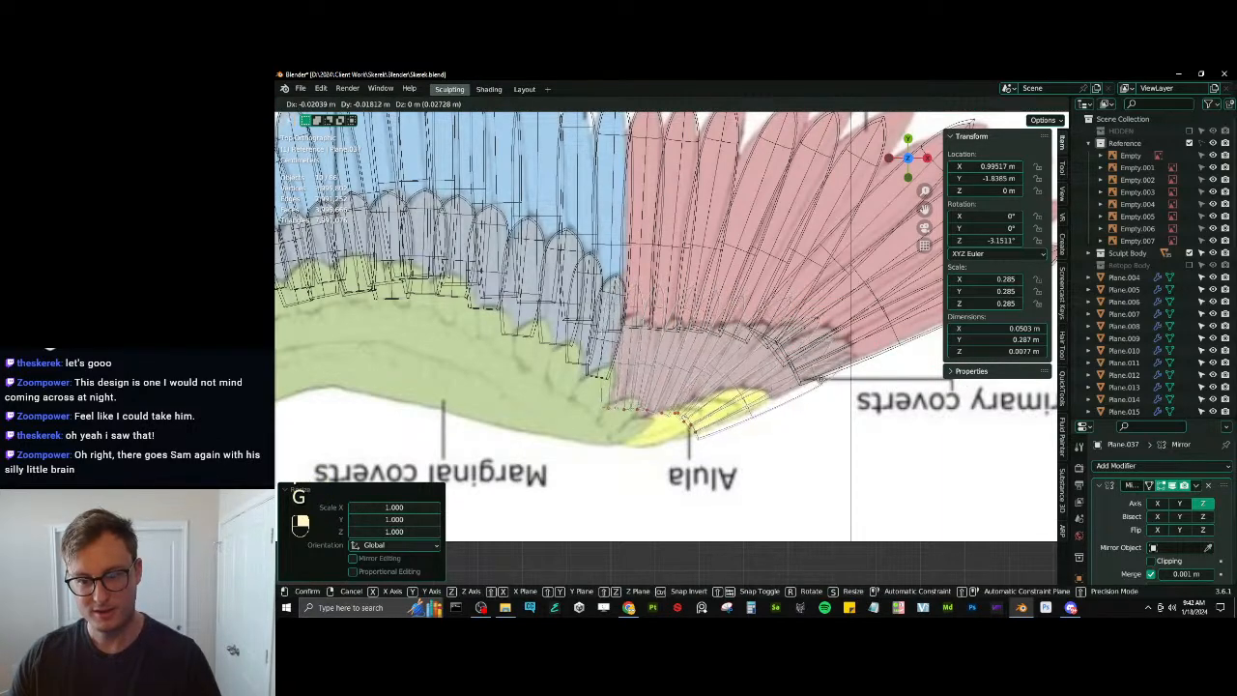
click(823, 381)
key(s)
key(y)
key(y)
key(s)
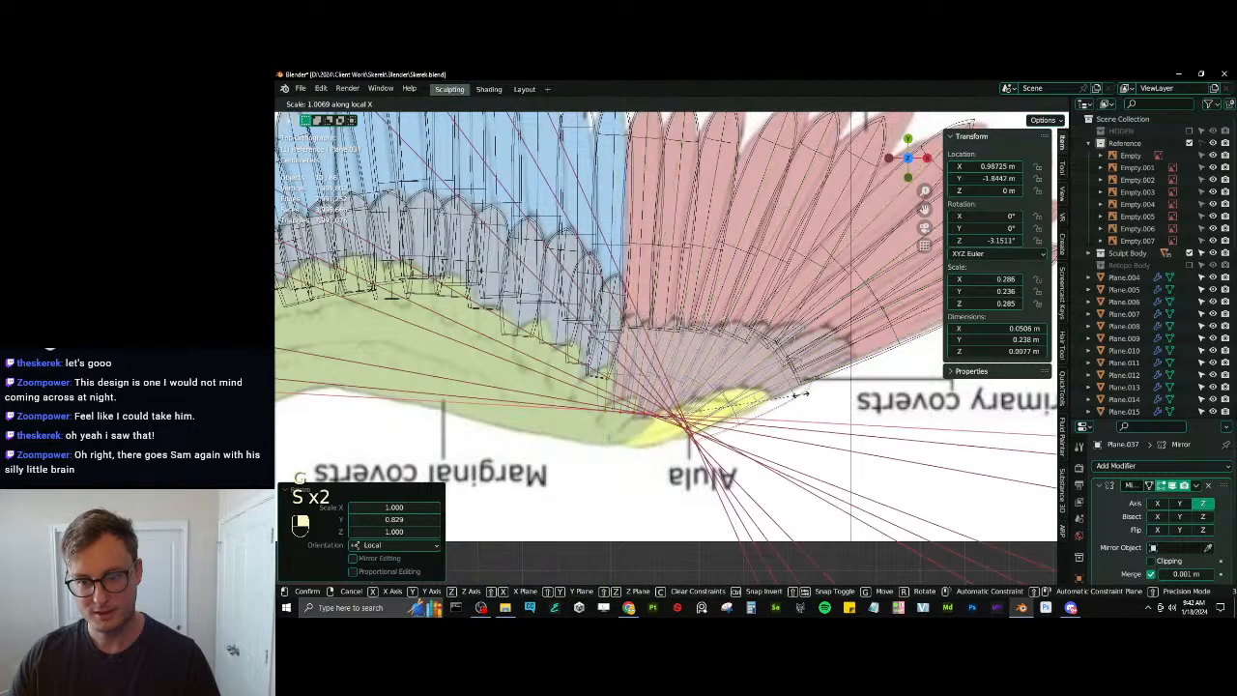
click(804, 394)
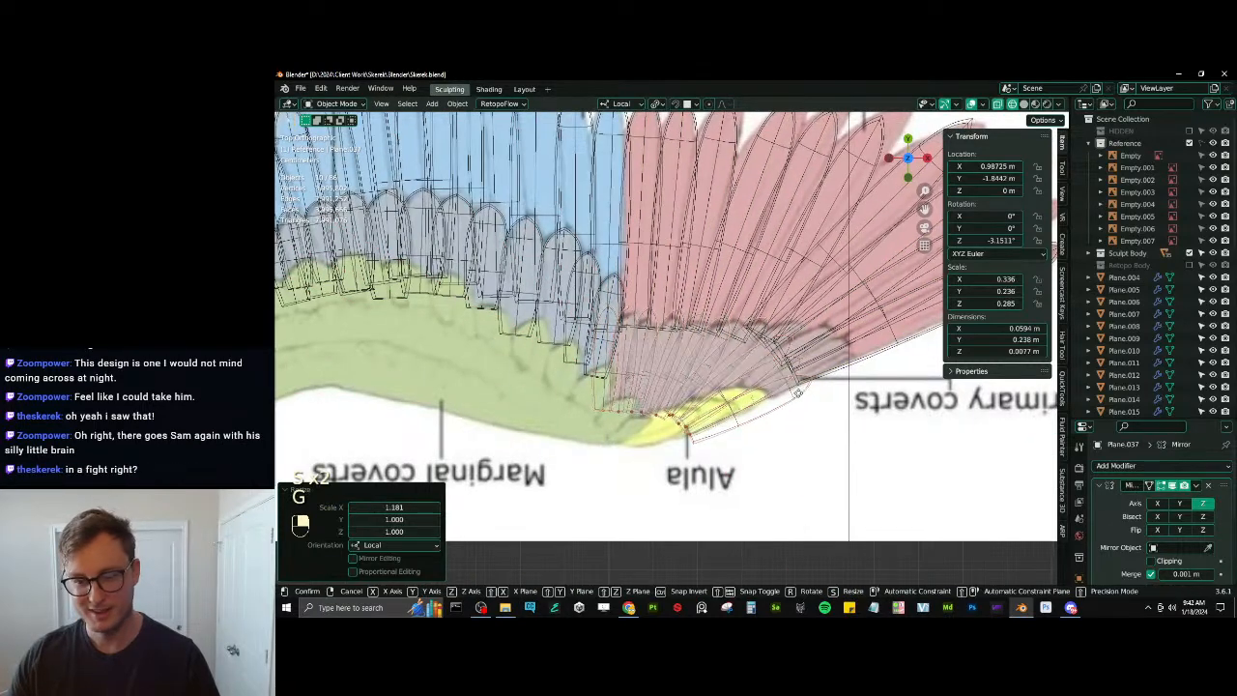
Reposition the primary coverts over the reference and rotate each around its own origin by about 1.03°
key(g)
click(769, 414)
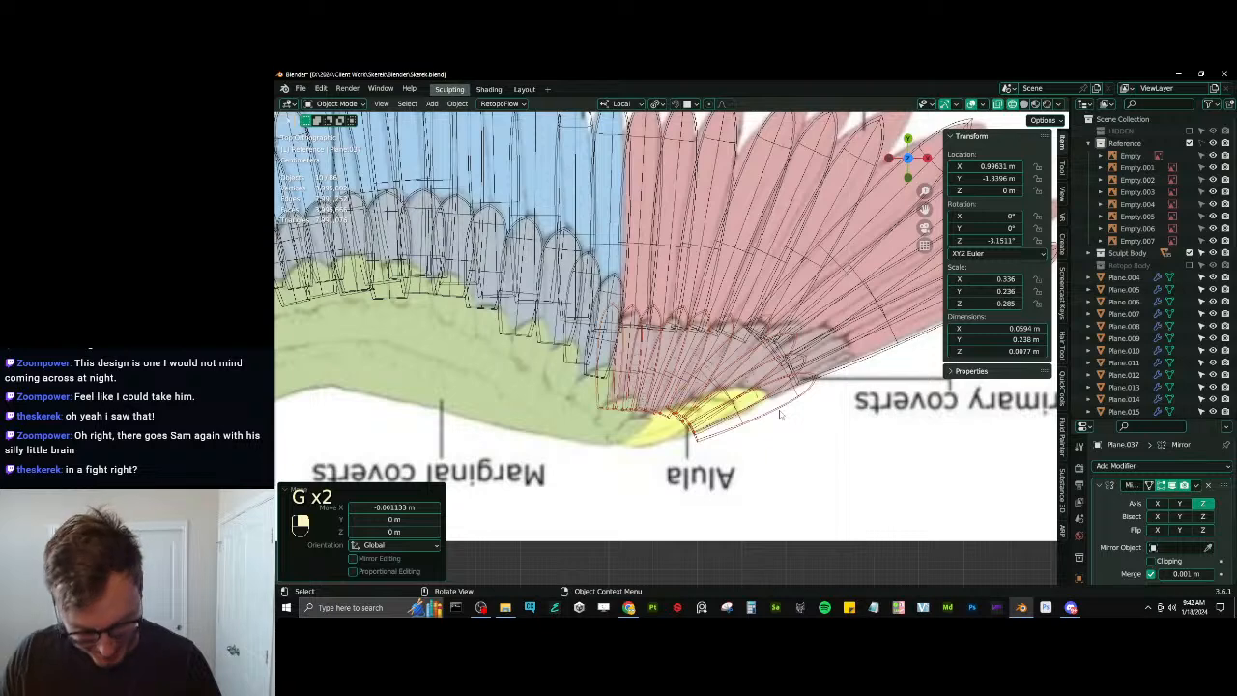
key(r)
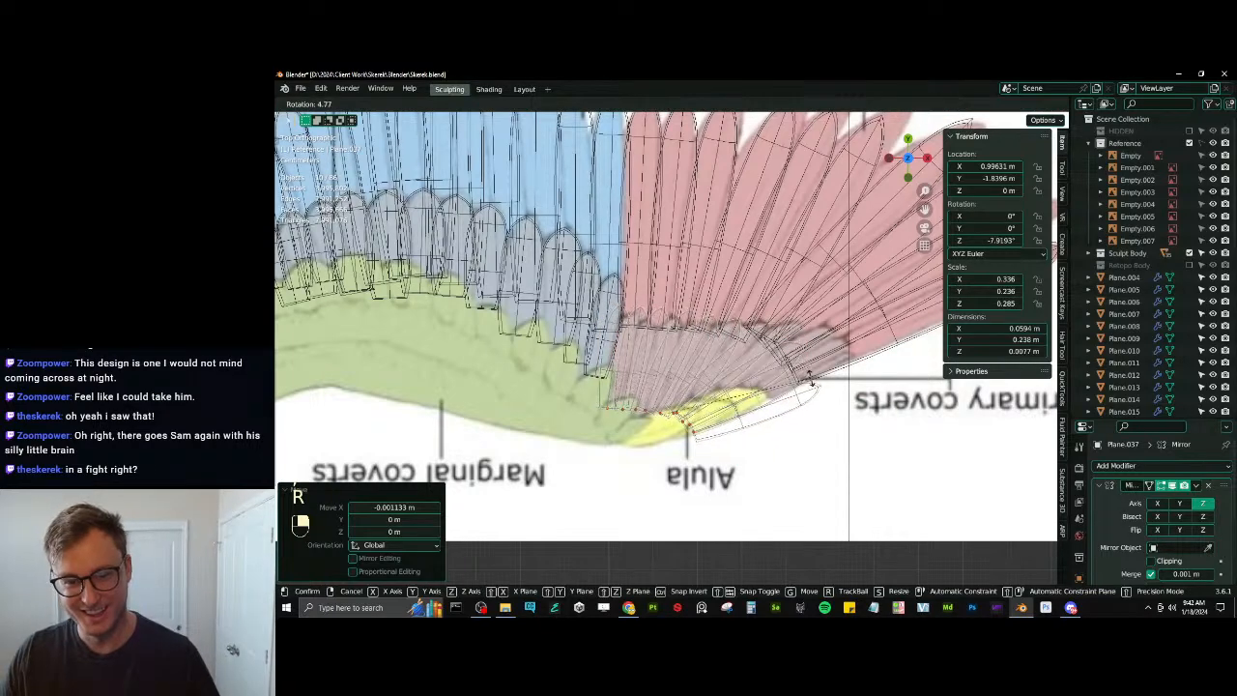
click(805, 377)
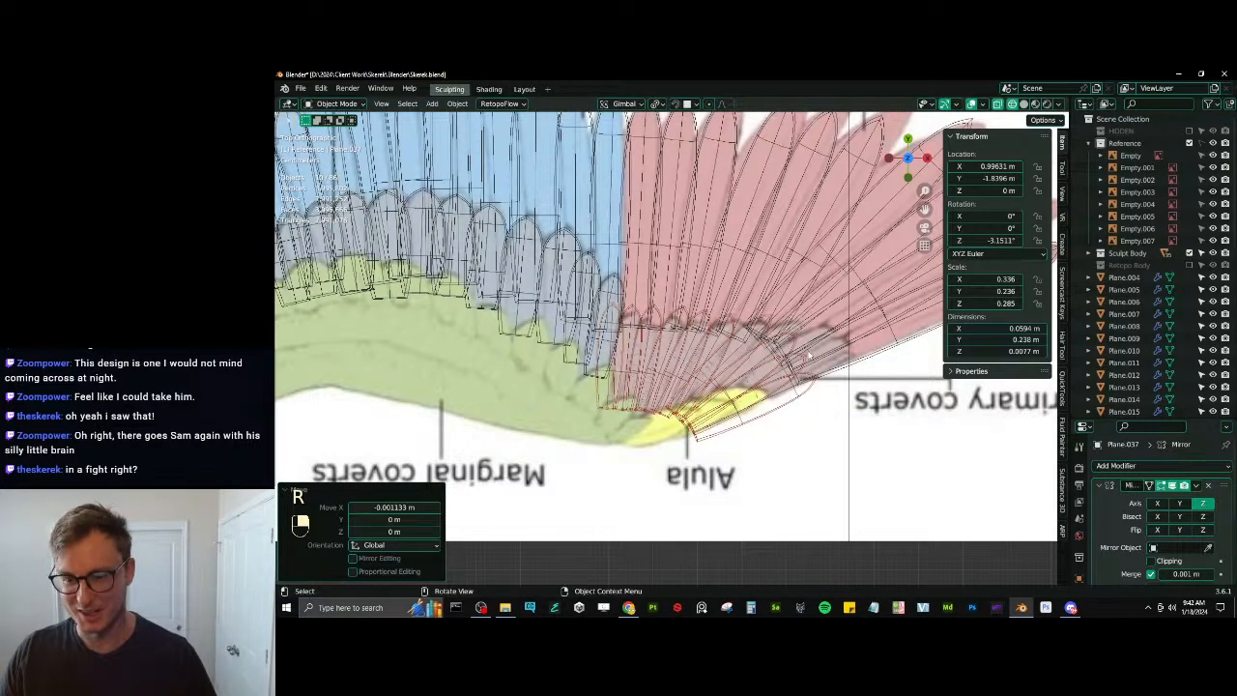
key(r)
click(816, 363)
Set the pivot to Median Point, shrink the primary covert group to about 0.307 in X, and nudge it into place
key(period)
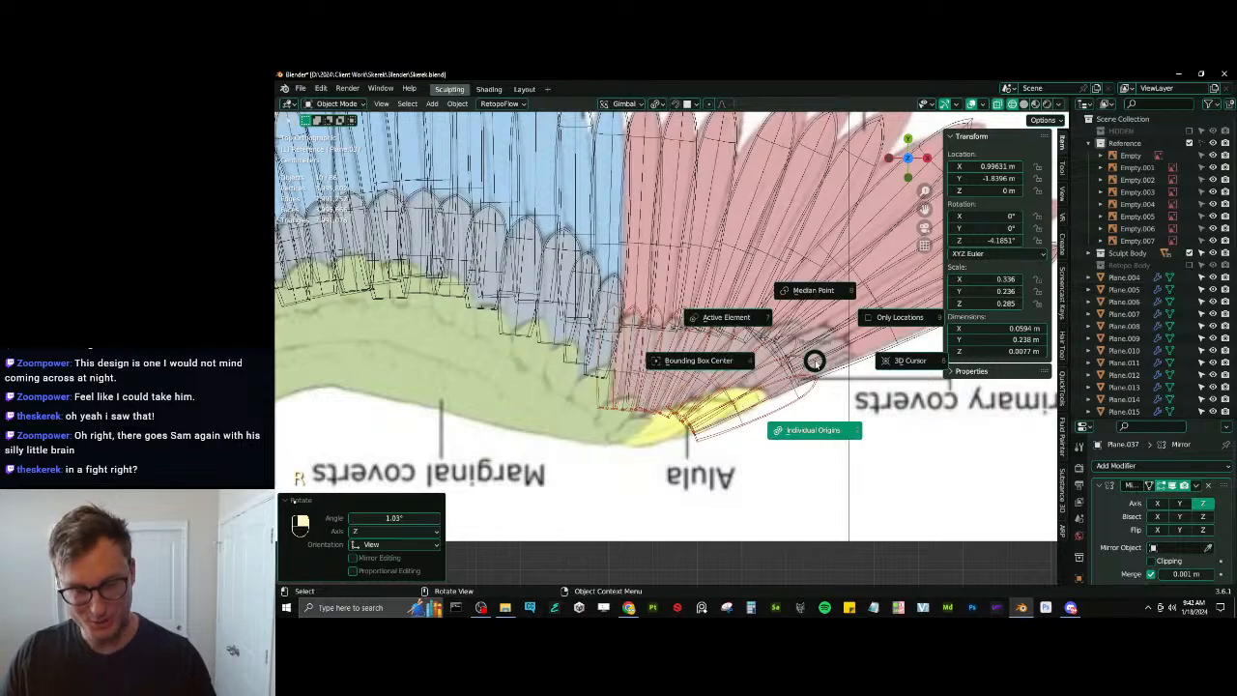
click(813, 294)
key(s)
click(811, 364)
key(g)
click(813, 364)
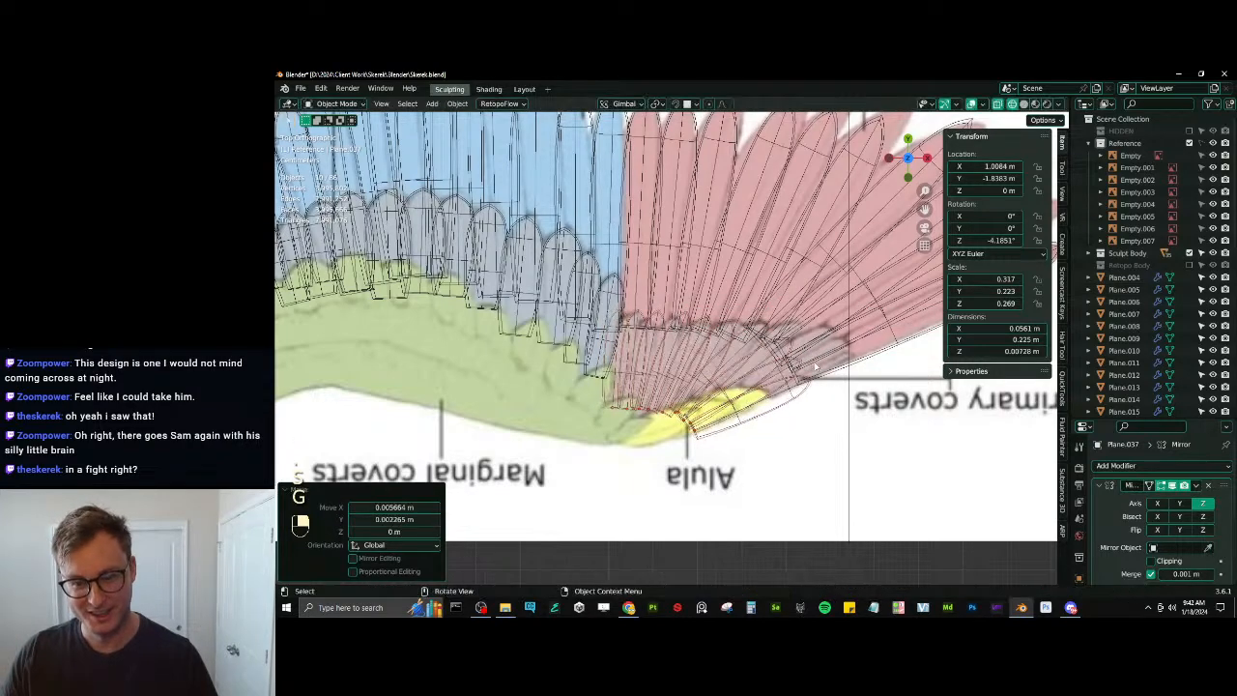
key(s)
click(809, 367)
key(g)
click(812, 371)
Raise the primary coverts in Z above the primary feathers
scroll(813, 371, up, 2)
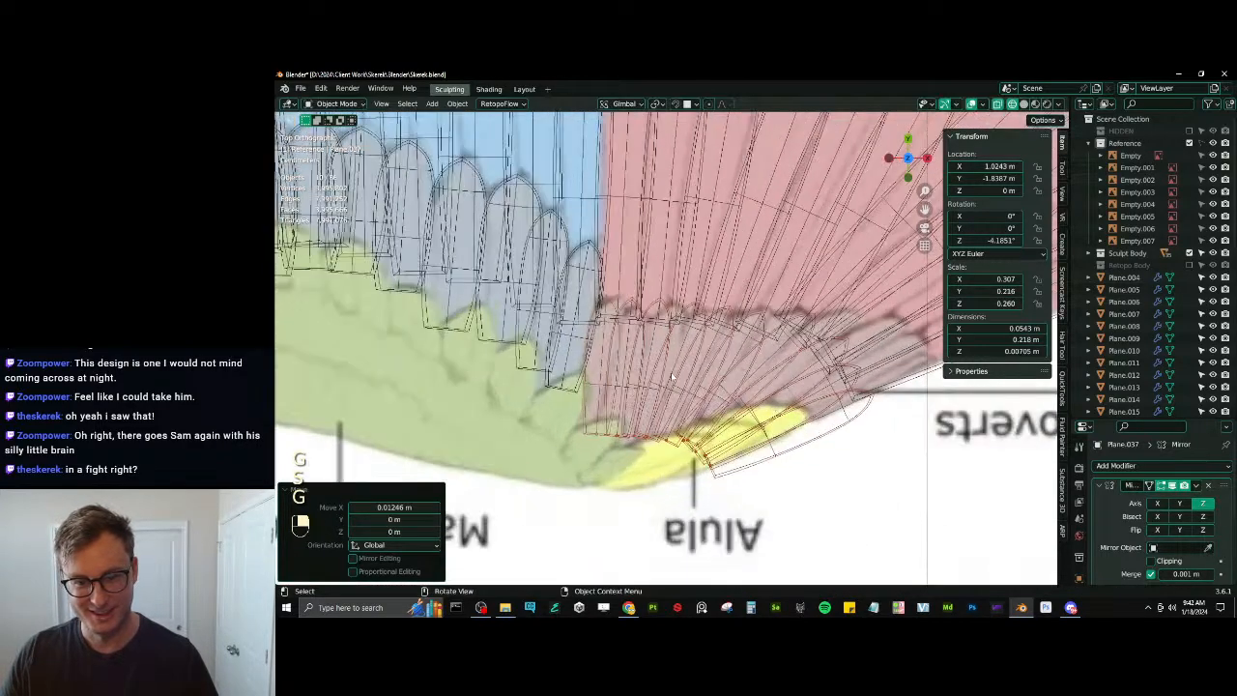
key(z)
mouse_move(661, 377)
middle_down()
mouse_move(654, 359)
mouse_move(720, 375)
mouse_move(786, 329)
mouse_move(795, 361)
mouse_move(816, 359)
mouse_move(737, 372)
mouse_move(722, 493)
mouse_move(782, 515)
mouse_move(816, 473)
mouse_move(657, 502)
mouse_move(649, 472)
middle_up()
click(708, 361)
key(g)
key(z)
click(787, 320)
key(s)
click(827, 356)
key(ctrl+z)
Fine-tune the primary coverts' height to about 0.0126 m in Z
key(g)
key(z)
click(817, 360)
key(g)
key(z)
click(736, 373)
Compare the primary coverts with the wing reference from above in wireframe and solid shading
scroll(699, 400, down, 8)
click(722, 495)
key(KP_7)
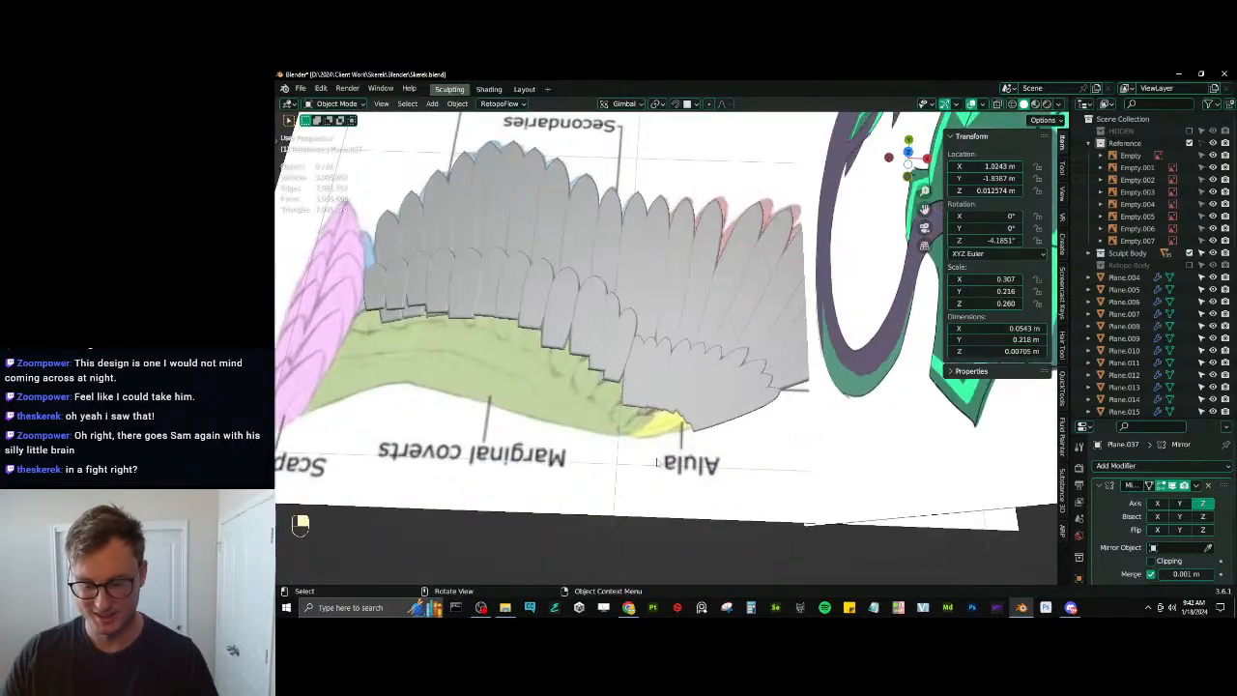
key(z)
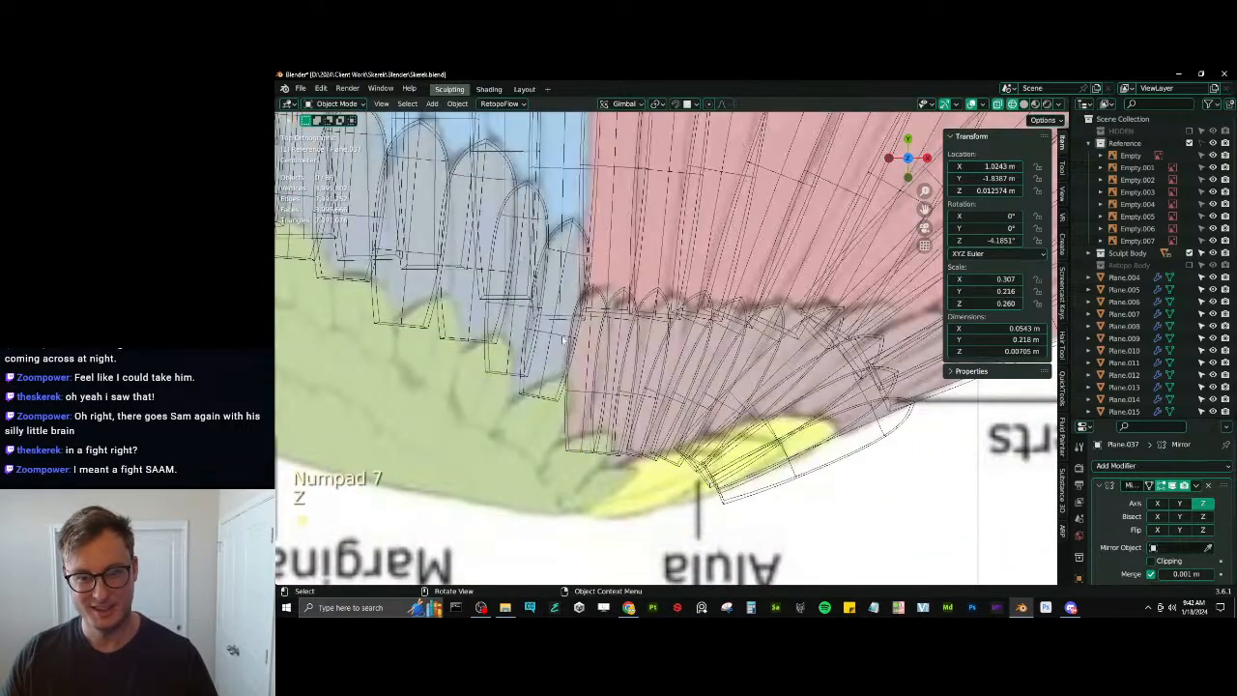
shift+middle_drag(630, 335, 639, 369)
scroll(639, 368, down, 5)
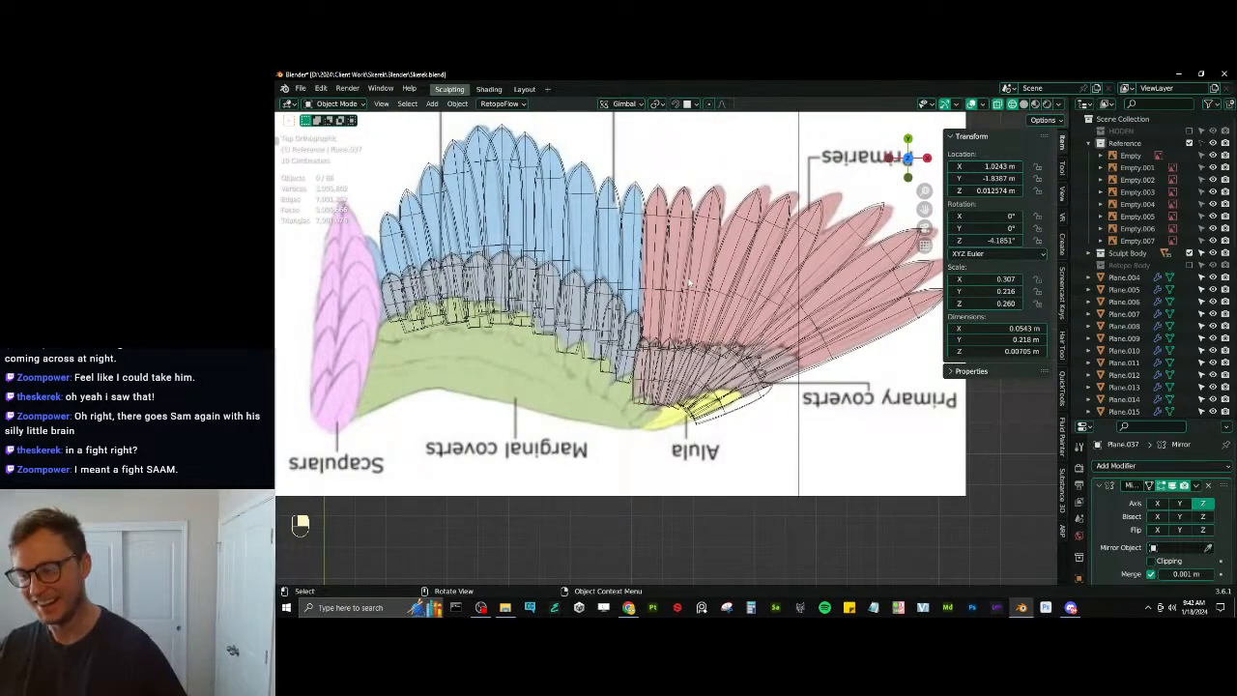
key(alt+z)
scroll(702, 351, up, 3)
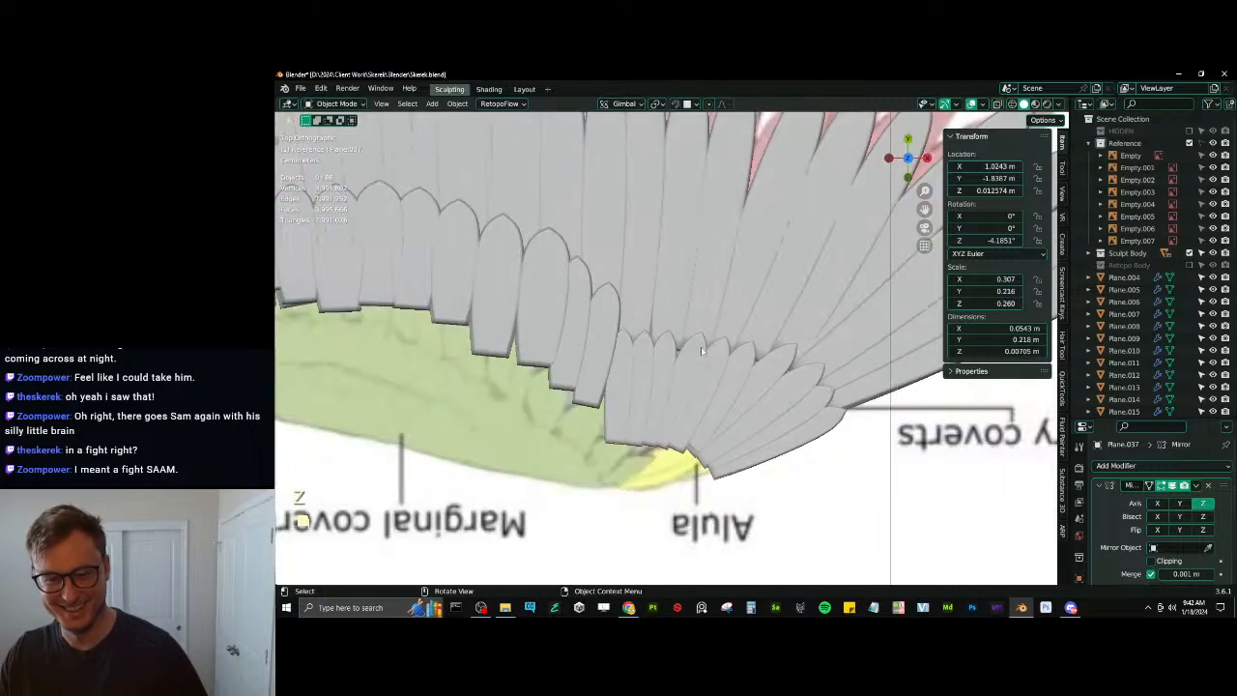
Select two neighbouring primary feathers and move them about -0.012 m in X and -0.078 m in Y toward the primary coverts
key(z)
shift+middle_drag(707, 319, 707, 371)
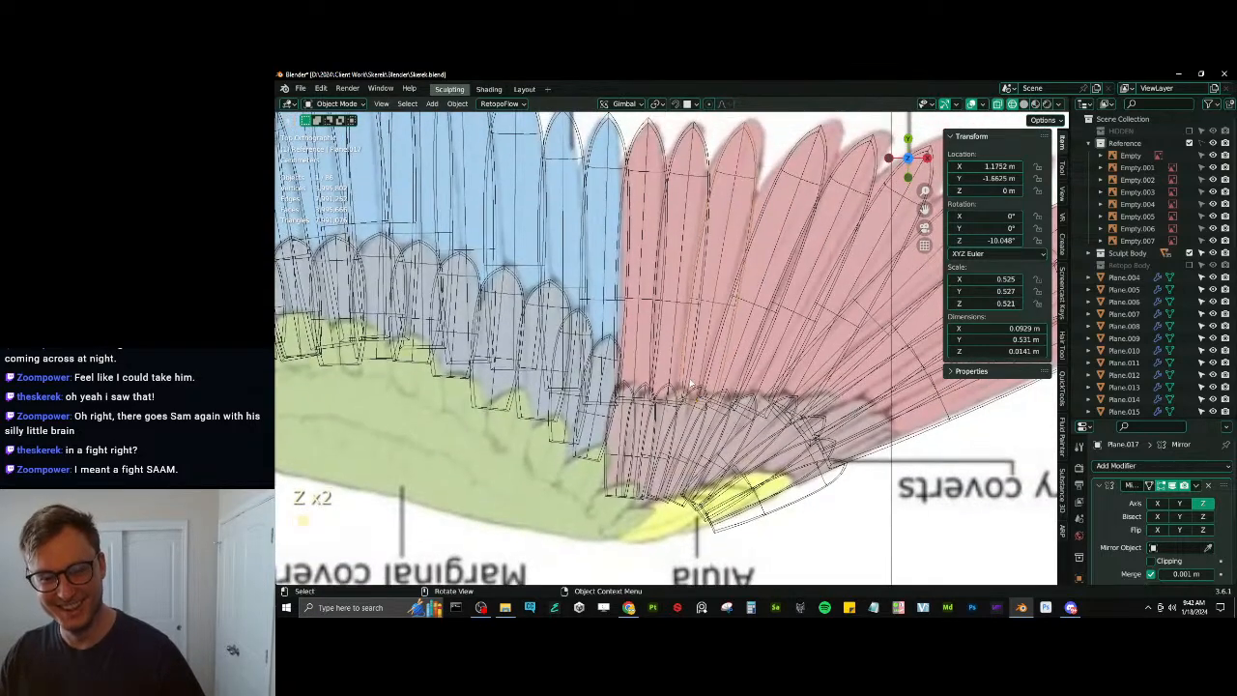
shift+click(706, 318)
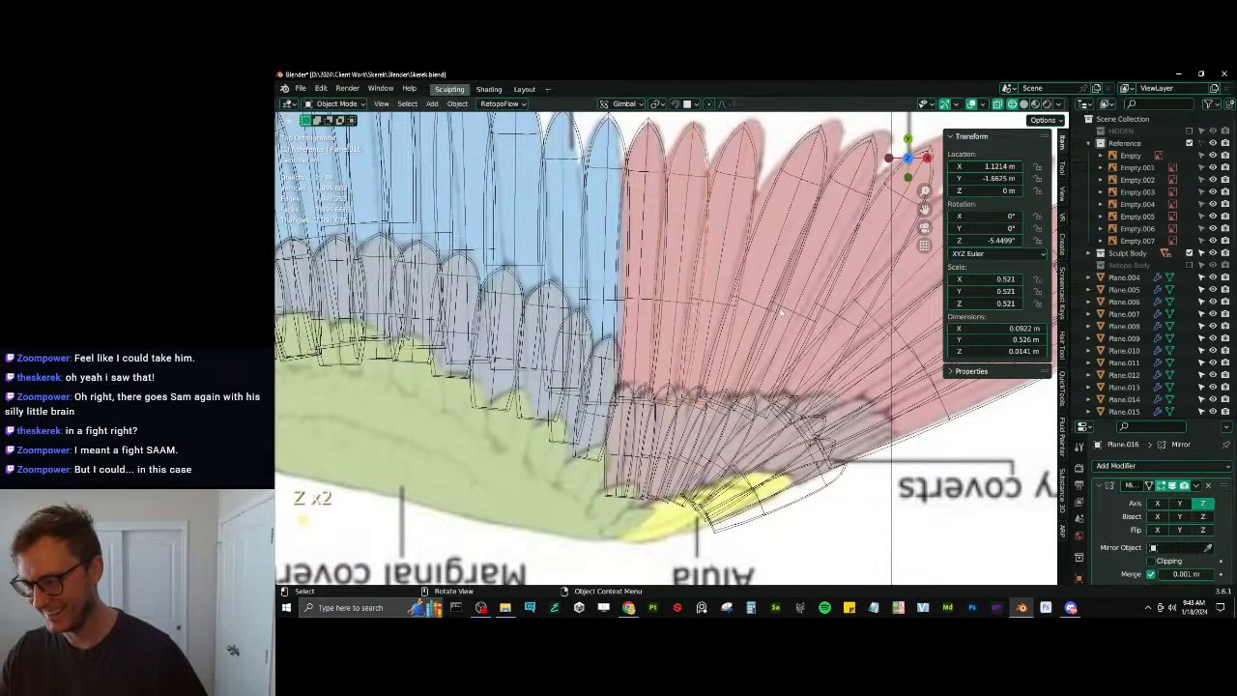
key(g)
click(769, 348)
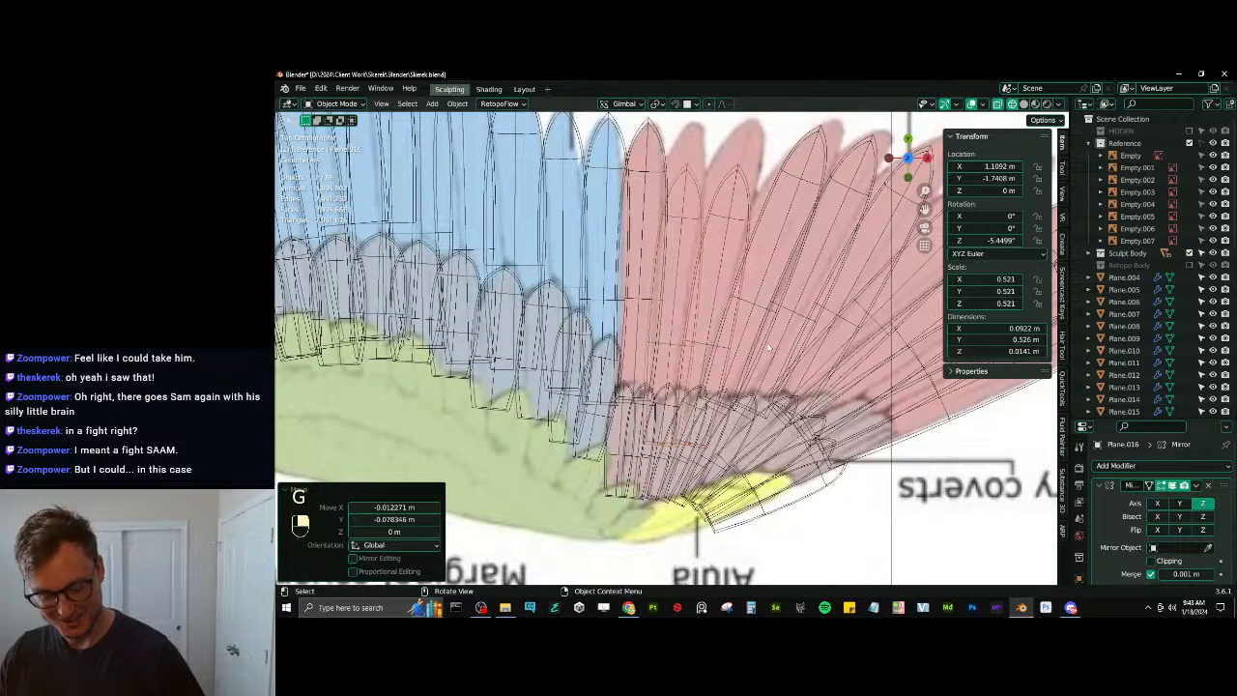
Stretch the two primary feathers by about 1.151 along their Y axis and reposition them so the tips match the reference
key(period)
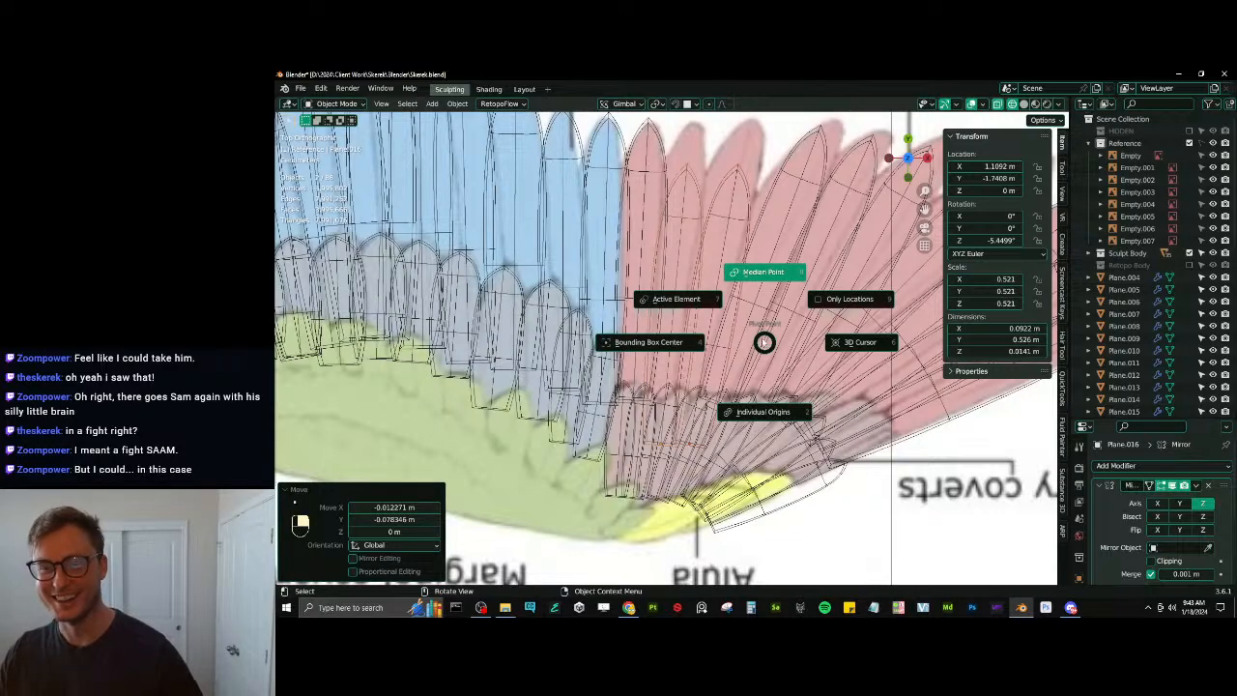
click(758, 328)
key(period)
click(753, 323)
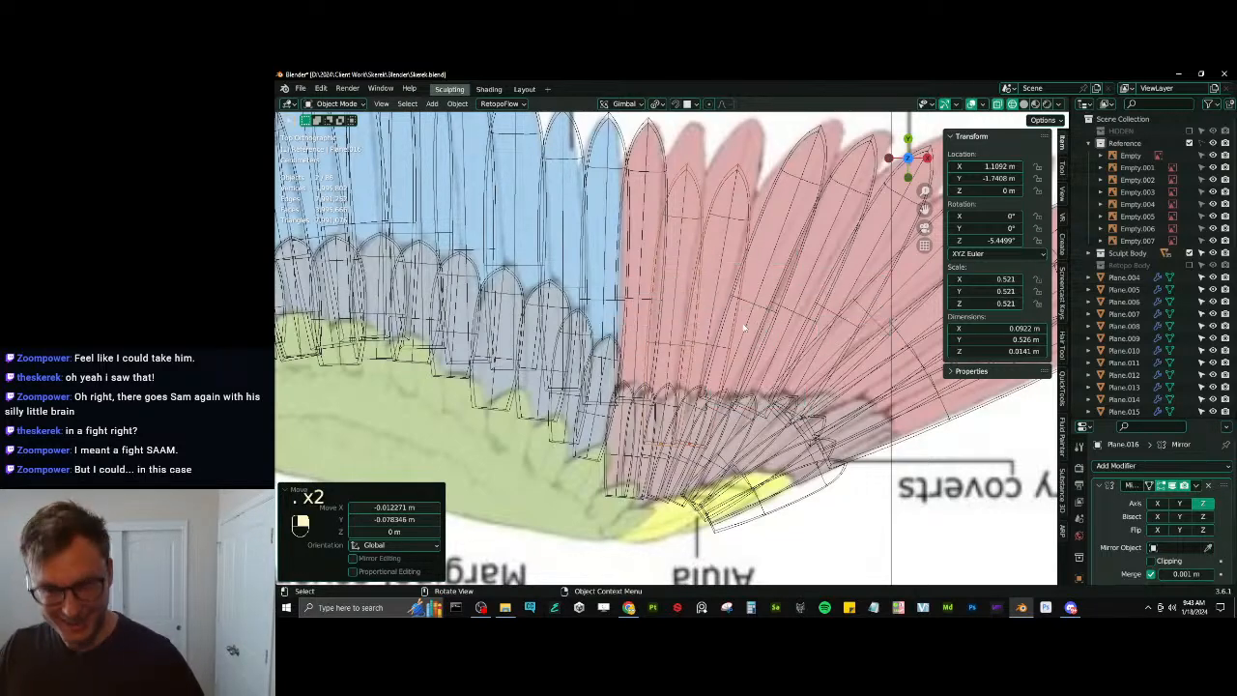
key(s)
key(y)
click(723, 283)
key(g)
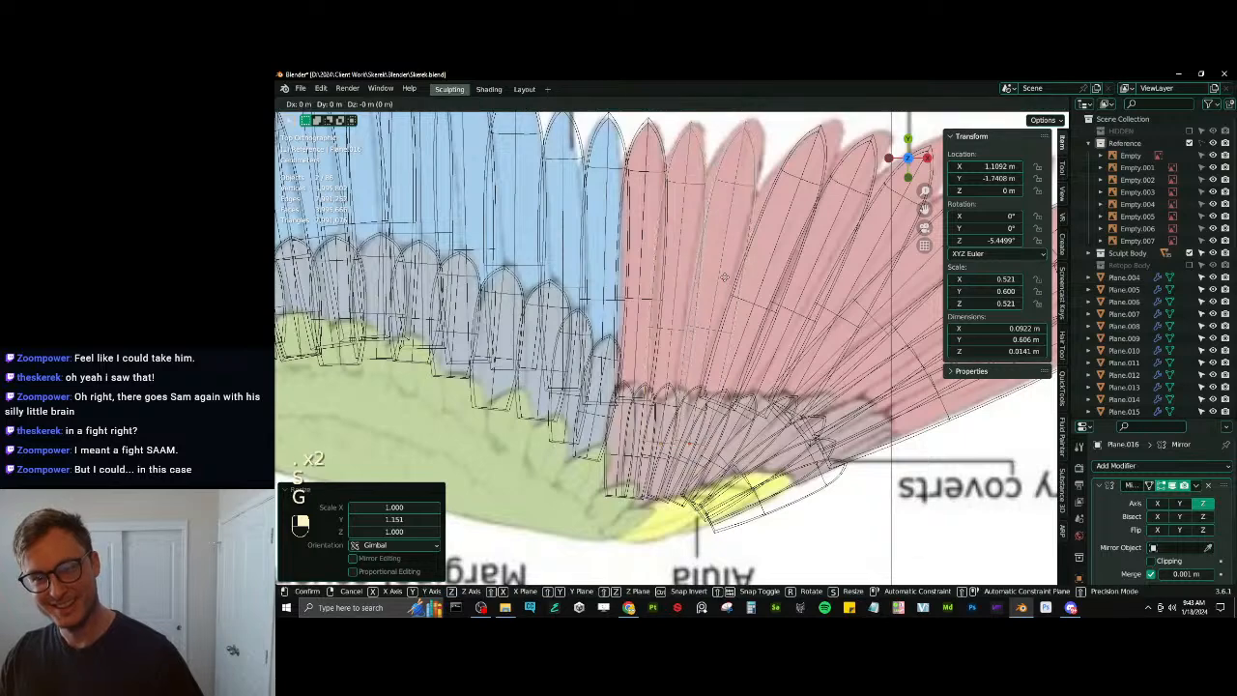
click(726, 279)
key(g)
click(732, 311)
key(z)
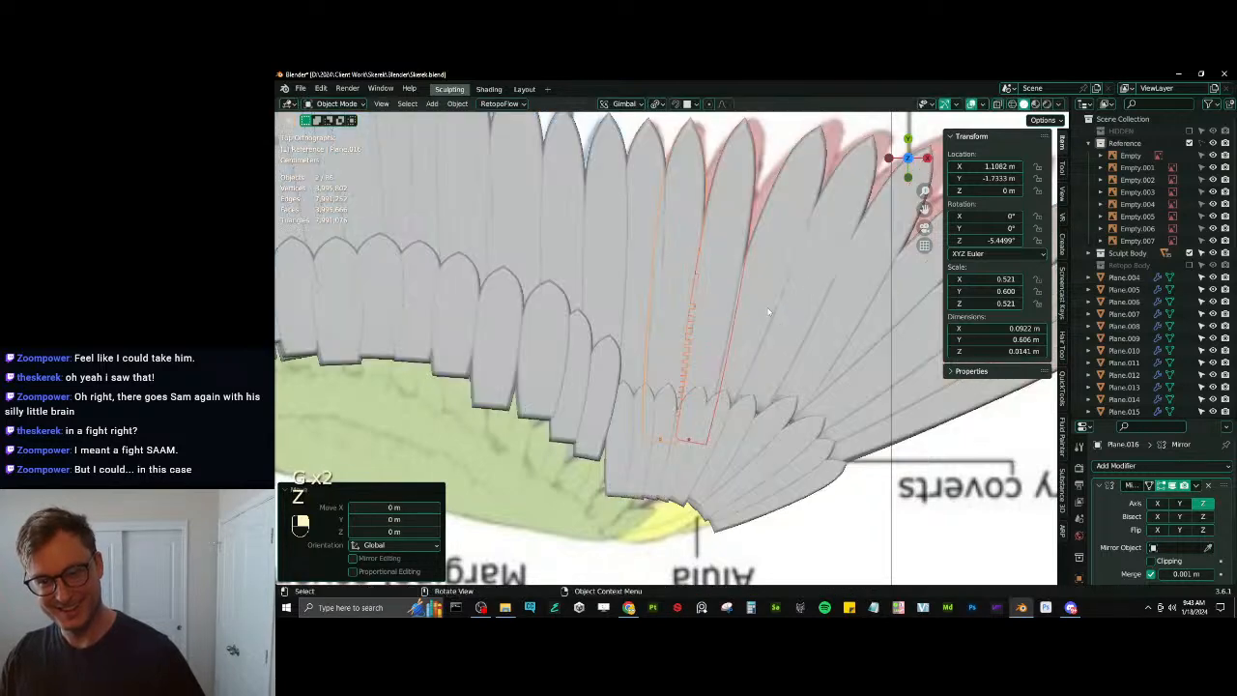
Move the outermost primary covert feather about -0.010 m in X and 0.021 m in Y toward the reference's alula edge
scroll(747, 319, down, 6)
middle_drag(723, 475, 642, 386)
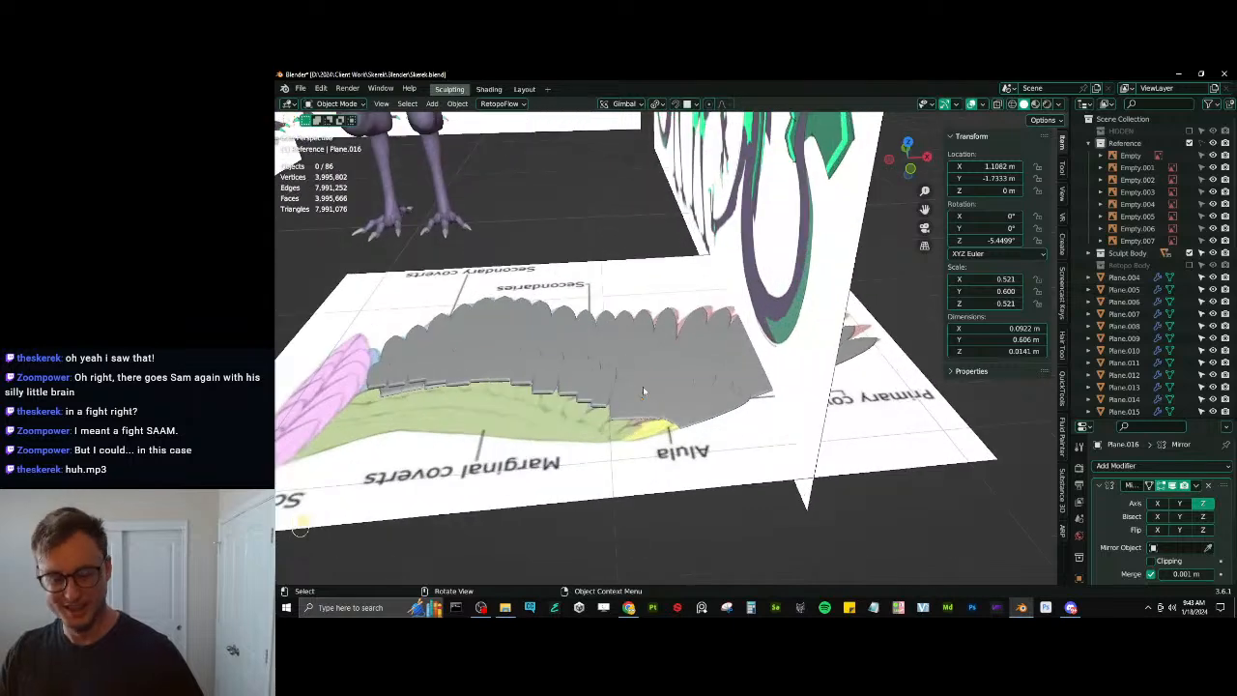
key(KP_7)
scroll(642, 390, up, 3)
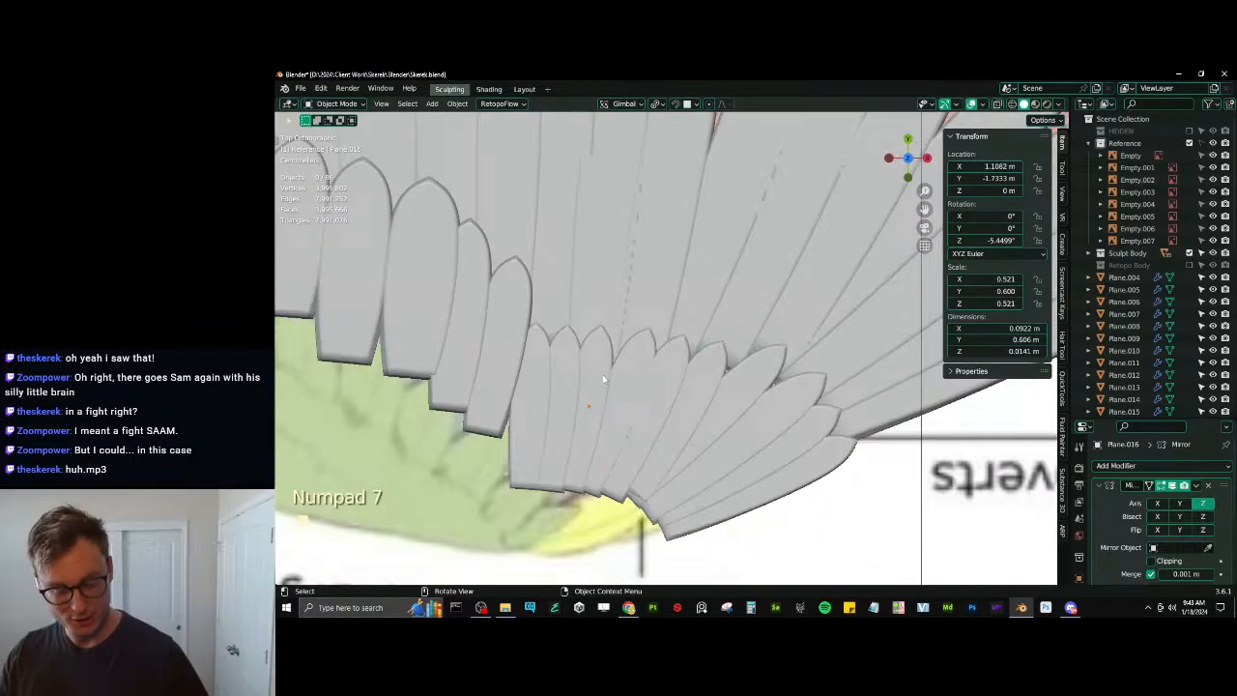
key(period)
click(621, 463)
key(z)
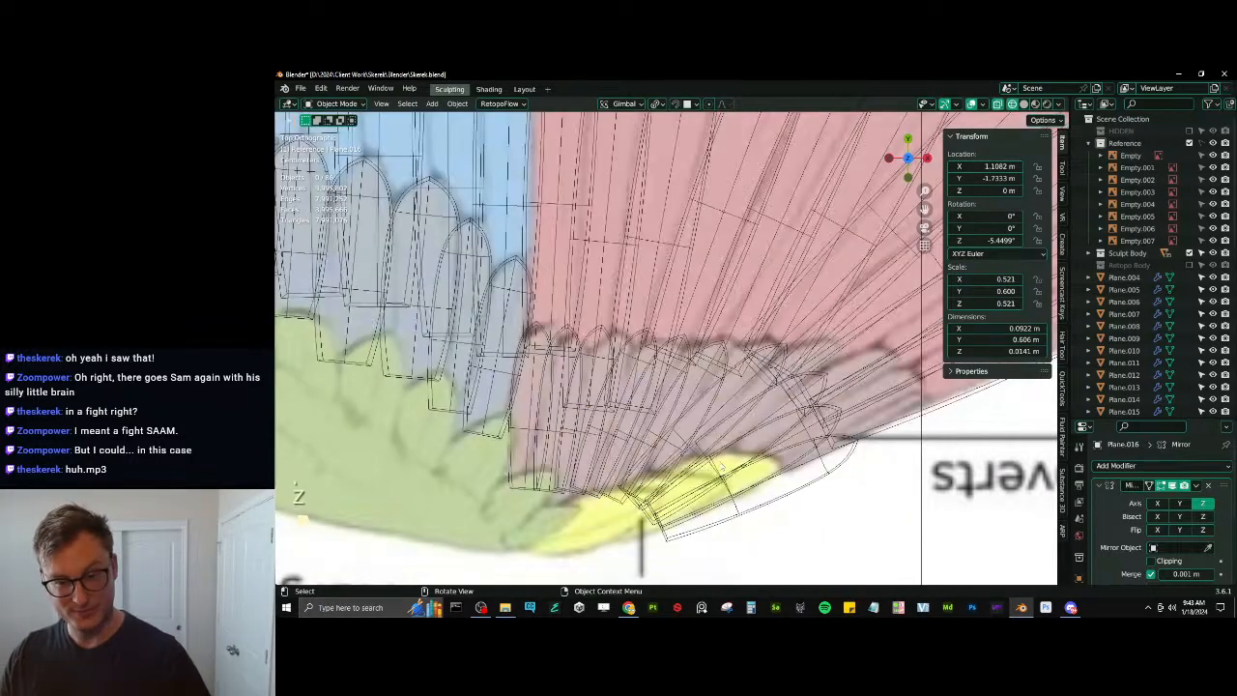
shift+middle_drag(823, 474, 826, 454)
click(811, 469)
key(g)
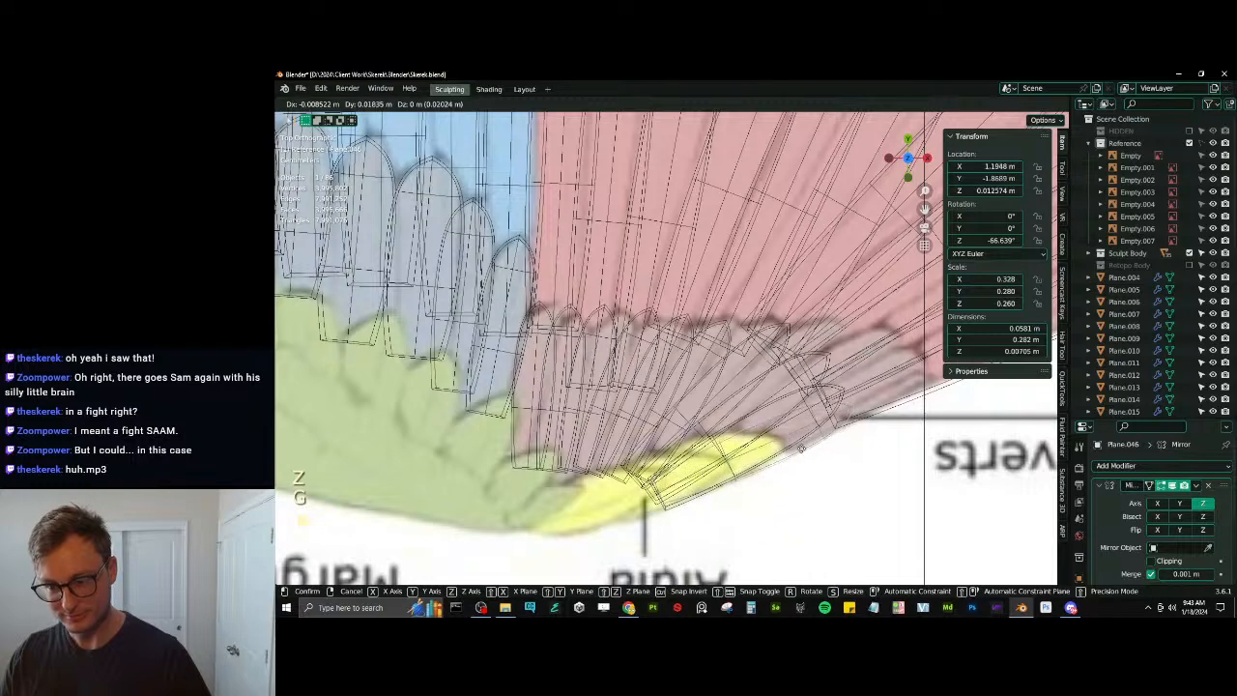
click(809, 452)
Stretch the outermost primary covert feather by about 1.403 along its Y axis and shift it over its reference drawing
key(shift+s)
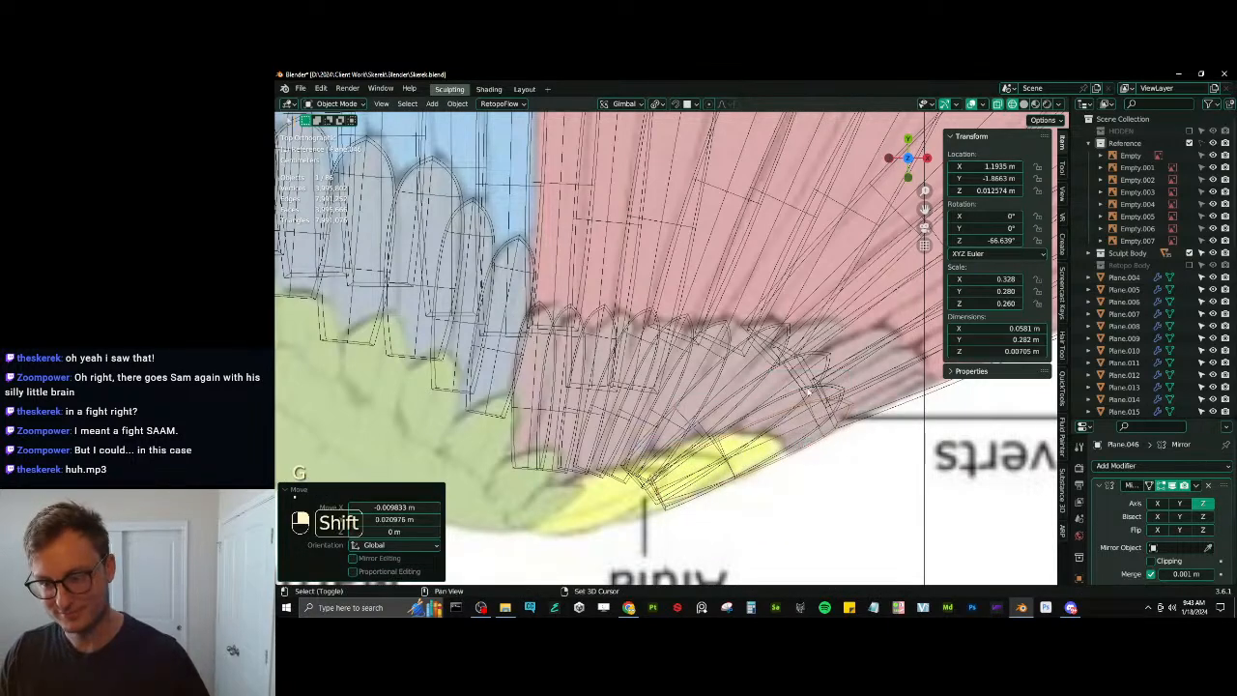
key(s)
key(y)
click(896, 325)
key(g)
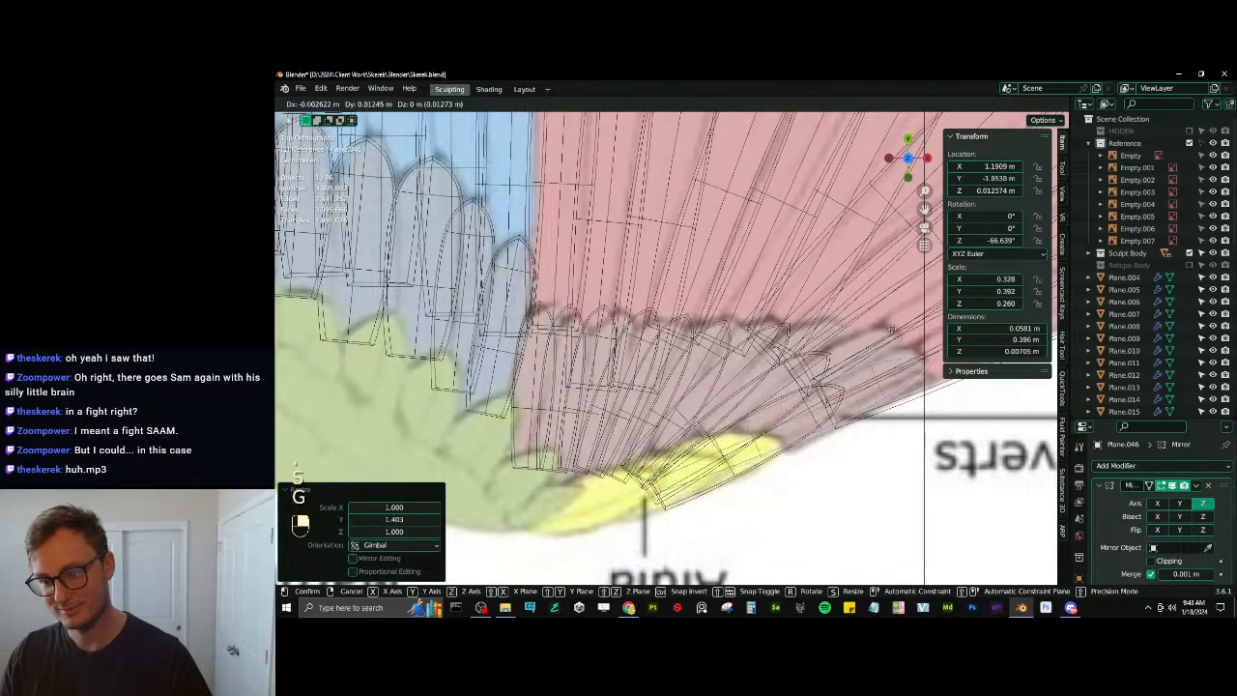
click(891, 331)
Move and rotate the second-outermost primary covert feather, and stretch it by about 1.154 along its Y axis
click(842, 392)
key(g)
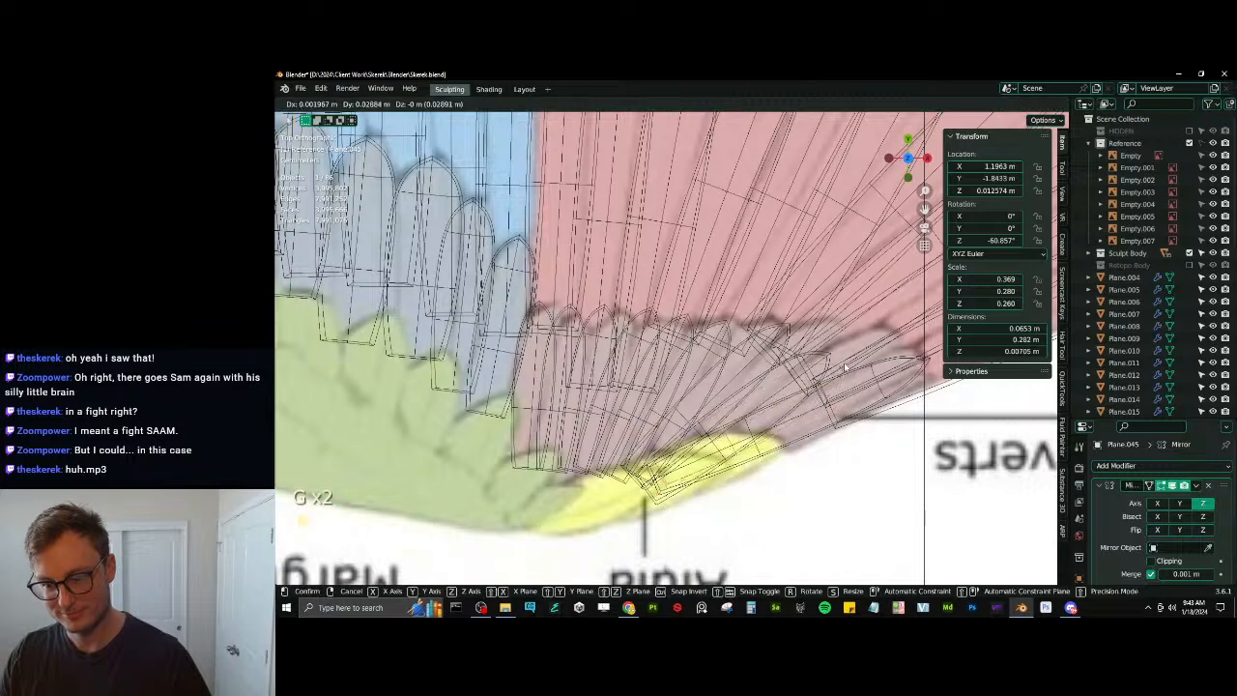
click(848, 361)
key(r)
click(867, 333)
key(s)
click(875, 338)
key(g)
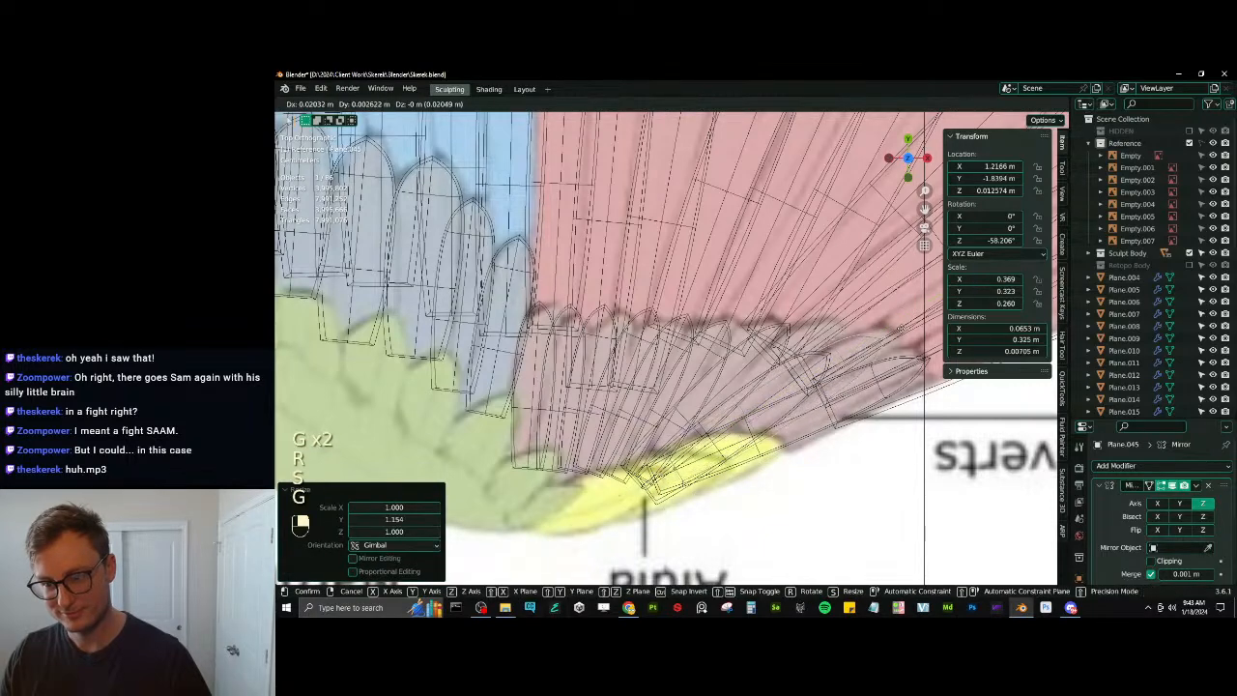
click(873, 348)
Refine the second-outermost covert's position, stretch it by about 1.165 along its Y axis and rotate it to about -58.7°
key(g)
click(871, 350)
key(s)
click(850, 362)
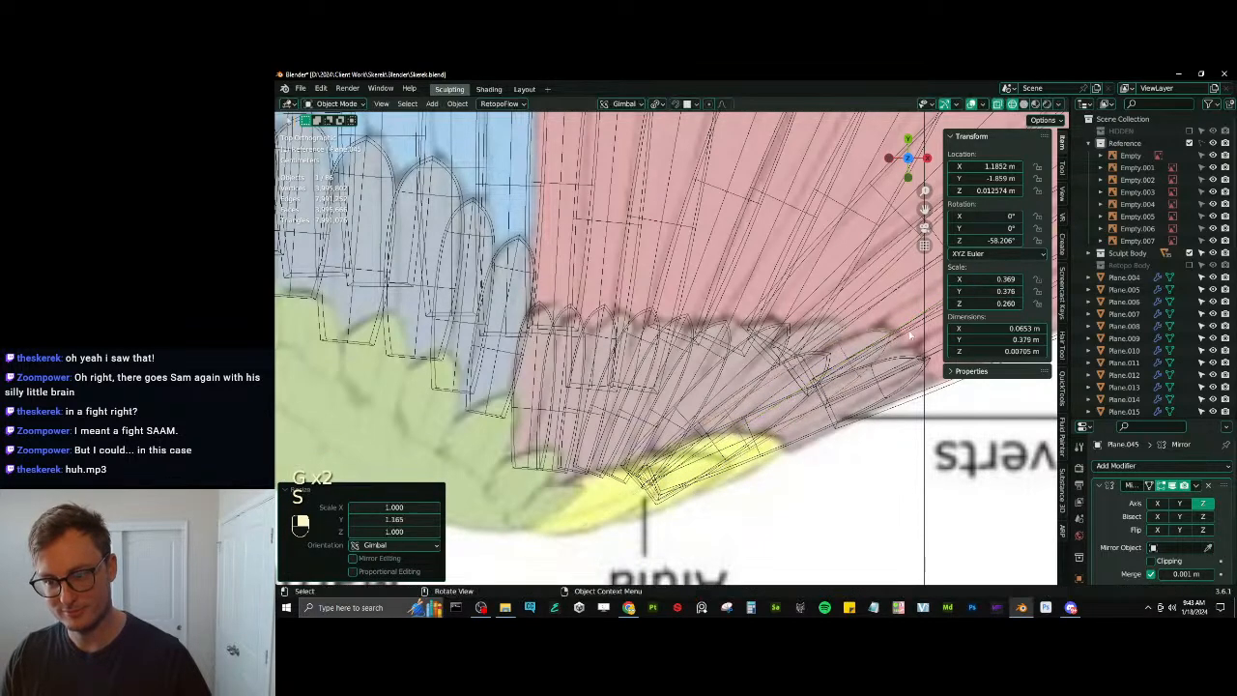
key(r)
click(833, 368)
Rotate the third-outermost primary covert feather by -4.6°, stretch it by about 1.10 along its Y axis and reposition it over the reference
click(829, 359)
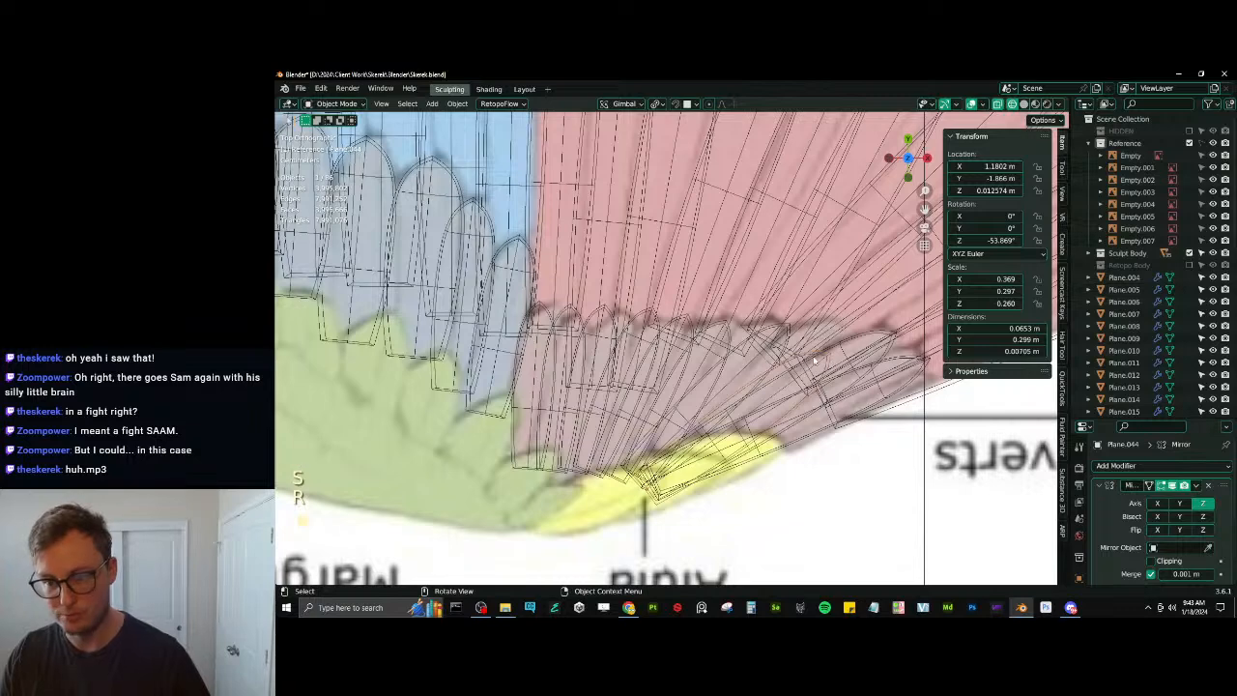
key(r)
click(823, 354)
key(s)
key(y)
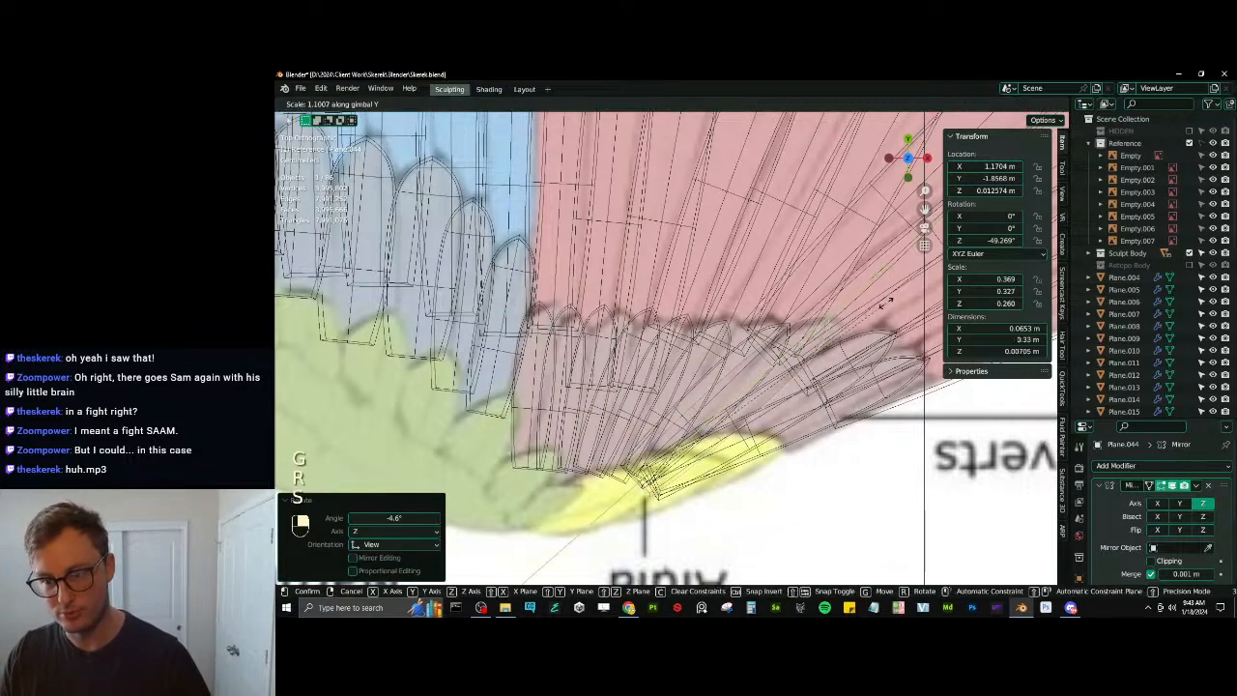
right_click(885, 302)
key(g)
click(729, 380)
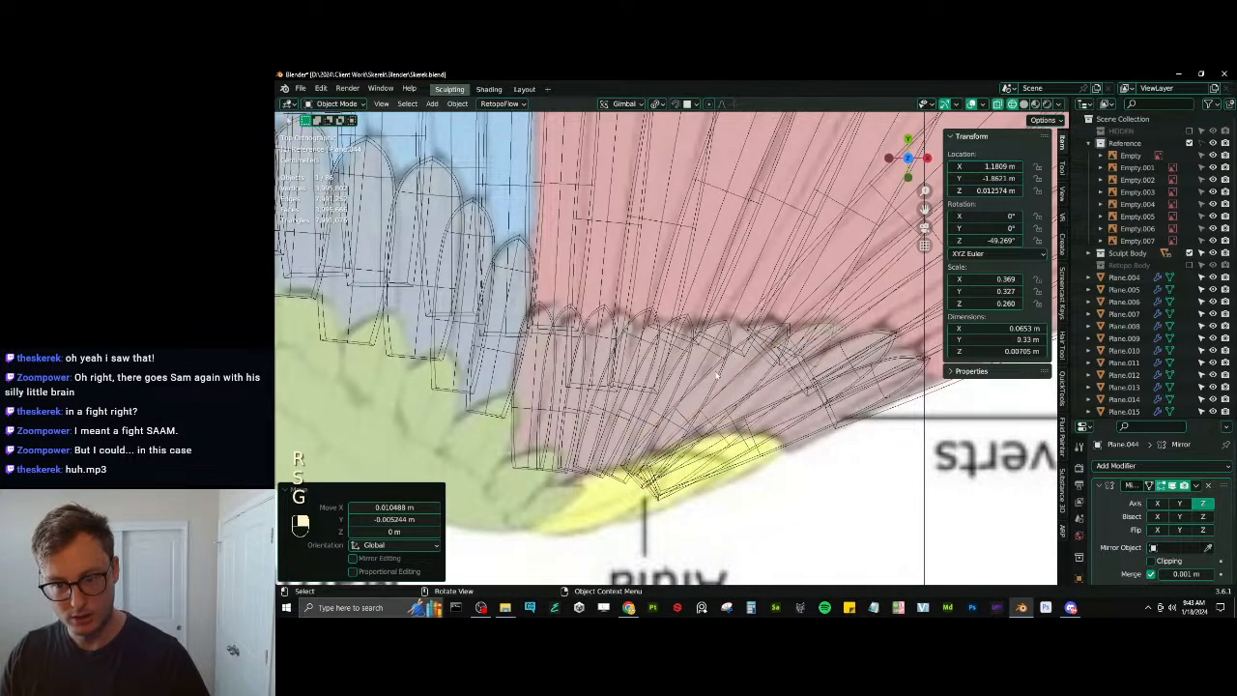
Rotate the fourth-outermost primary covert feather by -3.25° and shift the neighbouring covert onto its reference tip
click(821, 349)
key(r)
click(848, 321)
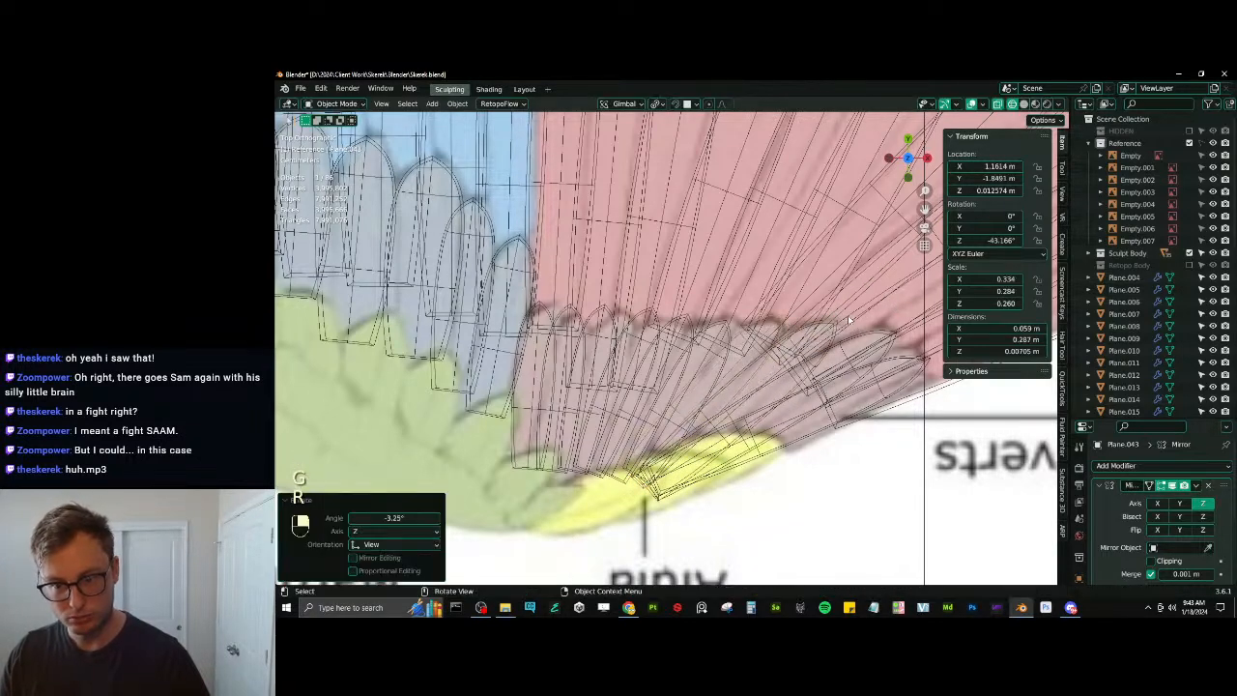
click(718, 334)
key(g)
click(723, 330)
Fit the sixth covert feather from the outer edge to its reference shape by moving it and rotating it by about -0.09°
click(682, 321)
key(g)
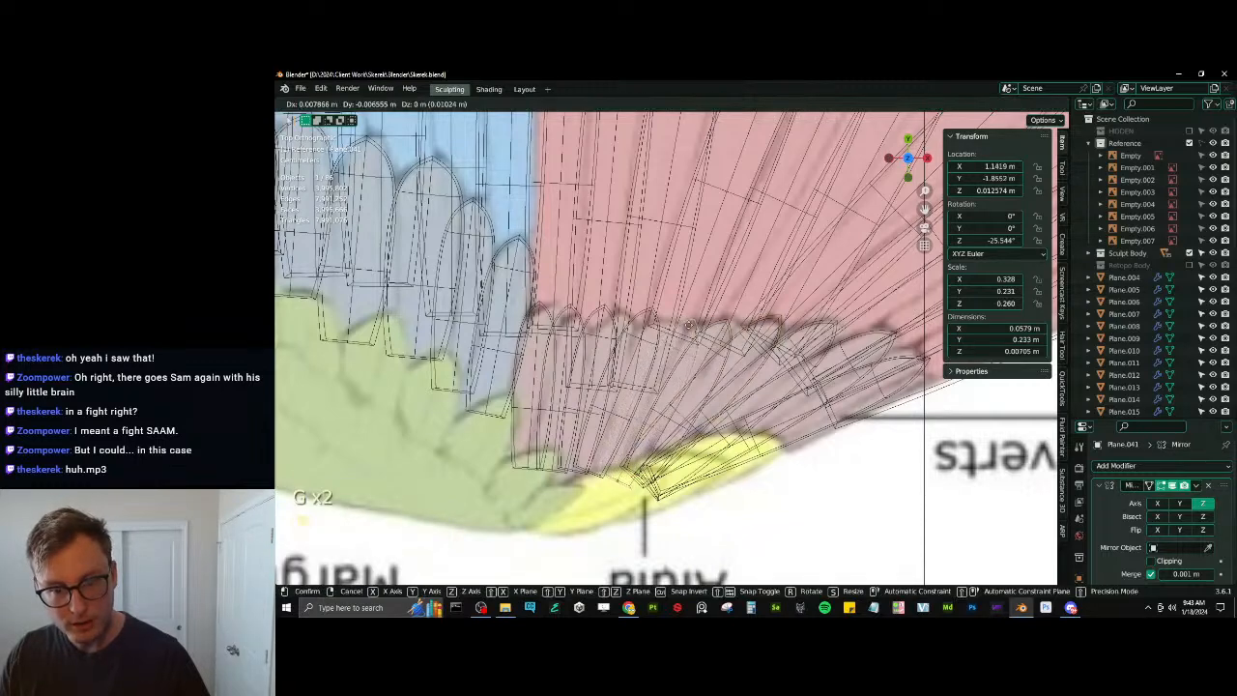
click(686, 325)
key(g)
click(683, 320)
key(r)
click(681, 319)
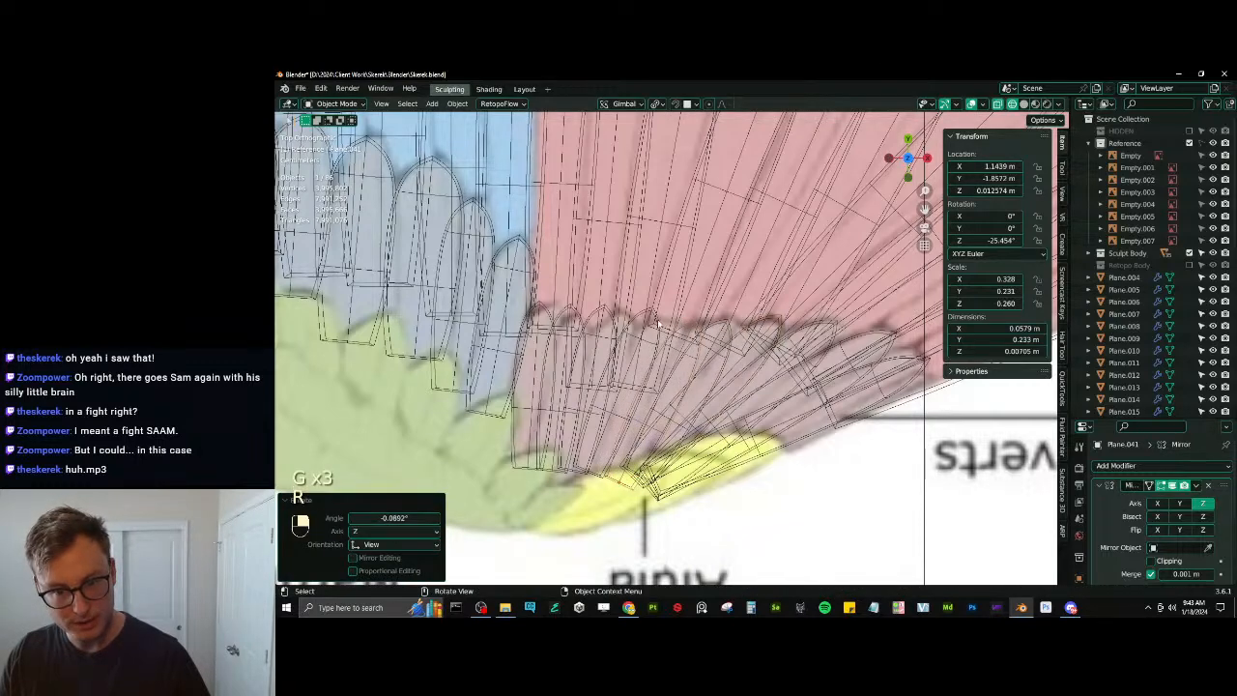
Move and rotate the seventh covert feather from the outer edge to about -25.2° so it follows its reference shape
click(658, 324)
key(g)
click(660, 326)
key(r)
click(688, 329)
key(g)
click(653, 332)
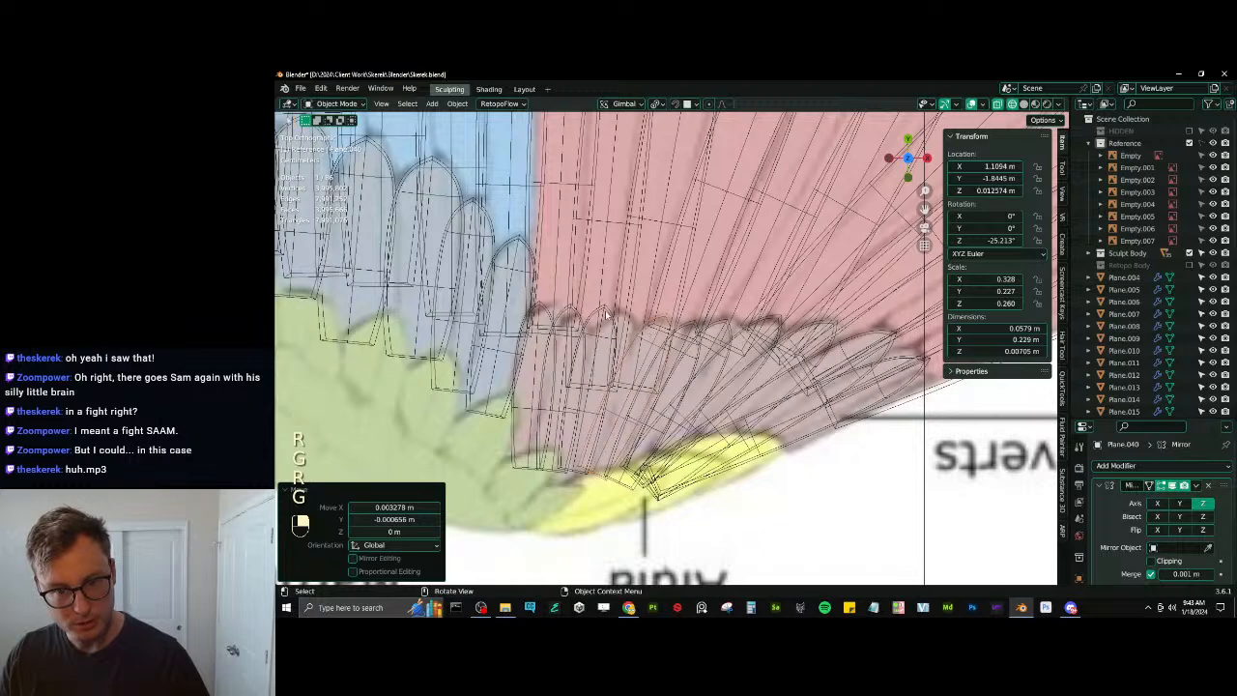
Move the eighth covert feather from the outer edge onto its reference and rotate it to about -13.6°
click(605, 314)
key(g)
click(604, 318)
key(r)
click(586, 334)
key(g)
click(583, 335)
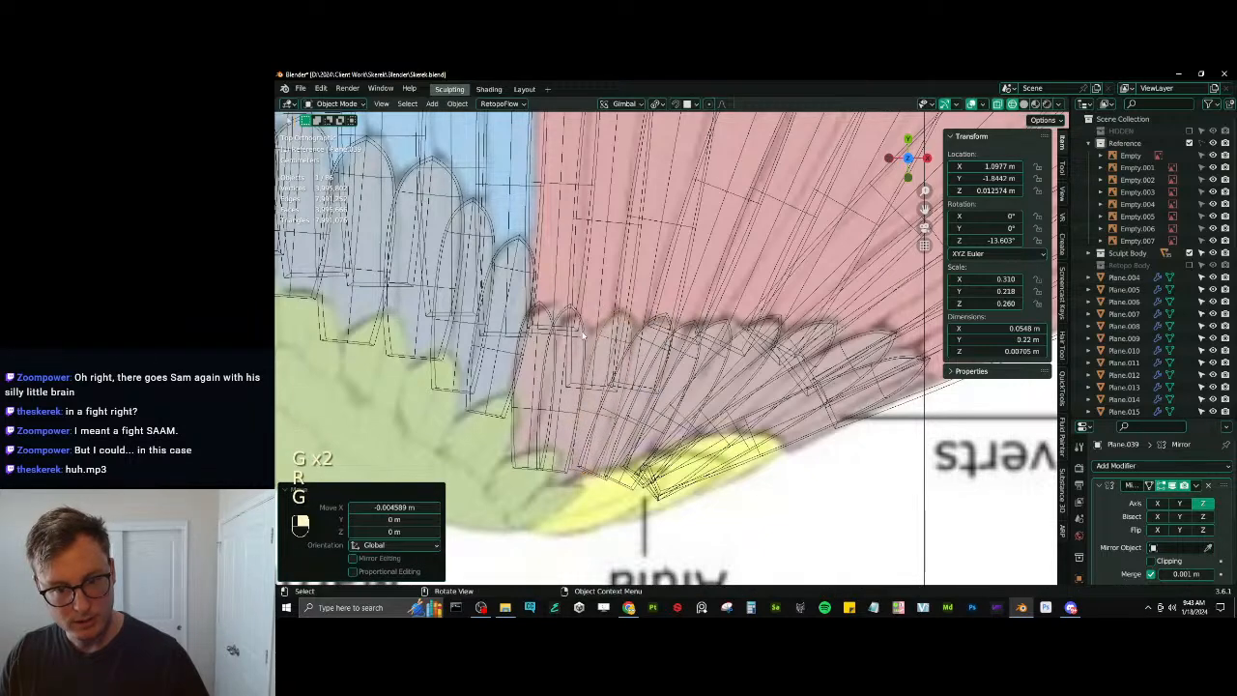
click(582, 334)
key(g)
right_click(585, 339)
Shift the next inner primary covert feather about 0.003 m in X and -0.001 m in Y, and rotate it to about -7.6°
click(572, 323)
key(g)
click(571, 327)
key(r)
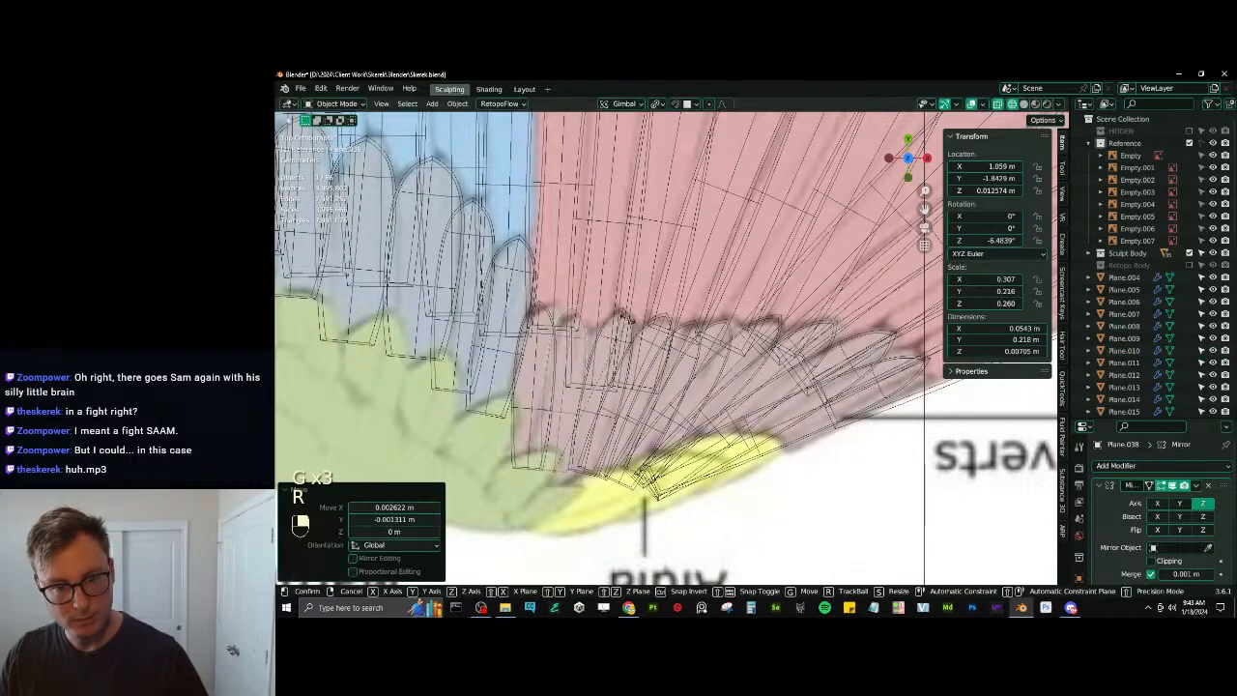
click(609, 333)
Examine the solid wing feathers from several angles and compare the covert rows with the reference in top view
scroll(691, 367, down, 6)
key(z)
click(817, 372)
middle_drag(707, 442, 714, 426)
click(653, 491)
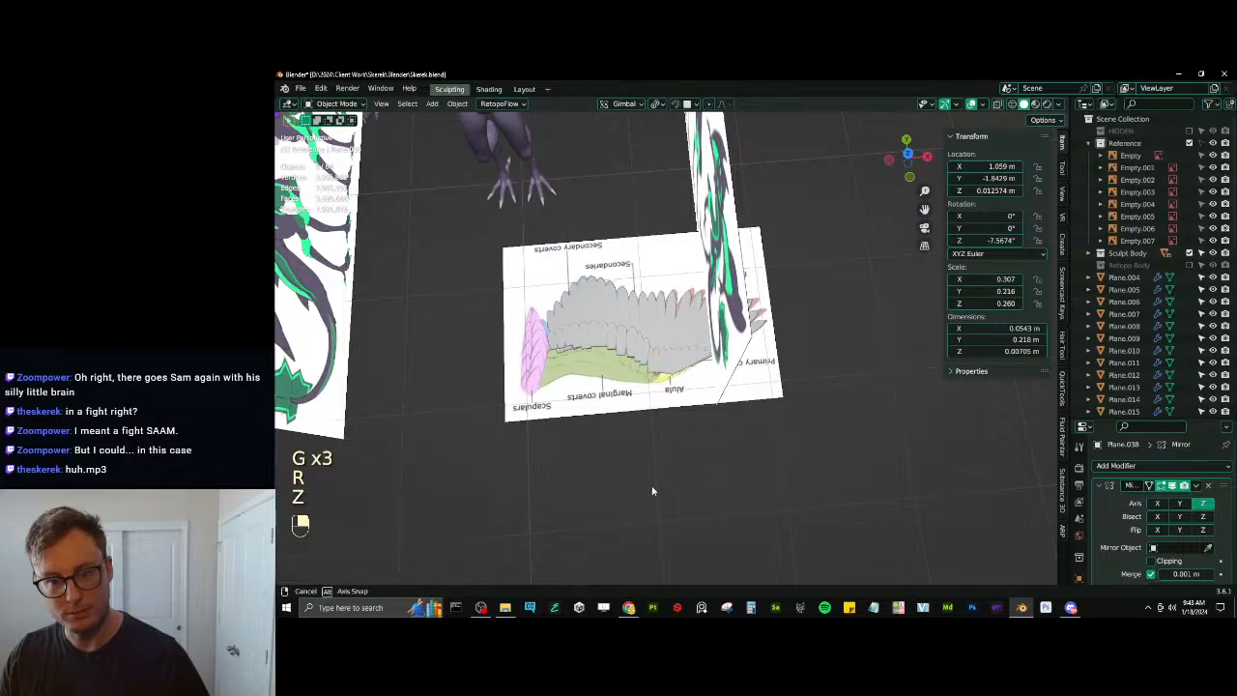
mouse_move(652, 491)
middle_down()
mouse_move(759, 490)
mouse_move(786, 315)
mouse_move(724, 293)
mouse_move(677, 212)
mouse_move(646, 360)
mouse_move(667, 398)
mouse_move(638, 406)
mouse_move(561, 361)
middle_up()
scroll(724, 294, up, 5)
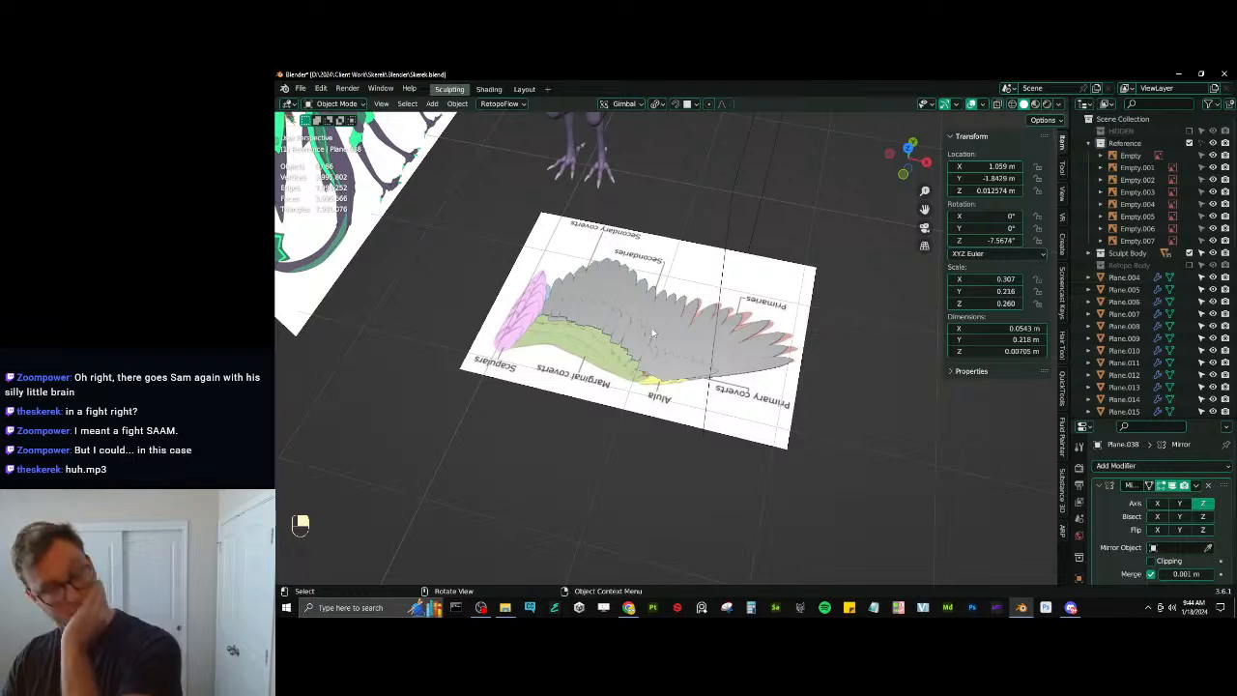
middle_drag(653, 337, 556, 378)
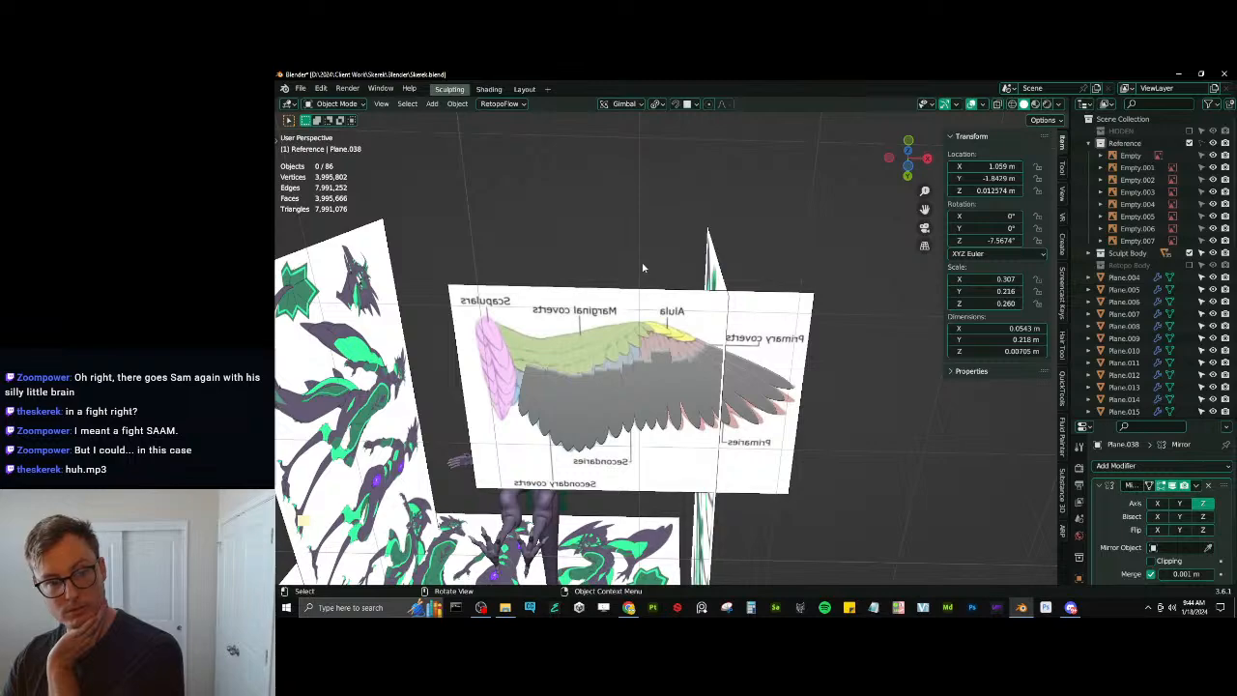
middle_drag(646, 269, 652, 502)
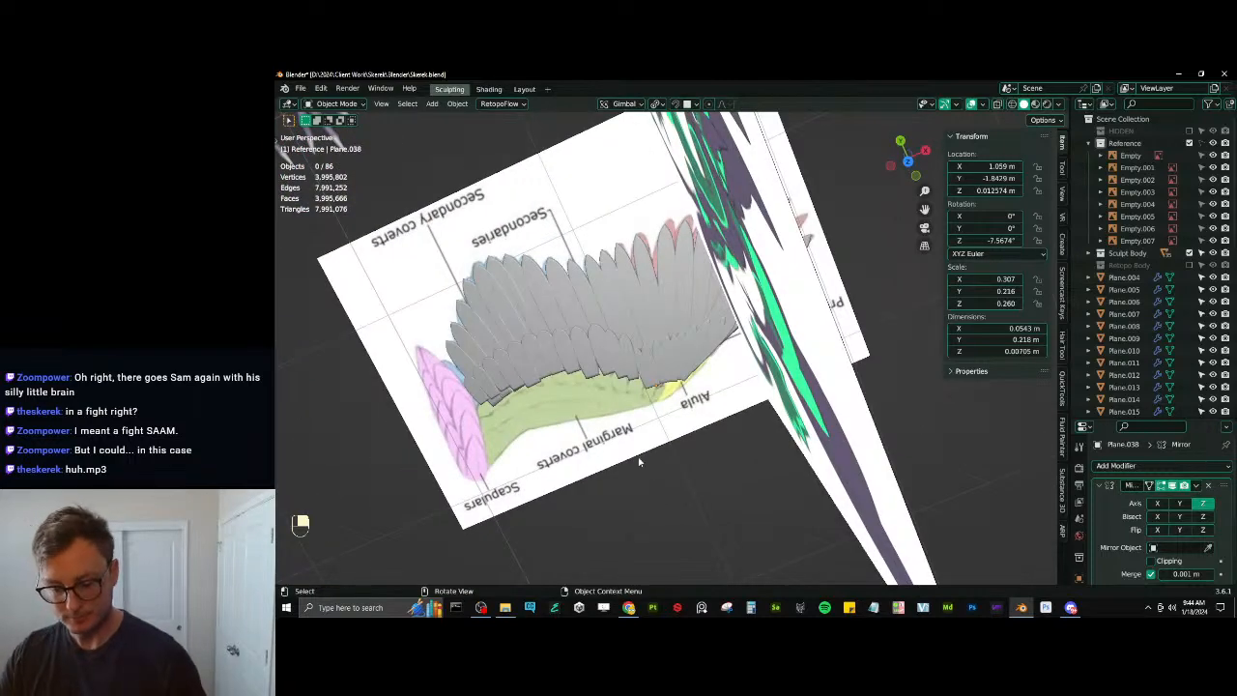
key(KP_7)
key(shift+z)
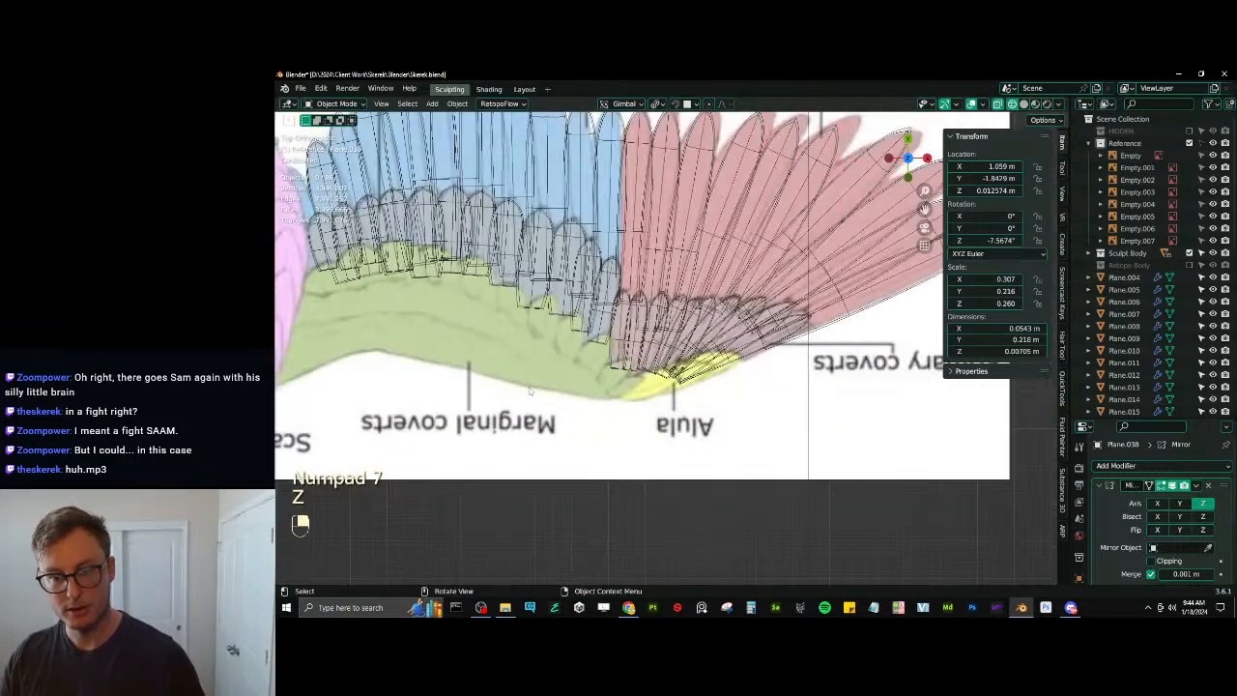
key(shift+z)
scroll(715, 371, up, 1)
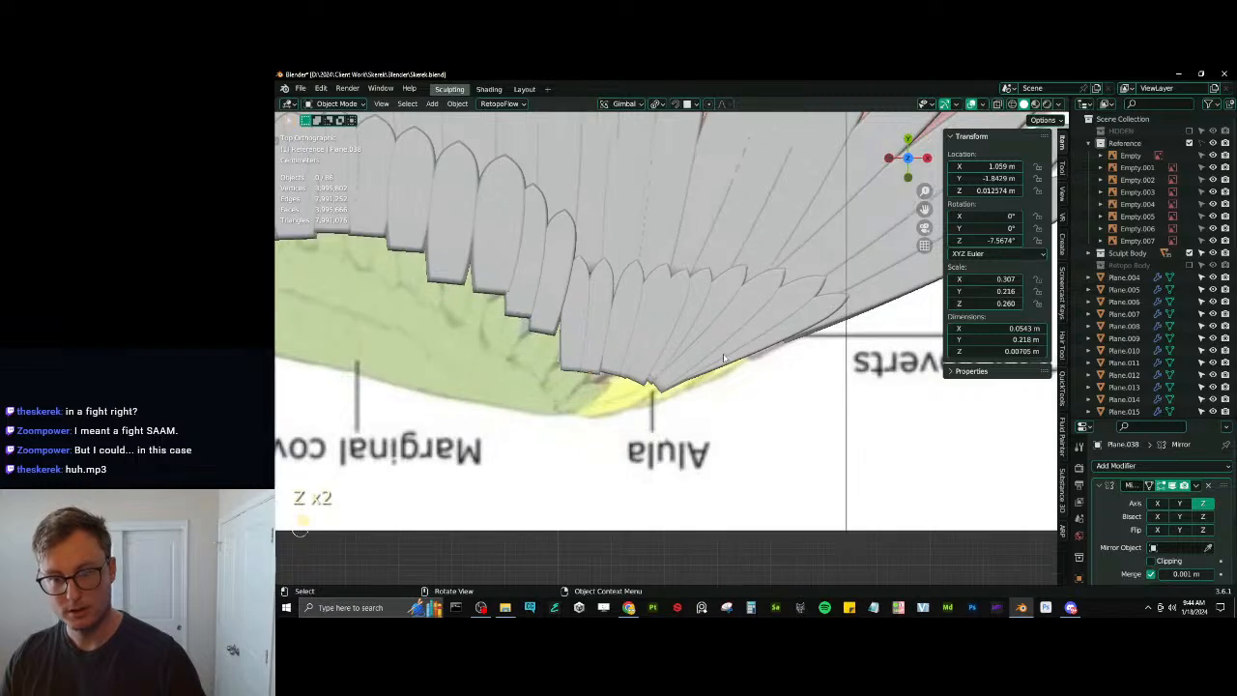
shift+middle_drag(440, 471, 783, 428)
scroll(783, 428, down, 5)
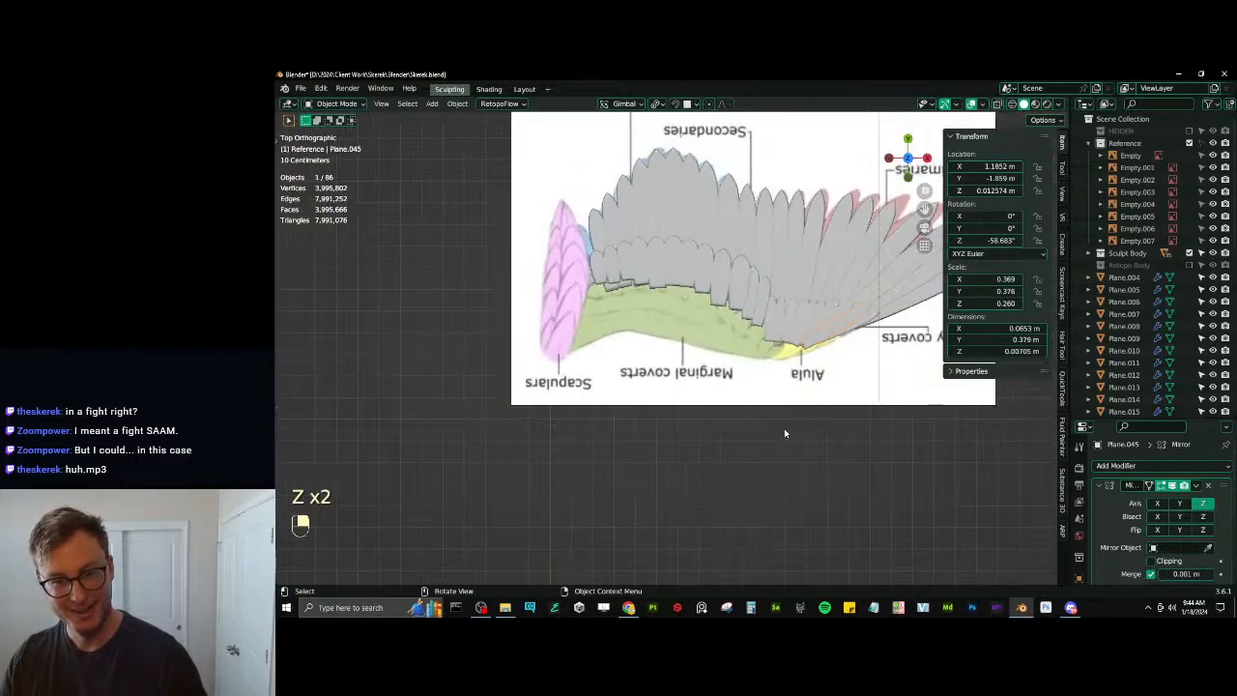
Select the eleven secondary covert feathers and duplicate them about -0.042 m in X and -0.15 m in Y over the marginal coverts
scroll(783, 428, up, 3)
shift+middle_drag(631, 267, 618, 350)
key(z)
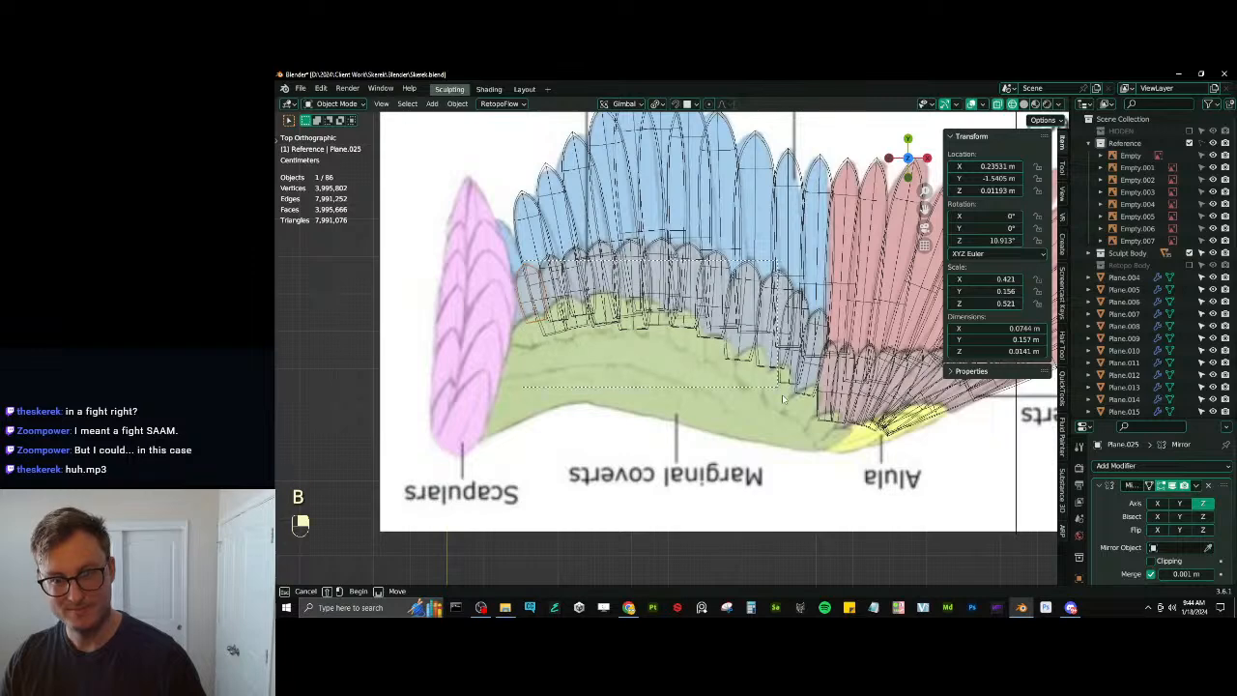
drag(784, 399, 784, 399)
key(b)
shift+drag(836, 228, 839, 230)
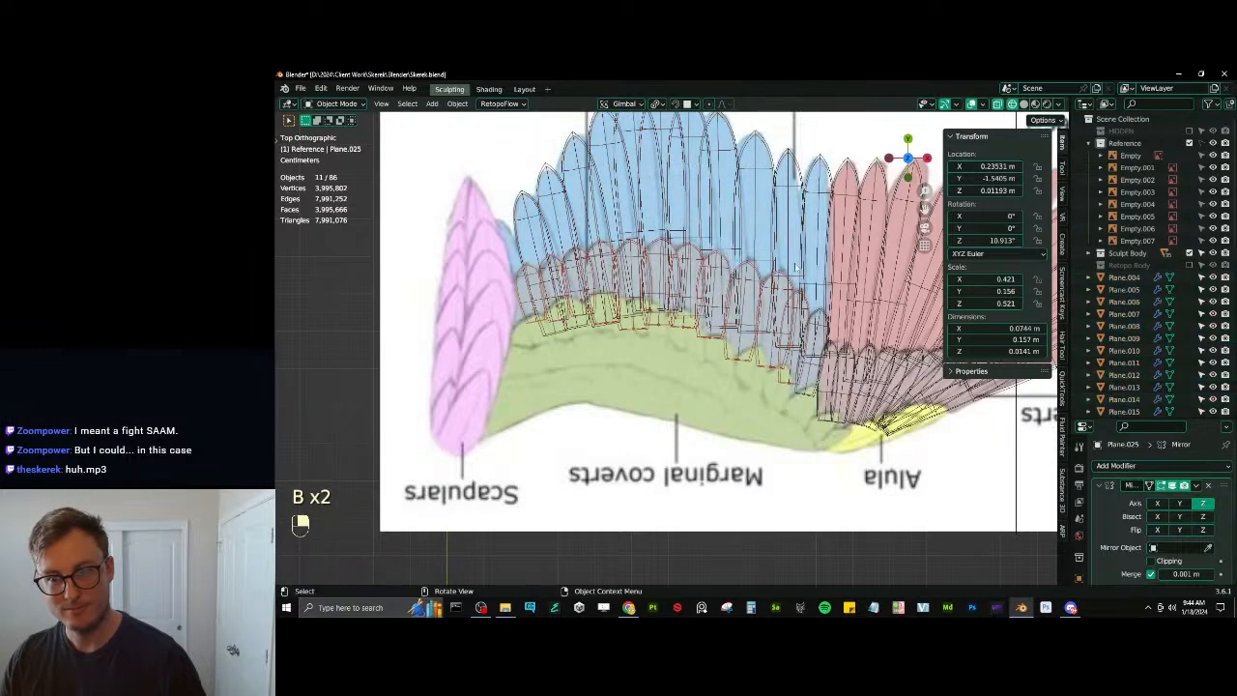
key(g)
right_click(765, 327)
key(shift+d)
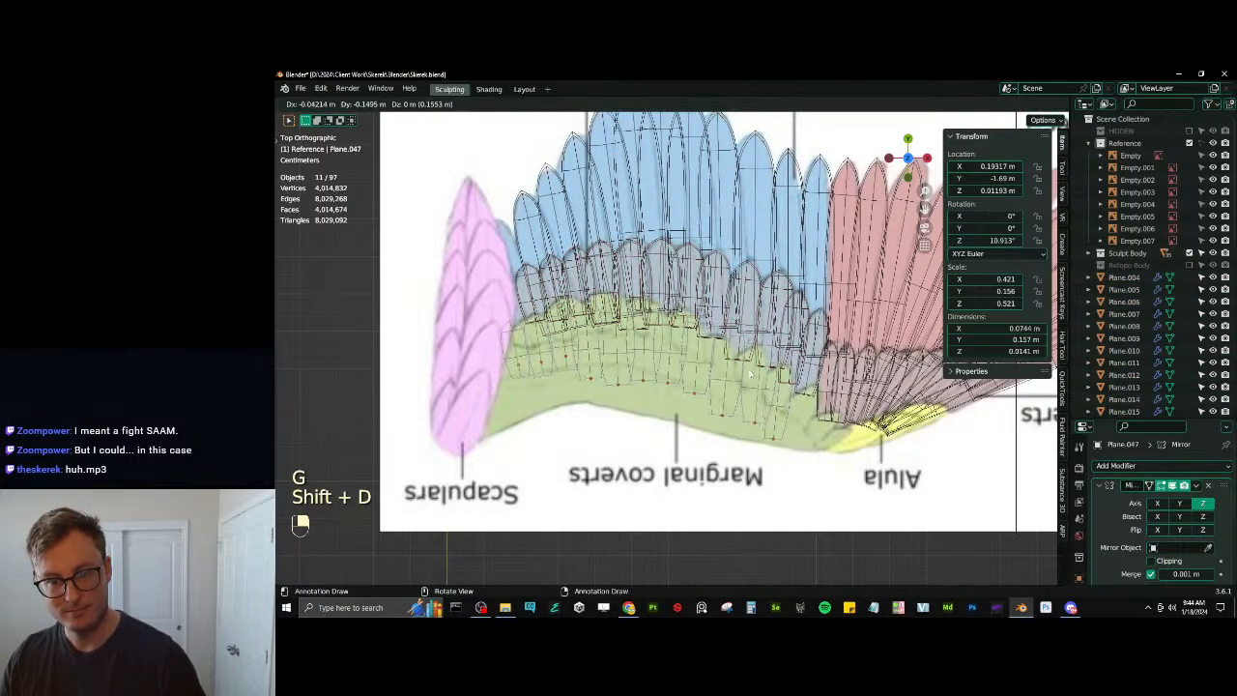
Scale the duplicated feathers to 0.619 in Y and about 1.1 in X, and shift them about 0.022 m in X and 0.058 m in Y
key(s)
key(s)
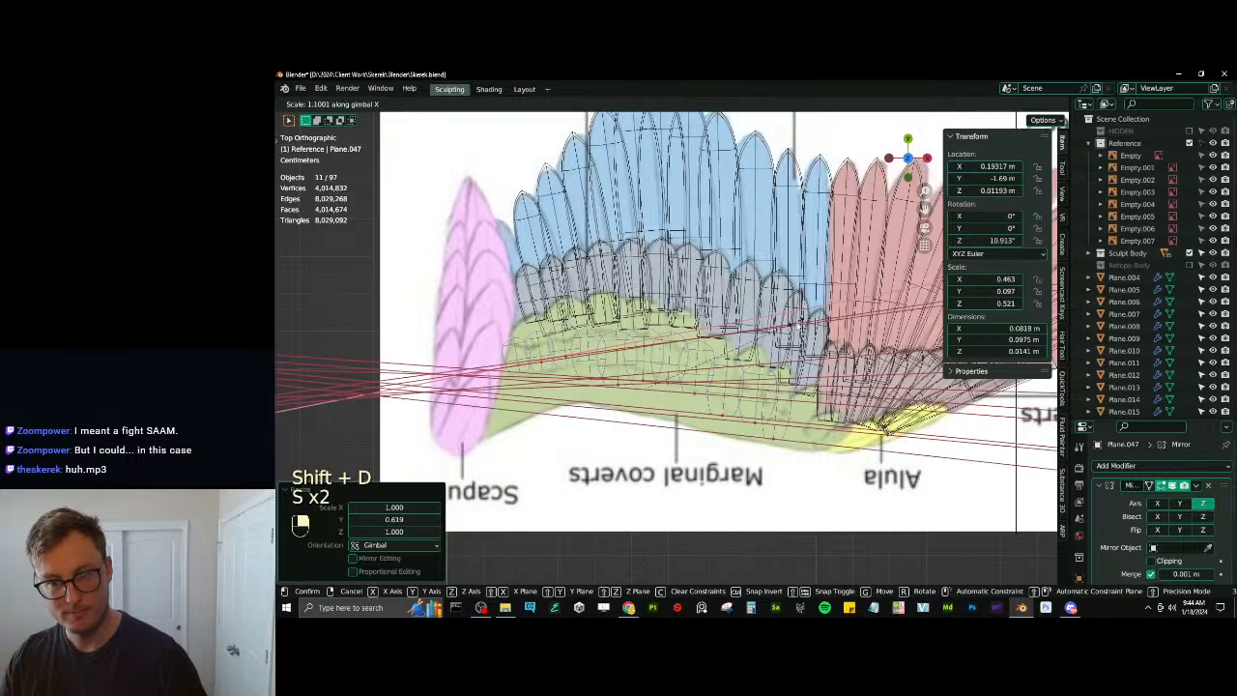
click(788, 326)
key(g)
click(804, 304)
Fit the marginal covert nearest the scapulars to its reference: rotate it to about 2.3° and scale it to 0.555 in X and 0.104 in Y
scroll(616, 352, up, 3)
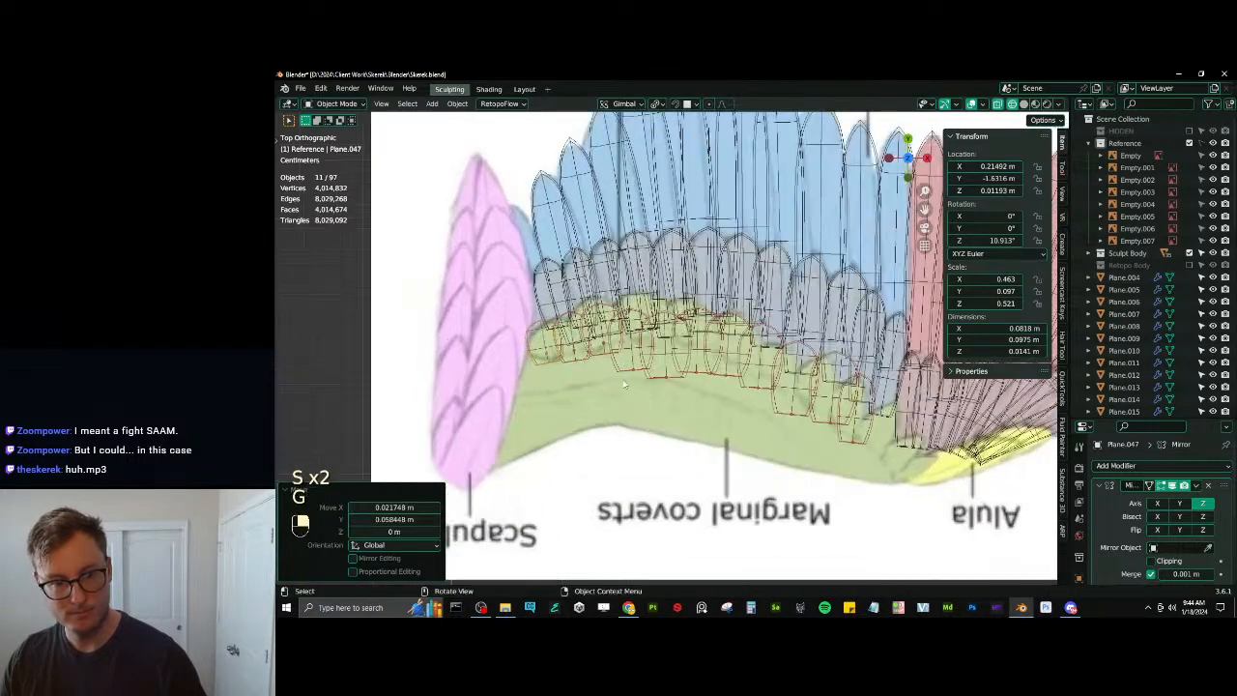
key(g)
click(582, 332)
key(r)
click(583, 340)
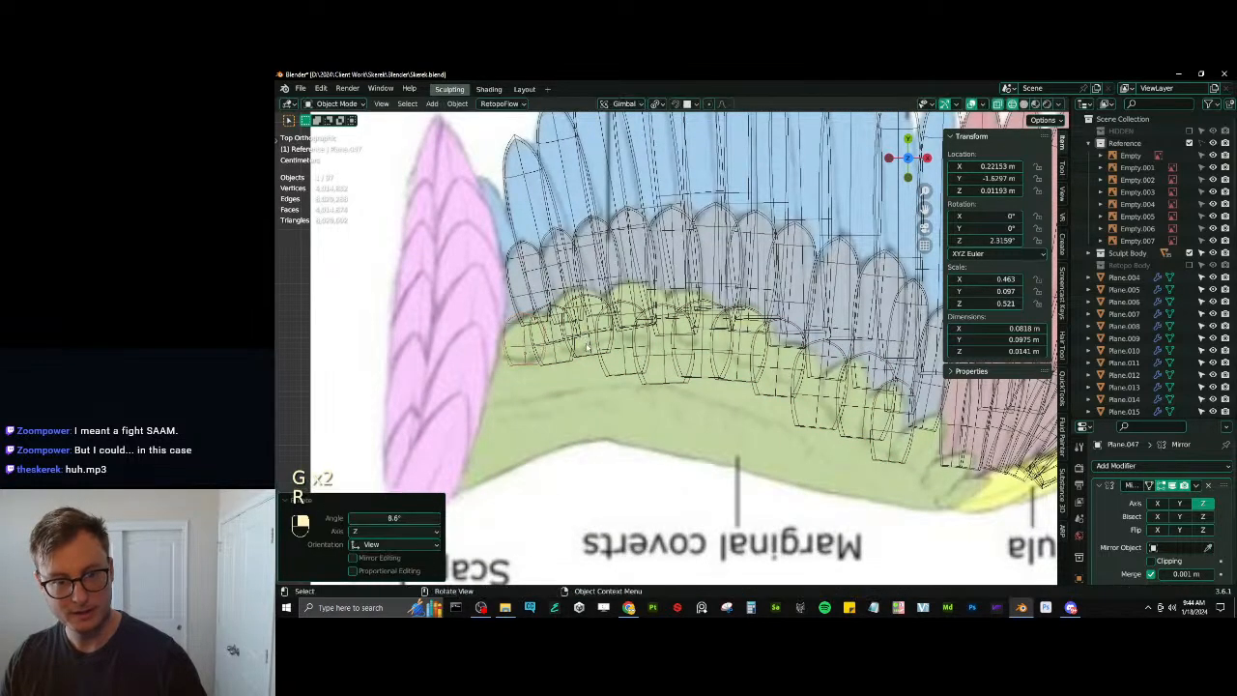
key(g)
click(585, 336)
key(s)
click(588, 335)
key(s)
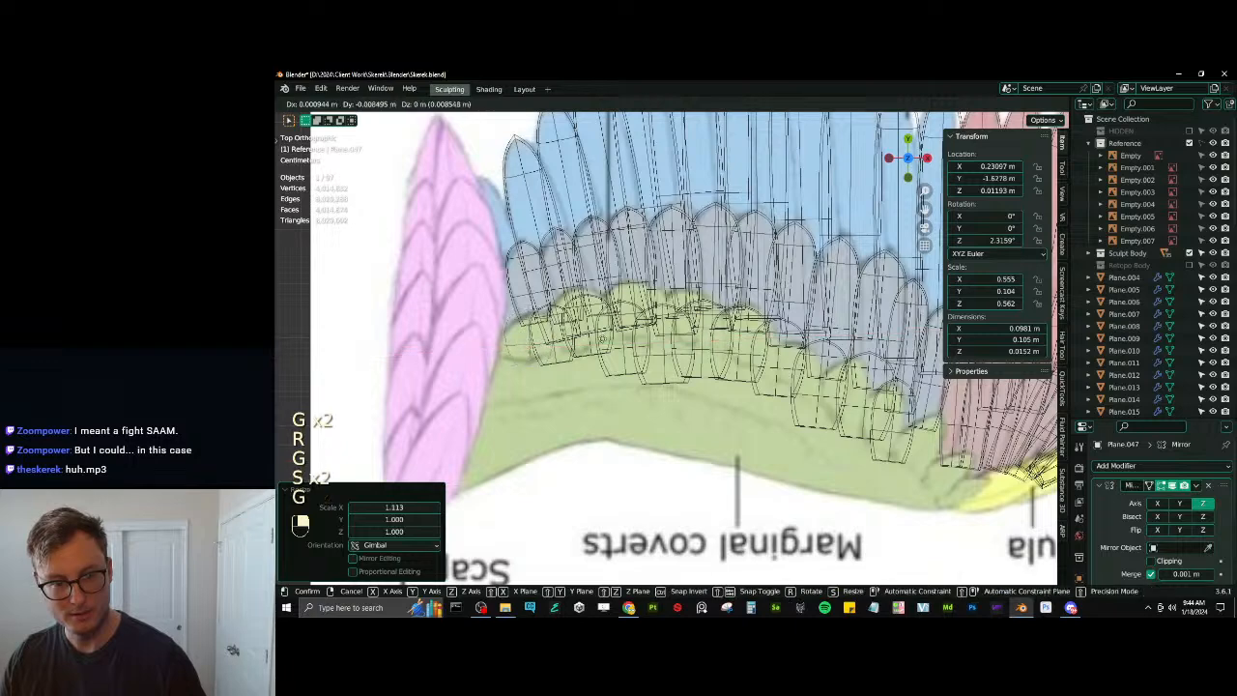
click(587, 338)
key(g)
Move the second marginal covert about 0.039 m in X and 0.033 m in Y, and widen it to an X scale of 0.707
key(g)
click(594, 343)
key(s)
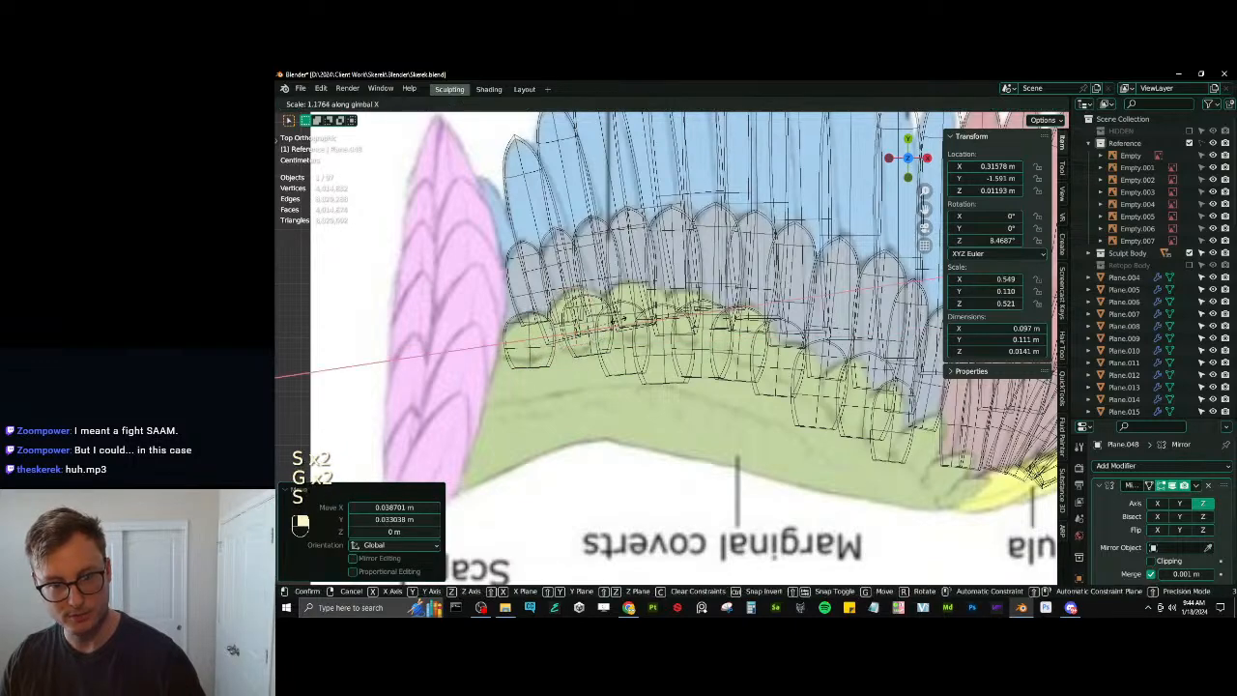
click(626, 322)
Delete the surplus third marginal covert and shift the second one about 0.006 m in X and -0.009 m in Y
key(g)
click(623, 374)
key(x)
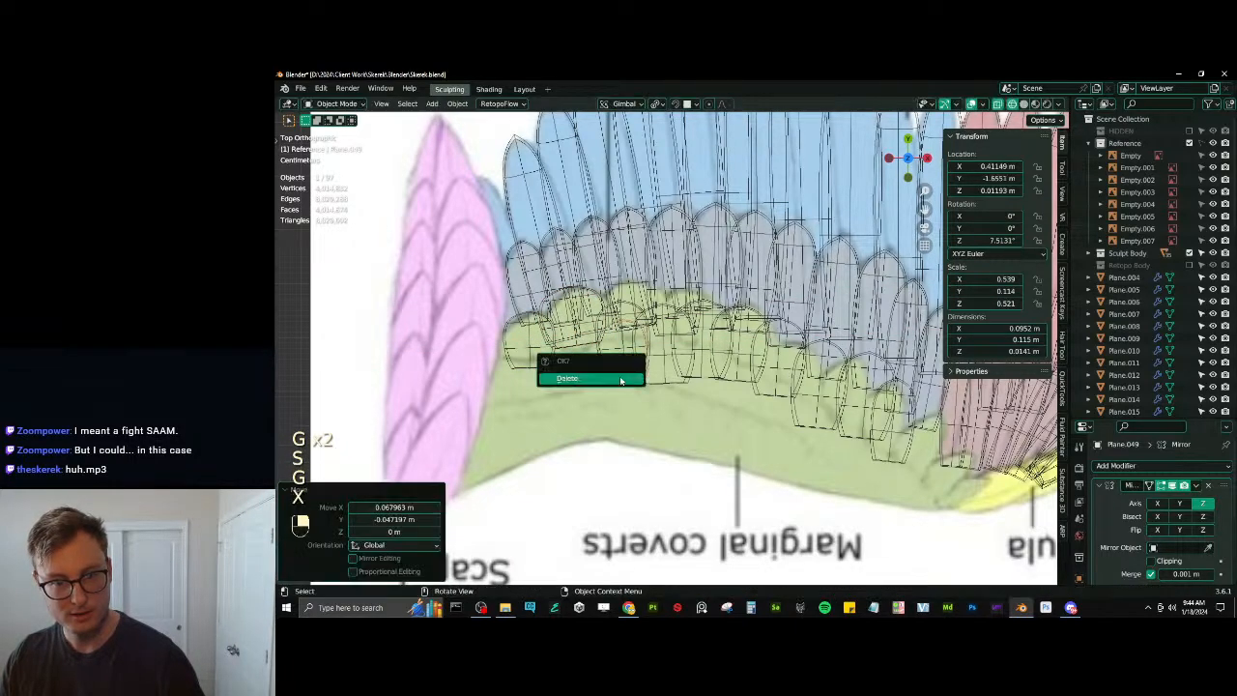
click(621, 379)
click(586, 348)
key(g)
click(589, 354)
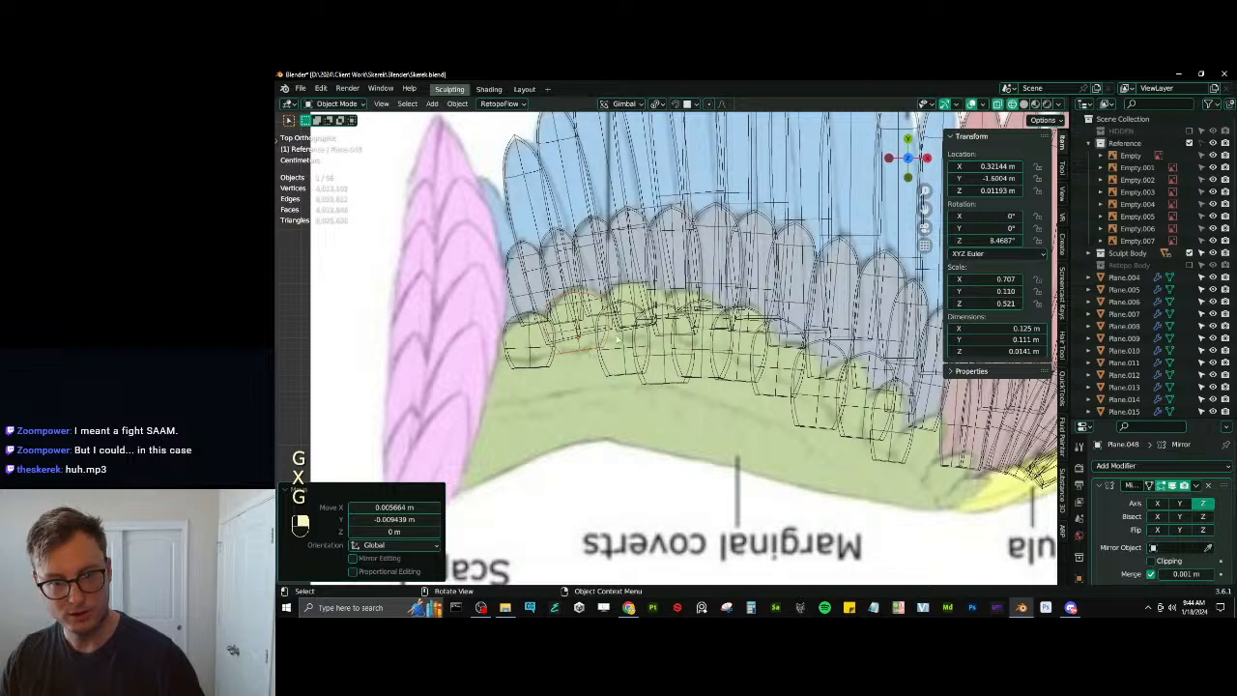
Move the next marginal covert onto the third reference shape and widen it by 1.473 in X
click(624, 355)
key(g)
click(634, 337)
key(s)
key(x)
click(668, 334)
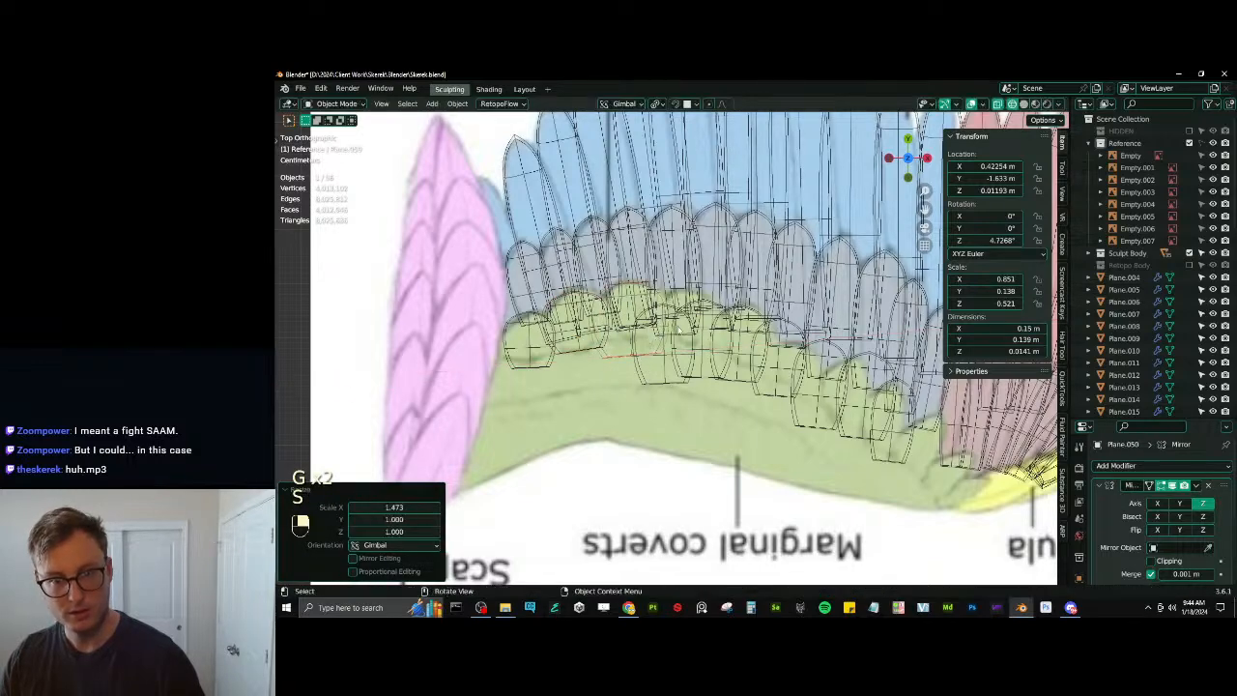
Narrow the third marginal covert to an X scale of 0.747, nudge it onto its reference and rotate it to follow the shape
key(g)
click(670, 330)
key(s)
key(x)
click(677, 329)
key(g)
click(683, 329)
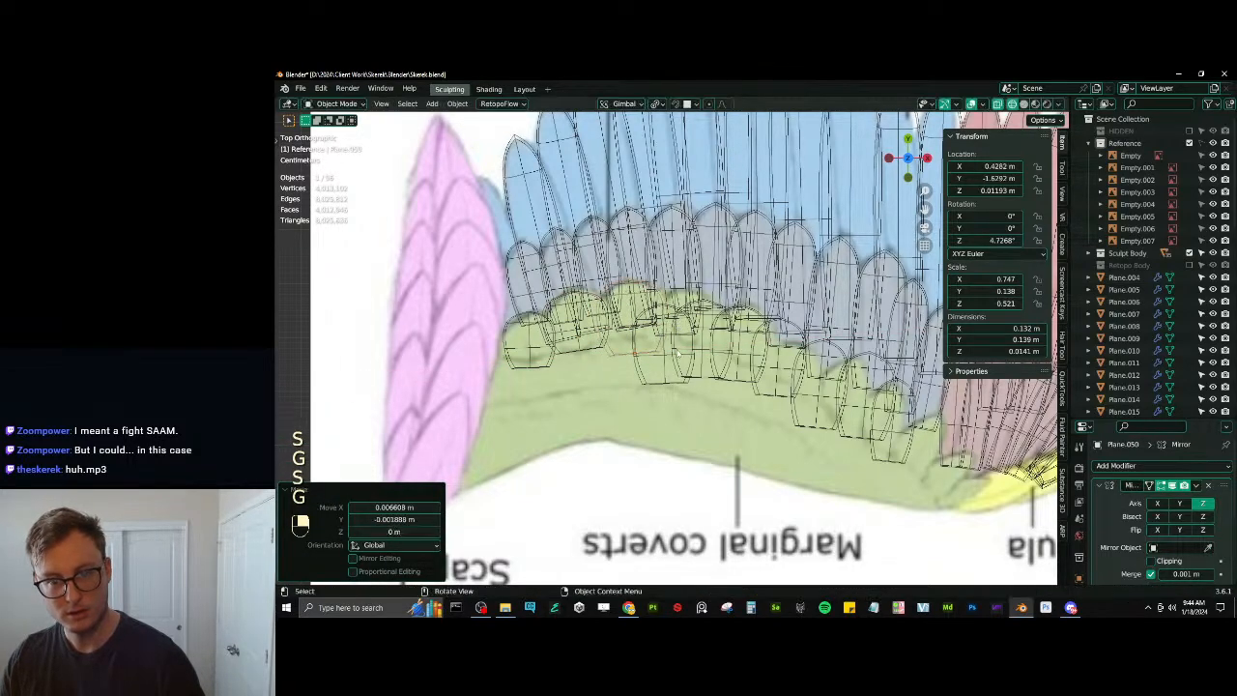
key(r)
click(703, 329)
Rotate the marginal covert nearest the scapulars to about 4.0° and widen it by 1.029 in X
click(571, 363)
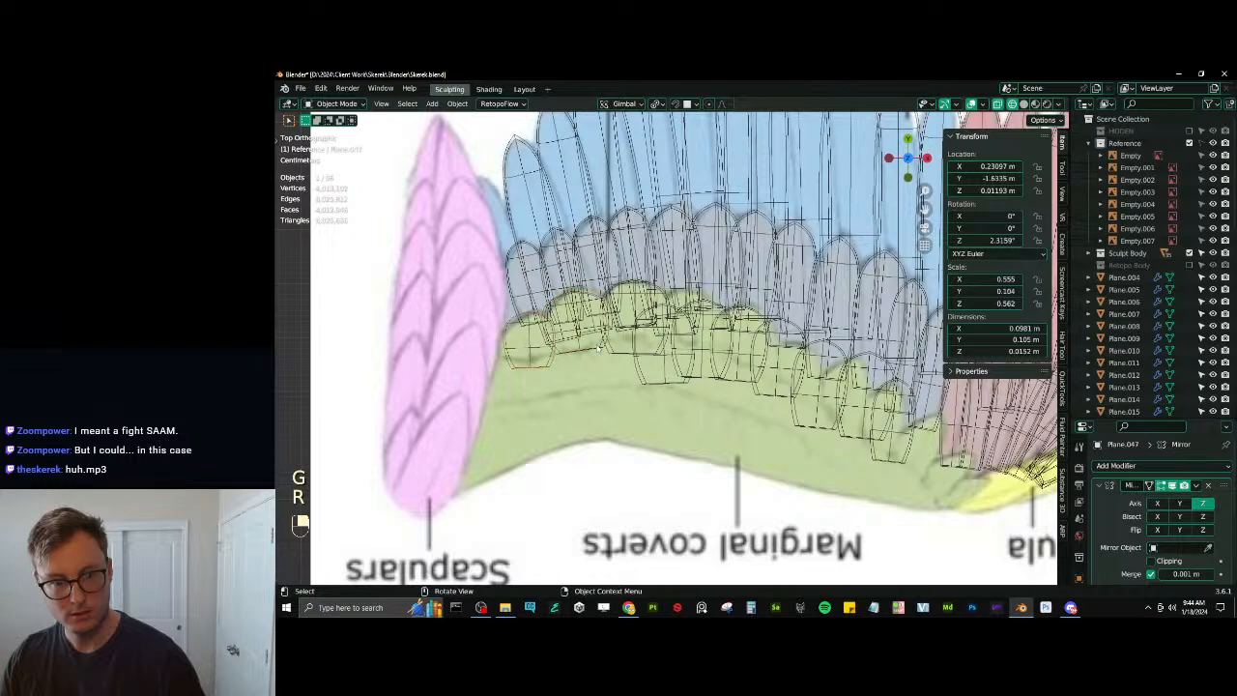
key(r)
click(598, 347)
key(s)
key(x)
click(599, 346)
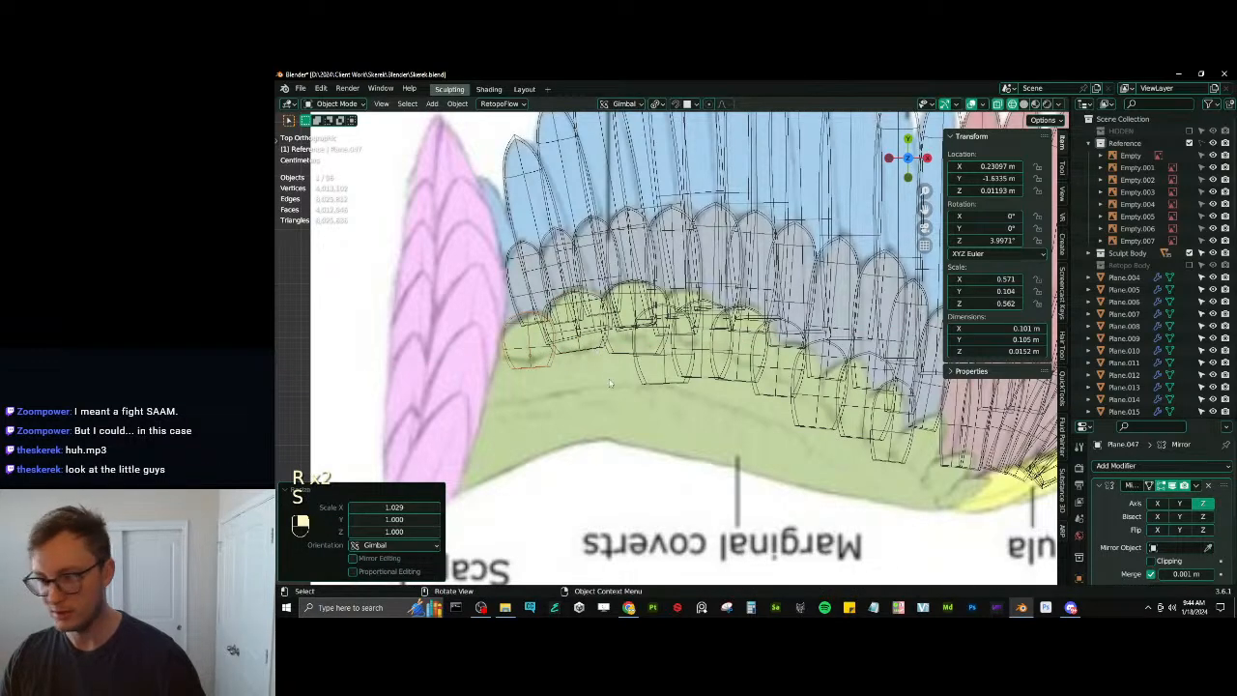
Move the fourth marginal covert onto its reference, rotate it to about -9.6° and scale it down uniformly to an X scale of 0.623
key(g)
click(669, 387)
click(679, 384)
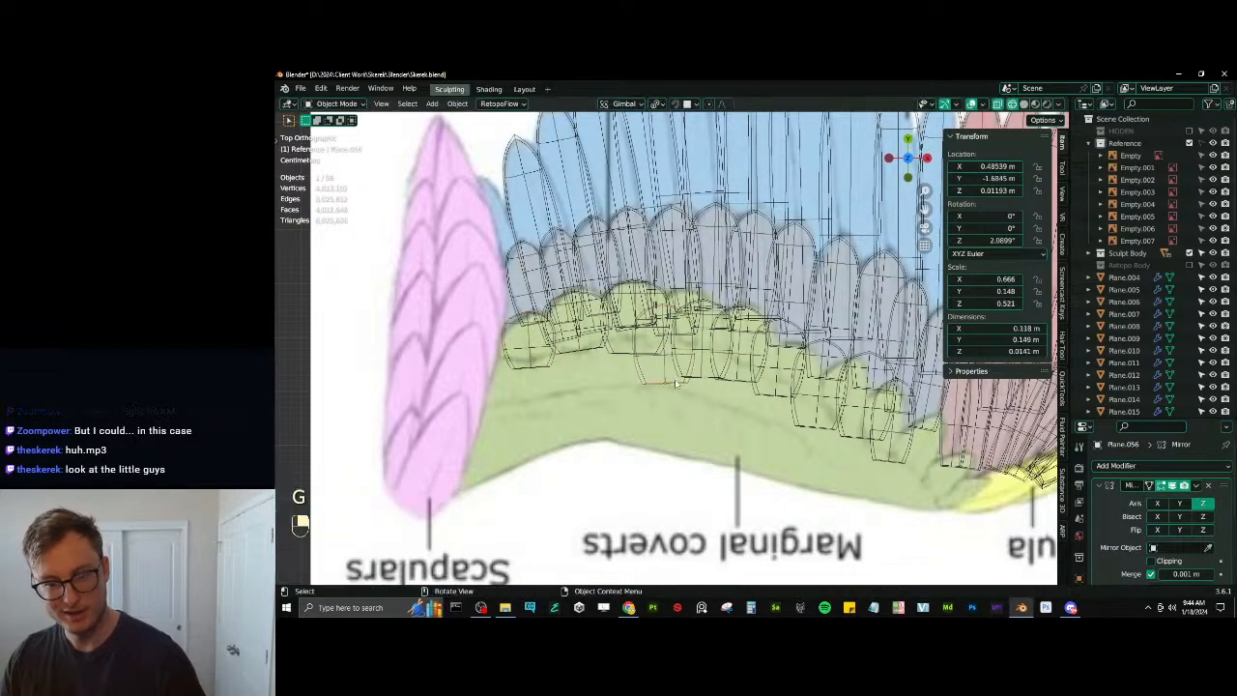
key(g)
click(695, 367)
key(r)
click(759, 357)
key(s)
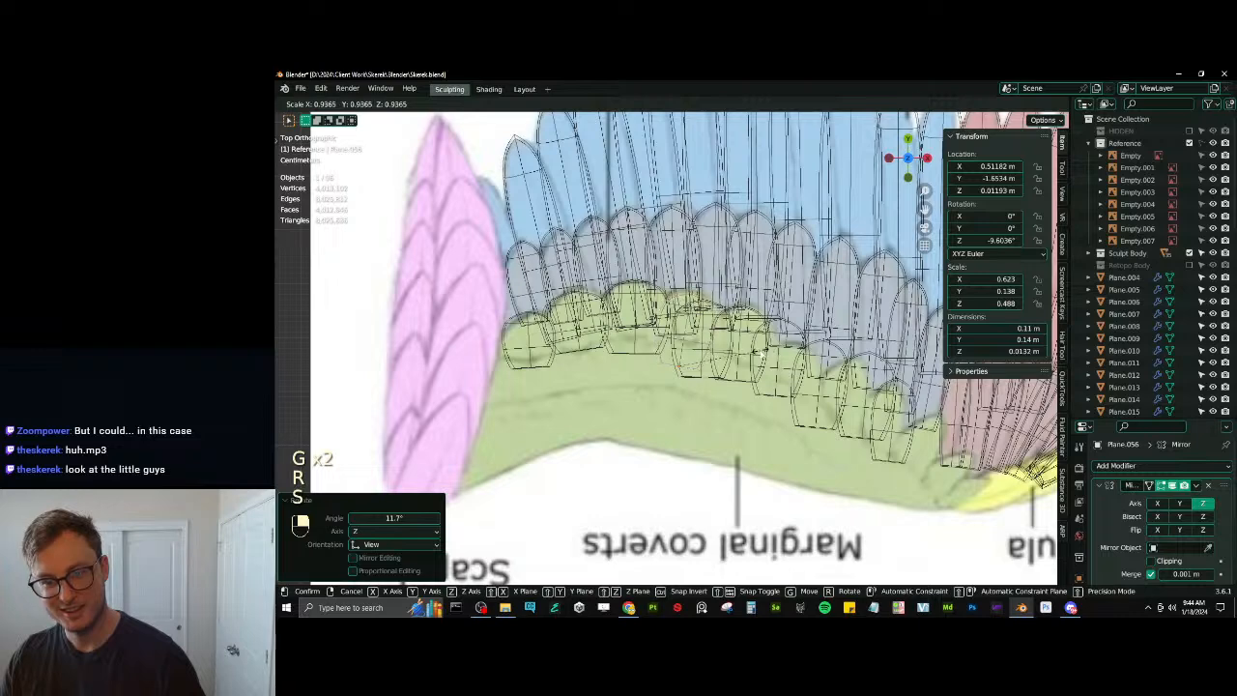
click(760, 355)
key(g)
click(758, 350)
Pull the surplus feather overlapping the fourth marginal covert aside and delete it
shift+middle_drag(717, 373, 654, 373)
click(641, 377)
key(g)
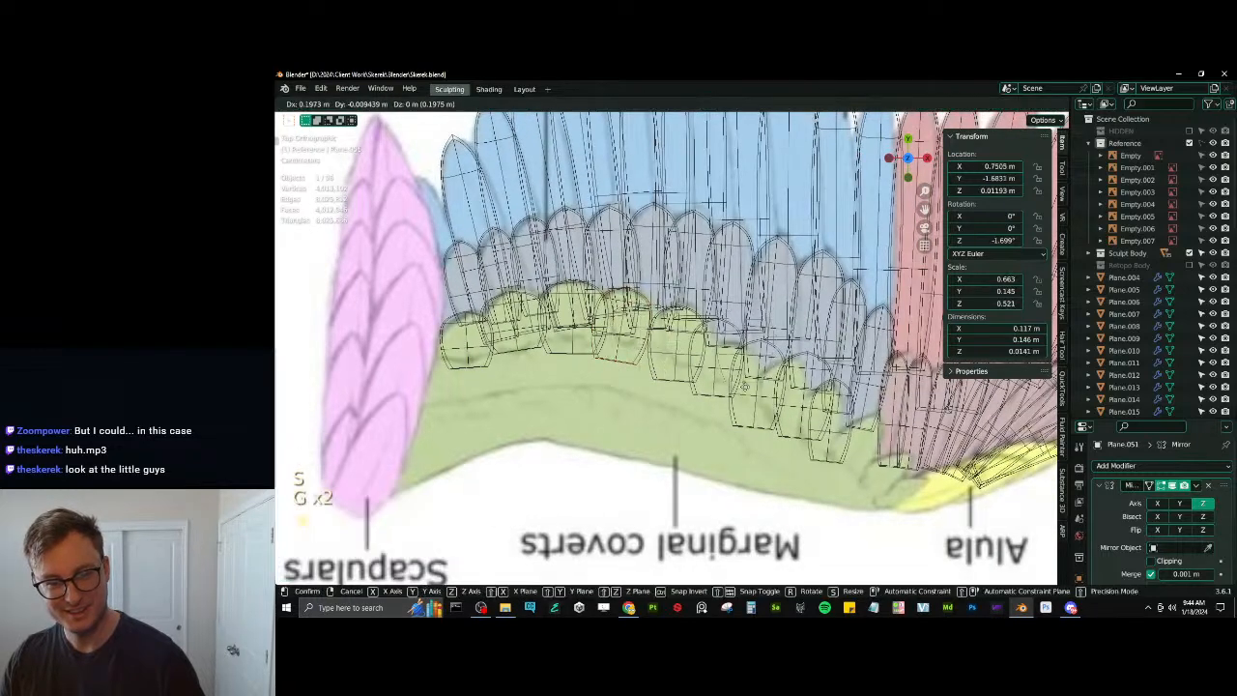
click(688, 405)
key(x)
click(693, 414)
Fit the fifth marginal covert to its reference, rotating it to about -11.9° and widening it by 1.08 in X
click(683, 381)
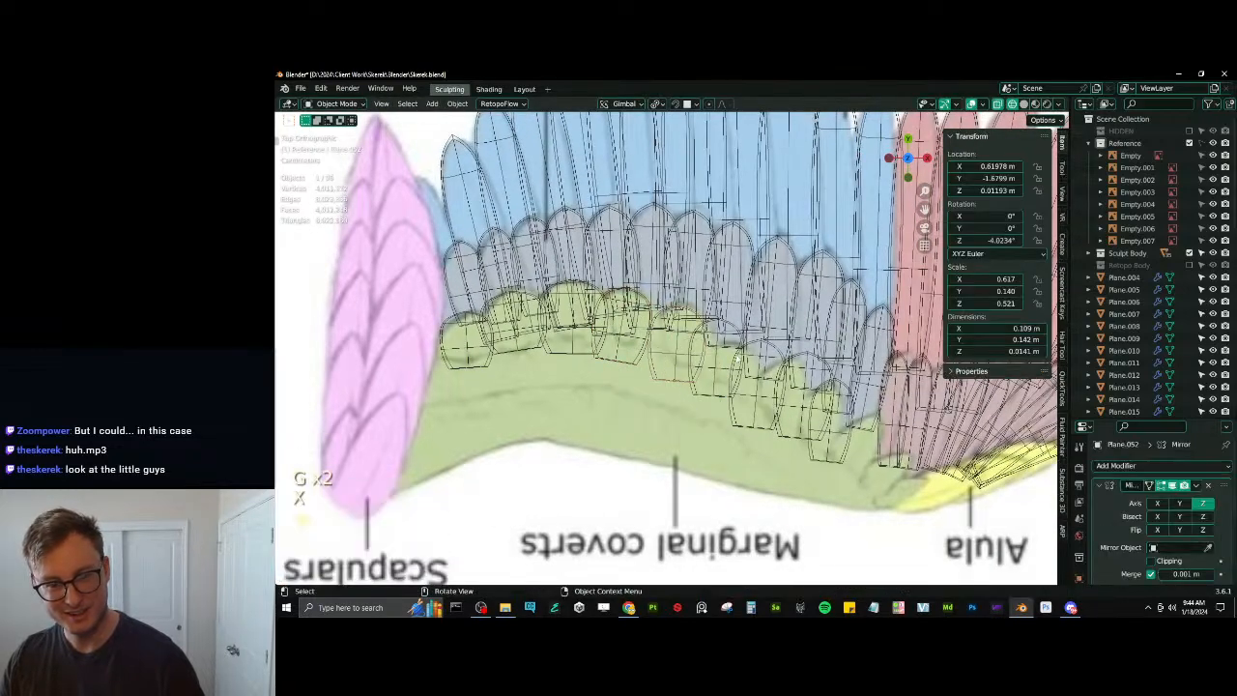
click(749, 358)
key(g)
click(747, 357)
key(r)
click(752, 357)
key(s)
middle_click(755, 357)
click(761, 356)
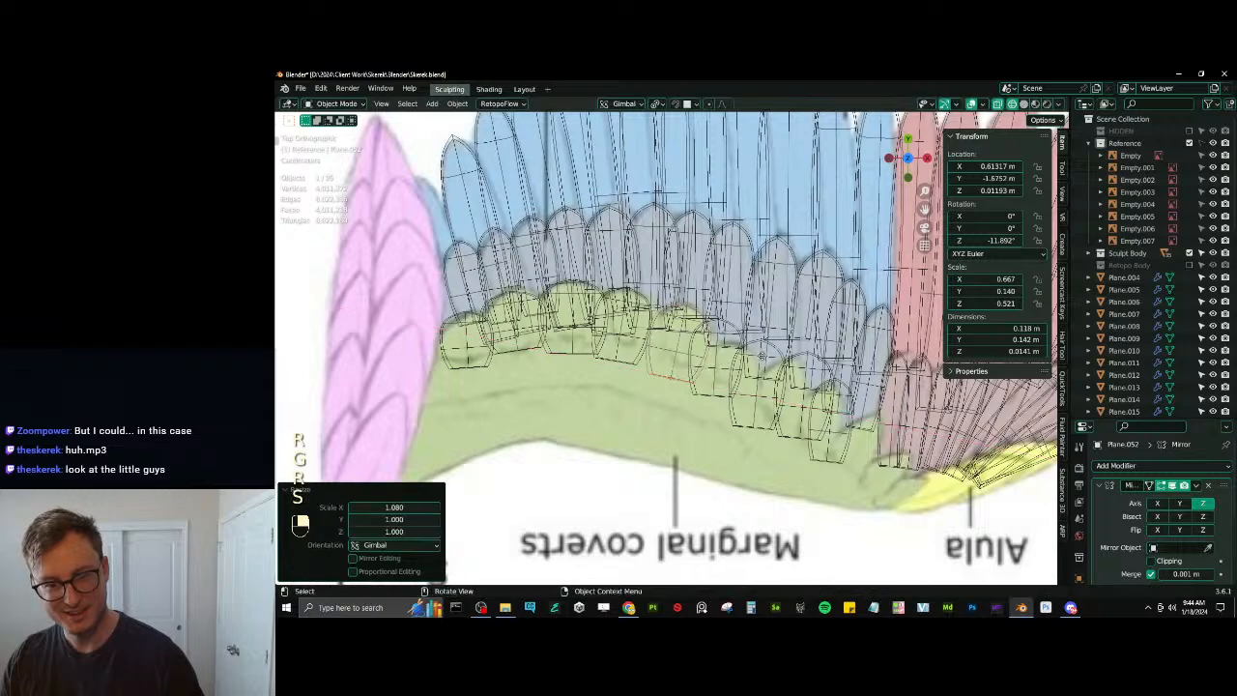
Shift the fourth marginal covert about 0.007 m in X and -0.002 m in Y
click(618, 362)
key(g)
click(692, 380)
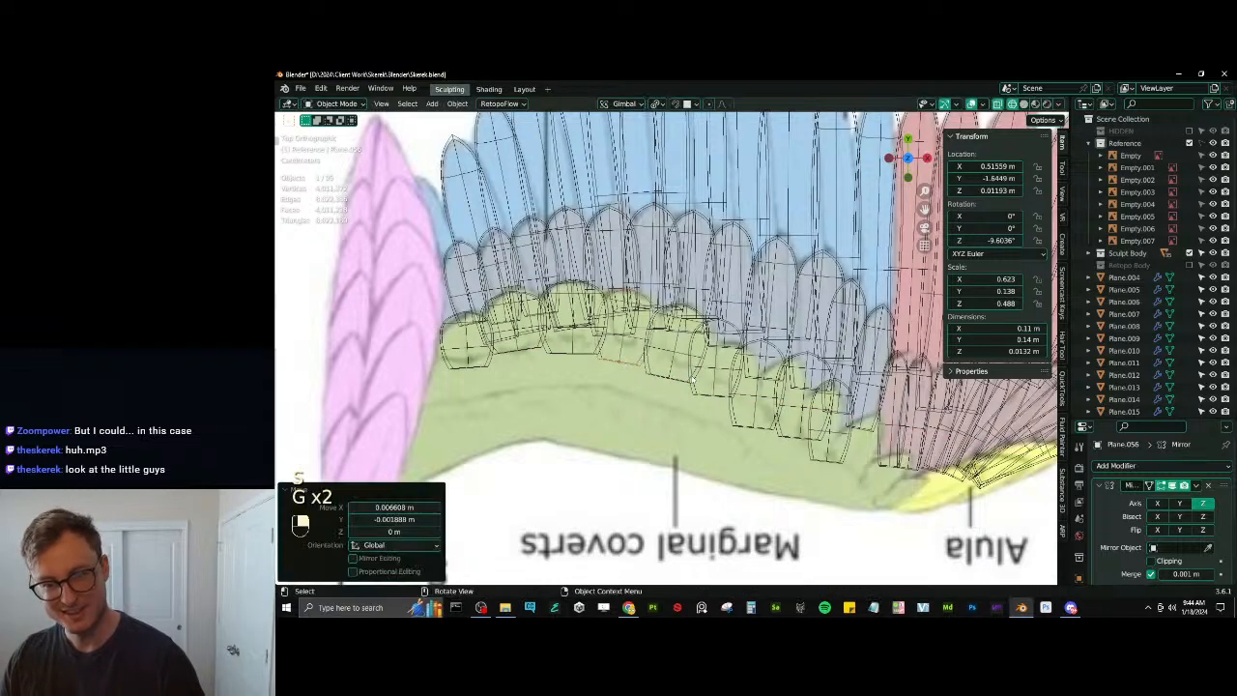
Fit the sixth marginal covert to its reference: rotate it to about -13.4°, scale it to 0.704 in X and 0.123 in Y, and reposition it
click(713, 398)
key(r)
click(798, 357)
key(g)
click(802, 366)
key(s)
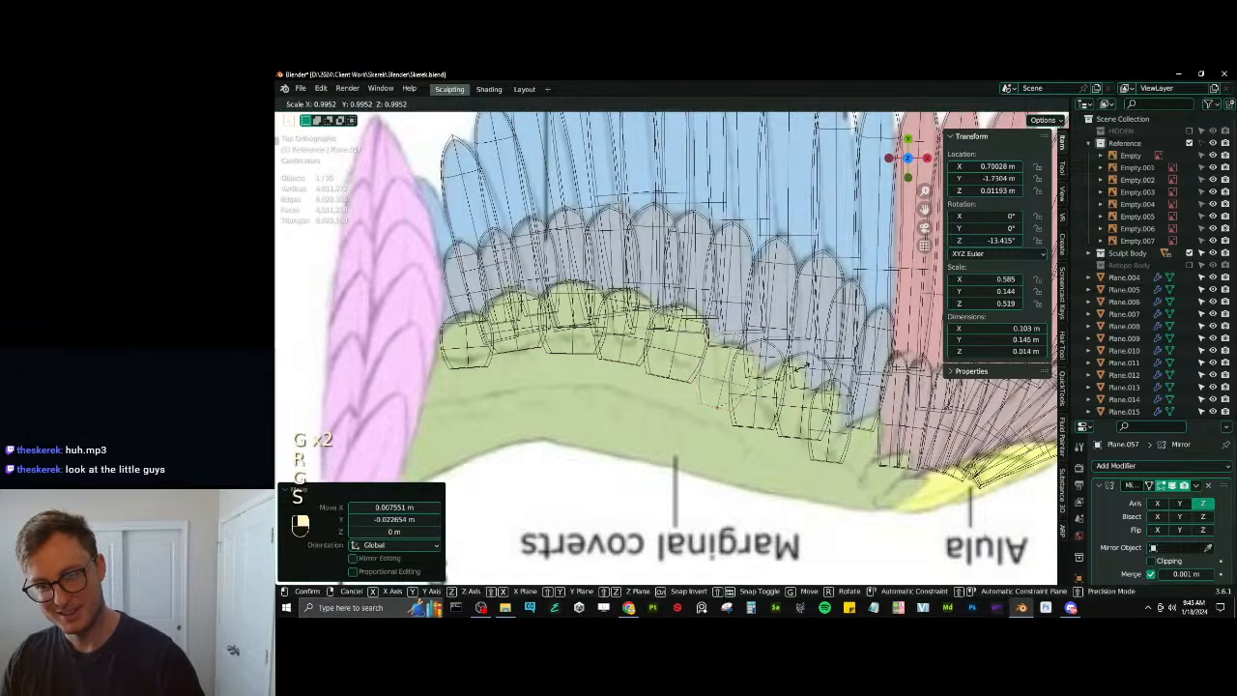
click(811, 371)
key(g)
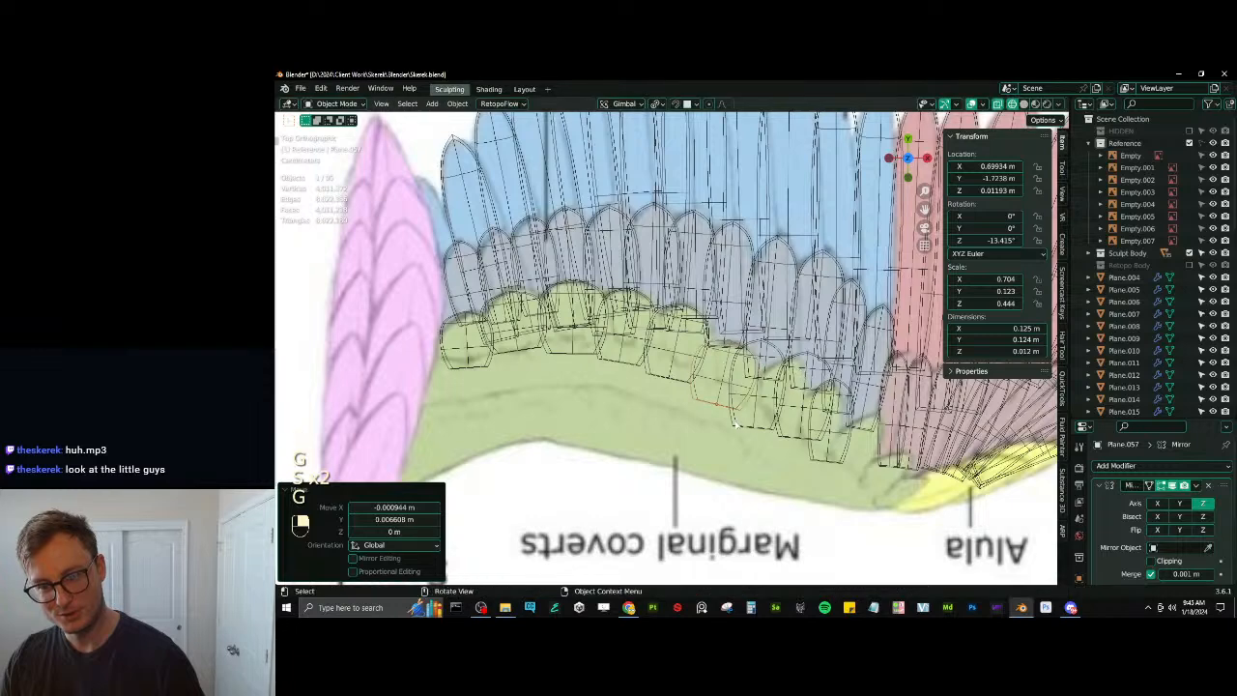
Delete the surplus feather just beyond the sixth marginal covert
click(734, 425)
shift+middle_drag(734, 425, 732, 412)
click(734, 412)
key(x)
click(736, 414)
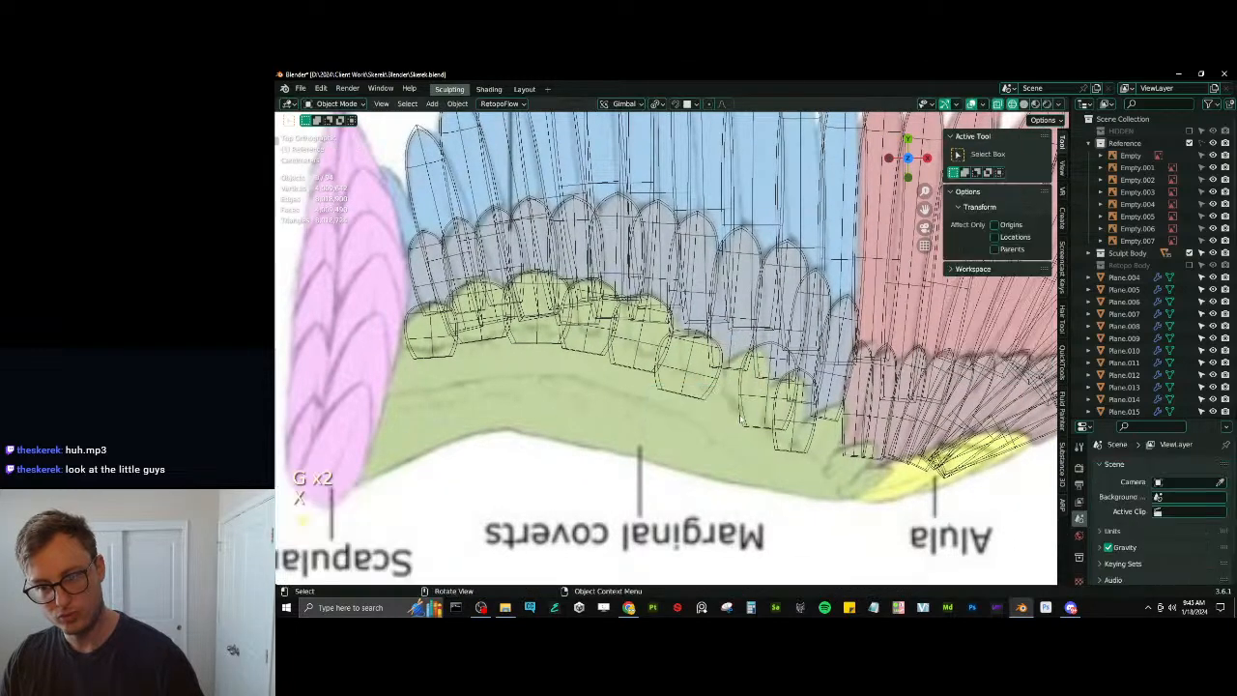
Fit the seventh marginal covert to its reference, rotating it to about -13.7°, shrinking it to a Y scale of 0.140 and widening it in X
click(753, 427)
click(723, 417)
key(r)
click(797, 379)
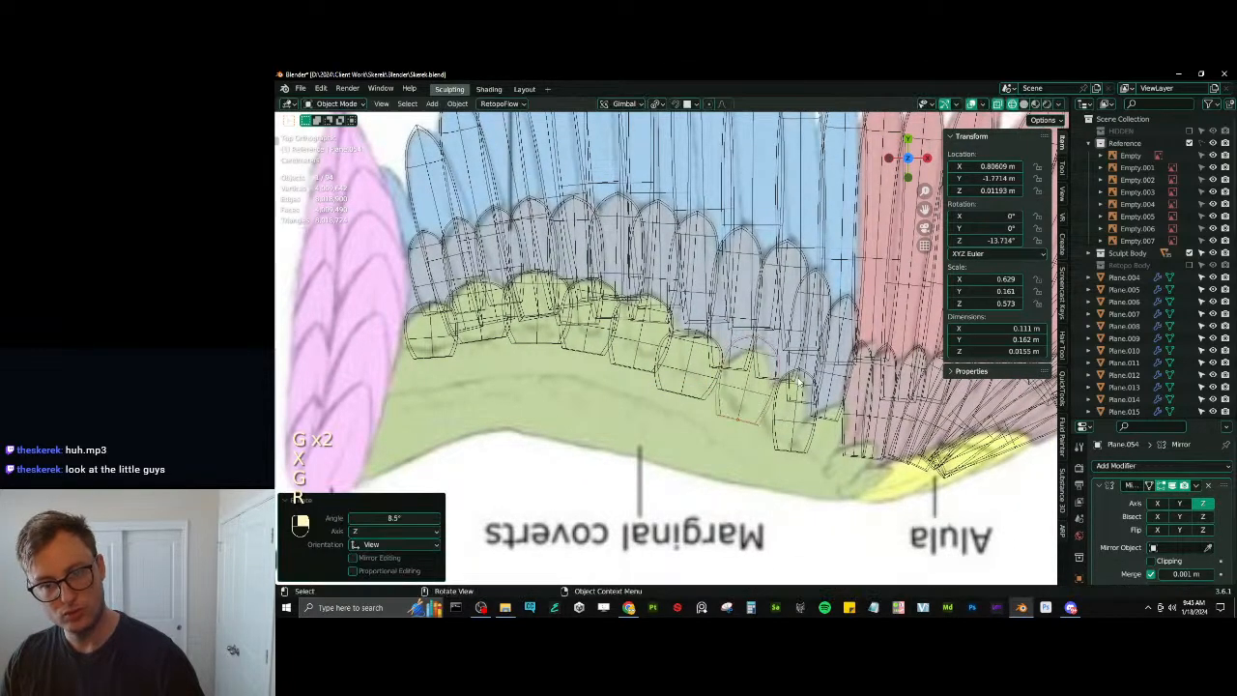
key(g)
click(810, 371)
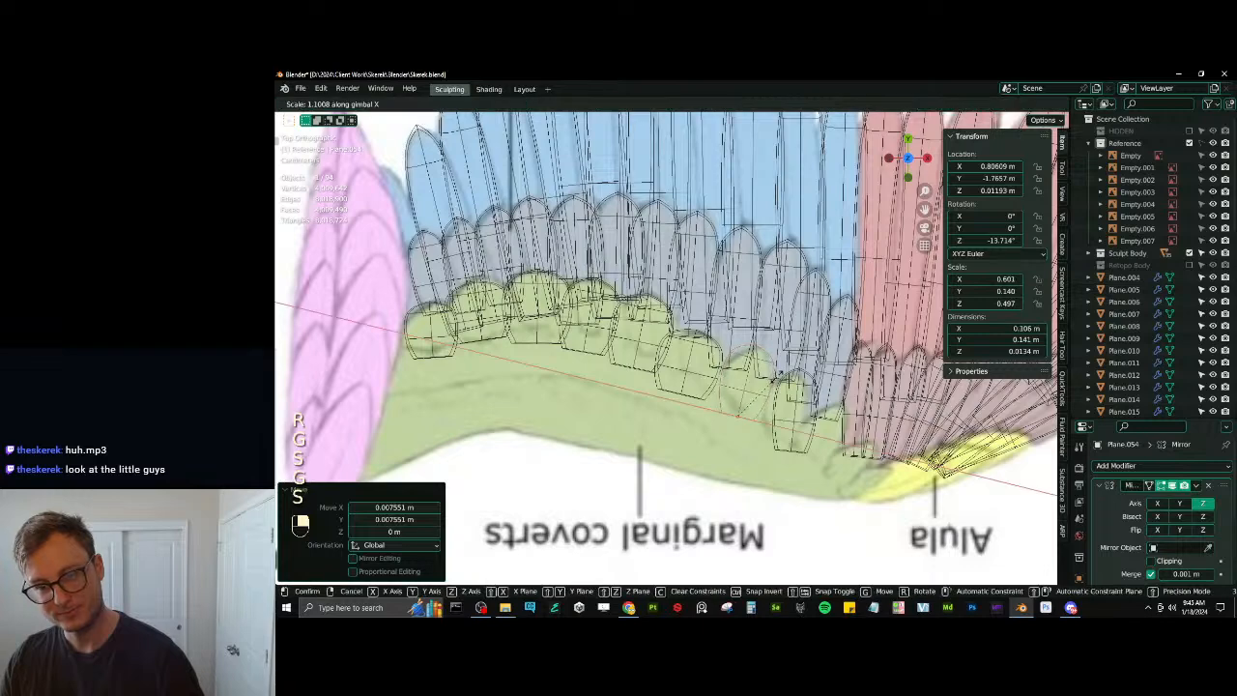
click(781, 374)
key(g)
click(779, 378)
Widen the eighth marginal covert to an X scale of 0.568, rotate it to about -23.1° and move it onto its reference
click(799, 426)
scroll(786, 401, up, 2)
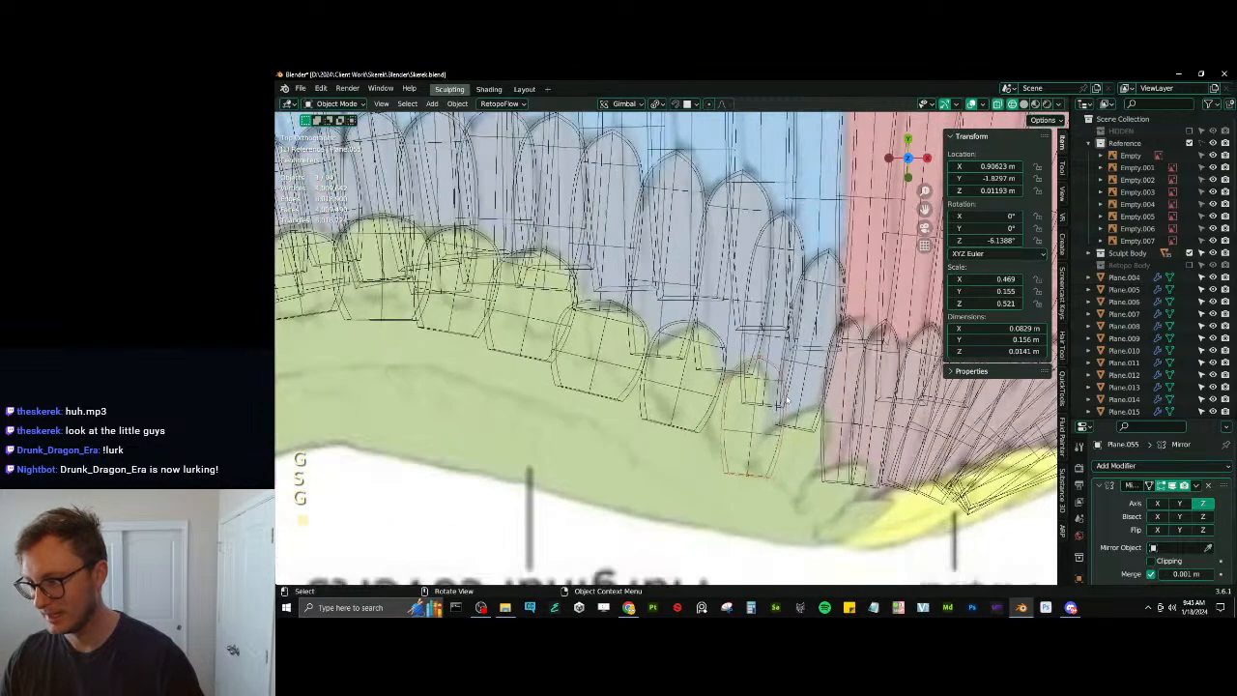
click(814, 389)
key(r)
click(811, 404)
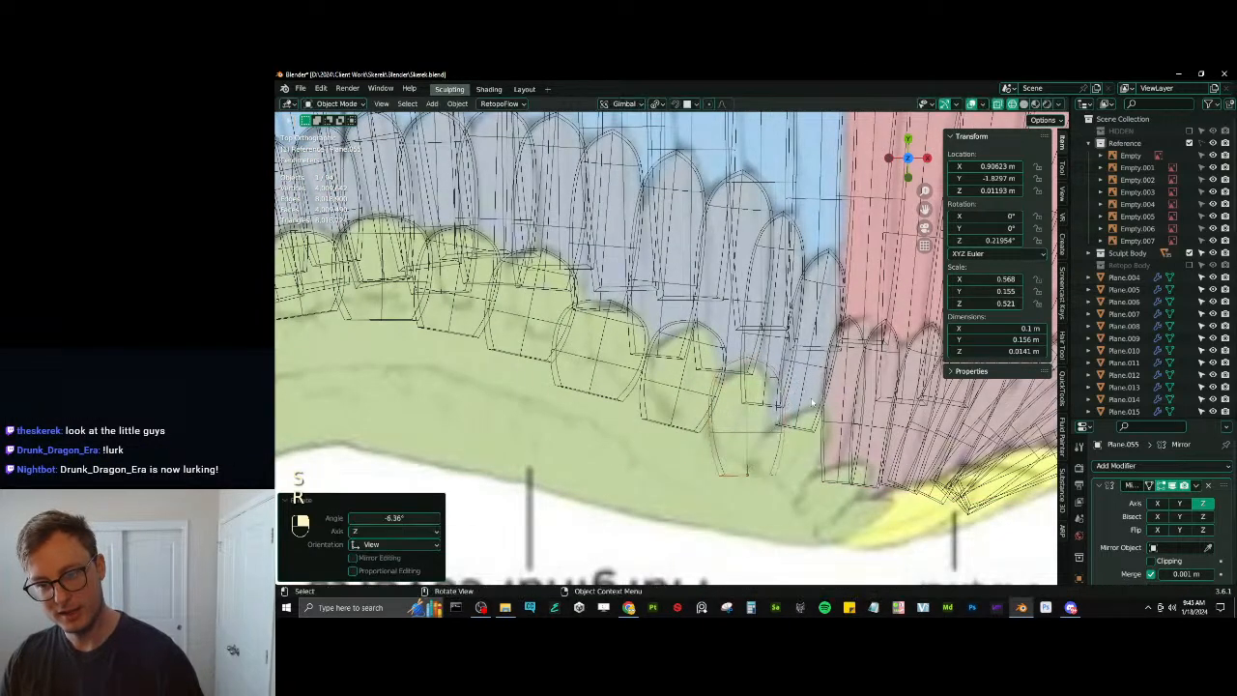
click(816, 411)
key(g)
click(808, 413)
click(810, 422)
key(g)
click(800, 417)
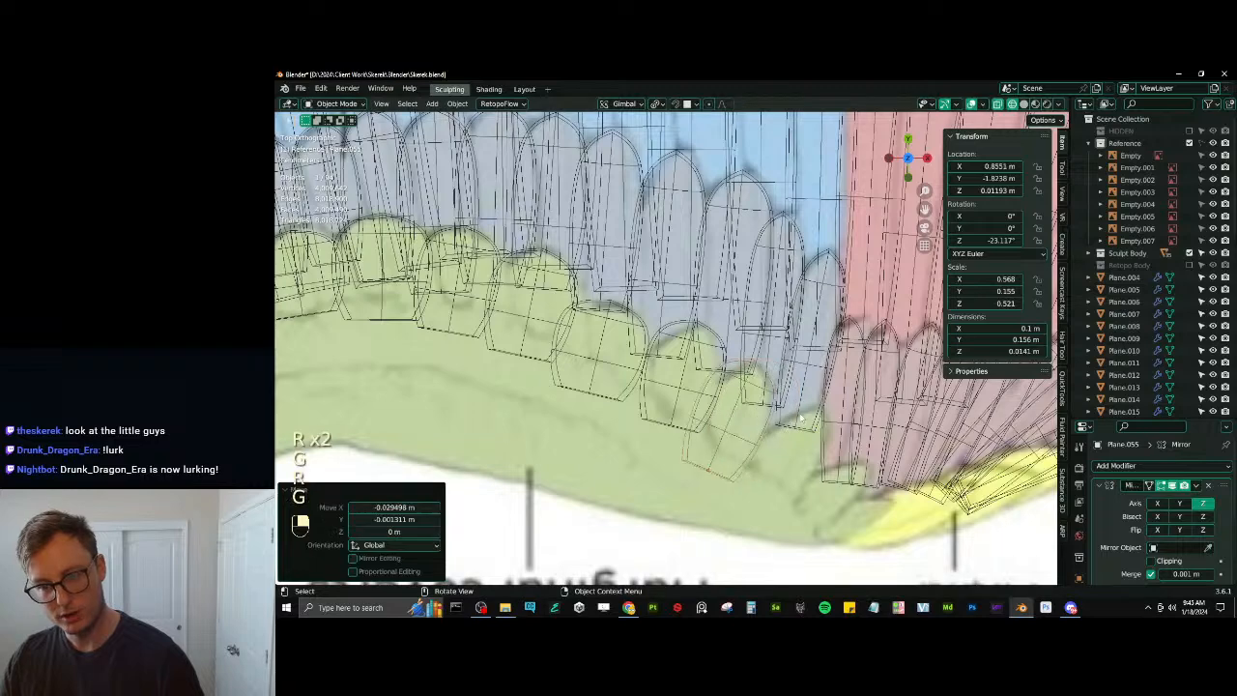
Scale the eighth marginal covert by 0.867, stretch it to a Y scale of 0.139, and shift it about 0.007 m in X and 0.004 m in Y
key(s)
key(y)
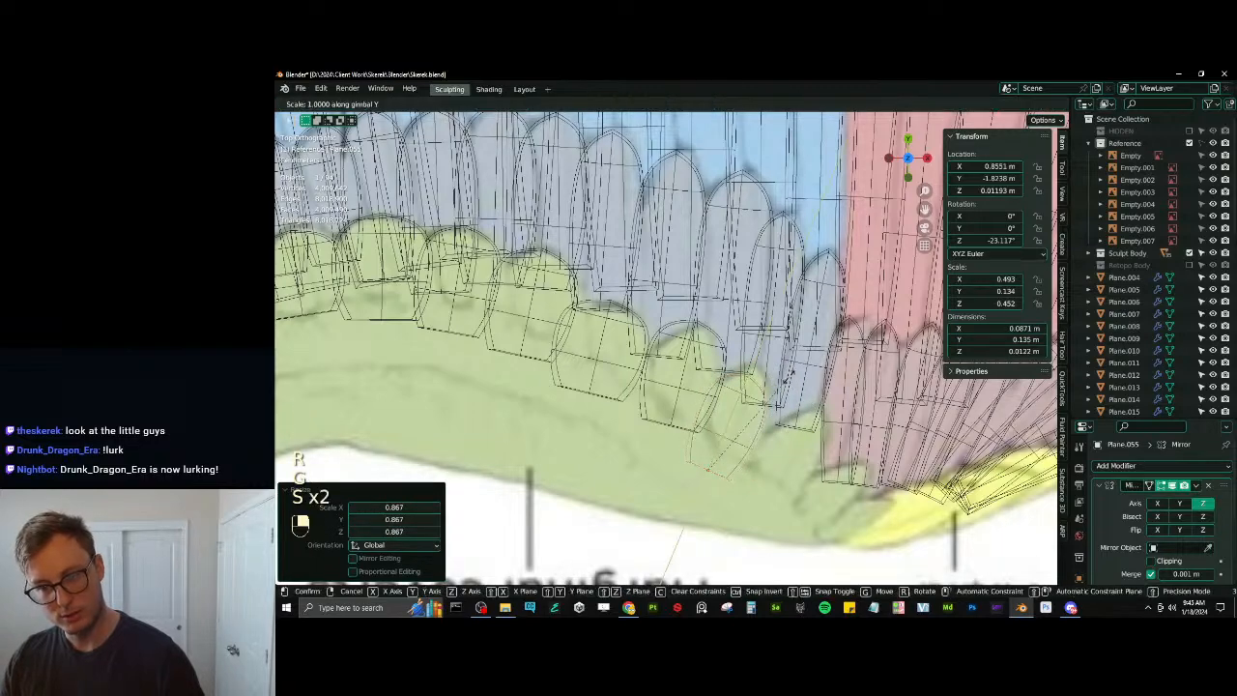
click(787, 383)
shift+middle_drag(777, 390, 769, 378)
key(g)
click(773, 376)
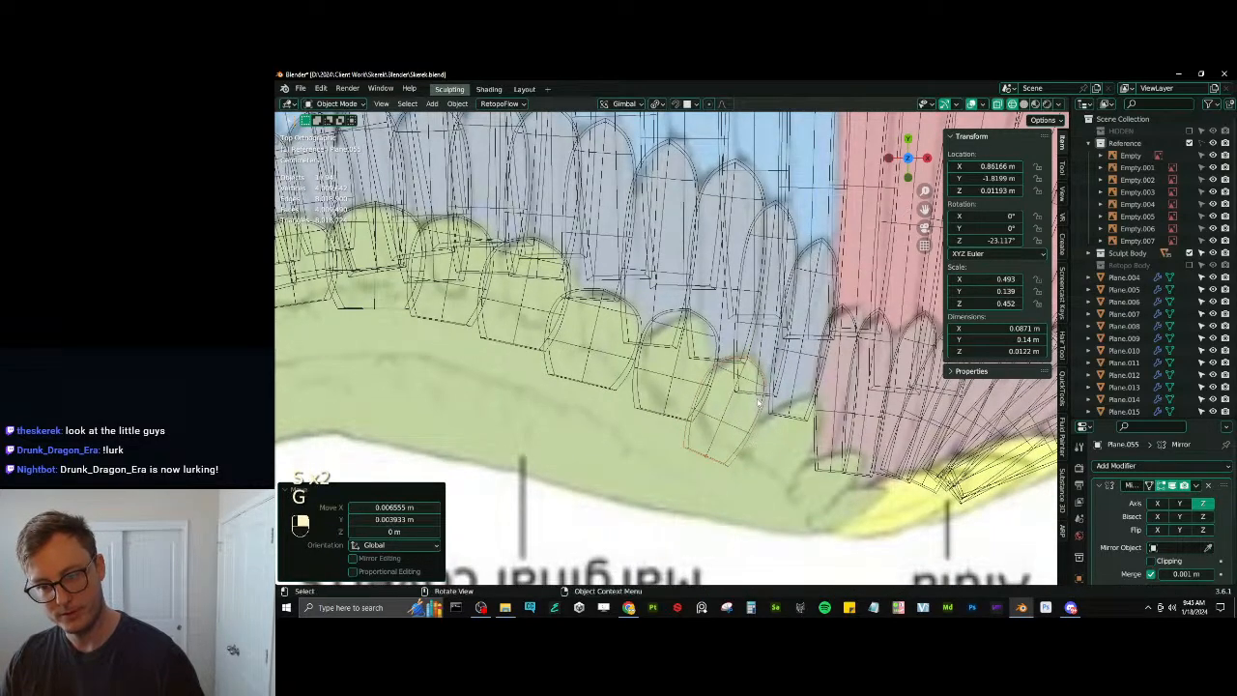
Duplicate the eighth marginal covert toward the alula, rotate the copy to about -33° and move it onto the ninth reference shape
click(821, 436)
shift+middle_drag(824, 438, 753, 409)
key(r)
click(781, 376)
key(g)
click(788, 372)
Rotate the ninth marginal covert to about -35.4°, nudge it into place and widen it by 1.027 in X
key(r)
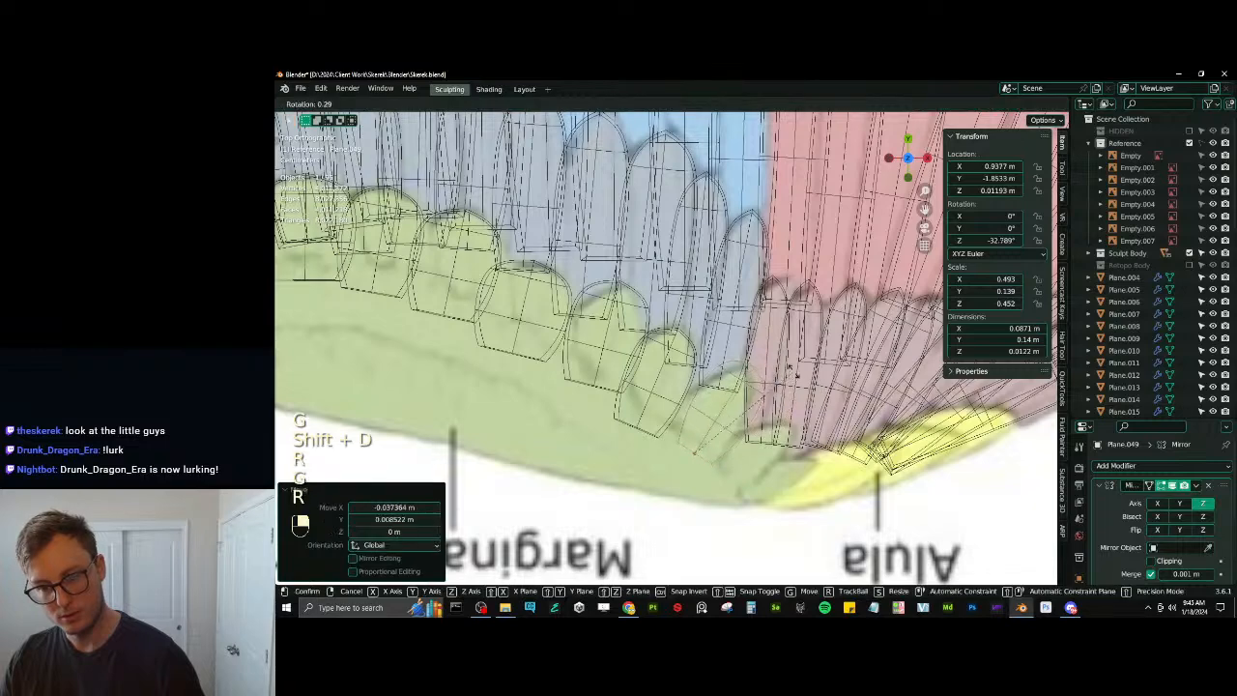
click(797, 383)
key(g)
click(790, 380)
key(s)
key(x)
click(794, 377)
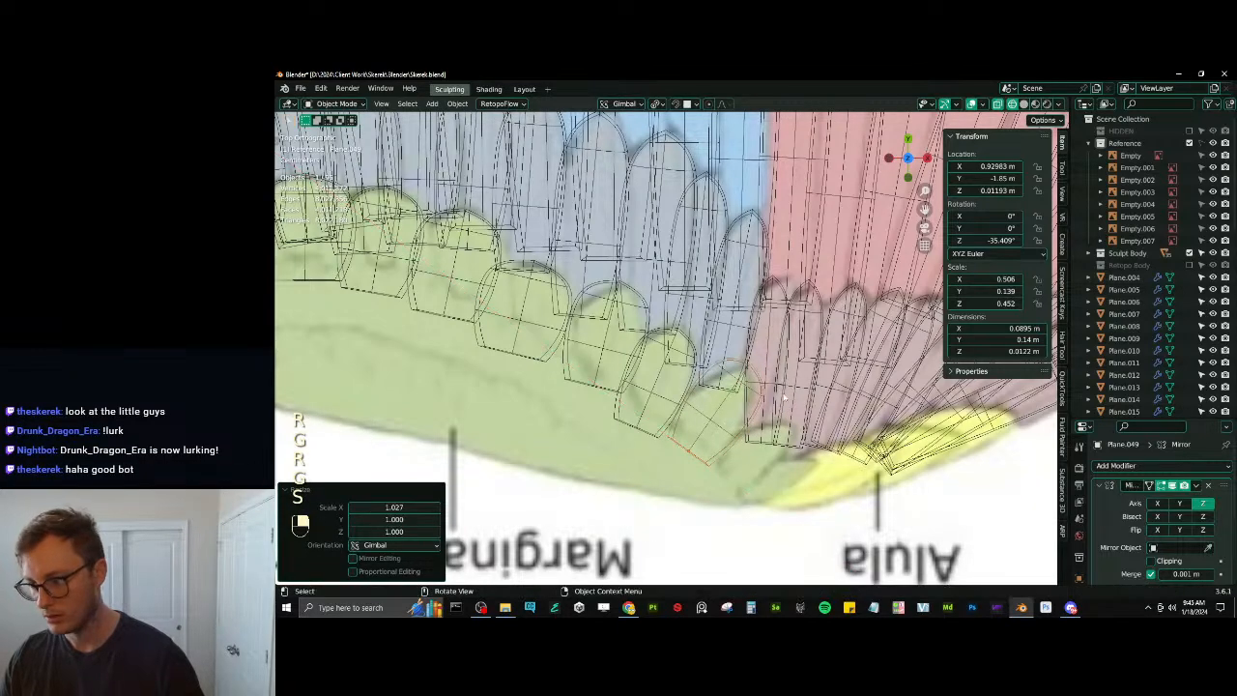
Duplicate the ninth marginal covert toward the alula and rotate the copy to about -53.0°
shift+middle_drag(765, 399, 735, 354)
key(shift+d)
click(758, 398)
key(r)
click(779, 362)
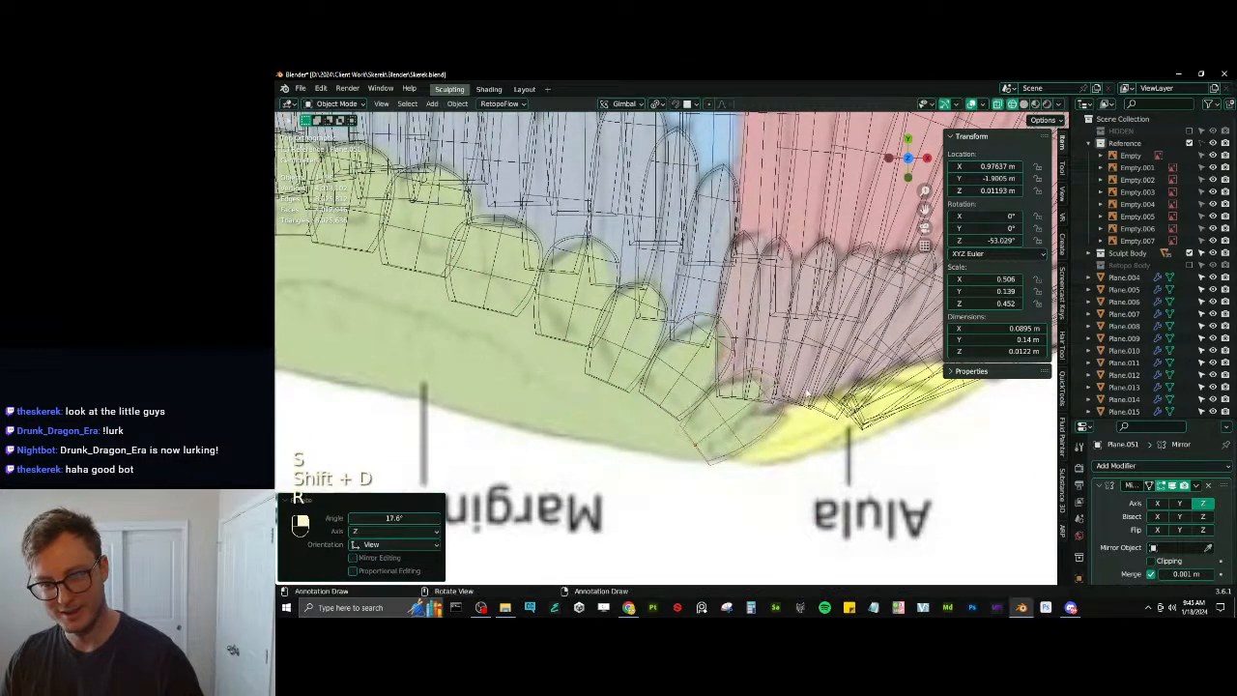
Shrink the tenth marginal covert uniformly to an X scale of 0.385 and move it onto its reference beside the ninth
key(s)
click(773, 372)
key(g)
click(769, 382)
key(s)
click(766, 390)
key(g)
click(769, 390)
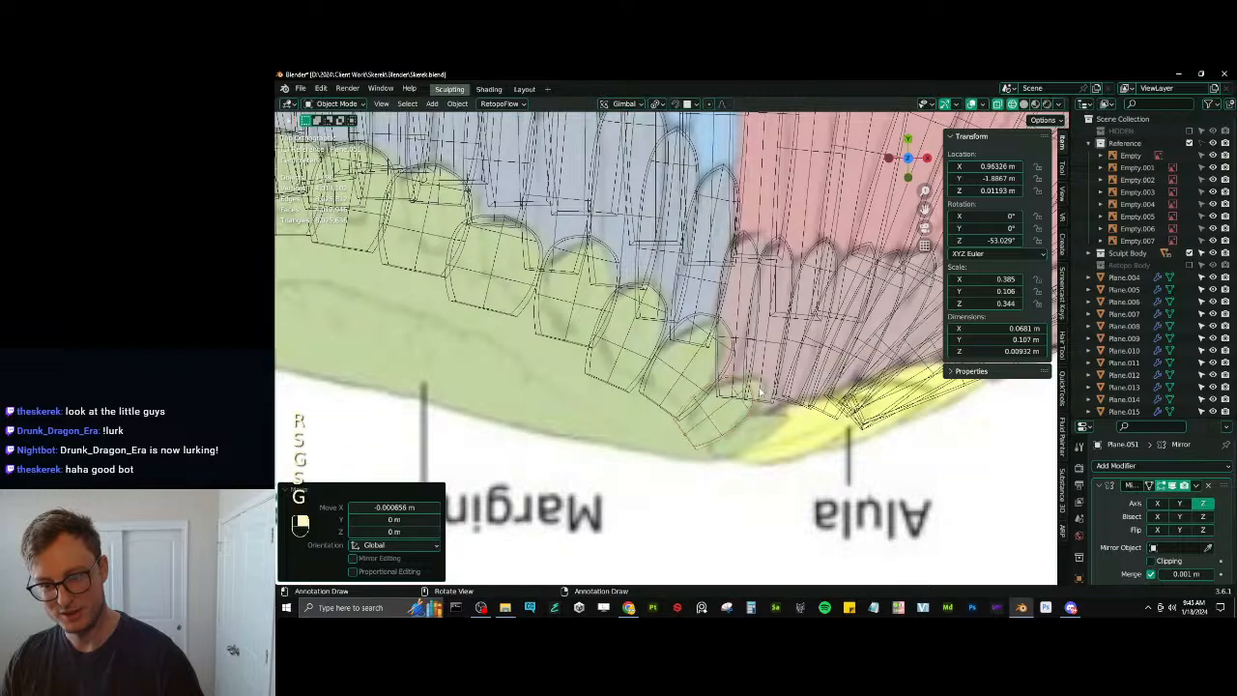
Duplicate the tenth marginal covert next to the alula, rotate the copy to about -72.6° and scale it by 0.748
key(shift+d)
click(793, 423)
key(r)
click(831, 447)
key(g)
click(829, 435)
key(s)
click(802, 437)
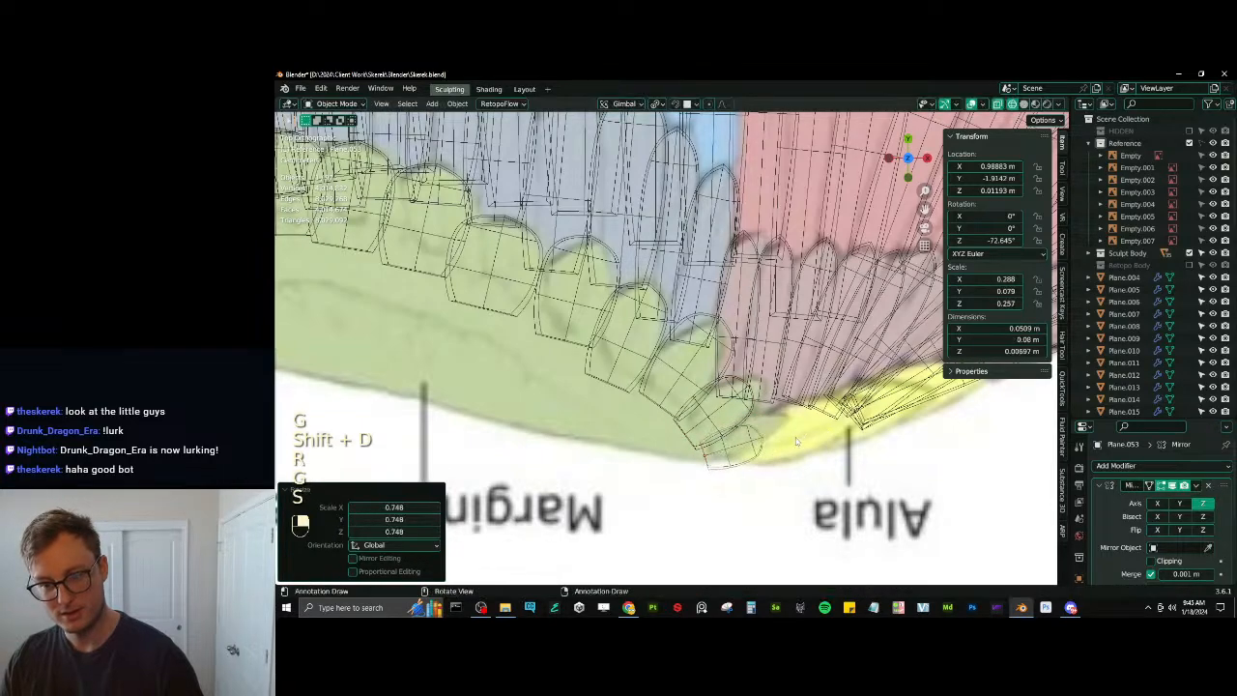
Nudge the last marginal covert onto its reference beside the alula and check the wing in shaded view
key(g)
click(796, 431)
scroll(784, 407, down, 3)
key(z)
click(809, 460)
scroll(809, 460, down, 7)
click(809, 464)
mouse_move(809, 464)
middle_down()
mouse_move(750, 355)
mouse_move(745, 401)
mouse_move(705, 343)
mouse_move(804, 408)
middle_up()
key(z)
click(749, 386)
scroll(706, 343, up, 4)
scroll(804, 408, up, 2)
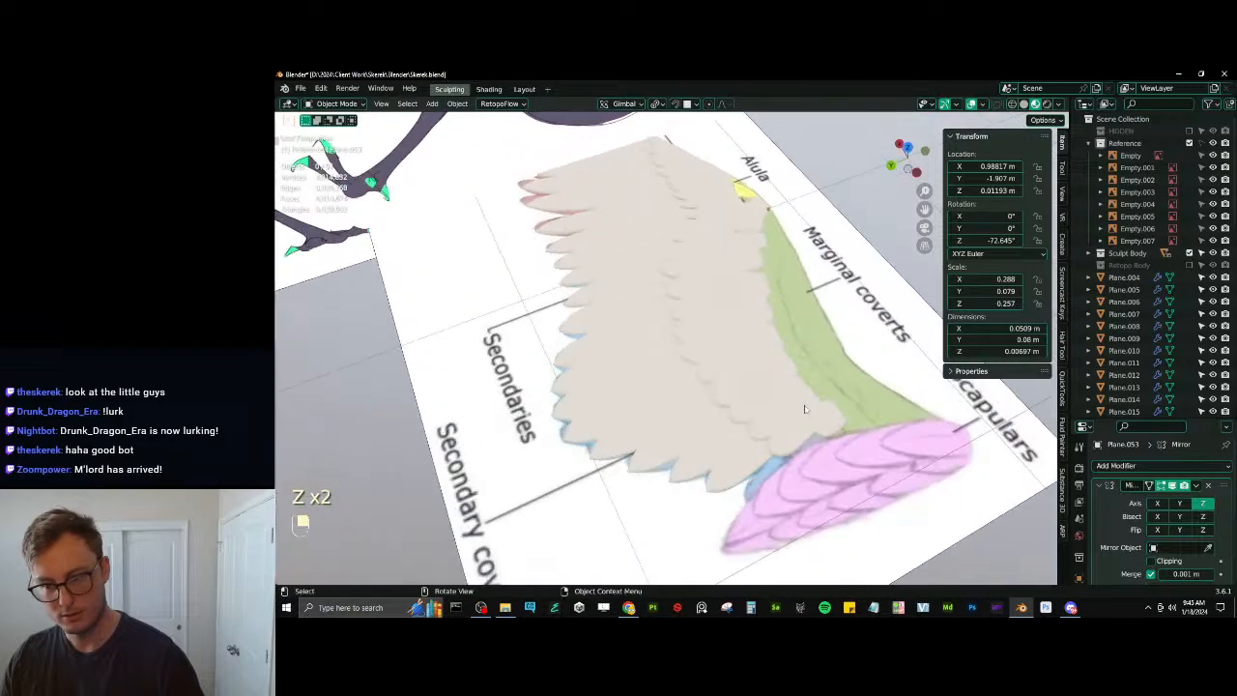
Select the whole row of marginal coverts and raise it by about 0.0075 m in Z
key(z)
click(703, 404)
scroll(711, 387, down, 1)
middle_drag(710, 382, 736, 241)
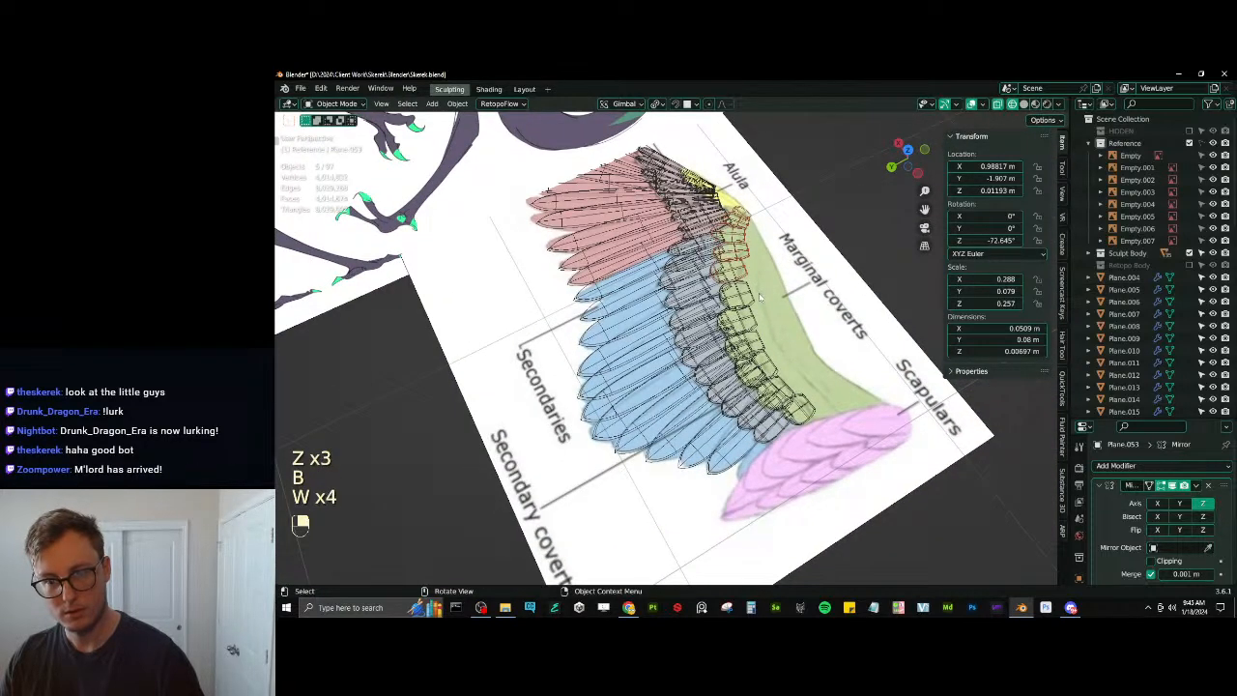
shift+drag(749, 290, 776, 354)
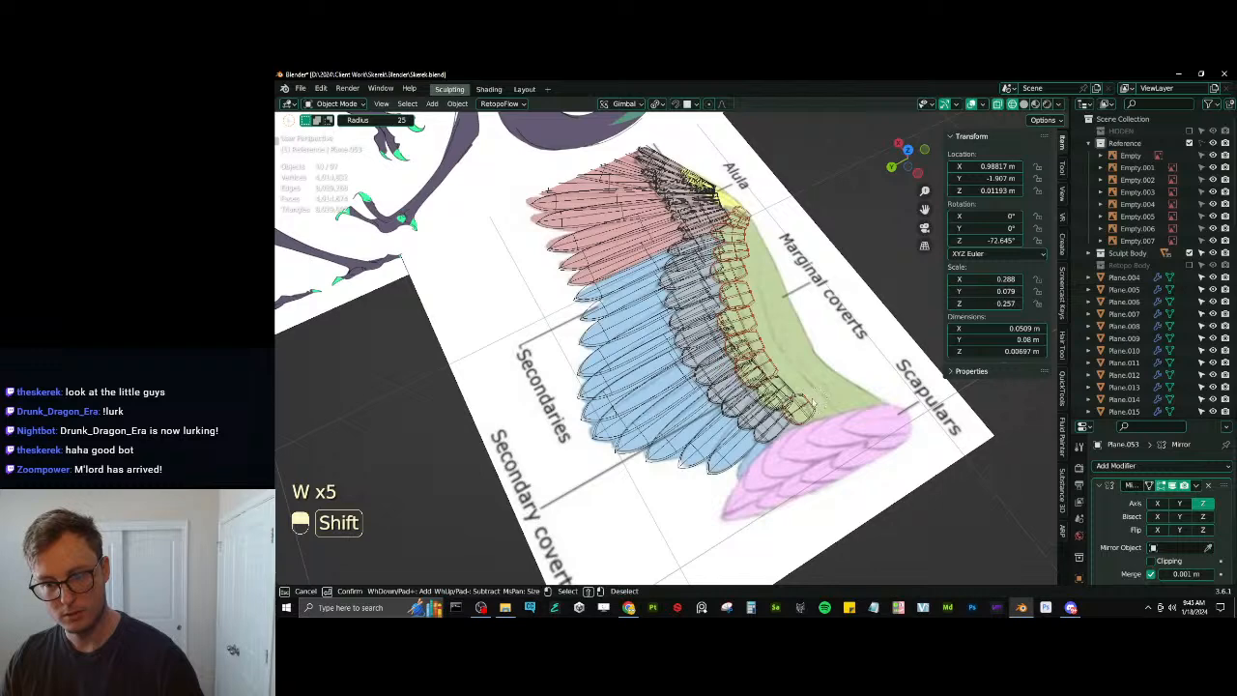
mouse_move(782, 378)
middle_down()
mouse_move(795, 329)
mouse_move(847, 251)
mouse_move(740, 284)
mouse_move(748, 297)
middle_up()
key(z)
key(g)
key(z)
click(839, 234)
scroll(842, 267, up, 1)
Tilt the marginal coverts about 1.33° around their own X axes and deselect them
key(period)
right_click(833, 271)
scroll(832, 277, up, 2)
scroll(832, 278, up, 1)
key(r)
key(x)
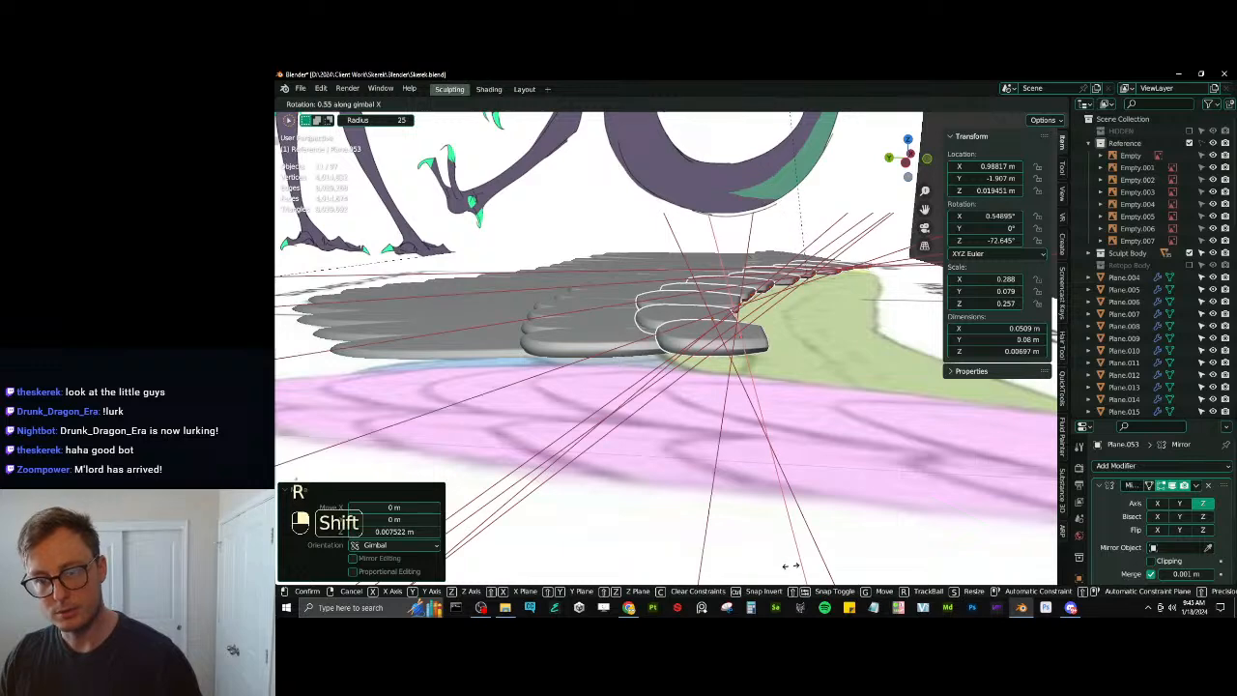
click(913, 407)
middle_drag(913, 407, 722, 480)
click(715, 452)
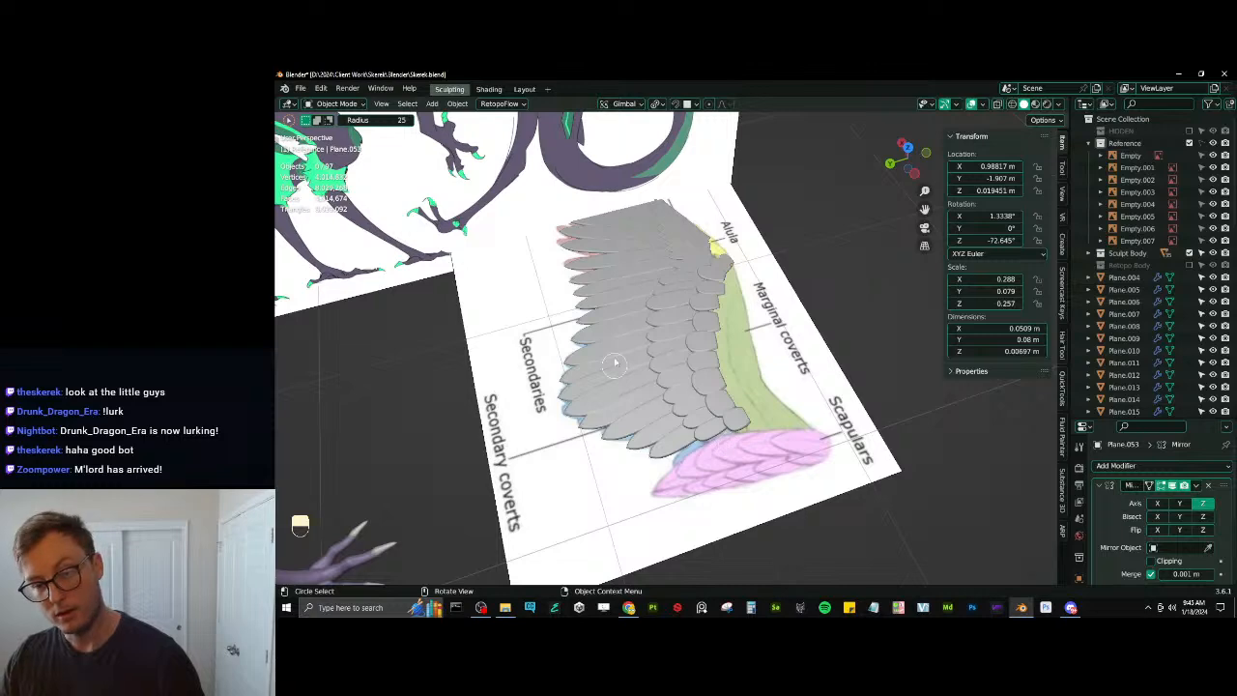
key(z)
click(638, 408)
scroll(684, 379, down, 3)
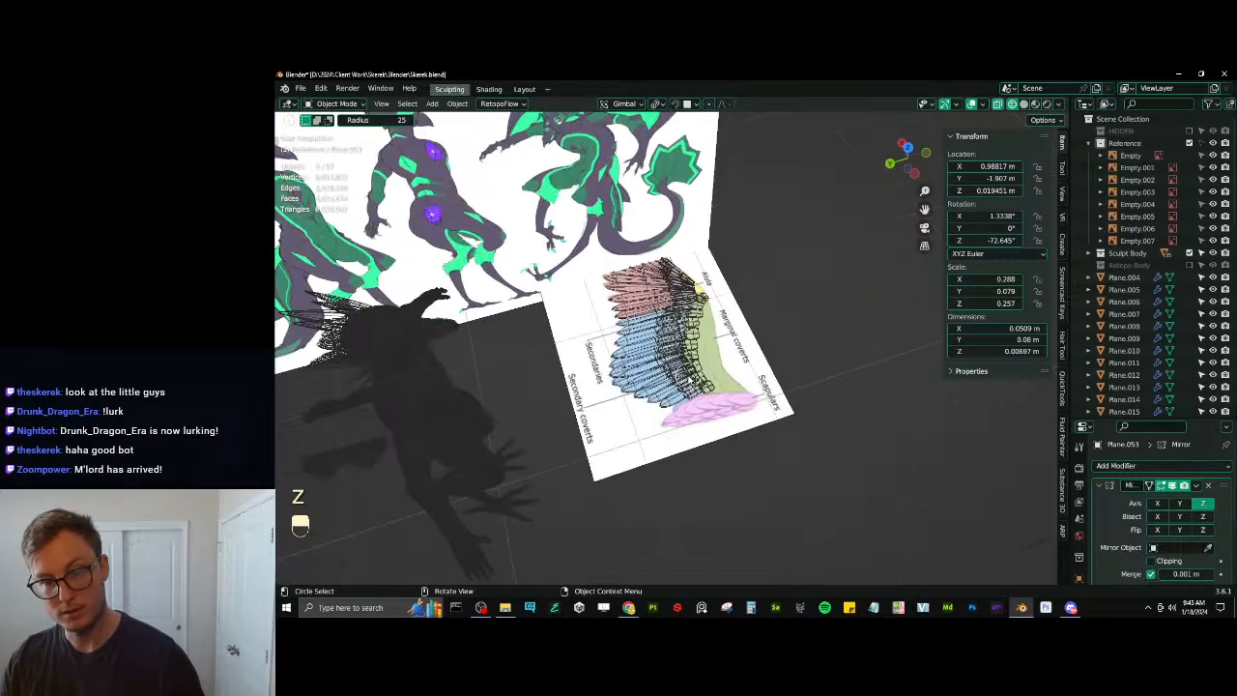
scroll(688, 316, up, 3)
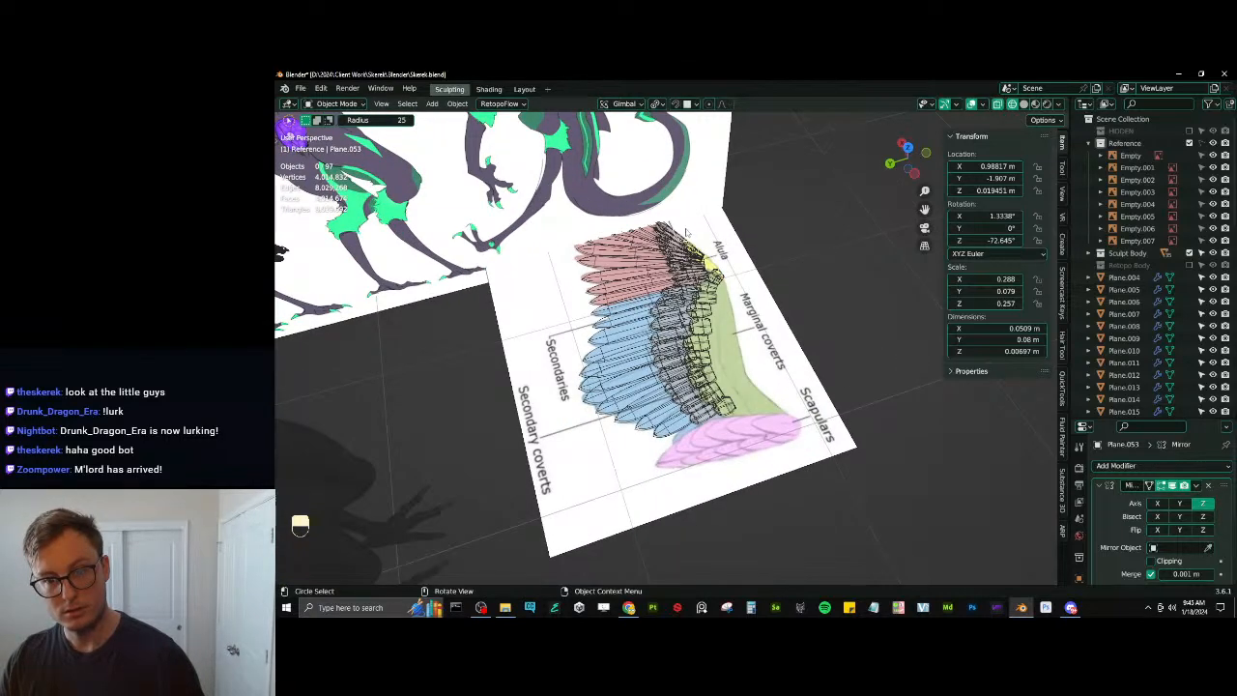
shift+drag(682, 288, 692, 311)
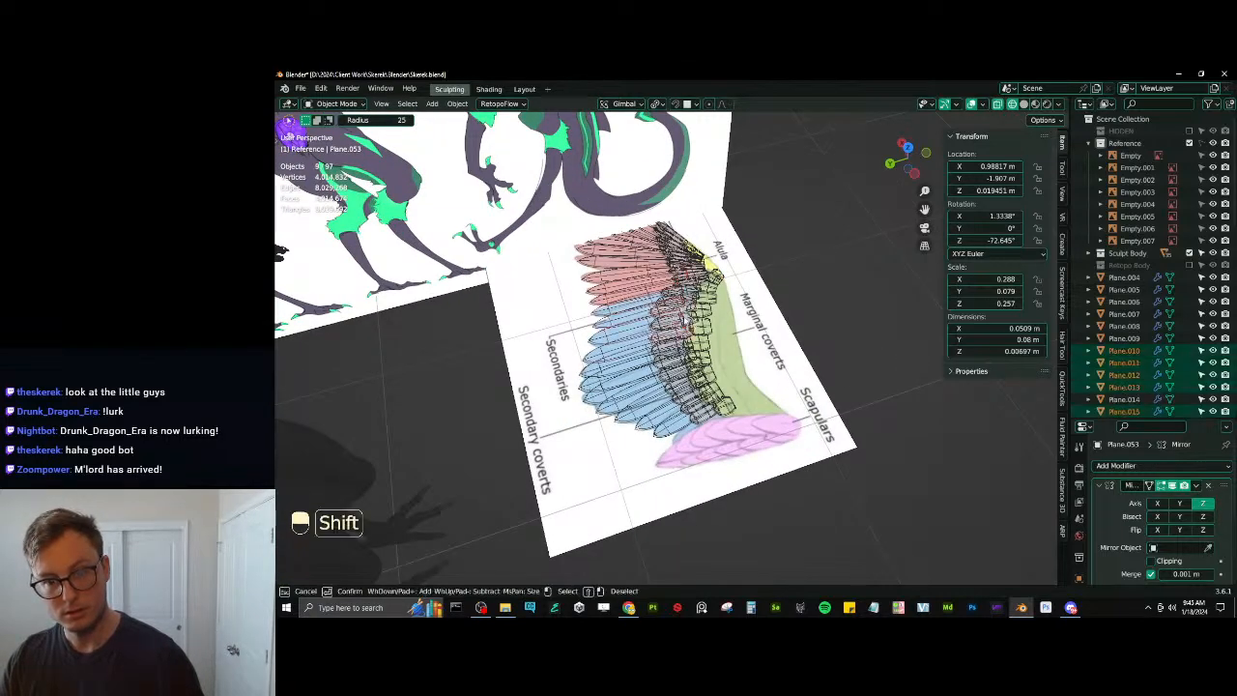
click(699, 236)
mouse_move(698, 235)
mouse_down()
mouse_move(679, 325)
mouse_move(717, 429)
mouse_move(642, 424)
mouse_up()
ctrl+drag(608, 344, 610, 346)
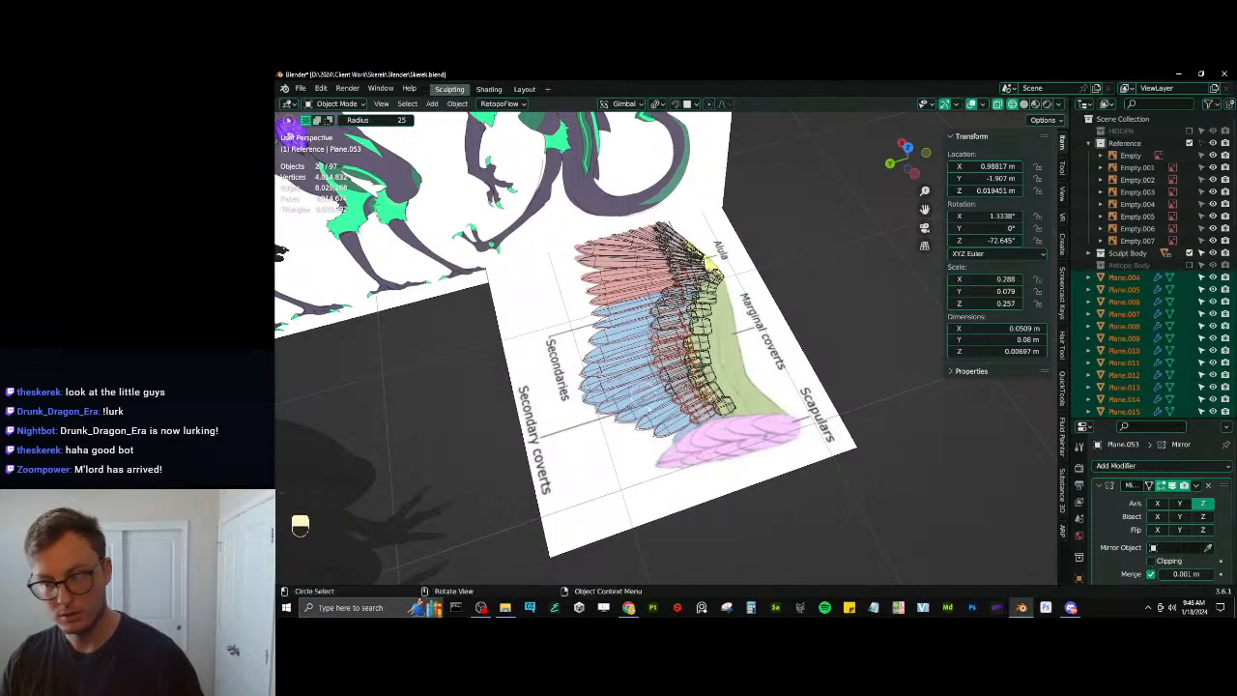
scroll(651, 435, up, 3)
middle_drag(651, 435, 679, 469)
ctrl+drag(649, 457, 673, 466)
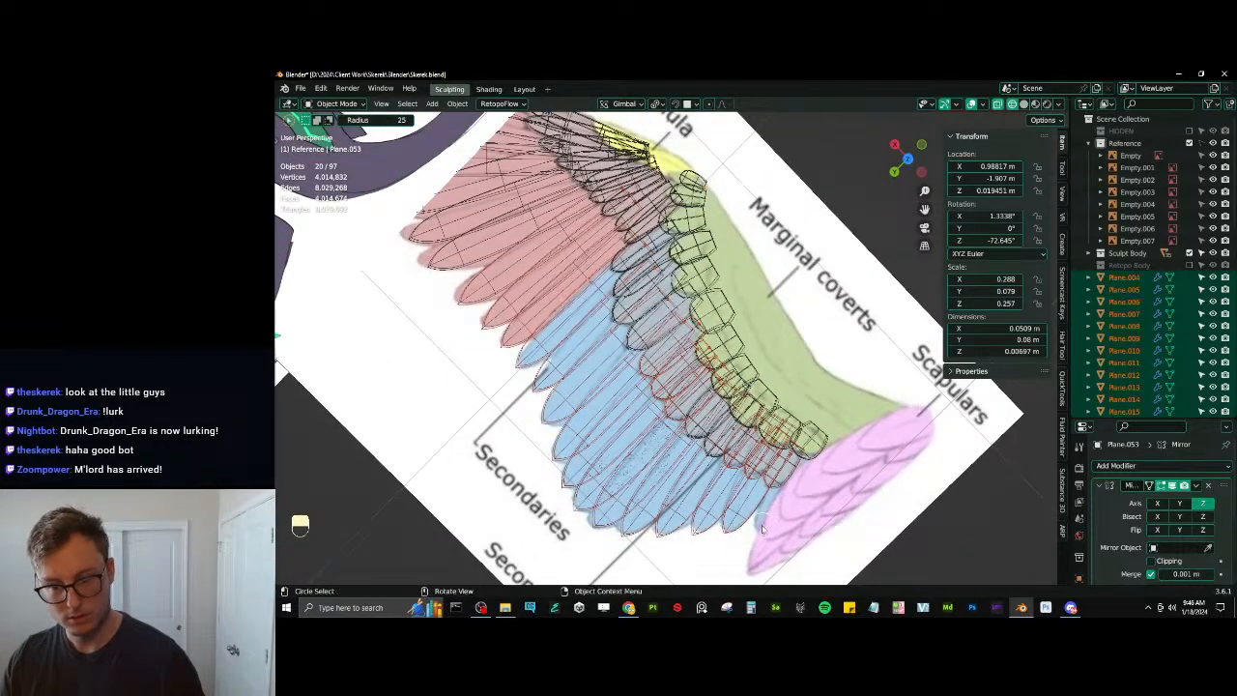
middle_drag(688, 465, 634, 406)
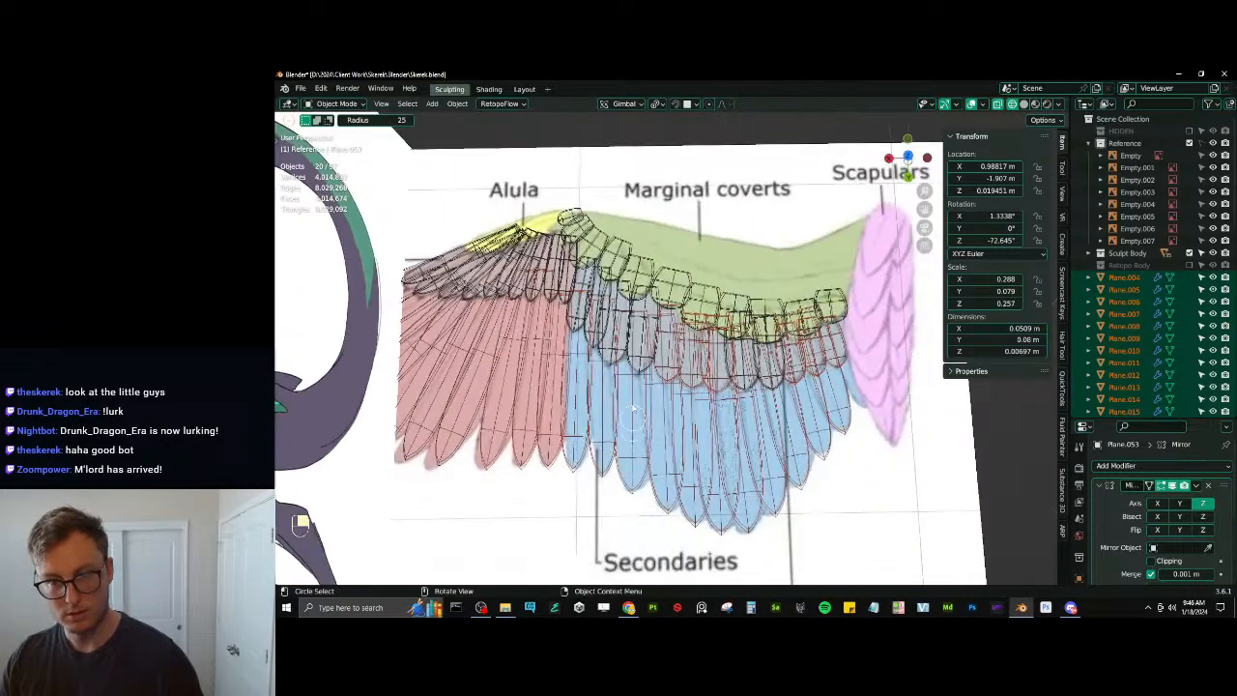
Select the secondary and primary coverts one by one in solid view
key(z)
scroll(767, 387, up, 2)
click(876, 371)
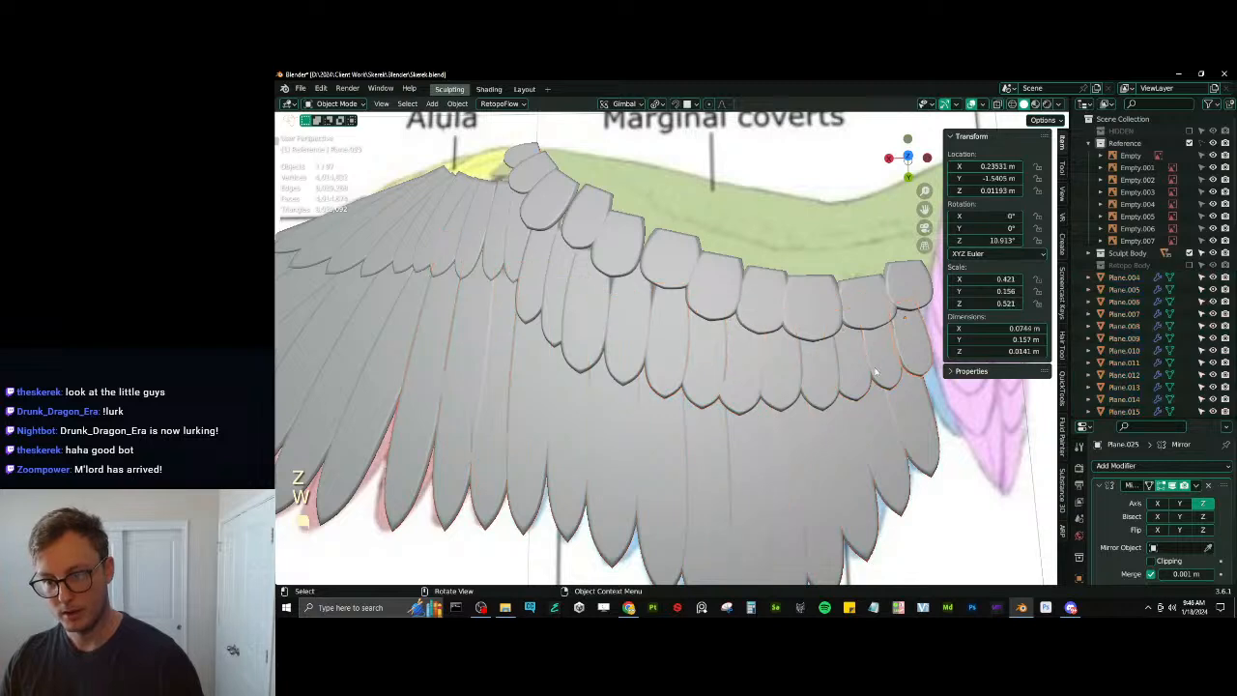
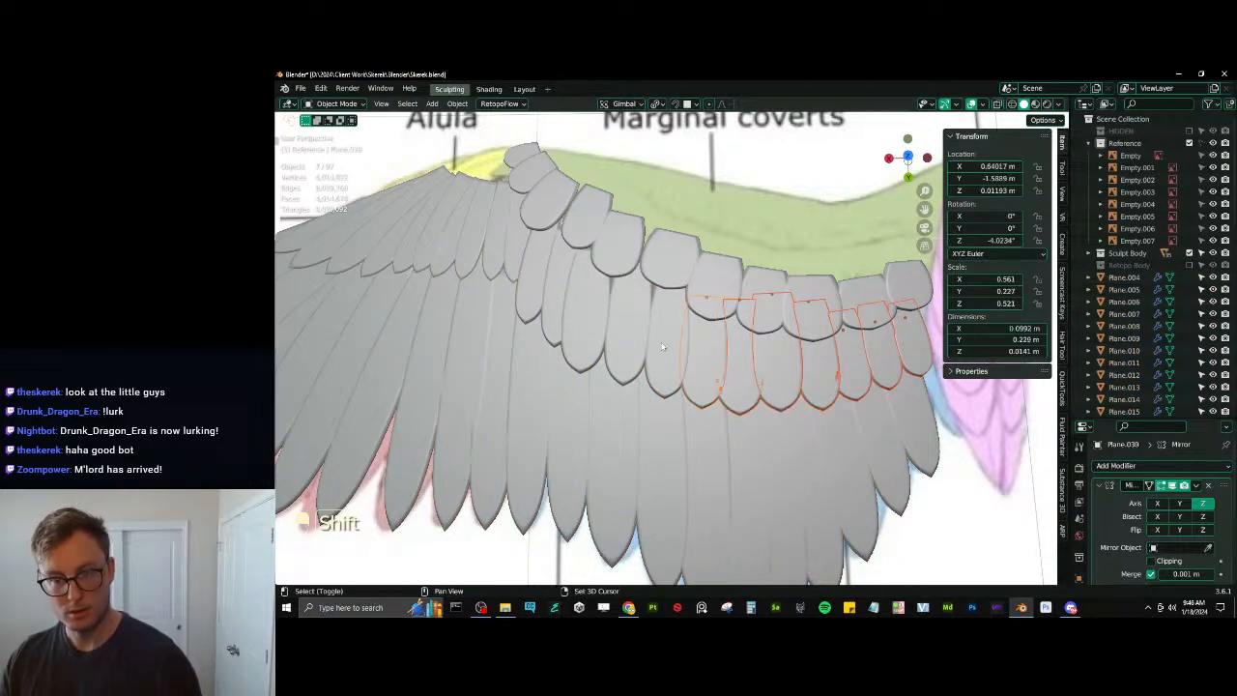
shift+click(547, 291)
shift+middle_drag(547, 292, 837, 422)
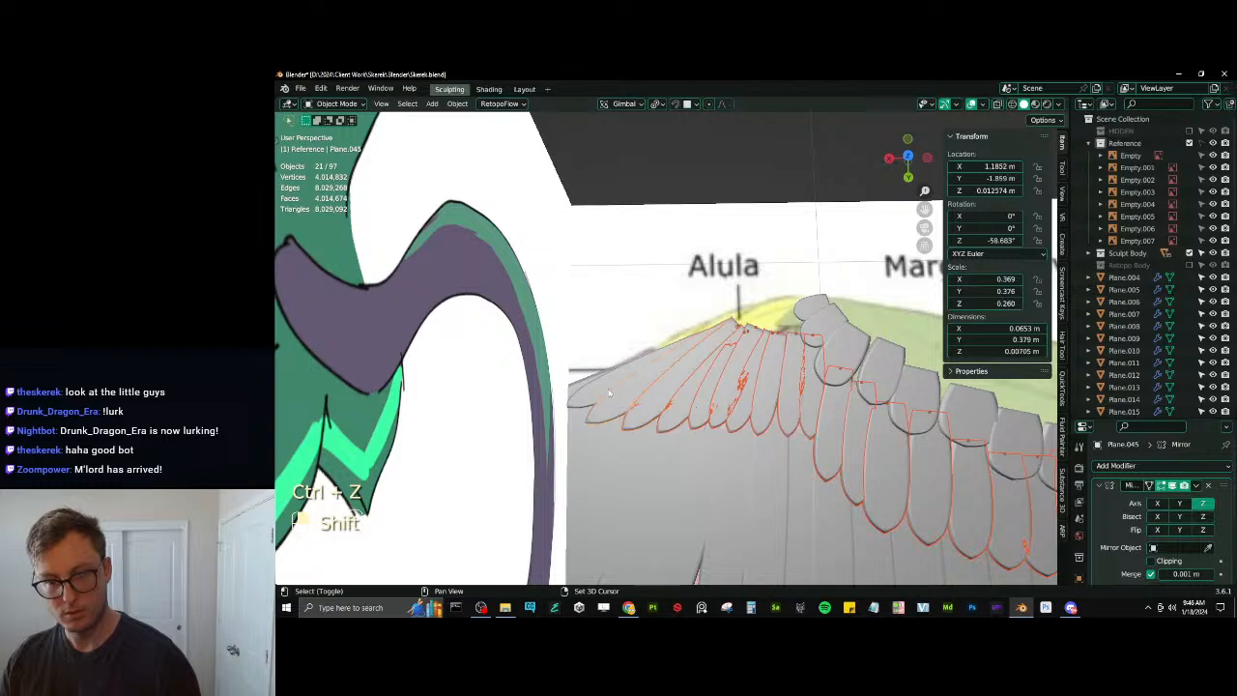
middle_drag(677, 389, 454, 314)
shift+click(568, 364)
scroll(541, 347, down, 4)
key(r)
key(x)
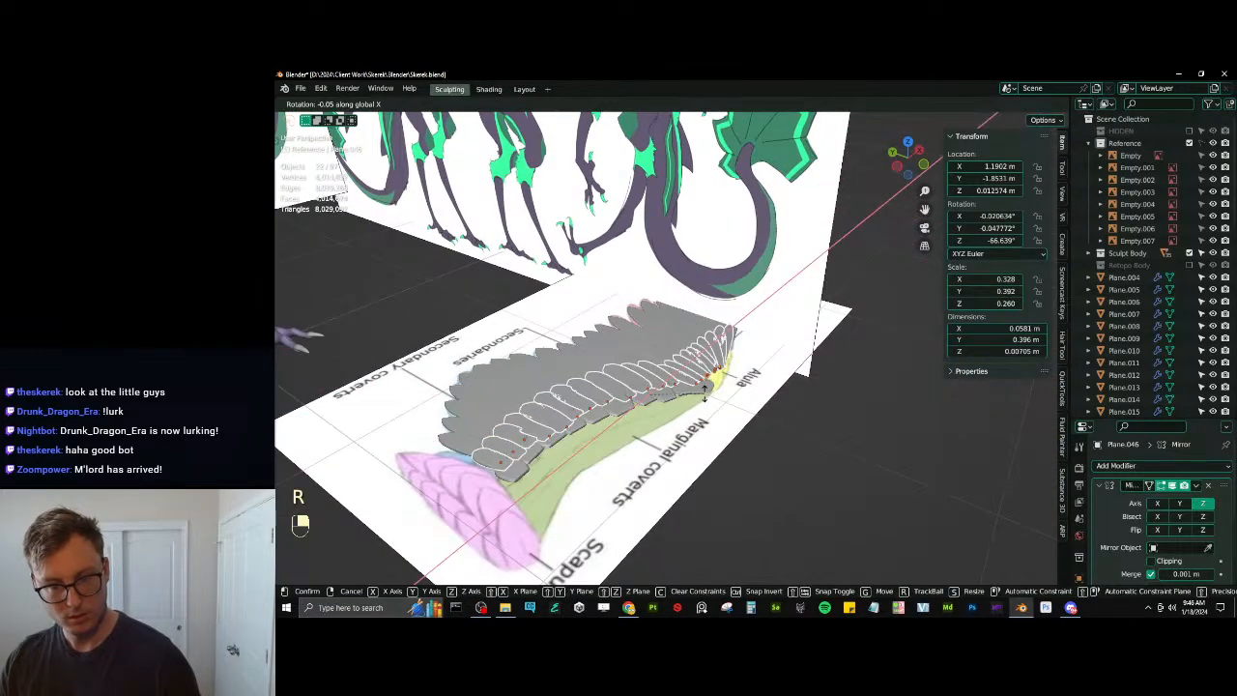
right_click(704, 393)
middle_drag(704, 393, 720, 338)
scroll(720, 338, up, 2)
key(r)
key(x)
key(x)
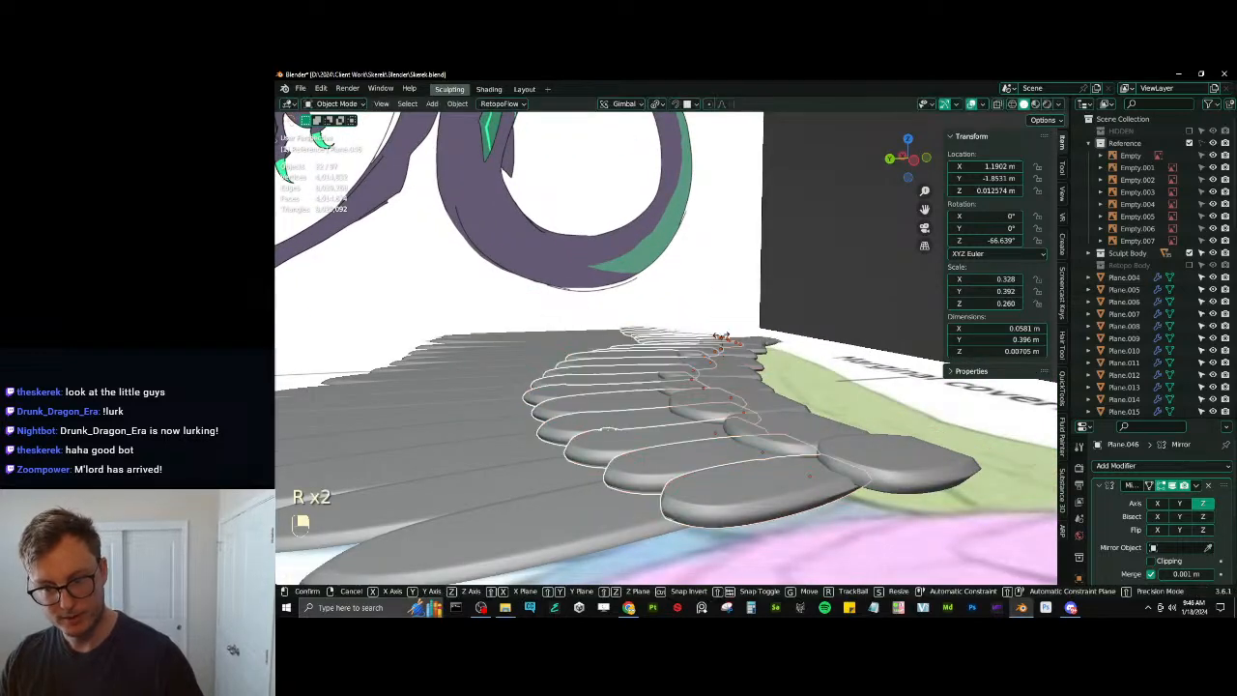
right_click(712, 337)
Tilt the selected secondary and primary coverts 2.27° around their own X axes and lower them about 0.002 m in Z
key(r)
key(x)
key(x)
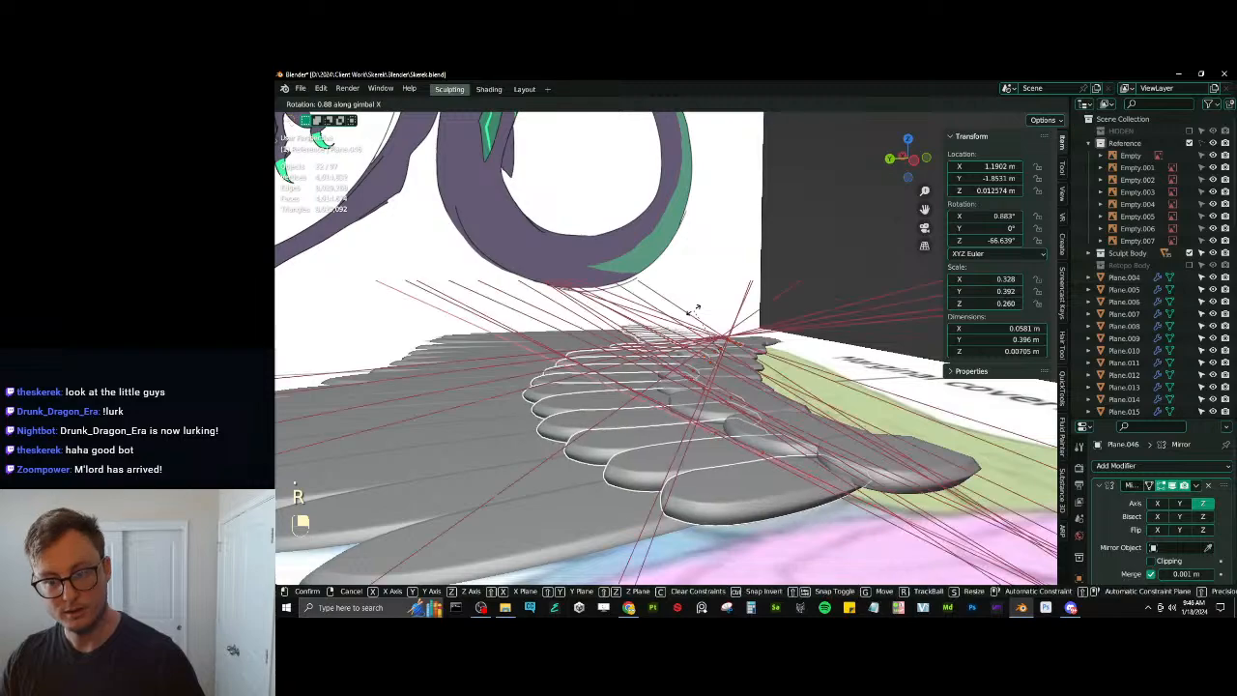
click(696, 308)
key(g)
key(z)
key(z)
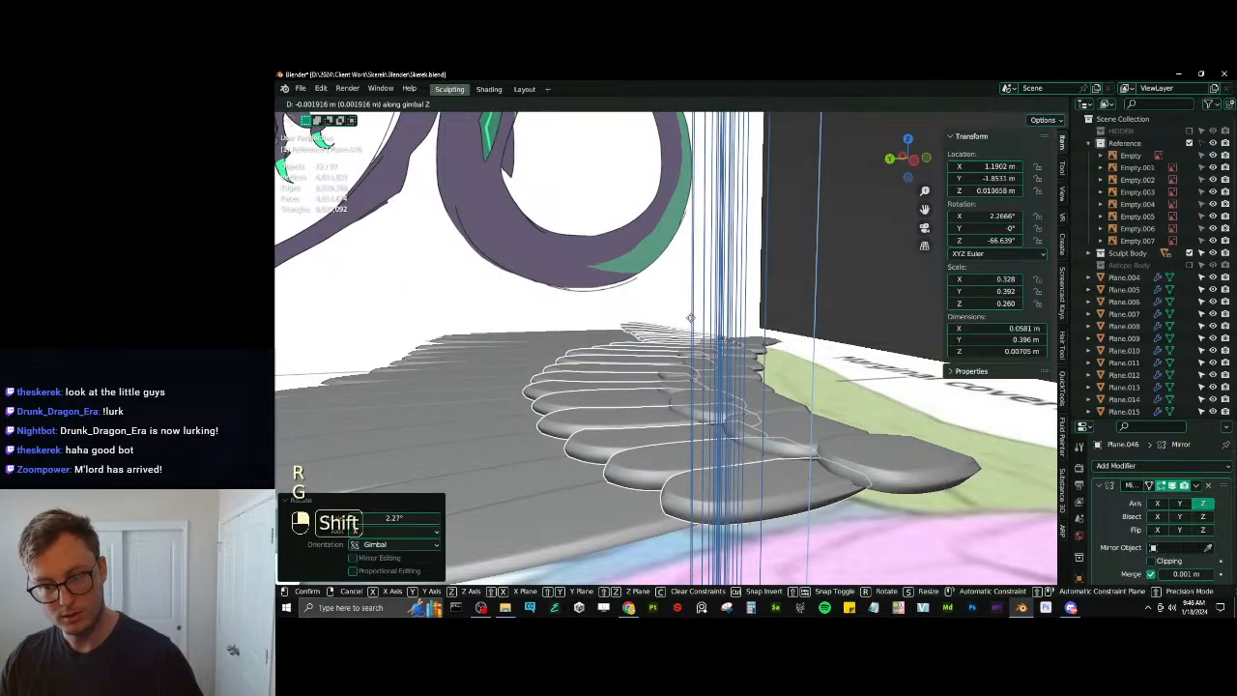
click(692, 326)
Deselect the coverts and save the Skerek.blend file
scroll(760, 348, down, 4)
middle_drag(759, 347, 719, 446)
click(810, 391)
key(ctrl+s)
From the top view, move the eighth marginal covert closer to its neighbours and adjust its width in X
key(KP_7)
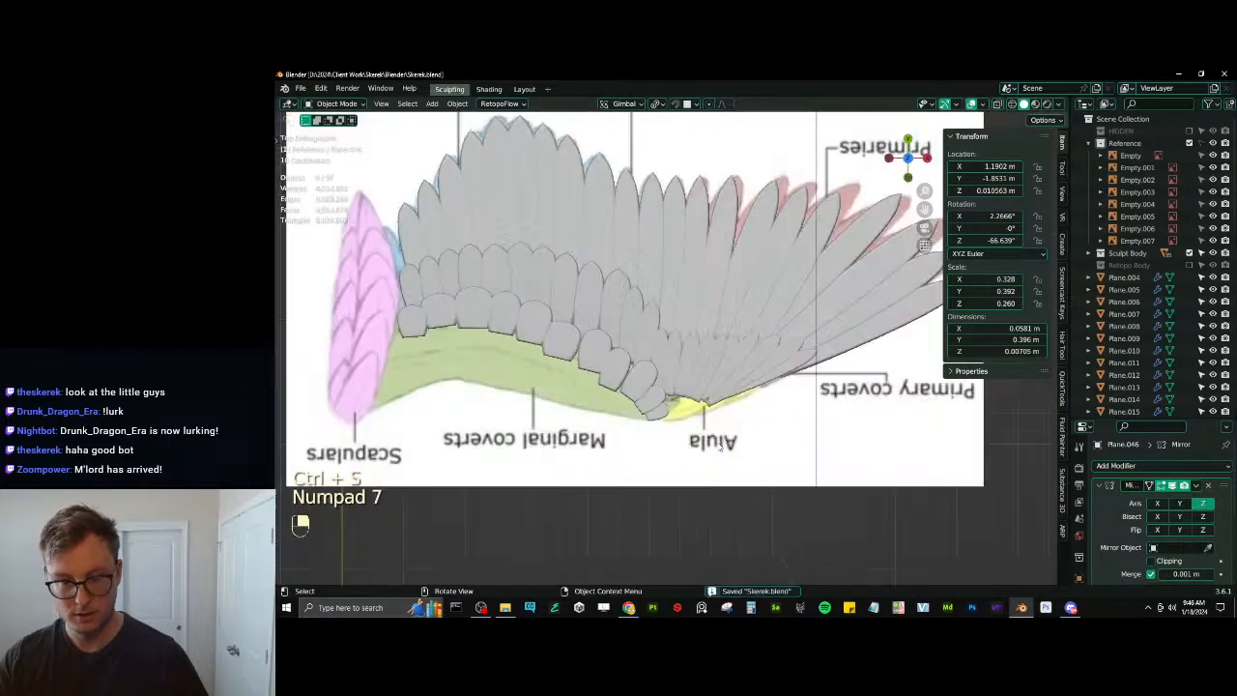
scroll(719, 446, up, 2)
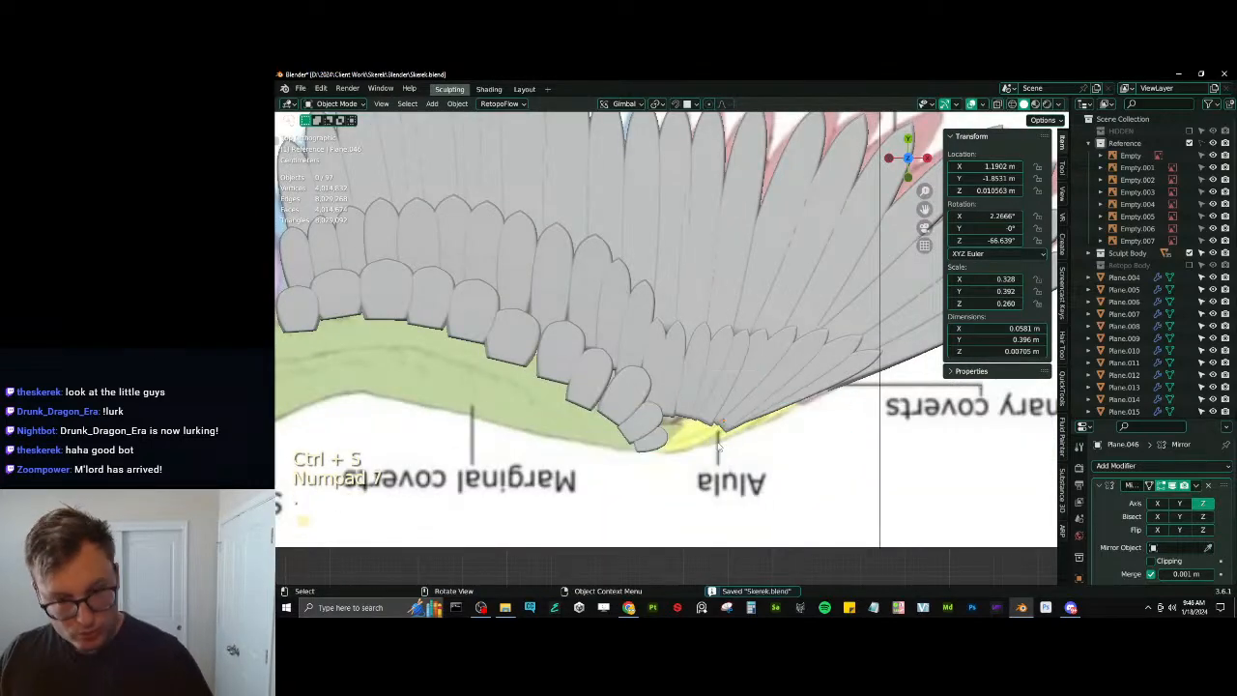
scroll(639, 400, up, 1)
scroll(639, 399, up, 2)
click(615, 389)
key(g)
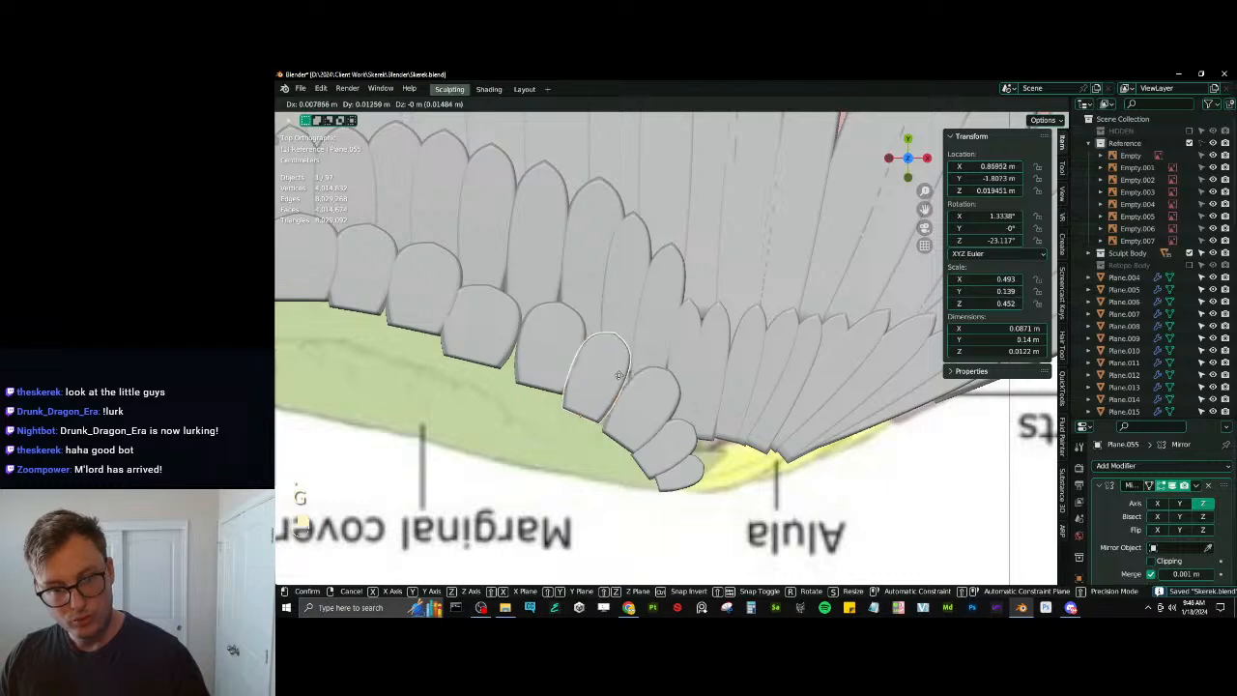
click(622, 374)
key(s)
key(x)
click(638, 378)
Nudge the ninth marginal covert by -0.001573 m in X and 0.00236 m in Y, and adjust its width
click(643, 412)
key(g)
click(640, 409)
key(s)
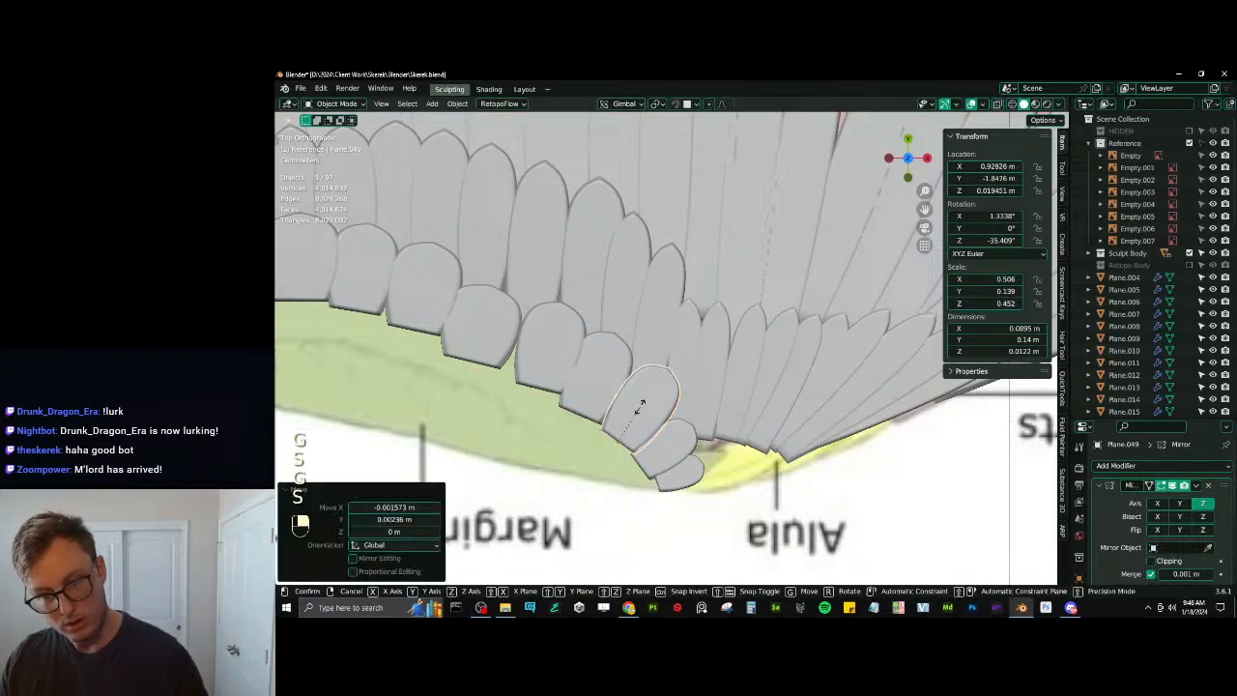
key(x)
click(638, 408)
Shift the sixth marginal covert about 0.003 m in X toward the alula
shift+middle_drag(525, 359, 620, 394)
click(601, 376)
key(g)
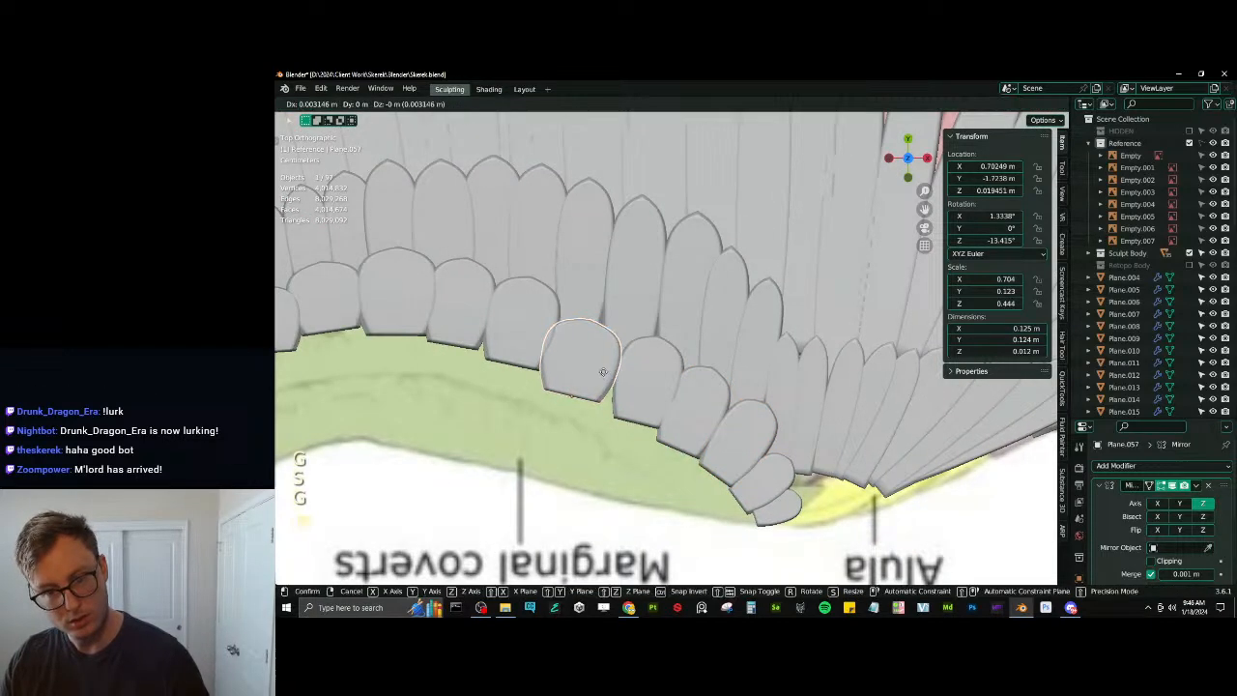
click(605, 372)
scroll(637, 372, down, 3)
scroll(651, 373, down, 1)
scroll(767, 409, up, 4)
Duplicate an outer primary covert below the alula and rotate the copy 15.5° to about -74.2°
shift+middle_drag(813, 439, 681, 342)
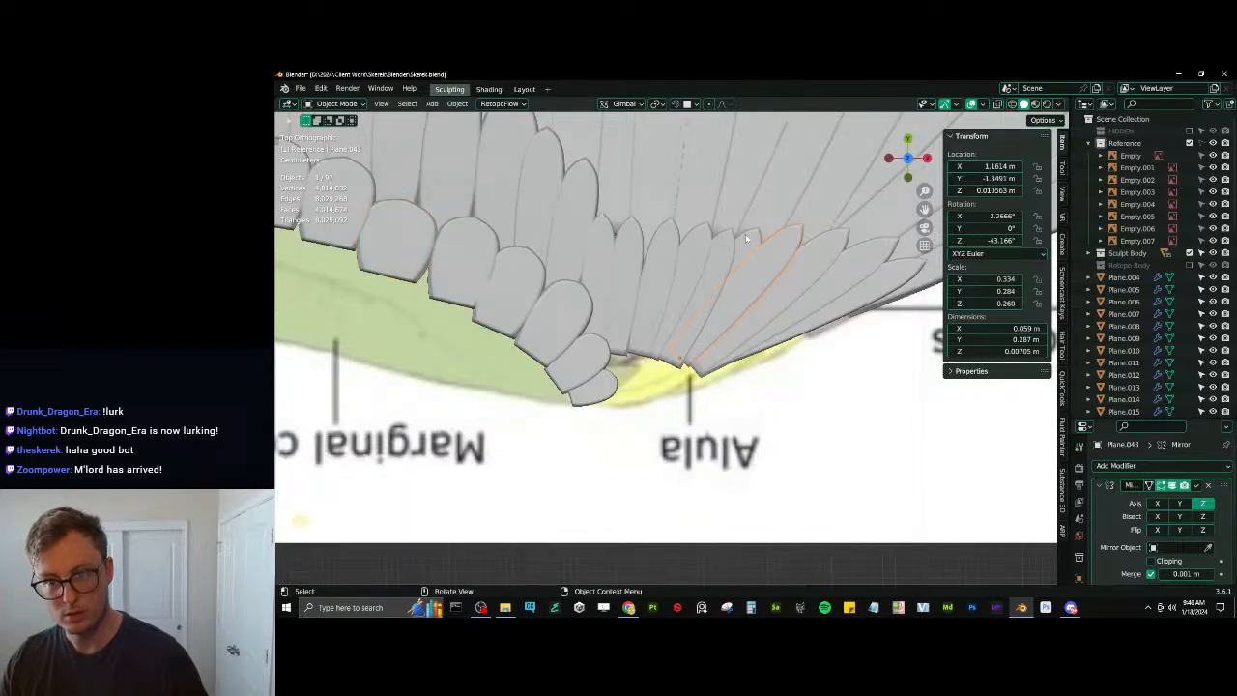
key(z)
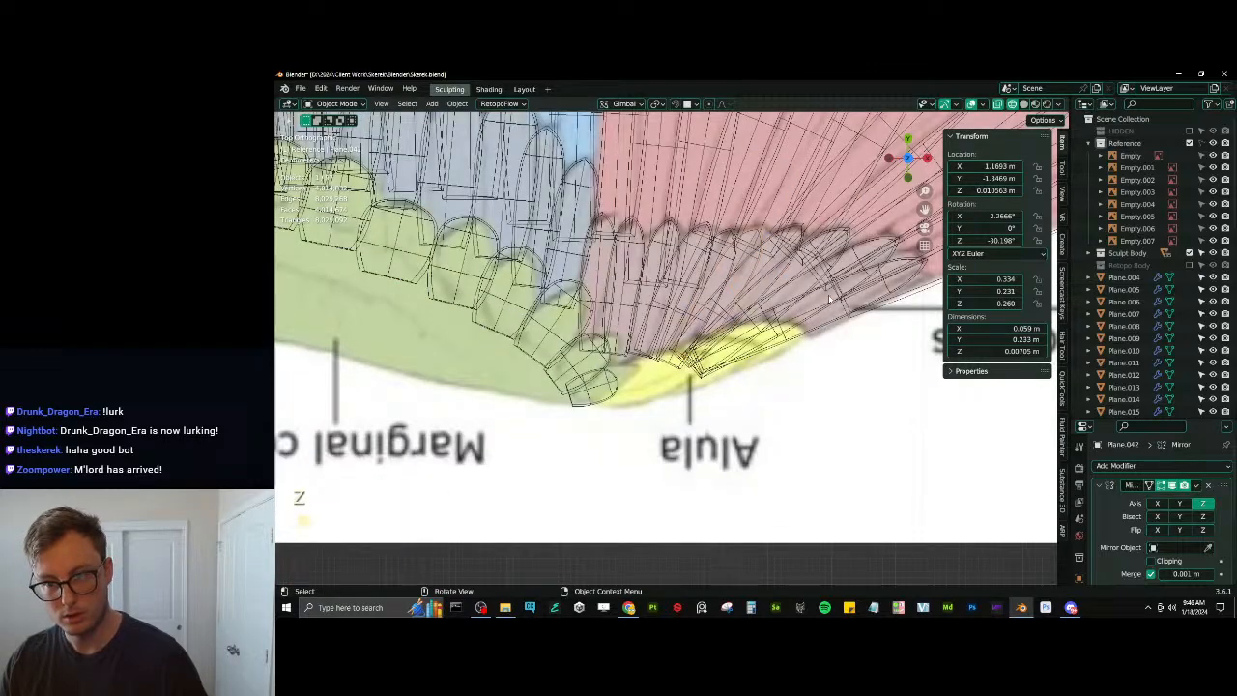
key(shift+d)
click(791, 319)
key(r)
click(848, 362)
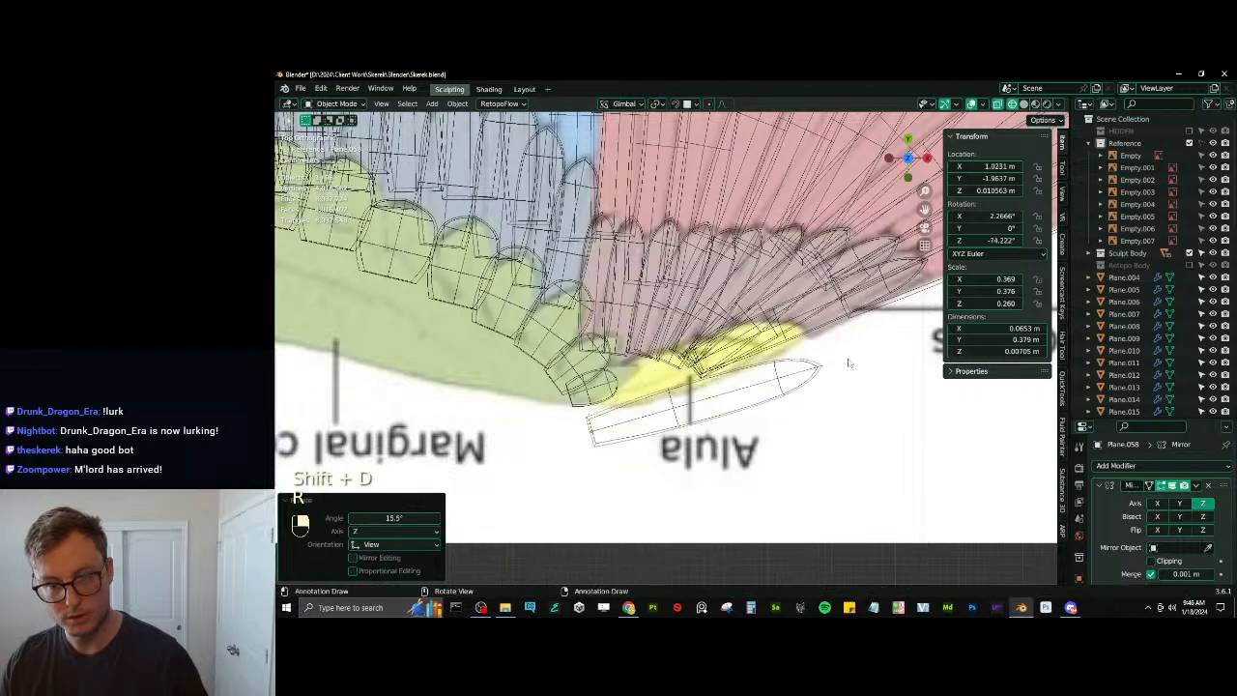
Widen the alula feather by 1.296 in X and shorten it to a Y scale of 0.187
key(s)
key(x)
click(719, 285)
key(s)
key(x)
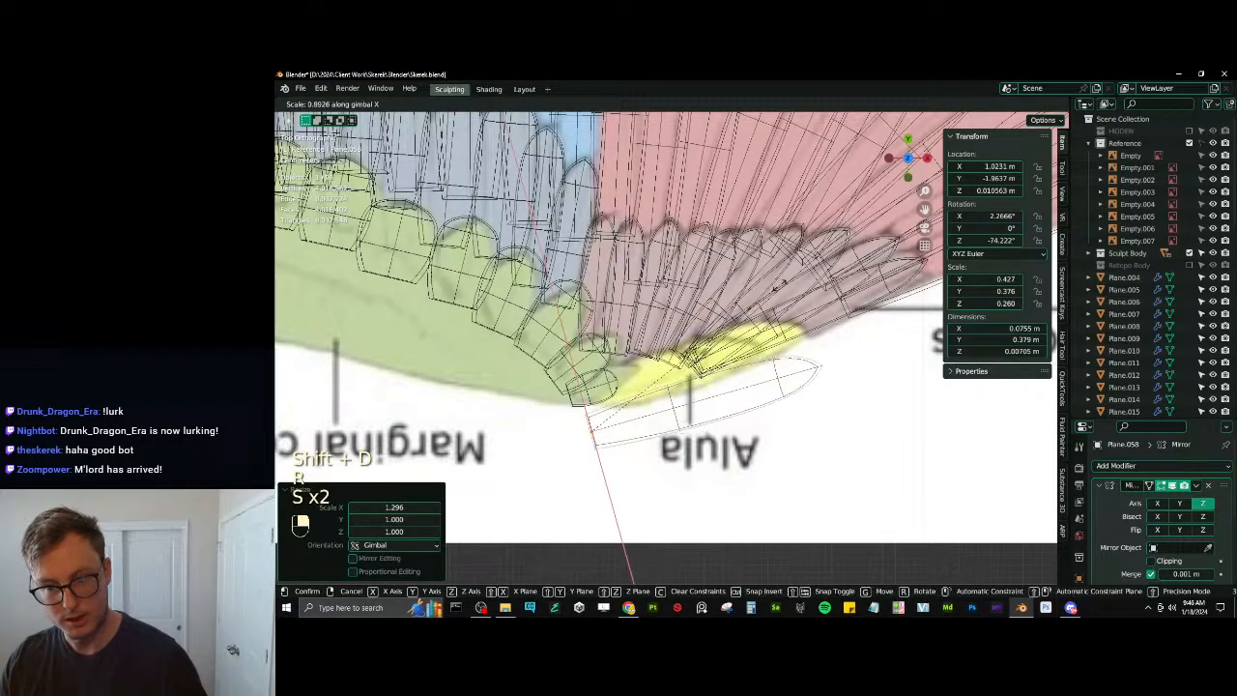
key(y)
click(688, 356)
Move the alula feather onto the inner part of the yellow reference and shrink it uniformly to an X scale of 0.406
key(g)
click(688, 333)
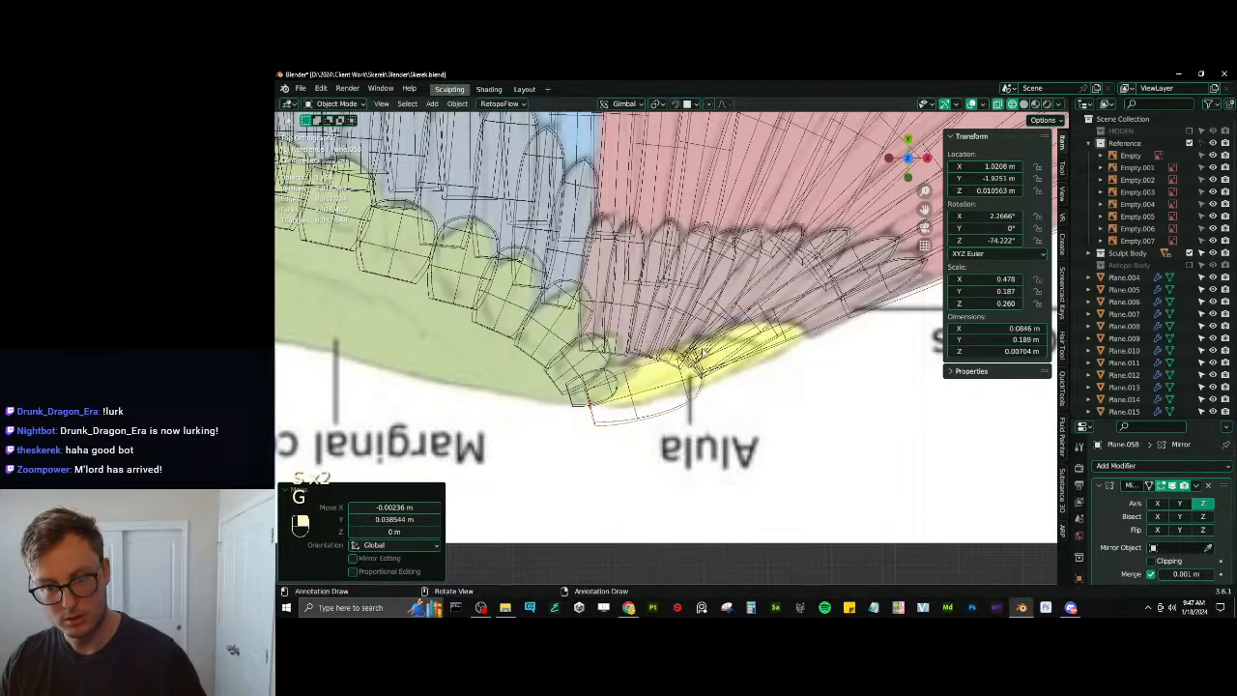
key(g)
click(691, 318)
key(s)
click(768, 323)
key(g)
click(691, 379)
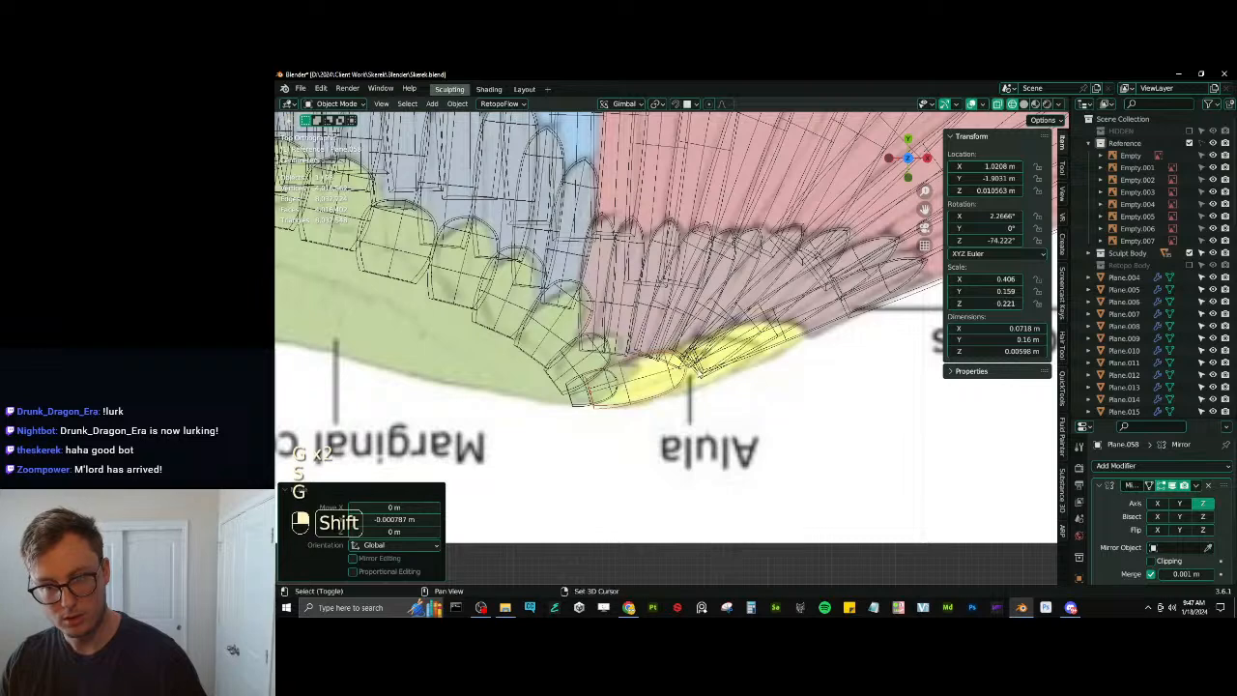
Duplicate the alula feather outward, rotate the copy to about -75.9° and lengthen it by 1.008 in Y
key(shift+d)
click(773, 348)
key(r)
key(s)
click(779, 351)
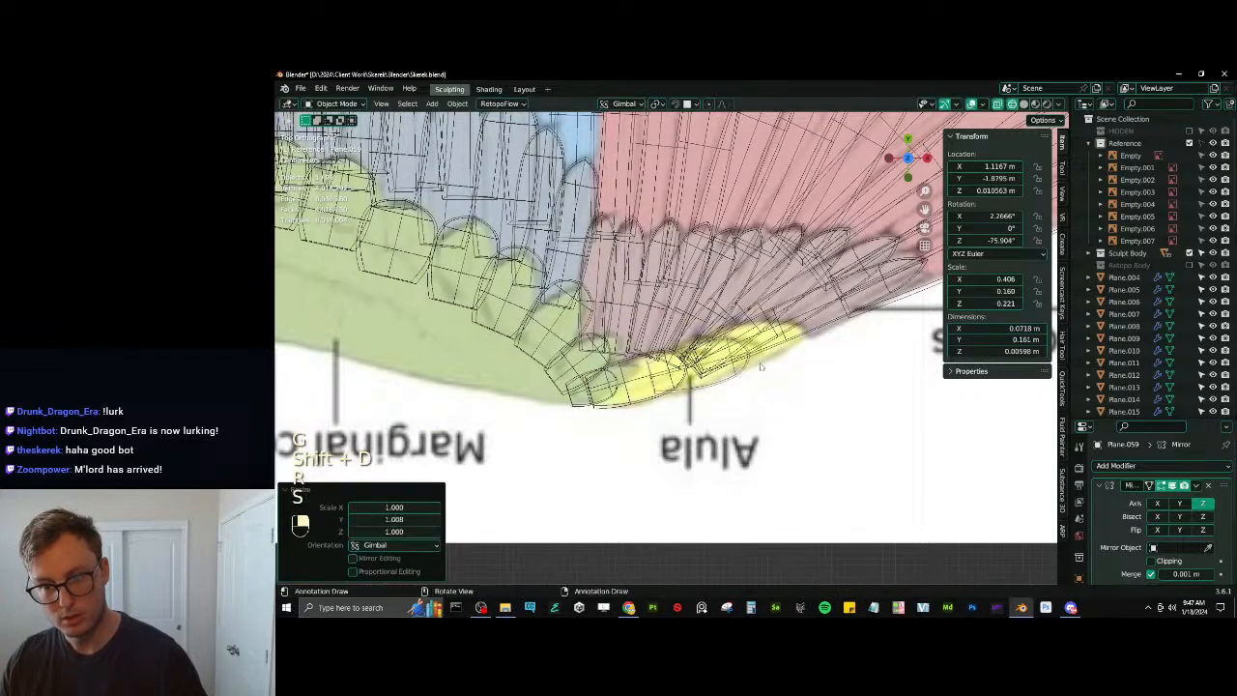
Duplicate a third alula feather toward the tip, offset 0.081 m in X and 0.033 m in Y, and inspect the overlap
key(shift+d)
click(808, 345)
key(z)
scroll(835, 351, down, 5)
middle_drag(837, 352, 737, 420)
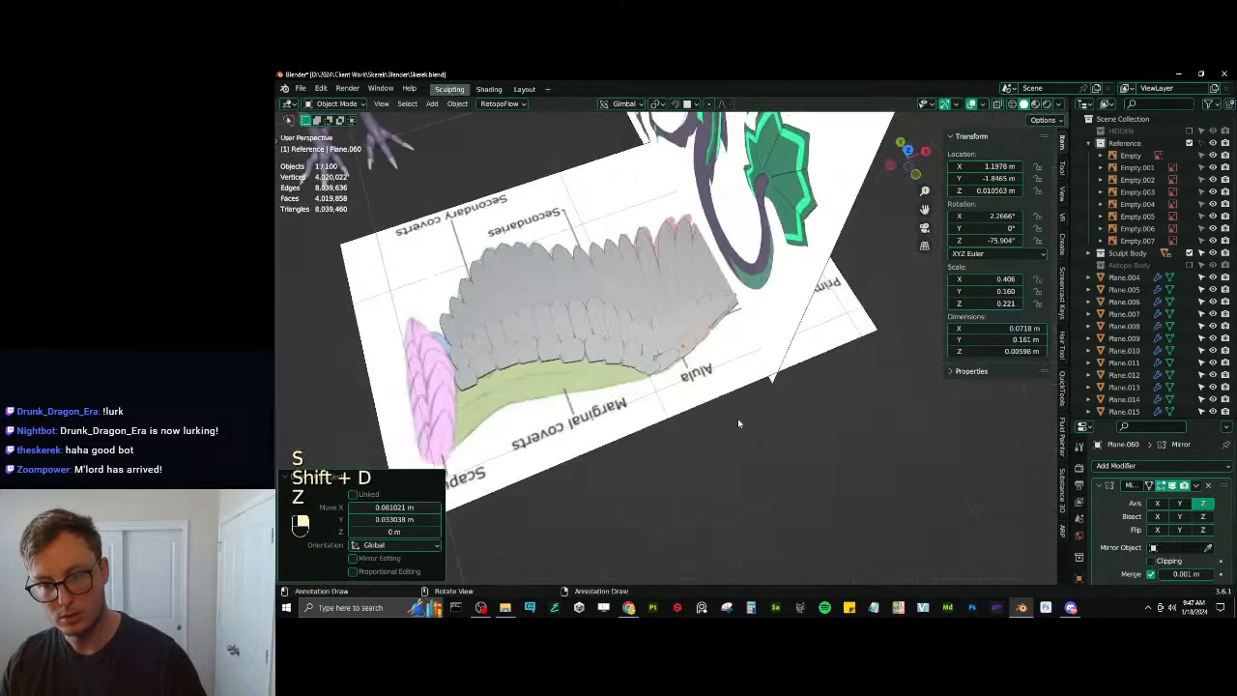
click(737, 421)
scroll(686, 427, up, 4)
middle_drag(841, 387, 654, 453)
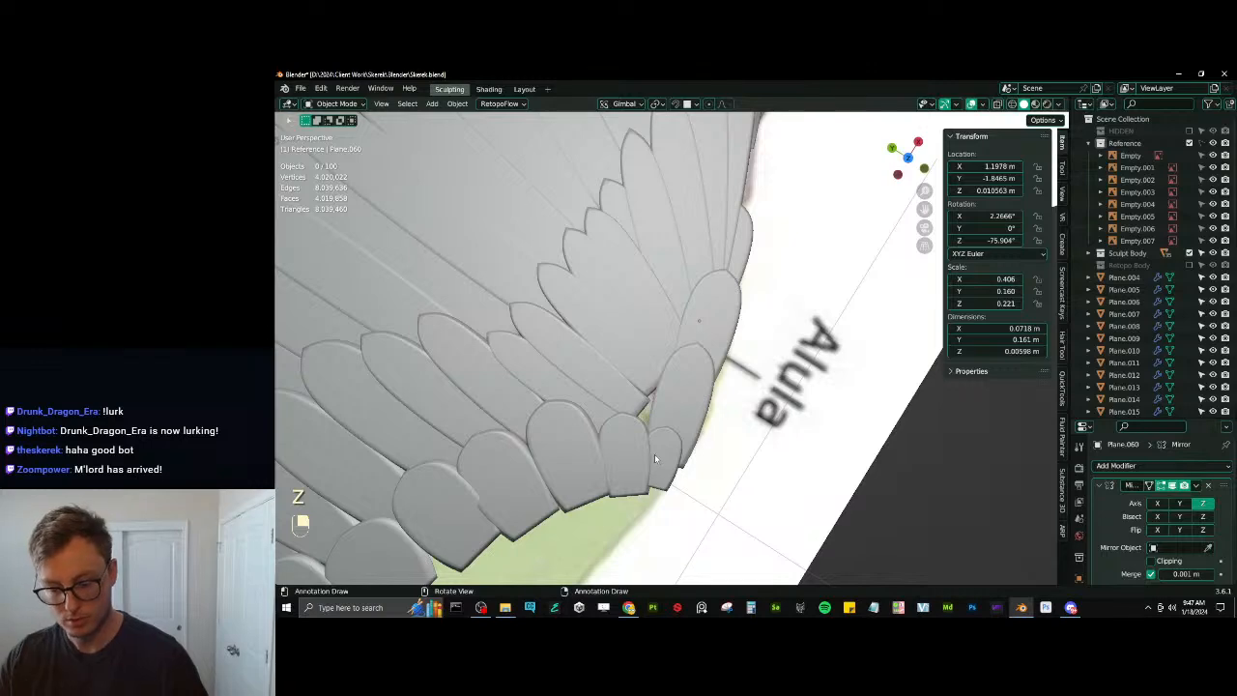
Enlarge the tenth marginal covert uniformly by about 1.084 and nudge it against the alula feathers
key(KP_7)
key(z)
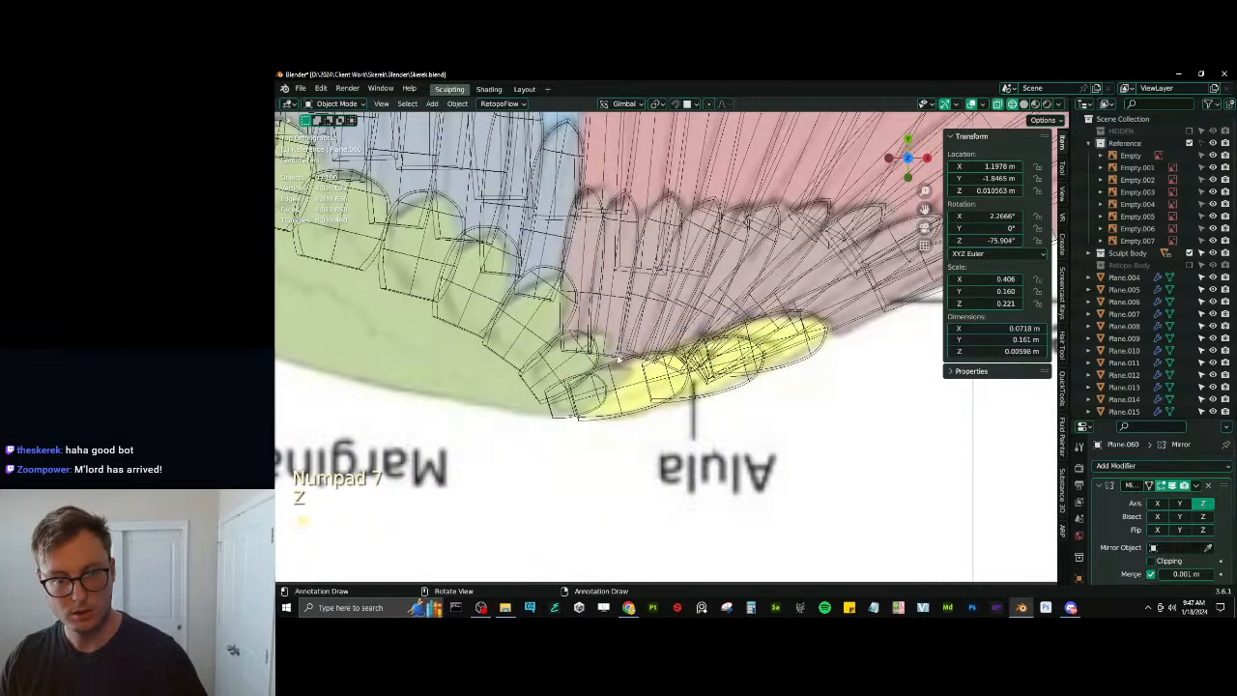
click(592, 370)
key(s)
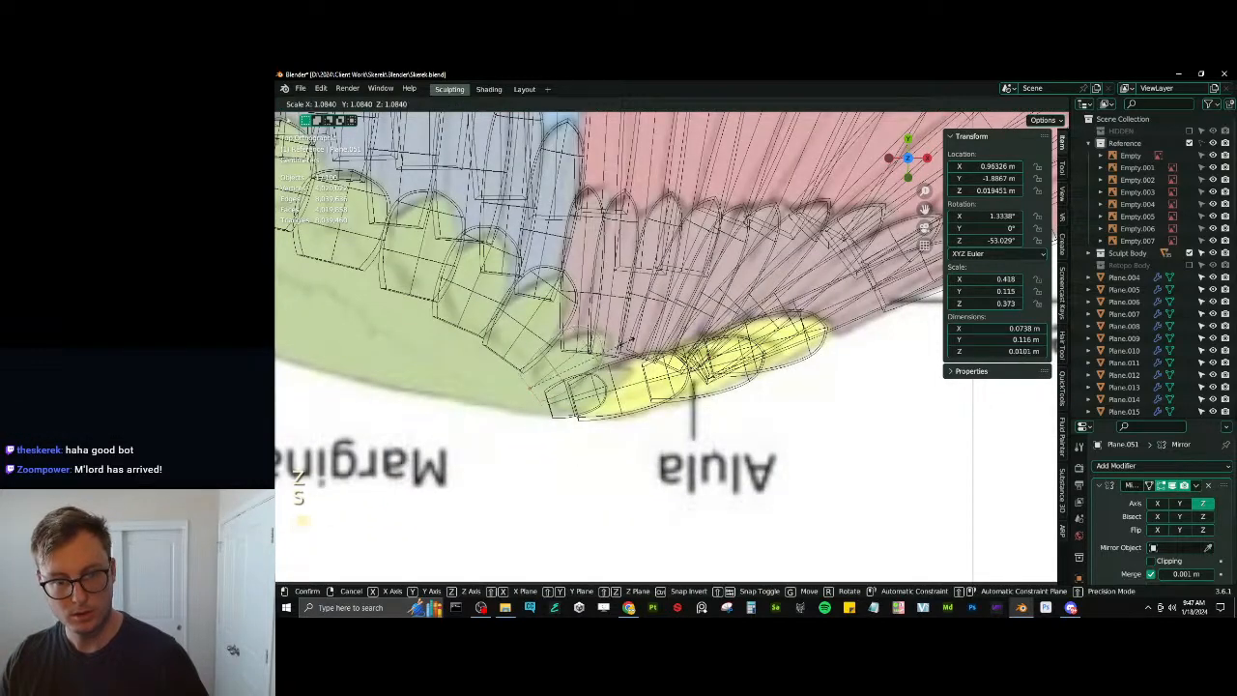
click(628, 343)
key(g)
click(628, 346)
Enlarge the last, smallest marginal covert at the wrist uniformly by about 1.02 and nudge it against the alula feathers
click(597, 390)
key(s)
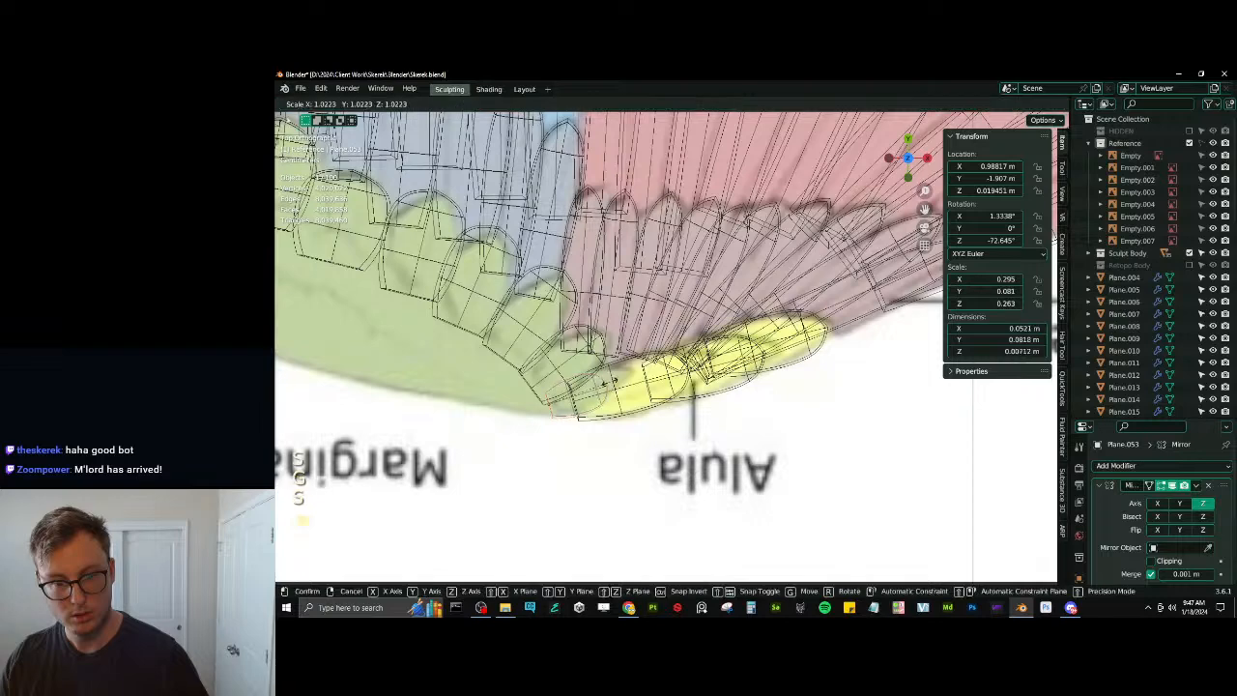
click(605, 384)
key(g)
click(612, 388)
Move the second primary covert down toward the alula and lengthen it by 1.068 in Y
click(633, 215)
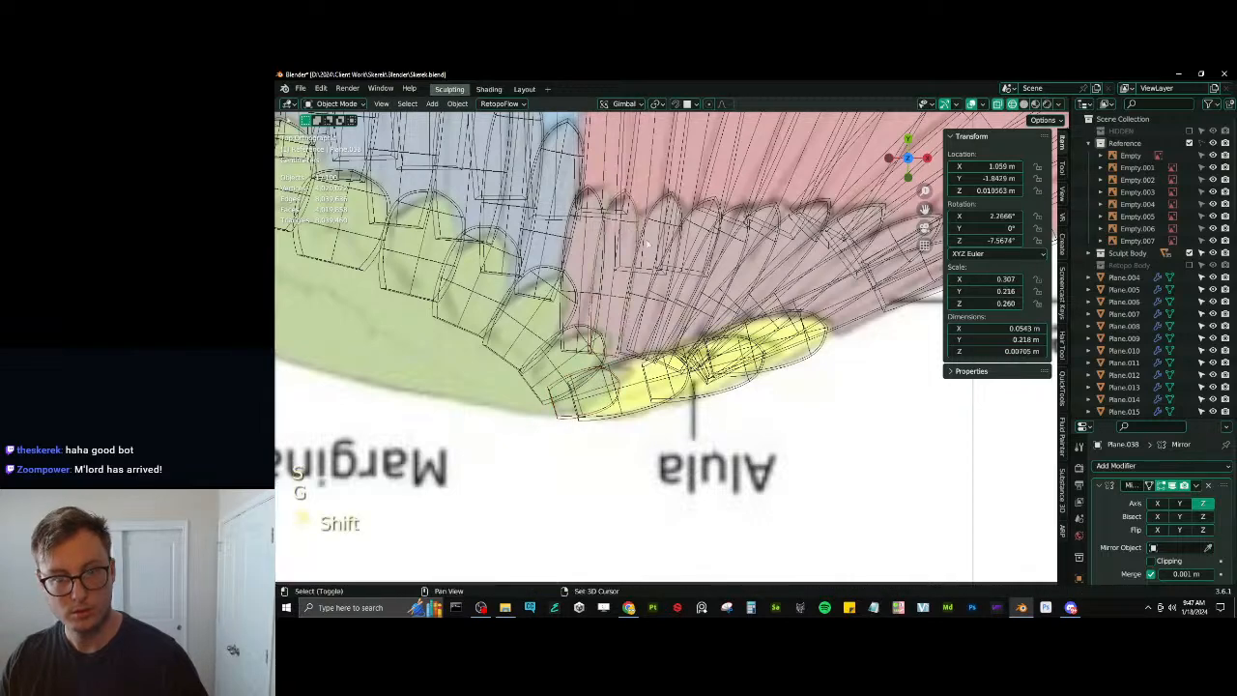
shift+middle_drag(649, 253, 668, 287)
key(g)
click(667, 307)
key(s)
key(y)
click(671, 307)
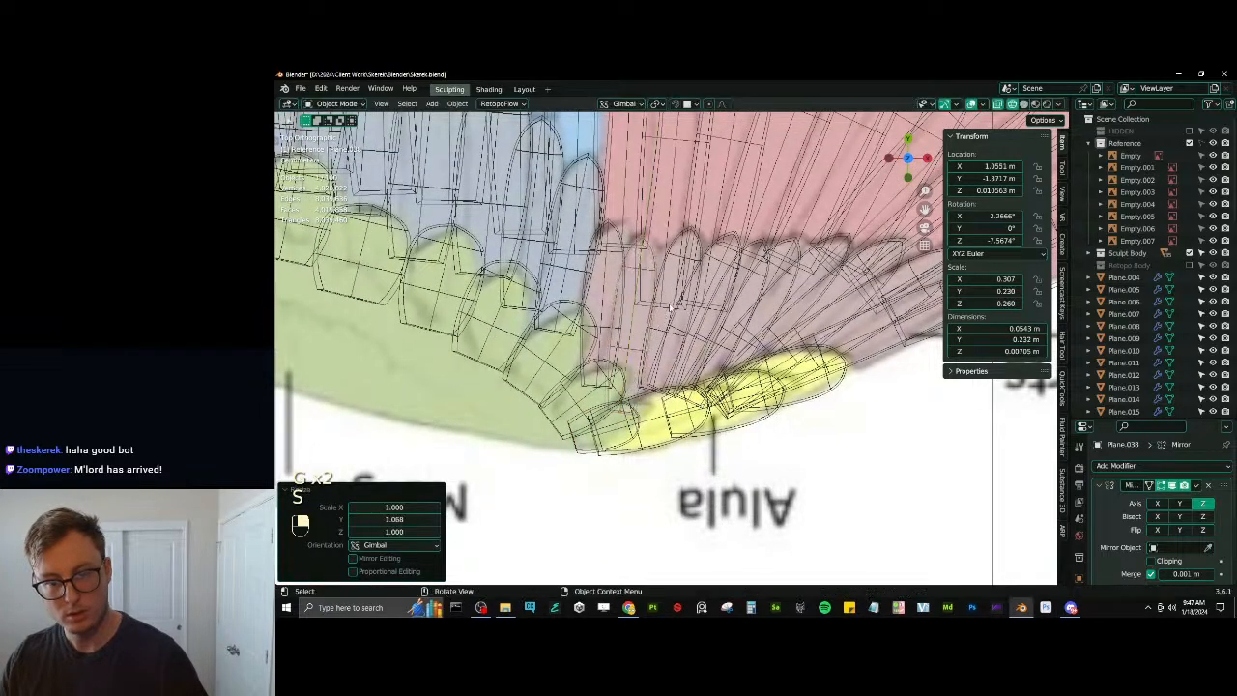
Move the next primary covert outward down toward the alula, lengthen it to a Y scale of 0.238 and nudge it 0.001311 m in X
click(688, 275)
key(g)
click(695, 280)
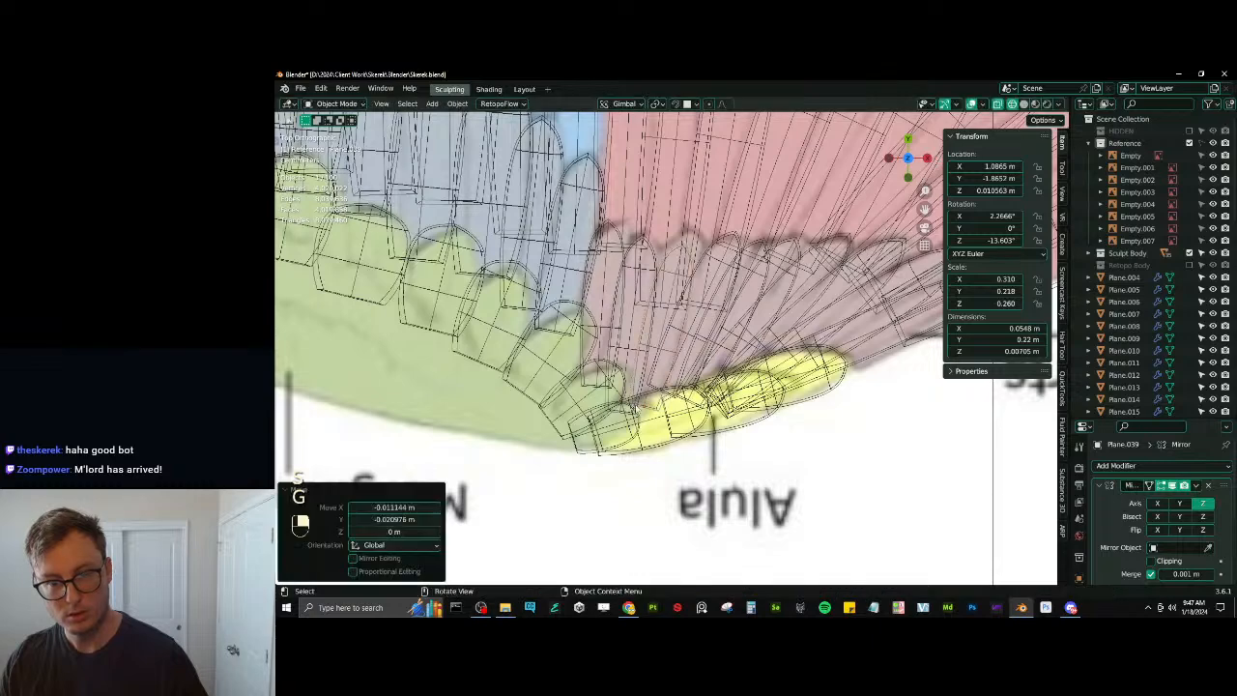
key(s)
key(y)
click(703, 271)
key(g)
click(707, 273)
Rotate the same primary covert to -14.427°, widen it by 1.021 in X, and inspect the wing in solid shading
key(r)
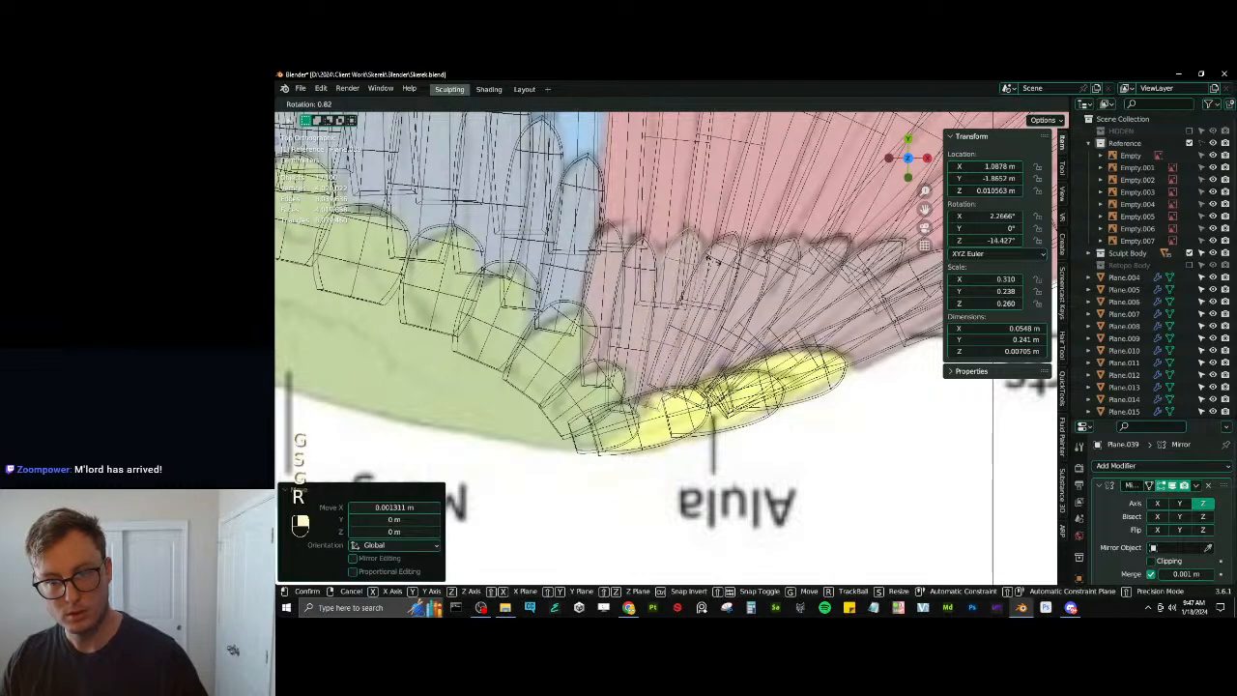
click(712, 275)
key(s)
key(x)
click(722, 281)
scroll(723, 281, down, 1)
scroll(717, 307, down, 4)
key(z)
click(751, 365)
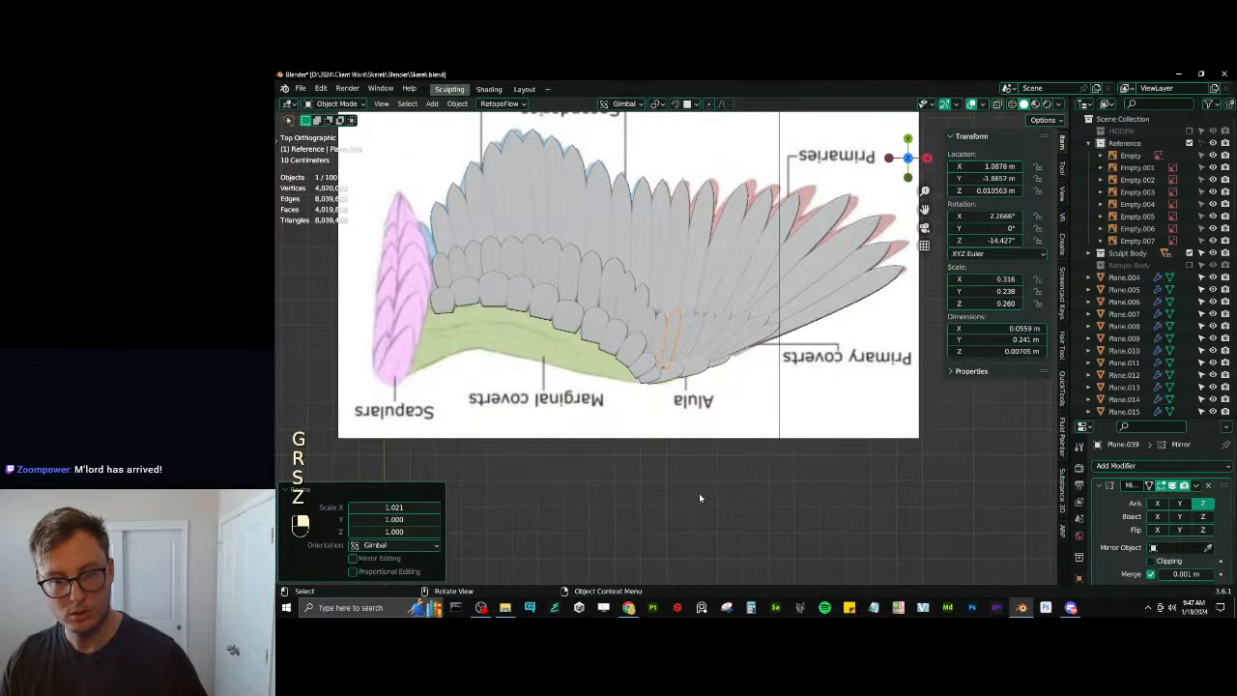
click(699, 494)
mouse_move(699, 494)
middle_down()
mouse_move(721, 501)
mouse_move(679, 446)
middle_up()
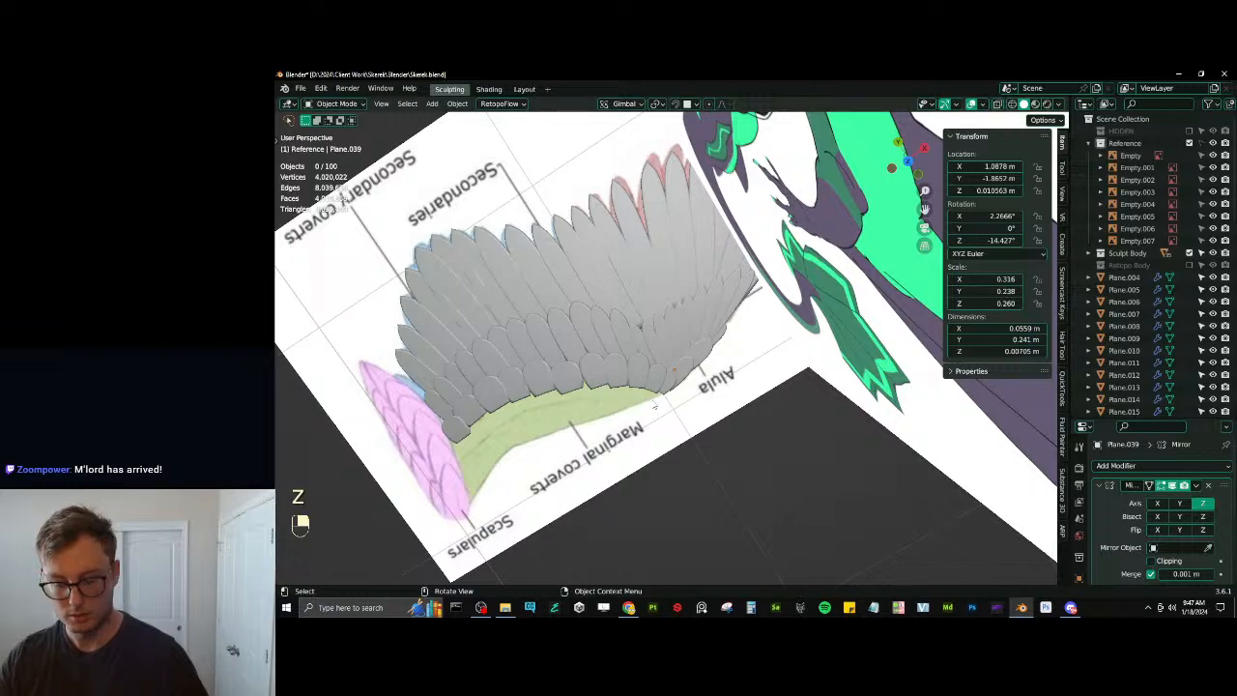
Move the inner primary feather whose base shows above the coverts by -0.035214 m in Y and lengthen it by 1.057 in Y
key(KP_7)
scroll(647, 310, up, 6)
click(647, 310)
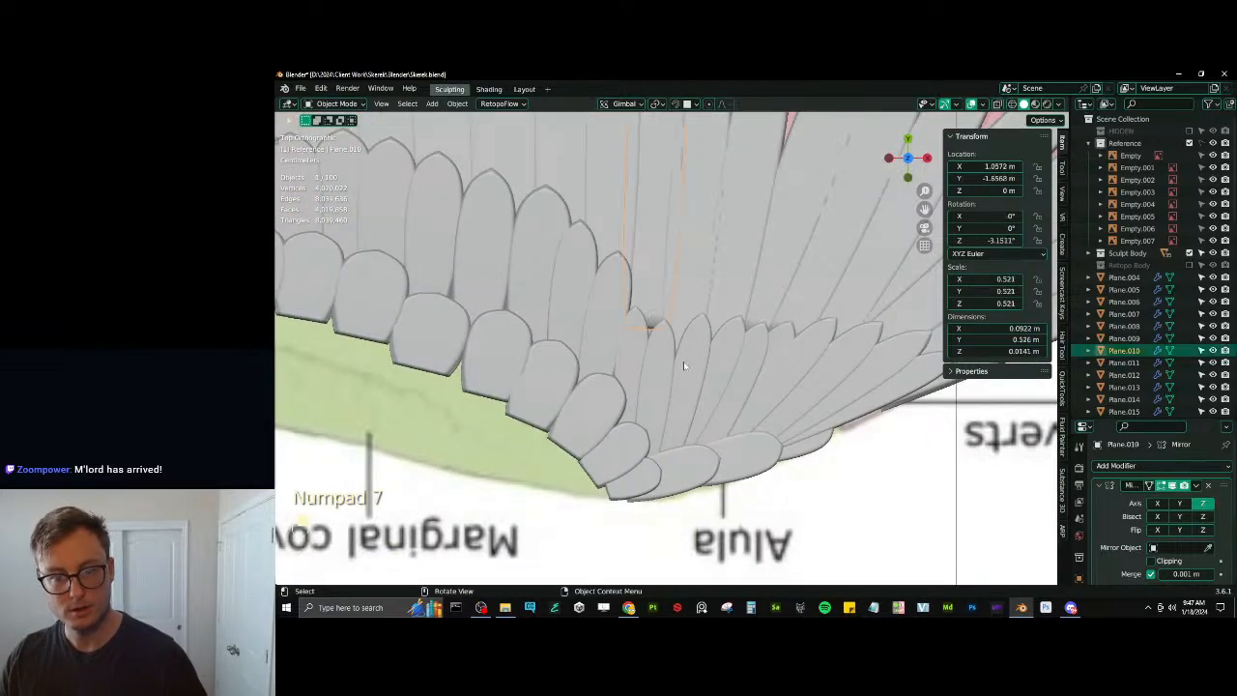
key(z)
key(g)
key(y)
click(649, 394)
scroll(649, 394, down, 1)
shift+middle_drag(649, 394, 652, 512)
scroll(652, 512, down, 1)
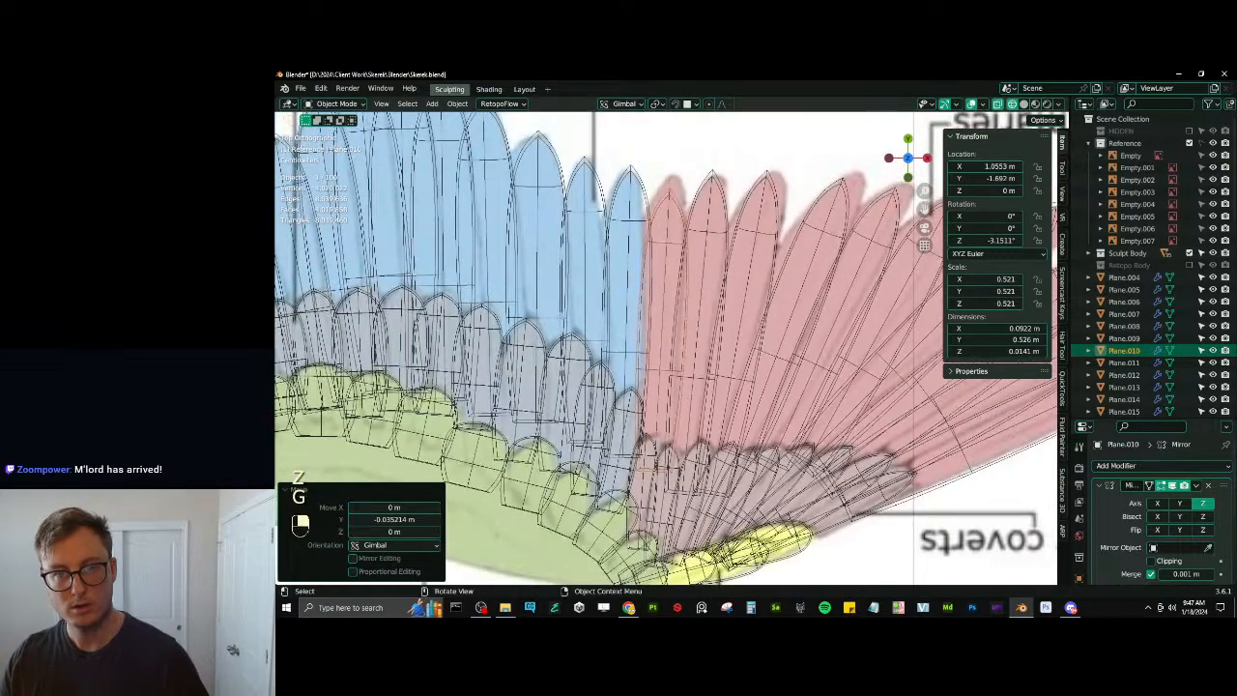
key(s)
key(y)
click(710, 327)
key(z)
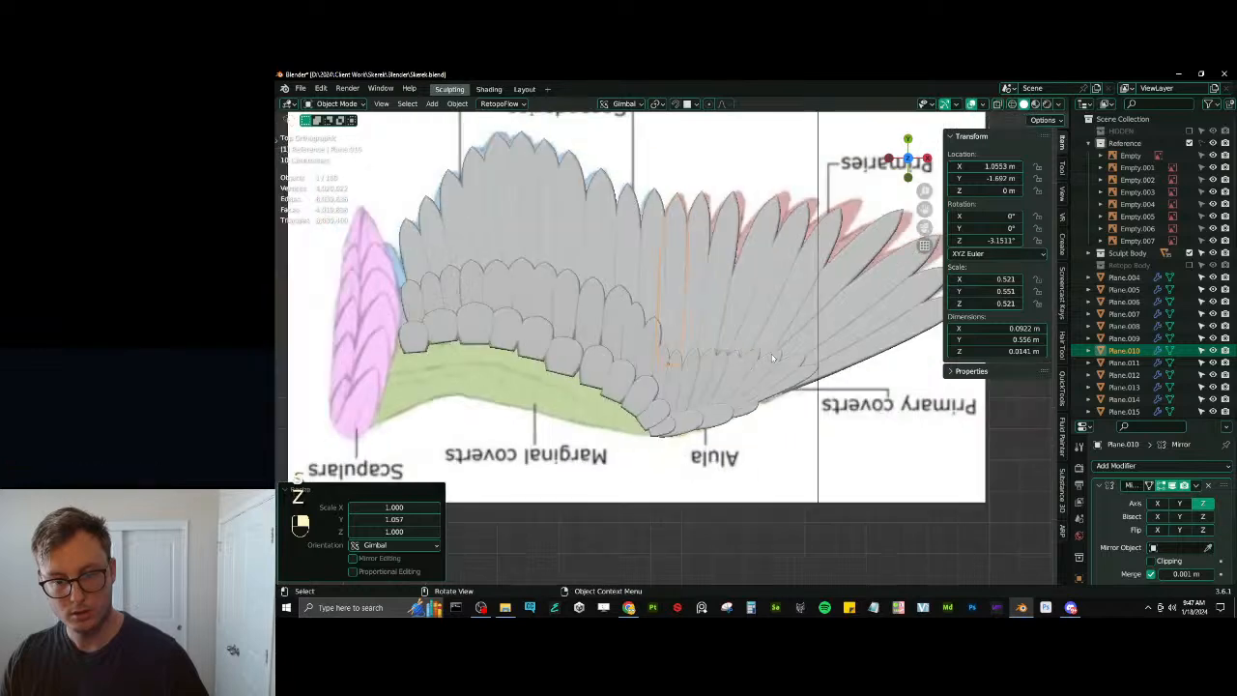
click(729, 529)
Move the two adjacent mid-wing primary feathers -0.024605 m along their own Y axis and lengthen both by 1.061 in Y
click(713, 362)
scroll(667, 365, up, 5)
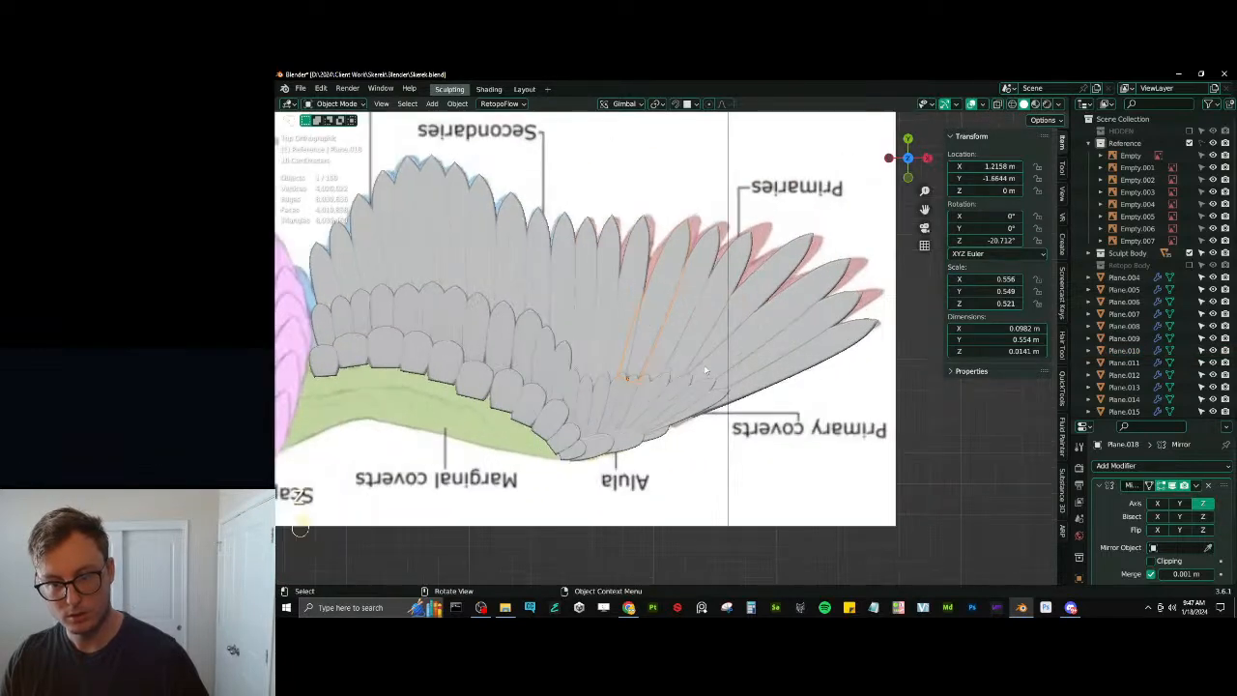
key(g)
key(y)
click(643, 369)
key(s)
key(y)
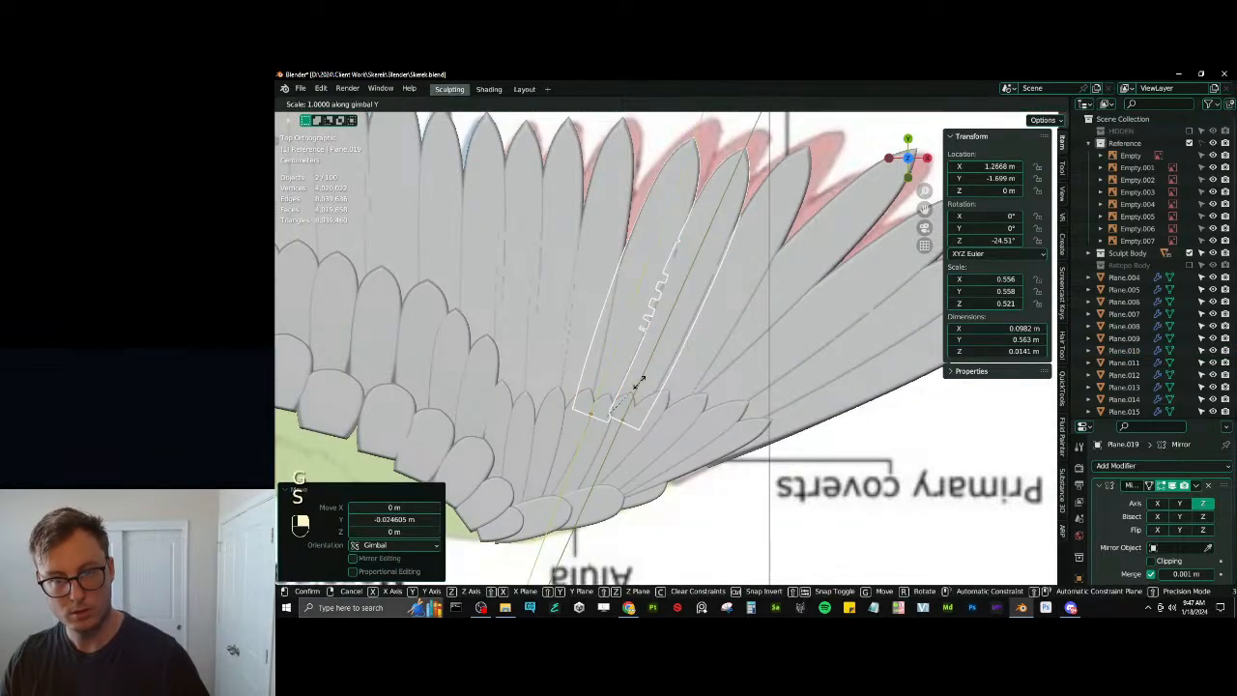
click(643, 382)
scroll(645, 383, down, 4)
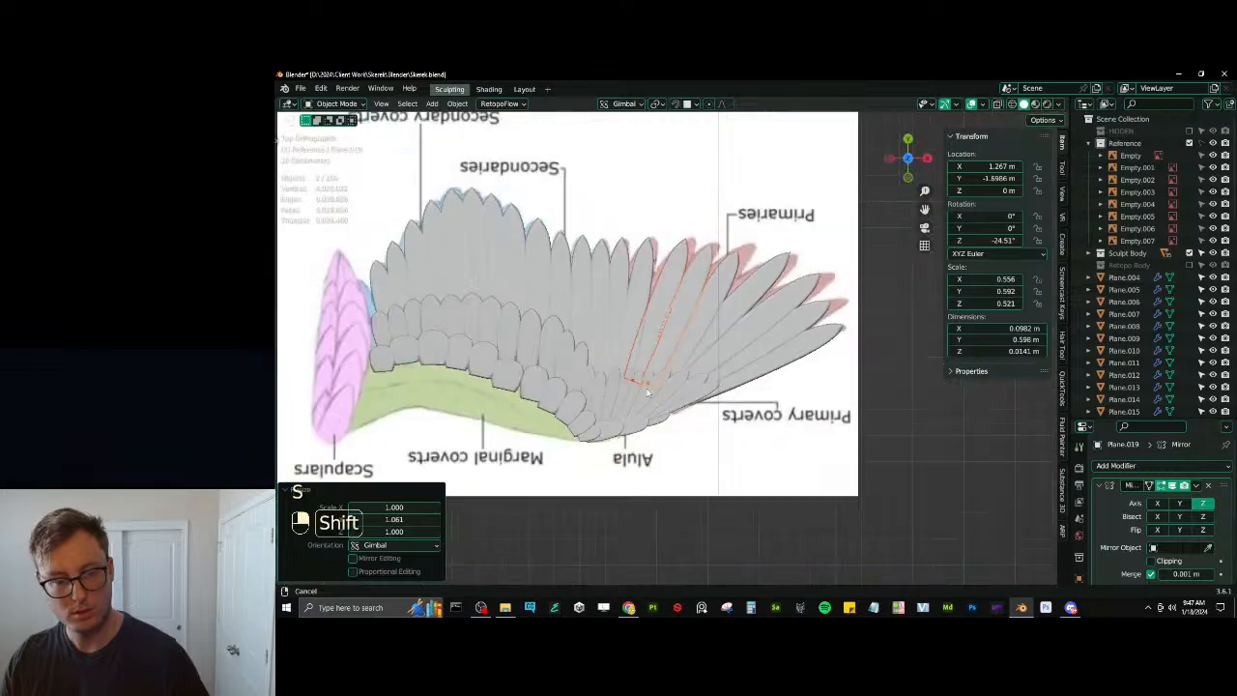
Deselect the feathers and save the file
shift+middle_drag(630, 406, 740, 348)
click(693, 469)
shift+middle_drag(607, 310, 588, 364)
scroll(626, 329, down, 4)
key(ctrl+s)
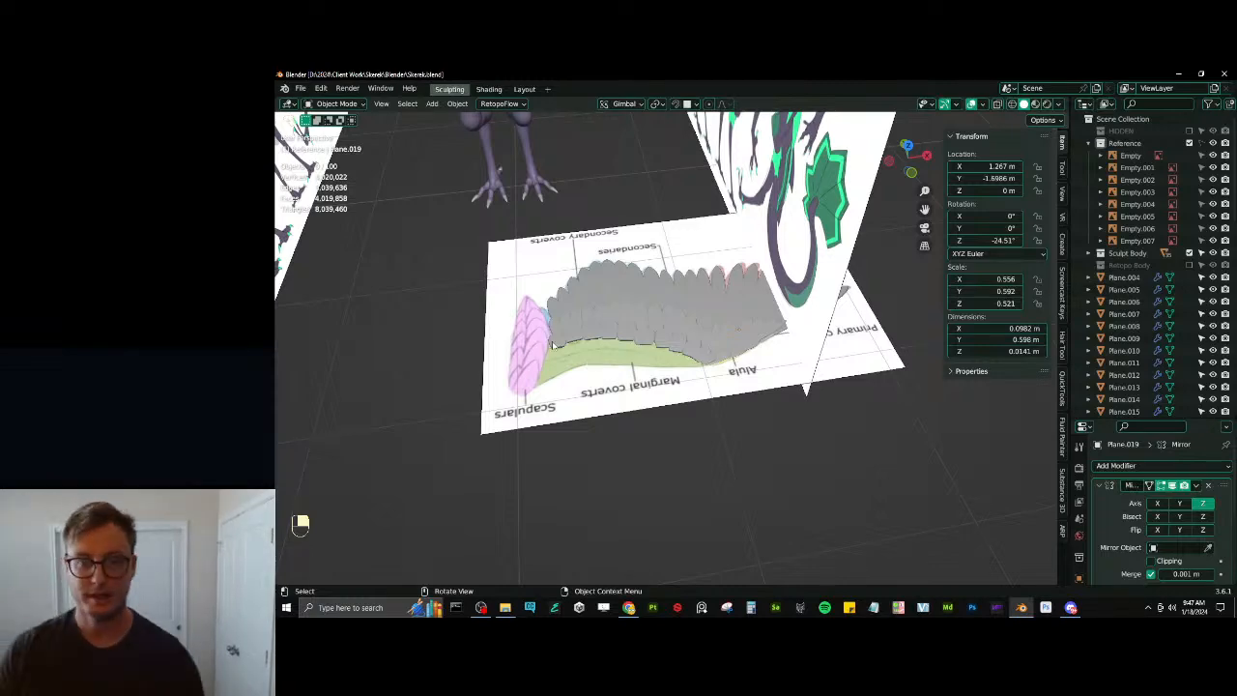
Add a mesh plane to the scene from the top view
middle_drag(552, 343, 667, 406)
key(KP_7)
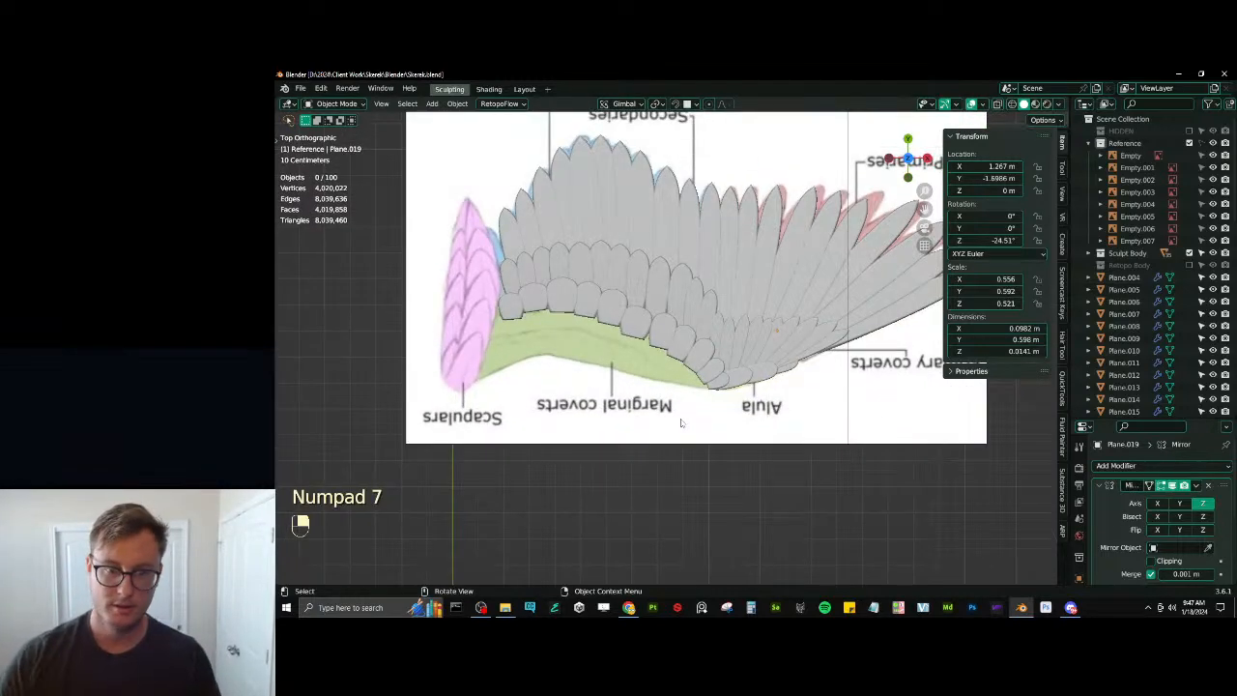
scroll(680, 422, down, 3)
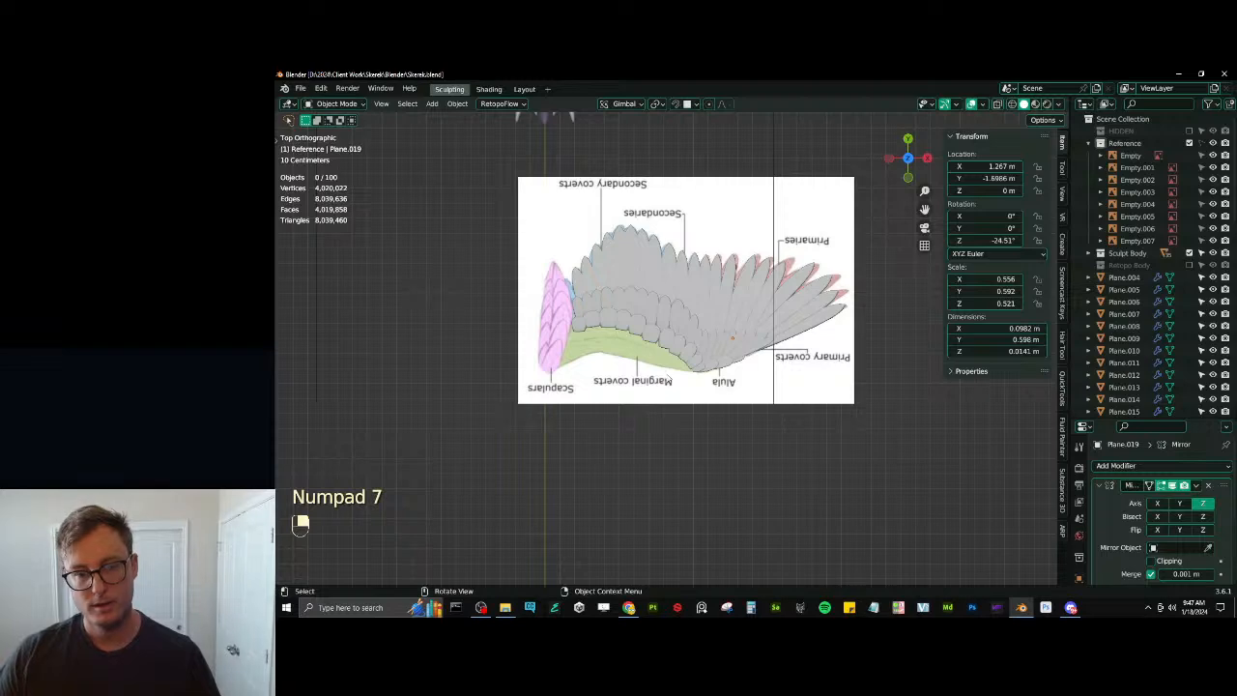
key(shift+a)
mouse_move(812, 231)
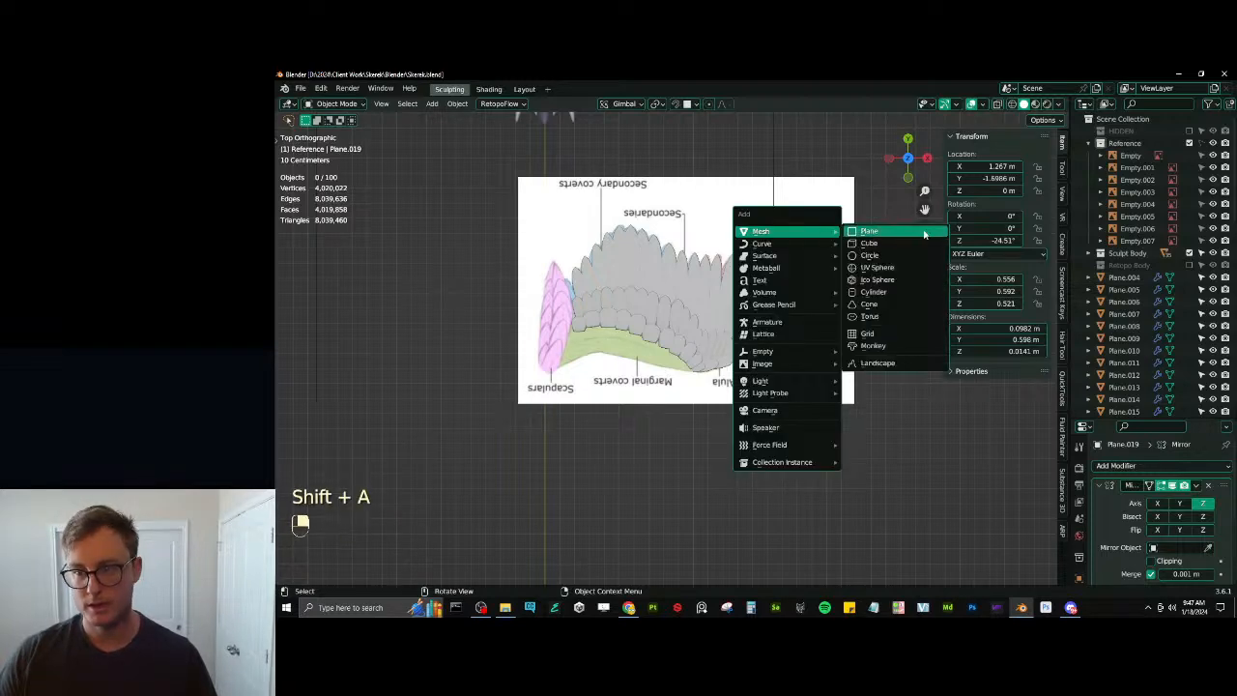
click(924, 235)
Try to select, scale and move the new plane in the viewport
key(s)
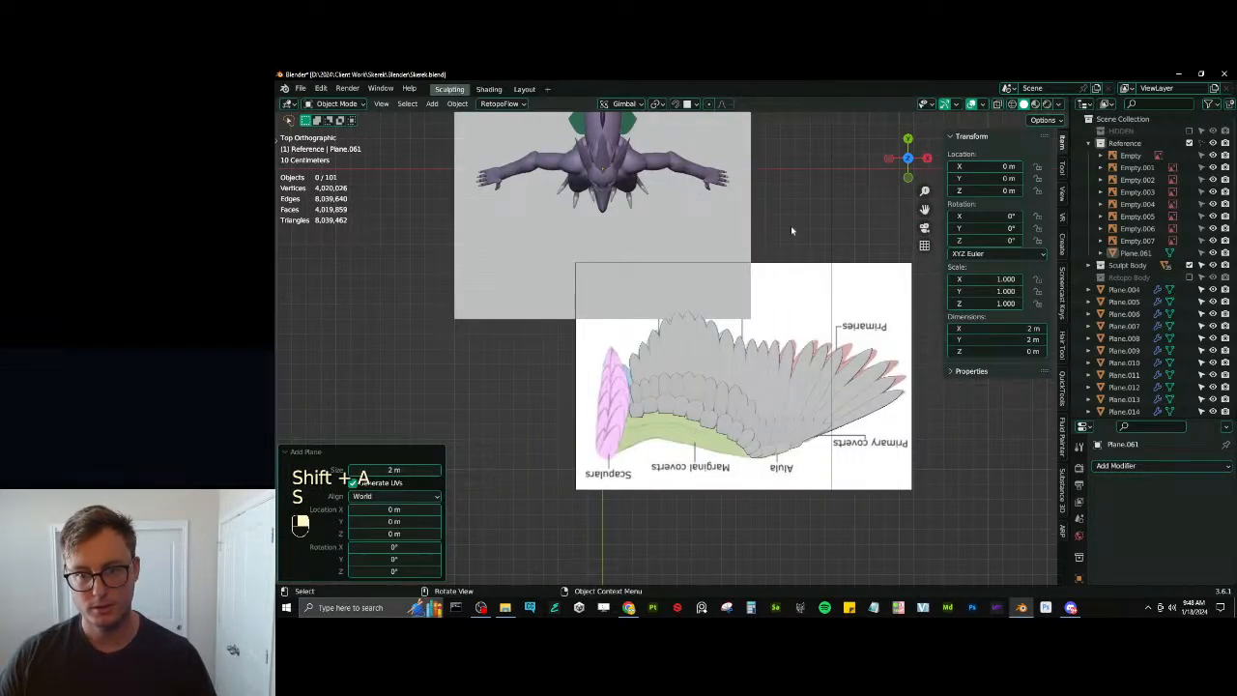
key(s)
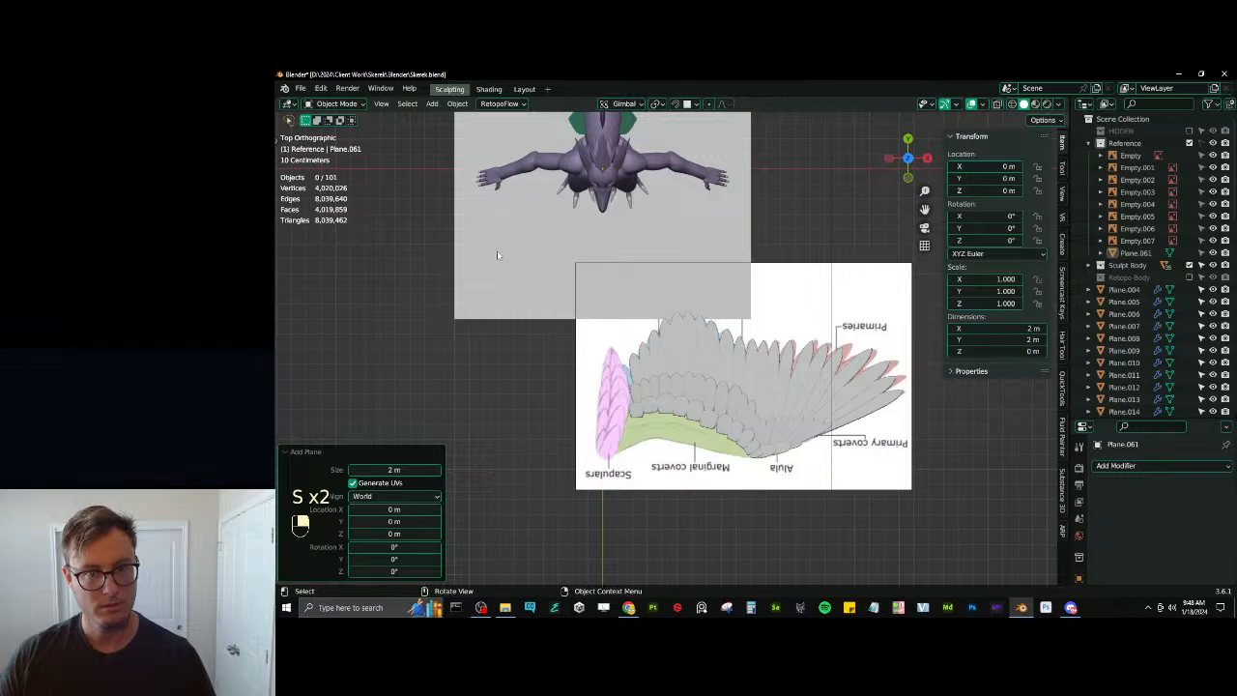
key(w)
scroll(541, 246, down, 5)
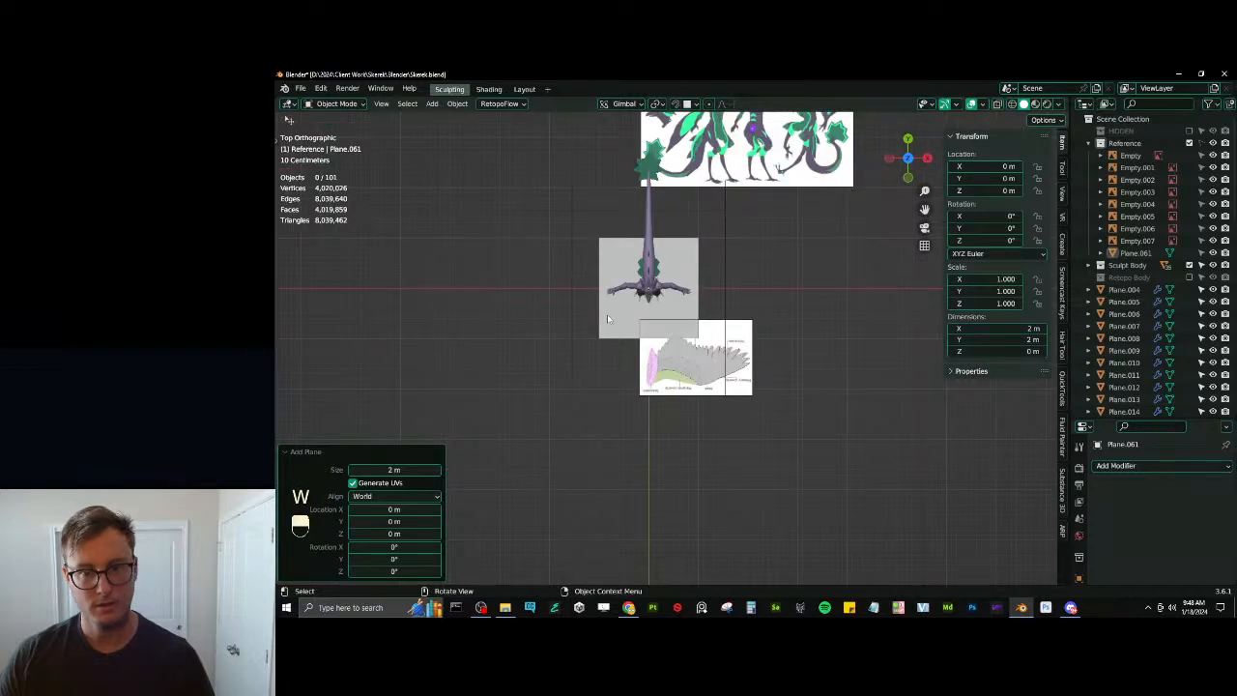
key(g)
scroll(729, 310, up, 3)
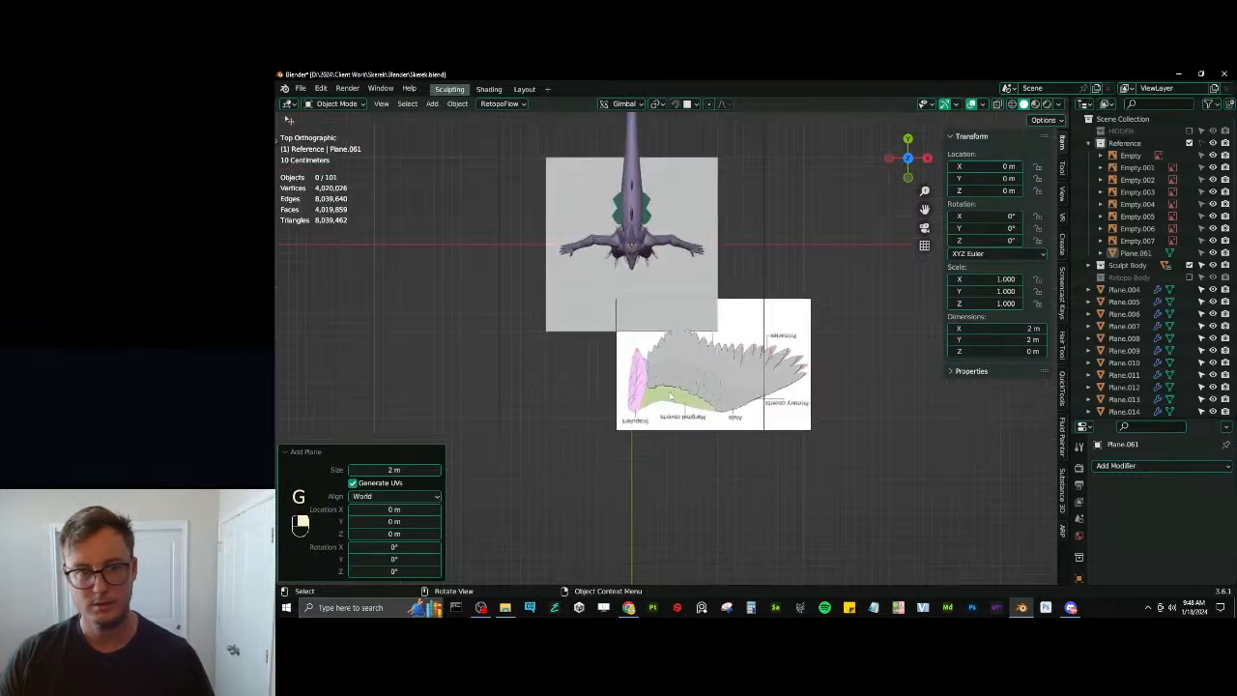
key(alt+a)
click(606, 334)
middle_drag(616, 328, 702, 281)
click(628, 357)
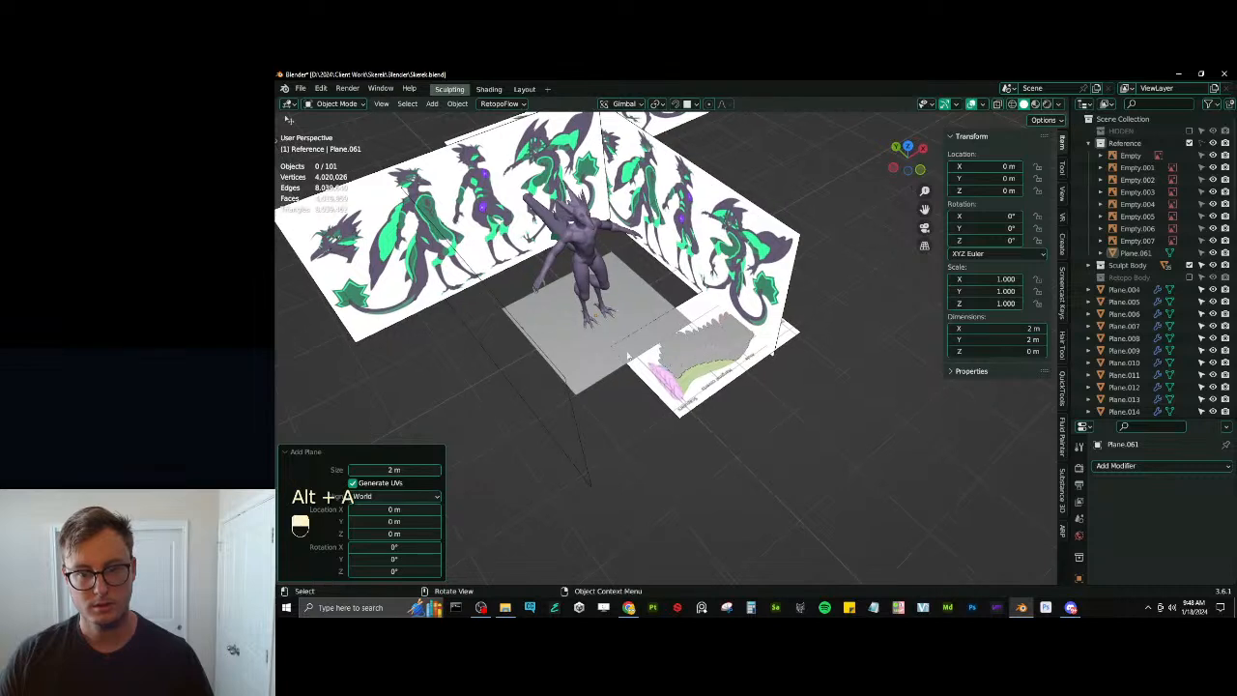
key(b)
key(w)
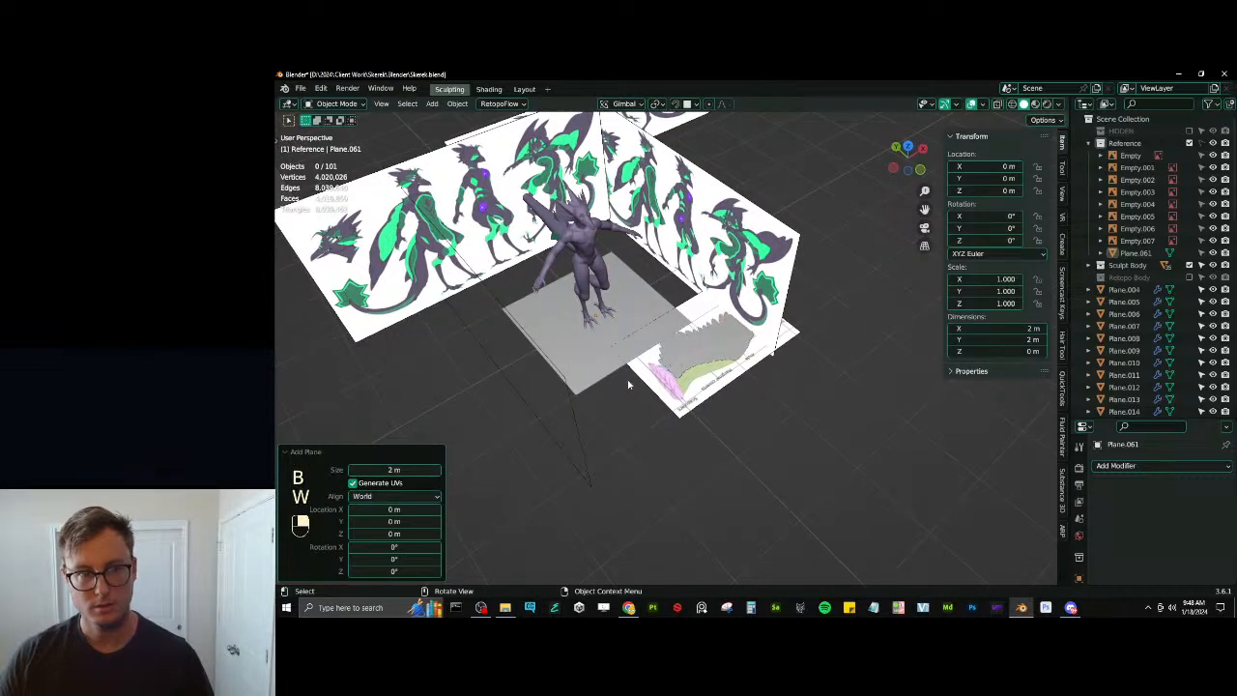
Move the new plane from the Reference collection into the Scene Collection, collapse Reference and save the file
click(1202, 145)
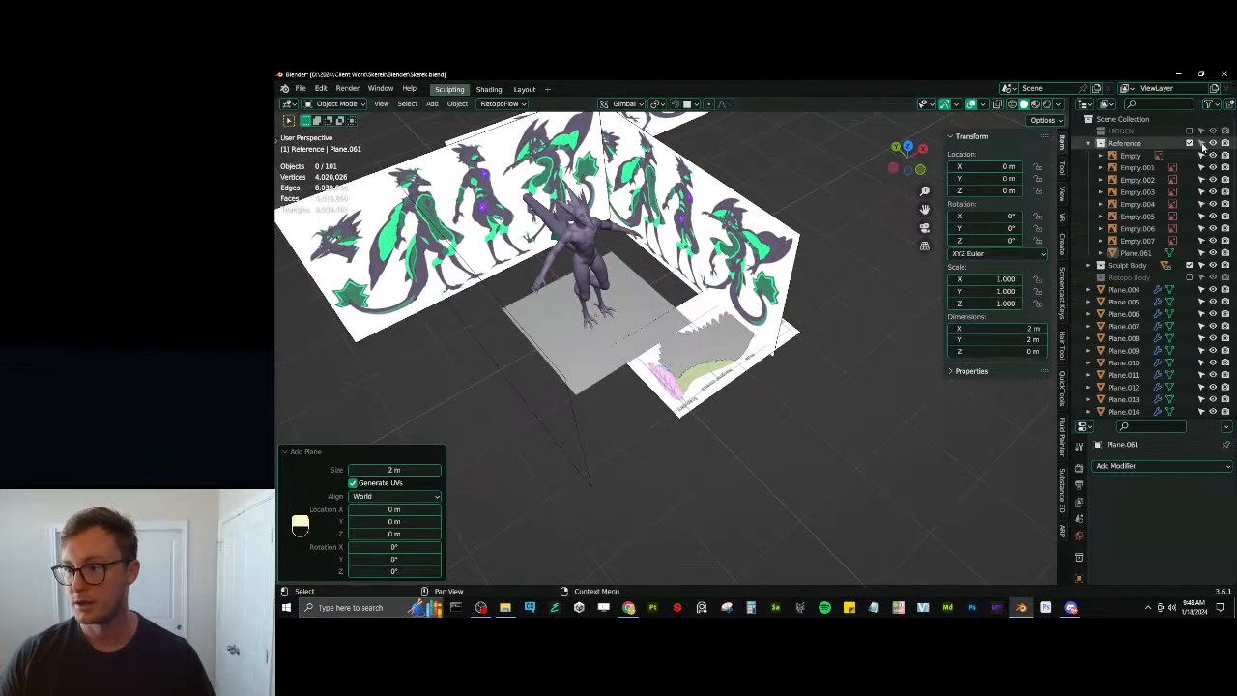
click(1136, 253)
drag(1135, 253, 1117, 124)
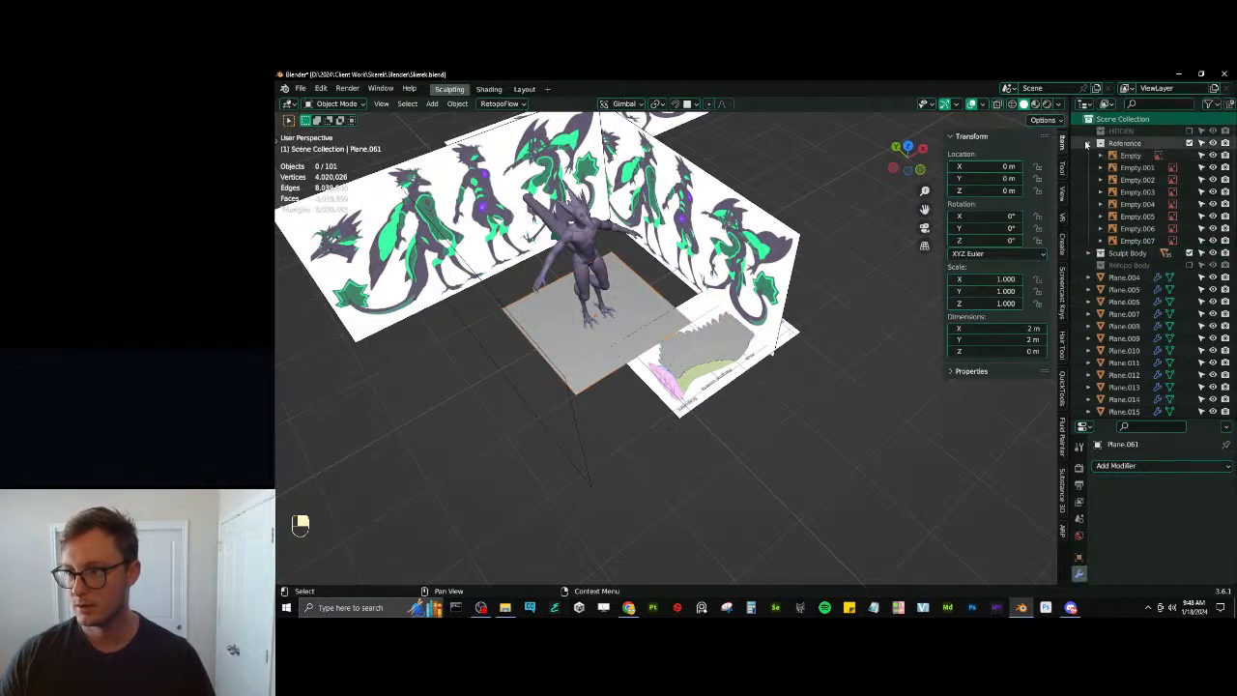
click(1087, 143)
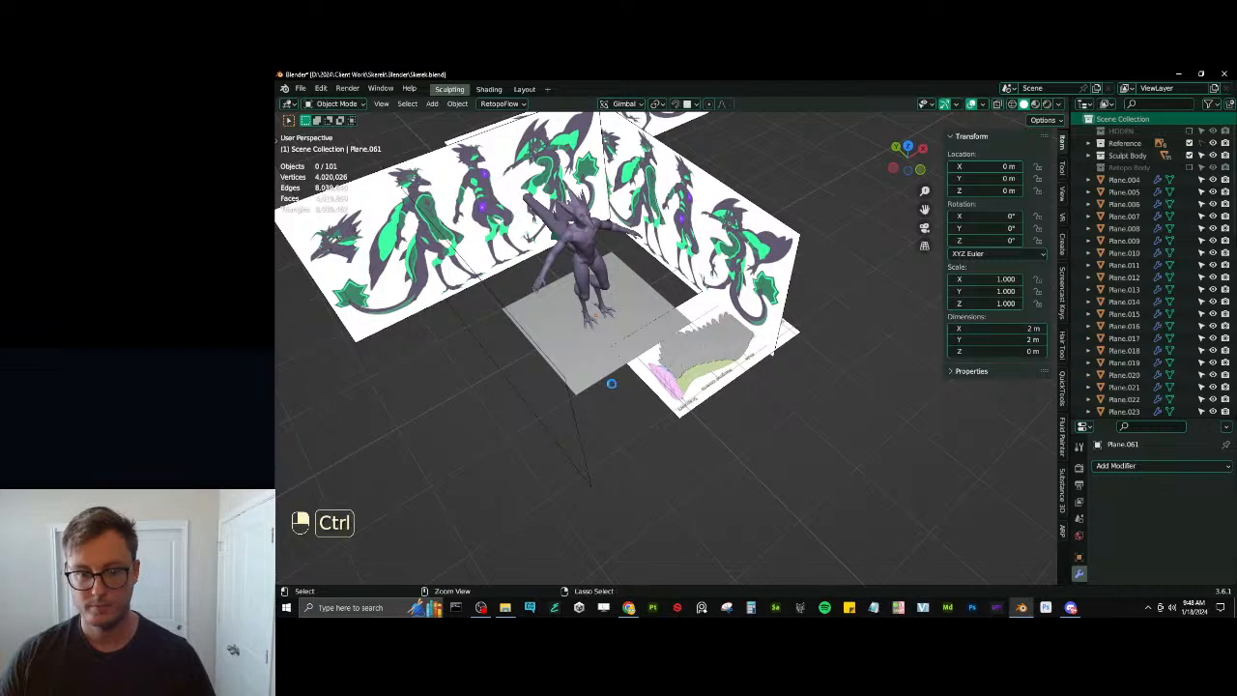
key(ctrl+s)
Move the plane 0.27735 m in X and -1.5897 m in Y onto the wing reference and shrink it to about 0.226 scale
key(KP_7)
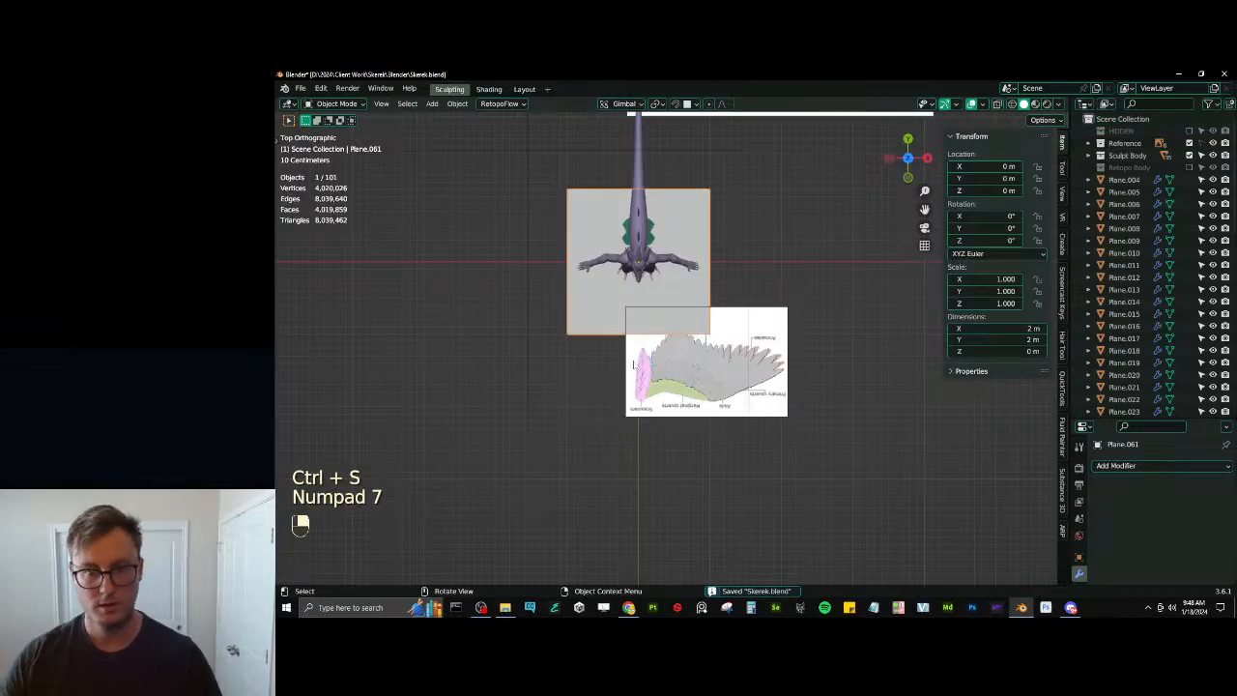
scroll(607, 376, up, 3)
key(s)
key(g)
shift+middle_drag(635, 378, 624, 284)
key(s)
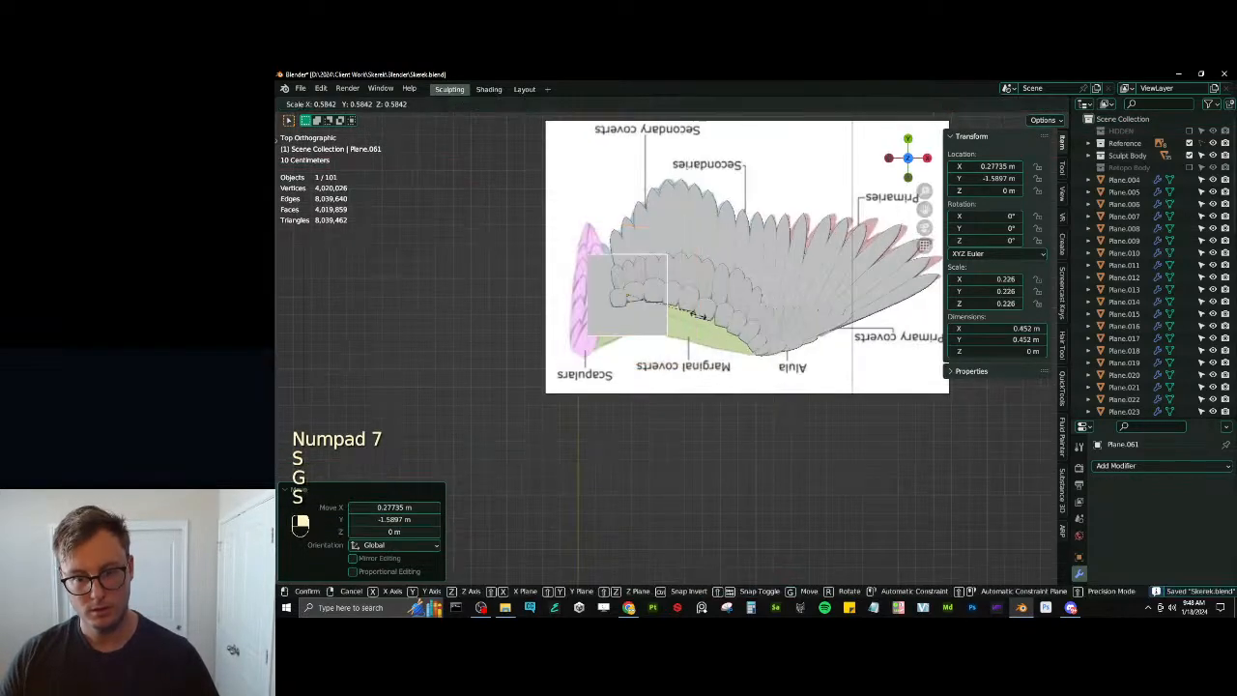
click(649, 311)
Shrink the plane further and place it at the wing root between the scapulars and the green marginal covert area
scroll(667, 309, up, 3)
key(s)
click(621, 276)
key(g)
click(572, 339)
shift+middle_drag(572, 339, 607, 396)
Add a Subdivision Surface modifier with 3 viewport levels to the plane in Edit Mode
key(Tab)
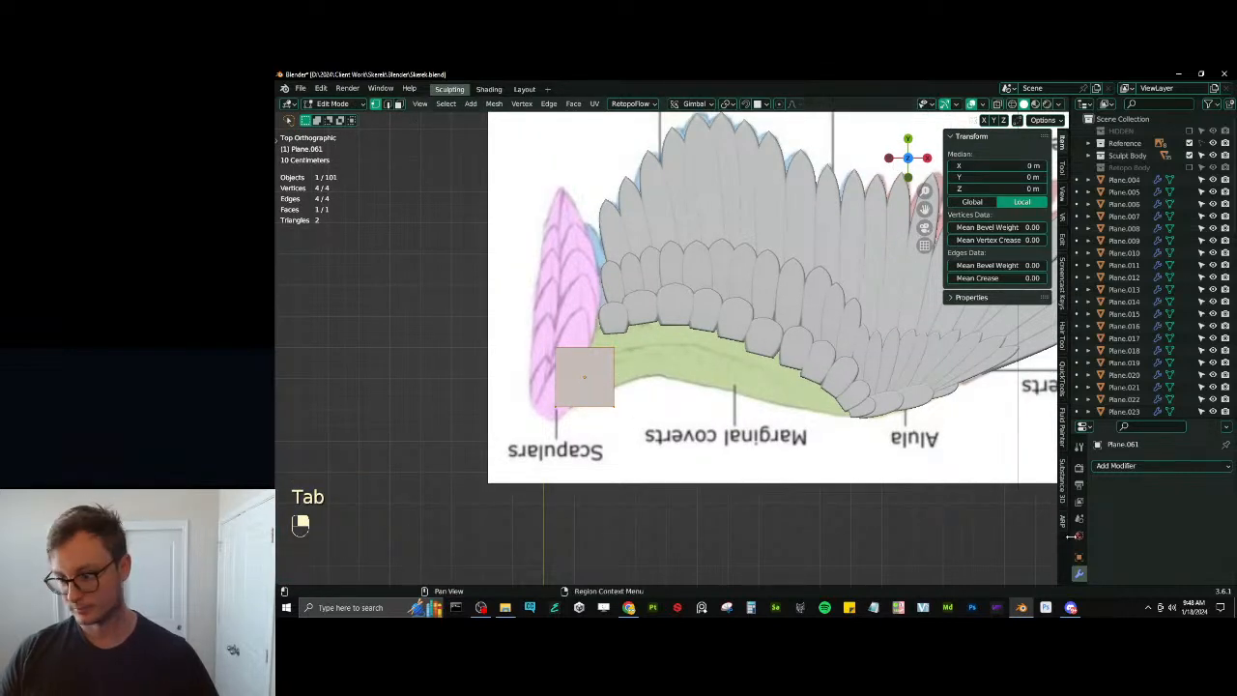
click(1120, 466)
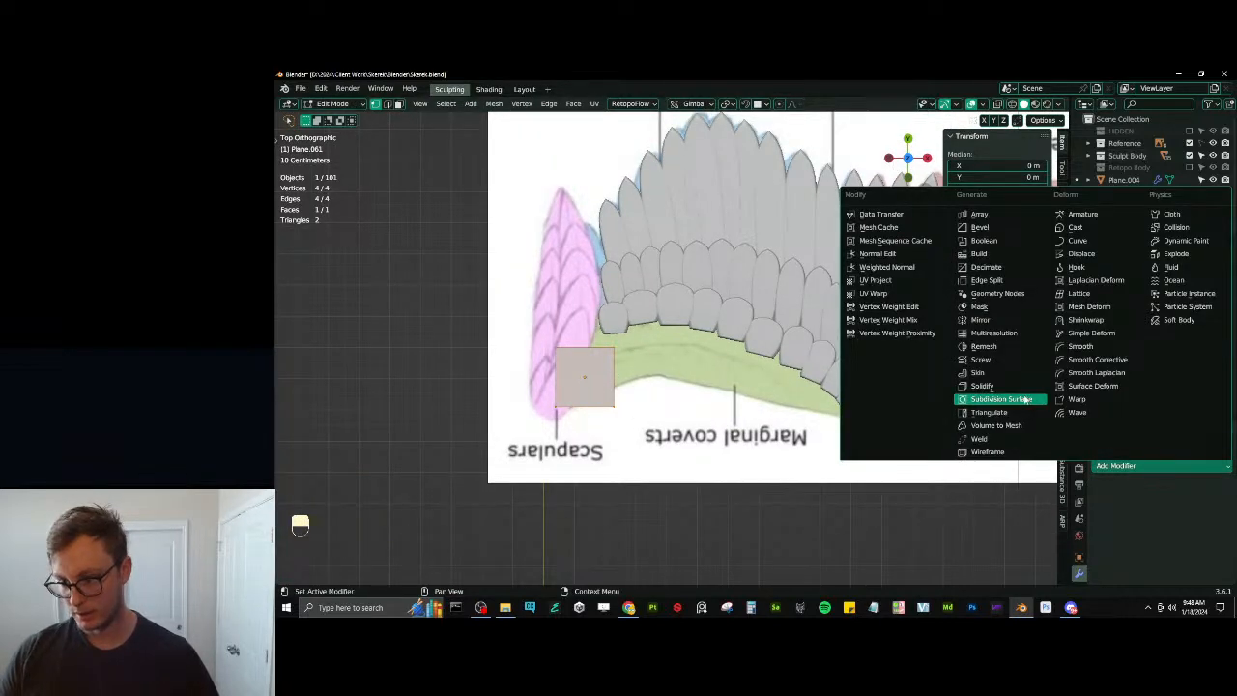
click(1026, 399)
click(1209, 520)
click(1209, 520)
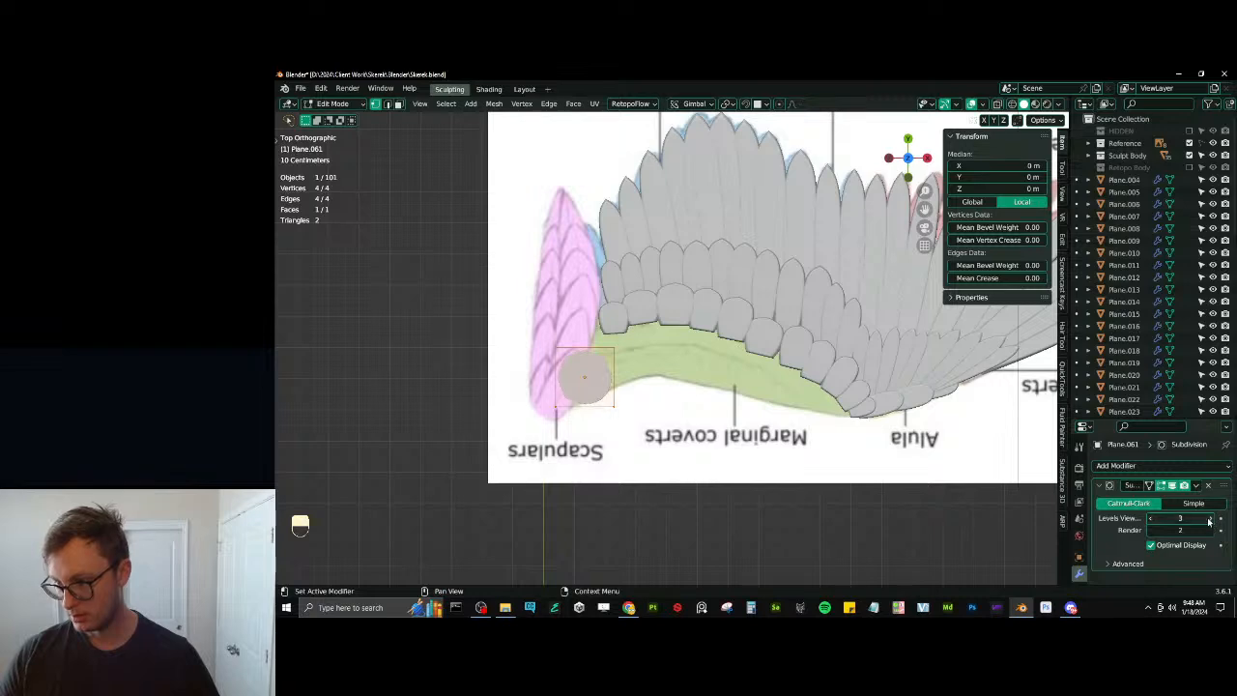
key(Tab)
key(Tab)
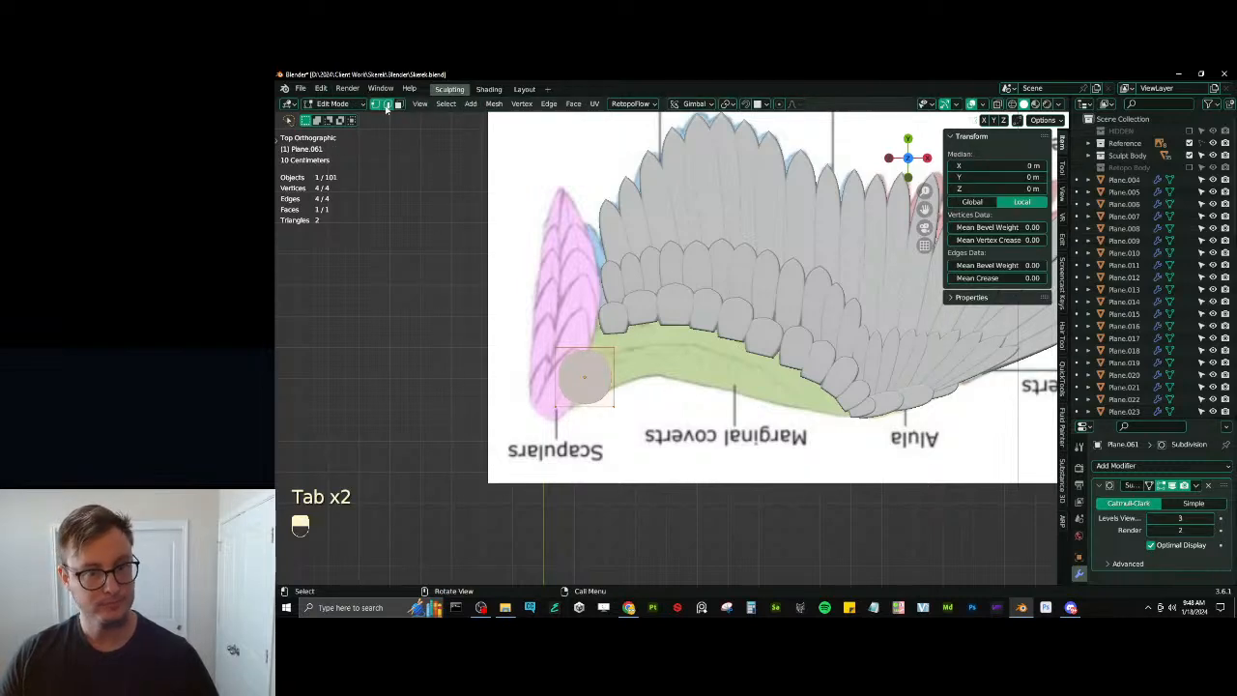
In edge selection and wireframe shading, move the plane's upper edge 0.001631 m in X and 0.12723 m in Y
click(387, 107)
key(z)
click(585, 349)
key(g)
click(585, 310)
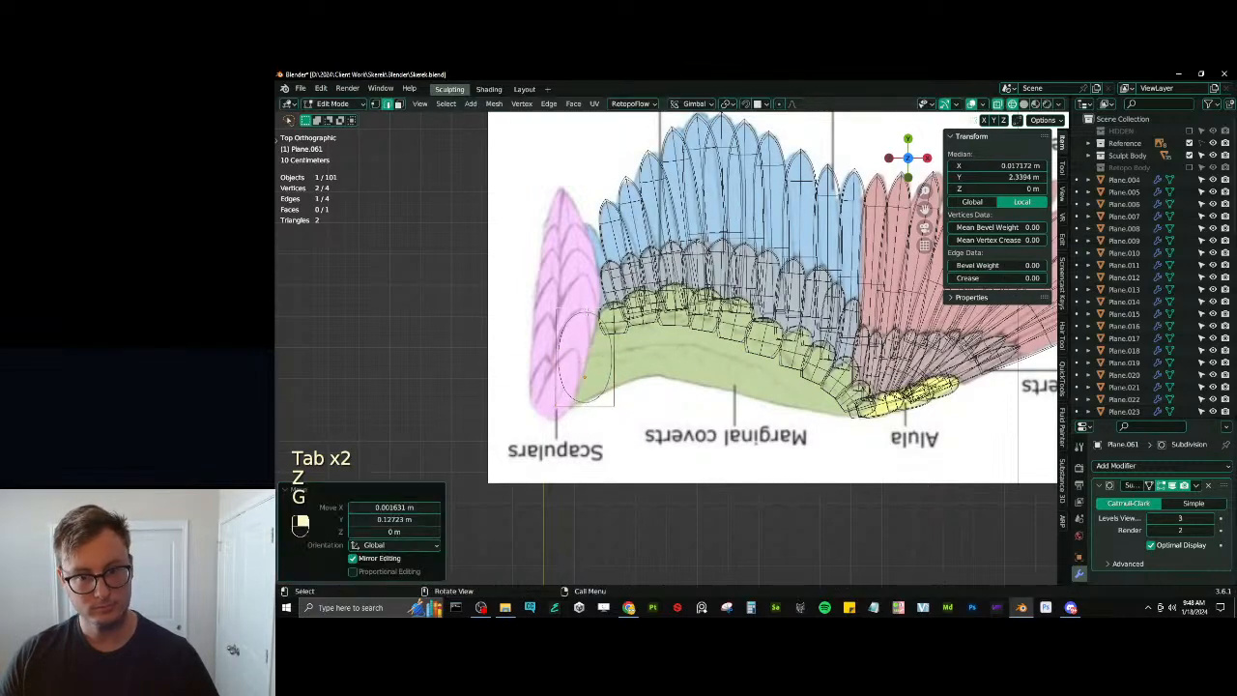
Shift the plane's lower edge slightly inward and down, and nudge its outer edge 0.001631 m in X and Y
click(603, 407)
key(g)
click(596, 414)
click(612, 367)
key(g)
click(615, 366)
Extrude the plane's outer edge along the green marginal covert area and scale the new edge to 0.180
key(e)
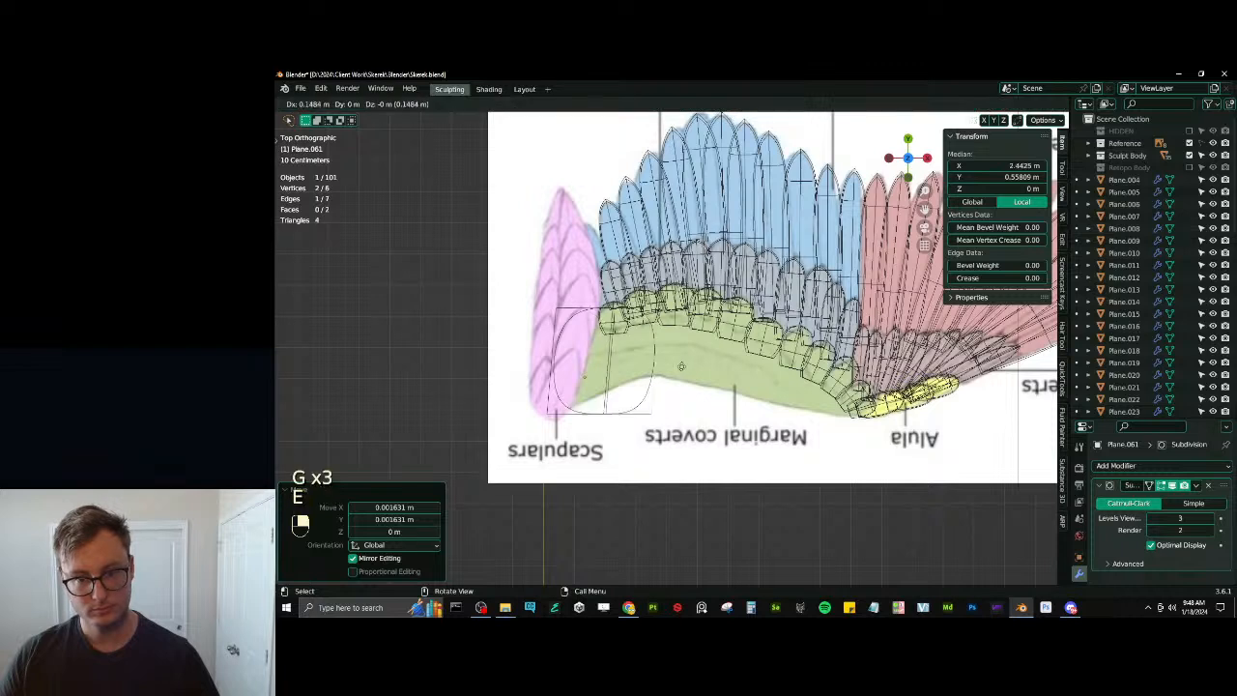
key(s)
click(618, 372)
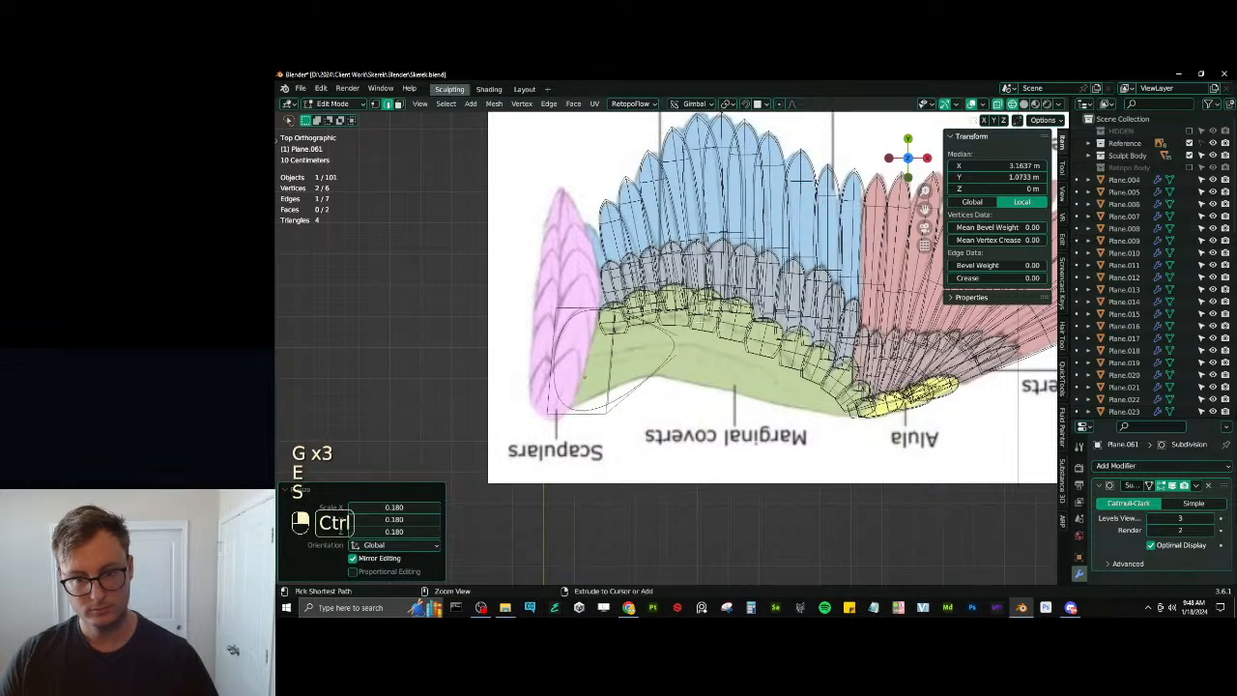
Undo the last scale of the extruded edge and scale it to 0.335 instead
key(ctrl+z)
key(s)
click(672, 334)
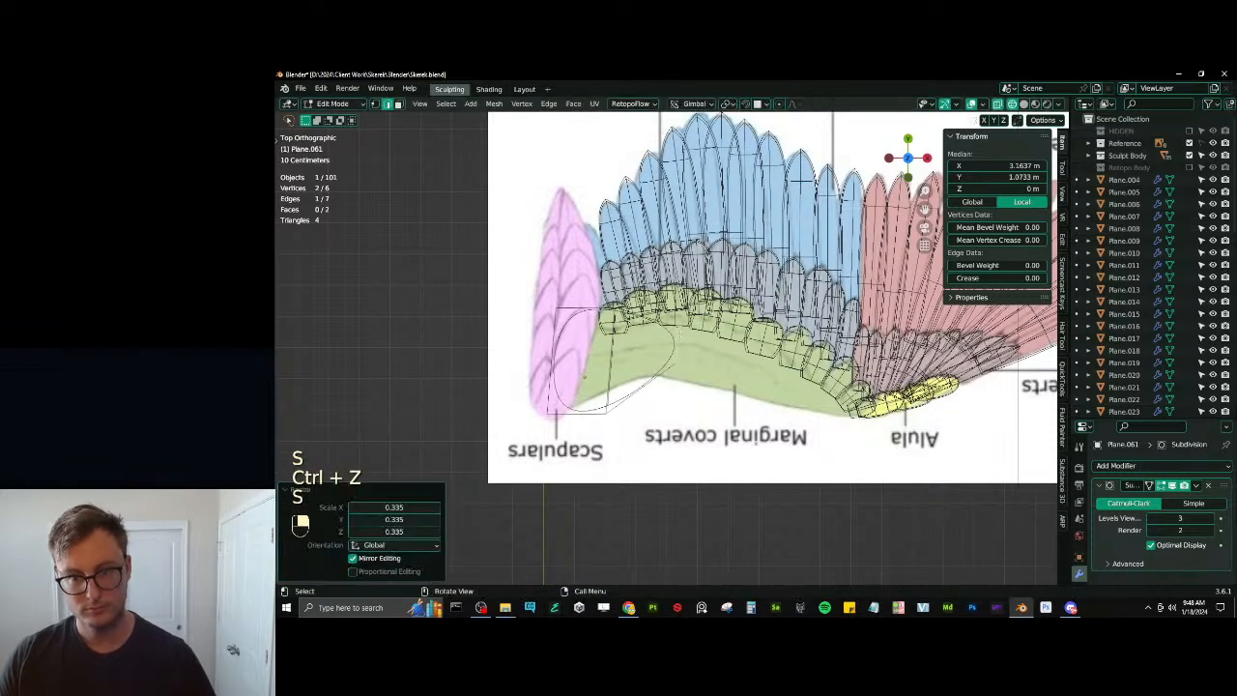
Set the transform orientation to Global, move the extruded edge, rotate it 4.62° and scale it up slightly to match the green area
click(684, 107)
click(682, 143)
key(g)
click(692, 333)
key(r)
click(693, 331)
key(s)
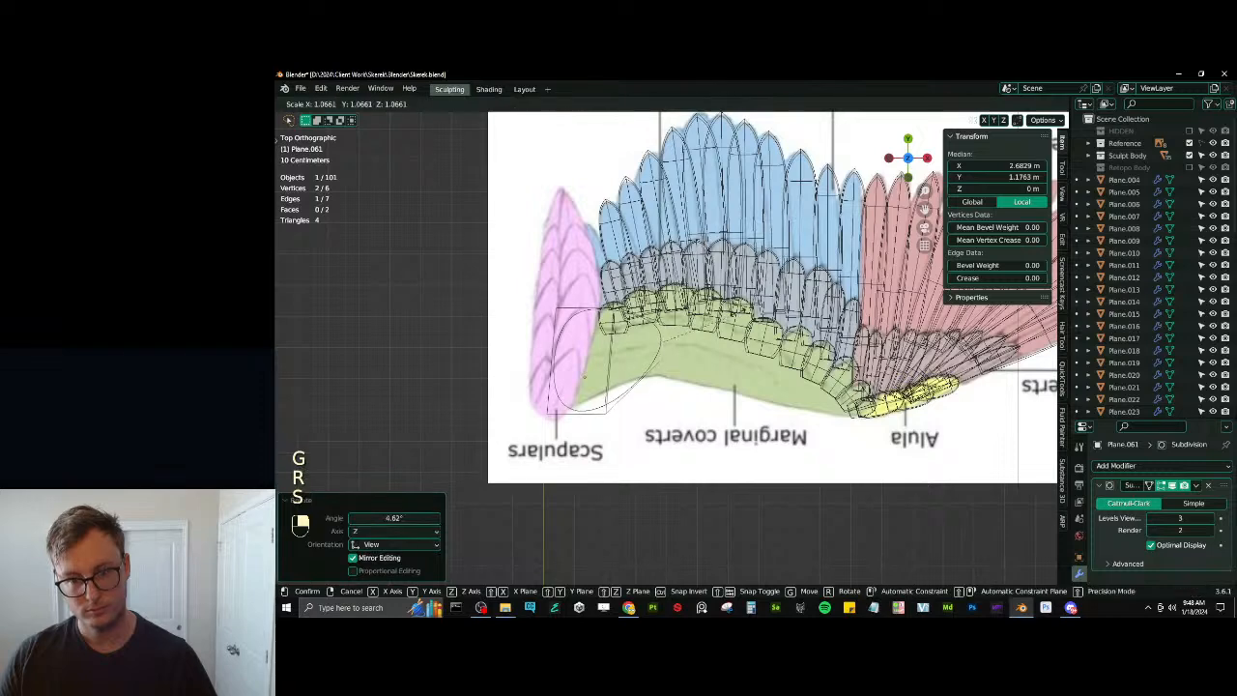
click(697, 332)
Extrude the edge 0.67365 m in X and -0.19736 m in Y toward the alula, and scale the new end edge
key(e)
click(900, 391)
key(s)
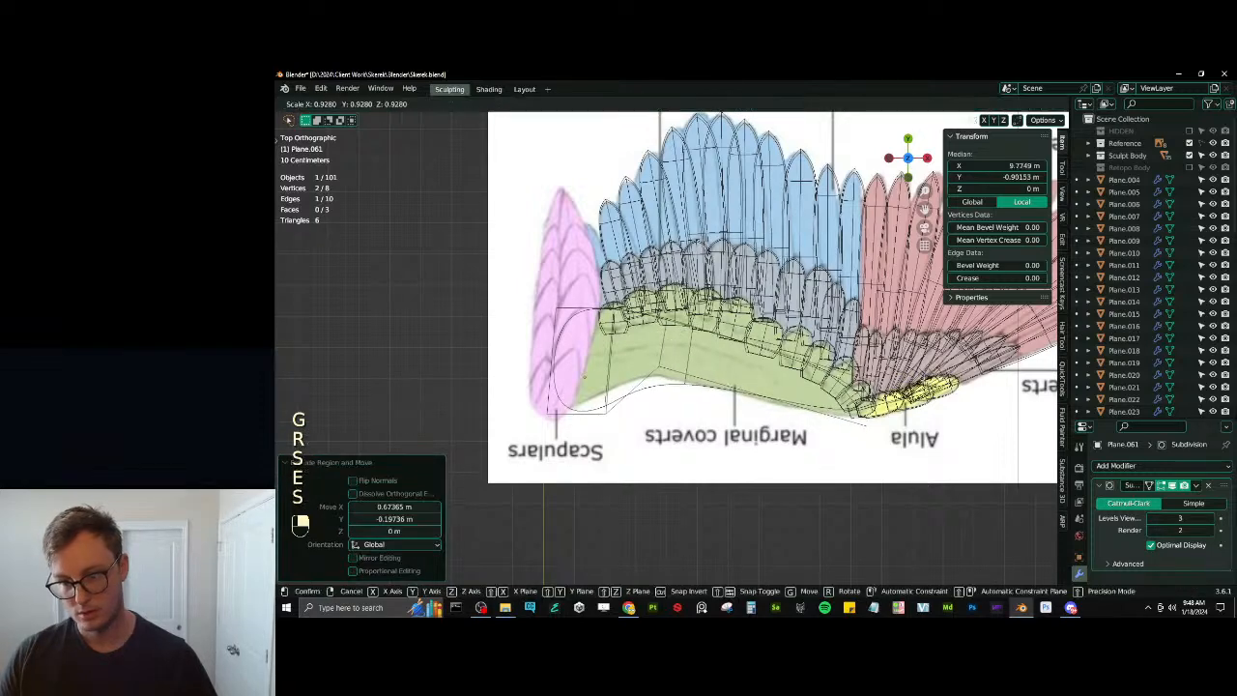
click(884, 392)
Add a loop cut across the long outer section and slide and move it to follow the marginal covert outline
key(ctrl+r)
click(773, 369)
click(773, 369)
key(g)
key(g)
click(766, 372)
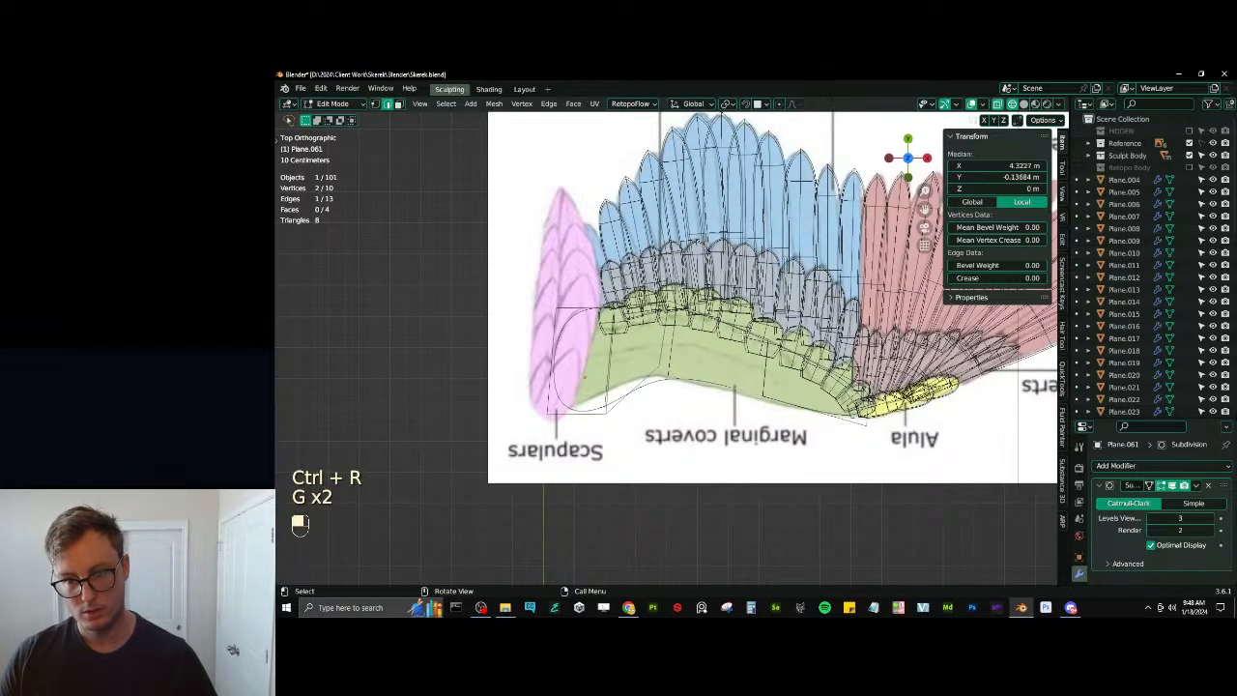
key(g)
click(768, 371)
Scale the cross edge near the scapulars to 0.682, then move and rotate it to fit the green area
click(610, 349)
key(s)
click(644, 336)
key(g)
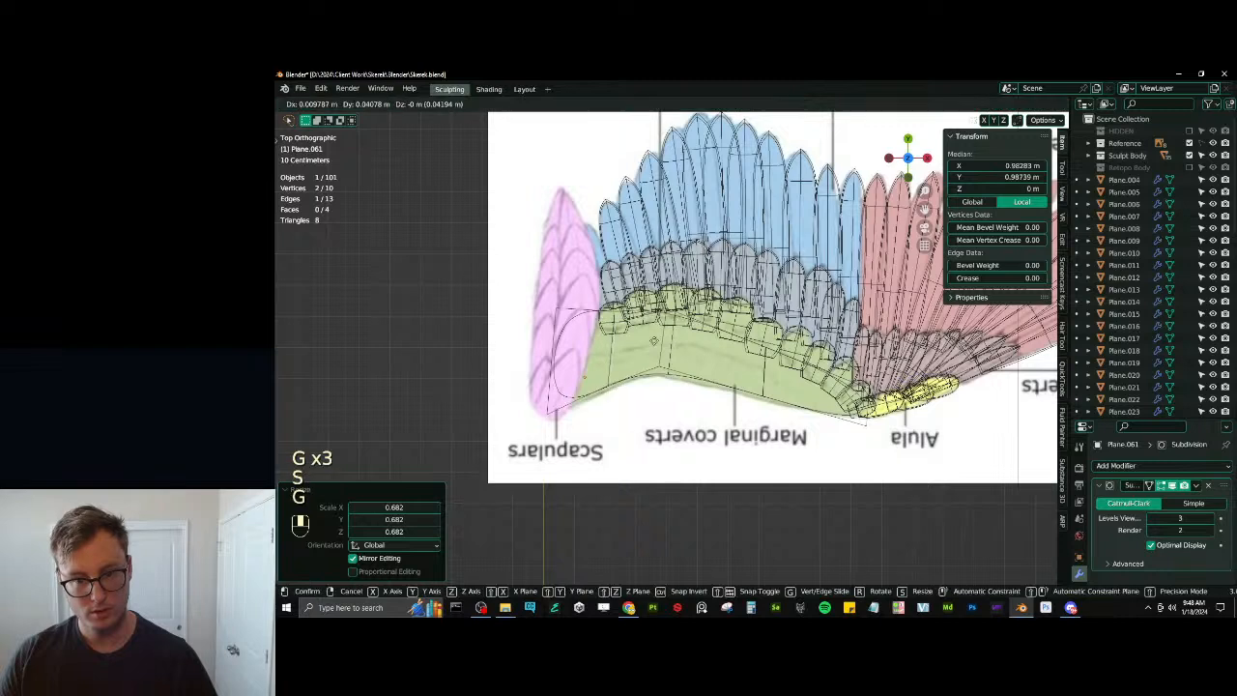
click(648, 331)
key(r)
click(652, 333)
key(g)
Set the crease of the mesh's end edge over the scapulars to 1.00
click(576, 377)
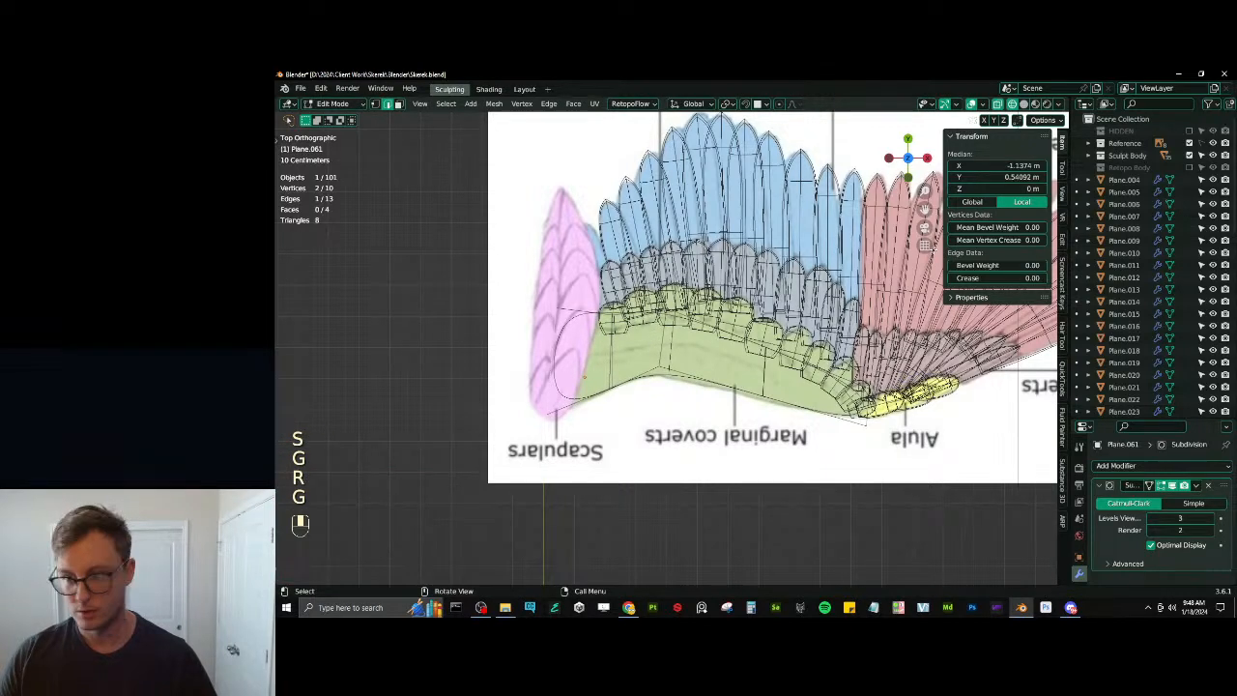
drag(979, 279, 1040, 278)
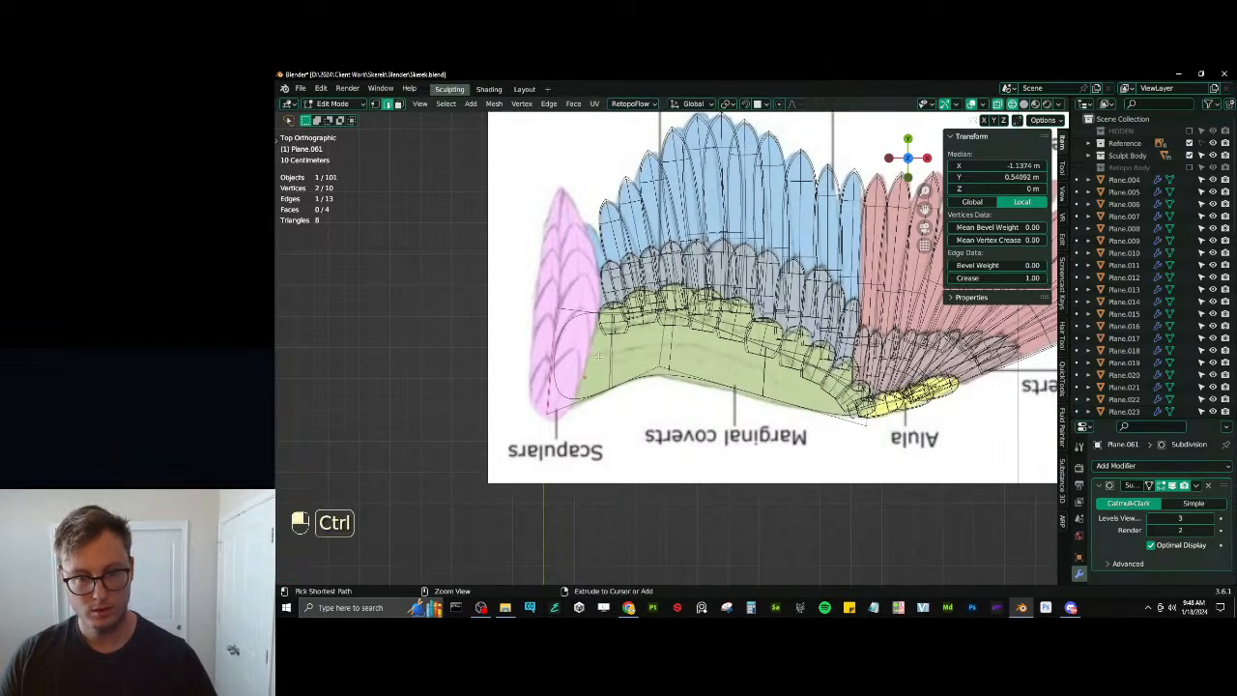
click(588, 396)
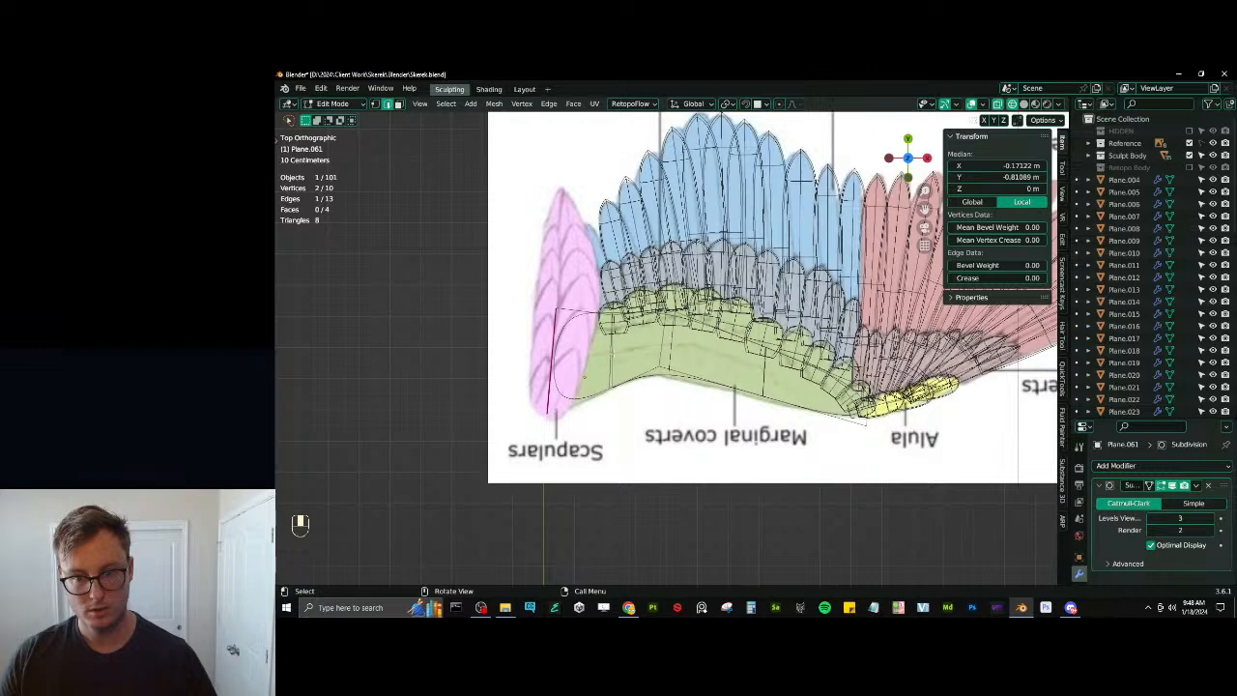
Add a centred lengthwise loop cut and raise it in Z in solid shading, finishing with a 0.056953 m move
key(ctrl+r)
click(612, 353)
right_click(612, 354)
key(z)
key(g)
mouse_move(758, 362)
middle_down()
mouse_move(843, 307)
mouse_move(805, 259)
middle_up()
key(z)
click(848, 292)
key(g)
key(z)
click(803, 254)
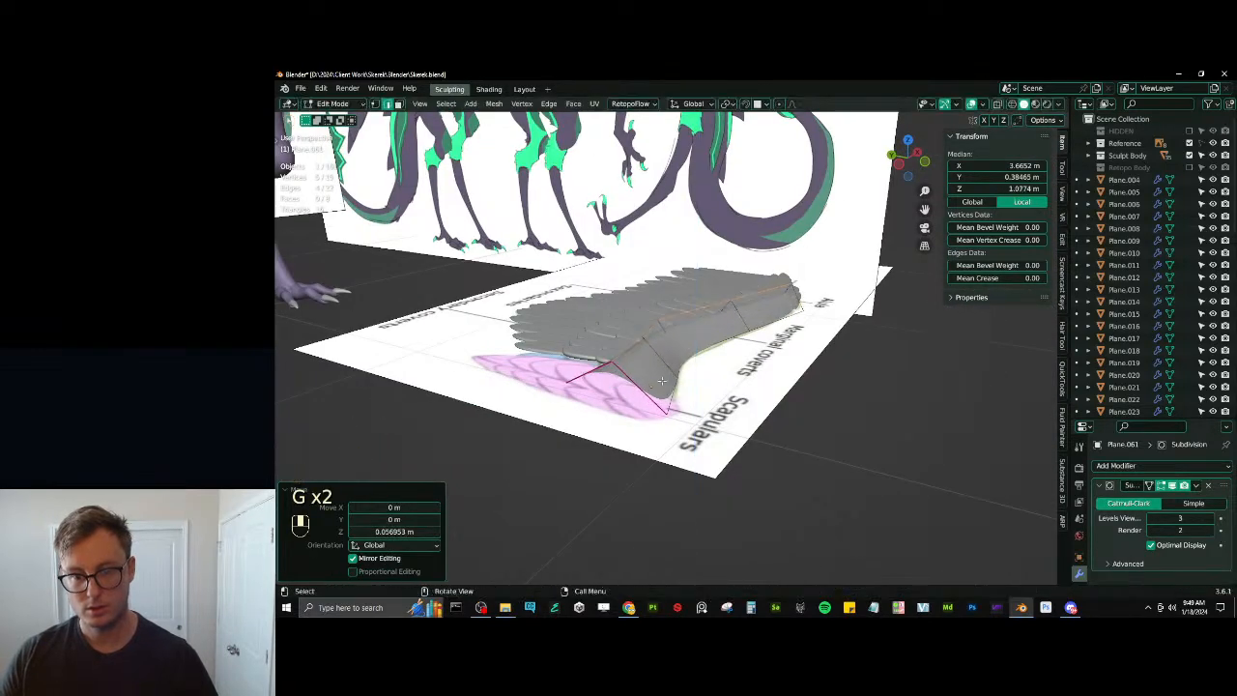
Bevel the raised lengthwise loop, move the result and return to Object Mode
mouse_move(661, 381)
middle_down()
mouse_move(763, 379)
mouse_move(719, 406)
mouse_move(628, 374)
mouse_move(642, 375)
middle_up()
key(ctrl+b)
click(789, 379)
key(g)
middle_click(790, 373)
click(790, 365)
key(Tab)
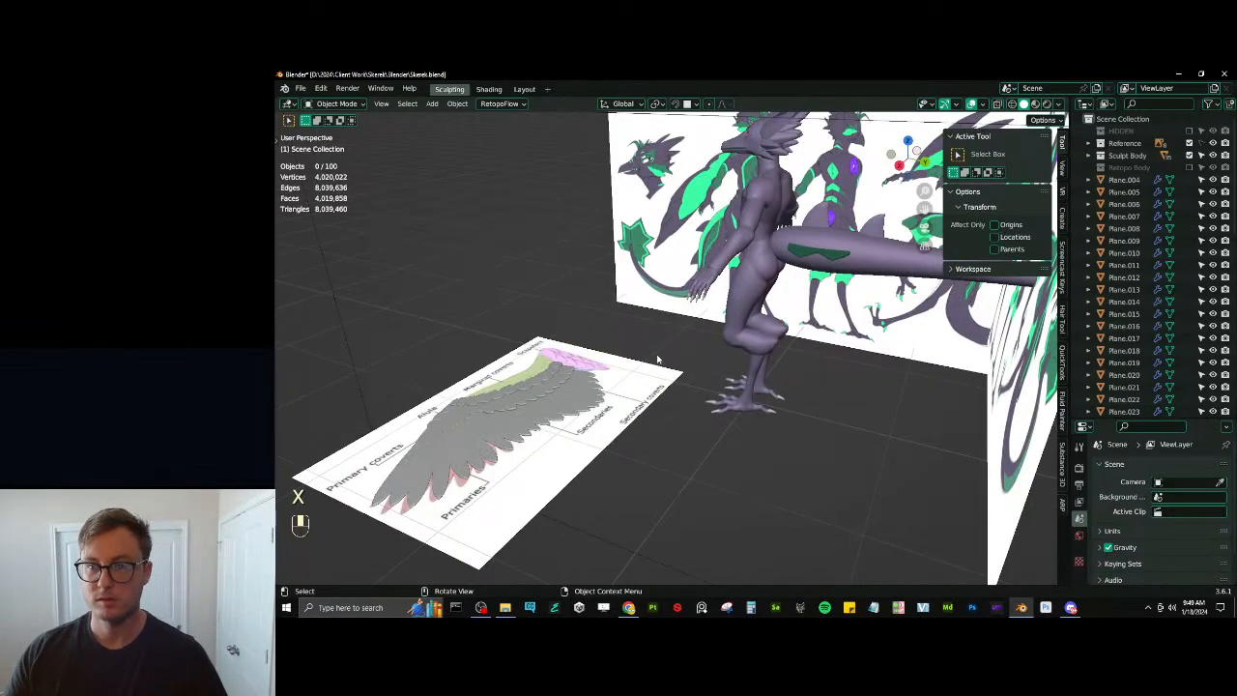
Undo the deletion of the marginal covert mesh
key(ctrl+z)
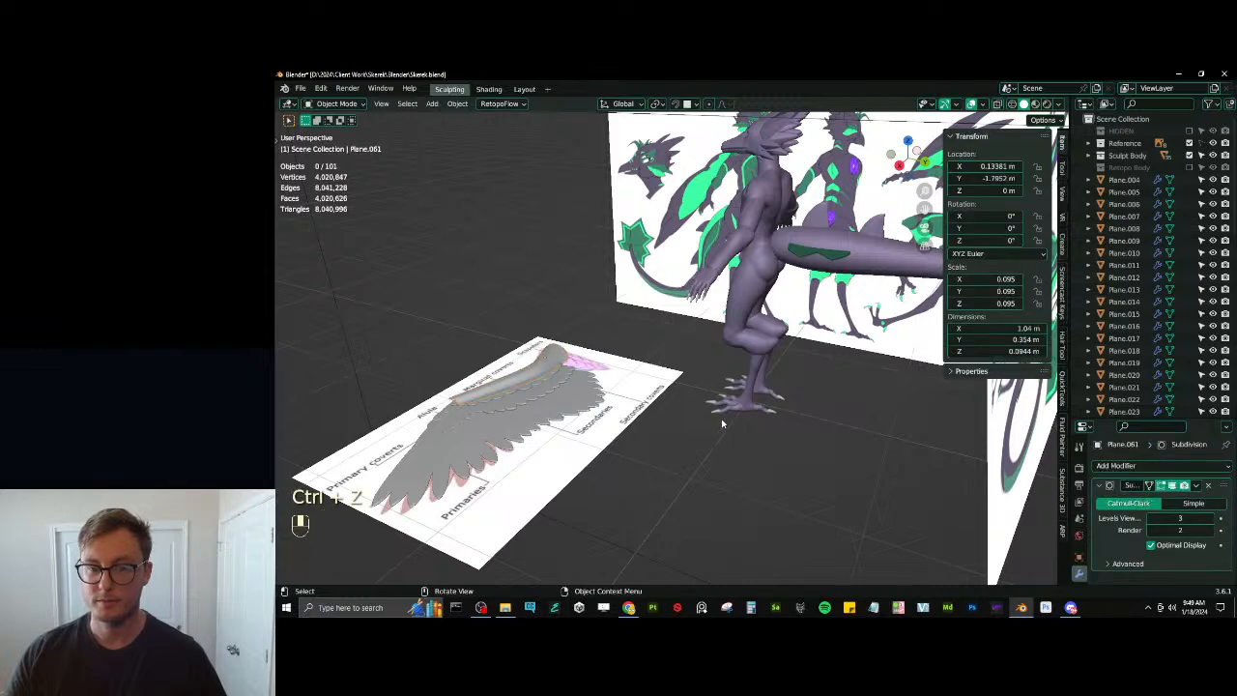
middle_drag(635, 418, 676, 392)
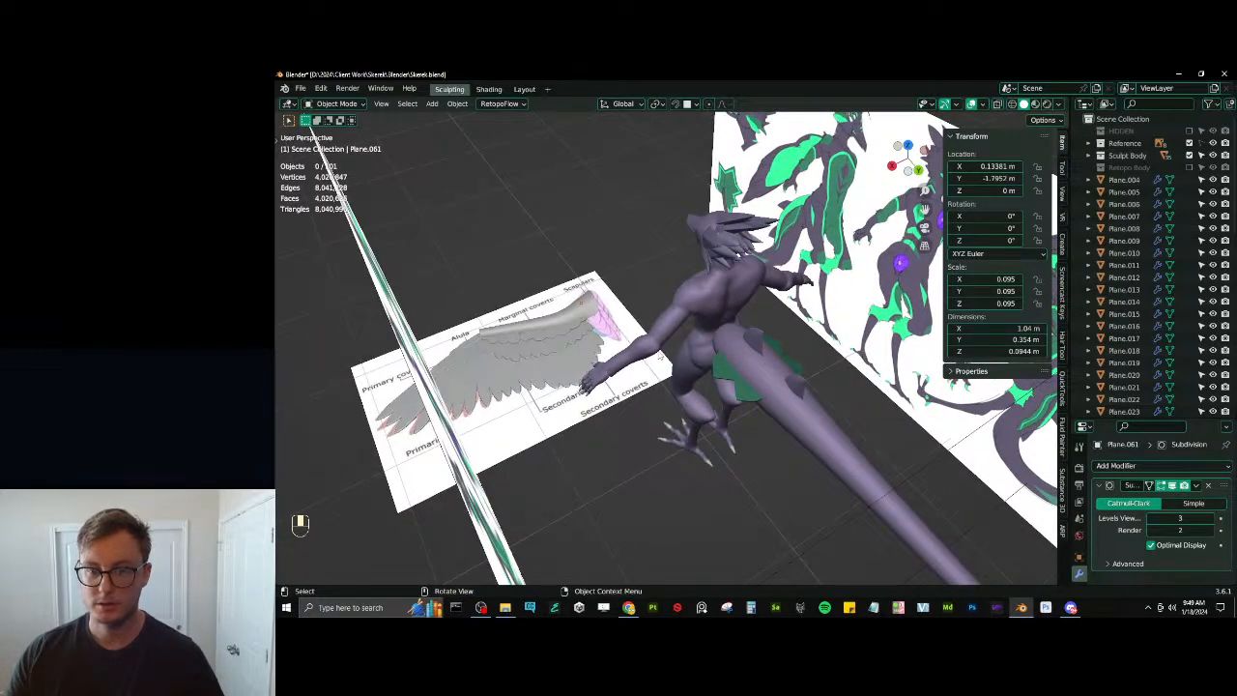
middle_drag(657, 342, 649, 329)
scroll(628, 329, up, 3)
Annotate a line with Surface placement along the creature's arm on the wing's side up to the shoulder, then return to selecting
key(t)
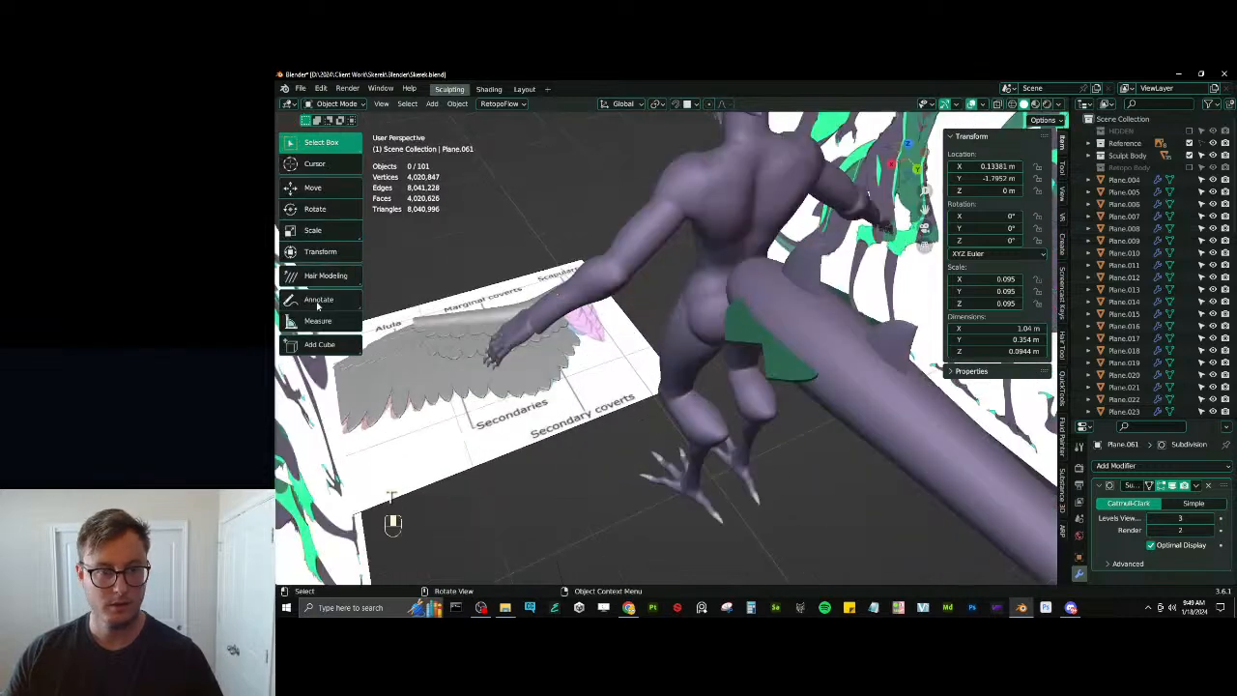
click(318, 302)
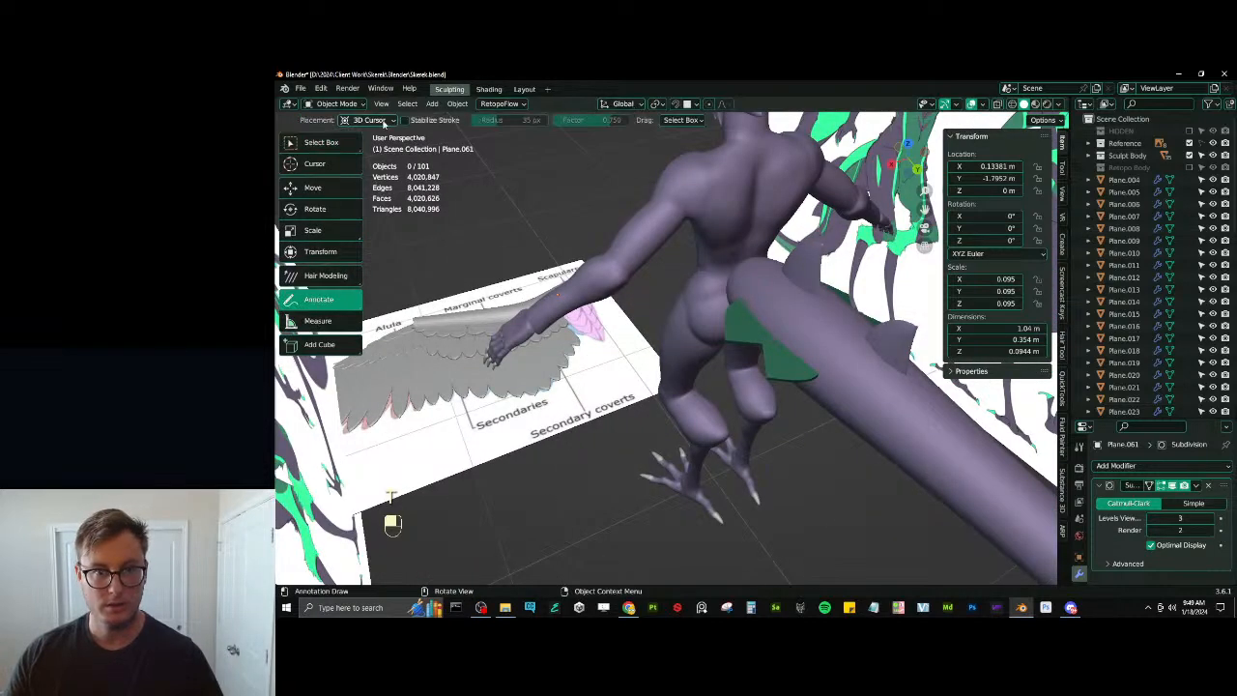
click(384, 119)
click(368, 171)
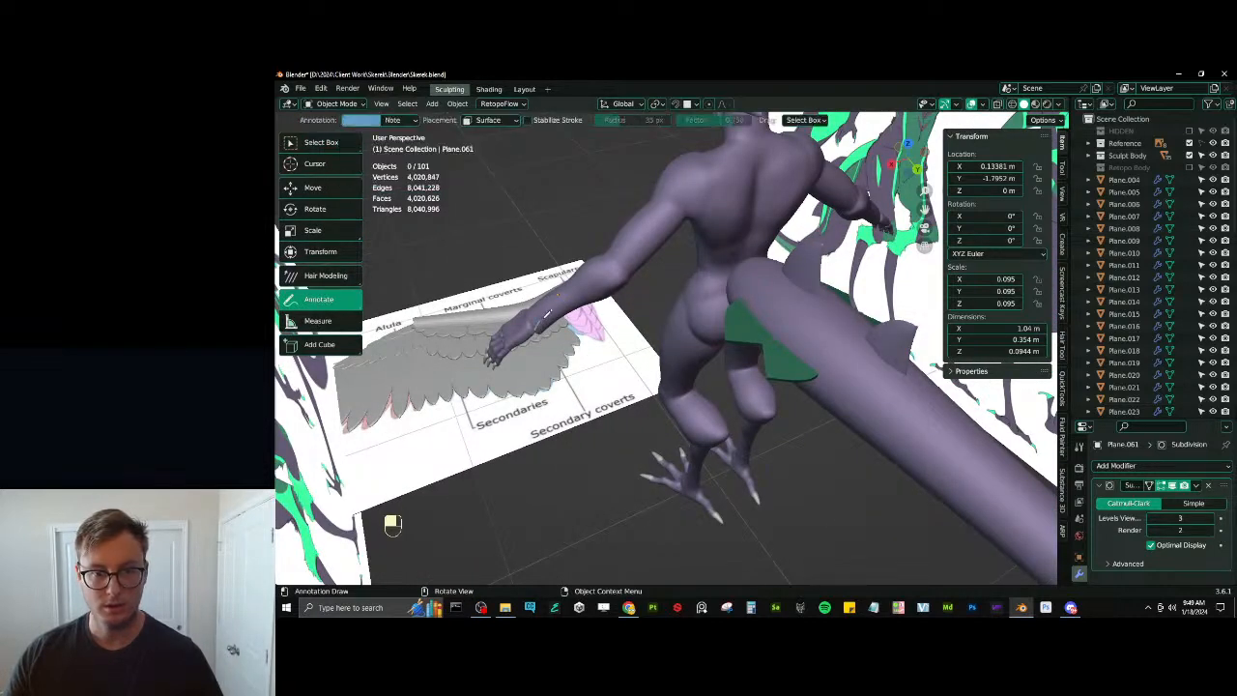
drag(545, 314, 707, 193)
mouse_move(708, 194)
middle_down()
mouse_move(667, 263)
mouse_move(698, 329)
middle_up()
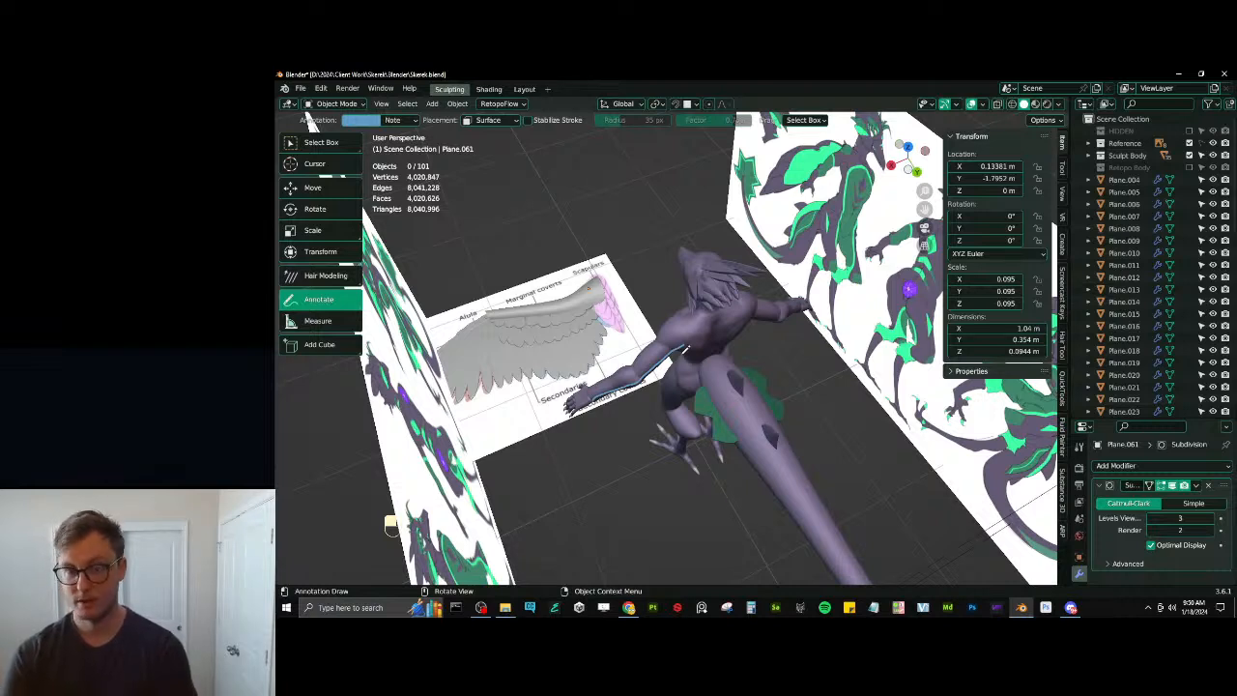
key(w)
Save the scene and save a copy of it as Skerek_WIP_02_Sculpting.blend
key(ctrl+s)
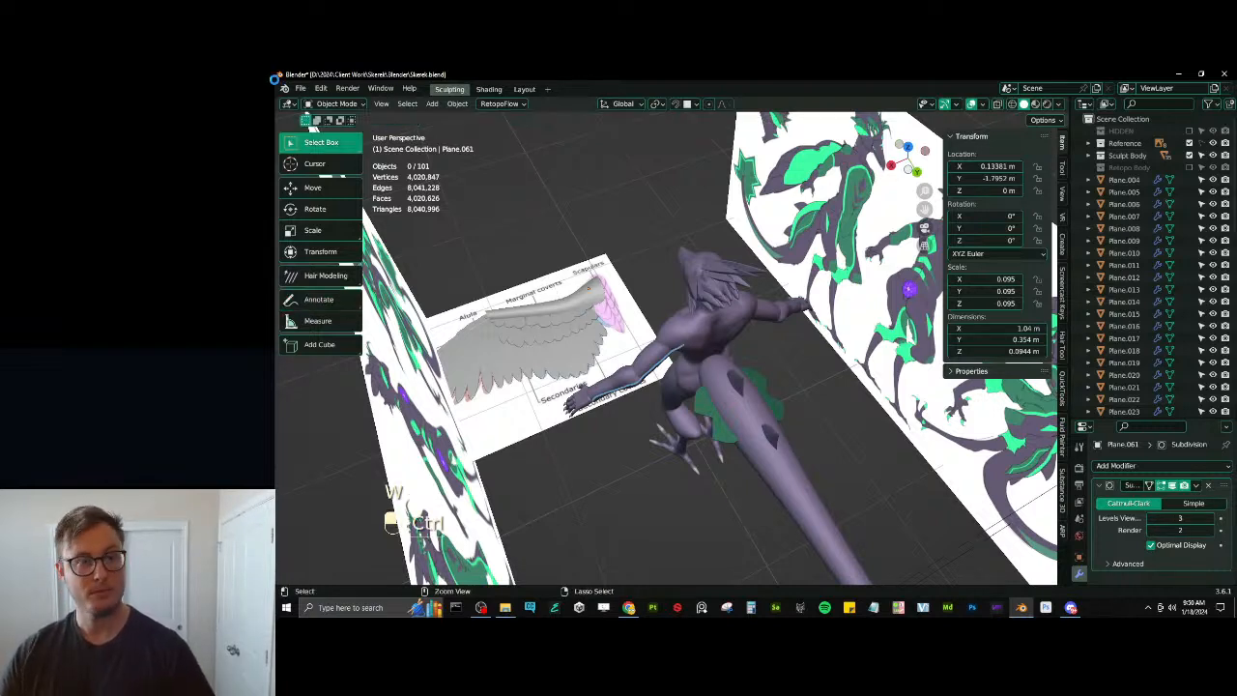
click(301, 89)
click(330, 198)
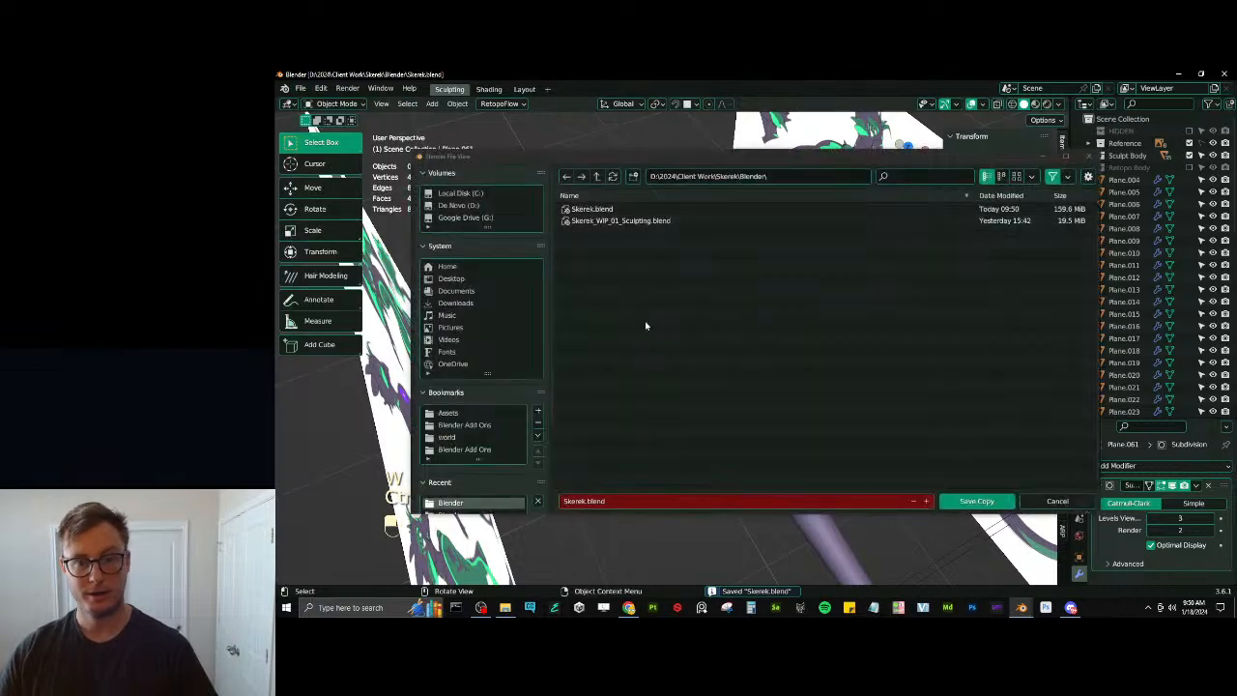
click(607, 222)
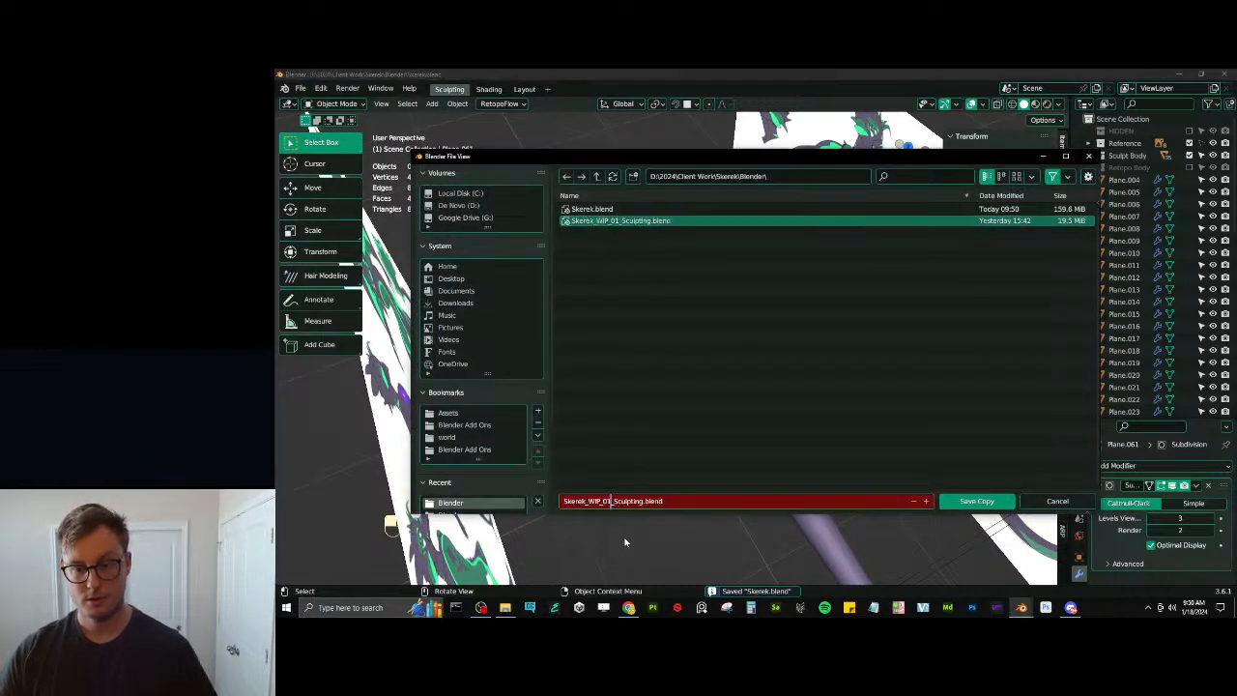
key(BackSpace)
text(2)
key(Return)
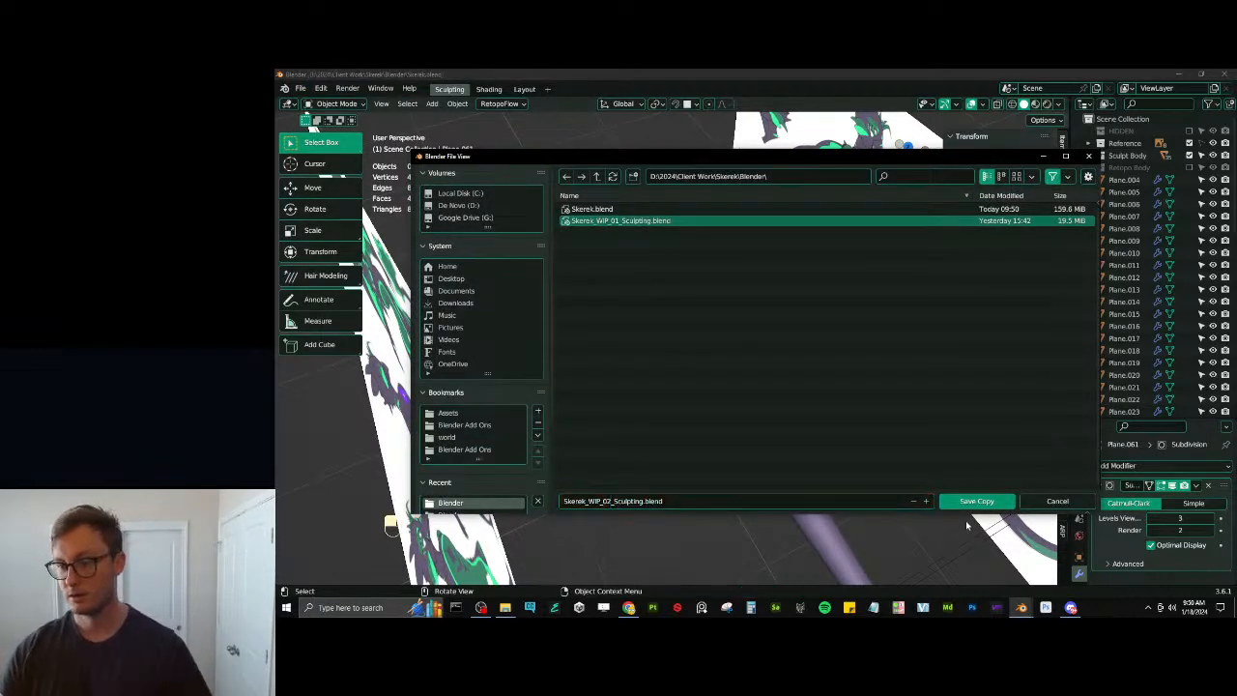
click(970, 502)
key(ctrl+s)
Exclude the Reference collection from the view layer and delete the marginal covert mesh
middle_drag(611, 423, 661, 432)
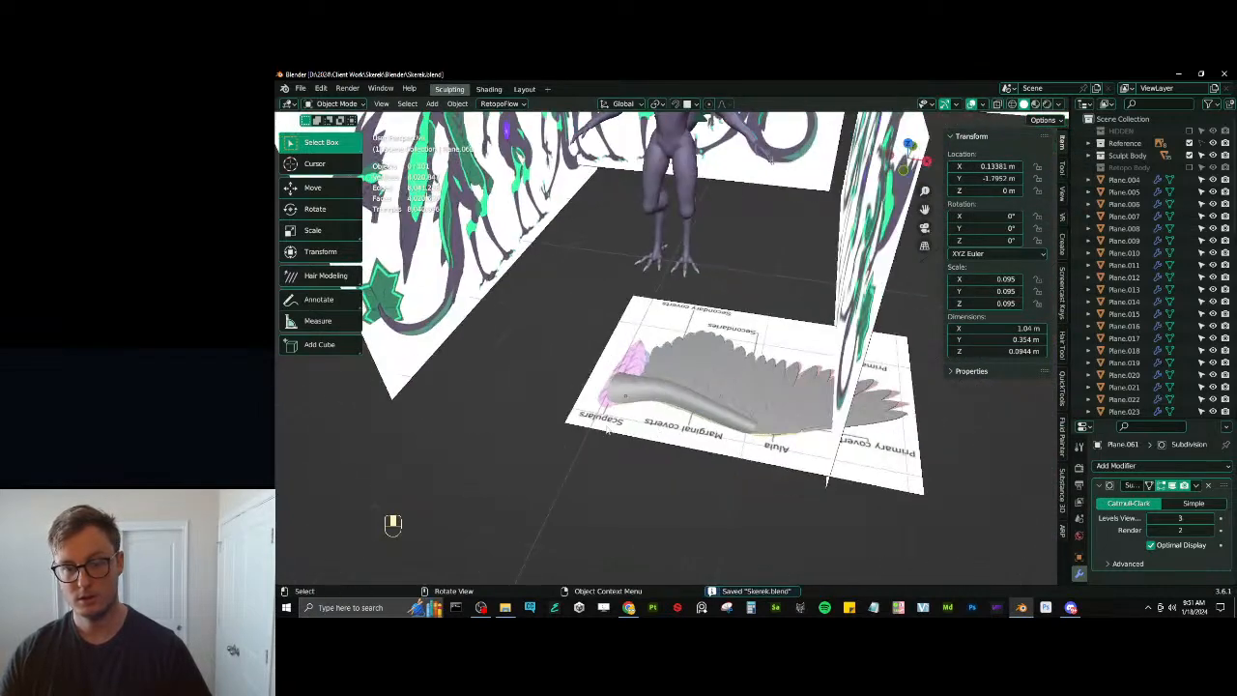
click(1201, 143)
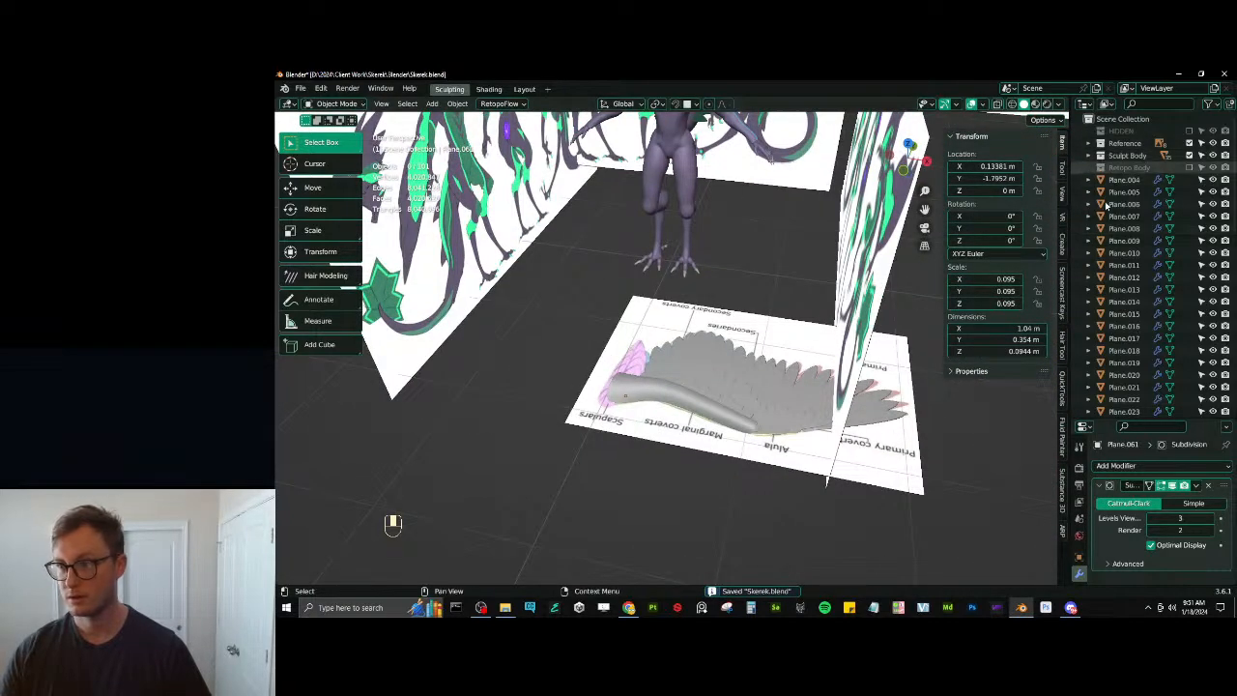
click(1189, 143)
key(x)
click(646, 388)
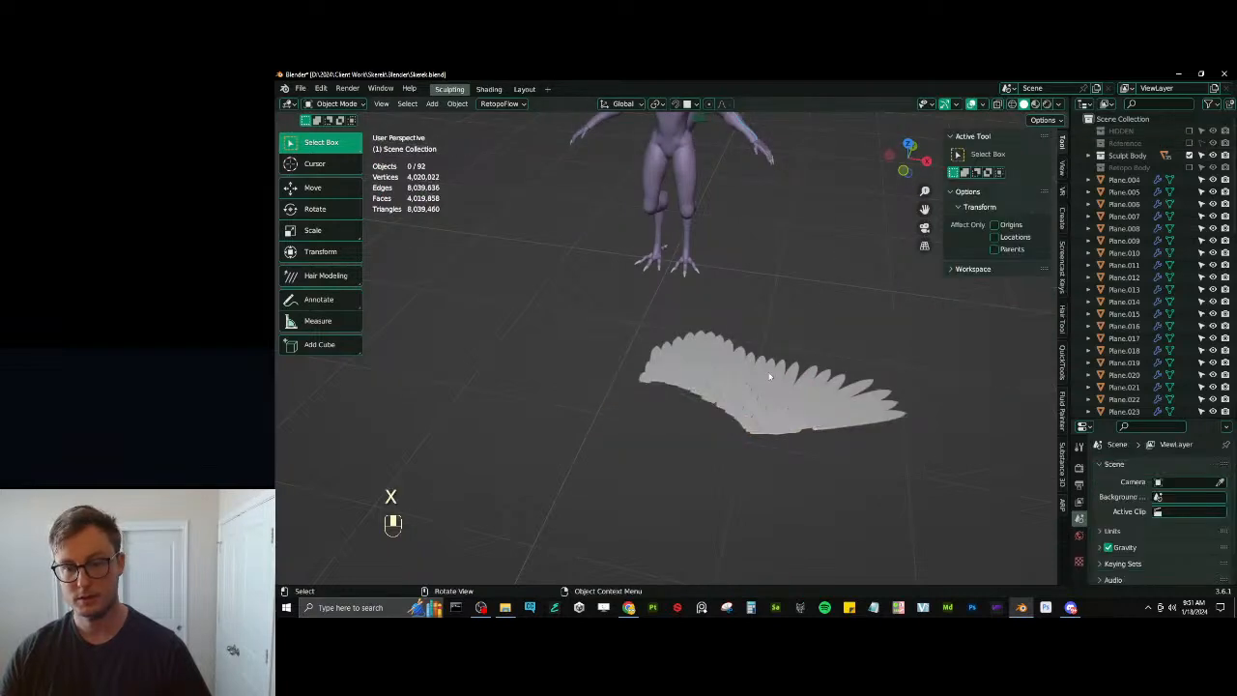
Box-select all the wing feathers and place a raised duplicate of them closer to the creature in right orthographic view
middle_drag(767, 369, 673, 391)
click(673, 393)
key(b)
drag(589, 342, 951, 534)
middle_drag(930, 520, 783, 456)
key(KP_3)
key(shift+d)
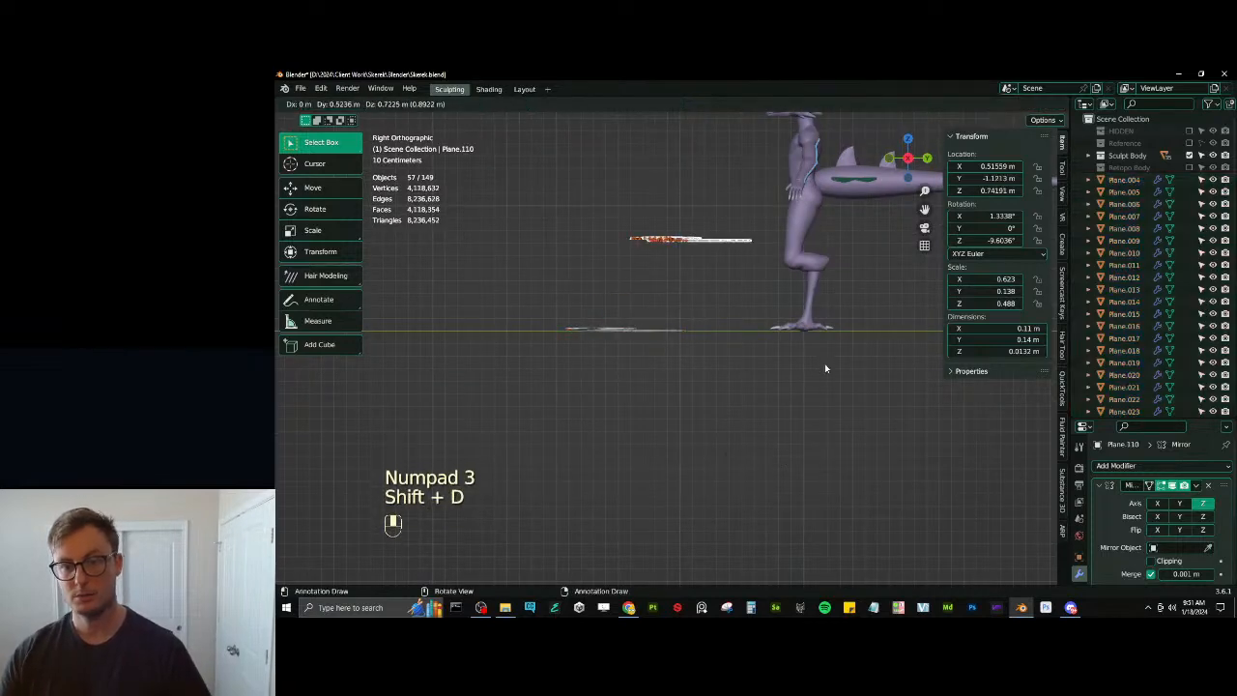
click(828, 366)
Move the duplicated wing 1.0066 m in Y and 0.55199 m in Z up to the creature's back
shift+middle_drag(709, 317, 594, 379)
key(g)
click(724, 309)
From the back view, rotate the duplicated wing -37.8° and move it -0.34997 m in X and -0.030534 m in Z along the arm
middle_drag(724, 309, 648, 318)
key(ctrl+KP_1)
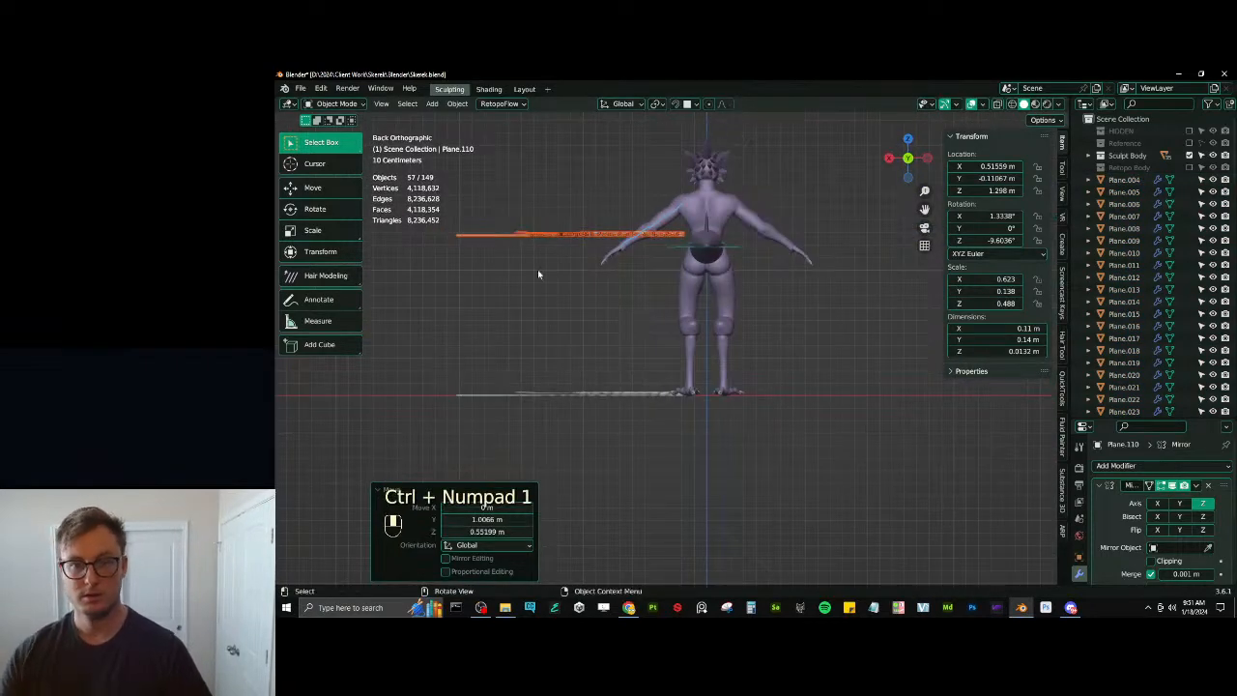
scroll(538, 273, up, 3)
shift+middle_drag(615, 245, 689, 353)
key(r)
click(720, 210)
key(g)
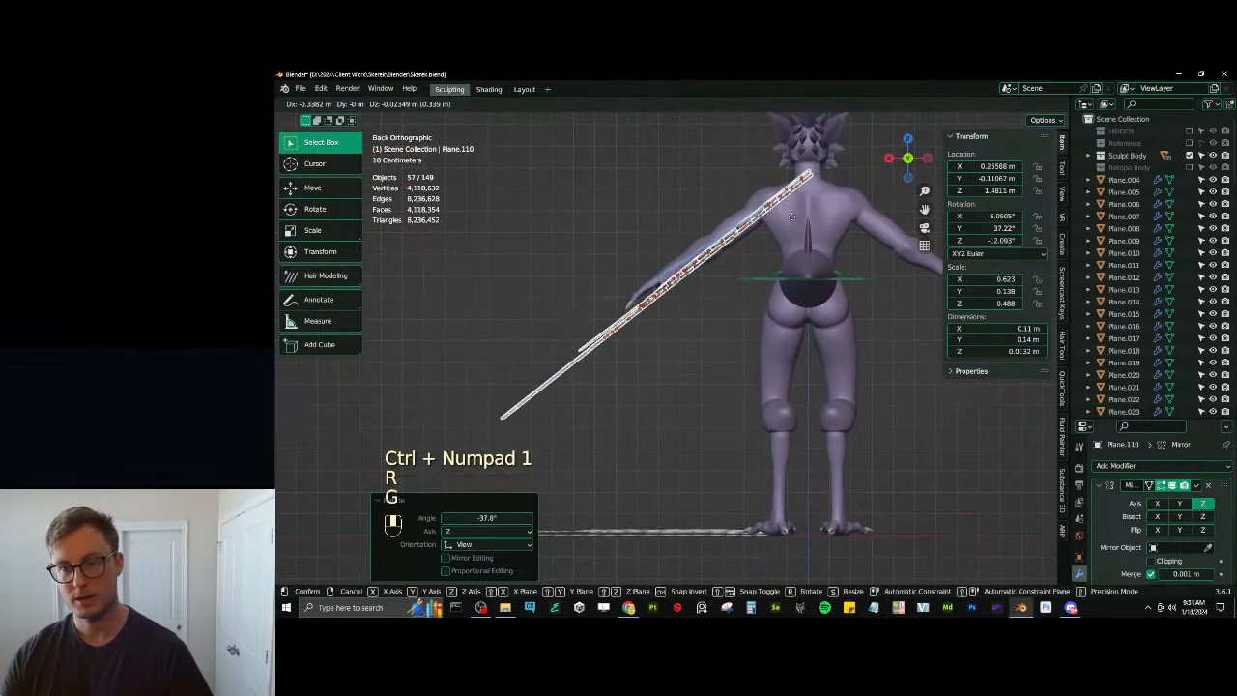
click(794, 218)
Move the duplicated wing about 0.28 m along Y so it sits behind the arm
middle_drag(792, 226, 856, 307)
shift+middle_drag(856, 307, 841, 326)
key(g)
key(y)
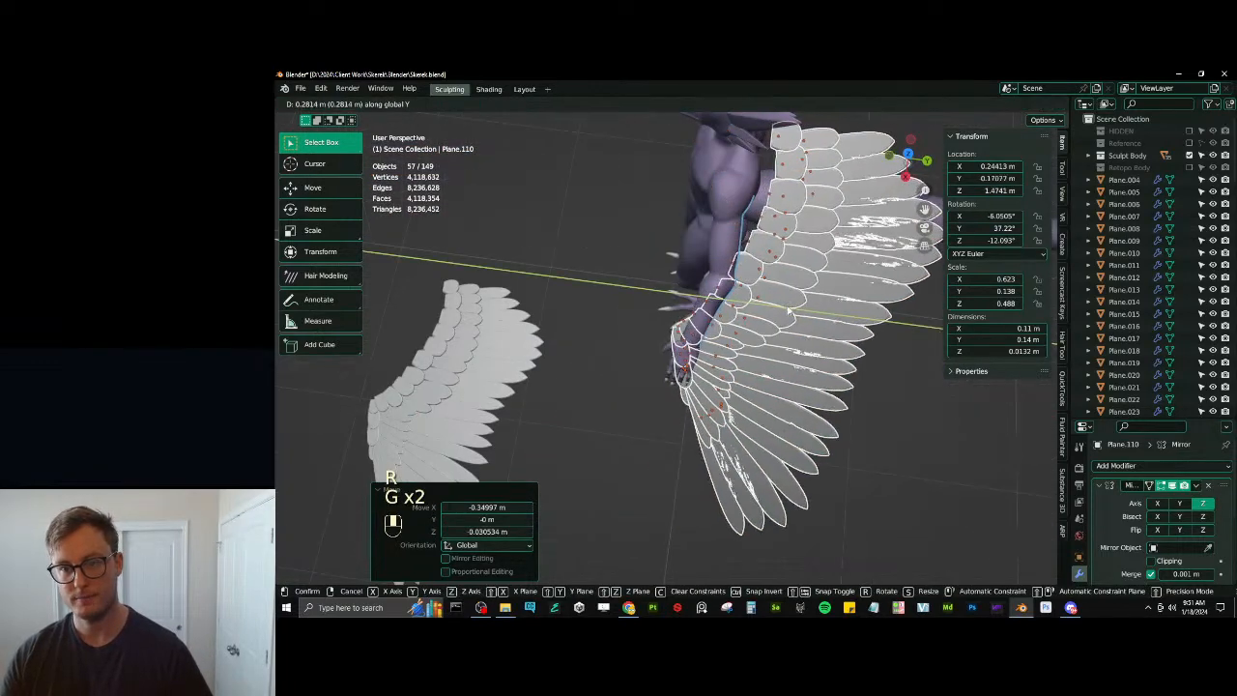
click(759, 307)
Try rotating and scaling down the duplicated wing to line it up with the annotated arm
middle_drag(759, 307, 773, 208)
key(r)
click(757, 254)
scroll(744, 245, down, 2)
key(s)
click(745, 213)
key(r)
click(755, 228)
click(828, 336)
middle_drag(821, 335, 711, 364)
Undo the last rotations and scaling of the duplicated wing
key(ctrl+z)
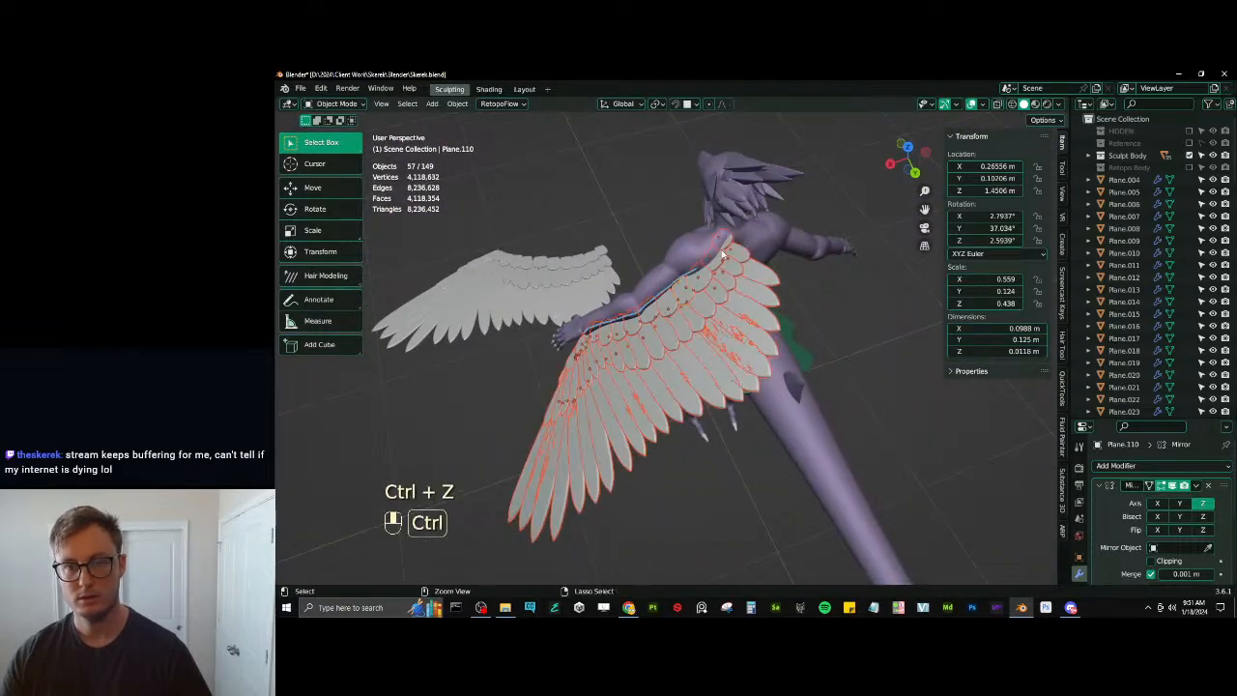
key(ctrl+z)
key(ctrl+z)
key(ctrl+z)
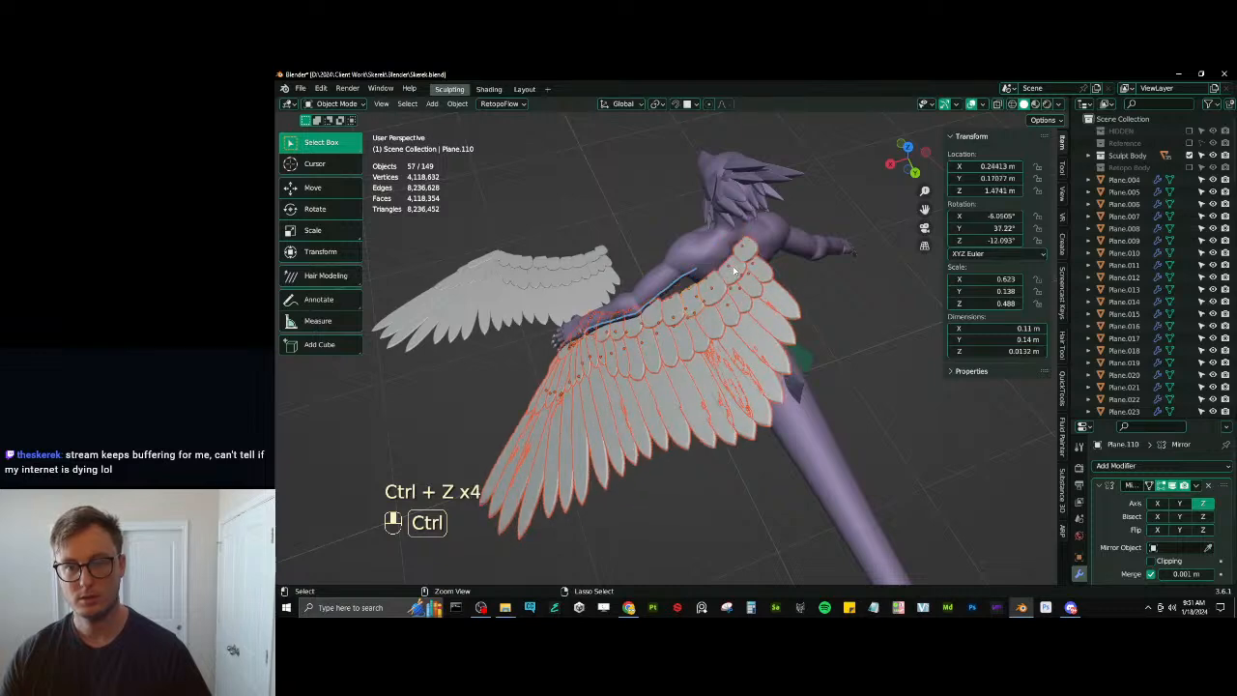
Scale down and rotate the duplicated wing along the arm, moving it 0.027033 m in X, -0.020414 m in Y and -0.016684 m in Z
middle_drag(733, 265, 788, 247)
key(s)
key(r)
middle_drag(728, 286, 746, 224)
click(724, 243)
key(g)
click(731, 263)
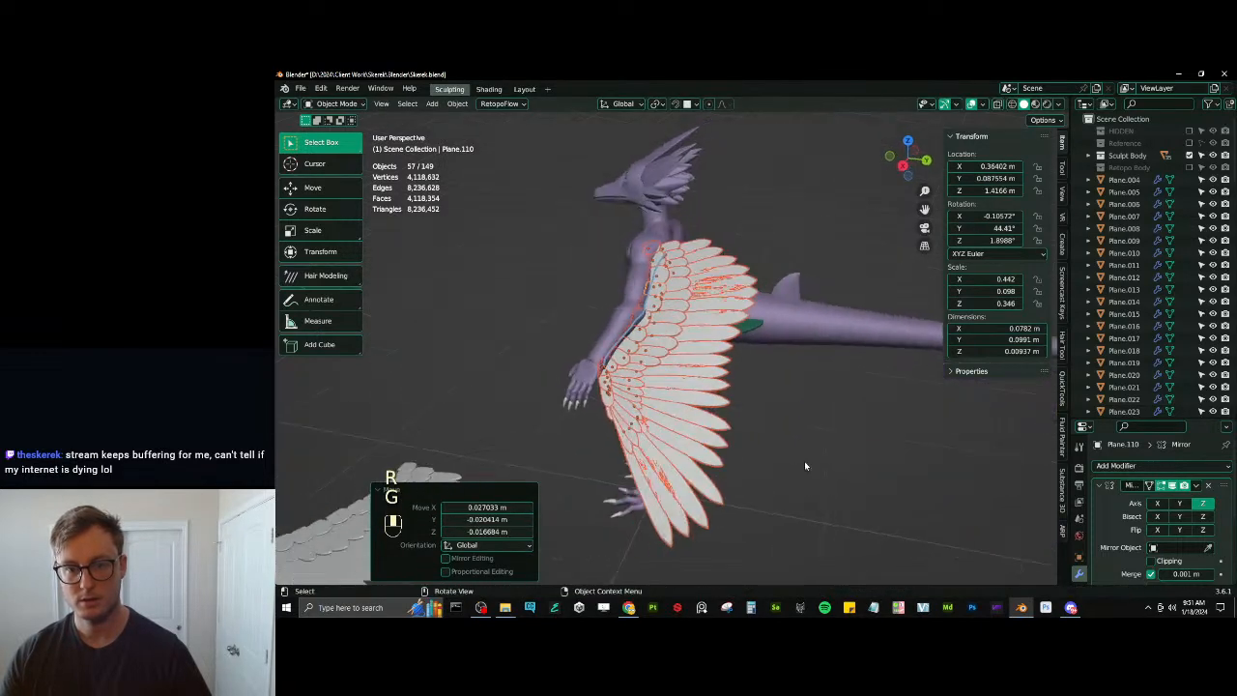
click(804, 463)
Restore the duplicated wing's selection and refine its rotation and position against the arm, then deselect it
middle_drag(805, 463, 784, 308)
key(ctrl+z)
key(r)
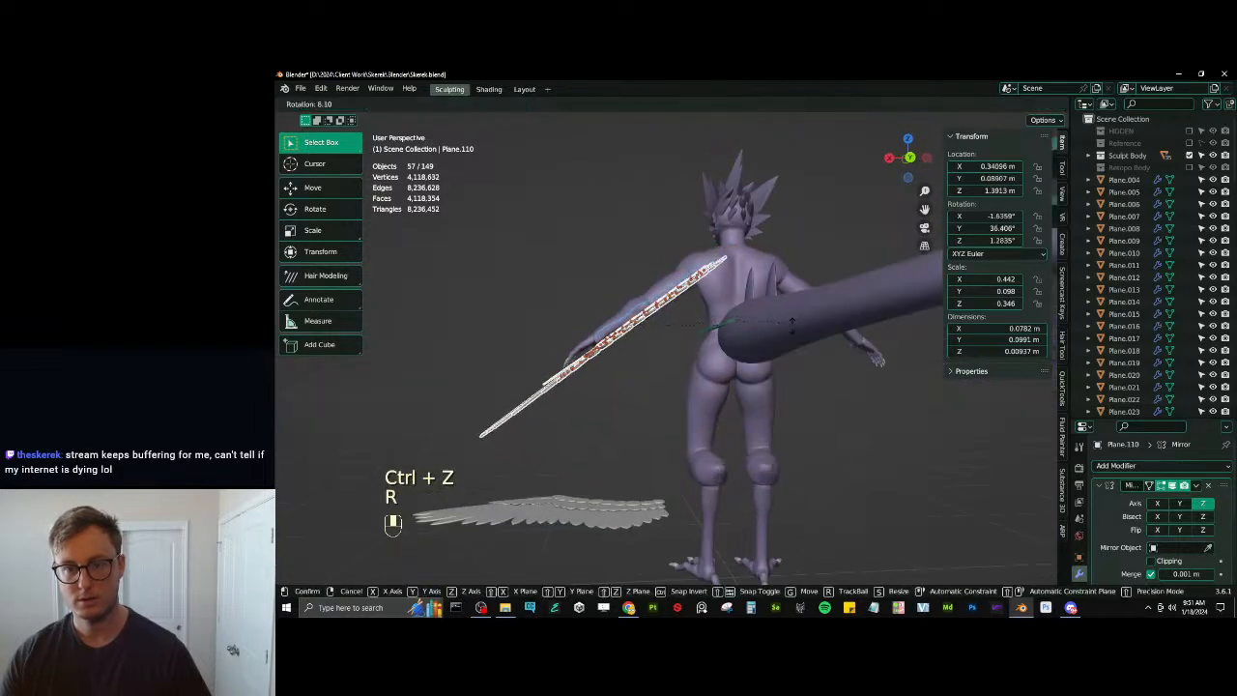
click(786, 323)
key(g)
click(795, 317)
key(r)
click(796, 320)
middle_drag(795, 321, 570, 314)
click(809, 441)
Reselect the duplicated wing behind the creature's arm and delete it, keeping the original flat wing
middle_drag(756, 285, 682, 340)
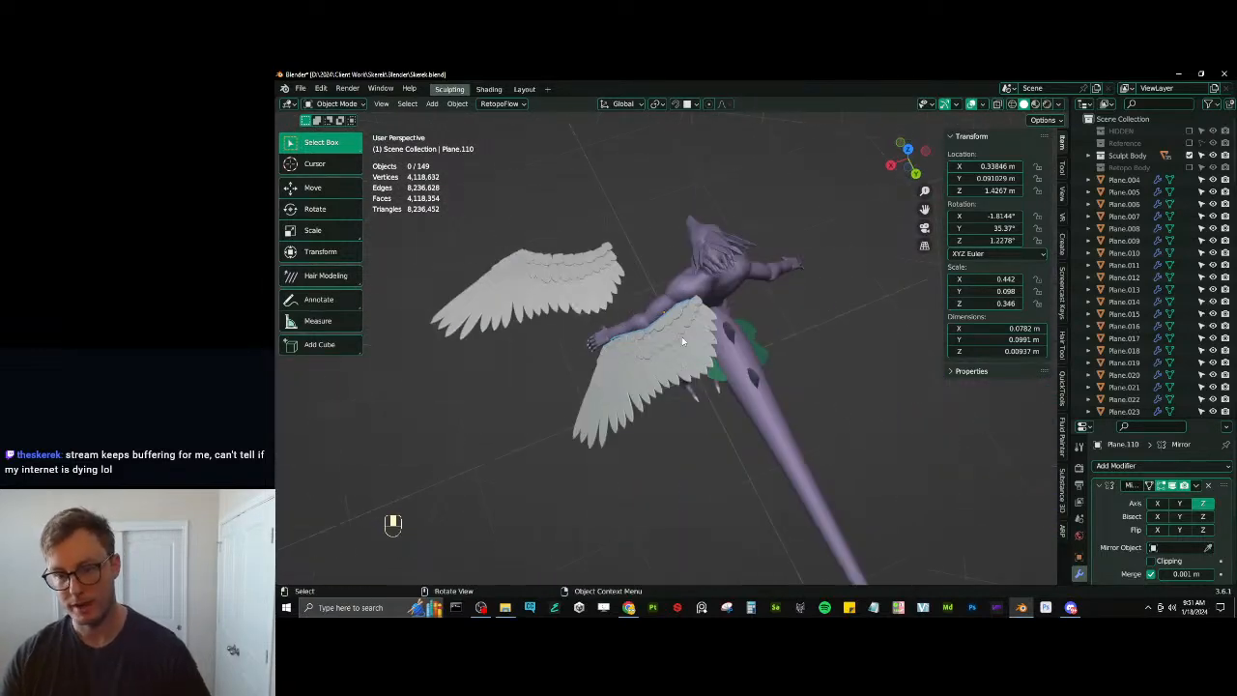
middle_drag(718, 425, 645, 469)
middle_drag(551, 473, 634, 469)
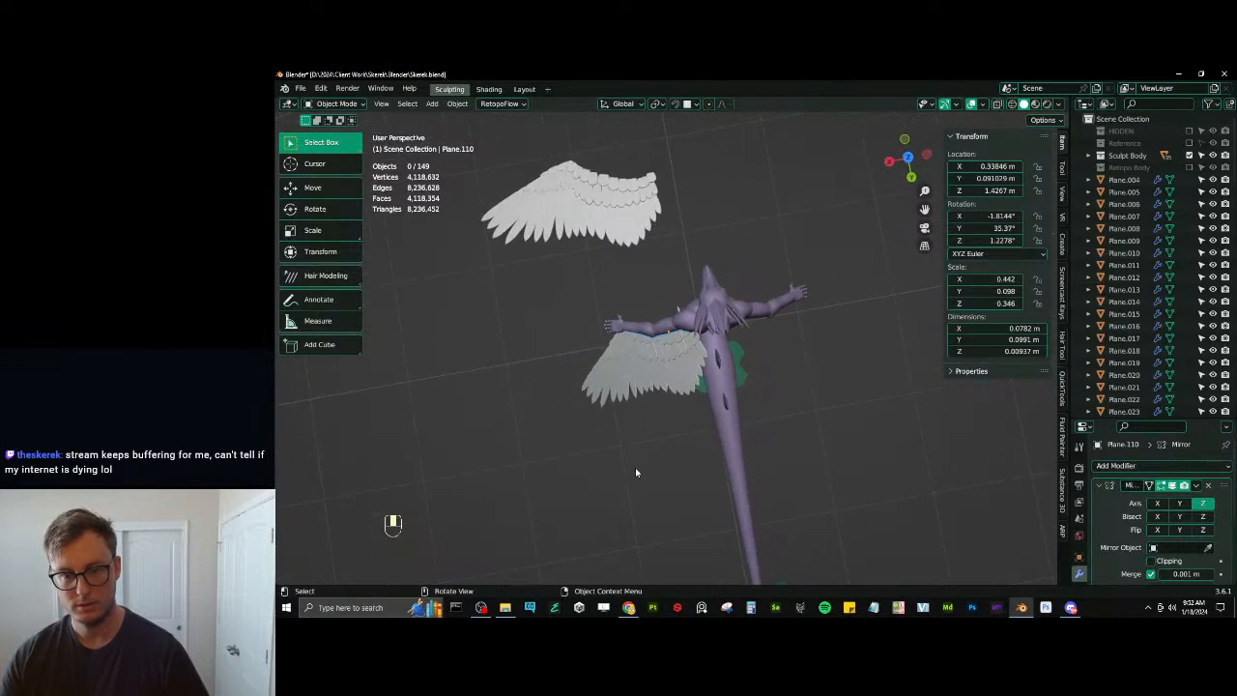
key(ctrl+z)
key(x)
click(675, 443)
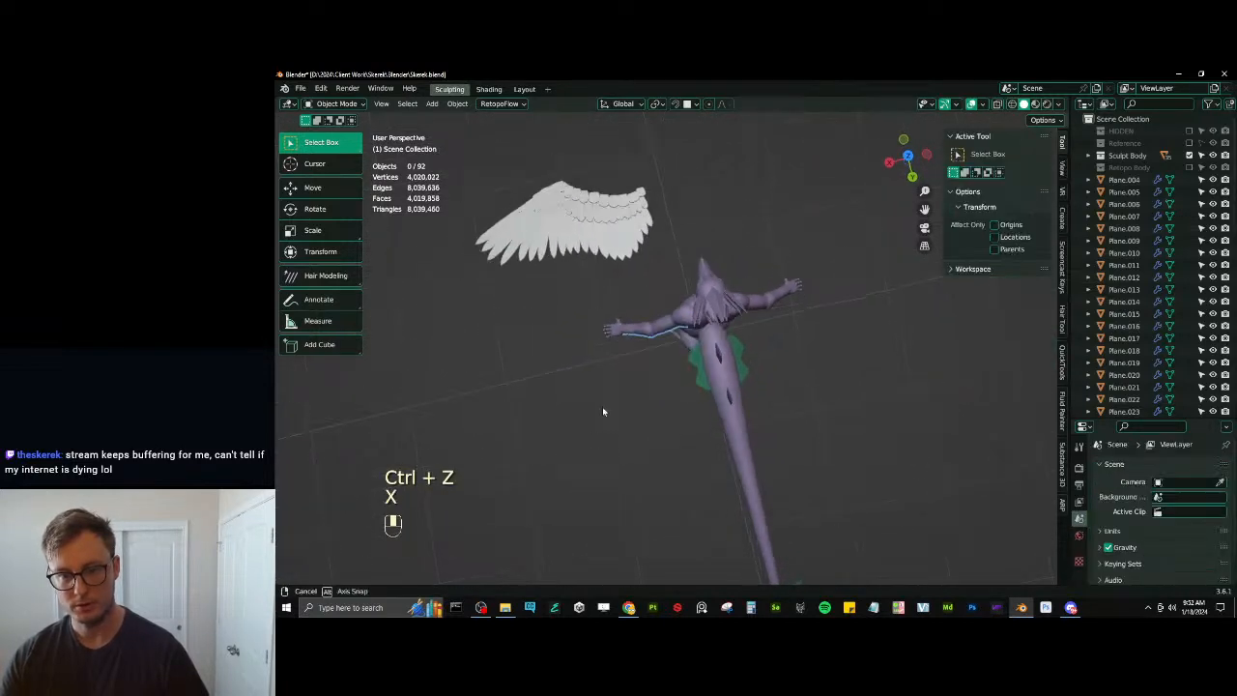
middle_drag(602, 414, 692, 343)
scroll(705, 372, up, 3)
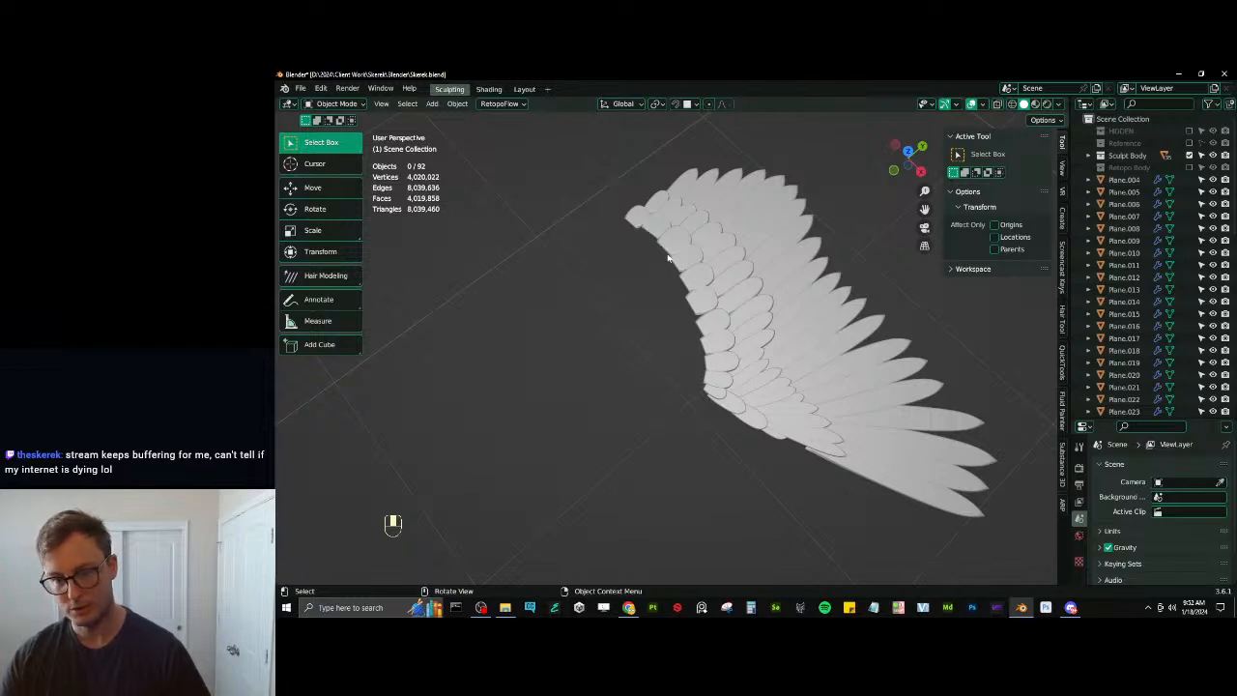
Set the transform orientation to Local and move the outermost primary feather -0.10322 m along its own Y axis
middle_drag(802, 389, 611, 289)
scroll(610, 288, up, 2)
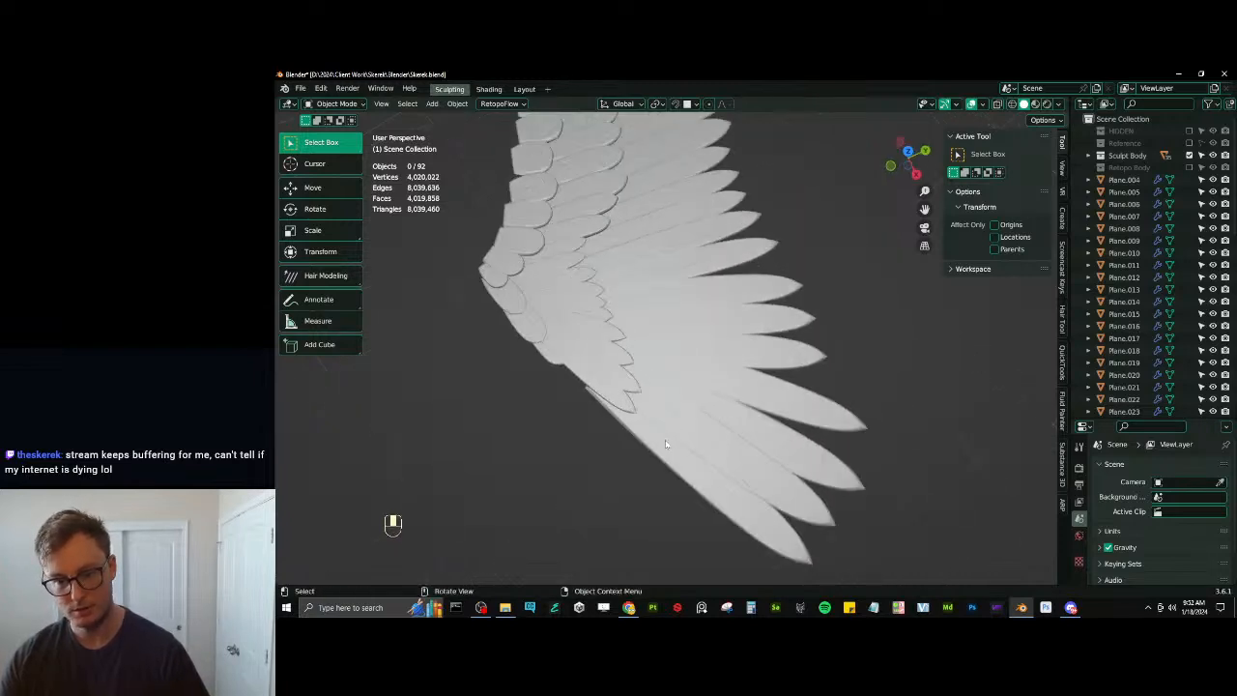
click(659, 458)
middle_drag(678, 447, 747, 430)
click(622, 103)
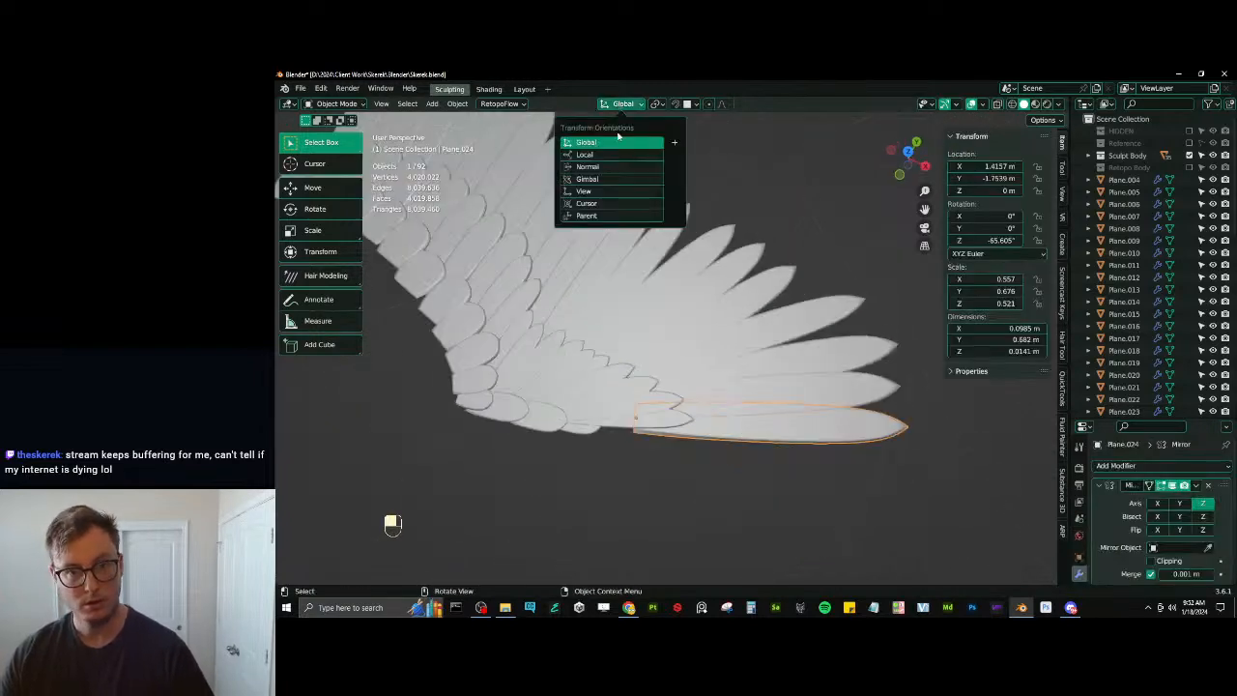
click(618, 152)
key(g)
key(y)
click(786, 339)
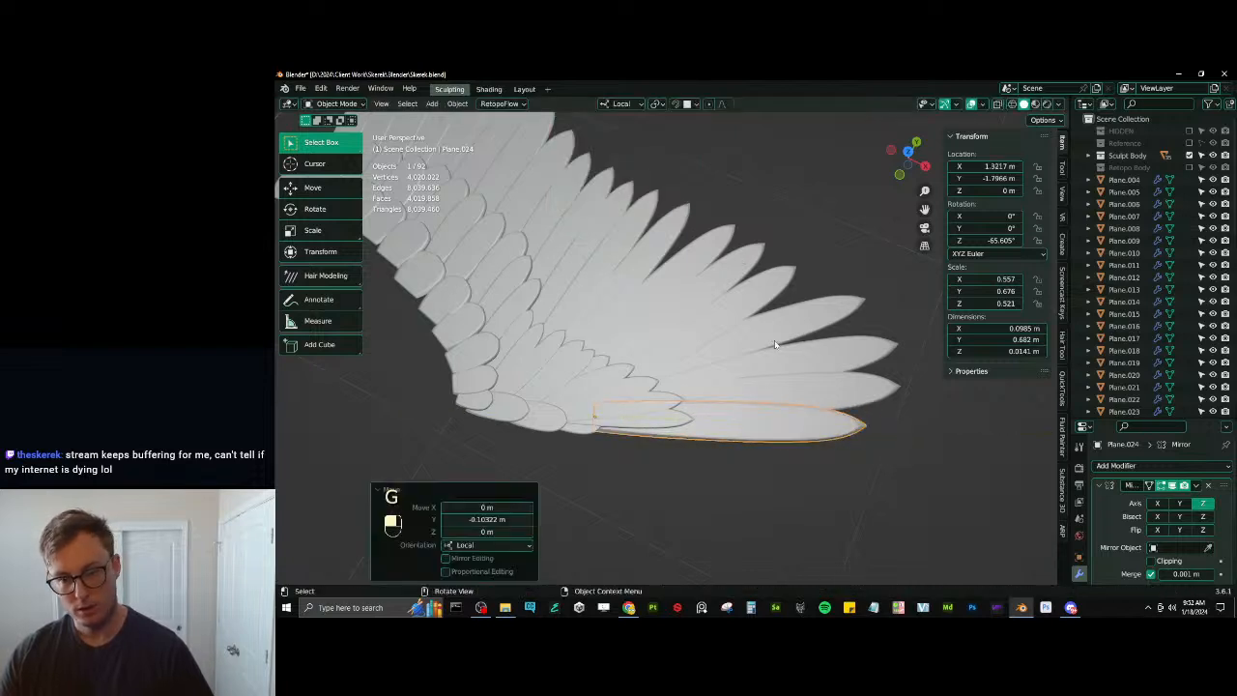
Lengthen the outermost primary feather to a Y scale of about 0.906 and save the file
key(s)
key(y)
click(805, 463)
click(803, 462)
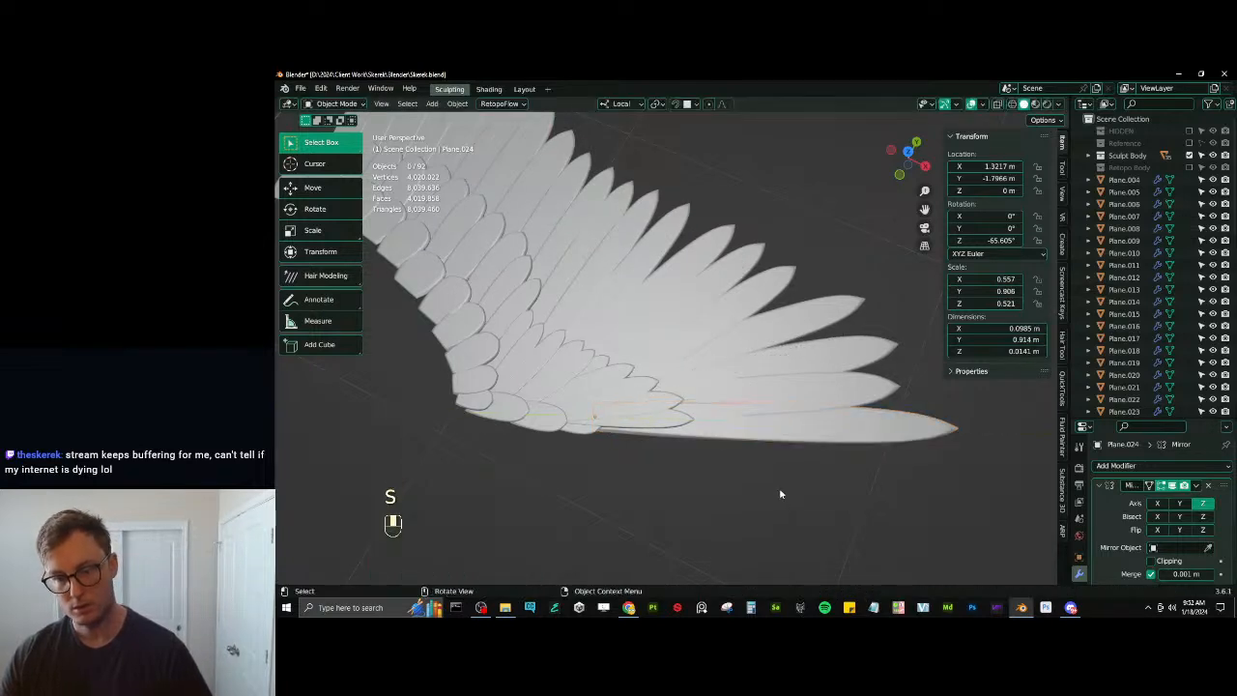
middle_drag(779, 487, 710, 414)
key(ctrl+s)
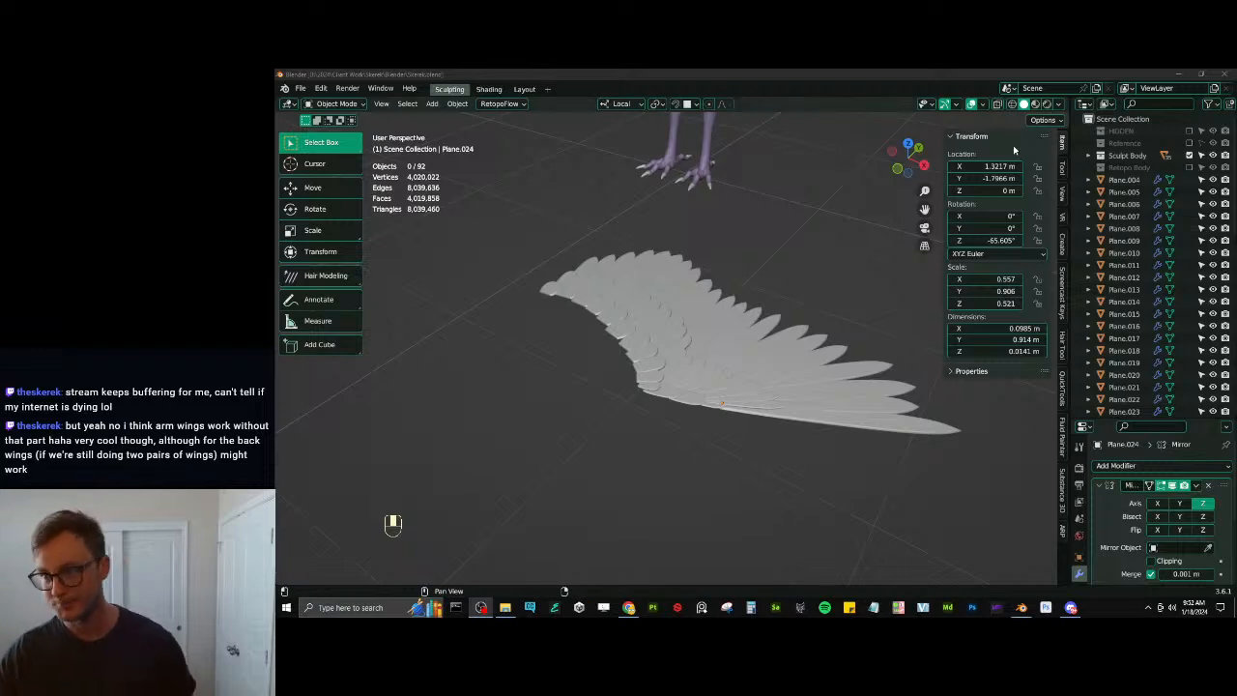
Show the Reference collection, examine the creature against the concept art and wing diagram, and save the file
scroll(616, 255, down, 6)
click(1189, 144)
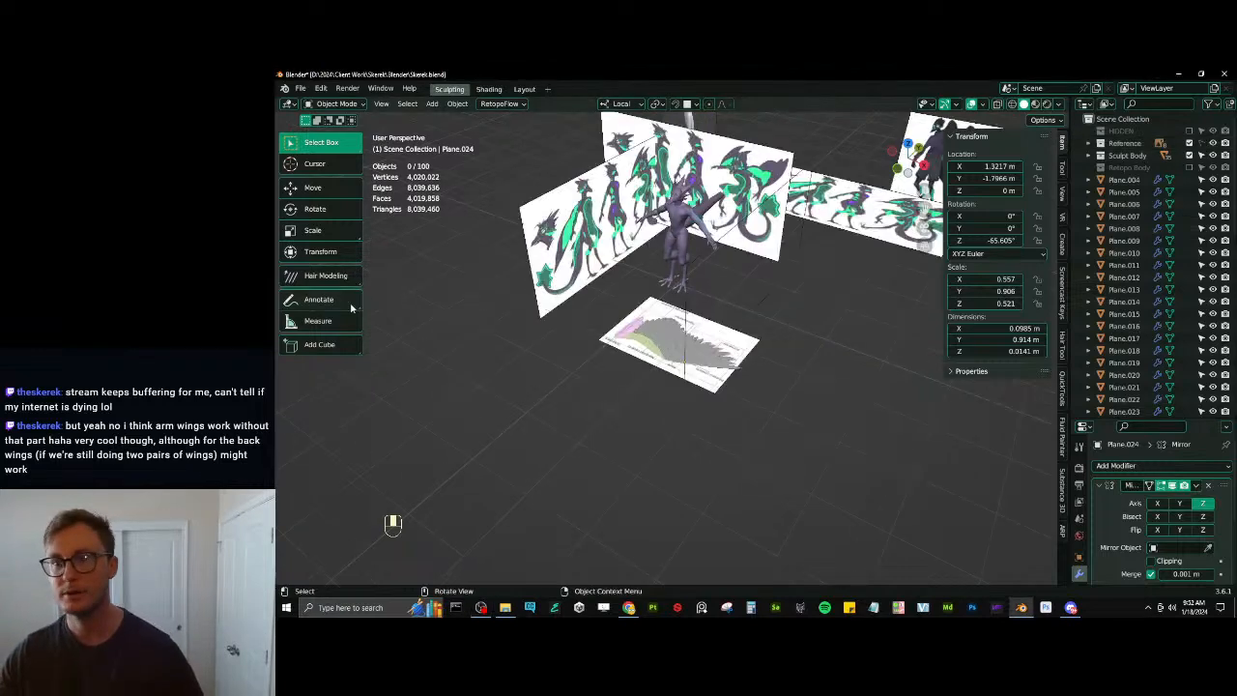
shift+middle_drag(659, 253, 706, 327)
scroll(634, 300, up, 3)
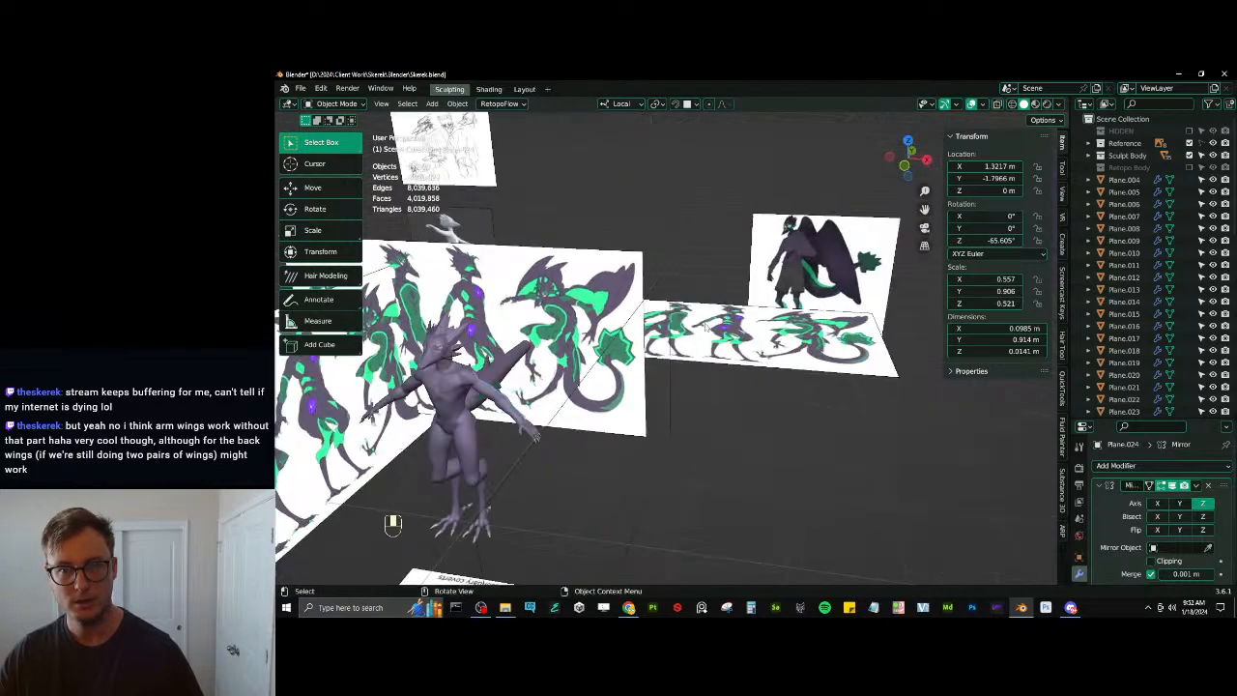
shift+middle_drag(836, 293, 731, 310)
scroll(739, 244, up, 3)
scroll(720, 213, down, 5)
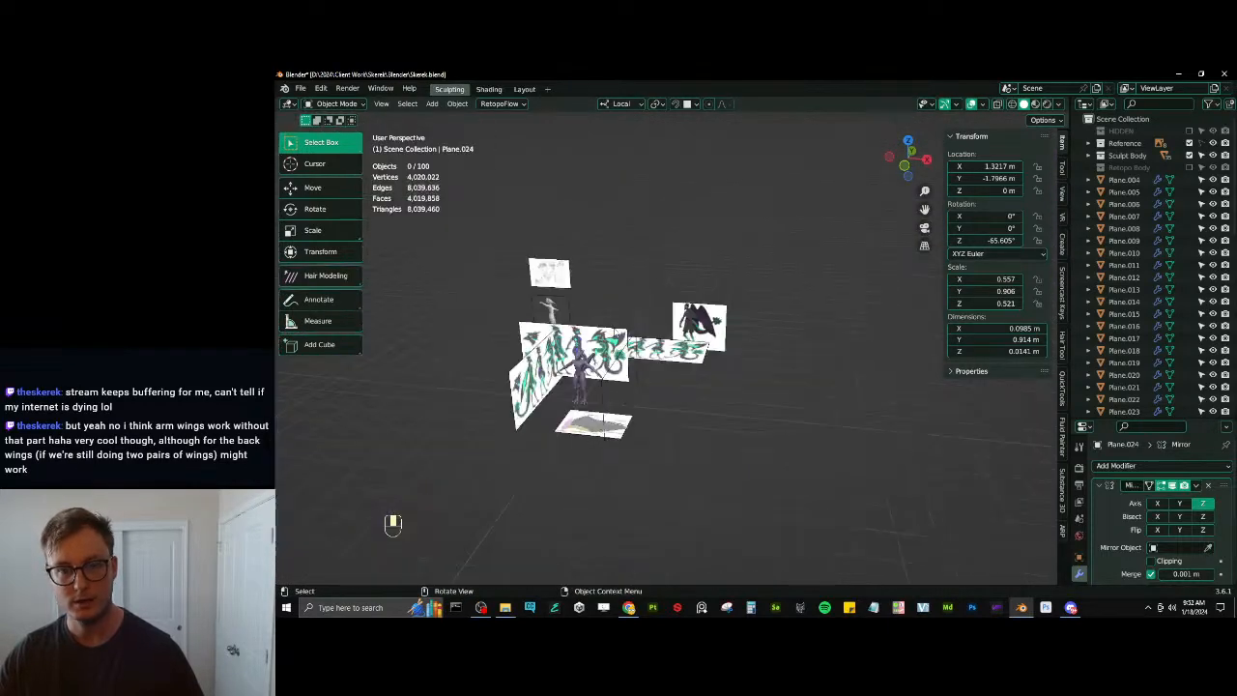
scroll(699, 373, up, 4)
middle_drag(696, 414, 667, 378)
scroll(668, 378, up, 5)
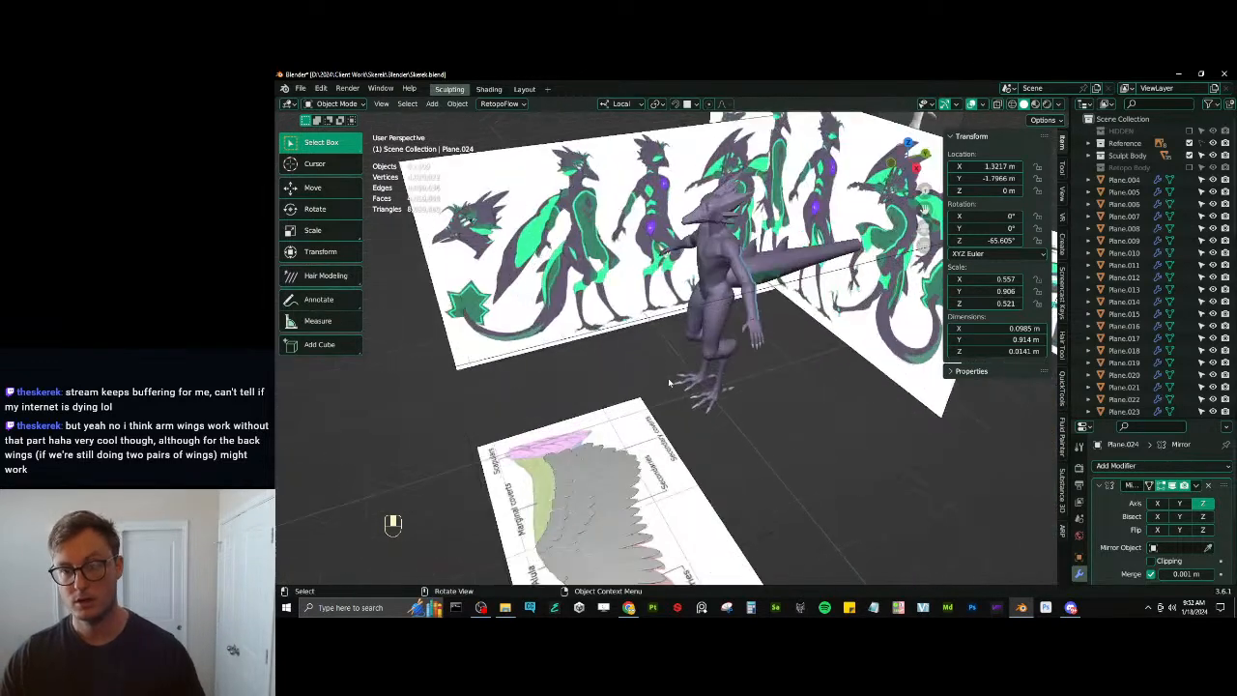
middle_drag(623, 513, 621, 479)
middle_drag(791, 433, 747, 303)
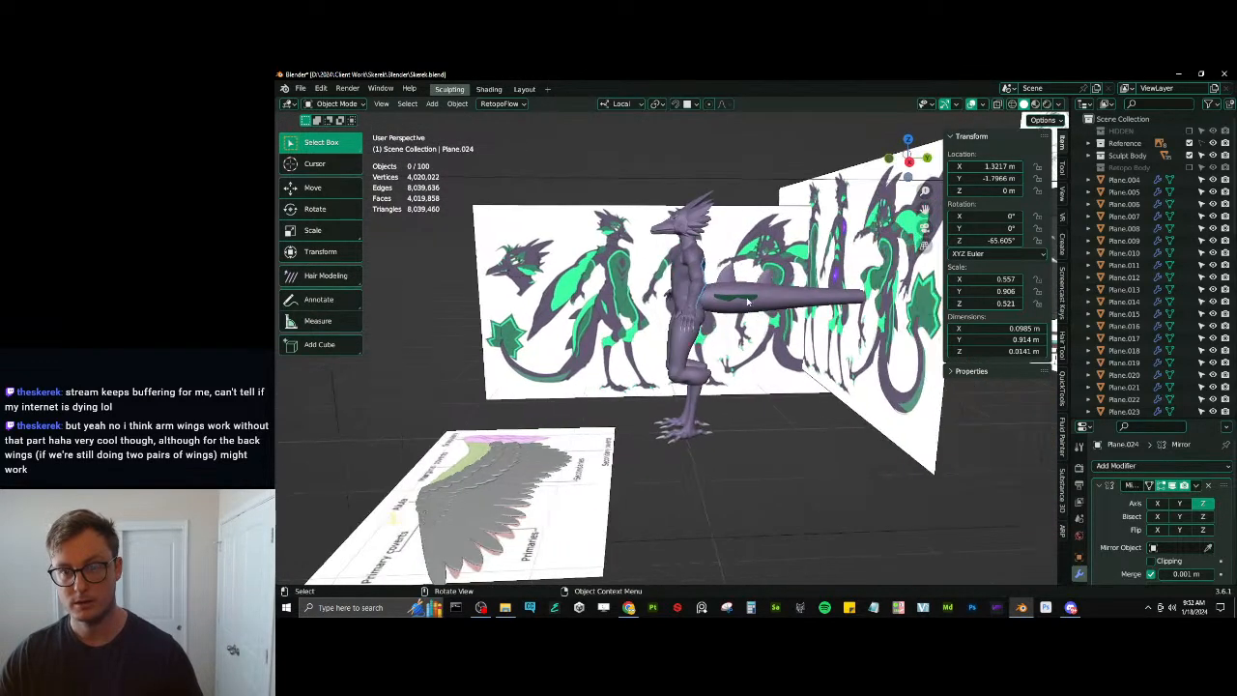
middle_drag(684, 394, 392, 521)
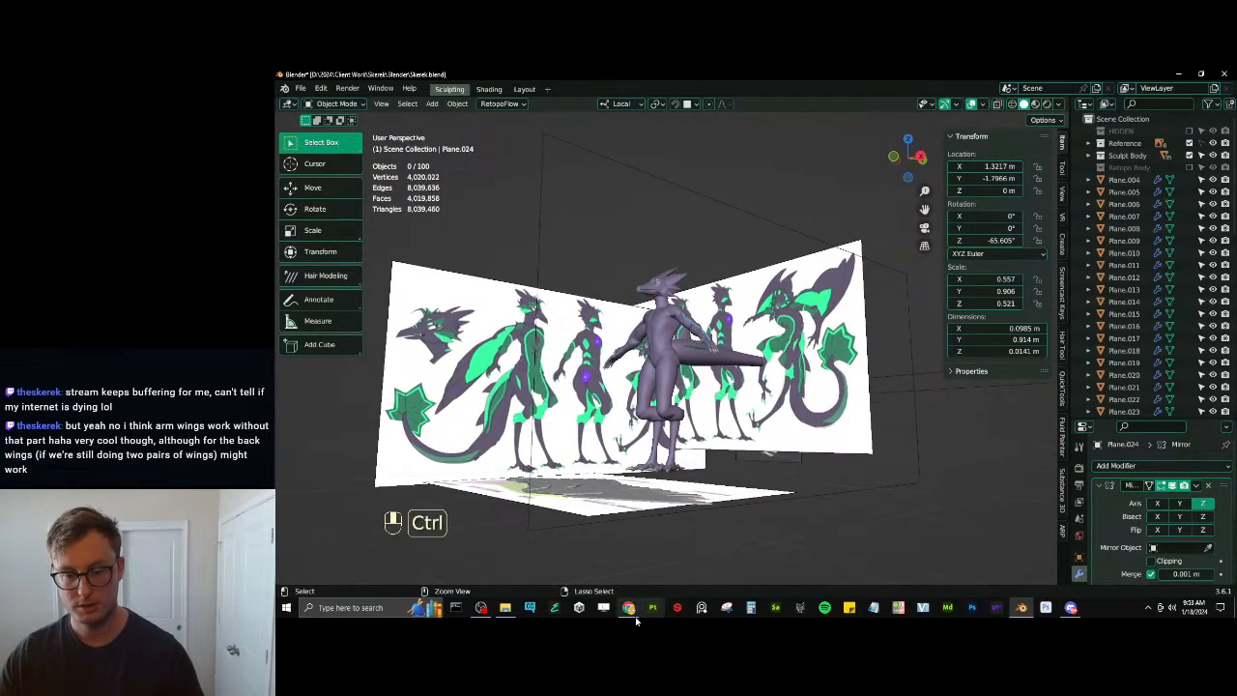
key(ctrl+s)
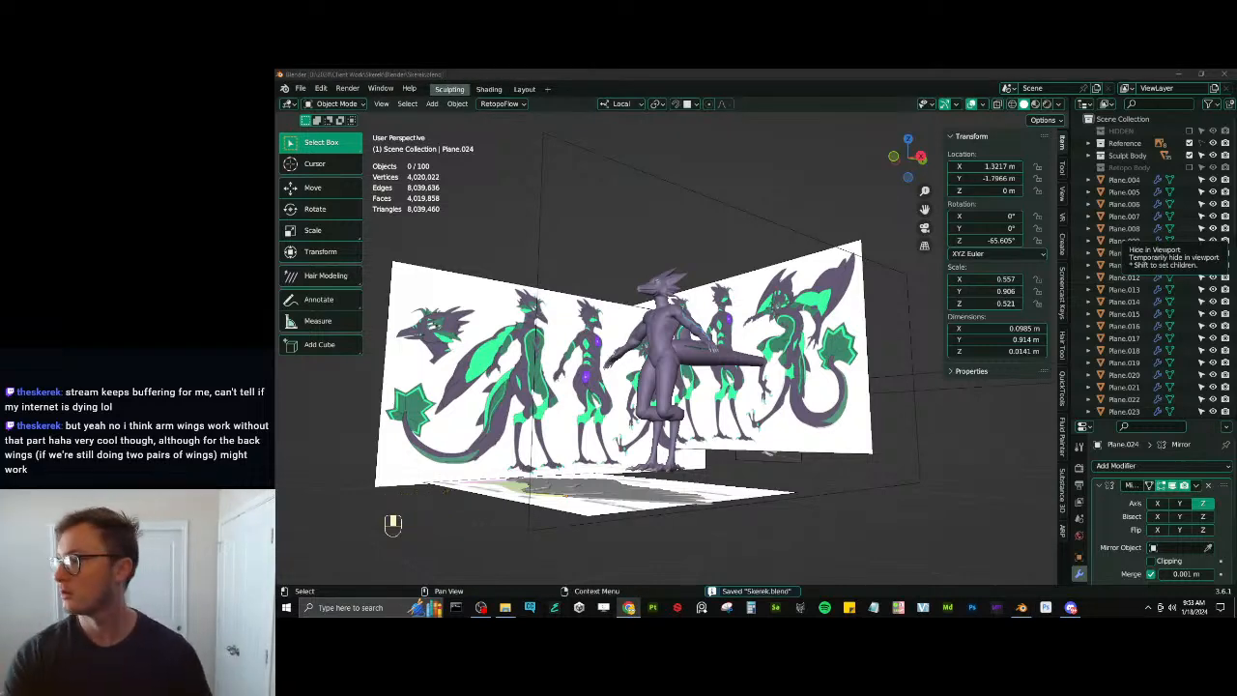
Switch to Chrome, read the avatar limits on VRChat's Performance Ranks page, and close the browser window
key(alt+Tab)
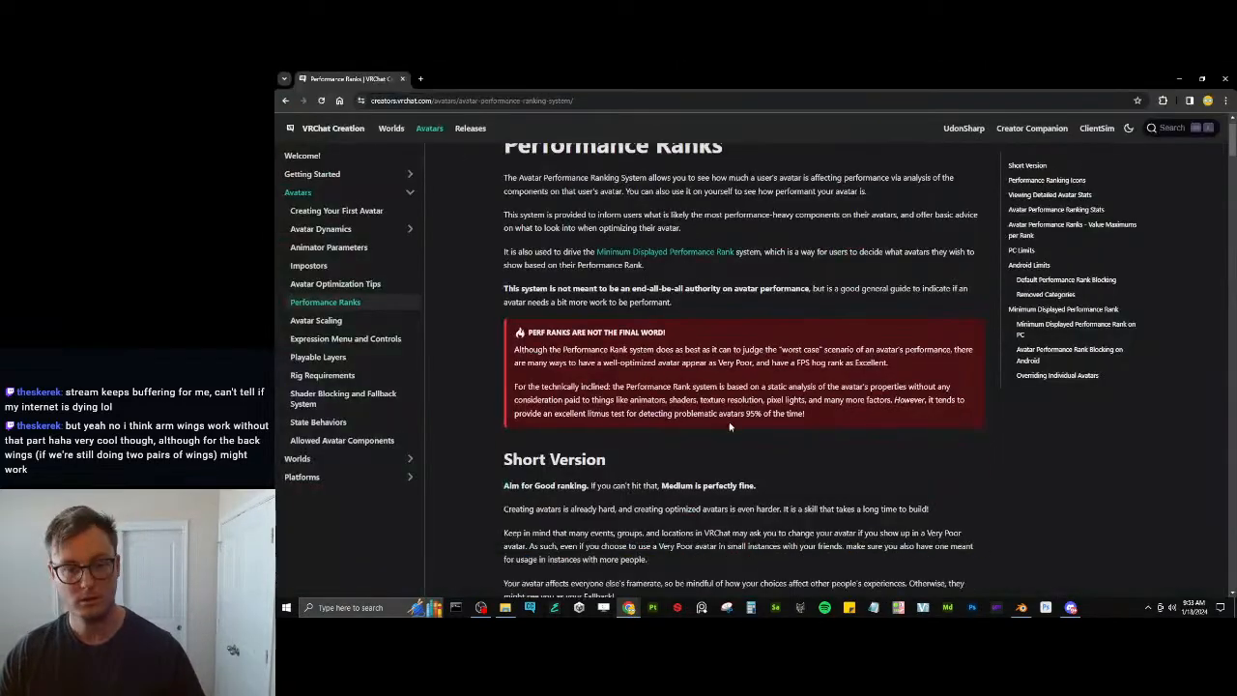
scroll(729, 425, down, 15)
scroll(731, 425, down, 15)
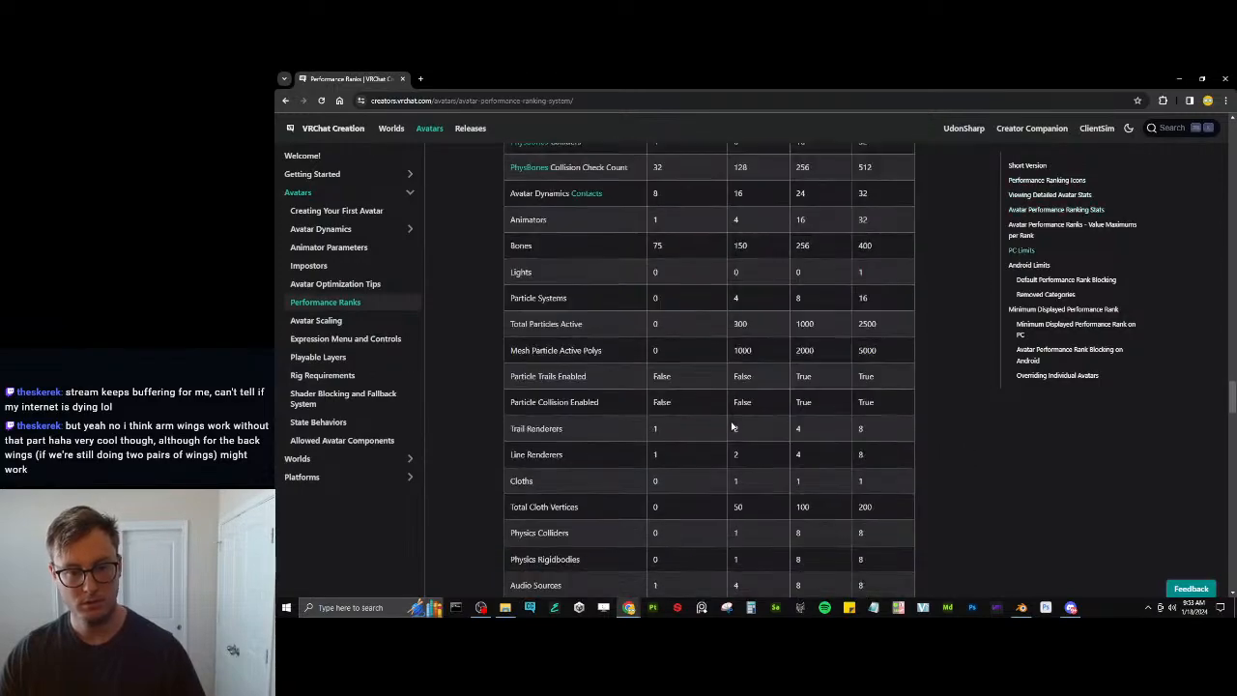
scroll(731, 426, down, 2)
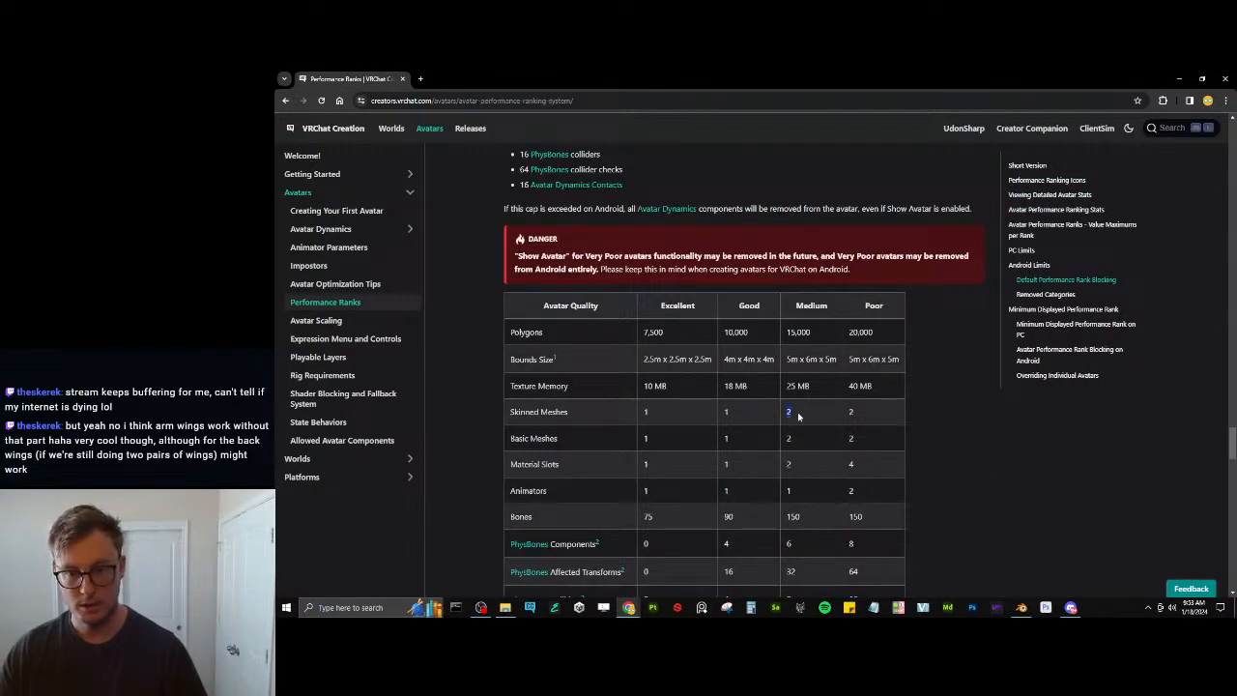
click(962, 432)
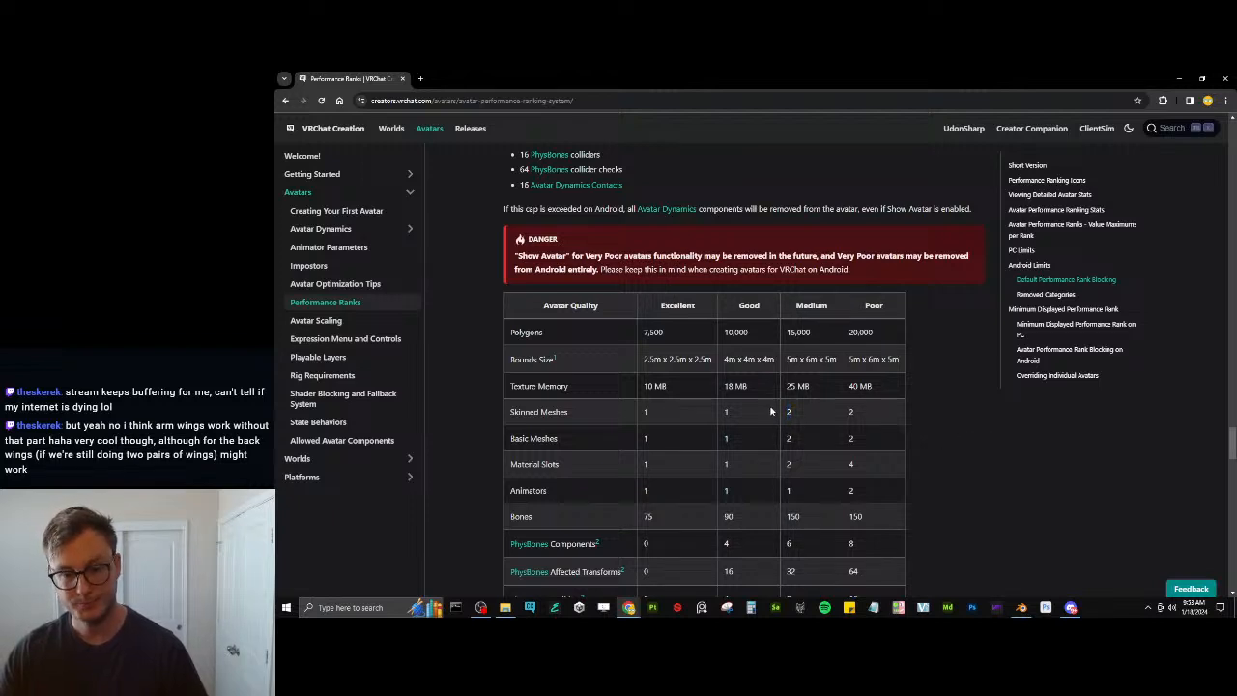
scroll(771, 412, down, 2)
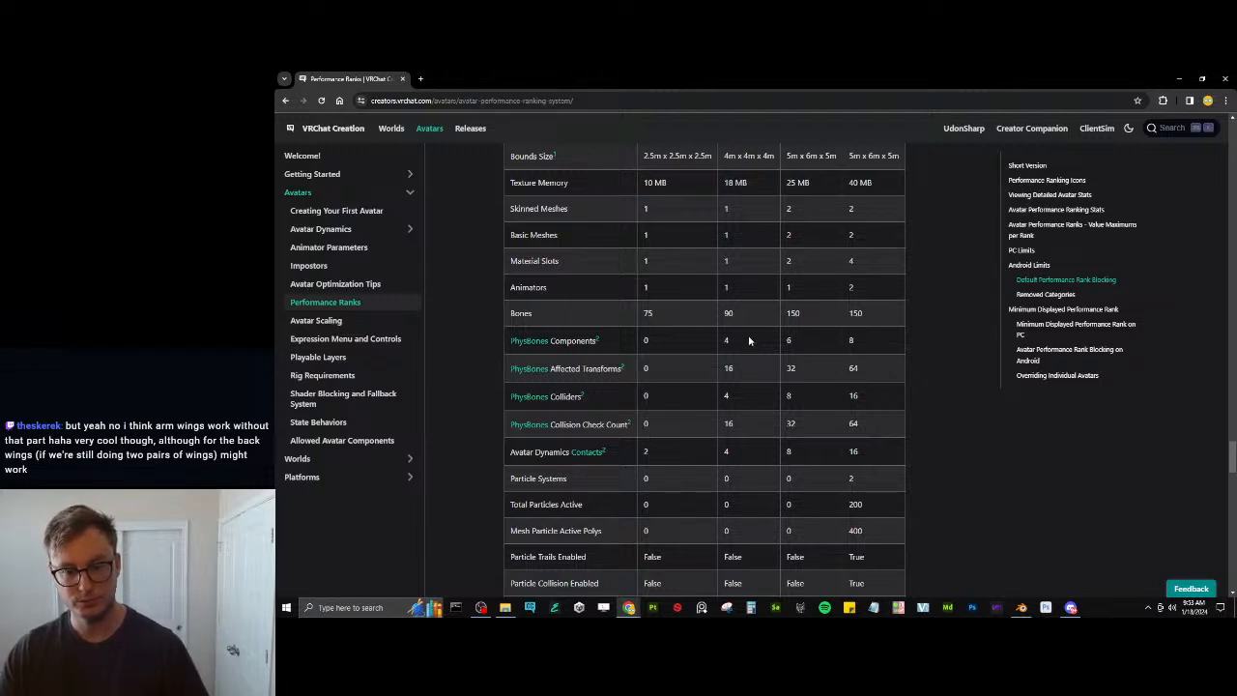
scroll(749, 340, down, 2)
scroll(757, 350, down, 3)
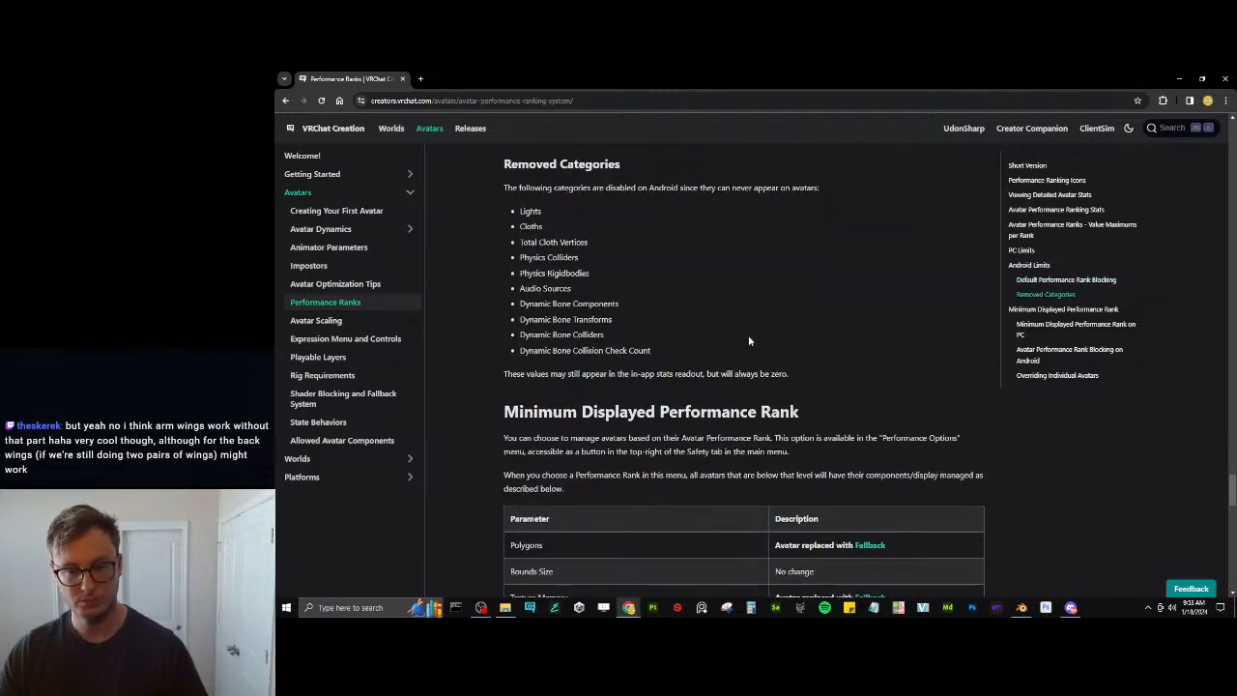
scroll(749, 340, down, 1)
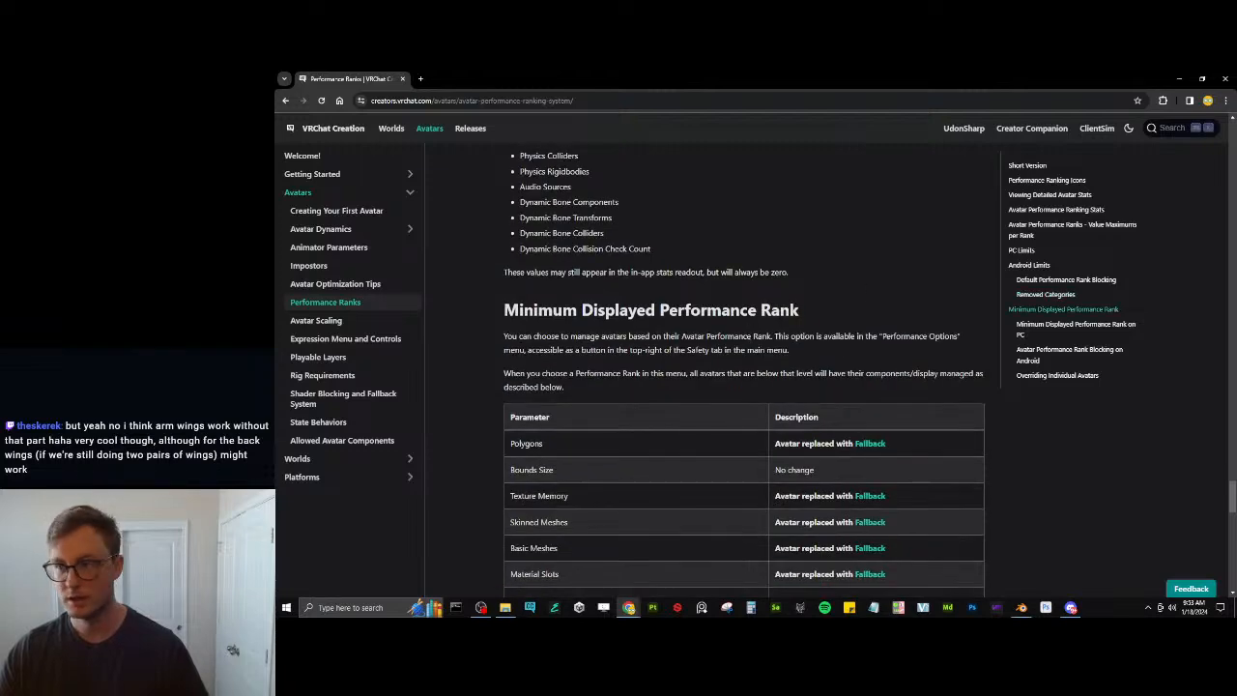
click(1225, 78)
Save the file after viewing the wing diagram beside the creature, and hide the viewport's tool shelf
middle_drag(710, 345, 682, 441)
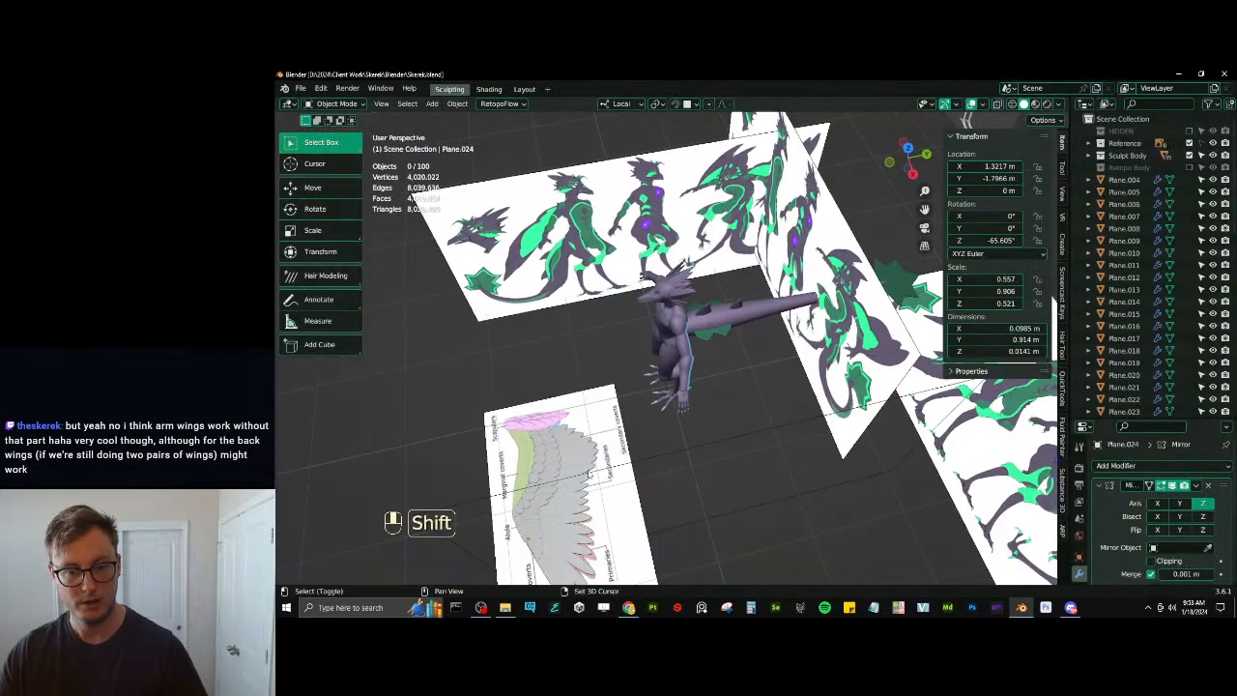
middle_drag(589, 474, 668, 388)
middle_drag(748, 396, 708, 413)
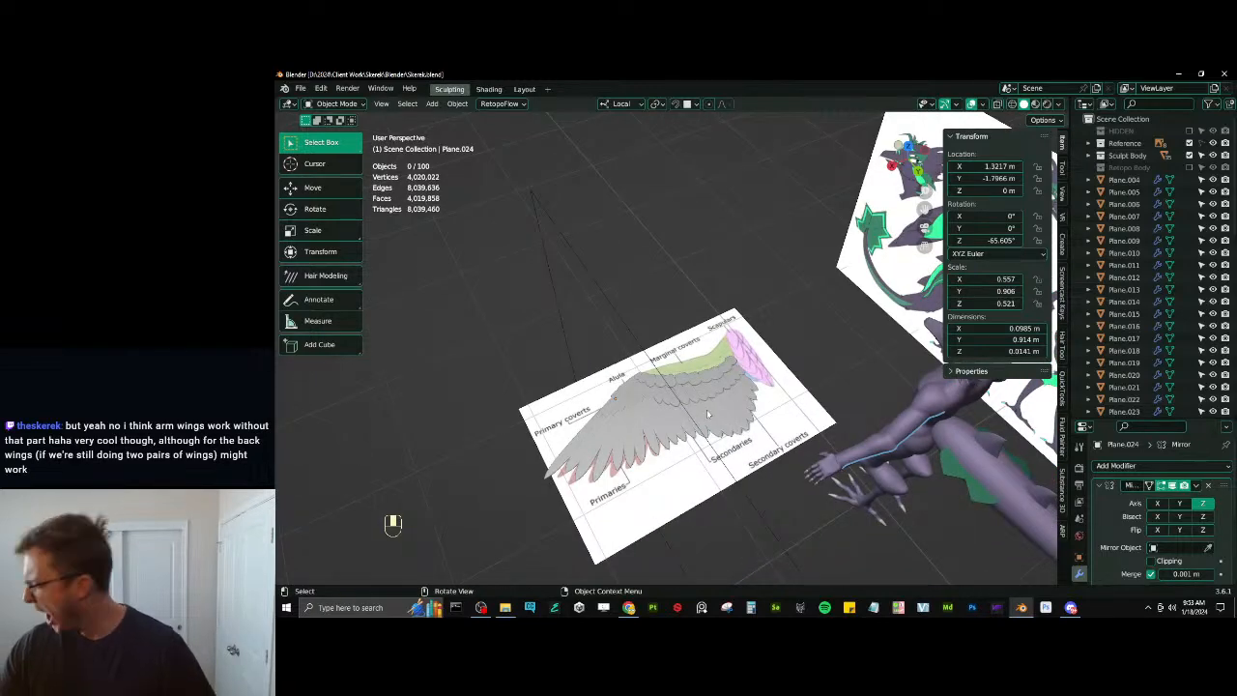
middle_drag(676, 413, 759, 414)
scroll(673, 354, up, 2)
key(ctrl+s)
key(t)
Compare the feather wing with the labelled anatomy diagram and hide the Reference collection
middle_drag(500, 397, 645, 233)
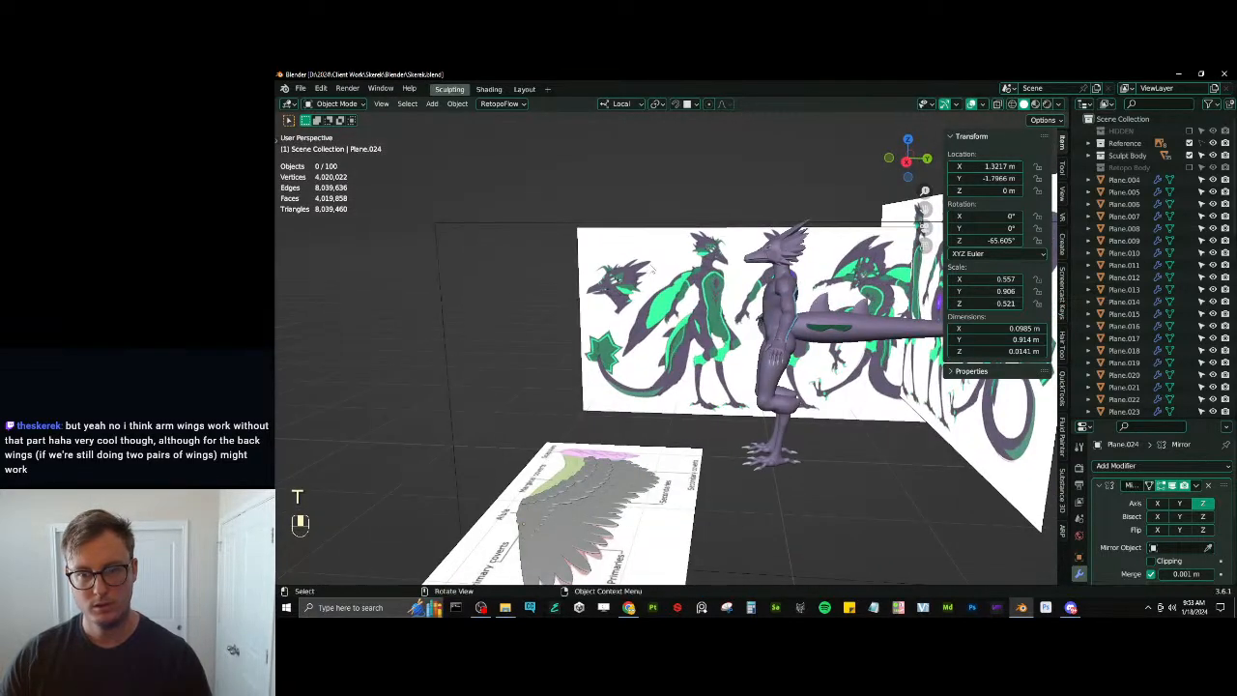
shift+middle_drag(707, 372, 682, 324)
middle_drag(682, 323, 816, 384)
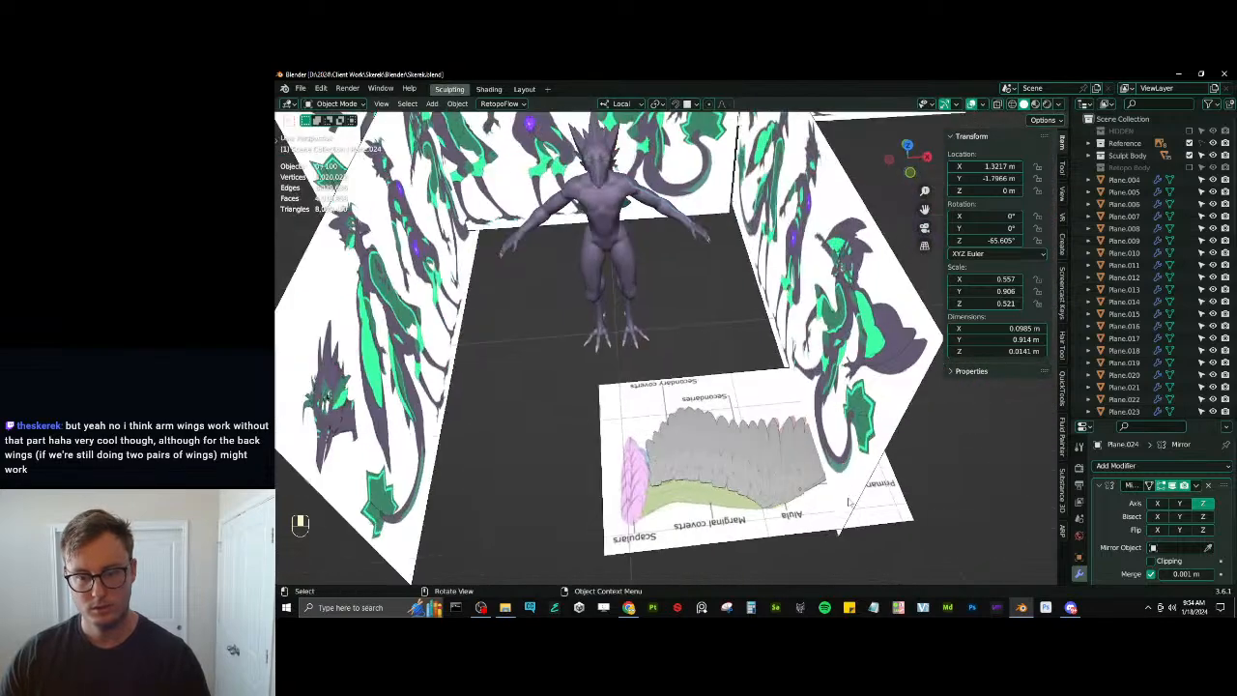
scroll(642, 377, up, 4)
shift+middle_drag(764, 483, 694, 367)
middle_drag(602, 358, 692, 387)
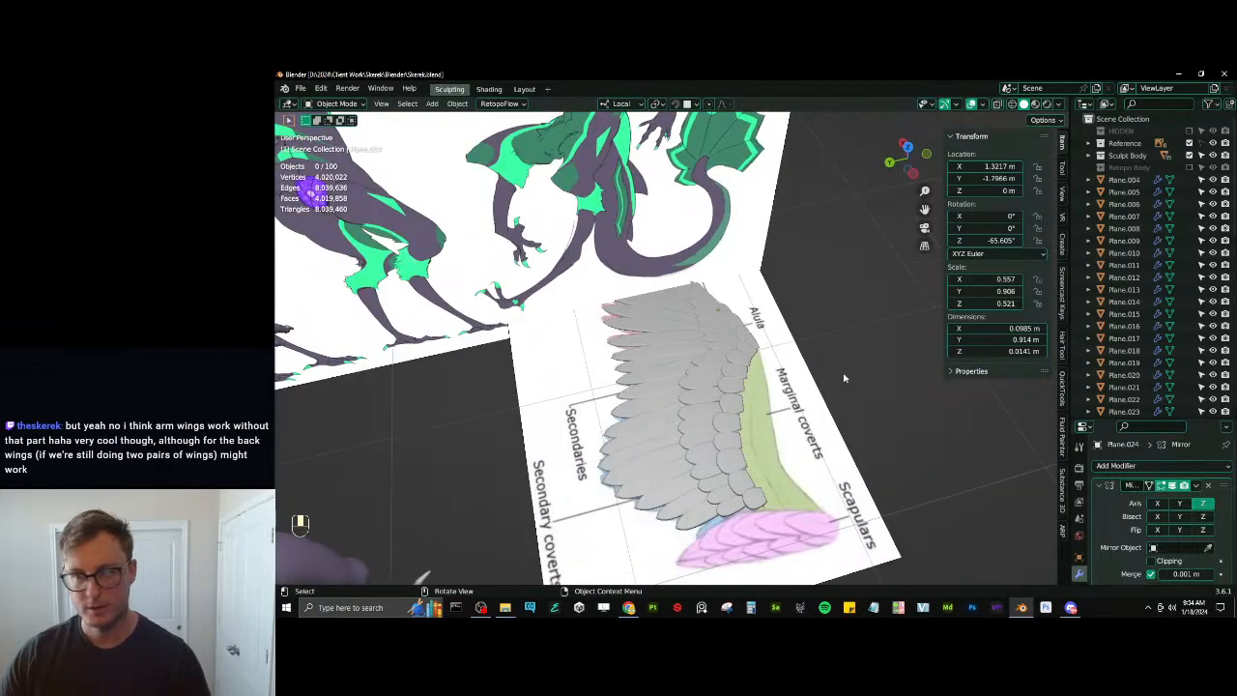
click(1189, 143)
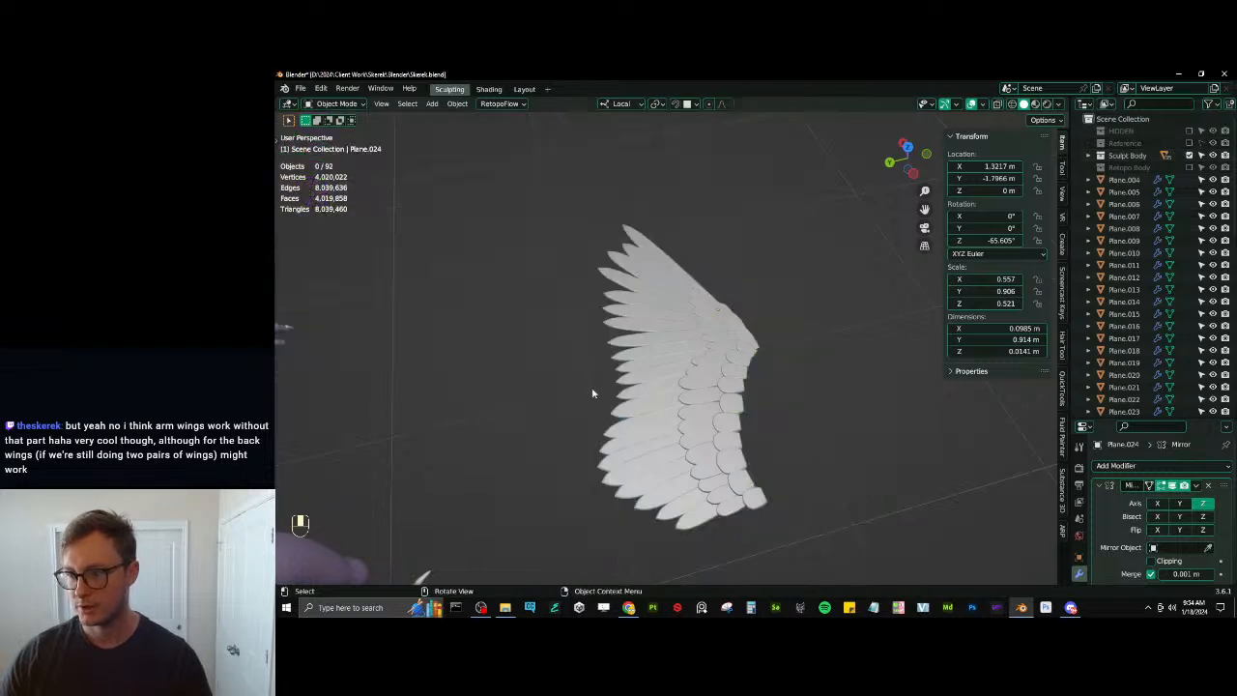
Select all the wing's feathers, inspect their layering from several angles, and clear the selection
middle_drag(668, 288, 640, 272)
key(b)
drag(640, 273, 824, 520)
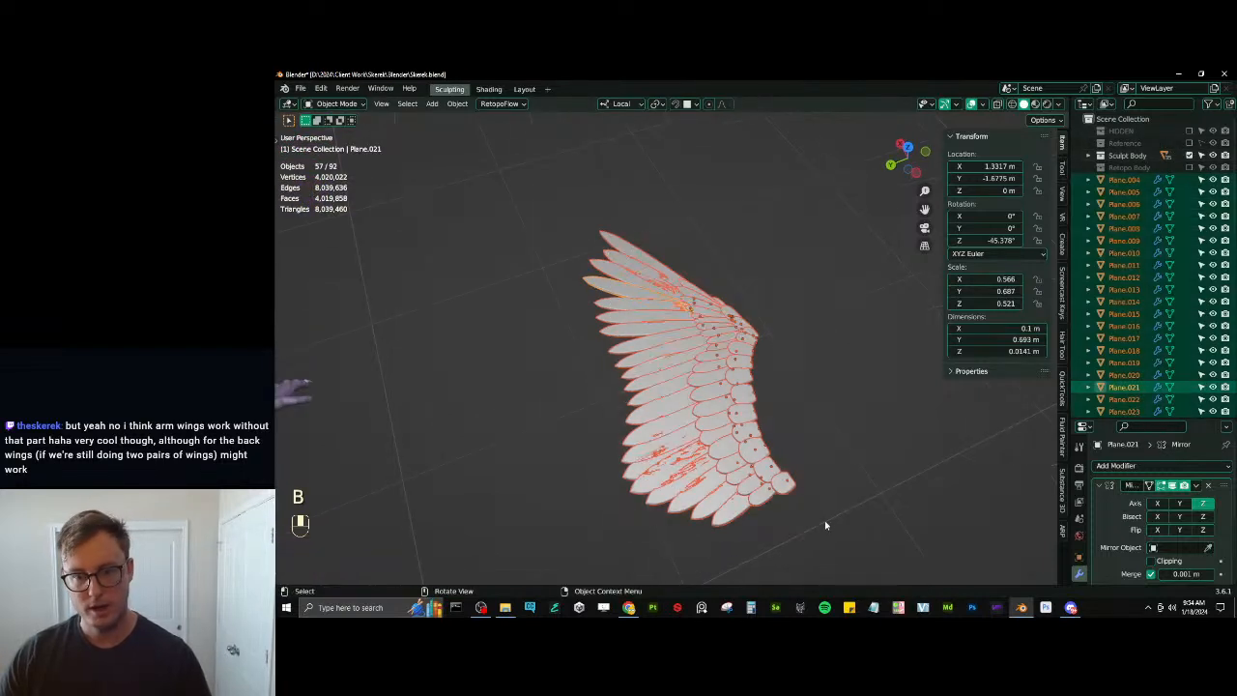
middle_drag(824, 519, 729, 470)
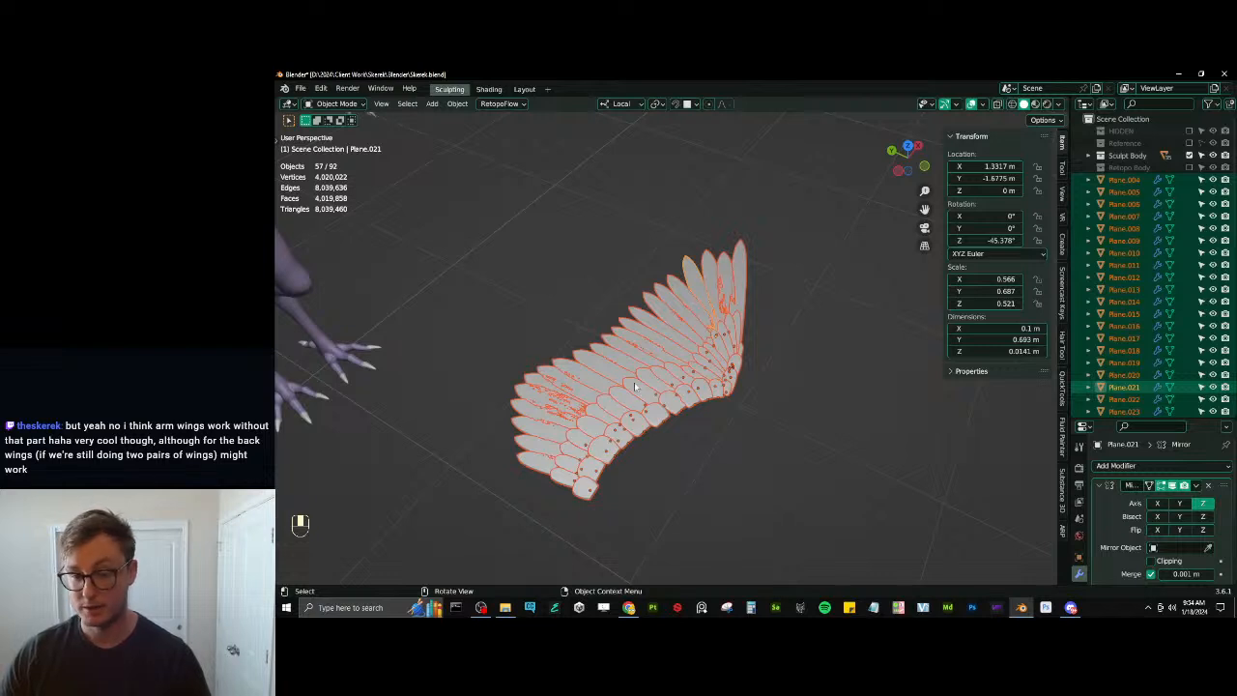
middle_drag(698, 343, 660, 369)
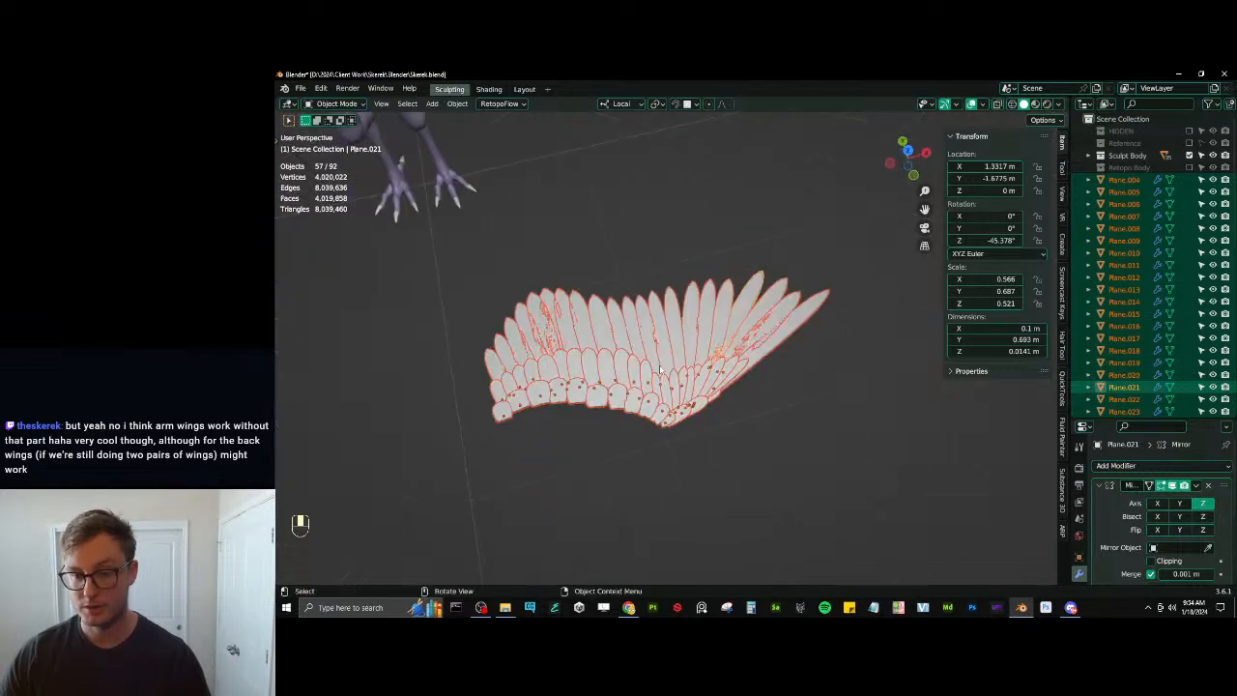
click(688, 457)
shift+middle_drag(558, 354, 610, 379)
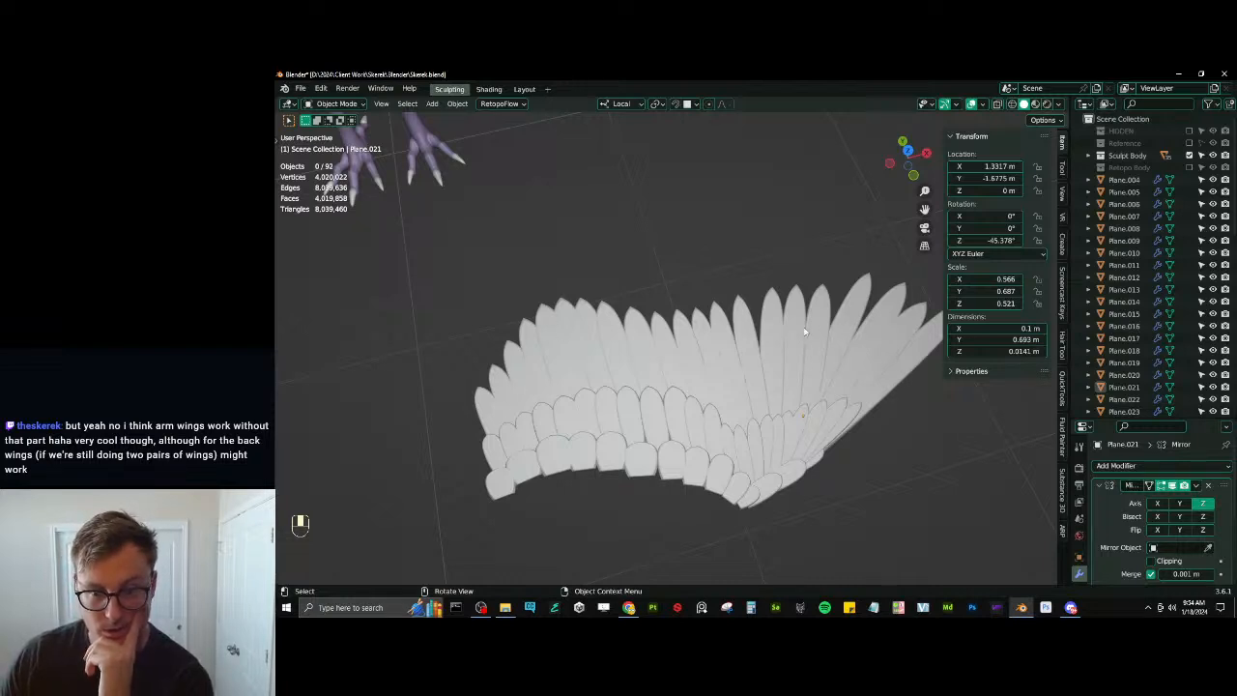
Select all the wing's feathers with Plane.006 active and set the Subdivision modifier's viewport level to 1
click(498, 401)
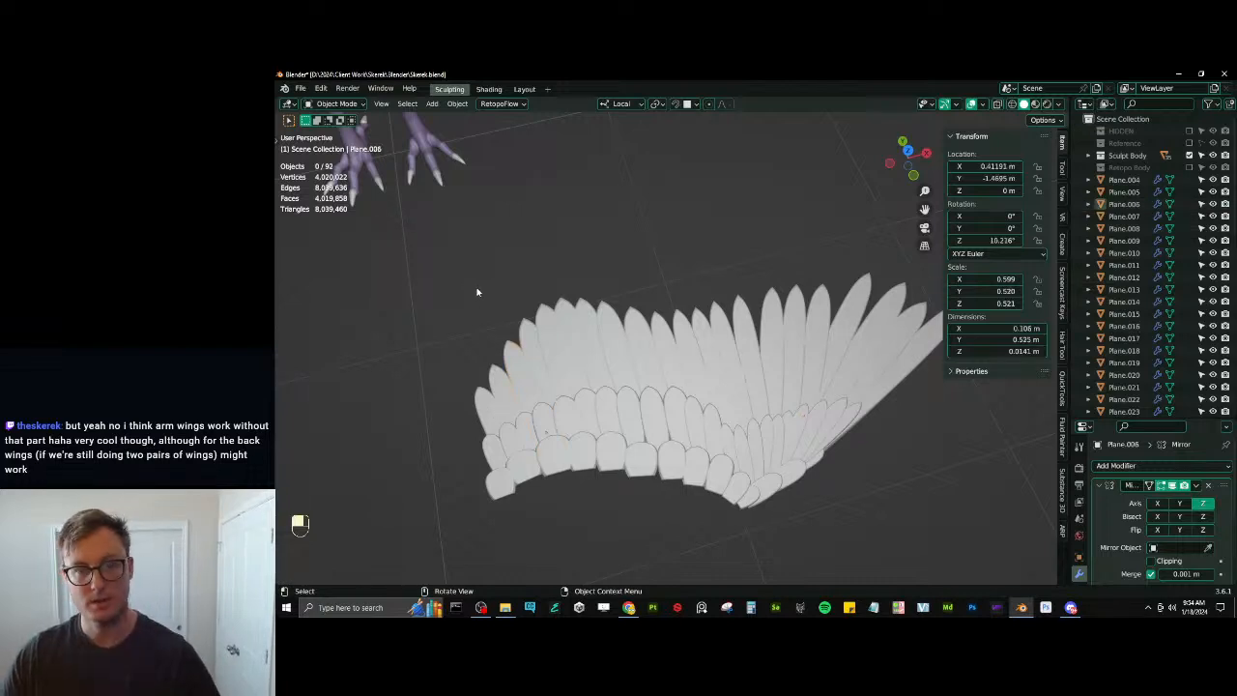
key(b)
drag(458, 275, 893, 483)
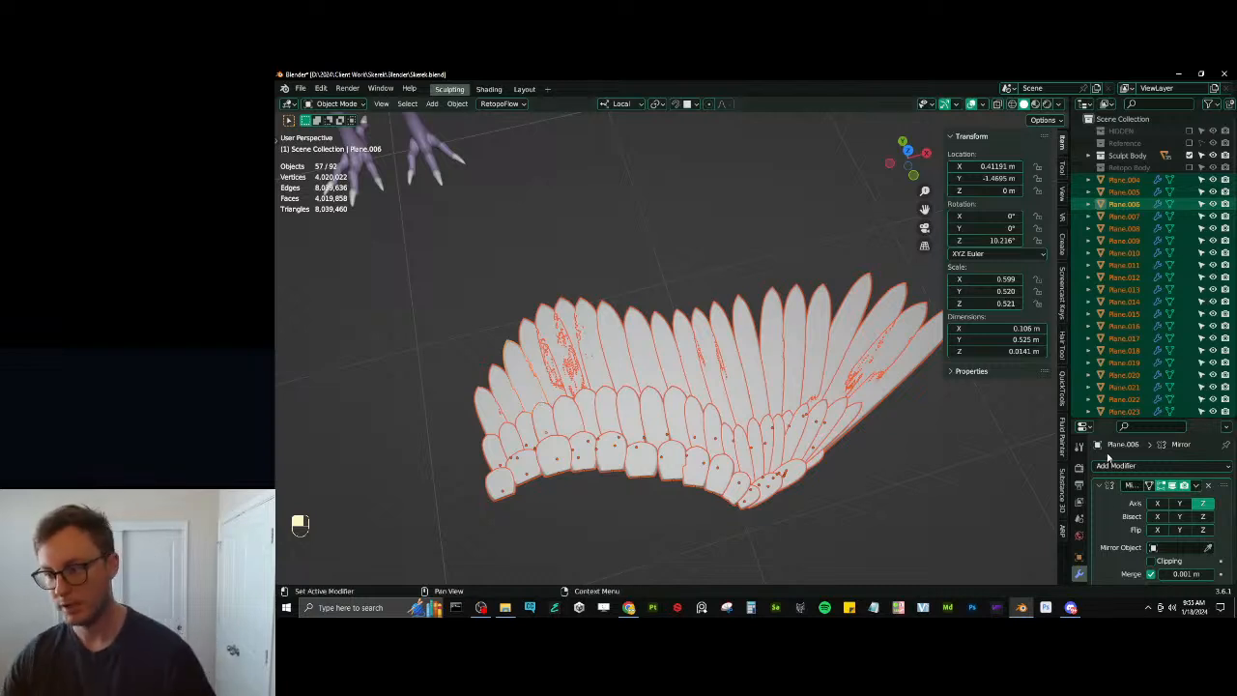
click(1099, 487)
scroll(933, 473, down, 4)
middle_drag(933, 483, 939, 428)
scroll(942, 428, up, 4)
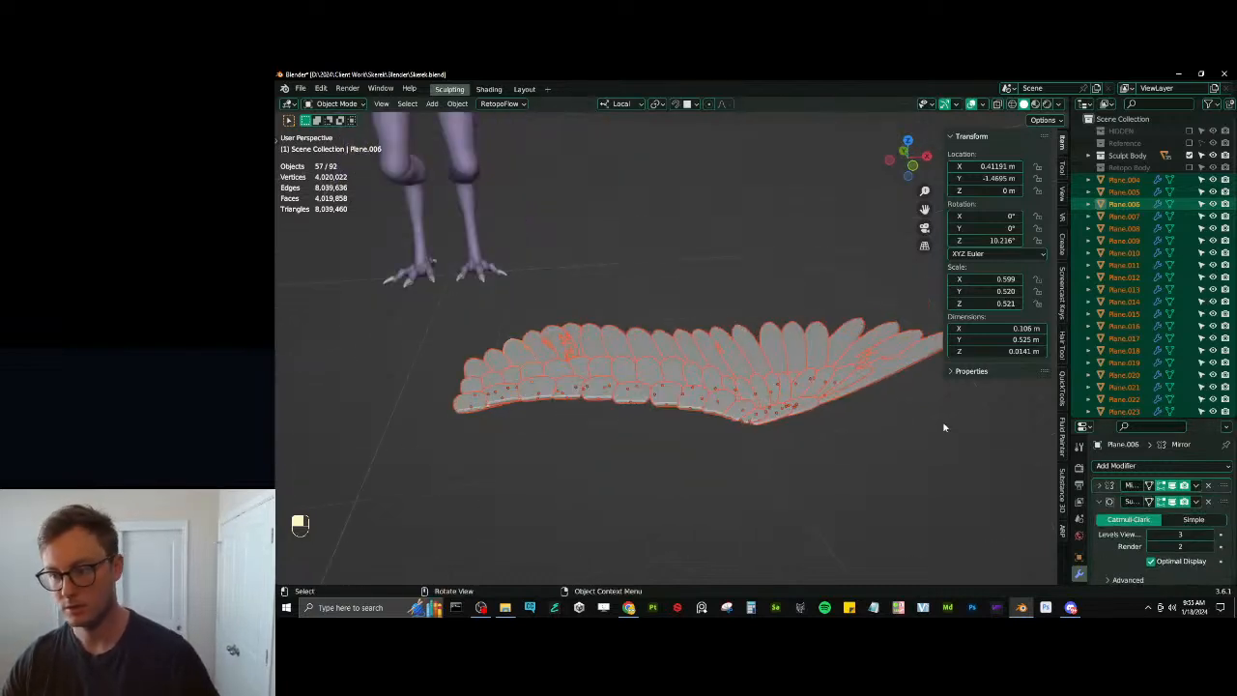
middle_drag(770, 359, 764, 394)
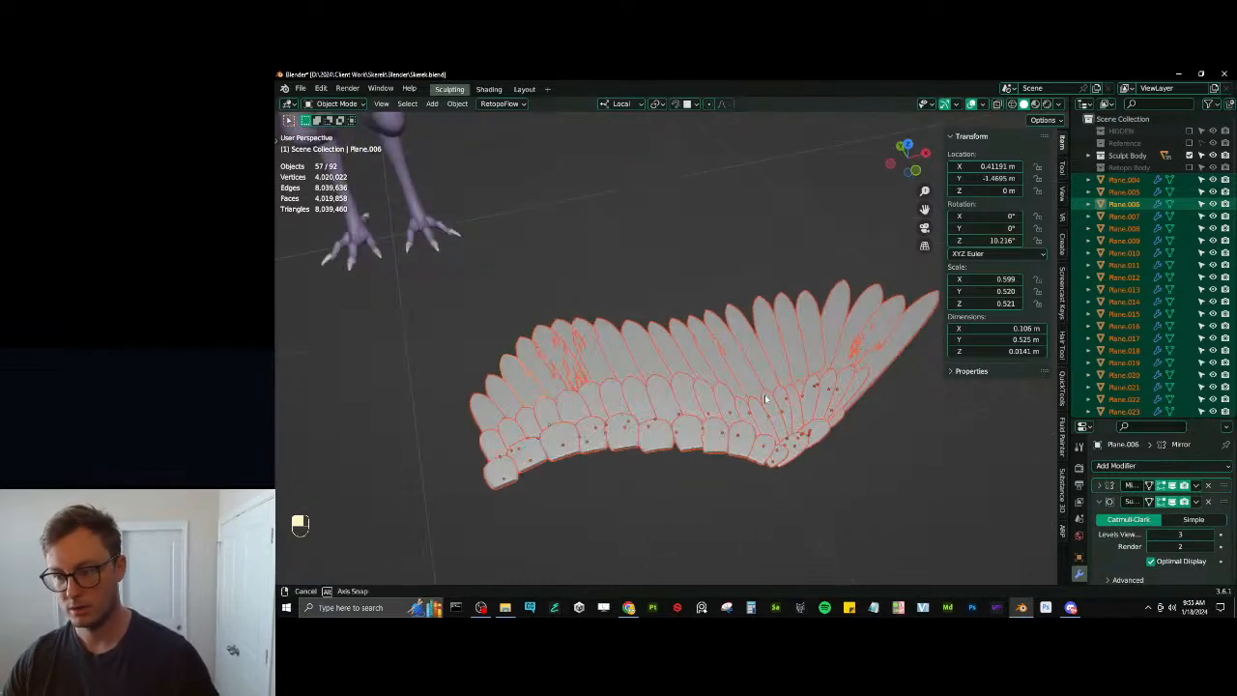
click(1150, 536)
click(1150, 536)
Isolate the feather Plane.006 near the wing's inner end in local view
scroll(714, 438, up, 4)
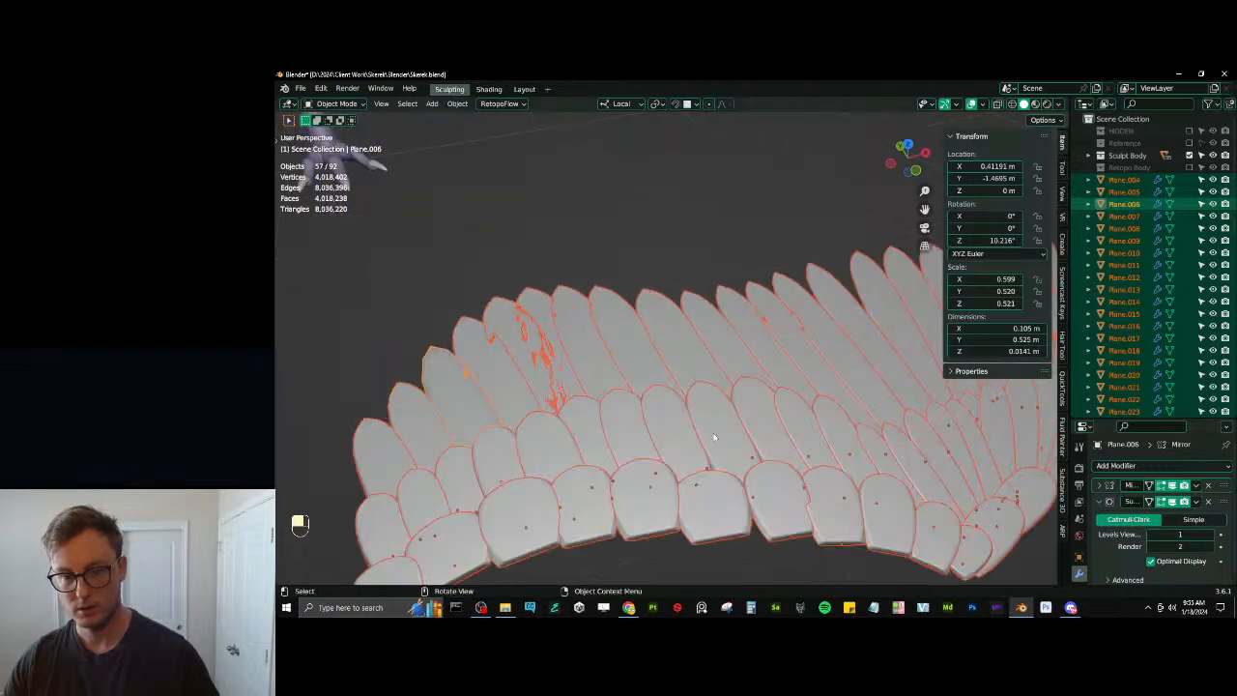
click(454, 381)
key(KP_Divide)
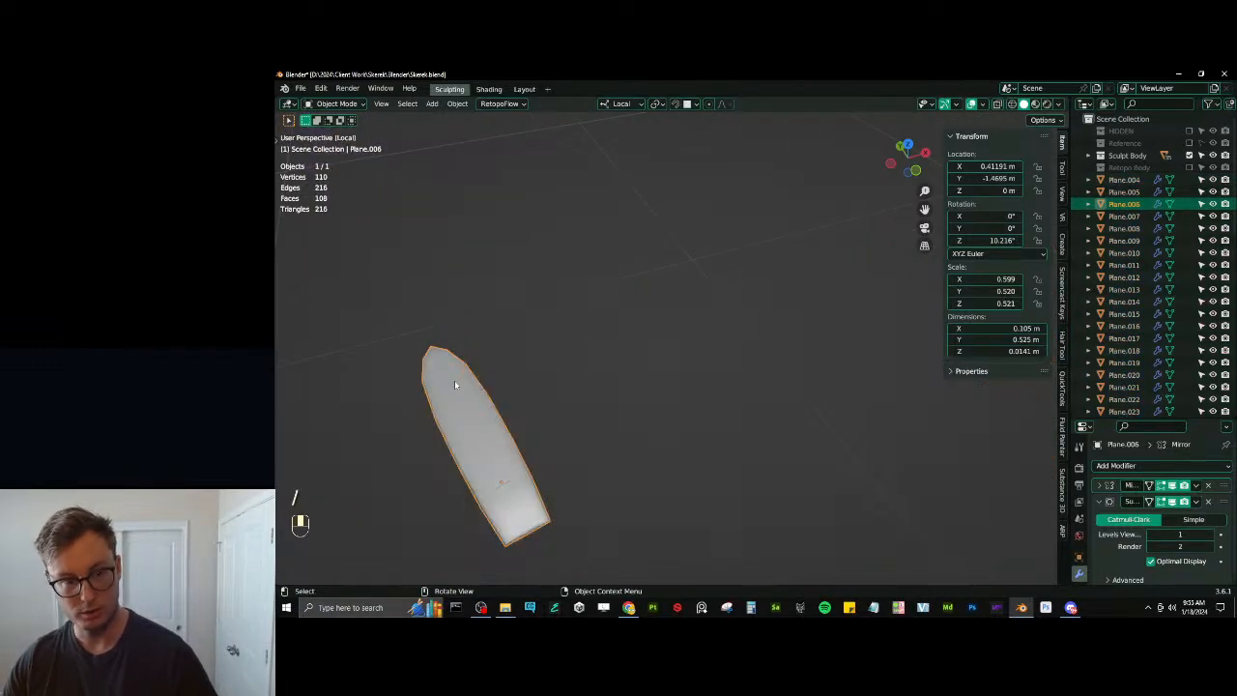
Leave local view and compare Subdivision viewport levels from 0 upward on feather Plane.006, ending at level 3
key(KP_Divide)
scroll(654, 387, down, 4)
scroll(654, 387, up, 3)
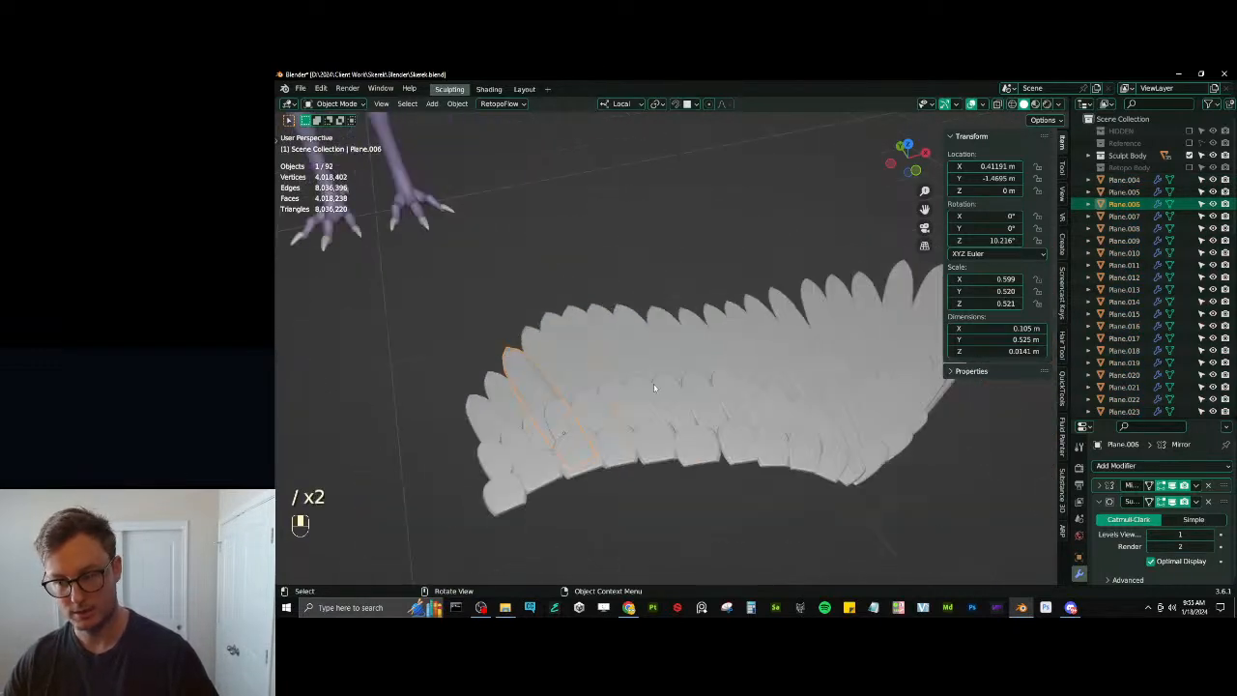
click(1149, 536)
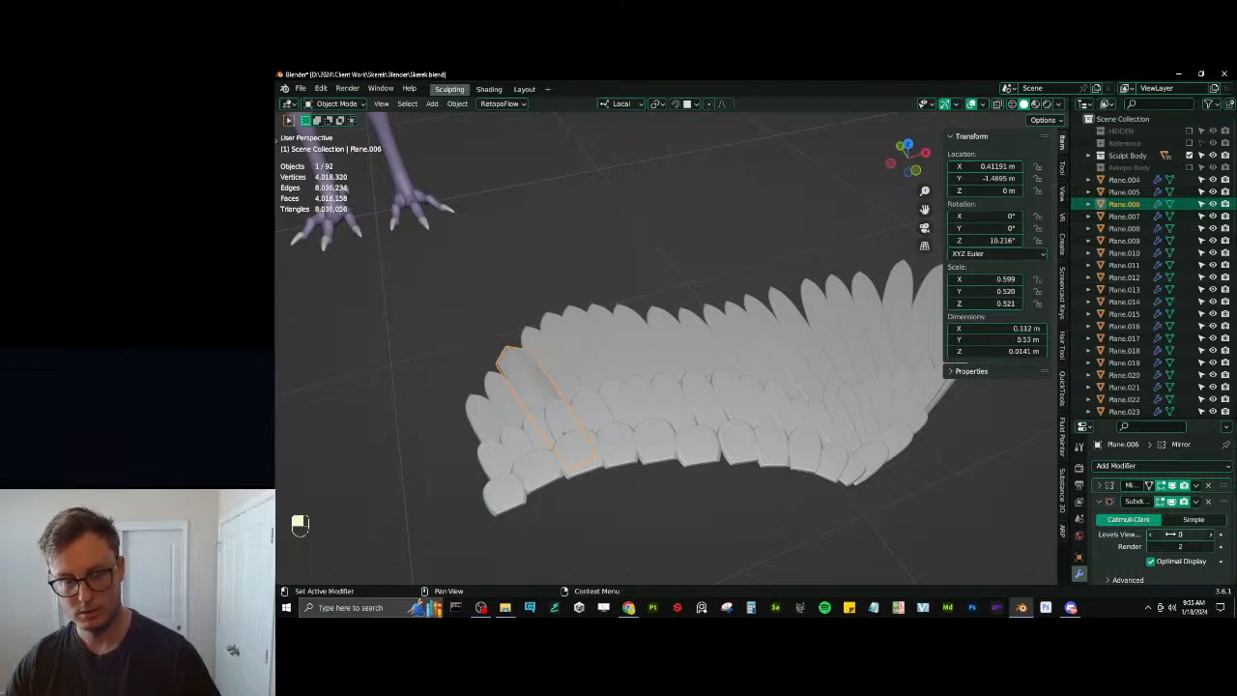
click(1212, 537)
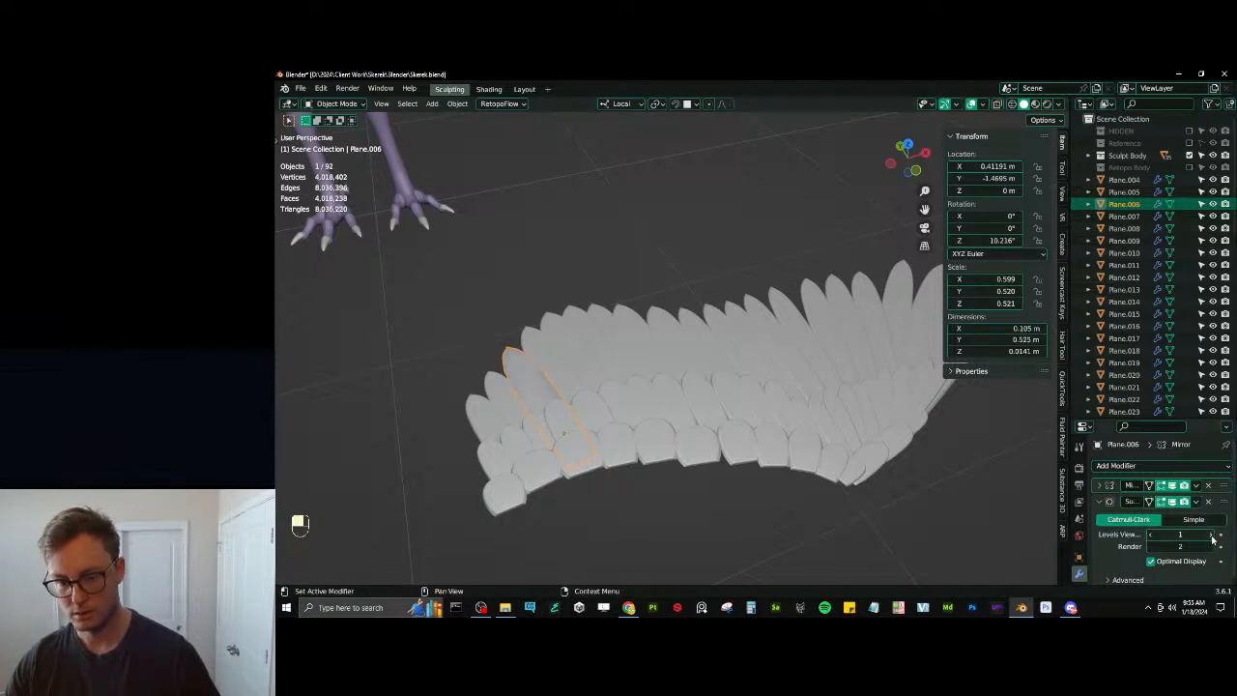
click(1213, 537)
click(1212, 537)
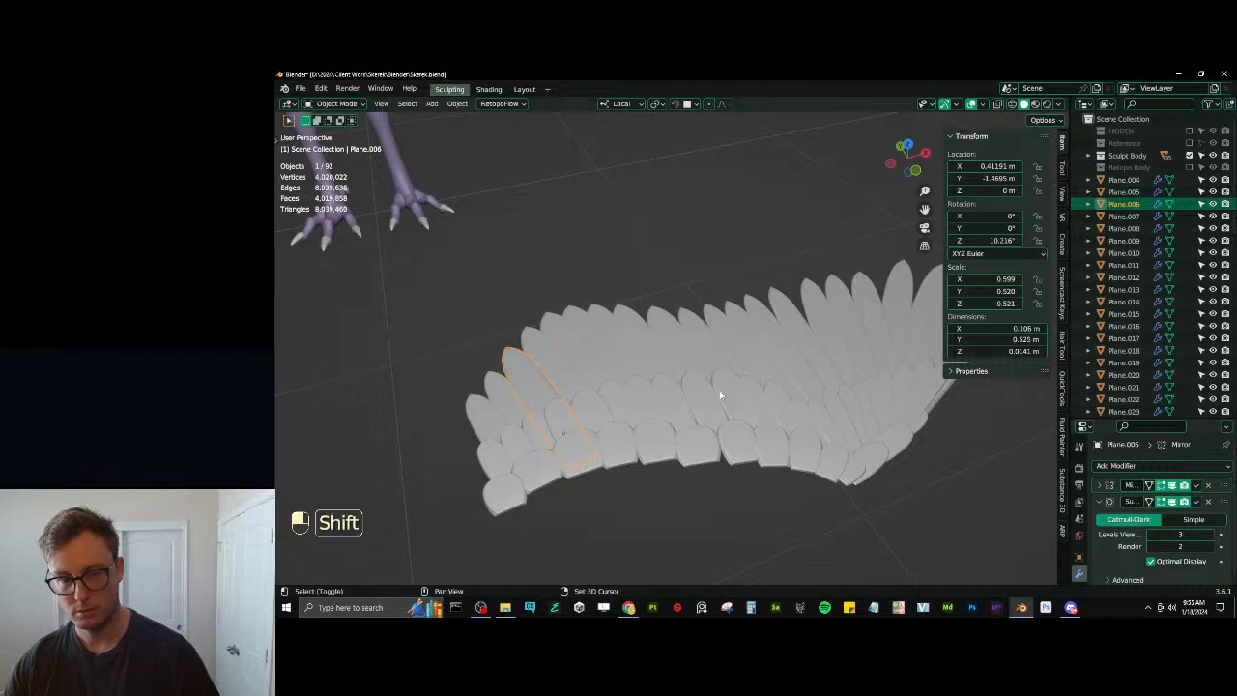
Duplicate the feather Plane.006, raise the copy about 0.52 m above the wing, and centre it in view
key(shift+d)
right_click(627, 394)
scroll(627, 395, down, 4)
key(g)
key(z)
click(611, 348)
key(KP_Decimal)
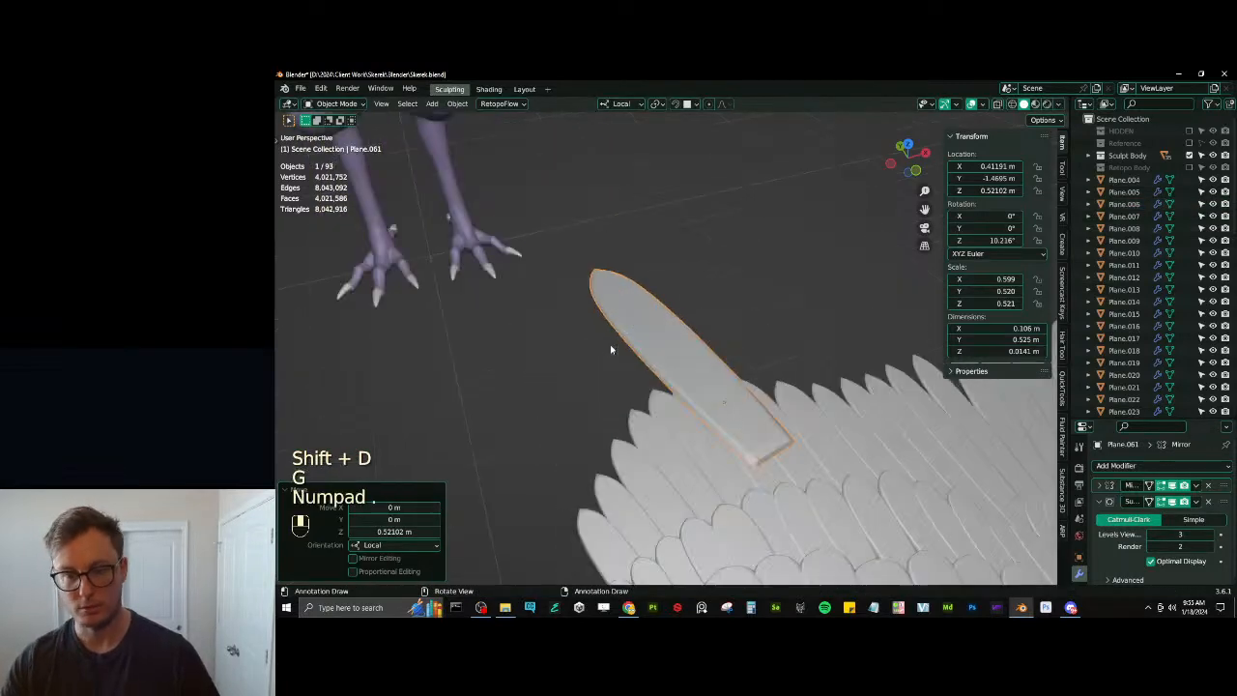
Set the raised feather copy's Subdivision viewport level to 1 and apply the modifier
key(Tab)
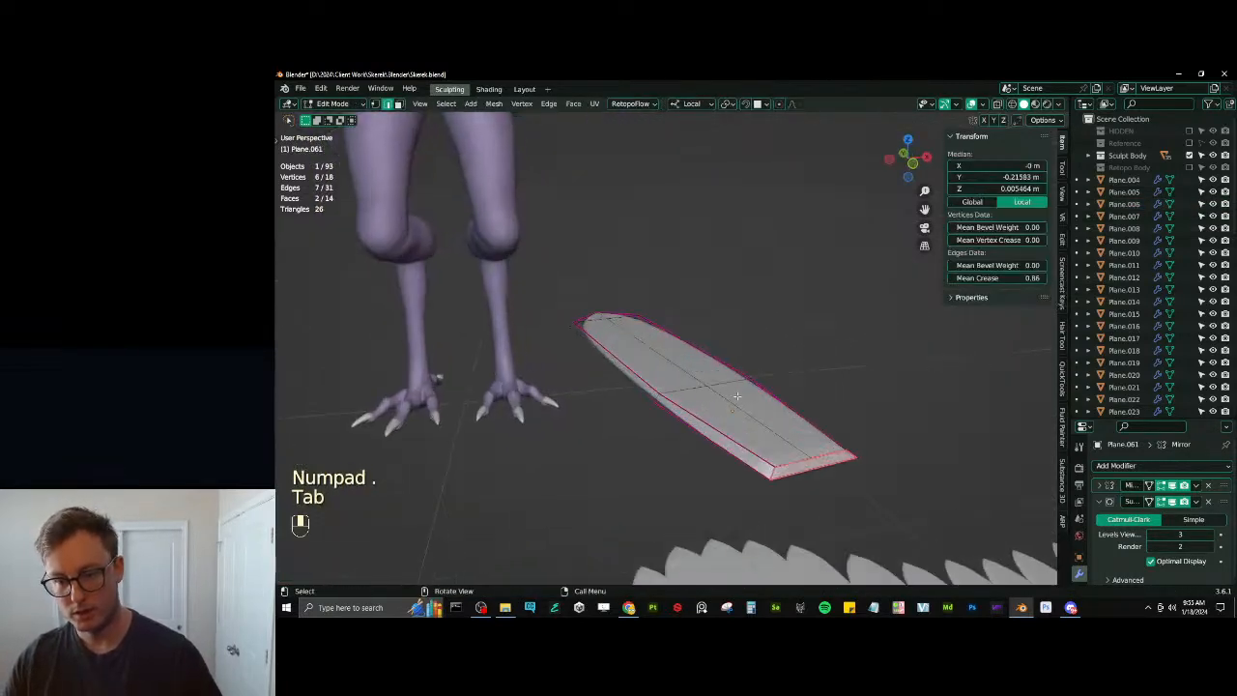
key(Tab)
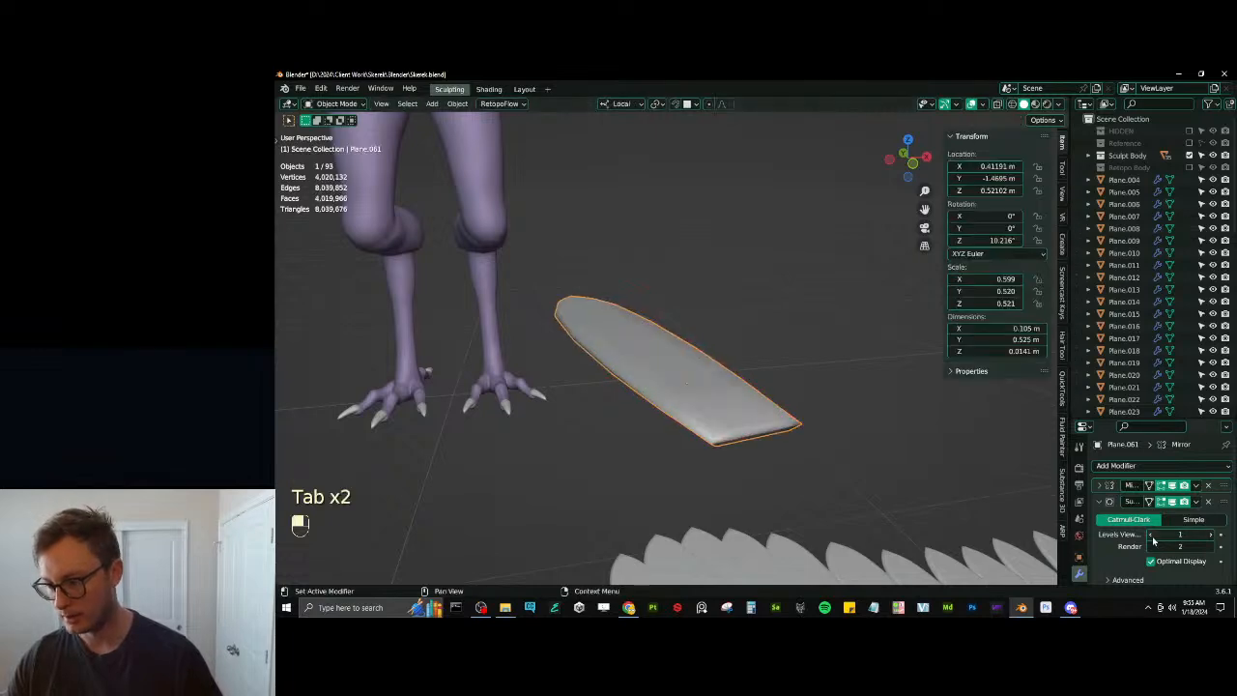
click(1195, 501)
click(1174, 512)
Remove alternate edge loops along and across the raised feather copy and check its simplified shape in local view
key(Tab)
scroll(787, 415, up, 1)
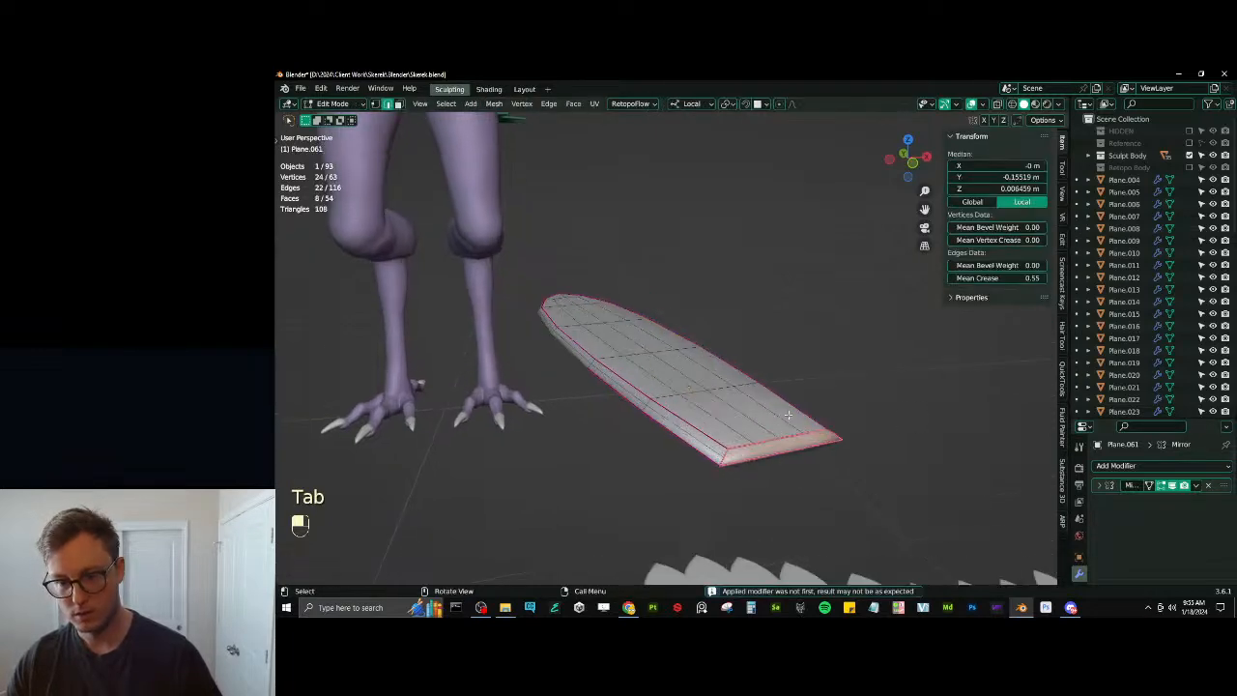
click(749, 440)
middle_drag(735, 425, 831, 484)
shift+middle_drag(490, 360, 624, 395)
alt+shift+click(553, 378)
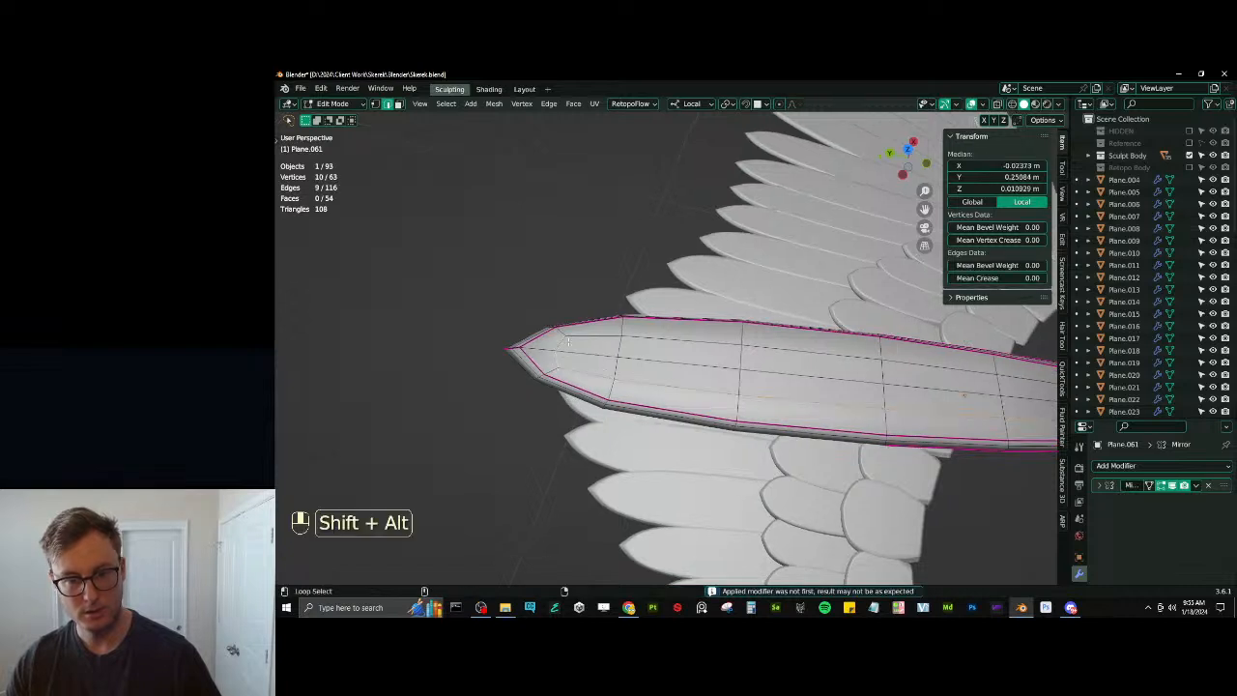
middle_drag(553, 377, 635, 335)
alt+shift+click(625, 352)
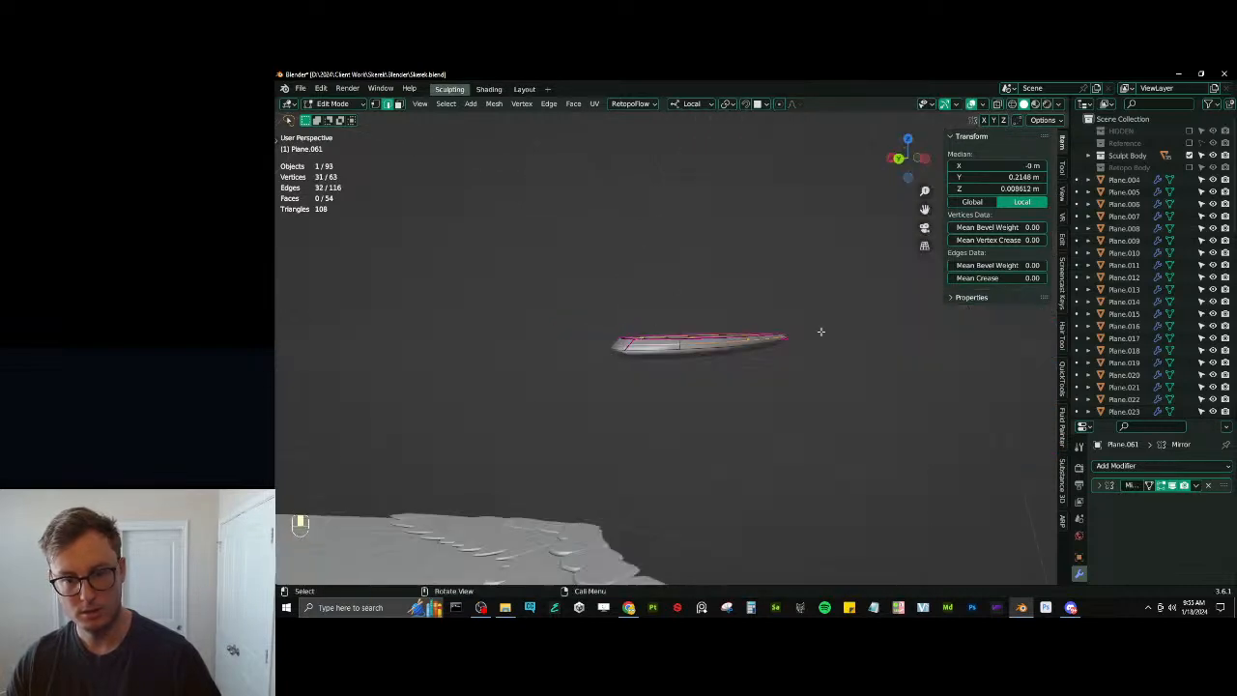
key(x)
click(821, 334)
middle_drag(821, 334, 801, 378)
key(Tab)
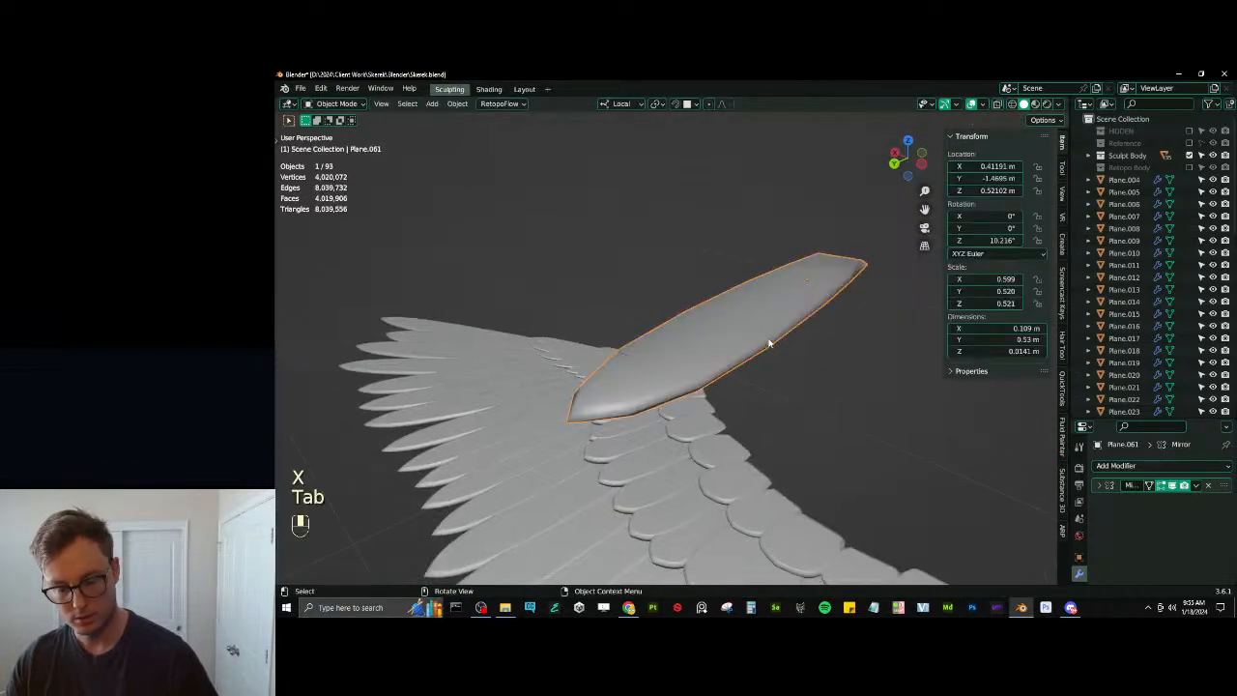
key(slash)
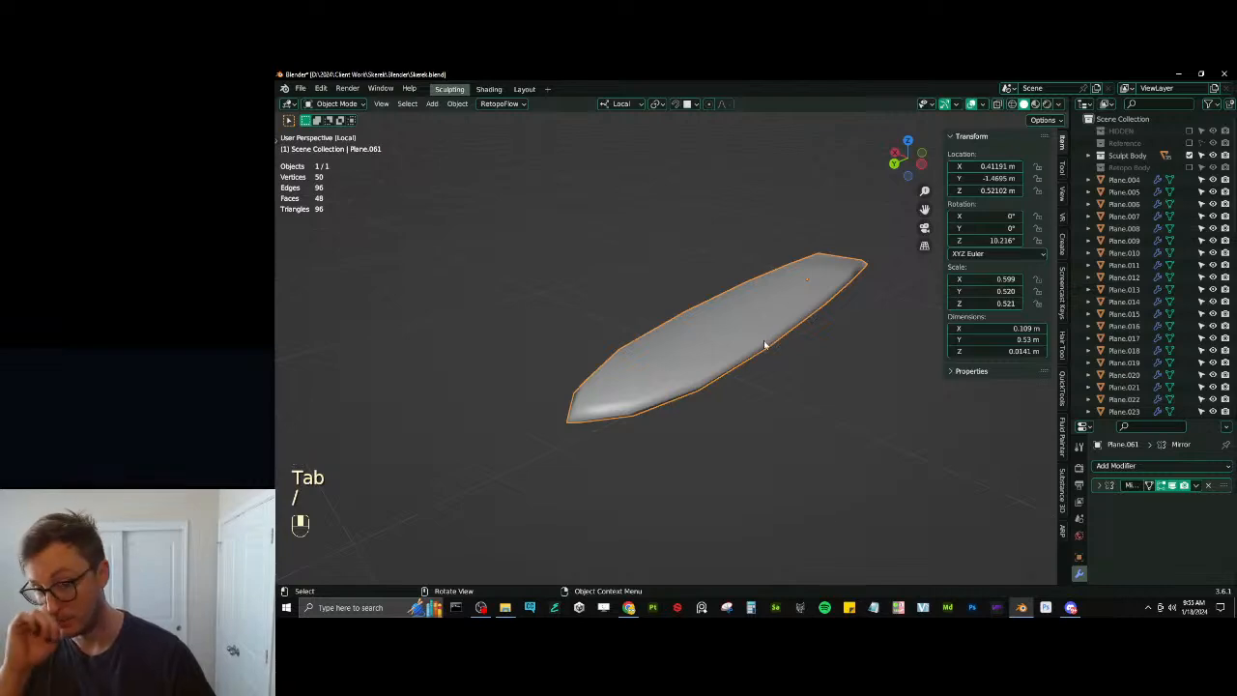
key(slash)
Dissolve the lengthwise centre edges on the top surface of the feather copy
key(Tab)
middle_drag(763, 344, 678, 385)
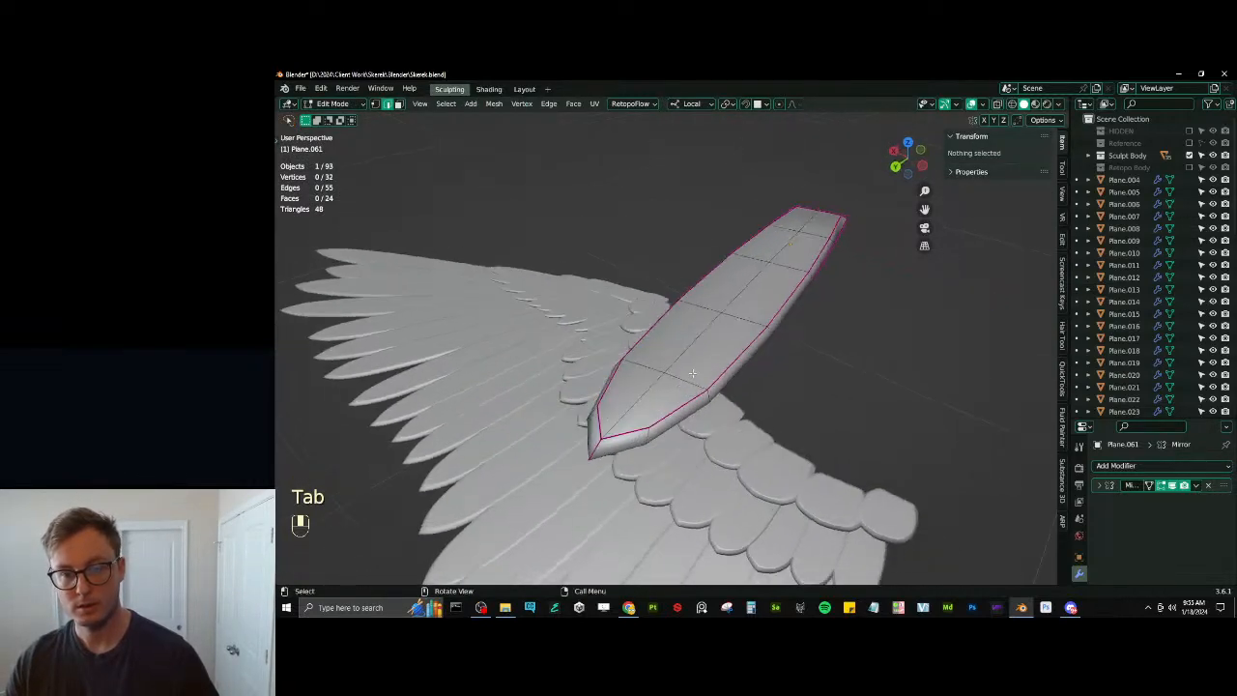
click(695, 343)
shift+click(746, 288)
shift+click(806, 223)
middle_drag(802, 224, 580, 290)
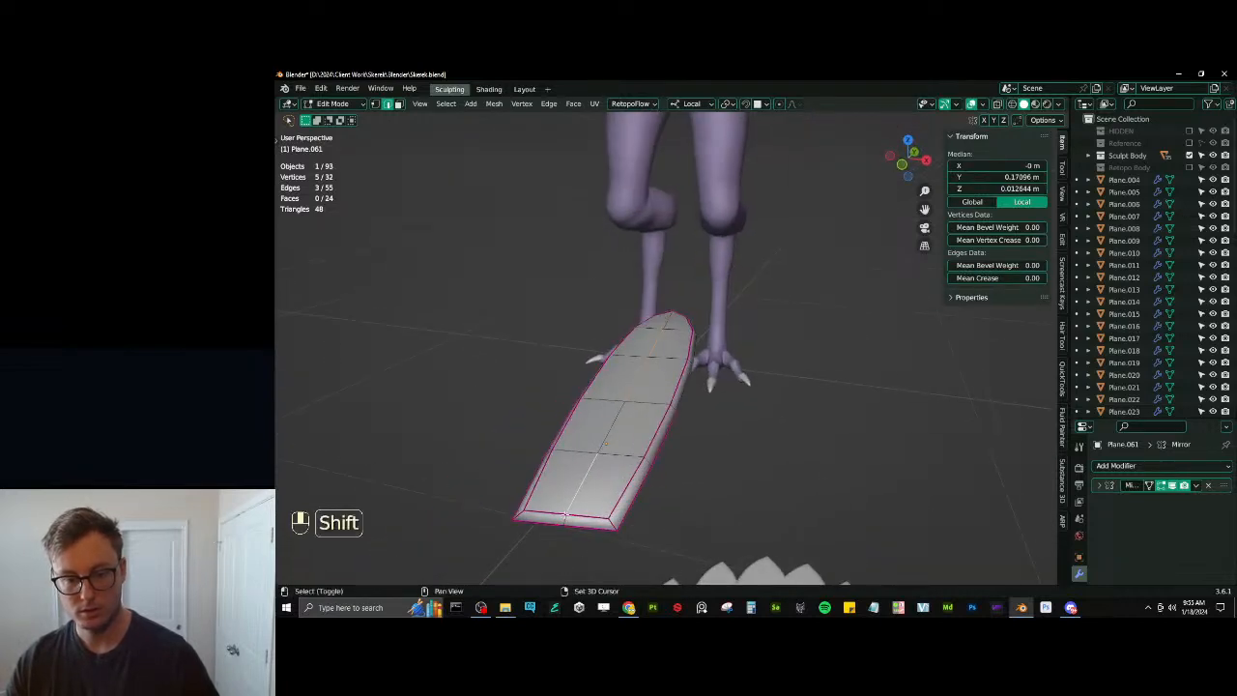
key(ctrl+z)
shift+click(565, 514)
key(x)
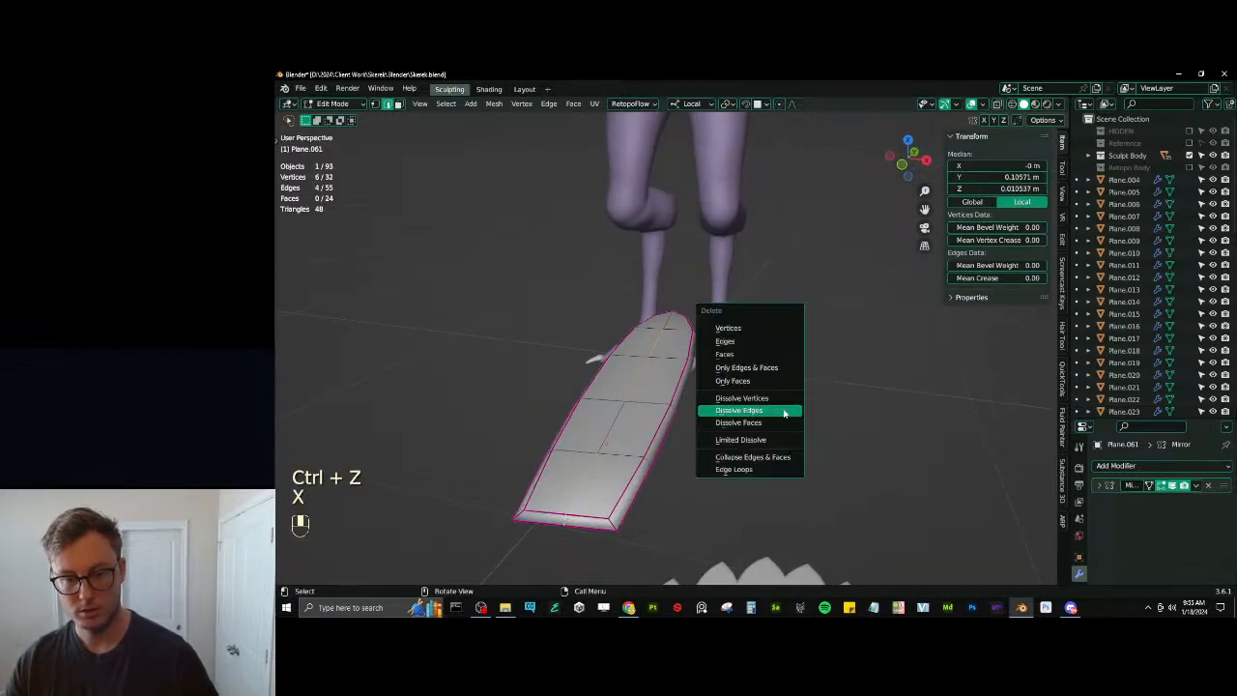
click(785, 412)
middle_drag(785, 414, 613, 406)
key(ctrl+z)
shift+click(806, 472)
key(x)
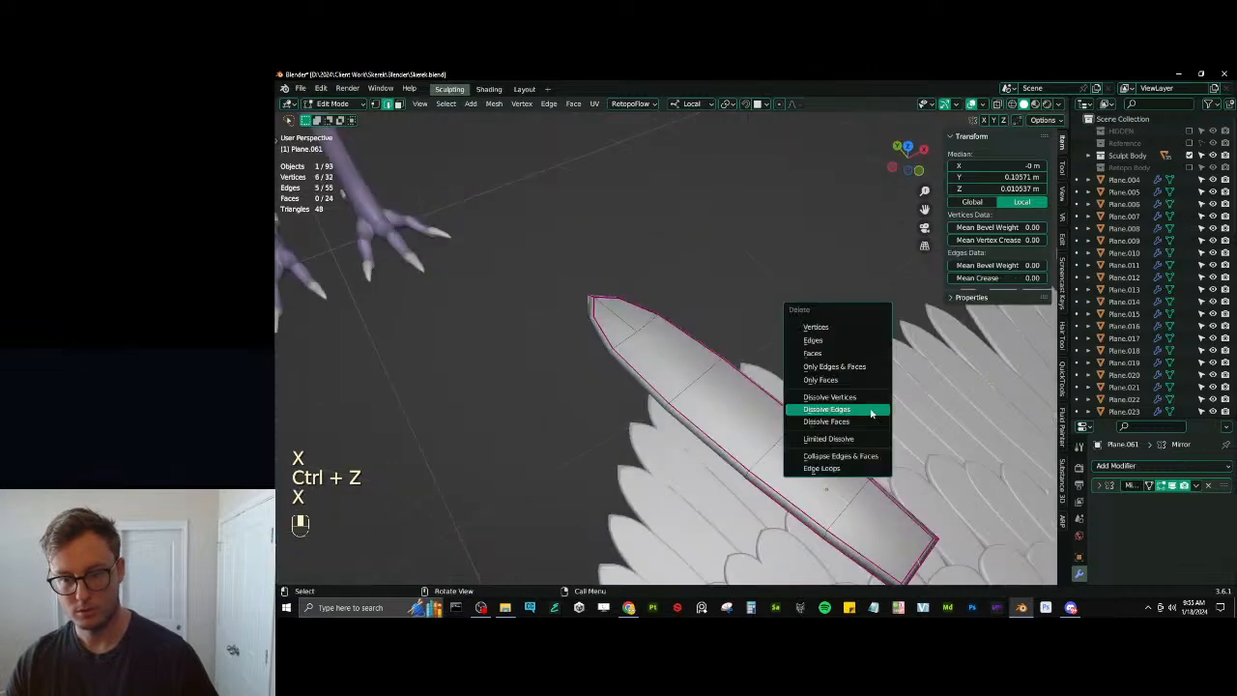
click(871, 412)
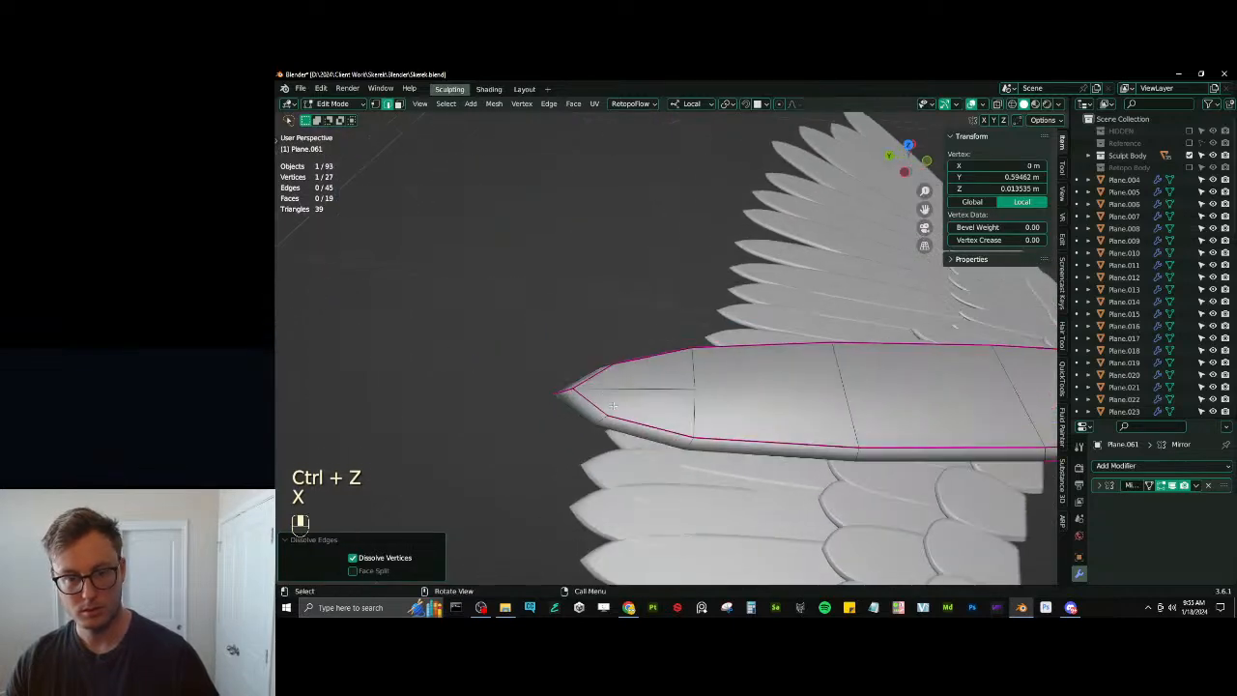
Dissolve the leftover centre vertex near the feather copy's tip and connect the opposite border vertices with two crosswise edges
click(376, 104)
middle_drag(725, 390, 741, 438)
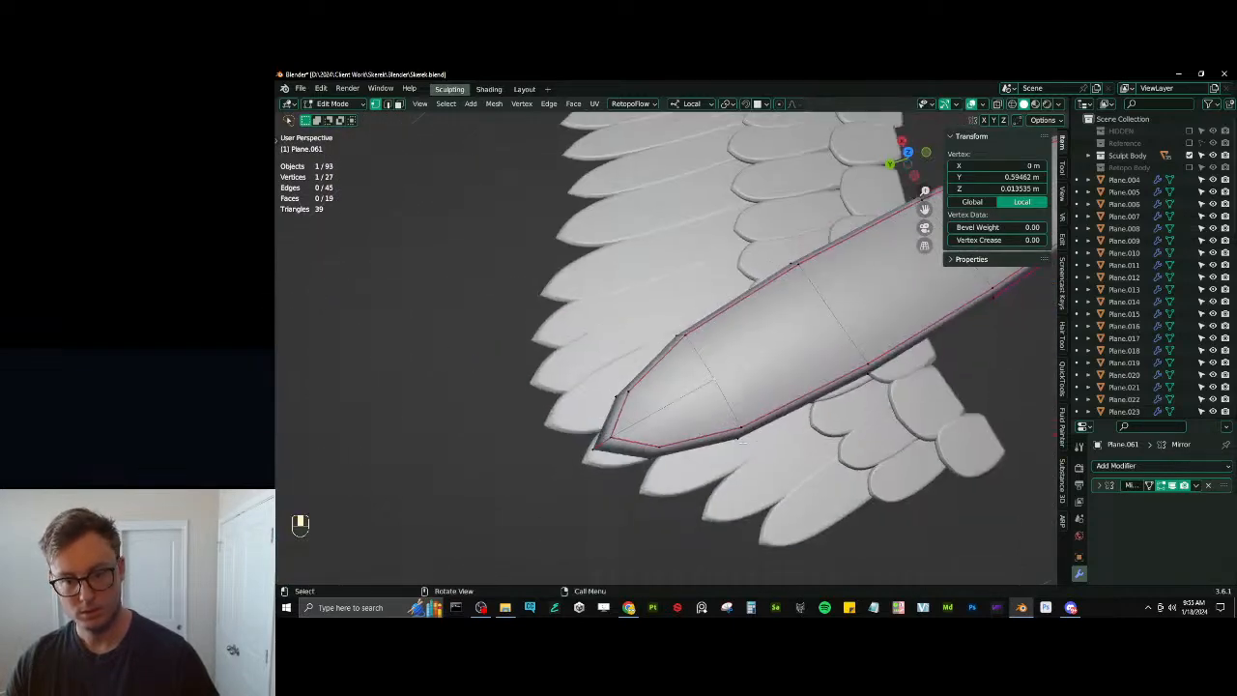
key(x)
click(751, 368)
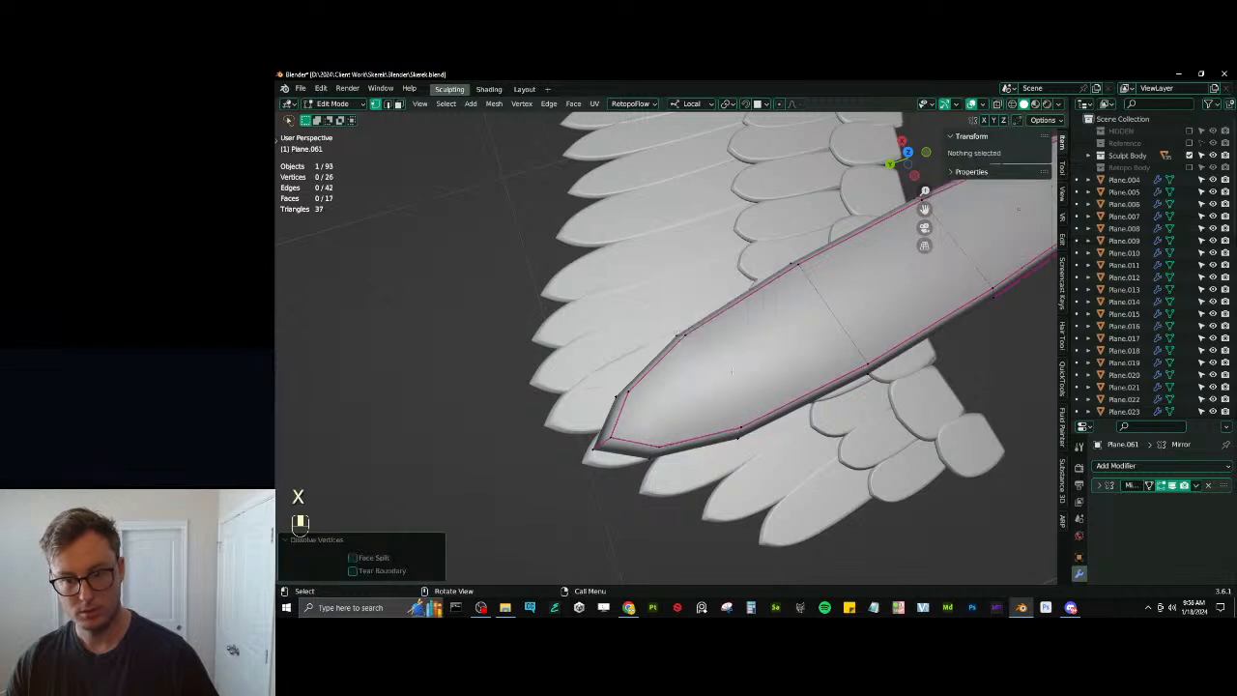
shift+click(741, 424)
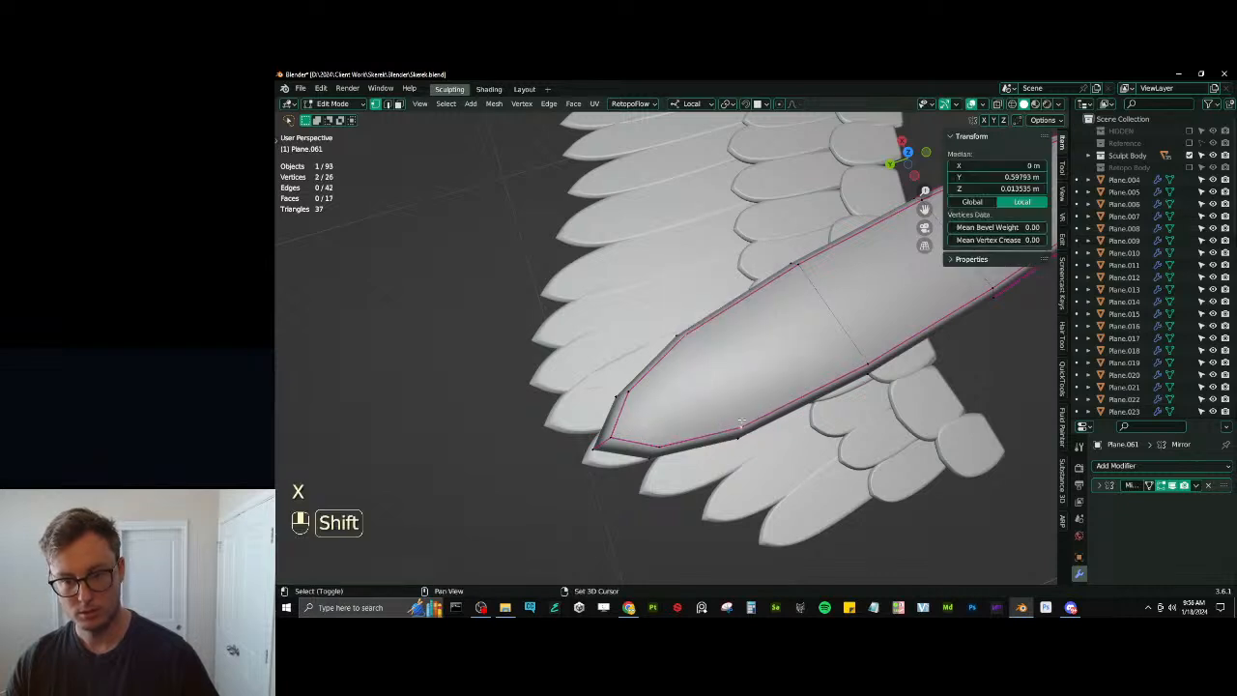
key(j)
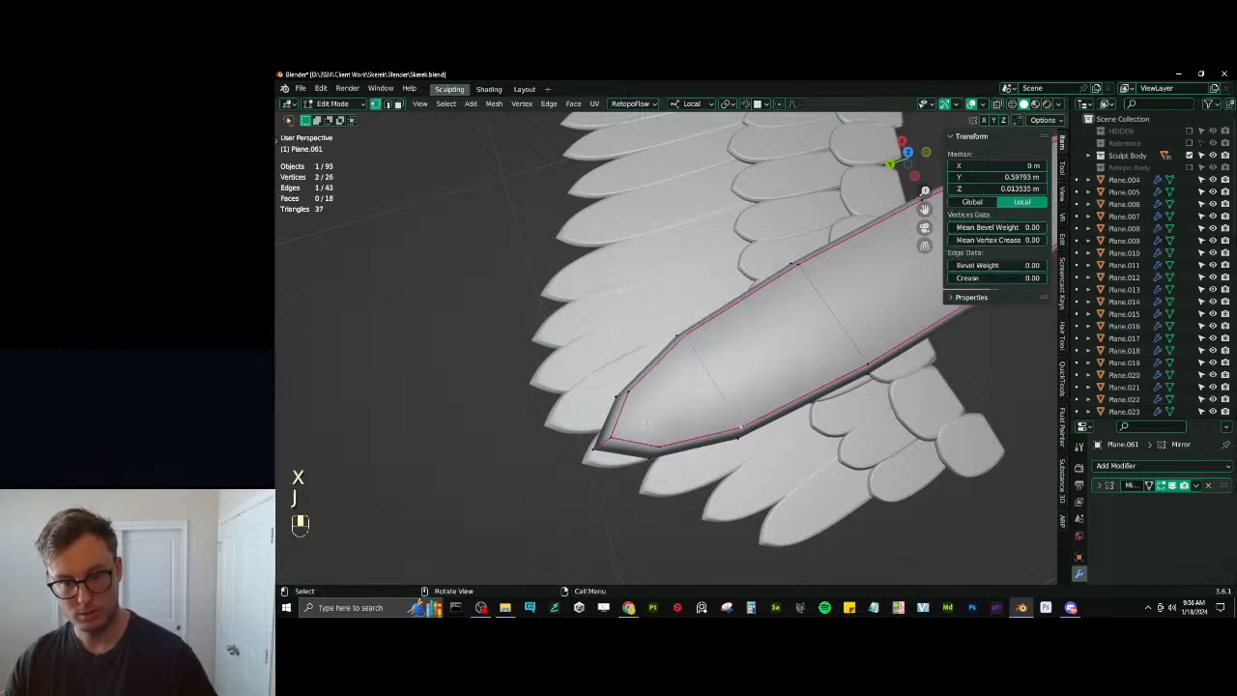
click(629, 393)
shift+click(673, 442)
key(j)
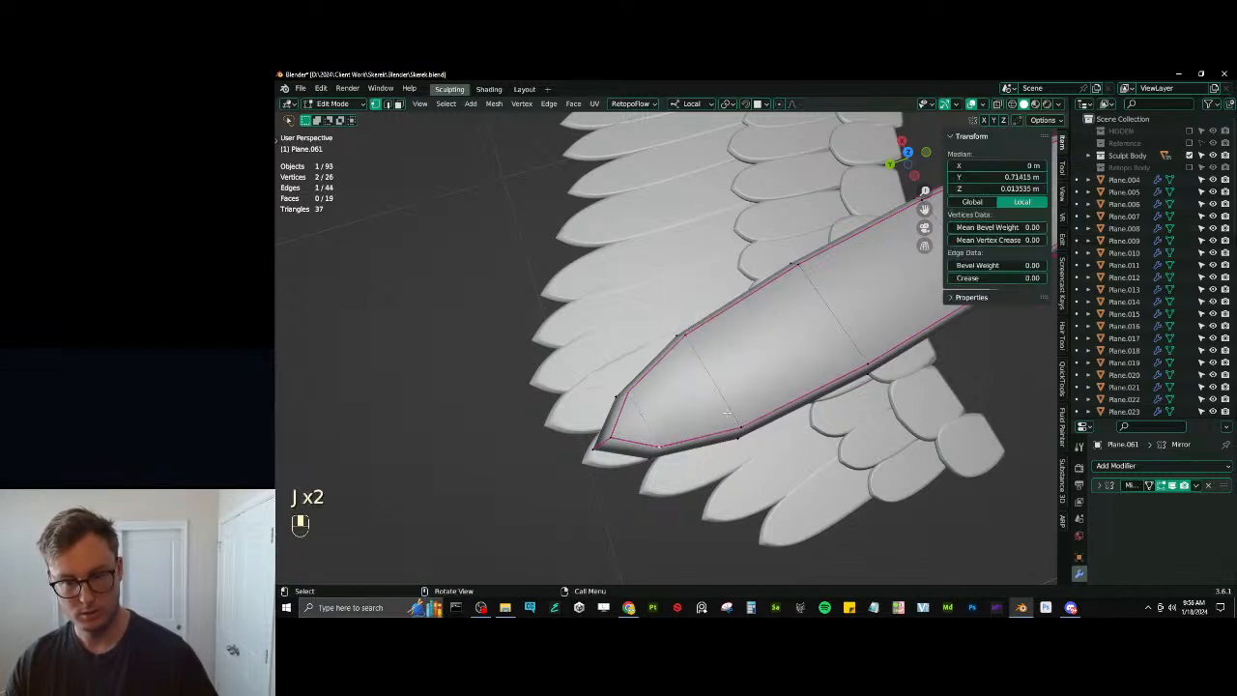
Inspect the simplified feather copy's silhouette on its own in local view and against the whole wing
key(Tab)
middle_drag(736, 410, 712, 391)
key(slash)
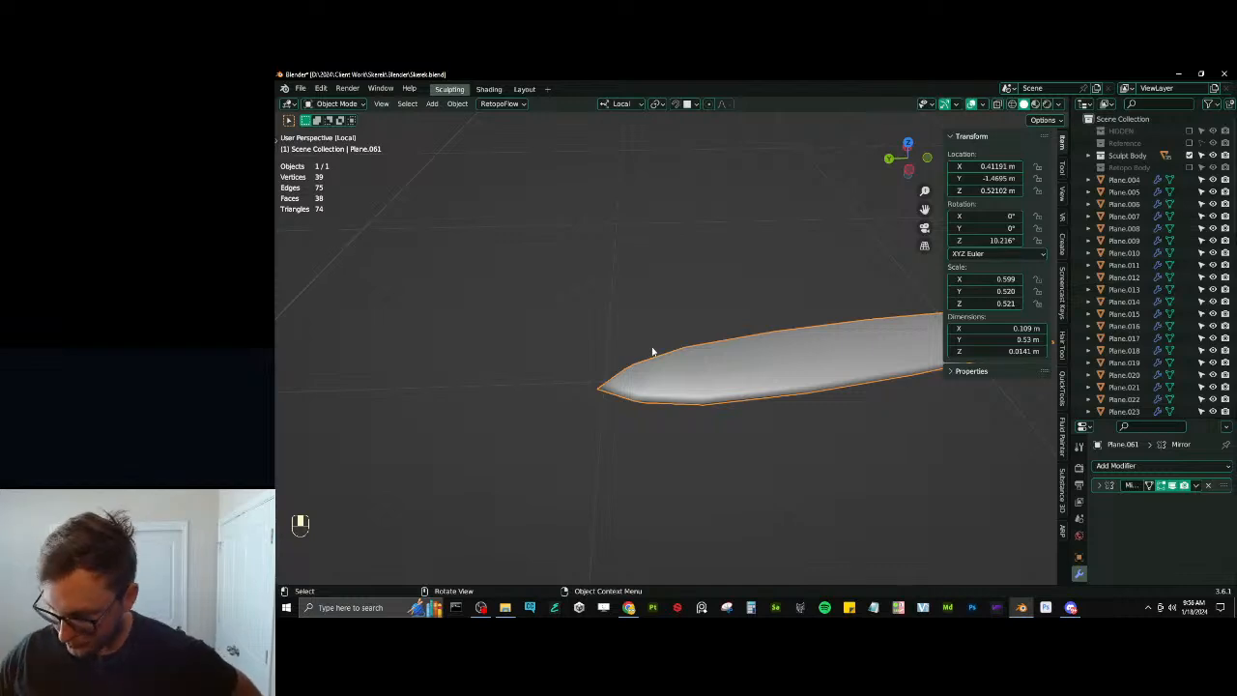
scroll(644, 350, down, 2)
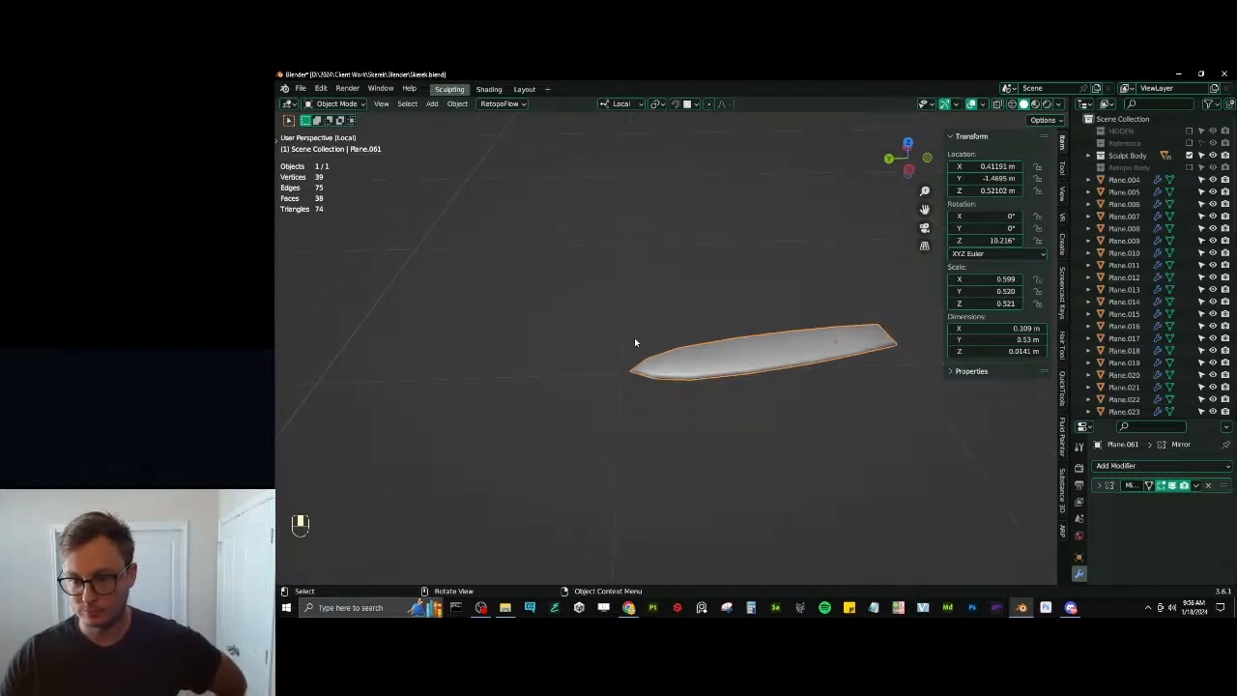
key(slash)
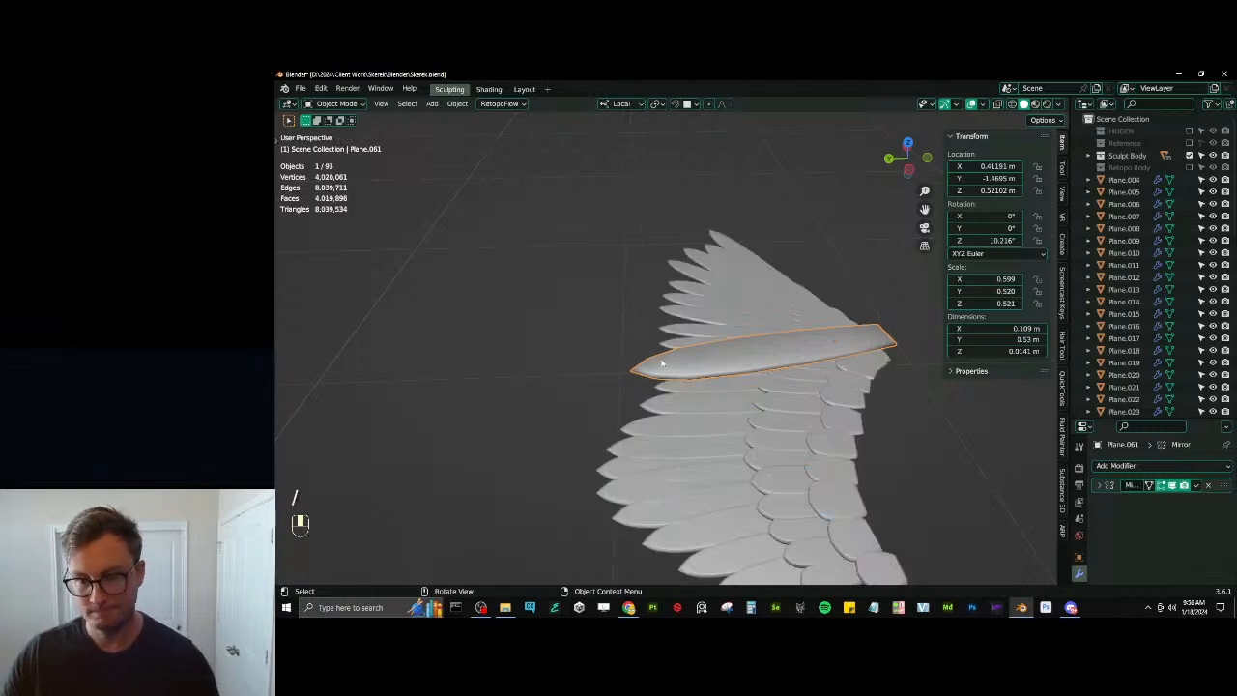
middle_drag(596, 396, 632, 343)
scroll(677, 348, down, 4)
shift+middle_drag(732, 359, 655, 393)
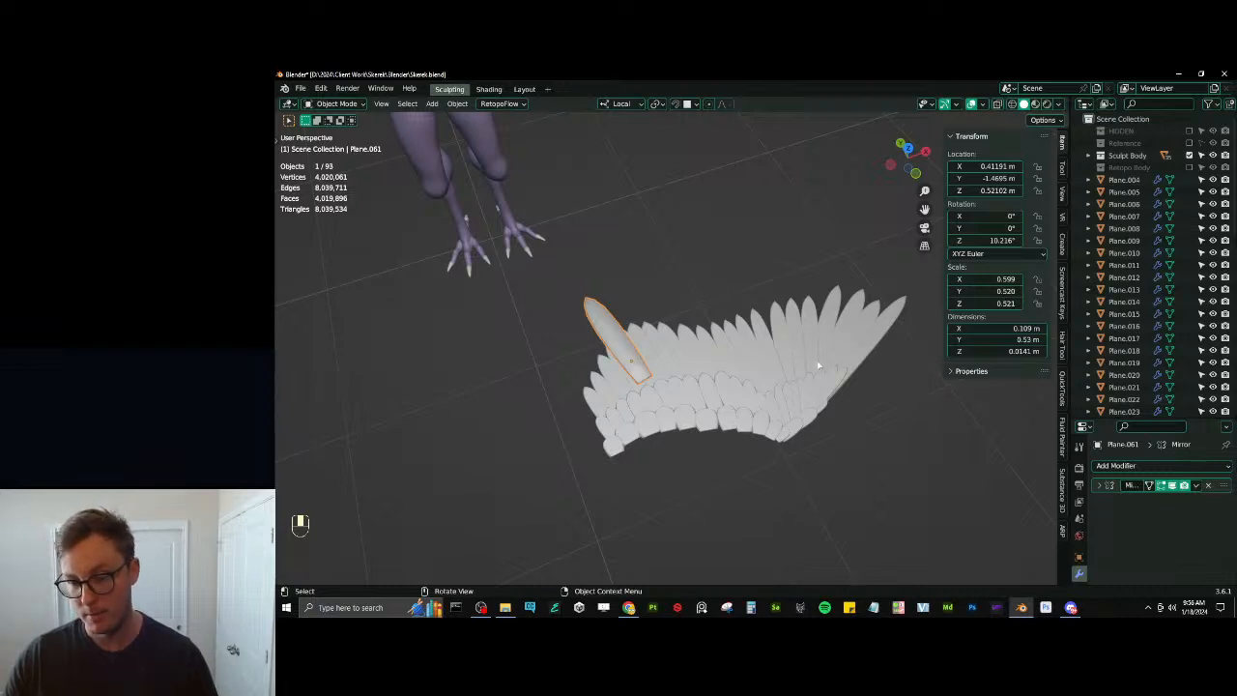
Delete the raised feather copy
middle_drag(818, 365, 725, 369)
scroll(750, 344, up, 3)
key(x)
click(749, 346)
Add a mesh plane and show the Reference collection in top view
scroll(729, 334, up, 4)
scroll(724, 364, down, 5)
key(shift+a)
mouse_move(740, 331)
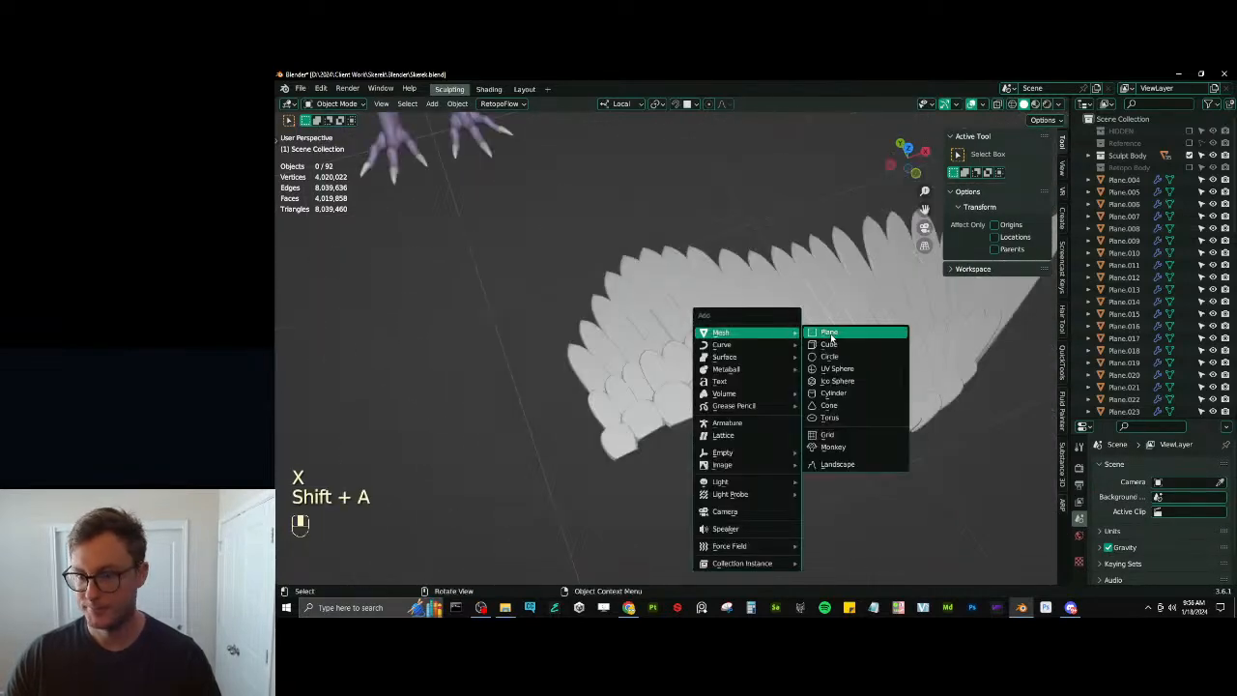
click(820, 335)
key(KP_7)
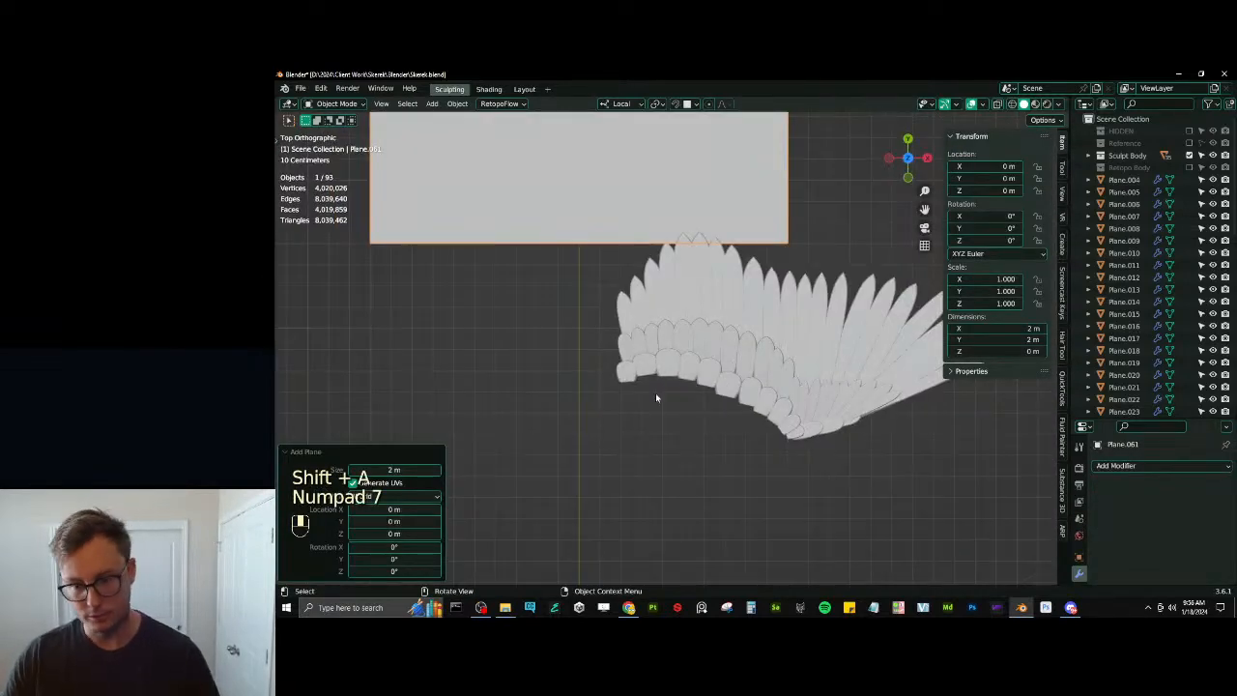
click(1188, 143)
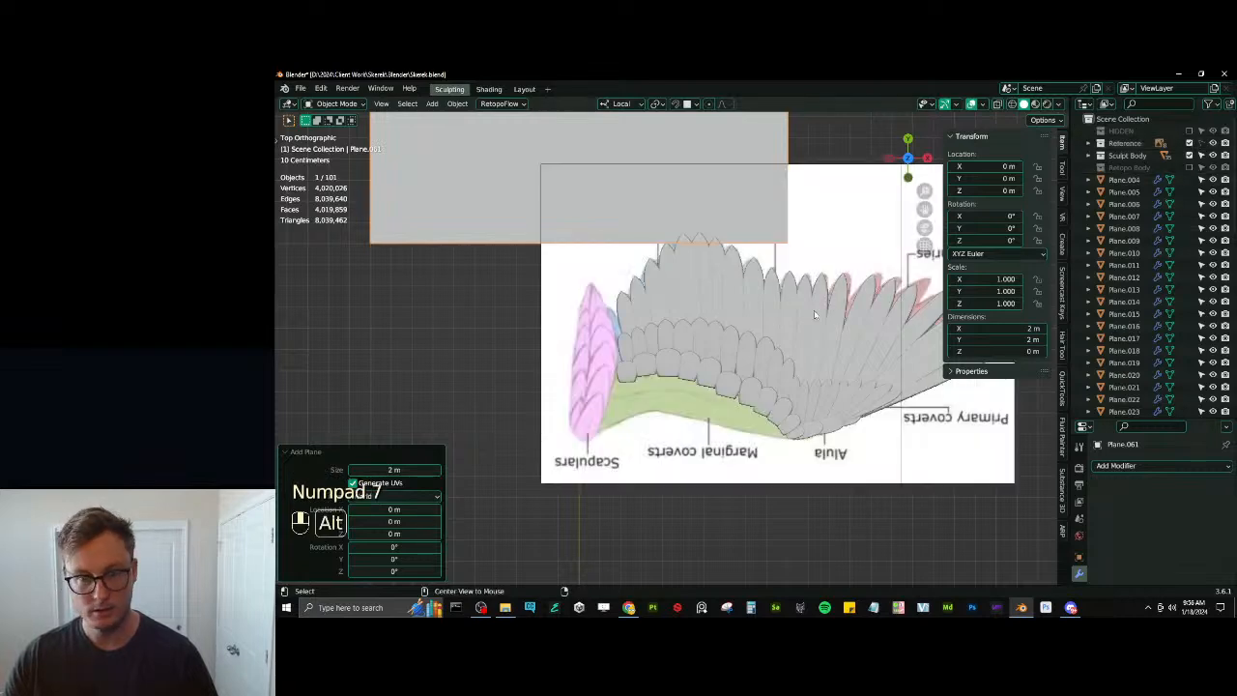
Scale the new plane down and place it at the wing's inner end, beside the scapulars and marginal coverts
key(alt+g)
key(s)
click(640, 165)
key(g)
click(737, 181)
key(s)
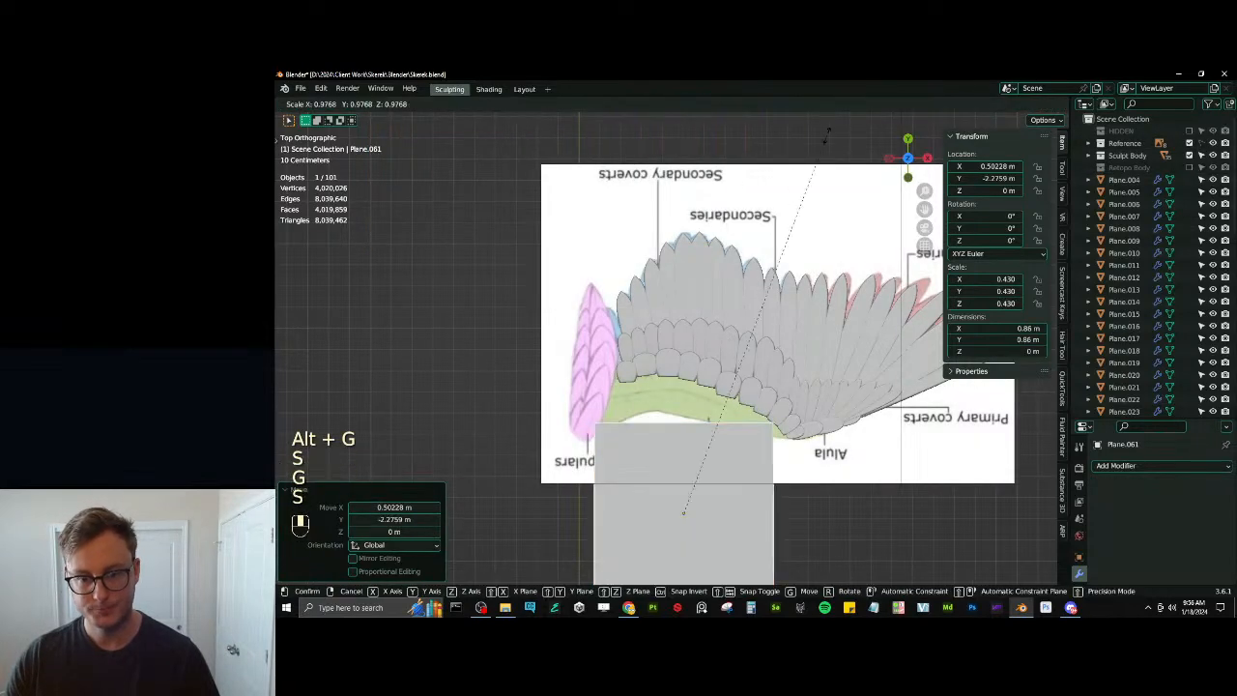
click(726, 418)
key(g)
click(666, 286)
scroll(648, 365, up, 5)
scroll(652, 397, down, 1)
Move, rotate and scale the plane's inner edge to overlap the lower scapulars in the anatomy reference
key(Tab)
shift+middle_drag(618, 413, 641, 384)
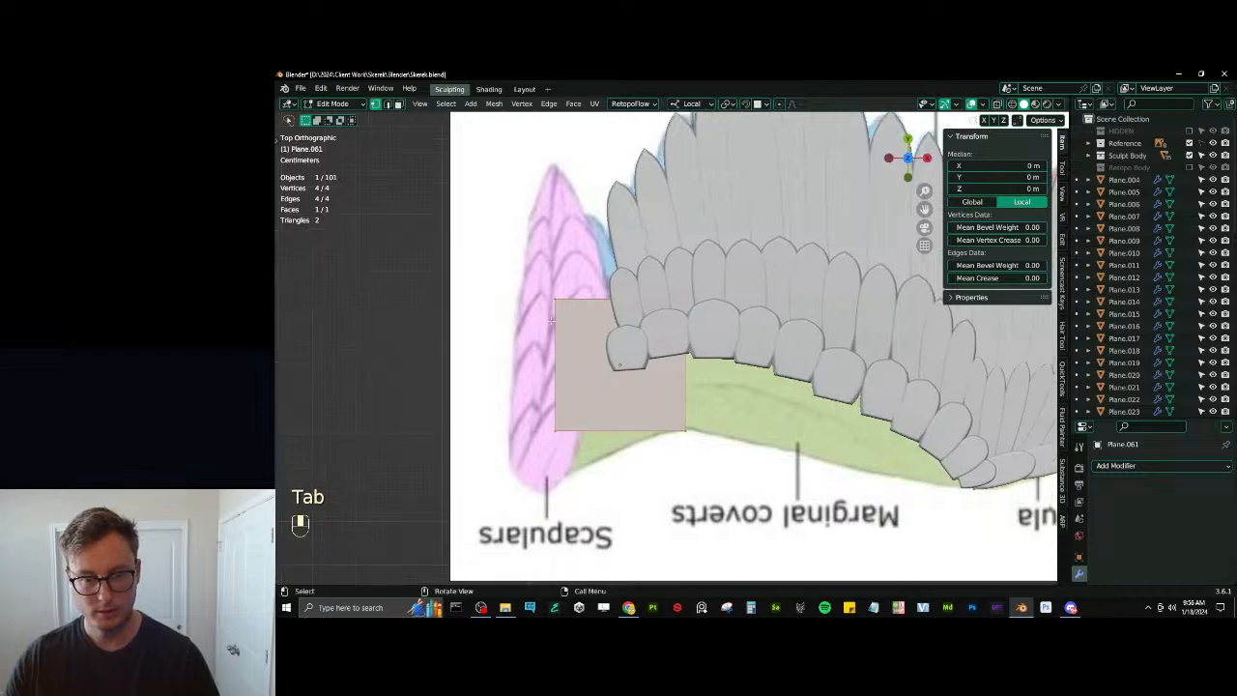
click(553, 311)
shift+click(555, 428)
key(g)
click(554, 469)
key(r)
click(674, 367)
key(s)
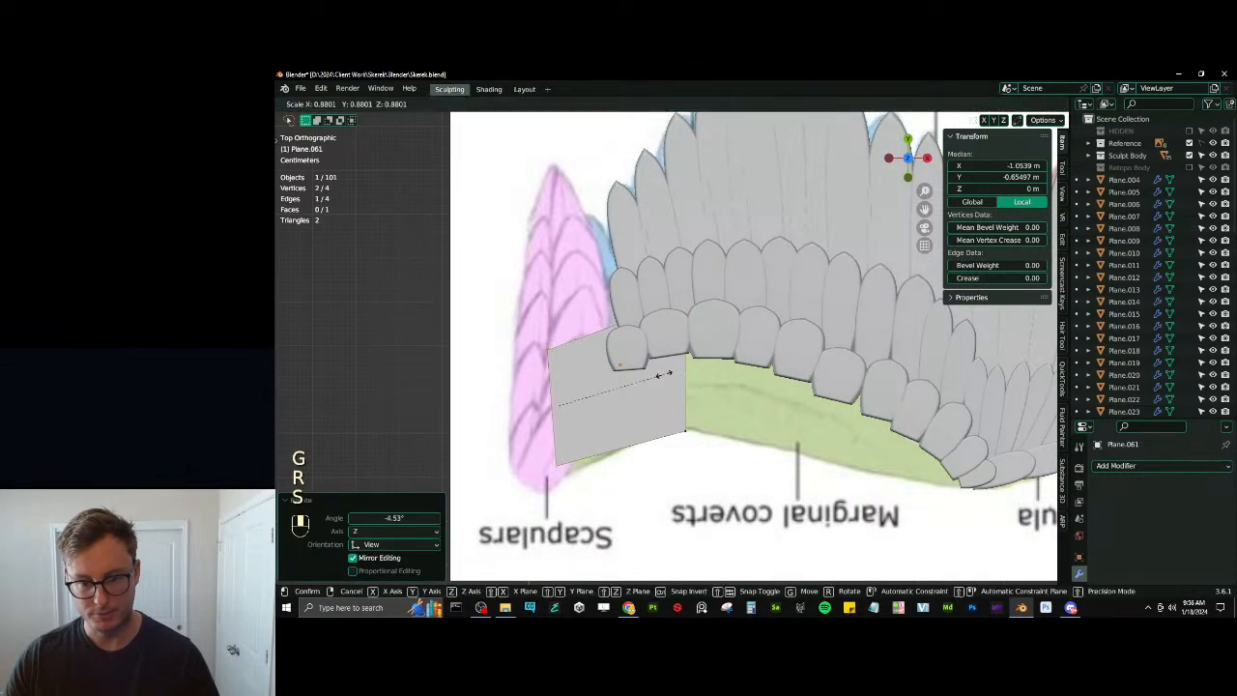
click(664, 374)
key(g)
click(659, 394)
Move and rotate the plane's outer edge to follow the bend of the marginal coverts area
click(685, 431)
shift+click(687, 354)
key(g)
click(757, 330)
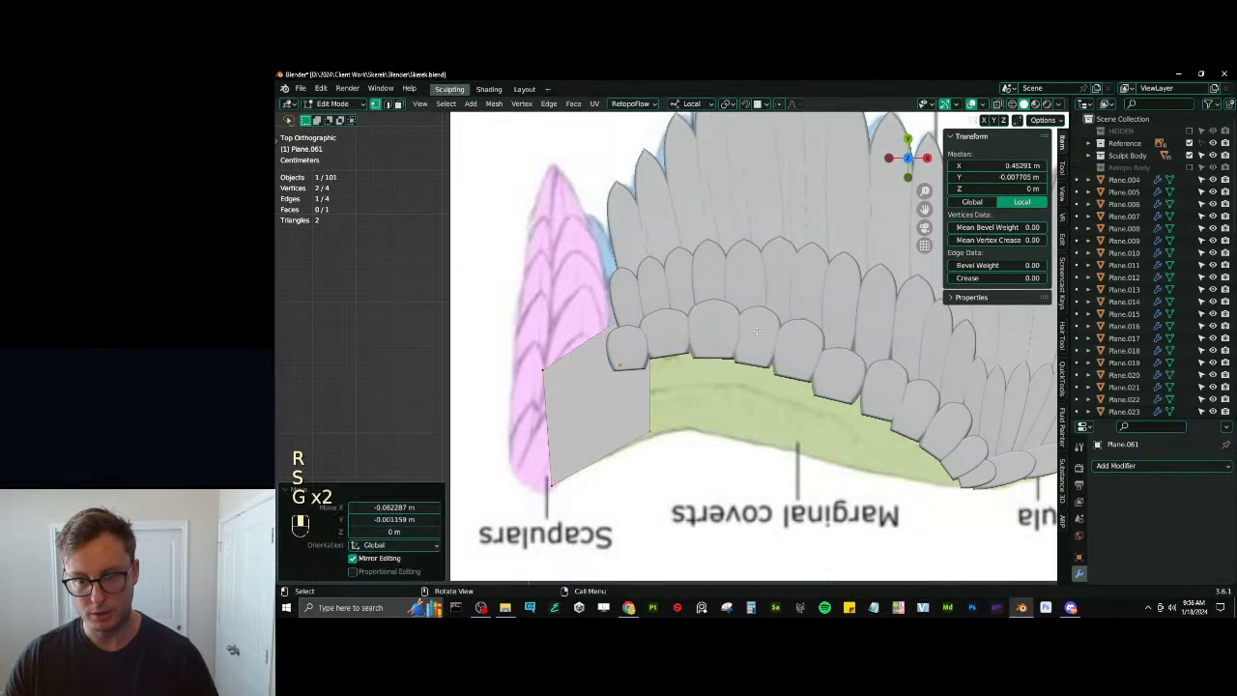
key(r)
click(751, 322)
key(g)
click(777, 336)
Extrude the outer edge along the marginal coverts toward the alula, switch to wireframe, and scale the new edge by 0.254
key(e)
click(931, 365)
shift+middle_drag(909, 386, 802, 372)
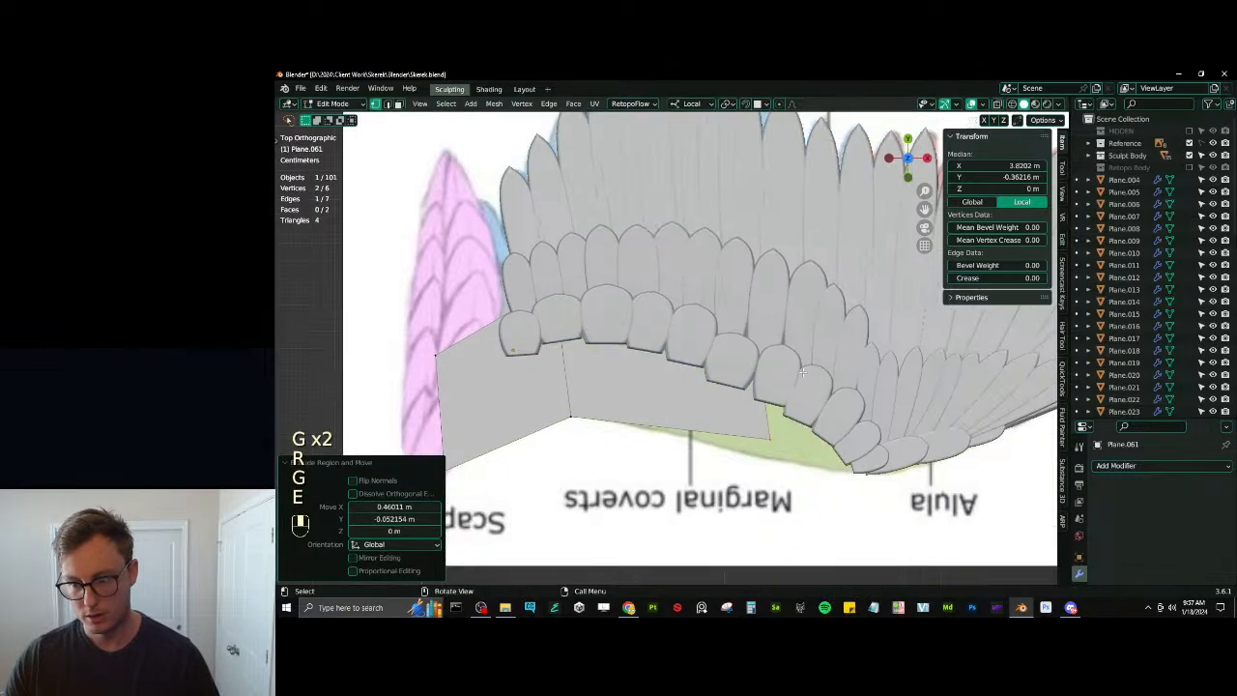
key(r)
click(891, 412)
key(z)
click(850, 428)
key(g)
click(1001, 468)
key(s)
click(939, 423)
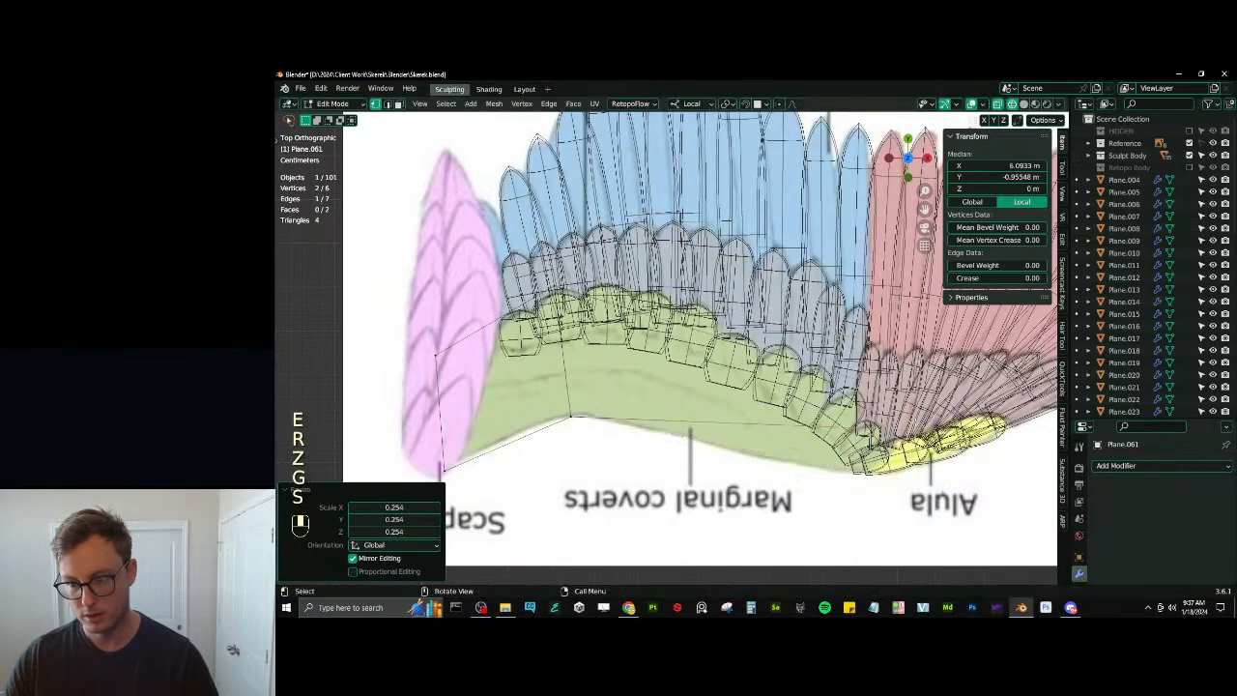
Move the narrowed outer edge to the base of the alula and add one loop cut across the long outer span
key(g)
click(906, 460)
key(ctrl+r)
click(734, 442)
click(734, 442)
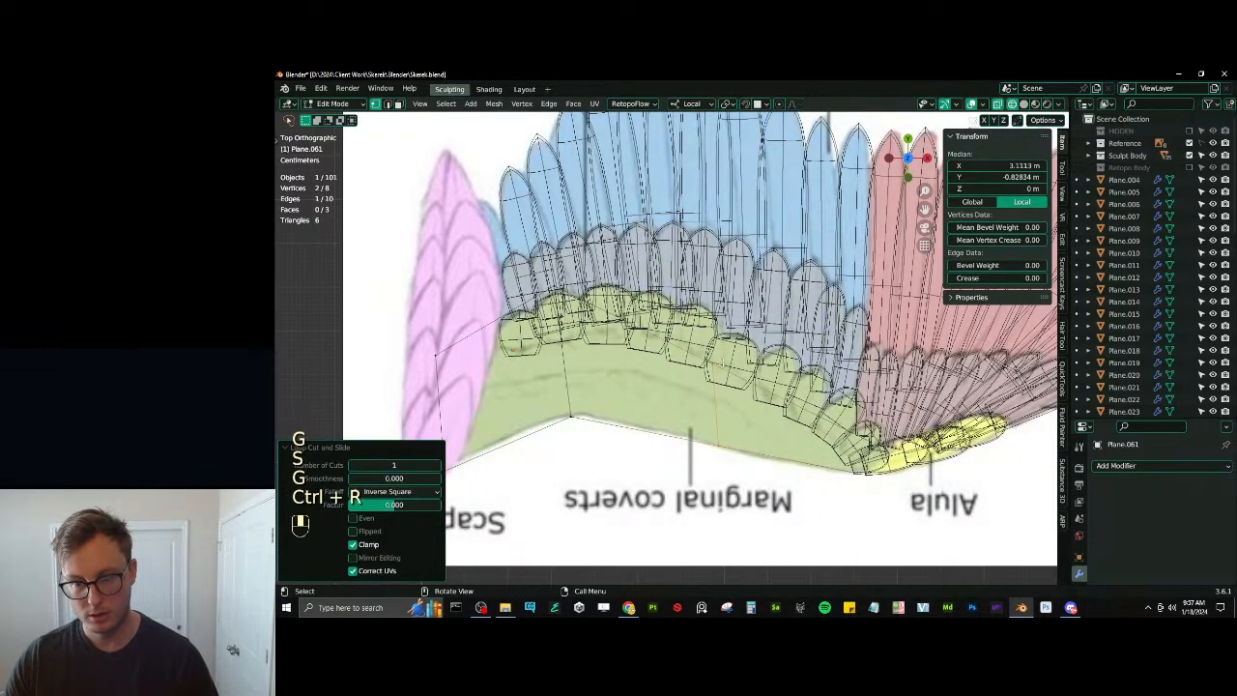
Move the new cut's upper vertex outward to the lower edge of the covert feather row
click(711, 359)
key(g)
click(737, 335)
shift+middle_drag(736, 347, 783, 347)
Leave mesh editing and add a Subdivision Surface modifier to the marginal coverts plane
key(Tab)
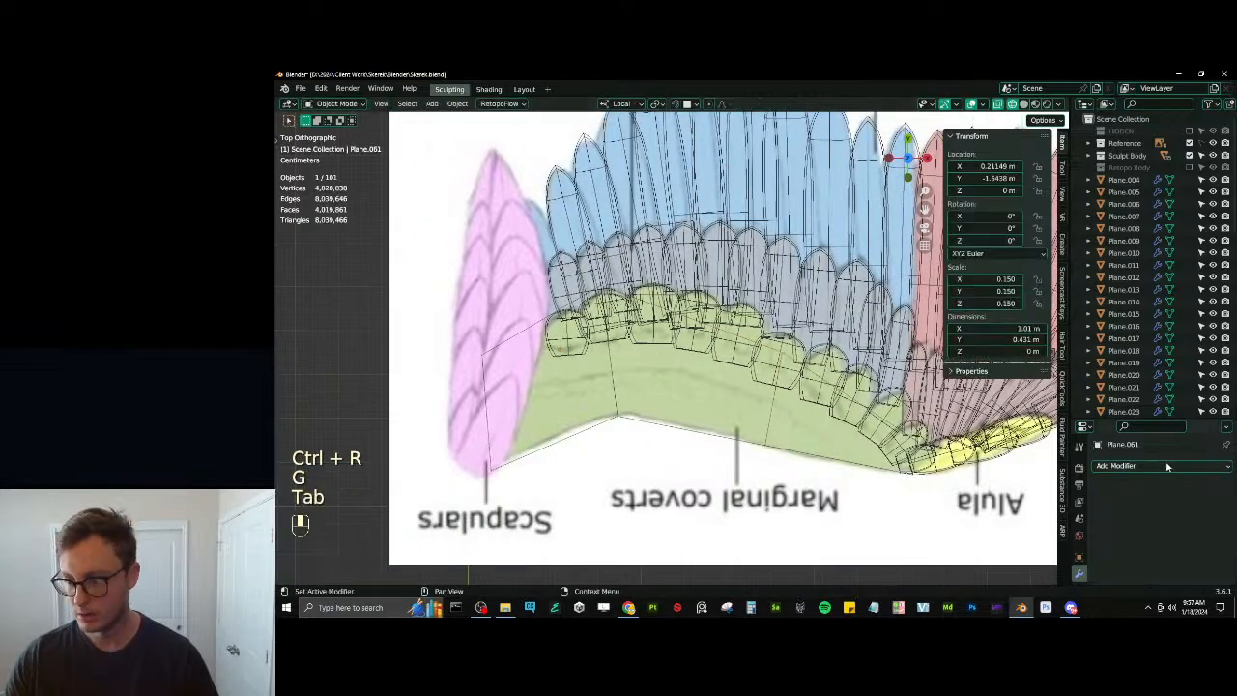
click(1166, 466)
click(1005, 398)
Add a lengthwise loop cut along the coverts plane, switch to solid shading, and raise the cut above the reference to give thickness
key(Tab)
mouse_move(1005, 398)
middle_down()
mouse_move(734, 387)
mouse_move(763, 345)
mouse_move(684, 259)
mouse_move(667, 271)
middle_up()
key(ctrl+r)
click(649, 400)
click(649, 400)
key(z)
key(g)
click(728, 288)
key(Tab)
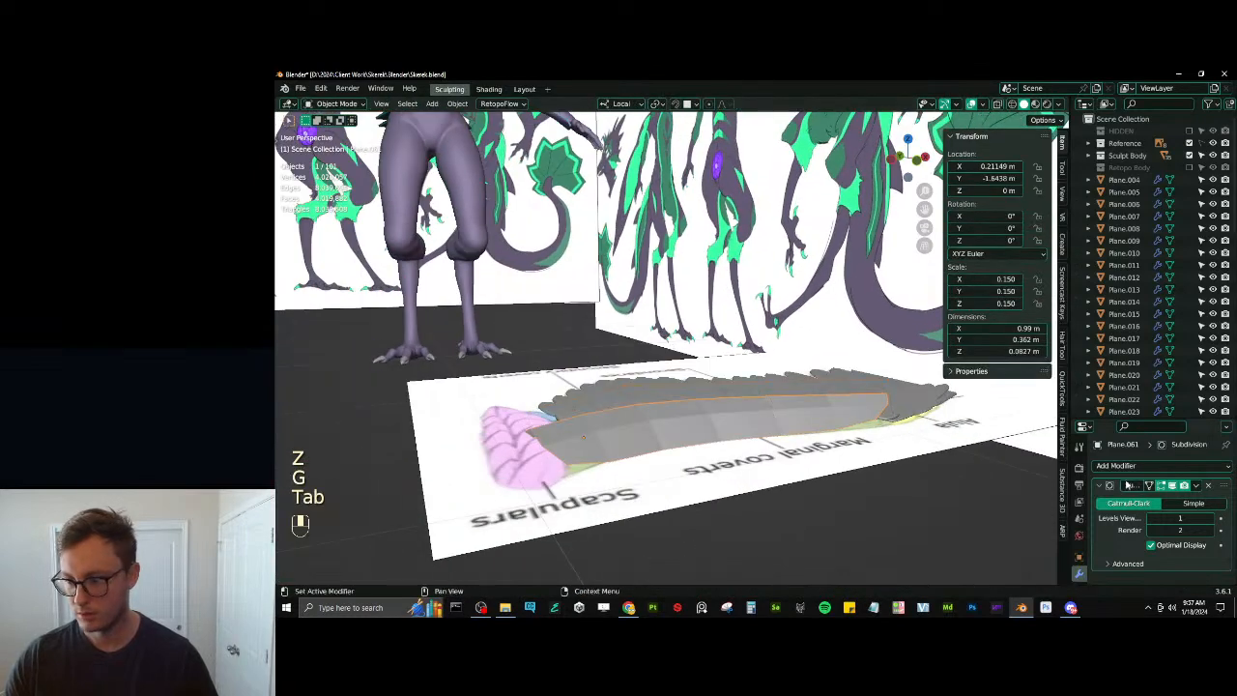
Add a Mirror modifier to the coverts mesh and place it above the Subdivision Surface modifier
click(1122, 465)
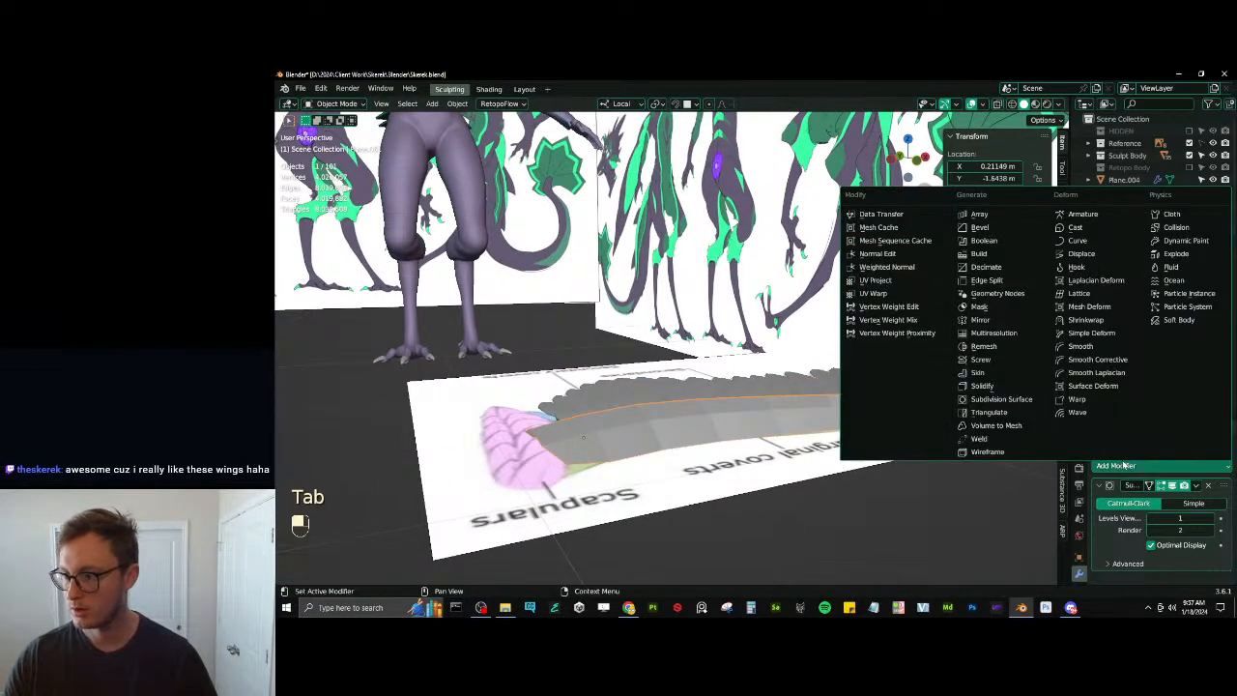
click(979, 319)
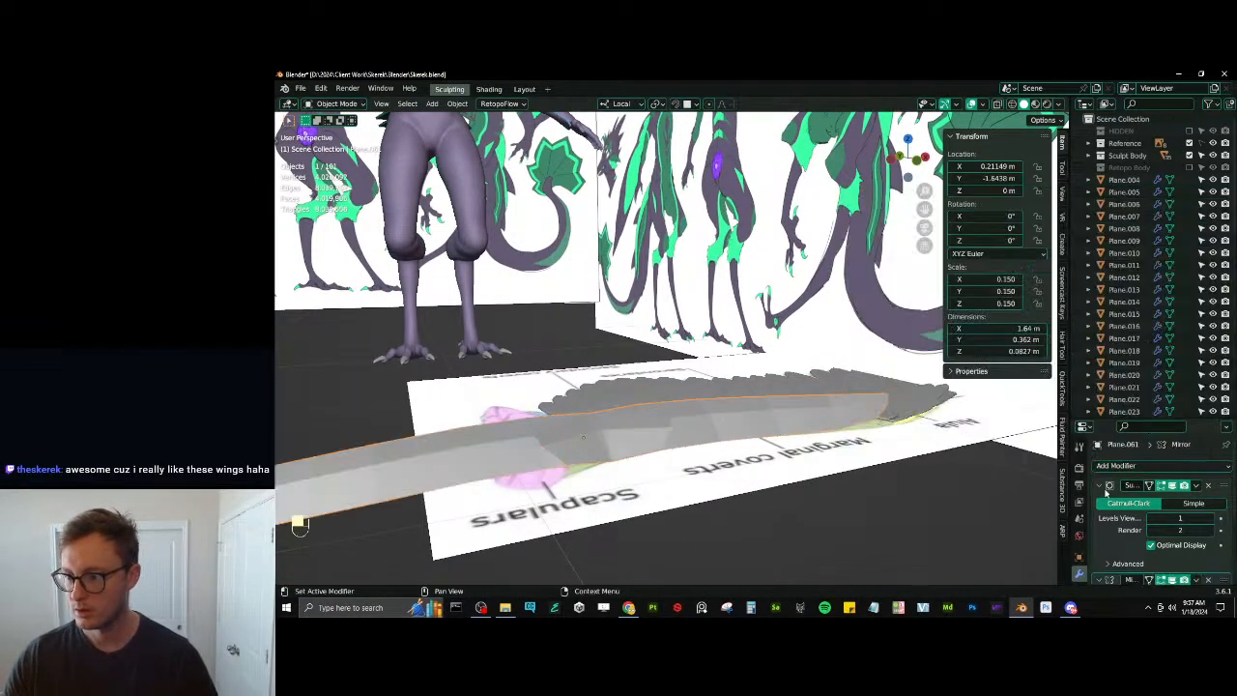
click(1100, 486)
drag(1222, 500, 1220, 468)
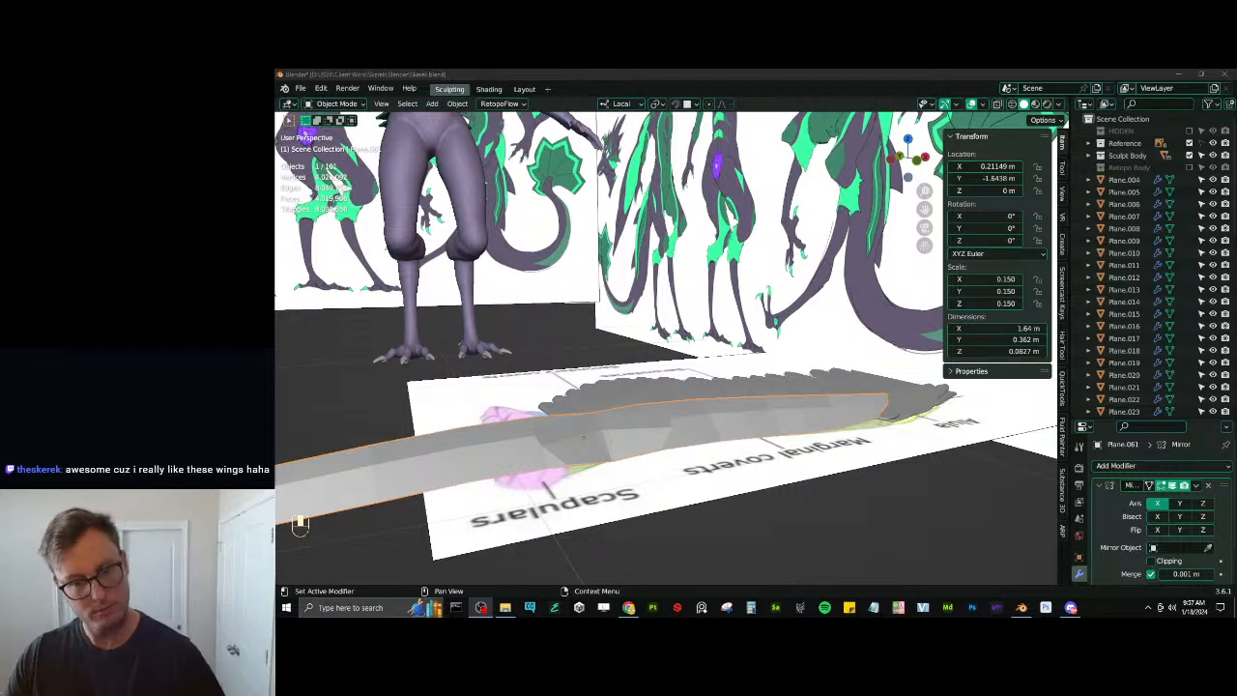
Apply smooth shading to the coverts mesh
middle_drag(618, 454, 674, 441)
right_click(634, 376)
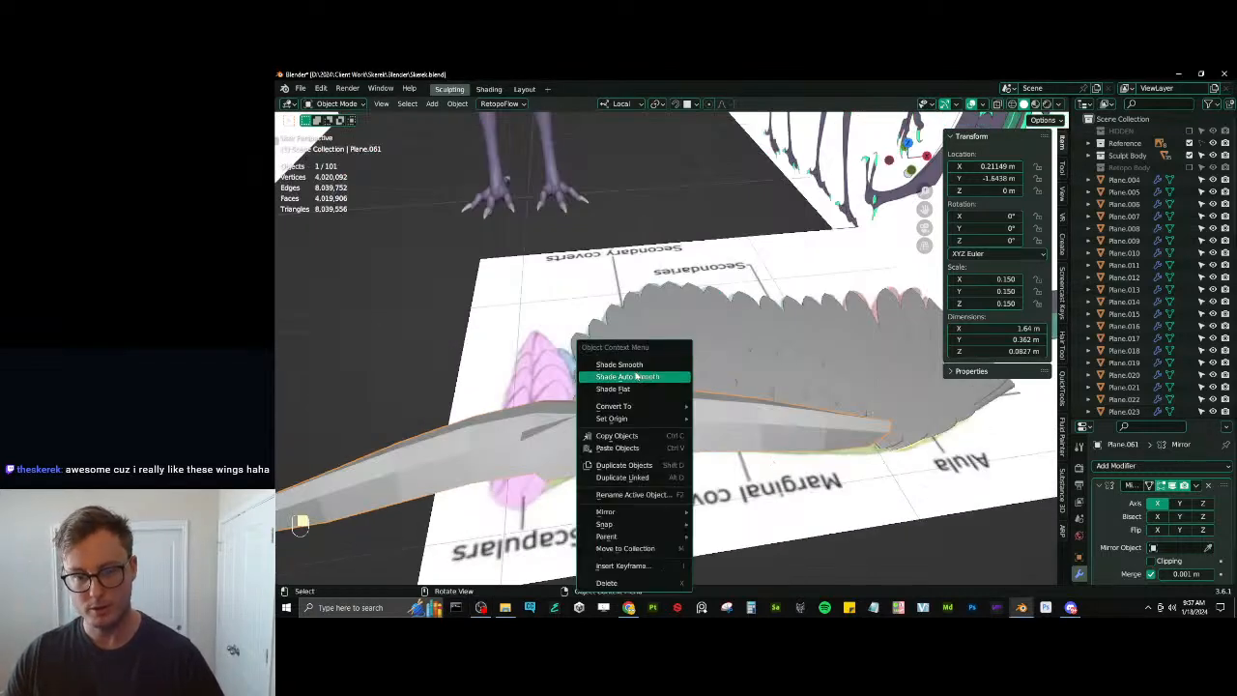
click(635, 376)
scroll(677, 406, down, 3)
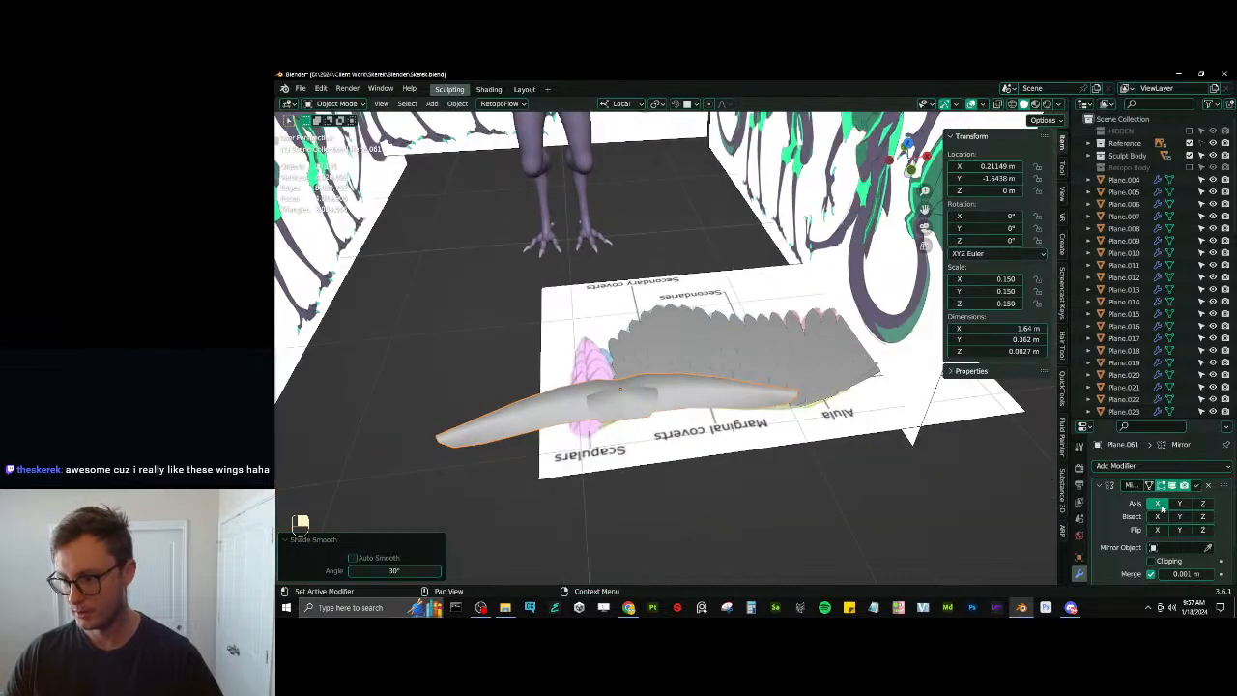
Change the Mirror modifier's axis from X to Z
click(1161, 506)
click(1202, 504)
scroll(718, 428, up, 3)
middle_drag(718, 428, 614, 458)
Bevel the raised lengthwise edge loop of the coverts mesh into two parallel rows
key(Tab)
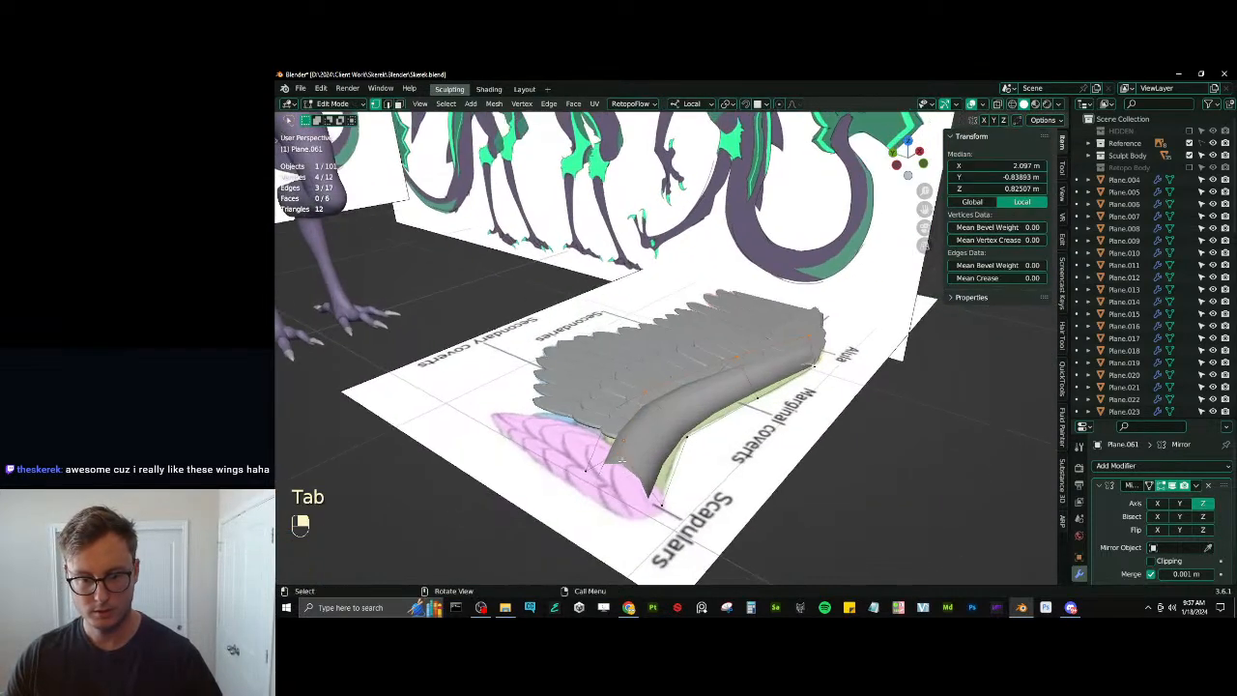
click(813, 440)
shift+middle_drag(813, 441, 832, 415)
scroll(773, 425, up, 2)
Fill the open inner end by the scapulars and the open outer end by the alula with faces
click(579, 471)
ctrl+click(685, 527)
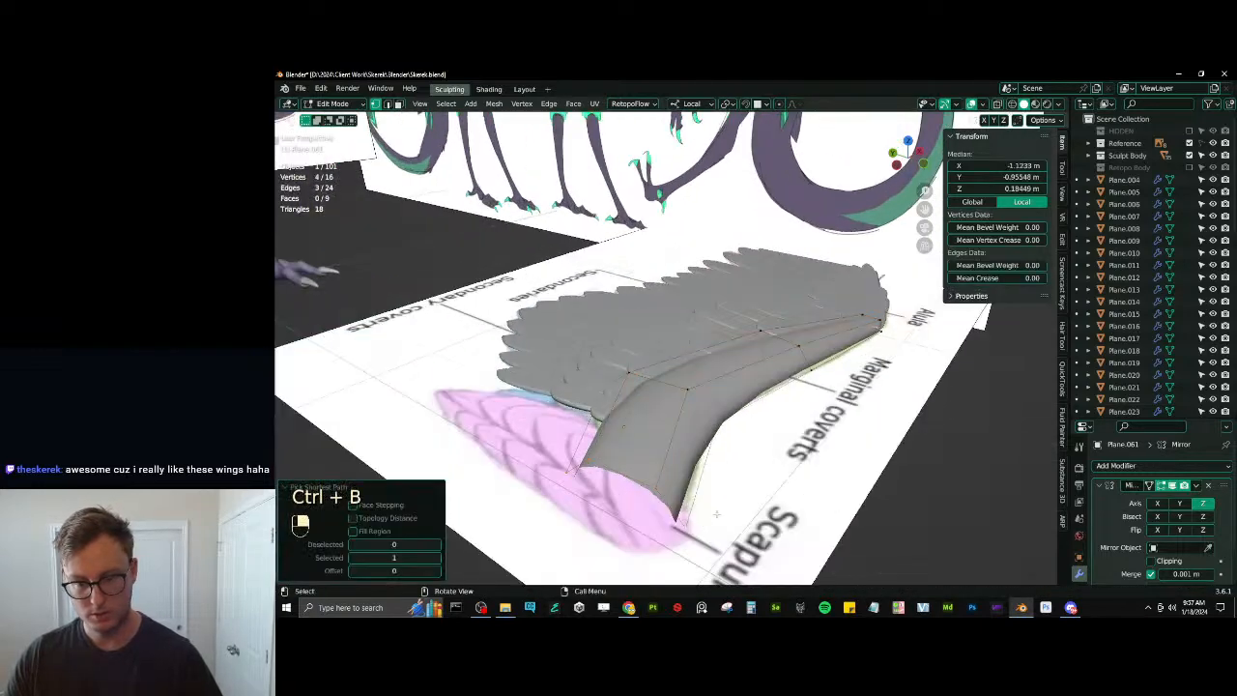
key(f)
middle_drag(685, 527, 510, 472)
scroll(638, 469, up, 2)
middle_drag(599, 473, 743, 467)
click(656, 470)
ctrl+click(699, 440)
key(f)
scroll(724, 449, down, 3)
key(Tab)
scroll(742, 462, up, 3)
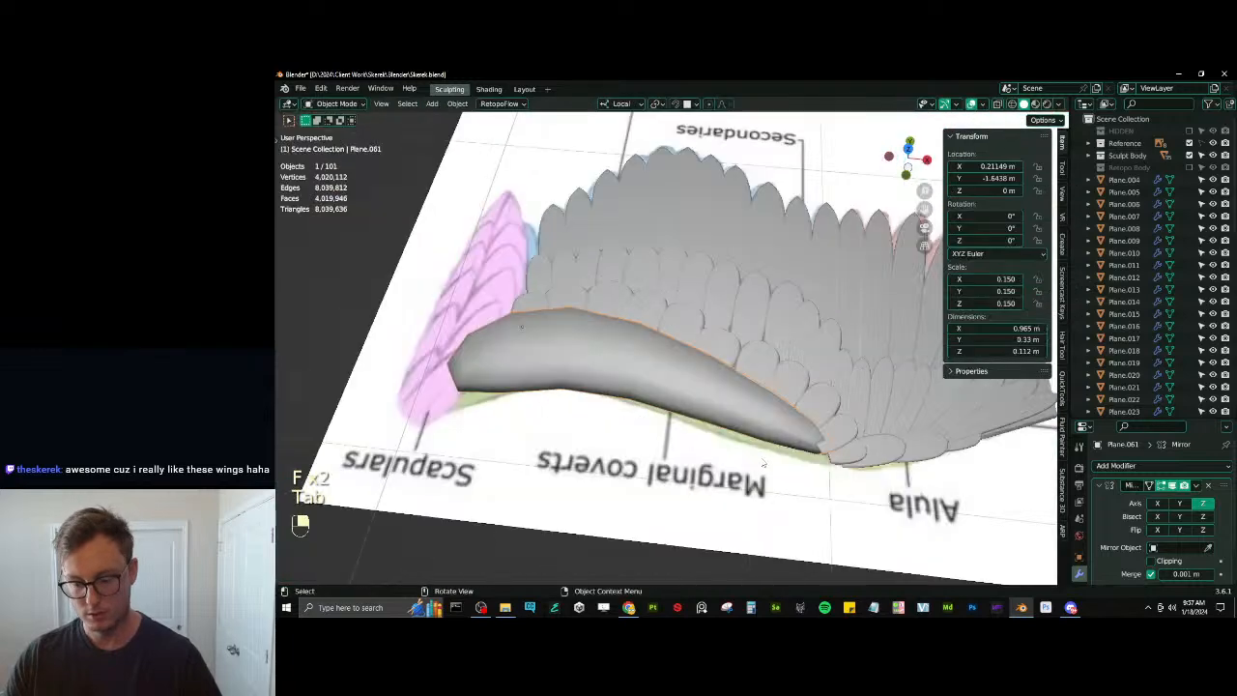
Add a loop cut across the outer section of the coverts mesh near the alula and switch to wireframe
key(KP_7)
key(Tab)
key(ctrl+r)
double_click(794, 441)
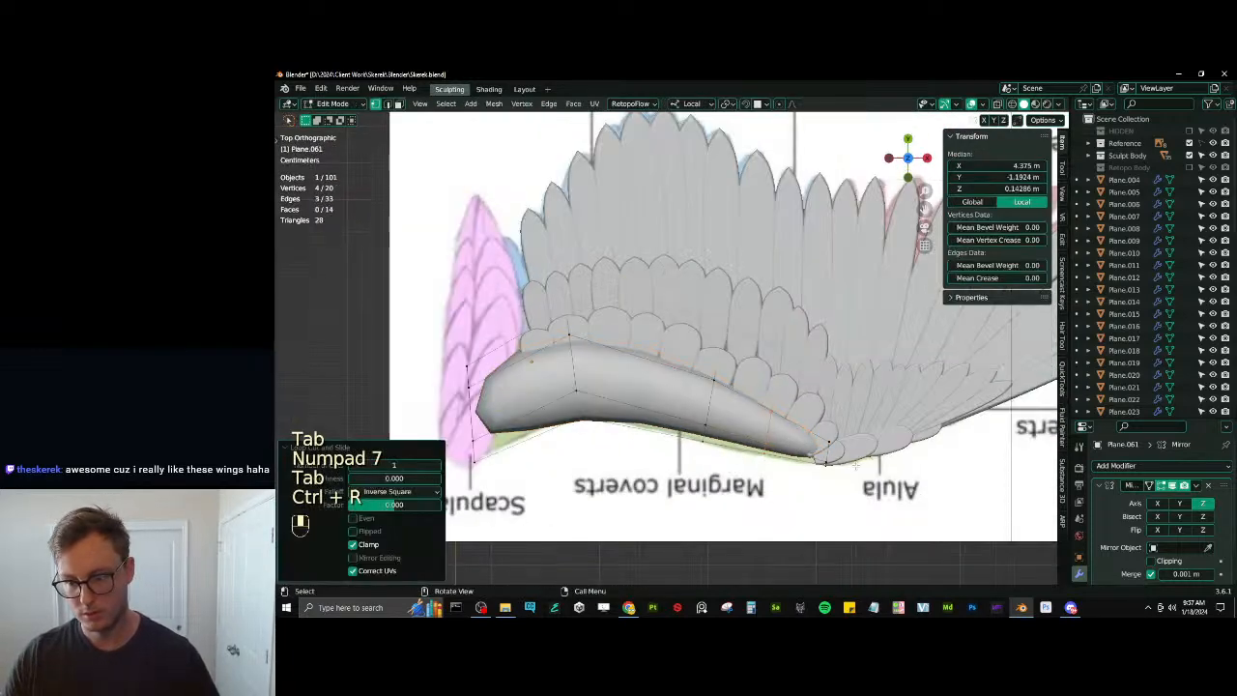
key(z)
shift+middle_drag(850, 466, 821, 462)
Box-select the vertices at the mesh's outer tip and move them slightly toward the reference's lower outline
click(796, 459)
key(b)
drag(829, 480, 783, 458)
key(g)
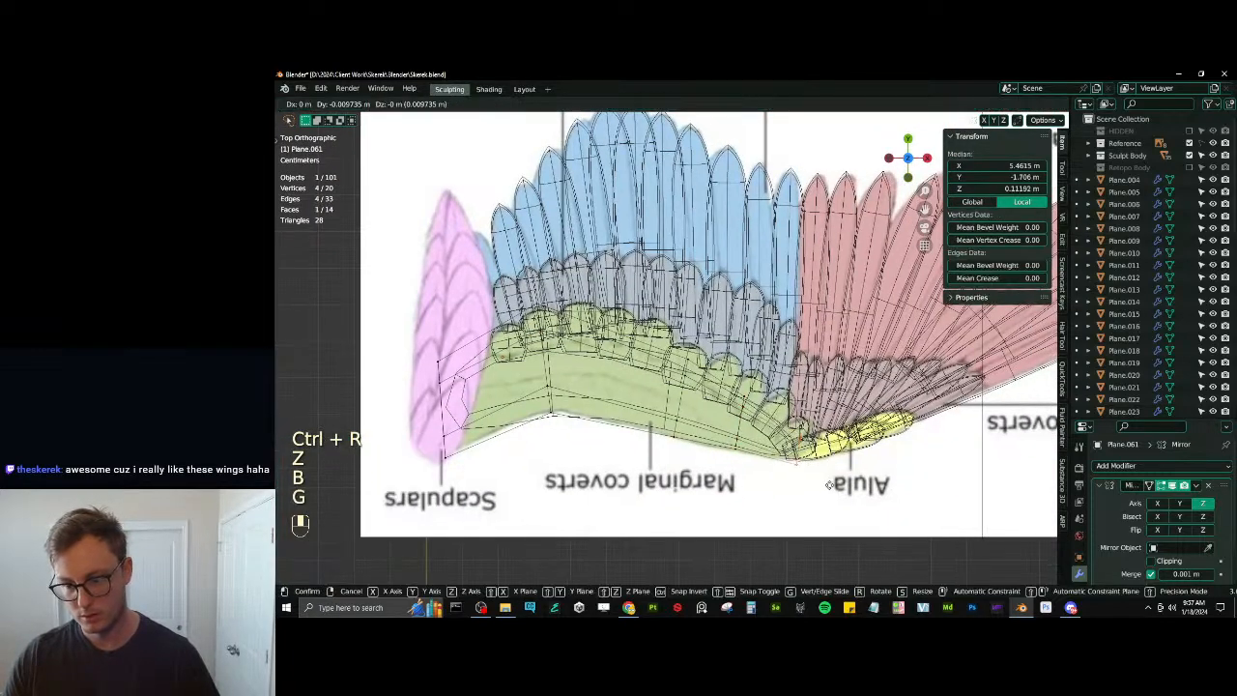
click(820, 475)
key(s)
click(820, 475)
key(ctrl+z)
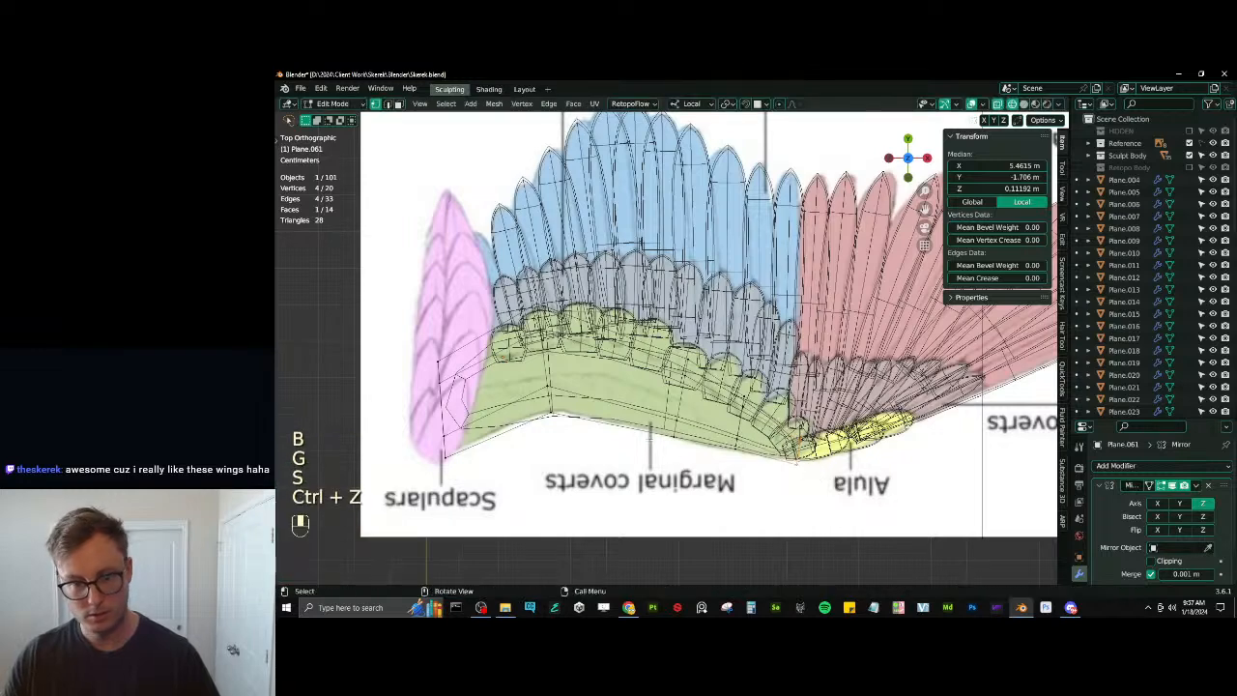
Scale the outer tip by 0.710 along local Y and move it -0.005563 m in X and -0.019471 m in Y
key(s)
key(y)
click(775, 383)
key(g)
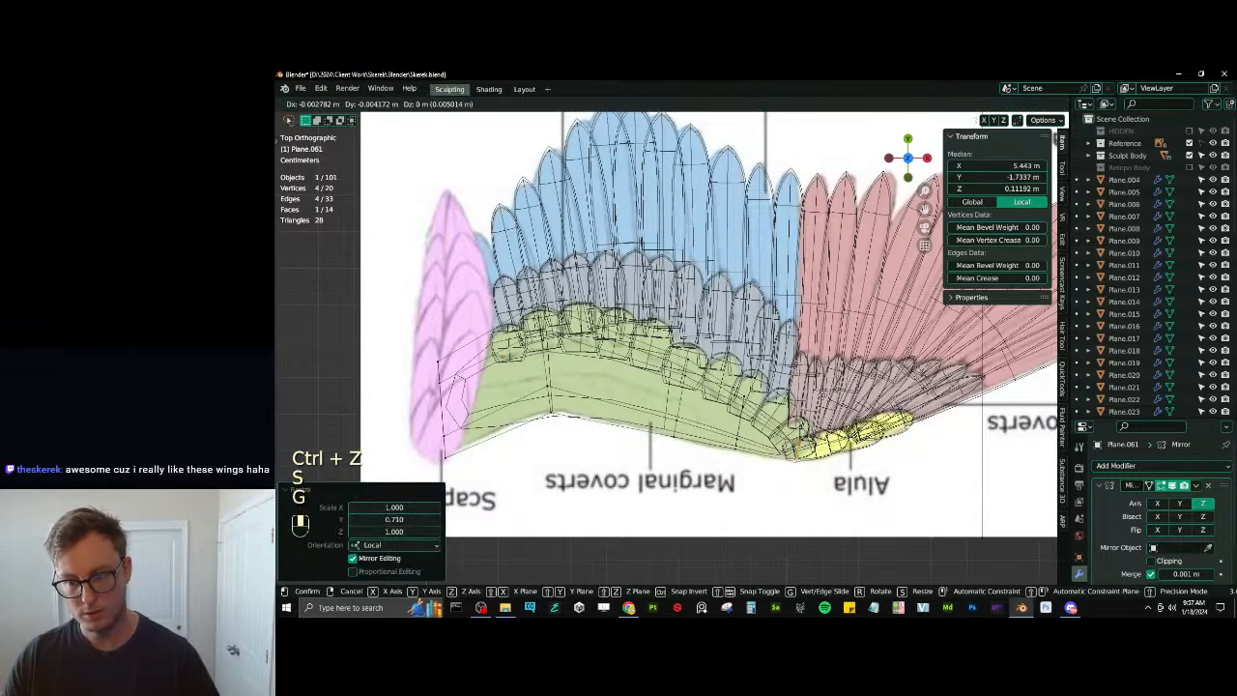
click(773, 388)
Enable the Subdivision Surface modifier's on-cage display for mesh editing
shift+middle_drag(678, 402, 753, 390)
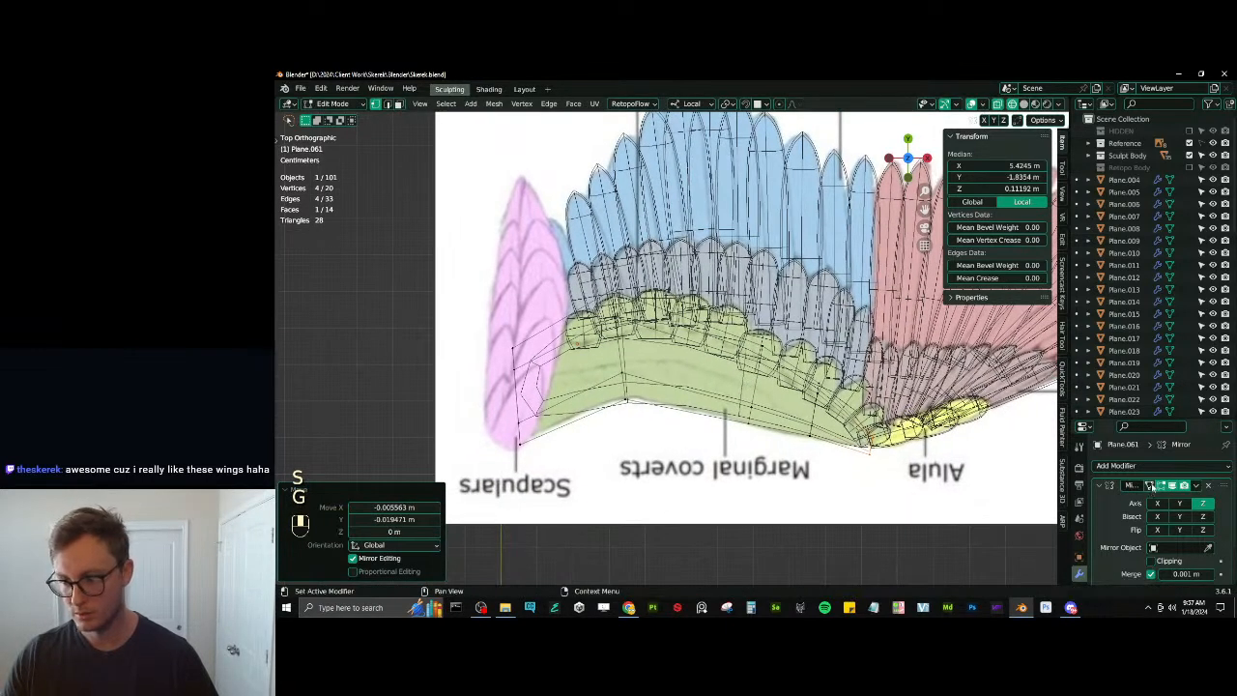
scroll(1152, 487, down, 3)
click(1148, 577)
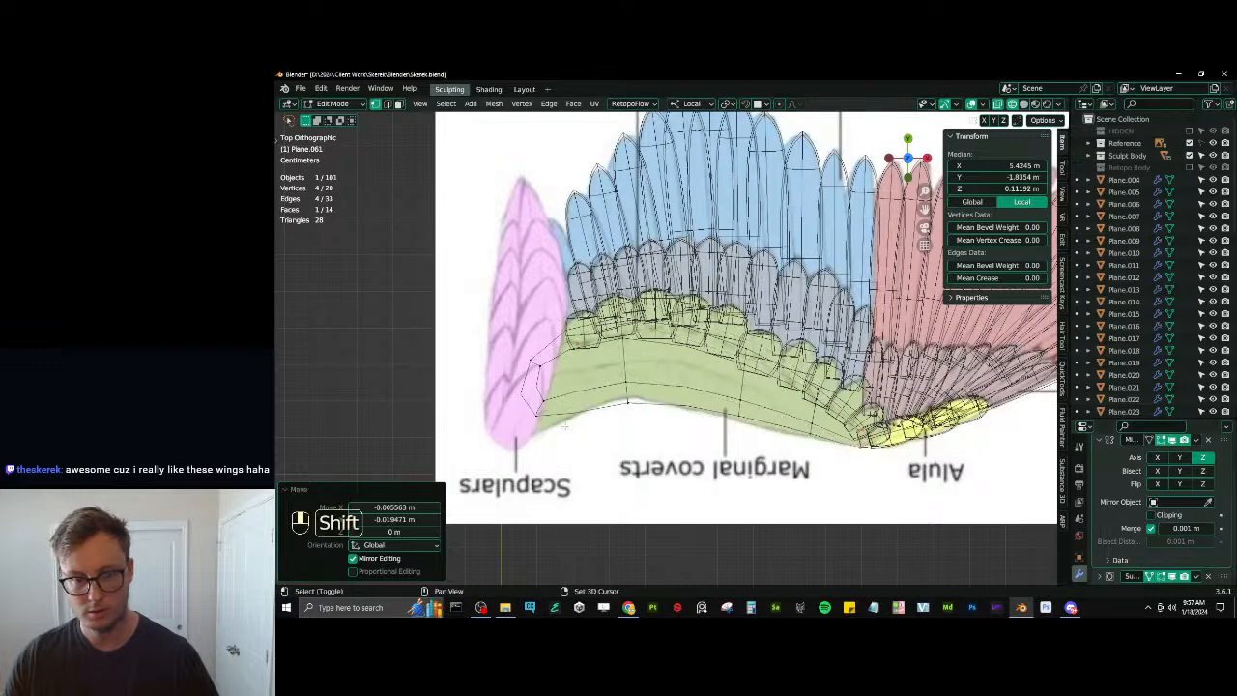
Add a centred loop cut across the inner section of the coverts mesh, between the scapulars and the wing bend
shift+middle_drag(565, 426, 646, 440)
key(ctrl+r)
click(647, 431)
click(648, 431)
Scale the inner end by 2.145 along local Y, then move and rotate it to follow the scapulars' outer border
click(594, 371)
key(b)
drag(586, 365, 617, 440)
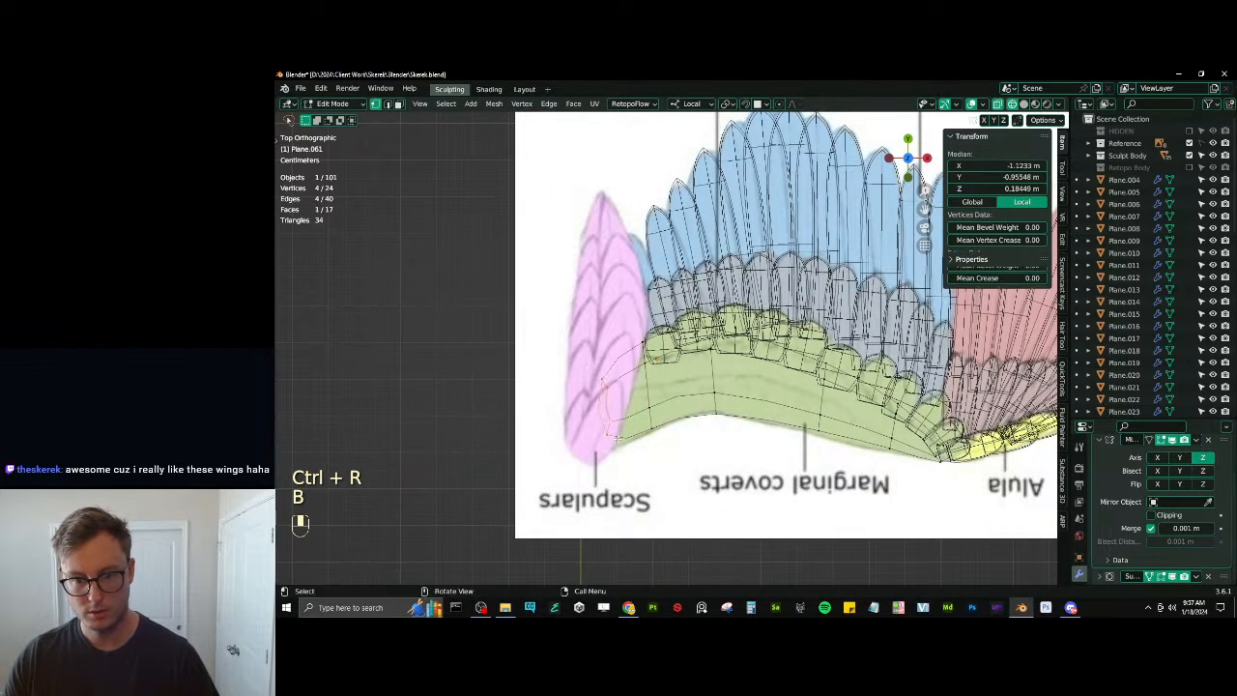
key(s)
key(y)
click(645, 374)
key(g)
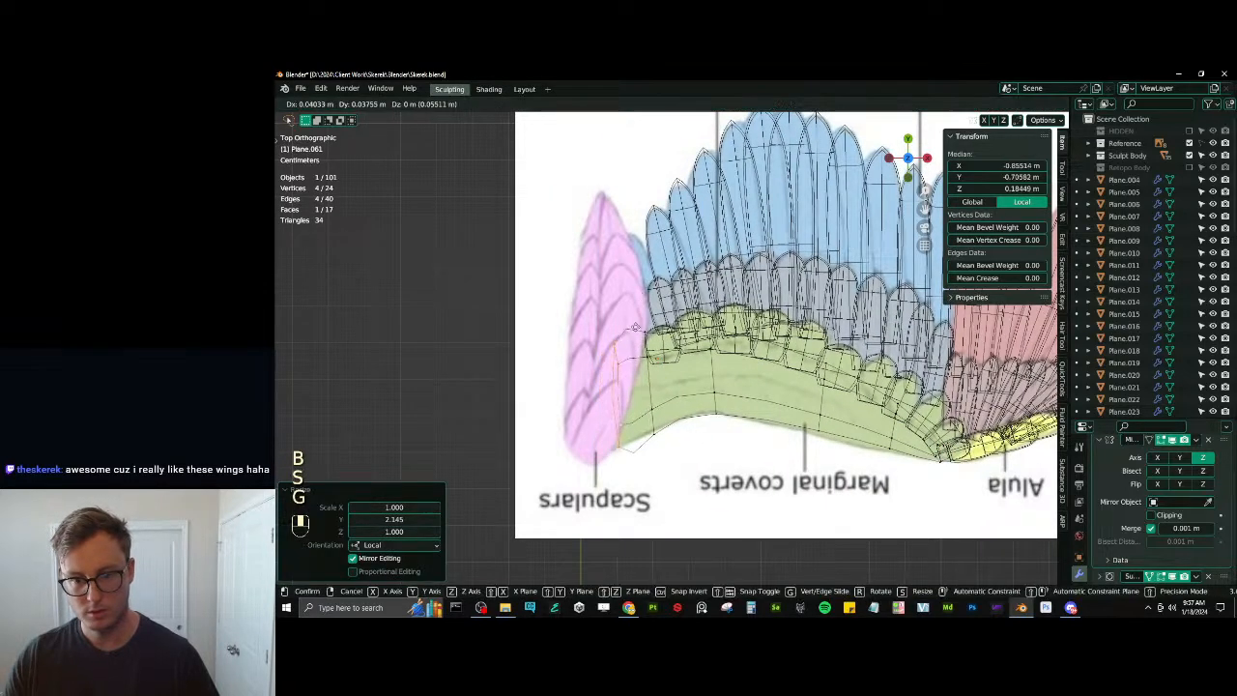
click(659, 362)
key(r)
click(657, 363)
Scale the inner section's new edge loop down along local Y and move it 0.069539 m in X and 0.01808 m in Y
click(652, 406)
alt+shift+click(652, 394)
key(s)
key(y)
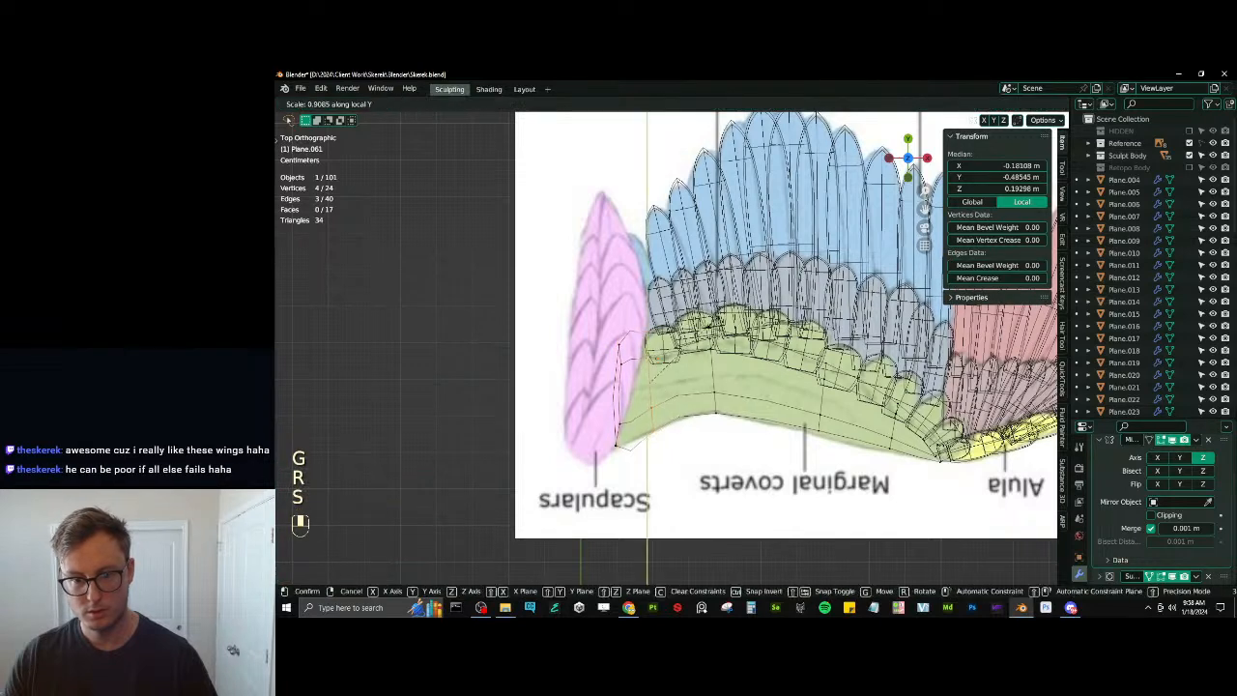
click(659, 383)
key(g)
click(707, 364)
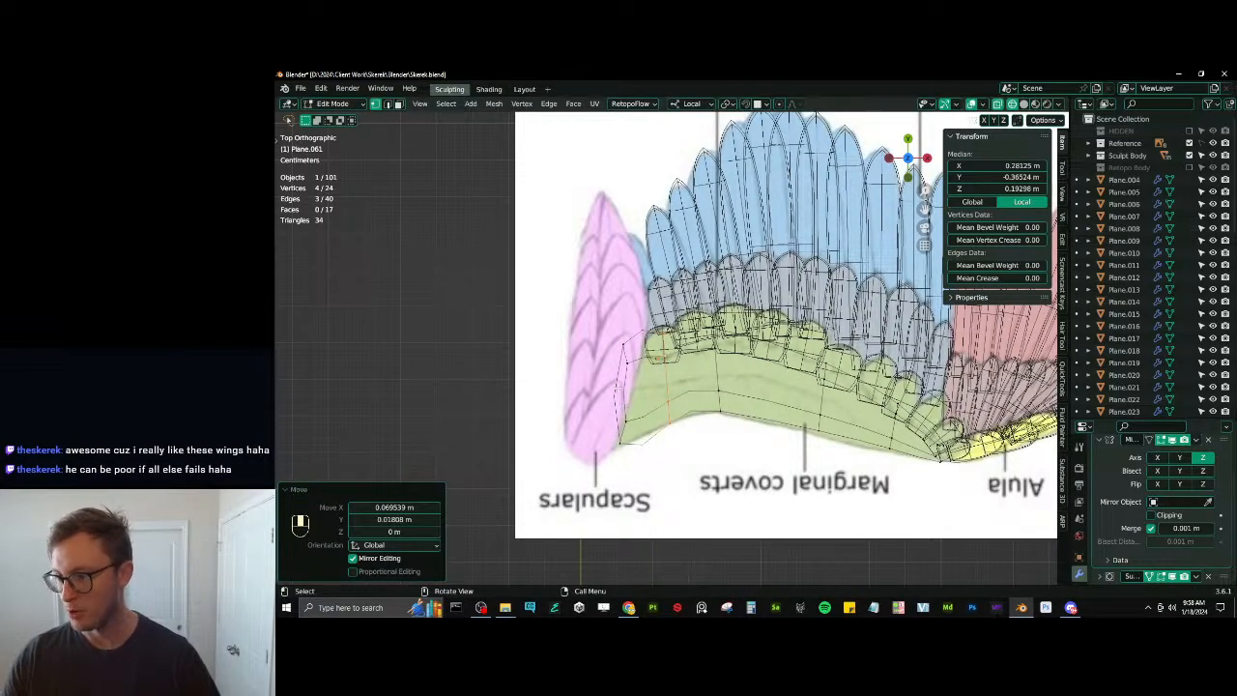
click(621, 347)
key(b)
drag(599, 365, 622, 470)
key(s)
key(y)
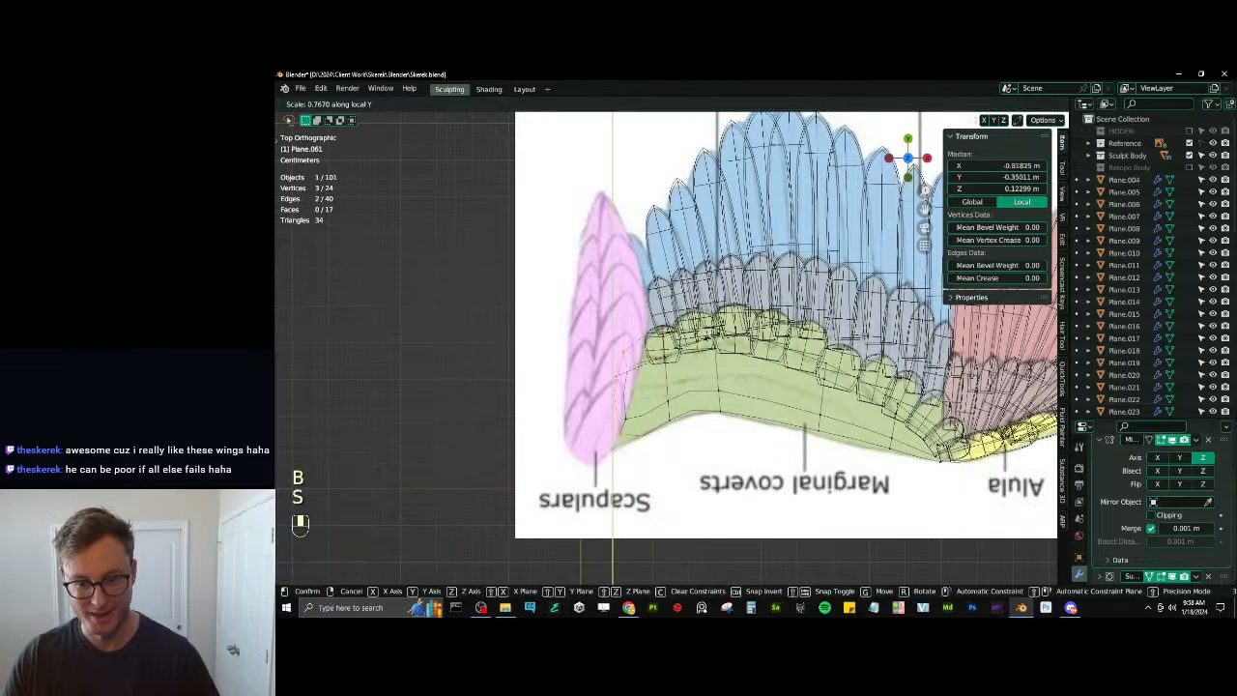
click(657, 359)
key(ctrl+z)
Select all the inner end vertices and scale them down along local Y
key(b)
key(s)
key(y)
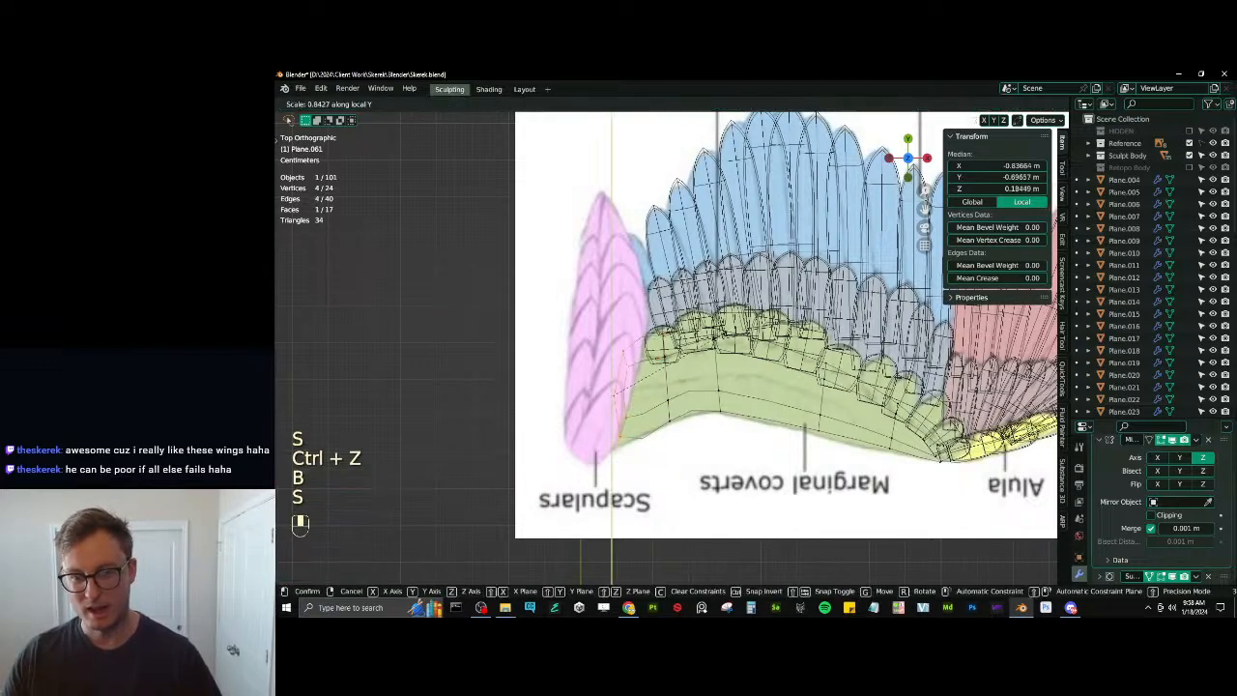
click(711, 358)
Return to Object Mode with solid shading and save the file
key(Tab)
key(z)
scroll(850, 380, down, 4)
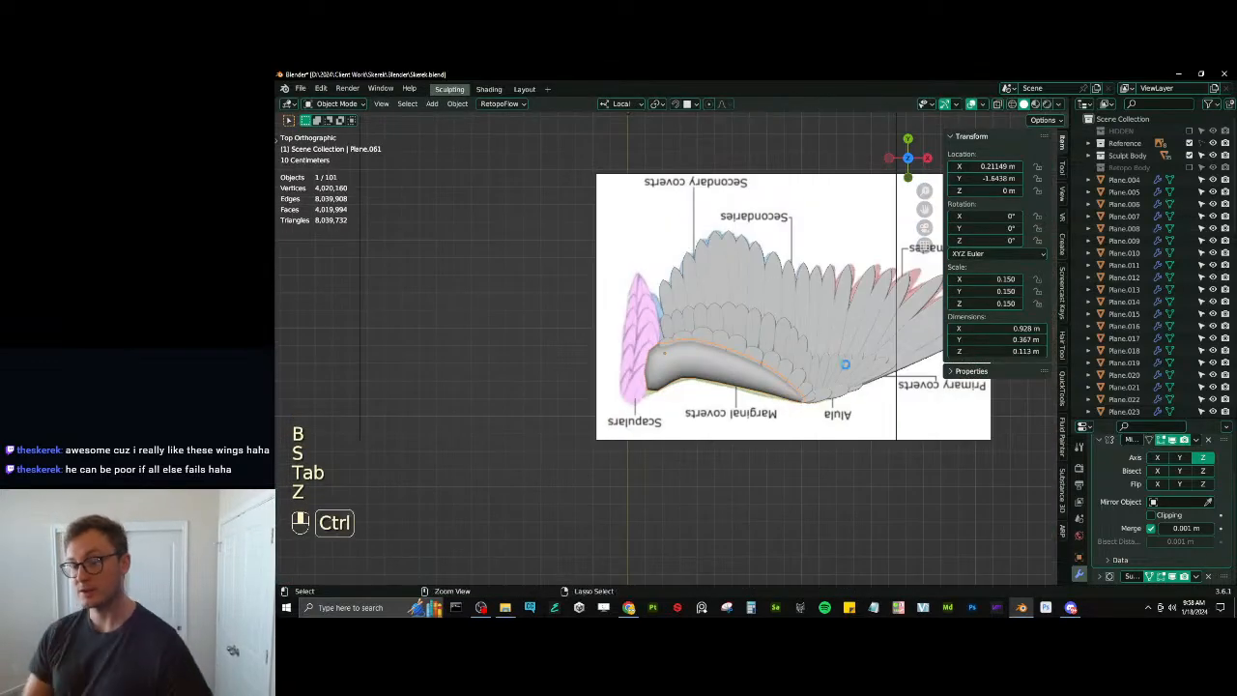
key(ctrl+s)
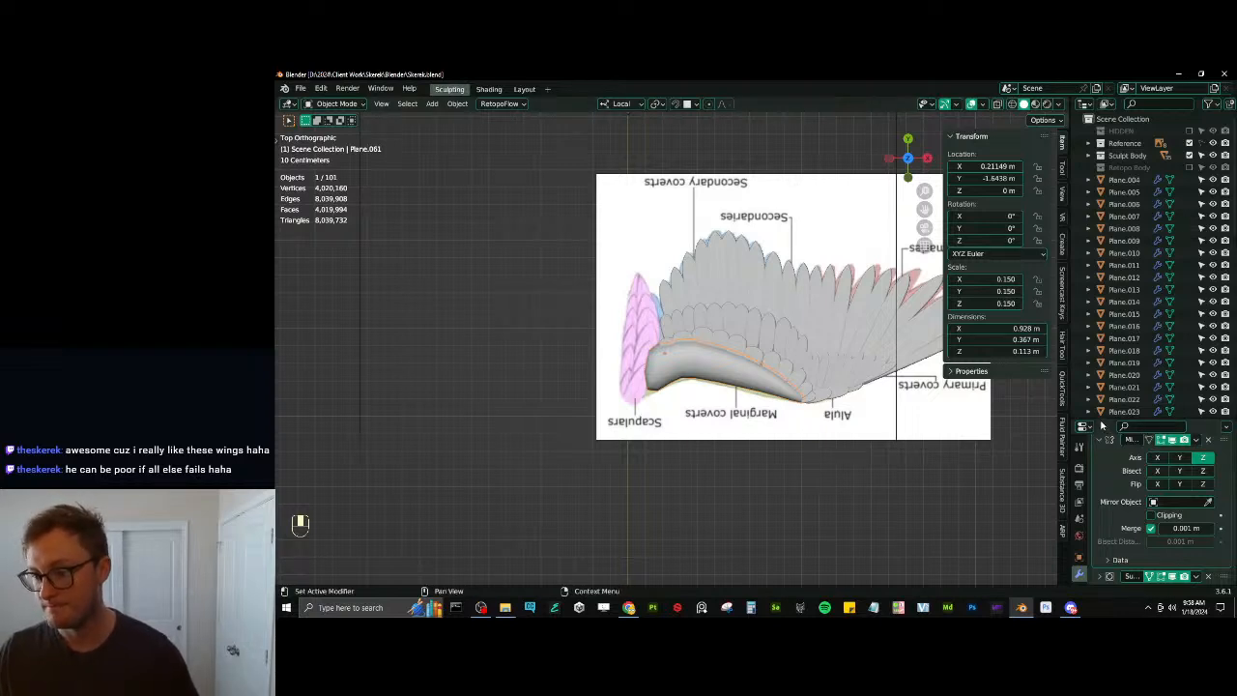
Expand the Subdivision Surface settings and set the viewport levels to 2
drag(1101, 421, 1101, 298)
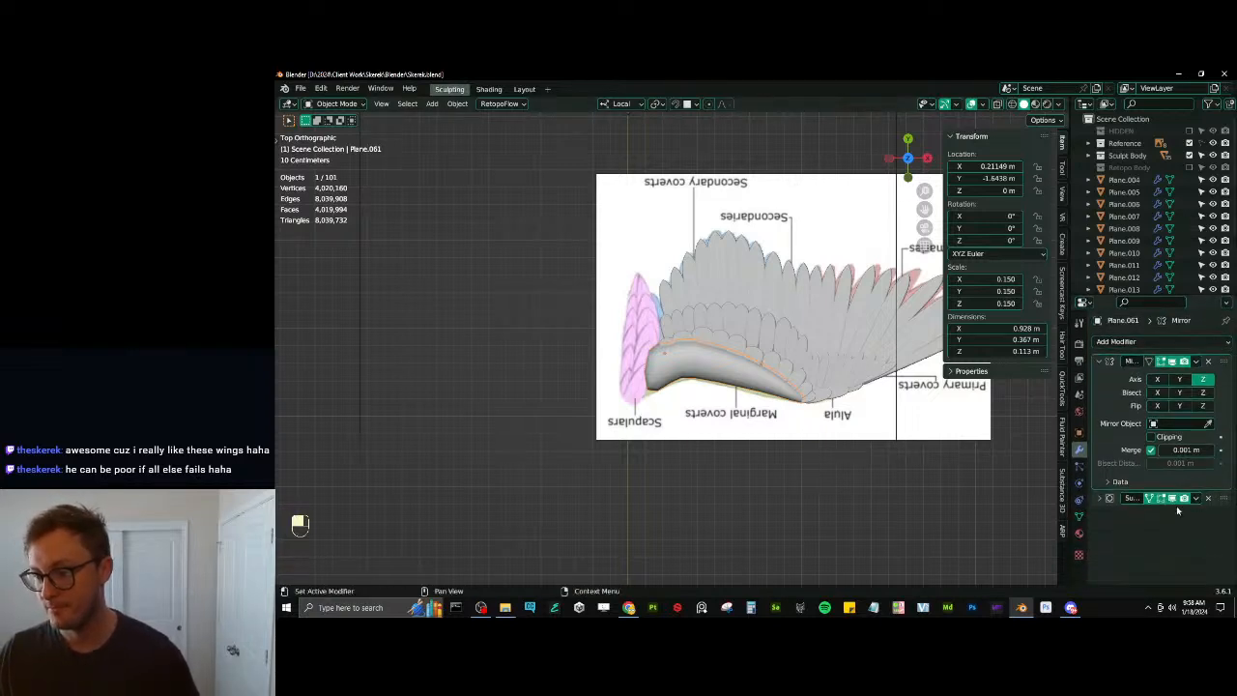
click(1105, 498)
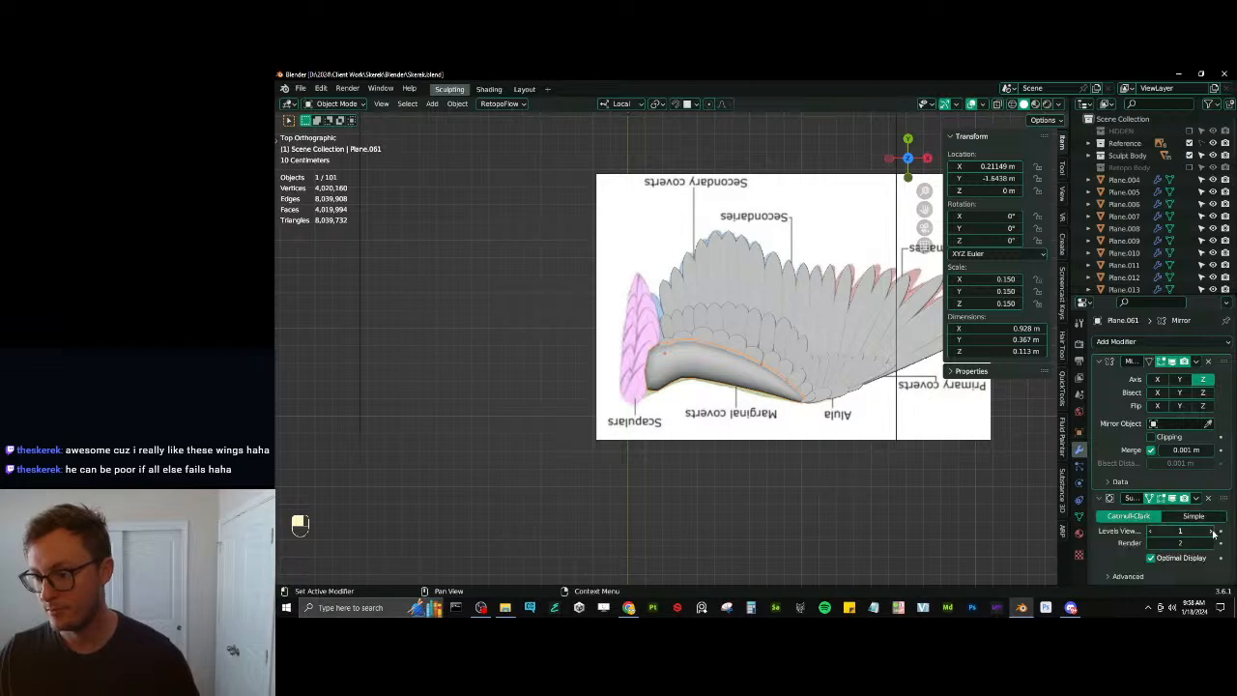
scroll(793, 444, up, 4)
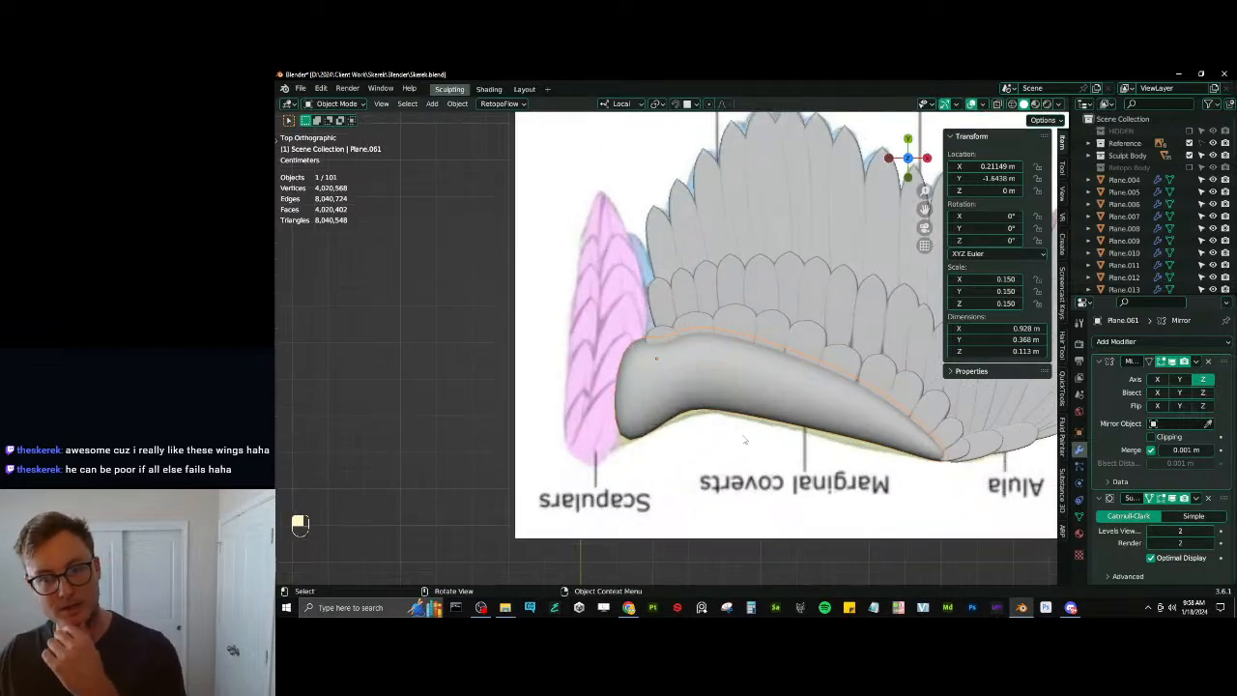
Resume editing the coverts mesh in wireframe and select the inner end's upper corner vertex
key(Tab)
key(z)
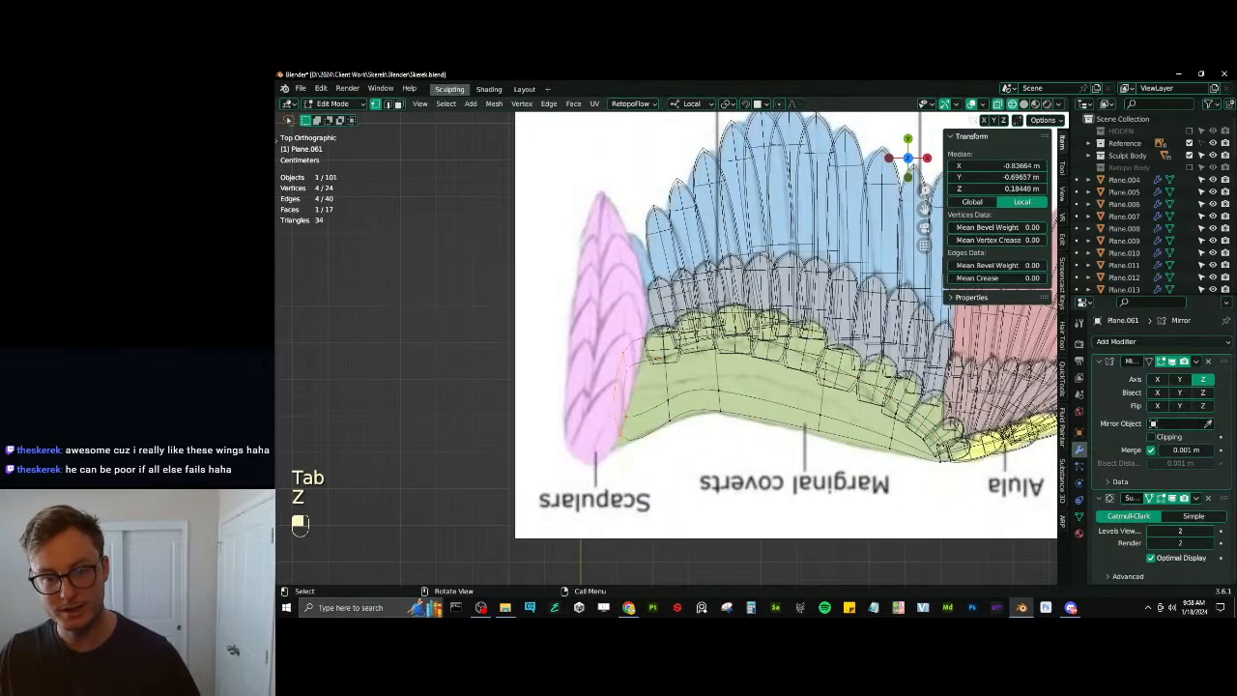
click(623, 347)
key(b)
drag(604, 326, 734, 379)
key(g)
key(z)
click(741, 389)
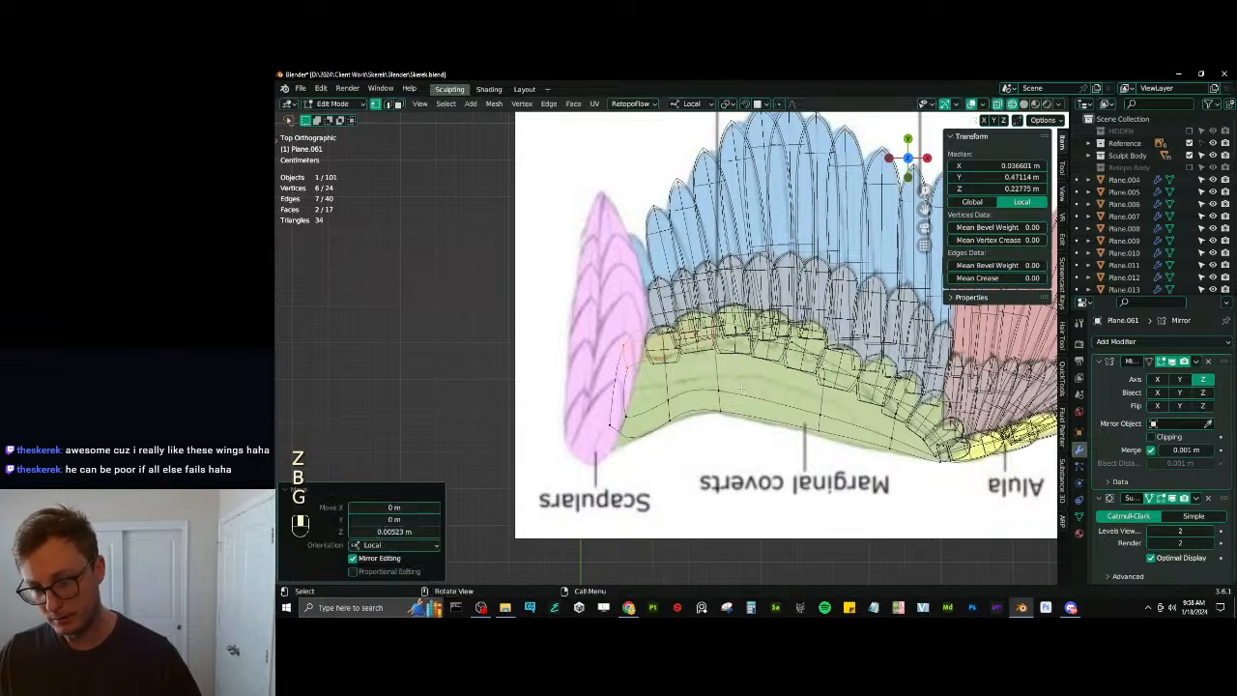
key(ctrl+z)
key(ctrl+z)
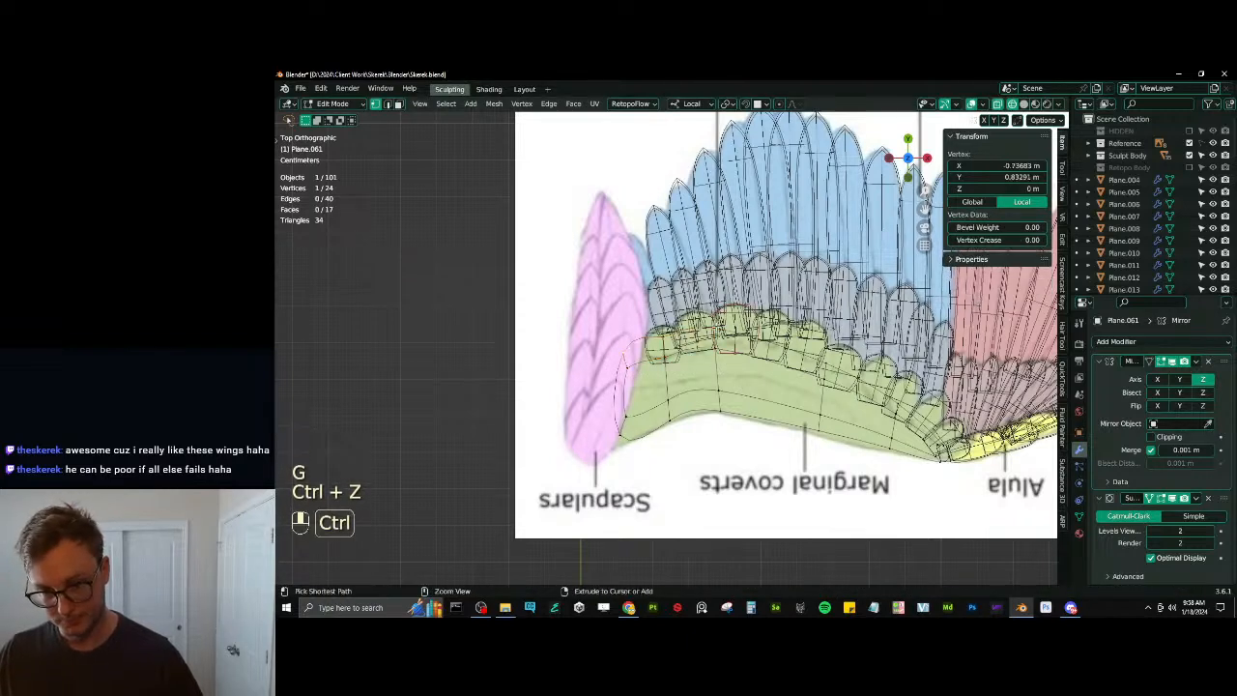
Extend the selection along the upper edge to the wing bend and move those vertices -0.066757 m along Y
ctrl+click(716, 345)
key(g)
key(y)
click(714, 357)
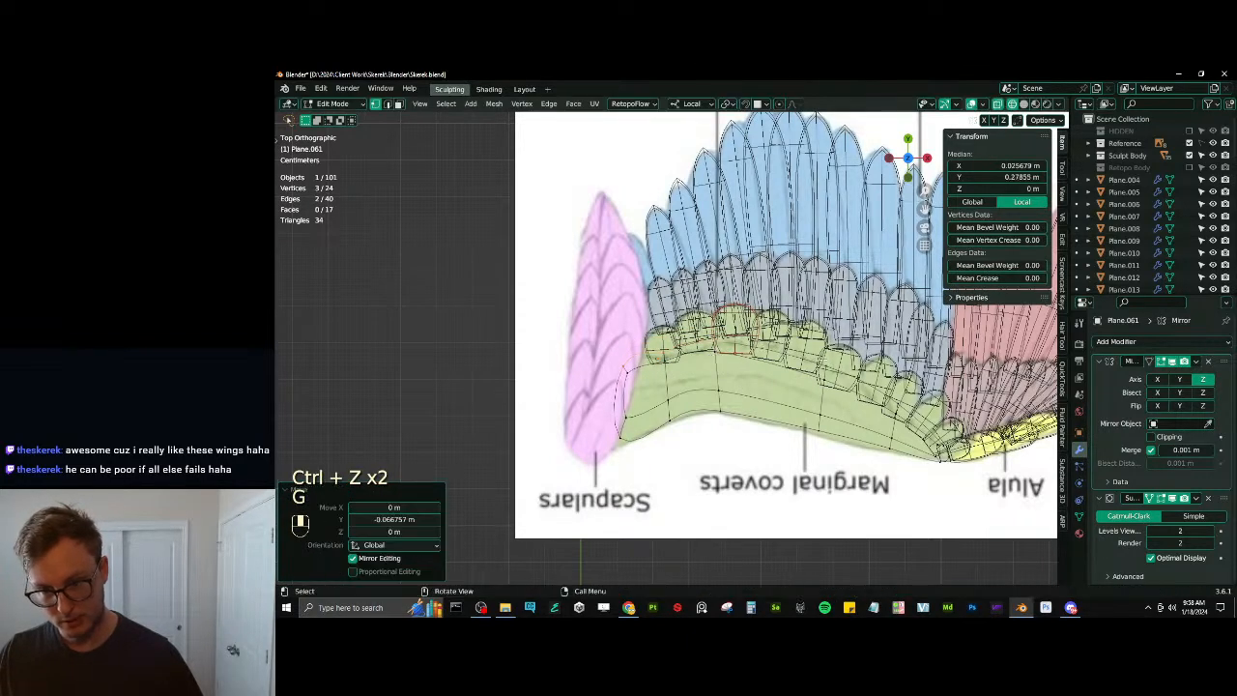
Move the next two upper-edge vertices toward the alula slightly down, away from the covert feathers
click(823, 367)
key(g)
click(823, 371)
click(898, 413)
key(g)
click(899, 416)
Box-select the upper-edge vertices midway along the coverts and move them 0.009658 m in X and 0.019316 m in Y
key(z)
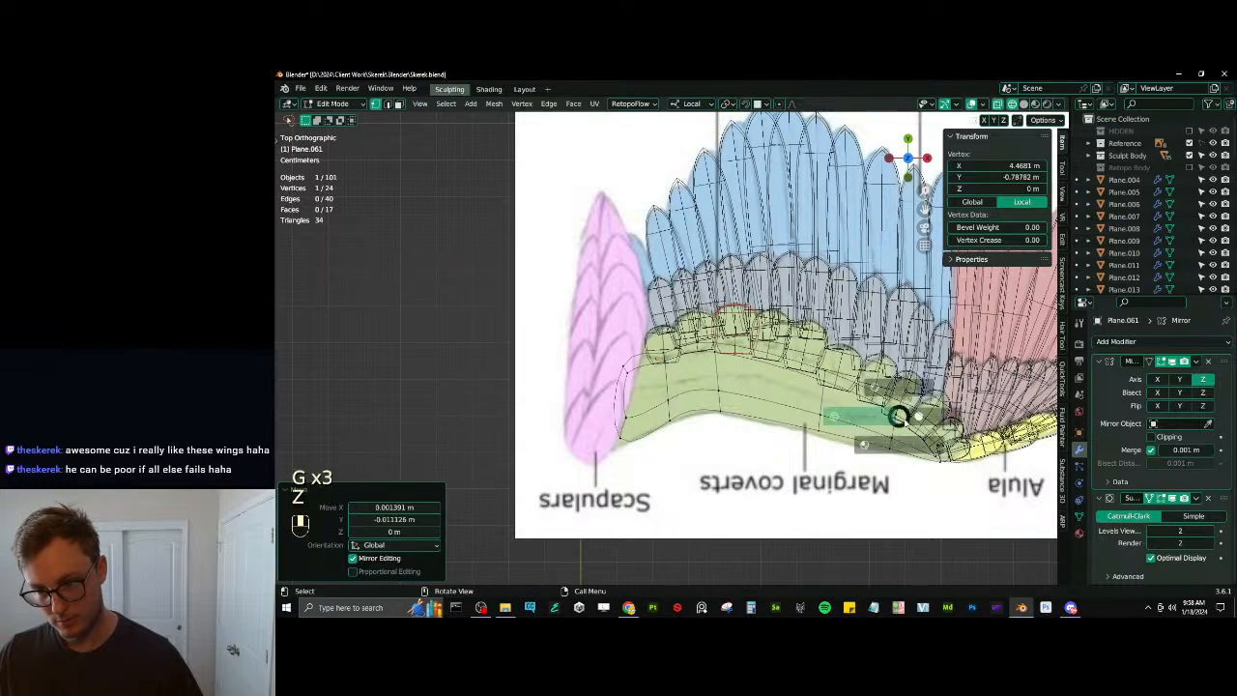
scroll(916, 418, down, 2)
scroll(906, 413, up, 1)
shift+middle_drag(918, 418, 829, 422)
key(z)
scroll(821, 423, up, 3)
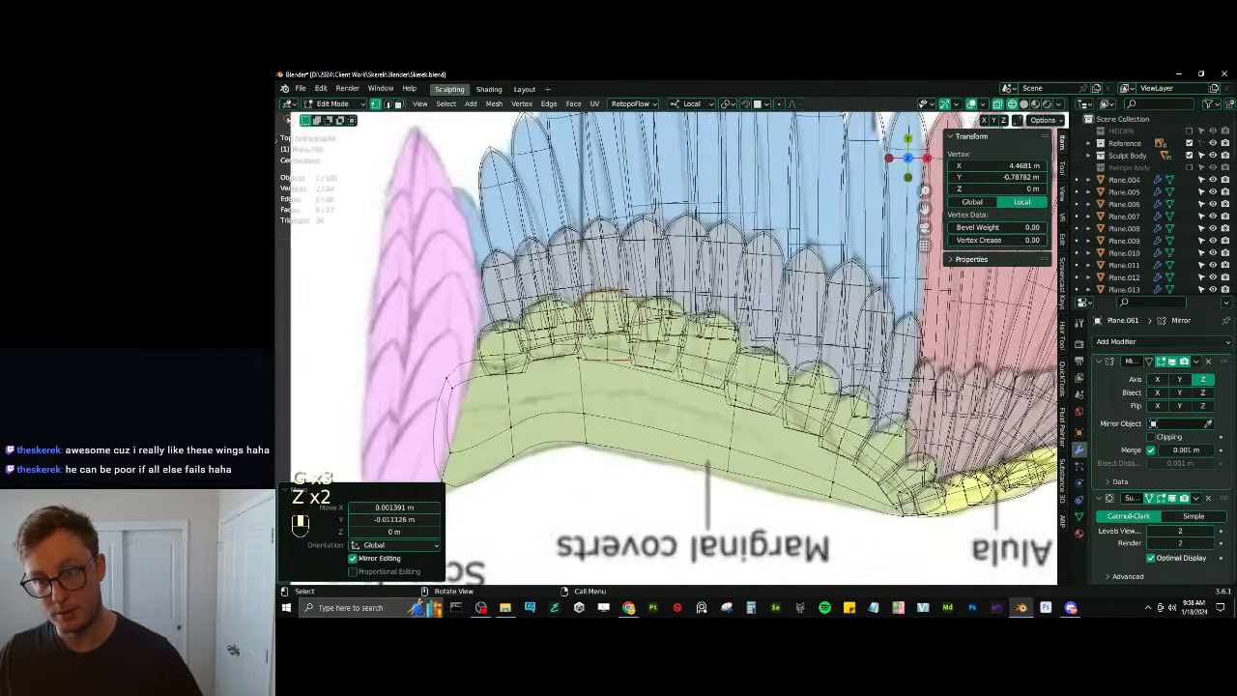
key(b)
drag(723, 369, 750, 410)
key(g)
click(753, 406)
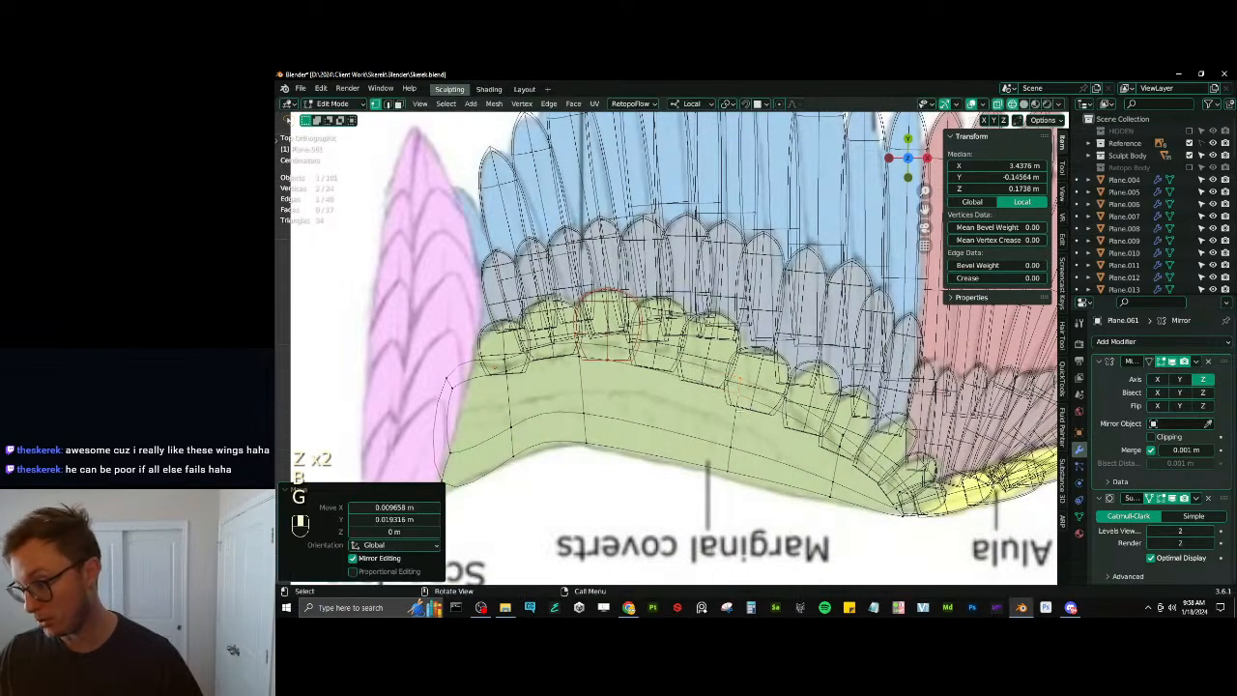
Box-select the lower-edge vertices midway along the coverts and move them about -0.074 m in X and 0.005 m in Y
key(b)
drag(708, 514, 752, 434)
key(g)
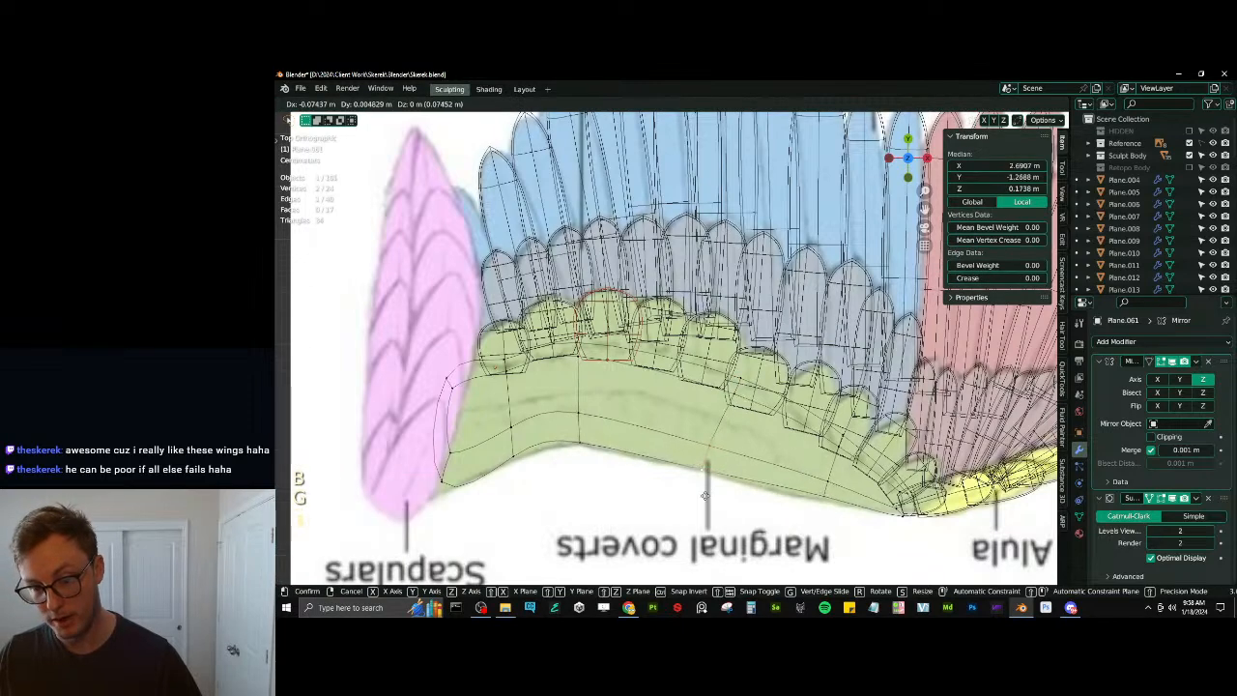
click(703, 494)
Box-select the next lower-edge vertices toward the alula and move them about -0.007 m in X and -0.009 m in Y
click(829, 490)
key(b)
drag(810, 472, 832, 512)
key(g)
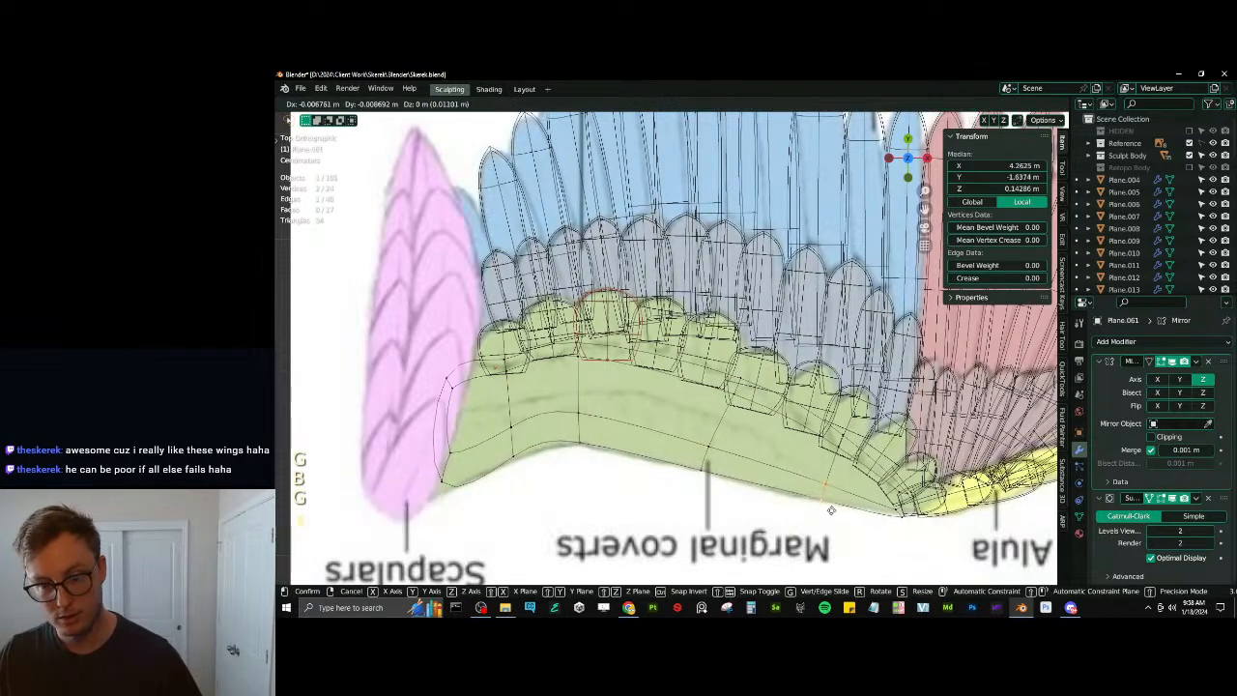
click(830, 510)
Try to move the lower-edge vertices near the inner end, then to slide the neighbouring cross loop along the coverts
shift+middle_drag(539, 462, 630, 459)
click(619, 458)
key(b)
drag(586, 410, 628, 460)
key(g)
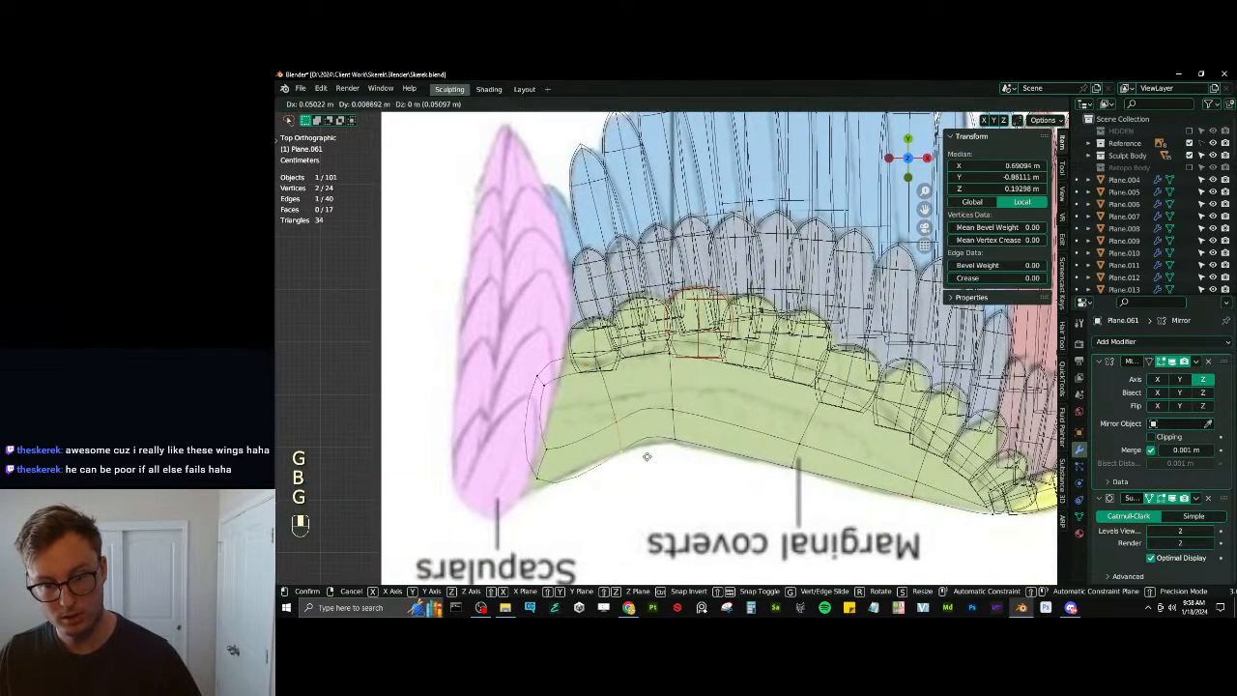
key(ctrl+z)
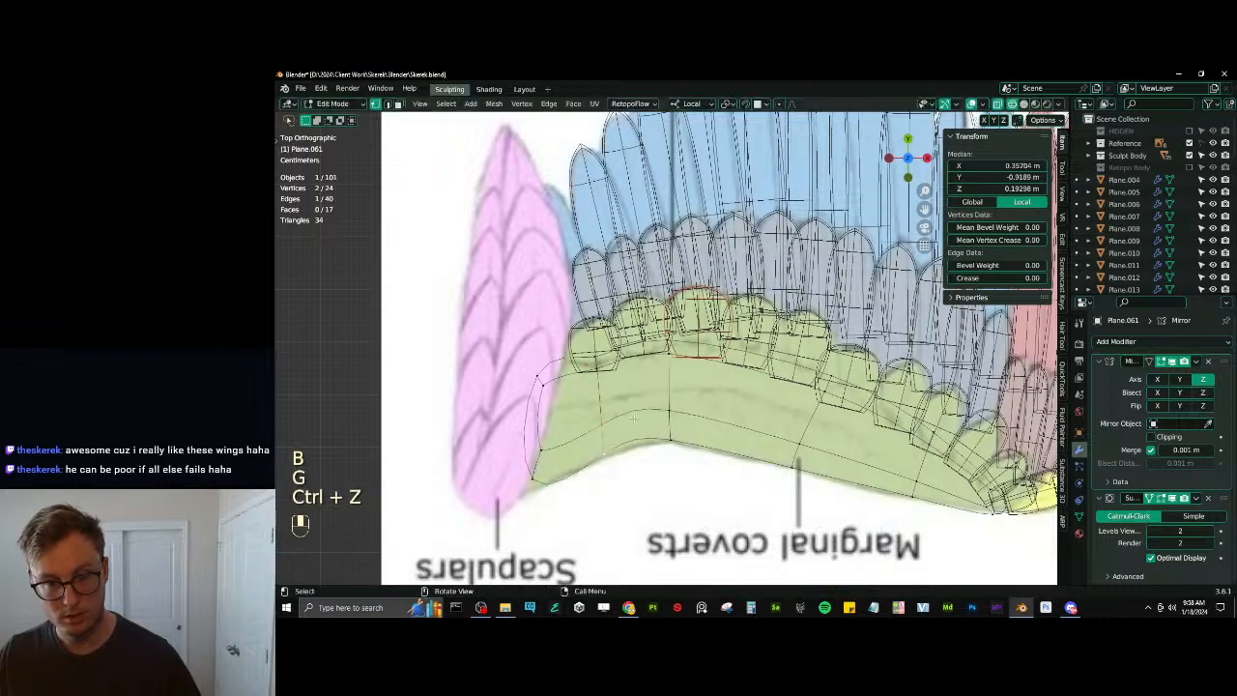
alt+click(603, 385)
key(g)
key(g)
click(666, 398)
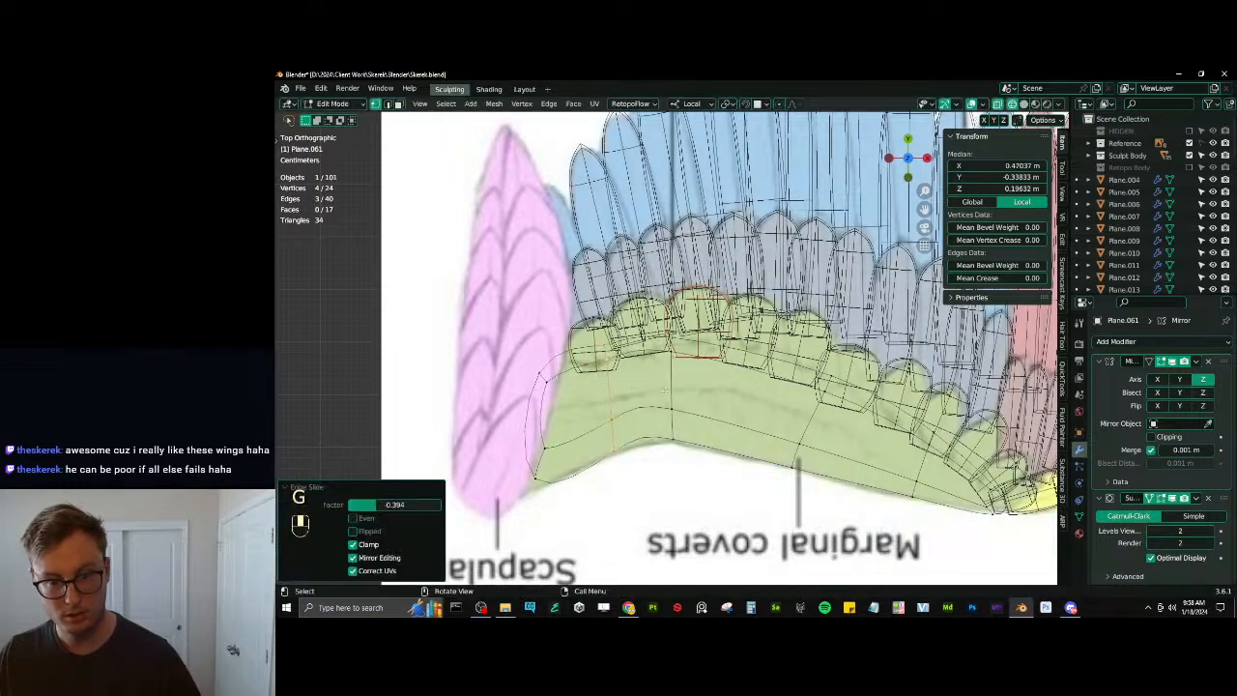
key(ctrl+z)
Move the cross edge loop at the wing bend slightly outward and rotate it to follow the coverts' curve
key(g)
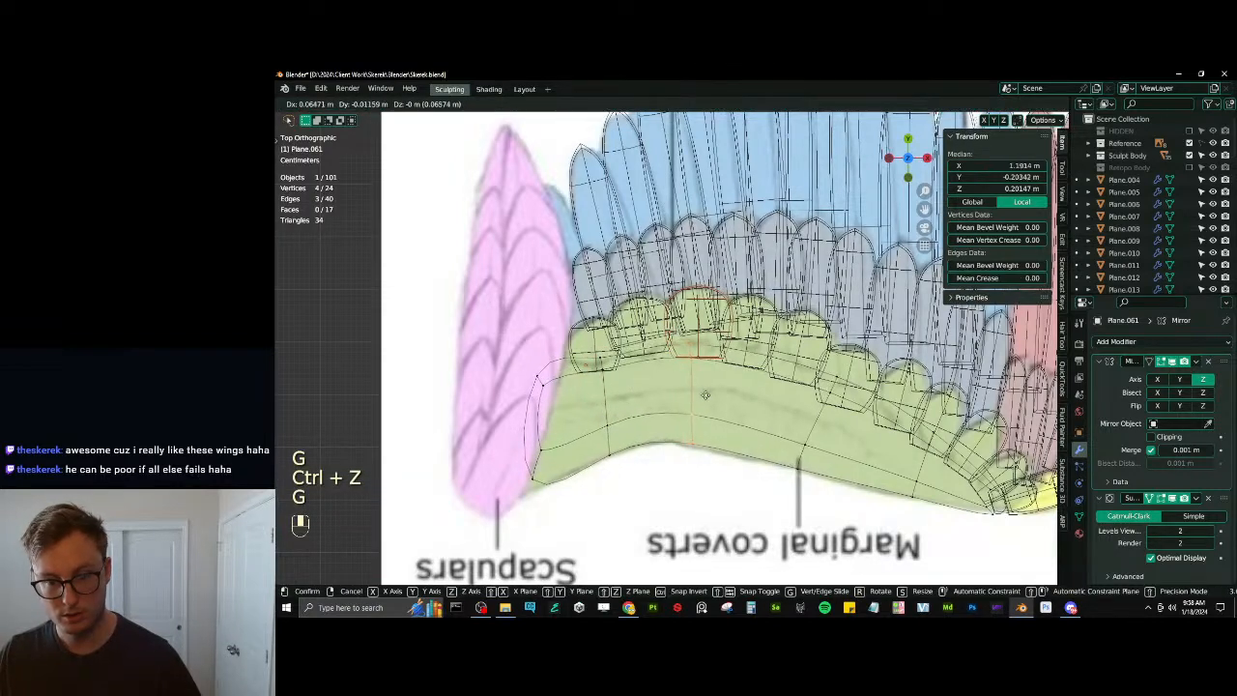
click(694, 424)
key(r)
key(g)
key(r)
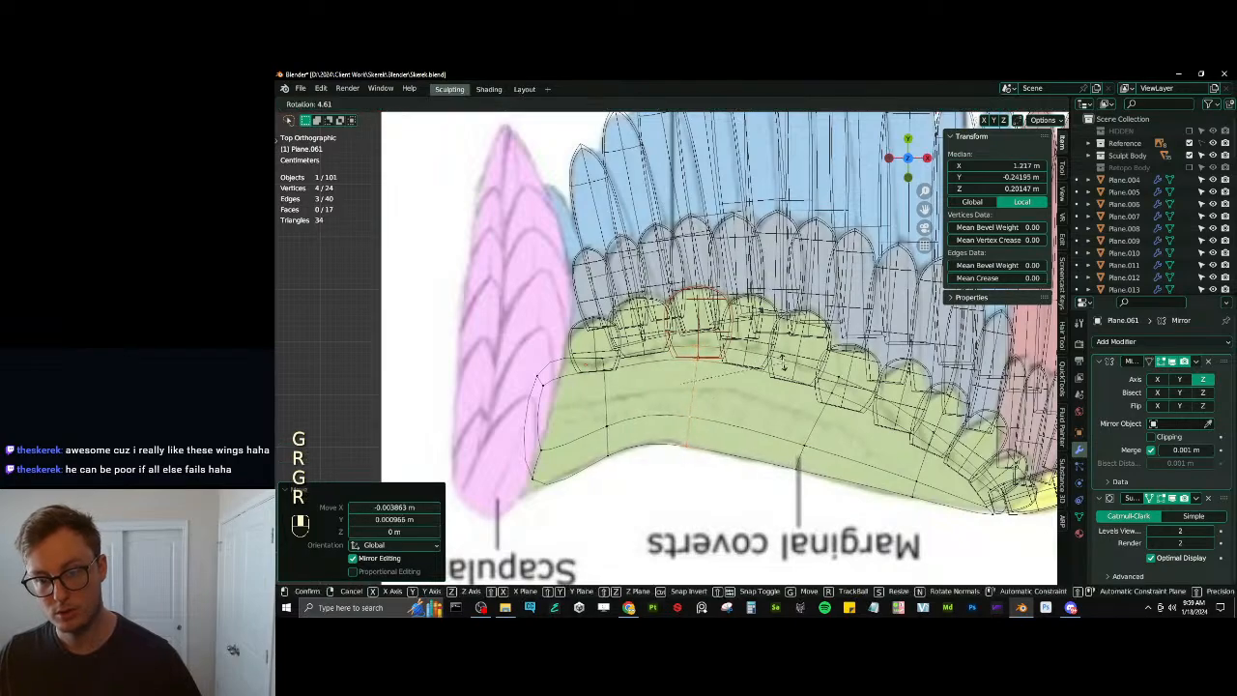
key(g)
click(781, 362)
Return to Object Mode in solid shading and exclude the Reference collection from the view
key(z)
key(Tab)
scroll(690, 405, down, 5)
mouse_move(676, 406)
middle_down()
mouse_move(718, 306)
mouse_move(666, 261)
mouse_move(673, 386)
mouse_move(735, 307)
mouse_move(699, 404)
middle_up()
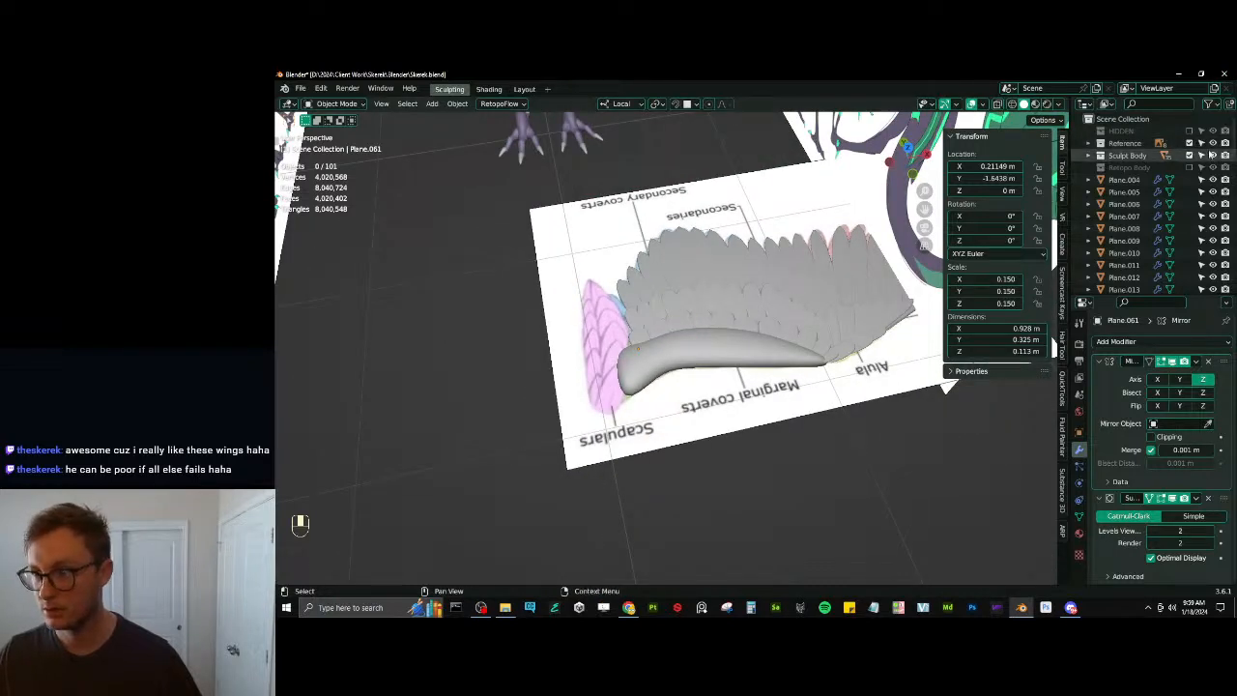
click(1189, 143)
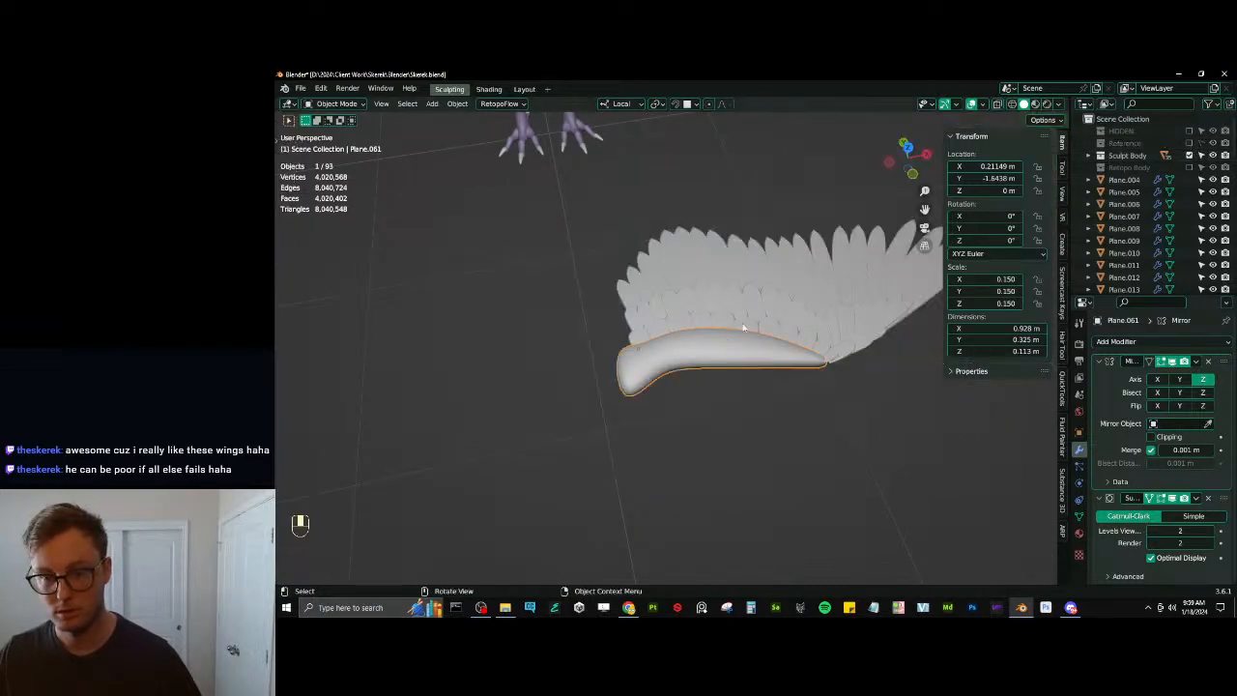
middle_drag(742, 327, 738, 427)
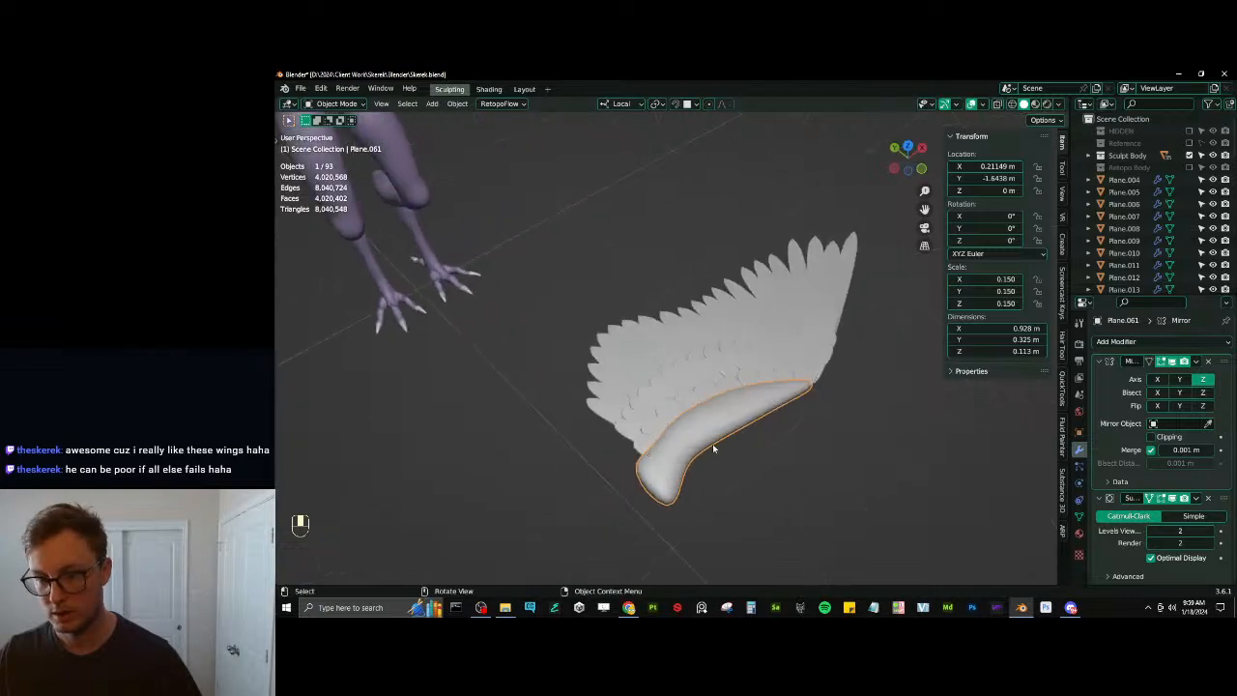
Box-select all wing feathers together with the coverts volume and collapse its Subdivision and Mirror modifier settings
key(b)
drag(594, 198, 870, 481)
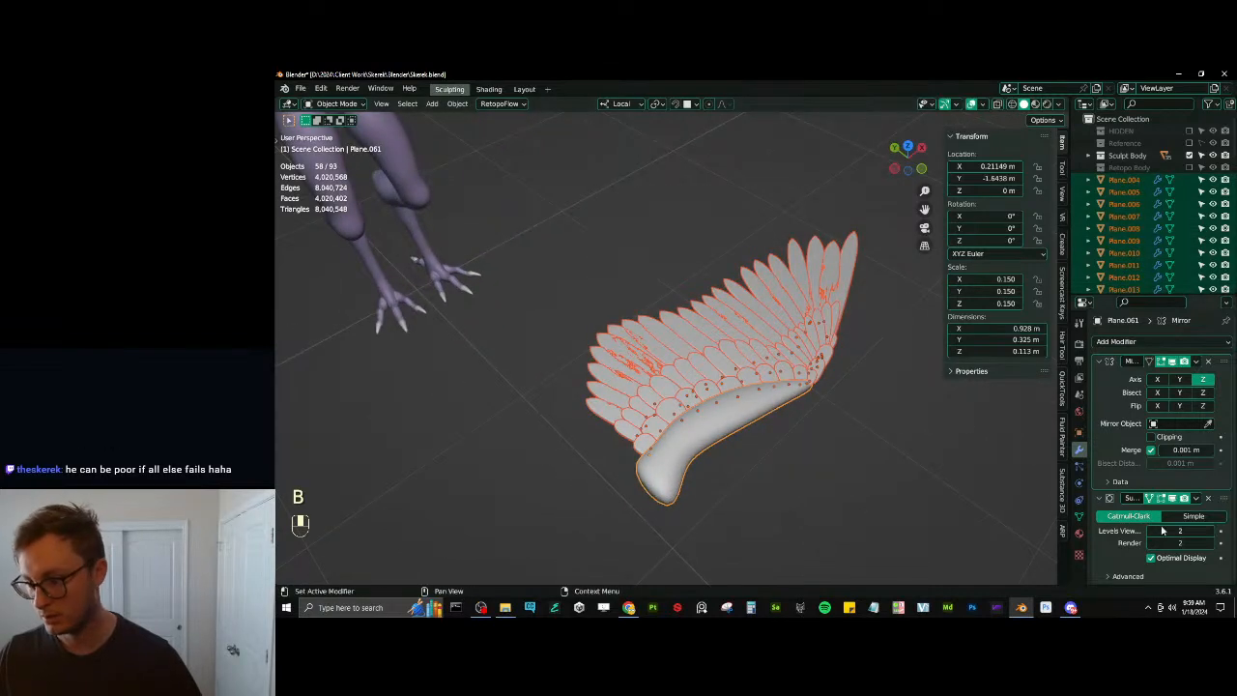
click(1099, 498)
click(1099, 362)
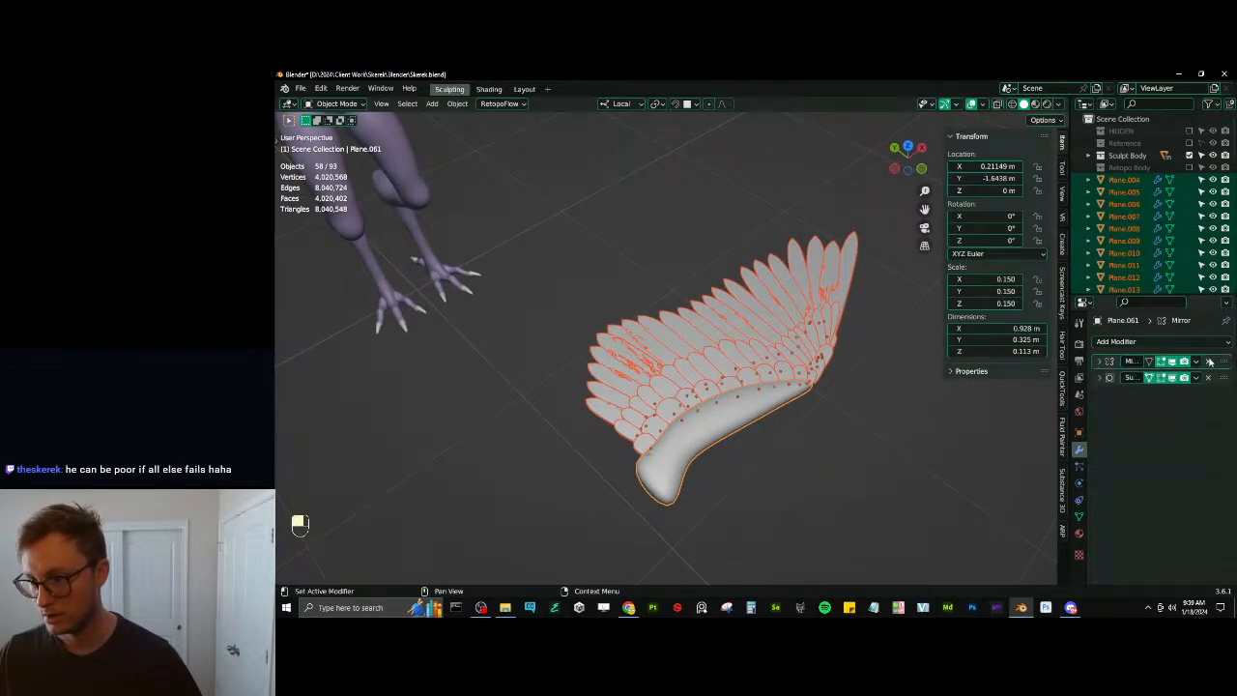
Deselect the long flight feathers and copy the coverts volume's Mirror modifier to the selected covert feathers
key(b)
shift+drag(549, 322, 599, 421)
middle_drag(599, 421, 650, 437)
key(b)
shift+drag(555, 210, 674, 419)
shift+middle_drag(645, 140, 665, 254)
key(b)
shift+drag(661, 219, 689, 318)
key(b)
middle_drag(732, 350, 678, 267)
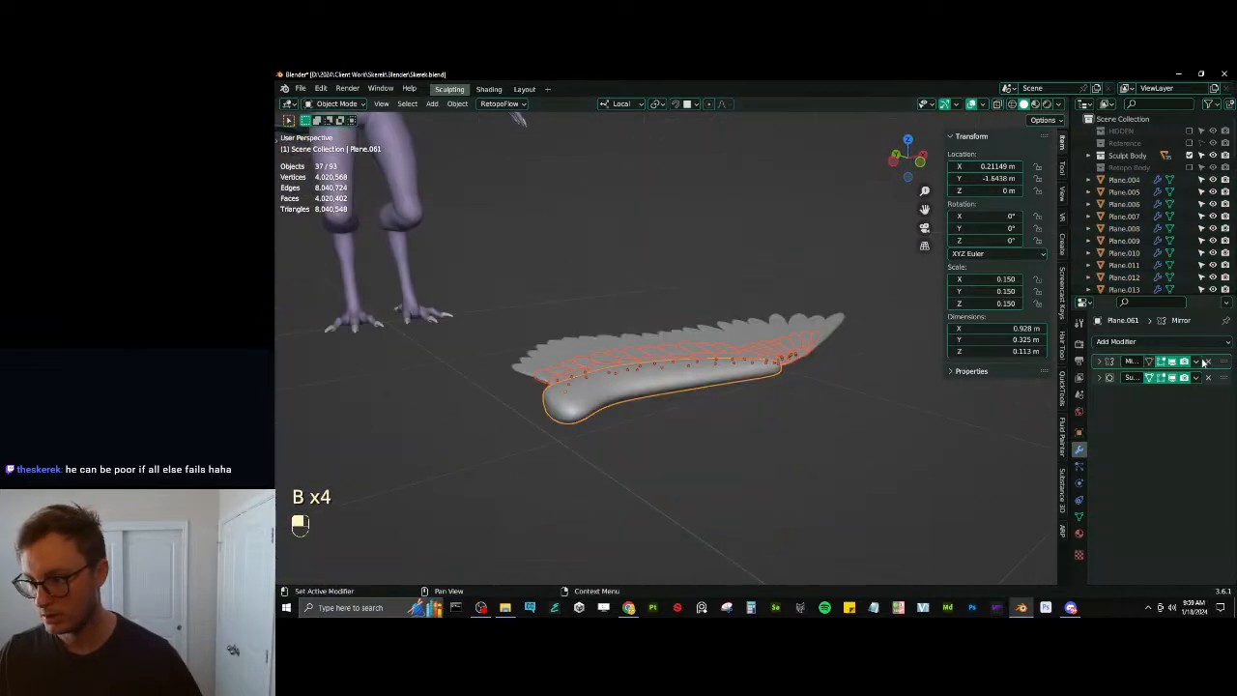
click(1198, 361)
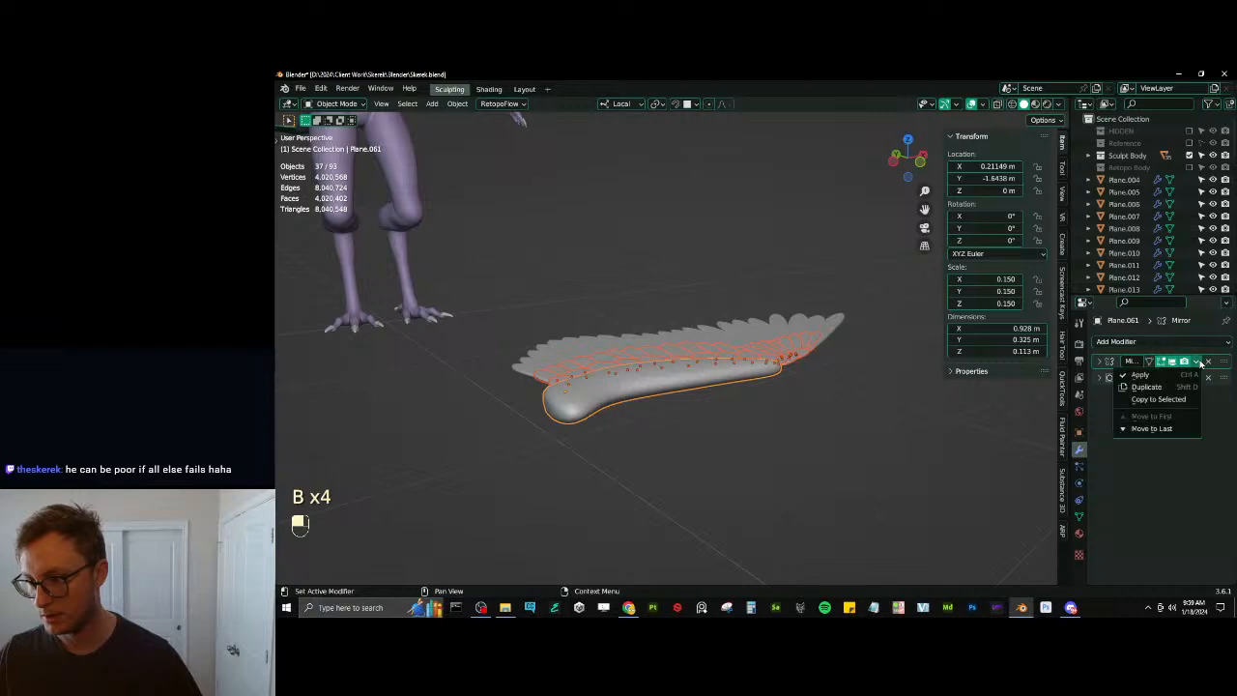
click(1157, 399)
Deselect the coverts volume, make an inner covert feather active, and set its added Z Mirror modifier's mirror object to _Mirror Axis
middle_drag(695, 386, 754, 432)
key(b)
shift+drag(616, 536, 644, 556)
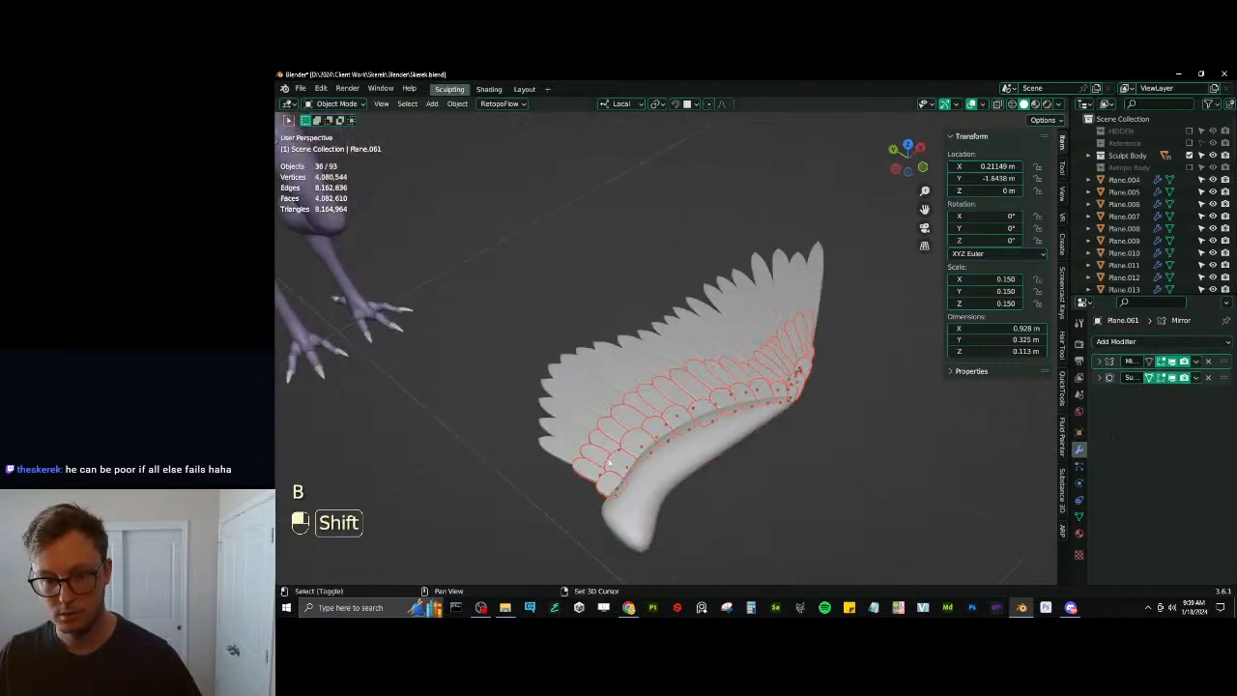
shift+click(587, 465)
scroll(1157, 458, down, 1)
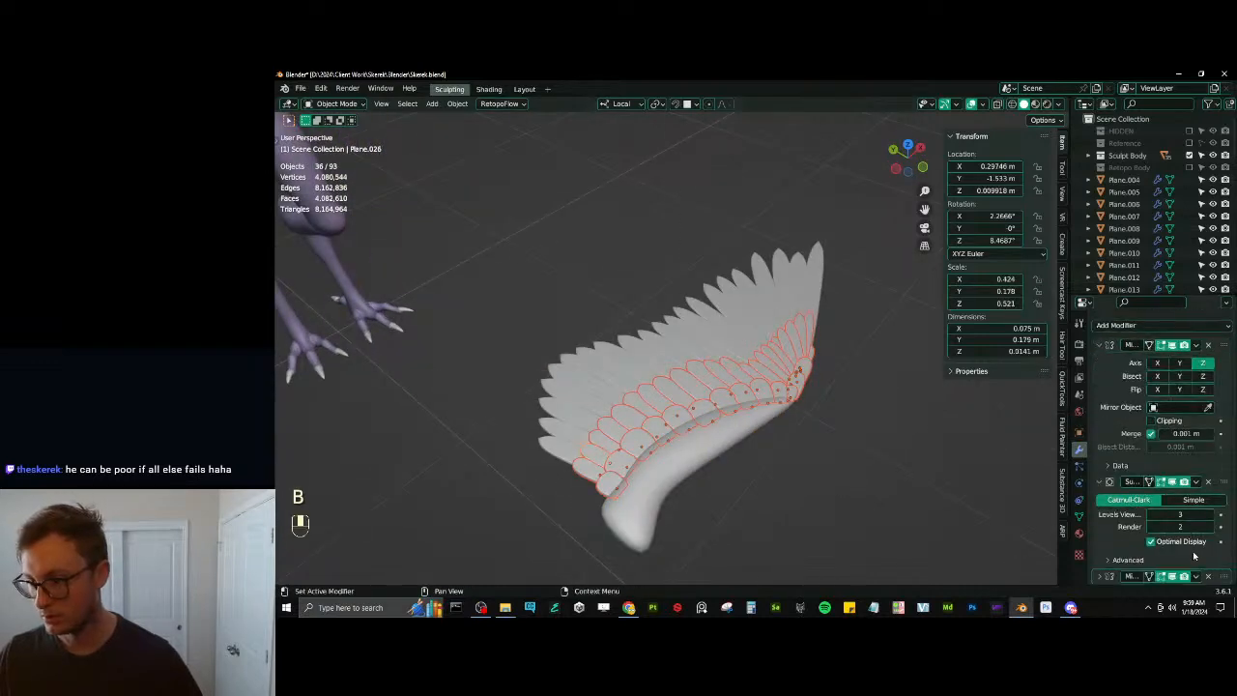
click(1099, 576)
scroll(1159, 502, down, 3)
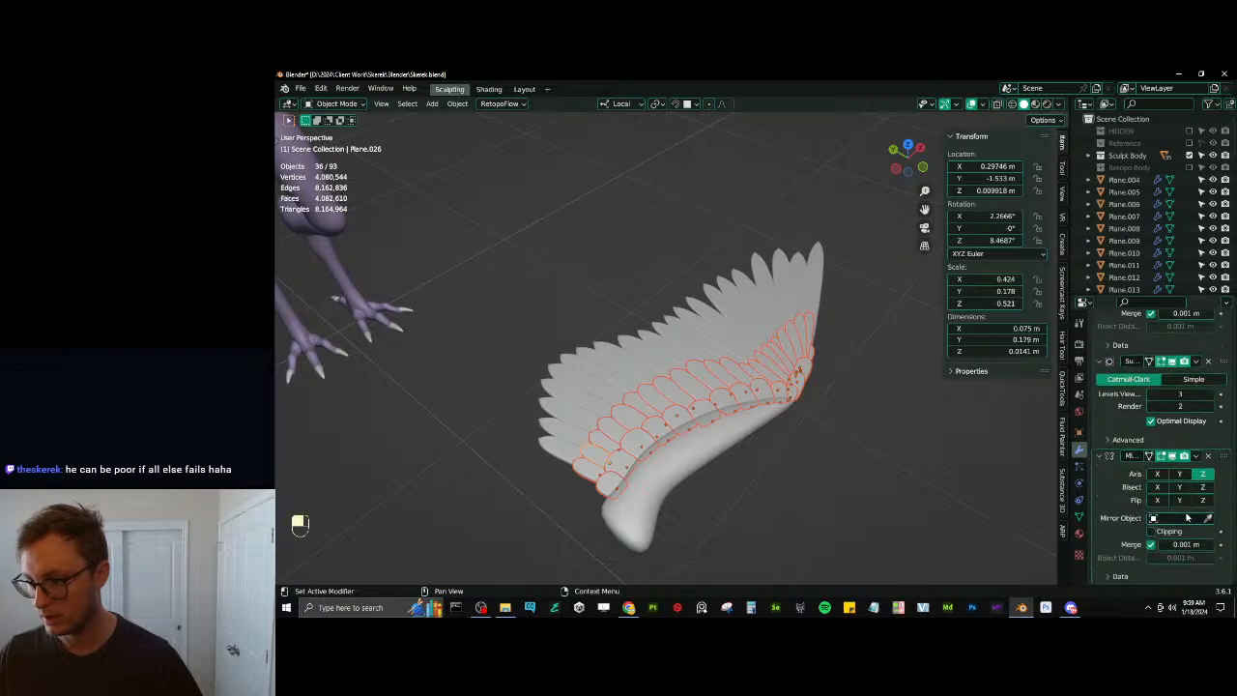
click(1187, 518)
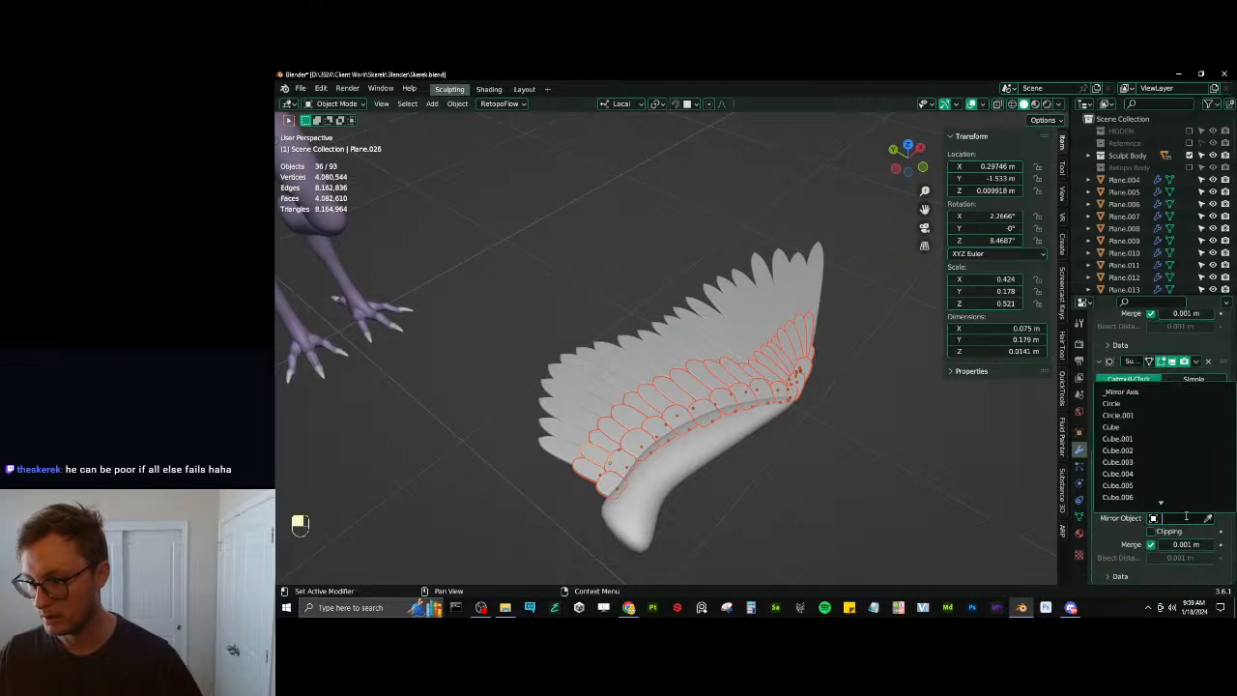
click(1158, 394)
Select the long flight feathers and check the feather layers from the right orthographic view
middle_drag(659, 459, 669, 375)
click(741, 421)
middle_drag(741, 420, 803, 491)
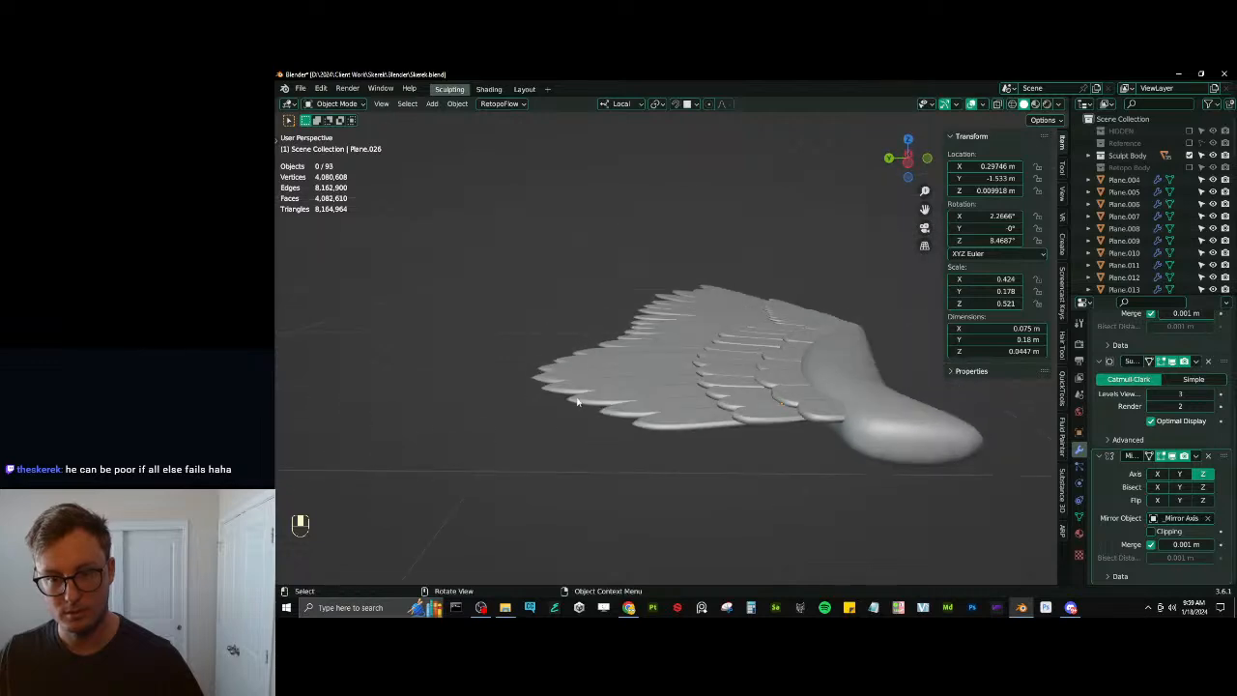
click(575, 400)
key(b)
drag(558, 257, 657, 508)
middle_drag(657, 508, 662, 545)
key(b)
drag(651, 168, 688, 207)
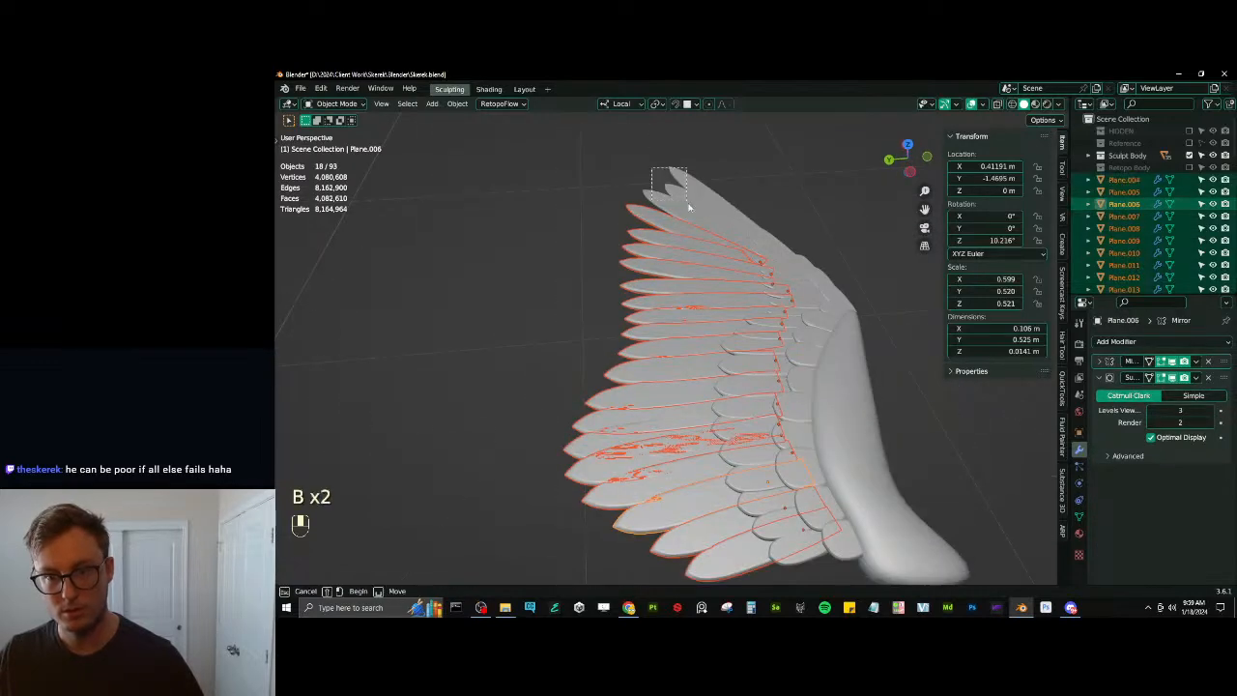
key(KP_3)
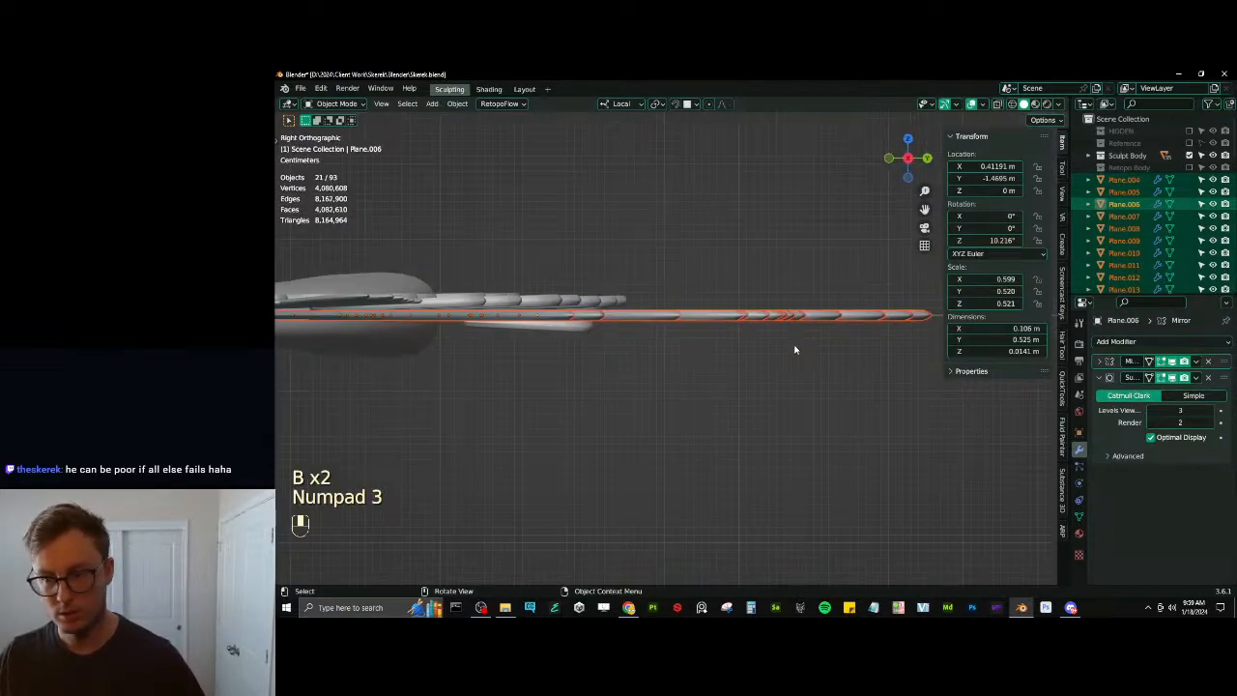
shift+middle_drag(552, 331, 646, 367)
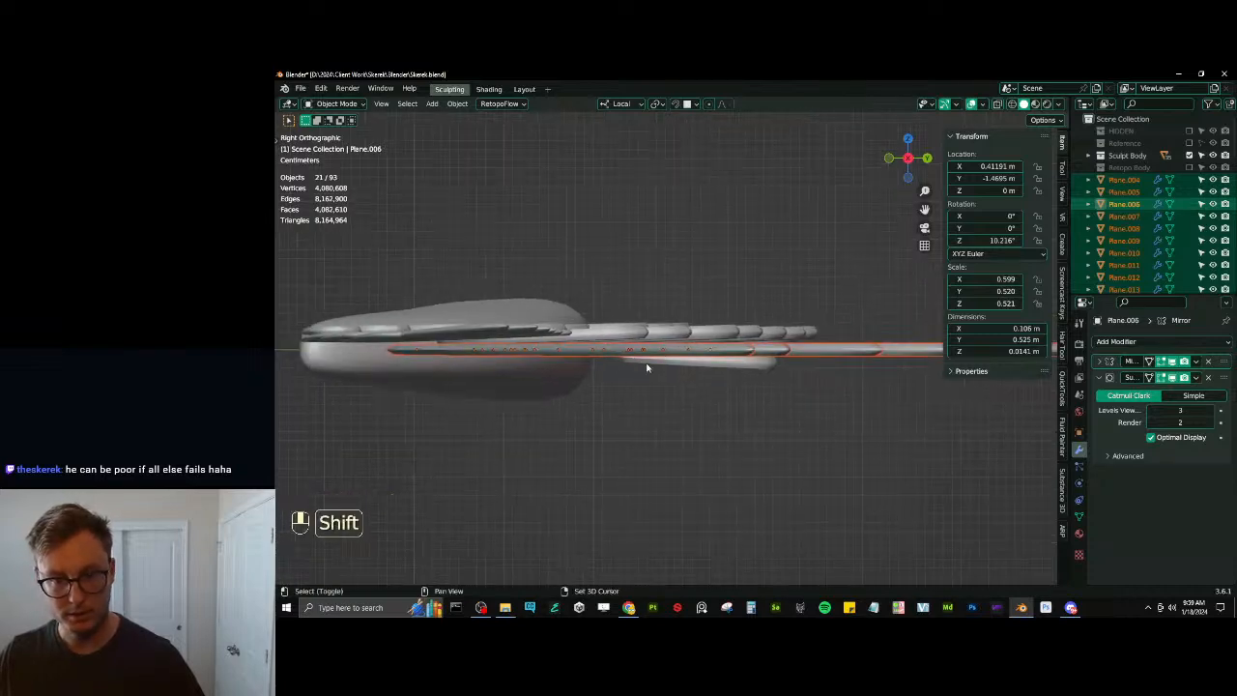
Select one of the longer covert feathers and examine the mirror object setting of its added Mirror modifier
click(703, 335)
middle_drag(703, 335, 653, 238)
scroll(612, 401, up, 2)
scroll(1126, 493, down, 1)
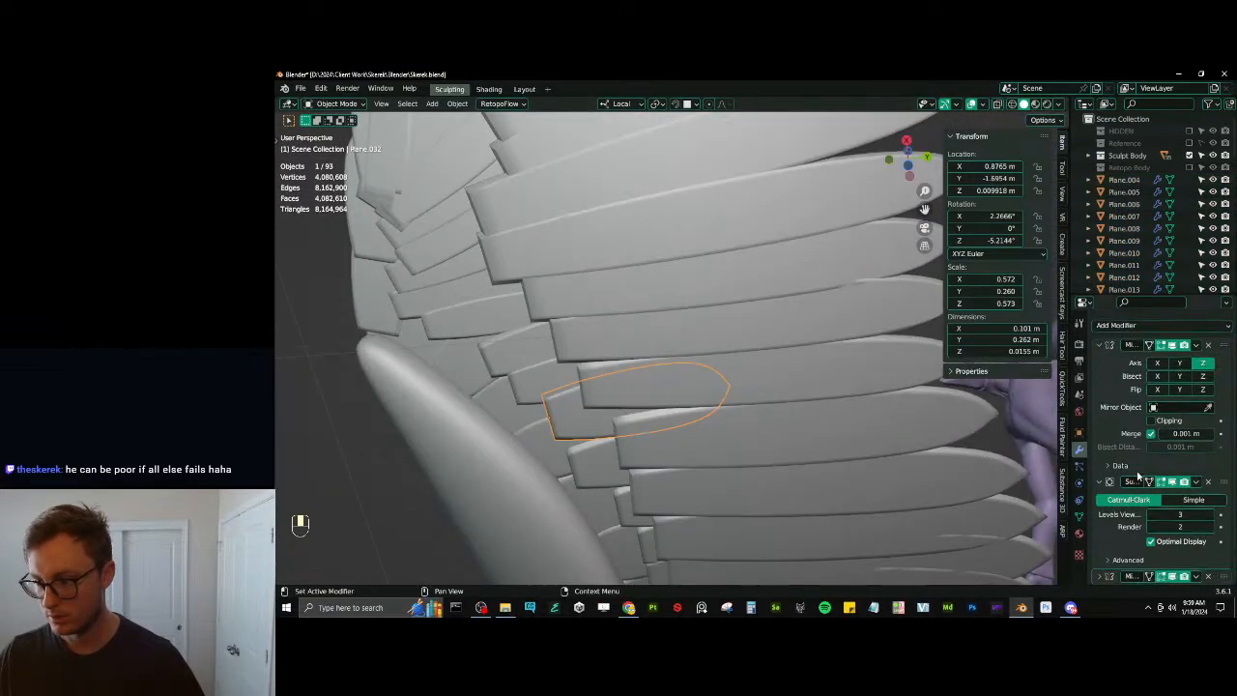
scroll(1098, 577, down, 5)
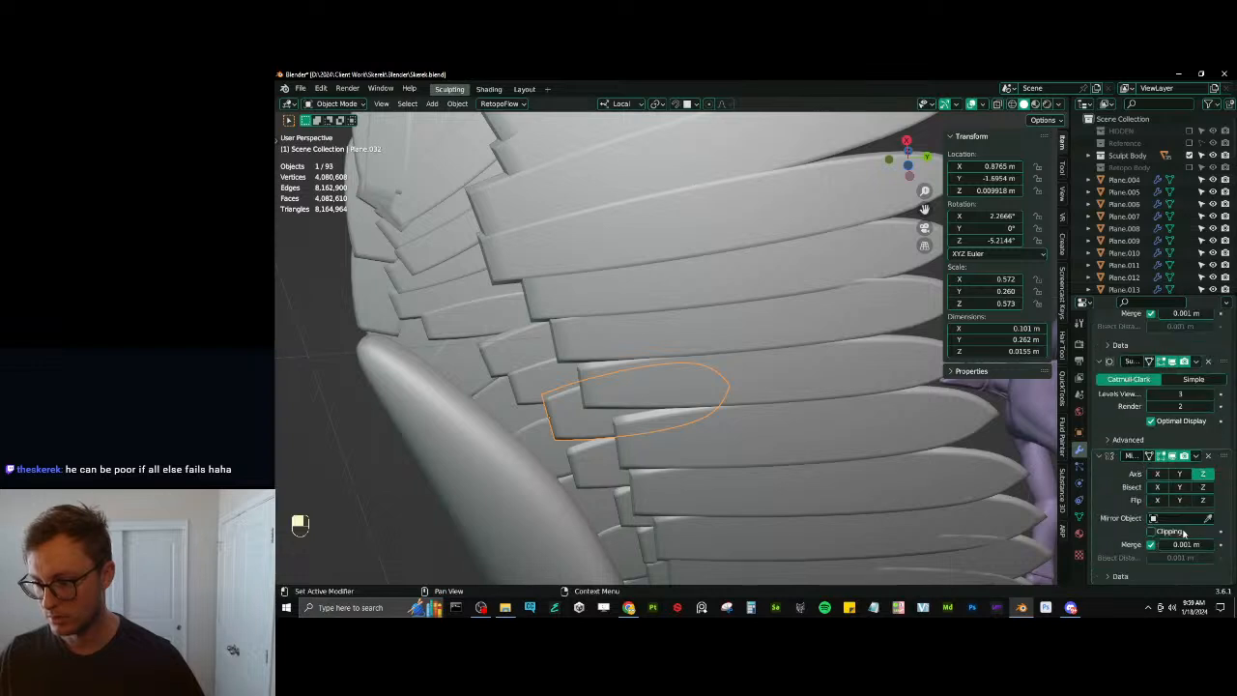
scroll(431, 276, down, 6)
middle_drag(431, 276, 627, 480)
Undo back to the covert feather selection and copy the _Mirror Axis mirror object setting to all selected feathers
key(ctrl+z)
key(ctrl+z)
key(ctrl+z)
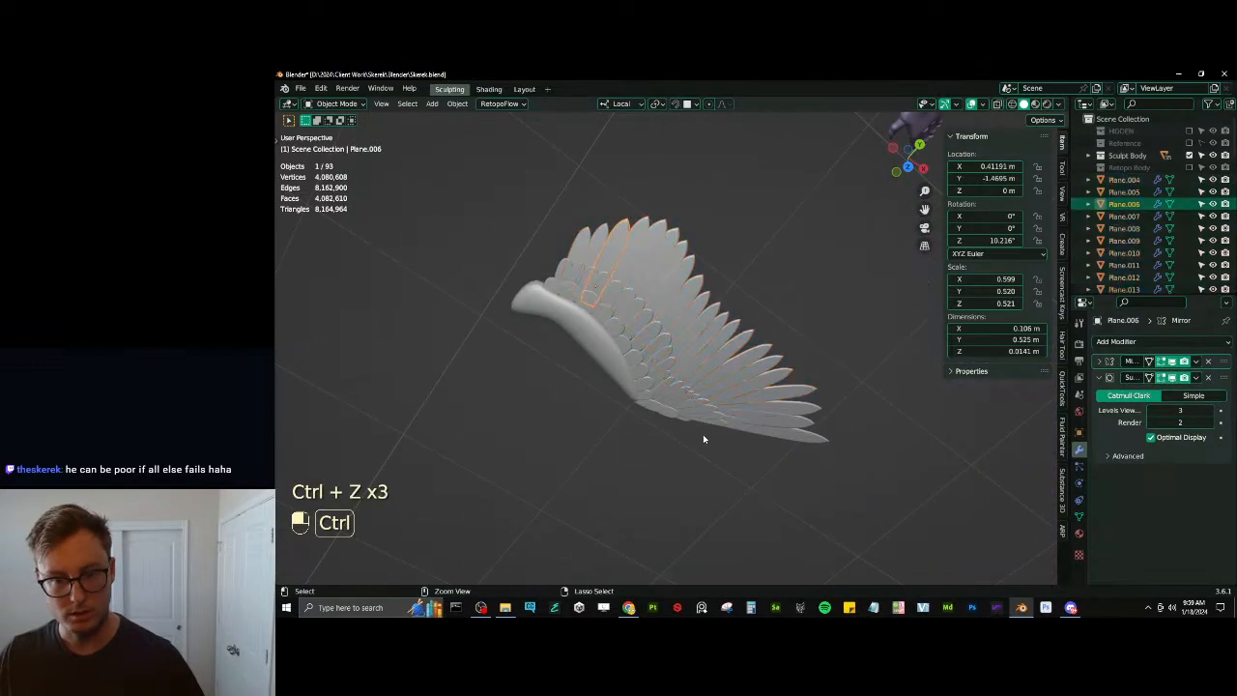
key(ctrl+z)
key(ctrl+z)
scroll(1198, 515, down, 5)
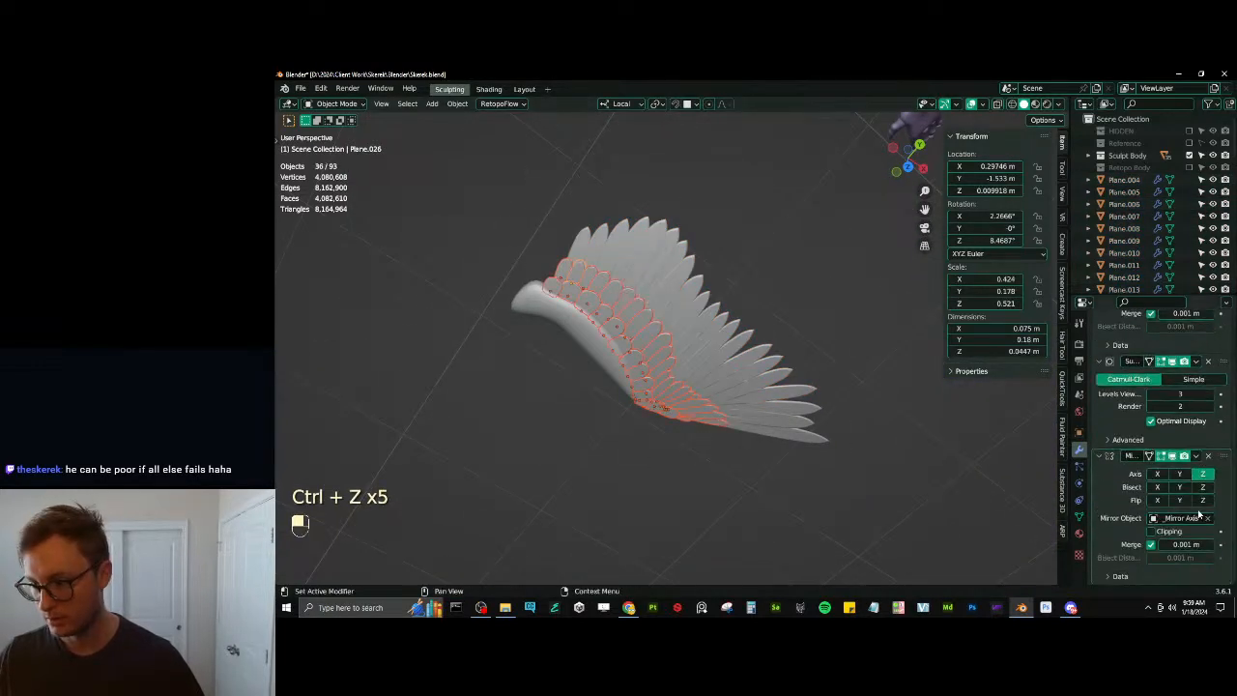
right_click(1188, 525)
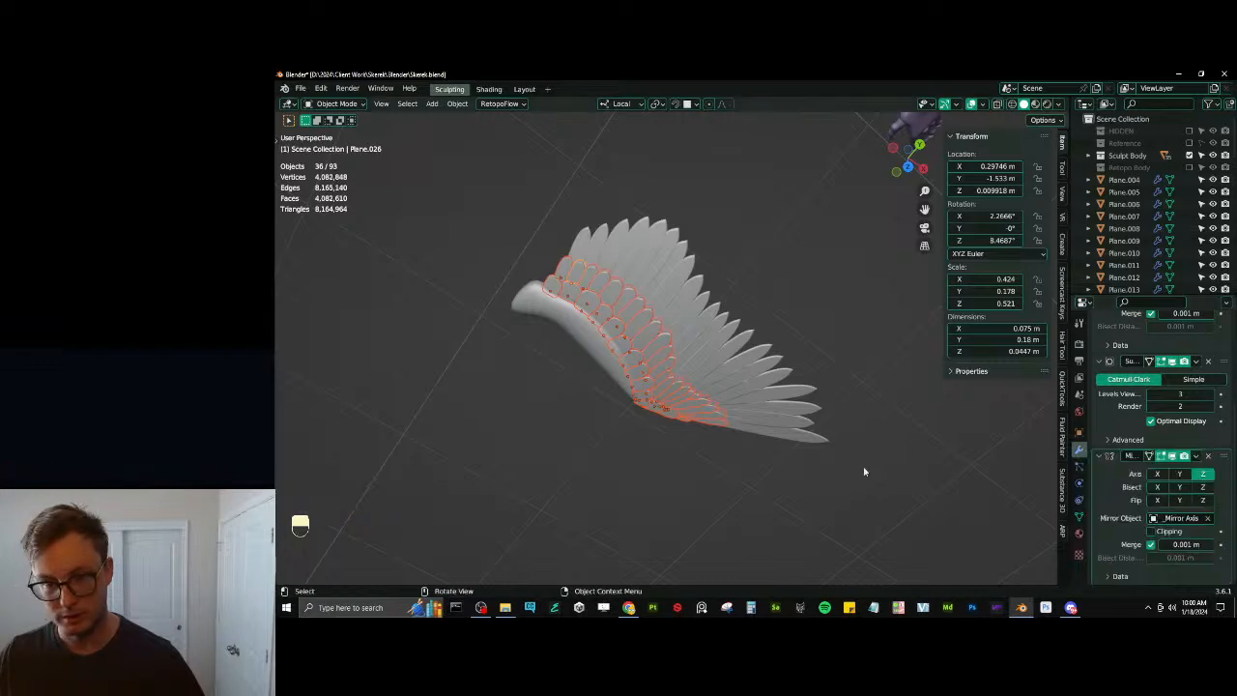
Clear the selection and examine the mirrored covert feathers from both sides of the wing
middle_drag(864, 469, 759, 386)
click(765, 480)
scroll(695, 390, up, 4)
middle_drag(765, 480, 691, 319)
scroll(796, 400, down, 5)
scroll(745, 422, up, 3)
middle_drag(745, 421, 676, 452)
scroll(673, 452, up, 2)
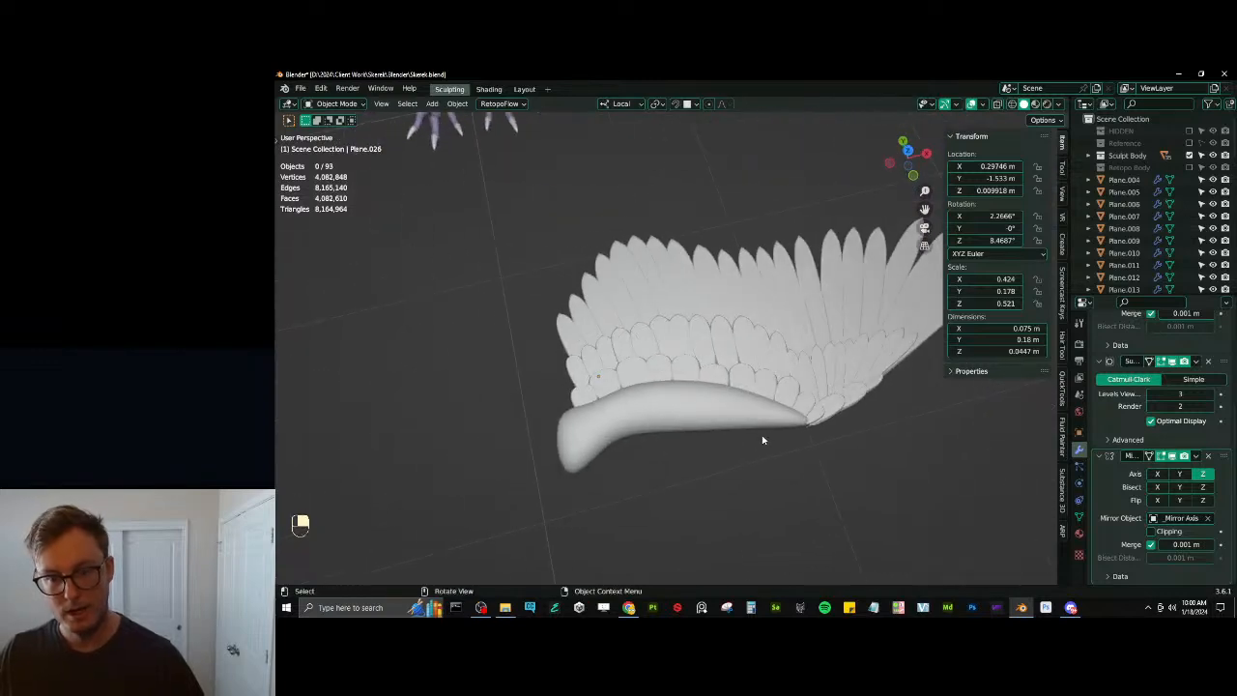
Select the coverts volume, set its viewport subdivision level to 4, and clear the selection
click(763, 431)
click(1099, 376)
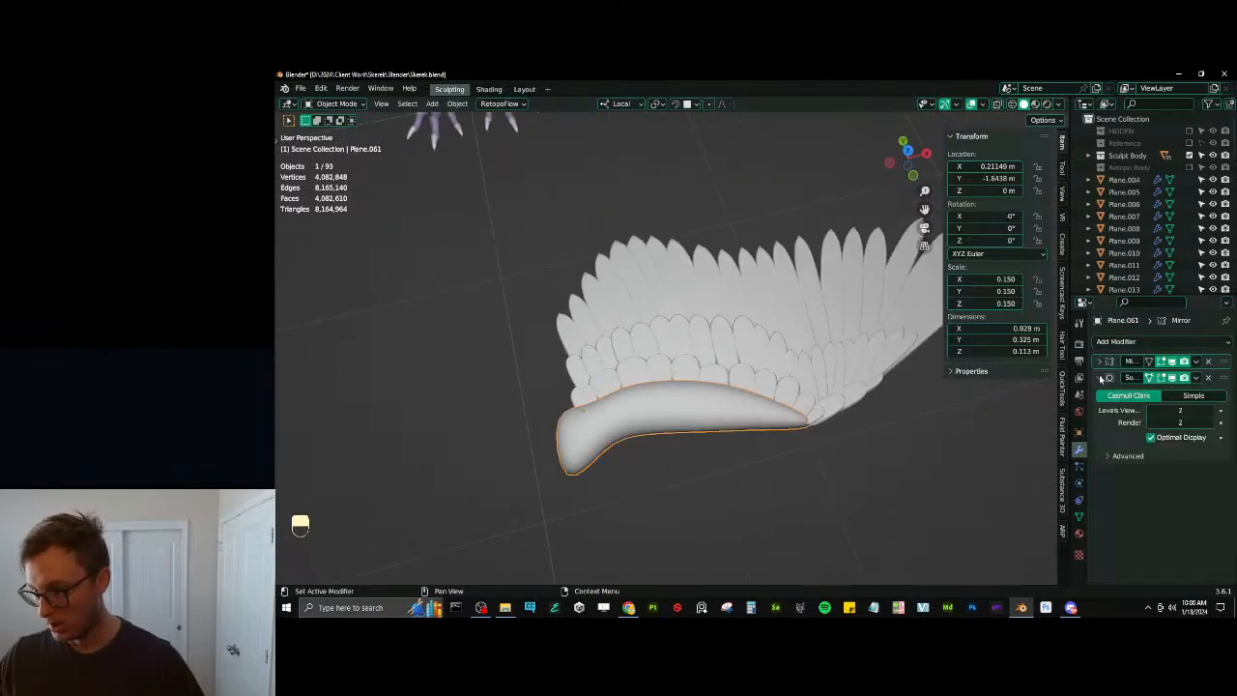
middle_drag(793, 449, 778, 444)
drag(772, 458, 746, 440)
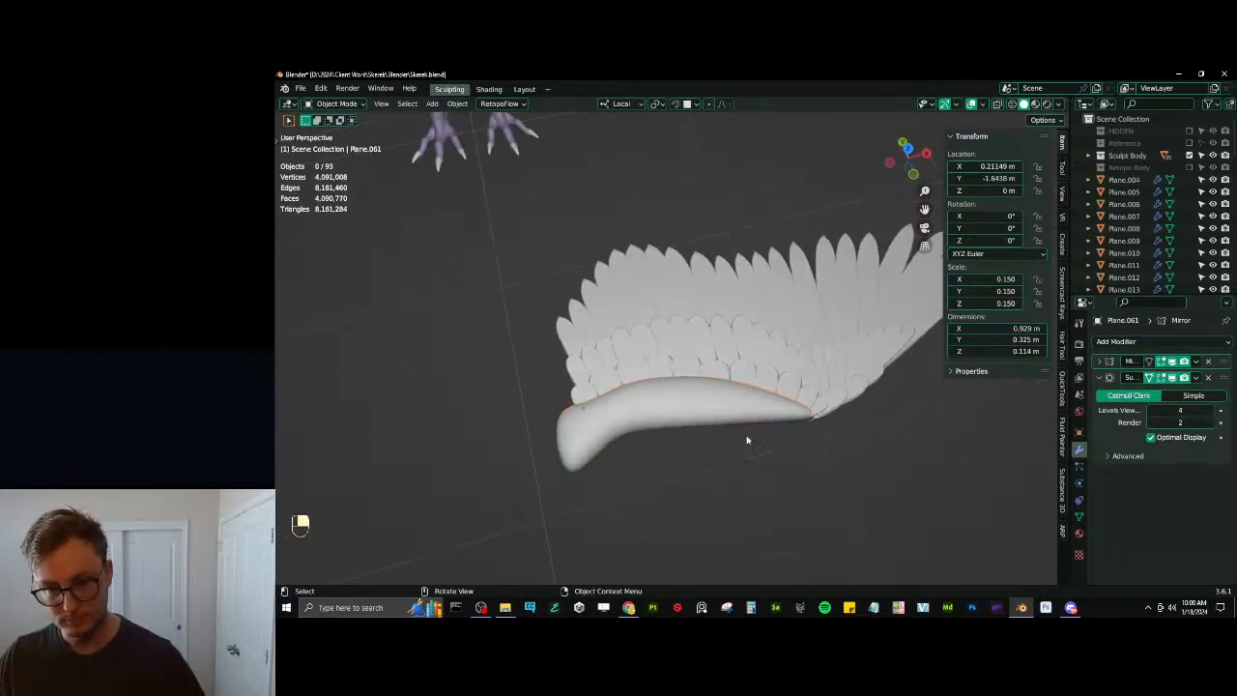
From the top view, select the row of short feathers bordering the coverts volume and duplicate them in place
key(KP_7)
scroll(717, 414, up, 3)
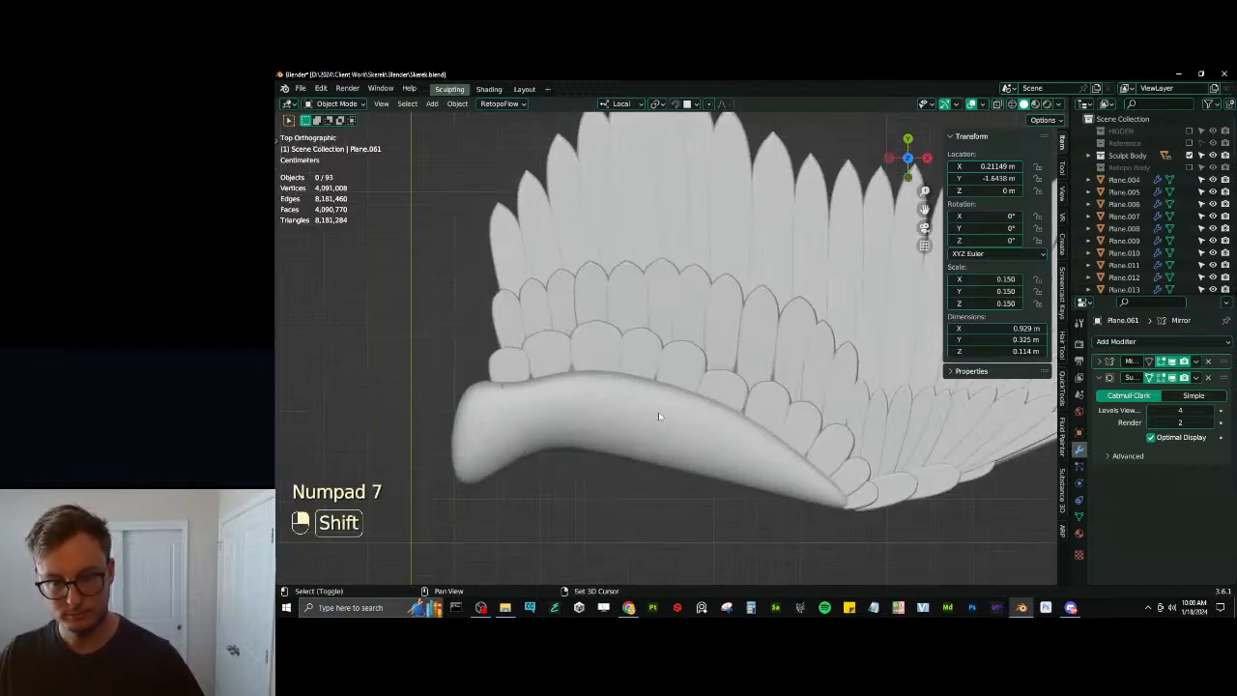
click(525, 369)
shift+click(566, 362)
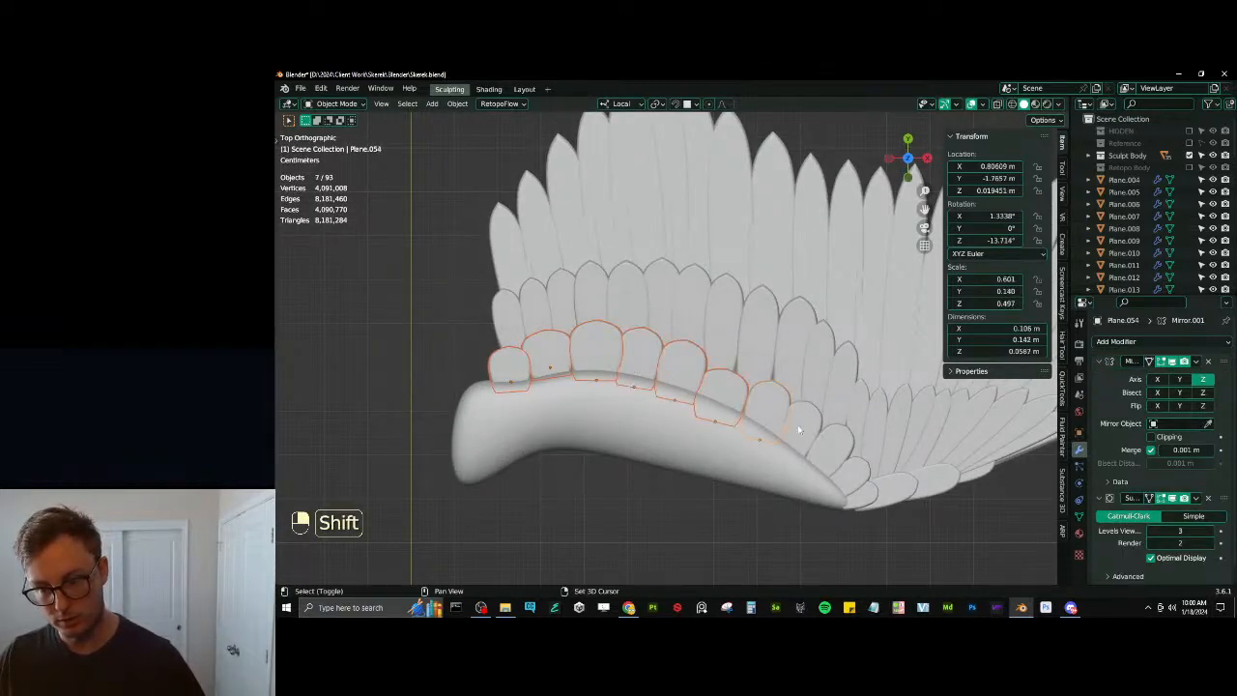
key(shift+d)
right_click(861, 495)
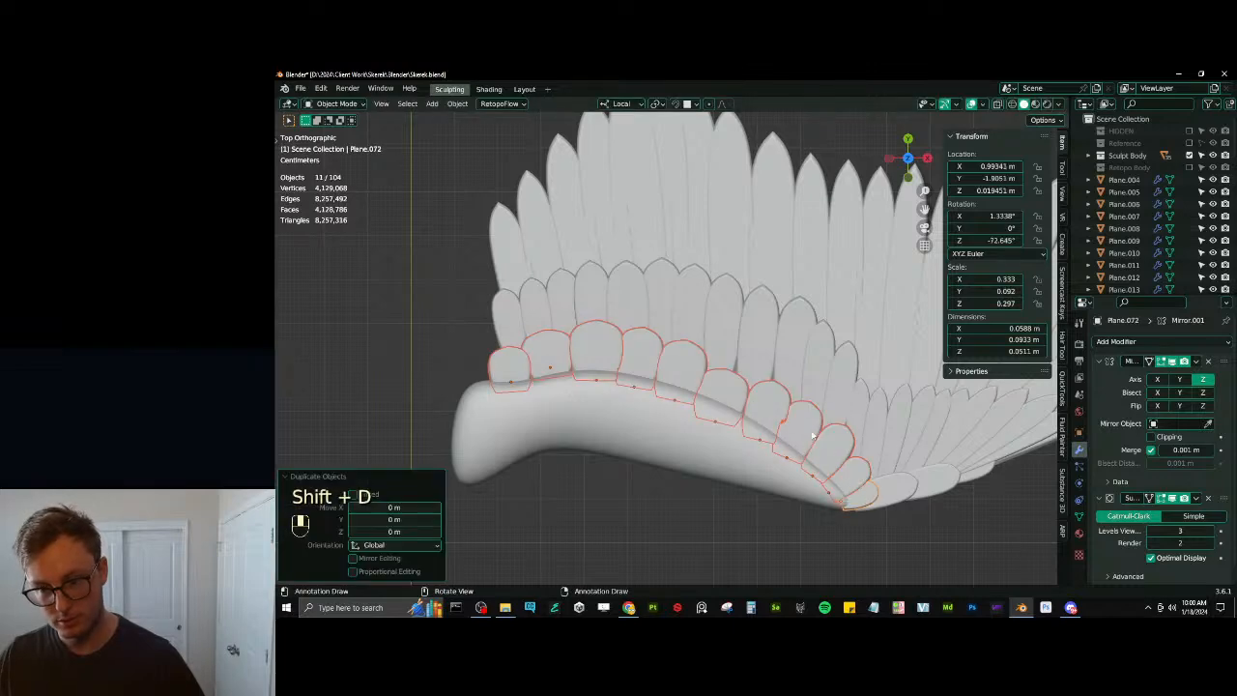
Raise the duplicated feather row 0.006307 m along local Z, scale it to 0.907, and return to the top view
middle_drag(793, 398, 770, 318)
key(g)
key(z)
click(716, 295)
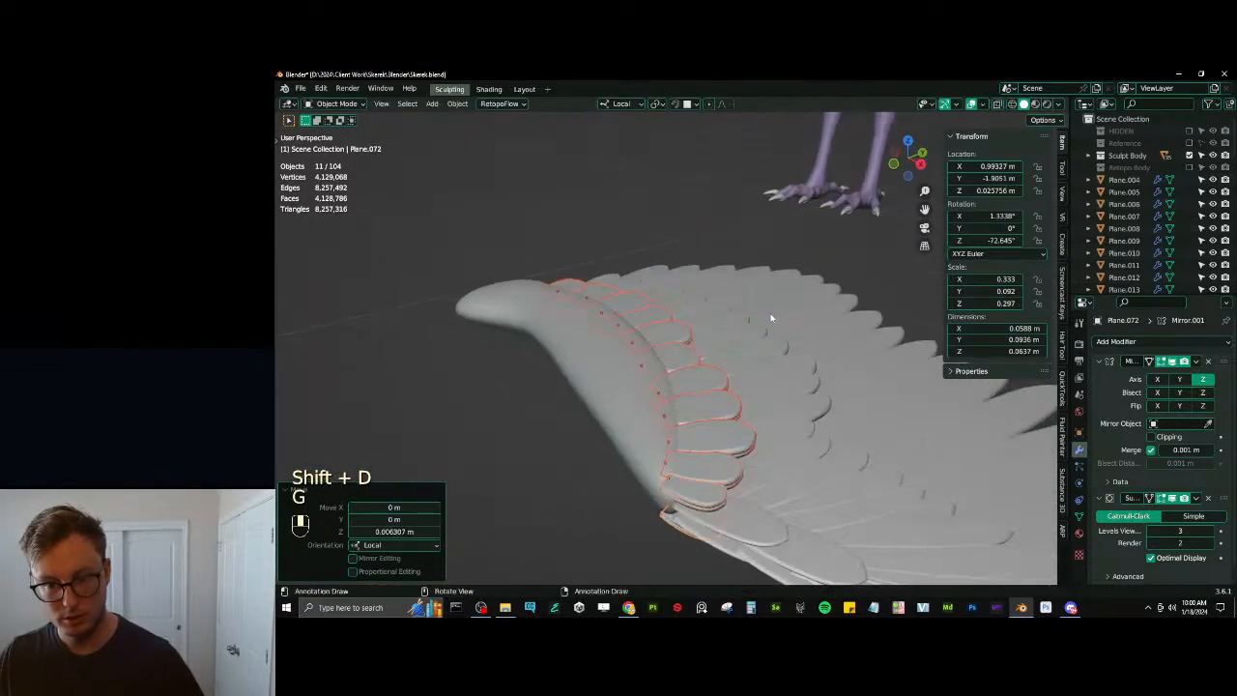
key(s)
click(746, 328)
key(KP_7)
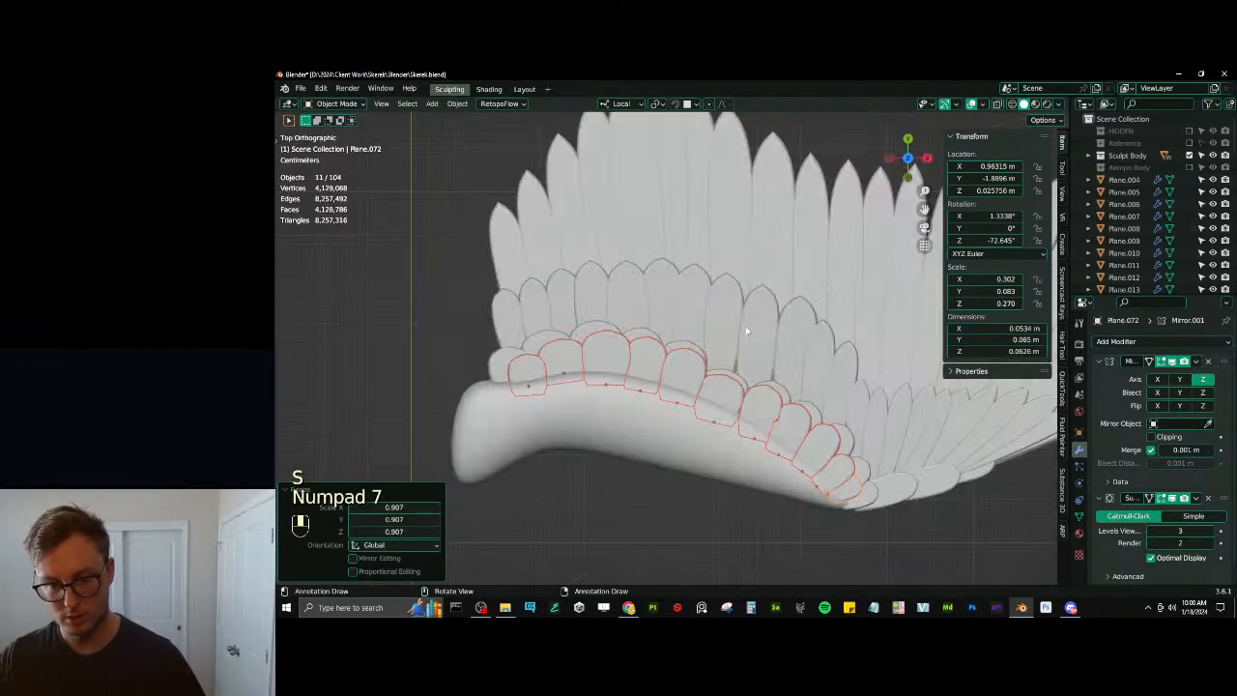
Shift the duplicated short-feather row onto the coverts volume's edge, scale it to 0.919, and nudge it into place in the top view
key(g)
click(730, 299)
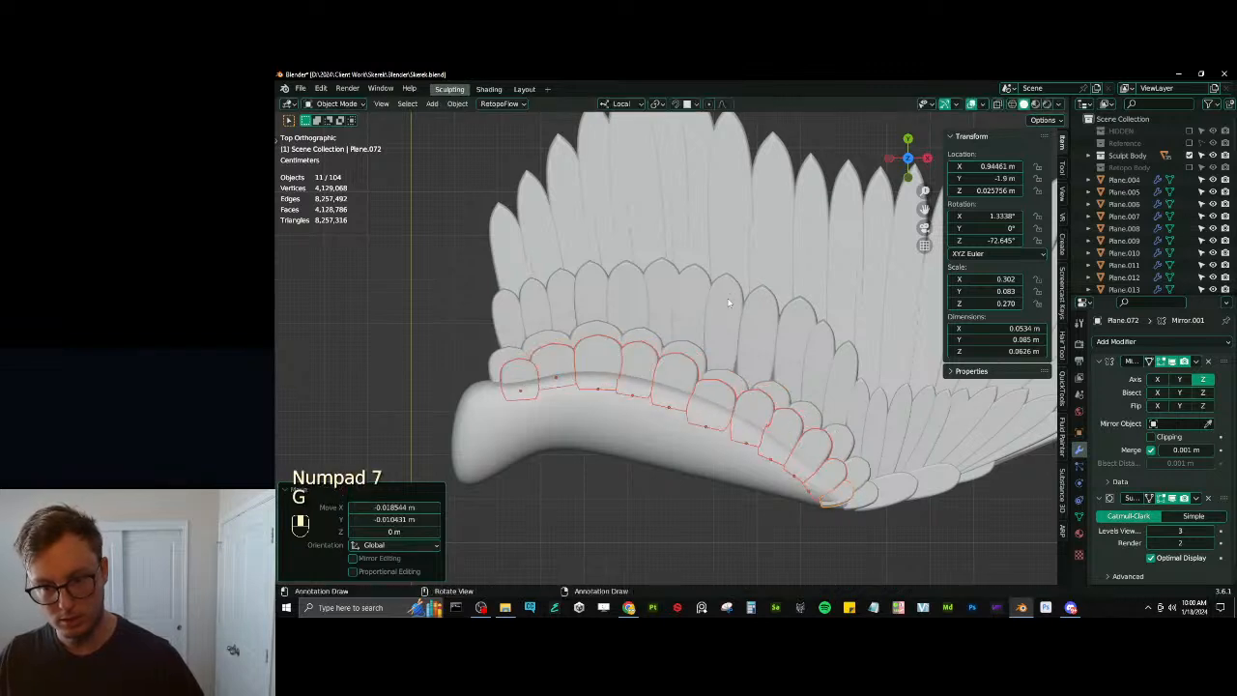
key(s)
click(712, 305)
key(g)
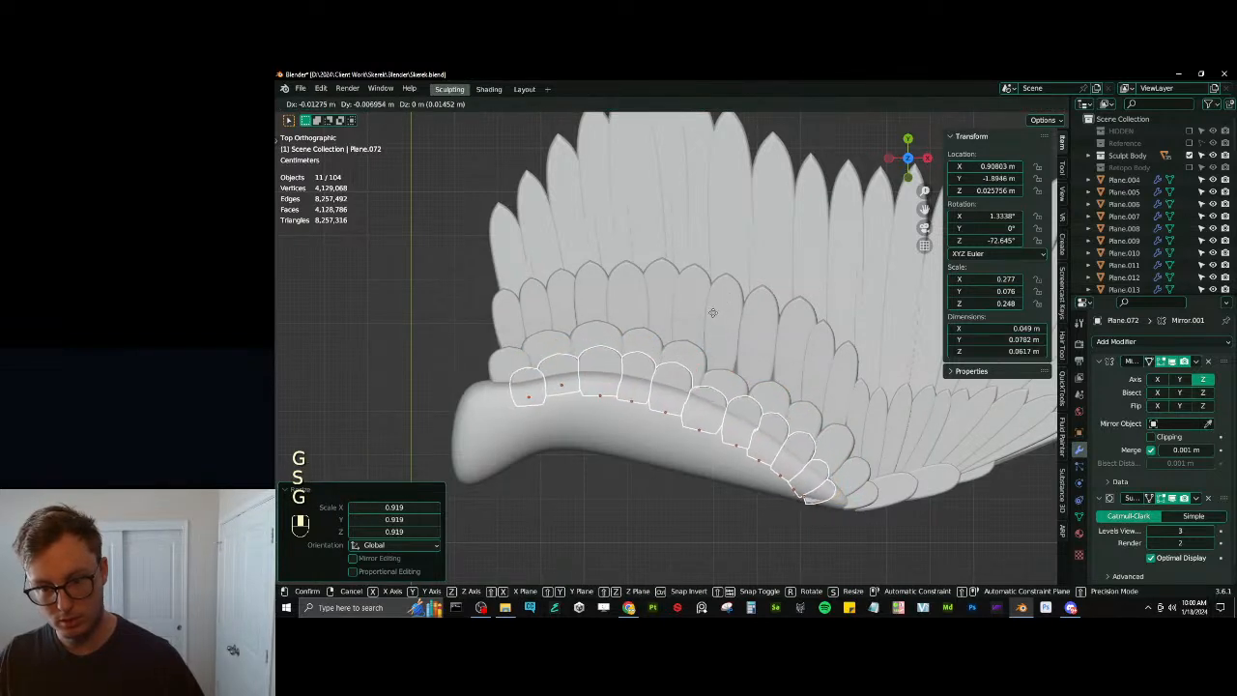
click(724, 310)
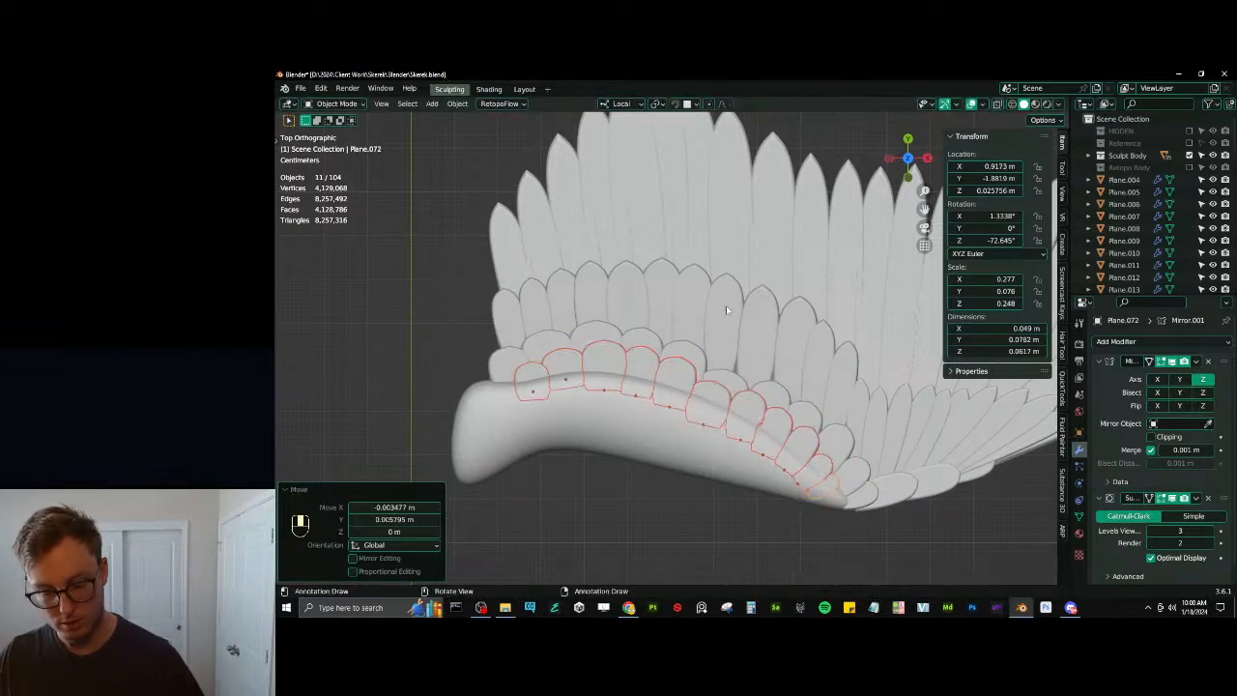
Switch the pivot to individual origins and scale each feather of the new row to about 0.94
key(period)
key(i)
key(s)
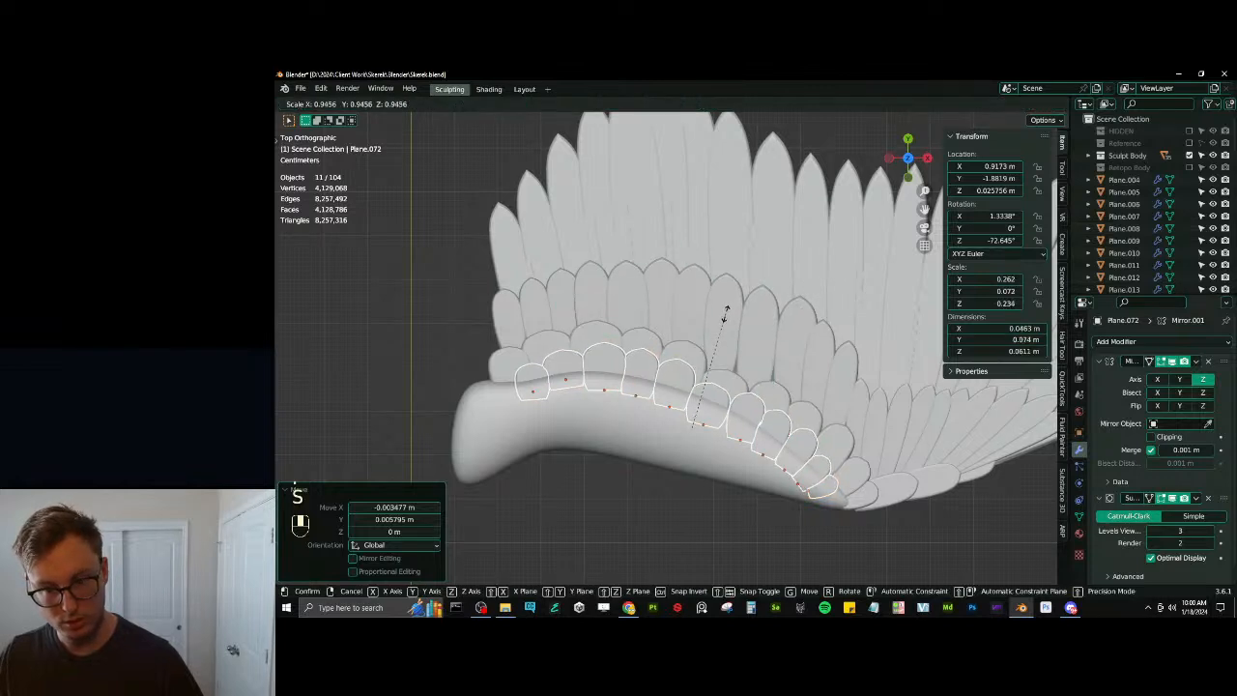
click(724, 314)
Duplicate the new row's innermost feather to the wing's inner end, and move its outermost feather 0.009272 m in X and 0.008113 m in Y
click(527, 379)
key(shift+d)
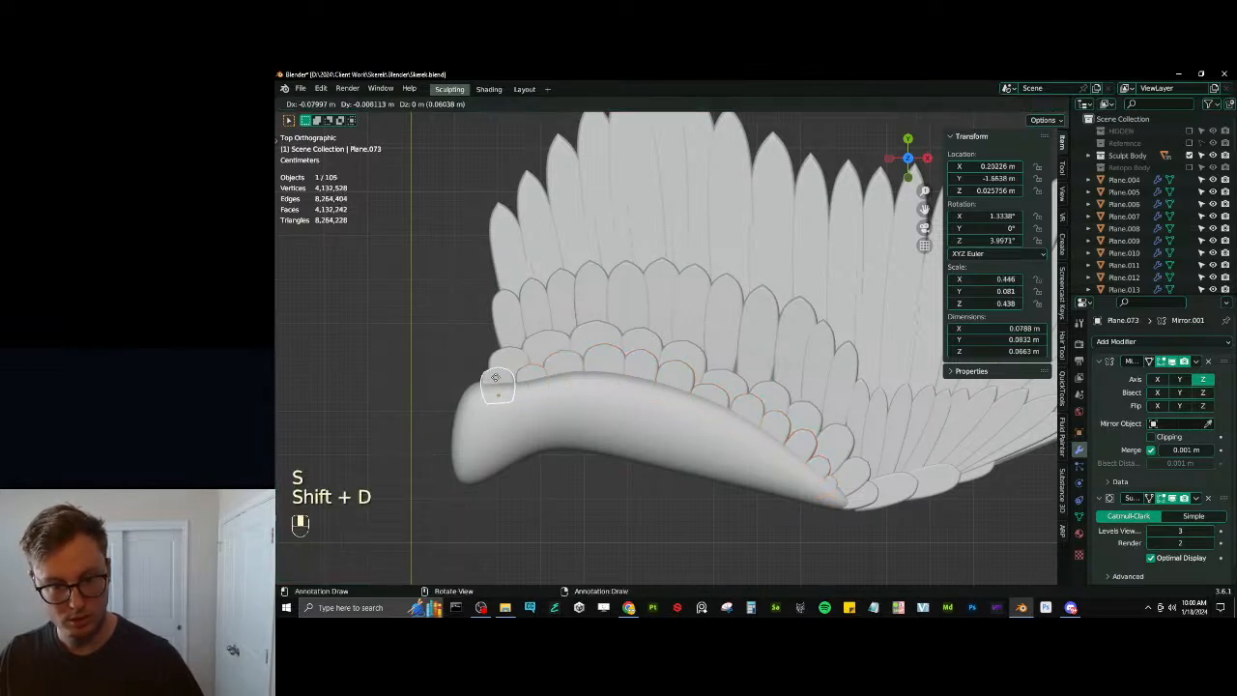
click(498, 387)
click(831, 483)
key(g)
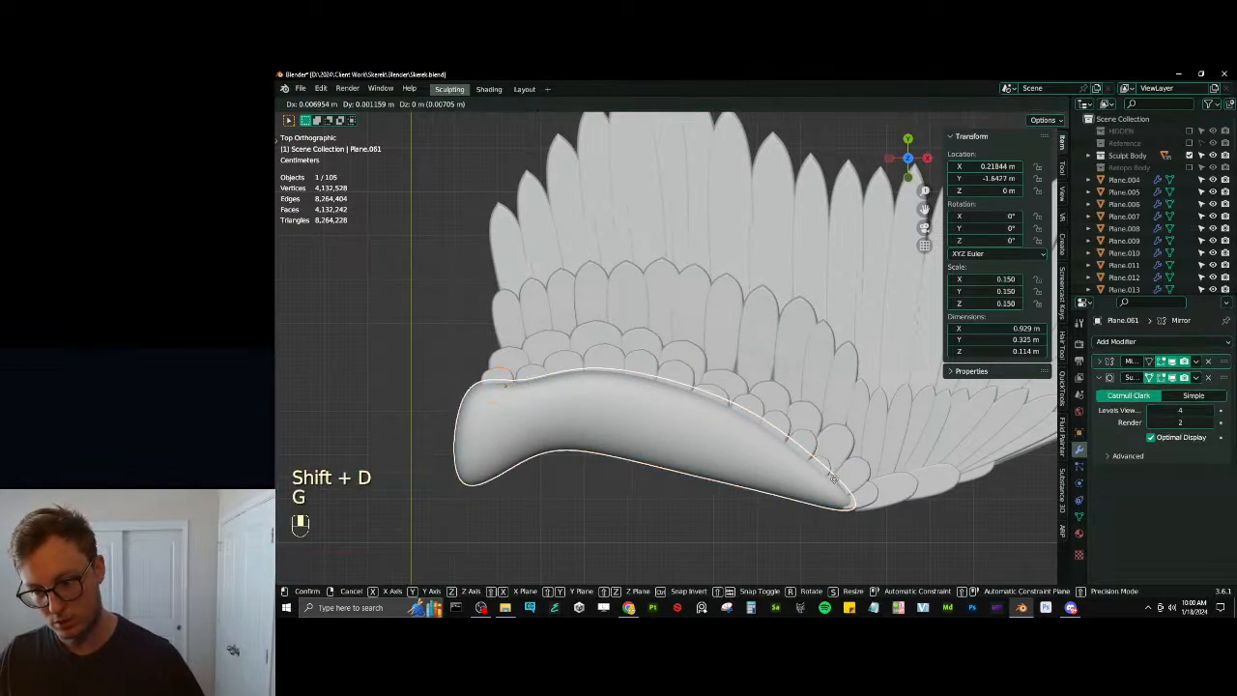
right_click(832, 483)
click(836, 481)
key(g)
click(841, 478)
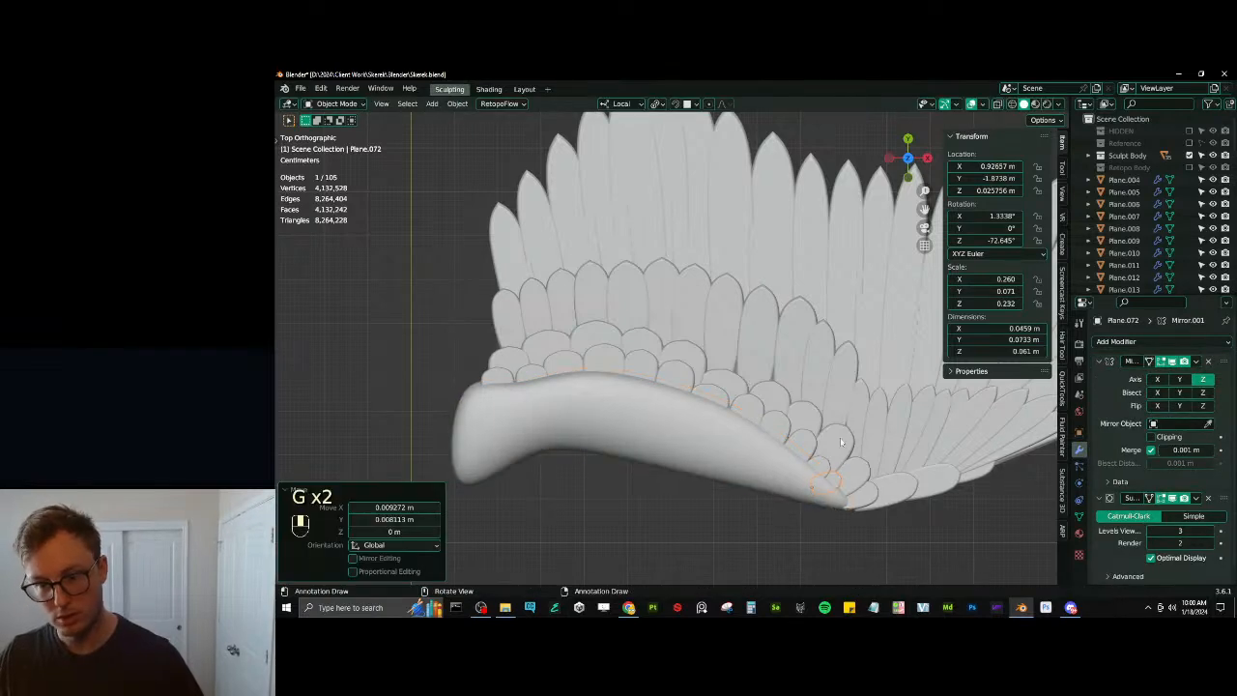
Box-select all of the wing's feathers without the coverts volume, and keep the pivot on individual origins
click(690, 557)
scroll(690, 558, down, 4)
middle_drag(690, 558, 665, 423)
scroll(671, 452, up, 2)
scroll(609, 525, up, 4)
scroll(776, 381, down, 5)
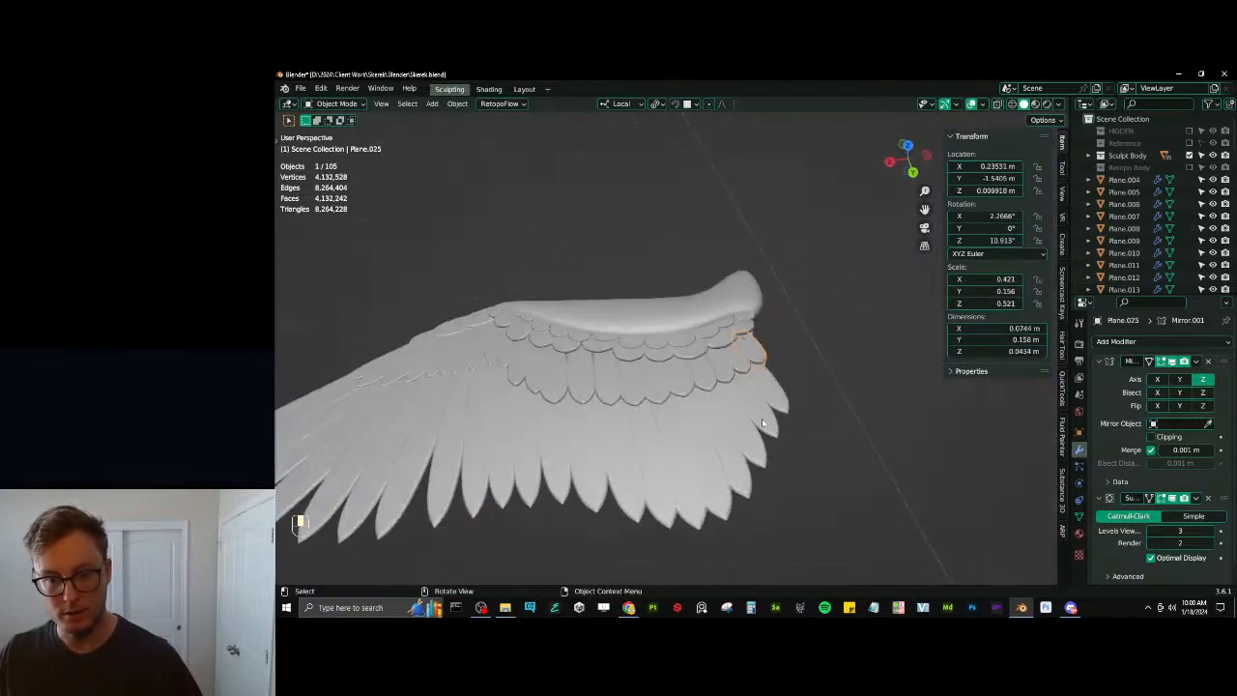
shift+middle_drag(776, 381, 766, 411)
key(b)
drag(638, 303, 922, 472)
shift+middle_drag(895, 445, 798, 443)
key(b)
shift+drag(860, 369, 798, 308)
scroll(851, 391, up, 3)
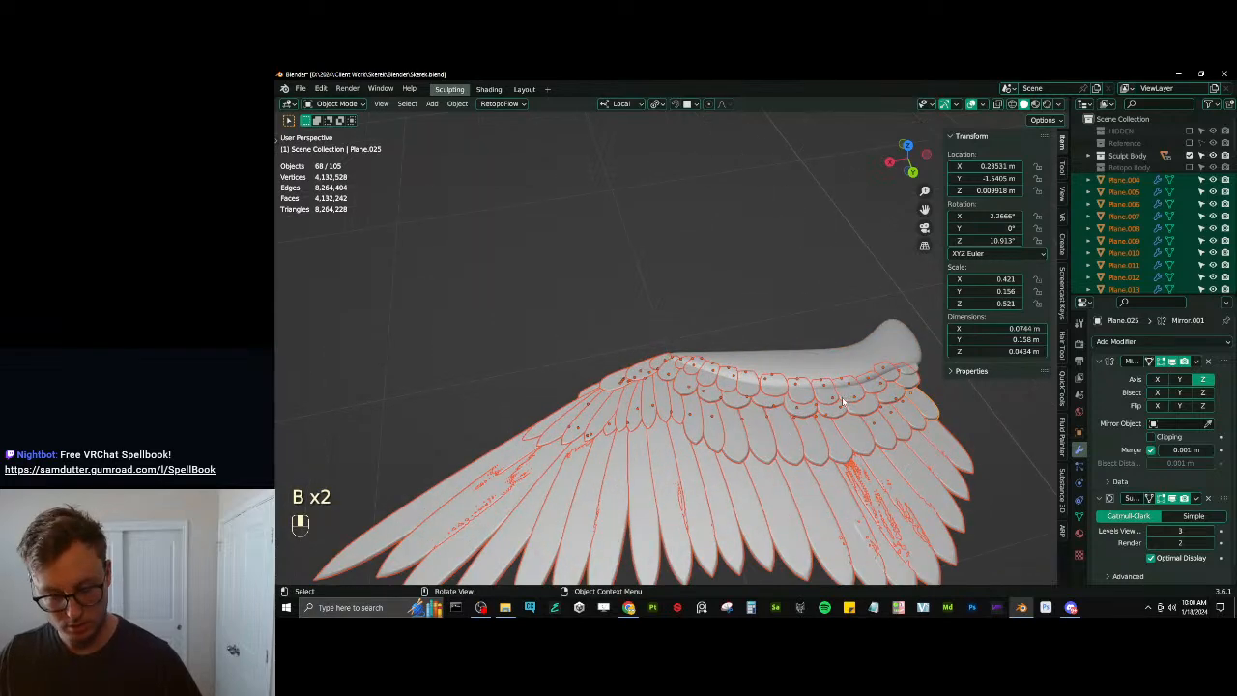
key(period)
middle_drag(839, 402, 776, 320)
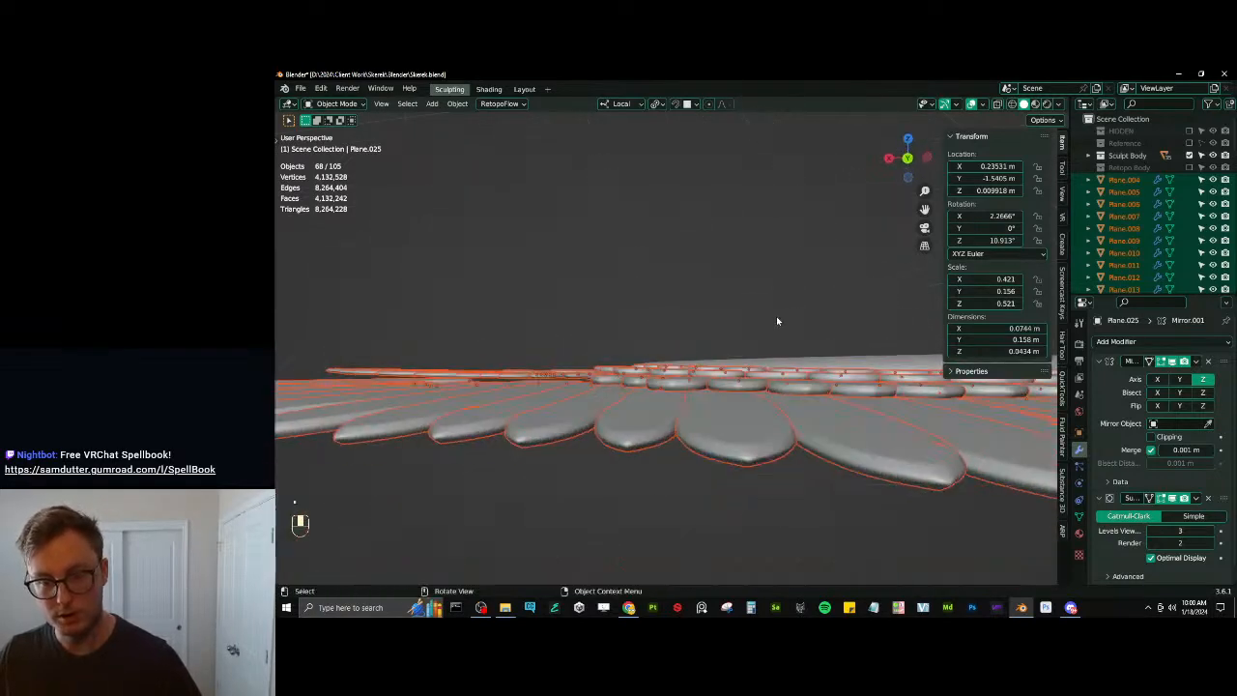
key(s)
key(y)
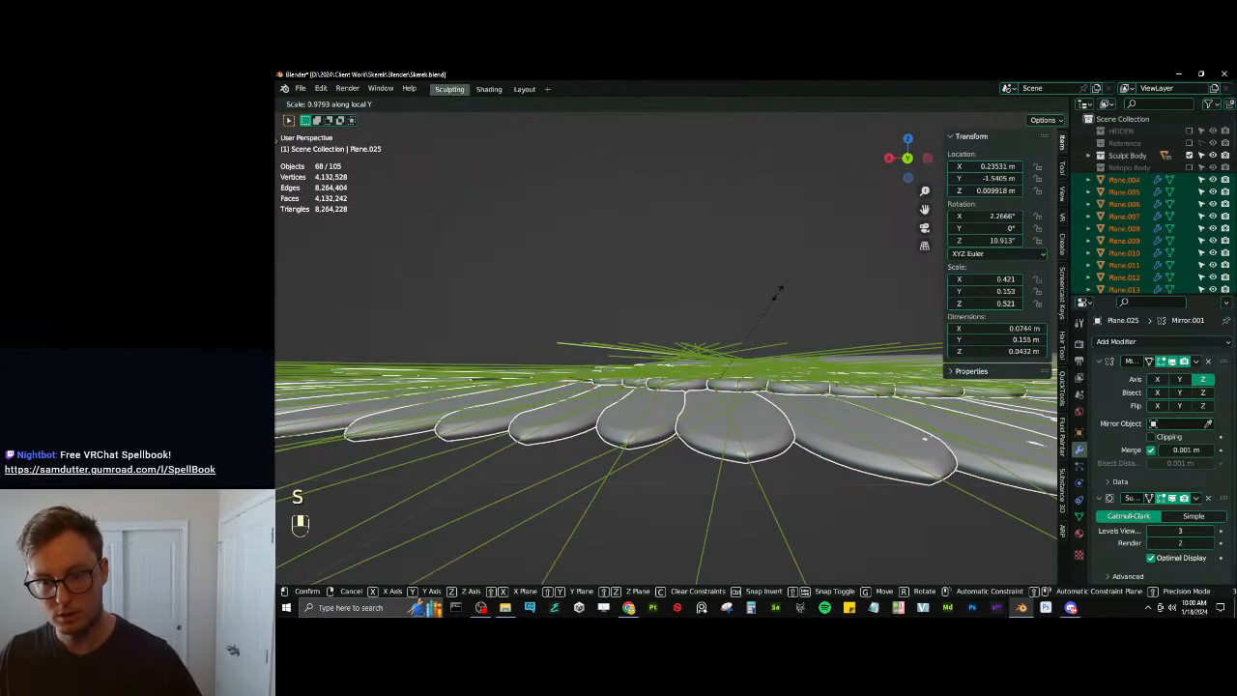
key(x)
right_click(779, 296)
Rotate all selected feathers about 2.6° around their own local Y axes so neighbouring feathers overlap
key(r)
key(y)
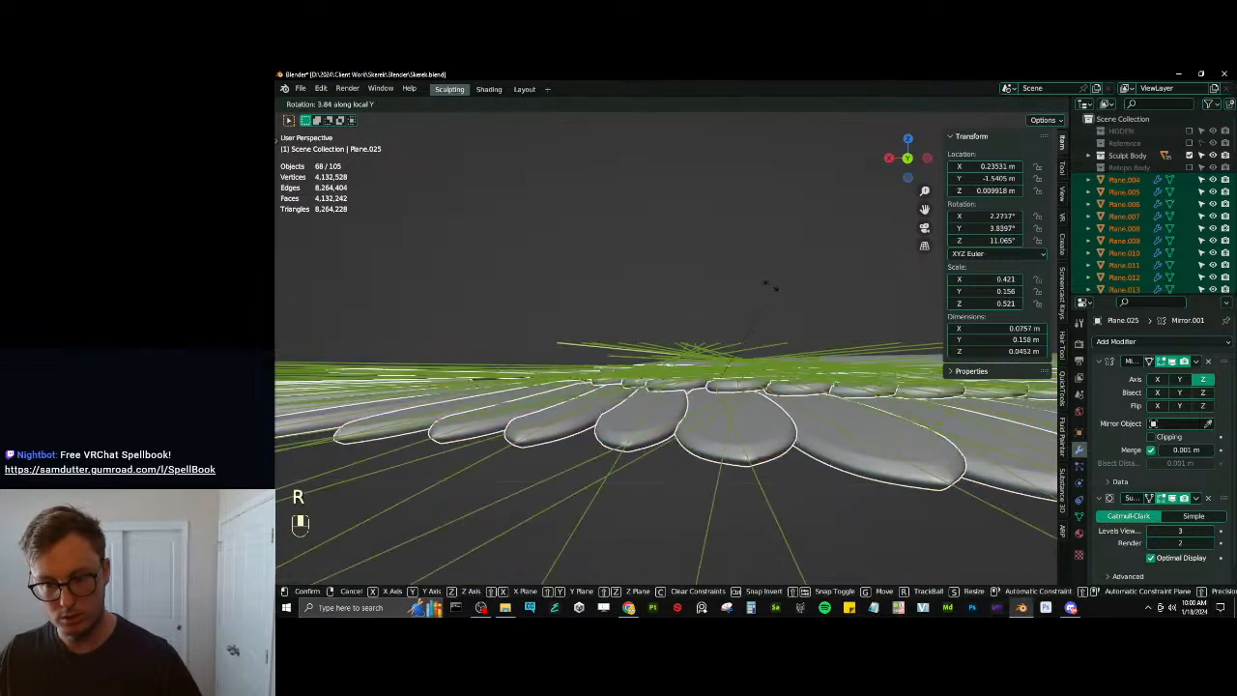
key(y)
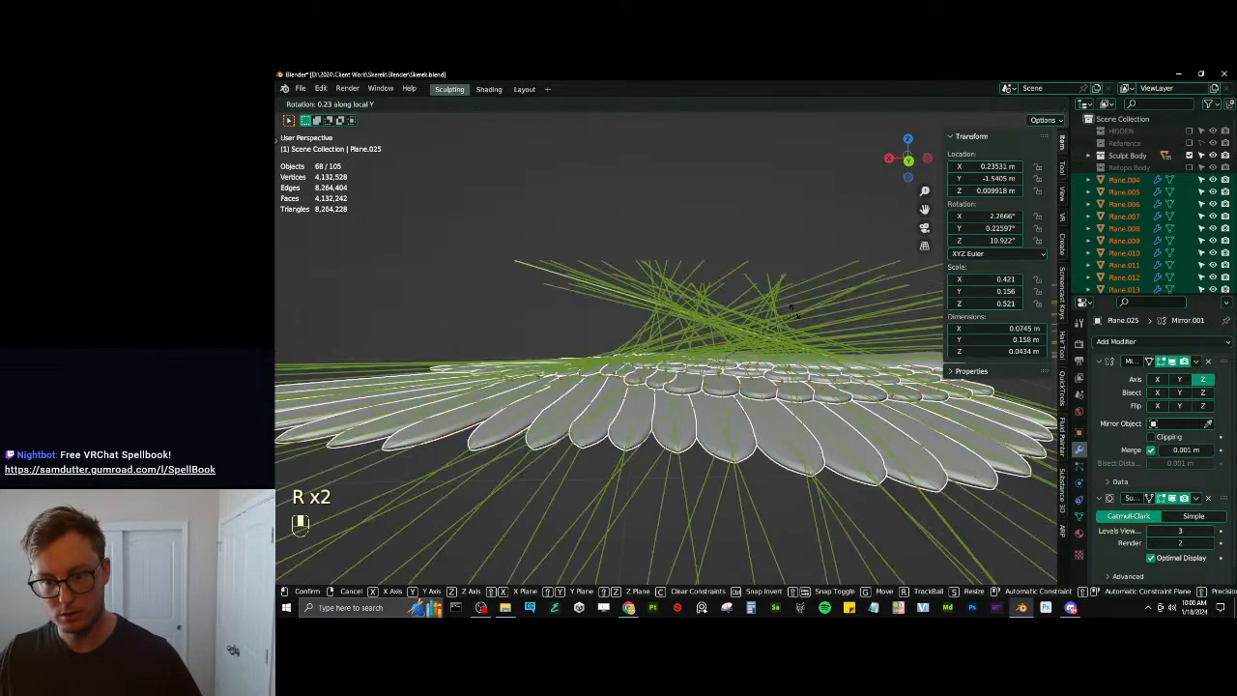
click(654, 300)
key(Tab)
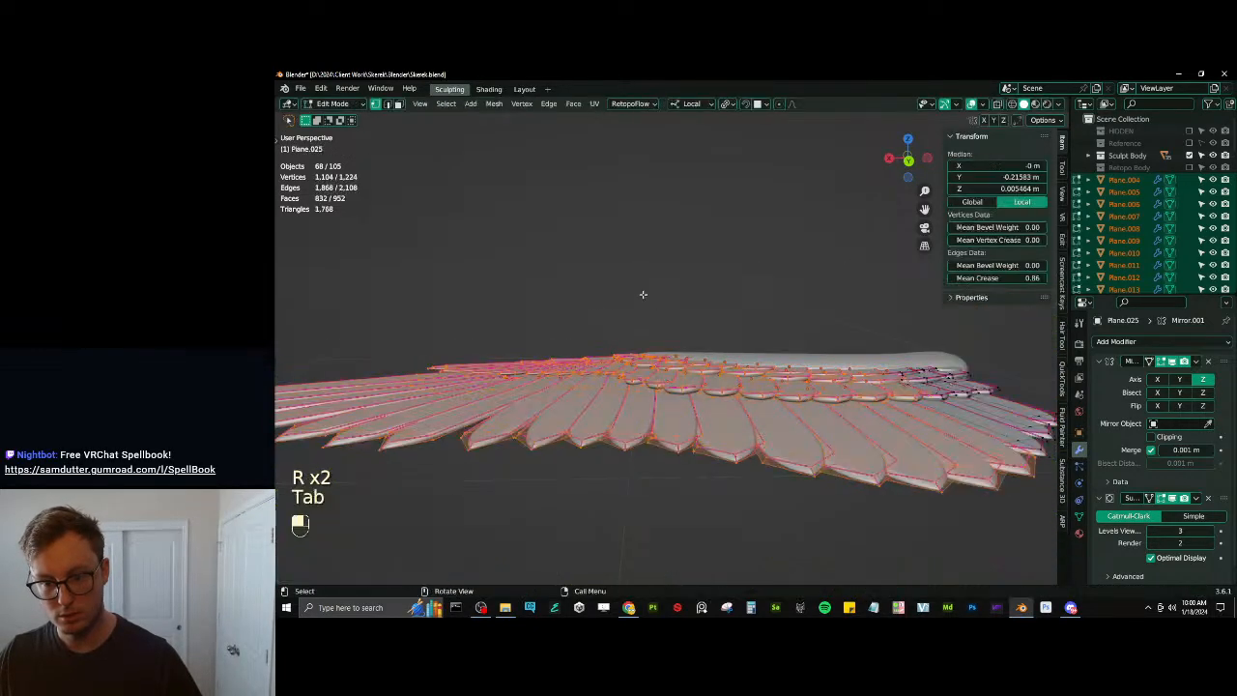
middle_drag(640, 293, 693, 528)
key(Tab)
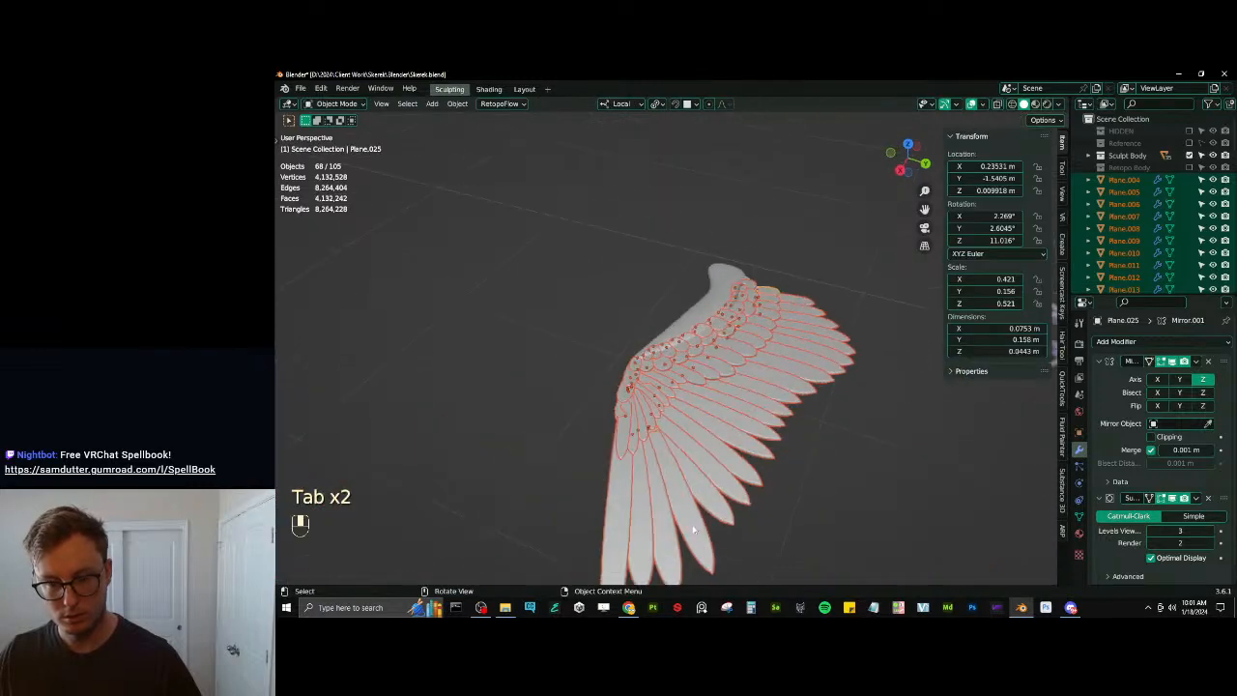
Move the long primary feather below the wrist coverts -0.068448 m along local Y and stretch it to a Y scale of 0.762
click(839, 472)
middle_drag(838, 471, 700, 514)
scroll(666, 495, up, 3)
middle_drag(615, 468, 676, 346)
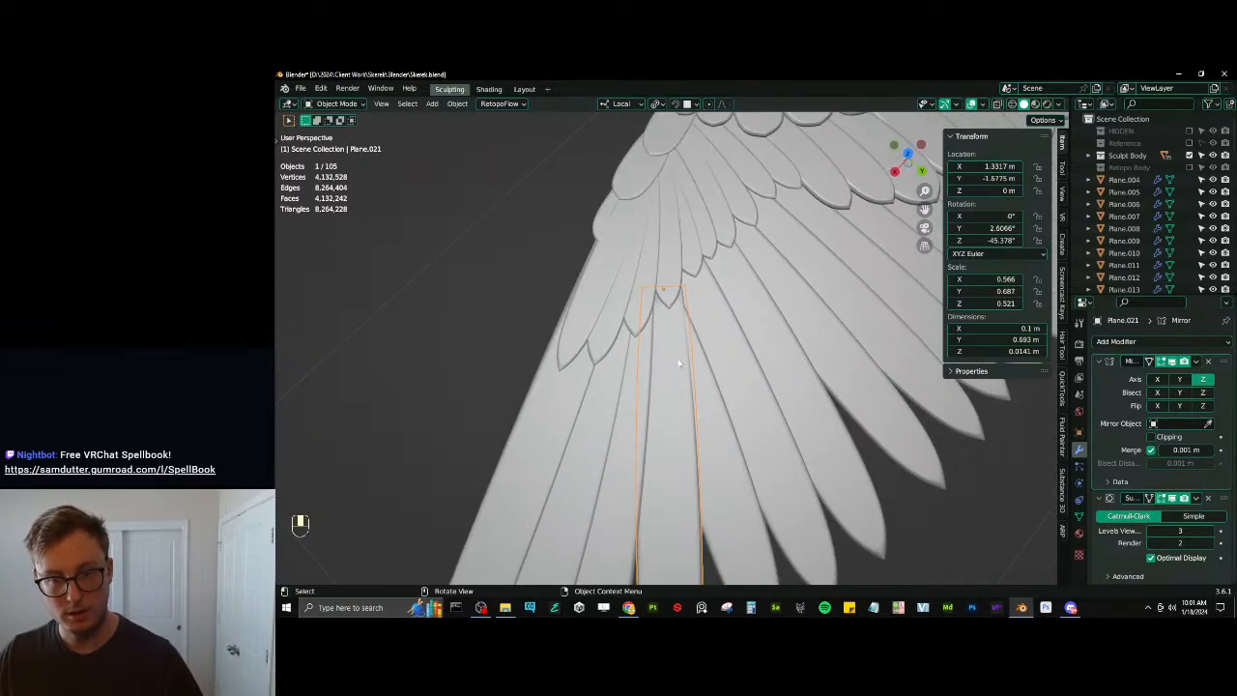
click(677, 345)
key(g)
click(677, 326)
scroll(684, 362, down, 3)
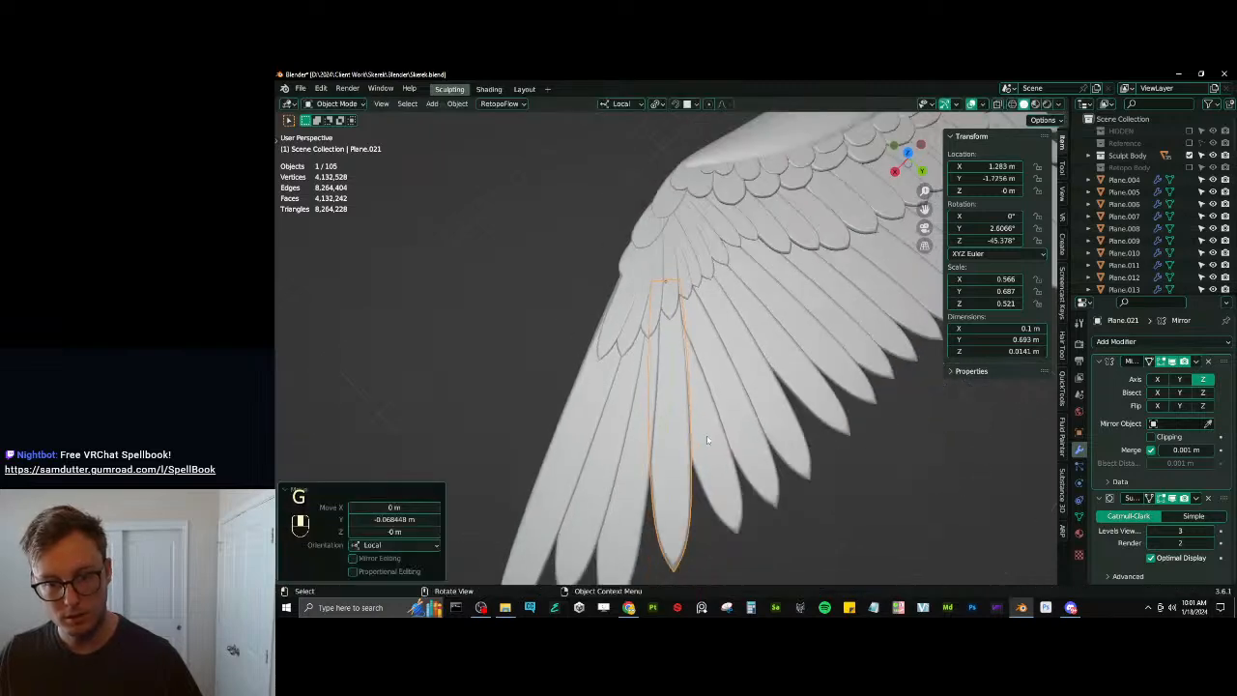
key(s)
shift+middle_drag(717, 466, 801, 390)
key(y)
click(711, 409)
Shift the middle-row covert feather near the wing's wrist along local Y and rotate it 4.73° around local Y
middle_drag(678, 252, 763, 253)
scroll(676, 319, up, 4)
middle_drag(618, 396, 593, 367)
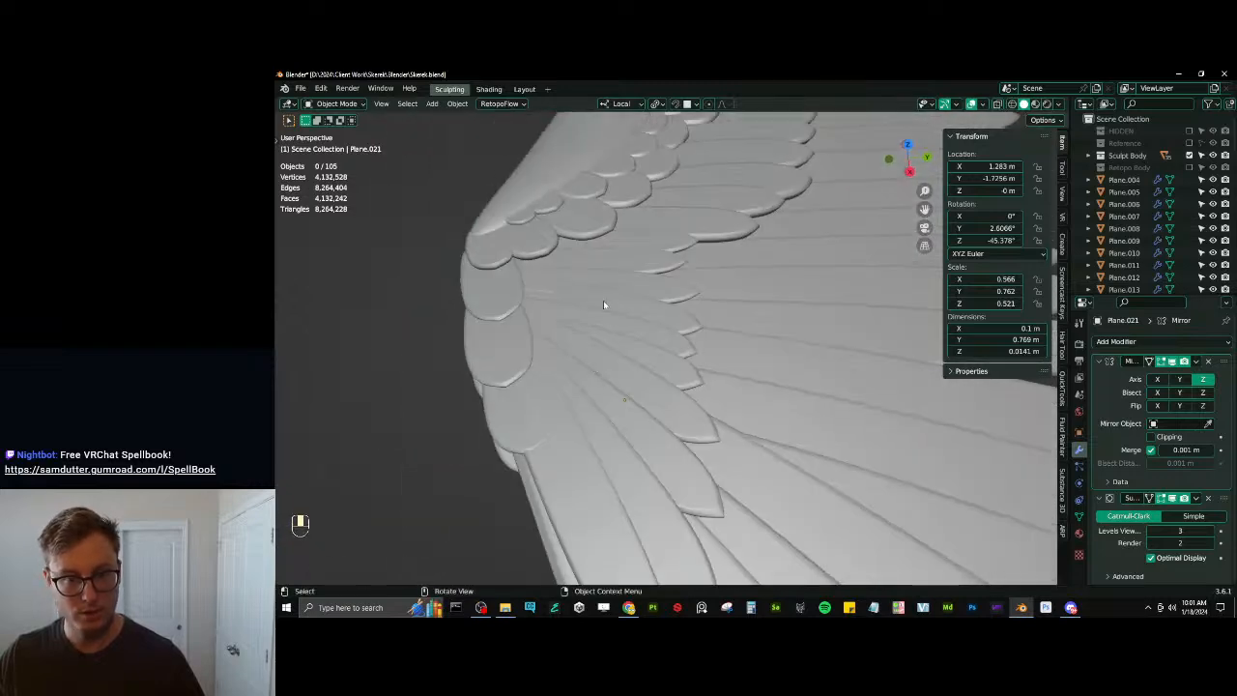
middle_drag(603, 305, 749, 335)
click(661, 330)
scroll(661, 330, up, 3)
key(r)
click(769, 274)
key(g)
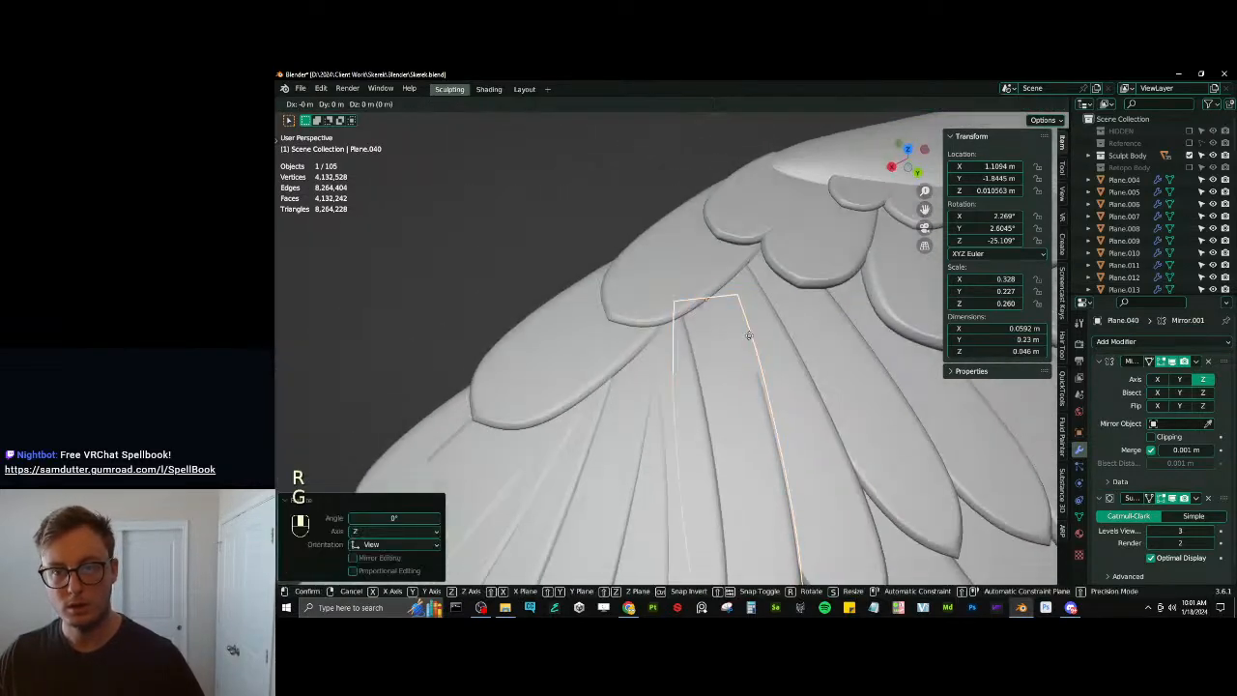
key(y)
click(765, 301)
key(r)
key(y)
click(760, 295)
shift+middle_drag(787, 403, 758, 325)
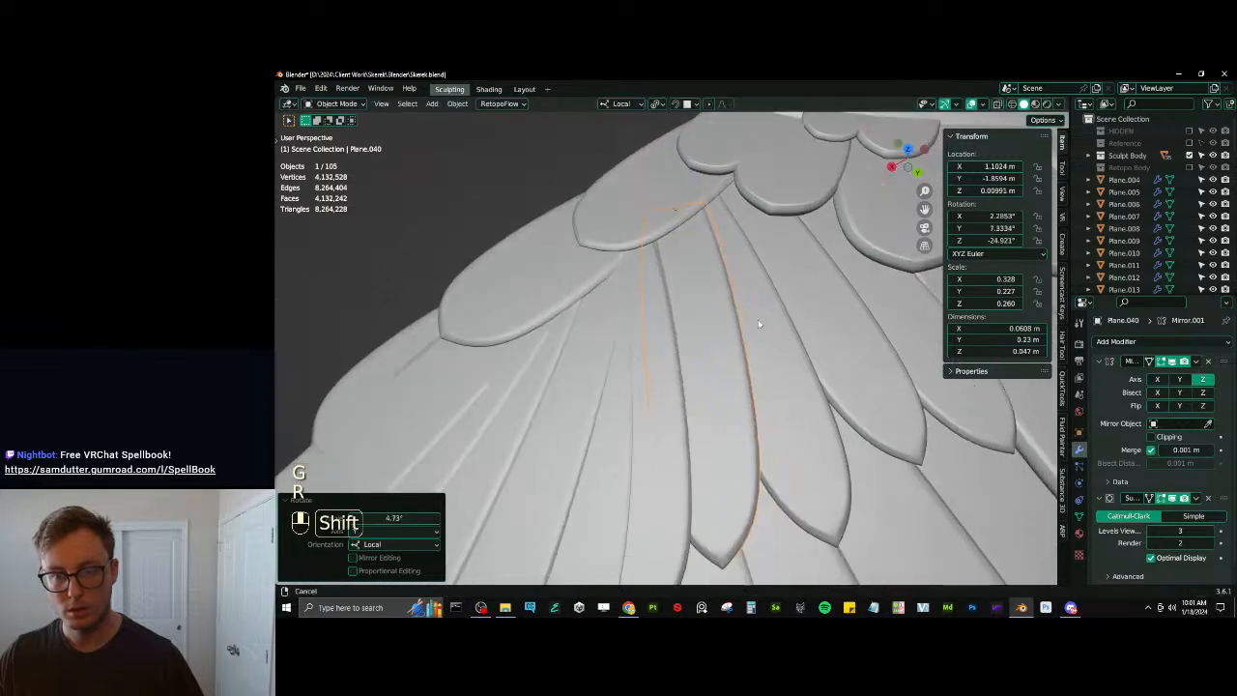
Rotate the next covert feather toward the wing tip slightly around its local Y axis
click(763, 334)
middle_drag(646, 396, 659, 327)
key(r)
key(y)
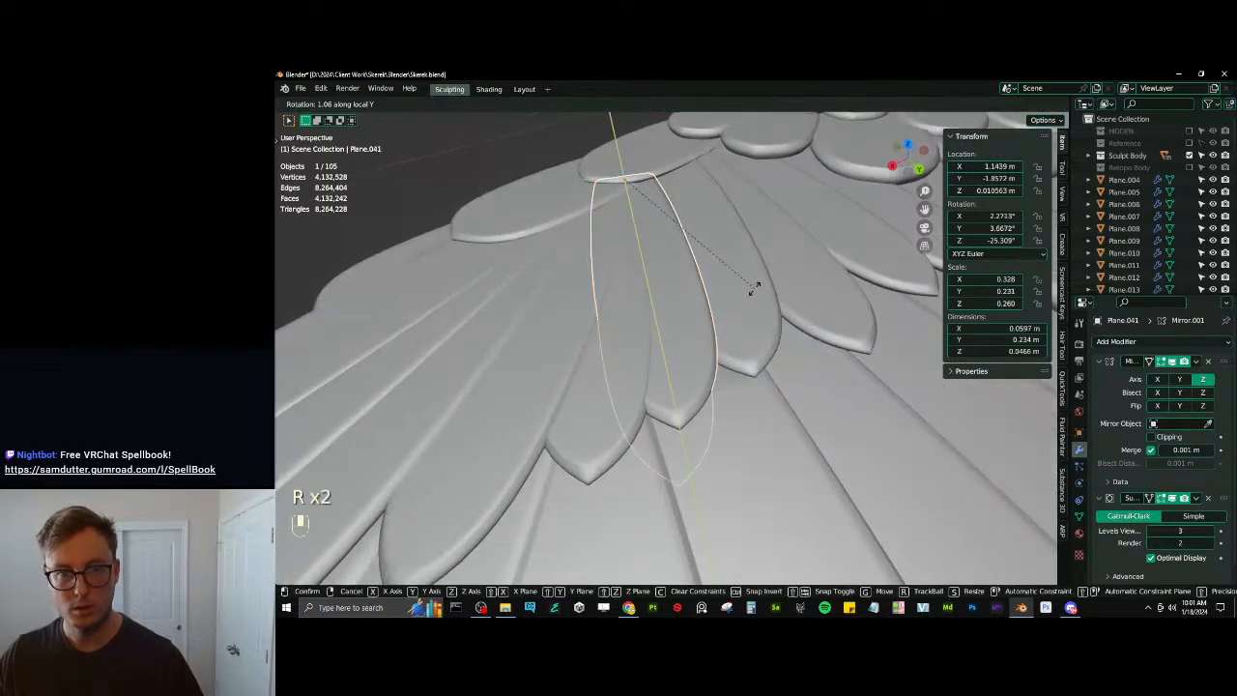
click(745, 279)
Rotate the following covert feather 2.85° around local Y and adjust its position along local Y
click(604, 332)
key(r)
key(y)
click(776, 238)
key(g)
key(y)
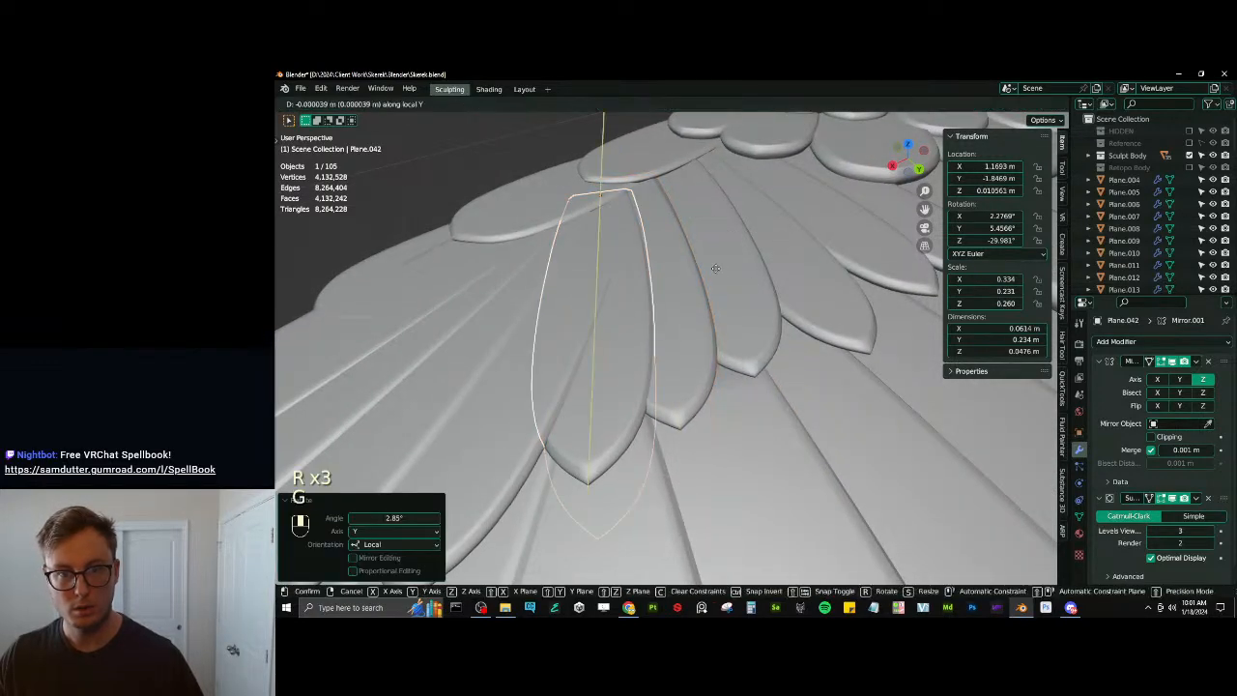
click(713, 271)
Rotate the longer adjacent covert feather around local Y to a Y rotation of about 9.6° and nudge it along local X
click(508, 340)
middle_drag(568, 323, 734, 287)
key(r)
key(y)
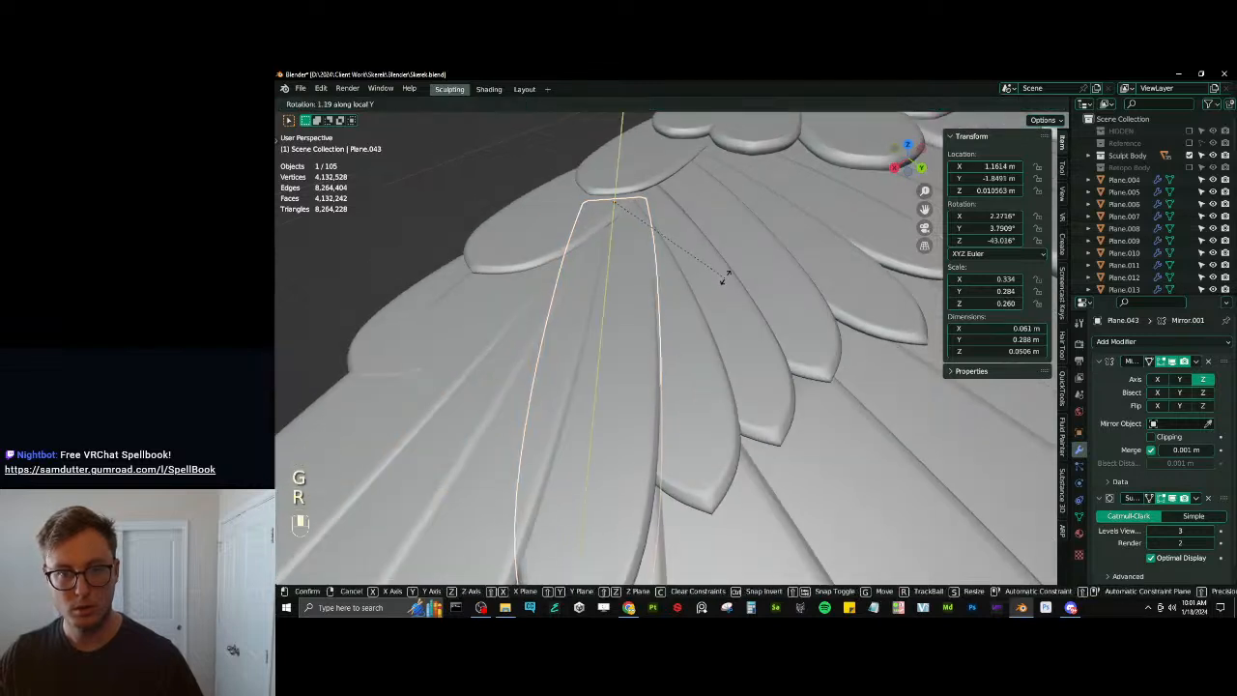
click(715, 255)
key(g)
key(x)
click(712, 261)
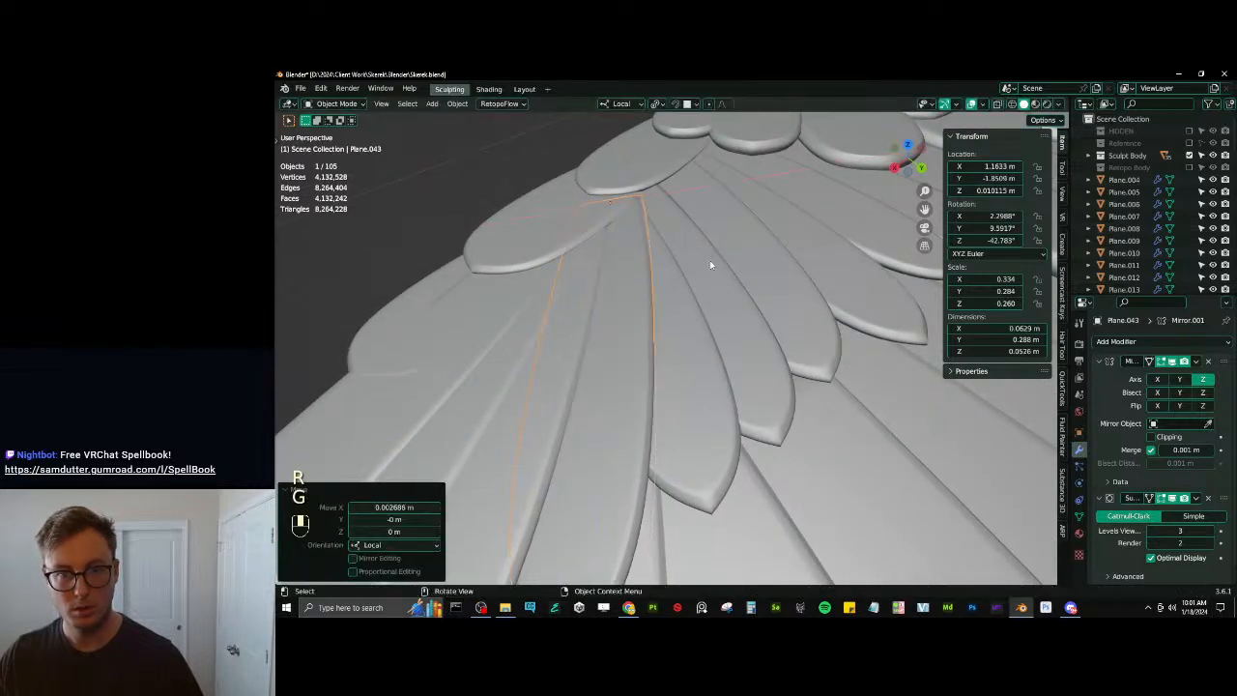
key(g)
key(x)
click(705, 261)
Shift the neighbouring shorter covert feather about -0.0017 m along local X and -0.00772 m along local Y
click(677, 289)
key(g)
key(x)
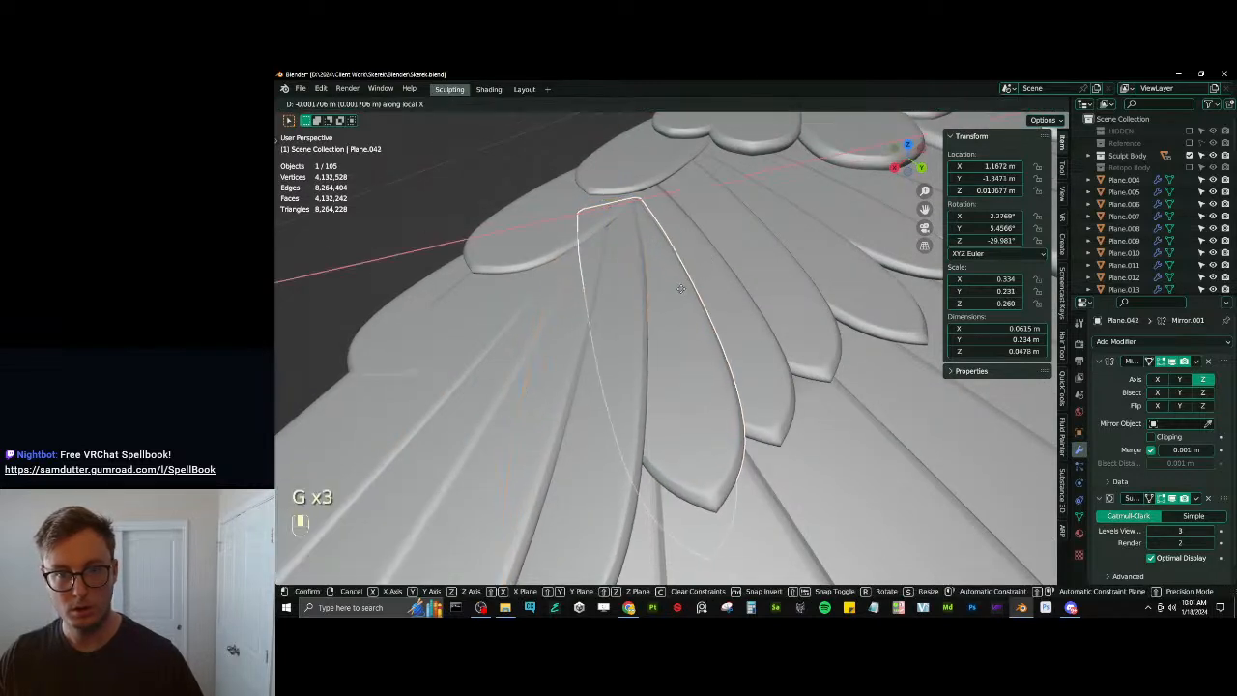
click(681, 286)
key(g)
key(y)
click(679, 286)
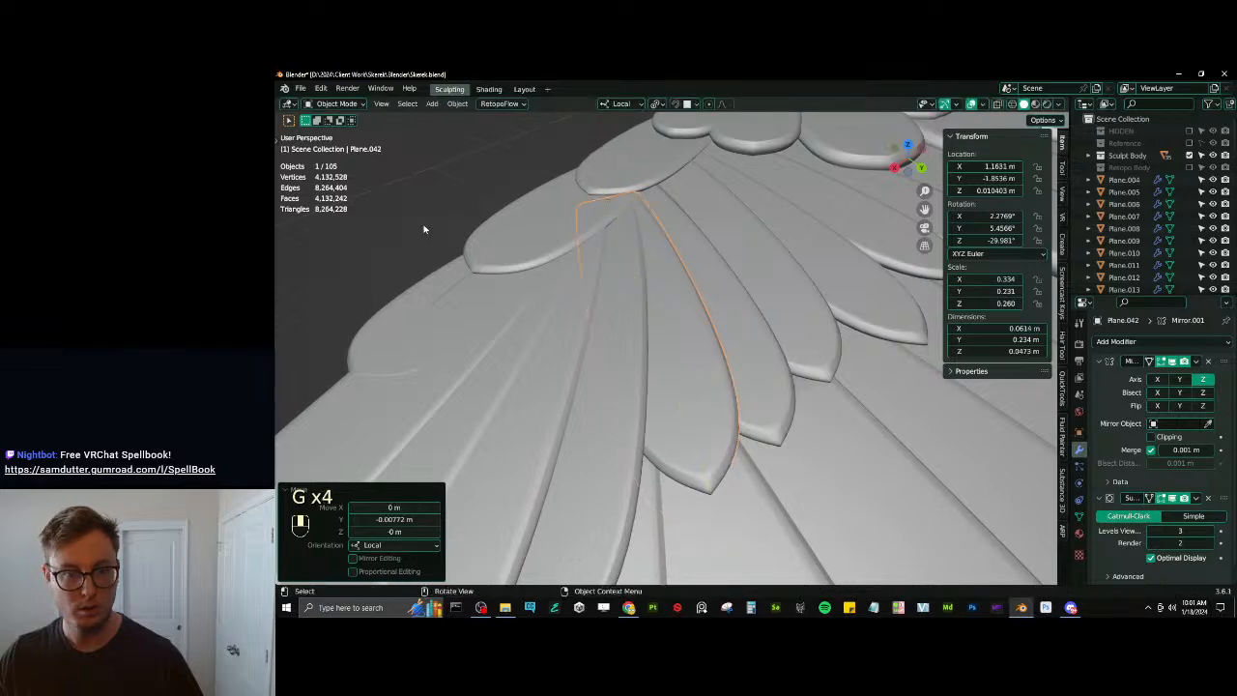
Rotate the outermost rounded leading-edge covert 6.62° around local Y and raise it about 0.0048 m along local Z
middle_drag(423, 229, 544, 285)
click(605, 343)
middle_drag(606, 343, 619, 343)
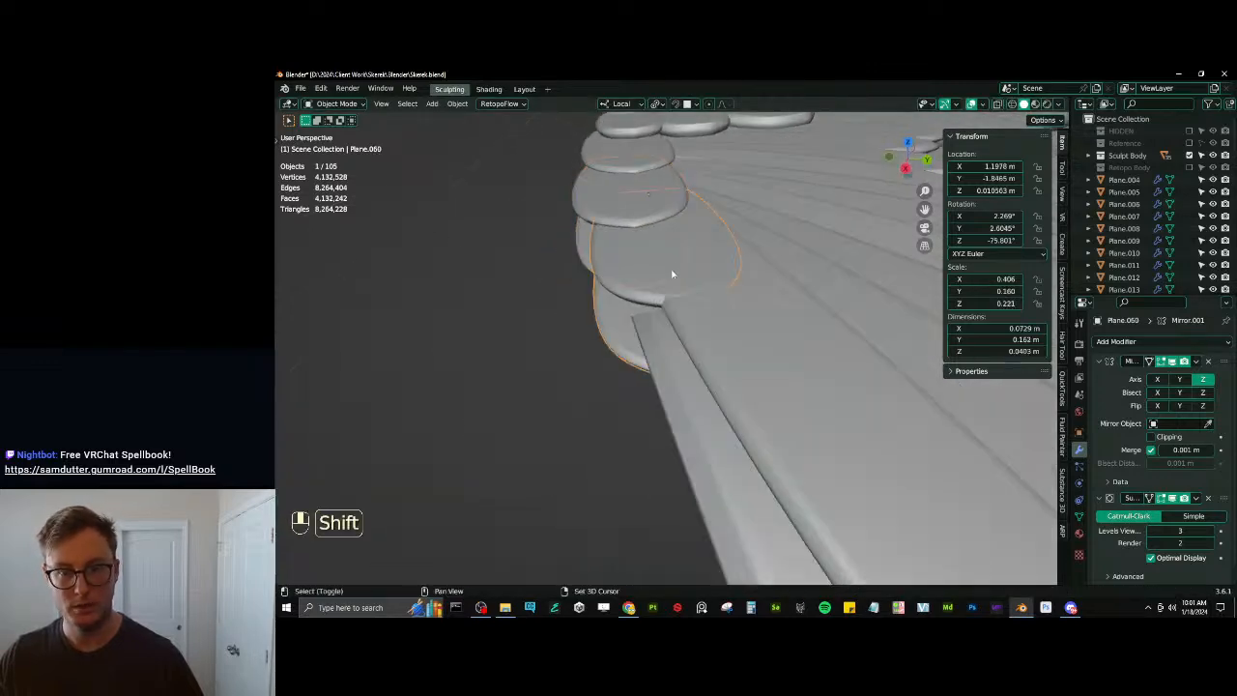
shift+middle_drag(672, 274, 665, 345)
key(r)
key(y)
click(766, 251)
key(g)
key(z)
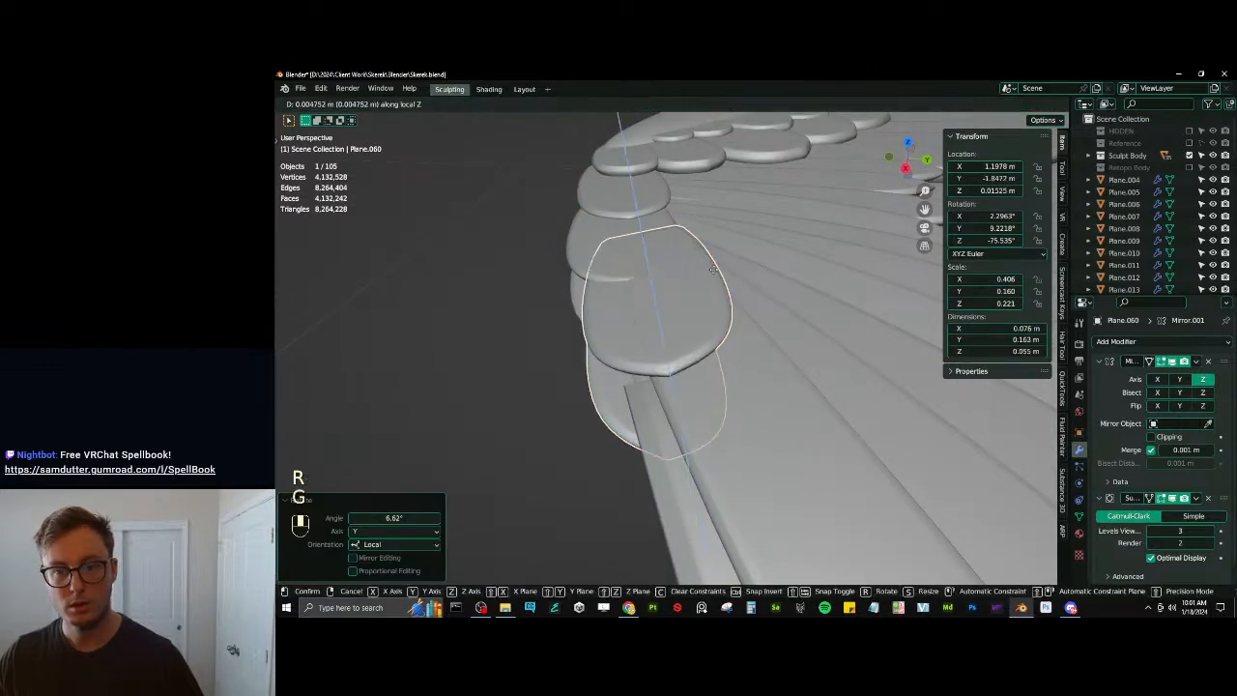
click(713, 269)
Rotate the next two rounded leading-edge coverts inward from the tip 6.82° and about 4.9° around their local Y axes
click(607, 252)
shift+middle_drag(736, 210, 740, 284)
key(r)
key(y)
click(724, 268)
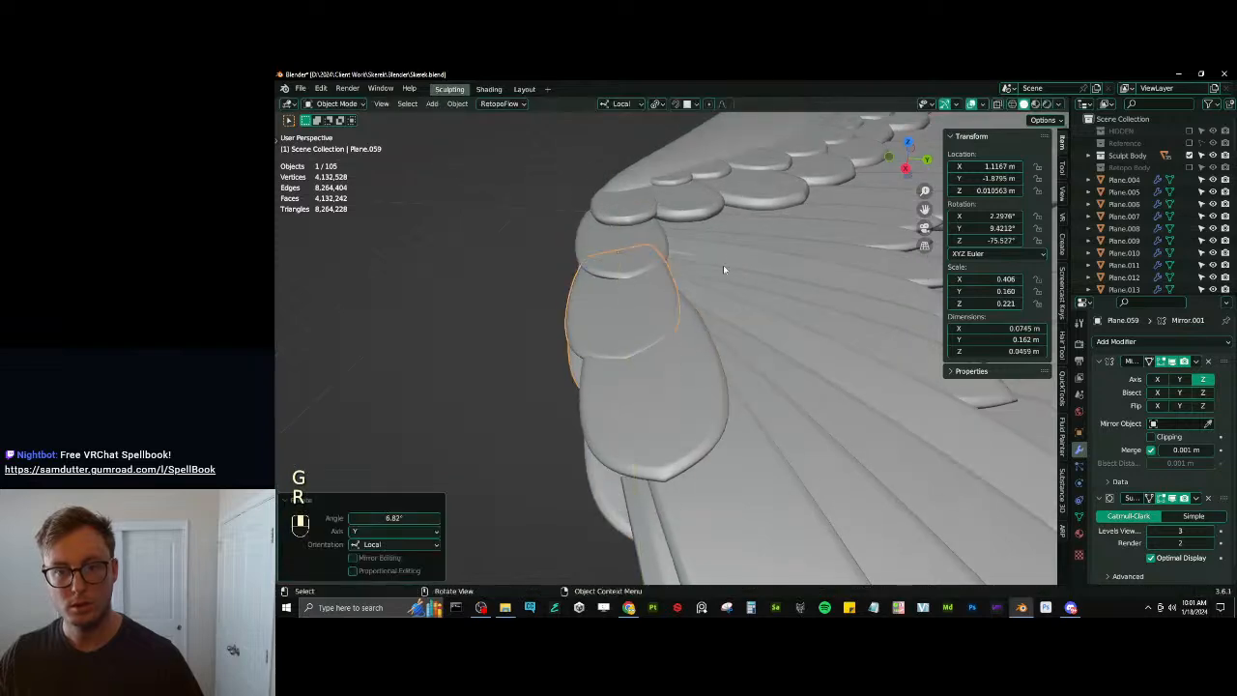
click(629, 237)
key(r)
middle_drag(756, 222, 751, 214)
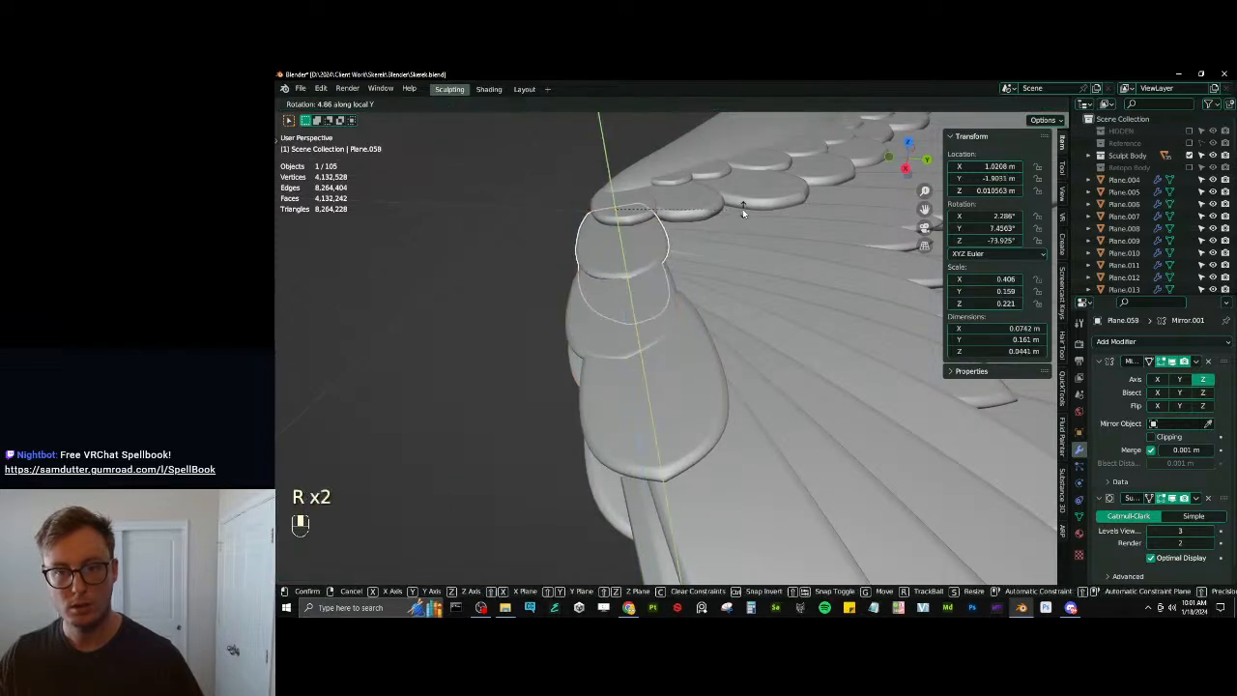
click(742, 210)
Adjust the tilt of the middle rounded leading-edge covert around the X axis
click(587, 326)
middle_drag(628, 348, 682, 460)
key(r)
key(x)
key(x)
click(771, 396)
Edit the coverts volume from the top in wireframe, moving its four outer-tip vertices 0.025487 m in X and -0.012073 m in Y
click(578, 413)
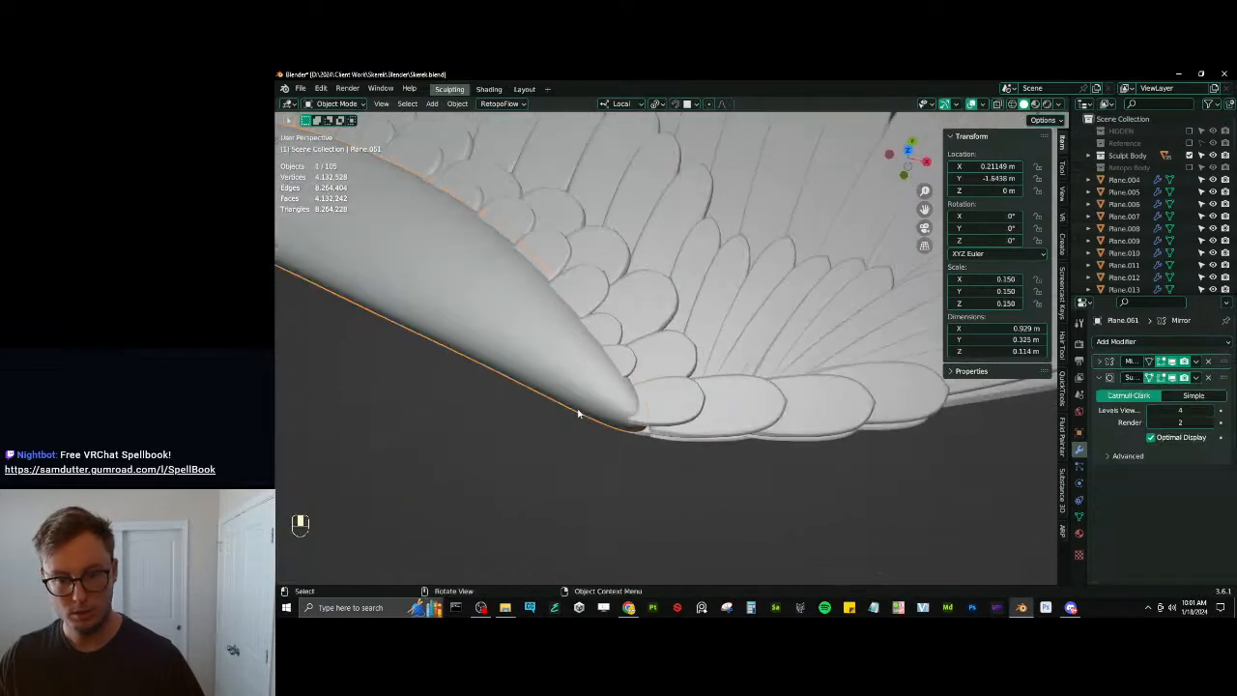
middle_drag(578, 413, 630, 428)
key(KP_7)
key(Tab)
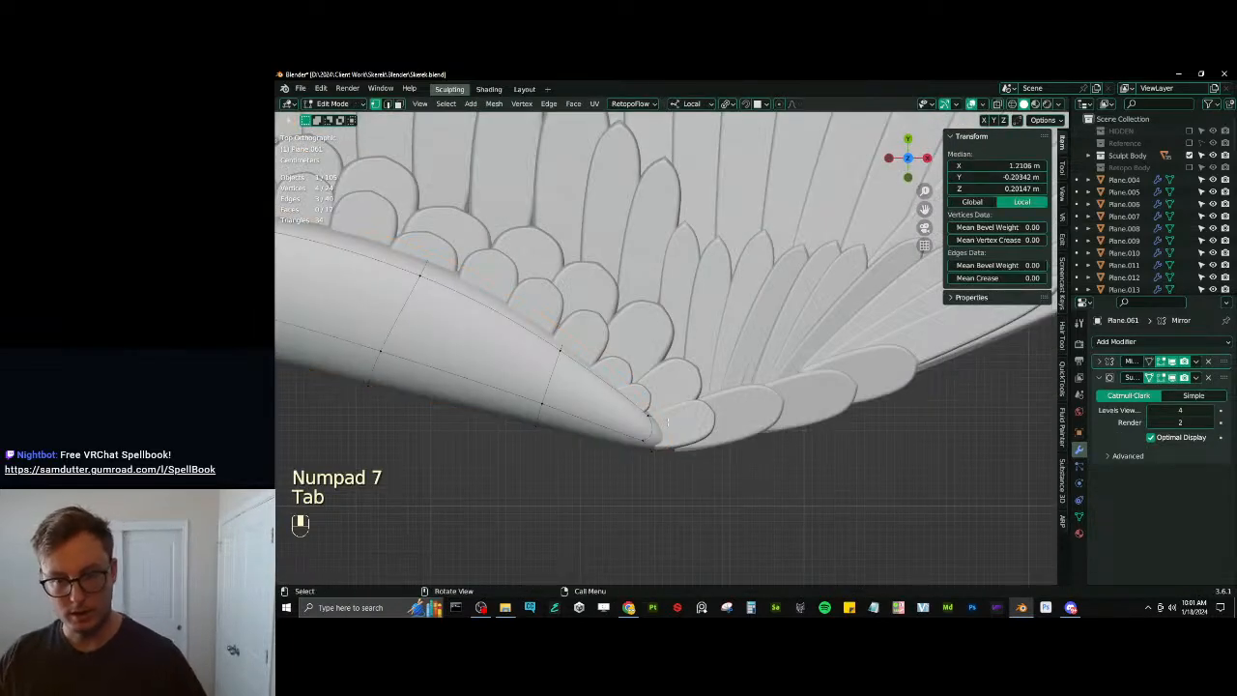
key(z)
key(b)
drag(627, 393, 715, 496)
key(g)
click(709, 486)
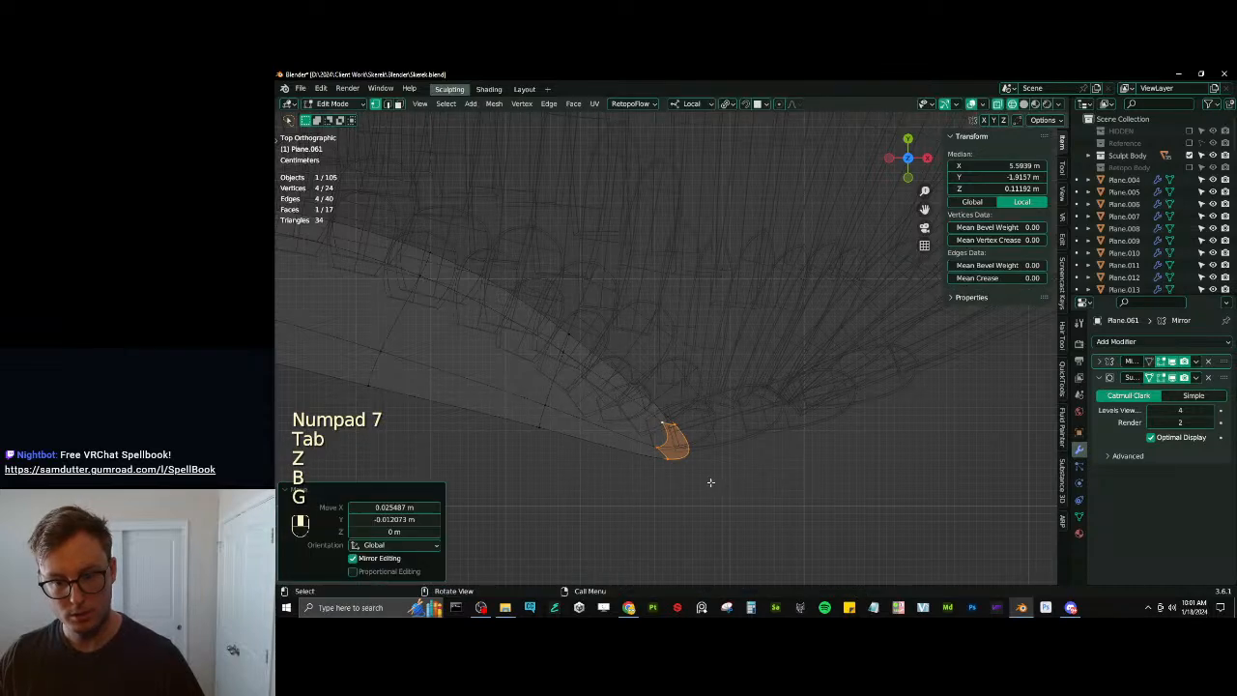
Return to solid shading and object mode, view the whole wing, and save the file
key(z)
key(Tab)
mouse_move(774, 468)
middle_down()
mouse_move(780, 418)
mouse_move(709, 414)
mouse_move(764, 364)
mouse_move(654, 320)
mouse_move(745, 360)
mouse_move(809, 334)
mouse_move(689, 353)
middle_up()
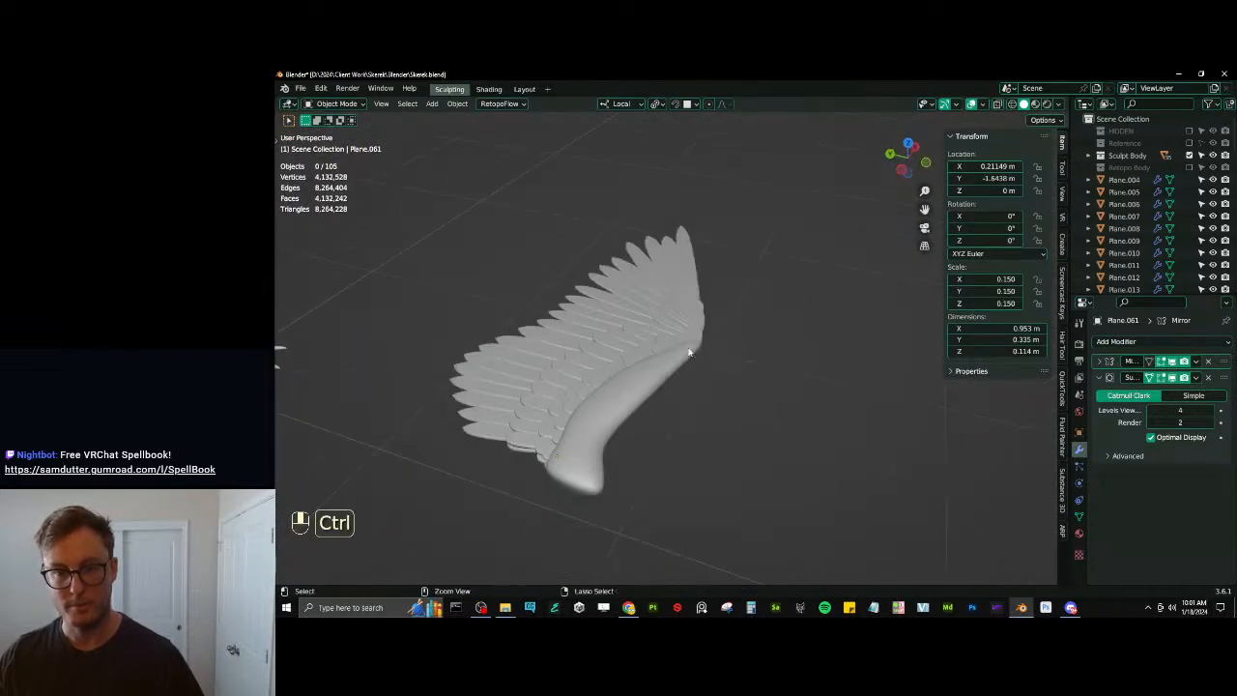
key(ctrl+s)
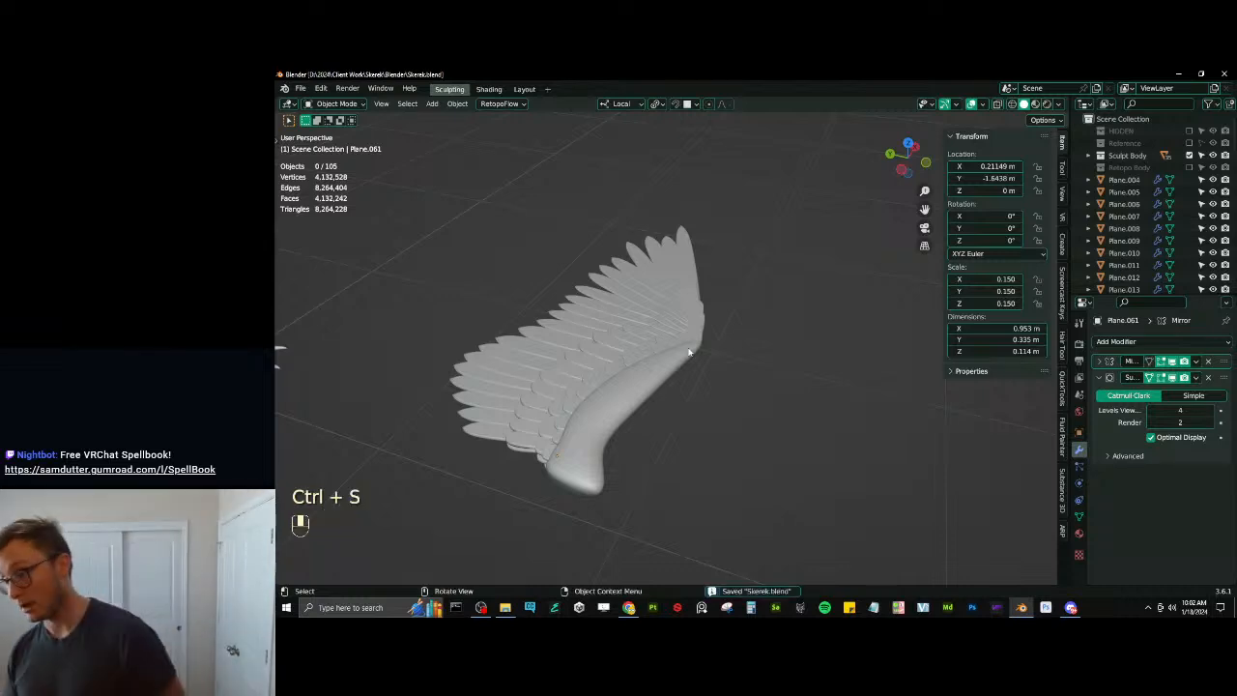
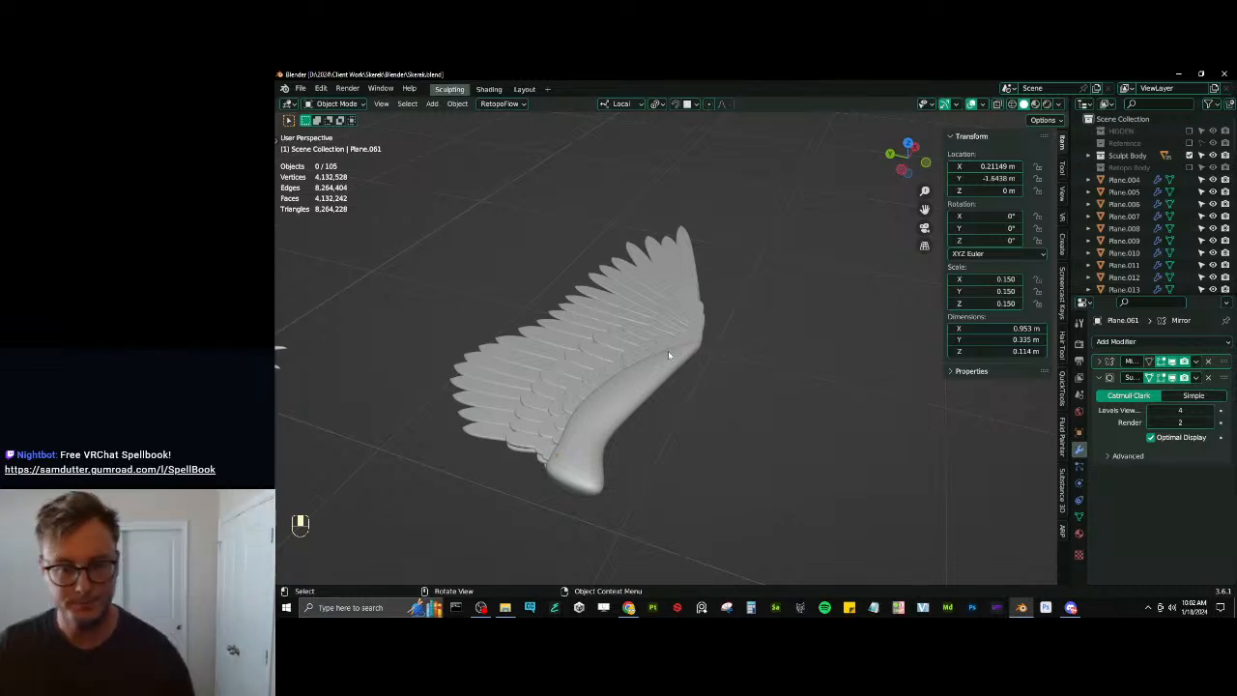
Save the file while looking over the finished wing beside the creature's body
mouse_move(668, 350)
middle_down()
mouse_move(765, 383)
mouse_move(677, 350)
middle_up()
key(ctrl+s)
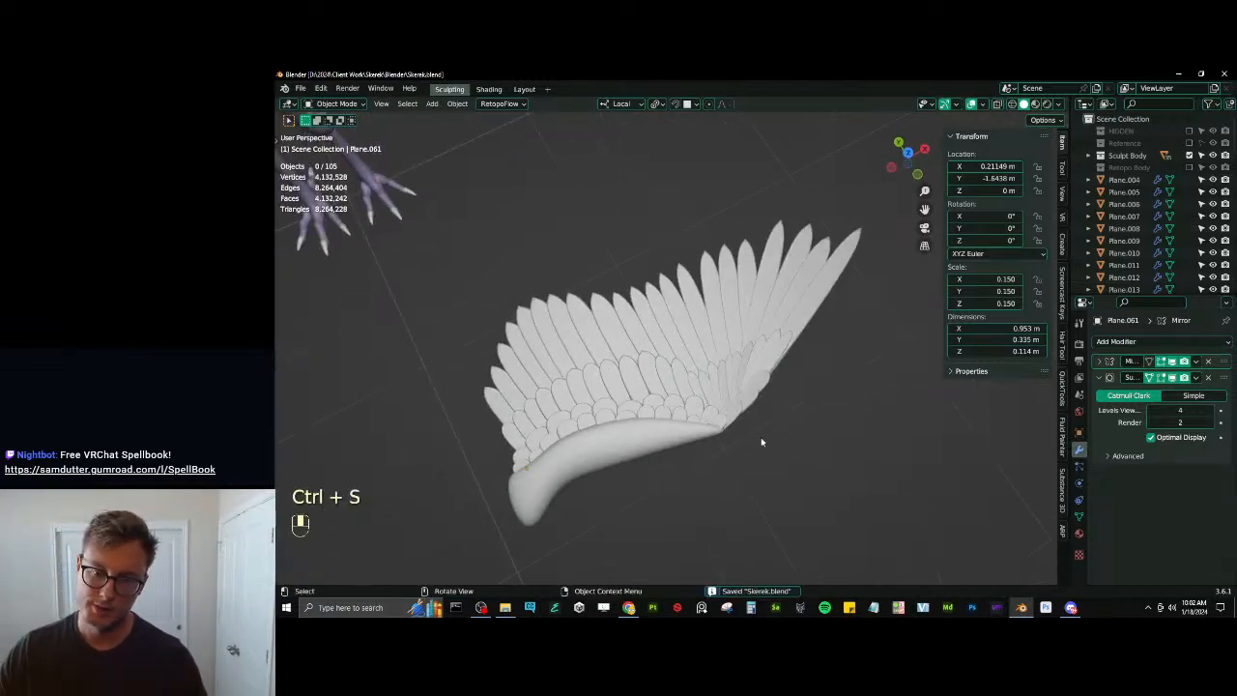
scroll(695, 428, down, 4)
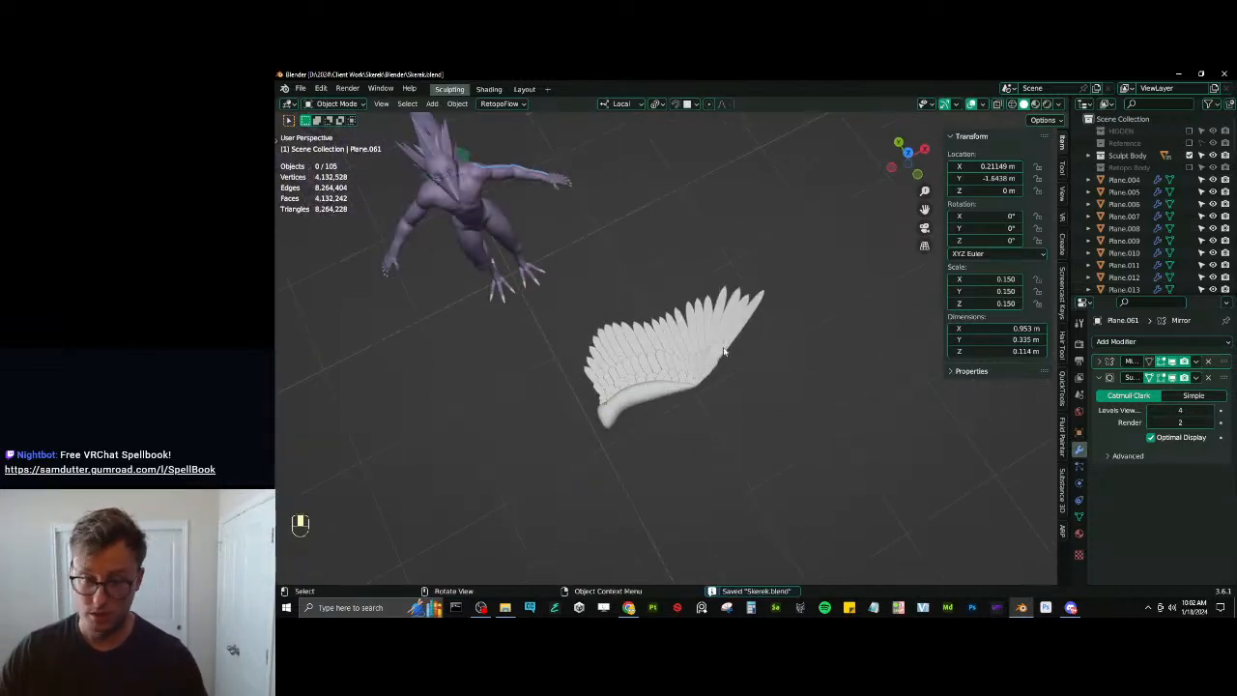
key(ctrl+s)
middle_drag(634, 280, 900, 294)
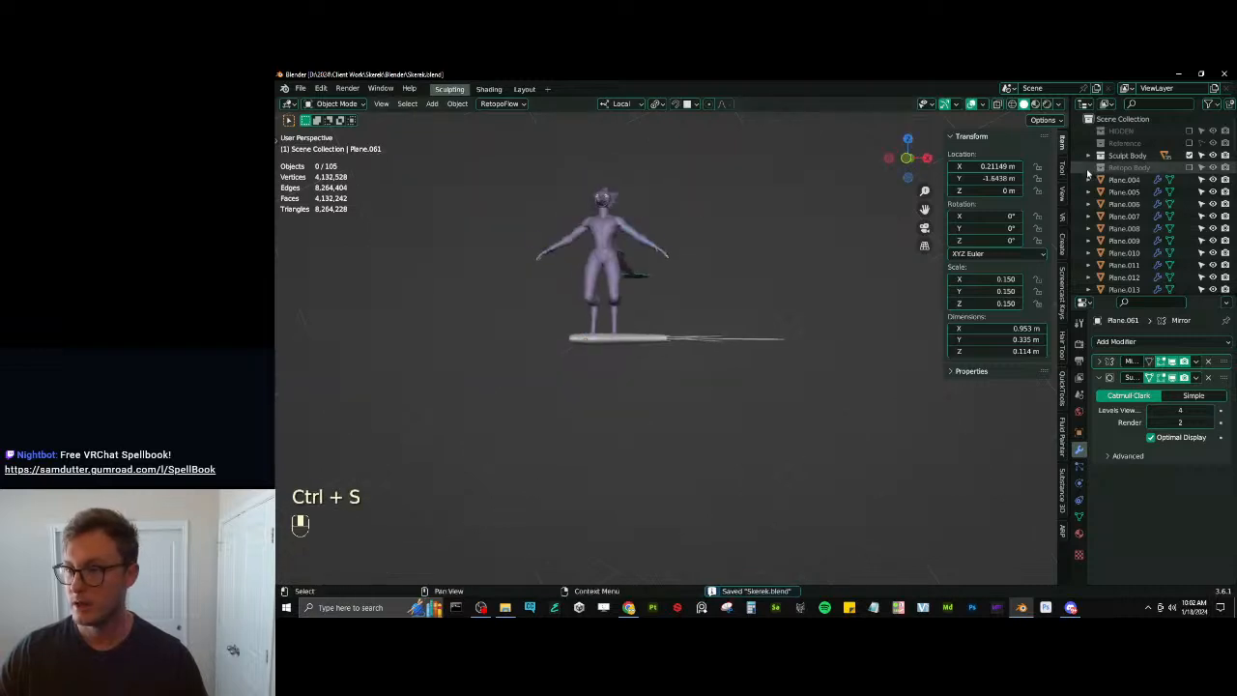
Create a new collection under the Scene Collection and name it Sculpt Wing
click(1106, 120)
right_click(1105, 120)
click(1105, 122)
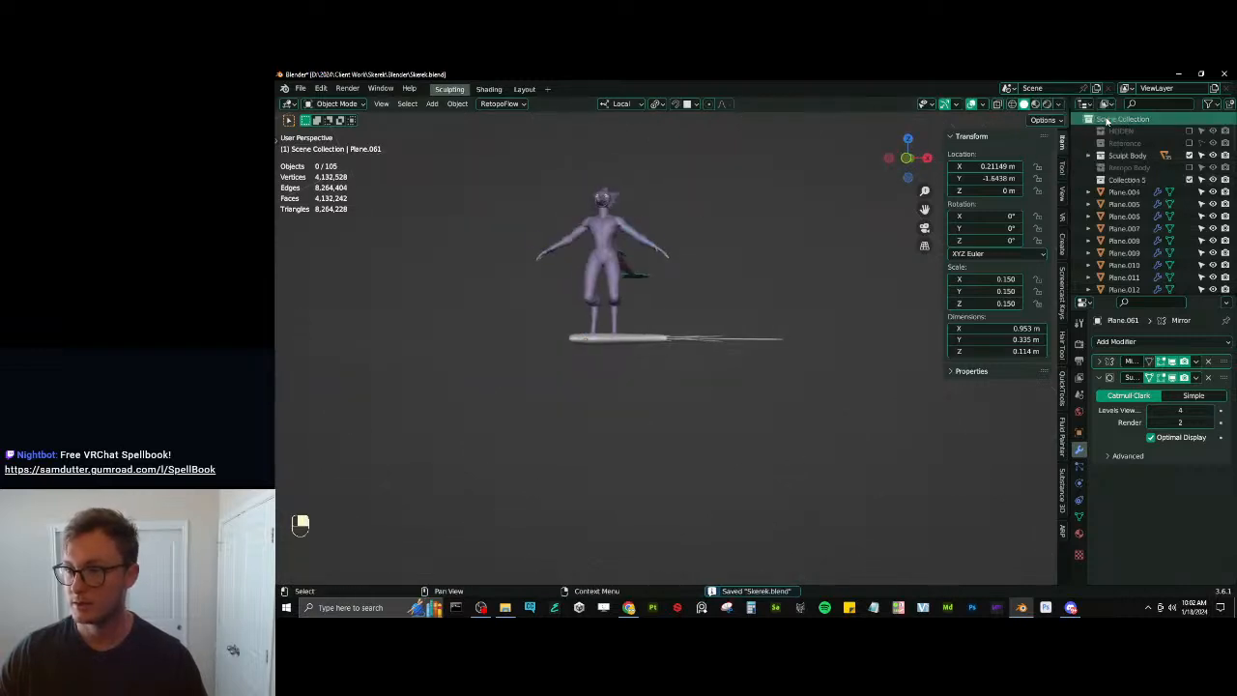
double_click(1136, 180)
text(Scu)
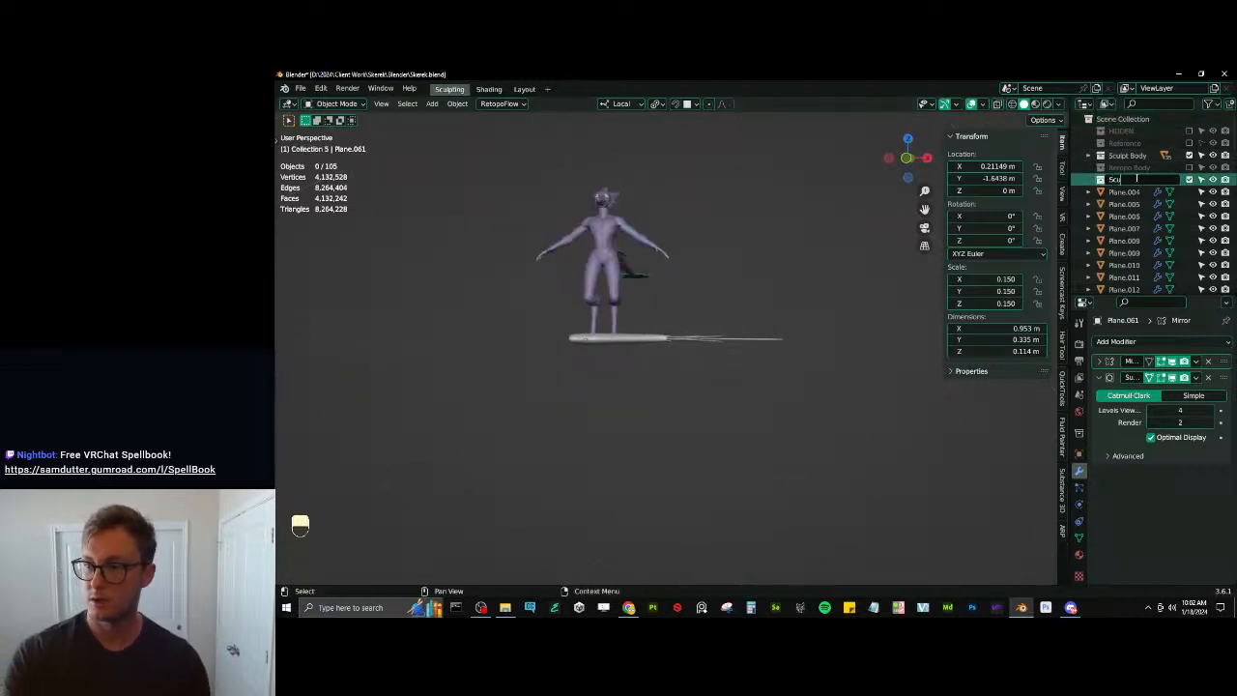
text(lpt Wing)
key(Return)
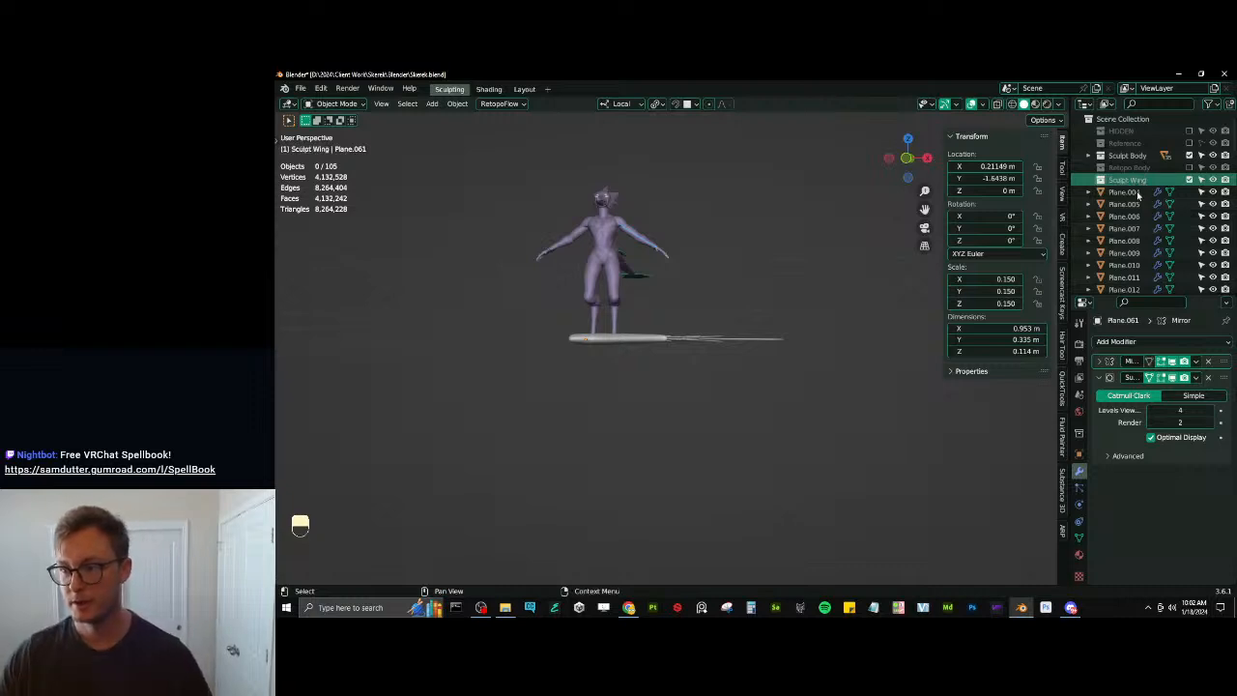
Select all the wing's feathers and its coverts volume, and move them to the Sculpt Wing collection
scroll(742, 336, down, 3)
middle_drag(742, 336, 739, 372)
click(634, 346)
key(b)
drag(594, 323, 803, 417)
key(m)
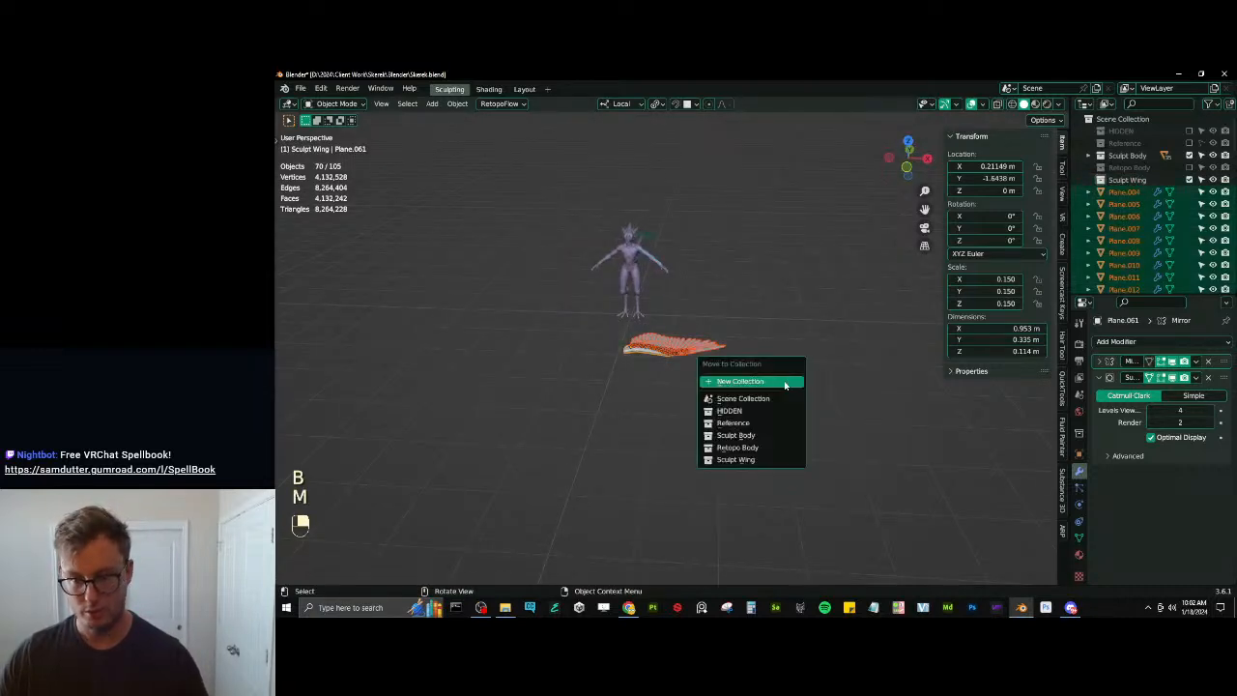
click(735, 459)
key(alt+a)
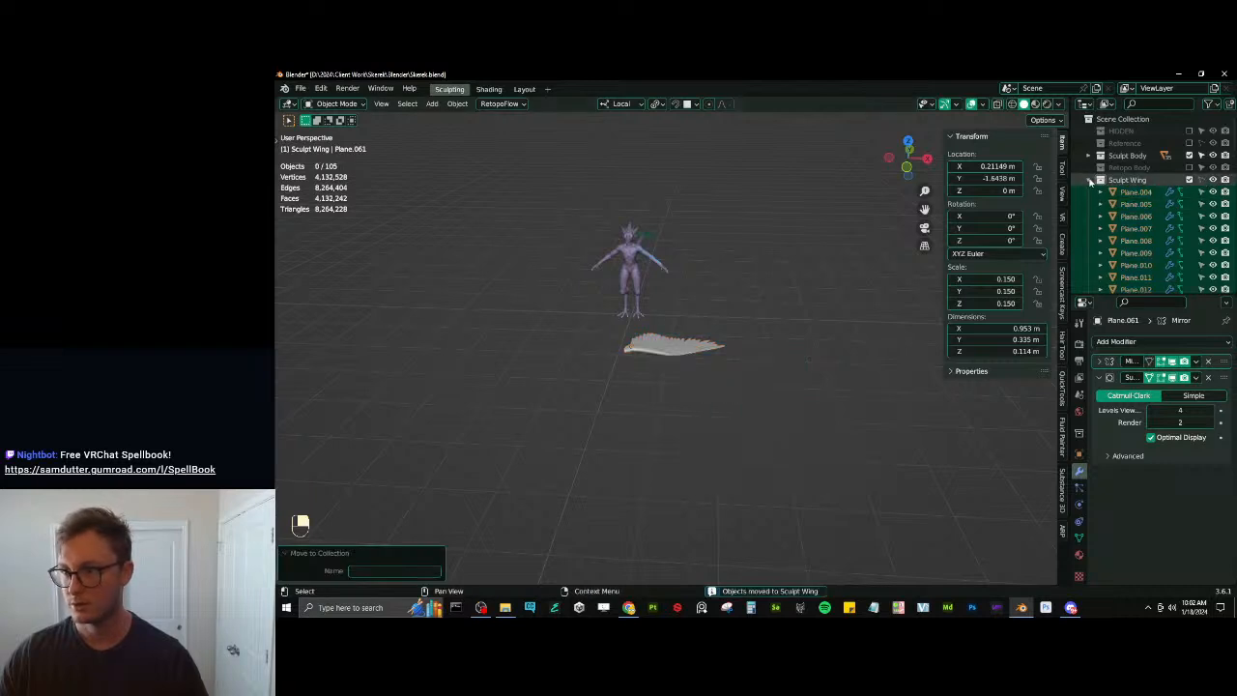
Collapse the Sculpt Wing collection in the outliner and disable viewport selection for its objects
click(1090, 181)
scroll(668, 364, up, 4)
middle_drag(667, 364, 674, 404)
click(1201, 180)
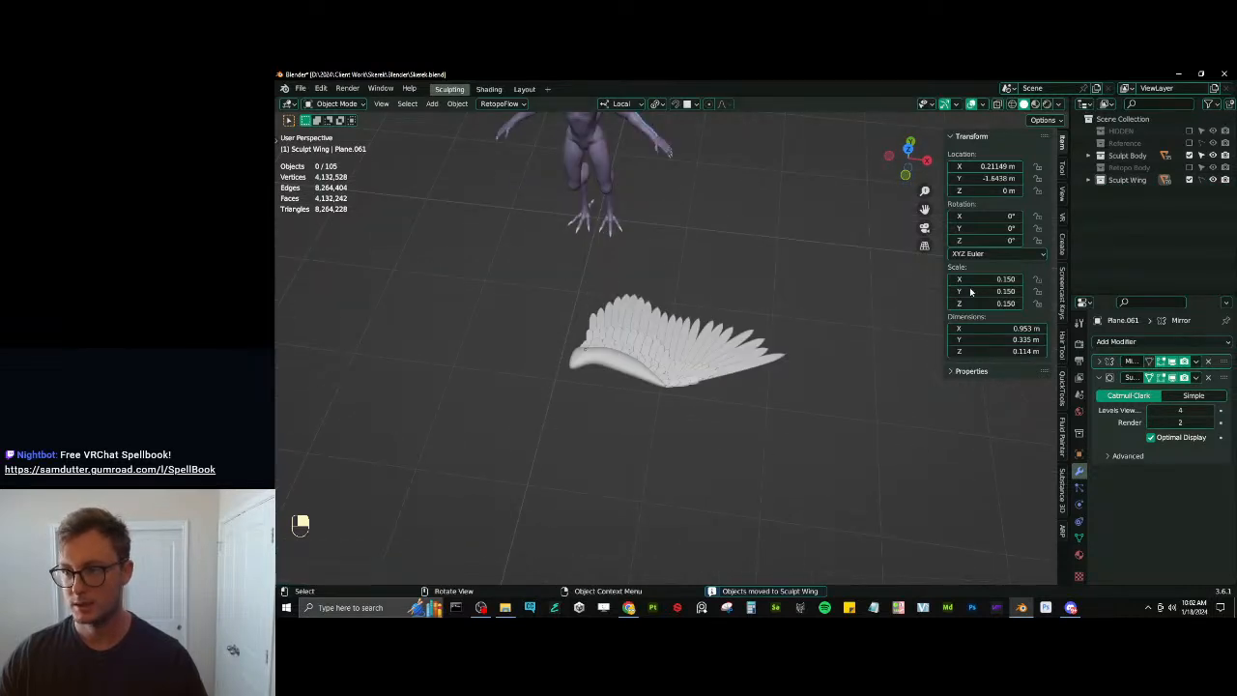
Add a mesh plane directly under the Scene Collection and open it in edit mode from the top view
click(1121, 119)
key(shift+a)
mouse_move(678, 356)
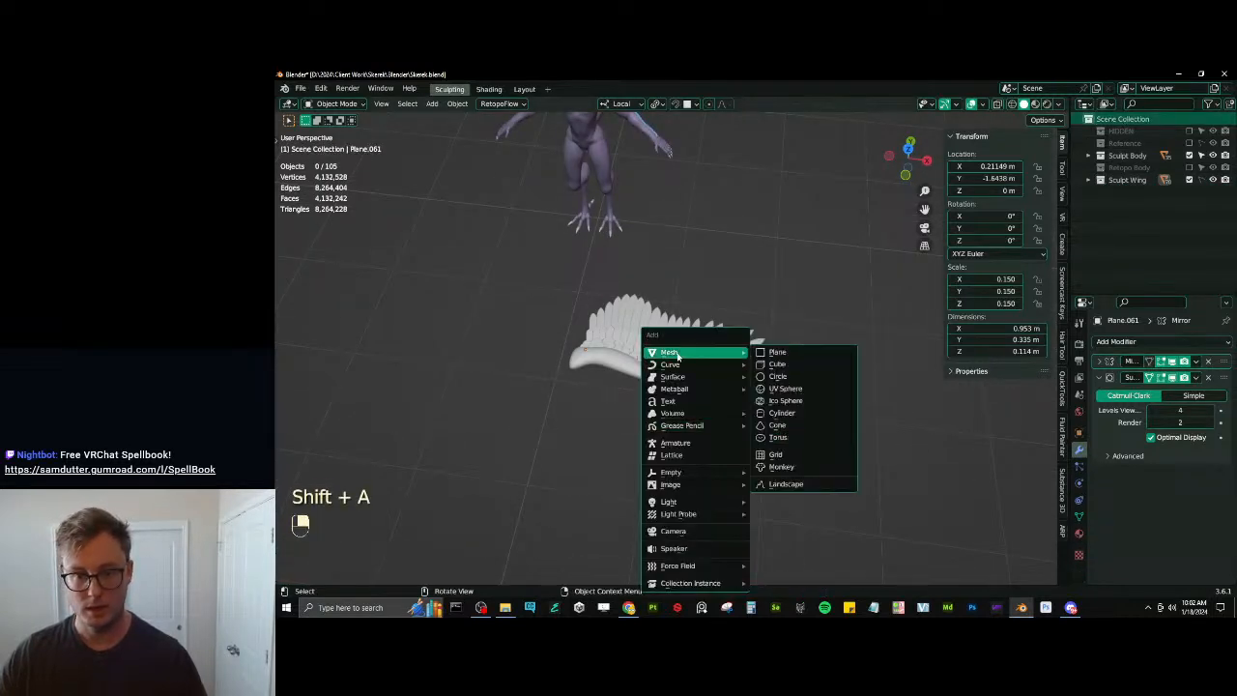
click(777, 352)
key(KP_7)
key(Tab)
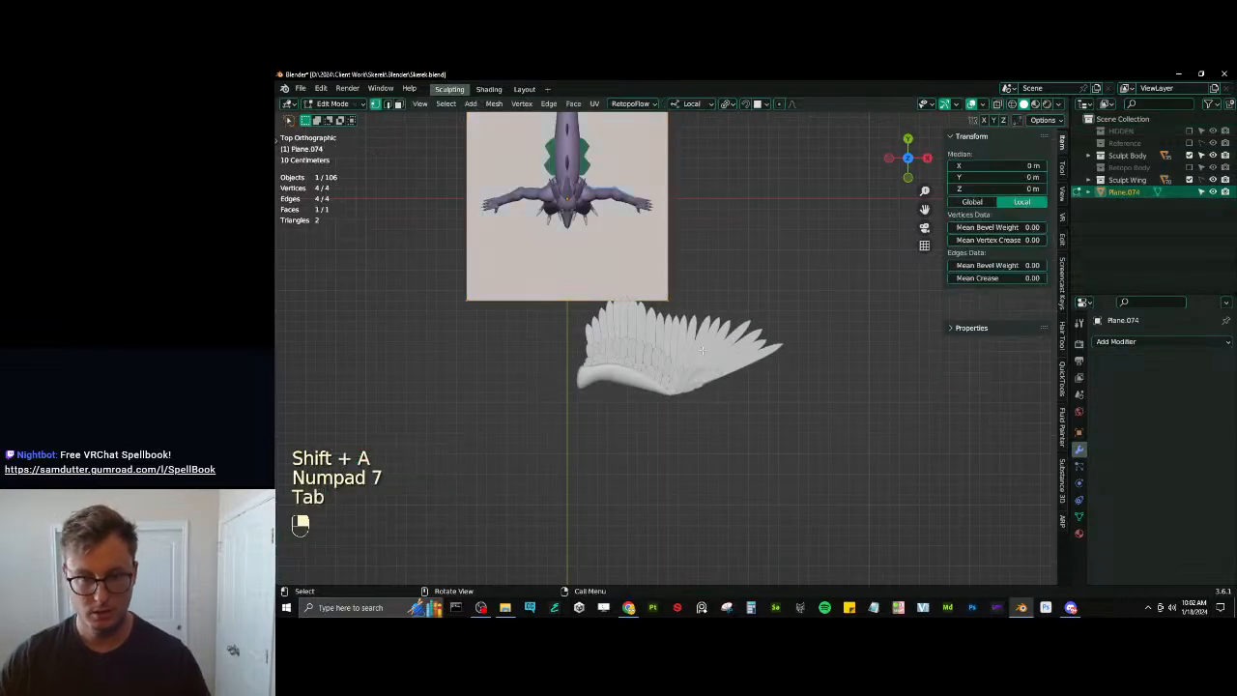
Scale the whole plane down and move it over the inner end of the wing's coverts volume
key(a)
key(s)
click(633, 218)
key(g)
click(674, 376)
scroll(668, 391, up, 4)
shift+middle_drag(663, 409, 745, 367)
scroll(746, 366, up, 4)
key(s)
click(688, 345)
key(g)
click(711, 390)
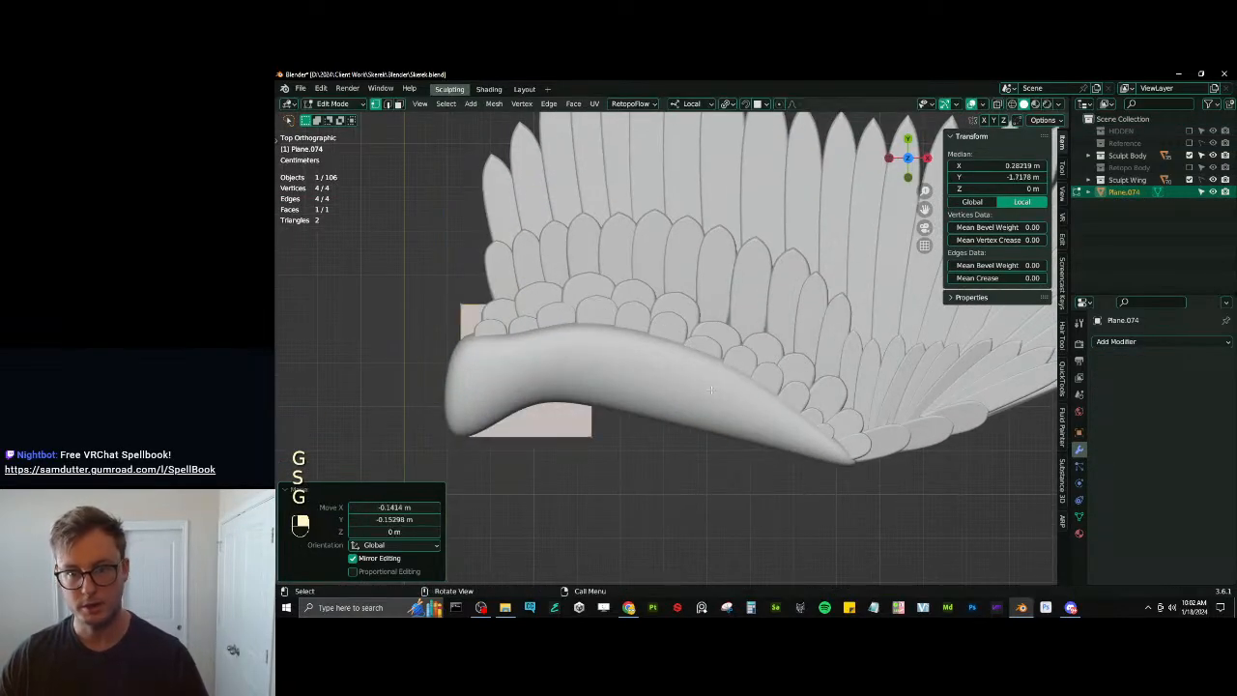
Display the plane in front of the wing and, with snapping turned on, scale it by 0.609
key(q)
click(656, 580)
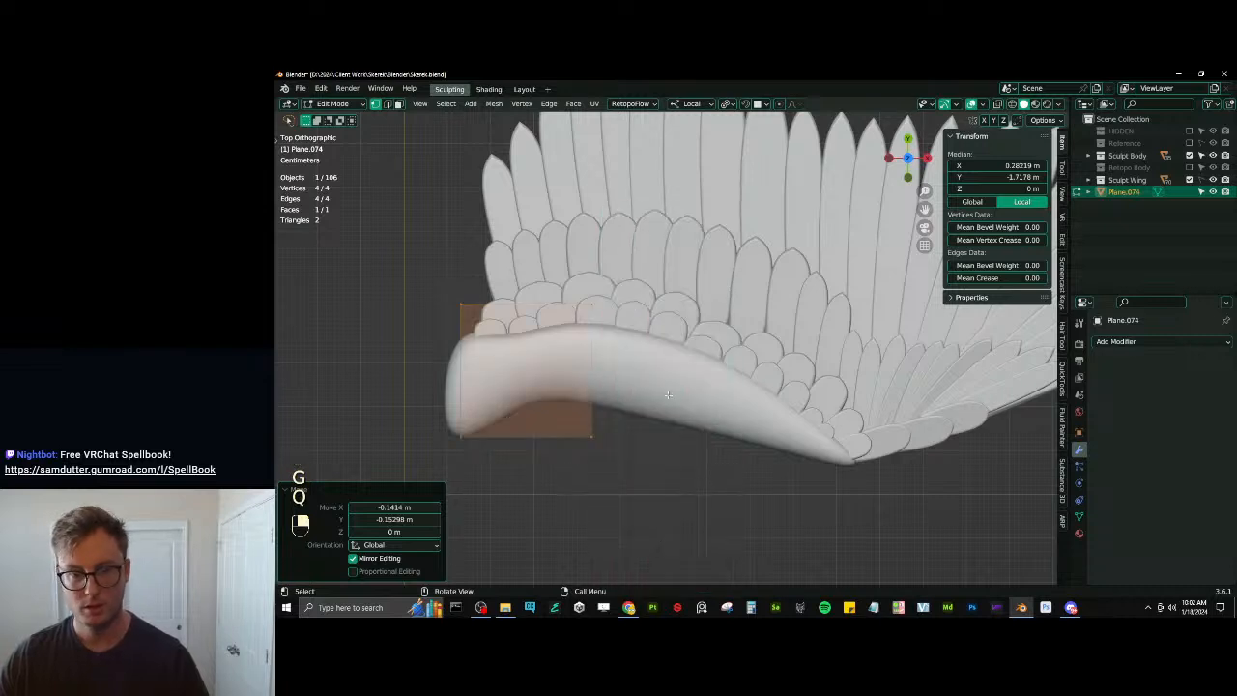
key(shift+Tab)
key(s)
click(604, 380)
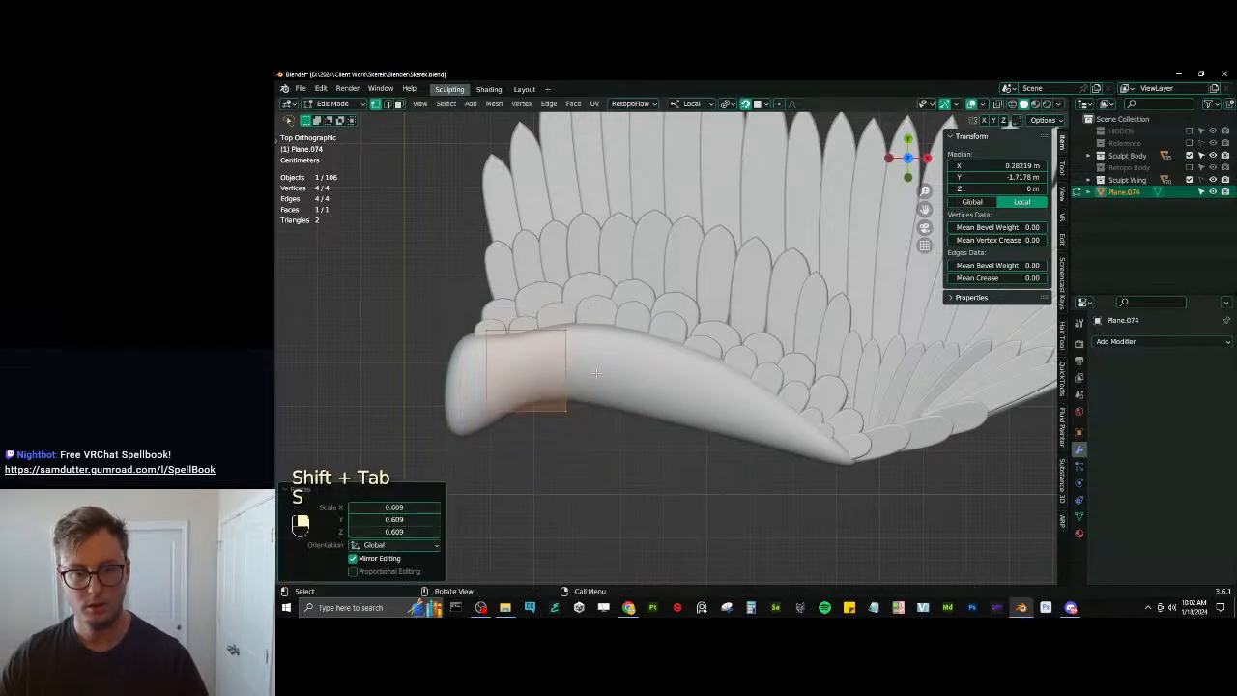
Snap the plane onto the inner end of the coverts volume, shrink it further, and rotate it -18.6° around the view axis
key(g)
click(587, 362)
key(s)
click(538, 351)
shift+middle_drag(538, 350, 585, 374)
key(g)
click(571, 381)
key(r)
click(564, 368)
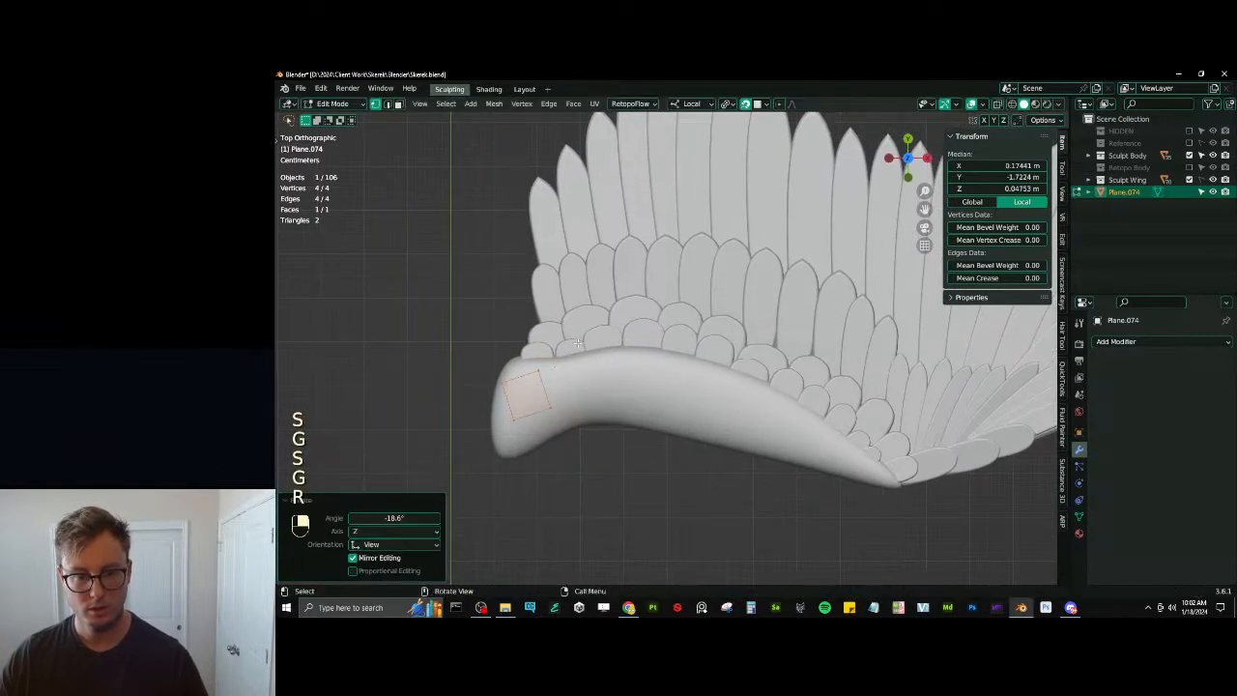
Move the plane slightly closer to the volume's inner tip and rotate it 15.5° around the view axis
key(g)
click(558, 382)
key(r)
click(546, 393)
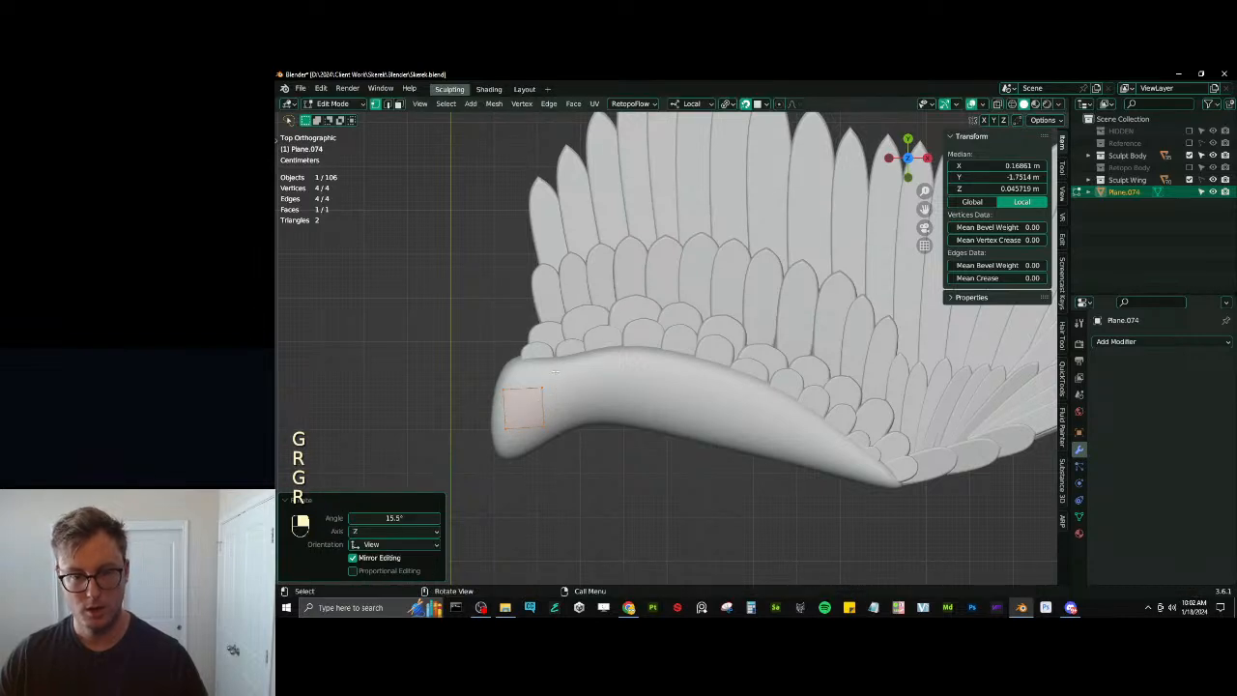
Duplicate the retopo plane's upper edge, place the copy near the tip of the innermost long feather and scale it to roughly fit
click(508, 392)
shift+click(560, 383)
shift+middle_drag(566, 382, 586, 426)
key(shift+d)
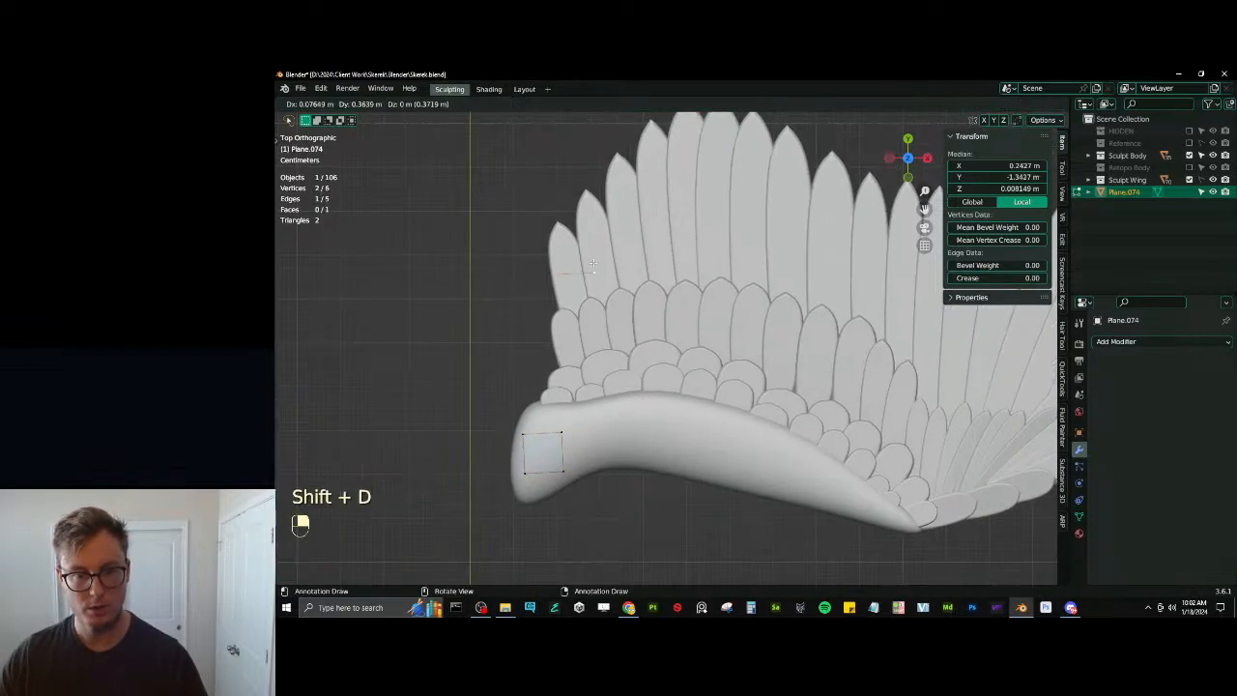
click(628, 269)
shift+middle_drag(636, 269, 663, 332)
scroll(663, 332, up, 2)
key(s)
click(598, 338)
scroll(608, 343, up, 3)
key(g)
click(624, 346)
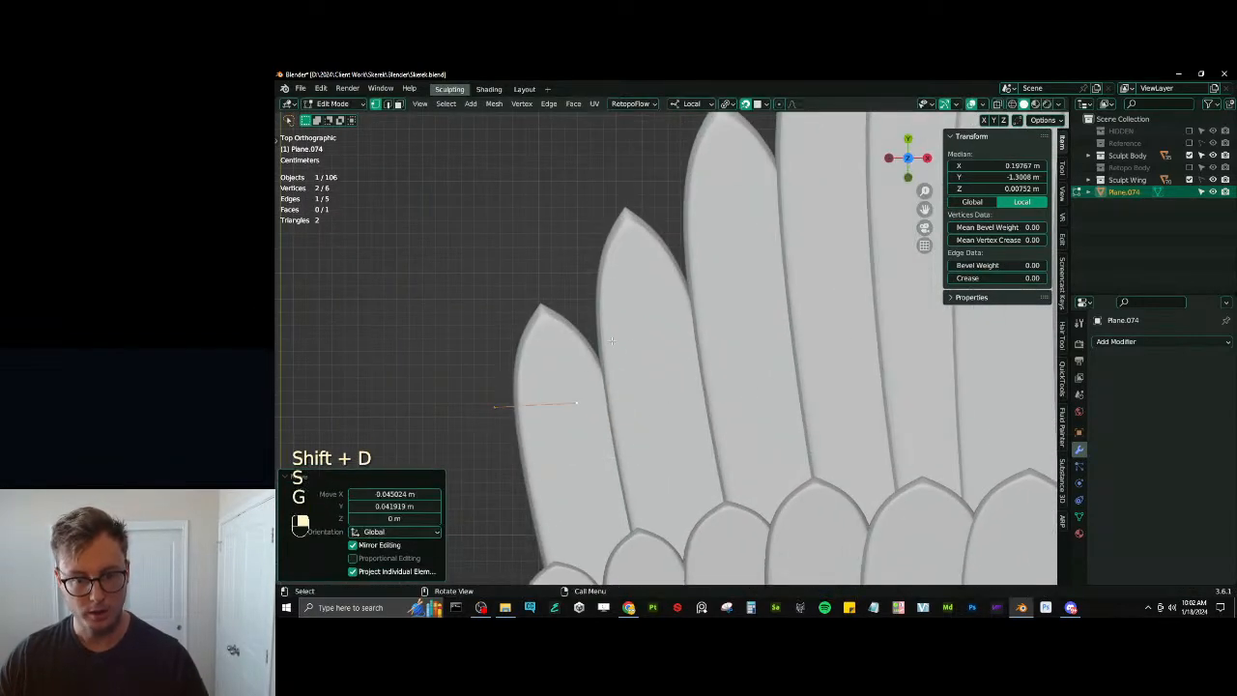
Rotate, scale and reposition the duplicated edge so it spans the innermost feather diagonally just below its tip
key(r)
click(589, 353)
key(g)
click(592, 357)
key(s)
click(594, 362)
key(g)
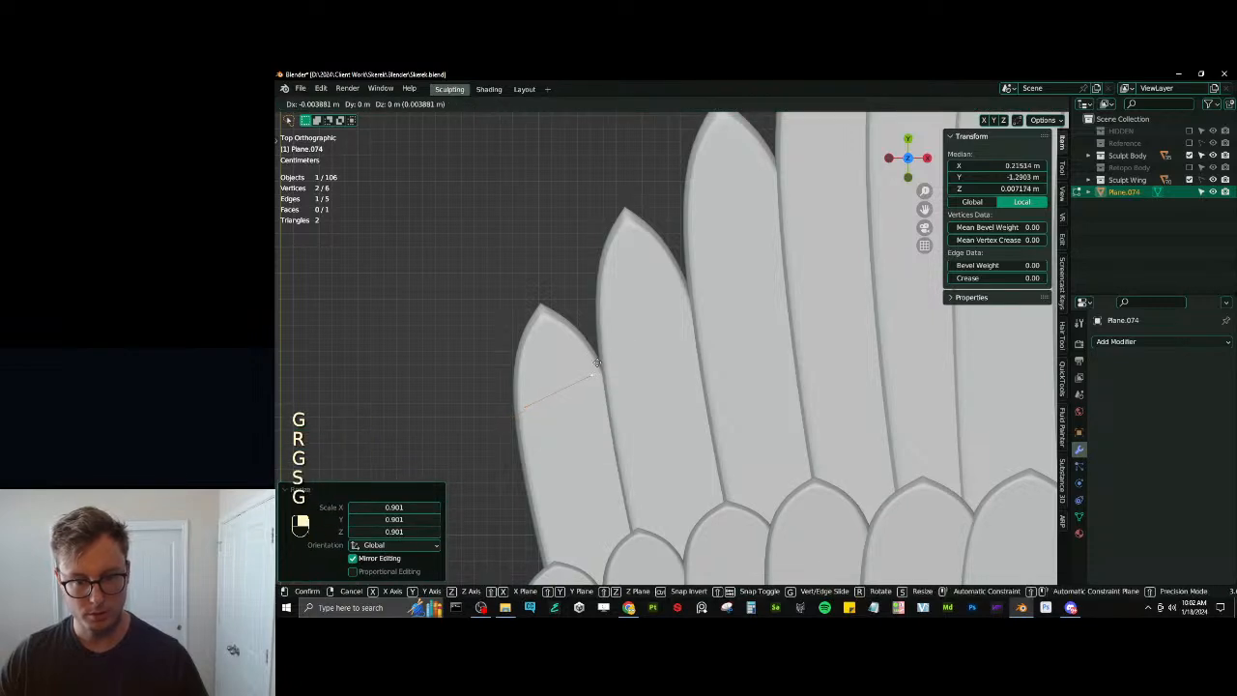
click(595, 367)
key(s)
click(607, 364)
Extrude the edge's outer vertex across the second and third long feathers, placing each vertex at the gap between neighbouring feathers
click(599, 372)
key(e)
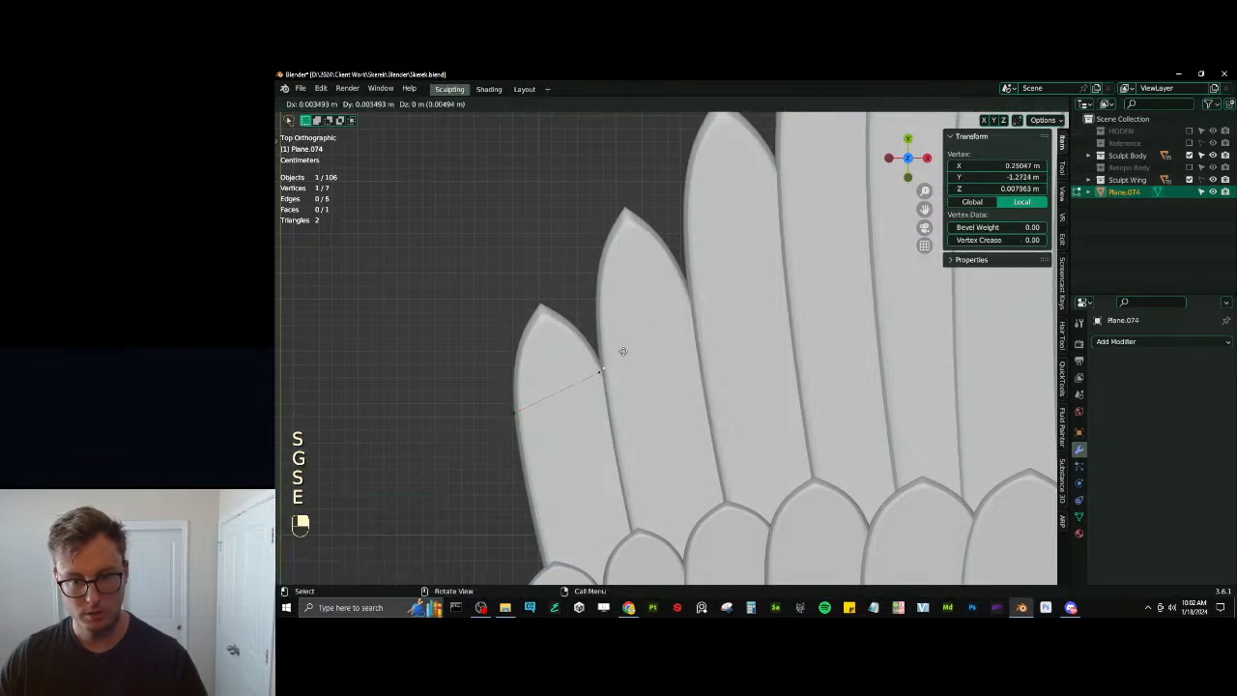
click(700, 294)
shift+middle_drag(753, 278, 684, 383)
scroll(684, 383, up, 1)
key(e)
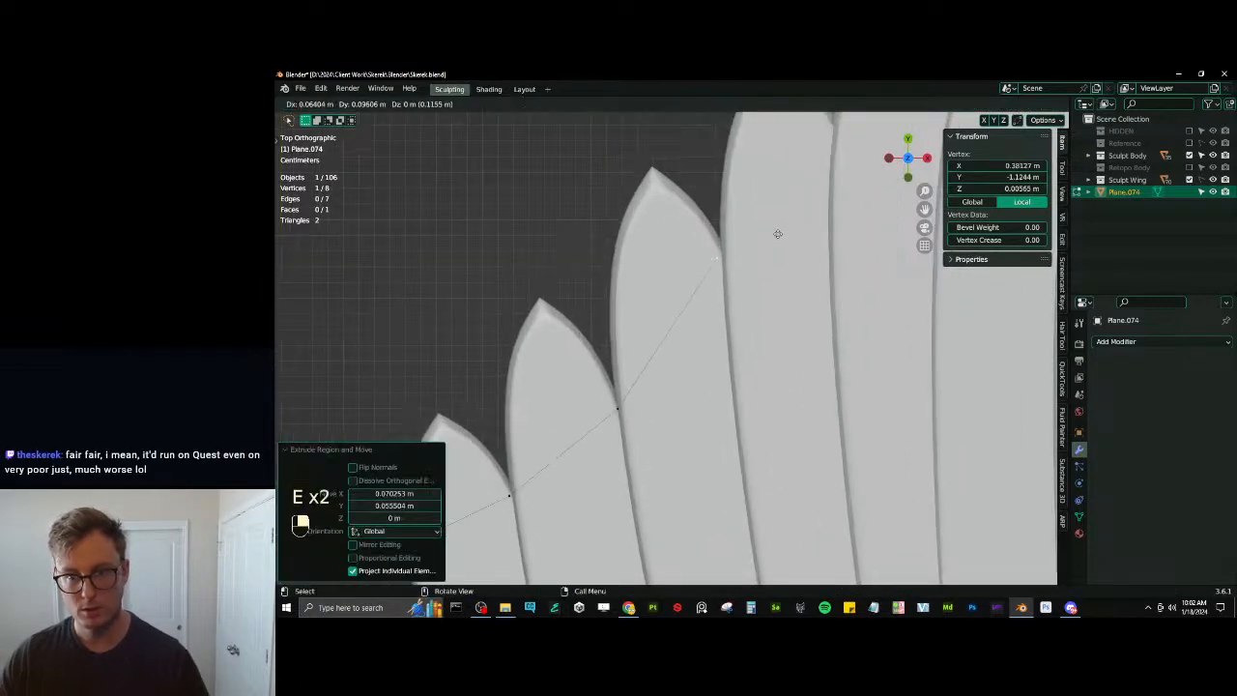
click(784, 231)
shift+middle_drag(784, 231, 651, 367)
scroll(701, 386, down, 3)
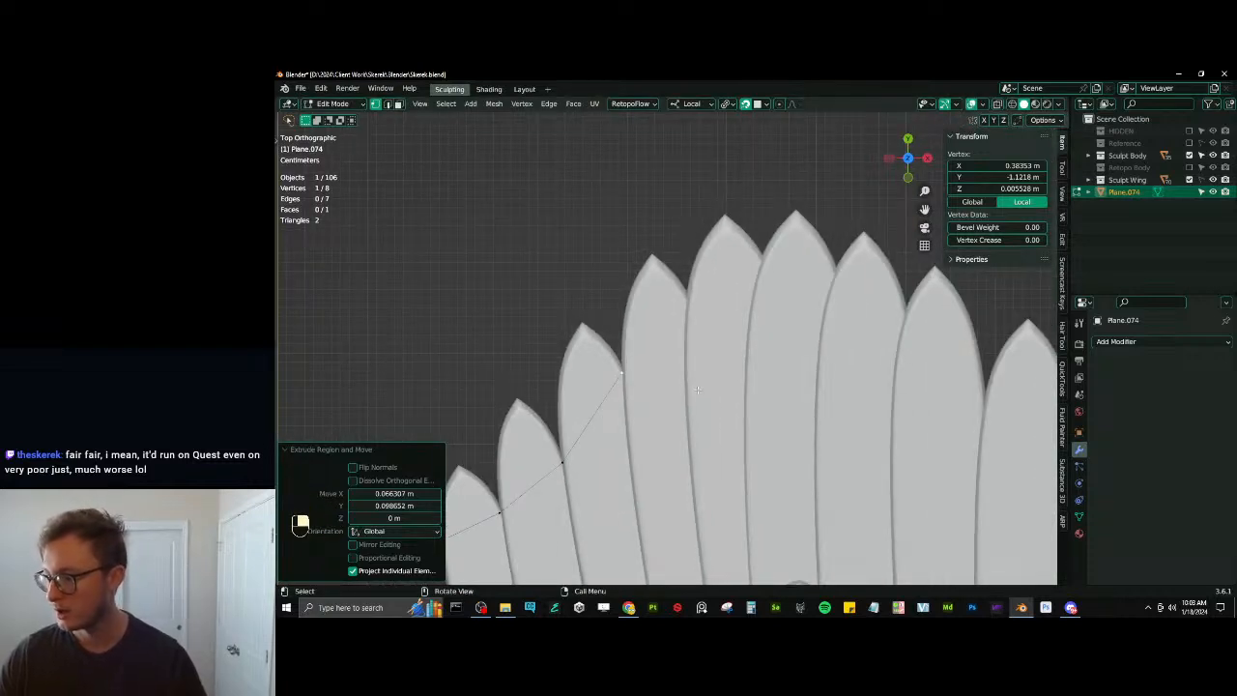
Continue the vertex chain across the fourth and fifth long feathers, ending each segment at the notch between feathers
click(295, 452)
scroll(659, 345, up, 2)
shift+middle_drag(659, 345, 597, 393)
key(e)
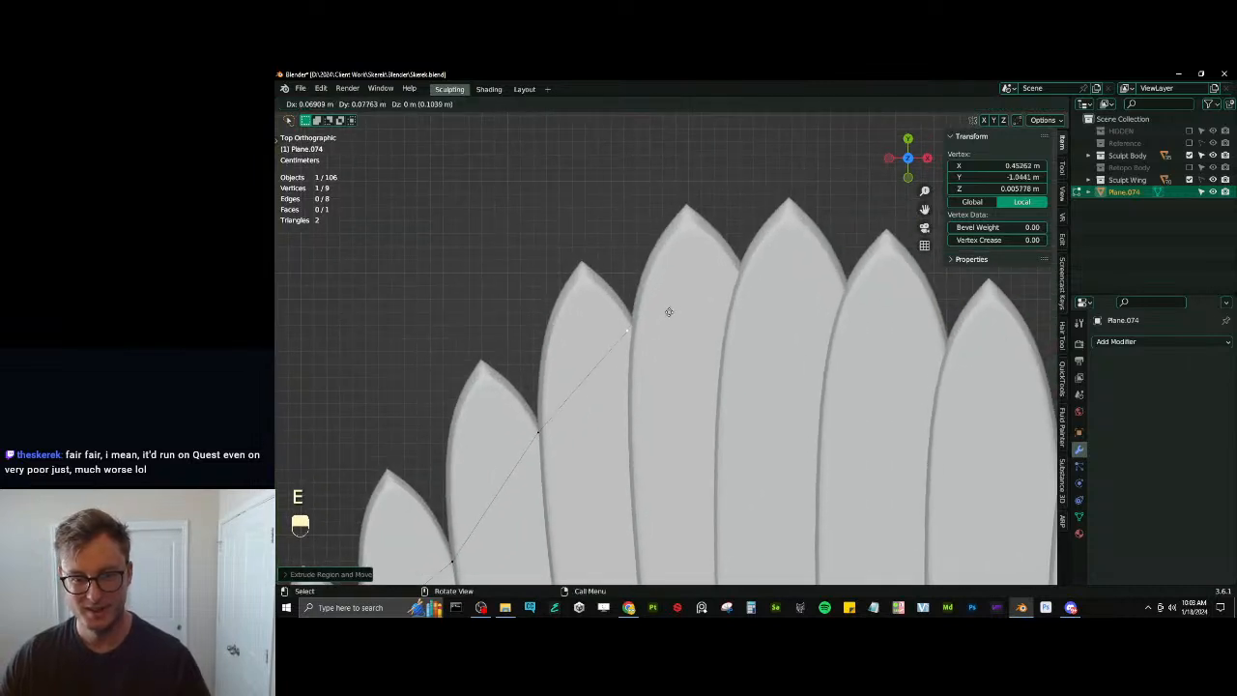
click(673, 310)
key(e)
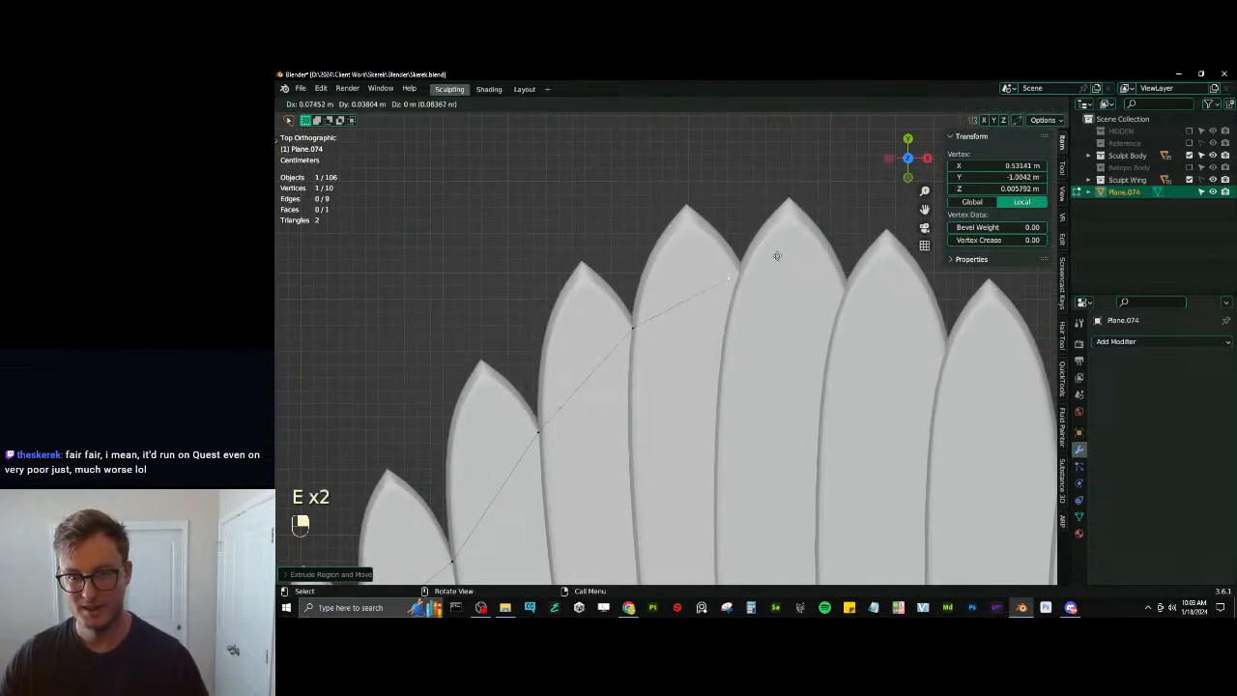
click(785, 253)
shift+middle_drag(785, 253, 640, 281)
Extrude the vertex chain over the wing's peak, across the sixth, seventh and eighth long feathers
key(e)
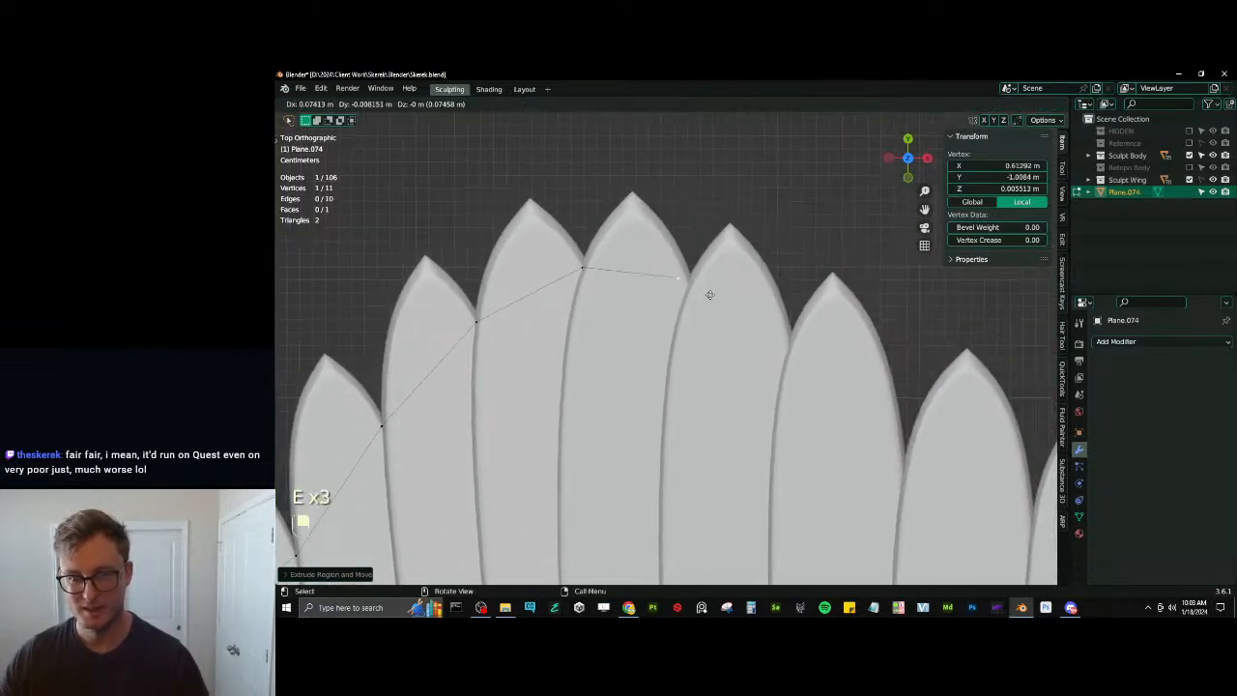
click(719, 302)
shift+middle_drag(801, 348, 669, 287)
key(e)
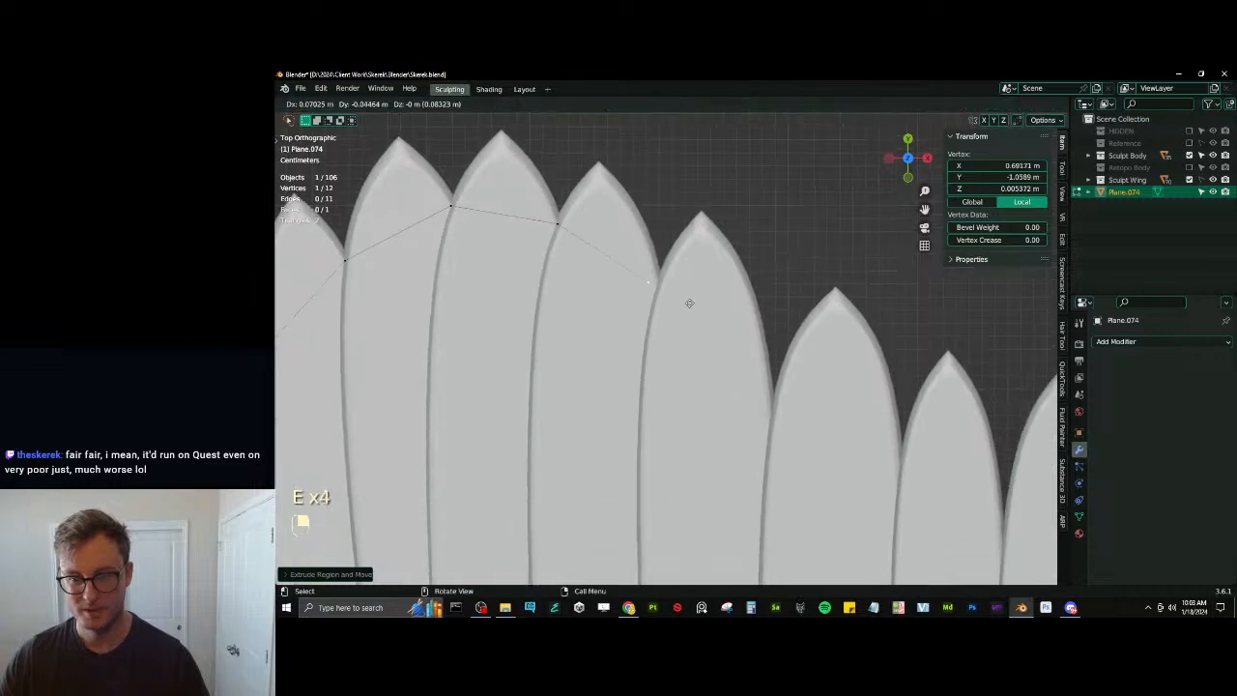
click(803, 433)
shift+middle_drag(803, 433, 596, 324)
Extend the vertex chain across the ninth, tenth and eleventh long feathers, following the notches between them
key(e)
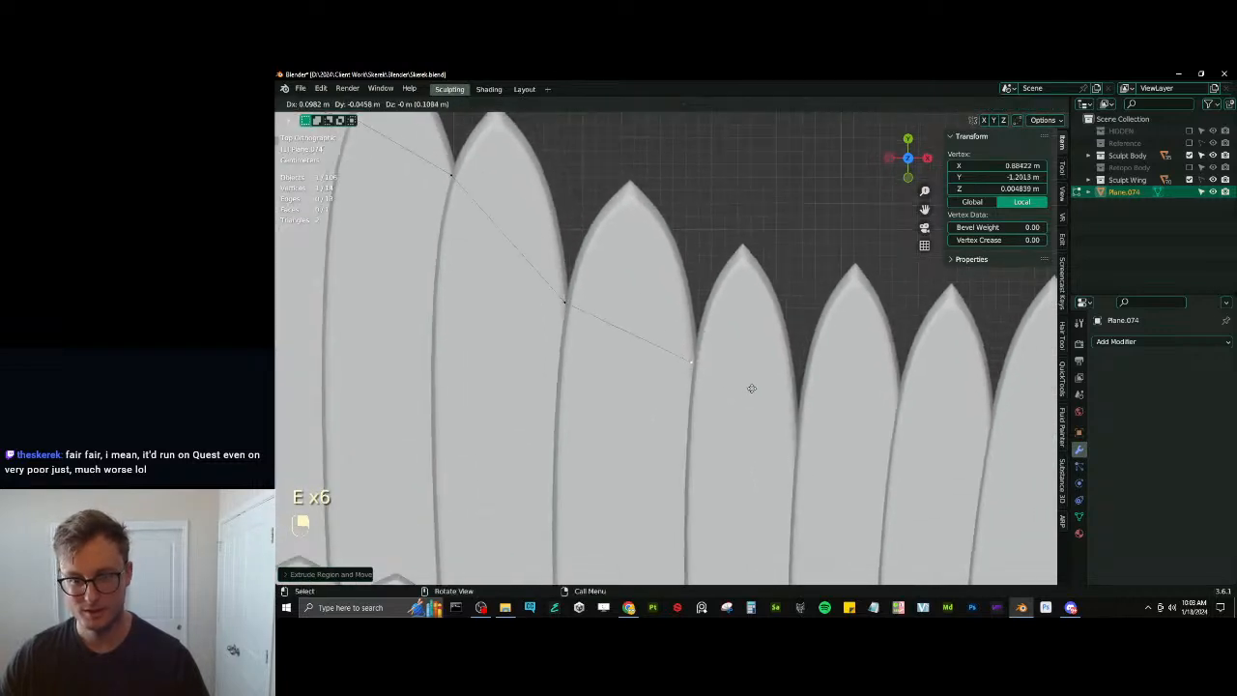
click(755, 384)
shift+middle_drag(755, 384, 603, 345)
key(e)
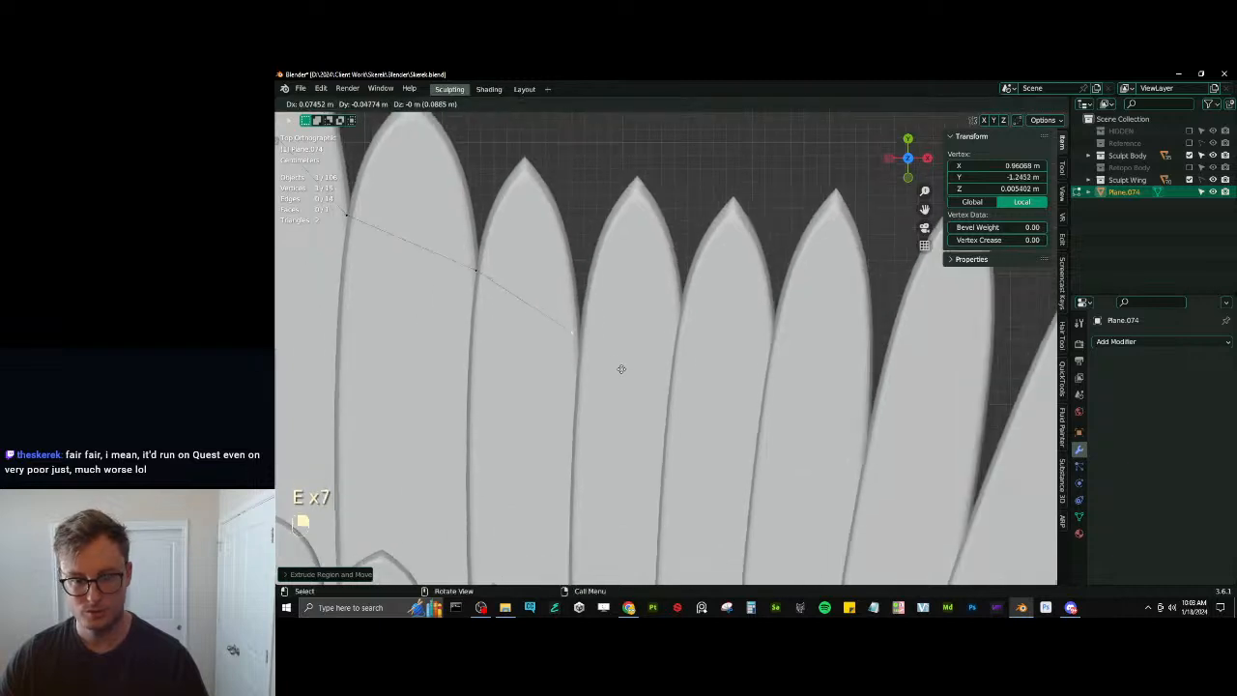
click(624, 378)
key(e)
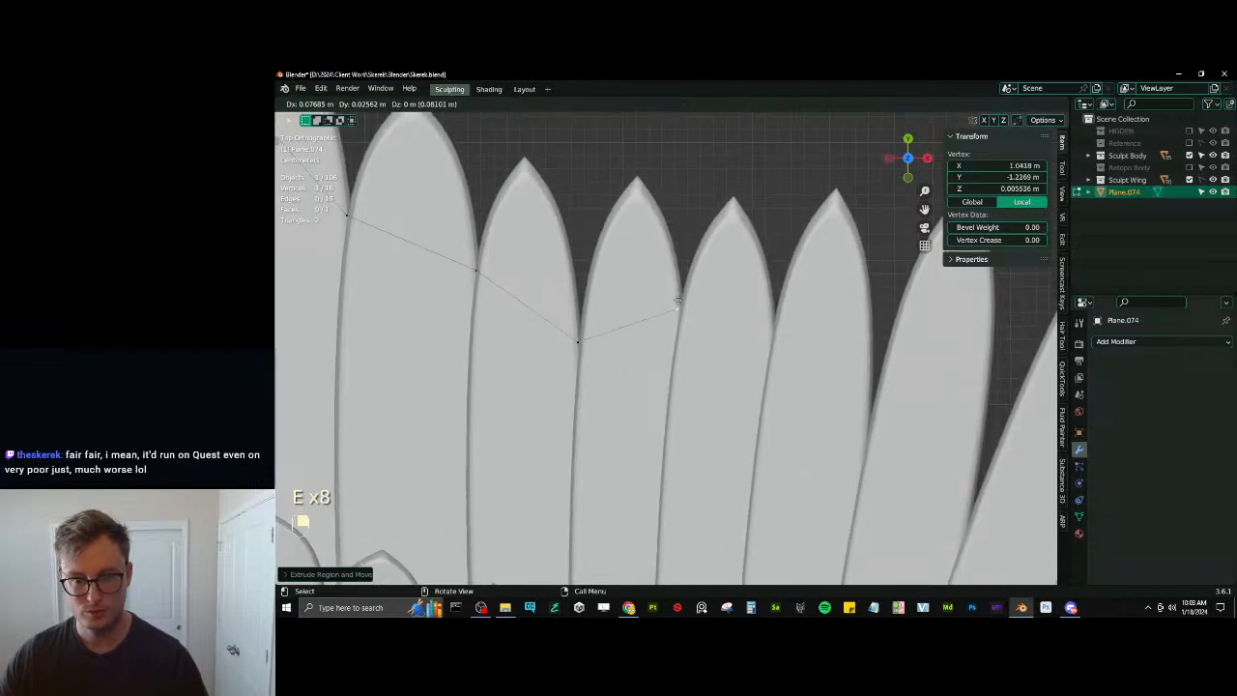
click(680, 302)
shift+middle_drag(680, 302, 607, 309)
Extrude the chain across the twelfth to fourteenth long feathers, down to the deep notch before the fanned outer feathers
key(e)
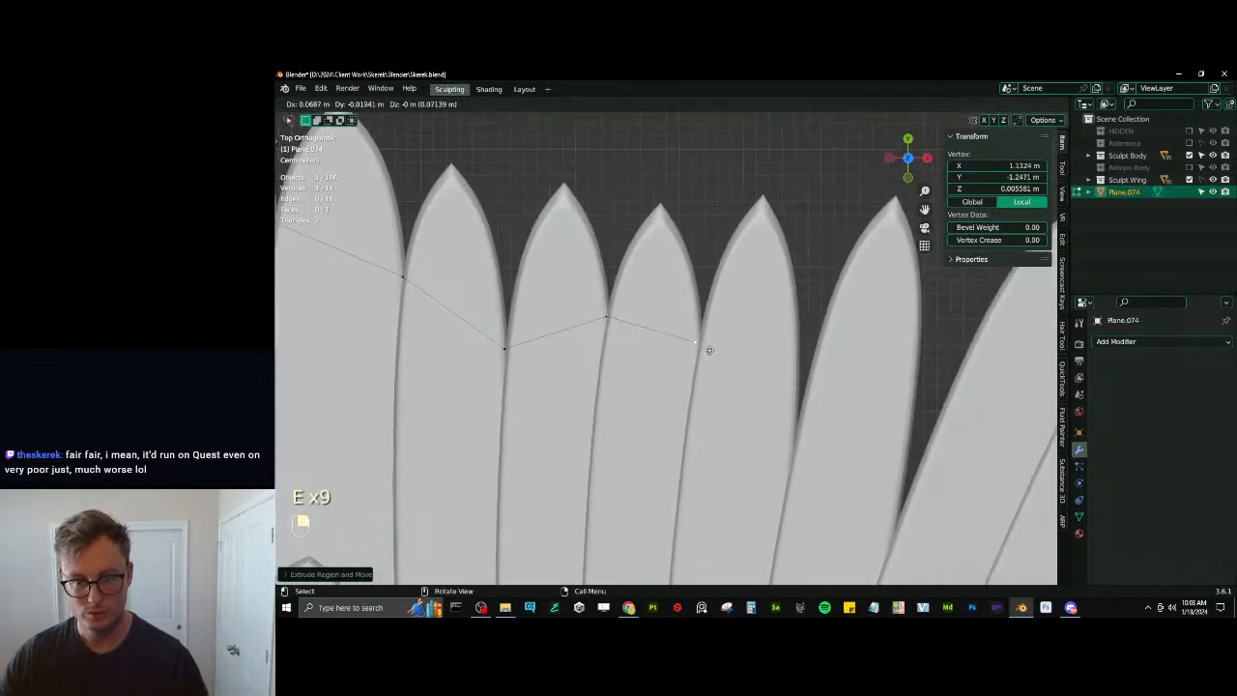
click(712, 348)
shift+middle_drag(712, 349, 568, 306)
key(e)
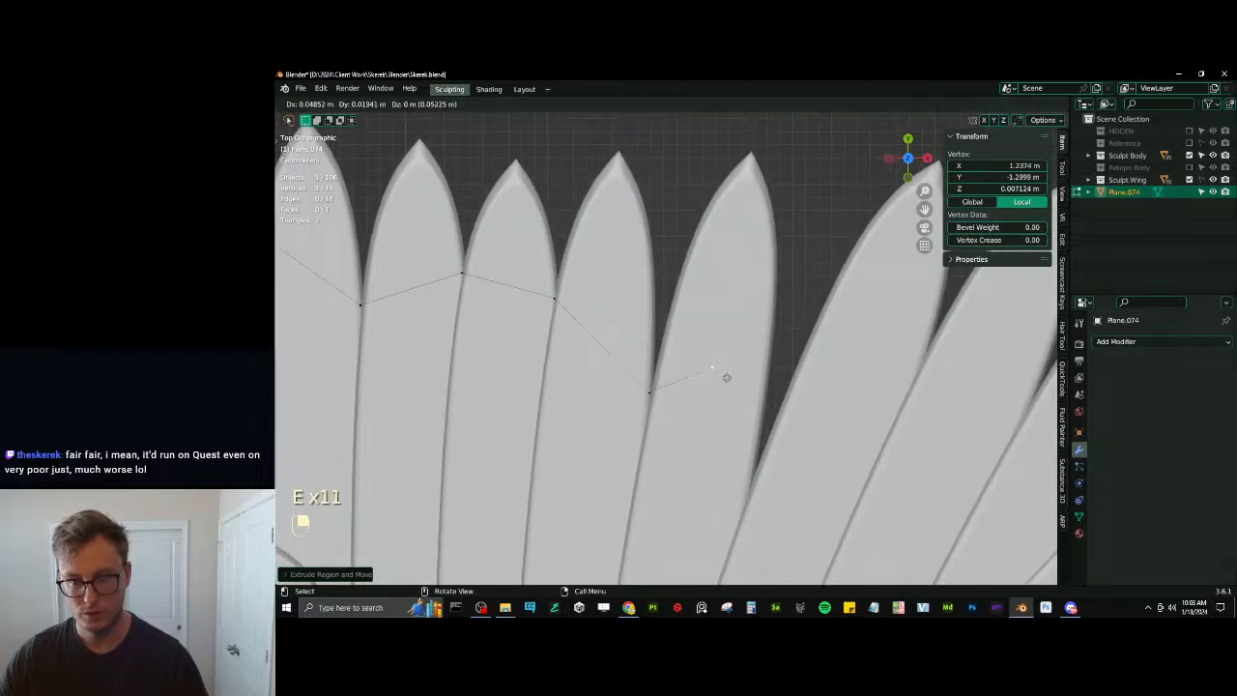
click(758, 483)
shift+middle_drag(757, 483, 587, 367)
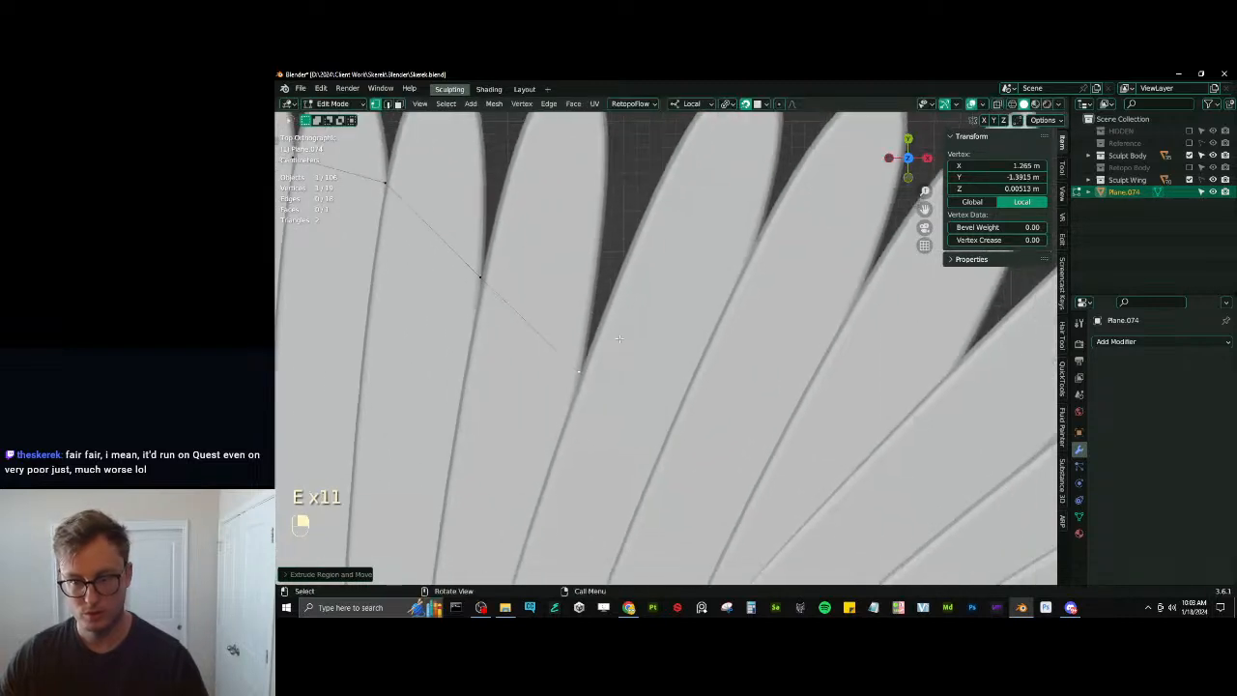
Extrude the chain across the fifteenth, sixteenth and seventeenth long feathers at the start of the outer fan
key(e)
click(792, 209)
shift+middle_drag(792, 209, 636, 200)
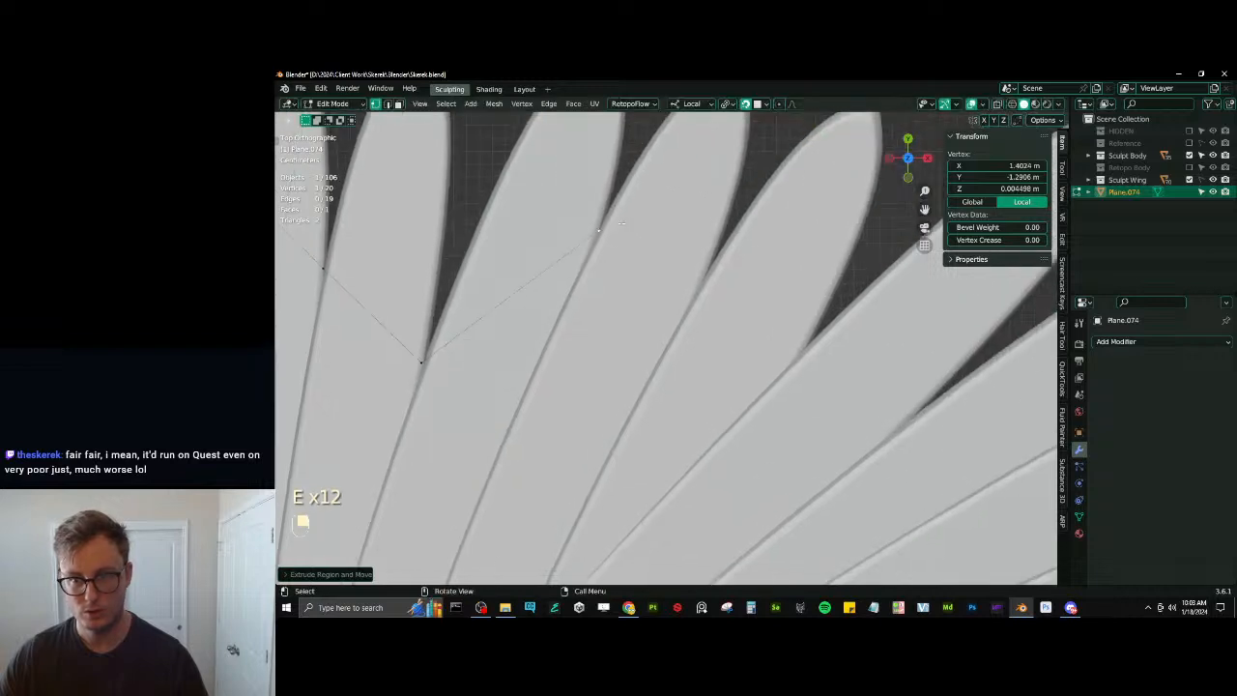
key(e)
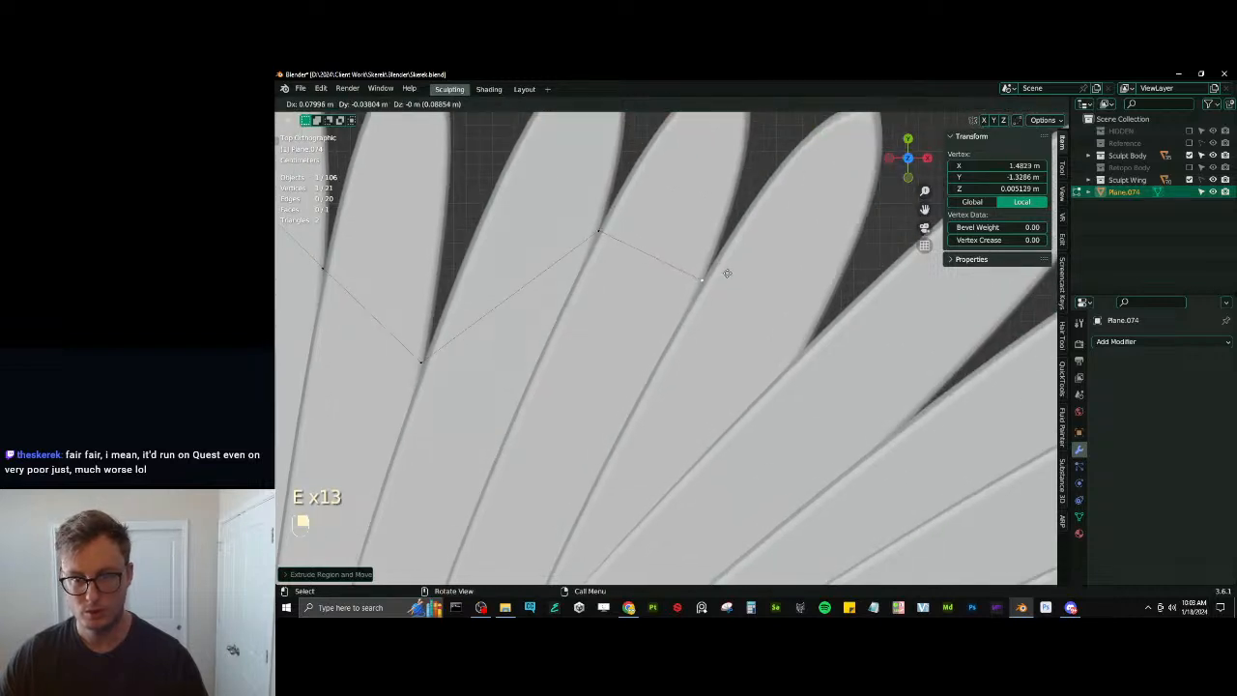
click(726, 273)
shift+middle_drag(727, 273, 553, 184)
key(e)
click(675, 269)
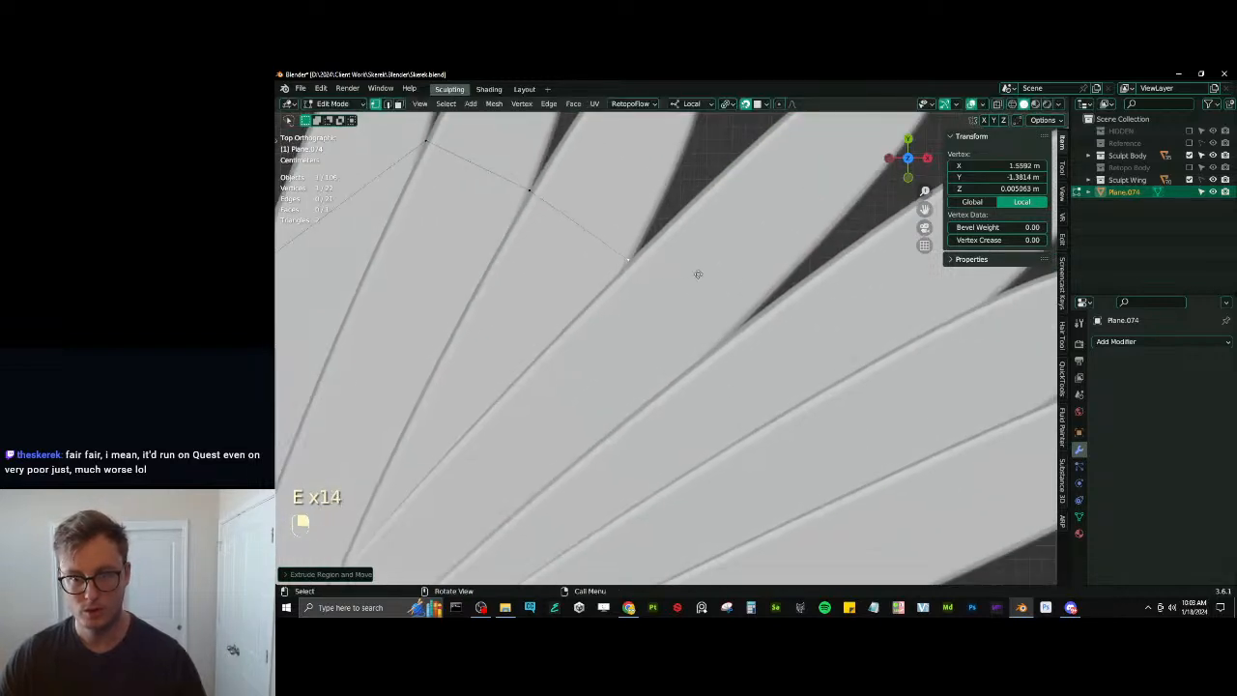
Extrude two more chain vertices across the eighteenth and nineteenth long feathers of the outer fan
key(e)
click(796, 343)
shift+middle_drag(795, 343, 678, 247)
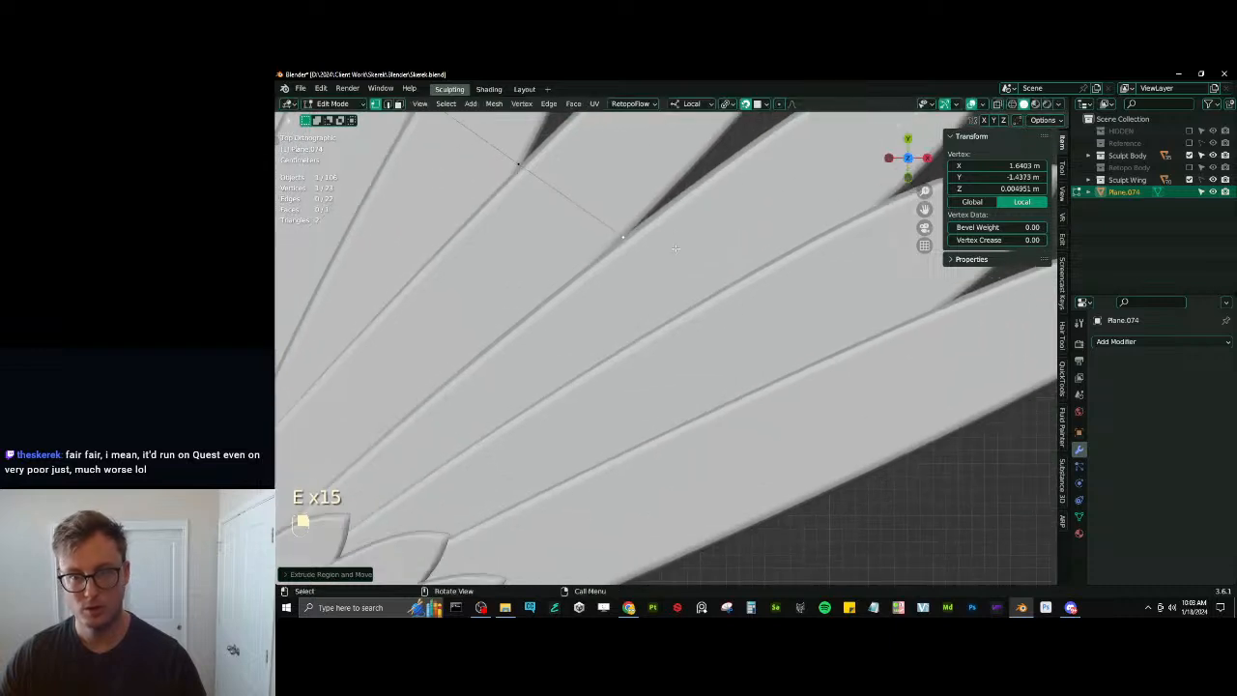
key(e)
click(937, 210)
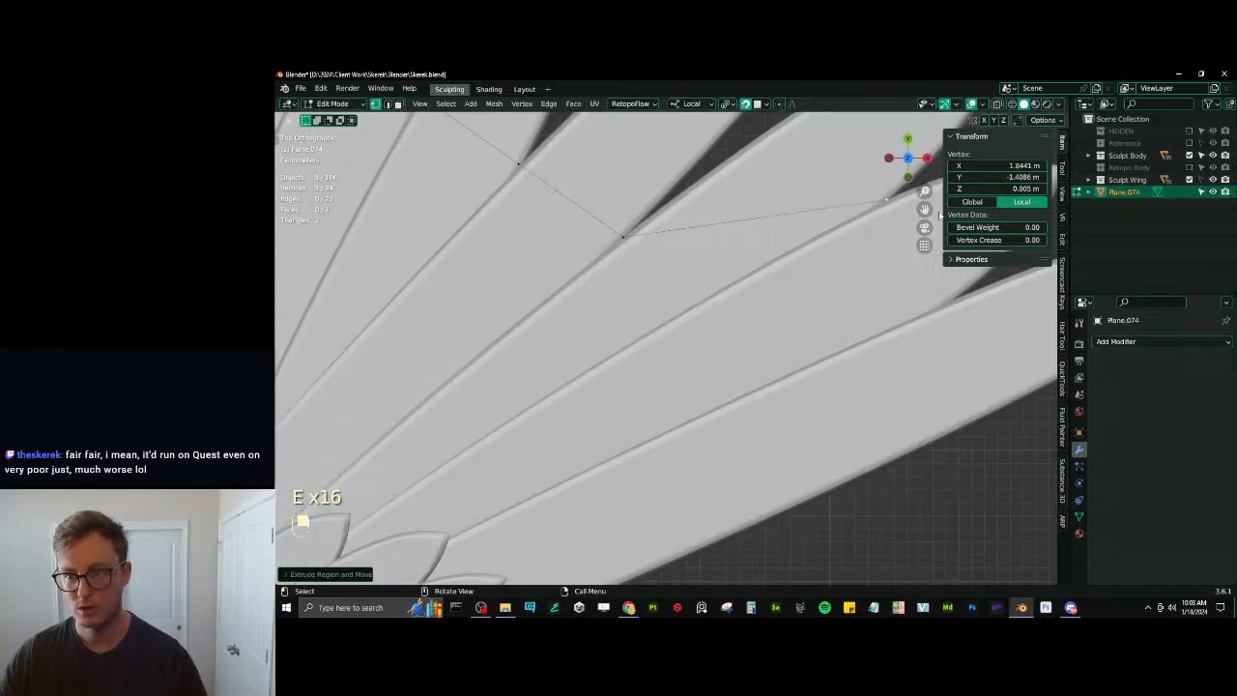
shift+middle_drag(938, 211, 734, 218)
Finish the vertex chain across the last two feathers, ending on the outer edge of the wing
key(e)
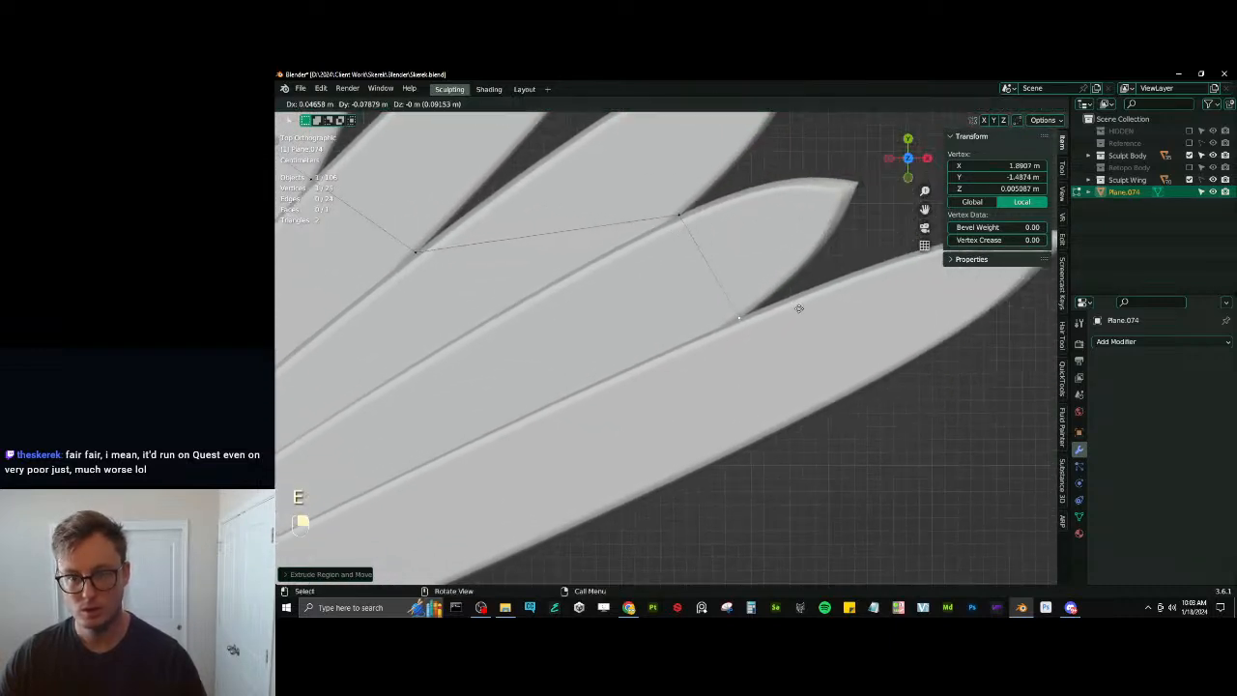
click(803, 304)
key(e)
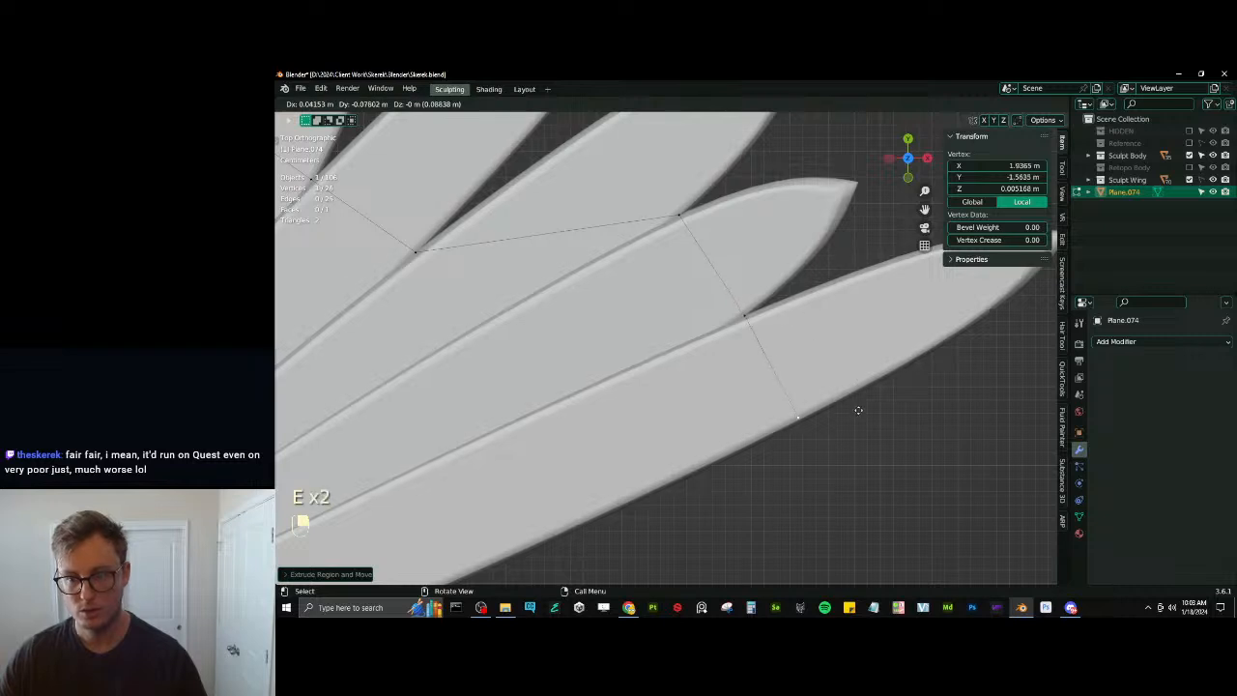
click(858, 411)
scroll(858, 411, down, 7)
shift+middle_drag(524, 327, 801, 293)
scroll(801, 293, down, 3)
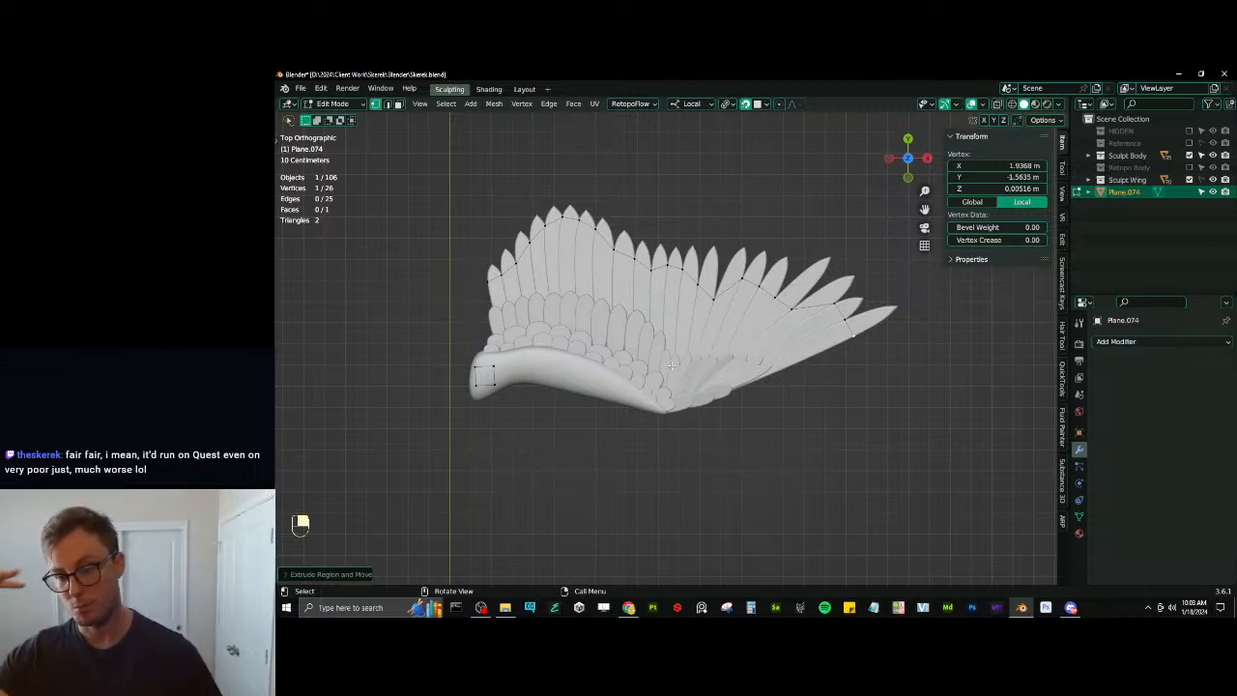
Select the whole chain along the feather tips, extrude it into a face strip, then shrink and move the new row inward
scroll(670, 365, up, 3)
scroll(671, 365, down, 2)
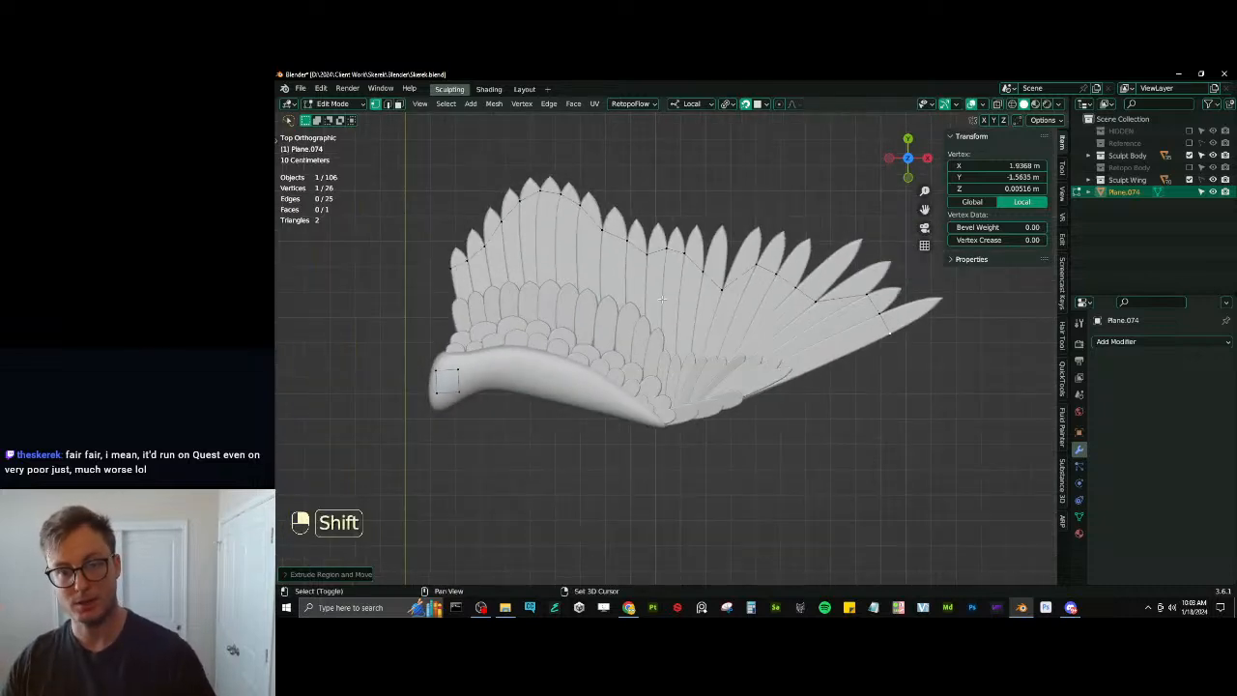
shift+middle_drag(538, 326, 542, 328)
click(437, 274)
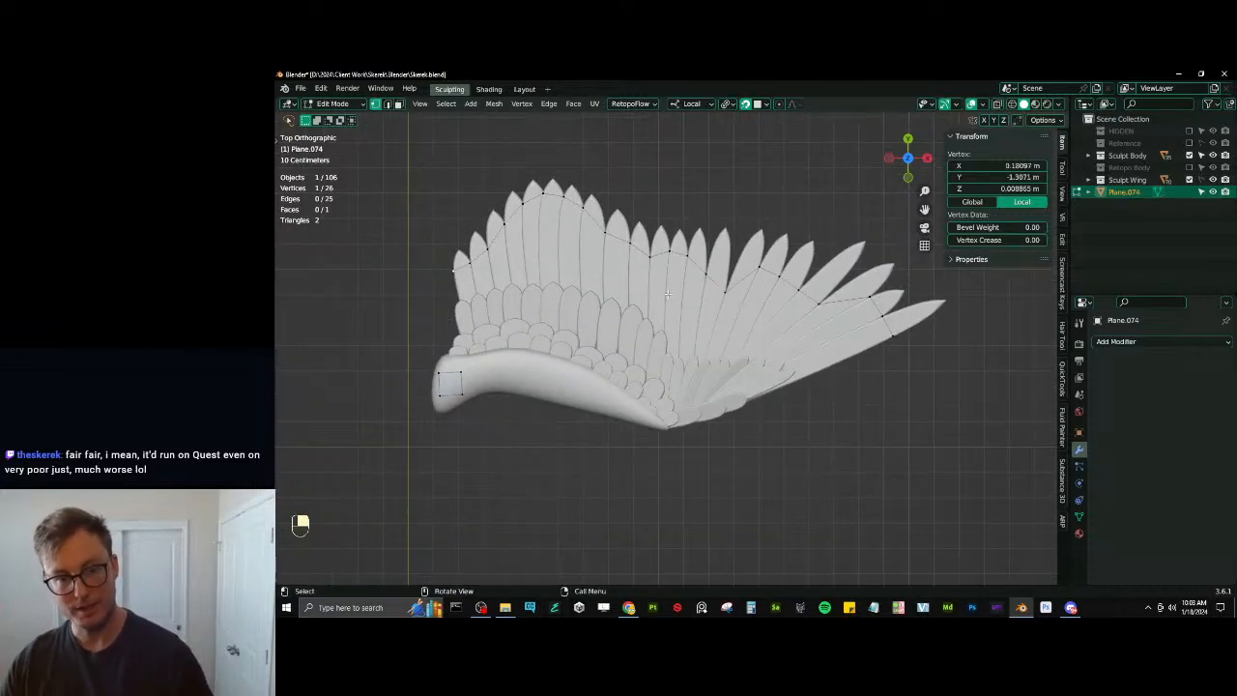
ctrl+click(899, 328)
key(e)
key(s)
click(773, 341)
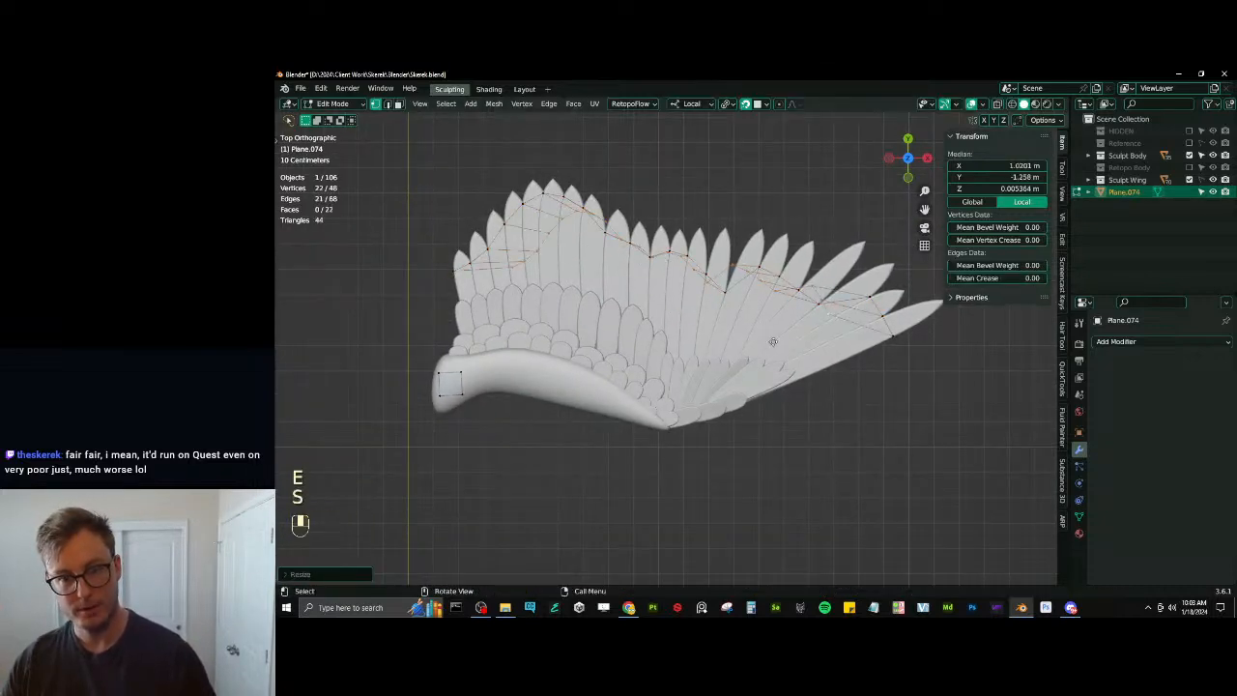
key(g)
click(739, 370)
Move the new row's two end vertices onto the inner and outer borders of the wing
click(484, 300)
key(g)
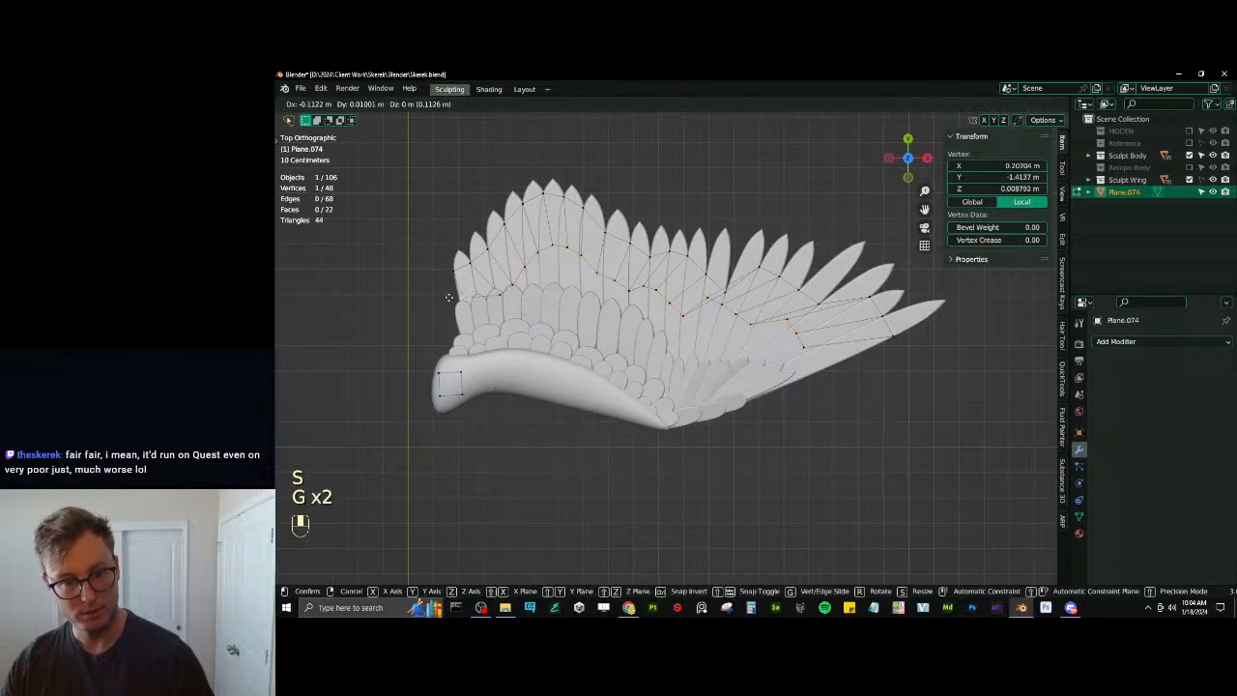
click(454, 299)
click(798, 349)
key(g)
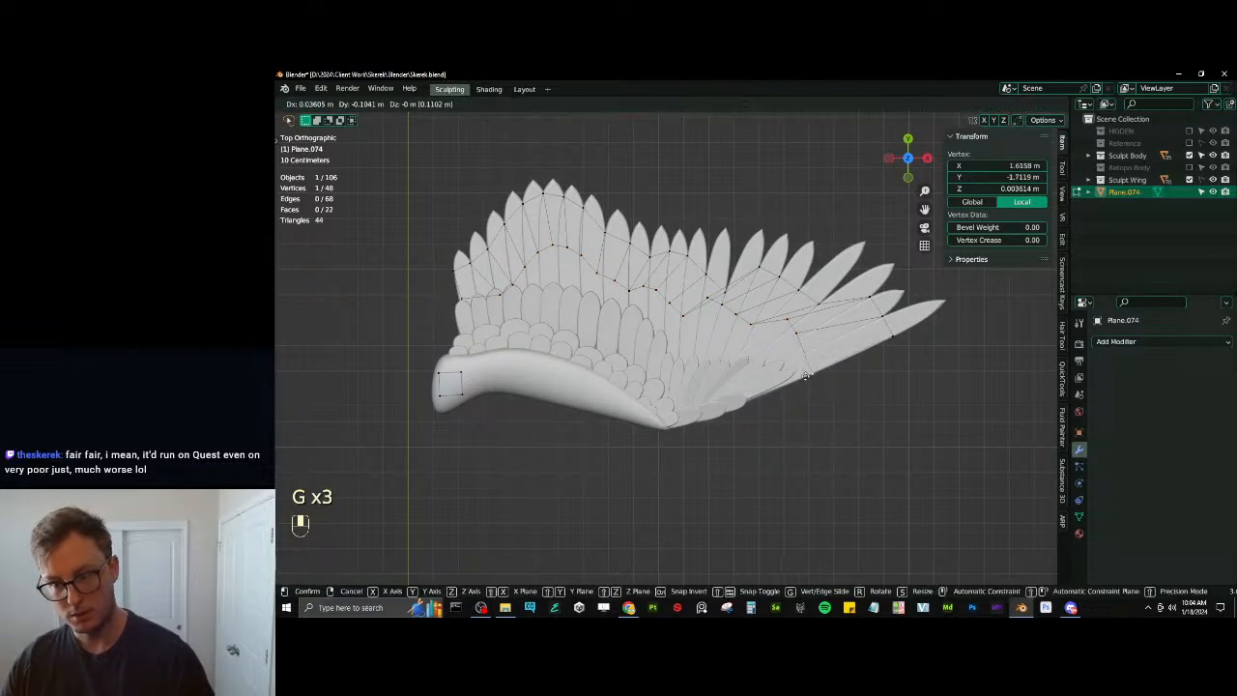
click(807, 377)
Select the inner edge row, smooth it with LoopTools Relax and nudge it into place on the feathers
alt+click(805, 355)
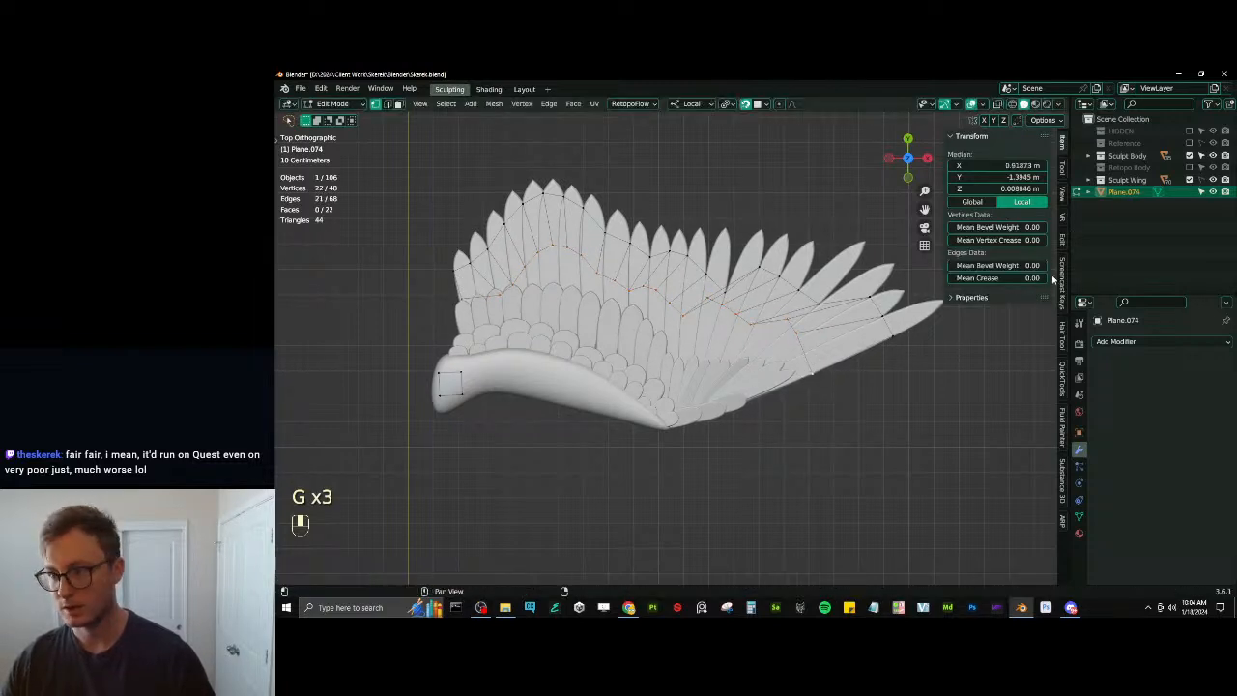
click(1063, 248)
click(1002, 239)
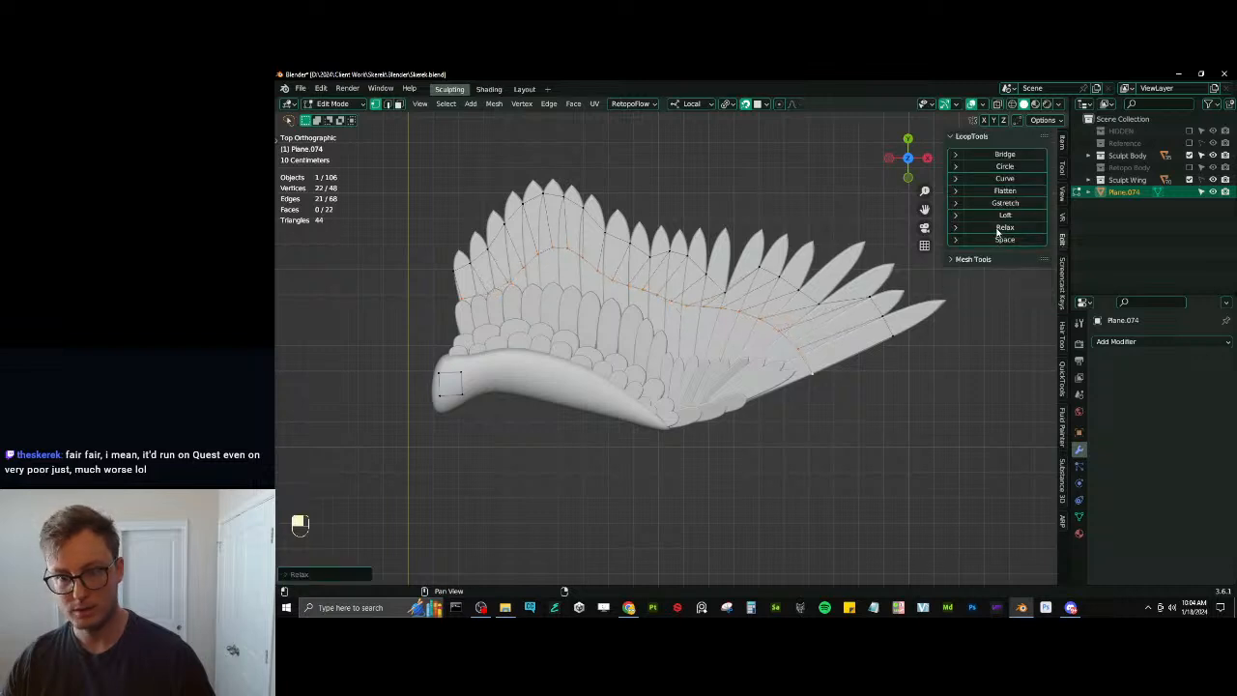
key(g)
click(706, 303)
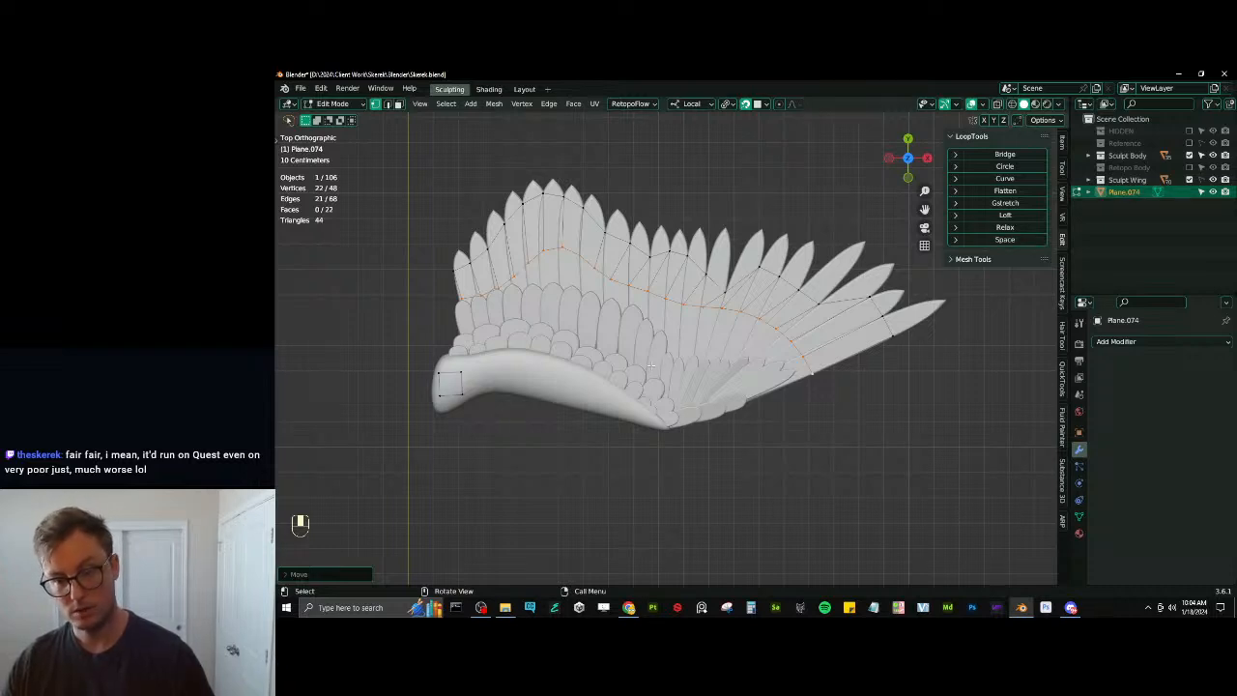
Extrude another strip from the smoothed row, scale and move it toward the wing arm, and apply LoopTools Gstretch to the new row
key(e)
key(s)
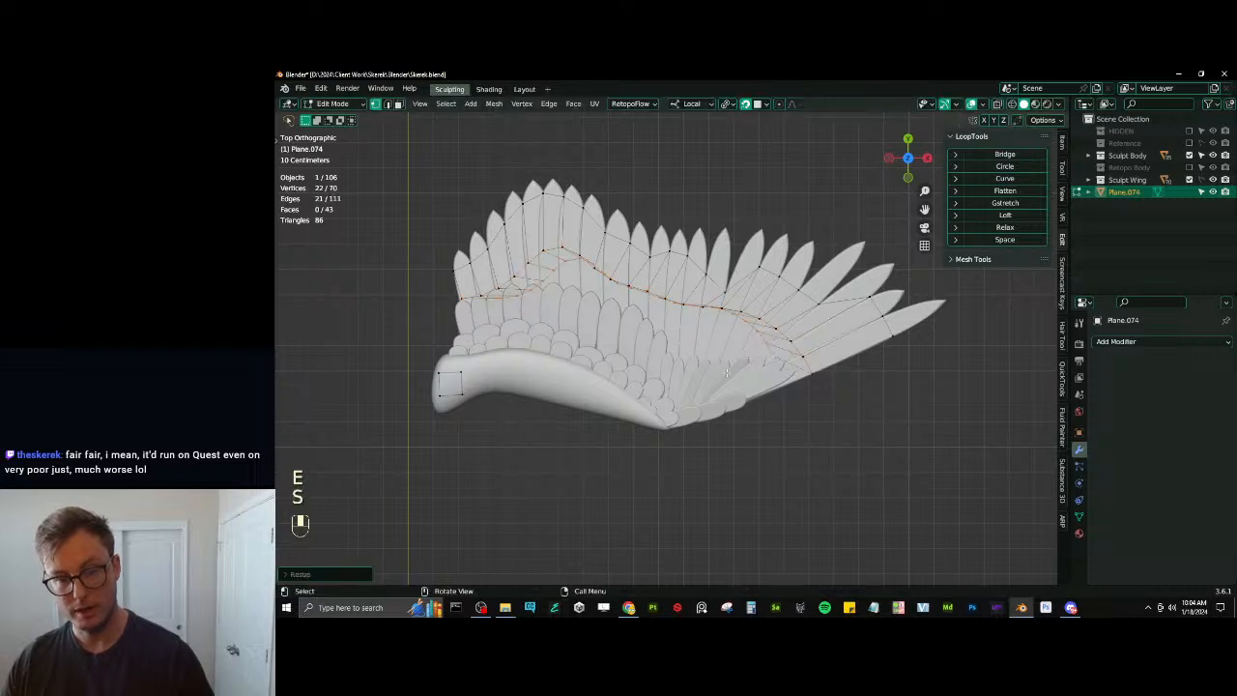
key(g)
click(681, 412)
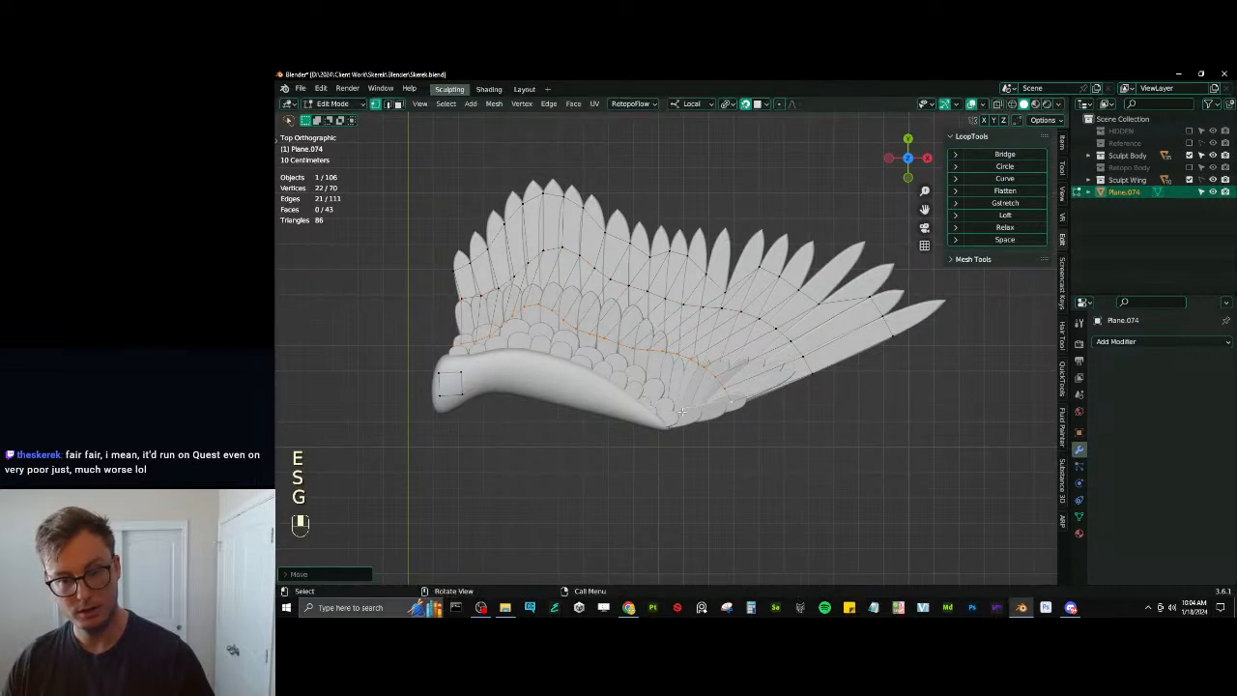
click(1008, 203)
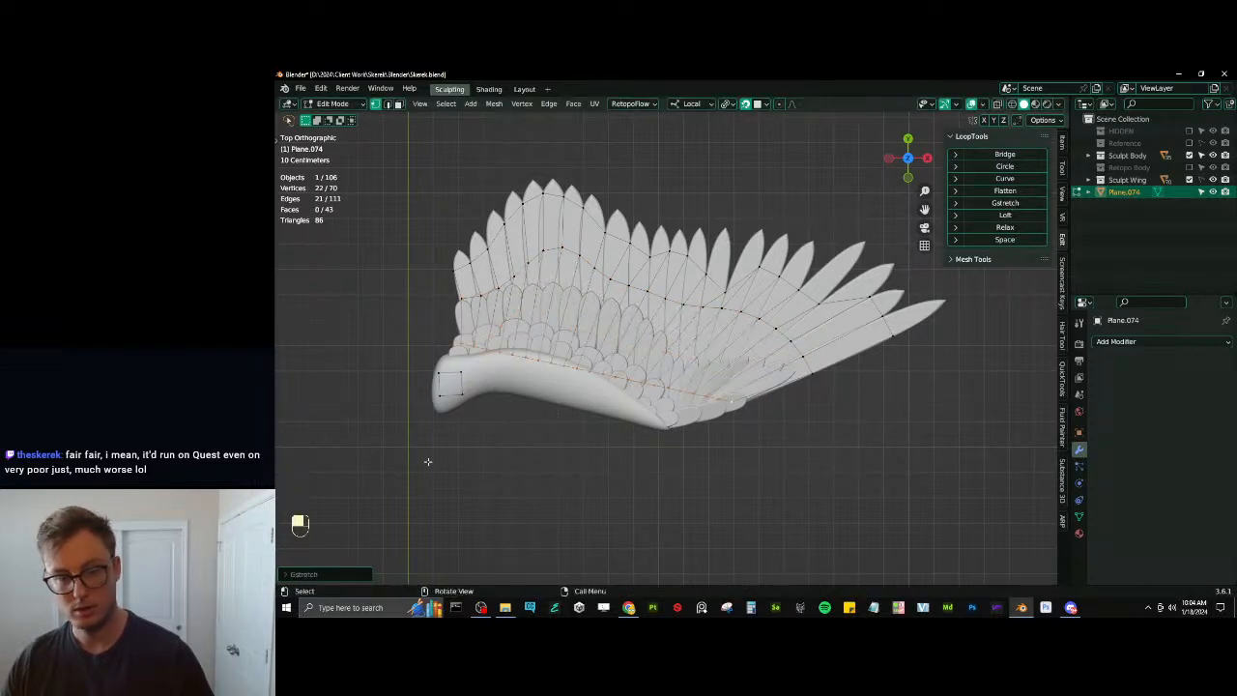
Try a weaker Gstretch influence and LoopTools Relax on the new row, and undo both operations
click(303, 574)
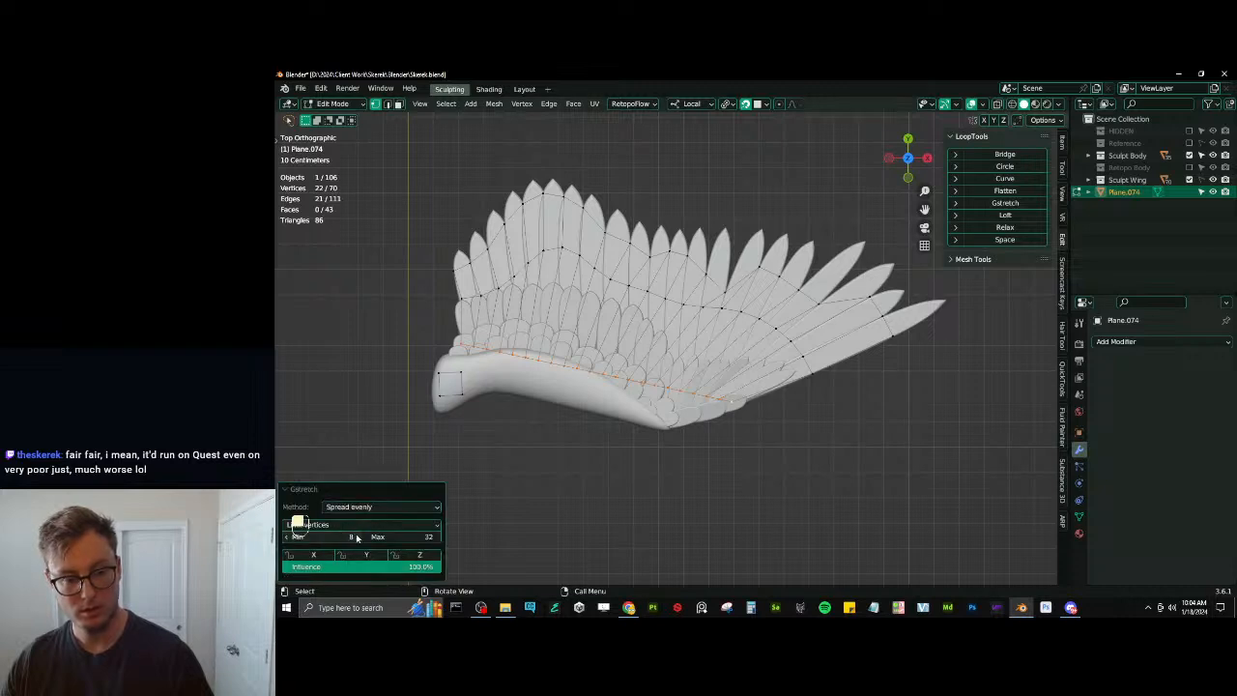
drag(425, 567, 350, 566)
click(1010, 227)
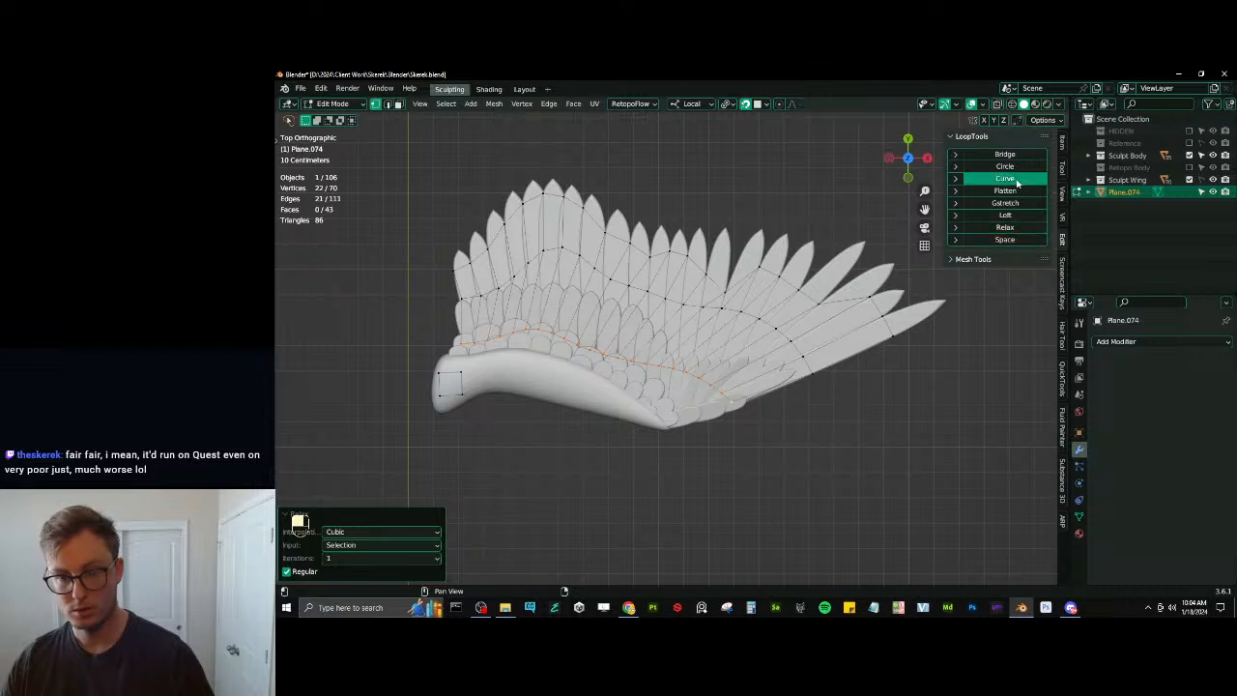
key(ctrl+z)
key(ctrl+z)
Move the selected row up along the short feathers, rotate it about 2.45° and shift it into place below the wing's covert feathers
key(g)
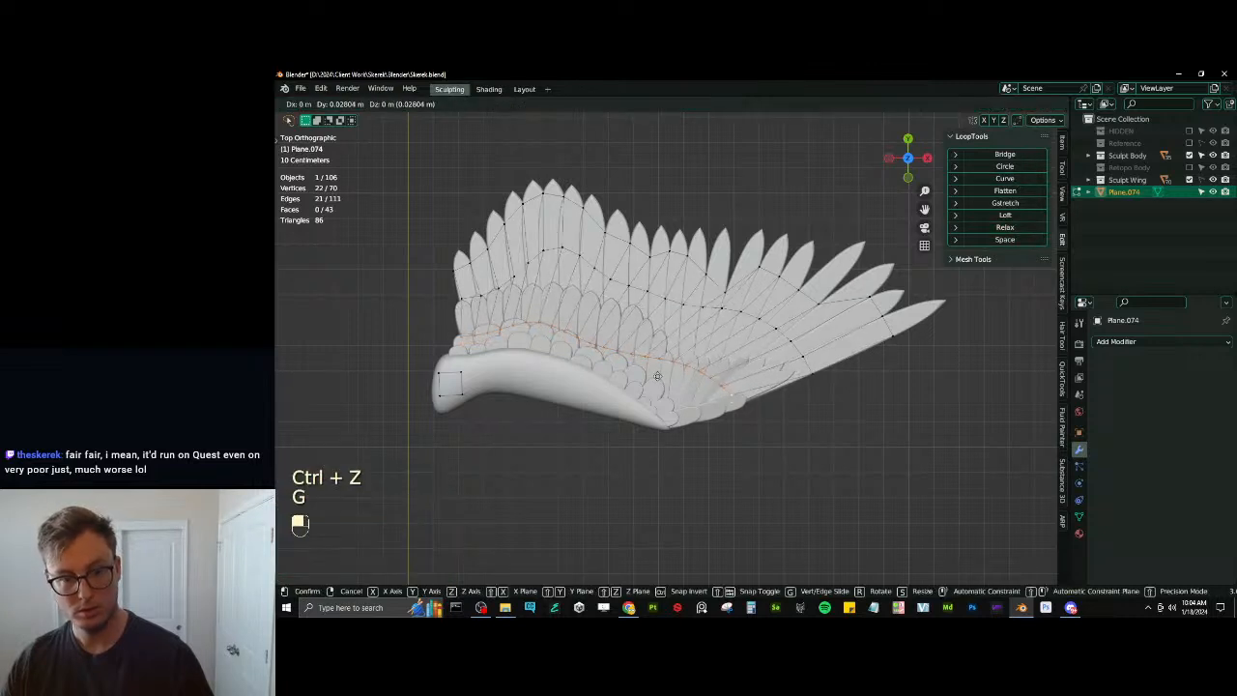
click(667, 374)
key(r)
click(727, 379)
key(g)
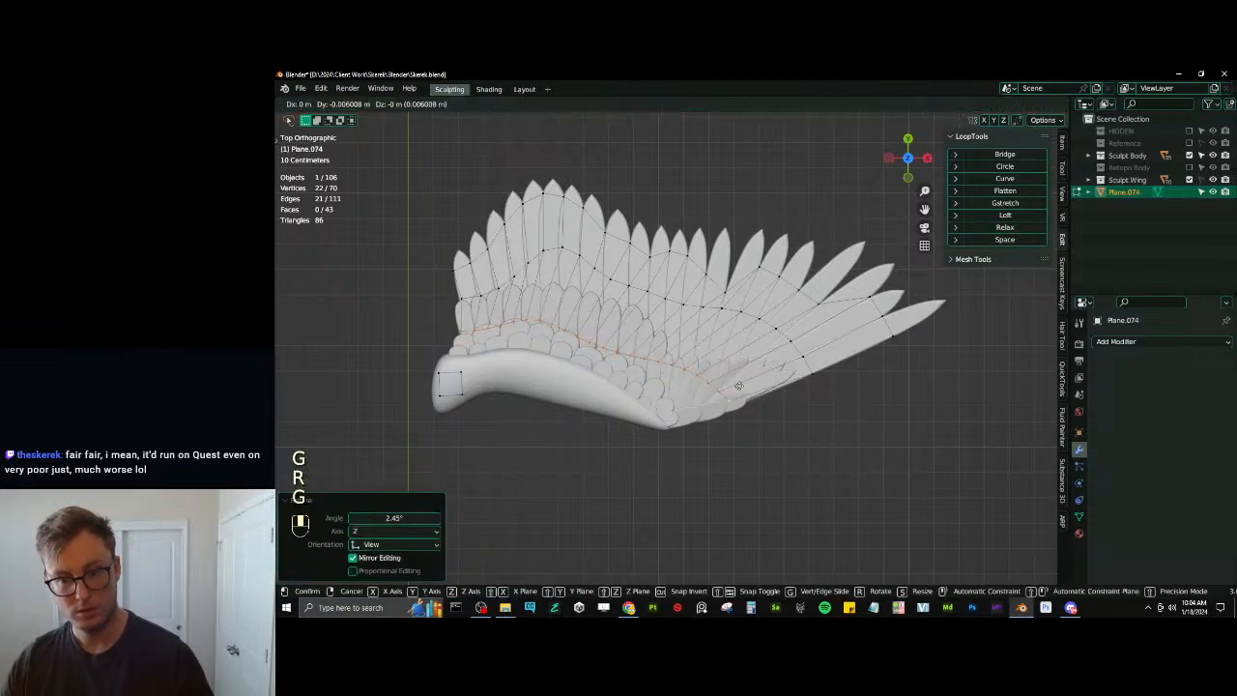
click(739, 391)
Extrude another face strip from the row onto the wing arm, scaling and moving the new row to fit the arm
key(e)
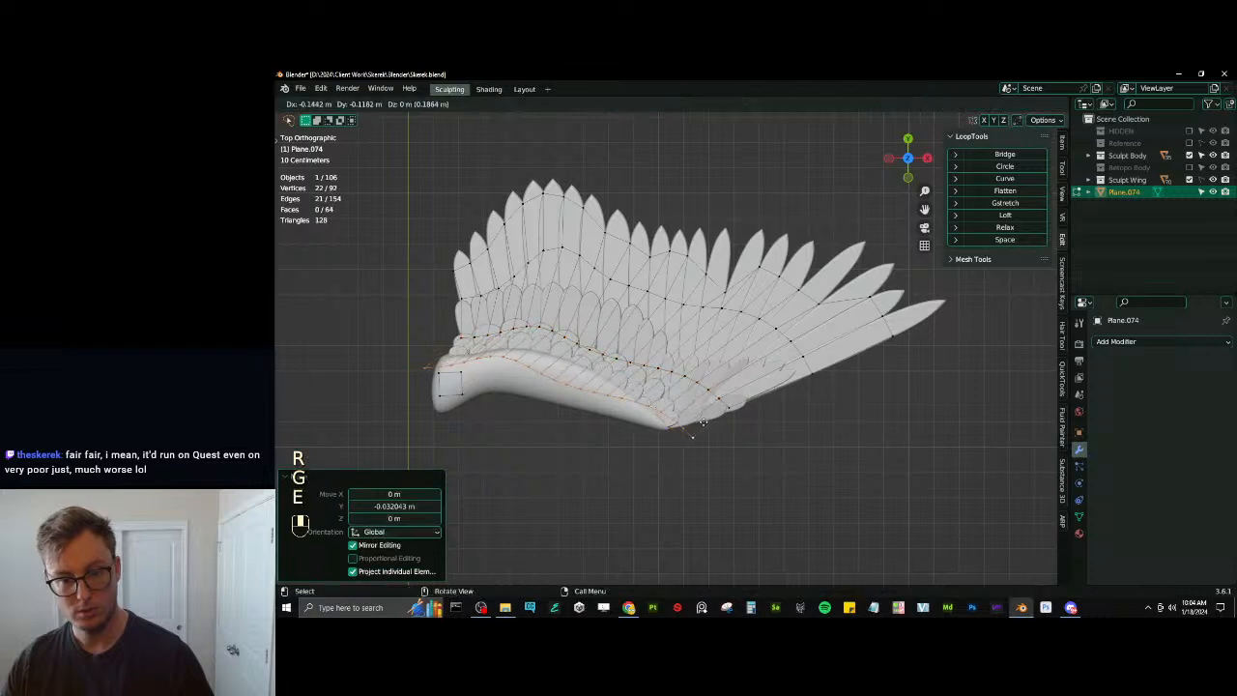
click(609, 392)
key(s)
click(715, 402)
key(g)
click(628, 396)
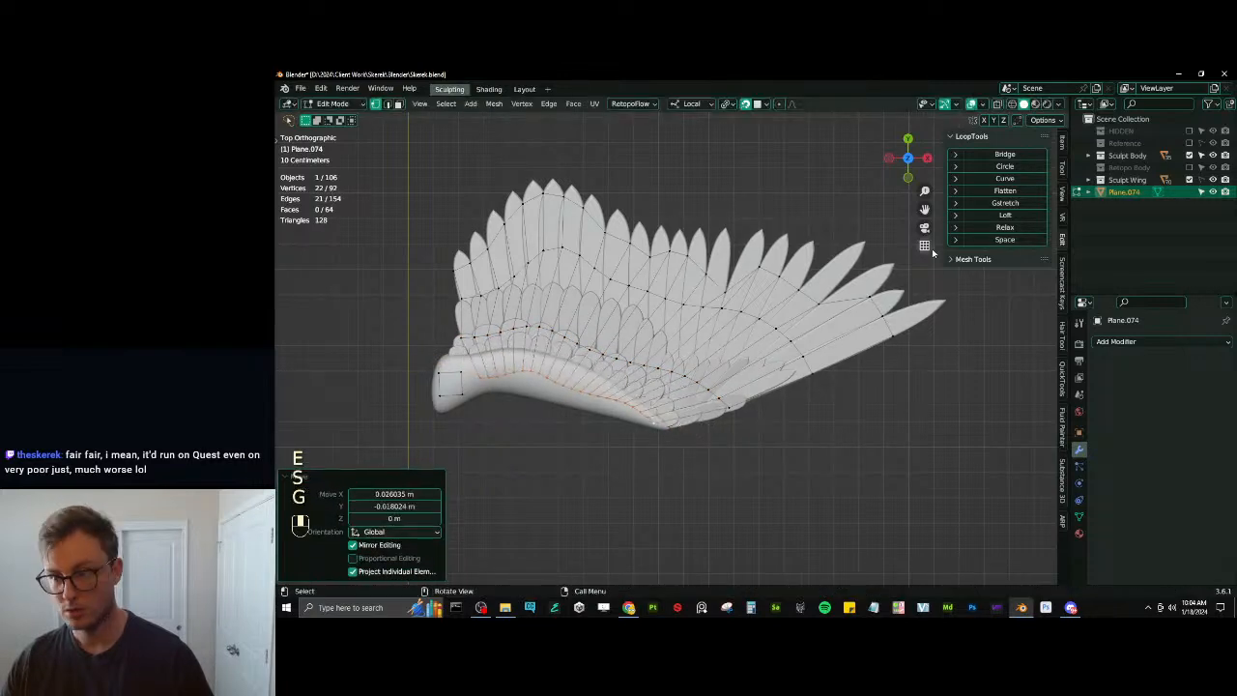
Apply LoopTools Gstretch at 100% influence to the row on the wing arm and nudge the row into position
click(1005, 203)
key(g)
click(546, 371)
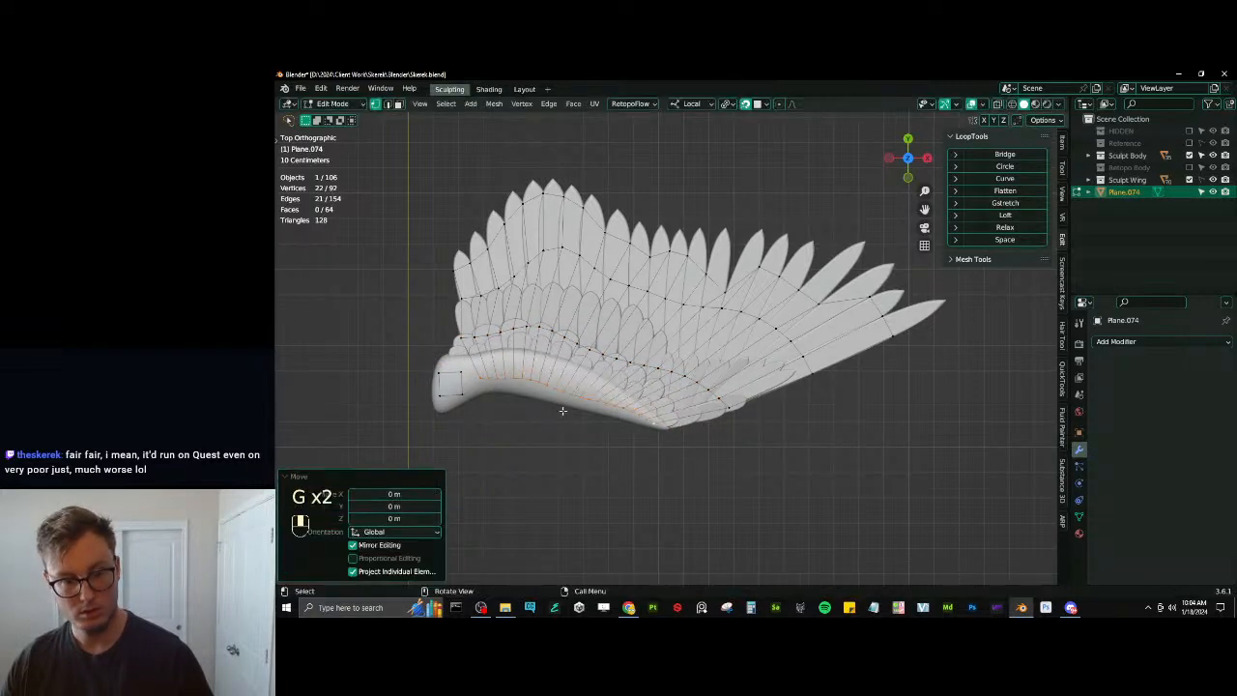
click(1005, 202)
drag(352, 567, 441, 566)
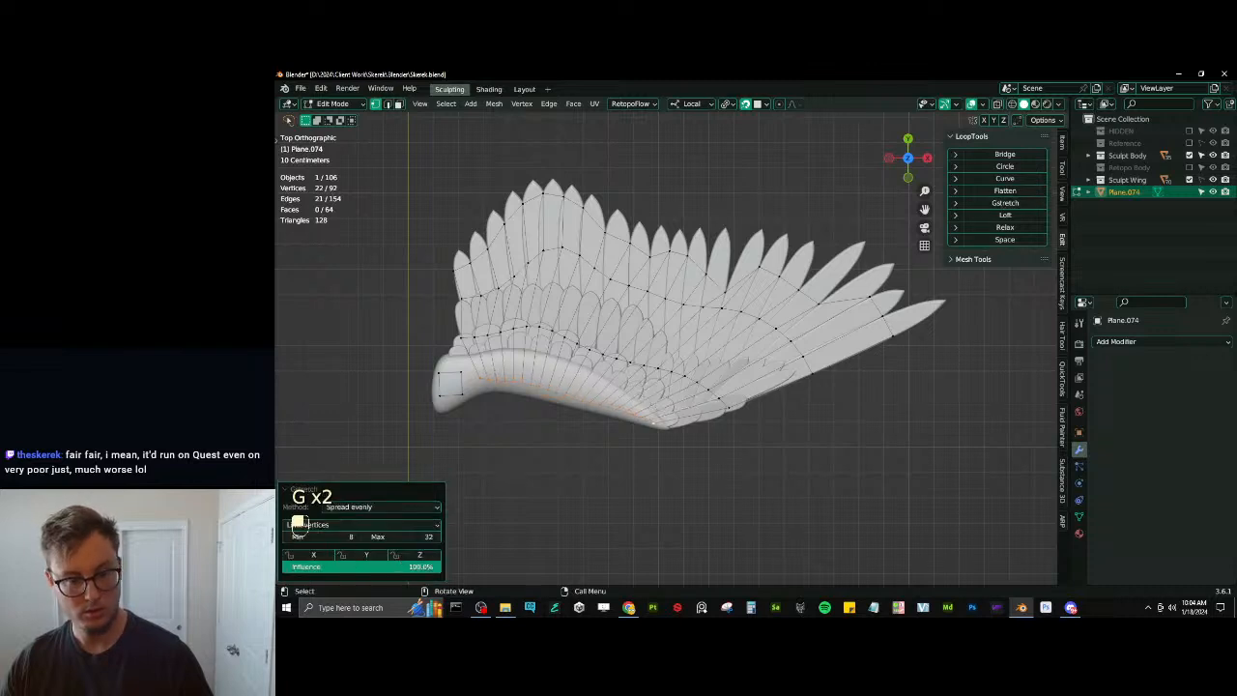
shift+middle_drag(561, 429, 601, 431)
key(g)
click(608, 428)
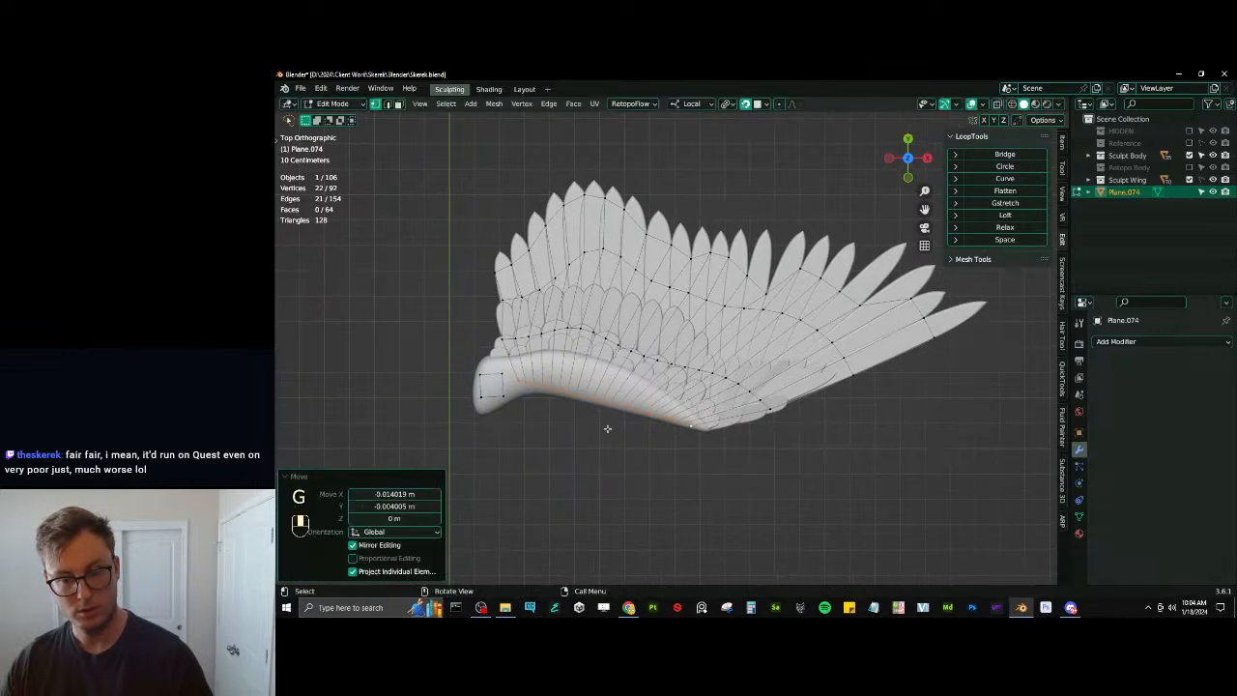
key(g)
click(608, 419)
Move the middle section of the arm row up toward the feathers and smooth the whole row with LoopTools Relax
scroll(615, 397, up, 2)
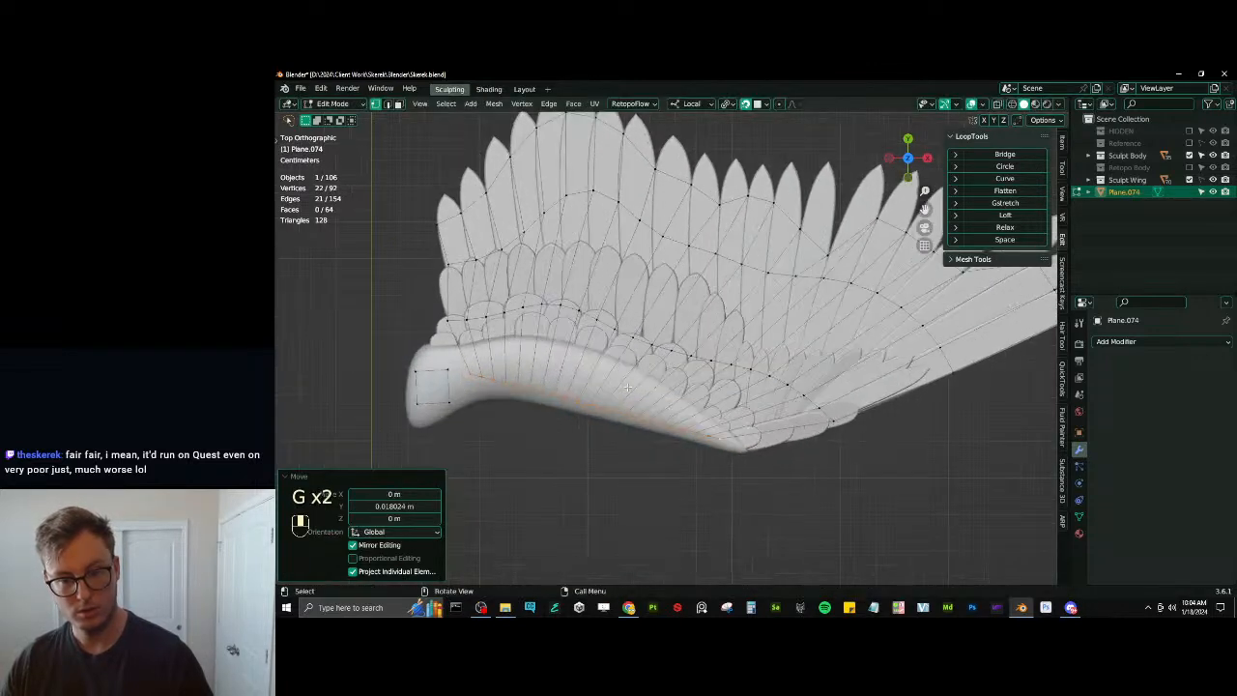
click(545, 388)
ctrl+click(598, 400)
key(g)
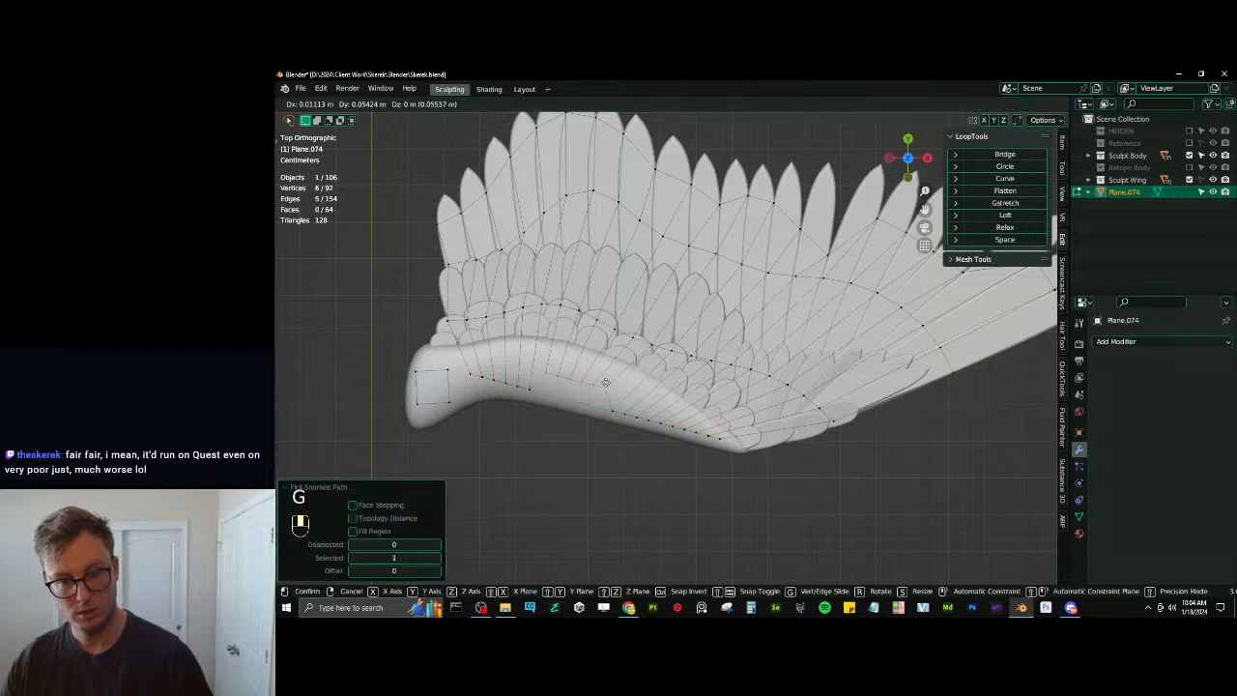
click(605, 375)
ctrl+click(474, 399)
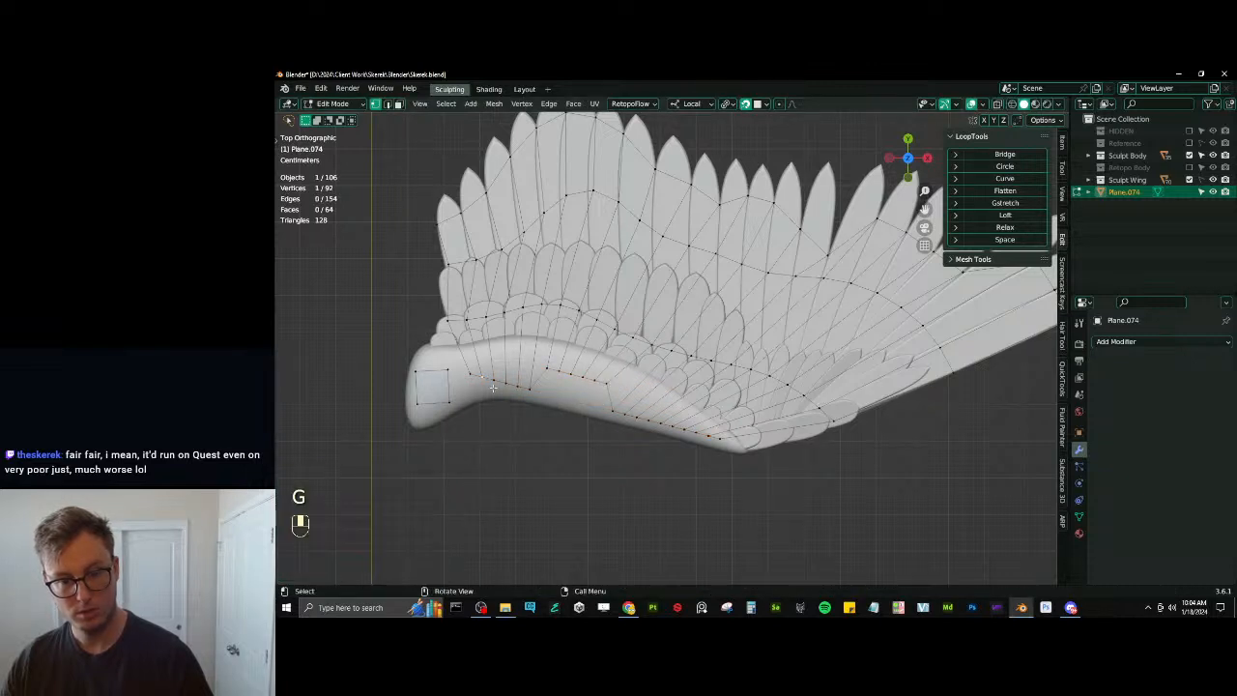
click(996, 229)
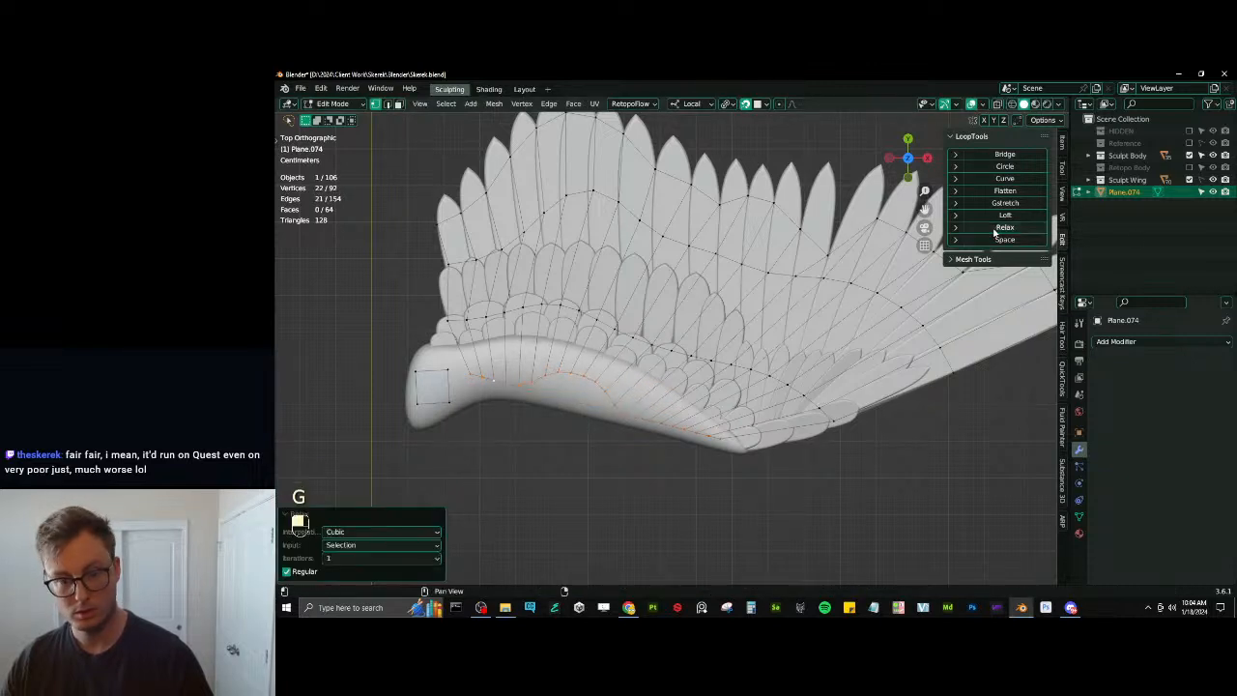
Move the arm row's six vertices nearest the shoulder and flatten them into a straight line by scaling Y to 0
click(478, 384)
ctrl+click(550, 380)
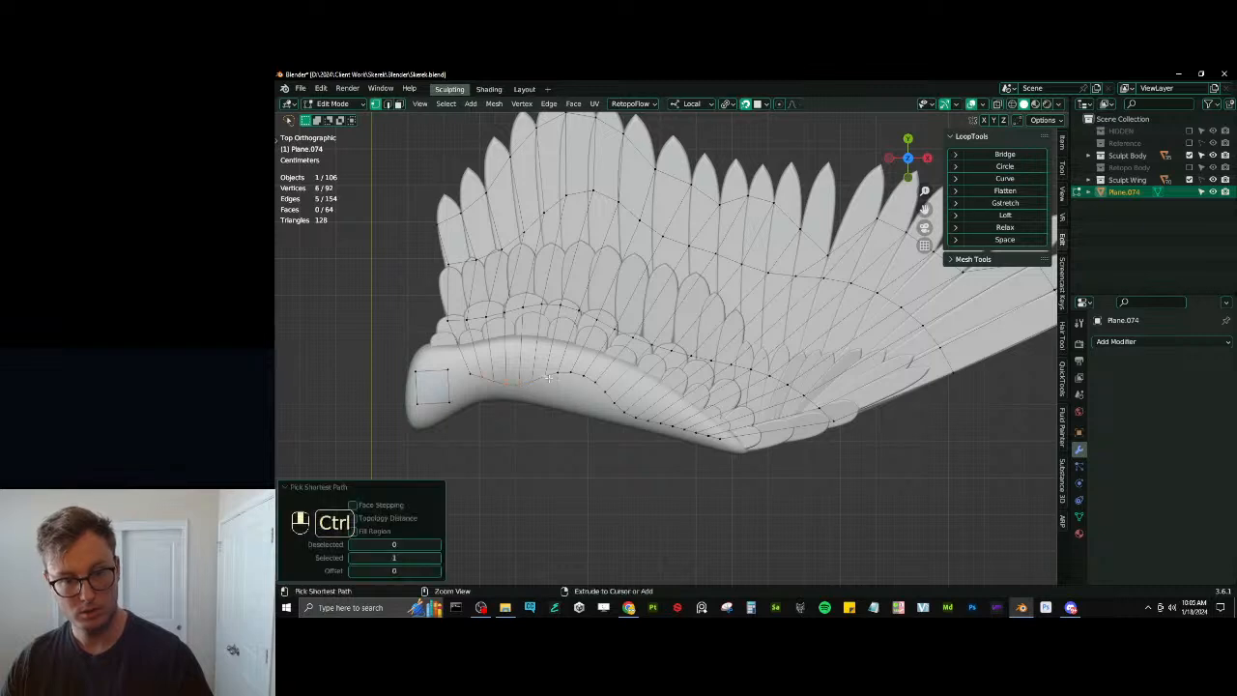
key(g)
click(603, 378)
key(s)
key(y)
key(0)
key(Return)
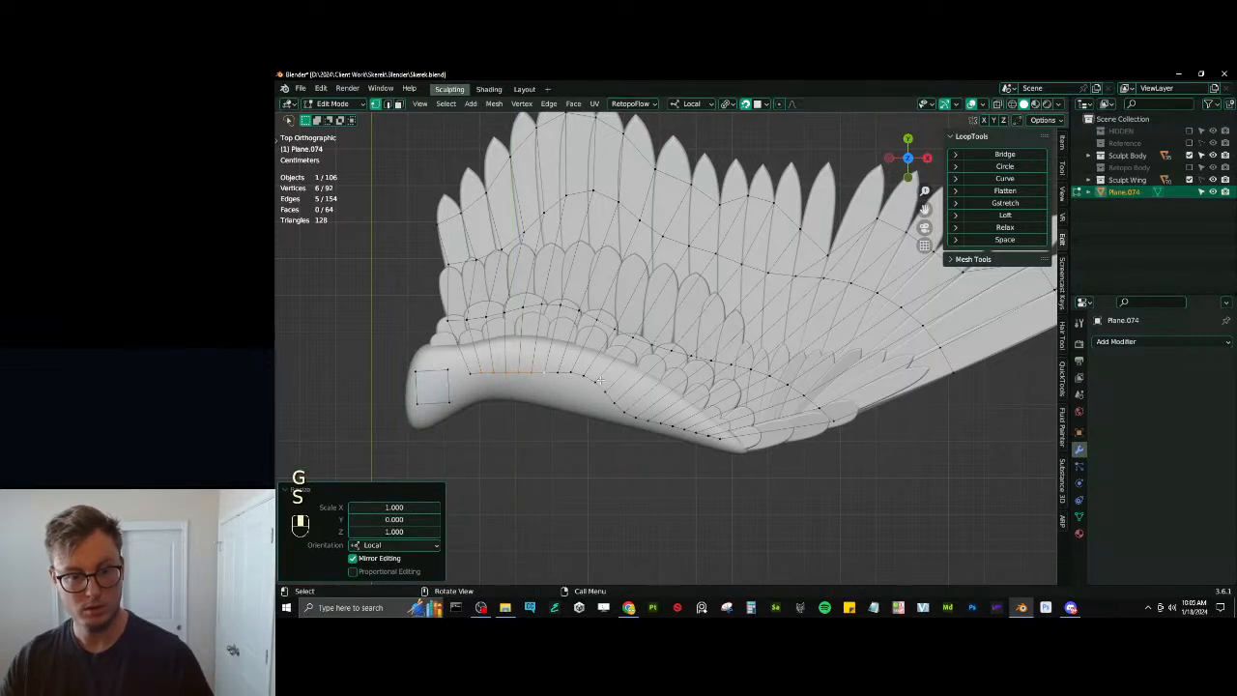
Select the arm row's vertices from the wing's bend to its outer end, straighten them with LoopTools Gstretch and nudge them
ctrl+click(748, 428)
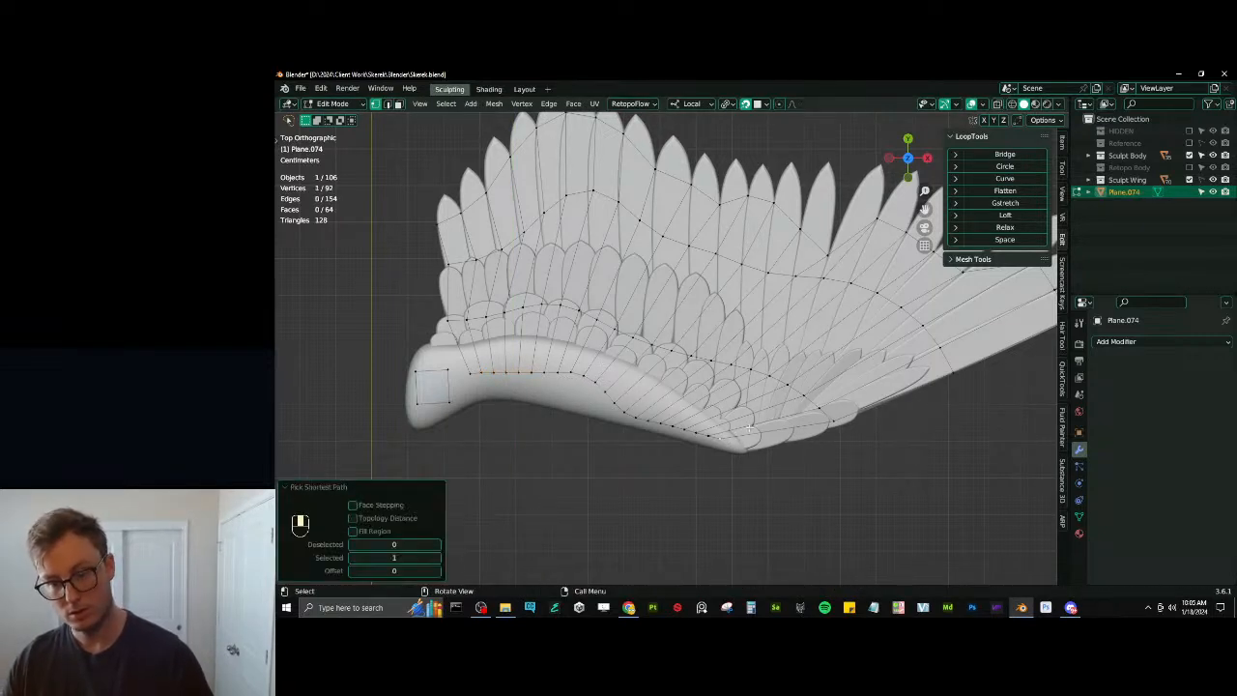
ctrl+click(607, 386)
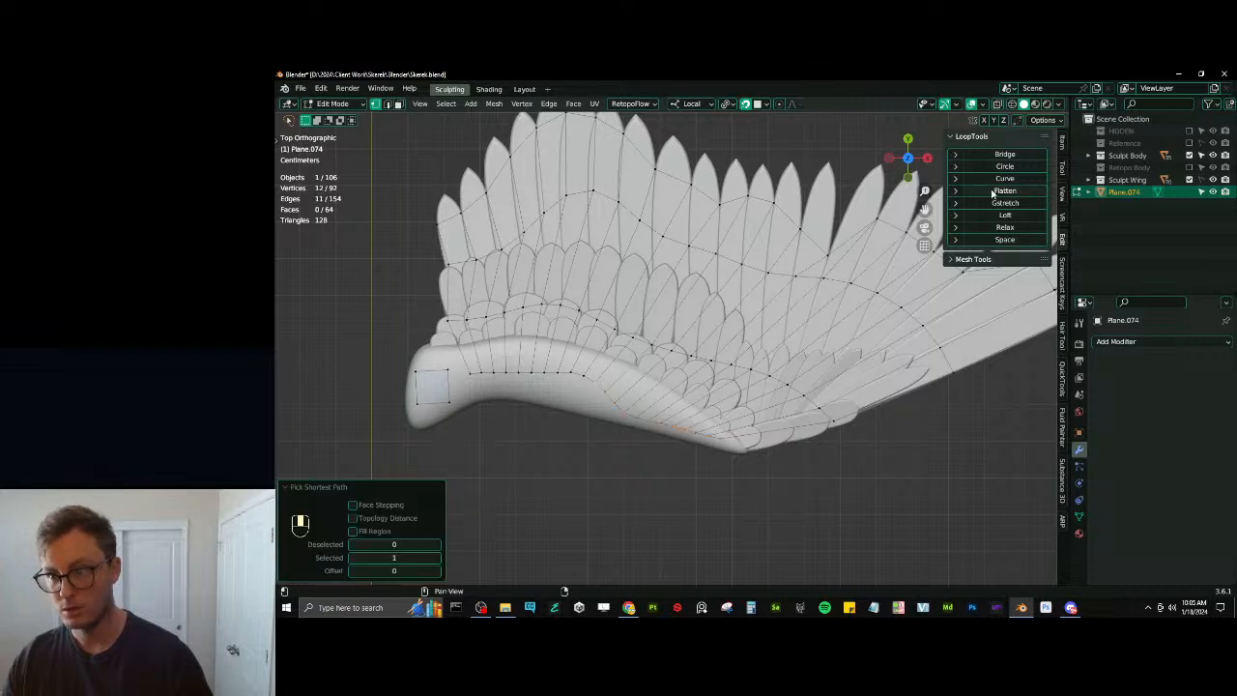
click(1004, 206)
key(g)
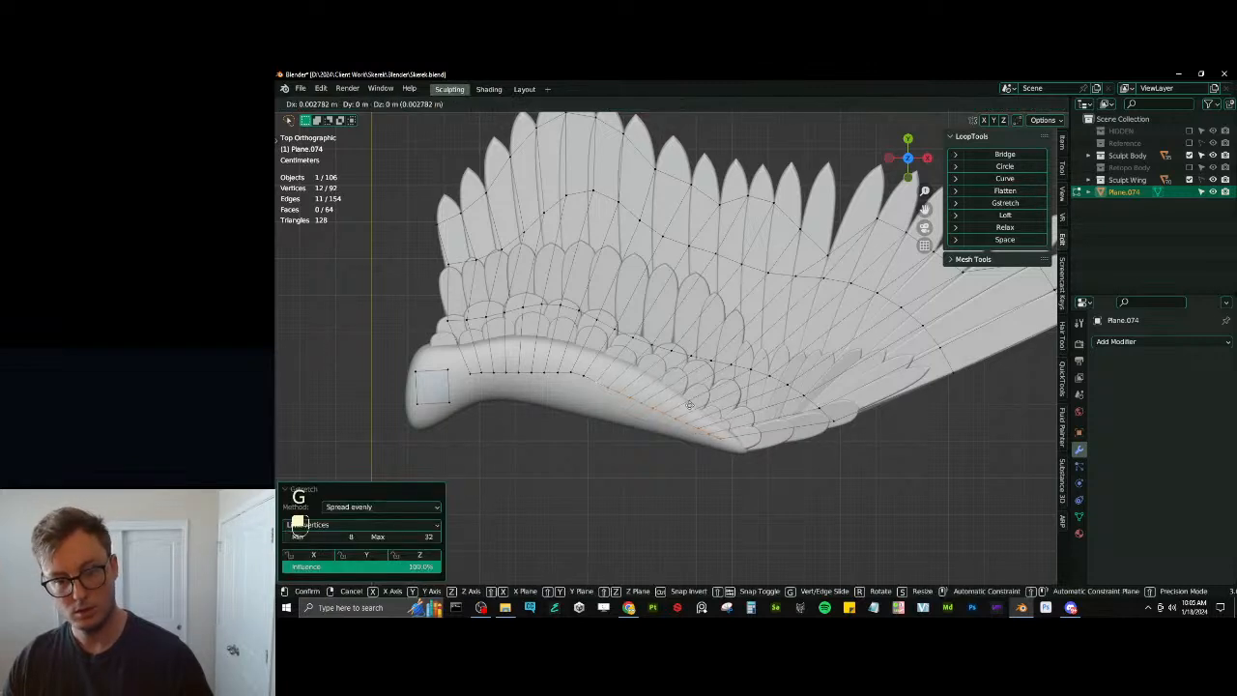
click(491, 389)
Select the whole row on the wing arm and smooth it with LoopTools Relax
click(506, 371)
ctrl+click(880, 301)
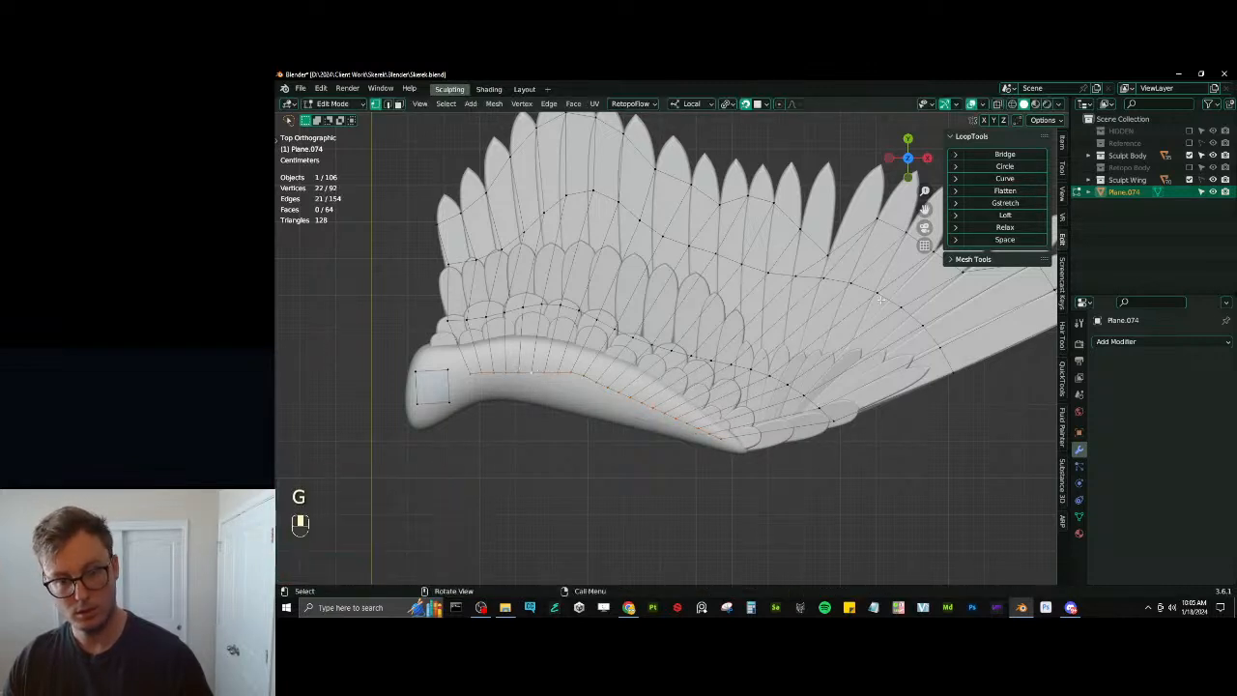
click(1004, 227)
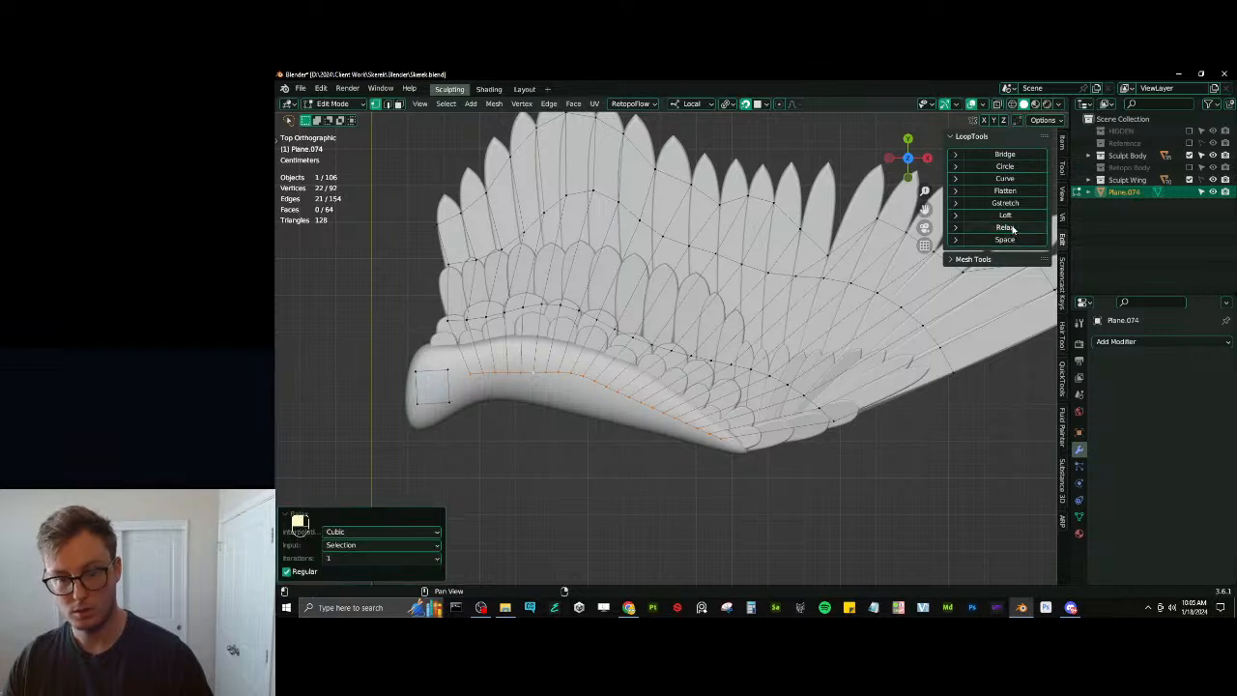
Scale and move the relaxed row until it spans the wing arm from the shoulder to the outer end
shift+middle_drag(737, 411, 745, 409)
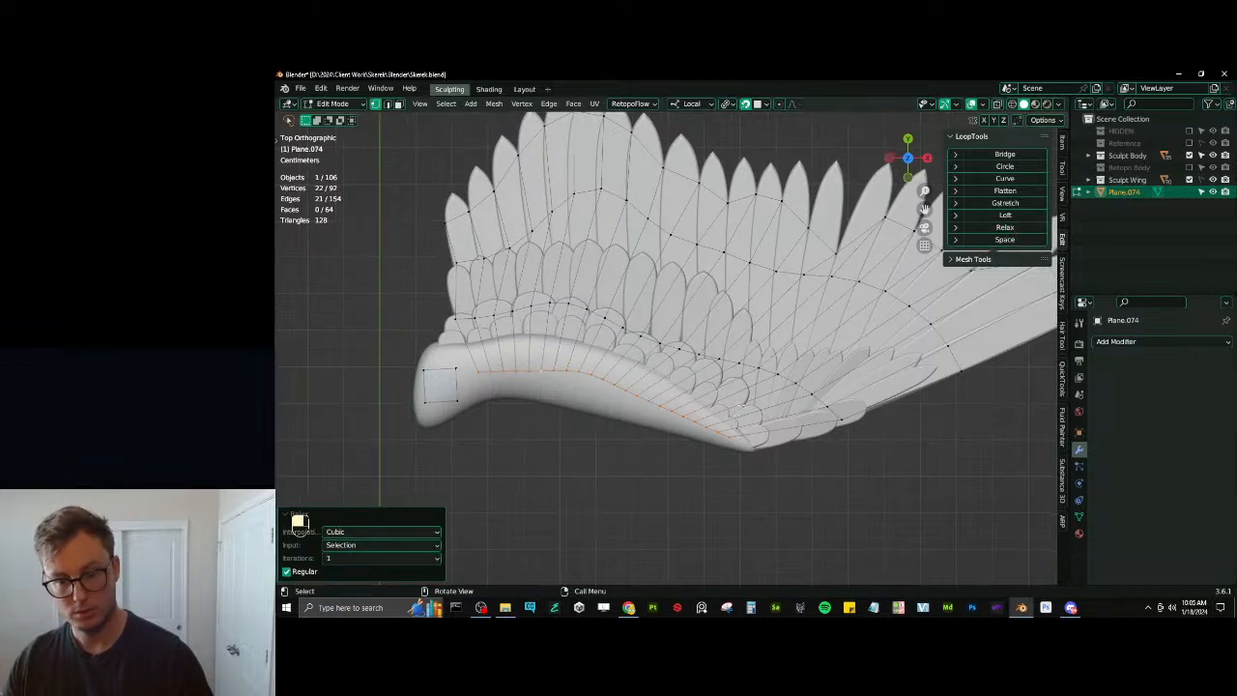
key(s)
click(756, 413)
key(g)
key(s)
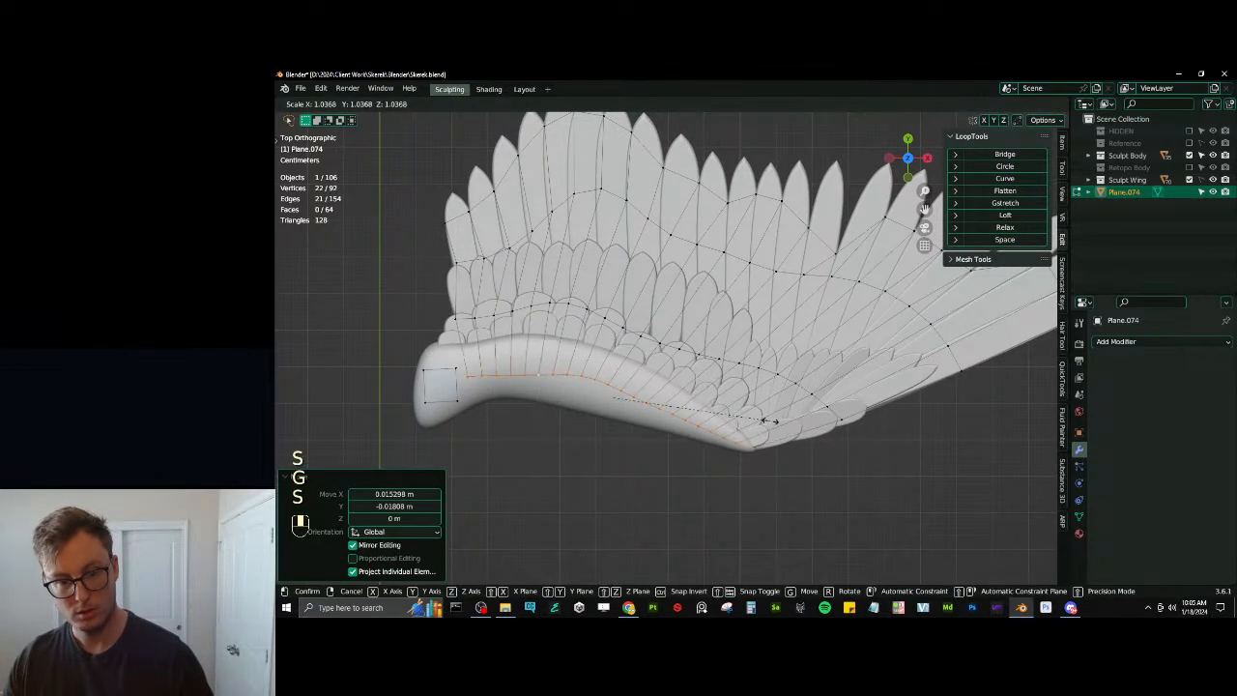
click(773, 421)
key(g)
click(771, 421)
key(s)
click(770, 421)
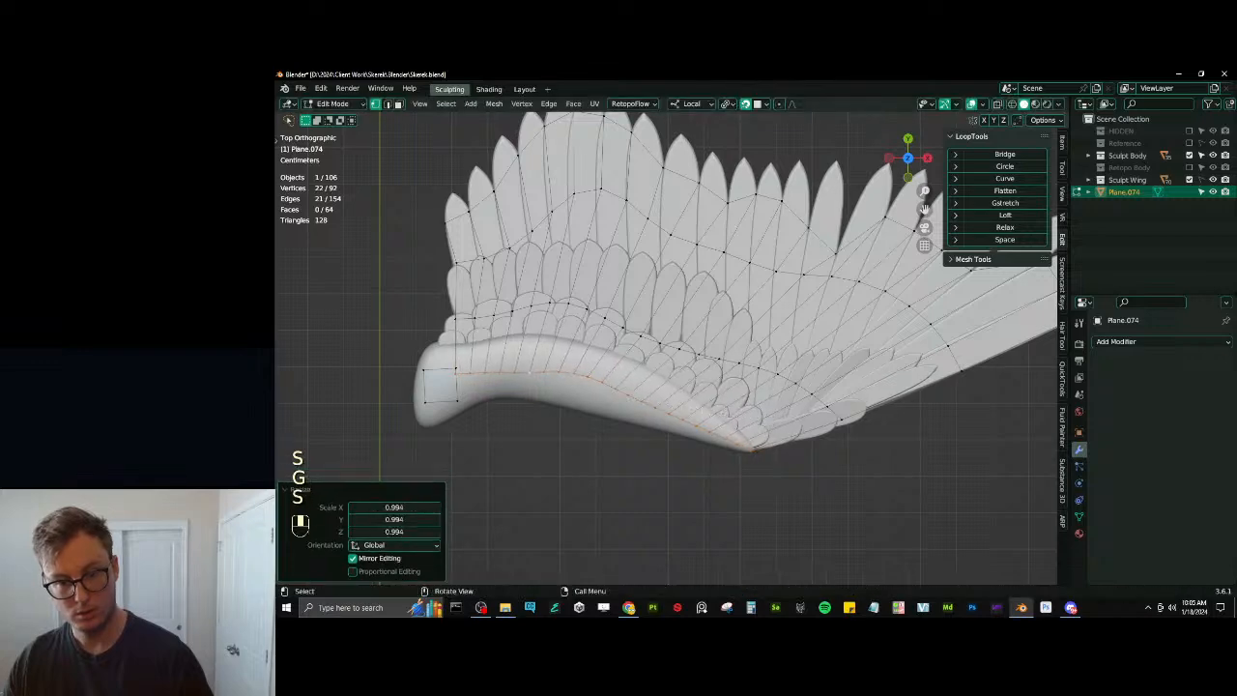
Select the separate square face on the shoulder end of the wing arm and delete its vertices
shift+middle_drag(319, 388, 367, 378)
click(473, 361)
key(l)
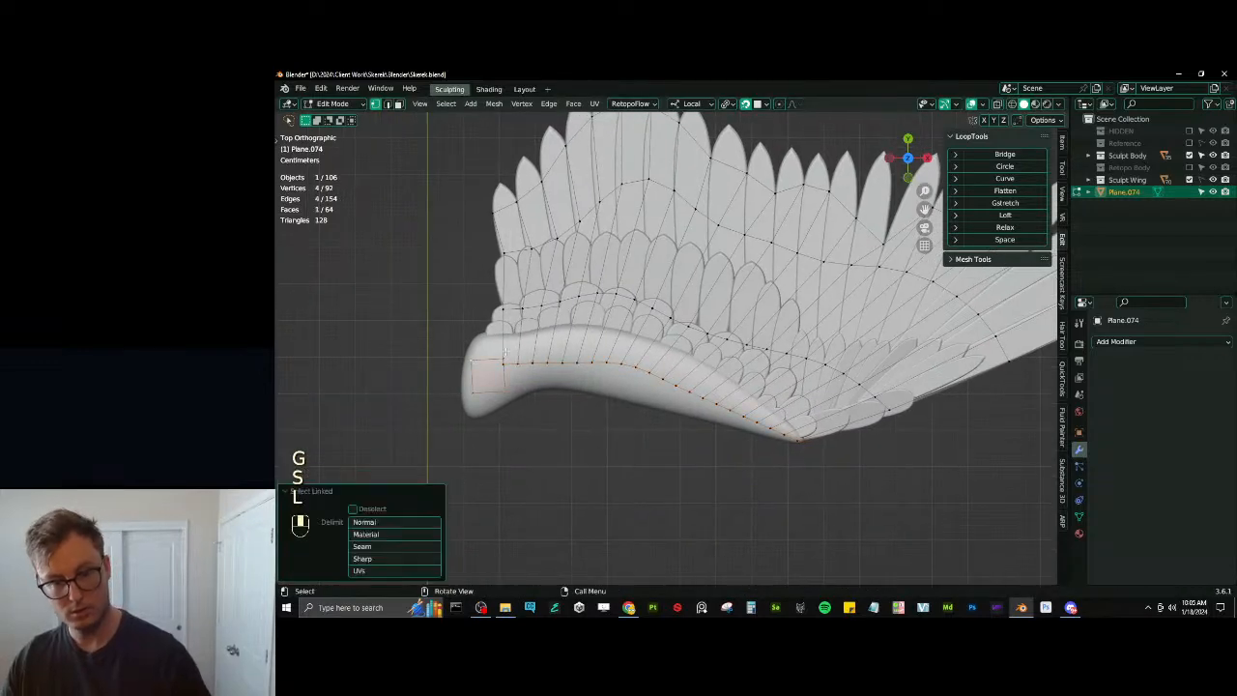
key(x)
click(488, 274)
Move the end vertex of the row below the long feathers onto the tip of the outermost second-row feather
scroll(591, 342, down, 3)
mouse_move(670, 193)
middle_down()
mouse_move(665, 291)
mouse_move(691, 362)
mouse_move(710, 367)
mouse_move(729, 310)
mouse_move(756, 318)
mouse_move(709, 389)
mouse_move(698, 362)
mouse_move(720, 391)
mouse_move(729, 367)
mouse_move(630, 422)
middle_up()
scroll(630, 421, up, 2)
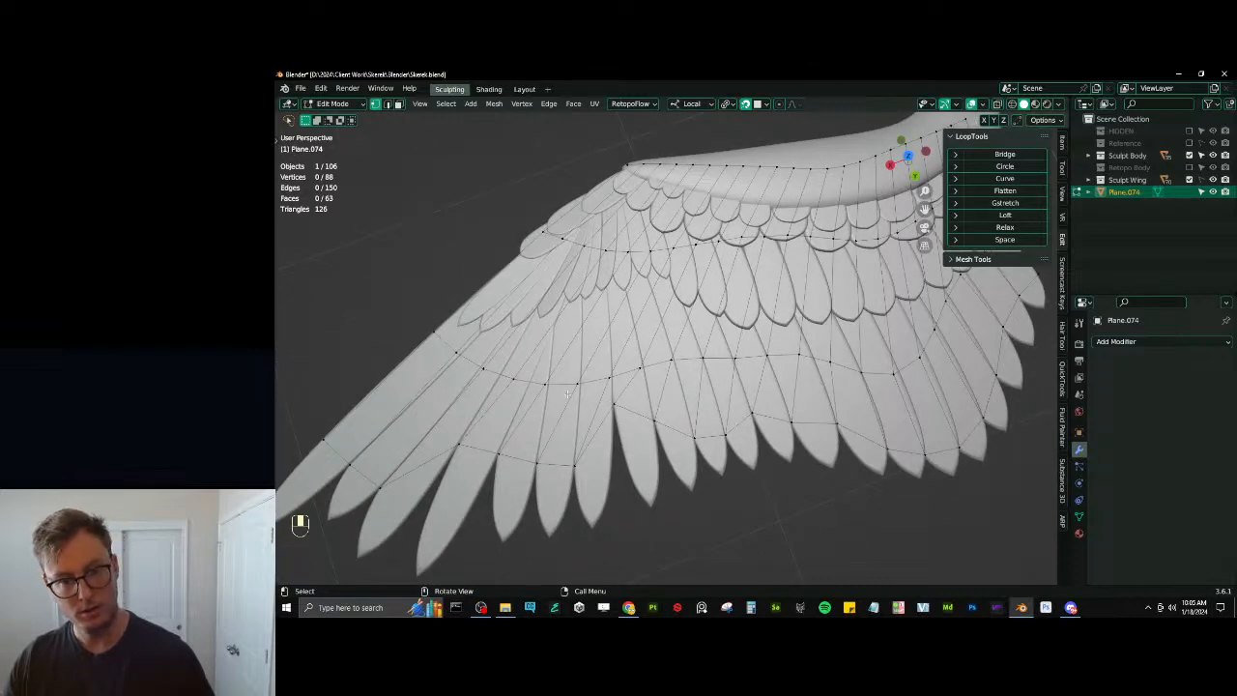
scroll(568, 393, down, 4)
middle_drag(568, 393, 692, 332)
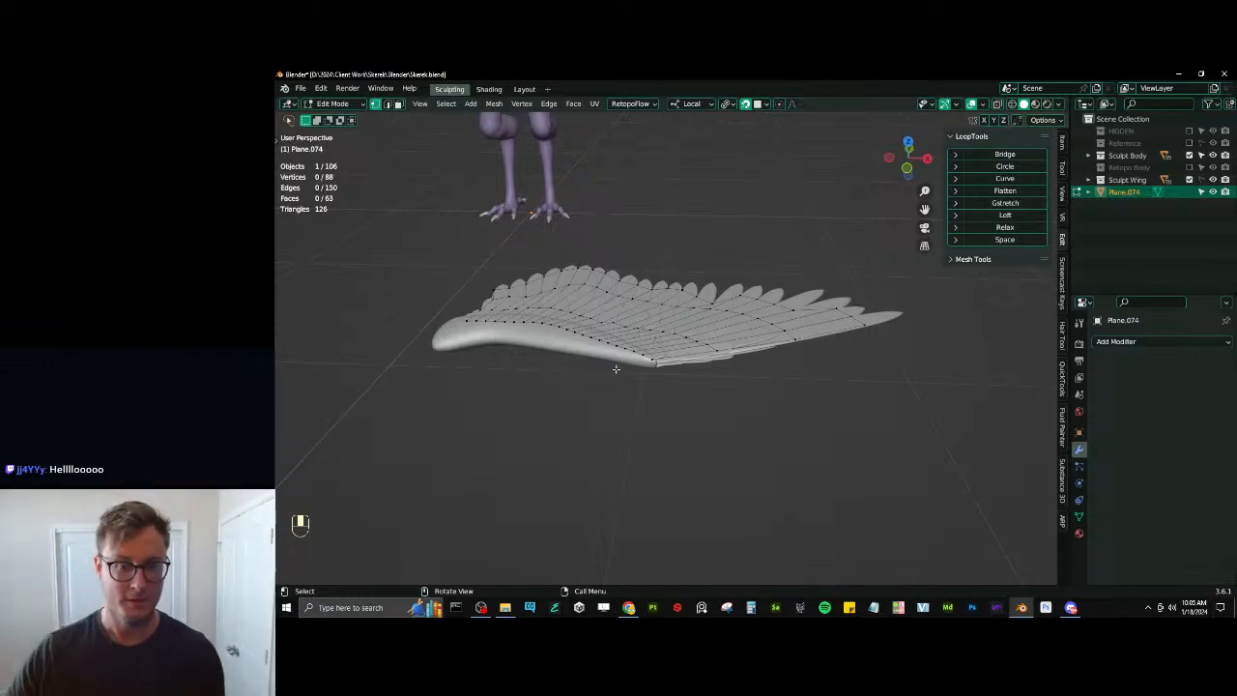
scroll(615, 368, up, 1)
scroll(633, 365, up, 3)
shift+middle_drag(457, 321, 628, 493)
shift+middle_drag(590, 309, 715, 351)
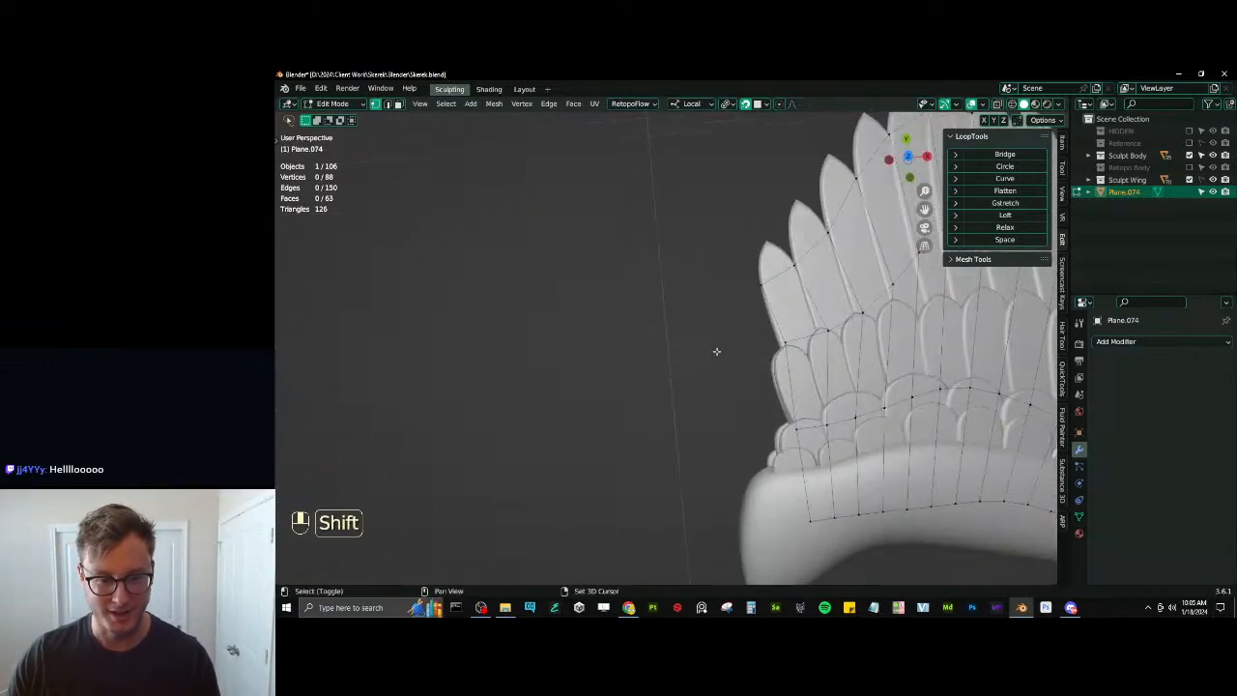
scroll(715, 351, up, 2)
shift+middle_drag(773, 324, 638, 356)
scroll(761, 346, up, 1)
key(g)
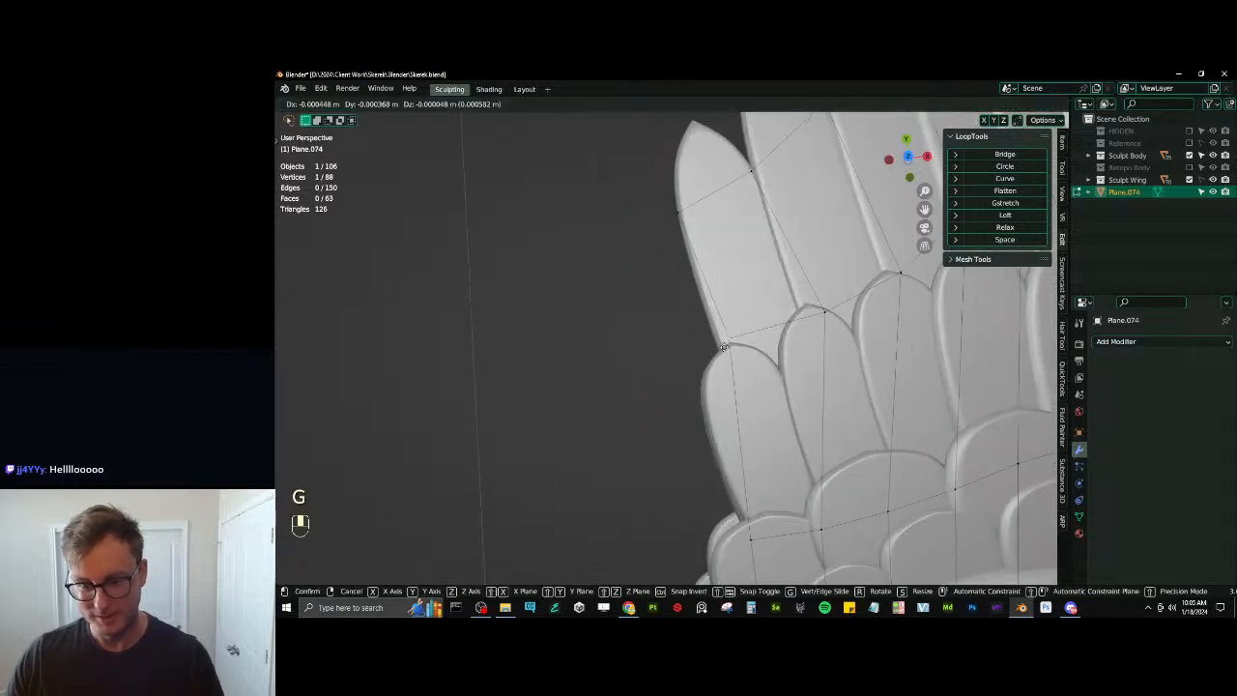
click(722, 352)
Move the next row's end vertex up to the base of that outermost second-row feather
shift+middle_drag(751, 396, 630, 356)
click(621, 259)
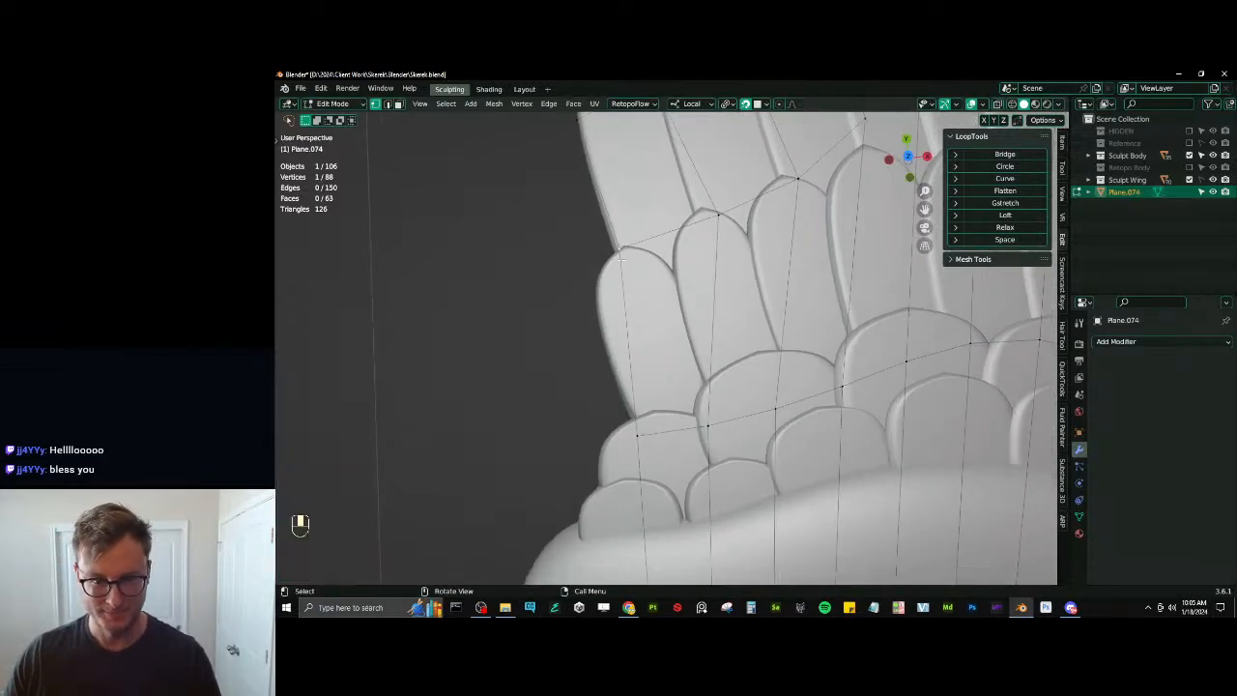
key(g)
click(635, 420)
Extrude two vertices in sequence up the outer edge of the second-row border feather
key(e)
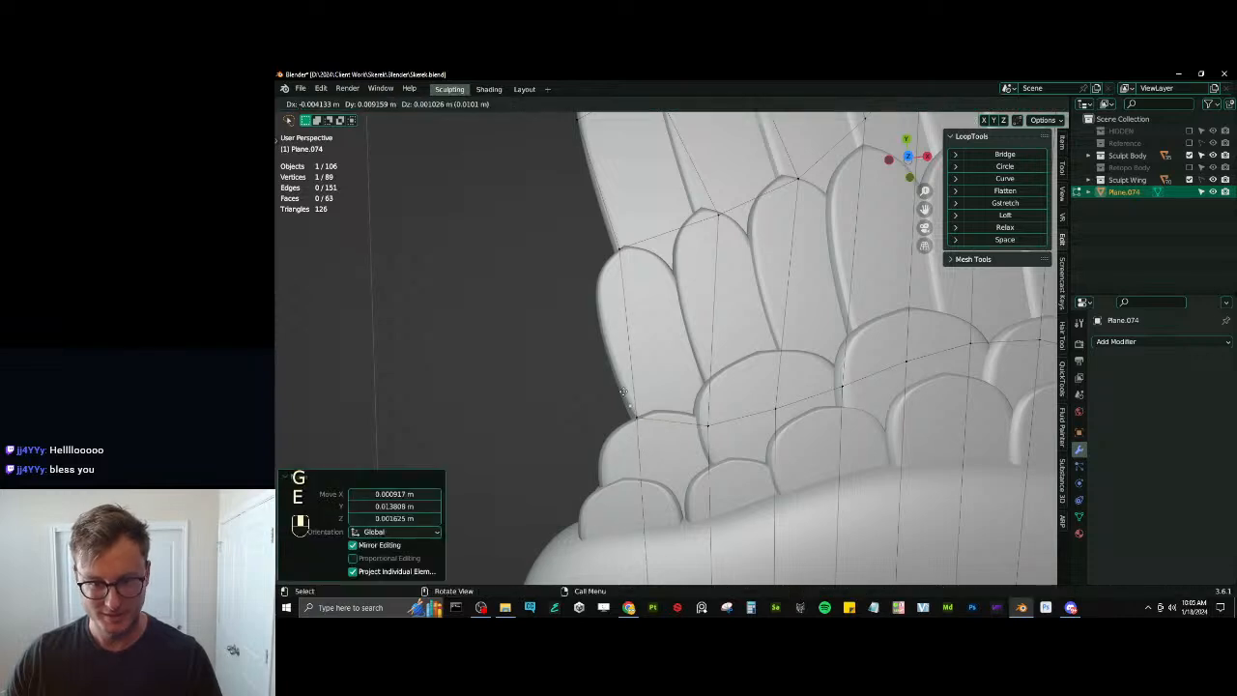
click(597, 290)
key(g)
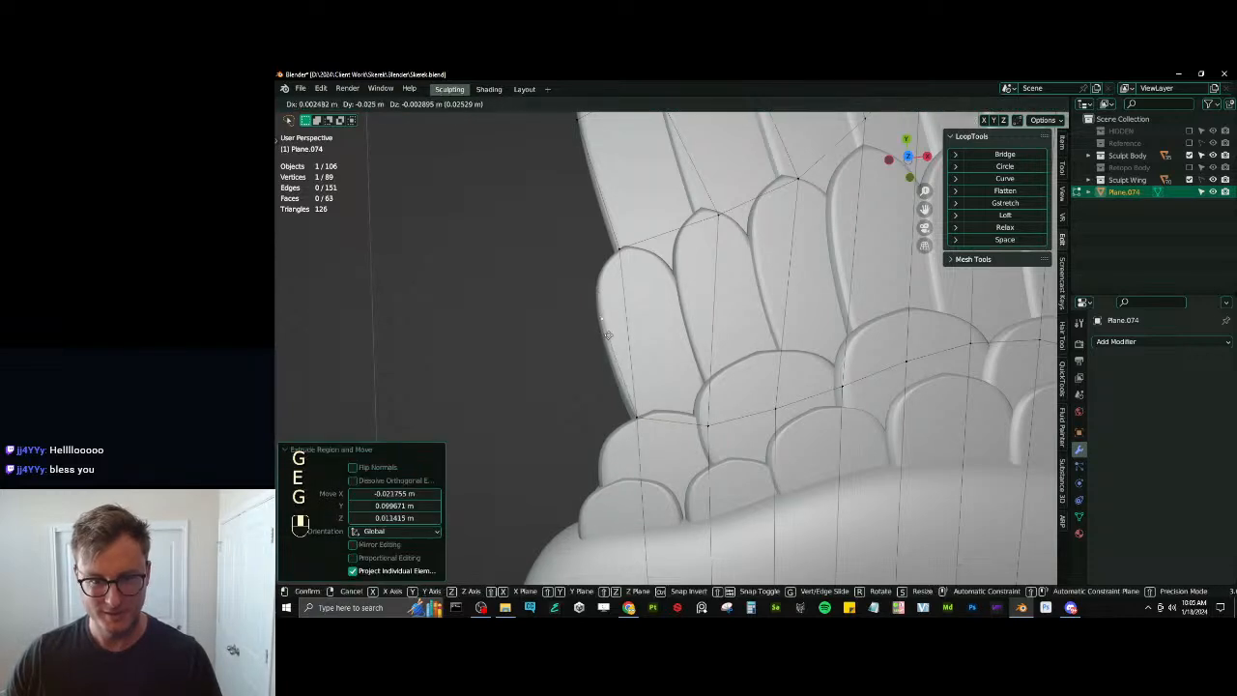
click(603, 318)
key(e)
click(606, 285)
Fill the gap between the border feather's new vertices and the mesh with a face, and recalculate all normals
shift+click(628, 250)
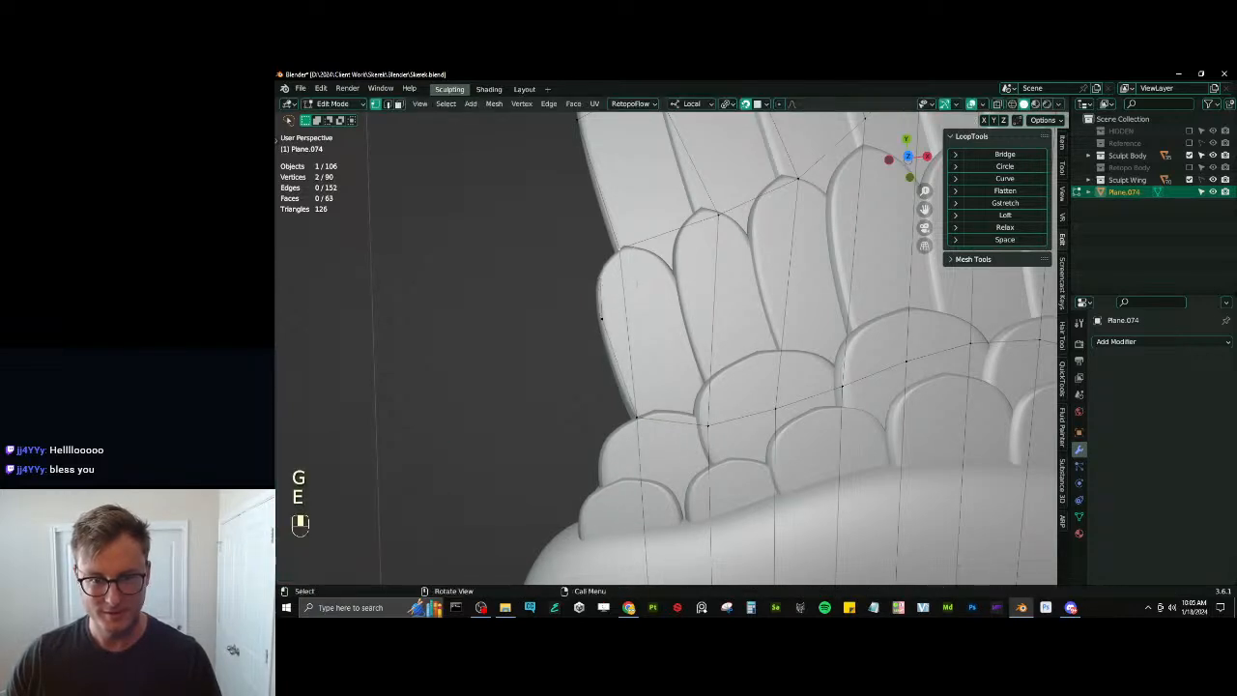
alt+shift+click(606, 307)
key(a)
key(shift+n)
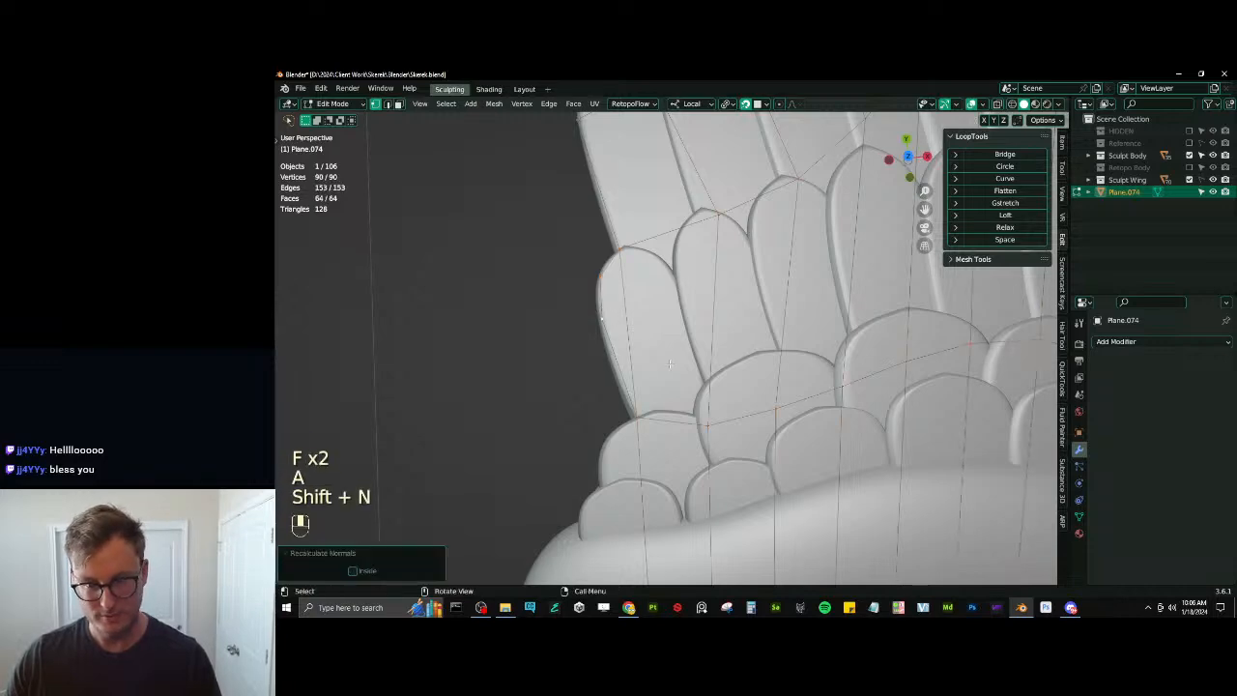
Try moving a vertex on the long feathers' tip row, and undo the move
scroll(759, 343, down, 4)
shift+middle_drag(759, 343, 675, 376)
key(g)
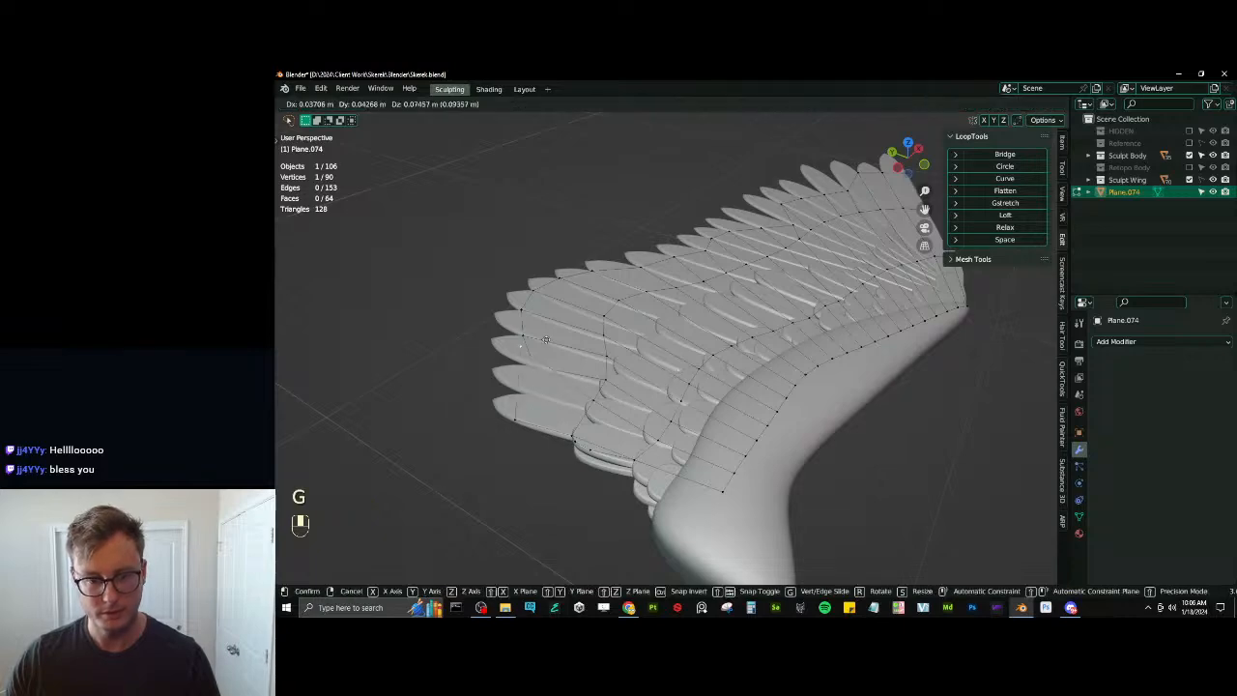
click(567, 346)
mouse_move(568, 346)
middle_down()
mouse_move(618, 315)
mouse_move(582, 344)
middle_up()
key(ctrl+z)
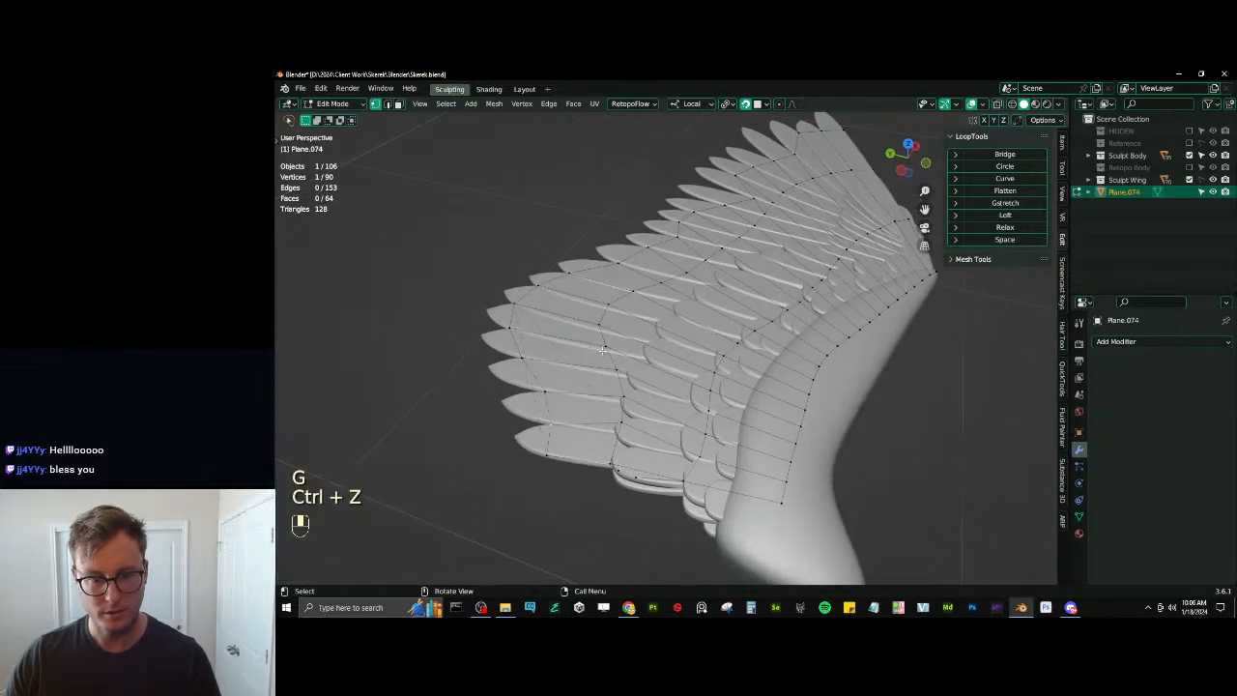
Select the whole retopology mesh, flip its normals and clear the selection
middle_drag(680, 375, 641, 383)
key(q)
click(642, 382)
key(a)
key(q)
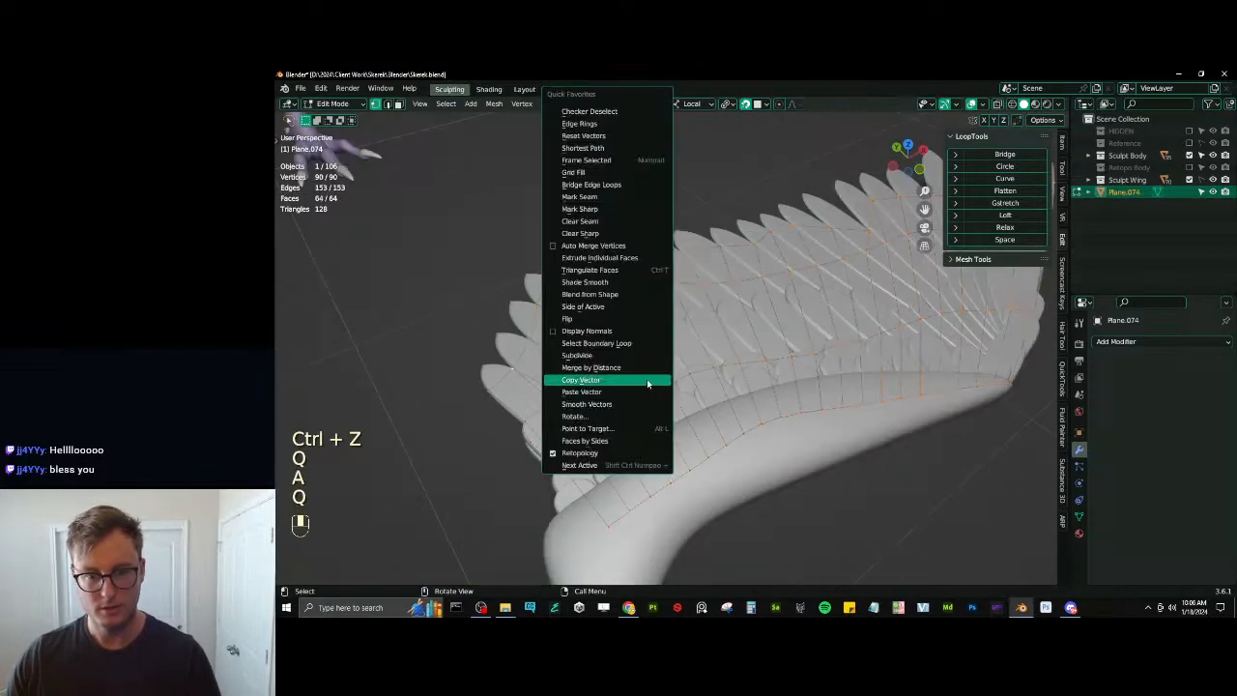
click(628, 320)
click(497, 458)
In top view, knife-cut from the third feather row's second vertex to the border edge where the smallest outermost feather's tip begins
middle_drag(497, 458, 583, 425)
scroll(556, 425, up, 3)
key(KP_7)
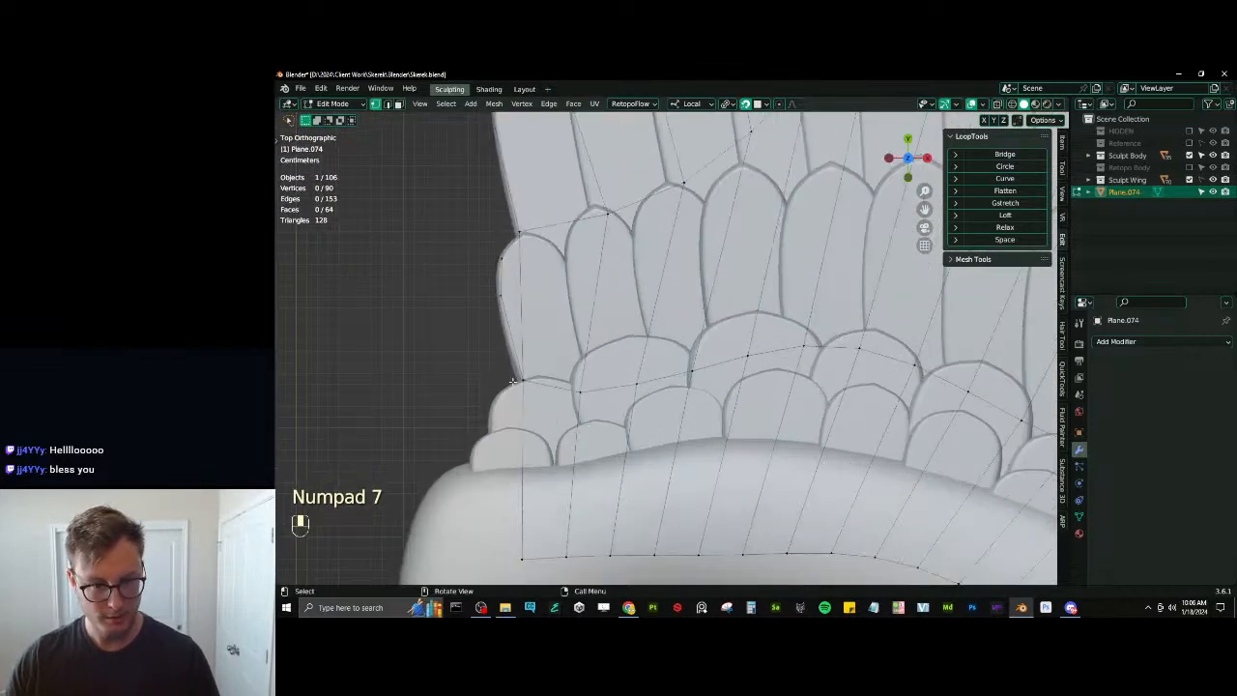
shift+middle_drag(513, 380, 562, 341)
scroll(563, 341, up, 1)
click(557, 341)
shift+middle_drag(571, 399, 613, 349)
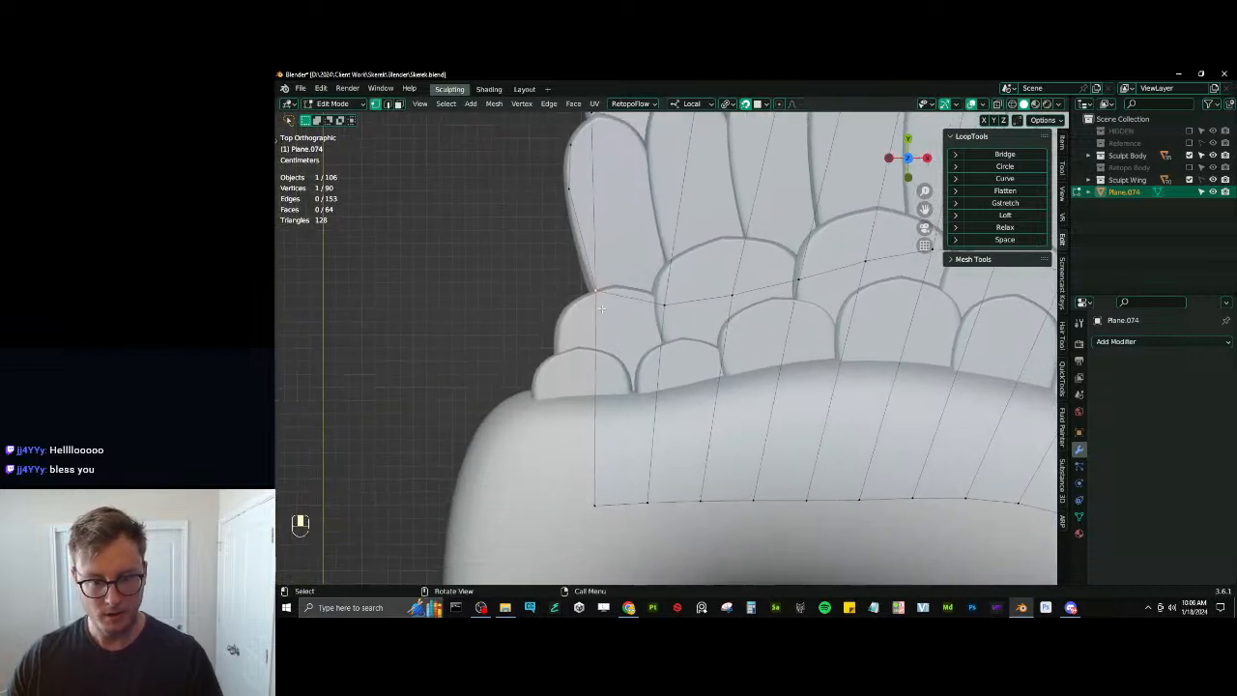
scroll(572, 397, up, 2)
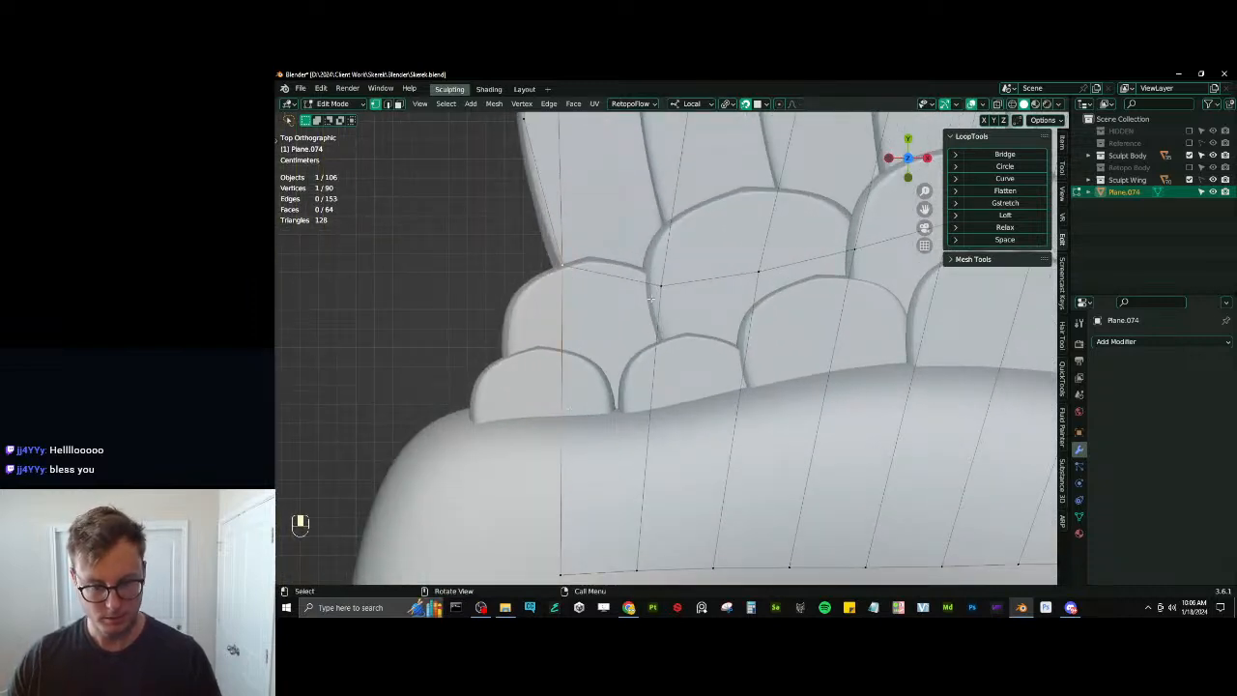
key(k)
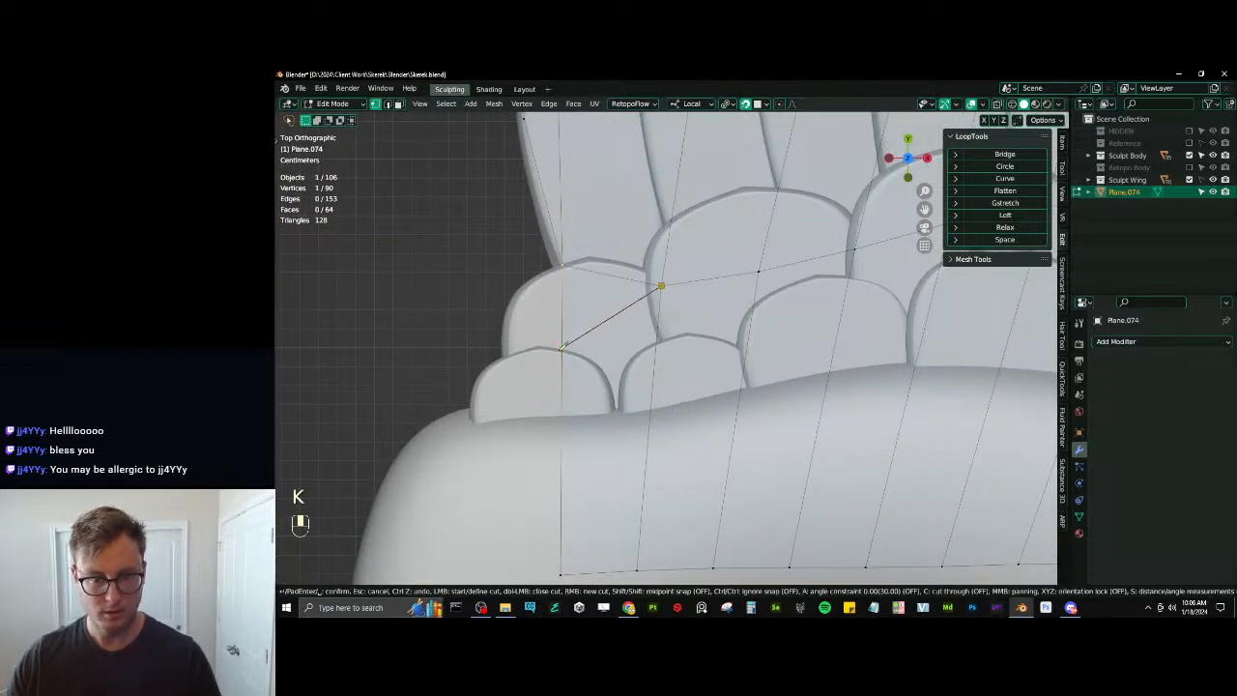
click(563, 352)
key(Return)
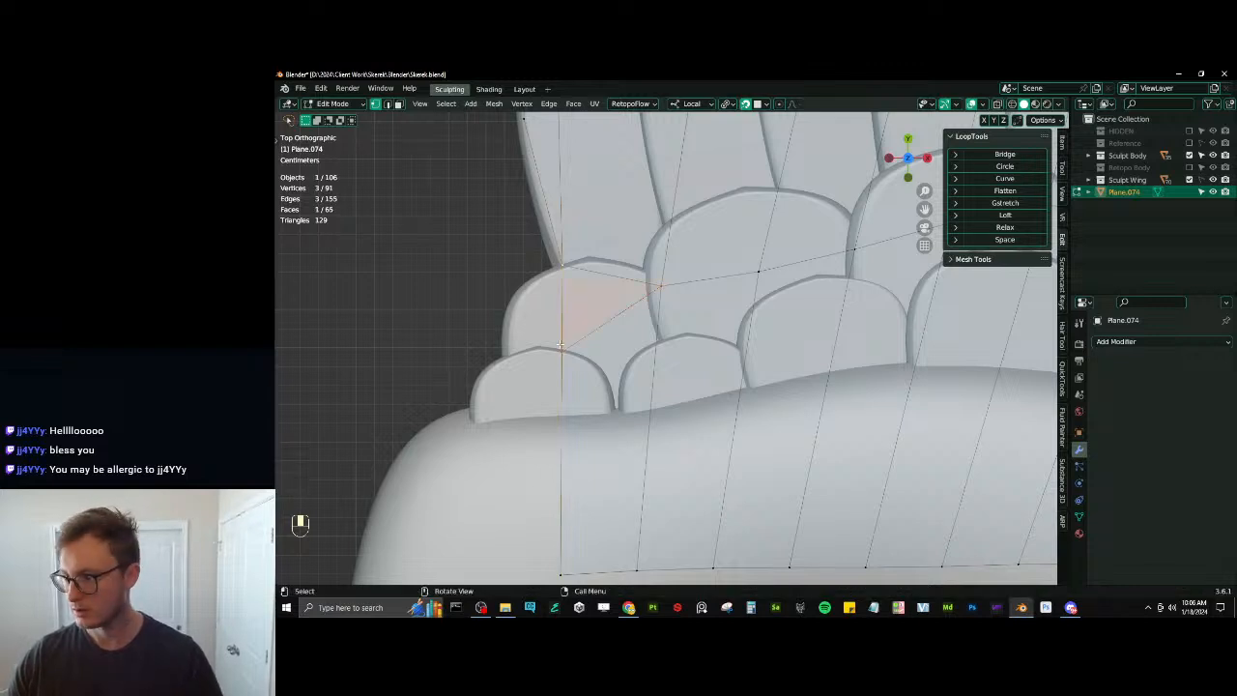
Extrude two vertices from the new cut point around the third-row border feather's outer edge, and fill the gap to the mesh with a face
shift+middle_drag(561, 345, 606, 340)
click(607, 343)
key(e)
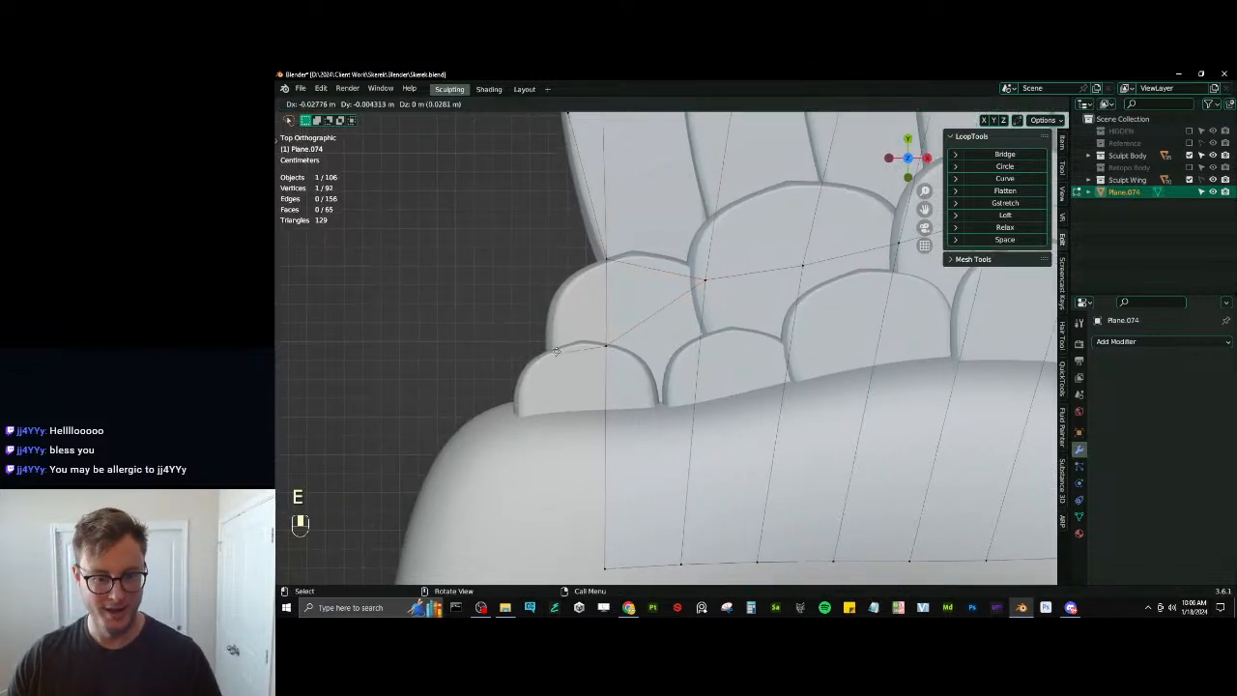
click(556, 344)
key(e)
click(565, 288)
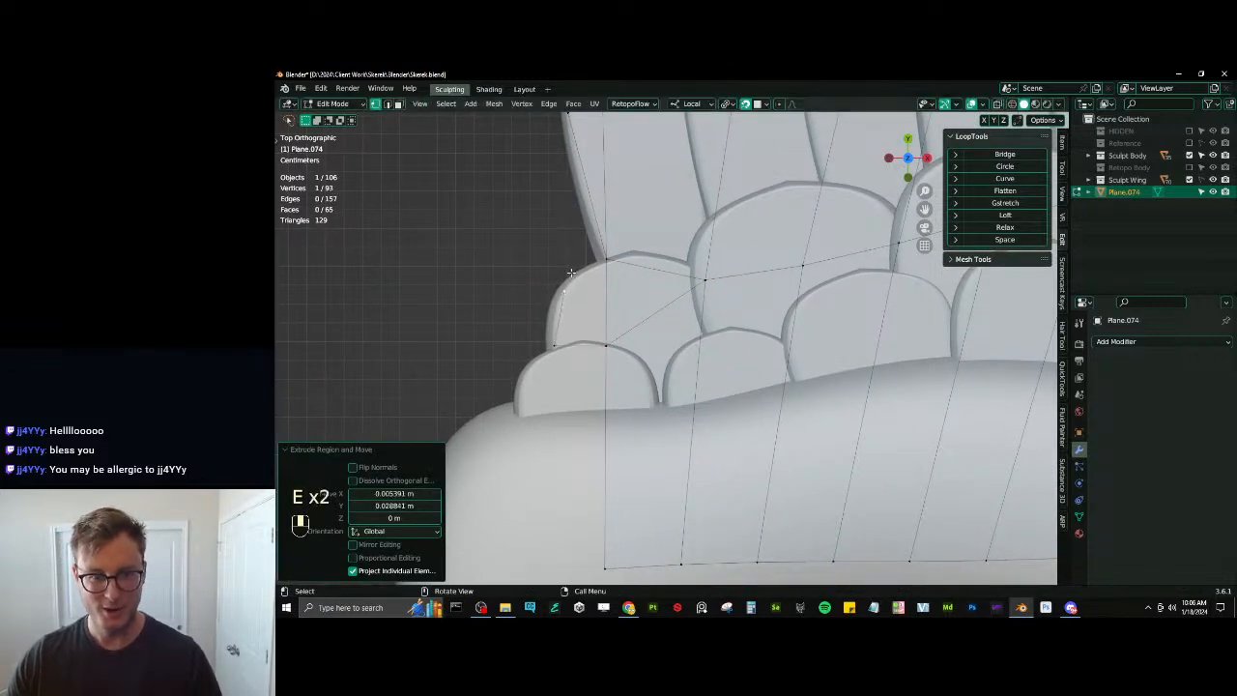
shift+click(598, 262)
shift+click(604, 343)
shift+click(546, 346)
key(f)
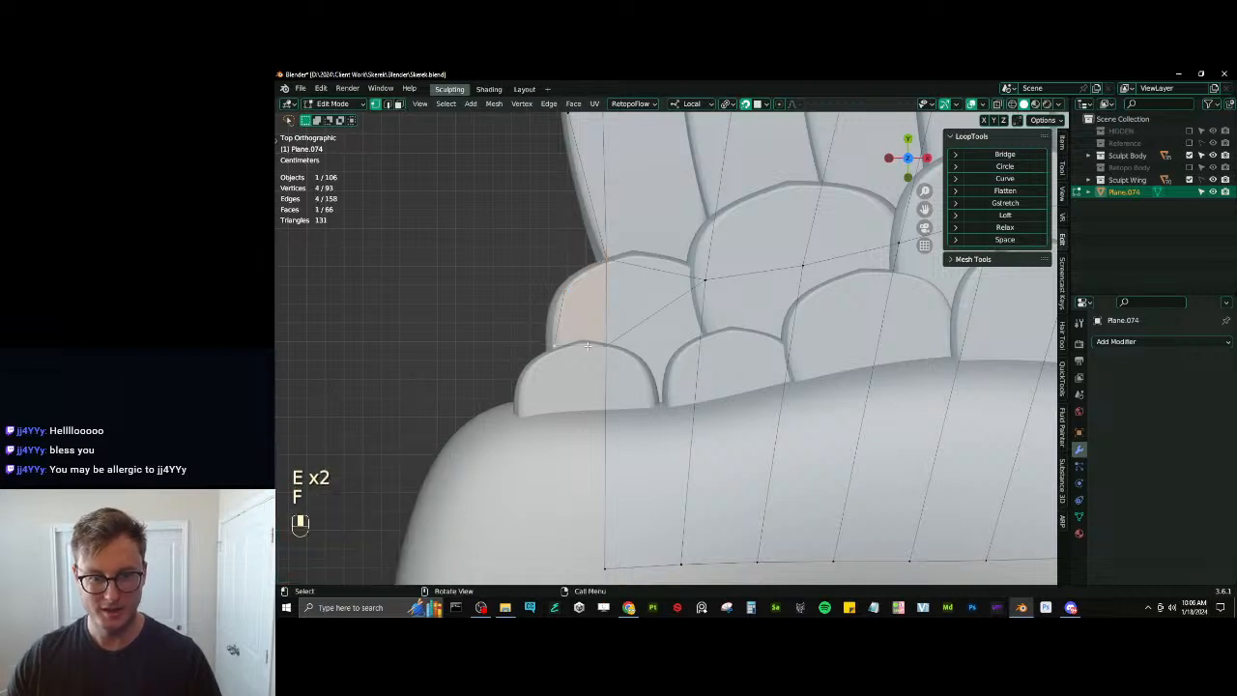
Extrude three vertices down around the smallest border feather and onto the wing arm, and fill the enclosed area with a face
shift+middle_drag(557, 361, 553, 281)
key(e)
click(559, 347)
key(e)
click(553, 359)
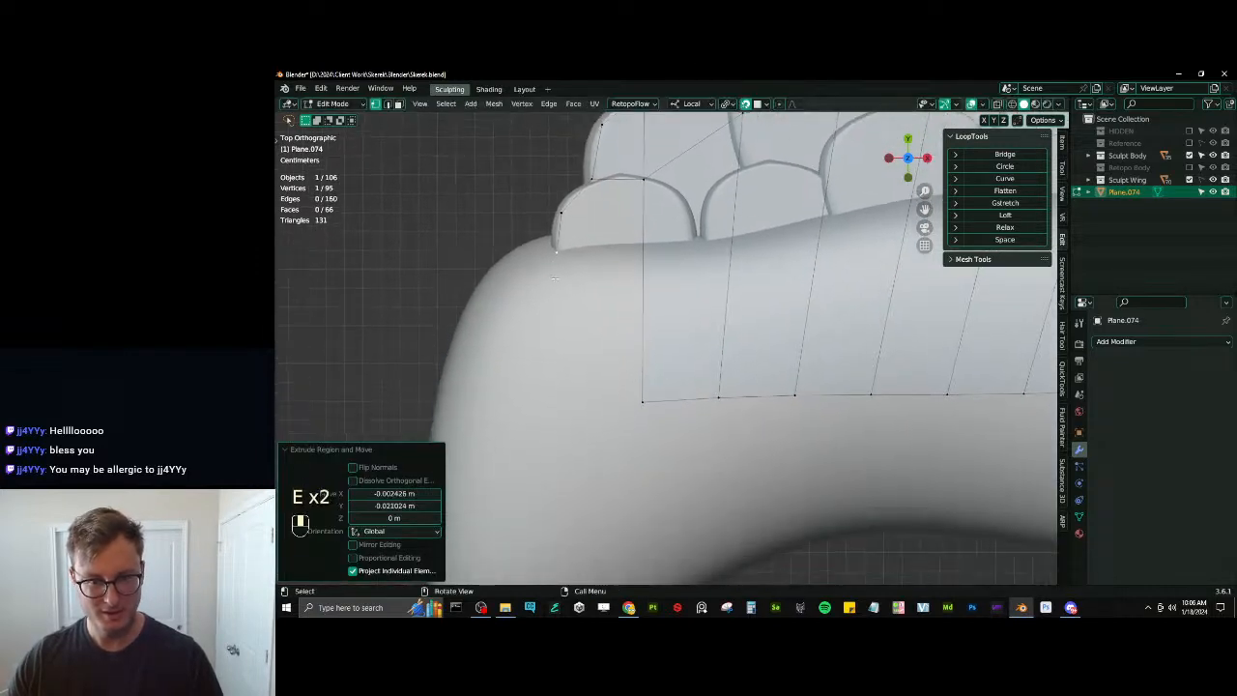
key(e)
click(550, 427)
ctrl+click(641, 402)
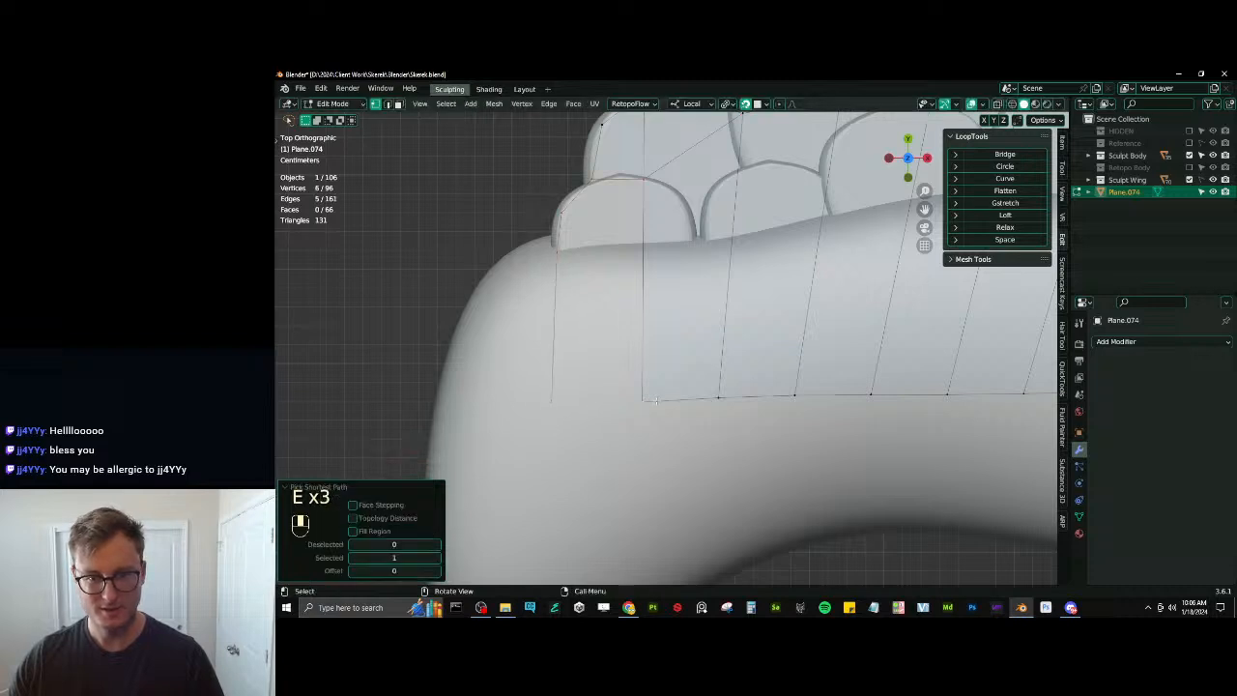
key(f)
Knife-cut the new border face from the smallest feather's upper vertex straight down to the bottom edge on the wing arm
shift+middle_drag(581, 305, 534, 333)
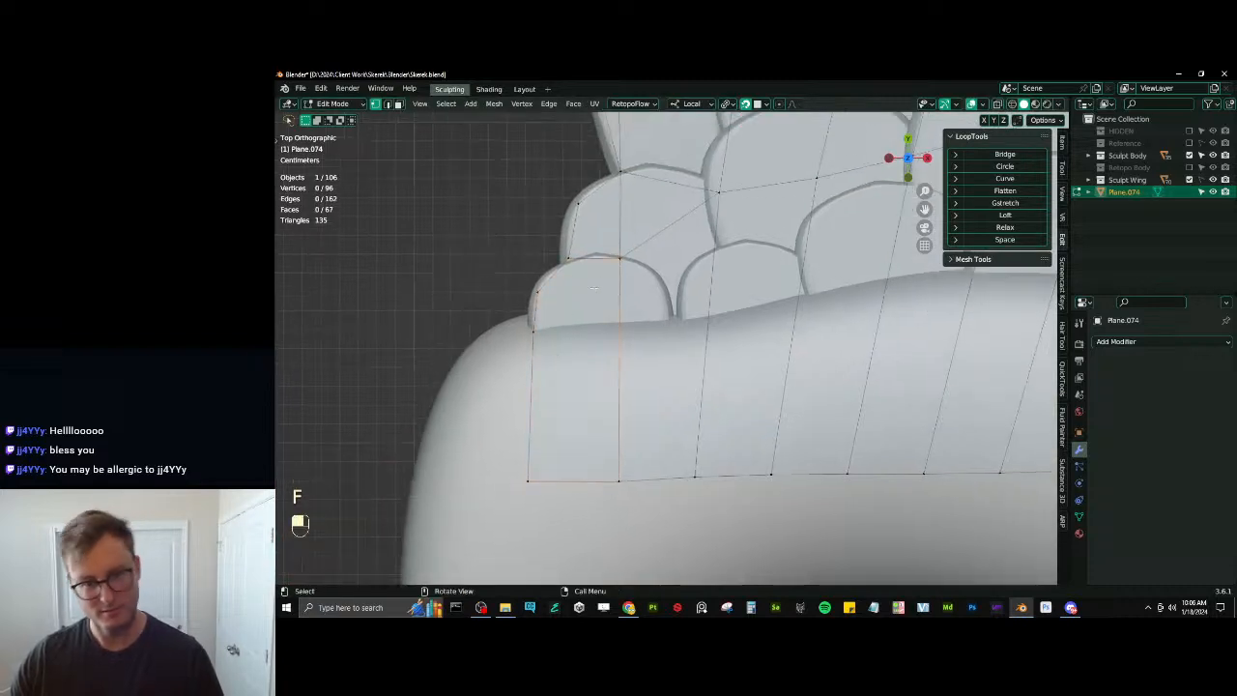
key(k)
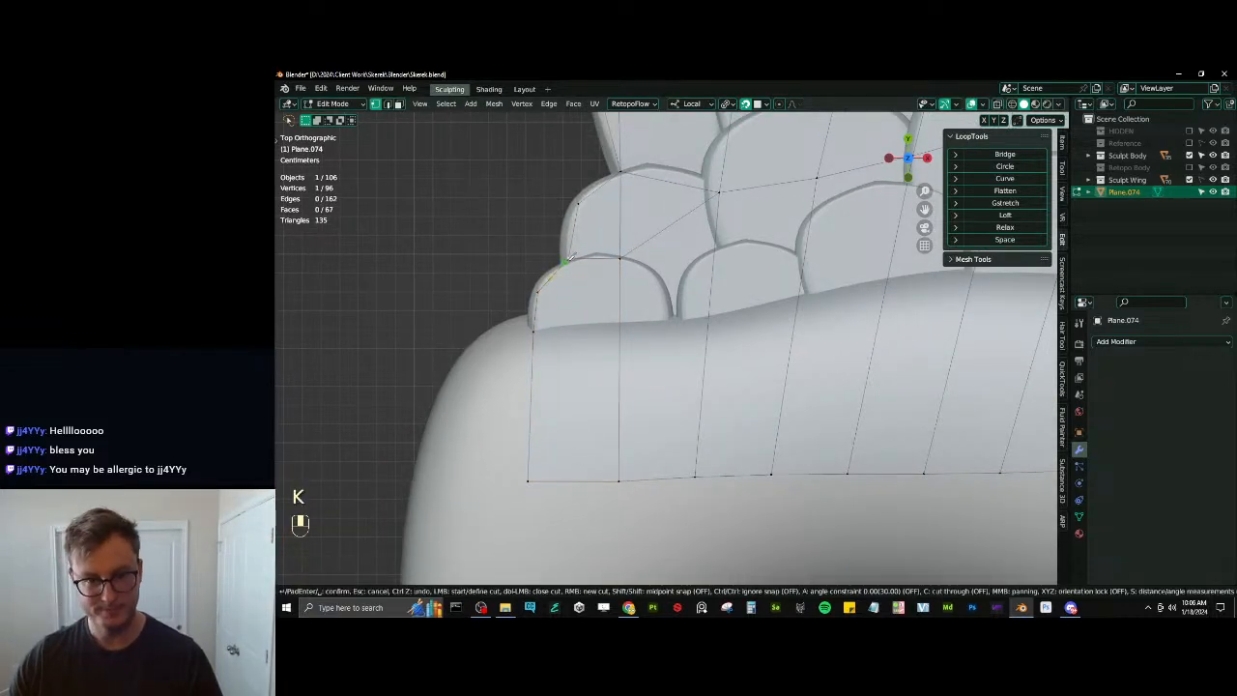
click(571, 480)
key(Return)
Try connecting the vertex at the smallest feather's base to the new bottom-edge vertex, and undo the connection
shift+click(536, 334)
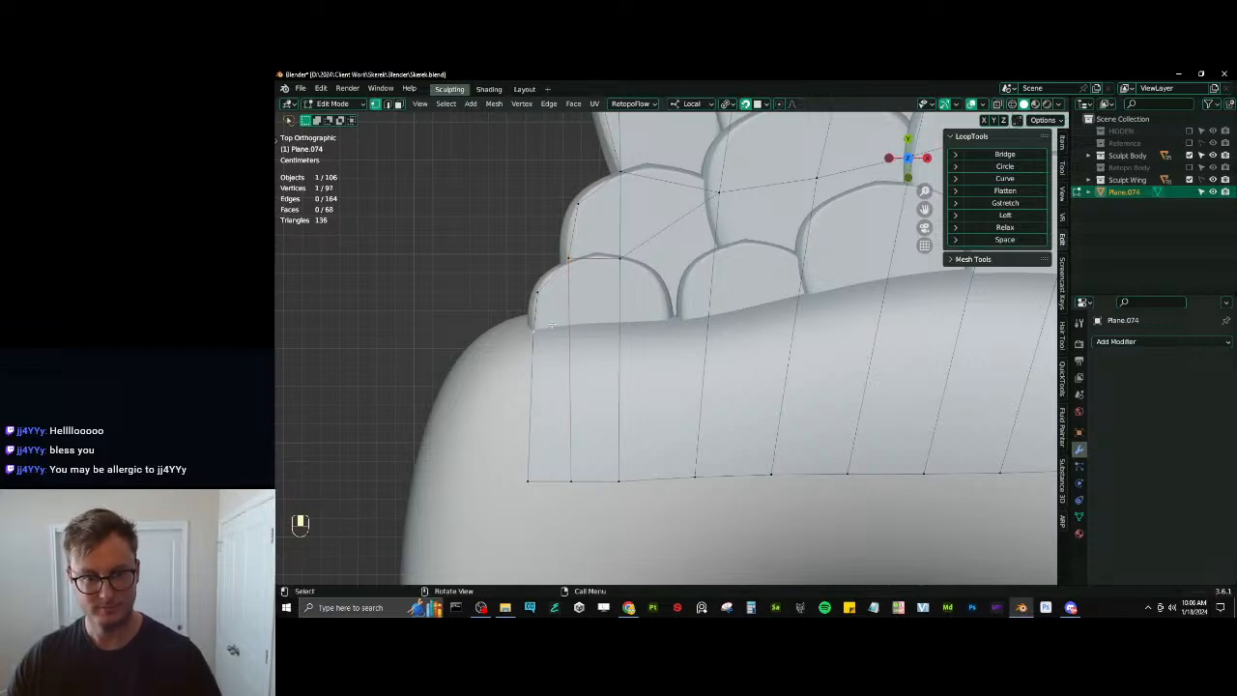
shift+click(571, 479)
scroll(631, 321, down, 4)
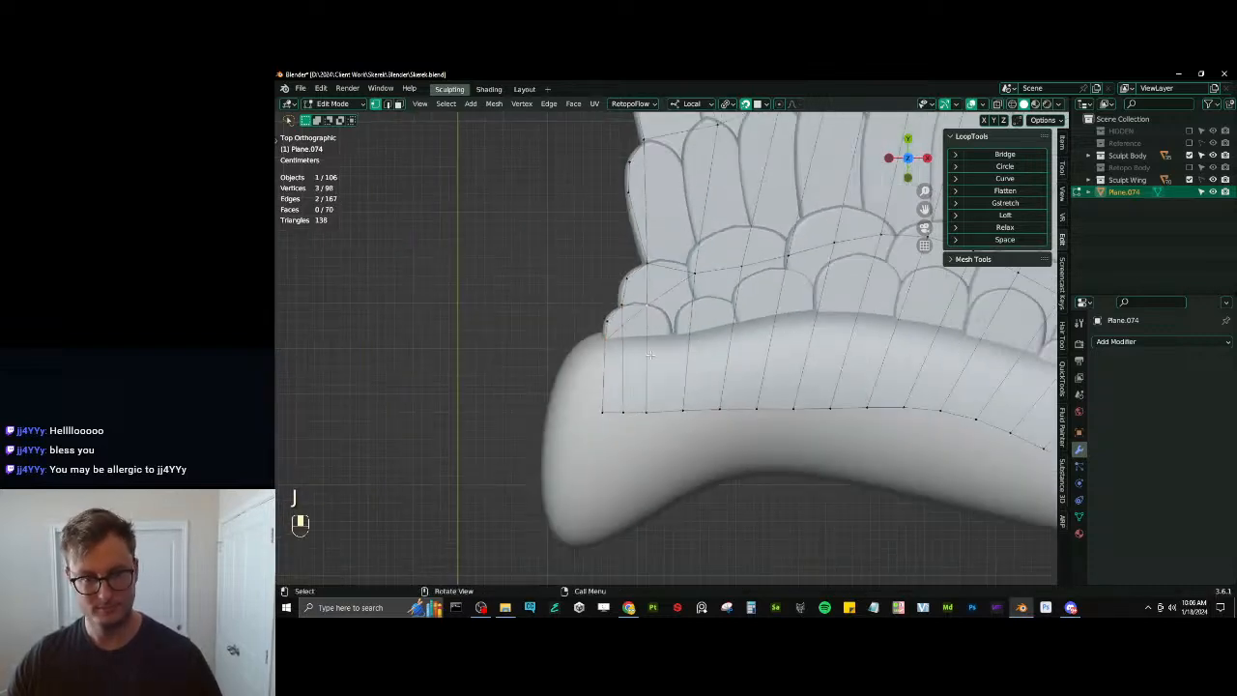
scroll(609, 325, up, 2)
key(ctrl+z)
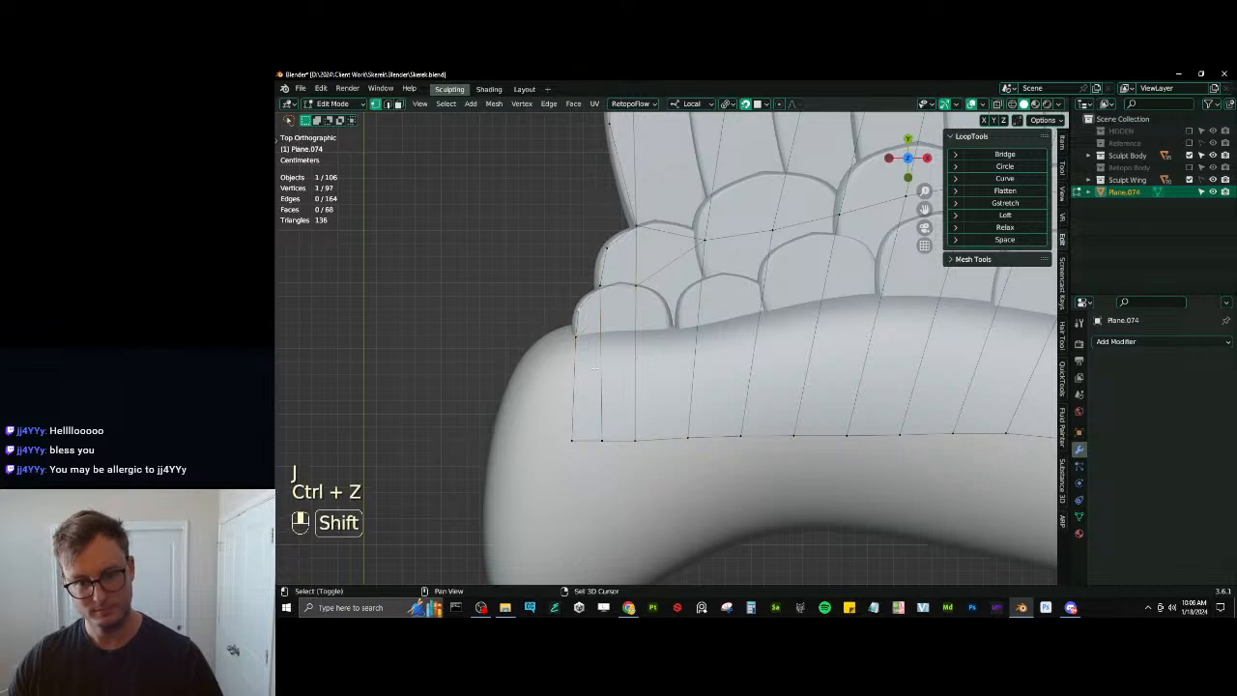
Connect the smallest feather's outer side vertex to the new bottom-edge vertex, and nudge the vertex at the feather's base into place
scroll(583, 415, up, 3)
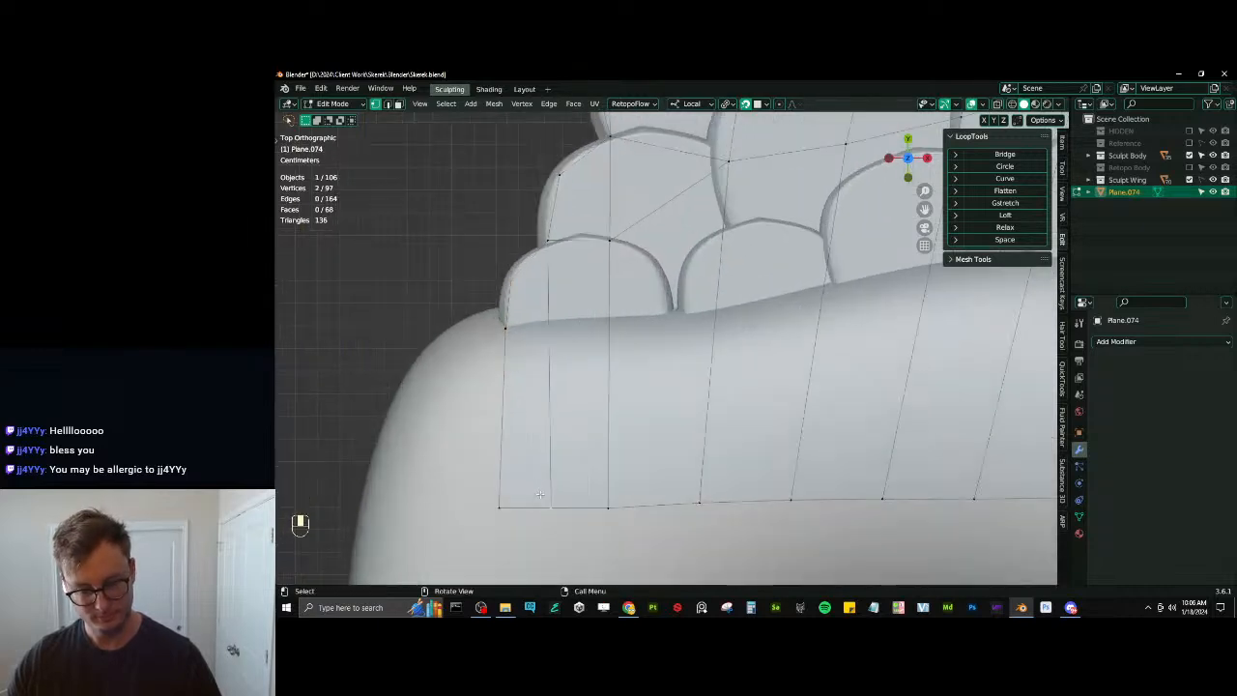
click(504, 324)
key(g)
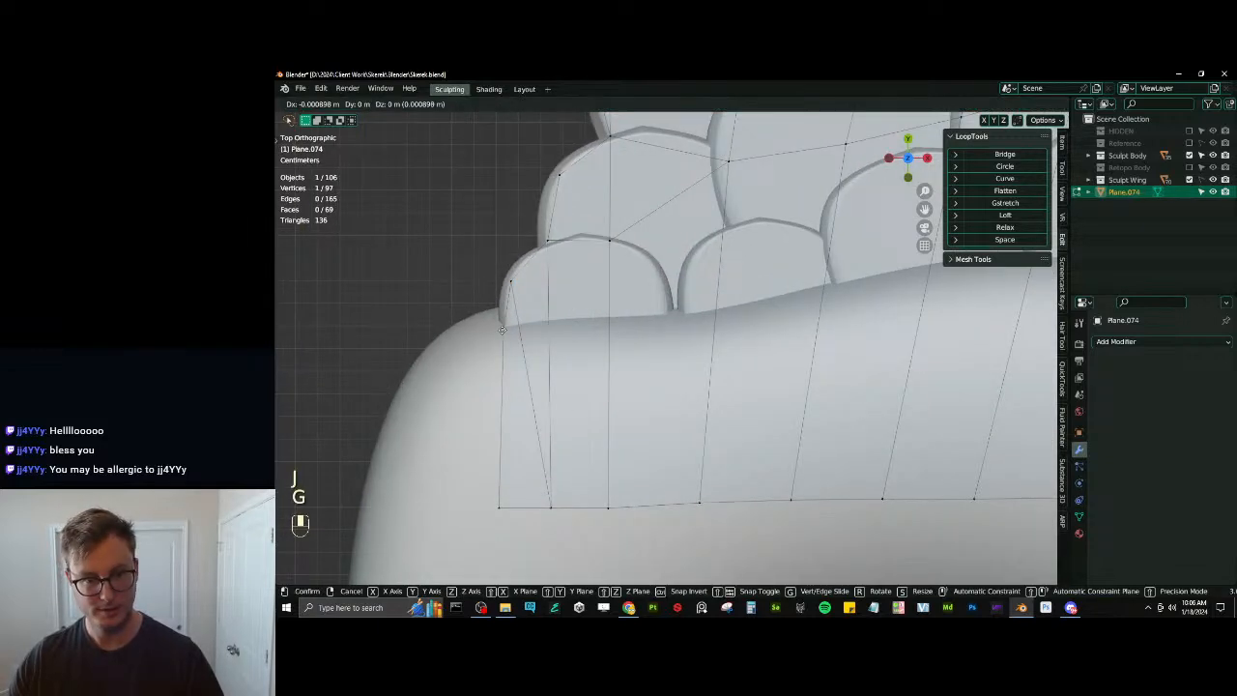
click(504, 325)
Move the outermost vertex of the long feathers' tip row onto the border feather's outer edge
scroll(698, 322, down, 4)
shift+middle_drag(699, 322, 530, 360)
scroll(831, 324, down, 5)
shift+middle_drag(831, 324, 708, 433)
scroll(708, 434, up, 8)
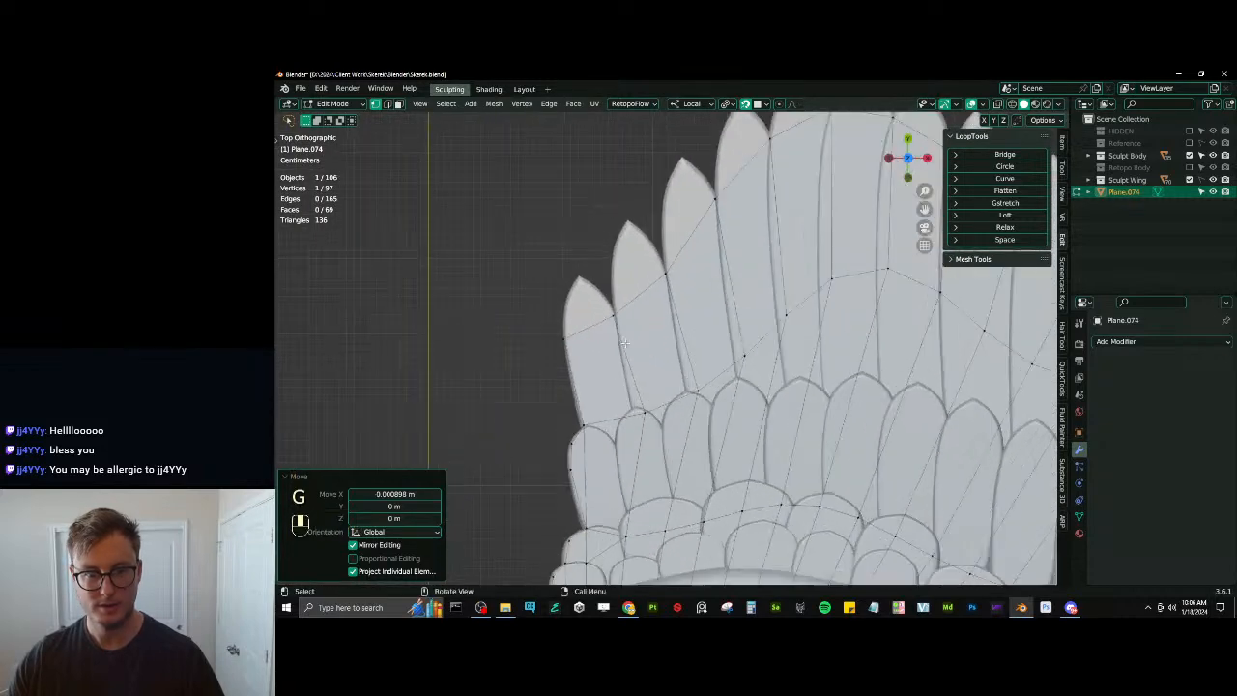
key(g)
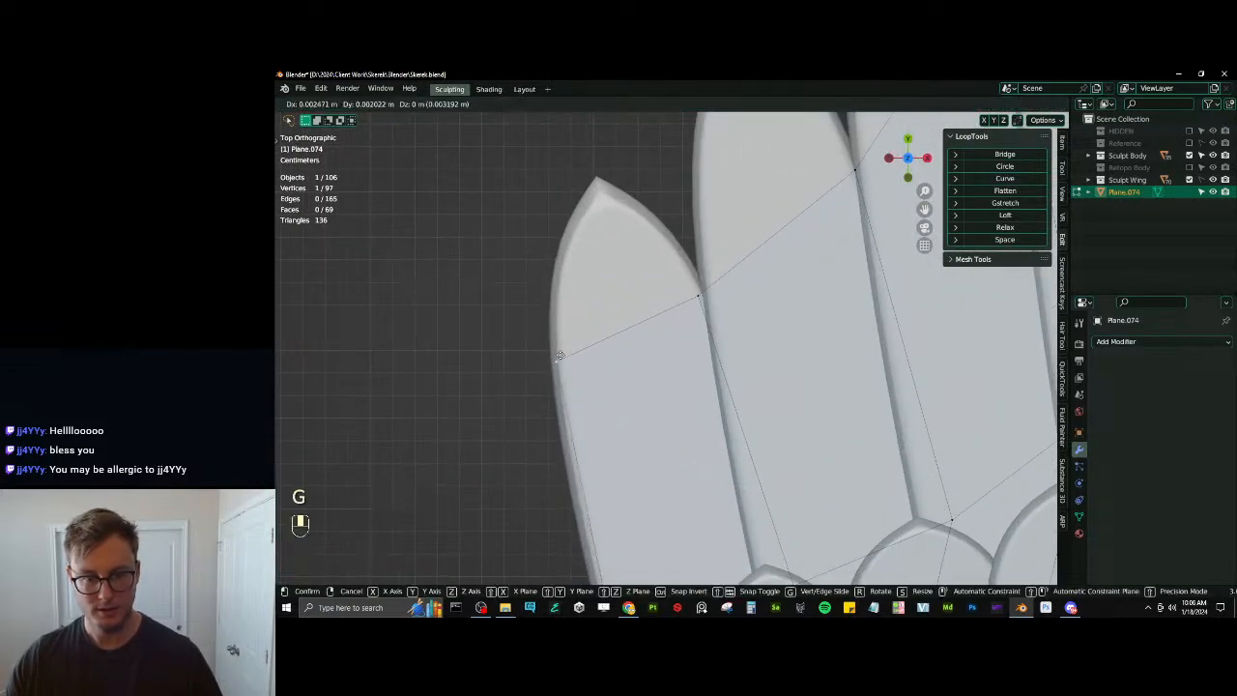
click(556, 363)
Extrude the outermost long feather's top edge toward its tip, then scale, move and rotate the new edge to span the feather
shift+middle_drag(600, 344, 609, 378)
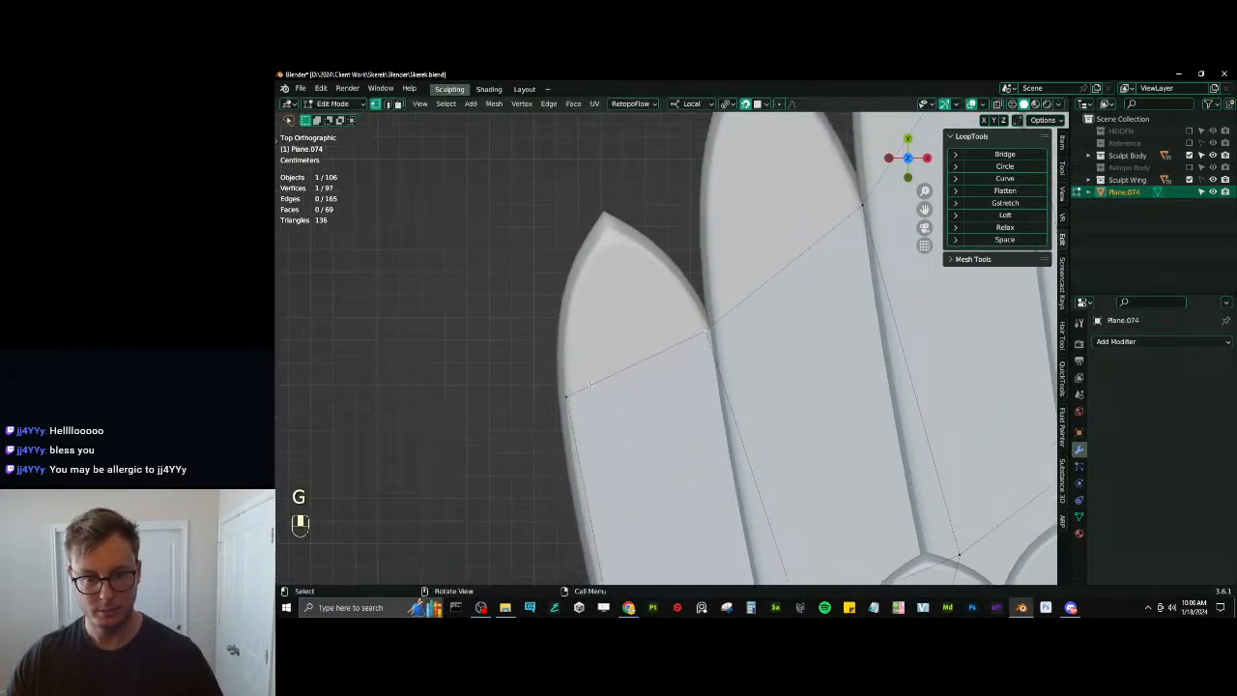
shift+click(703, 331)
key(e)
click(684, 228)
key(s)
click(654, 264)
key(g)
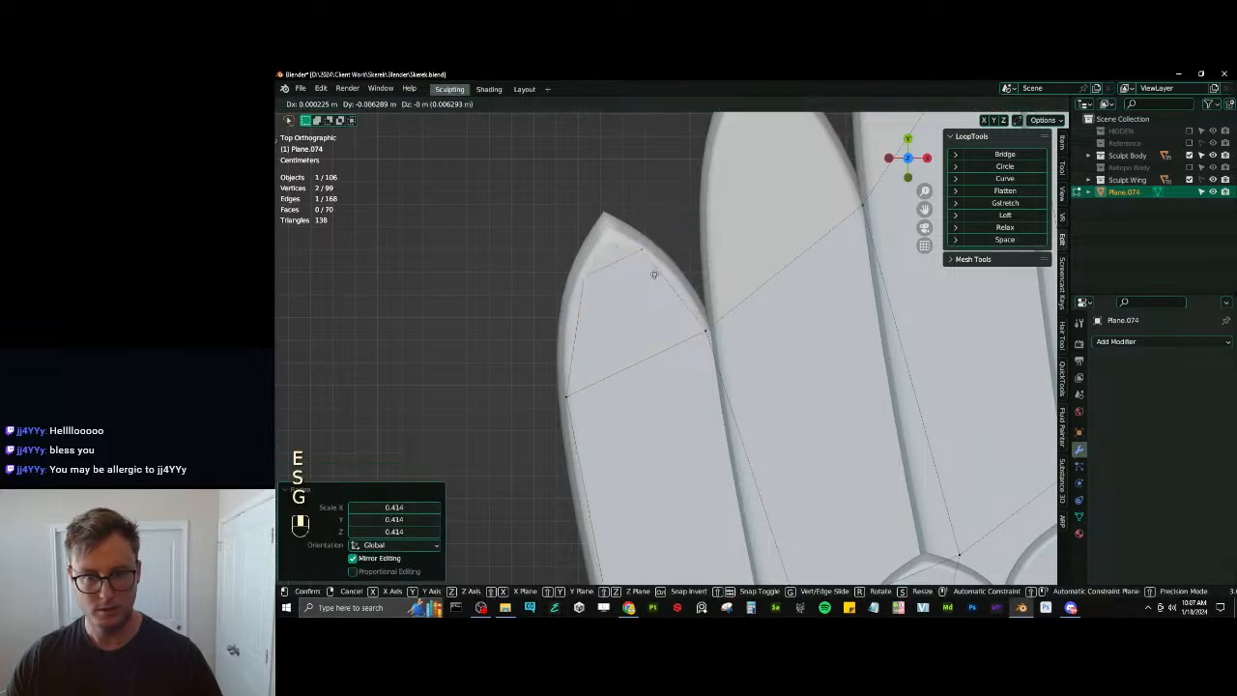
click(657, 272)
key(s)
click(671, 270)
key(g)
click(687, 267)
key(r)
click(700, 273)
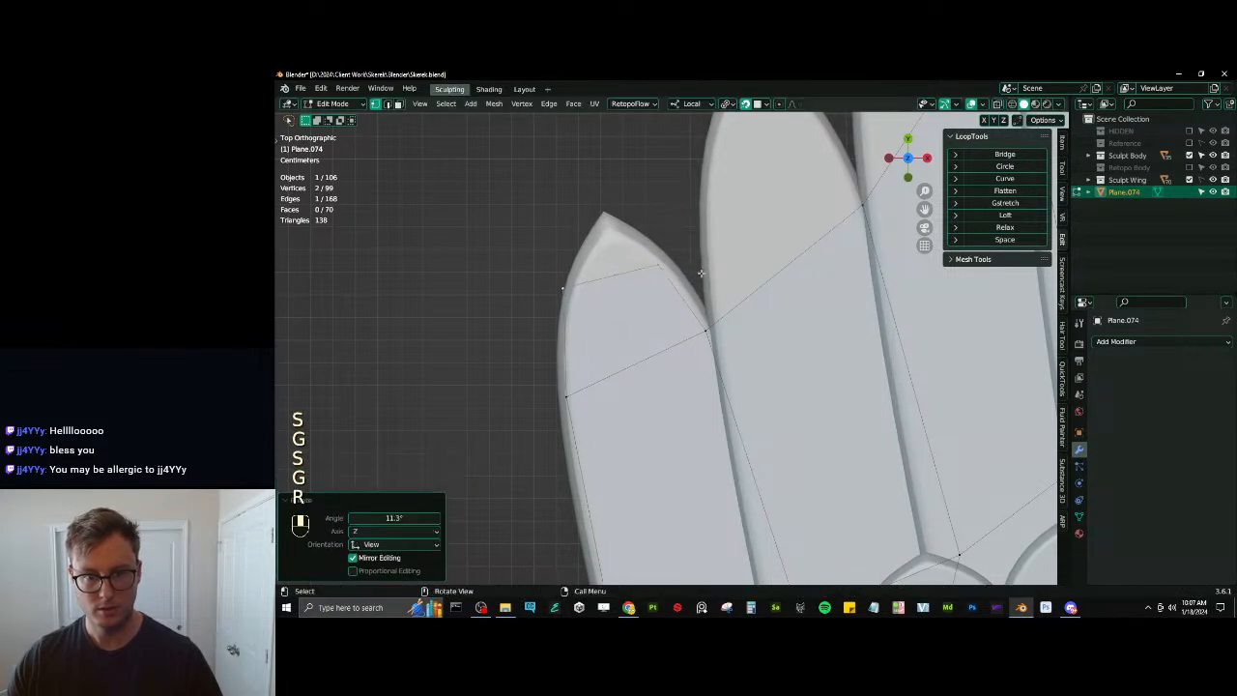
Fine-tune the position, rotation and scale of the extruded edge so both ends sit on the outermost feather's sides
key(g)
click(701, 270)
key(r)
click(702, 266)
key(g)
click(706, 256)
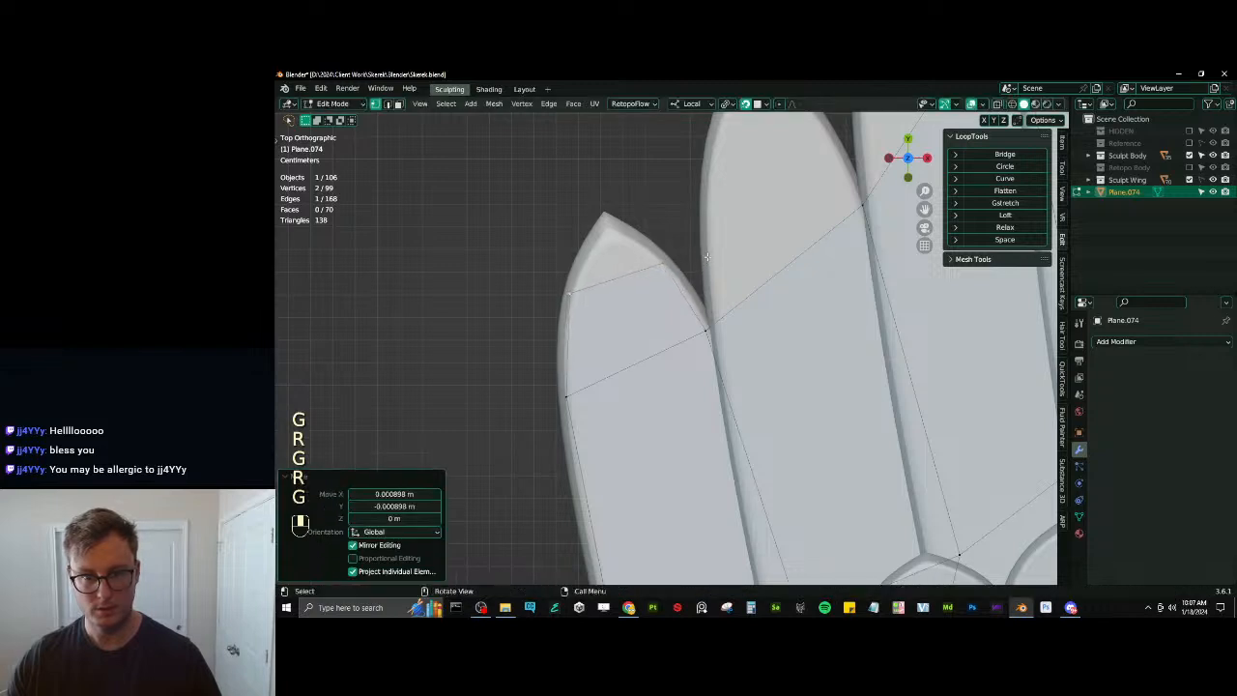
key(s)
click(706, 256)
key(g)
click(705, 254)
key(r)
click(697, 244)
Extrude that edge once more, merge its two vertices at center and place the merged vertex at the outermost feather's tip
key(e)
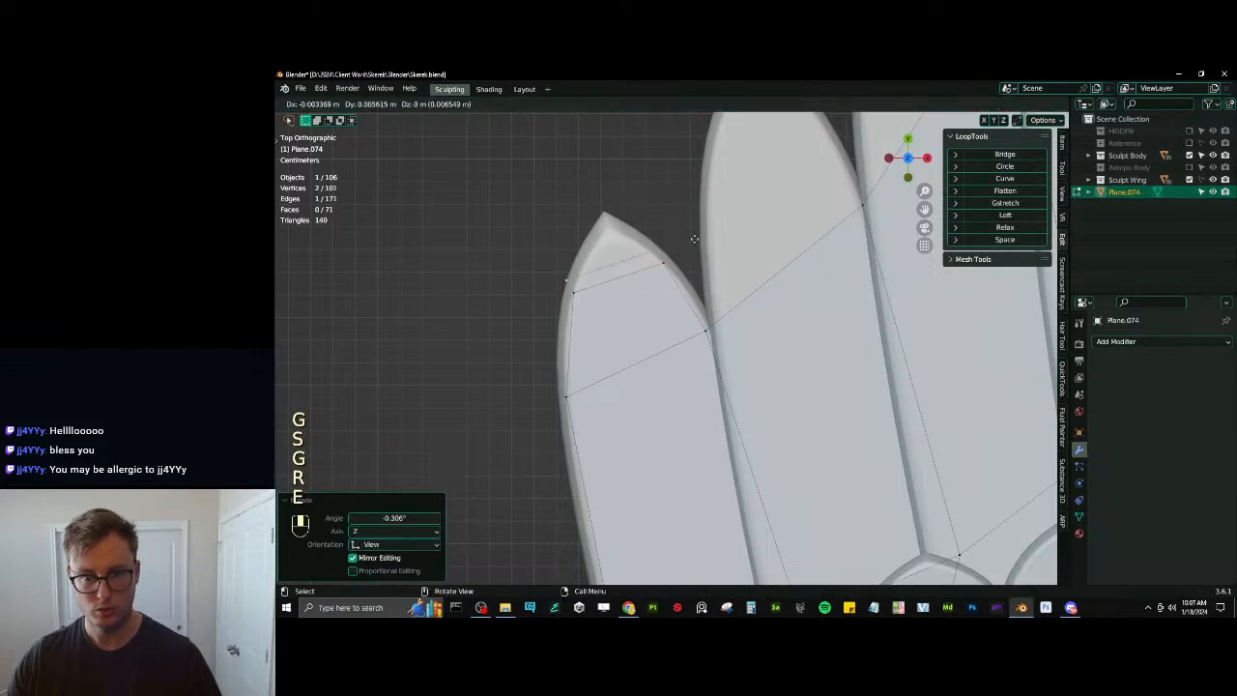
click(687, 215)
key(m)
click(688, 218)
key(g)
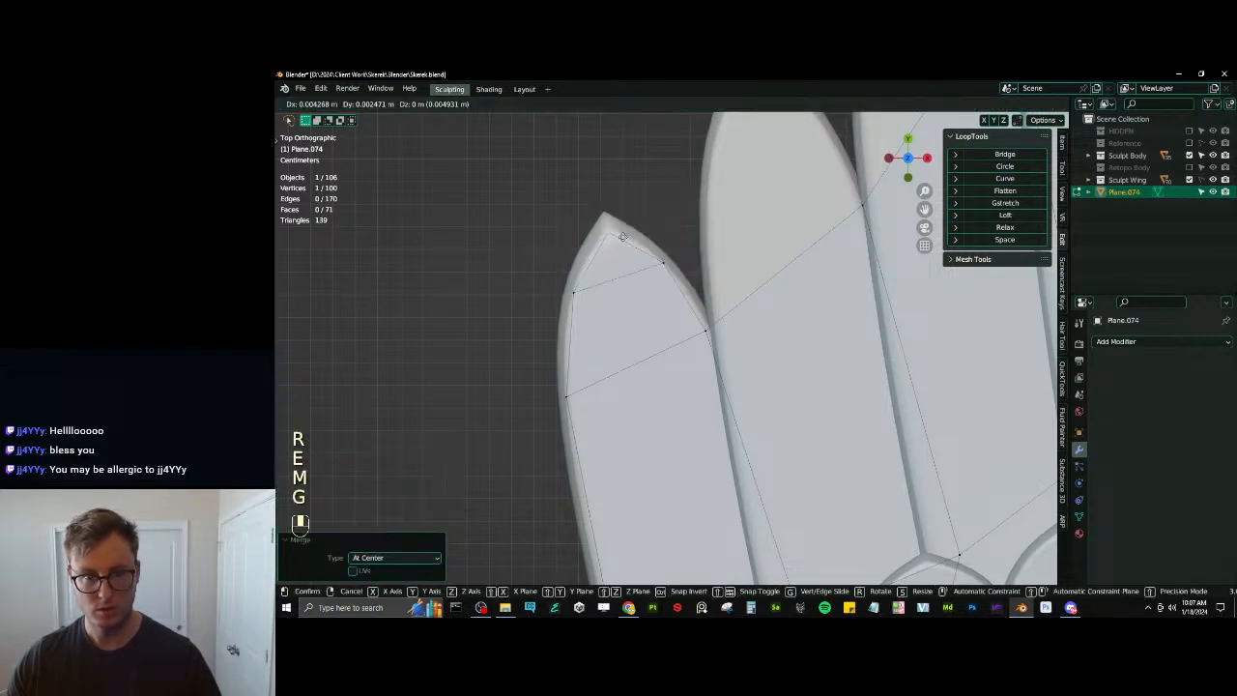
click(622, 232)
Adjust the vertex shared by the two outermost long feathers, and extrude the second feather's top edge toward its tip, rotated and narrowed
shift+middle_drag(722, 315, 666, 383)
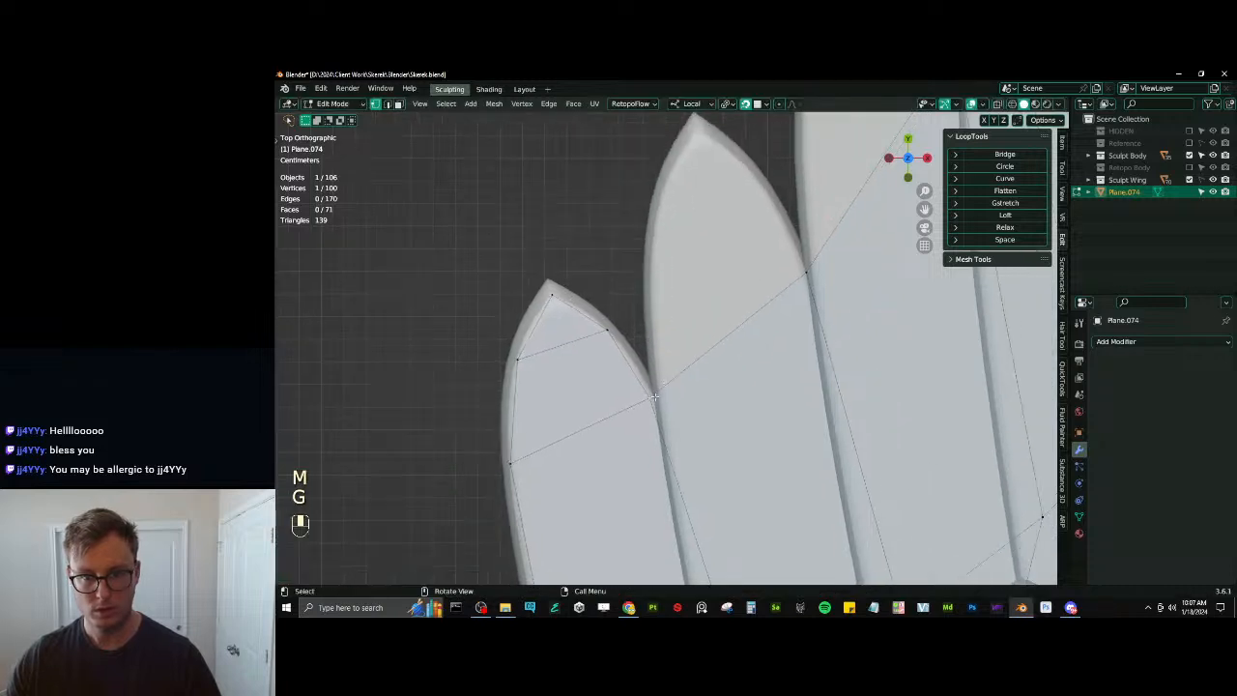
key(g)
click(654, 396)
shift+middle_drag(804, 270, 775, 329)
shift+click(775, 330)
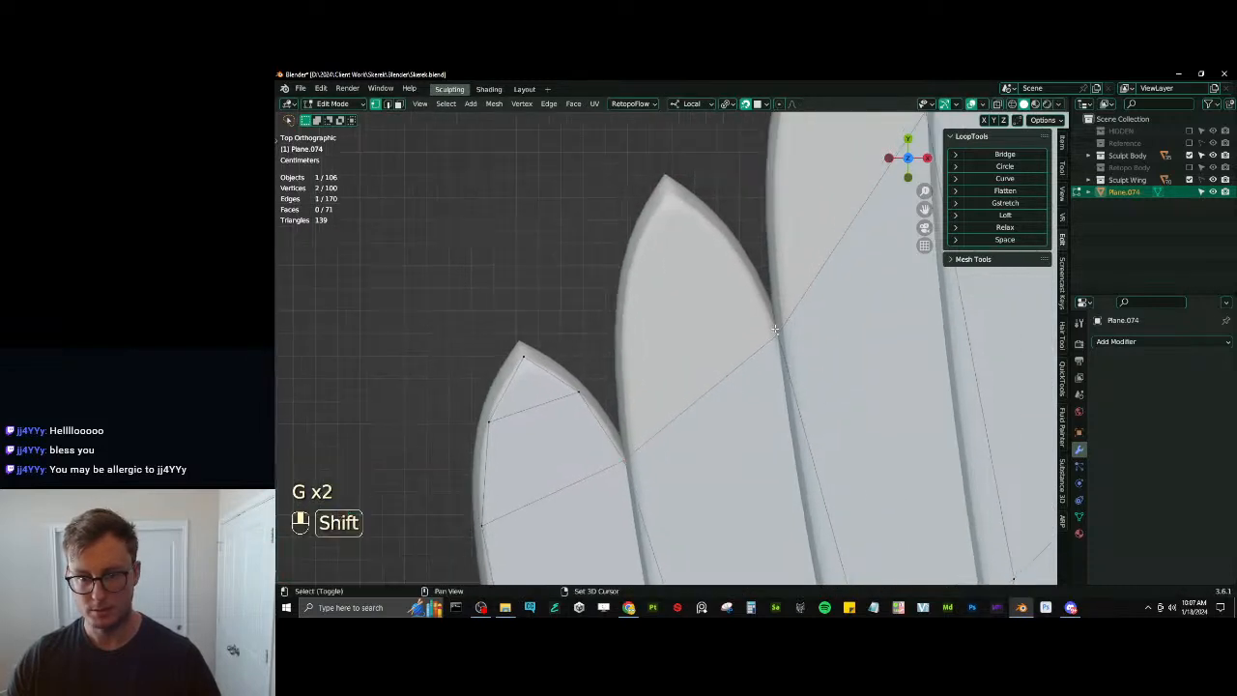
key(e)
click(767, 172)
key(r)
click(786, 218)
key(s)
click(734, 241)
key(g)
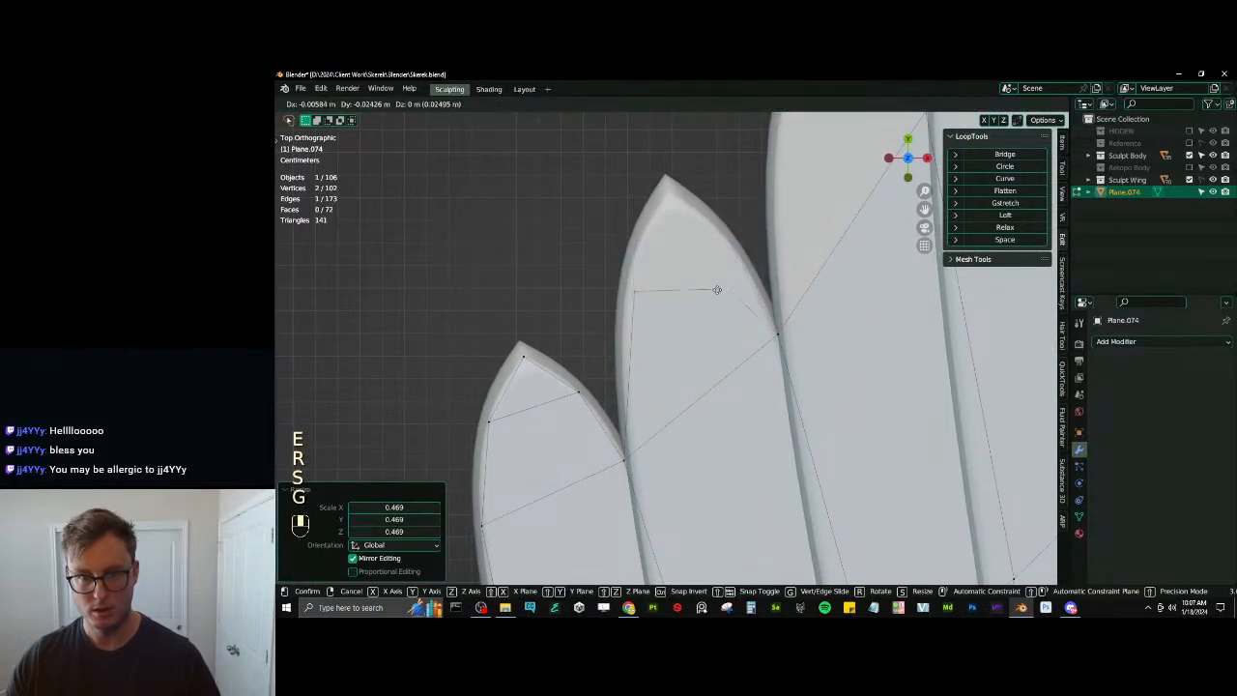
click(744, 222)
Refine the rotation, position and scale of the second long feather's extruded edge to match the feather's width
key(r)
click(752, 212)
key(g)
click(753, 213)
key(s)
click(749, 193)
key(r)
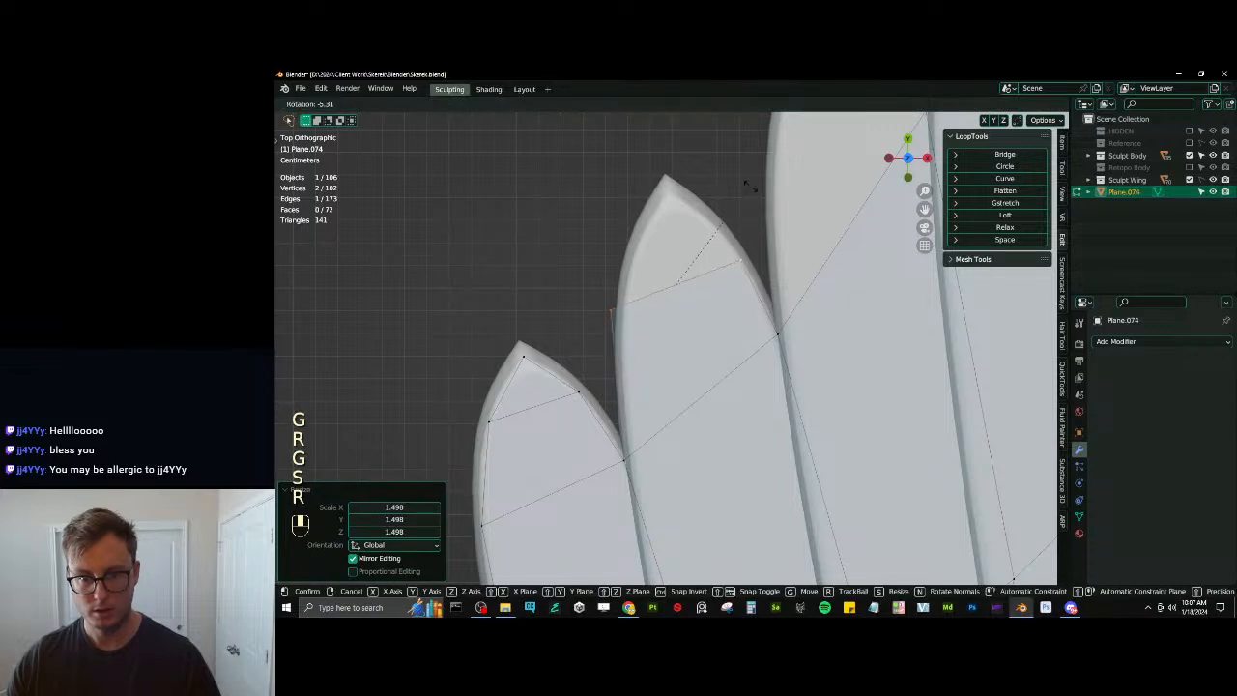
click(744, 191)
key(g)
click(750, 193)
key(s)
click(741, 202)
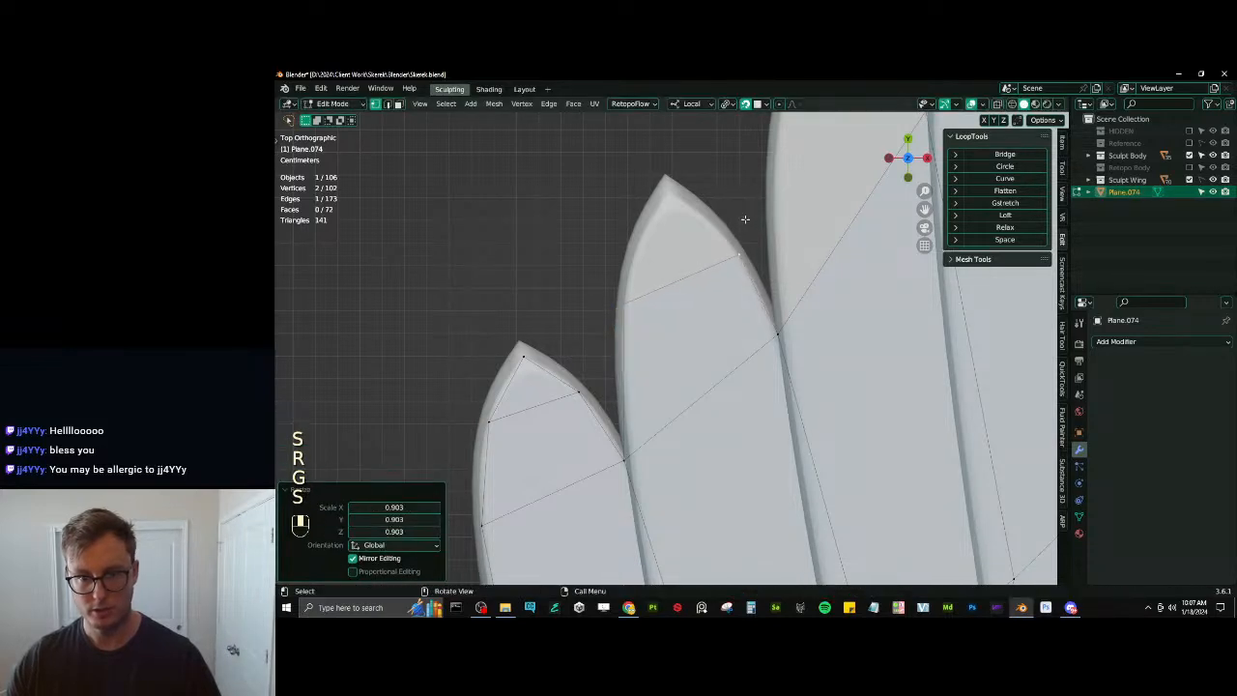
Extrude the second feather's edge again, merge the new vertices at center and move the merged vertex to the feather's tip
shift+middle_drag(744, 220, 721, 288)
key(e)
click(696, 219)
key(m)
click(695, 218)
key(g)
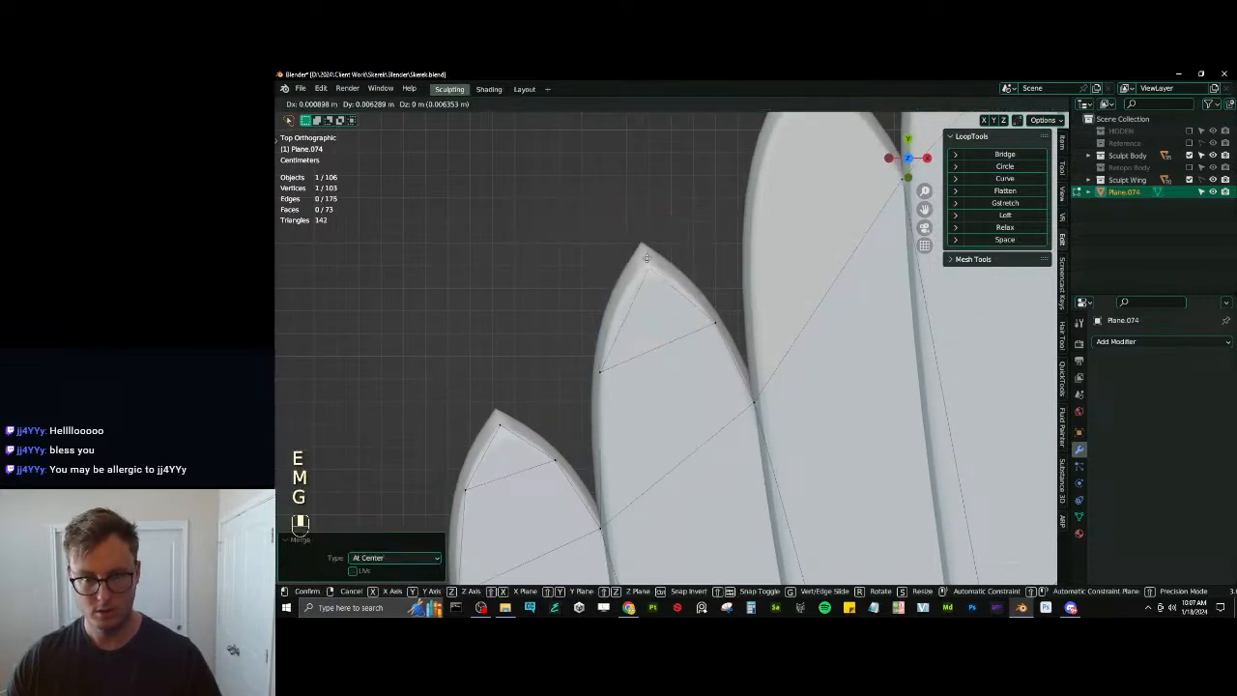
click(644, 253)
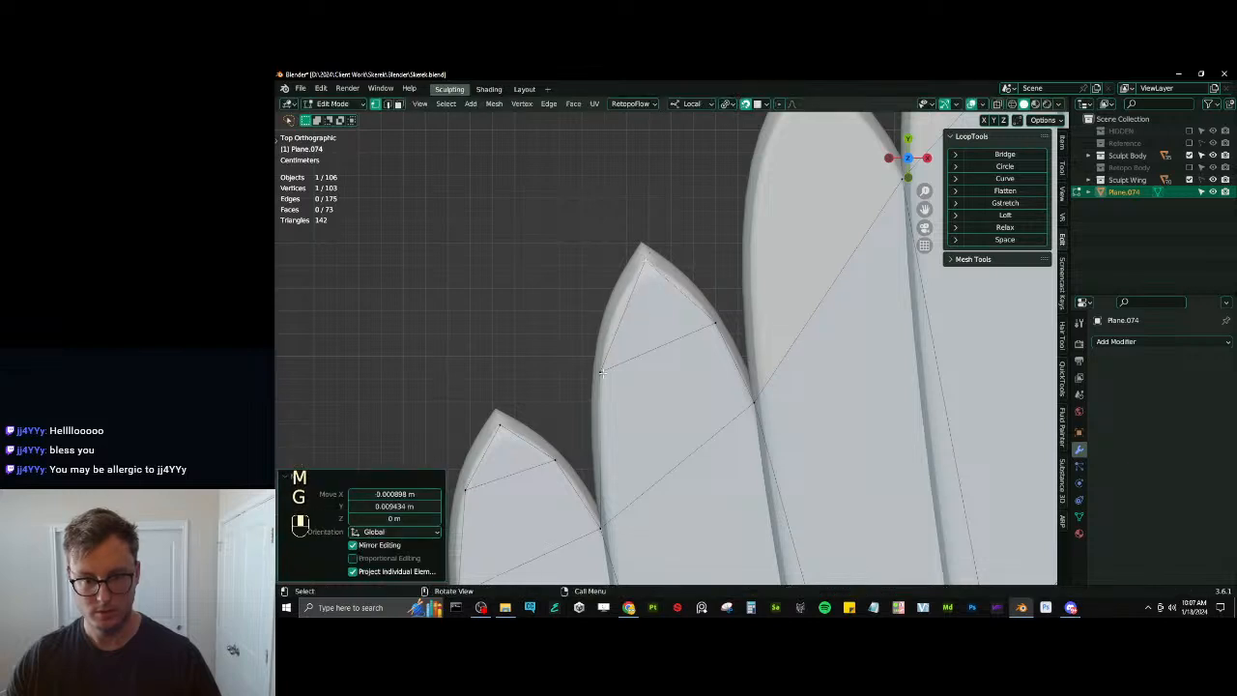
Adjust the three vertices at the second long feather's tip so they follow the sculpted feather's outline
key(g)
click(610, 335)
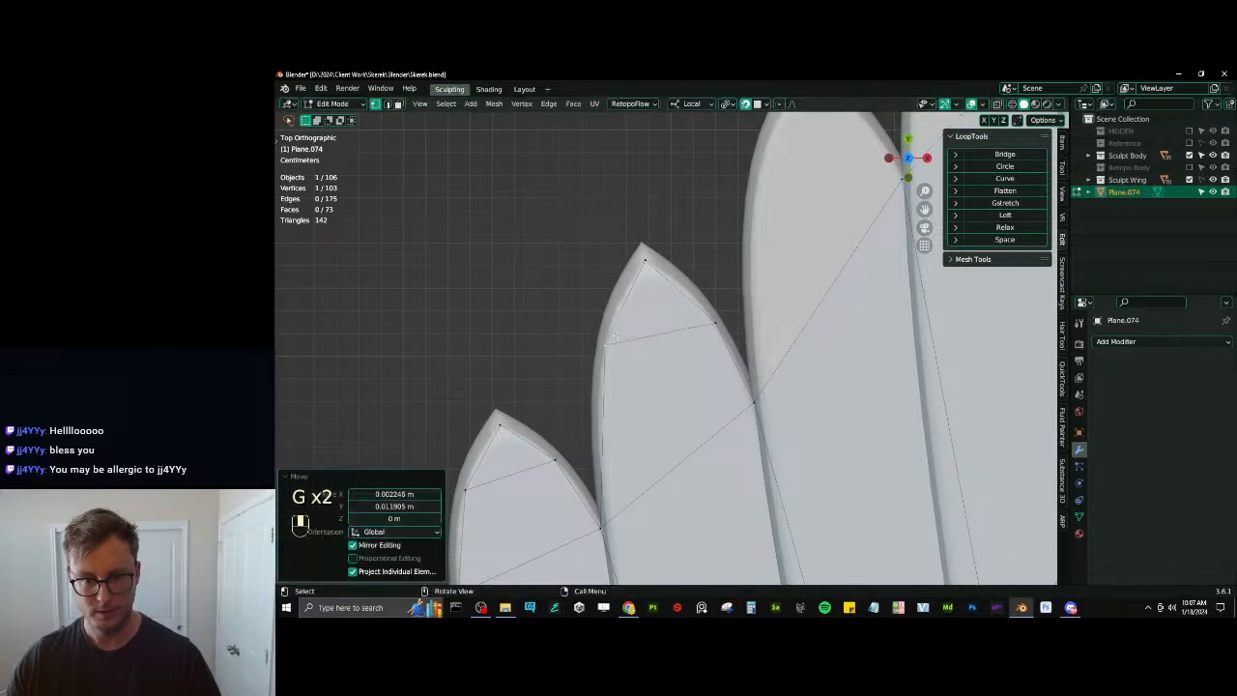
key(g)
click(698, 300)
click(645, 263)
key(g)
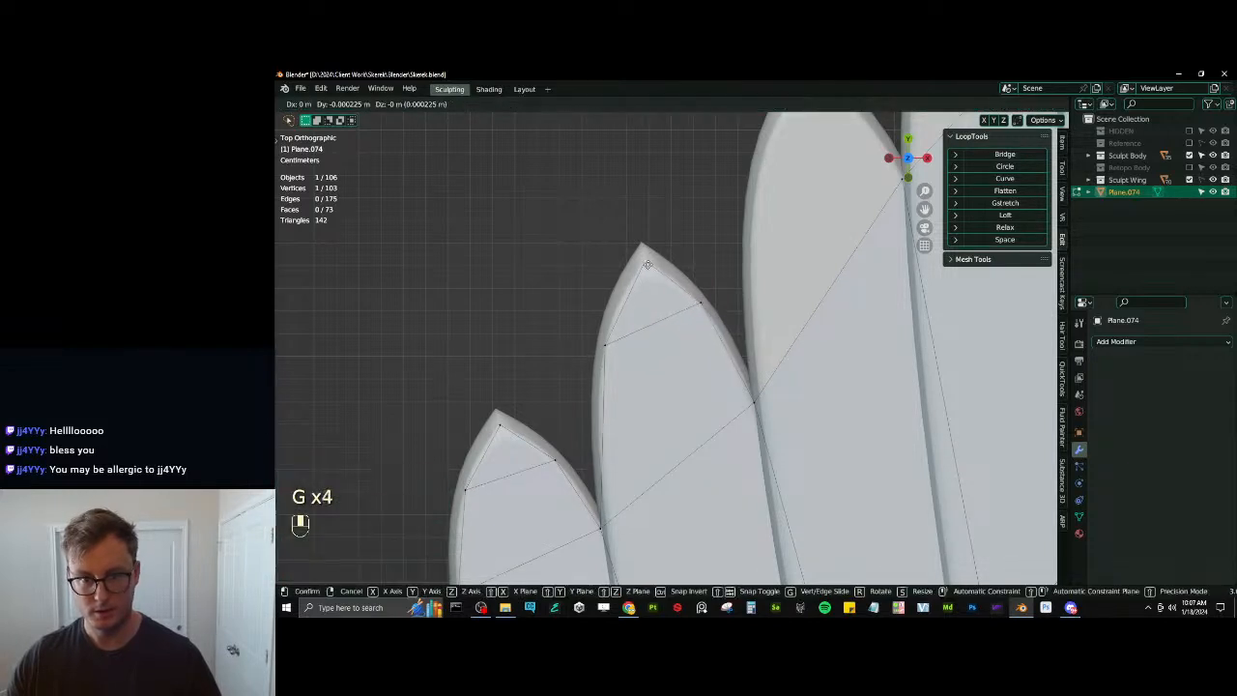
click(644, 271)
Extrude the third long feather's top edge toward its tip, rotate it across the feather and scale it by about 0.475
scroll(758, 309, down, 4)
shift+middle_drag(748, 317, 665, 376)
scroll(659, 380, up, 2)
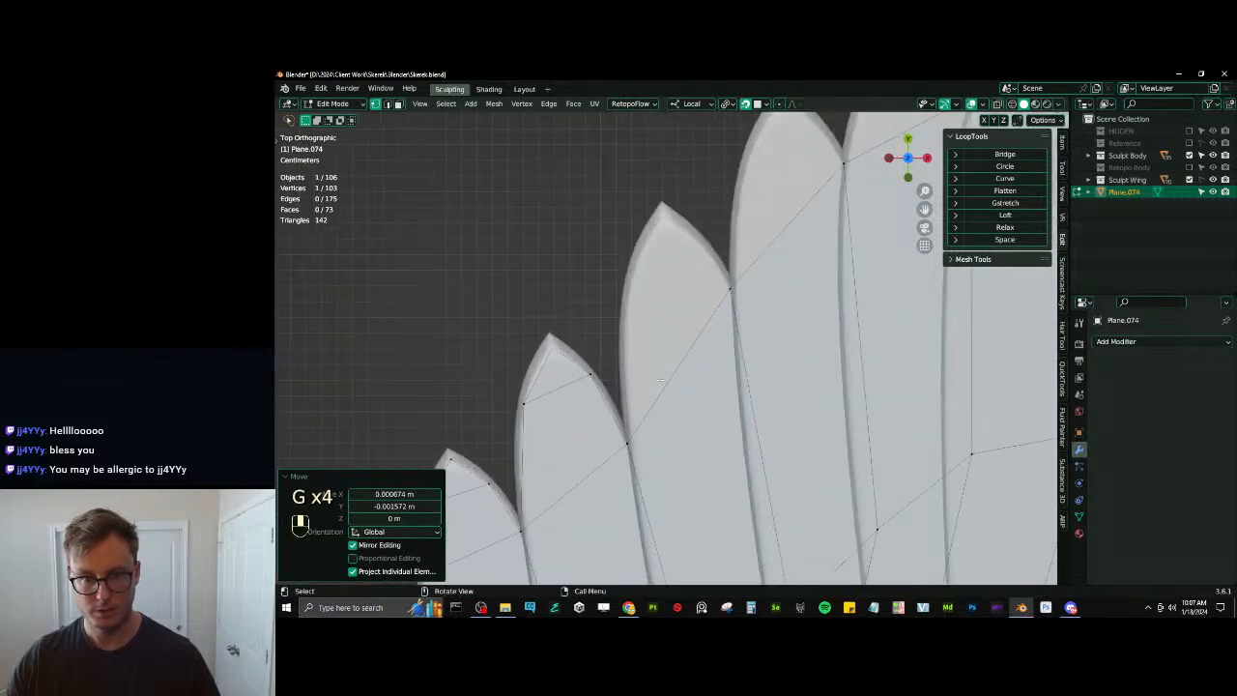
click(628, 440)
shift+click(730, 289)
shift+middle_drag(736, 282, 731, 342)
key(e)
click(743, 233)
key(r)
click(777, 314)
key(s)
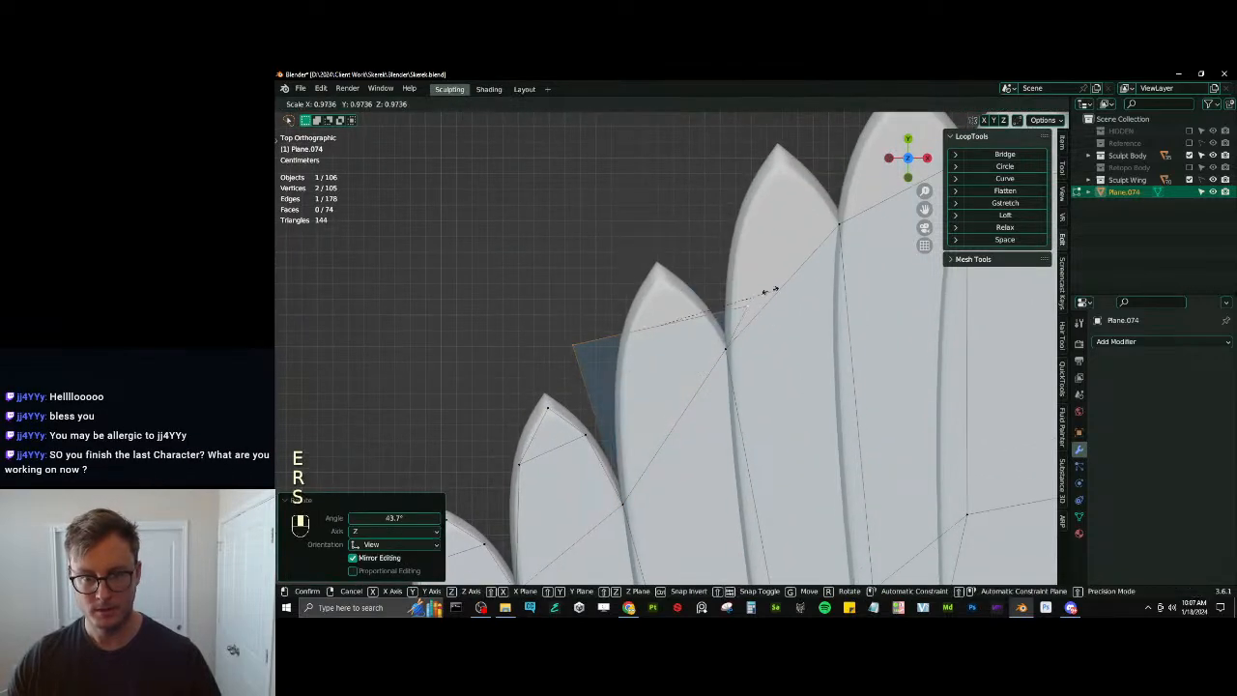
click(711, 307)
scroll(692, 354, up, 1)
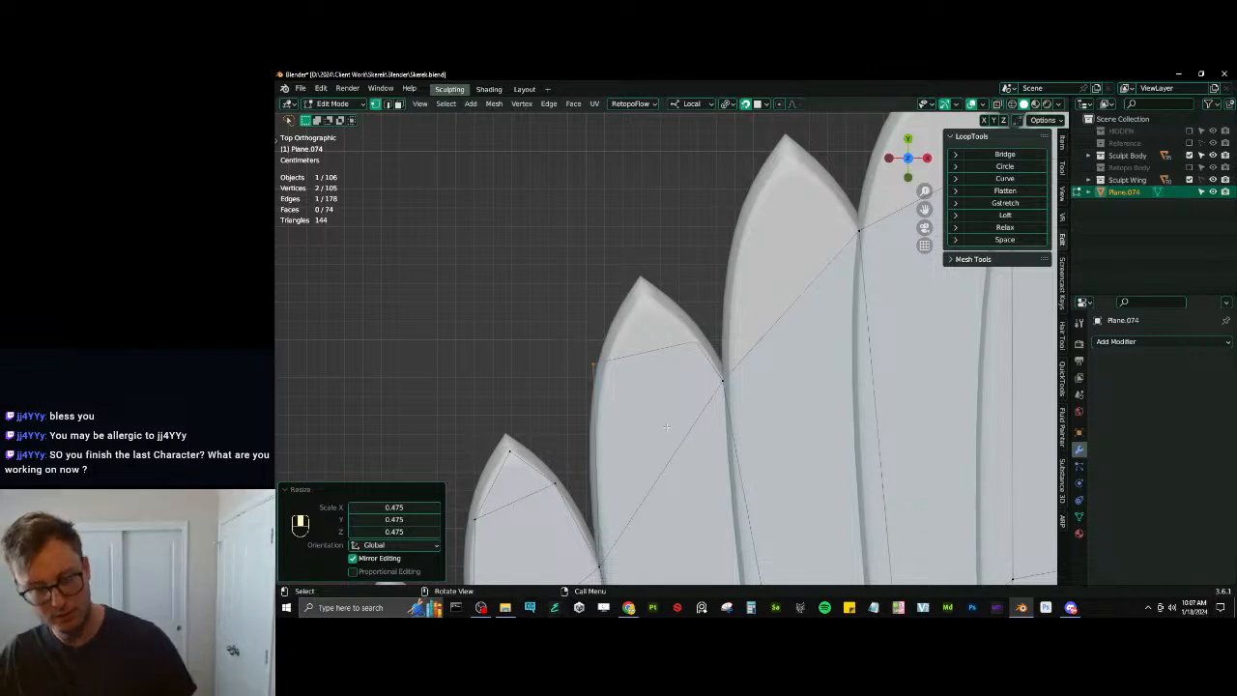
Leave mesh editing, save Skerek.blend and open the recent file Vadio.blend
key(Tab)
key(ctrl+s)
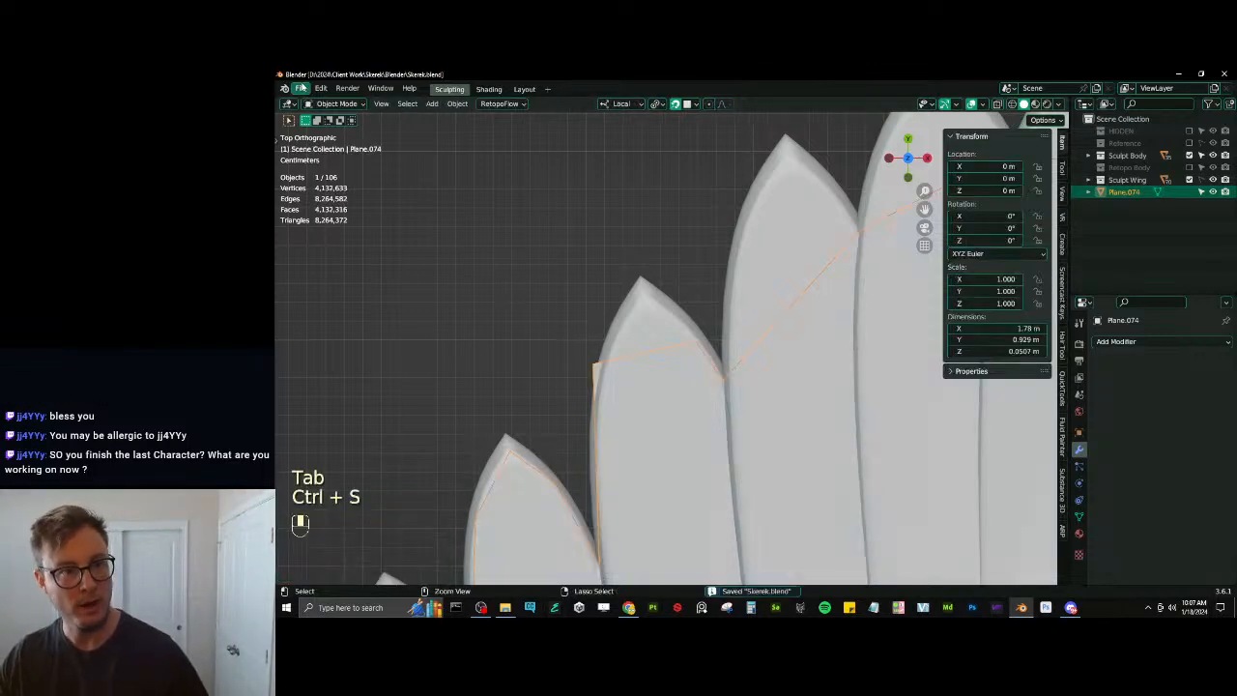
click(302, 88)
mouse_move(330, 125)
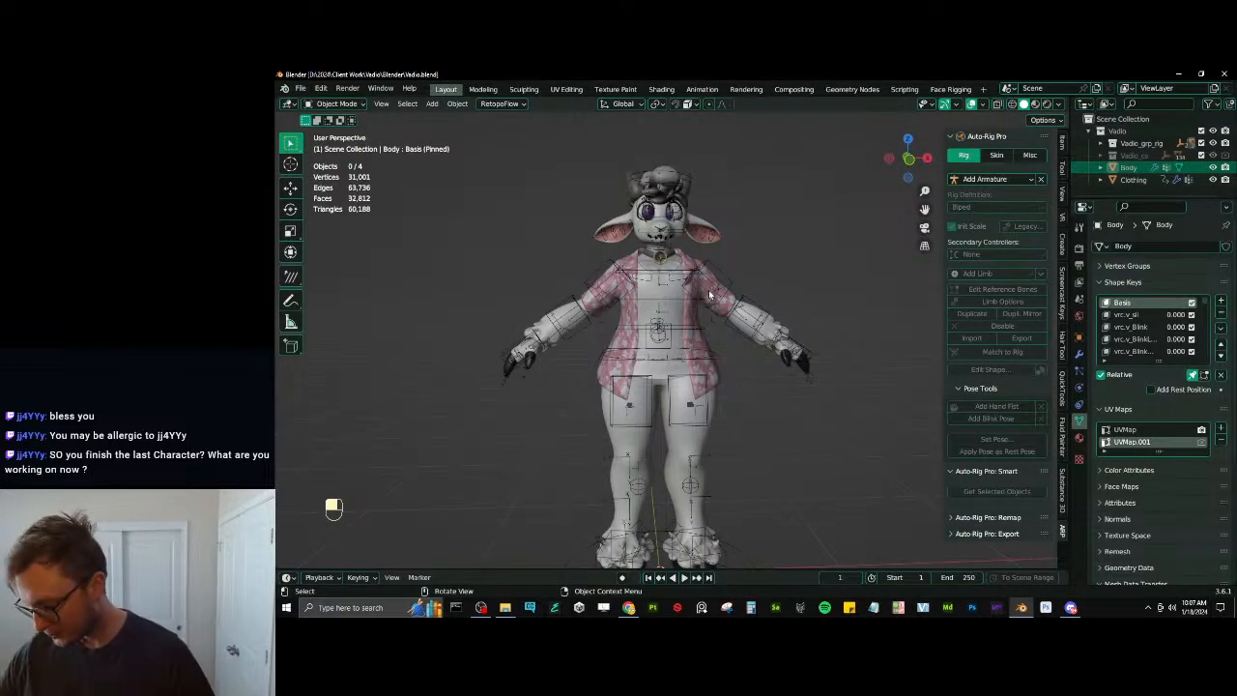
Show the character in material preview without overlays and examine its head and upper body
click(971, 103)
key(z)
click(773, 399)
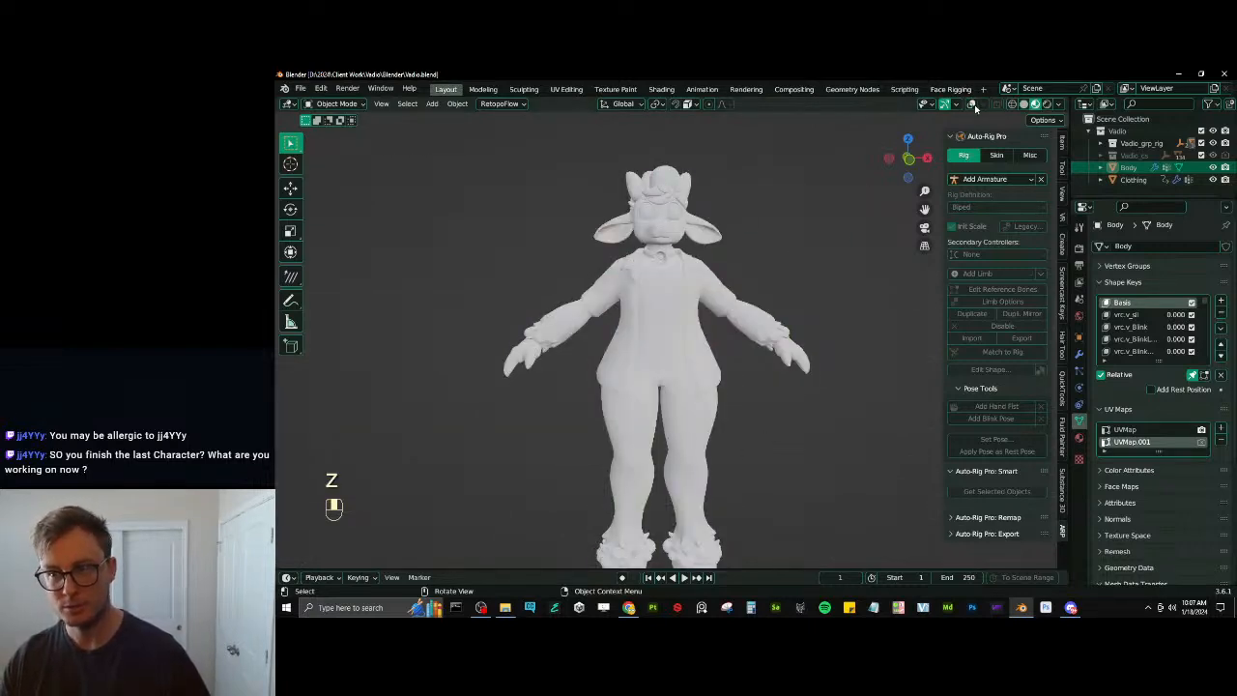
middle_drag(797, 207, 751, 225)
scroll(725, 234, up, 4)
middle_drag(591, 232, 646, 232)
shift+middle_drag(645, 232, 647, 340)
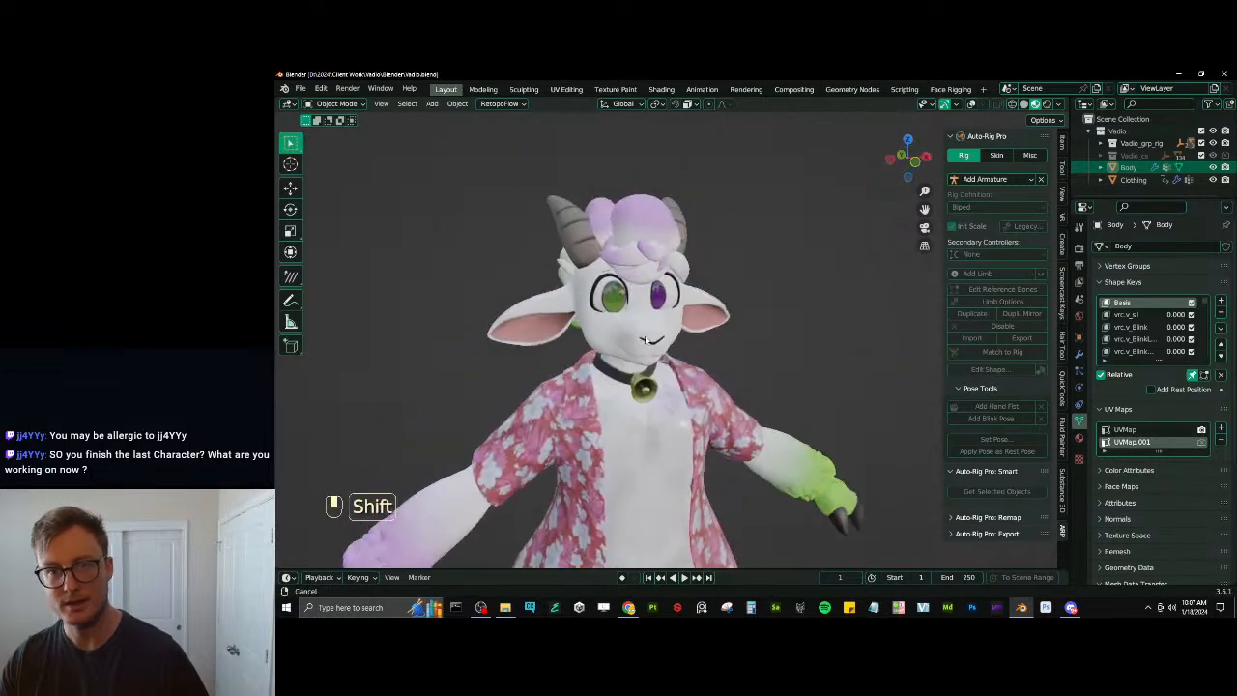
scroll(647, 340, up, 3)
Show the overlays again, put the character's rig in Pose Mode and clear location, rotation and scale of all bones
click(970, 104)
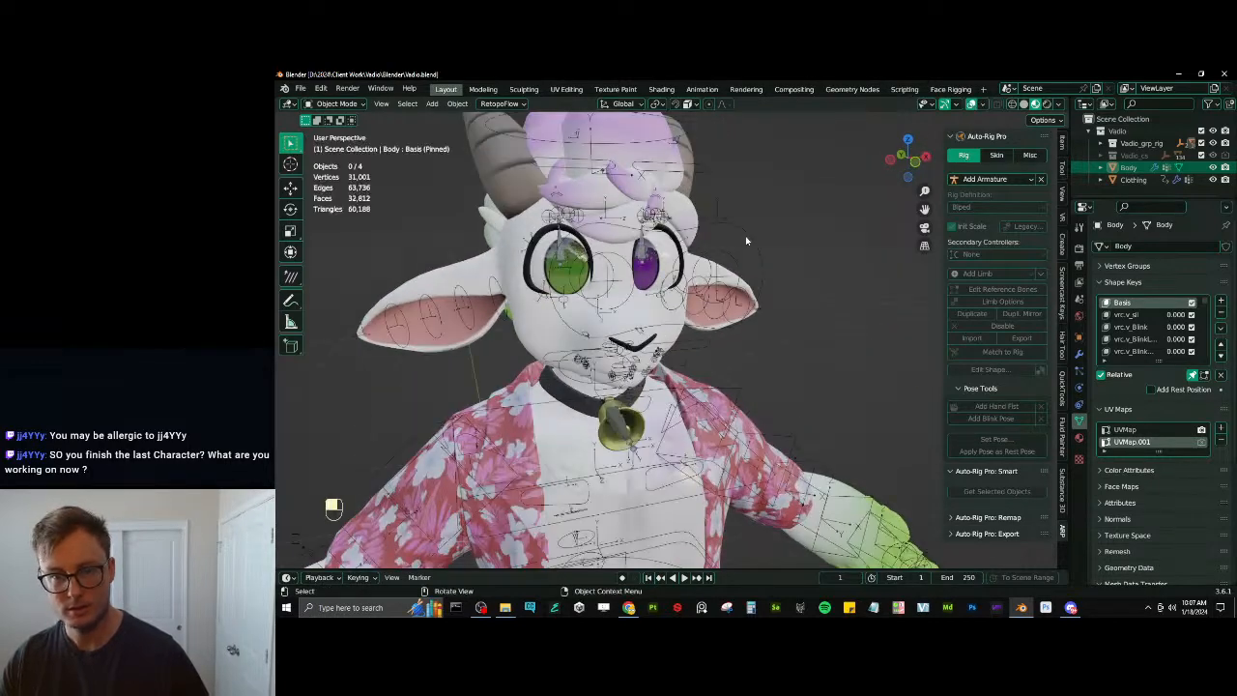
click(746, 241)
key(ctrl+Tab)
key(a)
key(alt+g)
key(alt+r)
key(alt+s)
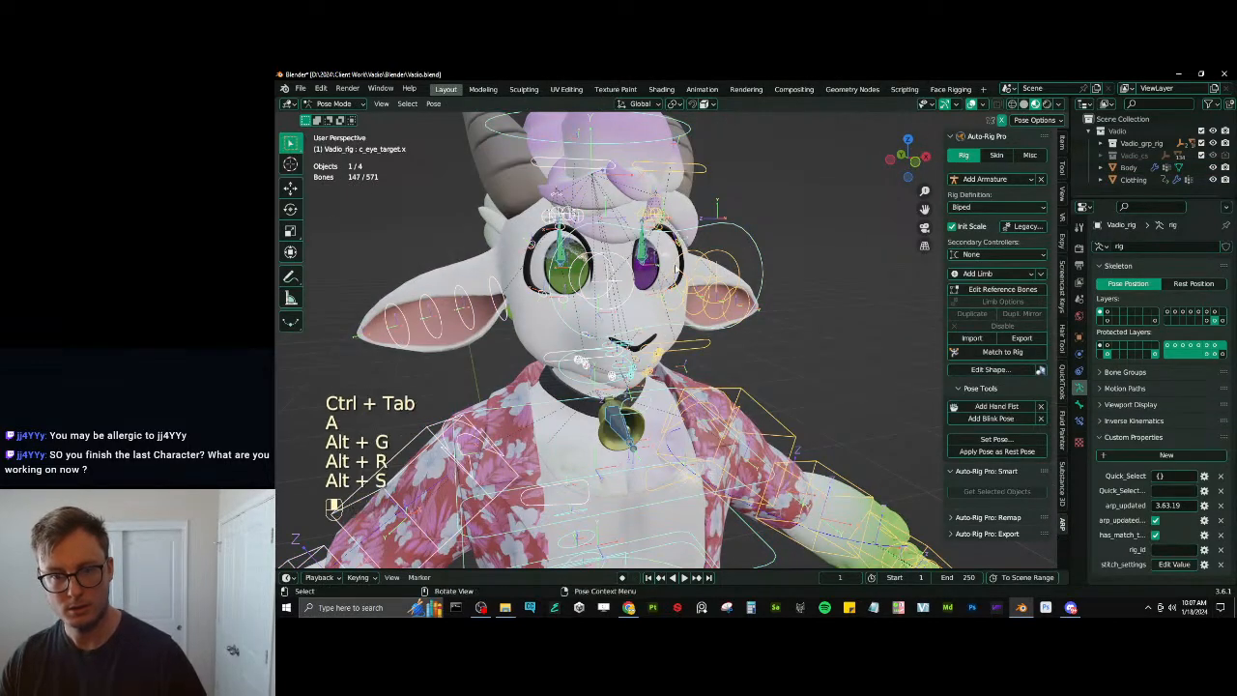
Set the target bone of the cc_Eye.L bone's first Locked Track constraint to c_eye_target.l
click(647, 254)
click(1079, 421)
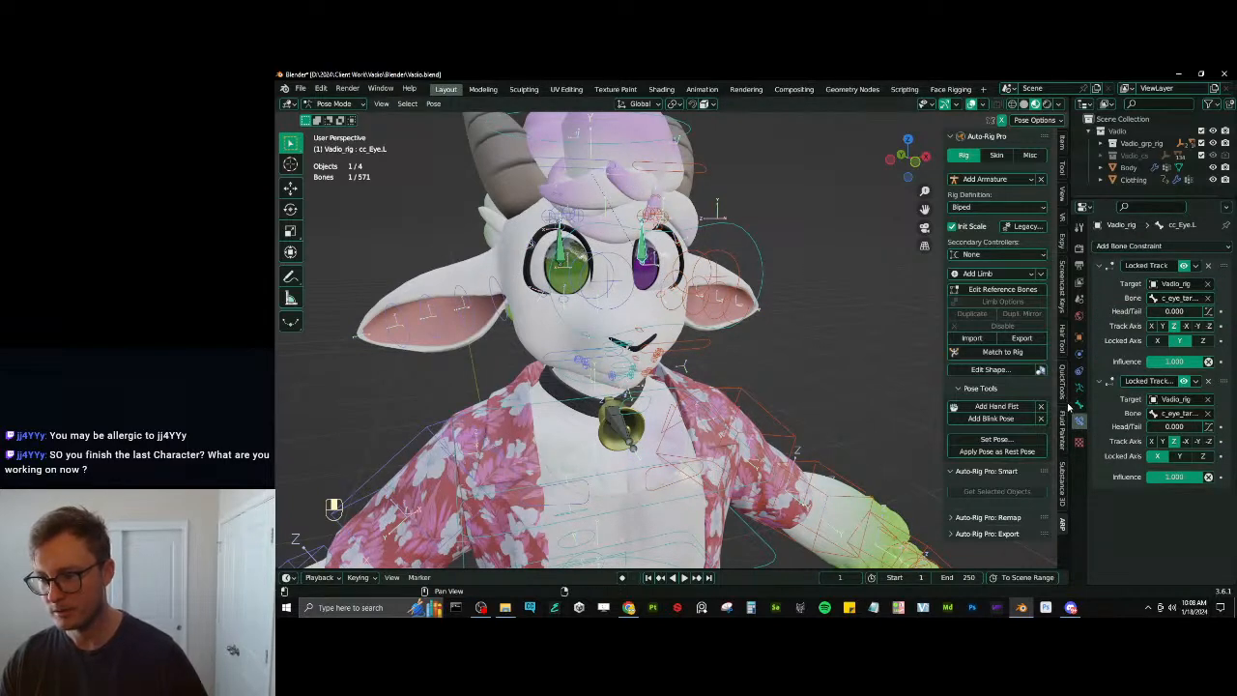
drag(1067, 411, 951, 410)
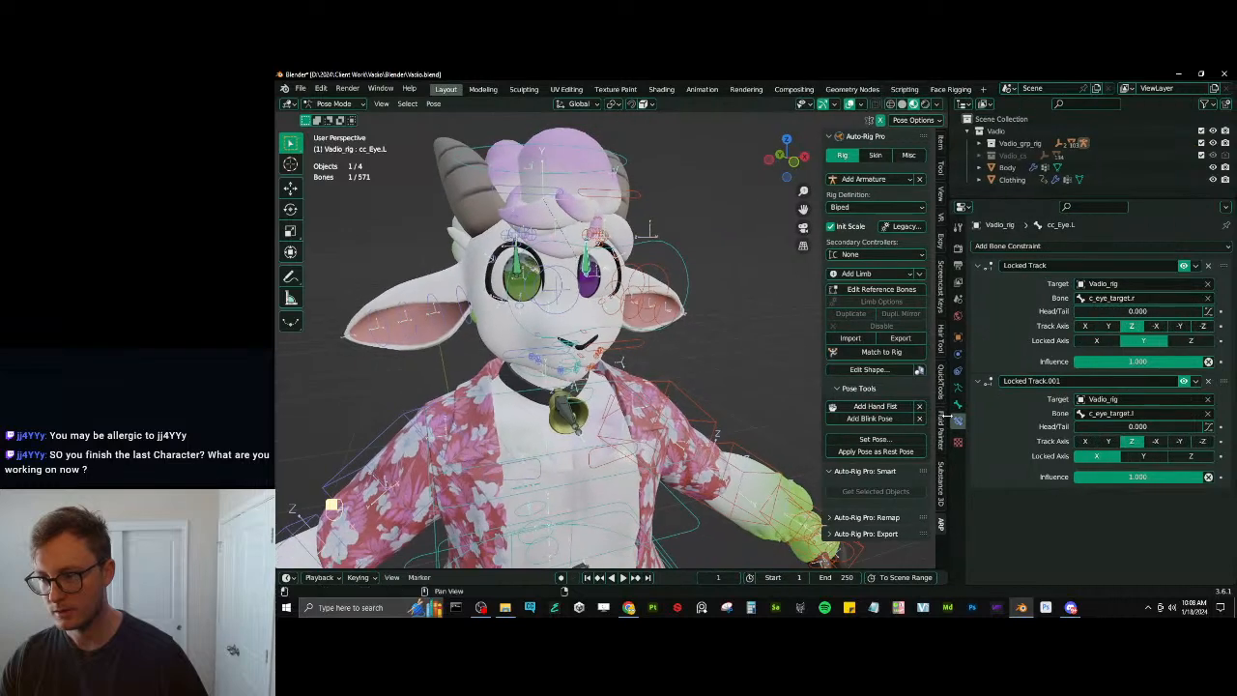
click(1168, 301)
text(taret)
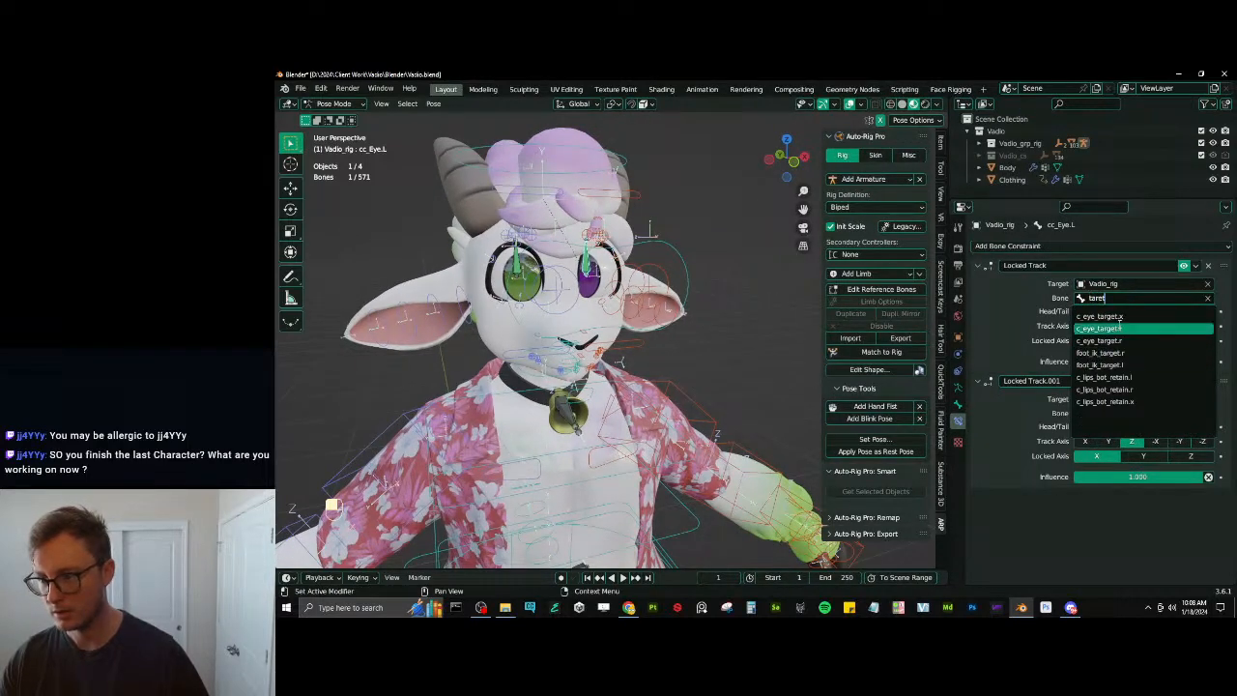
click(1098, 327)
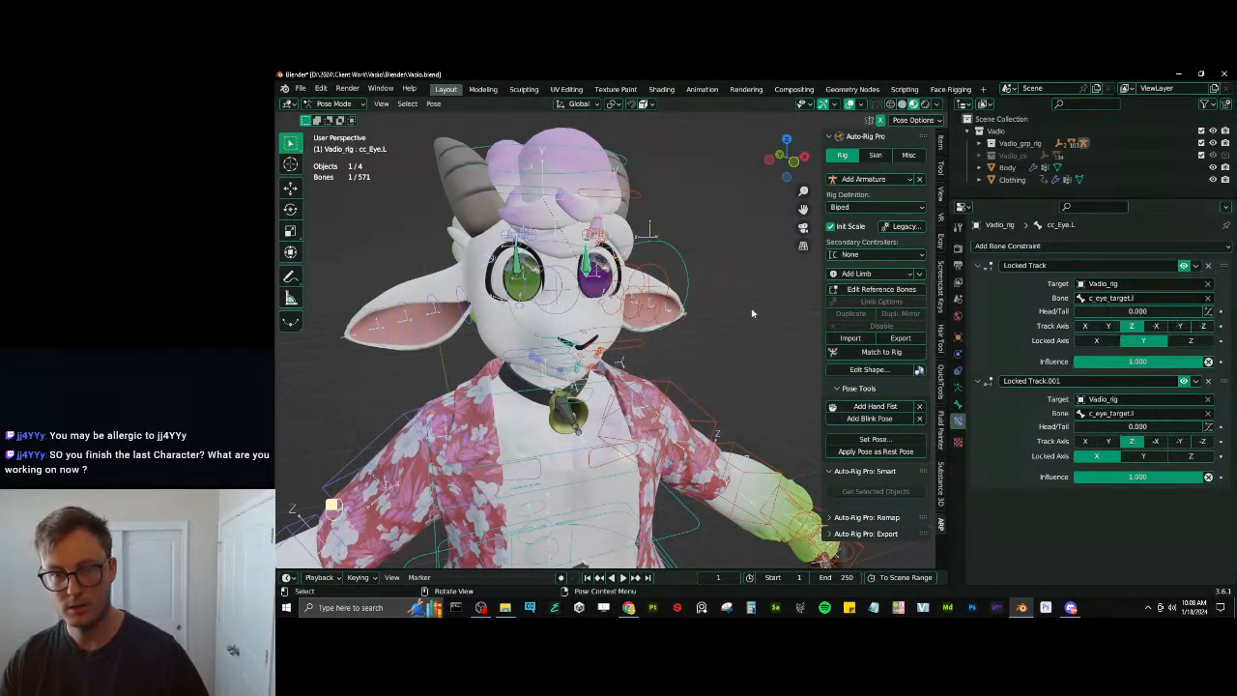
Return the rig to Object Mode, save Vadio.blend and hide the viewport overlays
key(Tab)
key(Tab)
key(ctrl+Tab)
key(ctrl+s)
scroll(769, 351, down, 6)
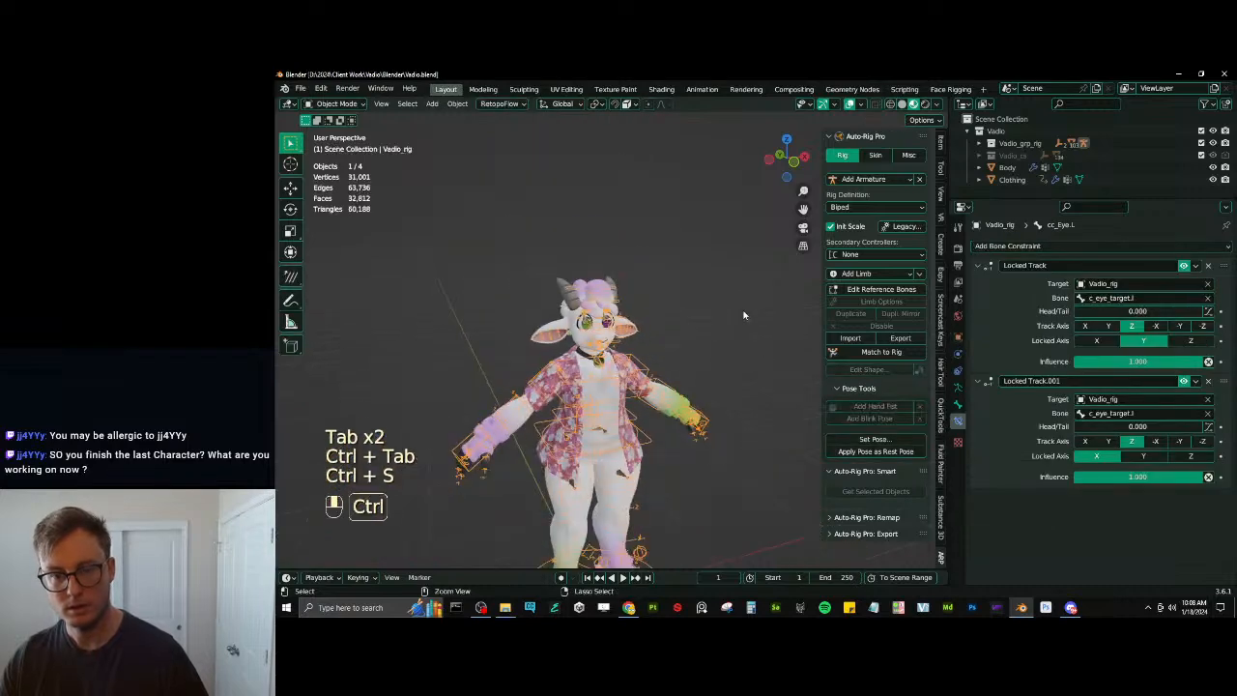
click(852, 104)
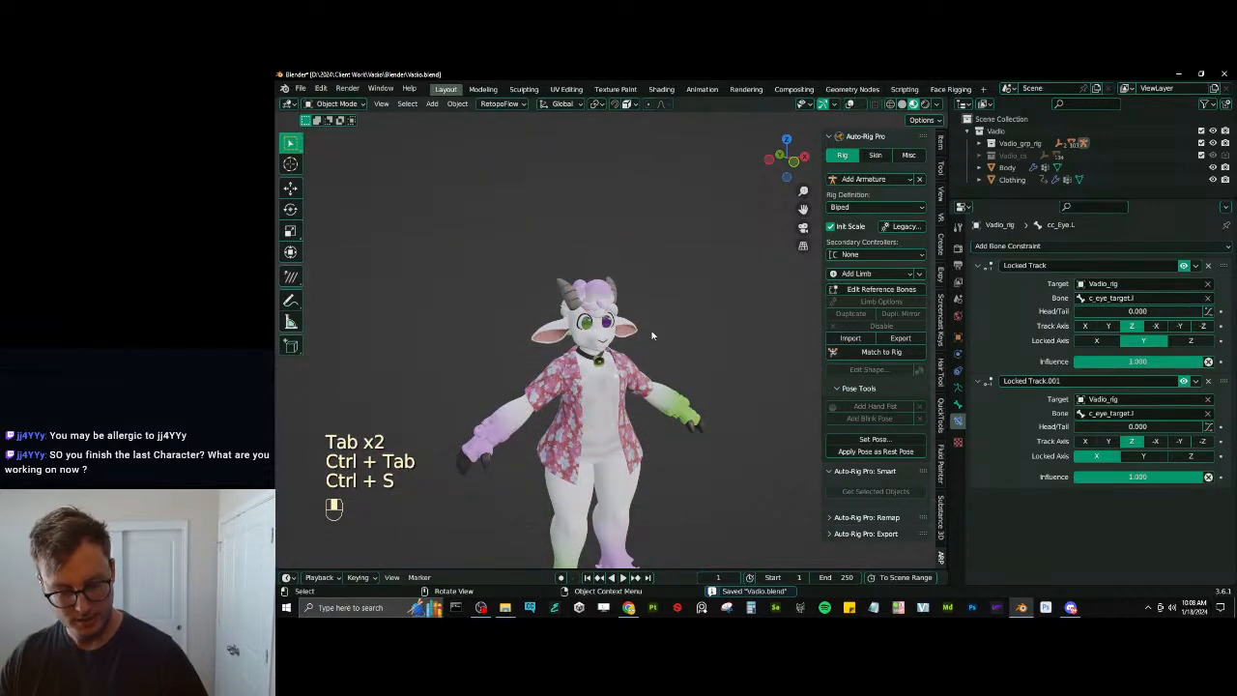
Hide the sidebar and the Clothing object, and examine the character's body from the front and back
key(n)
middle_drag(703, 337, 624, 310)
scroll(691, 284, down, 1)
scroll(624, 310, up, 3)
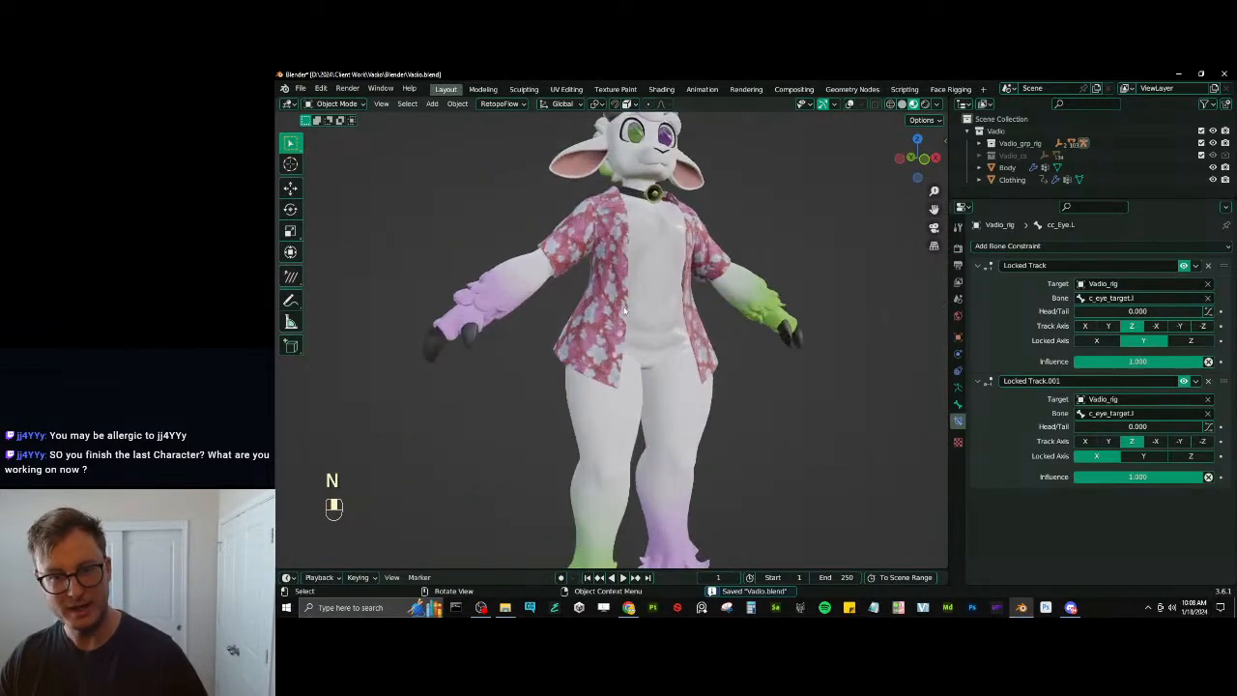
scroll(624, 310, down, 2)
click(1212, 180)
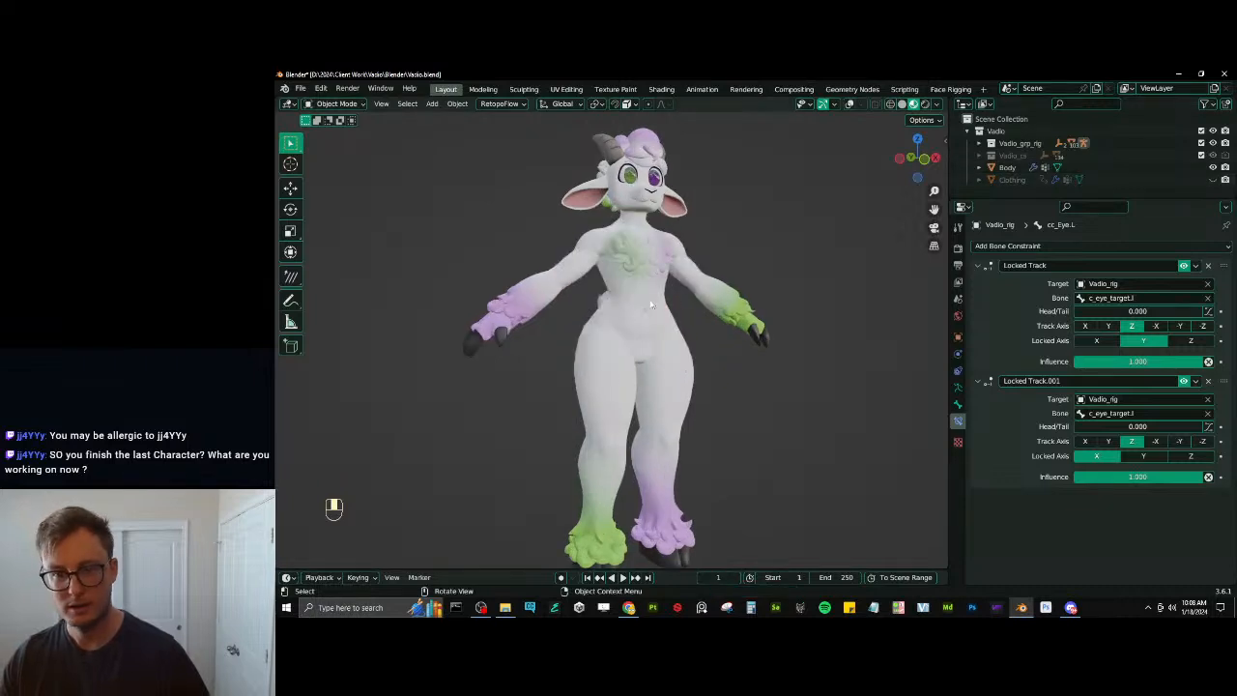
scroll(646, 307, up, 3)
middle_drag(646, 307, 614, 359)
scroll(638, 309, down, 3)
Switch the scene's render engine from Cycles to Eevee
click(958, 250)
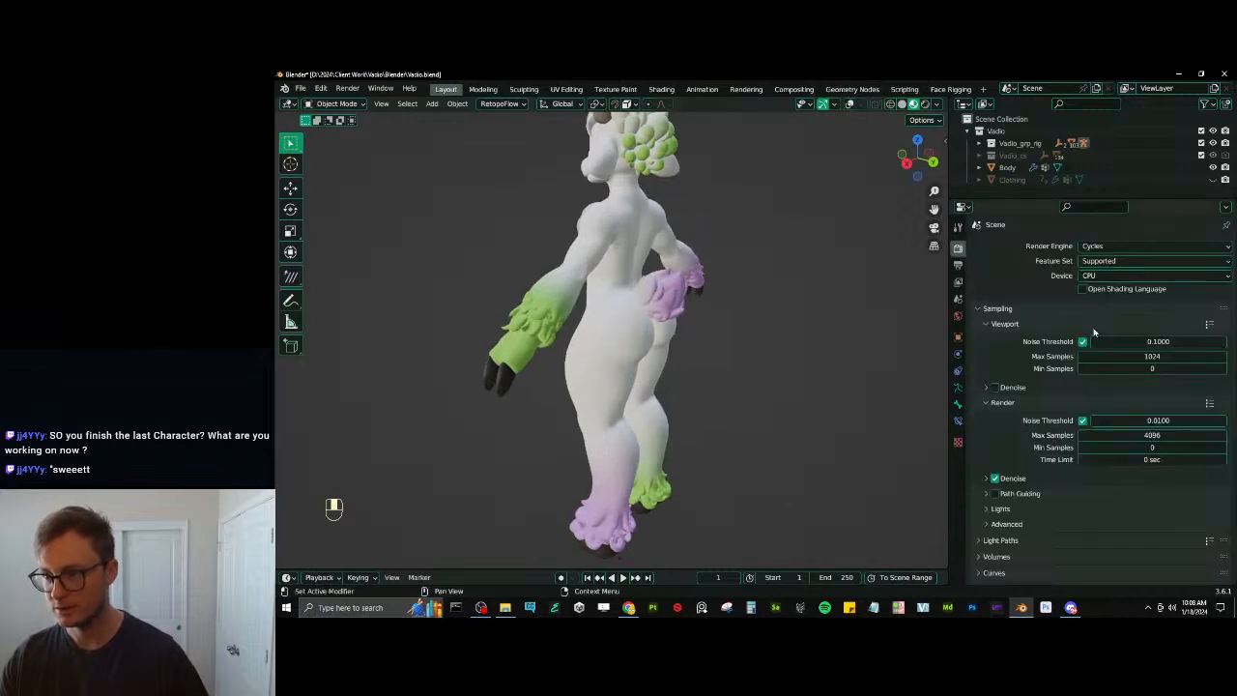
click(957, 265)
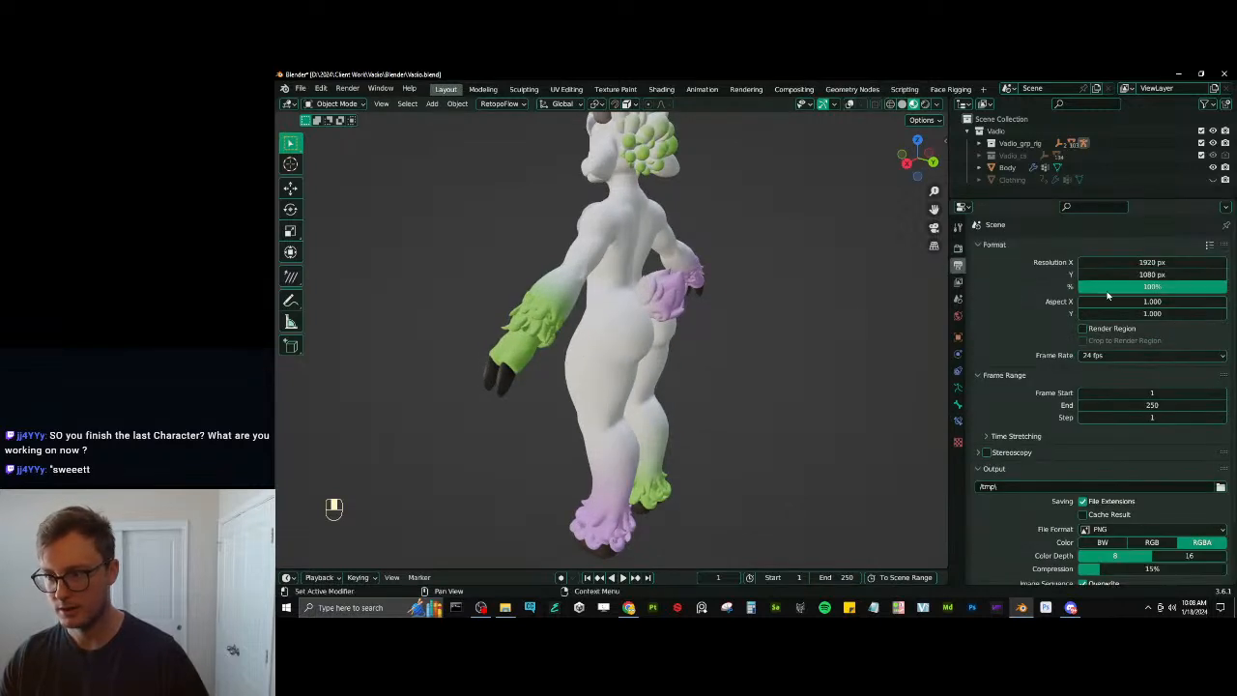
click(957, 248)
click(1005, 323)
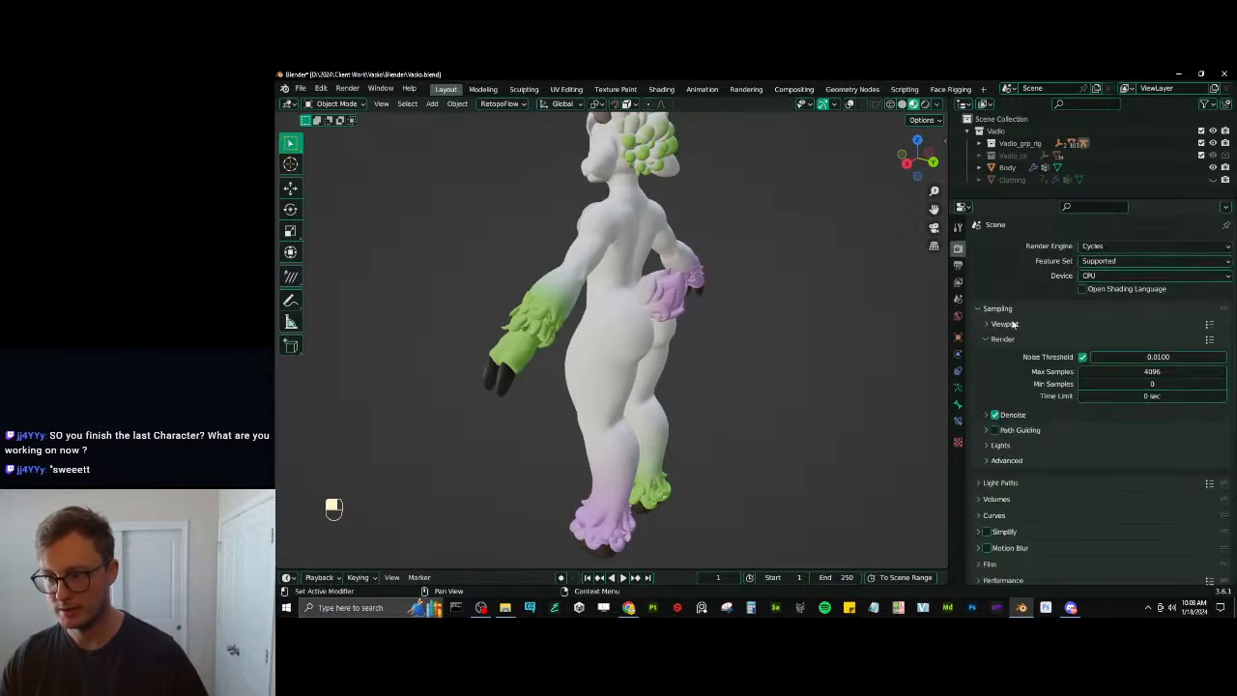
click(1110, 249)
click(1101, 260)
Enable ambient occlusion with a distance of 5 m
click(986, 330)
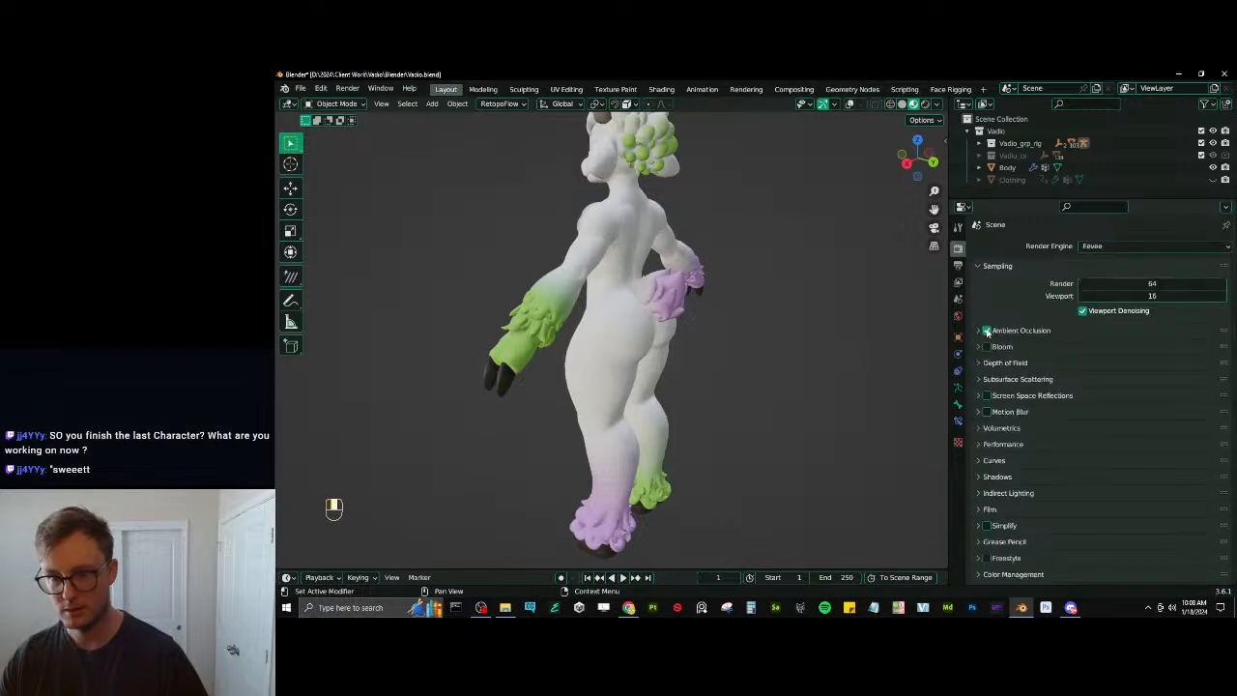
click(1015, 330)
double_click(1126, 347)
text(5)
key(Return)
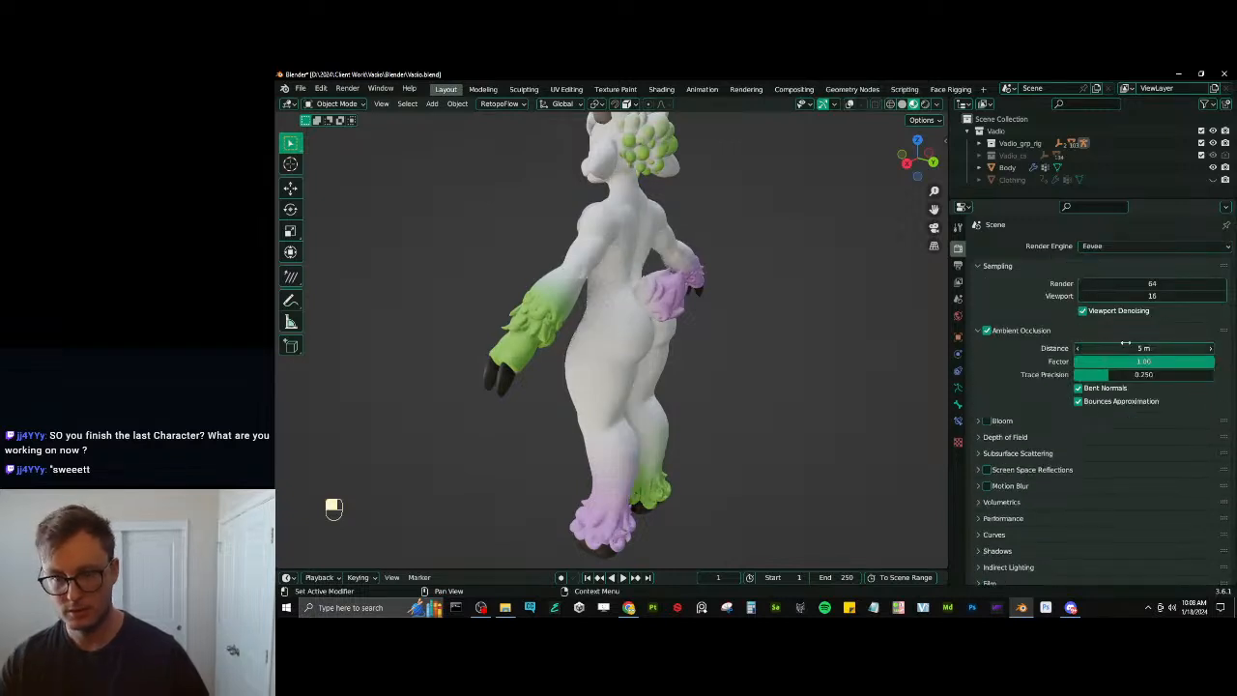
Enable Bloom and Screen Space Reflections, and turn the view to the character's front
click(979, 470)
click(986, 422)
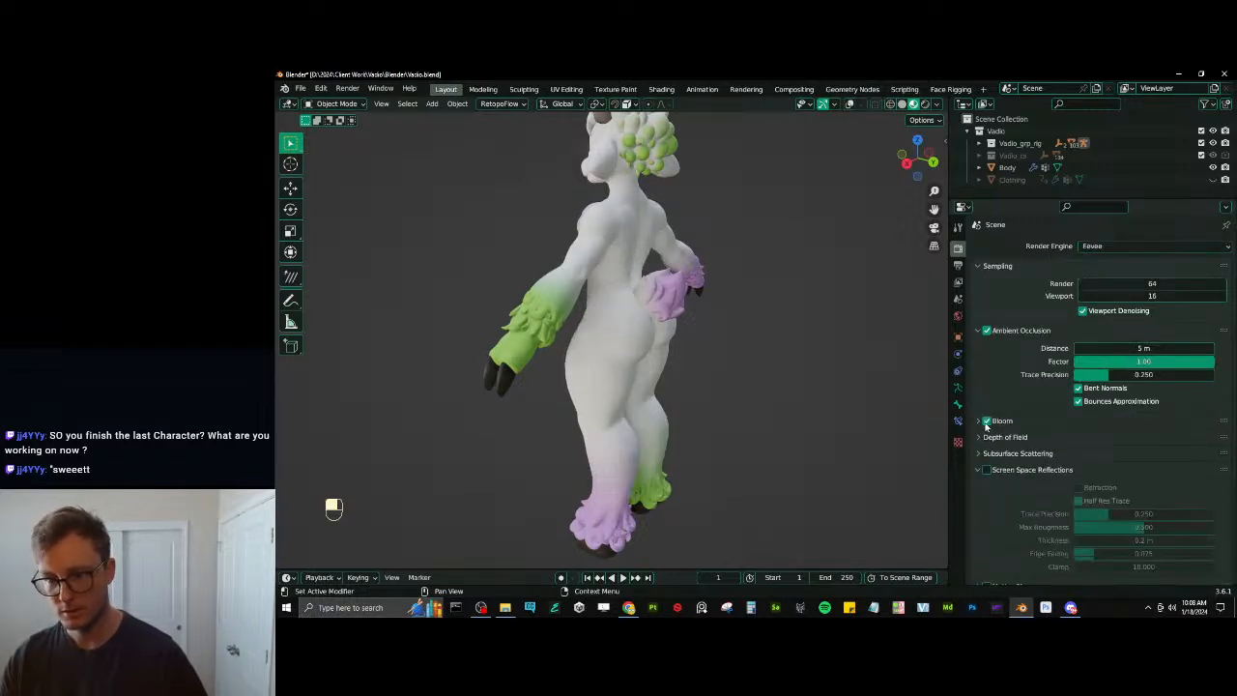
click(987, 470)
click(979, 470)
middle_drag(750, 369, 860, 290)
scroll(840, 208, down, 1)
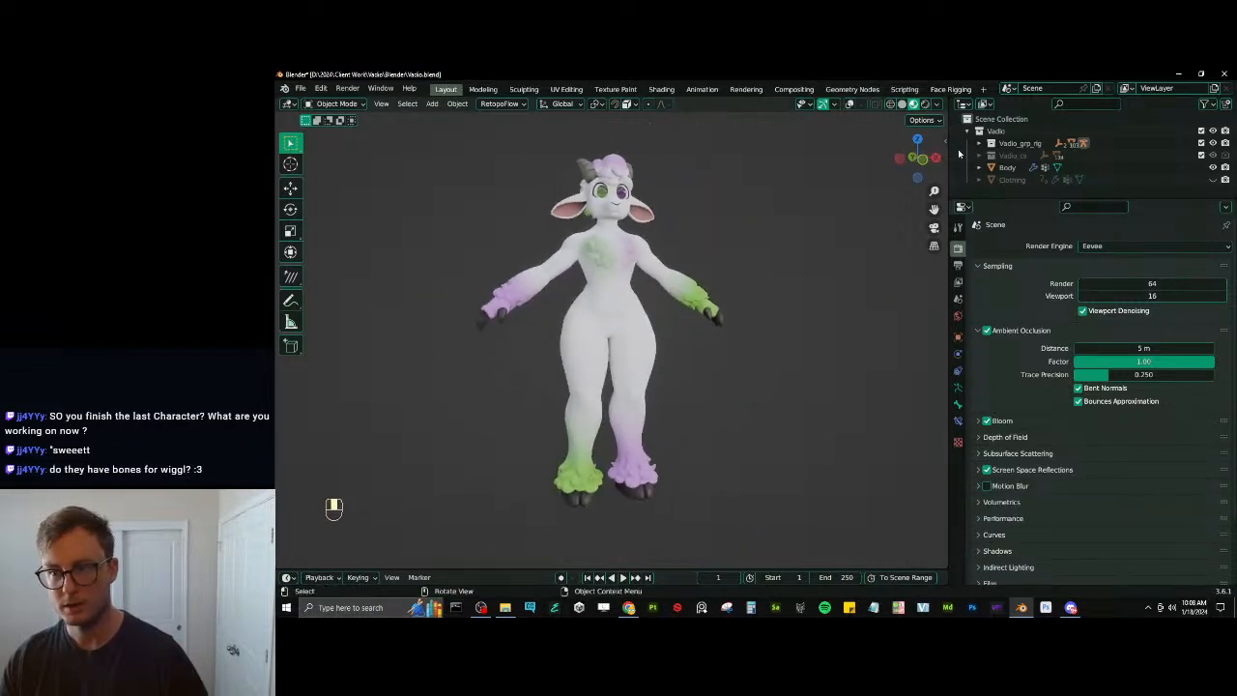
Try the bright interior environment image as the viewport lighting and check the character from the side
click(935, 104)
click(896, 205)
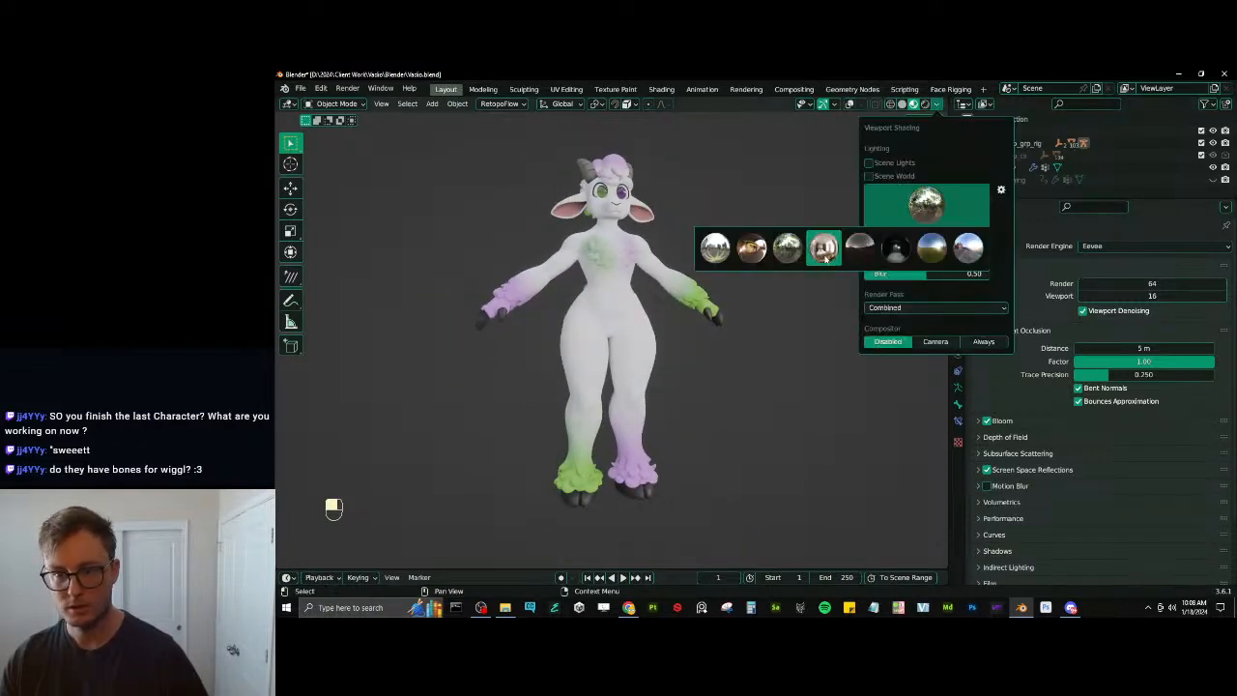
click(826, 246)
scroll(646, 304, up, 3)
middle_drag(646, 304, 554, 310)
scroll(512, 295, down, 3)
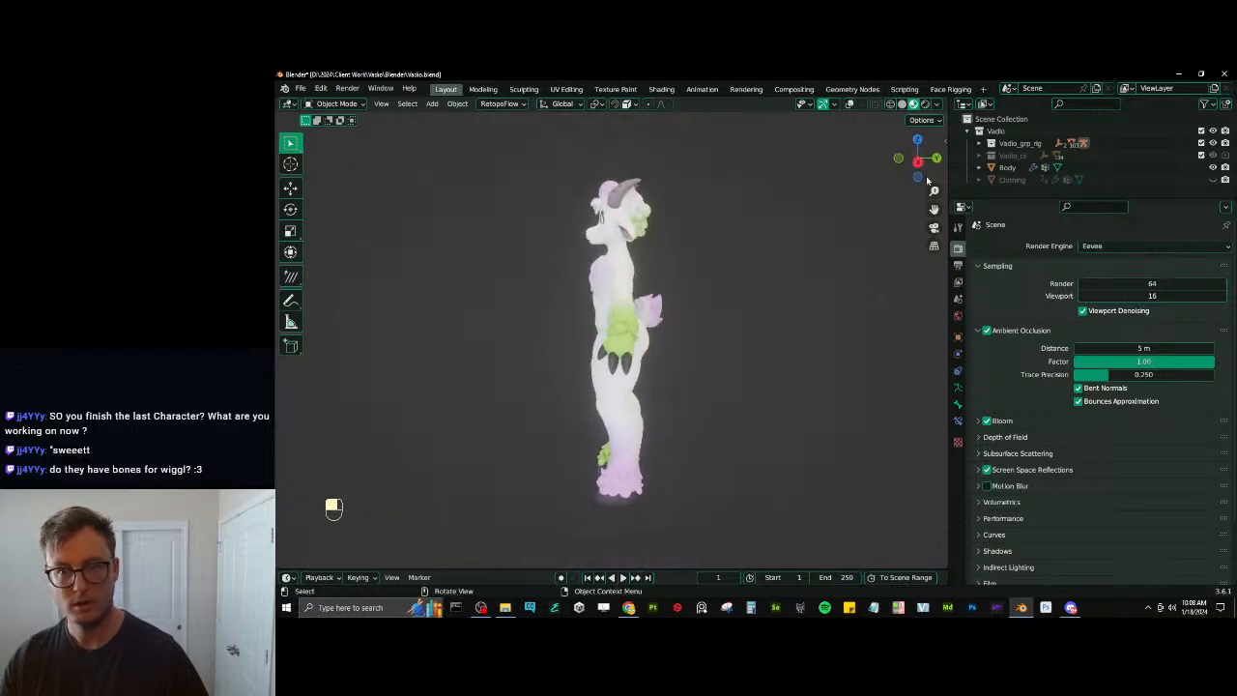
Set the viewport lighting to the dark night environment image and save Vadio.blend
click(936, 103)
click(925, 205)
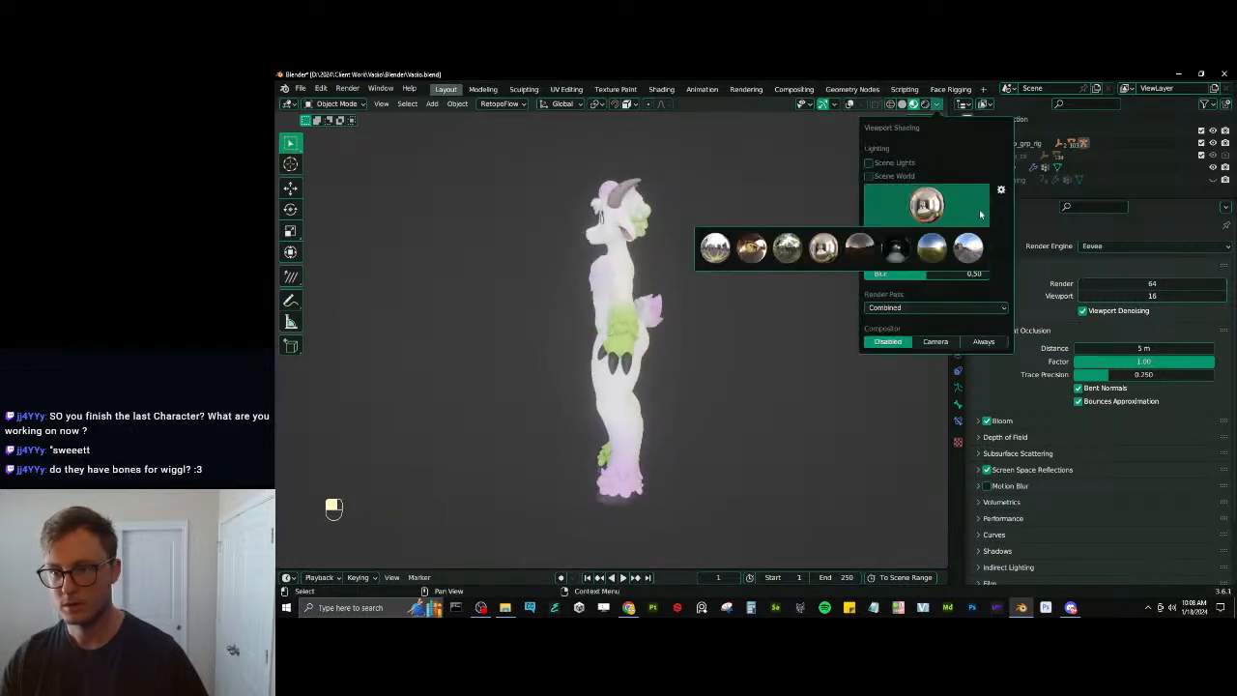
click(895, 249)
mouse_move(704, 356)
middle_down()
mouse_move(754, 366)
mouse_move(682, 323)
mouse_move(700, 375)
middle_up()
key(ctrl+s)
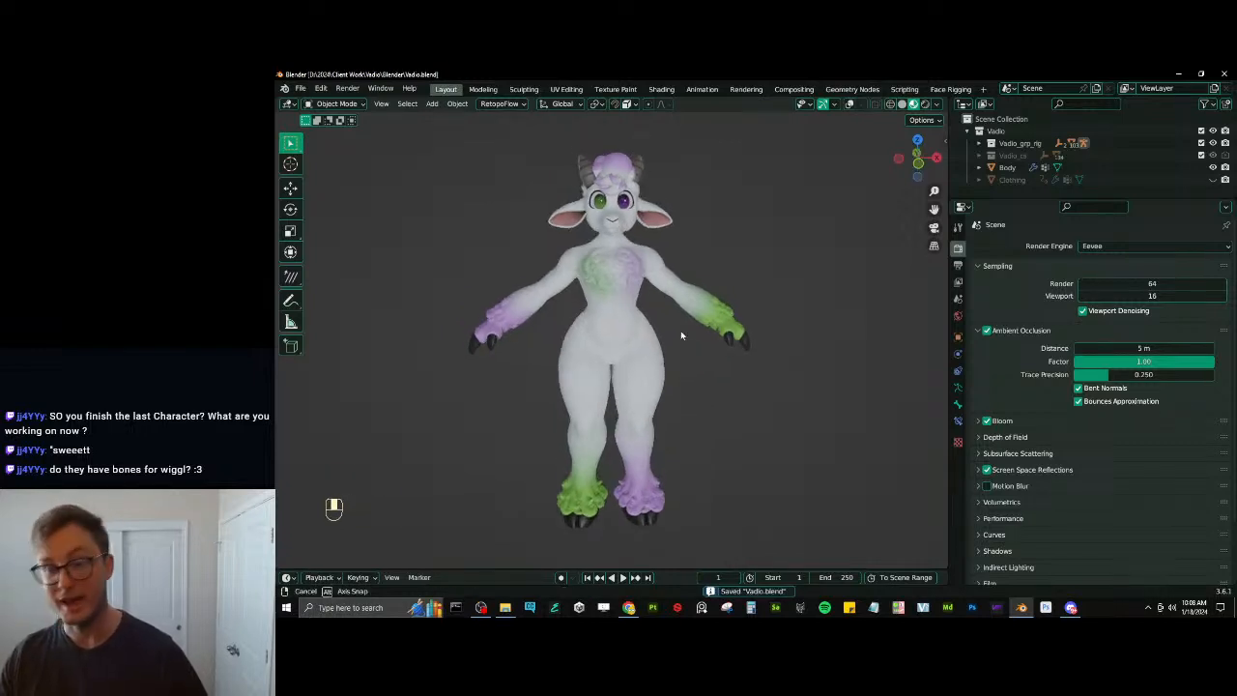
Examine the lit character from several angles and save the file again
middle_drag(422, 403, 523, 280)
middle_drag(592, 361, 641, 324)
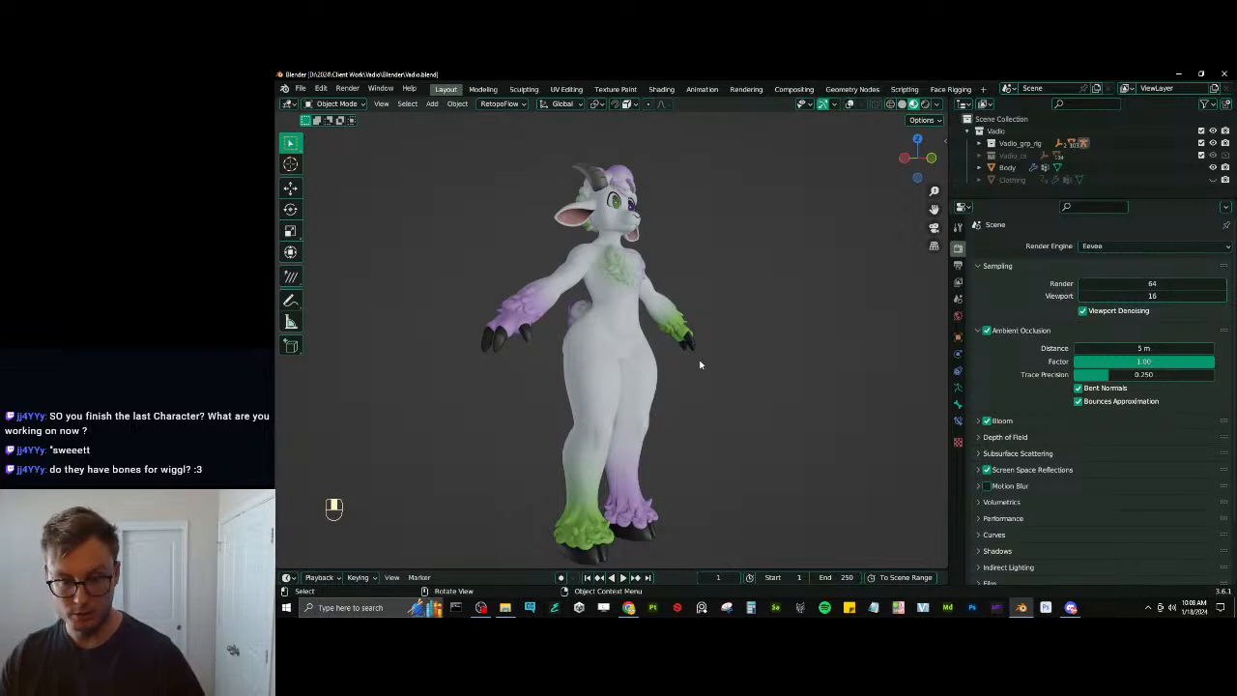
middle_drag(700, 364, 617, 313)
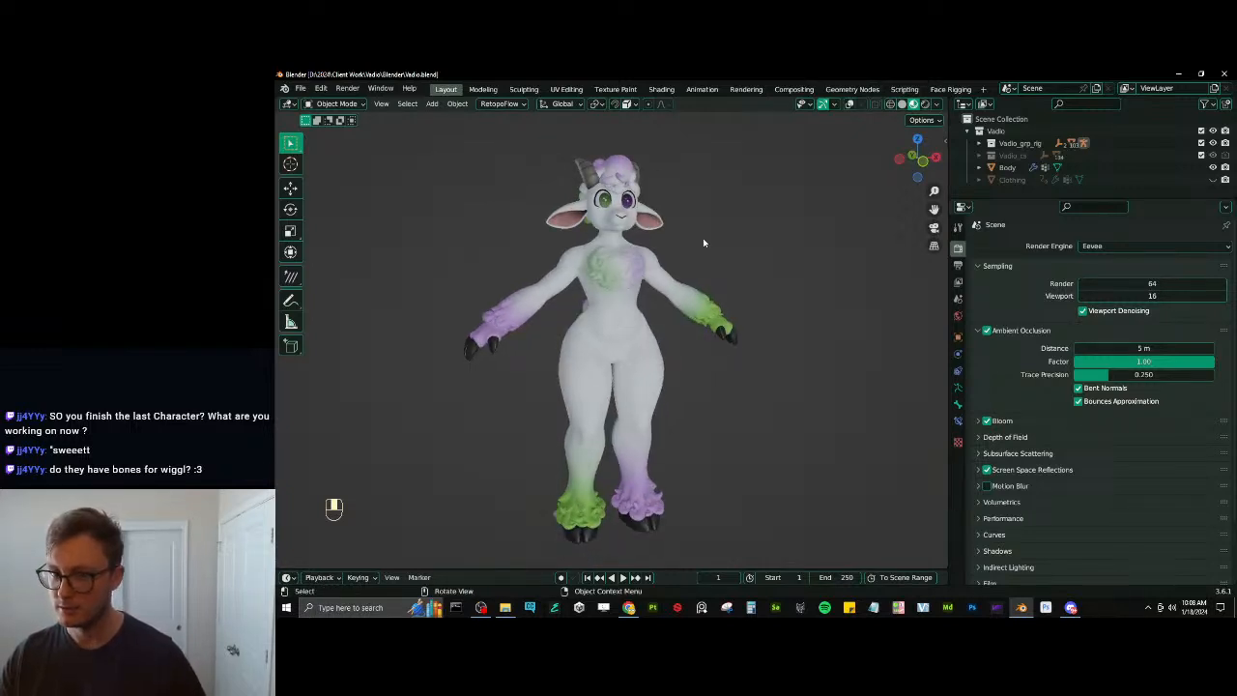
middle_drag(702, 238, 611, 306)
key(ctrl+s)
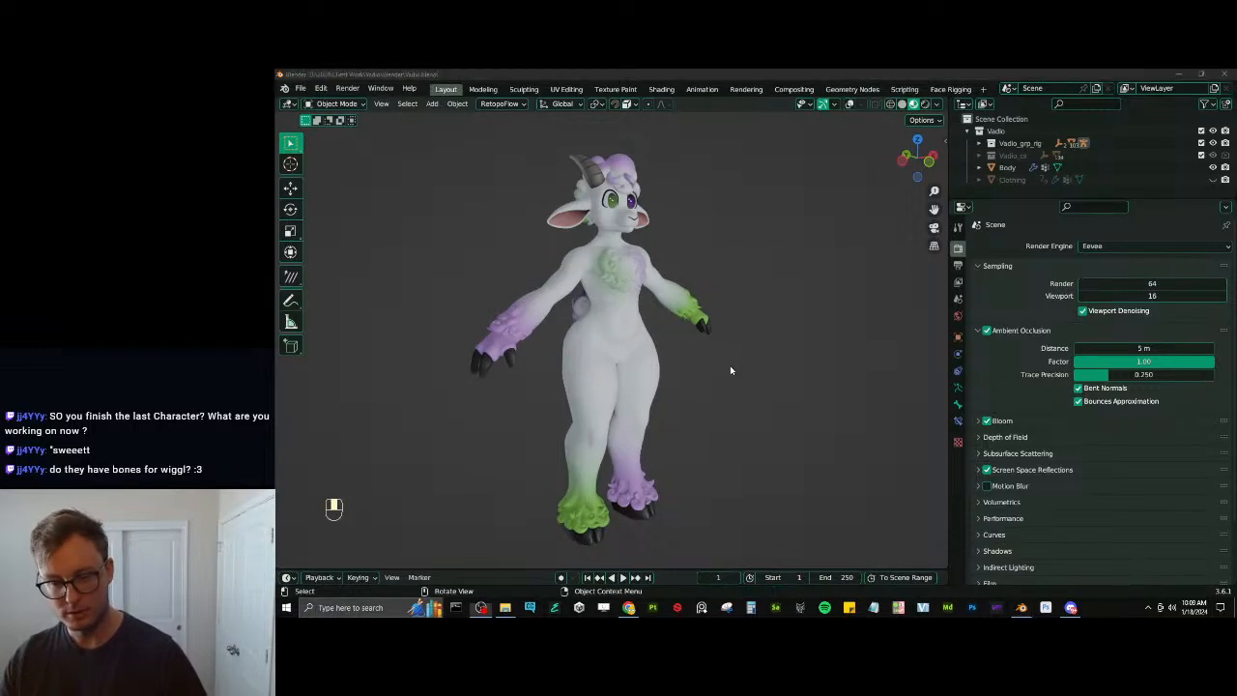
key(alt+Tab)
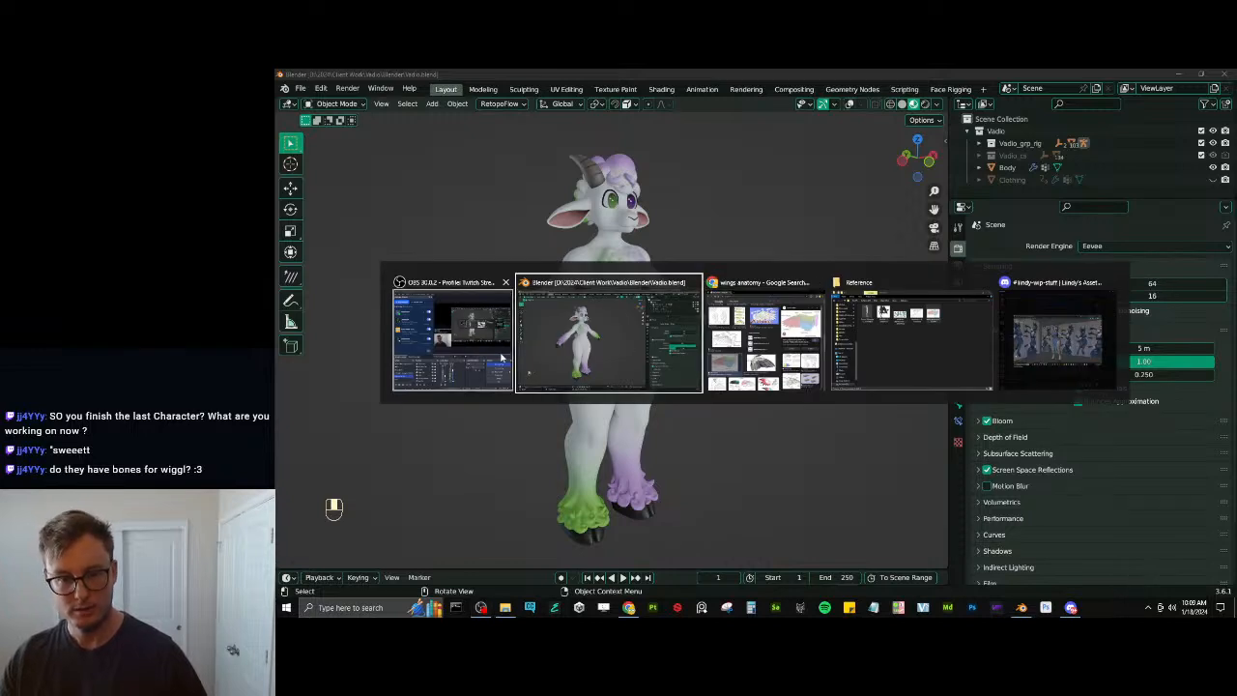
key(ctrl+s)
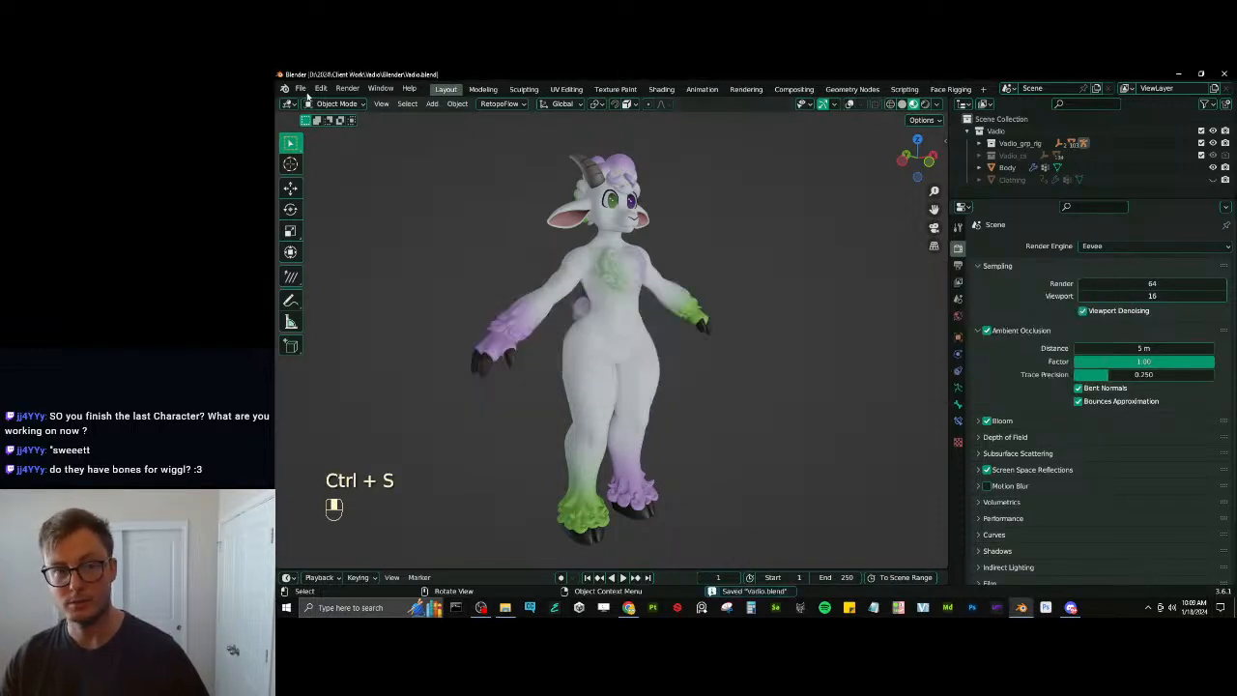
Reopen Skerek.blend and enter Edit Mode on the wing's retopology mesh
click(300, 88)
mouse_move(347, 125)
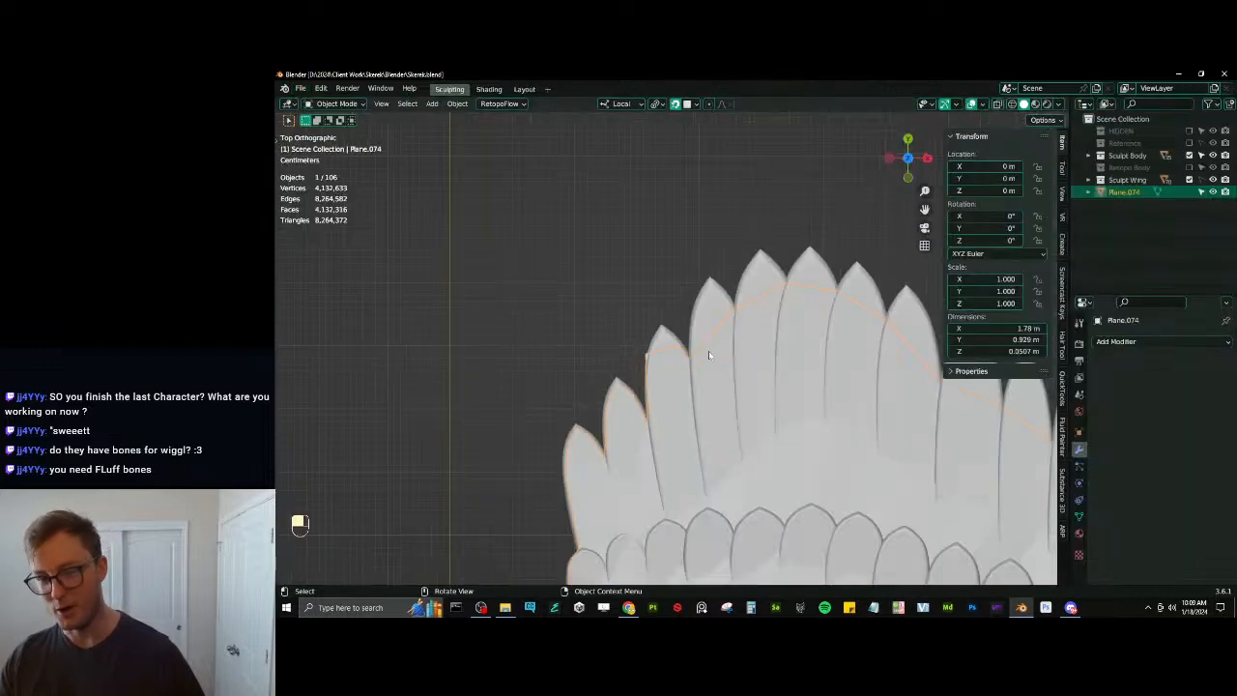
scroll(708, 354, down, 5)
scroll(685, 348, up, 10)
key(Tab)
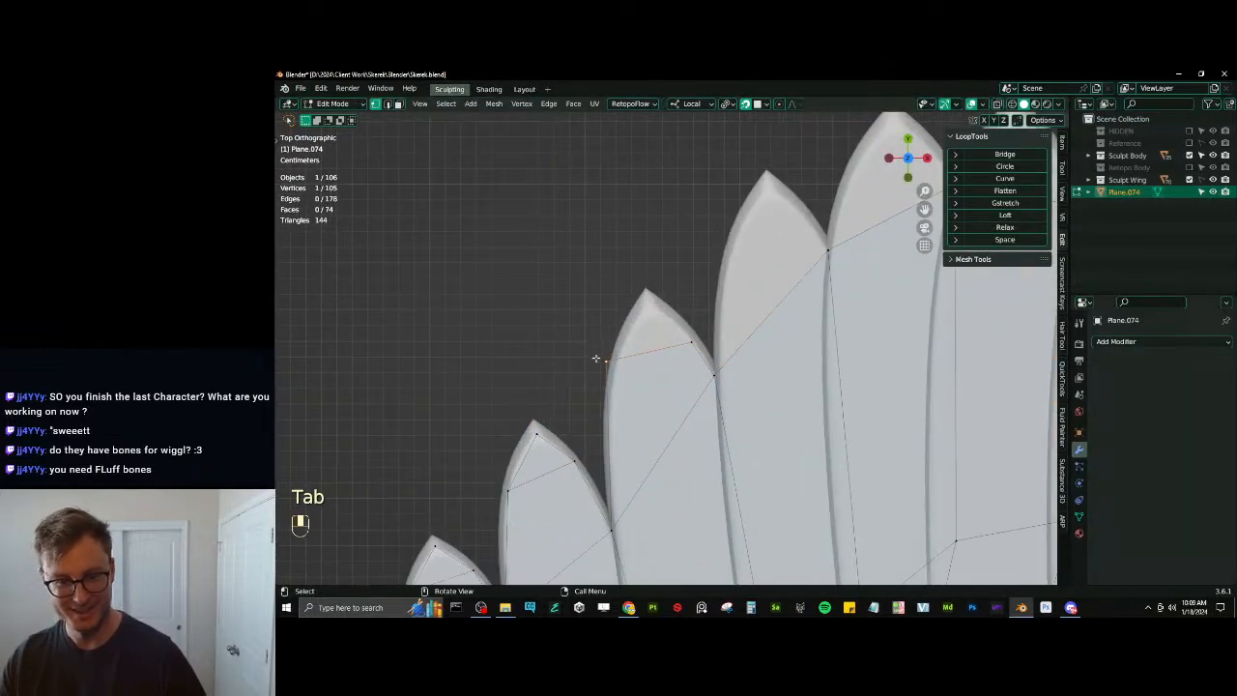
Move the two upper side vertices of the third feather from the wing's left end onto the sculpted outline
scroll(596, 358, up, 2)
key(g)
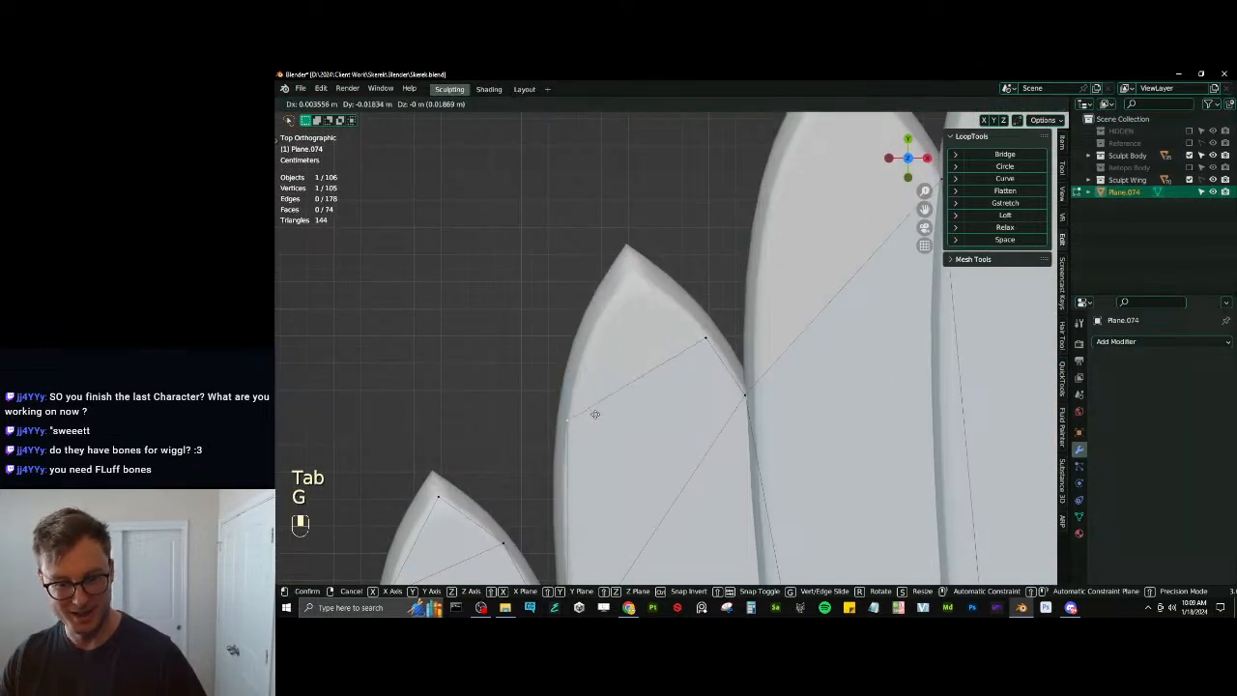
click(595, 414)
key(g)
click(577, 401)
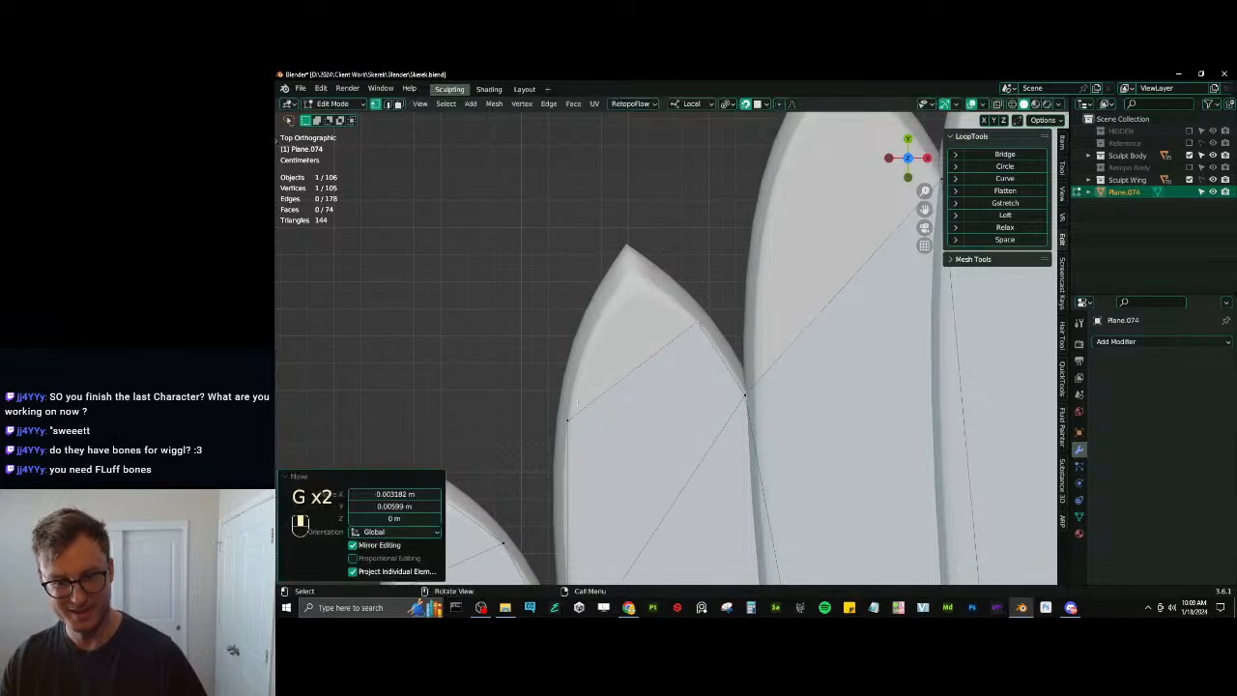
Extrude the third feather's top edge, merge the new vertices at center, and place the merged vertex at the feather tip
shift+click(696, 321)
key(e)
click(689, 243)
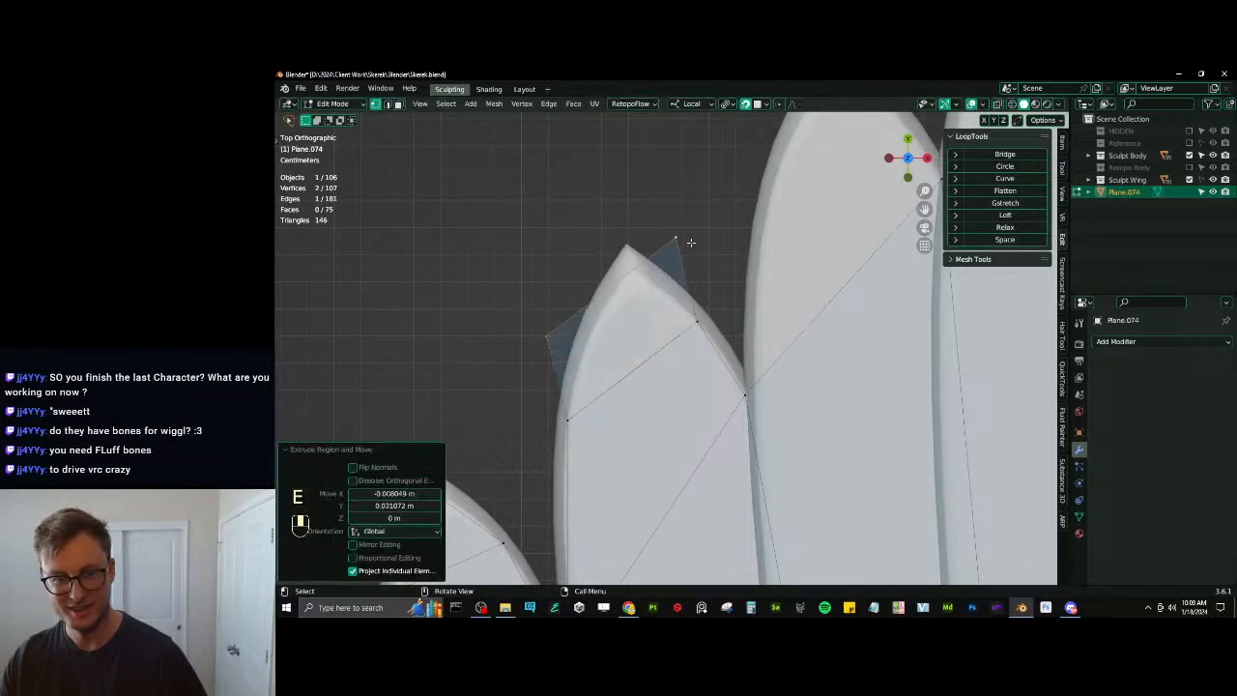
key(m)
click(689, 245)
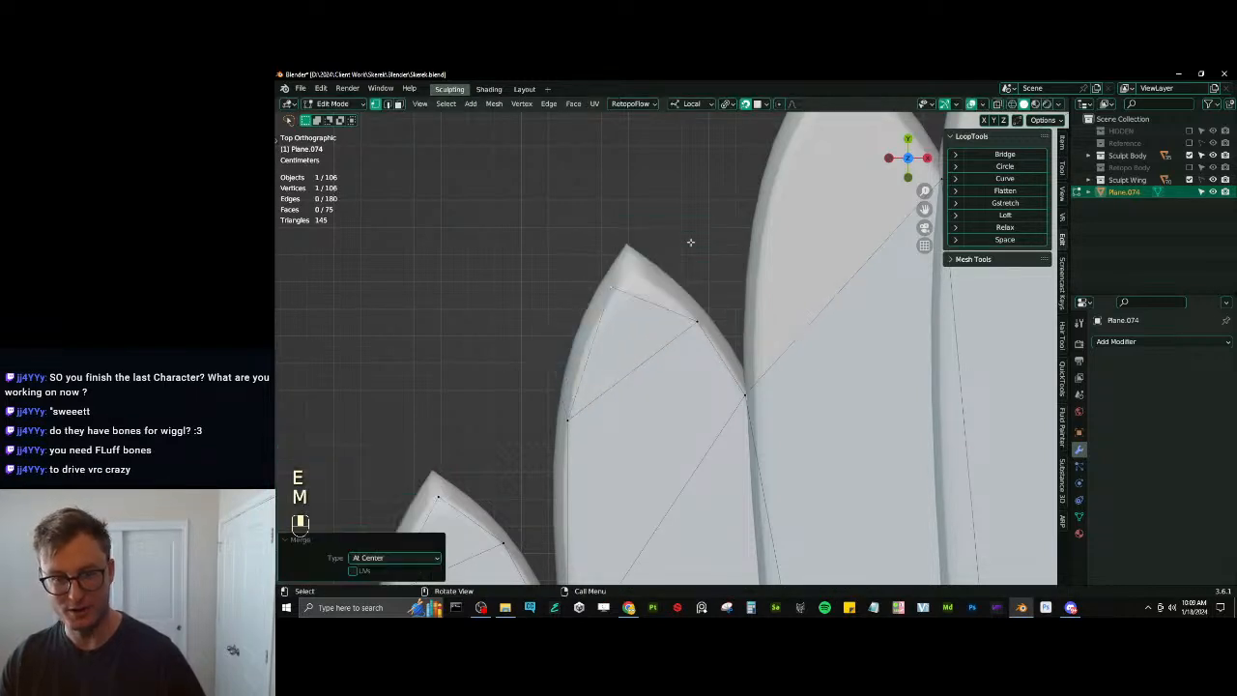
key(g)
click(617, 337)
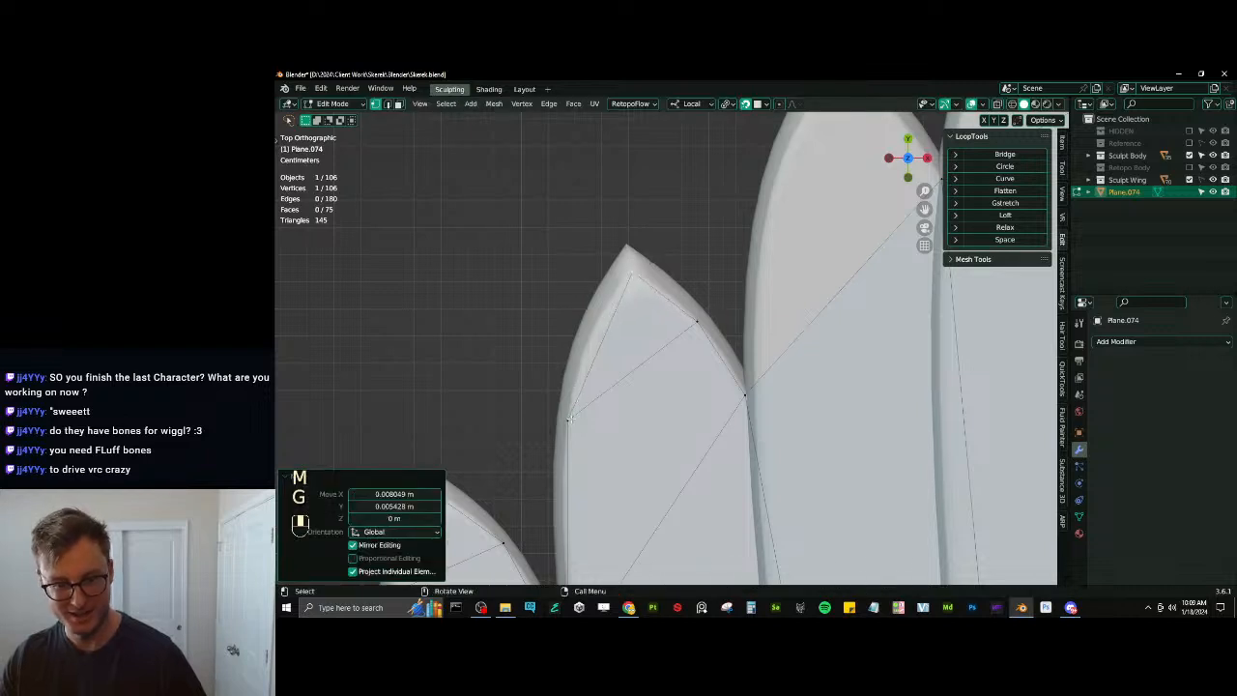
Fit the third feather's side vertices and the shared vertex in the notch beside the fourth feather to the sculpt
key(g)
click(574, 388)
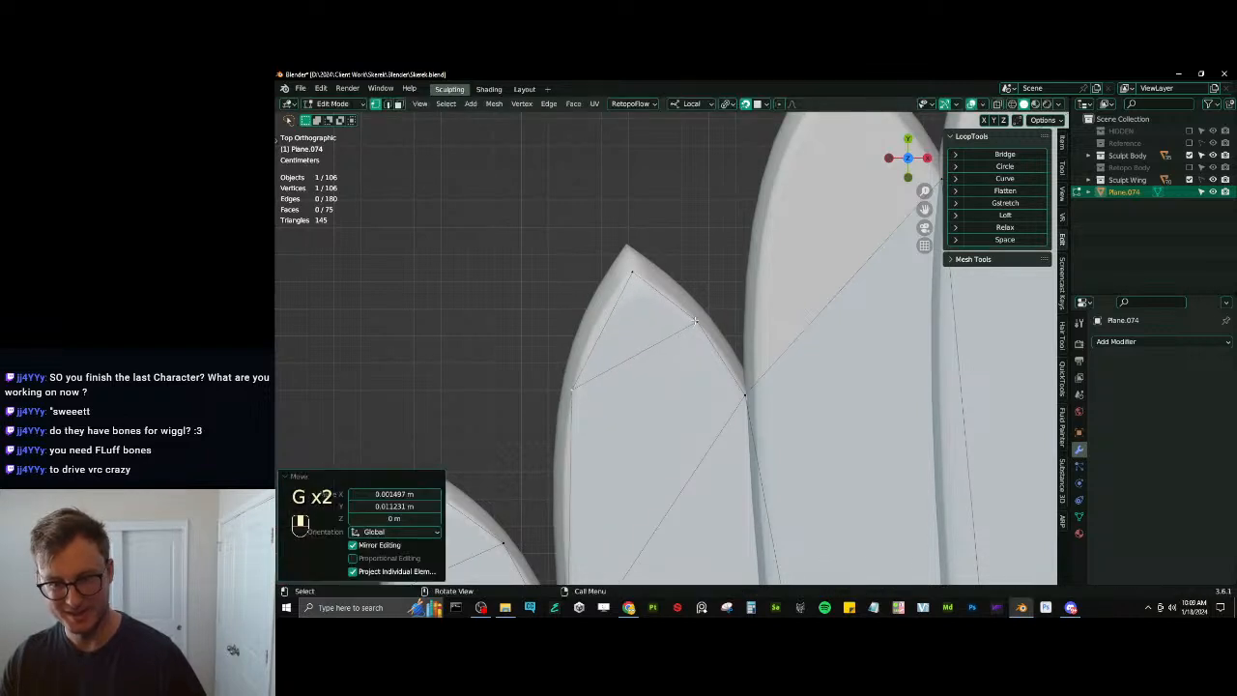
click(695, 321)
key(g)
click(694, 320)
shift+middle_drag(773, 299, 705, 423)
click(680, 519)
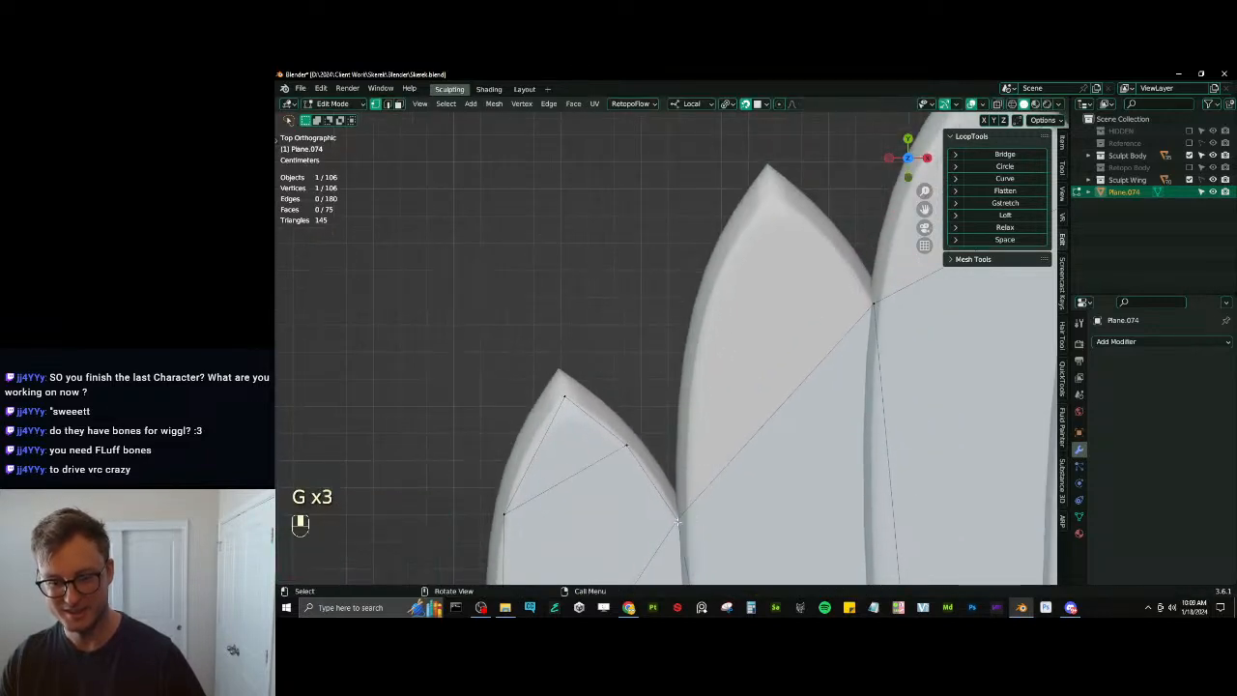
key(g)
click(683, 519)
Extrude the fourth feather's upper edge toward its tip, then rotate, scale and shift it to fit the feather's width
shift+middle_drag(792, 387, 762, 446)
shift+click(838, 382)
key(e)
click(834, 259)
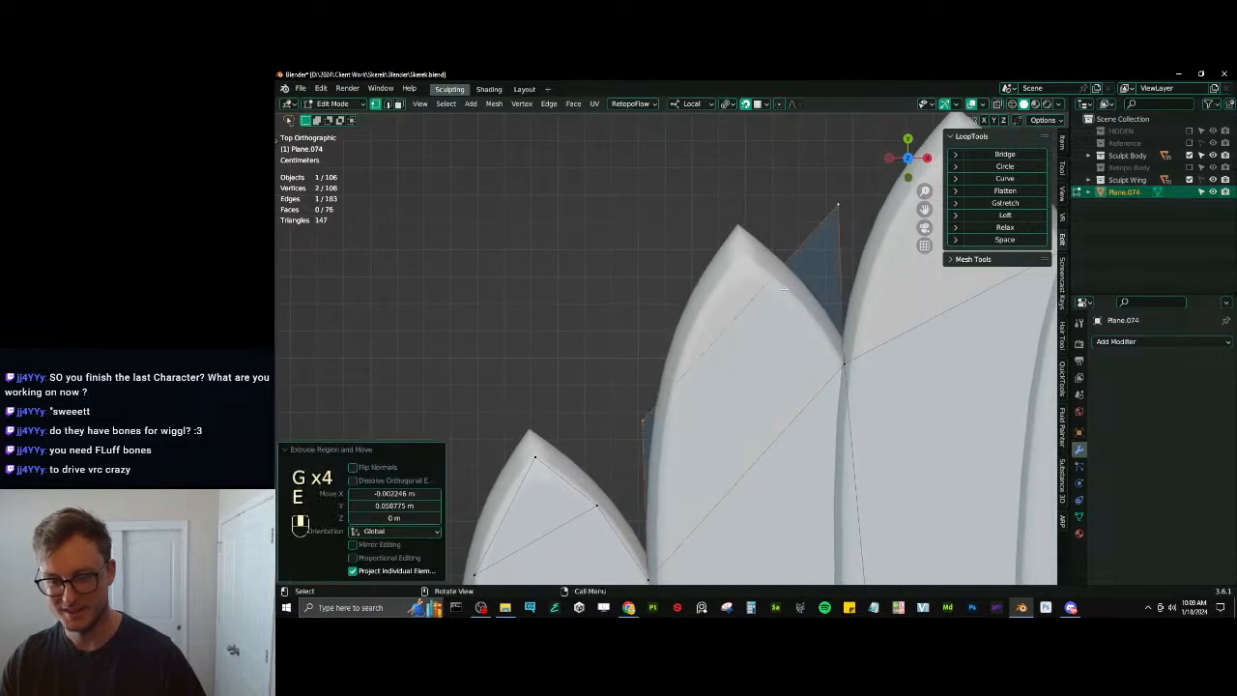
key(r)
click(859, 317)
key(s)
click(808, 315)
key(g)
click(806, 323)
key(s)
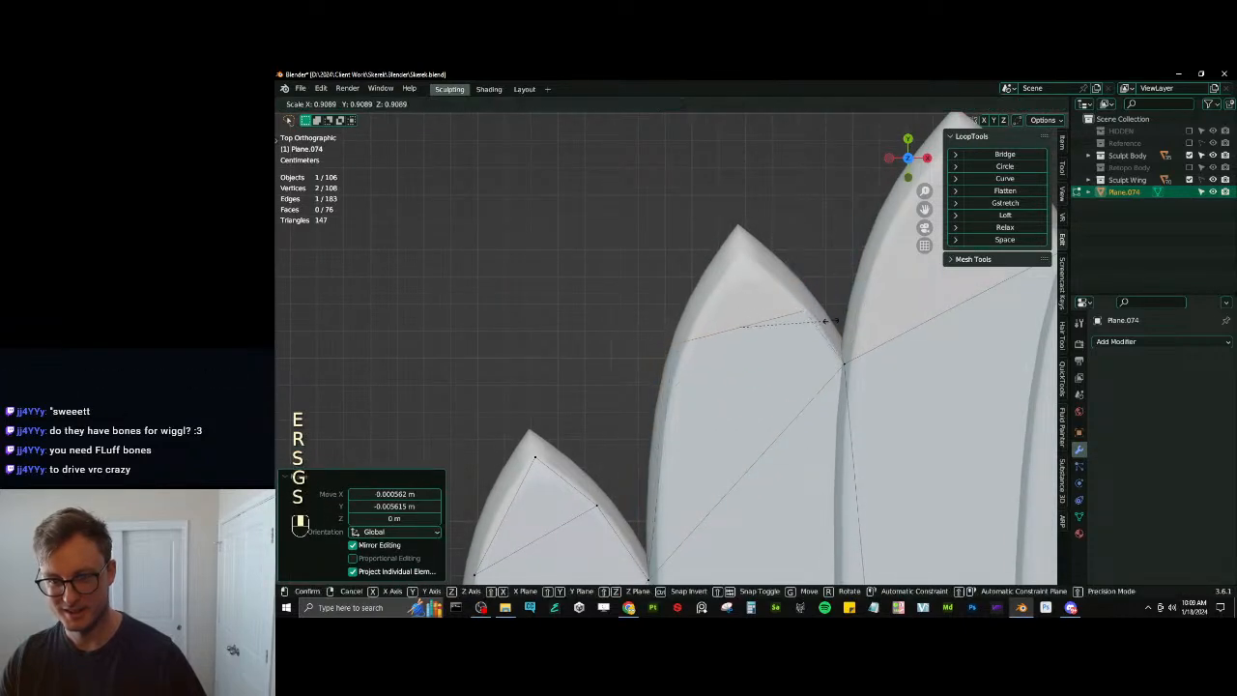
click(818, 329)
key(g)
click(794, 335)
Move the fourth feather's new right and left vertices individually onto the sculpted outline
click(794, 334)
key(g)
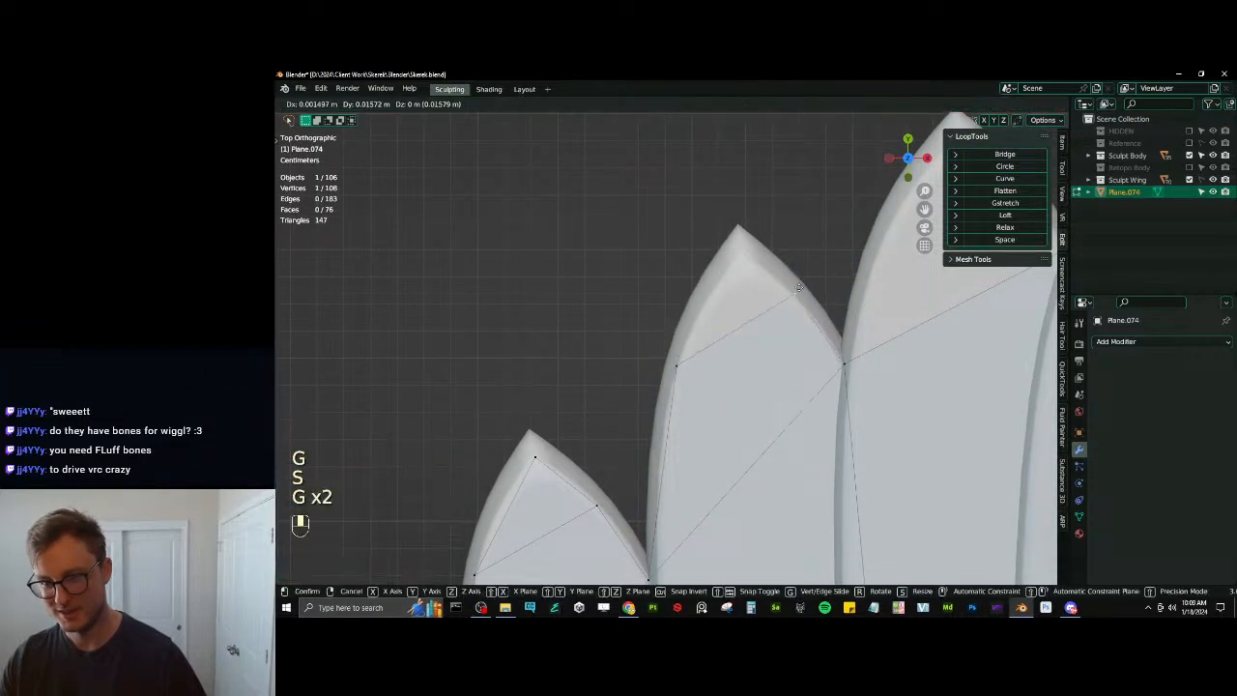
click(797, 292)
click(677, 365)
key(g)
click(679, 366)
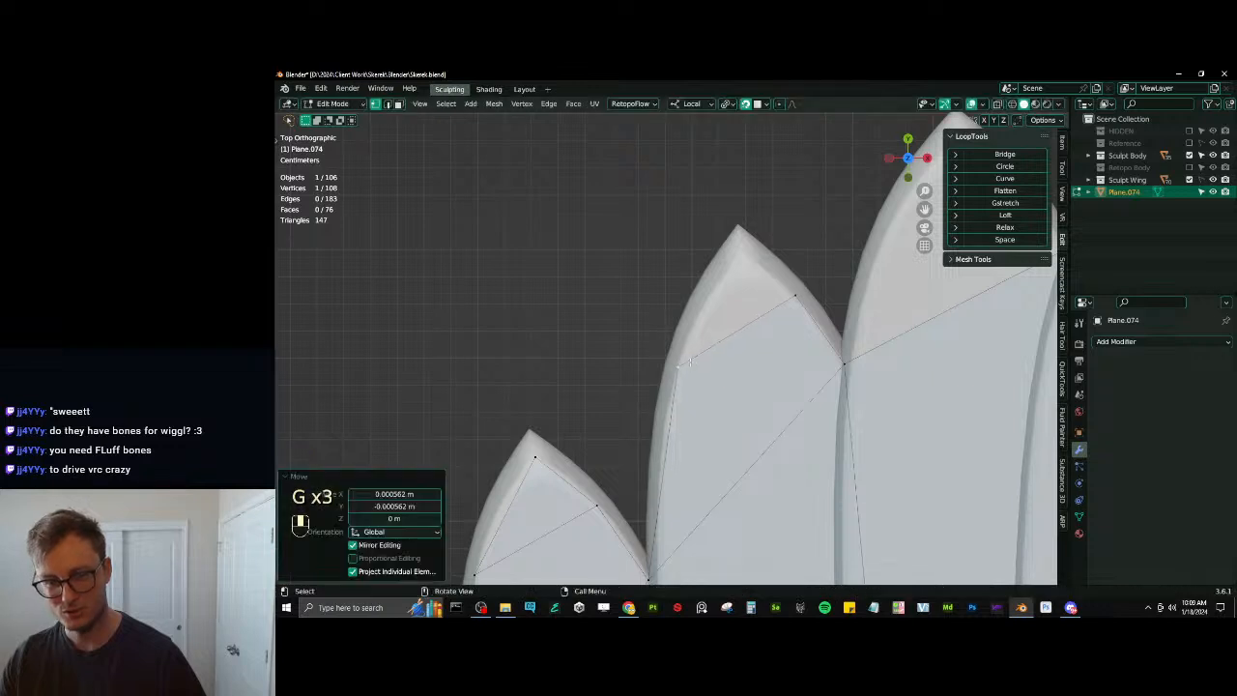
Cap the fourth feather by extruding its top edge, merging it at center, and moving the merged vertex to the tip
shift+click(785, 317)
key(e)
click(783, 268)
key(m)
click(781, 268)
key(g)
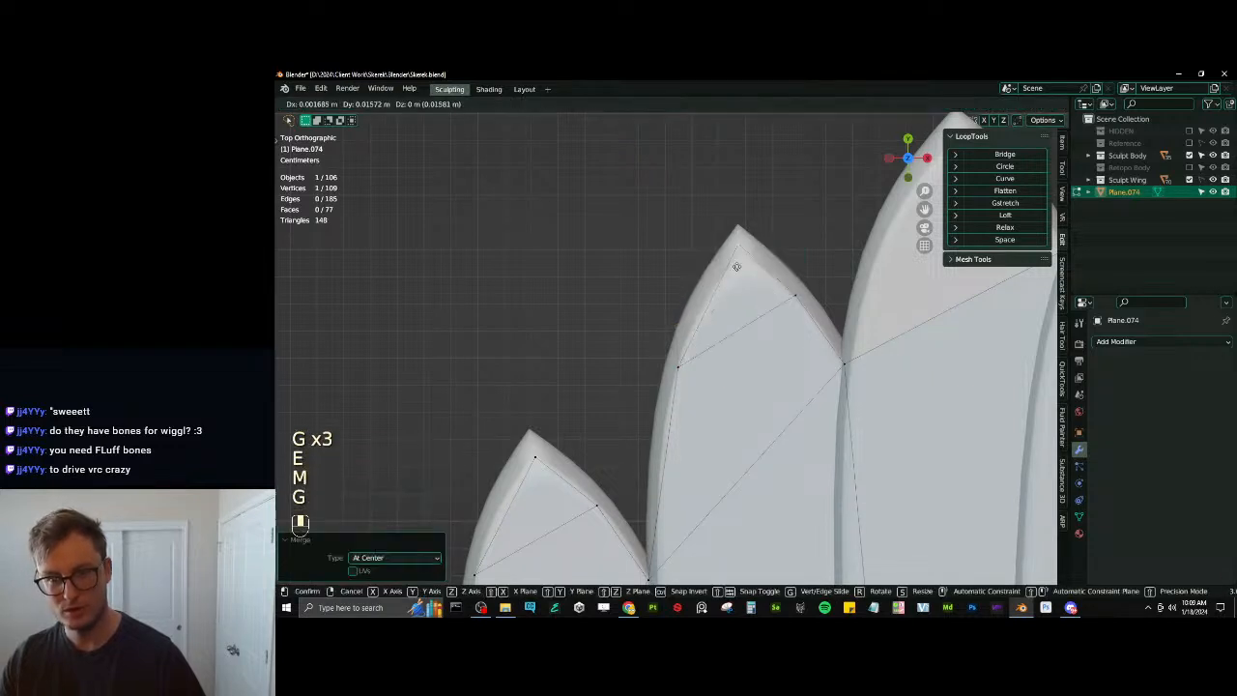
click(737, 277)
Refine both side vertices below the fourth feather's tip so they follow the sculpted edge
key(g)
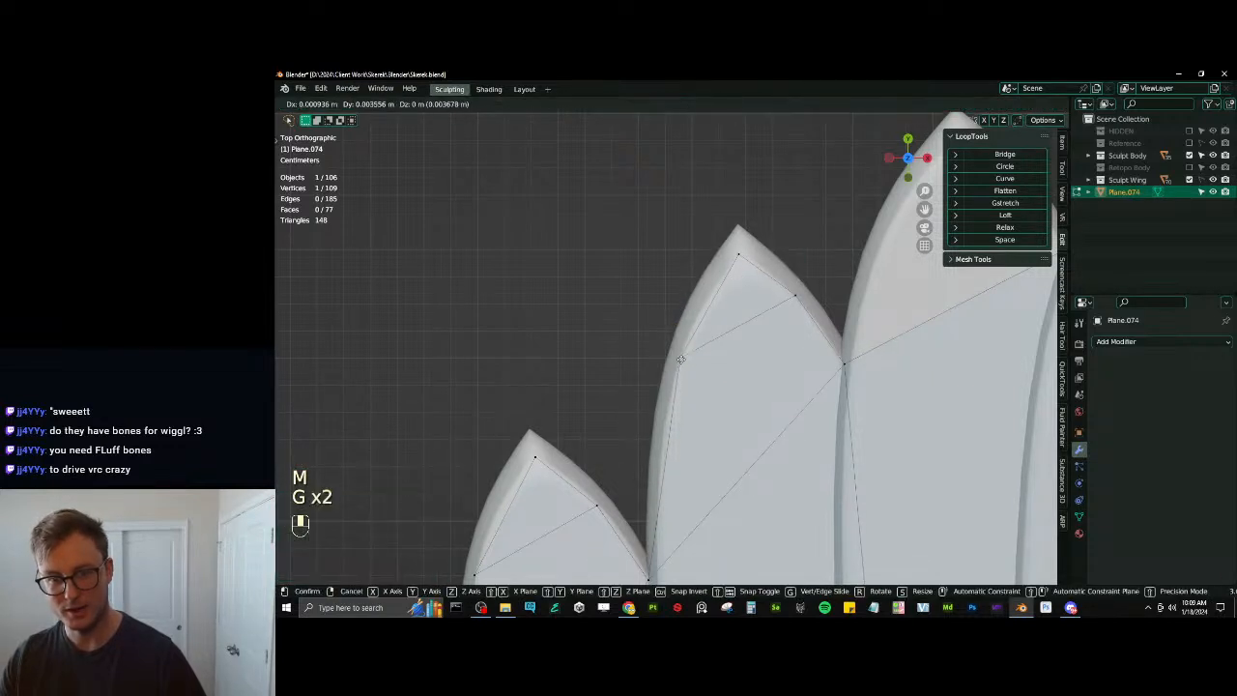
click(681, 359)
scroll(682, 359, down, 1)
shift+middle_drag(811, 318, 708, 367)
click(694, 363)
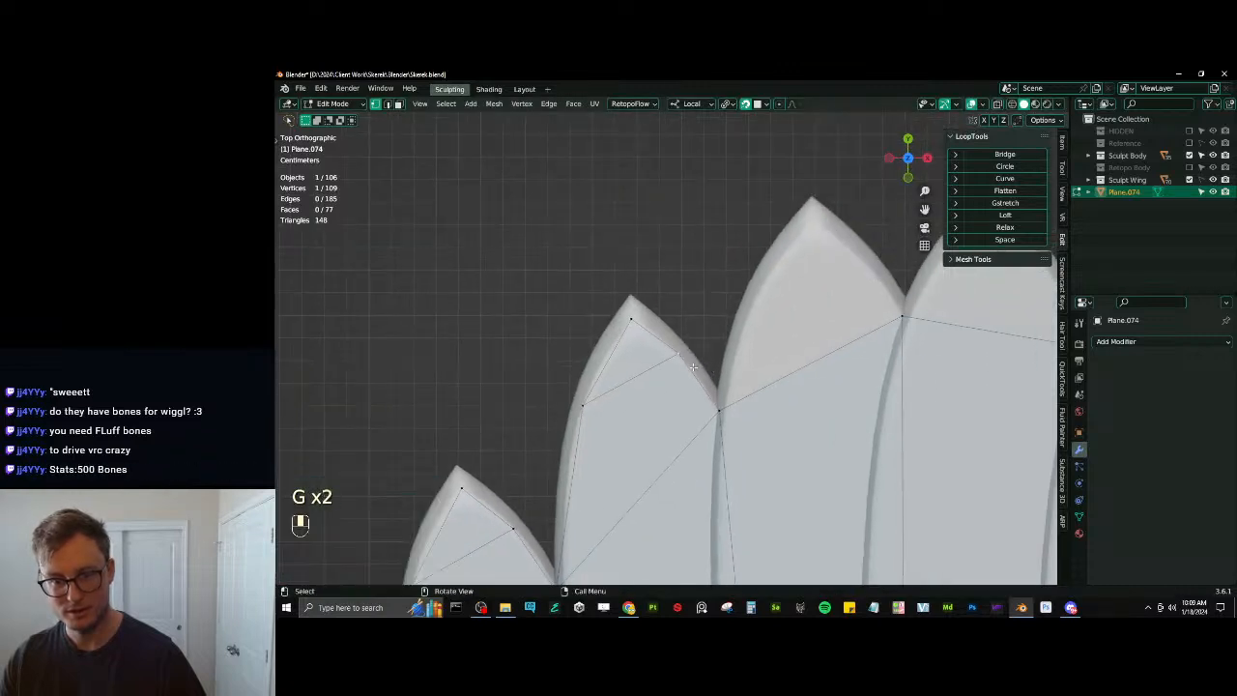
scroll(692, 360, up, 4)
key(g)
click(699, 368)
Extrude the fifth feather's upper edge toward its tip, then rotate, scale and shift it to fit inside the feather
scroll(699, 367, down, 5)
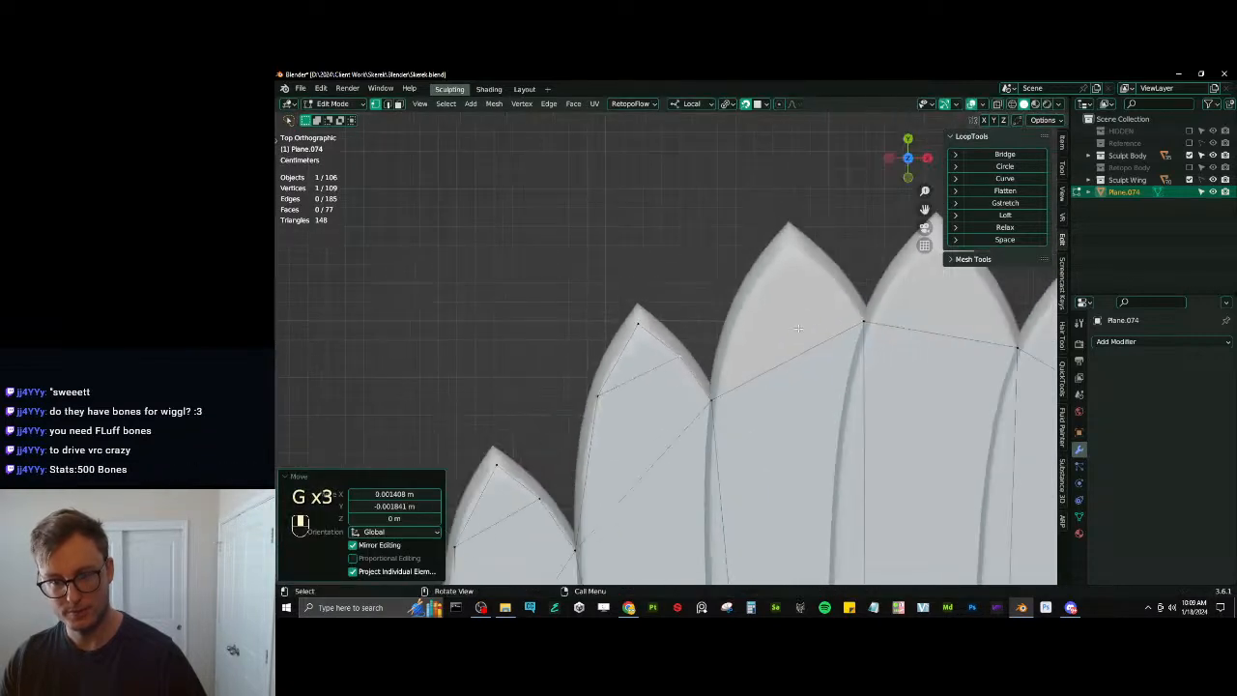
shift+middle_drag(711, 379, 607, 433)
click(607, 455)
shift+click(760, 375)
key(e)
click(761, 314)
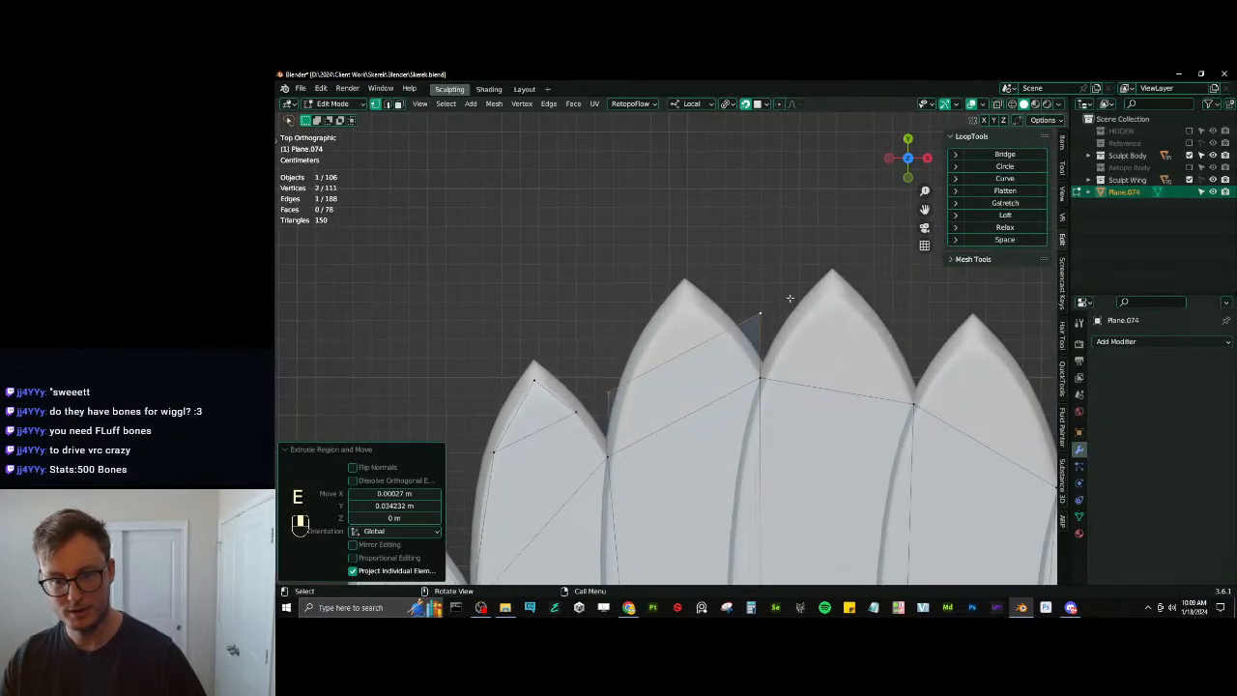
key(r)
click(803, 326)
key(s)
click(744, 338)
scroll(703, 364, up, 3)
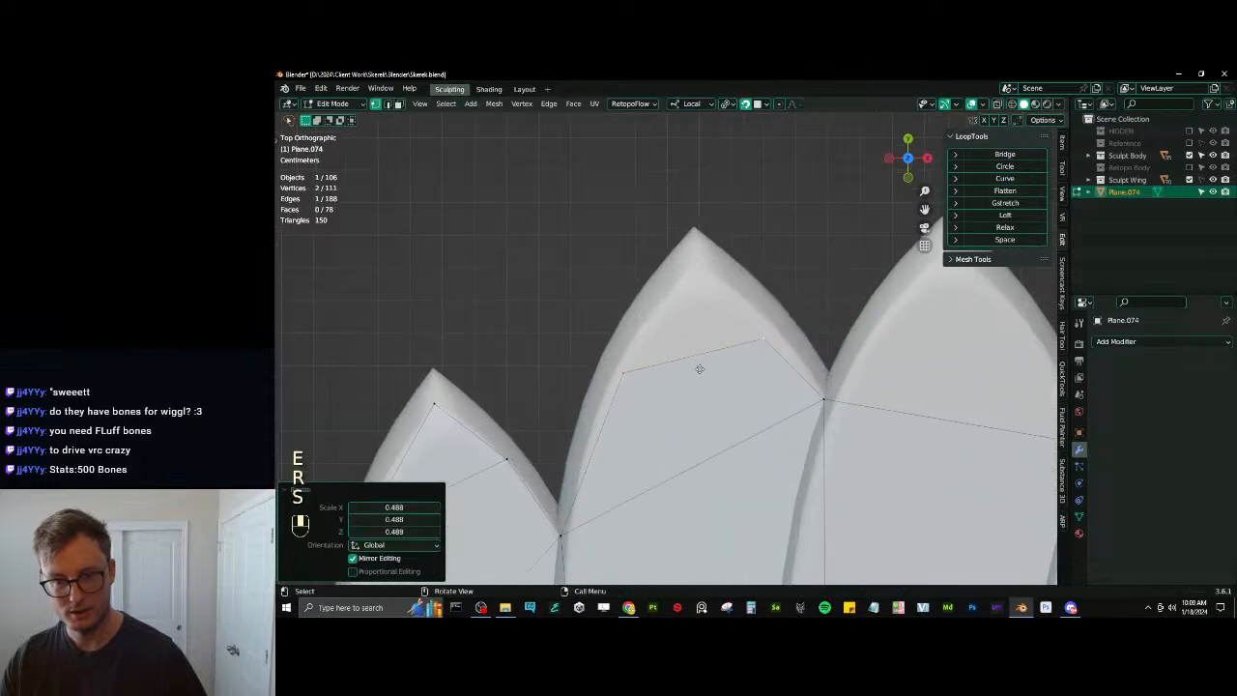
key(g)
click(712, 359)
Adjust the fifth feather's new right and left vertices until they sit on the sculpted outline
click(748, 344)
key(g)
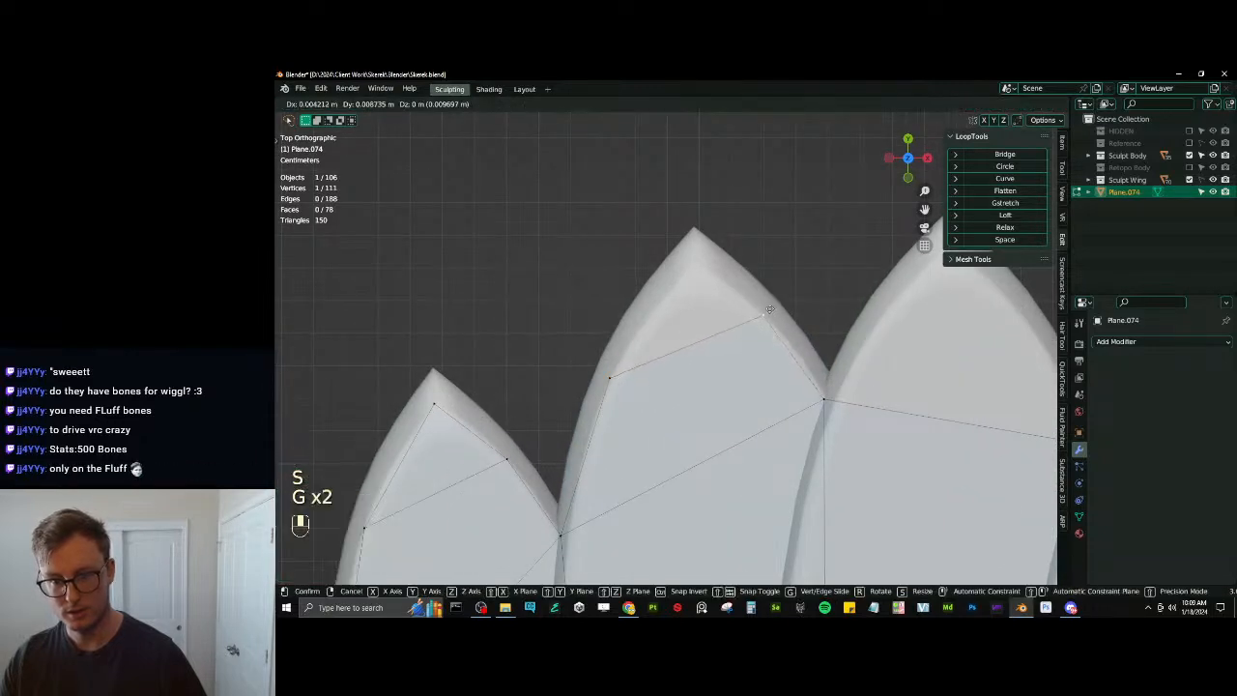
click(769, 309)
click(612, 368)
key(g)
click(621, 348)
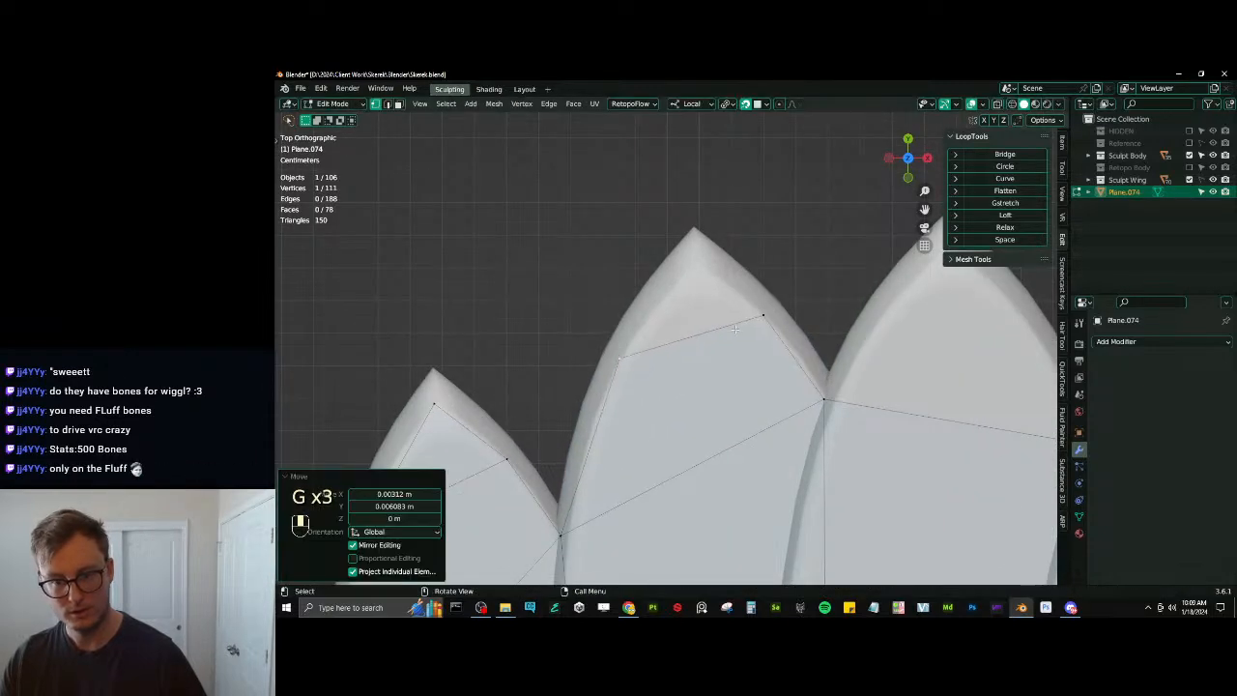
click(763, 317)
key(g)
click(767, 319)
Cap the fifth feather by extruding its top edge, merging it at center, and moving the merged vertex to the tip
shift+click(620, 357)
key(e)
click(703, 265)
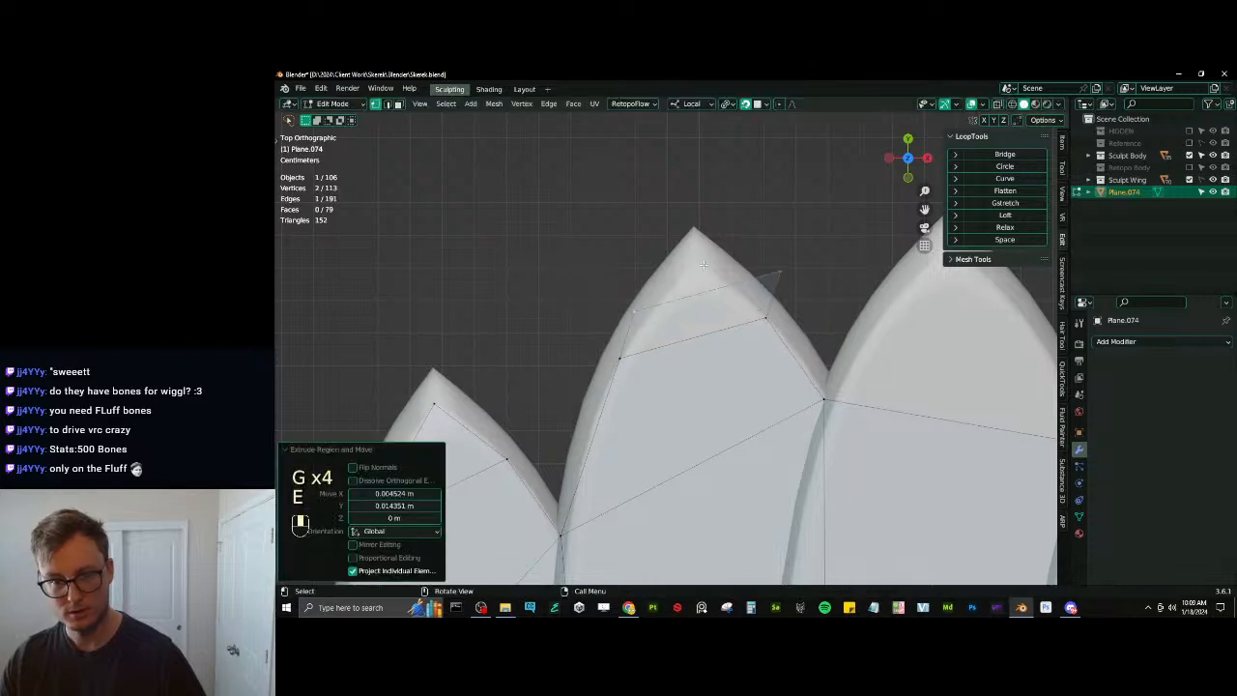
key(m)
click(703, 265)
key(g)
click(693, 238)
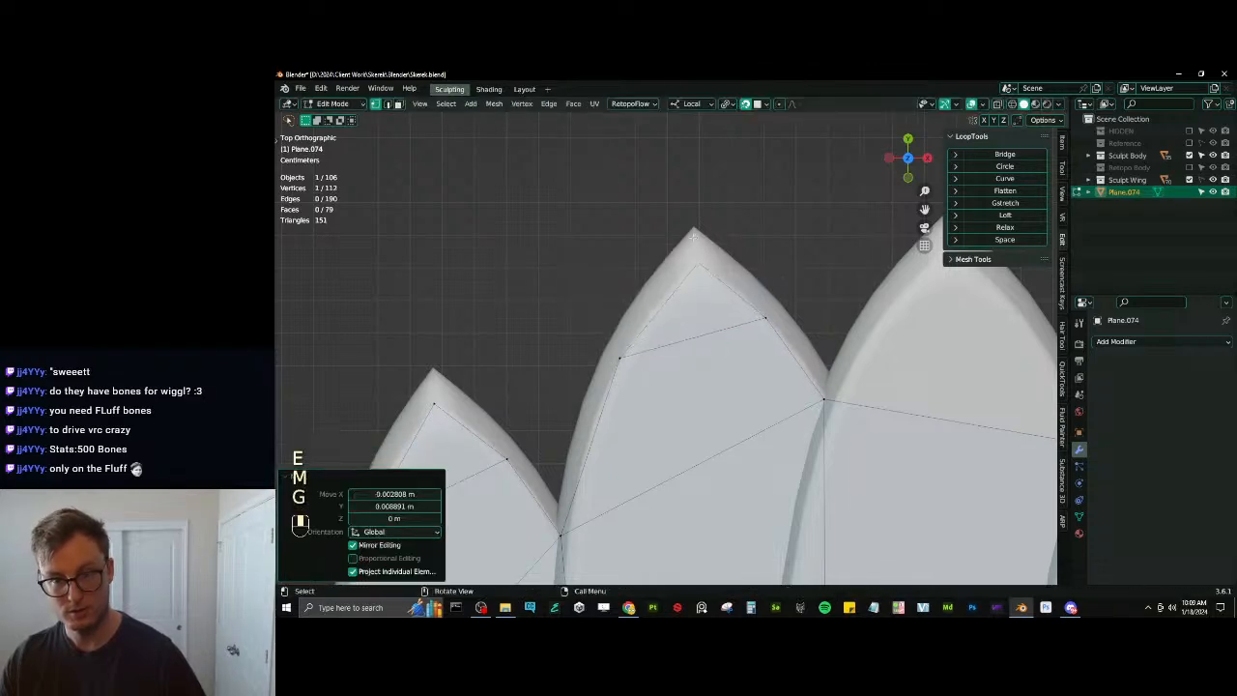
Extrude the sixth feather's upper edge toward its tip, then scale and shift it to fit the feather's width
scroll(694, 238, down, 7)
scroll(759, 235, down, 5)
scroll(662, 346, up, 6)
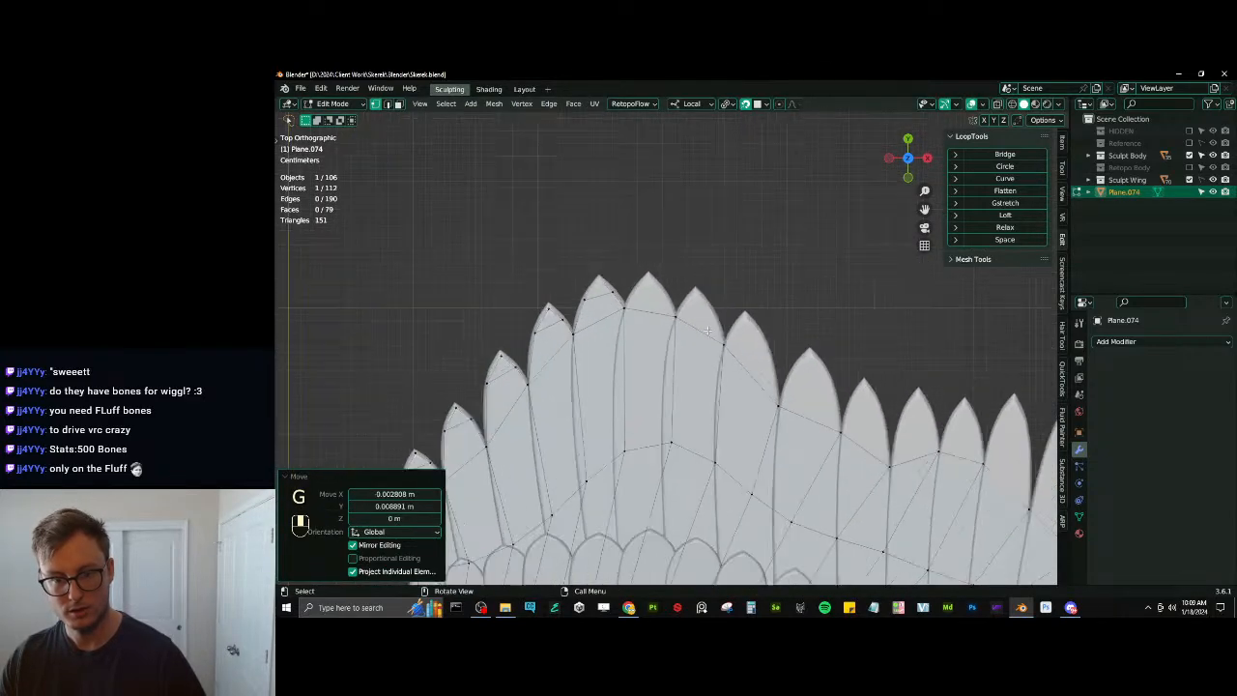
scroll(663, 347, up, 1)
click(587, 342)
shift+click(715, 364)
key(e)
click(706, 294)
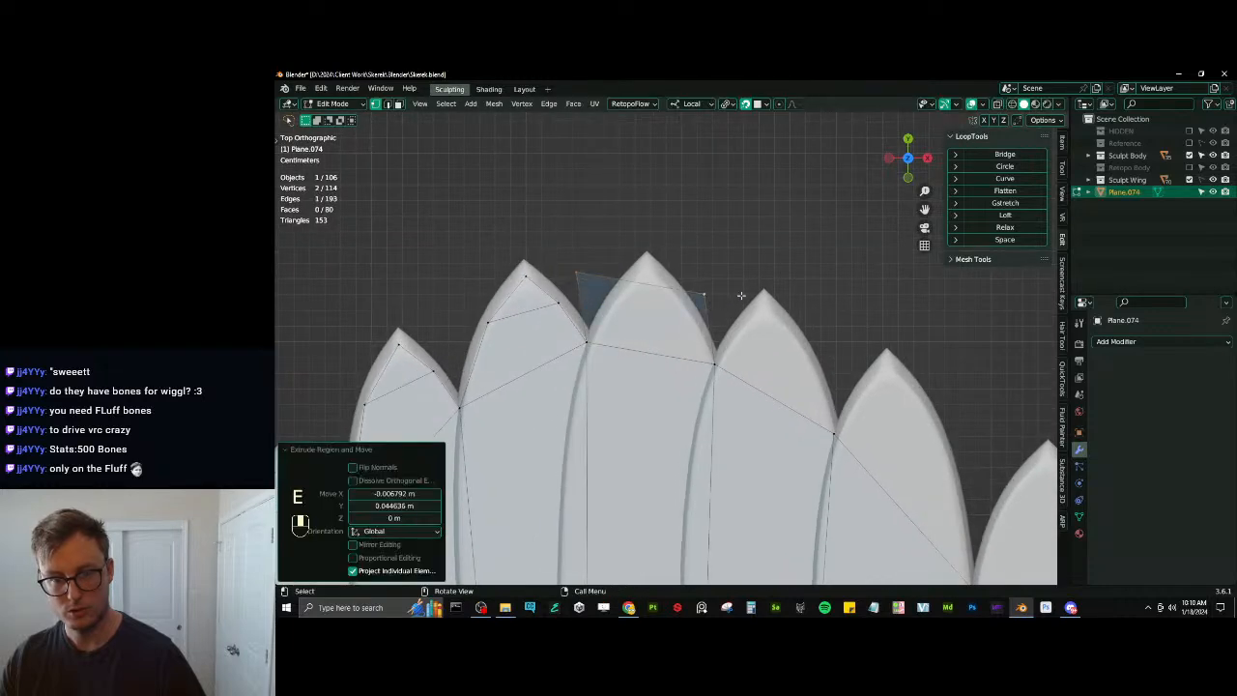
key(s)
click(707, 290)
key(g)
click(702, 316)
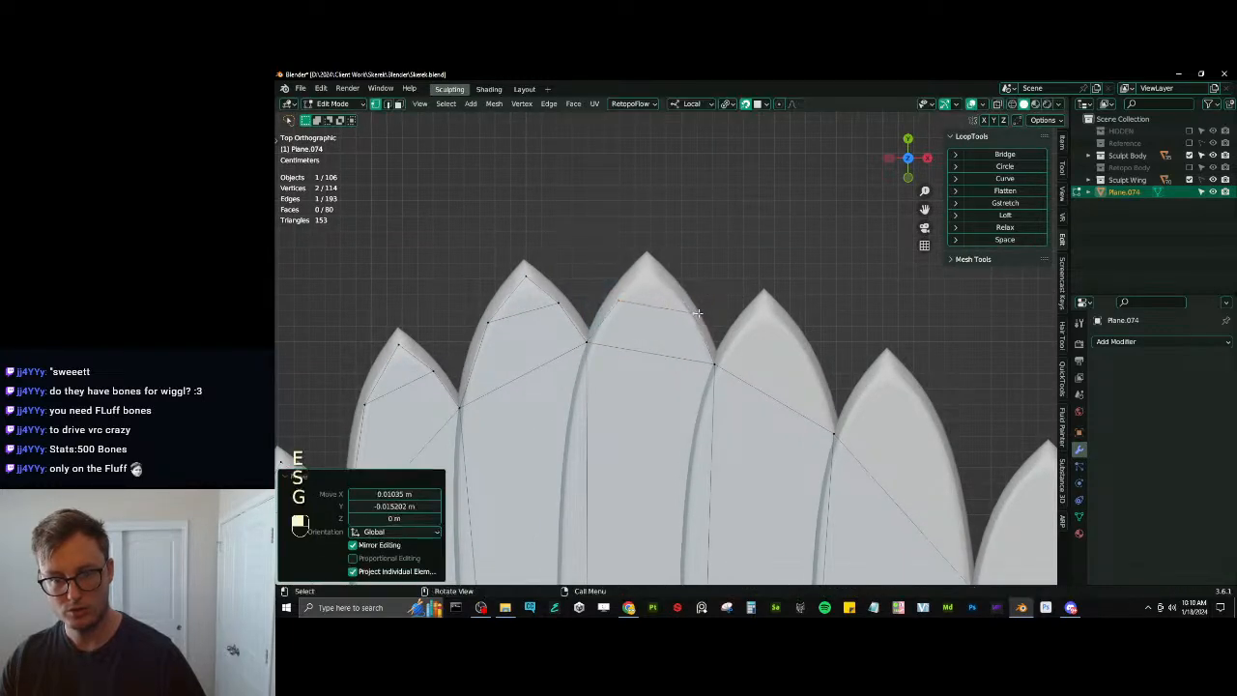
Move the right end vertex of the sixth feather's new edge onto the sculpted outline
click(700, 315)
key(g)
click(687, 306)
Examine the whole bird character in perspective, then return to the top view framed on the selected wing vertex
scroll(687, 305, down, 5)
middle_drag(687, 305, 687, 345)
scroll(700, 262, up, 5)
scroll(681, 347, up, 4)
scroll(679, 345, down, 5)
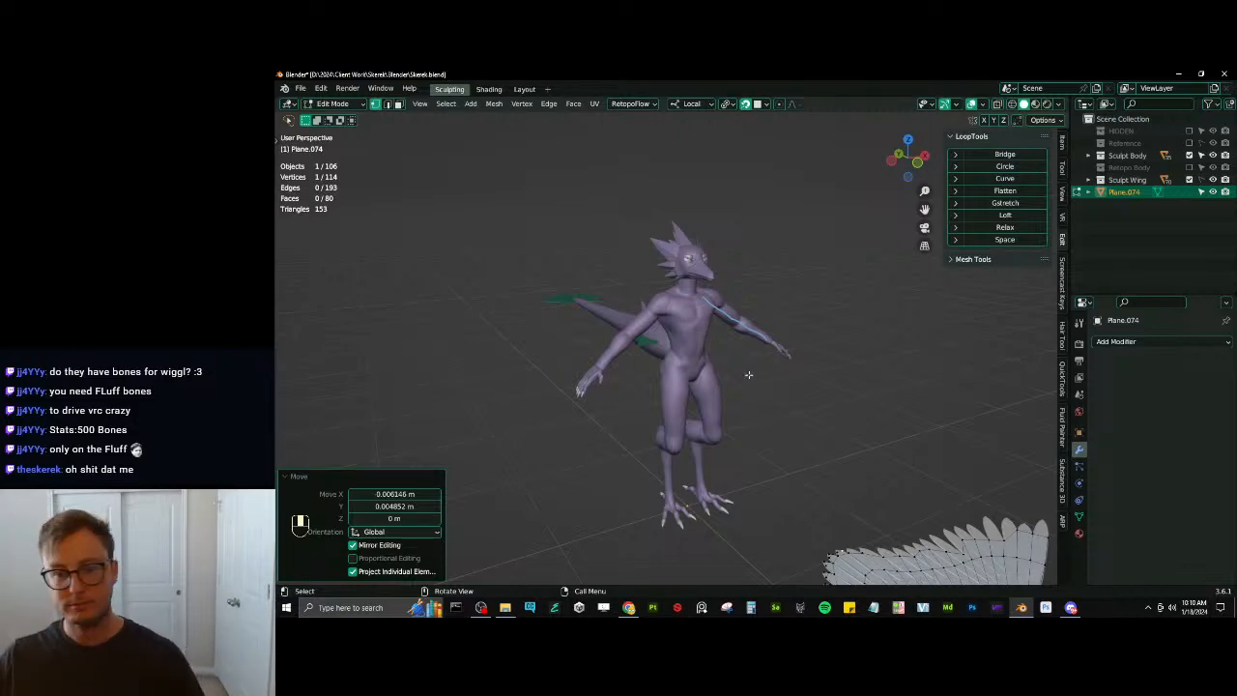
scroll(749, 375, down, 2)
mouse_move(749, 375)
middle_down()
mouse_move(753, 390)
mouse_move(723, 416)
mouse_move(749, 362)
middle_up()
mouse_move(749, 362)
middle_down()
mouse_move(812, 382)
mouse_move(750, 389)
mouse_move(737, 367)
middle_up()
scroll(773, 387, up, 3)
key(KP_7)
scroll(738, 370, up, 4)
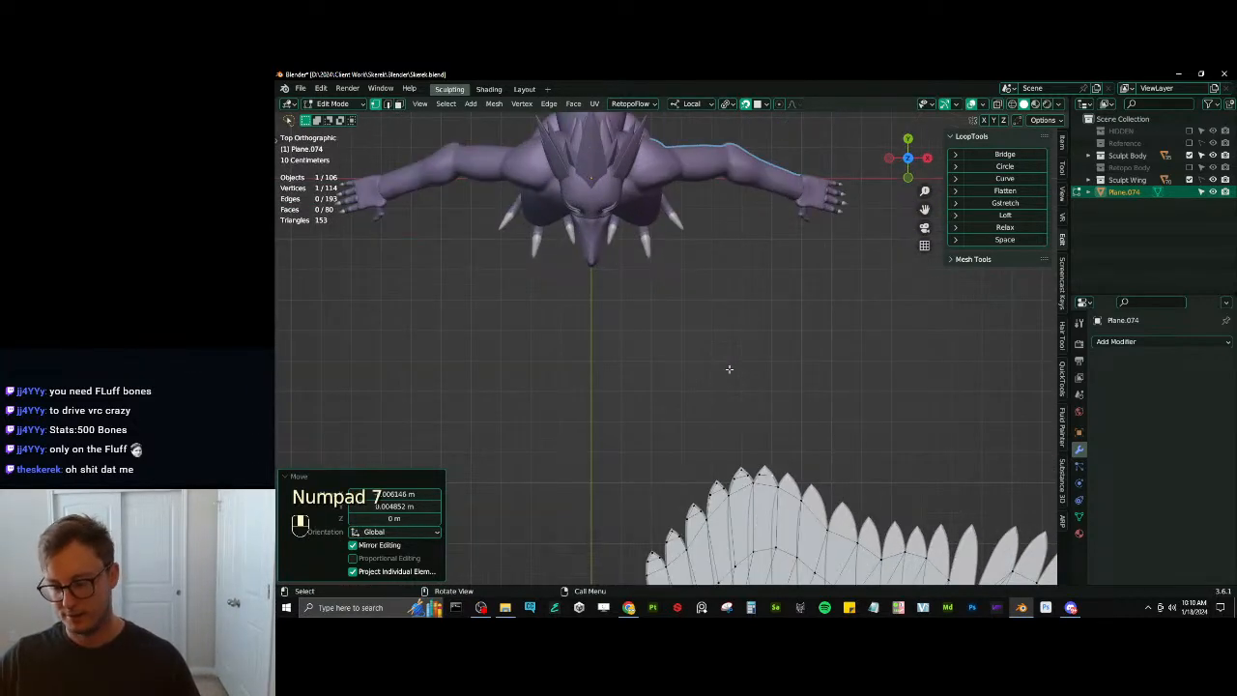
key(KP_Decimal)
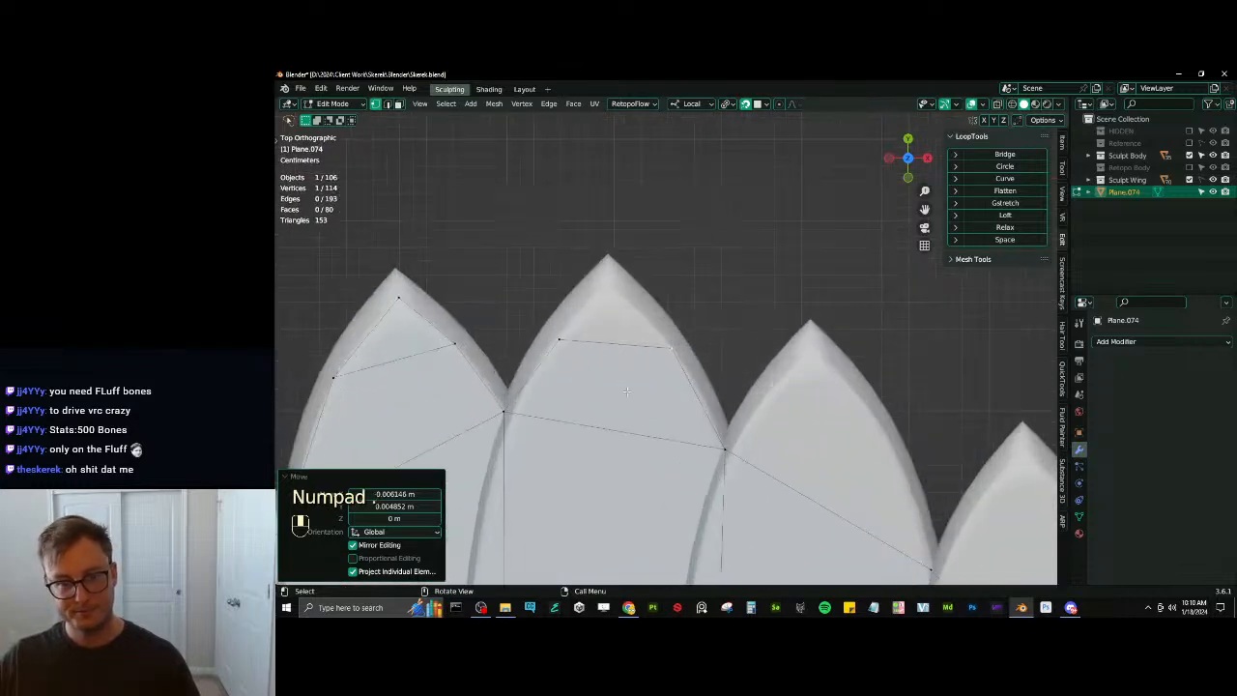
Nudge the left end vertex of the sixth feather's new edge onto the sculpted outline
click(619, 387)
key(g)
click(616, 387)
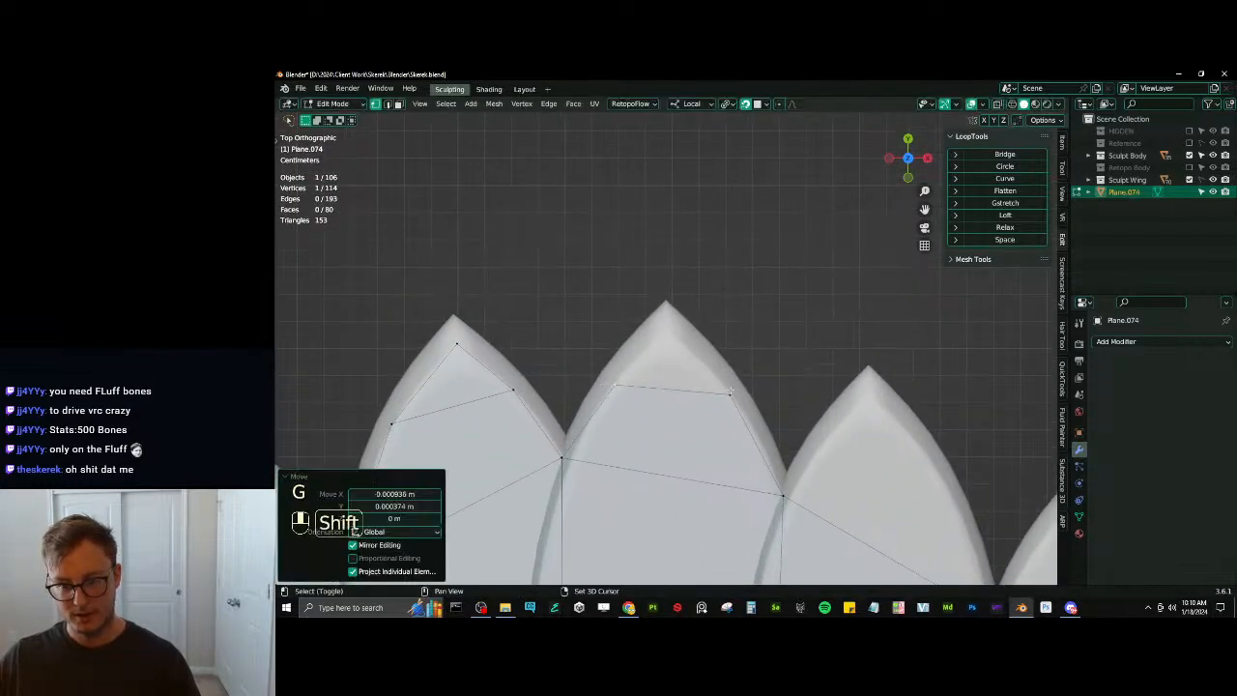
Cap the sixth feather by extruding its top edge, merging it at center, and moving the merged vertex to the tip
shift+click(730, 391)
key(e)
click(722, 319)
key(m)
click(720, 316)
key(g)
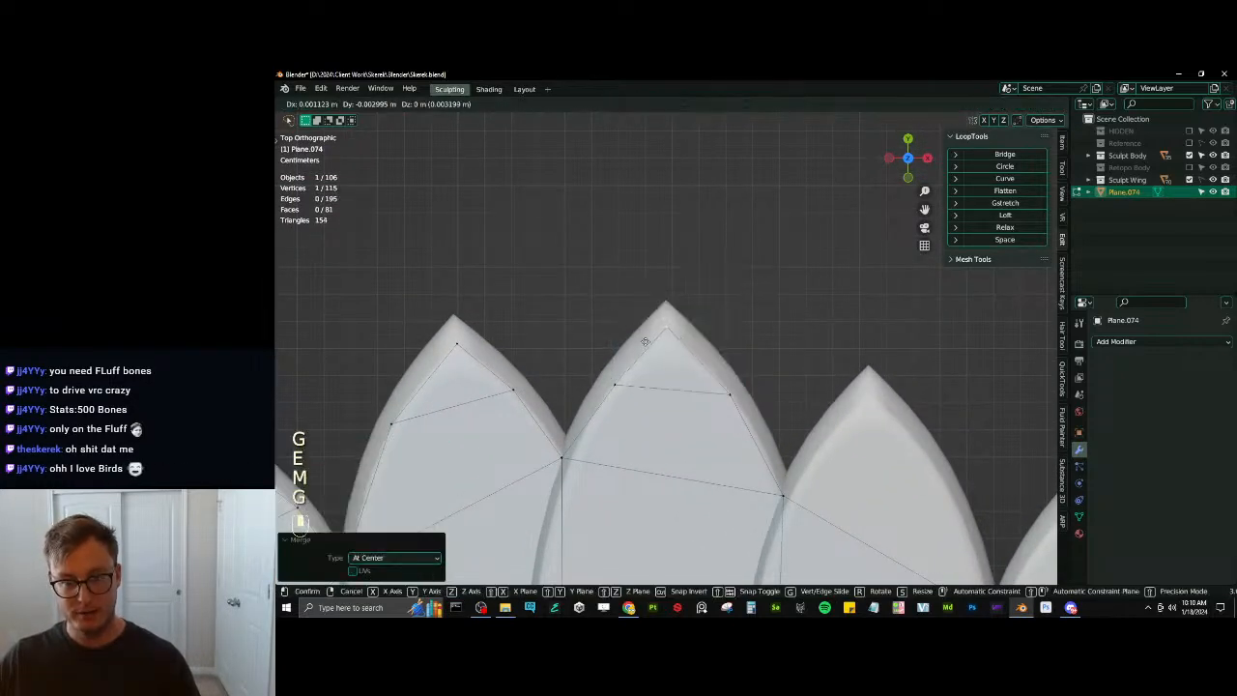
click(645, 344)
Extrude the seventh feather's upper edge toward its tip, then scale, rotate and shift it to fit inside the feather
shift+middle_drag(902, 473, 655, 422)
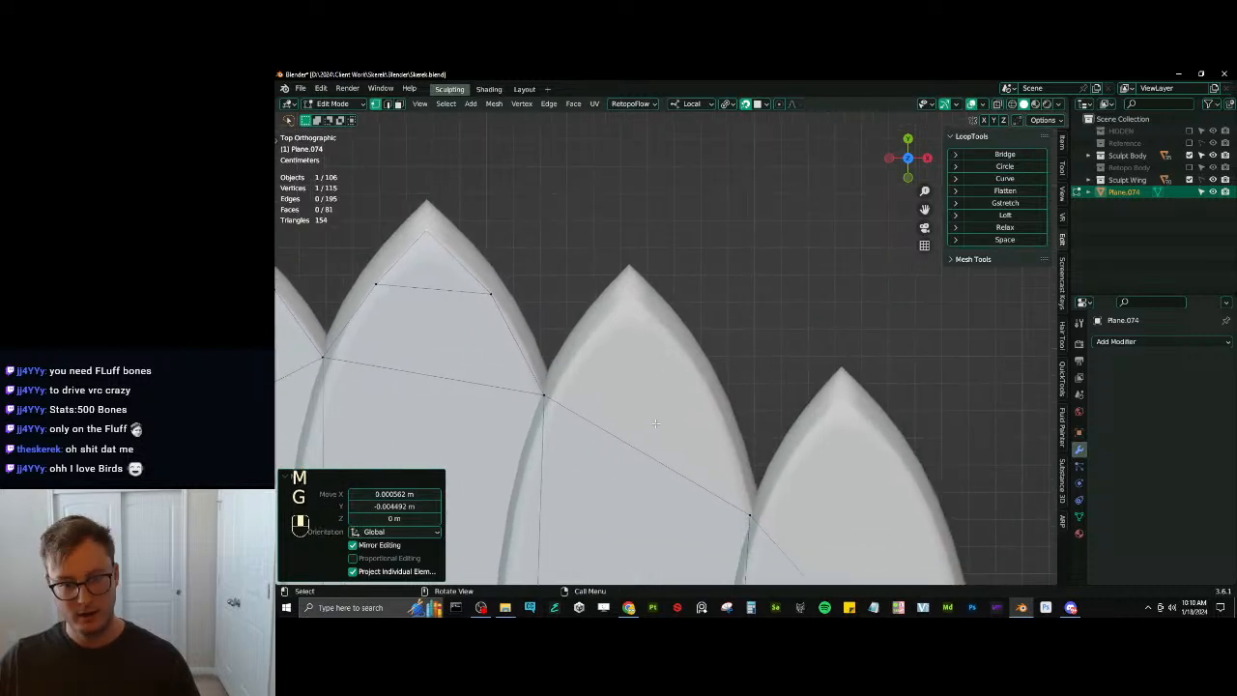
click(559, 404)
shift+click(762, 513)
key(e)
click(748, 391)
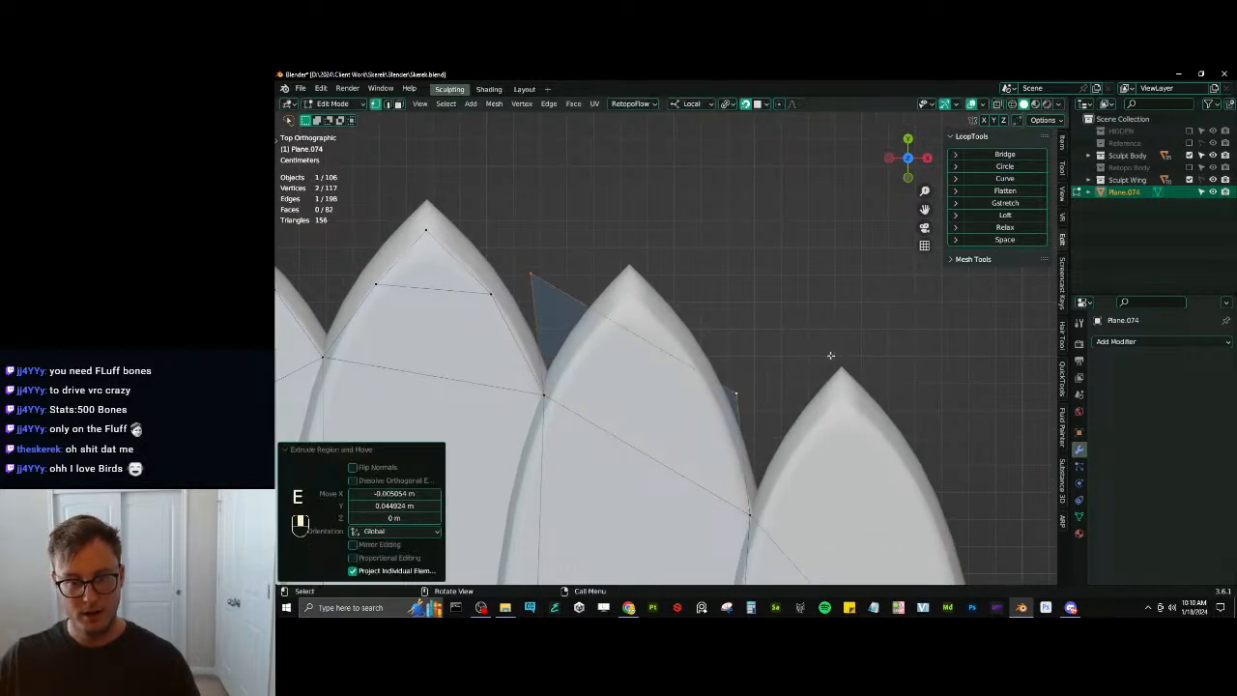
key(s)
click(695, 352)
key(r)
click(686, 334)
click(682, 340)
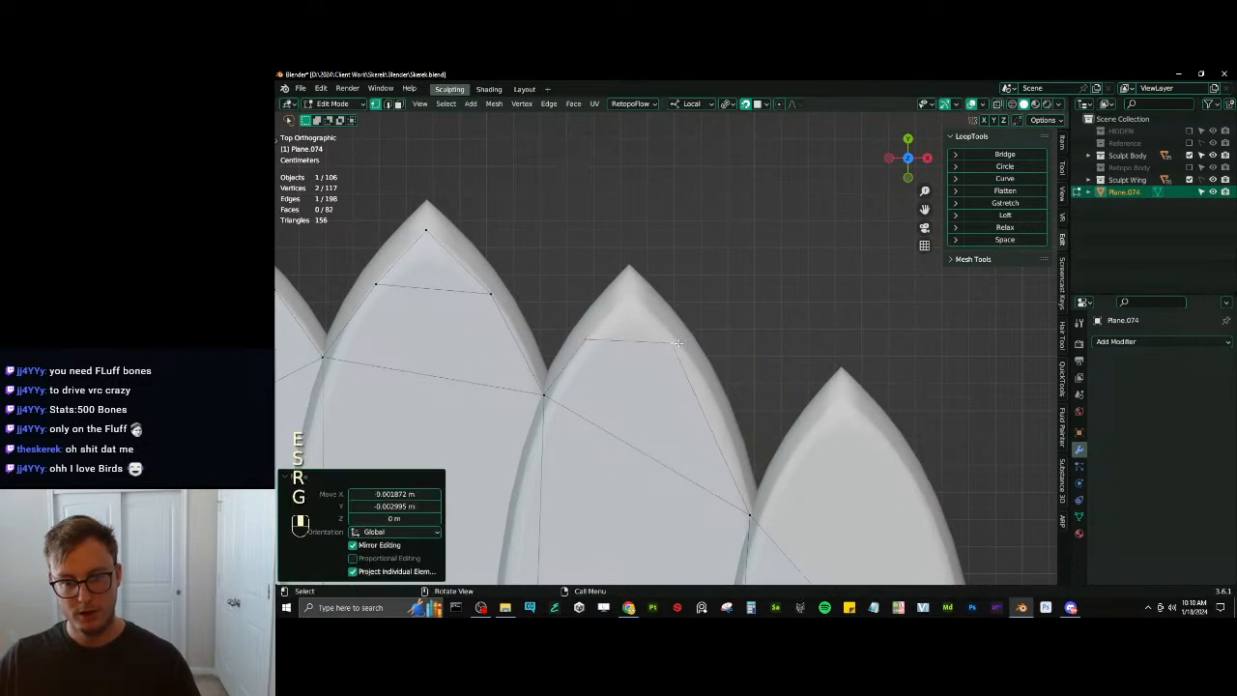
Move the right end vertex of the seventh feather's new edge onto the sculpted outline
key(g)
key(g)
click(702, 364)
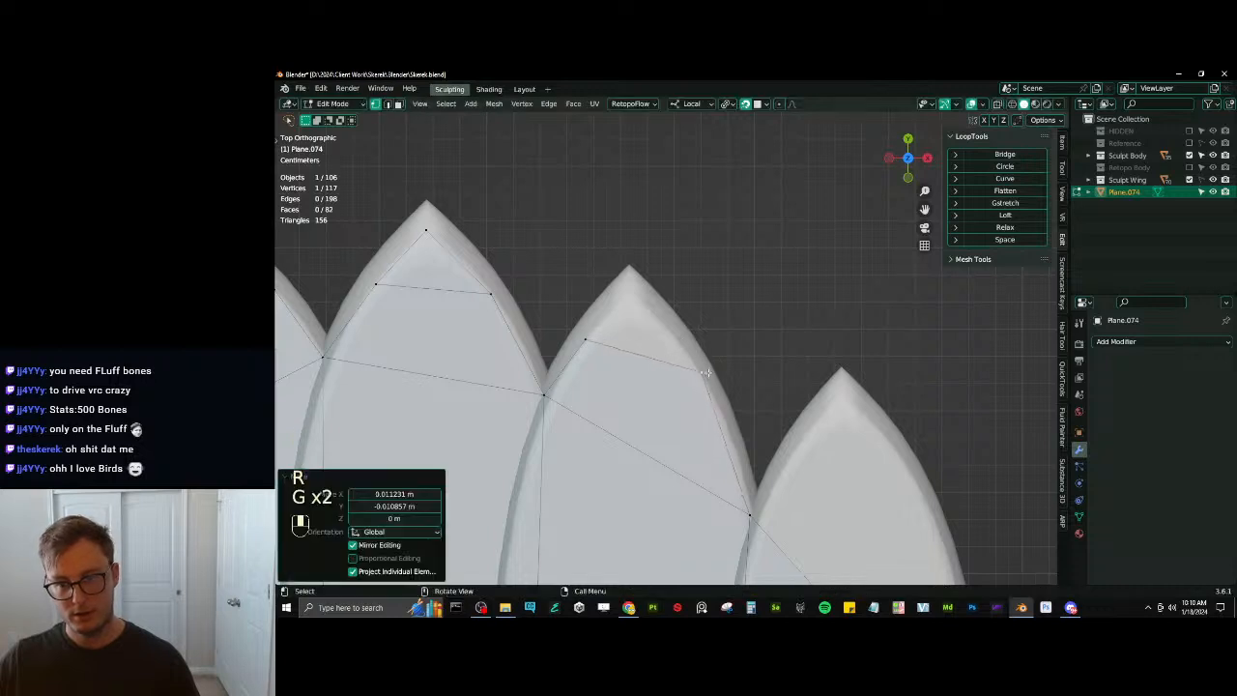
Cap the seventh feather by extruding its top edge, merging it at center, and moving the merged vertex to the tip
shift+click(586, 339)
key(e)
click(644, 271)
key(g)
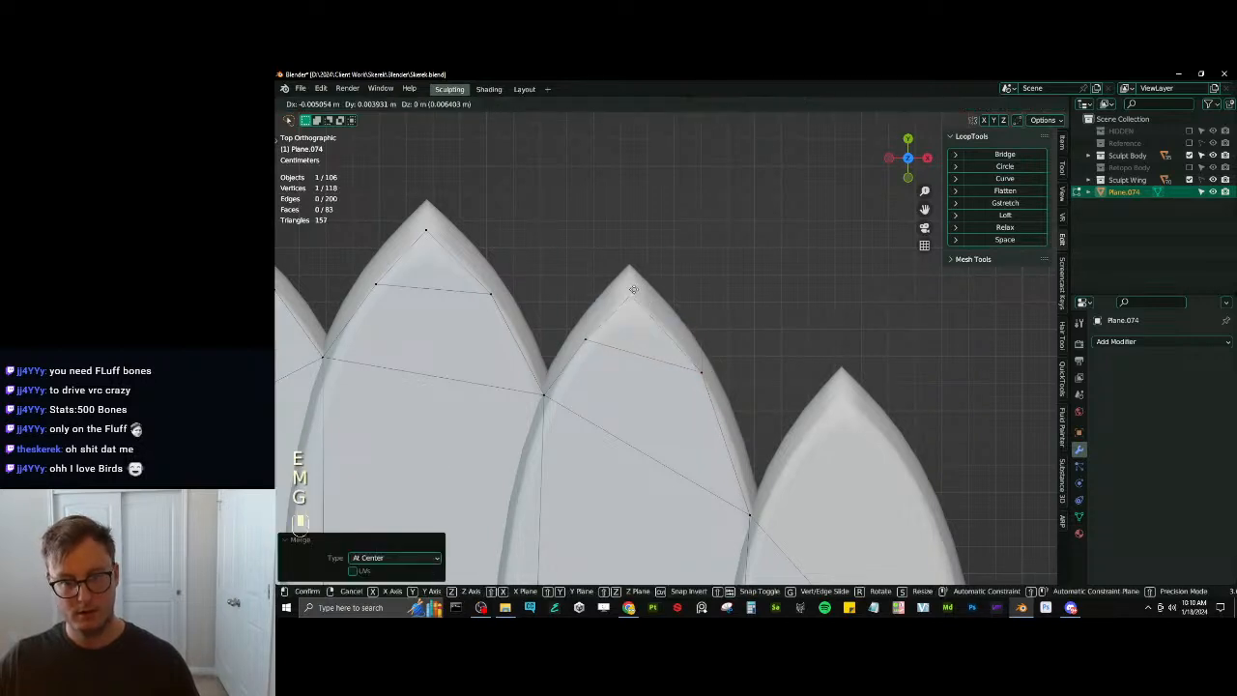
click(630, 292)
shift+middle_drag(698, 367, 637, 296)
click(640, 301)
key(g)
click(635, 301)
shift+middle_drag(699, 375, 608, 272)
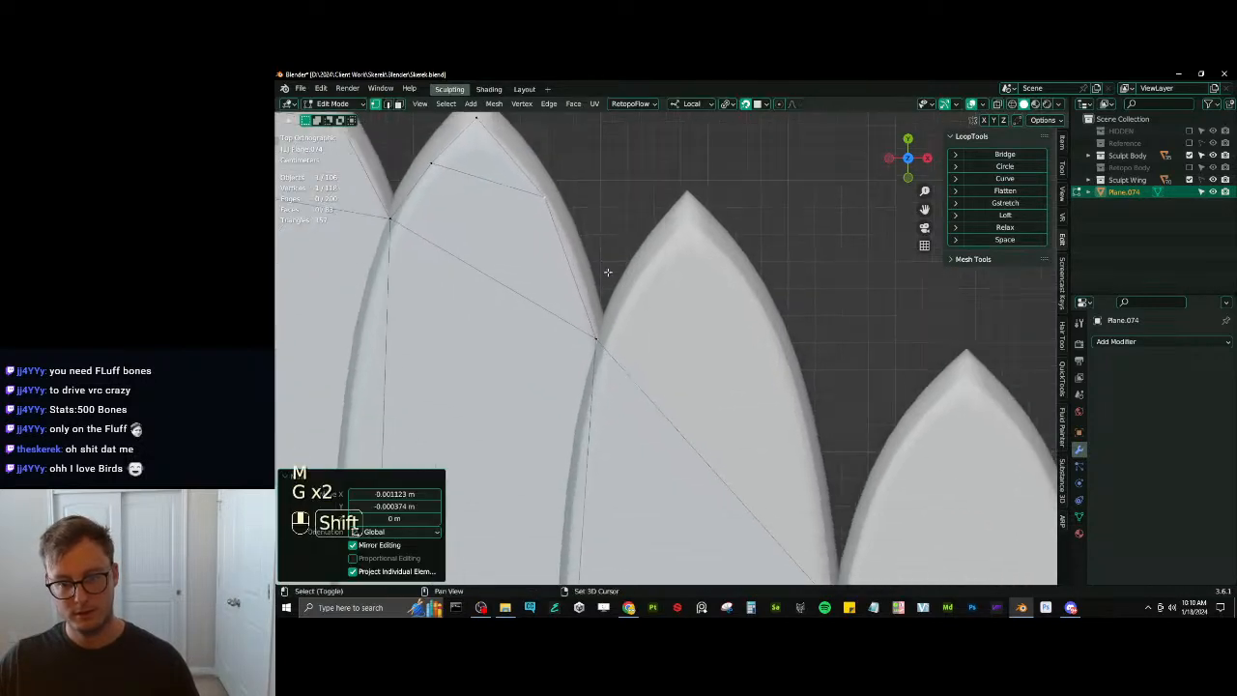
Extrude the eighth feather's upper edge toward its tip, rotate, scale and shift it to fit, and align its right end vertex with the outline
click(601, 333)
scroll(667, 388, down, 3)
key(e)
click(747, 381)
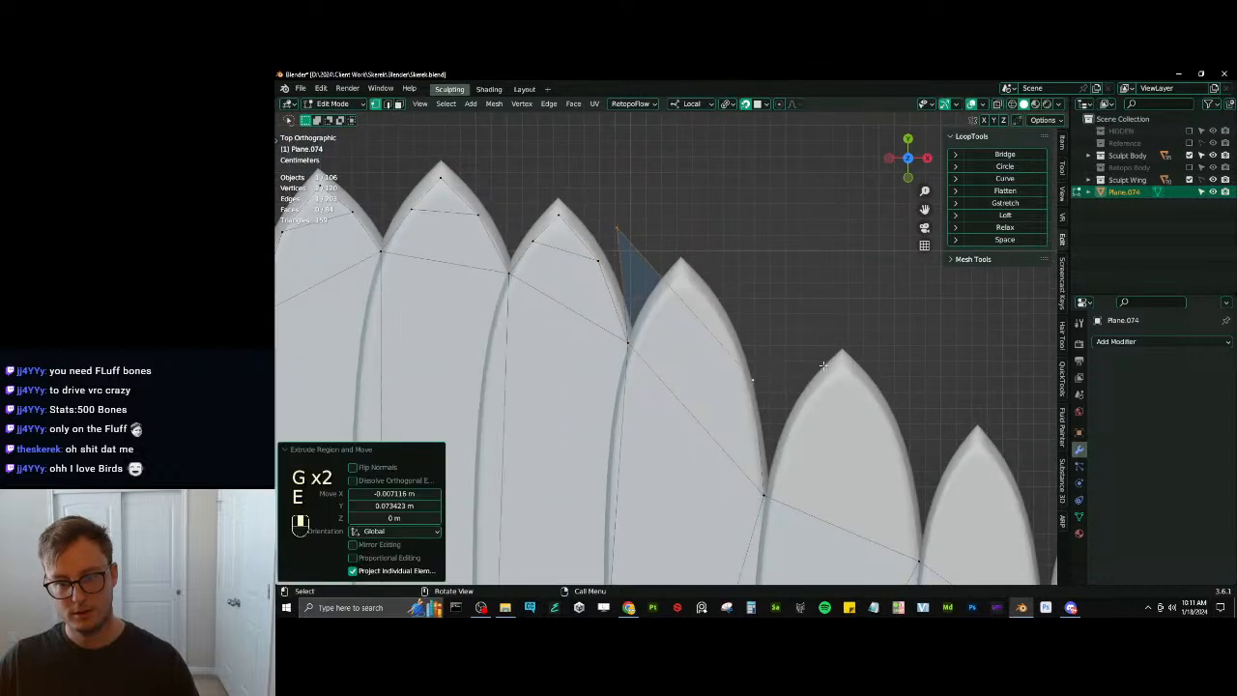
key(r)
click(823, 310)
key(s)
click(738, 326)
scroll(725, 338, up, 2)
key(g)
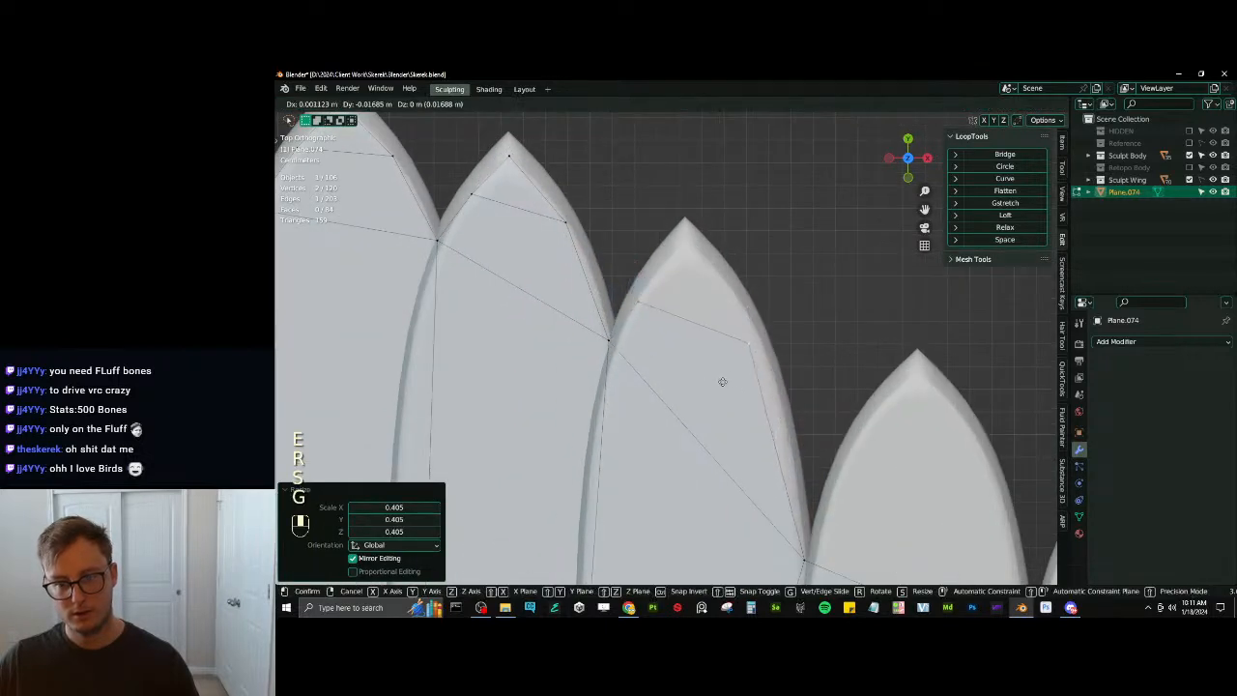
key(g)
click(762, 360)
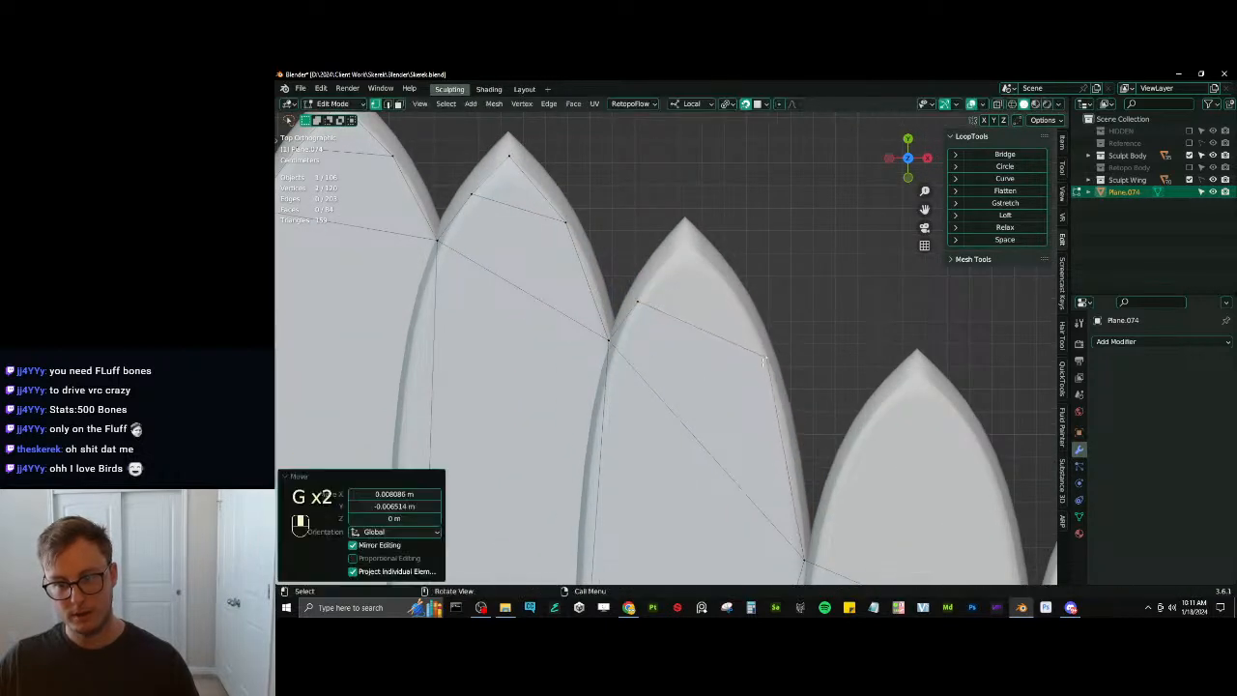
Extrude a second, narrower edge toward the eighth feather's tip, scaling, rotating and shifting it to fit inside the outline
shift+click(754, 329)
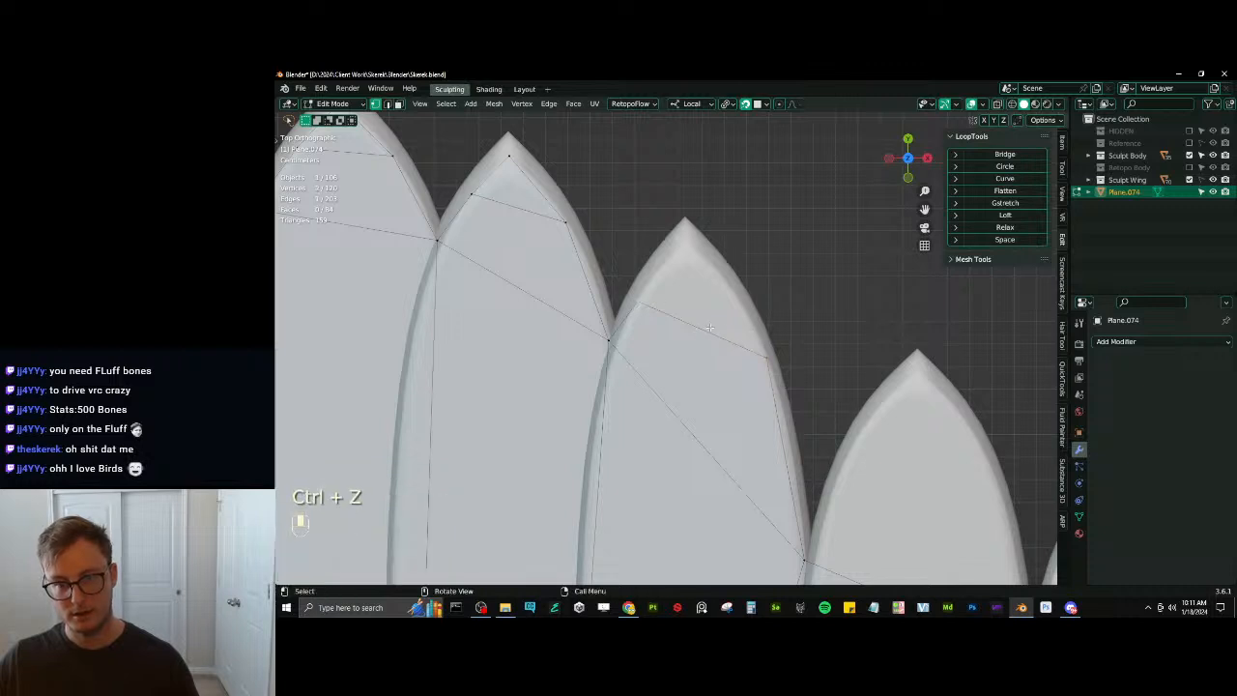
key(e)
click(770, 285)
key(s)
click(749, 280)
key(r)
click(748, 270)
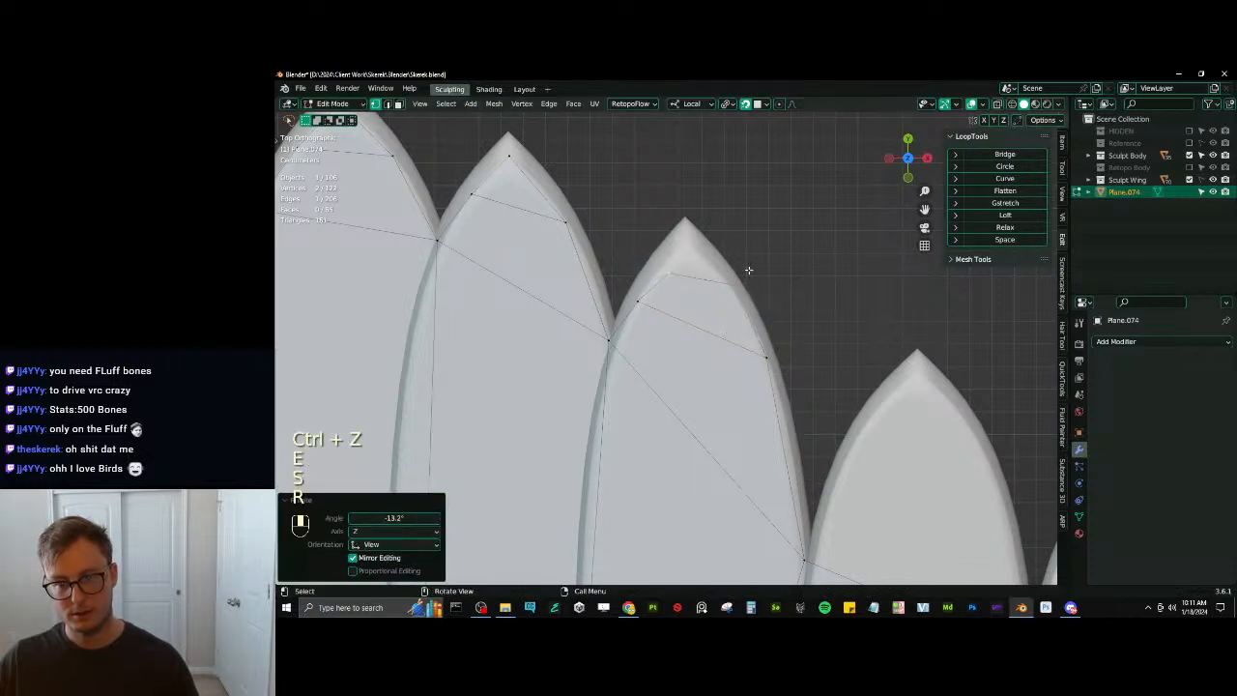
key(g)
click(731, 264)
key(g)
click(759, 253)
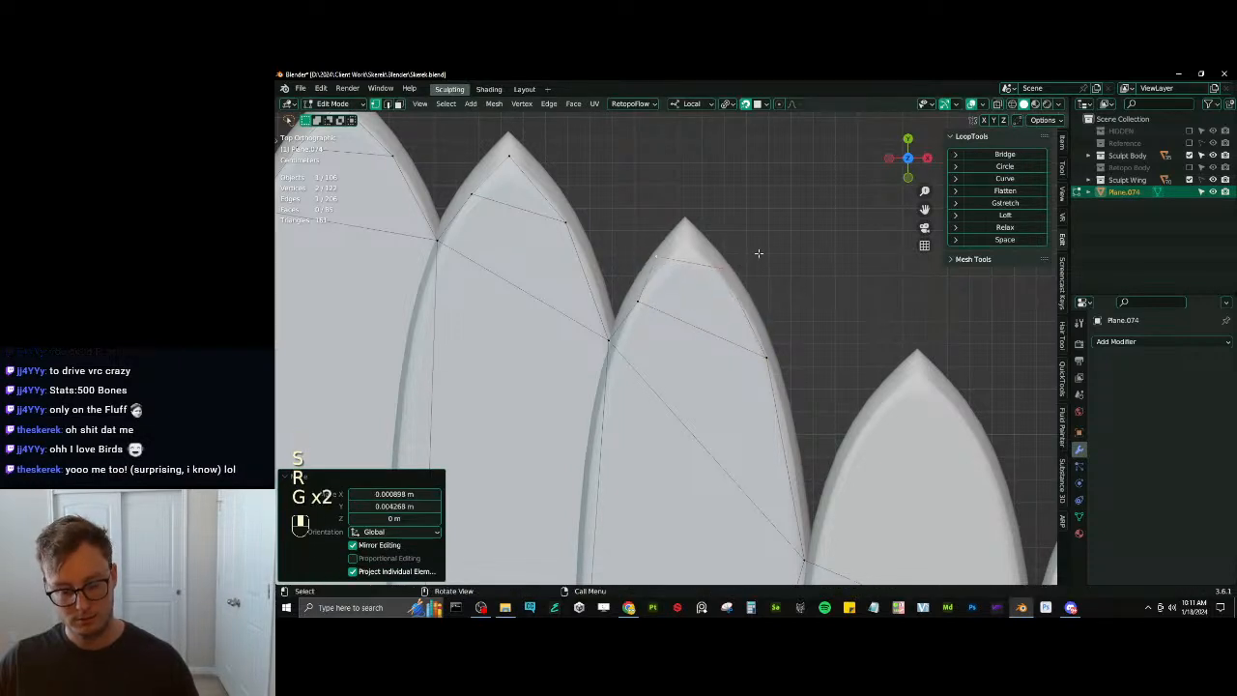
Try merging the eighth feather's second edge into one vertex and moving it to the tip, then undo back to the unmerged edge
key(m)
click(757, 257)
key(g)
click(746, 316)
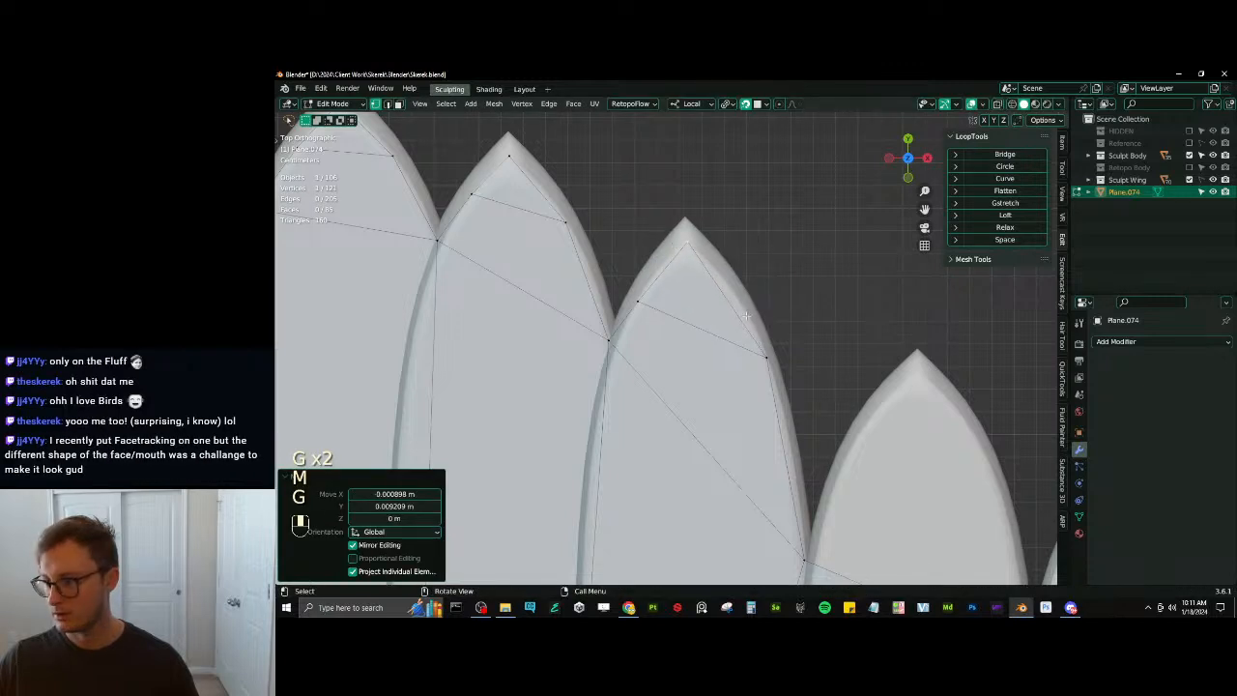
key(ctrl+z)
scroll(754, 316, up, 3)
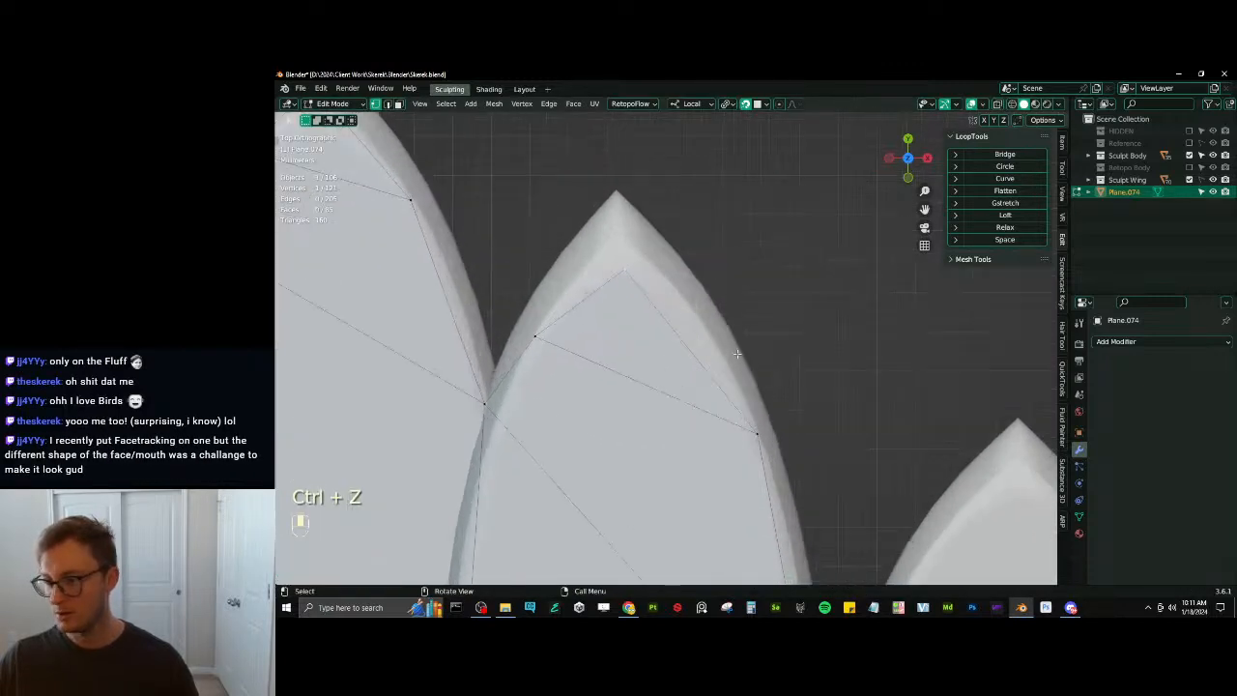
key(s)
key(ctrl+z)
key(ctrl+z)
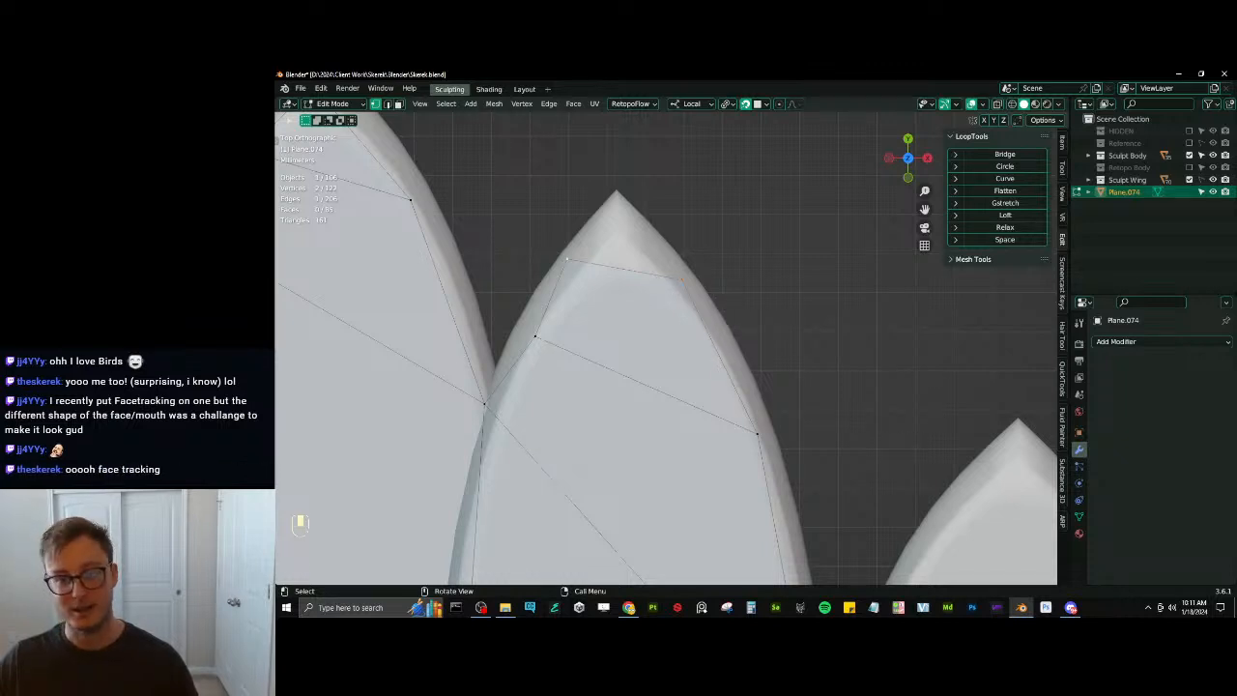
Move both end vertices of the eighth feather's second edge inward to follow the sculpted outline
key(g)
click(576, 277)
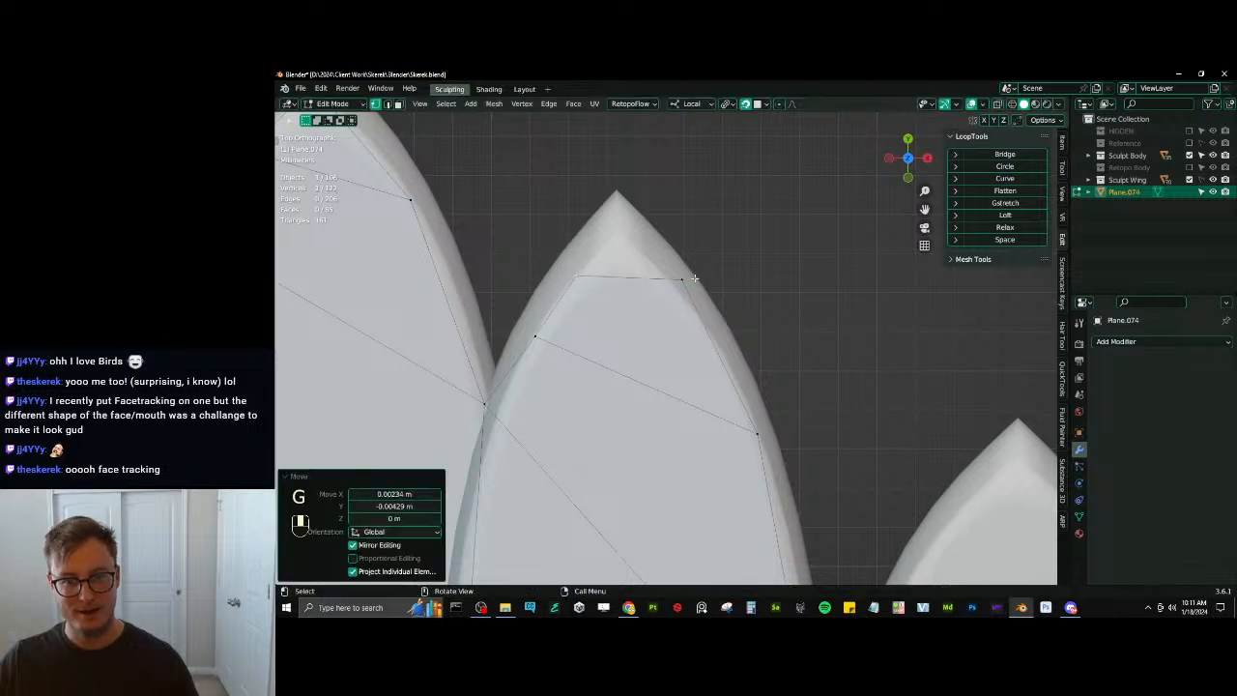
click(683, 280)
key(g)
click(684, 281)
Cap the eighth feather by extruding its second edge, merging it into one vertex, and moving that vertex to the tip
shift+click(580, 278)
key(e)
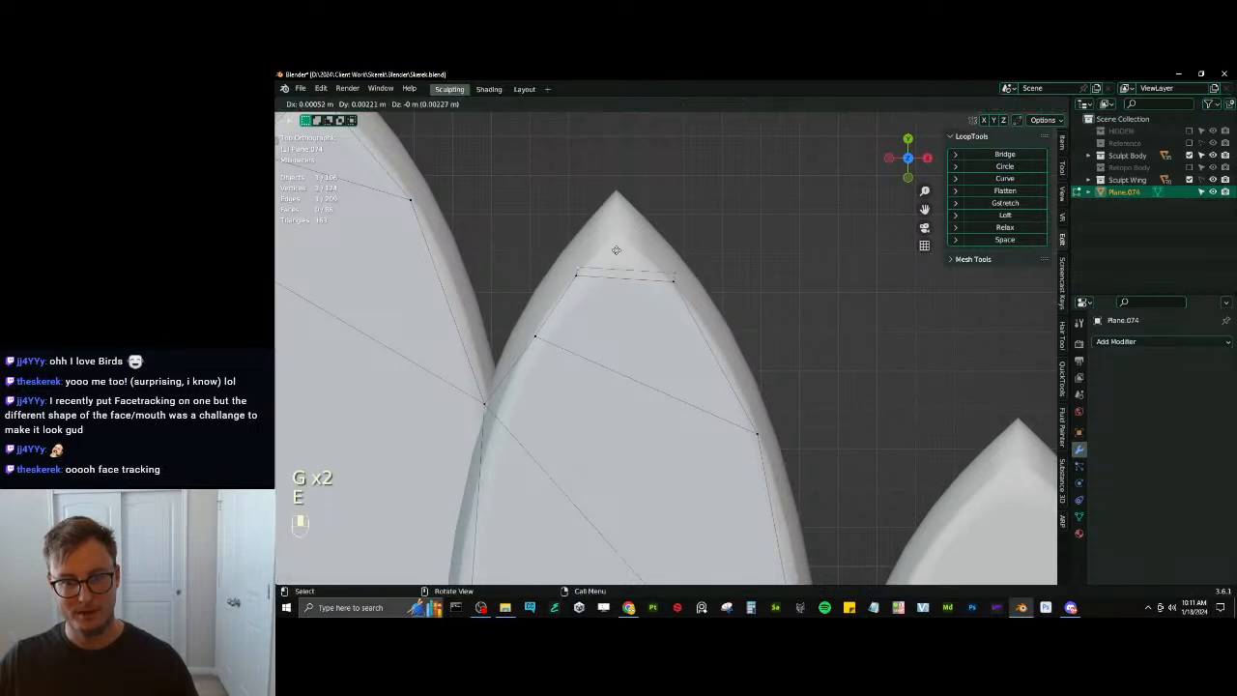
click(618, 253)
key(m)
click(635, 251)
key(g)
click(628, 228)
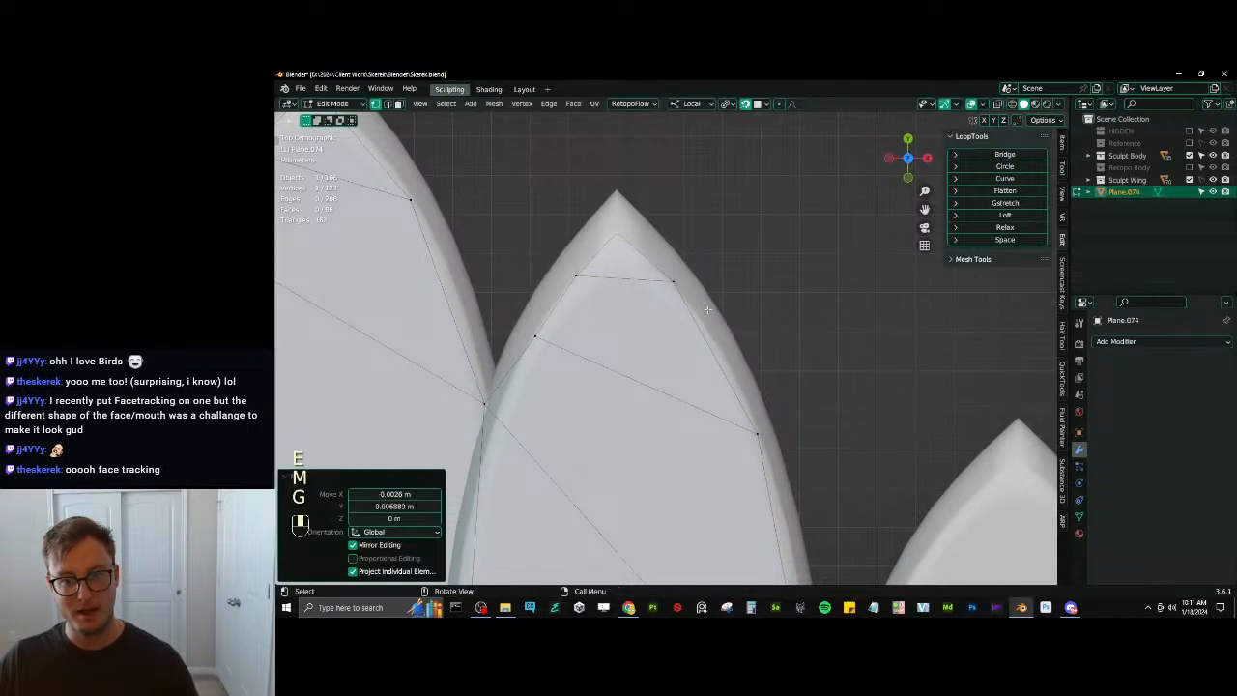
Slide the right end vertices of the eighth feather's upper and lower edges down along the sculpted outline
click(677, 282)
key(g)
click(704, 315)
scroll(705, 315, up, 5)
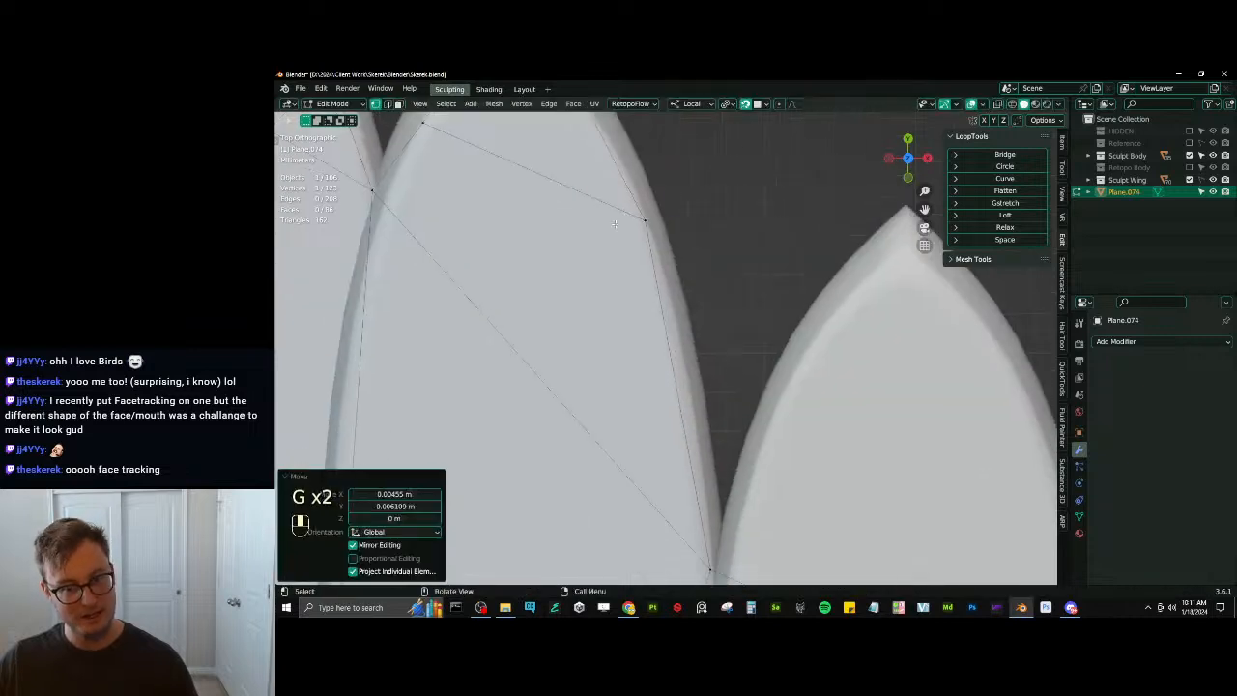
key(g)
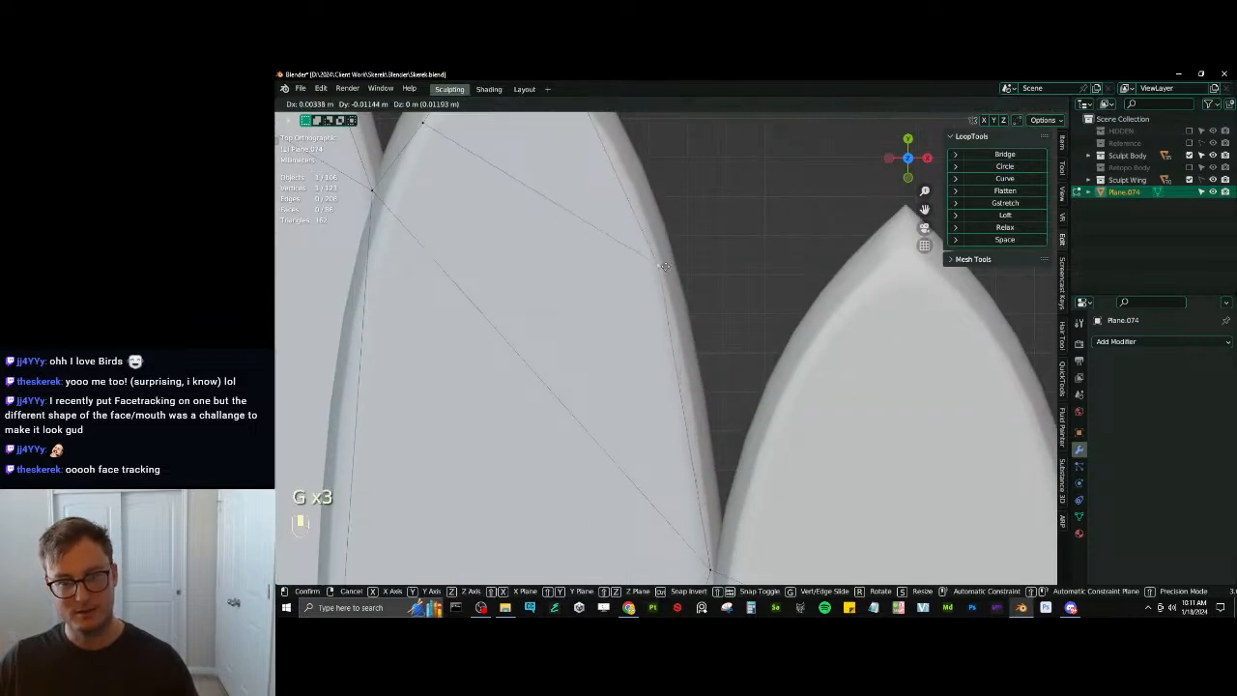
click(663, 251)
Nudge the vertex in the gap between the seventh and eighth feathers into place
scroll(662, 251, down, 4)
scroll(533, 329, up, 4)
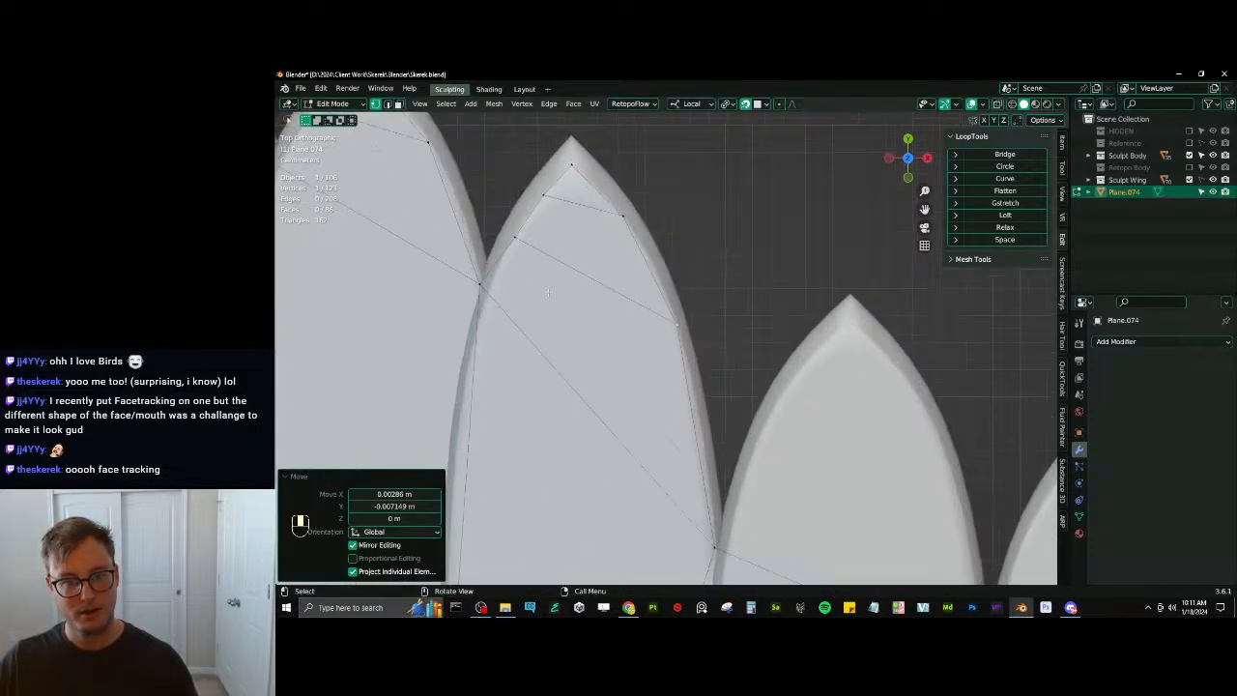
key(g)
click(522, 314)
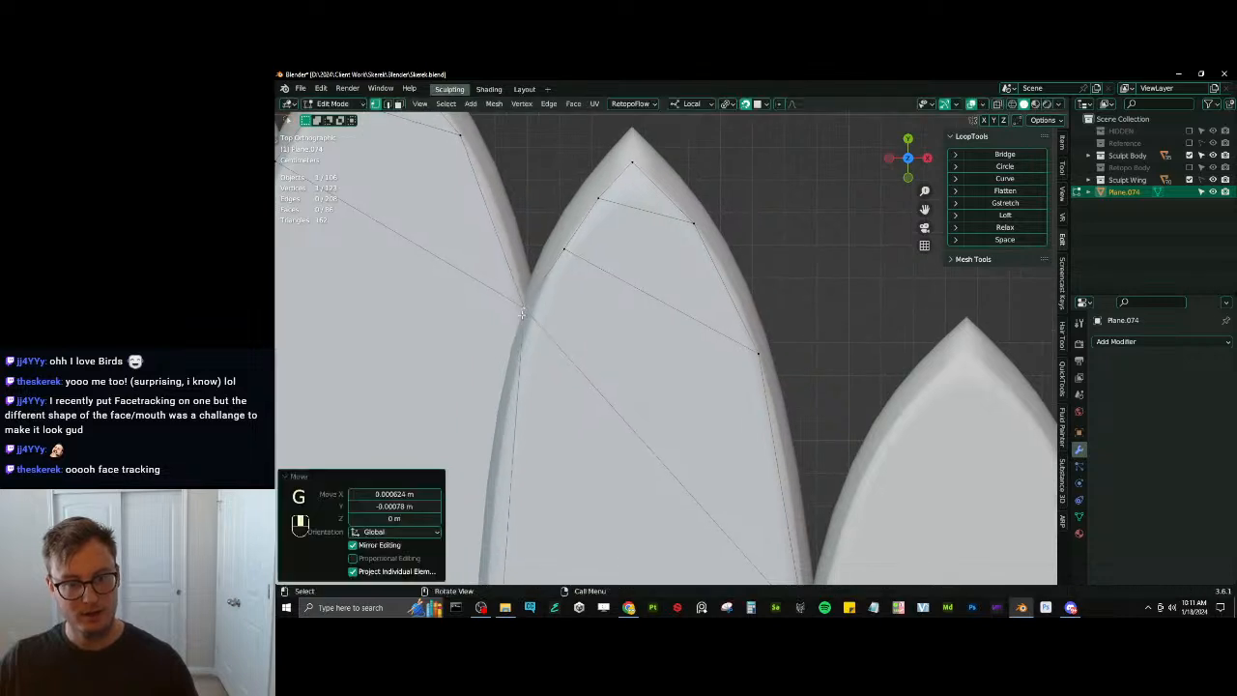
Extrude the ninth feather's upper edge toward its tip, then rotate, scale and shift it to fit inside the feather
scroll(618, 291, down, 4)
scroll(618, 291, up, 2)
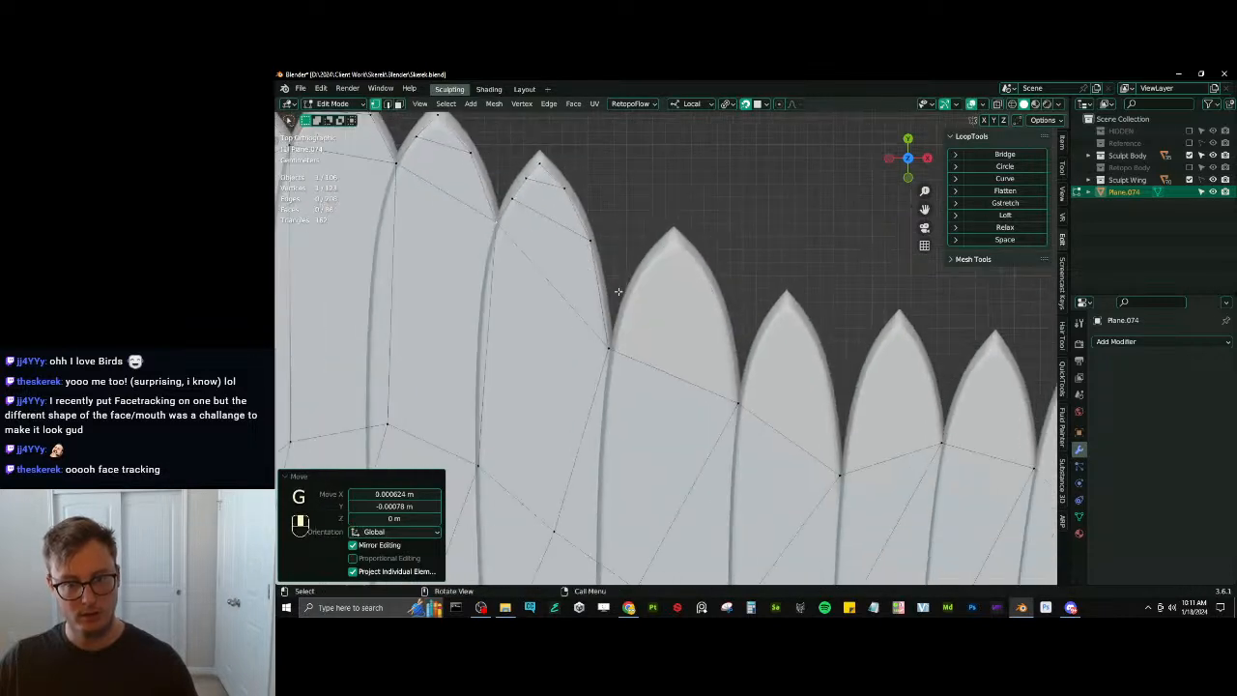
click(613, 345)
shift+click(739, 403)
shift+middle_drag(738, 403, 729, 425)
key(e)
middle_click(731, 358)
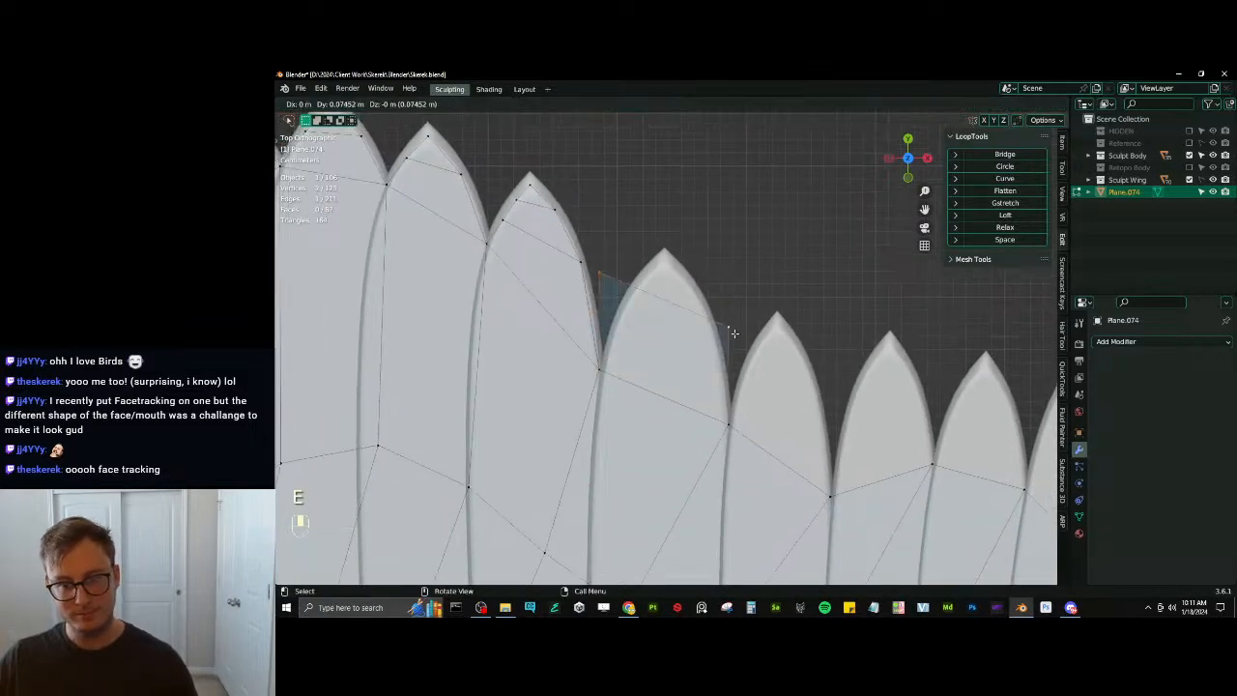
click(732, 329)
key(r)
click(812, 281)
key(s)
click(762, 286)
key(g)
click(751, 303)
Rotate and shift the ninth feather's new edge further so both ends lie near the sculpted outline
key(r)
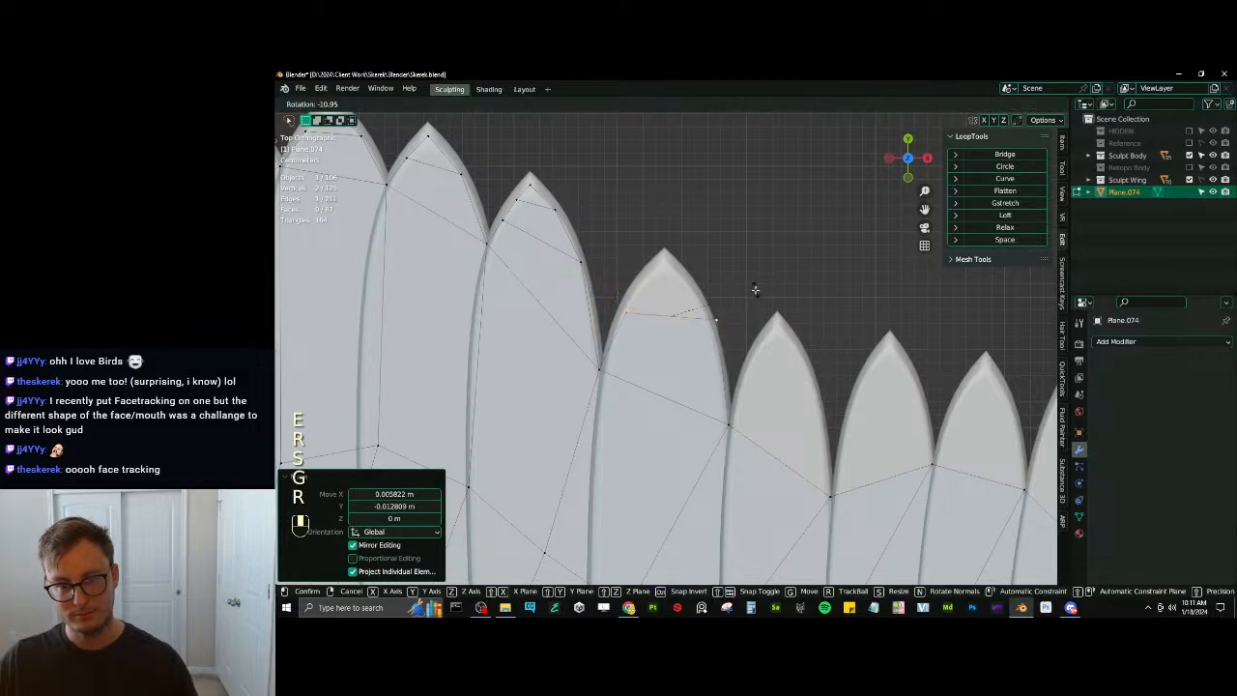
click(755, 290)
key(g)
click(748, 297)
Extrude a second edge toward the ninth feather's tip, then scale it down and center it inside the outline
key(e)
click(712, 254)
key(s)
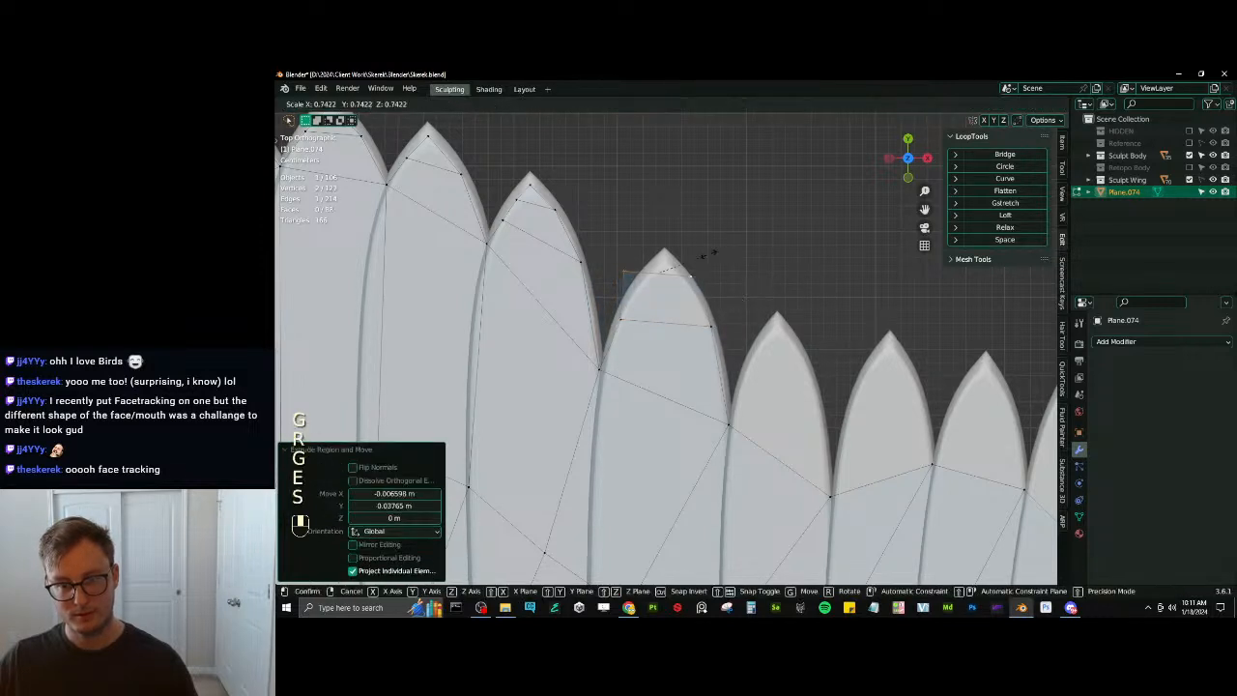
click(684, 259)
key(g)
click(682, 266)
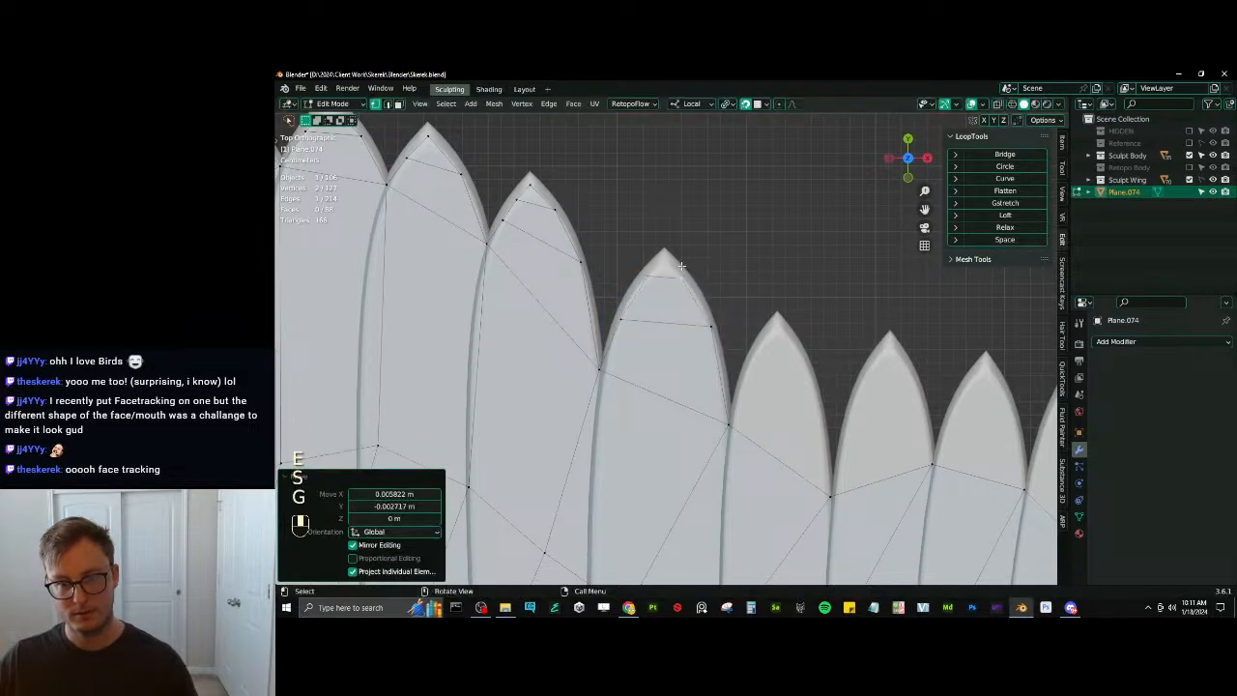
key(s)
click(680, 271)
Cap the ninth feather by extruding its second edge, merging it at center, and moving the merged vertex to the tip
key(e)
click(686, 247)
key(m)
click(686, 246)
scroll(686, 247, up, 5)
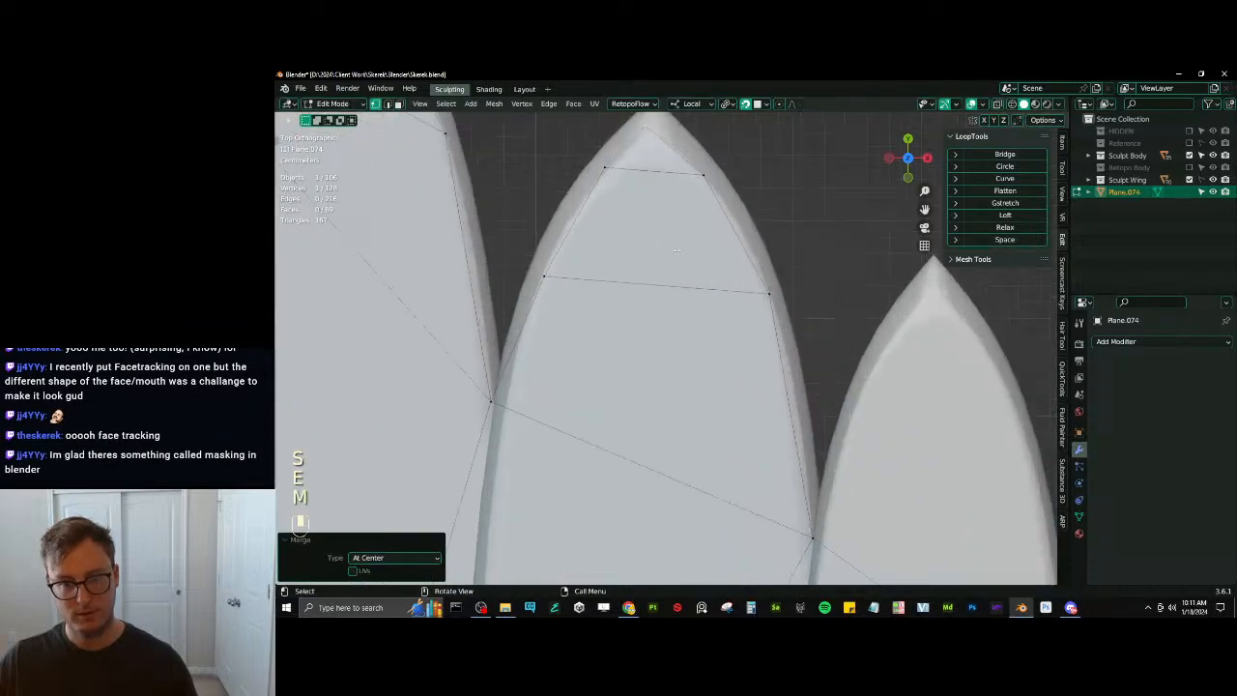
shift+middle_drag(680, 168, 680, 251)
key(g)
click(687, 258)
Adjust the left and right end vertices of the ninth feather's upper edge to follow the sculpted outline
click(612, 274)
key(g)
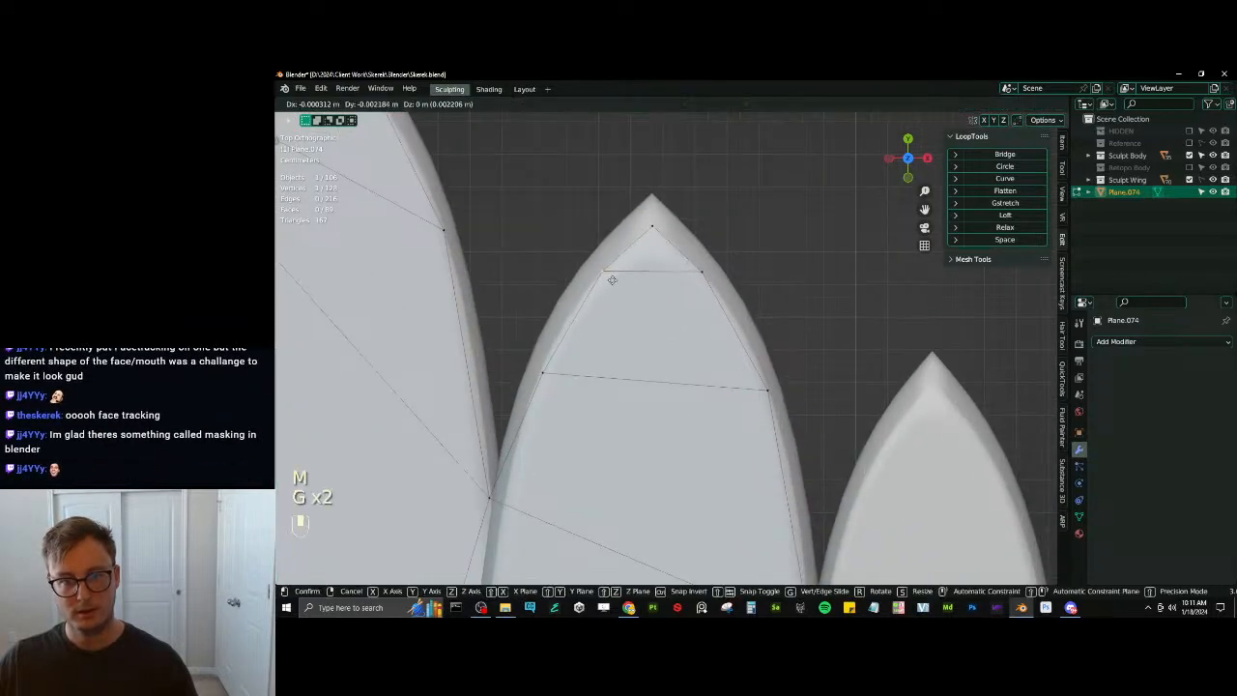
click(612, 280)
click(708, 274)
key(g)
click(713, 281)
Raise the left end vertex of the ninth feather's lower edge along the outline and nudge its right end vertex
click(524, 375)
key(g)
click(530, 361)
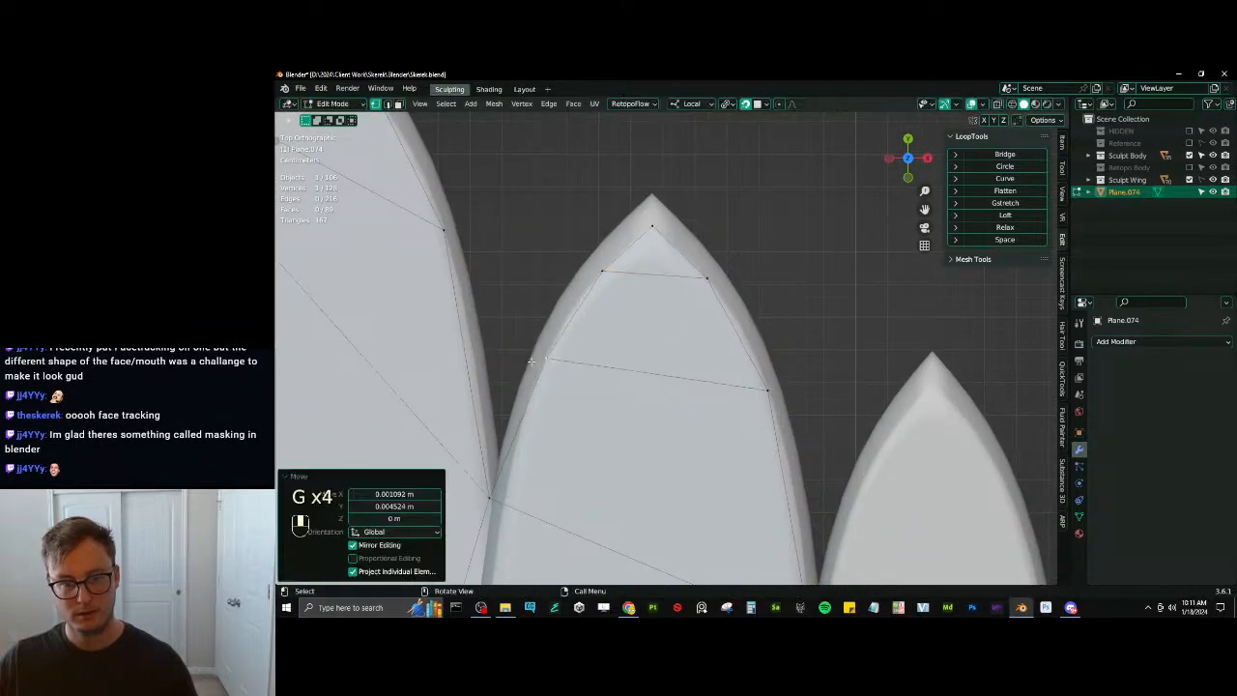
click(761, 381)
key(g)
click(761, 388)
Nudge the vertex in the gap between the ninth and tenth feathers slightly downward
scroll(758, 395, down, 3)
shift+middle_drag(736, 443, 652, 331)
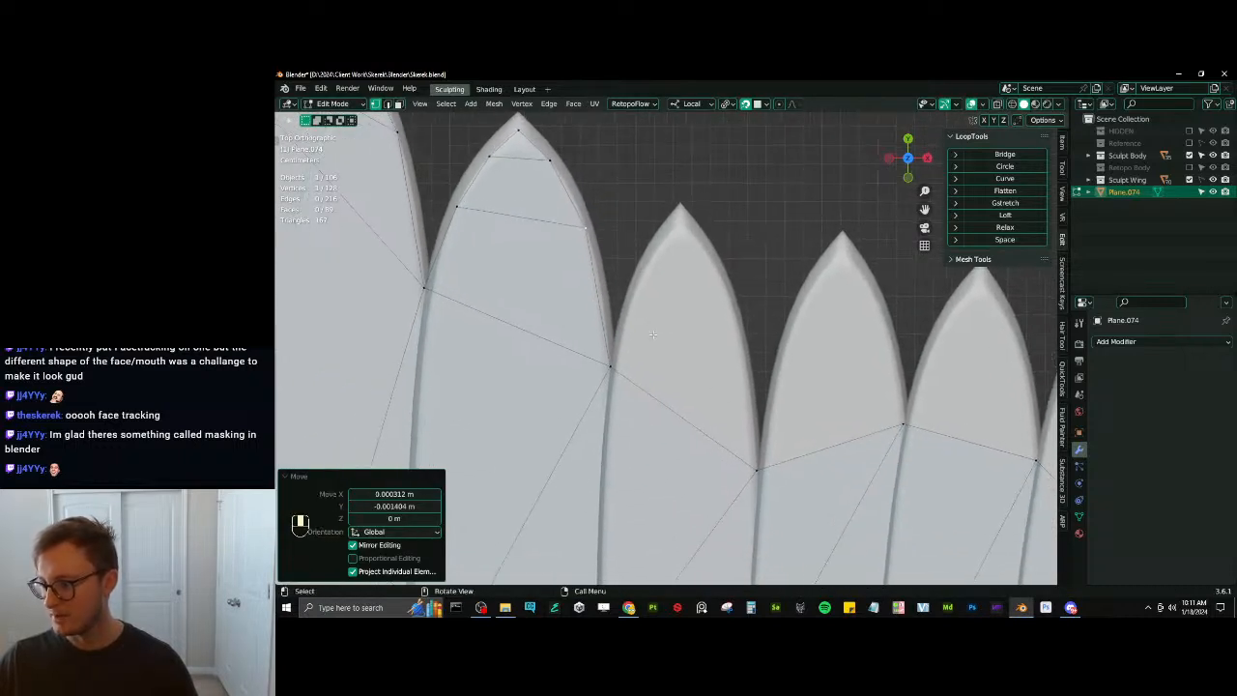
click(597, 367)
key(g)
click(596, 370)
shift+middle_drag(679, 430, 628, 419)
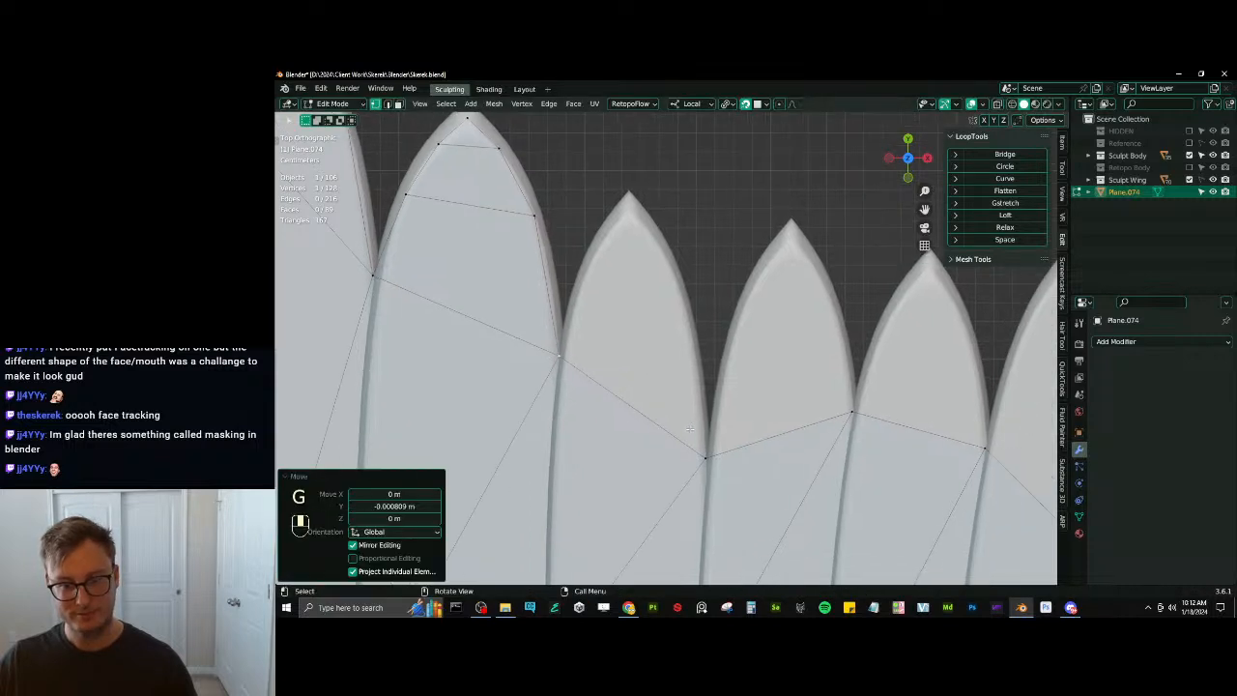
Extrude the tenth feather's upper edge toward its tip, then rotate, scale and shift it to span the feather
shift+click(690, 452)
key(e)
click(714, 344)
key(r)
click(728, 278)
key(s)
click(690, 293)
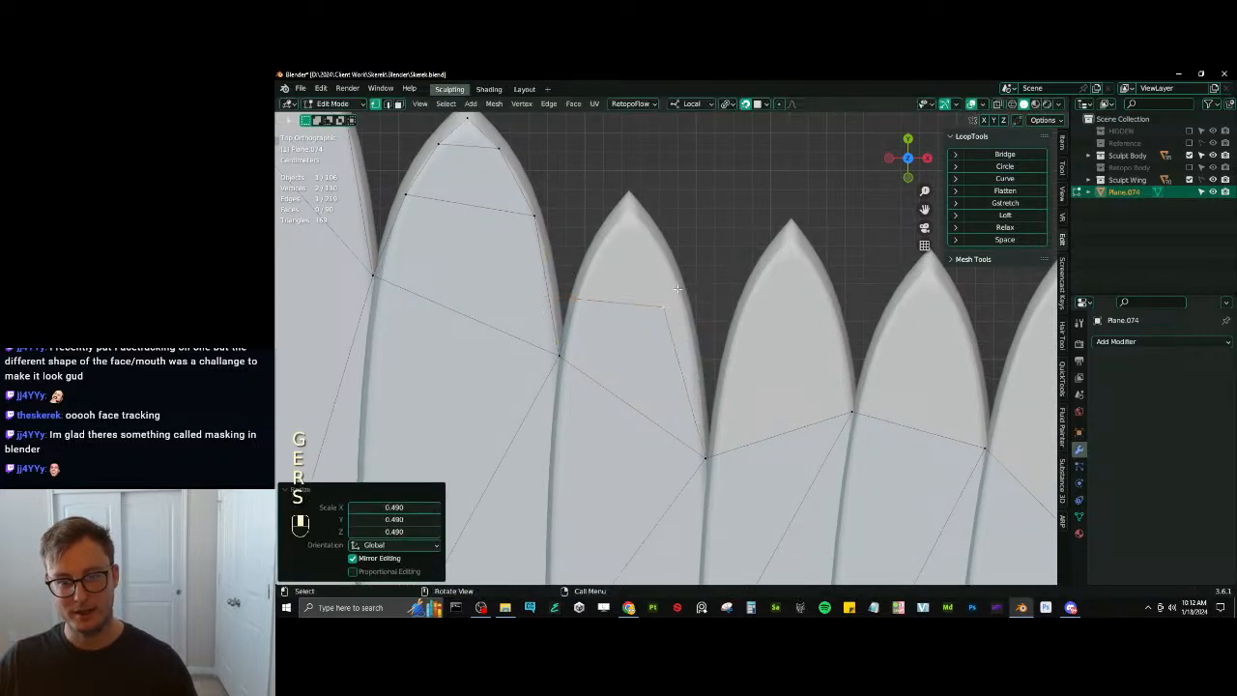
key(g)
click(692, 293)
key(s)
click(717, 282)
key(g)
click(705, 299)
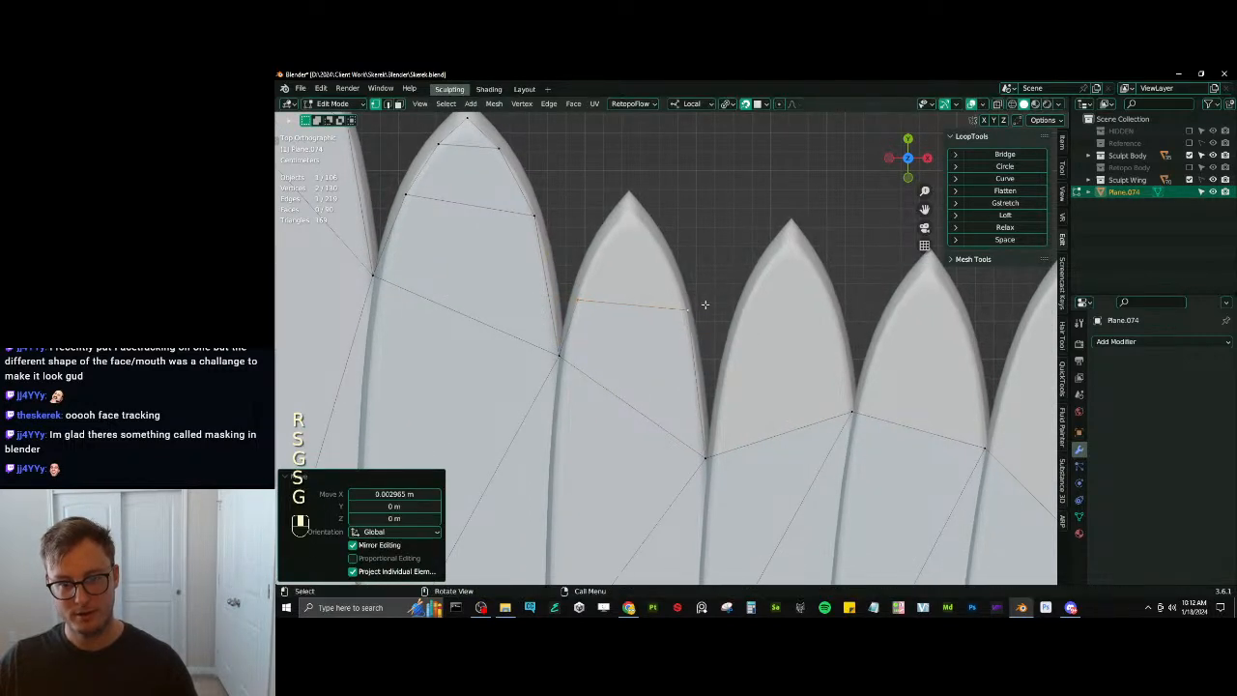
Lower the right end vertex of the tenth feather's new edge along the sculpted outline
click(692, 308)
key(g)
click(693, 325)
Extrude a second, narrower edge toward the tenth feather's tip, scale, rotate and shift it, and align its right end vertex with the outline
shift+click(581, 301)
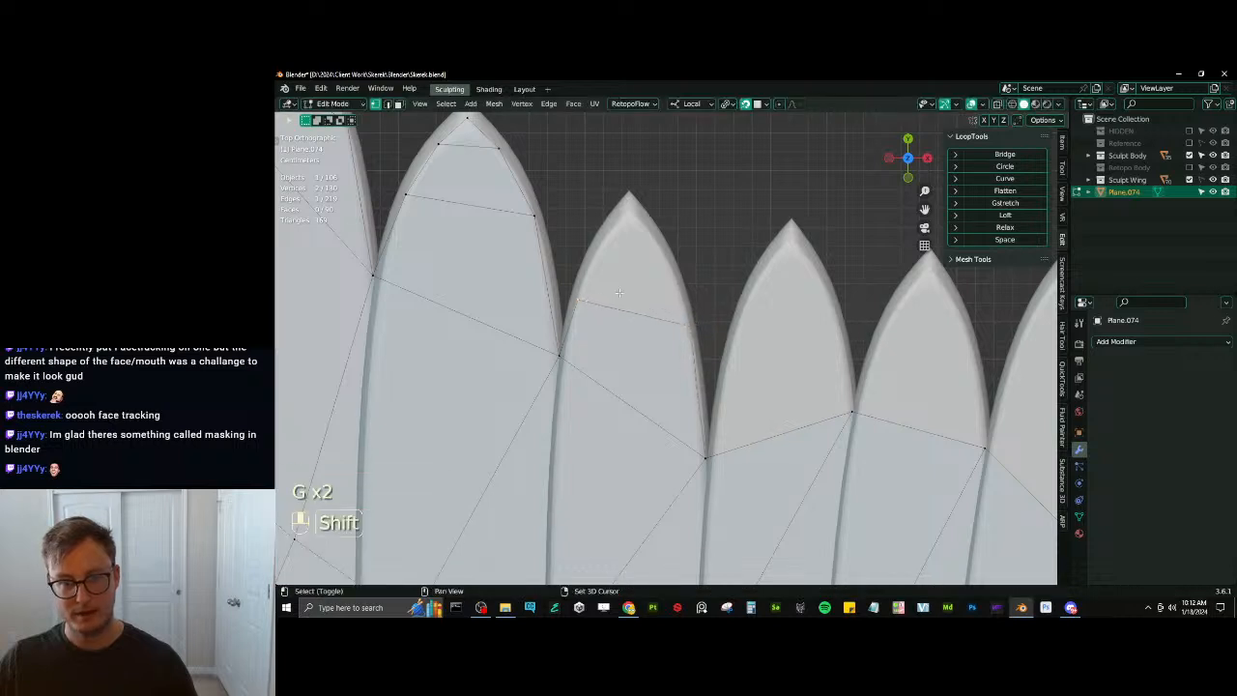
shift+middle_drag(657, 273, 653, 344)
key(e)
click(655, 287)
key(s)
click(689, 269)
key(r)
click(689, 275)
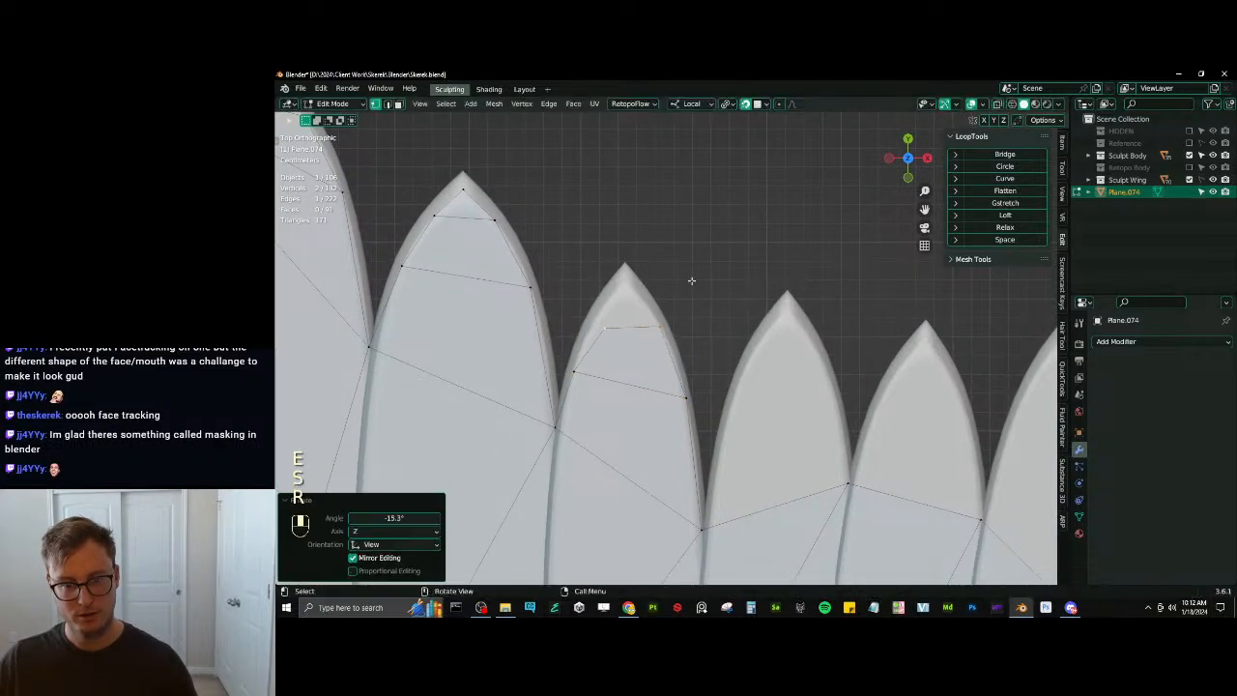
key(g)
click(667, 289)
click(652, 321)
key(g)
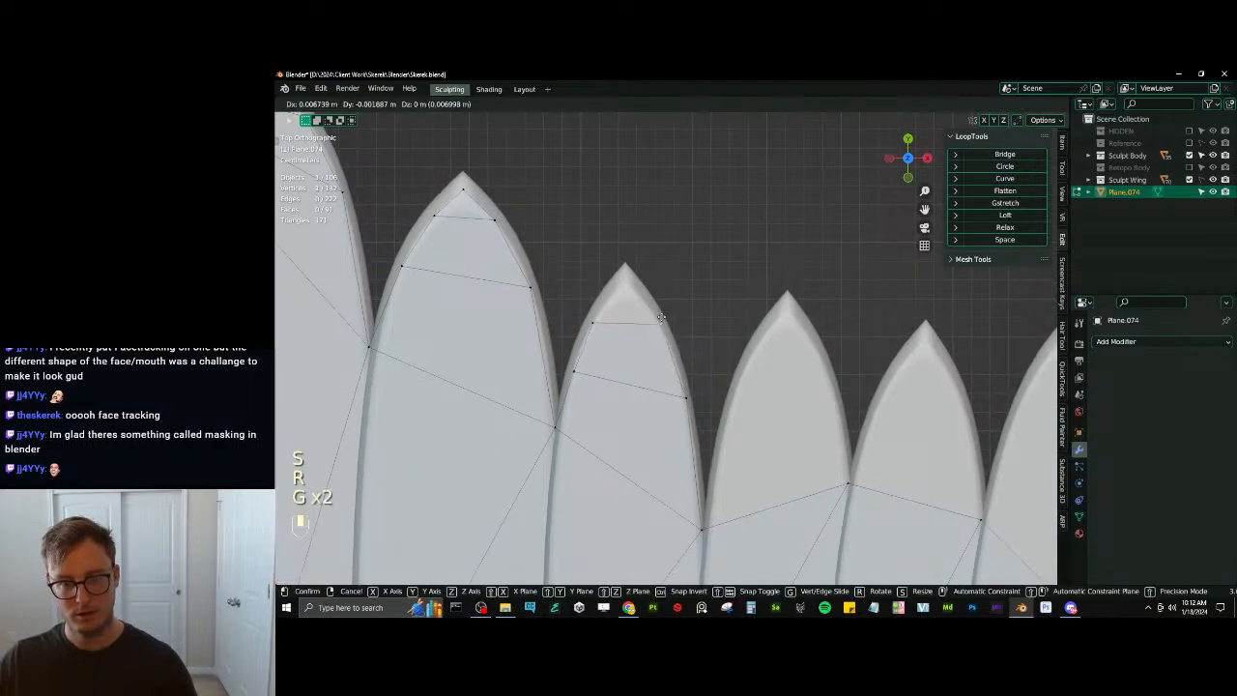
click(662, 322)
Cap the tenth feather by extruding its second edge, merging it at center, and moving the merged vertex to the tip
shift+click(595, 319)
key(e)
key(m)
click(624, 280)
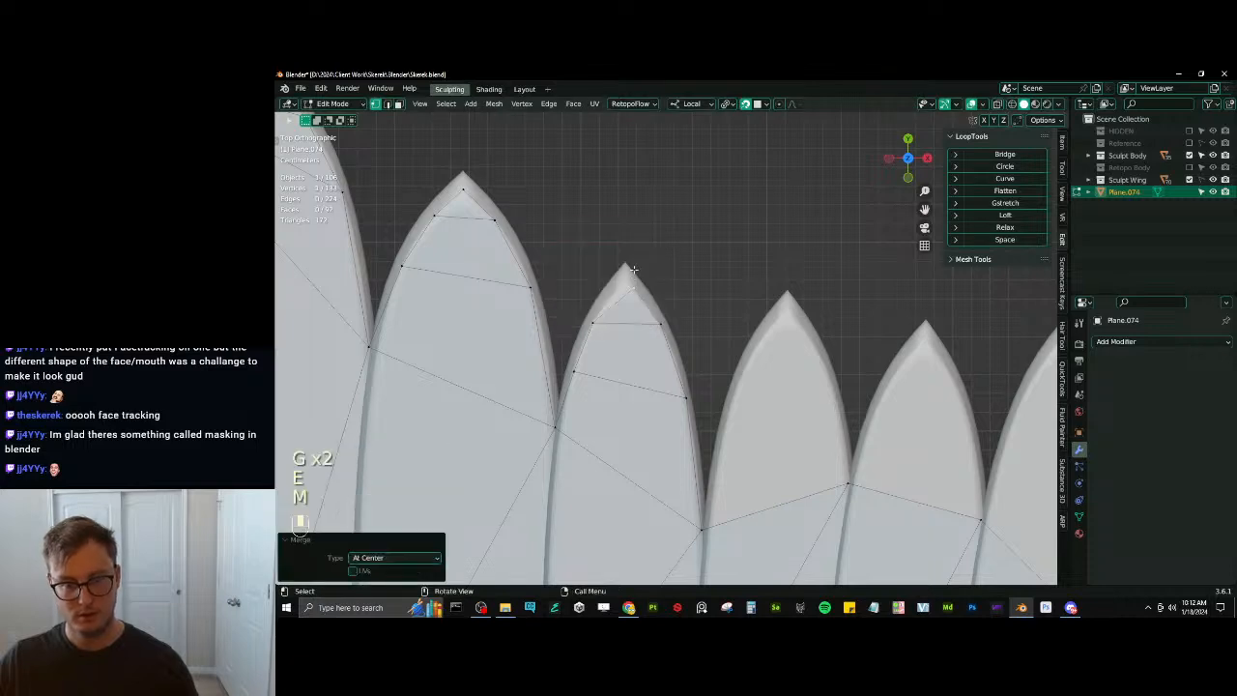
key(g)
click(621, 272)
scroll(626, 282, down, 2)
shift+middle_drag(667, 386, 594, 304)
scroll(594, 307, up, 3)
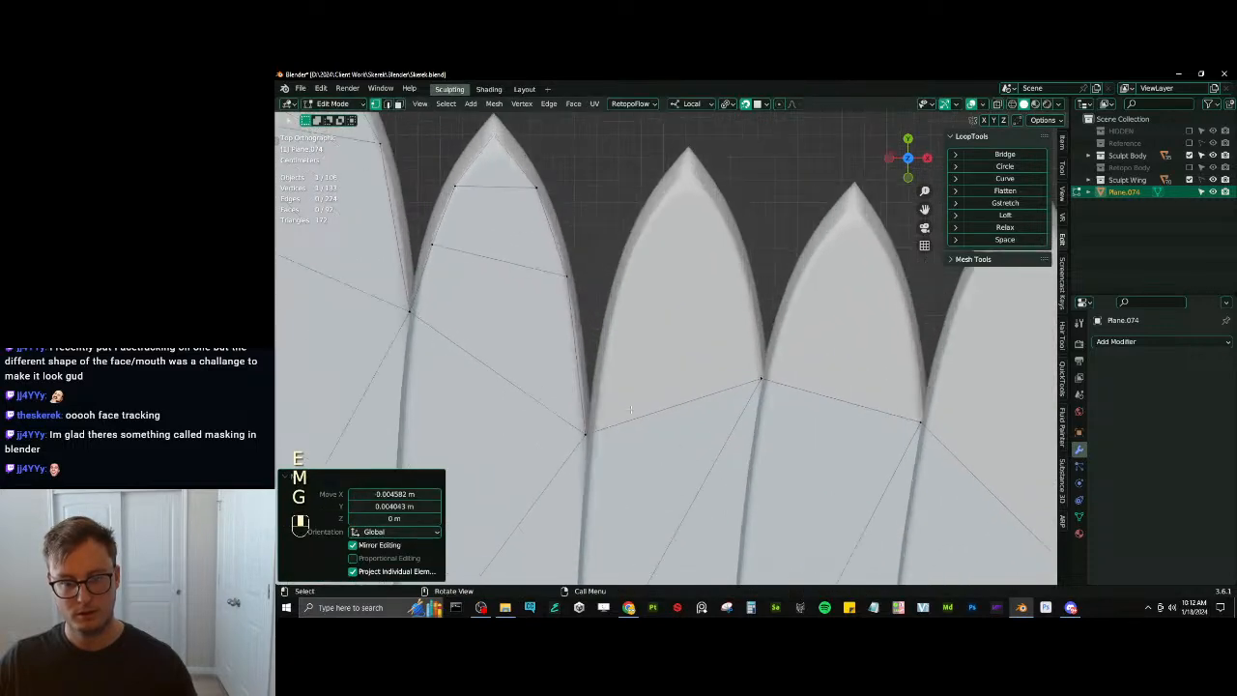
Extrude the eleventh feather's upper edge toward its tip, rotate it about 12°, scale it down and shift it onto the feather
click(587, 433)
shift+click(763, 380)
shift+middle_drag(775, 386, 761, 436)
key(e)
click(785, 272)
key(r)
click(788, 298)
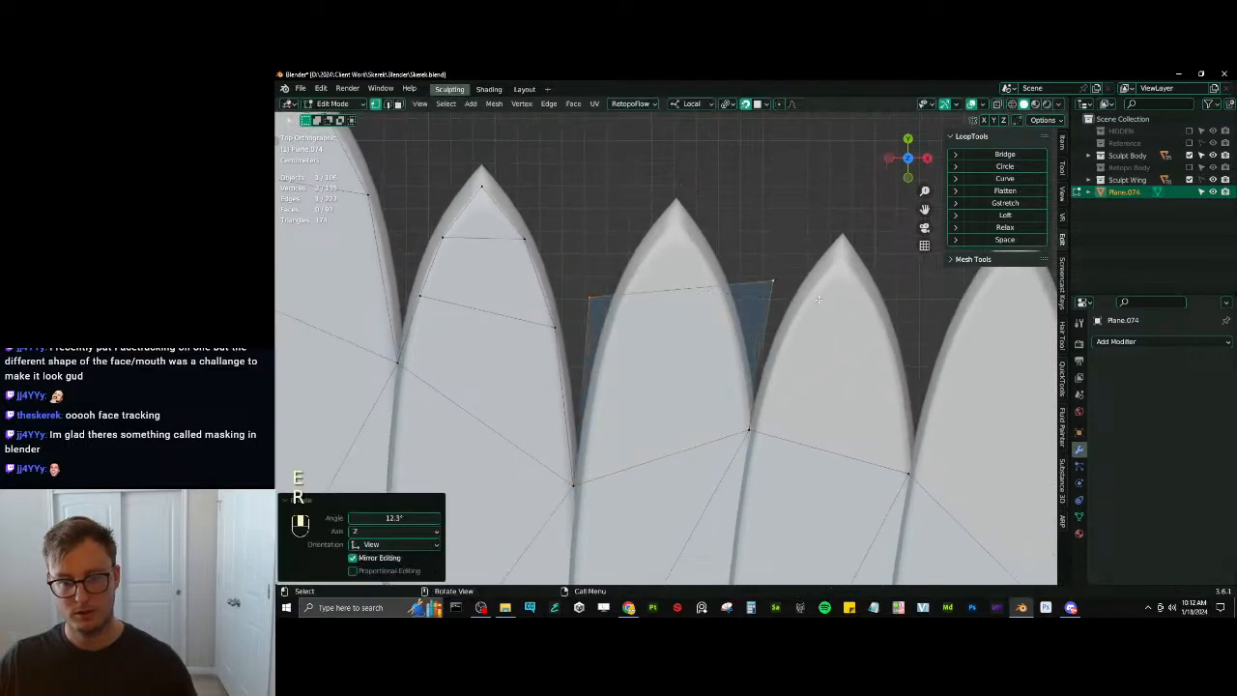
key(s)
click(740, 315)
key(g)
Move both end vertices of the eleventh feather's new edge onto the sculpted outline
key(g)
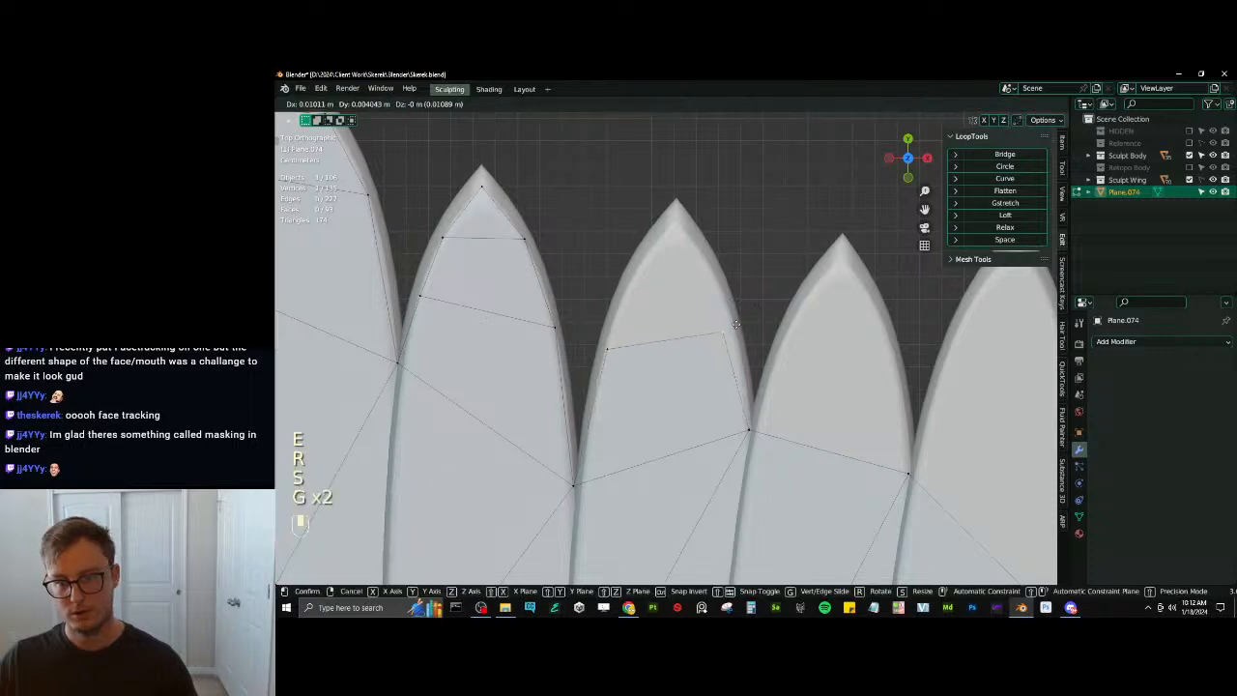
click(747, 315)
click(636, 349)
key(g)
click(643, 319)
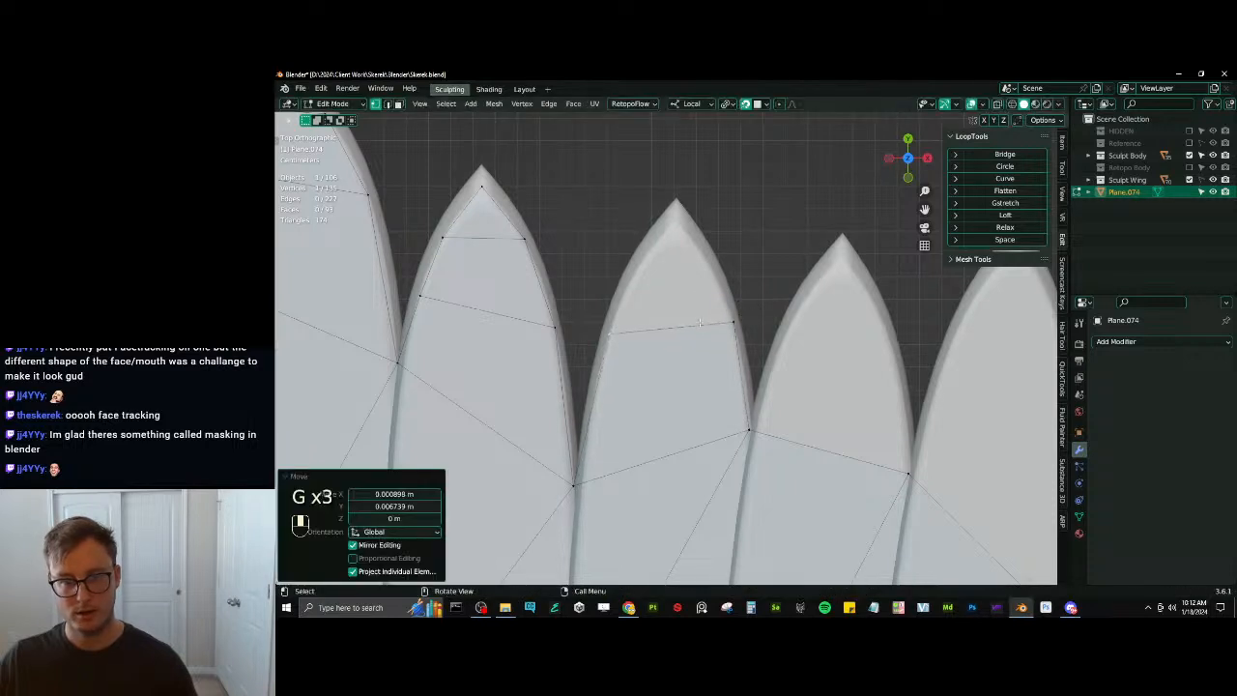
key(g)
click(644, 318)
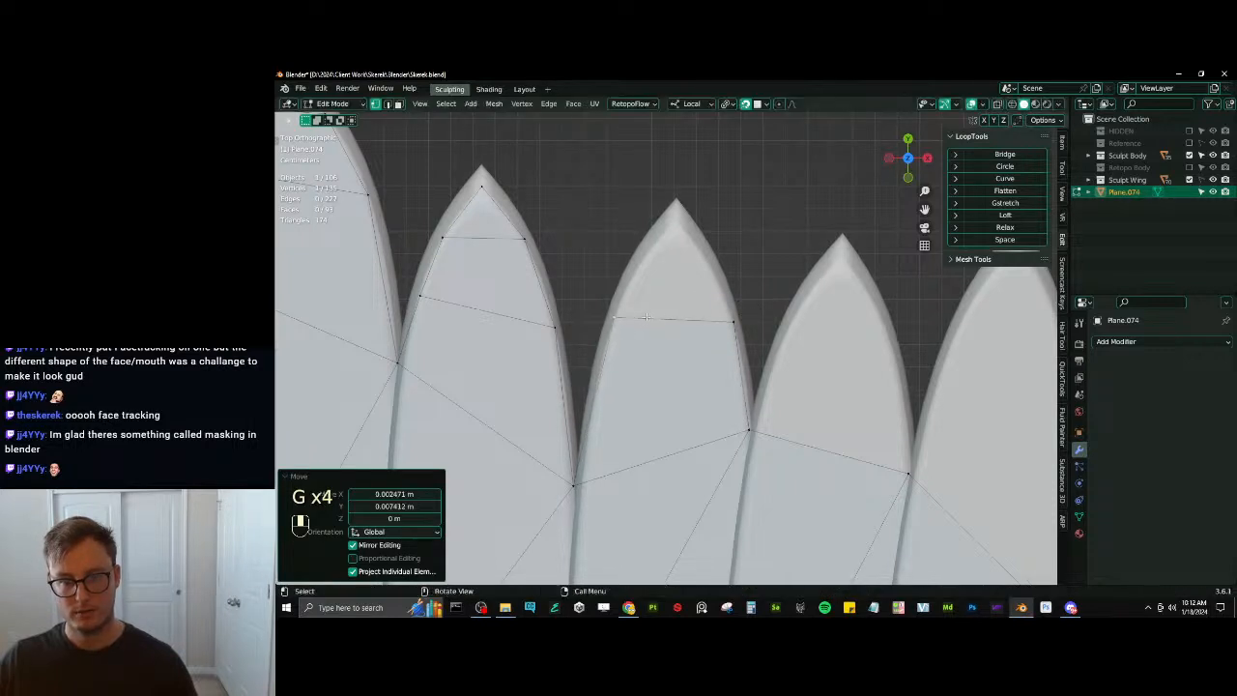
key(g)
click(731, 314)
Extrude a second, narrower edge toward the eleventh feather's tip, scale it down, and align its ends with the outline
key(e)
click(742, 236)
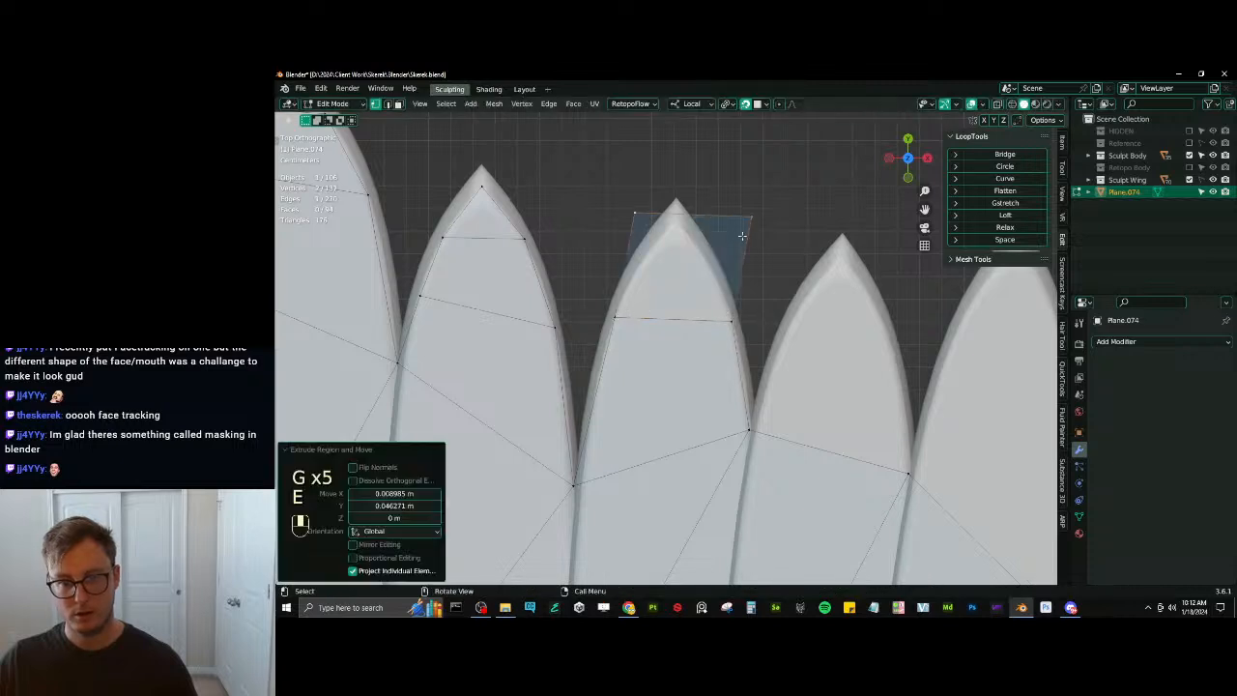
key(s)
click(701, 266)
key(g)
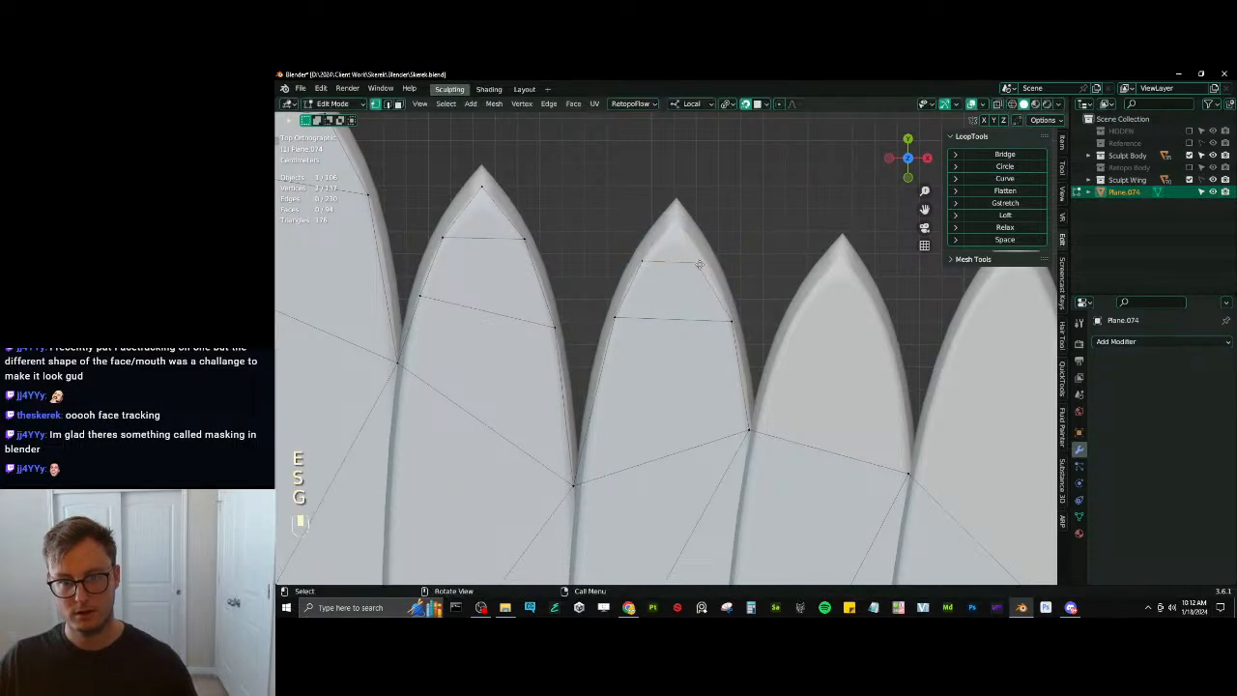
key(g)
click(695, 269)
key(g)
click(638, 259)
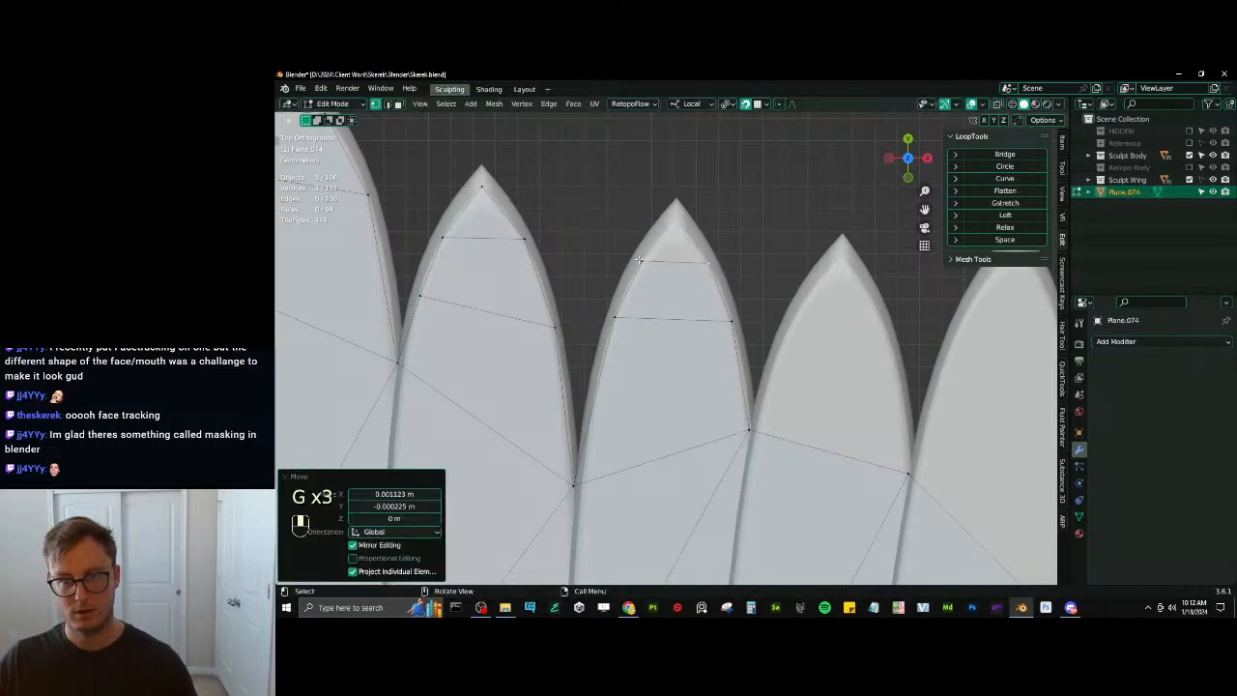
Cap the eleventh feather by extruding its second edge, merging it at center, and moving the merged vertex to the tip
key(e)
click(705, 270)
key(m)
click(706, 245)
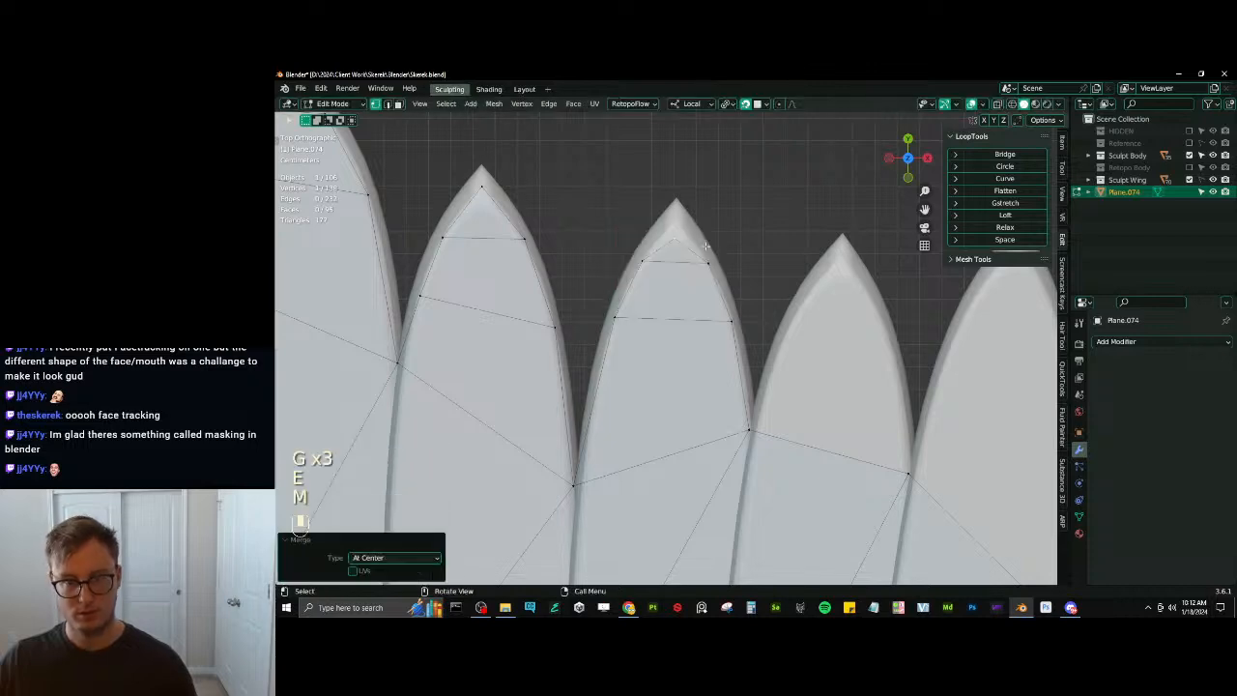
key(g)
click(704, 213)
Extrude the twelfth feather's upper edge toward its tip, scale it to about 0.73, and shift it to span the feather
scroll(705, 261, down, 5)
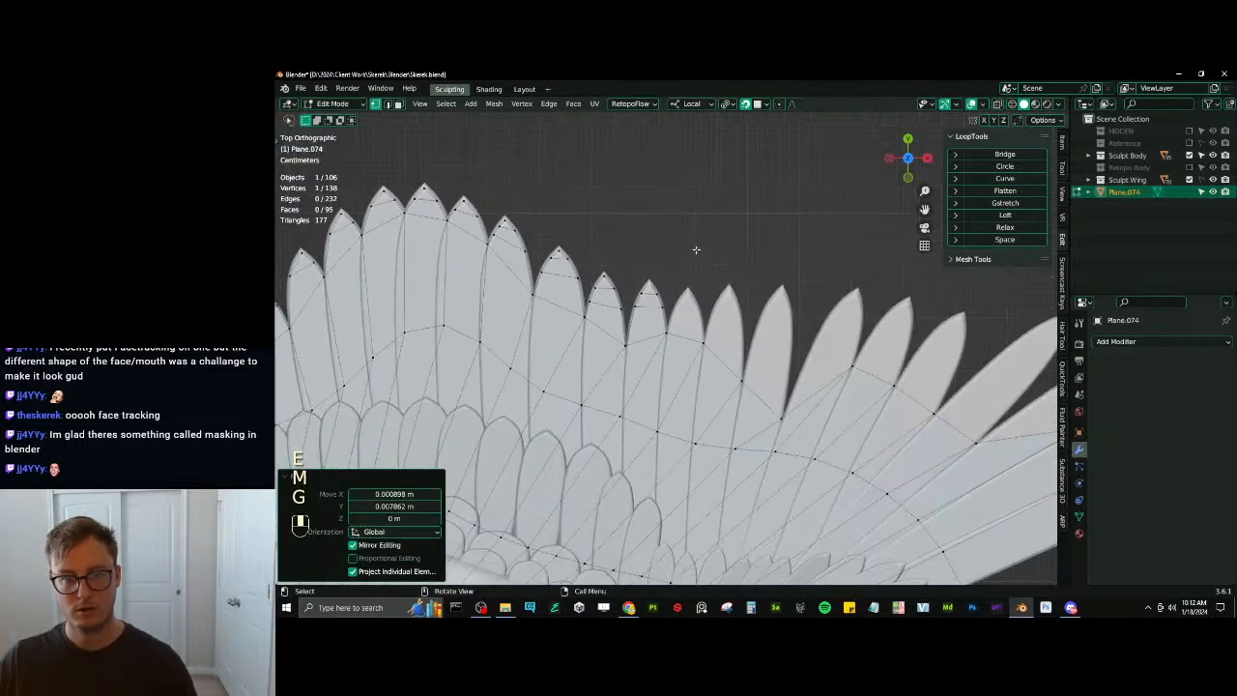
scroll(696, 249, down, 5)
scroll(614, 392, up, 8)
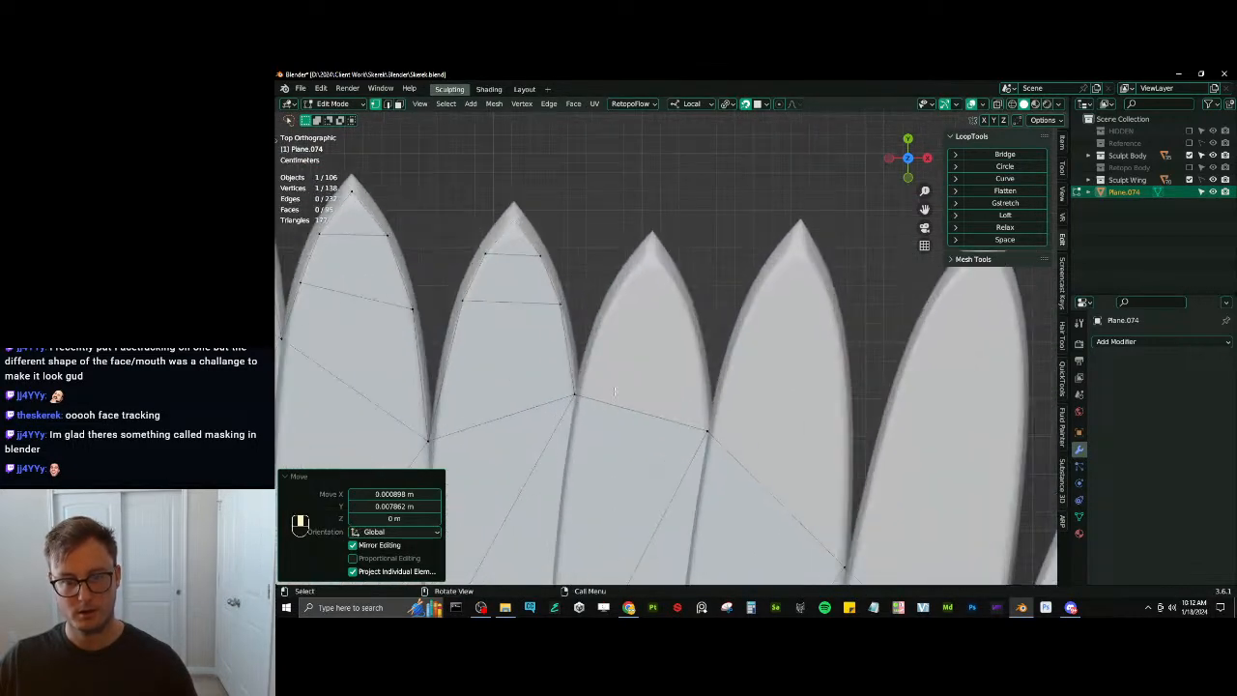
drag(559, 375, 755, 440)
key(e)
click(779, 319)
key(s)
click(751, 292)
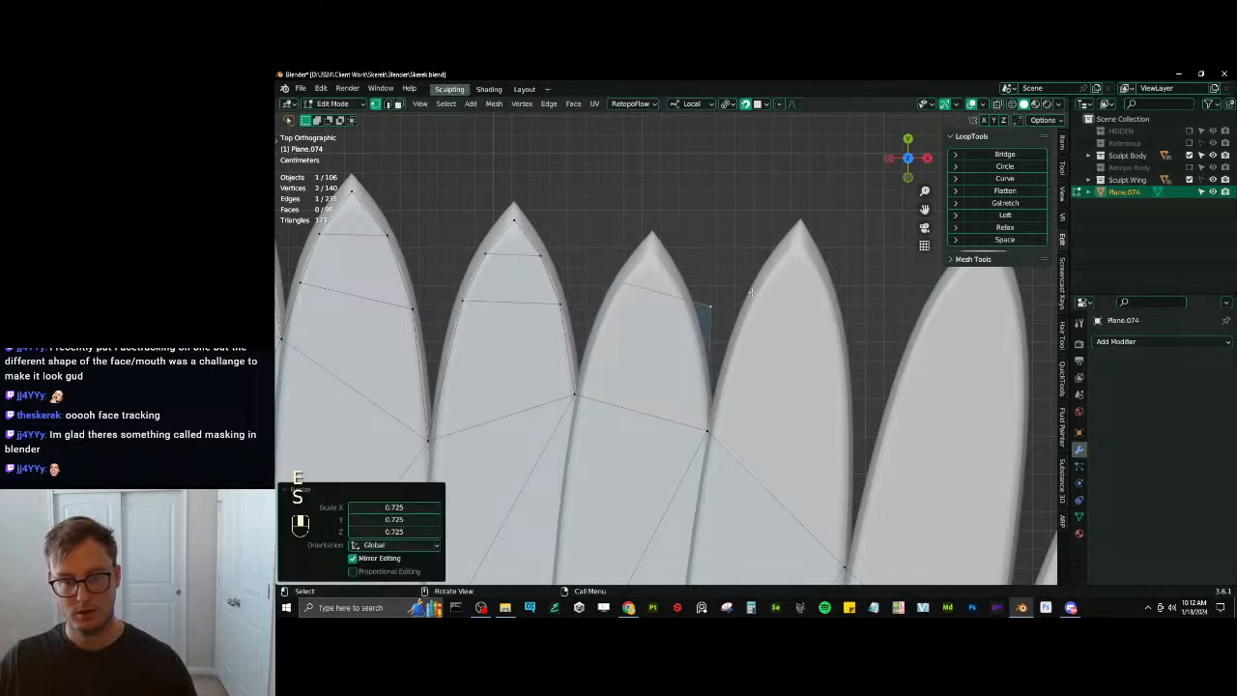
key(g)
click(736, 339)
Raise the right and left end vertices of the twelfth feather's new edge along the sculpted outline
click(699, 347)
key(g)
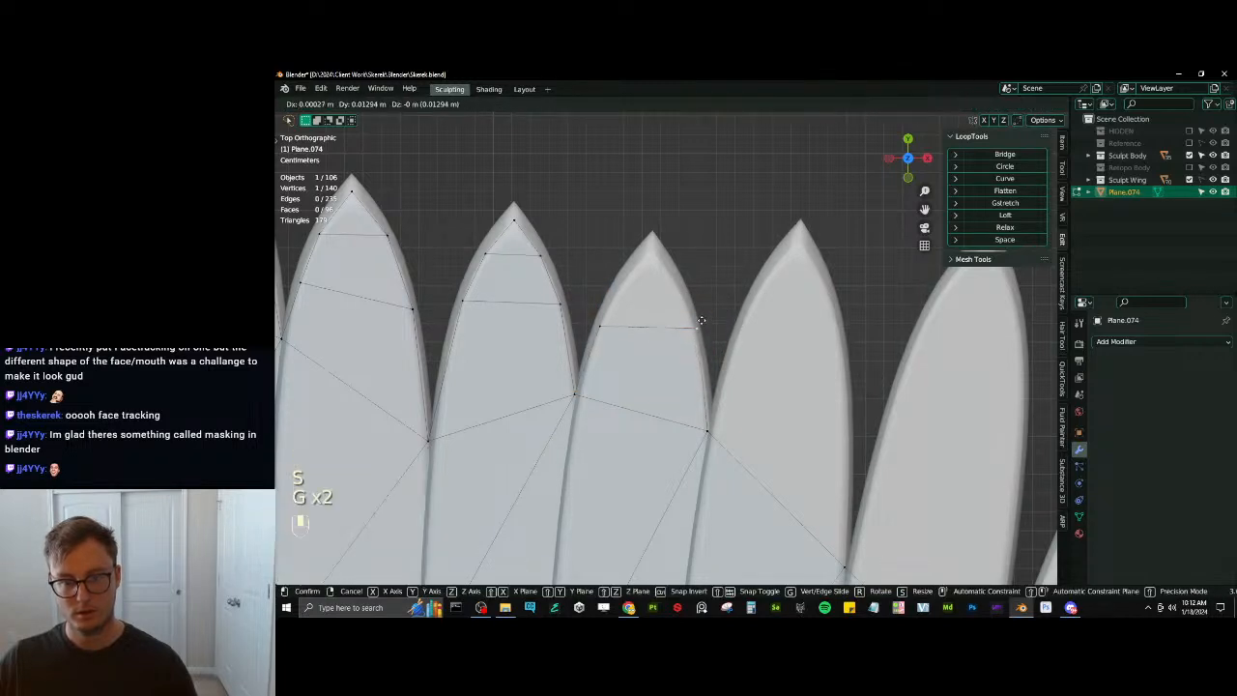
click(698, 319)
click(605, 323)
key(g)
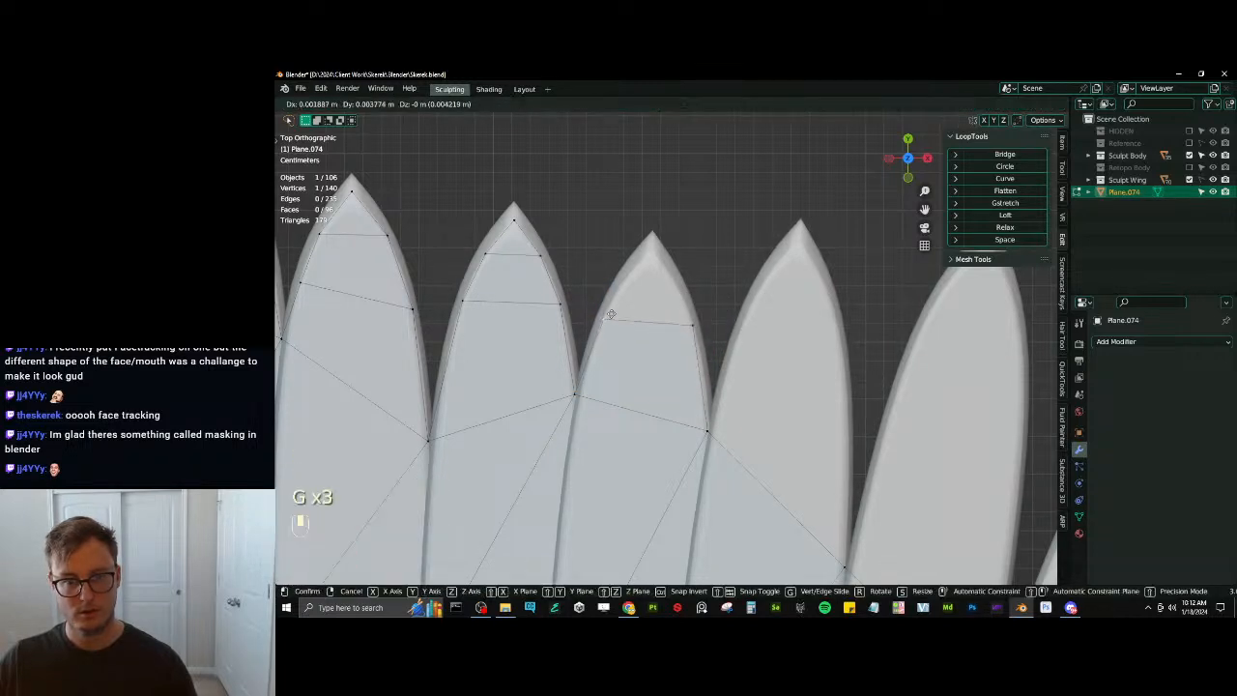
click(609, 316)
Extrude a second, narrower edge toward the twelfth feather's tip, then scale, rotate and shift it to fit the outline
click(692, 324)
key(e)
right_click(688, 288)
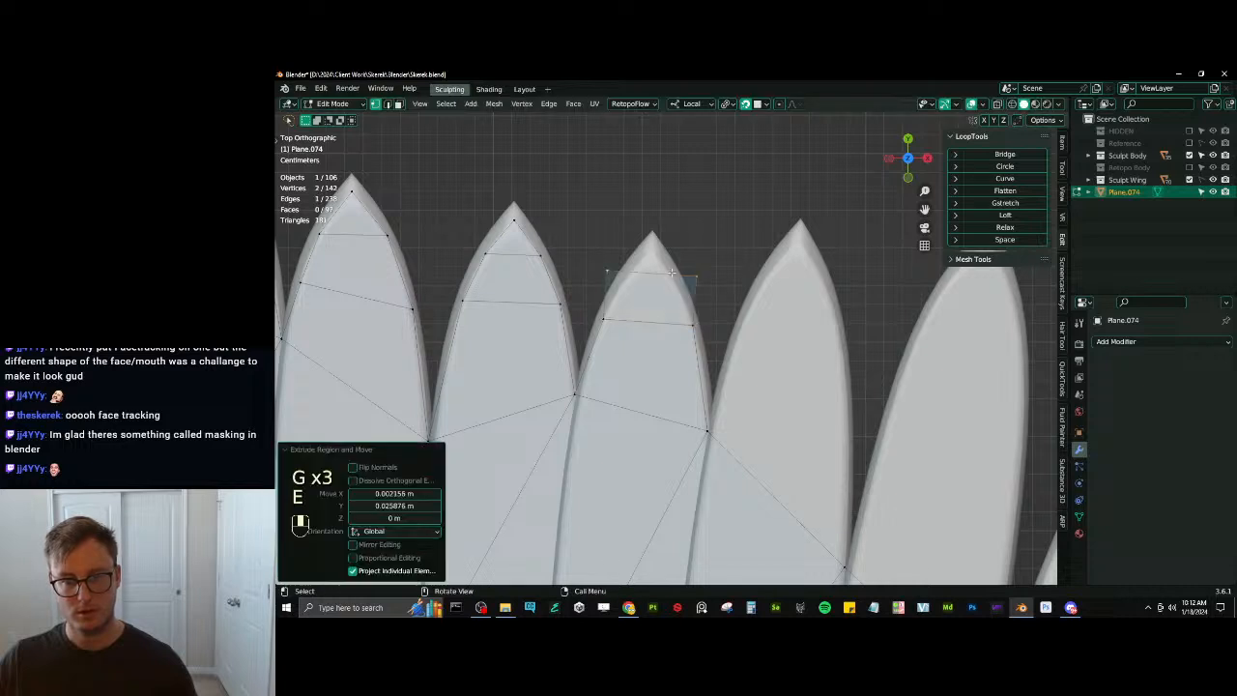
key(s)
click(680, 264)
key(r)
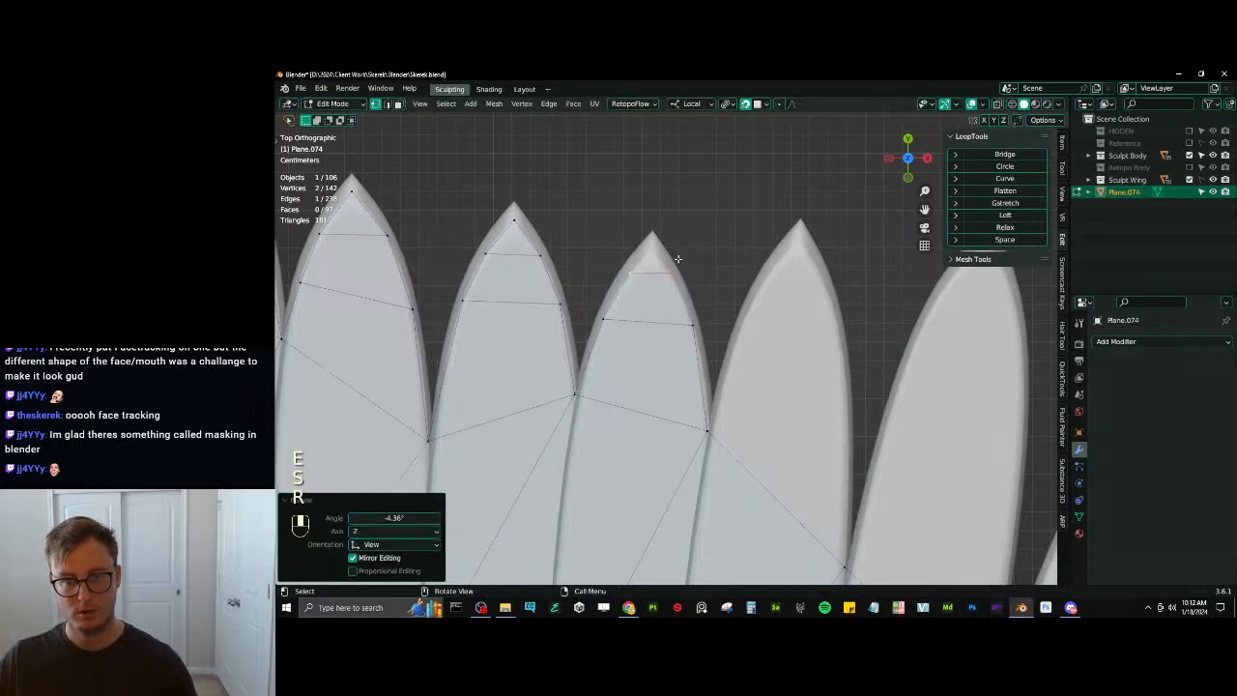
key(g)
click(679, 259)
key(s)
right_click(667, 261)
key(r)
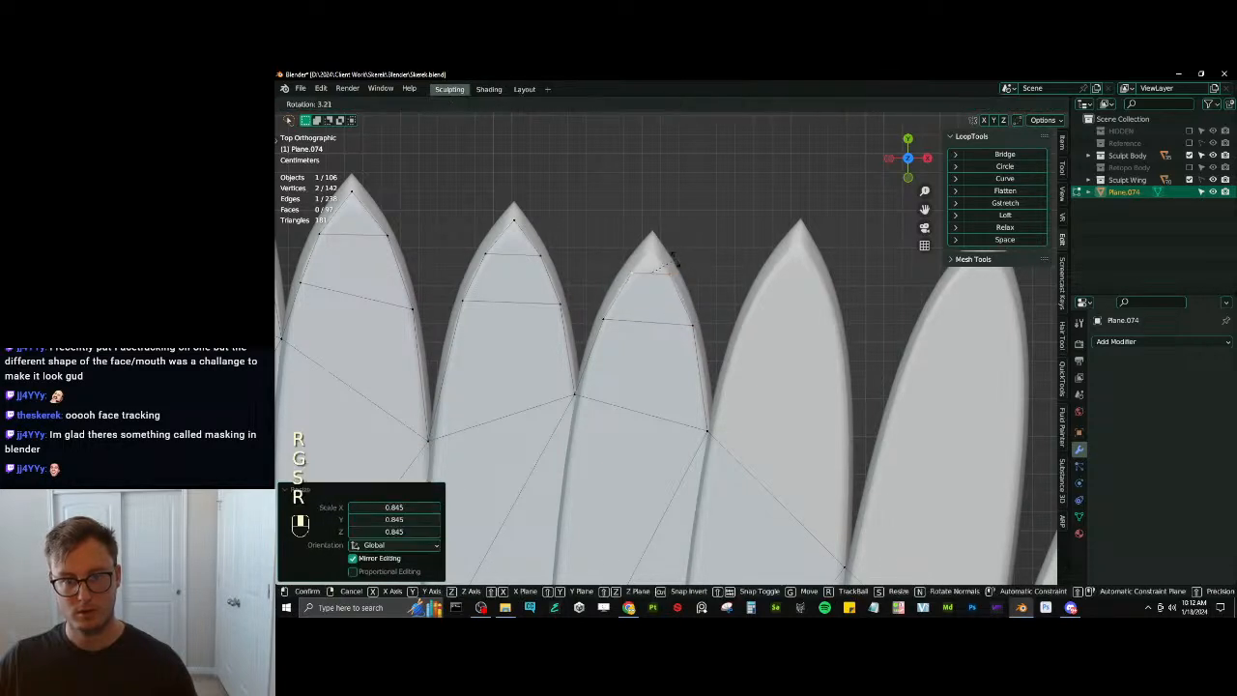
click(674, 259)
Cap the twelfth feather by extruding its second edge, merging it at center, and moving the merged vertex to the tip
key(e)
right_click(675, 255)
key(m)
click(670, 247)
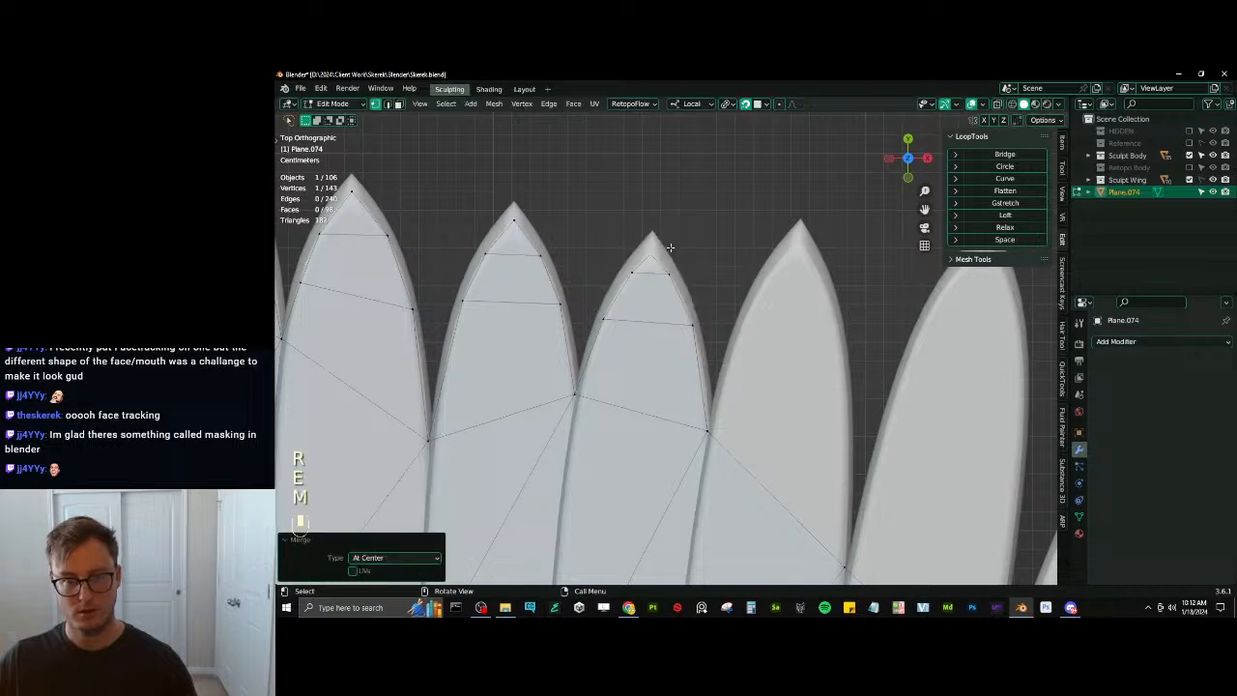
key(g)
click(707, 261)
Extrude the thirteenth feather's upper edge toward its tip, then rotate, scale and shift it higher up the feather
shift+middle_drag(706, 261, 622, 205)
click(624, 376)
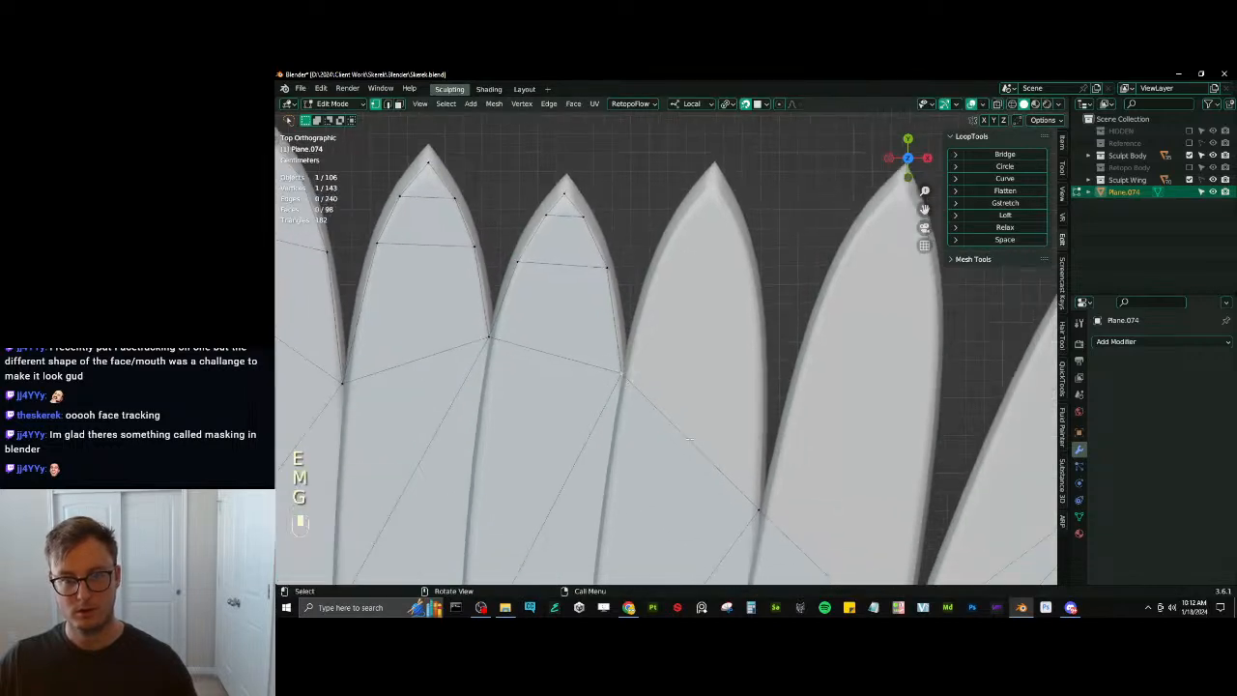
shift+click(758, 496)
shift+middle_drag(773, 466, 702, 453)
key(e)
click(724, 318)
key(r)
click(738, 295)
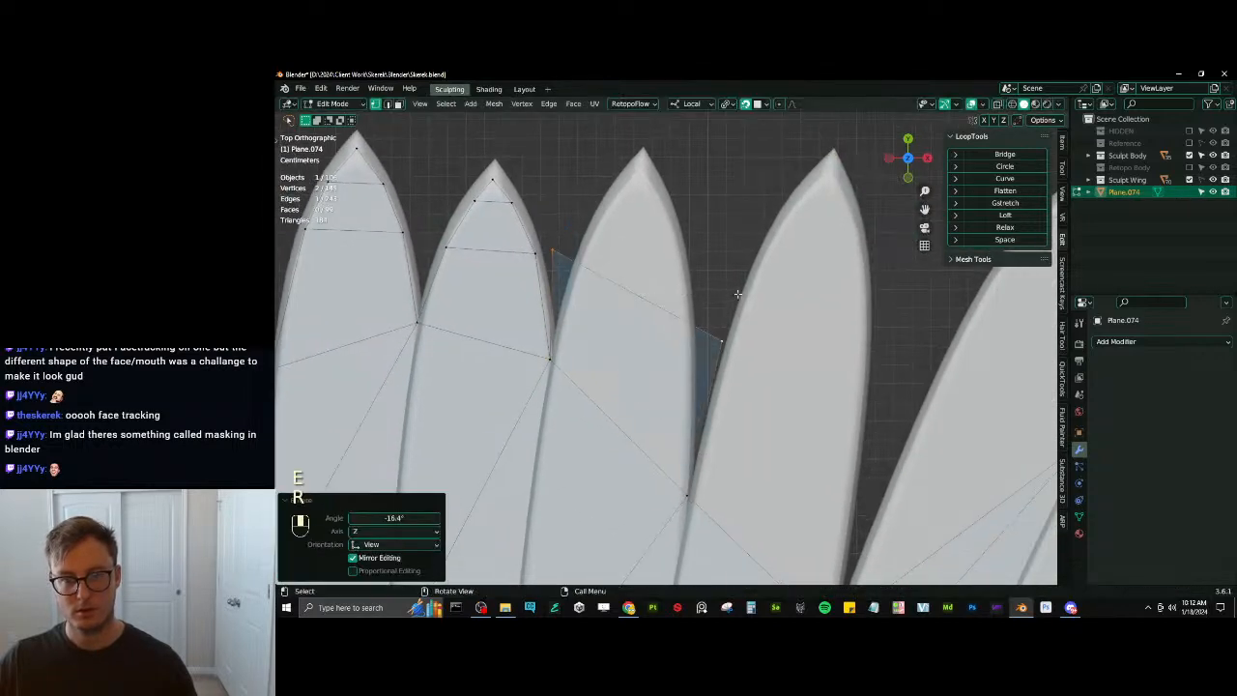
key(s)
click(722, 292)
key(r)
click(745, 262)
key(g)
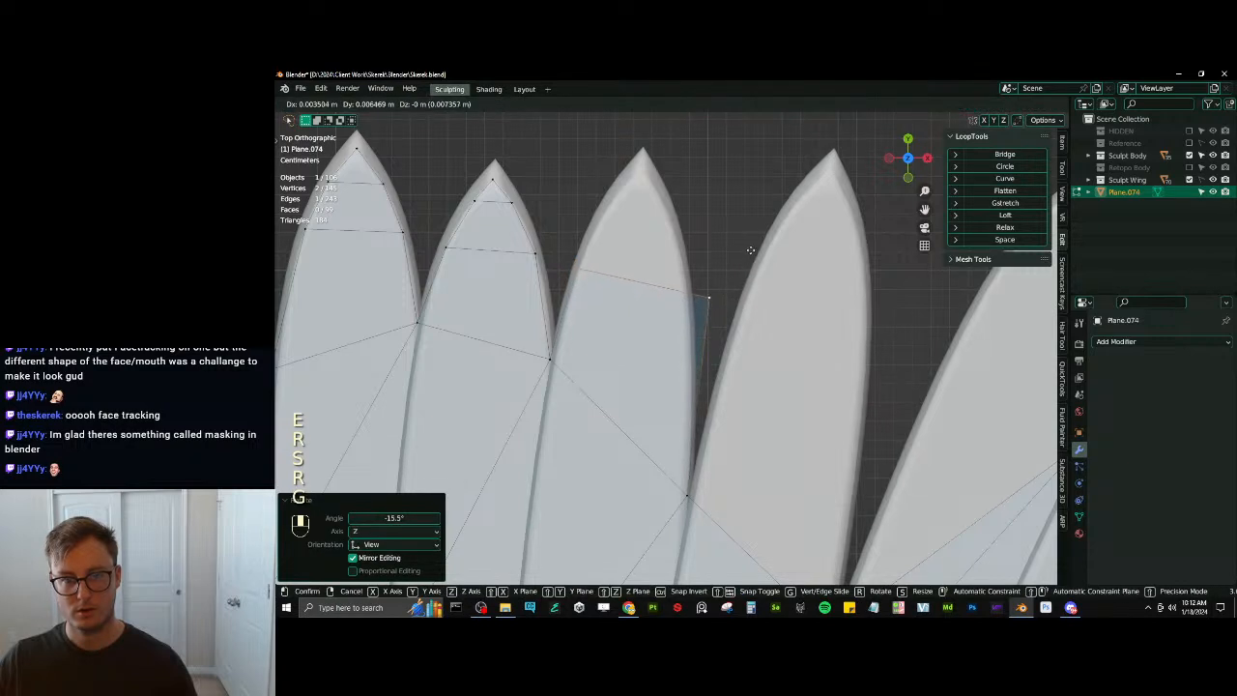
click(752, 248)
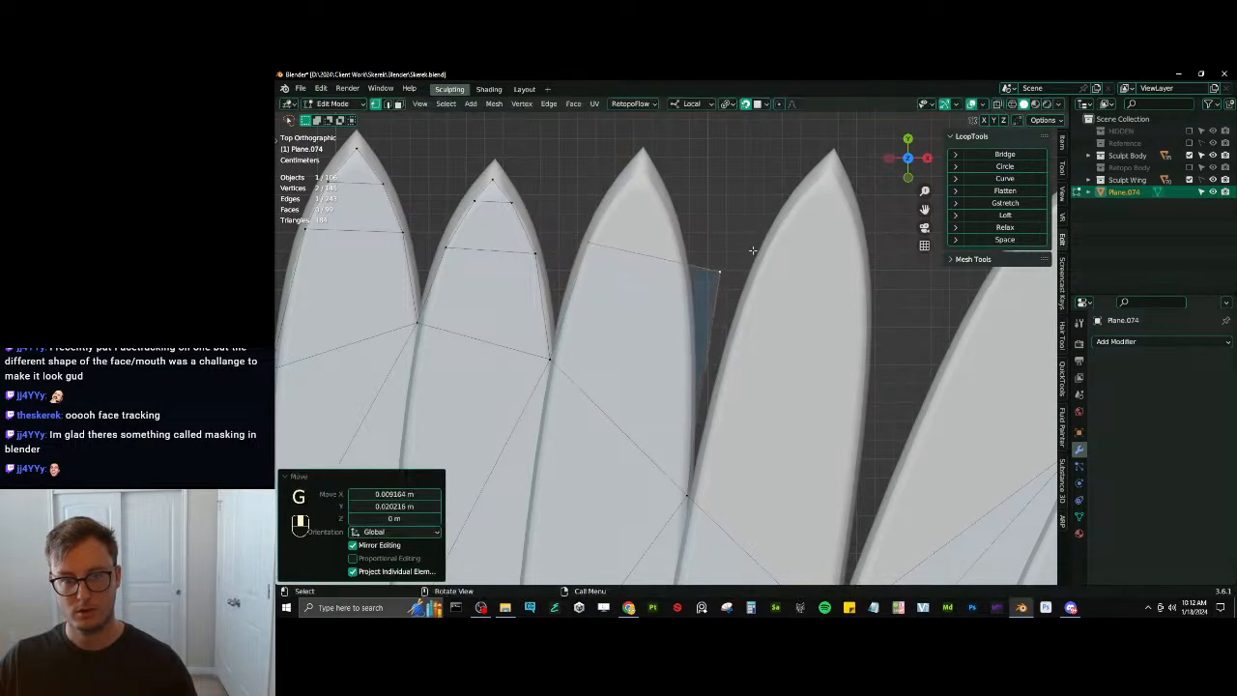
Move the right and left end vertices of the thirteenth feather's new edge down onto the sculpted outline
key(g)
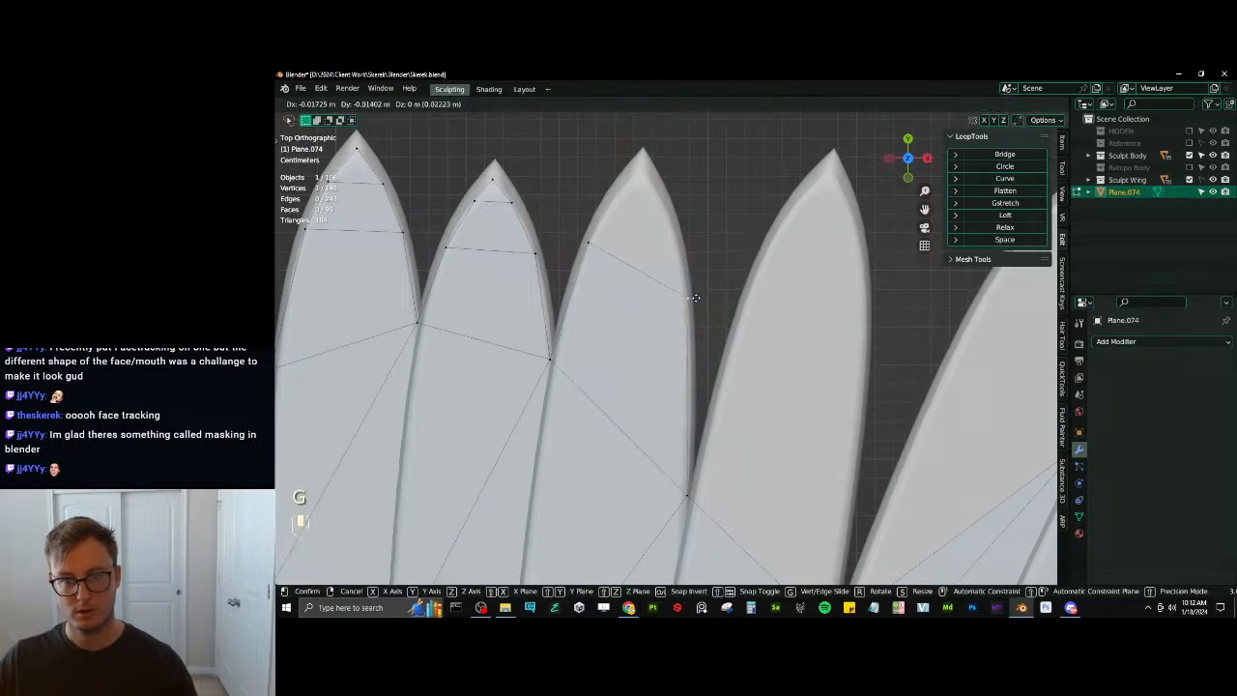
click(694, 297)
key(g)
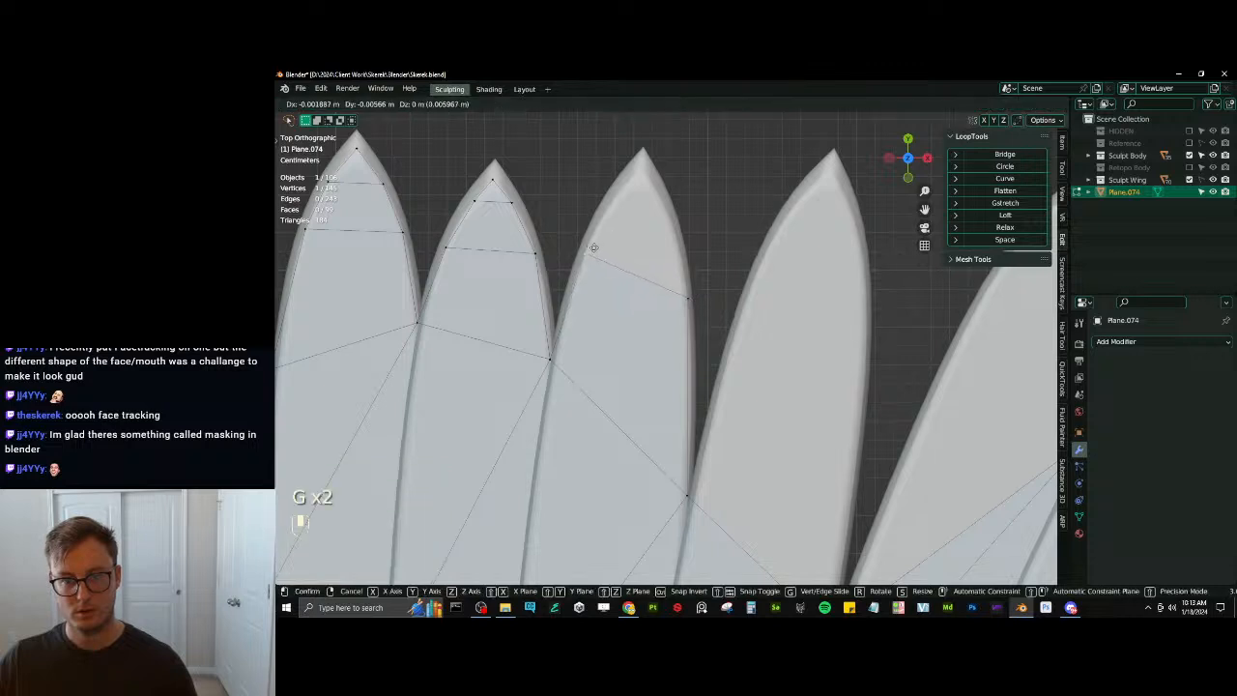
click(594, 248)
Extrude a second edge toward the thirteenth feather's tip, rotate it about -12°, and scale it down to the feather's width
shift+click(687, 297)
shift+middle_drag(687, 298, 679, 373)
key(e)
click(734, 306)
key(r)
click(725, 282)
key(s)
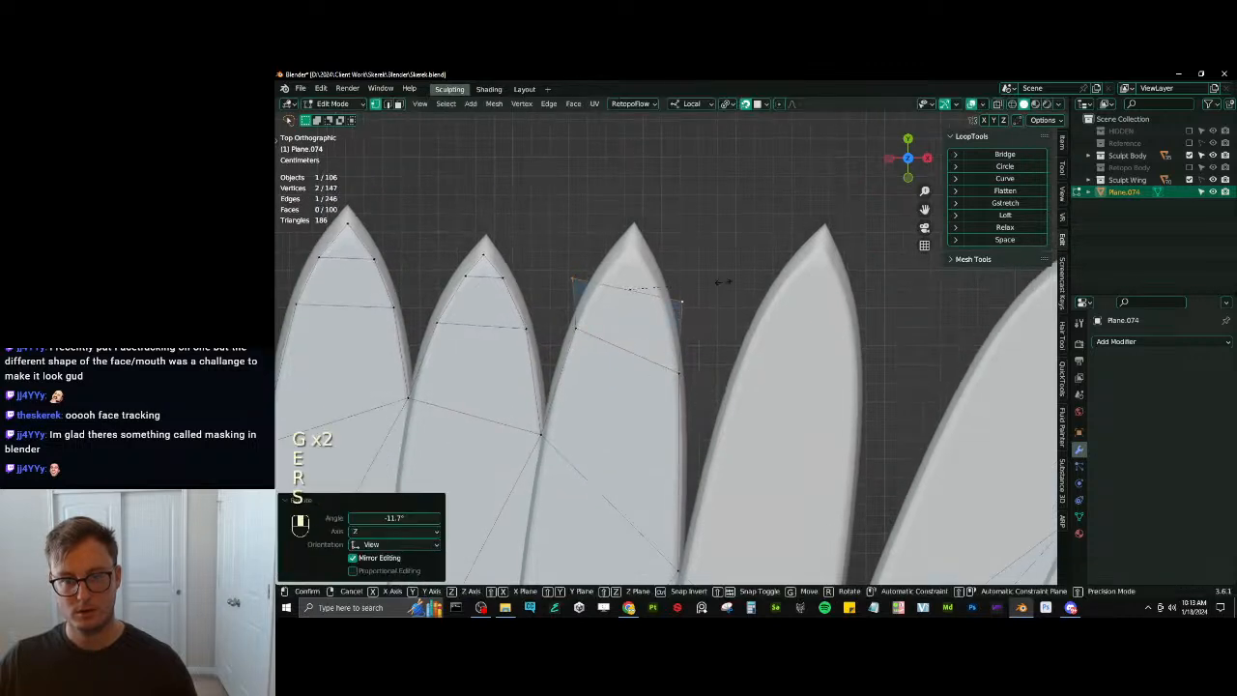
click(690, 280)
key(s)
click(684, 281)
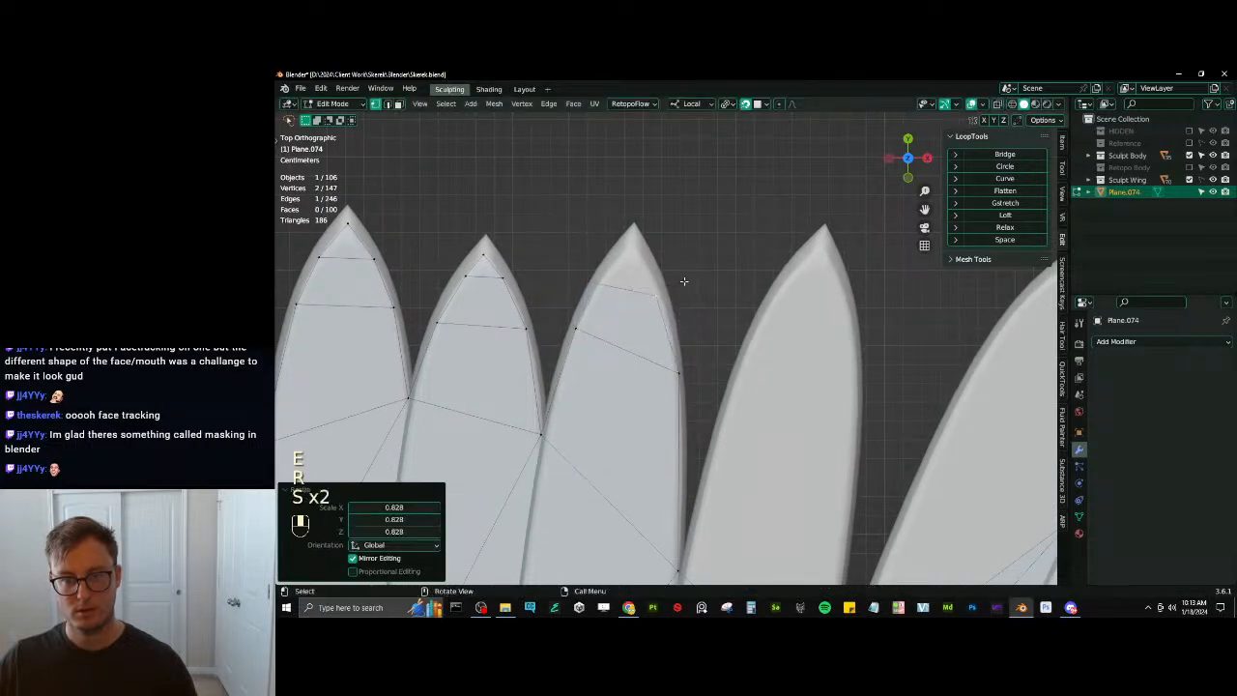
Move the right end vertex of the thirteenth feather's second edge out to the sculpted outline
click(664, 289)
key(g)
key(g)
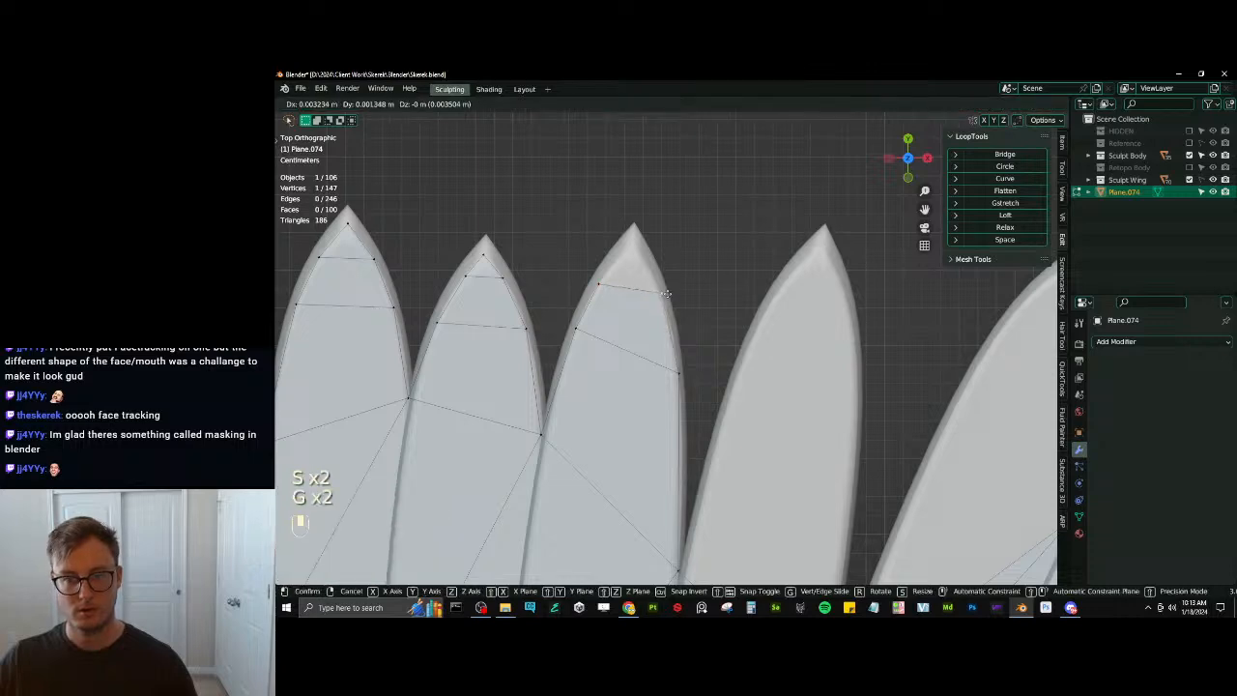
click(665, 292)
Cap the thirteenth feather by extruding its second edge, merging it at center, and moving the merged vertex to the tip
shift+click(599, 284)
key(e)
click(669, 239)
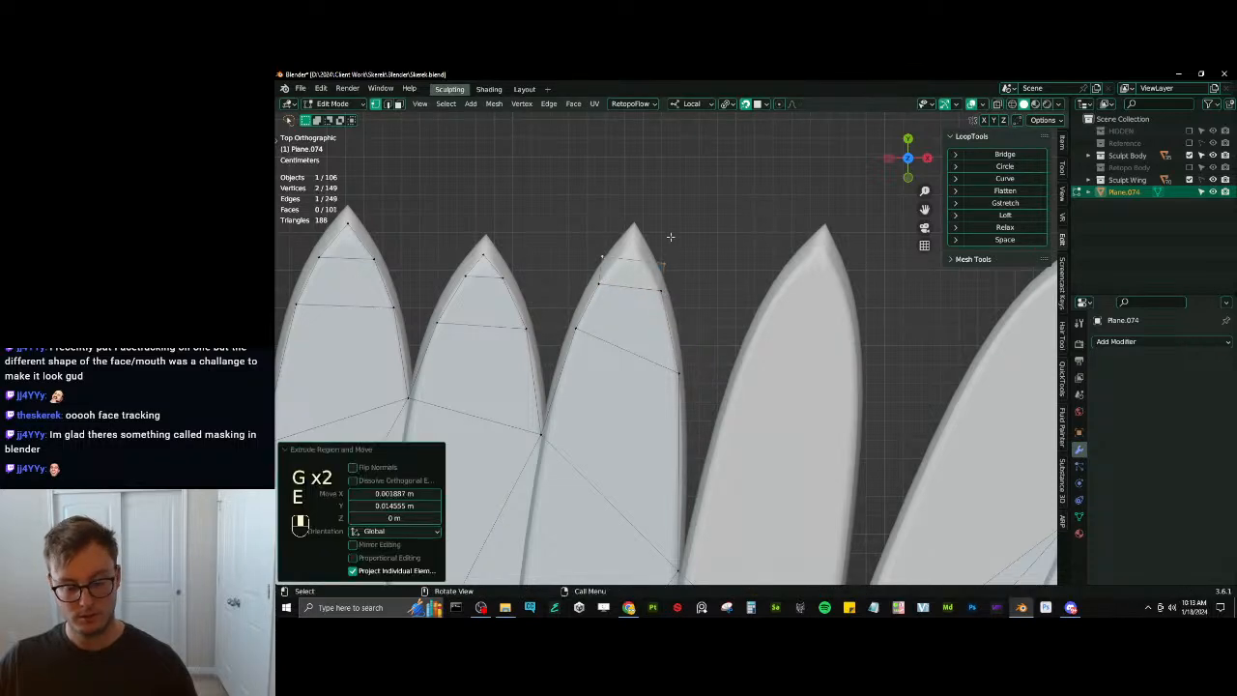
key(m)
click(657, 245)
key(g)
click(655, 228)
Extrude the fourteenth feather's upper edge toward its tip, rotate it, scale it to about 0.75, and shift it up the feather
scroll(655, 228, down, 6)
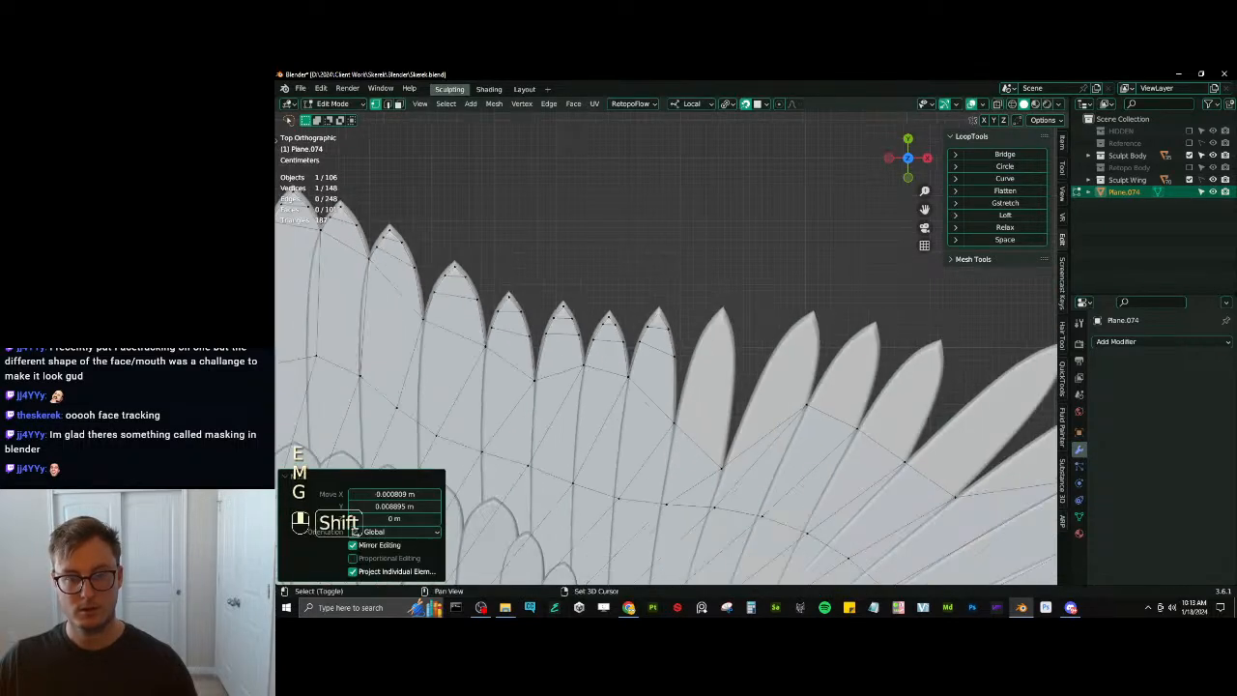
shift+middle_drag(661, 432, 644, 387)
scroll(645, 388, up, 1)
scroll(645, 388, up, 3)
key(e)
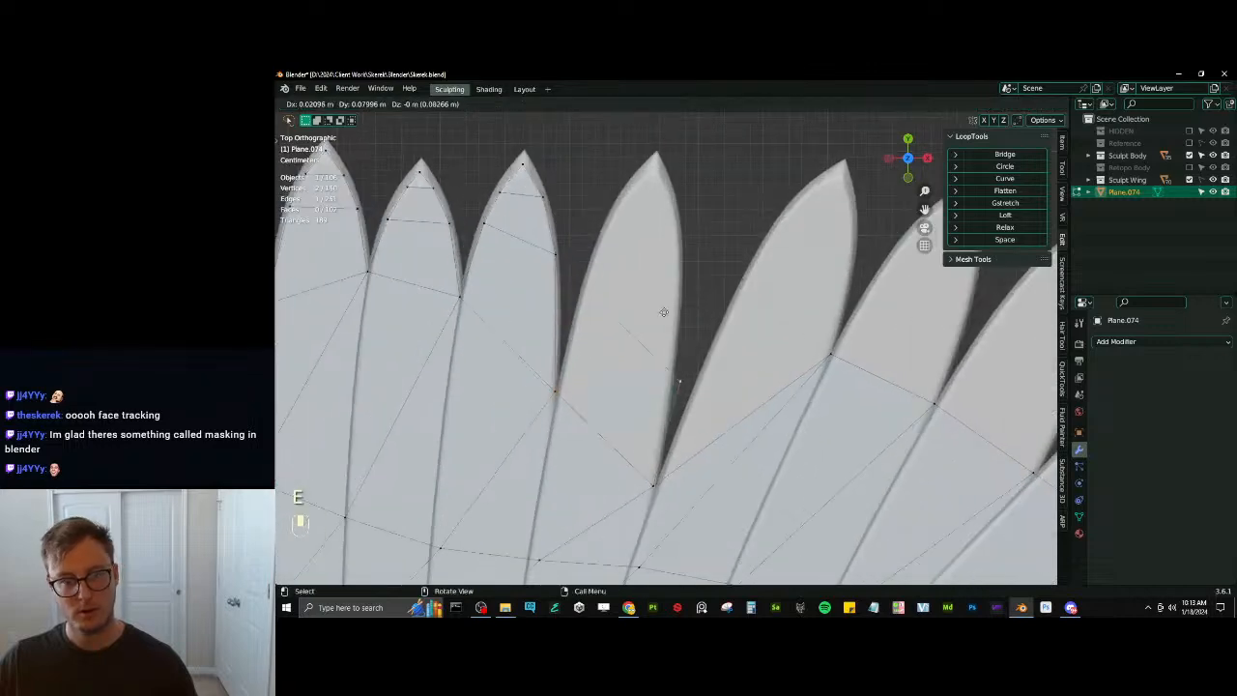
key(r)
click(736, 259)
key(s)
click(732, 271)
key(g)
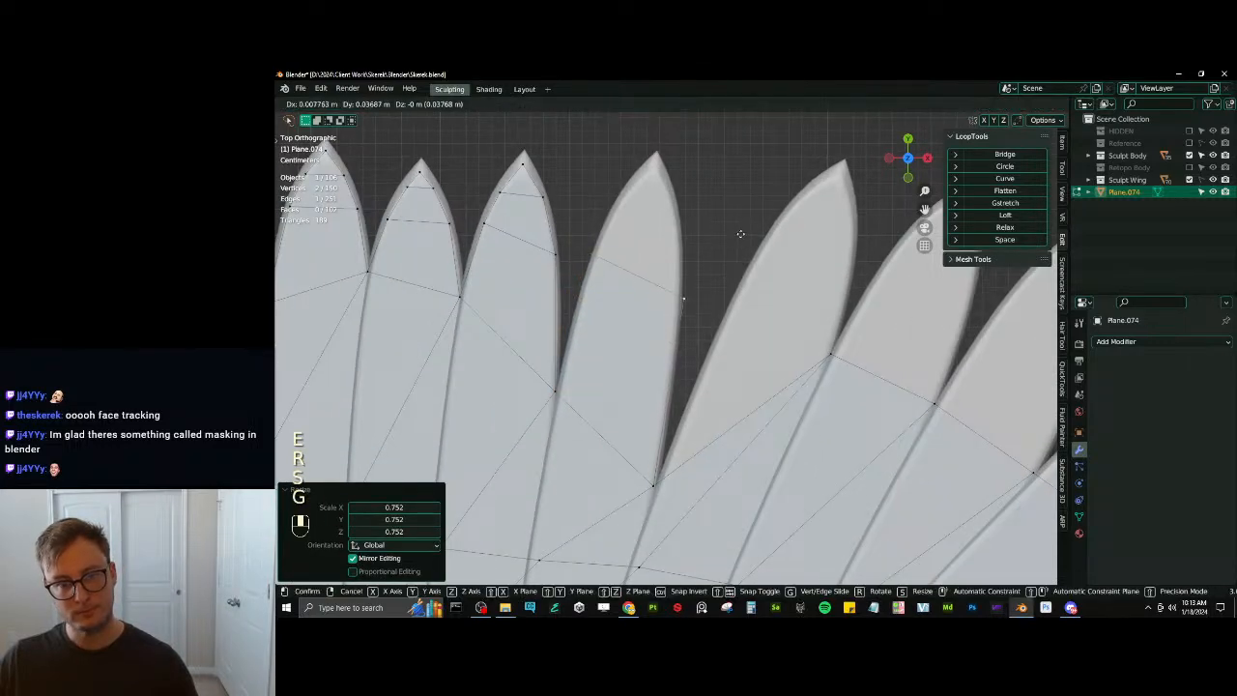
click(747, 226)
Align the right end vertex of the fourteenth feather's new edge with the outline and nudge the two vertices at its base
key(g)
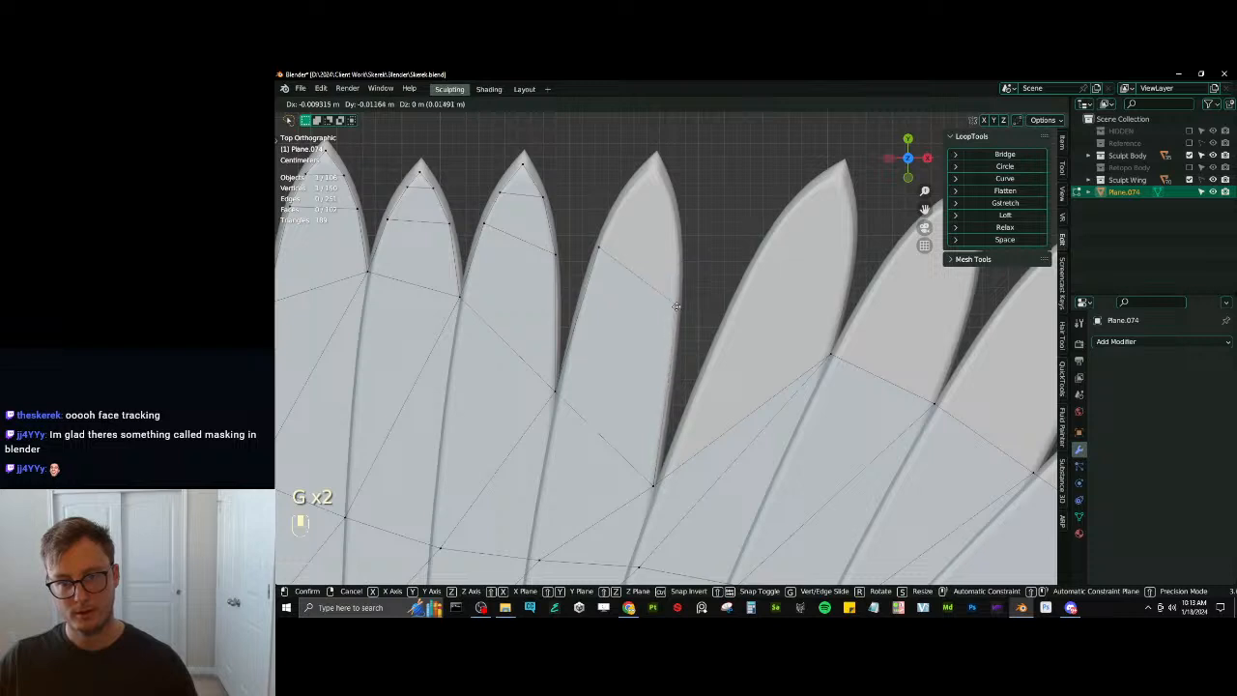
click(676, 306)
click(645, 486)
key(g)
click(648, 486)
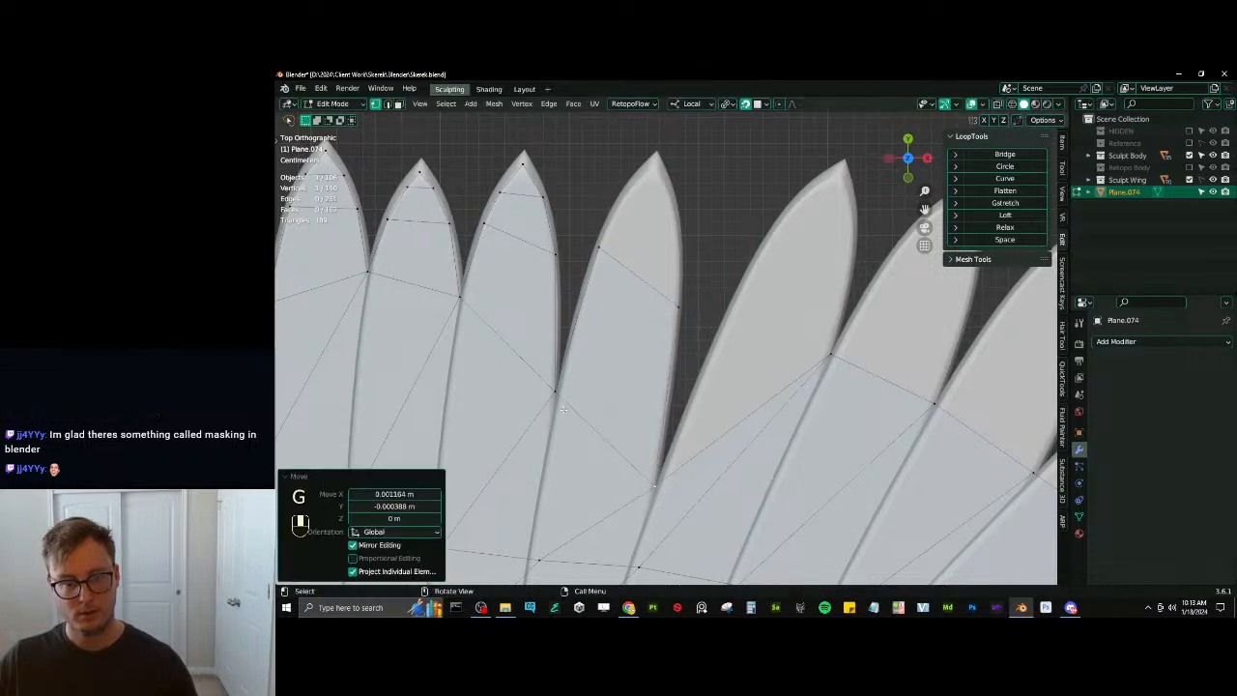
click(558, 409)
key(g)
click(560, 409)
Extrude a second edge toward the fourteenth feather's tip, rotate, scale to about 0.55 and shift it, and align its right end vertex
shift+middle_drag(691, 285, 634, 303)
scroll(634, 303, up, 2)
click(541, 285)
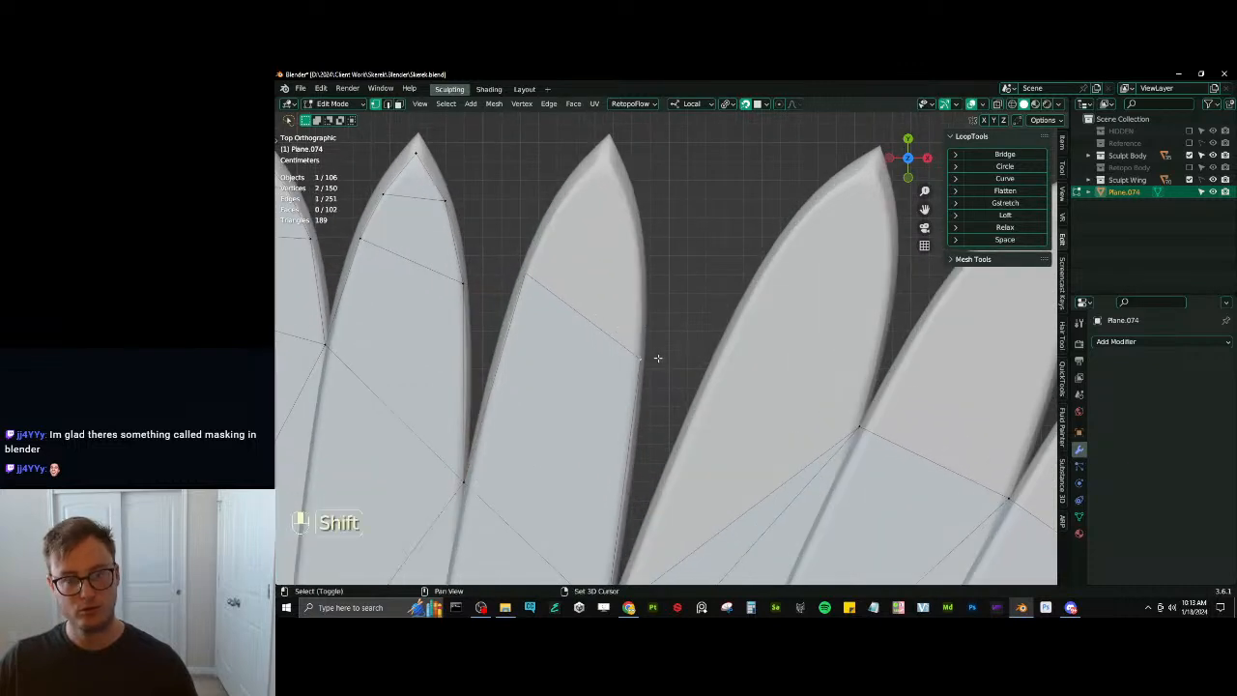
shift+middle_drag(658, 358, 663, 440)
key(e)
click(689, 334)
key(r)
click(730, 286)
key(s)
click(685, 297)
key(g)
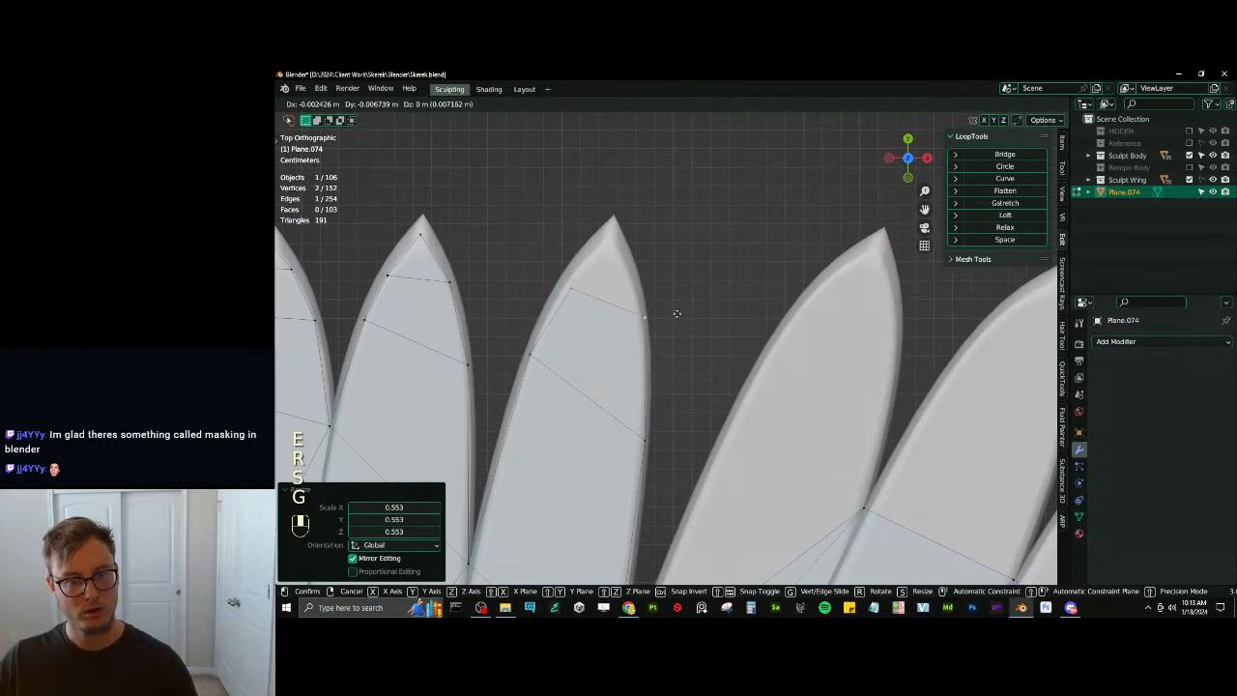
key(g)
click(641, 305)
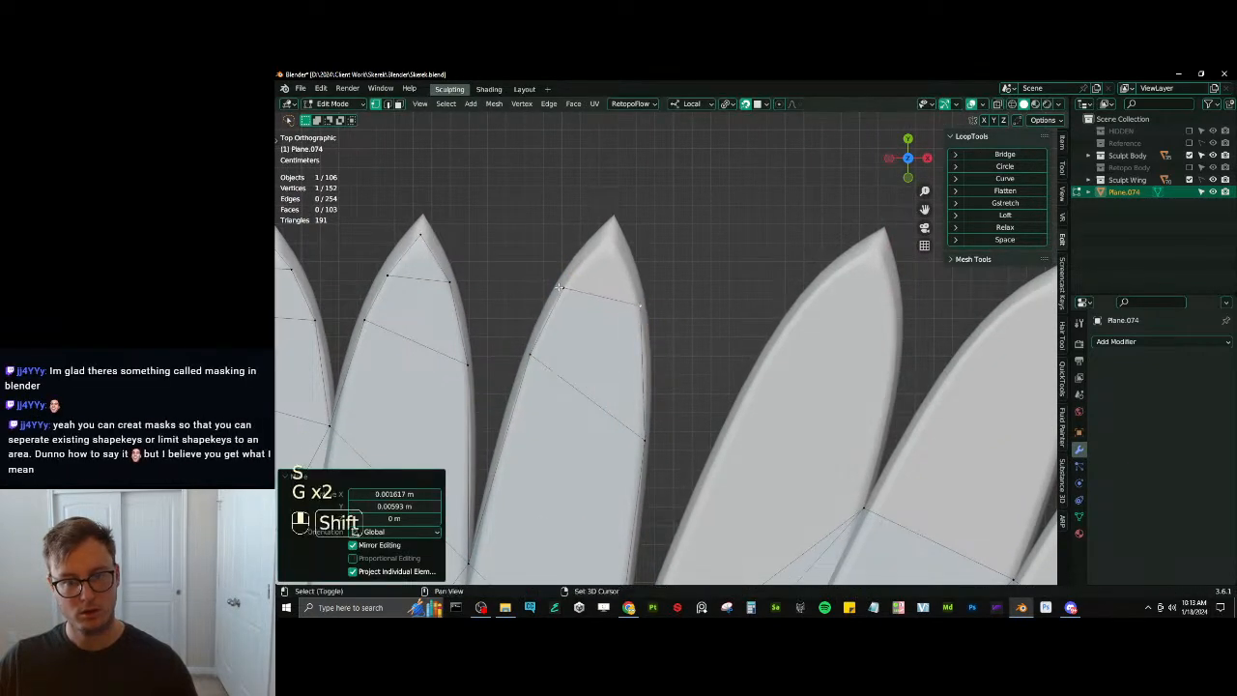
Cap the fourteenth feather by extruding its second edge, merging it at center, and moving the merged vertex to the tip
key(e)
click(626, 236)
key(m)
click(623, 231)
key(g)
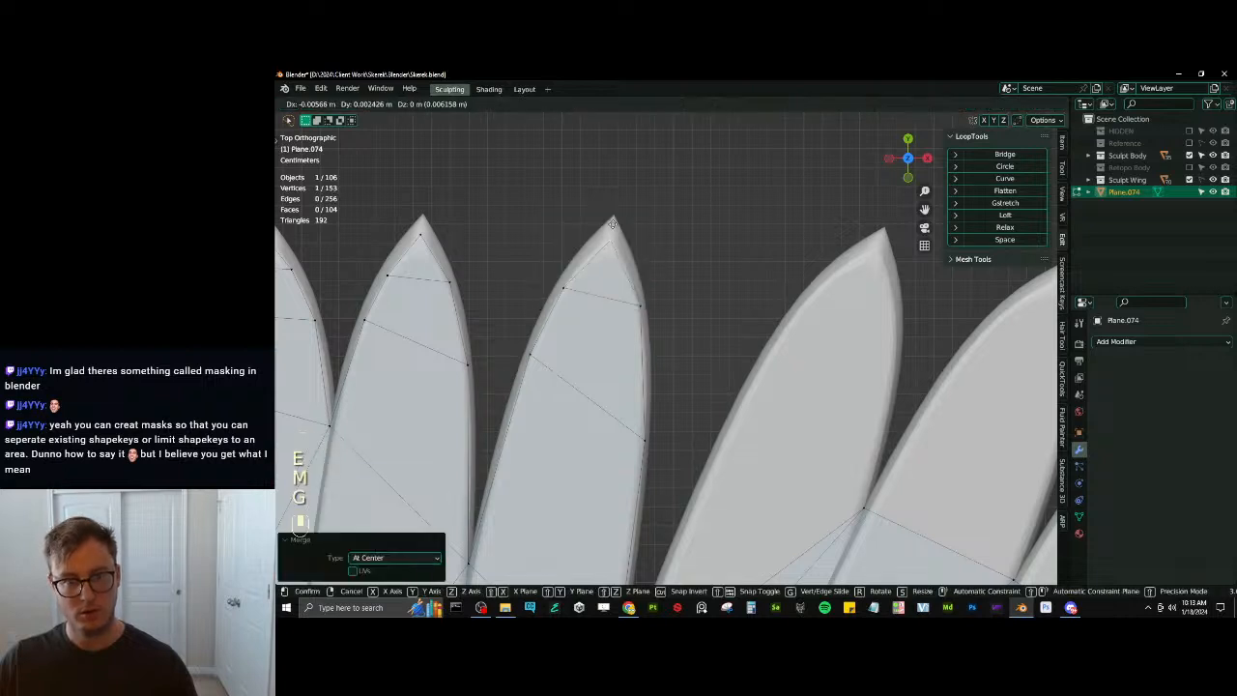
click(613, 222)
Nudge the two vertices just below the fourteenth feather's tip slightly upward along the sculpted outline
click(568, 287)
key(g)
click(574, 277)
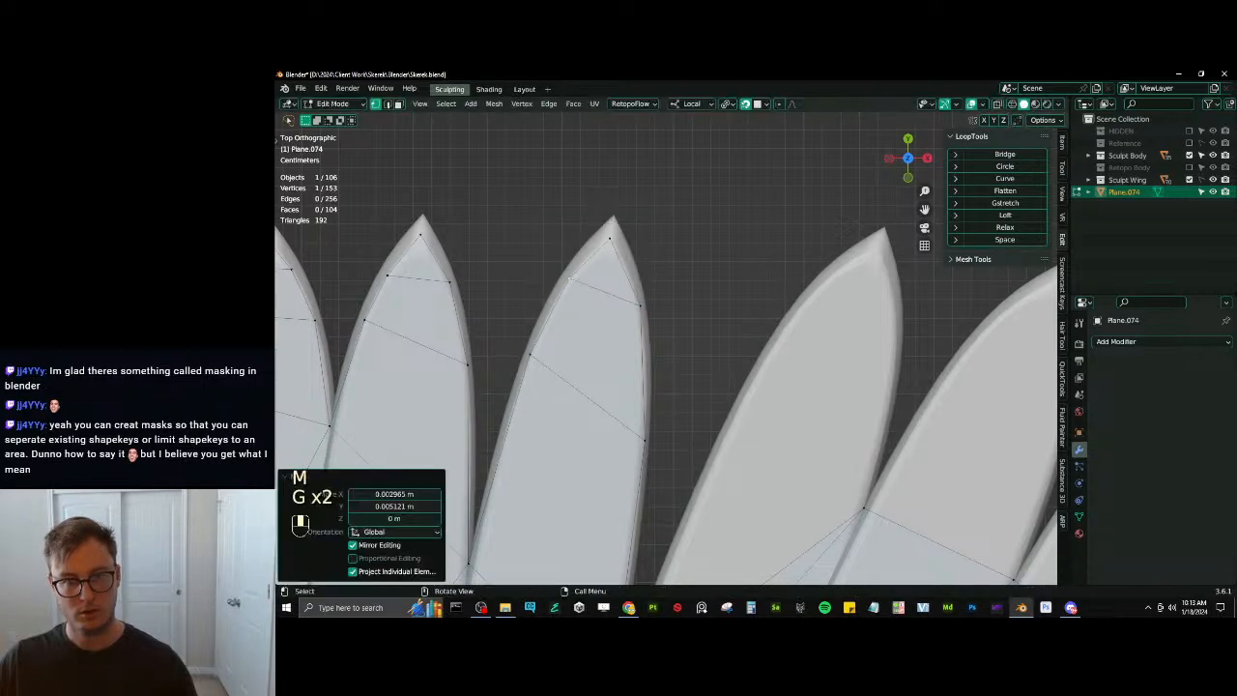
click(642, 296)
key(g)
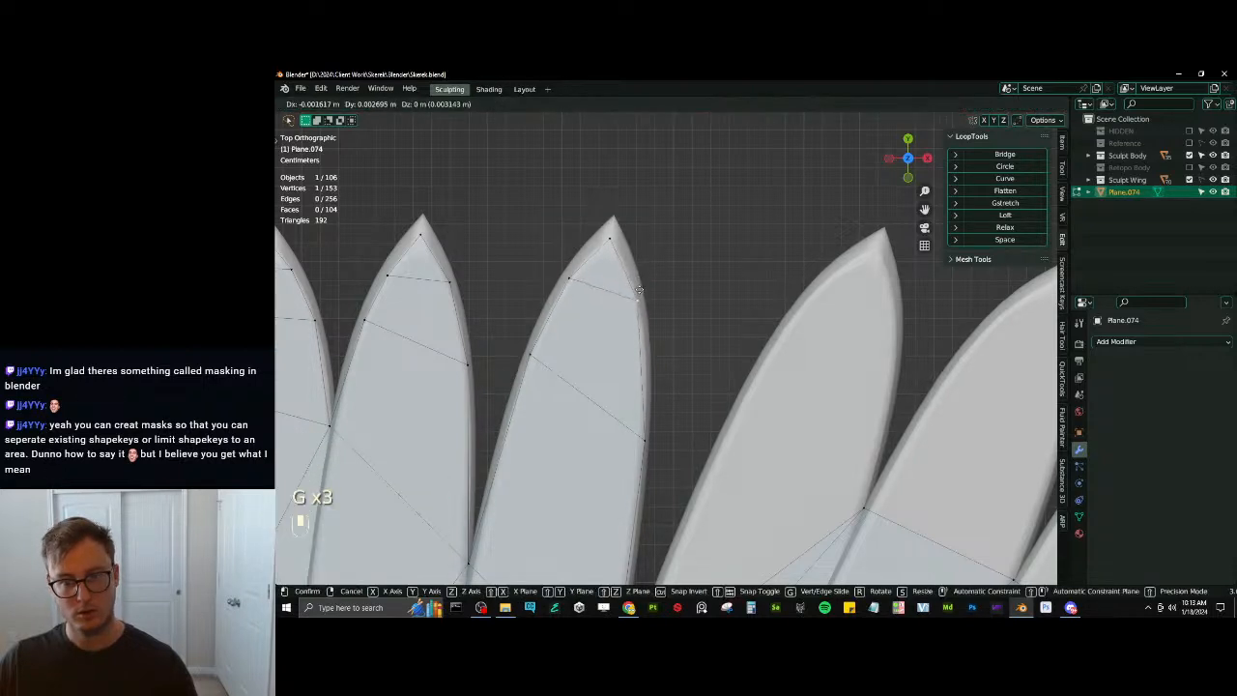
click(640, 292)
Extrude the fifteenth feather's base edge toward its tip, rotate it about 53°, scale it down, and shift it to the feather's left outline
scroll(657, 314, down, 5)
shift+middle_drag(666, 328, 621, 275)
click(601, 427)
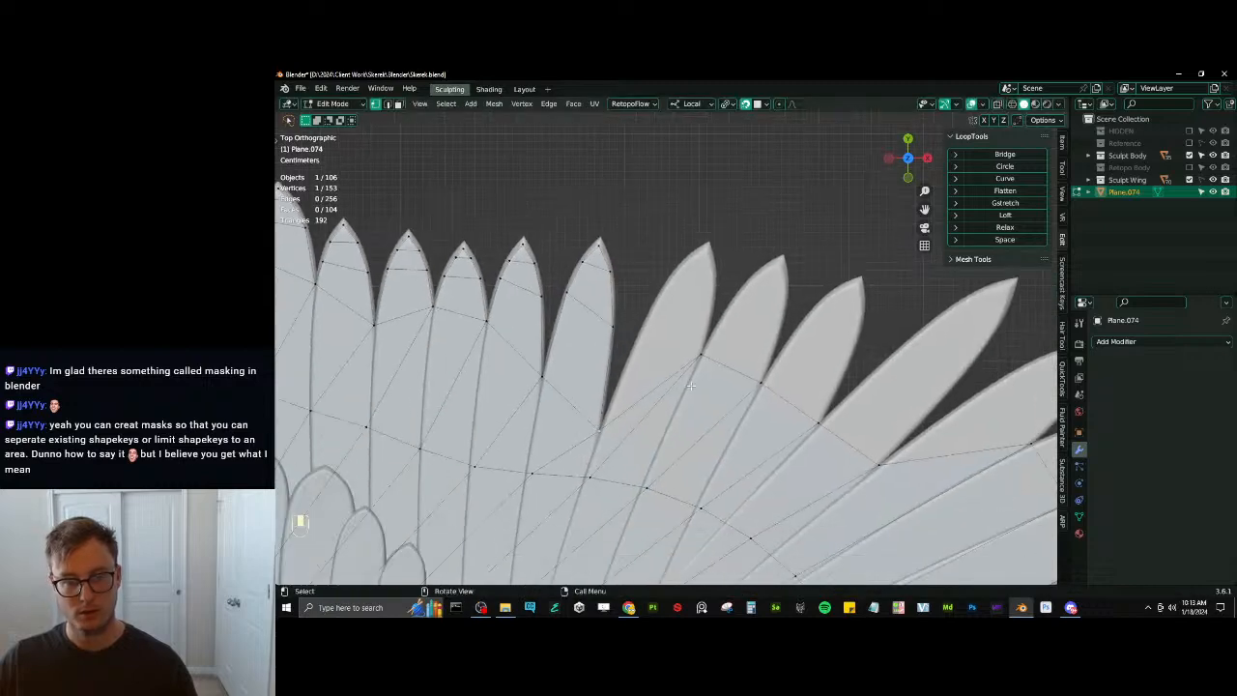
shift+middle_drag(709, 367, 690, 401)
key(e)
click(712, 304)
key(r)
click(759, 369)
key(s)
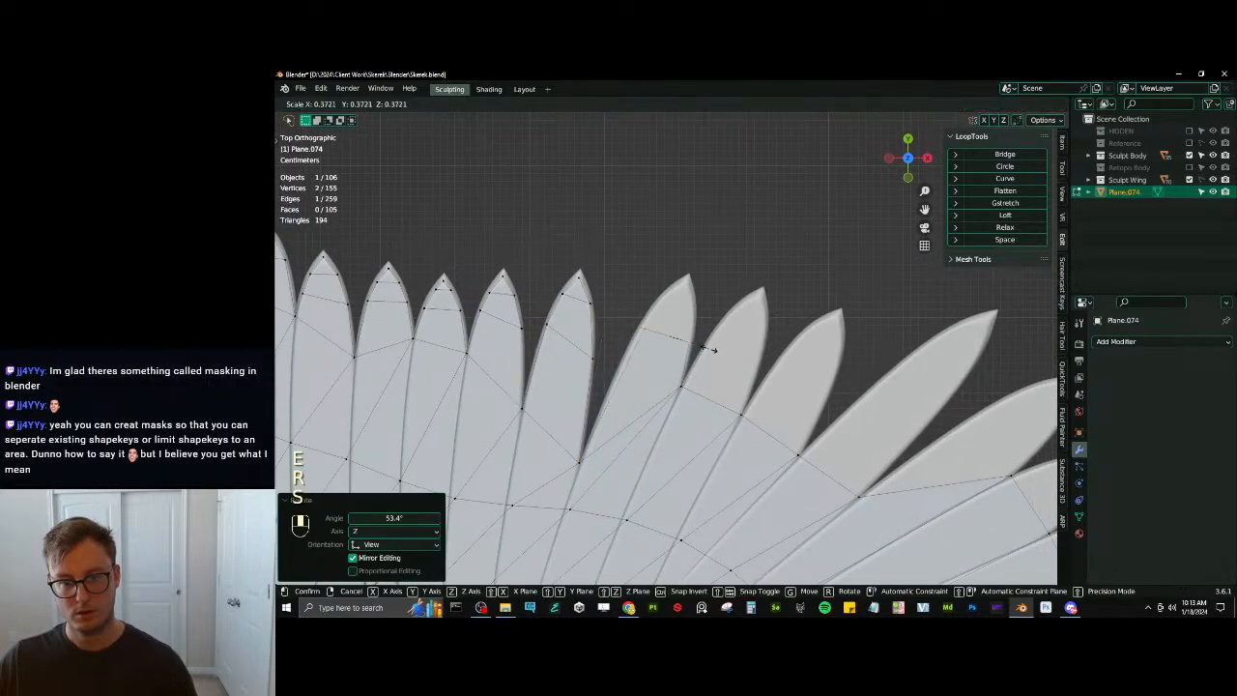
click(704, 358)
scroll(696, 364, up, 3)
scroll(695, 364, up, 1)
key(g)
click(652, 426)
Align both end vertices of the fifteenth feather's new edge with the sculpted outline, placing the edge farther up the feather
click(667, 392)
key(g)
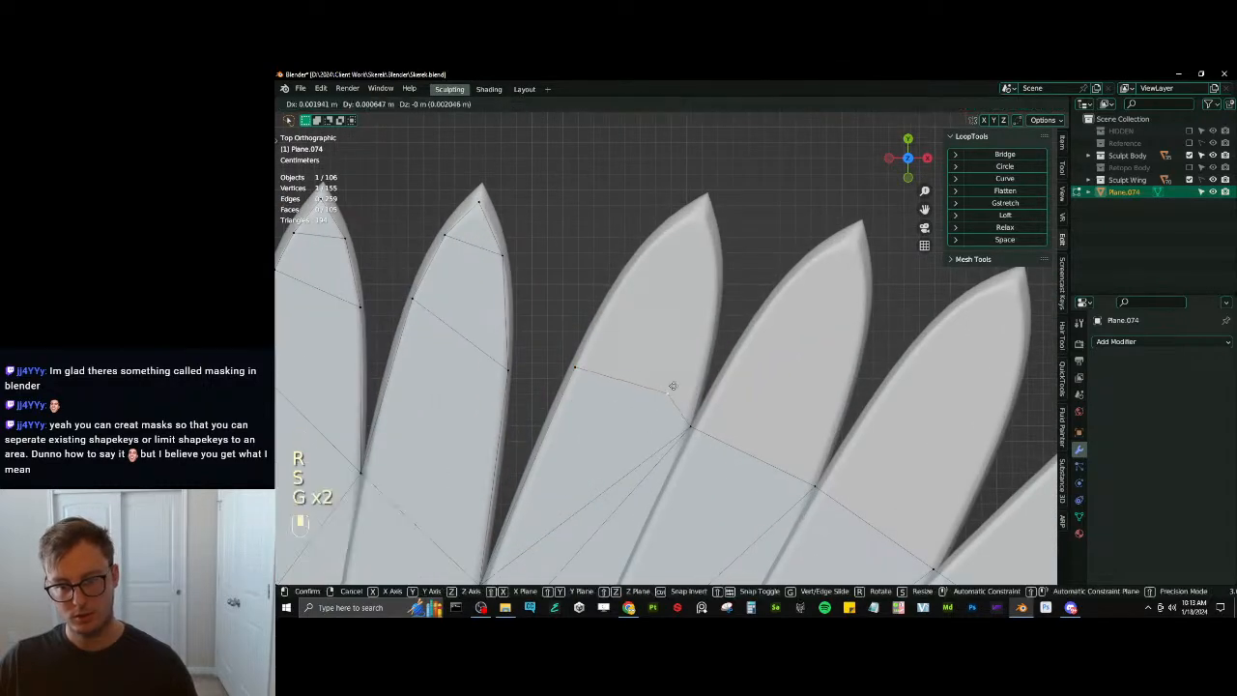
click(700, 371)
click(578, 367)
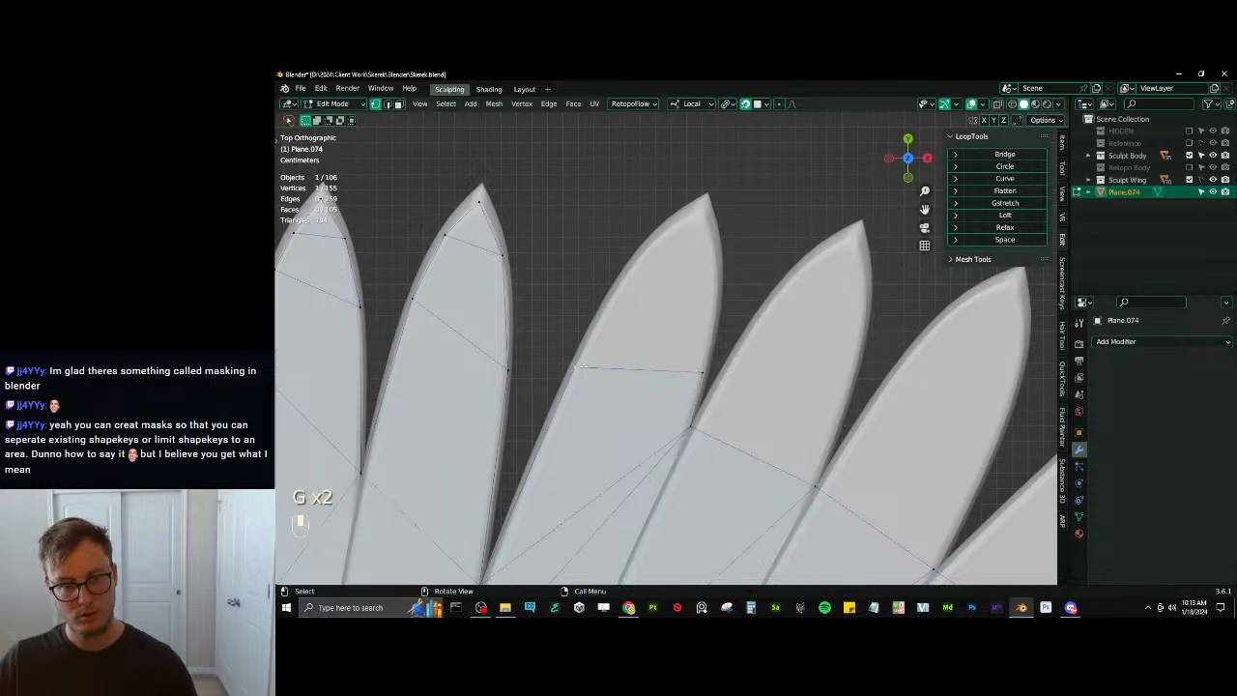
key(g)
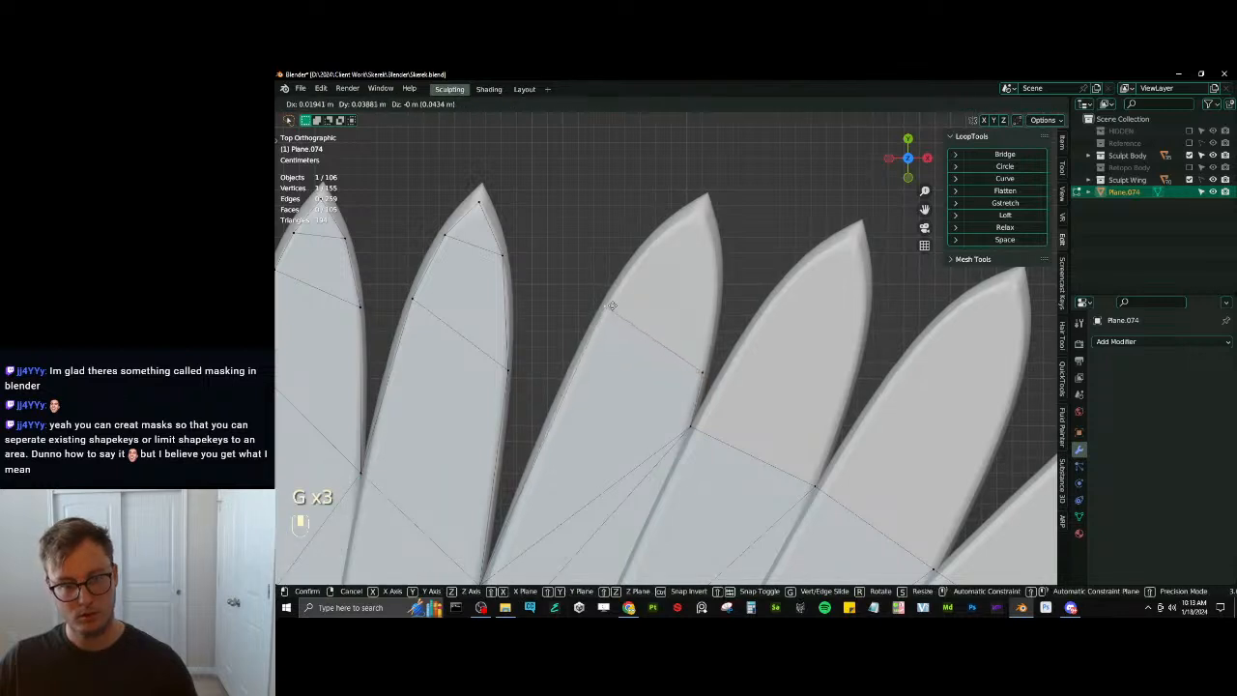
click(611, 305)
click(702, 371)
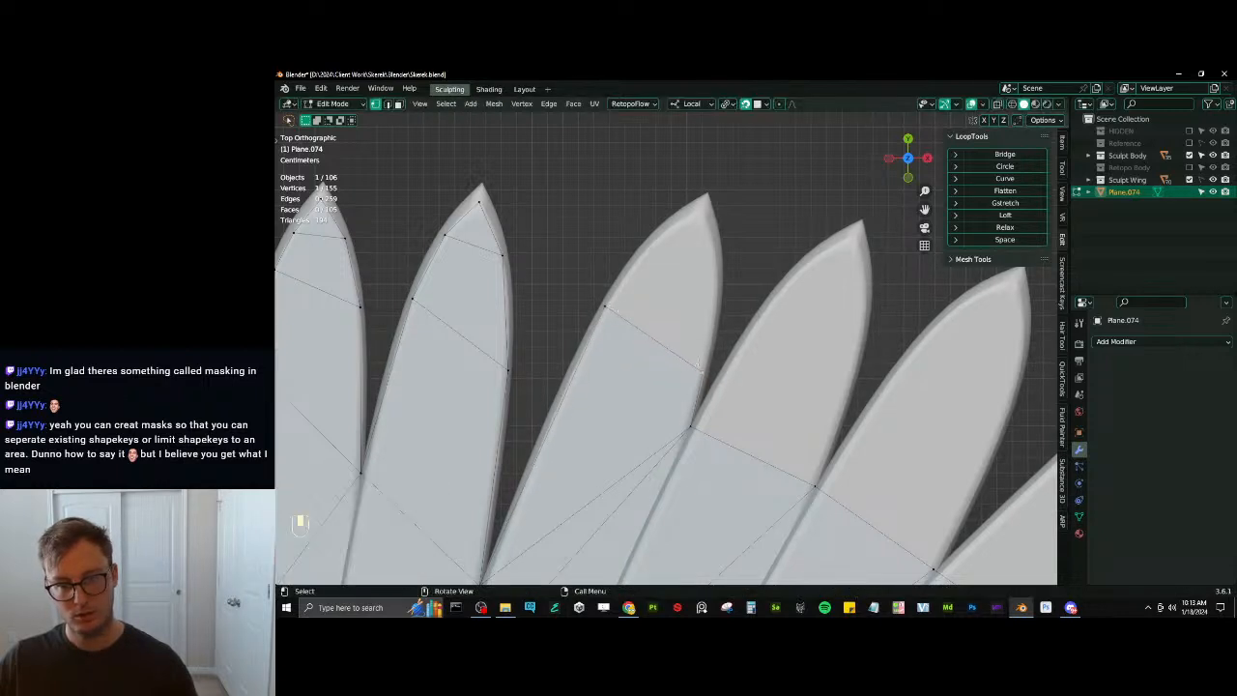
key(g)
click(704, 340)
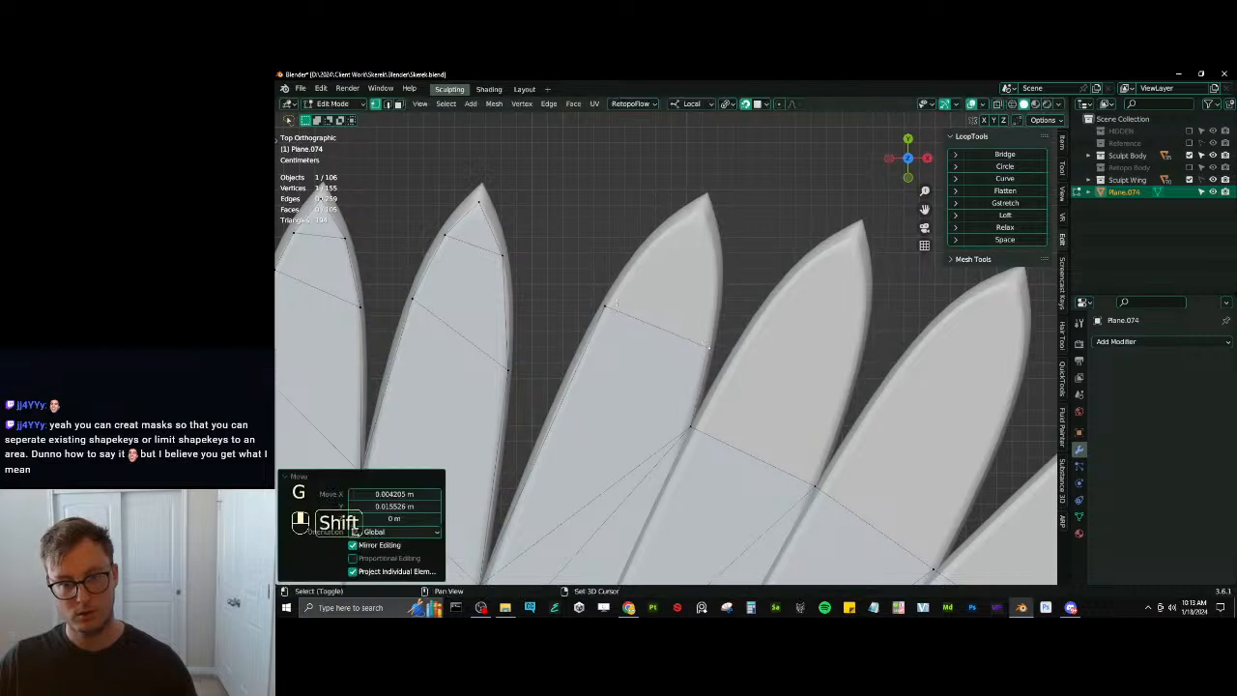
Extrude a second edge toward the fifteenth feather's tip, scale it down, and fit its ends to the outline
shift+click(616, 303)
shift+middle_drag(628, 309, 607, 332)
key(e)
click(725, 297)
key(s)
click(720, 300)
key(g)
click(714, 302)
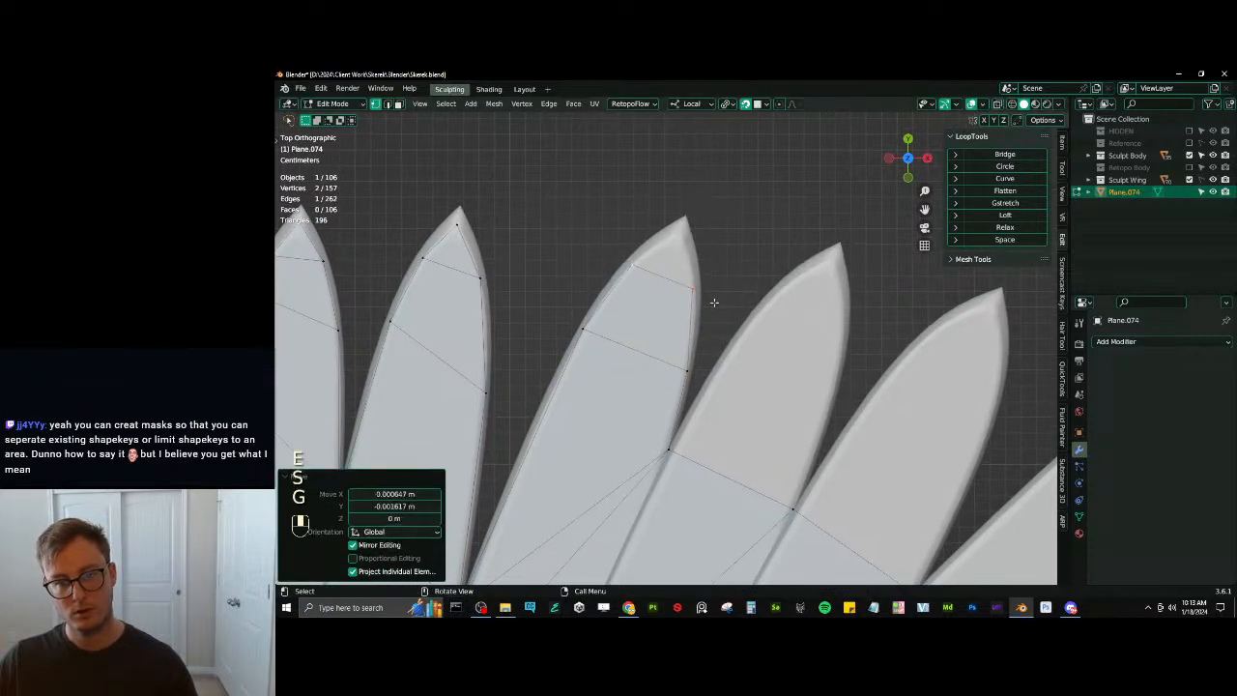
key(g)
click(700, 294)
Cap the fifteenth feather by extruding its second edge, merging it at center, and moving the merged vertex to the tip
key(e)
click(696, 223)
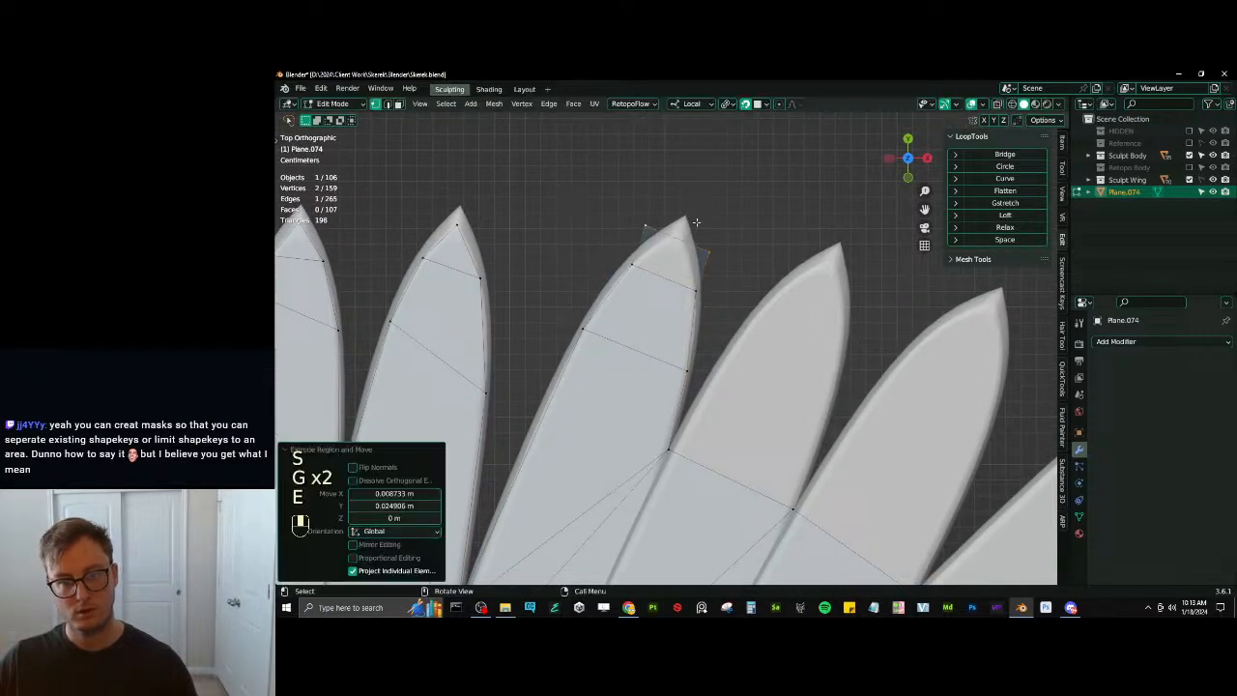
key(m)
click(694, 215)
key(g)
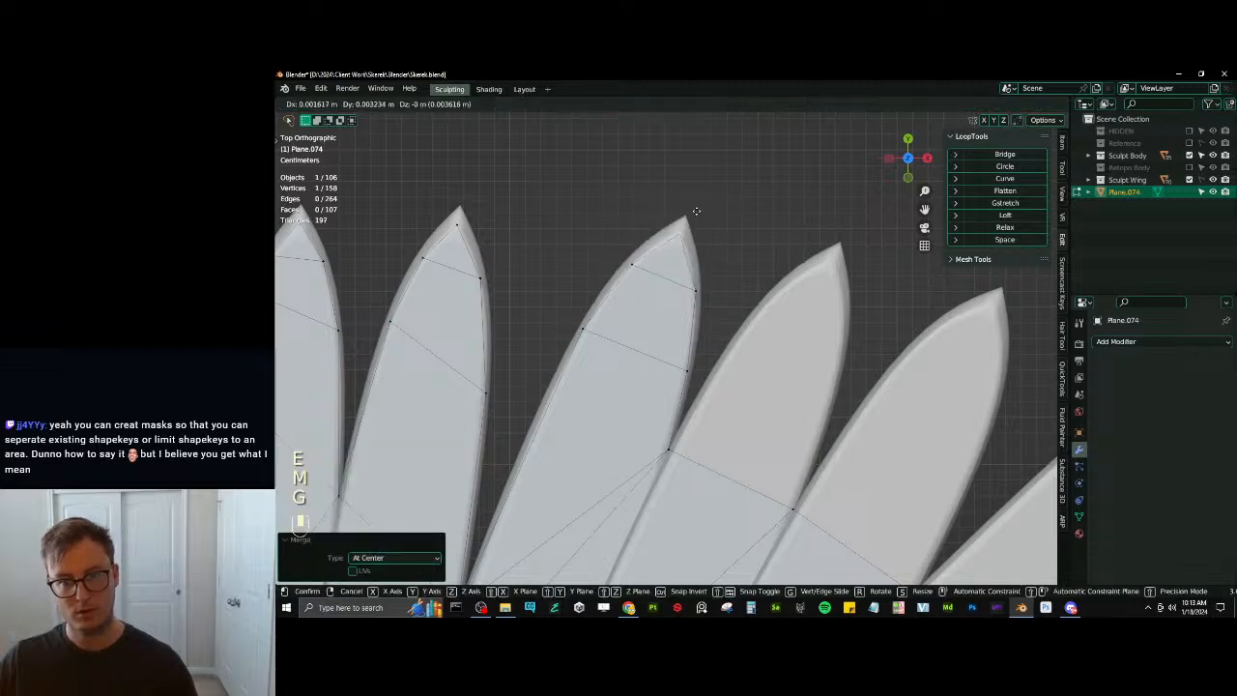
click(717, 222)
Extrude the sixteenth feather's base edge toward its tip, scale and shift it to fit, and align its right end vertex with the outline
scroll(715, 227, down, 6)
shift+middle_drag(710, 290, 684, 243)
scroll(681, 252, up, 4)
click(615, 321)
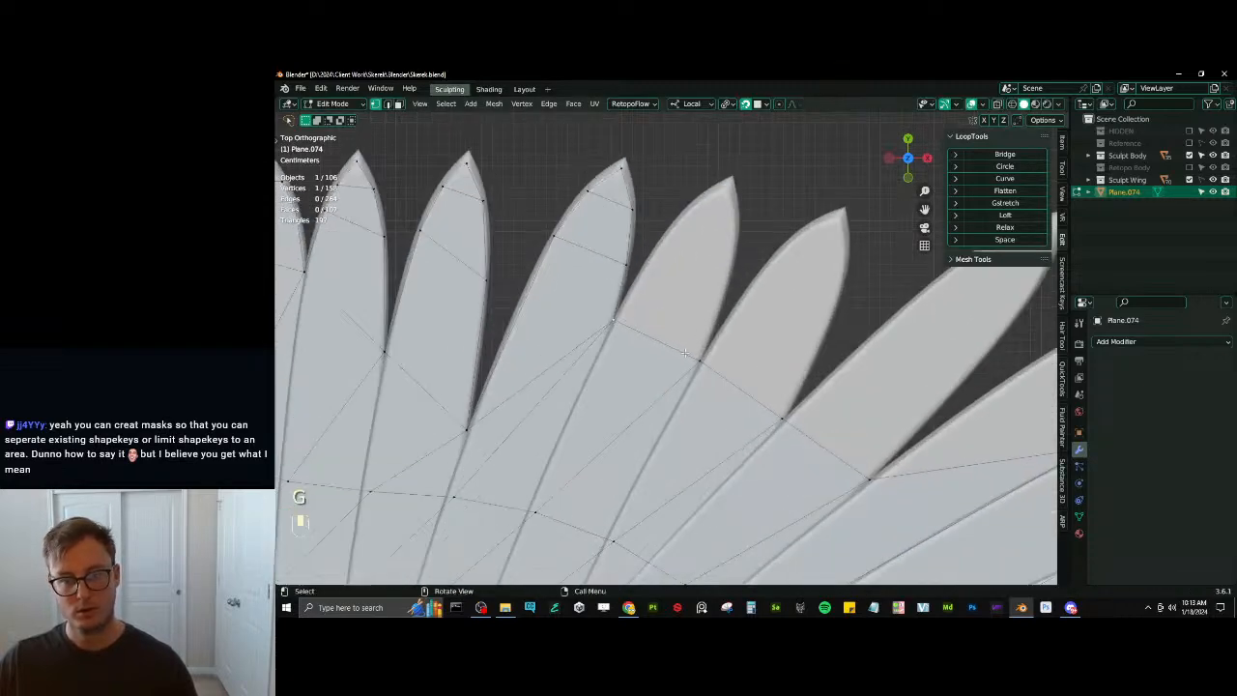
shift+click(698, 360)
shift+middle_drag(697, 360, 663, 414)
key(e)
click(711, 334)
scroll(713, 335, up, 4)
key(s)
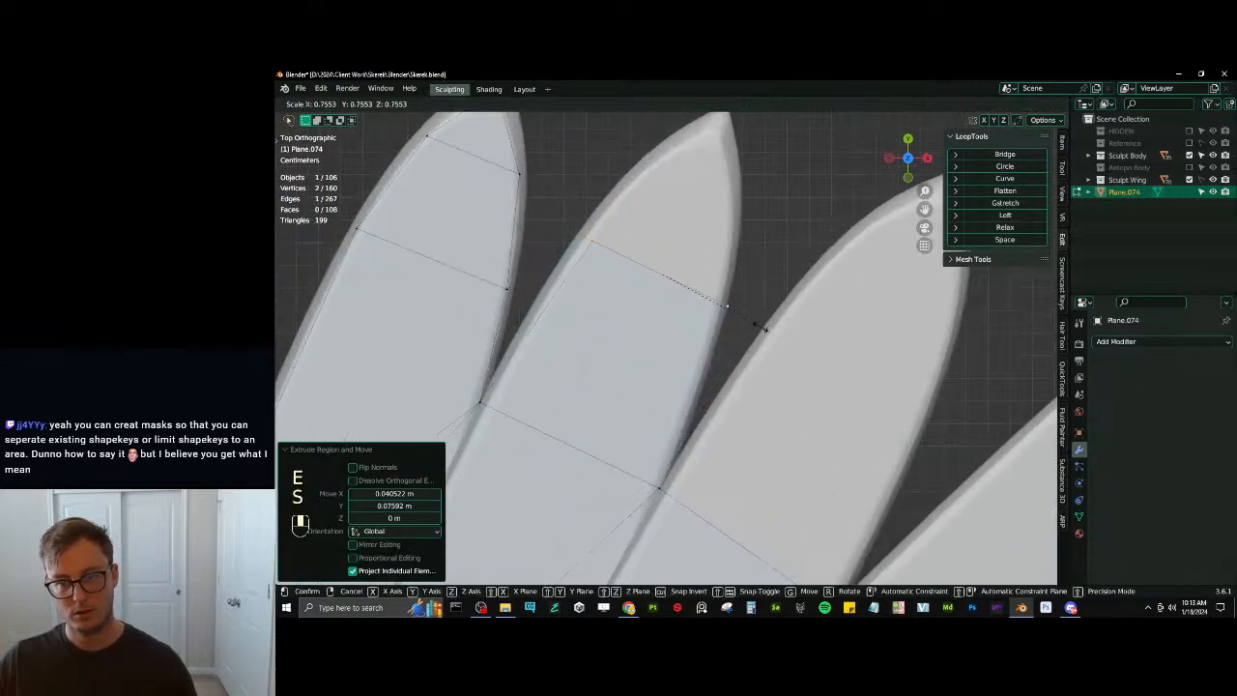
click(746, 317)
key(g)
click(741, 311)
key(g)
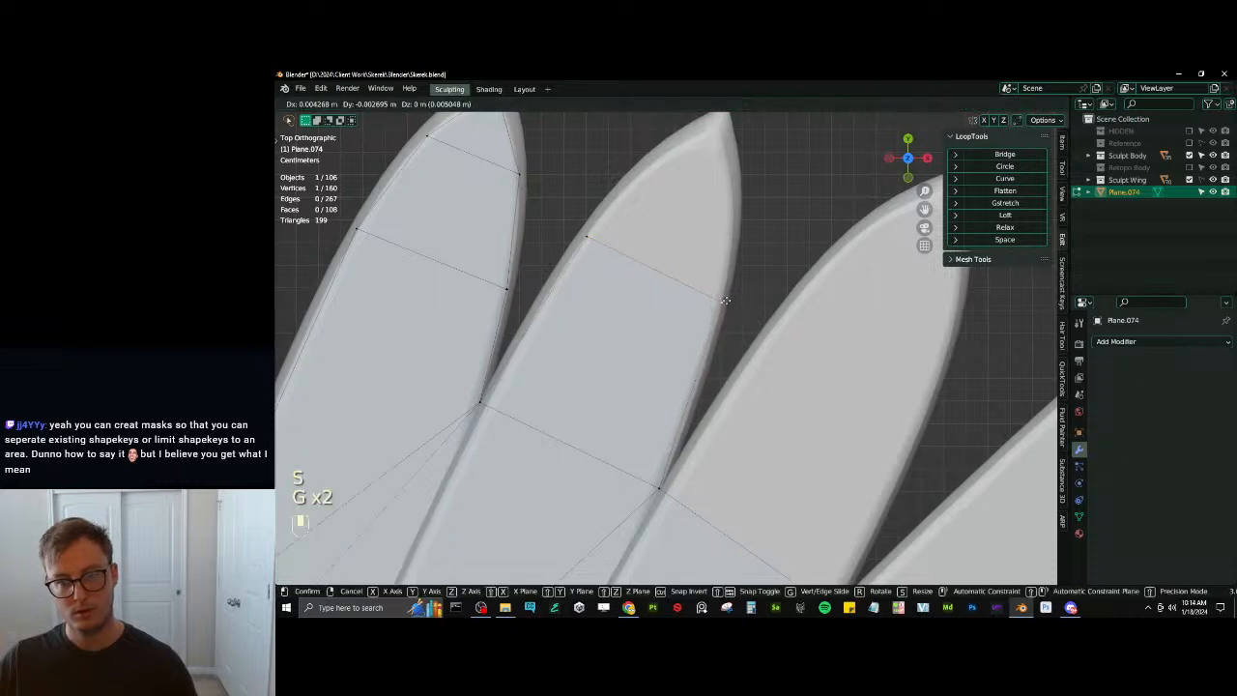
click(729, 303)
Extrude a second edge toward the sixteenth feather's tip, scale it to about 0.68, shift it, and align its right end vertex
shift+middle_drag(625, 293, 598, 405)
key(e)
click(701, 292)
key(s)
click(727, 295)
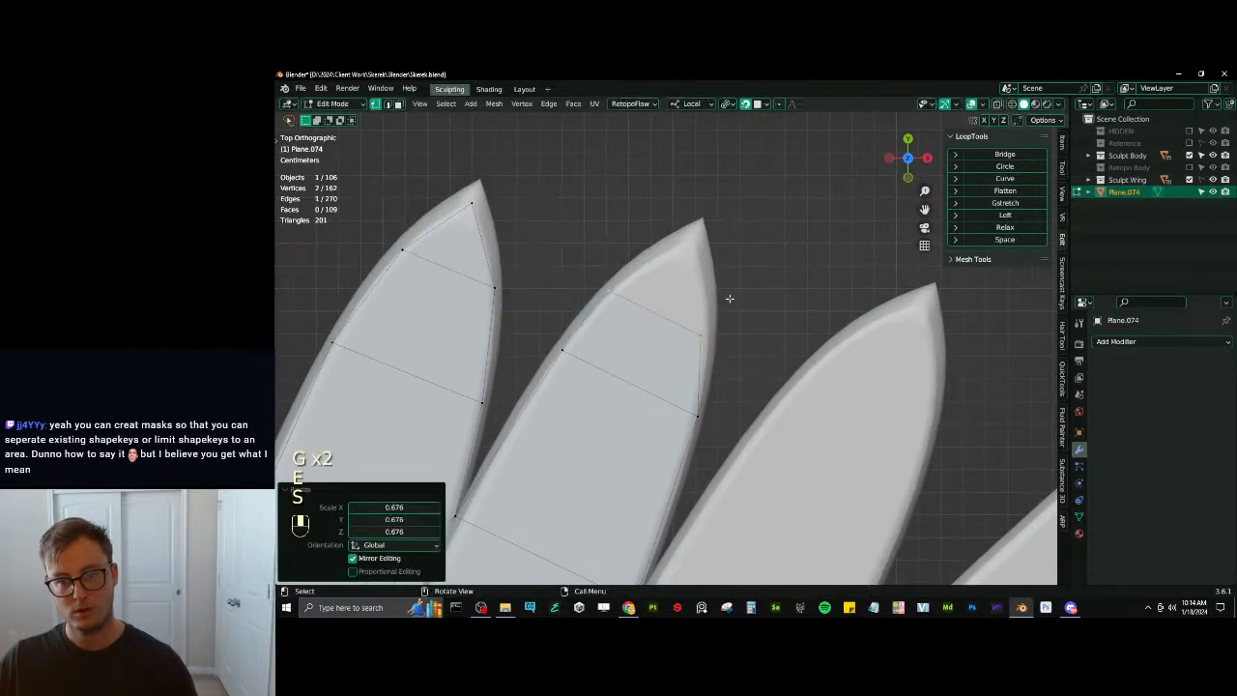
key(g)
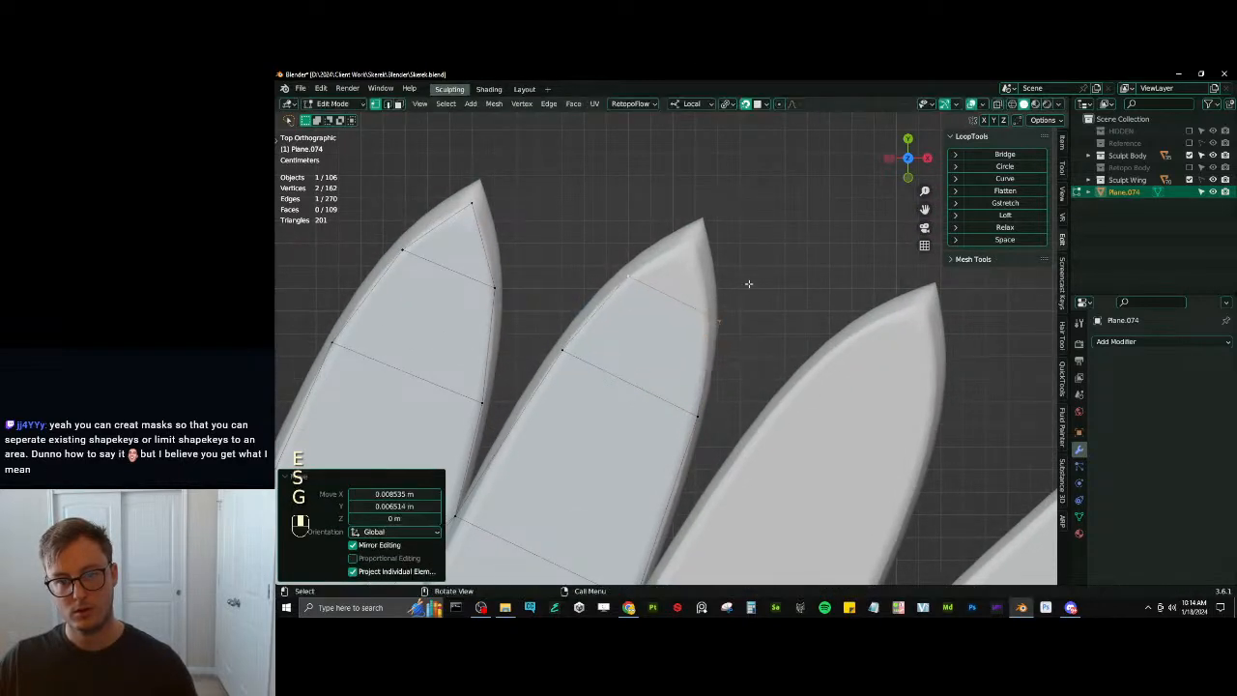
click(747, 283)
click(703, 314)
key(g)
click(699, 314)
Cap the sixteenth feather by extruding its second edge, merging it at center, and moving the merged vertex to the tip
shift+click(632, 280)
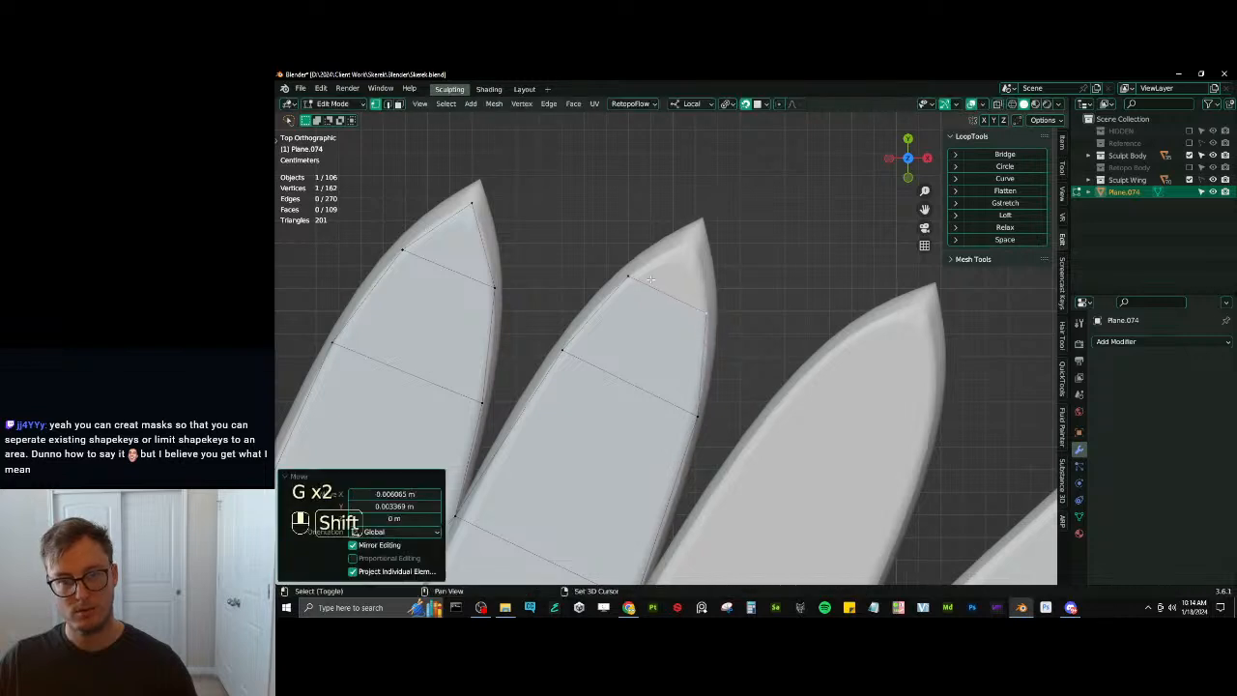
shift+middle_drag(636, 283, 616, 331)
key(e)
click(688, 304)
key(m)
click(725, 295)
key(g)
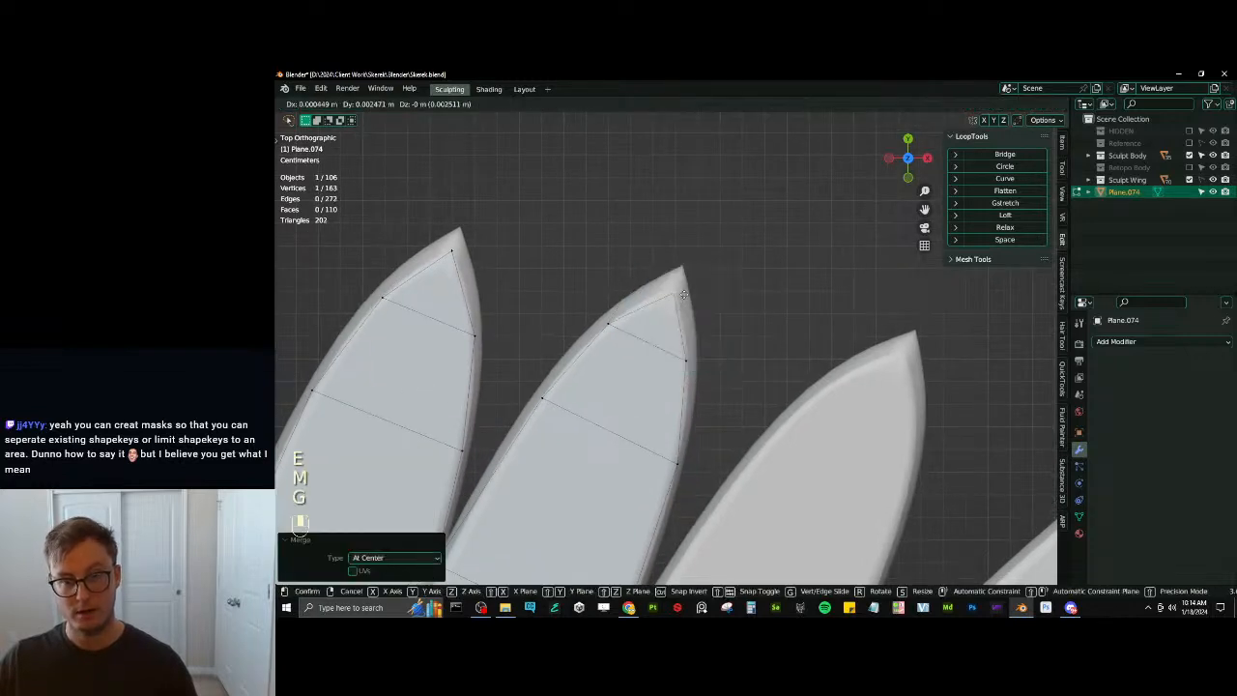
click(683, 292)
Extrude the seventeenth feather's base edge toward its tip, scale it to about 0.89, and shift it up the feather
scroll(680, 319, down, 4)
shift+middle_drag(676, 401, 663, 304)
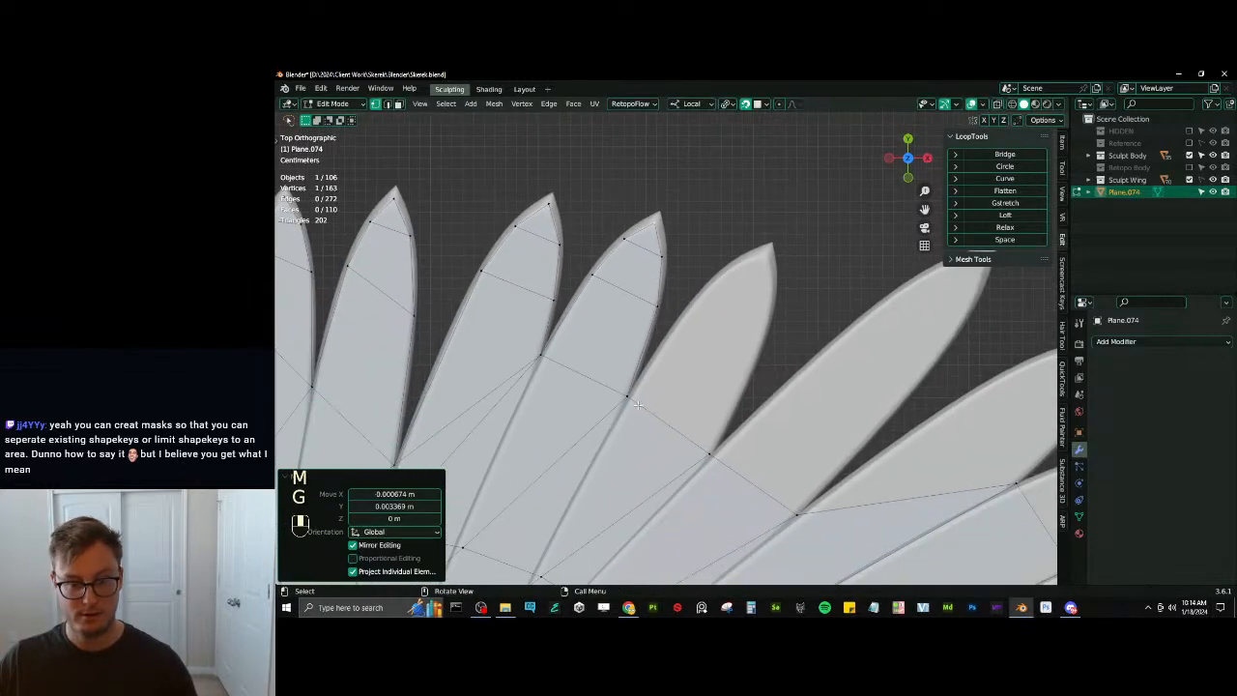
click(629, 396)
shift+click(713, 450)
shift+middle_drag(713, 450, 682, 454)
key(e)
click(710, 407)
scroll(715, 391, up, 4)
shift+middle_drag(720, 389, 635, 417)
key(g)
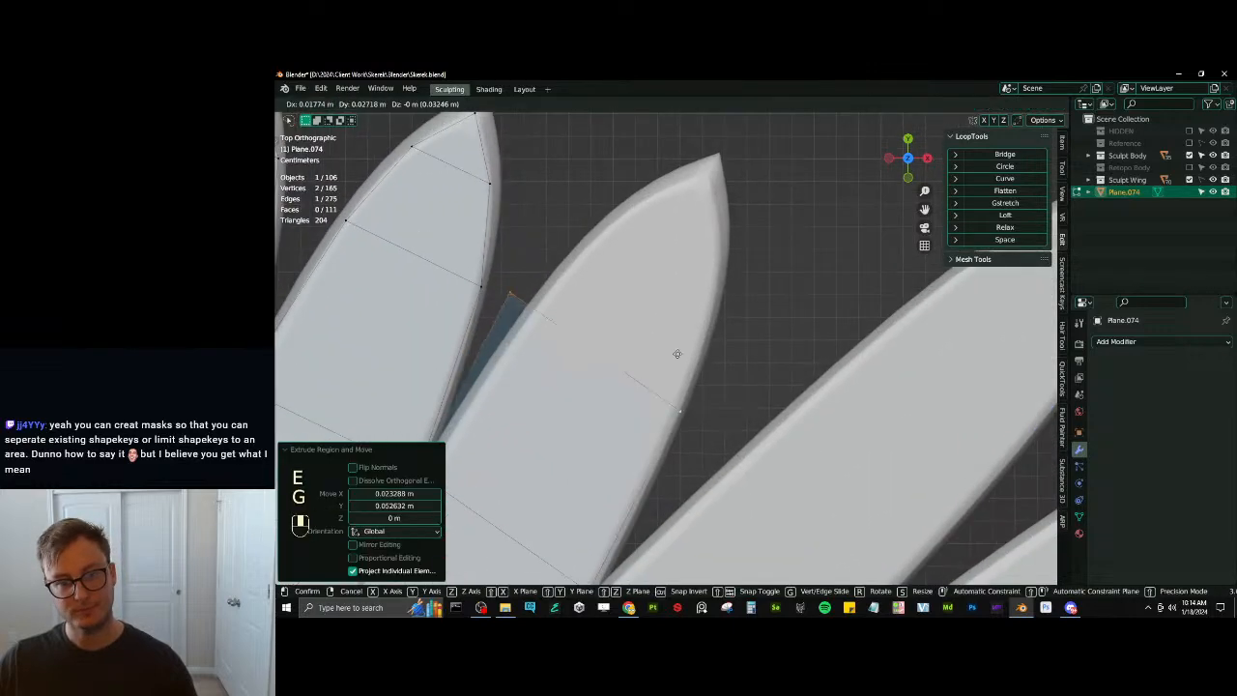
click(685, 343)
click(755, 347)
key(g)
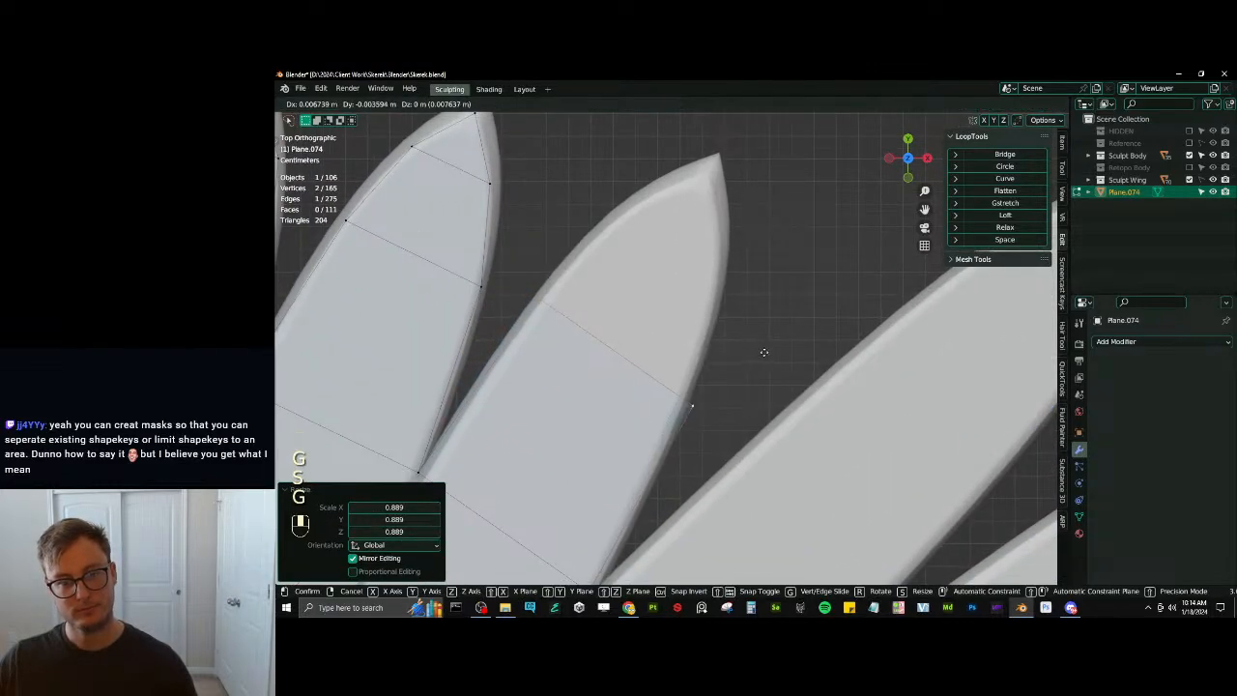
click(763, 351)
Move the right end vertex of the seventeenth feather's new edge up along the outline and undo the extra move
click(703, 396)
key(g)
click(696, 373)
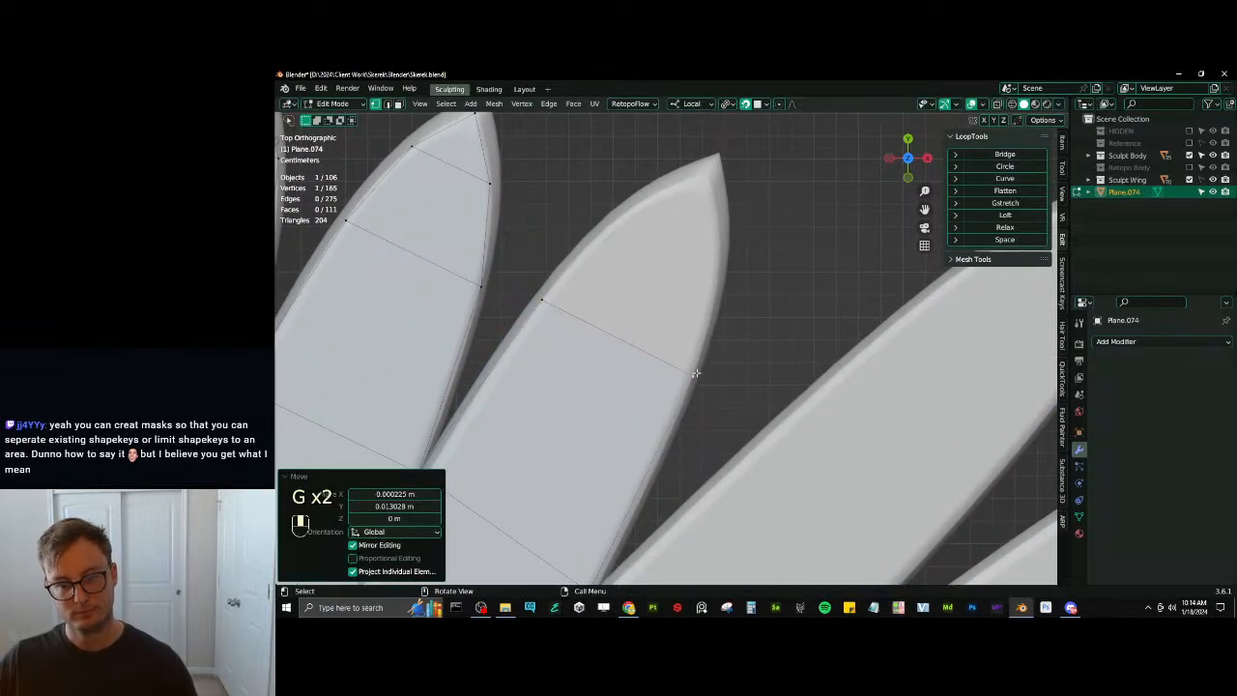
key(g)
key(ctrl+z)
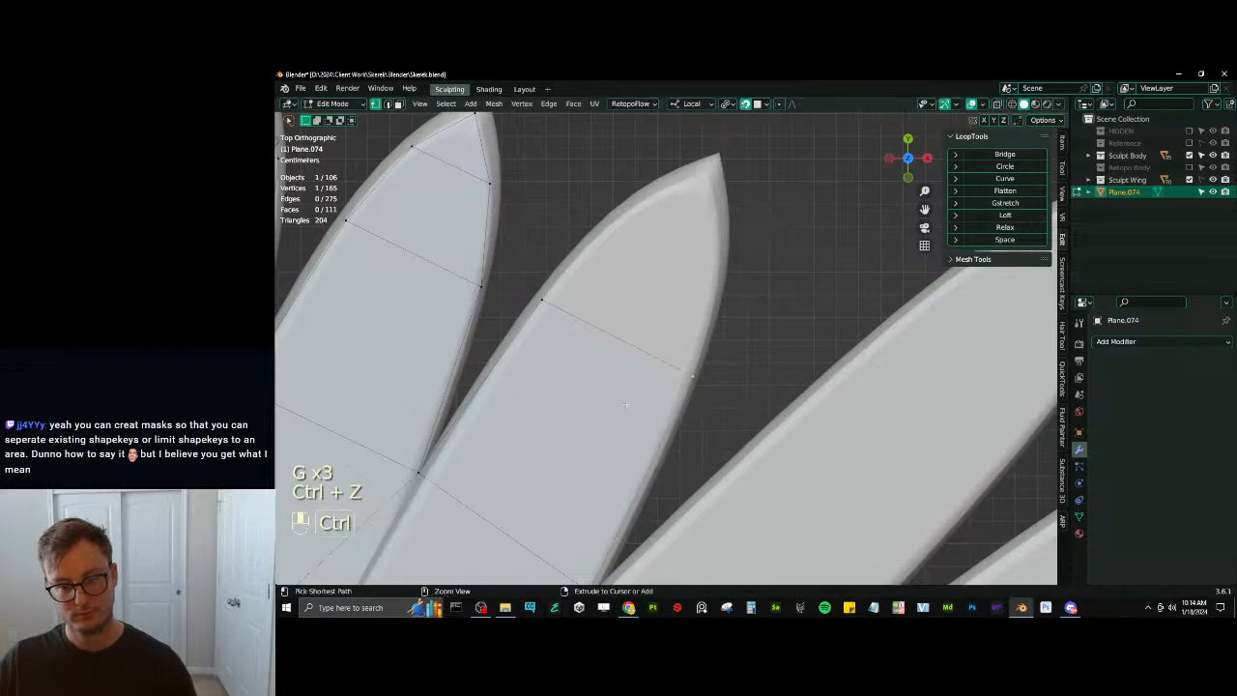
Extrude a second edge toward the seventeenth feather's tip and place its right end on the outline
shift+click(676, 368)
shift+middle_drag(677, 370, 570, 256)
key(e)
click(667, 343)
scroll(663, 415, down, 2)
scroll(621, 445, up, 1)
key(g)
click(624, 442)
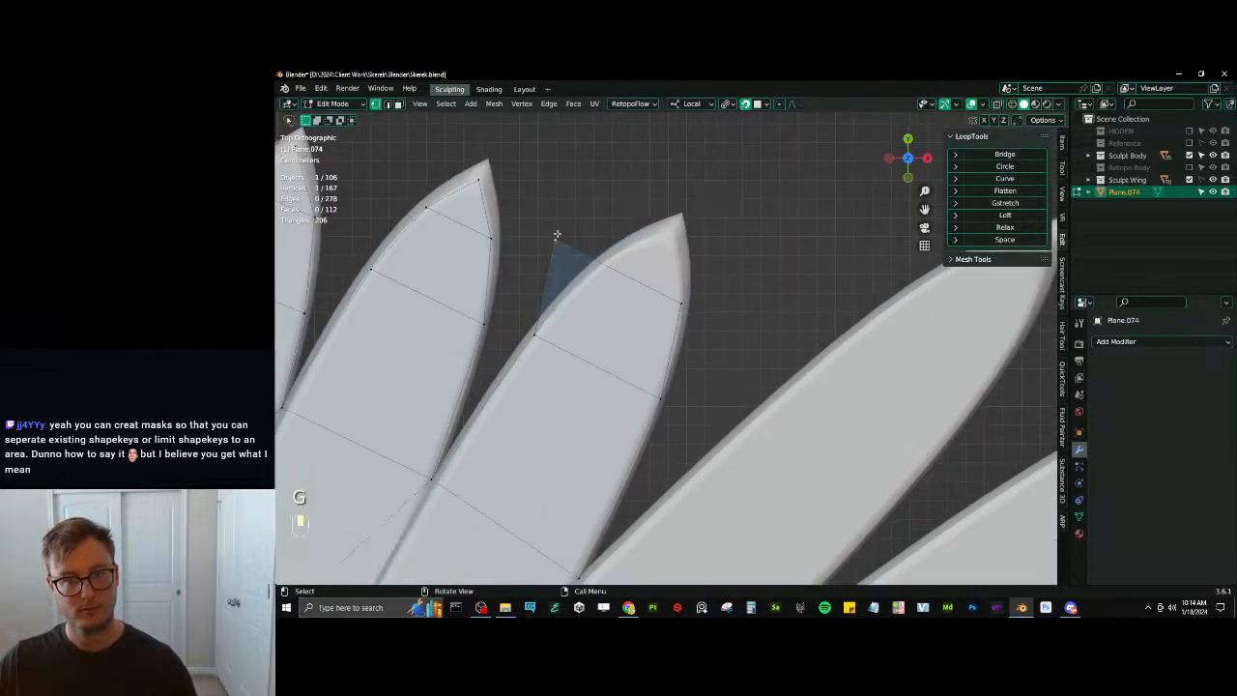
Align the left and right end vertices of the seventeenth feather's second edge with the sculpted outline
key(g)
click(599, 263)
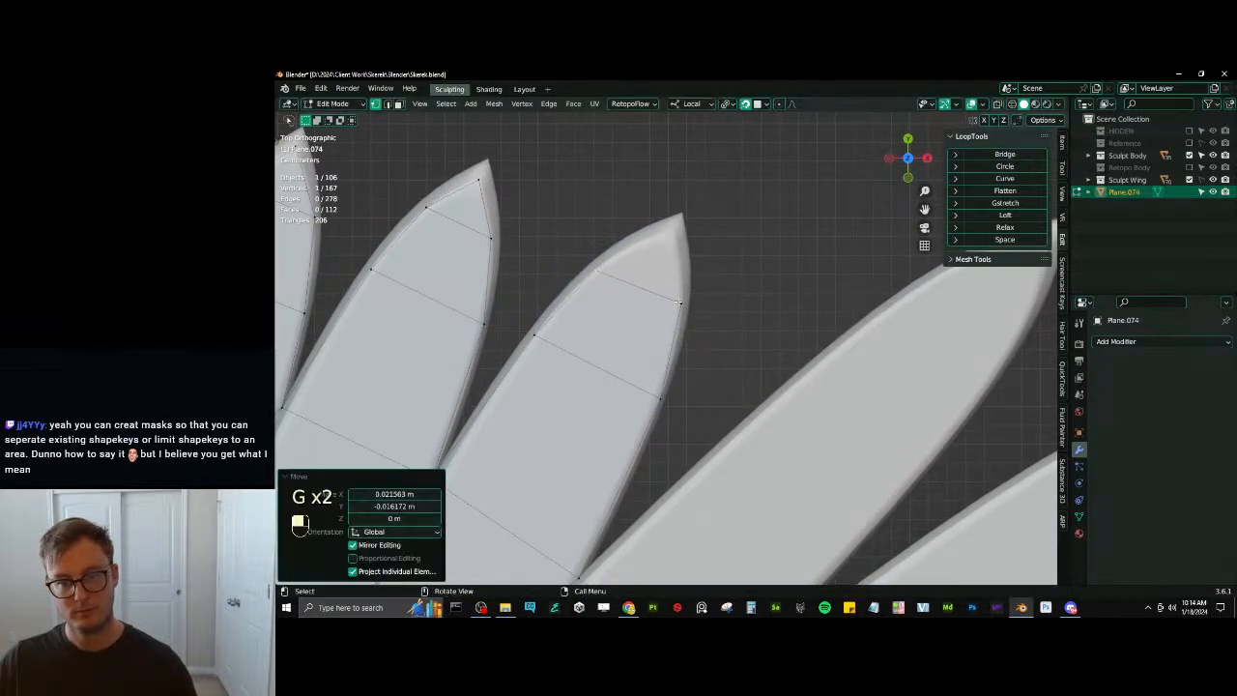
click(680, 302)
key(g)
click(681, 317)
Cap the seventeenth feather by extruding its second edge, merging it at center, and moving the merged vertex to the tip
shift+click(596, 271)
key(e)
click(598, 200)
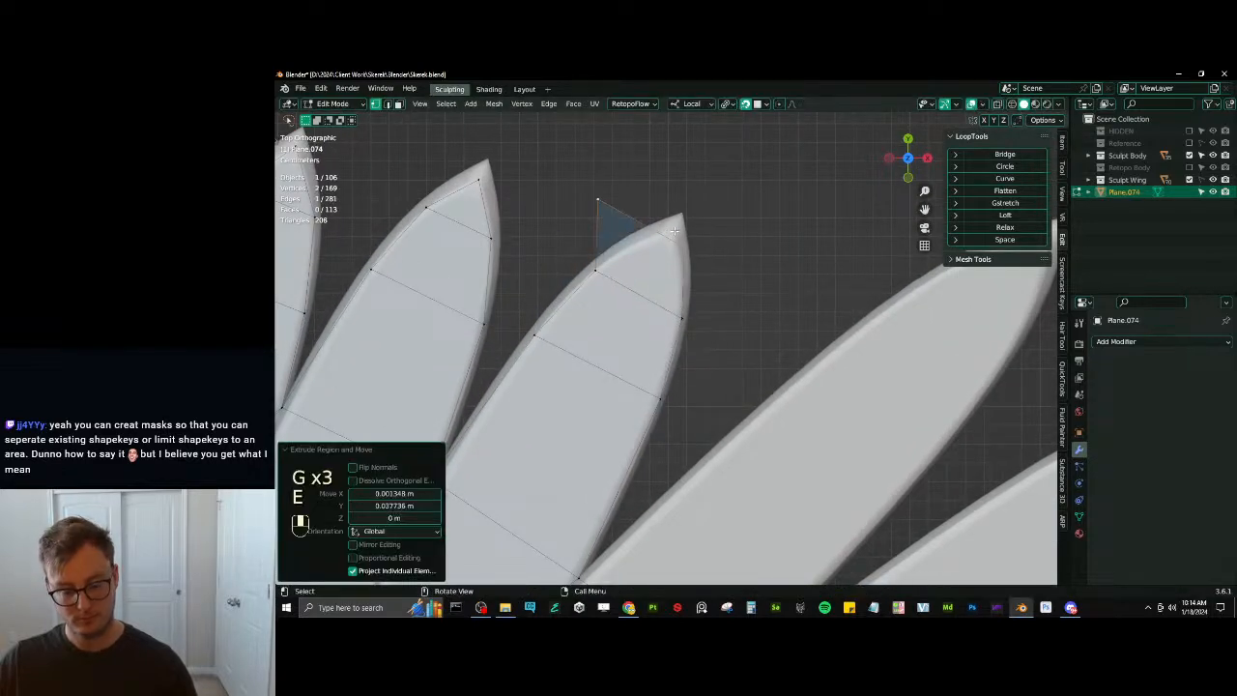
key(m)
click(677, 227)
key(g)
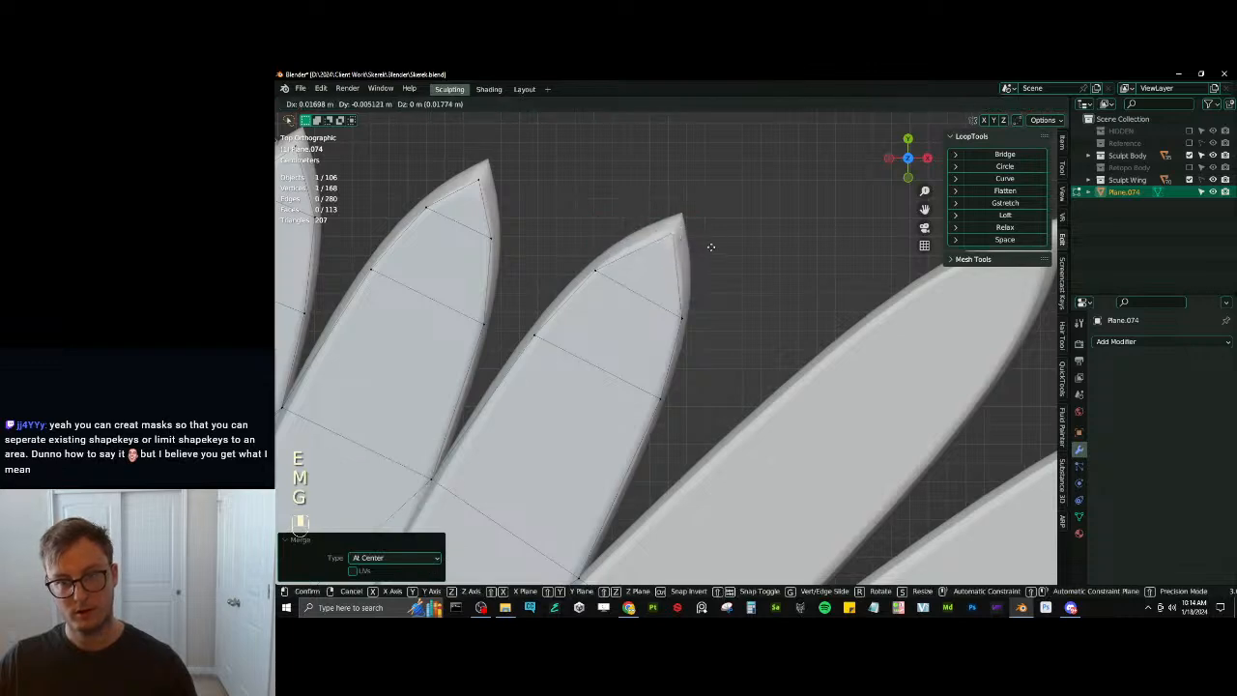
click(710, 246)
Nudge the two vertices just below the seventeenth feather's tip upward along the outline
key(g)
click(608, 263)
key(g)
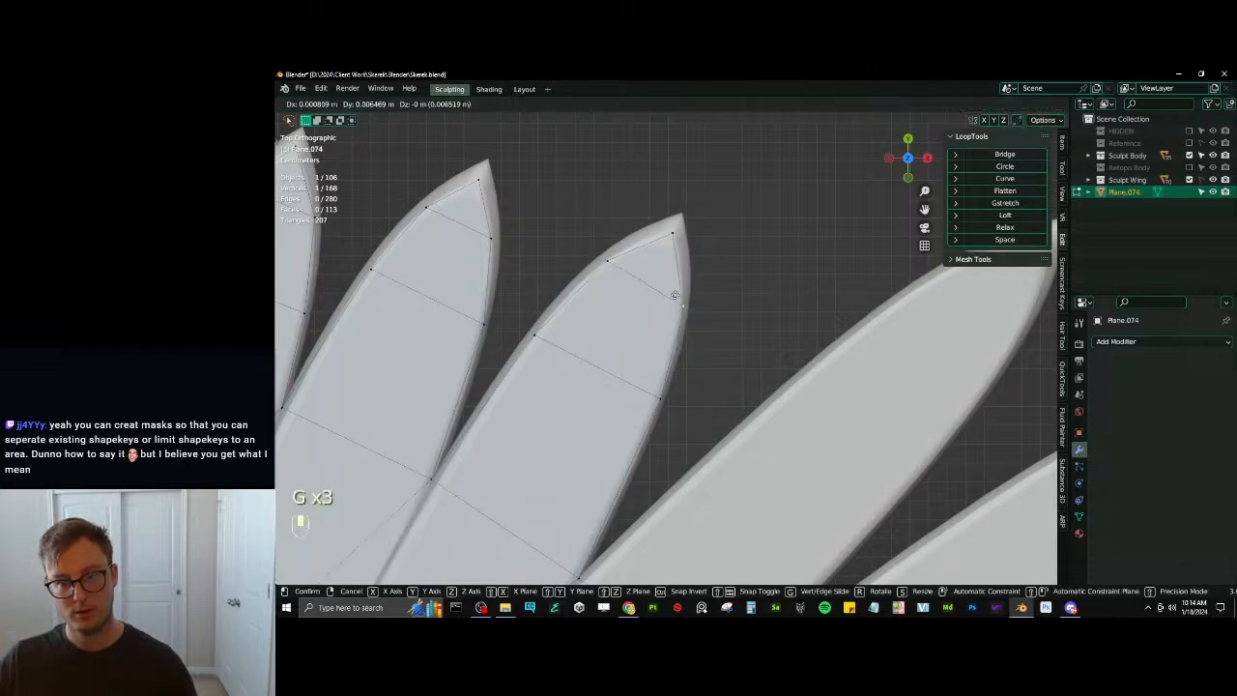
click(674, 284)
Extrude the eighteenth feather's base edge toward its tip and scale it down to the feather's width, finishing with a factor of about 0.9
scroll(682, 312, down, 5)
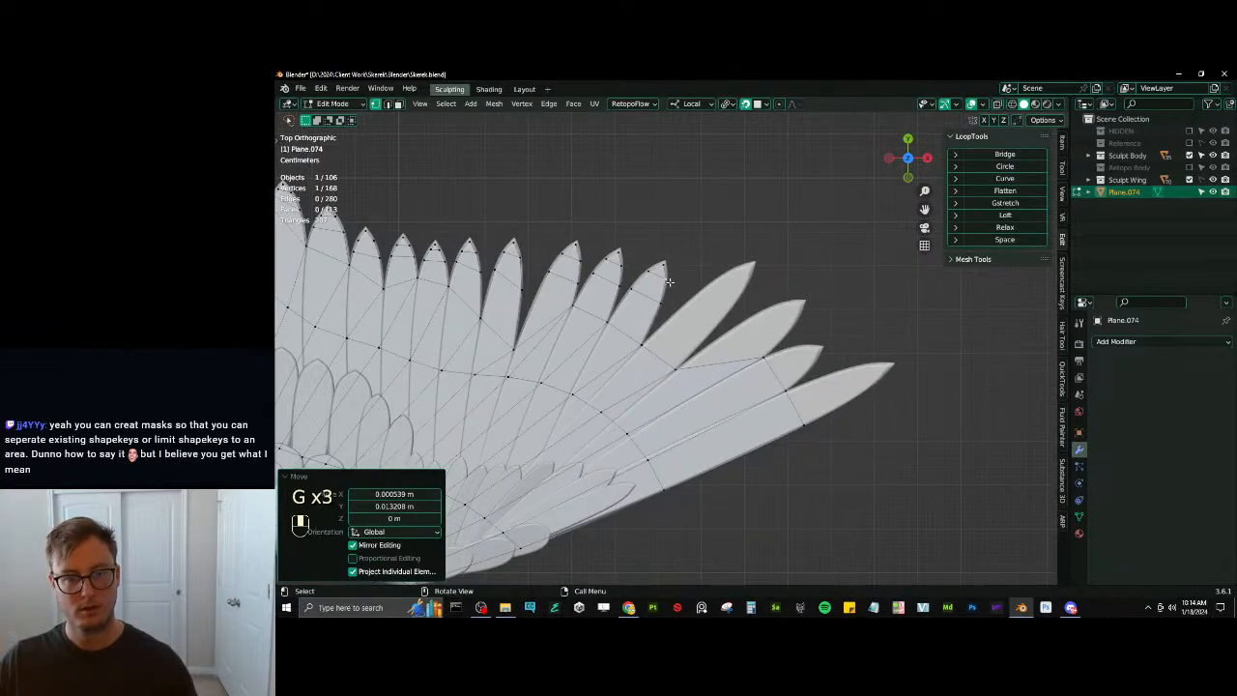
scroll(625, 343, up, 5)
click(554, 365)
shift+click(610, 406)
key(e)
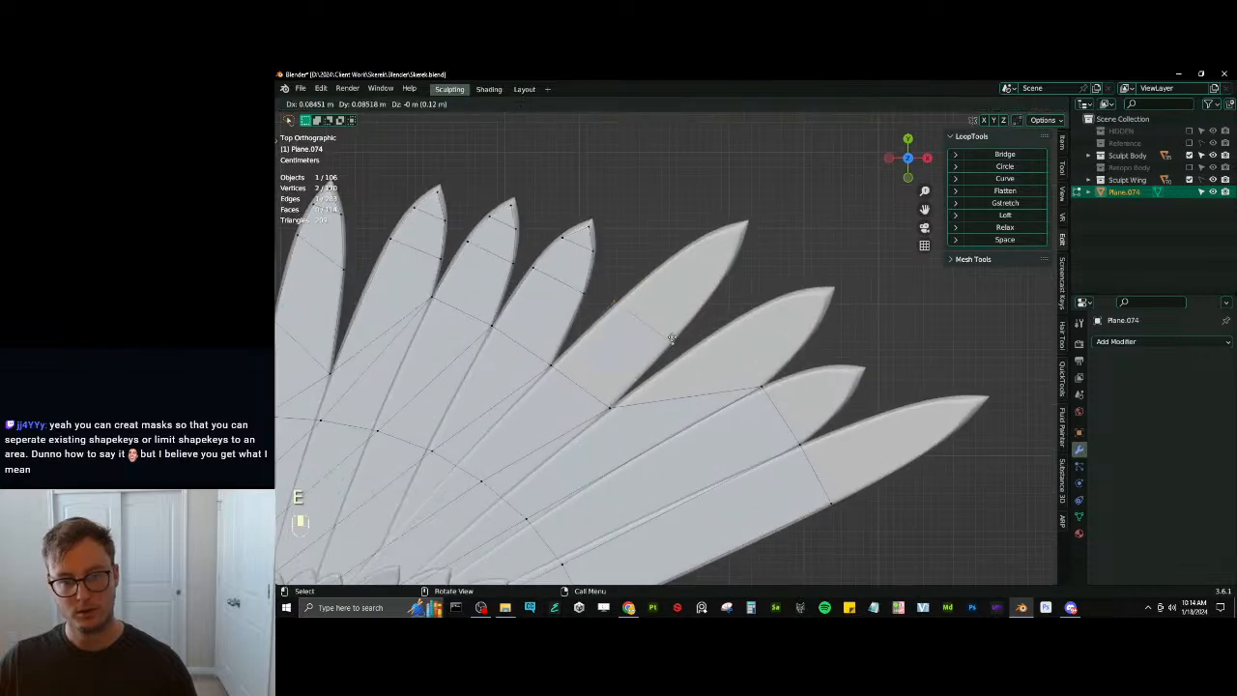
click(670, 342)
scroll(672, 344, up, 2)
key(s)
click(713, 340)
key(s)
click(687, 338)
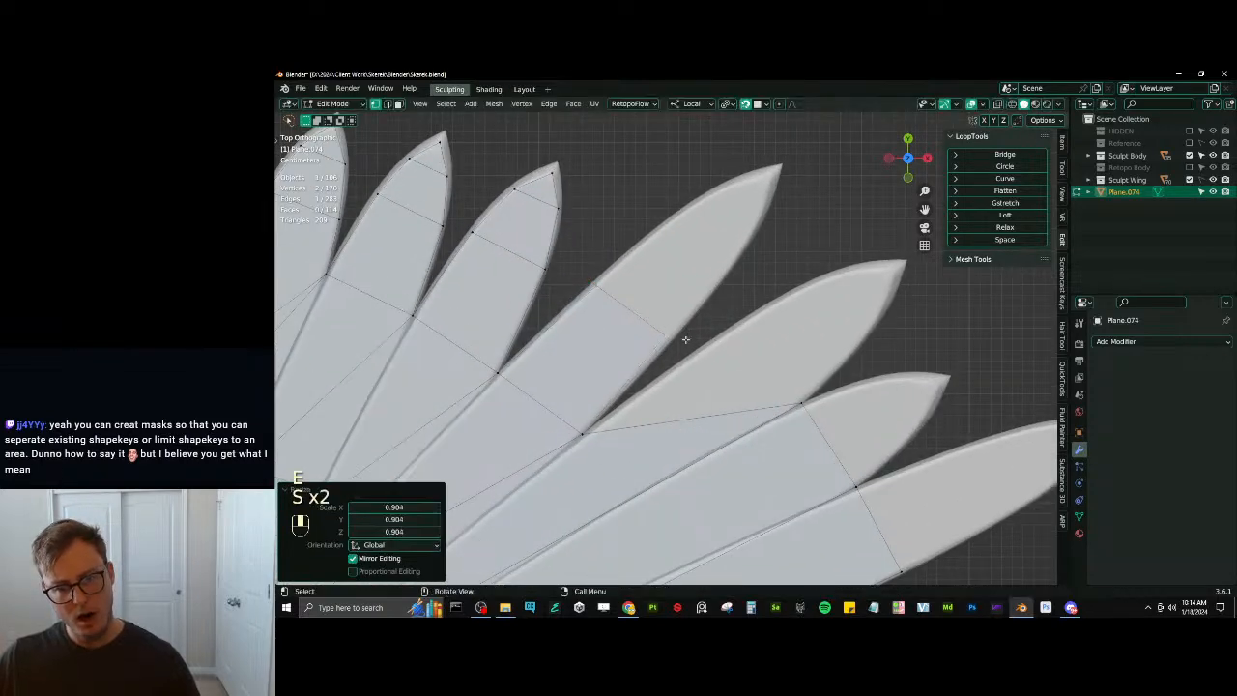
Rotate the eighteenth feather's new edge about 1° and move it farther up the feather toward the tip
key(g)
click(688, 342)
key(r)
click(702, 339)
shift+middle_drag(703, 340, 683, 367)
key(g)
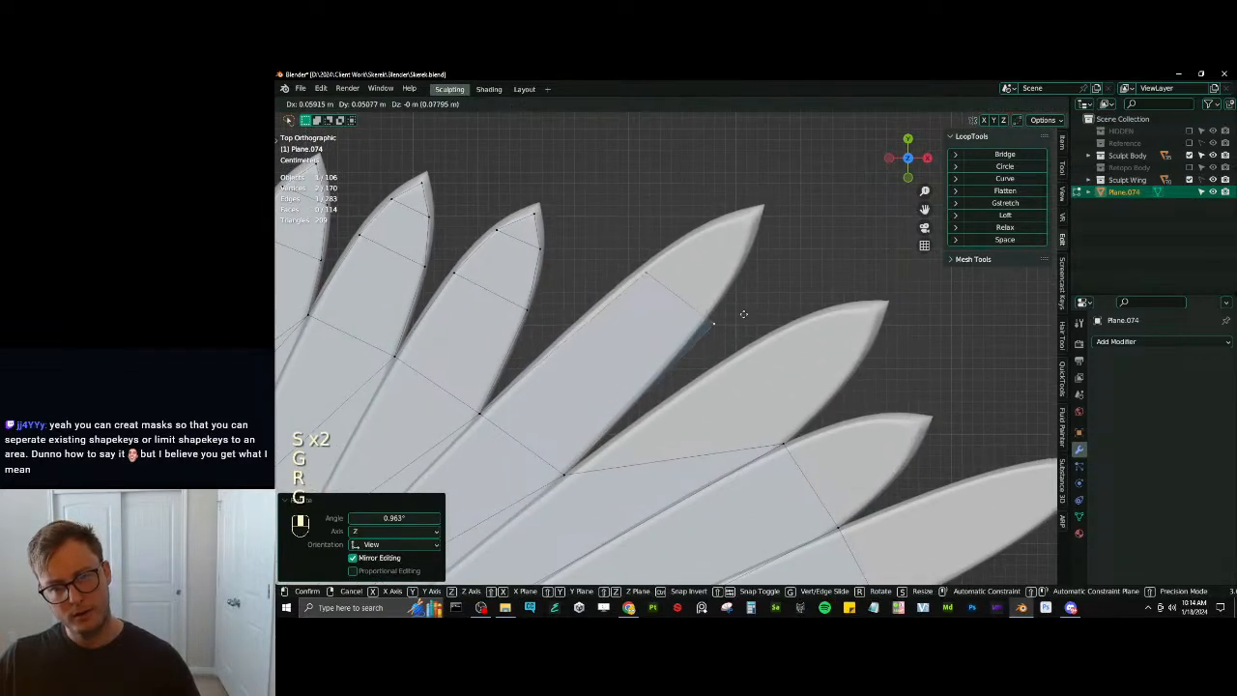
click(737, 310)
scroll(740, 312, up, 1)
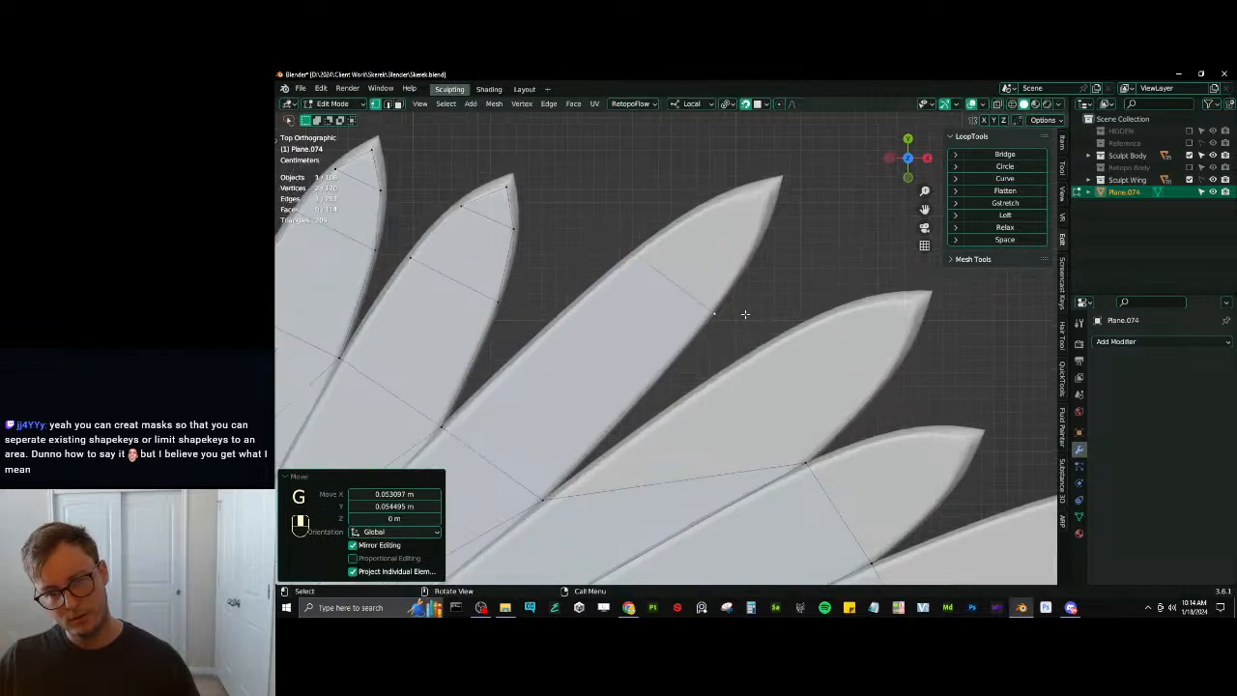
Nudge the two end vertices of the eighteenth feather's extruded edge to fit the sculpted outline
key(g)
click(712, 308)
key(g)
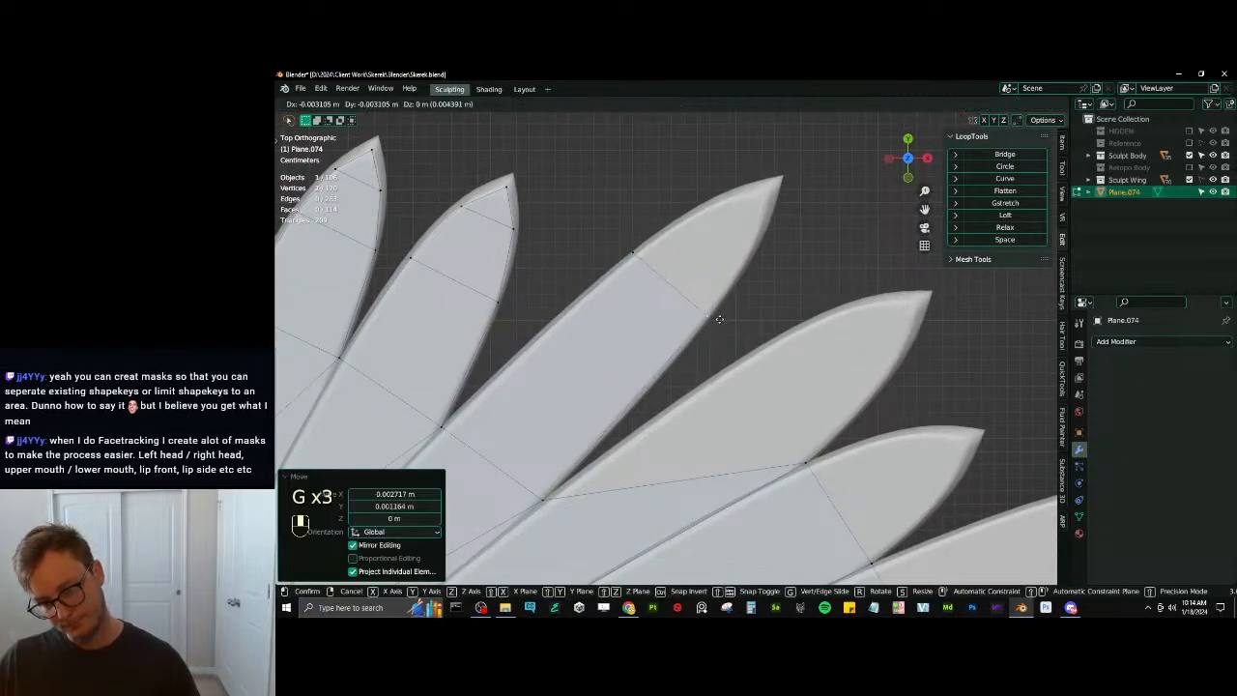
click(713, 322)
key(ctrl+z)
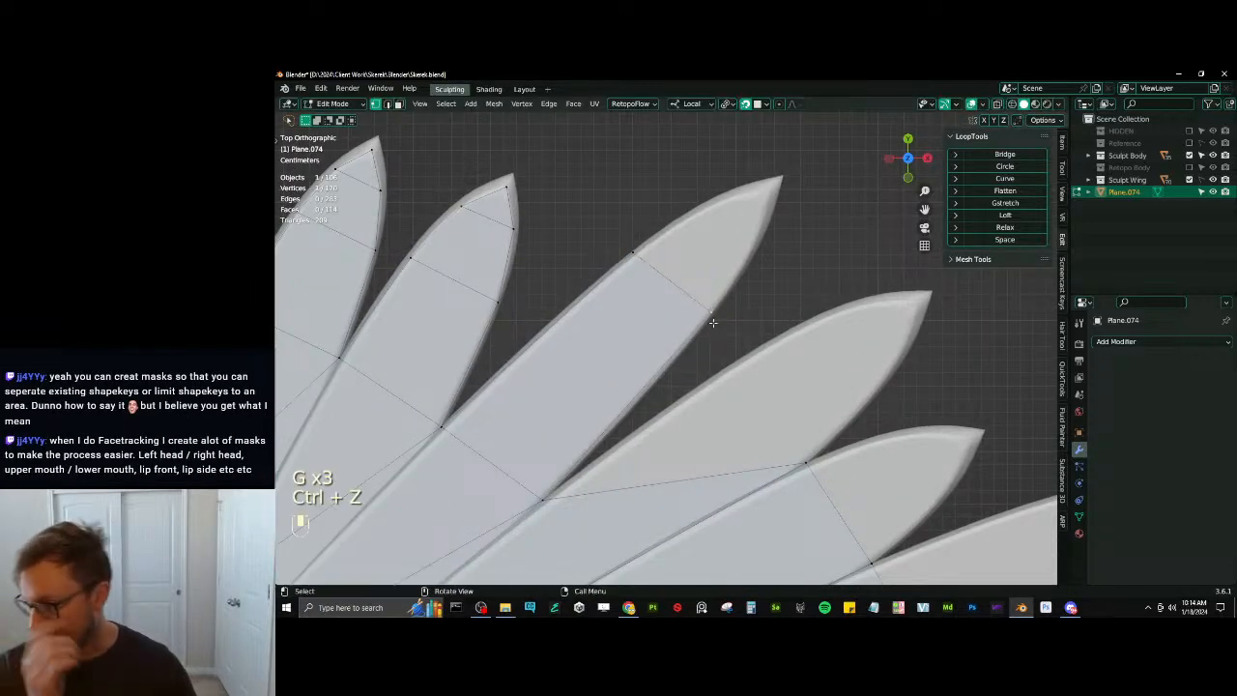
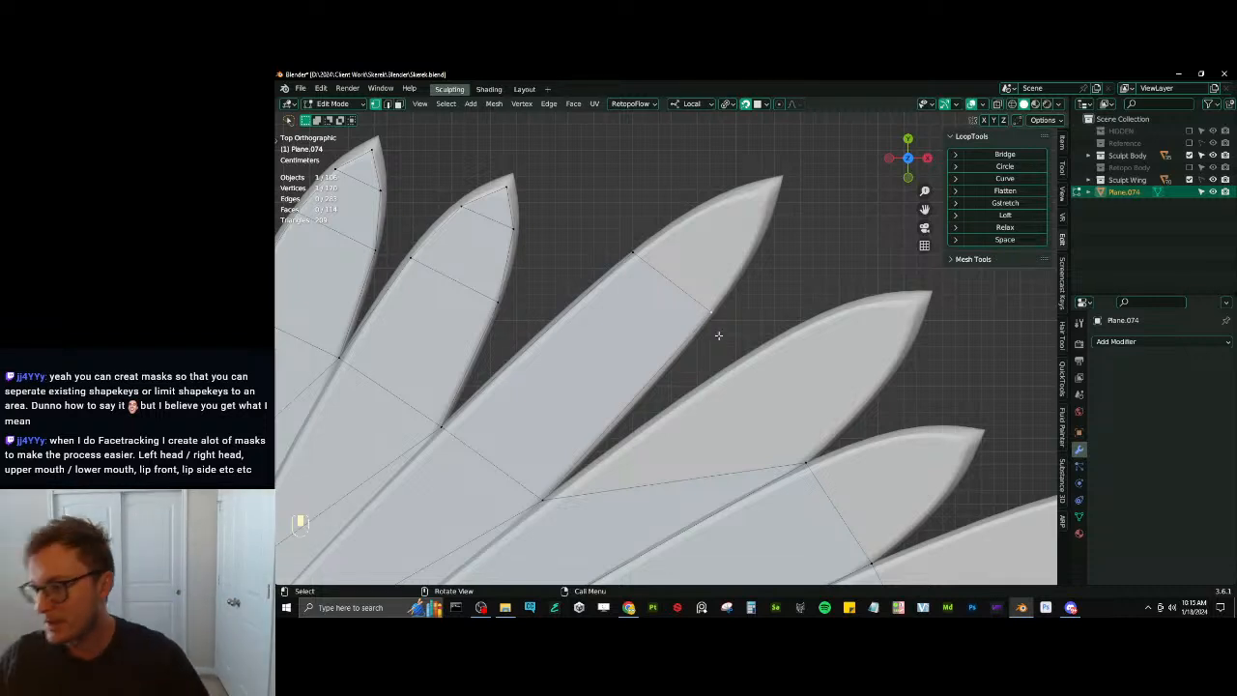
scroll(673, 266, up, 3)
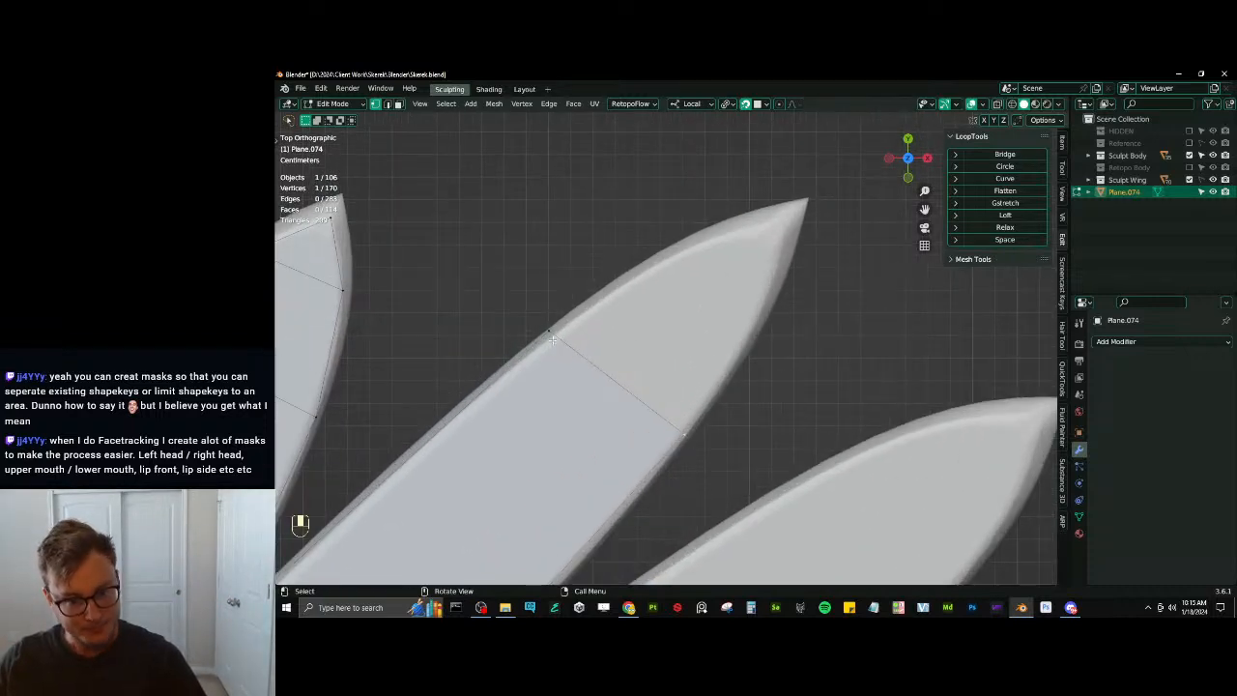
key(g)
click(555, 345)
Extrude the eighteenth feather's upper edge farther toward its tip
shift+click(683, 433)
shift+middle_drag(688, 421, 630, 496)
key(e)
click(726, 353)
key(r)
click(770, 353)
key(ctrl+z)
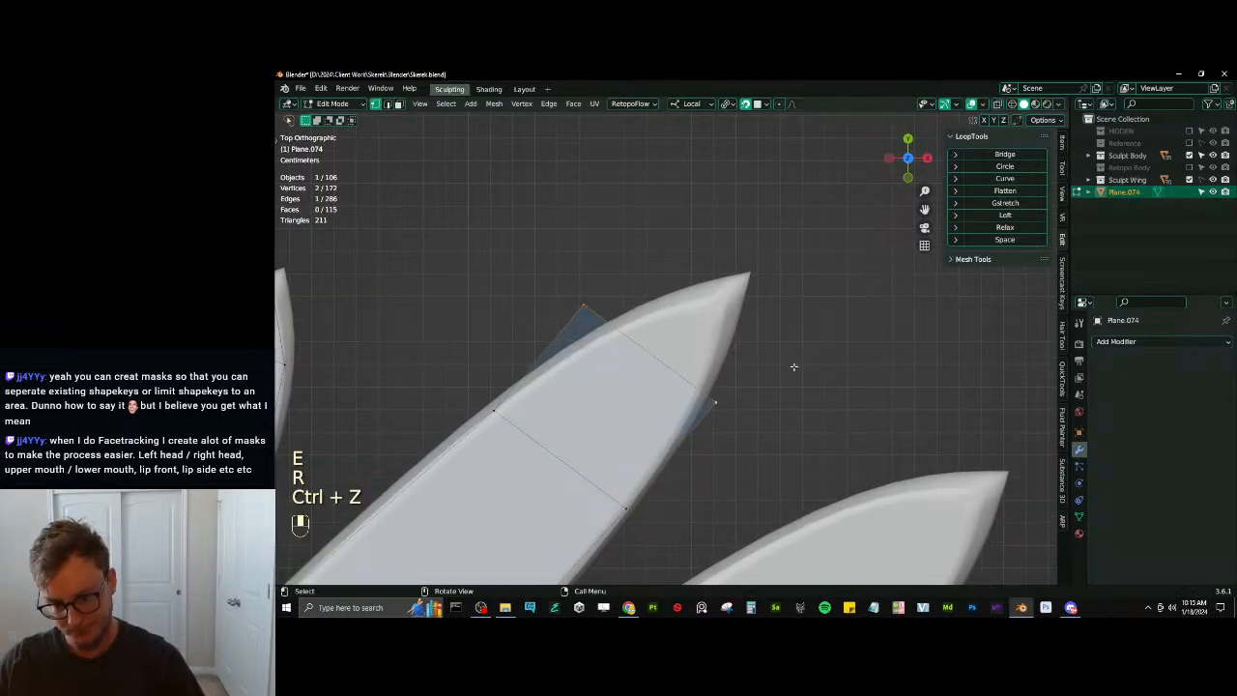
Scale the eighteenth feather's second edge down to the feather's width and shift it into line with the outline
key(s)
click(750, 362)
key(g)
click(755, 378)
key(s)
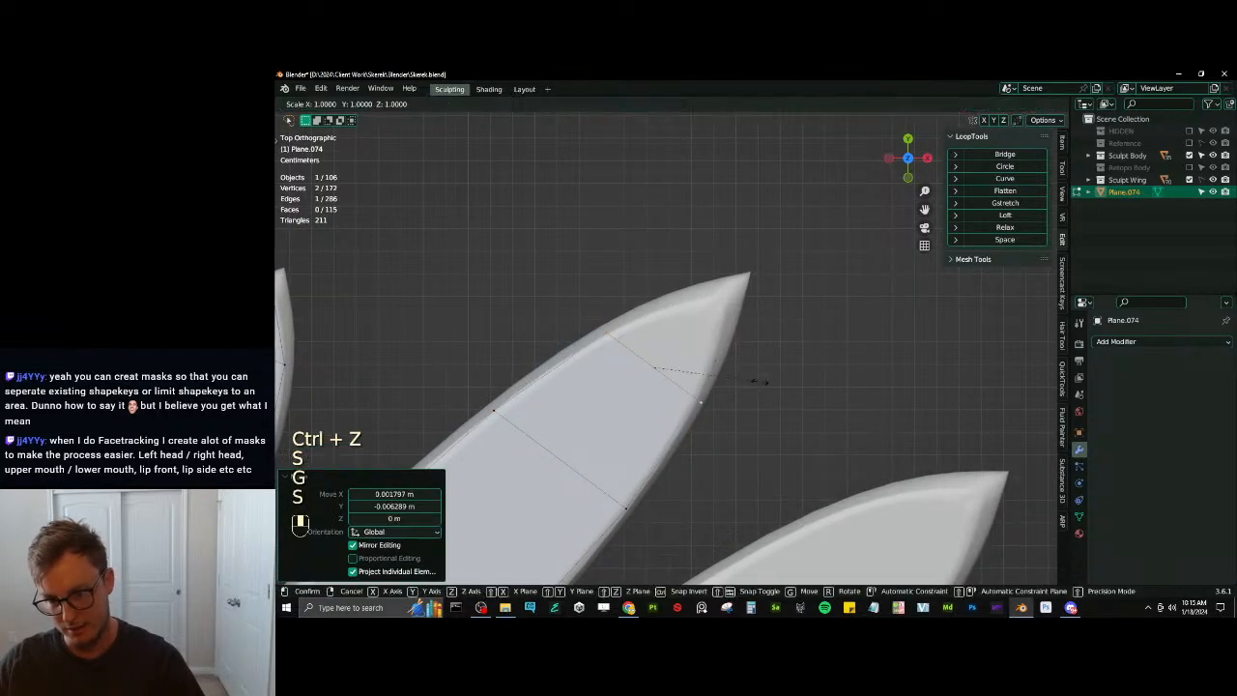
click(751, 381)
key(g)
click(748, 380)
key(r)
click(748, 379)
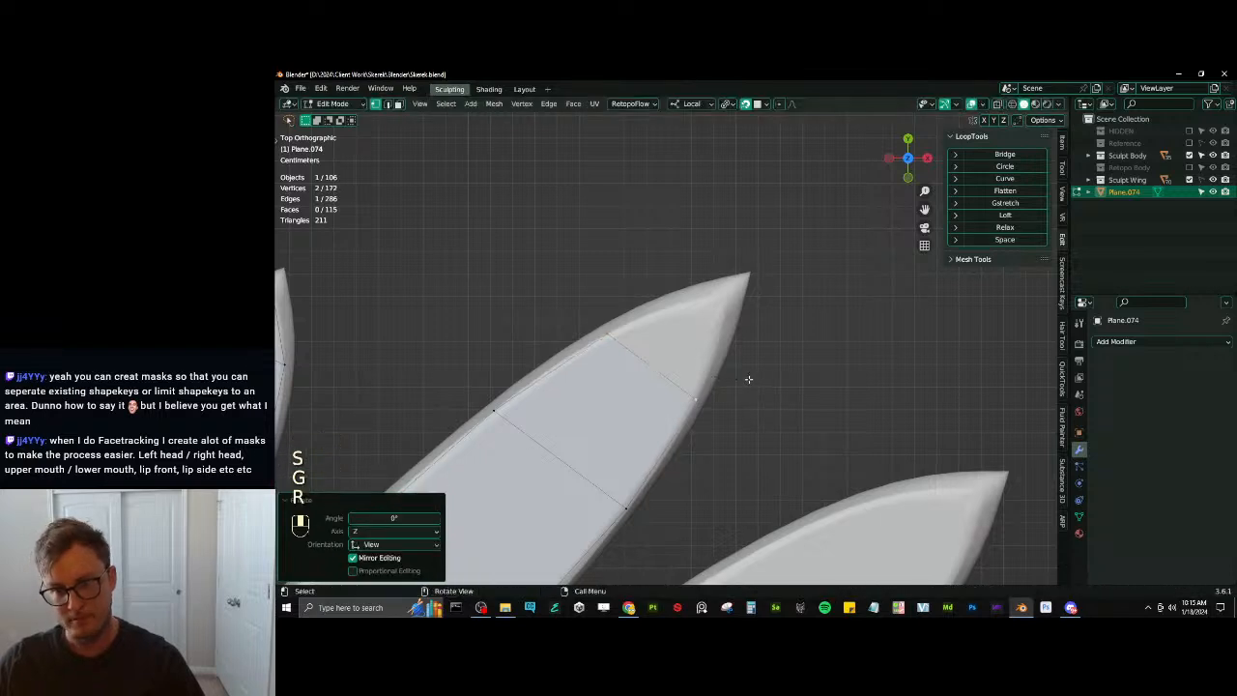
Cap the eighteenth feather by extruding its second edge, scaling it down, and merging it at center near the tip
scroll(747, 380, down, 4)
scroll(744, 382, up, 5)
key(e)
click(786, 319)
key(s)
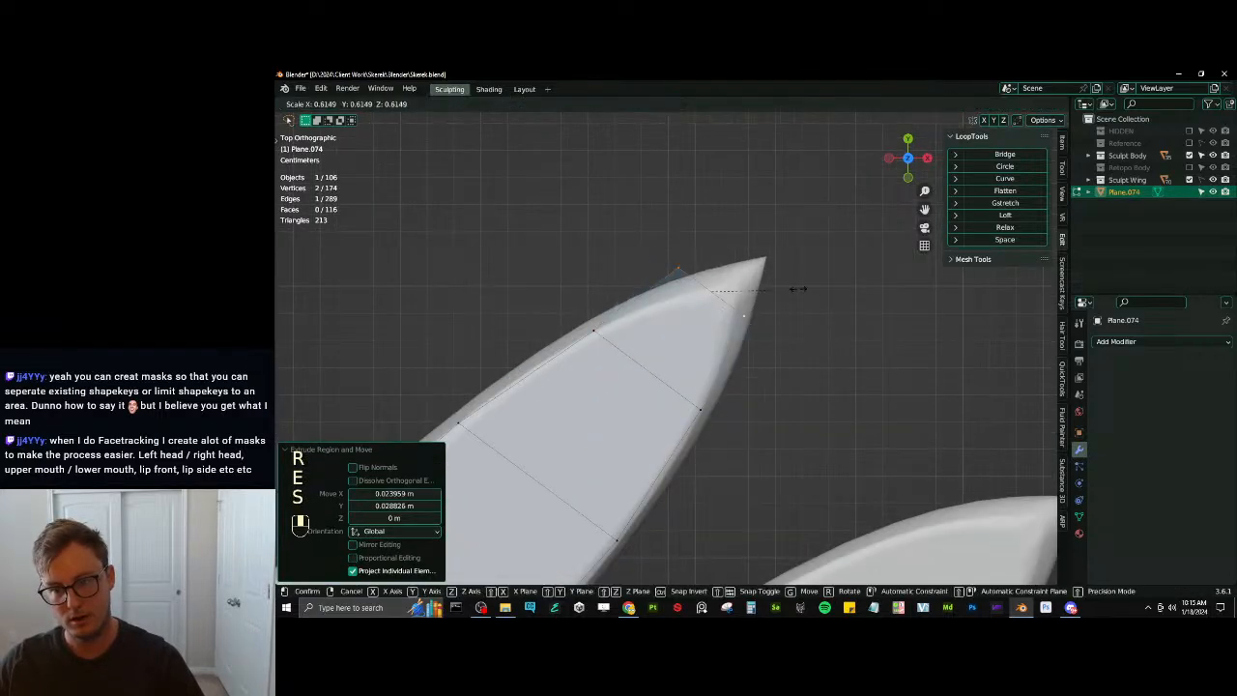
click(773, 289)
key(g)
click(764, 276)
key(m)
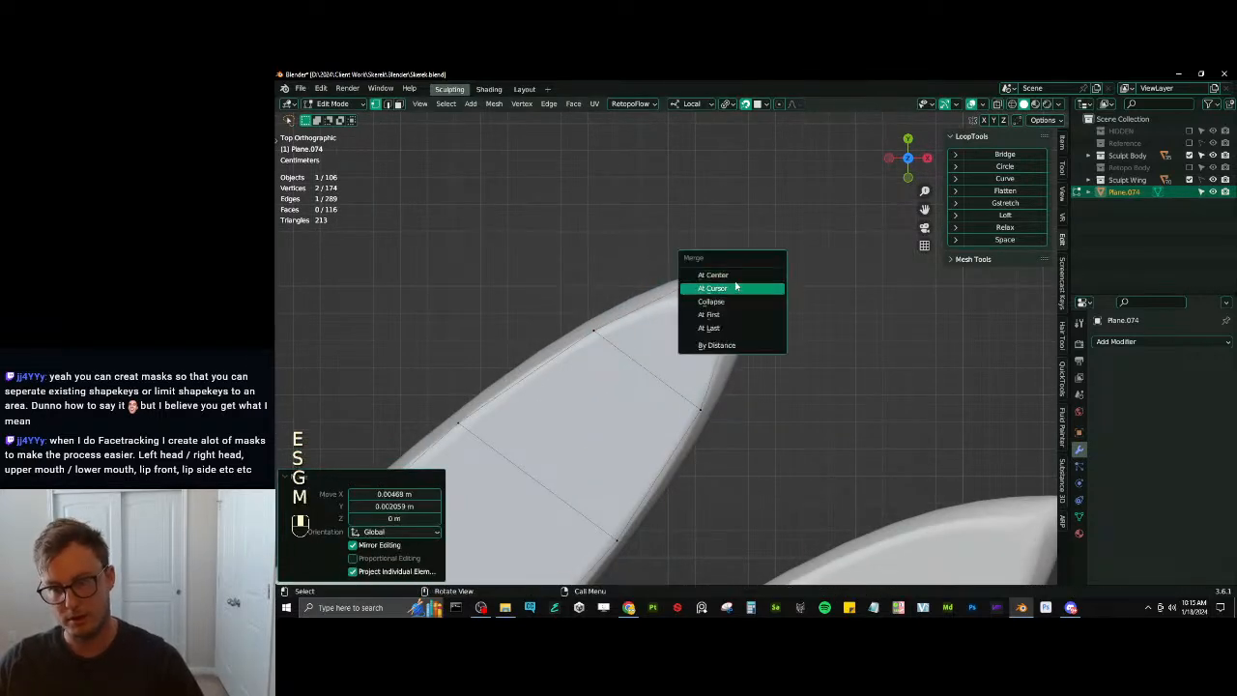
click(735, 286)
key(g)
Nudge the two vertices just below the eighteenth feather's tip upward along the outline
click(710, 398)
key(g)
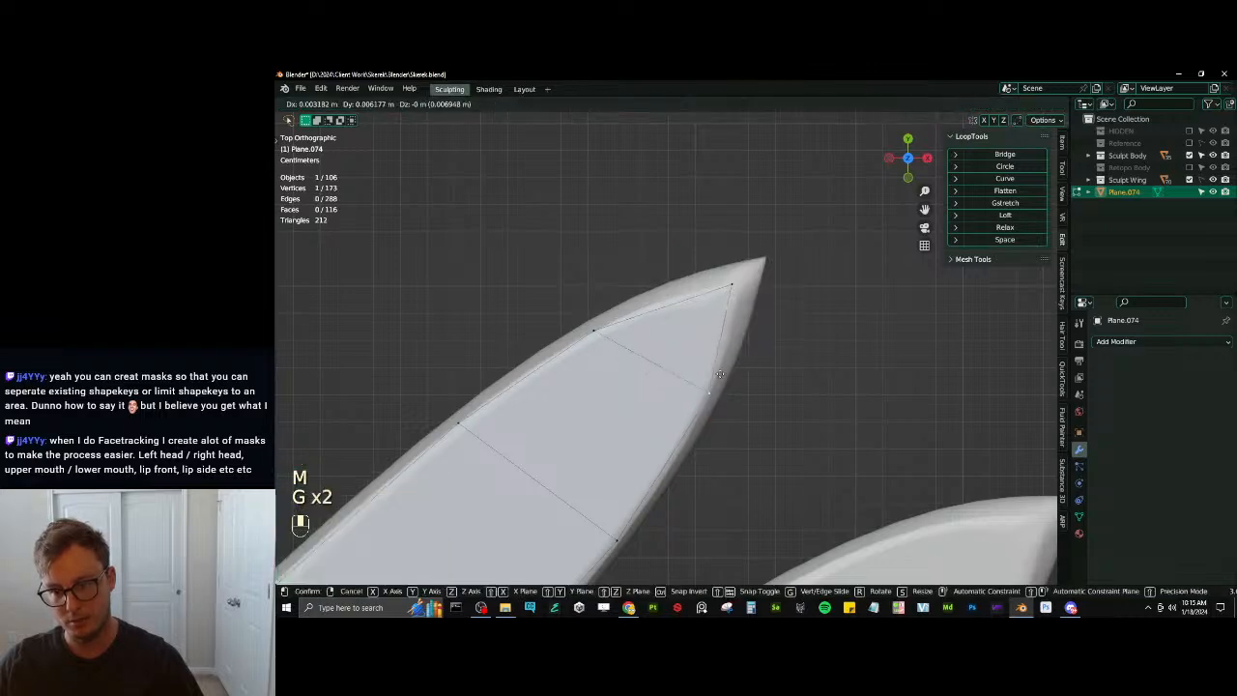
key(g)
key(g)
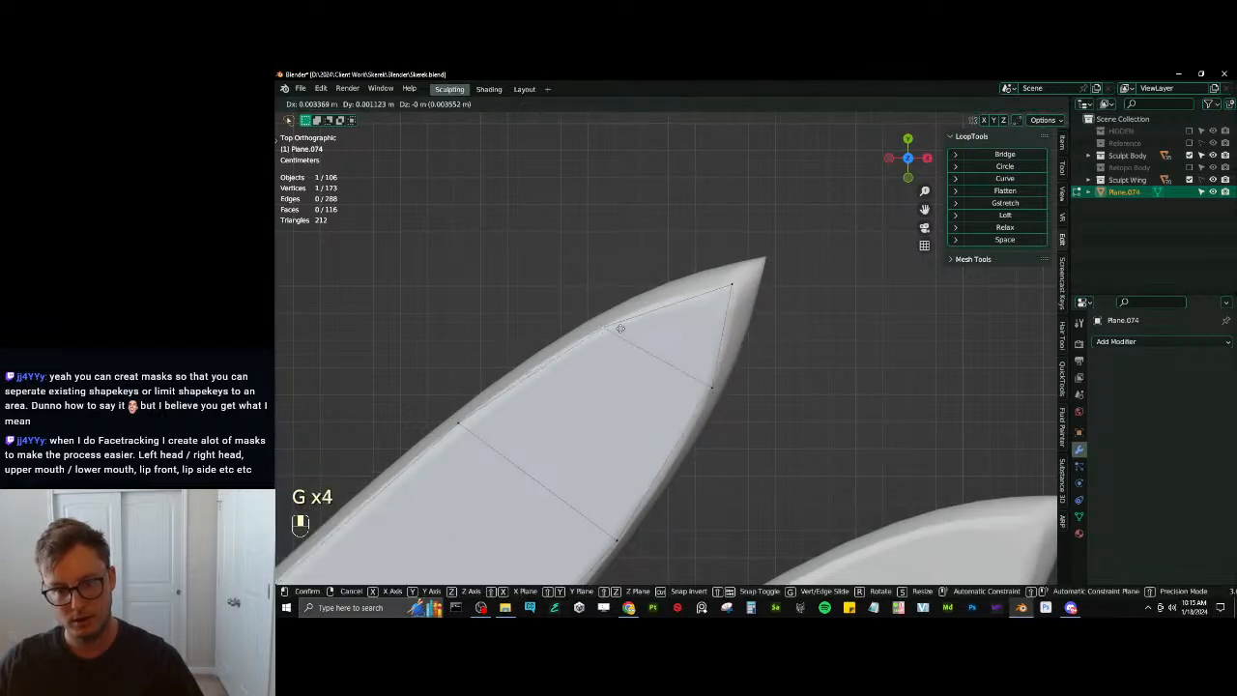
click(638, 317)
Extrude the nineteenth feather's base edge toward its tip, rotate it about 25°, and scale it down to the feather's width
scroll(638, 317, down, 6)
shift+middle_drag(560, 493, 558, 375)
click(553, 376)
shift+click(727, 355)
key(e)
click(790, 309)
key(r)
click(866, 371)
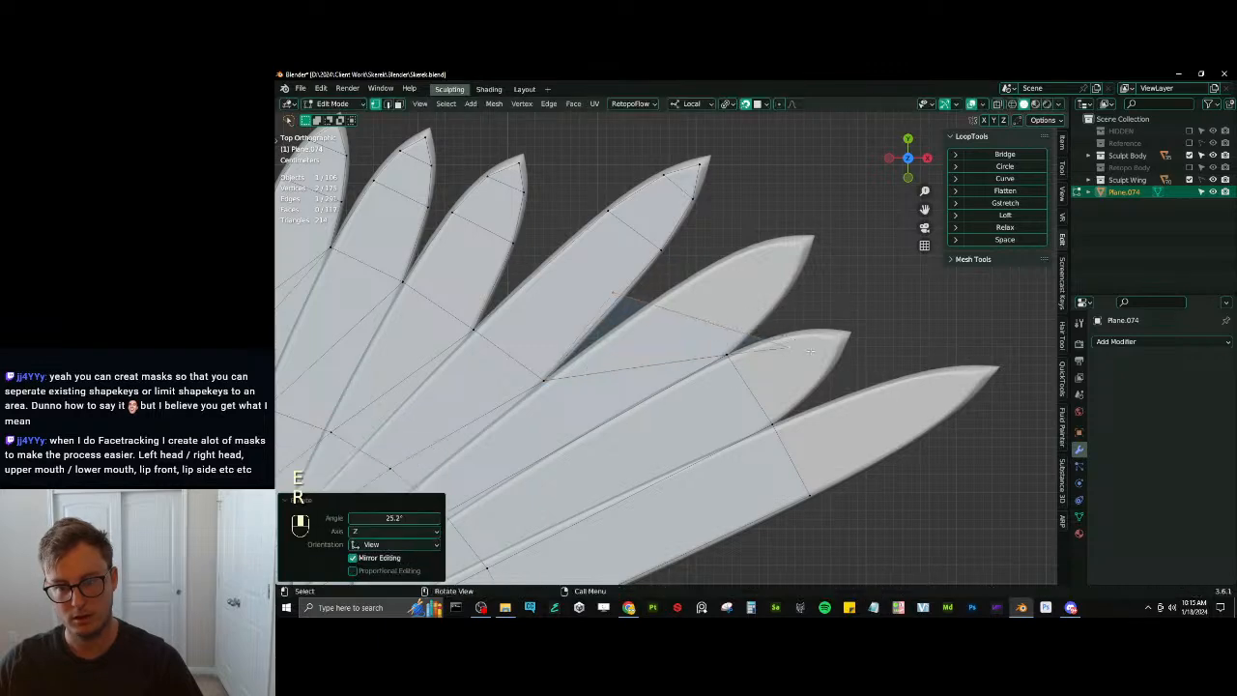
key(s)
click(776, 349)
Align the nineteenth feather's new edge across the feather by rotating and moving it, finishing with a rotation of about 9.4°
key(r)
click(781, 310)
shift+middle_drag(783, 309, 665, 371)
scroll(666, 371, up, 3)
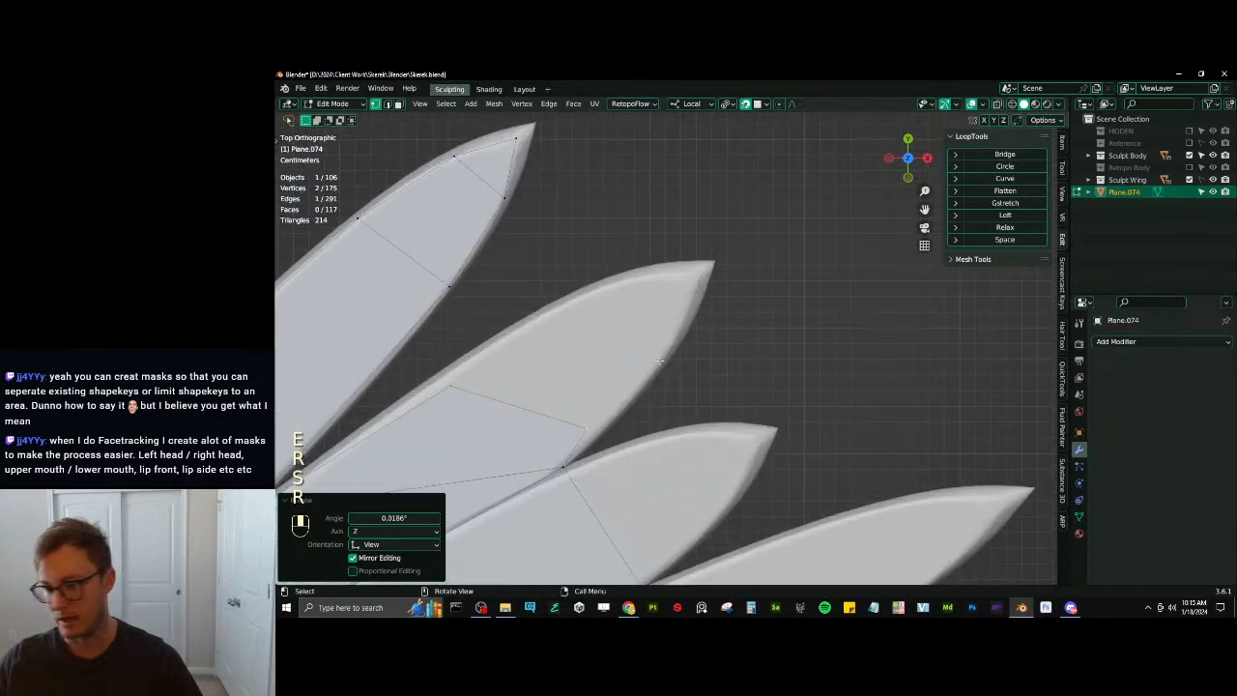
key(r)
click(614, 410)
shift+middle_drag(614, 410, 686, 343)
key(g)
click(672, 296)
key(r)
click(724, 285)
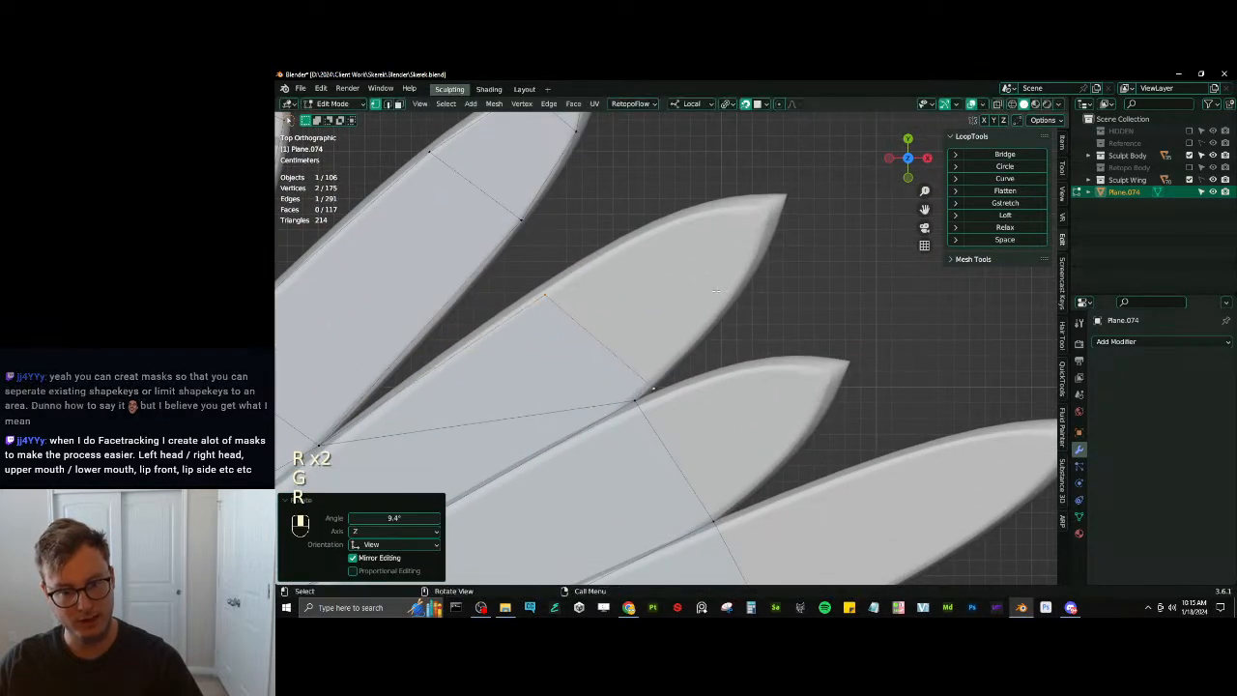
Move the nineteenth feather's edge farther up the feather and adjust its rotation and position to the outline
key(g)
click(747, 254)
key(r)
click(755, 266)
key(g)
click(761, 274)
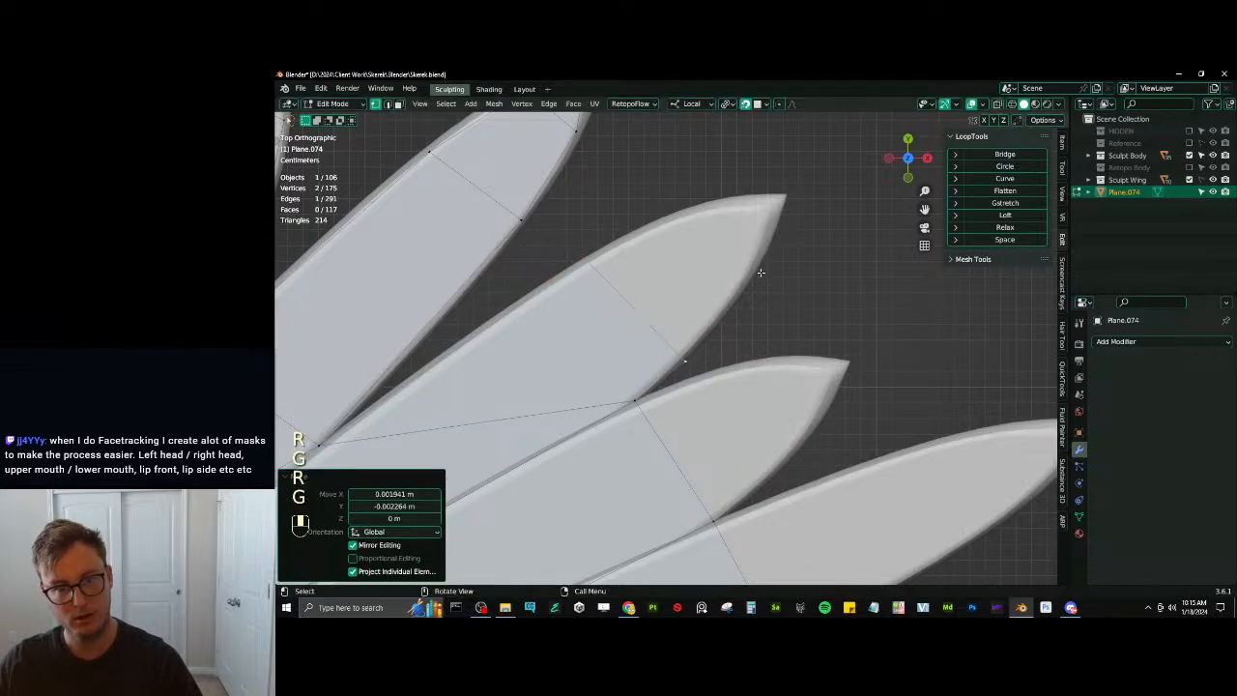
key(g)
click(770, 278)
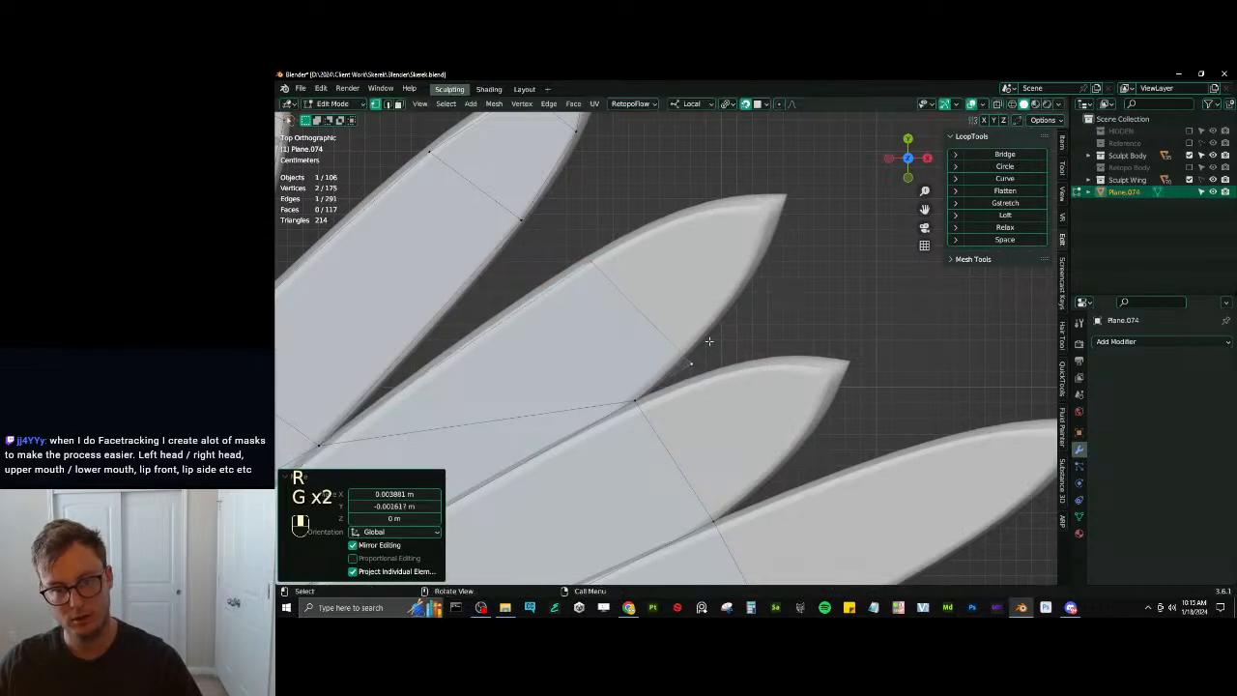
Nudge the lower vertex of the nineteenth feather's new edge onto the sculpted outline
click(698, 359)
key(g)
click(694, 363)
key(g)
click(684, 347)
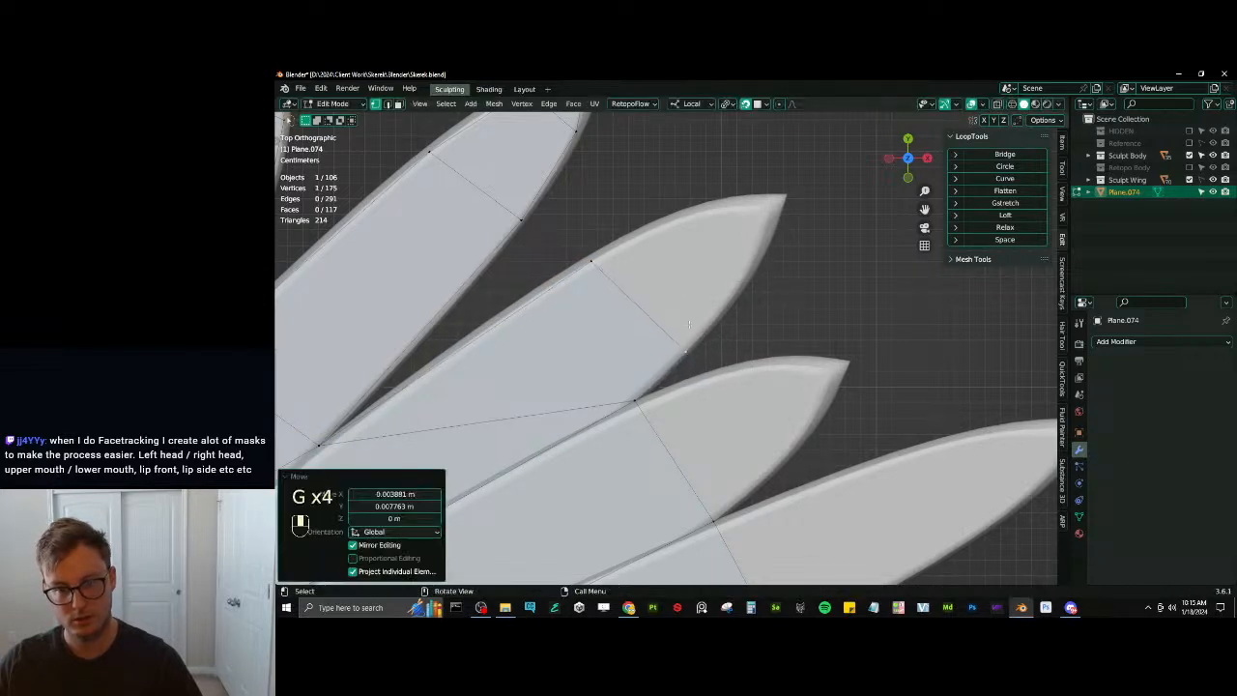
Extrude a second edge up the nineteenth feather, then scale and move it to match the outline
shift+middle_drag(608, 267, 581, 314)
shift+click(571, 310)
key(e)
click(621, 284)
key(s)
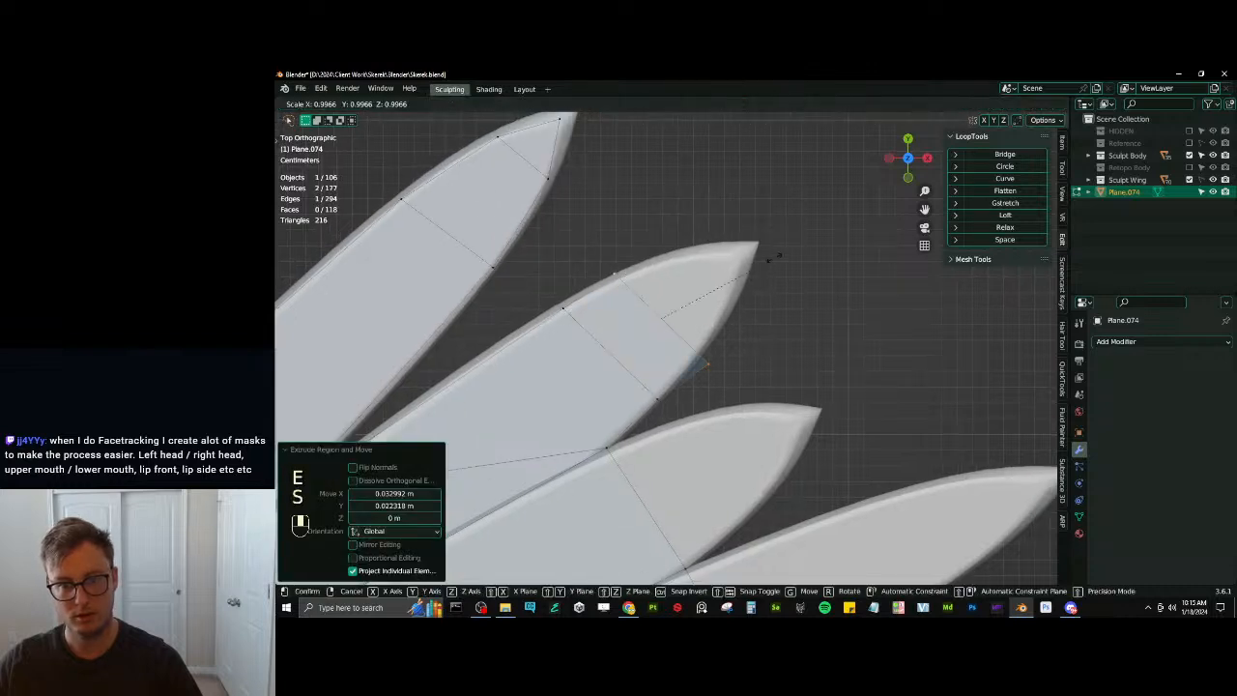
click(725, 279)
key(g)
click(752, 249)
Cap the nineteenth feather by extruding its second edge, merging it at center, and moving the merged vertex toward the tip
key(e)
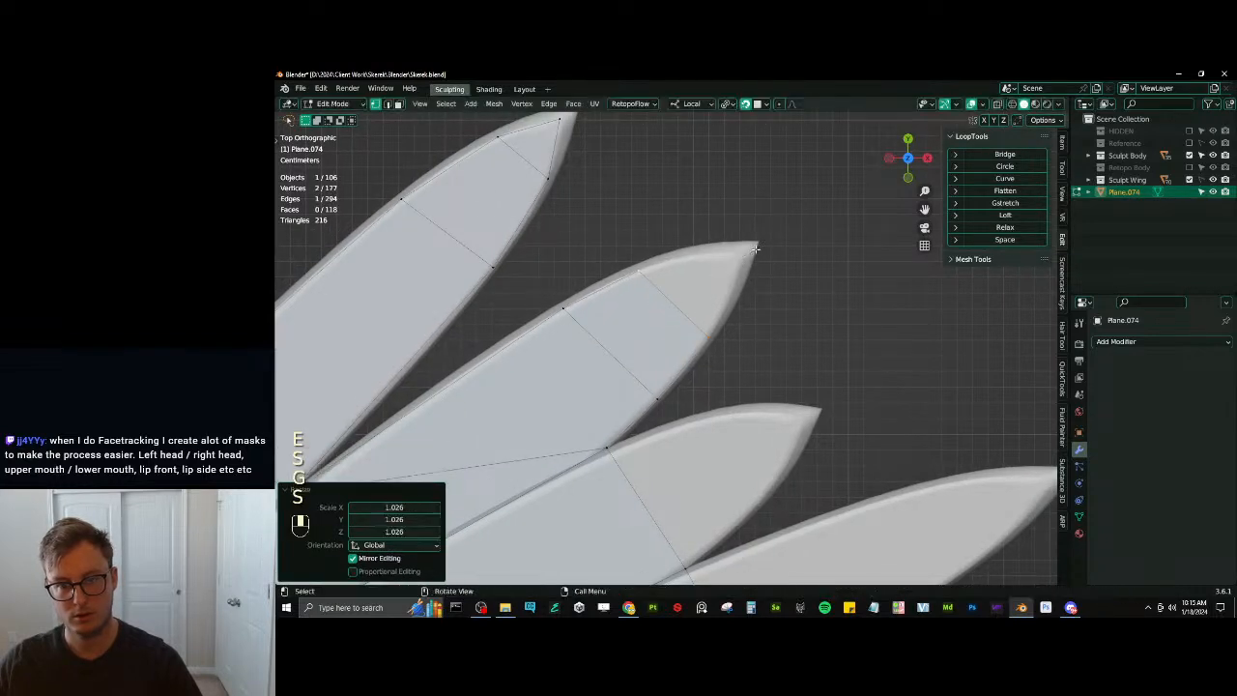
click(810, 199)
key(m)
click(810, 199)
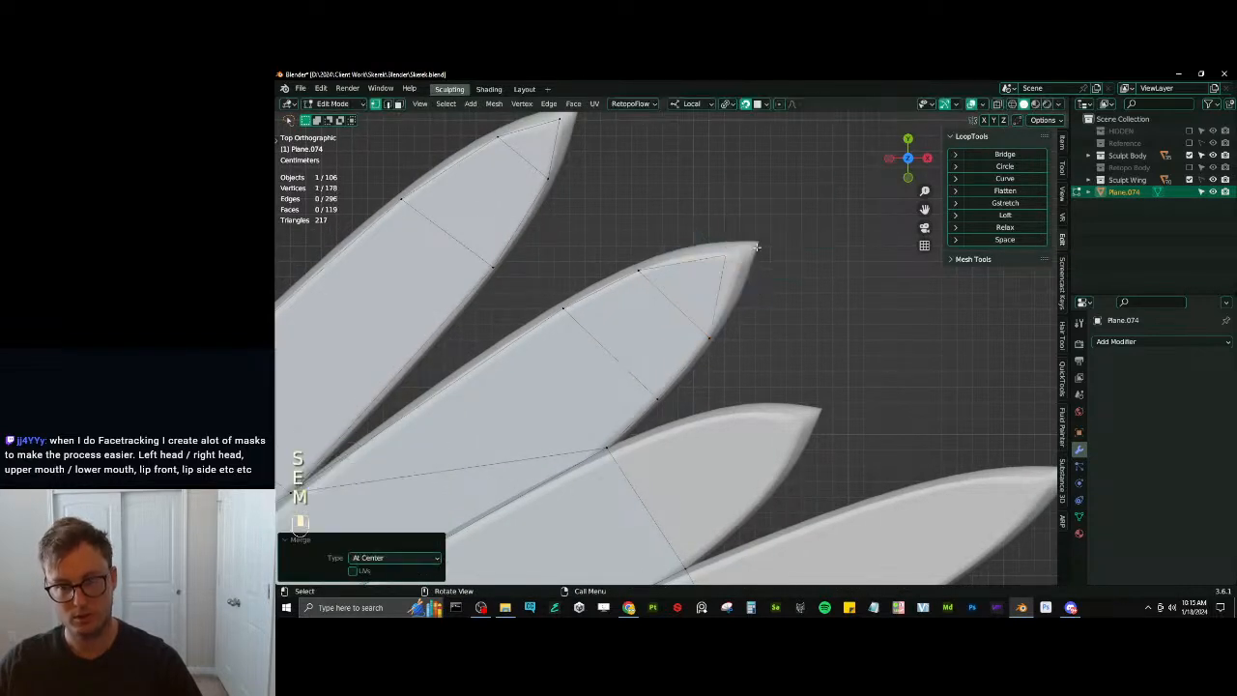
key(g)
click(769, 248)
Nudge the two vertices just below the nineteenth feather's tip upward along the outline
key(g)
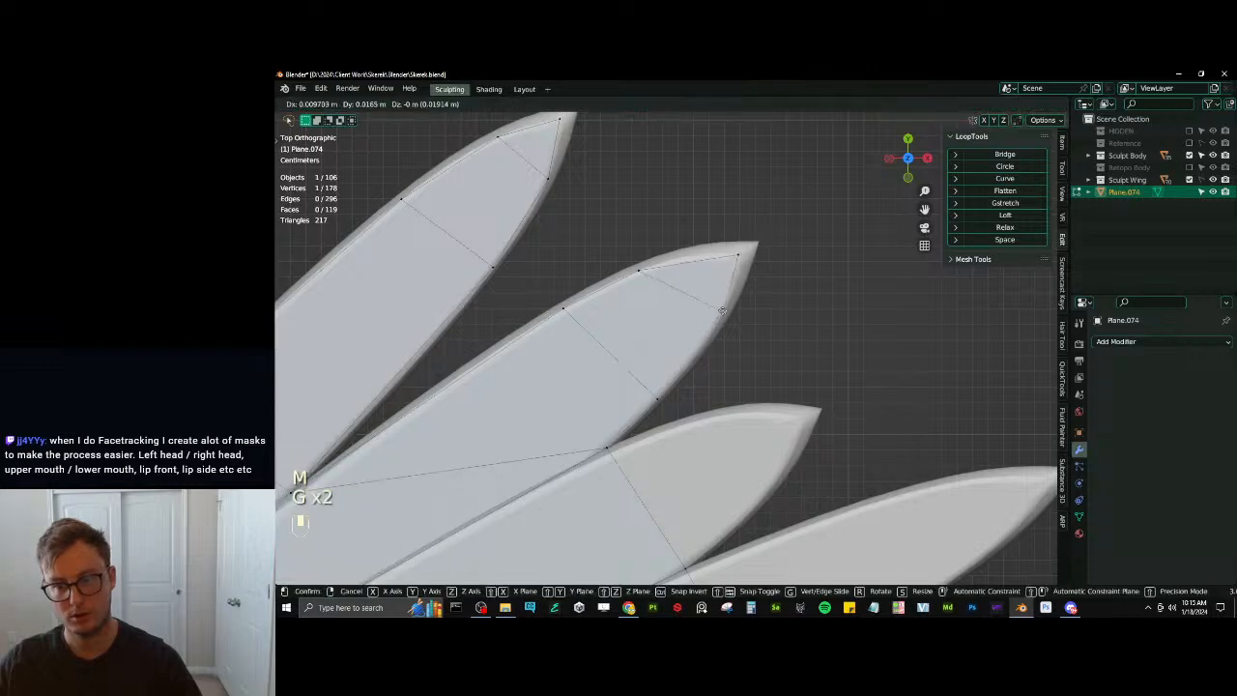
click(722, 310)
key(g)
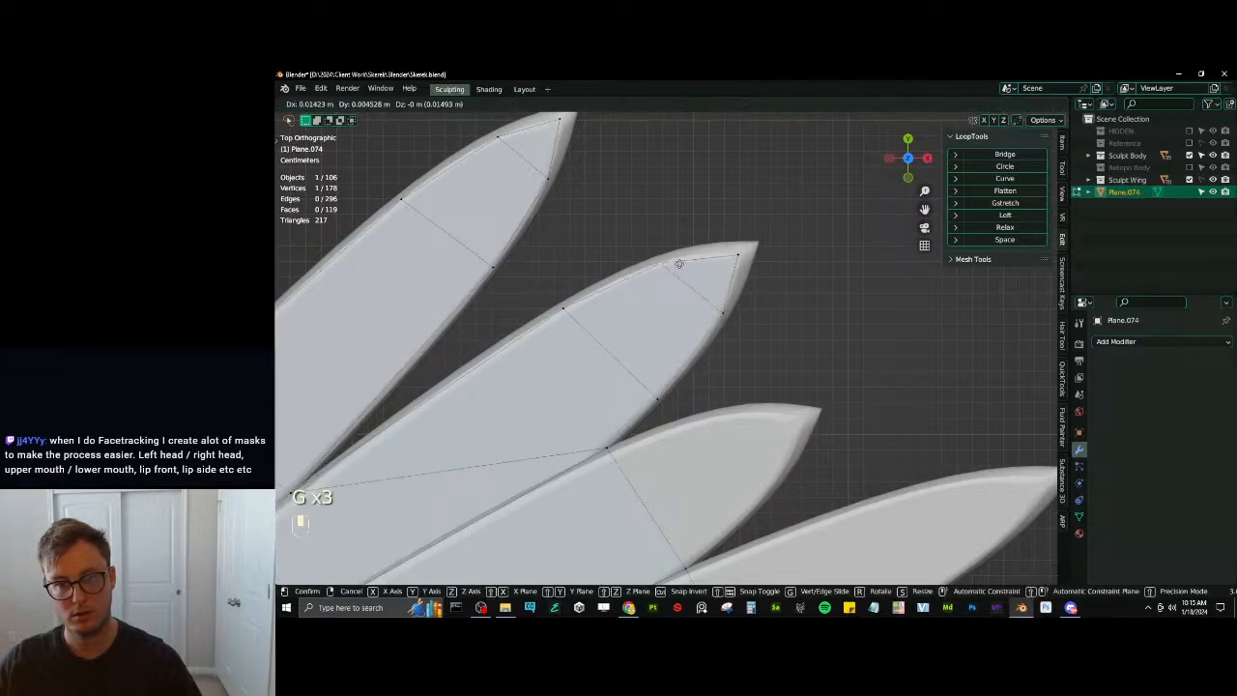
click(681, 259)
Extrude the twentieth feather's base edge toward its tip and scale it down
scroll(719, 331, down, 3)
shift+middle_drag(724, 337, 707, 244)
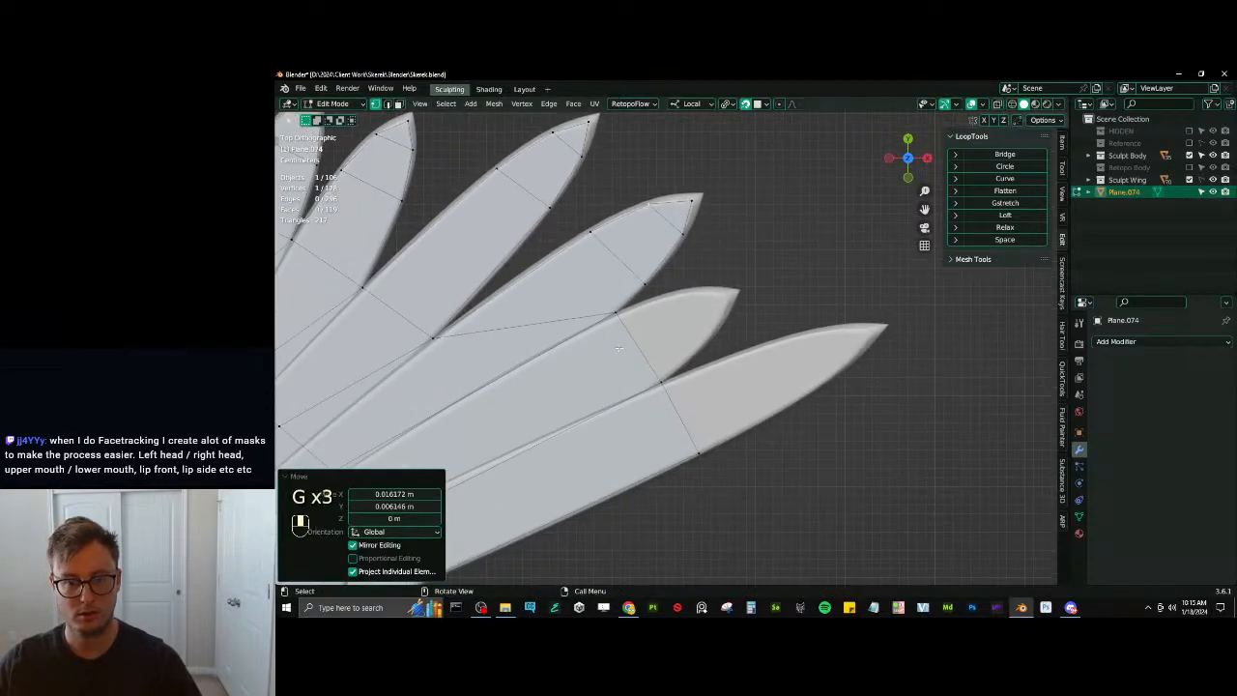
click(616, 313)
shift+click(656, 386)
shift+middle_drag(655, 386, 606, 435)
key(e)
click(667, 391)
scroll(700, 373, up, 3)
key(s)
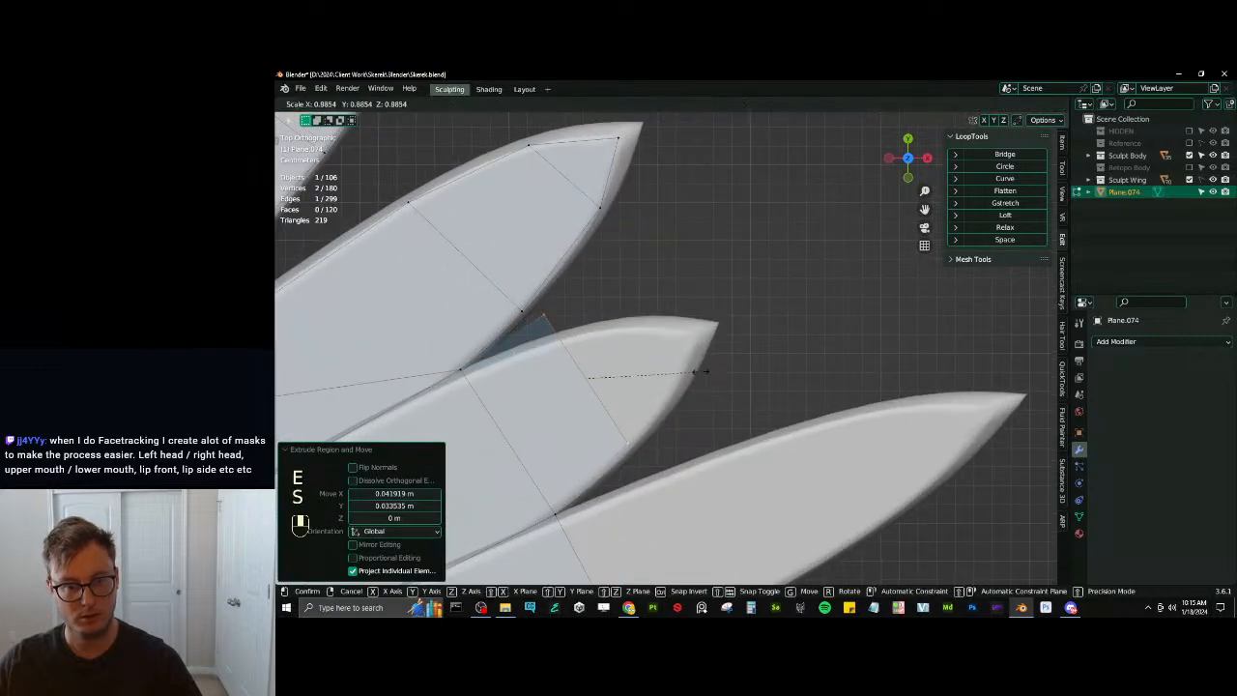
click(659, 372)
Fit the twentieth feather's new edge to the outline by moving it and scaling it up by about 1.24
key(g)
click(662, 385)
key(s)
click(676, 382)
key(g)
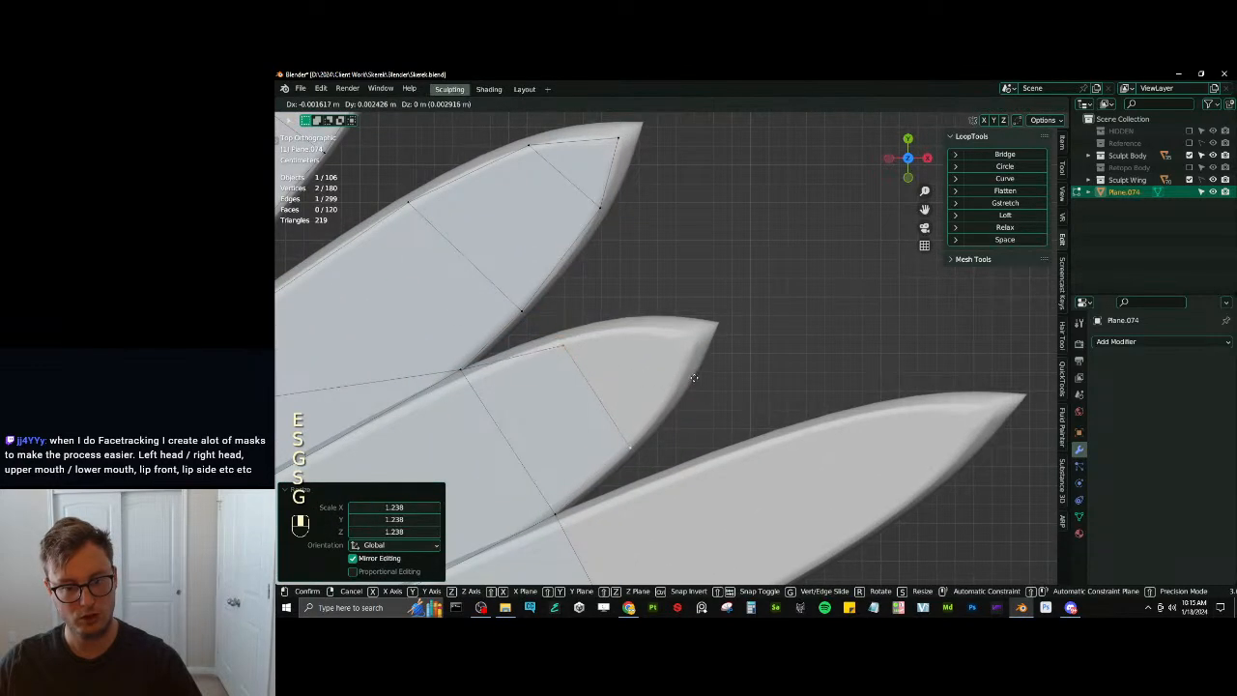
click(694, 377)
key(s)
click(701, 373)
Extrude a second edge up the twentieth feather, then scale and move it to match the outline
key(e)
click(701, 358)
key(s)
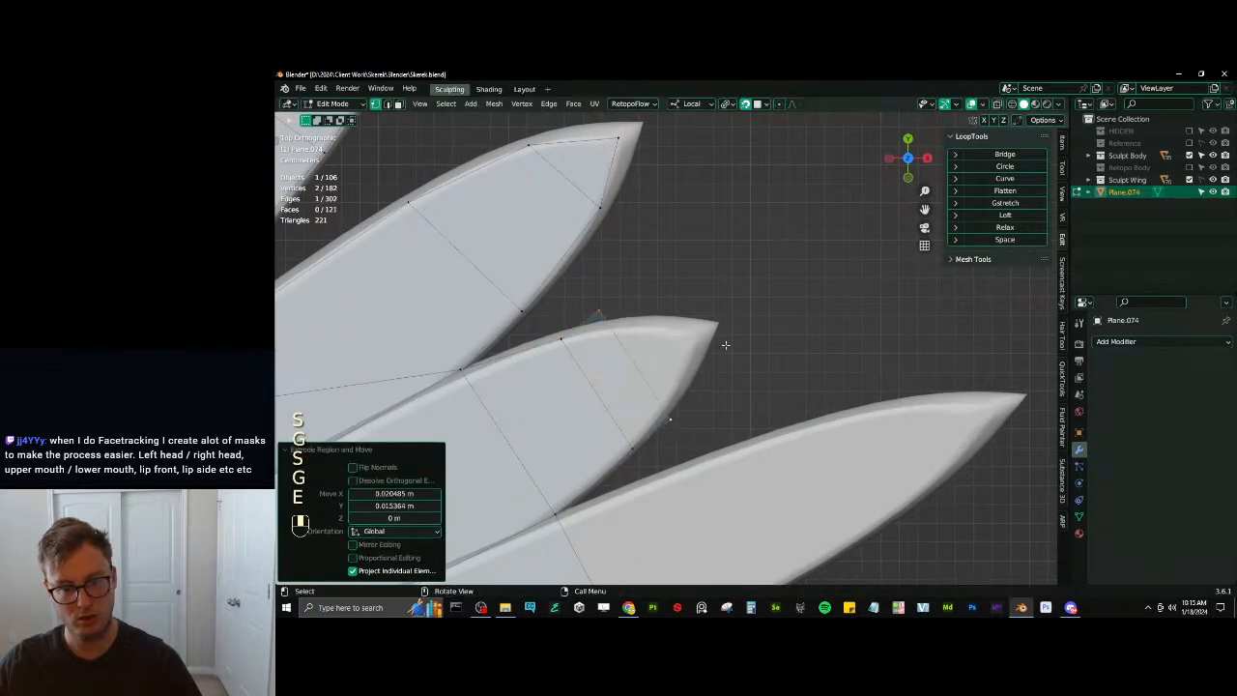
click(714, 342)
key(g)
click(738, 333)
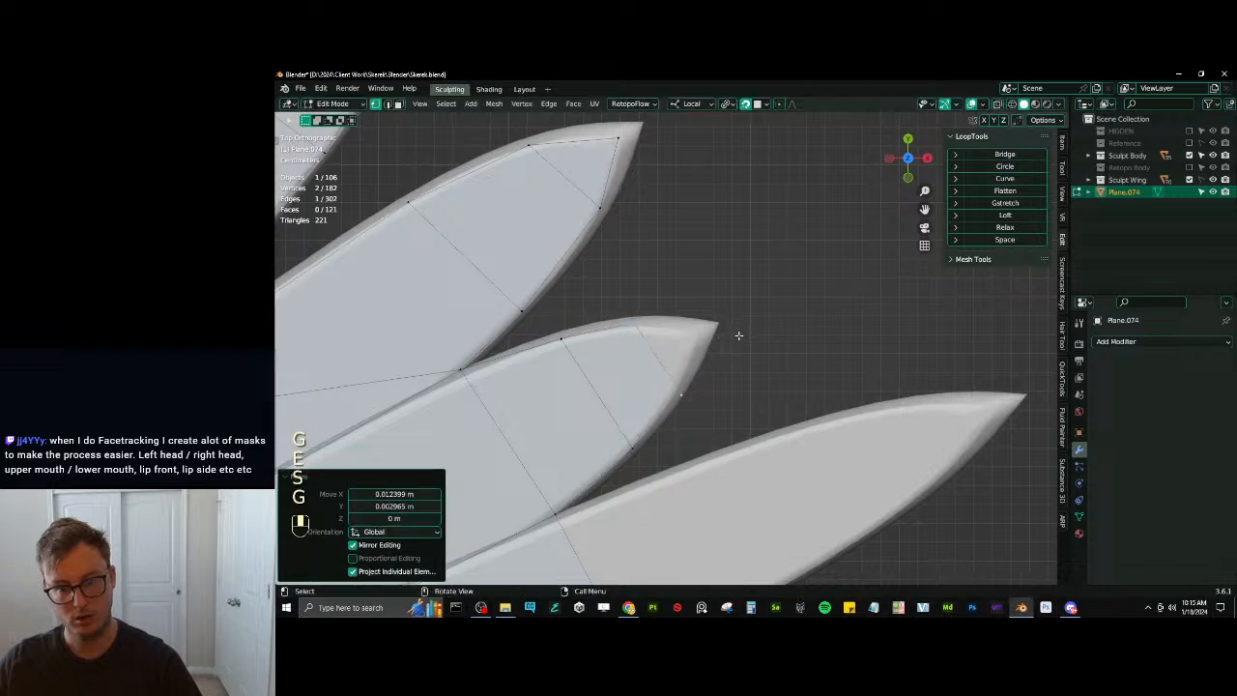
key(s)
click(723, 329)
key(g)
click(717, 326)
key(s)
click(716, 327)
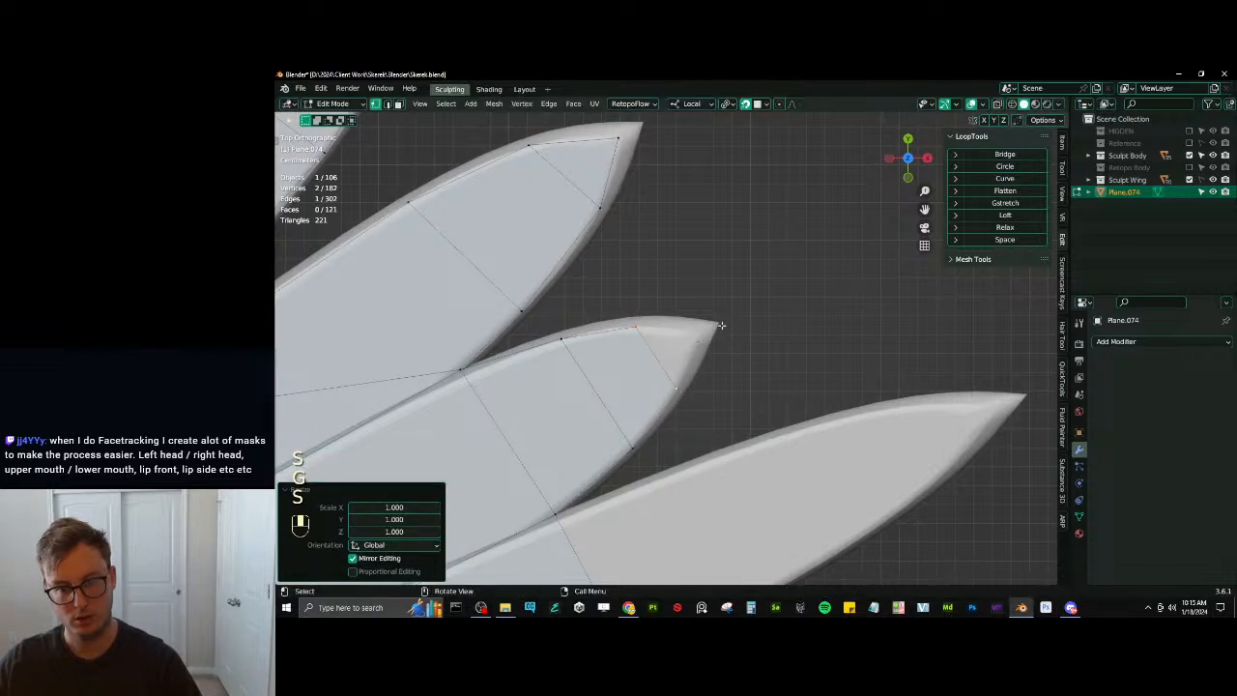
Cap the twentieth feather by extruding its second edge, merging it at center, and moving the merged vertex near the tip
key(e)
click(702, 308)
key(m)
click(702, 306)
key(g)
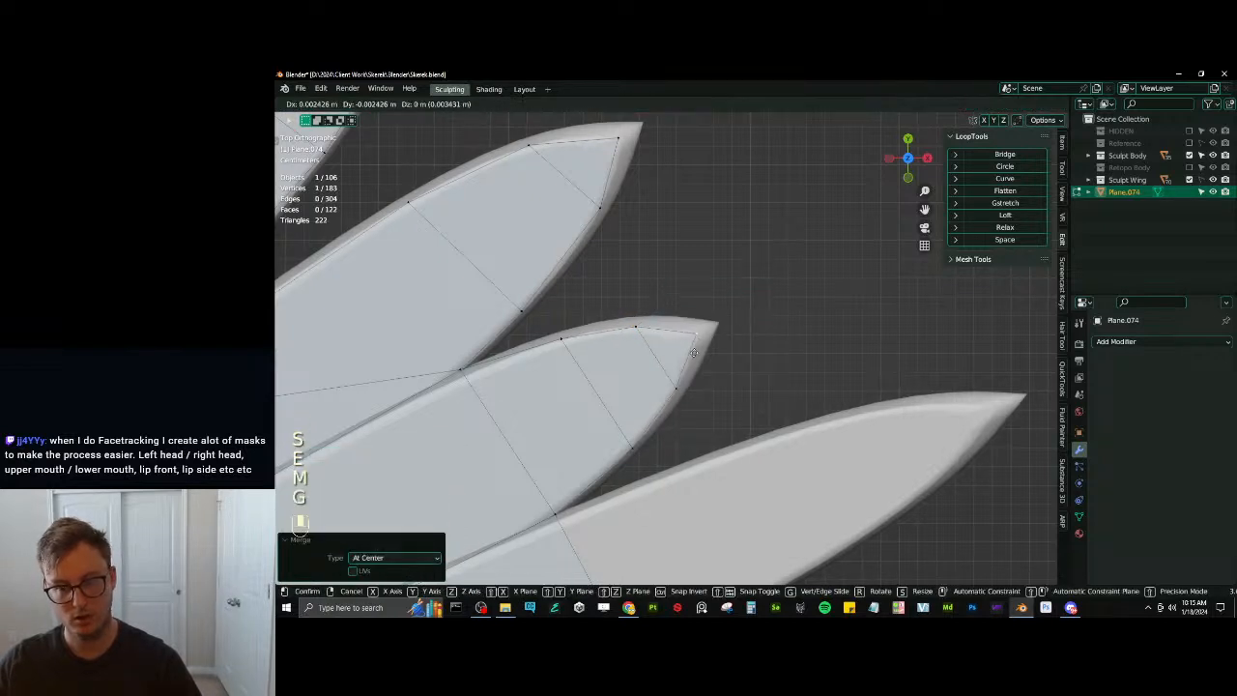
click(699, 354)
Extrude the twenty-first feather's base edge toward its tip and scale it down by a factor of about 0.86
scroll(699, 354, down, 3)
shift+middle_drag(699, 353, 650, 156)
click(623, 330)
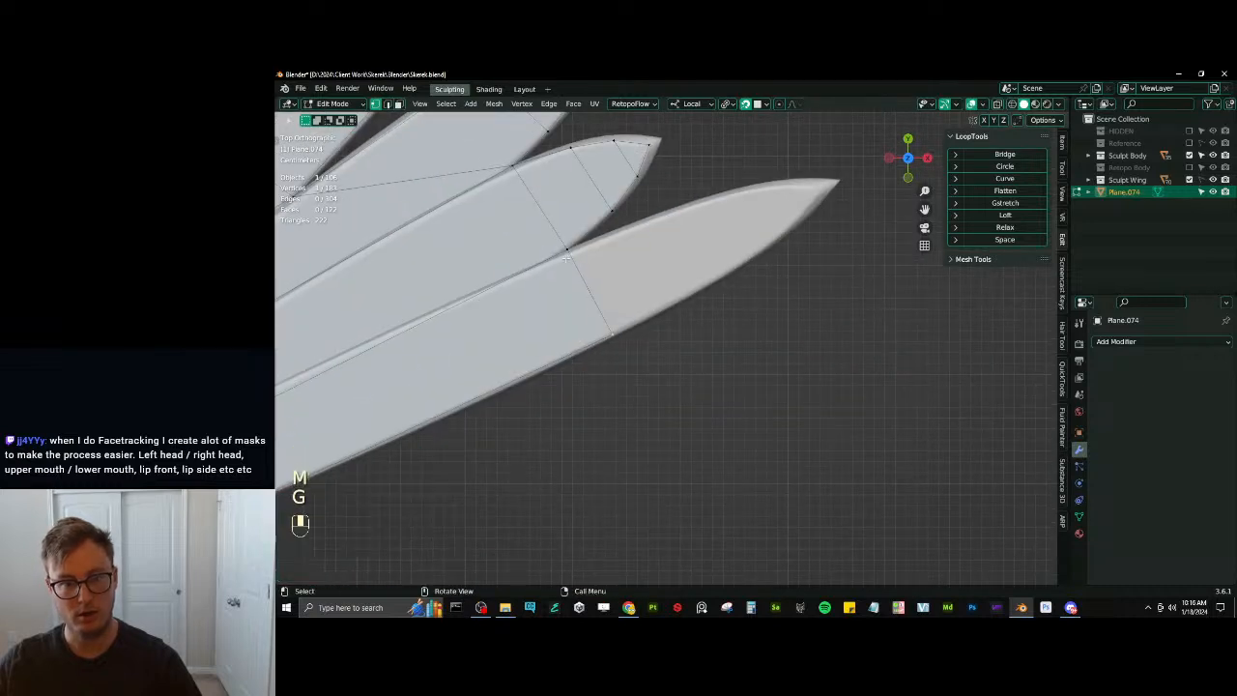
click(615, 333)
shift+click(572, 255)
shift+middle_drag(646, 274, 615, 377)
key(e)
click(734, 352)
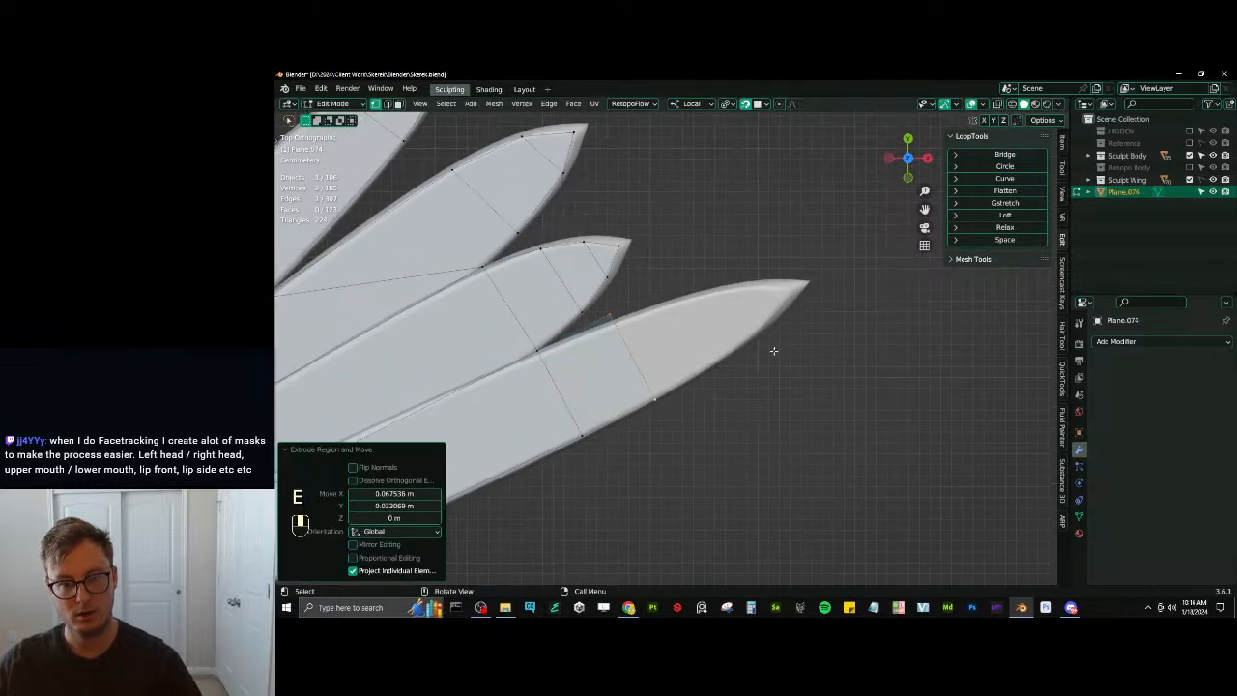
key(s)
click(756, 352)
Move the twenty-first feather's new edge farther up the feather and scale it to the feather's width
key(g)
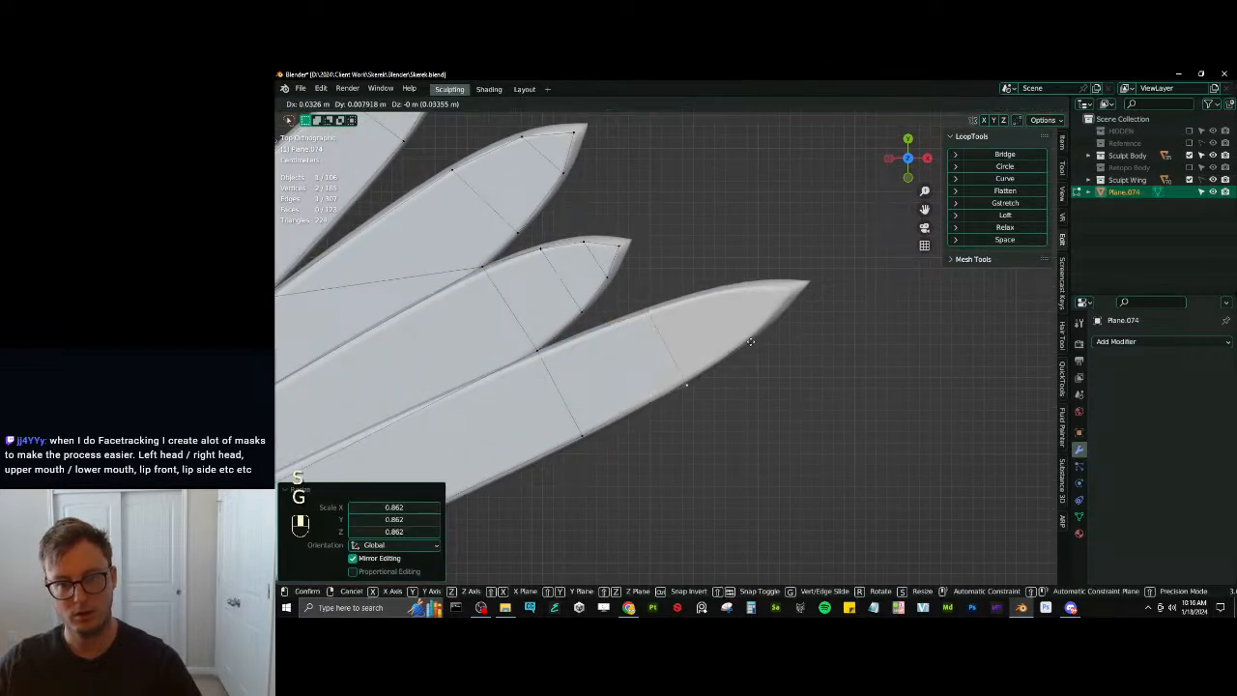
click(751, 340)
key(s)
click(743, 342)
Extrude a second edge up the twenty-first feather and scale it down to the narrowing outline
key(e)
click(795, 321)
key(s)
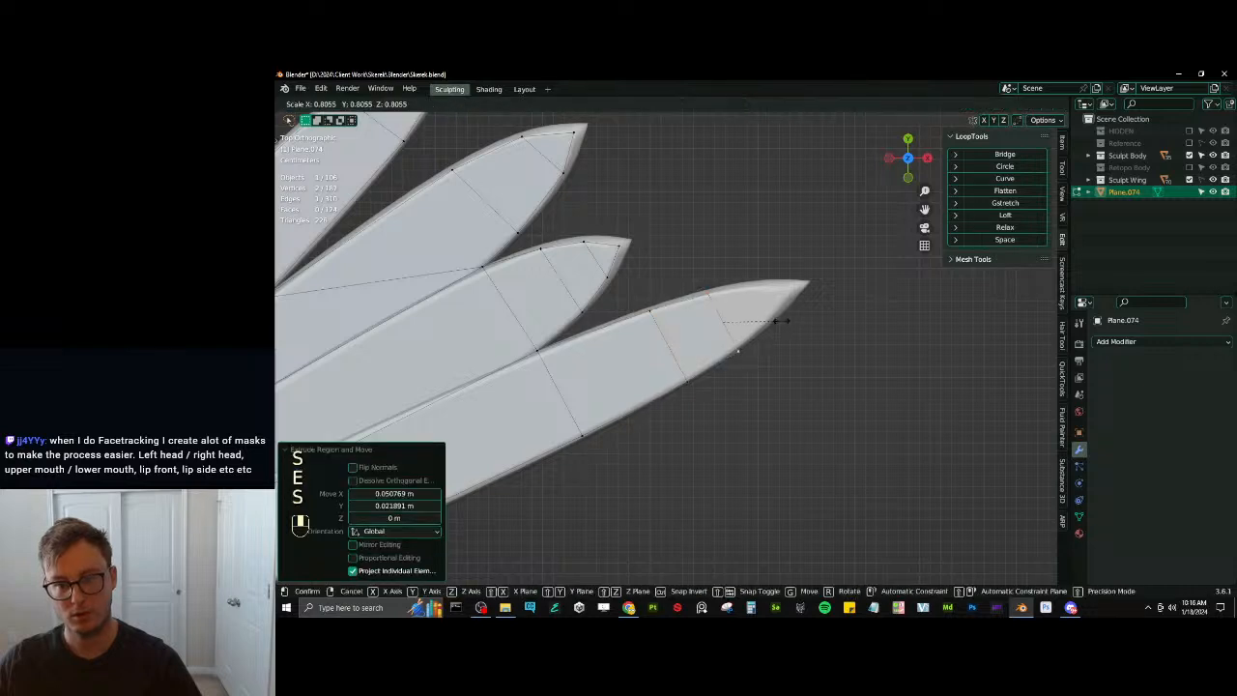
click(777, 318)
key(g)
click(777, 316)
Extrude a third edge close to the twenty-first feather's tip and scale it down to the outline
key(e)
click(802, 309)
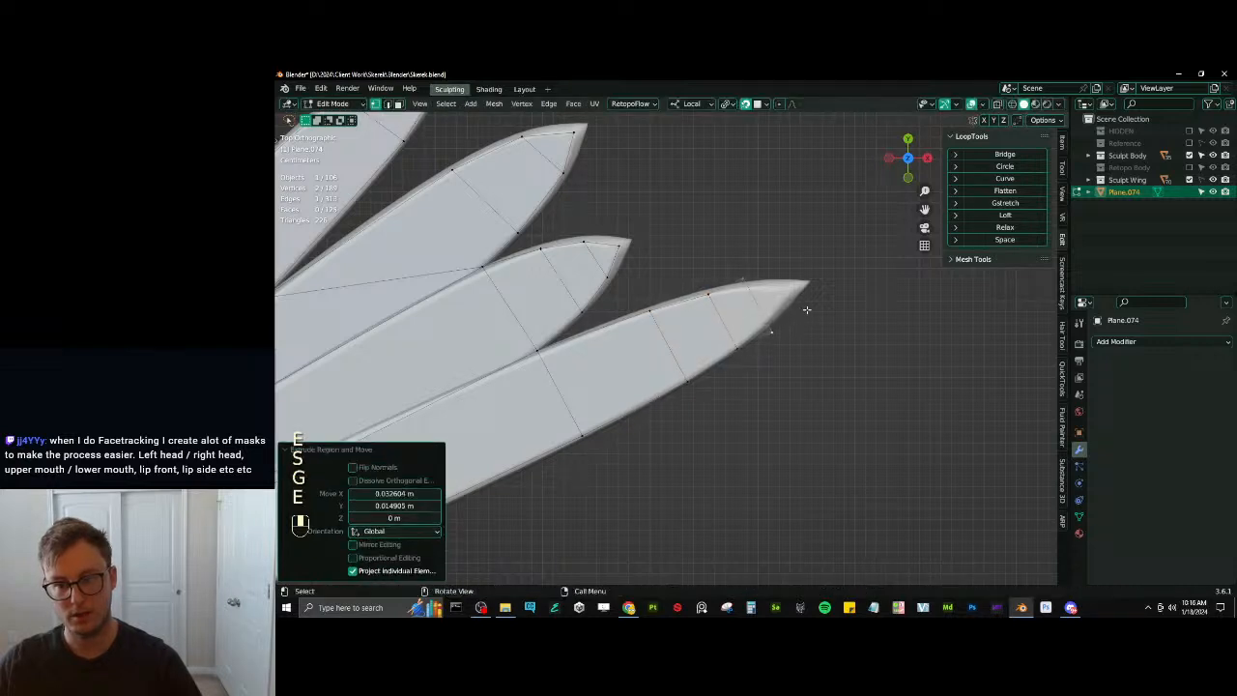
key(s)
click(790, 305)
key(g)
click(790, 302)
Extrude the twenty-first feather's end edge to its point, merge it at center, and place the merged vertex near the sculpted tip
key(e)
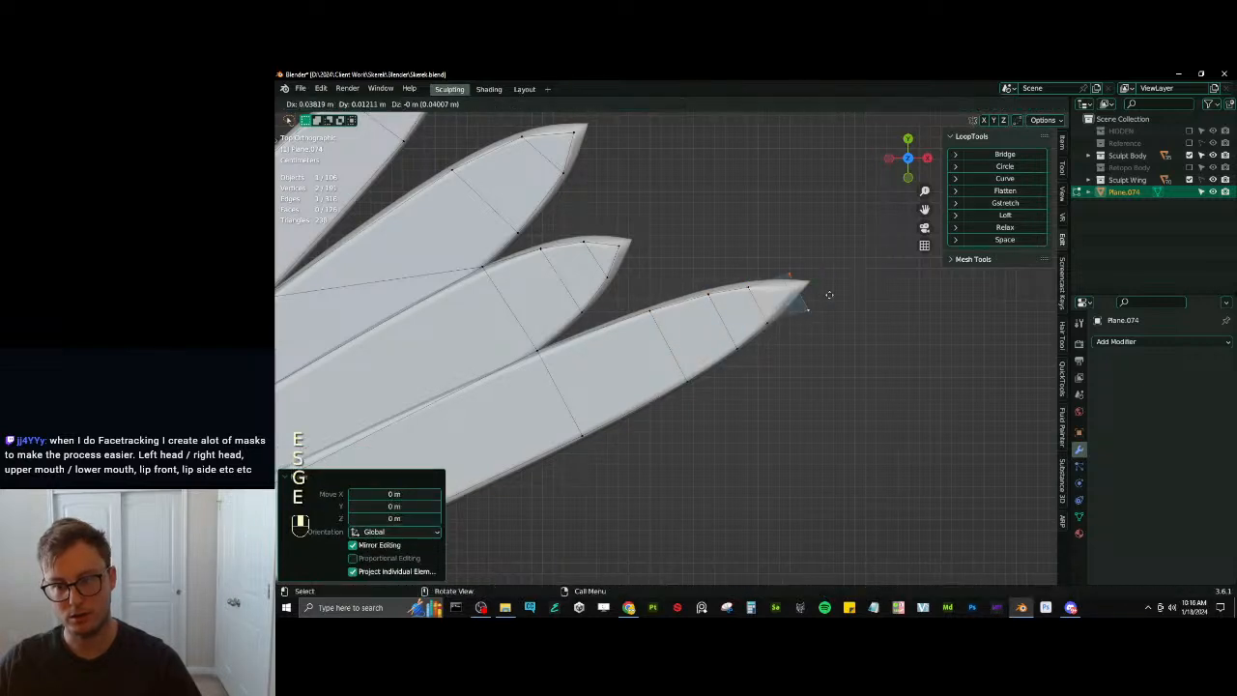
click(819, 292)
key(m)
click(781, 307)
key(g)
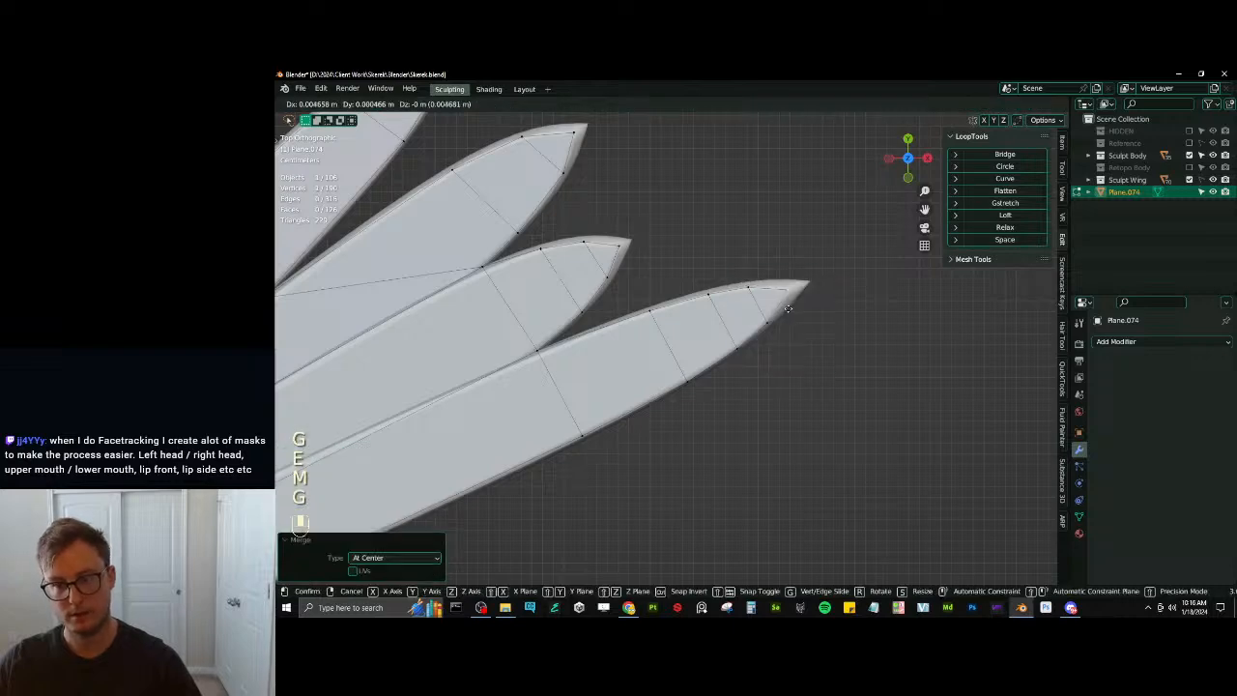
click(787, 308)
Return to the first feather at the wing's inner end and extrude its left-side and tip vertices toward the sculpted rim
scroll(785, 309, down, 6)
scroll(786, 373, down, 6)
shift+middle_drag(586, 412, 843, 383)
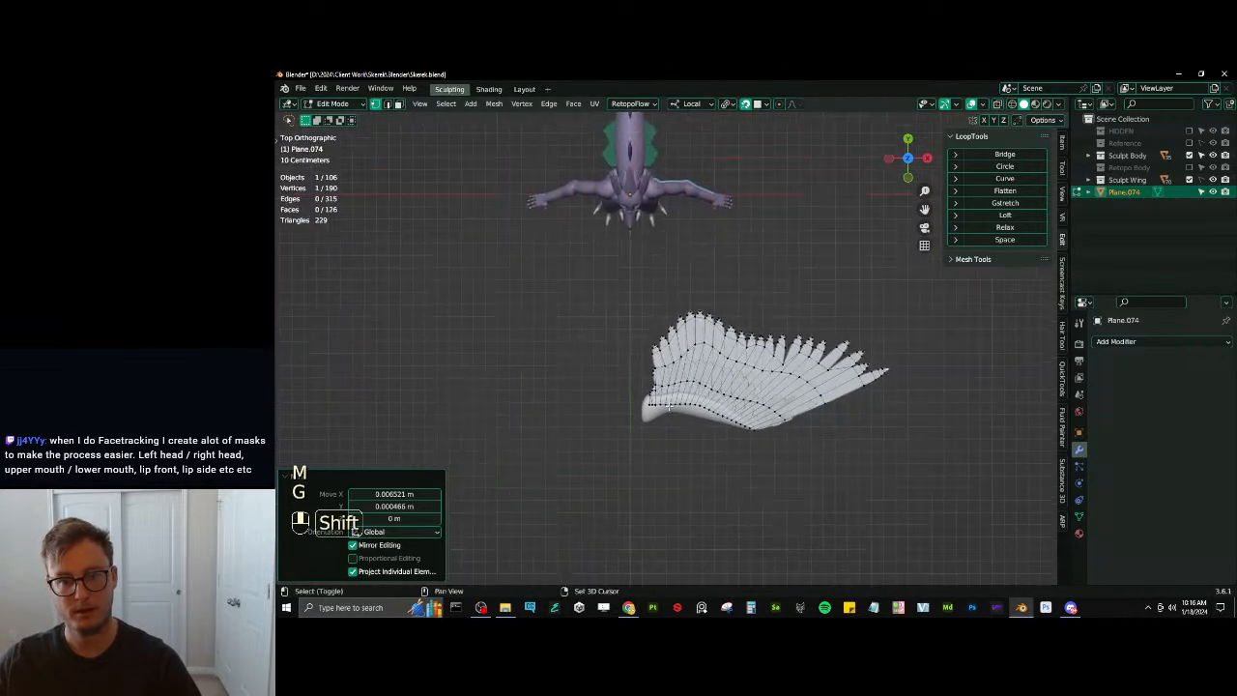
scroll(656, 333, up, 15)
shift+middle_drag(517, 358, 814, 347)
scroll(761, 401, up, 4)
click(601, 509)
key(e)
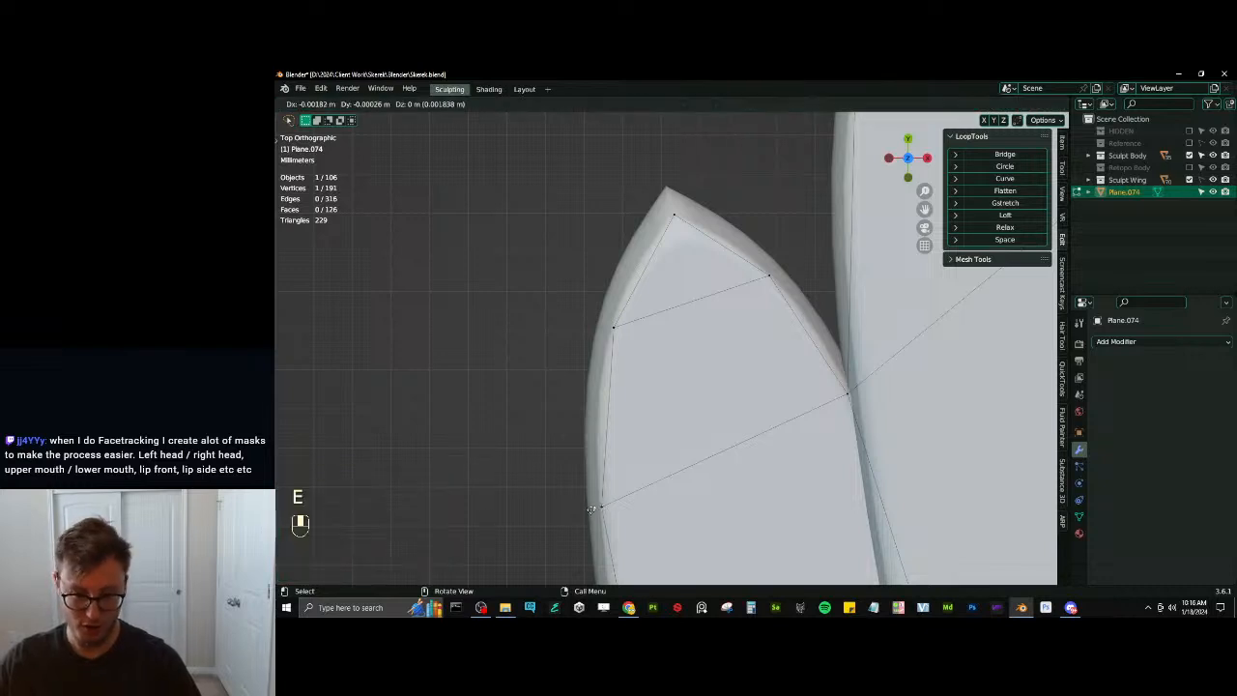
key(ctrl+z)
key(e)
click(673, 216)
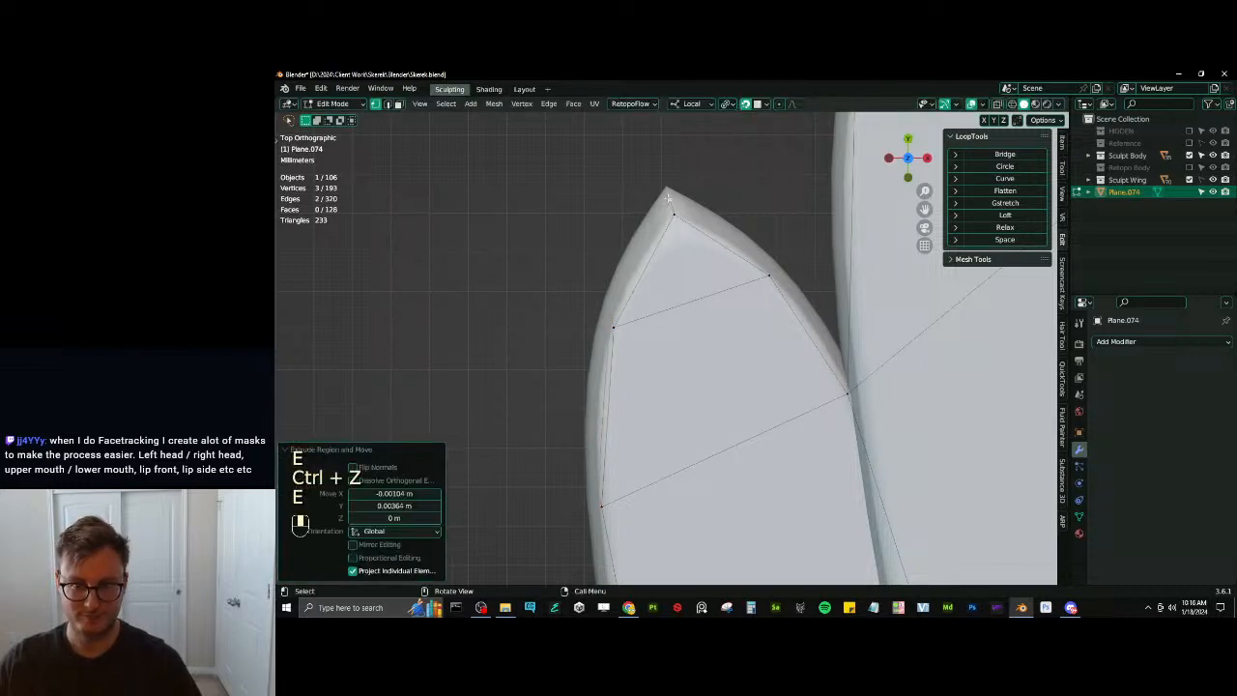
Move the first feather's newly extruded border vertices onto the sculpted outline at its tip and along its left side
key(g)
click(649, 209)
key(g)
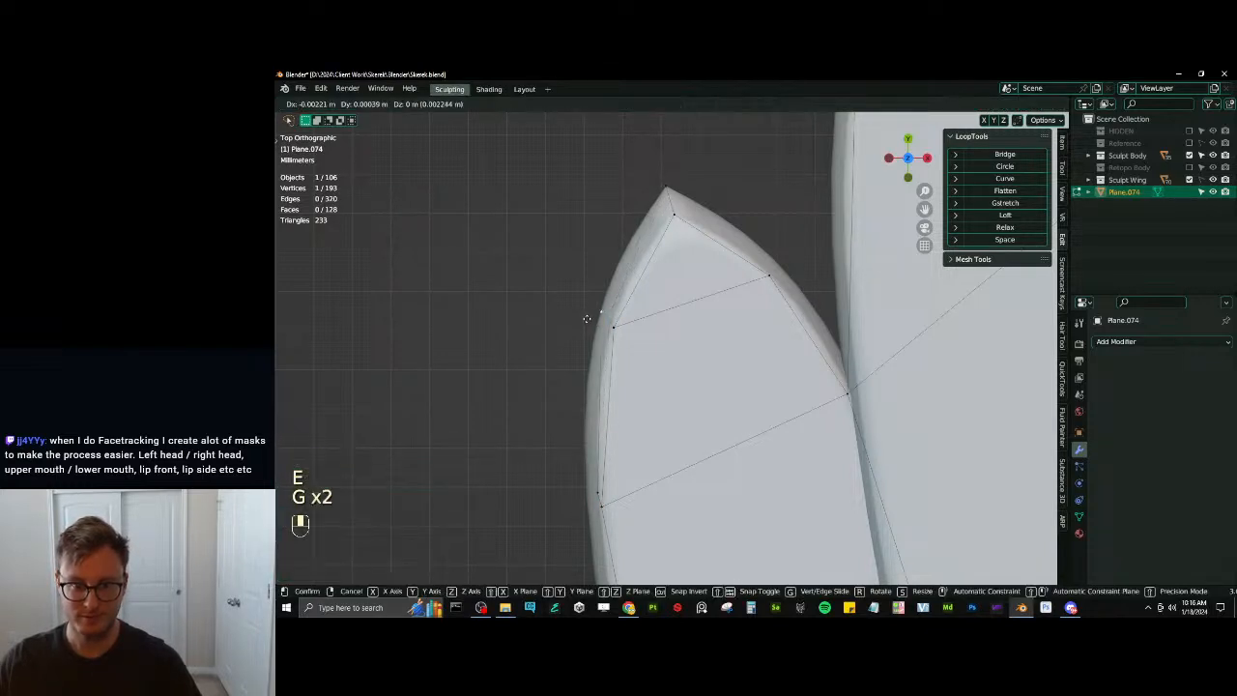
click(585, 330)
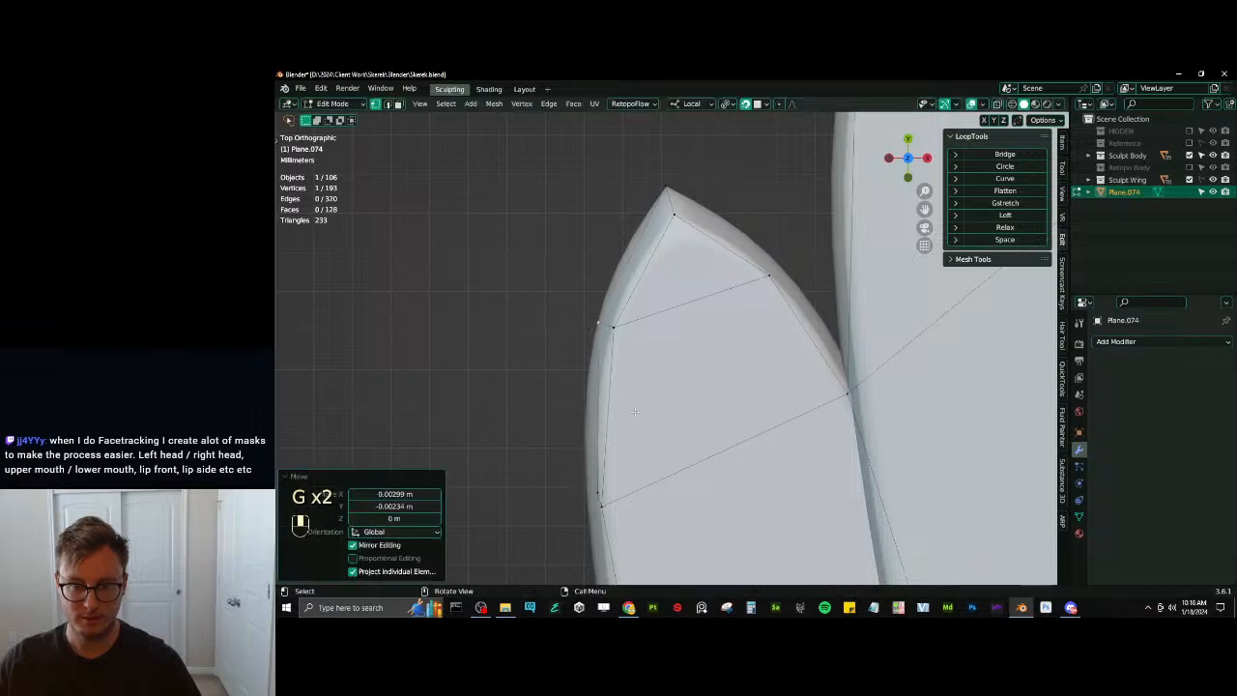
key(g)
click(583, 512)
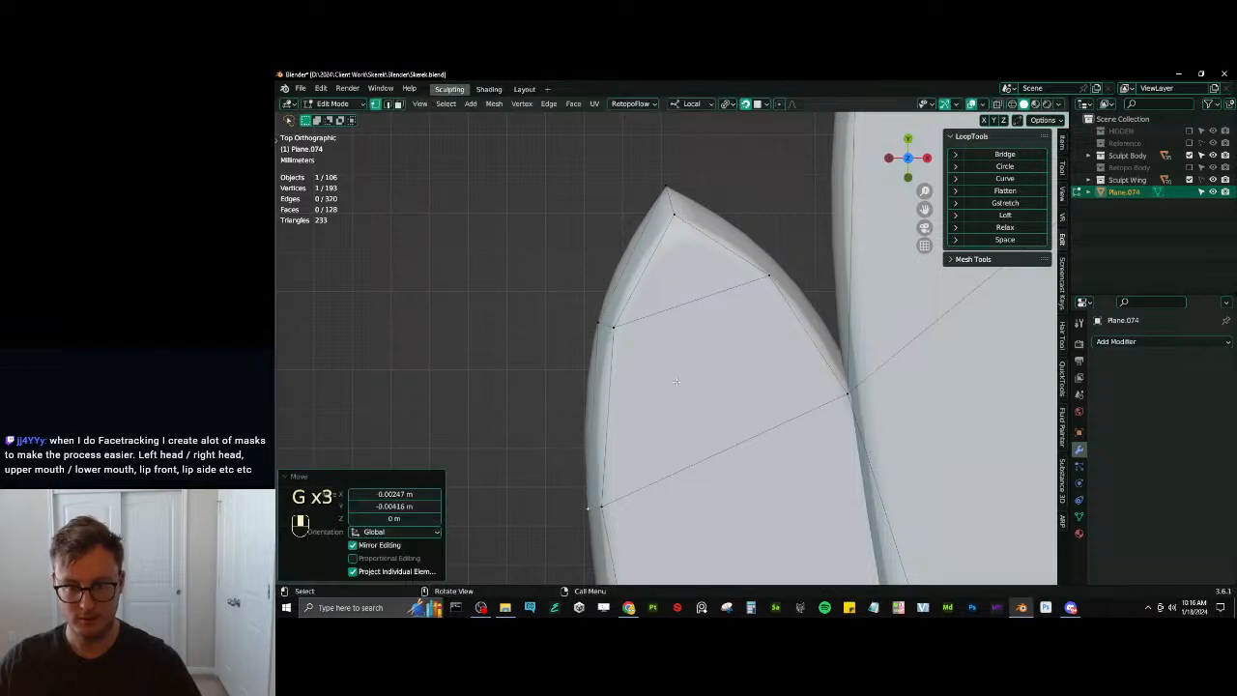
Extrude the first feather's right shoulder vertex and the vertex at the notch with the second feather out to the sculpted outline
shift+middle_drag(768, 275, 713, 324)
key(e)
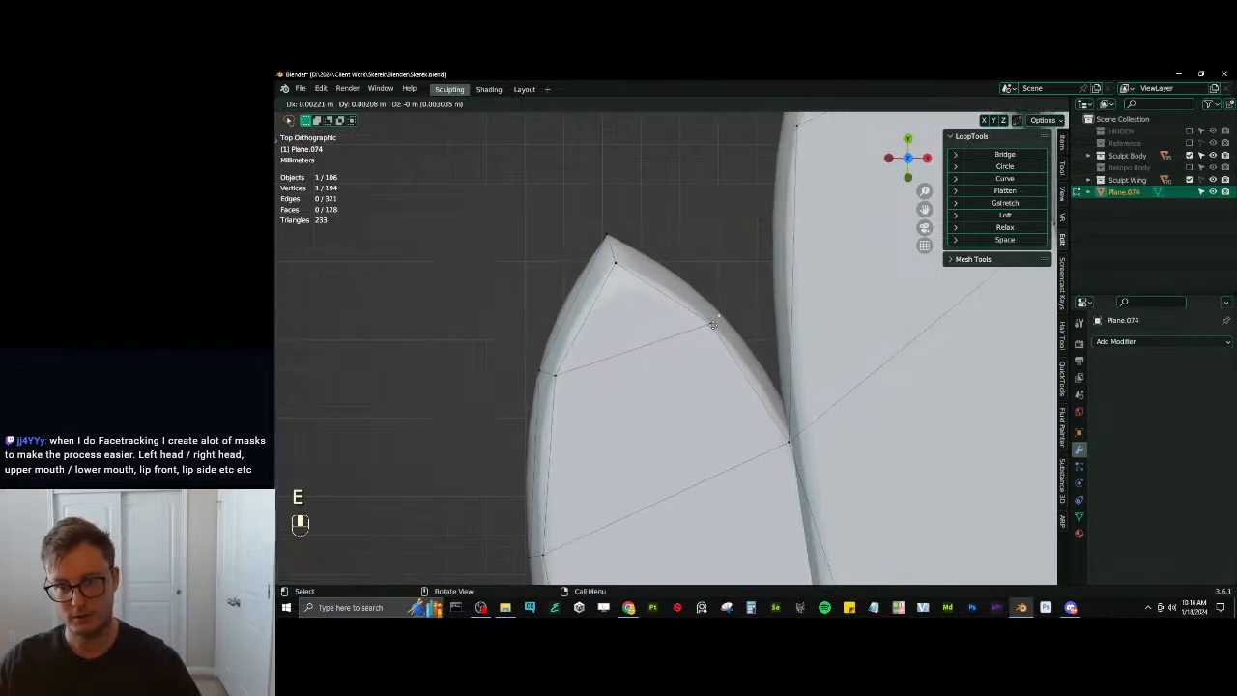
click(713, 325)
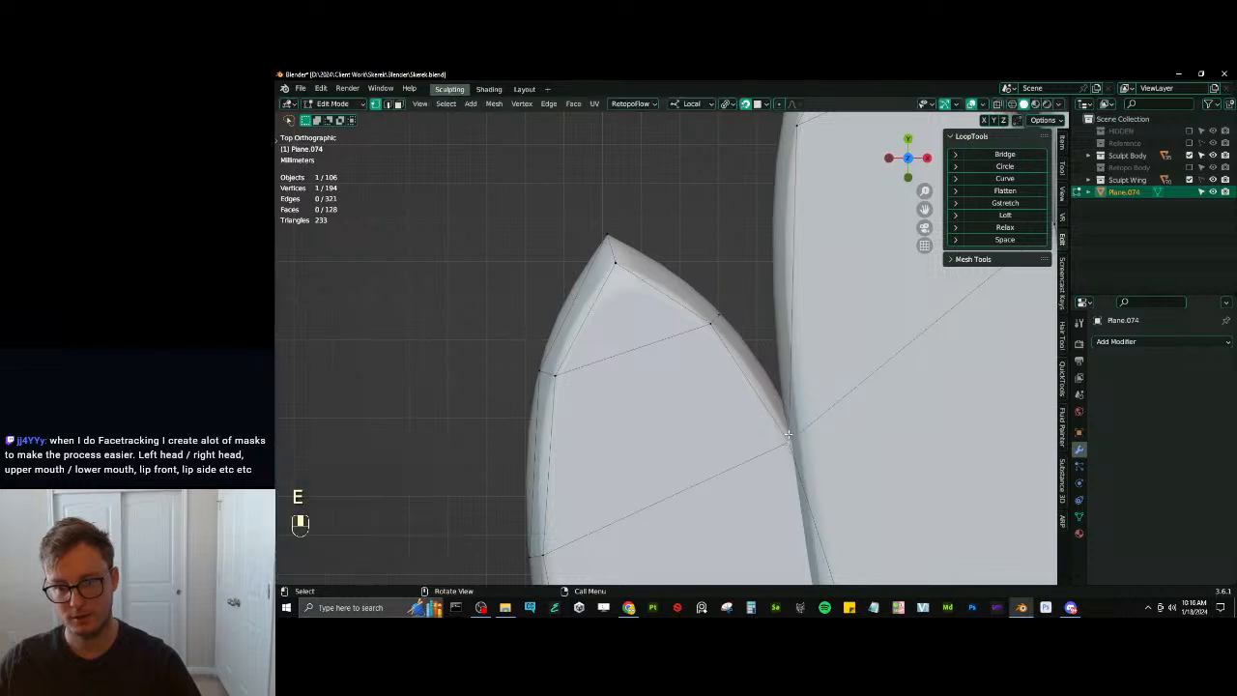
key(e)
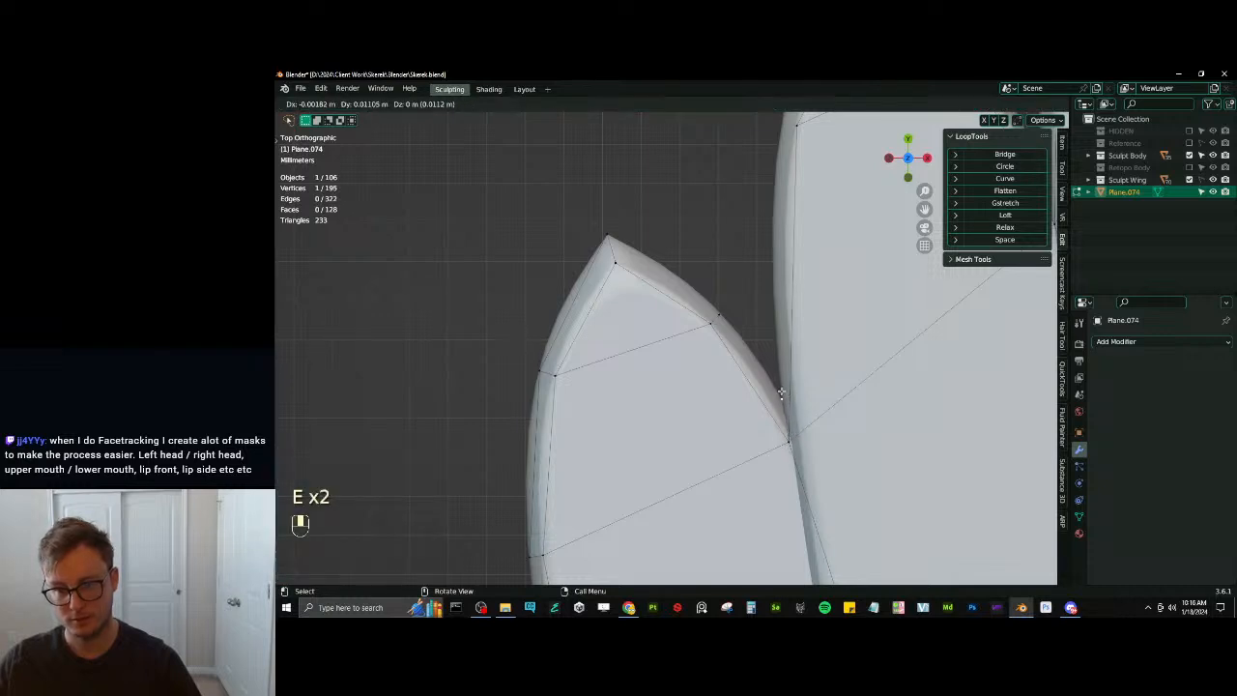
click(781, 397)
Fill the two border faces from the notch to the first feather's tip and nudge the shoulder's outer vertex onto the outline
ctrl+click(720, 314)
key(f)
click(720, 314)
ctrl+click(607, 234)
key(f)
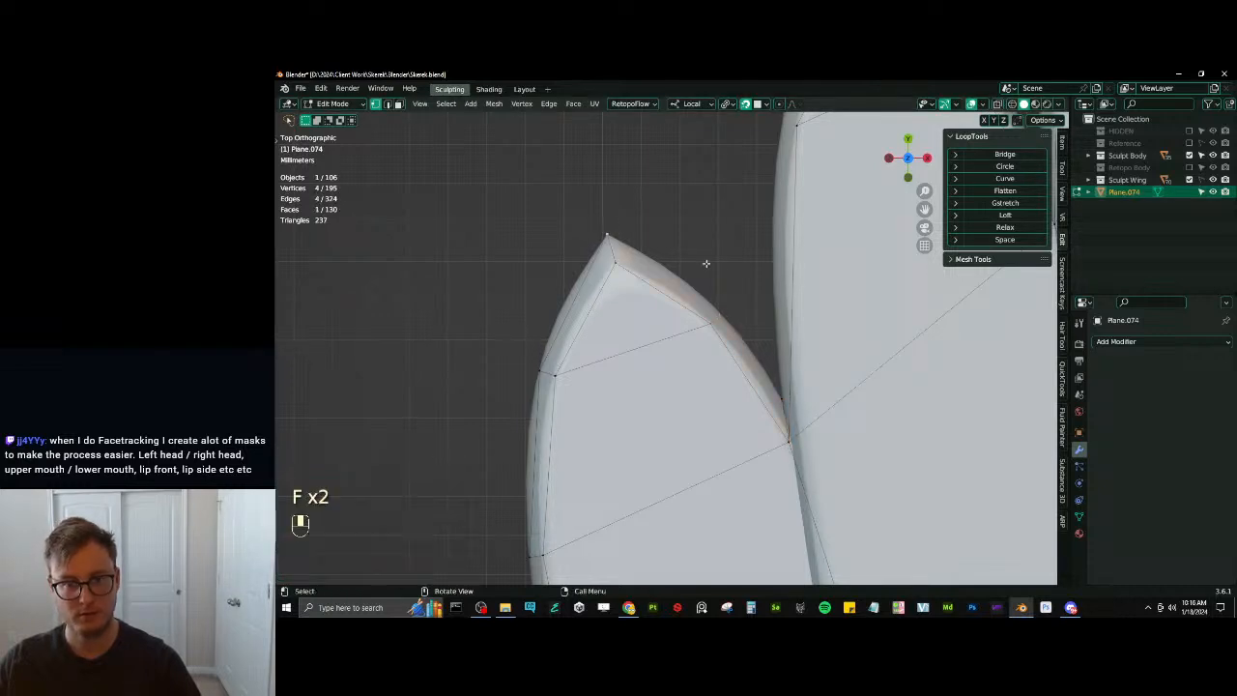
shift+middle_drag(753, 305, 688, 369)
key(g)
click(653, 378)
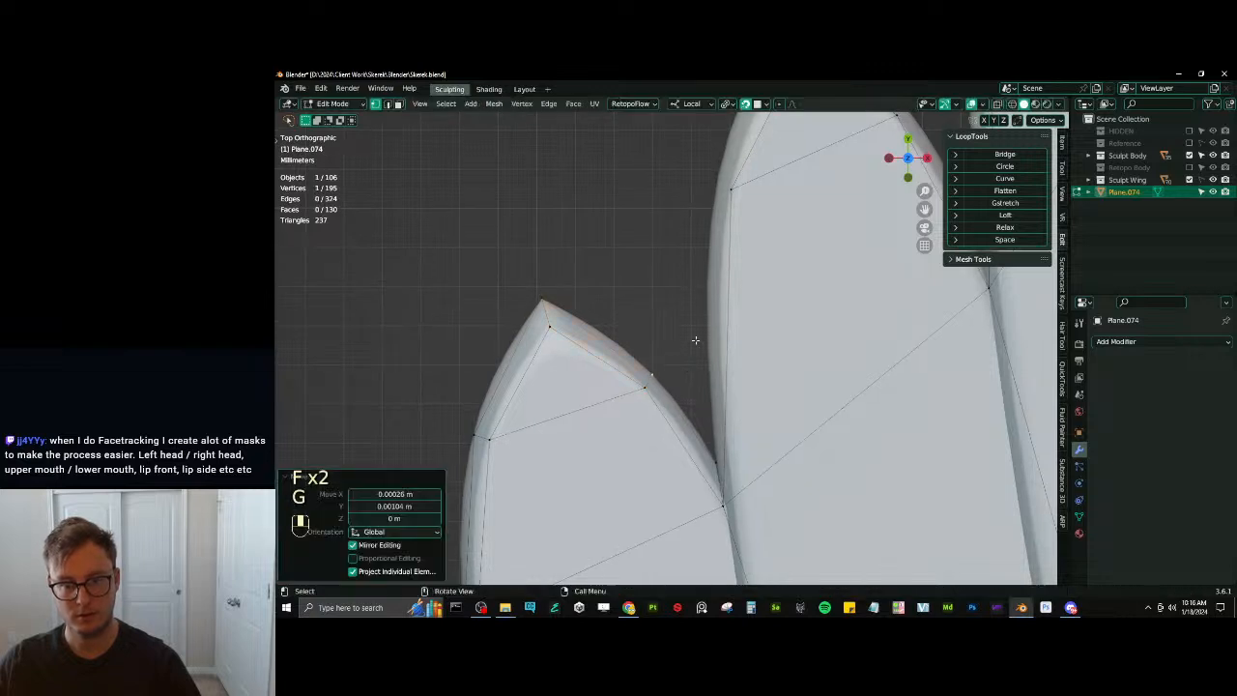
Extrude the second feather's left shoulder vertex and its tip vertex outward to the sculpted outline
shift+middle_drag(729, 274, 710, 363)
key(e)
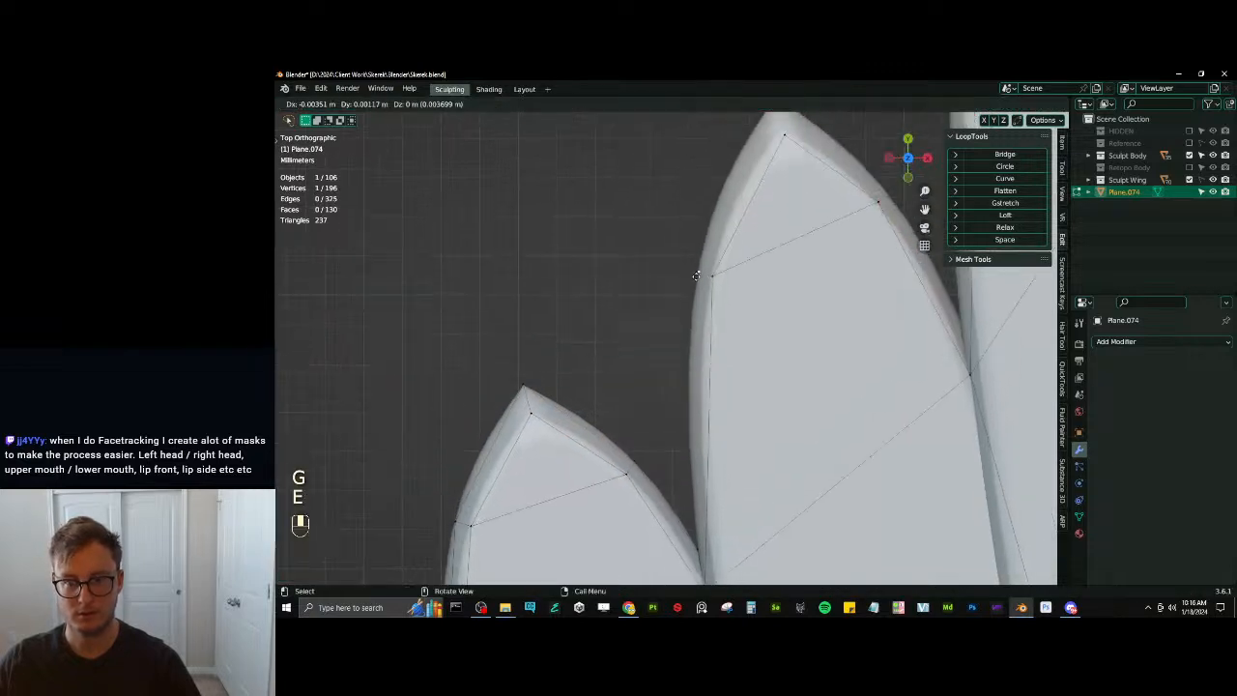
click(698, 271)
shift+middle_drag(773, 136, 756, 206)
key(e)
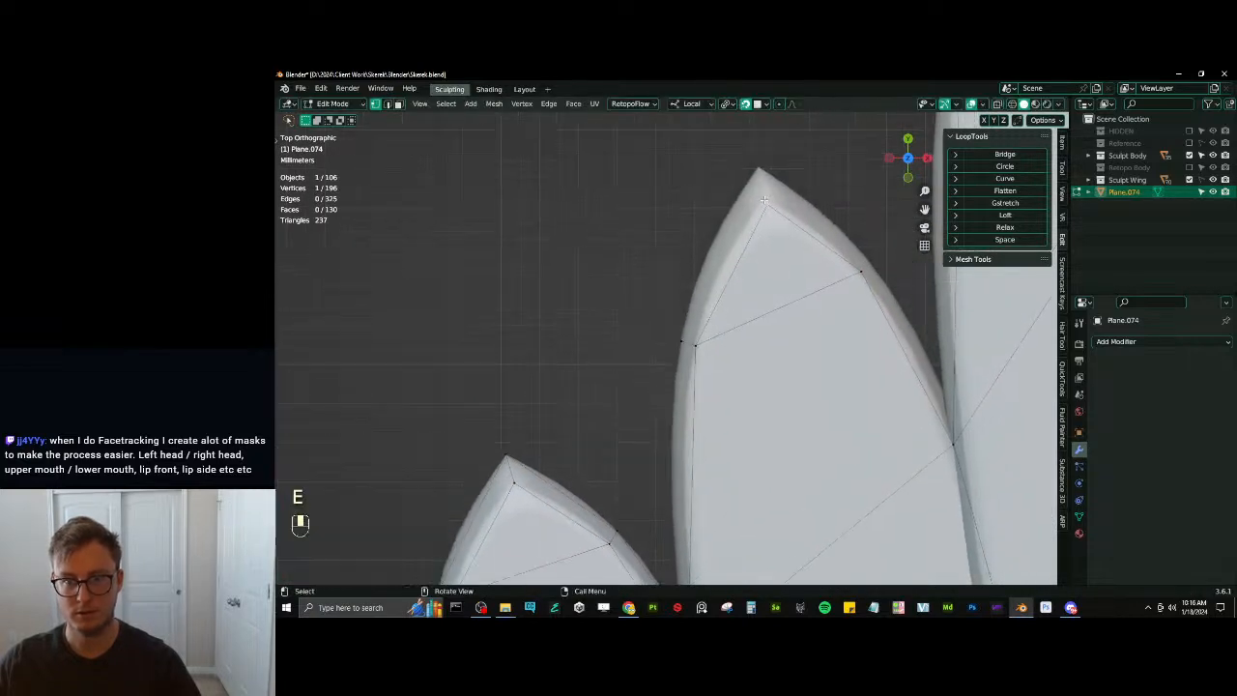
ctrl+click(755, 165)
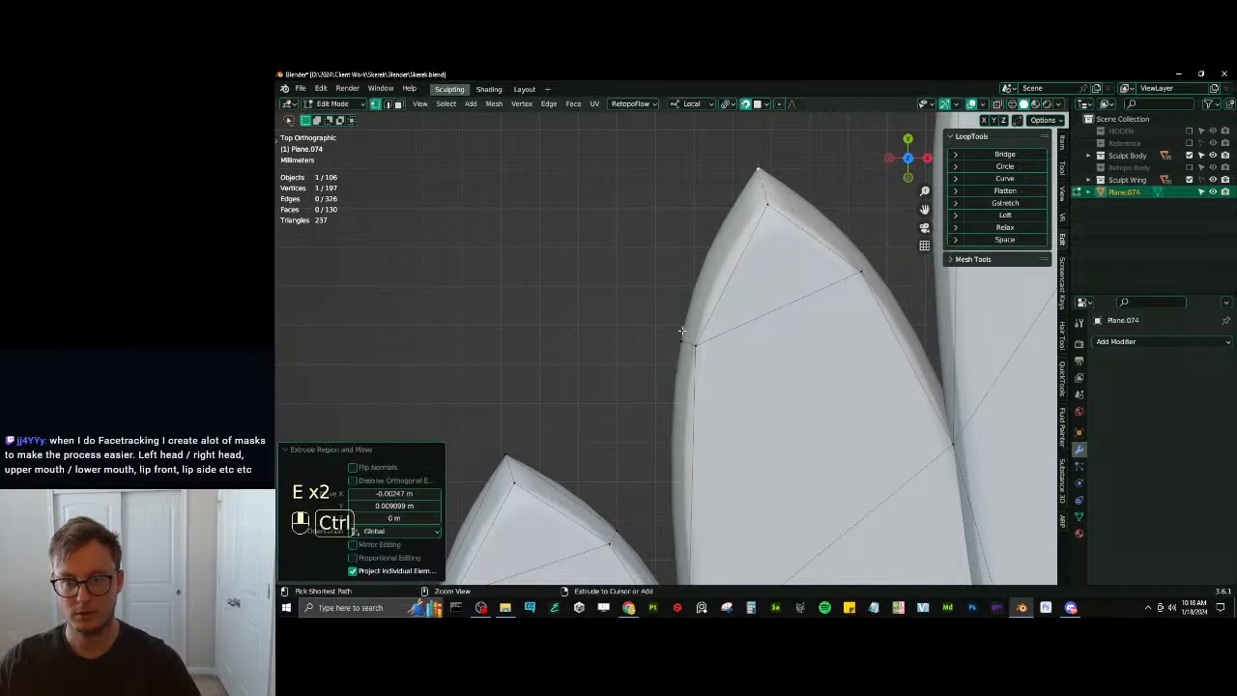
Fill the second feather's left border faces from its tip down to the notch, and adjust the notch vertex position
key(f)
shift+middle_drag(700, 475, 696, 326)
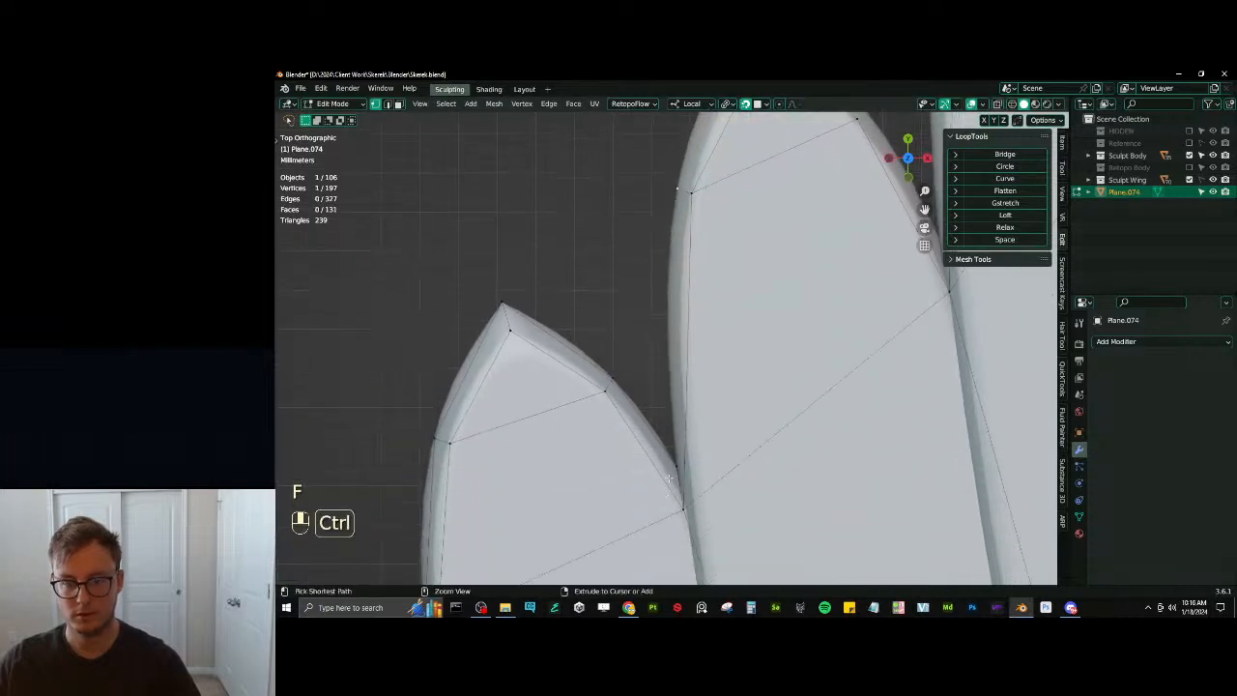
ctrl+click(688, 506)
key(f)
key(g)
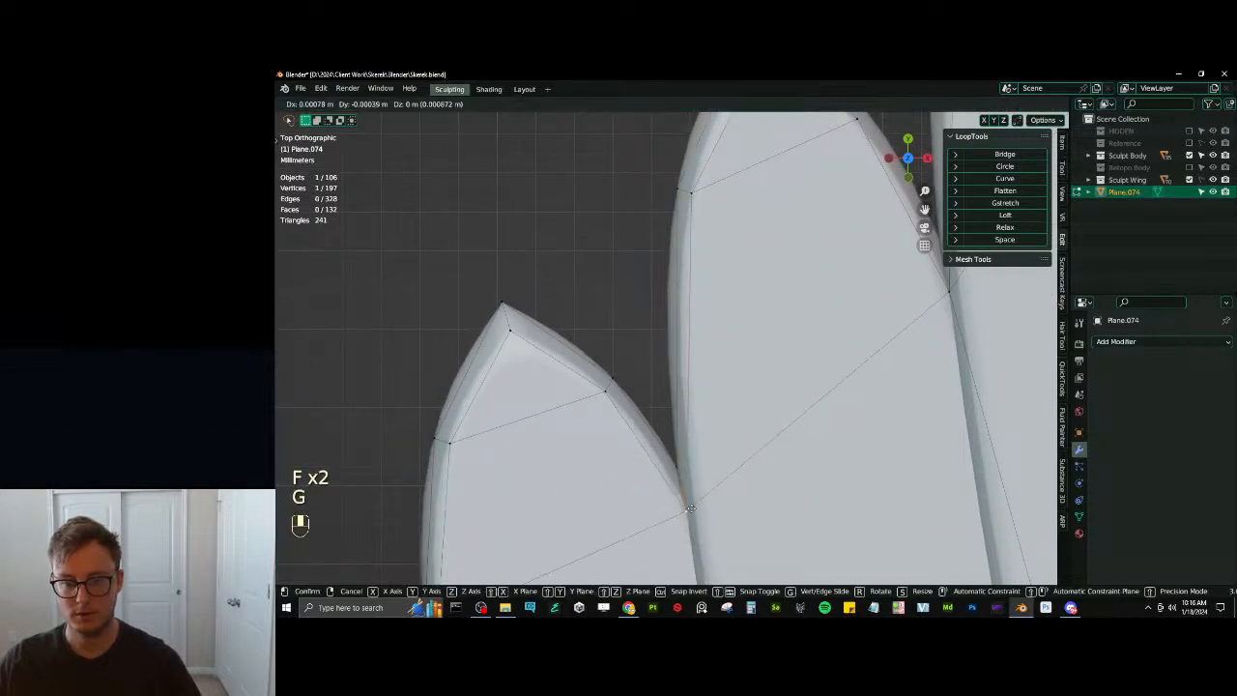
click(689, 507)
Extrude the second feather's right shoulder vertex and the vertex at its notch with the third feather out to the outline
shift+middle_drag(690, 507, 693, 430)
click(757, 446)
key(e)
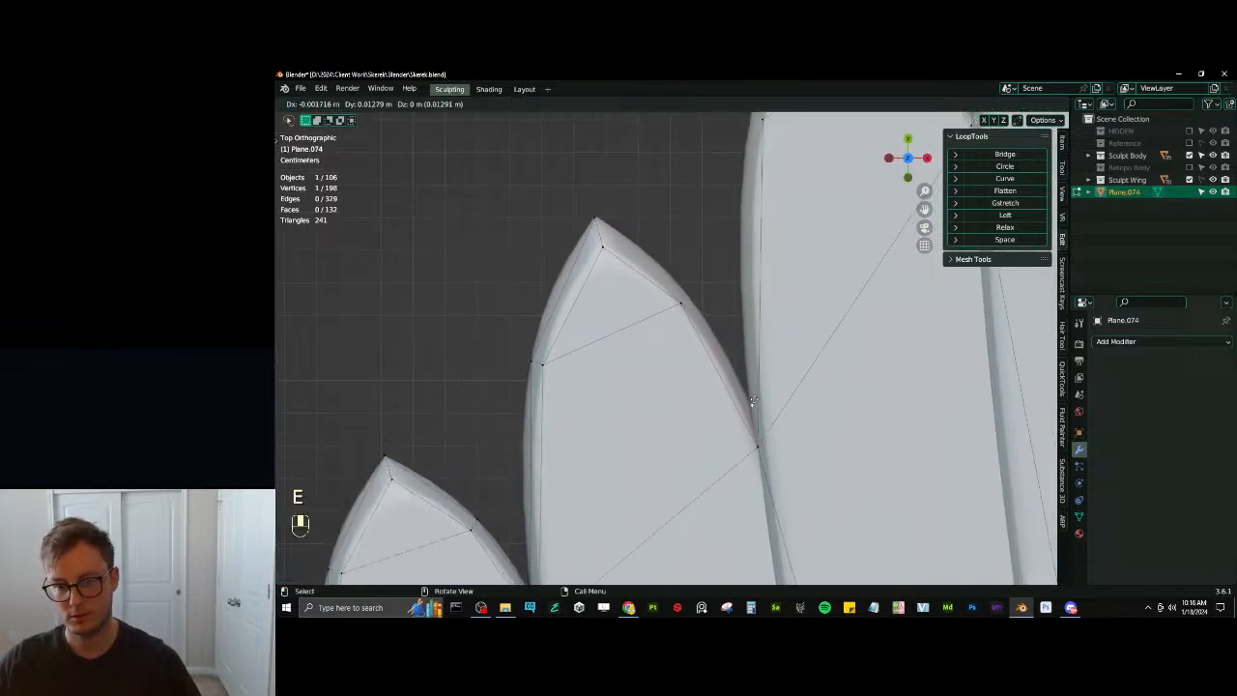
click(751, 396)
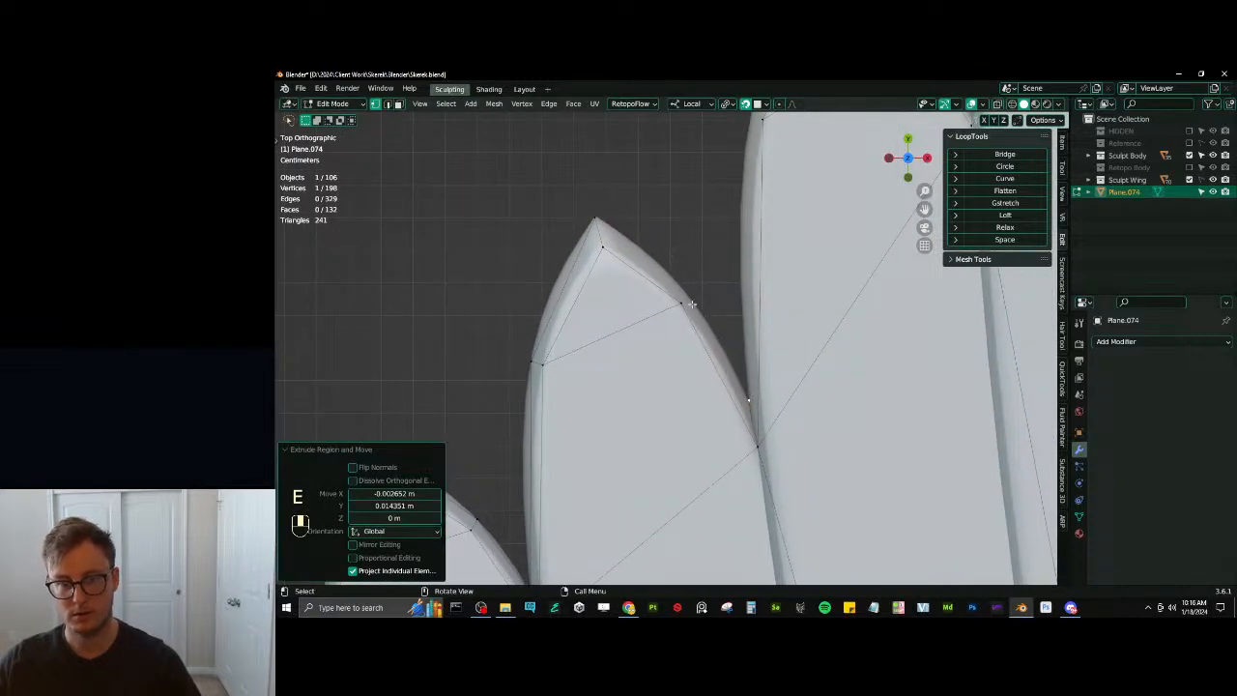
key(e)
click(687, 288)
Fill the two border faces along the second feather's right side from the notch up to its tip
ctrl+click(681, 303)
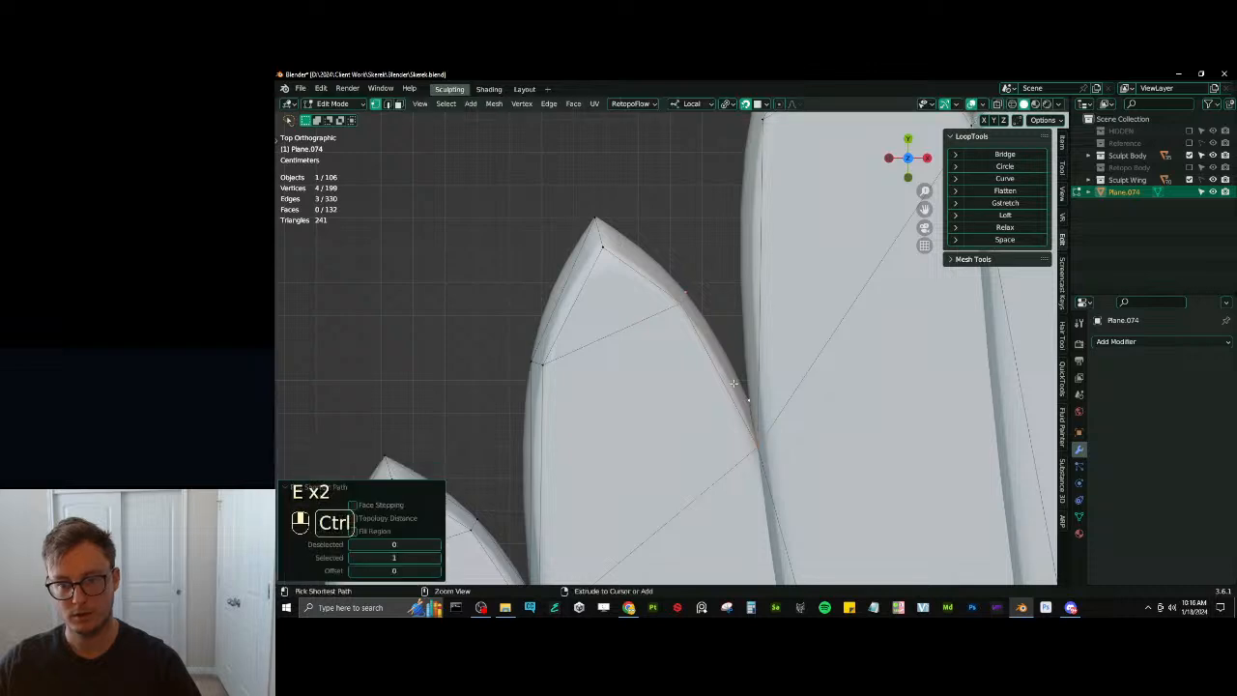
key(f)
click(601, 222)
ctrl+click(685, 291)
key(f)
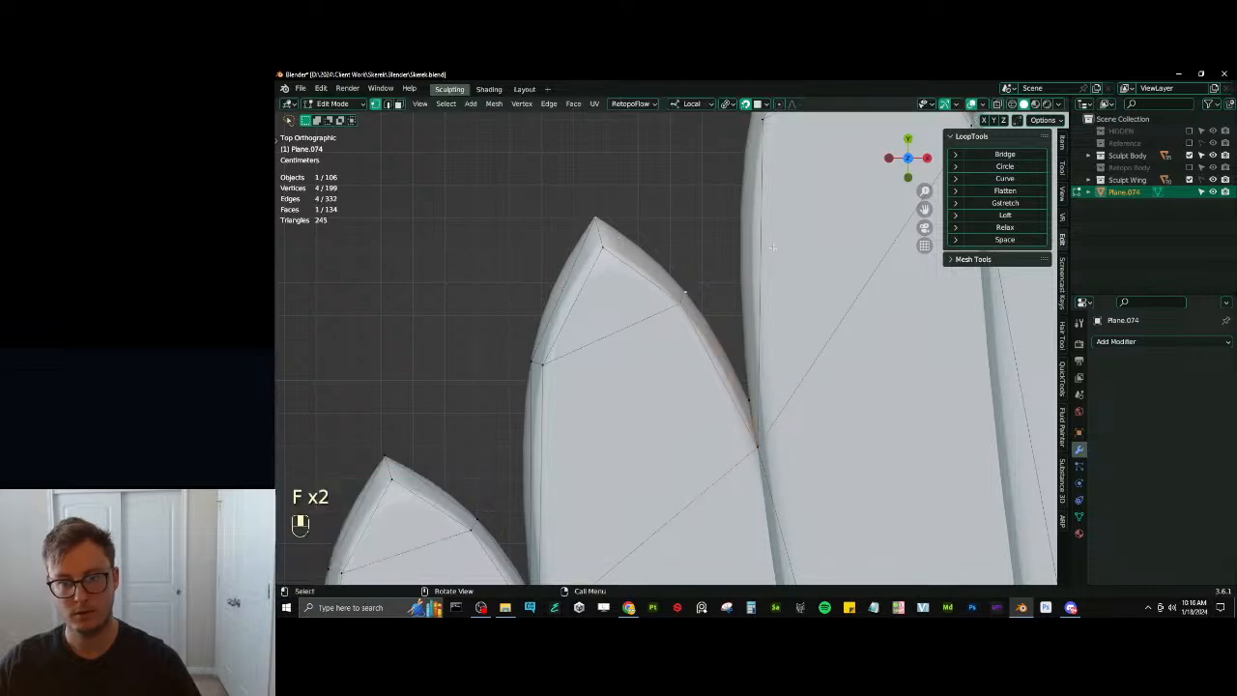
Extrude the third feather's left shoulder vertex to the outline, adjust the shoulder, and fill the border face down to the notch
shift+middle_drag(776, 248, 725, 344)
click(711, 215)
key(e)
click(696, 213)
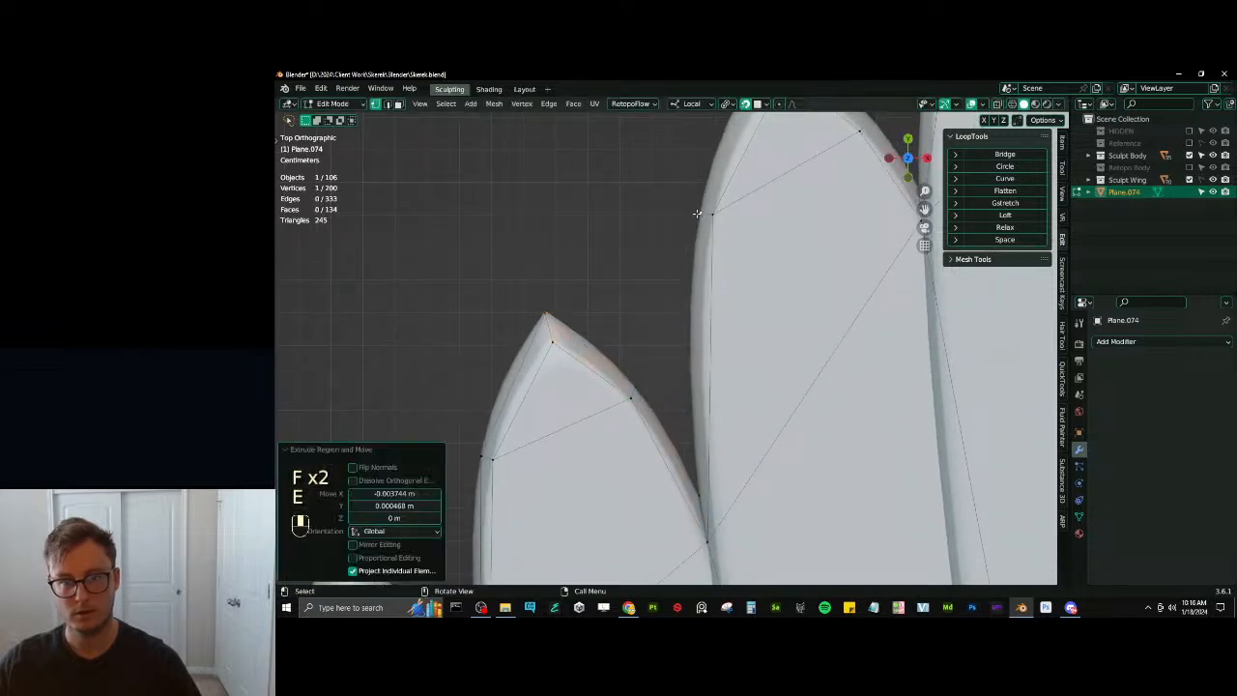
key(g)
click(713, 214)
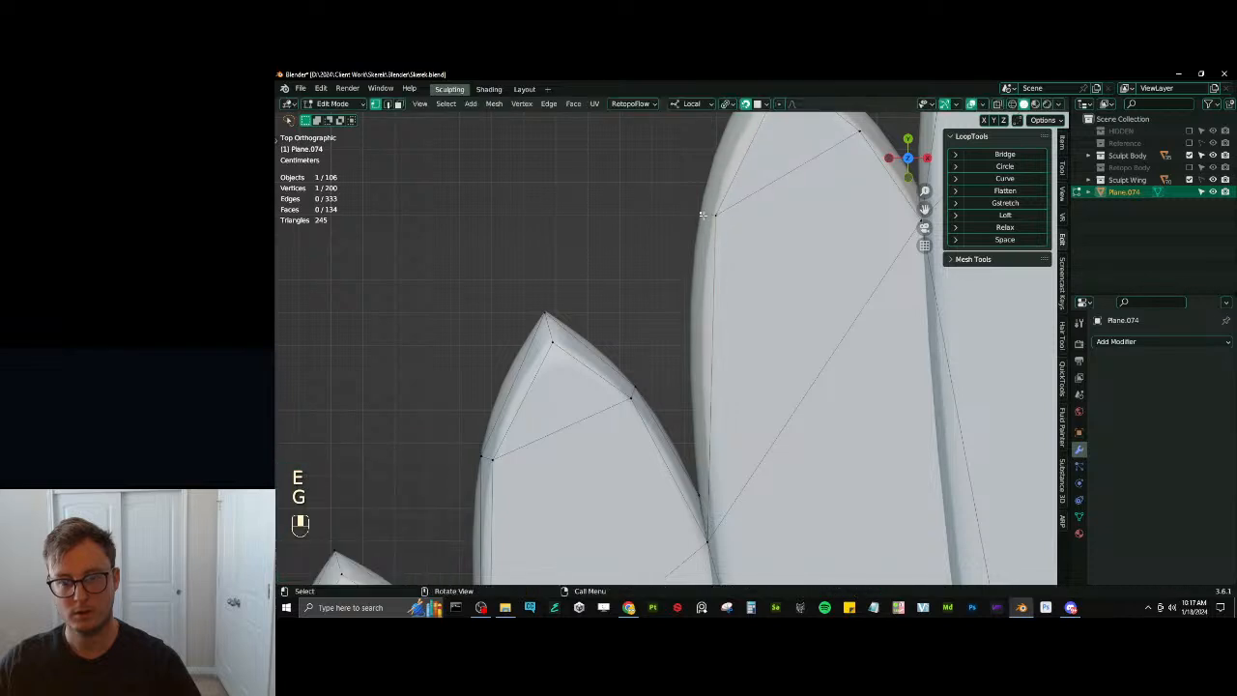
ctrl+click(711, 477)
key(f)
Extrude the third feather's tip vertex to the sculpted point and fill the border face between the tip and left shoulder
shift+middle_drag(741, 248, 704, 390)
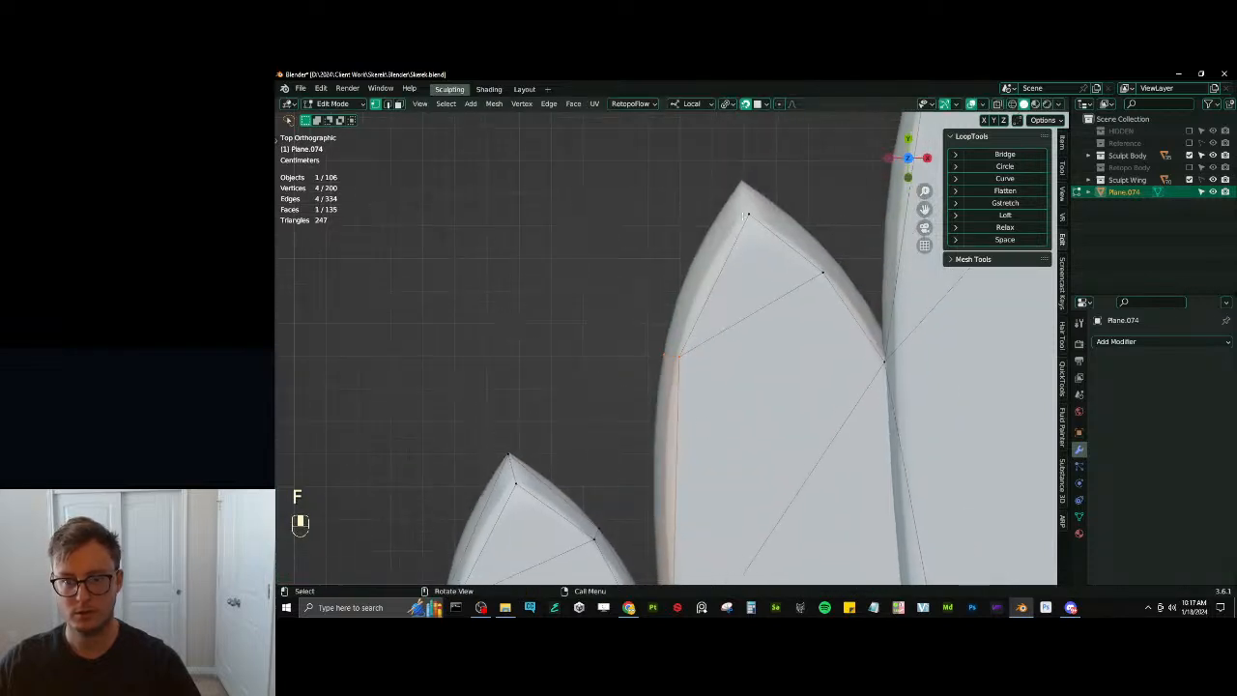
click(744, 213)
key(g)
key(ctrl+z)
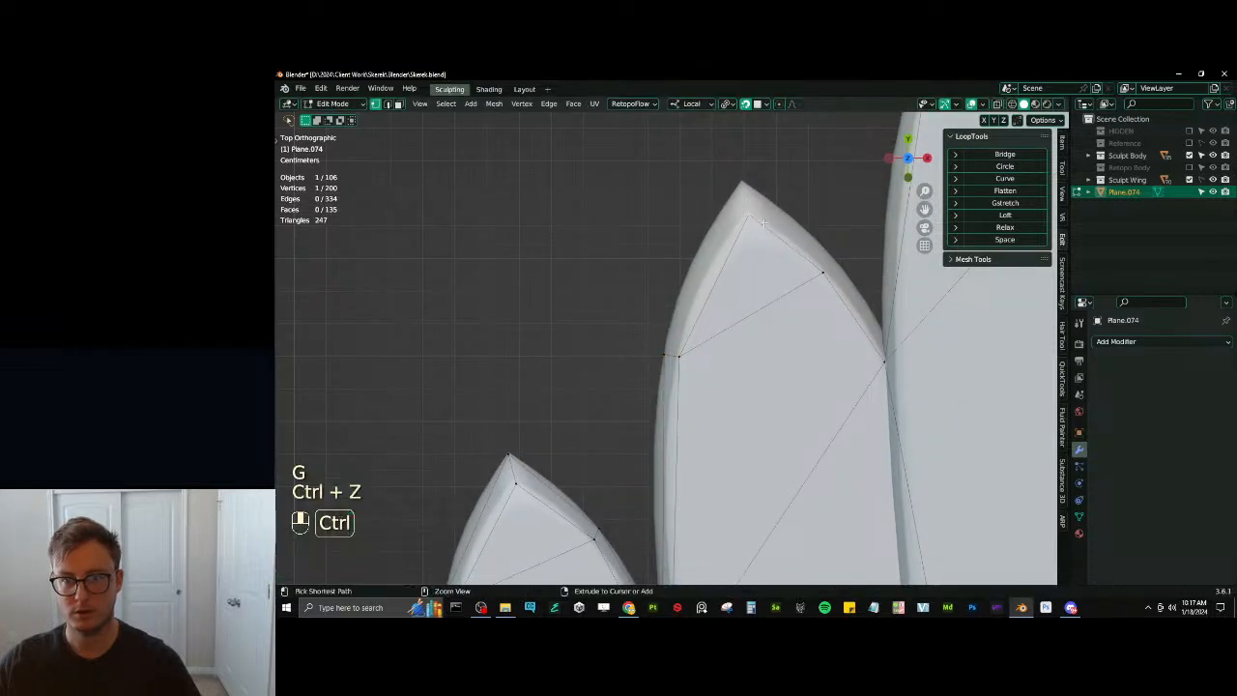
key(e)
click(756, 188)
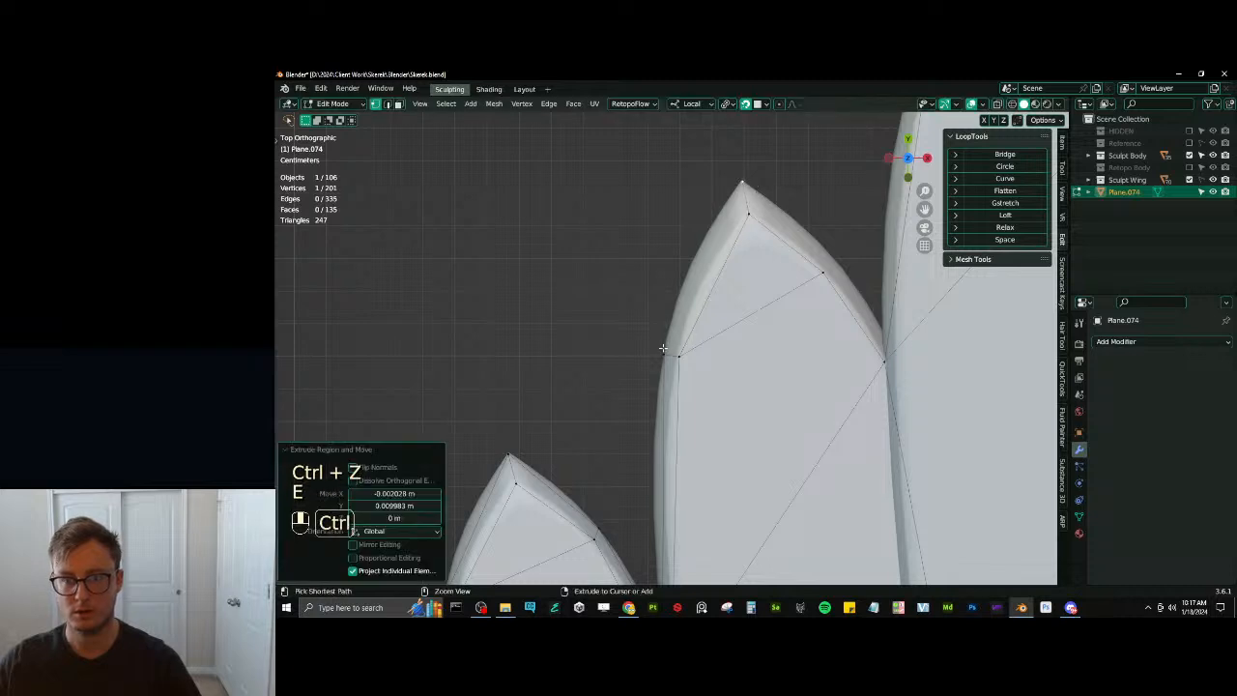
key(f)
Extrude the third feather's right shoulder vertex to the outline and fill the border face up to its tip
shift+middle_drag(812, 278, 751, 319)
click(760, 314)
key(e)
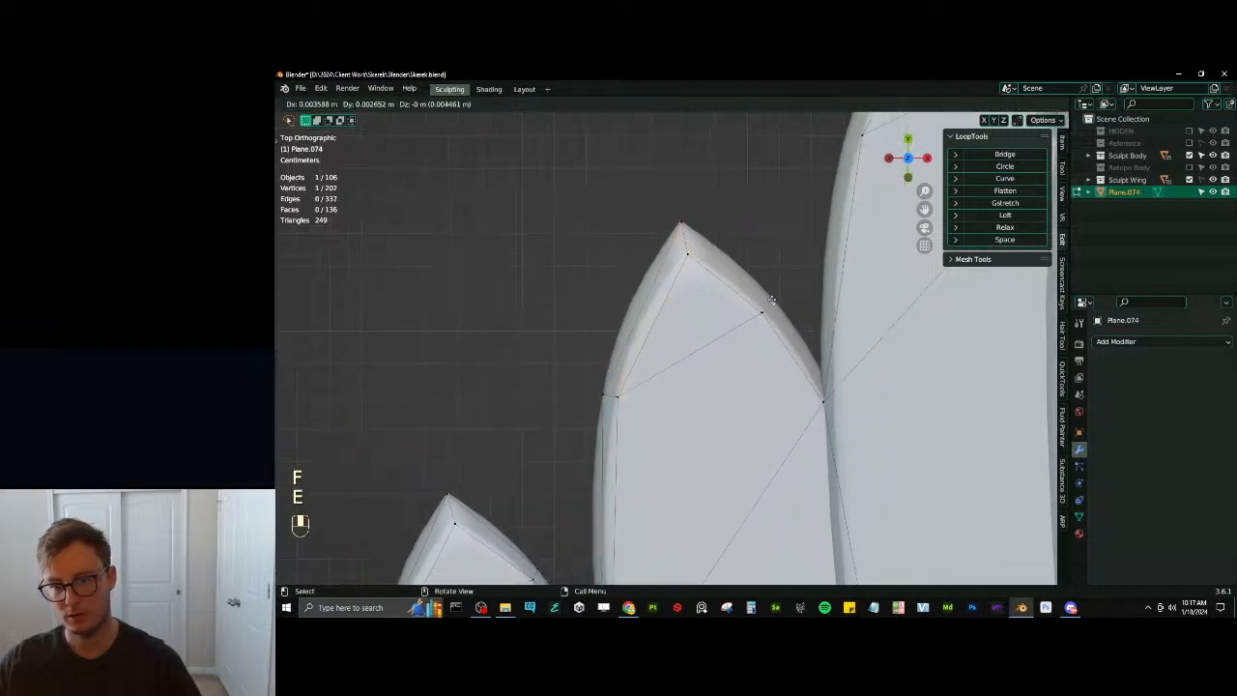
ctrl+click(771, 301)
key(f)
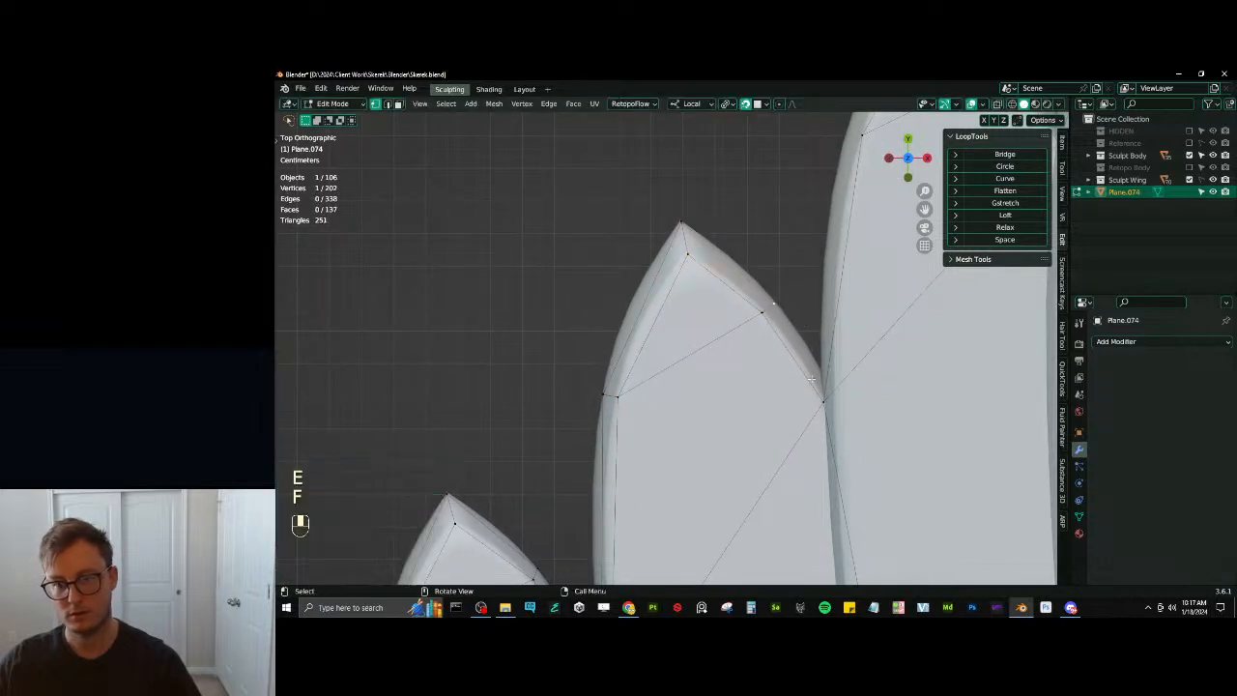
Extrude the vertex at the notch between the third and fourth feathers and fill the border face to the third feather's right shoulder
key(e)
click(818, 369)
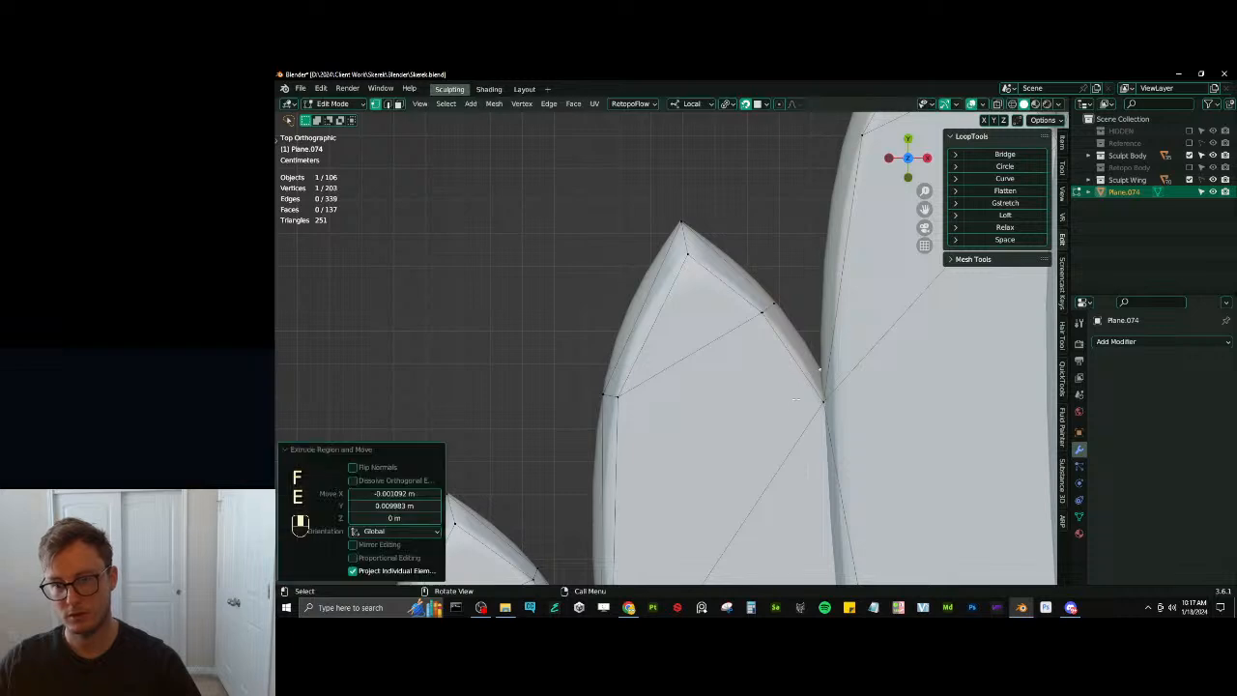
shift+middle_drag(817, 369, 705, 397)
scroll(668, 354, up, 1)
ctrl+click(664, 322)
key(f)
Extrude the fourth feather's left shoulder vertex to the outline and fill the border face down to the notch
shift+middle_drag(754, 319, 711, 394)
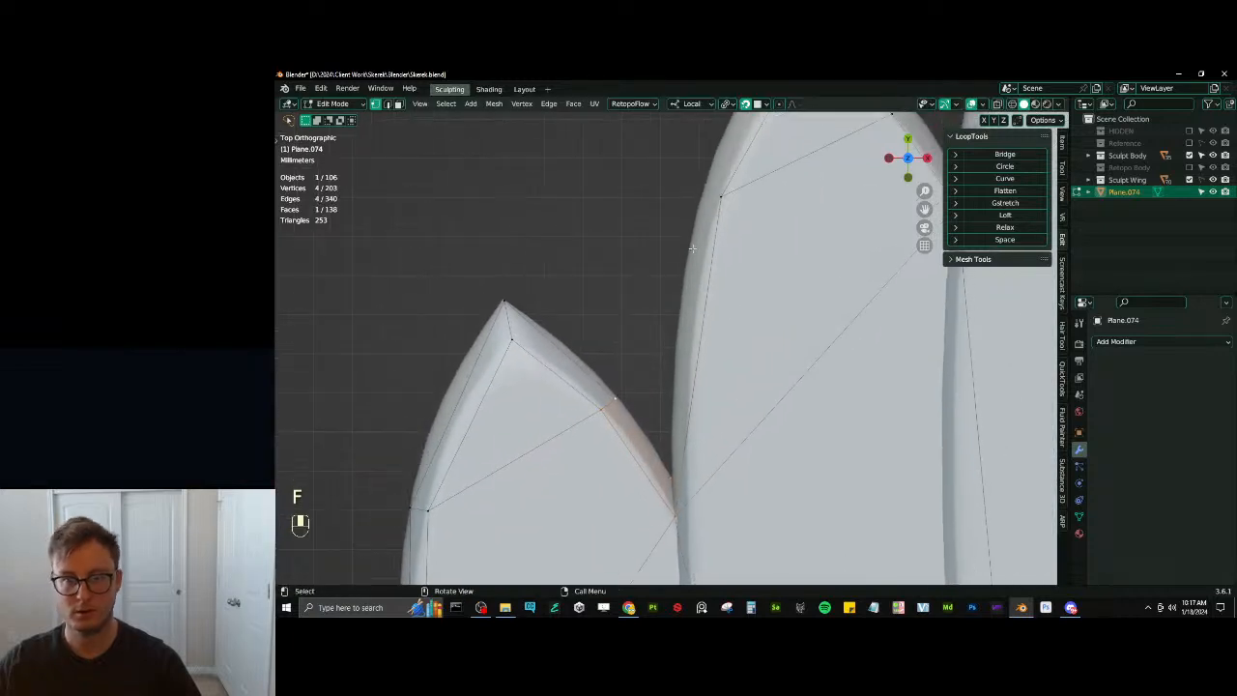
key(e)
click(694, 197)
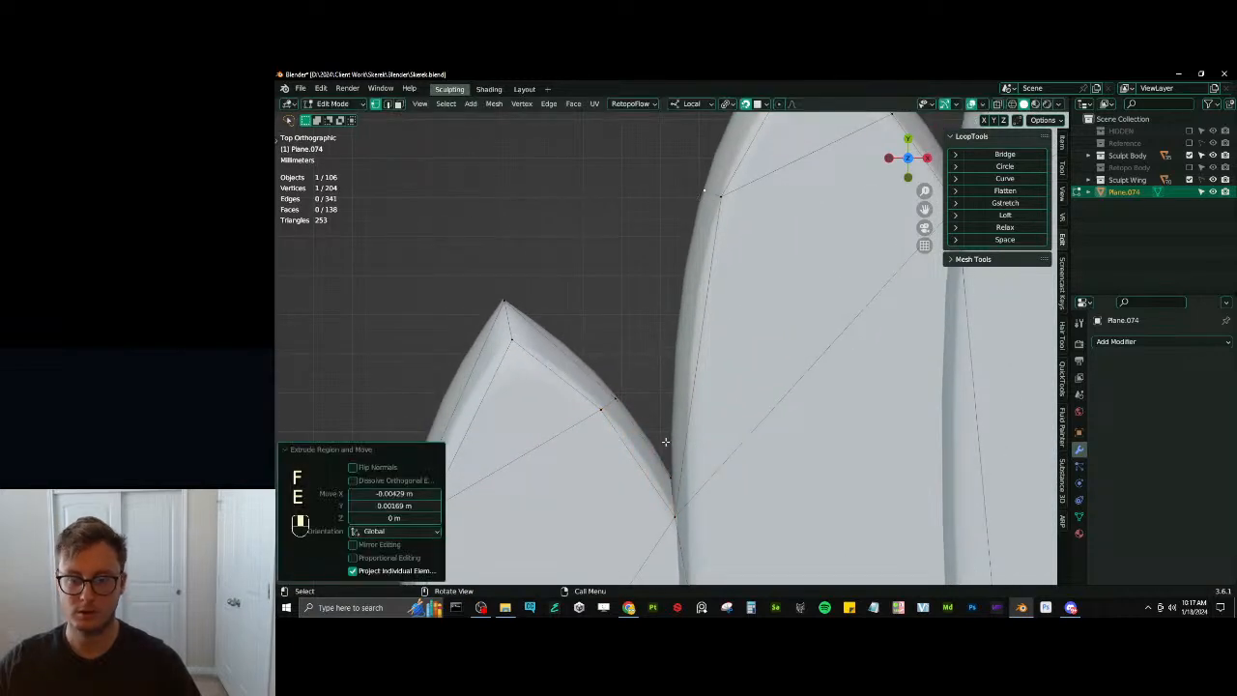
ctrl+click(670, 472)
key(f)
shift+middle_drag(780, 133, 708, 332)
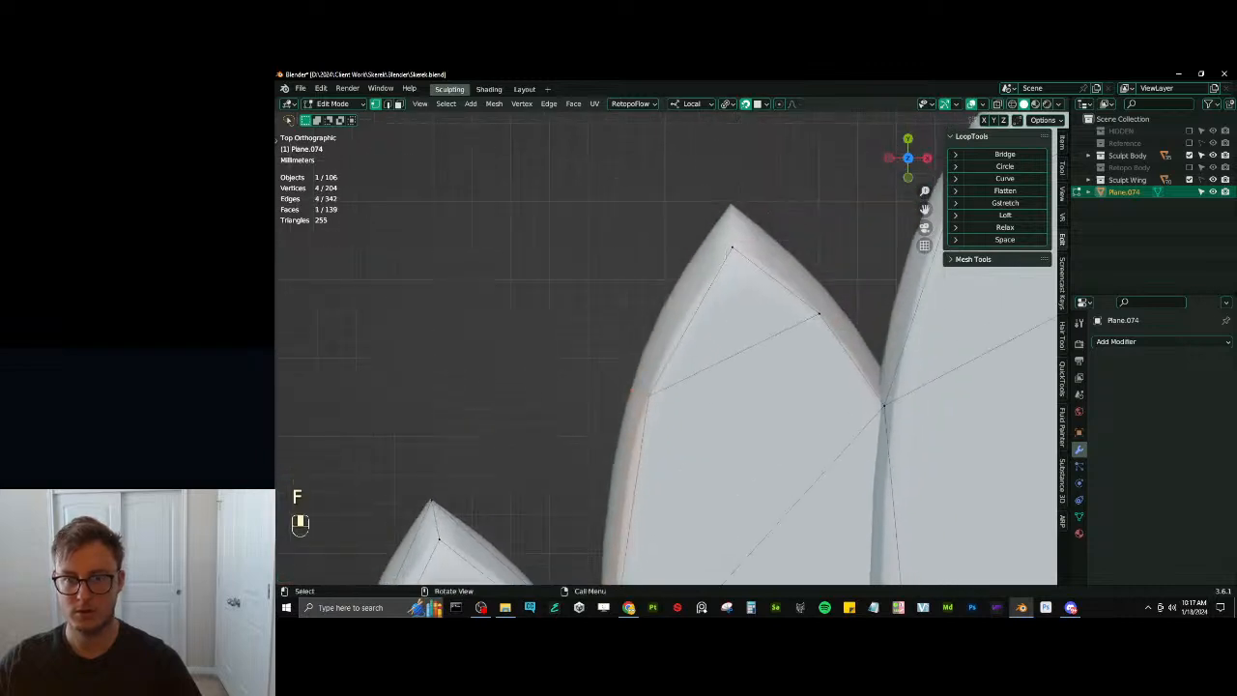
click(731, 247)
key(e)
click(727, 198)
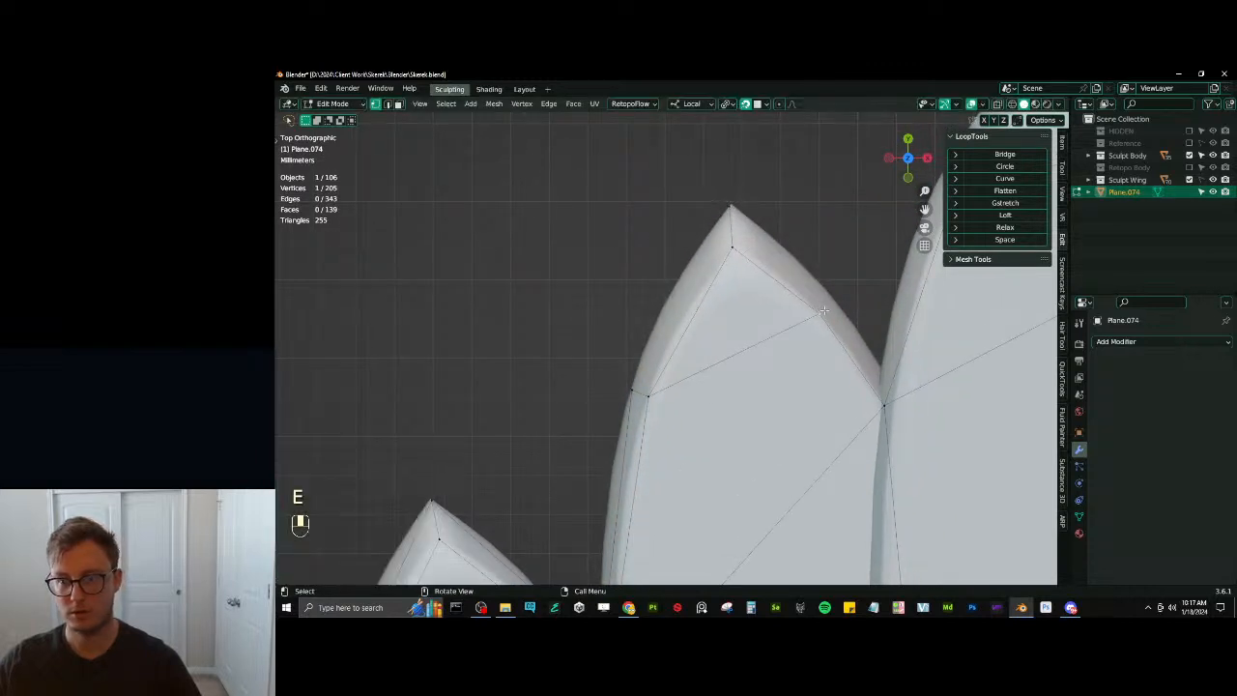
key(ctrl+z)
key(ctrl+z)
key(ctrl+z)
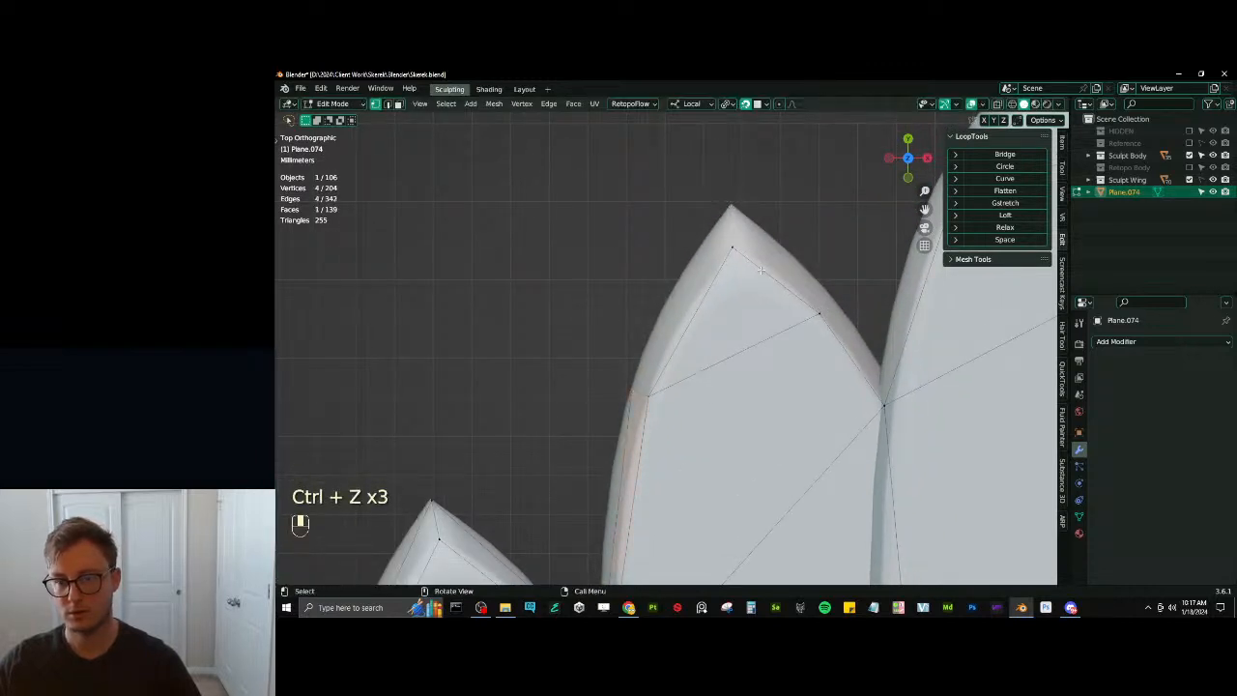
Extrude the fourth feather's edge between tip and right shoulder, and place its new vertices on the sculpted point and outline
shift+click(823, 314)
key(e)
click(826, 315)
click(738, 211)
key(g)
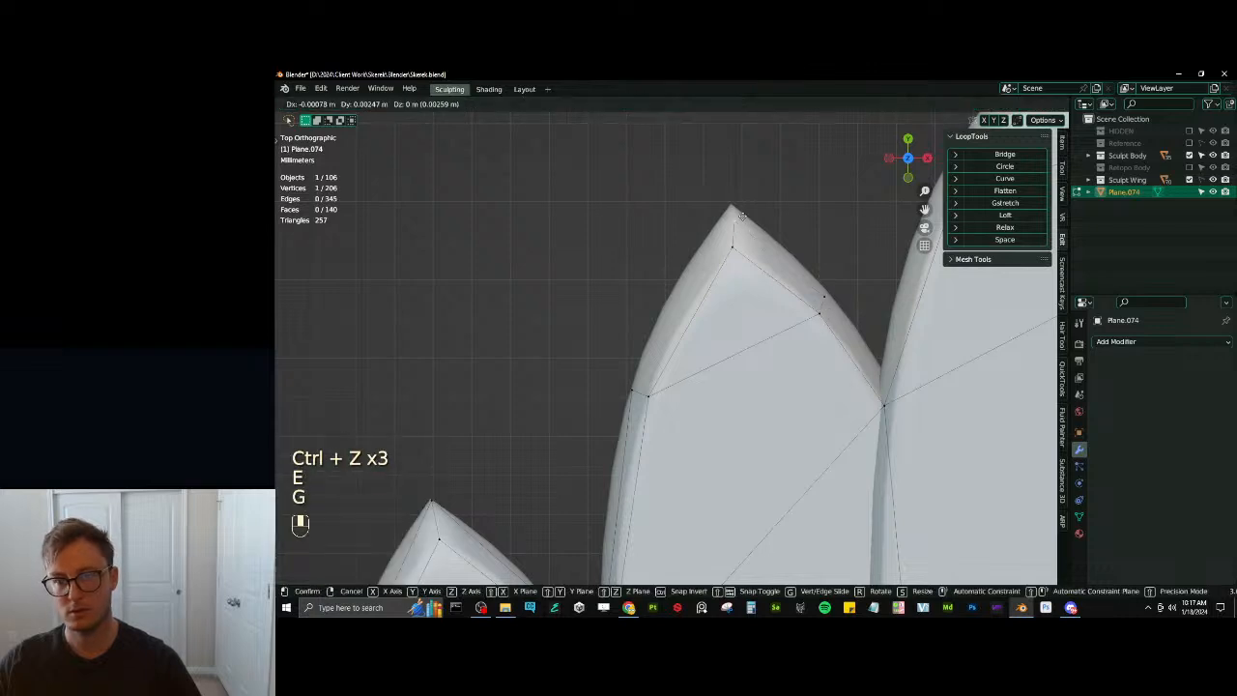
click(741, 202)
key(g)
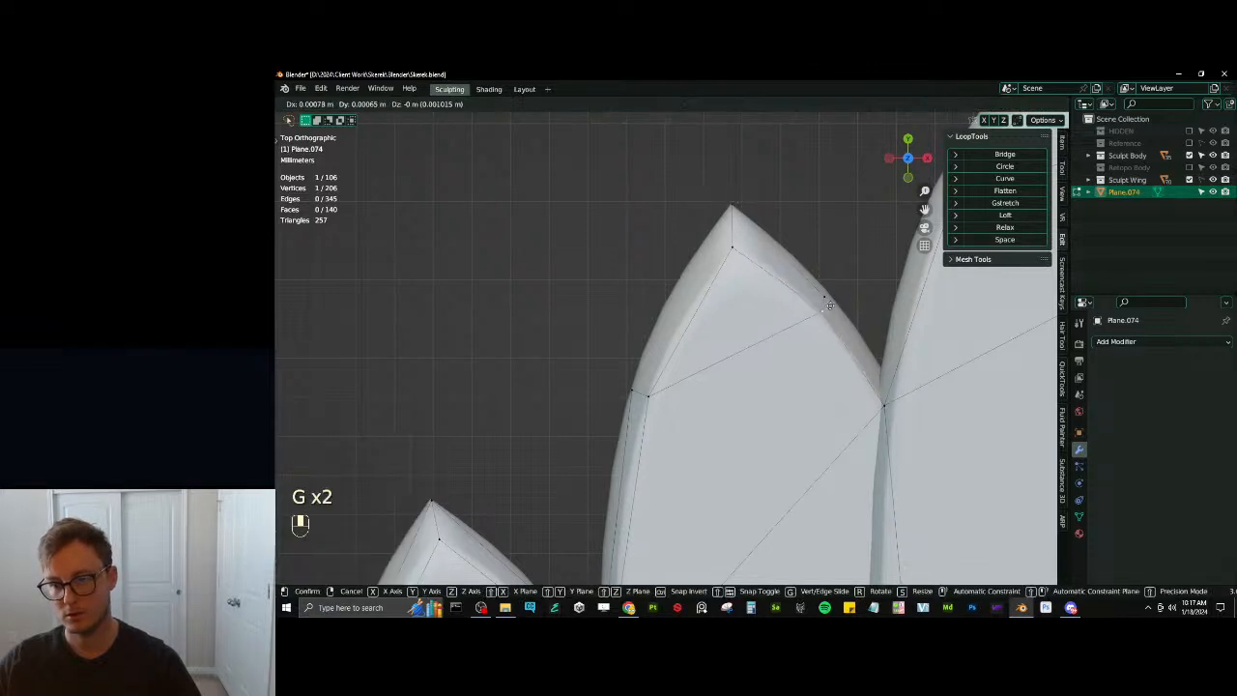
key(ctrl+z)
key(g)
click(834, 292)
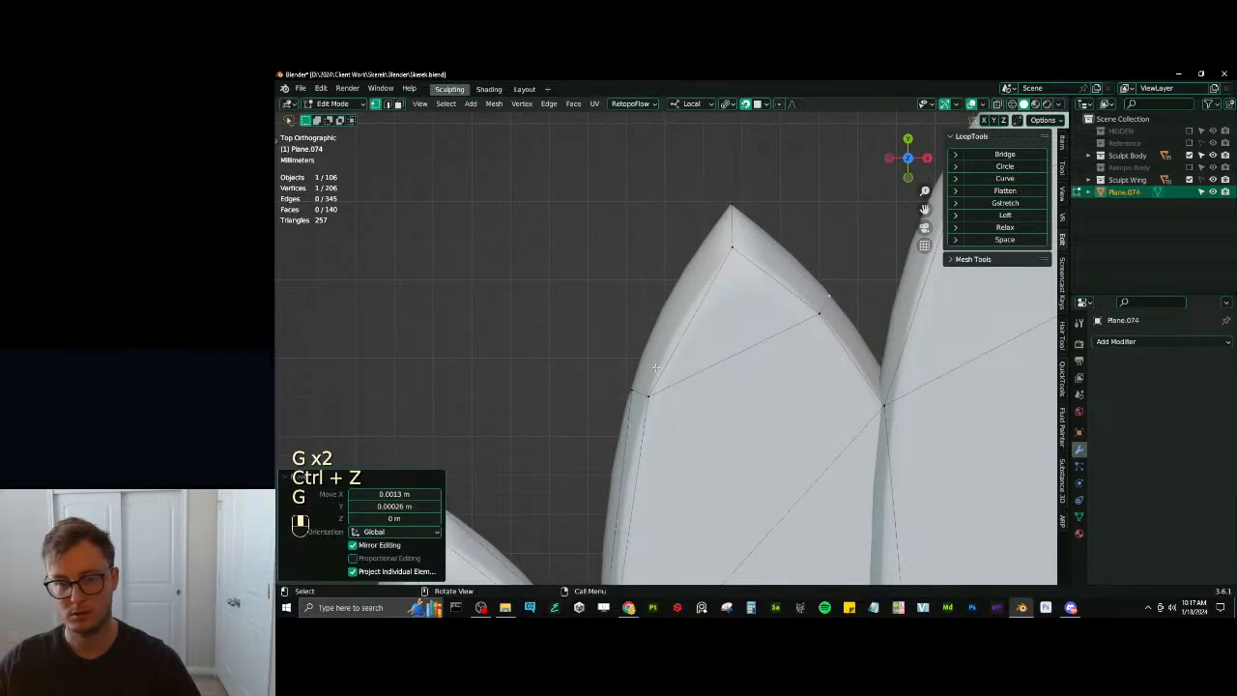
Fill the border face between the fourth feather's left shoulder and its tip
click(630, 389)
ctrl+click(732, 198)
key(f)
Extrude the fifth feather's edge between left shoulder and tip so that the new tip vertex sits on the sculpted point
shift+middle_drag(826, 337, 705, 355)
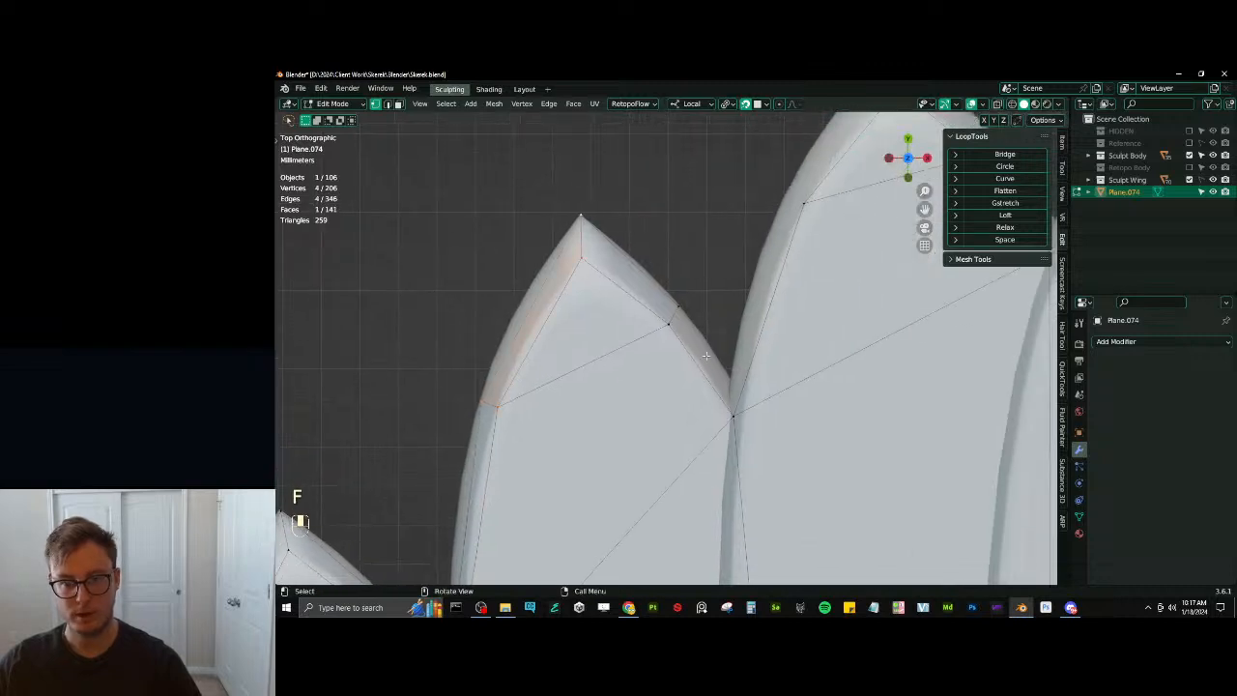
shift+middle_drag(750, 392, 734, 465)
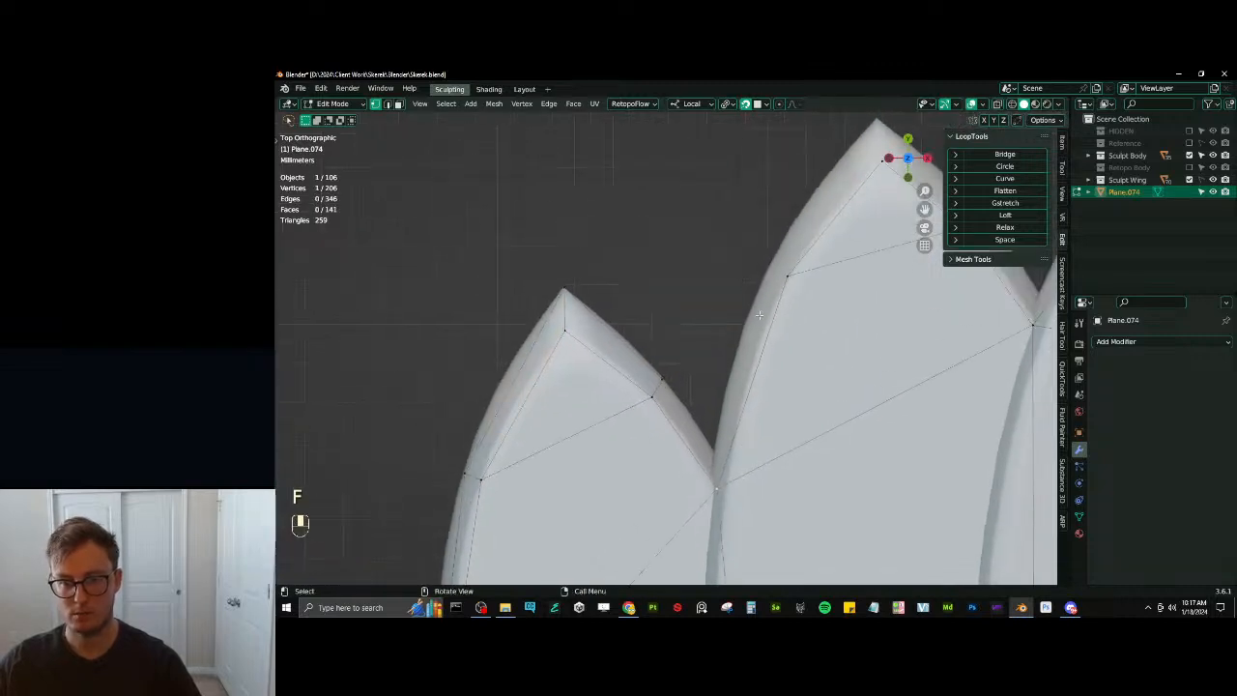
shift+middle_drag(768, 312, 709, 383)
click(729, 349)
shift+click(823, 234)
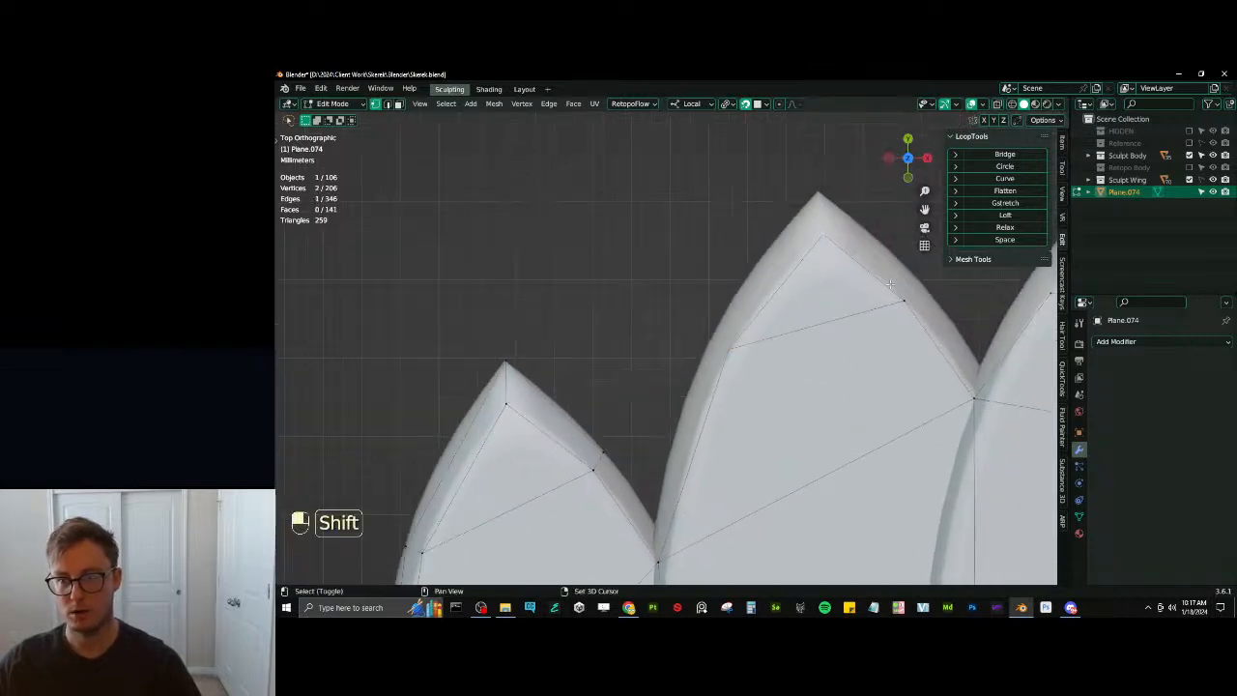
shift+click(900, 298)
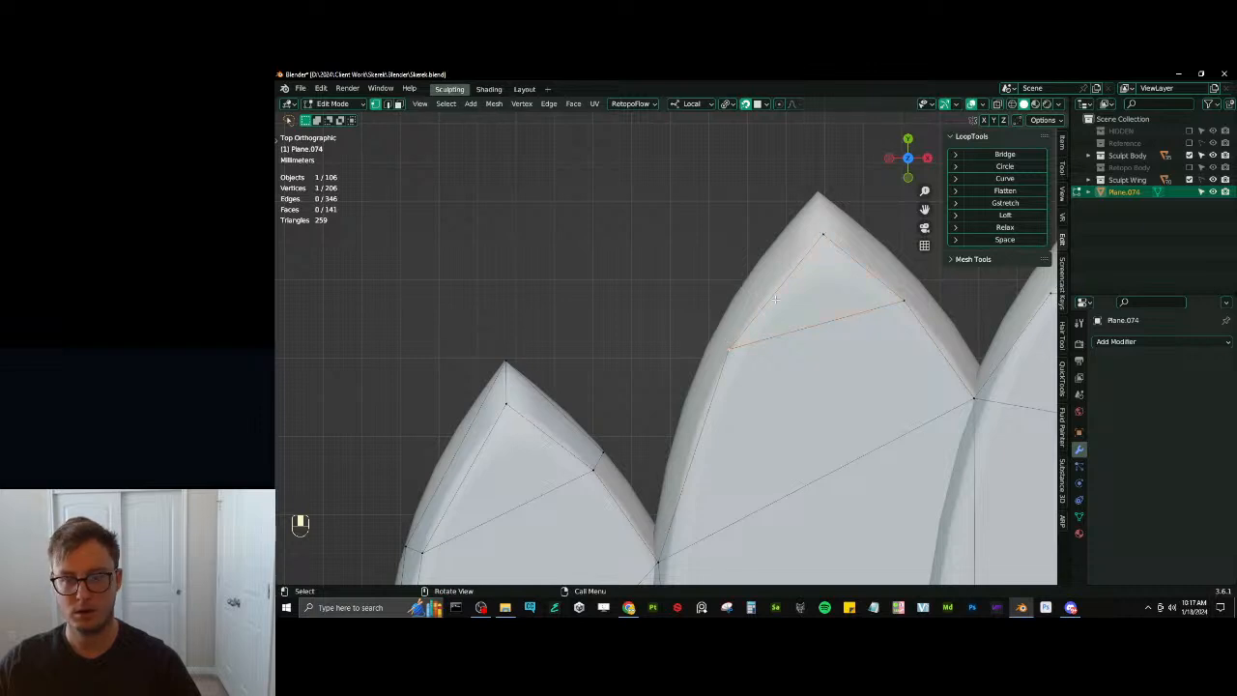
shift+click(822, 235)
key(e)
click(820, 197)
key(g)
click(819, 192)
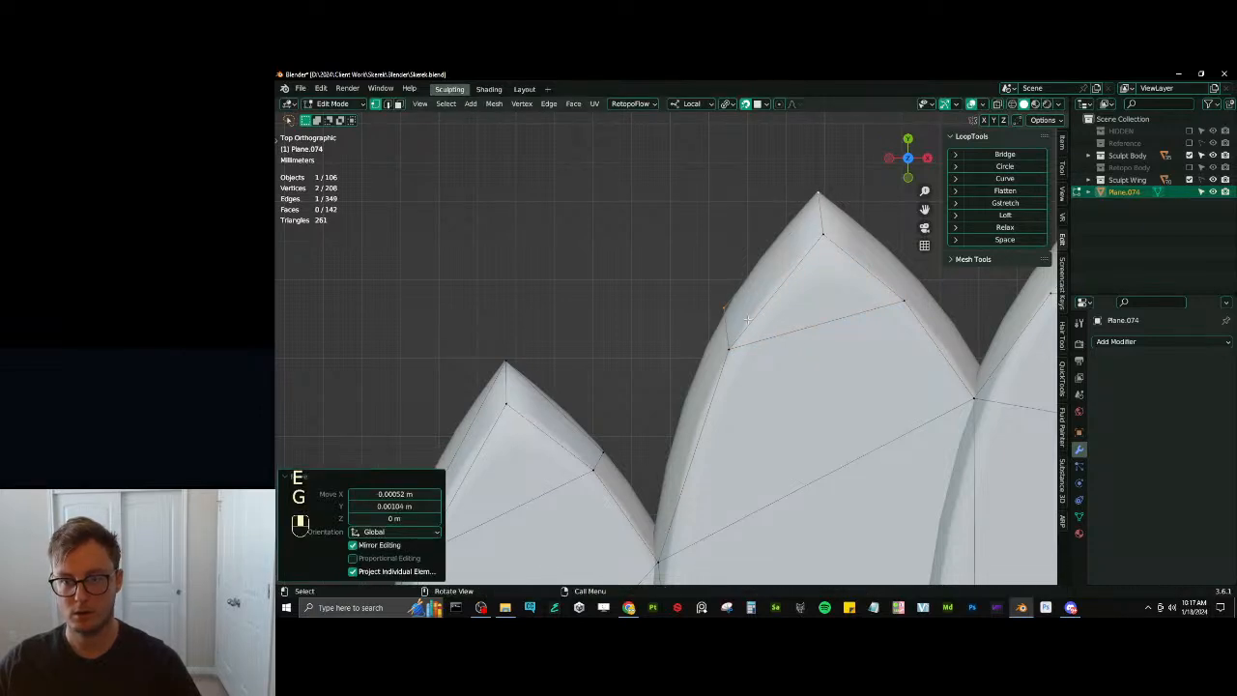
Move the fifth feather's extruded left shoulder vertex down onto the sculpted outline beside the original shoulder vertex
click(727, 311)
key(g)
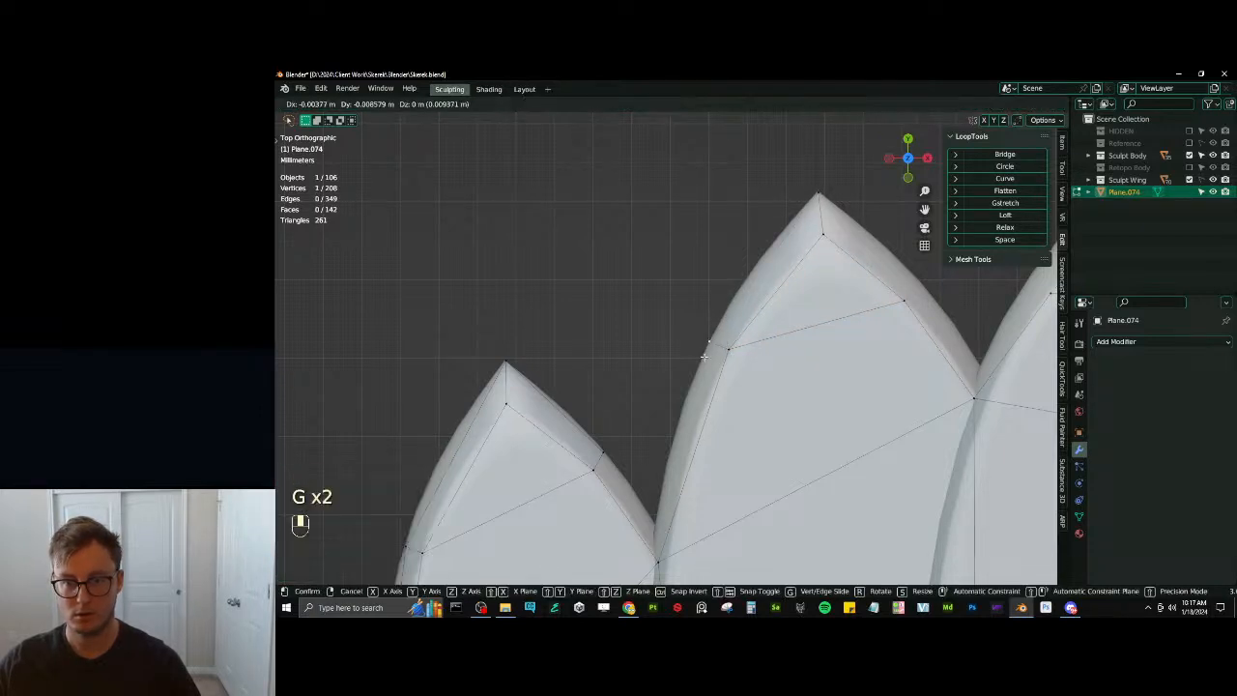
click(704, 357)
Extrude the vertex at the notch between the fourth and fifth feathers and fill the border faces to both neighbouring shoulders
shift+middle_drag(674, 436, 686, 399)
key(e)
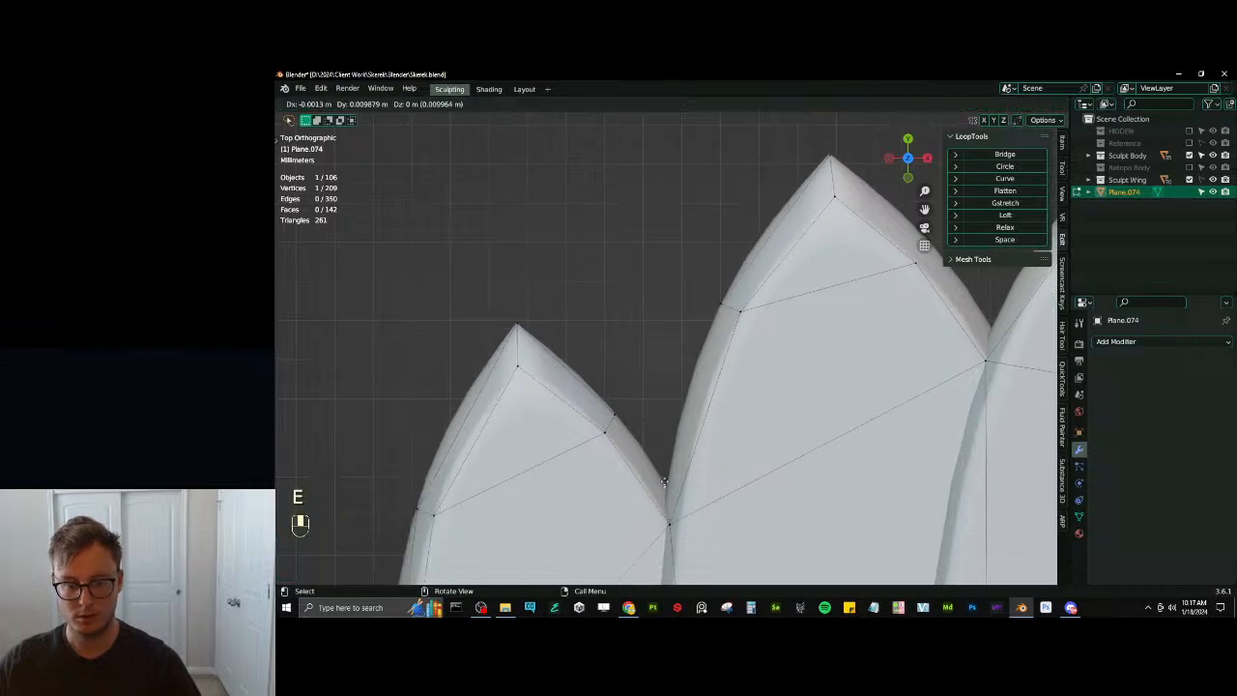
click(664, 481)
ctrl+click(619, 417)
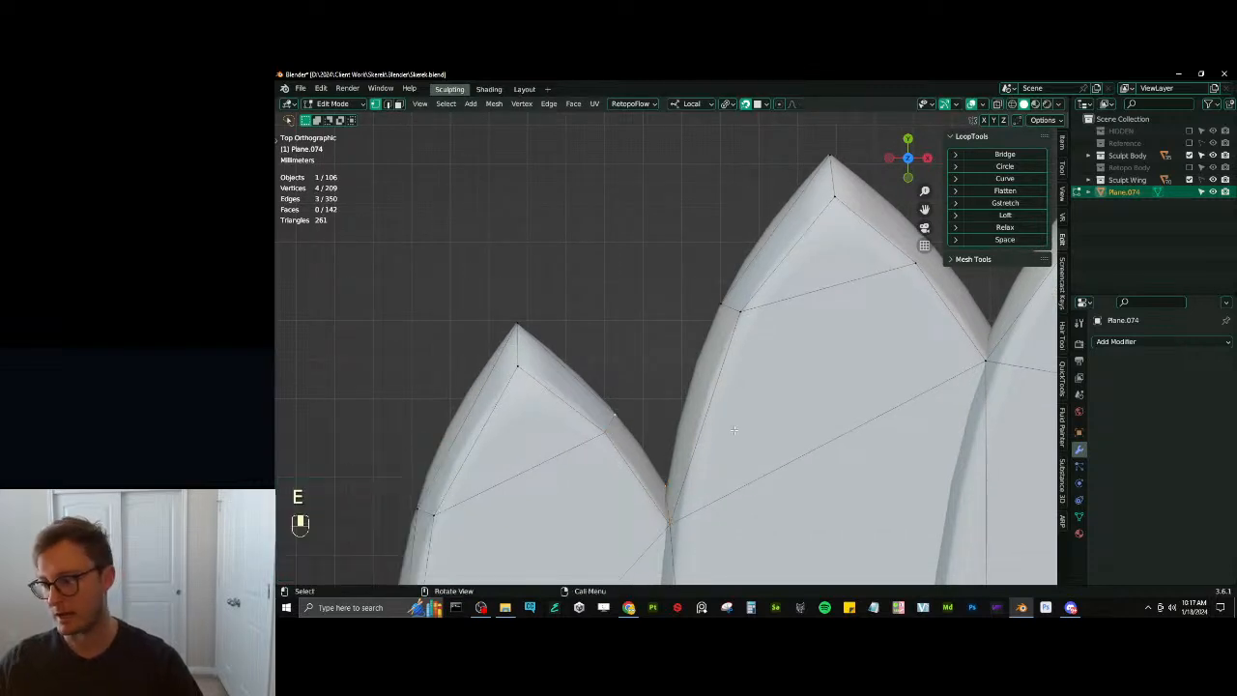
click(664, 478)
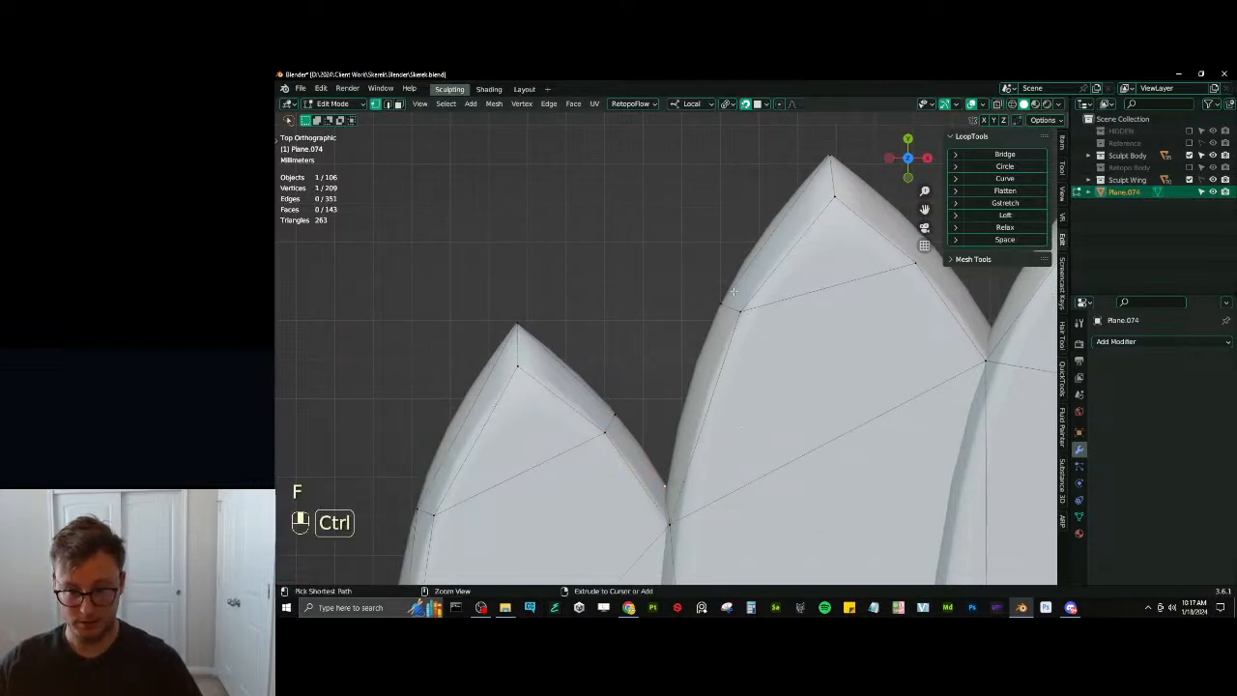
ctrl+click(710, 300)
key(f)
Extrude the fifth feather's right shoulder vertex to the outline and fill the border face up to its tip
shift+middle_drag(980, 263, 664, 372)
scroll(663, 372, up, 1)
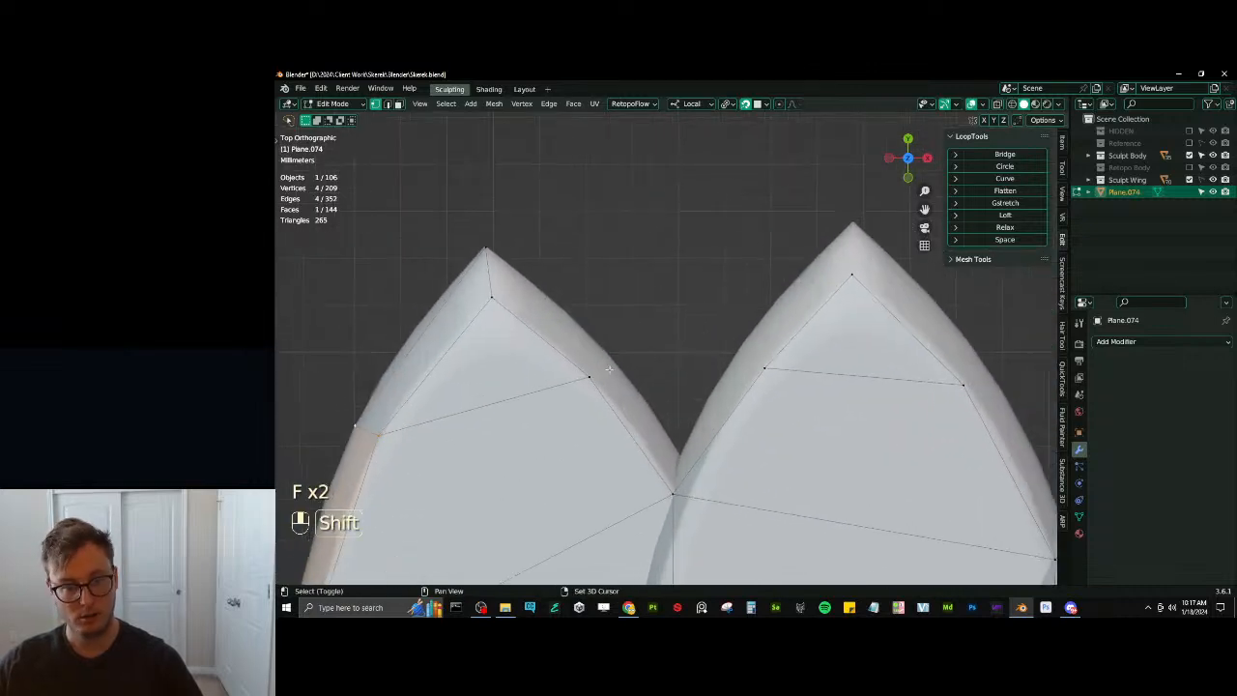
click(590, 377)
key(e)
click(615, 352)
key(f)
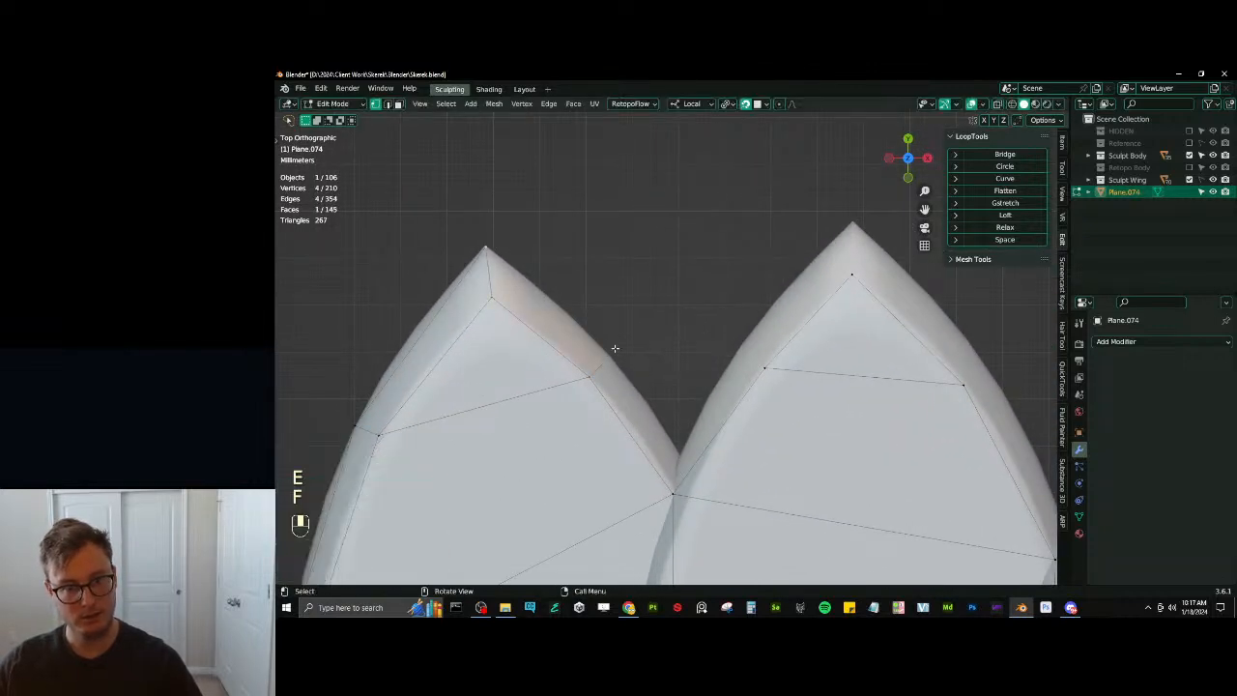
Extrude the vertex at the notch between the fifth and sixth feathers and fill the border face to the fifth feather's right shoulder
key(e)
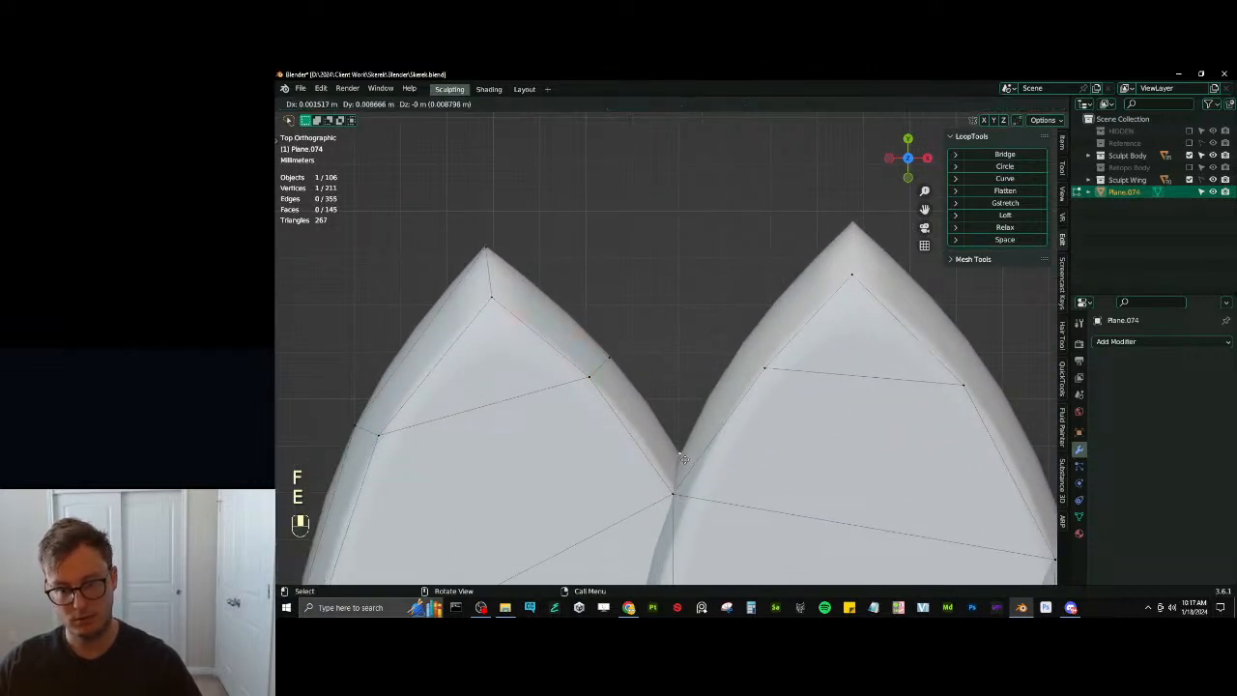
click(683, 459)
key(f)
shift+middle_drag(756, 360, 734, 367)
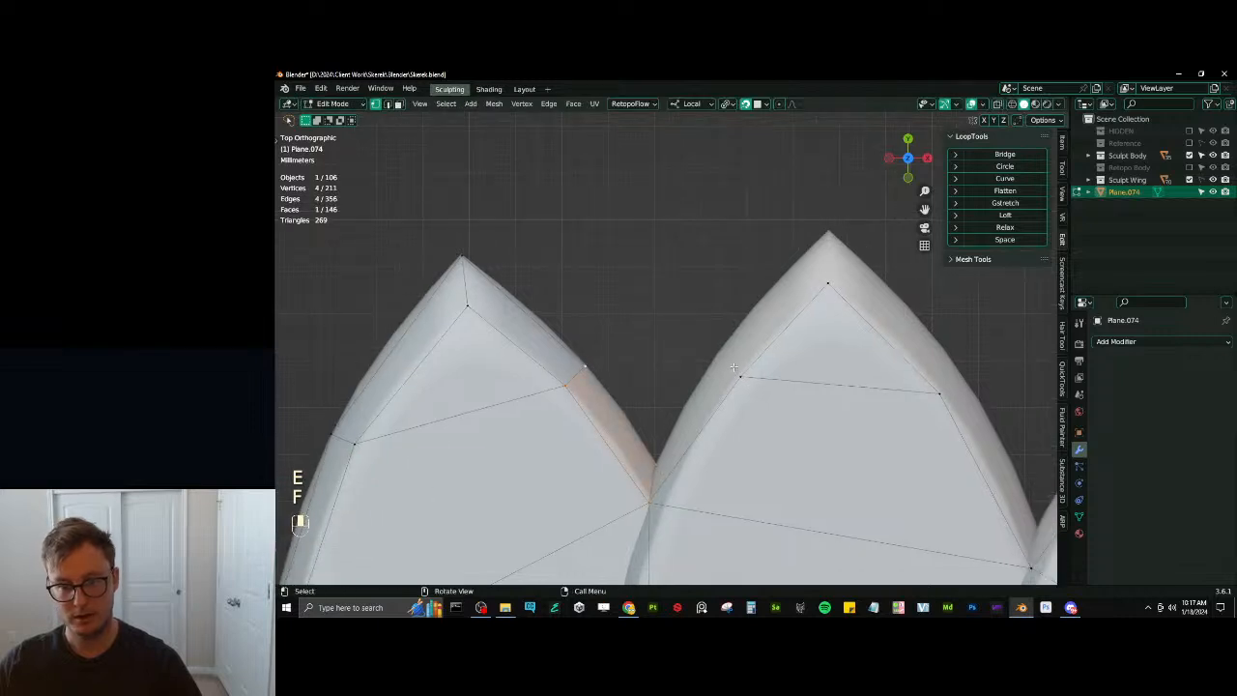
Extrude the shoulder and tip vertices of the next large feather to its outer edge and fill both left-hand rim faces
ctrl+right_click(717, 348)
key(f)
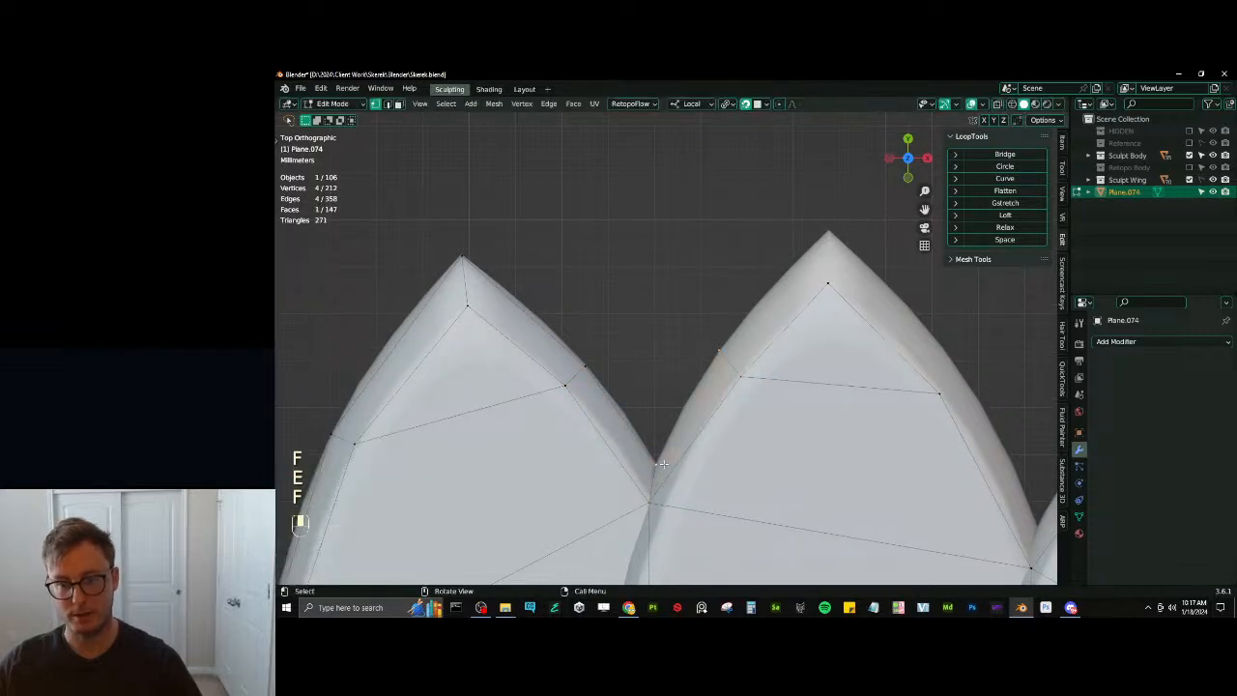
shift+middle_drag(823, 296, 709, 392)
click(713, 383)
key(g)
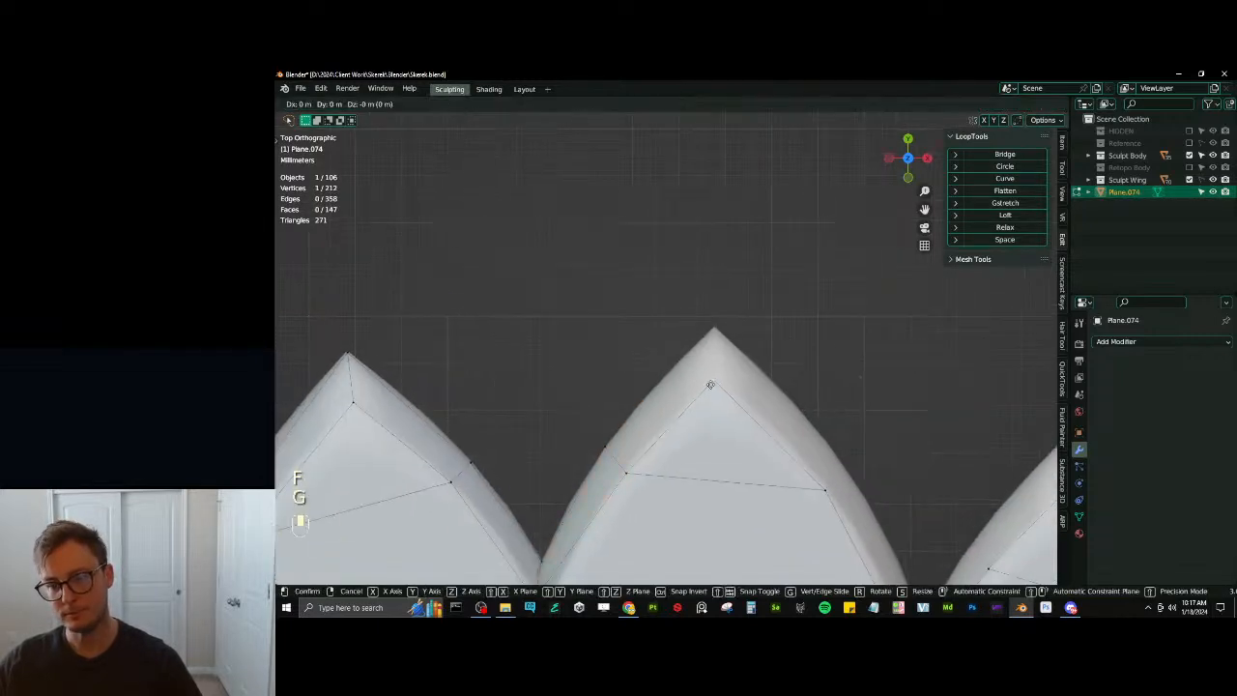
click(713, 382)
key(e)
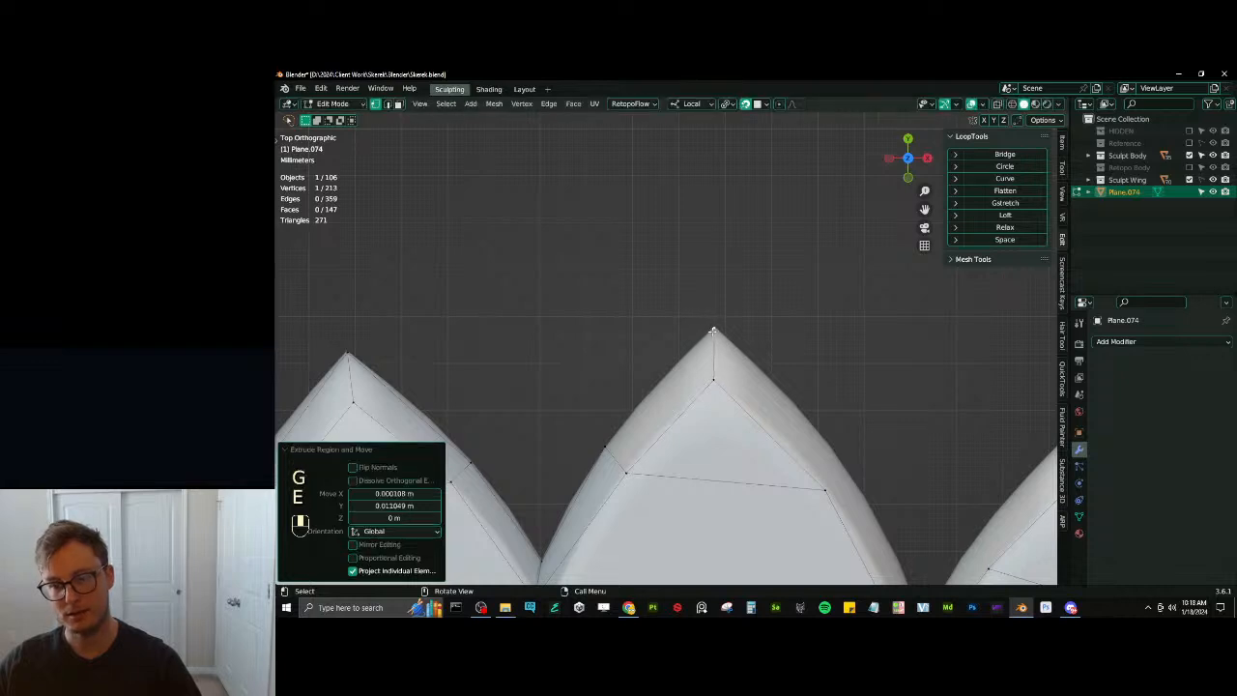
click(715, 329)
key(f)
Extrude the feather's right shoulder vertex to the outer edge and fill the rim face up to the tip
shift+middle_drag(820, 464, 709, 345)
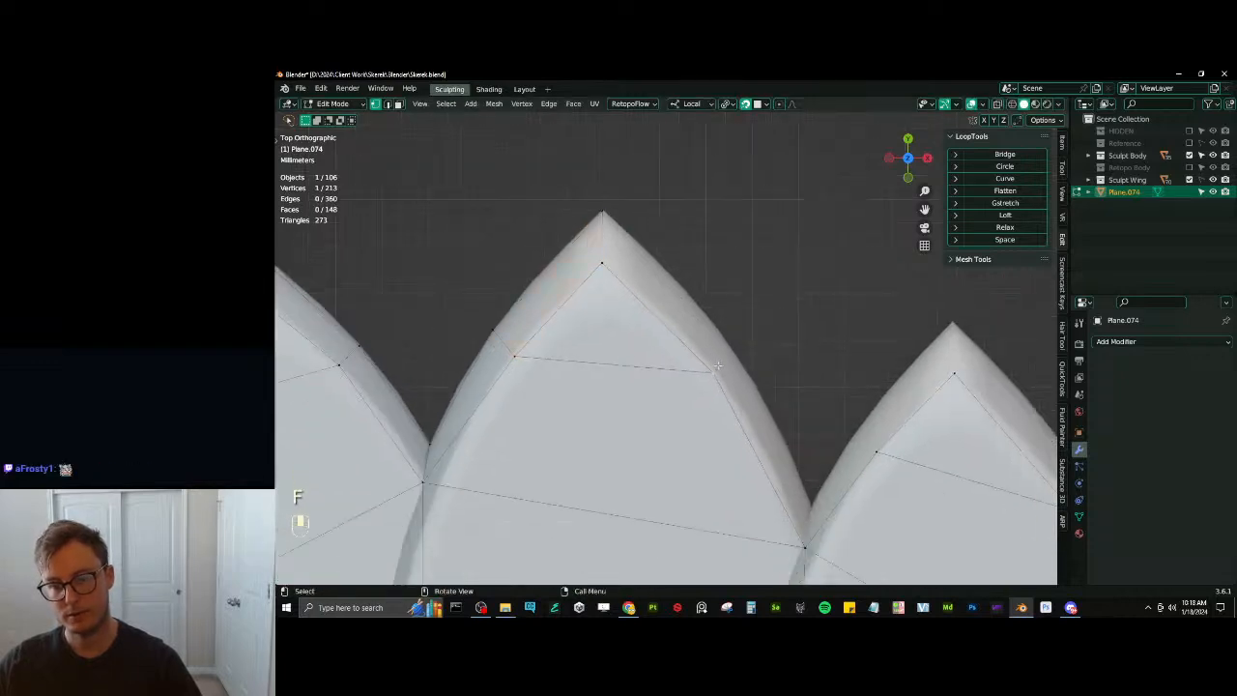
key(e)
click(741, 355)
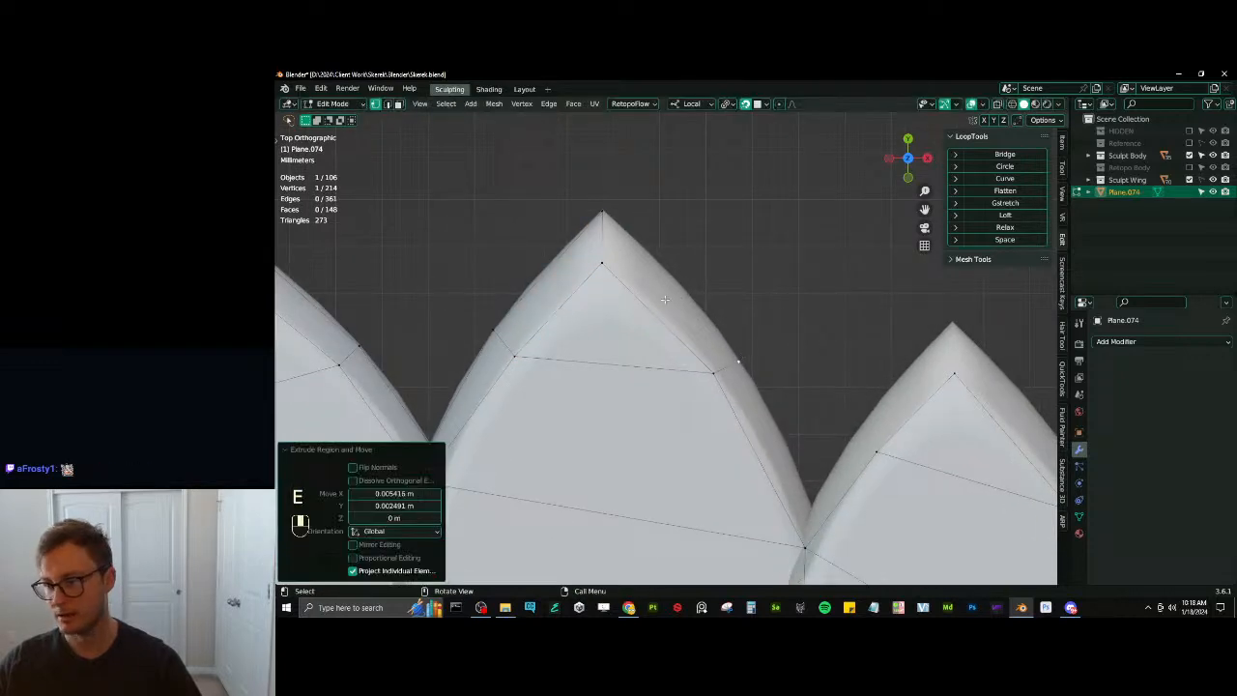
ctrl+click(583, 202)
key(f)
Extrude the valley vertex on the feather's right side, fill the lower rim face and nudge the outer shoulder vertex into place
click(750, 375)
shift+middle_drag(786, 440, 773, 387)
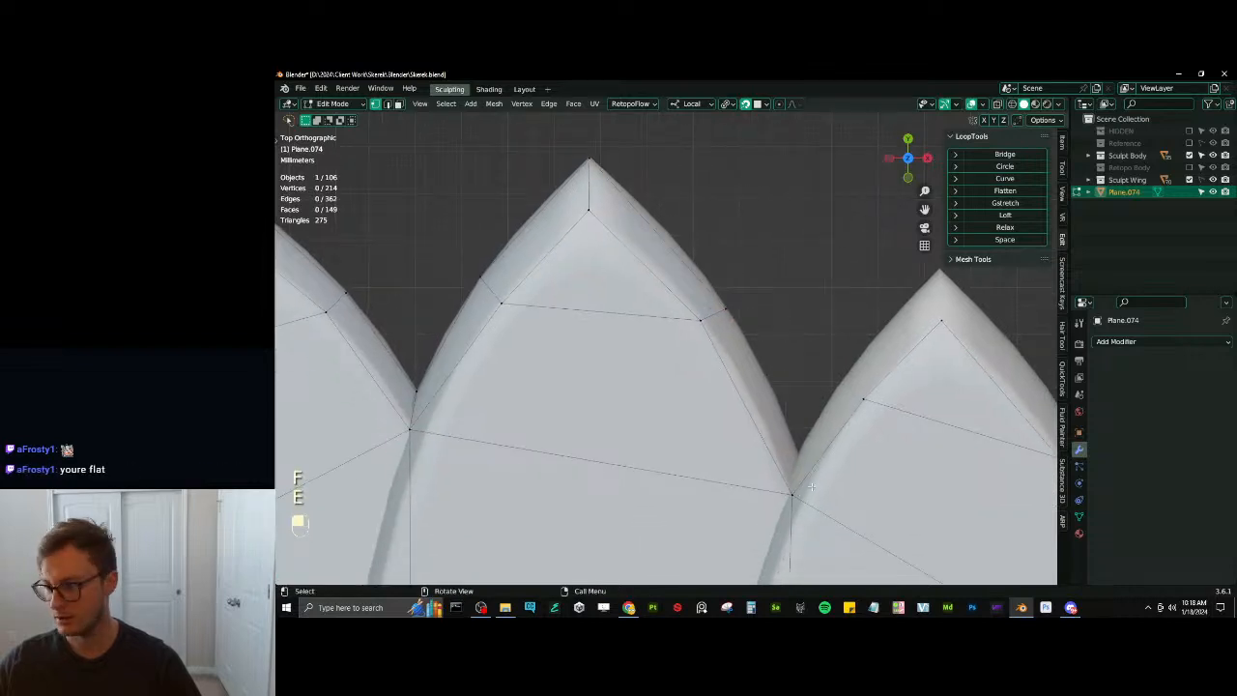
scroll(756, 475, up, 1)
click(747, 493)
key(e)
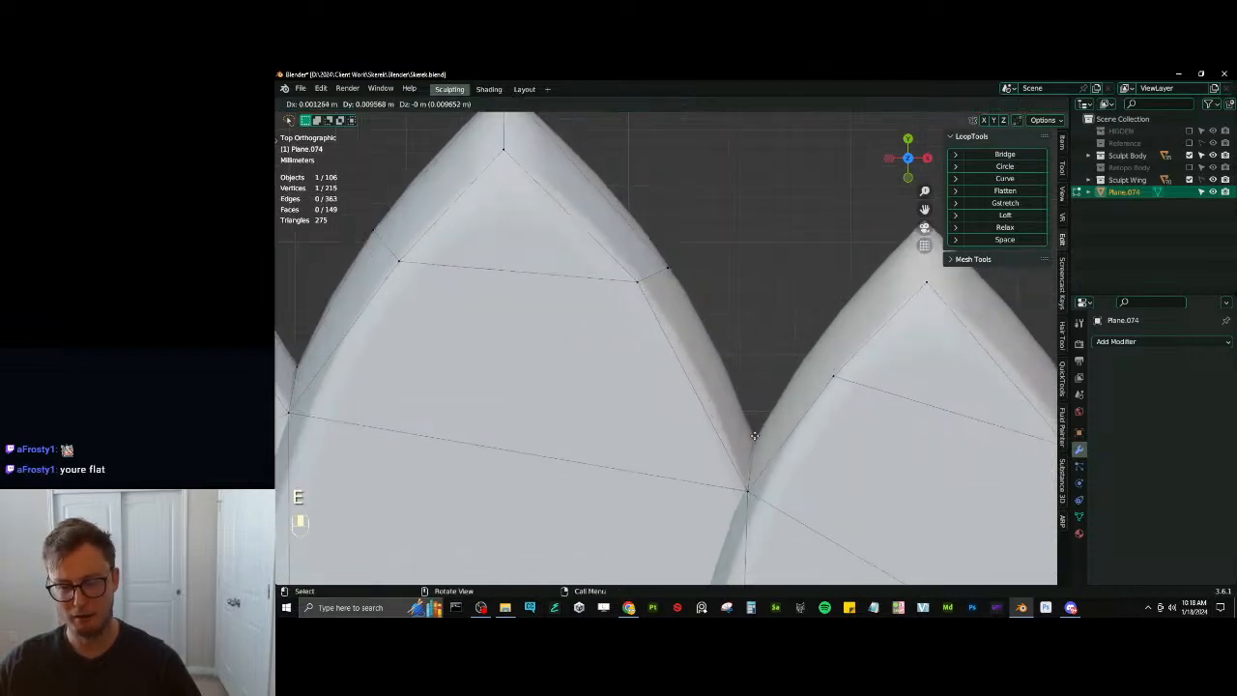
click(753, 439)
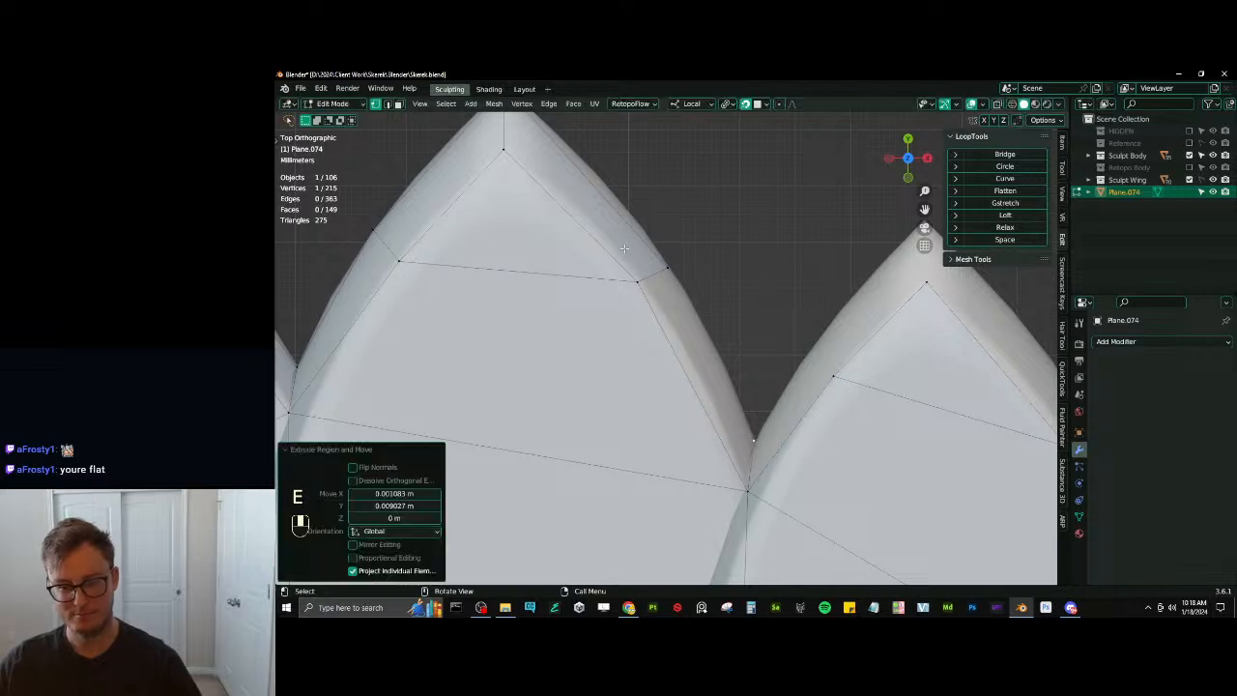
ctrl+click(667, 269)
key(f)
shift+middle_drag(761, 415, 671, 409)
key(g)
click(603, 344)
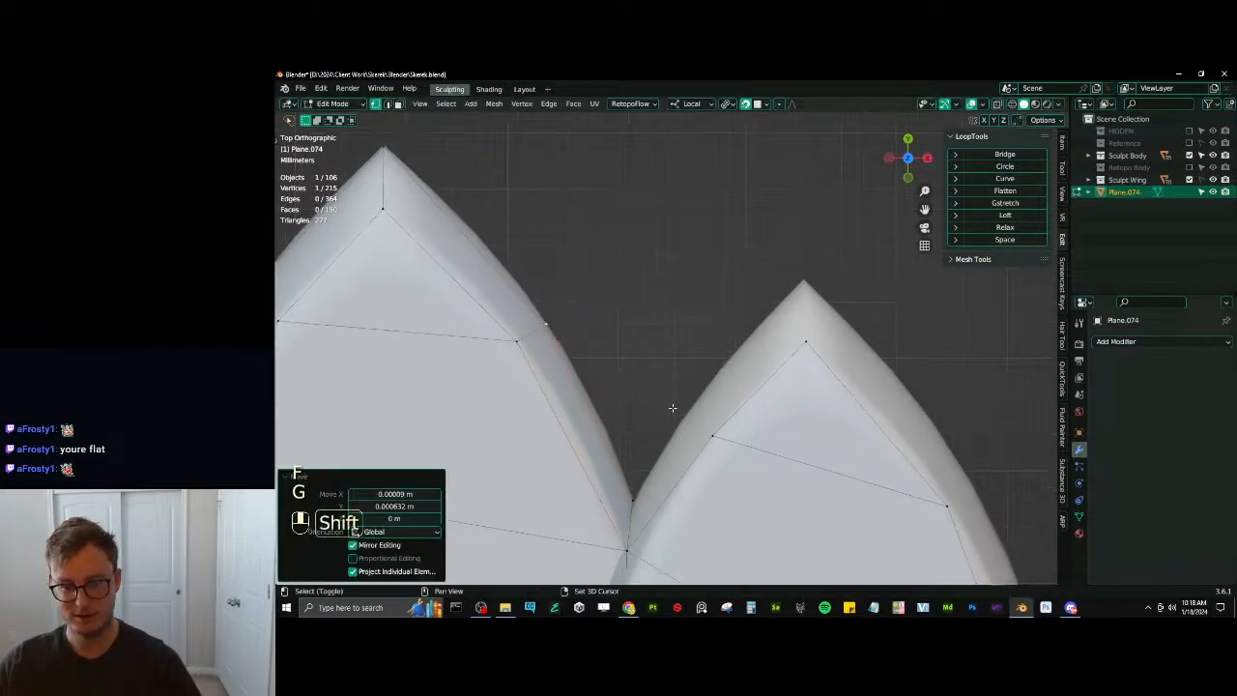
Extrude the following feather's tip and left shoulder vertices to its outer edge and fill the left rim faces down to the valley
key(e)
click(804, 276)
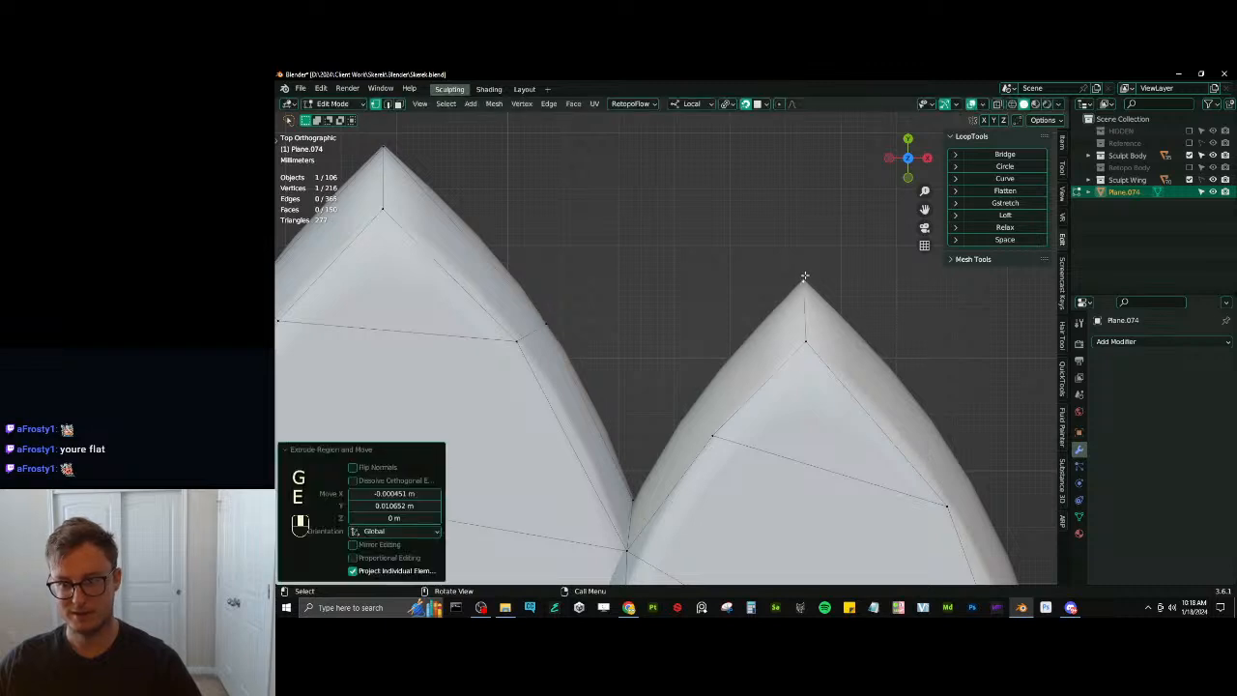
key(e)
click(688, 402)
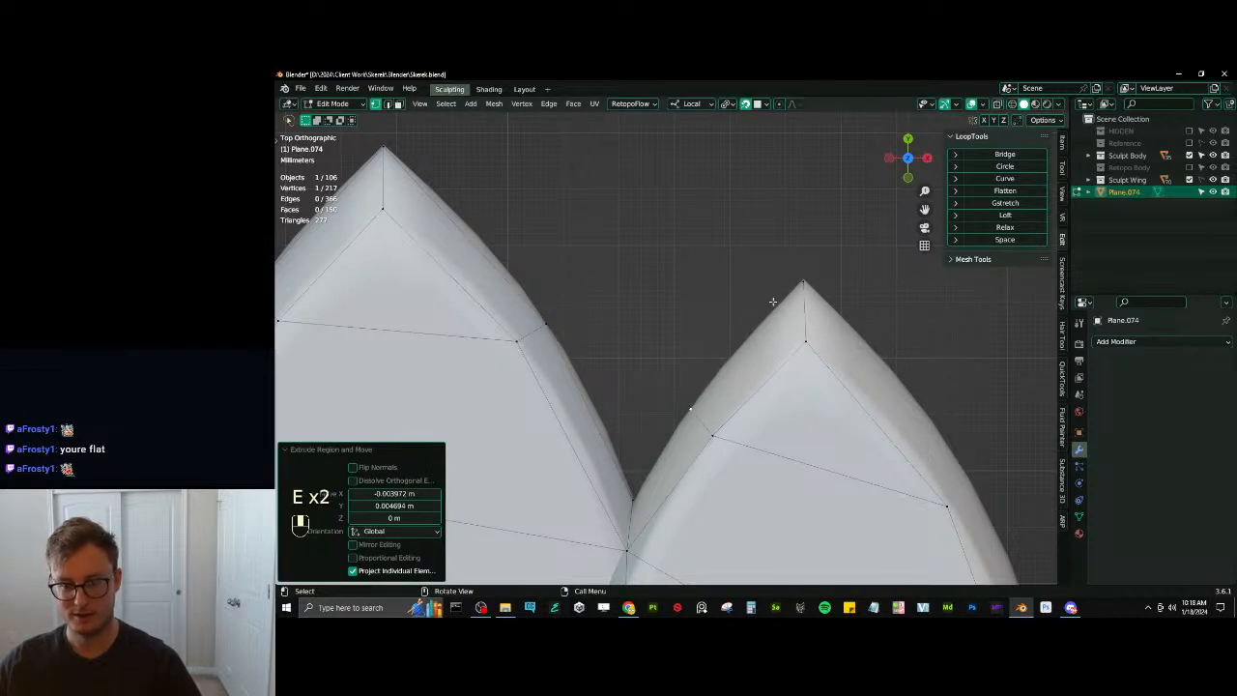
key(f)
ctrl+click(634, 503)
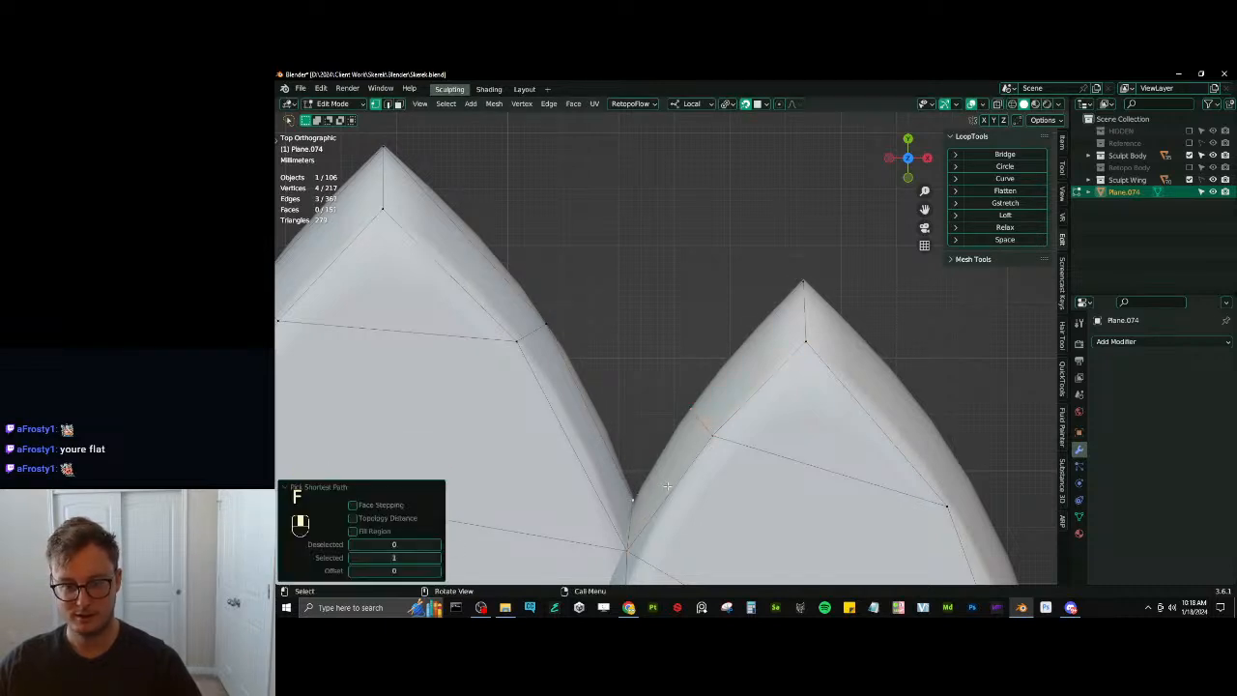
key(f)
Extrude that feather's right shoulder vertex to the outline and fill the upper right rim face to the tip
scroll(870, 439, down, 3)
shift+drag(870, 440, 748, 401)
scroll(745, 387, up, 2)
click(711, 420)
key(e)
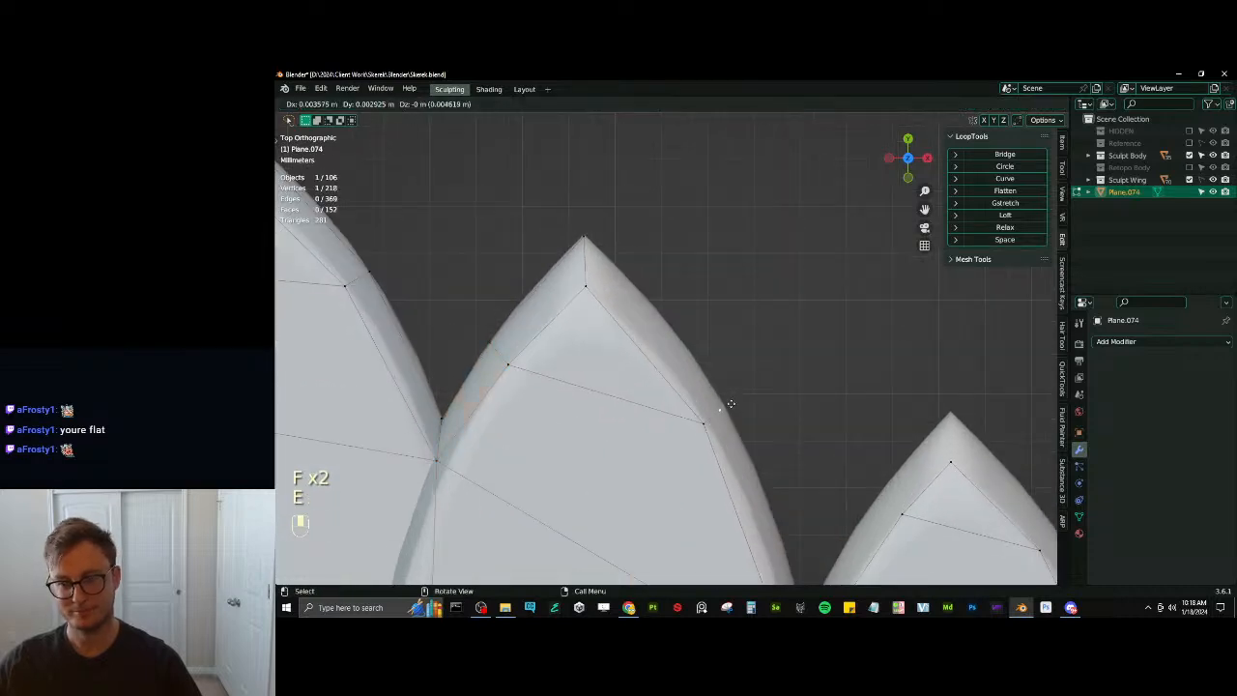
click(717, 418)
shift+middle_drag(735, 405, 691, 396)
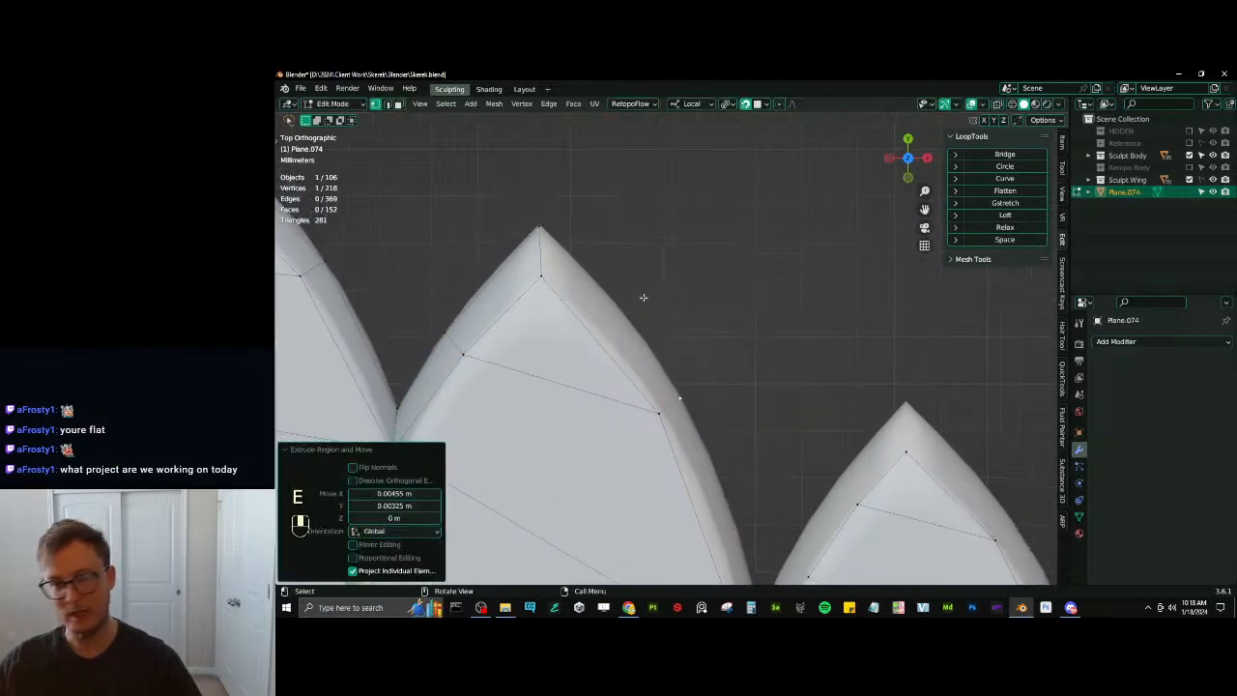
ctrl+click(546, 230)
key(f)
Adjust the outer right shoulder vertex, extrude the valley vertex upward and fill the lower right rim face
scroll(659, 345, down, 5)
scroll(659, 346, up, 4)
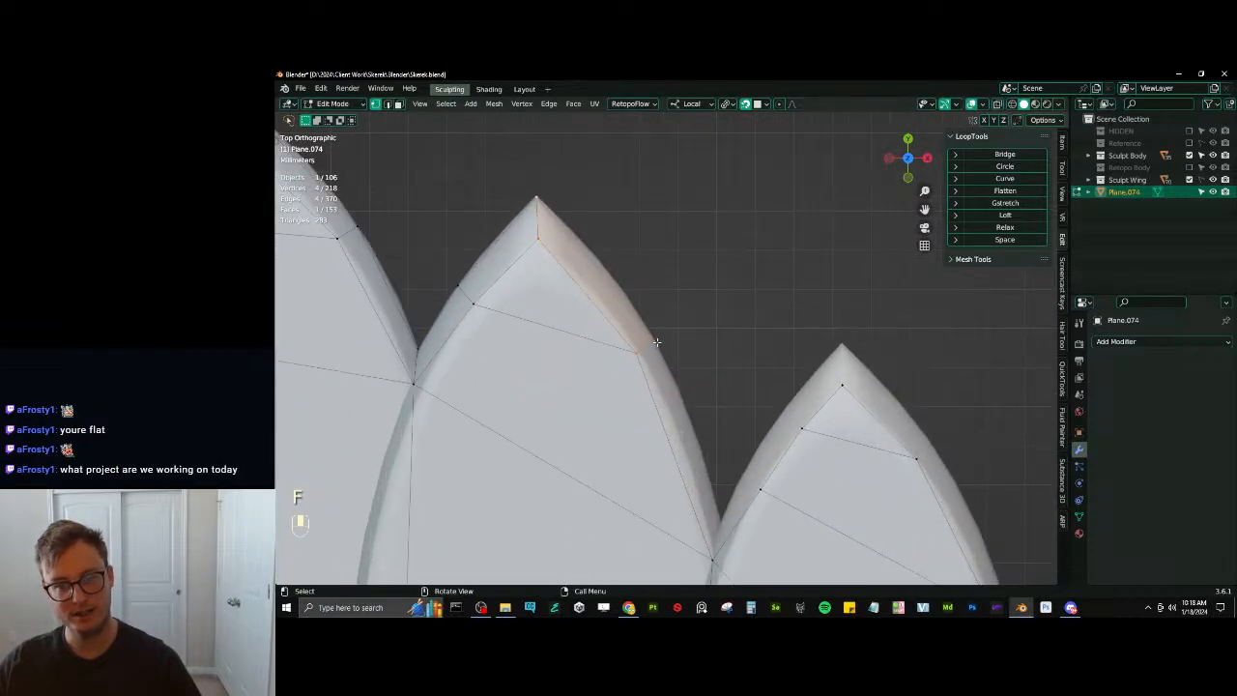
click(656, 342)
key(g)
click(659, 346)
key(e)
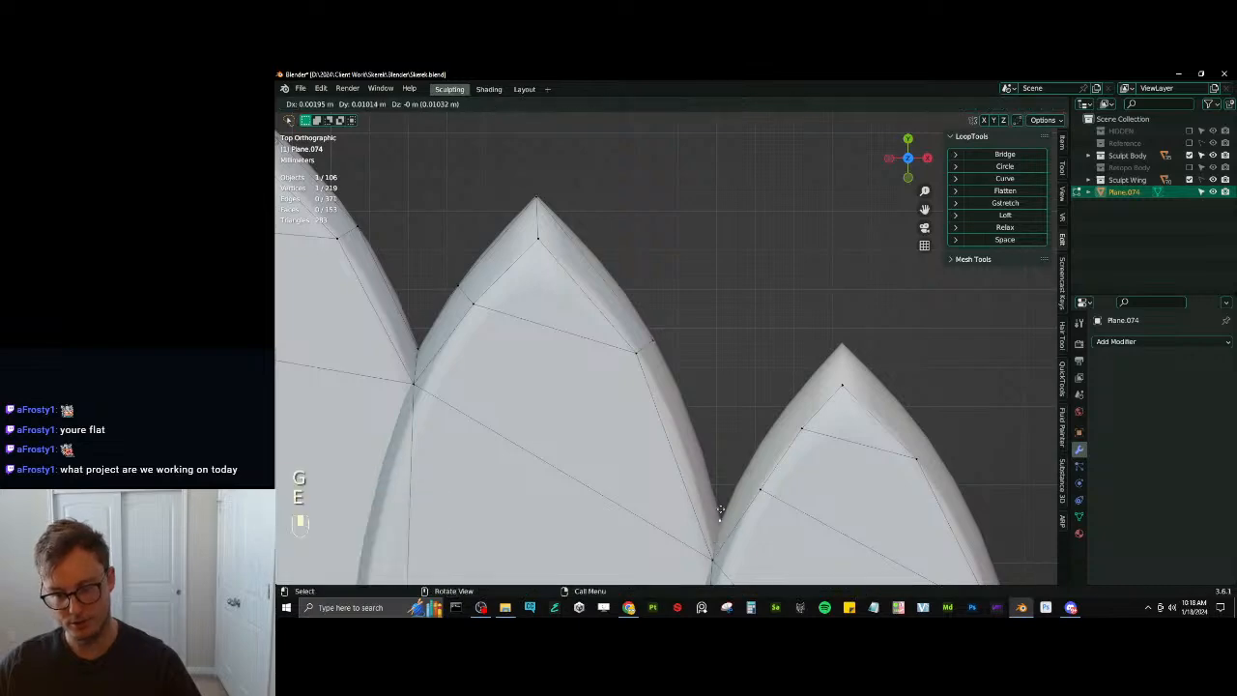
click(652, 337)
key(f)
Leave Edit Mode and view the wing together with the full character sculpt
scroll(712, 361, down, 12)
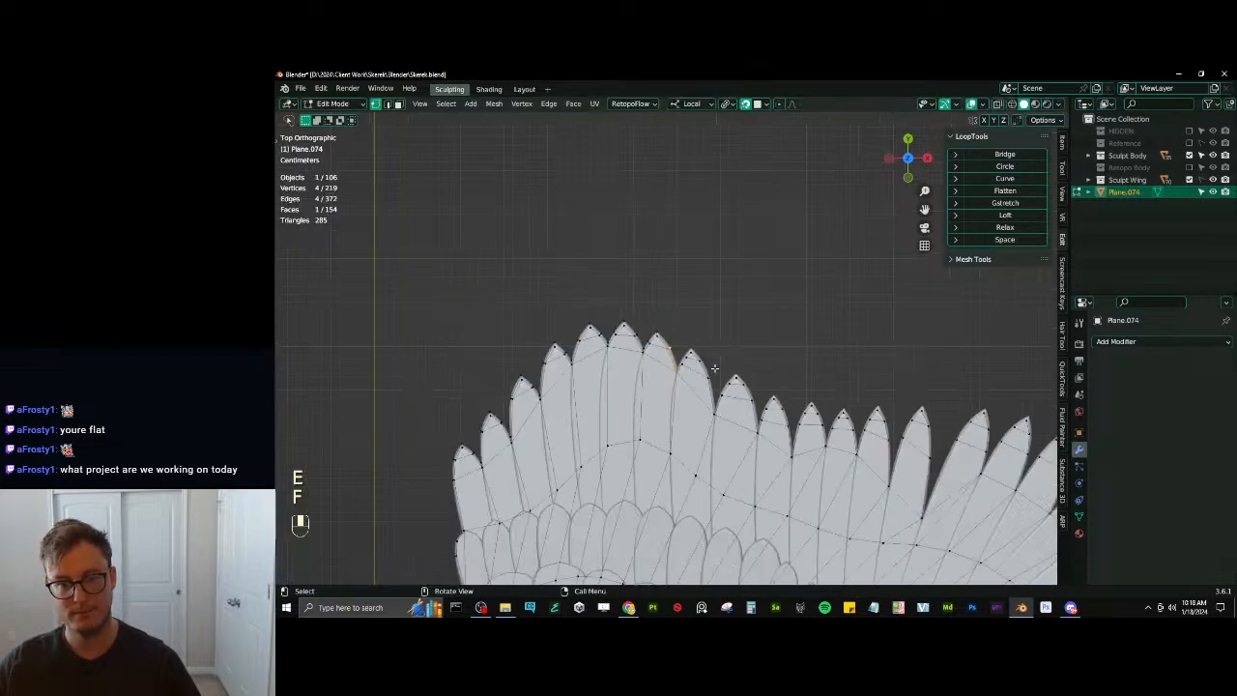
key(Tab)
mouse_move(702, 426)
middle_down()
mouse_move(676, 309)
mouse_move(776, 378)
mouse_move(679, 296)
mouse_move(658, 412)
mouse_move(667, 359)
mouse_move(612, 359)
middle_up()
key(t)
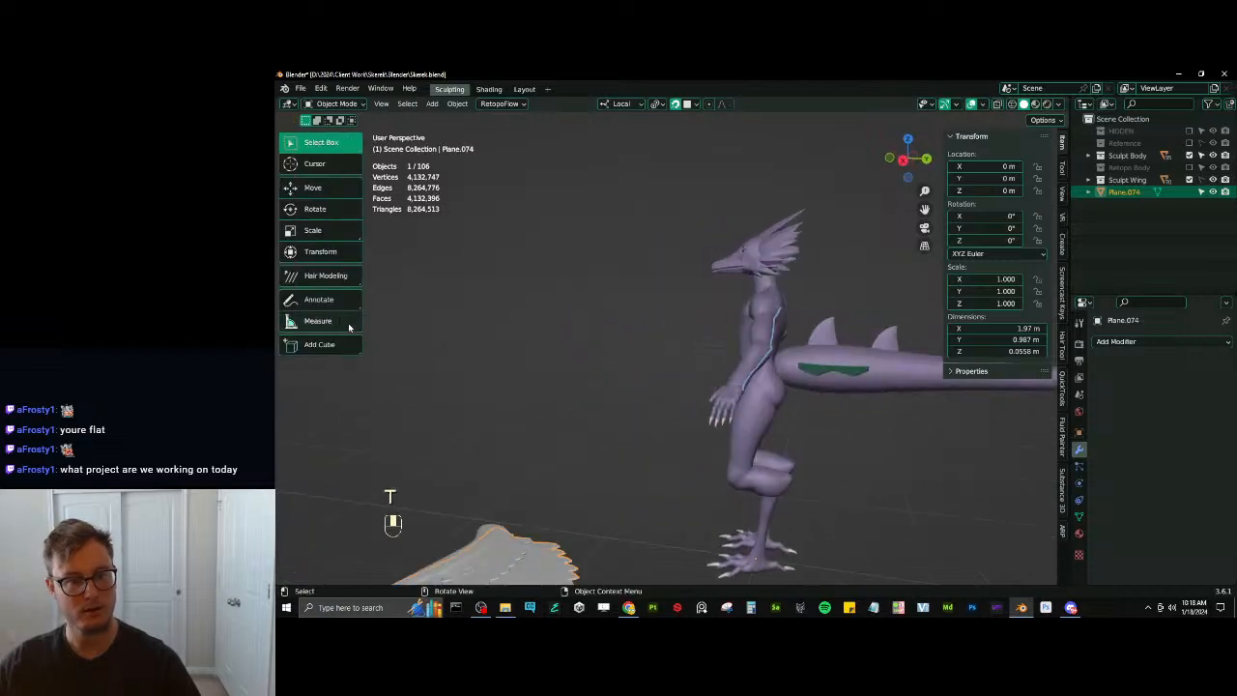
click(319, 299)
key(ctrl+z)
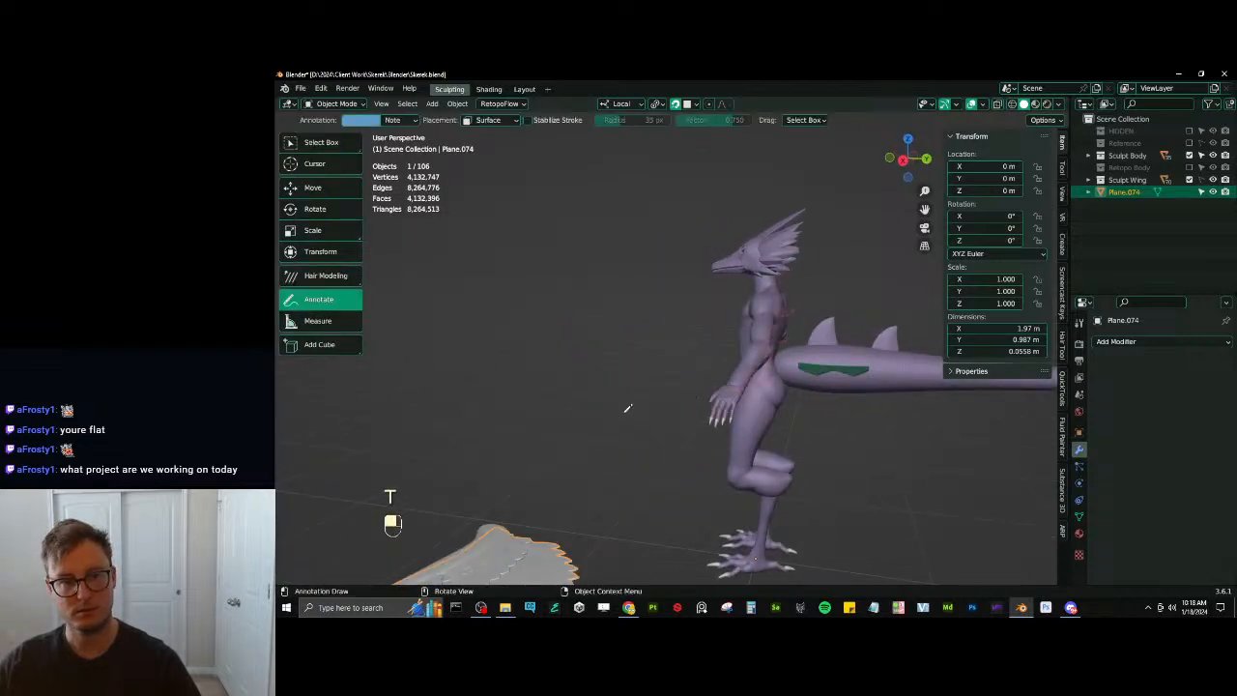
key(w)
View the whole character and wing from the front, hide the toolbar and save Skerek.blend
middle_drag(582, 395, 831, 391)
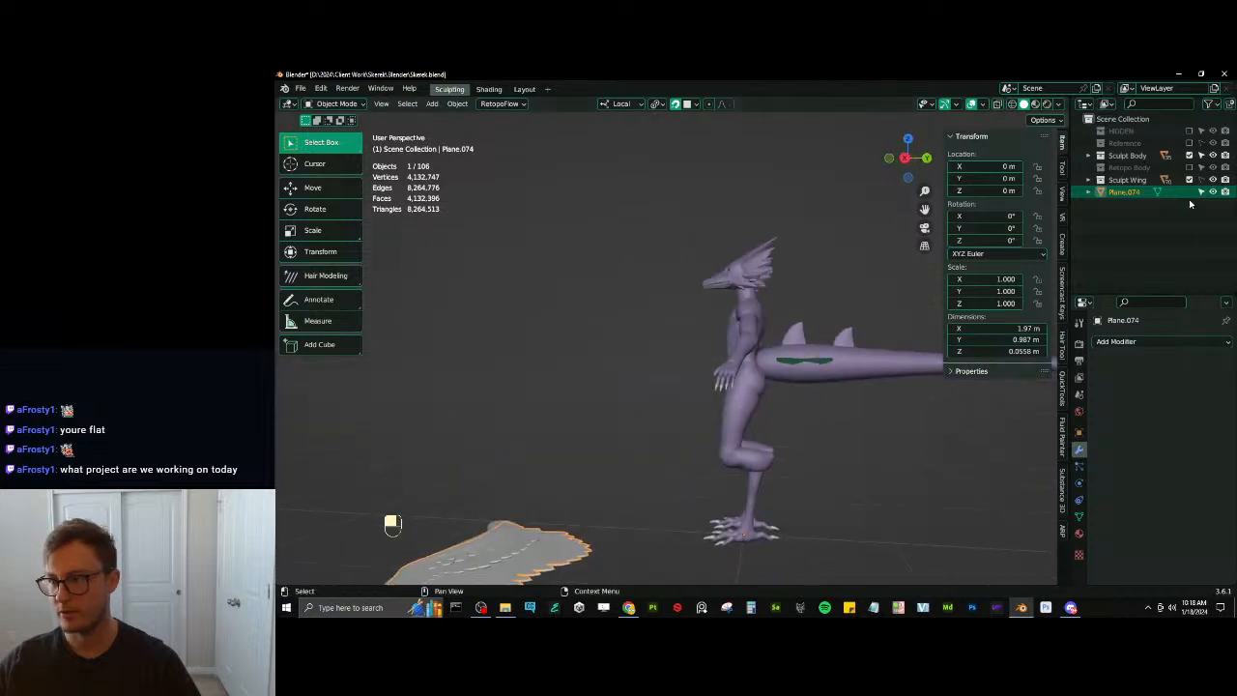
scroll(579, 417, down, 4)
middle_drag(569, 422, 707, 381)
key(ctrl+s)
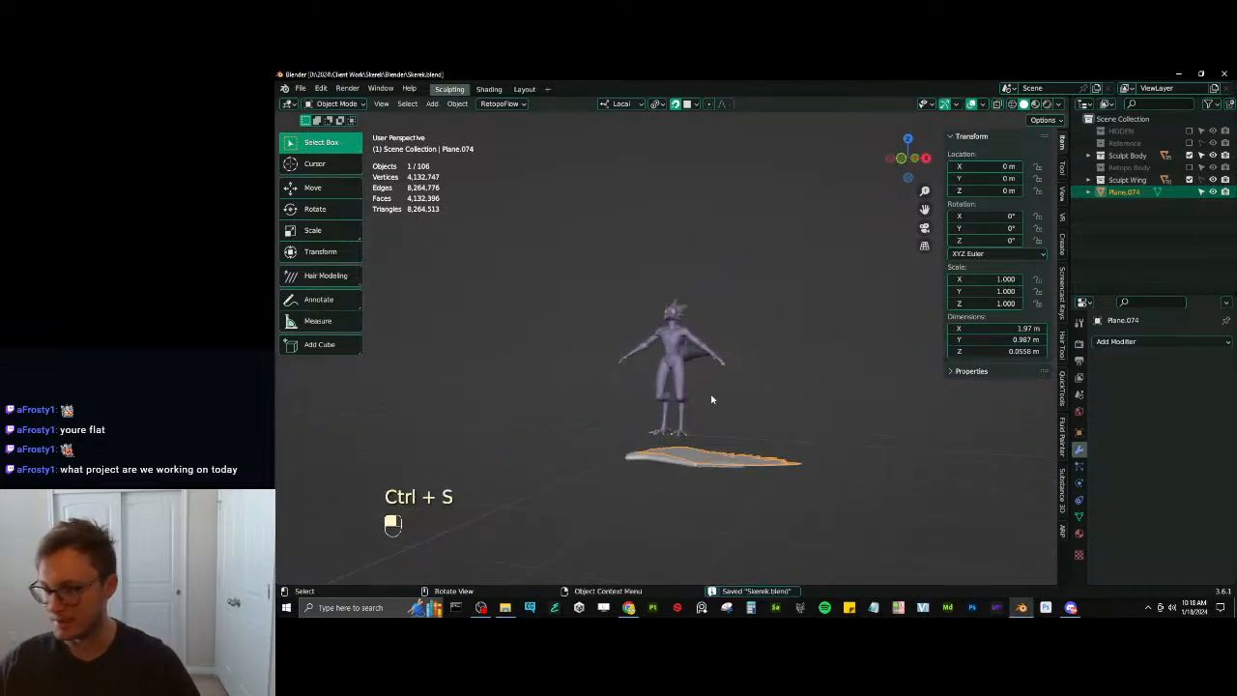
scroll(582, 383, up, 2)
key(t)
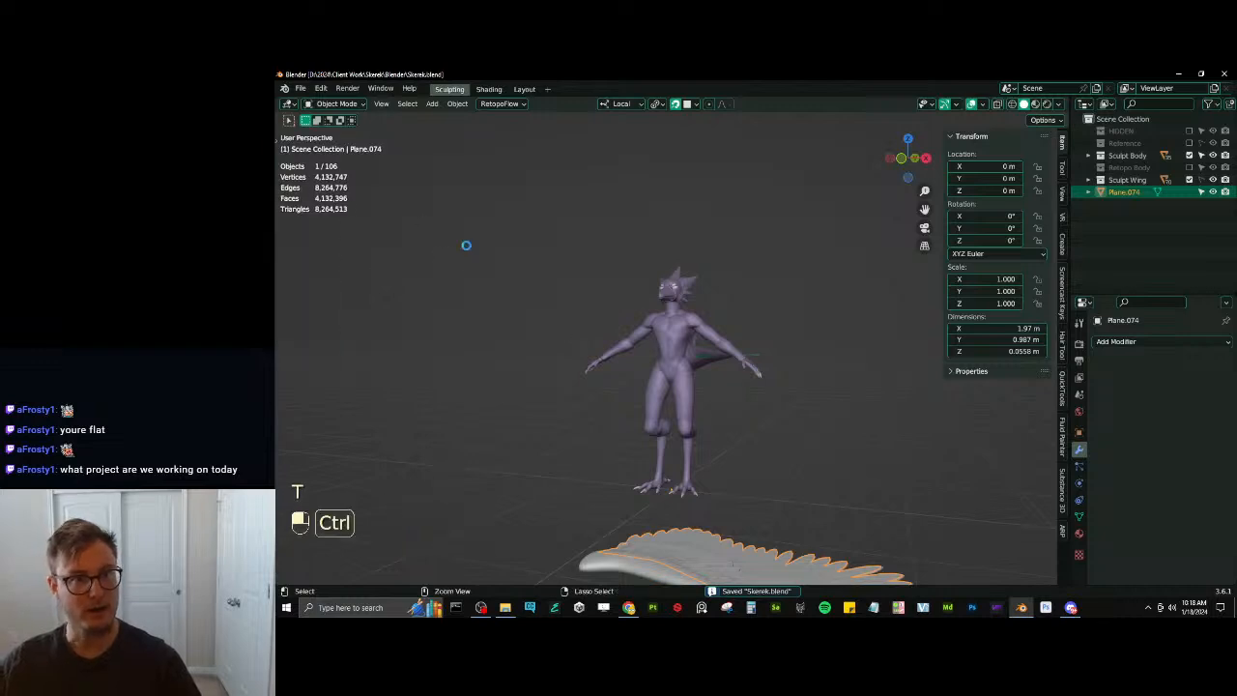
key(ctrl+s)
Open the recent file Vadio.blend and hide the viewport toolbar
click(301, 88)
mouse_move(328, 126)
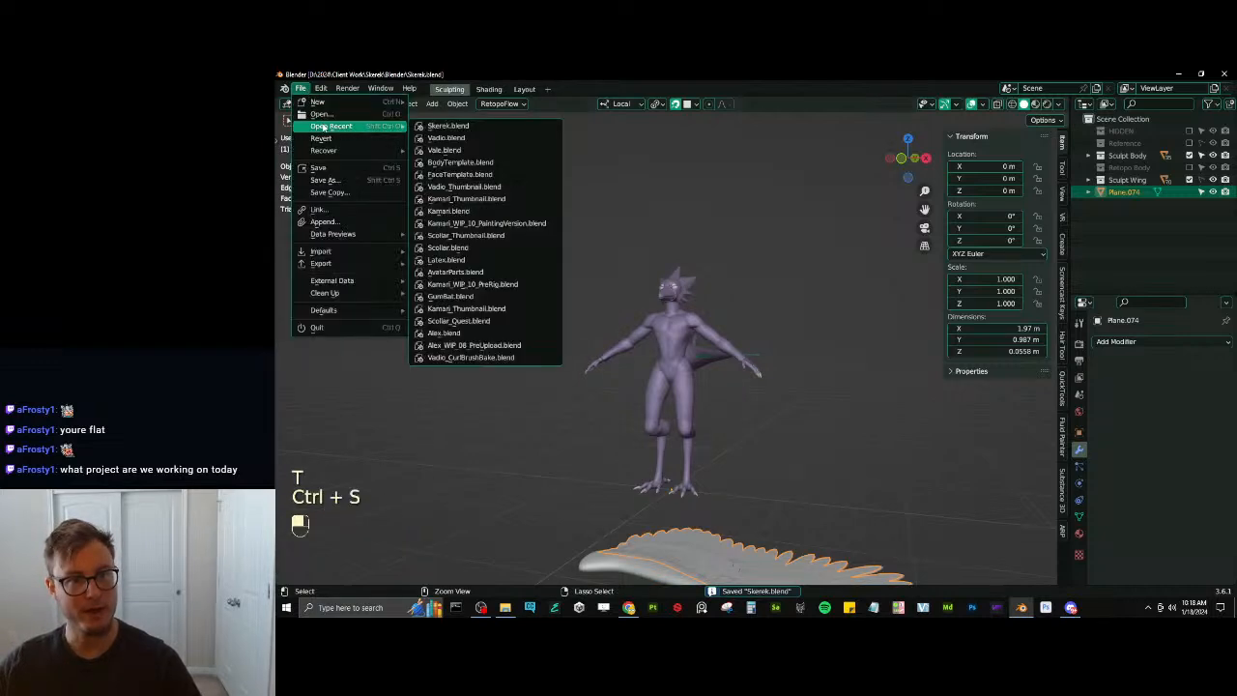
click(465, 138)
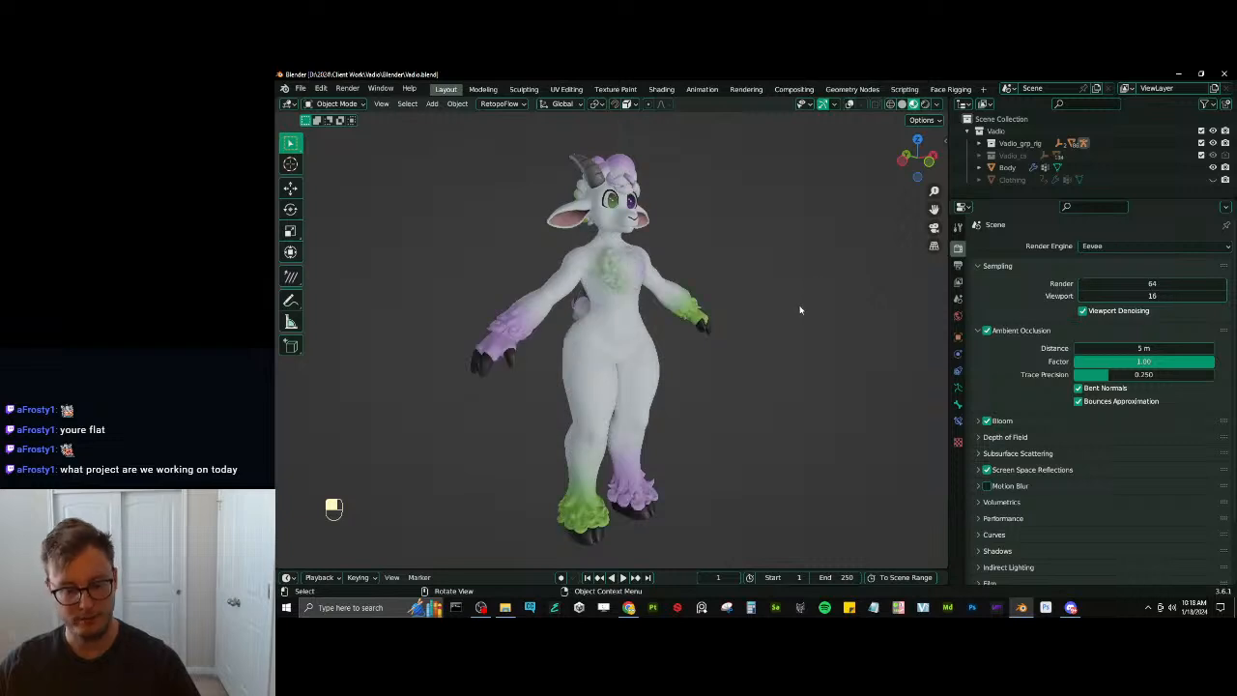
key(t)
key(n)
key(n)
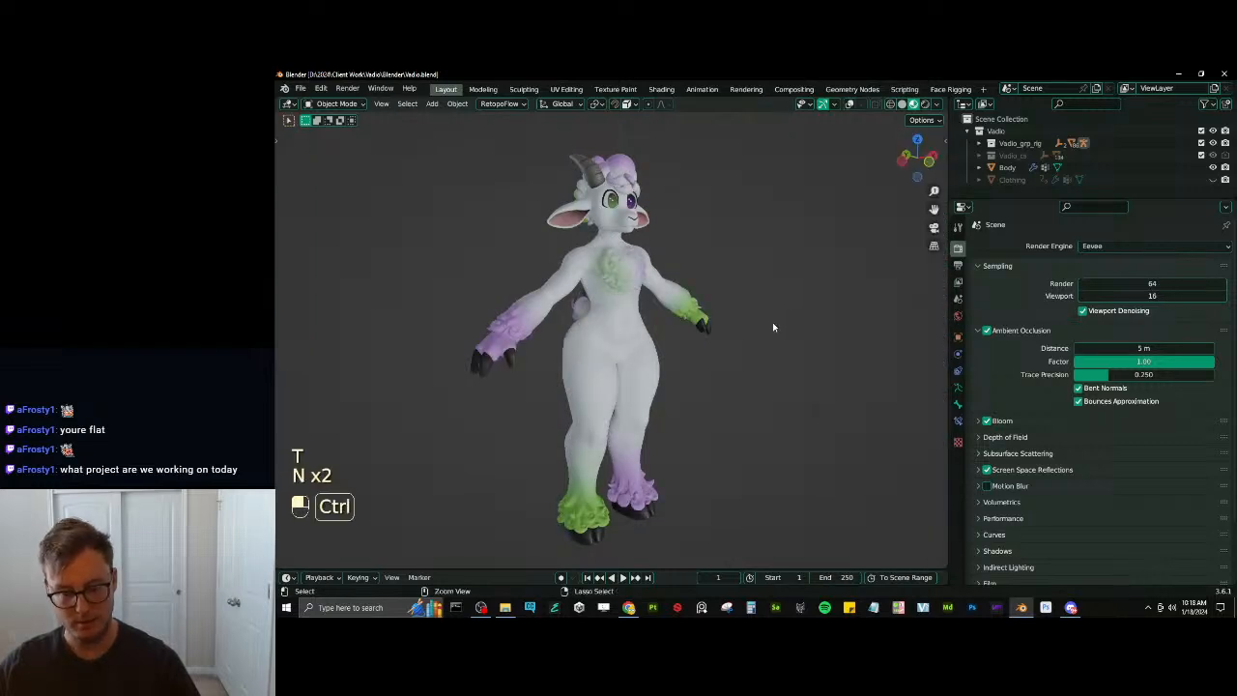
Maximize the 3D viewport and examine the finished goat character from several angles
key(ctrl+space)
scroll(811, 337, down, 3)
middle_drag(846, 317, 818, 367)
scroll(819, 339, up, 1)
scroll(820, 340, up, 1)
middle_drag(889, 335, 787, 357)
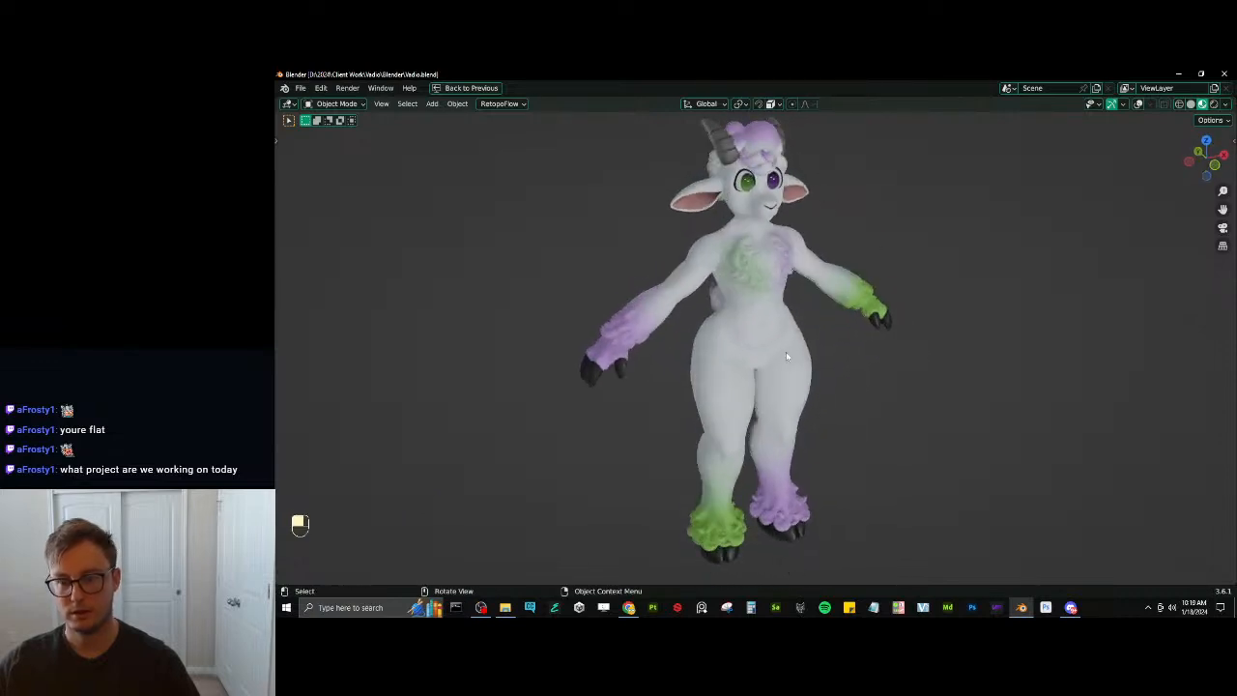
Save Vadio.blend and reopen the recent file Skerek.blend
key(ctrl+s)
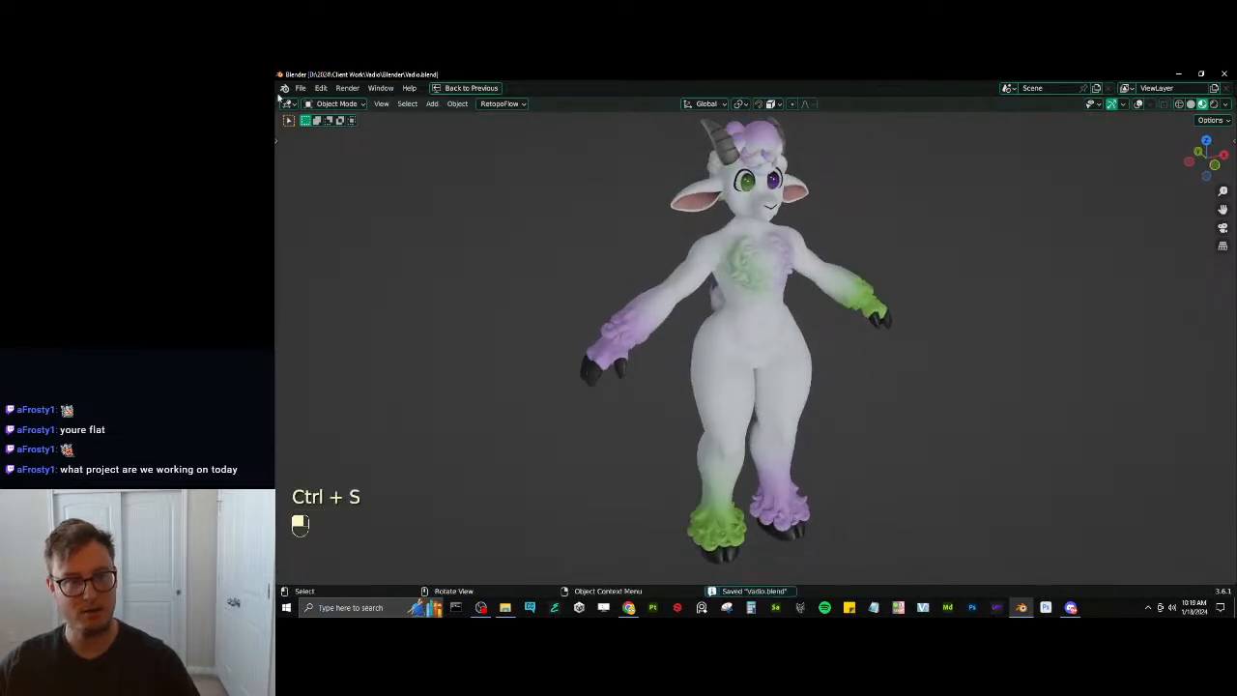
click(296, 89)
mouse_move(319, 125)
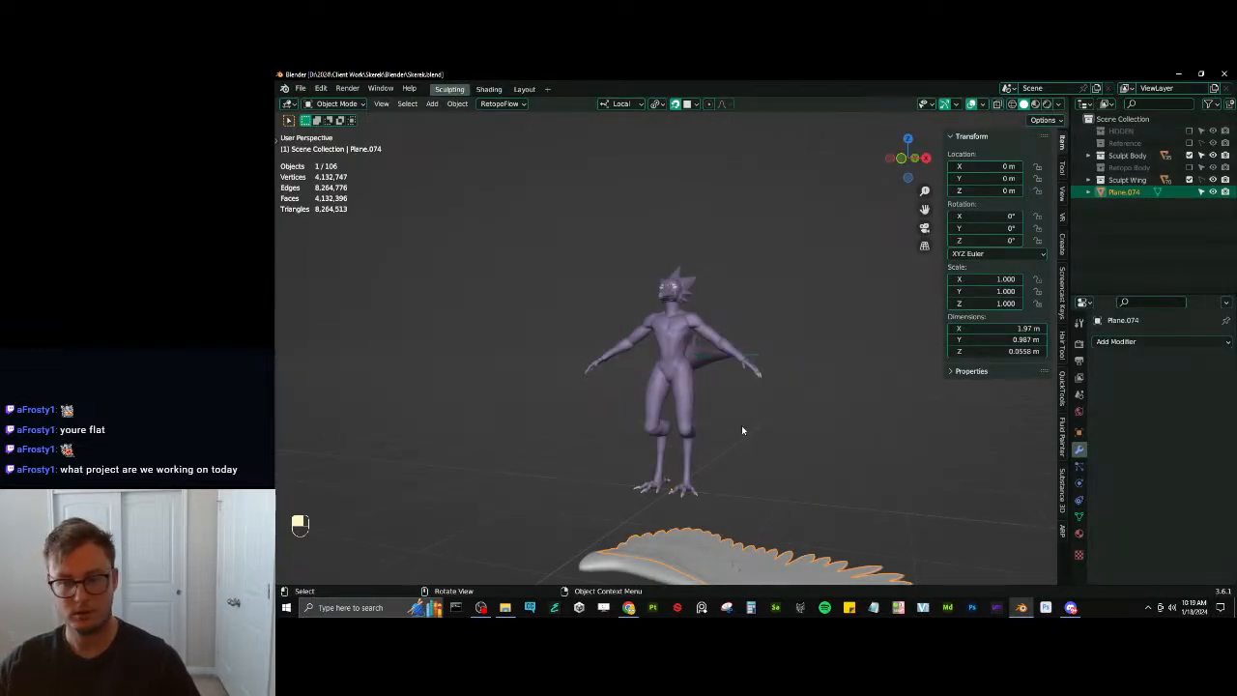
Enter Edit Mode on the Plane.074 wing mesh and show its feather tips in top orthographic view
shift+middle_drag(741, 425, 752, 353)
click(1132, 197)
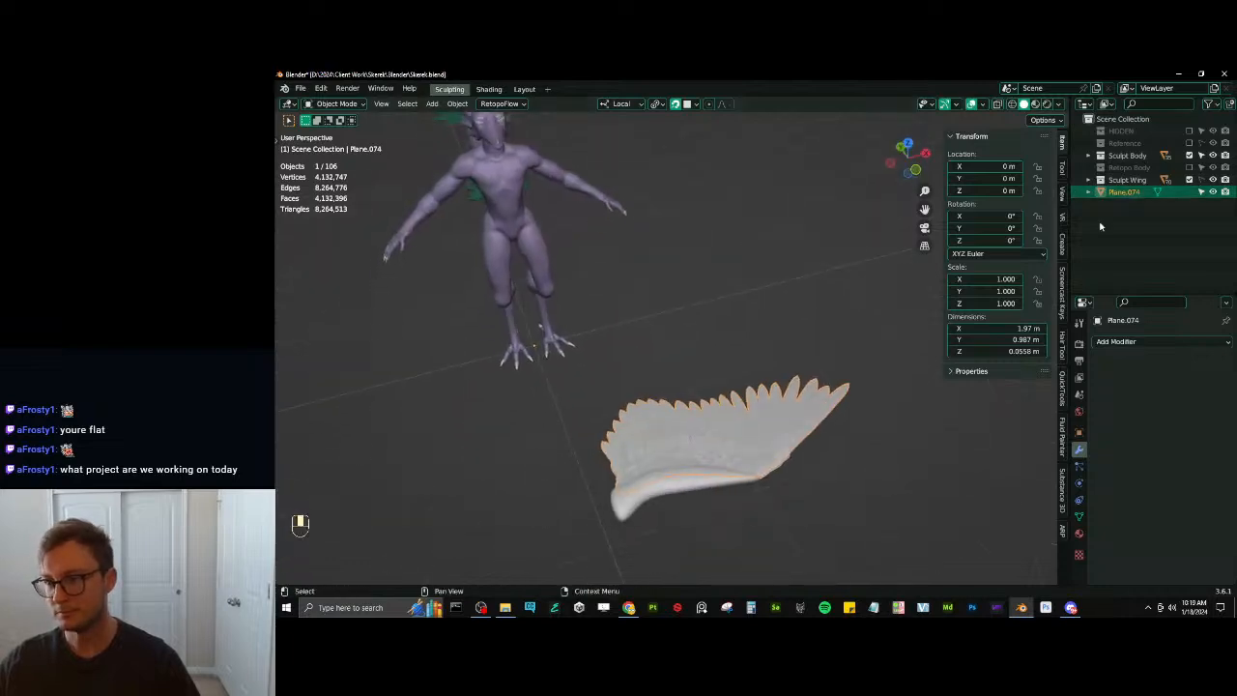
scroll(860, 437, up, 3)
shift+middle_drag(860, 436, 817, 378)
key(Tab)
scroll(692, 323, up, 3)
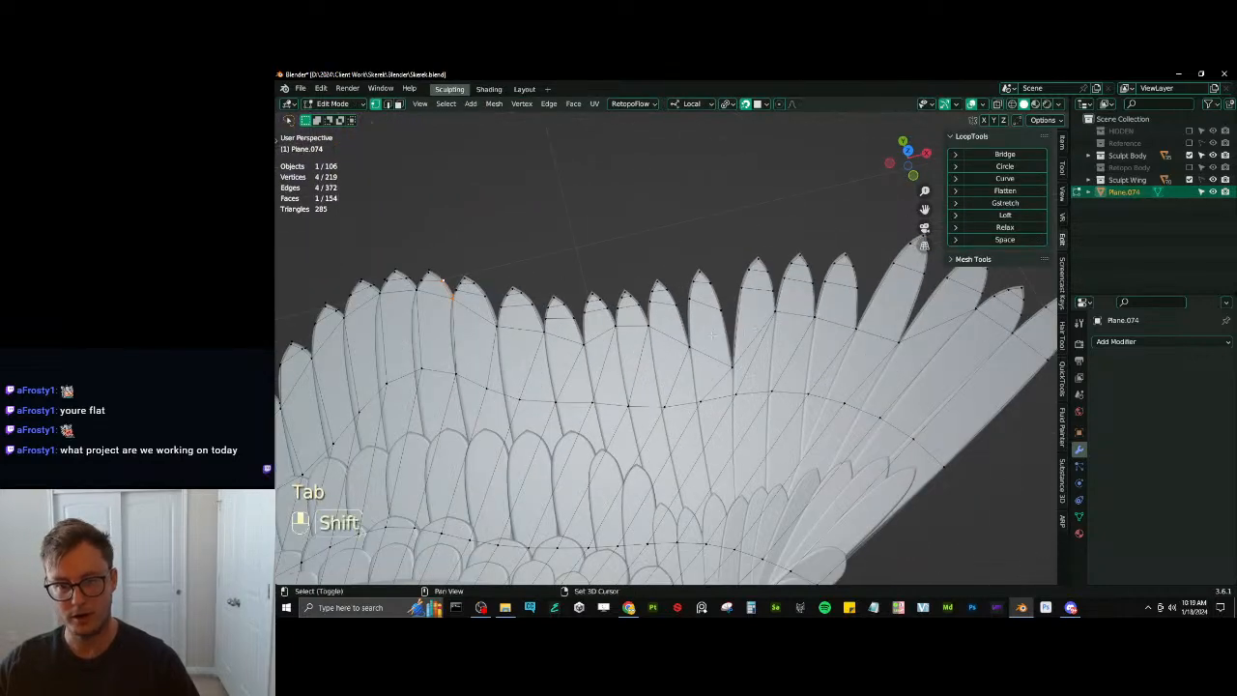
shift+middle_drag(692, 323, 729, 345)
key(KP_7)
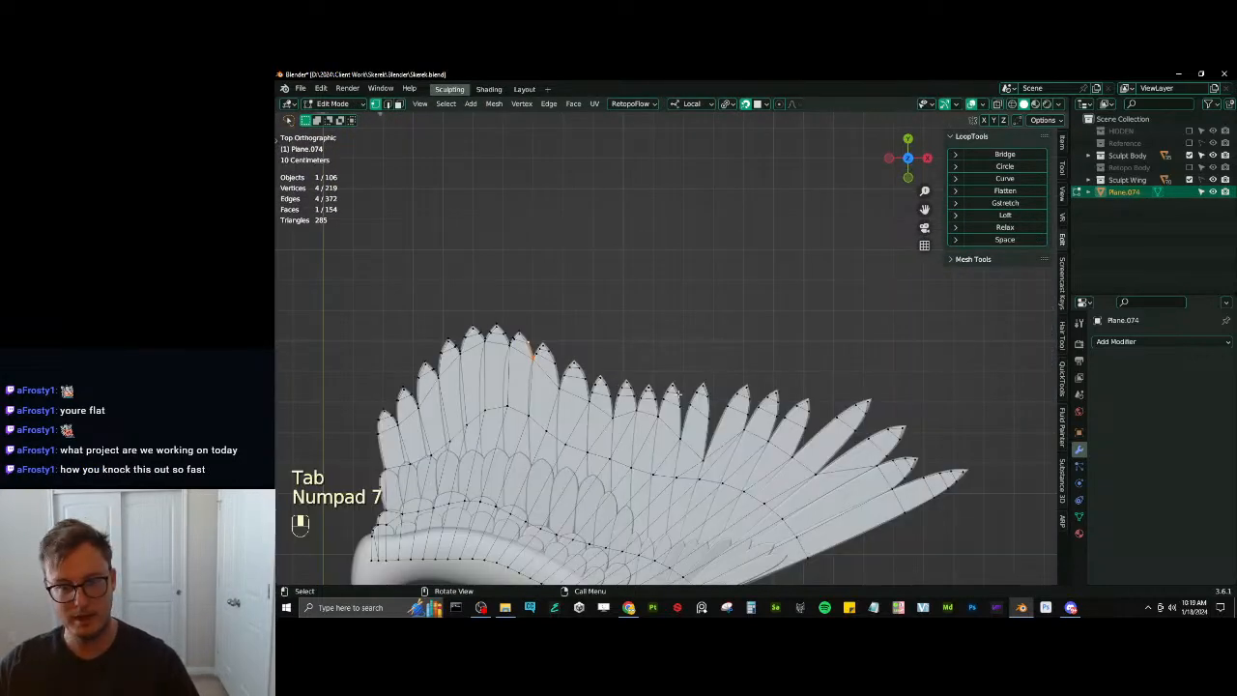
scroll(680, 394, up, 1)
shift+middle_drag(679, 394, 778, 384)
scroll(778, 383, up, 3)
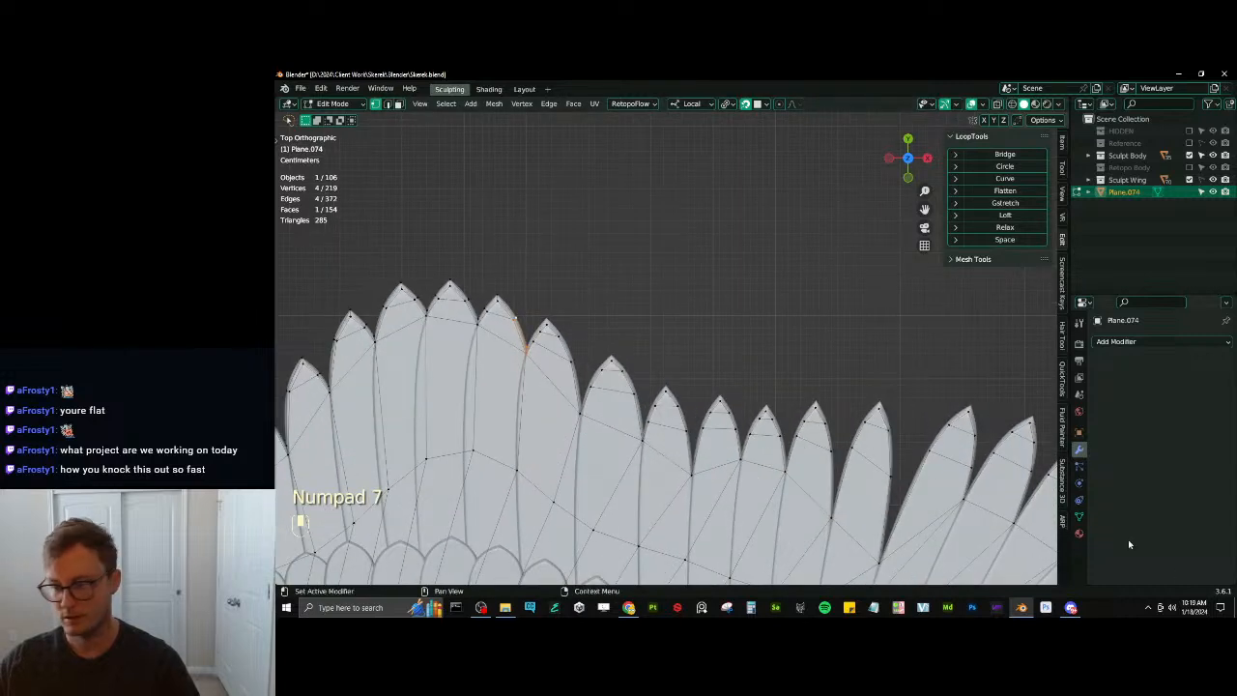
click(1200, 611)
click(669, 479)
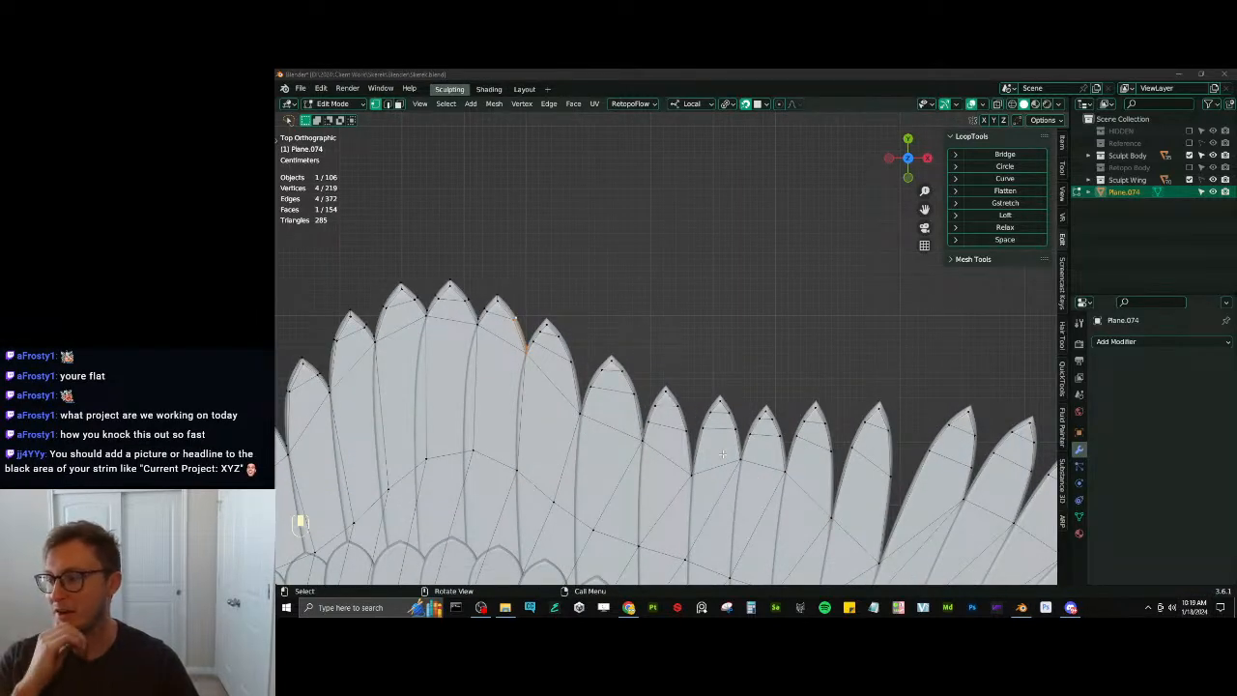
middle_drag(657, 384, 577, 358)
key(KP_7)
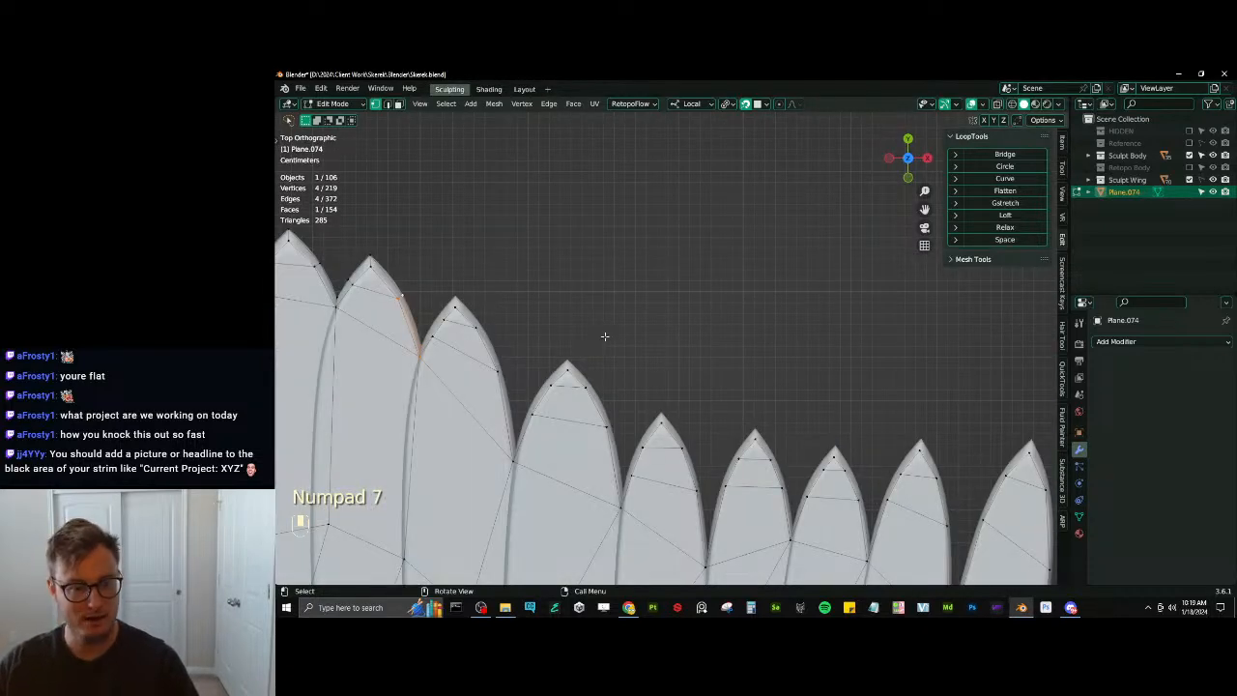
Extrude the left edges of the feather right of the selected rim face about 0.0095 m along Y, fitting the tip vertex to the sculpted point
shift+middle_drag(417, 326, 634, 361)
scroll(635, 362, up, 6)
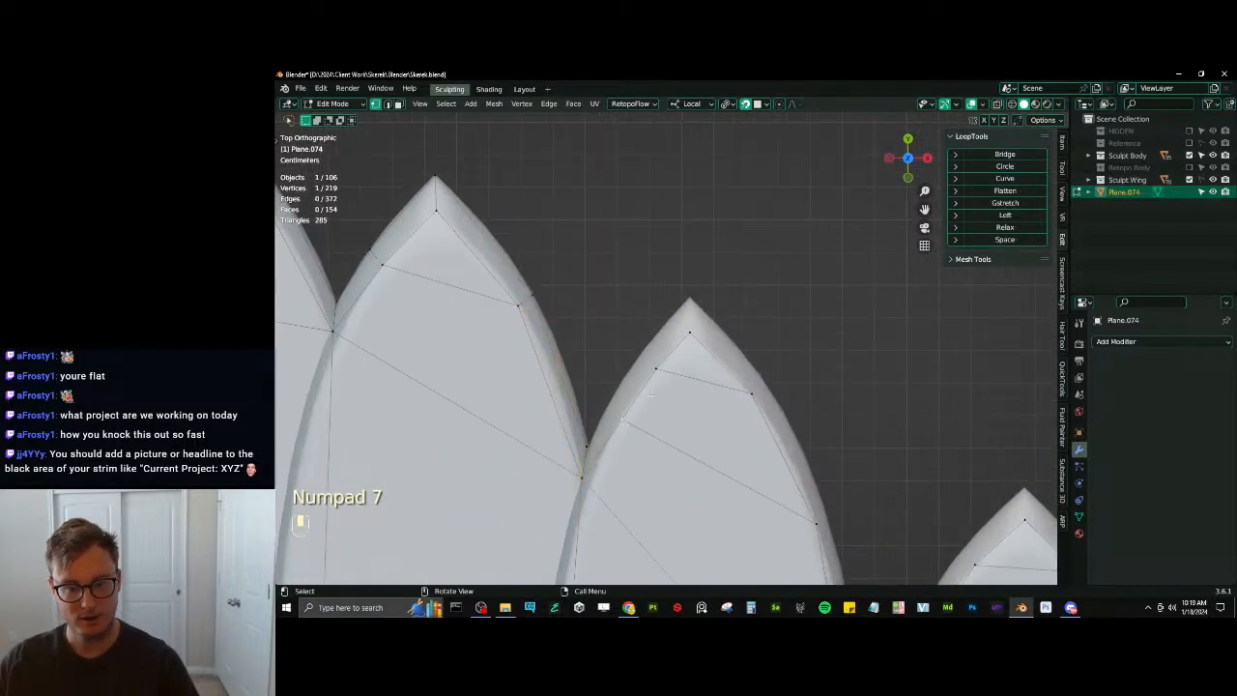
key(e)
key(g)
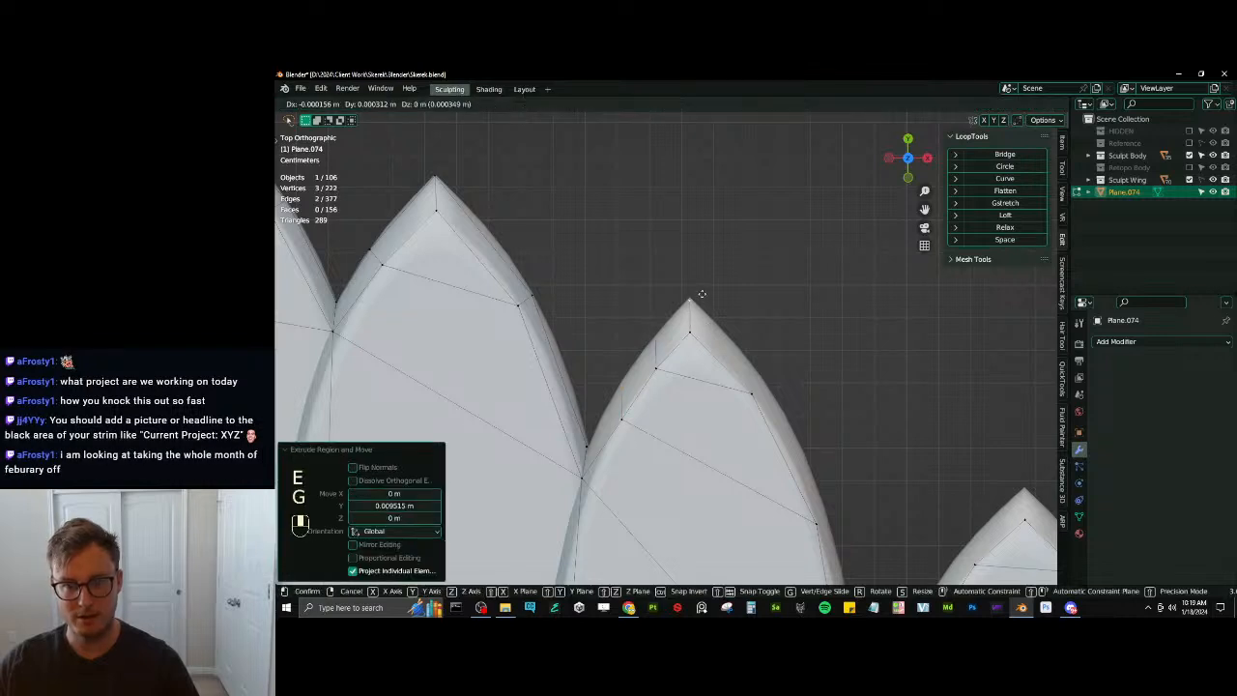
click(702, 291)
Move this feather's two remaining extruded vertices onto its left outline and fill the rim face down to the notch
scroll(666, 346, up, 1)
shift+middle_drag(666, 346, 758, 336)
scroll(763, 317, up, 1)
click(670, 358)
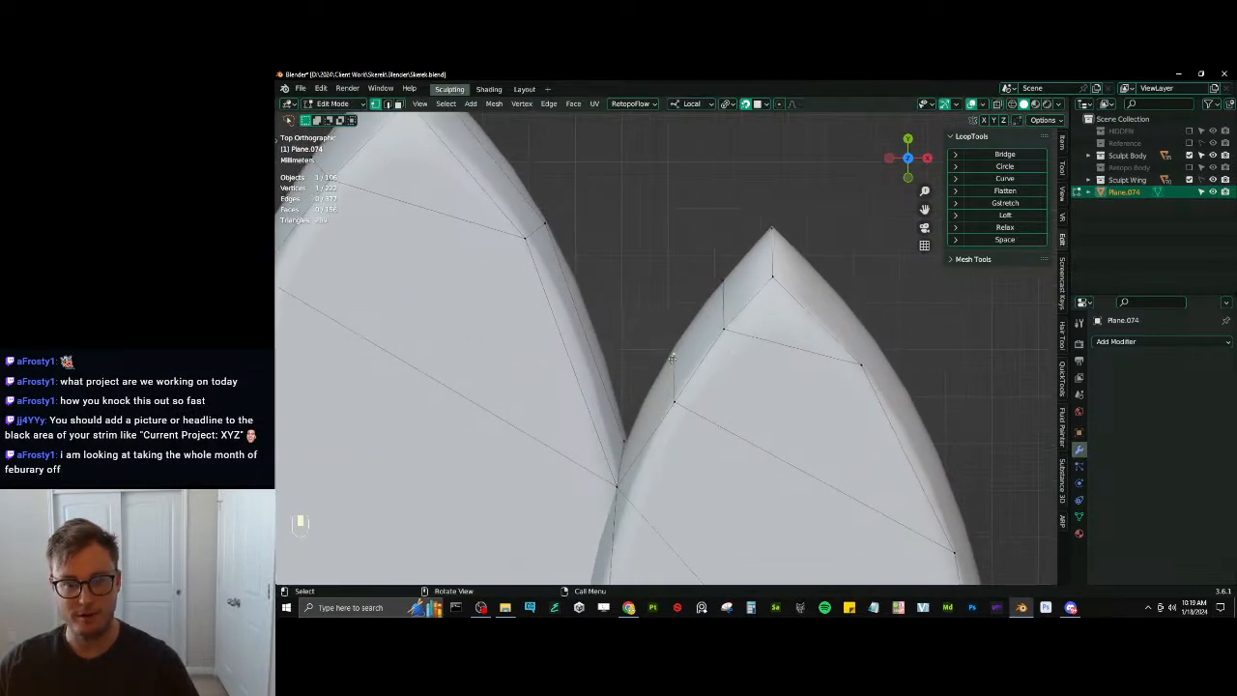
key(g)
click(713, 295)
key(g)
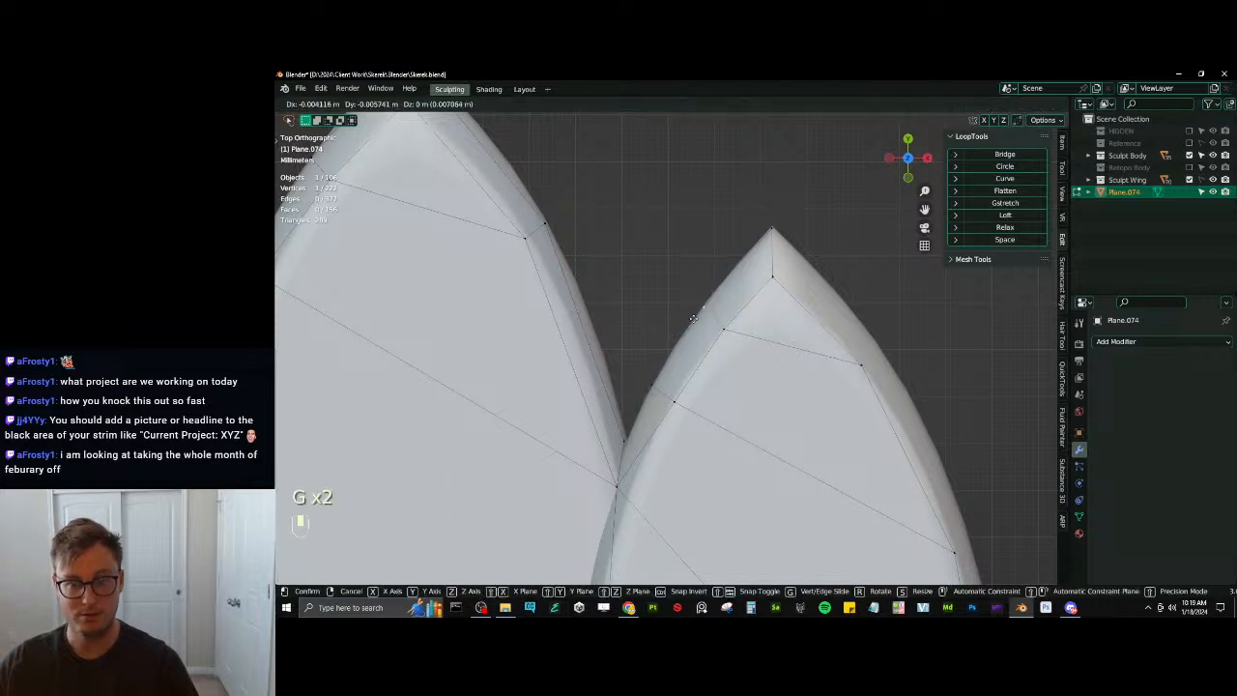
click(689, 318)
key(f)
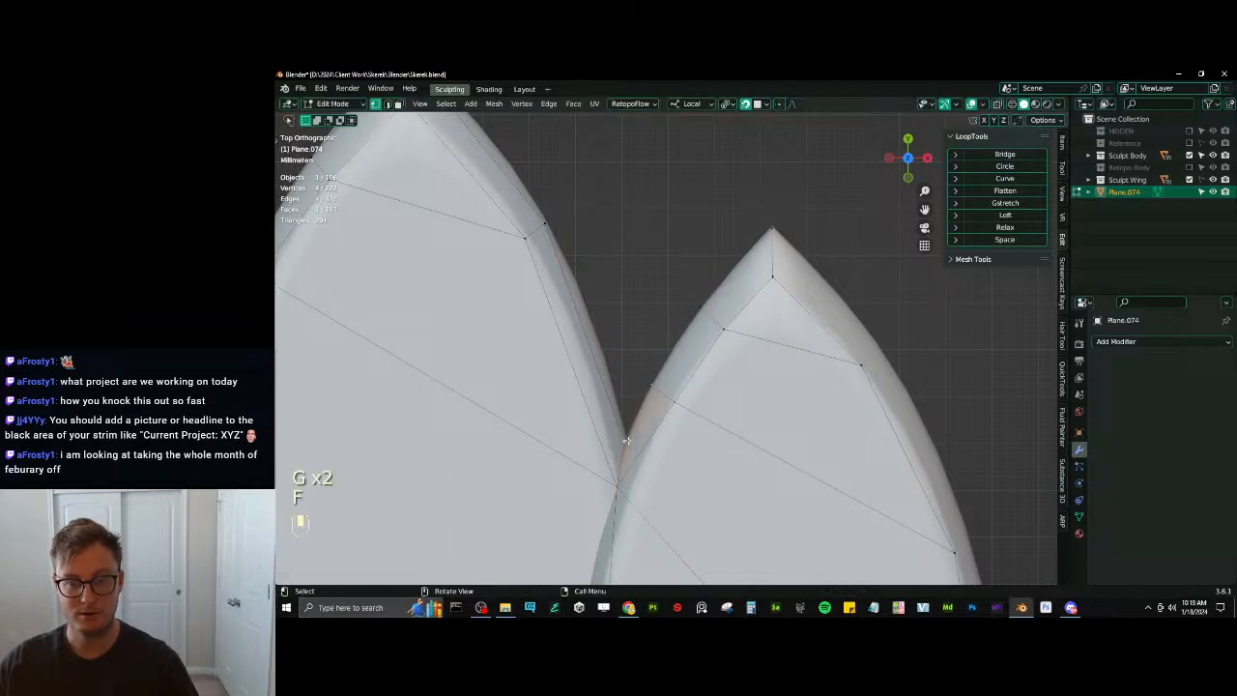
Fit the notch vertex and the neighbouring feather's right rim vertex to the sculpted outline, shifting the latter about 0.002 m
key(g)
click(626, 437)
click(553, 230)
key(g)
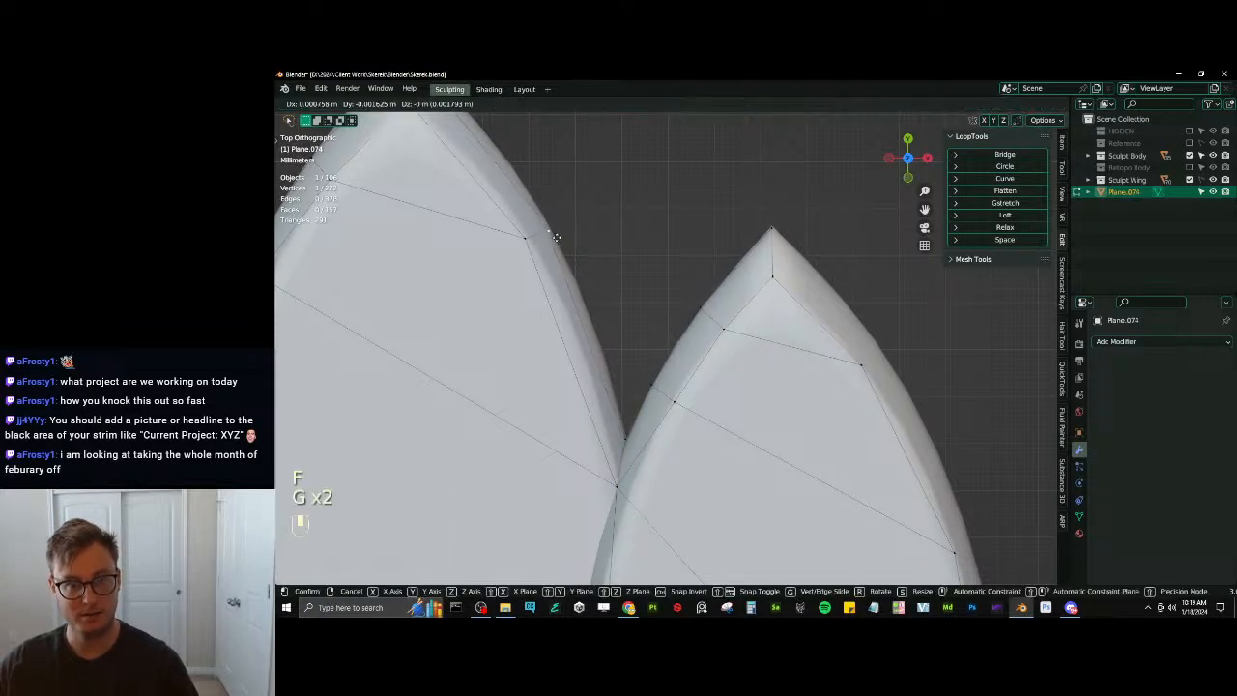
click(557, 238)
Extrude the same feather's right edge about 0.0026 m onto its outline and fill the rim face up to the tip
shift+middle_drag(855, 349, 638, 267)
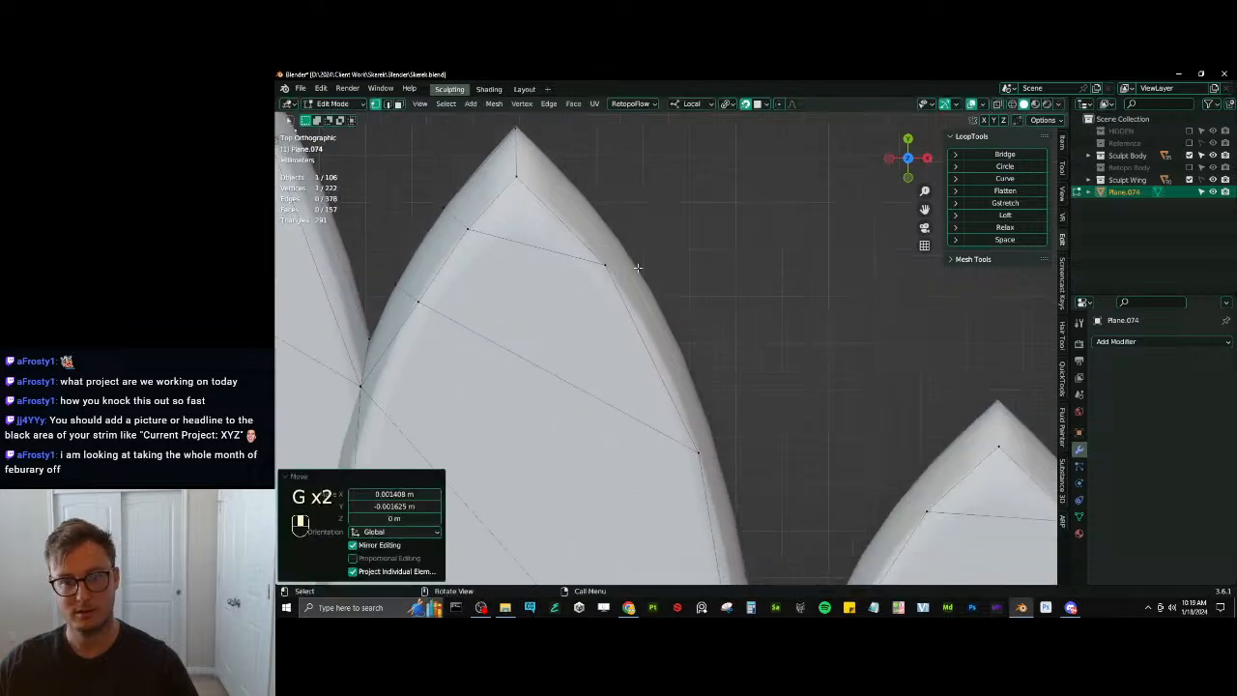
shift+click(698, 451)
key(e)
click(710, 448)
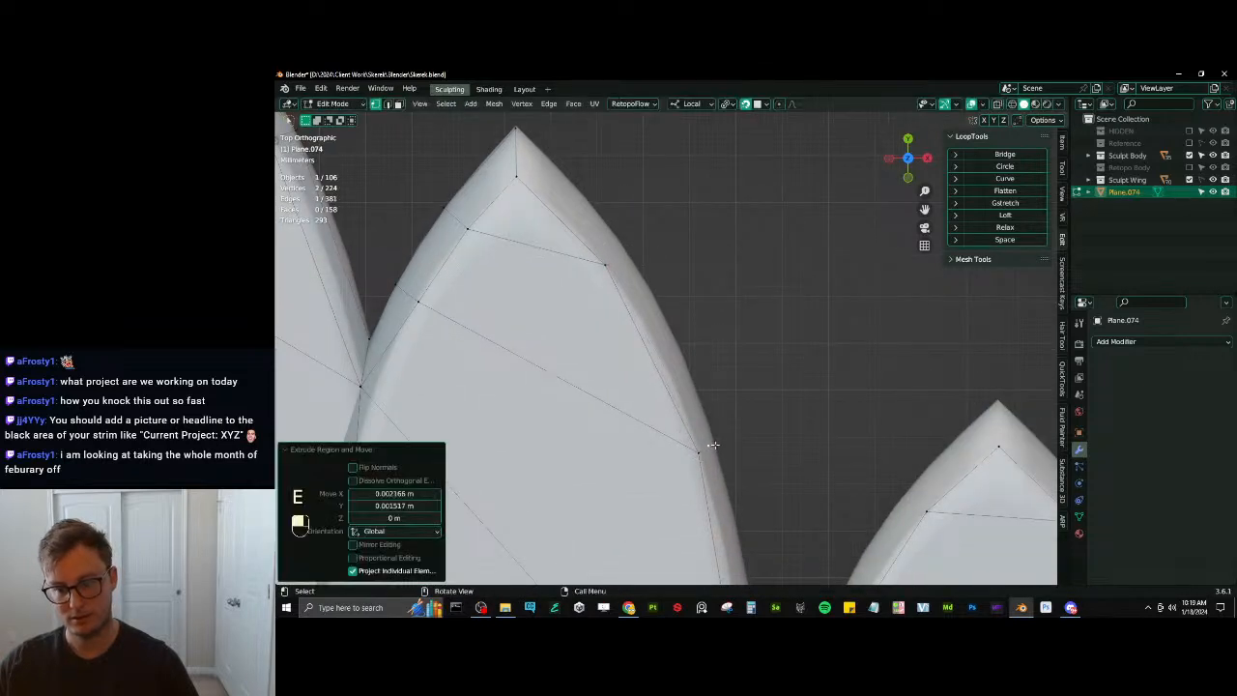
key(g)
click(640, 237)
key(g)
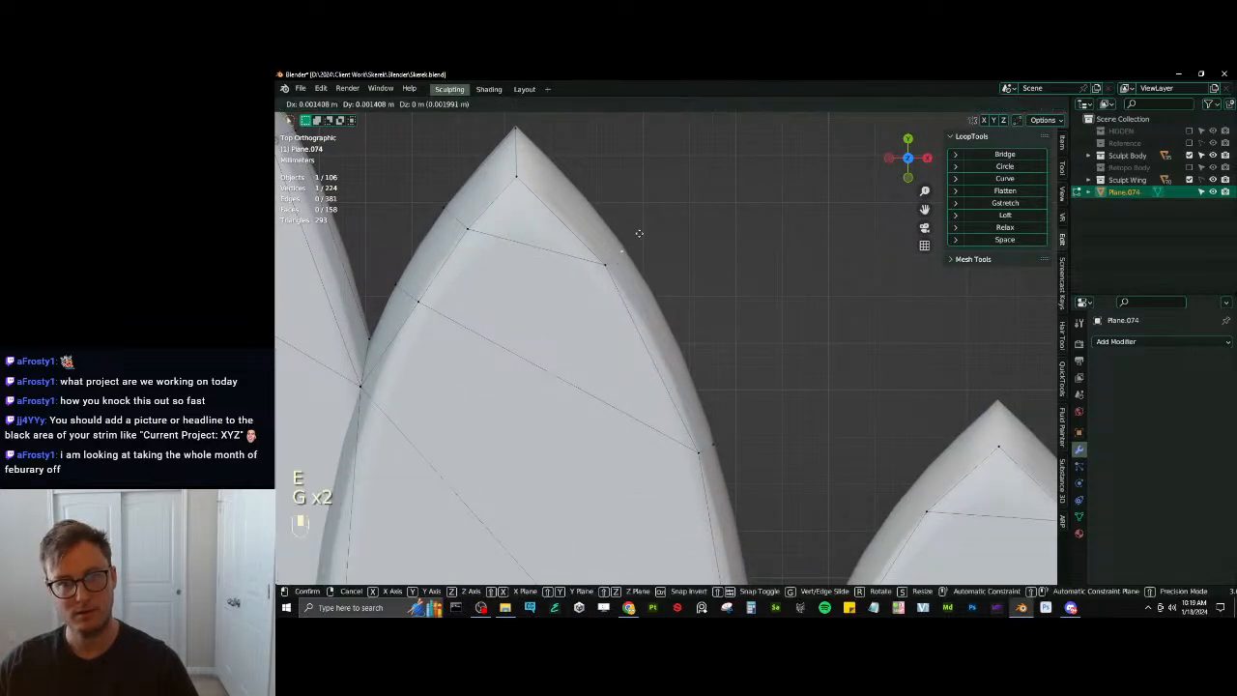
click(641, 232)
ctrl+click(517, 129)
key(f)
Adjust the notch vertex below this feather's right side, extrude it about 0.014 m upward and fill the lower right rim face
scroll(667, 406, down, 3)
shift+middle_drag(712, 487, 658, 318)
scroll(677, 454, up, 1)
key(g)
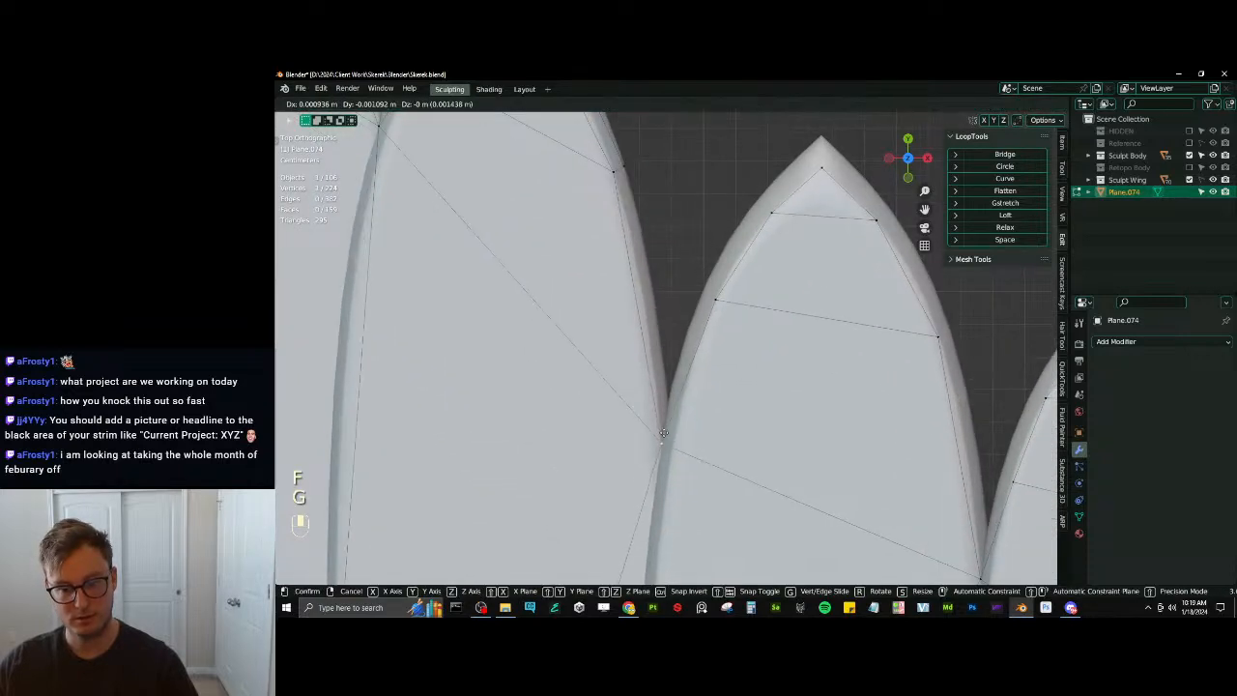
click(666, 432)
key(e)
click(667, 394)
shift+middle_drag(667, 395, 666, 437)
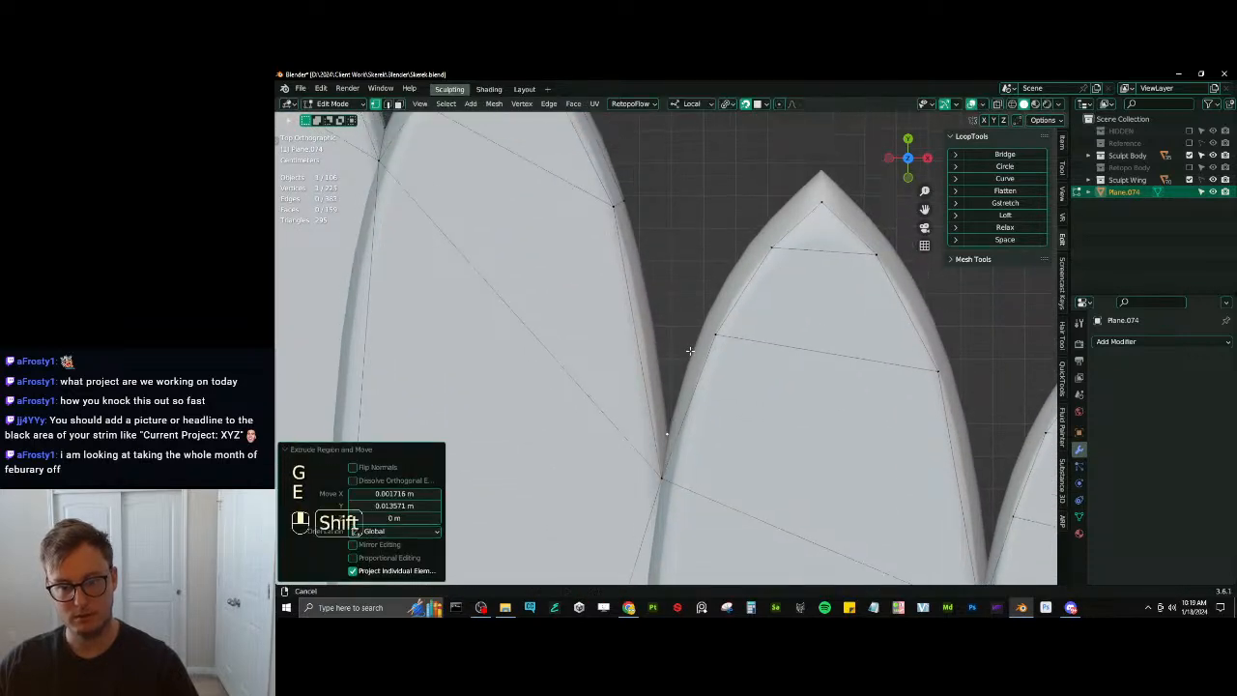
ctrl+click(624, 211)
key(f)
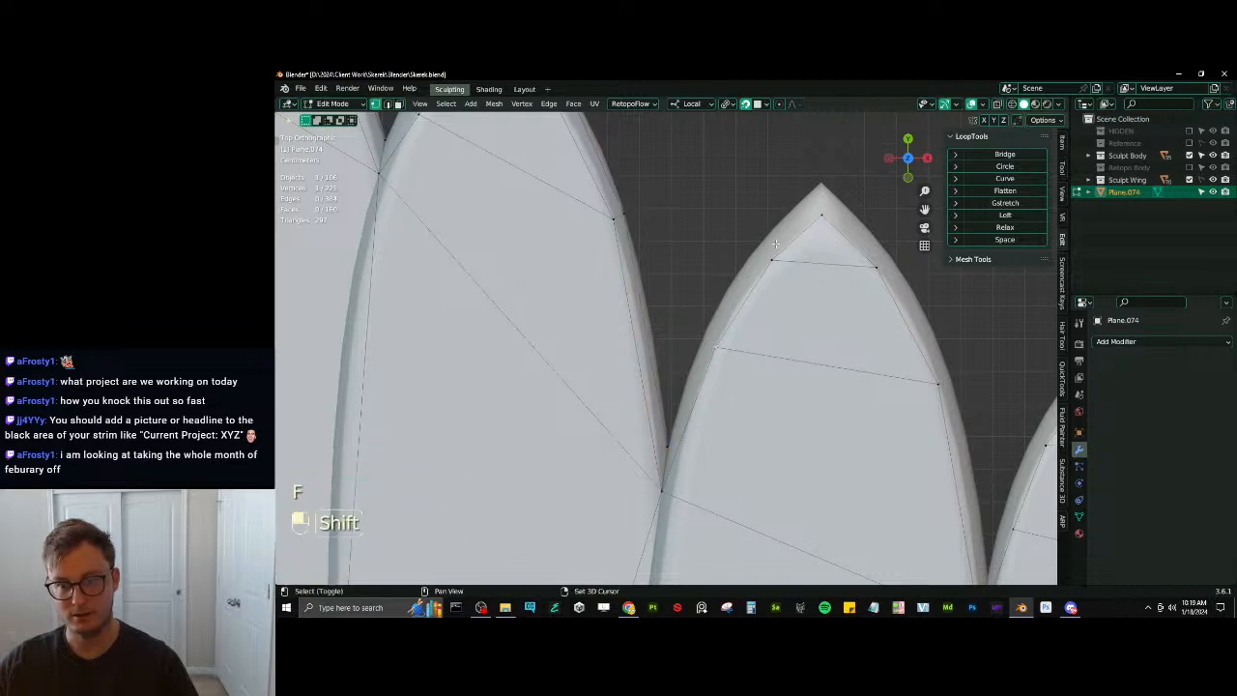
Extrude the left edges of the next feather to the right and fit the new tip vertex to its point
shift+middle_drag(710, 343, 679, 417)
ctrl+click(792, 297)
key(e)
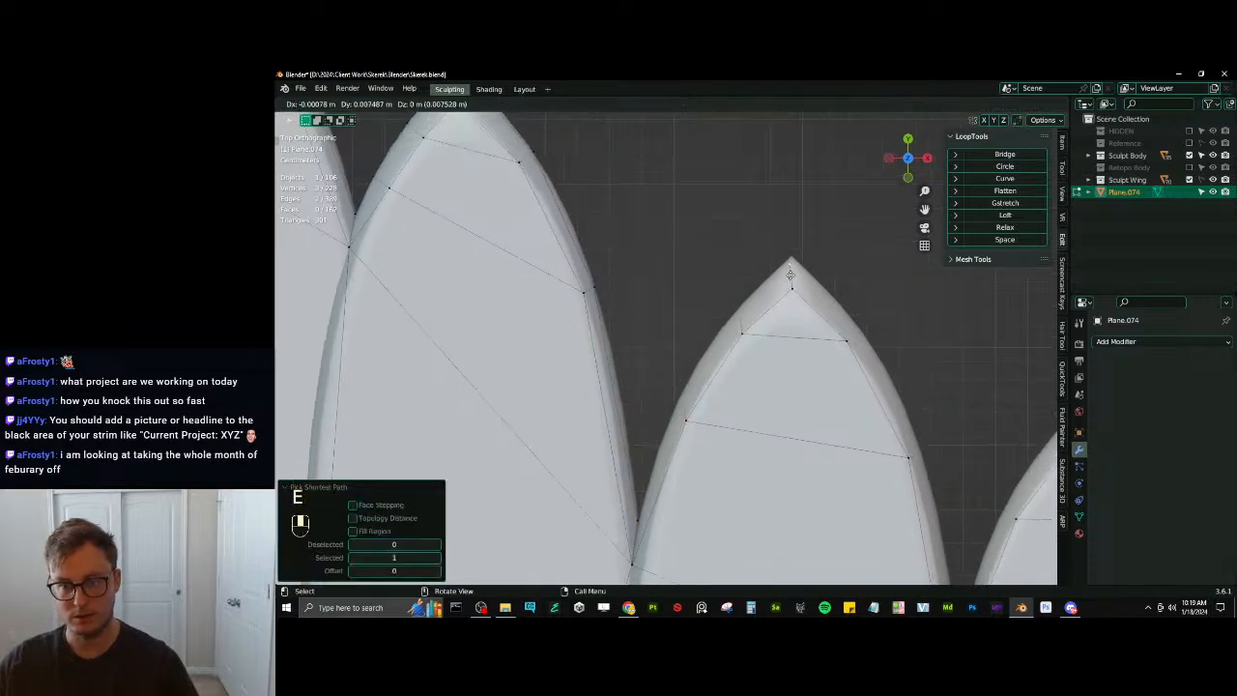
click(791, 288)
key(g)
Move the second feather's other two extruded vertices onto its left outline and fill the face joining them to the notch
click(746, 300)
key(g)
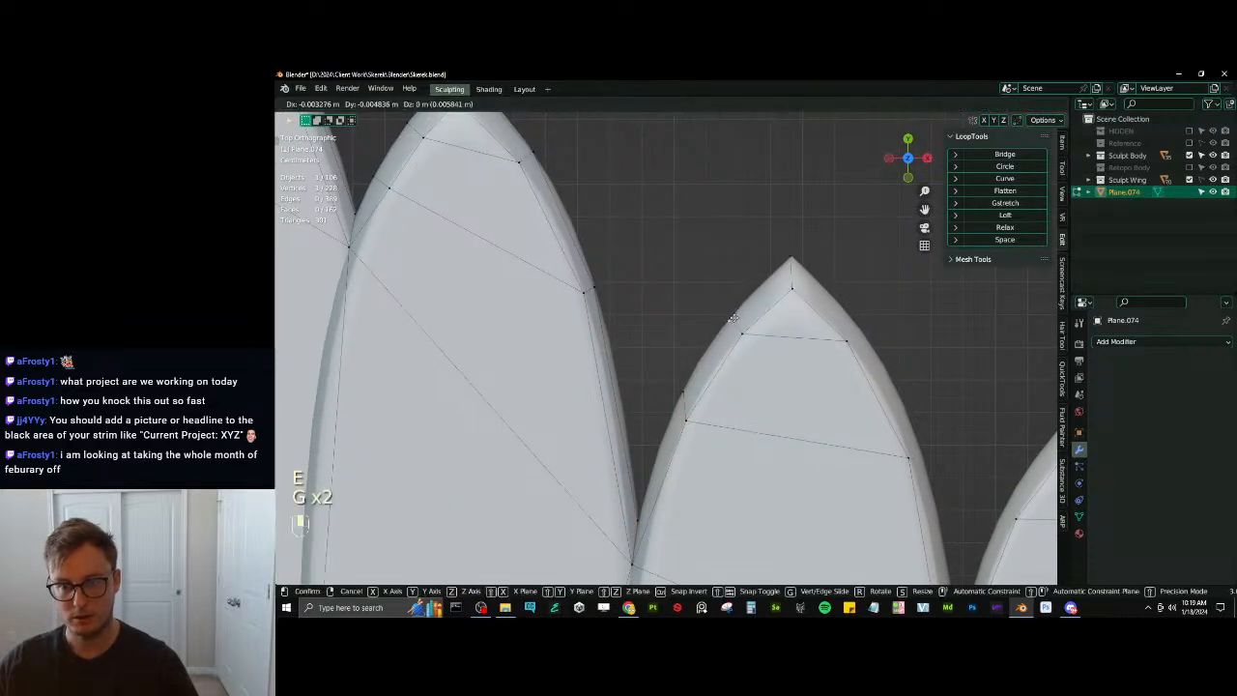
click(677, 394)
key(g)
click(673, 415)
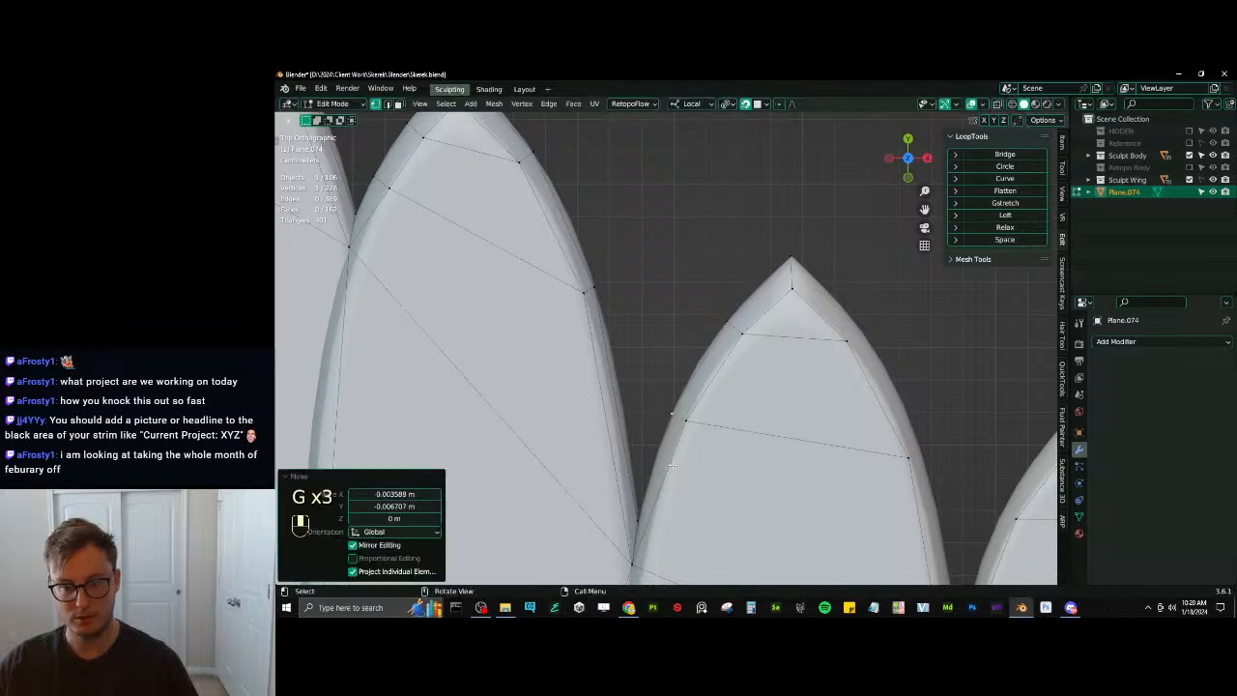
ctrl+right_click(637, 520)
key(f)
Extrude the second feather's right edge about 0.003 m onto its outline and fill the upper right rim face to the tip
shift+middle_drag(833, 449, 694, 336)
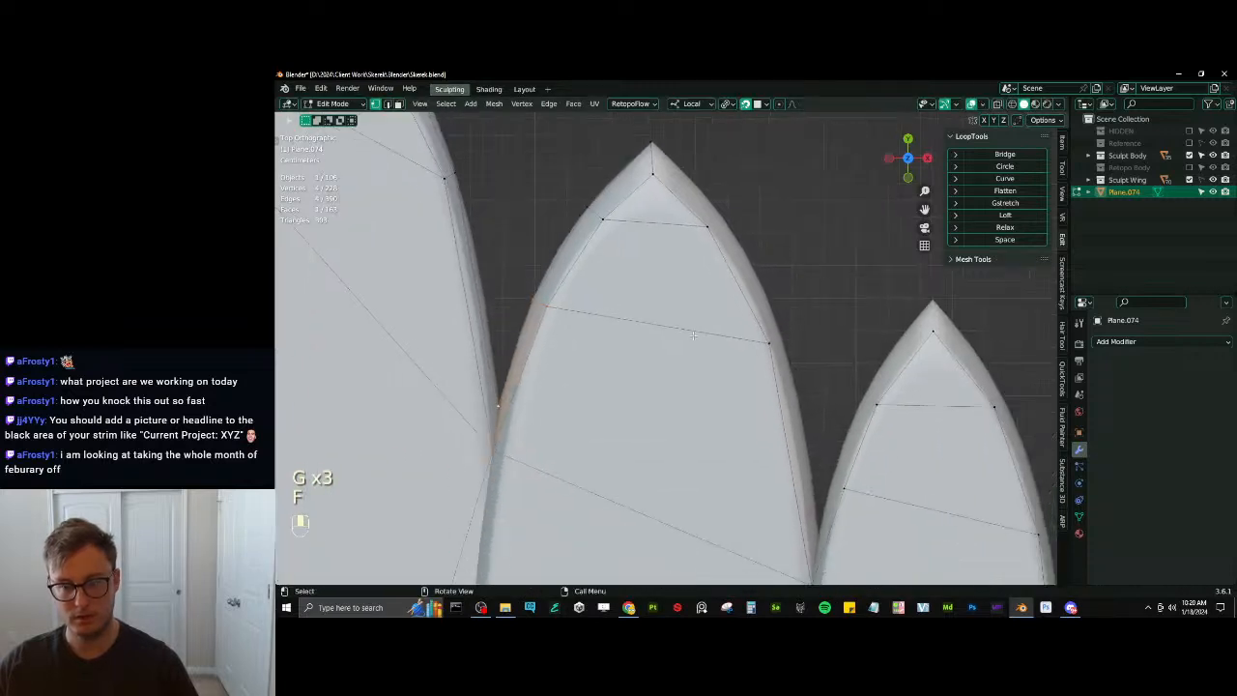
key(e)
click(769, 343)
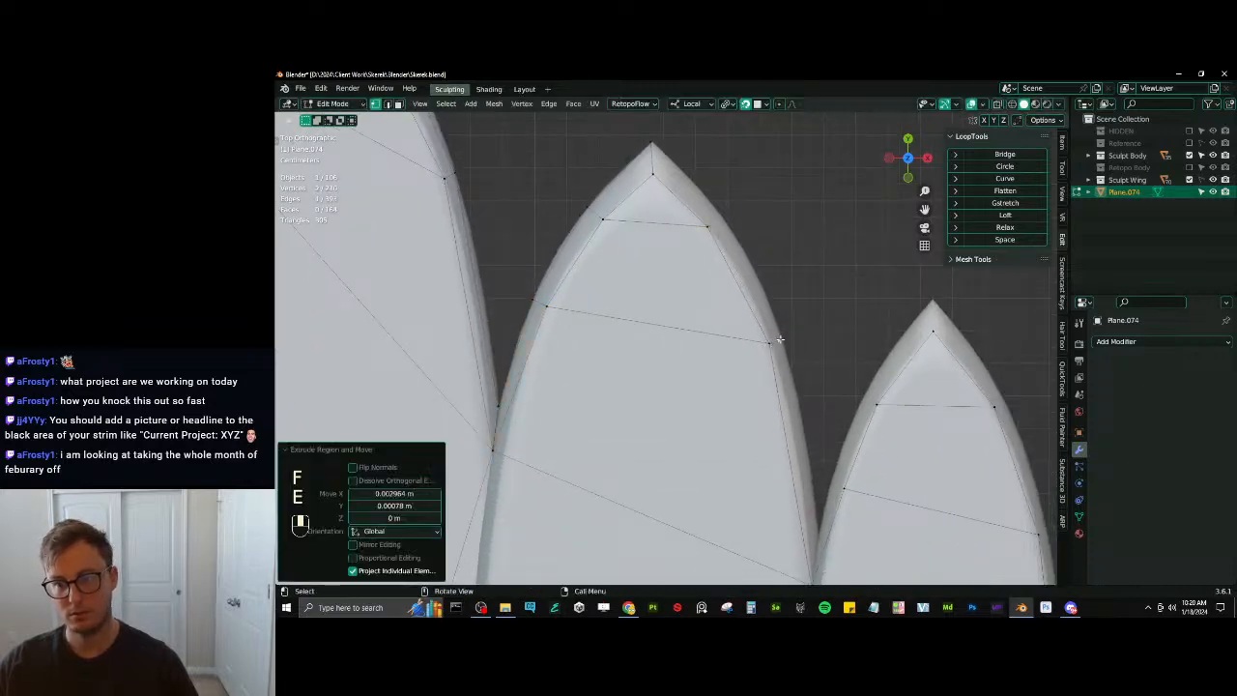
key(g)
click(787, 336)
key(g)
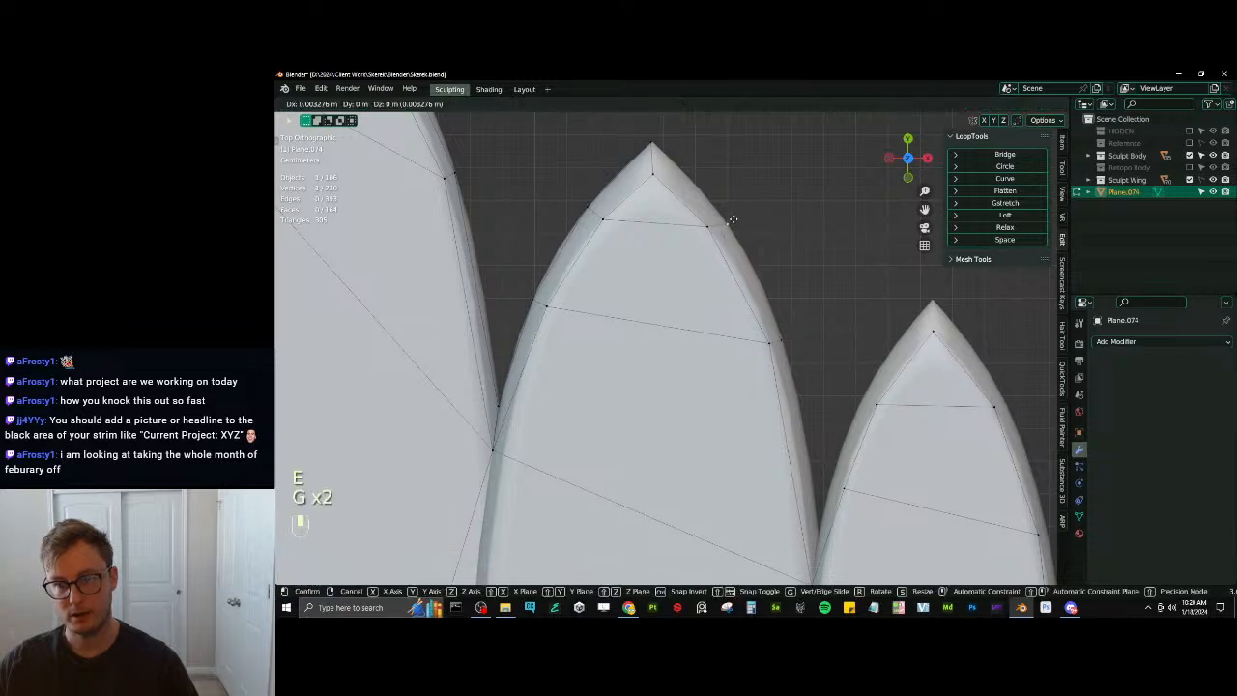
click(731, 219)
ctrl+click(660, 146)
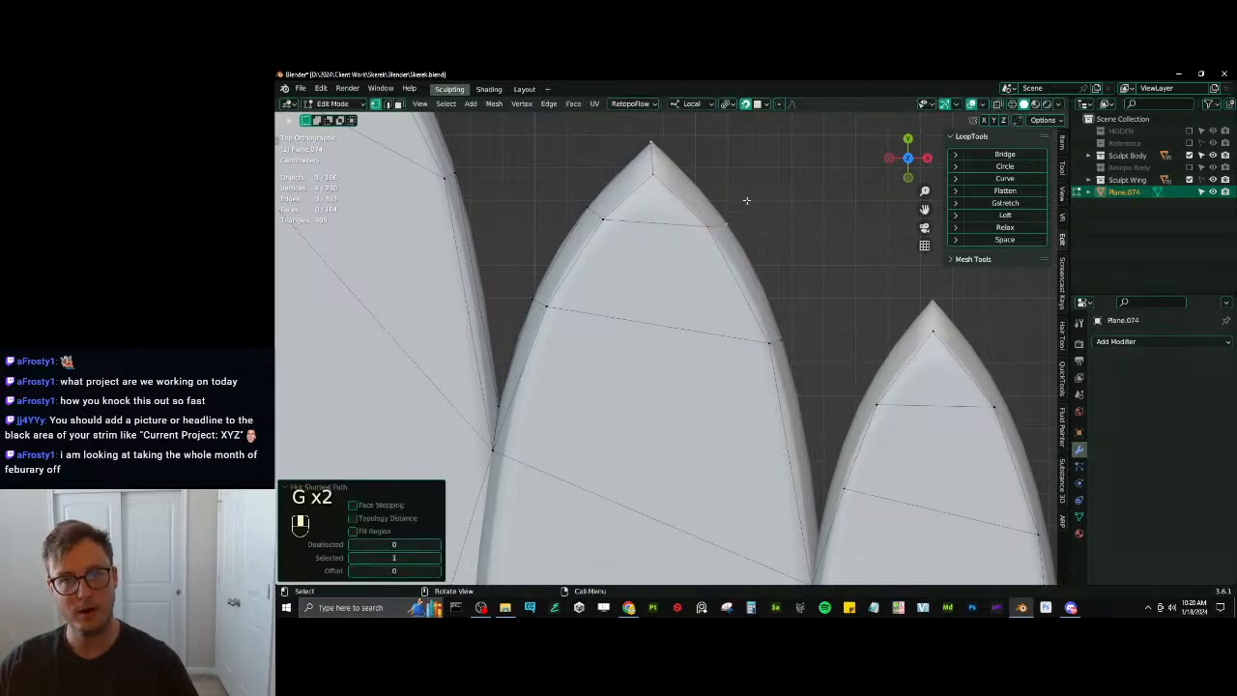
key(f)
Extrude a vertex up from the notch between the second and third feathers and fill the second feather's lower right rim face
shift+middle_drag(806, 330, 756, 206)
click(744, 201)
key(e)
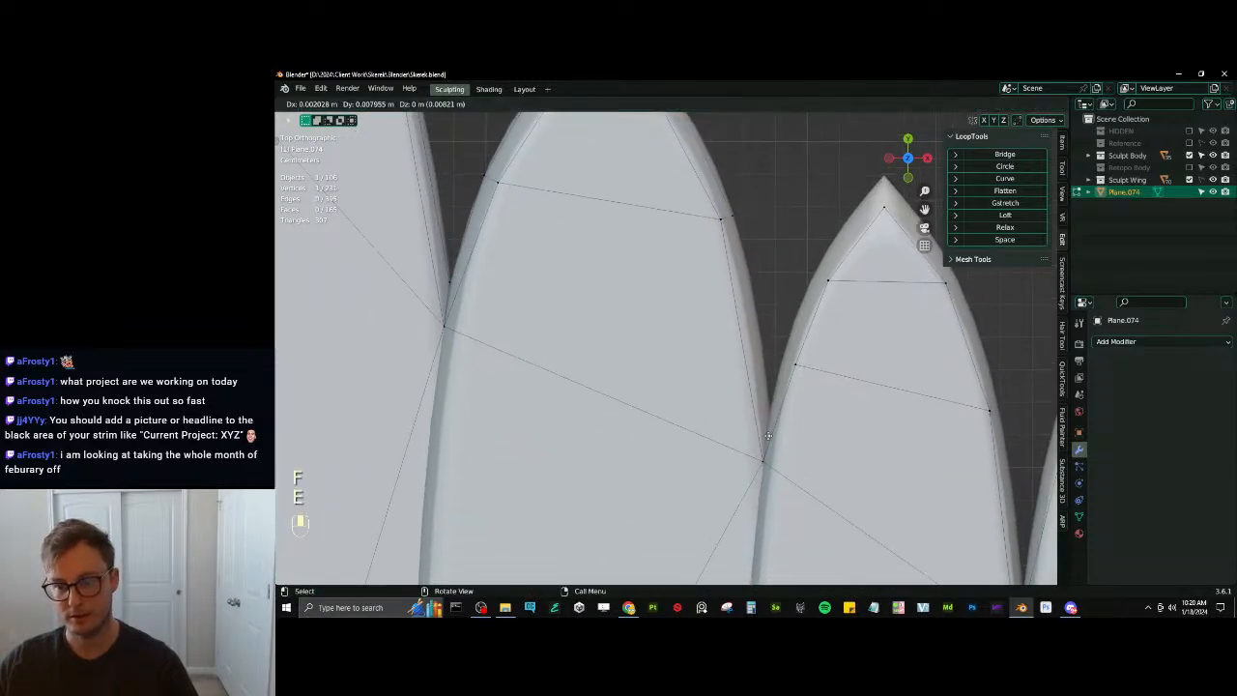
click(766, 412)
ctrl+click(737, 220)
key(f)
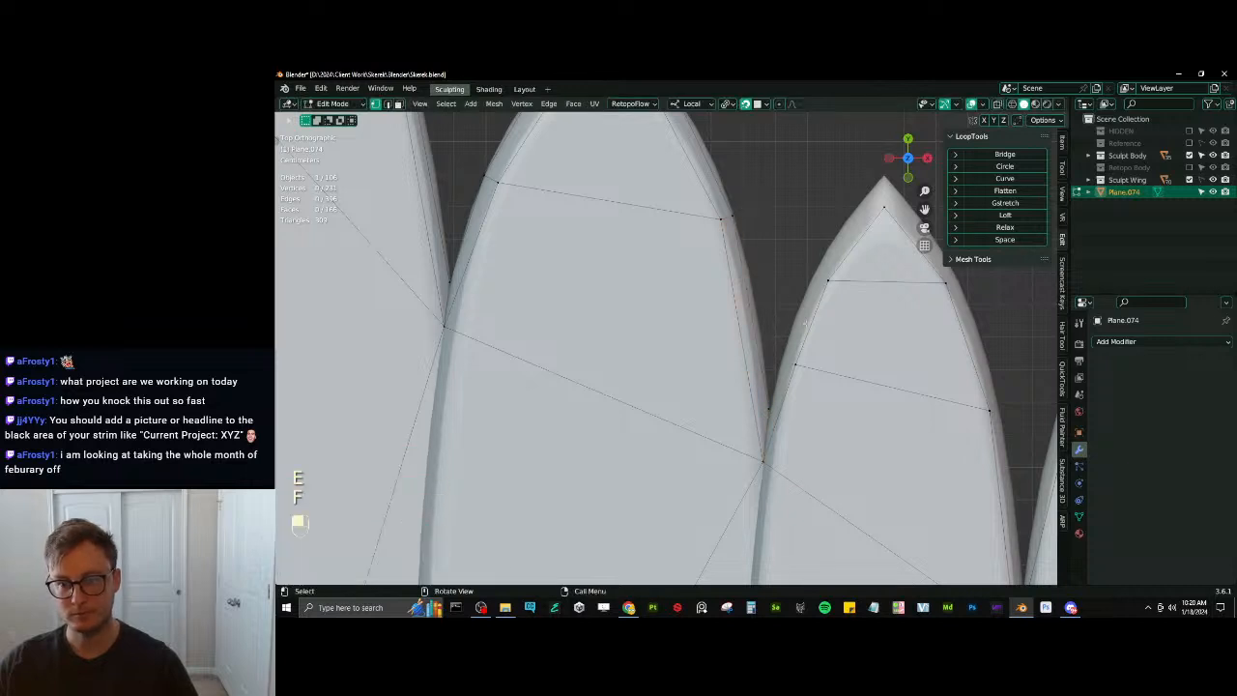
ctrl+click(881, 203)
key(e)
click(874, 179)
key(ctrl+z)
Extrude the third feather's left edges about 0.004 m along Y and fit the new tip vertex to its sculpted point
shift+middle_drag(824, 327, 792, 354)
click(767, 399)
ctrl+click(850, 230)
key(e)
click(850, 218)
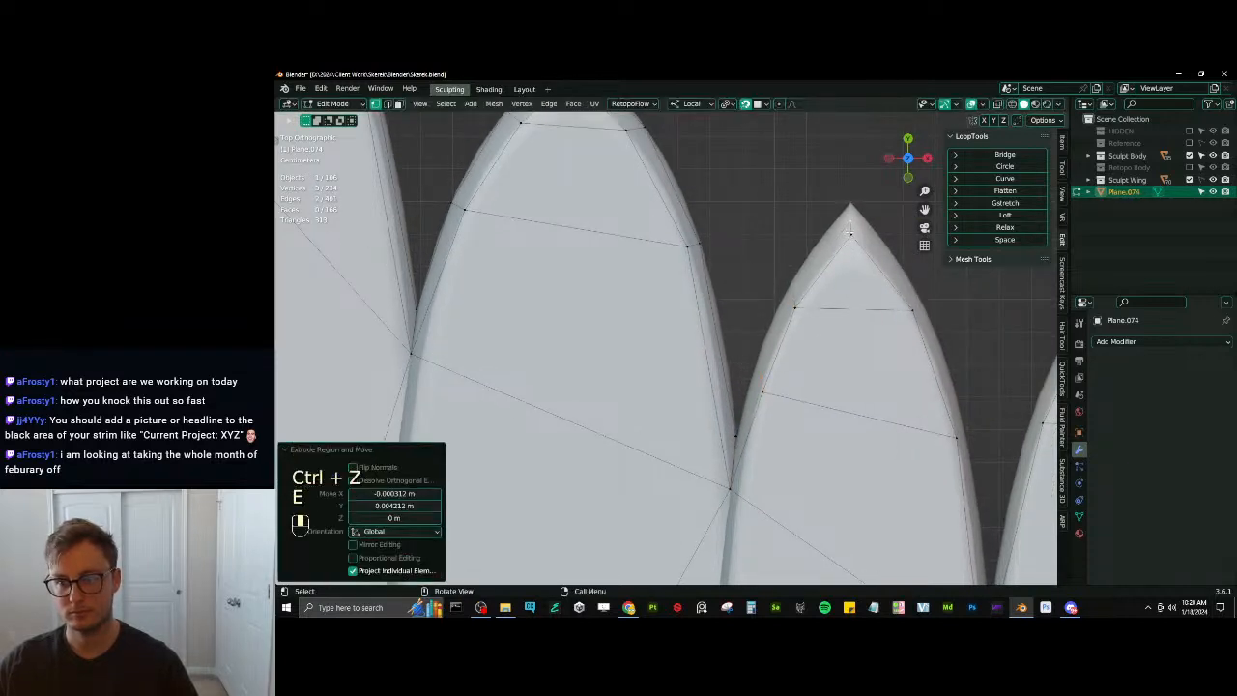
click(849, 220)
key(g)
click(847, 210)
Move the third feather's two left rim vertices onto its outline and fill the face down to the notch
click(795, 296)
key(g)
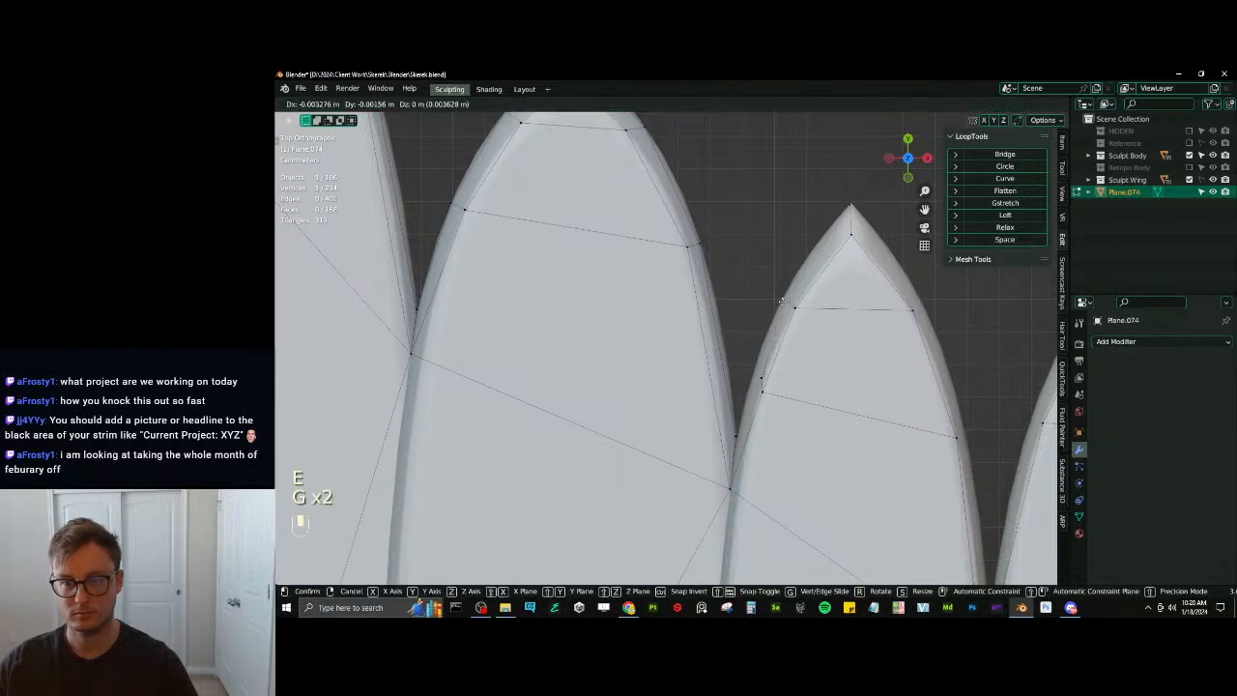
click(784, 301)
key(g)
click(746, 383)
ctrl+click(738, 432)
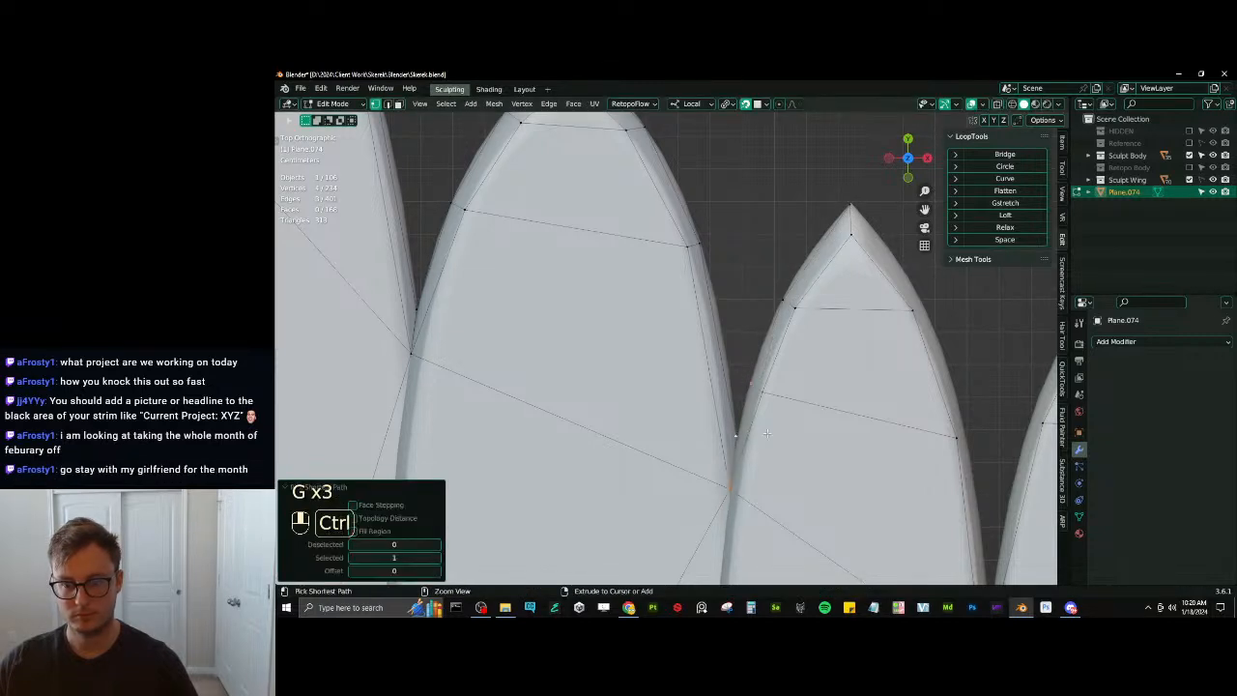
key(f)
Extrude the third feather's right edge outward and fit the new lower vertex to the outline
shift+middle_drag(831, 358, 713, 351)
click(800, 301)
shift+click(840, 433)
key(e)
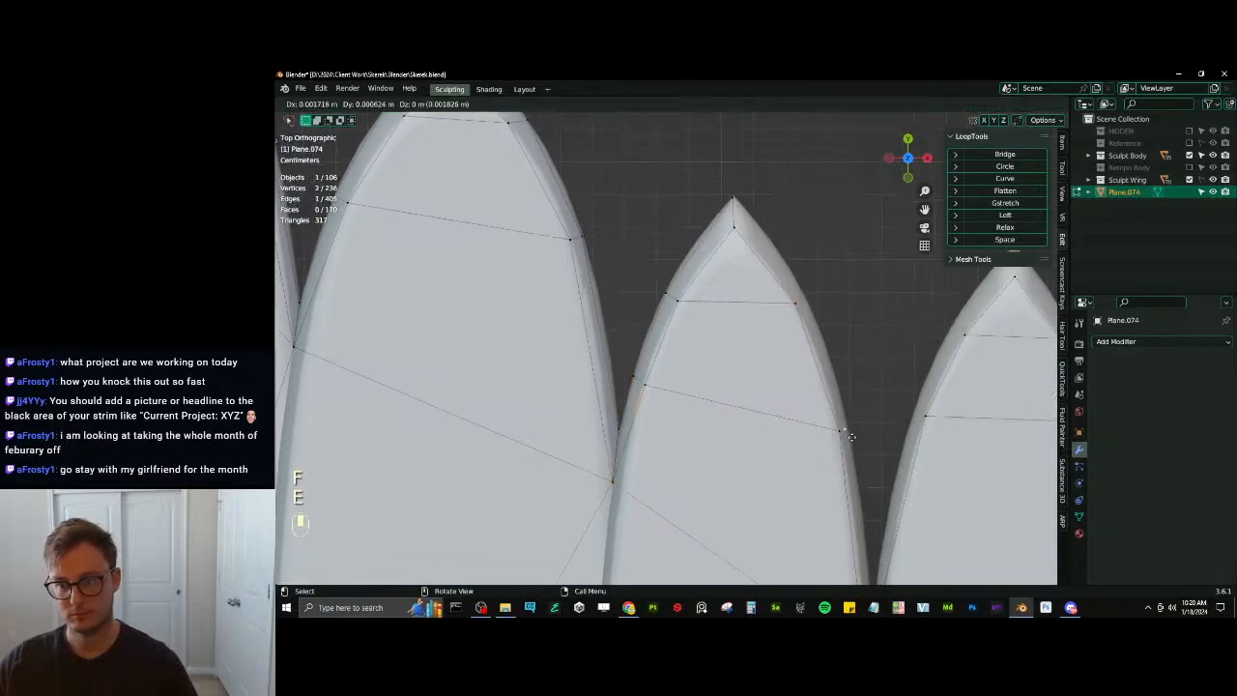
click(850, 432)
click(848, 425)
key(g)
click(849, 425)
Move the third feather's upper right rim vertex onto the outline and fill the face up to the tip
click(809, 304)
key(g)
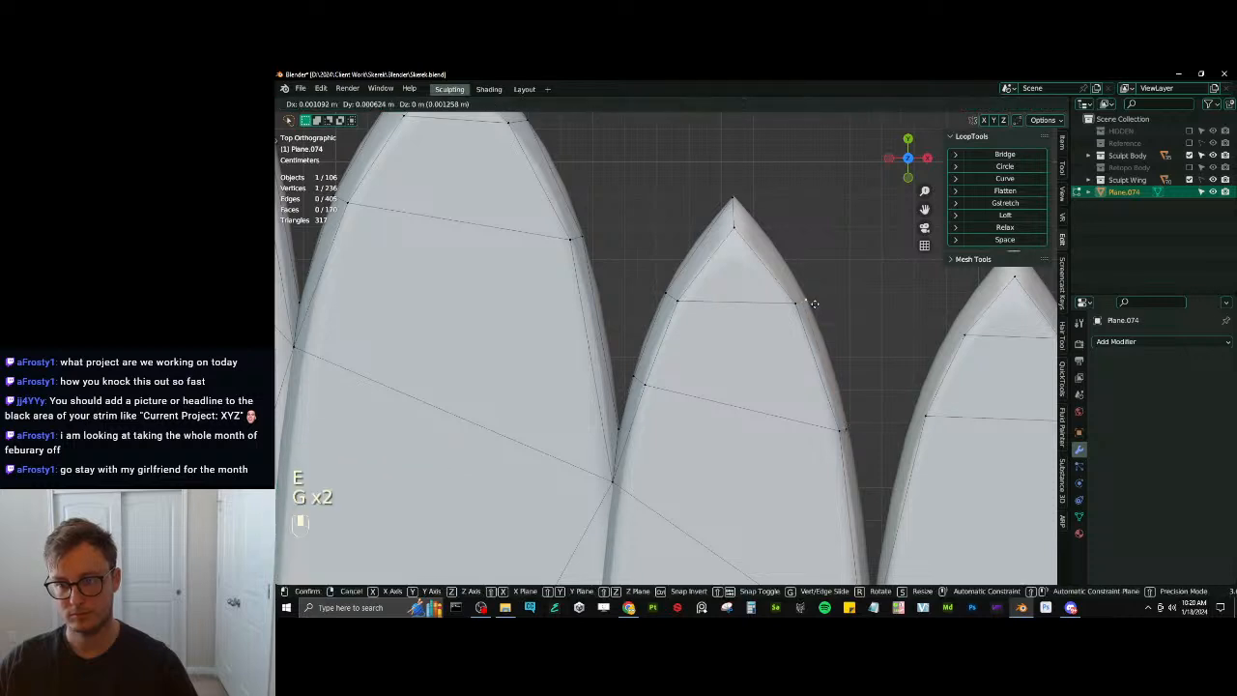
click(812, 301)
ctrl+click(739, 200)
key(f)
Extrude the notch vertex right of the third feather about 0.015 m upward and fill that feather's lower right rim face
scroll(787, 273, up, 4)
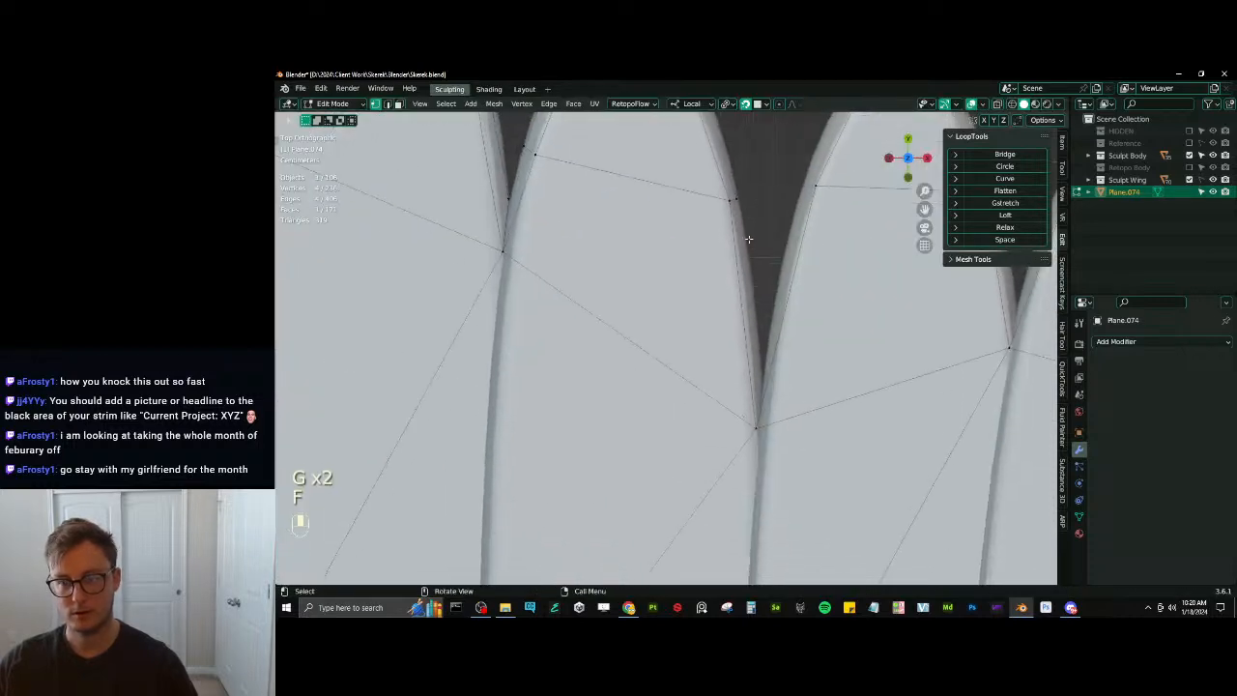
click(749, 425)
key(e)
click(762, 374)
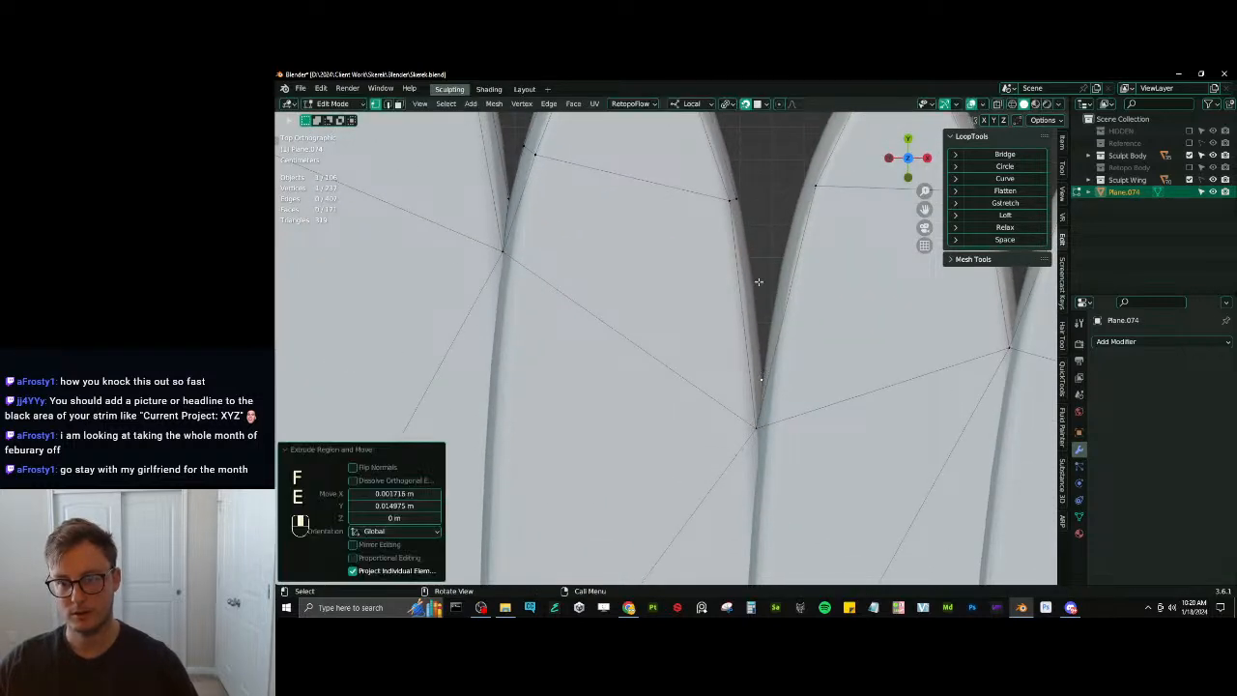
ctrl+click(740, 198)
key(f)
Extrude the fourth feather's left edges about 0.0017 m outward, undoing a first extrusion that is placed too far away
shift+middle_drag(781, 237, 720, 448)
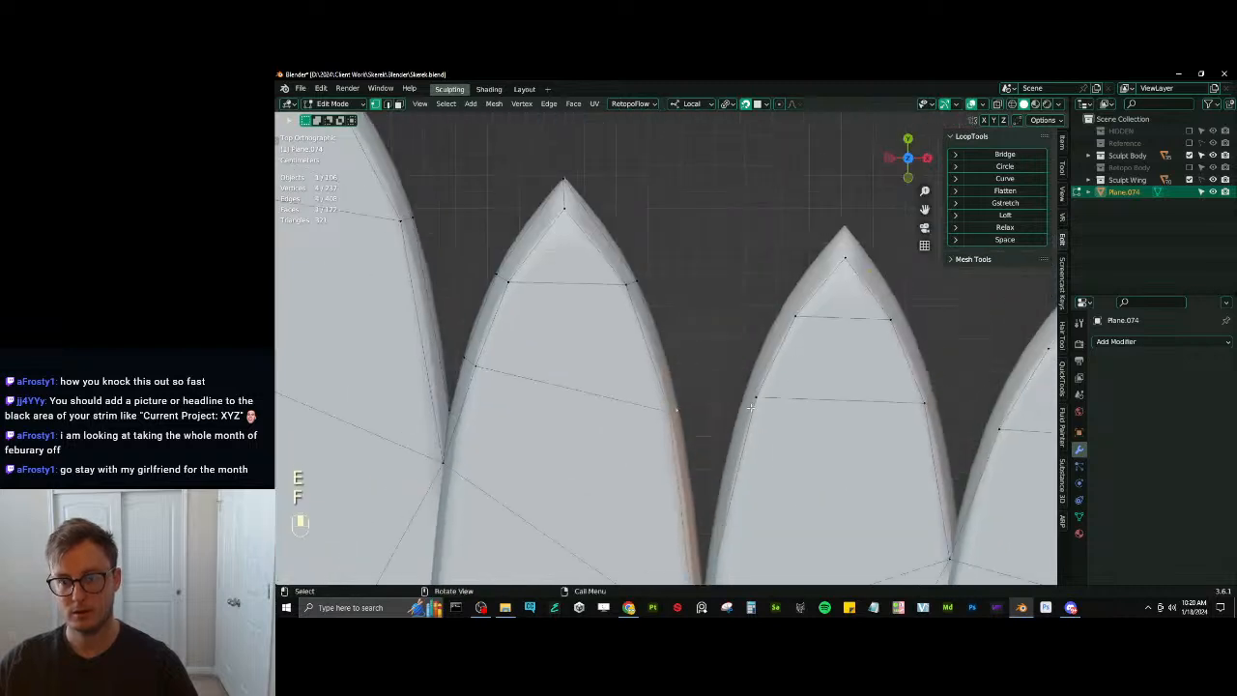
ctrl+click(844, 260)
key(e)
click(857, 217)
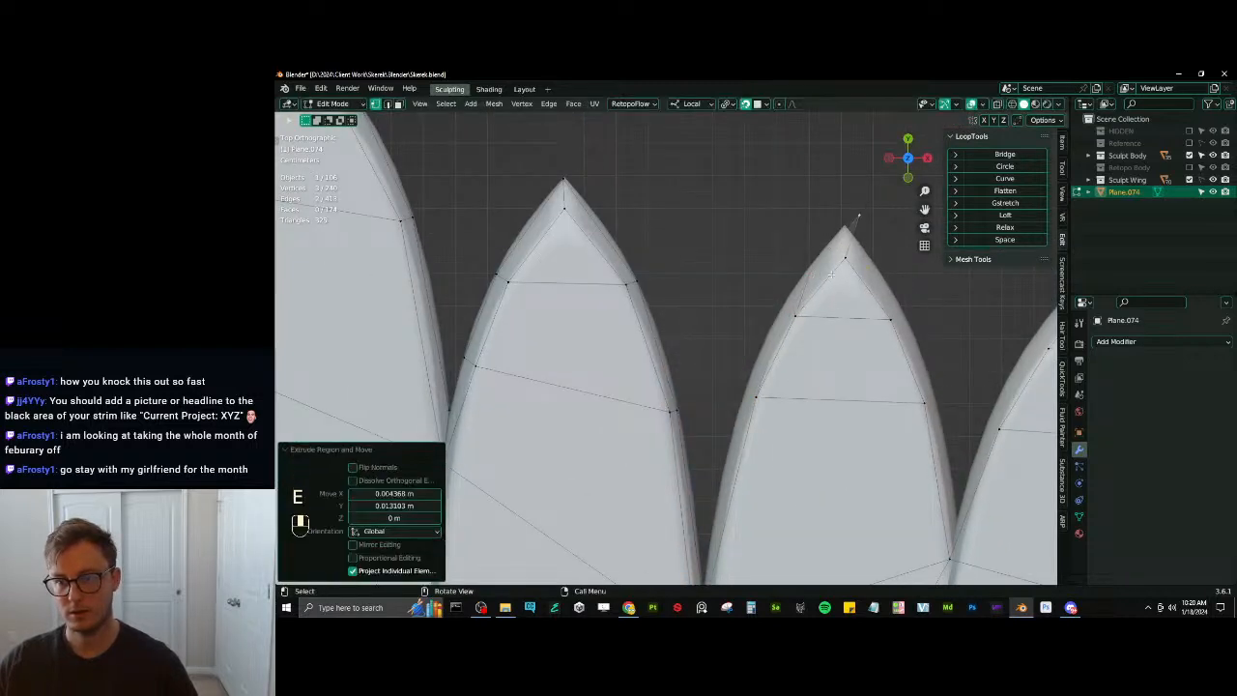
key(ctrl+z)
key(e)
click(818, 304)
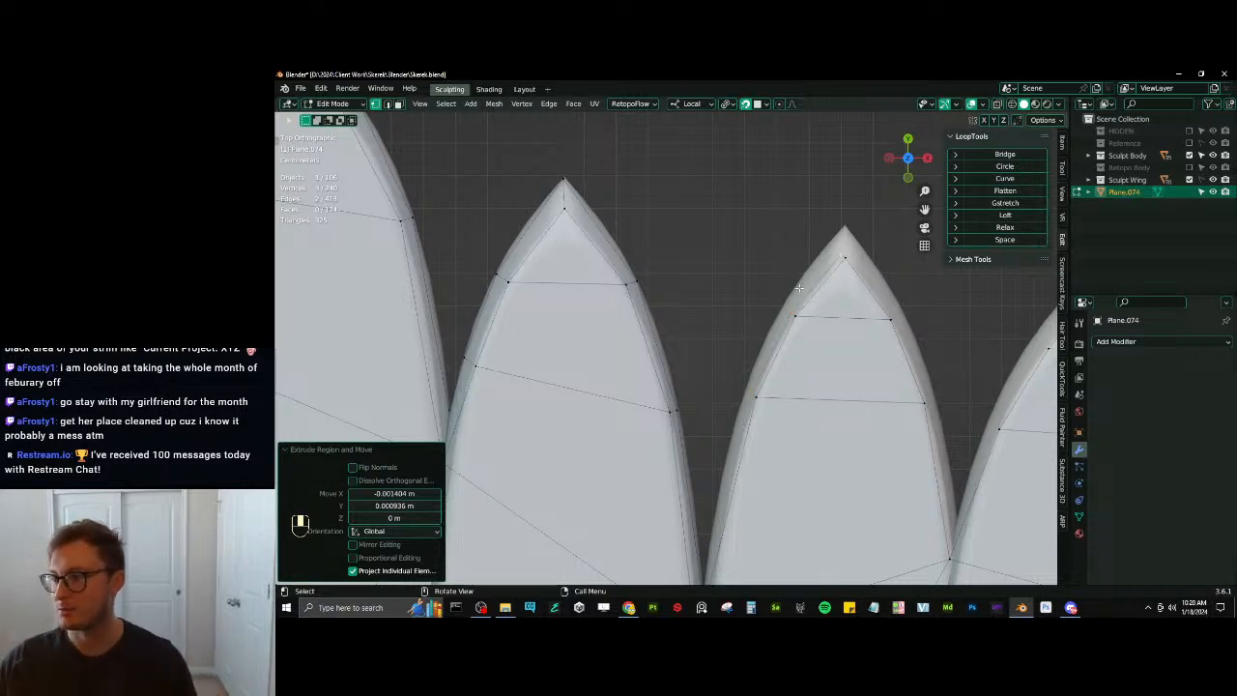
Move the fourth feather's new tip vertex and upper left rim vertex onto the sculpted outline
shift+scroll(820, 286, up, 1)
click(838, 256)
key(g)
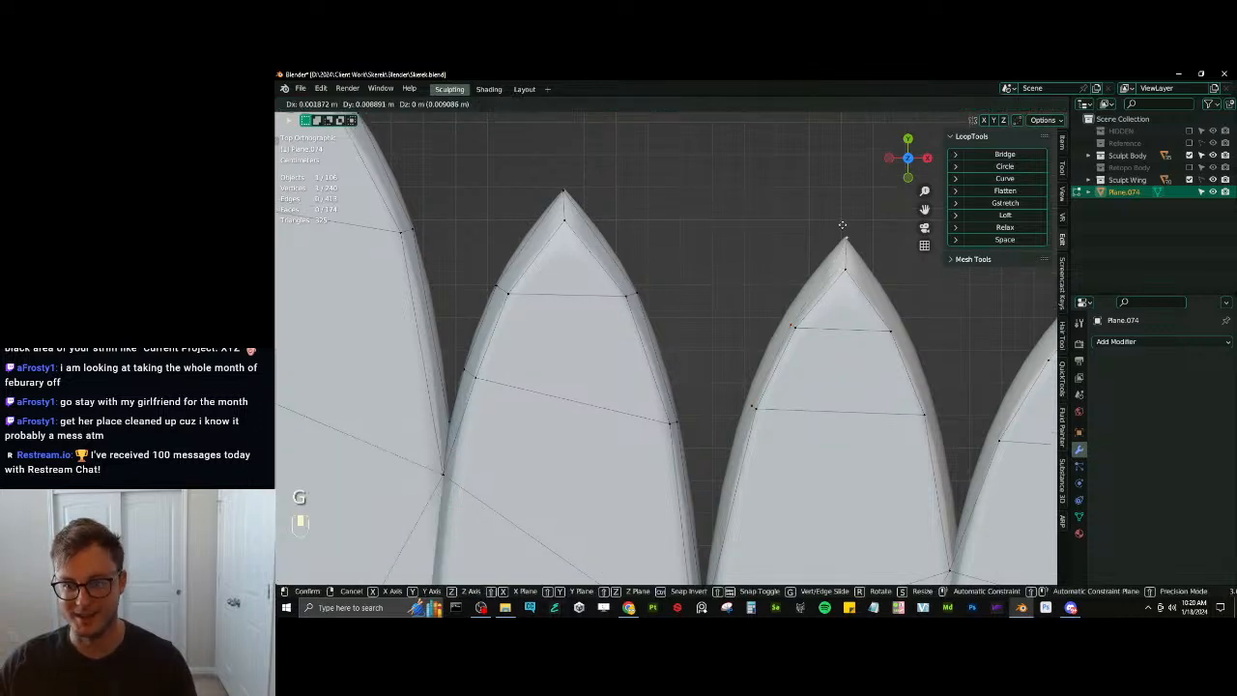
click(839, 225)
key(g)
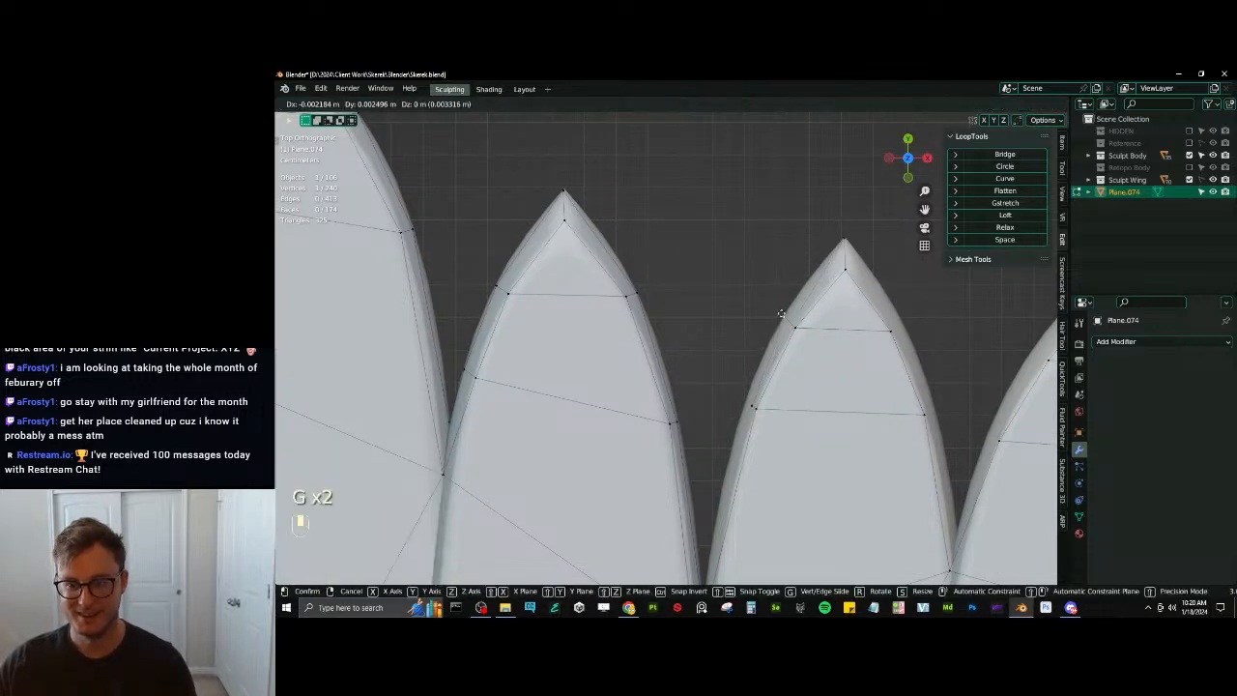
click(778, 318)
Fit the fourth feather's lower left rim vertex to the outline and fill the rim face down to the notch
key(g)
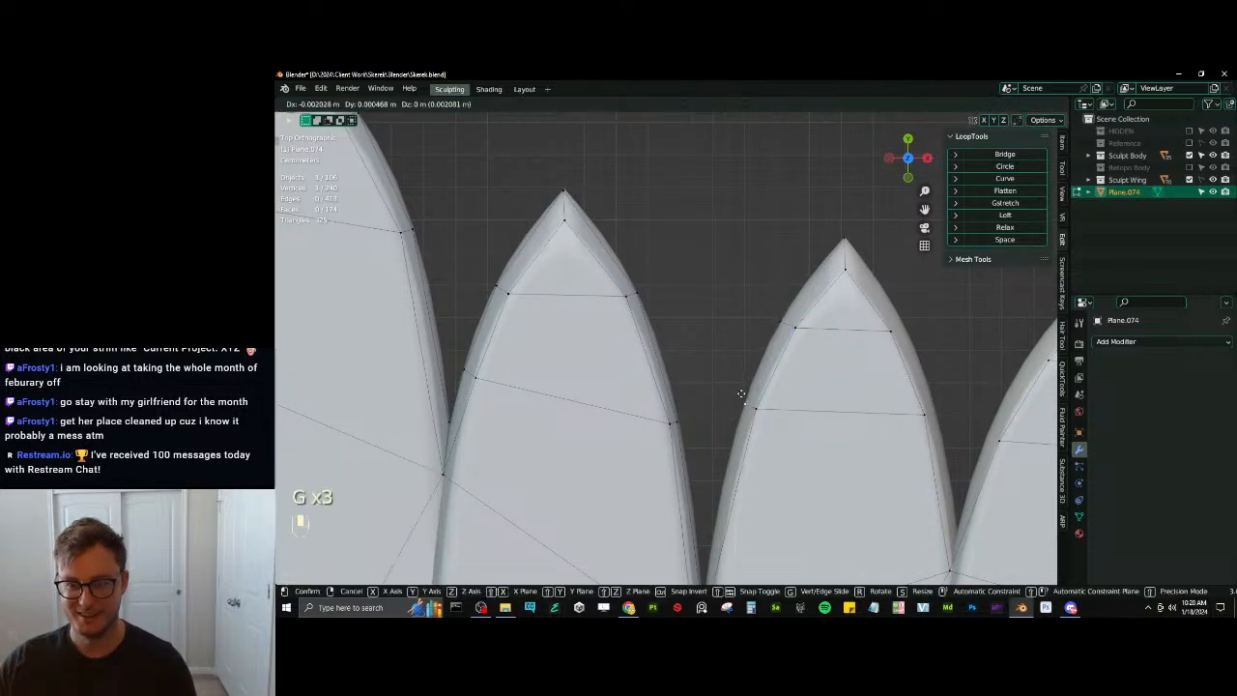
click(742, 396)
key(g)
click(756, 417)
shift+drag(757, 417, 760, 369)
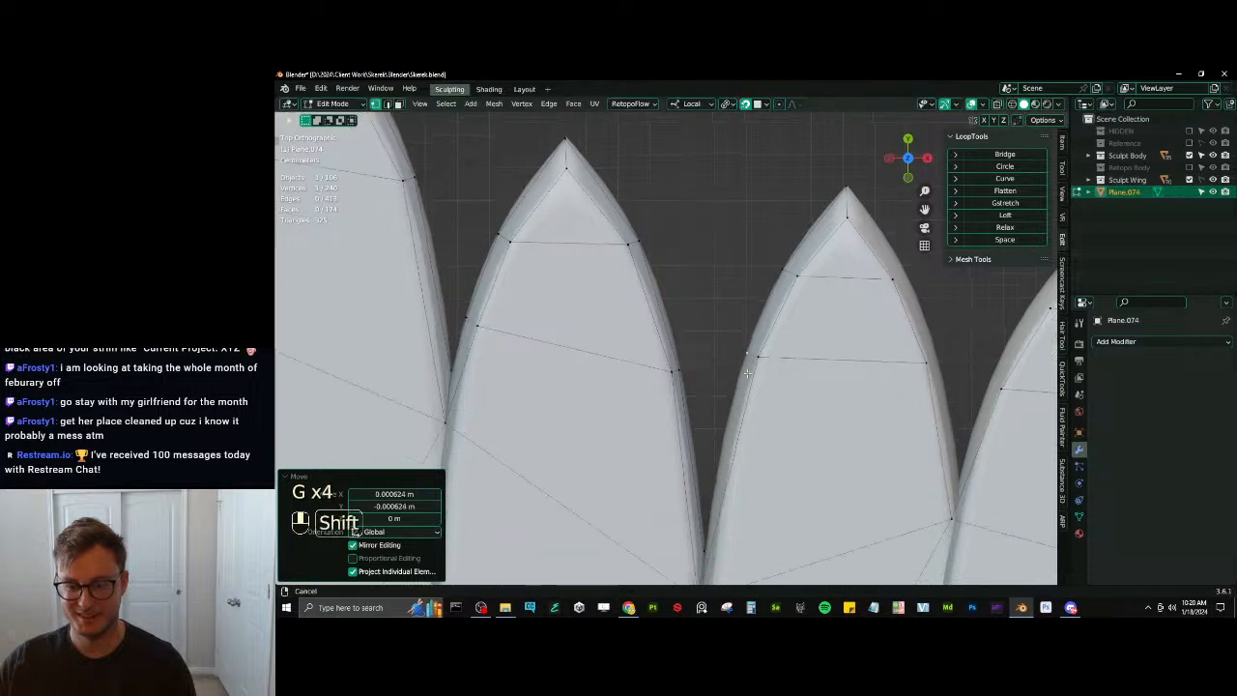
shift+middle_drag(760, 369, 762, 298)
ctrl+click(710, 462)
key(f)
Extrude the fourth feather's right edge about 0.002 m outward and fit the new lower vertex to the outline
scroll(734, 439, down, 3)
scroll(815, 280, up, 3)
shift+middle_drag(807, 255, 724, 225)
click(714, 232)
shift+click(750, 311)
key(e)
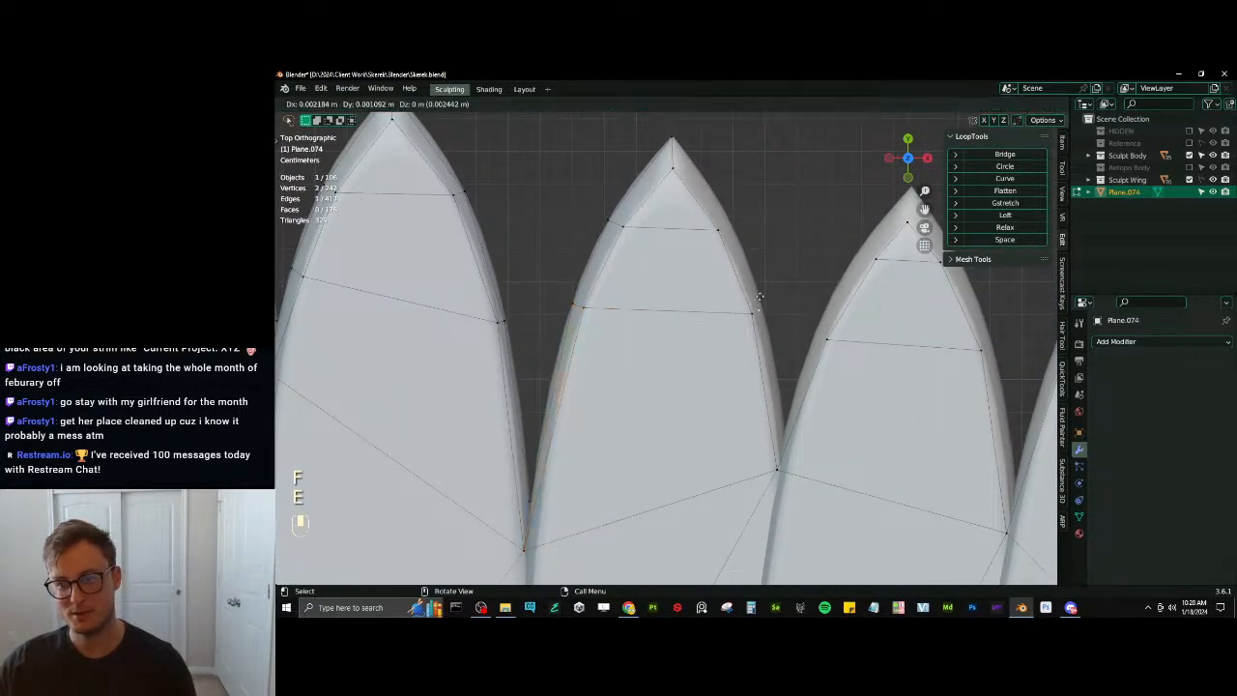
click(760, 302)
click(762, 305)
key(g)
click(763, 307)
Move the fourth feather's upper right rim vertex onto the outline and fill the face up to the tip
click(738, 228)
key(g)
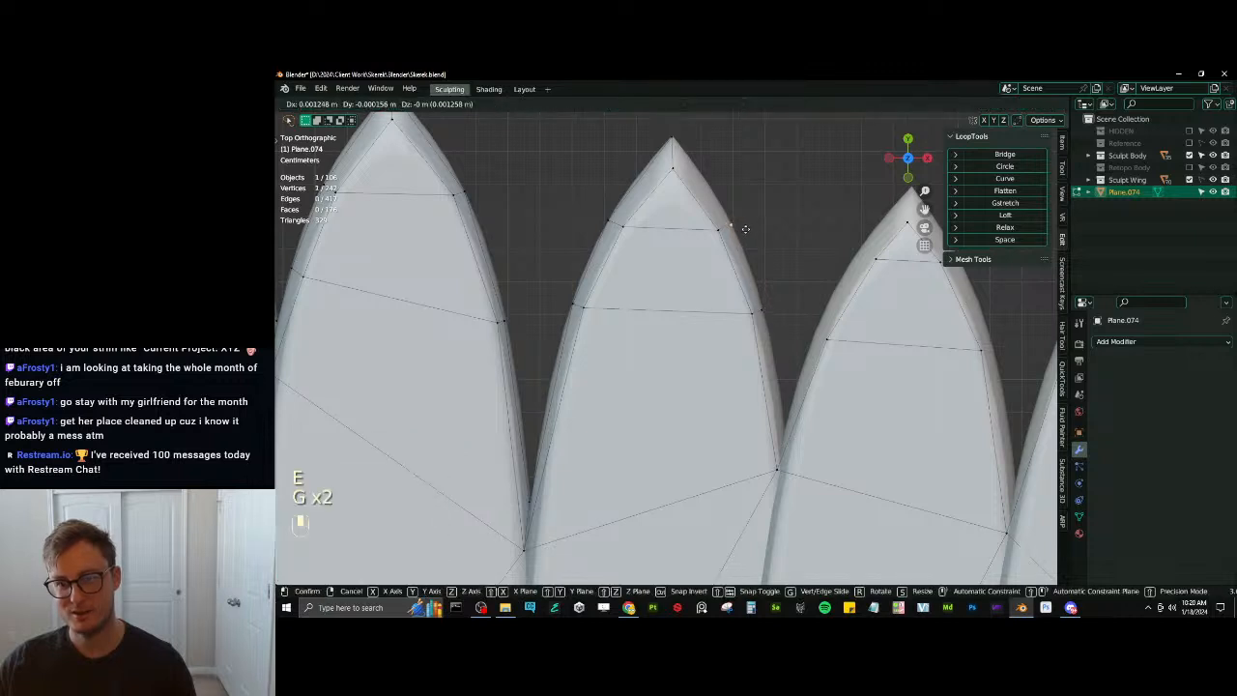
click(745, 229)
ctrl+click(675, 140)
key(f)
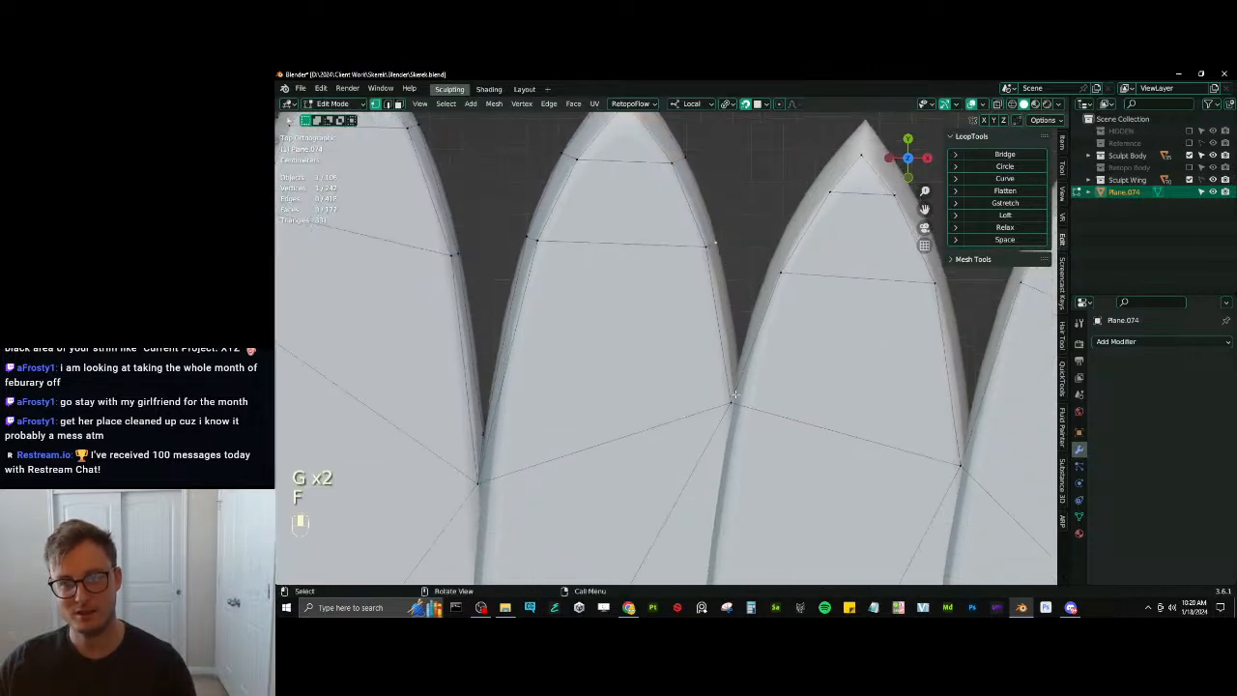
Nudge the notch vertex right of the fourth feather, extrude it about 0.01 m upward and fill the lower right rim face
key(g)
click(736, 400)
key(e)
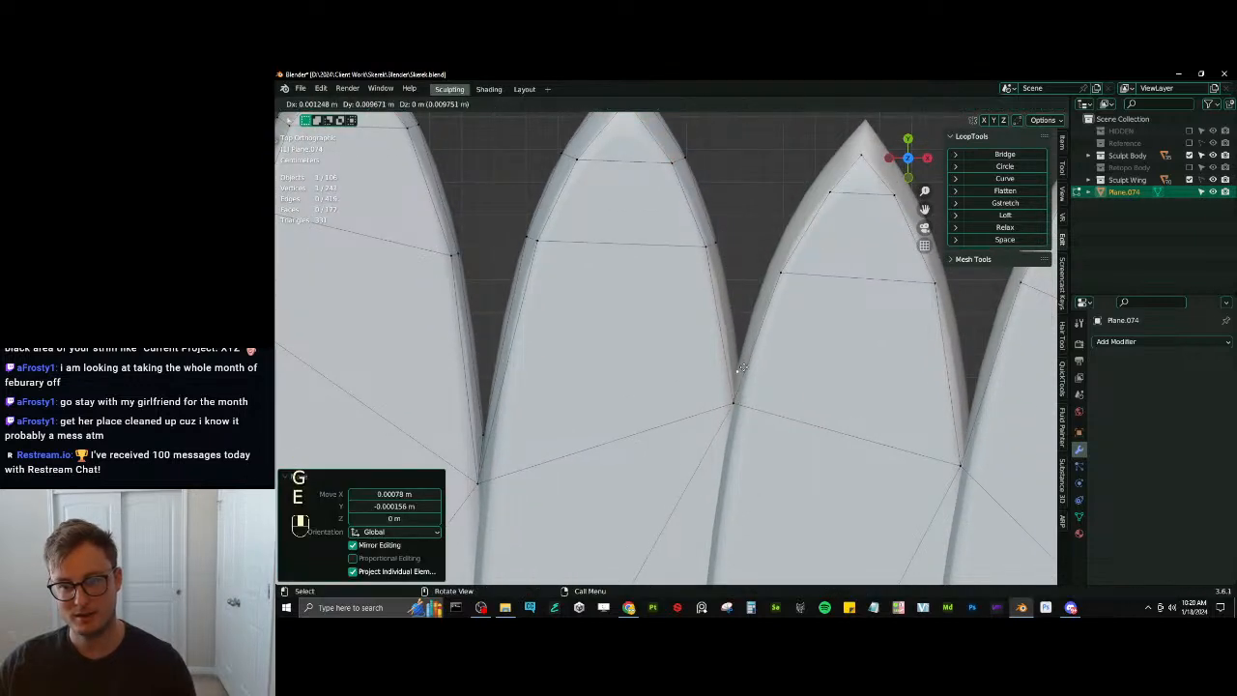
click(739, 358)
ctrl+click(731, 240)
key(f)
Extrude the fifth feather's left edges, from the lower left vertex up to the tip, slightly outward
click(767, 285)
ctrl+click(860, 155)
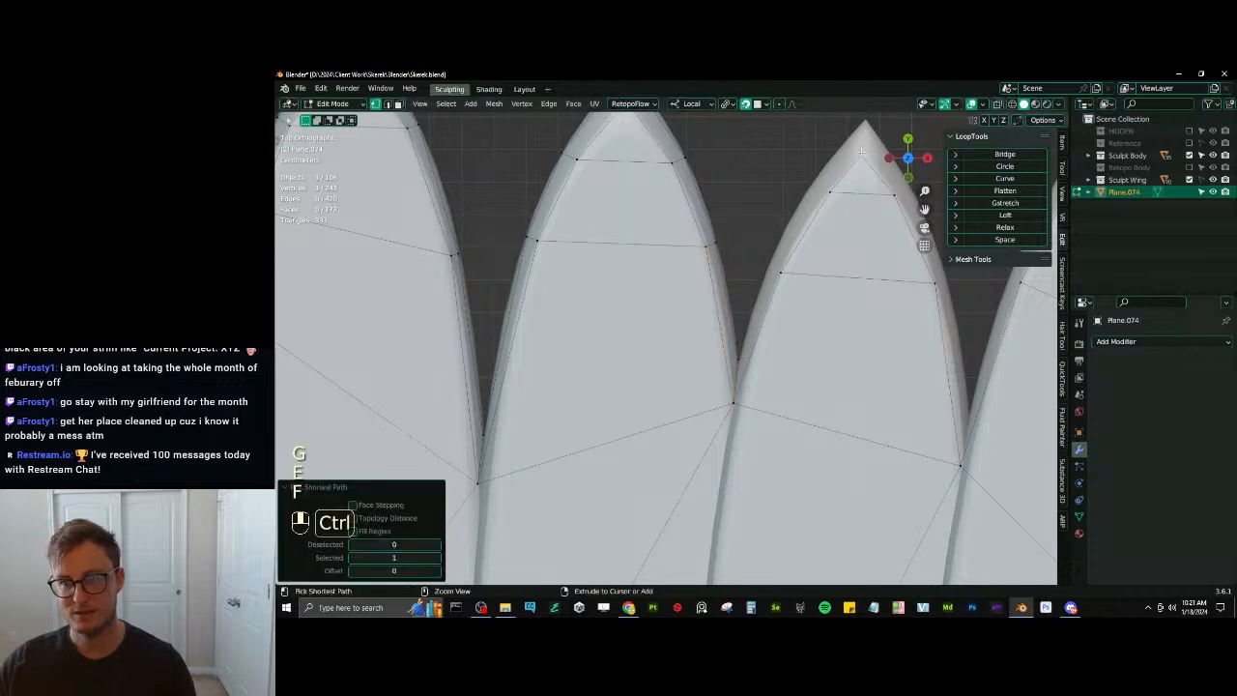
shift+middle_drag(855, 164, 857, 191)
click(803, 277)
shift+middle_drag(814, 265, 769, 341)
ctrl+click(821, 251)
key(e)
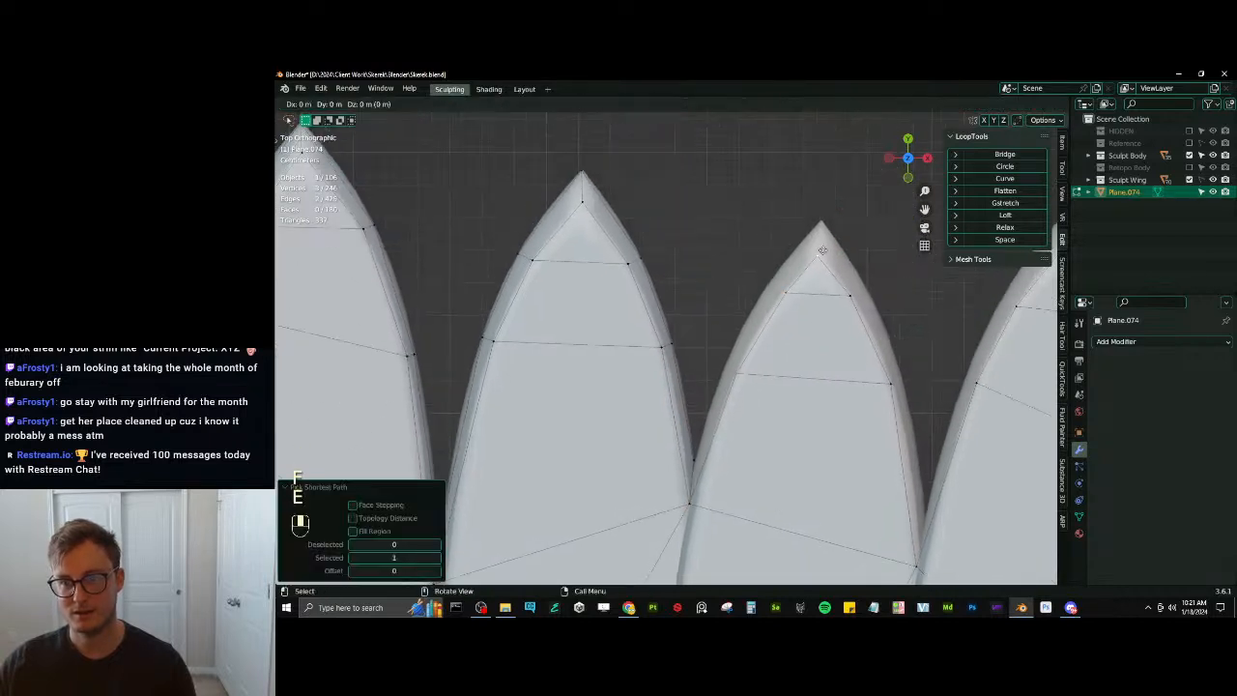
click(814, 232)
Move the fifth feather's new tip vertex and upper left rim vertex onto the sculpted outline
key(g)
click(825, 215)
click(821, 222)
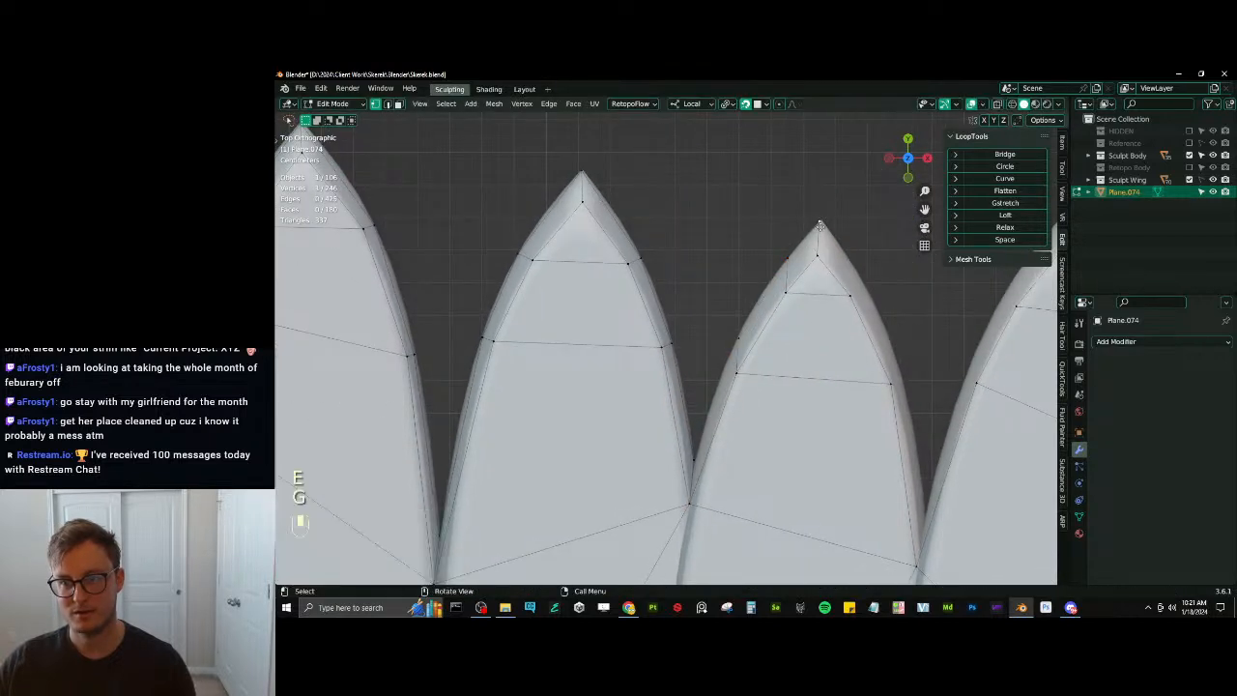
key(g)
click(823, 224)
click(790, 259)
key(g)
click(767, 287)
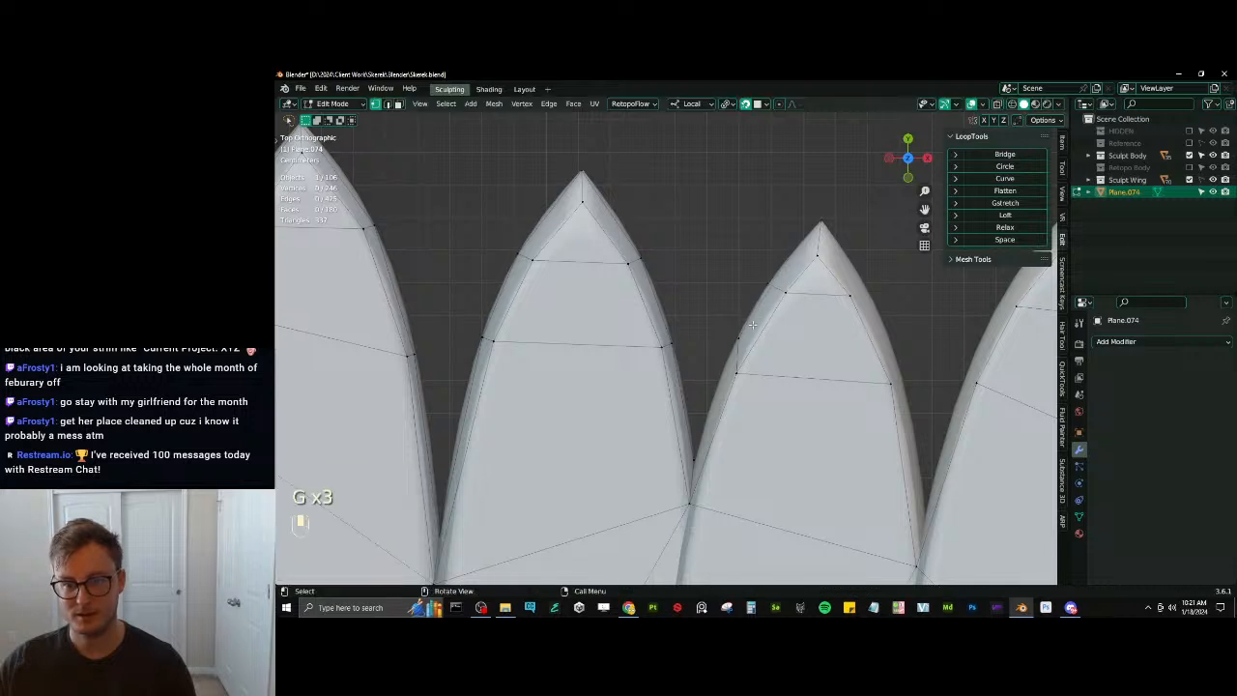
Fit the fifth feather's lower left rim vertex to the outline and fill the rim face down to the notch
click(751, 324)
key(g)
click(725, 368)
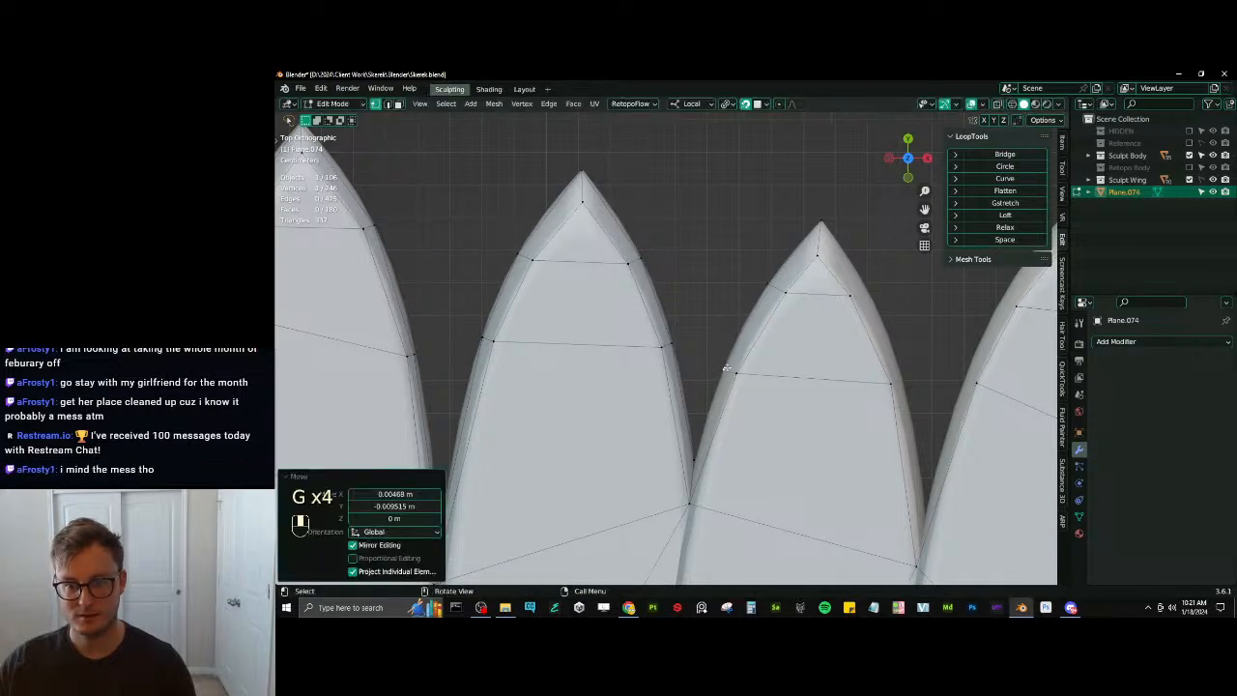
ctrl+click(703, 463)
key(f)
Extrude the fifth feather's right edge outward and fit the new lower vertex to the outline
shift+middle_drag(814, 422, 767, 407)
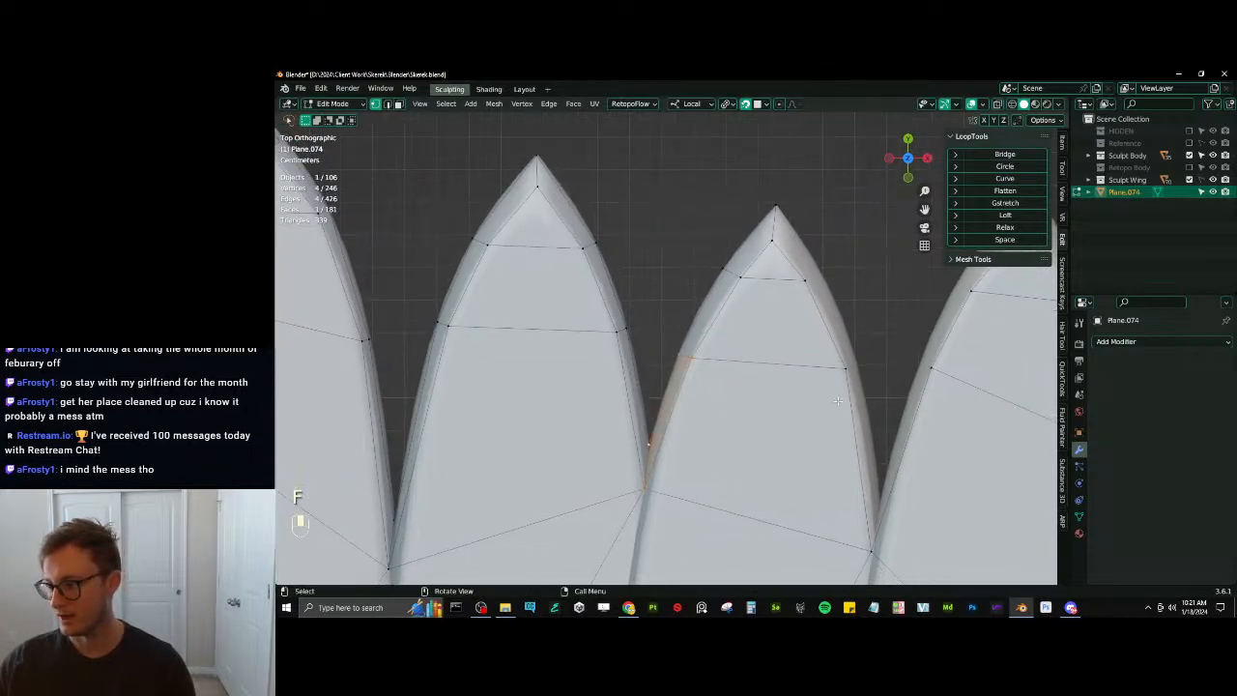
shift+middle_drag(859, 369, 795, 358)
shift+middle_drag(789, 312, 726, 314)
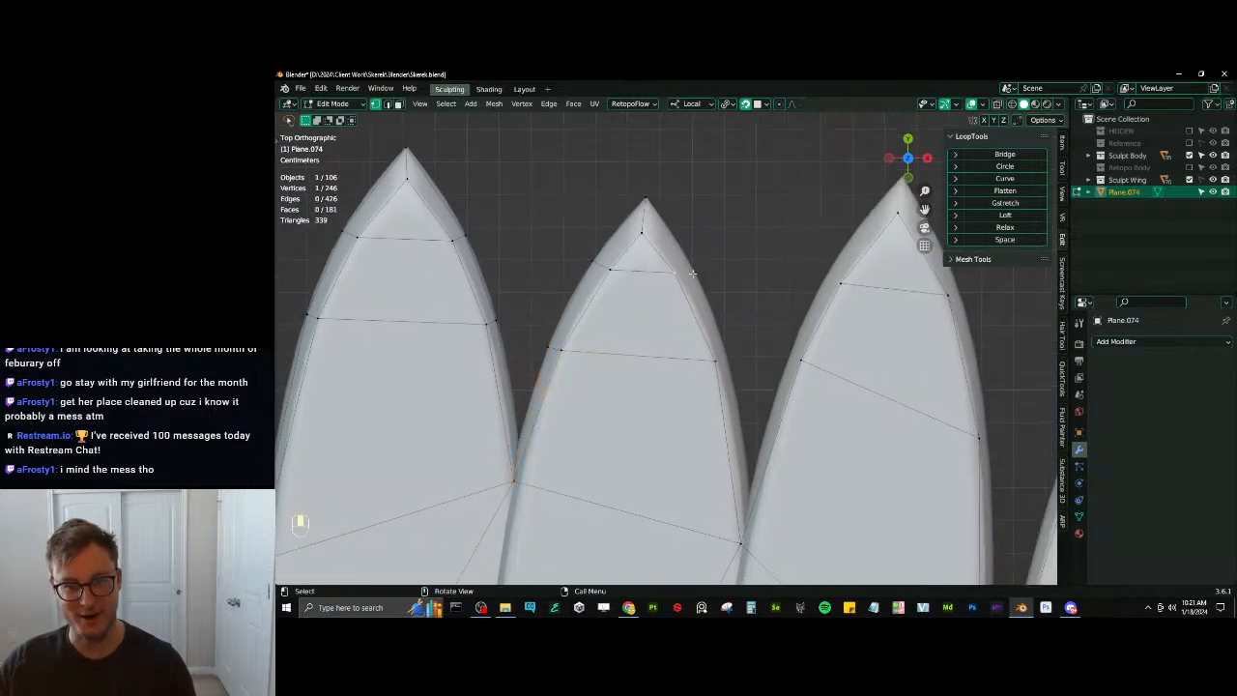
key(e)
click(721, 342)
click(729, 356)
key(g)
click(733, 355)
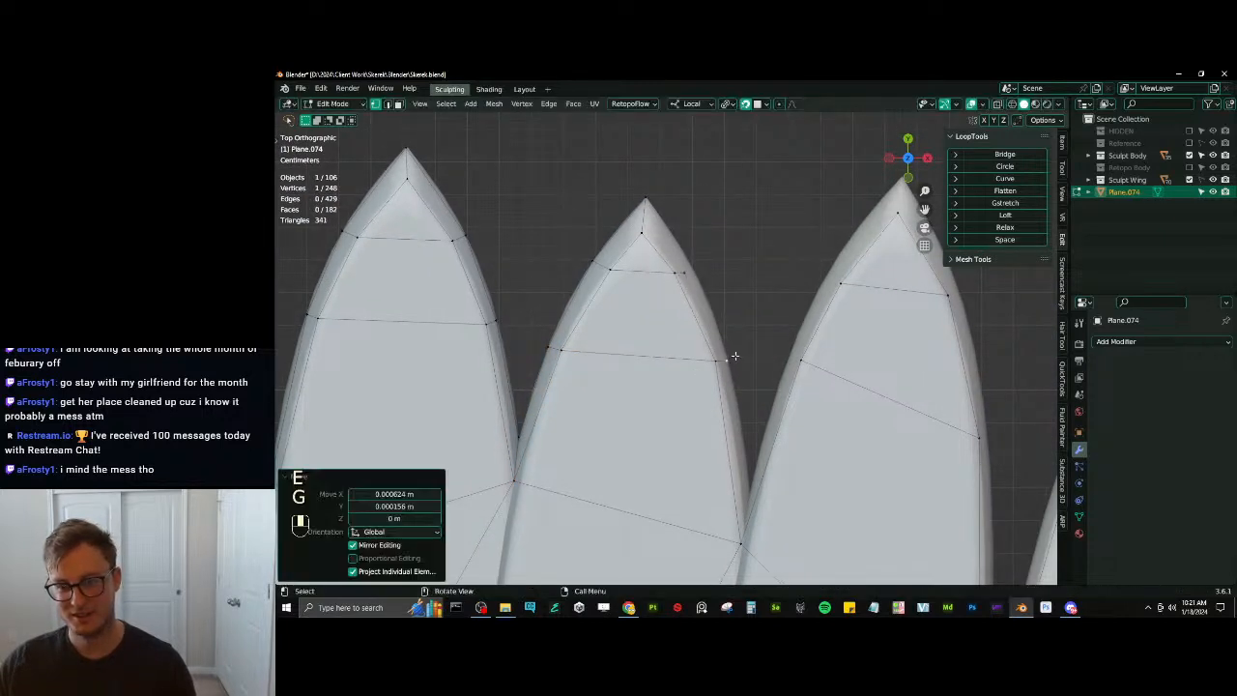
Move the fifth feather's upper right rim vertex onto the outline and fill the face up to the tip
click(696, 264)
key(g)
click(700, 259)
key(g)
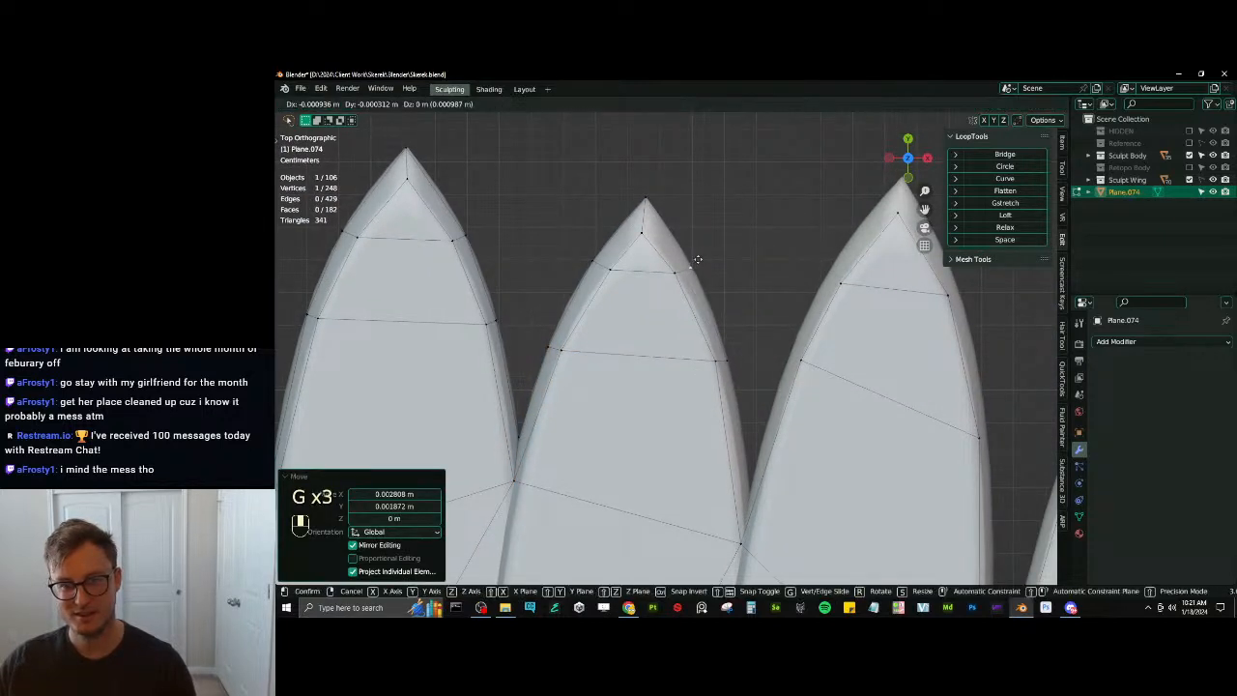
click(698, 260)
ctrl+click(648, 200)
key(f)
Nudge the notch vertex right of the fifth feather, extrude it about 0.012 m upward and fill the lower right rim face
shift+middle_drag(728, 542, 671, 412)
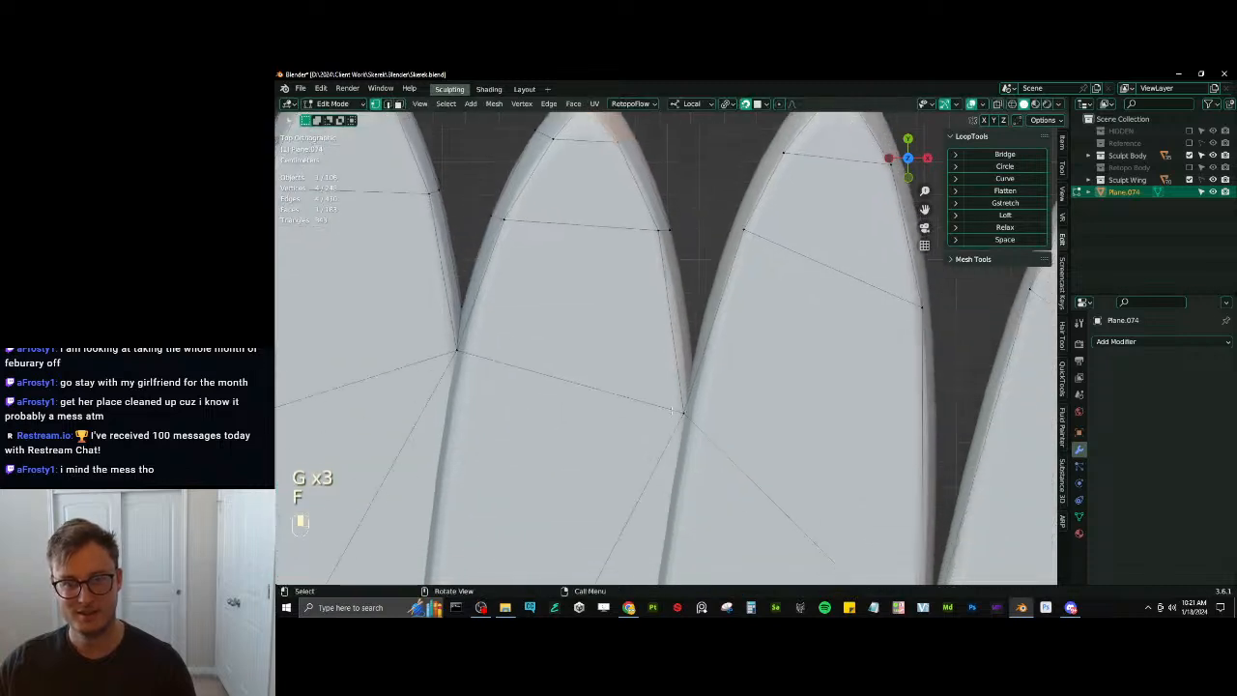
key(g)
click(685, 400)
key(e)
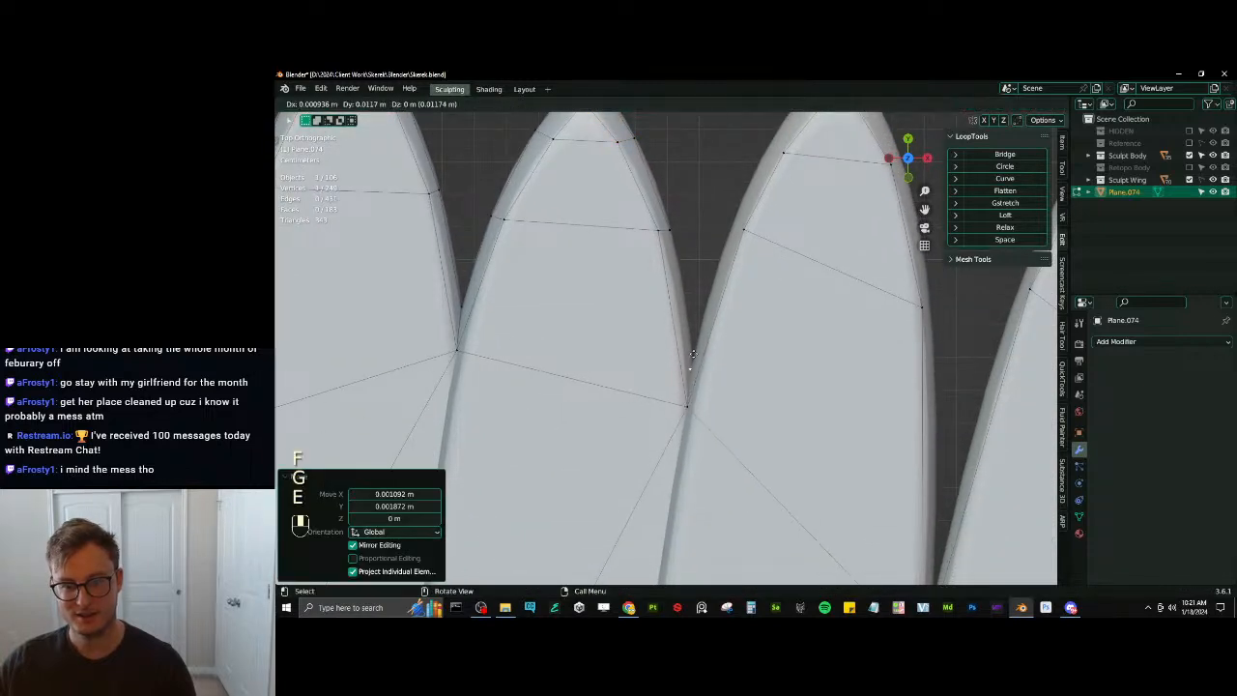
click(694, 349)
ctrl+click(671, 222)
key(f)
Extrude the sixth feather's left edges, from the lower left vertex up to the tip, about 0.0027 m outward
shift+middle_drag(756, 232, 750, 297)
click(749, 298)
shift+middle_drag(834, 147, 802, 183)
ctrl+click(802, 183)
key(e)
click(797, 175)
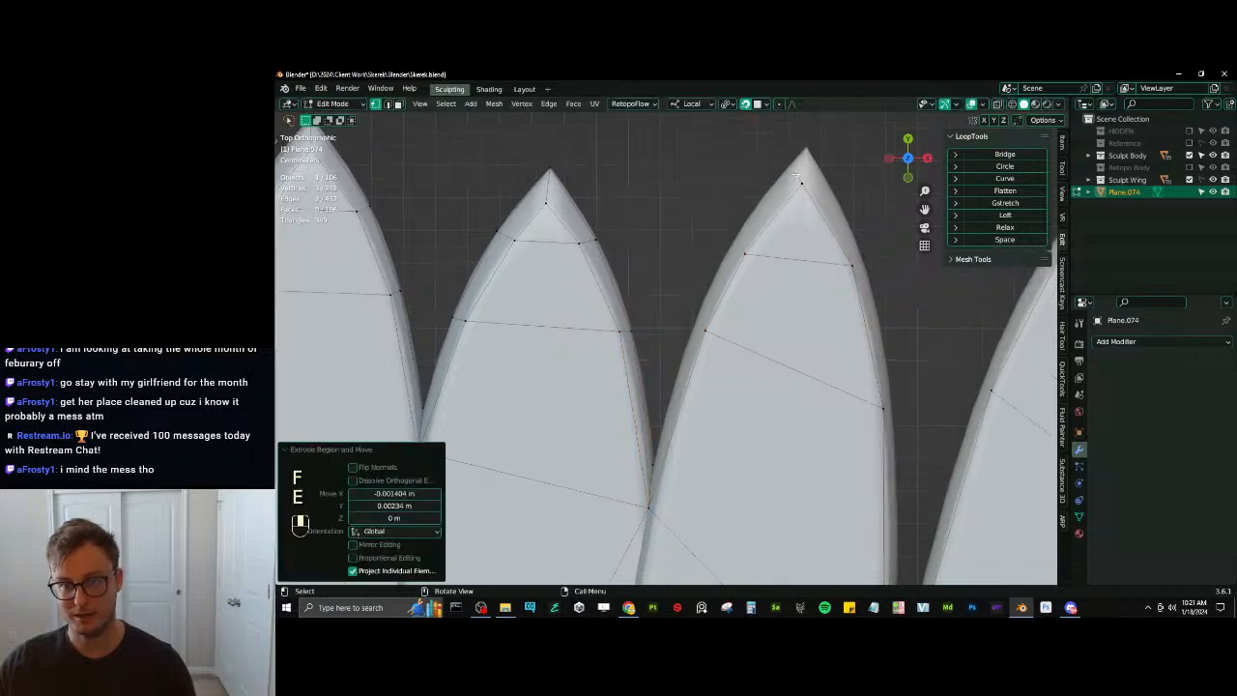
Move the sixth feather's new tip vertex and upper left rim vertex onto the sculpted outline
click(797, 174)
key(g)
click(810, 137)
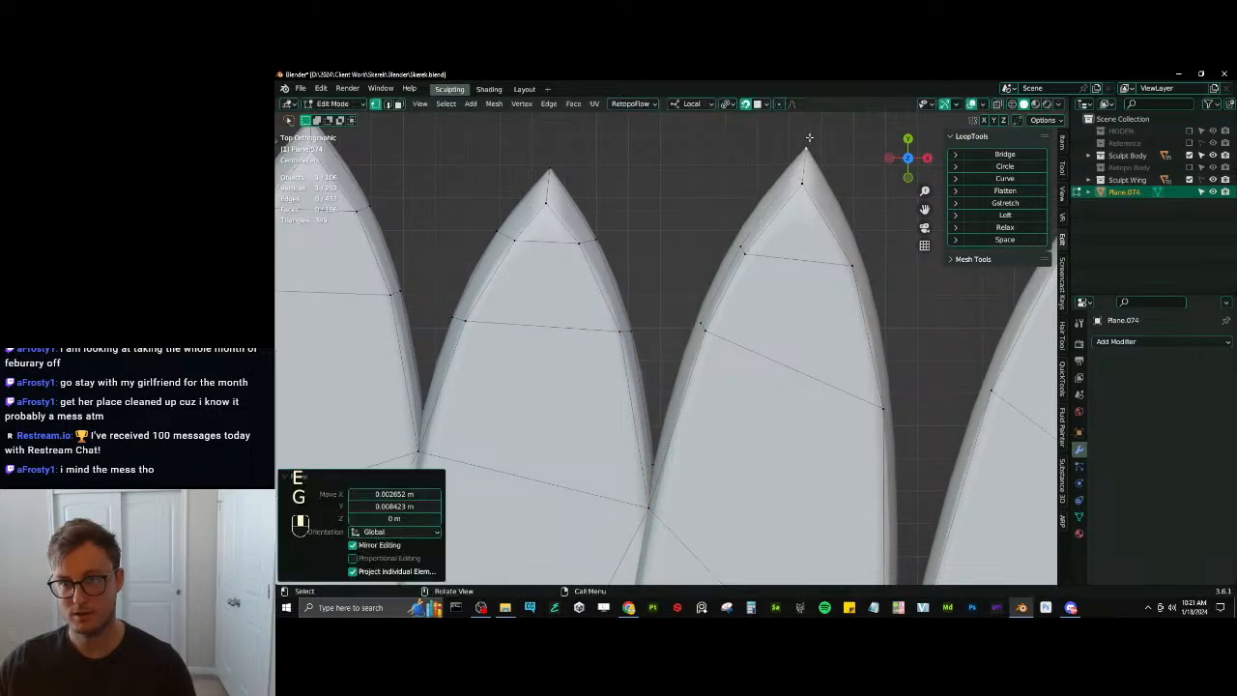
key(g)
click(728, 231)
Fit the sixth feather's lower left rim vertex to the outline and fill the rim face down to the notch
click(695, 324)
key(g)
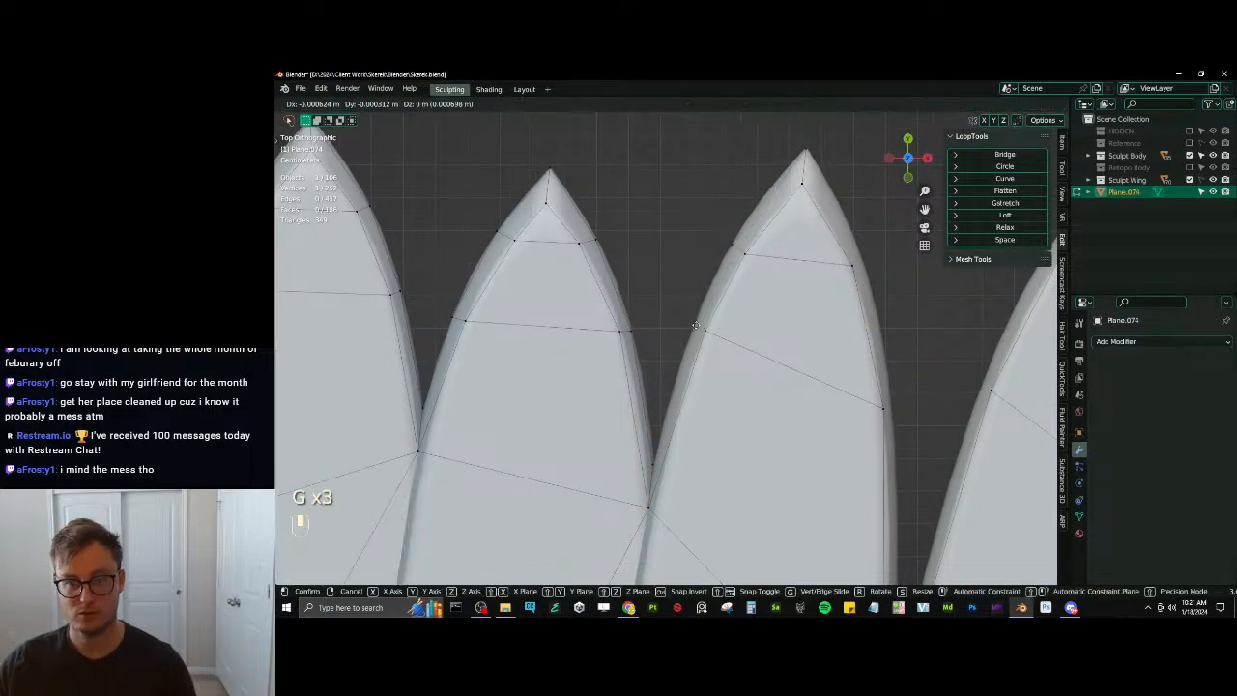
click(690, 327)
key(g)
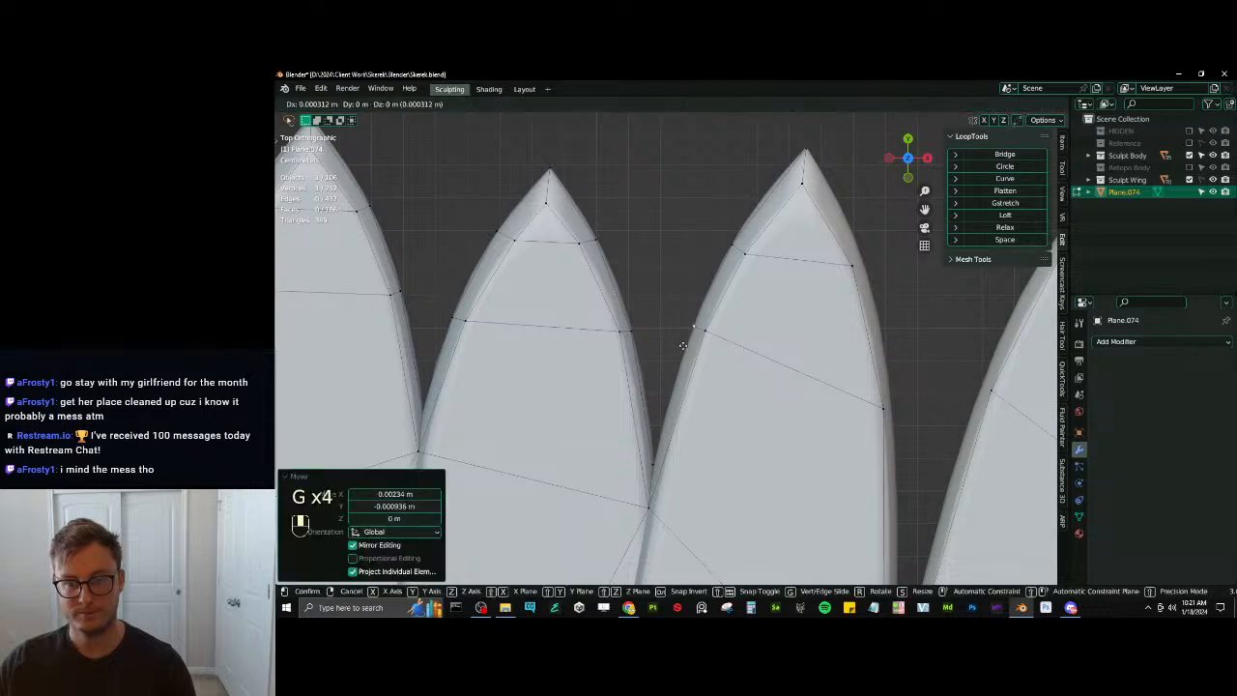
click(683, 345)
ctrl+click(654, 465)
key(f)
Extrude the sixth feather's right edge outward and fit the new lower vertex to the outline
shift+middle_drag(905, 323, 771, 300)
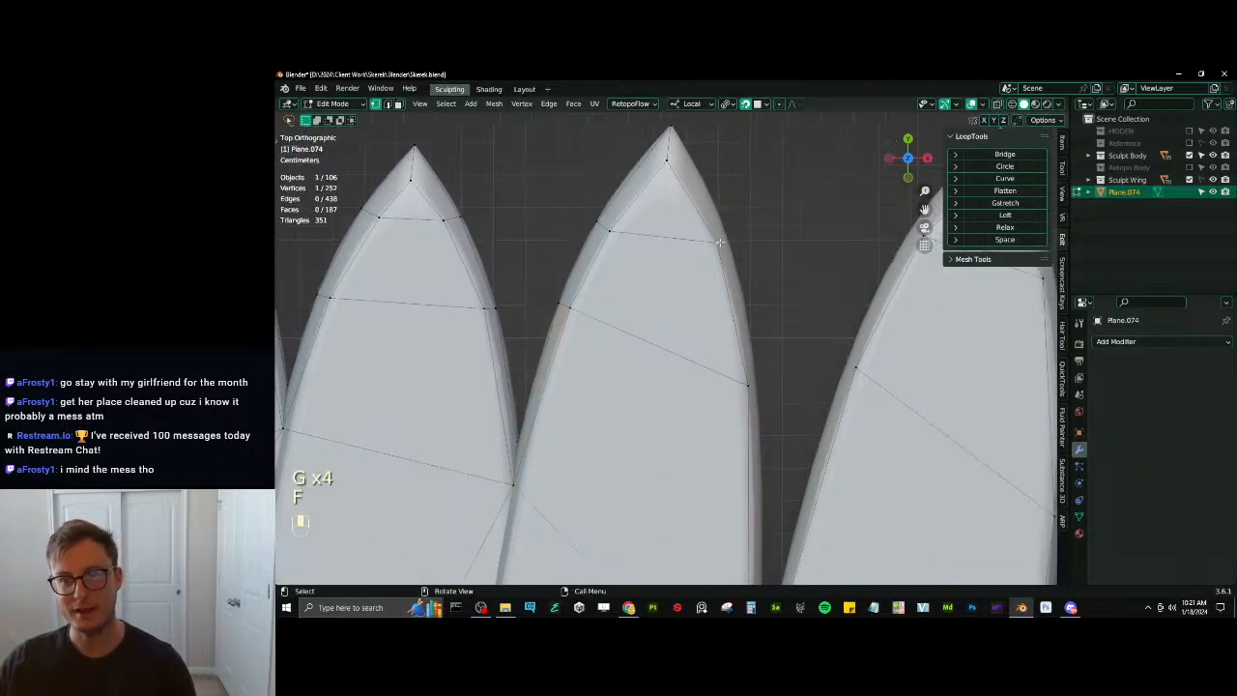
click(720, 242)
shift+click(747, 385)
key(e)
click(755, 384)
click(756, 384)
key(g)
click(756, 383)
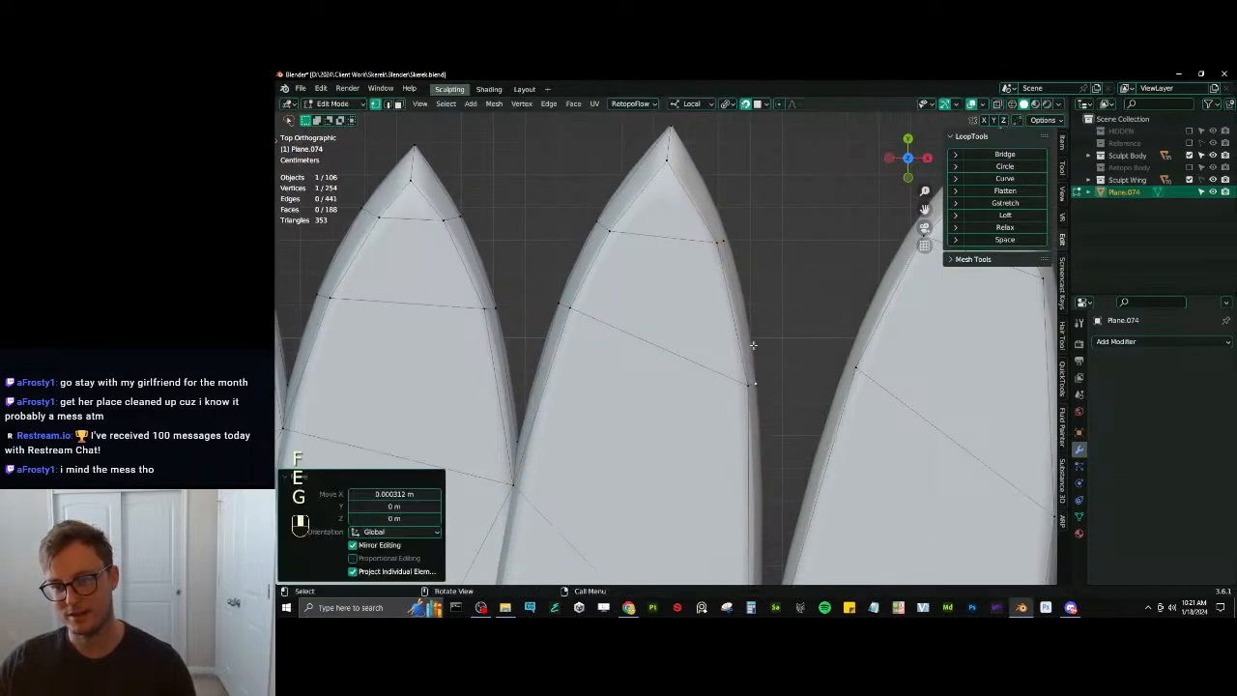
Move the sixth feather's upper right rim vertex onto the outline and shift its inner lower right vertex slightly inward
key(g)
click(740, 235)
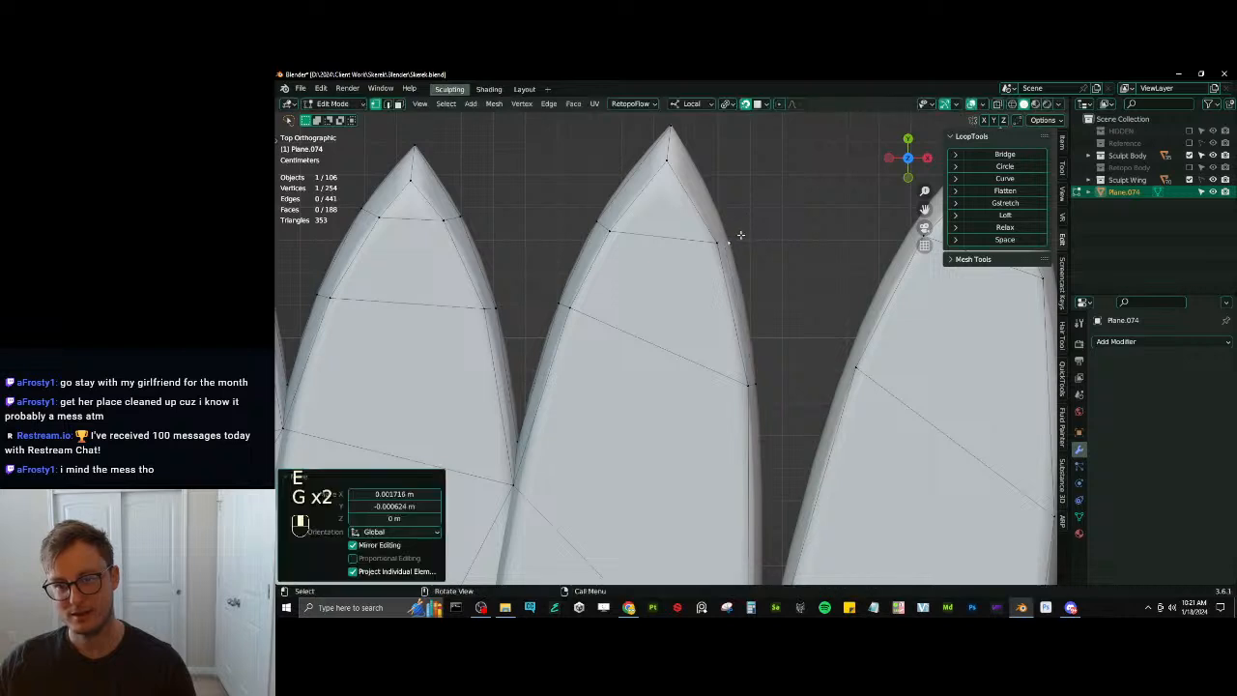
click(737, 380)
key(g)
click(732, 379)
Fill the sixth feather's upper right rim face between the outer rim vertex and the tip
click(734, 250)
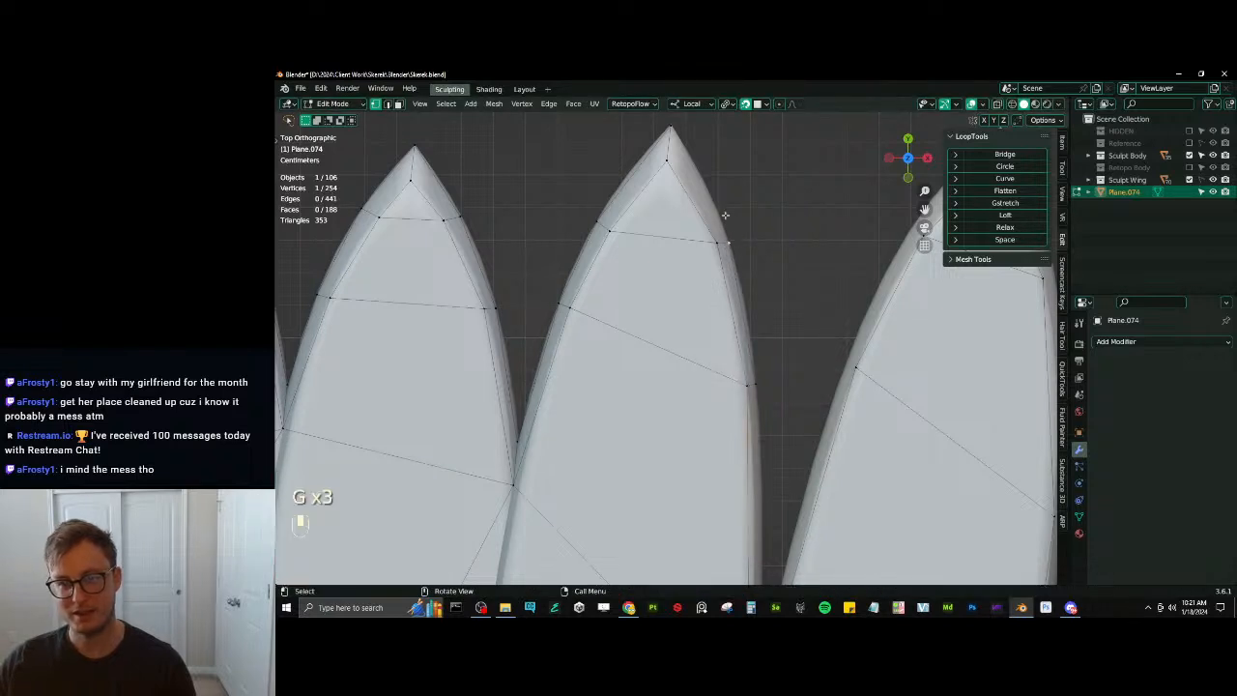
ctrl+click(681, 119)
key(f)
Extrude the notch vertex right of the sixth feather about 0.015 m upward and fill that feather's lower right rim face
shift+middle_drag(753, 387, 710, 281)
click(710, 282)
shift+middle_drag(712, 428, 677, 280)
scroll(686, 478, up, 1)
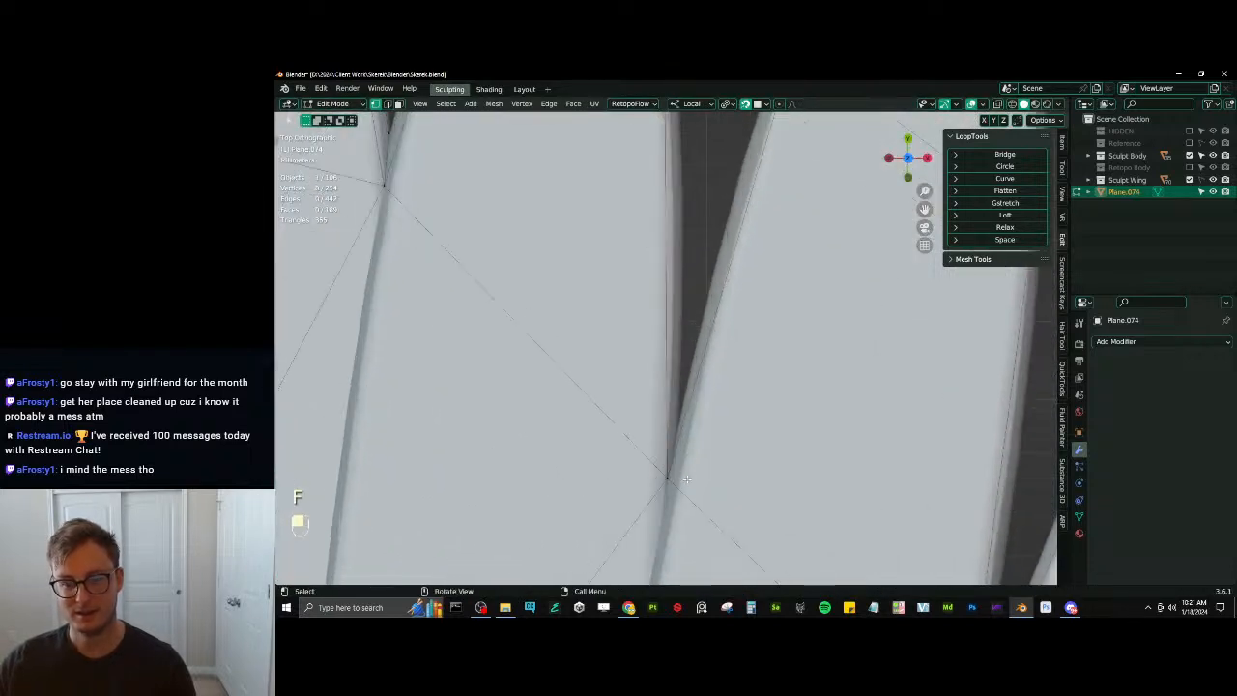
key(e)
click(680, 417)
scroll(682, 263, down, 3)
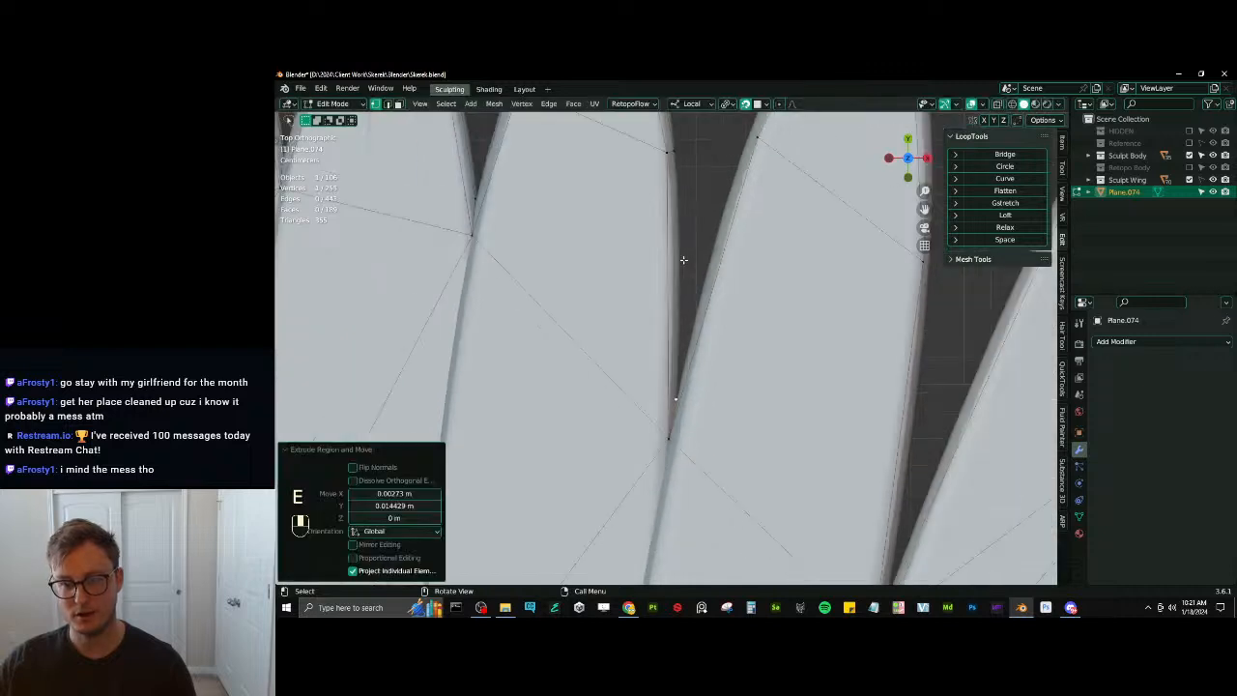
ctrl+click(674, 188)
key(f)
Extrude the seventh feather's left edges, from the lower left vertex up to the tip, about 0.002 m outward
shift+middle_drag(735, 275, 748, 360)
scroll(748, 360, down, 1)
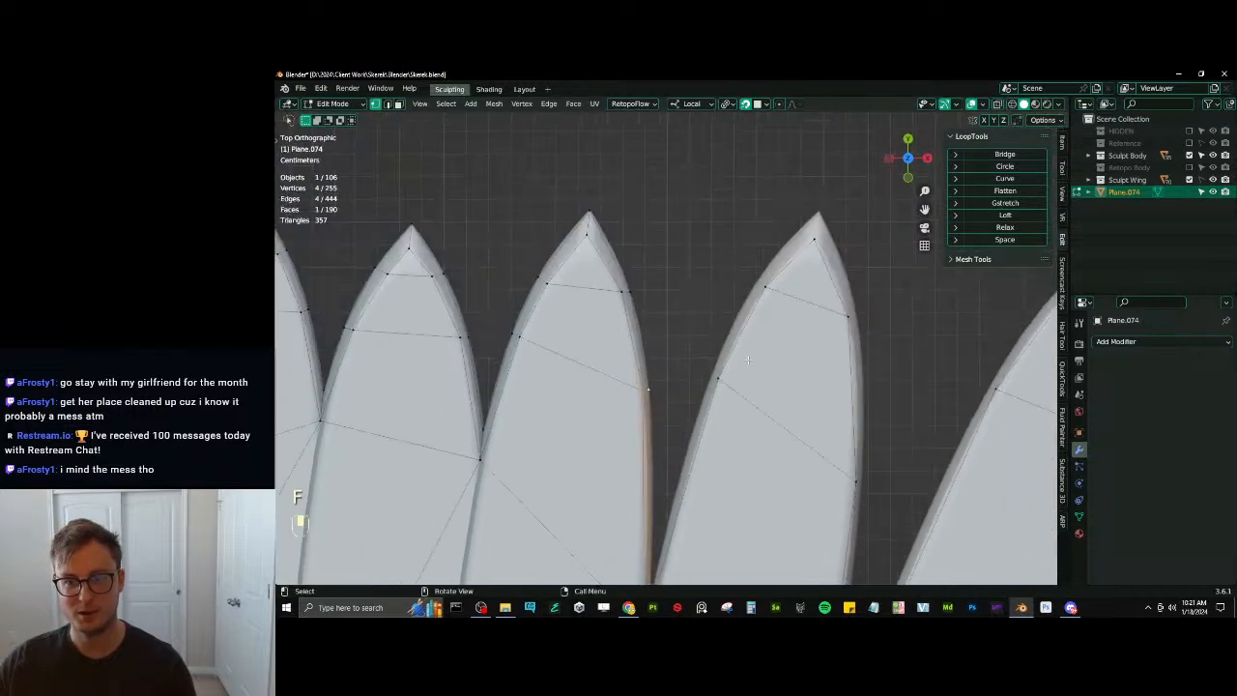
ctrl+click(819, 229)
key(e)
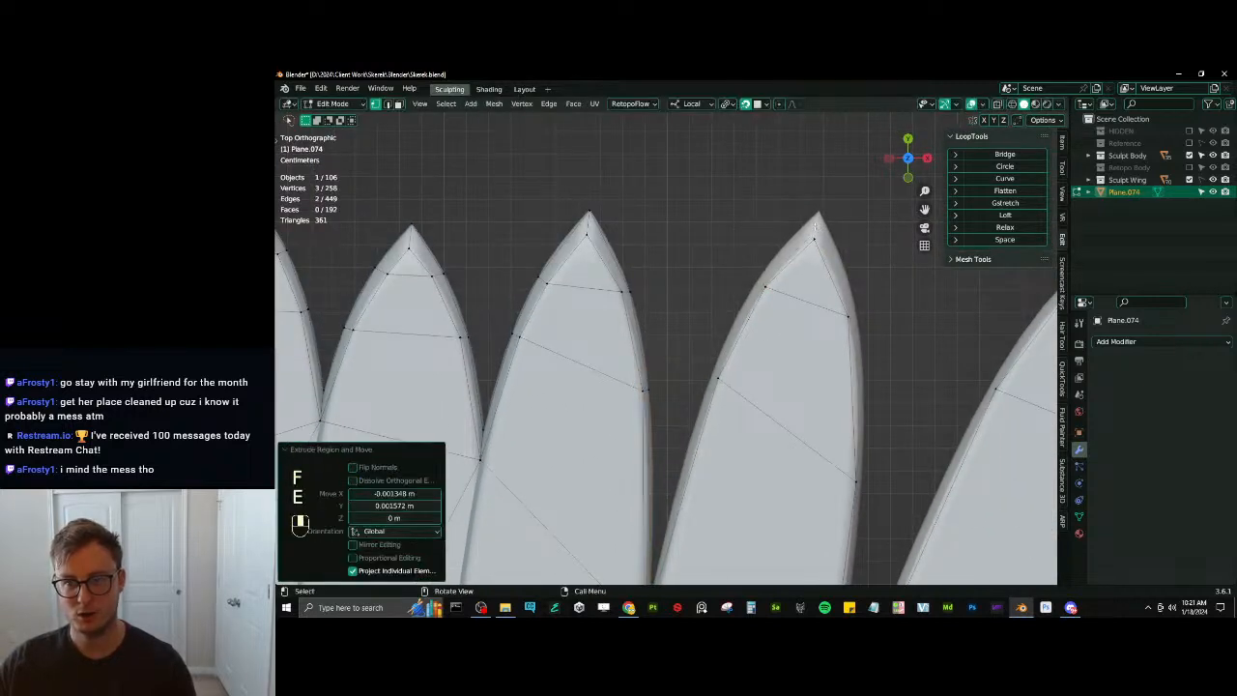
key(g)
click(814, 214)
key(ctrl+z)
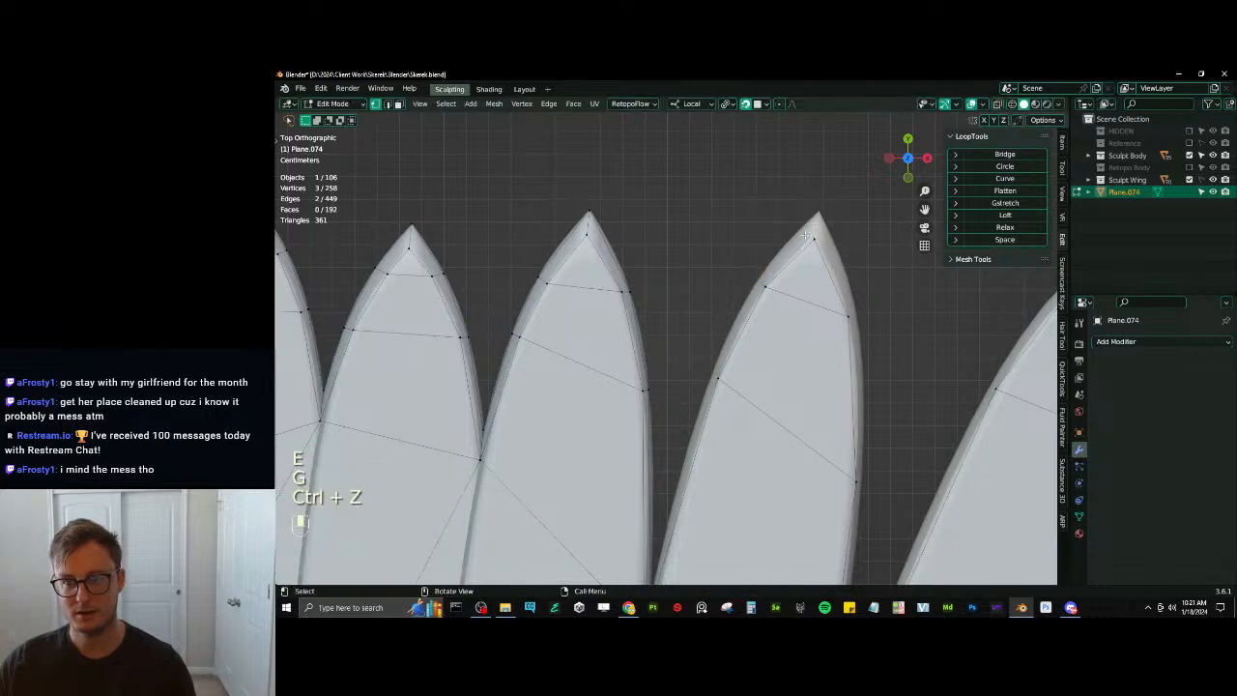
Move the seventh feather's new tip vertex and upper left rim vertex onto the sculpted outline
click(805, 235)
key(g)
click(813, 210)
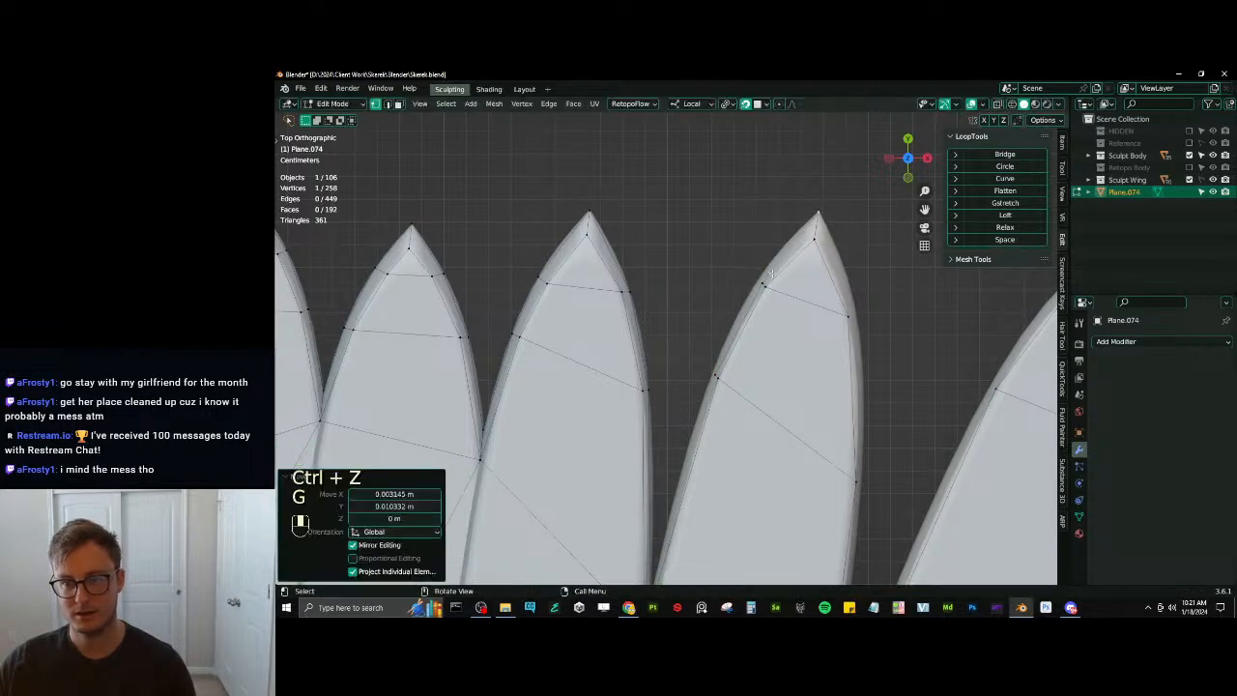
key(g)
click(756, 278)
Shift the seventh feather's inner upper left and inner lower left vertices slightly inward
click(760, 298)
key(g)
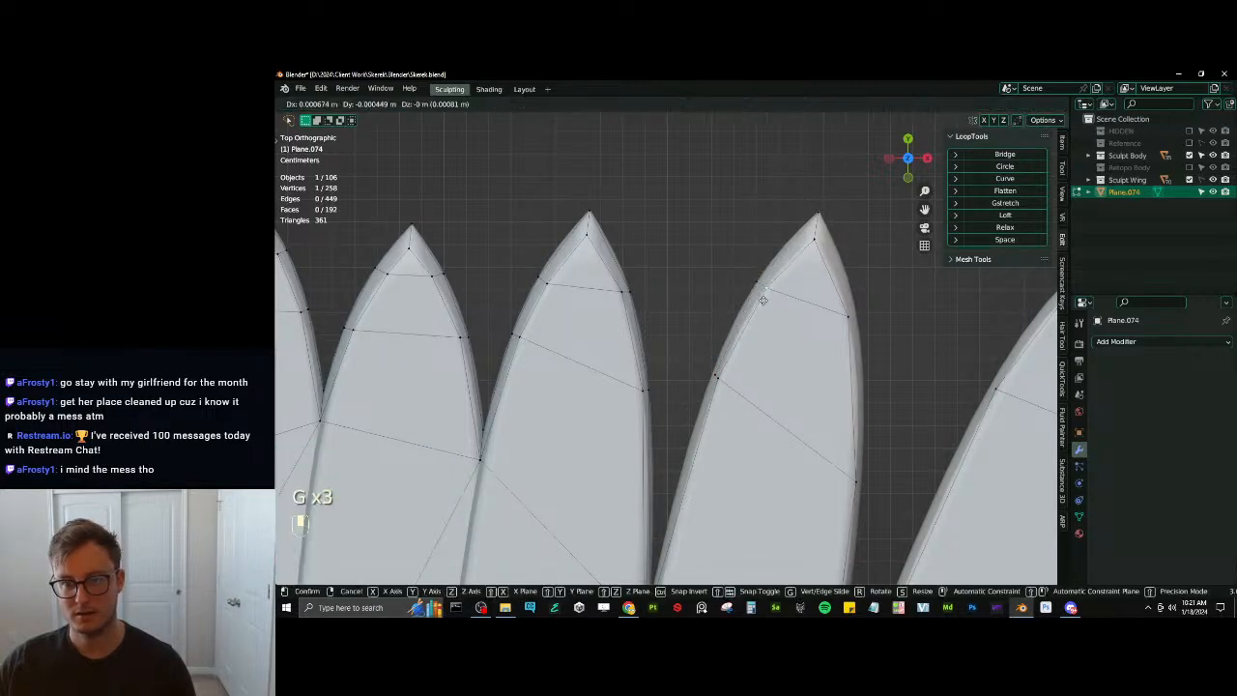
click(764, 298)
key(g)
right_click(766, 303)
click(728, 386)
key(g)
click(731, 387)
Move the seventh feather's outer lower left rim vertex onto the sculpted outline
click(719, 376)
key(g)
click(717, 374)
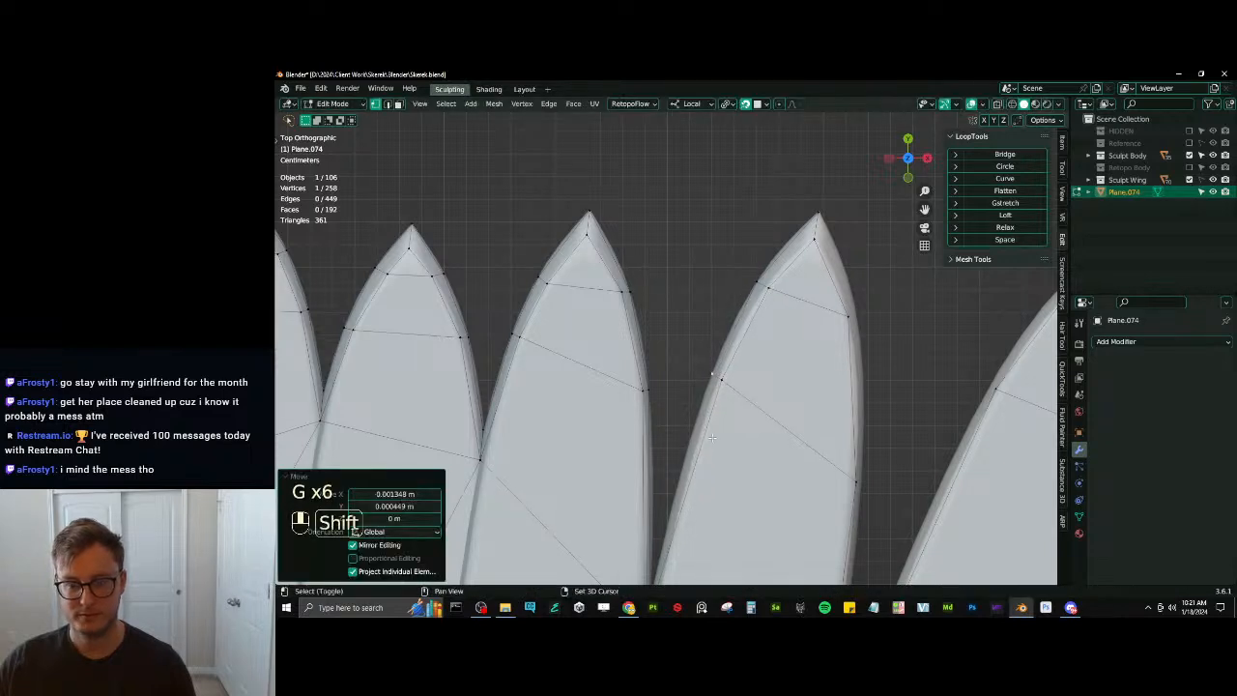
Fill the seventh feather's lower left rim face down to the gap vertex and extrude its right edge about 0.001 m outward
shift+middle_drag(712, 438, 730, 335)
ctrl+click(666, 493)
key(f)
shift+middle_drag(884, 373, 821, 356)
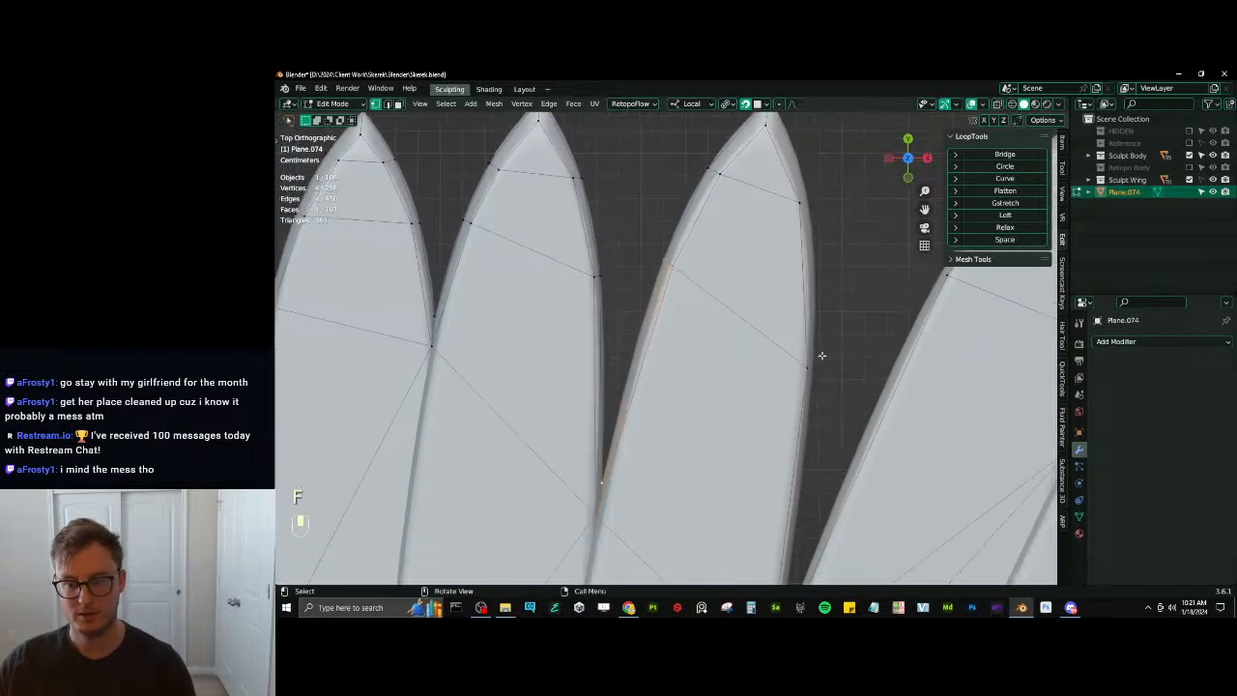
shift+middle_drag(815, 256, 780, 278)
click(771, 235)
key(e)
click(778, 384)
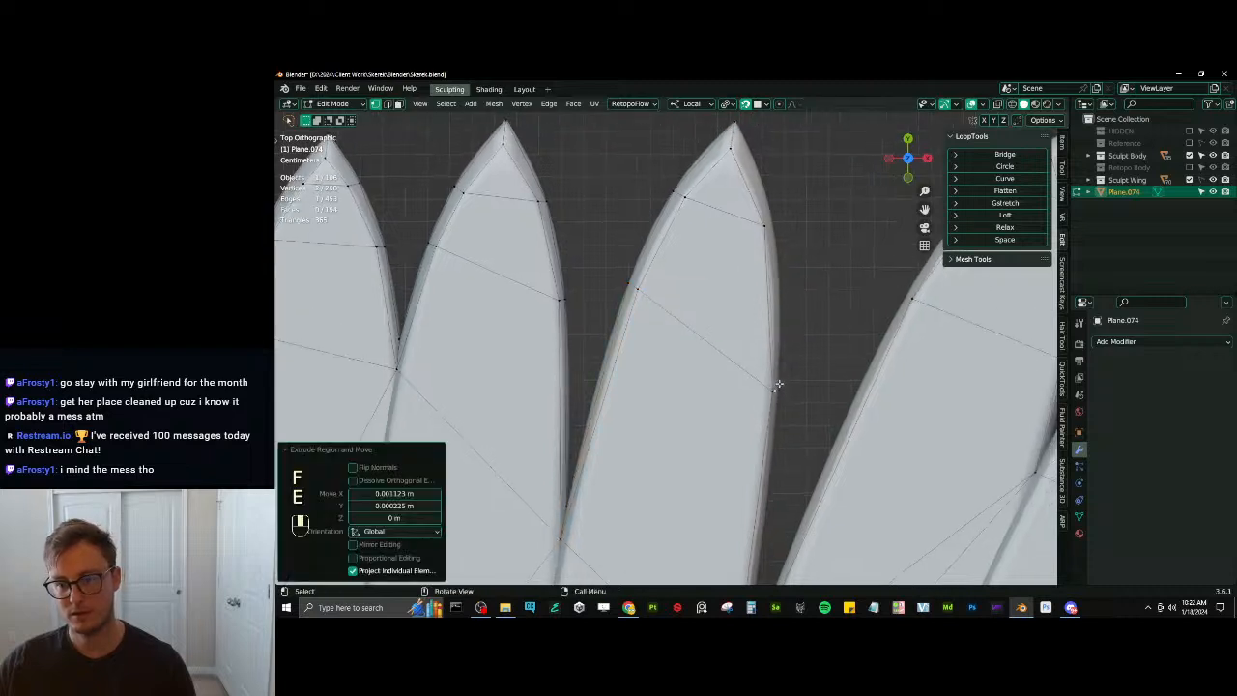
Move the seventh feather's lower right and upper right rim vertices onto the sculpted outline and fill its right tip face
key(g)
click(774, 390)
click(775, 393)
key(g)
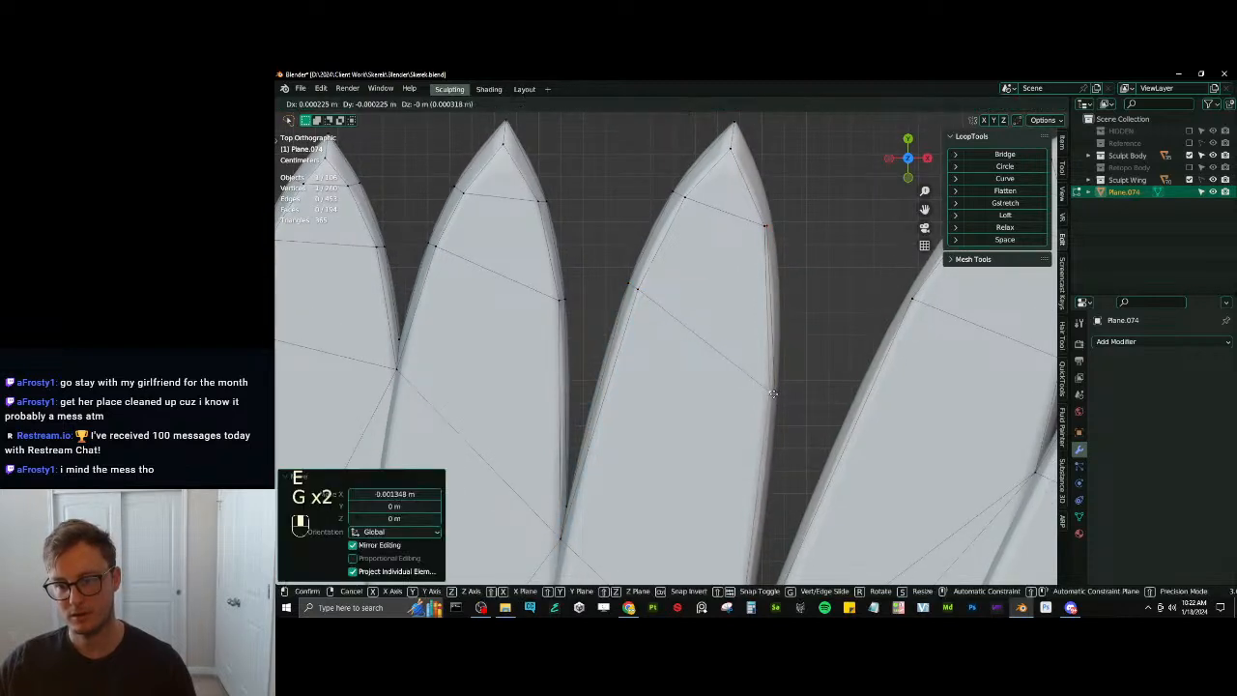
click(774, 394)
key(g)
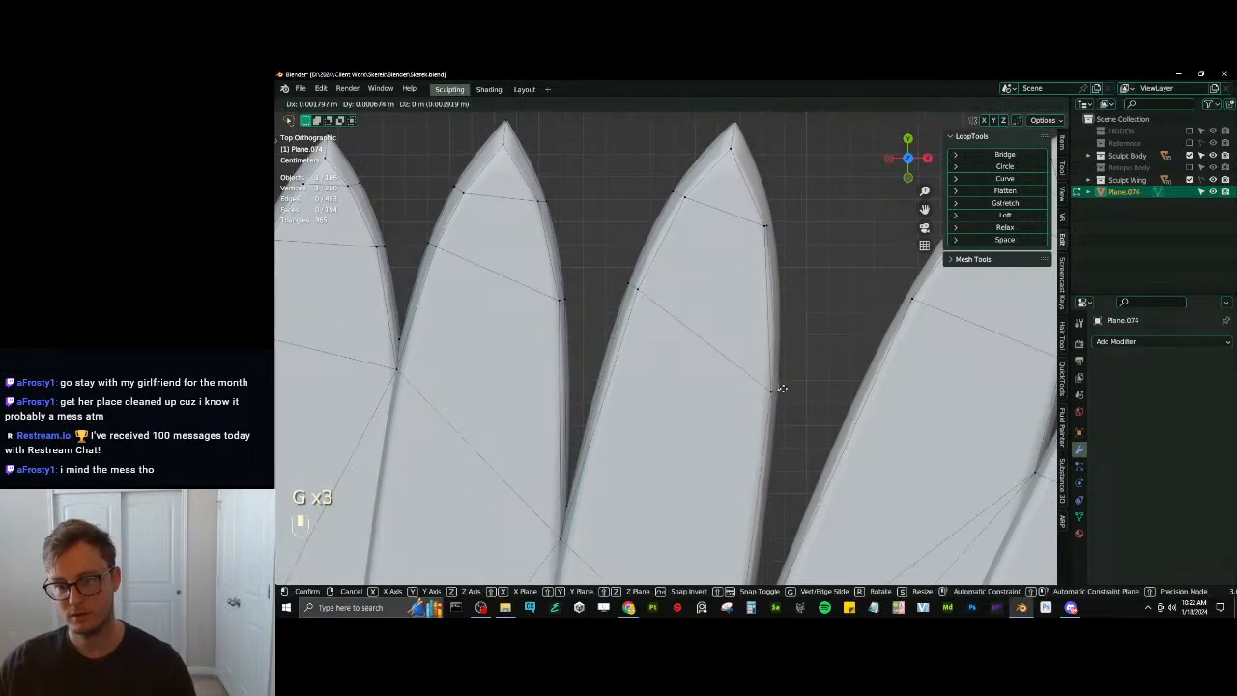
click(780, 390)
key(g)
click(776, 226)
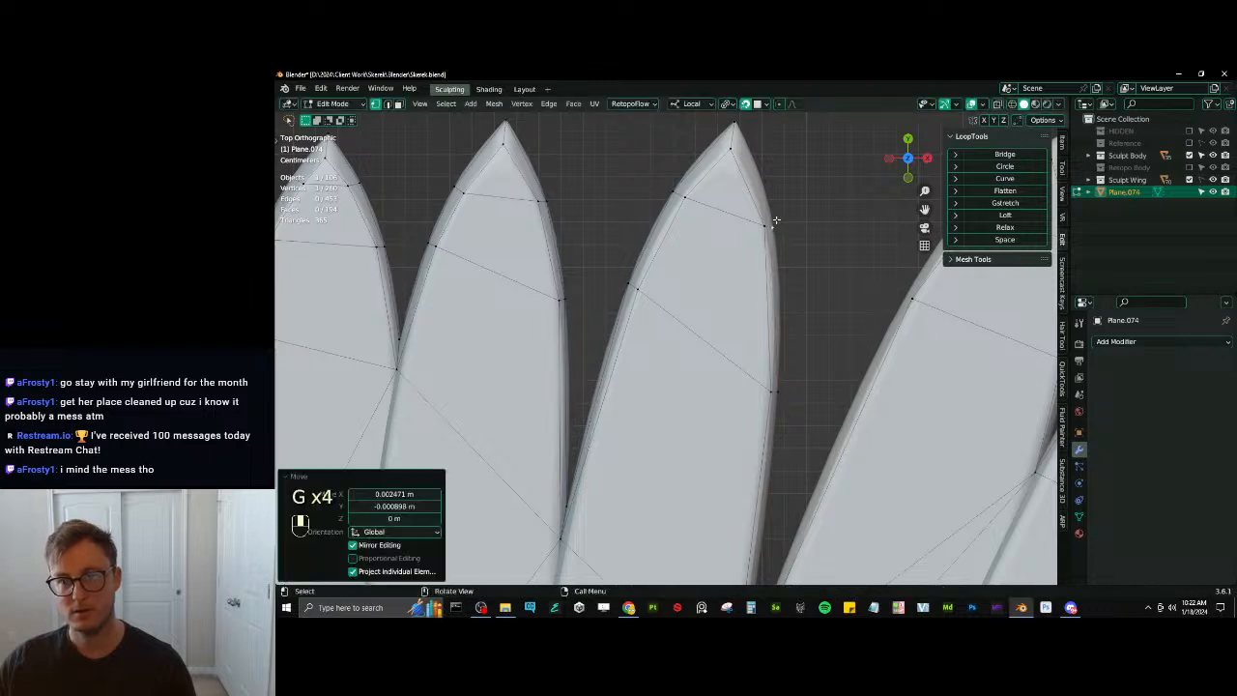
ctrl+click(776, 194)
key(f)
Extrude the vertex between the seventh and eighth feathers about 0.013 m up the gap and fill the seventh feather's lower right rim face
scroll(777, 195, up, 3)
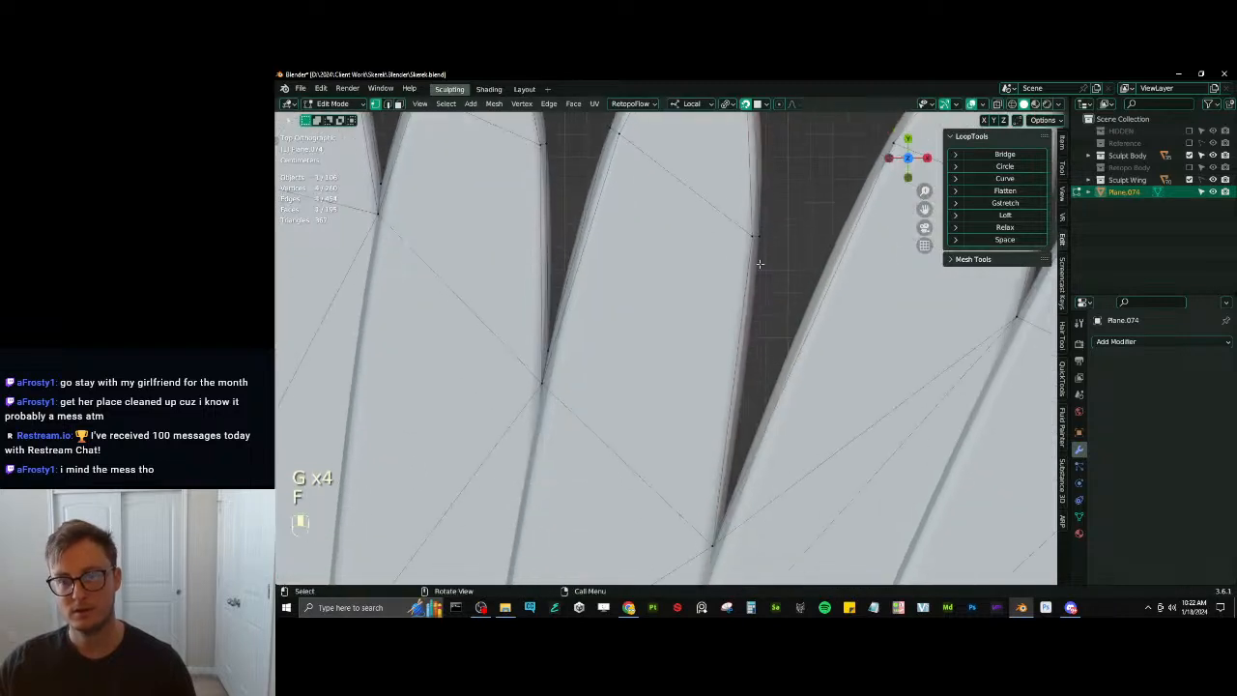
key(e)
click(723, 516)
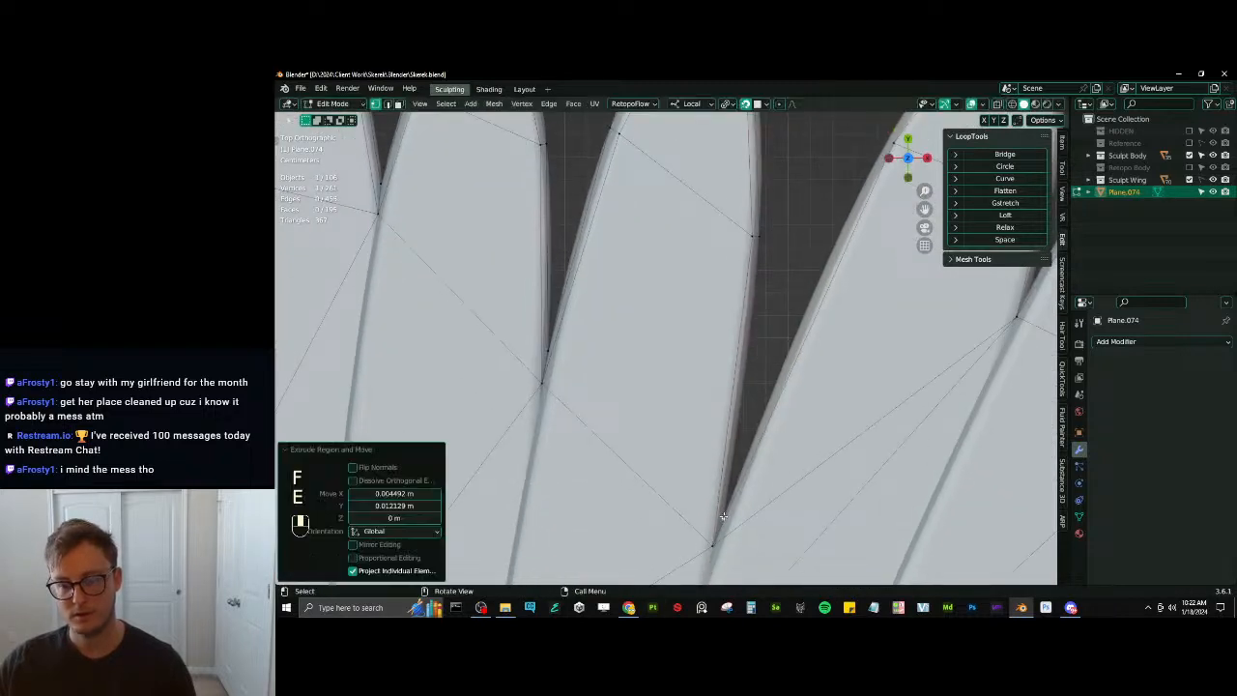
key(f)
Shift the eighth feather's inner lower left vertex about 0.002 m inward
scroll(742, 324, down, 4)
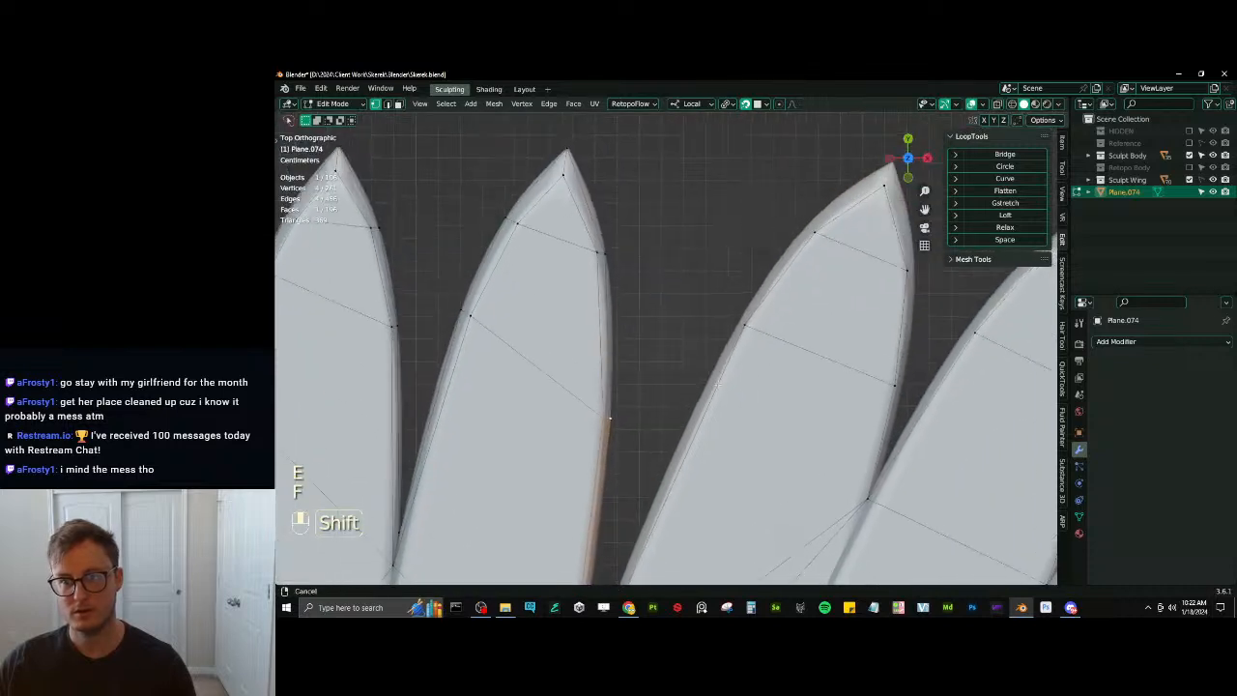
click(742, 325)
key(g)
click(747, 327)
key(g)
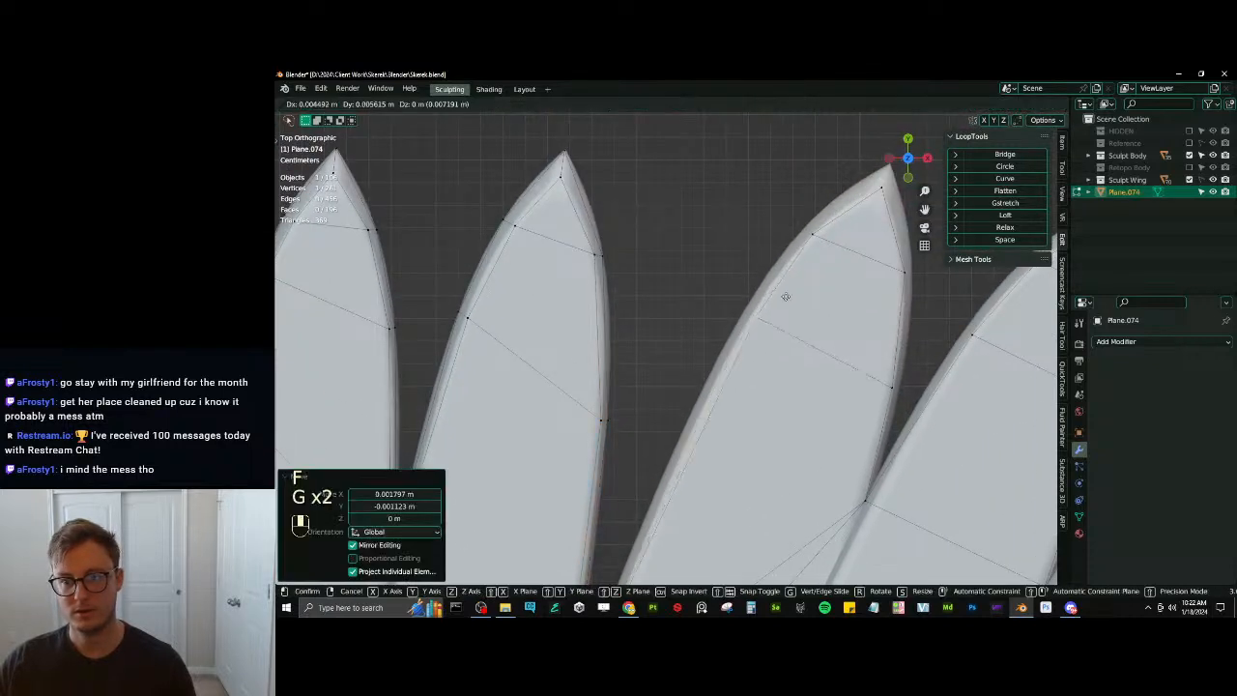
click(770, 316)
Extrude the eighth feather's left edges, from the lower left vertex to the tip, and move the new tip vertex onto the sculpted tip
shift+middle_drag(902, 178, 836, 262)
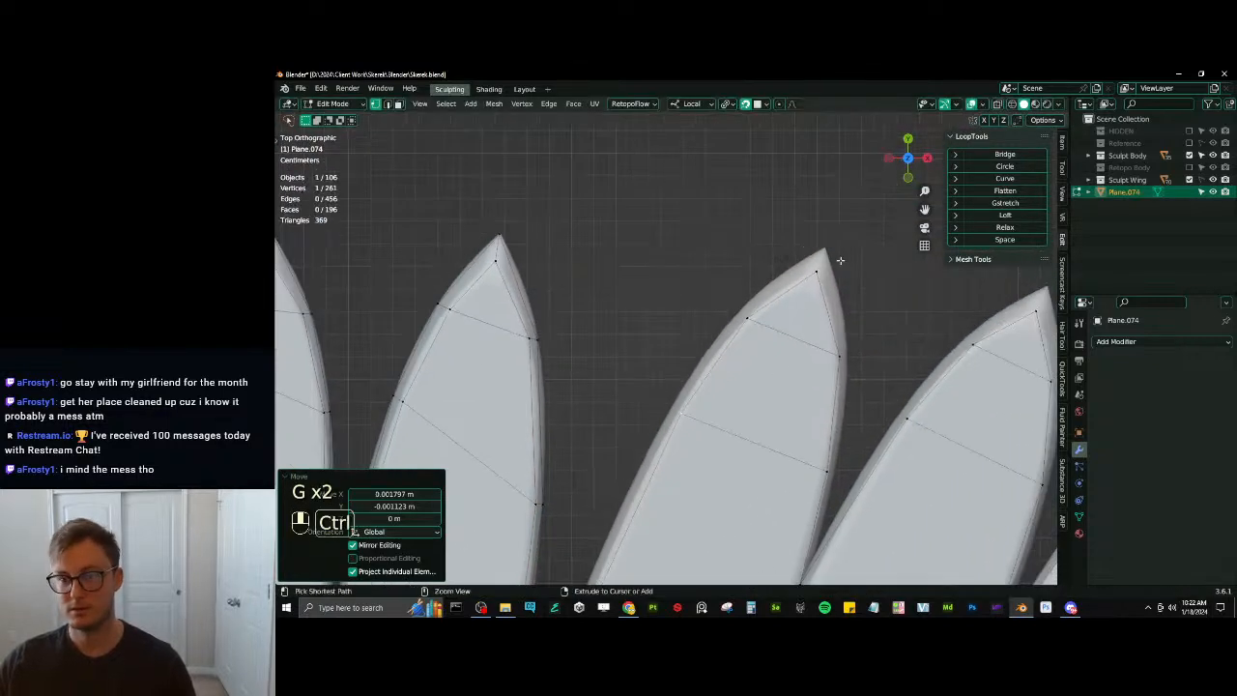
ctrl+click(822, 266)
key(e)
click(816, 260)
key(g)
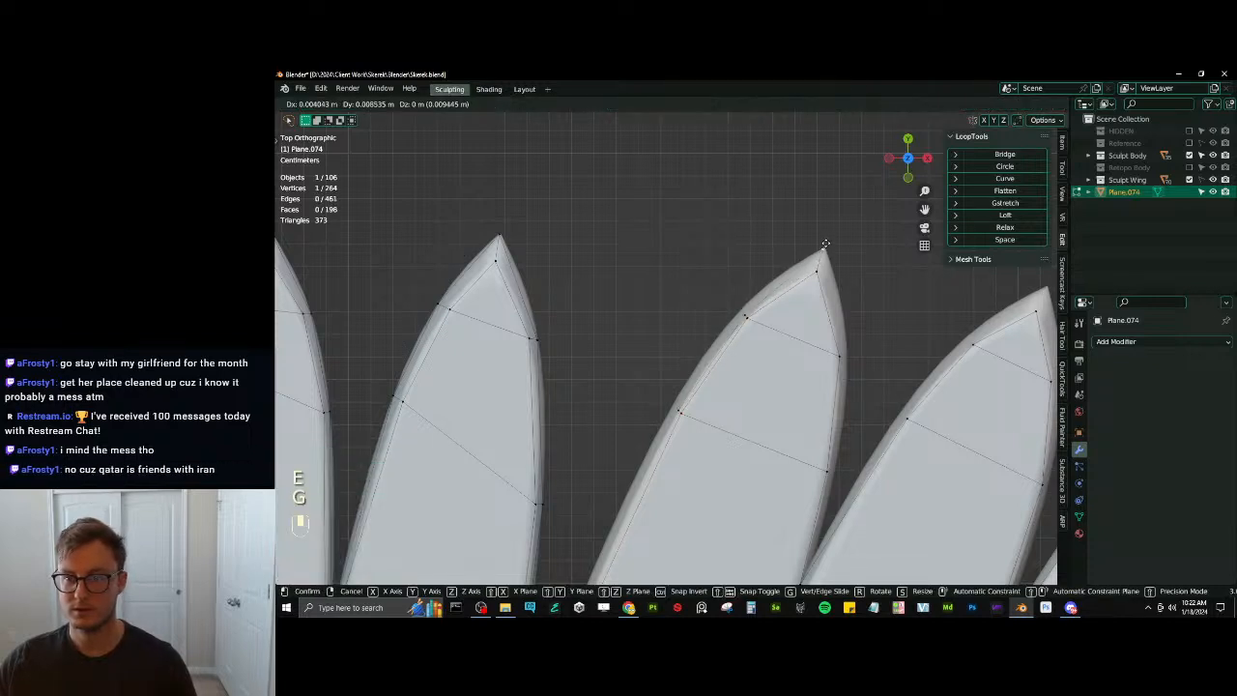
click(823, 249)
Move the eighth feather's upper left and lower left rim vertices onto the sculpted outline
scroll(747, 315, up, 1)
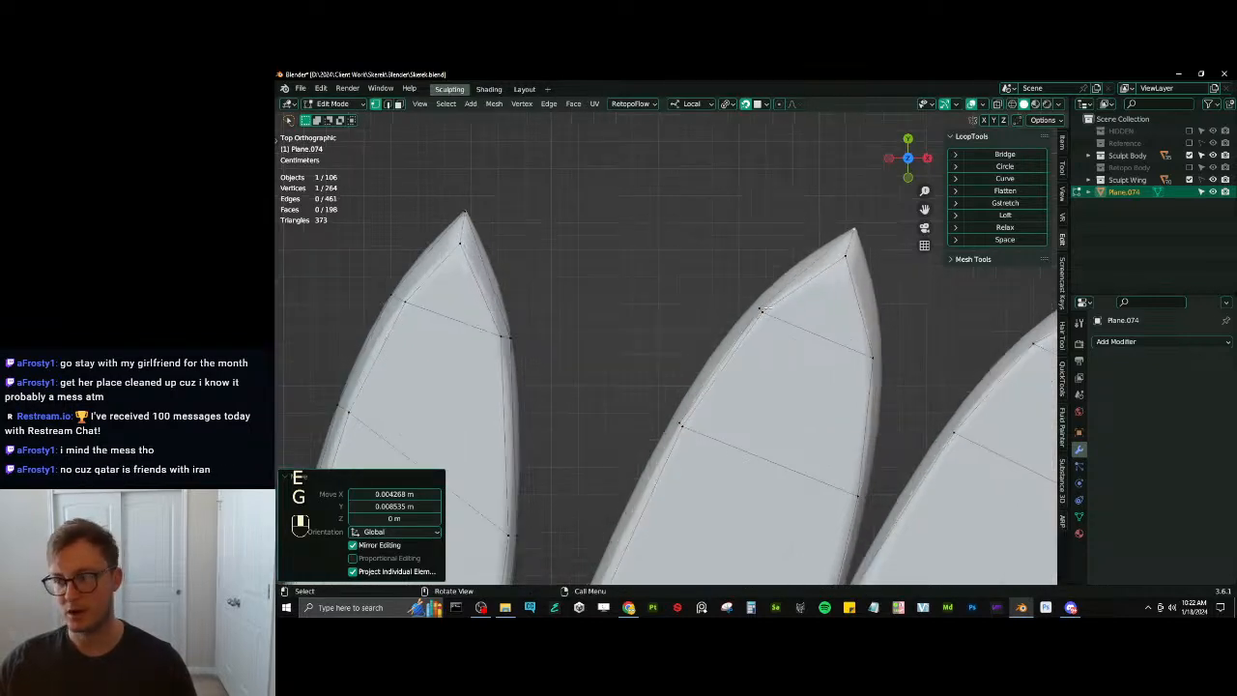
key(g)
click(739, 303)
key(g)
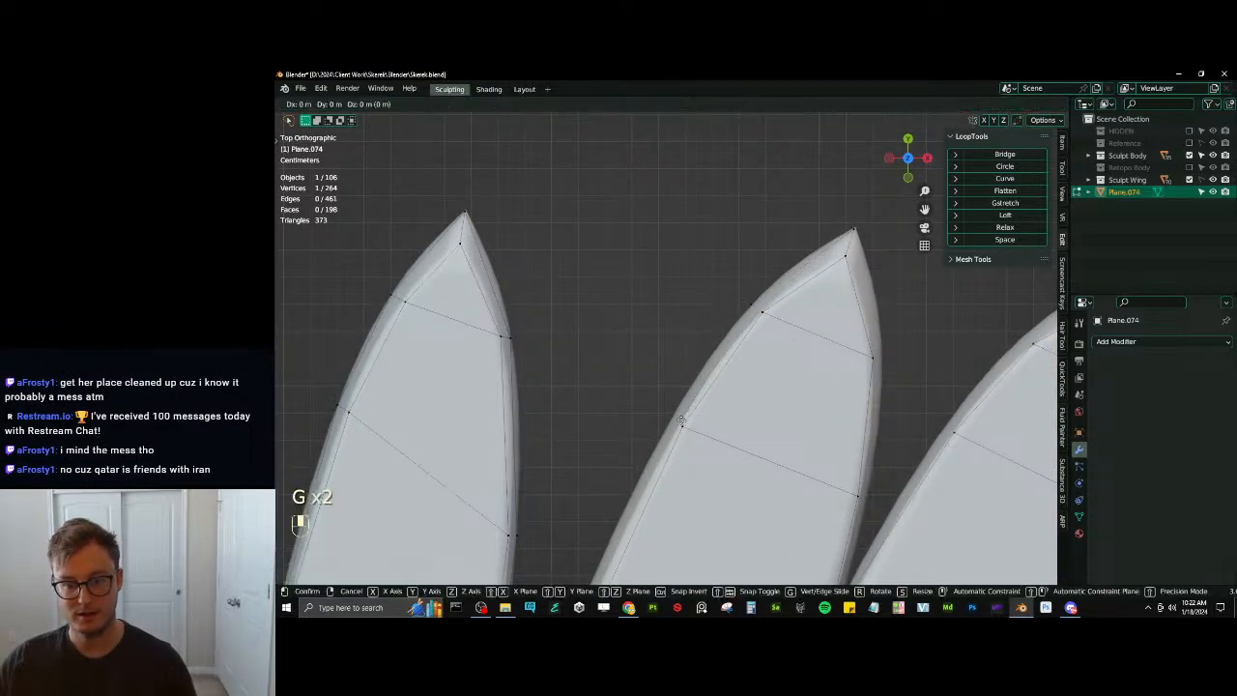
click(671, 419)
key(g)
click(671, 419)
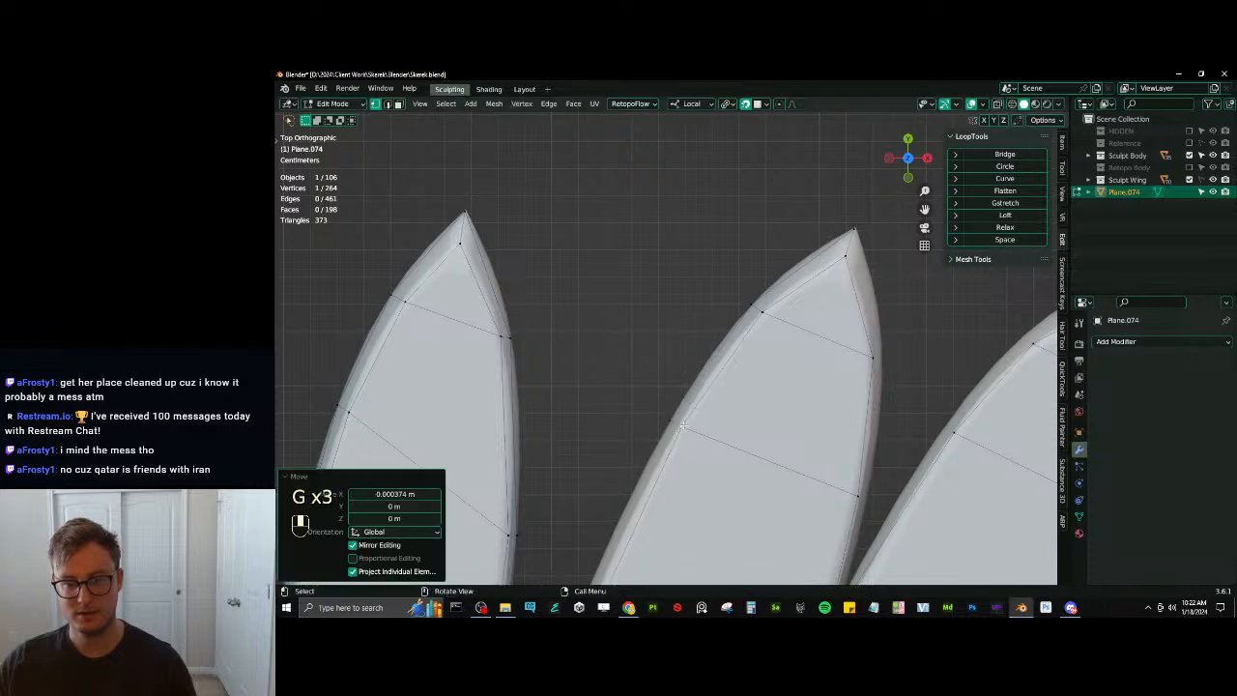
Fill the eighth feather's lower left rim face down to the vertex in the gap beside the seventh feather
scroll(713, 414, down, 2)
shift+middle_drag(713, 414, 718, 383)
scroll(717, 384, up, 1)
scroll(689, 327, up, 3)
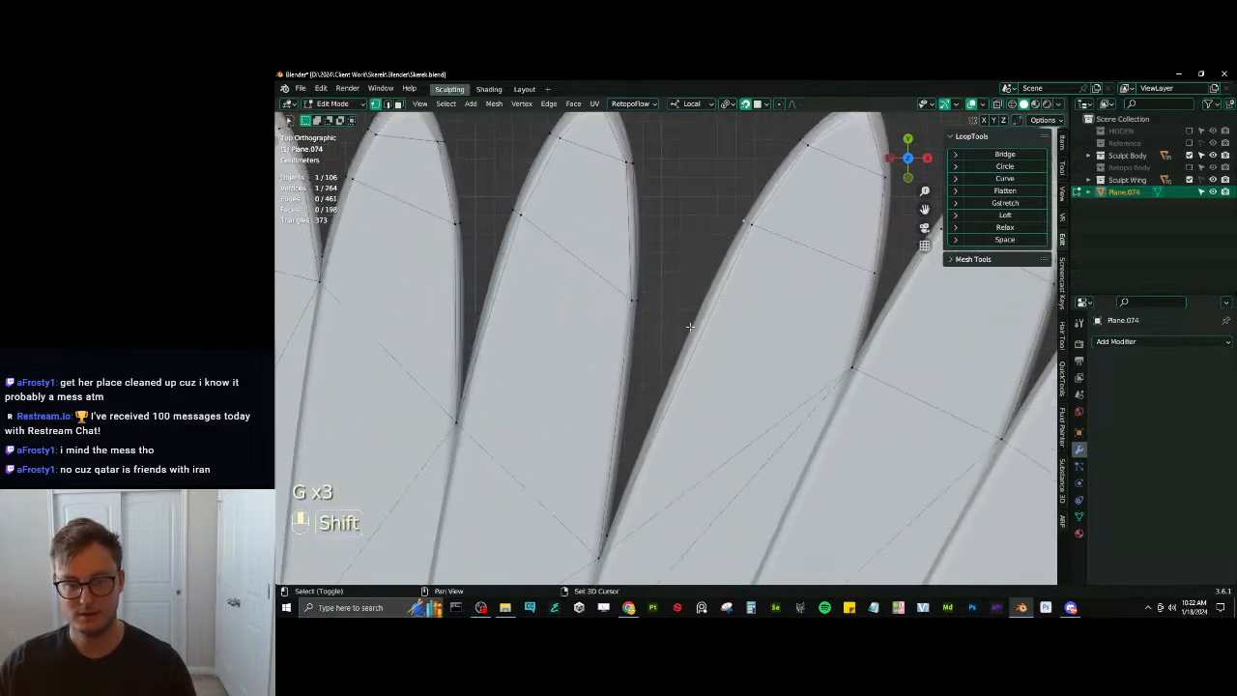
ctrl+click(611, 529)
key(f)
Extrude the eighth feather's right edge slightly outward and select its new lower right rim vertex
shift+middle_drag(799, 420, 611, 527)
scroll(668, 447, up, 1)
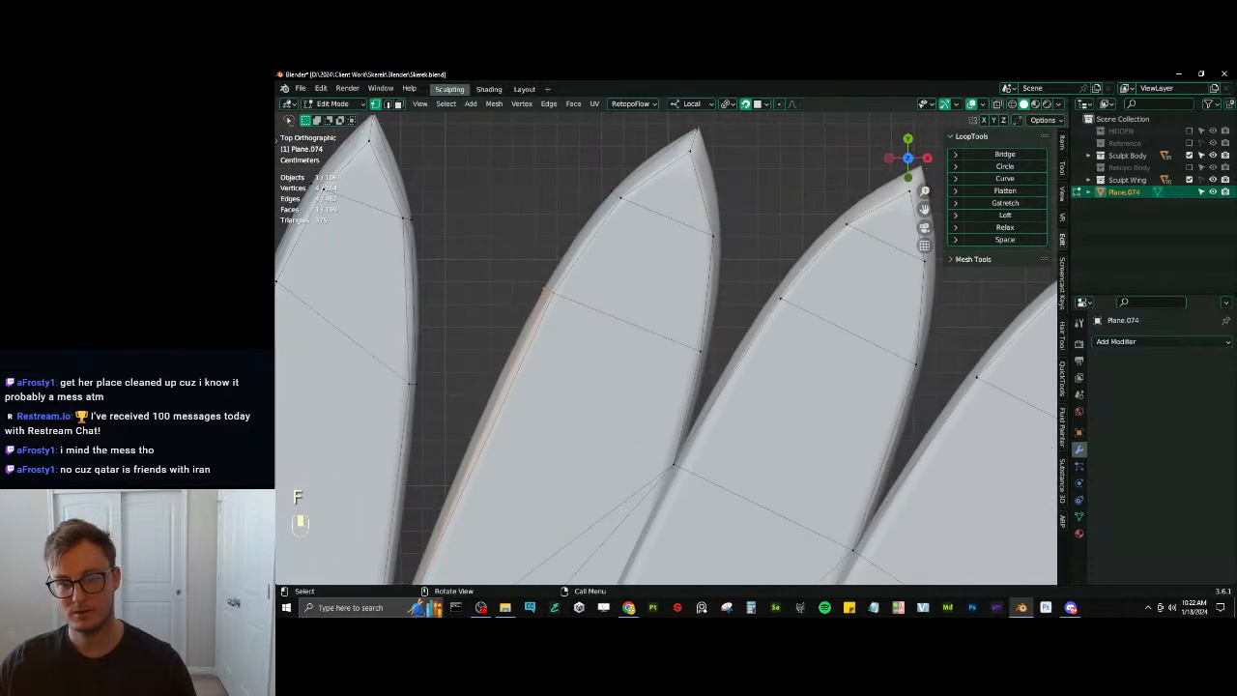
key(e)
click(725, 243)
click(706, 355)
key(g)
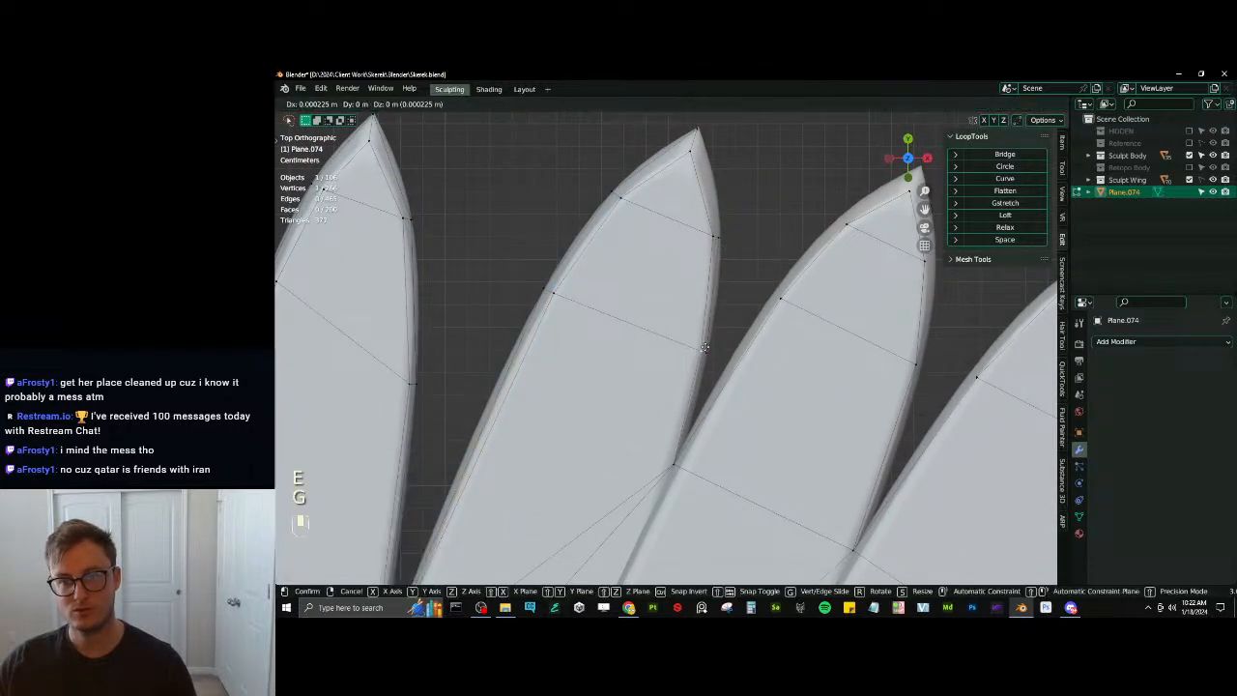
click(703, 348)
key(ctrl+z)
Move the eighth feather's lower right and upper right rim vertices onto the sculpted outline
scroll(700, 348, up, 3)
key(g)
click(734, 354)
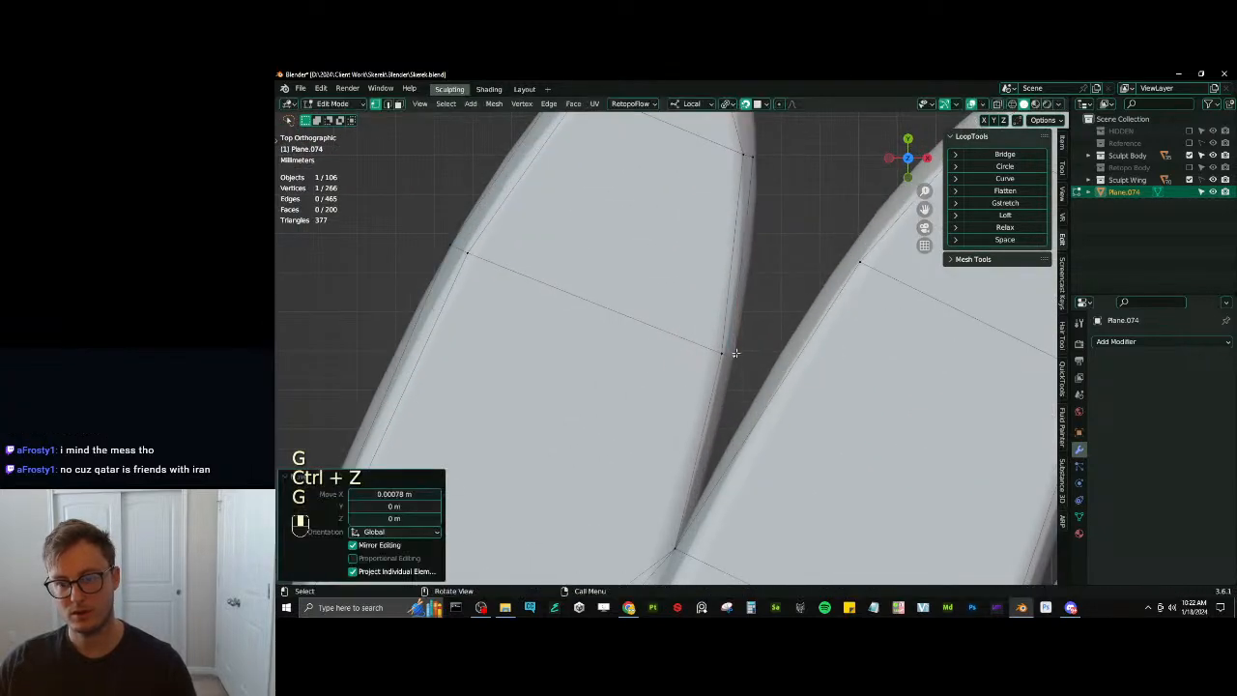
shift+middle_drag(745, 202, 721, 269)
click(729, 230)
key(g)
click(731, 246)
Fill the eighth feather's right tip face between the upper right rim vertex and the tip
shift+middle_drag(724, 140, 710, 216)
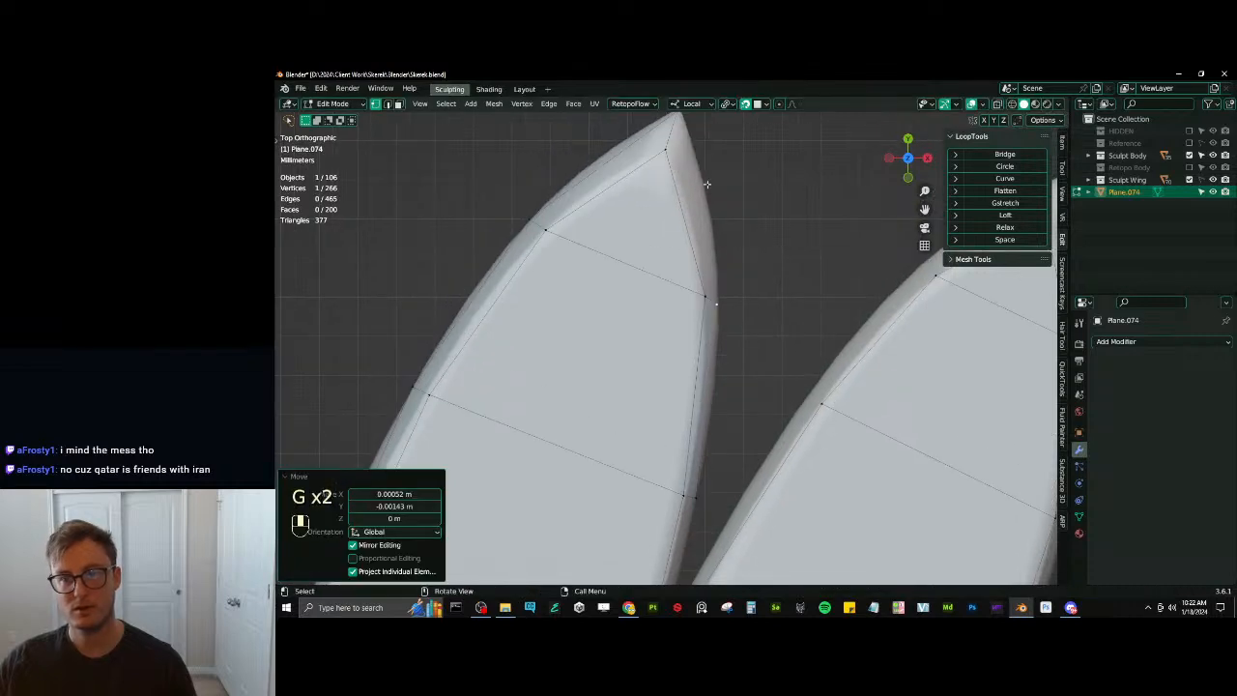
scroll(698, 144, down, 2)
ctrl+click(668, 183)
key(f)
Extrude the vertex between the eighth and ninth feathers up the gap and fill the eighth feather's lower right rim face
shift+middle_drag(672, 549, 676, 437)
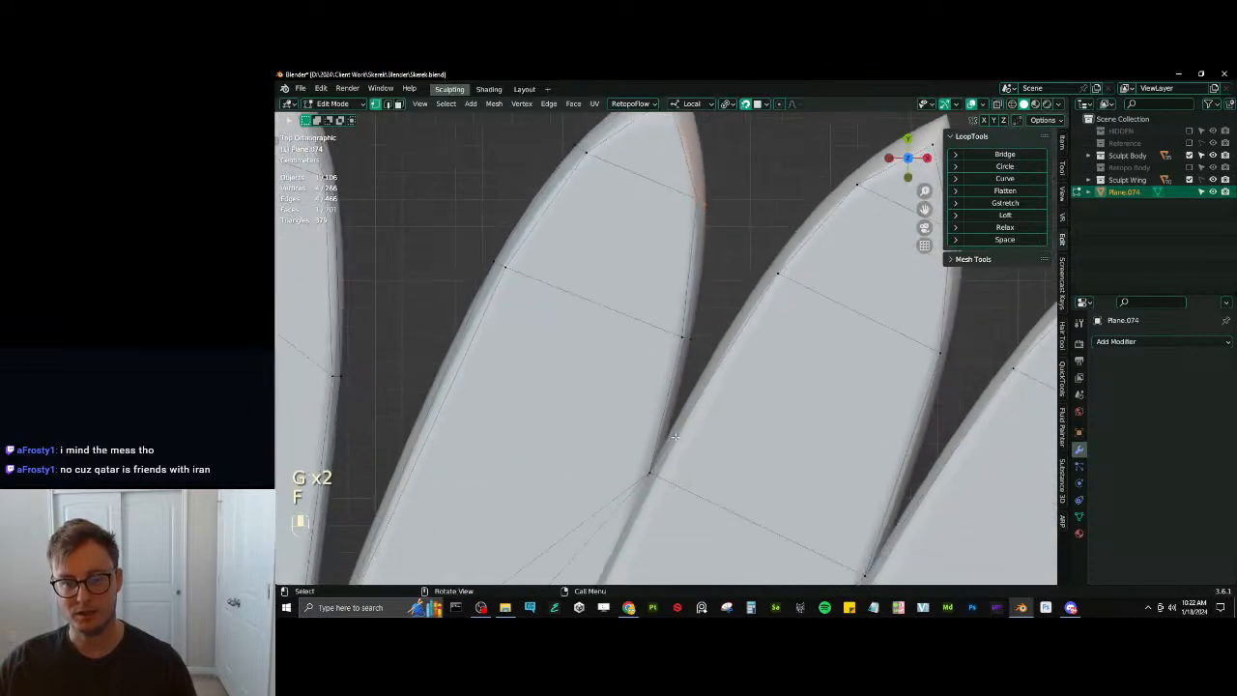
scroll(653, 472, up, 2)
key(e)
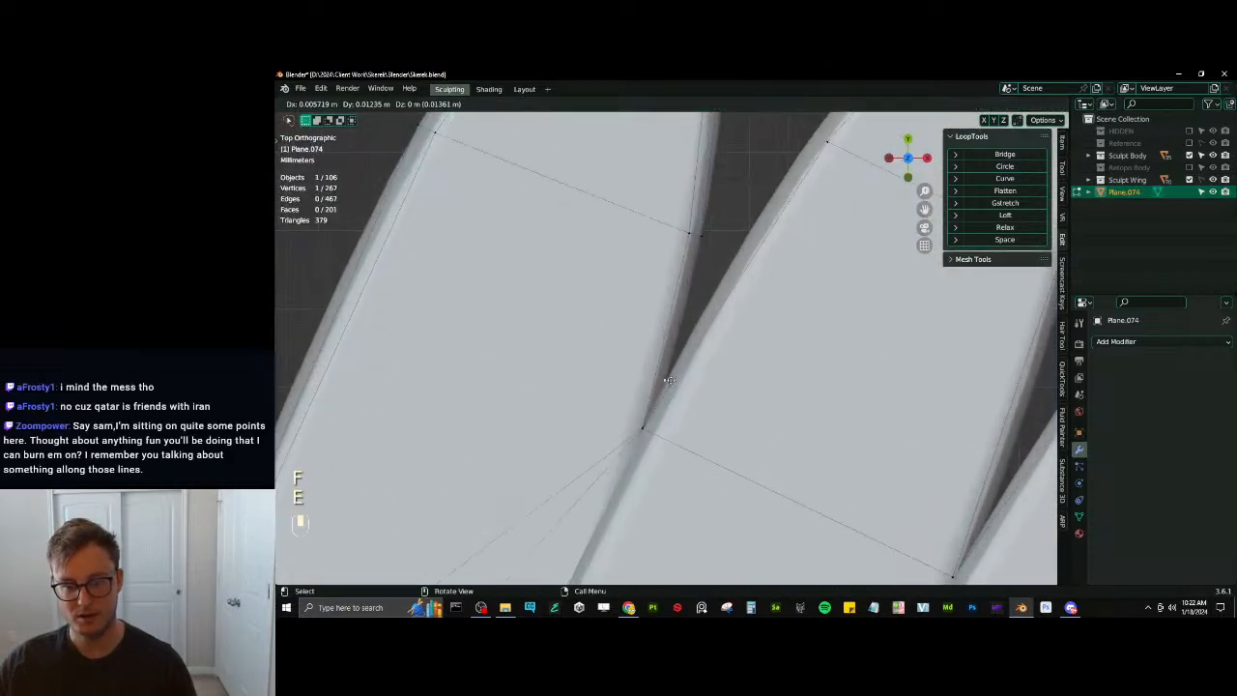
click(714, 251)
scroll(714, 251, down, 2)
key(f)
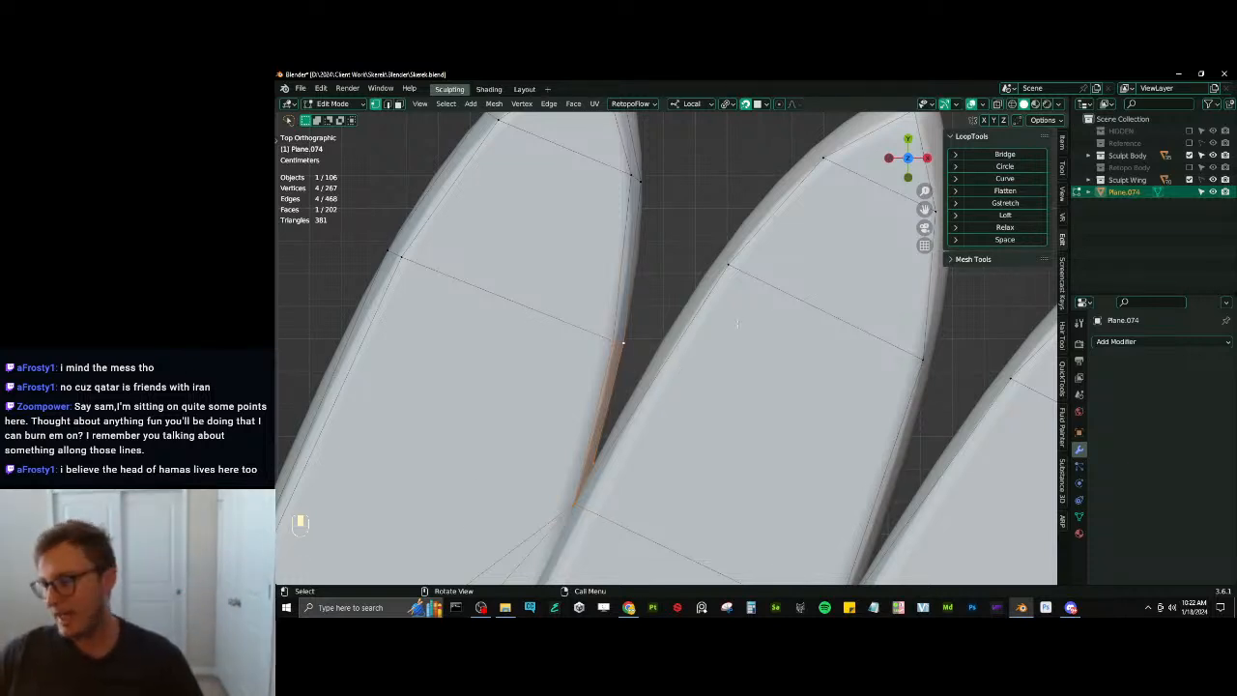
Extrude the ninth feather's left edges up to the tip and move the new tip vertex onto the sculpted tip
scroll(717, 314, down, 4)
scroll(646, 376, up, 2)
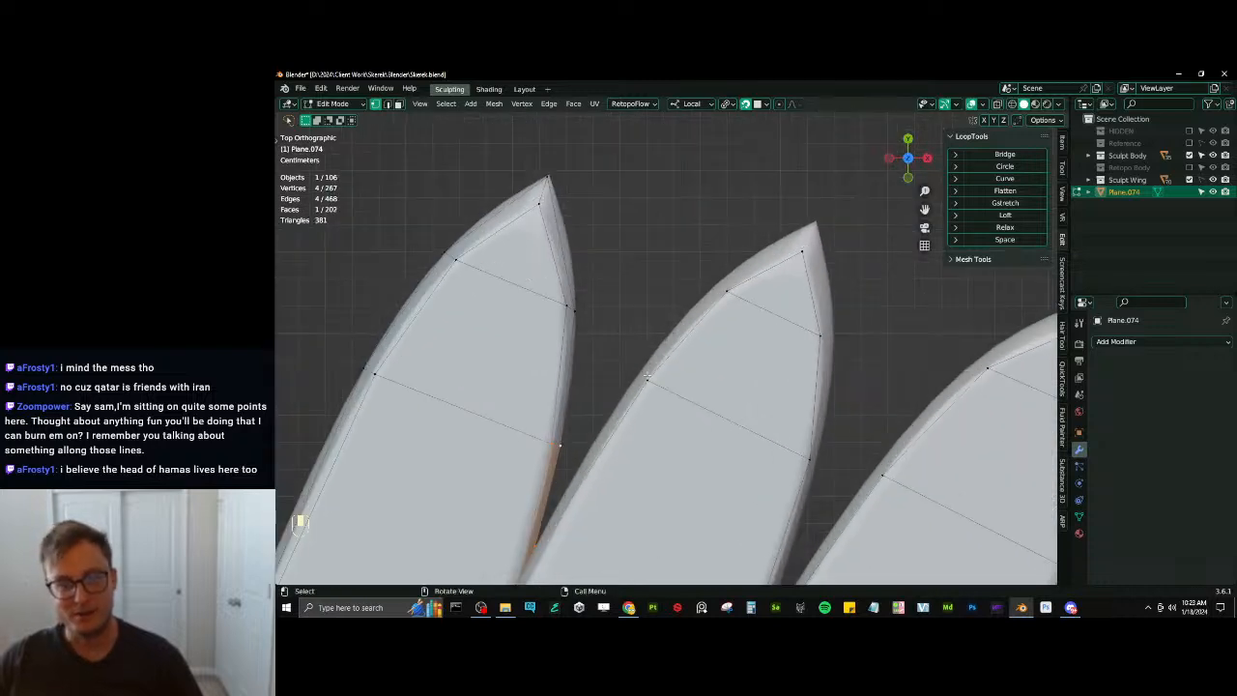
shift+middle_drag(798, 256, 803, 247)
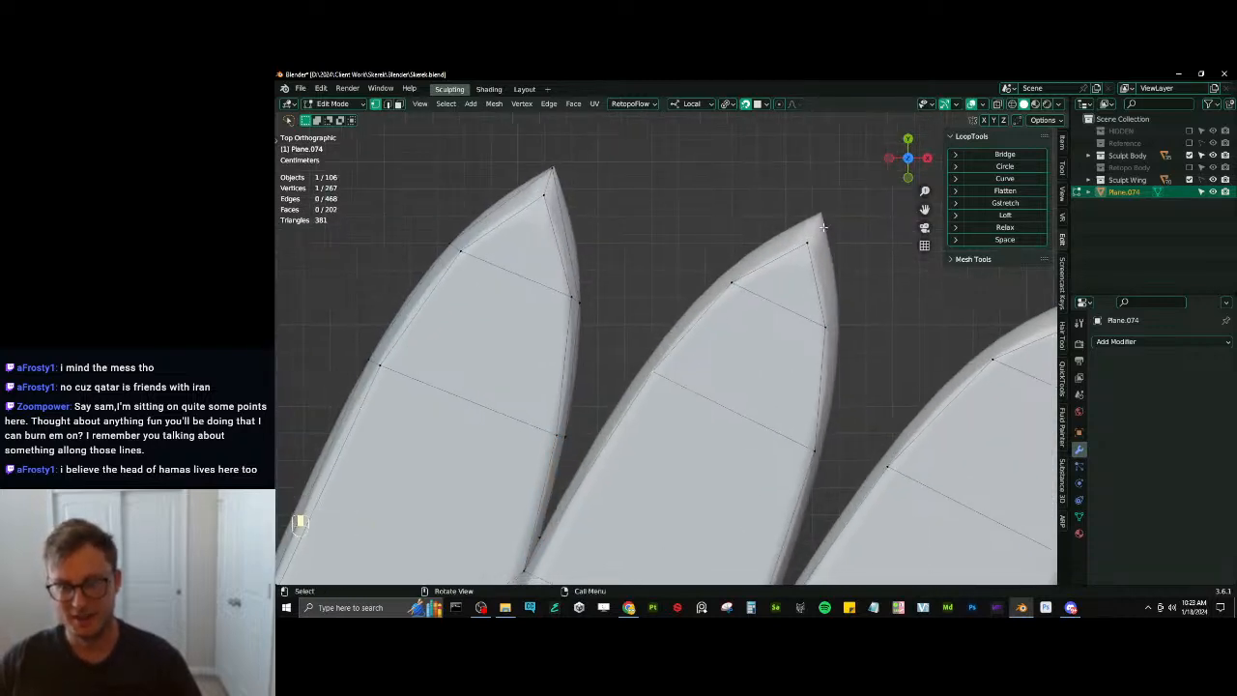
key(e)
key(g)
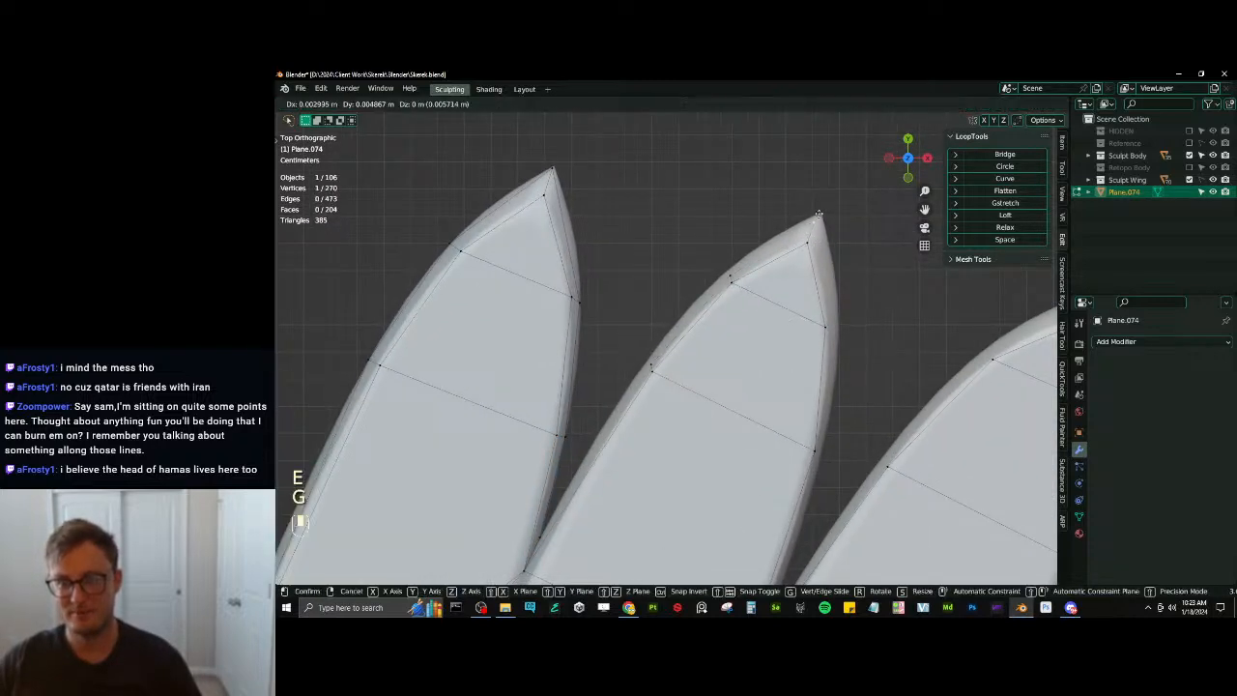
click(821, 207)
Move the ninth feather's upper left and lower left rim vertices outward onto the sculpted outline
click(739, 261)
key(g)
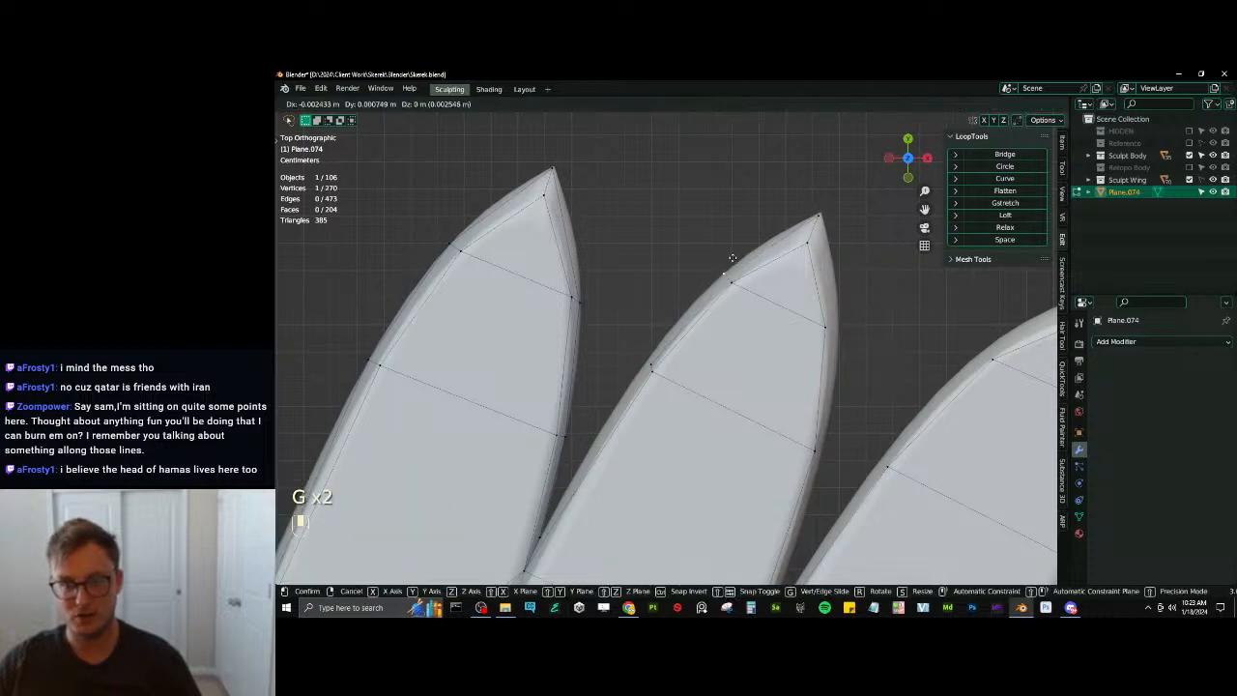
click(731, 259)
click(652, 350)
key(g)
click(645, 350)
Fill the ninth feather's lower left rim face down to the gap vertex and extrude its right edge slightly outward
shift+middle_drag(638, 357, 667, 310)
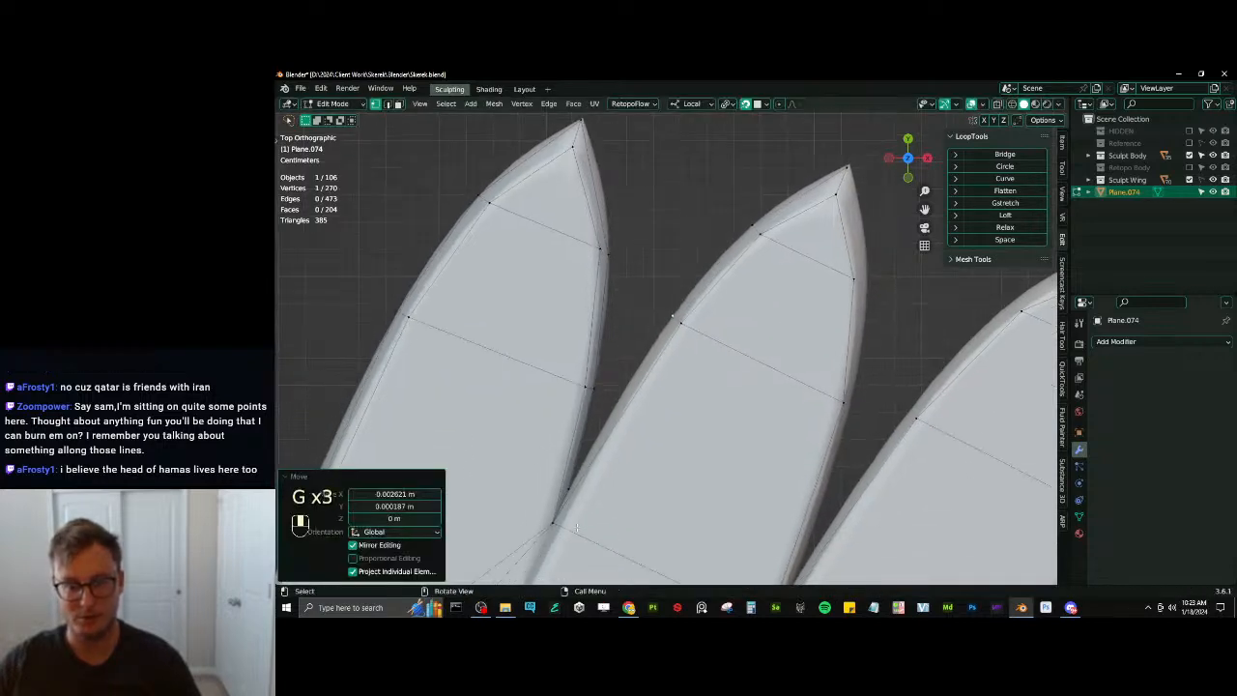
ctrl+click(566, 485)
key(f)
shift+middle_drag(873, 385, 728, 374)
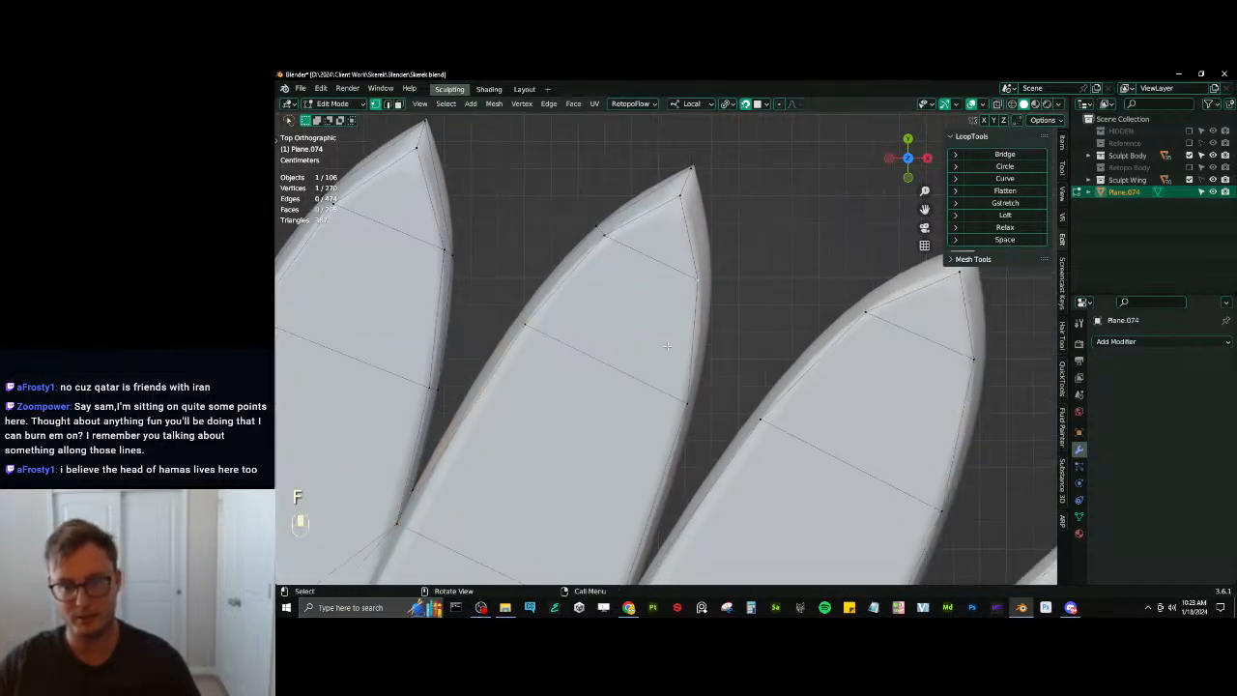
key(e)
click(669, 399)
Adjust the ninth feather's lower right and upper right rim vertices to the sculpted outline and fill its right tip face
click(691, 407)
key(g)
click(692, 406)
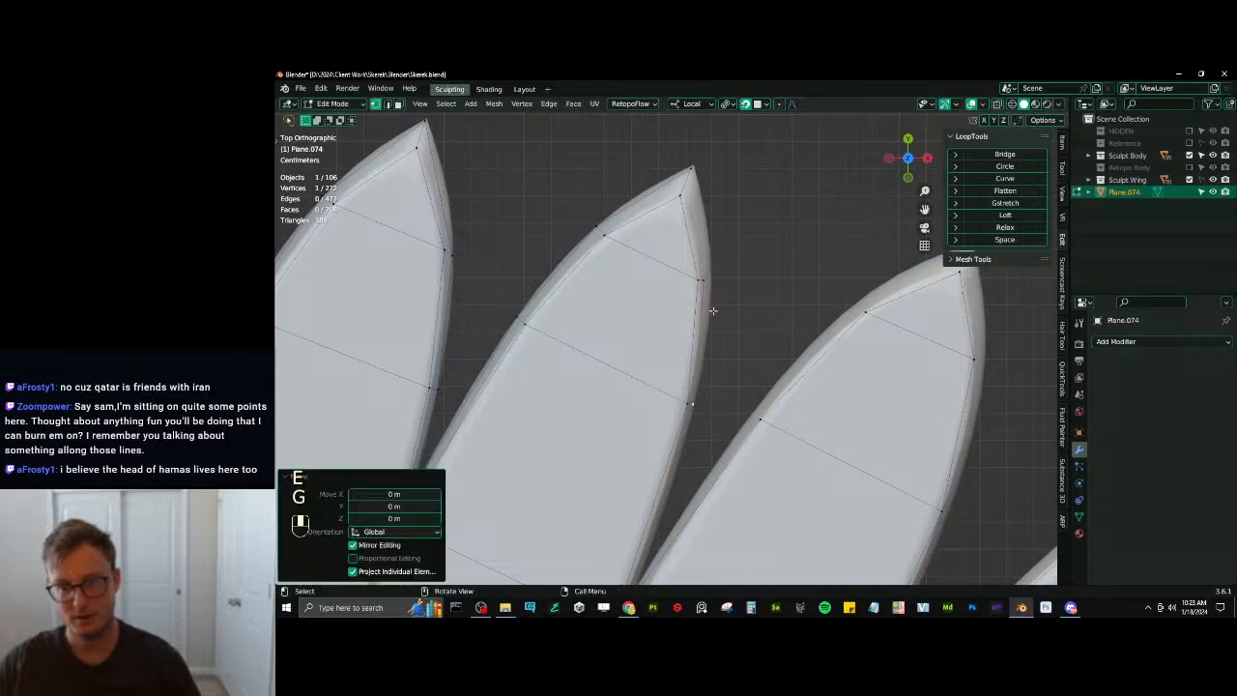
click(718, 281)
key(g)
click(722, 280)
ctrl+click(691, 169)
key(f)
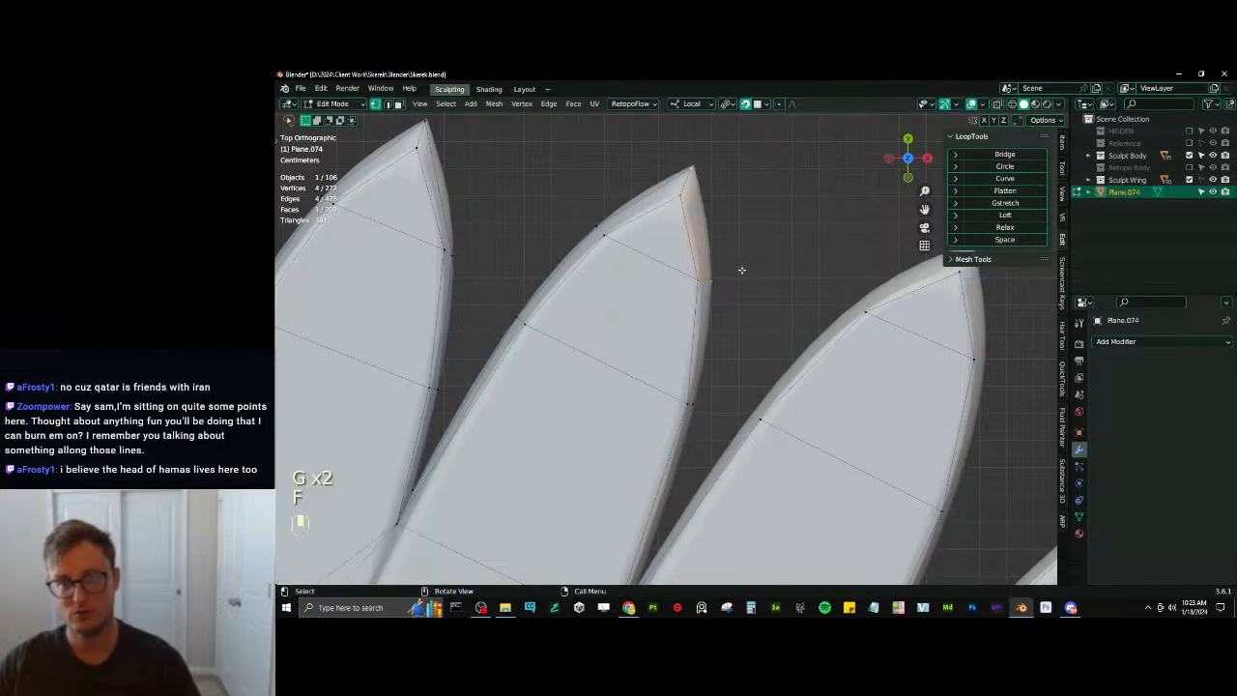
Nudge the vertex at the base of the gap between the ninth and tenth feathers about 0.0008 m toward the tenth feather
shift+middle_drag(682, 421, 702, 396)
key(KP_7)
scroll(639, 441, down, 5)
scroll(704, 395, up, 6)
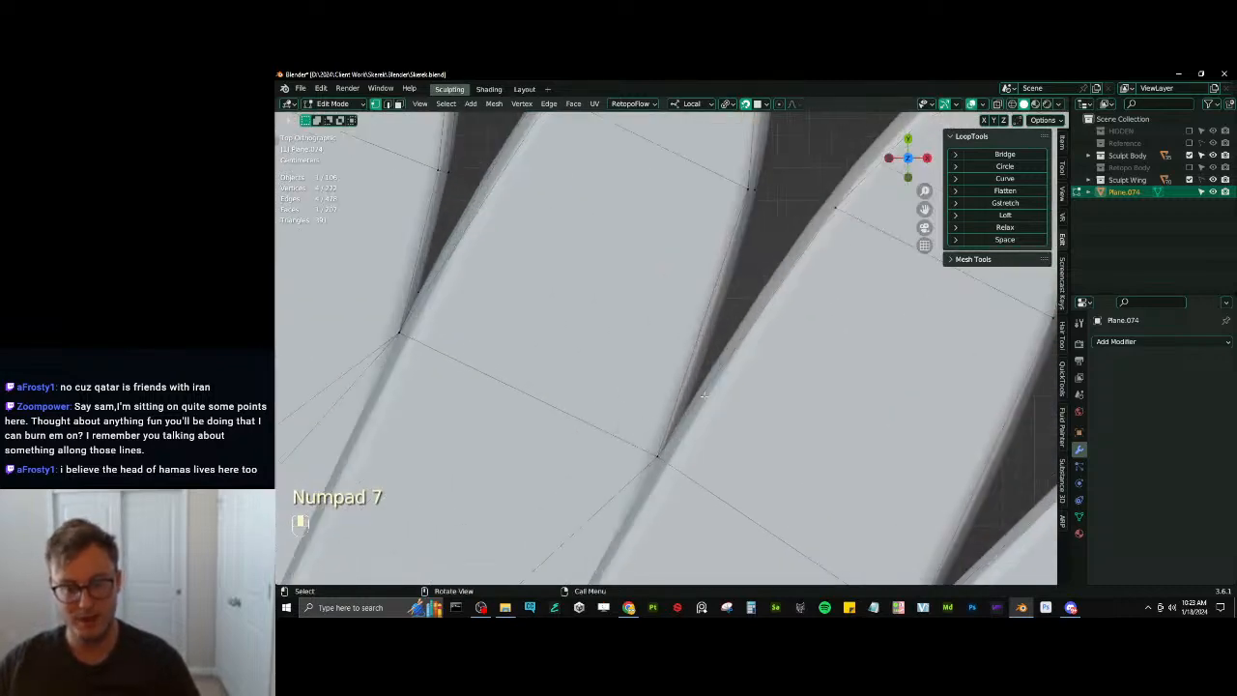
click(662, 446)
key(g)
click(667, 445)
Extrude the vertex between the ninth and tenth feathers up the gap and fill the ninth feather's lower right rim face
key(e)
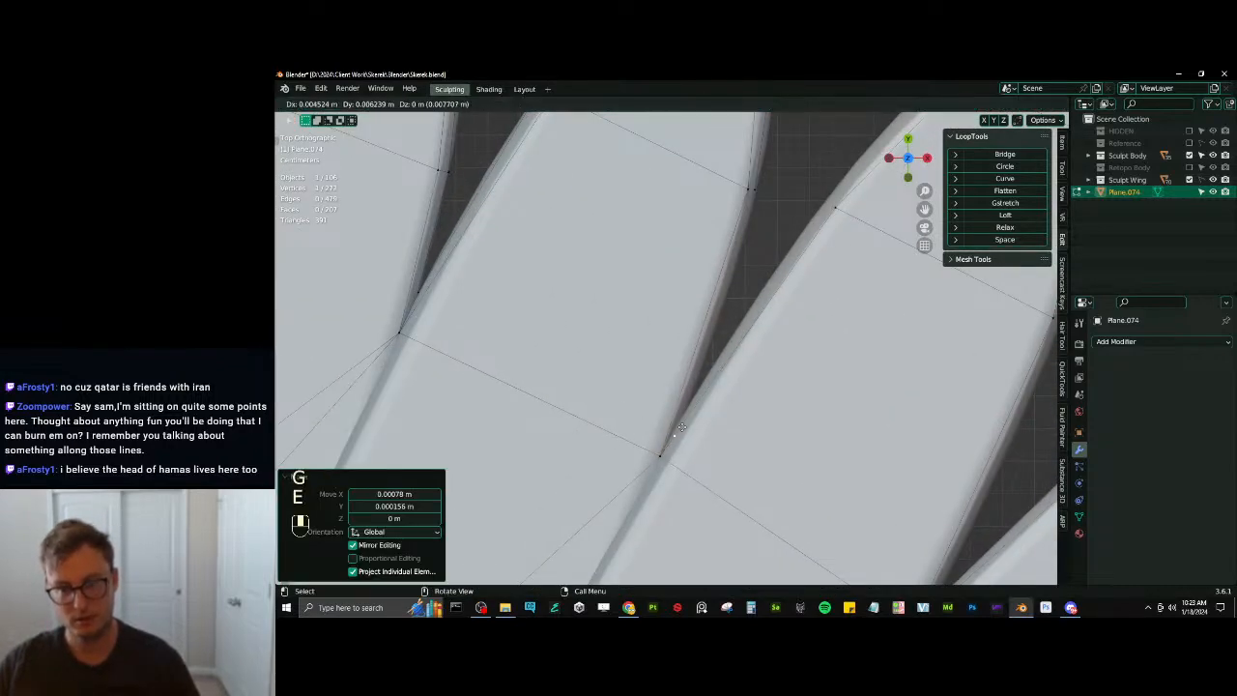
click(694, 399)
shift+middle_drag(795, 188, 688, 453)
ctrl+click(742, 249)
key(f)
Extrude the tenth feather's left edges up to the tip and move the new tip vertex about 0.008 m onto the sculpted tip
ctrl+click(852, 302)
key(e)
click(853, 295)
click(852, 291)
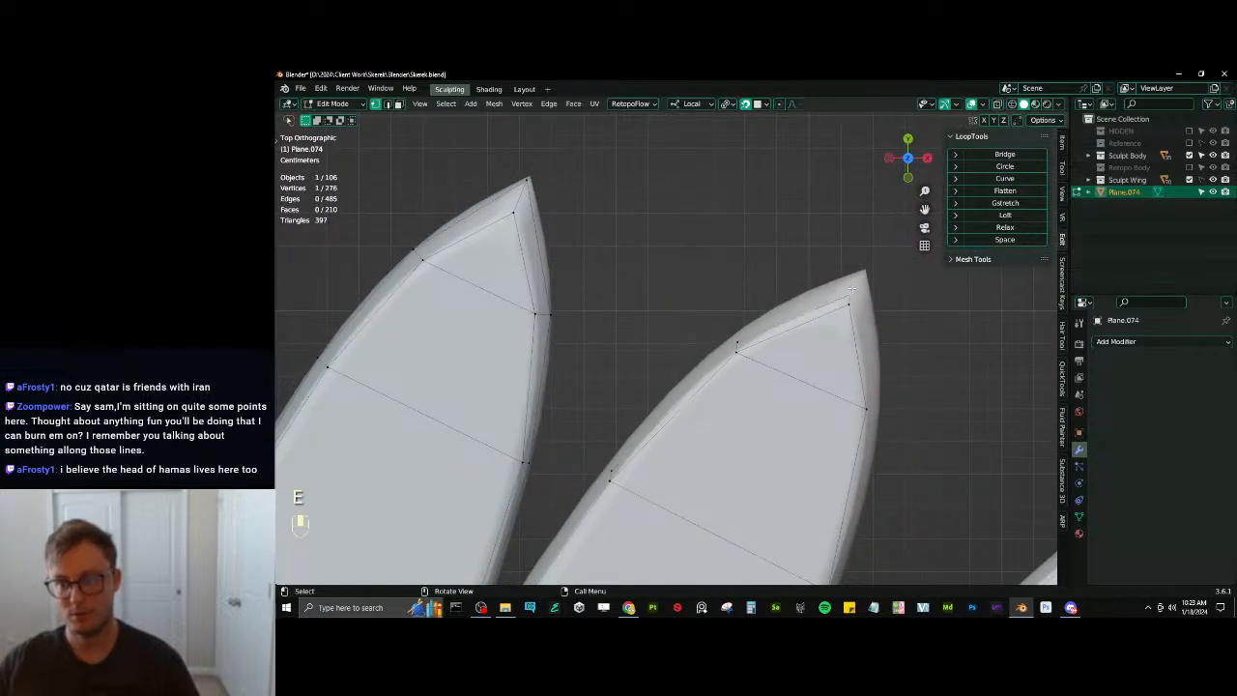
key(g)
click(864, 265)
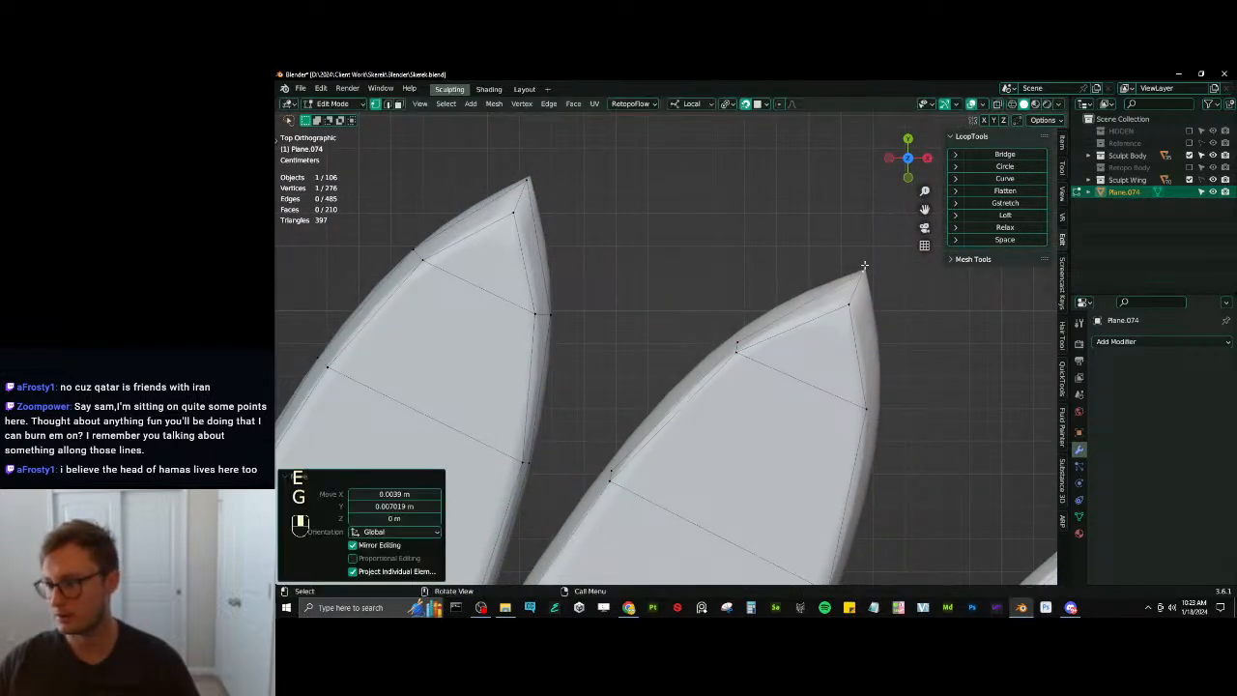
Move the tenth feather's upper left and lower left rim vertices onto the sculpted outline and fill its lower left rim face
key(g)
click(741, 320)
key(g)
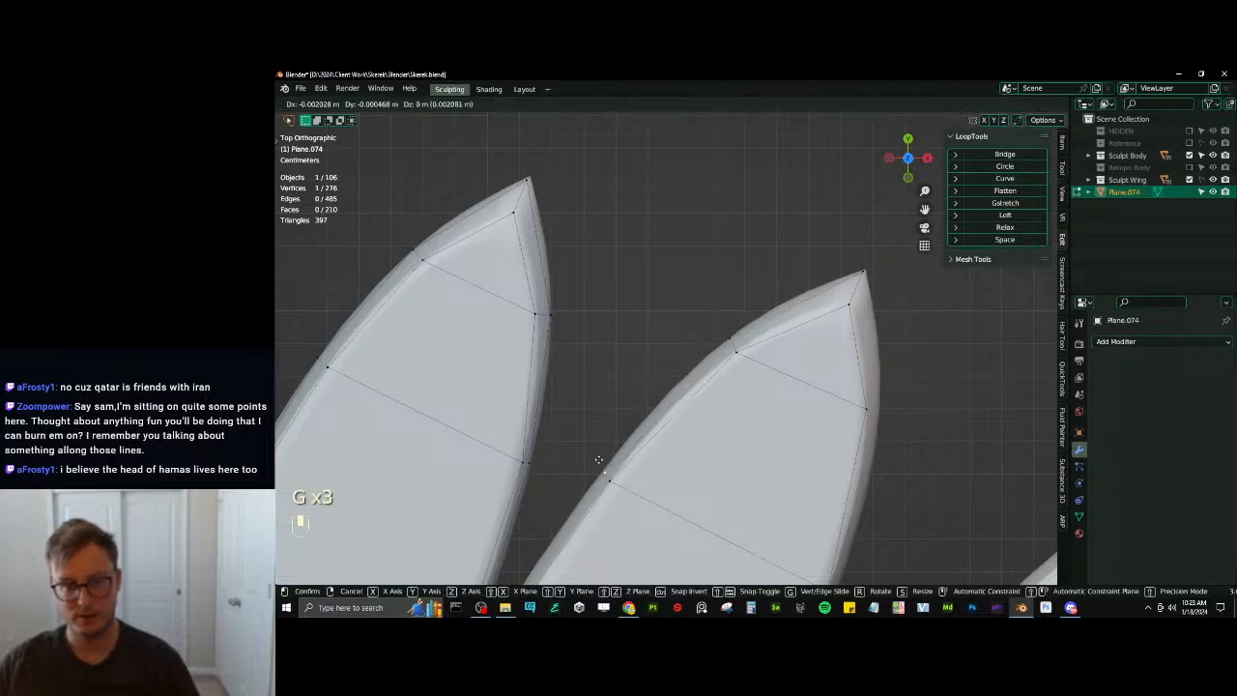
click(596, 457)
shift+middle_drag(596, 457, 666, 314)
scroll(665, 314, down, 1)
ctrl+click(551, 519)
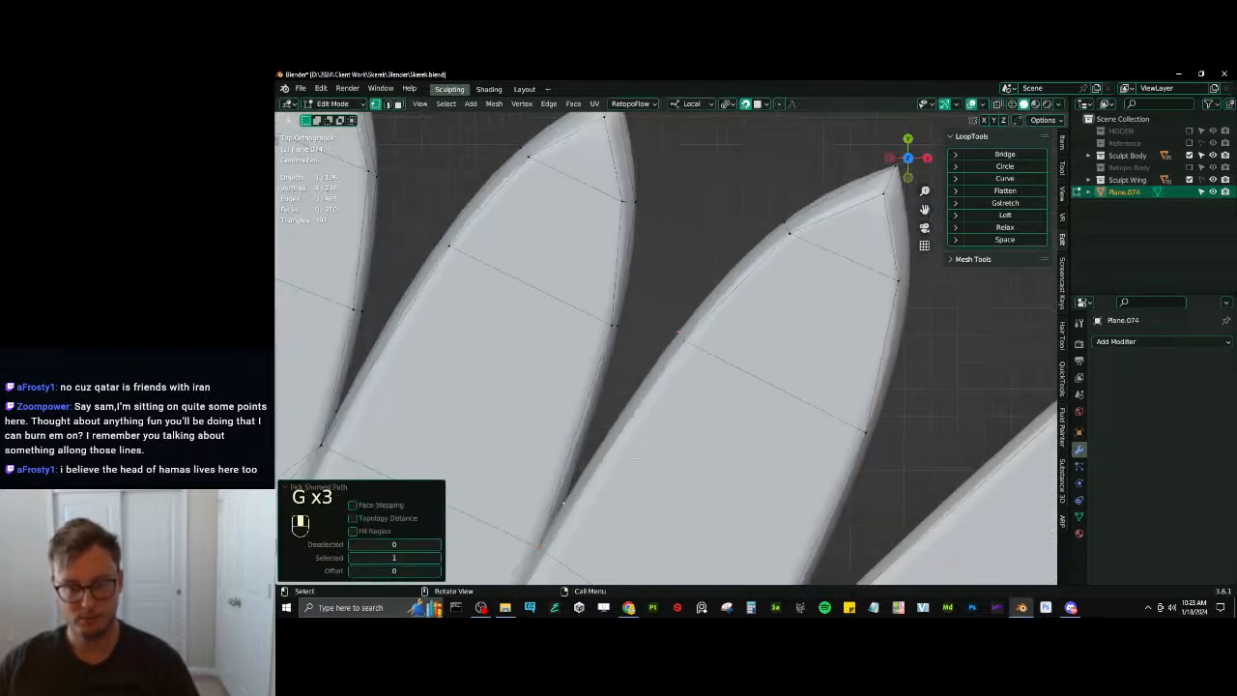
key(f)
Extrude the tenth feather's upper right edge outward and fit the new lower right rim vertex to the sculpted outline
shift+middle_drag(806, 256, 738, 280)
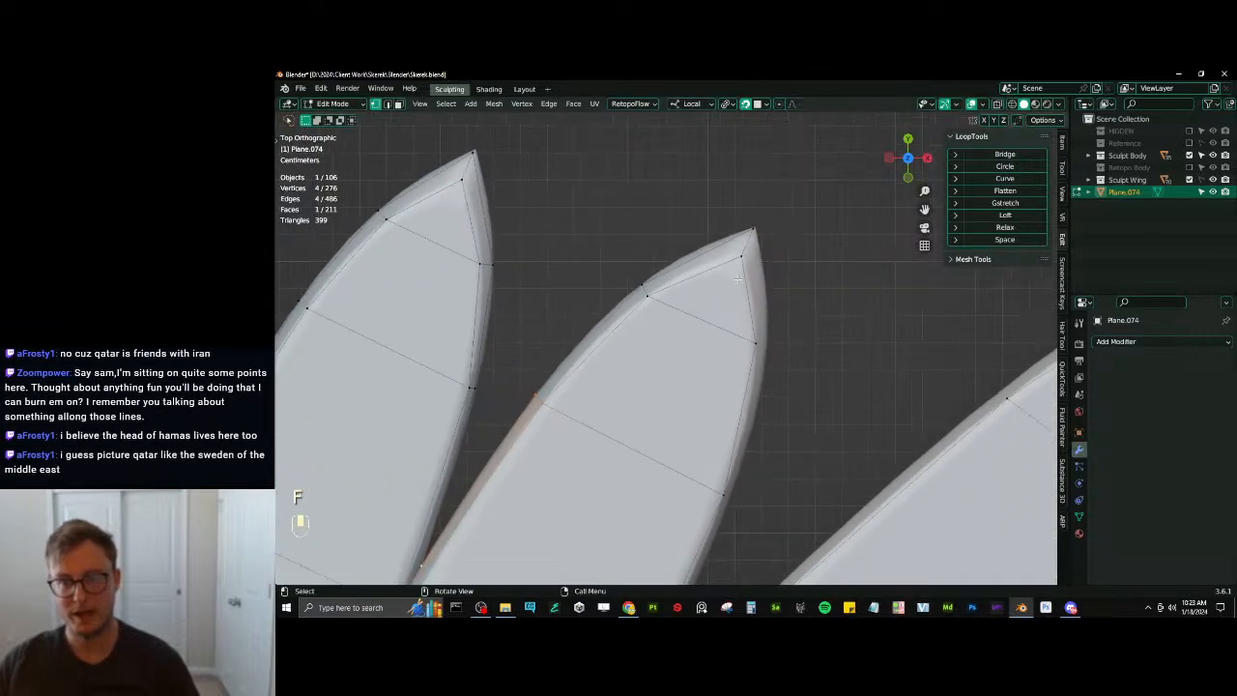
shift+click(734, 494)
key(e)
click(734, 494)
click(760, 344)
key(g)
click(762, 344)
click(729, 495)
key(g)
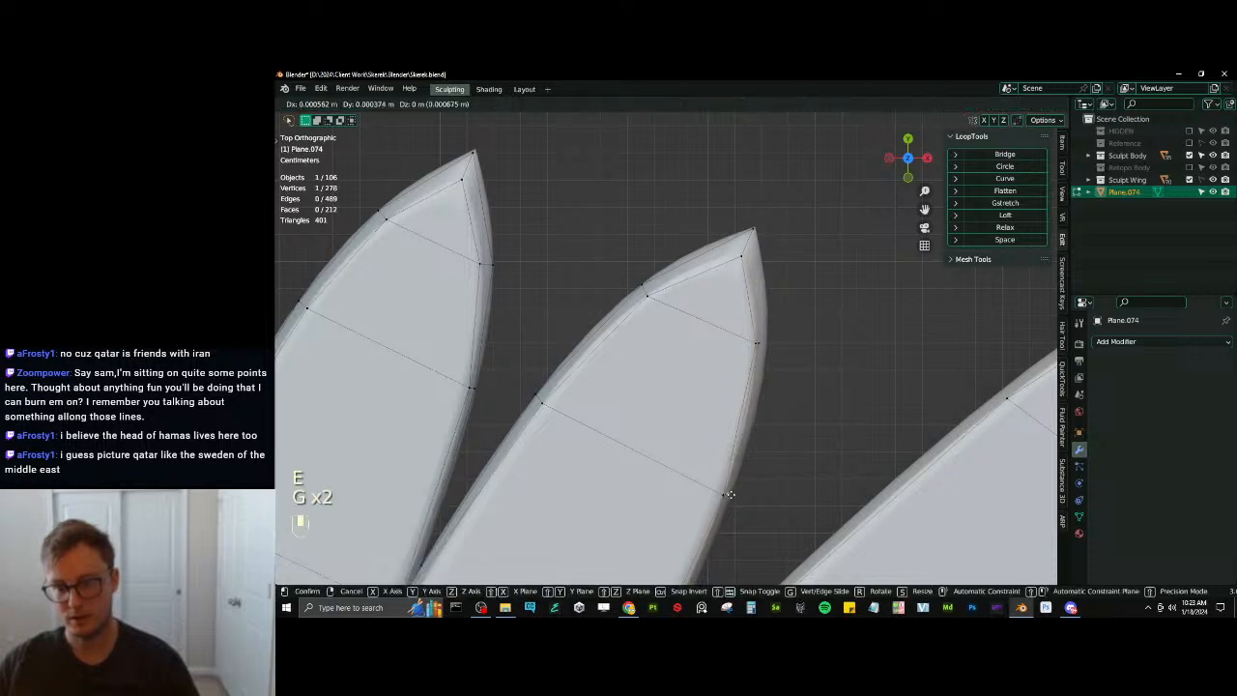
click(729, 498)
Move the tenth feather's upper right rim vertex onto the sculpted outline and fill its right tip face
click(771, 336)
key(g)
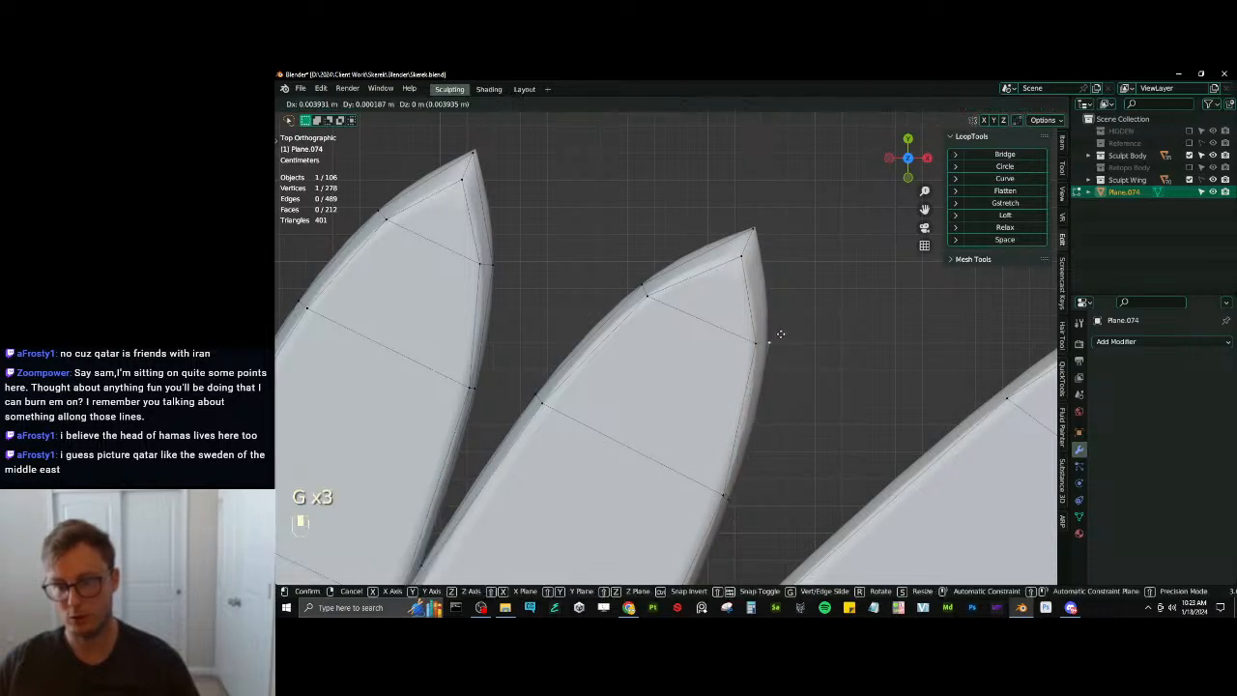
click(772, 334)
ctrl+click(755, 235)
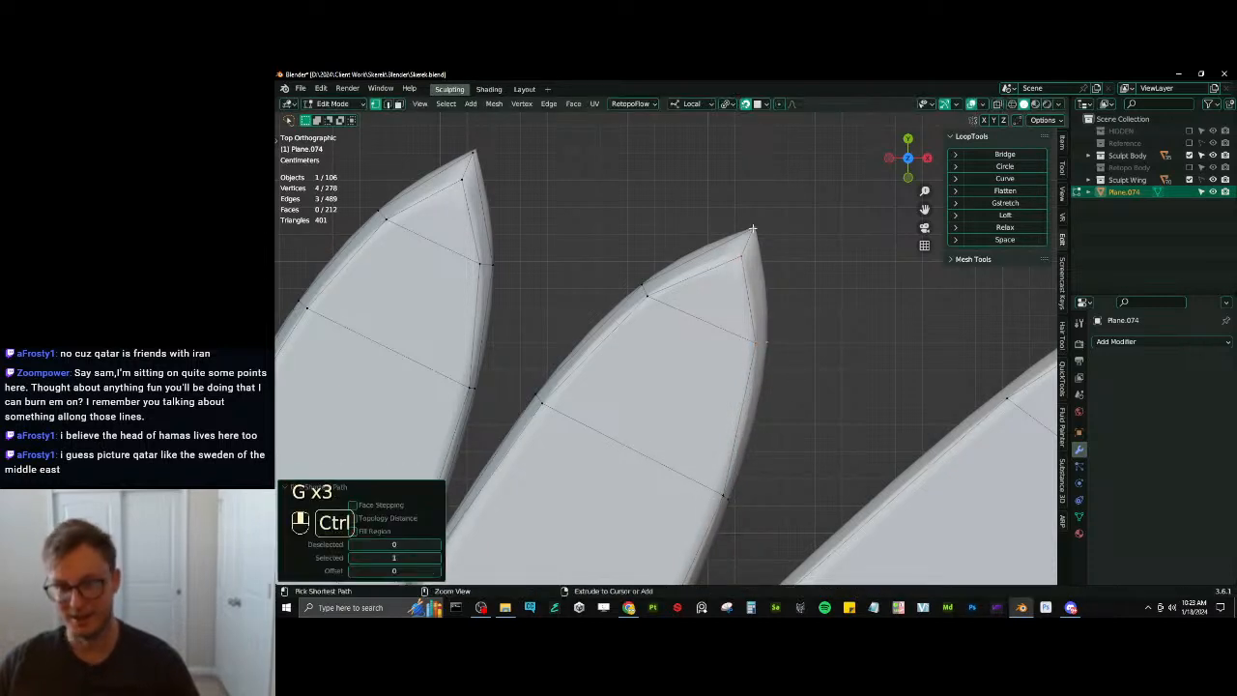
key(f)
Extrude the vertex between the tenth and eleventh feathers about 0.011 m up the gap and fill the tenth feather's lower right rim face
scroll(771, 362, down, 3)
scroll(699, 403, up, 6)
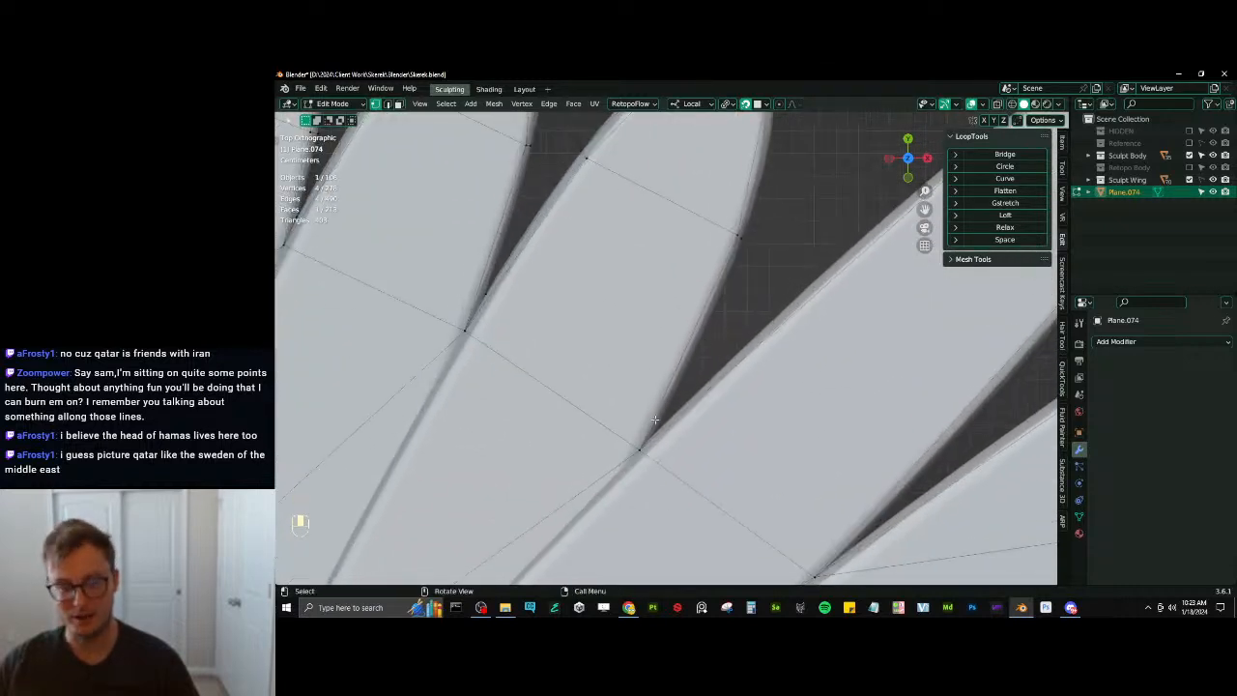
scroll(641, 455, up, 2)
key(e)
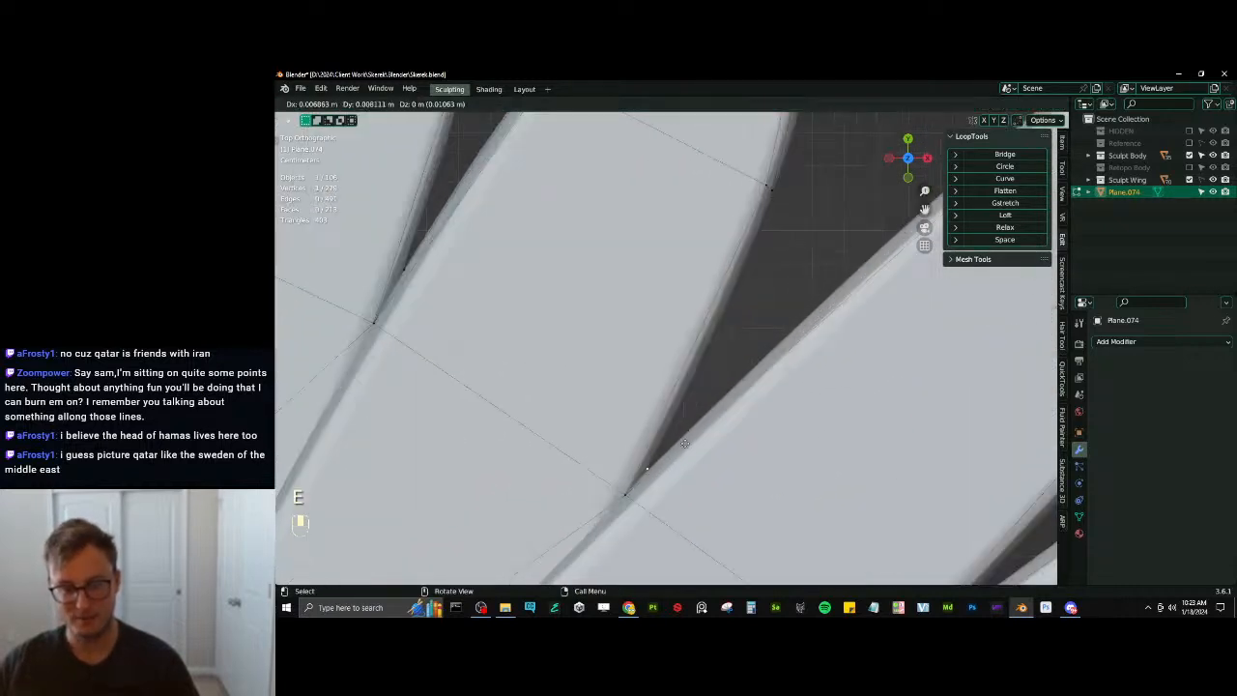
click(687, 441)
ctrl+click(787, 200)
key(f)
Extrude the eleventh feather's left edges up to the tip and move the new tip vertex about 0.011 m onto the sculpted tip
shift+middle_drag(875, 201, 543, 399)
scroll(741, 281, down, 3)
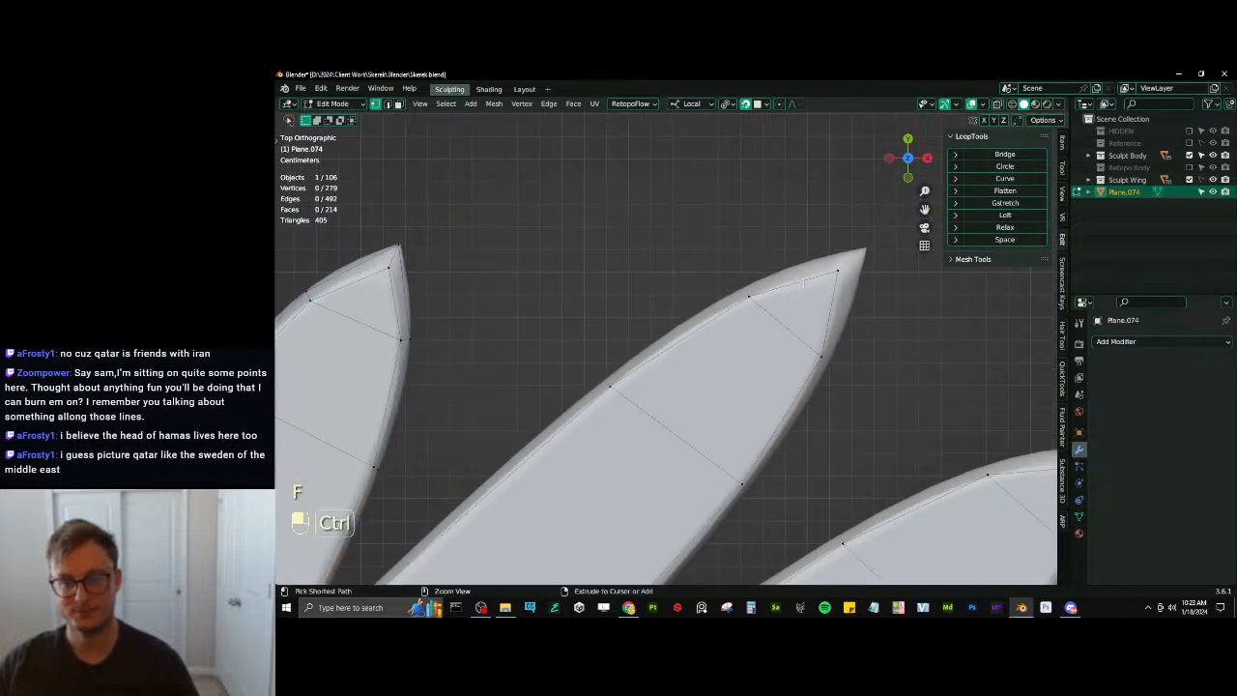
ctrl+click(837, 271)
key(e)
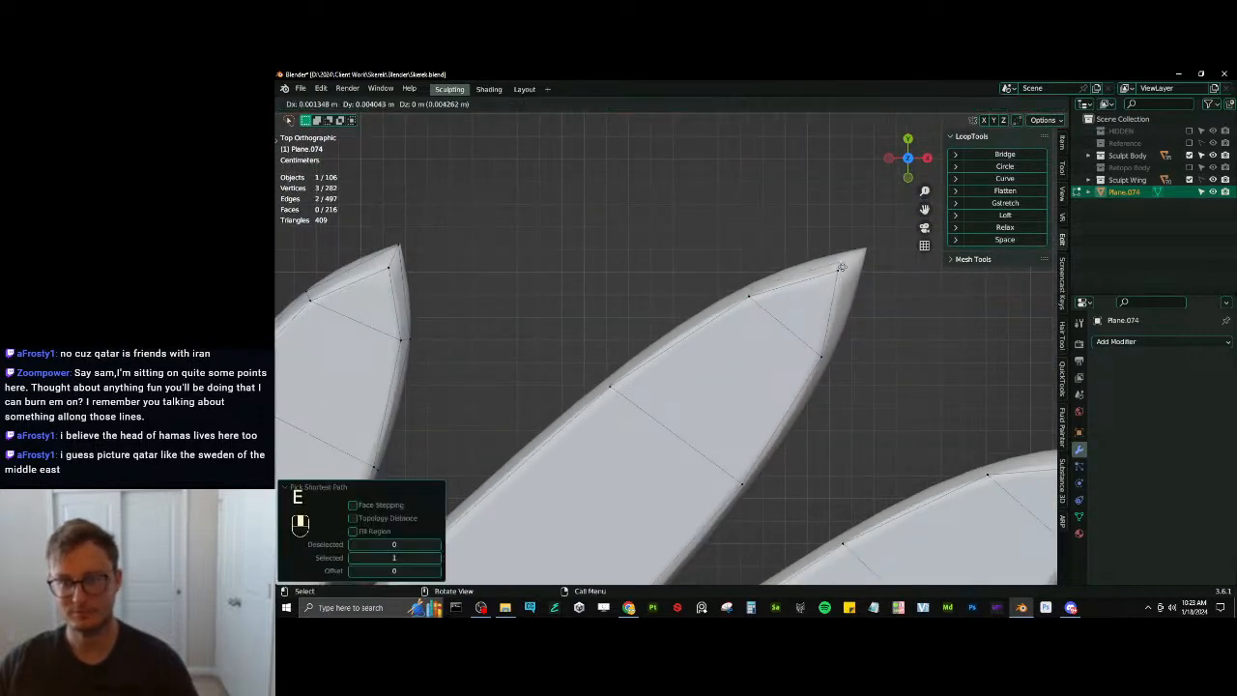
click(839, 261)
click(840, 260)
key(g)
click(867, 248)
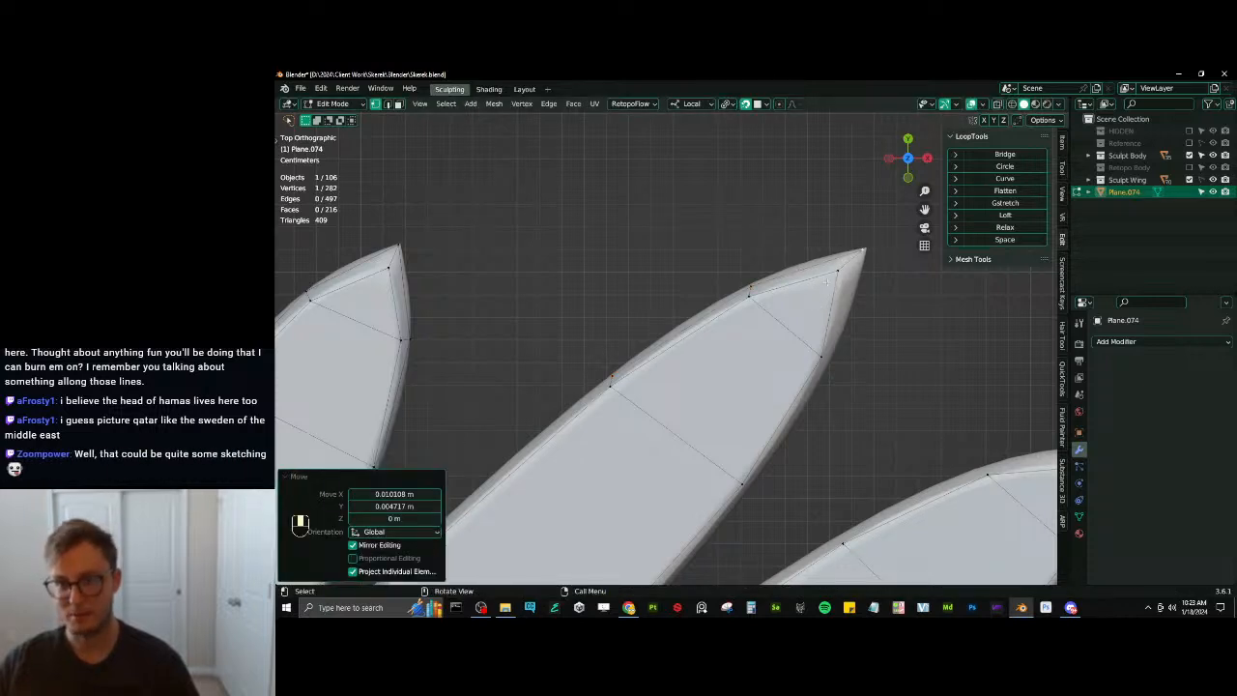
Adjust the eleventh feather's inner tip vertex and fit its upper left rim vertex to the sculpted outline
click(827, 282)
key(g)
click(834, 280)
click(731, 284)
key(g)
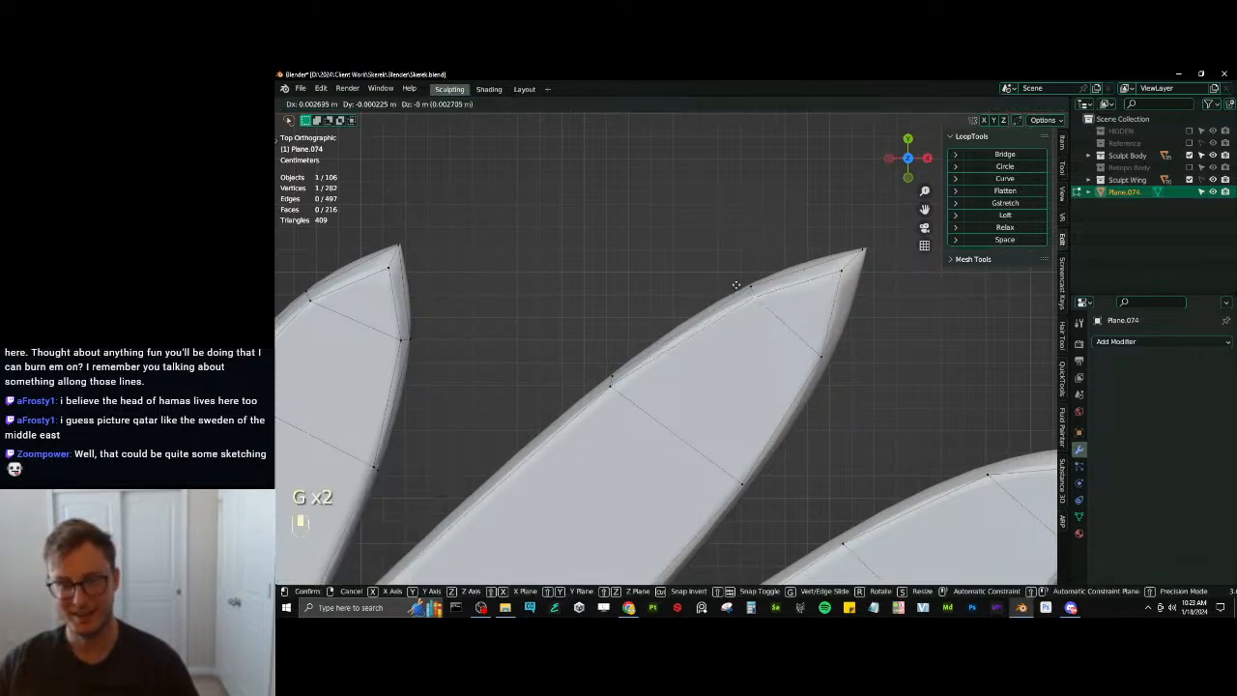
click(736, 285)
key(ctrl+z)
click(748, 276)
key(g)
click(742, 278)
Move the eleventh feather's lower left rim vertex about 0.0036 m onto the sculpted outline and fill its lower left rim face
click(591, 382)
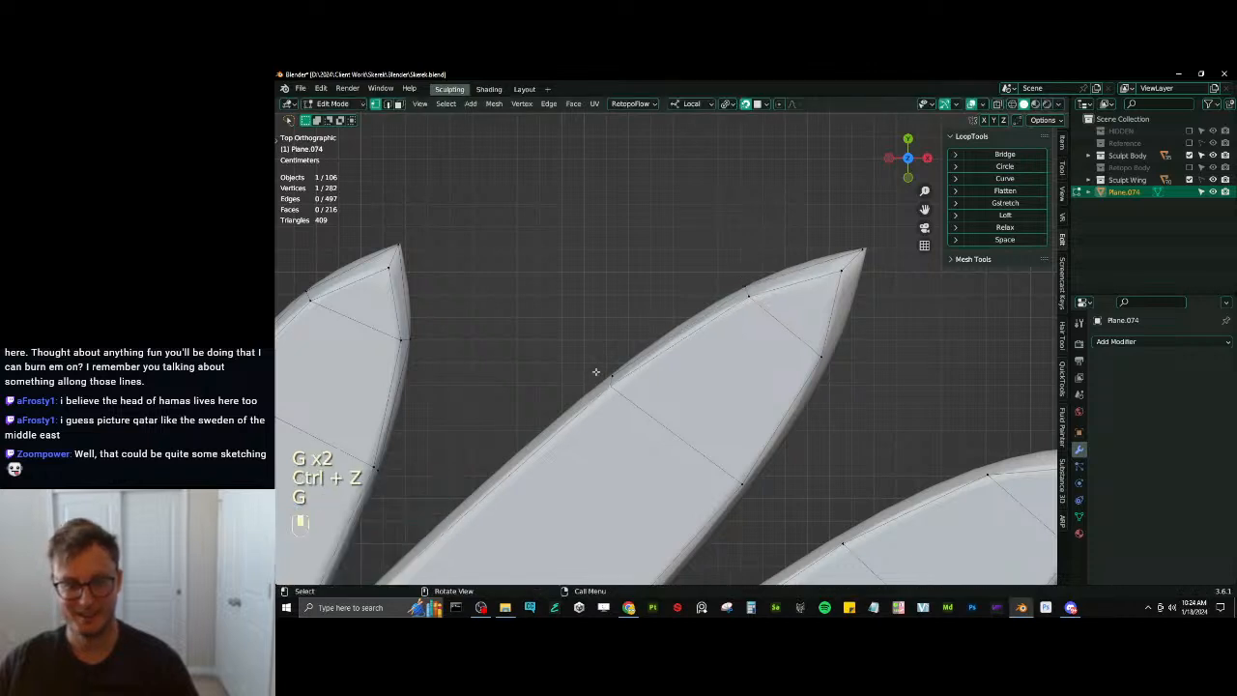
key(g)
click(588, 370)
key(ctrl+z)
key(g)
click(606, 366)
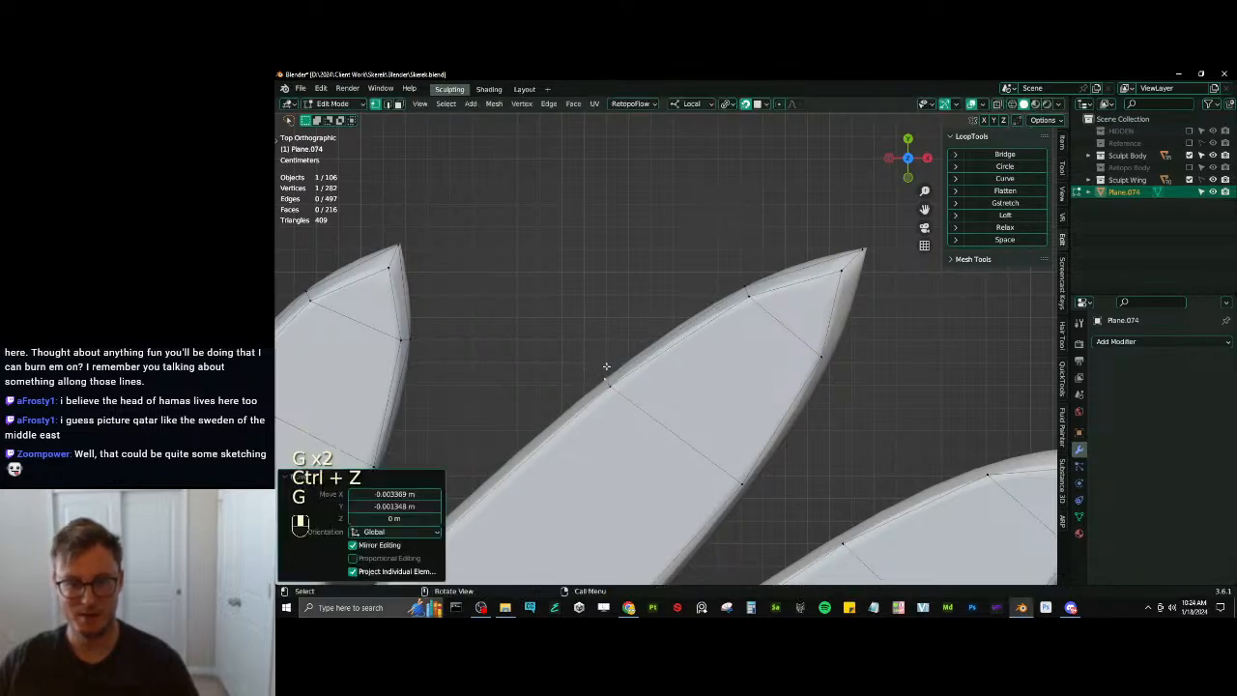
shift+middle_drag(606, 366, 806, 216)
ctrl+click(495, 510)
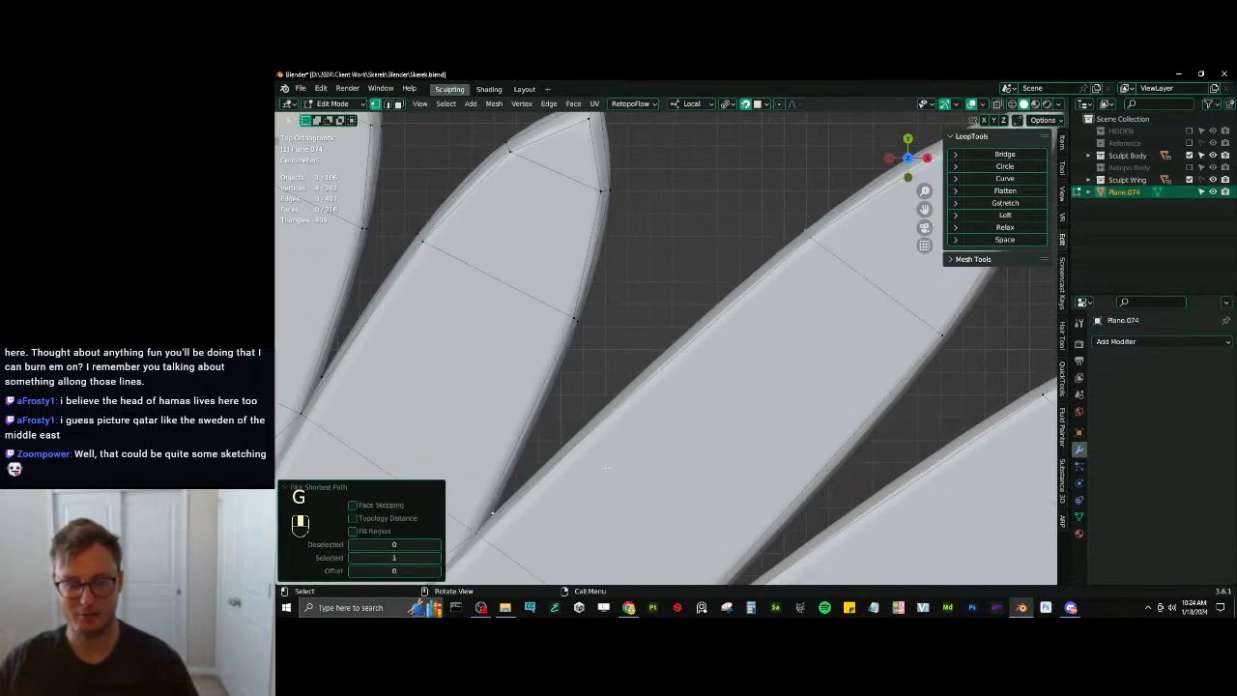
key(f)
Extrude the eleventh feather's upper right edge, fit both new rim vertices to the sculpted outline and fill its right tip face
shift+middle_drag(928, 329, 723, 374)
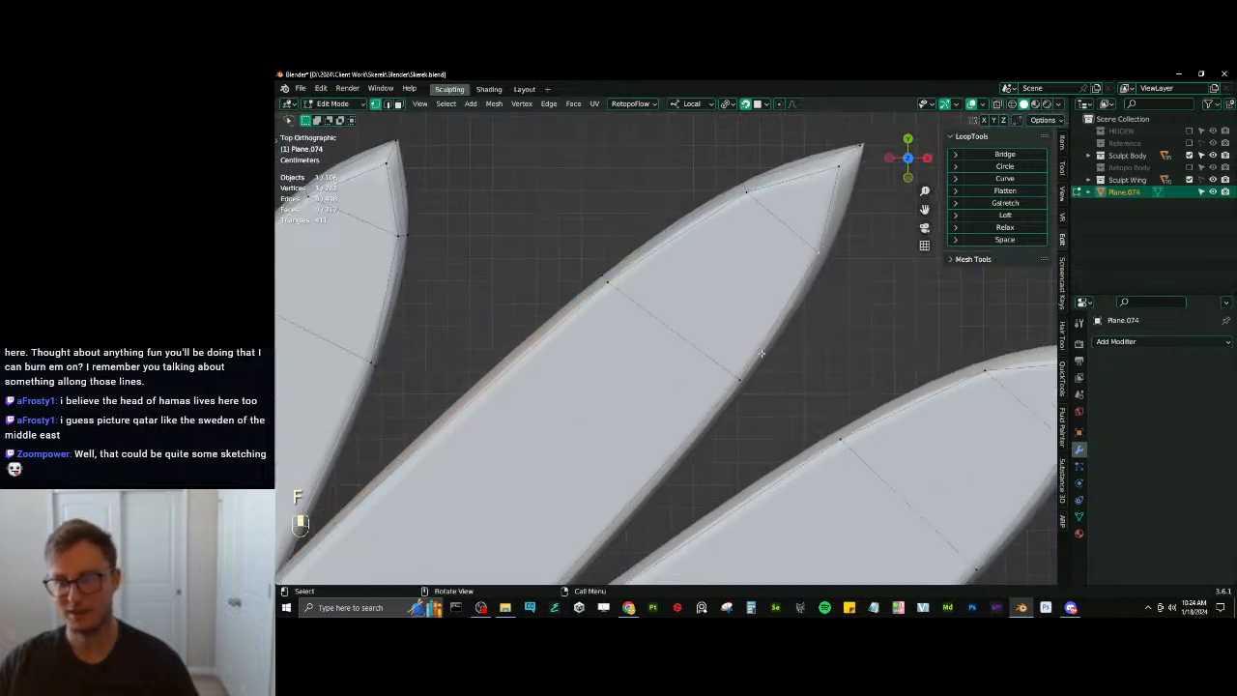
key(e)
key(g)
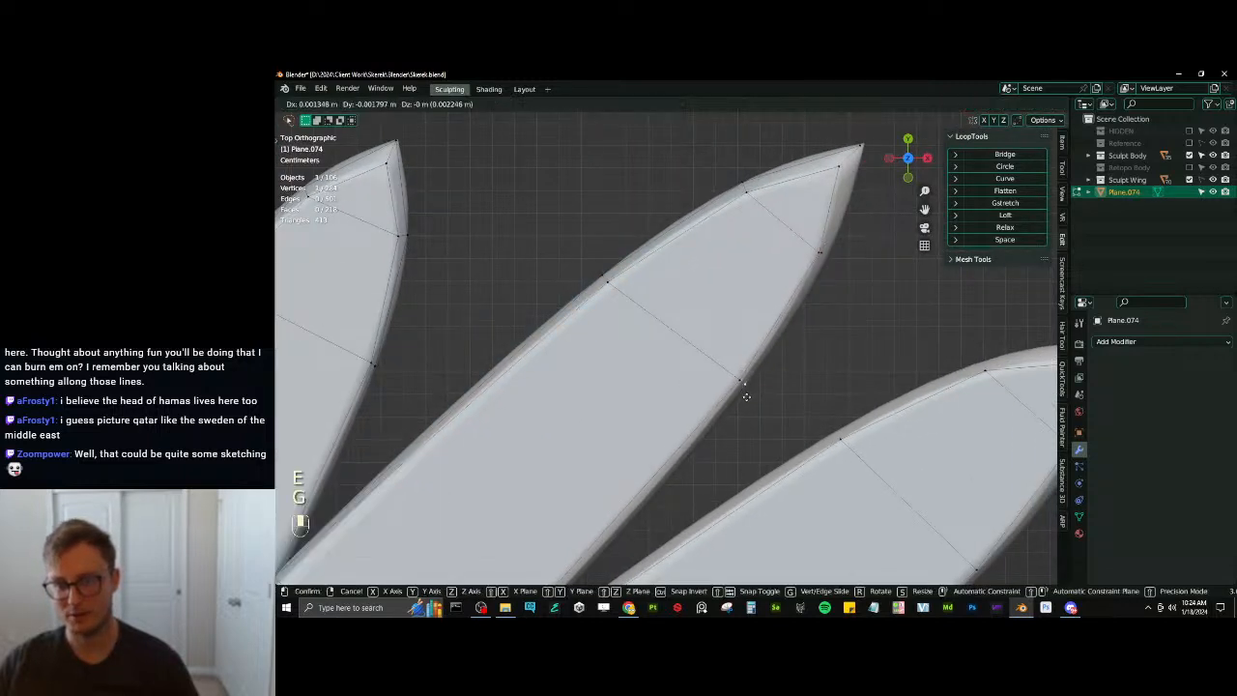
click(822, 252)
key(g)
key(g)
click(828, 250)
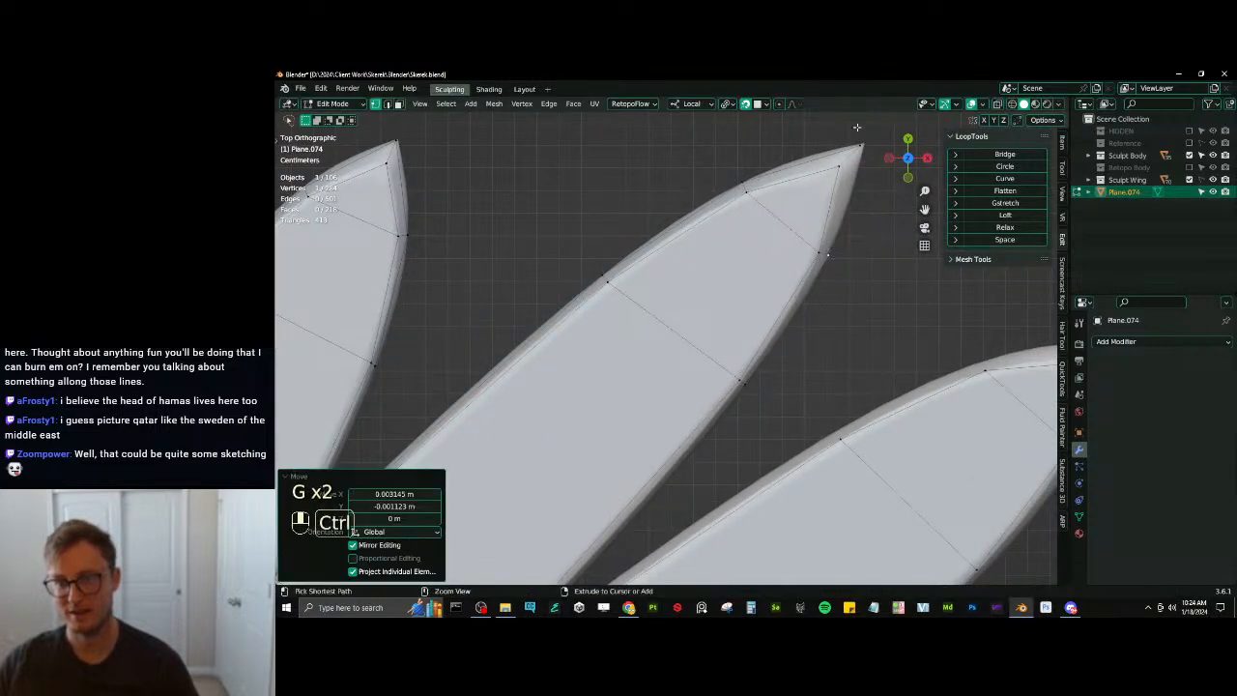
ctrl+click(820, 250)
key(f)
Extrude the vertex between the eleventh and twelfth feathers about 0.026 m up the gap and fill the eleventh feather's lower right rim face
scroll(807, 271, down, 4)
shift+middle_drag(712, 391, 730, 298)
scroll(731, 297, up, 3)
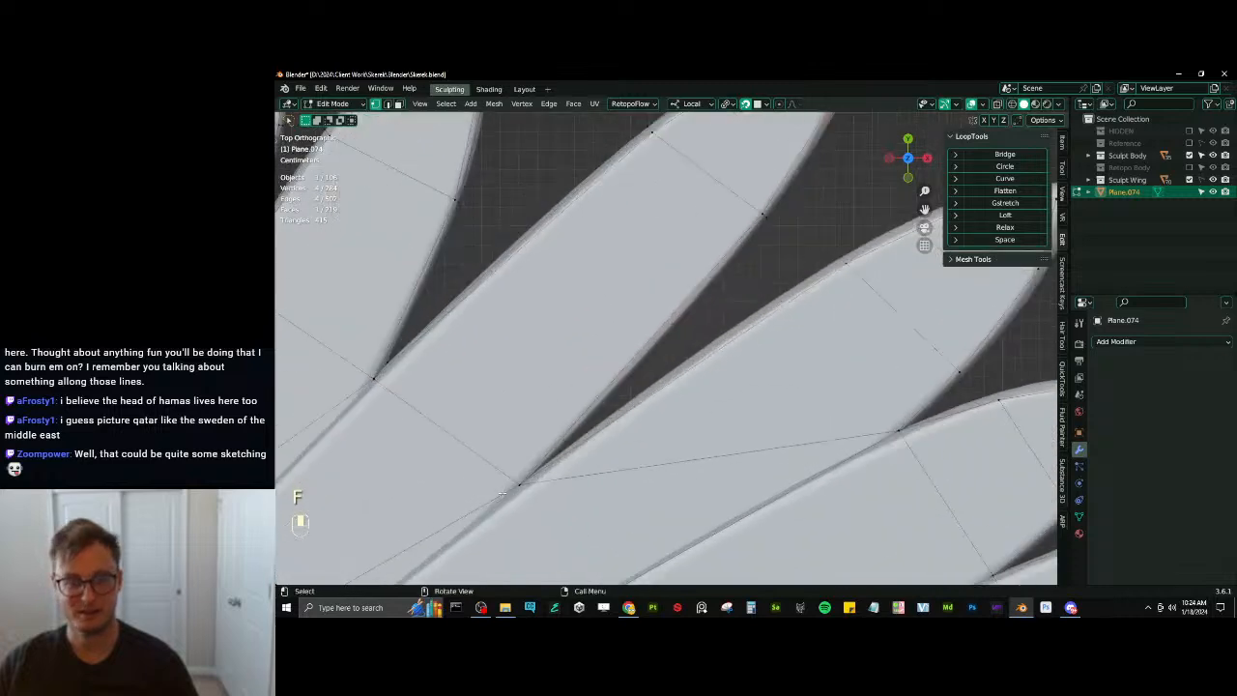
scroll(514, 485, up, 2)
key(e)
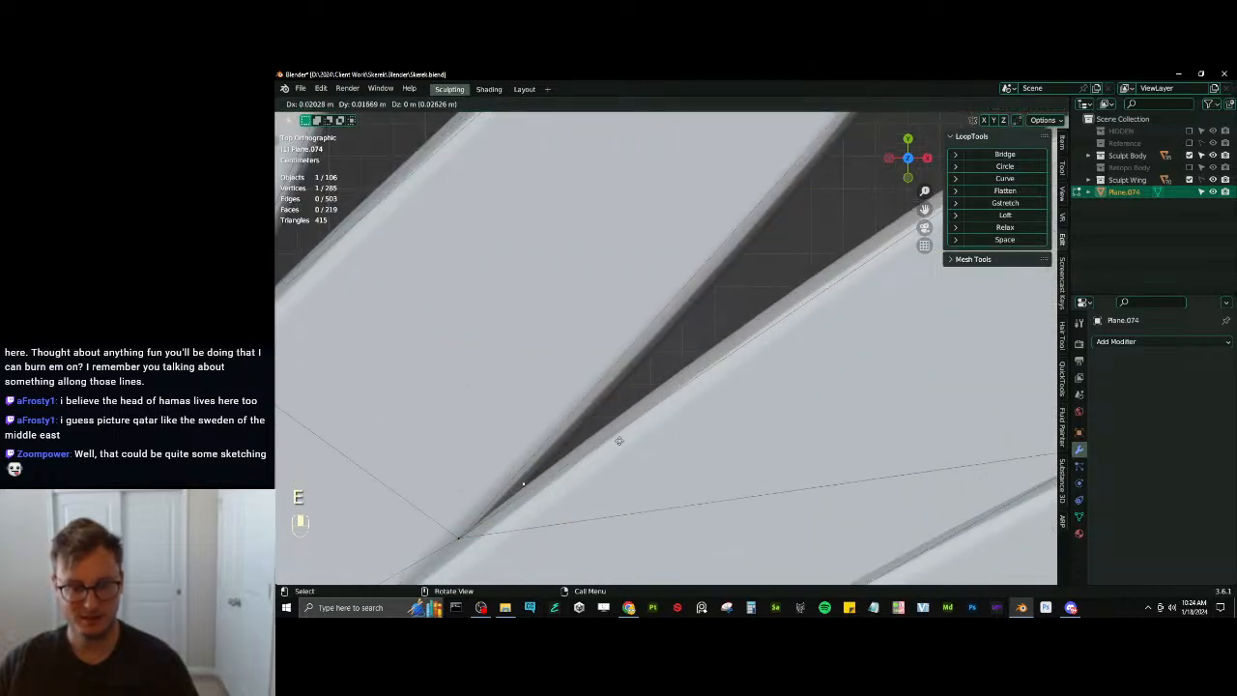
click(622, 439)
scroll(721, 329, down, 3)
ctrl+click(664, 335)
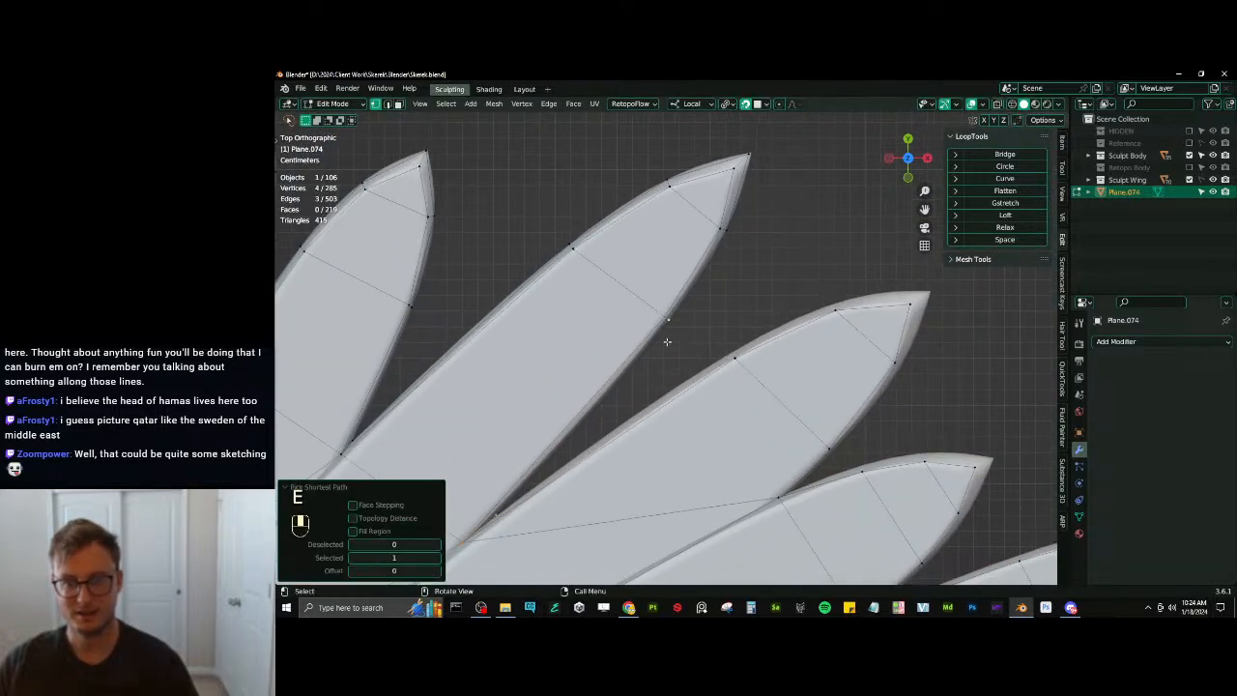
key(f)
Extrude the twelfth feather's left edges up to the tip and move the new tip vertex onto the sculpted tip
click(734, 358)
shift+middle_drag(740, 356, 683, 373)
scroll(935, 309, up, 2)
key(f)
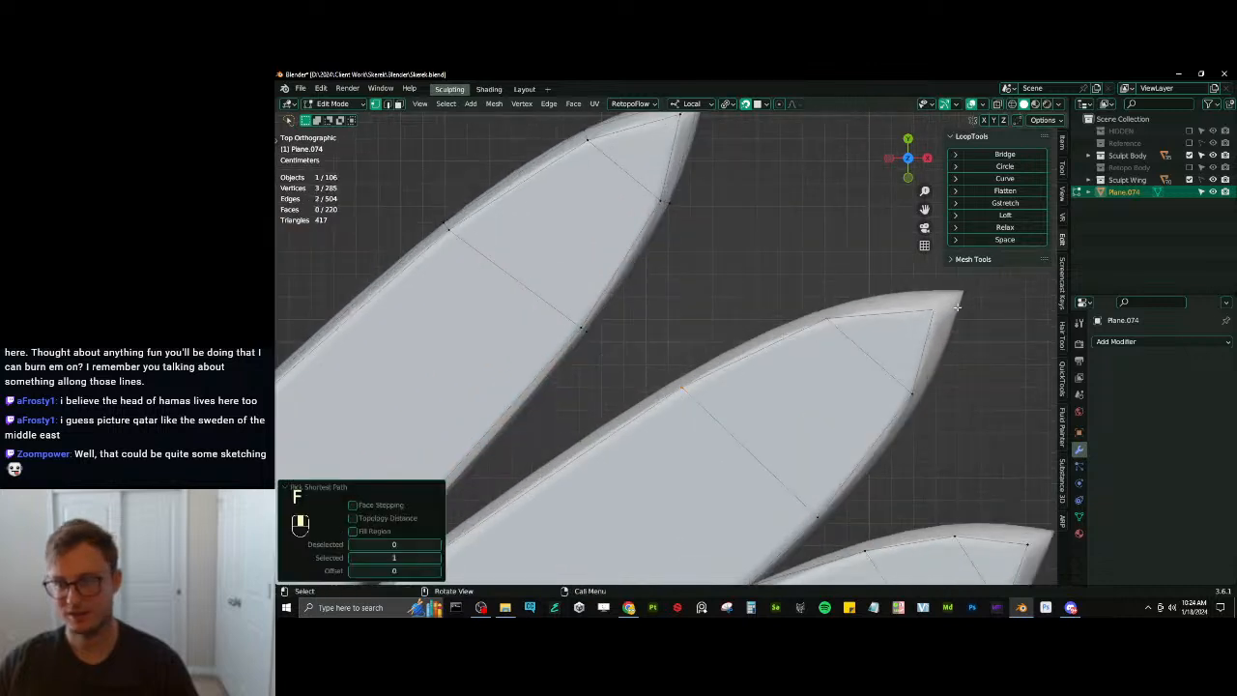
shift+middle_drag(935, 309, 908, 325)
key(e)
key(g)
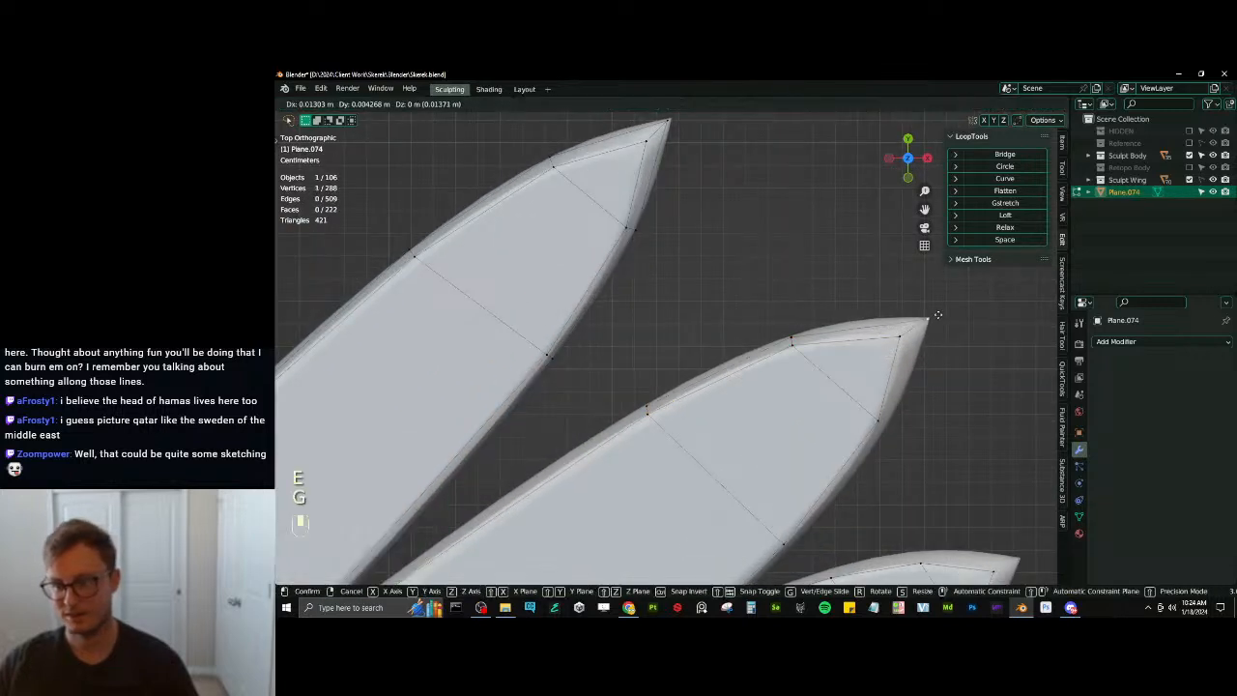
click(933, 315)
Adjust the twelfth feather's inner tip vertex and fit its upper left and lower left rim vertices to the sculpted outline
click(901, 335)
key(g)
click(905, 335)
click(795, 333)
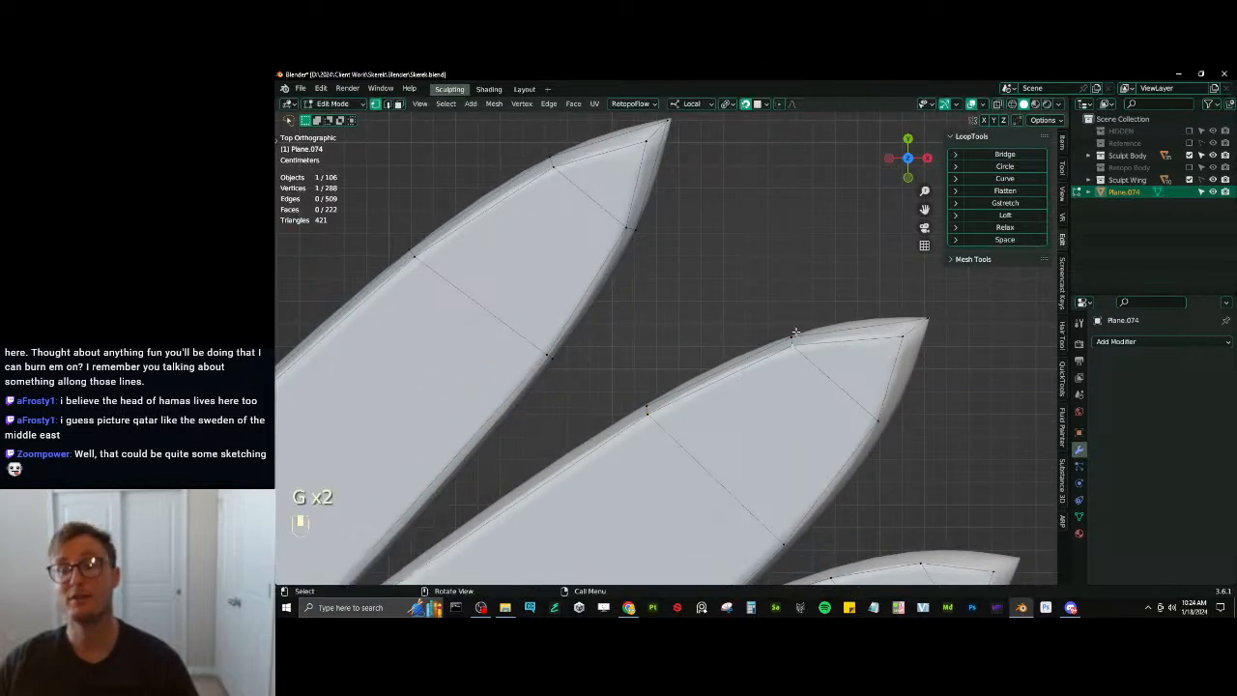
click(793, 339)
key(g)
click(792, 337)
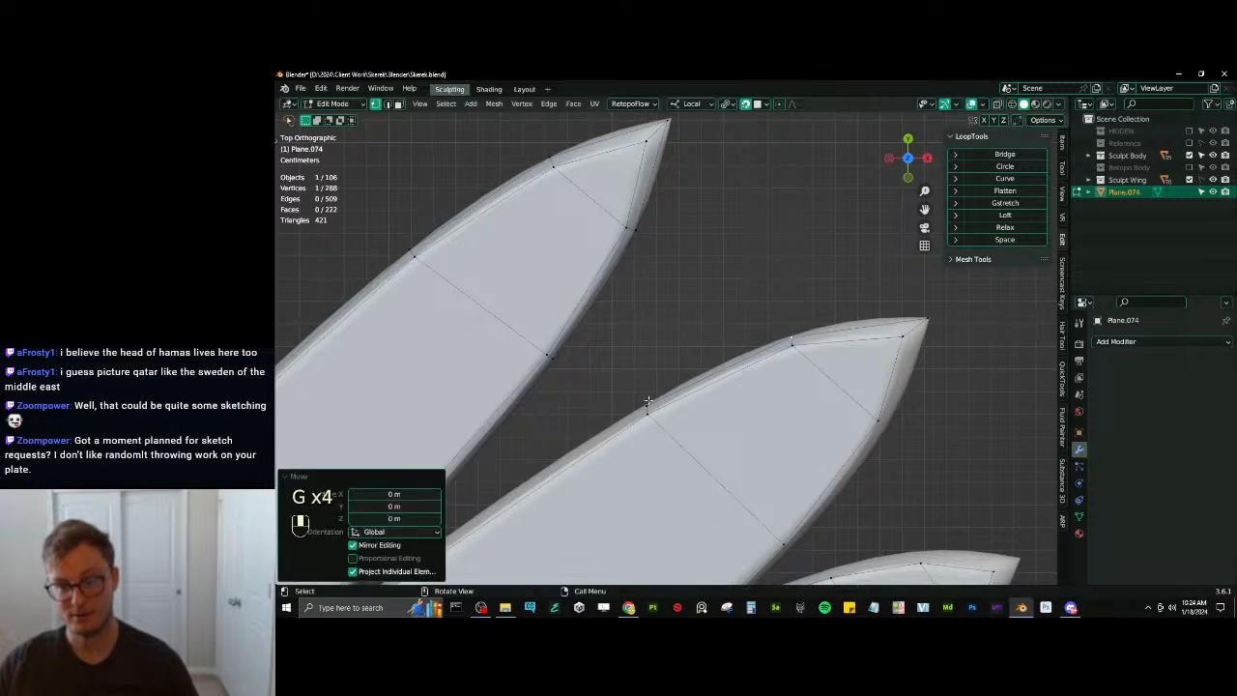
click(649, 406)
key(g)
click(645, 400)
Fill the twelfth feather's lower left rim face down to the gap vertex beside the eleventh feather
shift+middle_drag(621, 458, 696, 375)
scroll(697, 376, down, 2)
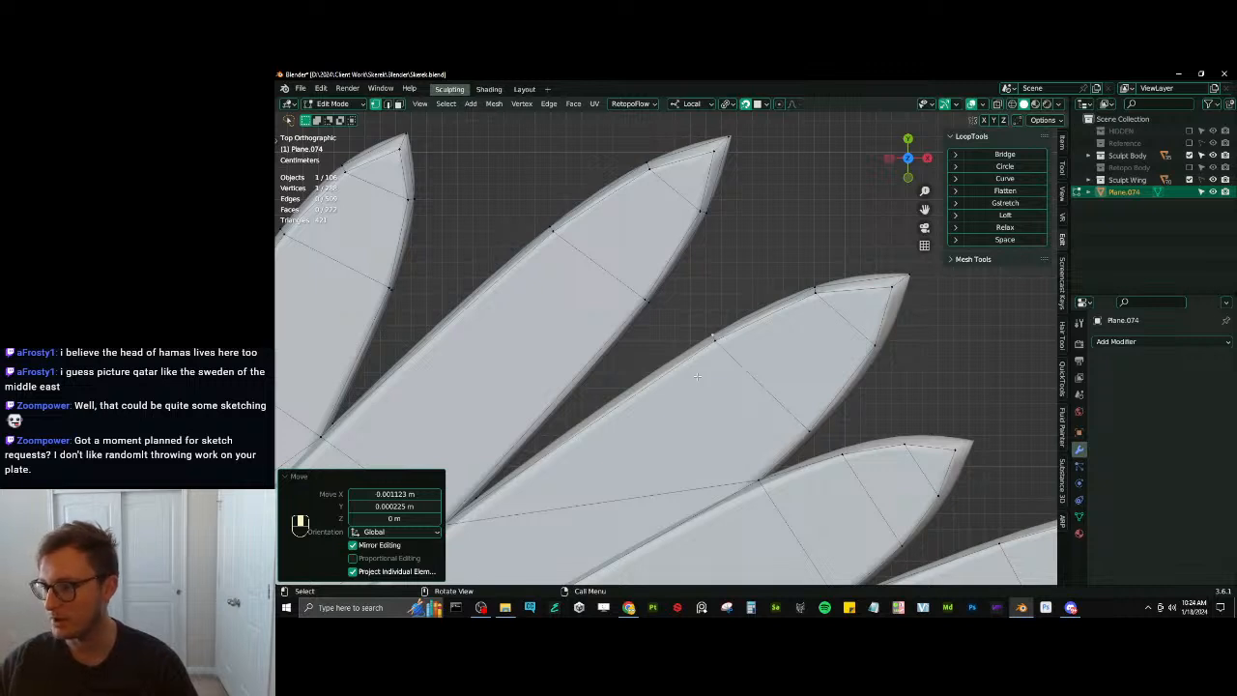
shift+middle_drag(596, 394, 629, 367)
click(286, 478)
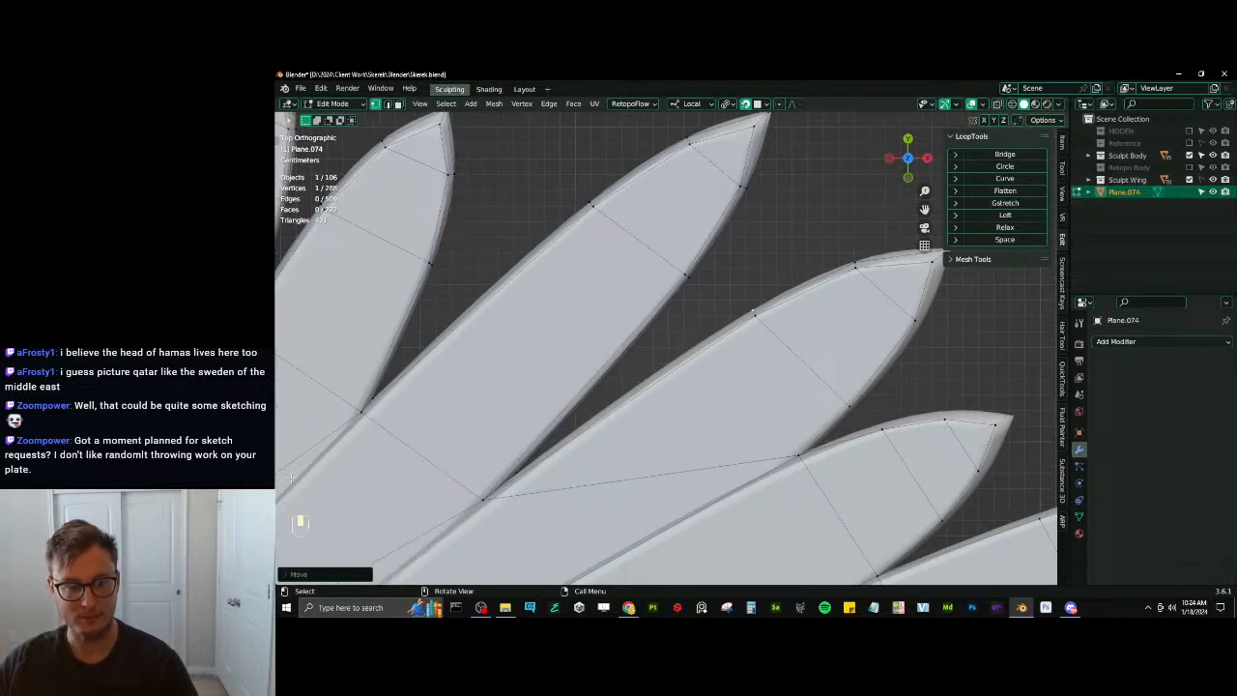
scroll(599, 463, up, 2)
ctrl+click(473, 472)
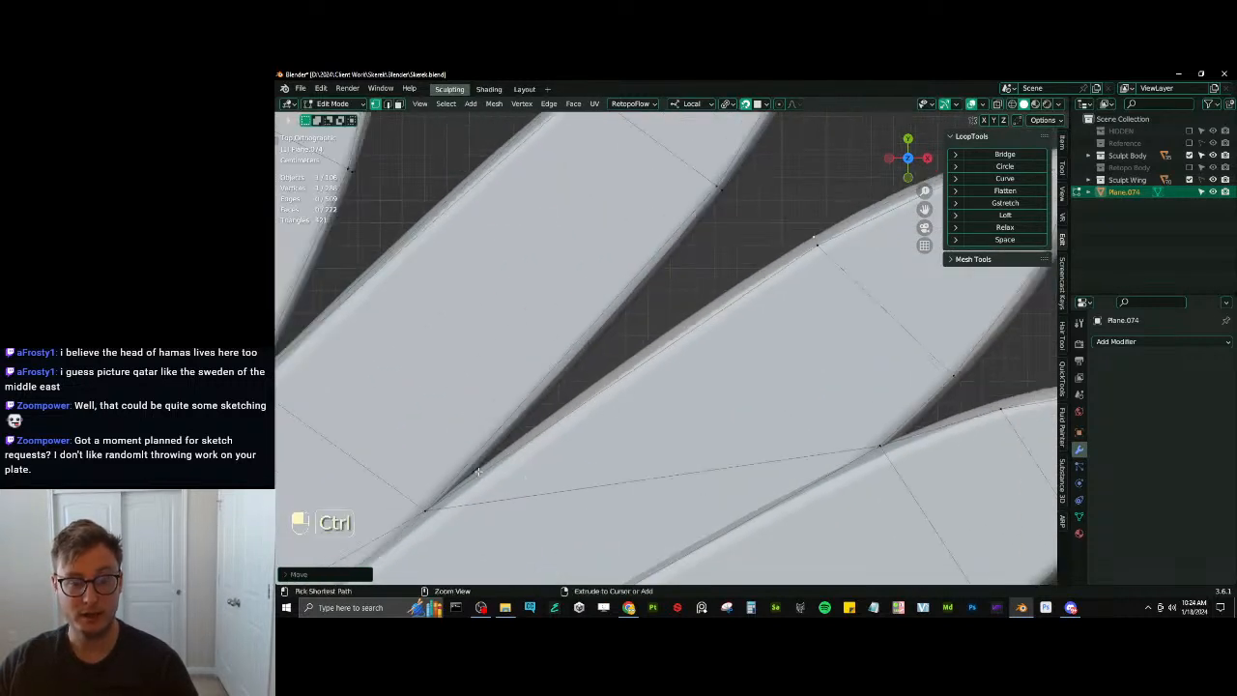
key(f)
Extrude the thirteenth feather's left edges up to the tip and move the new tip vertex about 0.009 m onto the sculpted tip
scroll(676, 396, down, 5)
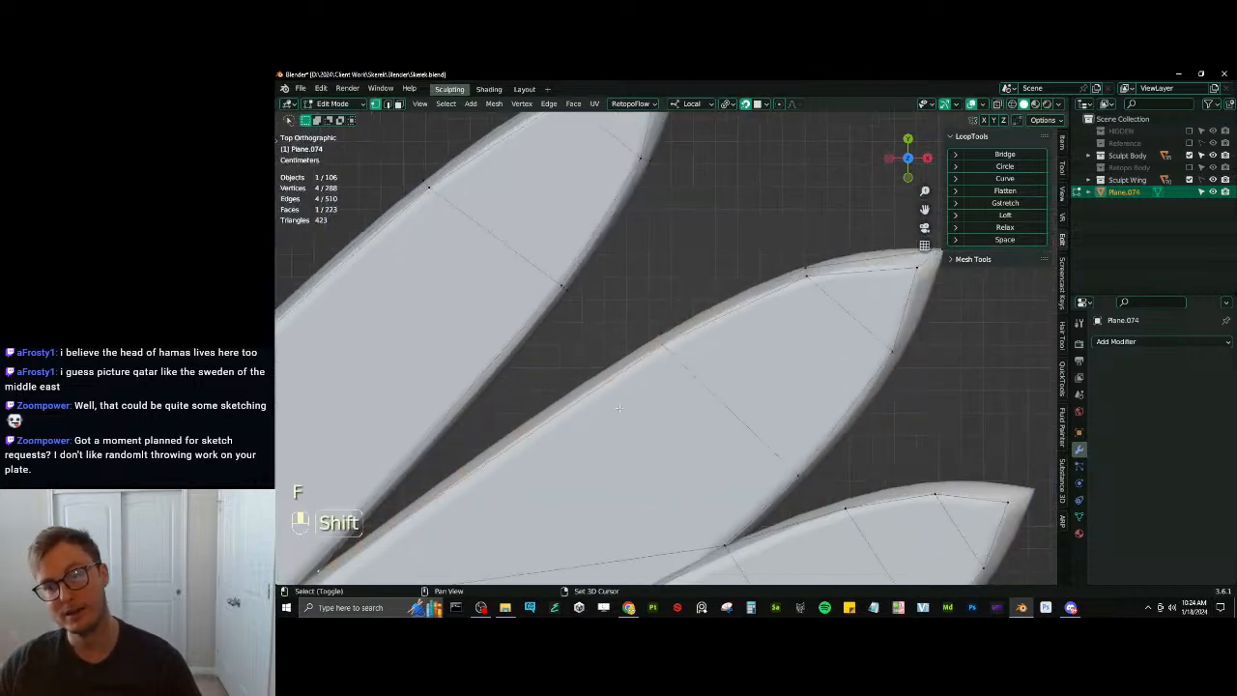
scroll(667, 406, up, 2)
click(630, 393)
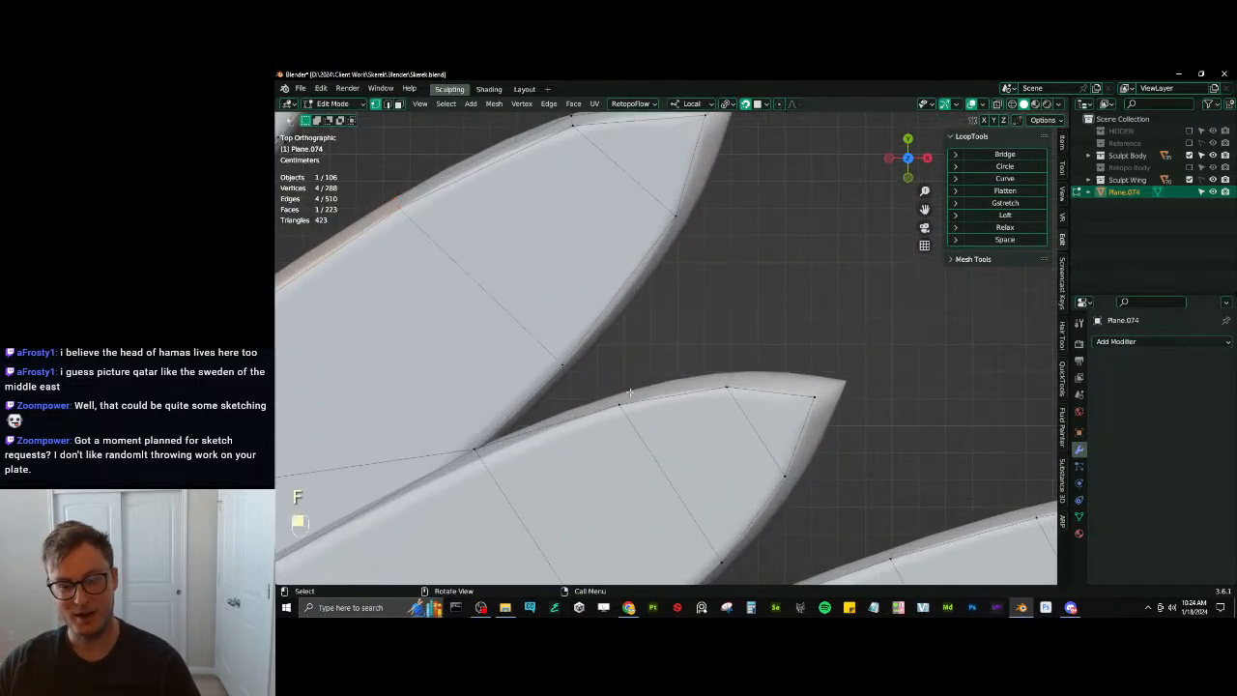
ctrl+click(821, 399)
key(e)
click(827, 383)
click(828, 383)
key(g)
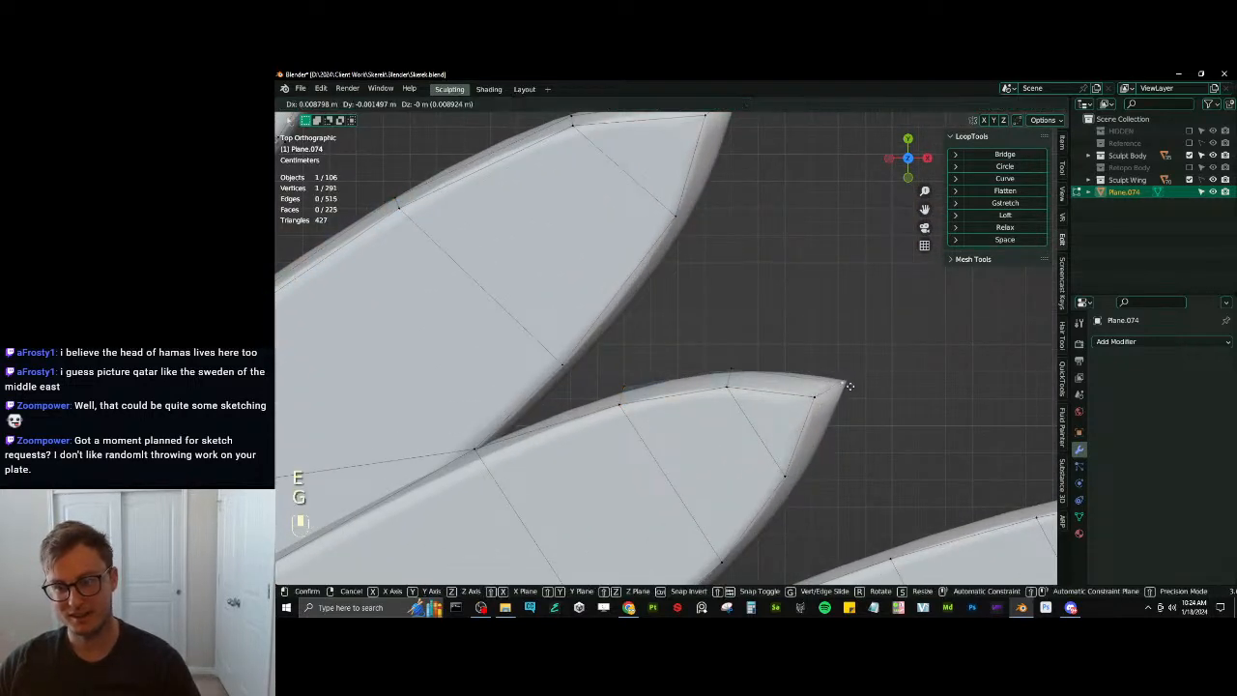
click(851, 386)
Adjust the thirteenth feather's inner tip vertex and fit its upper left and lower left rim vertices to the sculpted outline
click(817, 397)
key(g)
click(819, 395)
click(721, 366)
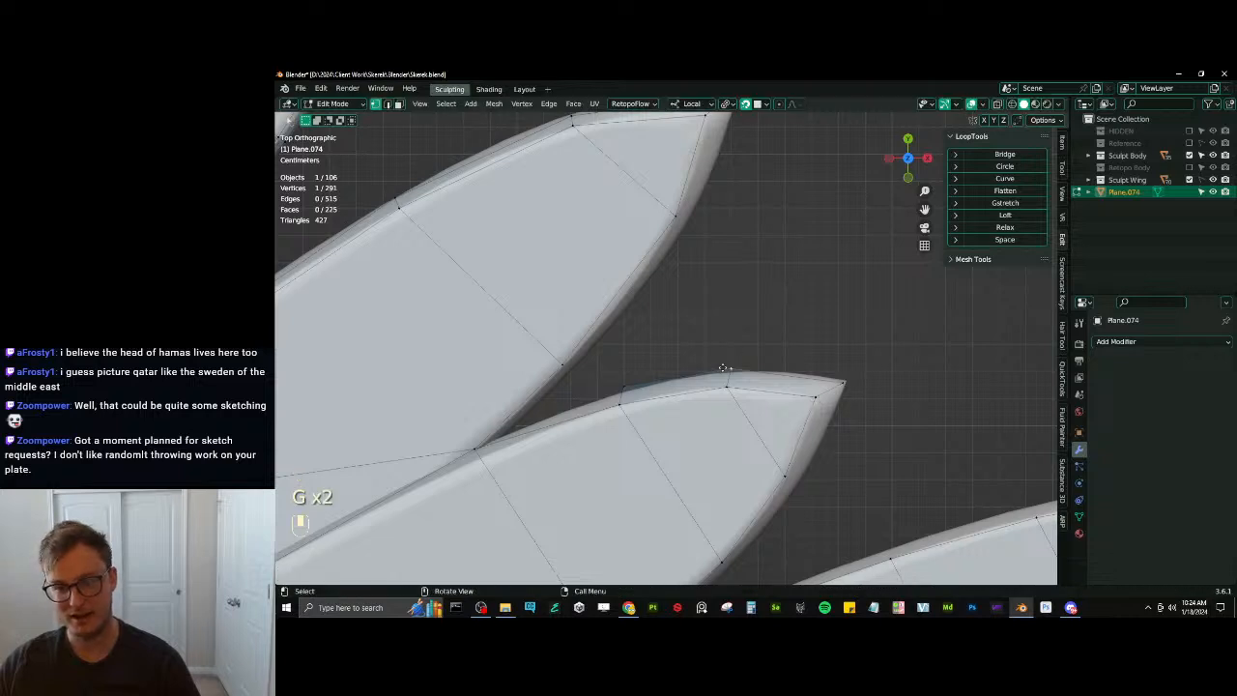
key(g)
click(722, 370)
click(613, 390)
key(g)
click(607, 401)
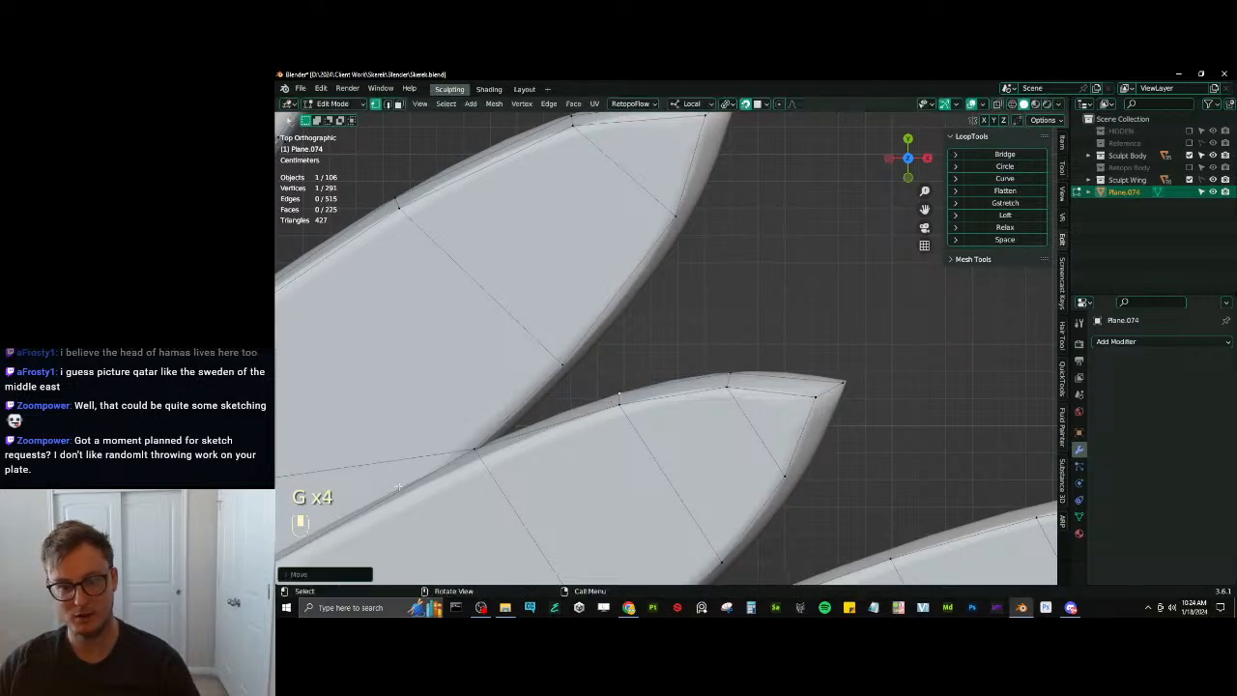
Nudge the vertex at the base of the gap between the twelfth and thirteenth feathers into place and clear the selection
click(475, 451)
key(g)
click(476, 451)
shift+middle_drag(561, 434, 589, 440)
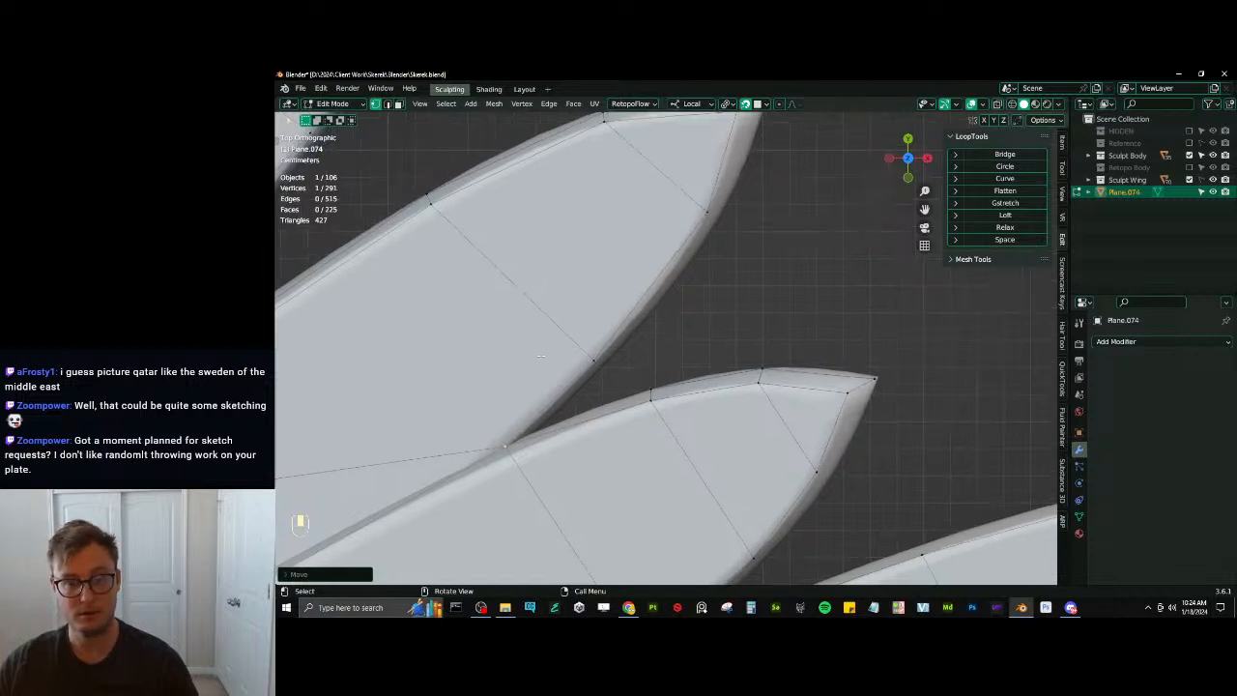
click(625, 323)
shift+middle_drag(625, 324, 642, 373)
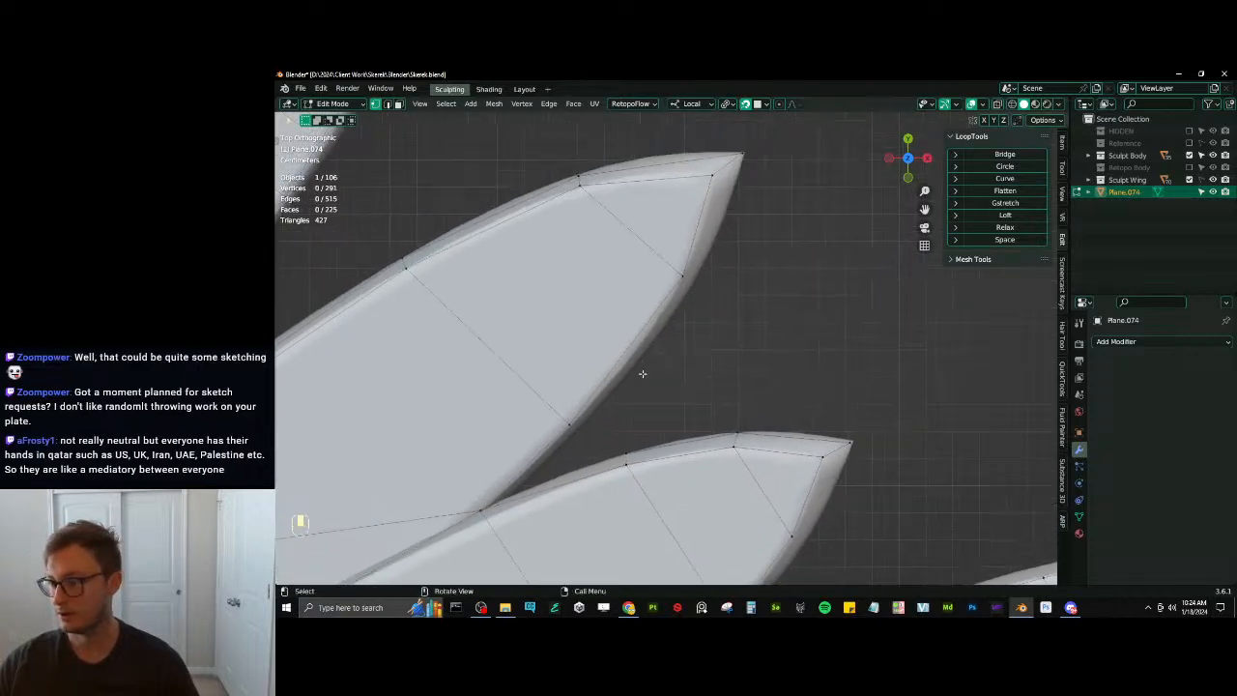
Extrude the twelfth feather's lower right tip edge outward and fit both new vertices to the sculpted outline
shift+click(570, 425)
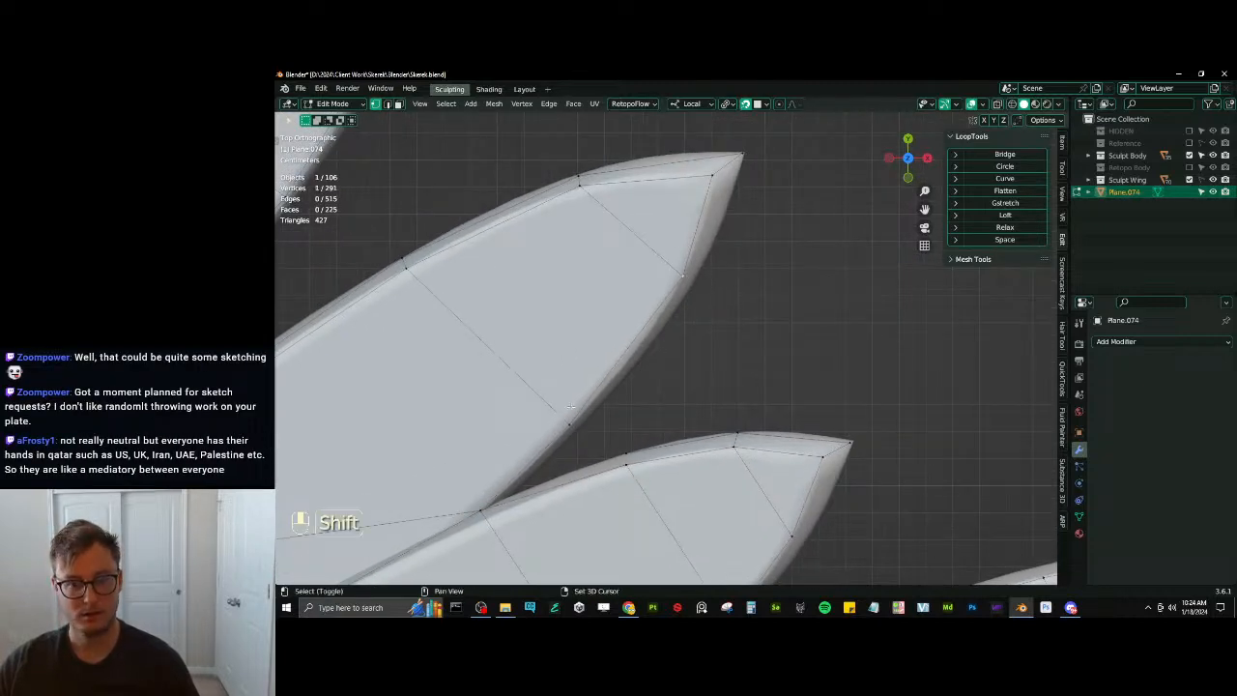
key(e)
click(644, 373)
click(699, 281)
key(g)
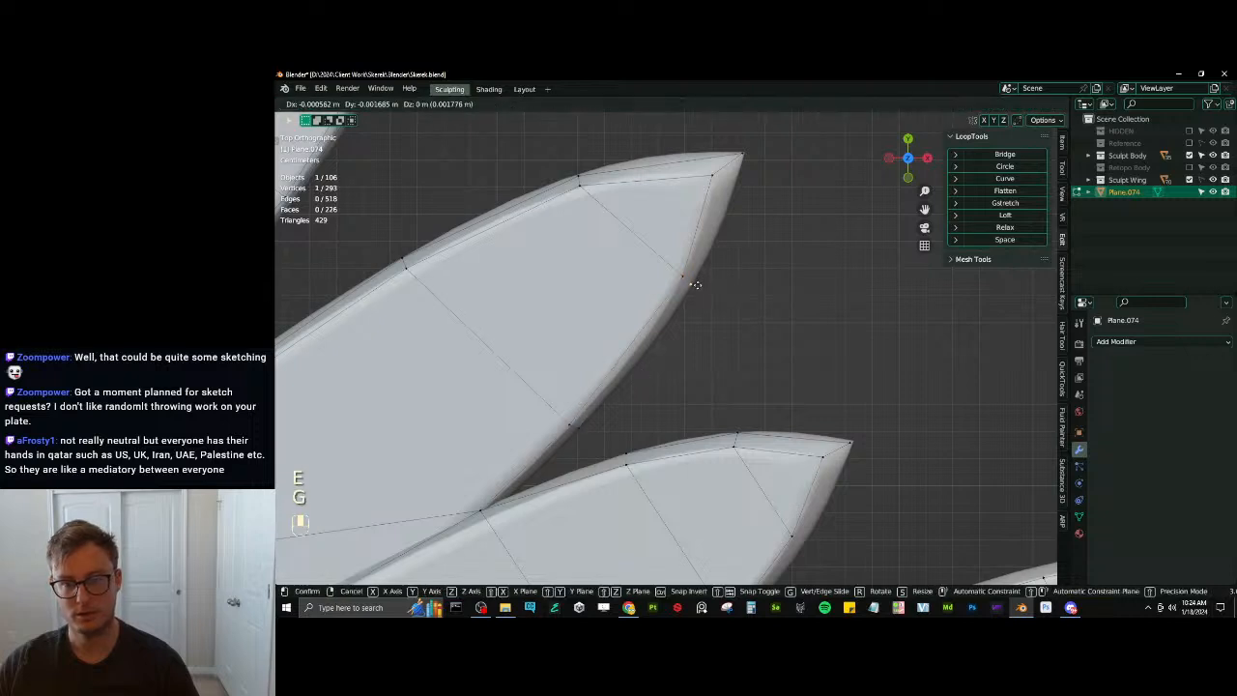
click(695, 284)
click(582, 432)
key(g)
click(580, 433)
Extrude a gap vertex between the twelfth and thirteenth feathers and fill the twelfth feather's remaining lower right and tip rim faces
click(483, 507)
key(e)
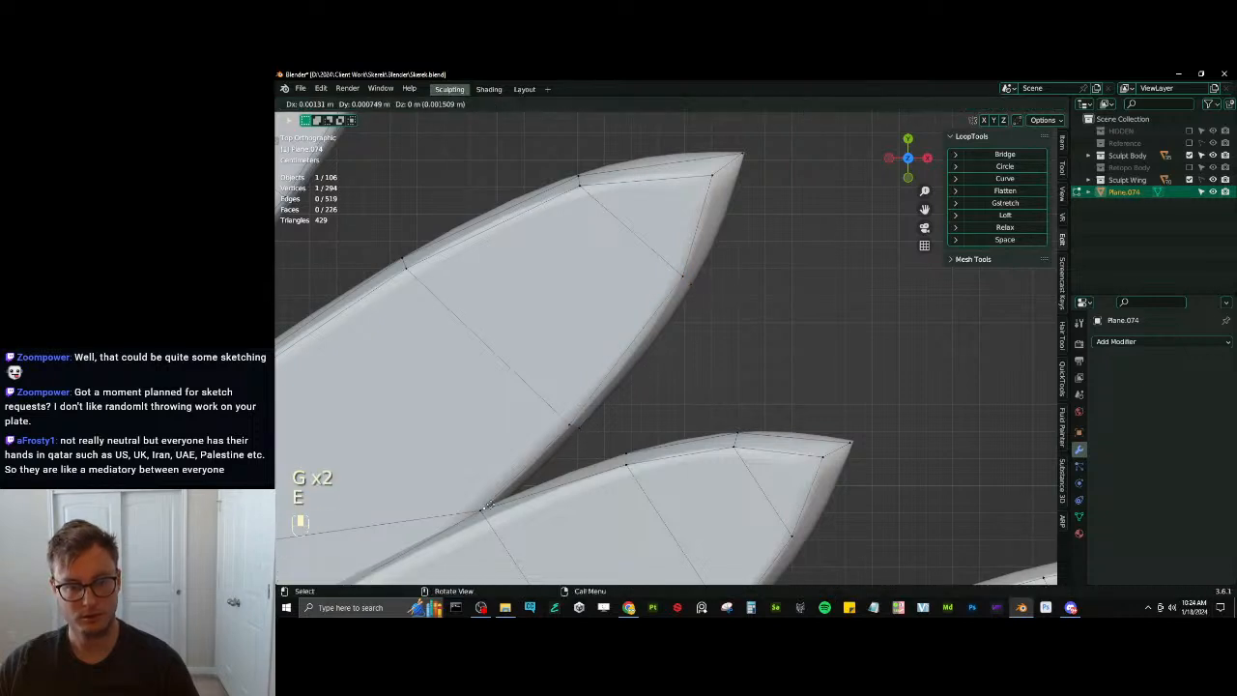
click(508, 493)
ctrl+click(579, 430)
key(f)
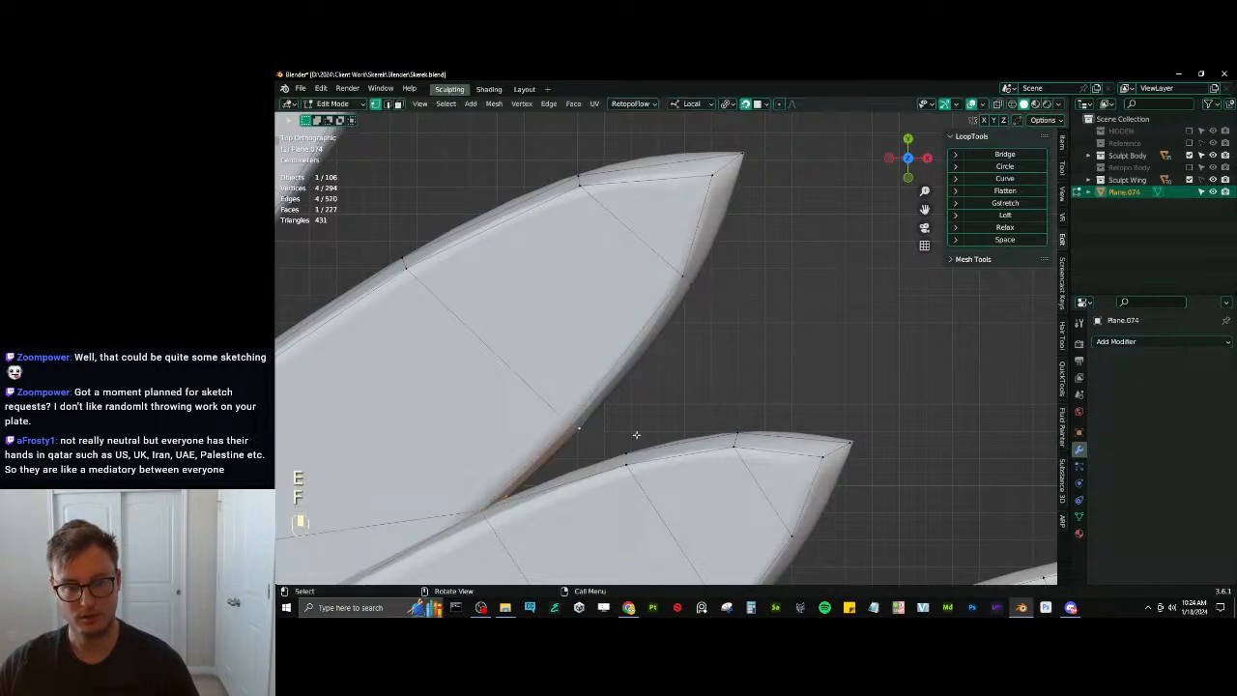
shift+middle_drag(696, 326, 670, 410)
key(f)
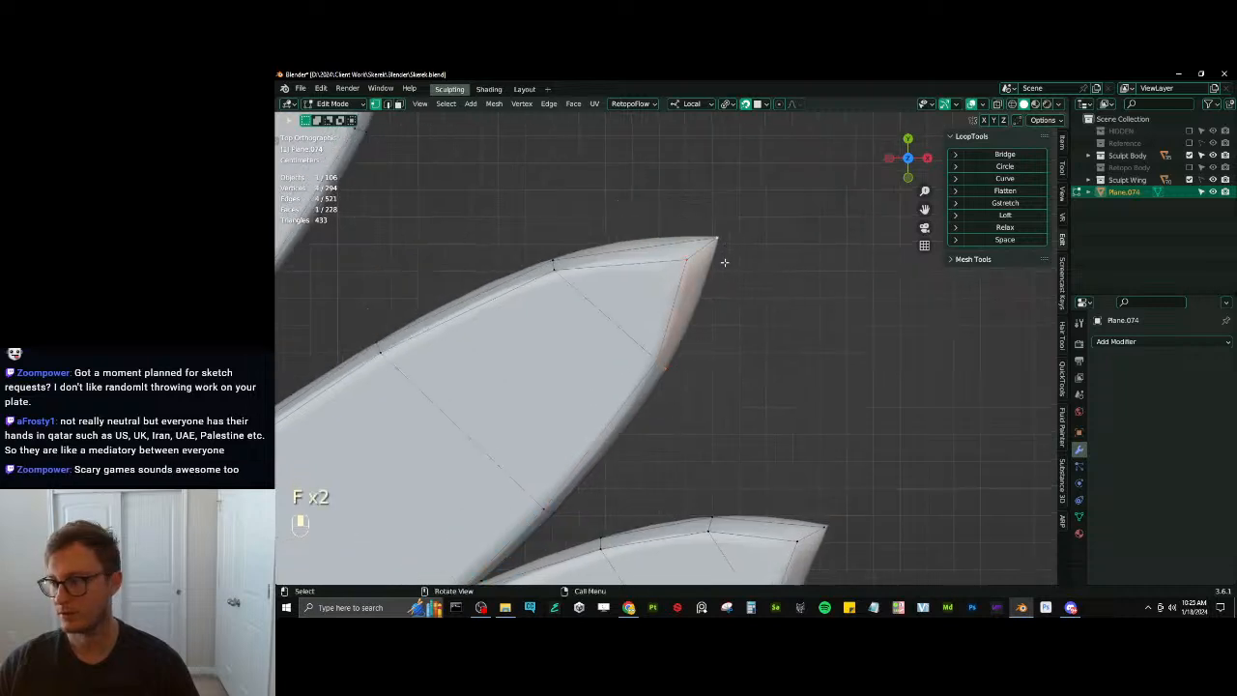
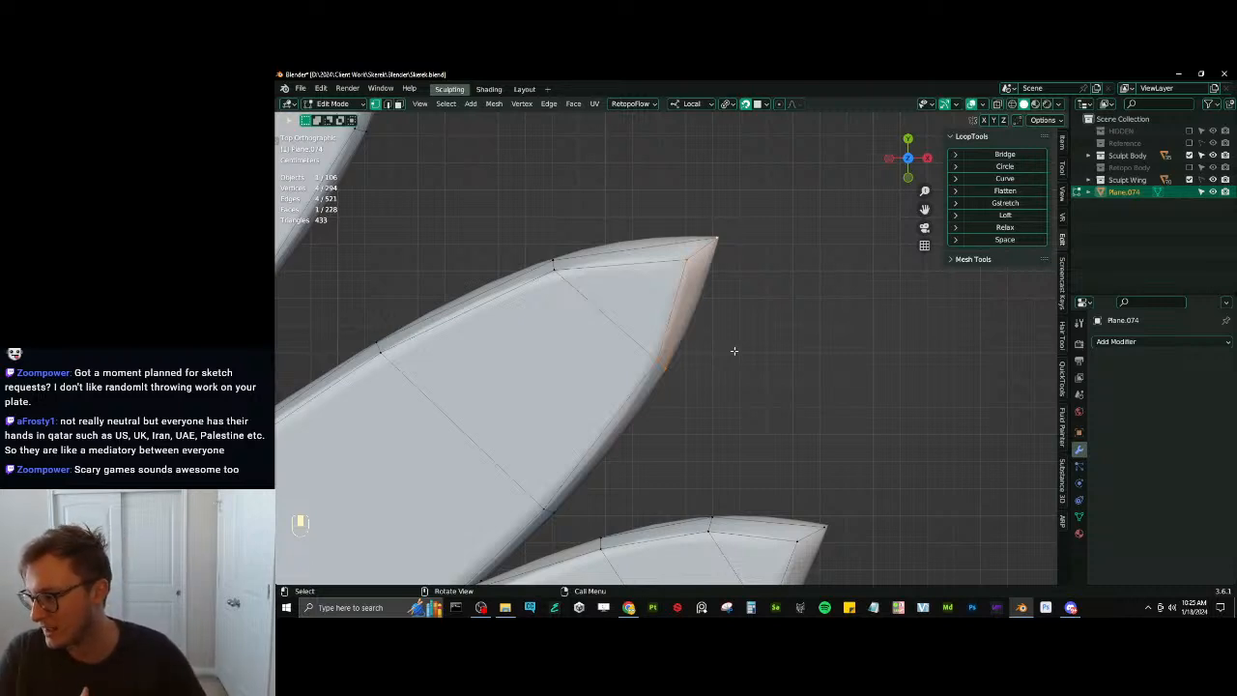
Fill the thirteenth feather's lower left rim face down to the gap vertex beside the twelfth feather
scroll(715, 351, down, 2)
shift+middle_drag(631, 411, 651, 135)
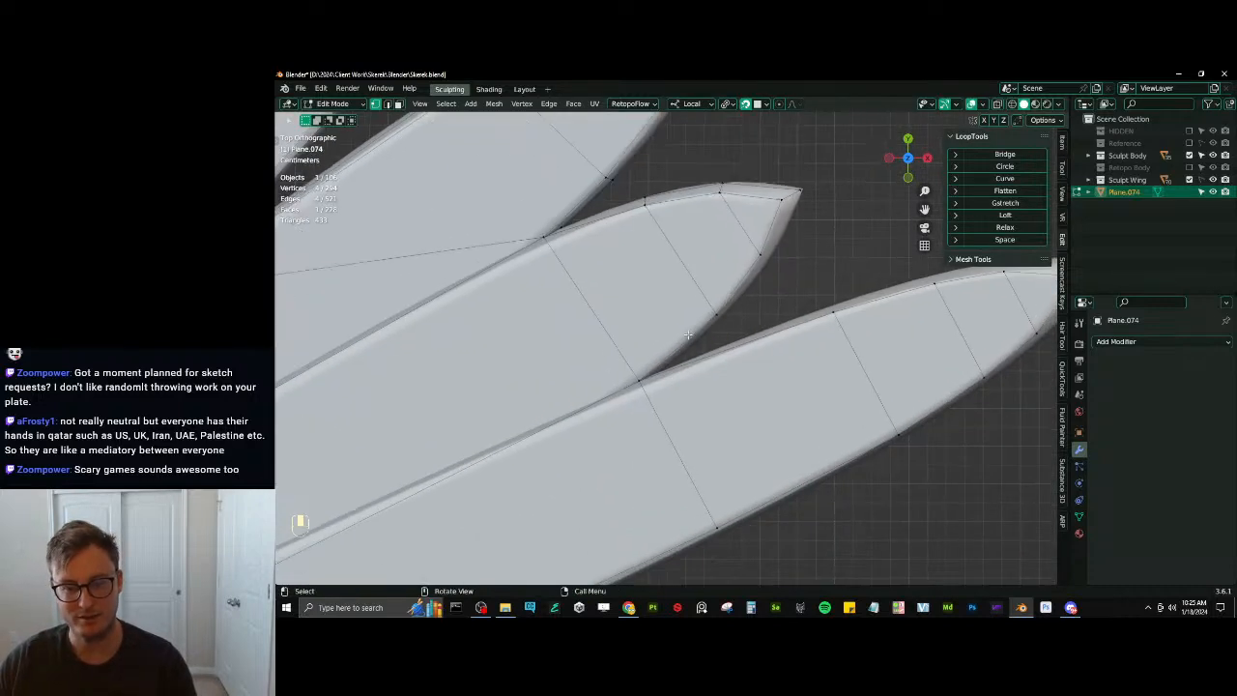
shift+middle_drag(798, 257, 751, 329)
scroll(724, 338, up, 2)
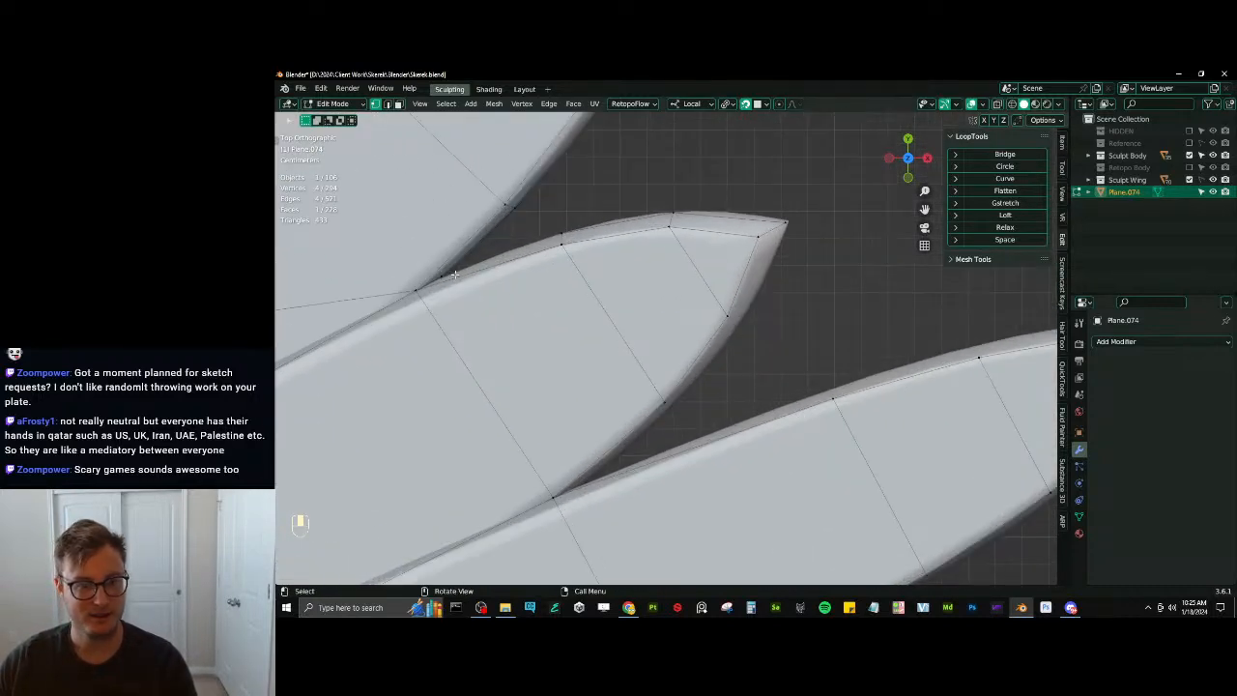
ctrl+click(599, 220)
key(f)
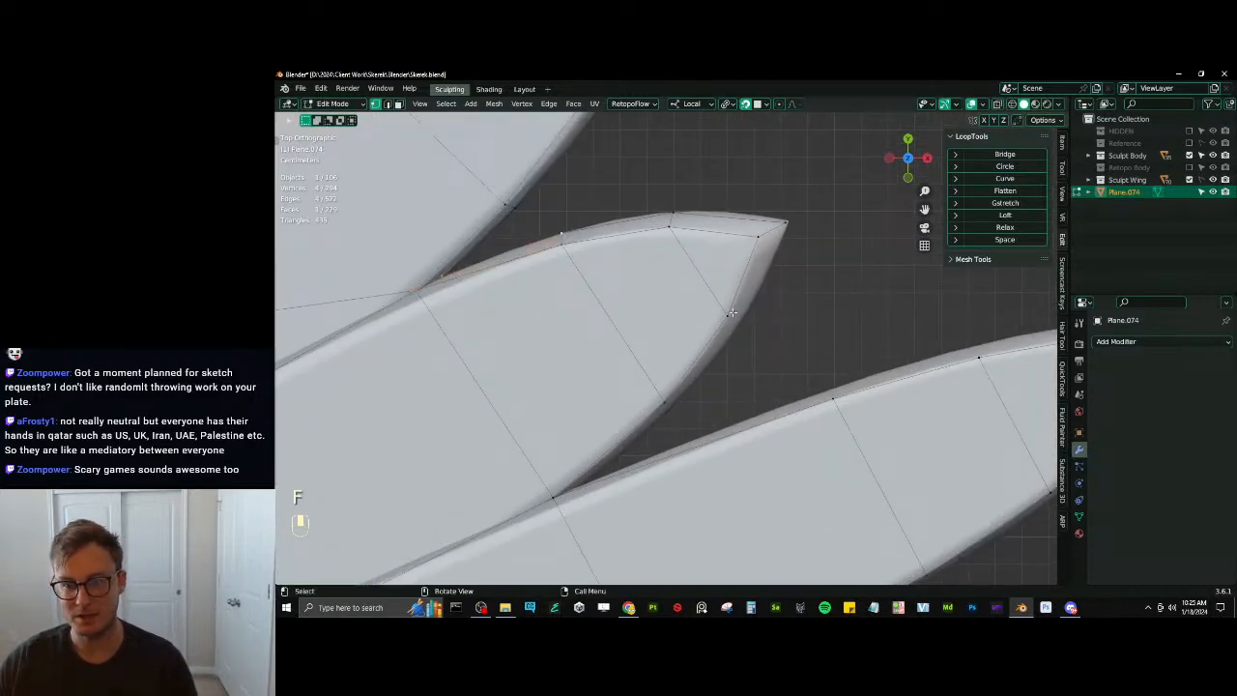
Extrude the thirteenth feather's lower right tip edge outward and fit both new vertices to the sculpted outline
key(e)
key(g)
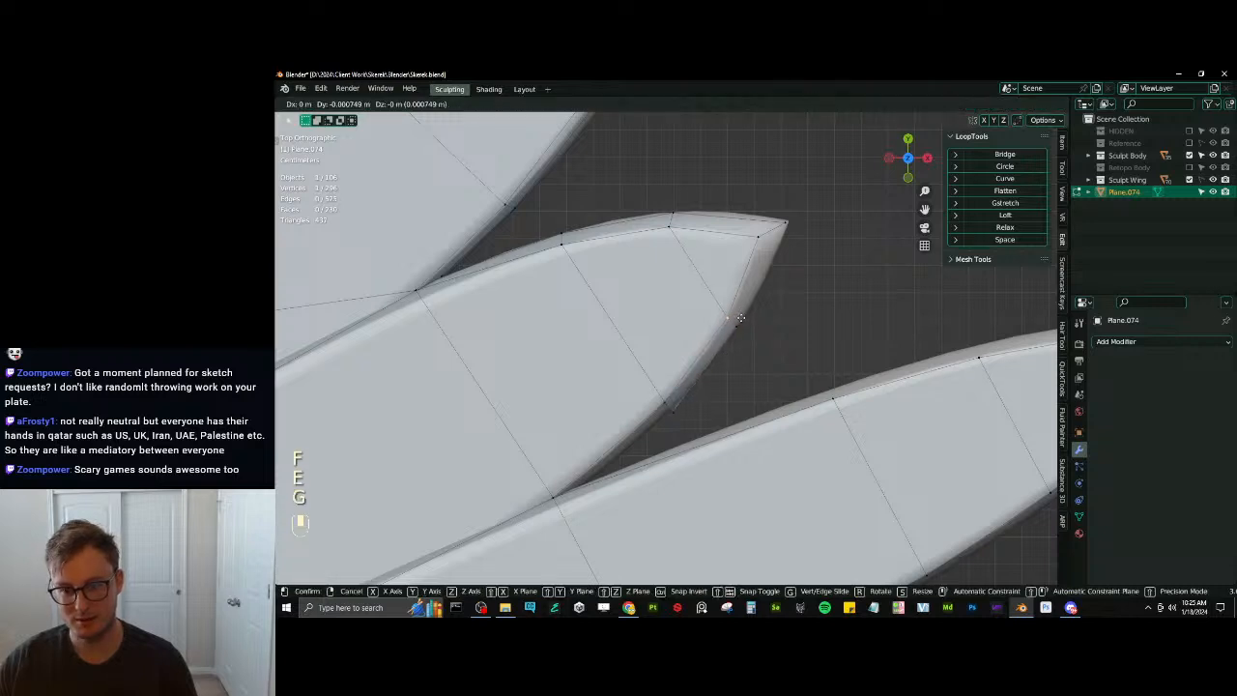
click(740, 318)
key(ctrl+z)
key(g)
click(738, 321)
click(682, 412)
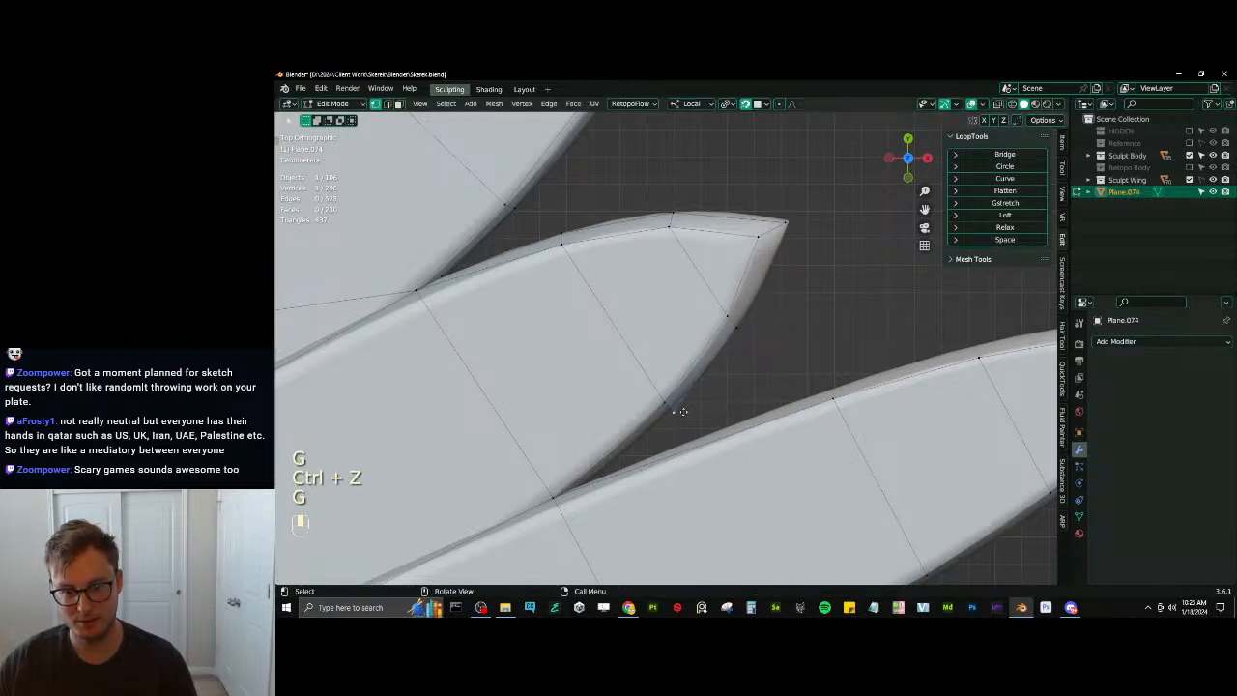
key(g)
click(678, 408)
Fill the thirteenth feather's right tip rim face, then extrude a gap vertex beside the outermost feather and fill the lower right rim face
click(741, 326)
ctrl+click(792, 218)
key(f)
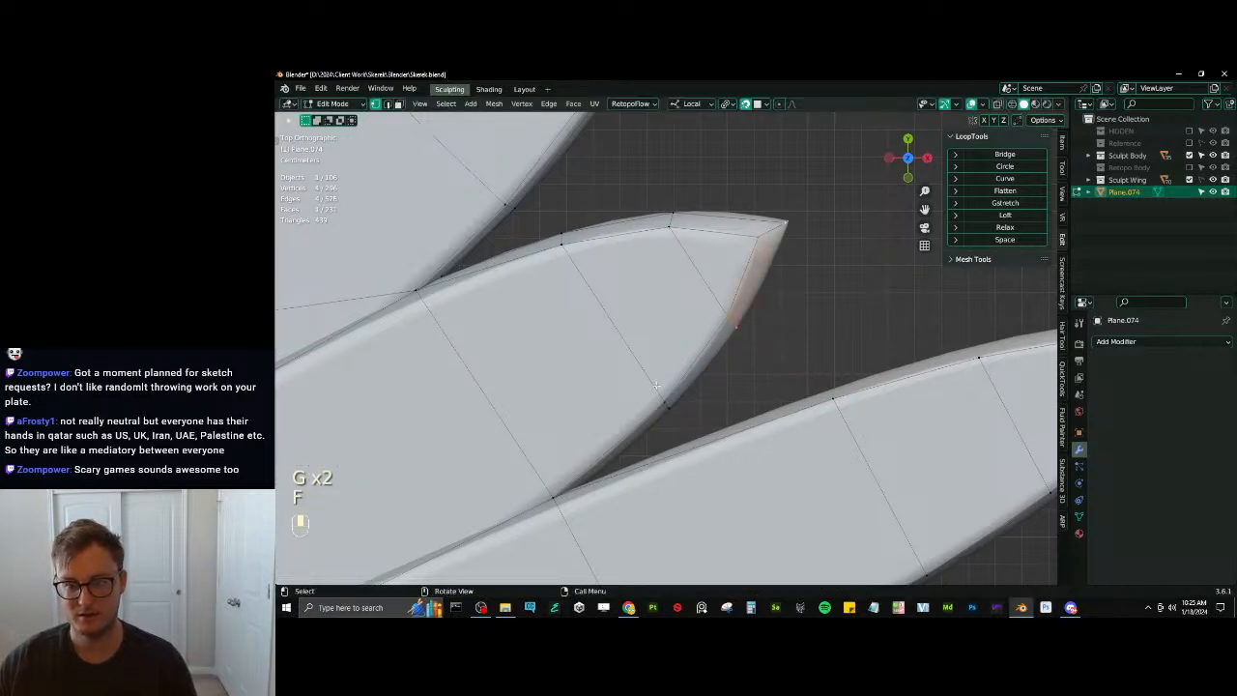
click(561, 492)
key(e)
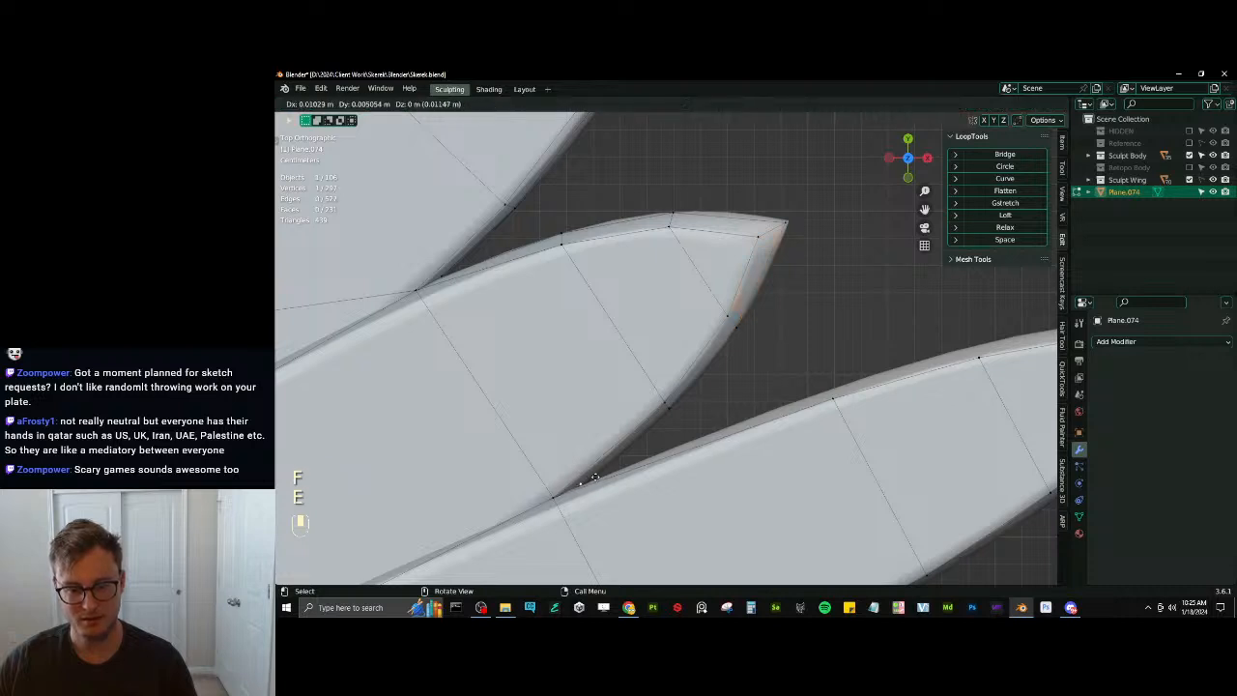
click(598, 476)
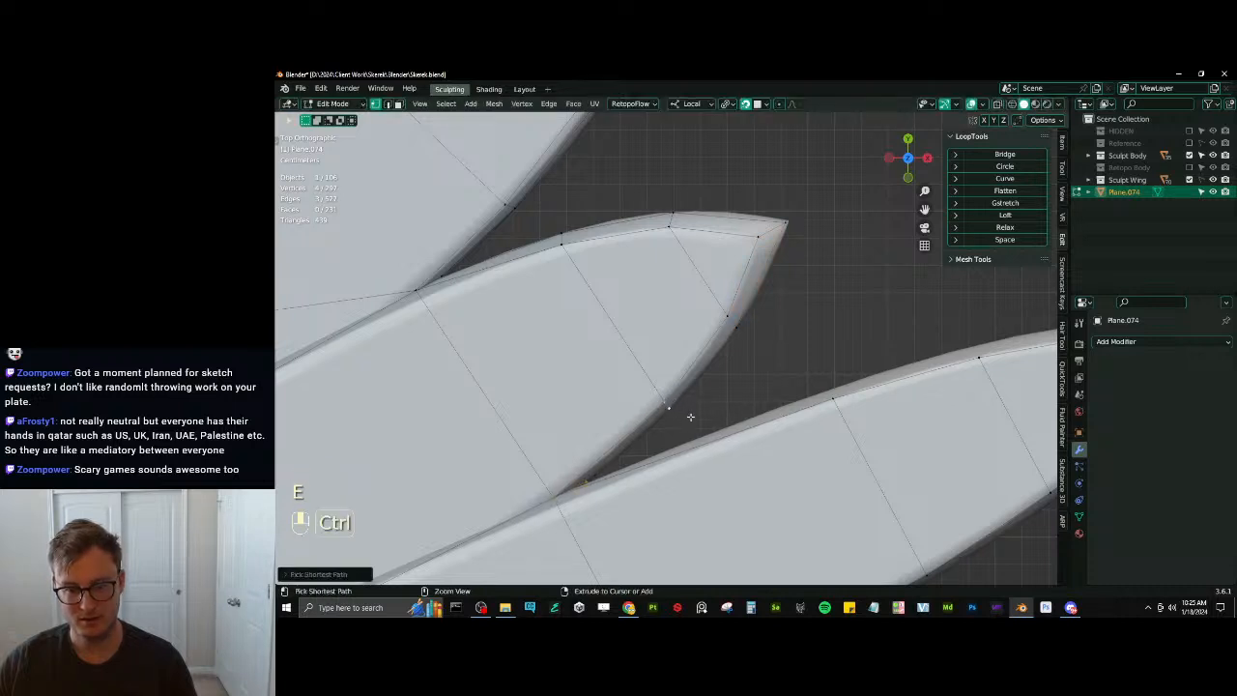
key(f)
Extrude the outermost feather's upper edges up to the tip and move the new tip vertex about 0.016 m onto the sculpted tip
click(837, 397)
shift+middle_drag(838, 397, 617, 425)
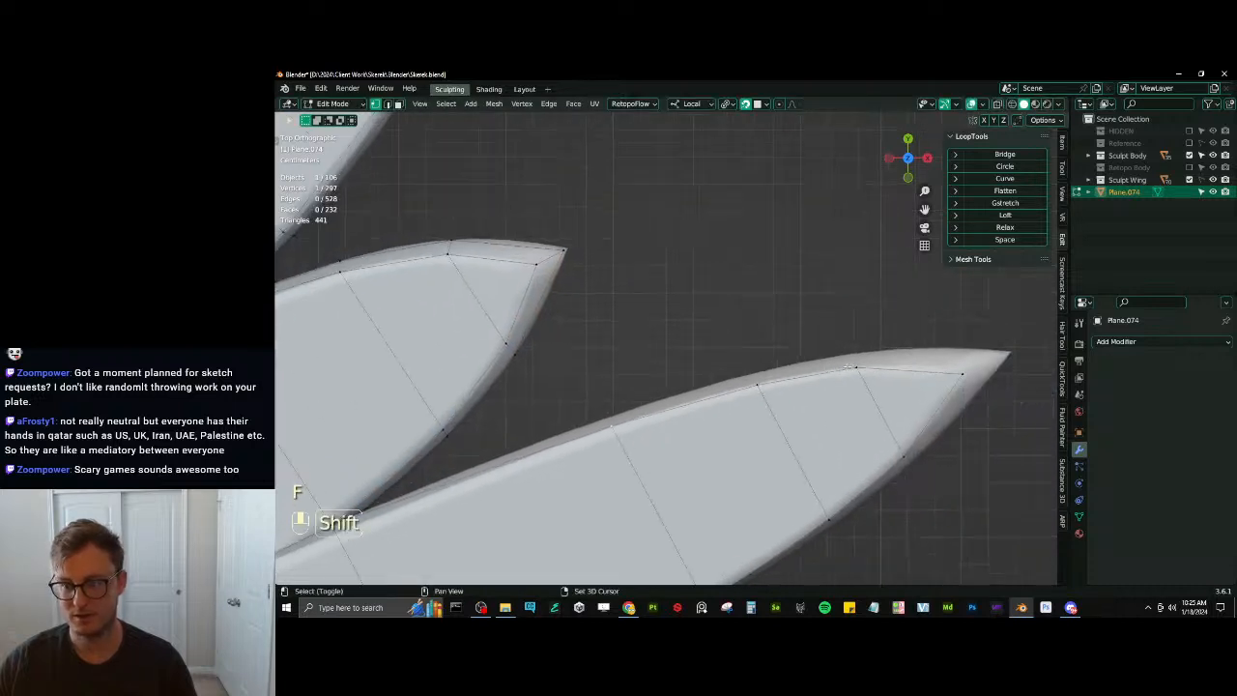
ctrl+click(963, 373)
key(e)
click(963, 359)
key(g)
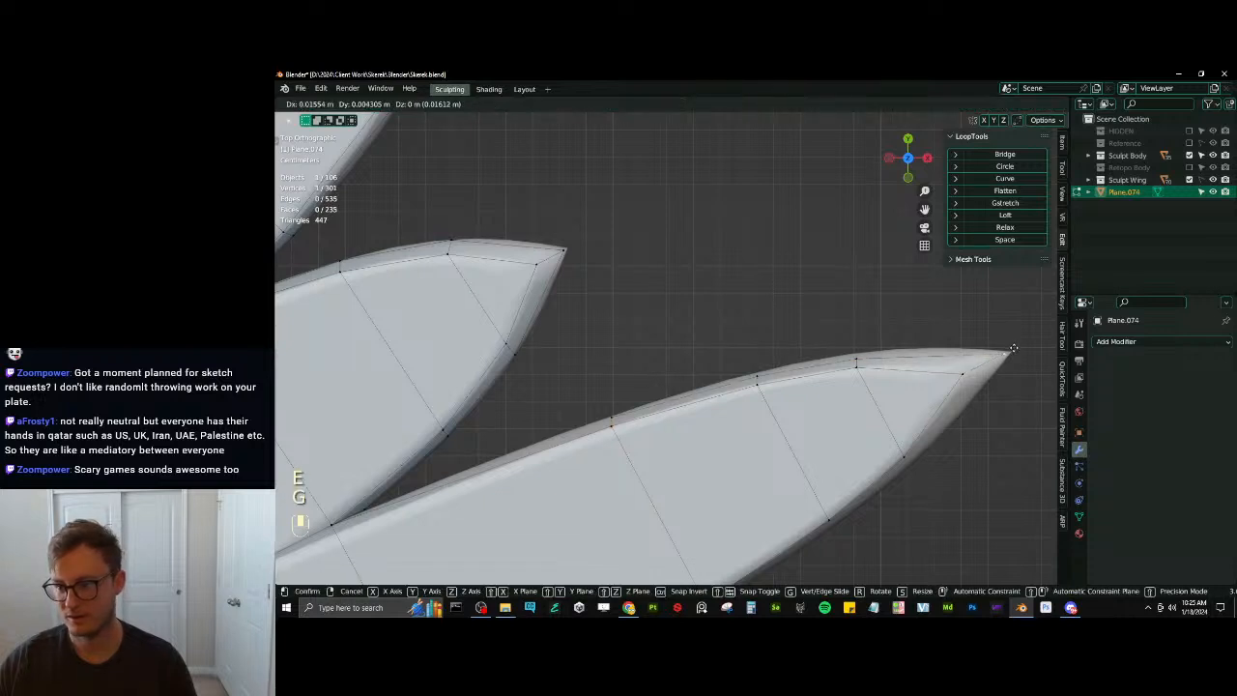
click(1018, 346)
Adjust the outermost feather's inner tip vertex and fit its three upper rim vertices to the sculpted outline
click(963, 374)
key(g)
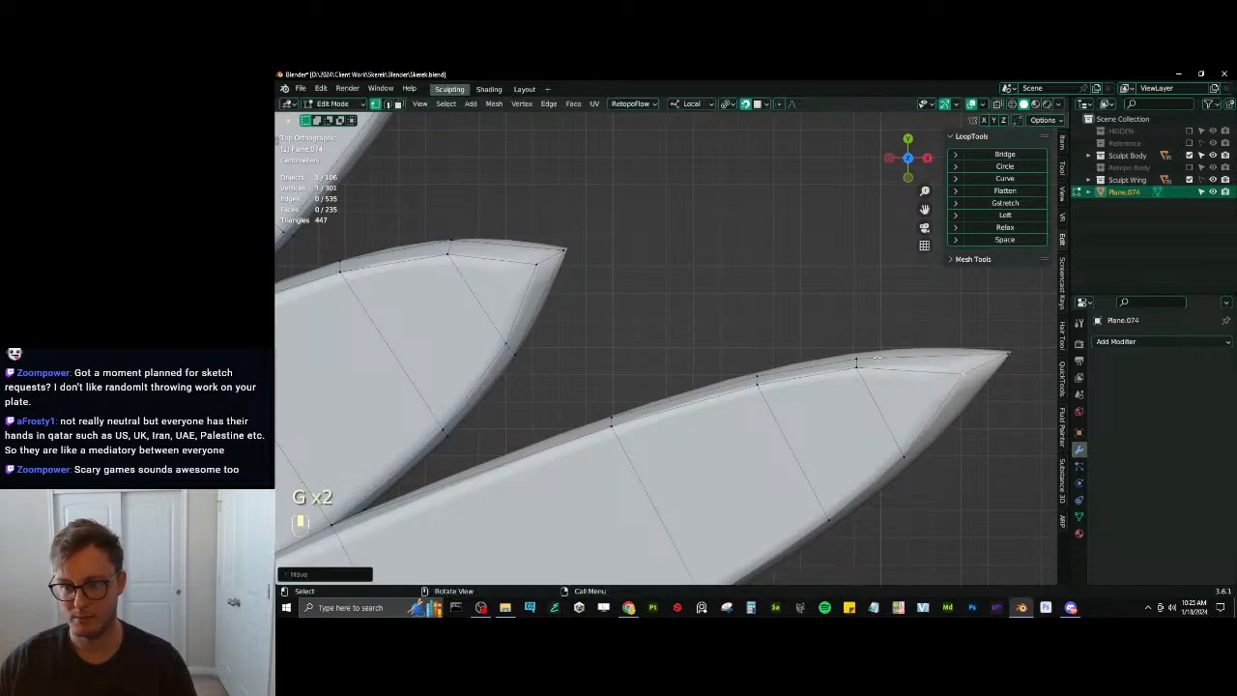
key(g)
click(867, 351)
click(756, 373)
key(g)
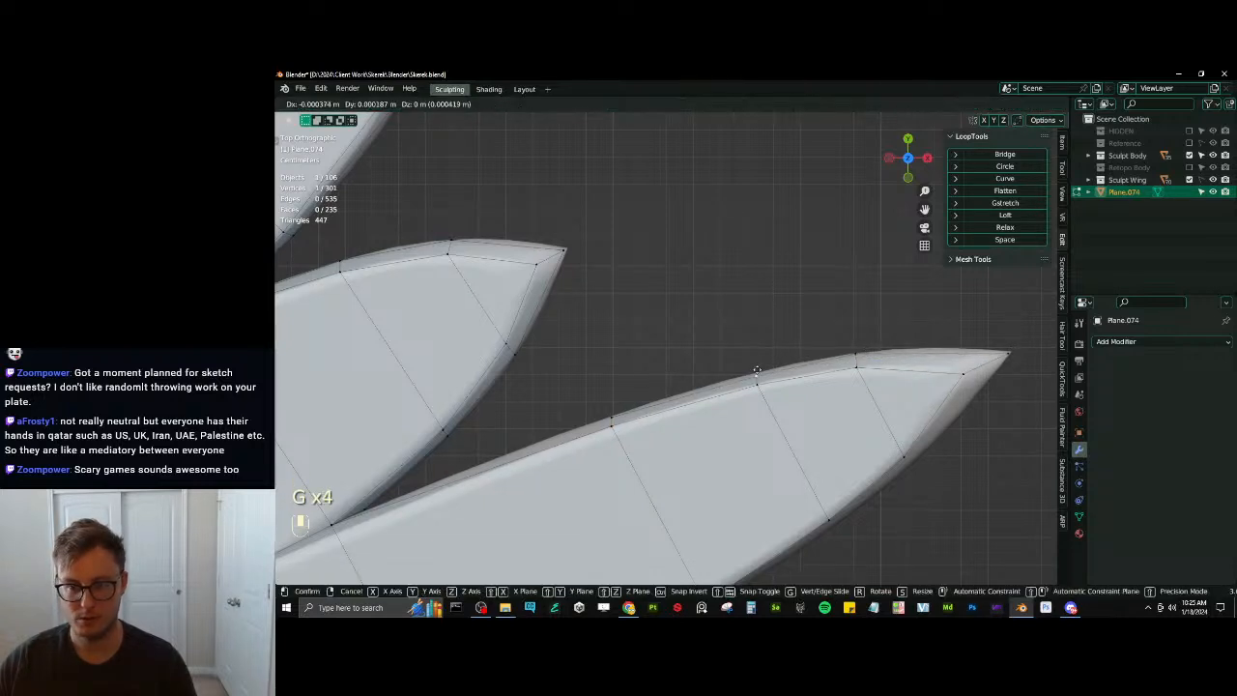
click(755, 368)
click(613, 413)
key(g)
click(607, 416)
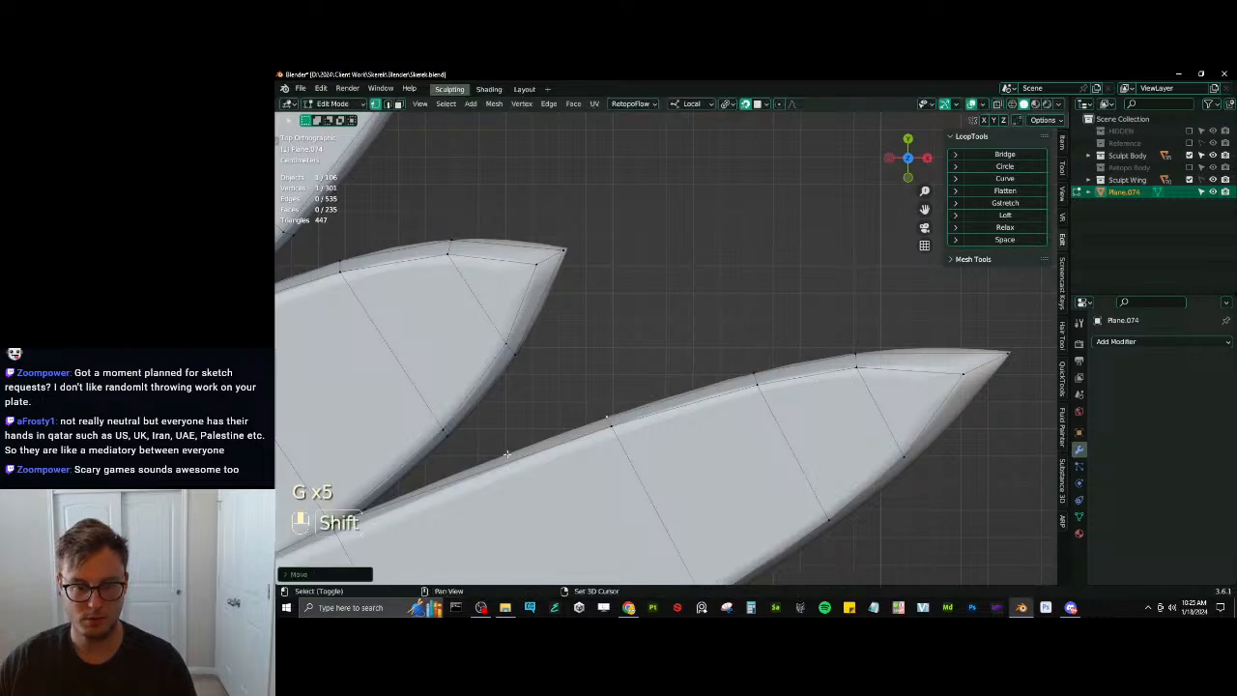
Fill the outermost feather's upper rim face down to the gap vertex beside the thirteenth feather
shift+middle_drag(330, 514, 365, 490)
ctrl+click(371, 498)
key(f)
Extrude the two edges along the outermost feather's underside, near the tip, slightly outward
scroll(664, 326, down, 2)
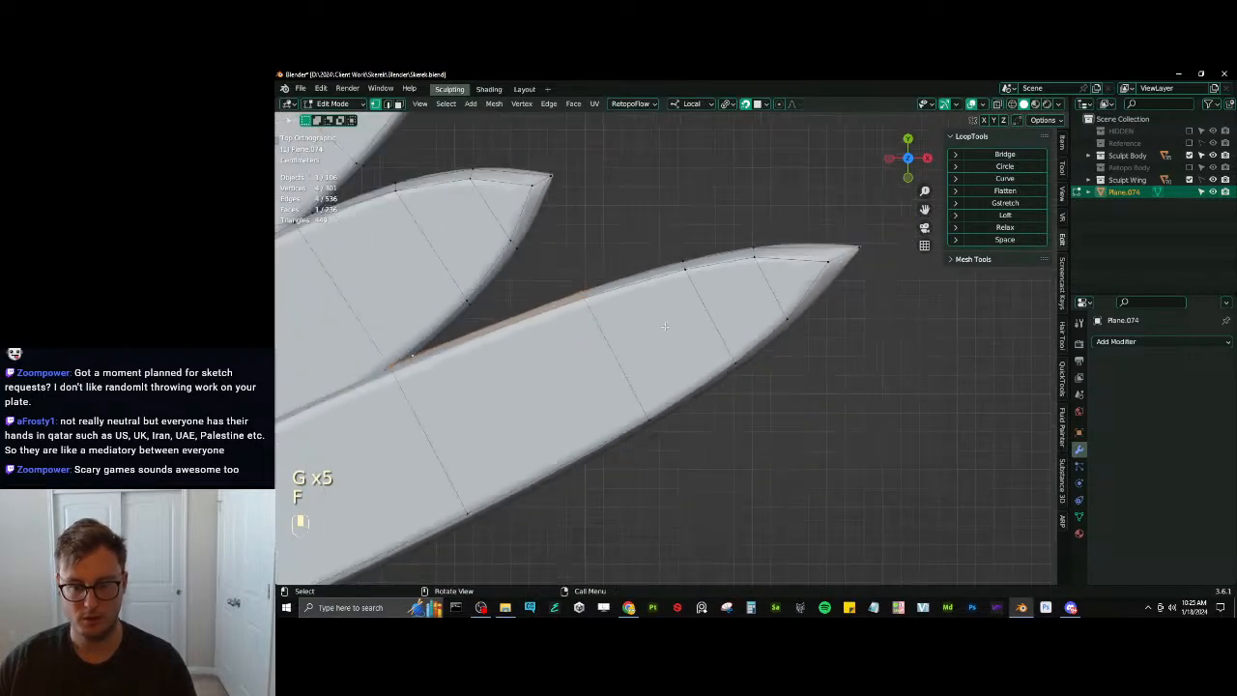
click(793, 330)
ctrl+click(662, 421)
key(e)
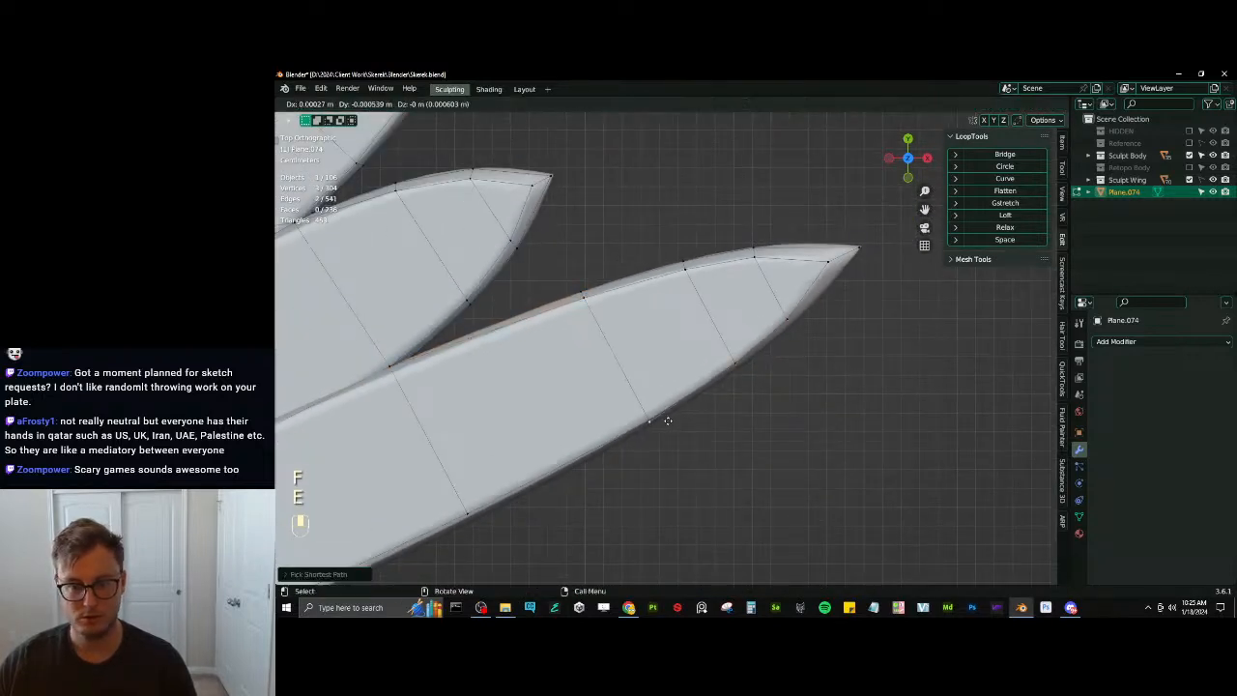
click(664, 424)
Fit the three new underside rim vertices of the outermost feather to the sculpted outline
click(786, 335)
key(g)
click(789, 339)
scroll(787, 350, up, 3)
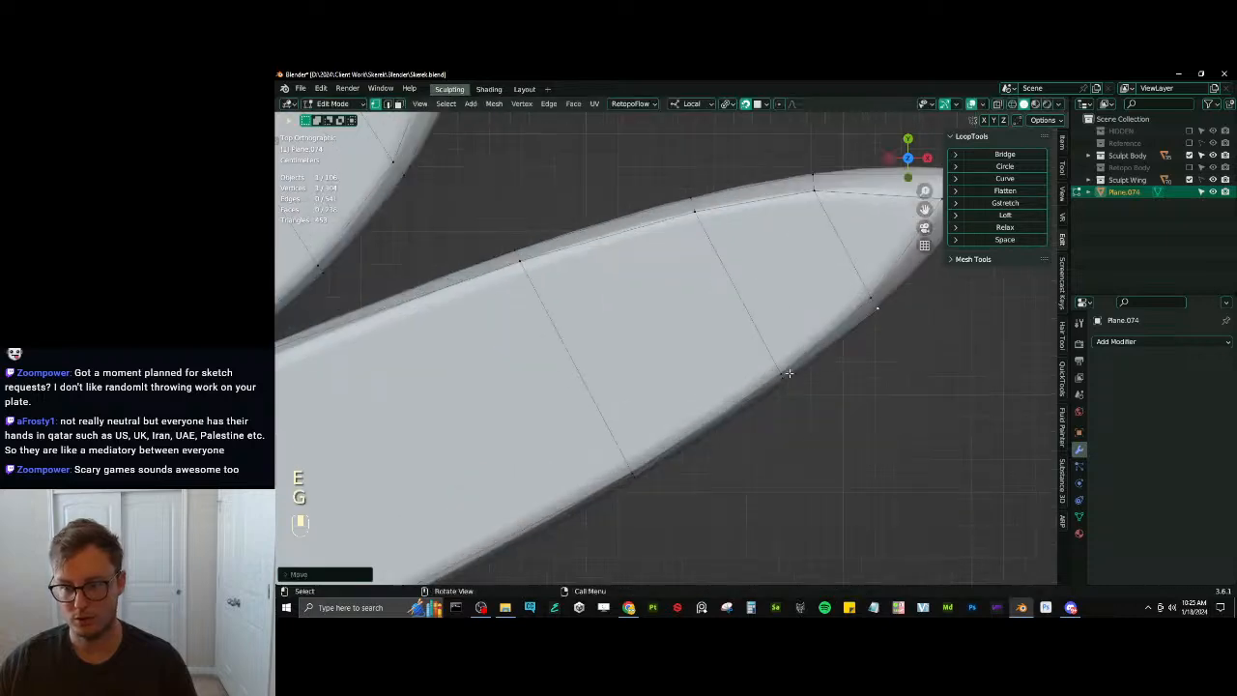
click(782, 390)
key(g)
click(782, 393)
click(627, 490)
key(g)
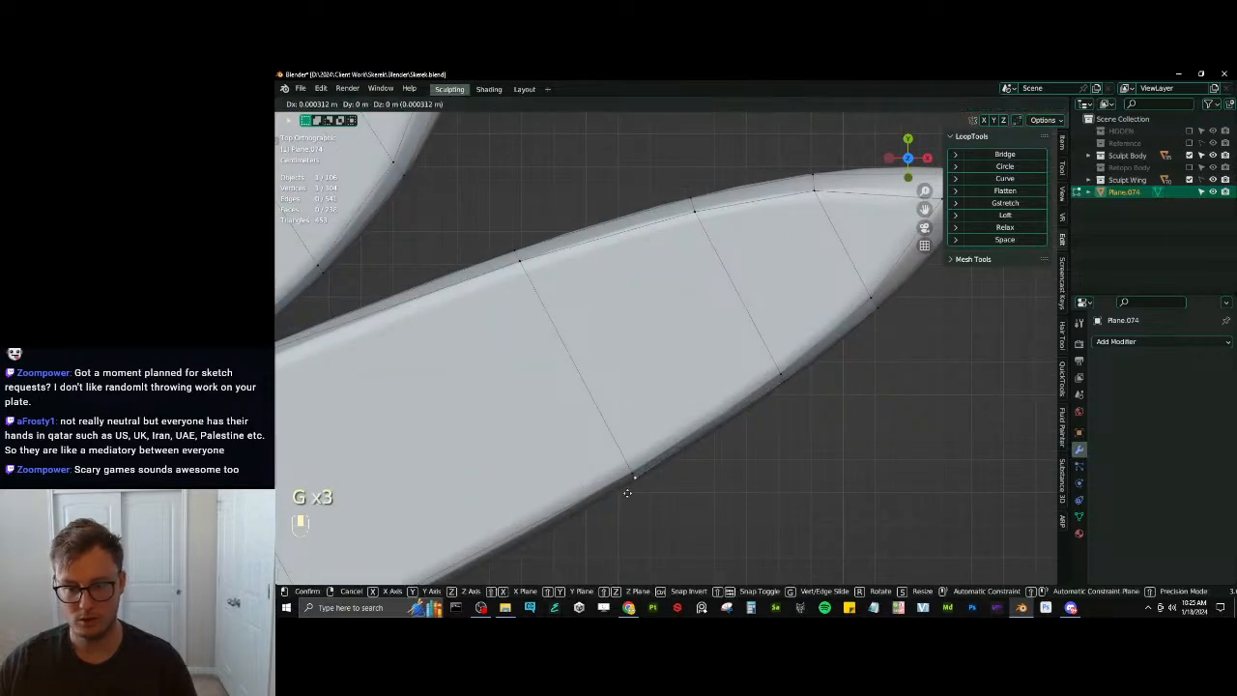
click(628, 495)
Fill the rim face between the outermost feather's tip vertex and its nearest underside rim vertex
shift+middle_drag(894, 315, 819, 358)
click(807, 357)
scroll(837, 323, down, 3)
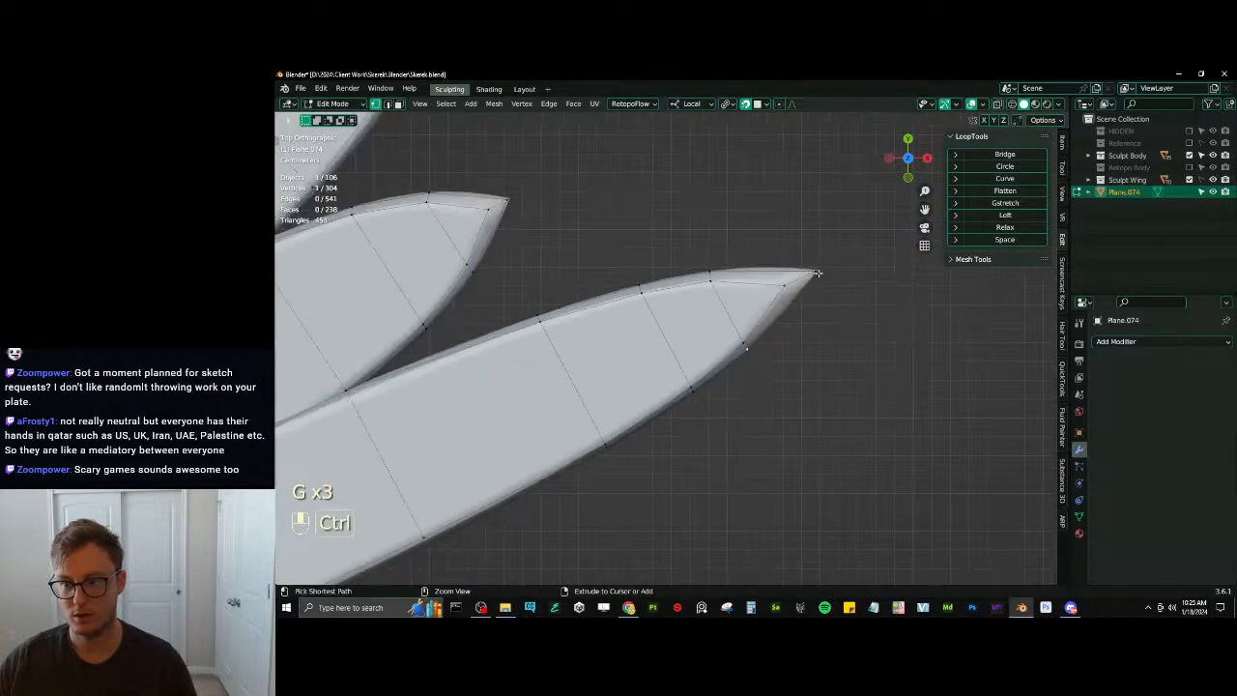
ctrl+click(822, 272)
key(f)
Reposition the next underside vertex of the outermost feather, extrude it to the sculpted edge and fill the adjoining rim face
shift+middle_drag(504, 457, 706, 269)
shift+middle_drag(706, 315, 638, 367)
shift+middle_drag(541, 420, 582, 372)
scroll(629, 361, up, 2)
key(g)
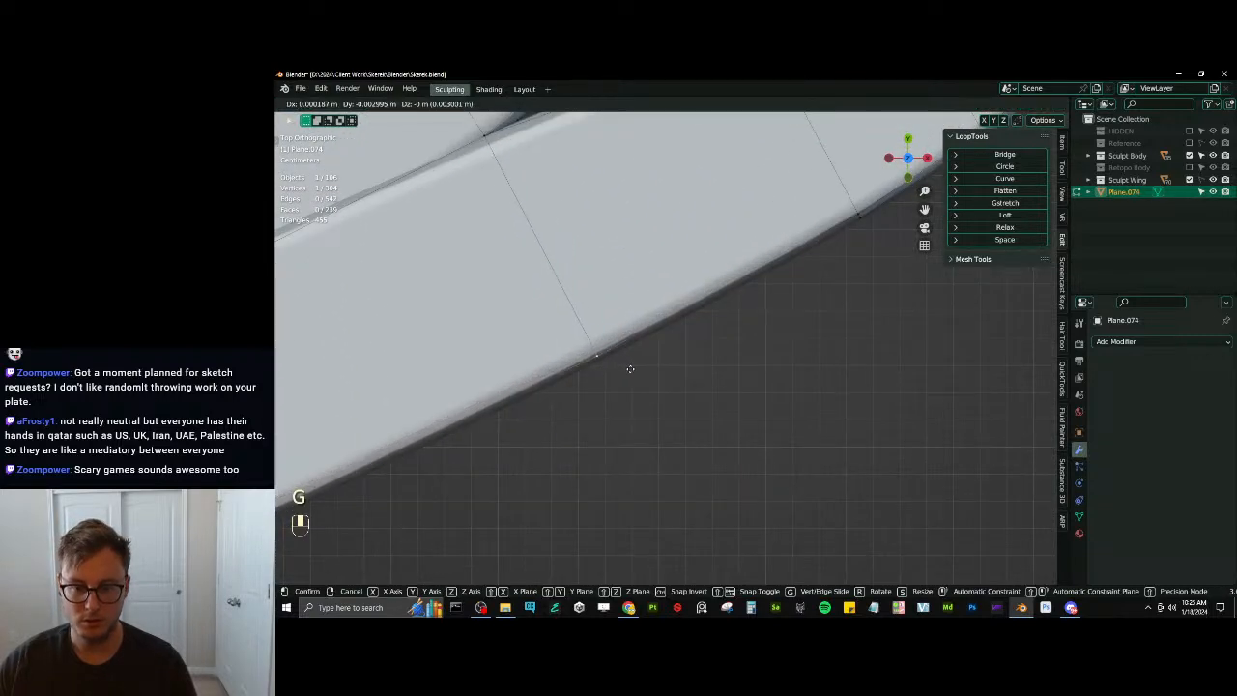
click(630, 365)
key(e)
click(610, 365)
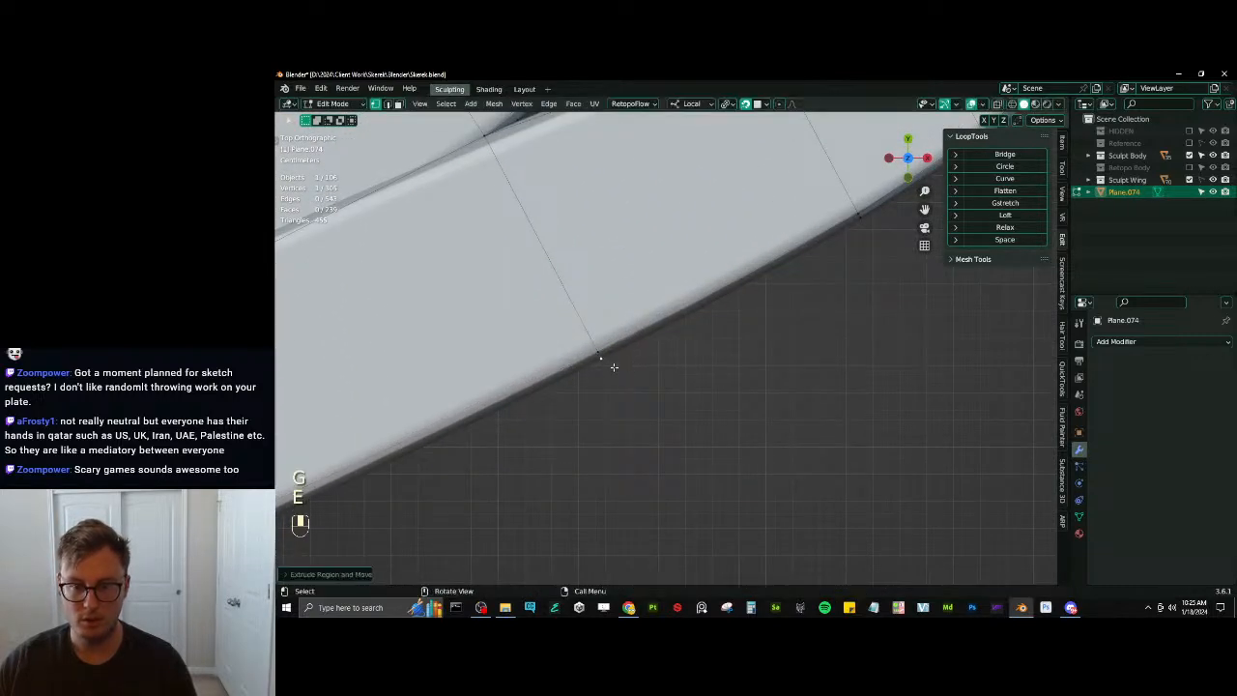
shift+click(856, 217)
key(f)
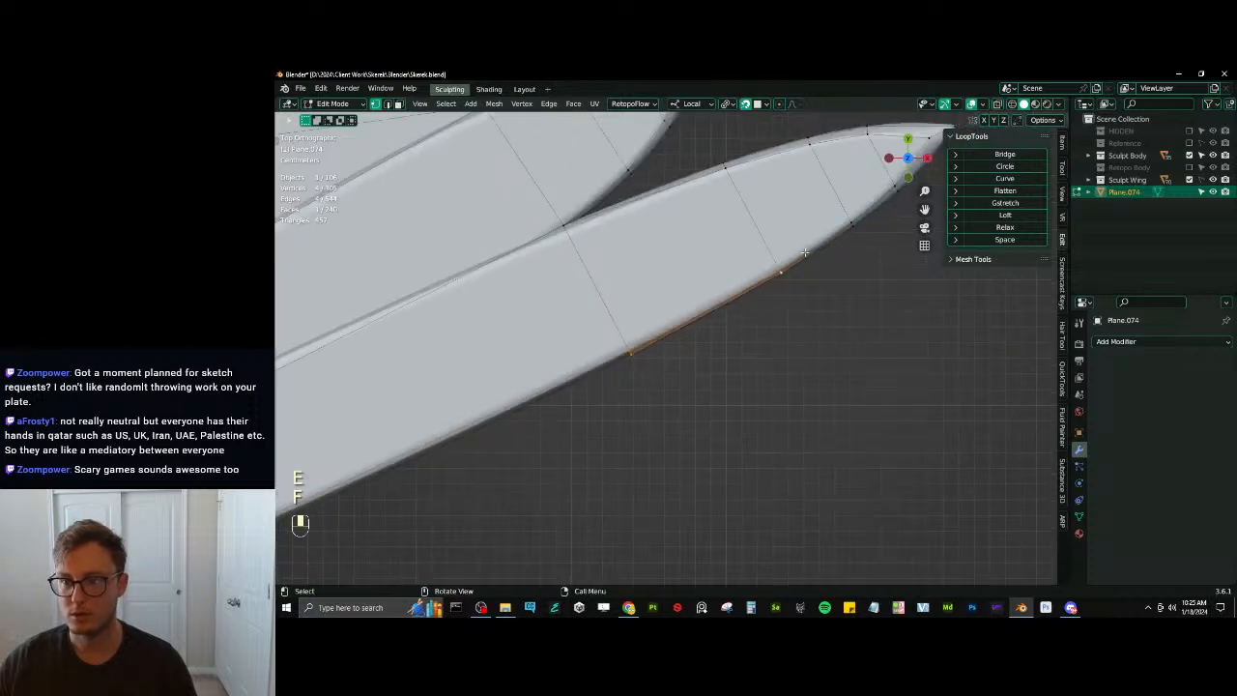
Nudge two border vertices along the outermost feather's underside to follow the sculpted edge
shift+middle_drag(789, 263, 647, 353)
click(719, 294)
key(g)
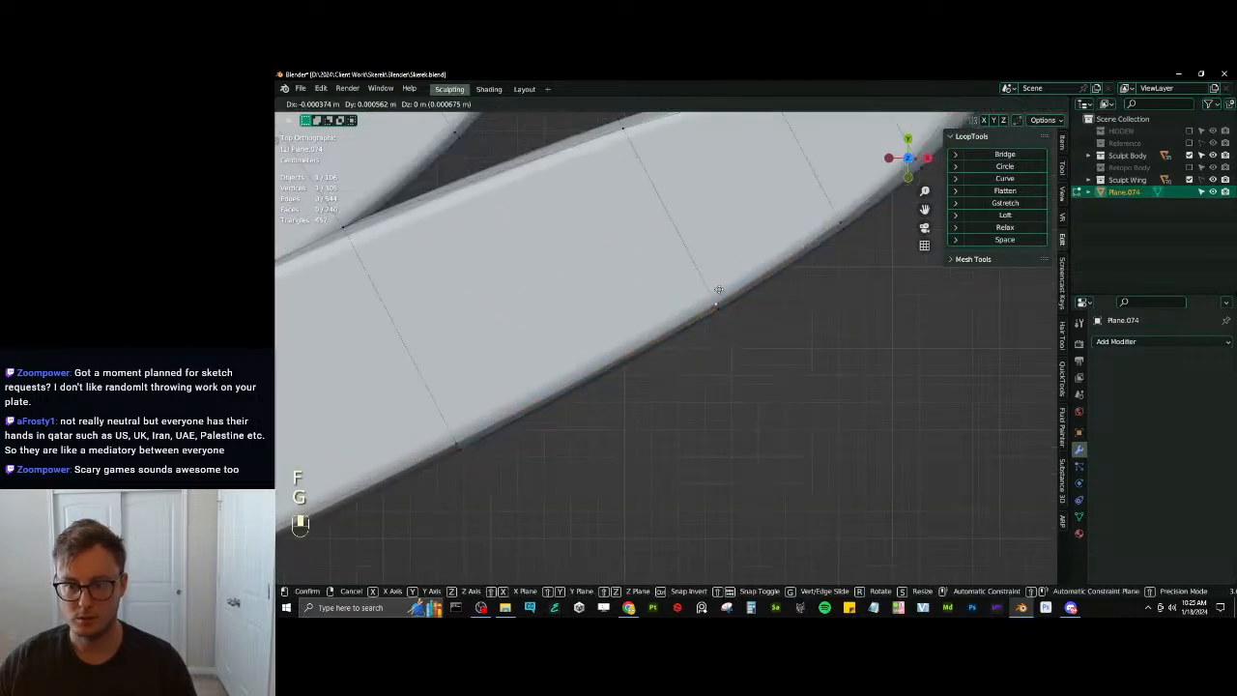
click(747, 276)
click(833, 218)
key(g)
click(828, 214)
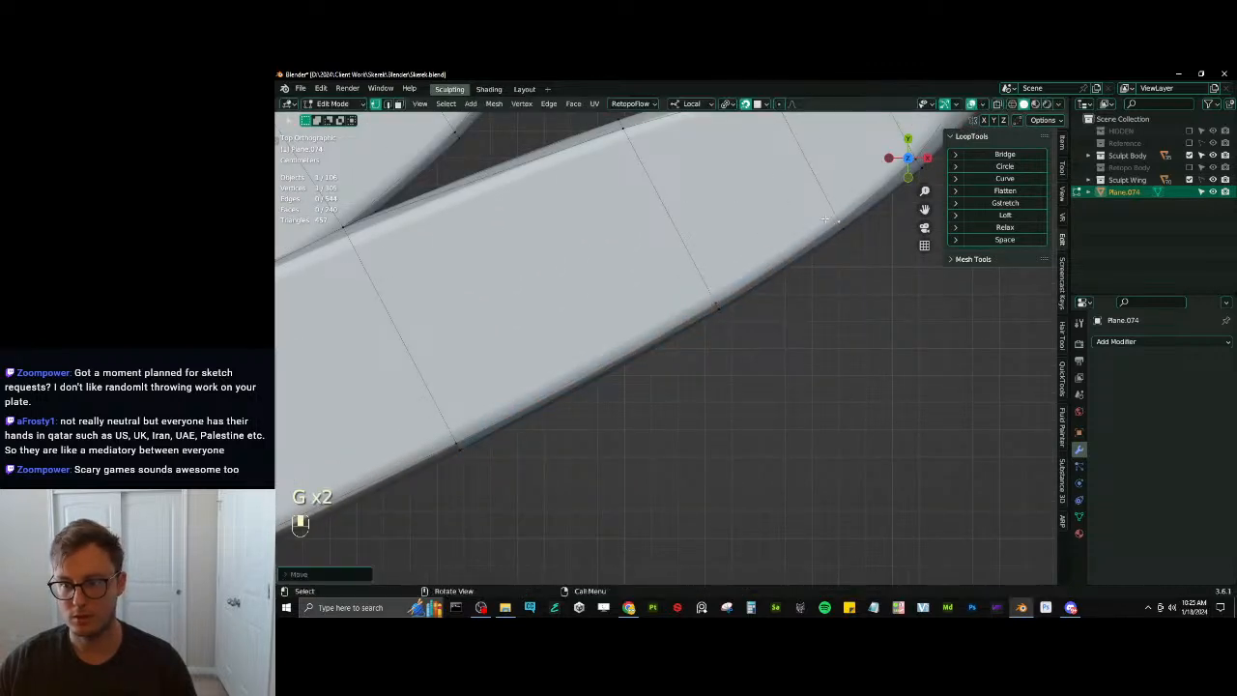
Leave mesh editing and isolate the whole wing mesh in local view
scroll(826, 217, down, 5)
shift+middle_drag(700, 271, 864, 229)
scroll(712, 331, down, 8)
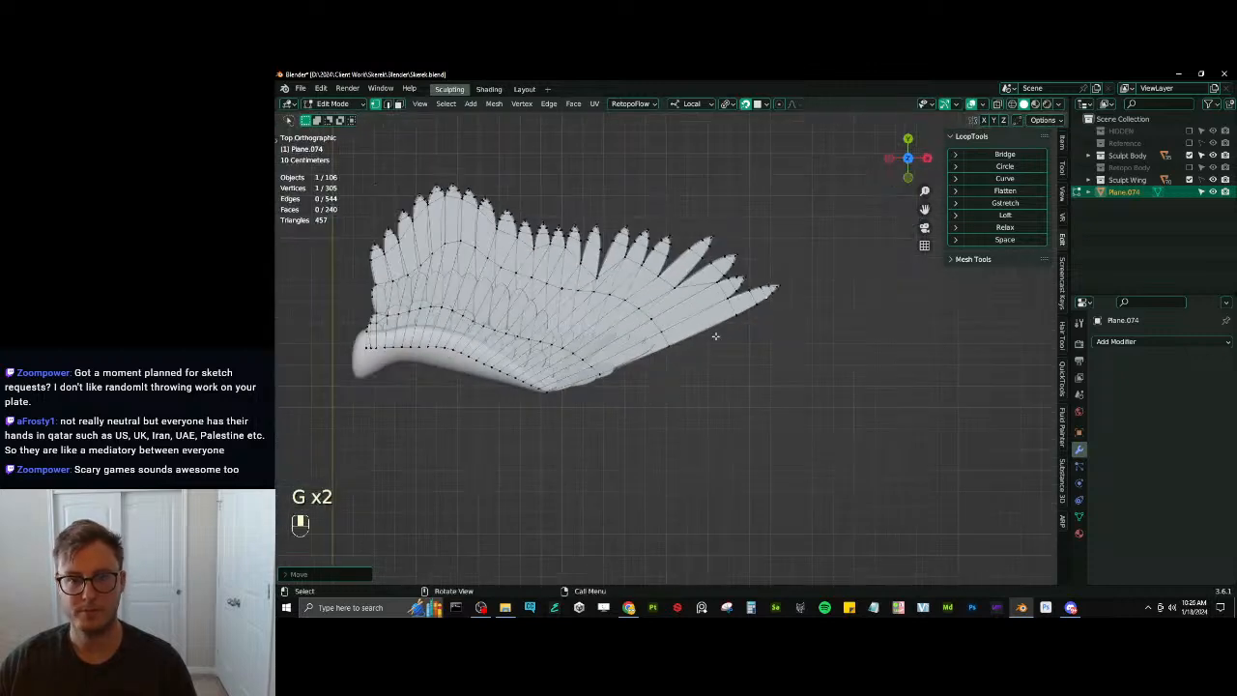
key(Tab)
middle_drag(743, 351, 601, 394)
key(slash)
scroll(714, 334, down, 5)
scroll(608, 356, up, 4)
shift+middle_drag(601, 394, 593, 351)
scroll(662, 376, down, 3)
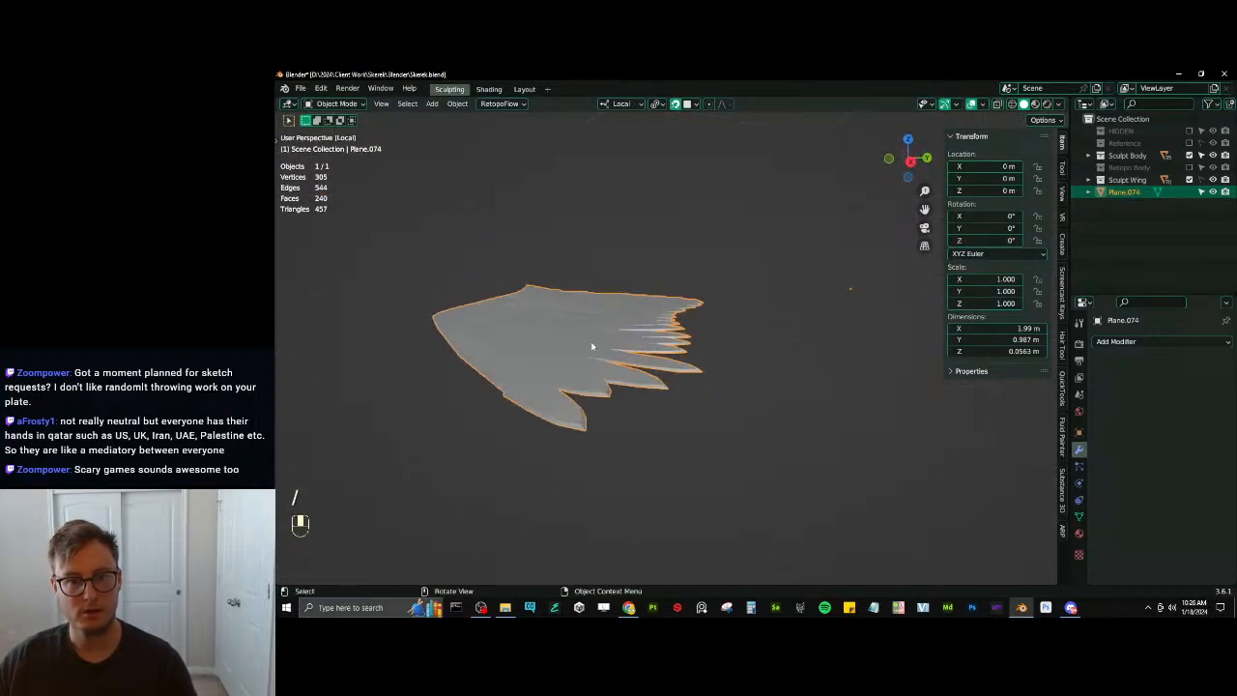
Turn the isolated wing to face the view and reopen its mesh for editing
right_click(525, 273)
click(525, 273)
mouse_move(581, 245)
middle_down()
mouse_move(628, 290)
mouse_move(511, 270)
mouse_move(676, 336)
mouse_move(655, 367)
mouse_move(664, 340)
mouse_move(652, 345)
mouse_move(663, 358)
mouse_move(687, 357)
middle_up()
scroll(655, 367, up, 3)
key(Tab)
key(Tab)
key(Tab)
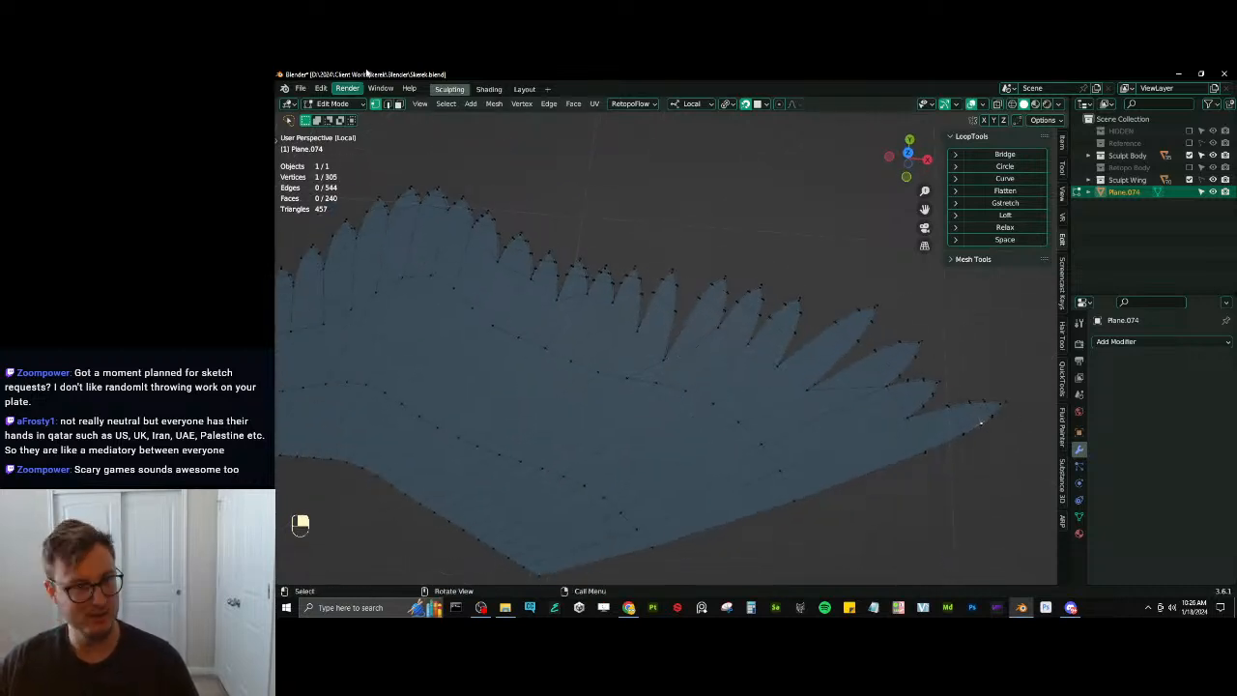
Switch to edge selection and select the lengthwise edge loop crossing the wing nearest its featherless border
click(387, 103)
middle_drag(541, 387, 712, 502)
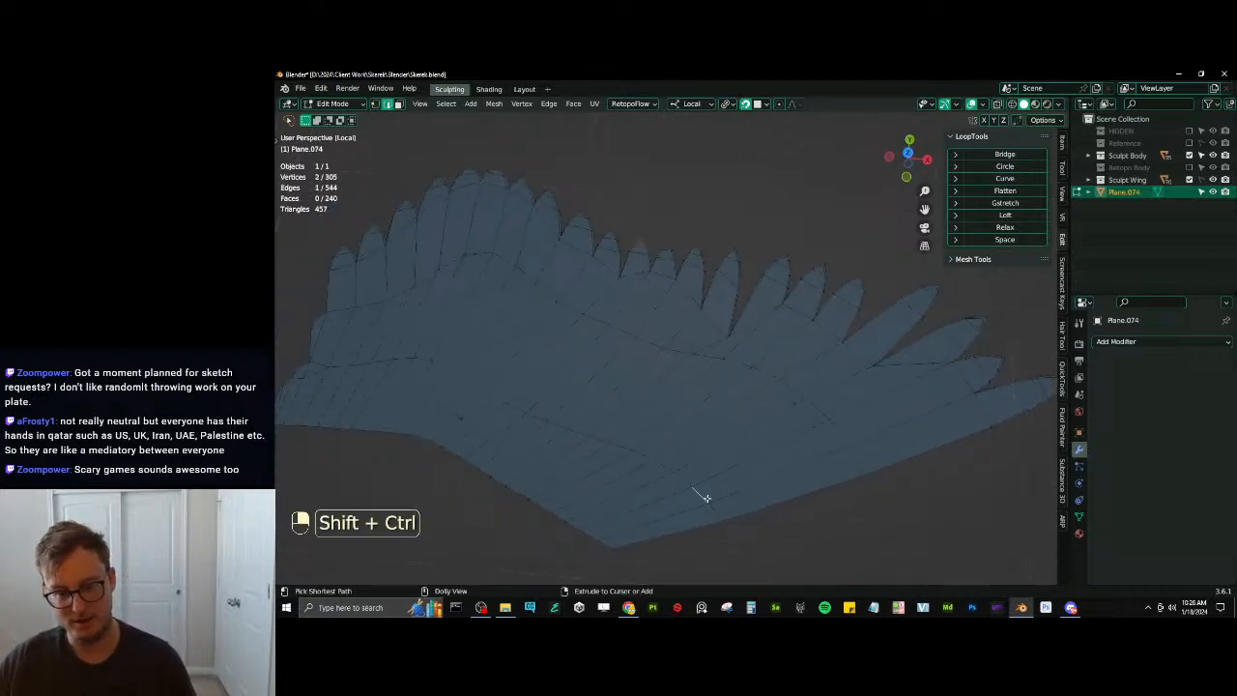
alt+shift+click(701, 490)
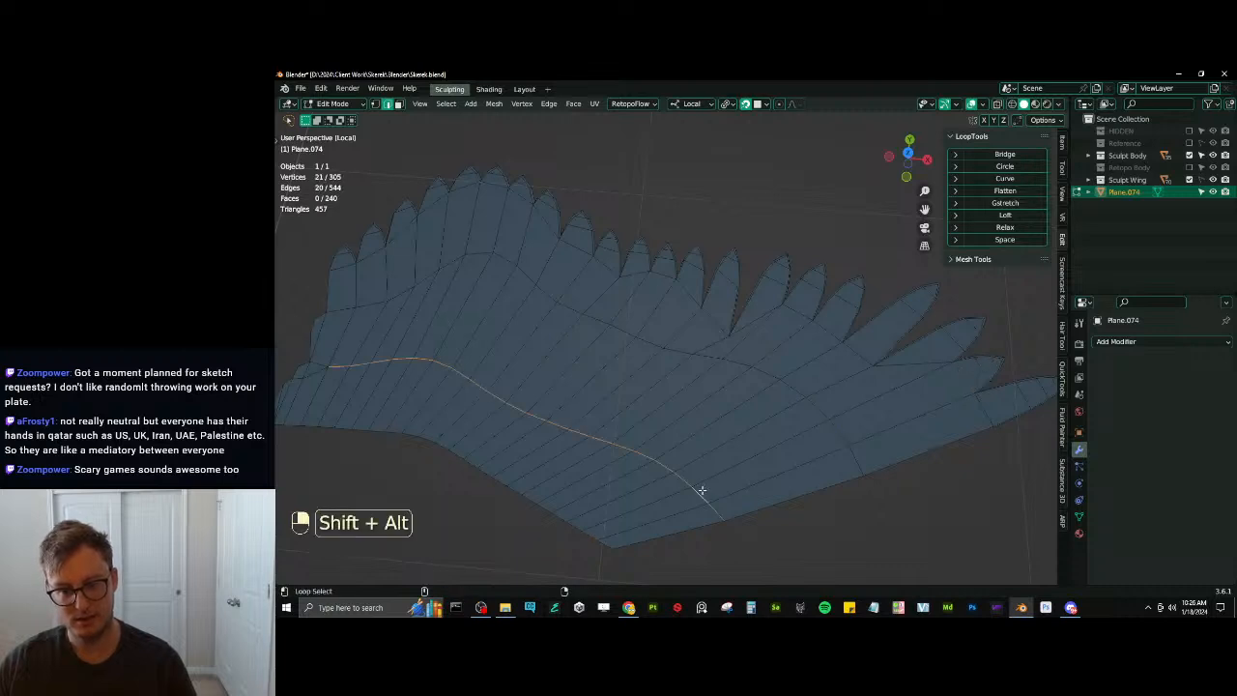
key(ctrl+z)
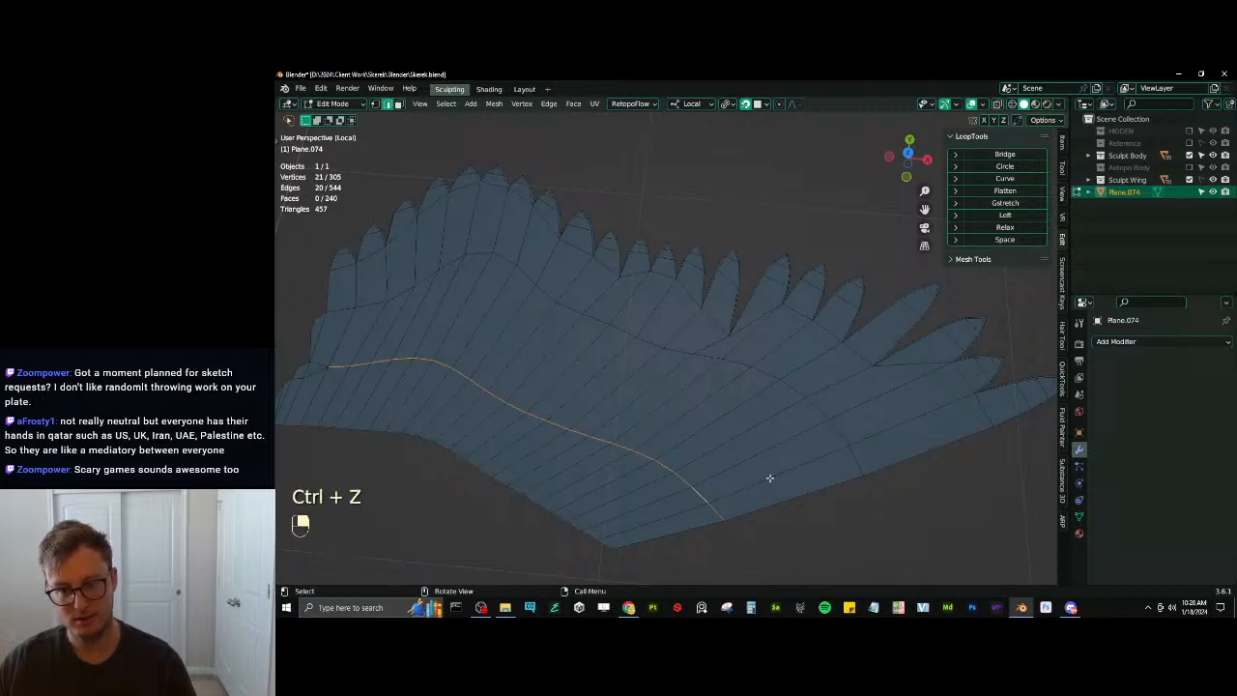
Select the lengthwise edge loop nearest the feather bases and apply Checker Deselect to keep every other edge
key(ctrl+z)
alt+shift+click(837, 434)
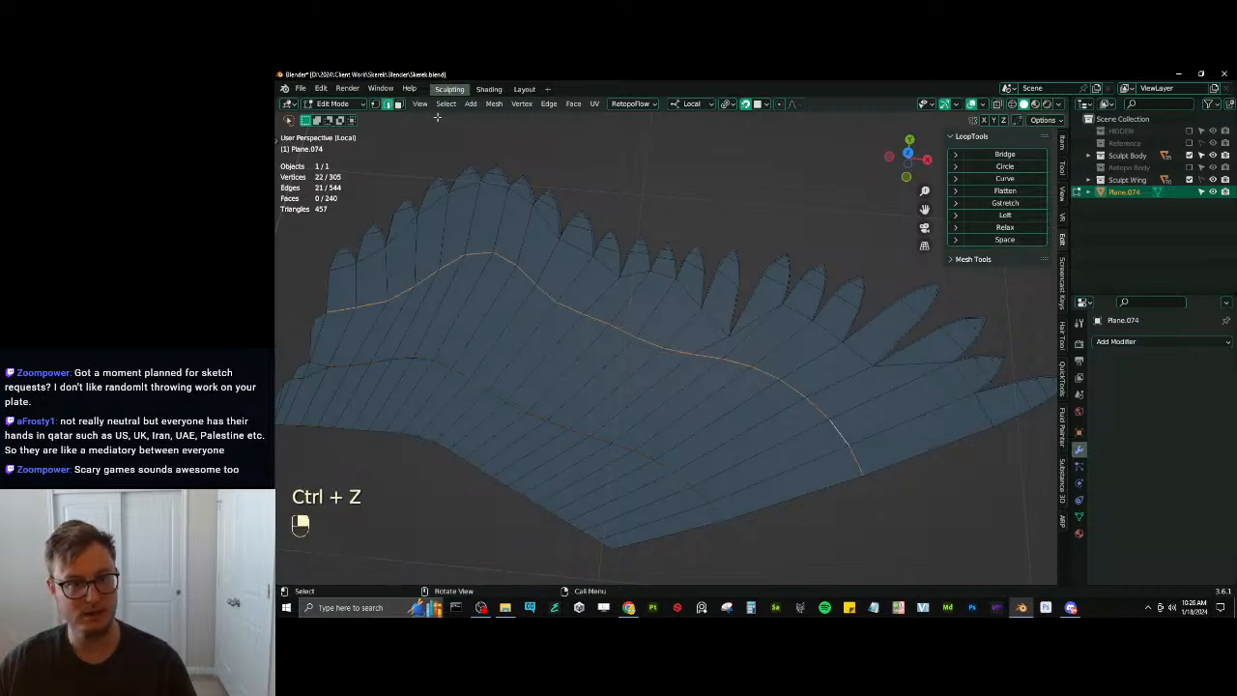
click(444, 104)
click(479, 213)
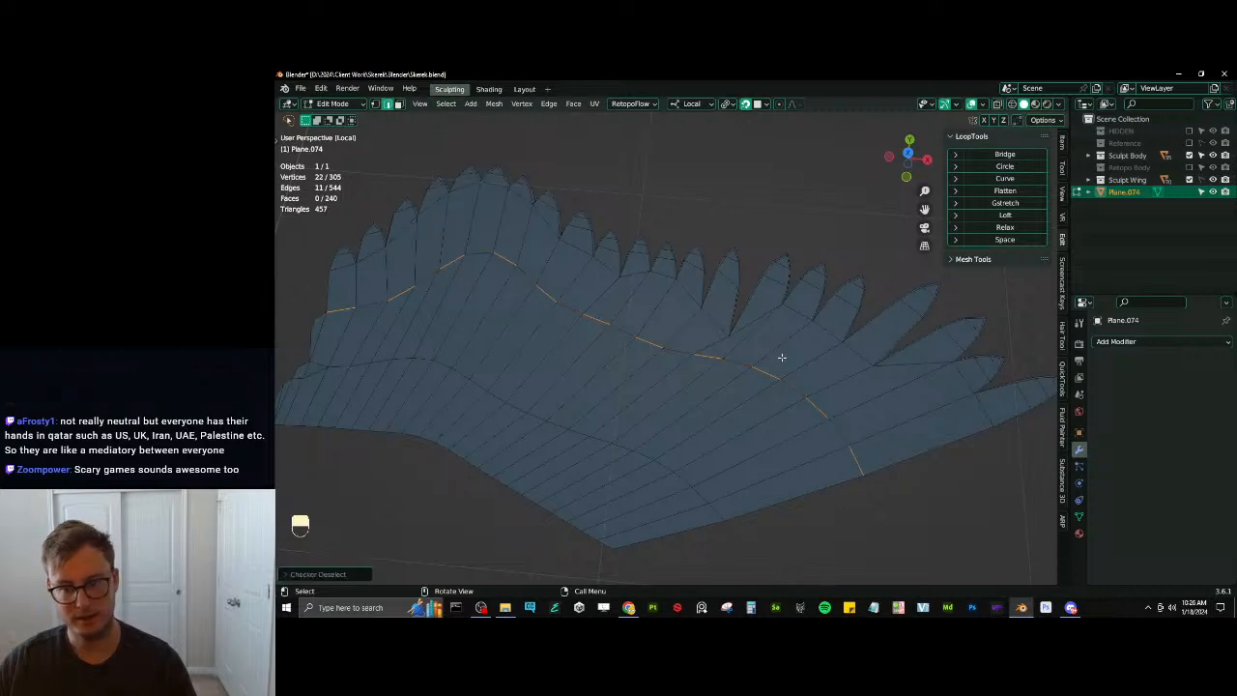
key(x)
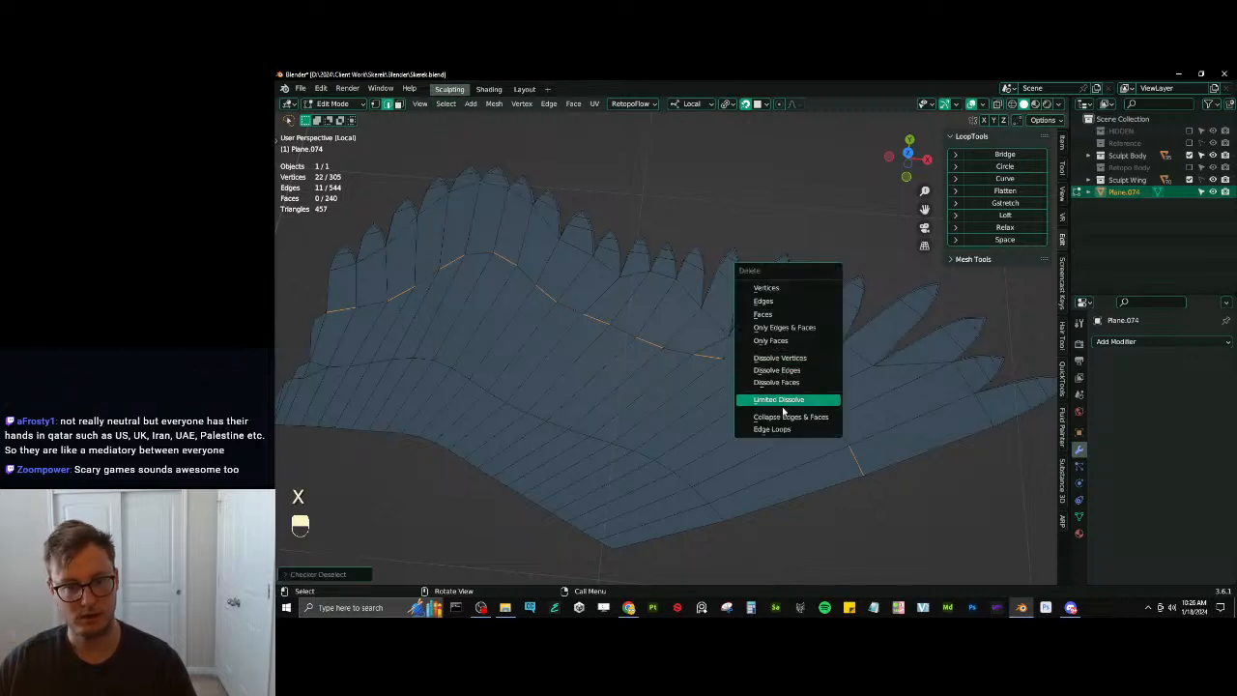
key(Escape)
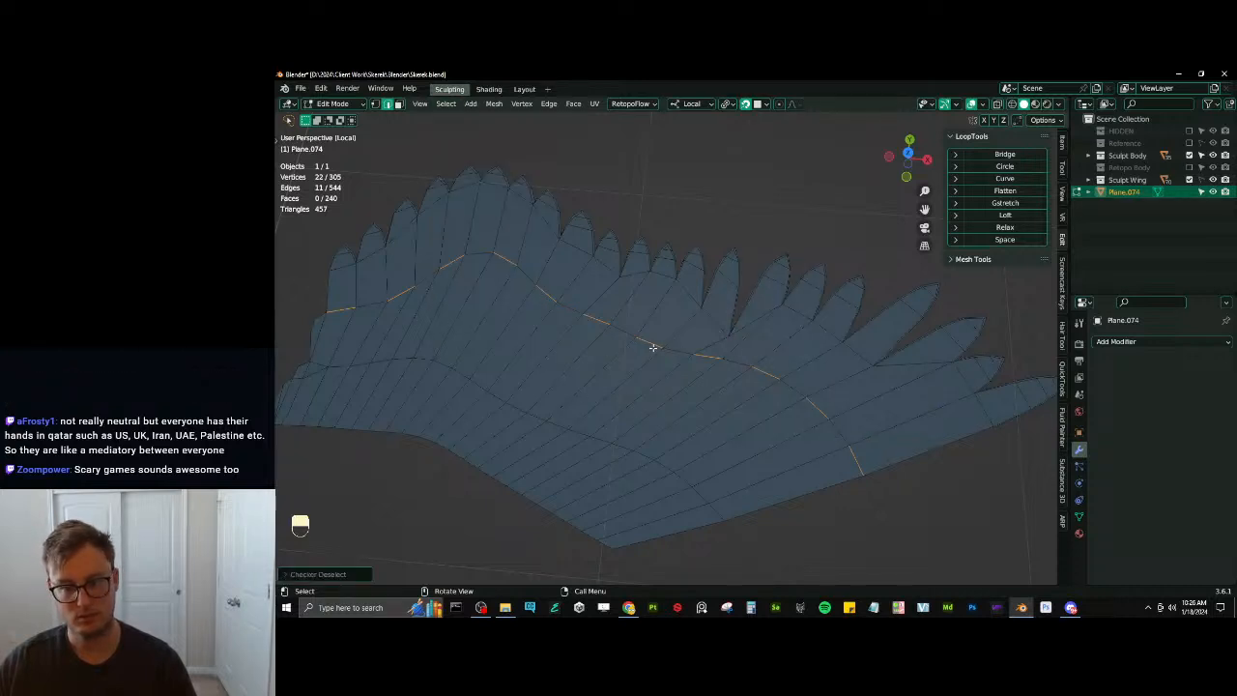
click(302, 575)
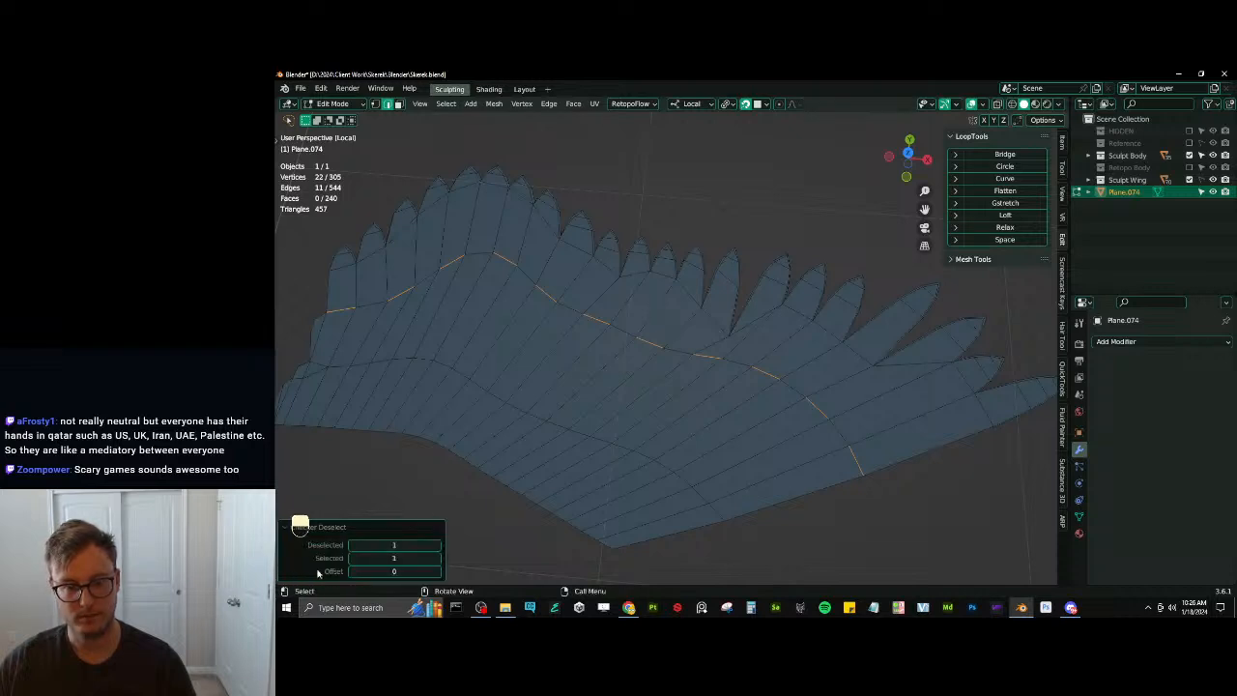
Try collapsing the alternating edges of the loop, leaving out the ones at both ends of the wing
shift+click(810, 447)
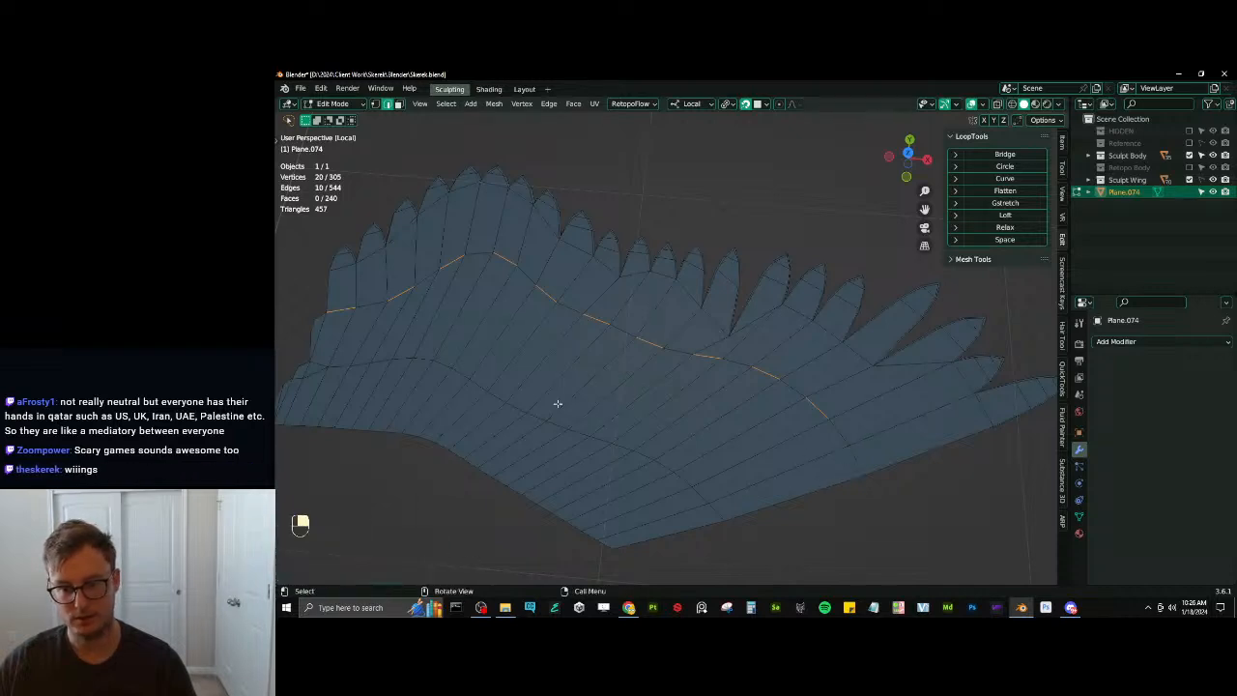
shift+click(348, 310)
key(x)
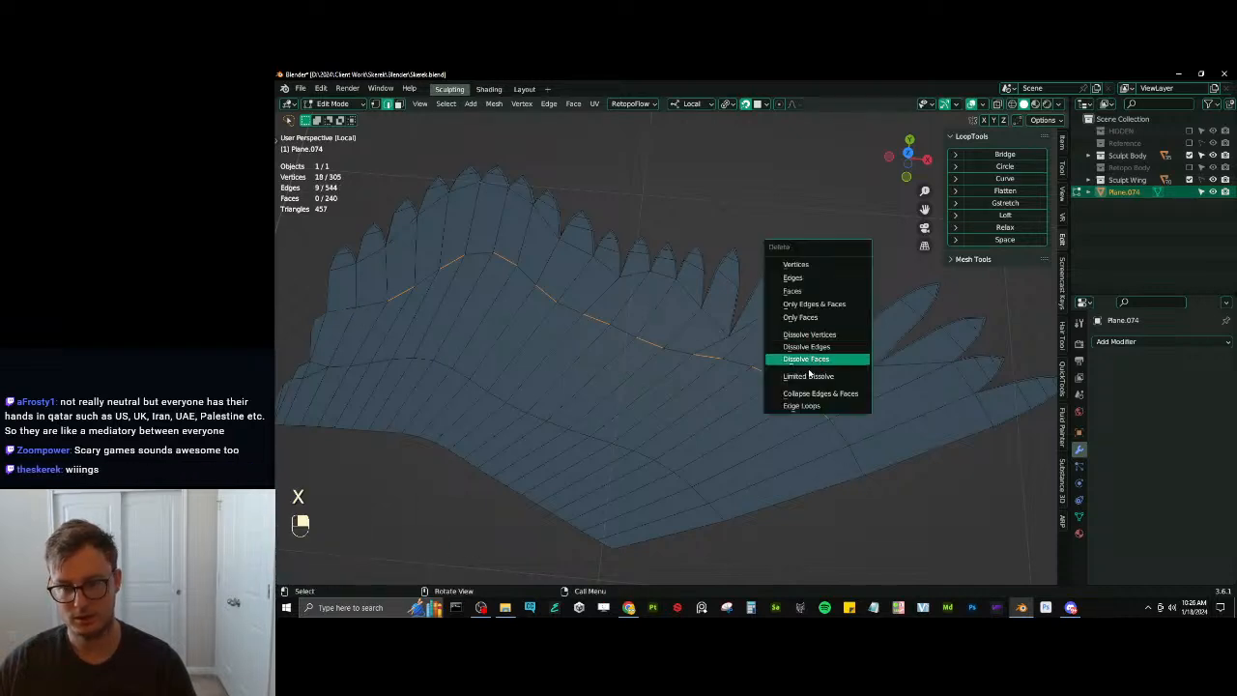
click(812, 395)
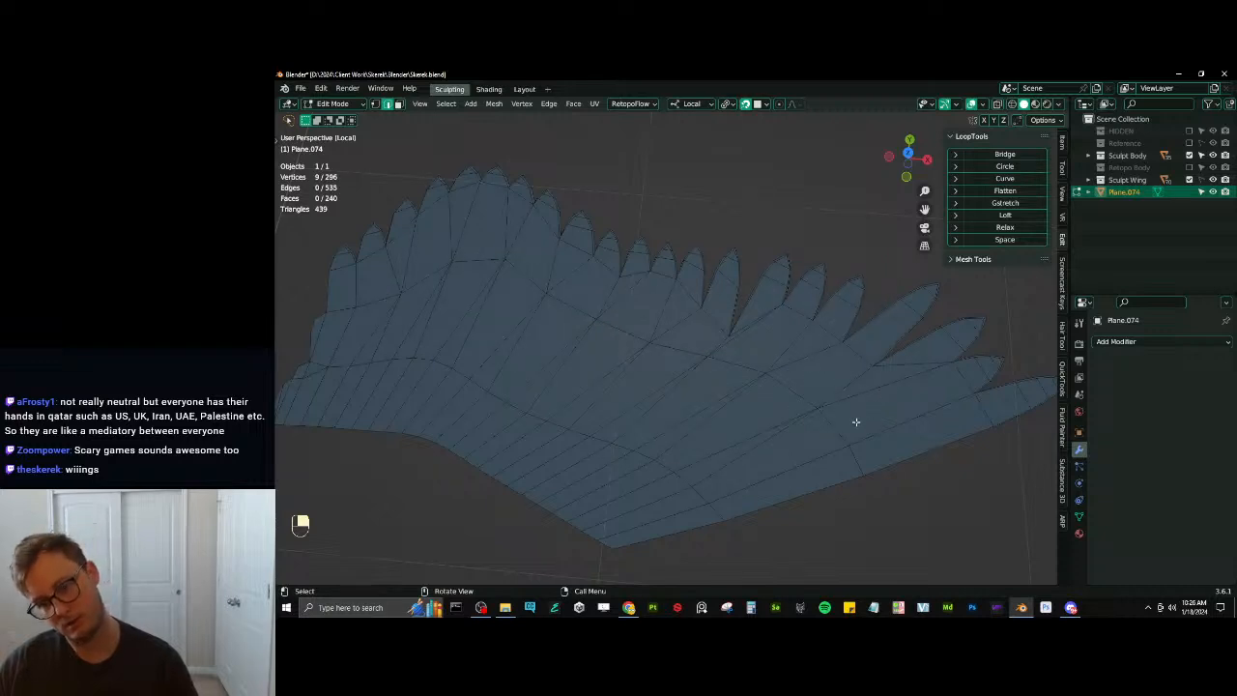
key(ctrl+z)
In vertex selection, try connecting the notch vertex between two long feathers to a vertex across the neighbouring faces
middle_drag(733, 325, 668, 350)
scroll(670, 356, up, 3)
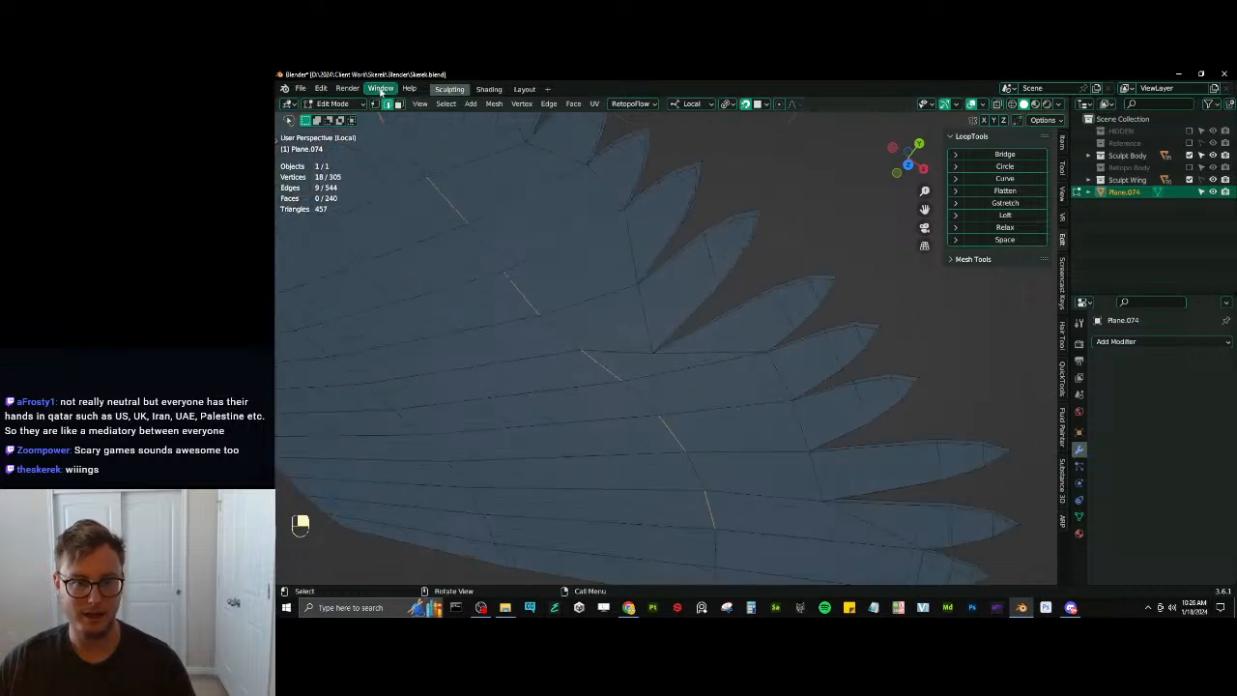
click(375, 103)
scroll(624, 397, up, 8)
click(605, 311)
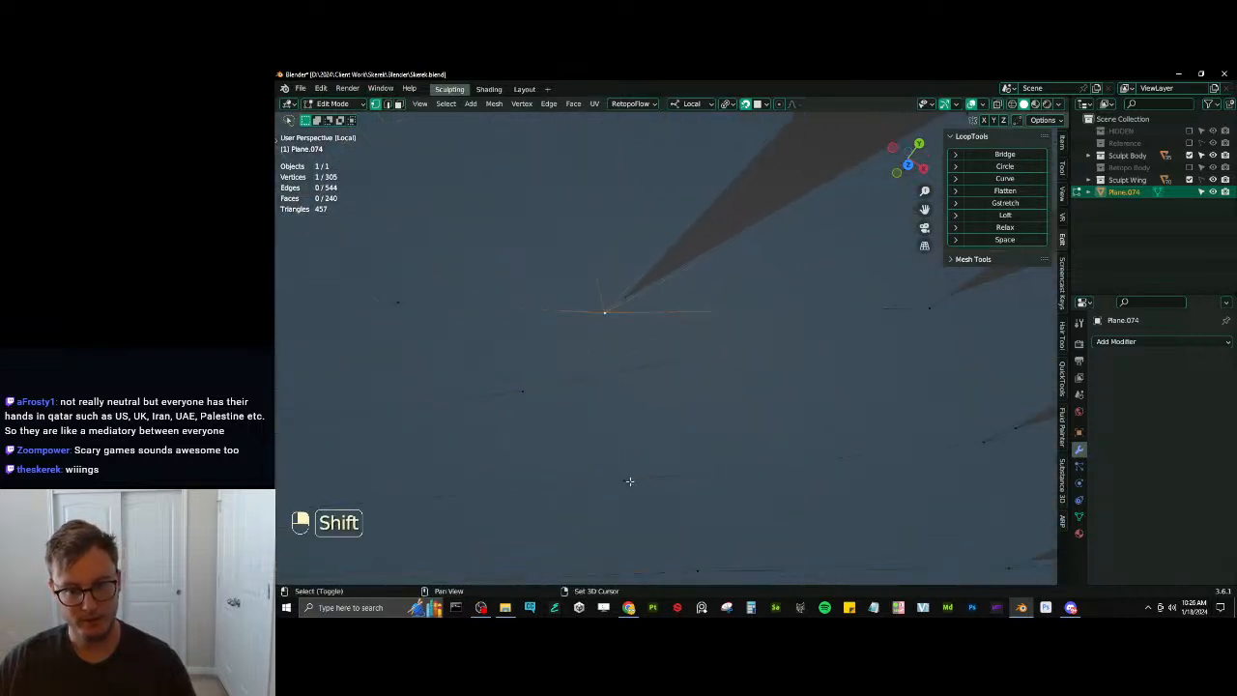
shift+click(629, 481)
key(j)
scroll(634, 352, down, 8)
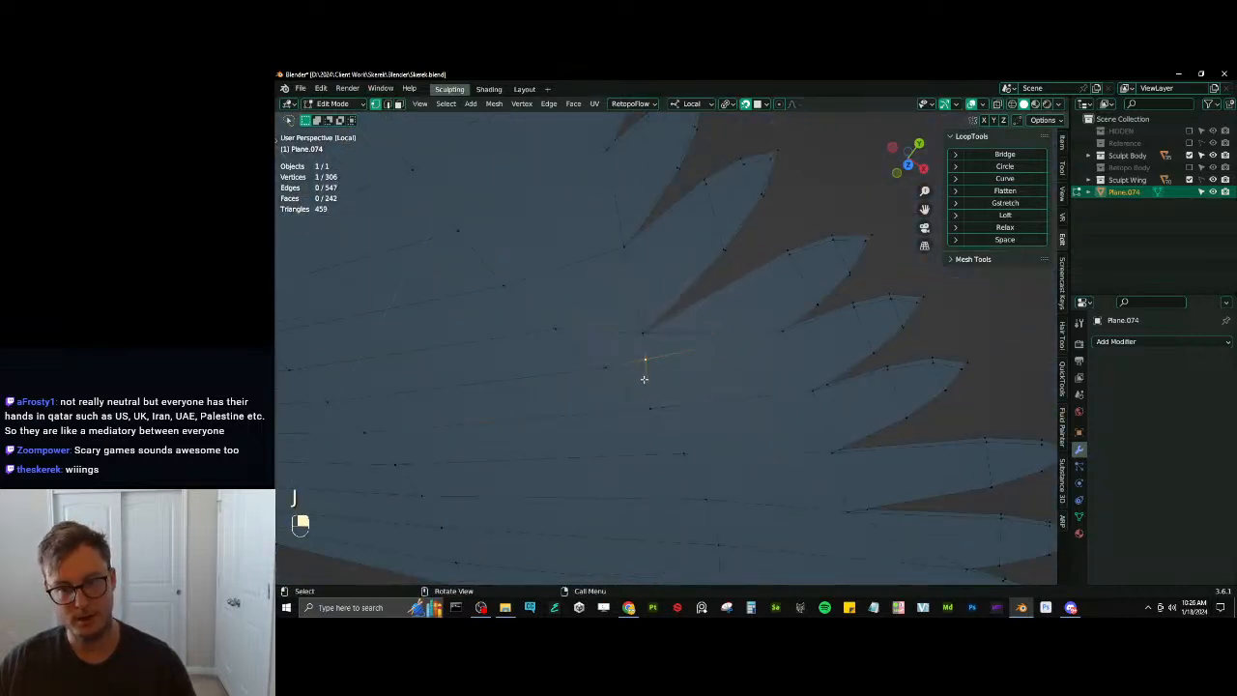
mouse_move(643, 367)
middle_down()
mouse_move(731, 295)
mouse_move(643, 339)
mouse_move(726, 303)
mouse_move(682, 287)
mouse_move(711, 335)
mouse_move(659, 375)
middle_up()
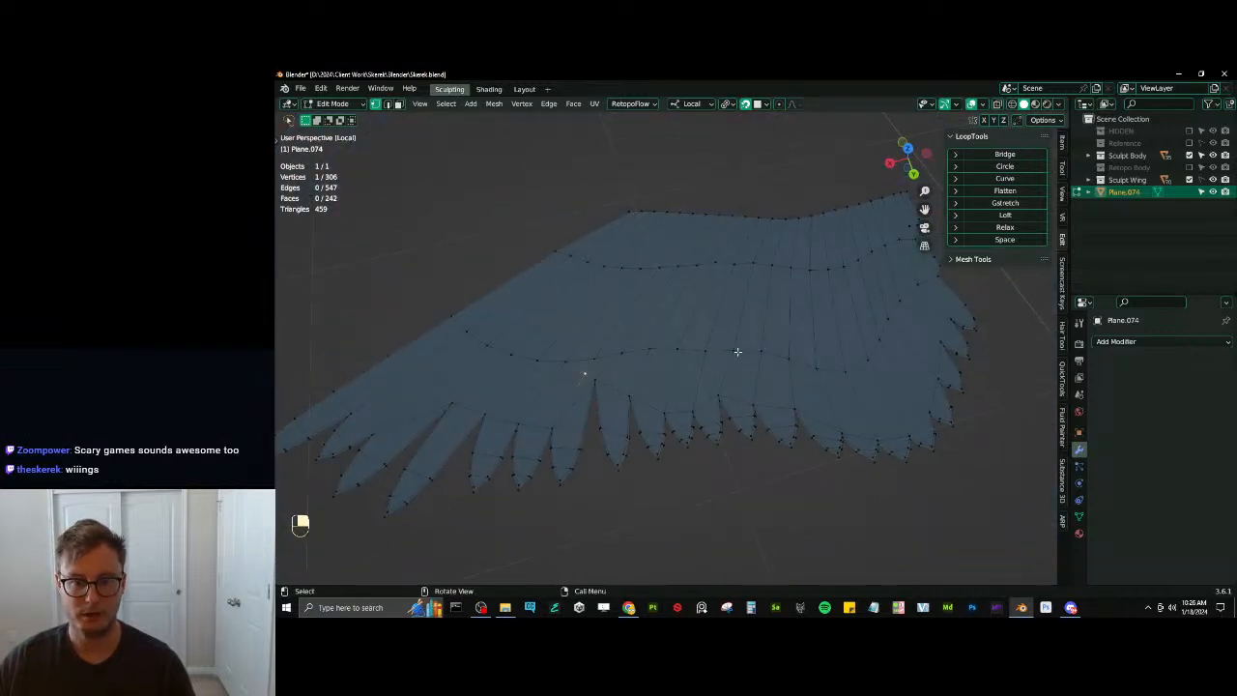
scroll(682, 383, up, 5)
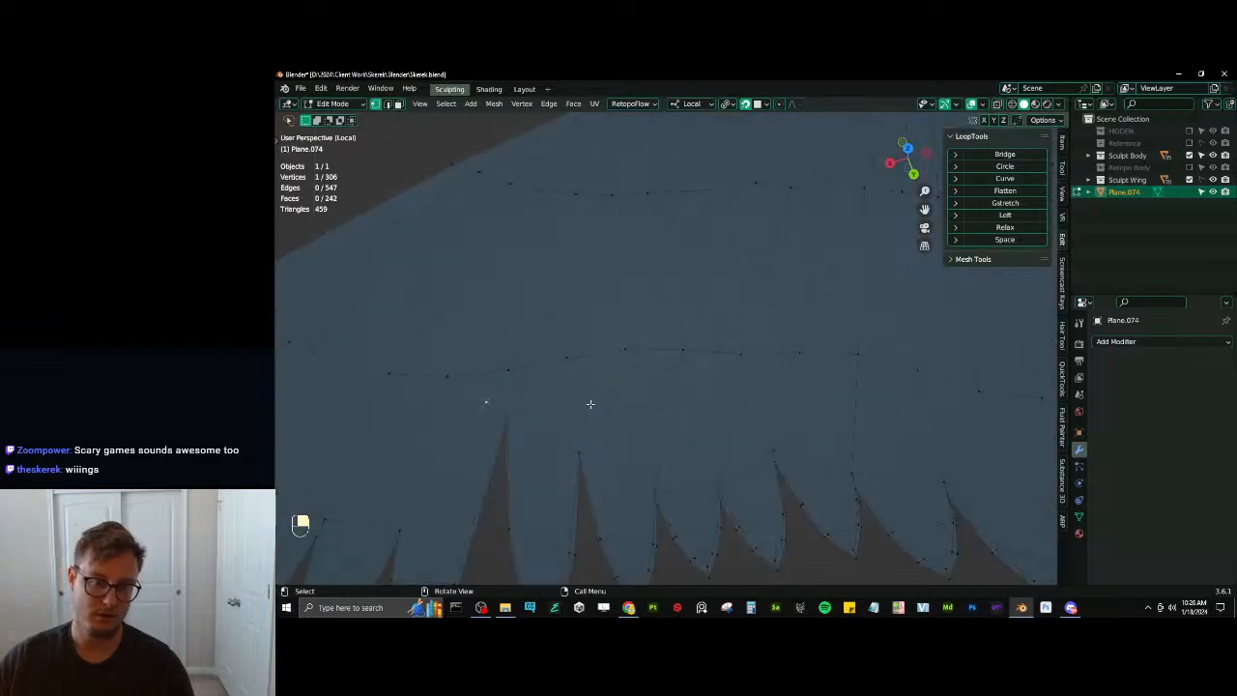
key(ctrl+z)
key(ctrl+z)
Connect the deep feather-notch vertex to the nearest vertex on the lengthwise loop with a new edge
click(511, 406)
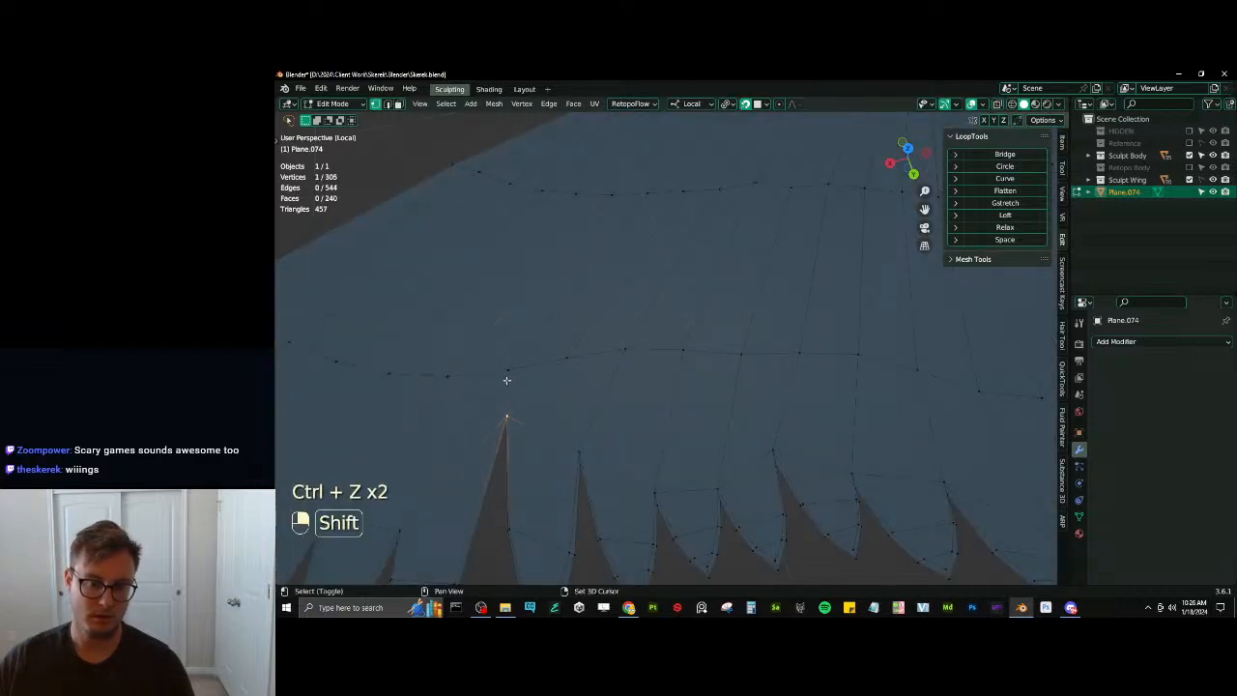
shift+click(507, 379)
key(j)
shift+middle_drag(497, 414, 501, 411)
shift+right_drag(500, 412, 745, 366)
scroll(655, 342, down, 4)
middle_drag(745, 365, 767, 361)
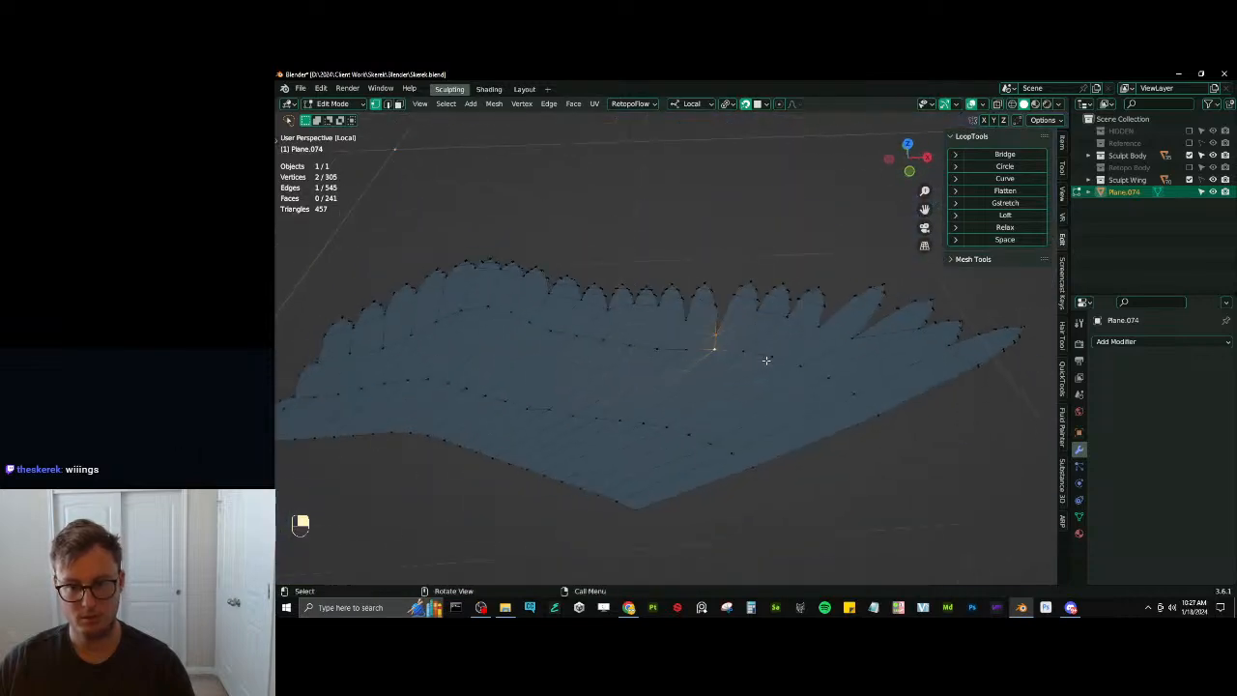
Leave local view and zoom in from the top on the outermost feather's featherless border
right_drag(776, 405, 831, 425)
key(slash)
shift+right_drag(831, 425, 735, 384)
scroll(730, 383, up, 2)
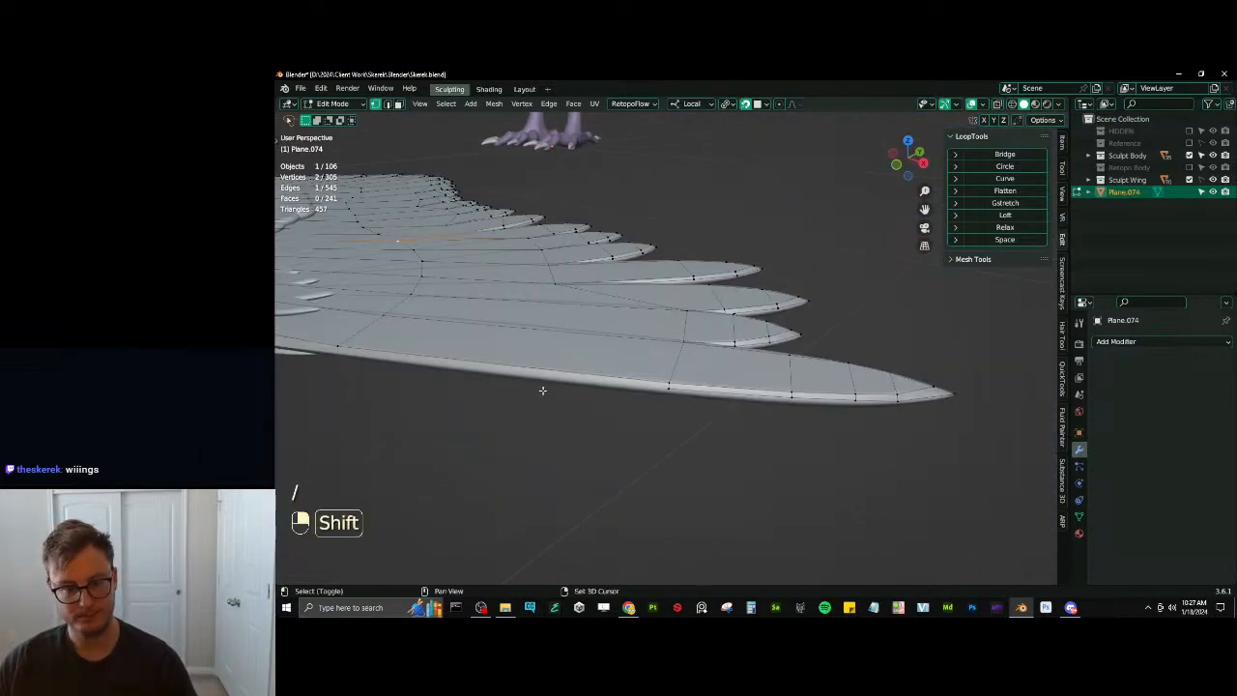
scroll(882, 403, up, 4)
shift+right_drag(543, 392, 645, 360)
key(KP_7)
scroll(882, 403, down, 8)
scroll(578, 426, up, 12)
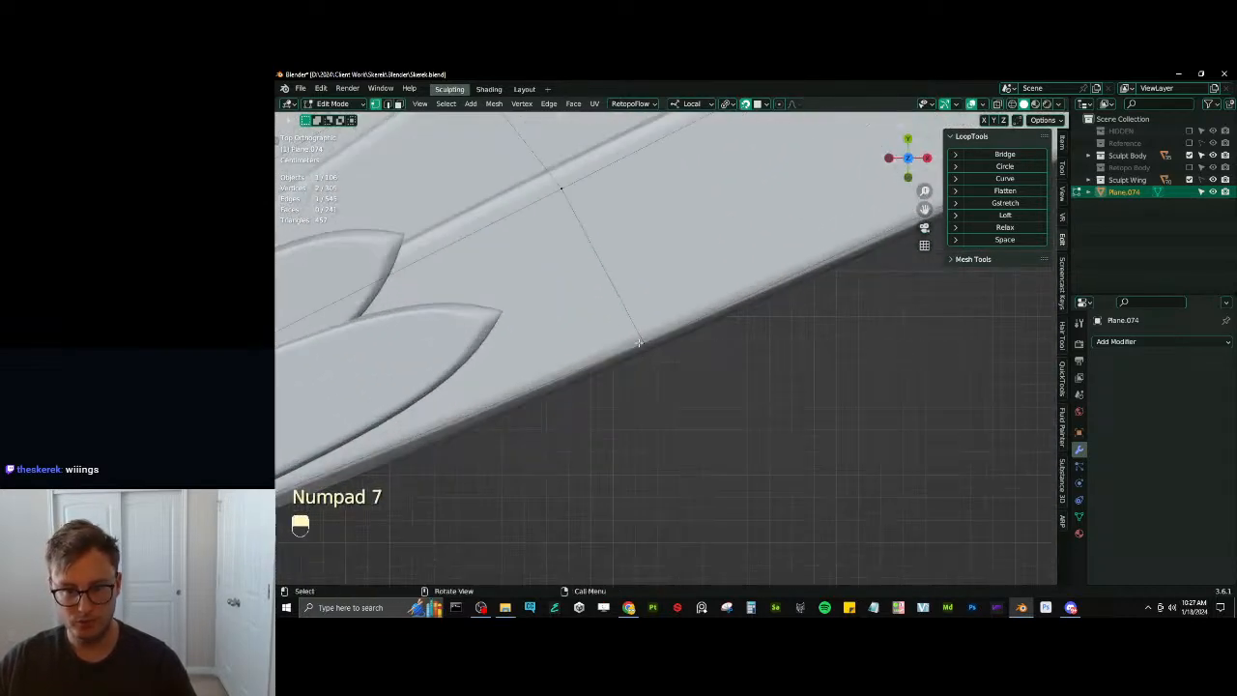
Extrude a new vertex from the outermost feather's border vertex out to the sculpted edge
key(e)
click(643, 348)
key(g)
click(640, 338)
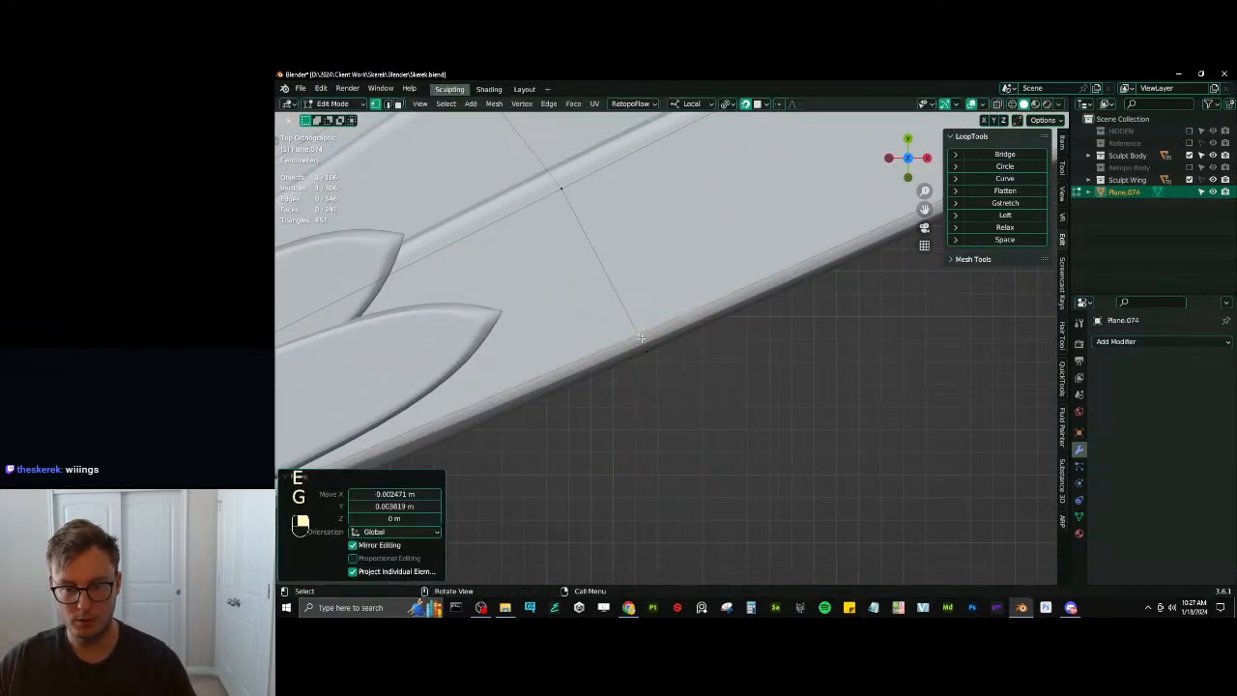
key(g)
key(ctrl+z)
key(ctrl+z)
Fill a rim face along the outermost feather's border, from the extruded vertex to the existing rim near the tip
scroll(690, 331, down, 2)
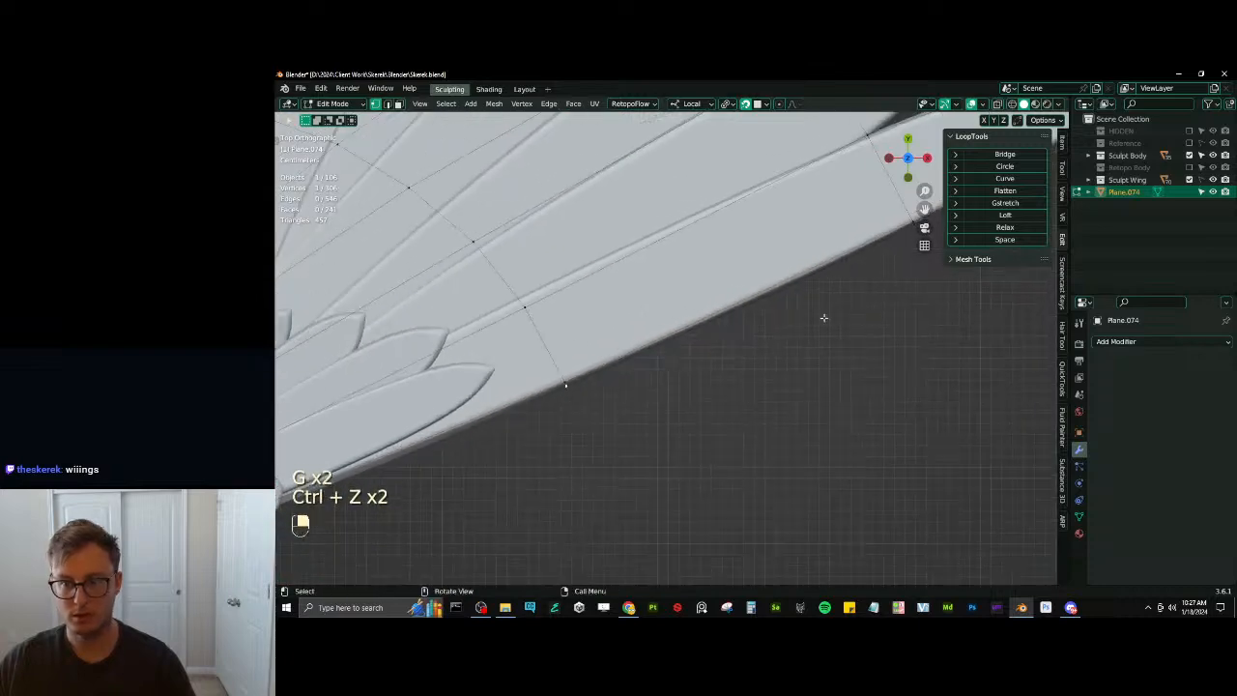
shift+right_drag(881, 245, 628, 353)
scroll(667, 350, up, 2)
ctrl+click(642, 338)
scroll(645, 358, down, 4)
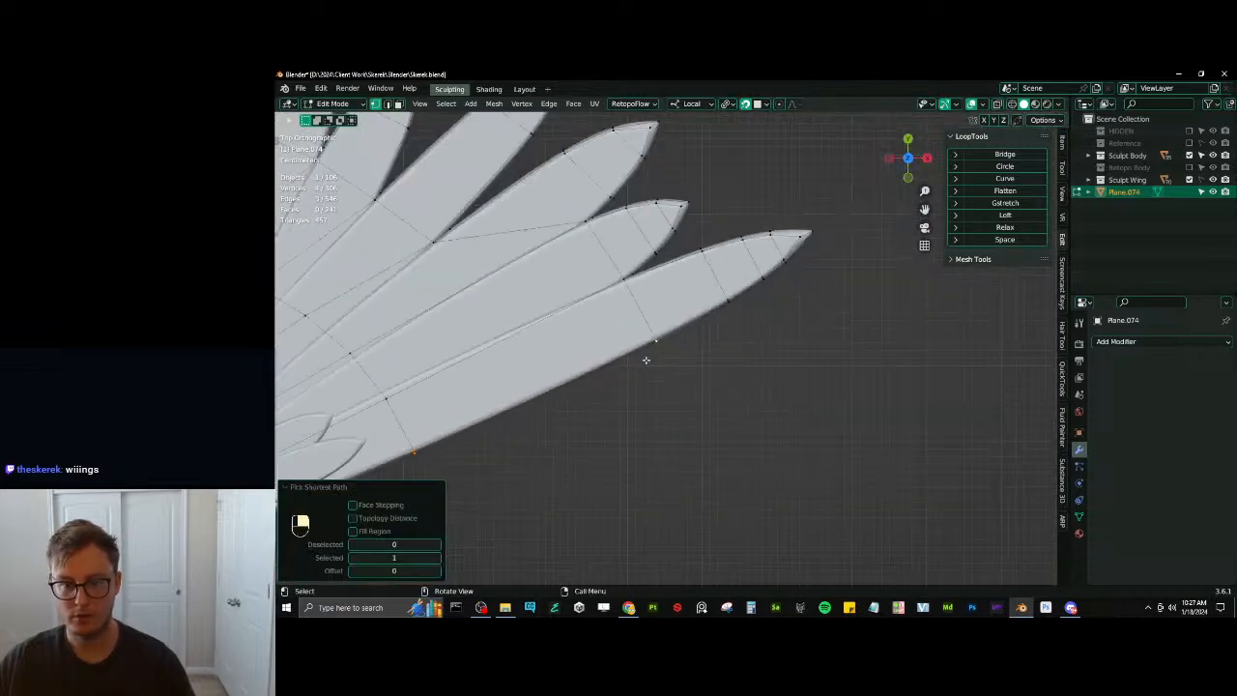
key(f)
Leave mesh editing at the wing's front corner and make the Sculpt Wing collection selectable
shift+middle_drag(530, 432, 887, 268)
scroll(739, 342, up, 2)
shift+middle_drag(591, 383, 727, 317)
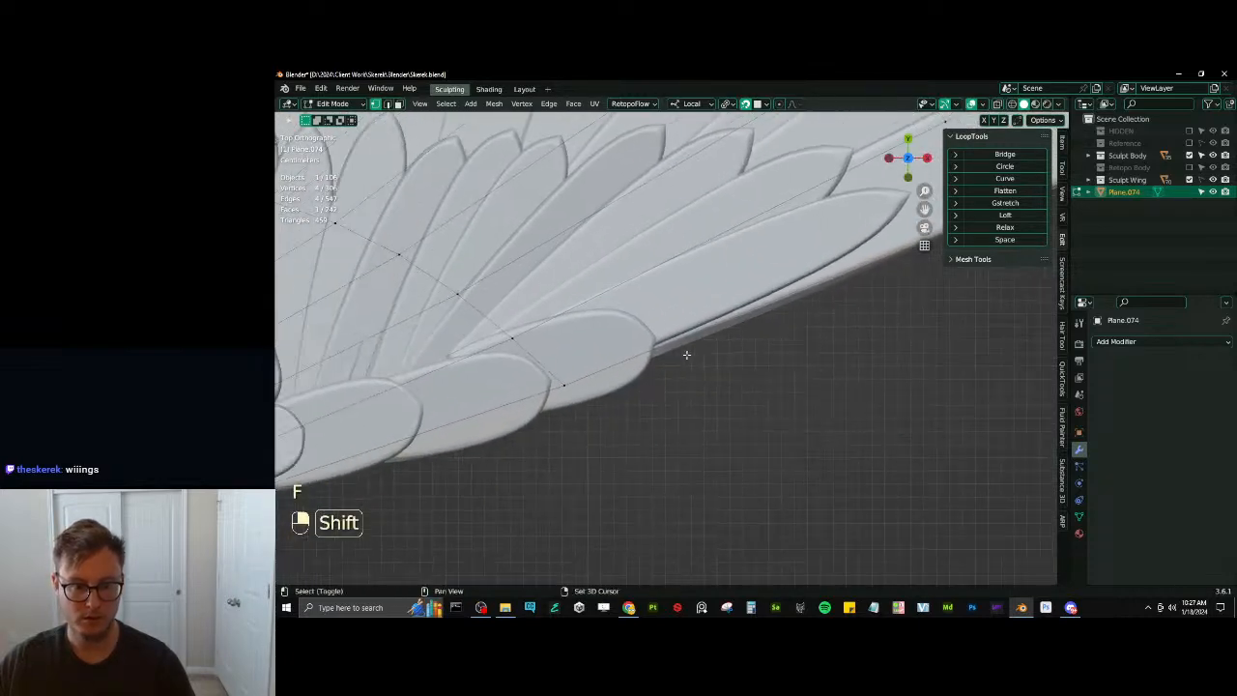
scroll(666, 351, down, 3)
shift+middle_drag(599, 360, 663, 357)
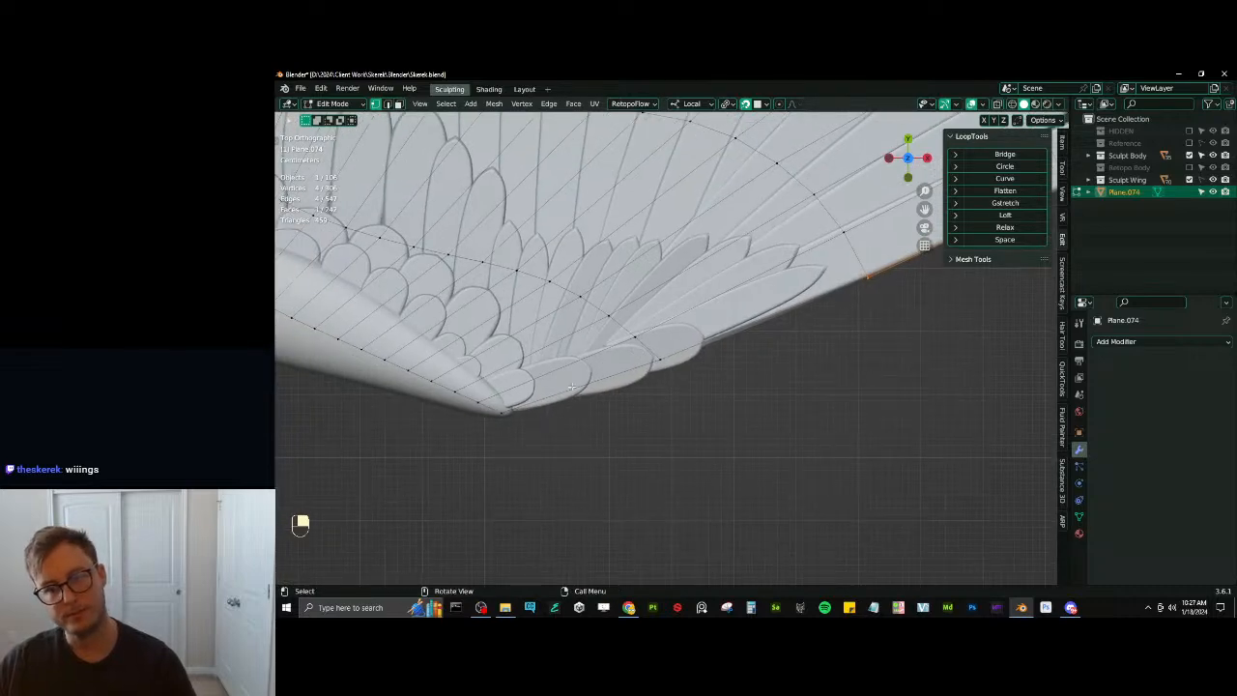
middle_drag(571, 387, 652, 289)
key(Tab)
key(Tab)
key(Tab)
click(652, 288)
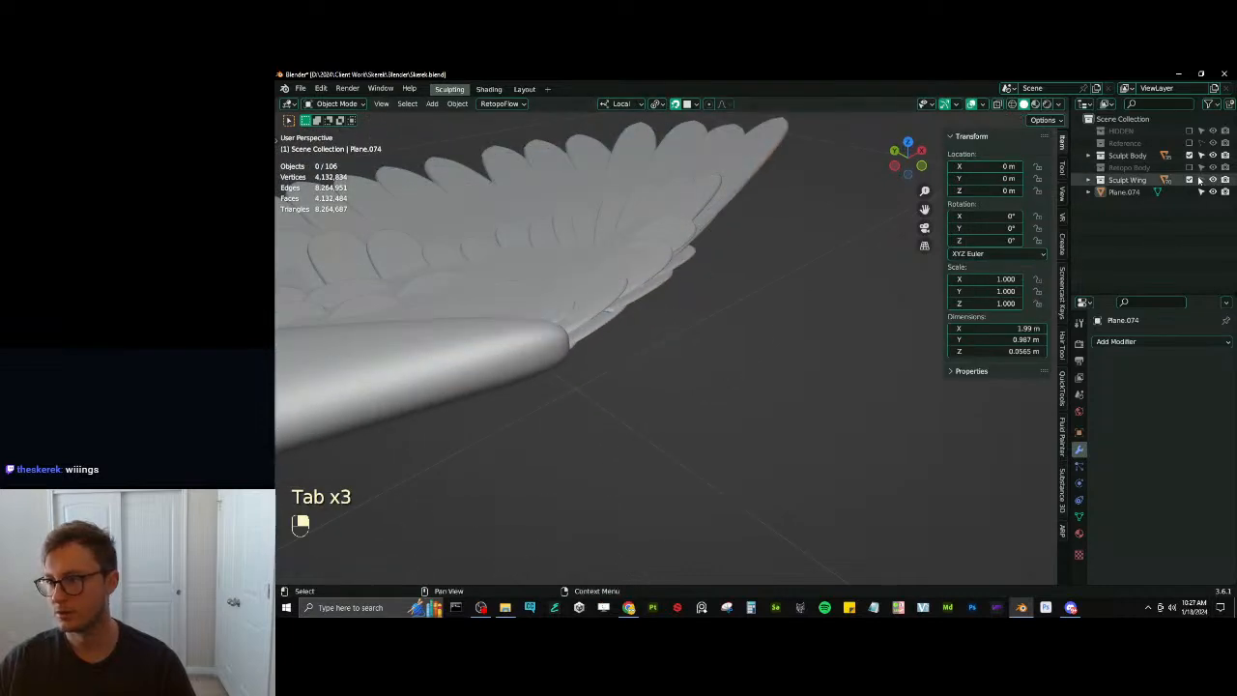
Move the Mirror modifier to the end of the stack on the three small feathers beside the wing's corner
click(608, 294)
middle_drag(608, 295, 715, 346)
key(Tab)
key(Tab)
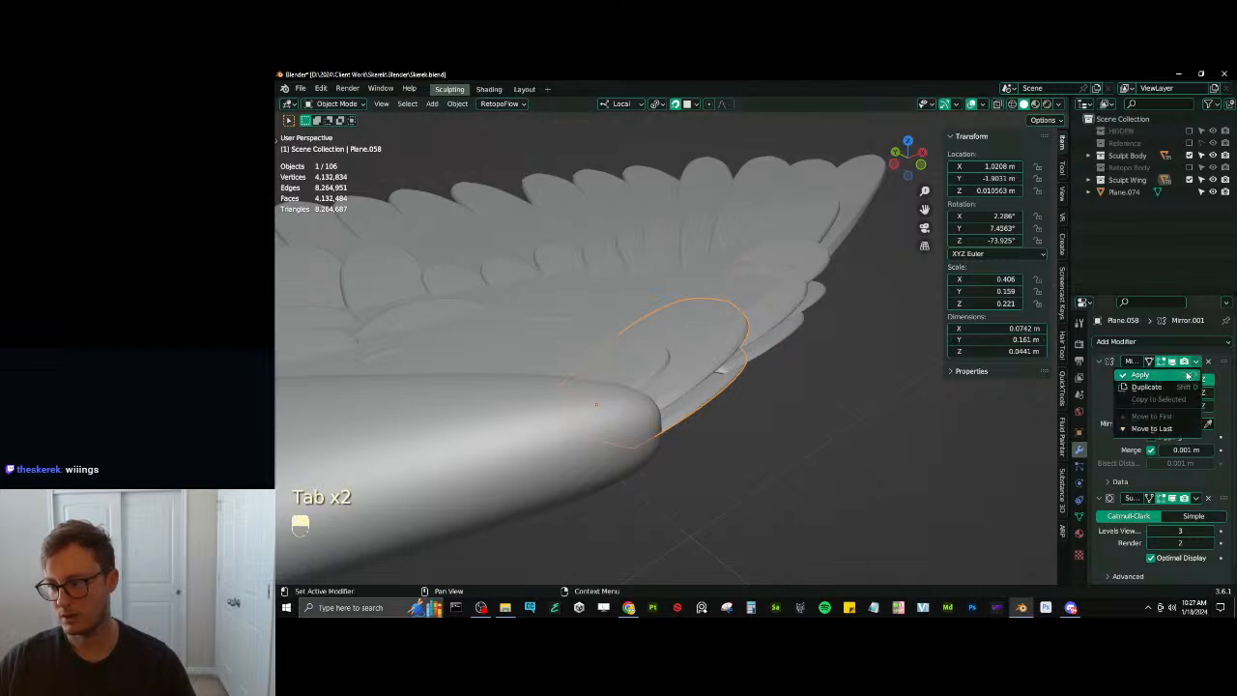
click(798, 324)
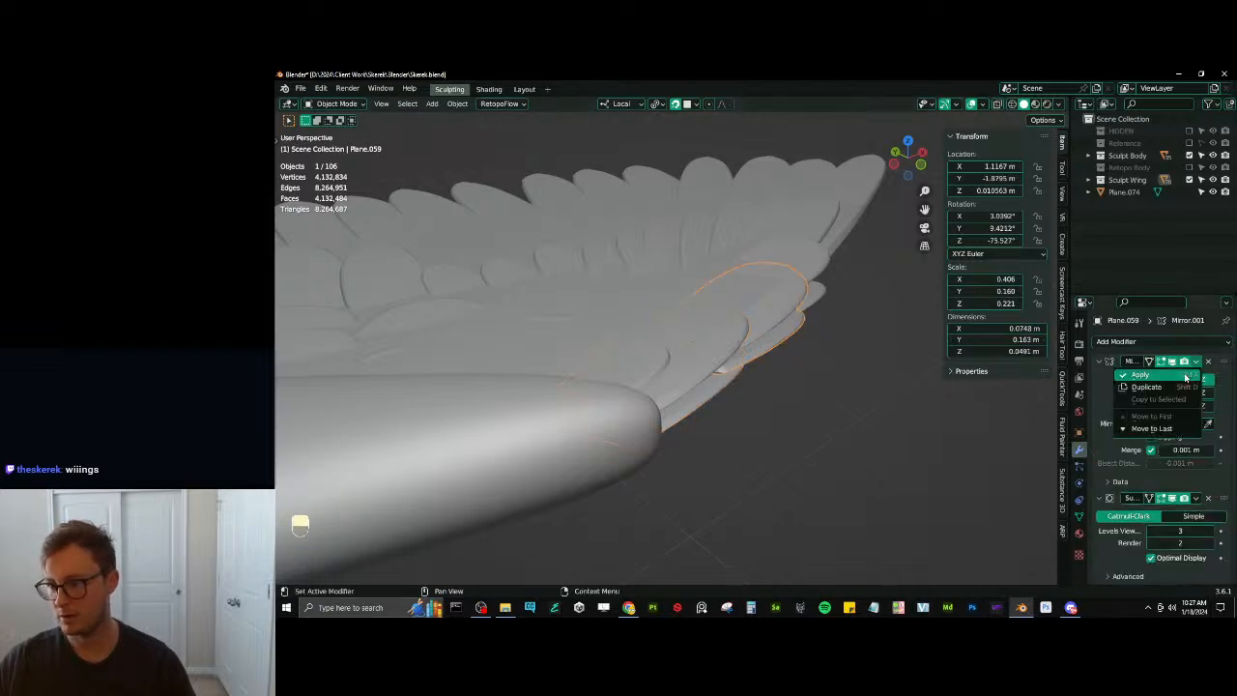
click(803, 262)
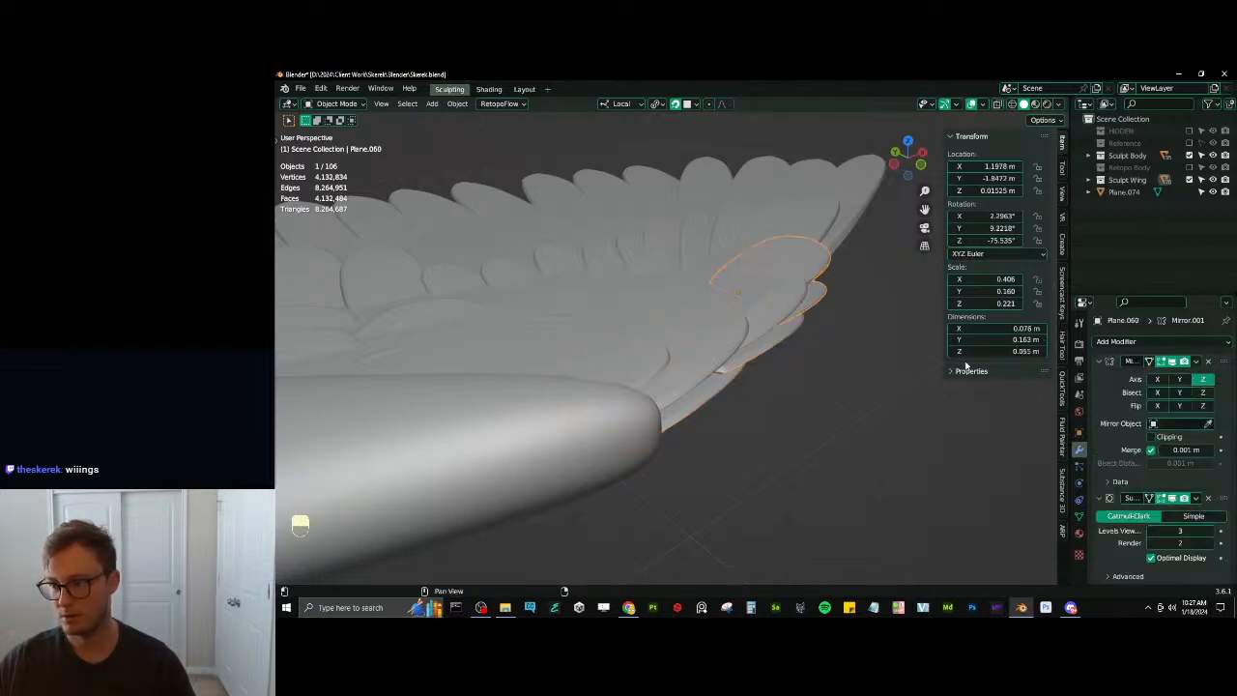
click(1195, 362)
Select the three small feathers beside the wing's corner and open their meshes together for editing
key(Tab)
middle_drag(864, 384, 782, 364)
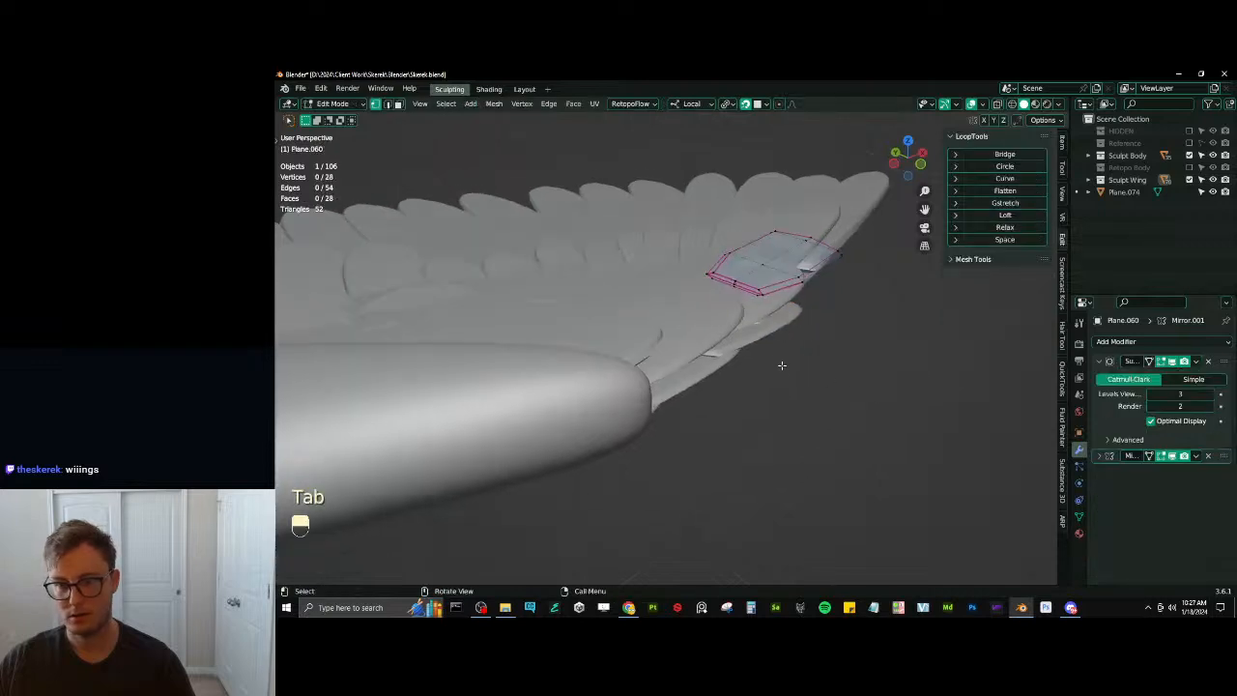
shift+middle_drag(787, 317, 758, 323)
key(Tab)
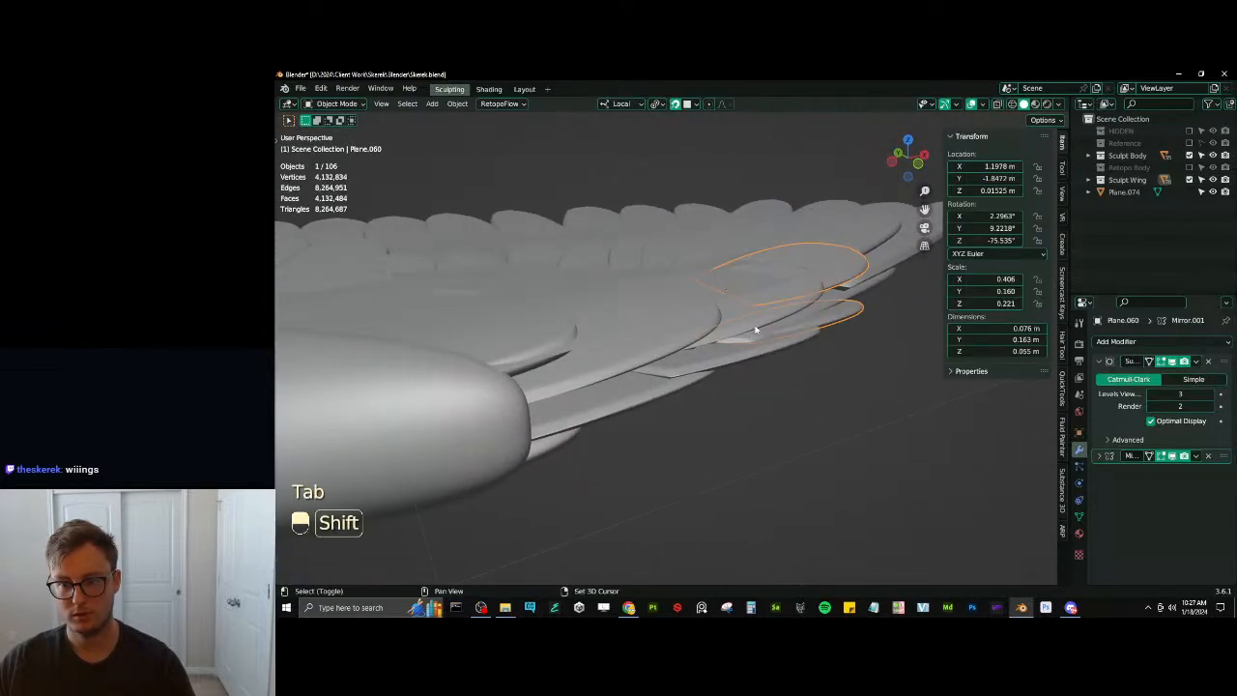
key(Tab)
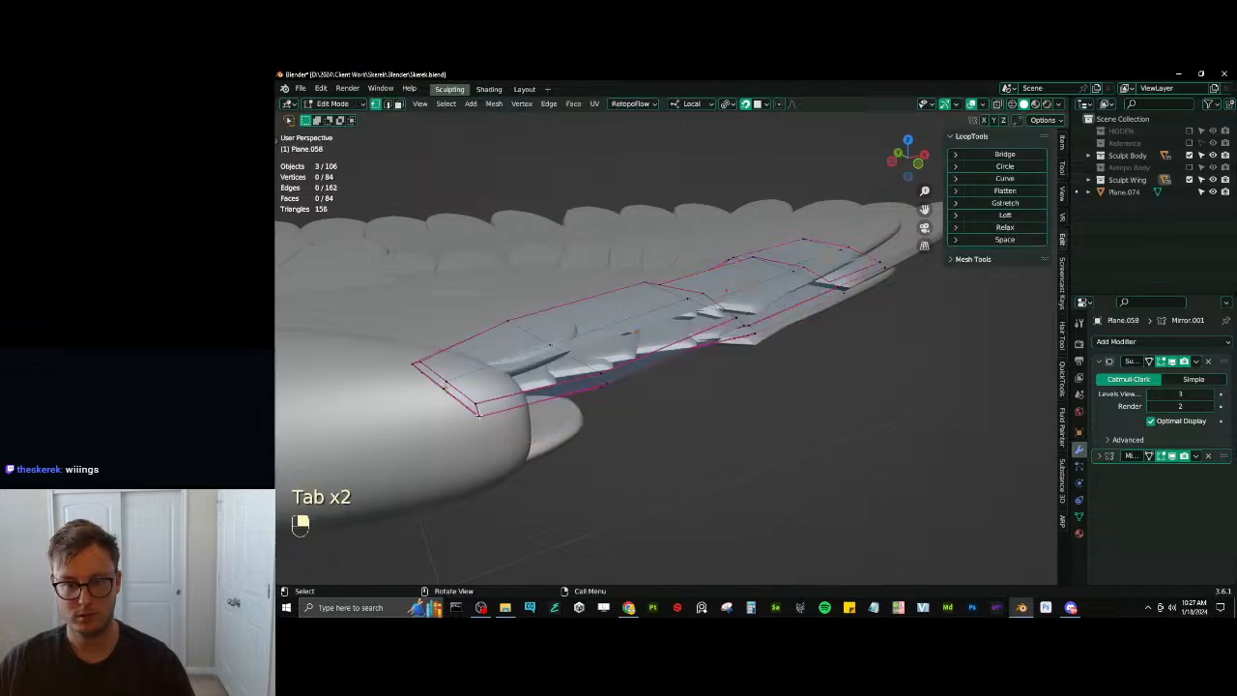
Select the outer-edge vertices of the first two small feathers along the wing's front border
middle_drag(546, 386, 712, 304)
ctrl+shift+click(636, 211)
middle_drag(527, 447, 469, 436)
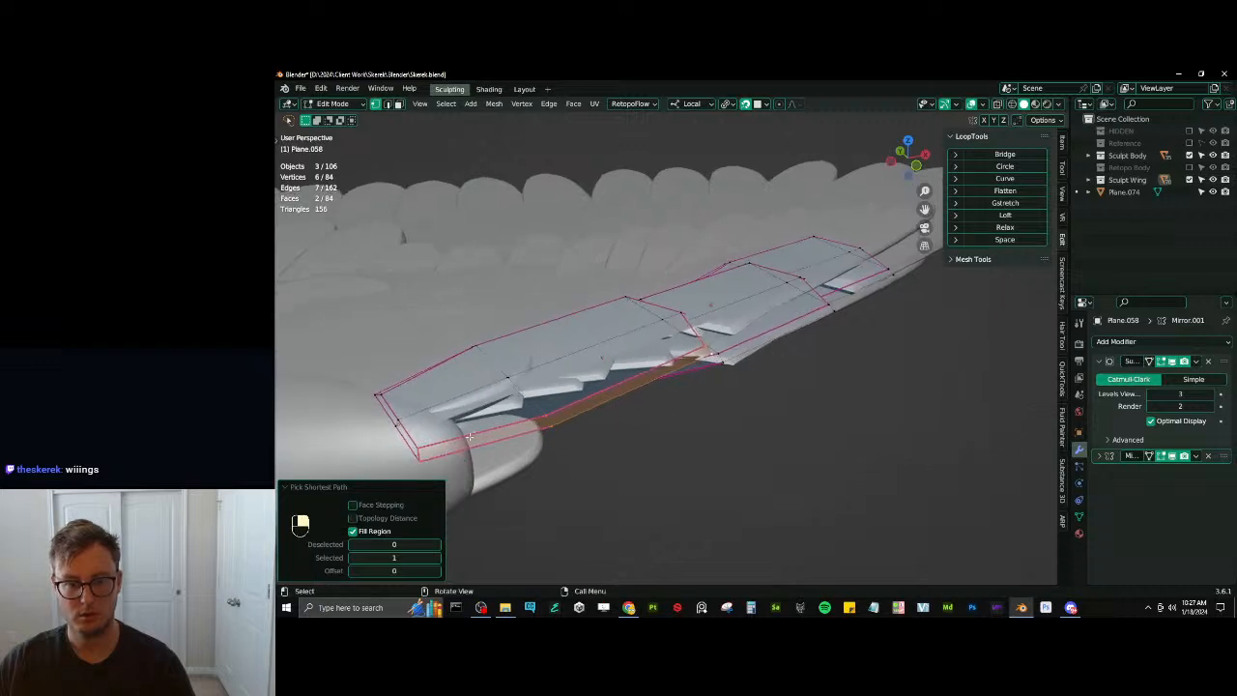
ctrl+click(754, 355)
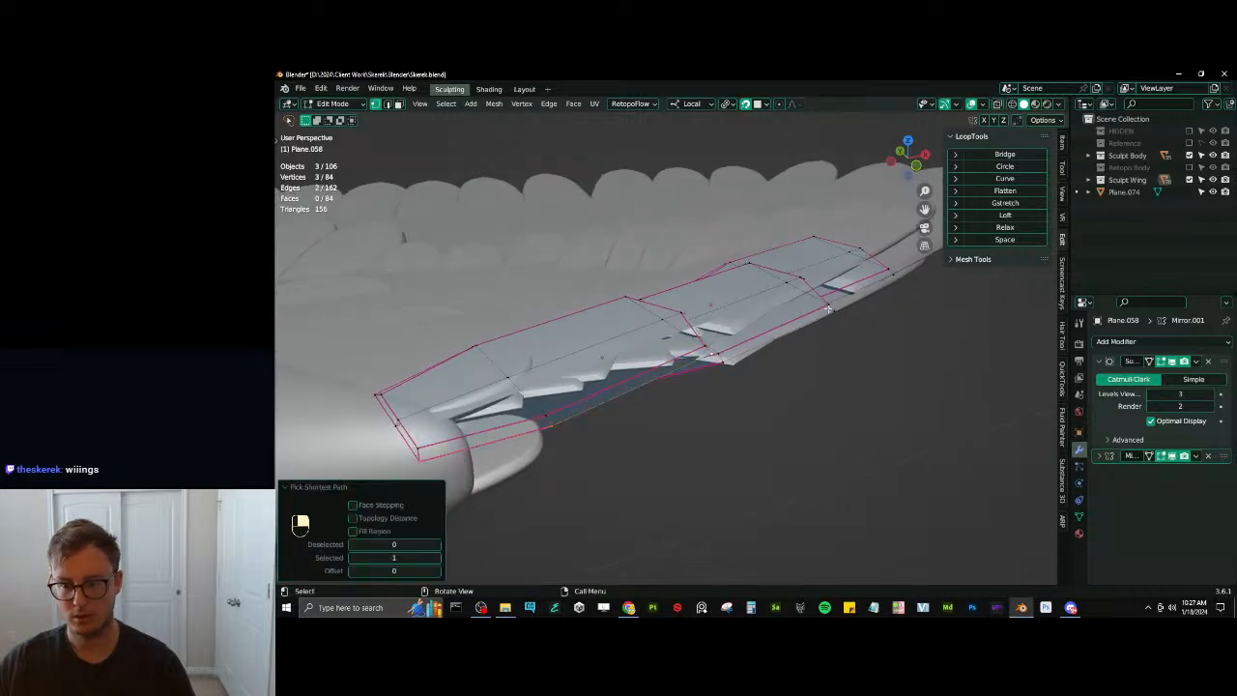
middle_drag(840, 313, 826, 294)
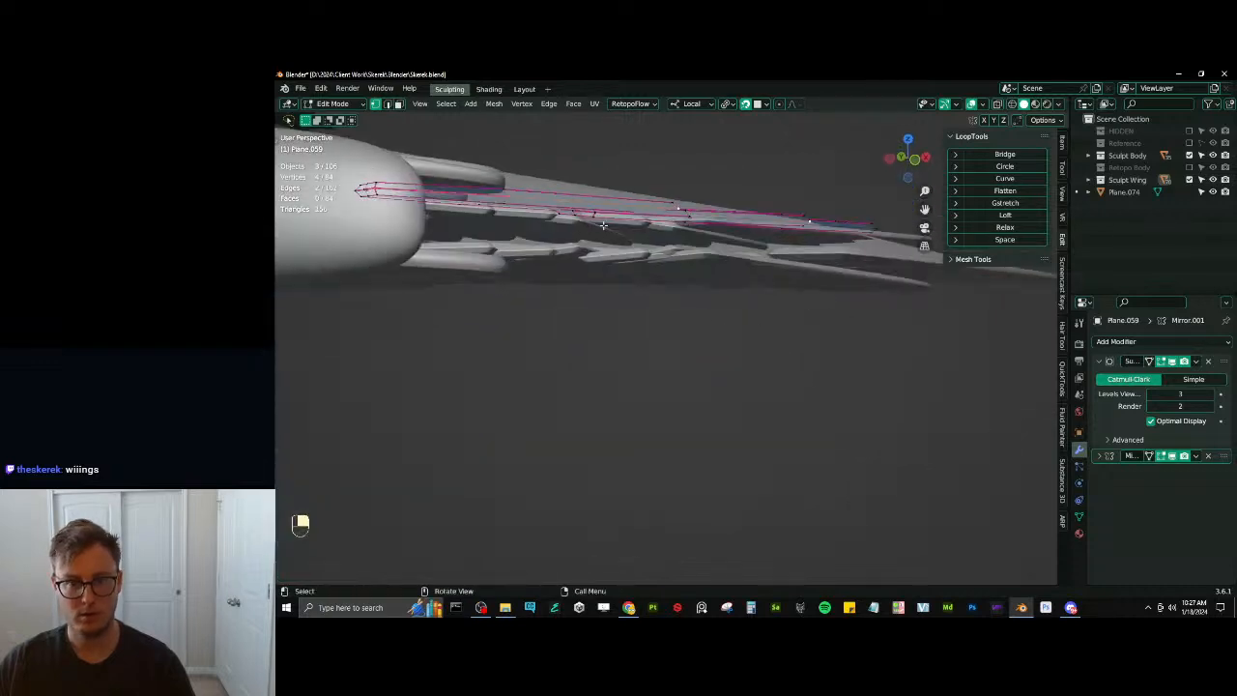
middle_drag(603, 225, 669, 223)
ctrl+click(618, 156)
middle_drag(619, 157, 696, 263)
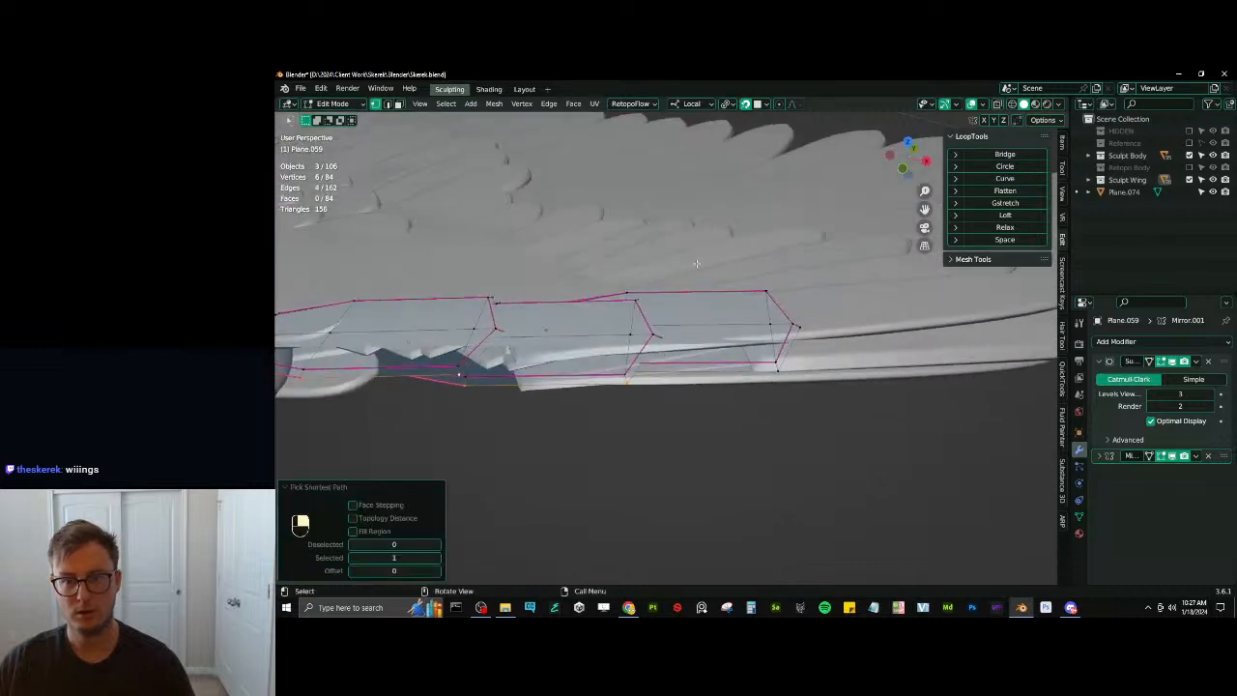
Add the third feather's outer corner to the selection and grow the selection in wireframe shading
shift+click(783, 381)
key(z)
click(615, 384)
middle_drag(614, 384, 691, 432)
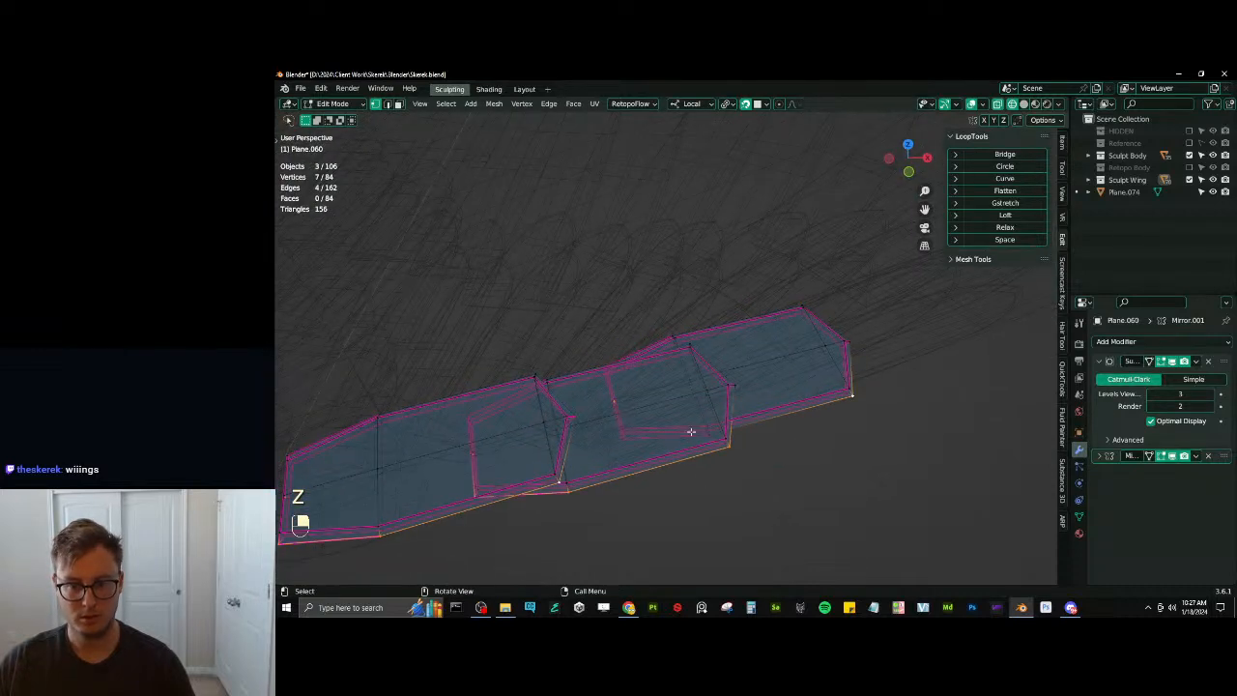
key(ctrl+KP_Add)
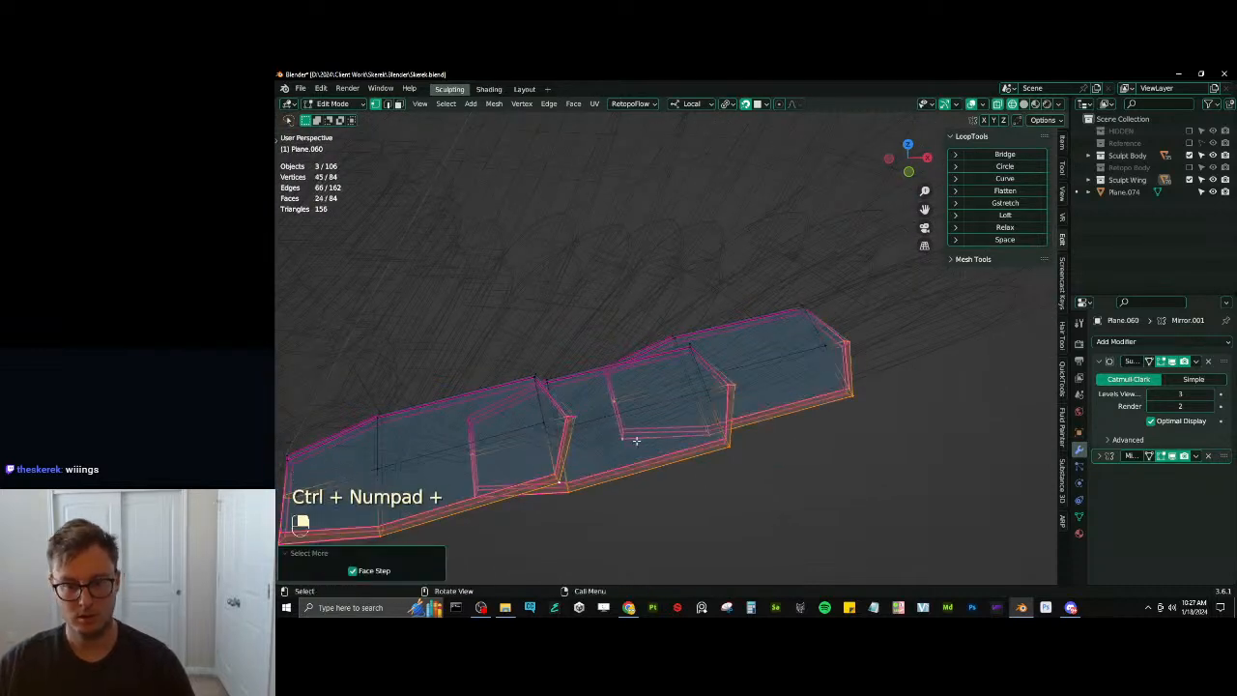
Deselect the unwanted inner vertices on the three small feathers, keeping only their outer-edge vertices selected
key(b)
middle_drag(583, 378, 640, 415)
middle_drag(831, 336, 850, 360)
key(b)
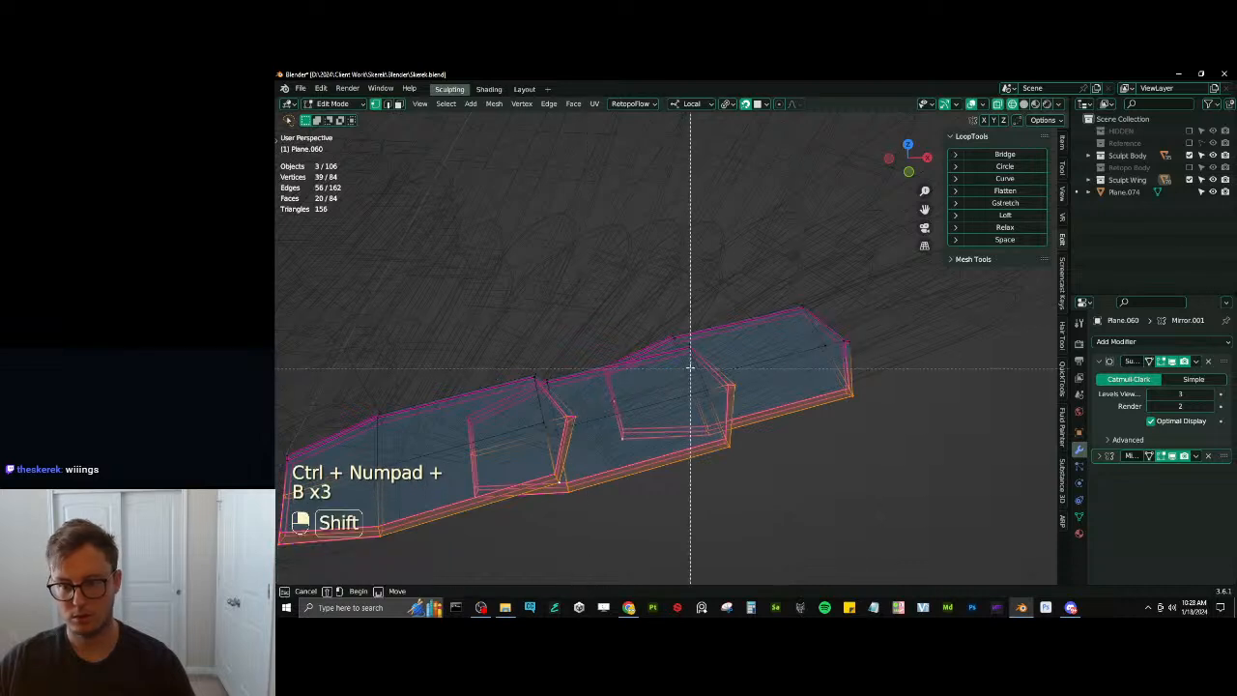
shift+middle_drag(650, 394, 763, 330)
key(b)
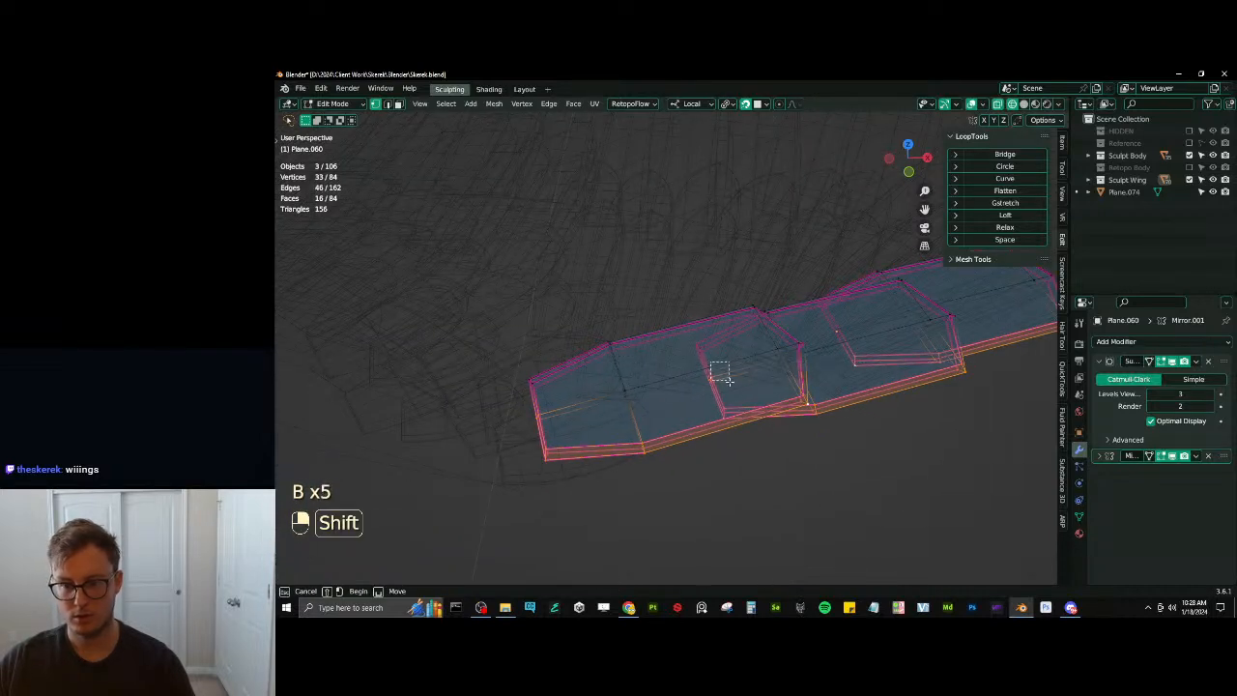
middle_drag(727, 379, 730, 382)
key(b)
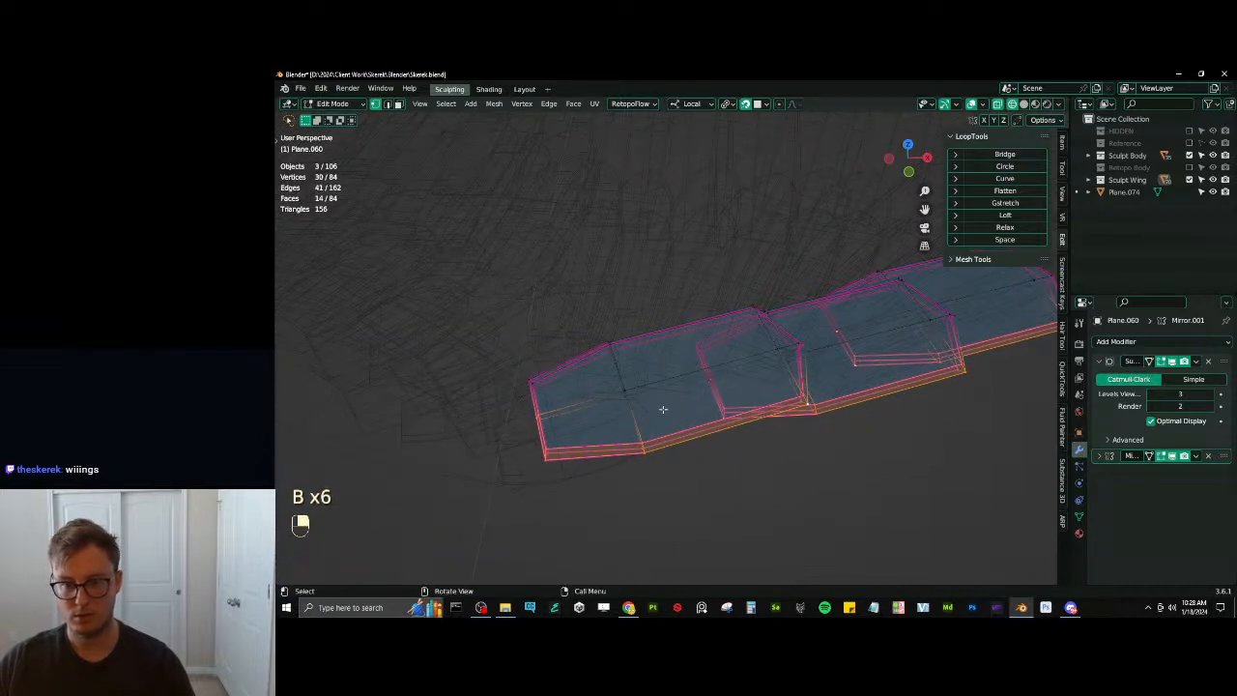
shift+drag(548, 406, 584, 433)
Turn off snapping in solid shading and lower the feathers' outer-edge vertices about 0.024 m along local Z
key(z)
mouse_move(739, 454)
middle_down()
mouse_move(787, 384)
mouse_move(709, 433)
mouse_move(723, 447)
mouse_move(704, 425)
mouse_move(715, 435)
middle_up()
key(g)
key(z)
click(820, 383)
key(ctrl+z)
key(shift+Tab)
key(g)
key(z)
click(715, 460)
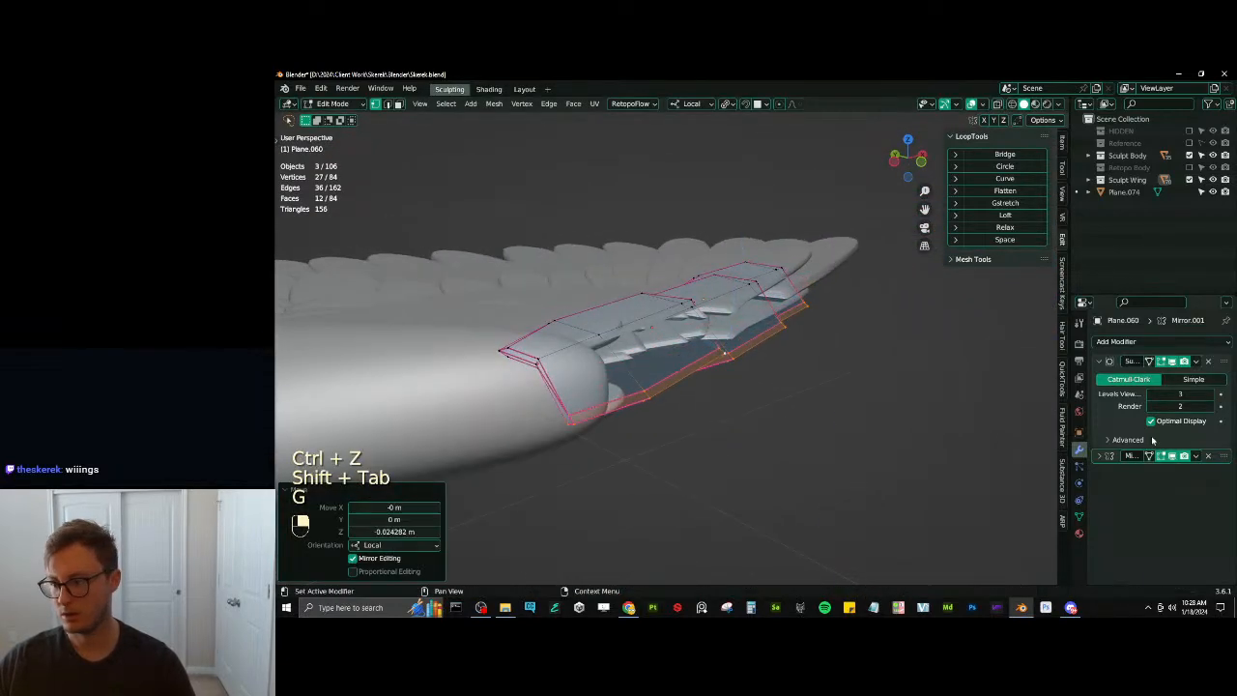
Adjust the feathers' outer-edge vertices further along local Z and leave mesh editing
middle_drag(734, 353, 634, 314)
key(Tab)
key(Tab)
key(g)
key(z)
click(635, 324)
key(Tab)
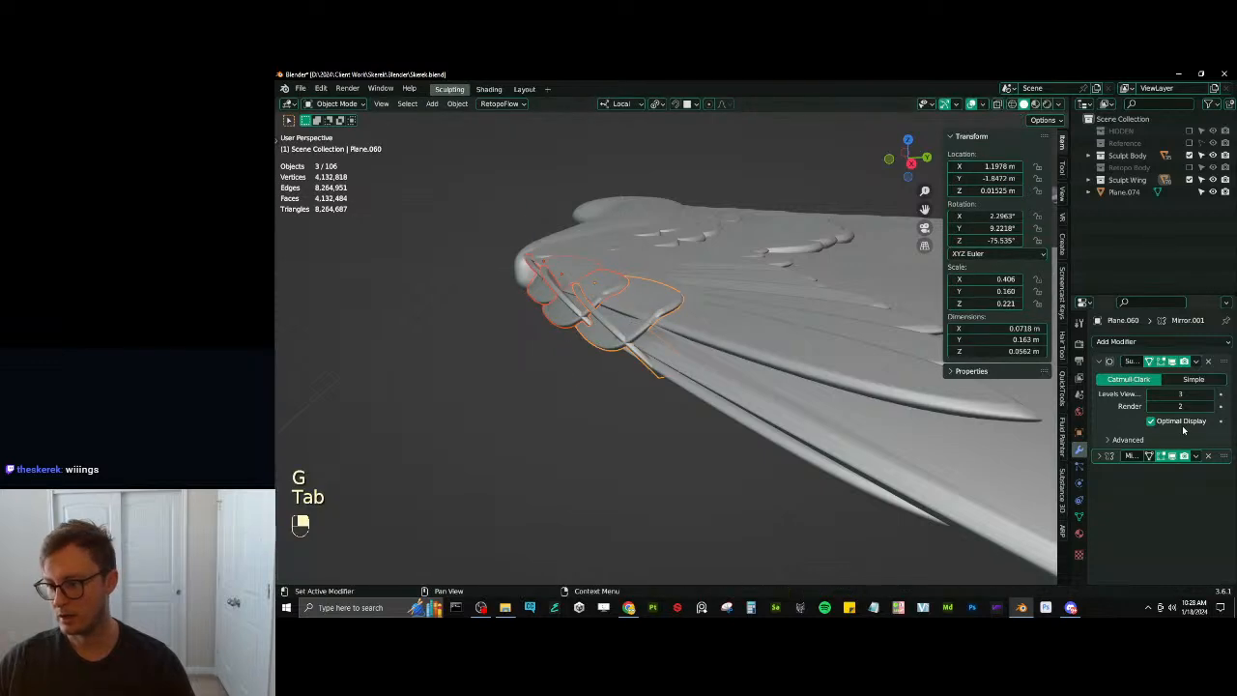
Expand the Mirror modifier and copy its Z bisect setting to the other selected feathers
click(1098, 455)
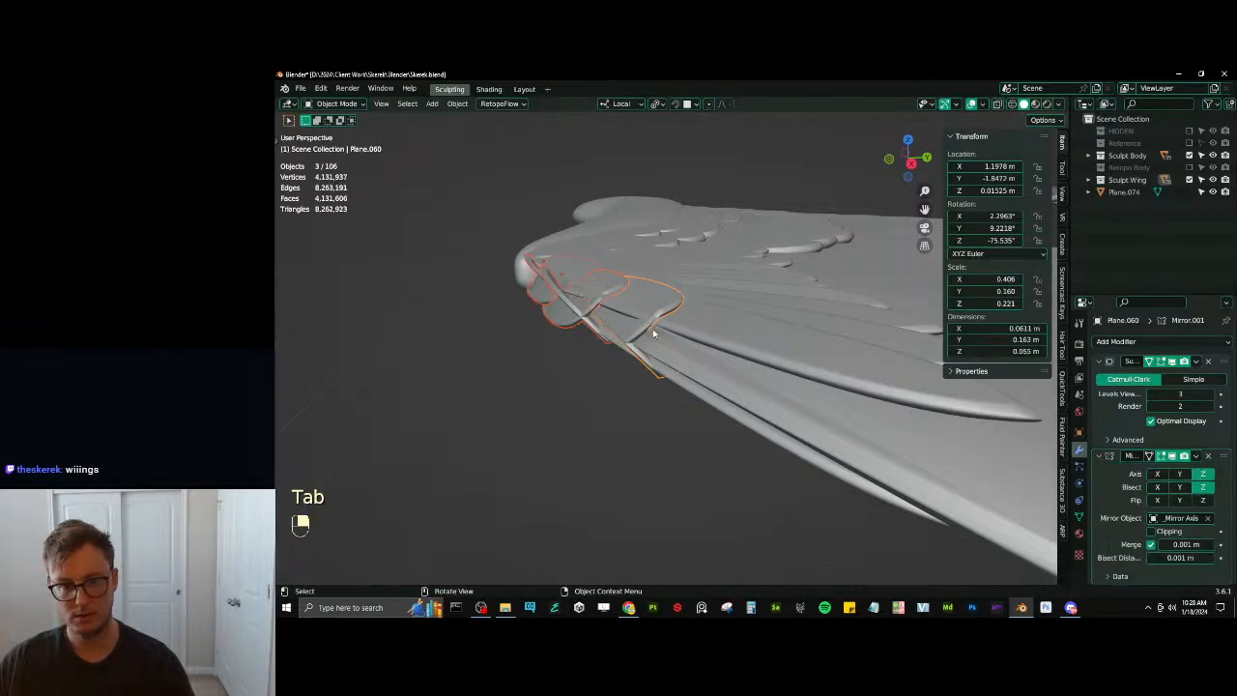
right_click(1199, 493)
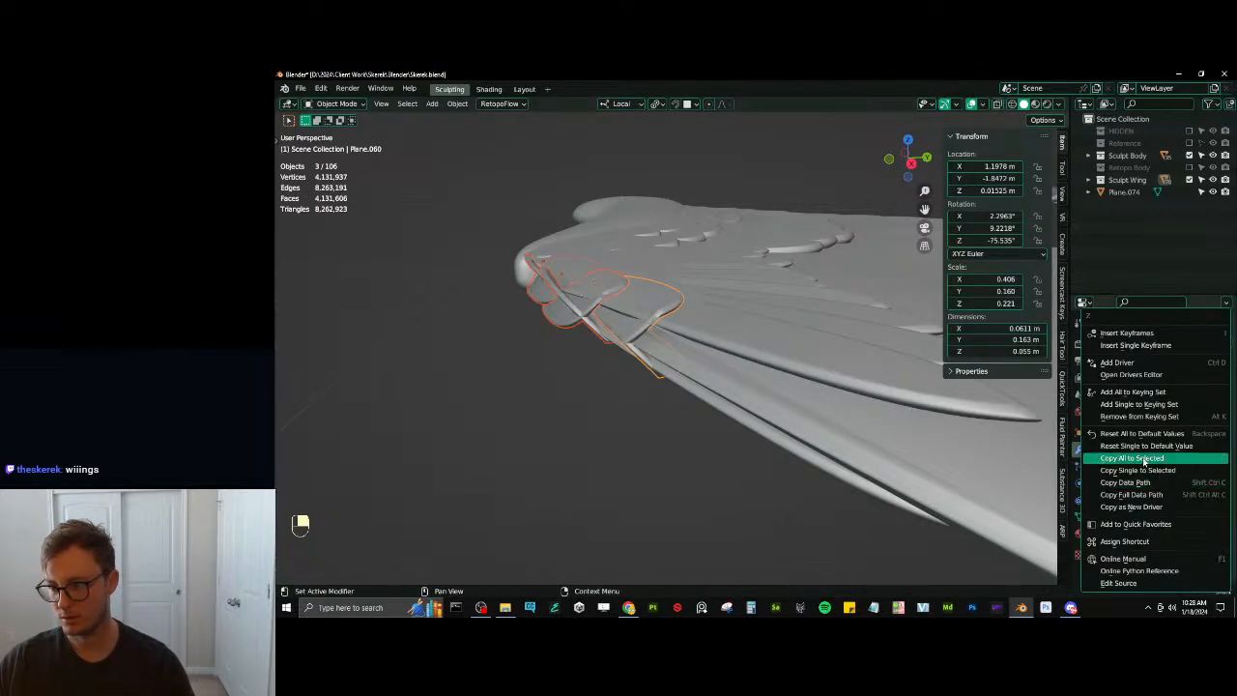
click(1137, 470)
Reopen the three feathers' meshes and move their selected loops outward from the wing's front border in top view
middle_drag(480, 320, 627, 338)
key(Tab)
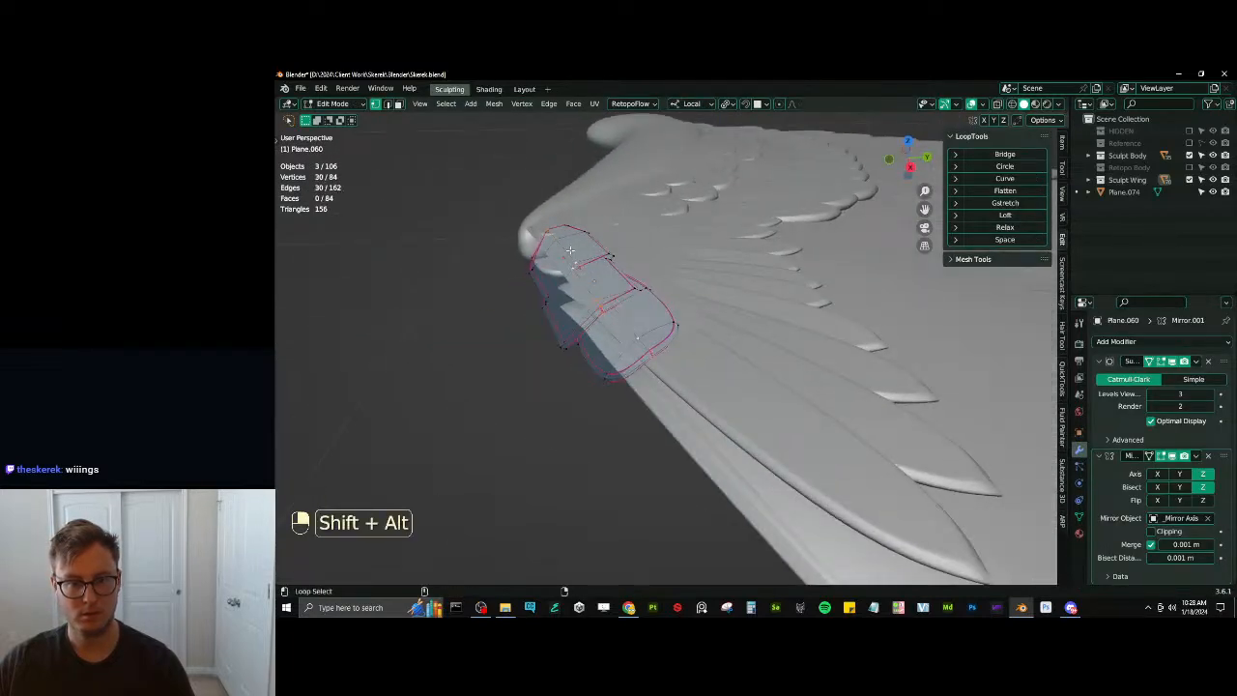
key(KP_Home)
key(g)
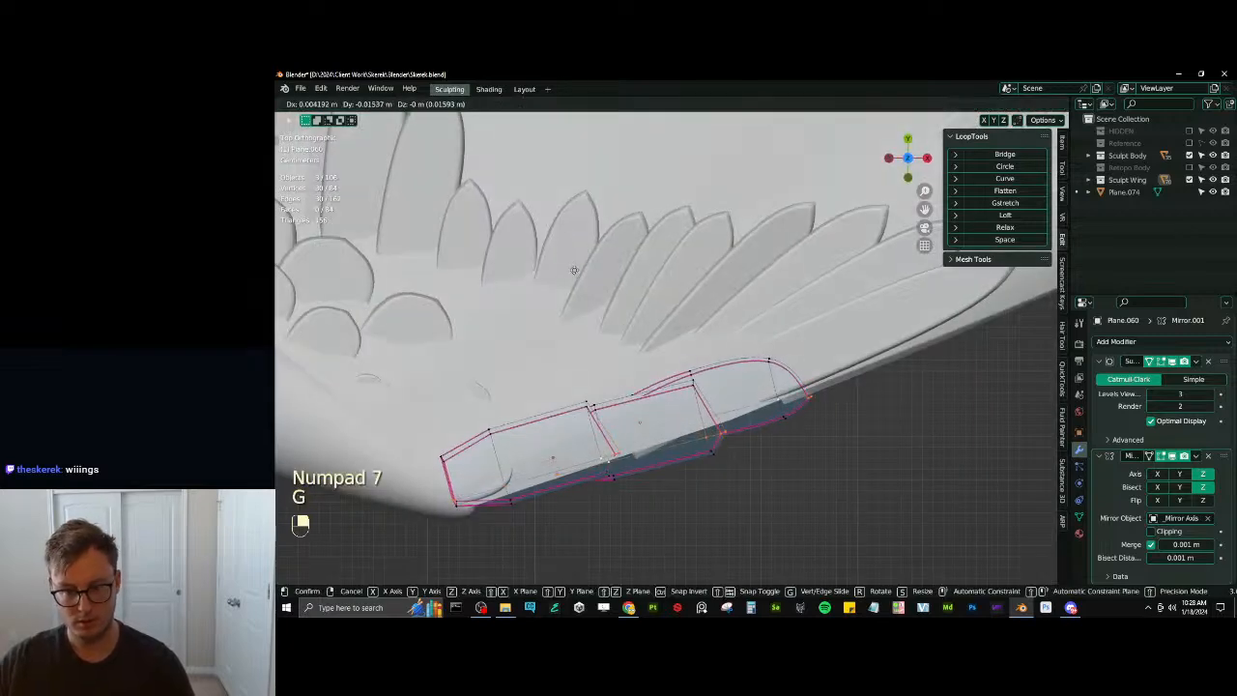
click(652, 317)
key(q)
click(673, 502)
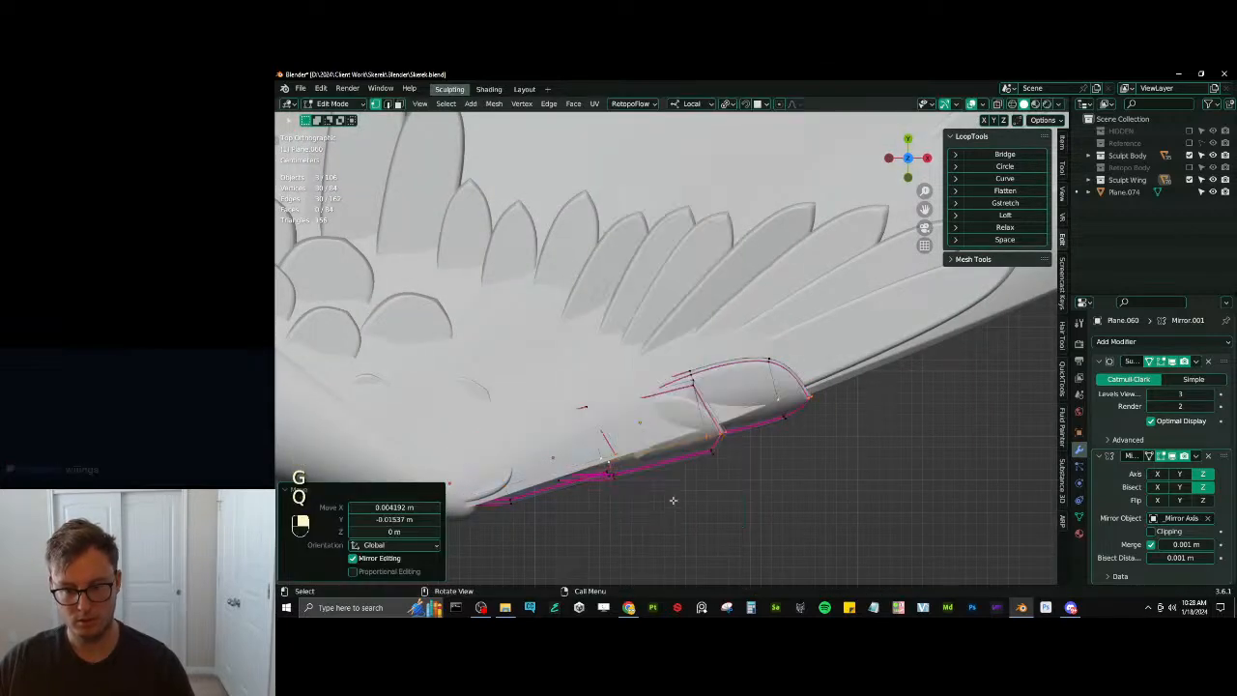
key(g)
click(730, 425)
Rotate the selected feather loops slightly in top view, undo it, and rotate them again after changing the pivot point
key(r)
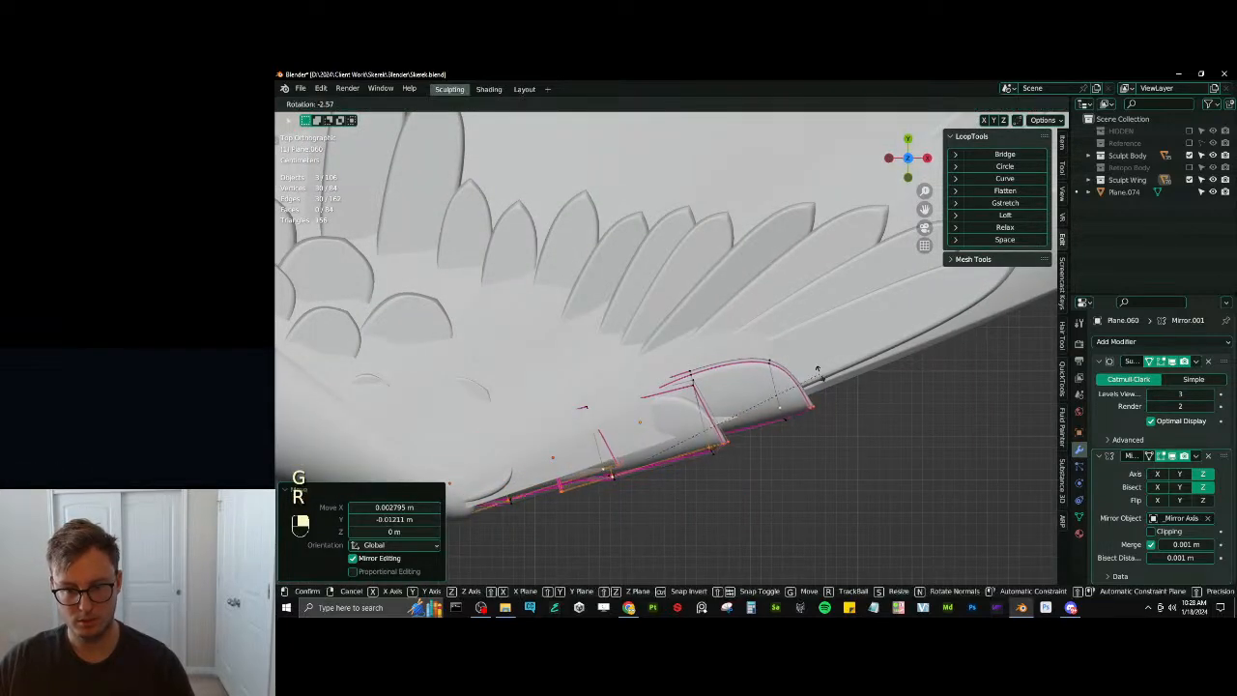
click(816, 364)
key(ctrl+z)
key(period)
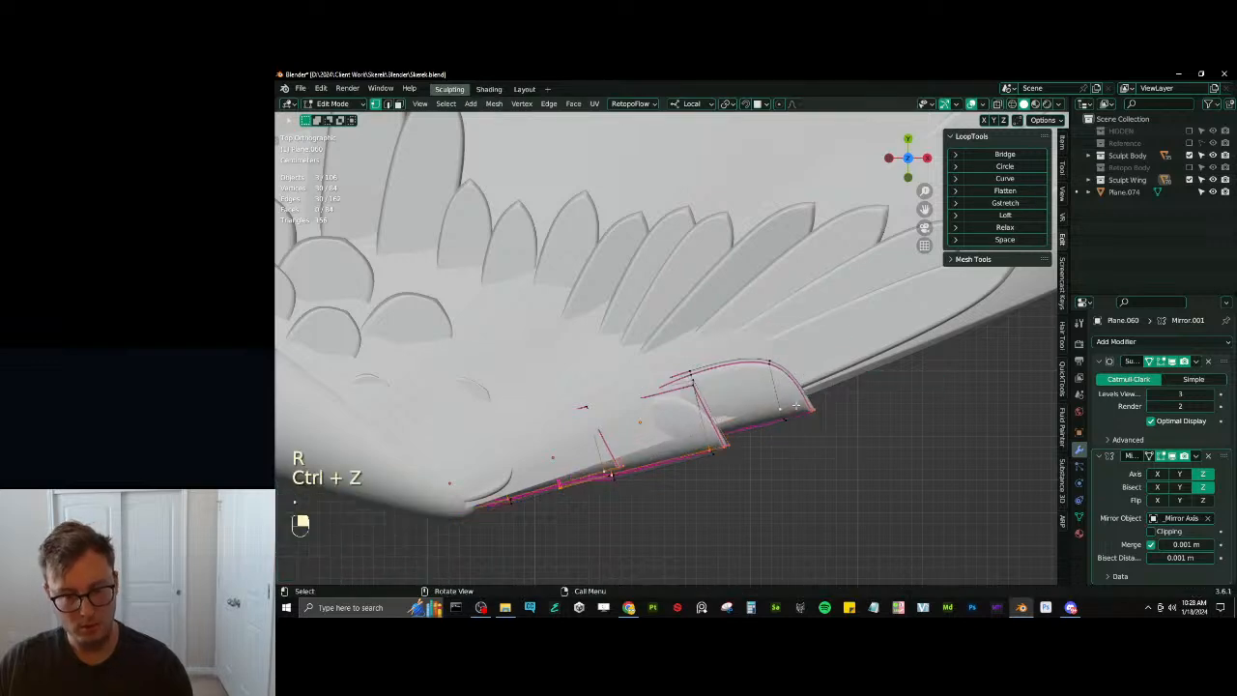
key(r)
click(818, 368)
Adjust the selected feather loops along local Z and hide Plane.074 to view the sculpted feathers
middle_drag(809, 361, 696, 353)
key(g)
key(z)
click(678, 278)
key(Tab)
click(1211, 192)
key(Tab)
key(Tab)
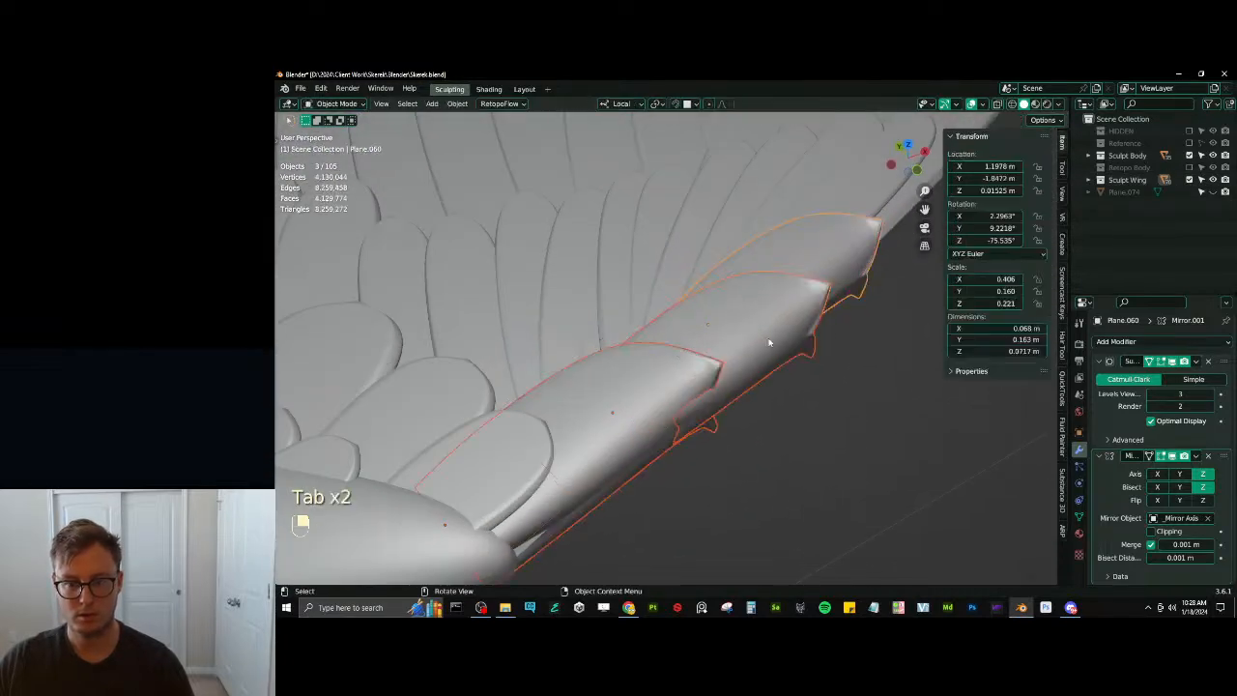
Select the outer tip corner vertices of all three small feathers in wireframe shading
key(Tab)
middle_drag(769, 342, 708, 354)
key(z)
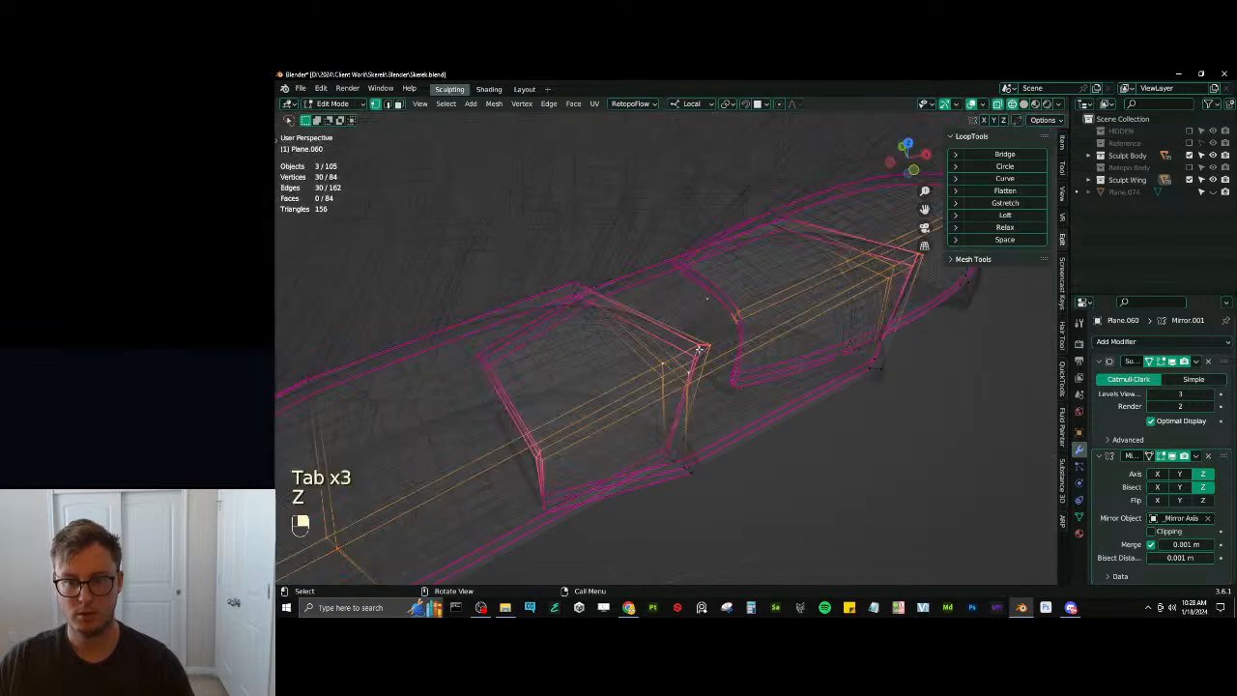
click(699, 348)
key(b)
drag(690, 335, 715, 358)
scroll(744, 346, down, 3)
middle_drag(768, 337, 815, 306)
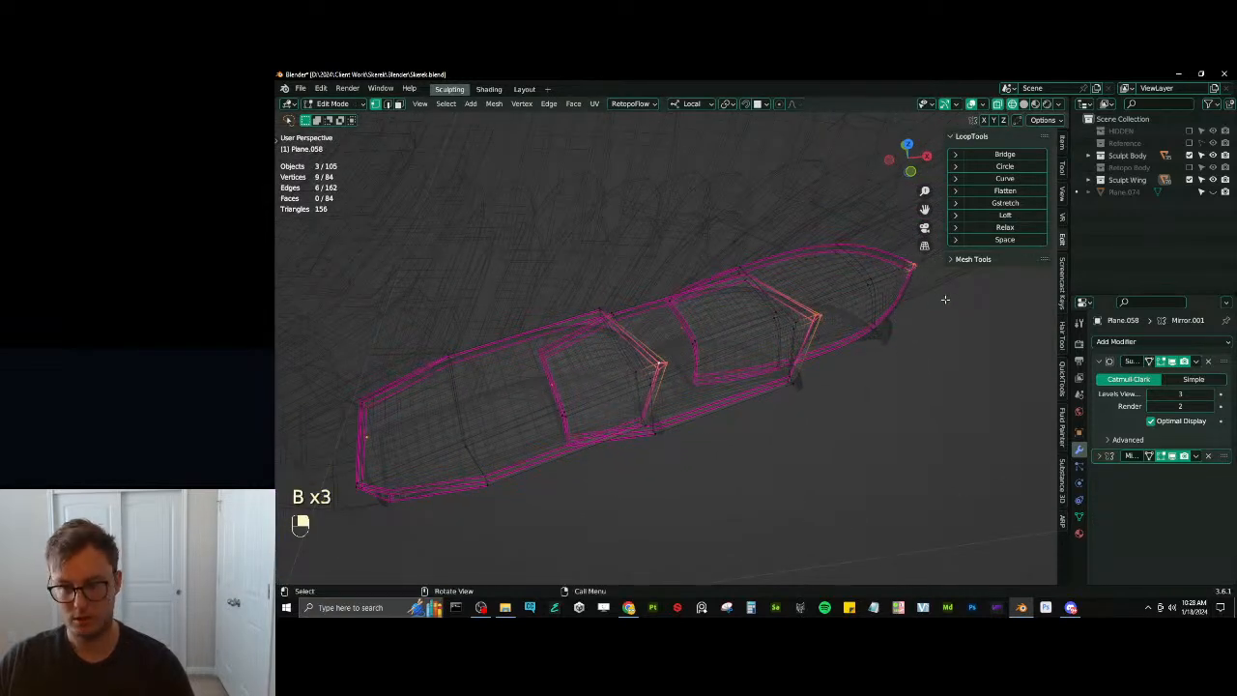
Show the transform properties and join the three small feathers into one object
key(n)
key(n)
click(1062, 143)
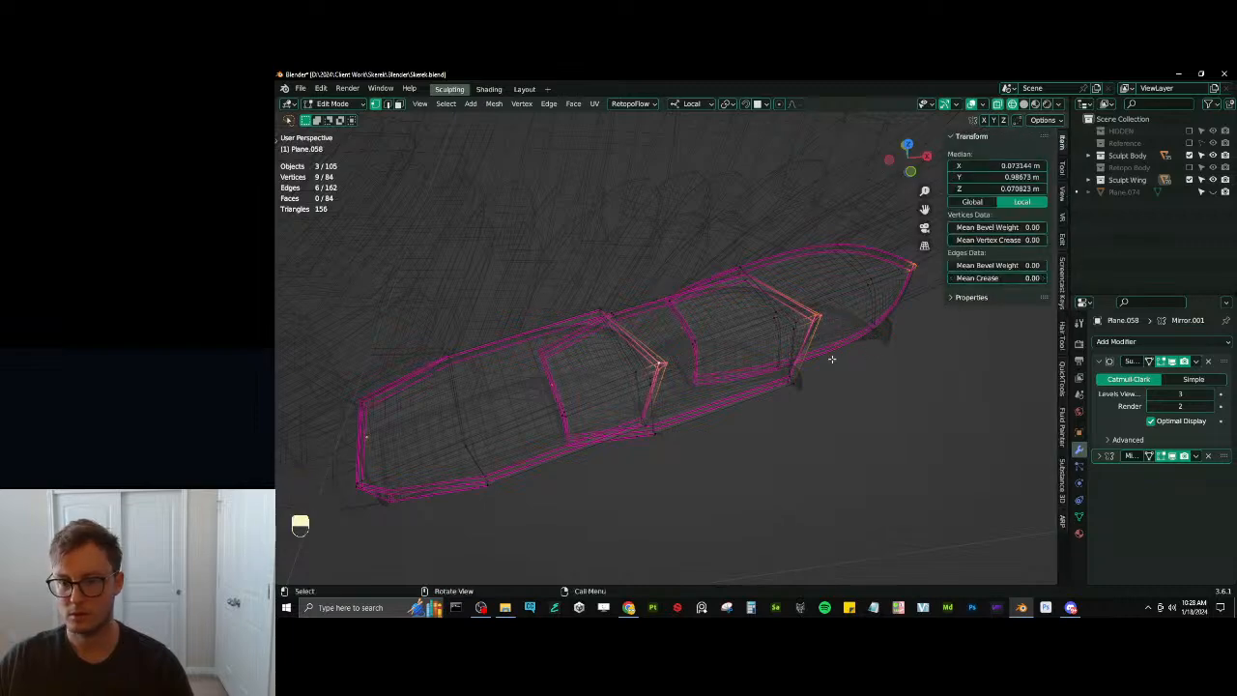
key(Tab)
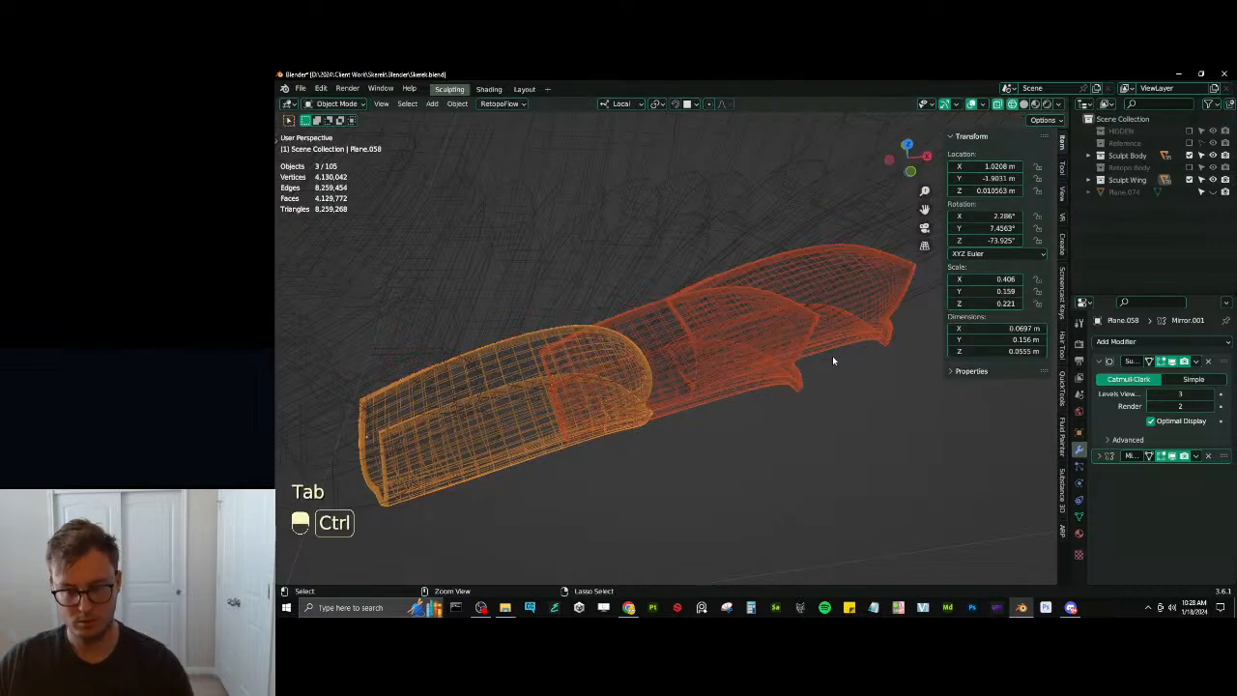
key(ctrl+j)
key(Tab)
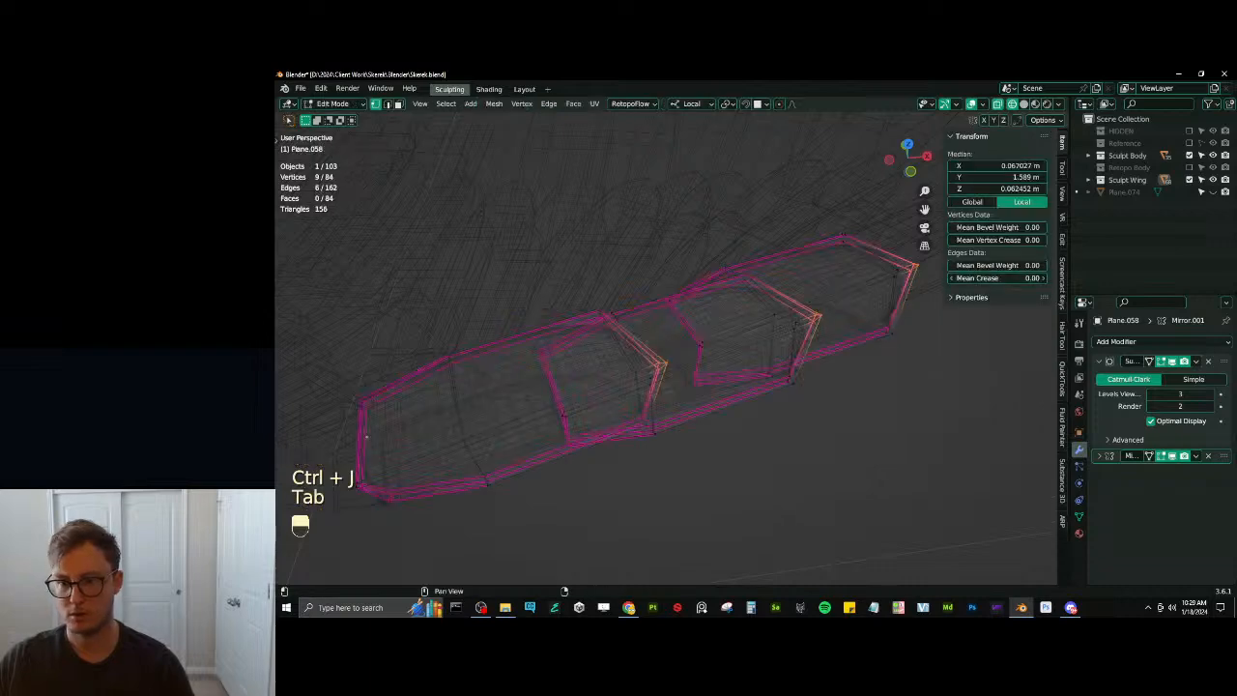
Return to solid shading and reopen the joined feathers' mesh for editing in top view
key(Tab)
scroll(792, 400, down, 3)
click(753, 422)
key(z)
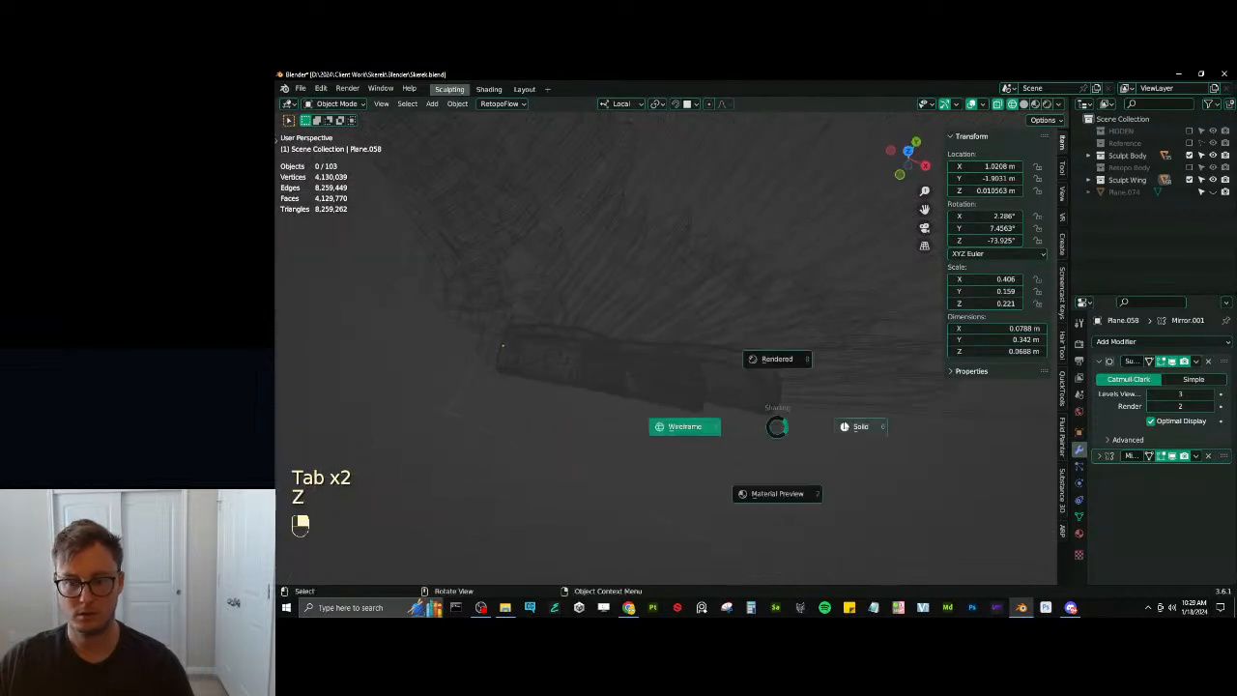
click(845, 426)
mouse_move(843, 423)
middle_down()
mouse_move(821, 340)
mouse_move(702, 355)
mouse_move(746, 405)
mouse_move(728, 413)
mouse_move(710, 379)
middle_up()
scroll(804, 337, up, 2)
key(Tab)
key(KP_7)
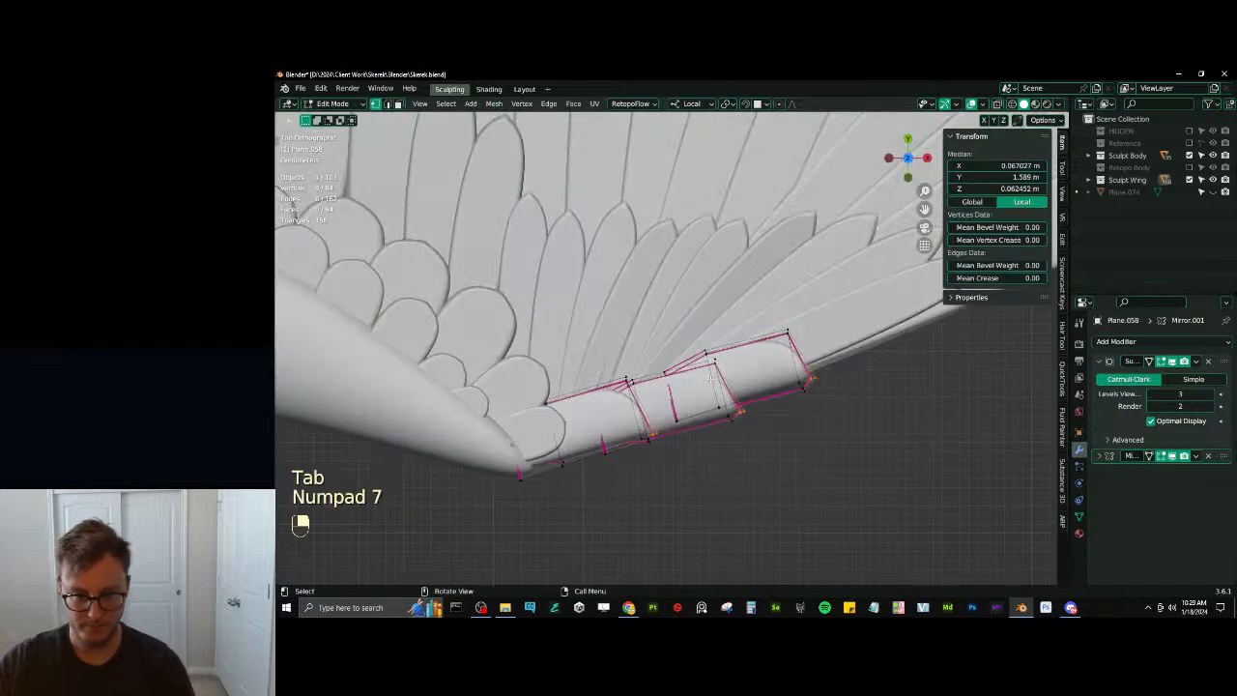
Try to move the front tip vertices of the feather nearest the wing's corner in top view
key(shift+z)
scroll(662, 453, up, 3)
click(634, 422)
key(b)
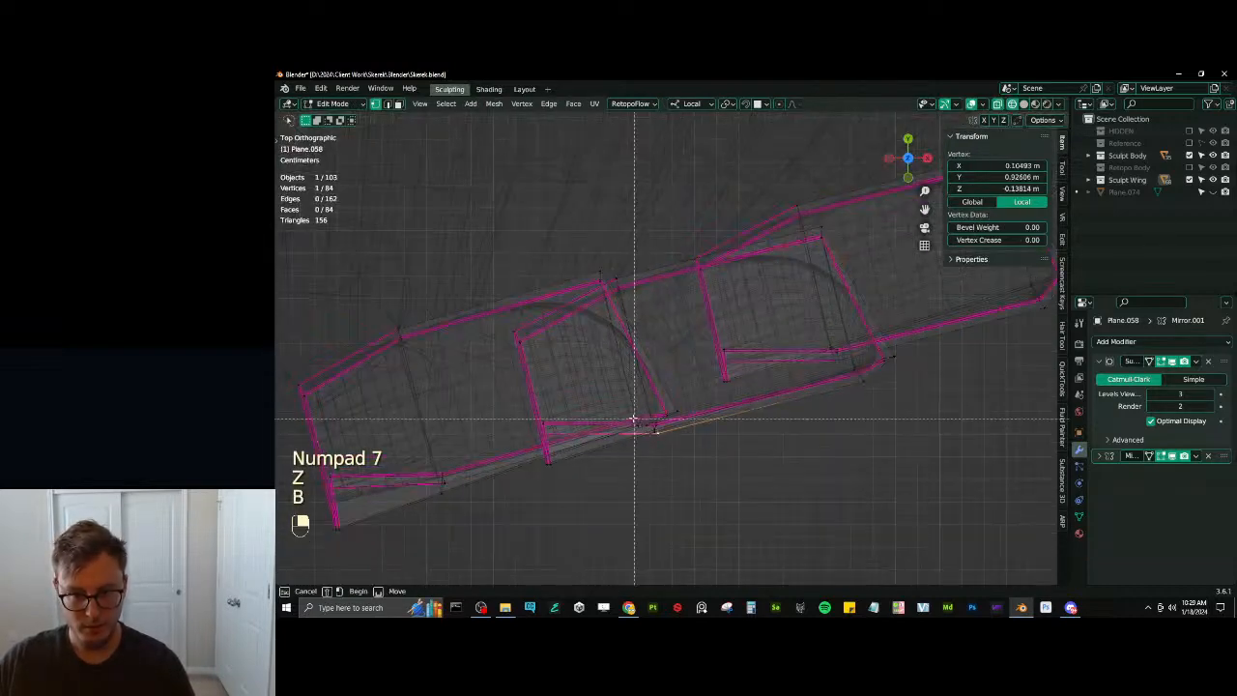
drag(675, 451, 676, 451)
key(g)
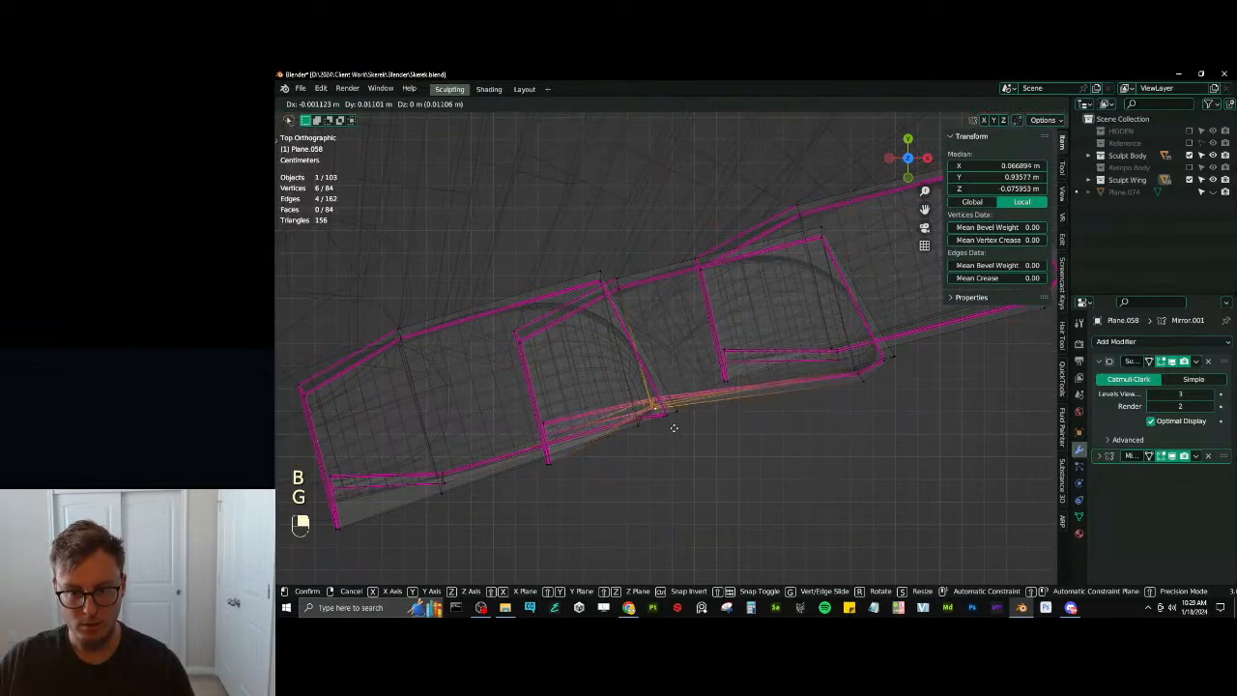
click(673, 427)
key(ctrl+z)
Select that feather's tip corner vertices in wireframe and move them about 0.004 m in X and -0.010 m in Y
scroll(671, 416, up, 5)
key(b)
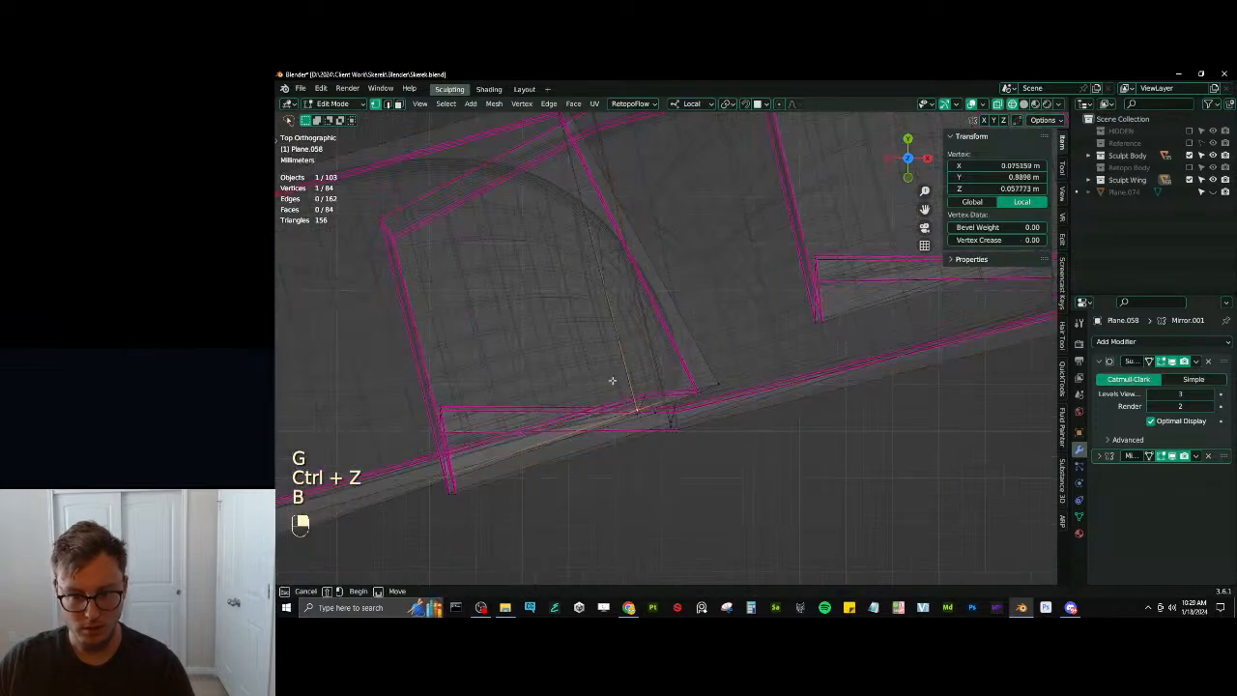
drag(657, 419, 659, 421)
key(b)
drag(677, 360, 739, 398)
scroll(734, 396, down, 3)
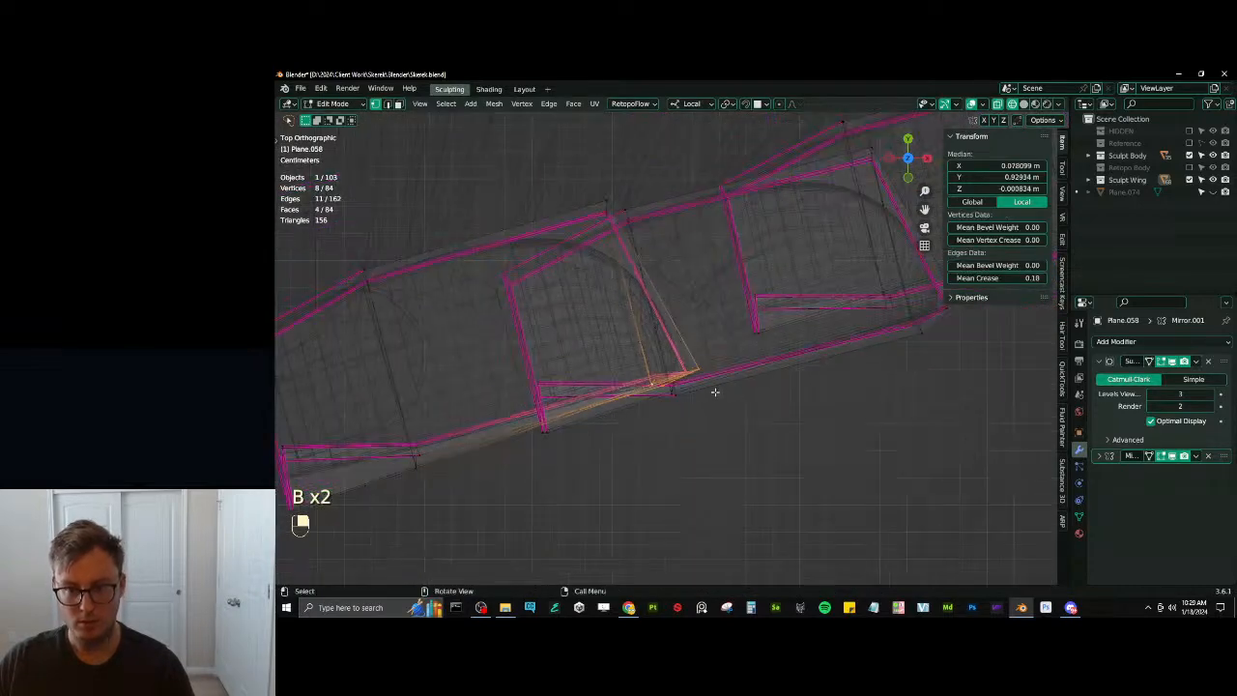
key(g)
click(715, 417)
Try to lower the upper tip vertices of the feather nearest the wing's corner about 0.015 m along local Z
key(z)
mouse_move(761, 409)
middle_down()
mouse_move(743, 342)
mouse_move(750, 302)
mouse_move(700, 315)
mouse_move(748, 373)
mouse_move(706, 368)
middle_up()
scroll(748, 373, up, 2)
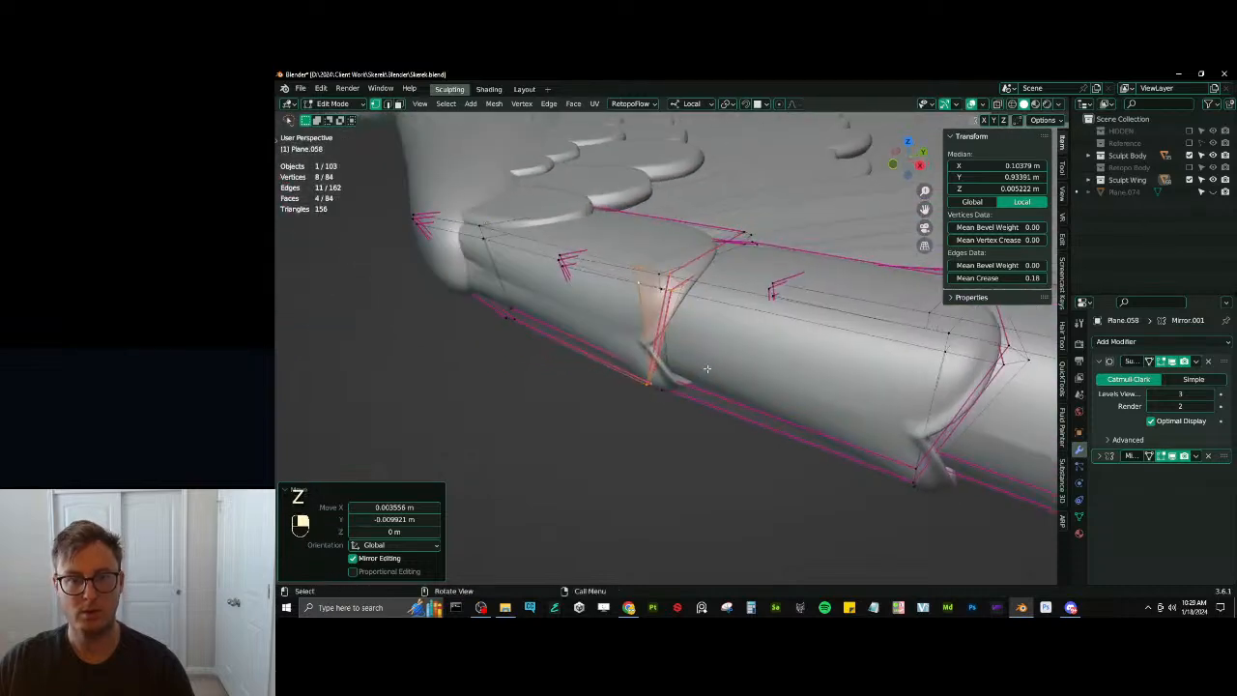
key(b)
shift+drag(613, 351, 710, 403)
middle_drag(709, 402, 694, 371)
key(g)
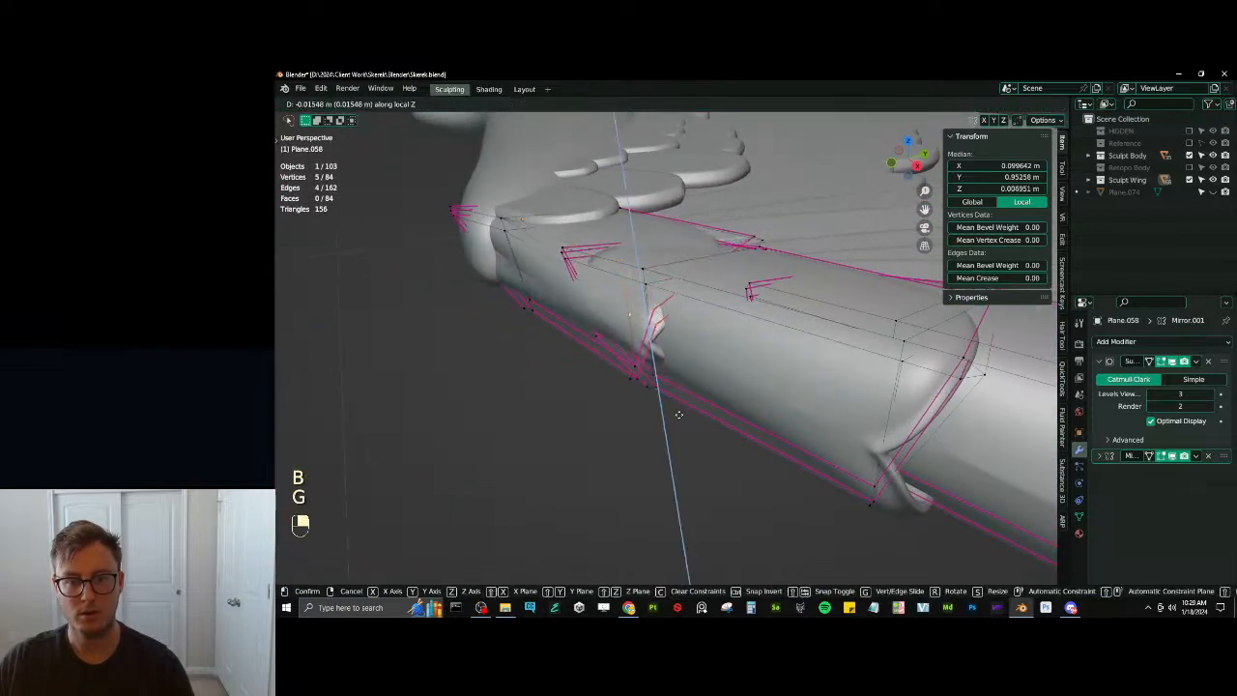
click(680, 421)
Try to shift the same tip vertices along local Y, and undo both tip vertex moves
middle_drag(680, 421, 666, 434)
key(g)
key(y)
click(721, 352)
key(ctrl+z)
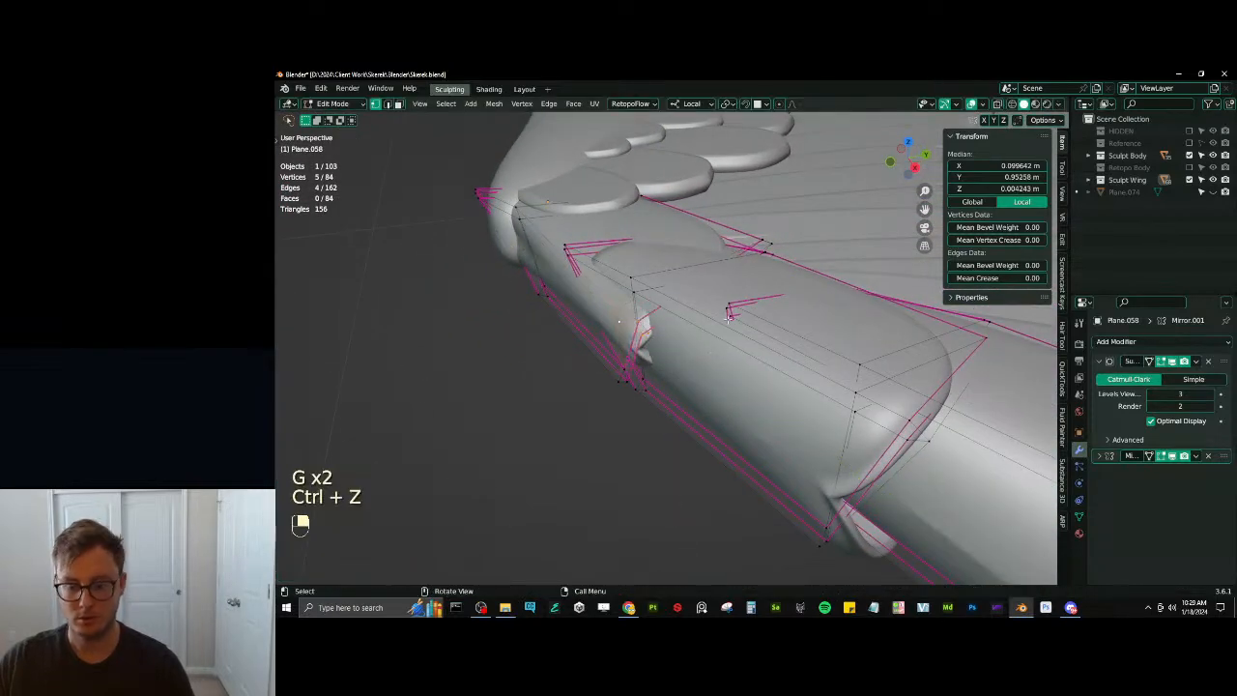
key(KP_7)
key(ctrl+z)
Box-select the underside vertices near the joined feathers' tips in wireframe shading
middle_drag(728, 314, 782, 325)
key(KP_7)
scroll(781, 324, down, 5)
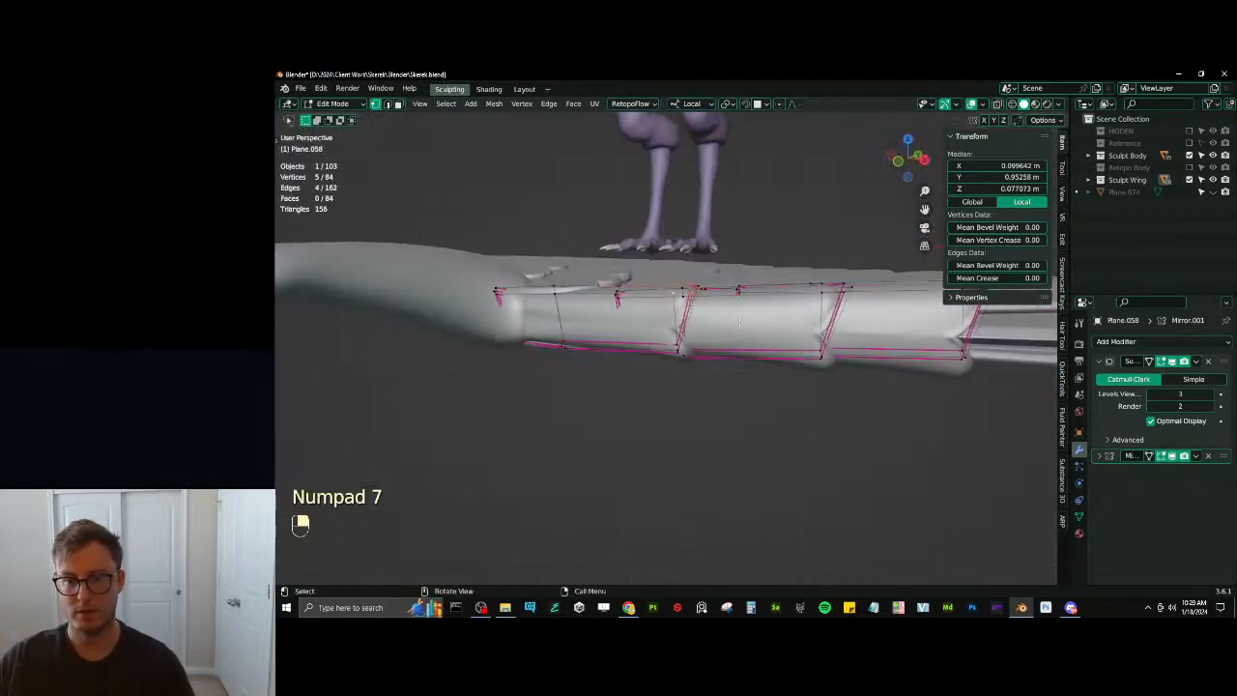
key(z)
key(b)
drag(638, 330, 899, 381)
middle_drag(839, 352, 538, 336)
key(KP_7)
Reposition the selected underside vertices in top view, shift them along local Y, and check the smoothed feathers
key(z)
scroll(811, 375, up, 4)
key(g)
click(819, 369)
key(g)
key(y)
click(827, 324)
scroll(854, 335, down, 3)
key(Tab)
key(Tab)
Select the lower base corner vertices beside the wing's corner and move them about 0.005 m in X and -0.021 m in Y
key(KP_7)
key(z)
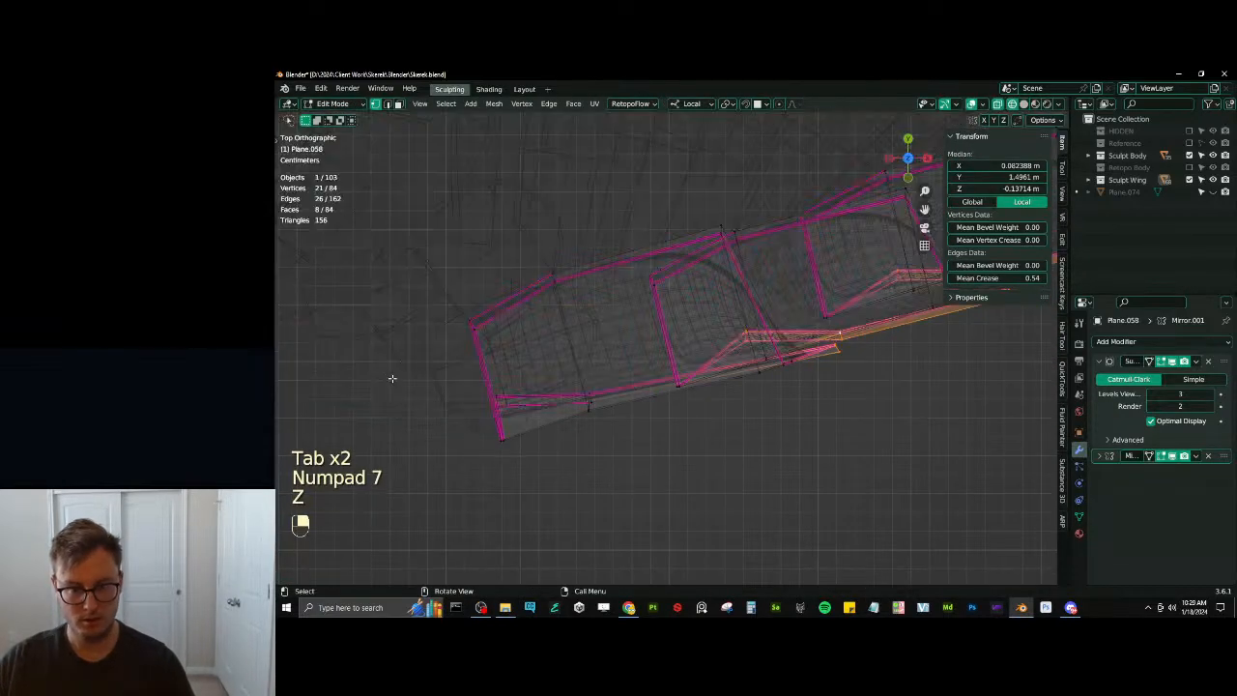
click(558, 363)
key(b)
drag(544, 351, 577, 391)
key(z)
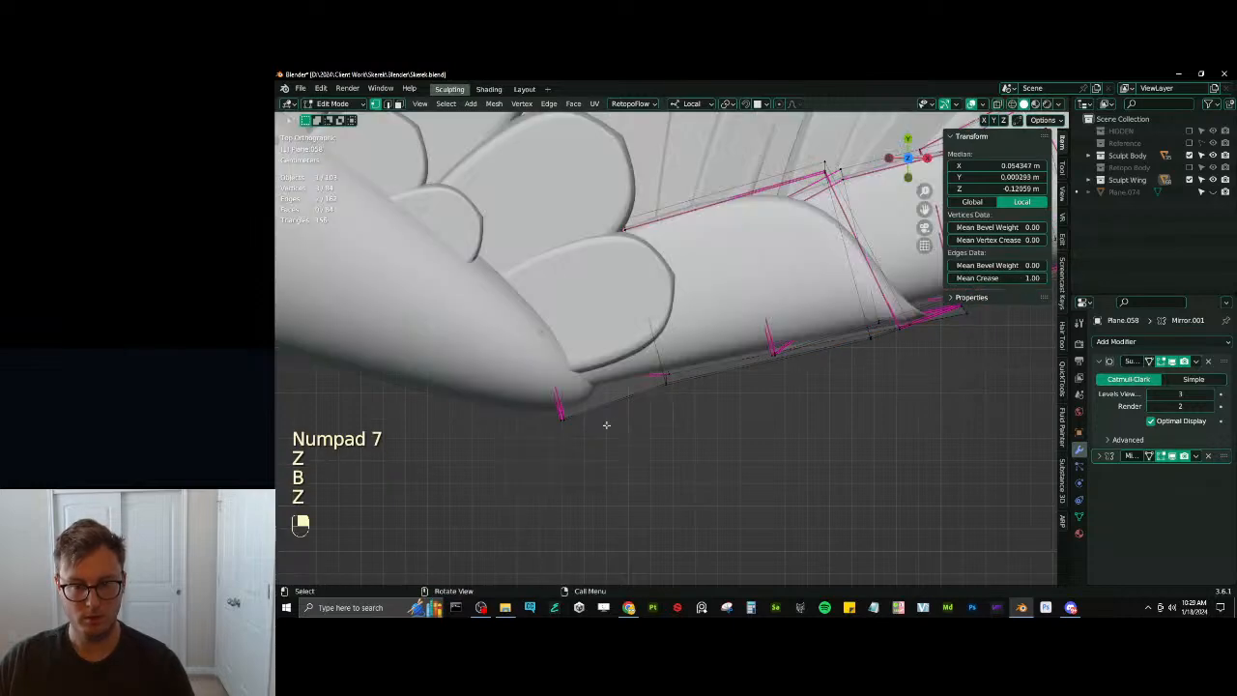
key(g)
click(618, 474)
Select the upper base corner vertices of the same feather and move them twice in top view to fit the wing's corner
middle_drag(627, 464, 613, 358)
key(z)
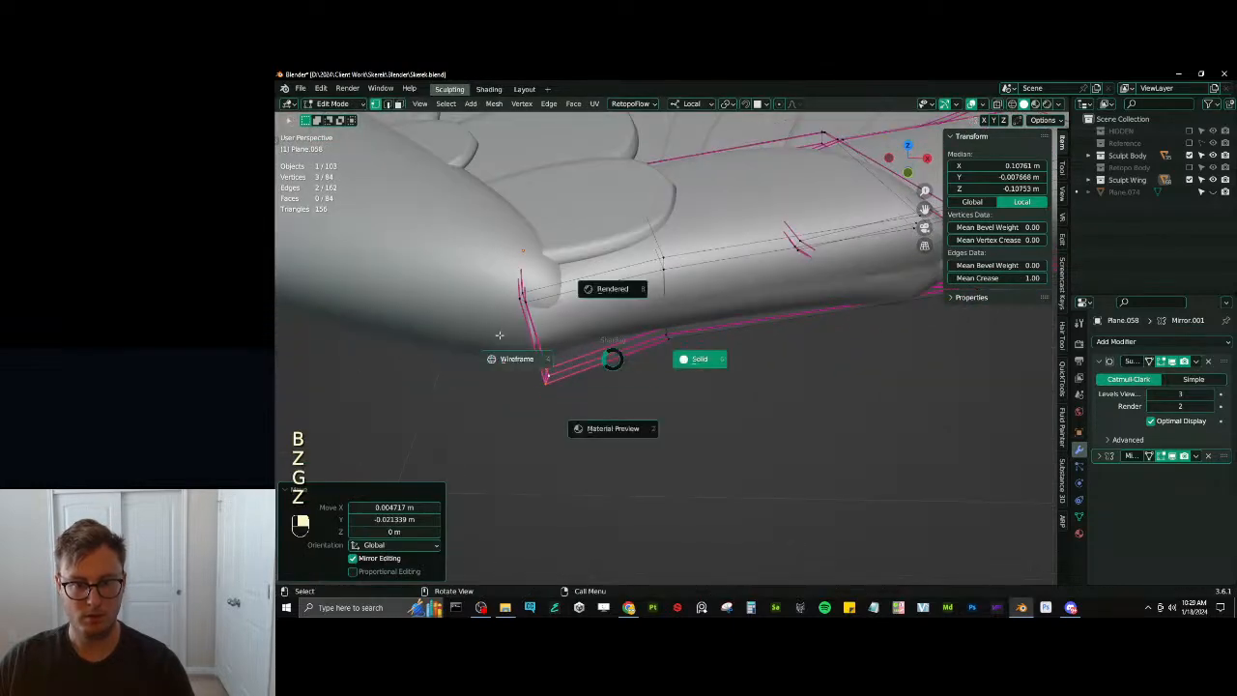
key(b)
drag(500, 277, 556, 321)
key(KP_7)
key(z)
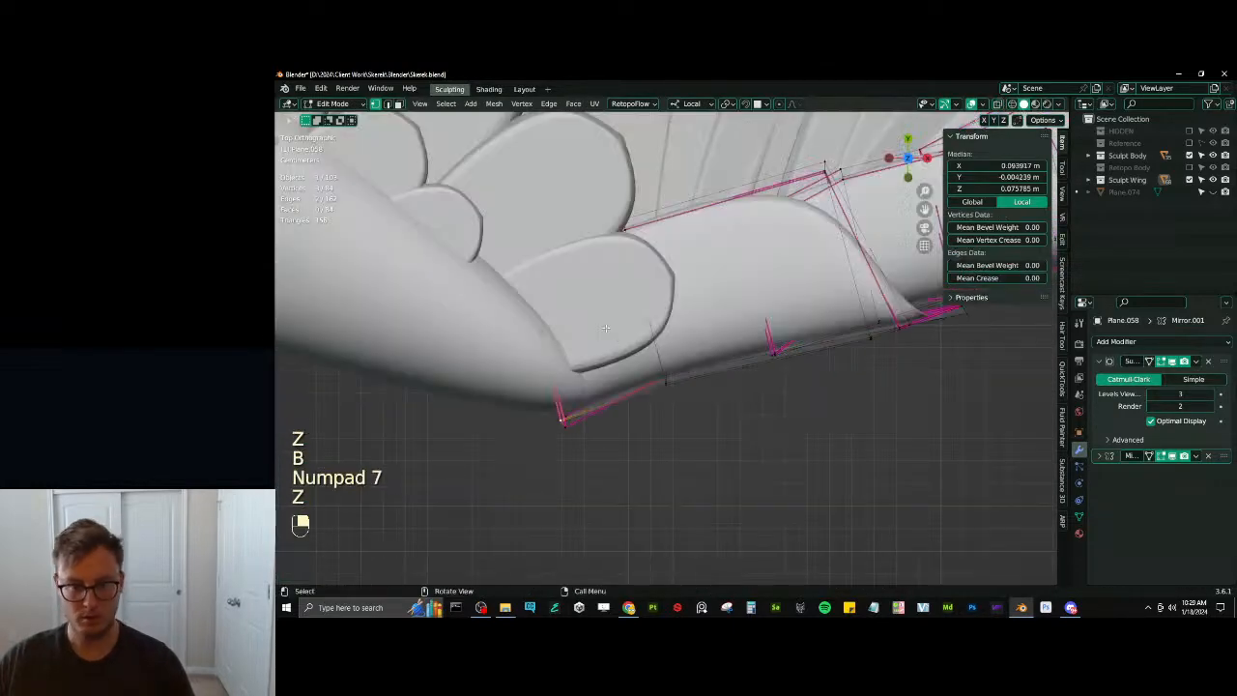
key(g)
click(611, 364)
key(g)
click(606, 355)
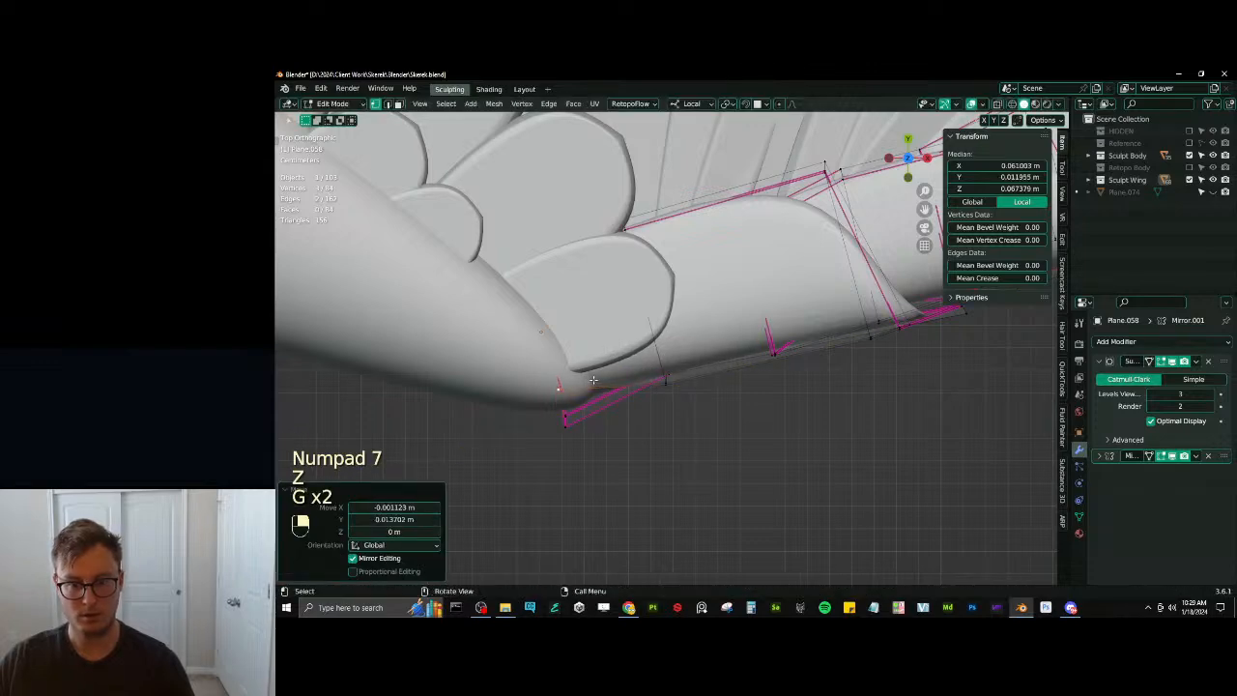
Leave mesh editing, select the joined feathers and expand their Mirror modifier settings
middle_drag(606, 350, 605, 312)
key(Tab)
scroll(695, 358, down, 4)
click(724, 368)
middle_drag(724, 367, 758, 375)
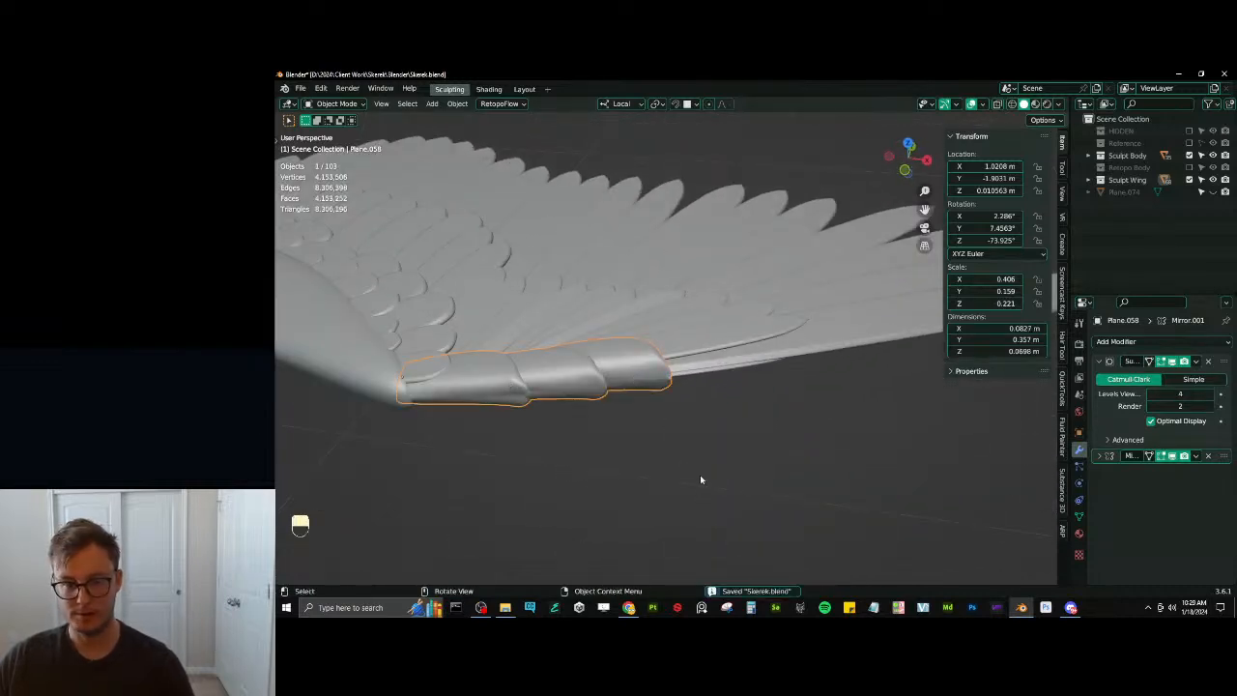
click(1099, 458)
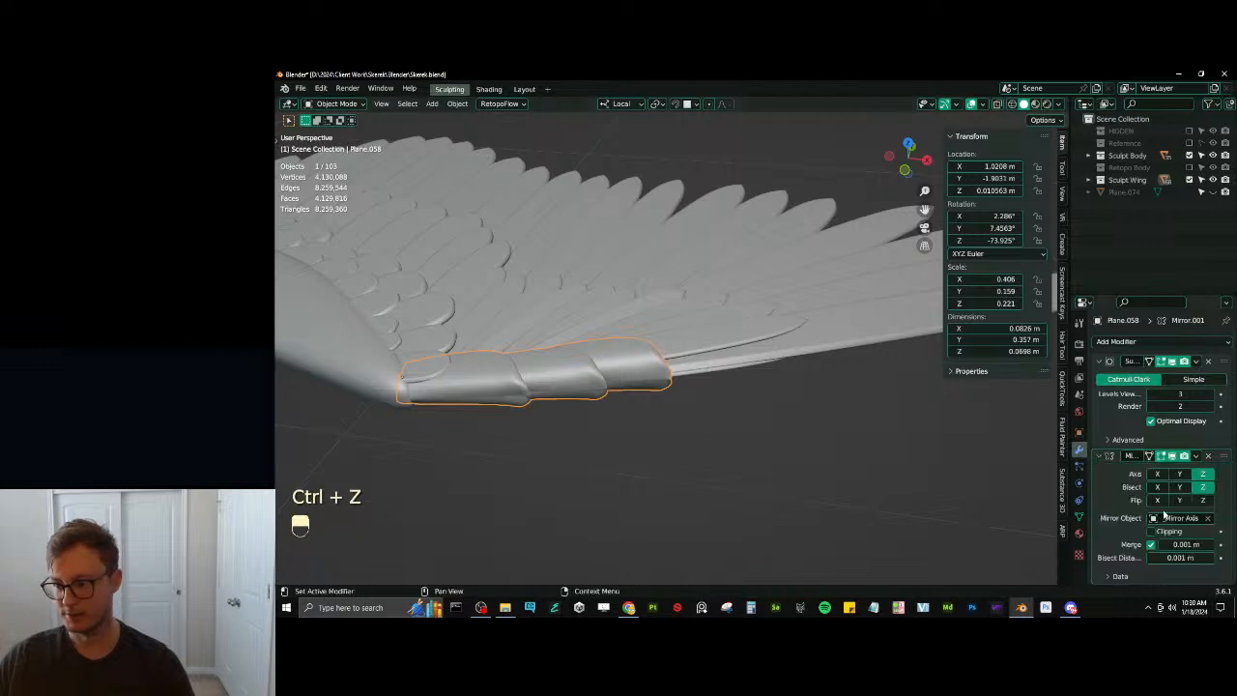
Try the Mirror modifier's Z bisect and flip options on the joined feathers
click(1203, 488)
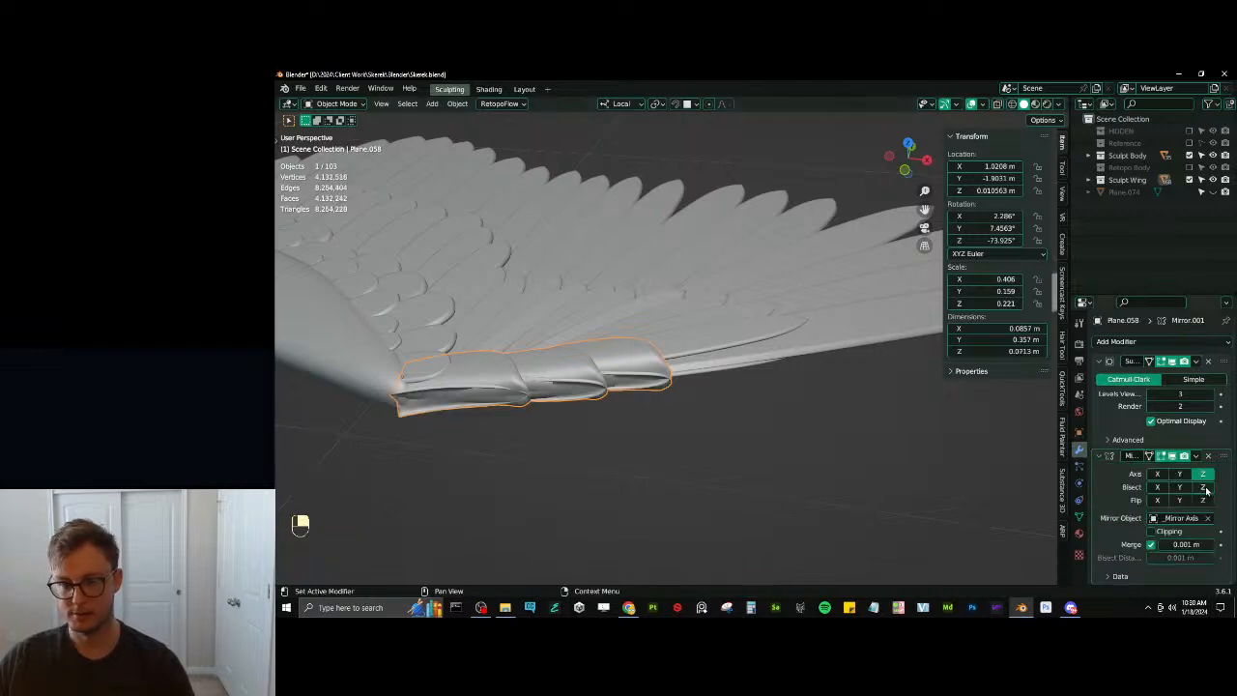
click(1203, 499)
click(1203, 500)
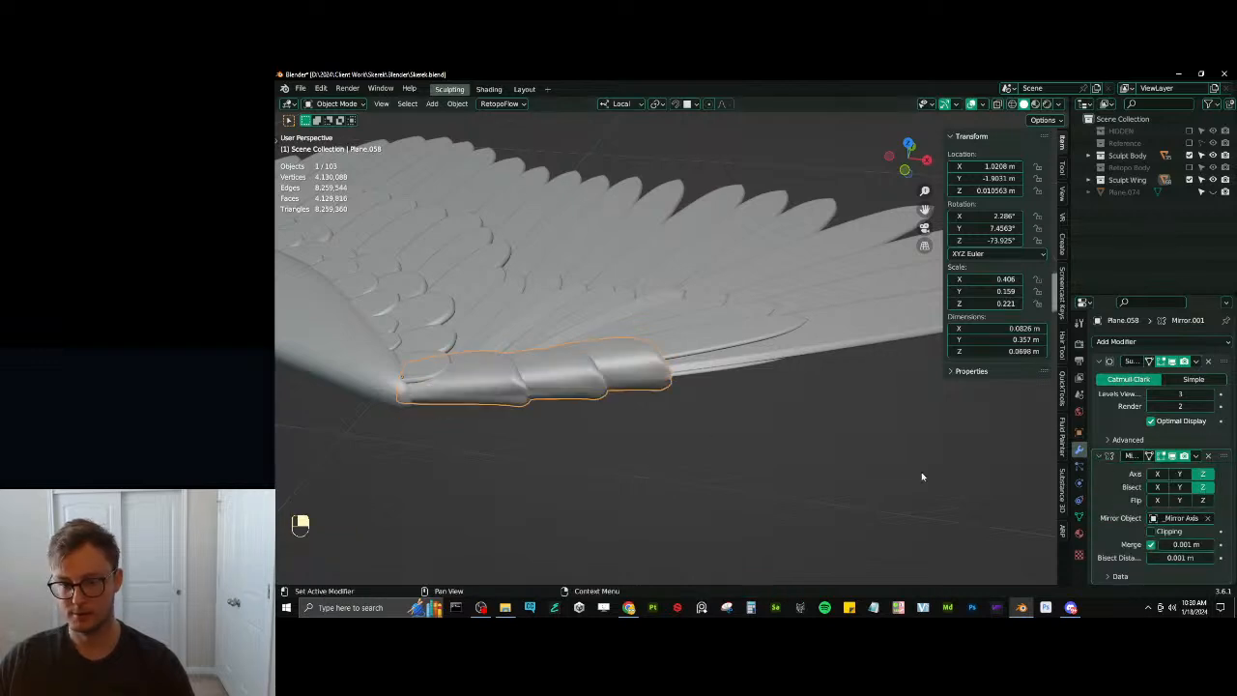
Examine how the joined feathers sit on the wing's front border from several sides
middle_drag(921, 471, 548, 342)
scroll(599, 377, down, 6)
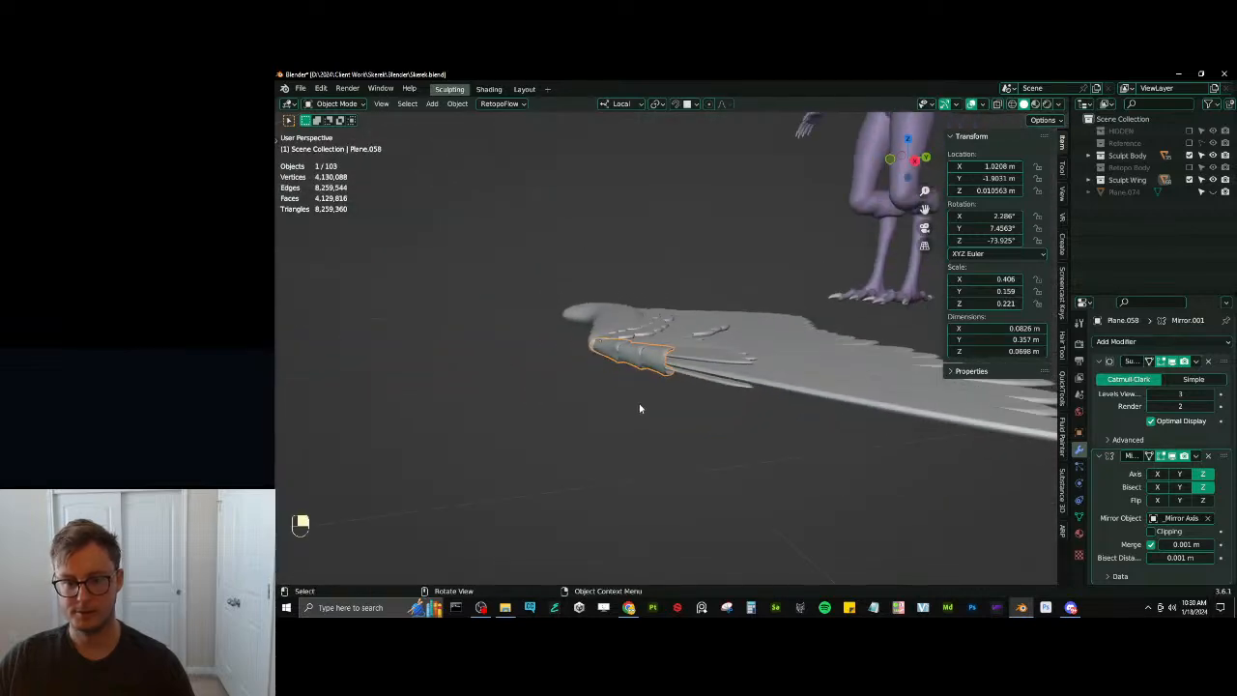
click(641, 408)
middle_drag(643, 408, 764, 426)
scroll(742, 414, down, 3)
scroll(648, 389, up, 3)
scroll(781, 375, down, 5)
middle_drag(648, 389, 813, 425)
mouse_move(706, 422)
middle_down()
mouse_move(743, 378)
mouse_move(806, 378)
mouse_move(748, 345)
mouse_move(627, 392)
mouse_move(787, 337)
mouse_move(751, 337)
middle_up()
Select the entire joined feather mesh in edit mode and rotate it slightly twice to align with the wing's front border
click(627, 392)
scroll(787, 337, up, 3)
key(Tab)
shift+middle_drag(896, 338, 835, 347)
key(z)
click(583, 351)
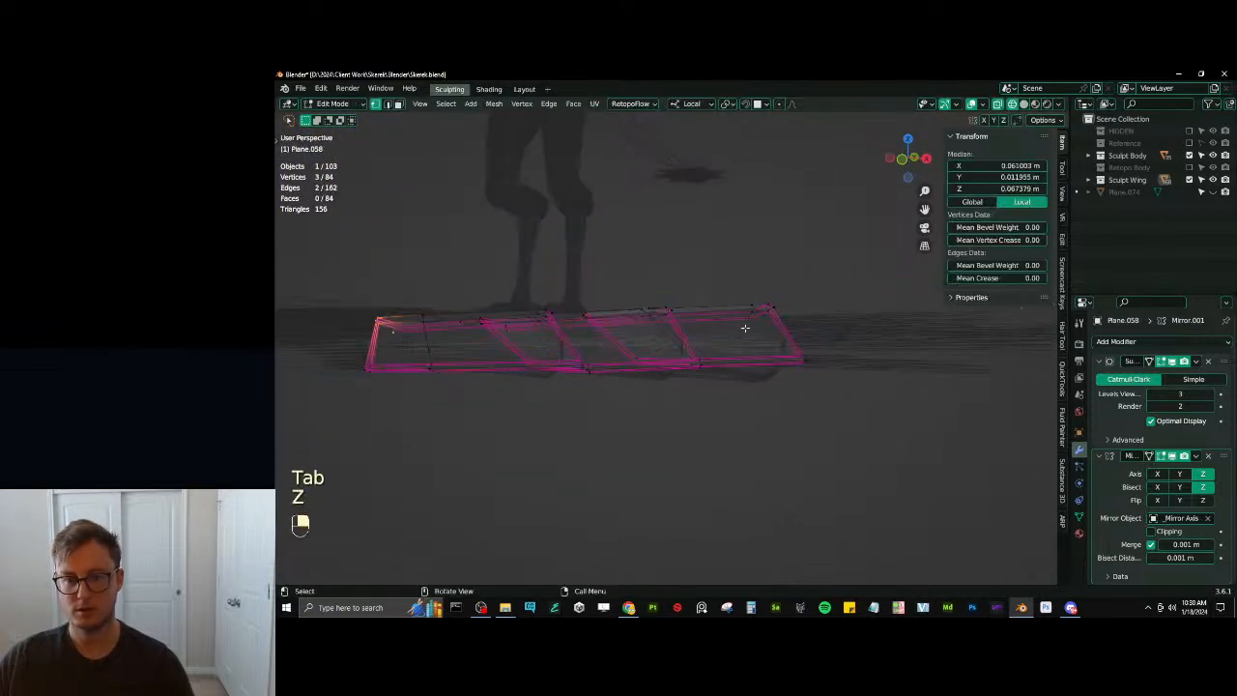
key(a)
key(r)
click(812, 298)
key(z)
key(r)
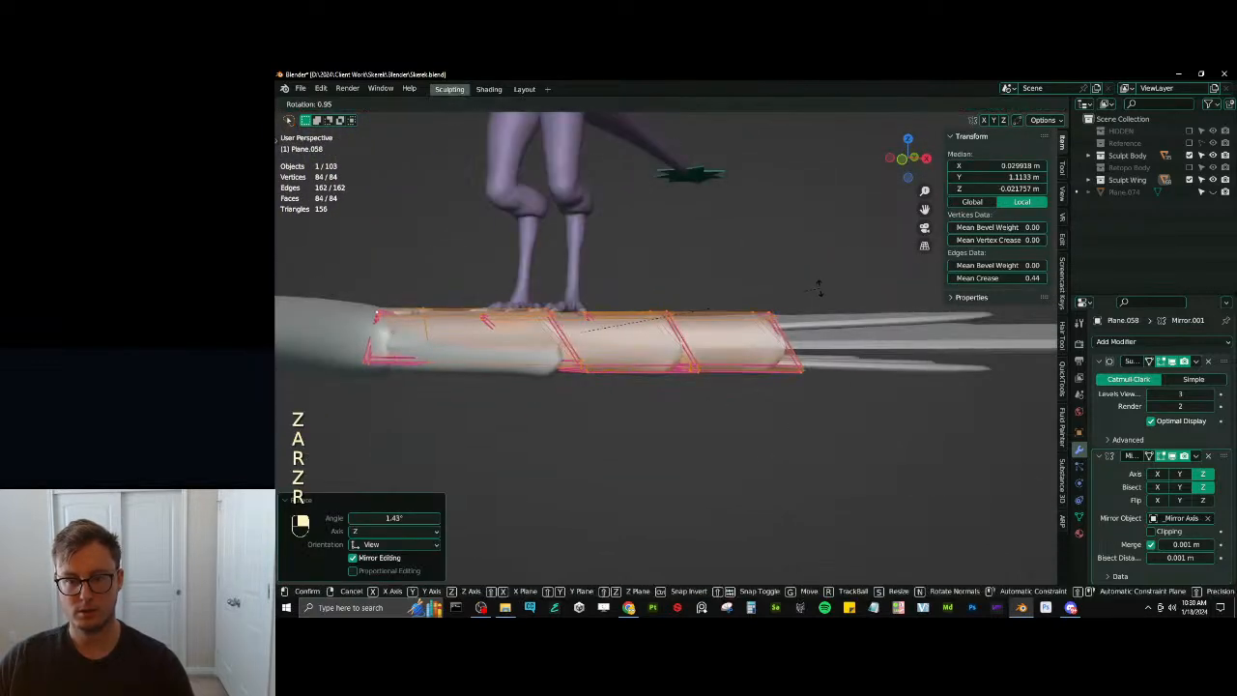
click(817, 290)
Scale the joined feathers thinner along local Z and shift them along the same axis against the wing
key(Tab)
middle_drag(753, 327, 680, 380)
key(Tab)
key(s)
key(z)
click(680, 322)
key(Tab)
key(g)
key(Tab)
key(g)
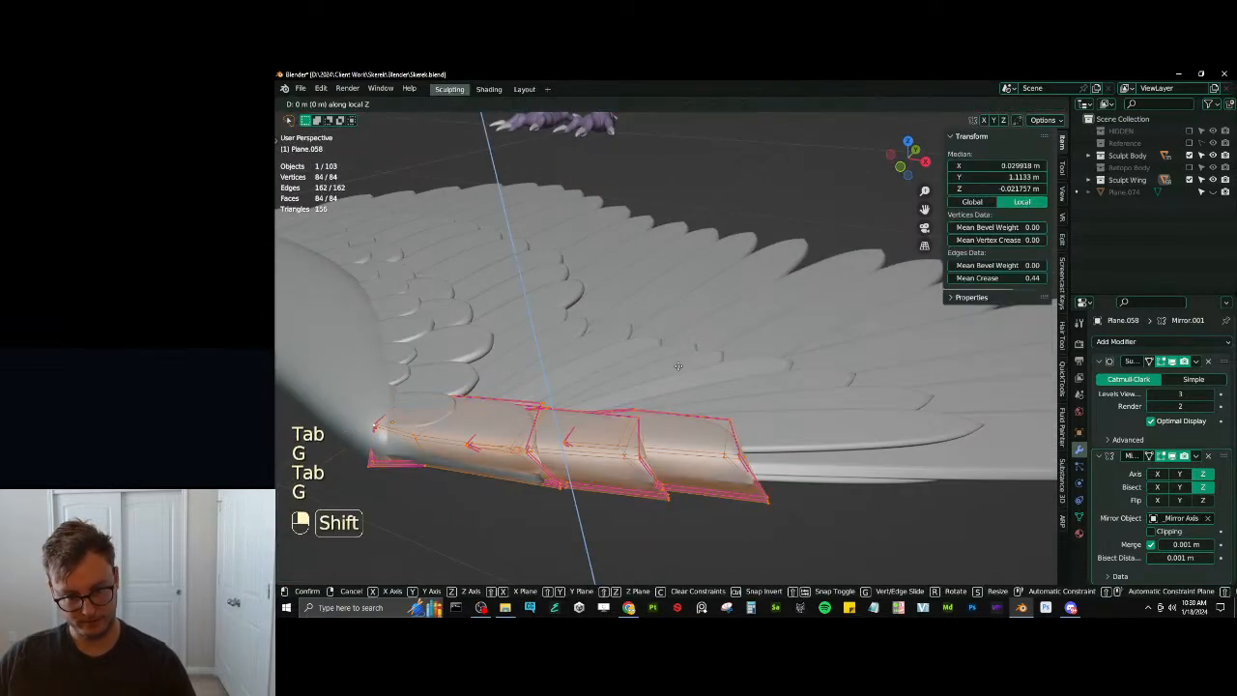
click(687, 399)
key(Tab)
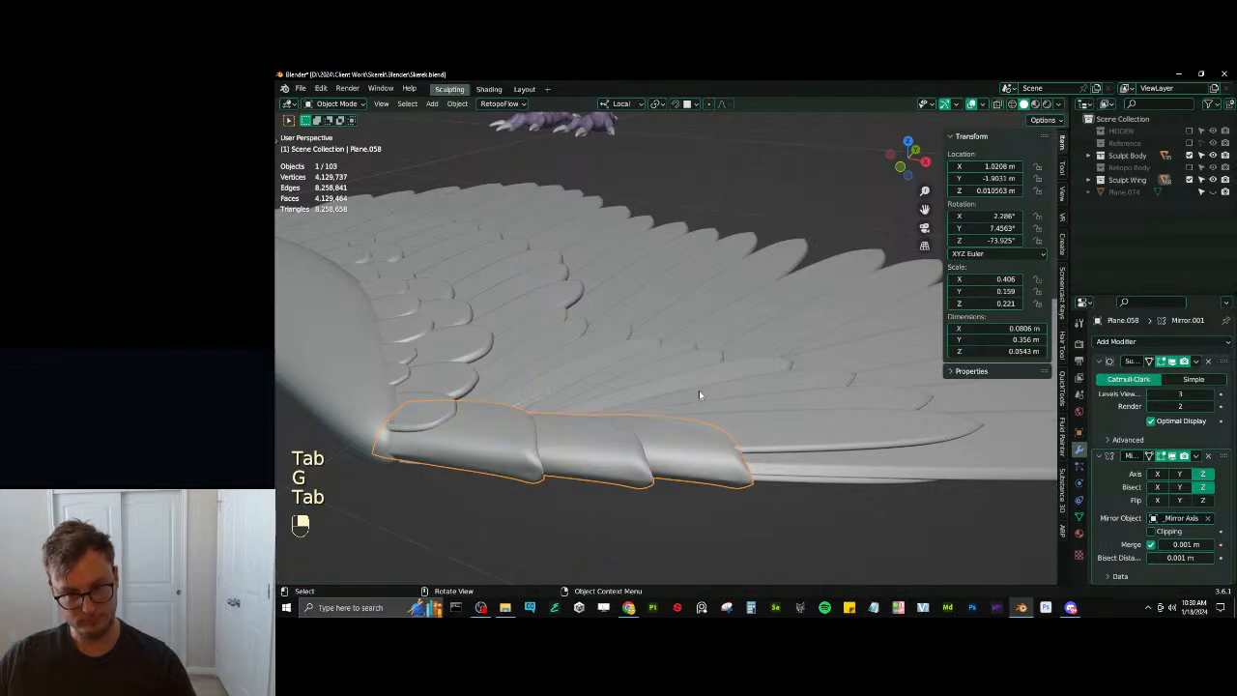
Fine-tune the feathers' position along local Z, rotate them slightly and leave mesh editing
key(Tab)
key(g)
middle_click(809, 407)
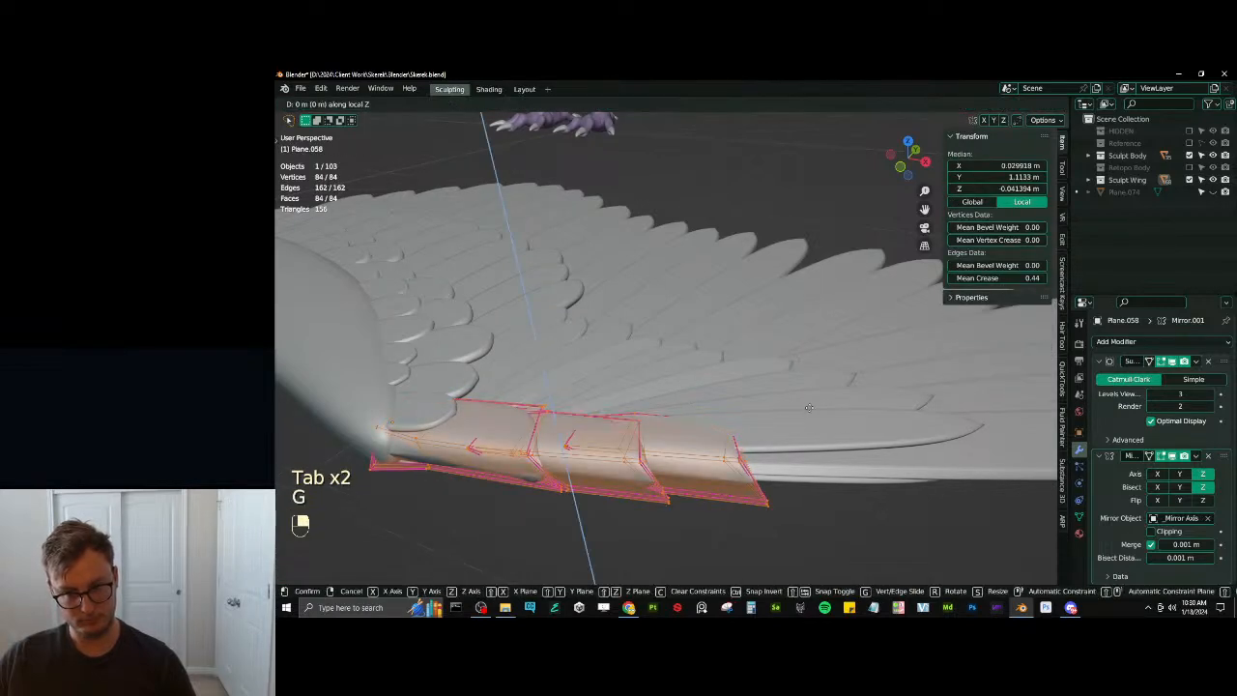
shift+click(807, 401)
middle_drag(807, 400, 738, 410)
key(r)
shift+click(795, 332)
key(Tab)
Deselect the feathers, check the whole wing and save the file
click(486, 510)
scroll(503, 493, down, 6)
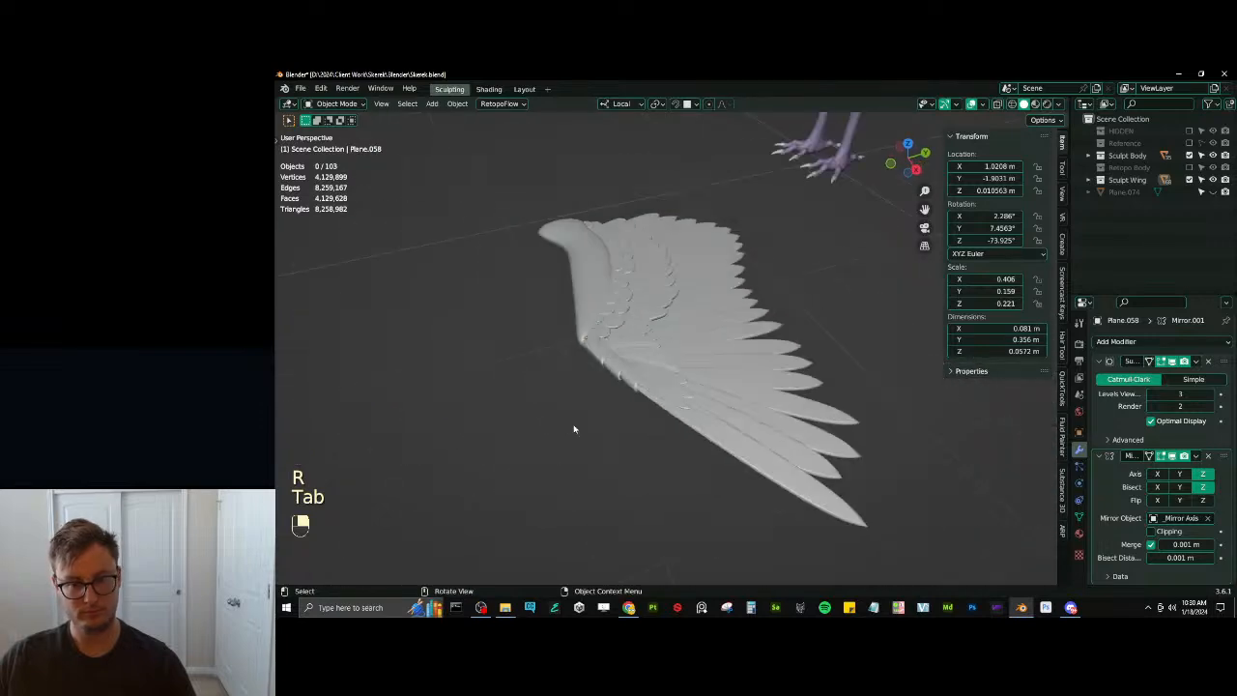
middle_drag(574, 428, 721, 410)
key(ctrl+s)
Unhide Plane.074 and open its mesh for editing with the Retopology overlay enabled
click(1212, 191)
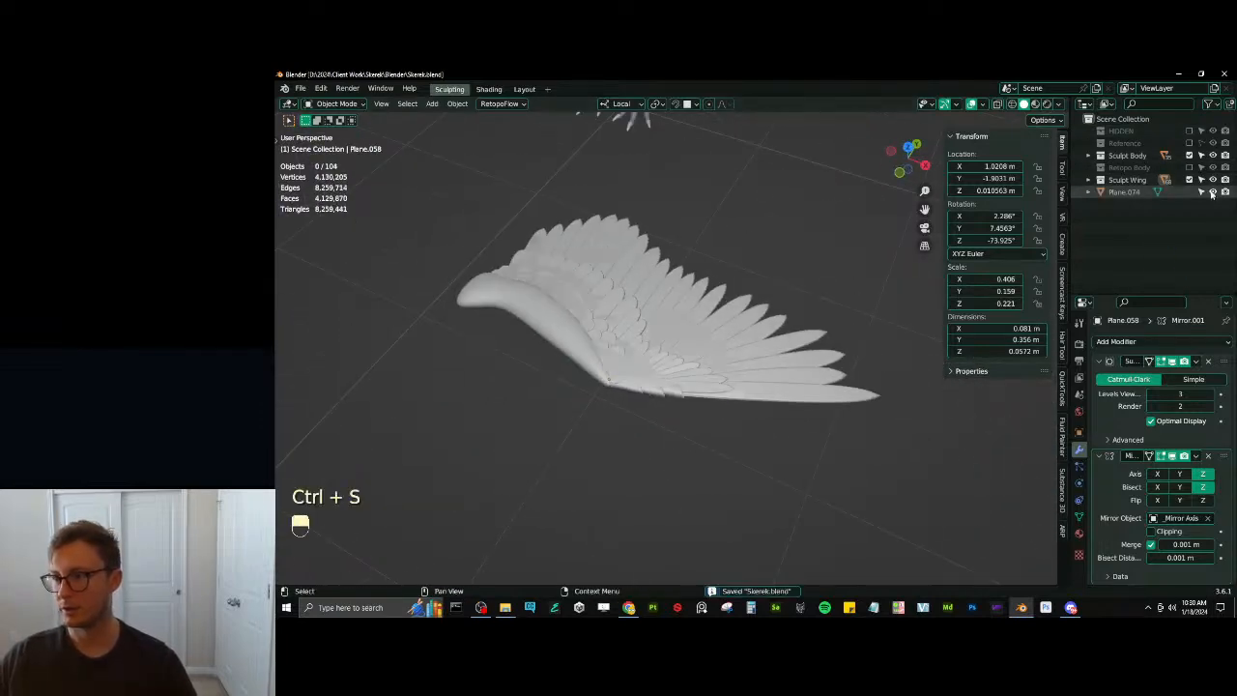
click(1124, 192)
key(Tab)
key(q)
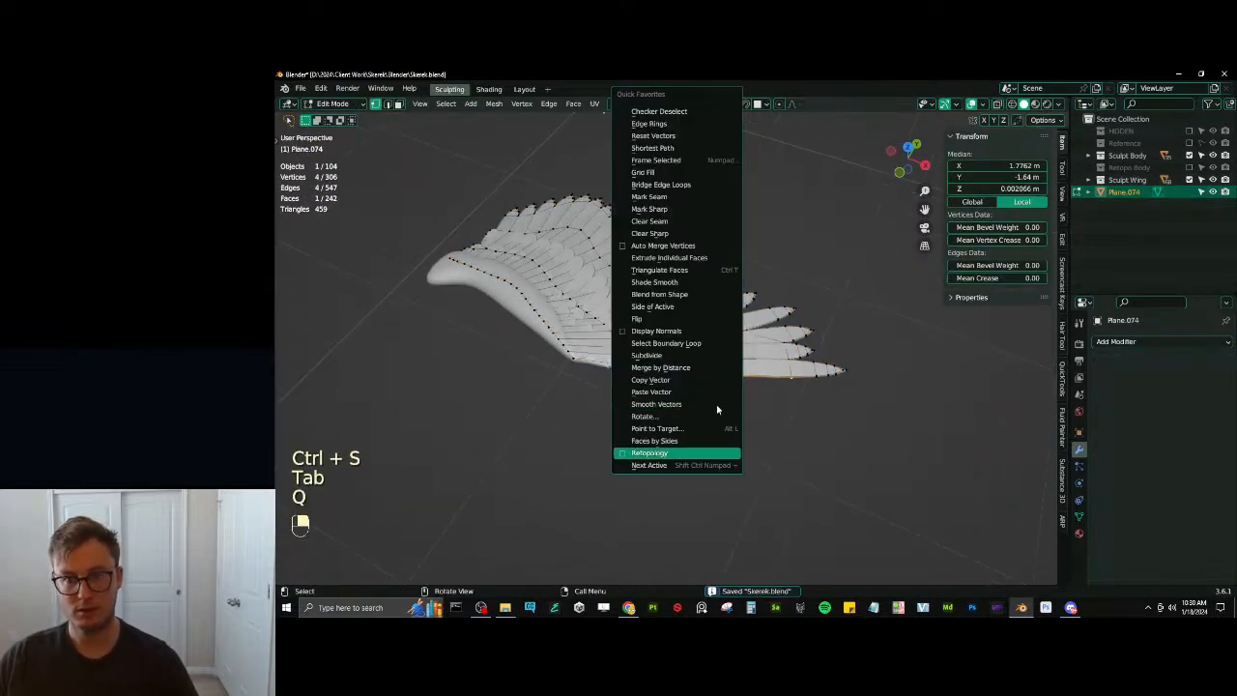
click(660, 456)
Turn on snapping and extrude the border edge beside the wing's corner down over the small front feathers
middle_drag(588, 415, 698, 320)
scroll(591, 339, up, 2)
middle_drag(698, 321, 618, 362)
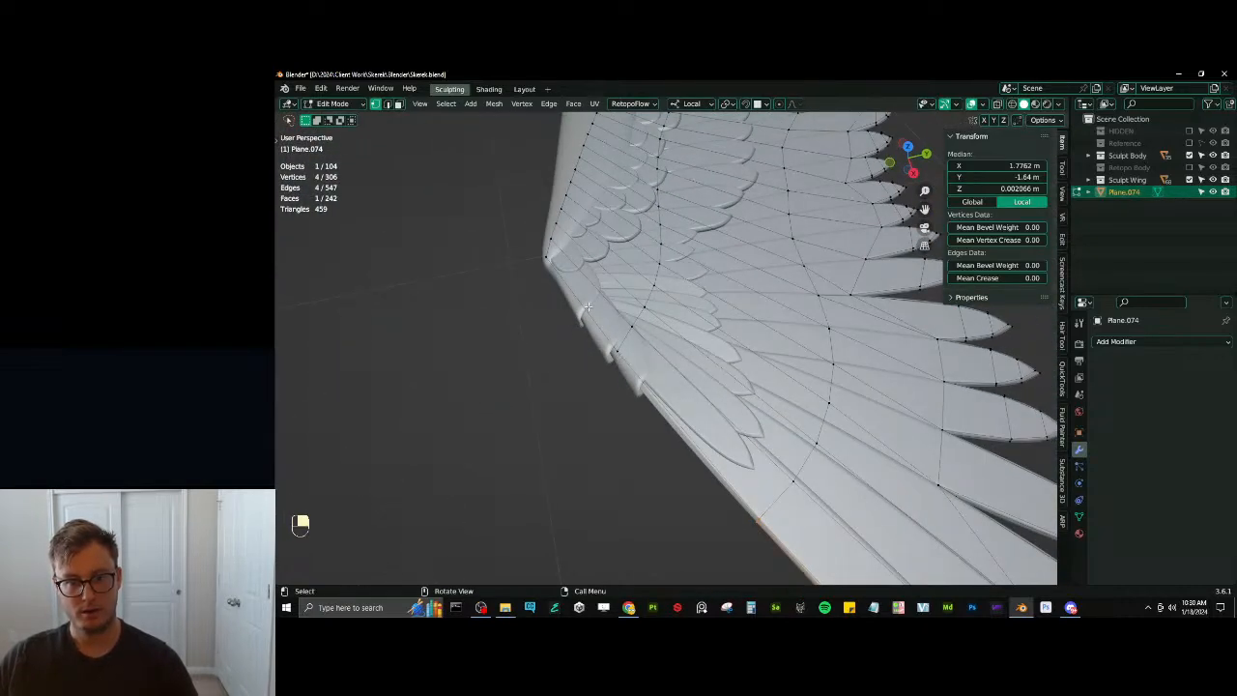
middle_drag(564, 359, 640, 334)
shift+middle_drag(640, 334, 698, 350)
shift+click(748, 348)
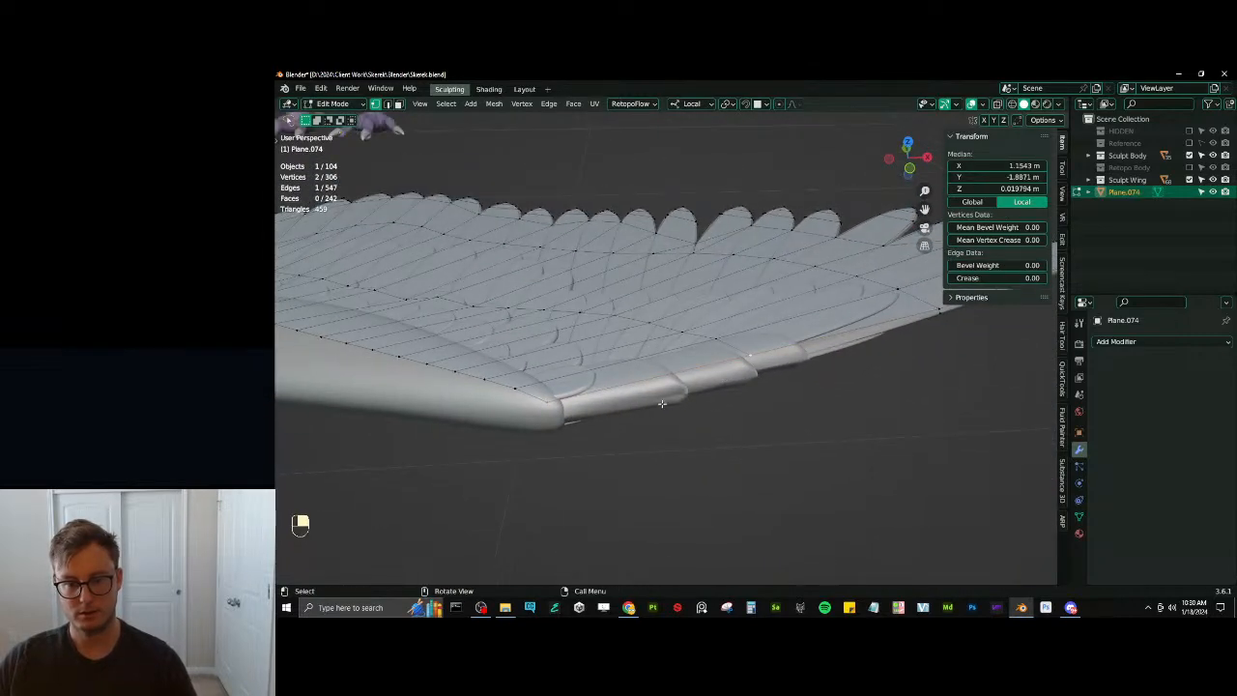
key(shift+Tab)
middle_drag(645, 402, 657, 392)
key(e)
click(668, 402)
Reposition the extruded edge's vertices along the small front feathers and fill the adjoining gap with a face
click(578, 406)
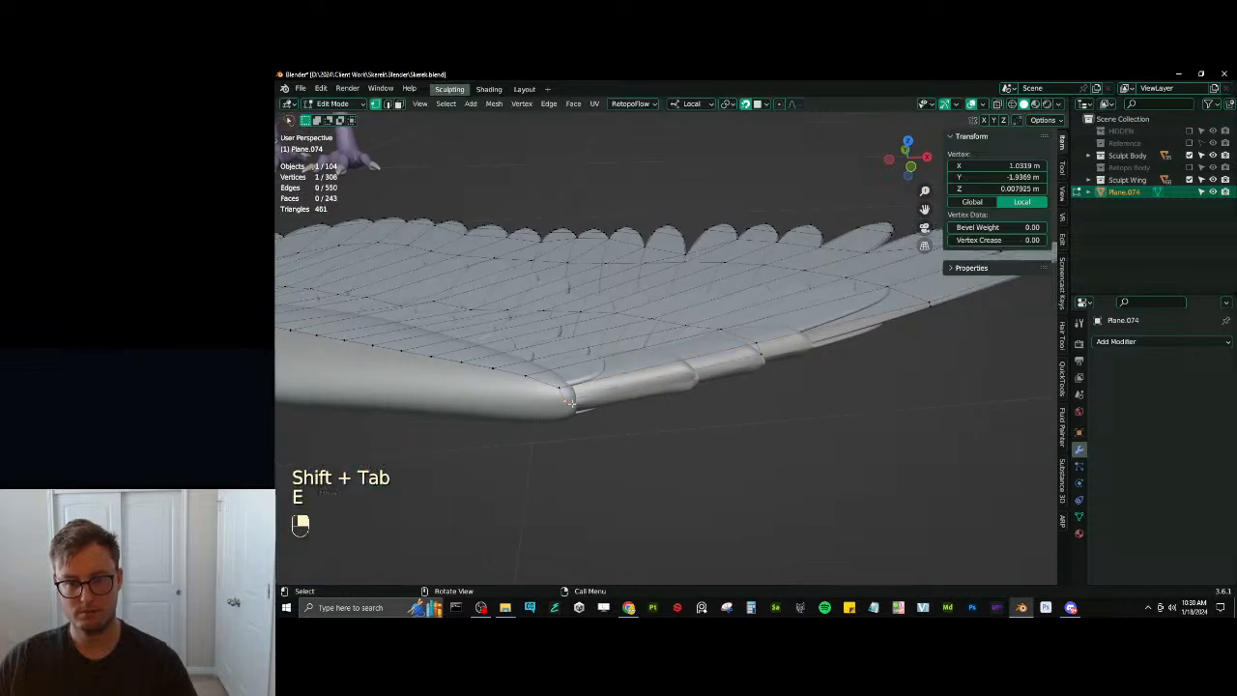
key(g)
click(584, 410)
middle_drag(769, 358, 797, 358)
key(g)
click(763, 376)
key(f)
Select the vertex row along the wing's thick front arm and extrude it down the arm's front
middle_drag(828, 386, 743, 468)
middle_drag(554, 410, 753, 425)
click(716, 440)
middle_drag(725, 236, 899, 319)
ctrl+click(727, 267)
scroll(898, 321, up, 3)
shift+click(898, 321)
scroll(890, 327, down, 1)
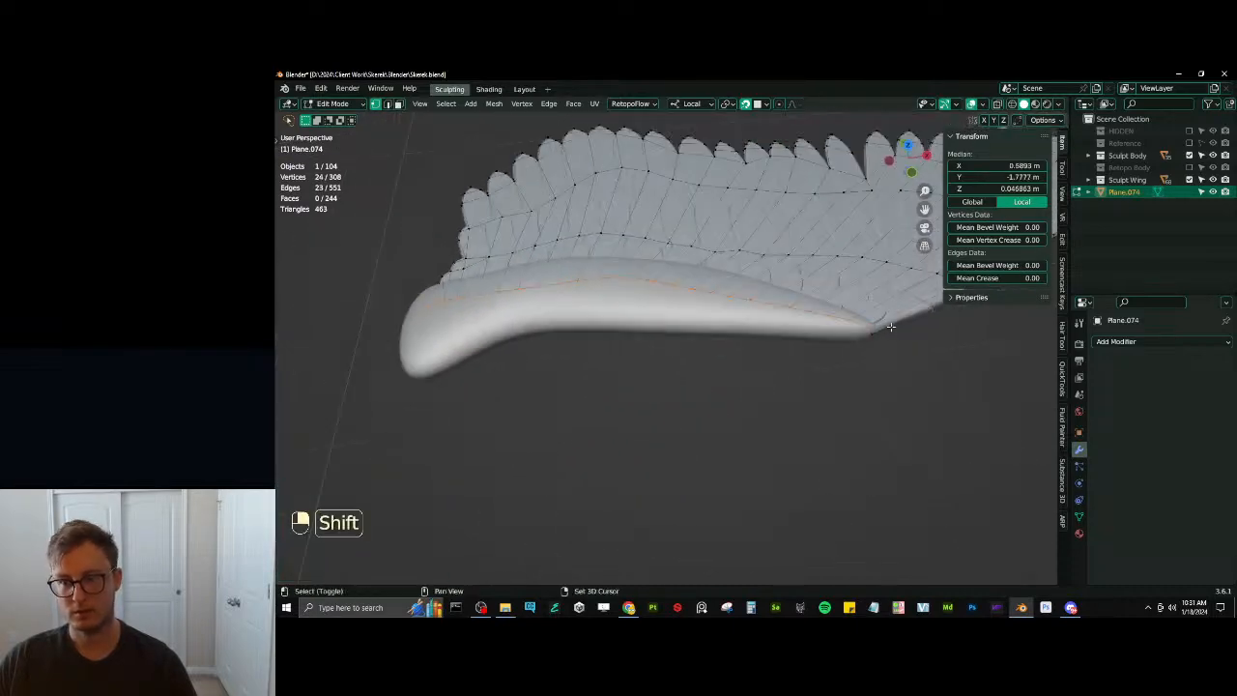
scroll(773, 340, up, 1)
key(e)
click(656, 375)
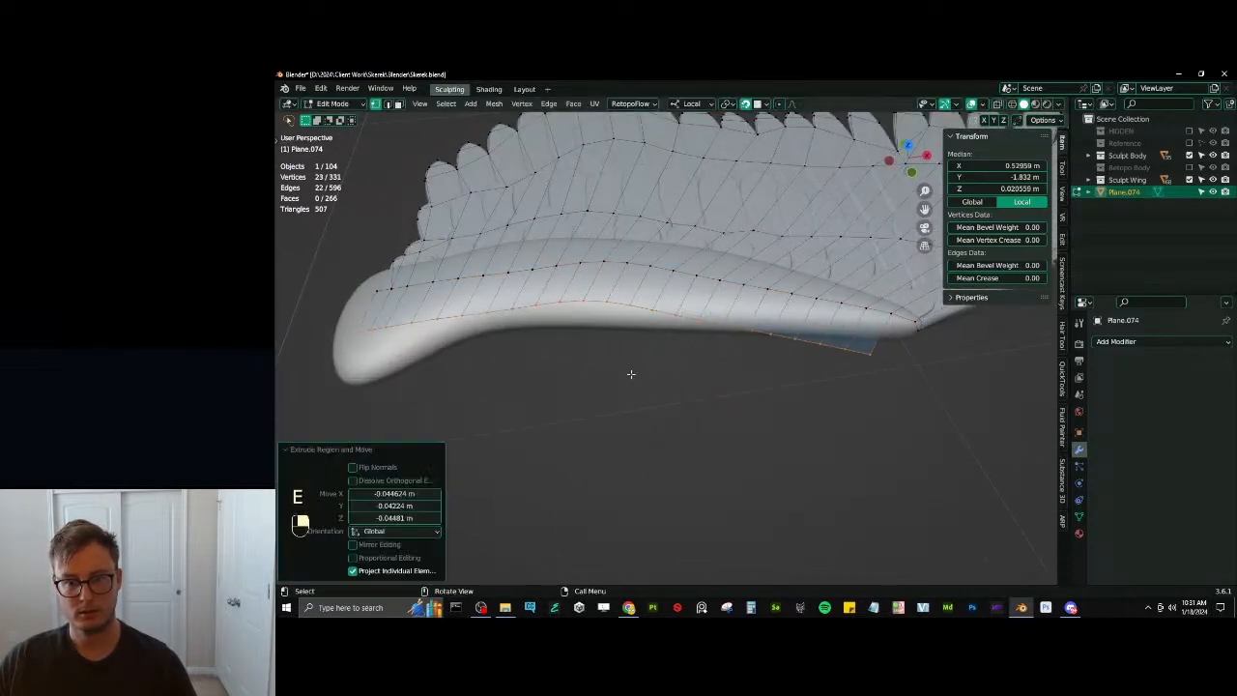
Scale the extruded arm row, flatten it to 0 along local Z and reposition it on the sculpt
key(s)
click(724, 371)
key(s)
key(z)
key(0)
key(Return)
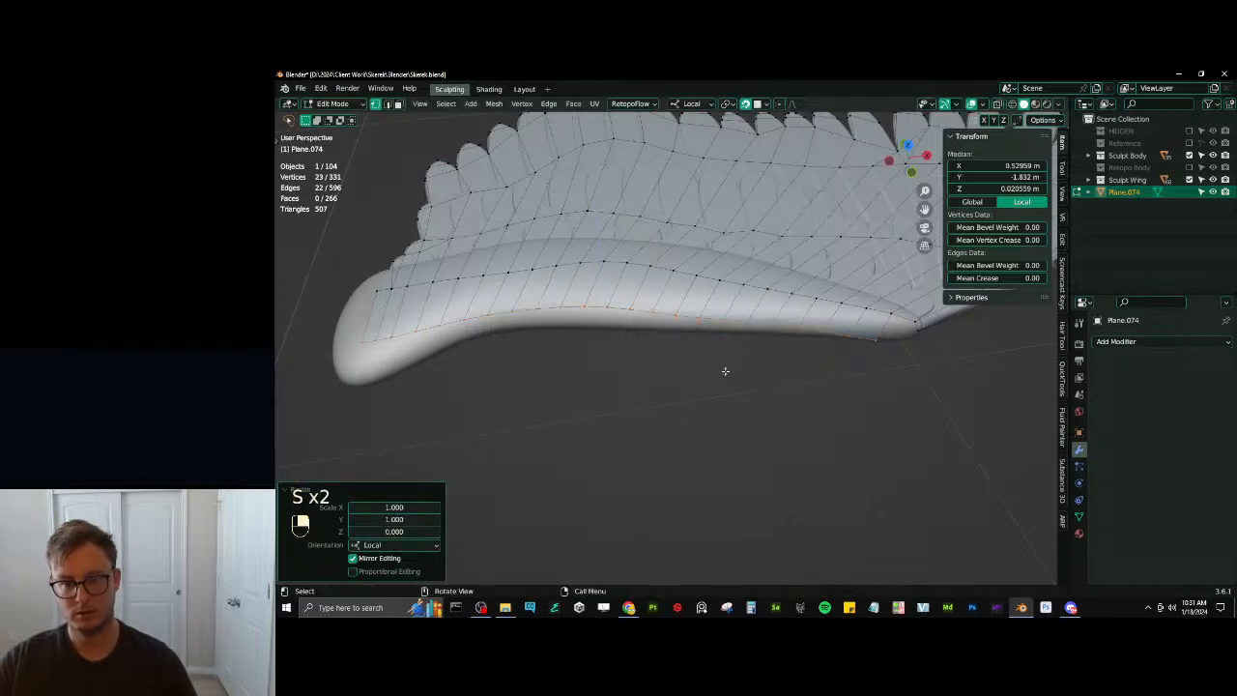
key(g)
click(770, 344)
Flatten the arm row to 0 along Z again in front view and nudge it onto the sculpt
key(KP_1)
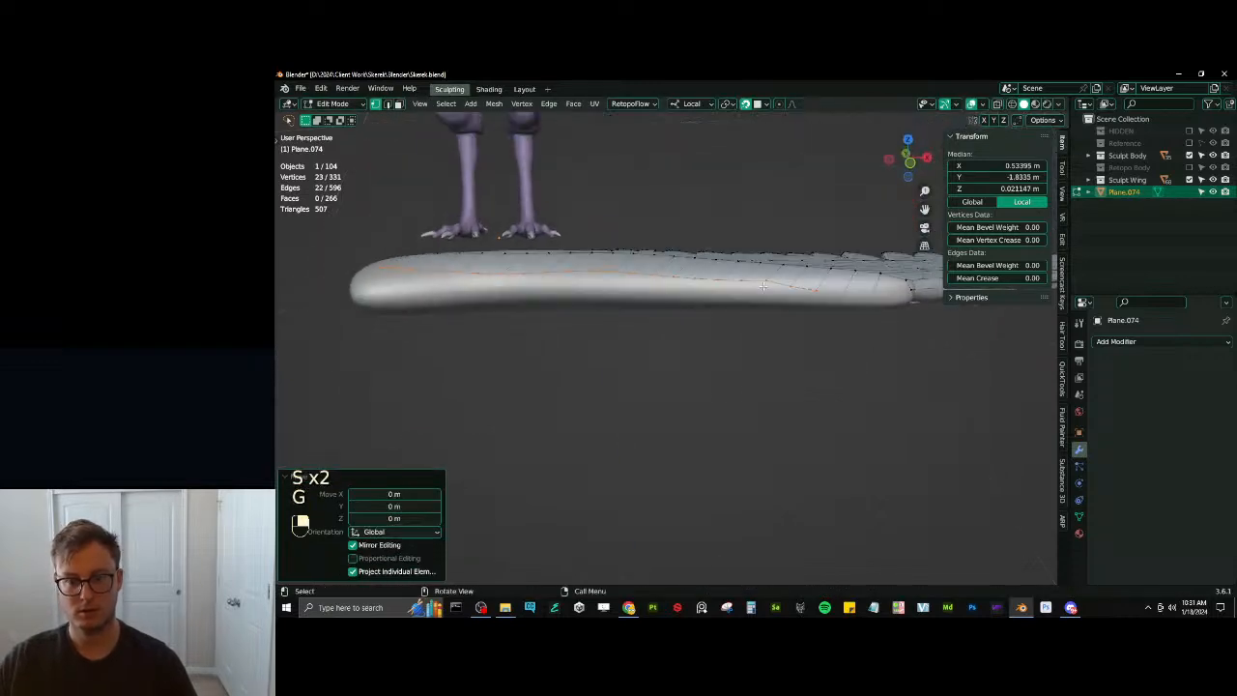
middle_drag(776, 342, 763, 286)
key(s)
key(z)
key(0)
key(Return)
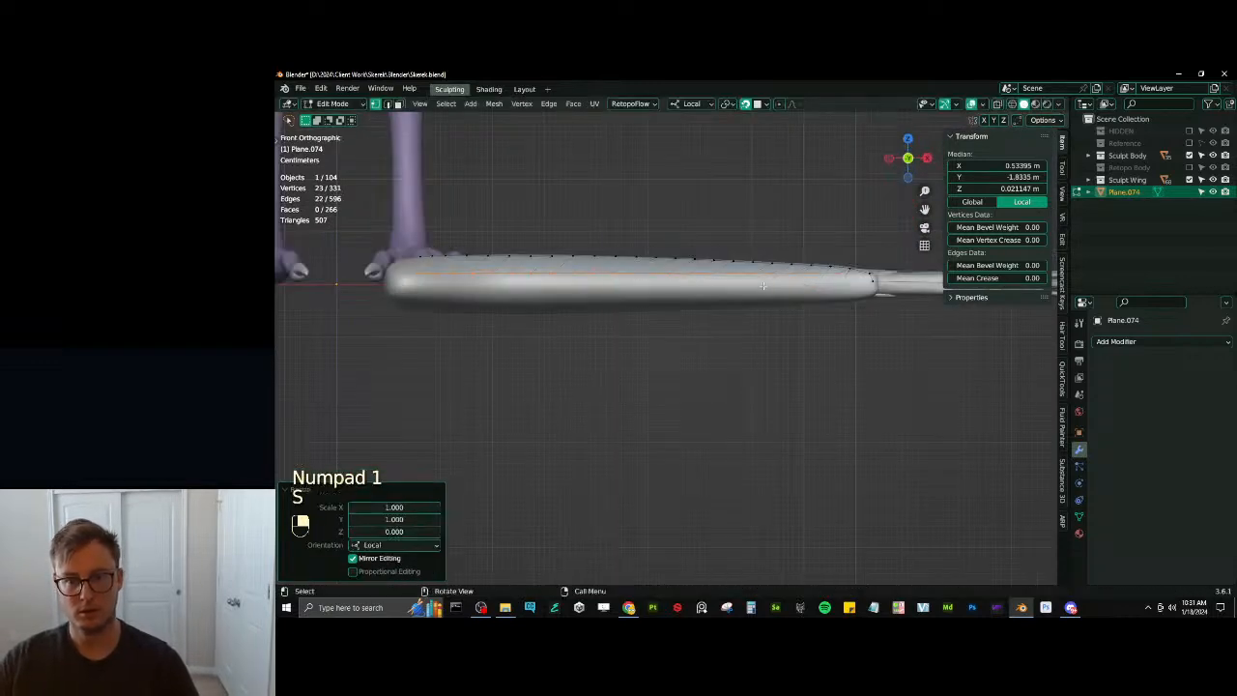
key(g)
click(770, 295)
middle_drag(771, 295, 674, 279)
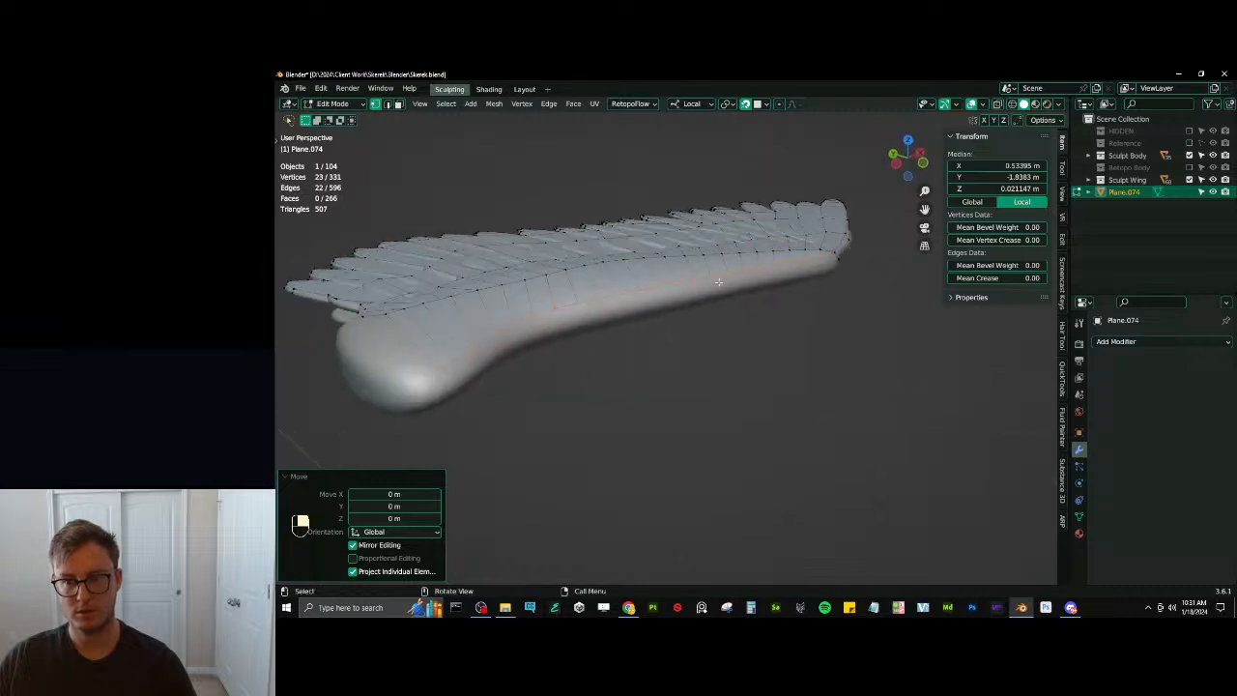
Extrude a second row from the arm's front at Z 0 m and adjust it in front view
key(e)
click(769, 292)
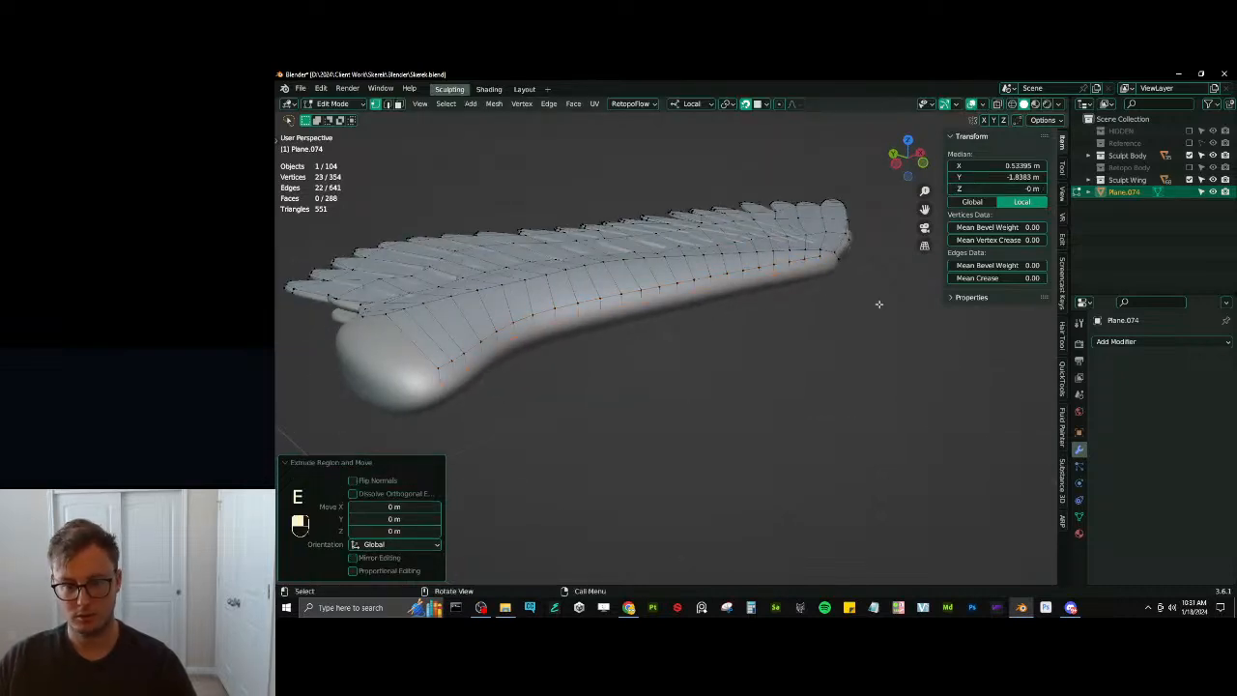
key(KP_1)
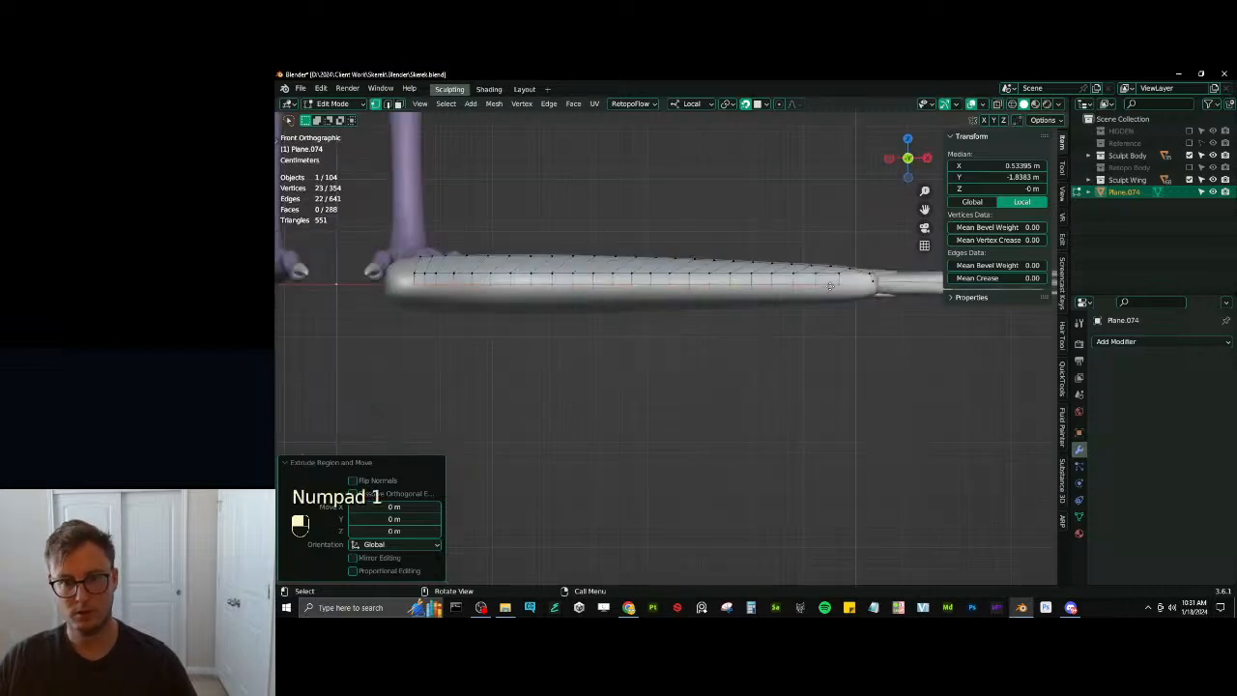
key(g)
click(829, 286)
middle_drag(767, 257, 684, 451)
Add a centred loop cut along the extruded arm strip, try moving it and undo the last changes
key(ctrl+r)
click(688, 292)
right_click(688, 292)
key(g)
key(Tab)
key(Tab)
key(ctrl+z)
key(ctrl+z)
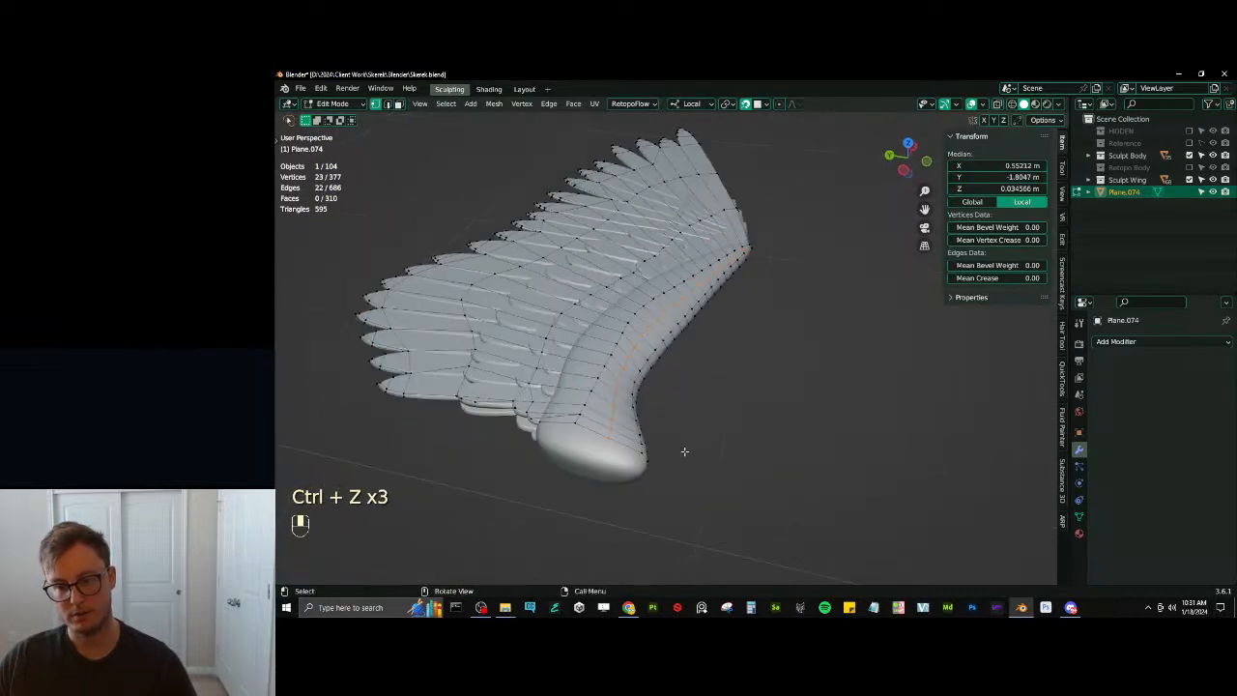
Expand the selection over the rows extruded along the arm's front and delete them
alt+shift+click(649, 462)
key(ctrl+KP_Add)
key(ctrl+KP_Add)
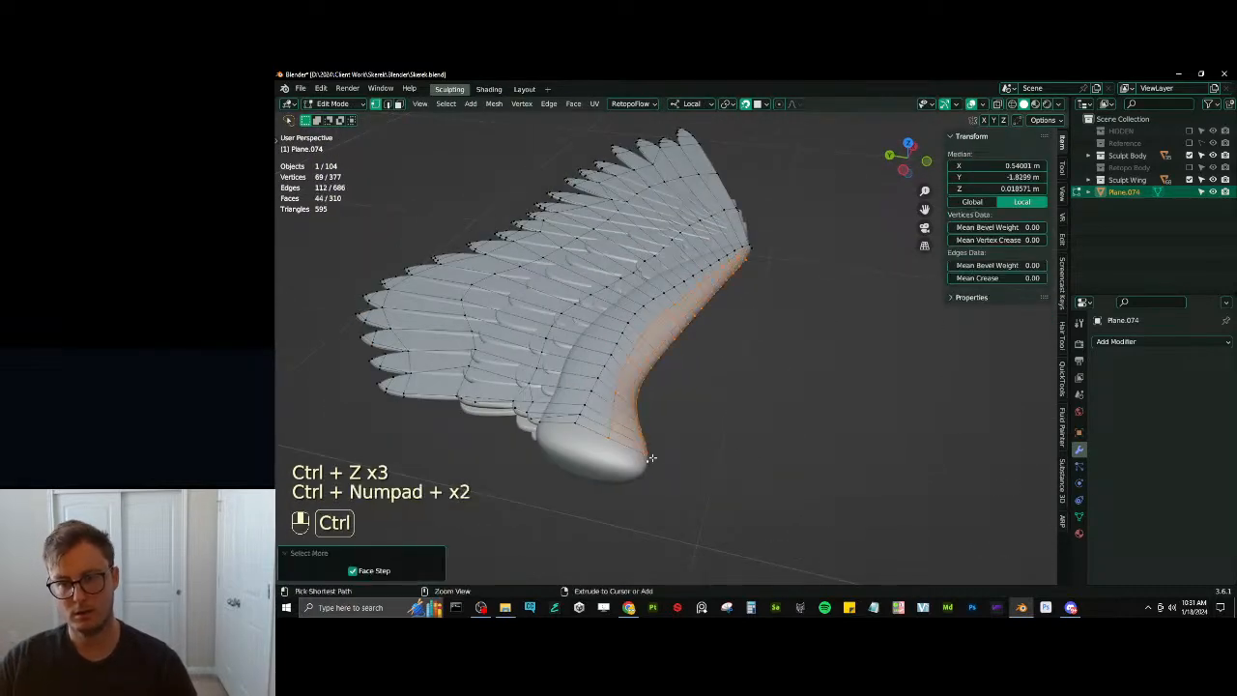
key(x)
click(645, 328)
Examine the wing mesh from above and inspect its open border along the root-side feathers
key(Tab)
middle_drag(649, 268, 761, 314)
middle_drag(670, 345, 889, 302)
scroll(590, 372, up, 1)
key(Tab)
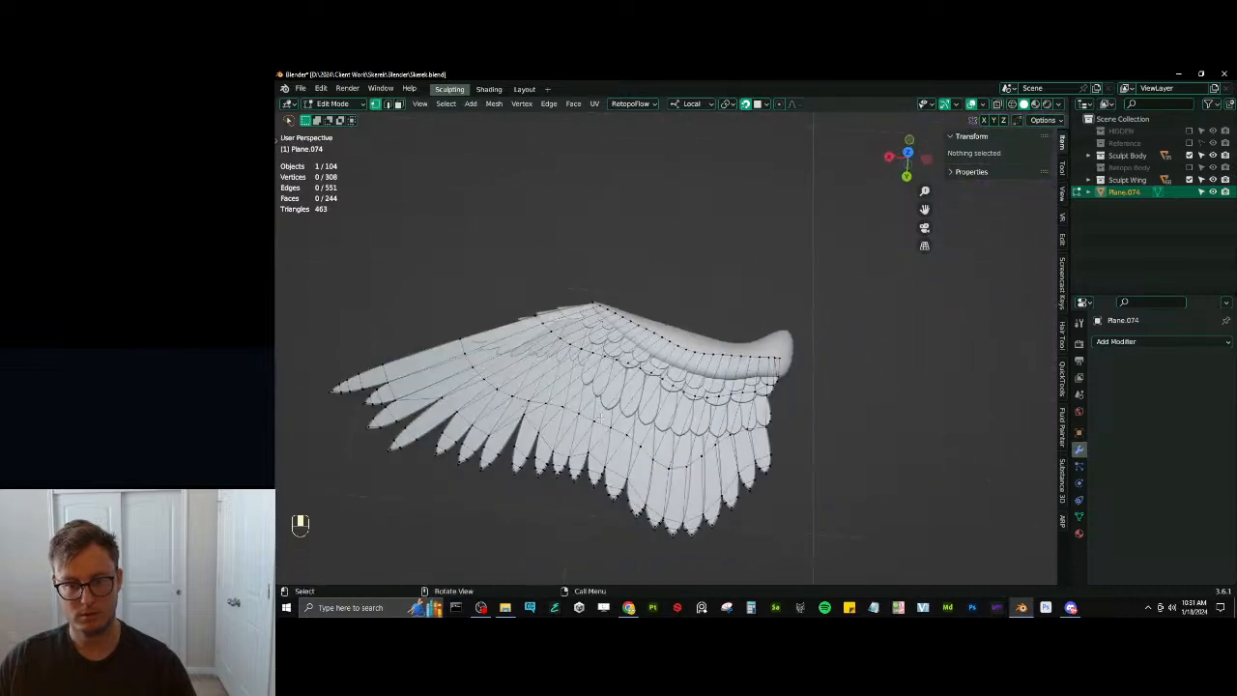
middle_drag(600, 419, 533, 367)
scroll(537, 371, up, 4)
middle_drag(579, 411, 570, 395)
shift+middle_drag(570, 395, 605, 392)
scroll(604, 396, up, 5)
scroll(599, 512, down, 2)
shift+middle_drag(597, 527, 587, 445)
middle_drag(626, 307, 669, 378)
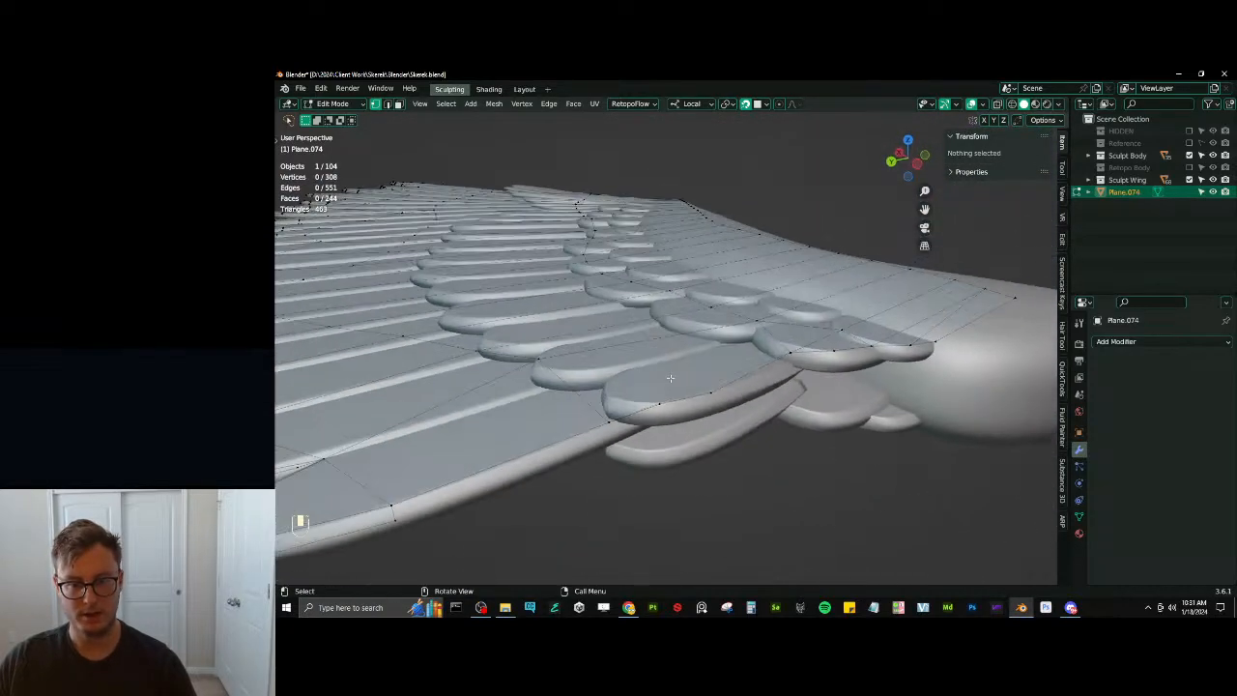
Turn off snapping, select the border vertices along the root-side feathers up to the arm and extrude them in place
click(622, 420)
ctrl+click(658, 405)
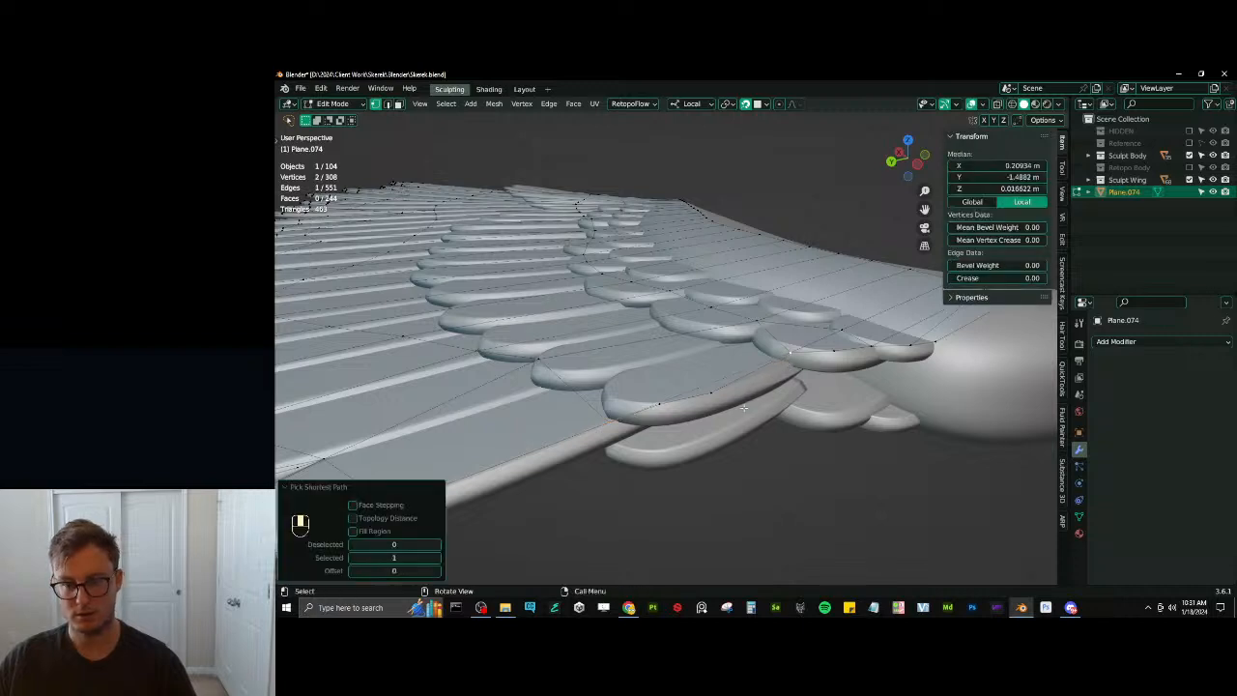
middle_drag(773, 387, 733, 388)
key(shift+Tab)
scroll(722, 401, down, 3)
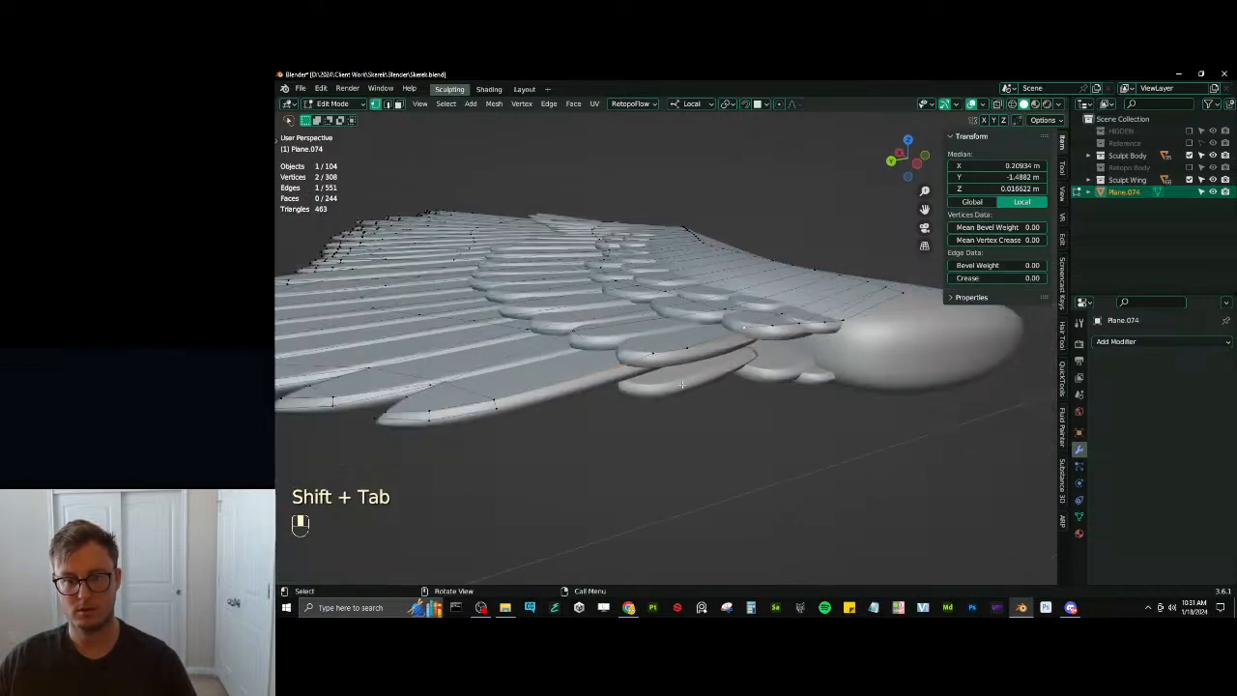
click(618, 368)
middle_drag(764, 330, 770, 359)
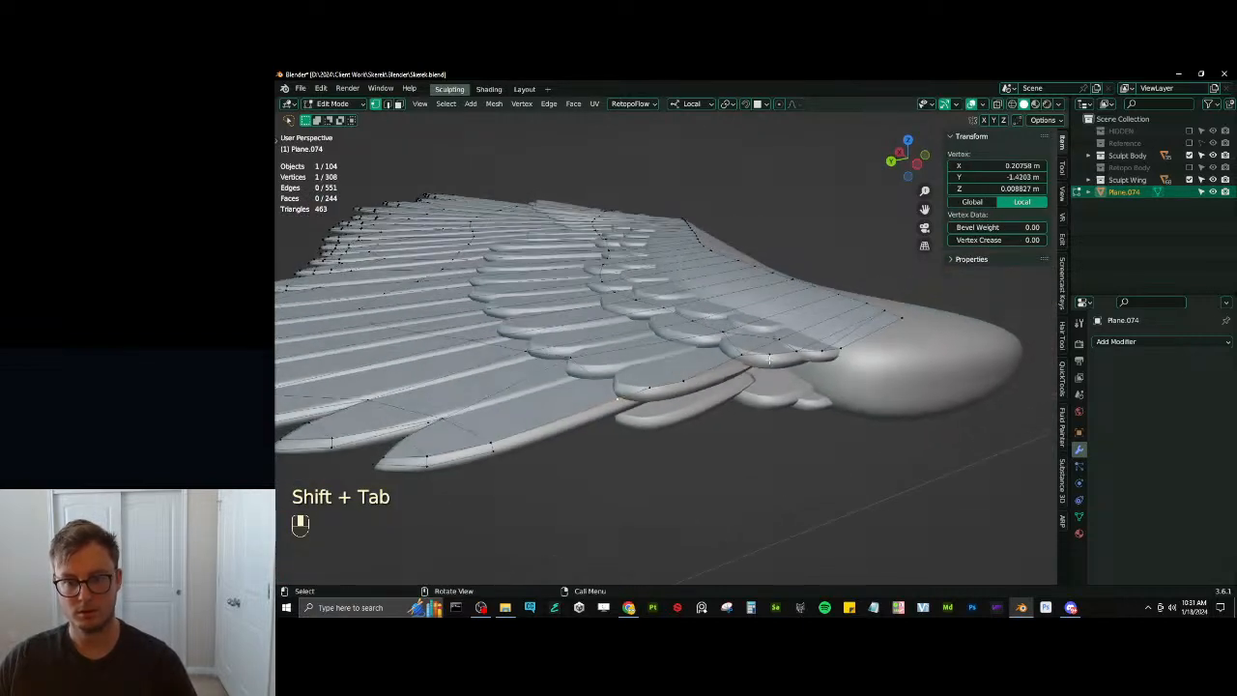
ctrl+click(909, 325)
key(e)
right_click(870, 383)
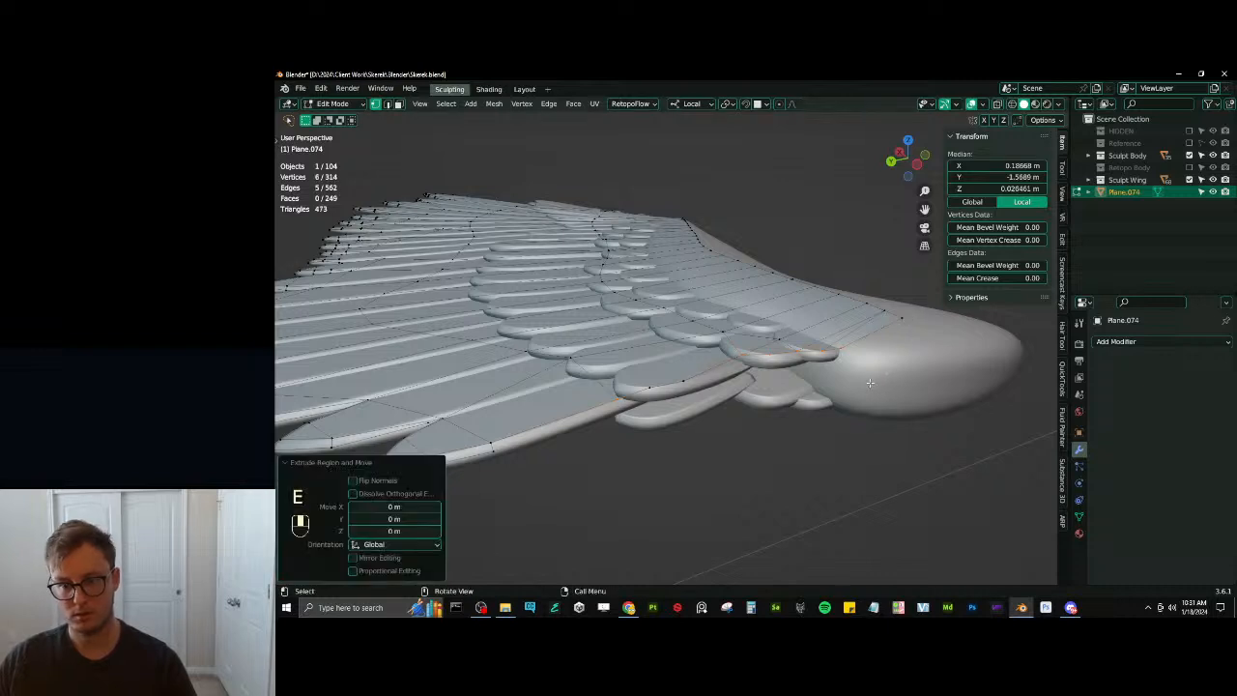
Set the pivot point to the 3D Cursor and scale the extruded root-side vertices to 0 along Z
key(s)
key(z)
key(0)
key(Return)
key(period)
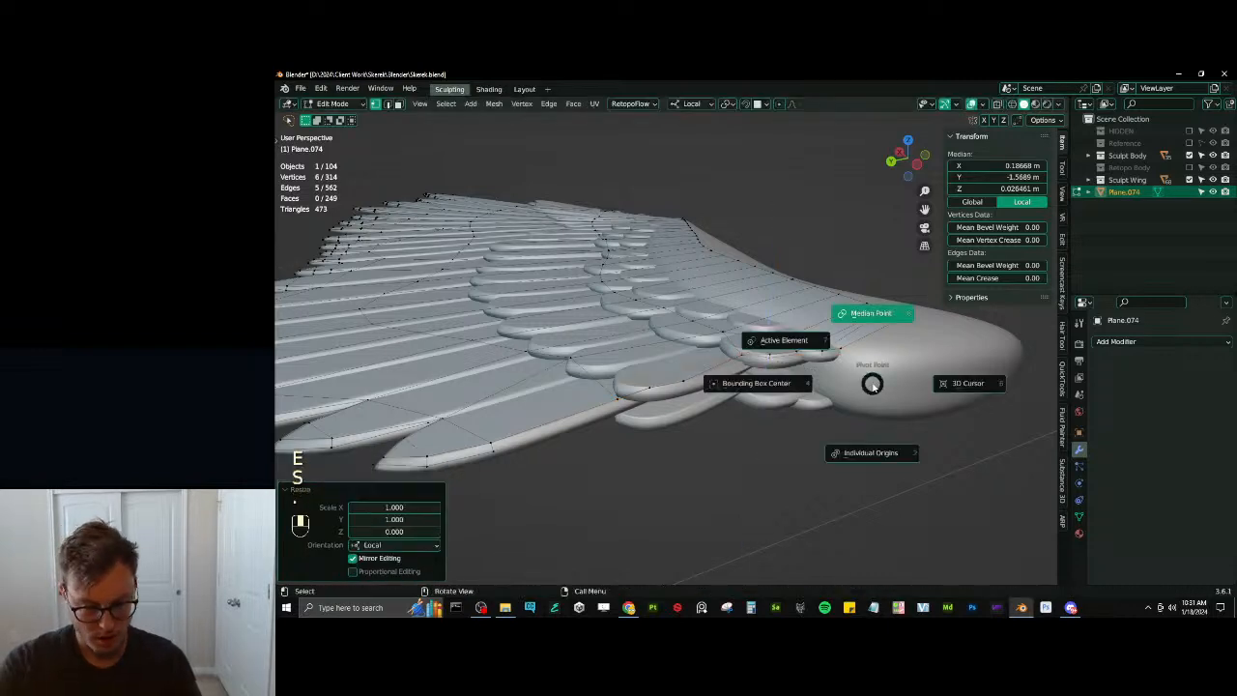
key(6)
key(s)
key(z)
key(0)
key(Return)
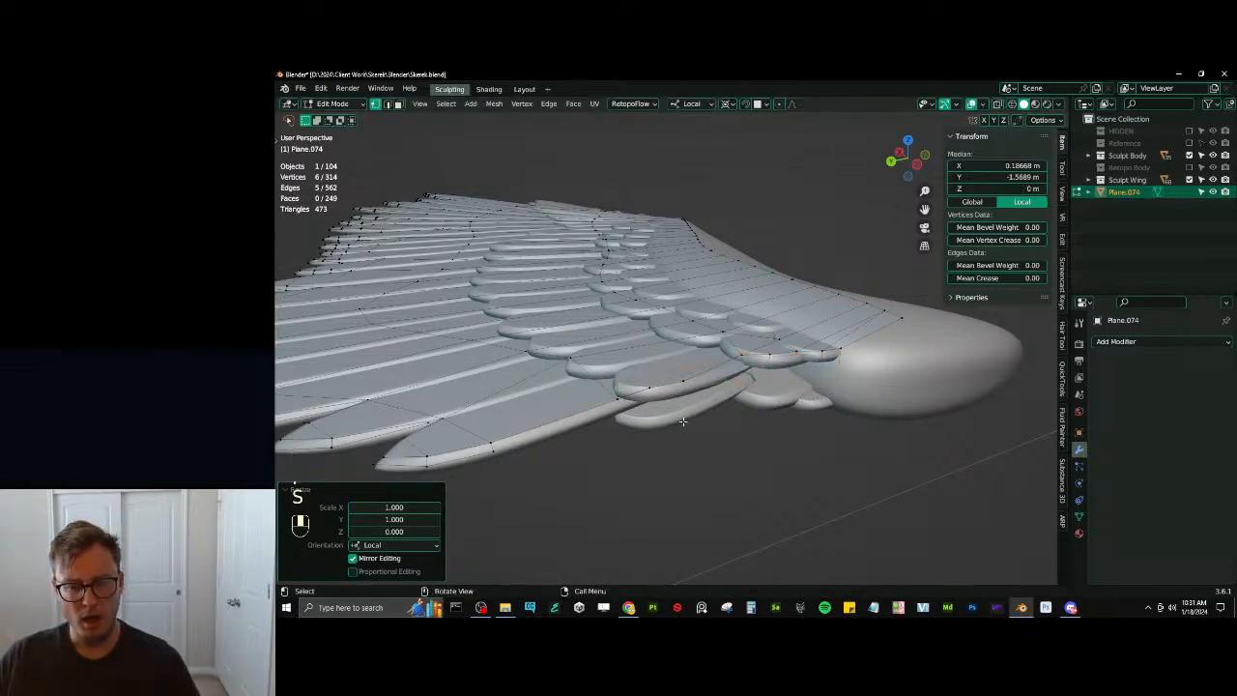
Fill a face along the long root-side feather's edge beside the extruded strip and check the wing from above
click(615, 411)
ctrl+click(496, 454)
key(f)
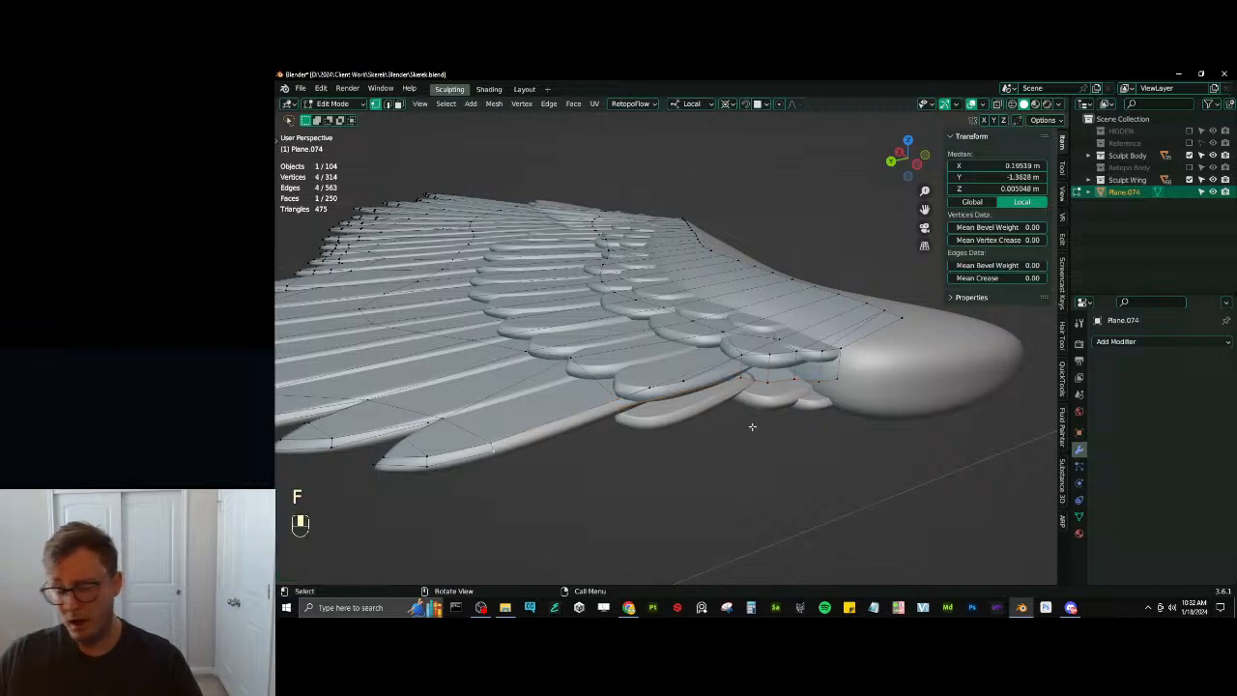
key(Tab)
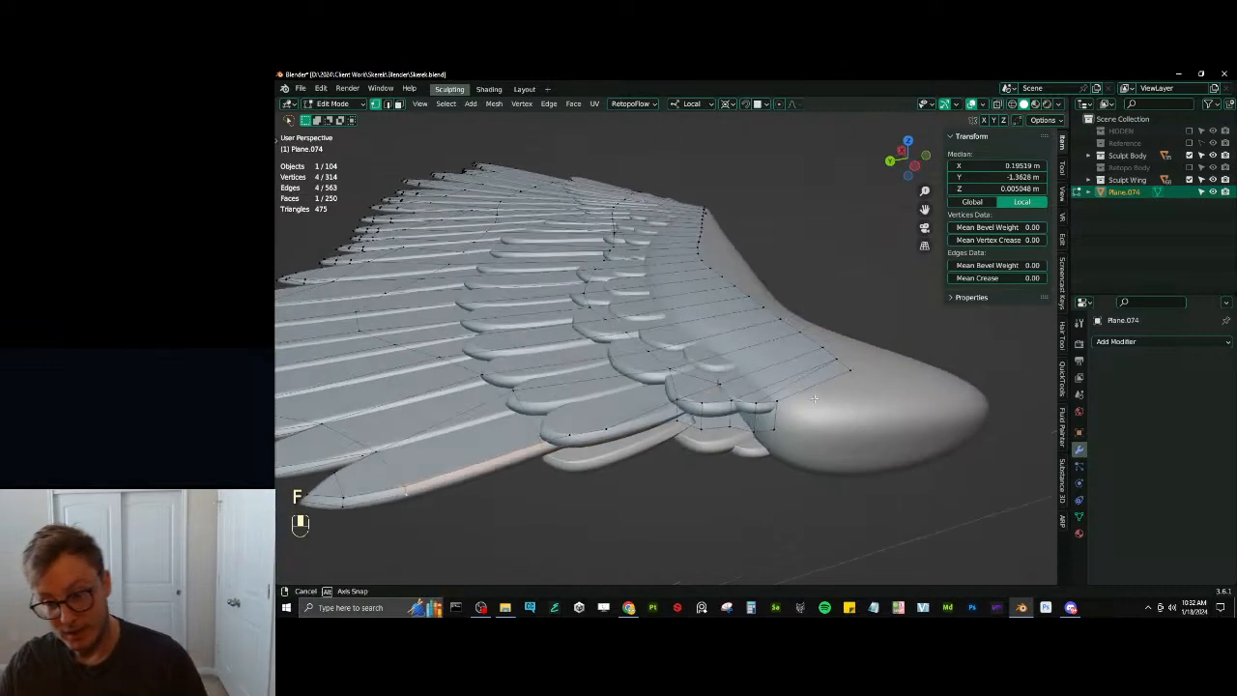
middle_drag(792, 409, 452, 491)
key(Tab)
scroll(473, 421, up, 4)
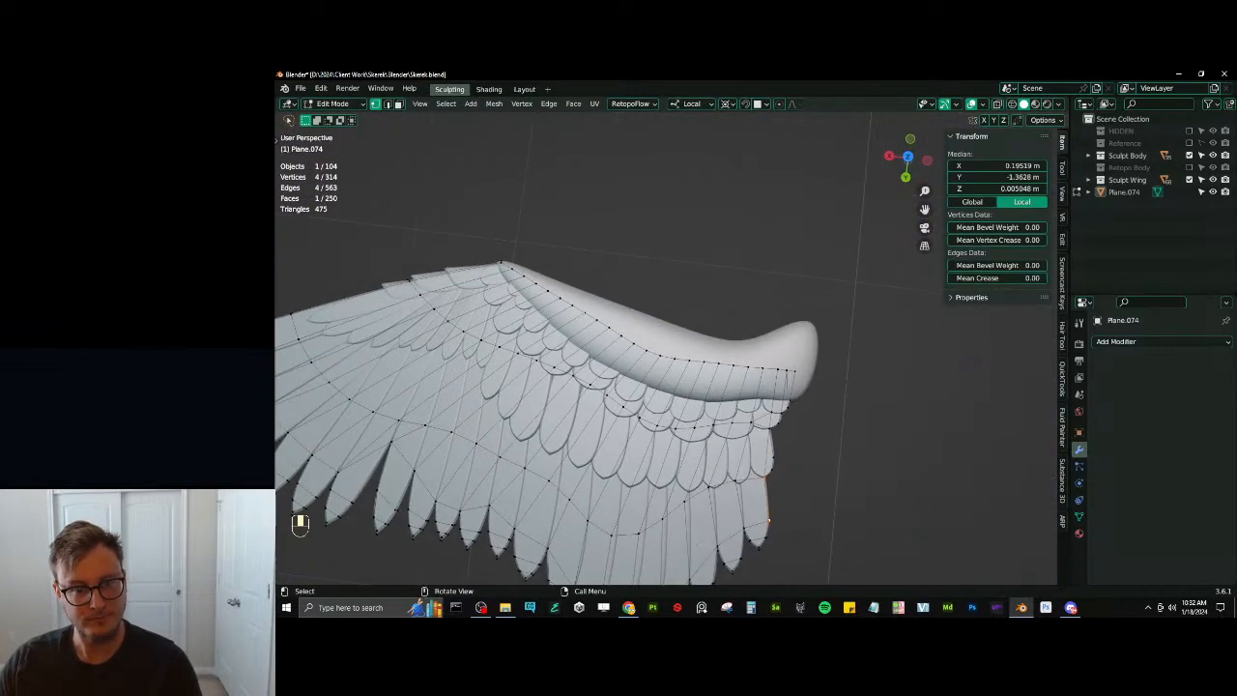
click(520, 257)
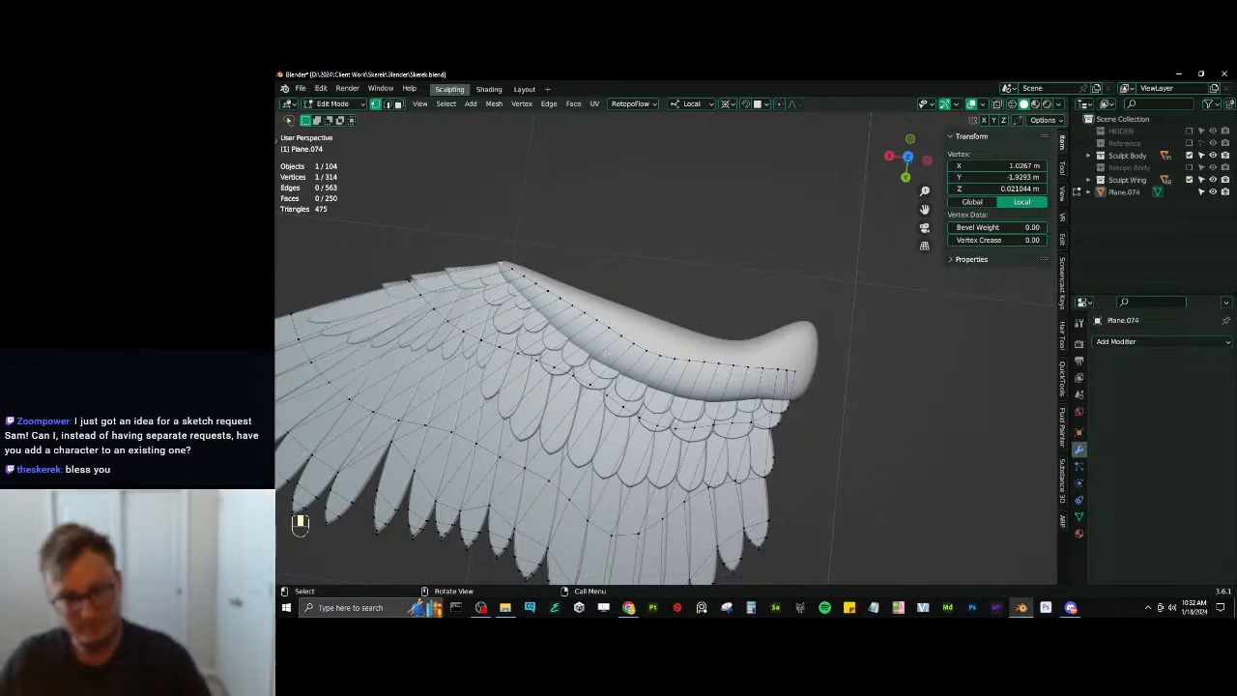
middle_drag(647, 374, 947, 338)
scroll(669, 356, down, 4)
click(709, 396)
right_click(708, 396)
key(ctrl+z)
scroll(654, 326, down, 5)
Add a Mirror modifier to the wing mesh in Object Mode, mirror it on the Z axis only, and save the file
key(Tab)
click(1162, 342)
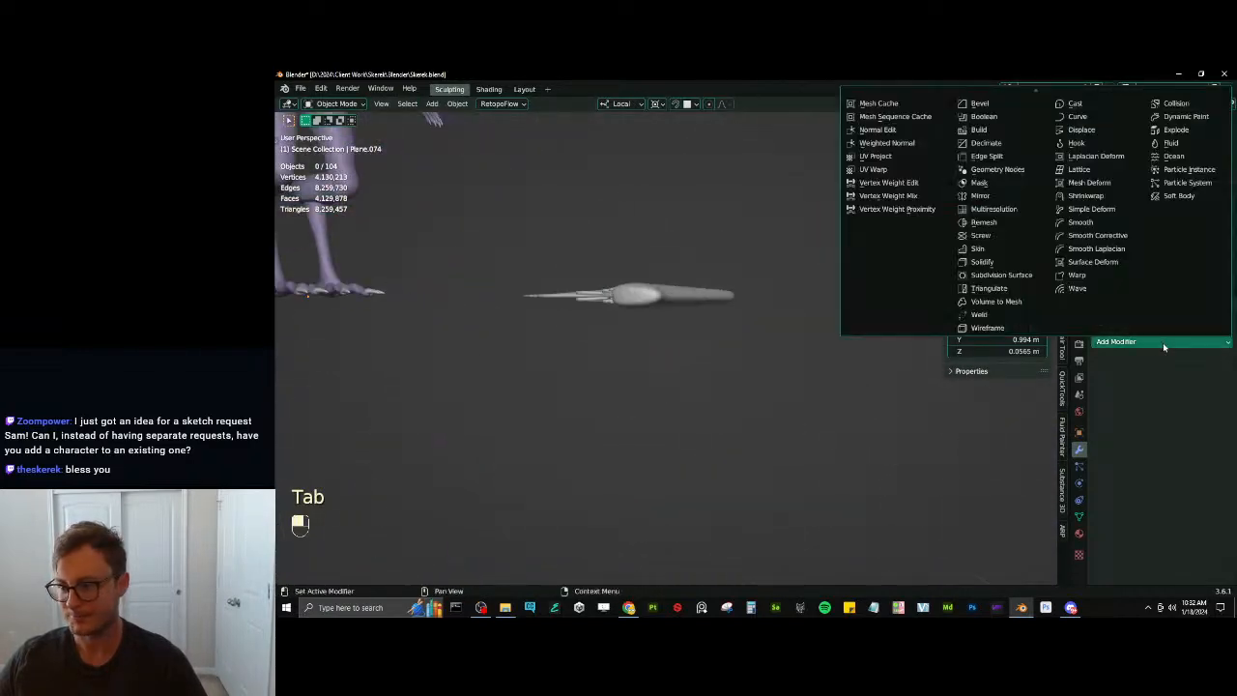
click(1111, 342)
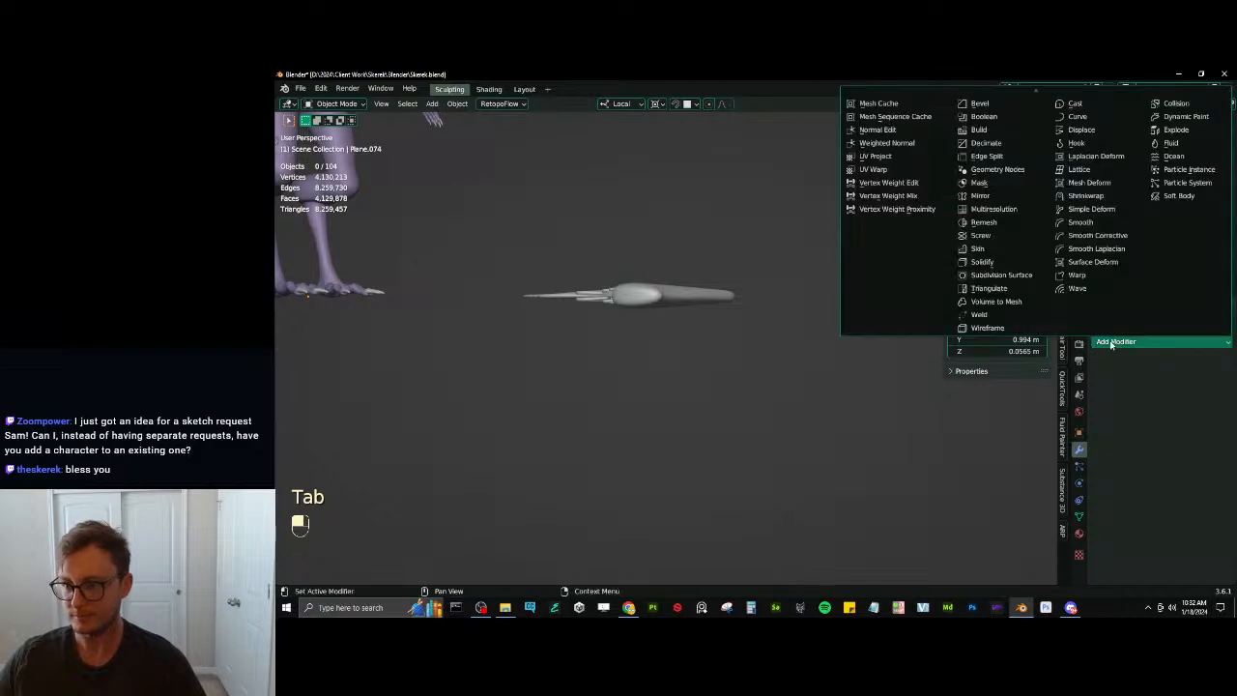
click(983, 196)
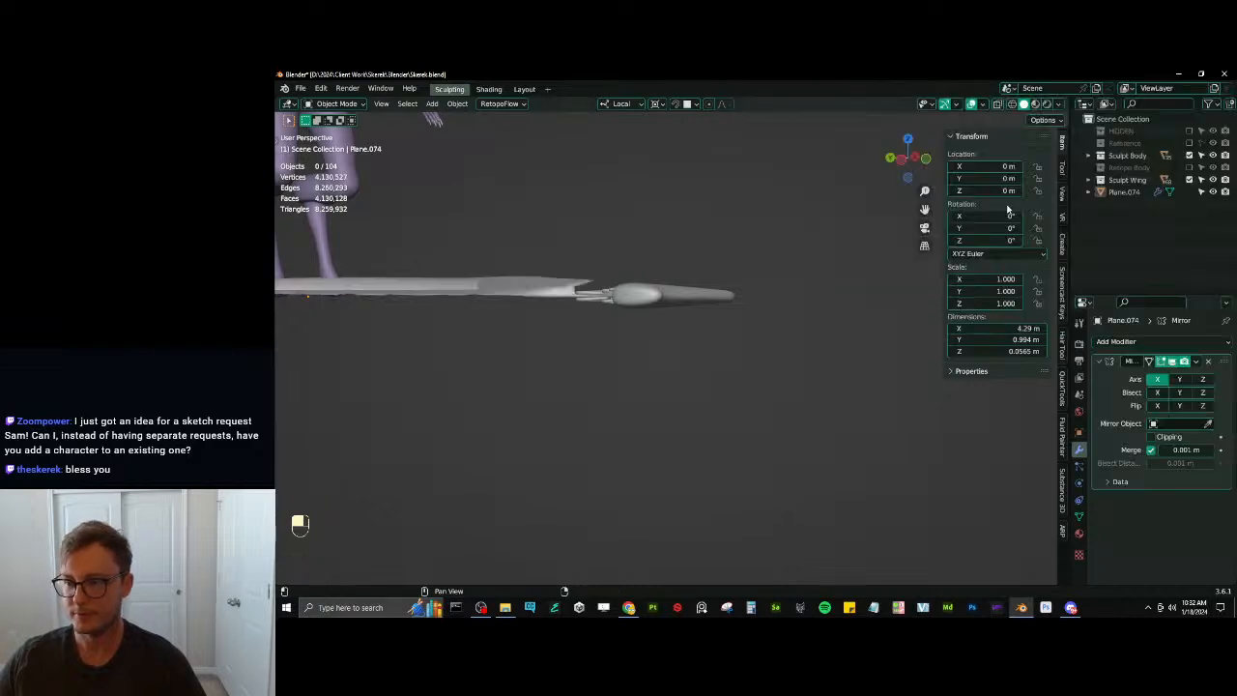
click(1159, 380)
click(1206, 379)
click(1162, 381)
middle_drag(621, 345, 619, 404)
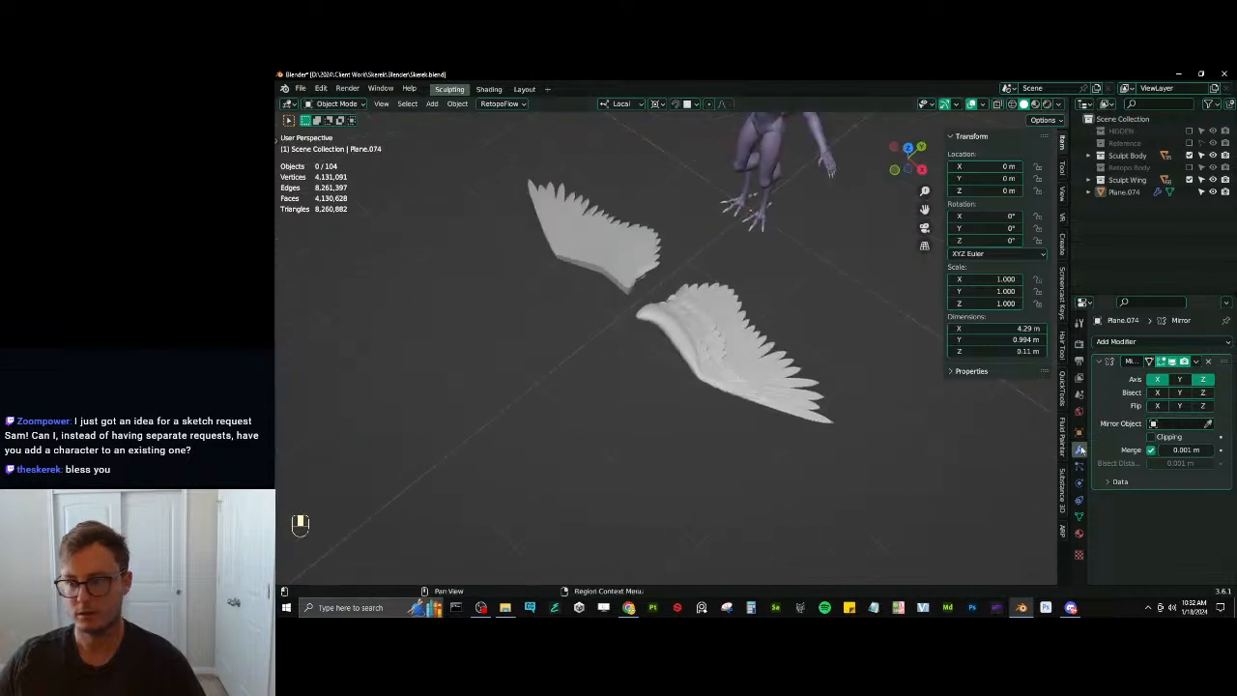
click(1157, 380)
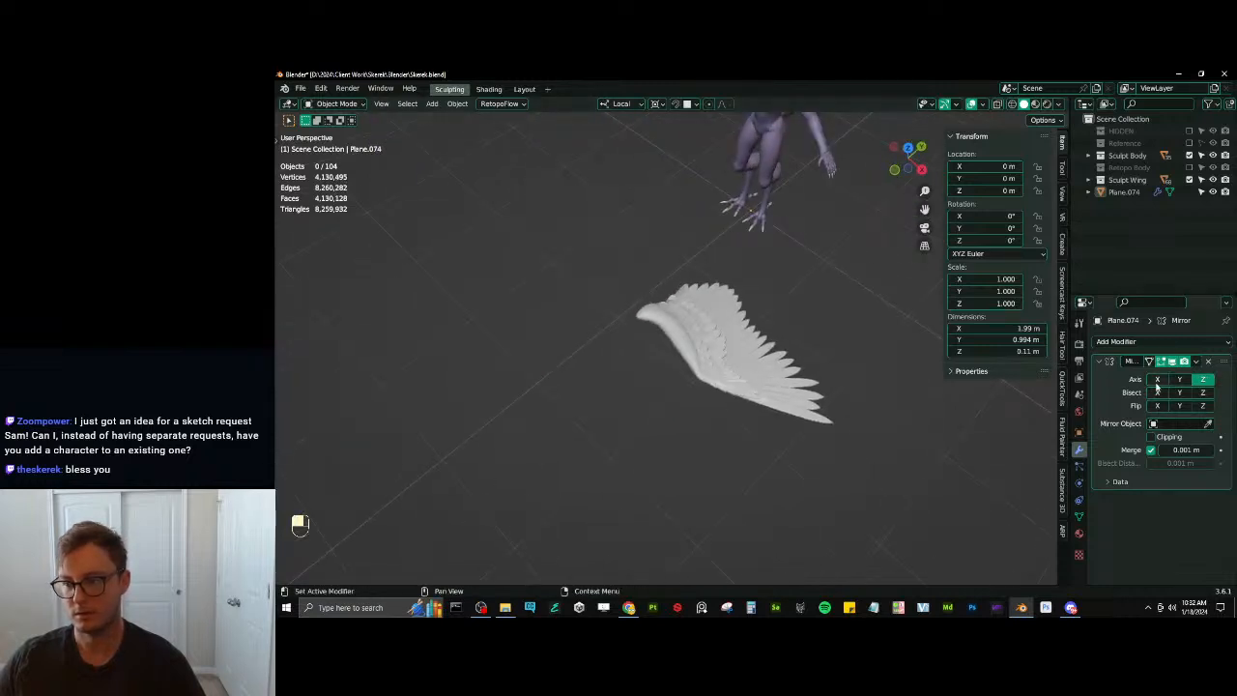
middle_drag(660, 421, 692, 387)
key(ctrl+s)
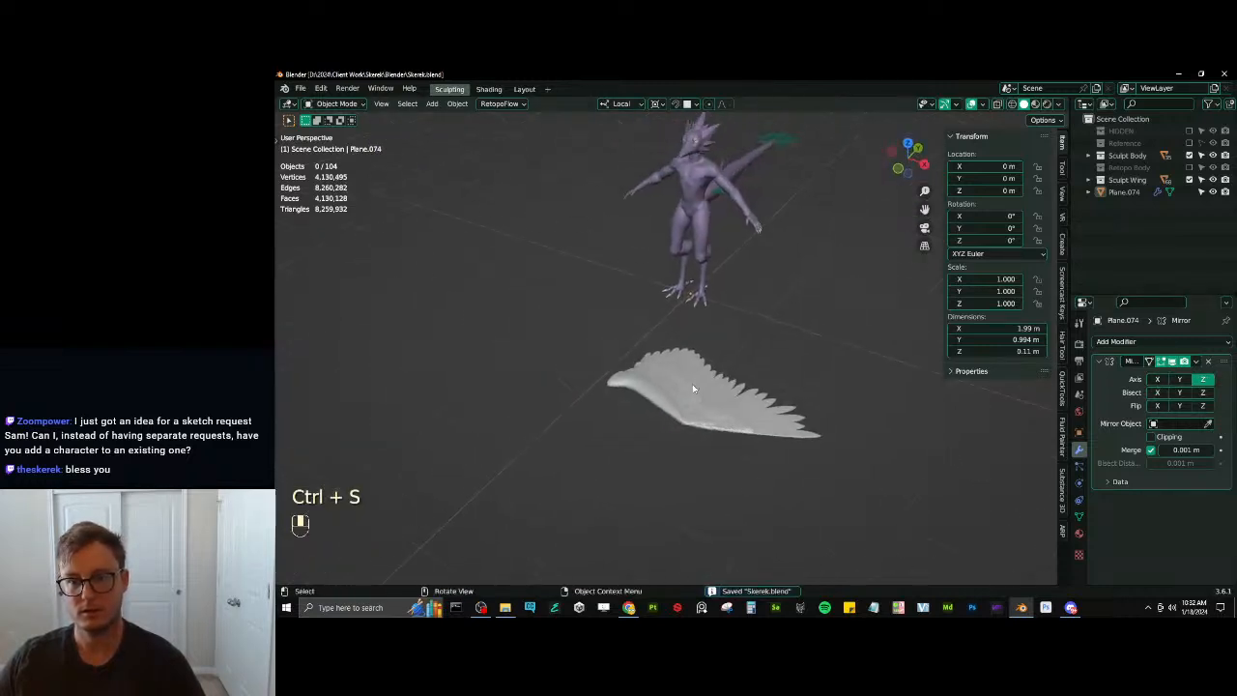
Exclude the Sculpt Wing collection from the view and select the retopologized wing Plane.074
middle_drag(773, 272, 788, 232)
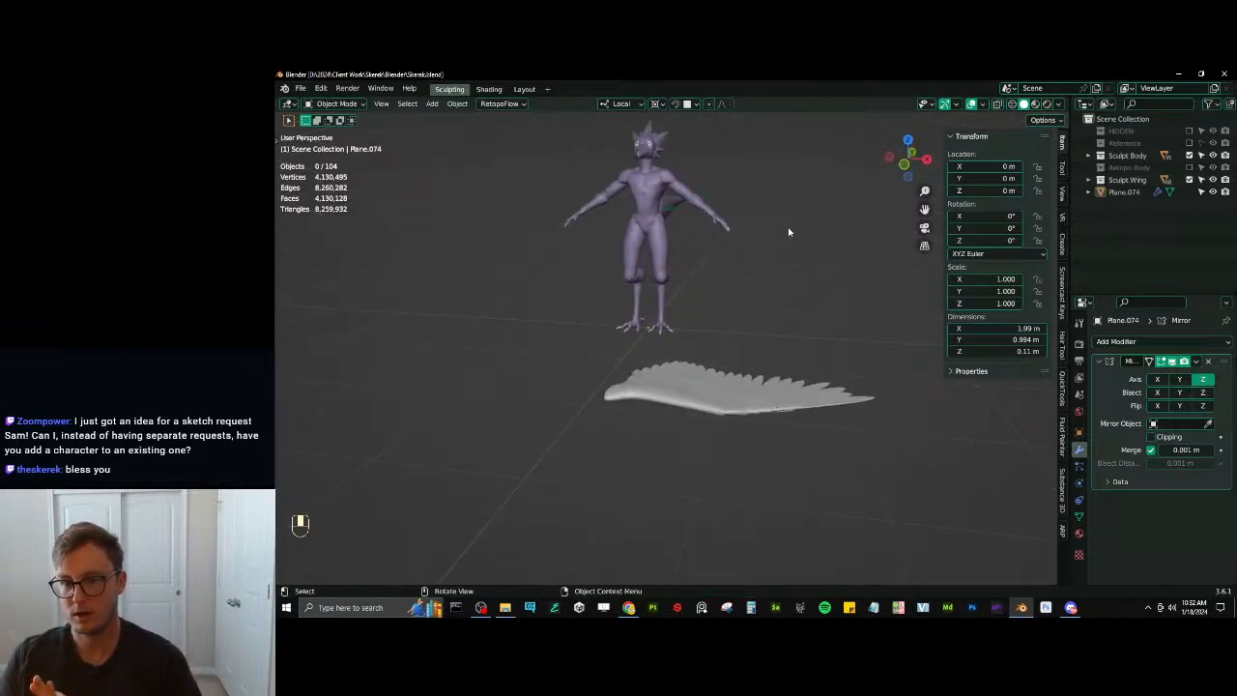
middle_drag(788, 235, 751, 308)
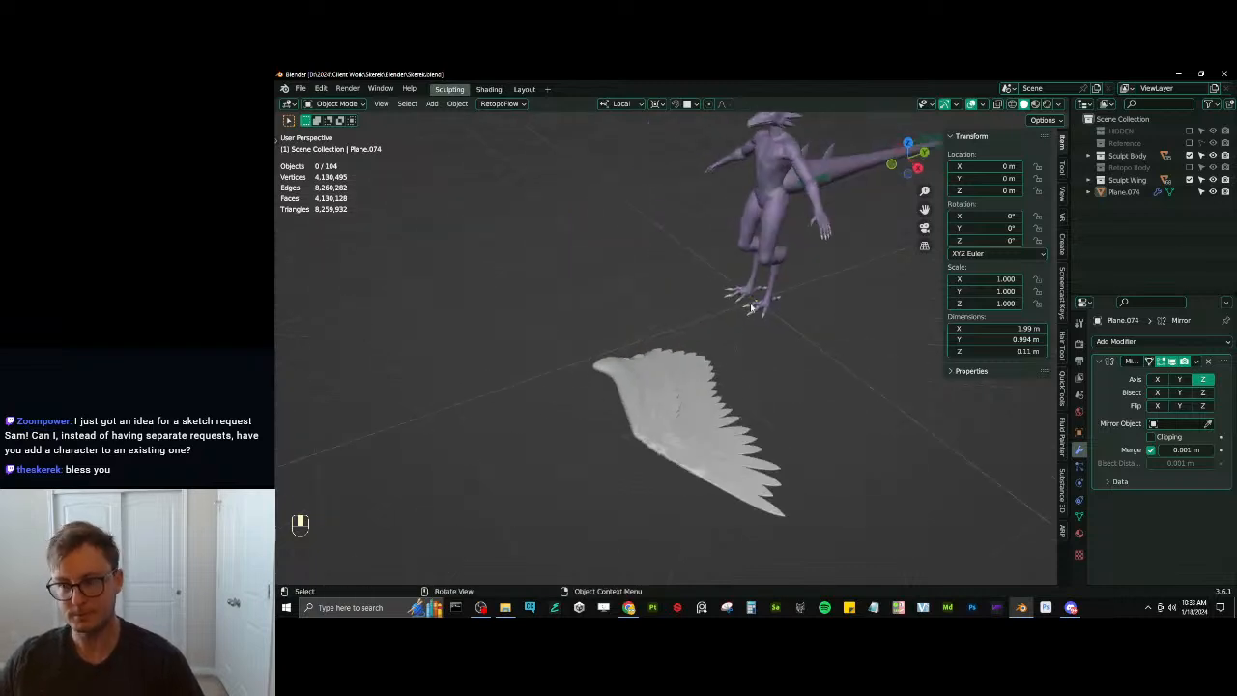
click(710, 419)
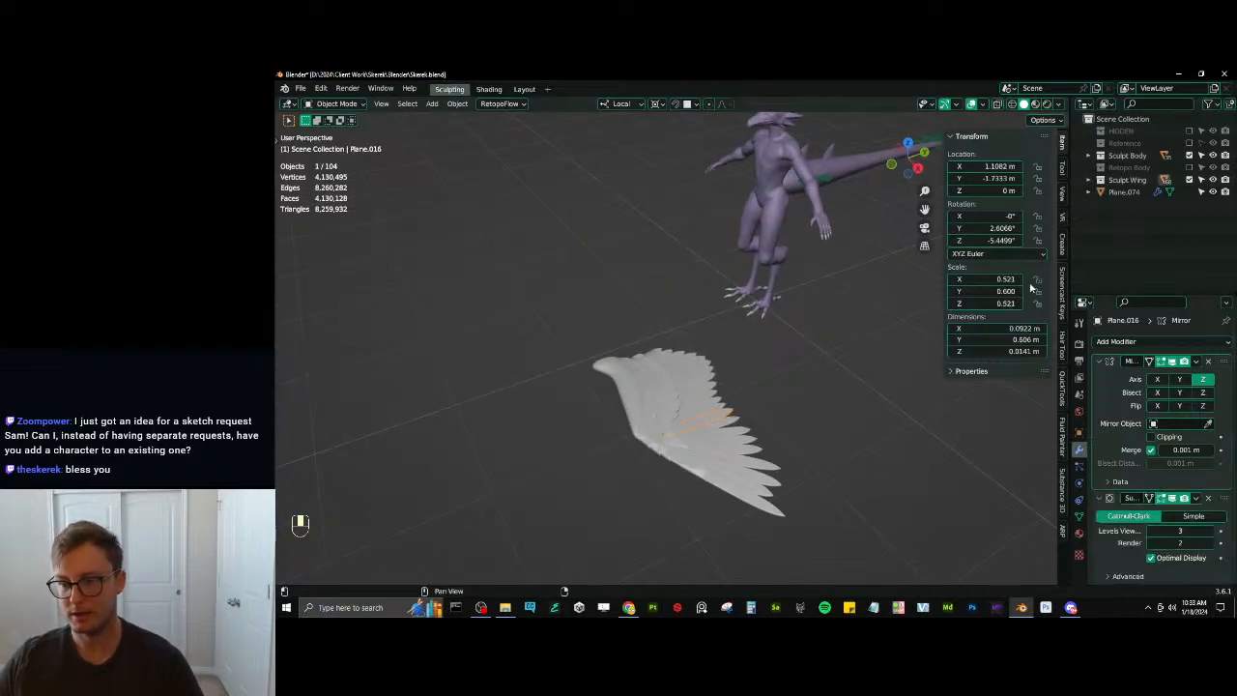
click(1189, 181)
click(713, 382)
scroll(744, 371, down, 4)
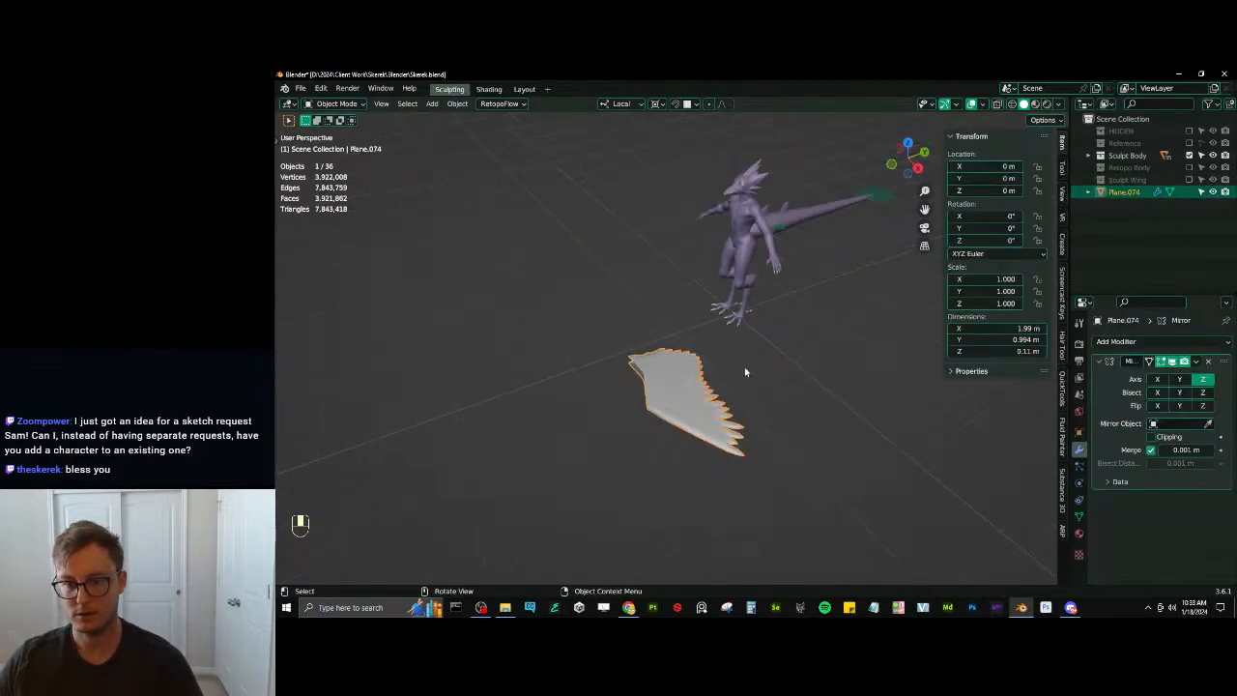
Duplicate the wing and raise the copy about 1.34 m to the character's back in the back view
middle_drag(744, 371, 689, 365)
key(shift+d)
right_click(759, 335)
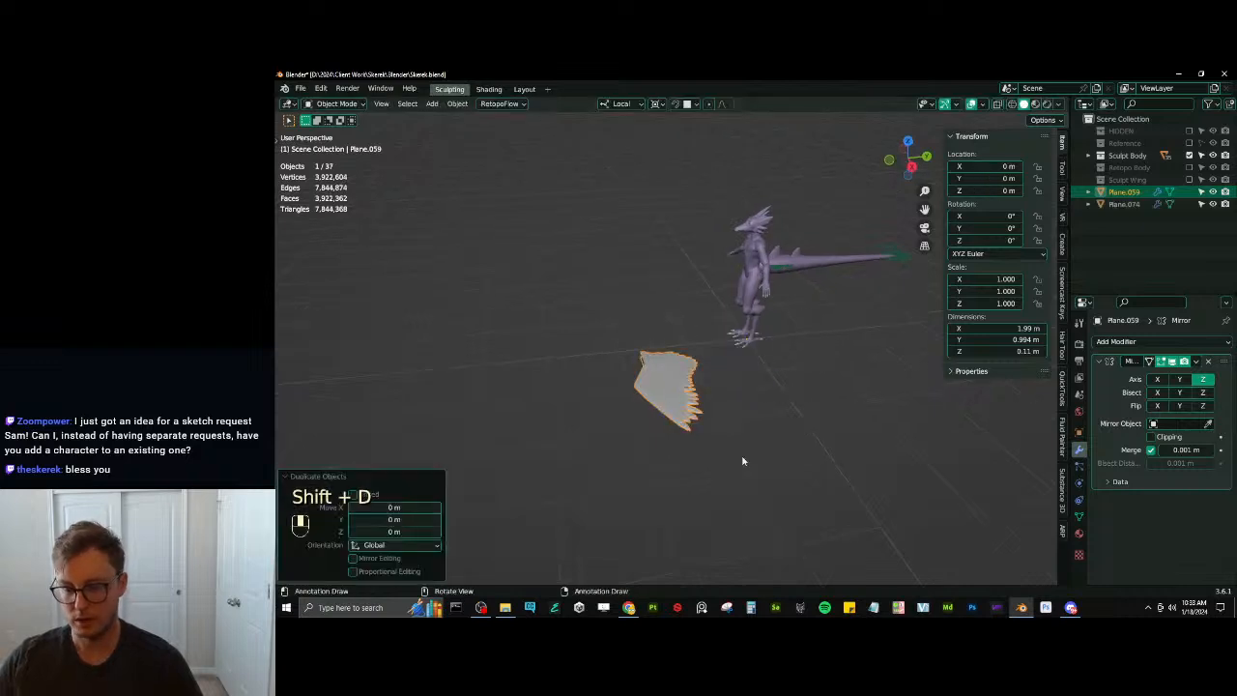
key(KP_3)
key(ctrl+KP_1)
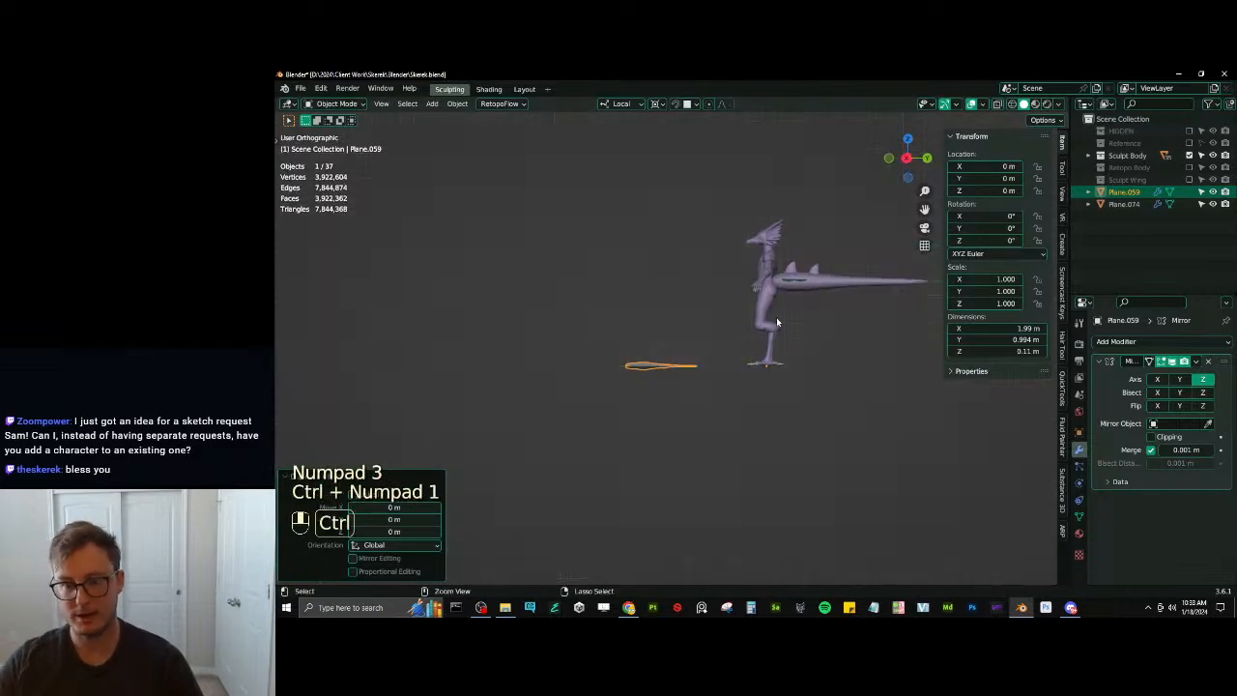
key(g)
click(796, 192)
Change the pivot point, rotate the wing copy about 35° around Y and move it up to the character's shoulder
scroll(758, 211, up, 3)
key(r)
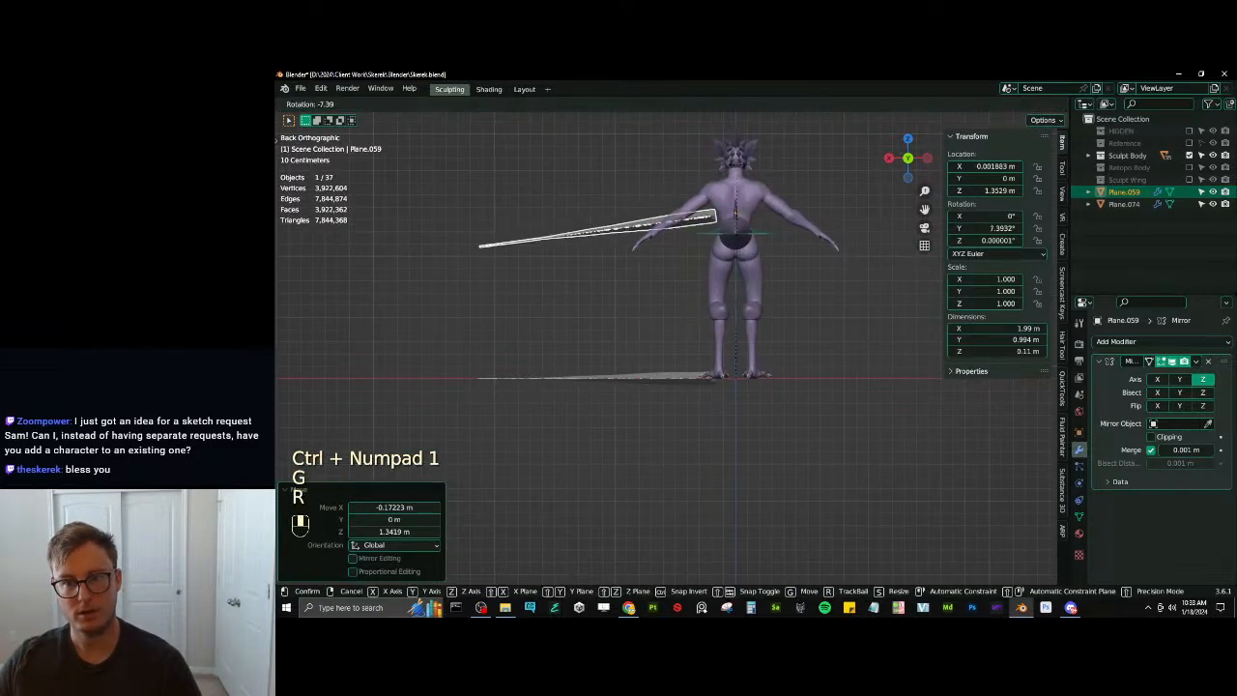
right_click(739, 174)
key(period)
click(735, 232)
shift+middle_drag(730, 220, 709, 321)
key(r)
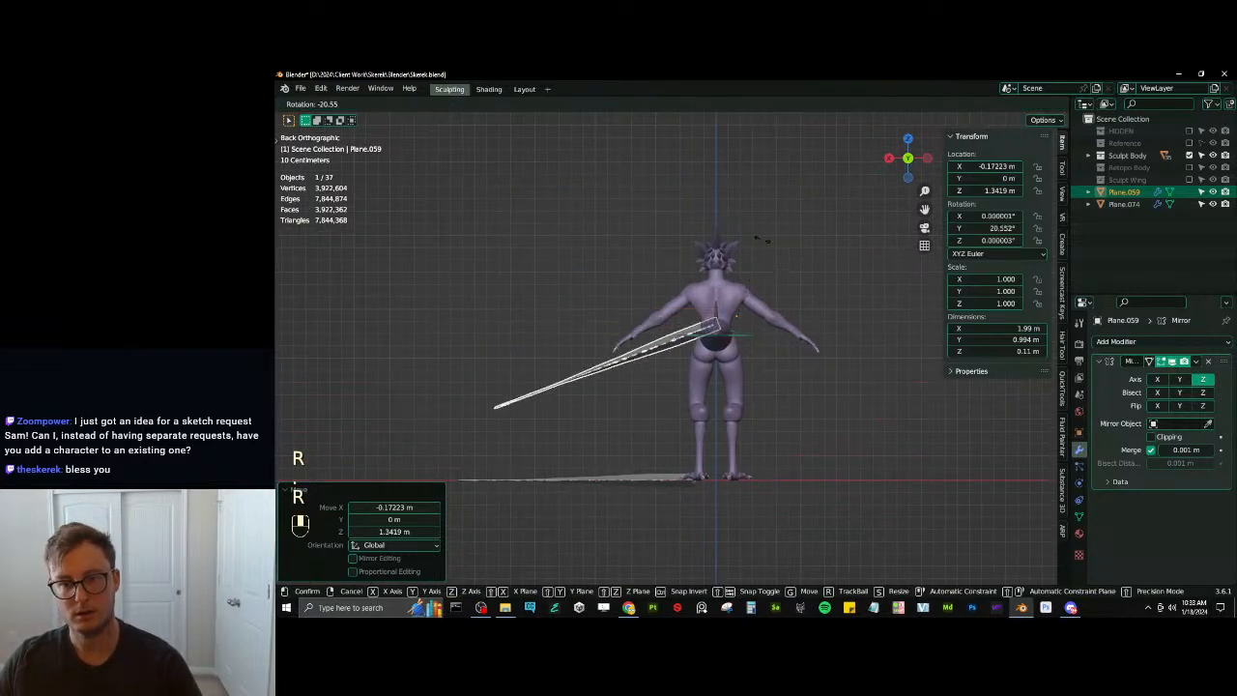
click(749, 279)
key(g)
click(726, 246)
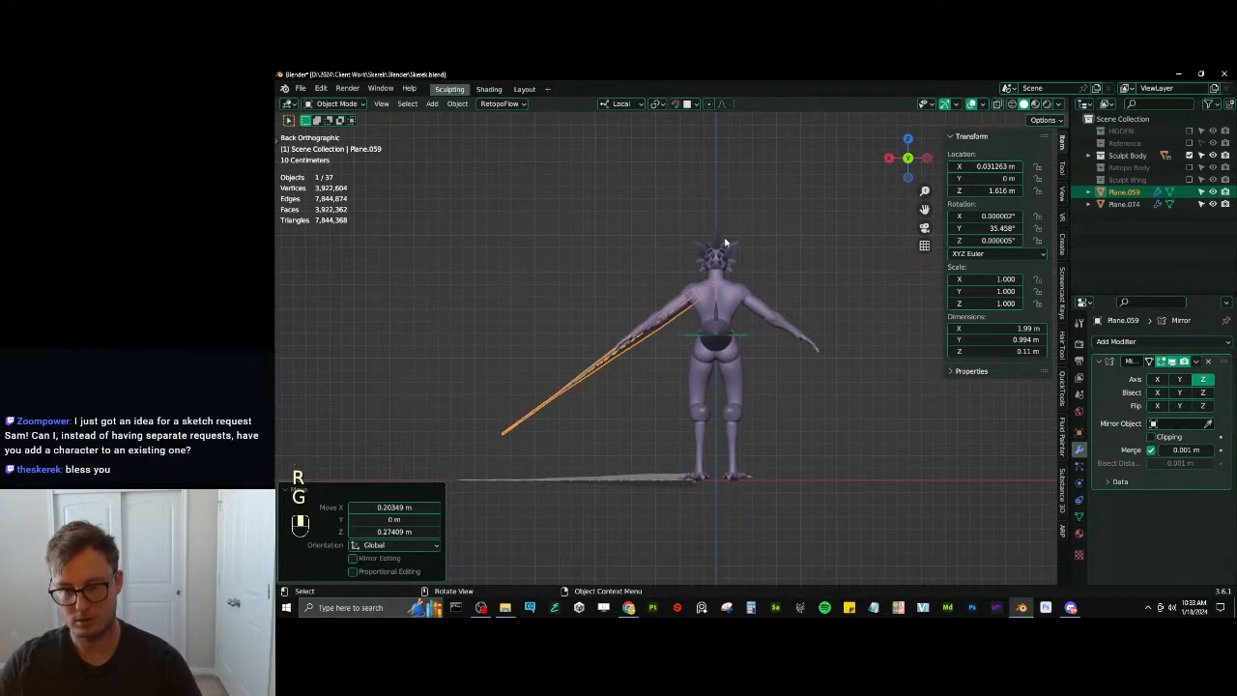
Move the wing copy about 1.94 m along Y in the top view and check its placement from behind
key(KP_7)
key(g)
click(632, 427)
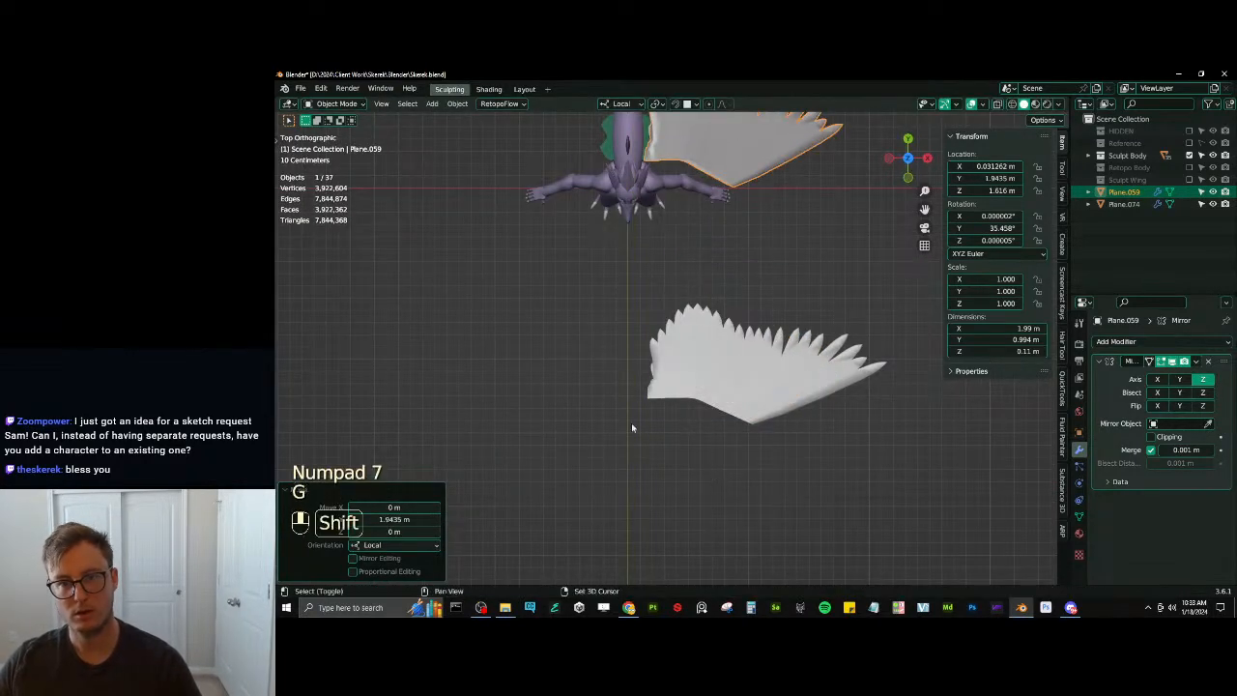
key(ctrl+KP_1)
scroll(697, 352, up, 3)
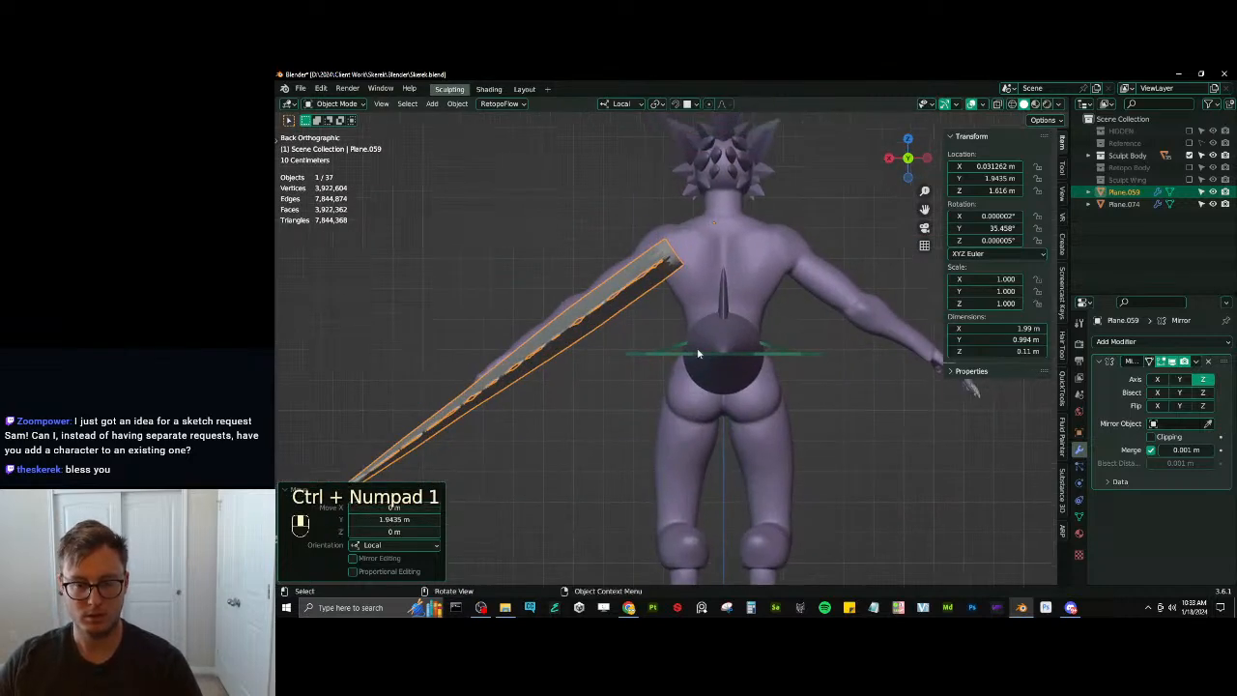
Scale all vertices of the wing copy to 0.848 in Edit Mode
middle_drag(698, 353, 734, 405)
key(s)
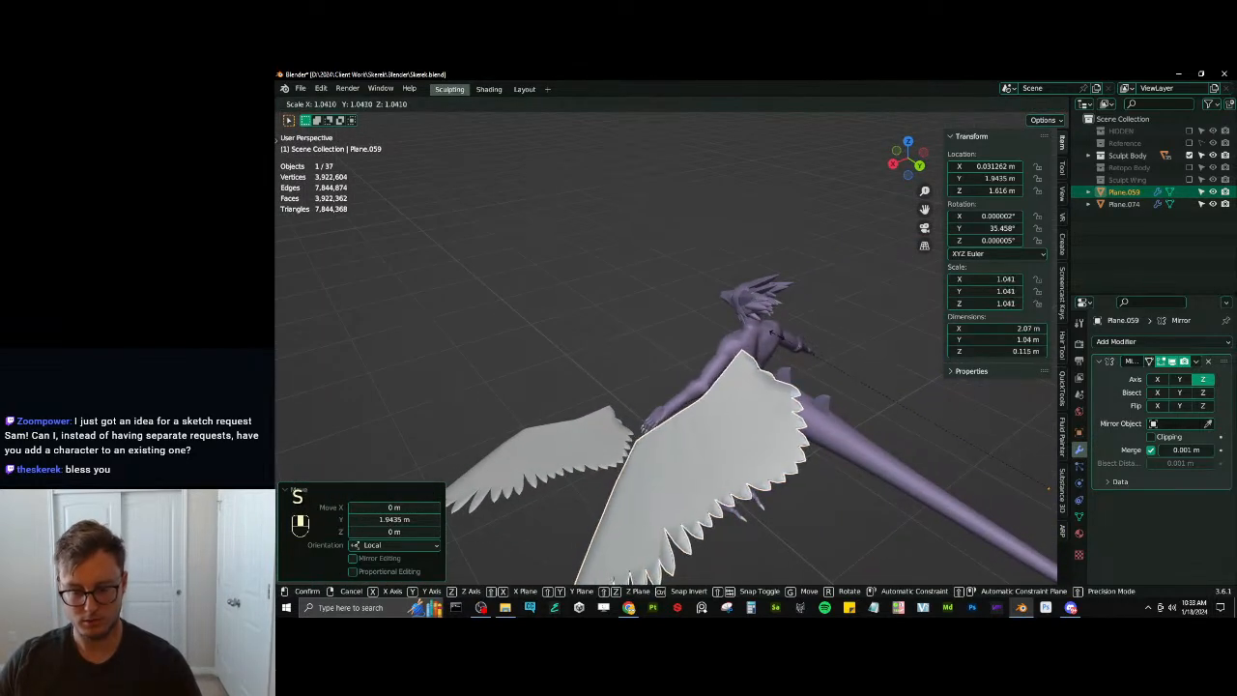
right_click(793, 345)
key(Tab)
key(a)
key(s)
click(804, 378)
Turn off the Retopology overlay and view the wing copy from the character's side
key(q)
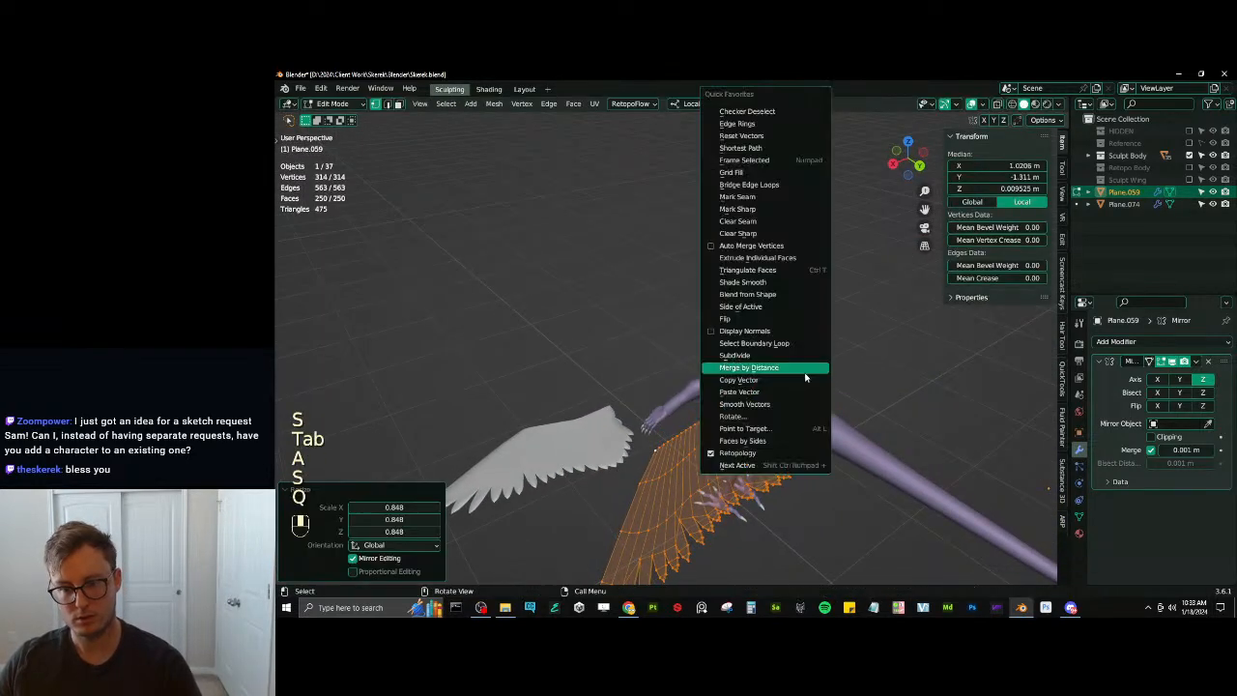
click(764, 454)
middle_drag(765, 453, 802, 423)
Scale the wing copy's vertices to 0.934 and move them closer to the character's shoulder
key(s)
click(759, 386)
key(g)
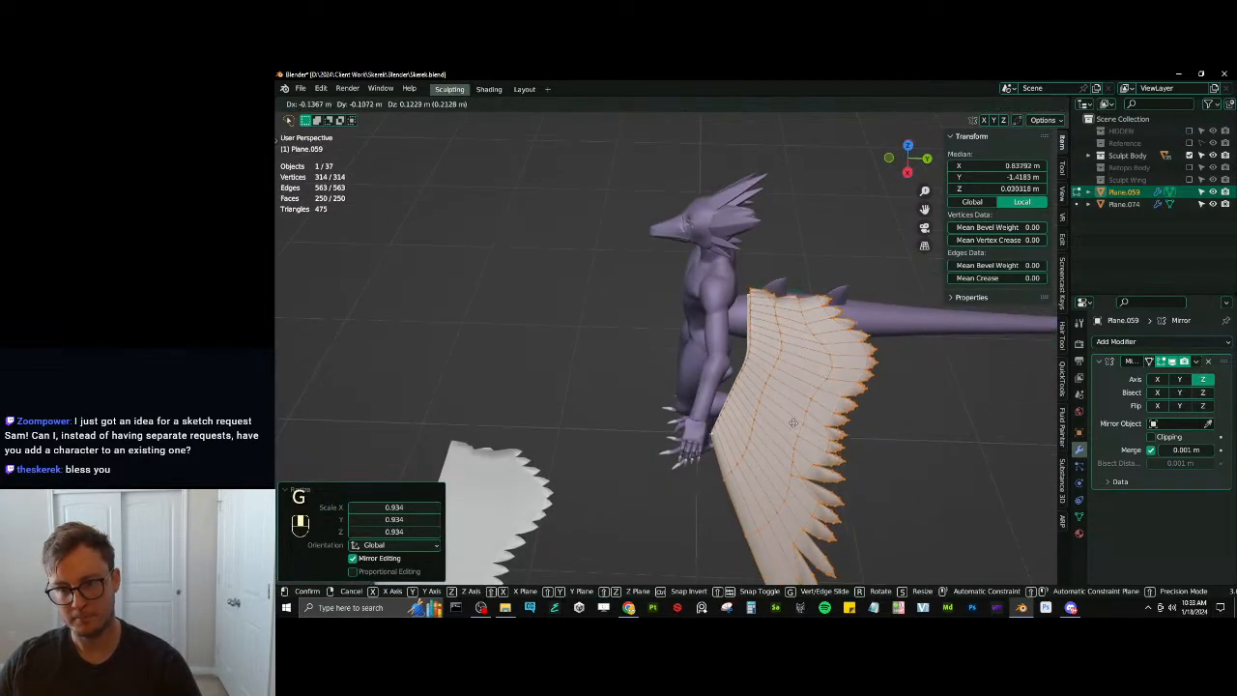
click(784, 415)
Rotate the wing copy's vertices slightly, fine-tune their position against the back and try a further scale
key(r)
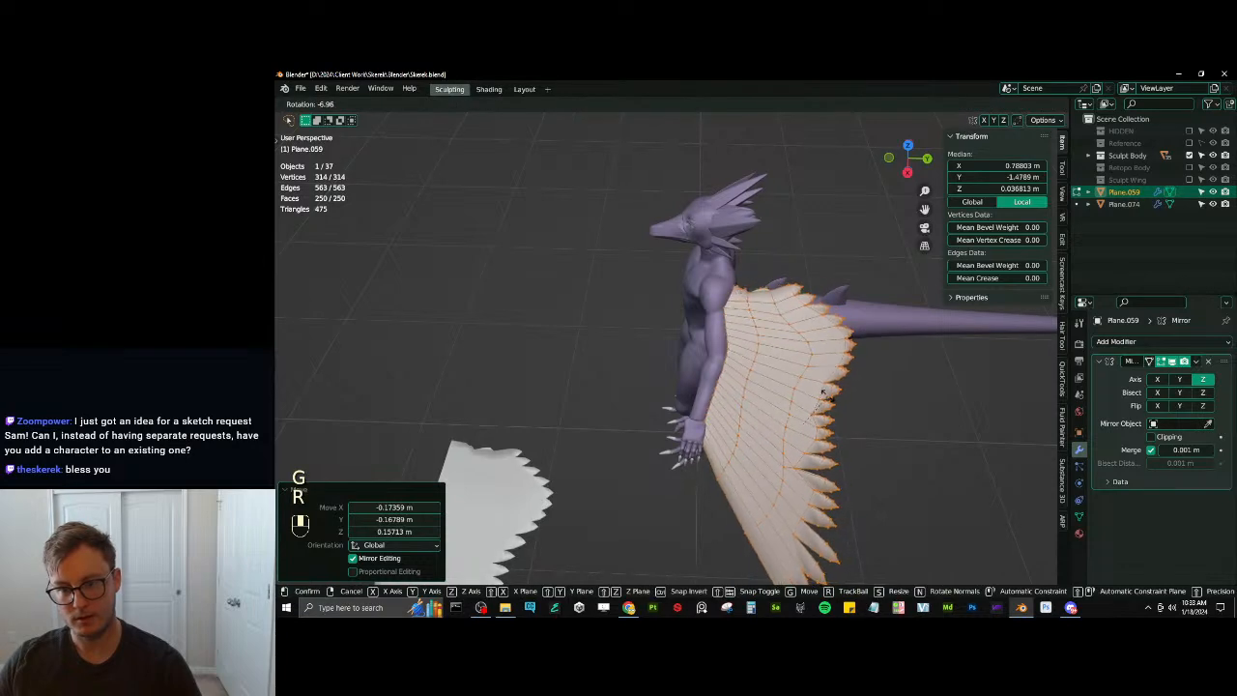
click(823, 396)
key(s)
key(g)
click(816, 401)
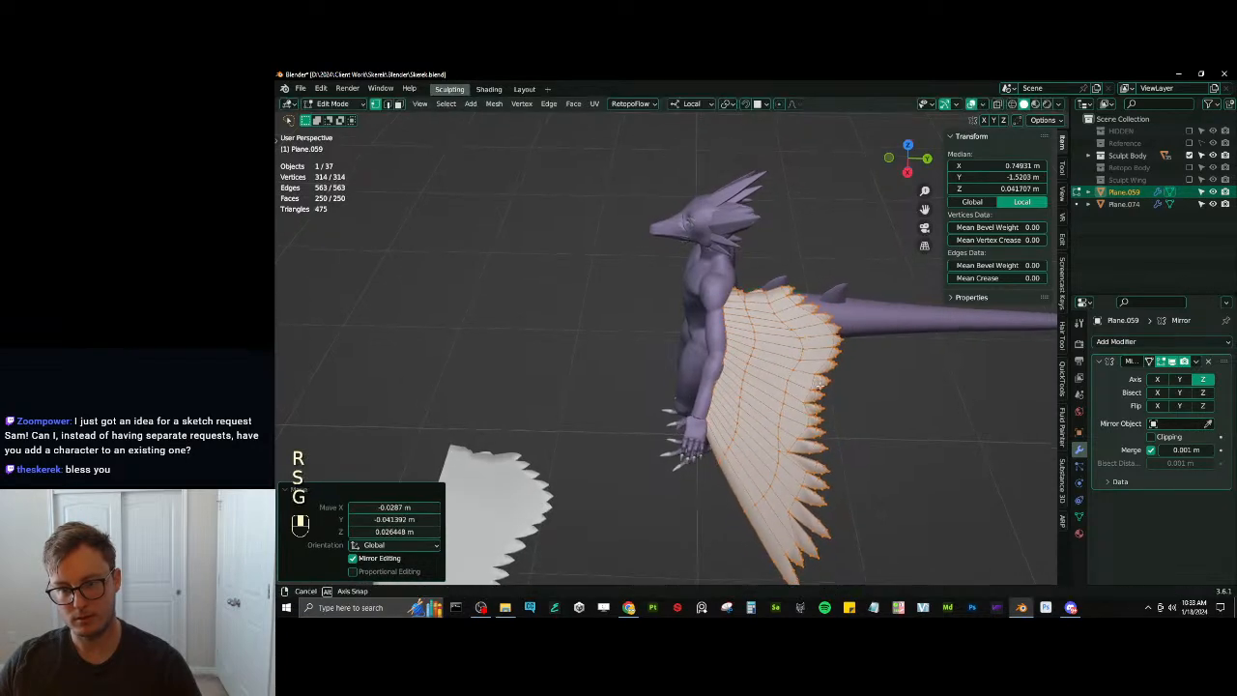
middle_drag(816, 401, 712, 409)
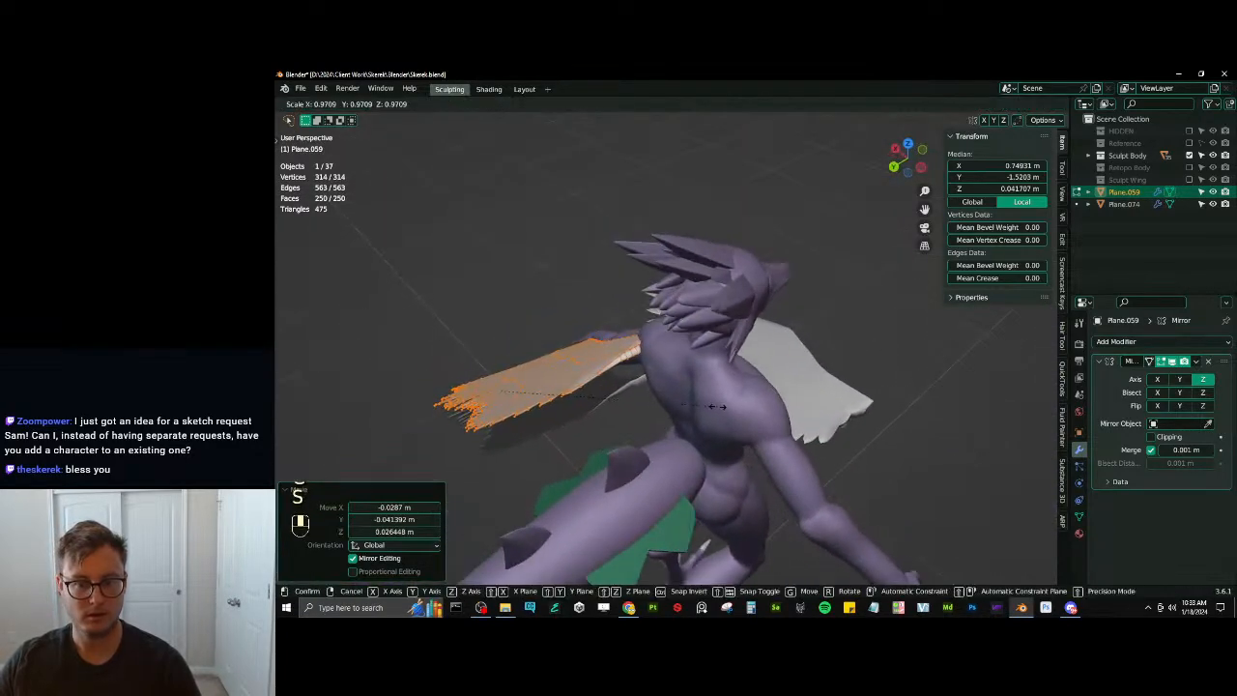
key(s)
middle_drag(708, 364, 877, 362)
Undo the edits made to the wing copy and delete the copy
key(ctrl+z)
key(ctrl+z)
key(ctrl+z)
key(ctrl+z)
key(ctrl+z)
key(ctrl+z)
key(ctrl+z)
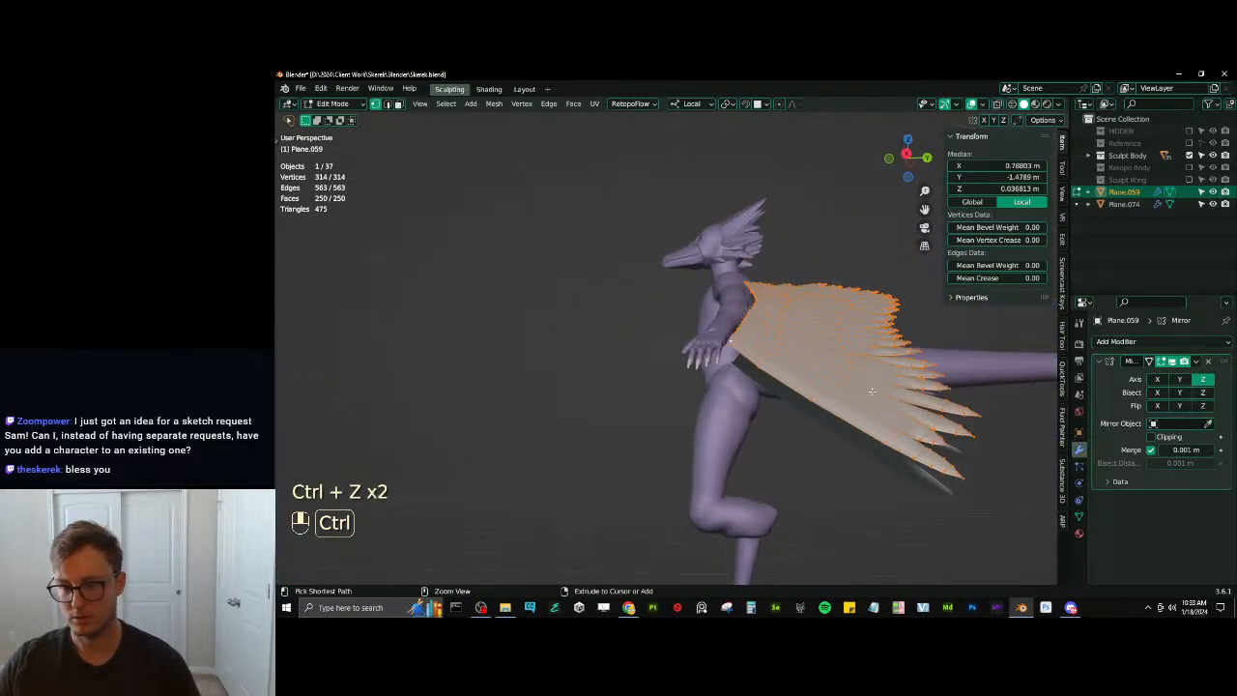
key(ctrl+z)
key(ctrl+z)
key(ctrl+z)
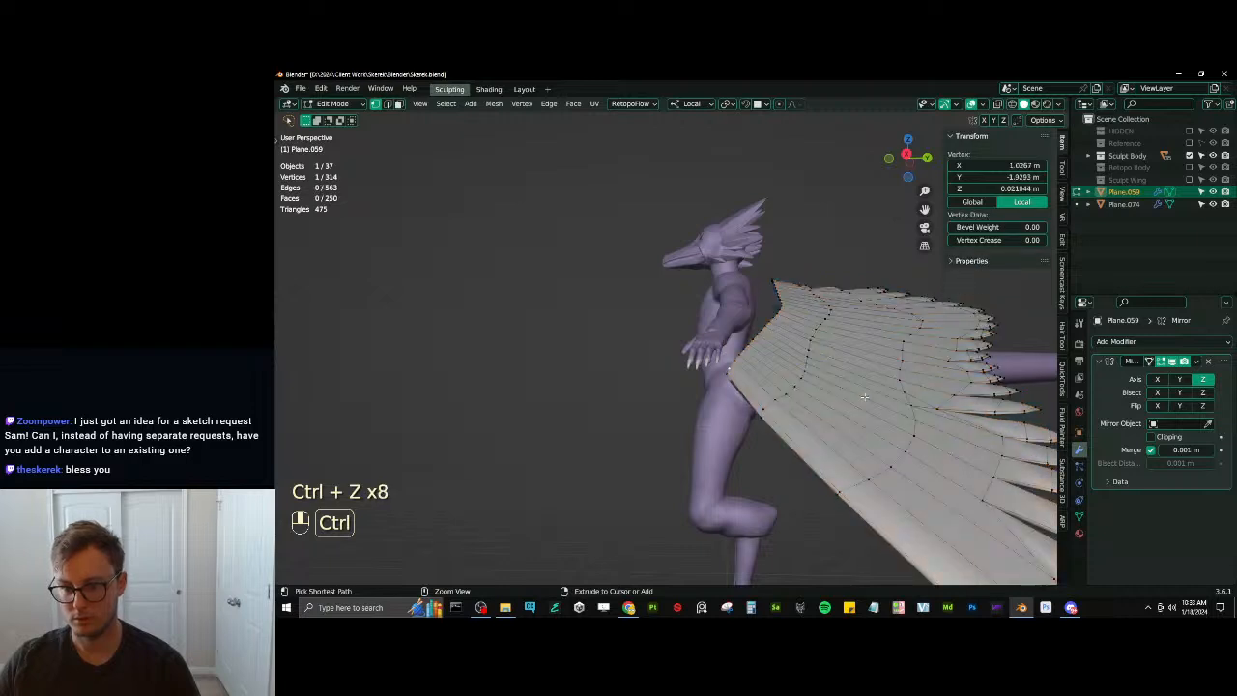
middle_drag(732, 395, 740, 380)
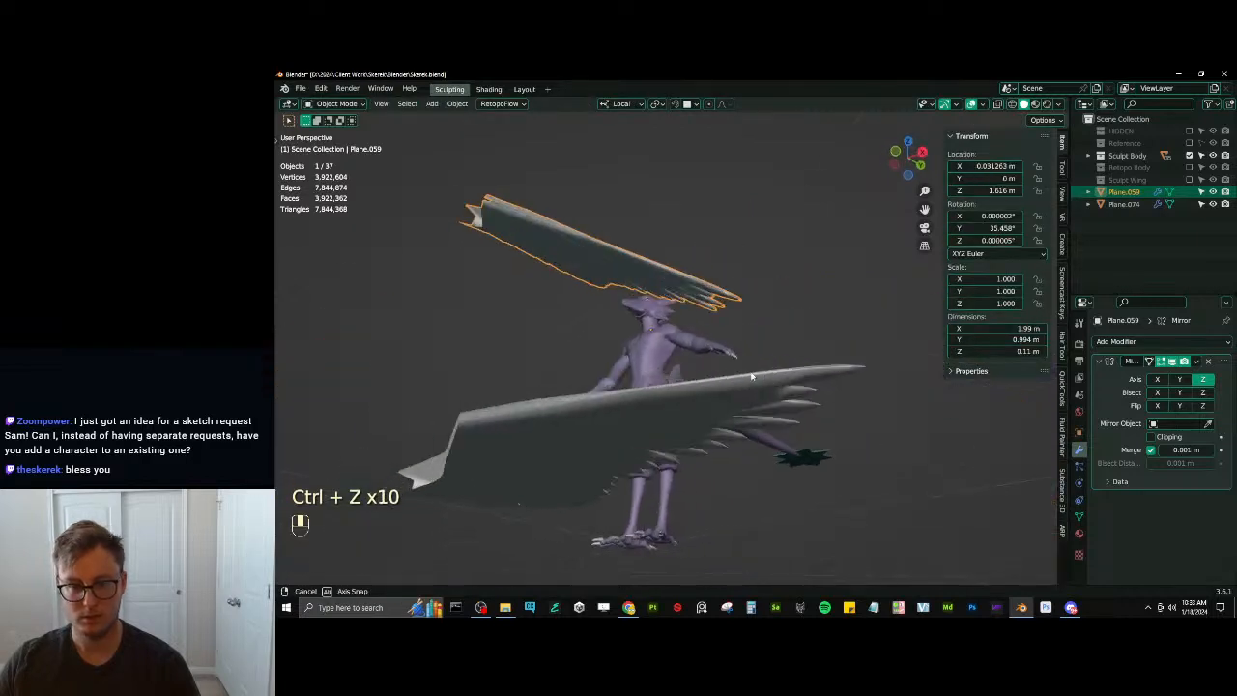
key(ctrl+z)
key(ctrl+z)
key(x)
click(734, 387)
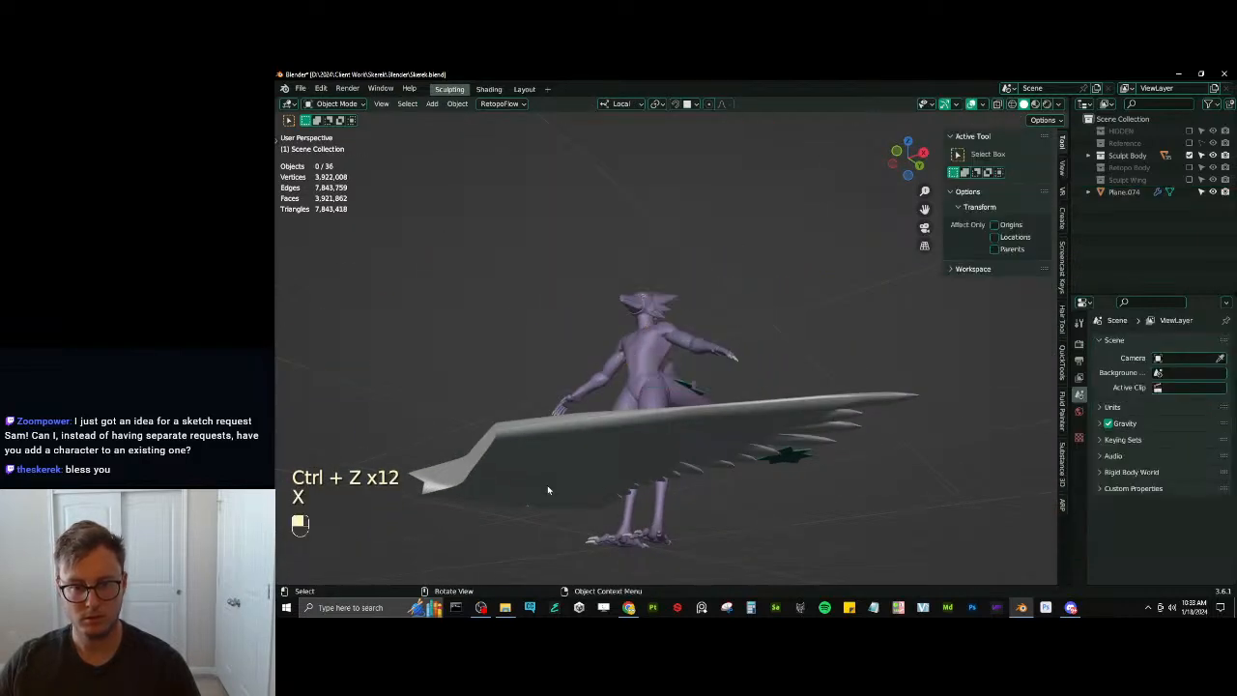
Select the boundary loop of the original wing mesh Plane.074 in Edit Mode and set the pivot point to the 3D Cursor
click(547, 489)
key(Tab)
key(a)
key(q)
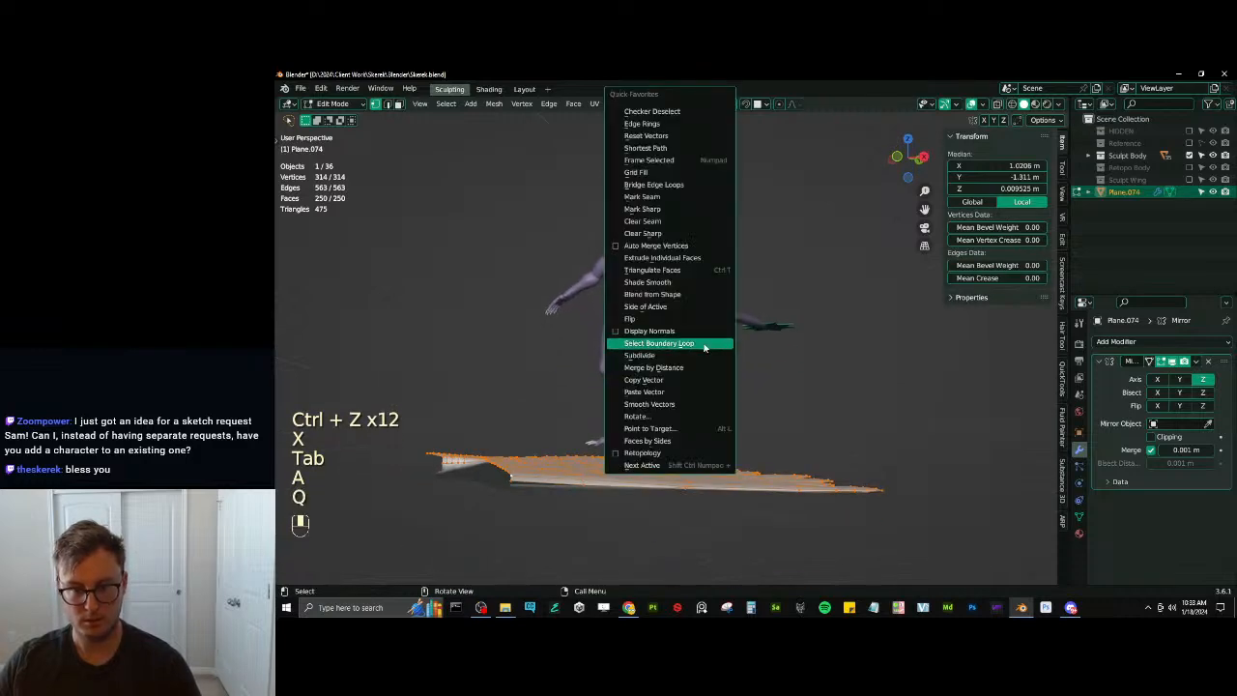
click(702, 348)
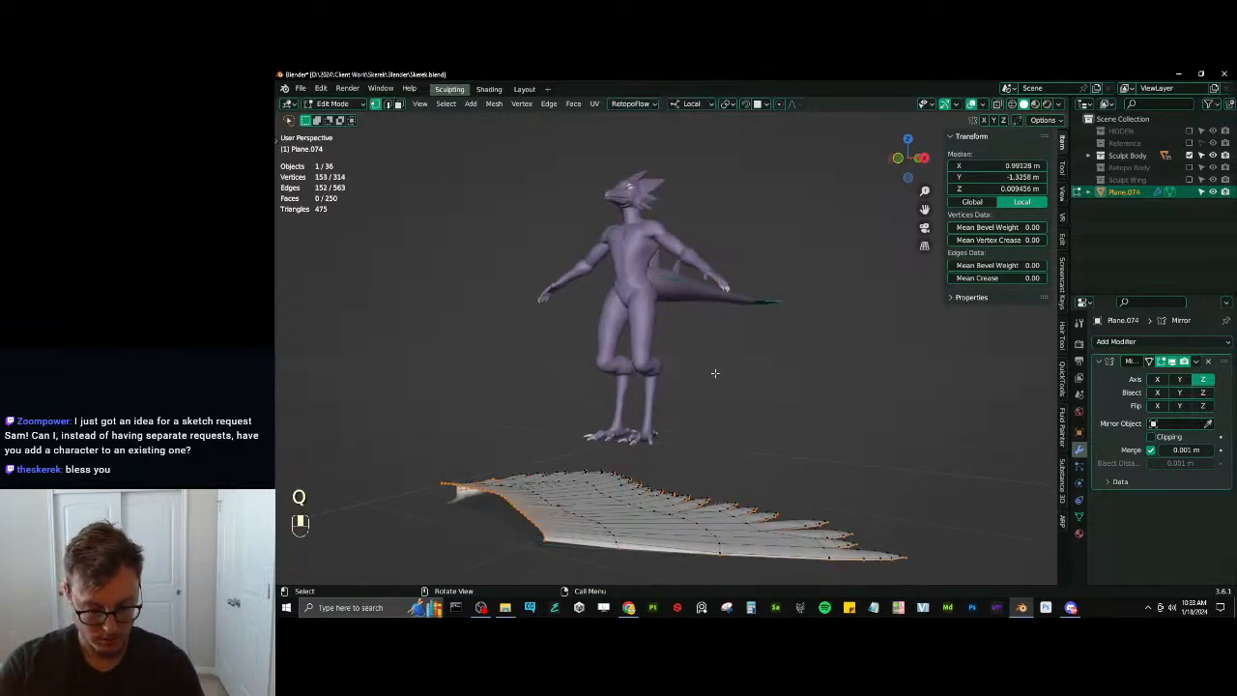
key(period)
click(719, 374)
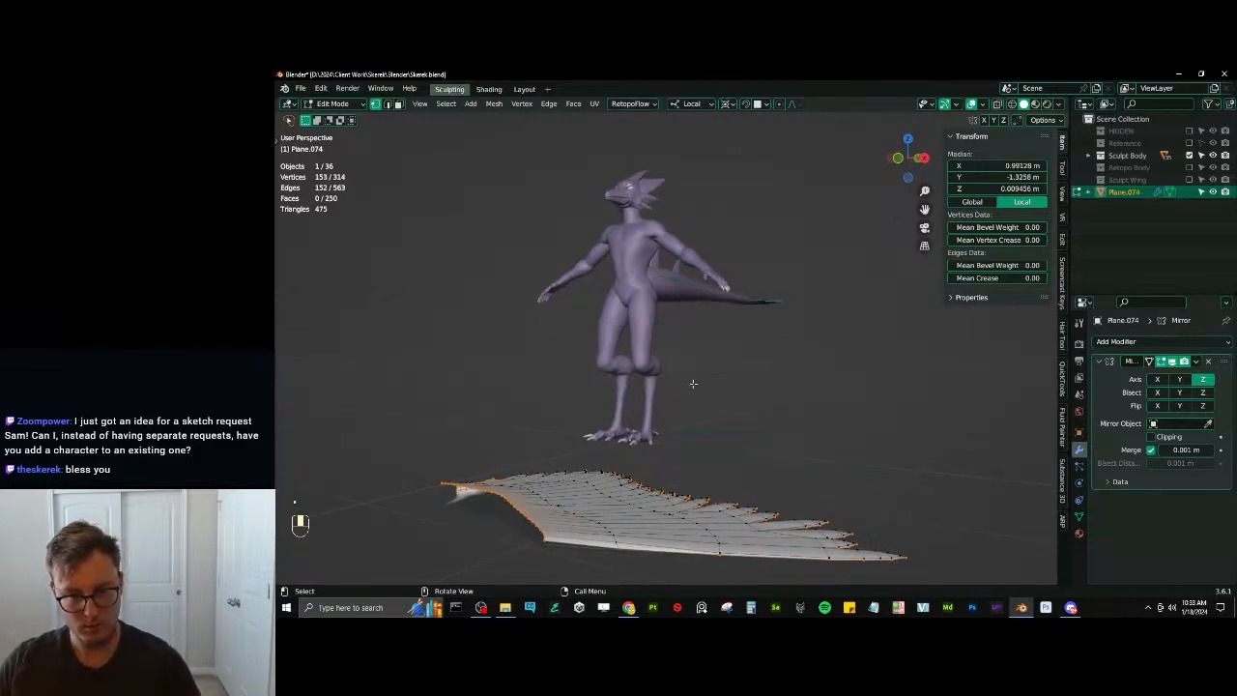
Show the wing in wireframe and deselect the border loop along the arm, leaving the feather-side and outer border selected
key(z)
middle_drag(547, 447, 553, 537)
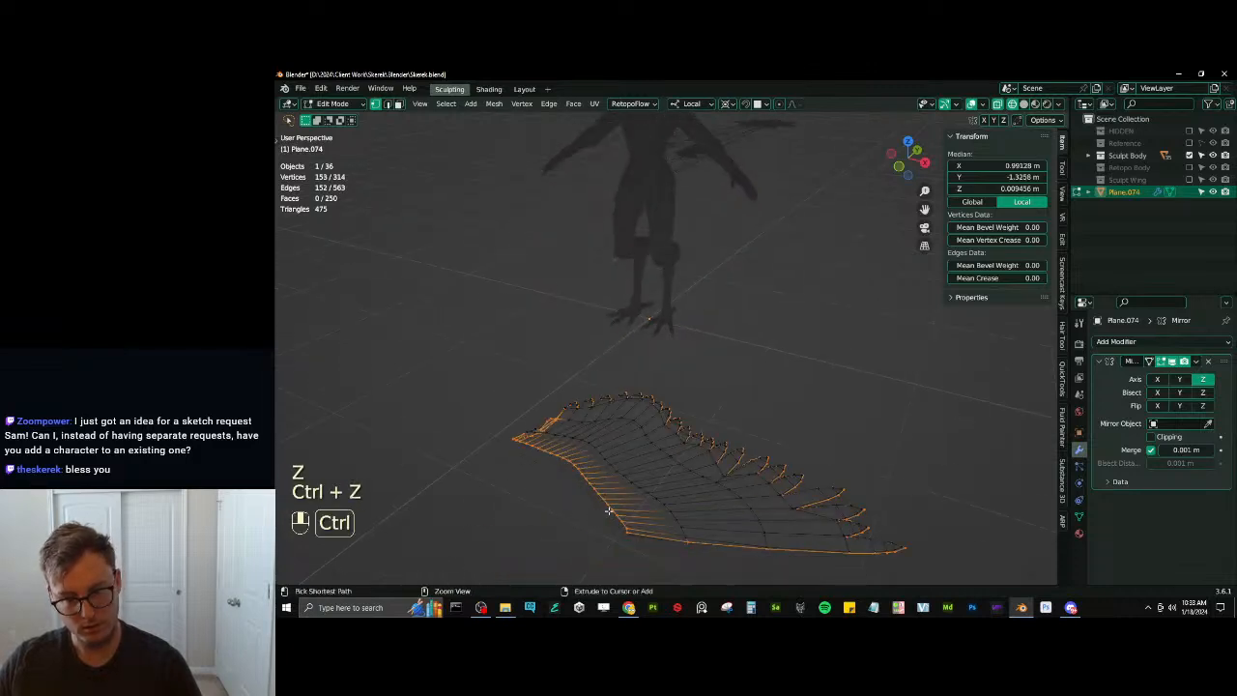
key(ctrl+z)
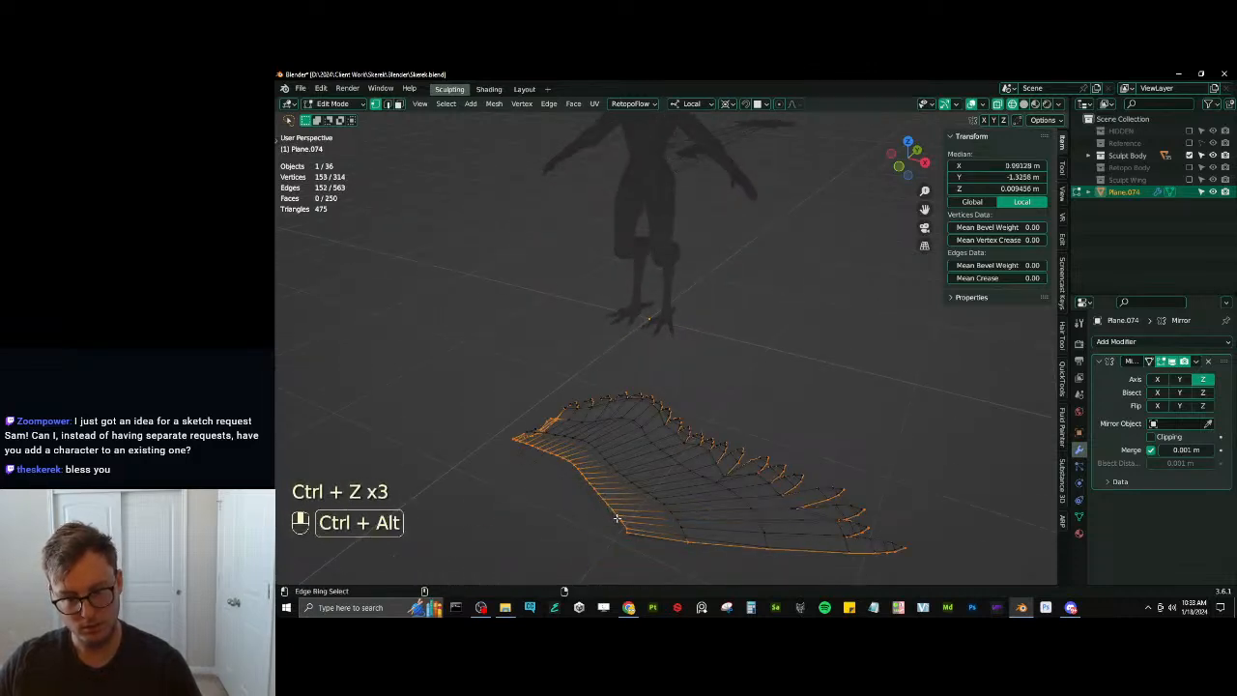
scroll(663, 373, up, 2)
shift+middle_drag(621, 519, 709, 406)
key(ctrl+z)
scroll(663, 373, up, 2)
scroll(714, 396, down, 2)
alt+shift+click(688, 400)
scroll(696, 402, down, 5)
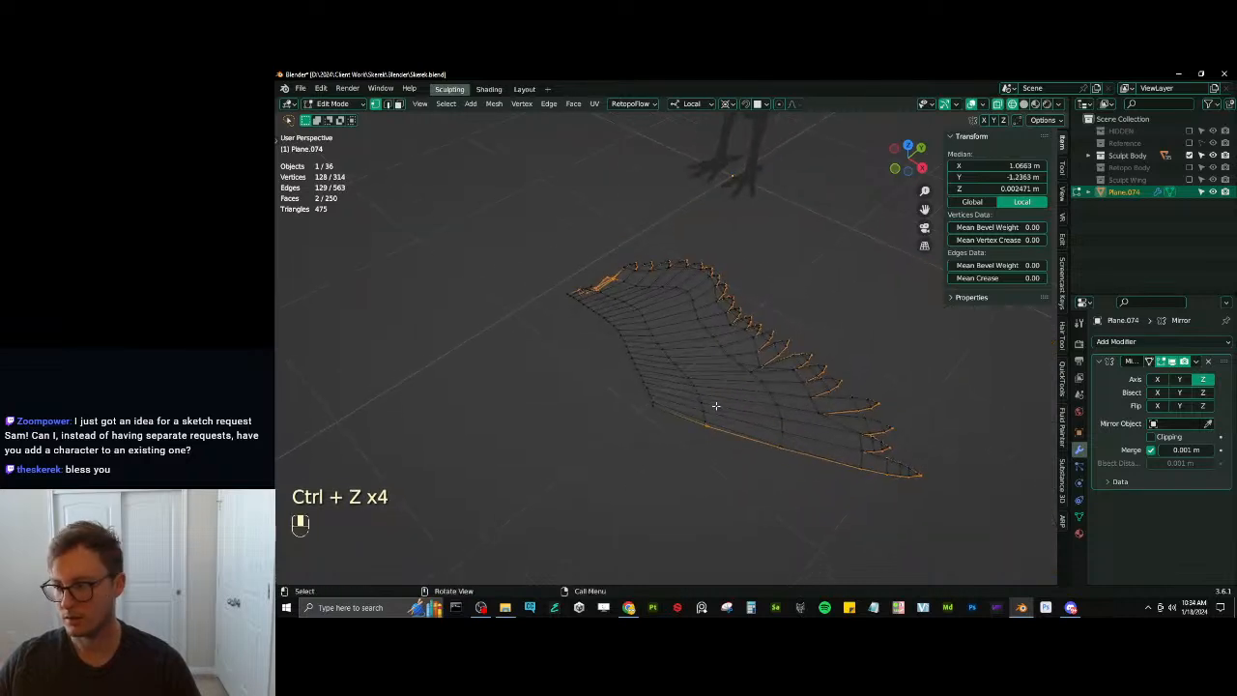
Scale the selected wing border vertices to 0 along Z
key(s)
key(z)
key(0)
key(Return)
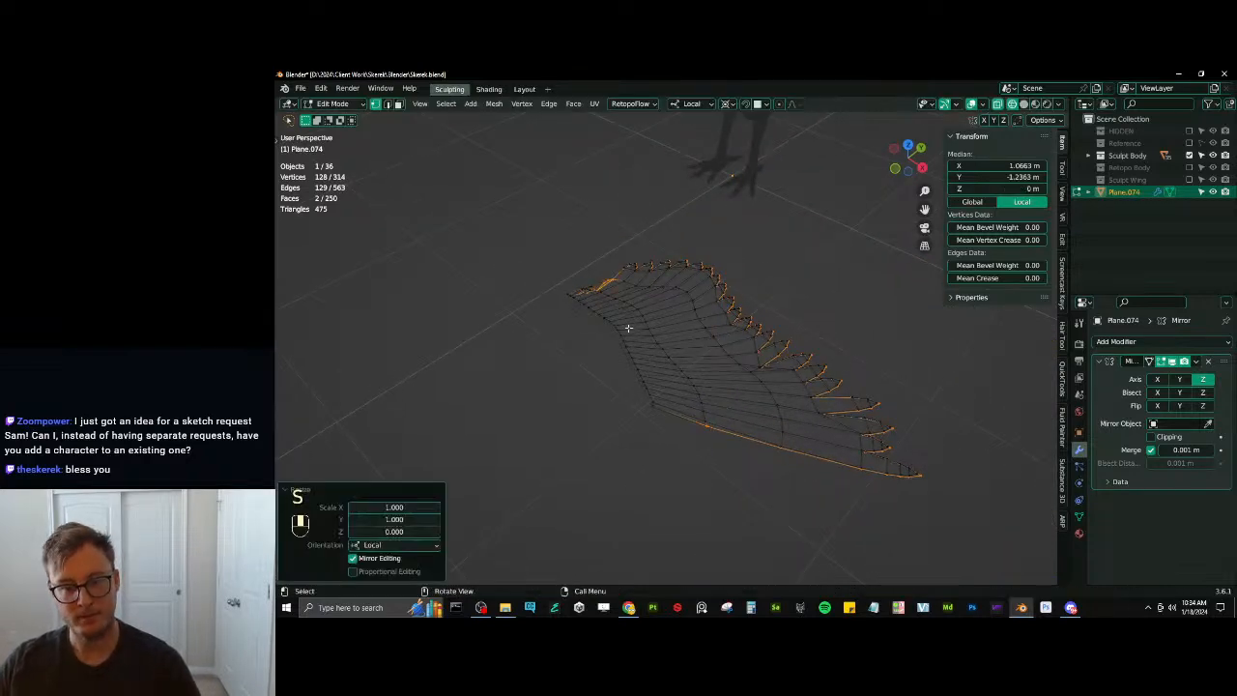
Undo the last Z scaling of the wing border and show the mesh in solid shading to check its underside edge
mouse_move(628, 328)
middle_down()
mouse_move(682, 364)
mouse_move(748, 352)
middle_up()
key(ctrl+z)
key(z)
mouse_move(786, 306)
shift+middle_down()
mouse_move(746, 339)
mouse_move(767, 290)
mouse_move(667, 527)
mouse_move(681, 444)
shift+middle_up()
scroll(767, 290, down, 2)
scroll(666, 527, up, 3)
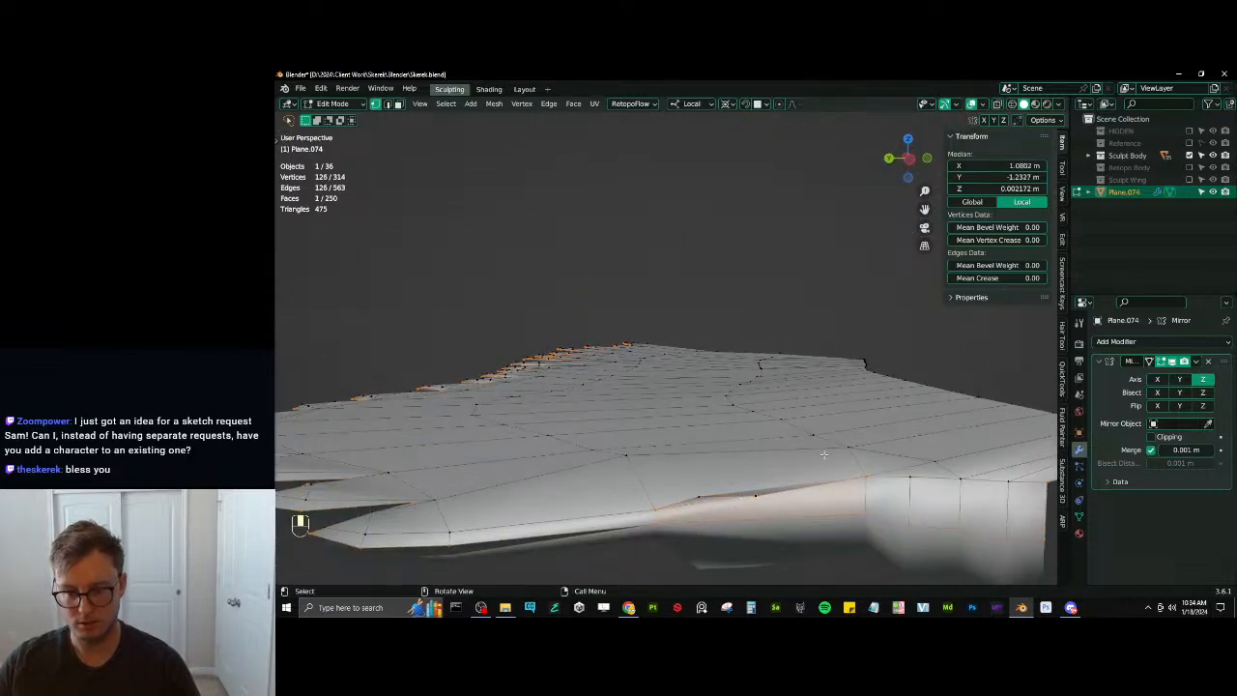
Try to flatten the selected wing border vertices by scaling them to 0 along Z
key(s)
key(z)
key(0)
key(Return)
key(ctrl+z)
key(ctrl+z)
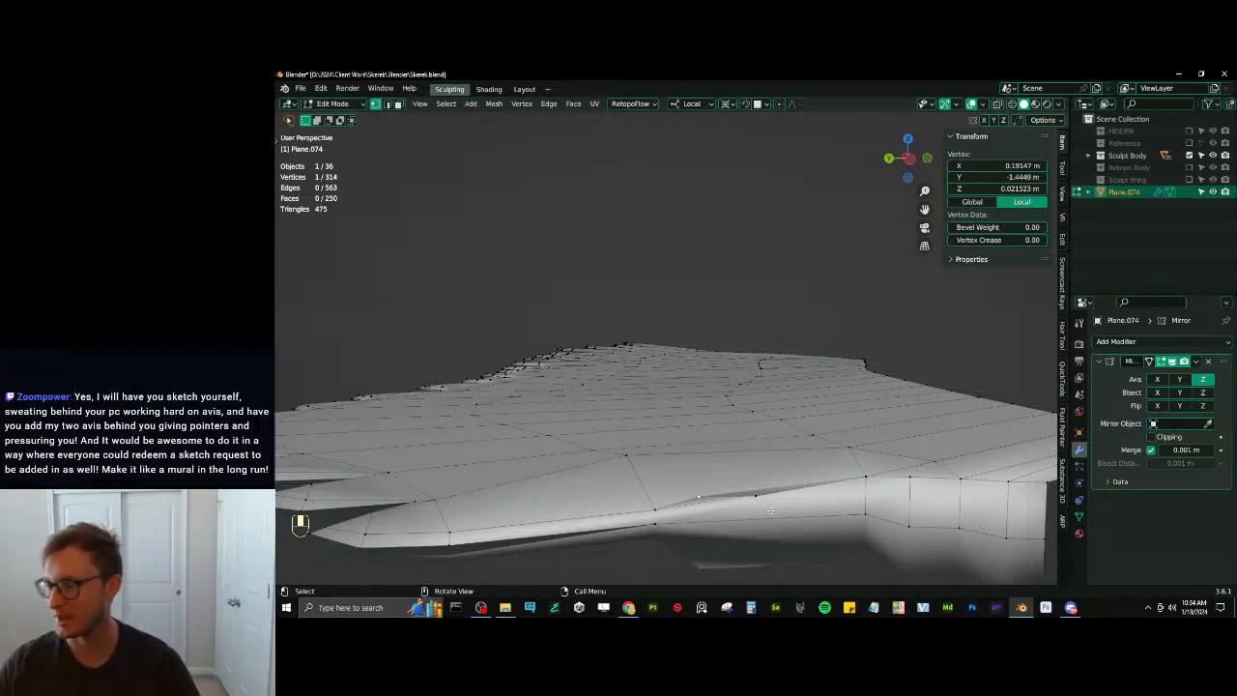
Delete the two narrow faces along the open underside edge between the first feather and the arm base
middle_drag(804, 437, 784, 388)
mouse_move(784, 388)
middle_down()
mouse_move(777, 364)
mouse_move(767, 392)
middle_up()
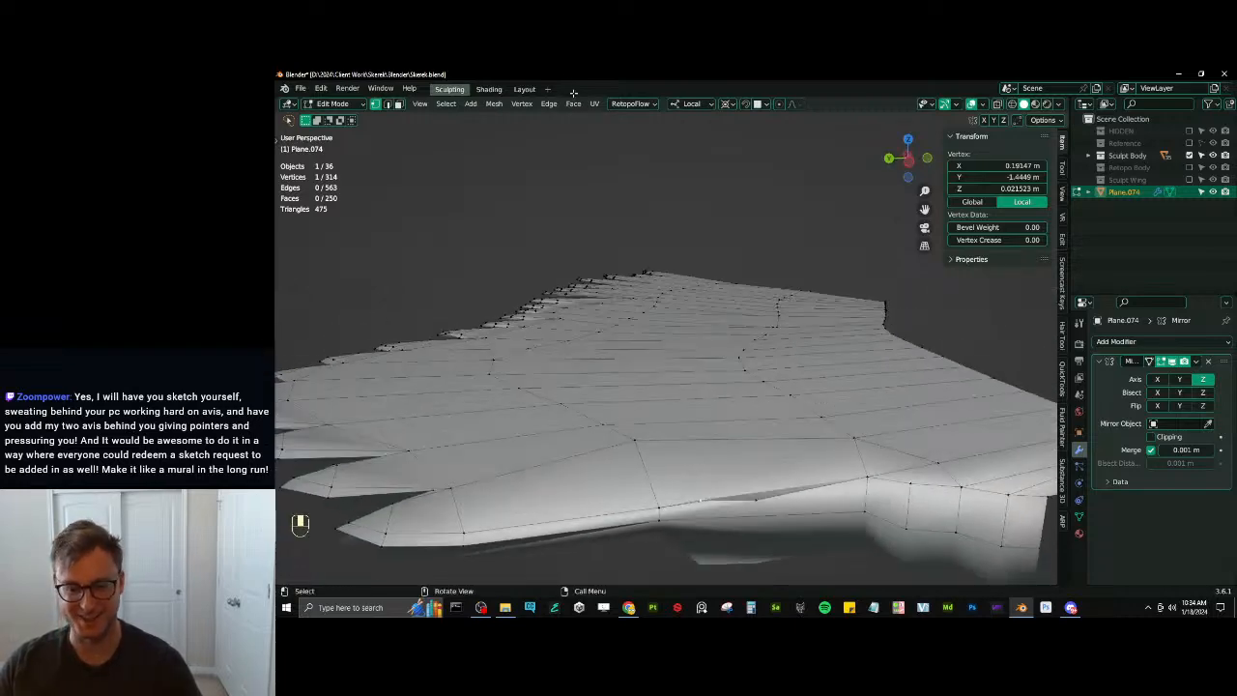
click(398, 103)
middle_drag(787, 430, 797, 456)
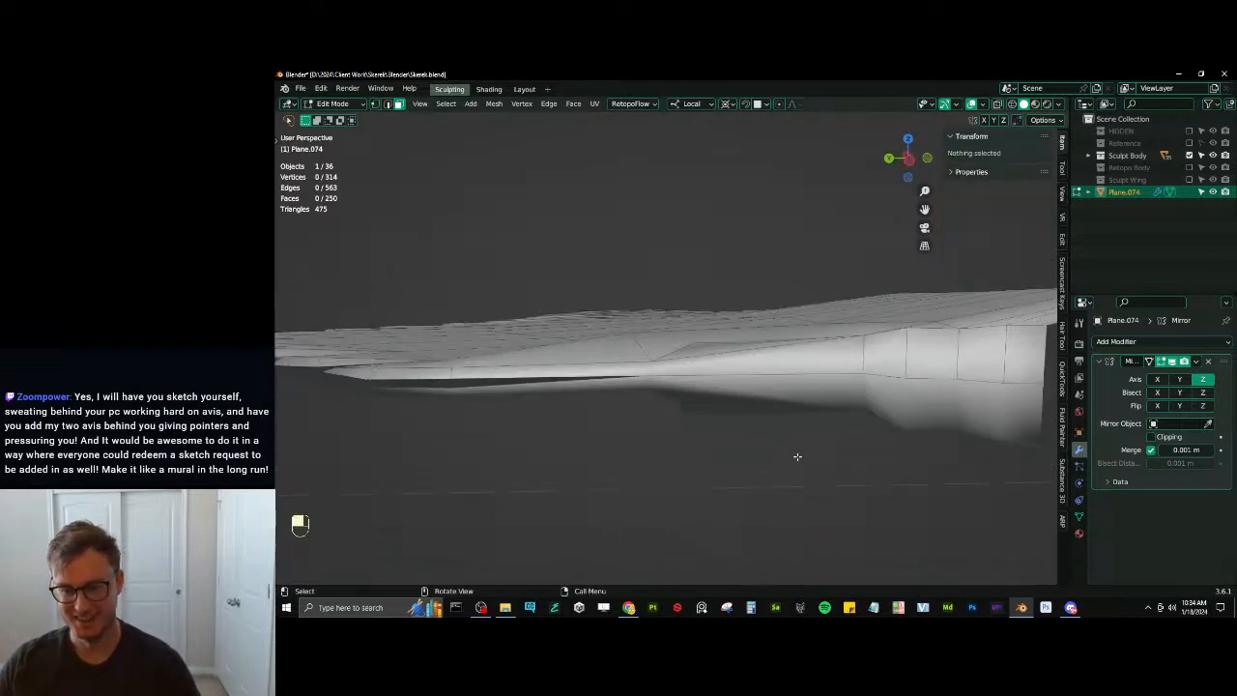
click(740, 384)
key(x)
key(x)
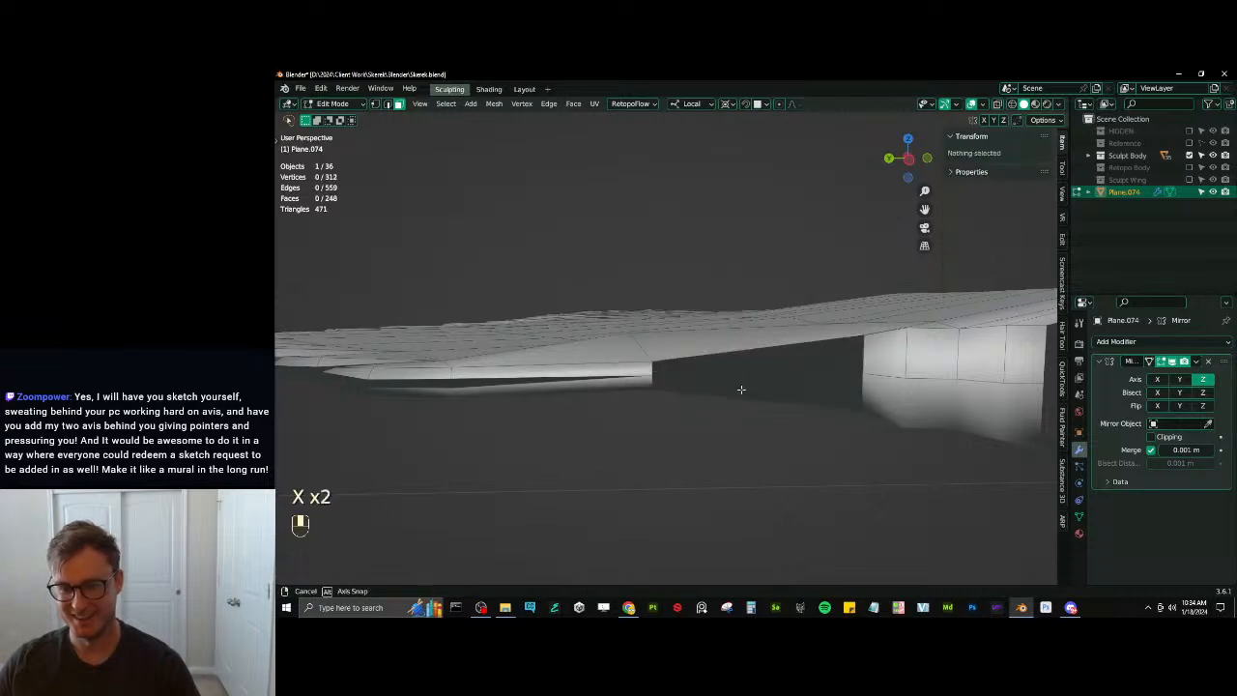
middle_drag(737, 386, 673, 379)
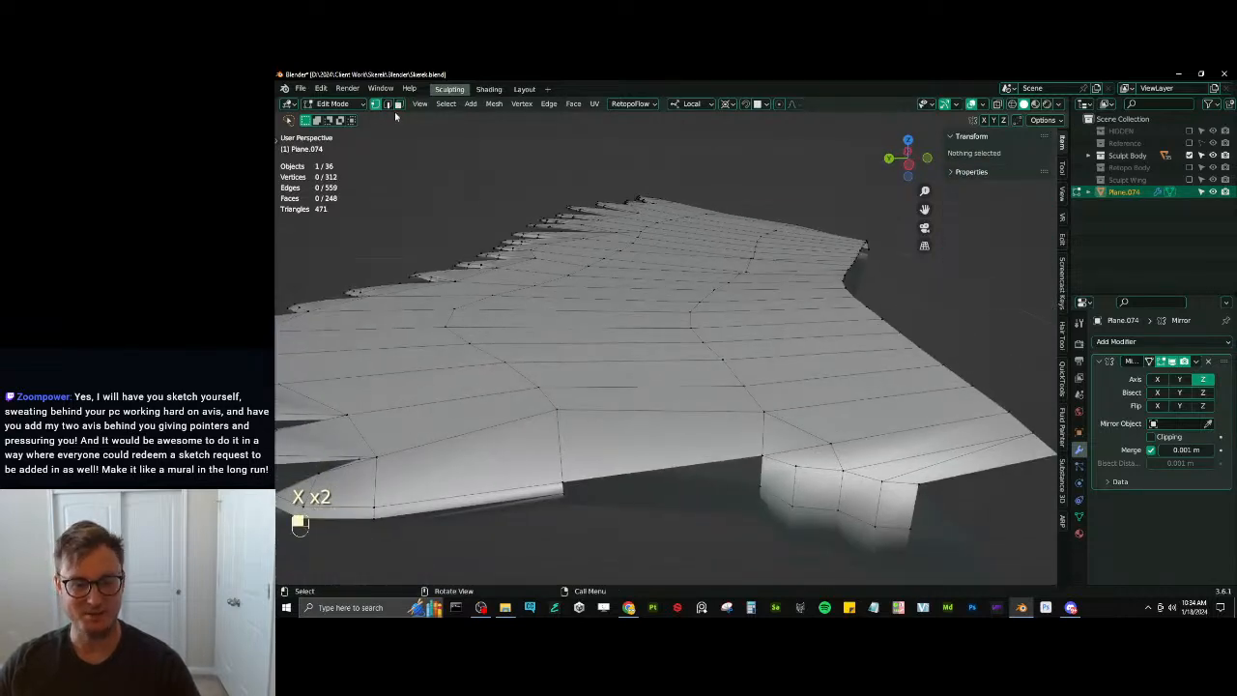
Undo the last face deletion and select the face on the wing's upper border beside the gap
key(ctrl+z)
key(ctrl+z)
middle_drag(676, 474, 728, 413)
click(670, 498)
middle_drag(666, 493, 669, 403)
scroll(668, 404, up, 4)
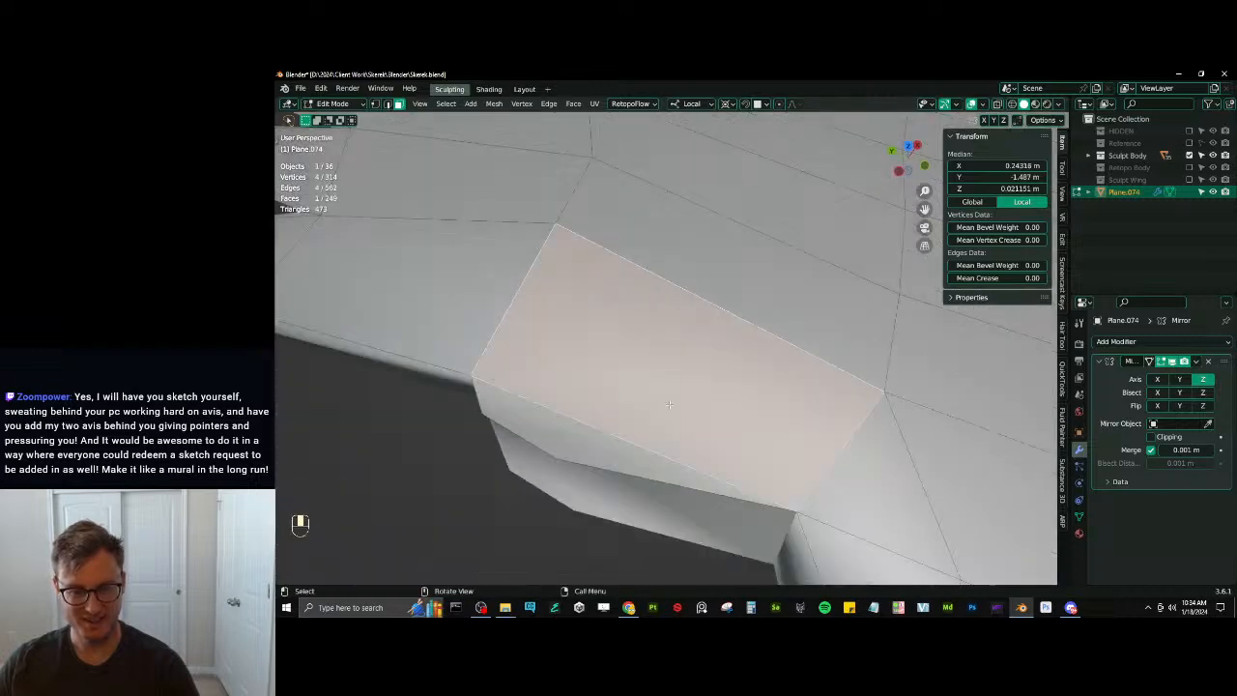
Extrude the edge between the two middle vertices of the gap's upper border and scale it to 0 along Z
click(375, 104)
middle_drag(406, 155, 542, 268)
click(733, 260)
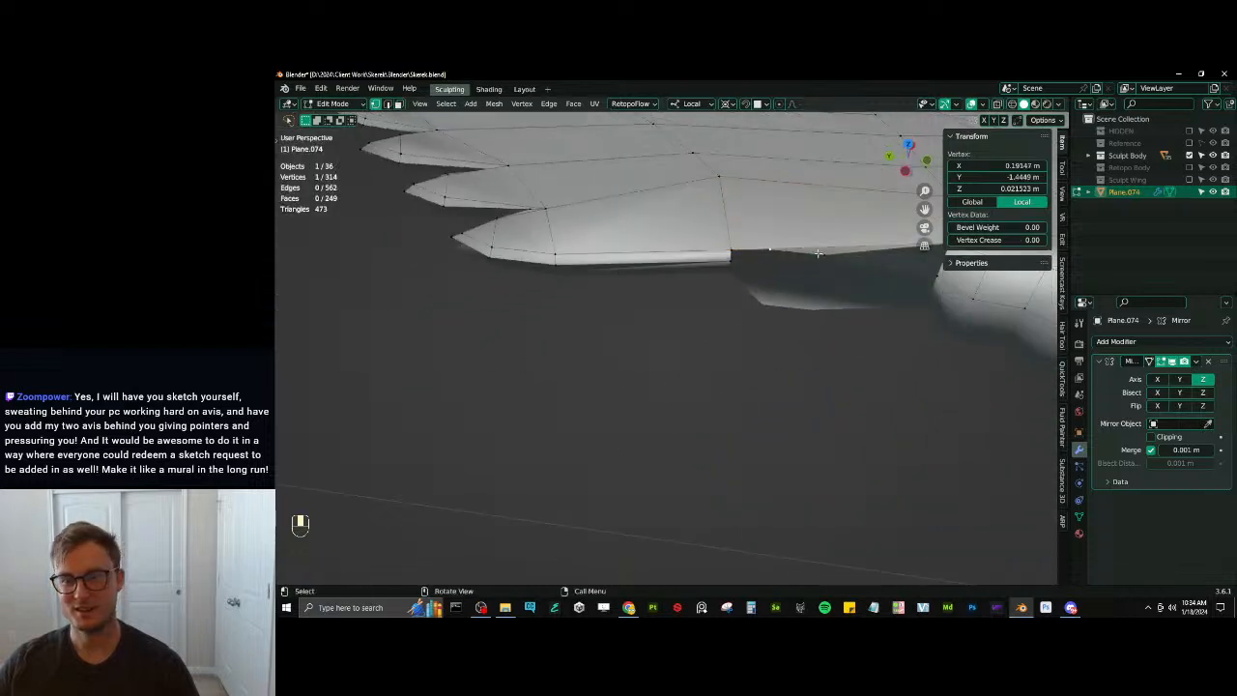
shift+middle_drag(739, 259, 621, 310)
shift+click(715, 314)
key(e)
right_click(719, 303)
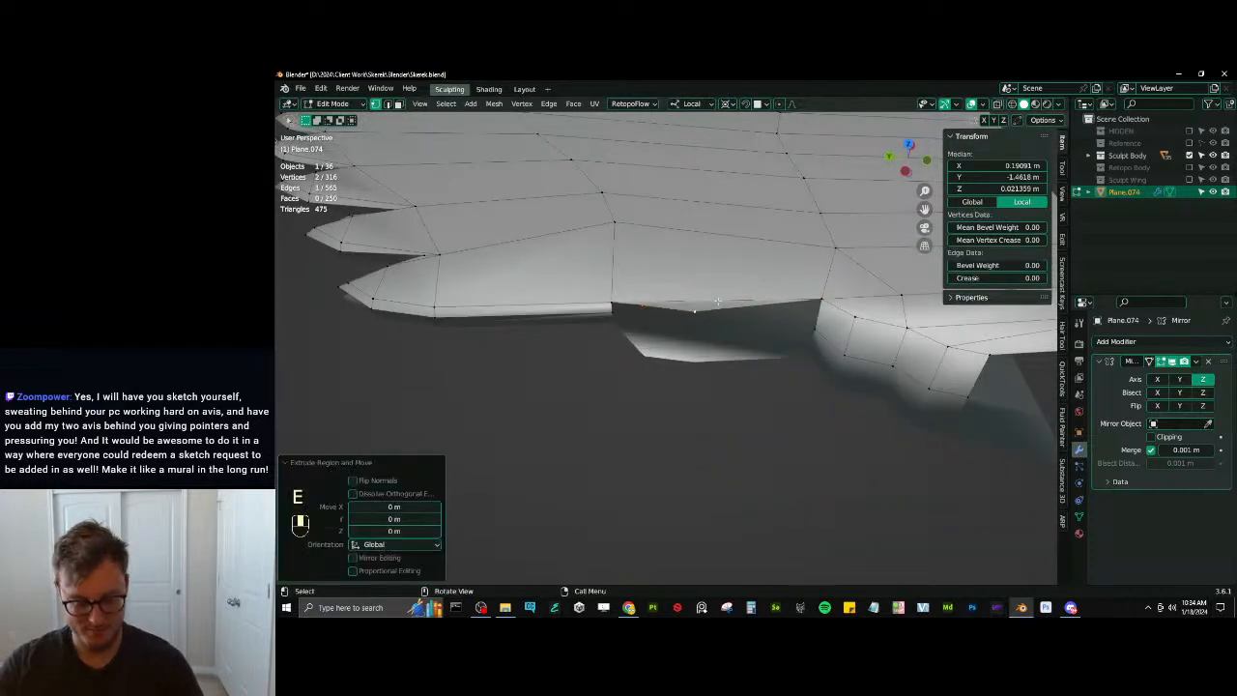
key(period)
key(s)
key(z)
key(0)
key(Return)
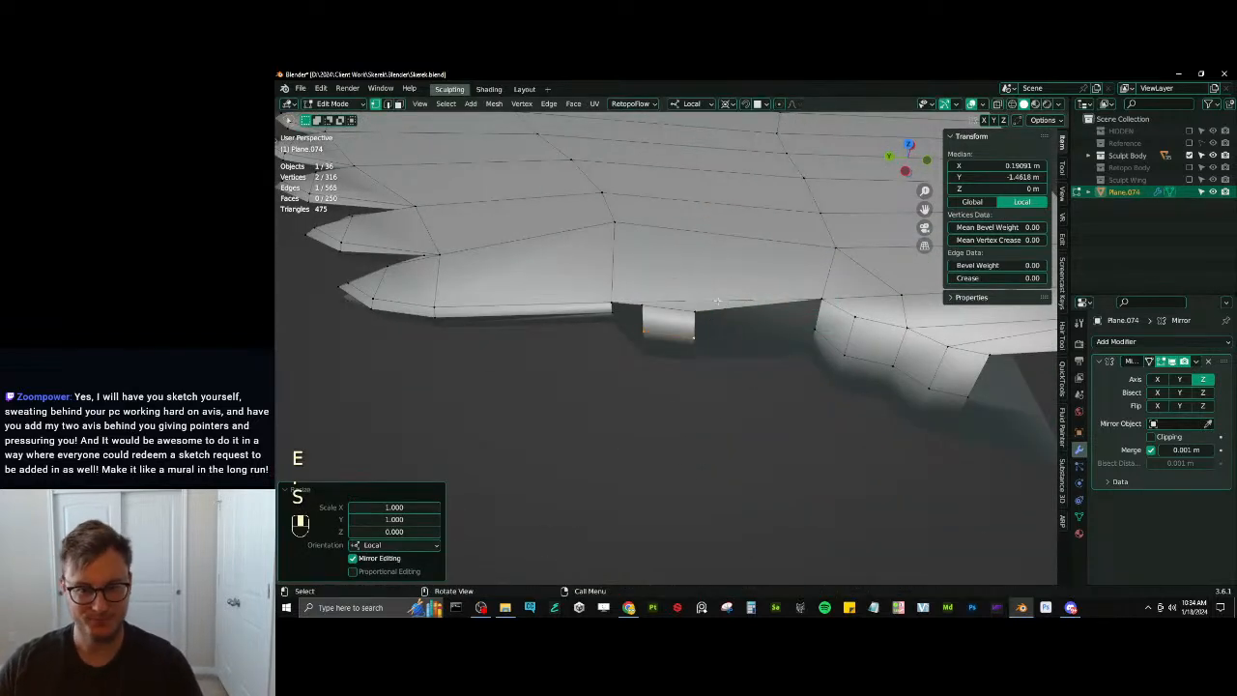
Fill the gaps on both sides of the extruded strip with faces to close the wing's underside border
click(646, 337)
ctrl+click(618, 312)
key(f)
click(698, 340)
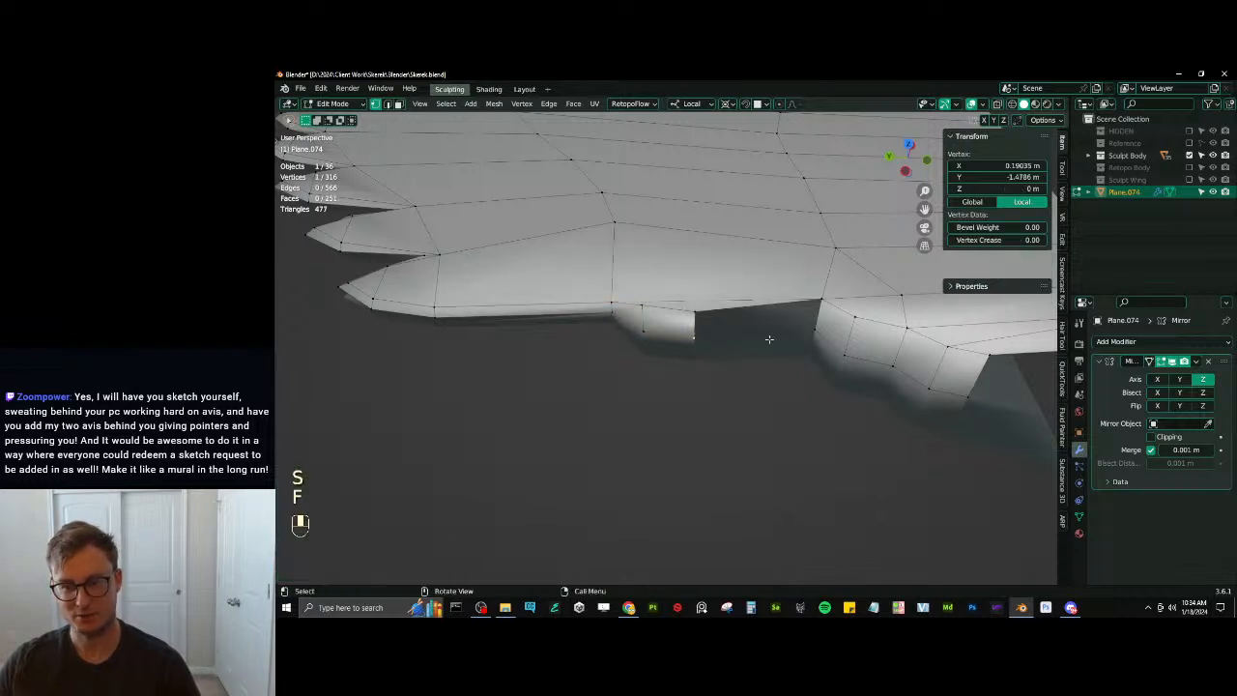
ctrl+click(810, 328)
key(f)
key(f)
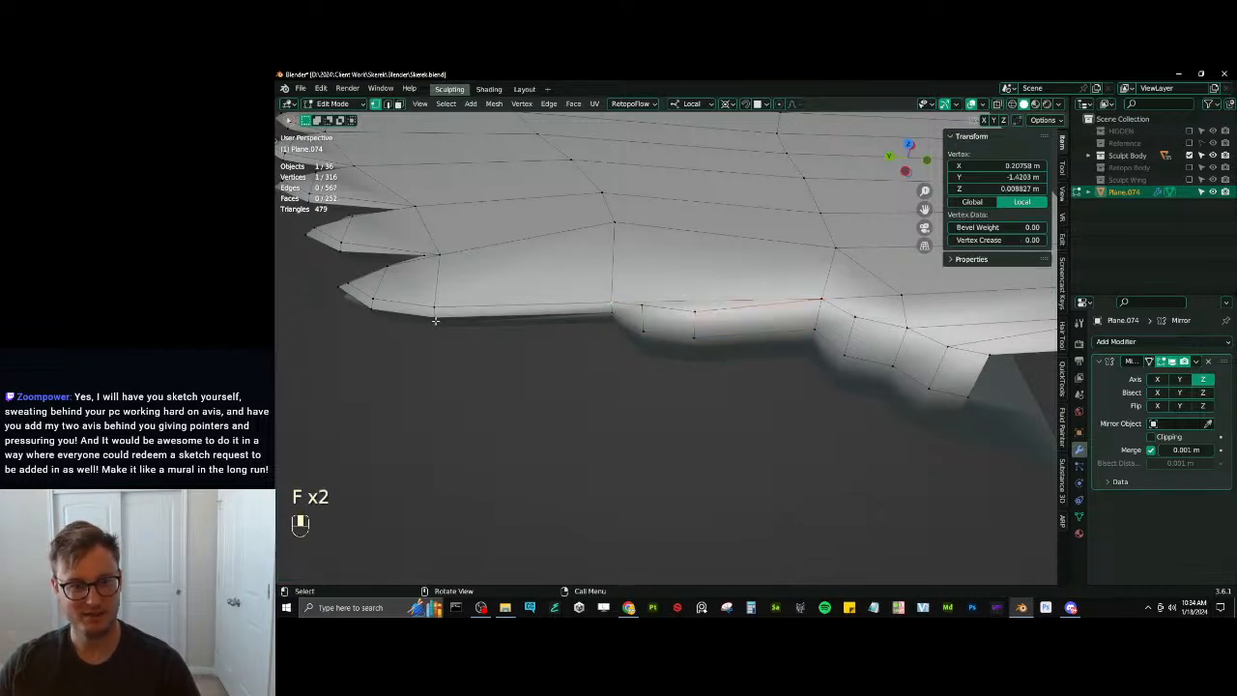
Select the wing's feather-side border loop and scale it to 0 along Z
alt+shift+click(457, 310)
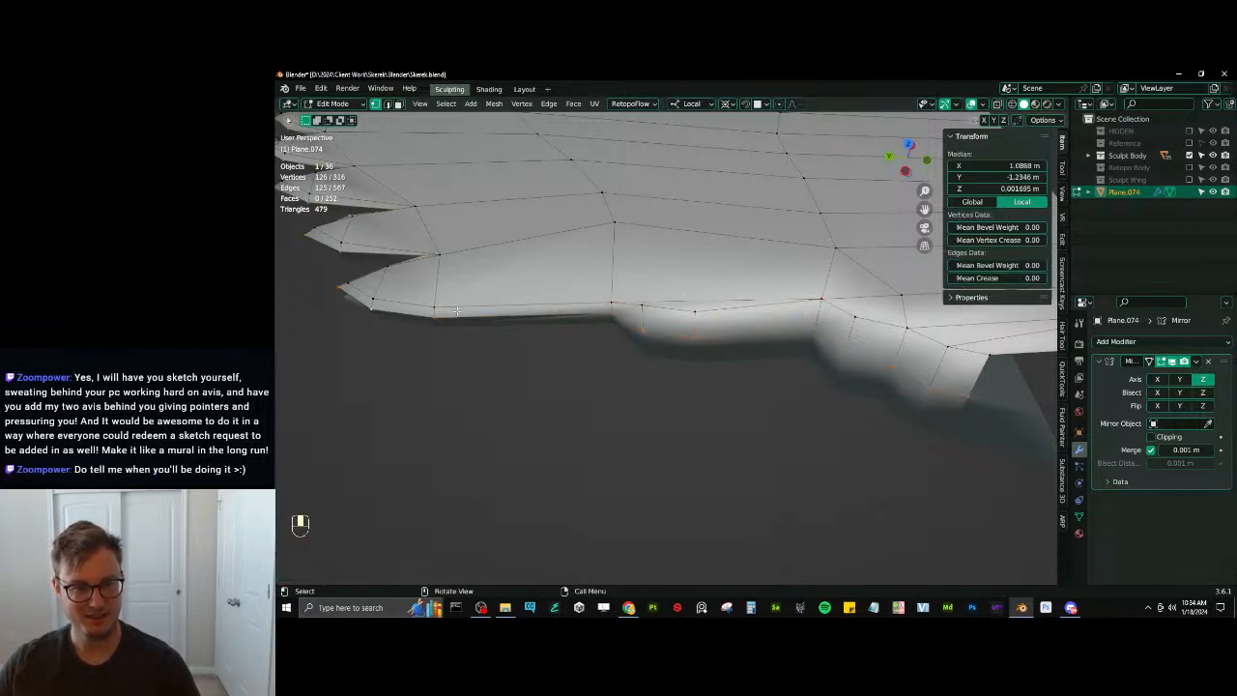
scroll(493, 309, down, 5)
key(z)
key(z)
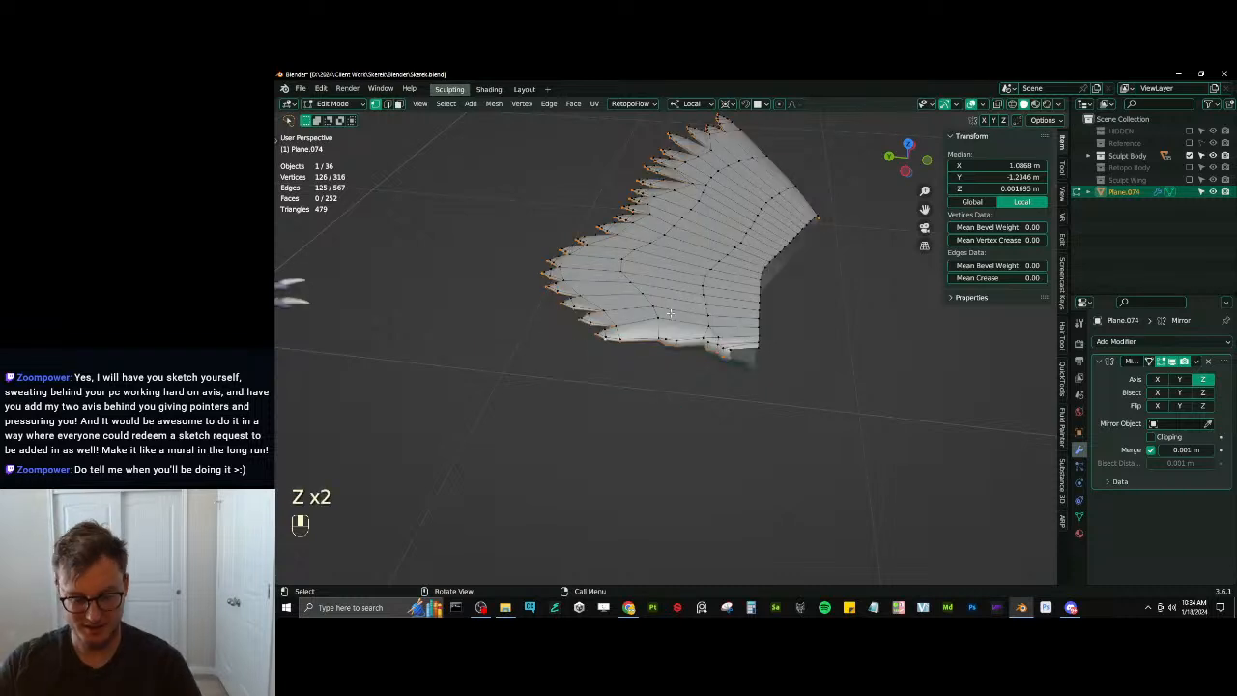
key(period)
key(s)
click(663, 312)
Leave Edit Mode and save the Skerek.blend file
key(Tab)
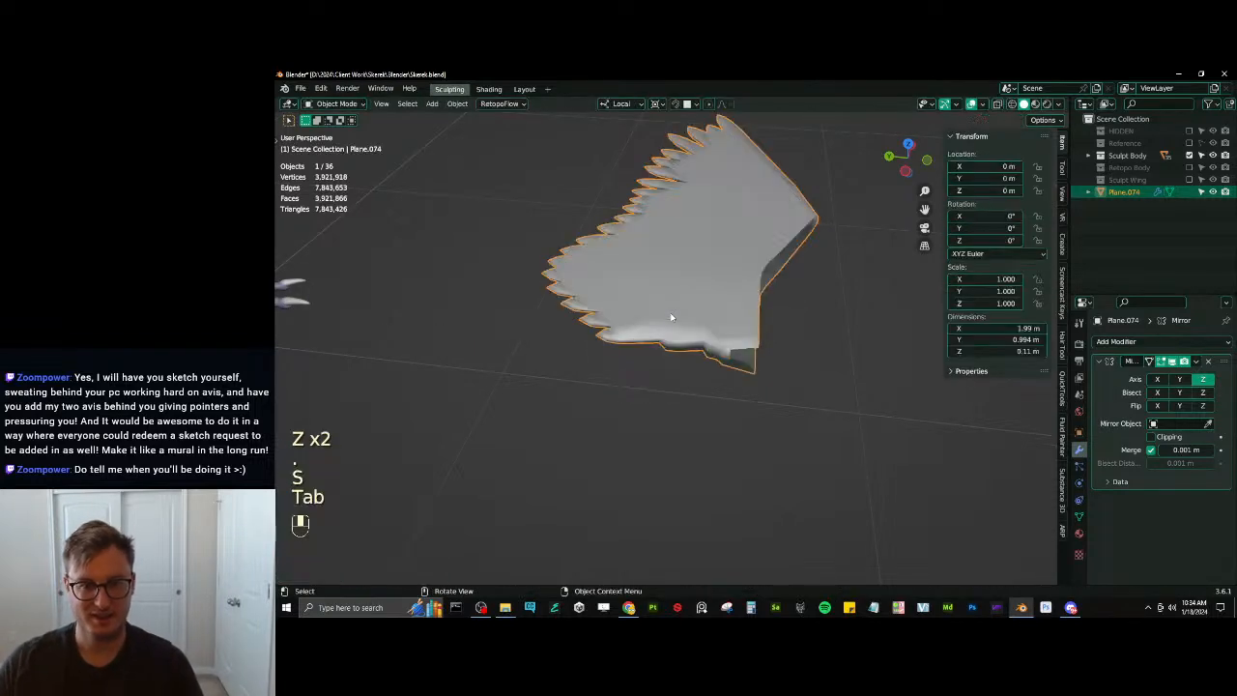
middle_drag(670, 318, 753, 425)
key(ctrl+s)
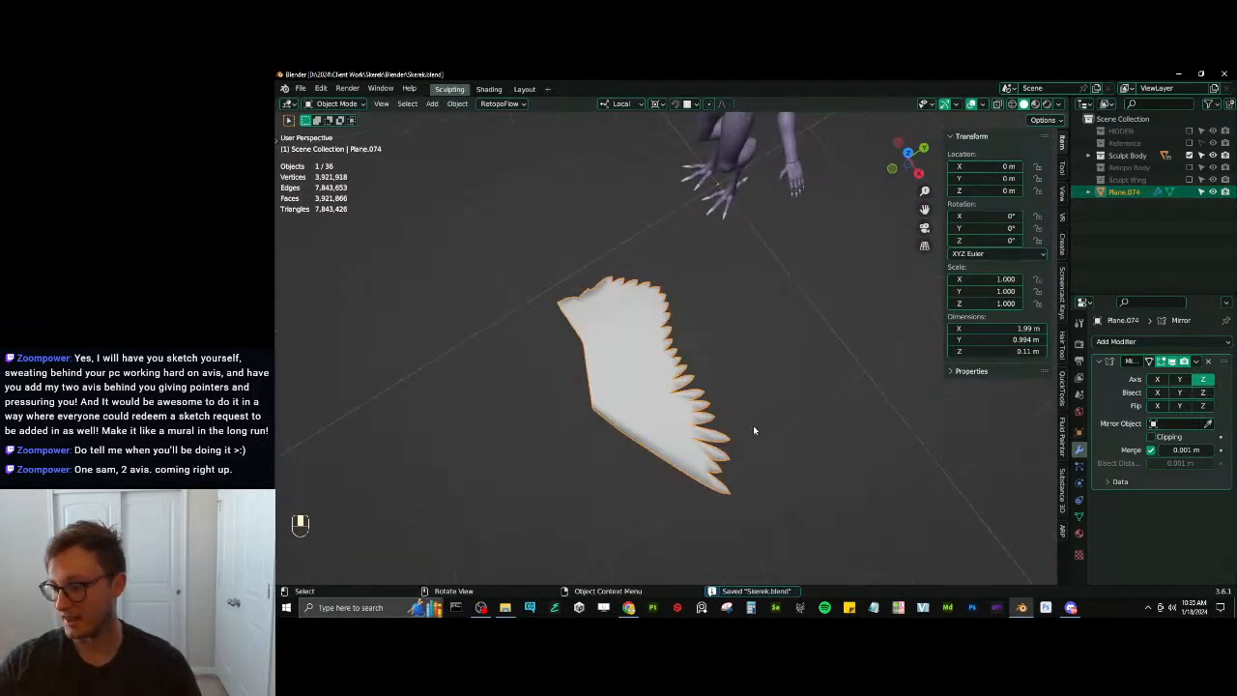
From the top view, select the corner vertex at the wing arm's bend in Edit Mode and snap the 3D cursor to it
key(KP_7)
scroll(718, 431, up, 1)
shift+middle_drag(582, 491, 654, 411)
scroll(654, 412, up, 1)
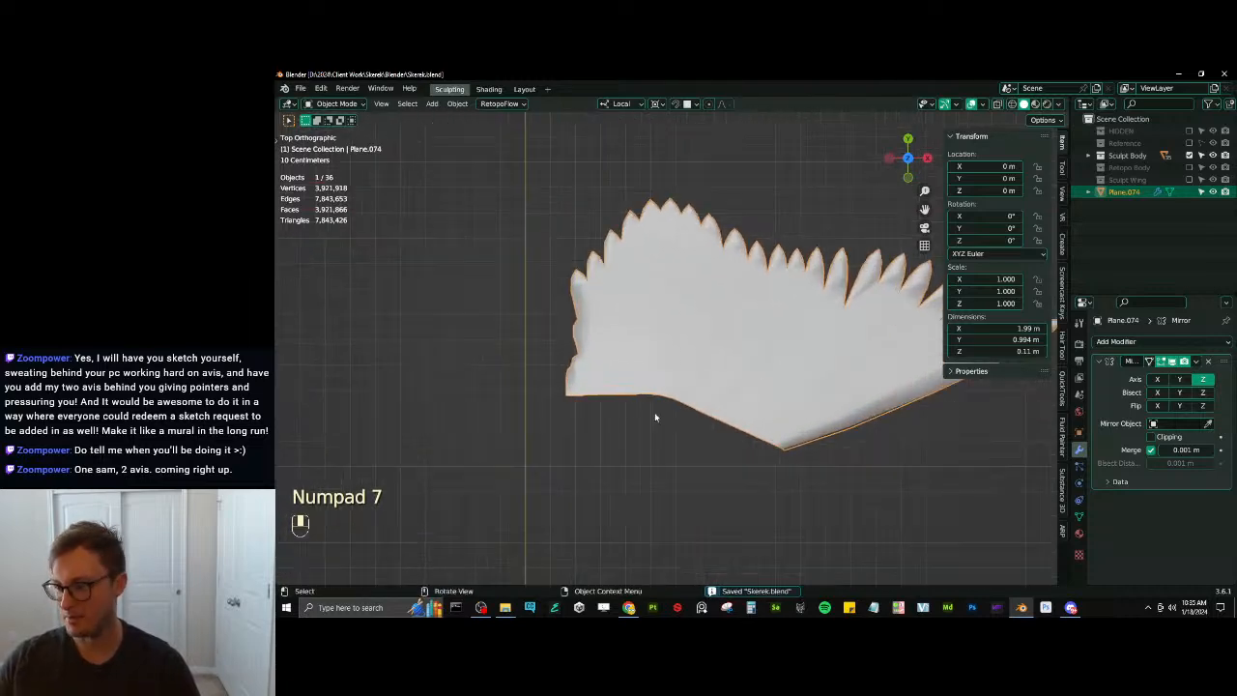
key(Tab)
scroll(568, 414, up, 4)
shift+middle_drag(548, 436, 469, 345)
click(924, 452)
key(shift+s)
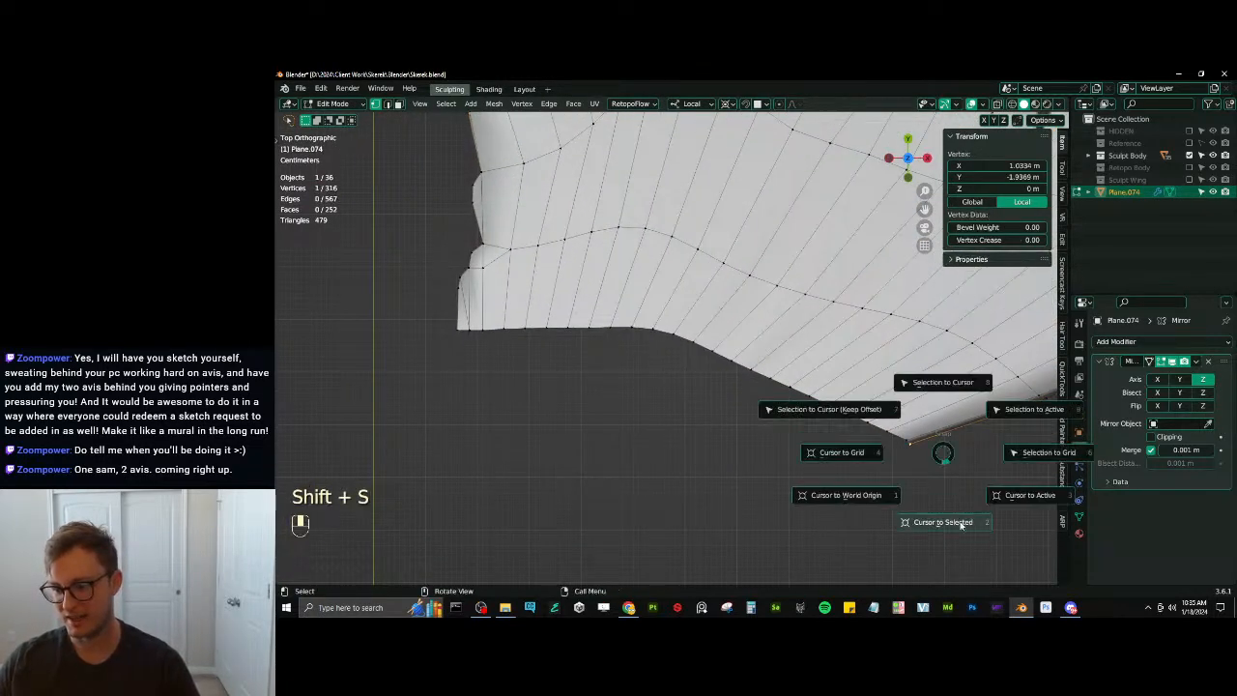
Snap the 3D cursor to the selected corner vertex on the wing's leading edge and return to Object Mode
click(947, 520)
shift+middle_drag(951, 457, 864, 452)
key(Tab)
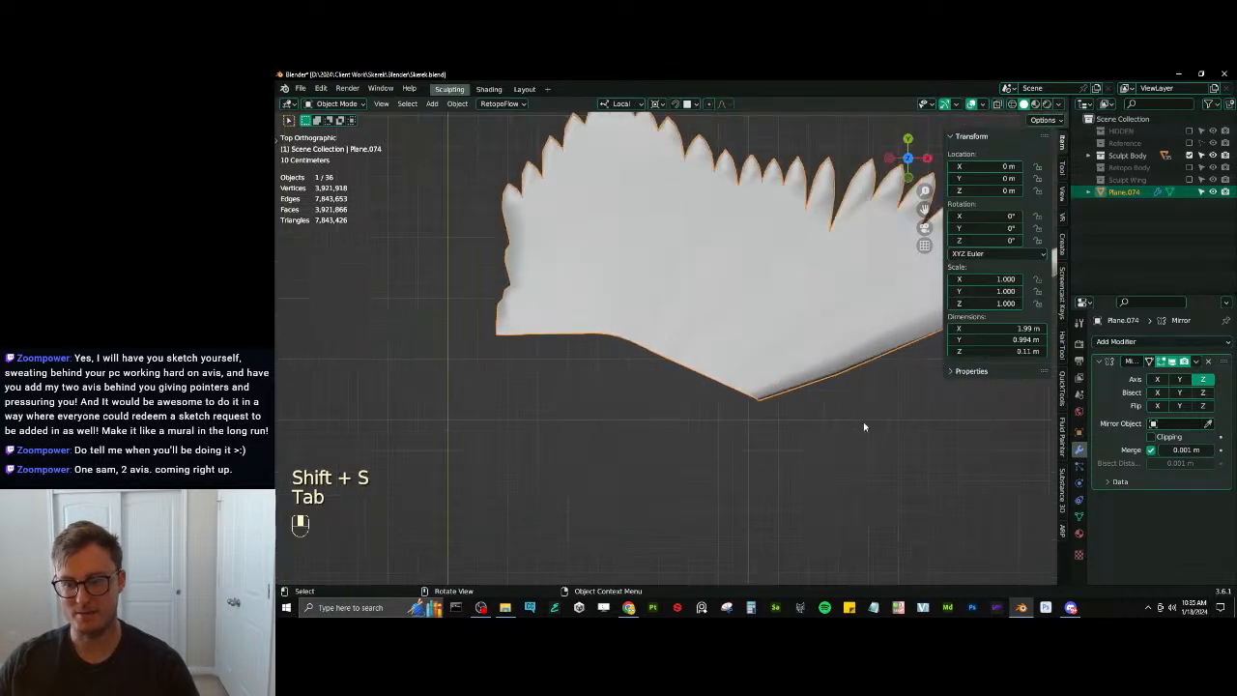
click(457, 103)
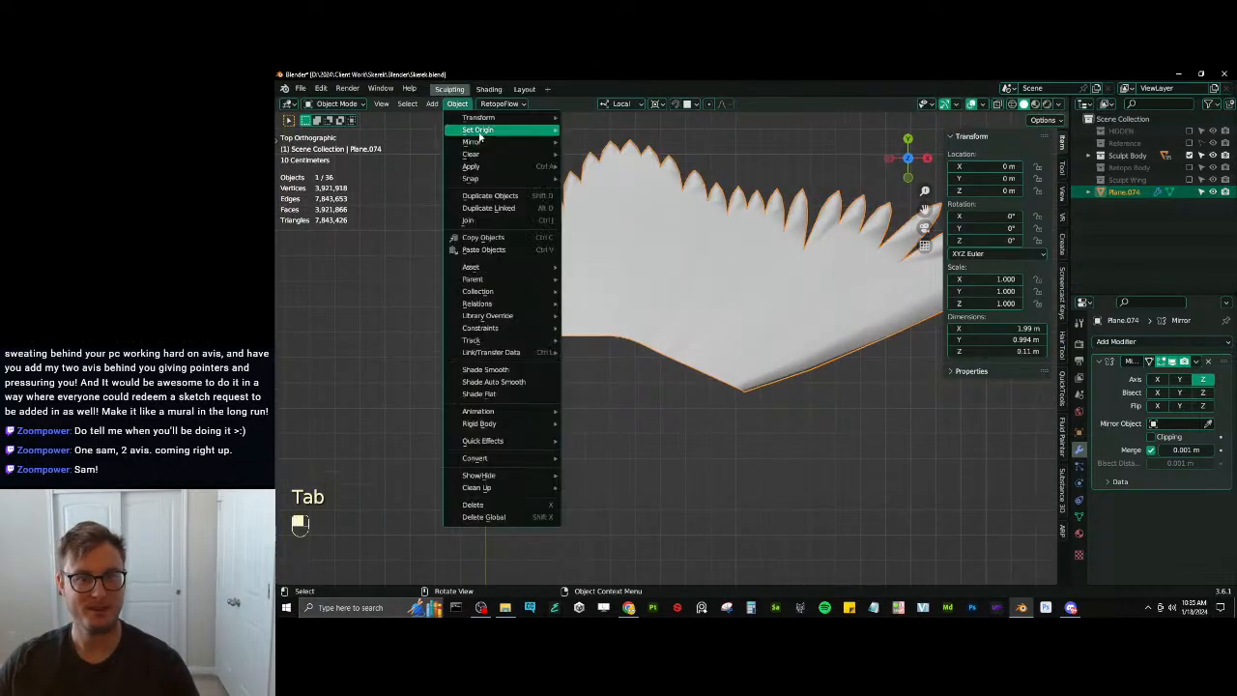
mouse_move(478, 130)
click(668, 145)
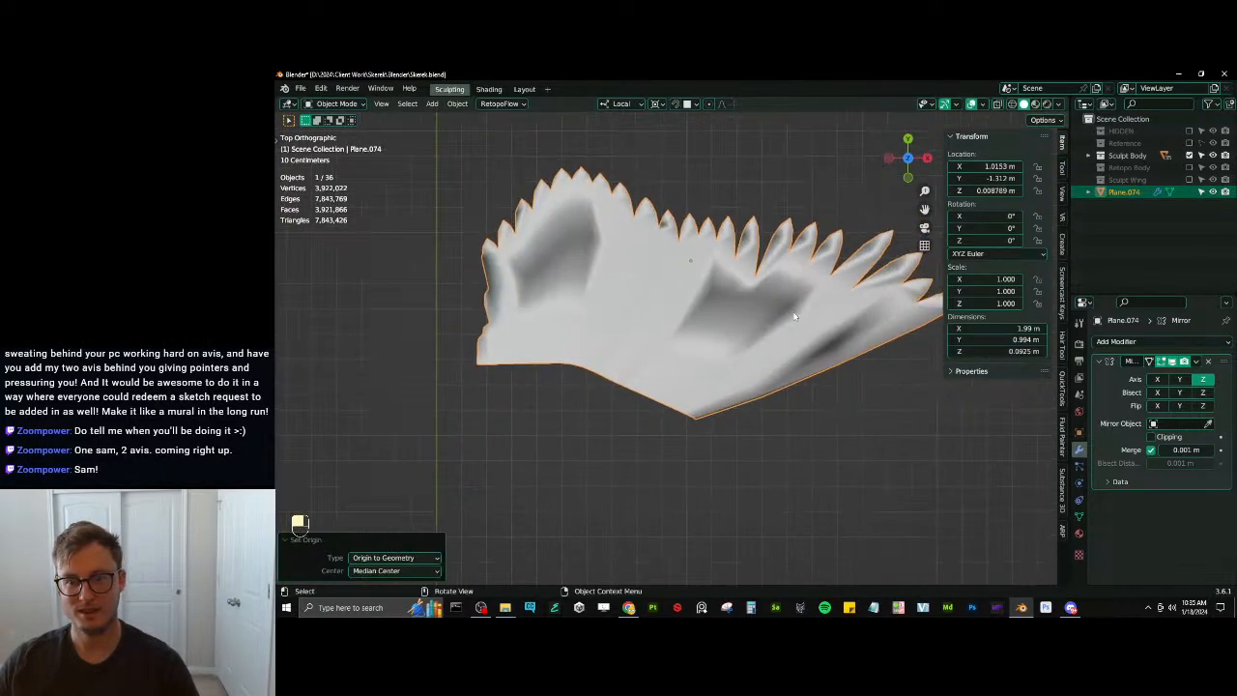
key(ctrl+z)
Set the wing's origin to the 3D cursor
click(460, 104)
mouse_move(474, 133)
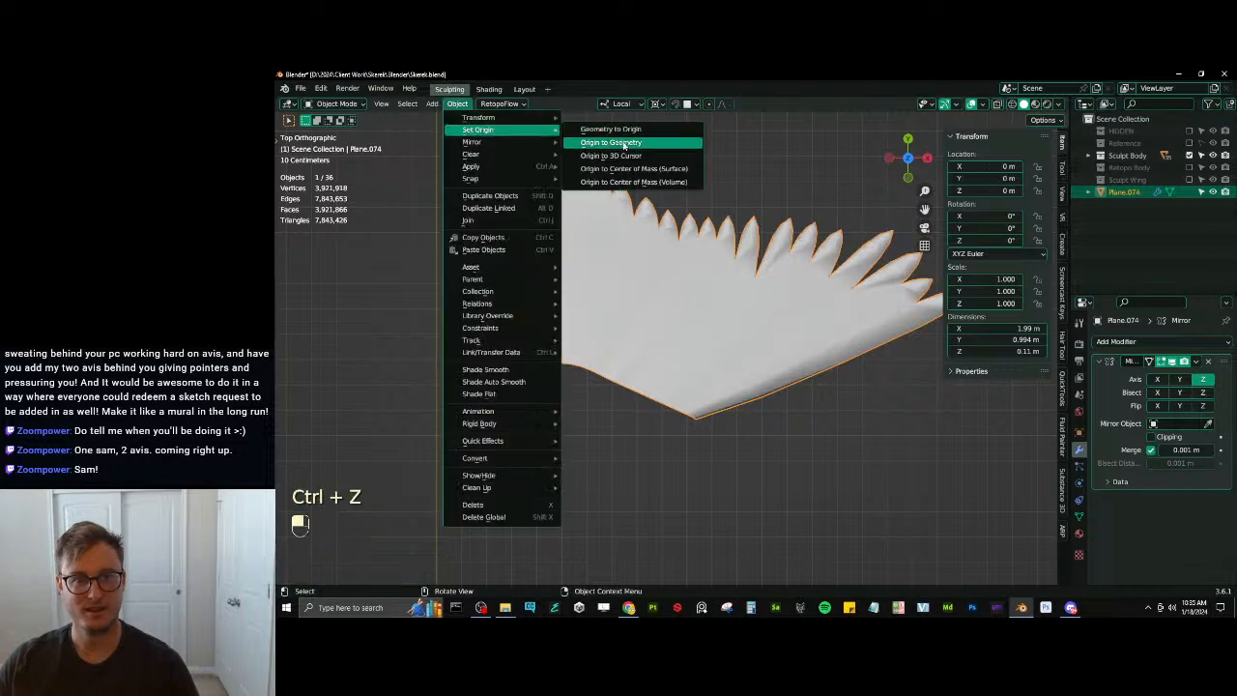
click(669, 158)
Duplicate the wing in place and, in front view, move the copy up about 0.79 m
key(shift+d)
right_click(782, 302)
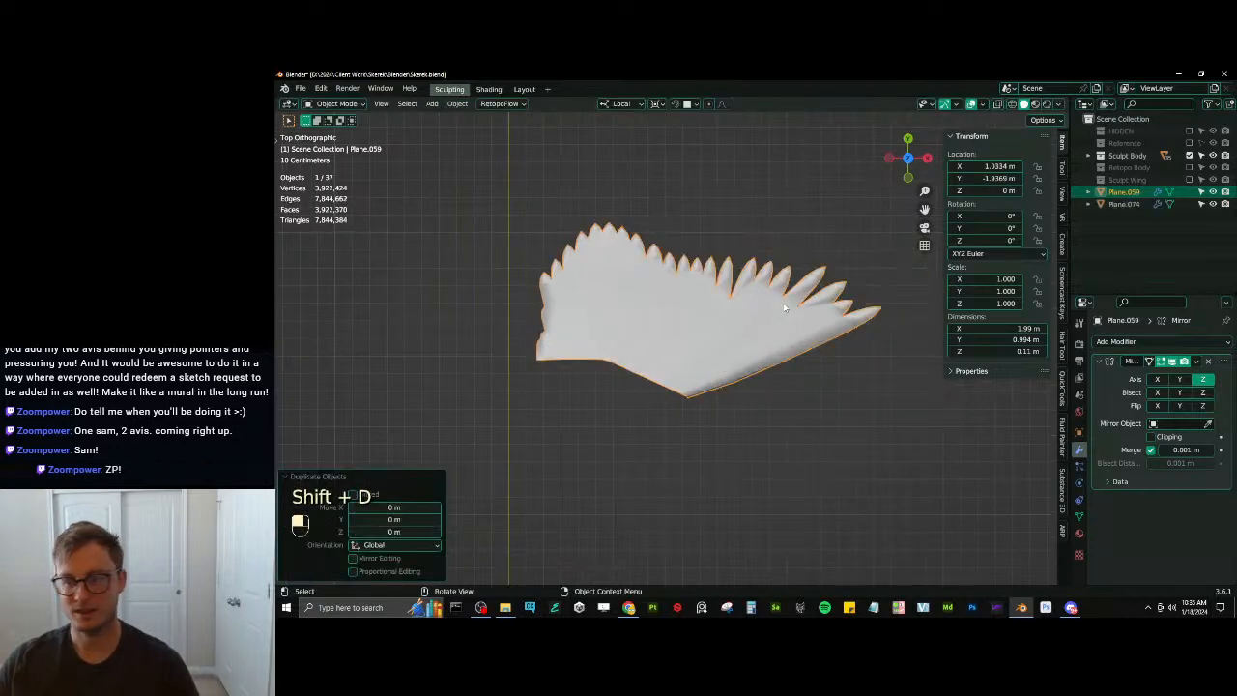
middle_drag(782, 303, 638, 279)
key(KP_1)
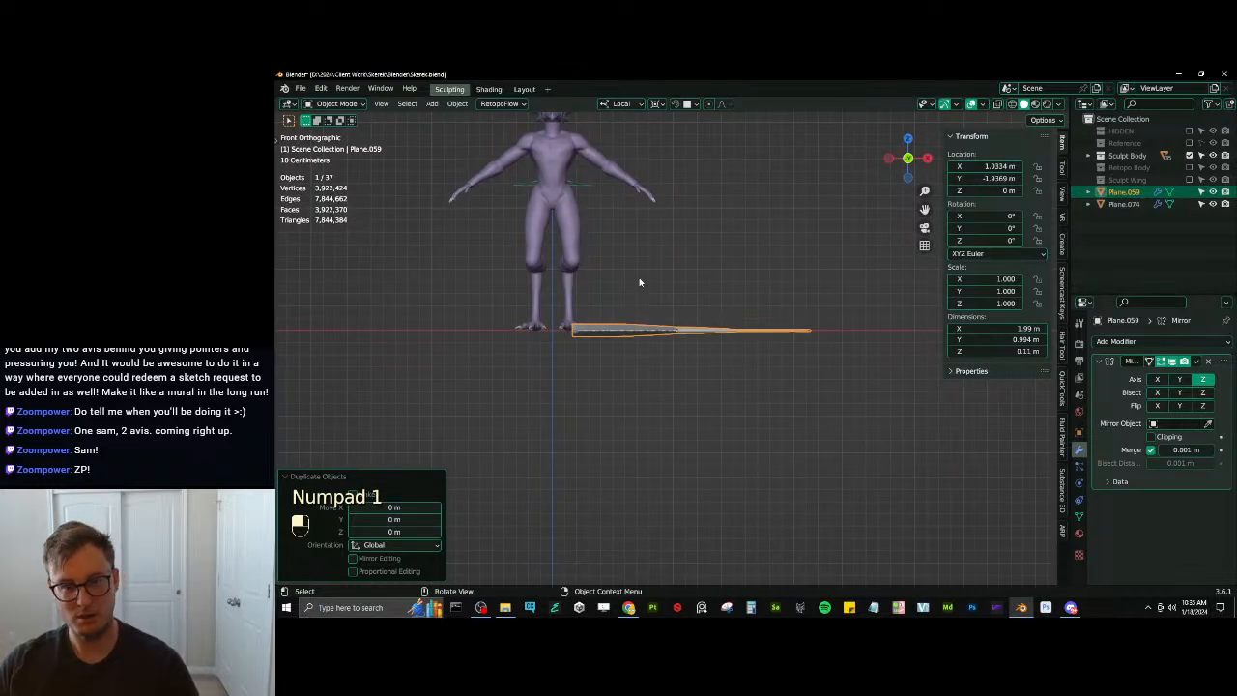
key(g)
key(s)
key(z)
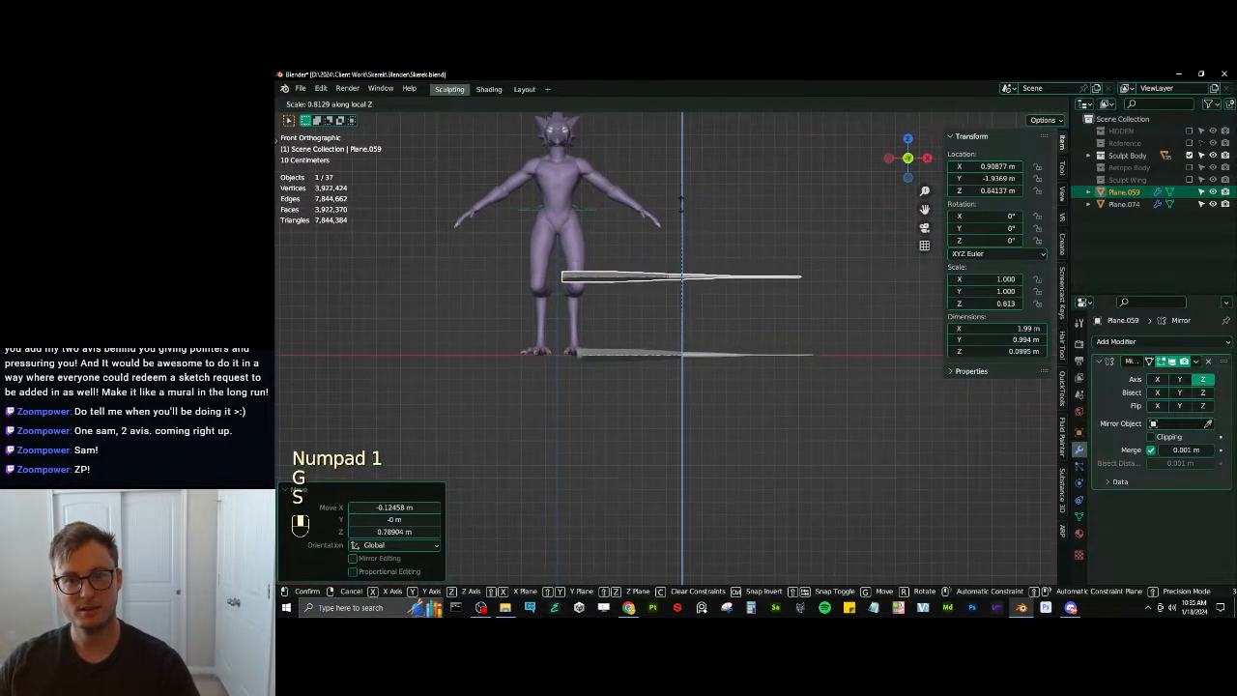
right_click(680, 203)
Set the transform orientation to Gimbal and switch the pivot point from the 3D cursor to the wing itself
key(comma)
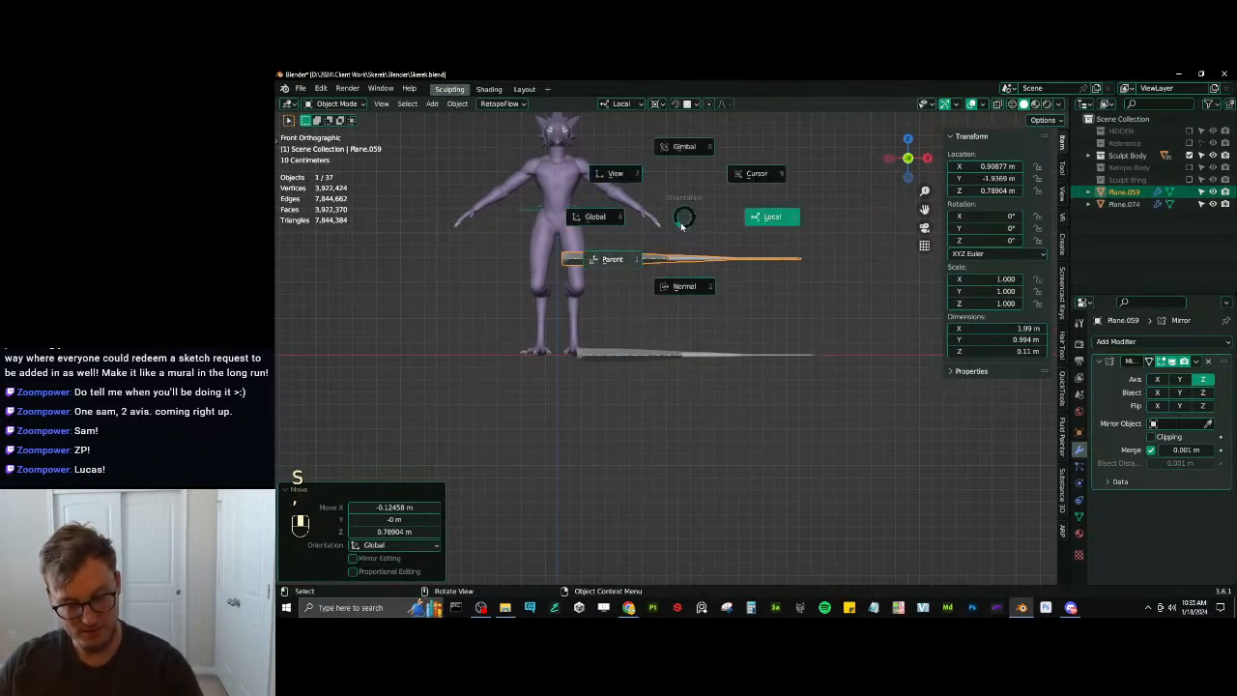
click(673, 223)
shift+middle_drag(672, 209, 691, 303)
key(s)
key(z)
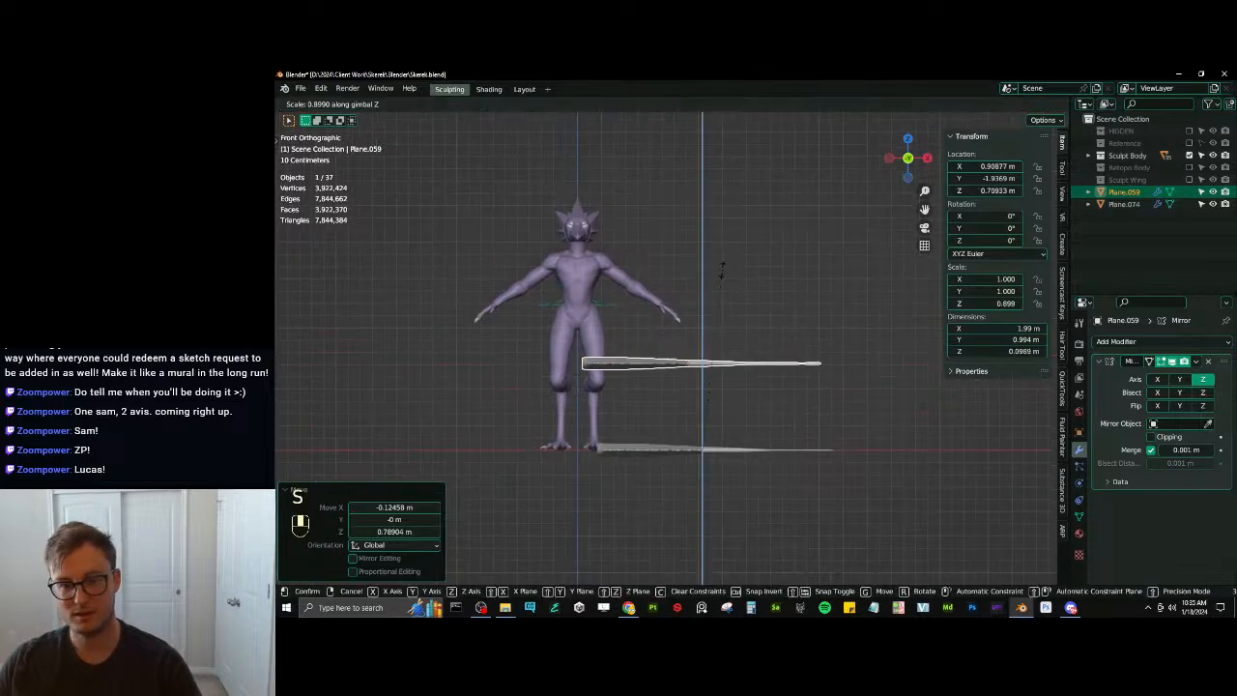
right_click(720, 285)
key(period)
click(719, 294)
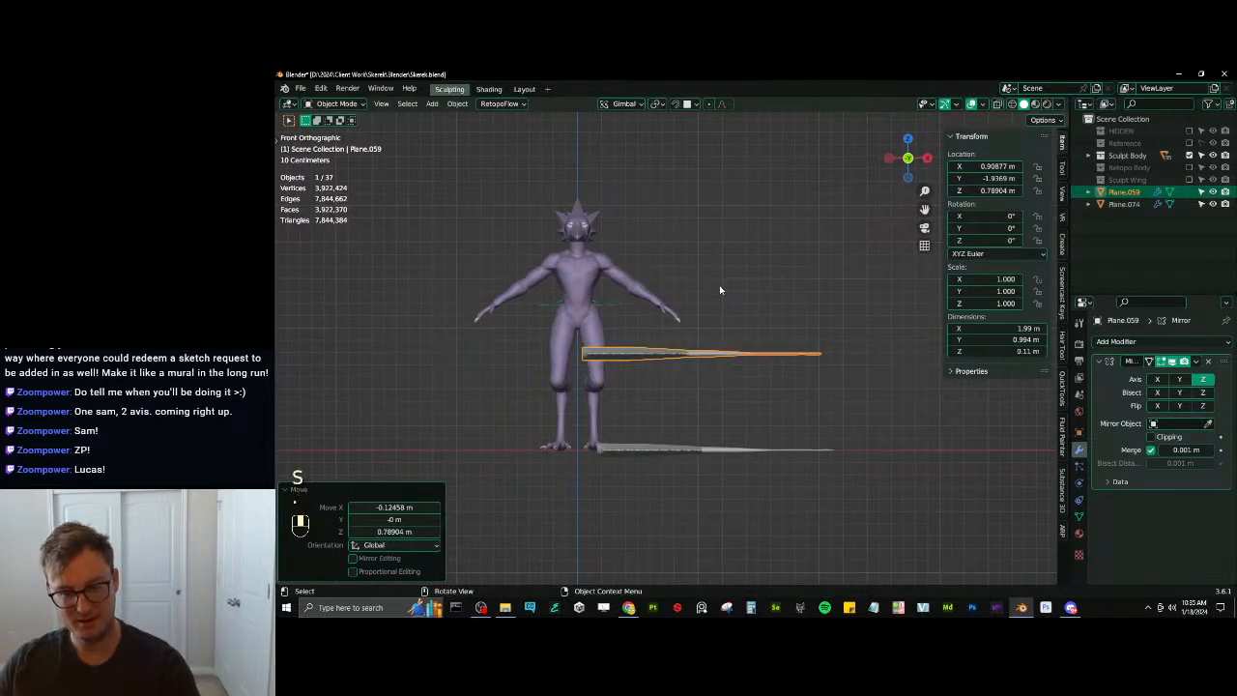
Flatten the wing copy to a Z scale of about 0.566 and raise it to chest height, about 1.33 m
scroll(720, 290, up, 3)
key(s)
middle_click(719, 270)
click(688, 318)
key(g)
click(669, 205)
Rotate the wing copy to about 41° around Y and lower it to about 1.15 m so it follows the arm's slope
key(r)
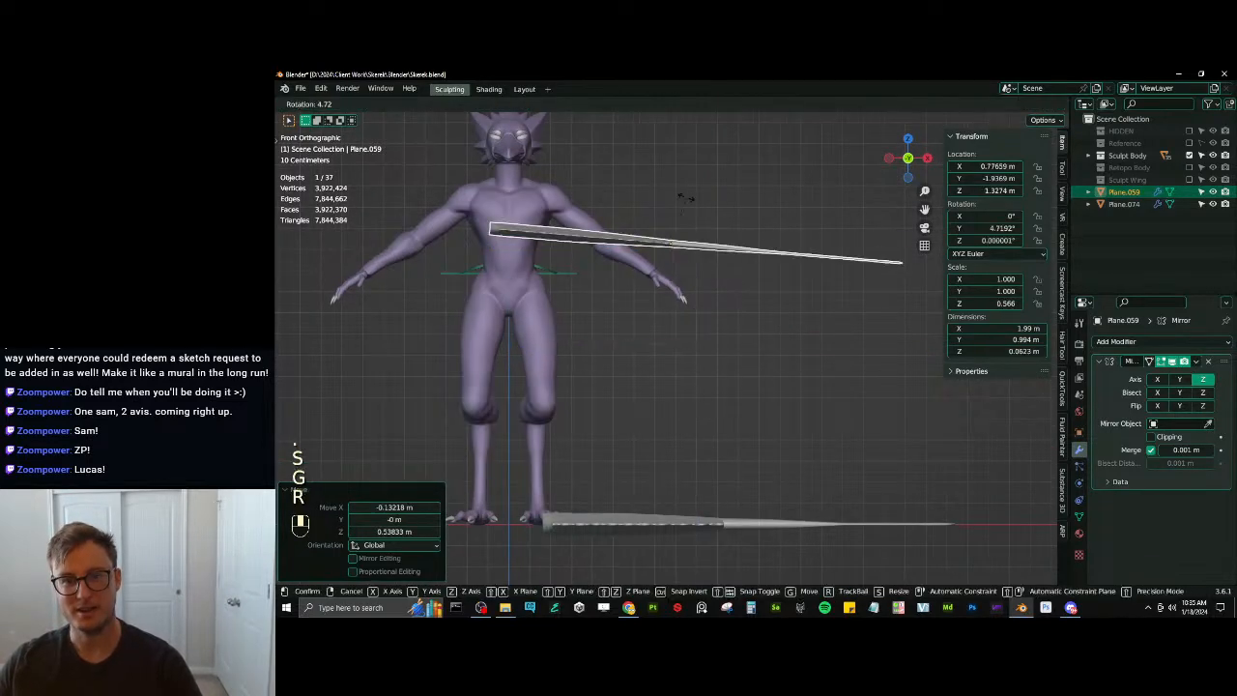
click(693, 241)
key(r)
click(688, 137)
shift+middle_drag(689, 145, 739, 231)
key(g)
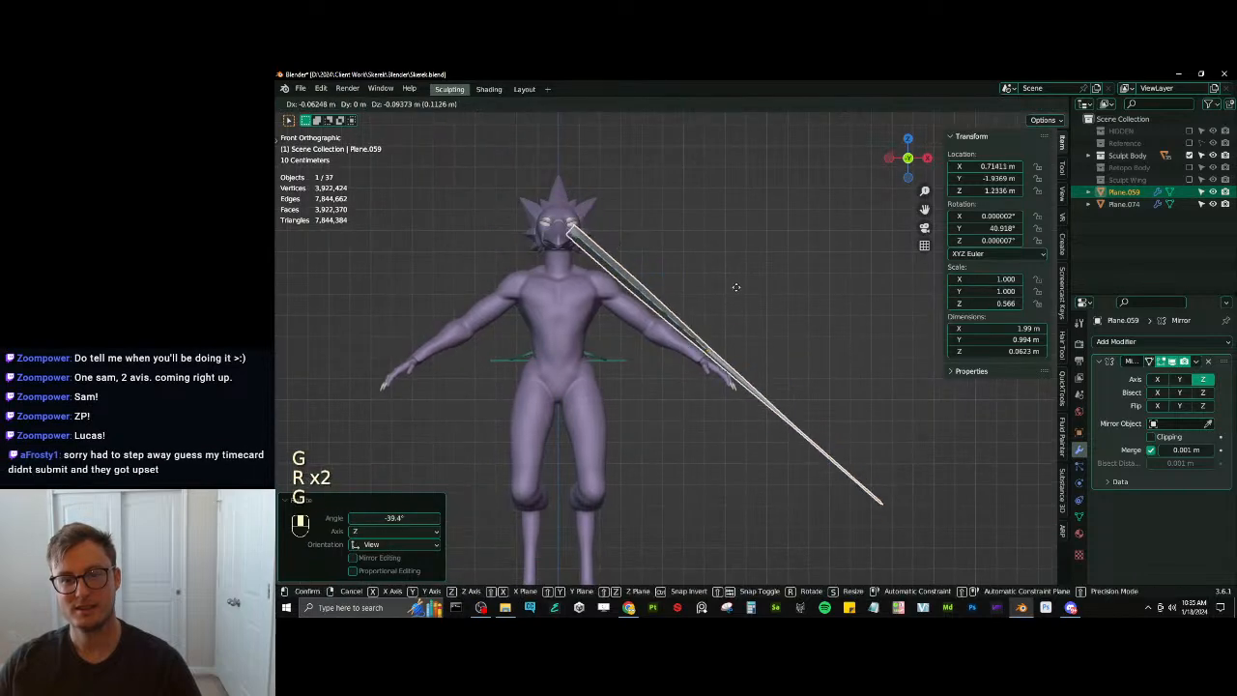
click(734, 306)
In top view, move the wing copy back against the arm, to about Y -0.045 m, and scale it down uniformly
key(ctrl+KP_1)
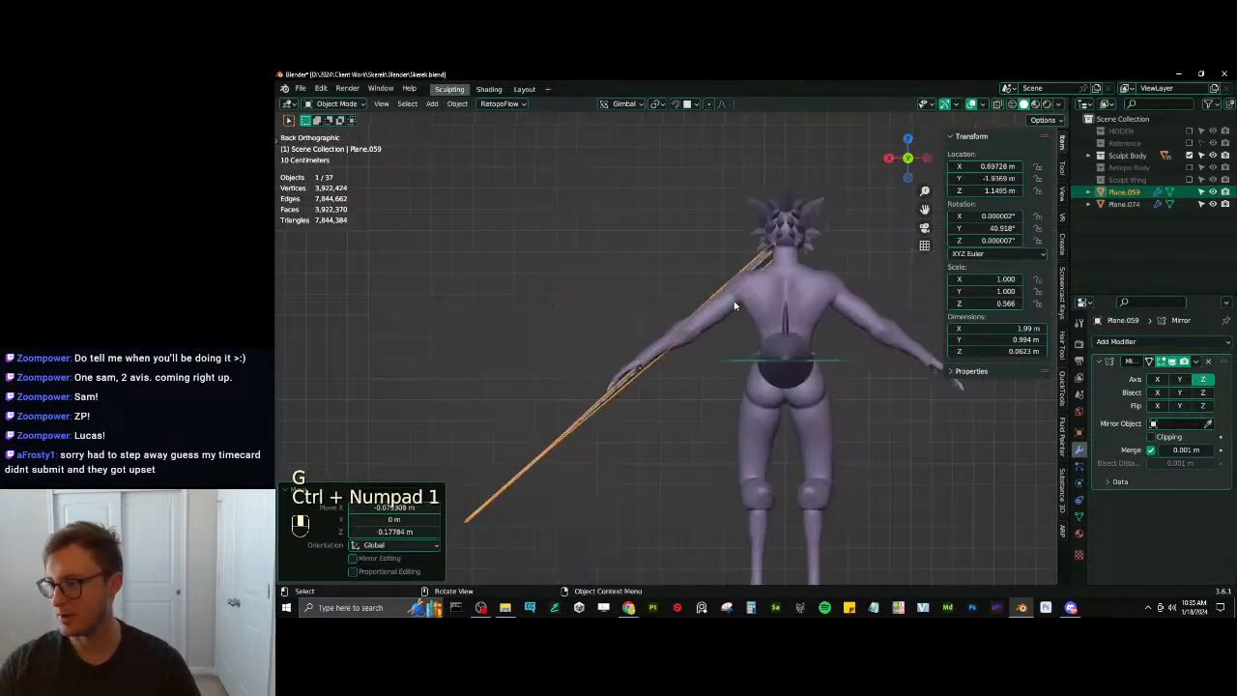
key(KP_7)
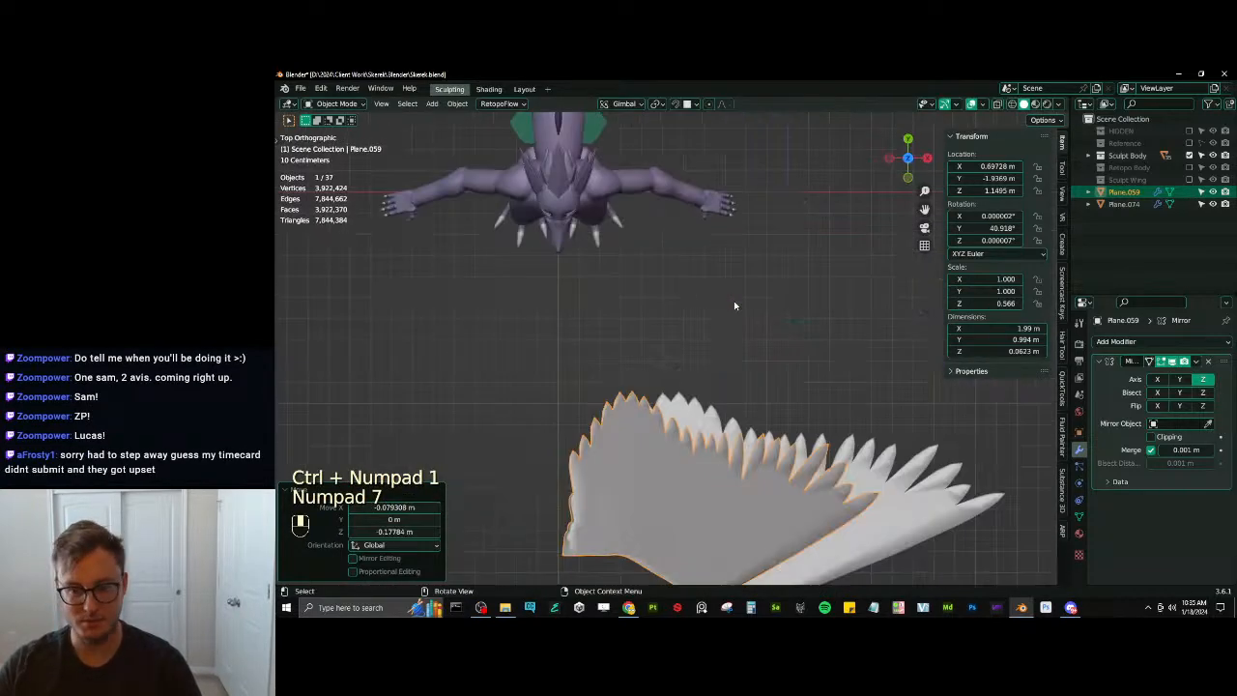
key(g)
key(s)
shift+middle_drag(690, 309, 623, 350)
click(761, 365)
key(g)
middle_click(754, 324)
click(754, 301)
key(s)
click(749, 365)
Fine-tune the wing copy to an X and Y scale of about 0.689 and rotate it slightly to about 4.2° around Z
middle_drag(749, 365, 766, 243)
key(s)
click(811, 278)
key(r)
click(824, 276)
key(s)
click(821, 245)
In back view, rotate the wing to about 34° around Y and raise it to about 1.19 m along the arm
key(ctrl+KP_1)
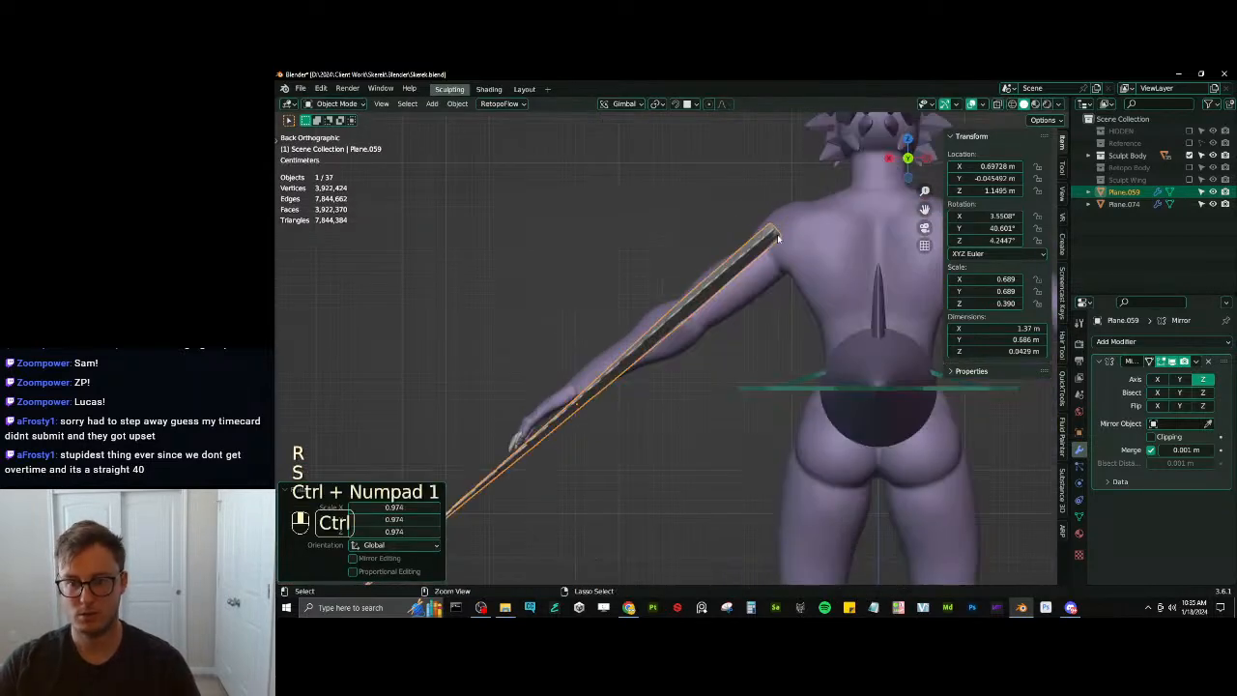
key(r)
key(g)
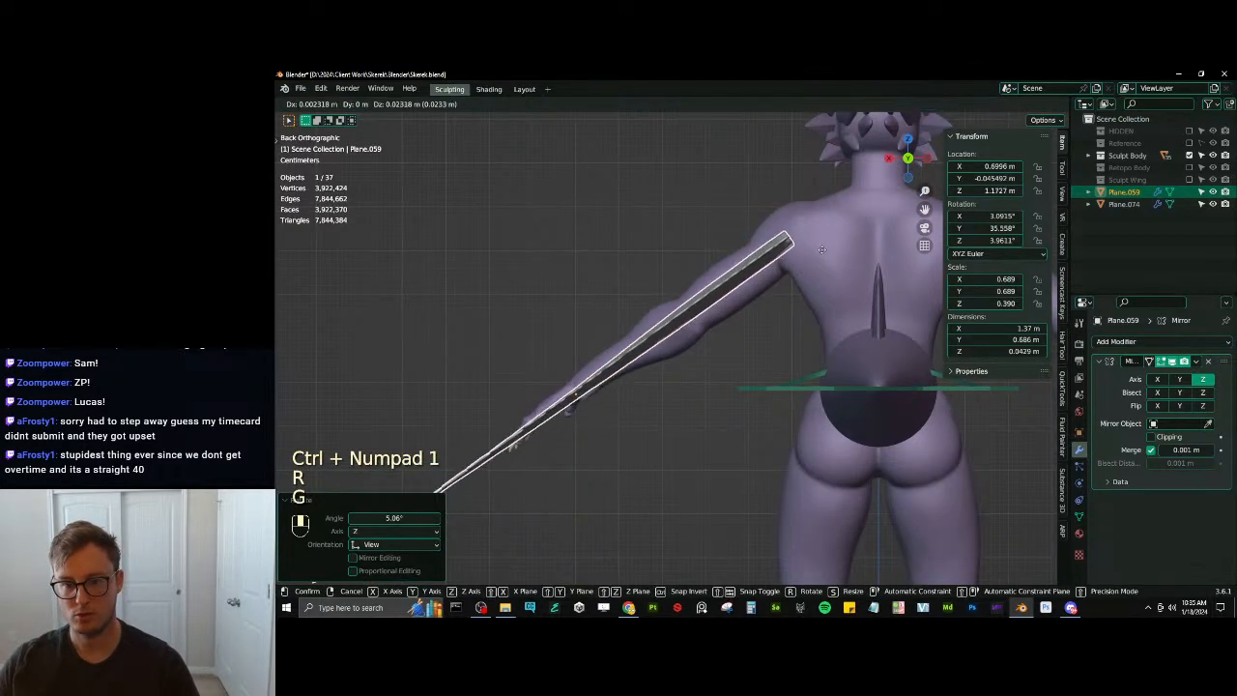
click(826, 256)
key(r)
click(829, 252)
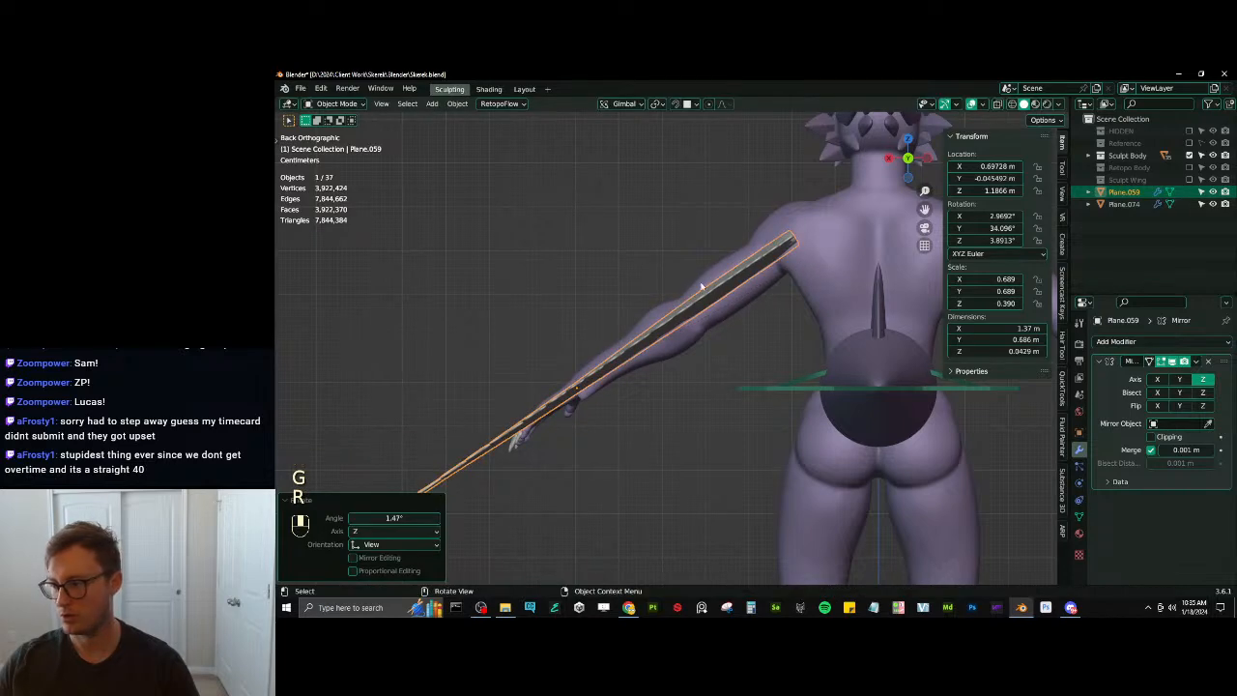
In front view, shift the wing toward the shoulder to about X 0.672 m, Z 1.207 m, then deselect it and check its placement
middle_drag(724, 291, 689, 381)
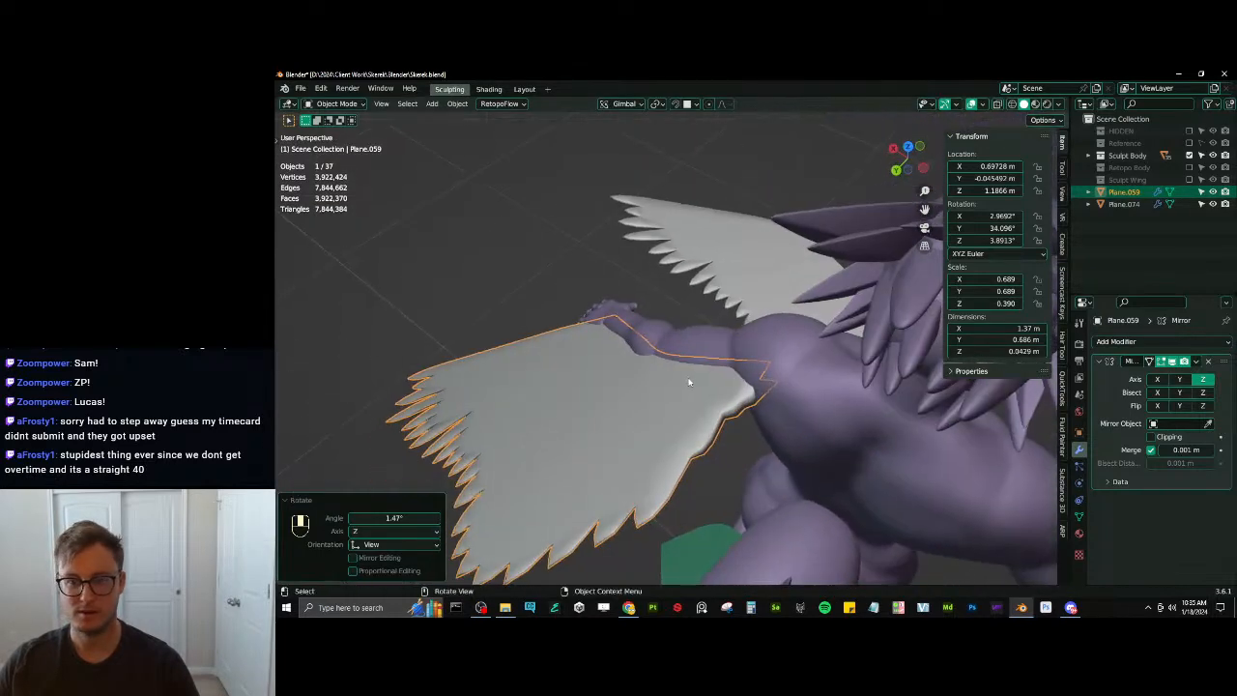
middle_drag(507, 290, 742, 353)
key(KP_1)
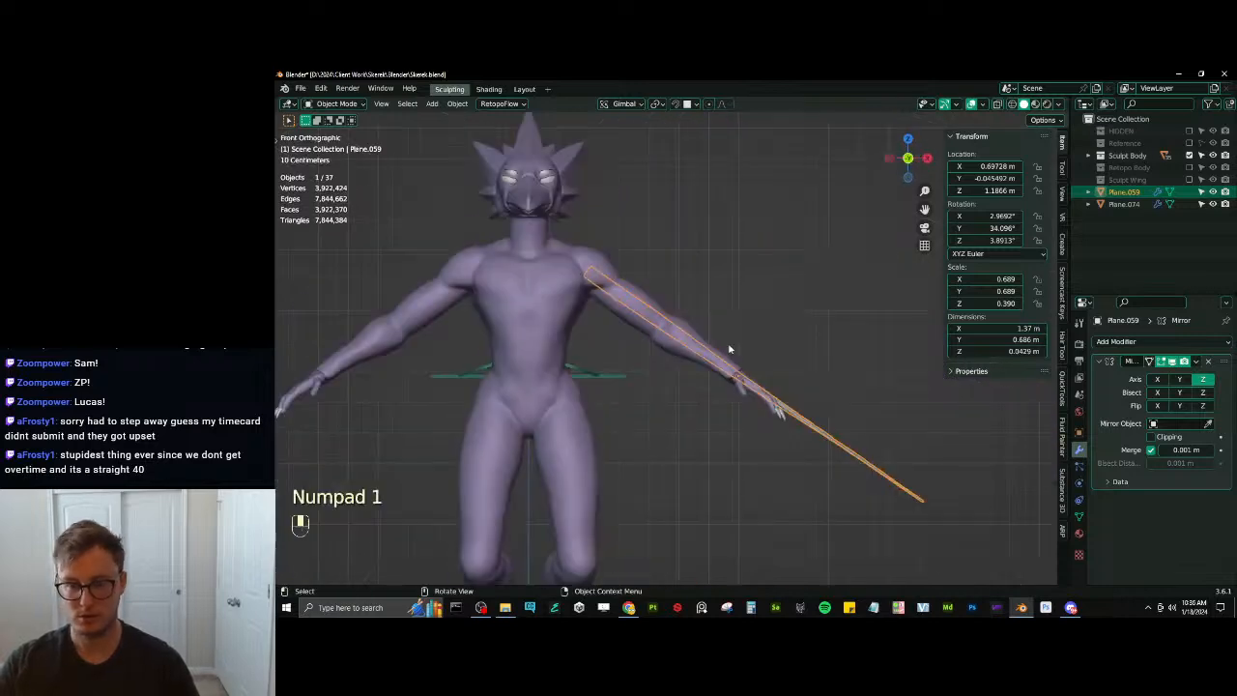
key(g)
click(745, 257)
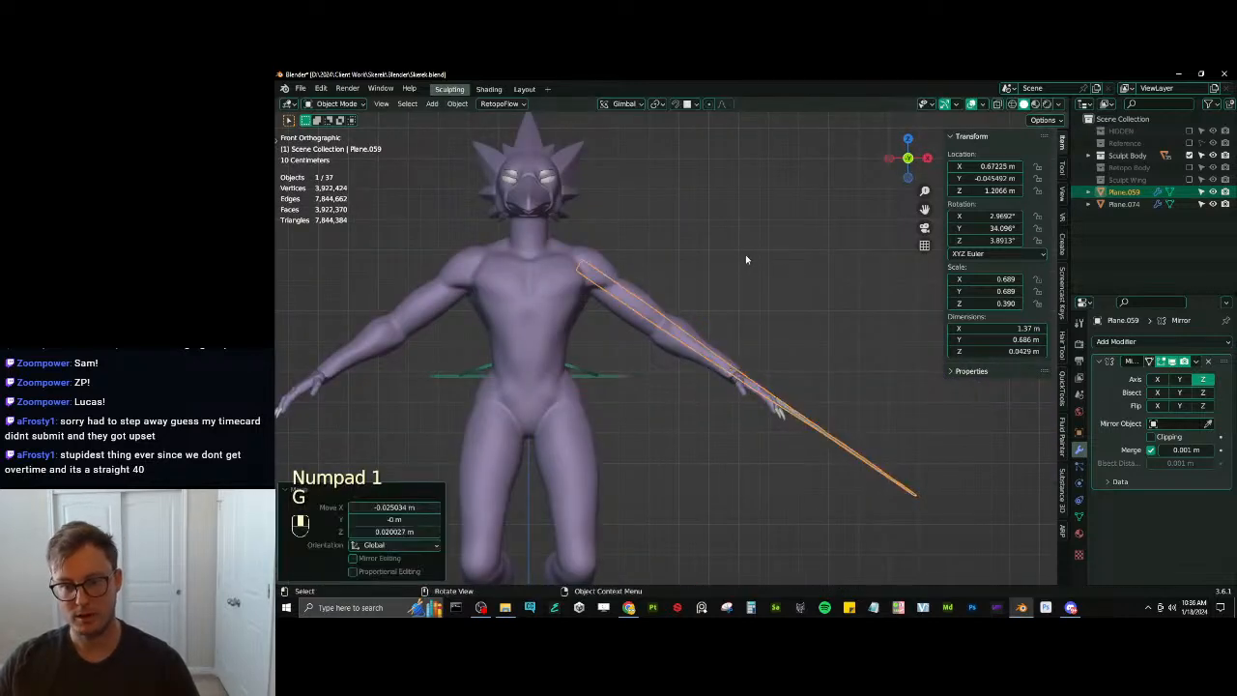
middle_drag(744, 257, 756, 375)
click(611, 257)
scroll(755, 375, up, 3)
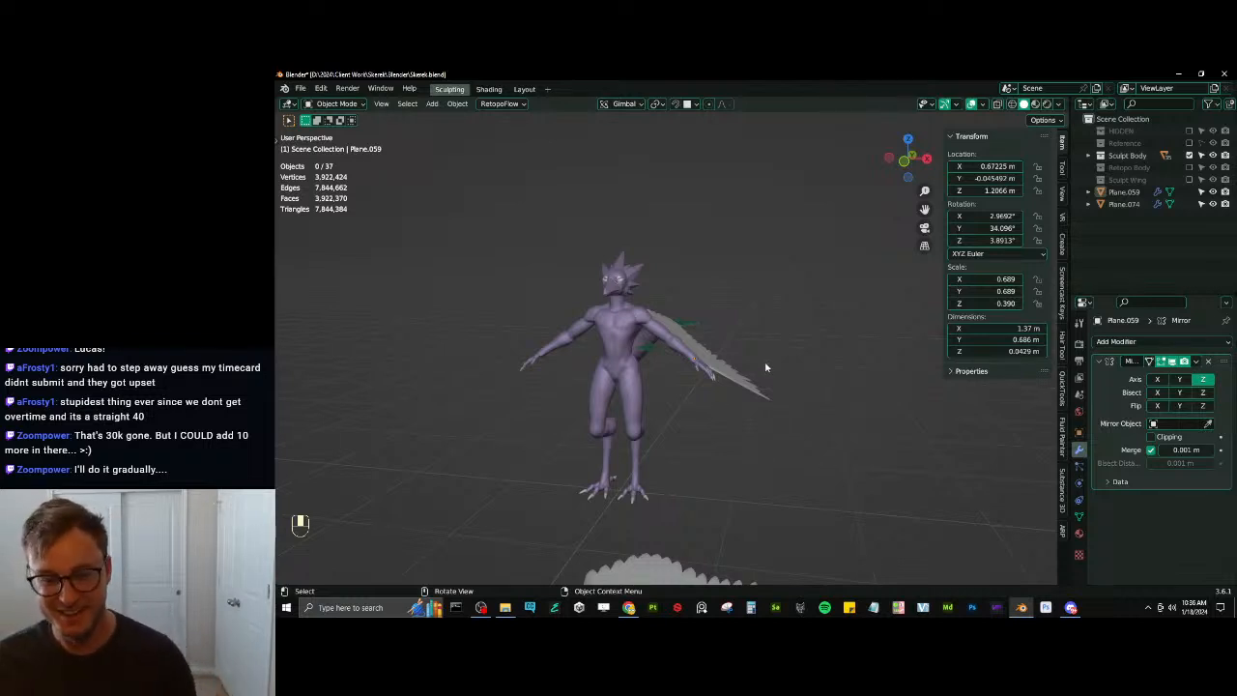
middle_drag(764, 367, 643, 390)
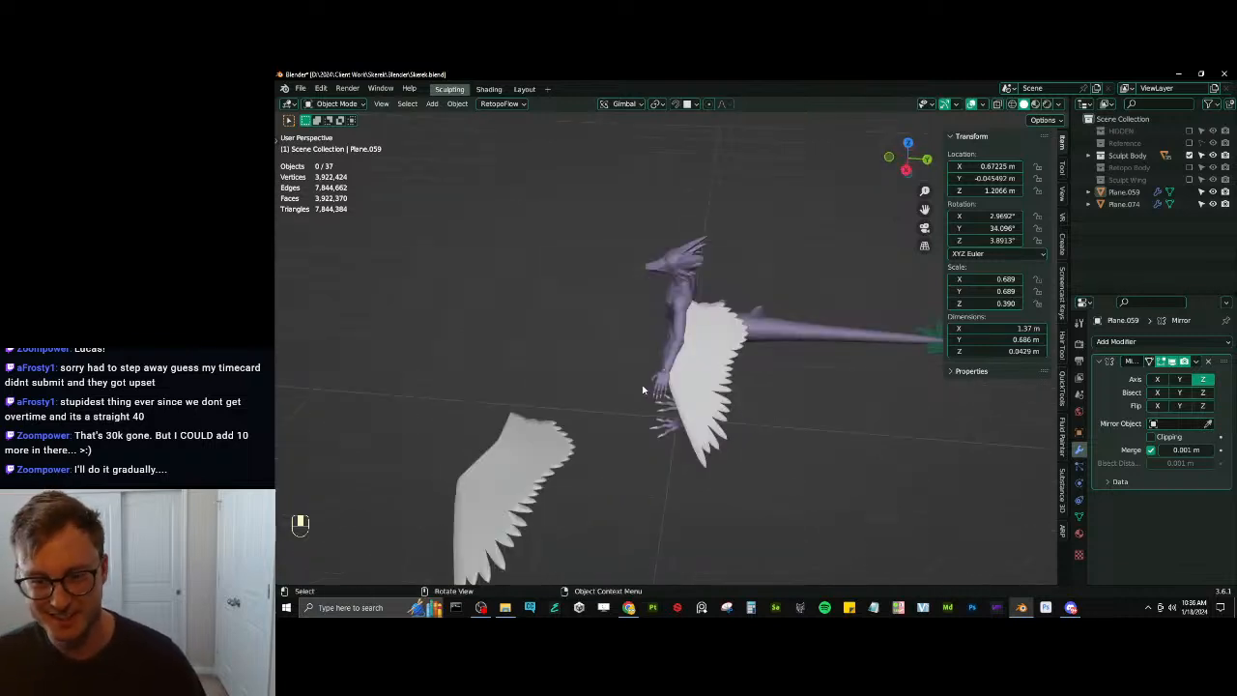
Duplicate the arm wing's Mirror modifier and set the copy to mirror across _Mirror Axis on X only
click(688, 381)
middle_drag(610, 456, 802, 455)
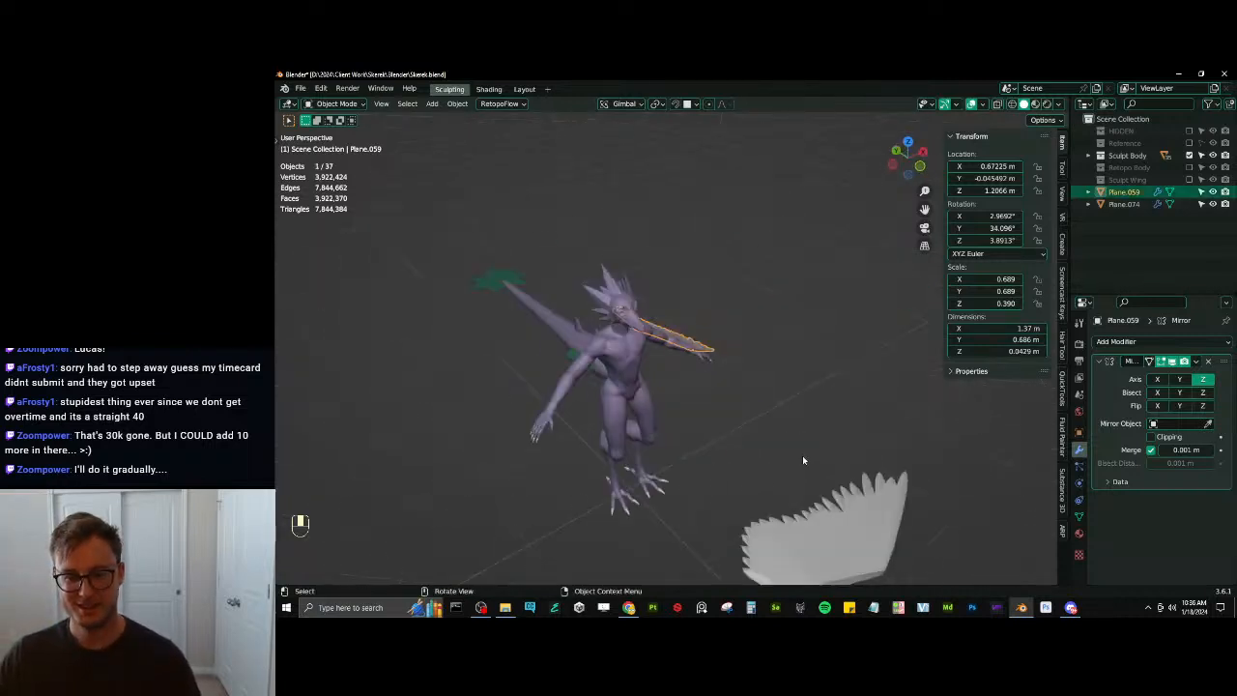
click(1196, 362)
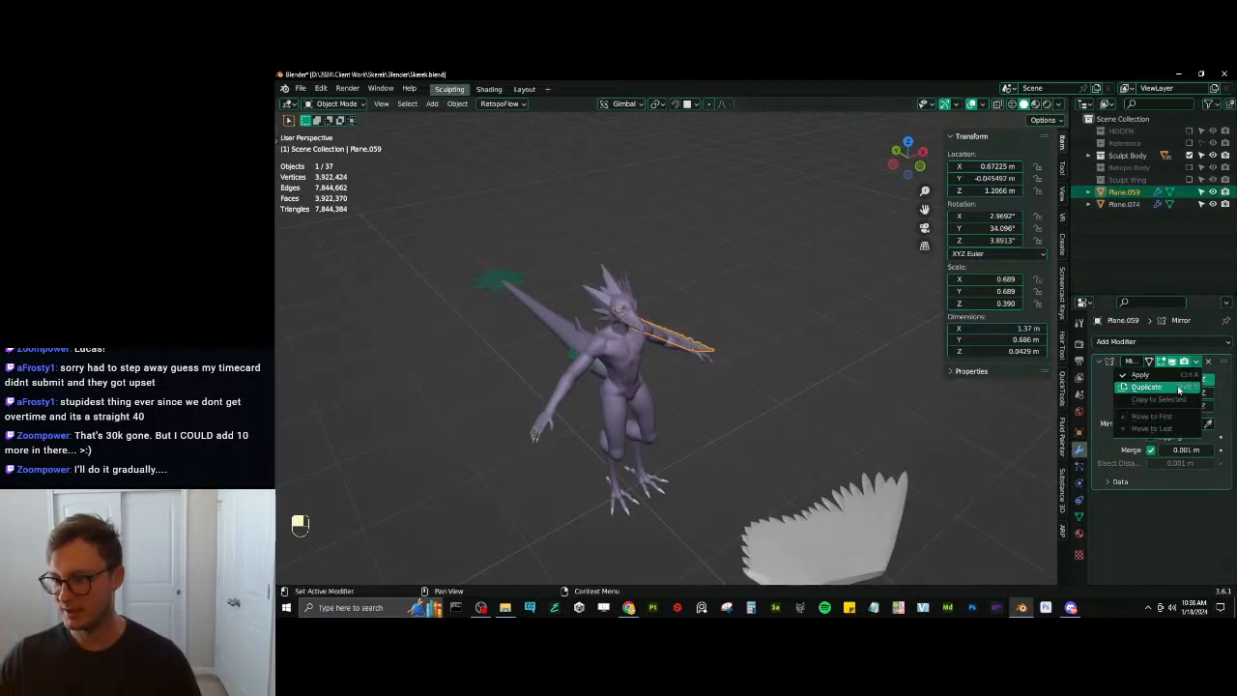
click(1176, 388)
click(1181, 560)
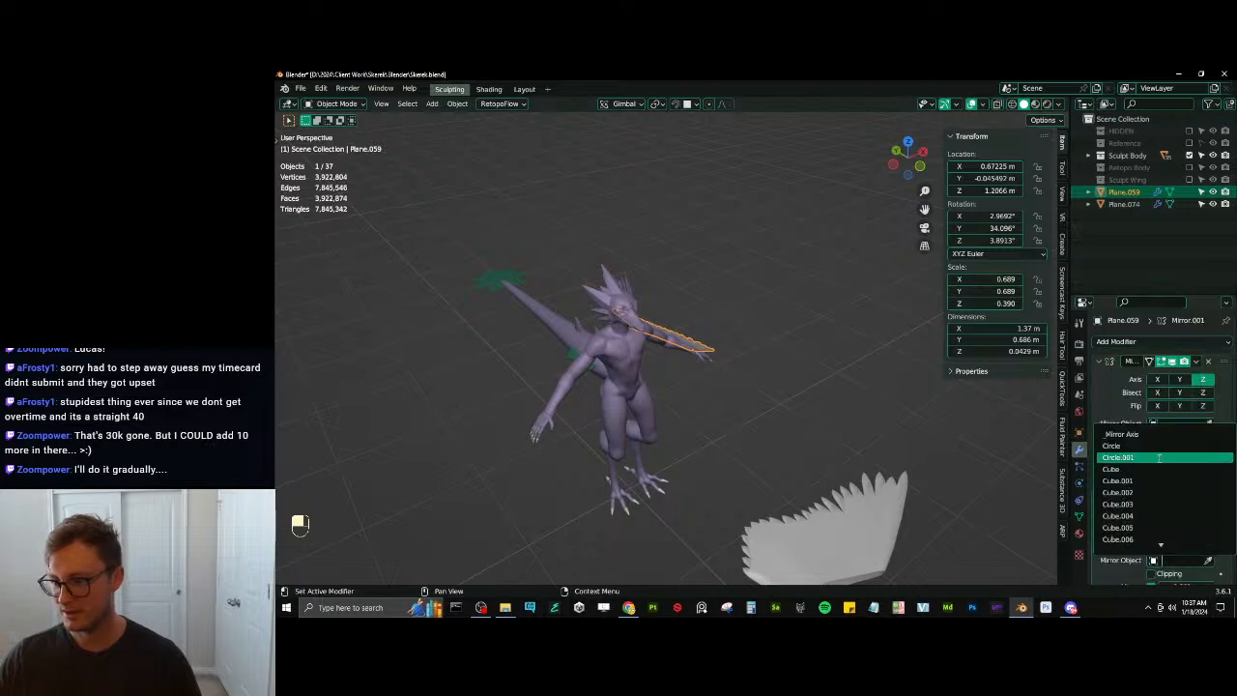
click(1144, 436)
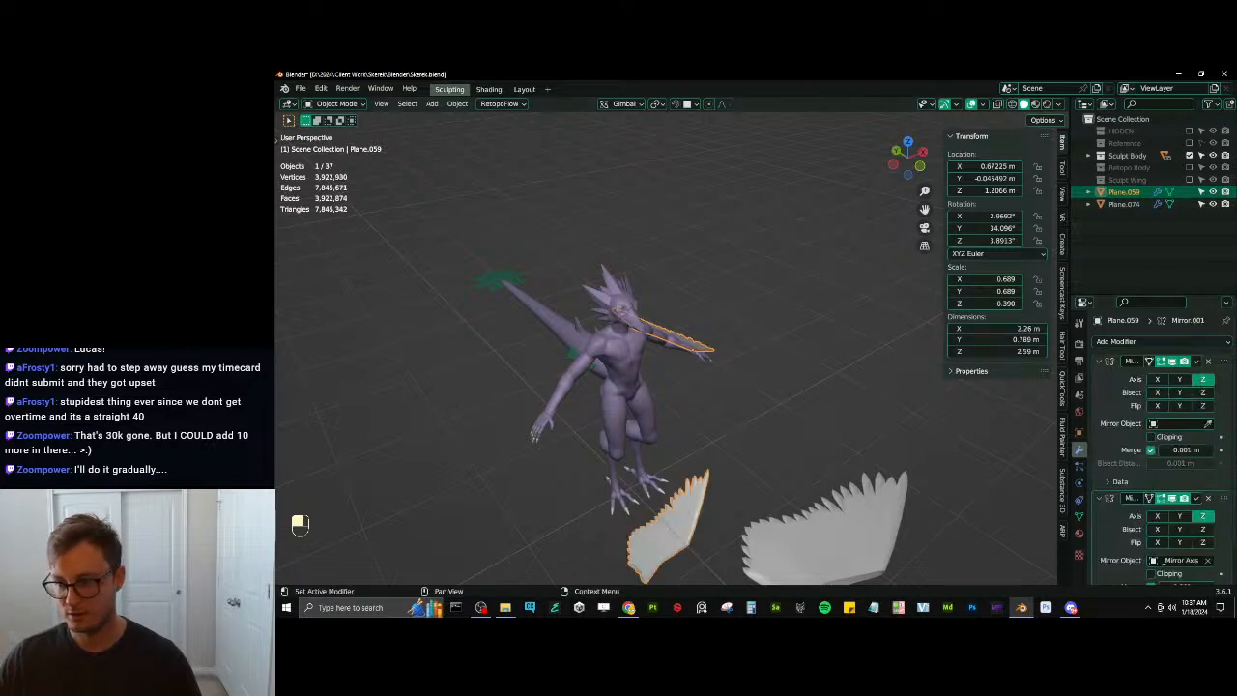
click(1202, 515)
click(1157, 515)
Deselect the wing and save the file
click(787, 426)
middle_drag(787, 426, 726, 406)
key(ctrl+s)
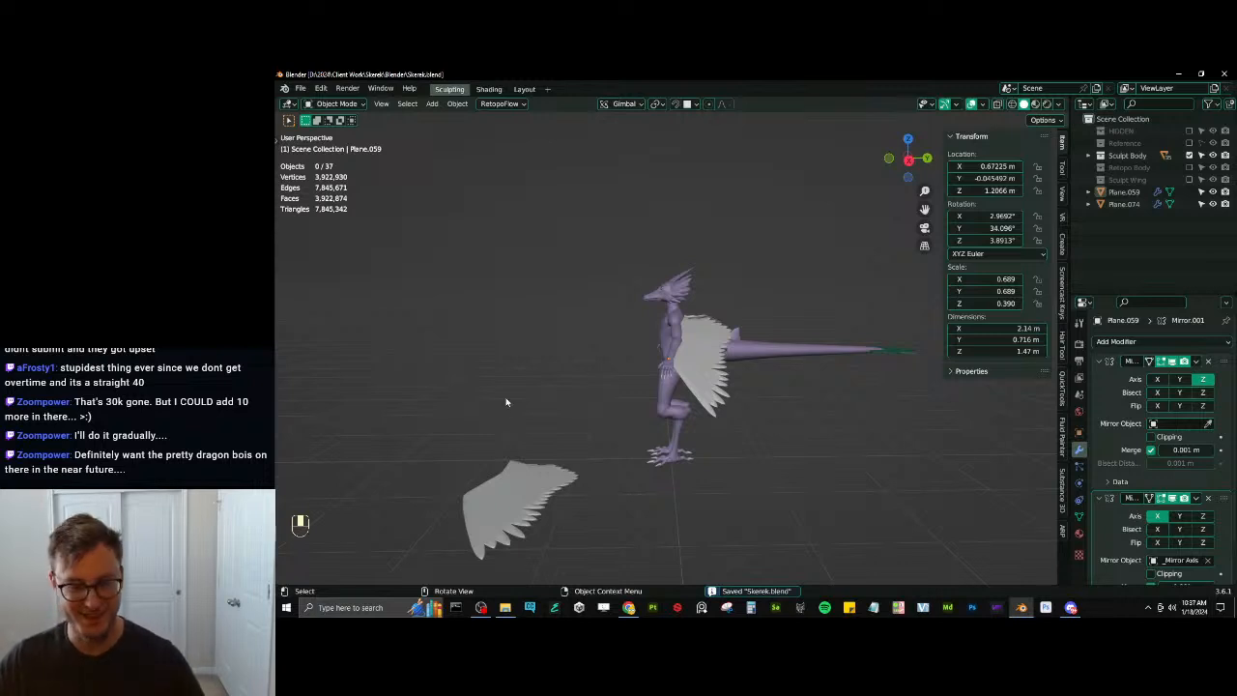
Hide the original flat wing and switch the visible collection from Sculpt Body to Retopo Body
click(535, 476)
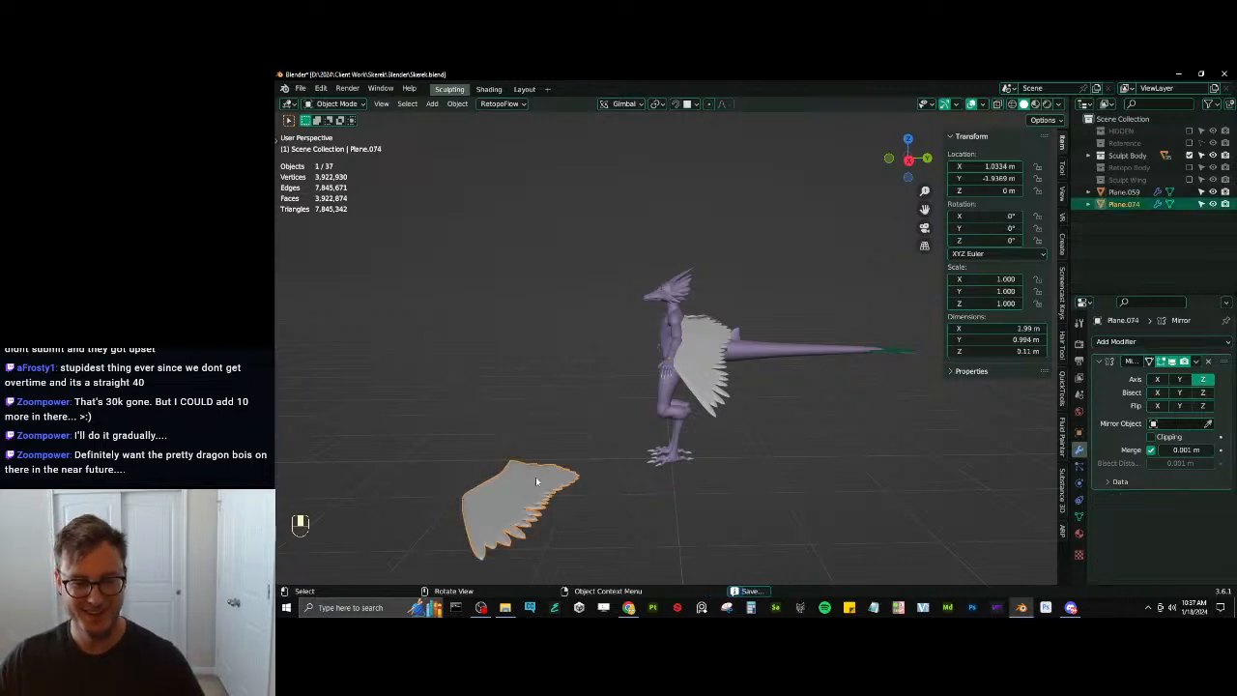
click(1213, 204)
click(1190, 156)
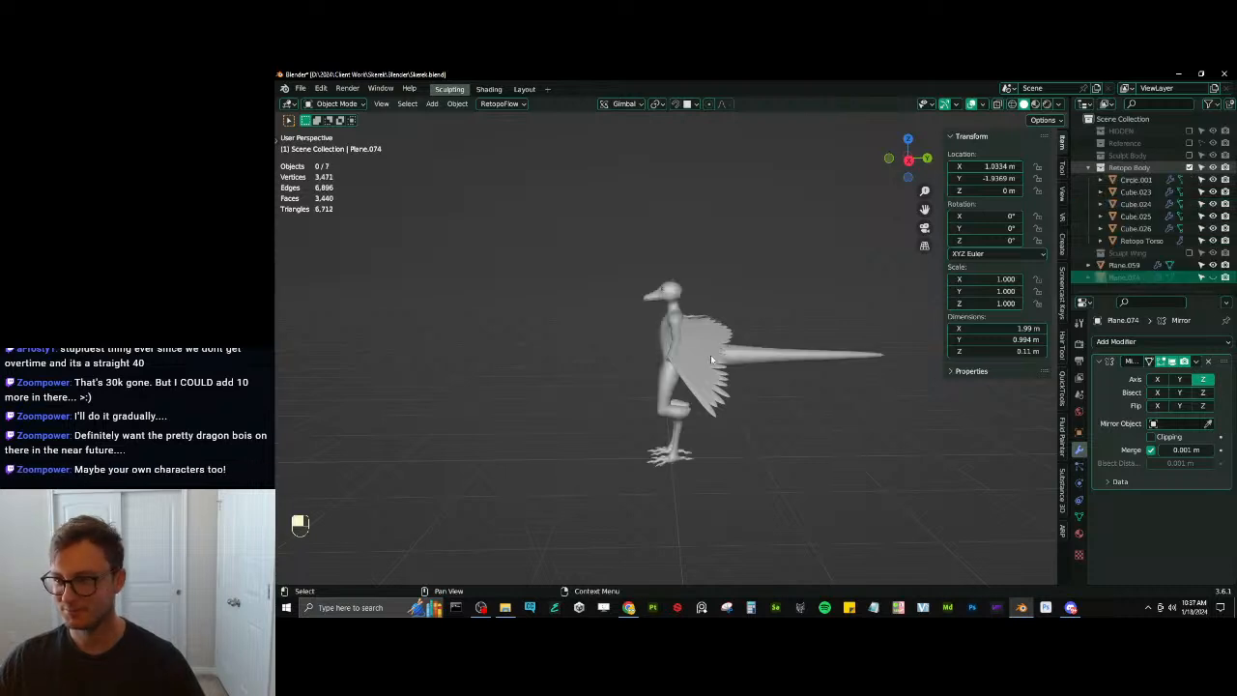
Examine how the wings fit against the retopologized body from several angles
middle_drag(731, 357, 736, 435)
scroll(775, 415, up, 4)
scroll(737, 391, down, 4)
scroll(626, 331, up, 4)
middle_drag(602, 346, 669, 336)
scroll(765, 301, down, 4)
click(610, 392)
middle_drag(610, 392, 748, 381)
key(Tab)
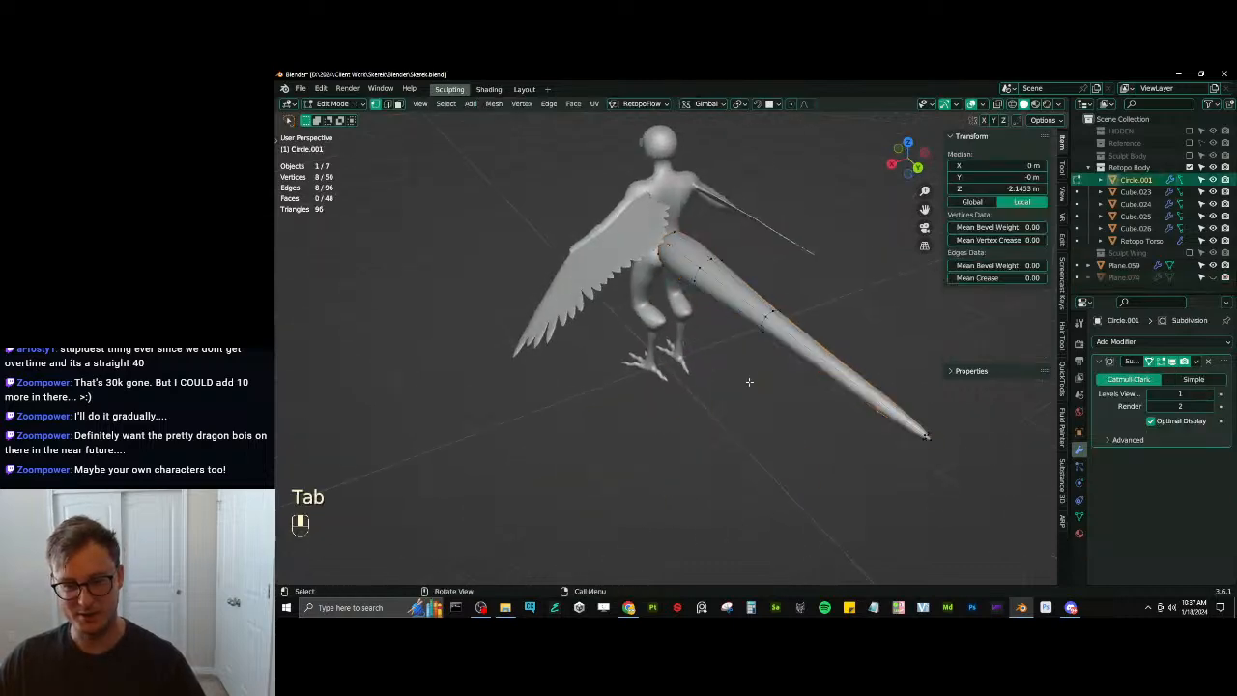
key(Tab)
key(q)
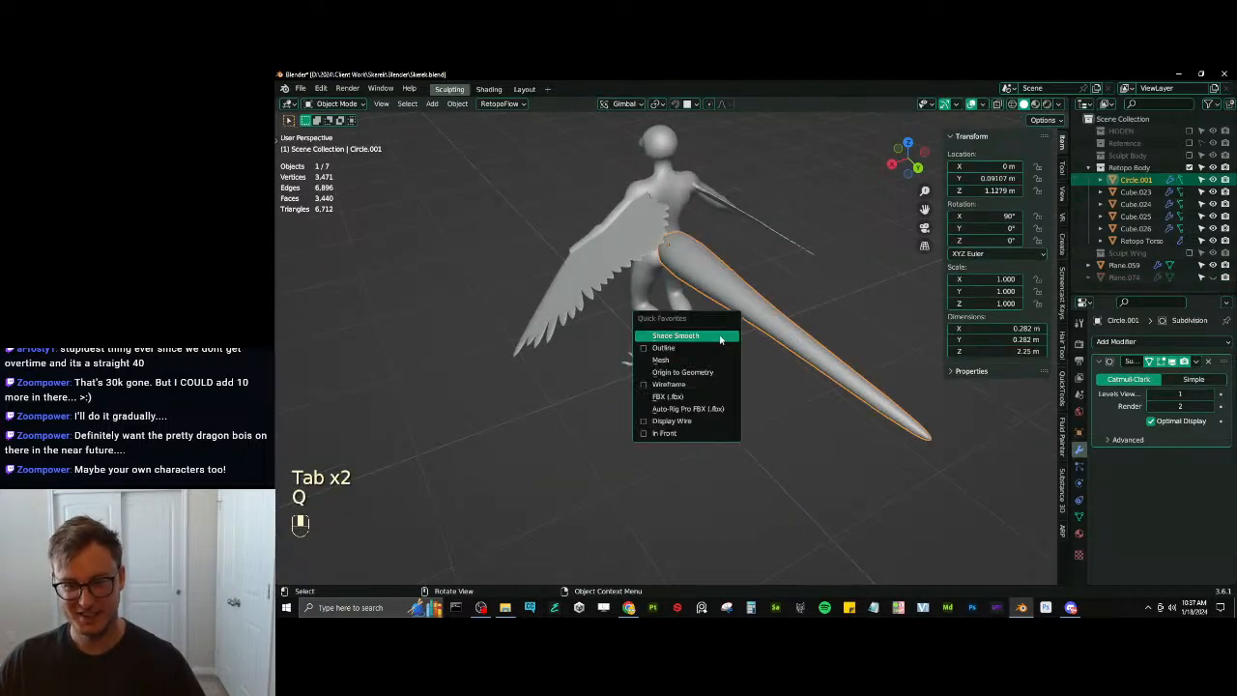
click(661, 392)
key(Escape)
Turn on the Wireframe overlay and deselect the tail
key(q)
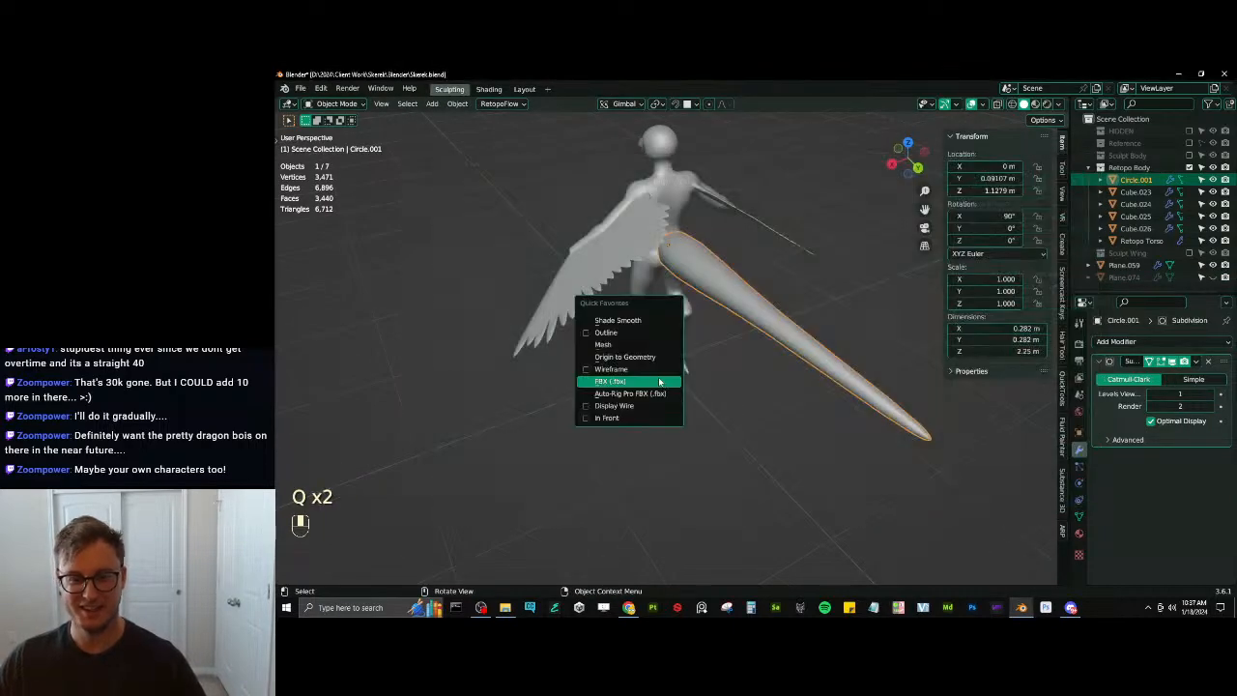
click(648, 373)
click(586, 395)
Examine the body and wing topology from several angles in Material Preview and Solid shading
scroll(585, 395, down, 2)
mouse_move(791, 344)
middle_down()
mouse_move(591, 384)
mouse_move(585, 319)
mouse_move(686, 351)
mouse_move(747, 331)
mouse_move(717, 366)
mouse_move(703, 362)
mouse_move(705, 274)
middle_up()
key(z)
key(z)
shift+middle_drag(718, 409, 765, 475)
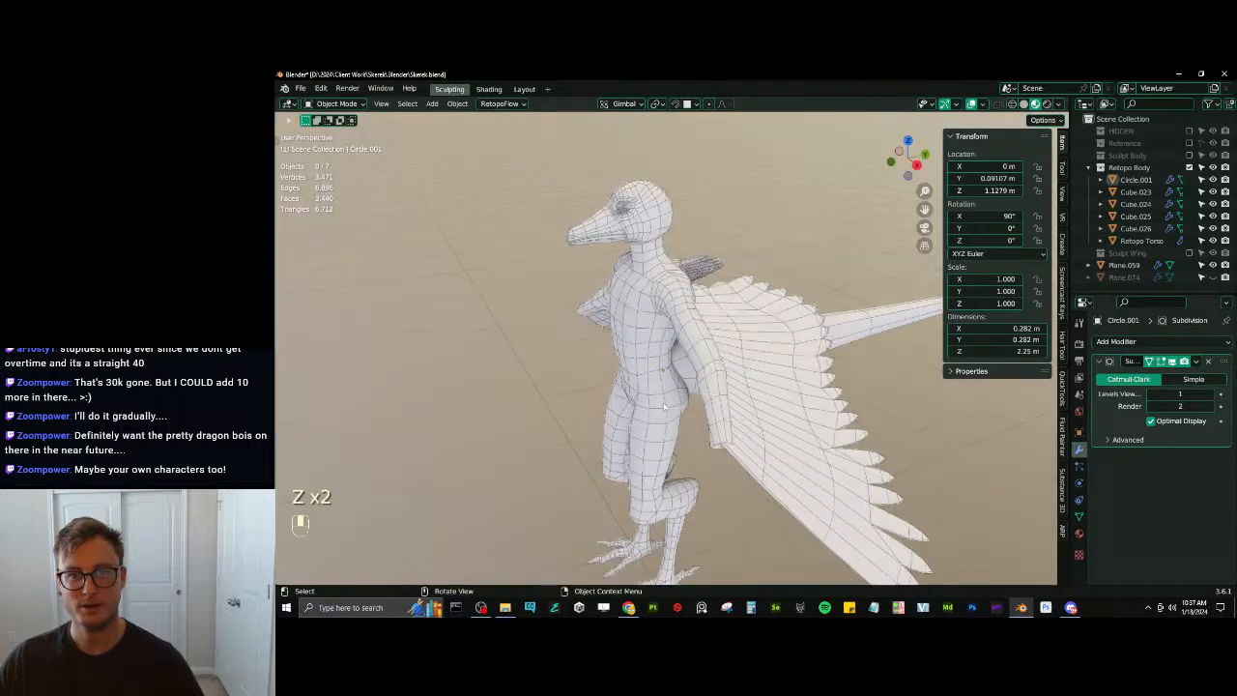
key(z)
scroll(689, 344, down, 4)
scroll(641, 412, up, 4)
mouse_move(633, 407)
middle_down()
mouse_move(786, 393)
mouse_move(637, 405)
middle_up()
Hide the Retopo Body collection, and unhide and select the original flat wing Plane.074
click(1190, 167)
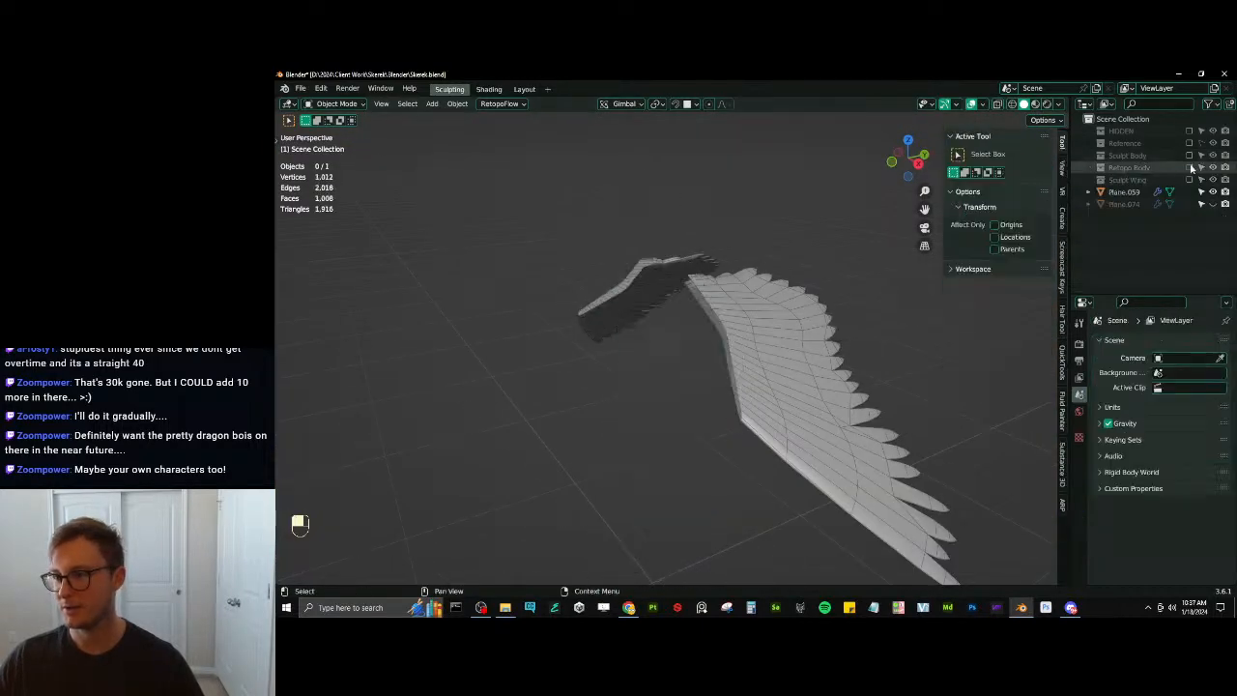
click(1124, 203)
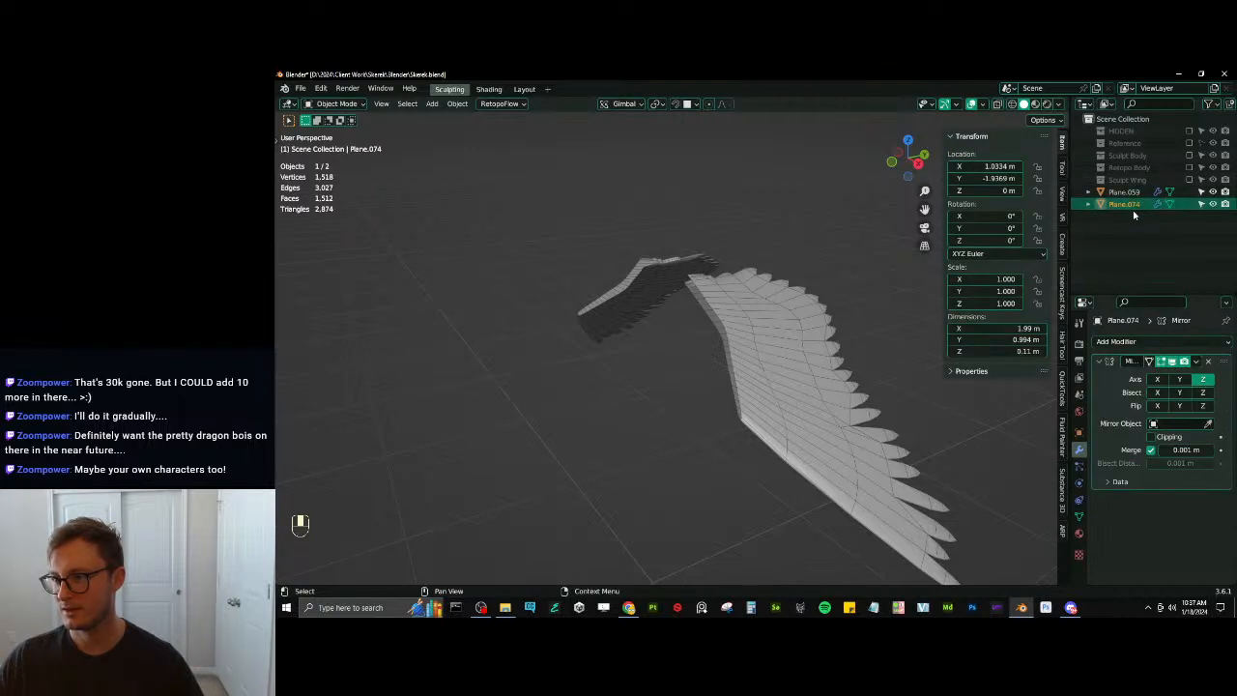
Delete the mirrored wing copy Plane.059 that was fitted to the arms, keeping the original wing Plane.074
click(1213, 204)
click(1213, 204)
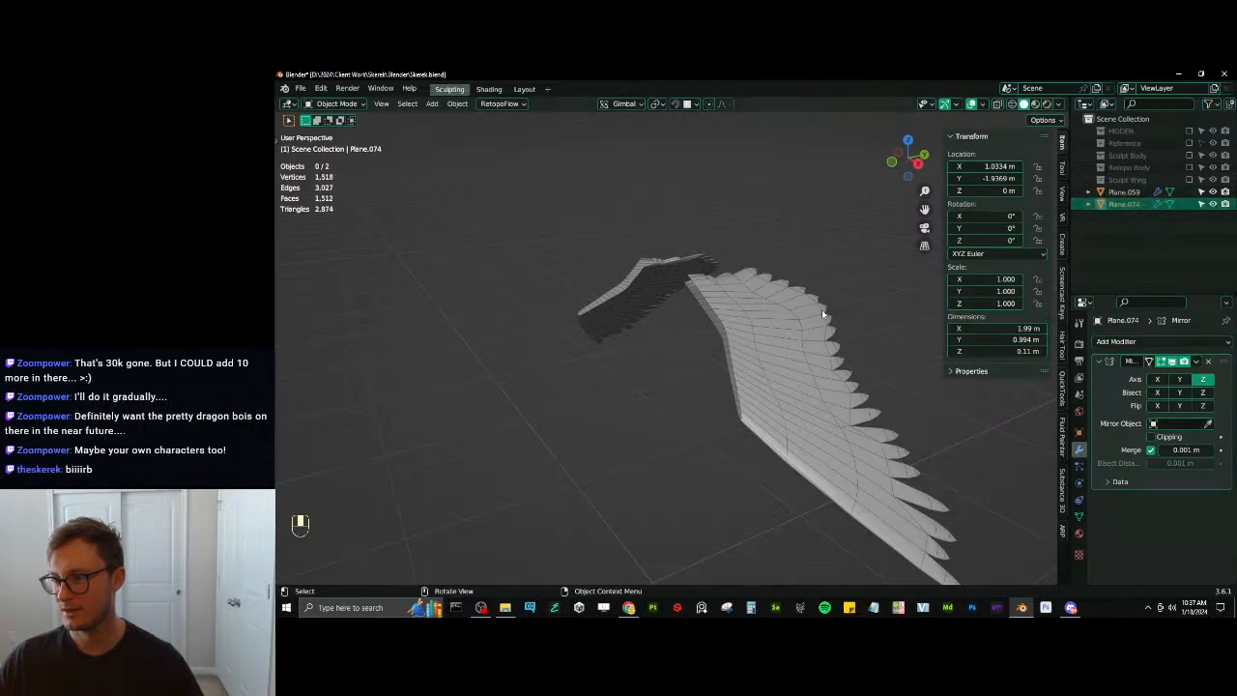
scroll(822, 309, down, 6)
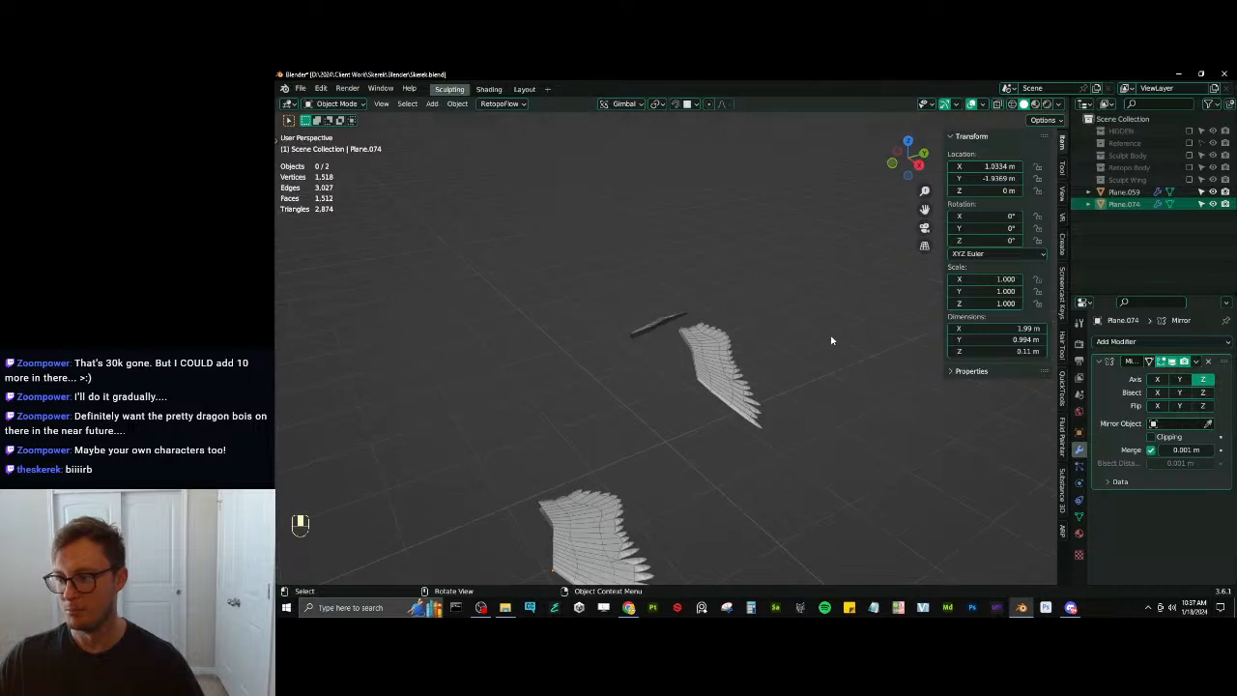
click(621, 503)
middle_drag(701, 408, 691, 401)
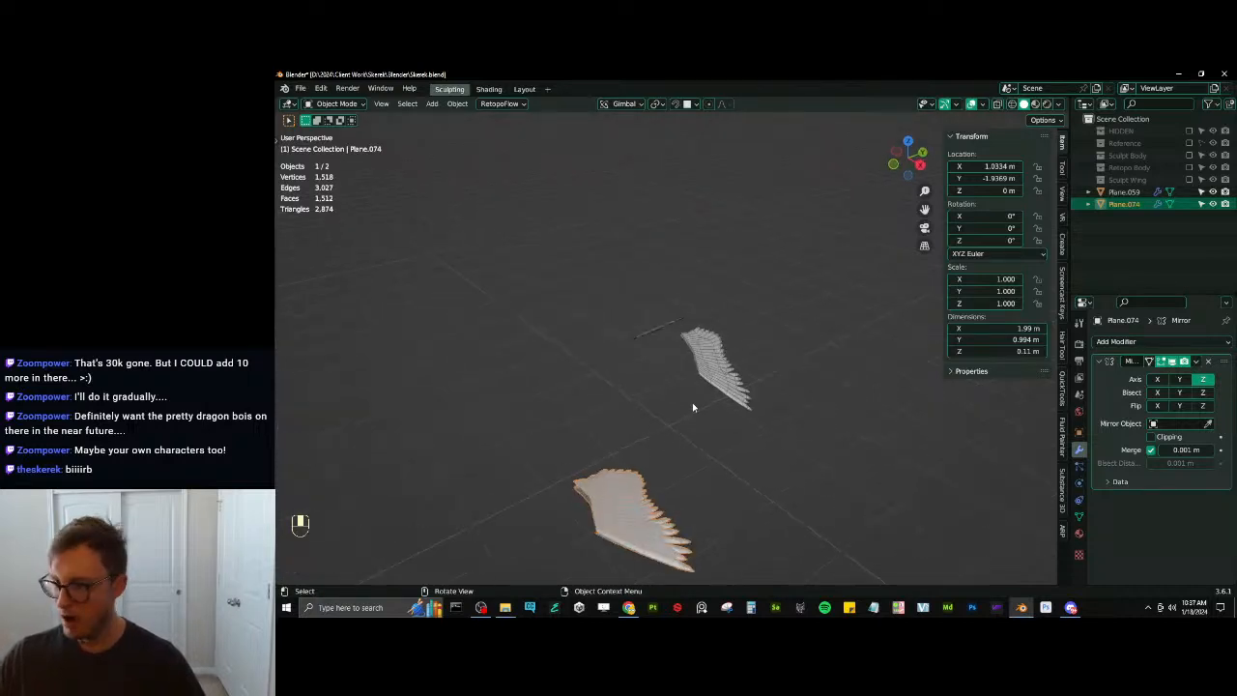
key(x)
click(720, 380)
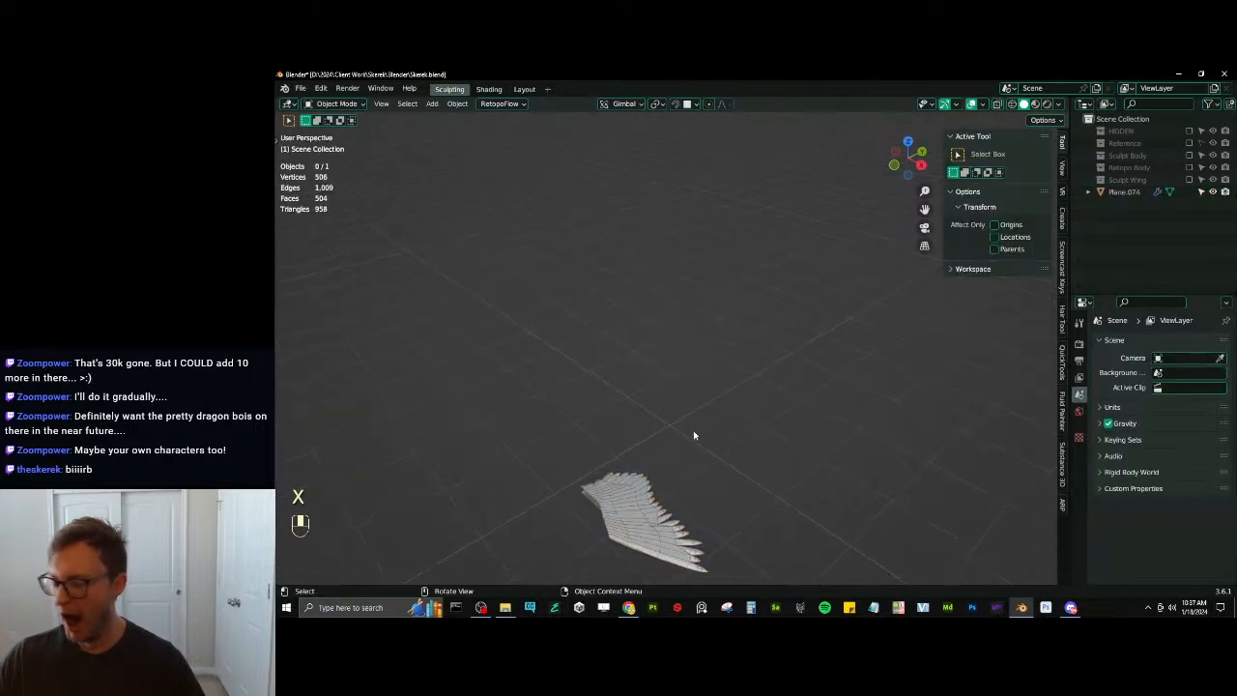
Move the original wing Plane.074 to the Retopo Body collection and save the file
click(653, 501)
key(m)
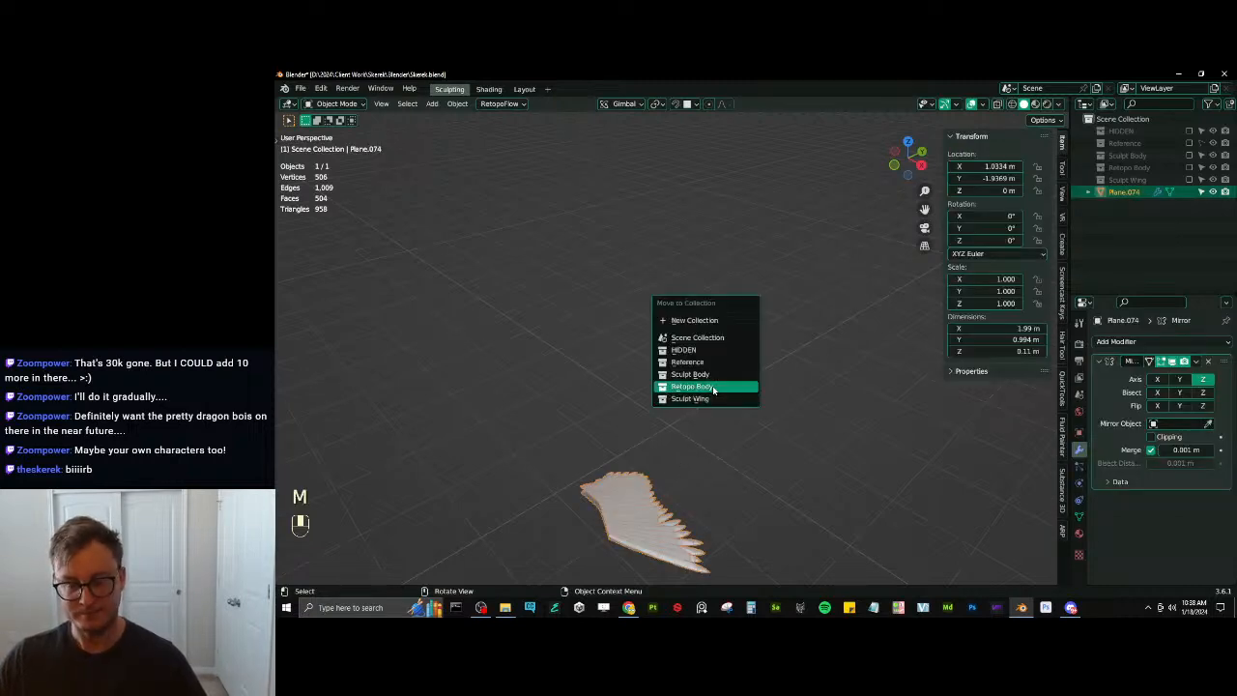
click(712, 386)
key(ctrl+s)
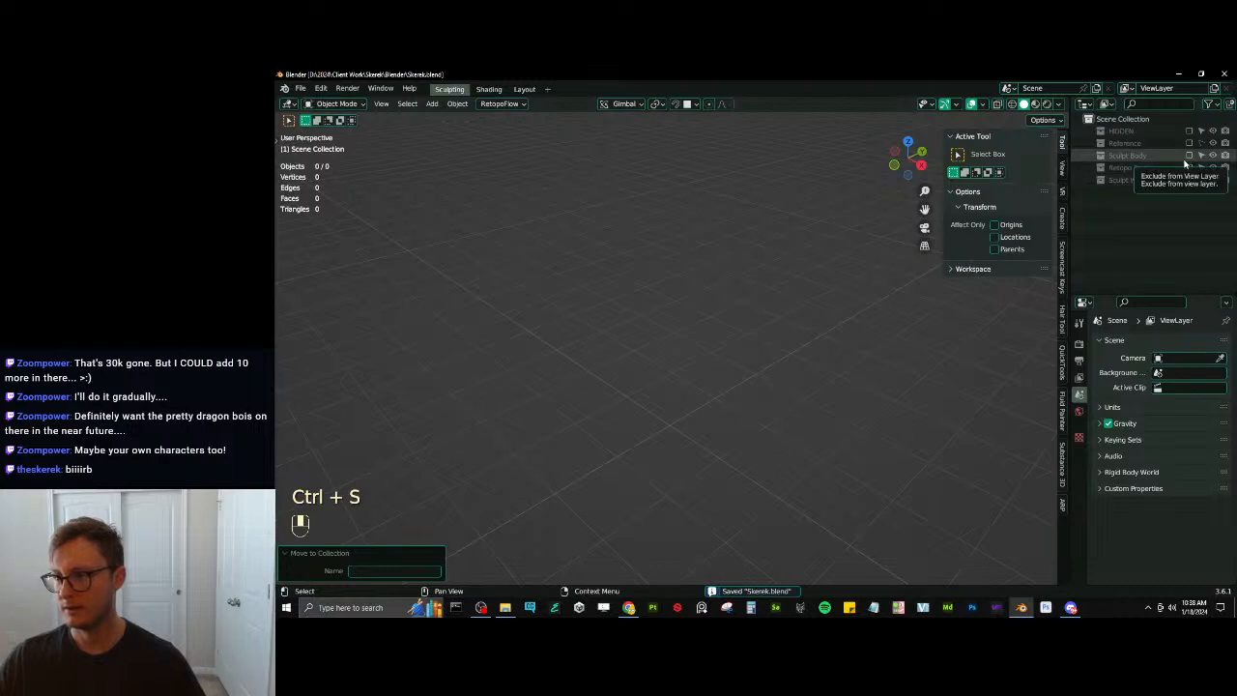
Show the Sculpt Body collection without the Wireframe overlay and select the sculpted palm Cube.004
key(q)
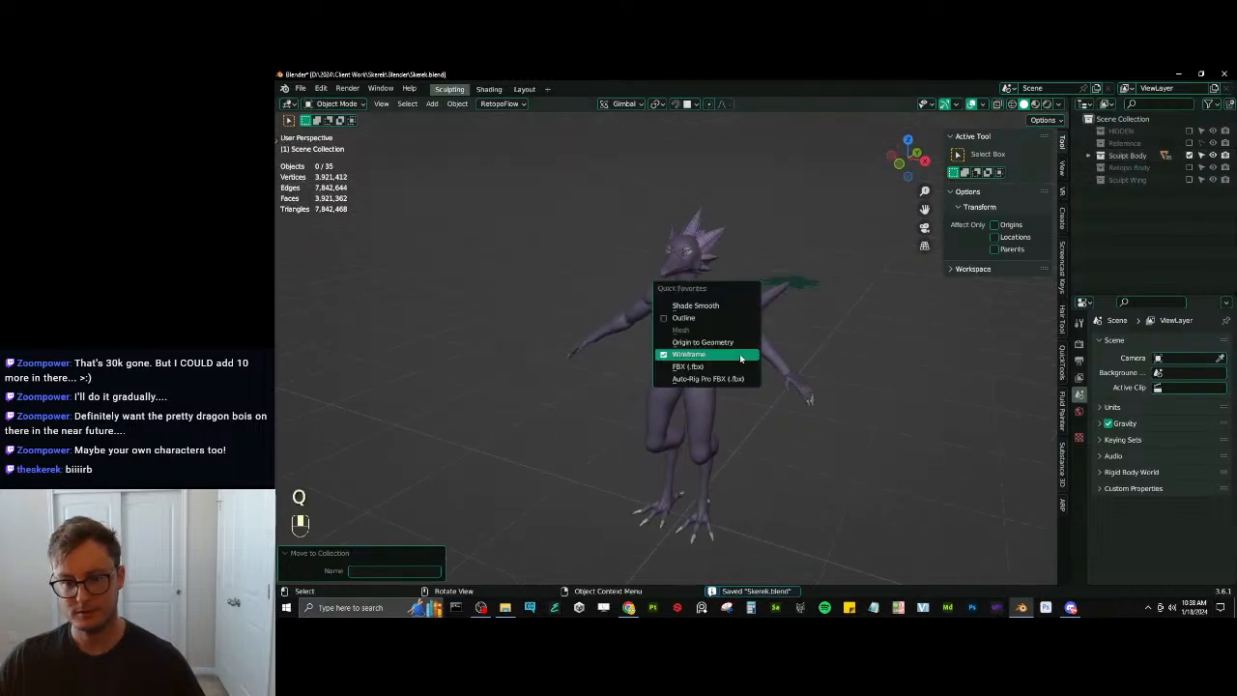
scroll(685, 351, up, 3)
shift+middle_drag(794, 390, 618, 416)
scroll(695, 367, down, 1)
scroll(712, 398, up, 3)
scroll(676, 428, down, 1)
click(690, 431)
middle_drag(690, 431, 764, 386)
scroll(715, 385, down, 4)
middle_drag(635, 380, 677, 394)
scroll(712, 394, up, 4)
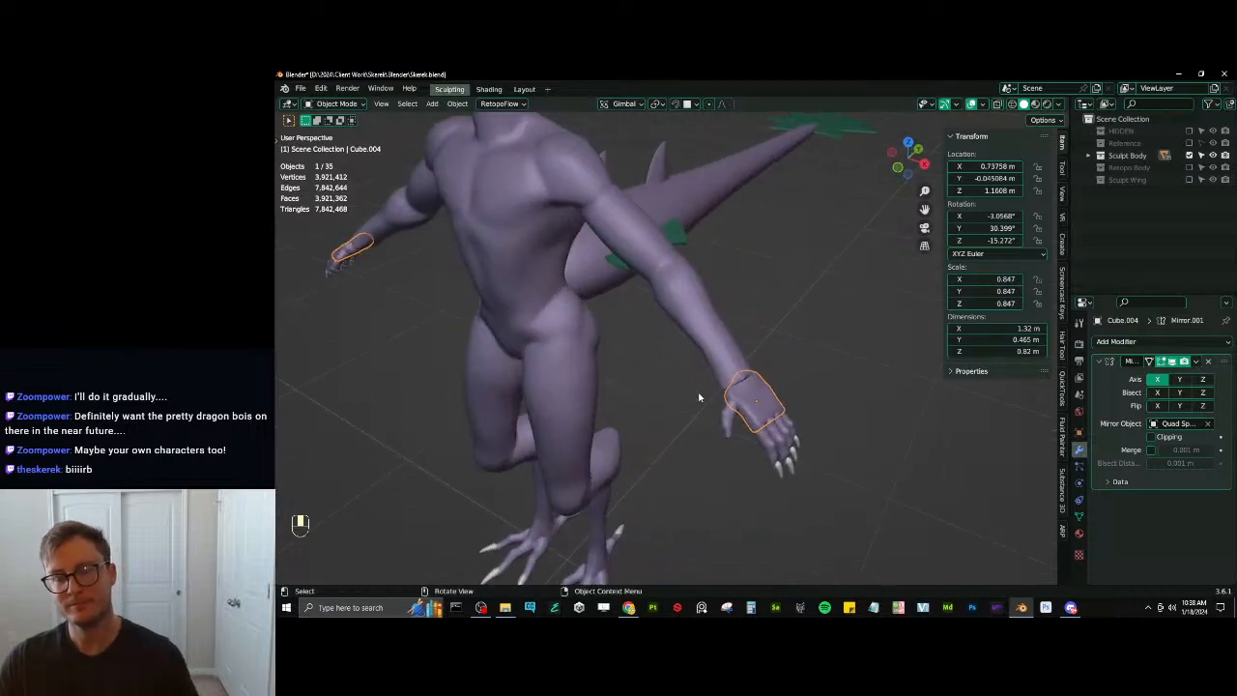
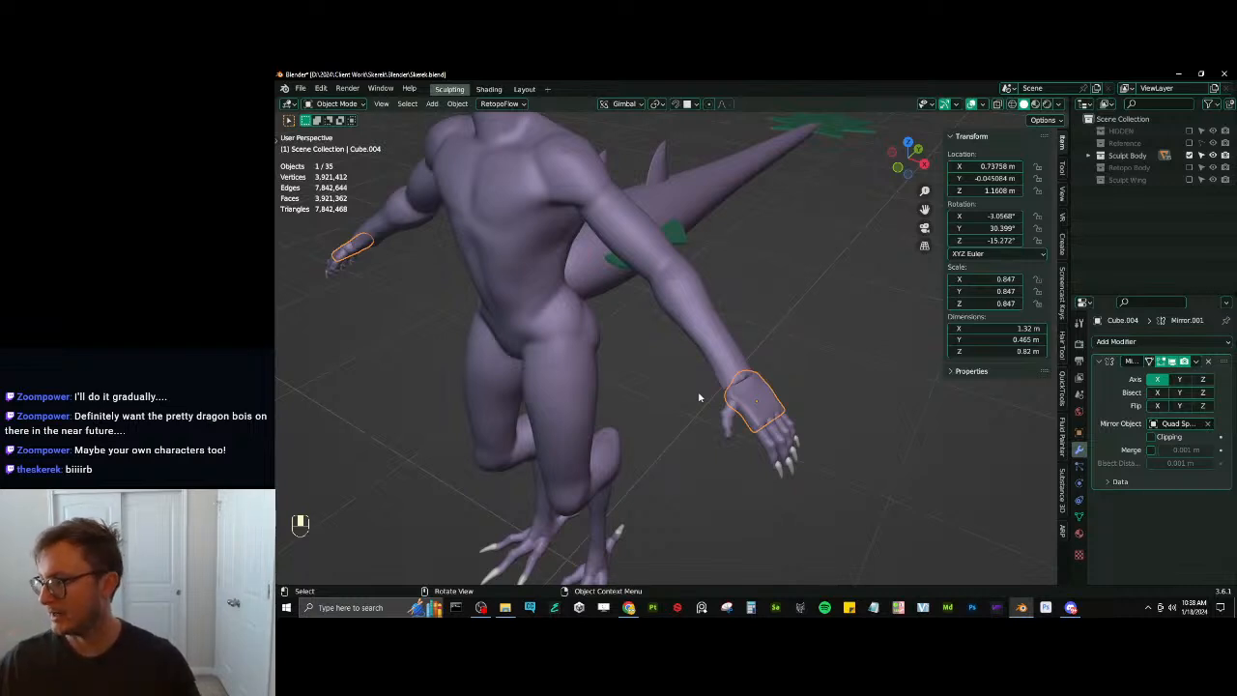
Nudge the palm by about -0.004 m in X, -0.007 m in Y and -0.002 m in Z
middle_drag(777, 361, 753, 375)
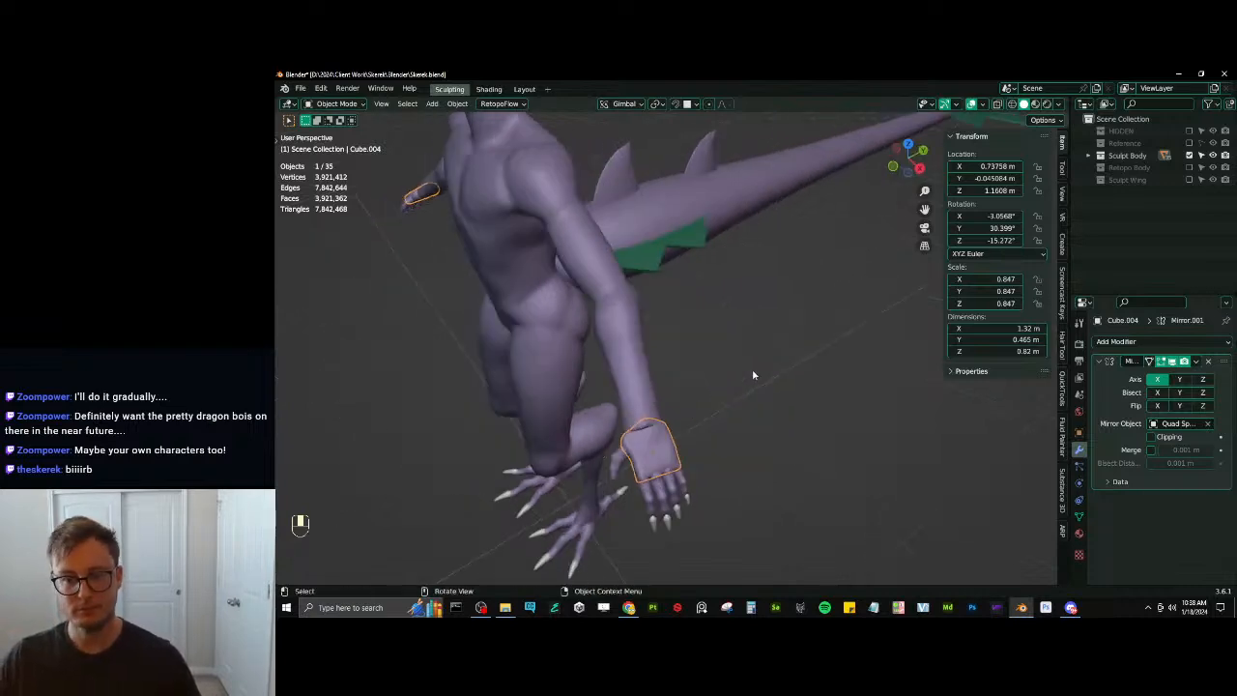
ctrl+middle_drag(697, 464, 727, 329)
key(g)
right_click(697, 363)
key(g)
click(689, 361)
key(KP_Decimal)
scroll(727, 329, up, 3)
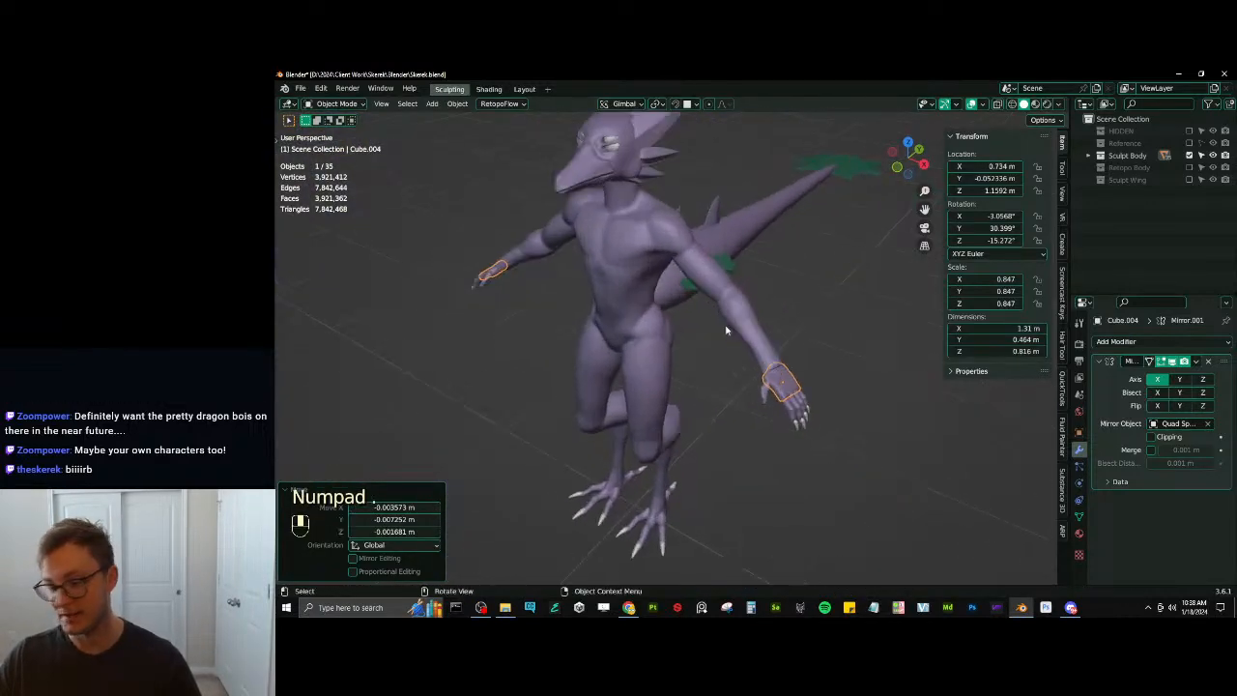
Collapse the Move settings, hide the sidebar and switch the palm to Sculpt Mode
click(297, 490)
key(n)
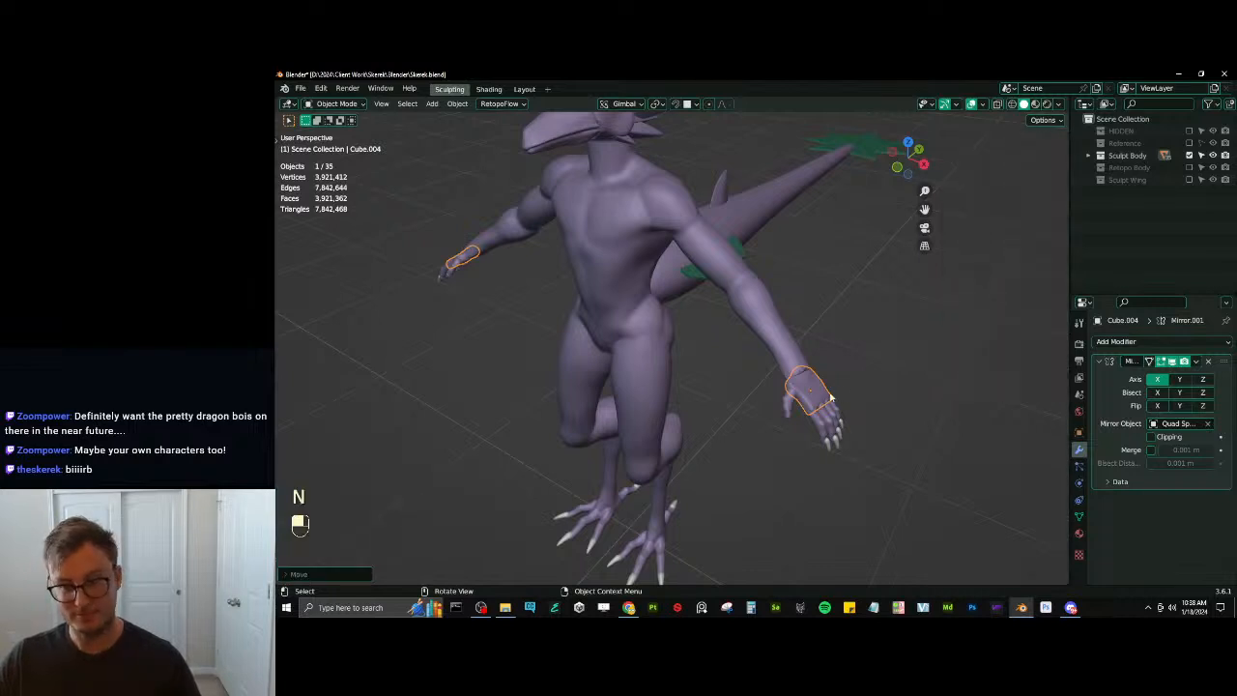
middle_drag(729, 423, 773, 384)
scroll(773, 384, up, 4)
shift+middle_drag(910, 290, 869, 308)
key(ctrl+Tab)
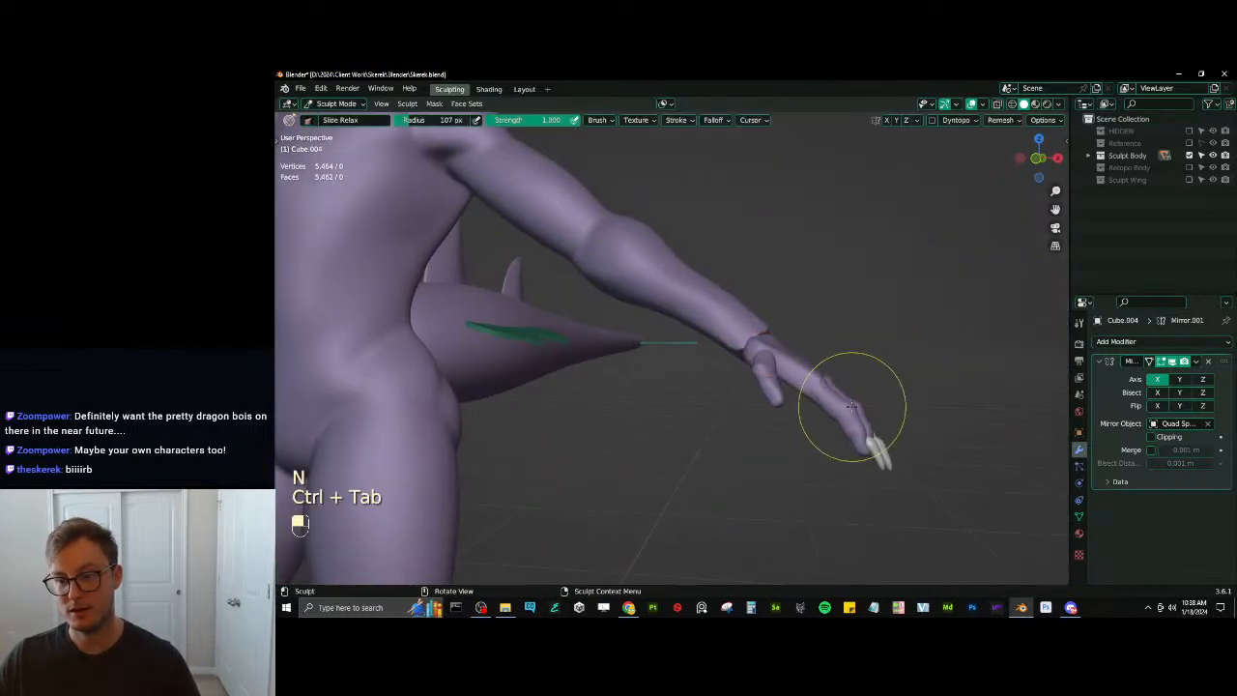
Examine the palm, the fingers and the wrist joint from several angles
mouse_move(854, 406)
middle_down()
mouse_move(813, 381)
mouse_move(839, 379)
mouse_move(811, 327)
mouse_move(759, 342)
mouse_move(774, 340)
middle_up()
scroll(813, 381, up, 2)
scroll(811, 326, up, 2)
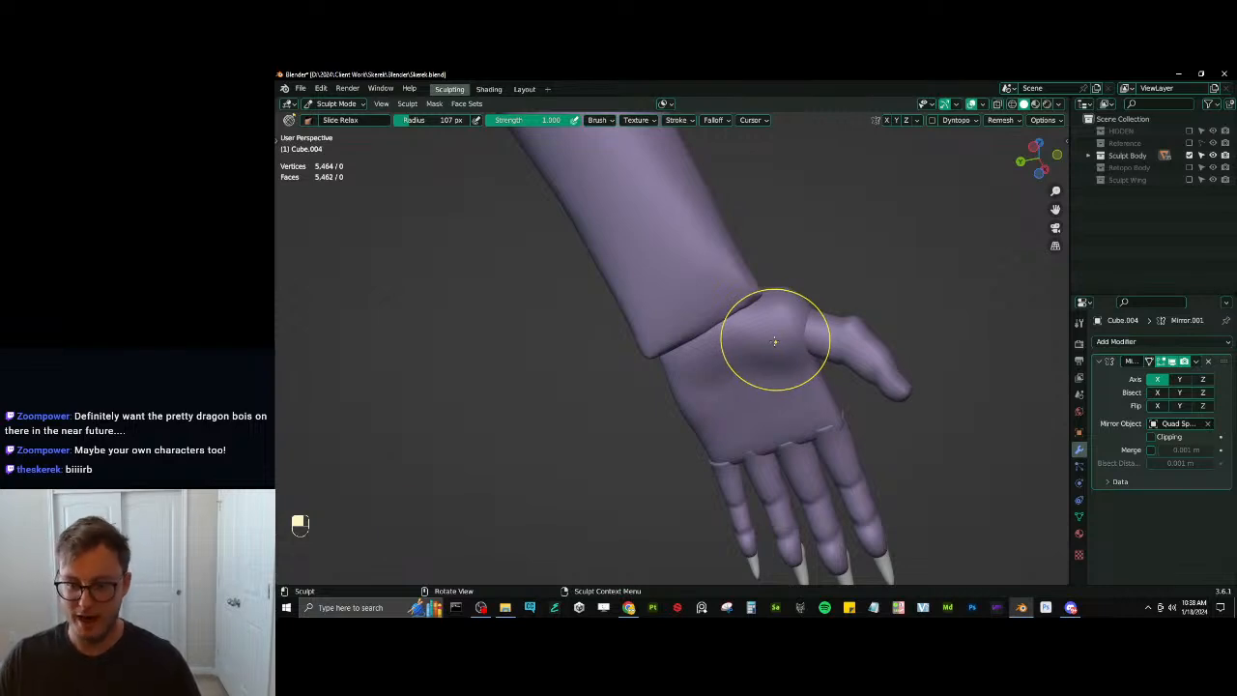
middle_drag(676, 358, 828, 470)
scroll(828, 469, up, 2)
middle_drag(773, 397, 729, 387)
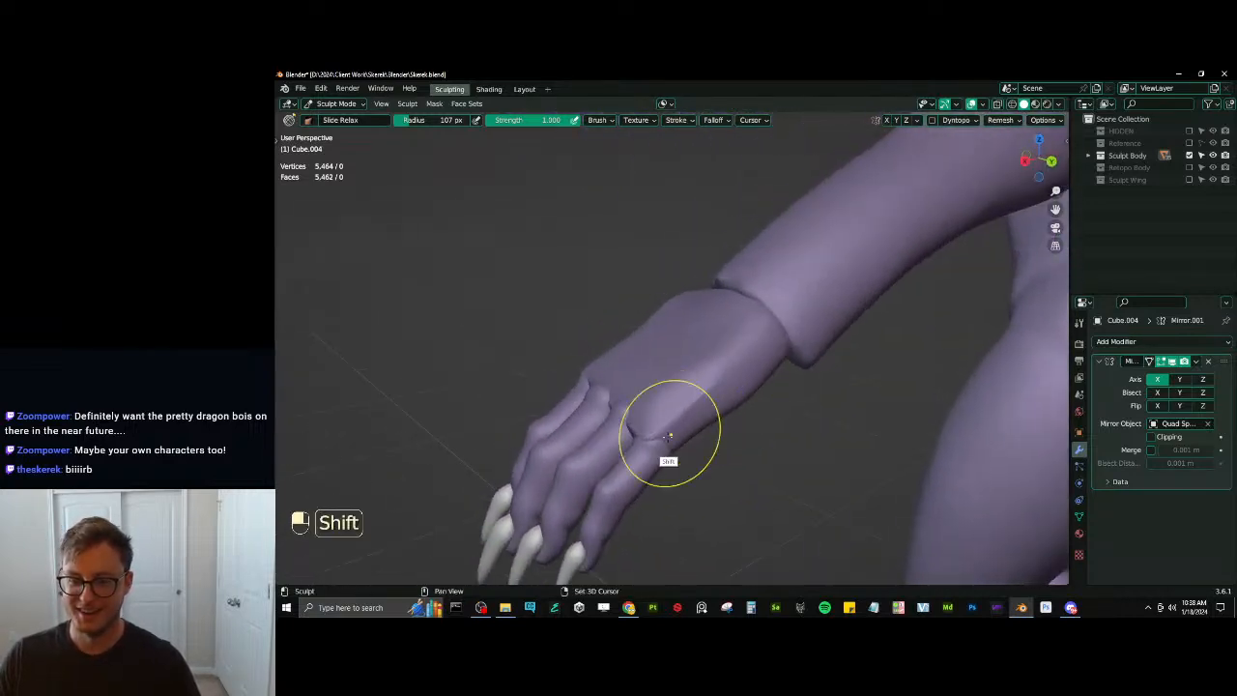
key(alt+q)
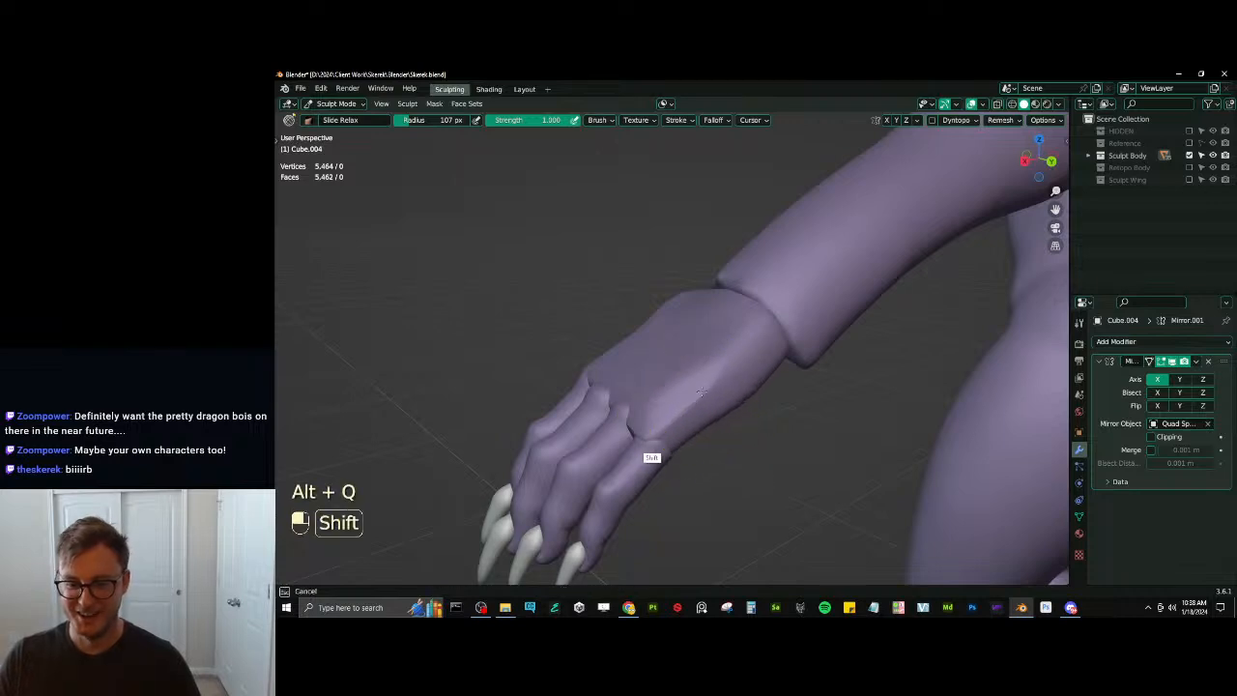
mouse_move(648, 429)
middle_down()
mouse_move(860, 396)
mouse_move(728, 450)
mouse_move(717, 493)
middle_up()
middle_drag(569, 361, 676, 372)
mouse_move(677, 372)
shift+middle_down()
mouse_move(608, 419)
mouse_move(692, 347)
shift+middle_up()
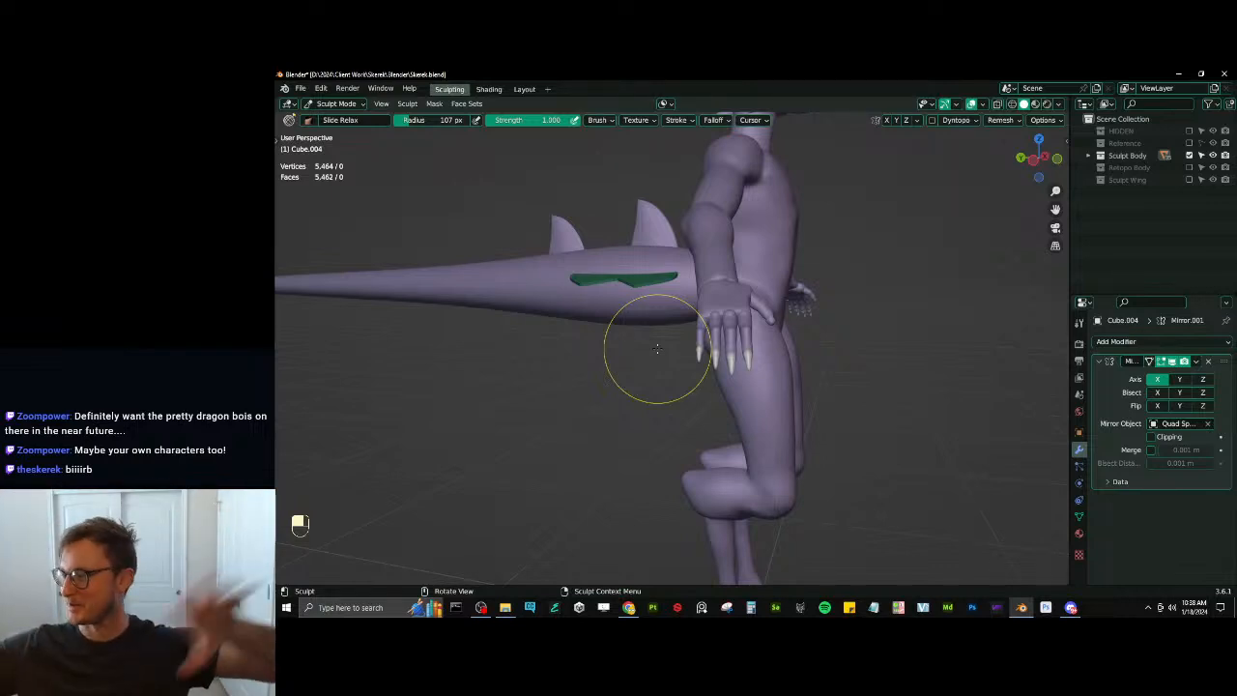
Return to Object Mode and reposition the palm with its fingers at the end of the forearm
middle_drag(781, 268, 745, 318)
key(ctrl+Tab)
click(564, 467)
shift+middle_drag(619, 458, 685, 328)
key(g)
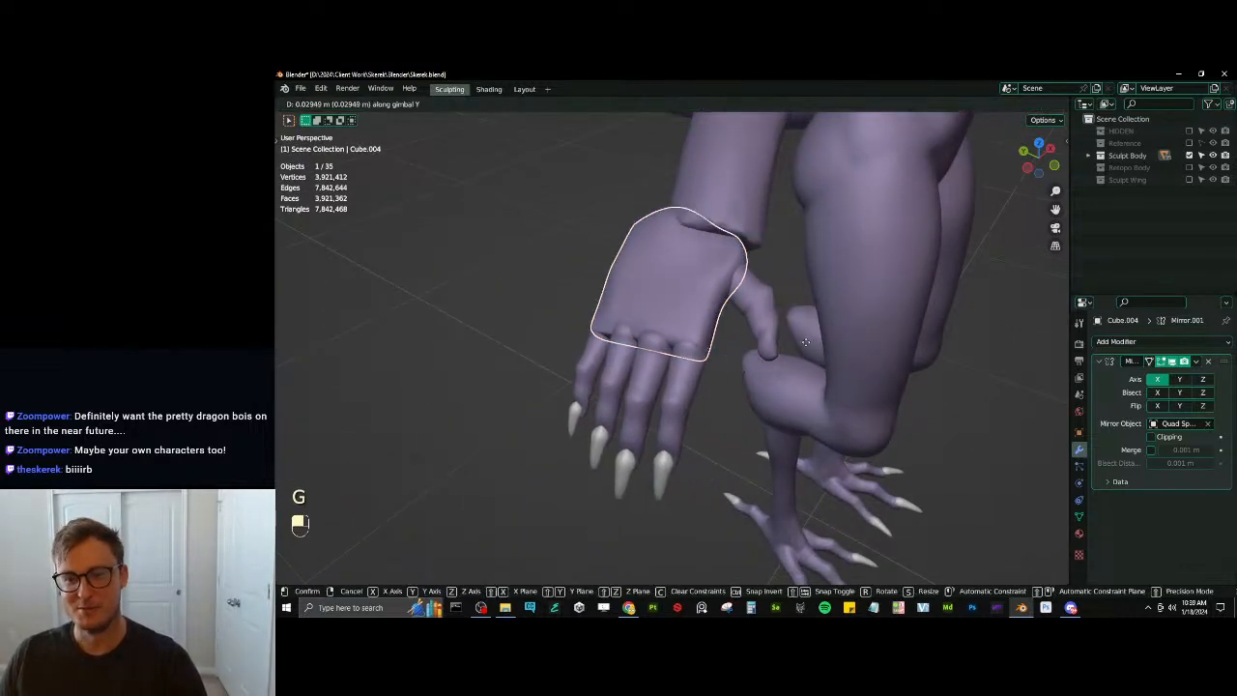
right_click(819, 346)
key(g)
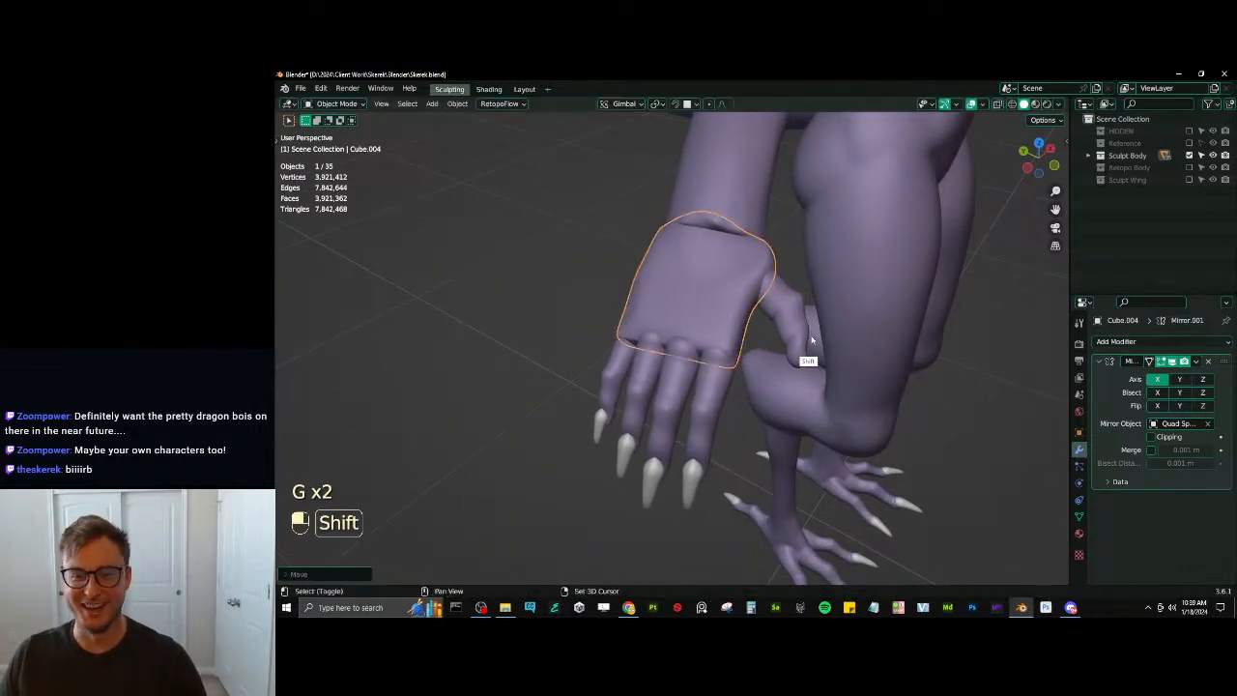
click(727, 294)
Apply Shade Smooth to all sculpted body objects and put the palm back in Sculpt Mode
key(ctrl+Tab)
mouse_move(739, 390)
middle_down()
mouse_move(618, 320)
mouse_move(673, 397)
middle_up()
key(ctrl+Tab)
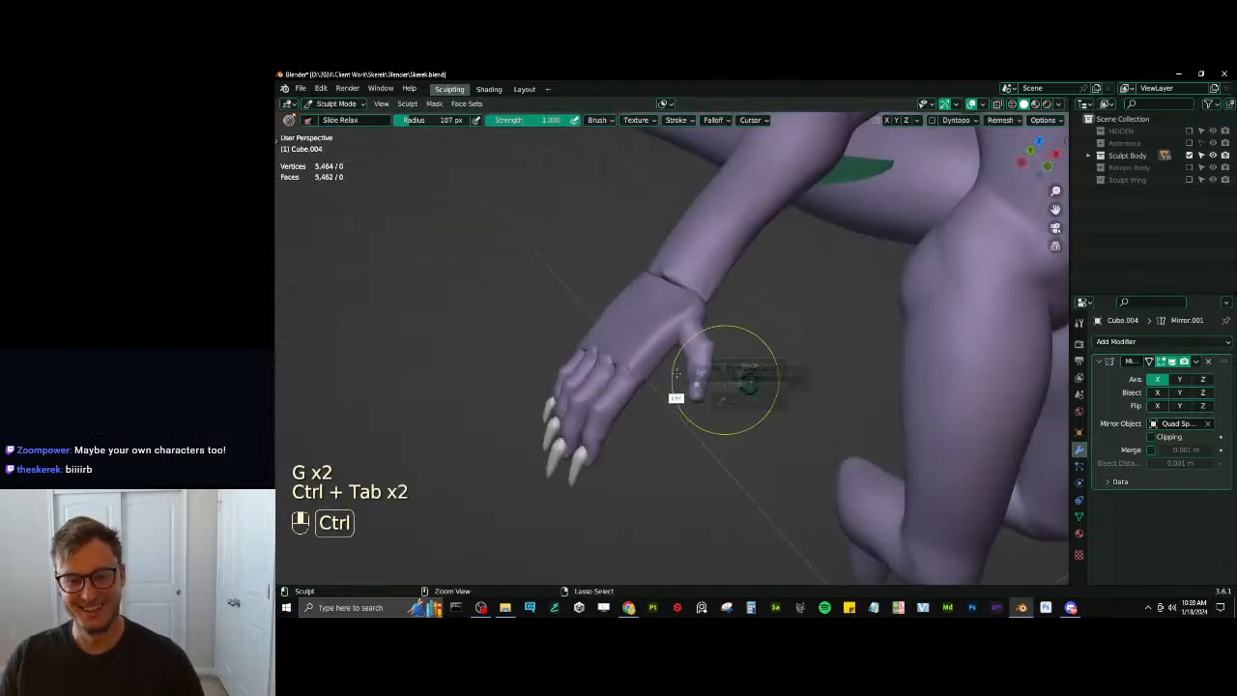
key(a)
right_click(658, 329)
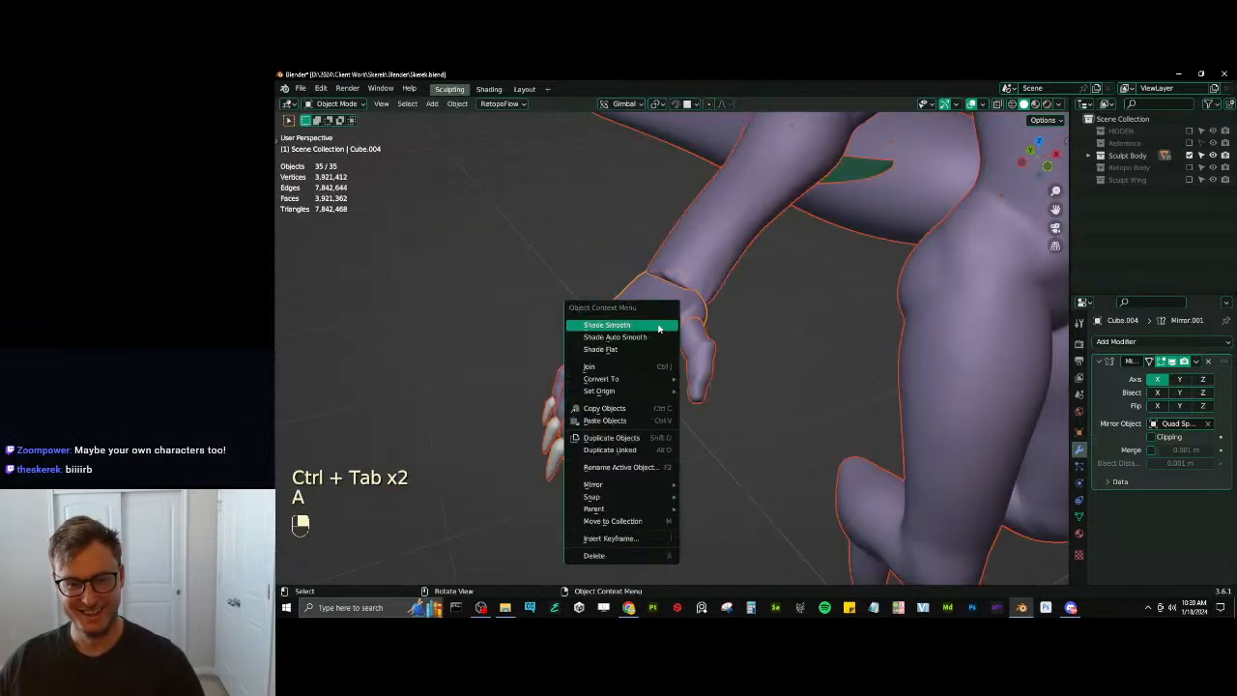
click(662, 322)
key(ctrl+Tab)
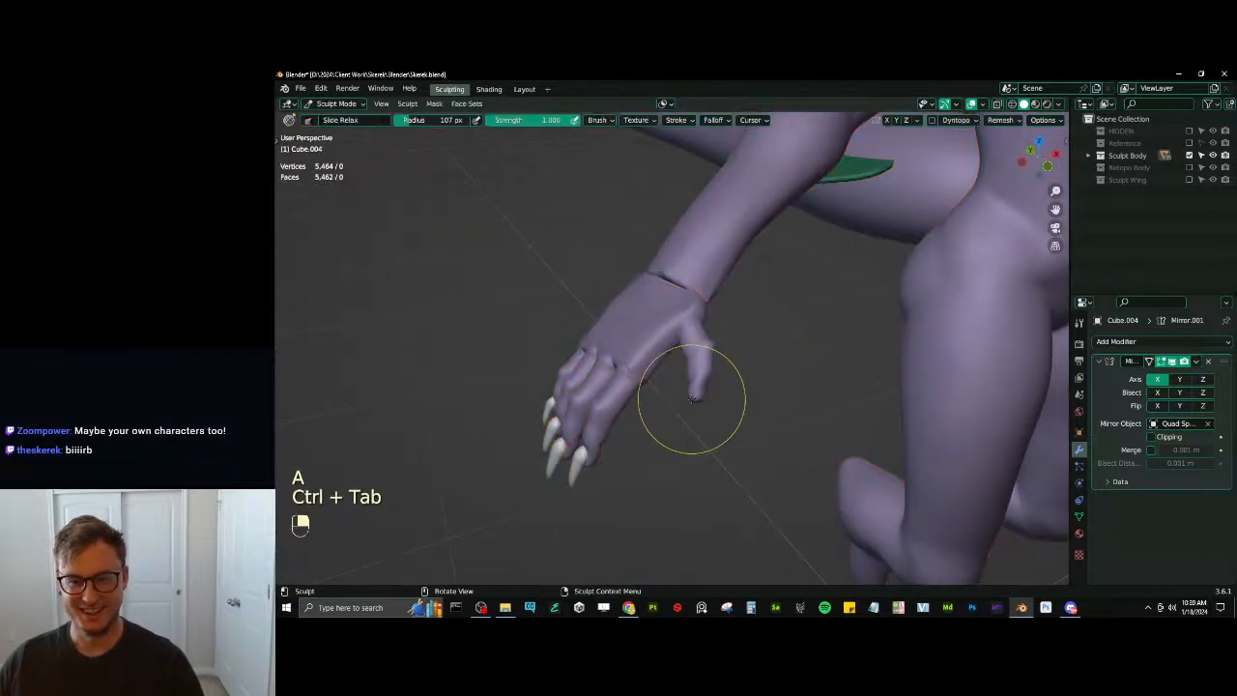
Try swelling the palm with the Inflate/Deflate brush and undo the strokes
middle_drag(726, 332, 737, 340)
key(i)
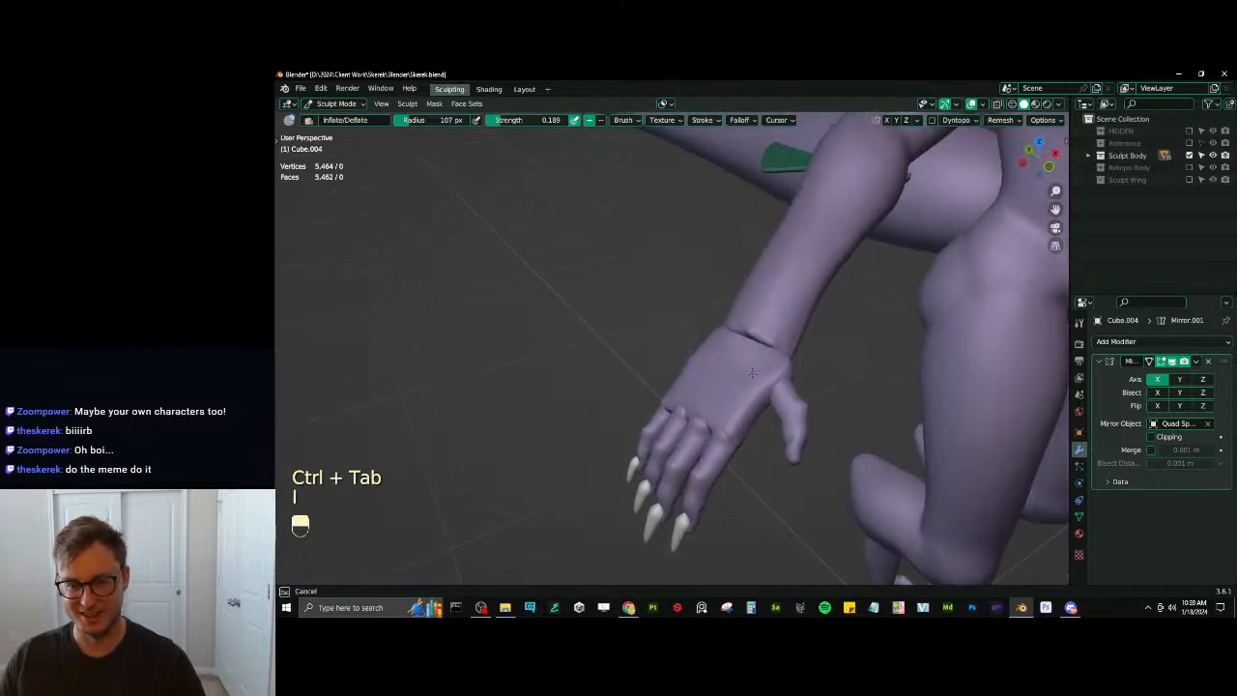
key(ctrl+z)
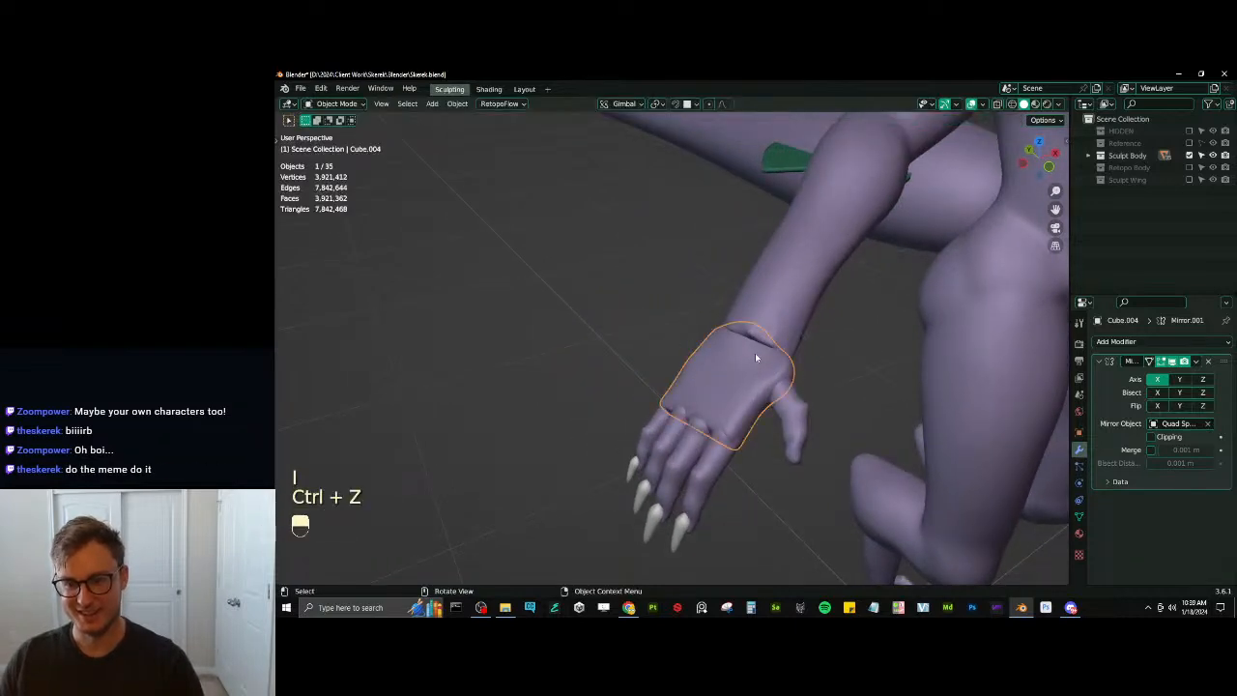
key(ctrl+Tab)
mouse_move(747, 365)
ctrl+middle_down()
mouse_move(744, 454)
mouse_move(618, 420)
mouse_move(638, 391)
ctrl+middle_up()
drag(639, 398, 652, 402)
key(ctrl+z)
Build up the edge of the palm where it meets the wrist with the SculptDraw brush
mouse_move(657, 406)
ctrl+middle_down()
mouse_move(690, 371)
mouse_move(692, 338)
ctrl+middle_up()
shift+middle_drag(691, 338, 699, 464)
ctrl+middle_drag(705, 300, 711, 345)
key(KP_Decimal)
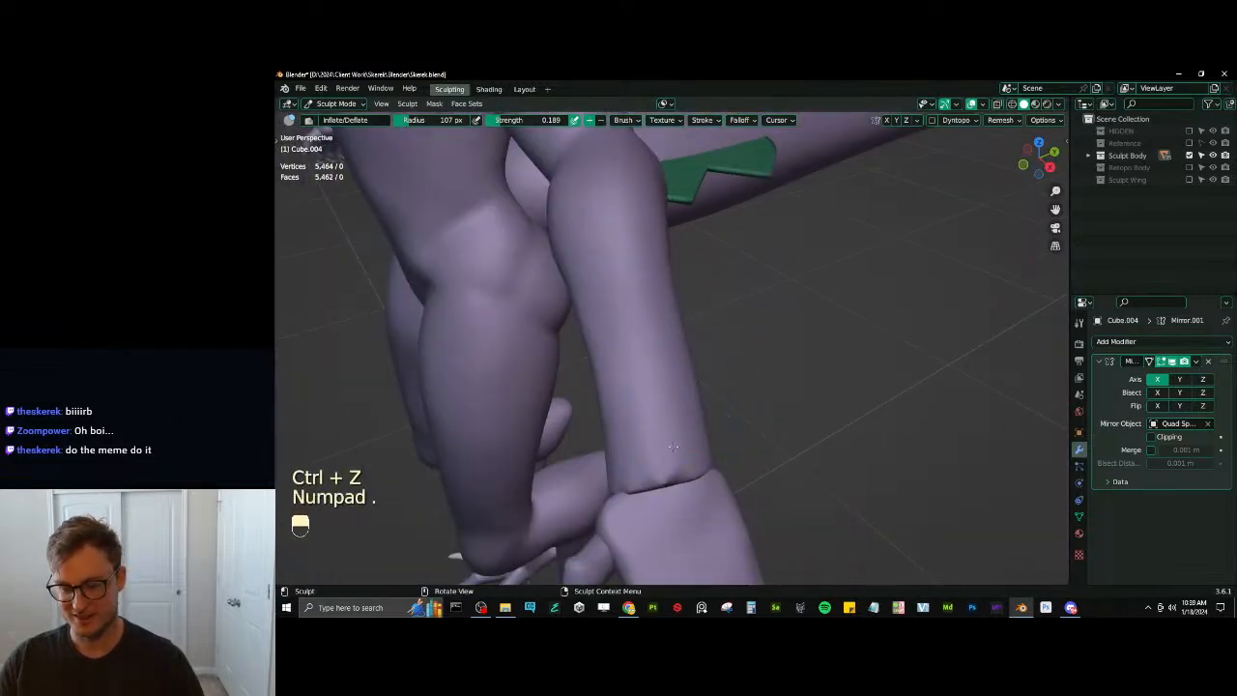
scroll(657, 377, up, 10)
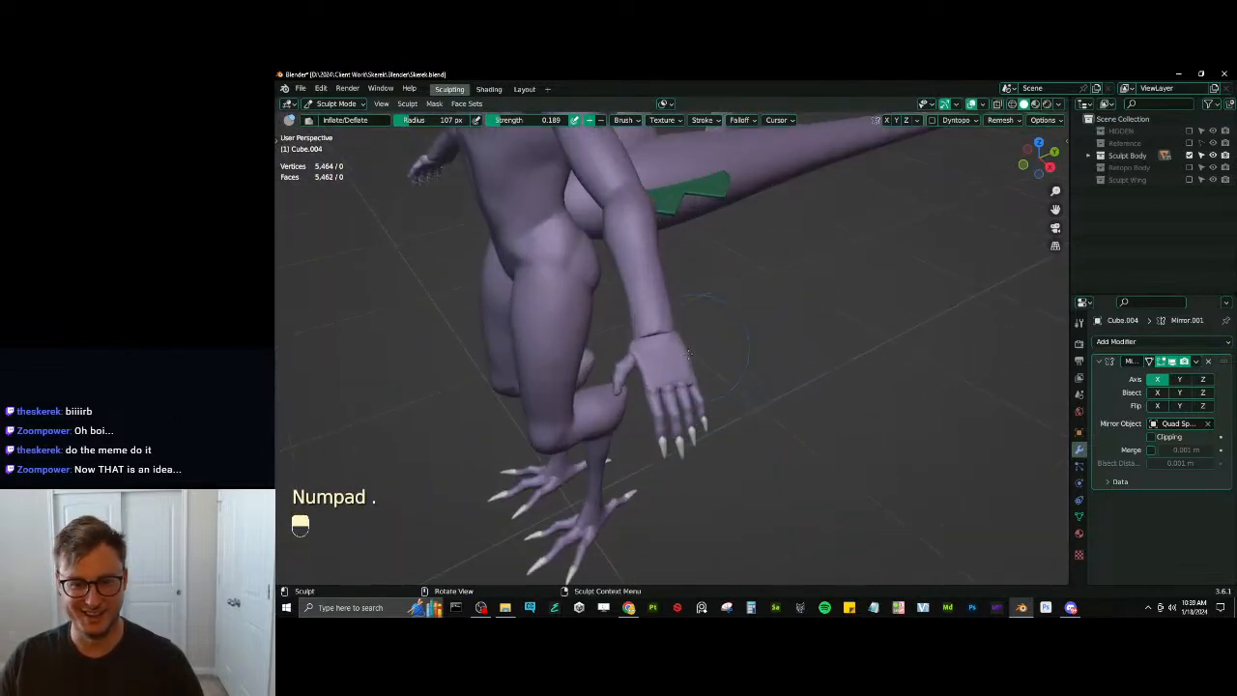
drag(645, 346, 646, 338)
key(ctrl+z)
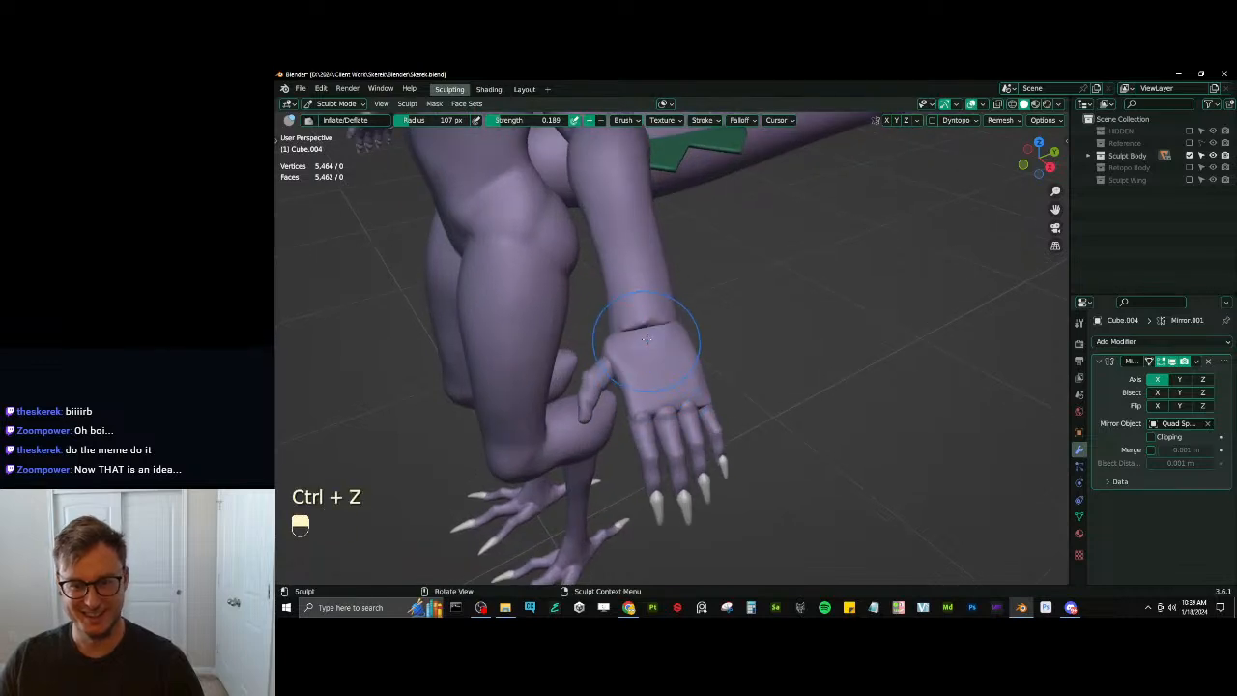
key(x)
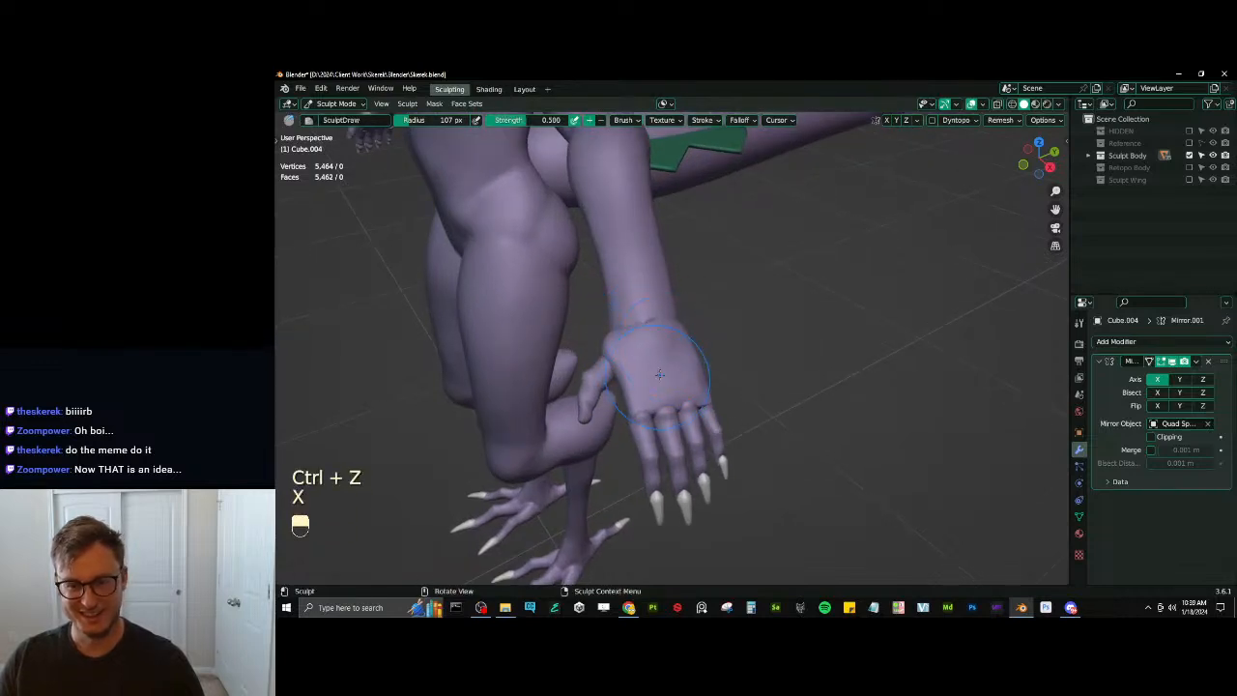
mouse_move(676, 383)
middle_down()
mouse_move(834, 322)
mouse_move(780, 302)
mouse_move(721, 350)
mouse_move(763, 333)
middle_up()
mouse_move(763, 334)
middle_down()
mouse_move(789, 307)
mouse_move(778, 328)
mouse_move(764, 301)
middle_up()
Shape the pads and central hollow on the inner palm with the Draw Sharp and Inflate/Deflate brushes
key(d)
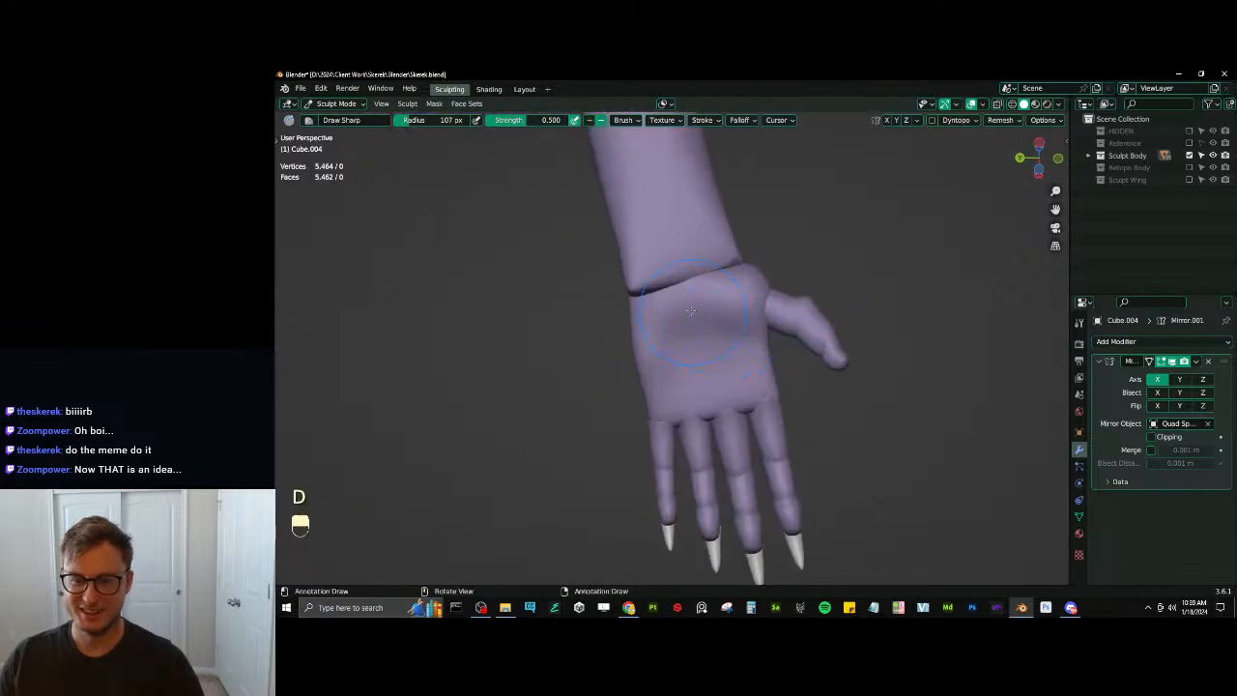
key(ctrl+z)
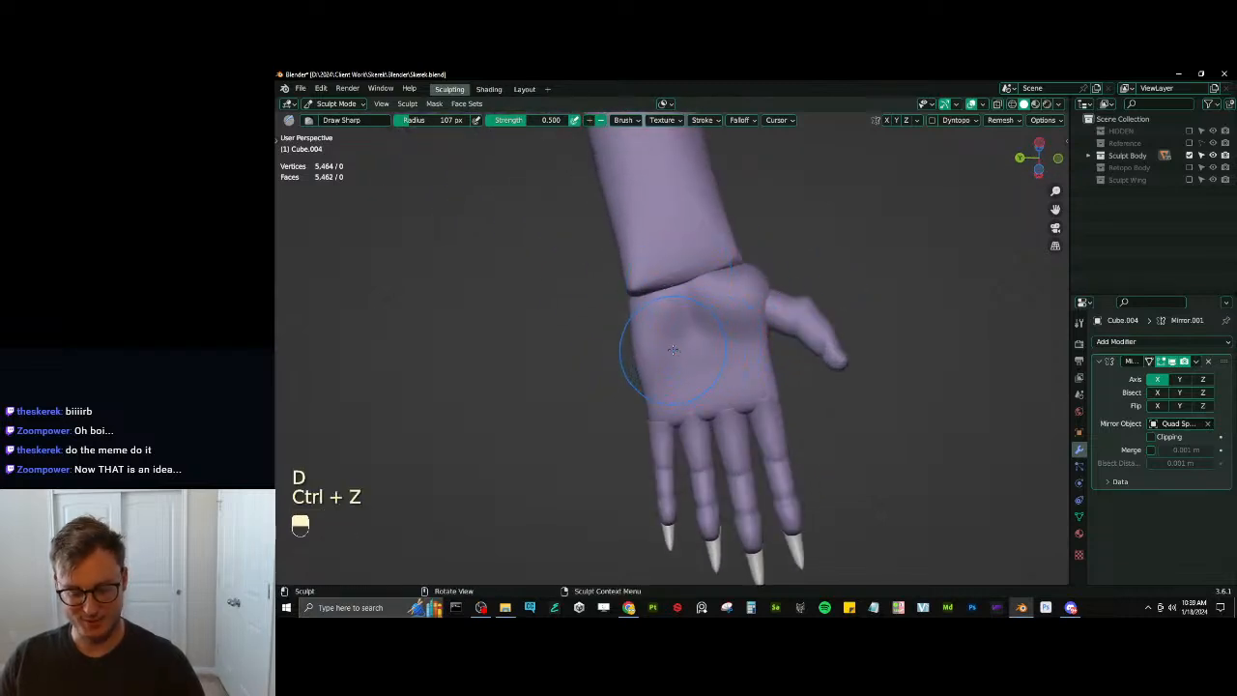
key(i)
mouse_move(657, 384)
middle_down()
mouse_move(690, 327)
mouse_move(732, 351)
mouse_move(712, 303)
mouse_move(671, 394)
mouse_move(647, 413)
mouse_move(723, 436)
mouse_move(693, 394)
mouse_move(703, 370)
mouse_move(674, 395)
middle_up()
key(j)
key(i)
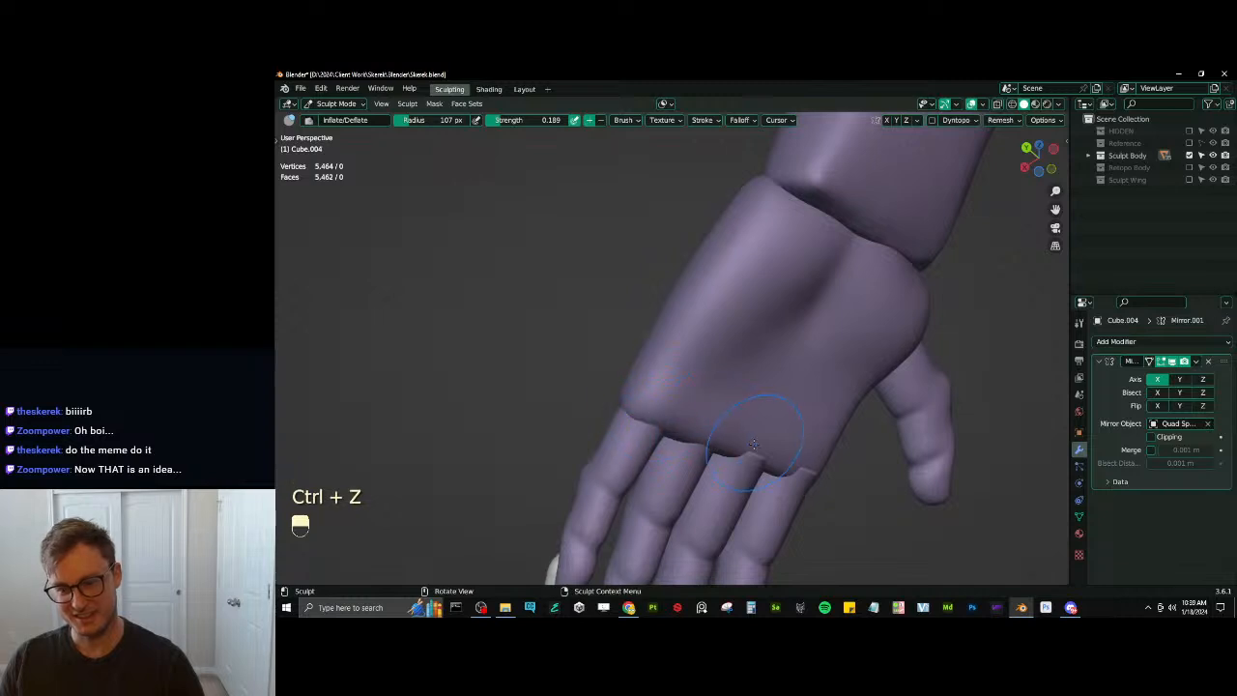
Carve shallow tendon grooves above the knuckles on the back of the hand with the Draw Sharp brush and soften them
mouse_move(809, 471)
middle_down()
mouse_move(777, 469)
mouse_move(806, 472)
middle_up()
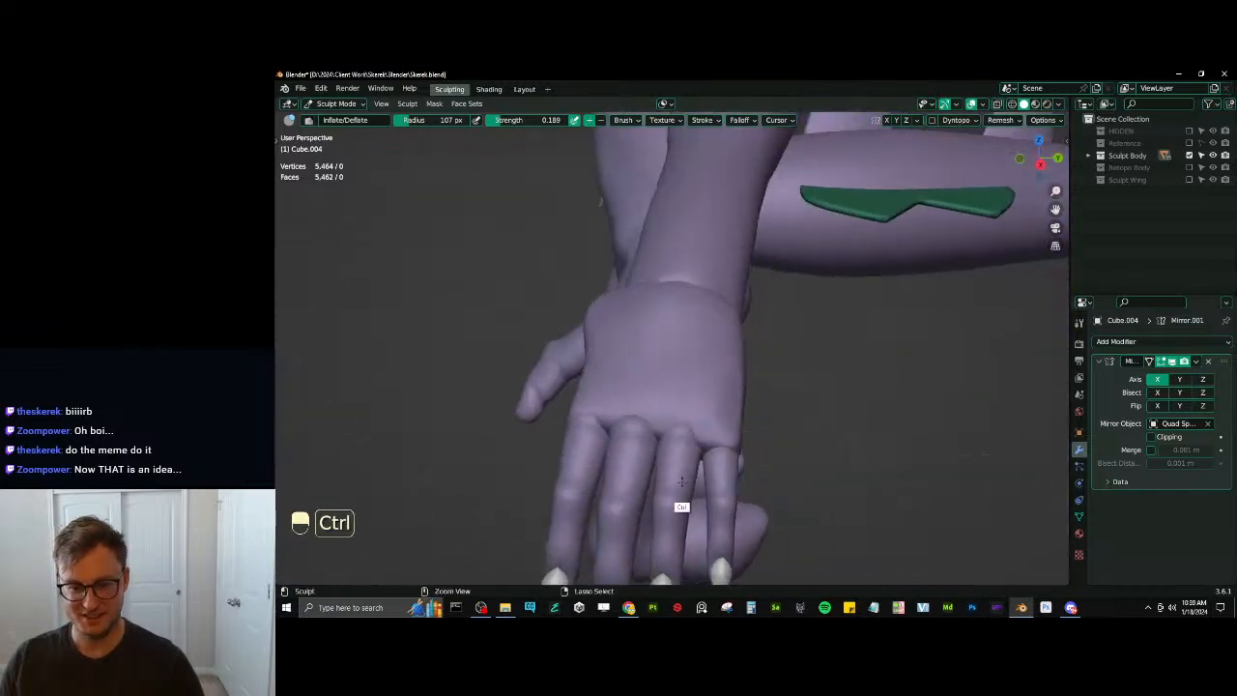
ctrl+middle_drag(679, 481, 682, 456)
middle_drag(682, 456, 678, 440)
shift+middle_drag(655, 339, 676, 359)
key(ctrl+z)
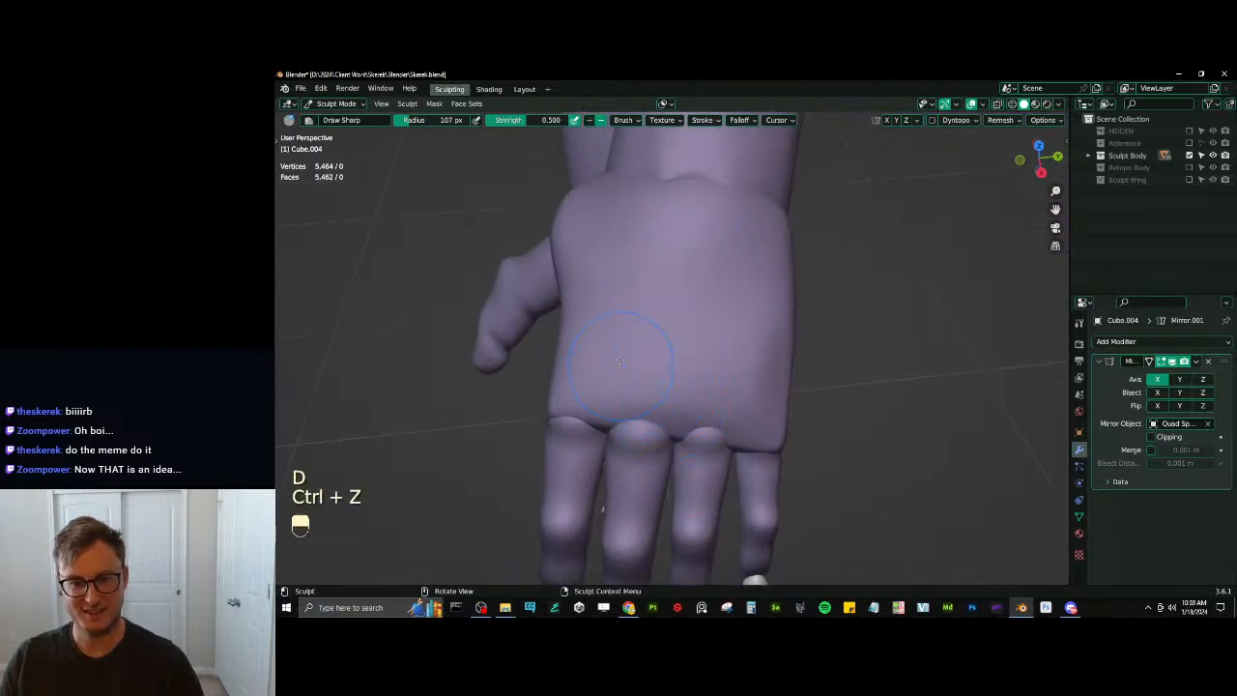
key(ctrl+z)
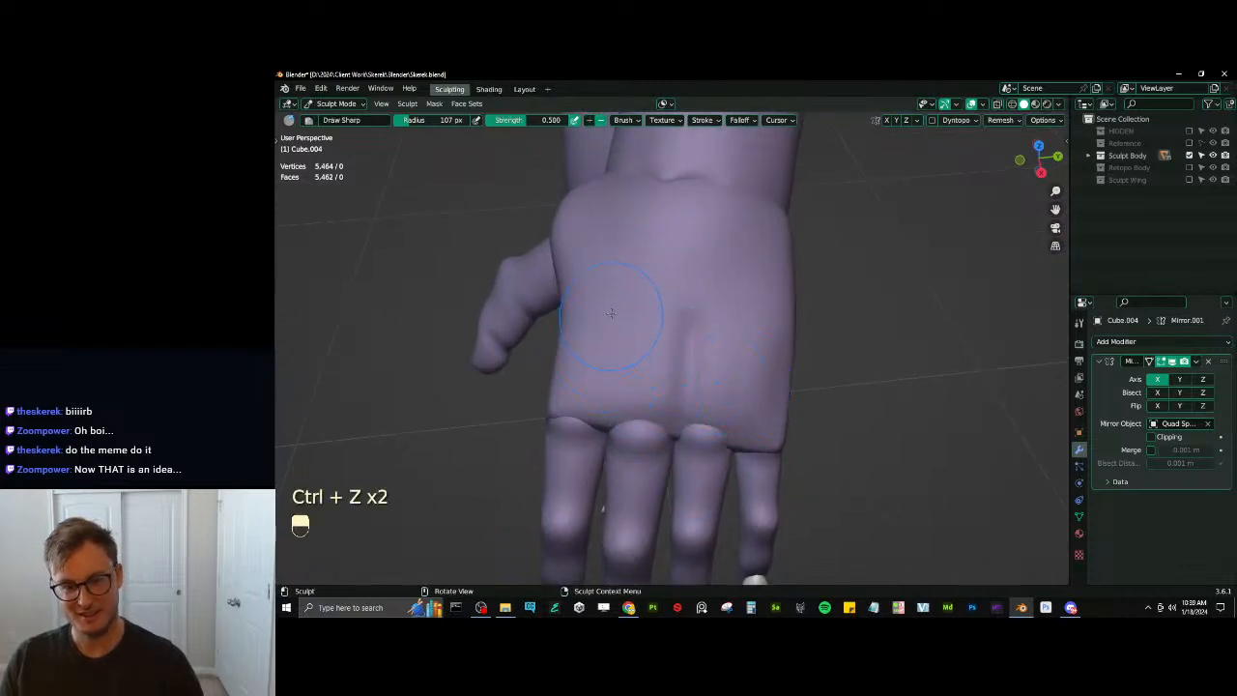
key(shift)
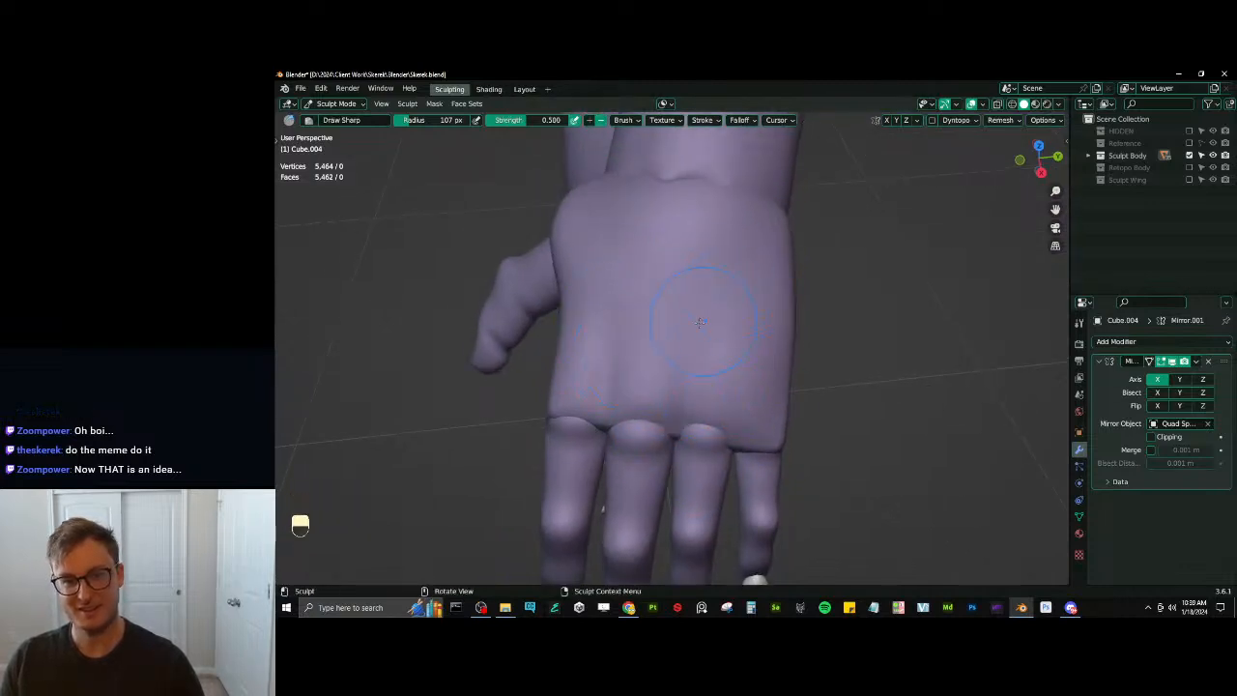
mouse_move(700, 322)
middle_down()
mouse_move(690, 381)
mouse_move(754, 337)
middle_up()
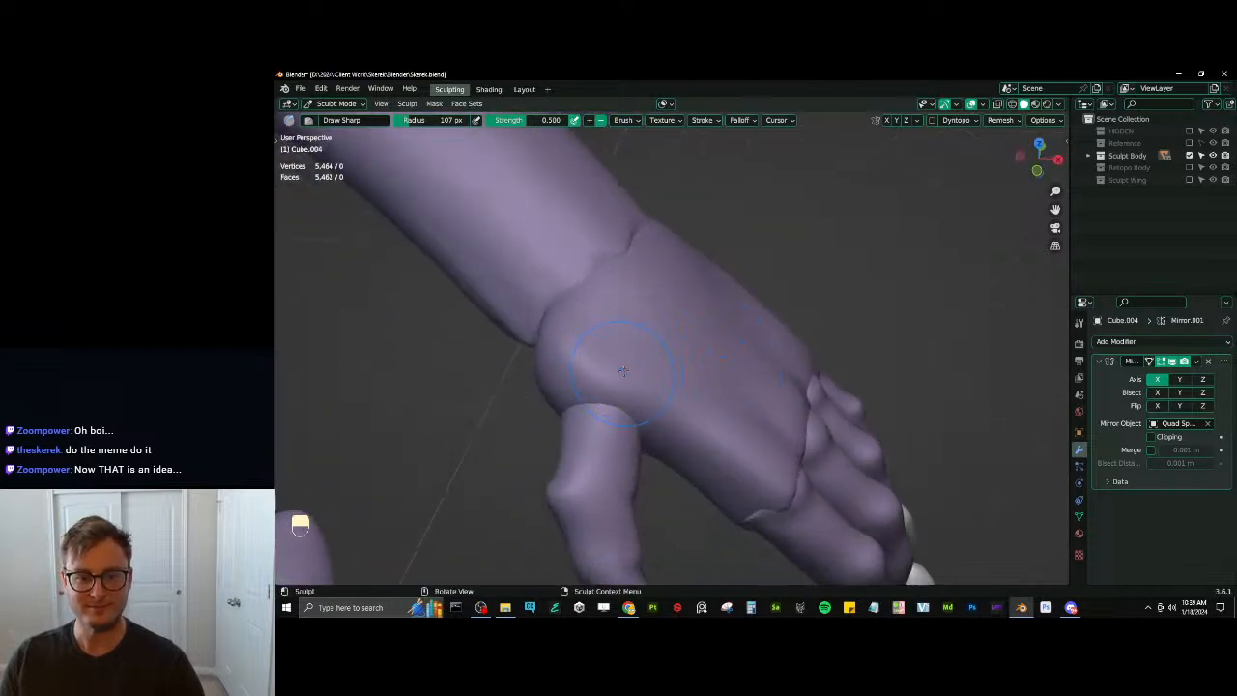
Refine the base of the thumb on the palm mesh with the Inflate/Deflate brush and smooth it
mouse_move(623, 371)
middle_down()
mouse_move(679, 373)
mouse_move(615, 358)
mouse_move(616, 386)
middle_up()
key(v)
key(i)
drag(616, 389, 614, 390)
mouse_move(614, 391)
middle_down()
mouse_move(613, 377)
mouse_move(638, 444)
middle_up()
key(ctrl+z)
key(shift)
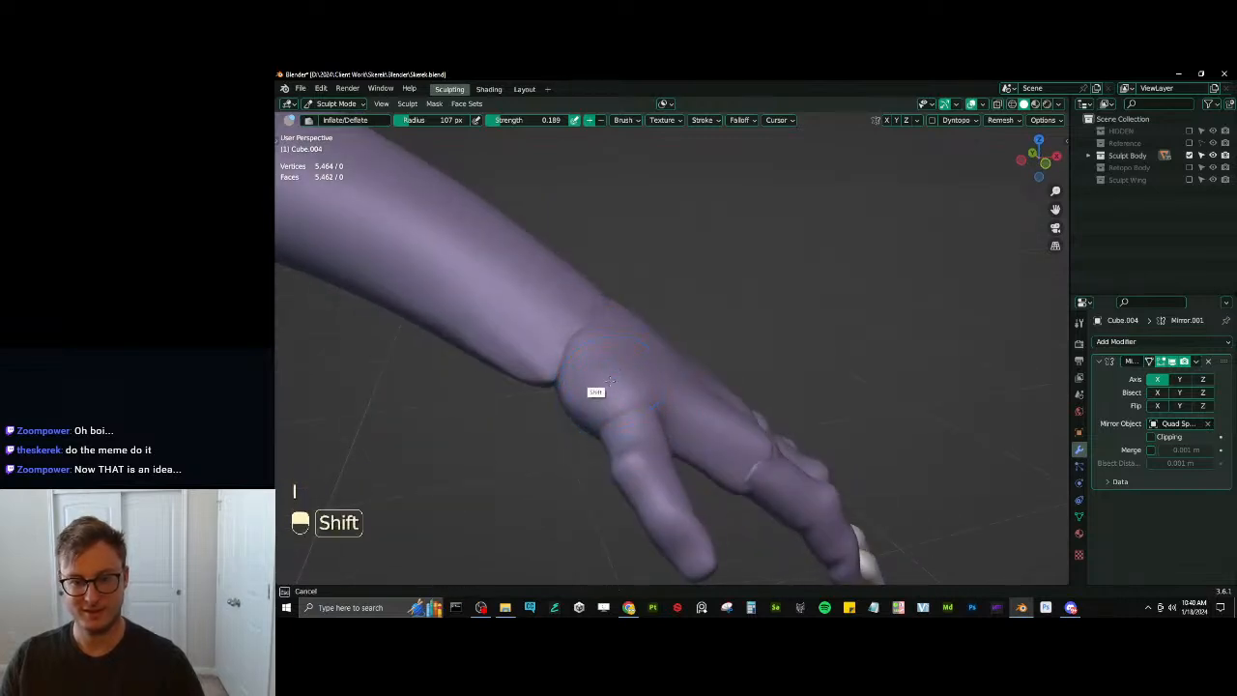
mouse_move(642, 372)
middle_down()
mouse_move(647, 349)
mouse_move(640, 369)
middle_up()
key(ctrl+z)
shift+drag(638, 370, 616, 382)
mouse_move(616, 382)
middle_down()
mouse_move(636, 318)
mouse_move(677, 343)
mouse_move(658, 319)
mouse_move(632, 348)
mouse_move(665, 312)
middle_up()
Switch sculpting to the main body mesh and scrape down the forearm's end where it meets the palm
key(alt)
key(alt+q)
key(v)
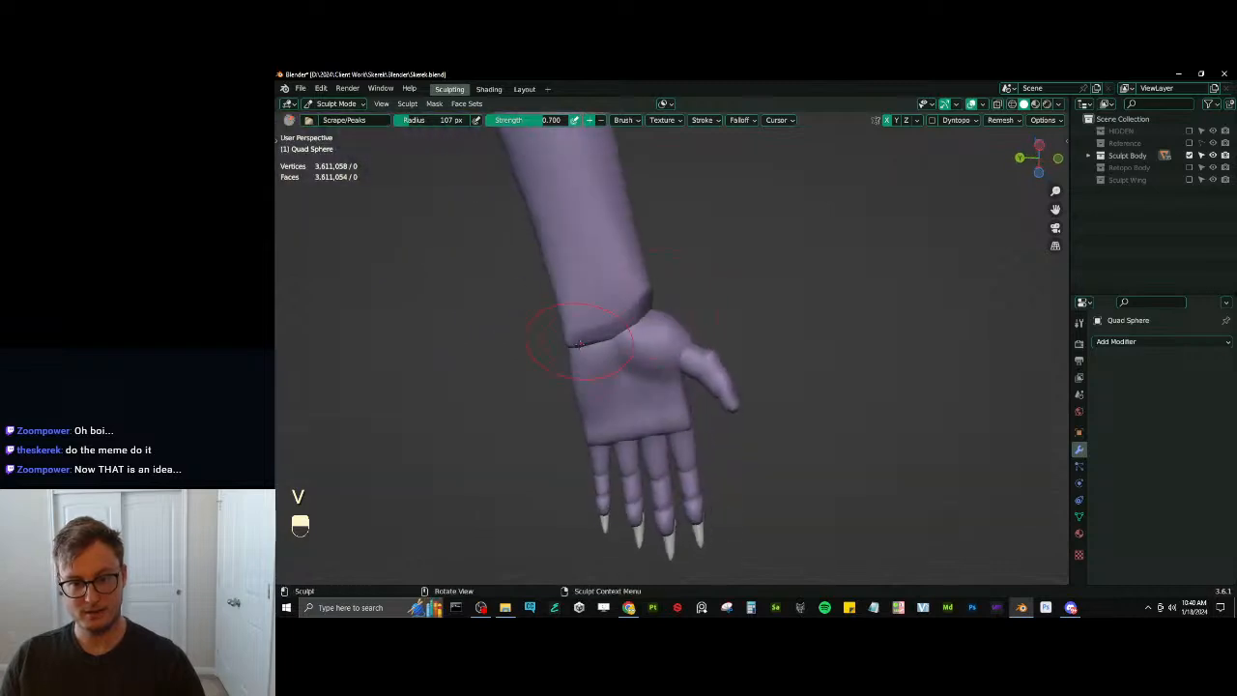
middle_drag(578, 343, 698, 221)
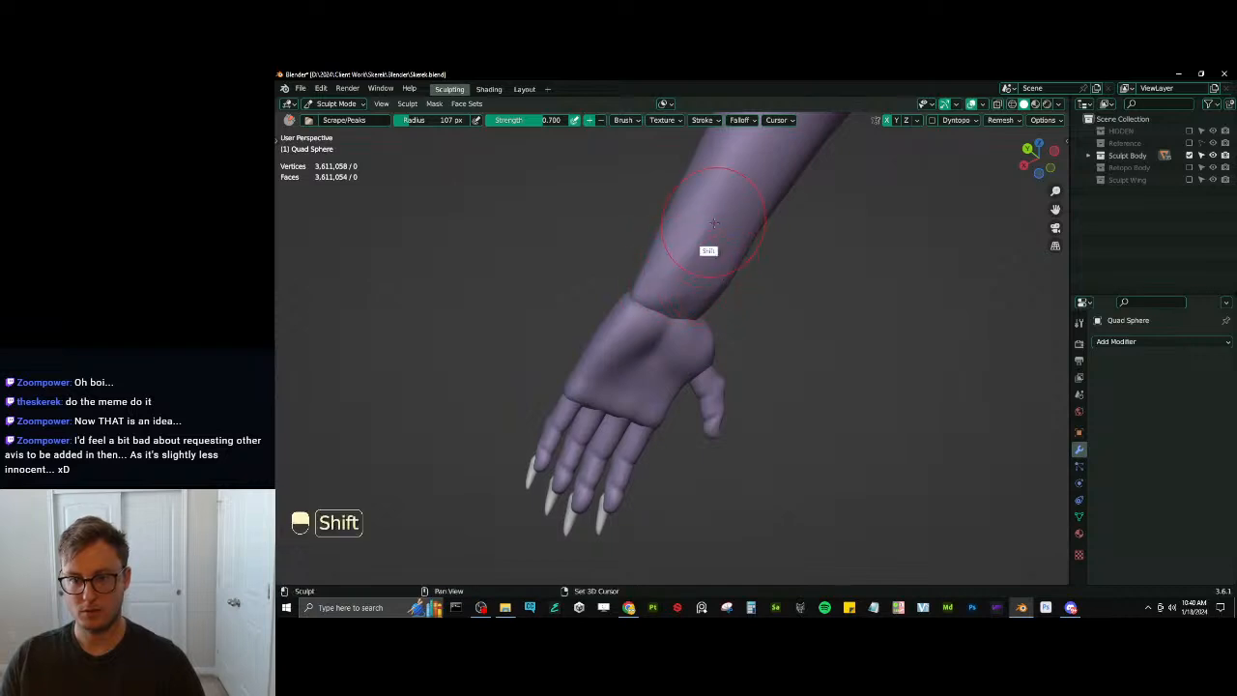
middle_drag(713, 223, 699, 349)
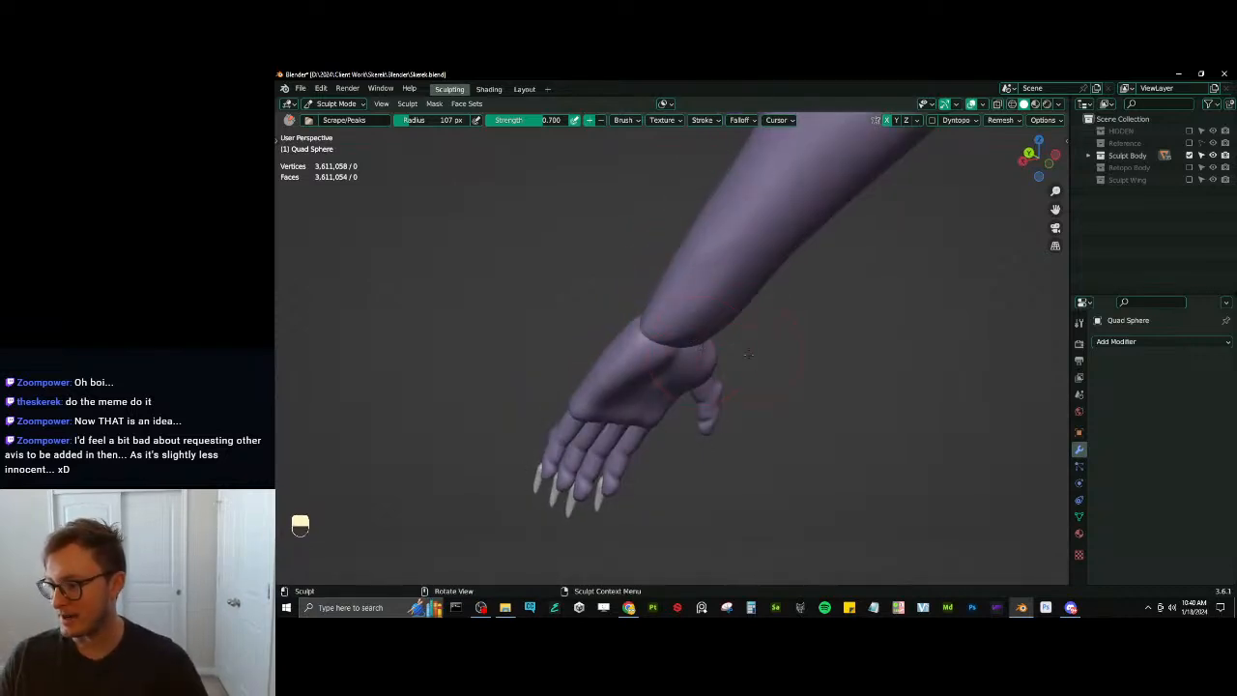
middle_drag(743, 361, 883, 332)
shift+drag(722, 355, 666, 348)
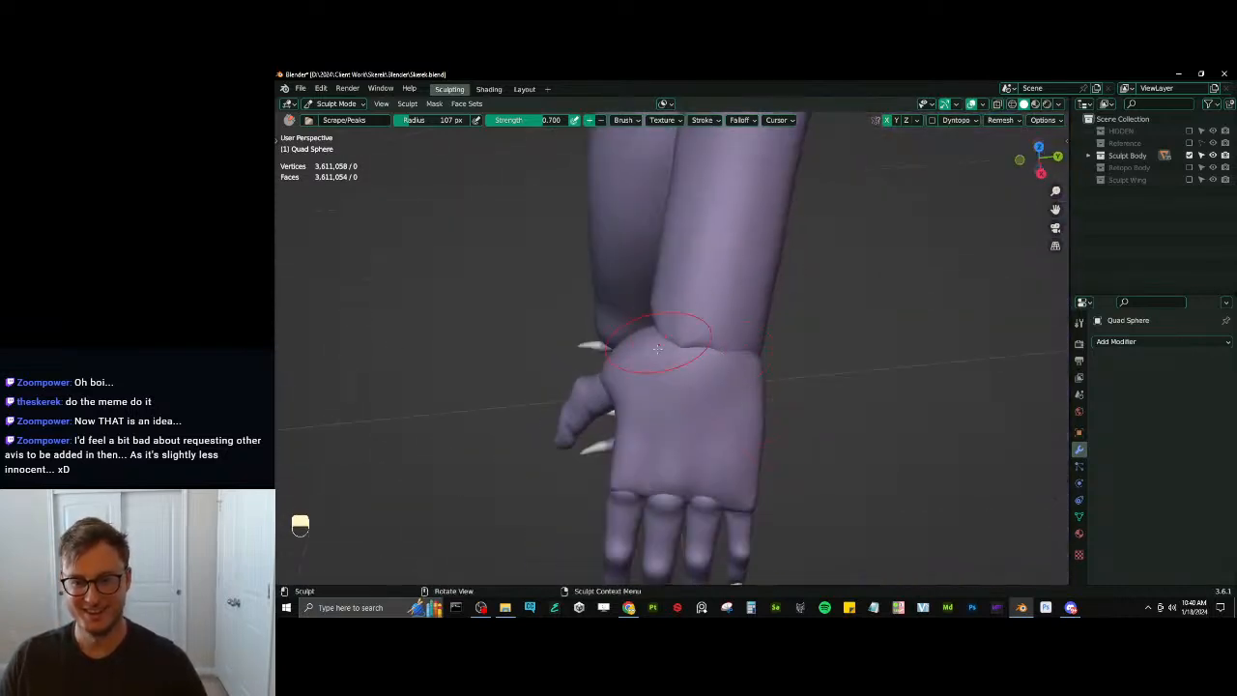
Smooth the wrist end of the forearm along the back and thumb side of the hand
middle_drag(651, 356, 758, 338)
mouse_move(574, 286)
ctrl+middle_down()
mouse_move(654, 328)
mouse_move(627, 314)
mouse_move(691, 330)
ctrl+middle_up()
shift+drag(676, 311, 644, 335)
middle_drag(653, 337, 611, 298)
shift+drag(677, 311, 663, 354)
middle_drag(663, 353, 629, 322)
Reshape the contours of the forearm and wrist with the Elastic Deform brush, working from the front and the back of the hand
key(KP_1)
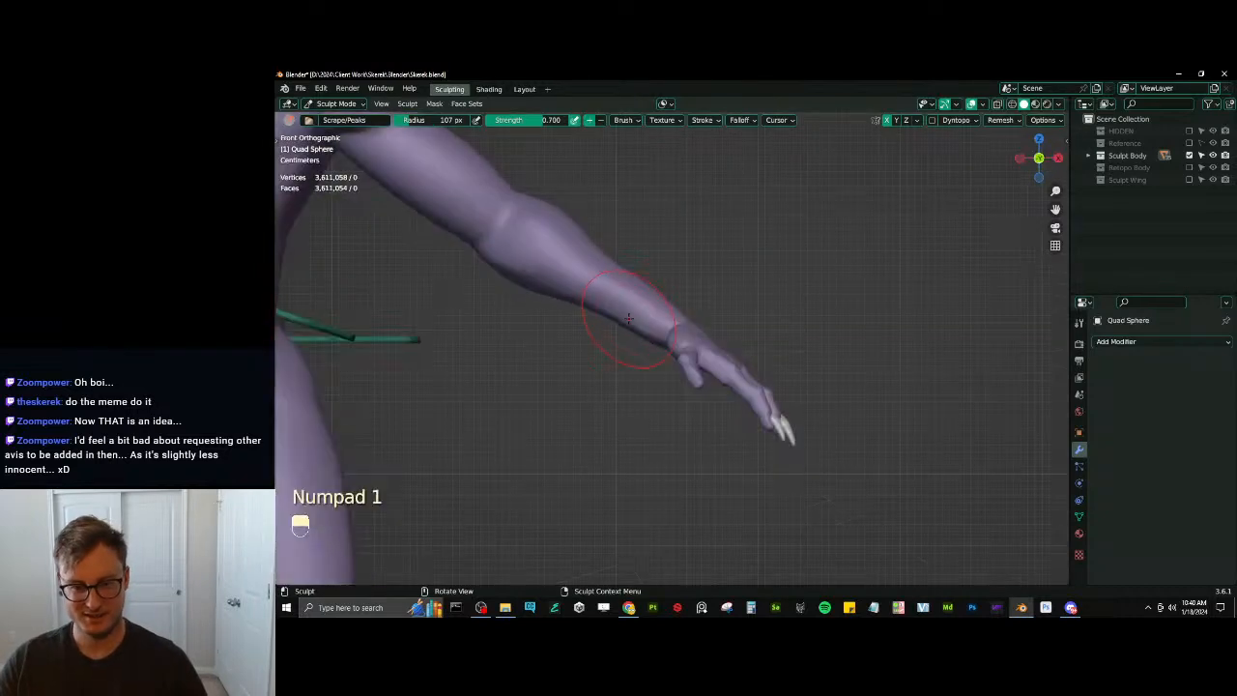
key(j)
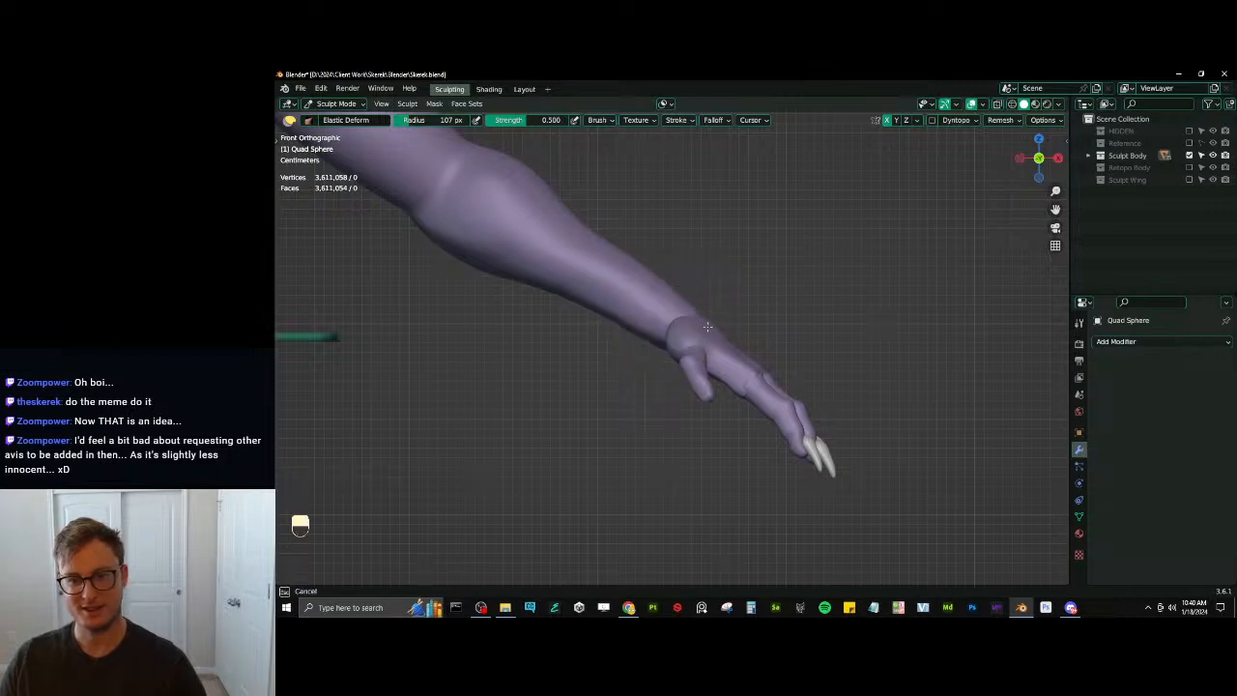
middle_drag(707, 327, 811, 338)
mouse_move(781, 346)
ctrl+middle_down()
mouse_move(764, 296)
mouse_move(803, 315)
mouse_move(715, 366)
mouse_move(701, 293)
ctrl+middle_up()
key(v)
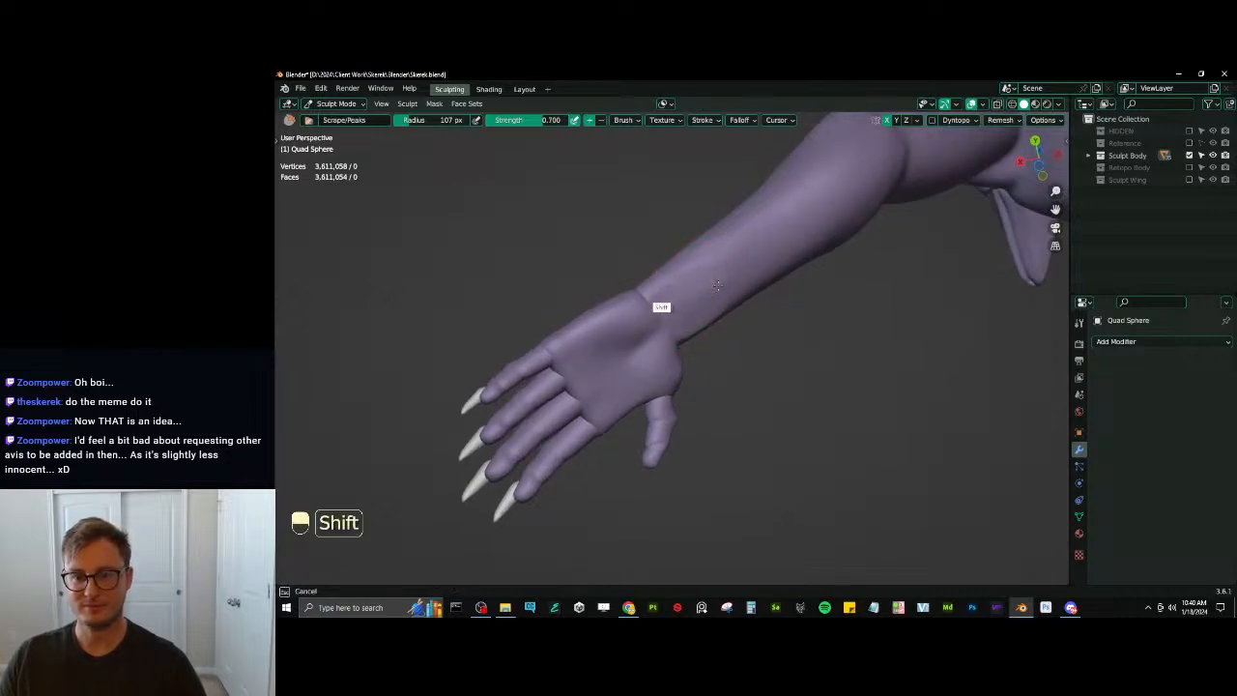
middle_drag(716, 285, 690, 422)
key(j)
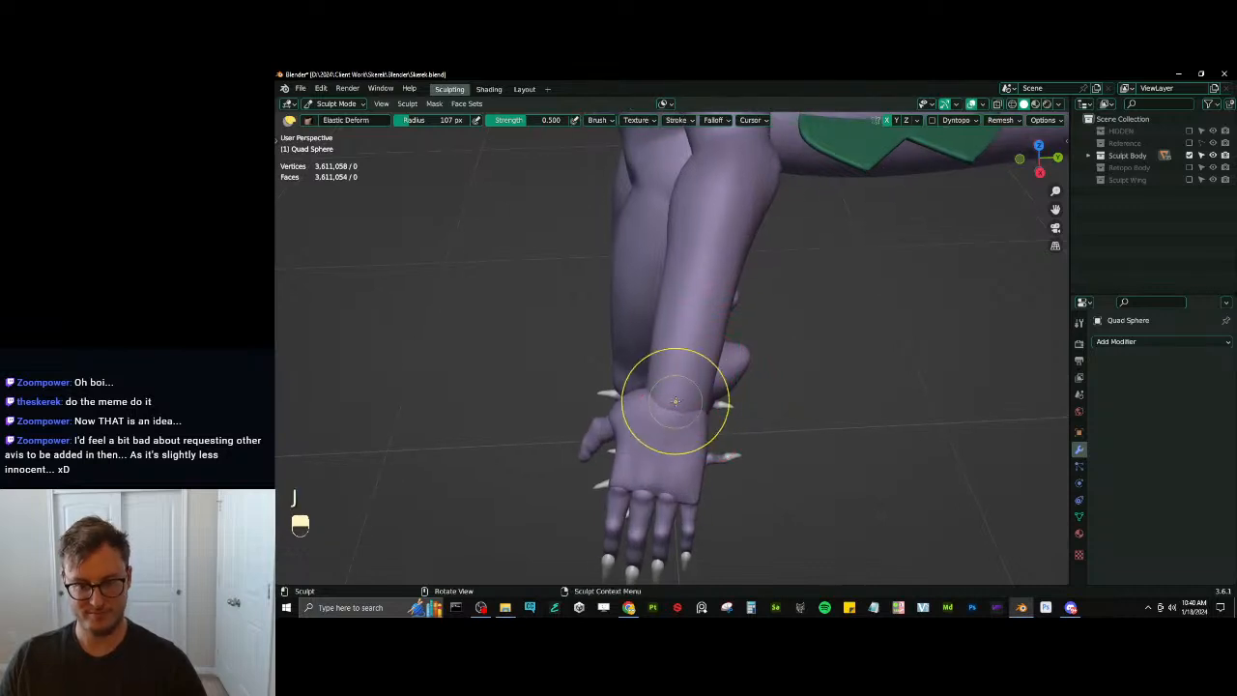
drag(676, 400, 676, 400)
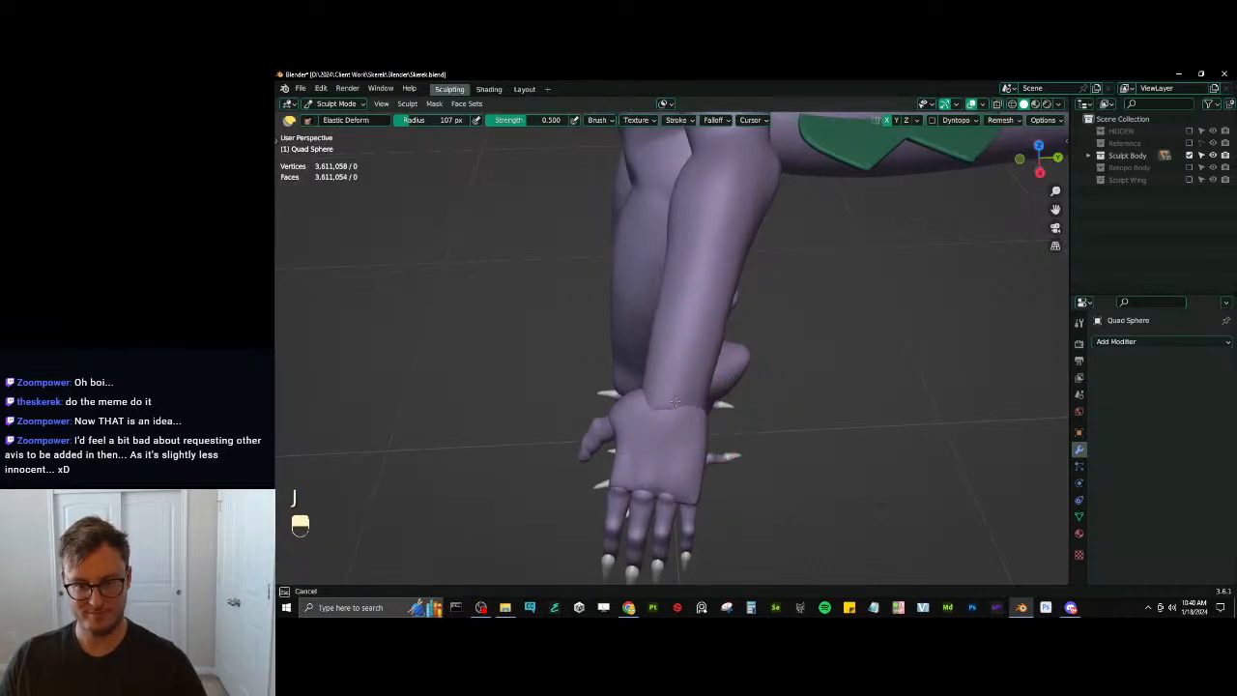
mouse_move(655, 402)
middle_down()
mouse_move(718, 416)
mouse_move(722, 355)
mouse_move(718, 369)
middle_up()
Flatten the back of the wrist where the forearm enters the hand with the Scrape/Peaks brush
key(v)
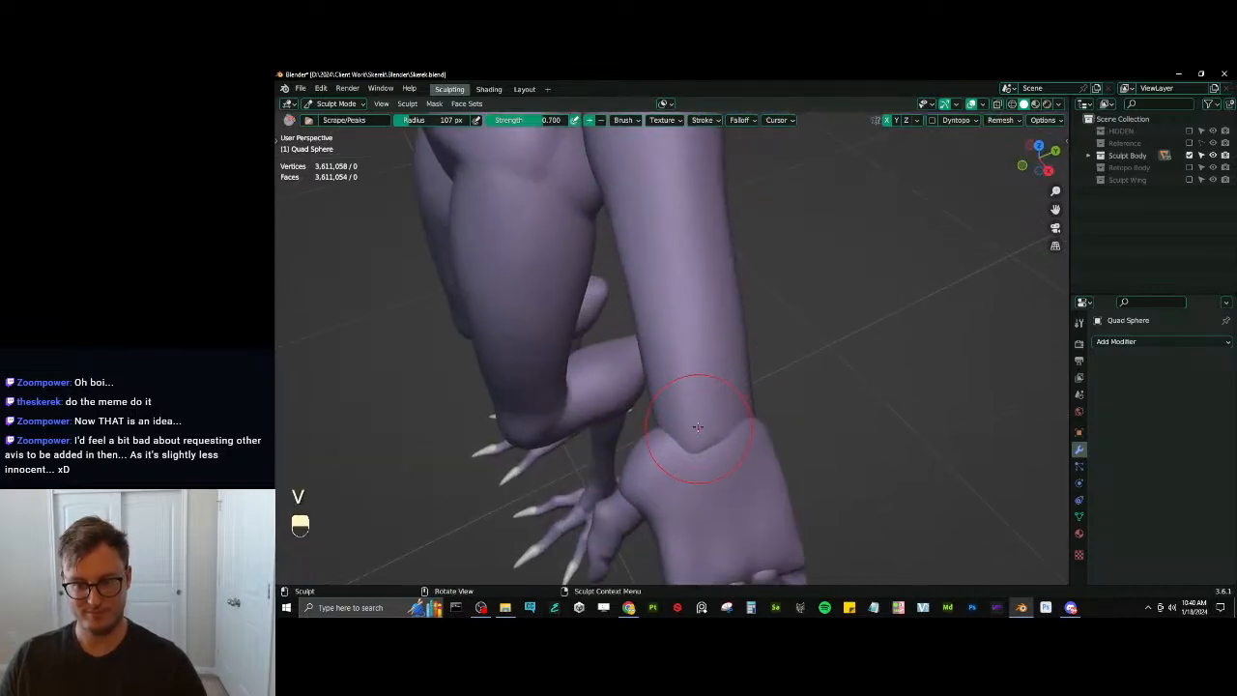
scroll(699, 414, down, 1)
mouse_move(696, 412)
mouse_down()
mouse_move(684, 433)
mouse_move(733, 377)
mouse_up()
Smooth the surface of the forearm between elbow and wrist on all sides
mouse_move(753, 324)
middle_down()
mouse_move(676, 333)
mouse_move(696, 307)
middle_up()
mouse_move(696, 331)
shift+mouse_down()
mouse_move(723, 304)
mouse_move(717, 335)
shift+mouse_up()
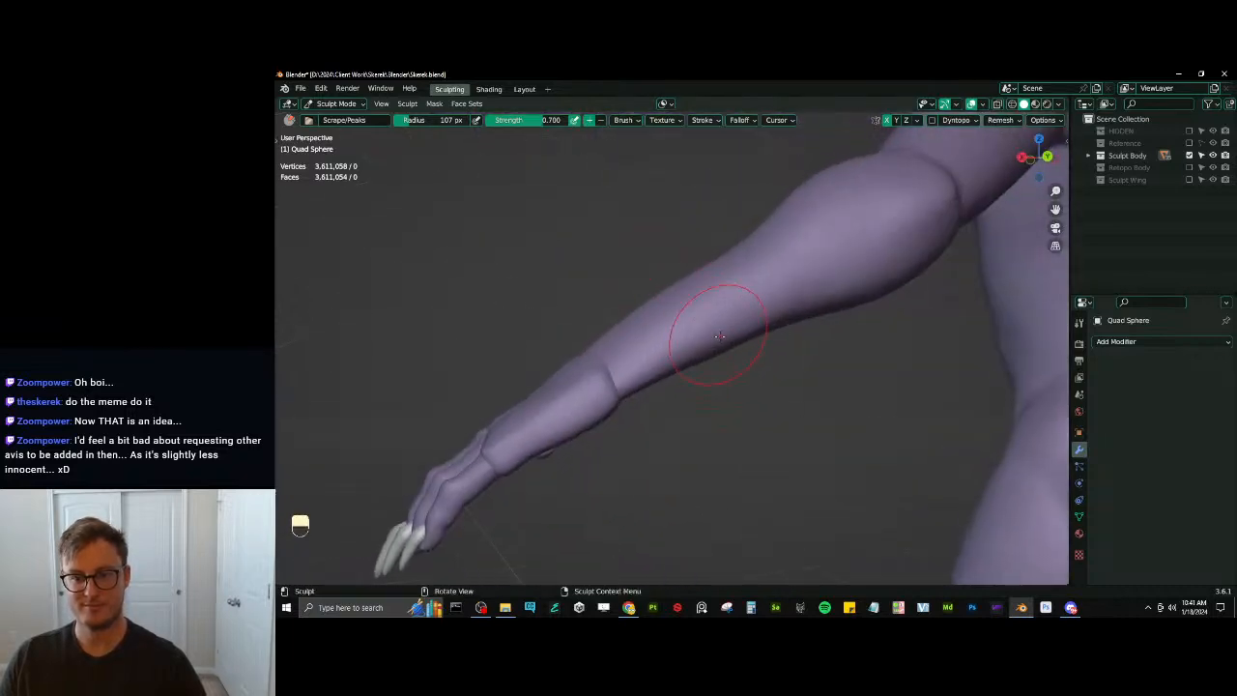
middle_drag(718, 334, 728, 288)
shift+drag(727, 287, 674, 300)
middle_drag(712, 311, 666, 284)
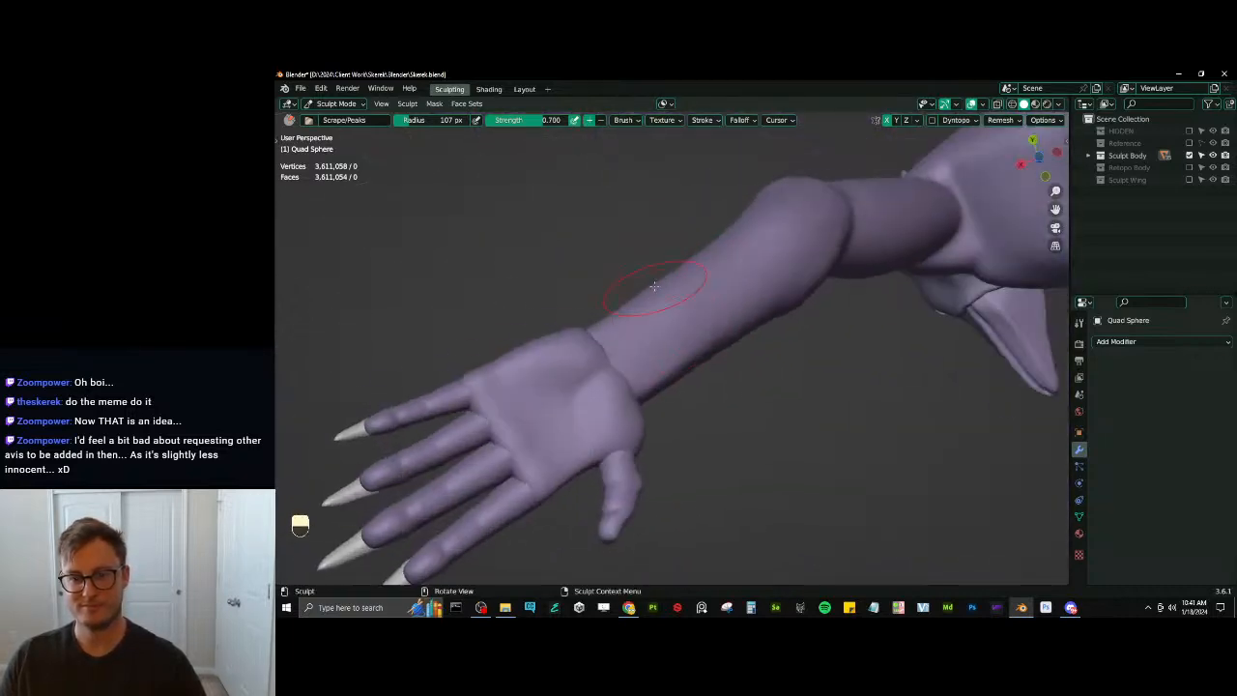
shift+drag(696, 330, 663, 332)
mouse_move(663, 332)
middle_down()
mouse_move(755, 387)
mouse_move(667, 382)
middle_up()
mouse_move(666, 382)
ctrl+middle_down()
mouse_move(647, 338)
mouse_move(665, 350)
ctrl+middle_up()
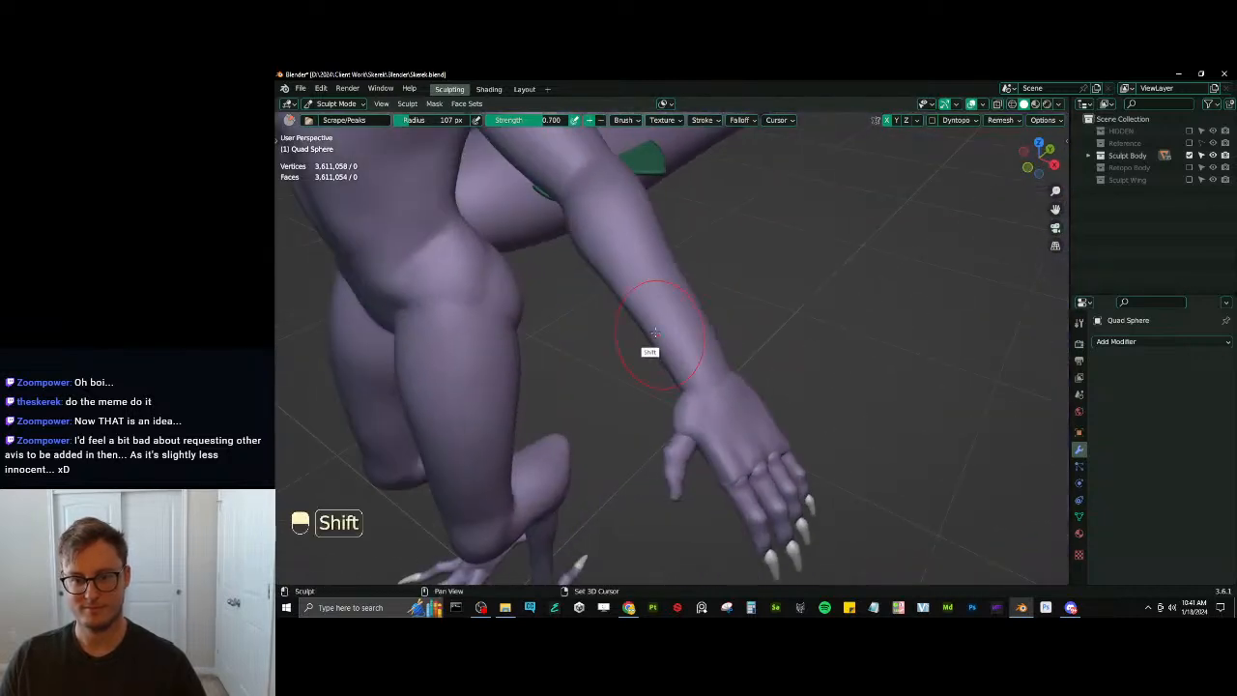
shift+drag(665, 349, 654, 332)
ctrl+middle_drag(657, 336, 682, 408)
mouse_move(649, 320)
middle_down()
mouse_move(666, 391)
mouse_move(671, 330)
middle_up()
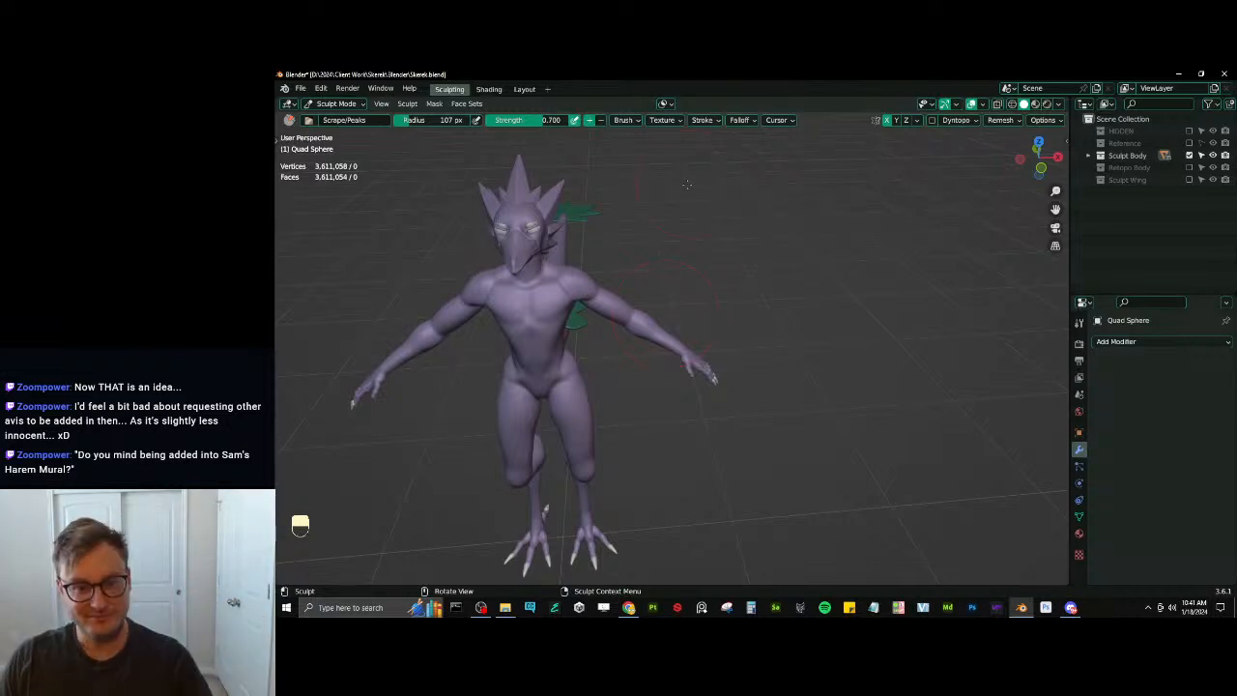
Return to Object Mode, select the thumb, and rotate and move it to fit the side of the palm
middle_drag(686, 184, 704, 262)
key(ctrl+Tab)
click(580, 346)
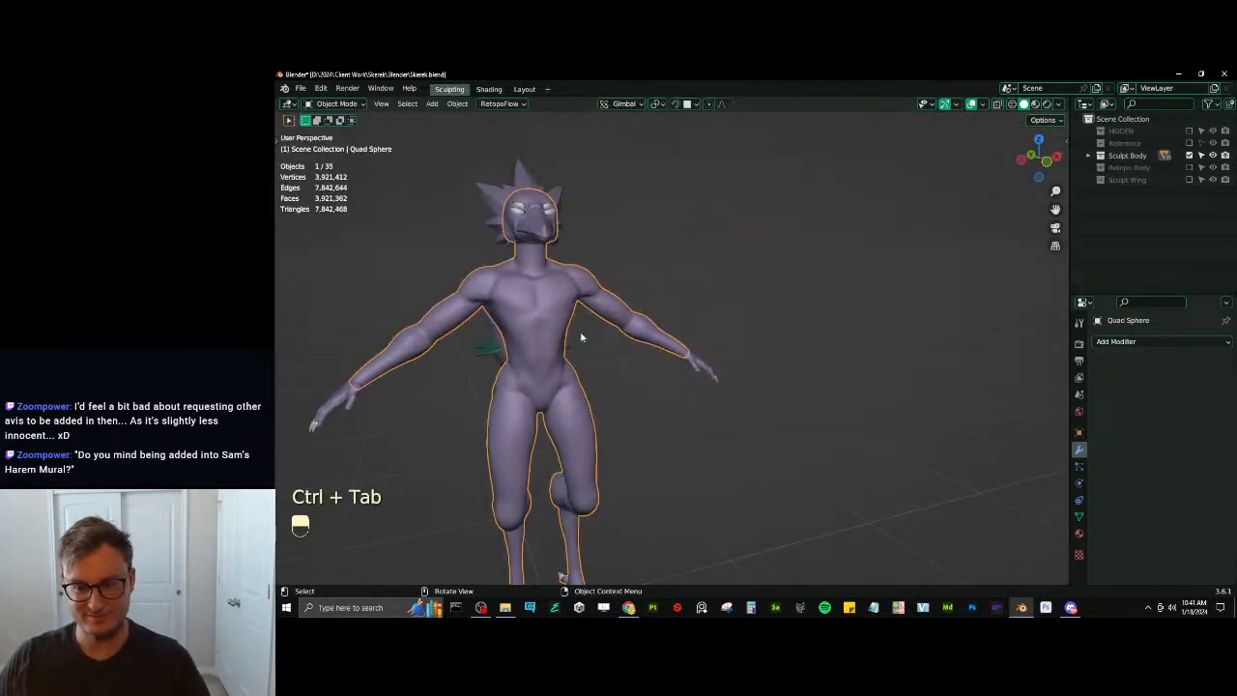
scroll(608, 358, up, 3)
middle_drag(633, 365, 601, 375)
scroll(628, 410, up, 3)
scroll(648, 400, up, 3)
click(628, 388)
key(r)
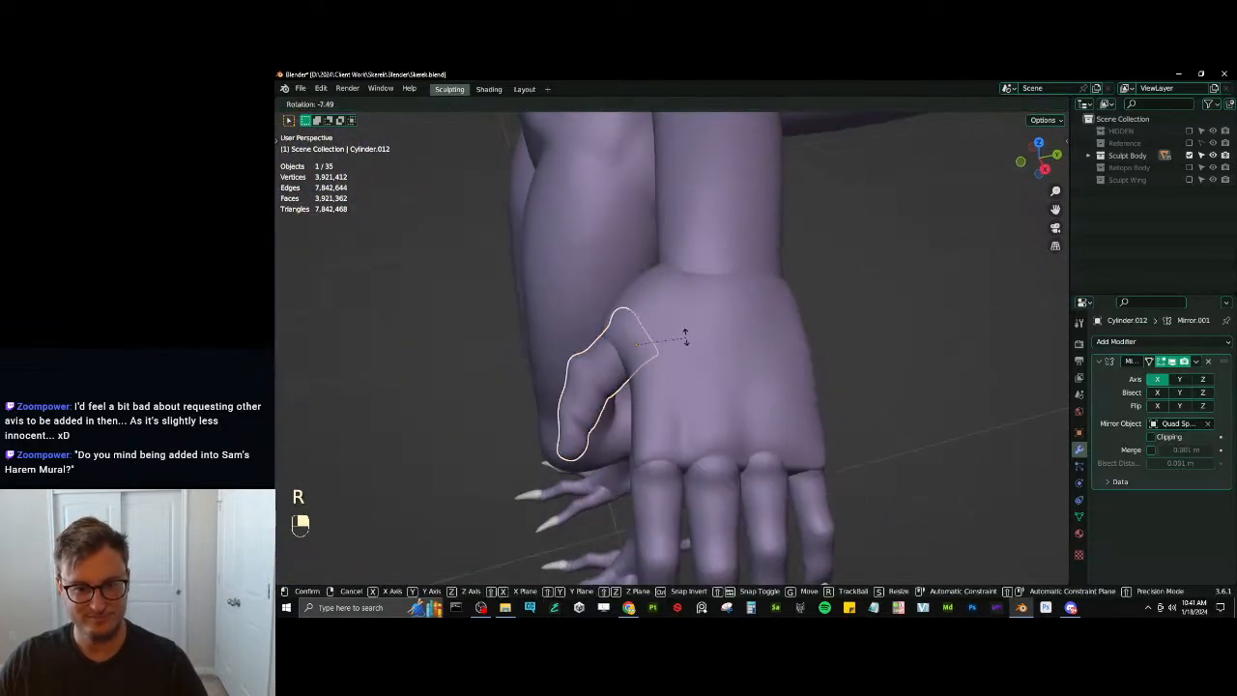
click(686, 334)
key(g)
click(684, 328)
middle_drag(686, 329, 781, 287)
Set the transform orientation to Local and scale the thumb along its local X axis
key(s)
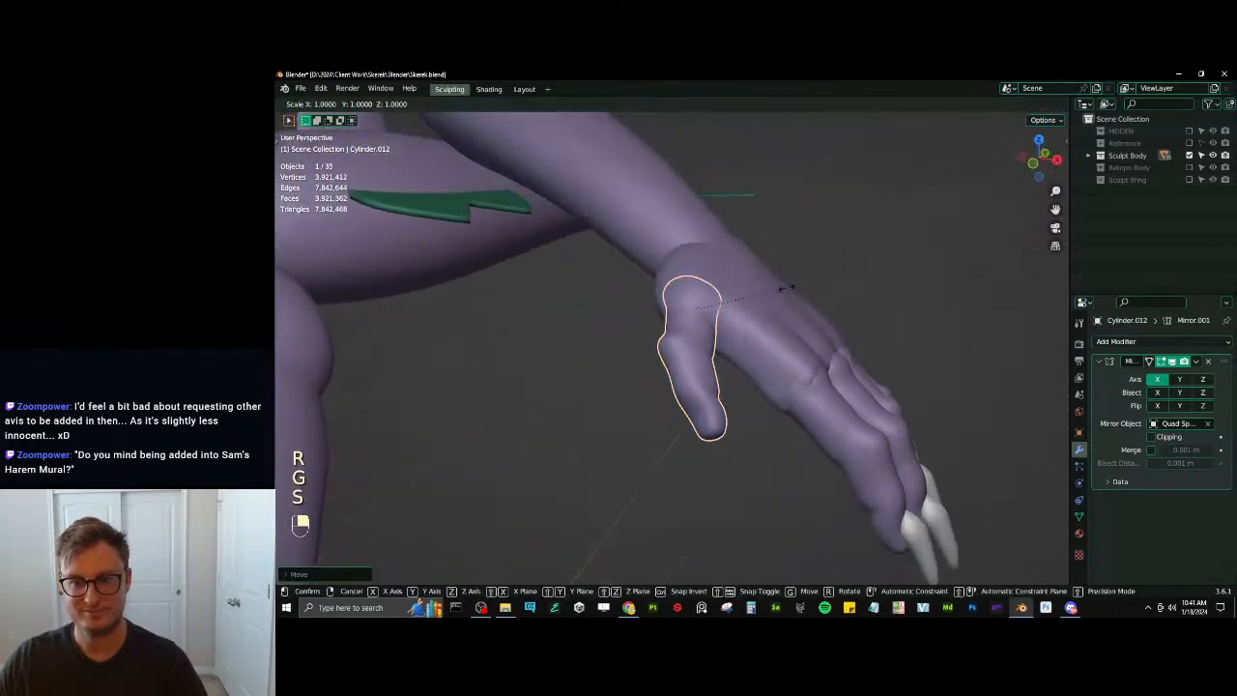
key(x)
click(774, 284)
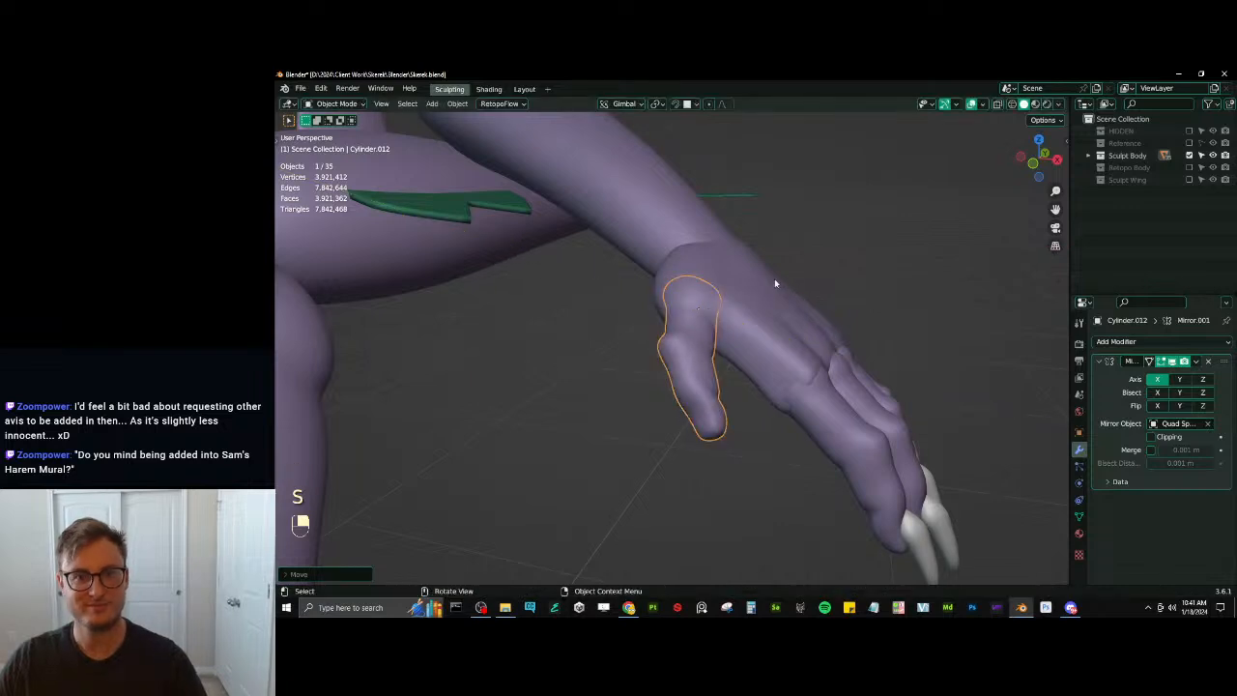
click(621, 103)
click(597, 155)
key(s)
key(x)
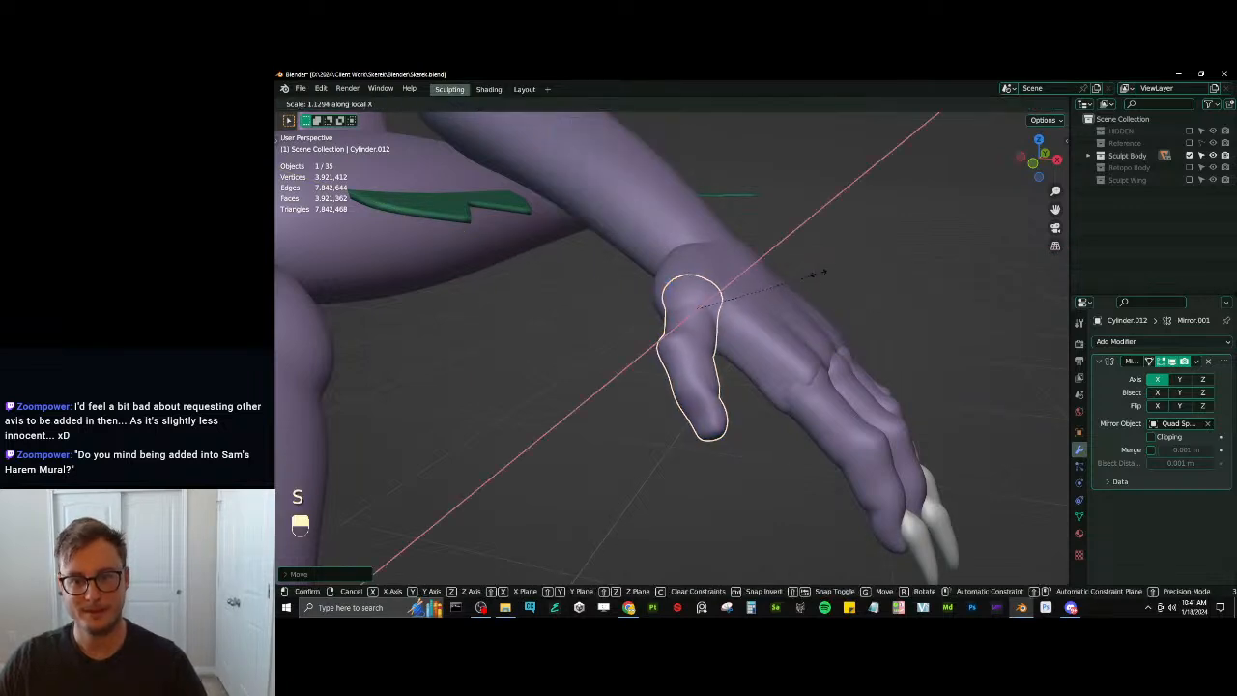
click(806, 276)
middle_drag(801, 276, 631, 322)
key(ctrl+z)
key(s)
key(x)
click(823, 251)
Adjust the thumb's position against the palm and undo the last move
key(g)
click(808, 282)
key(g)
click(709, 341)
key(ctrl+z)
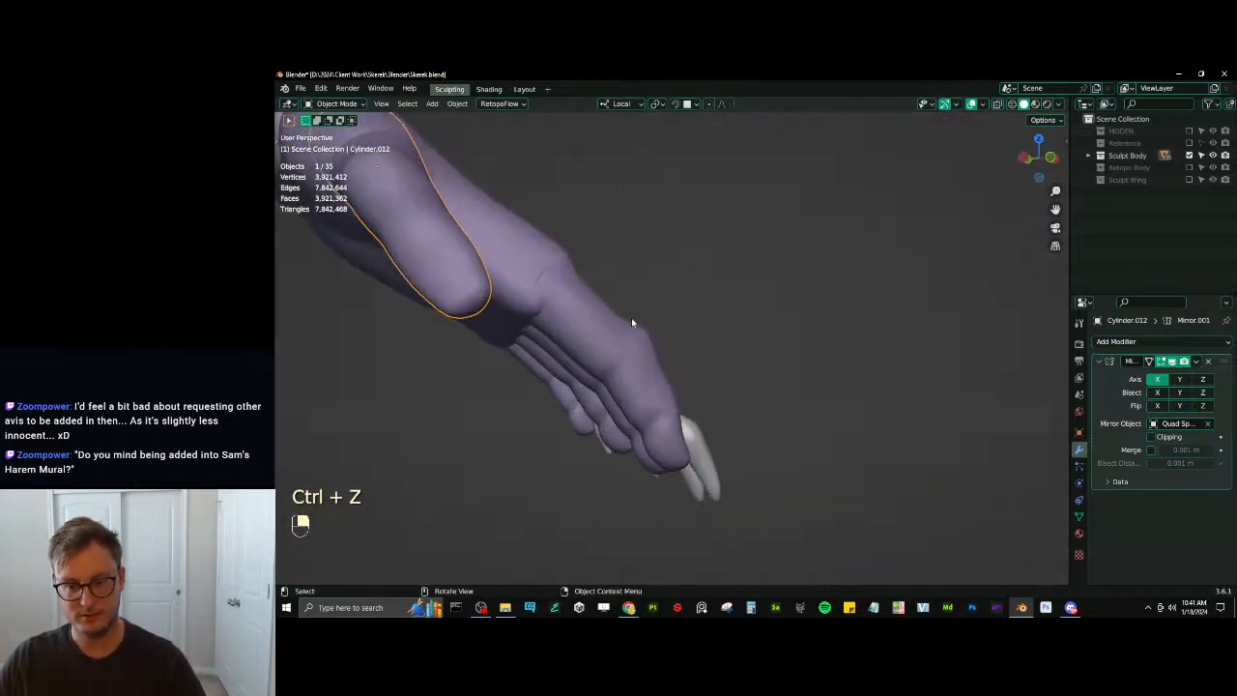
Select the index finger and put it in Sculpt Mode
click(647, 391)
key(ctrl+Tab)
mouse_move(675, 426)
middle_down()
mouse_move(819, 342)
mouse_move(810, 354)
middle_up()
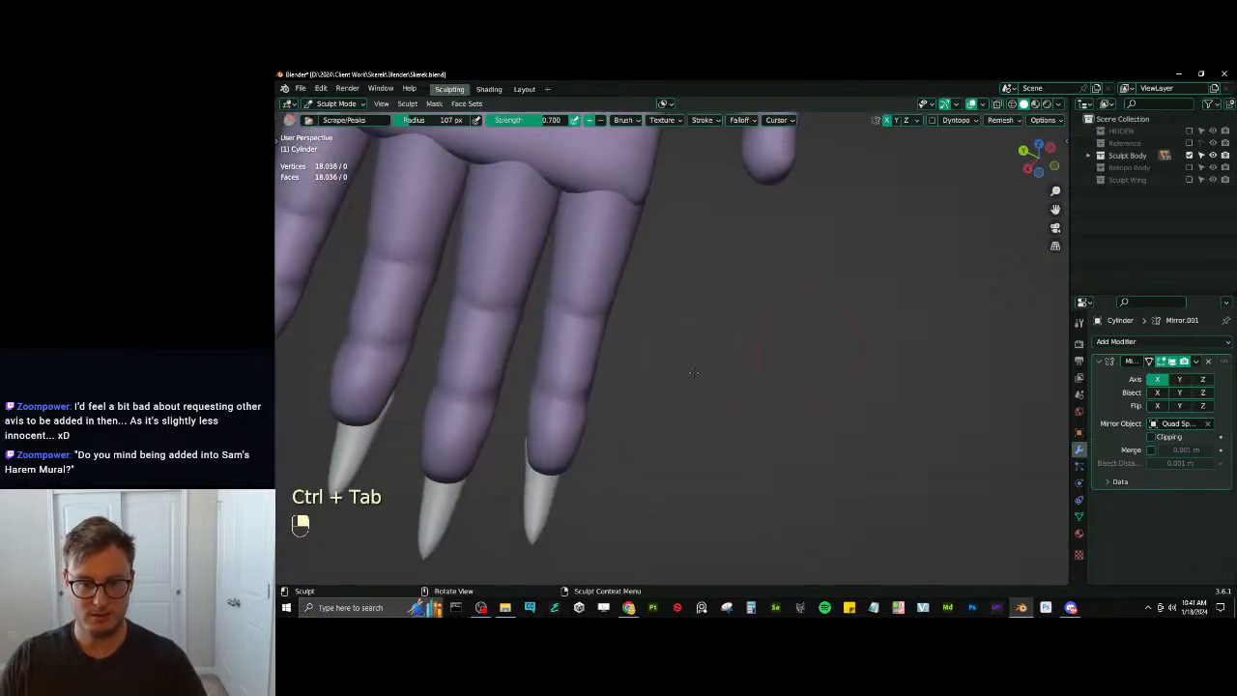
mouse_move(692, 372)
middle_down()
mouse_move(696, 436)
mouse_move(667, 406)
mouse_move(566, 413)
mouse_move(556, 396)
mouse_move(588, 425)
mouse_move(638, 407)
middle_up()
Try scraping and deflating the underside of the index finger and undo the strokes
key(j)
key(v)
key(shift)
key(ctrl+z)
key(i)
ctrl+drag(640, 388, 652, 385)
key(ctrl+z)
Reshape the index finger's profile around its joint in front view with the Elastic Deform brush at radii of 62 and 102 px
middle_drag(652, 368, 663, 411)
key(KP_1)
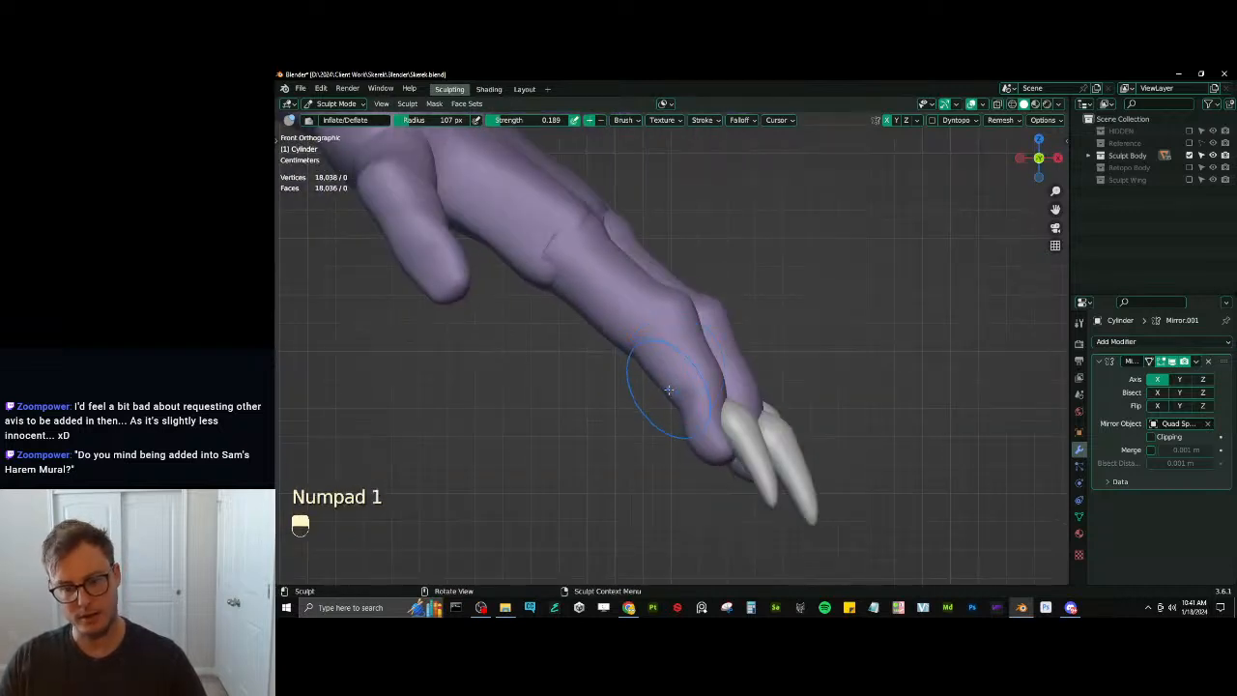
key(j)
key(bracketleft)
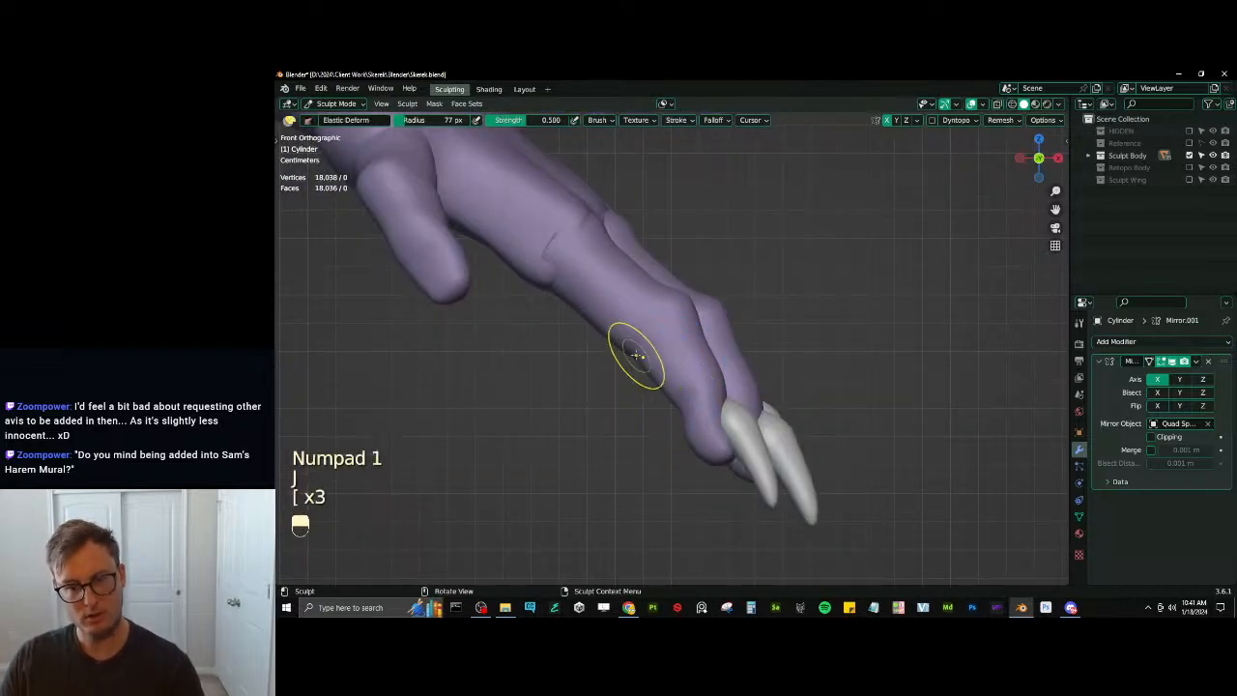
key(bracketleft)
key(bracketleft)
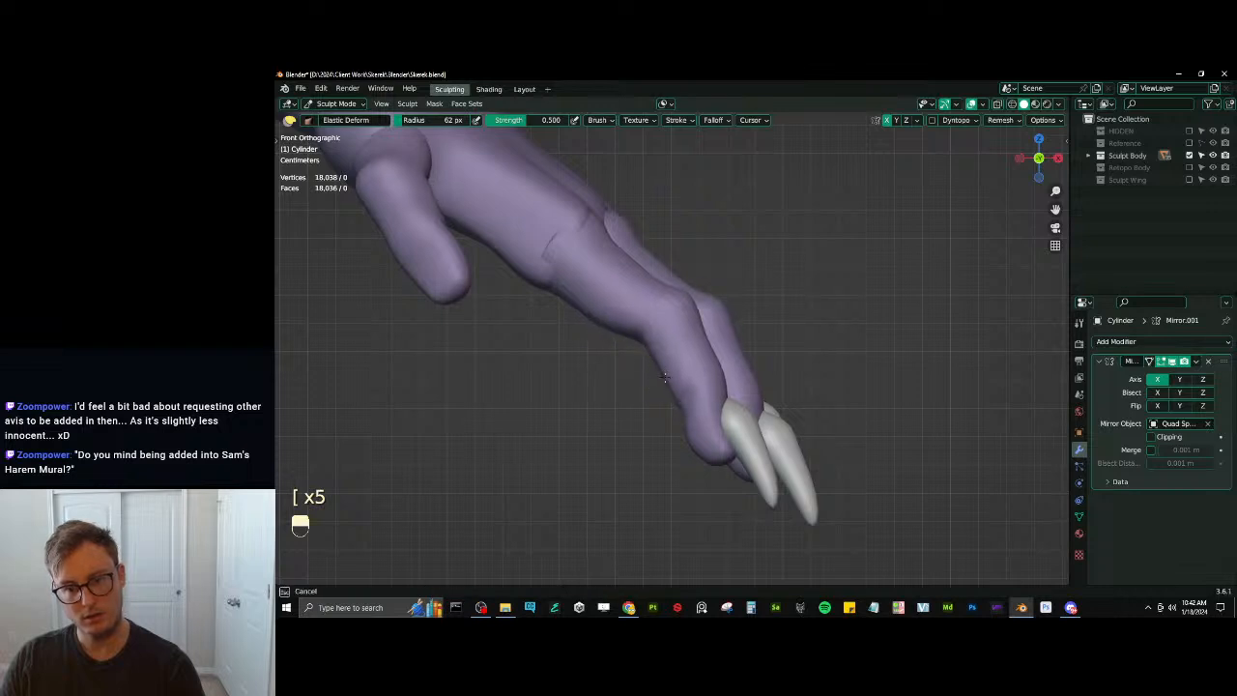
key(bracketright)
key(bracketright)
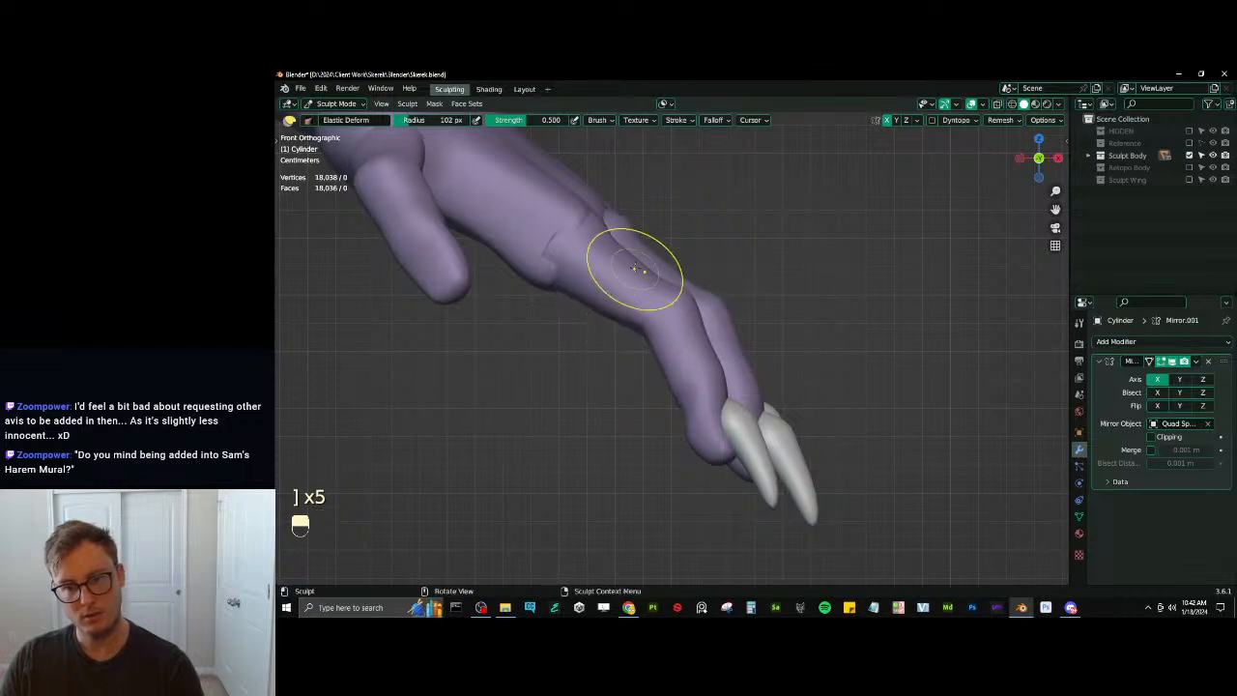
Voxel-remesh the index finger and smooth its underside and joints
middle_drag(674, 282, 850, 263)
middle_drag(720, 286, 671, 365)
scroll(671, 364, up, 3)
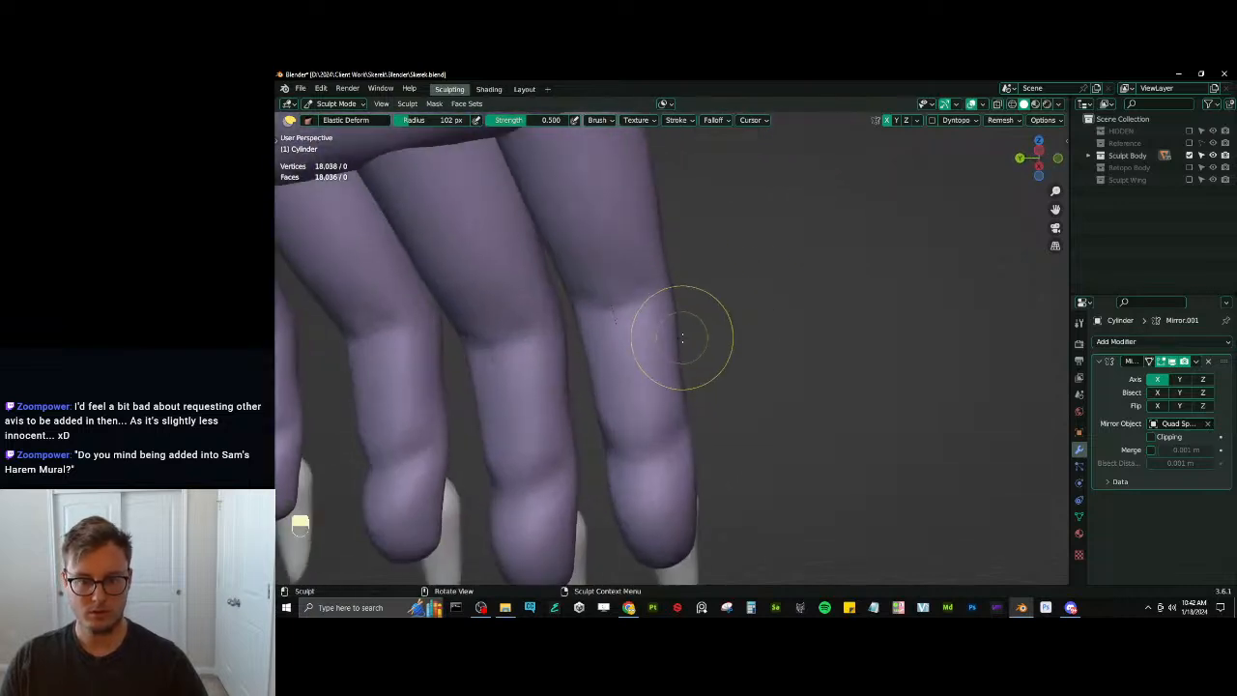
key(ctrl+r)
shift+drag(681, 357, 651, 351)
middle_drag(591, 358, 701, 325)
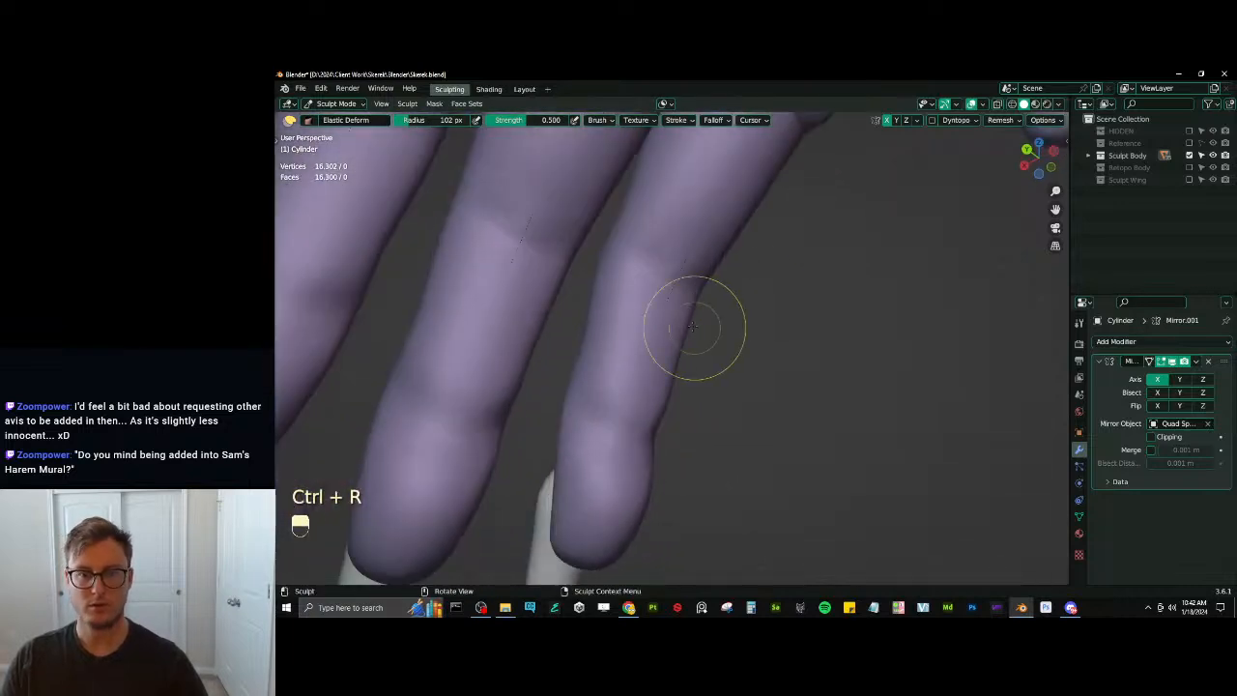
scroll(638, 387, down, 4)
middle_drag(632, 389, 626, 397)
scroll(631, 392, up, 3)
shift+drag(638, 384, 662, 406)
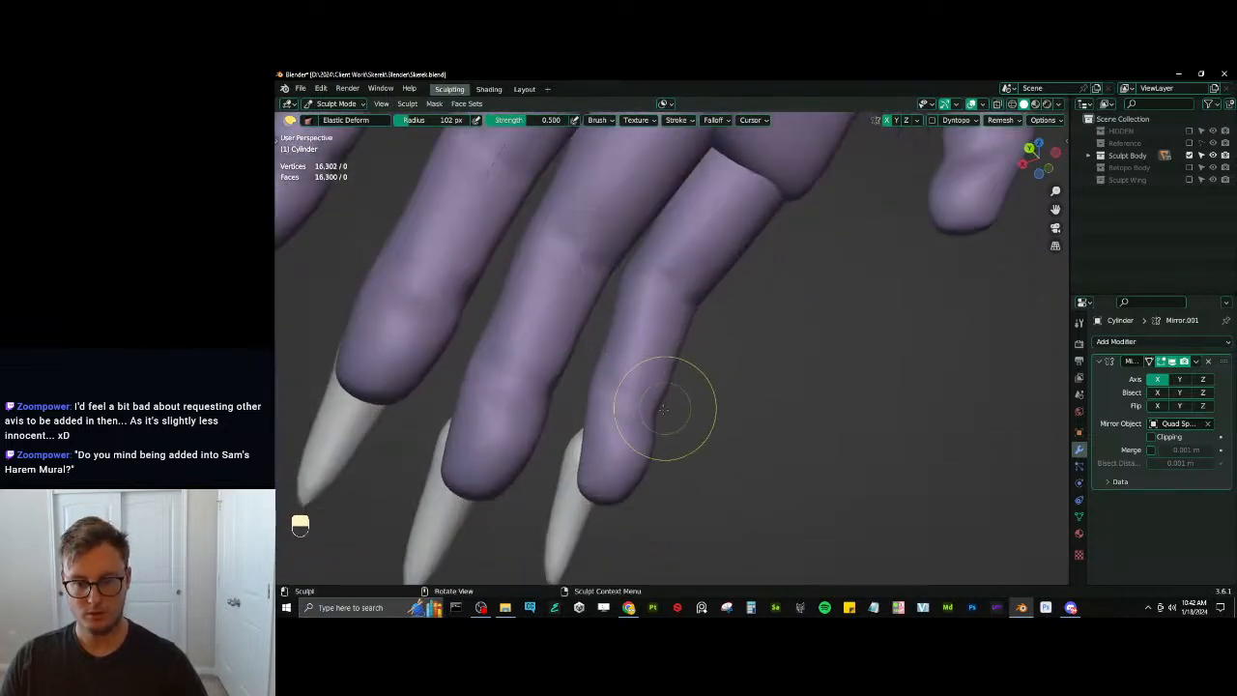
Flatten the pad on the underside of the index fingertip with the Scrape/Peaks brush
middle_drag(666, 408, 649, 434)
key(v)
drag(646, 450, 636, 451)
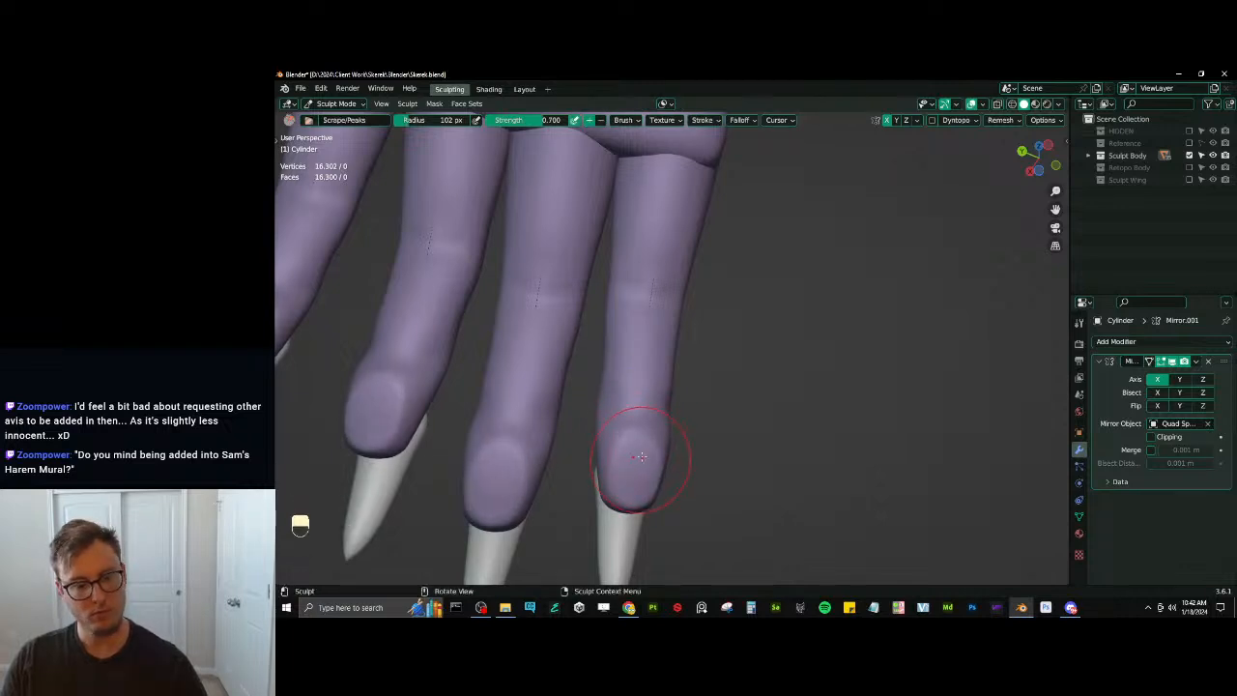
Smooth the flattened pad on the underside of the index fingertip
middle_drag(640, 456, 626, 472)
mouse_move(626, 471)
shift+mouse_down()
mouse_move(616, 443)
mouse_move(616, 460)
shift+mouse_up()
mouse_move(616, 460)
middle_down()
mouse_move(763, 386)
mouse_move(708, 365)
mouse_move(711, 425)
middle_up()
mouse_move(710, 425)
middle_down()
mouse_move(735, 425)
mouse_move(710, 401)
middle_up()
middle_drag(710, 401, 667, 324)
mouse_move(666, 324)
middle_down()
mouse_move(712, 322)
mouse_move(661, 420)
middle_up()
Return to Object Mode and widen the little finger by scaling it along its local X axis
key(alt+q)
middle_drag(661, 420, 601, 386)
key(v)
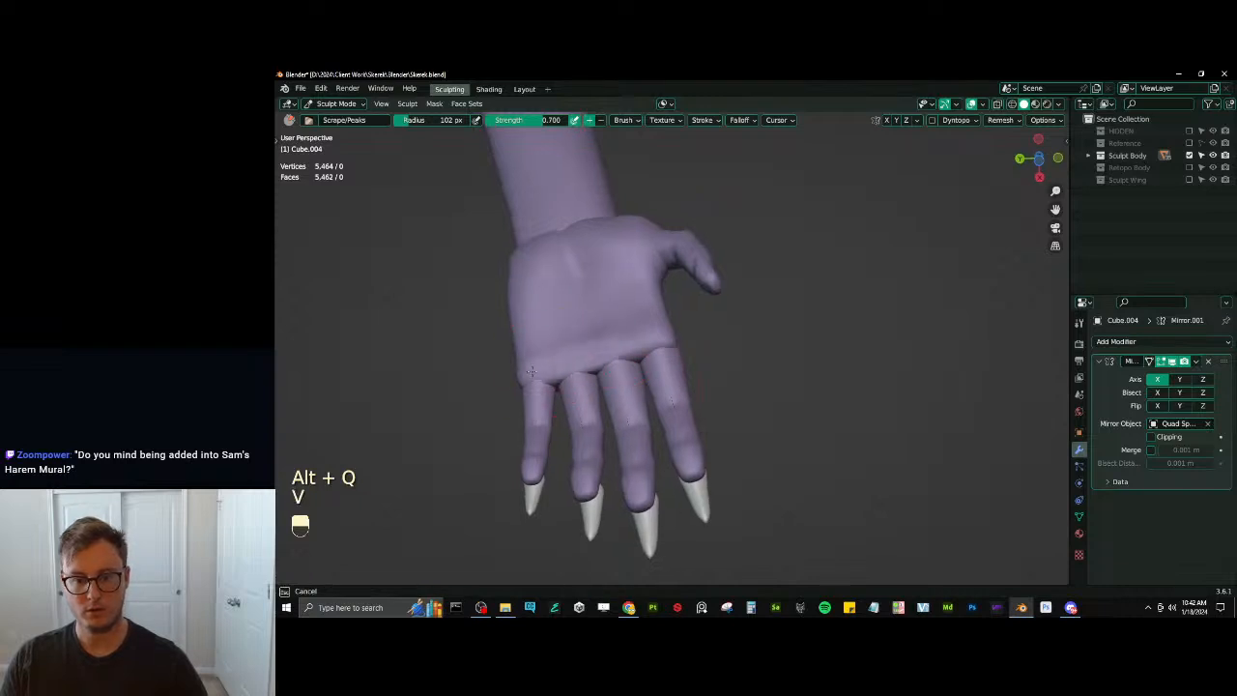
middle_drag(530, 372, 682, 441)
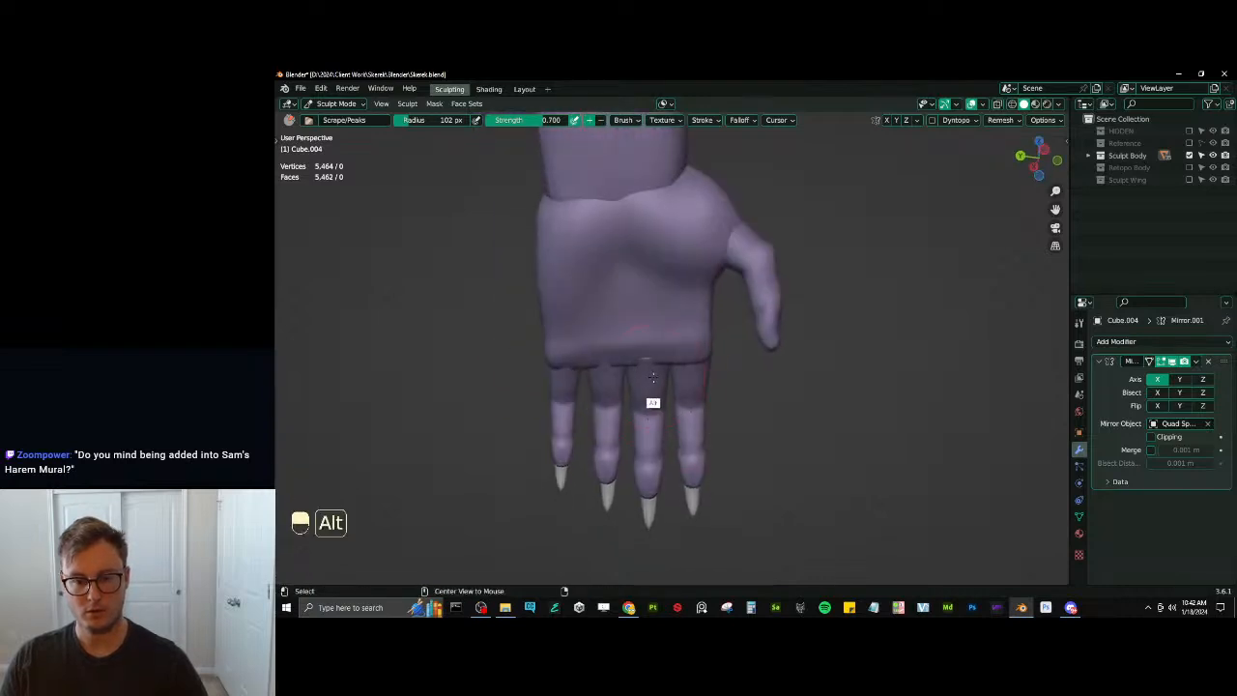
alt+middle_drag(651, 403, 850, 381)
mouse_move(678, 372)
ctrl+middle_down()
mouse_move(682, 439)
mouse_move(688, 412)
mouse_move(667, 367)
mouse_move(693, 380)
mouse_move(703, 332)
ctrl+middle_up()
key(ctrl+Tab)
click(670, 374)
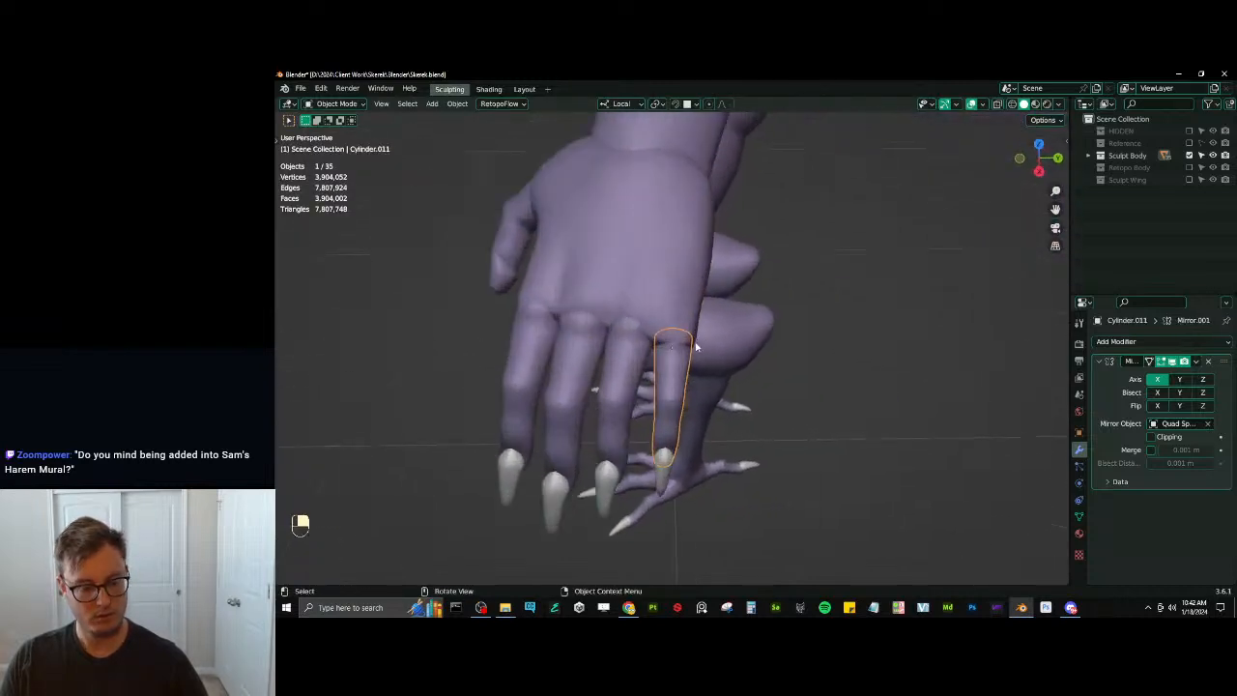
key(s)
key(x)
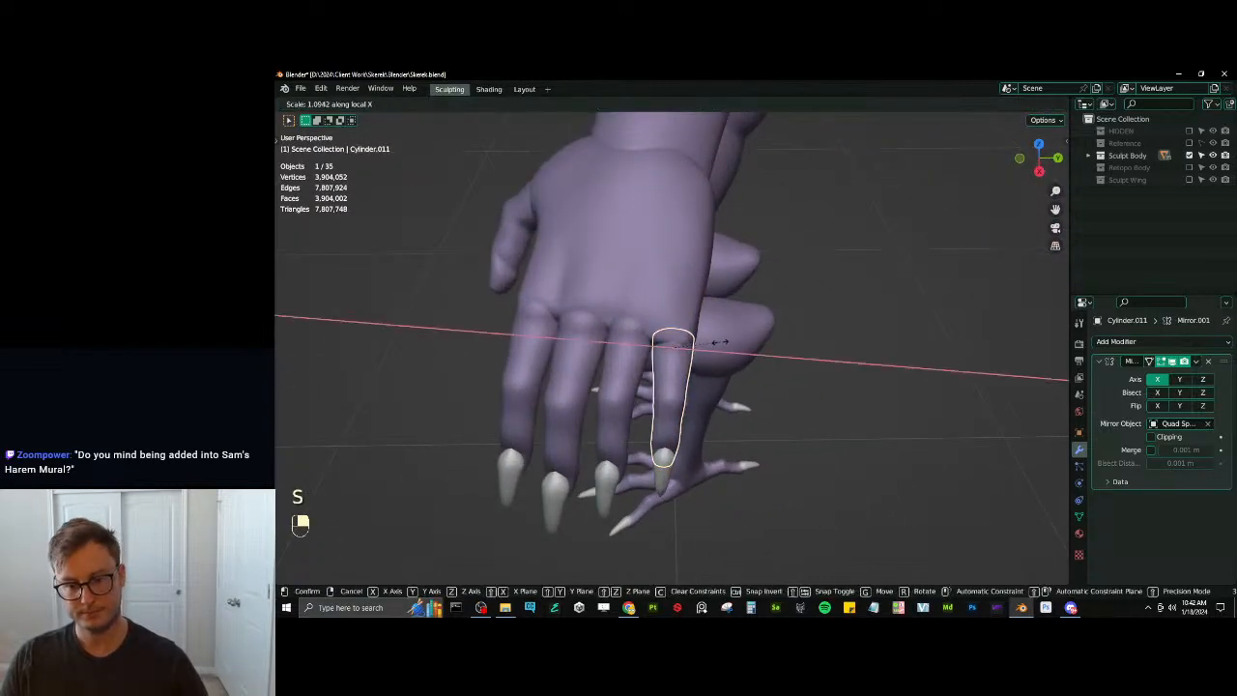
click(719, 344)
key(ctrl+z)
key(s)
key(x)
click(732, 337)
Duplicate the index finger's claw in place and parent the copy to the thumb
middle_drag(727, 341, 682, 378)
click(646, 387)
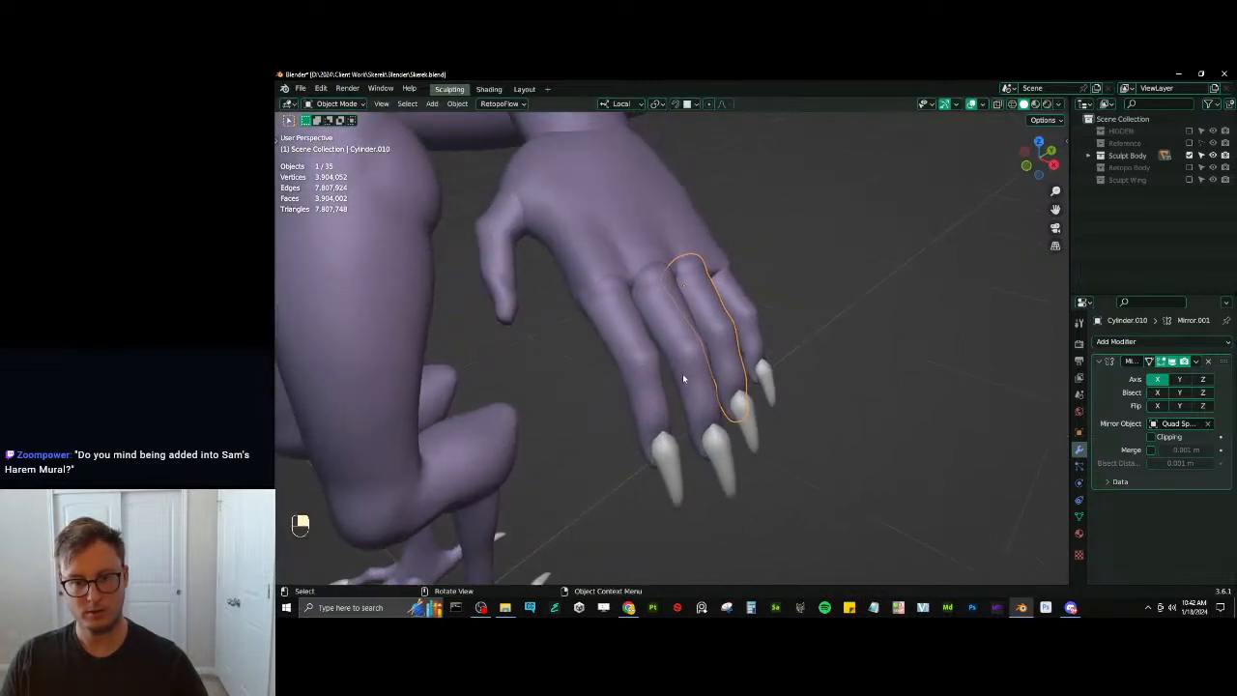
click(669, 479)
key(shift)
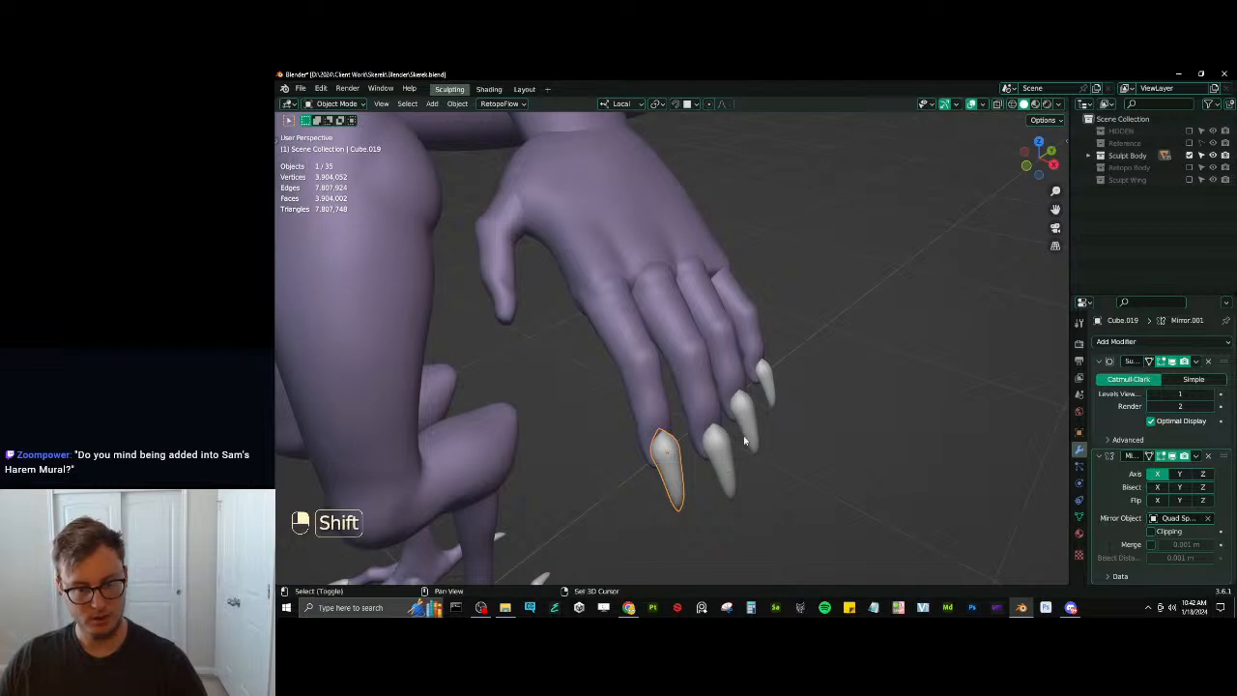
key(shift+d)
right_click(818, 416)
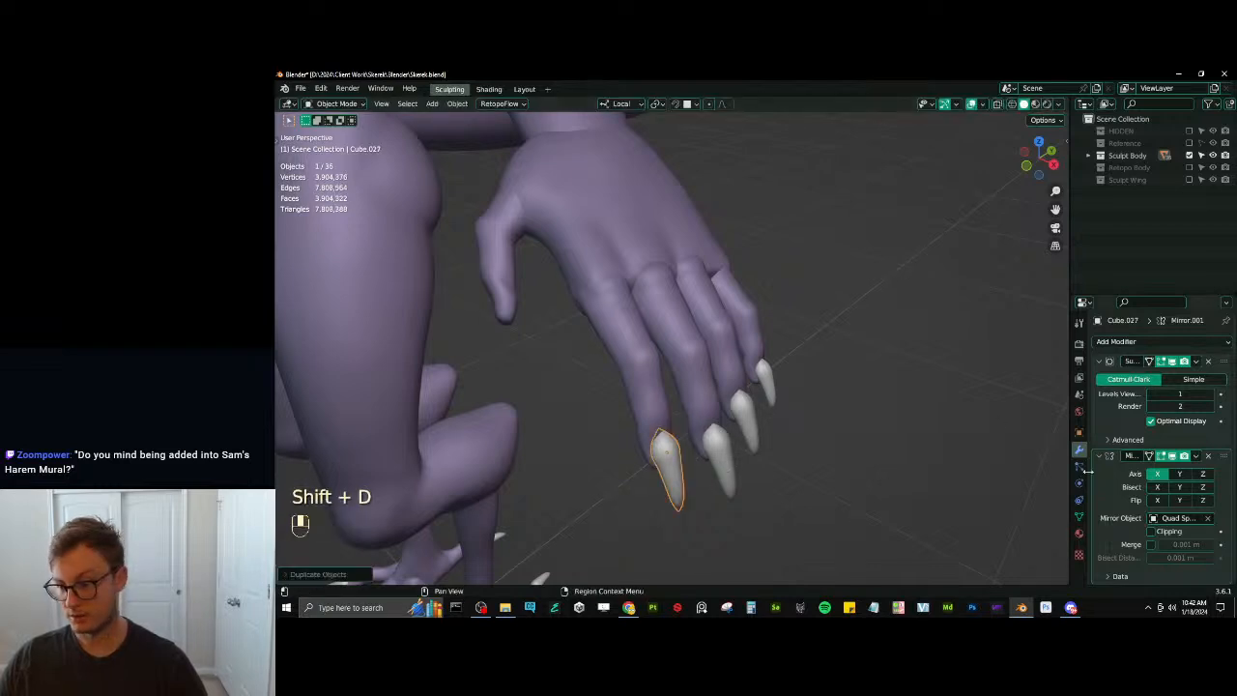
click(1079, 433)
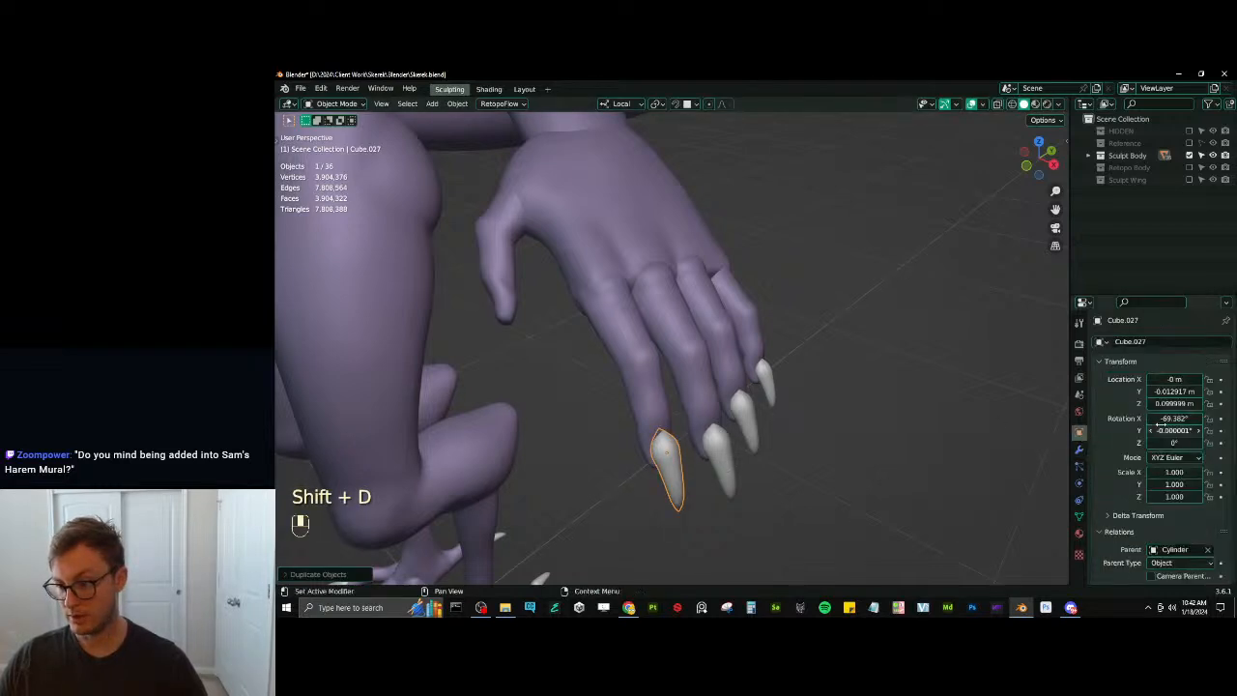
click(1207, 549)
click(591, 266)
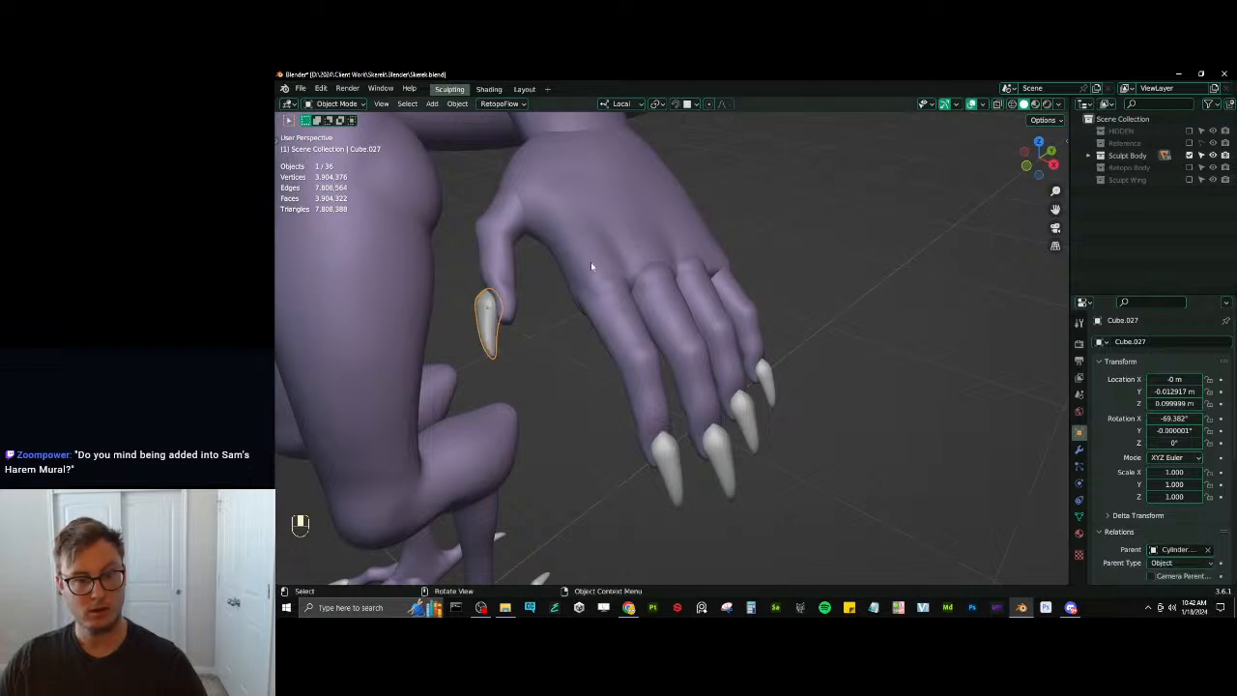
Shift the ring and little fingers along local X, and reposition the index finger along its own local X axis
middle_drag(816, 244, 612, 346)
scroll(601, 346, up, 9)
click(694, 319)
shift+click(712, 331)
key(g)
key(x)
click(725, 338)
click(611, 348)
key(g)
key(x)
click(621, 350)
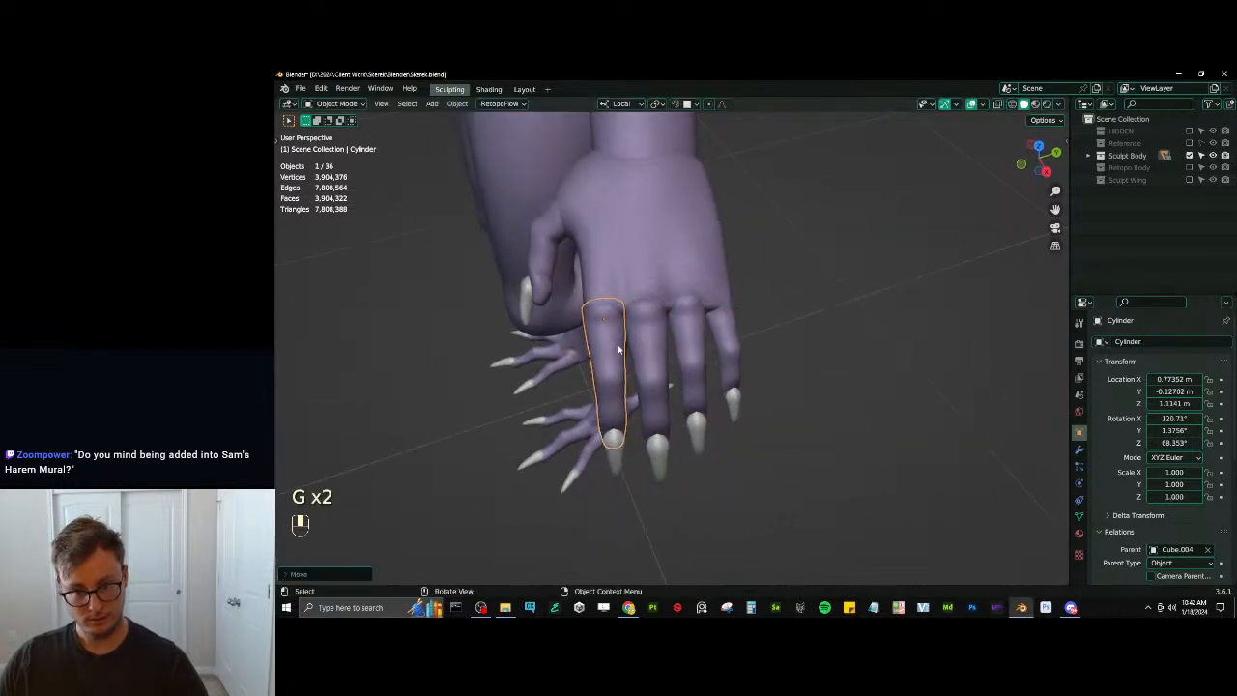
Rotate the index finger about its local Y axis to splay it outward, and adjust the middle finger's rotation
key(r)
key(z)
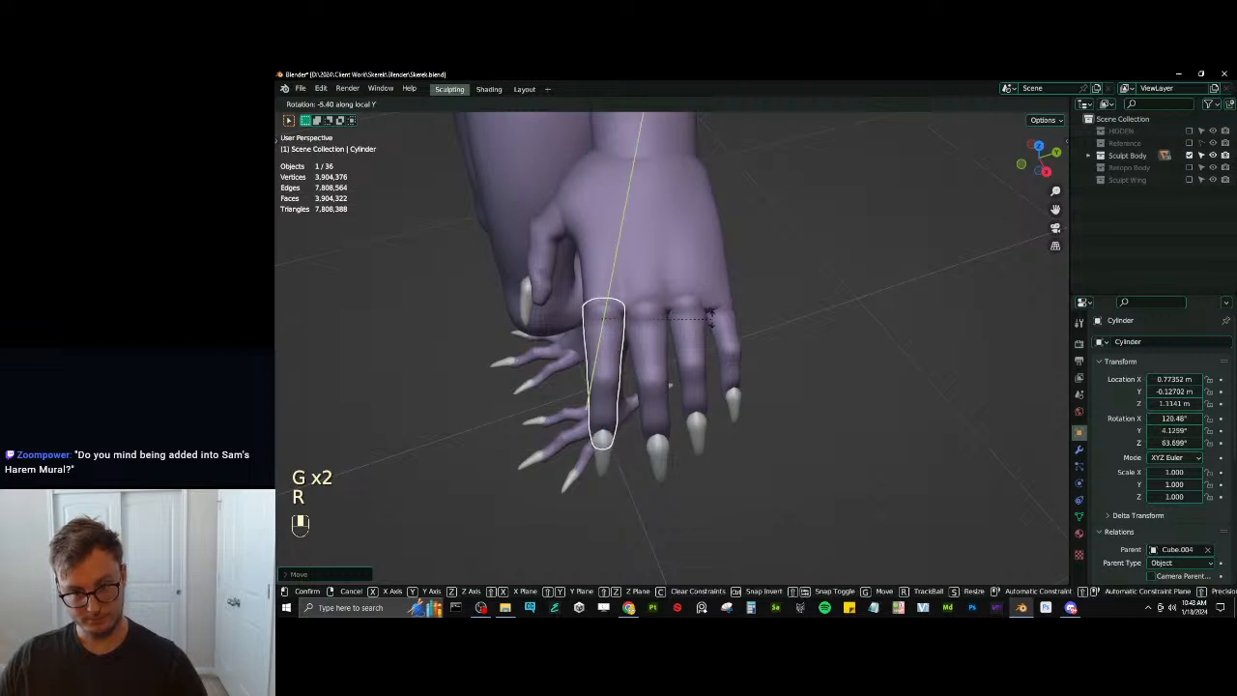
click(690, 336)
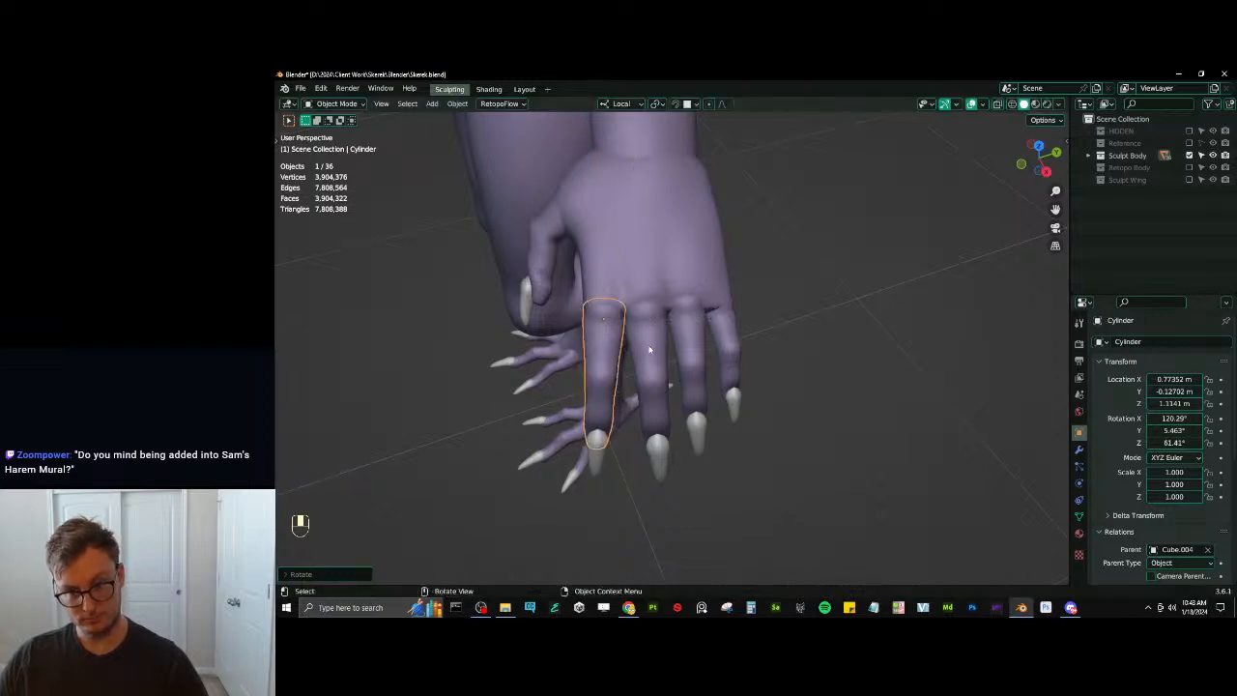
click(650, 350)
middle_drag(649, 350, 745, 293)
key(r)
click(590, 323)
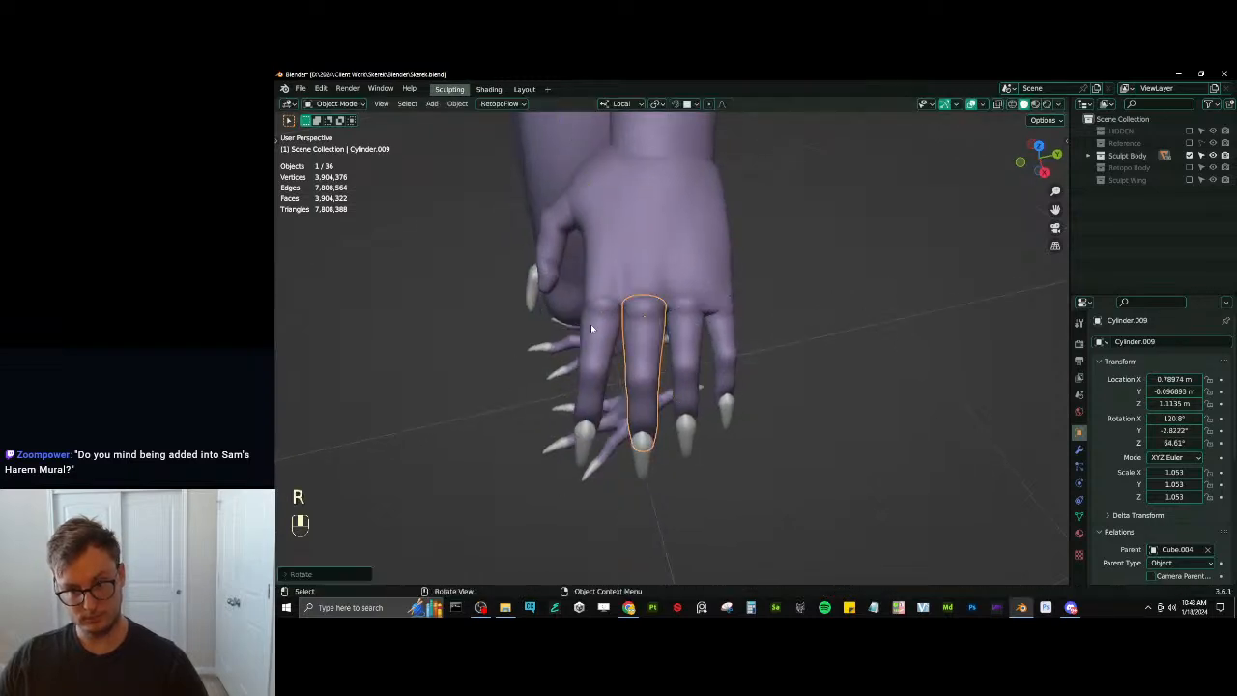
Nudge the index finger slightly along its local X axis at the knuckle
click(591, 329)
key(g)
key(x)
click(596, 328)
middle_drag(596, 328, 794, 398)
Select the hand's fingers, thumb and claws and clear their parents while keeping their transformations
click(815, 297)
scroll(635, 303, up, 4)
scroll(722, 330, down, 3)
click(690, 397)
key(b)
drag(702, 373, 789, 442)
key(b)
drag(619, 377, 641, 403)
key(alt+p)
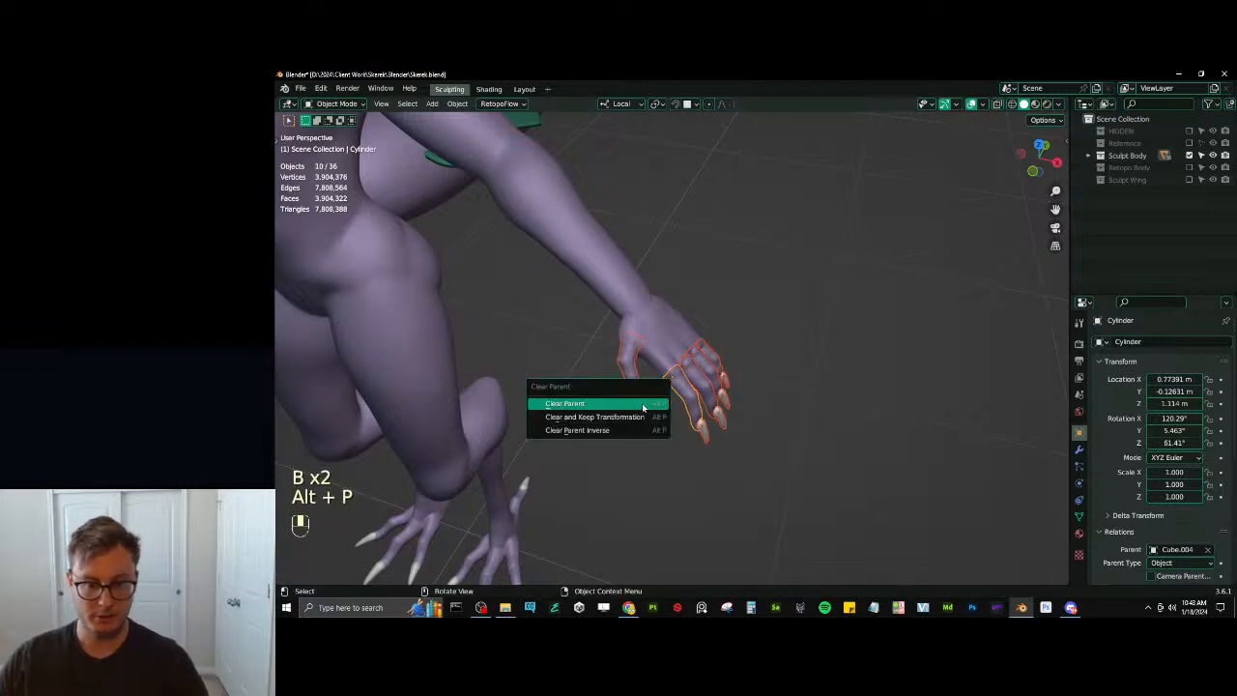
click(591, 417)
Convert the palm to a mesh with all transforms applied and join it into the body
click(674, 333)
shift+middle_drag(714, 291, 763, 358)
key(q)
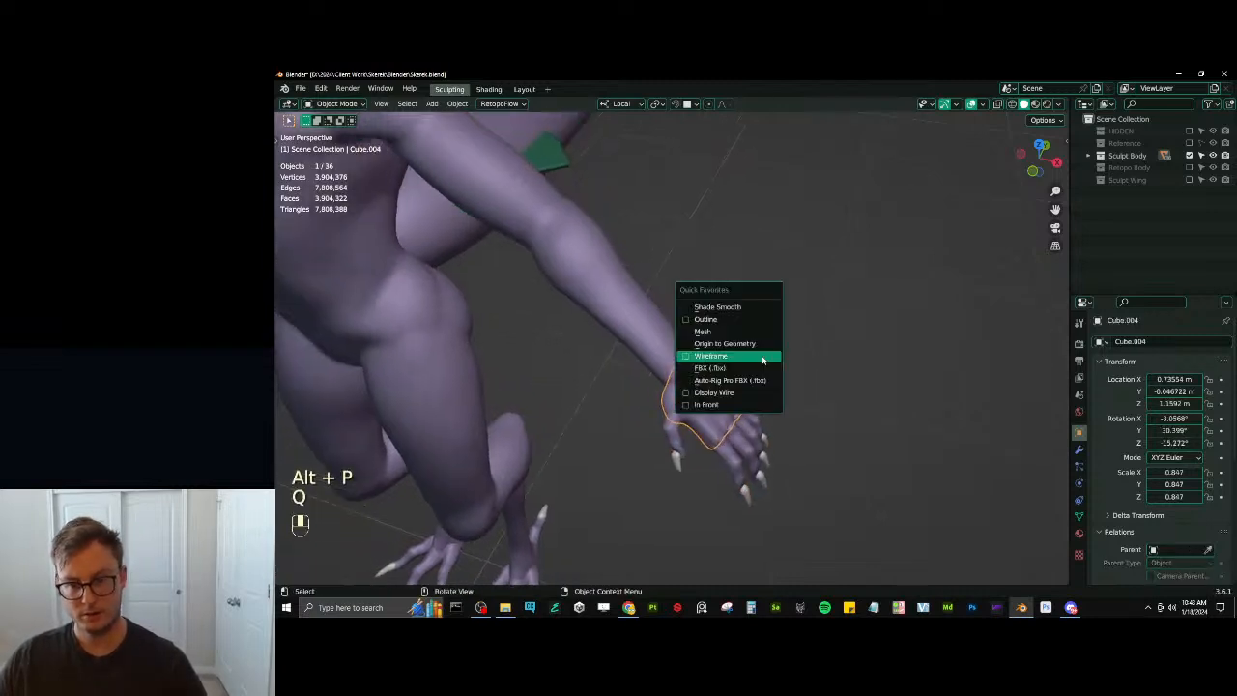
click(721, 332)
key(ctrl+a)
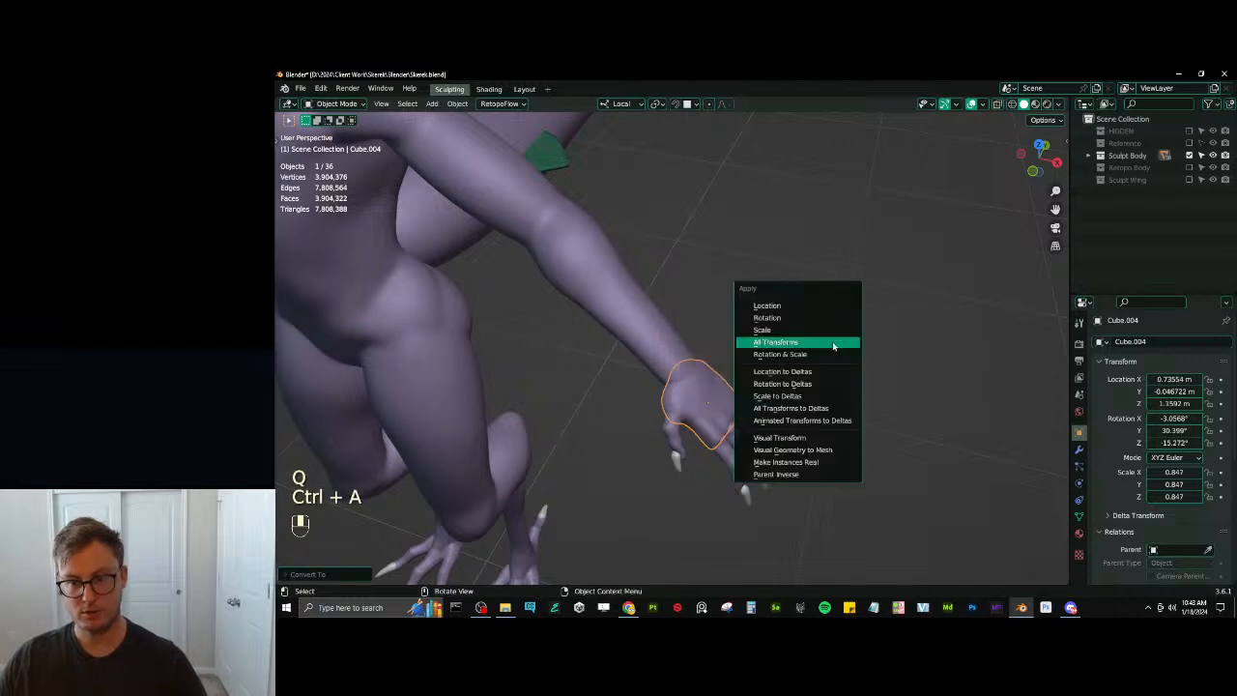
click(837, 344)
shift+click(645, 331)
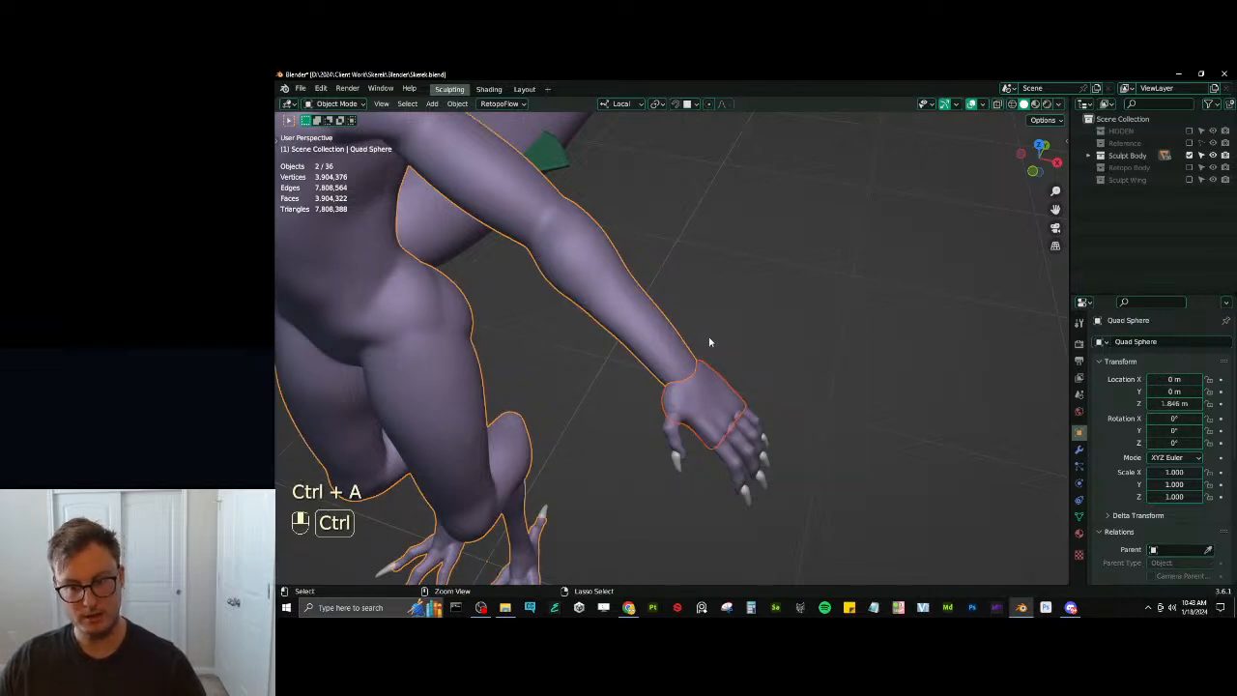
key(ctrl+j)
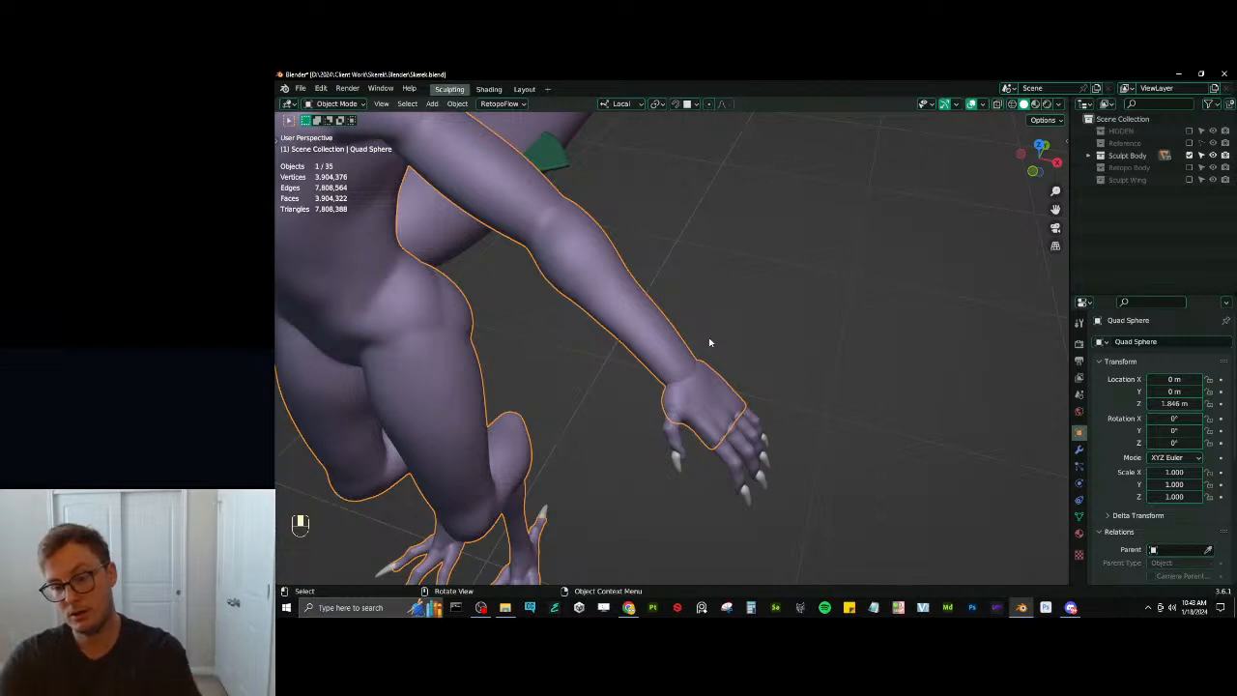
Select the thumb and the four fingers without their claws and run Make Single User on the selected objects
click(667, 430)
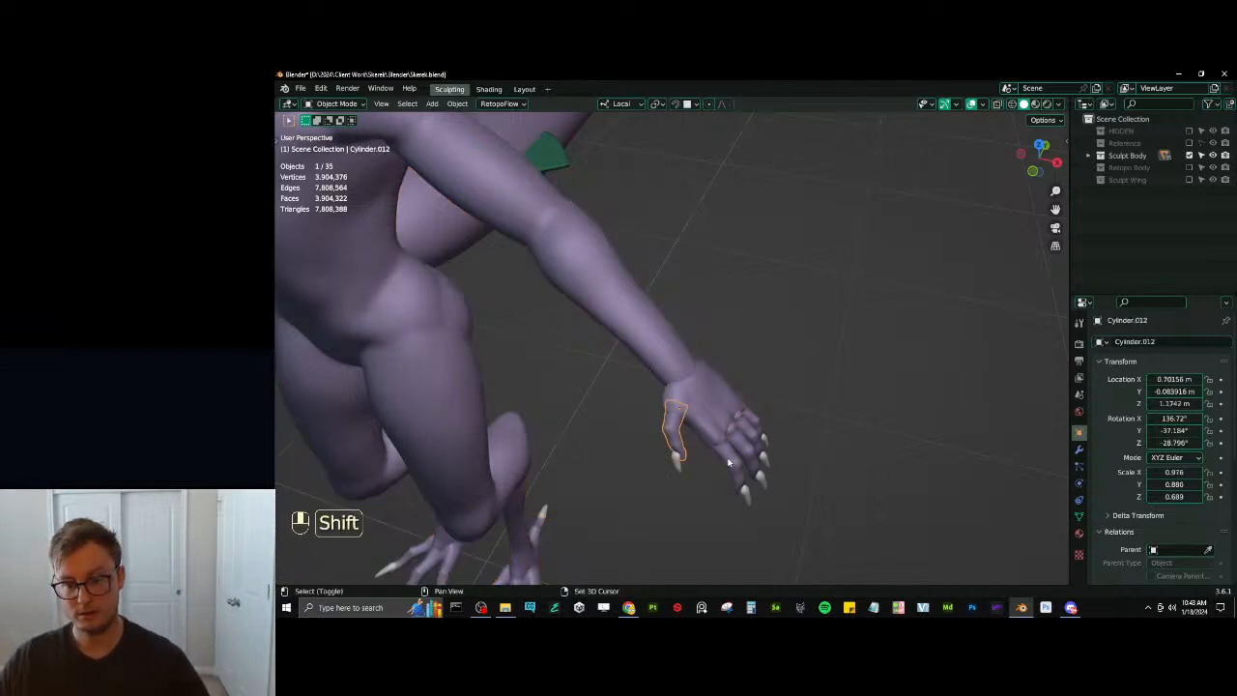
shift+click(730, 454)
shift+click(742, 440)
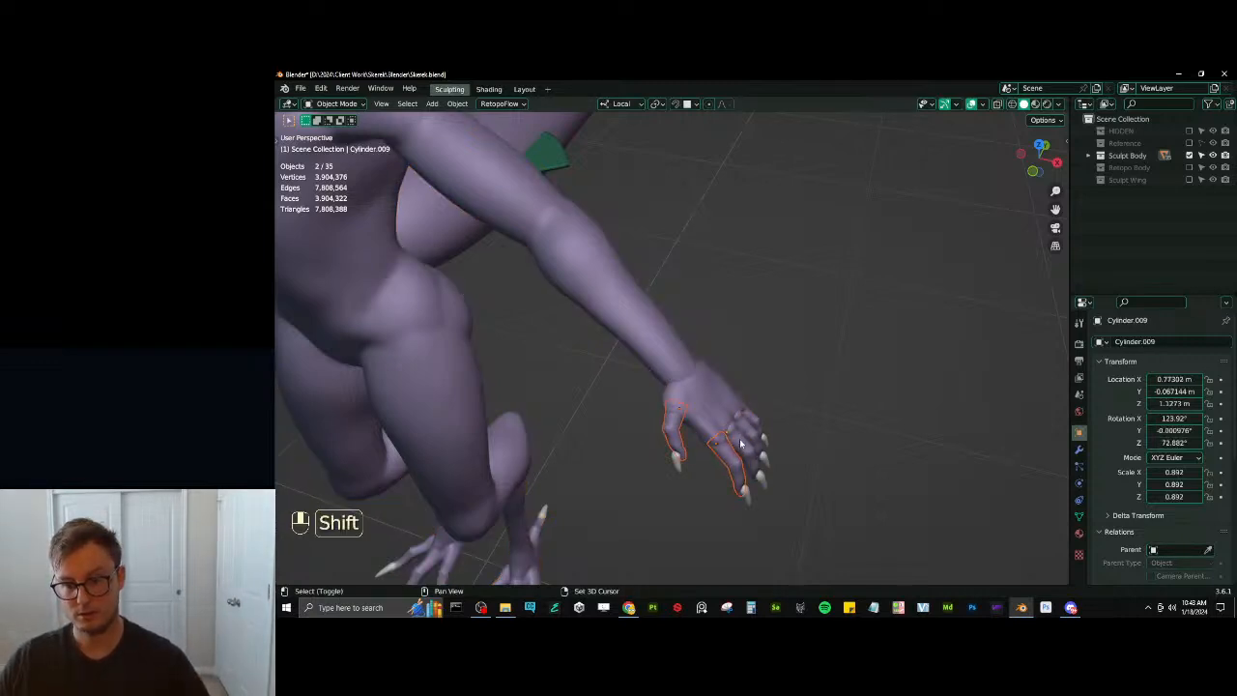
key(F2)
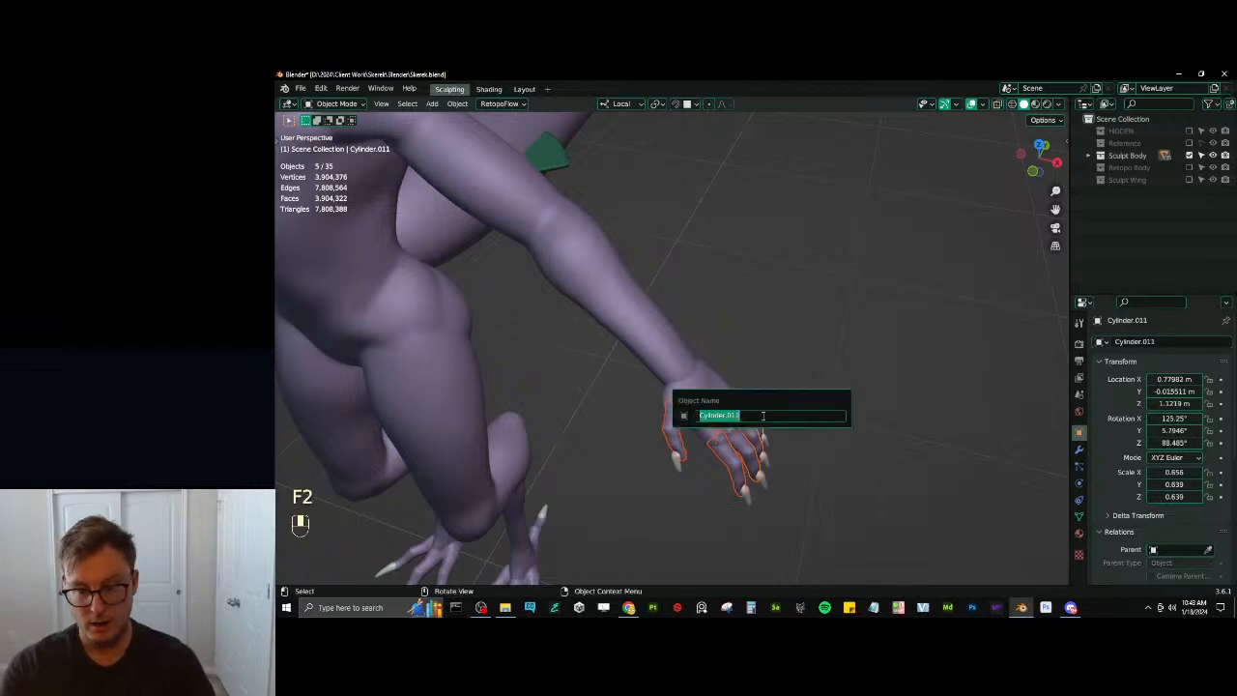
key(F3)
text(make sing)
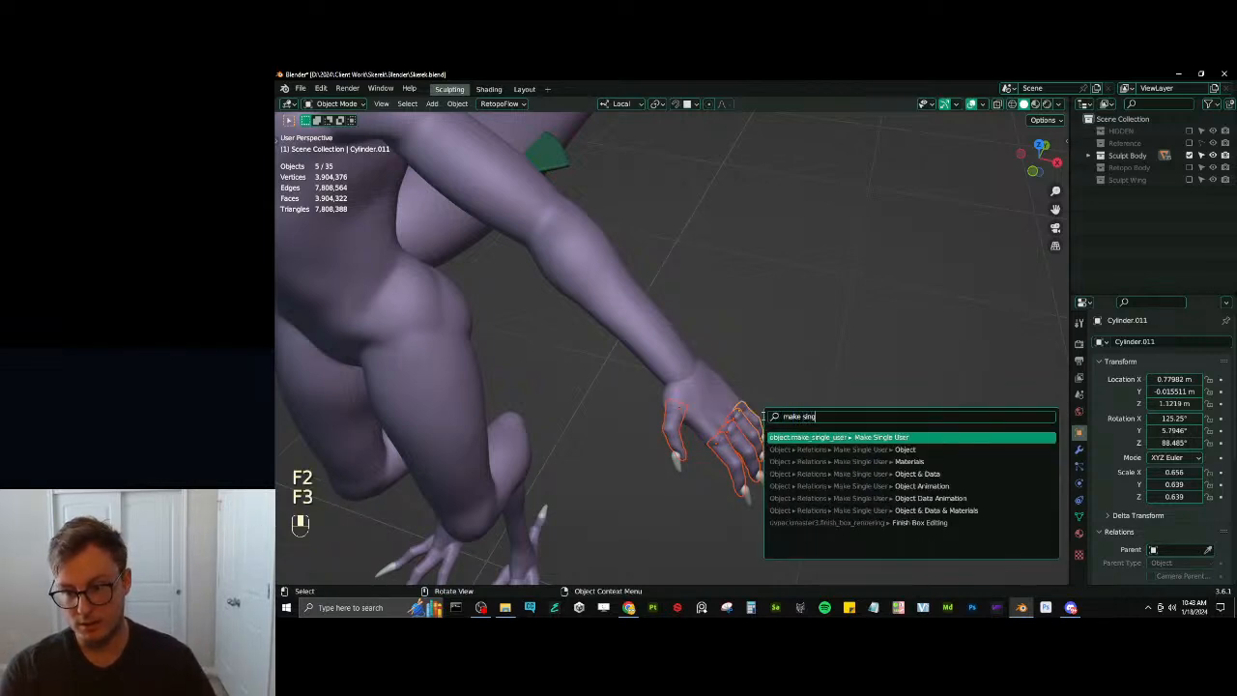
key(Return)
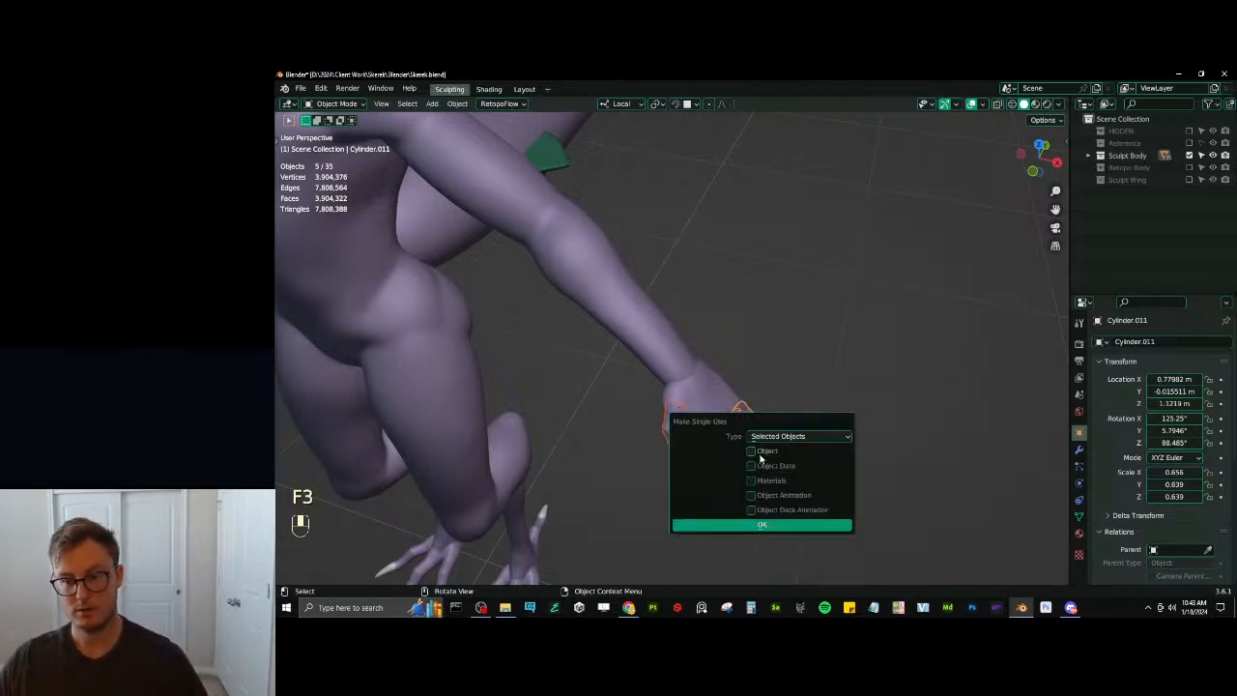
click(763, 524)
key(shift)
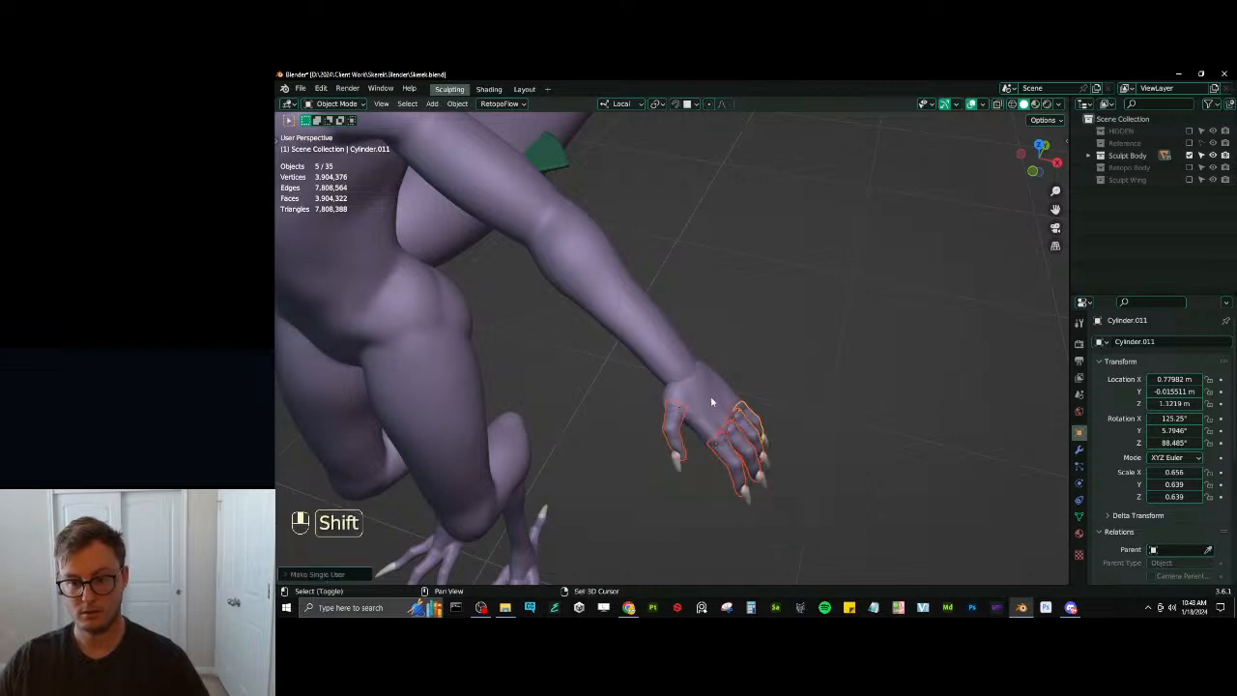
Convert the selected thumb and fingers to meshes and join them into the body
key(ctrl)
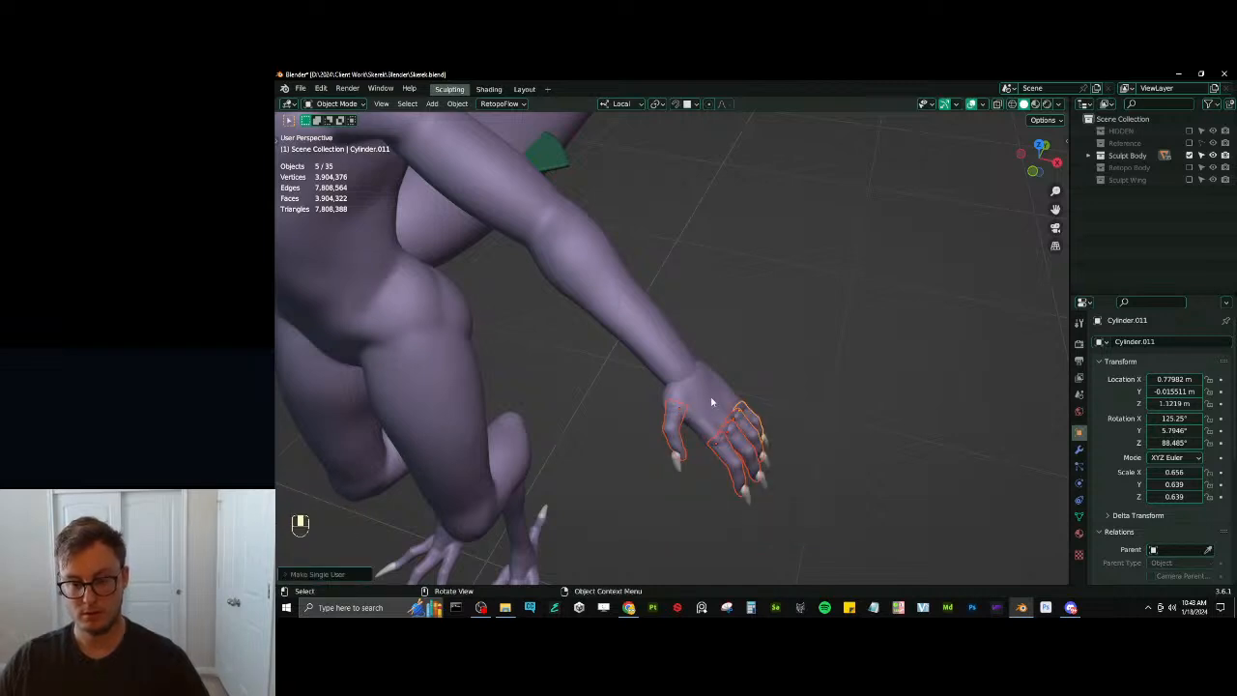
key(q)
click(711, 401)
shift+click(711, 401)
key(ctrl)
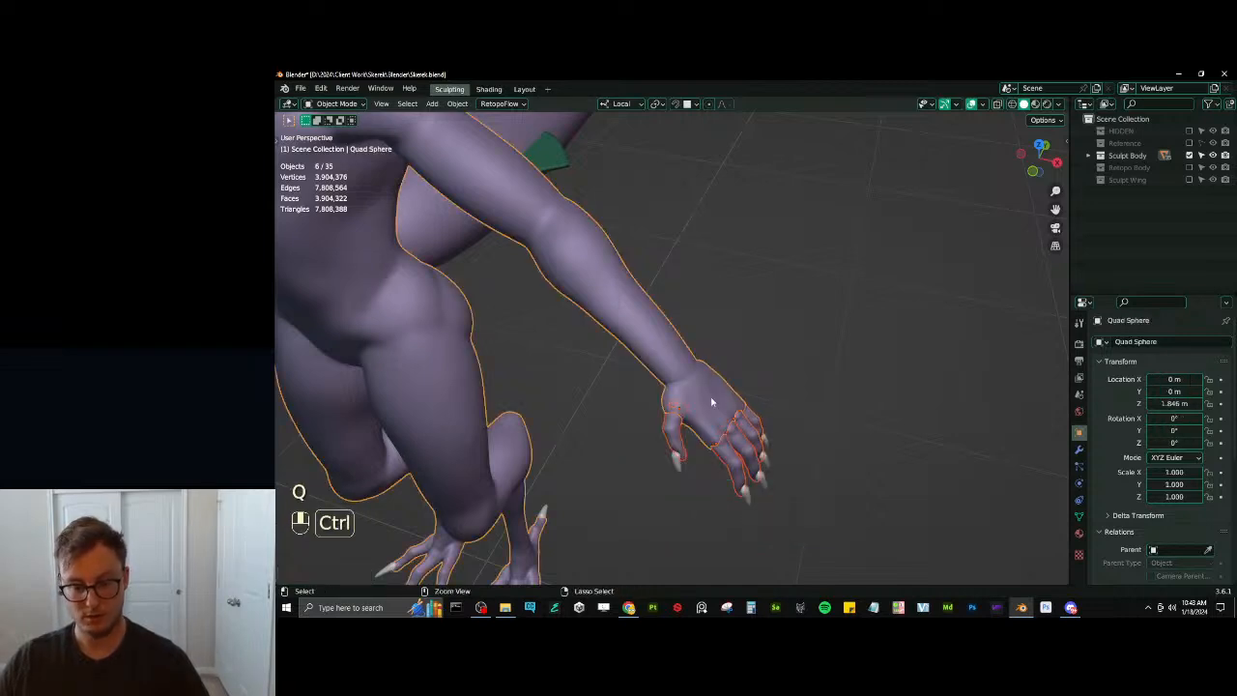
key(ctrl+j)
Save the file and enter Sculpt Mode on the joined body
scroll(819, 298, down, 6)
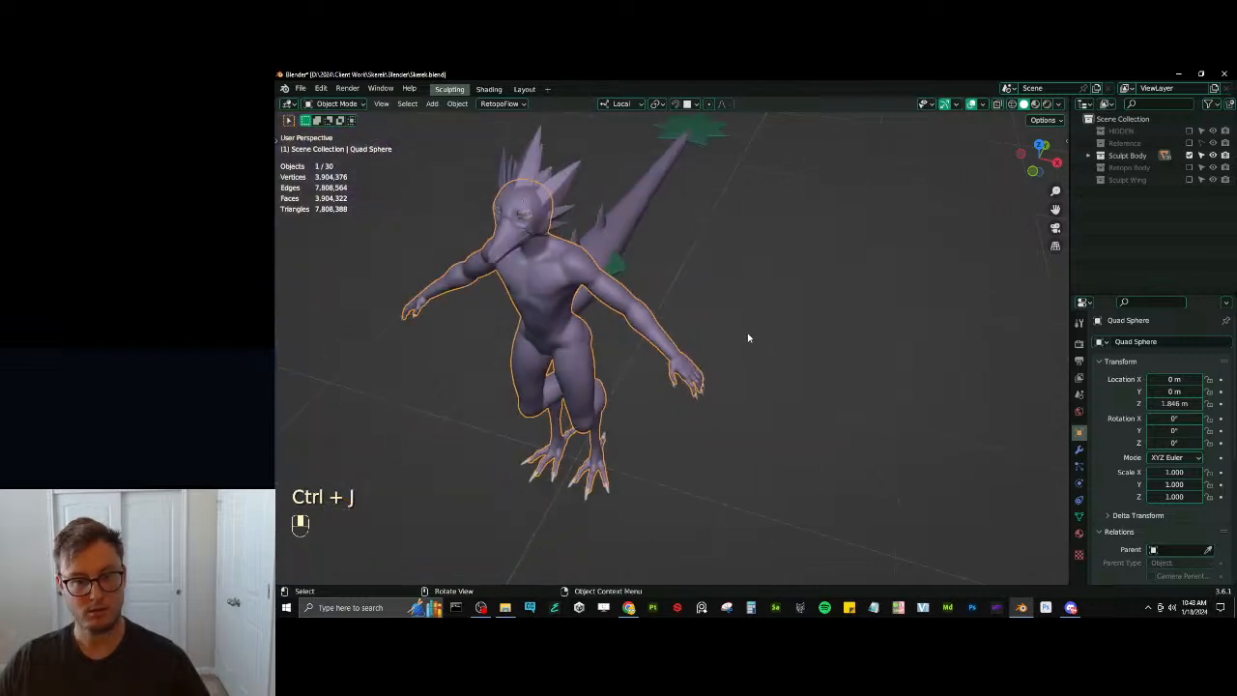
middle_drag(748, 338, 761, 295)
key(ctrl+s)
key(ctrl+Tab)
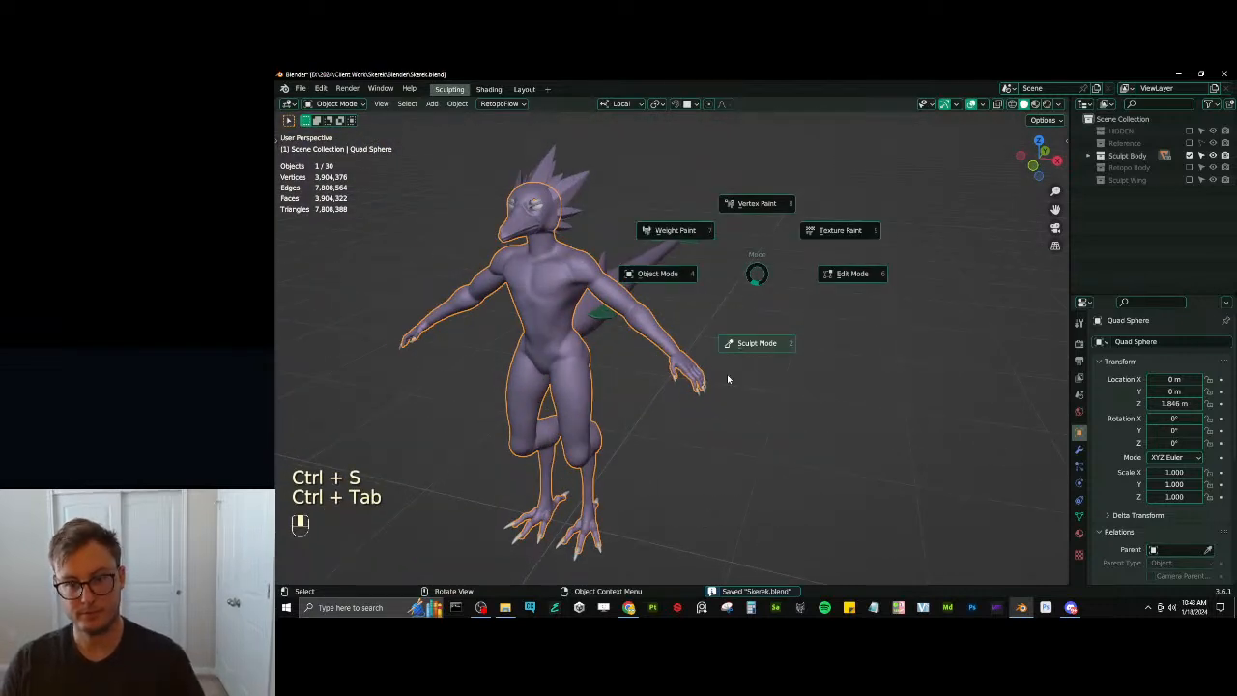
click(727, 378)
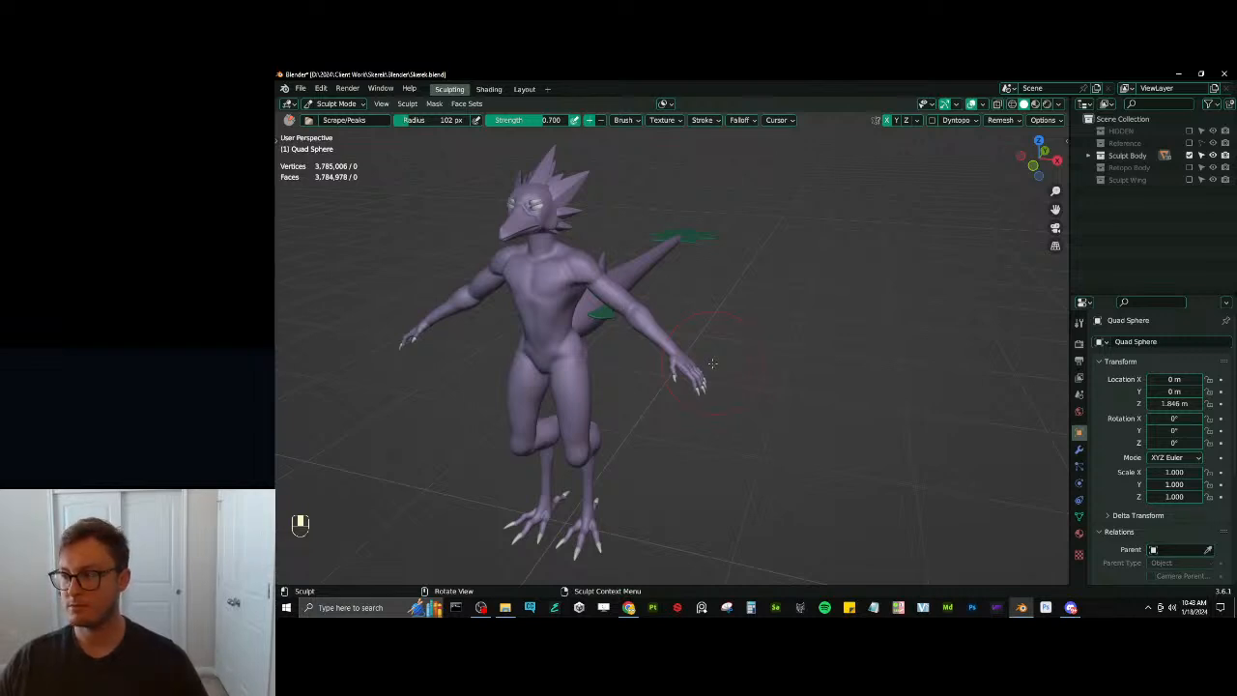
ctrl+middle_drag(695, 374, 802, 359)
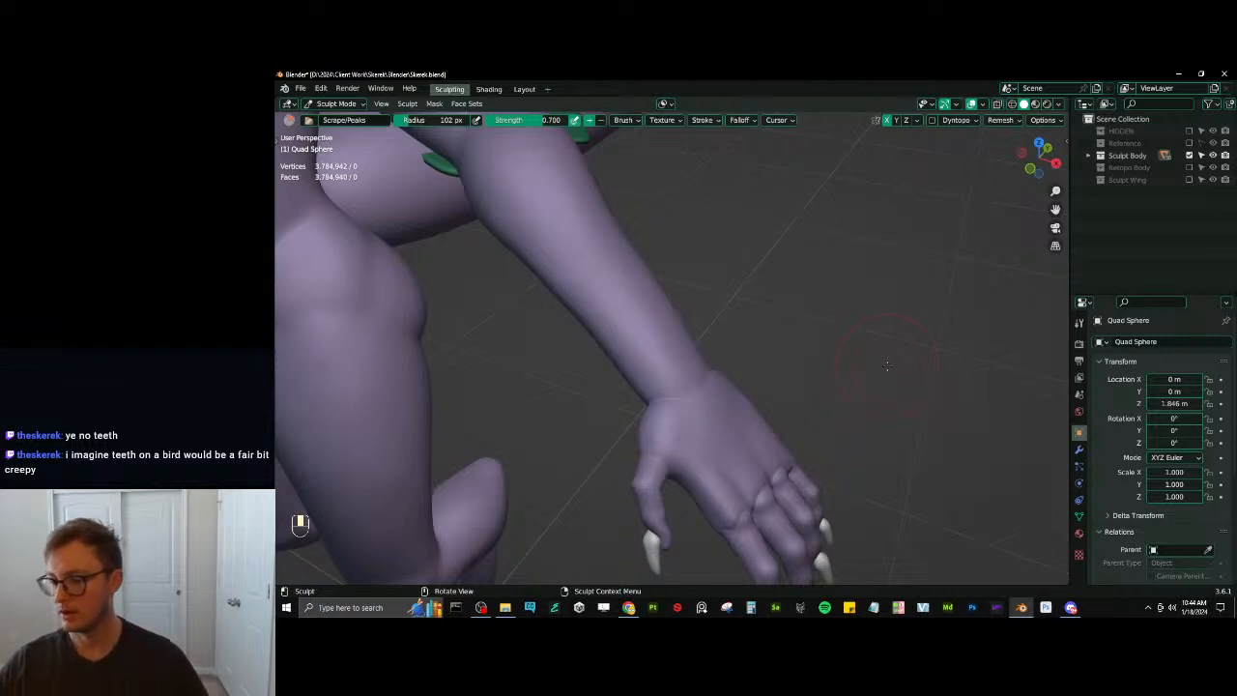
click(1073, 607)
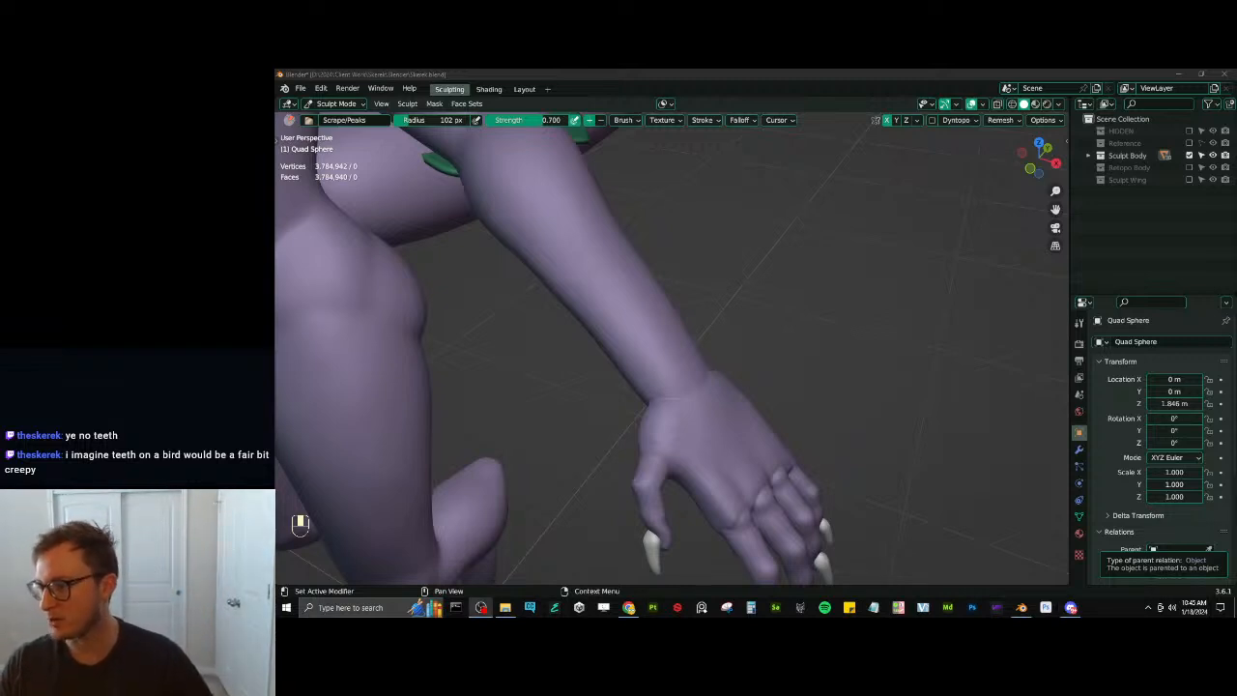
Fill the crease where the base of the thumb meets the palm with the Fill/Deepen brush at radius 102 px
mouse_move(790, 362)
middle_down()
mouse_move(758, 375)
mouse_move(732, 413)
mouse_move(786, 399)
middle_up()
scroll(731, 413, up, 6)
scroll(786, 400, down, 2)
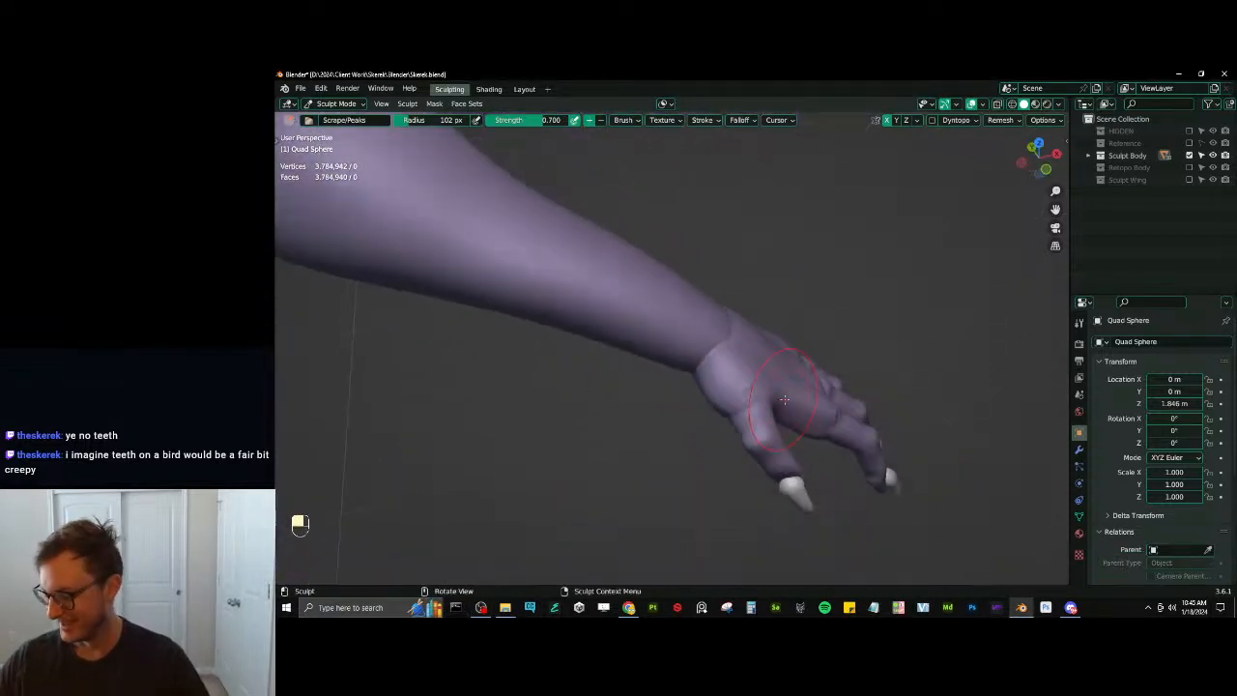
middle_drag(819, 387, 839, 400)
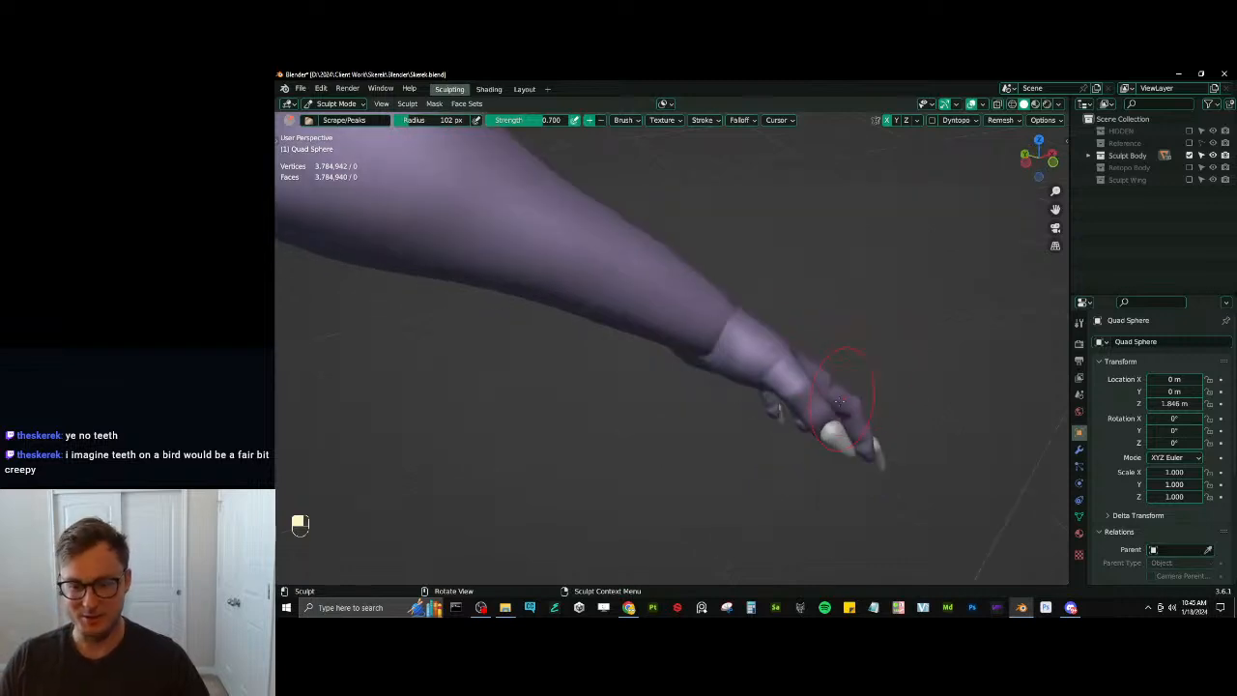
key(y)
key(t)
mouse_move(759, 435)
middle_down()
mouse_move(815, 354)
mouse_move(870, 333)
middle_up()
click(327, 379)
scroll(814, 359, up, 3)
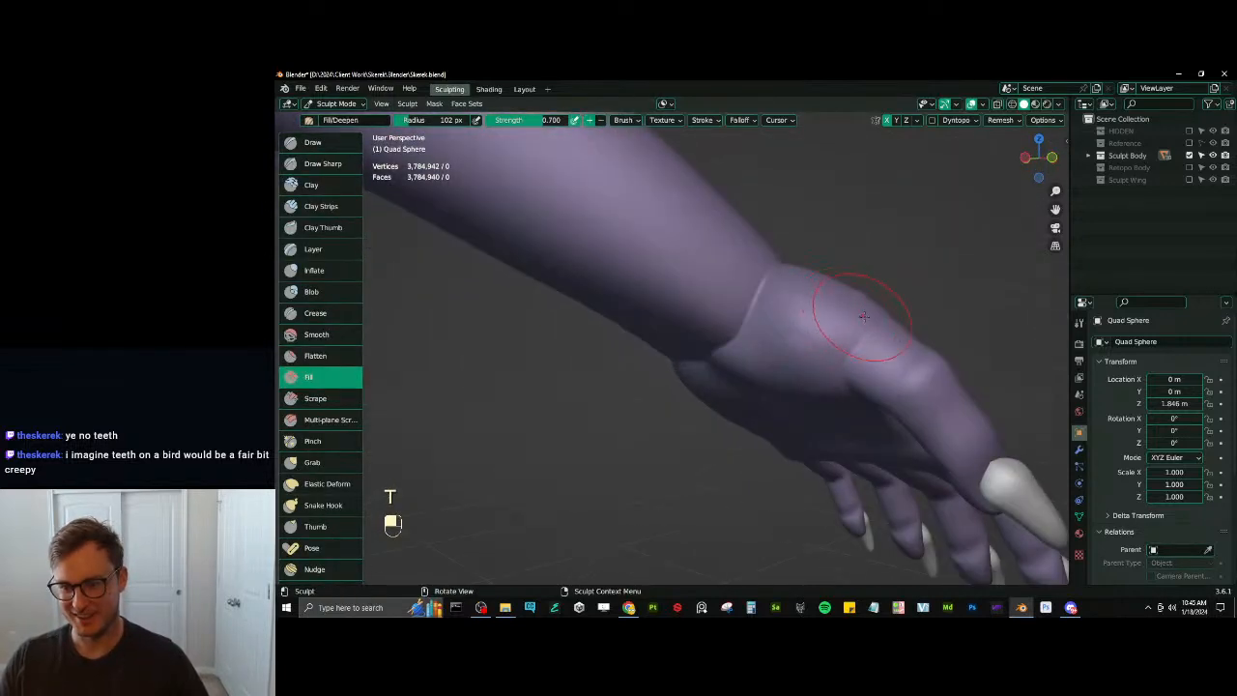
drag(874, 323, 849, 364)
mouse_move(847, 367)
middle_down()
mouse_move(848, 265)
mouse_move(845, 352)
mouse_move(858, 364)
mouse_move(722, 394)
mouse_move(839, 319)
middle_up()
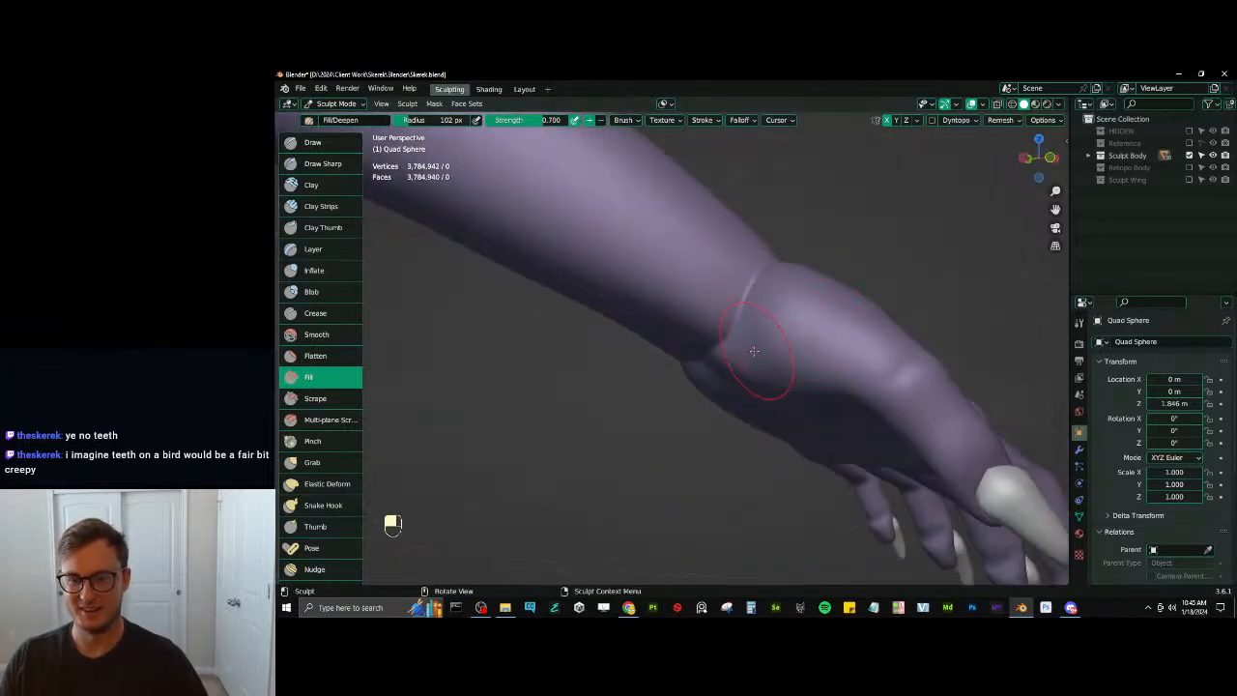
Switch to the browser and examine goose mouth and penguin mouth photos in the image search results
middle_drag(751, 354, 762, 385)
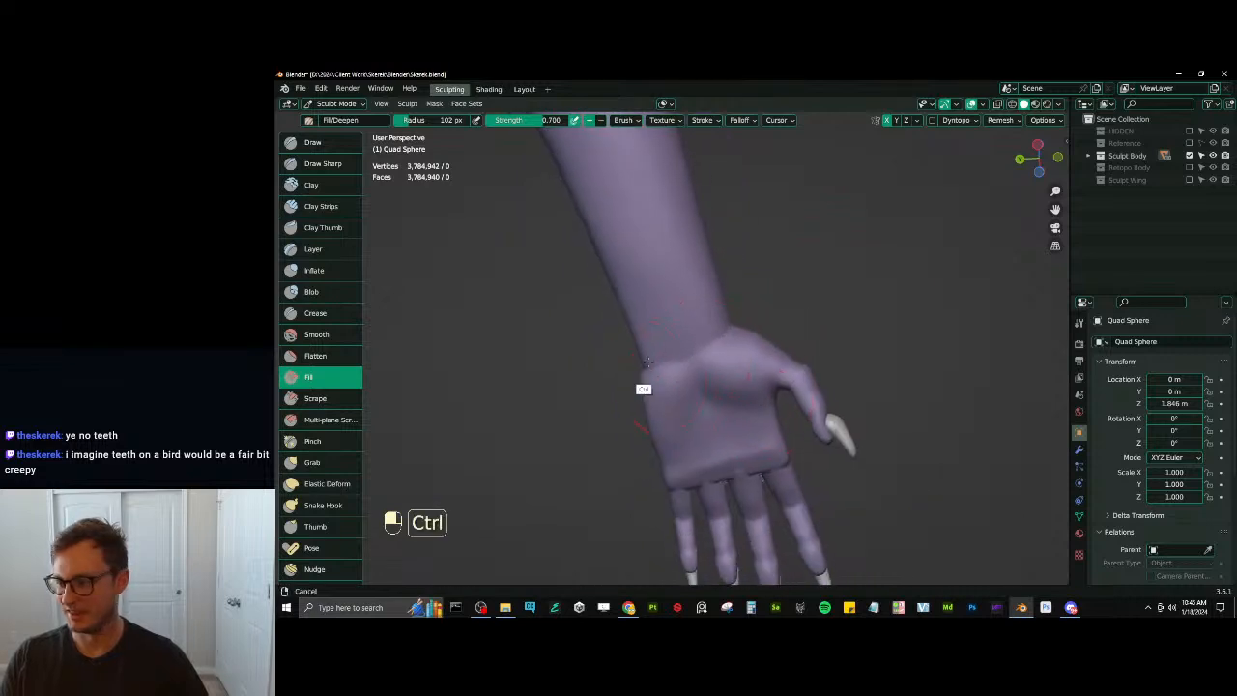
mouse_move(643, 386)
middle_down()
mouse_move(764, 376)
mouse_move(621, 377)
mouse_move(647, 399)
middle_up()
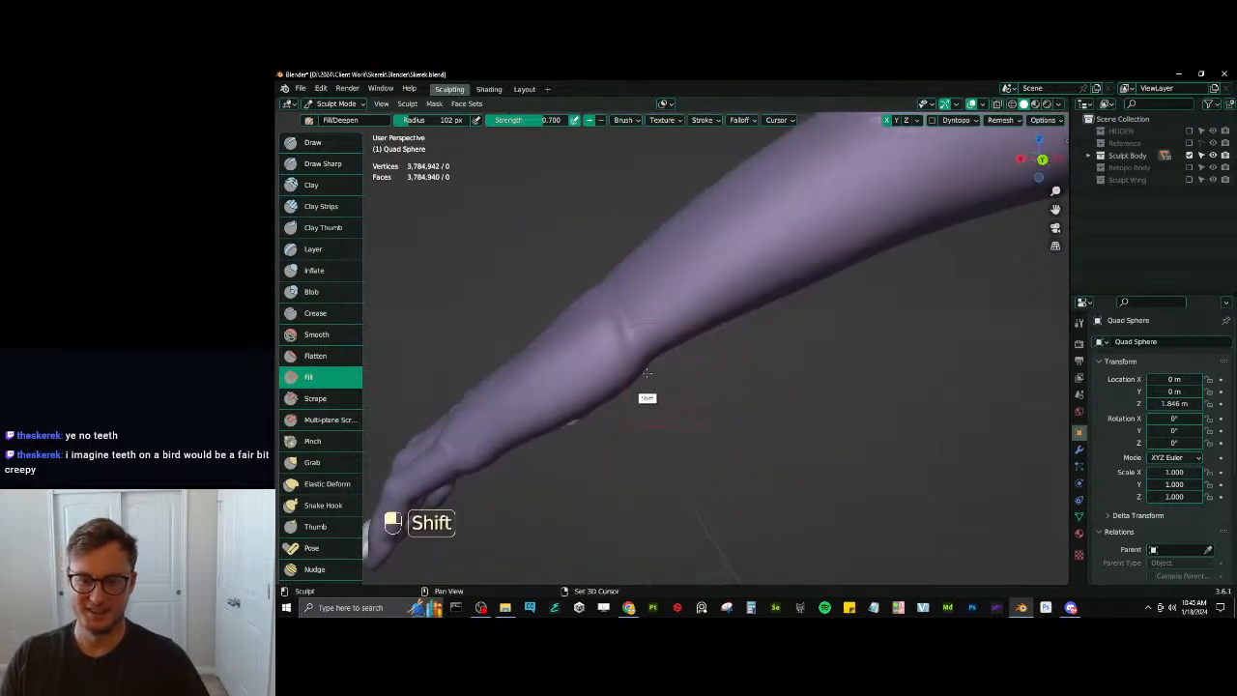
click(628, 608)
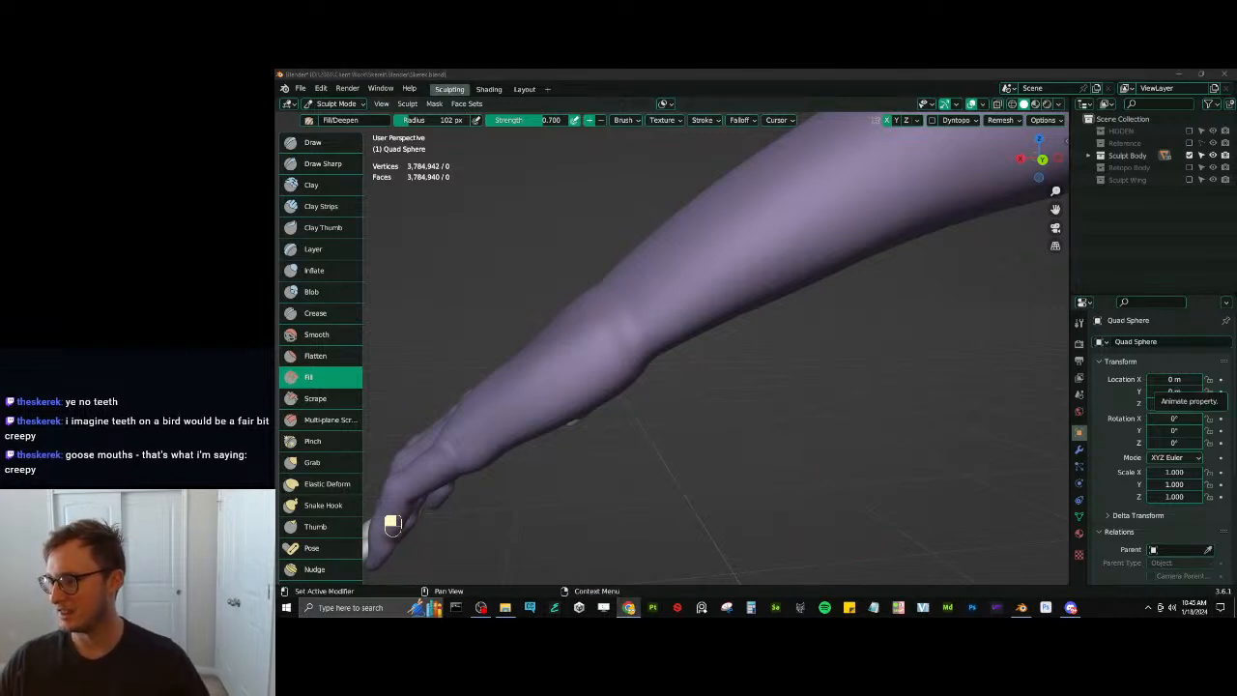
key(alt+Tab)
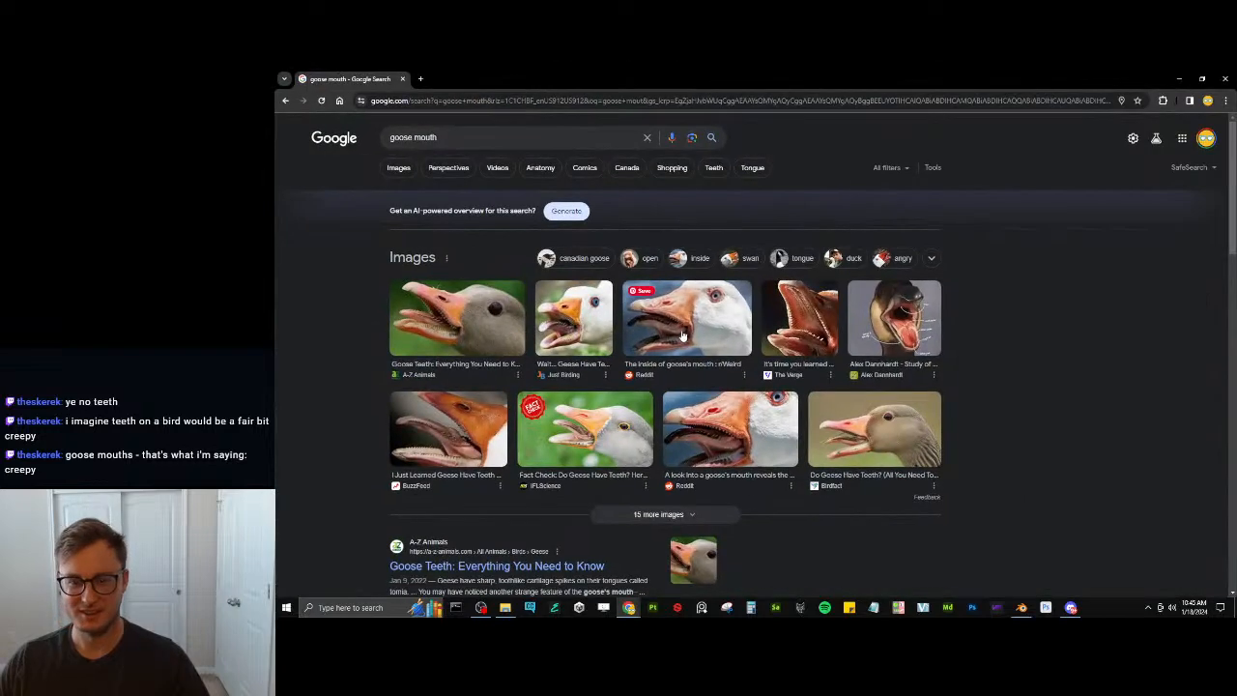
click(604, 339)
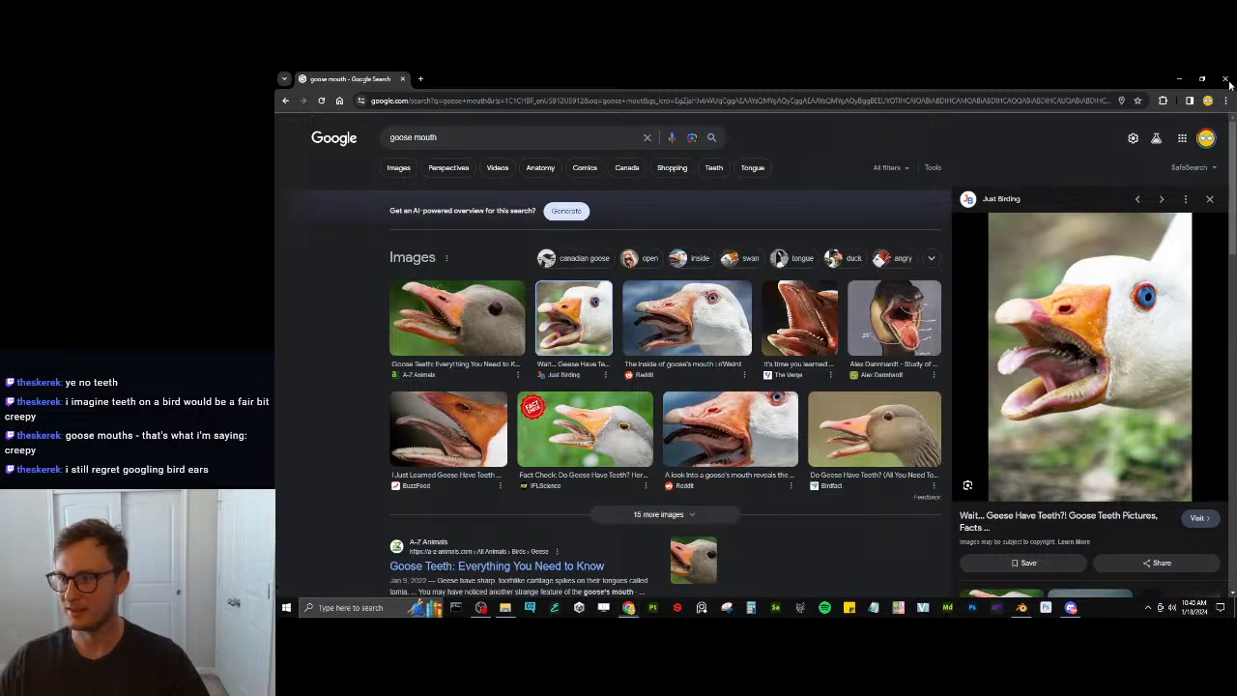
key(alt+Tab)
middle_drag(665, 393, 707, 397)
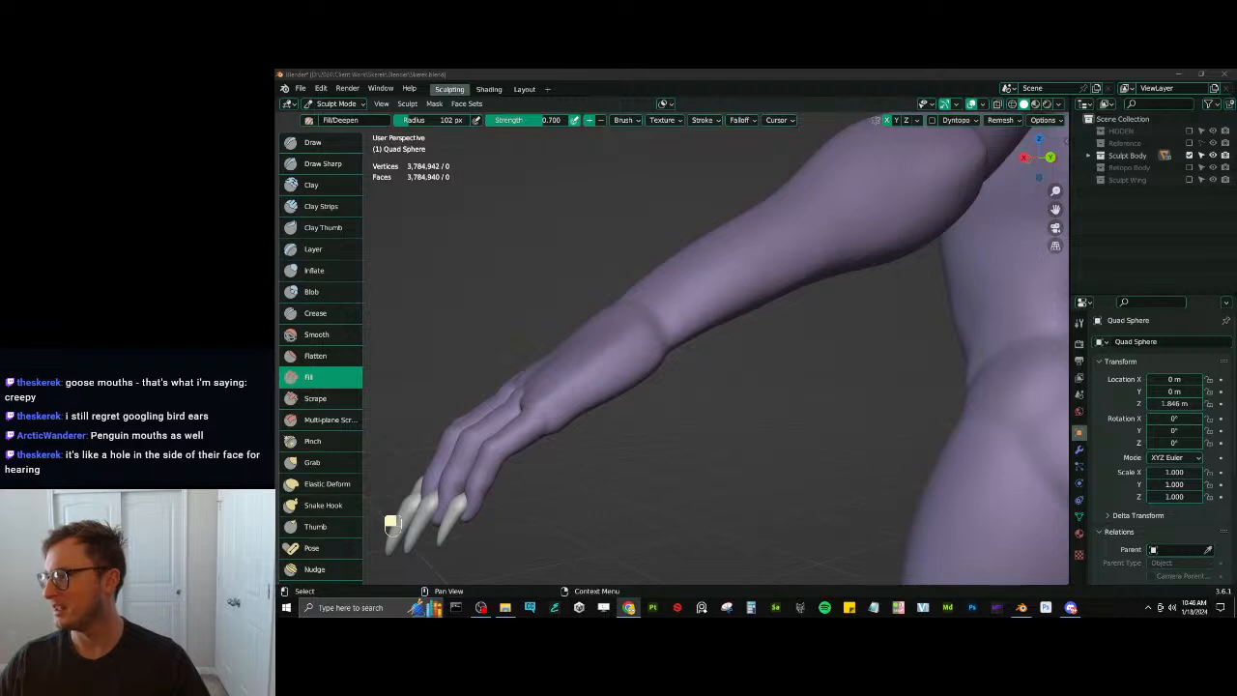
key(alt+Tab)
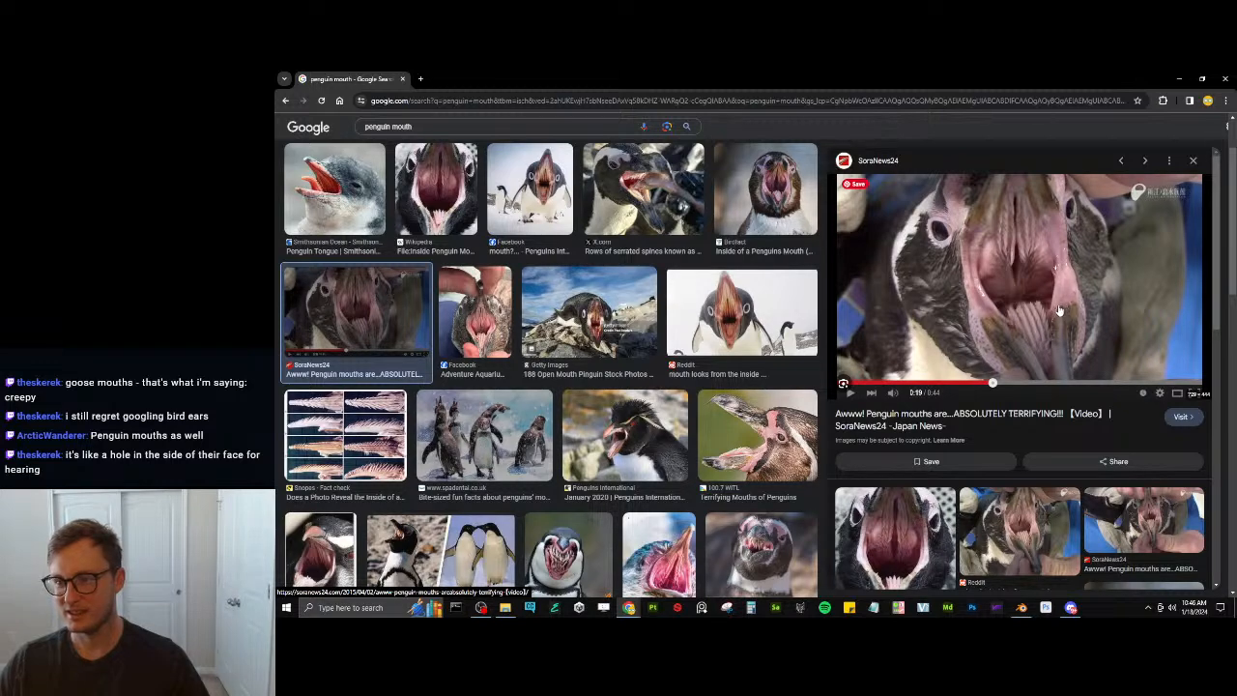
click(753, 315)
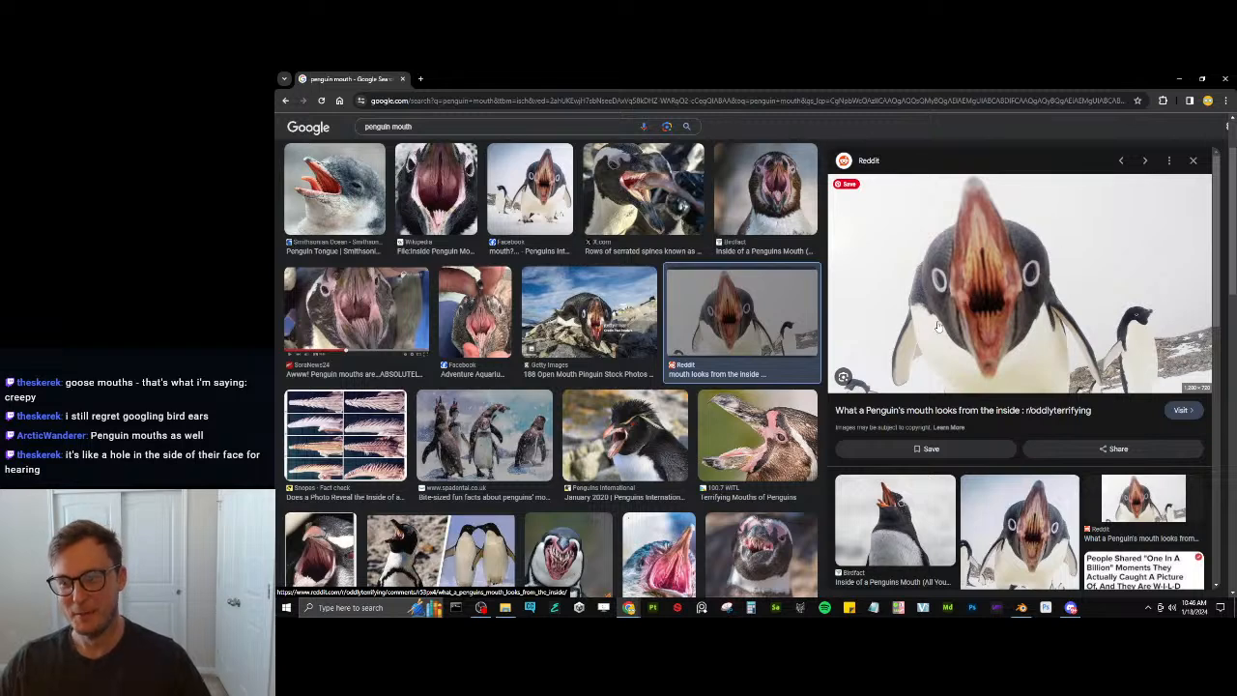
click(1227, 77)
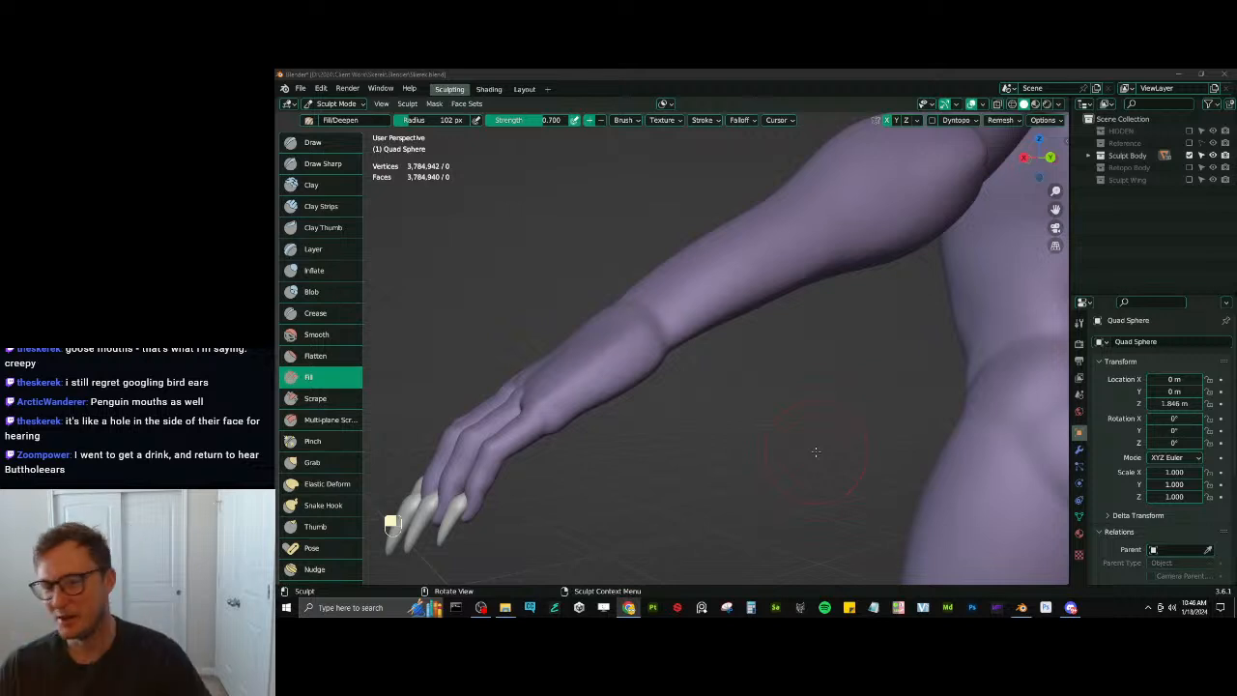
Try to fill the crease at the base of the ring and little fingers with the Fill/Deepen brush at radius 102 px
middle_drag(816, 451, 739, 352)
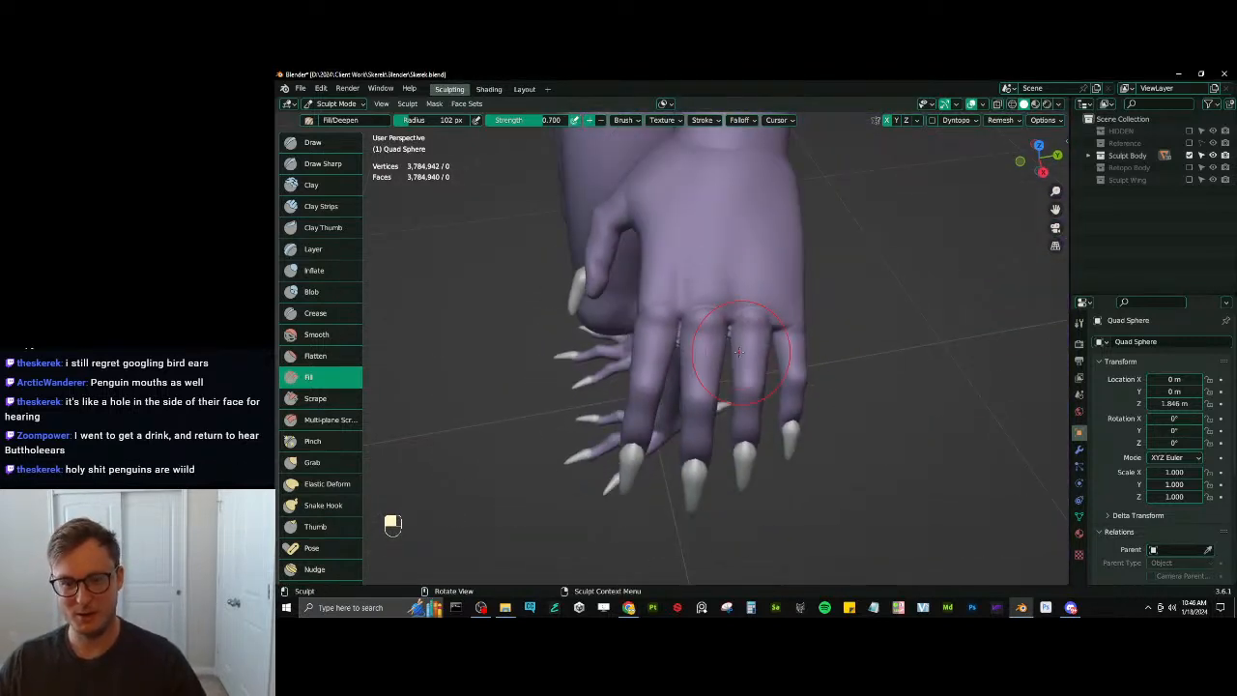
scroll(744, 349, up, 3)
shift+middle_drag(761, 348, 738, 396)
drag(821, 333, 810, 314)
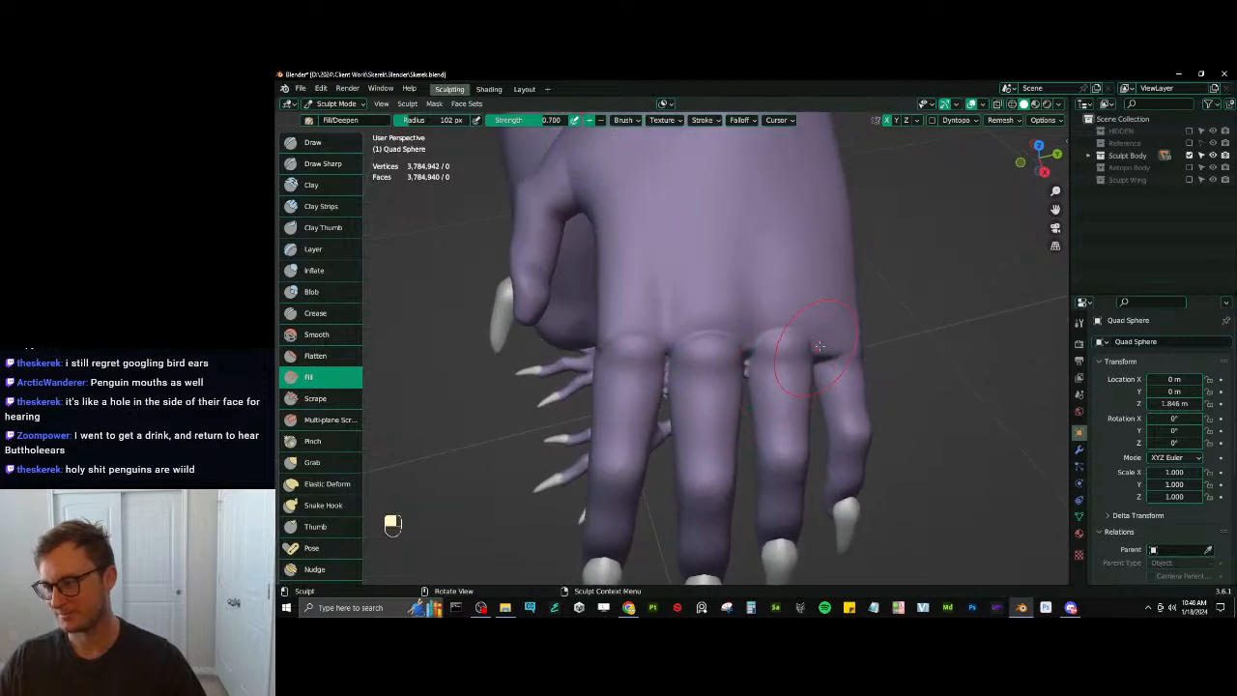
key(ctrl+z)
Undo the earlier sculpting changes on the joined hand
middle_drag(829, 359, 856, 363)
key(ctrl+z)
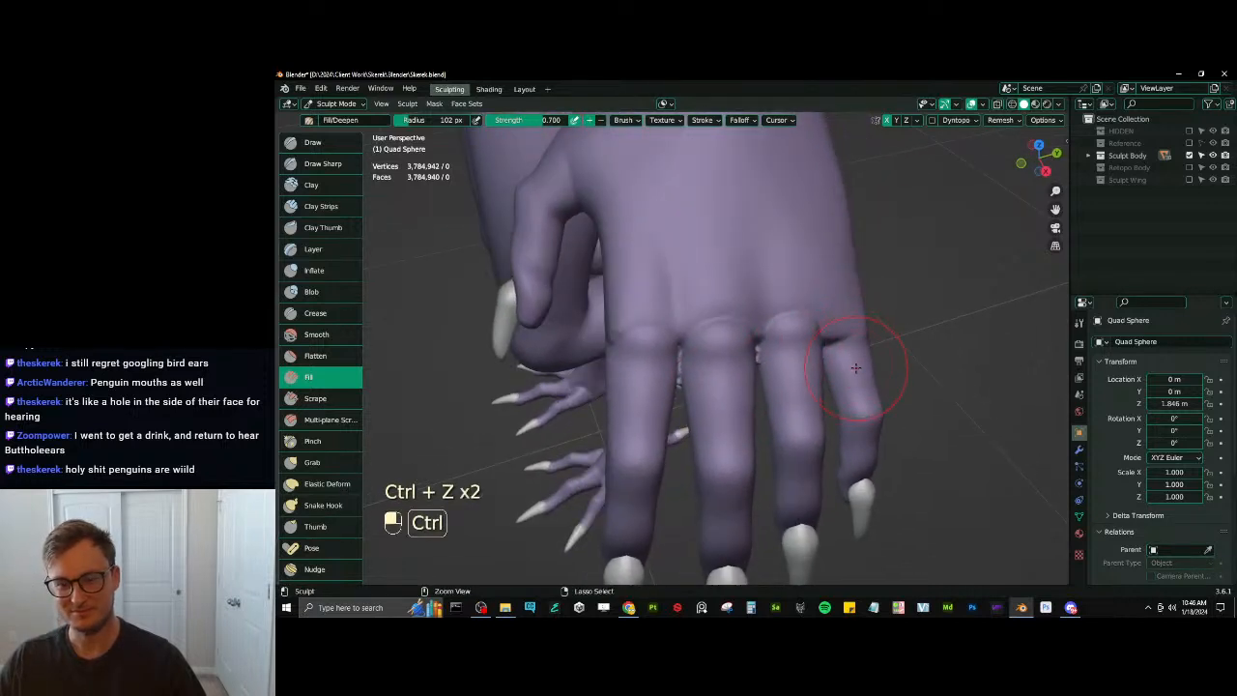
key(ctrl+z)
key(ctrl+z)
key(ctrl+z)
key(ctrl+z)
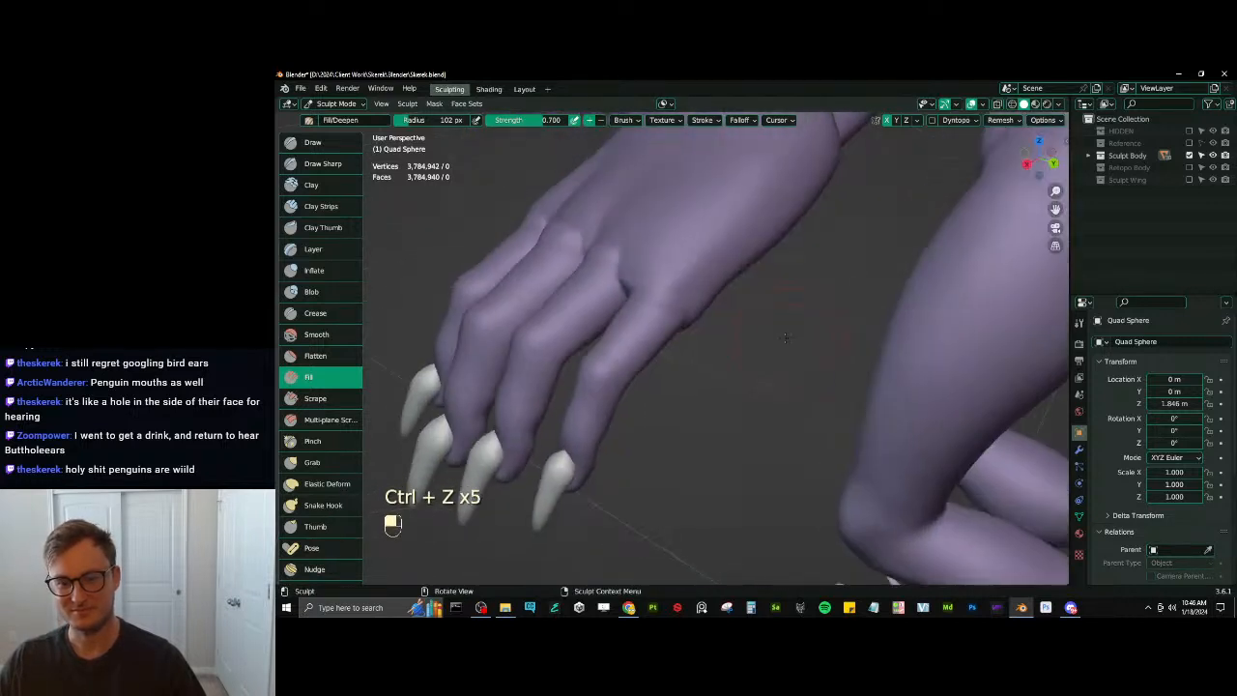
key(ctrl+z)
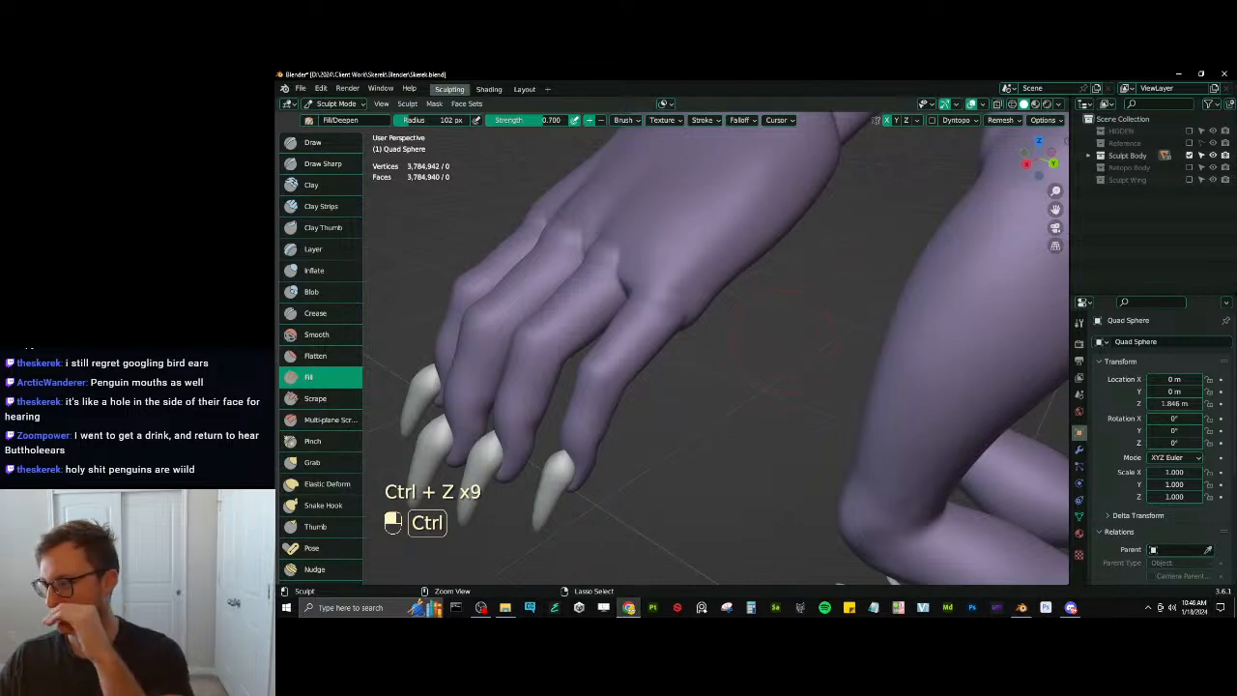
Undo the join of the thumb and fingers into the body, restoring them as separate objects
middle_drag(779, 371, 817, 374)
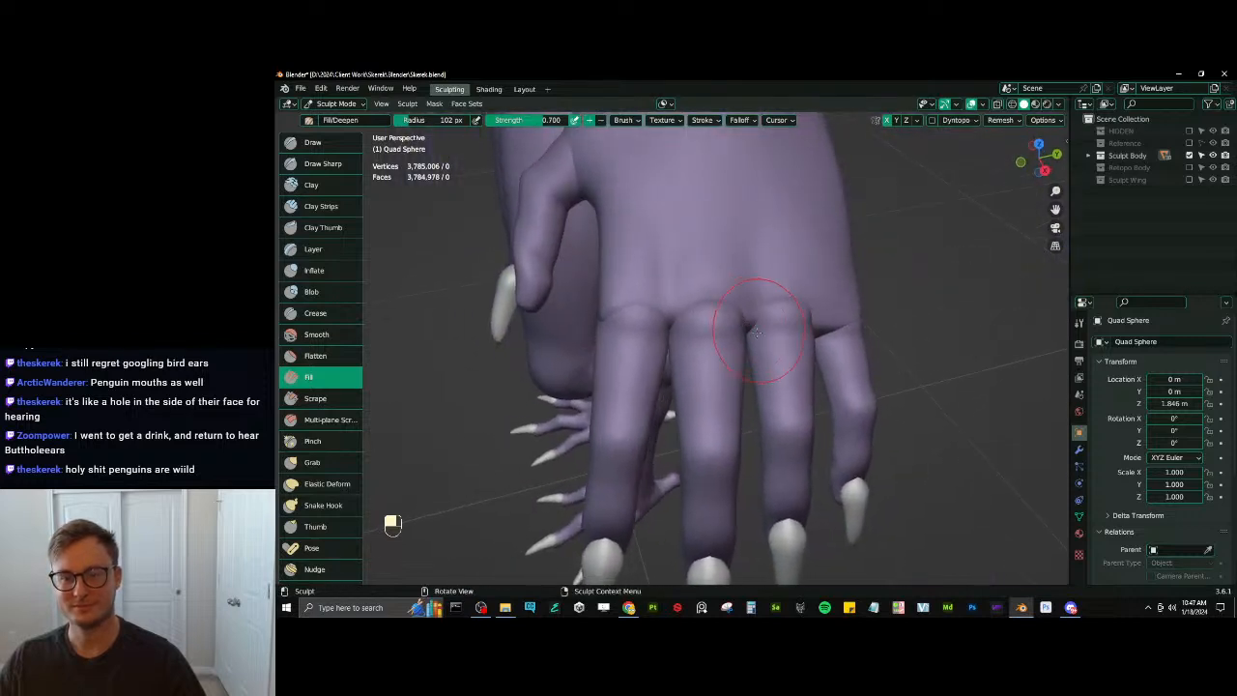
key(ctrl)
key(ctrl+Tab)
click(874, 342)
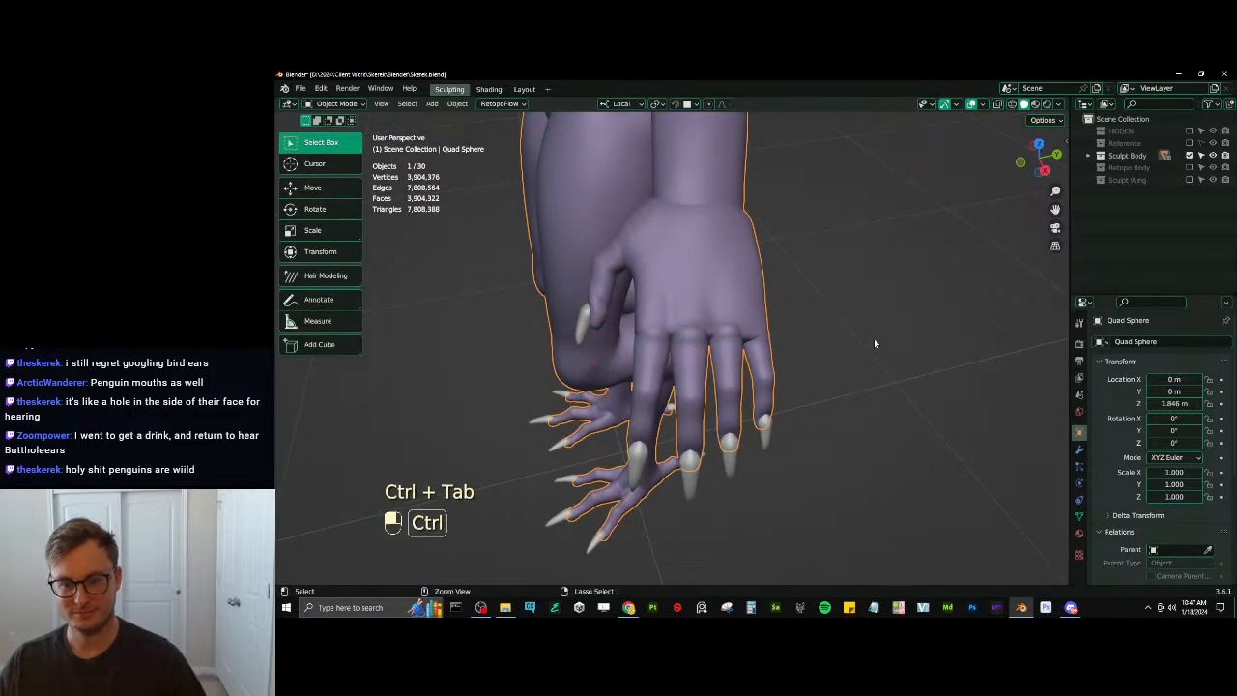
key(ctrl+z)
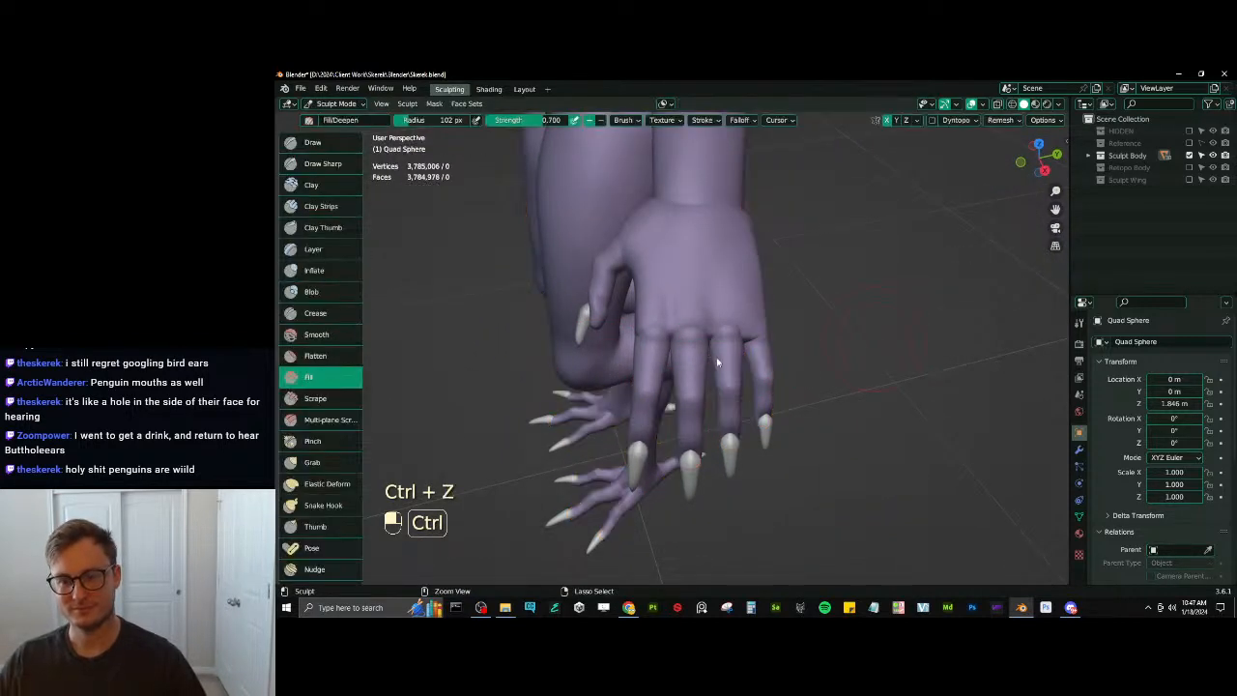
key(ctrl+z)
key(ctrl+z)
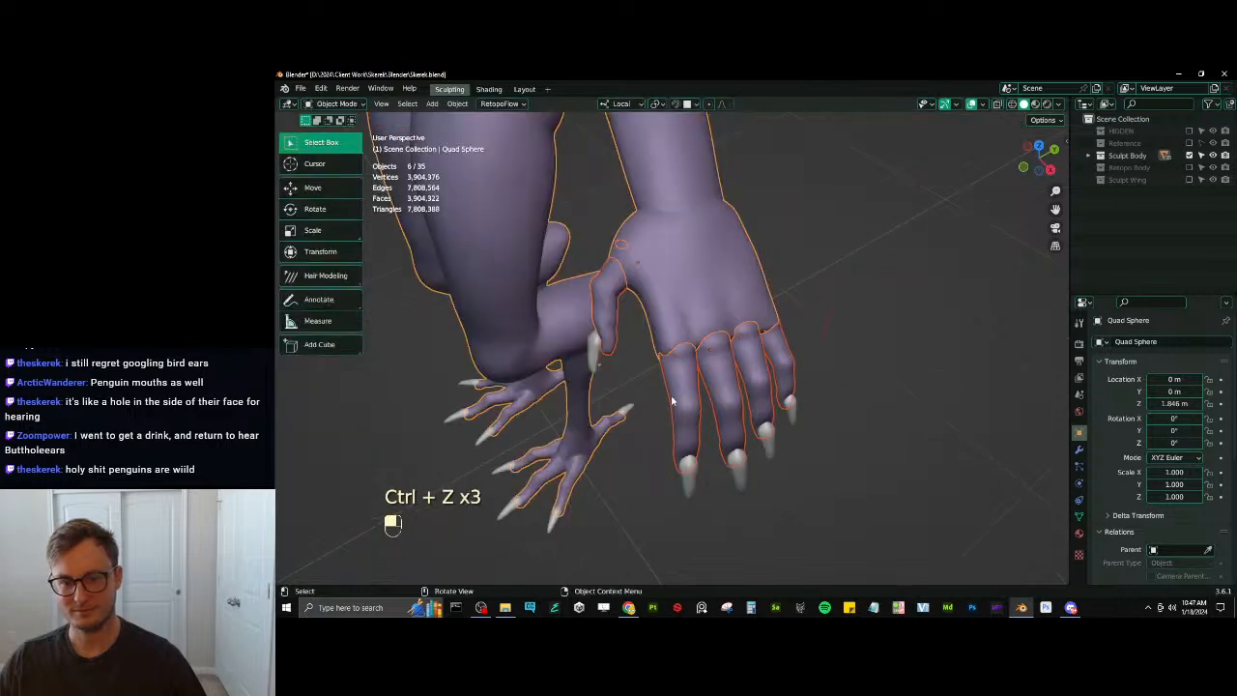
Try to shift a single finger, and the ring and little fingers together, sideways along one axis without their claws
click(672, 401)
scroll(657, 389, up, 2)
middle_drag(673, 401, 719, 355)
key(g)
middle_click(671, 386)
click(697, 379)
scroll(701, 379, down, 2)
click(709, 377)
shift+click(736, 389)
key(g)
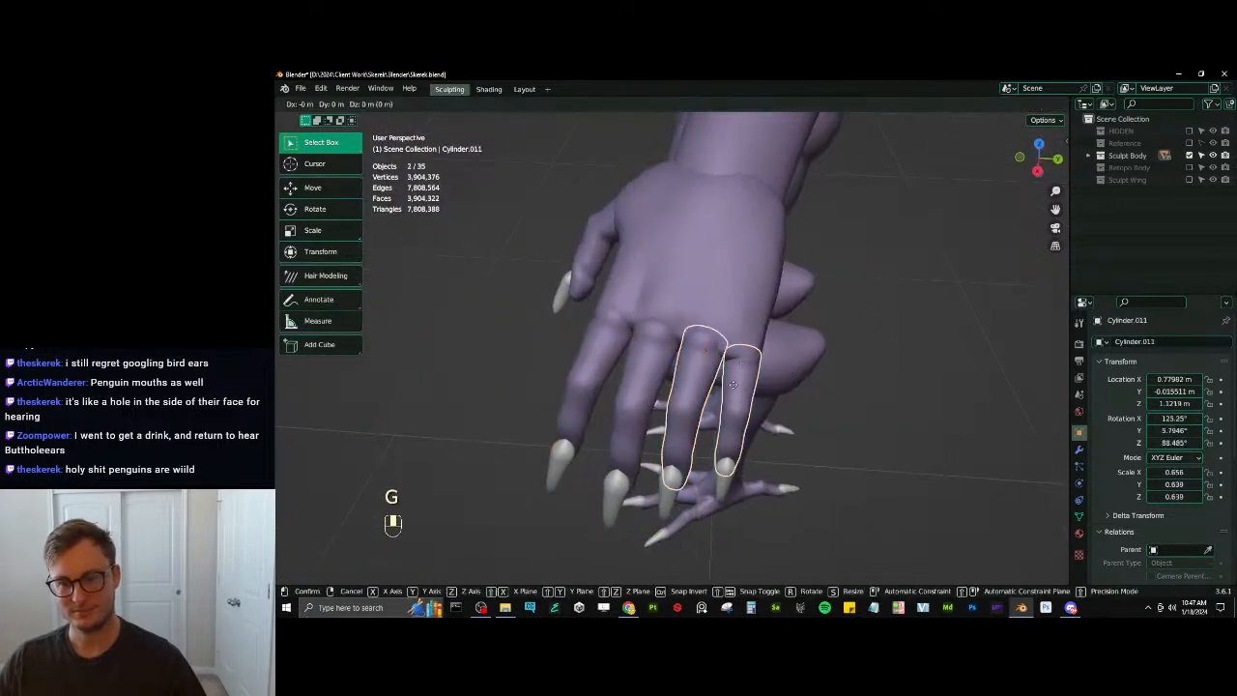
middle_click(739, 390)
click(738, 391)
key(ctrl+z)
Try to shift the middle finger along its local X axis without its claw, and undo all the finger moves
middle_drag(738, 392, 684, 390)
key(g)
middle_click(710, 386)
click(710, 386)
click(684, 390)
key(g)
middle_click(691, 386)
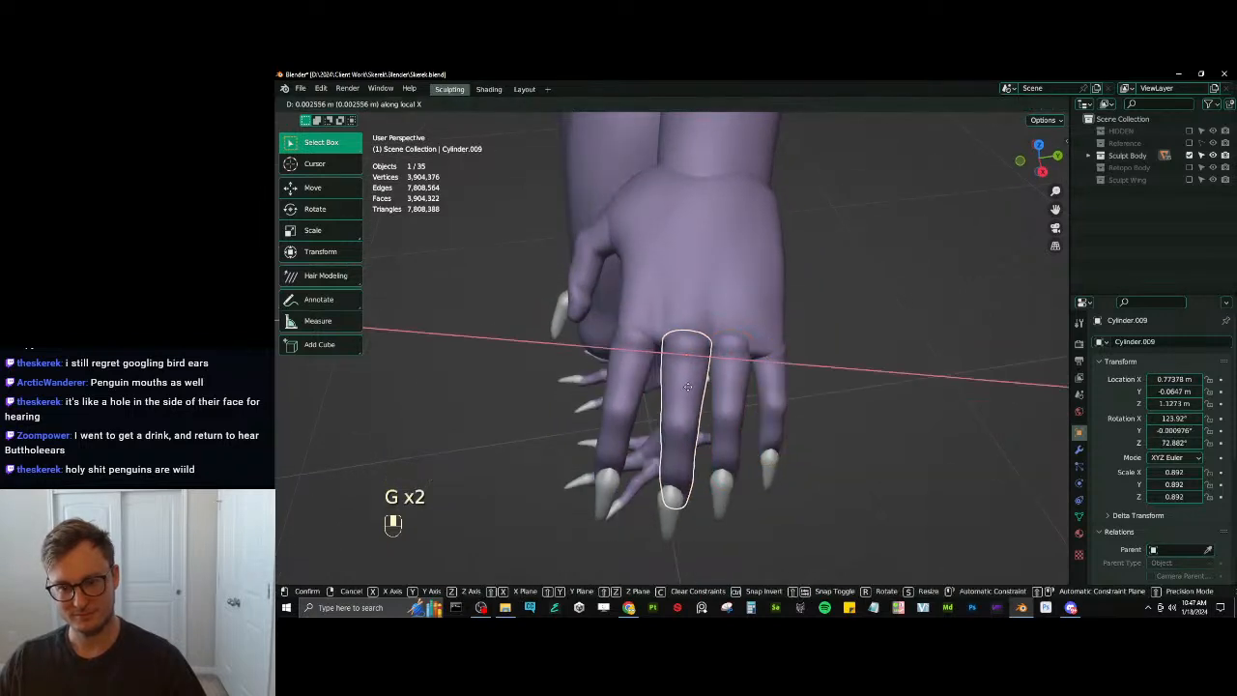
click(706, 379)
key(ctrl+z)
key(ctrl+z)
key(ctrl+z)
key(ctrl+z)
key(ctrl+z)
key(ctrl+z)
key(ctrl+z)
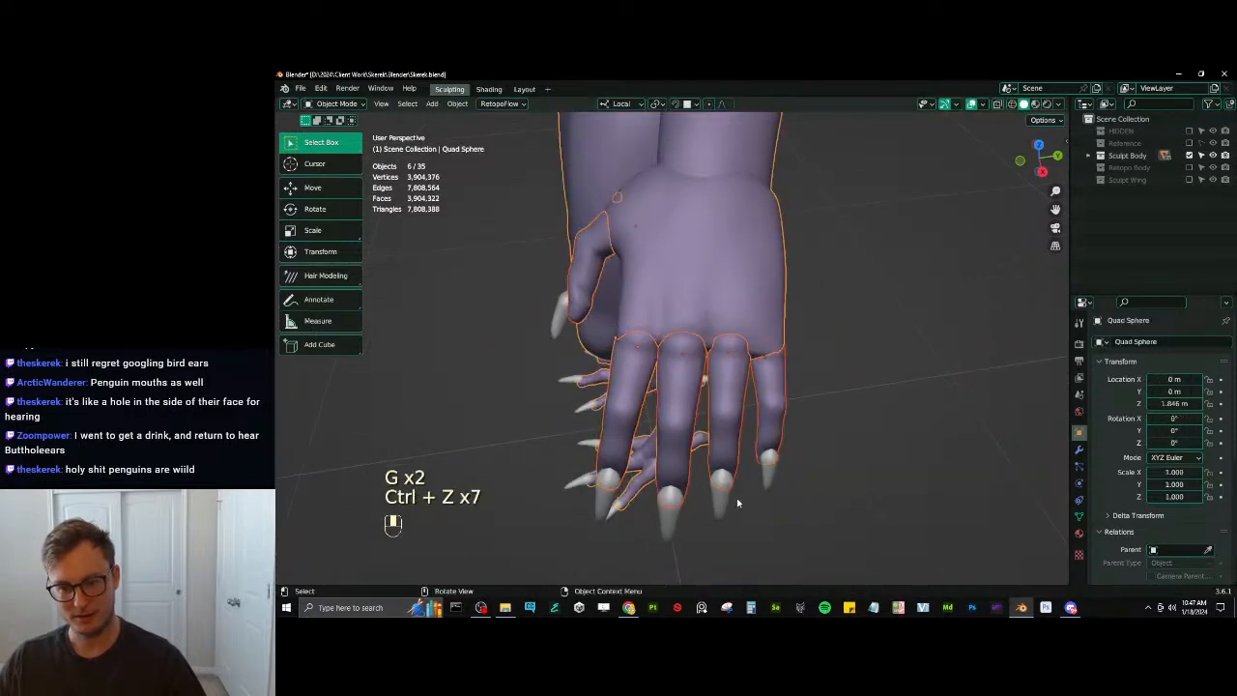
Select the middle finger with its claw and move both slightly along local X toward the ring finger
click(672, 512)
shift+click(671, 496)
middle_drag(670, 497, 693, 468)
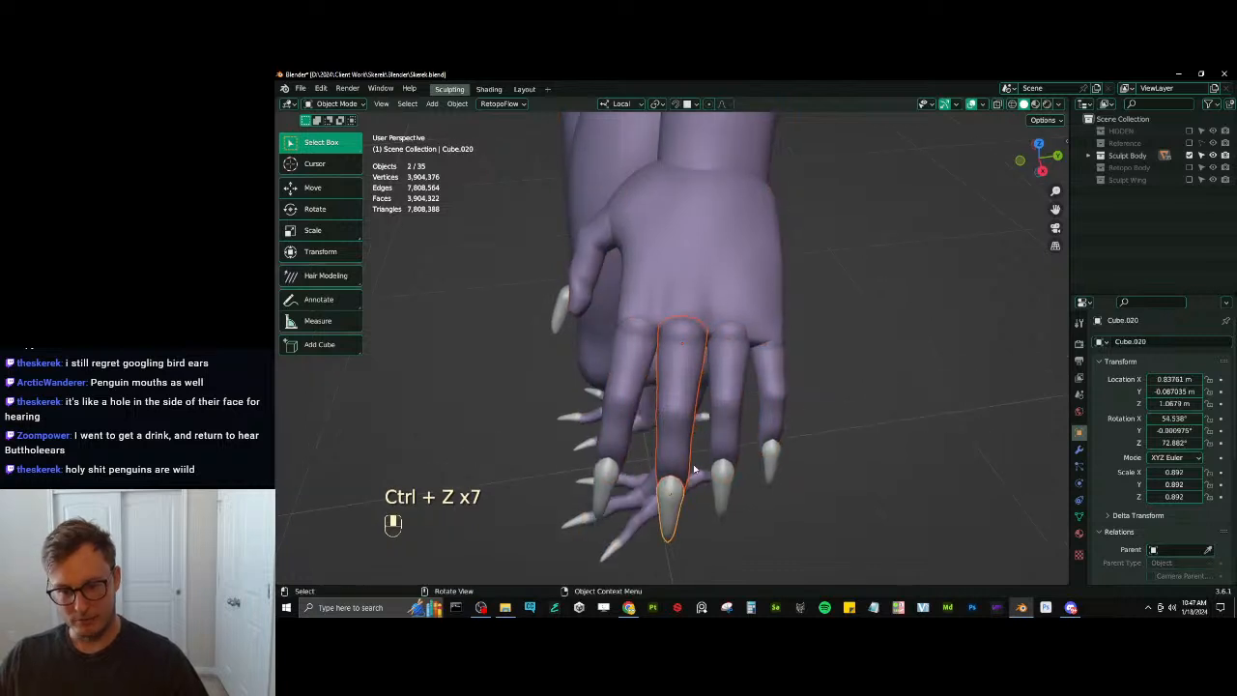
shift+click(684, 430)
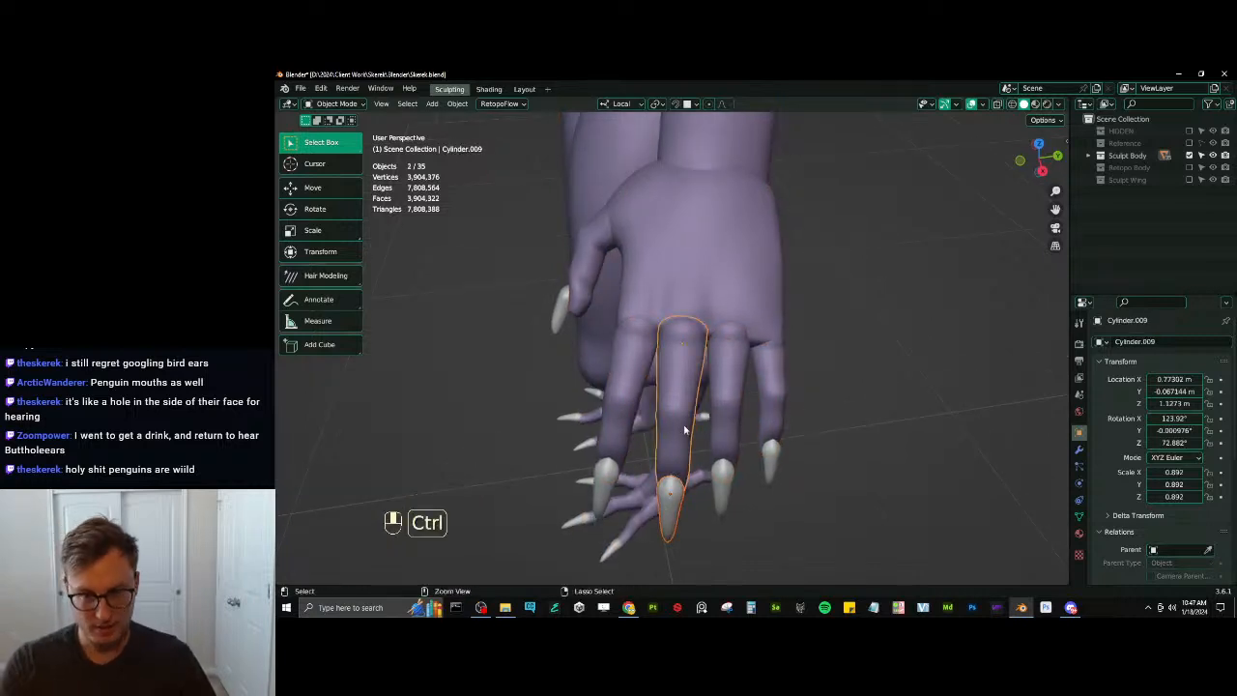
key(g)
key(x)
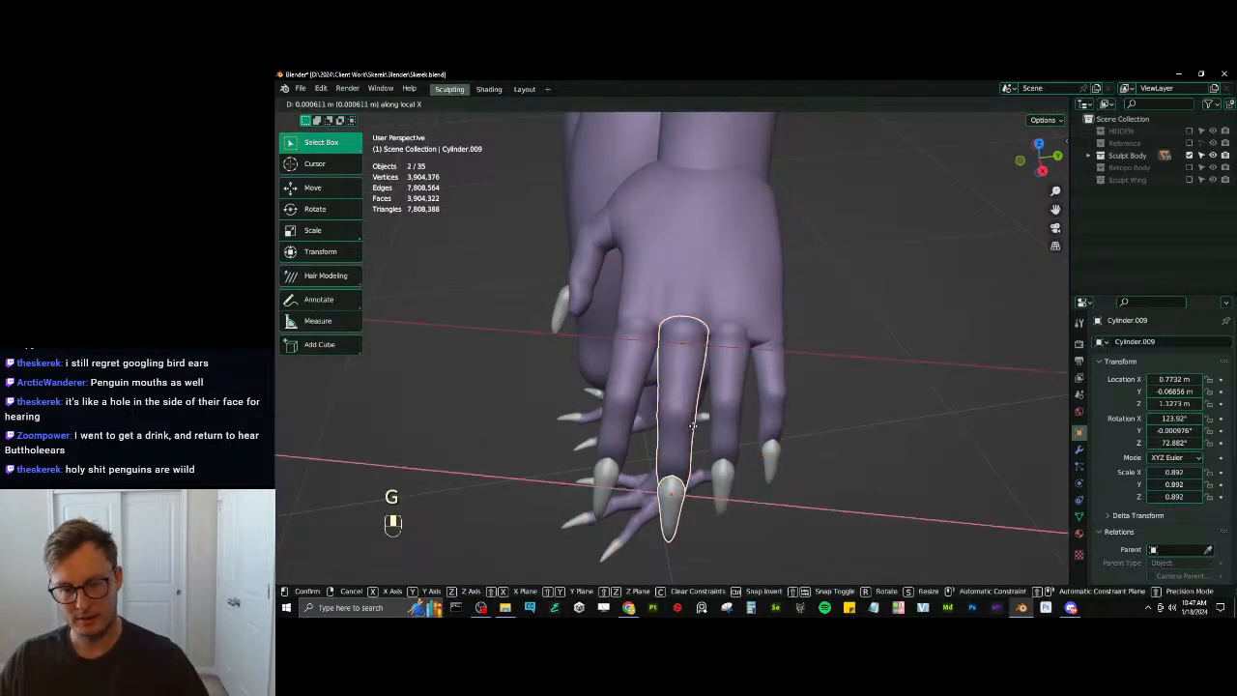
click(705, 417)
middle_drag(732, 398, 736, 389)
Move the ring finger together with its claw slightly along one axis toward the little finger
click(728, 413)
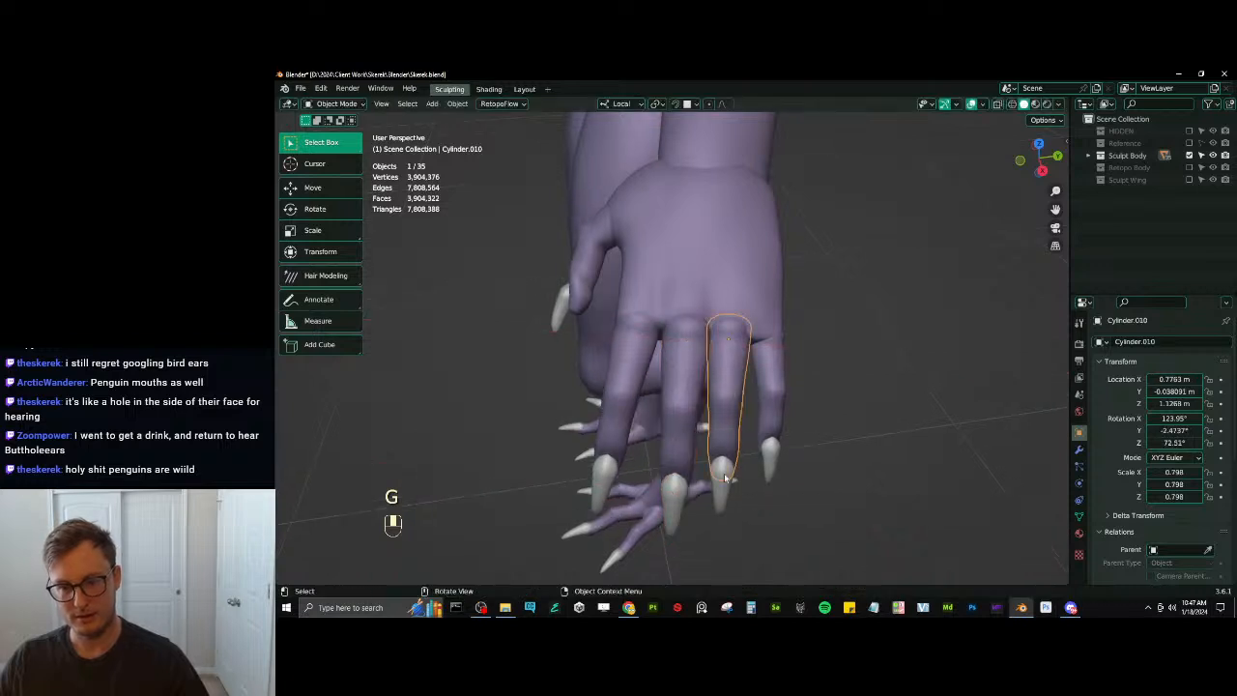
shift+click(724, 472)
key(g)
middle_click(748, 470)
click(751, 474)
middle_drag(750, 475, 762, 390)
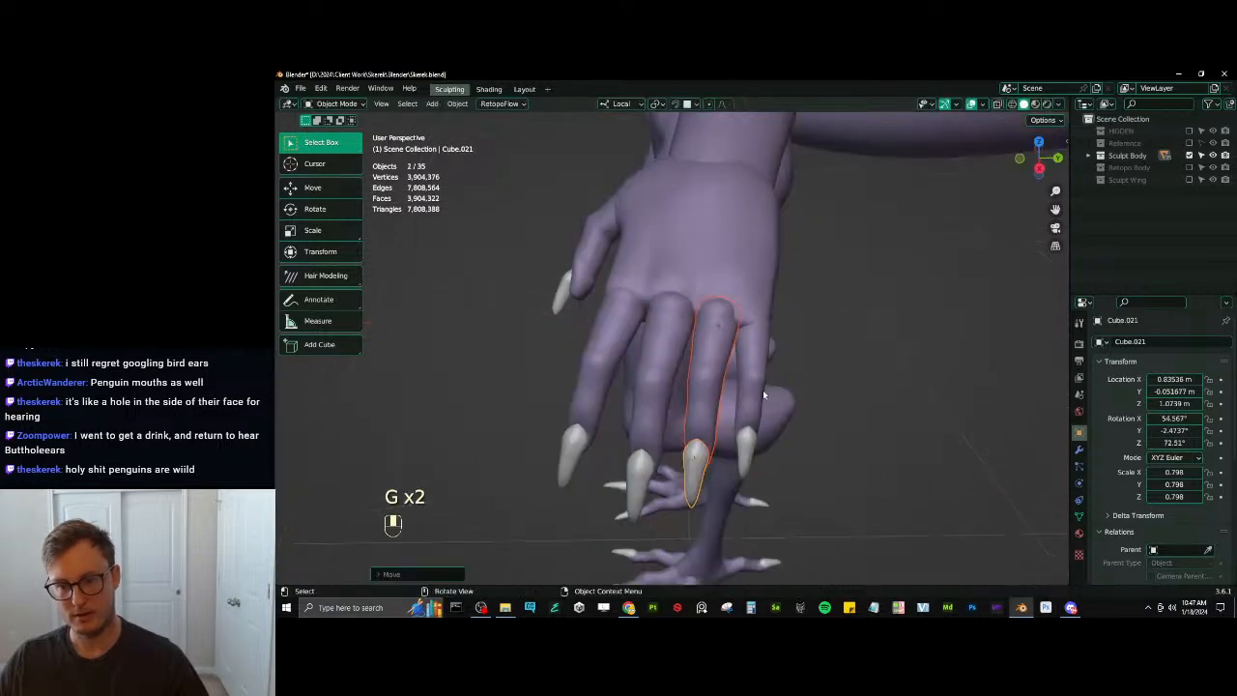
Move the little finger and its claw slightly outward, away from the ring finger
click(759, 390)
shift+click(749, 453)
key(g)
middle_click(752, 452)
click(756, 452)
middle_drag(645, 409, 688, 401)
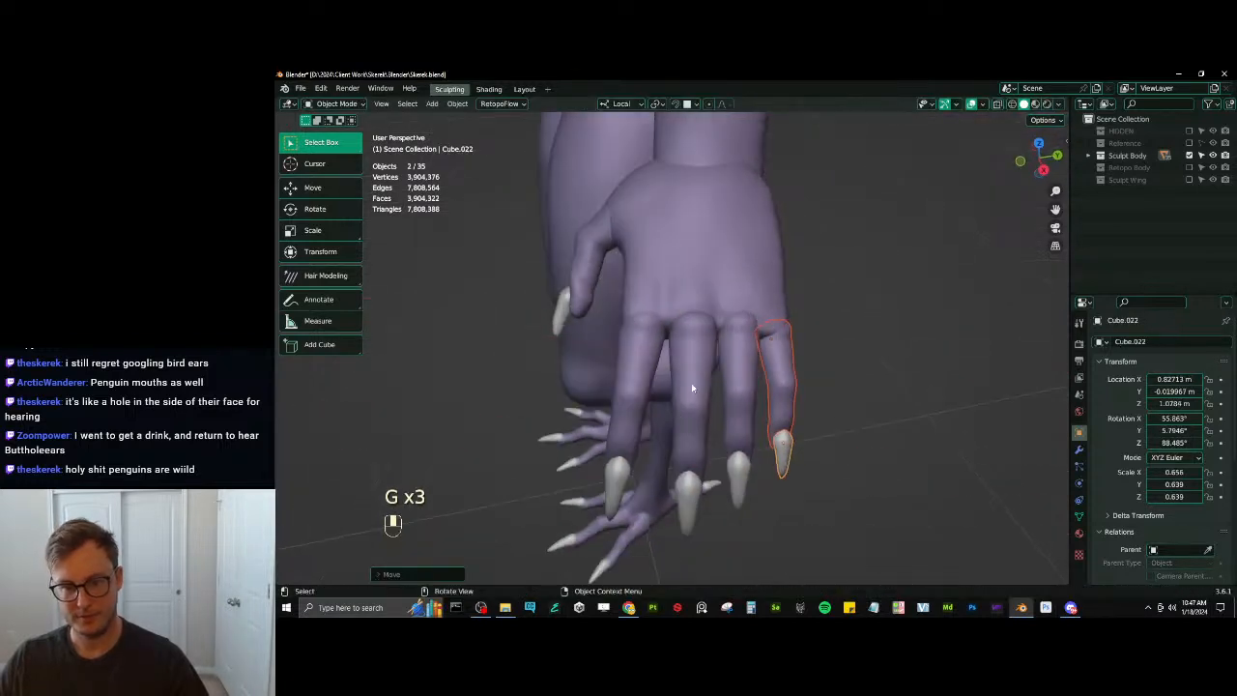
Nudge the middle finger and its claw slightly back toward the index finger to even out the spacing
click(691, 385)
shift+click(679, 494)
key(g)
middle_click(677, 494)
click(674, 493)
middle_drag(680, 462, 721, 374)
click(719, 379)
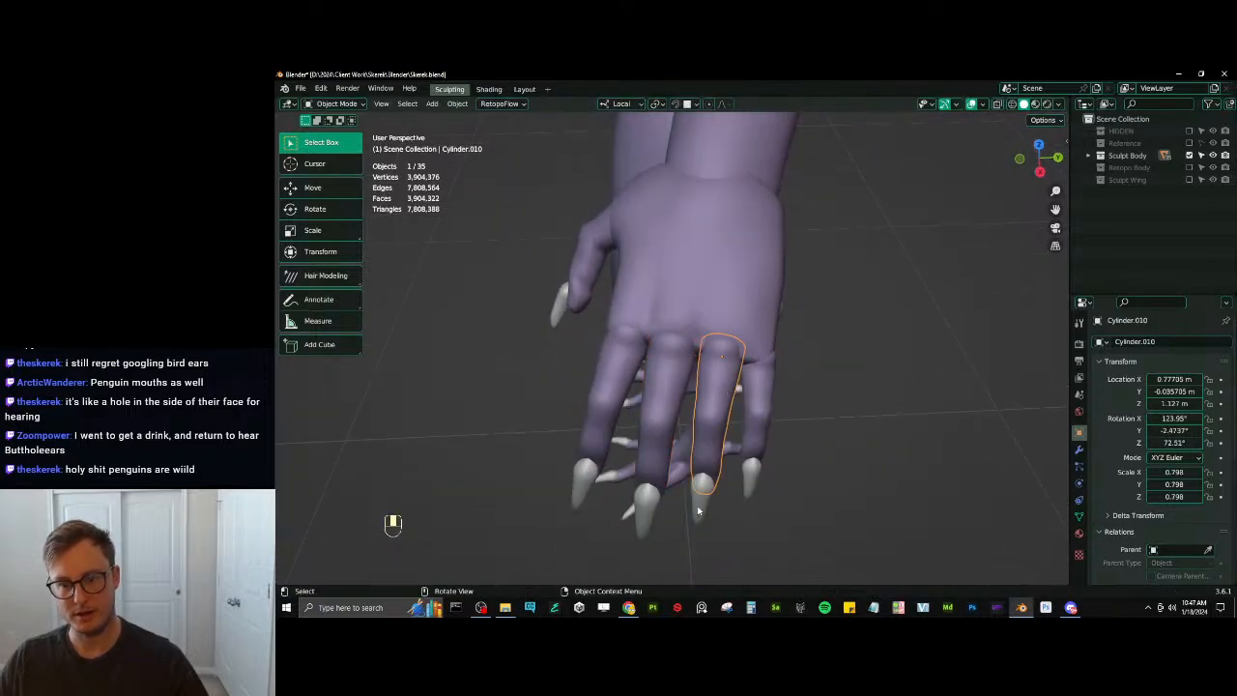
shift+click(700, 507)
key(r)
middle_click(821, 425)
right_click(823, 425)
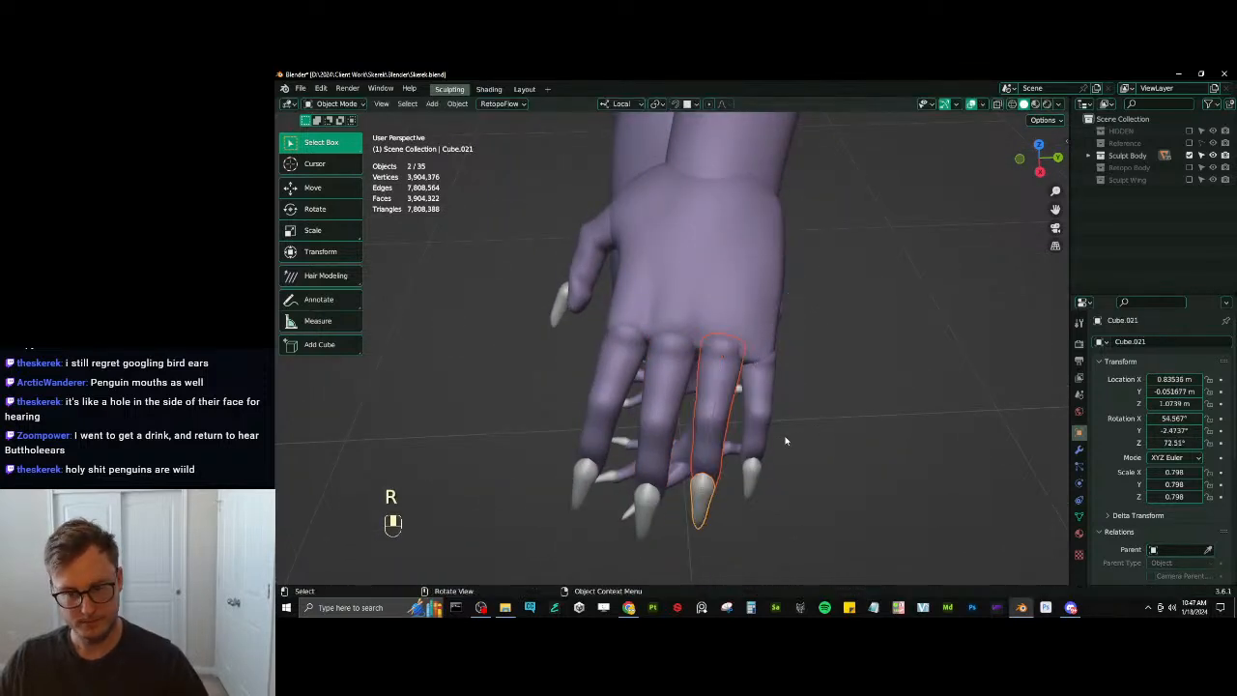
Select the thumb and all four fingers of the hand without their claws
middle_drag(684, 437, 704, 433)
mouse_move(740, 395)
middle_down()
mouse_move(674, 359)
mouse_move(745, 318)
mouse_move(755, 359)
mouse_move(737, 367)
mouse_move(568, 348)
mouse_move(864, 362)
mouse_move(725, 350)
mouse_move(871, 346)
mouse_move(676, 362)
mouse_move(786, 386)
mouse_move(701, 329)
middle_up()
key(ctrl+Tab)
scroll(737, 367, up, 2)
shift+middle_drag(1015, 481, 757, 364)
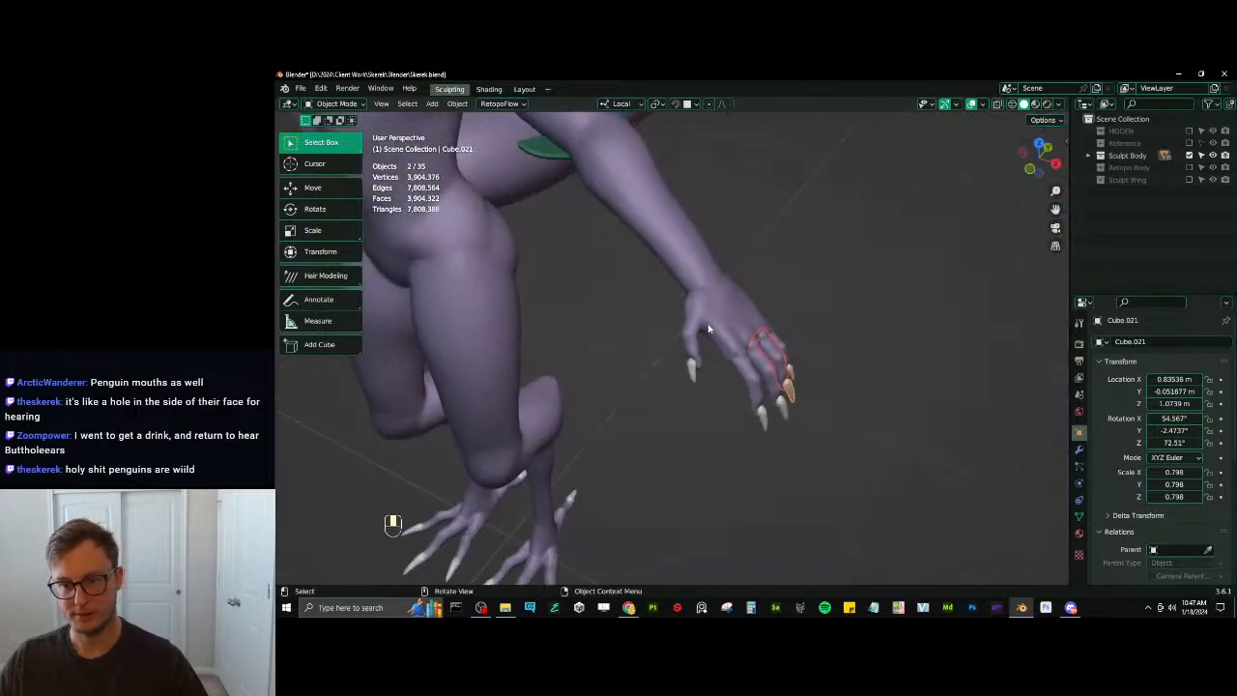
key(b)
drag(708, 330, 770, 351)
click(753, 371)
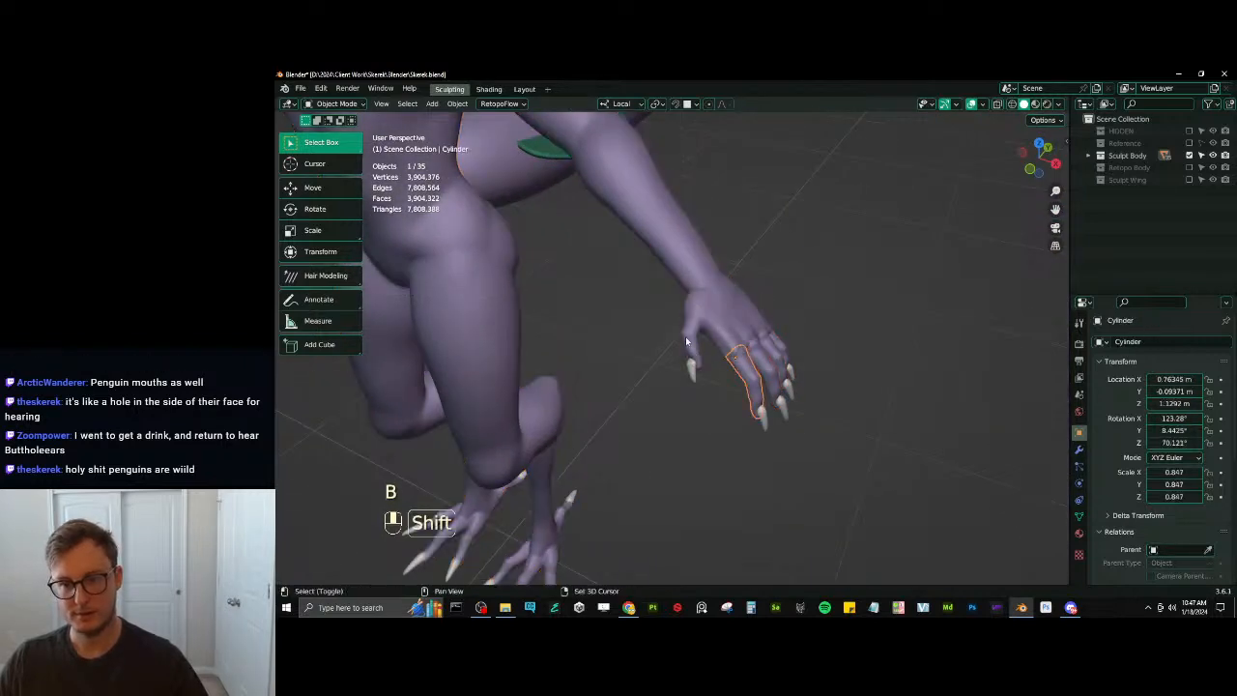
shift+click(691, 337)
shift+click(766, 363)
shift+click(777, 354)
shift+click(790, 350)
Try converting the selected thumb and fingers to meshes, and check whether they carry any modifiers
key(q)
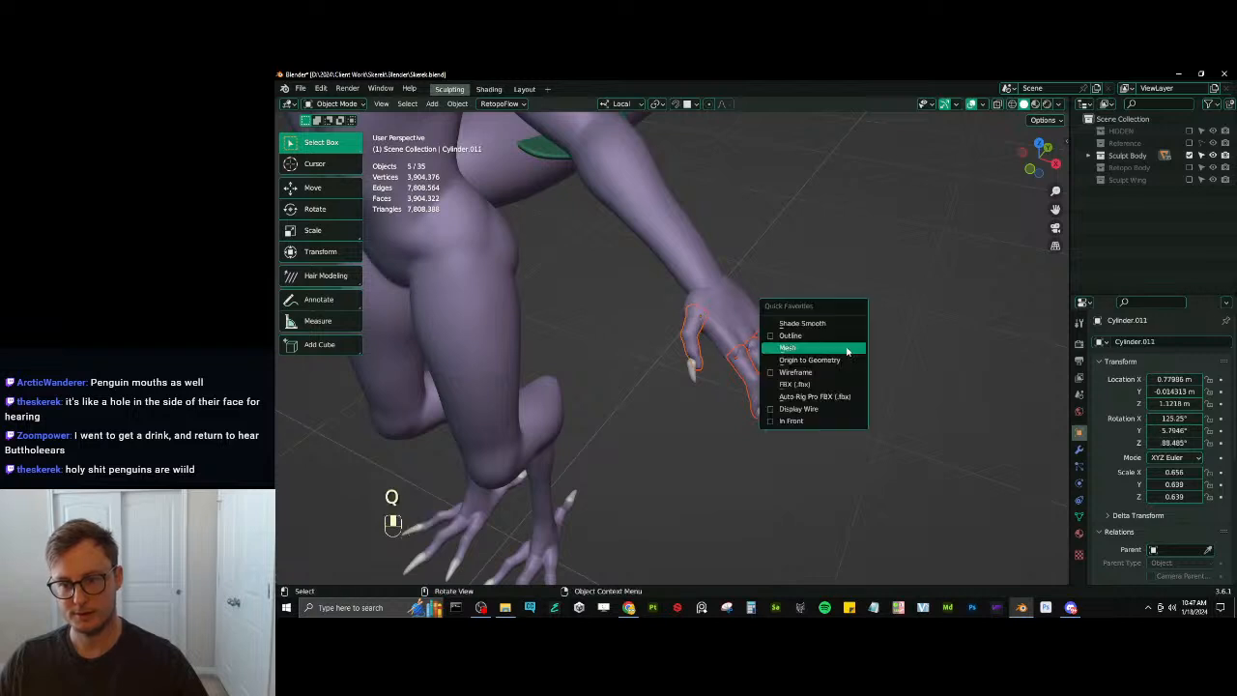
click(847, 349)
scroll(799, 342, down, 6)
middle_drag(666, 345, 754, 391)
scroll(768, 344, up, 5)
scroll(741, 365, up, 3)
scroll(741, 366, down, 8)
key(ctrl+z)
click(1080, 448)
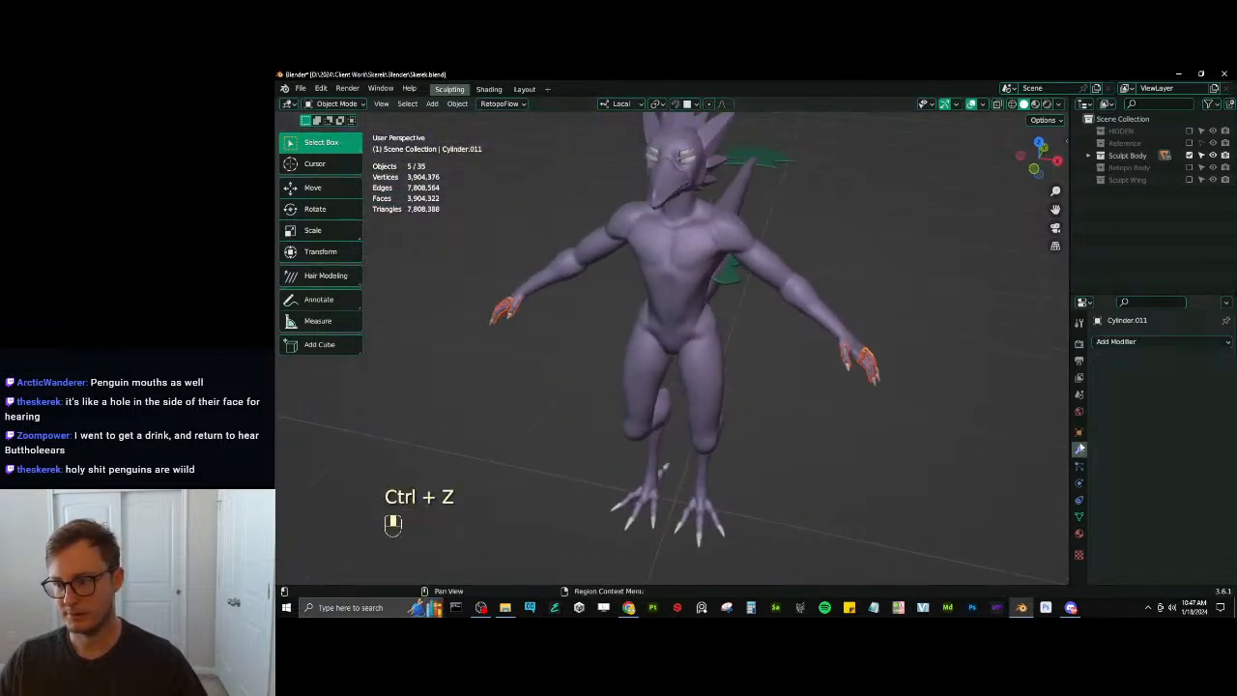
key(ctrl+z)
In wireframe Edit Mode, delete the thumb and finger vertices belonging to the opposite hand on the negative X side
key(Tab)
key(z)
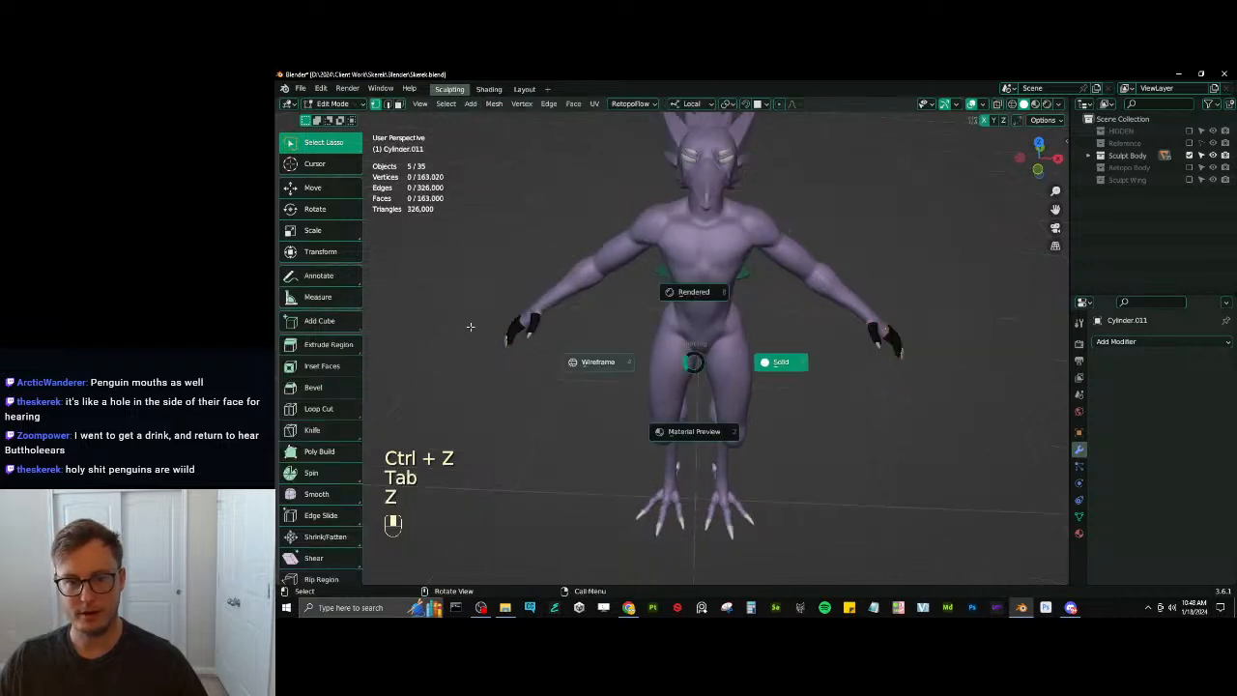
click(470, 327)
key(b)
drag(458, 284, 552, 419)
key(x)
click(548, 333)
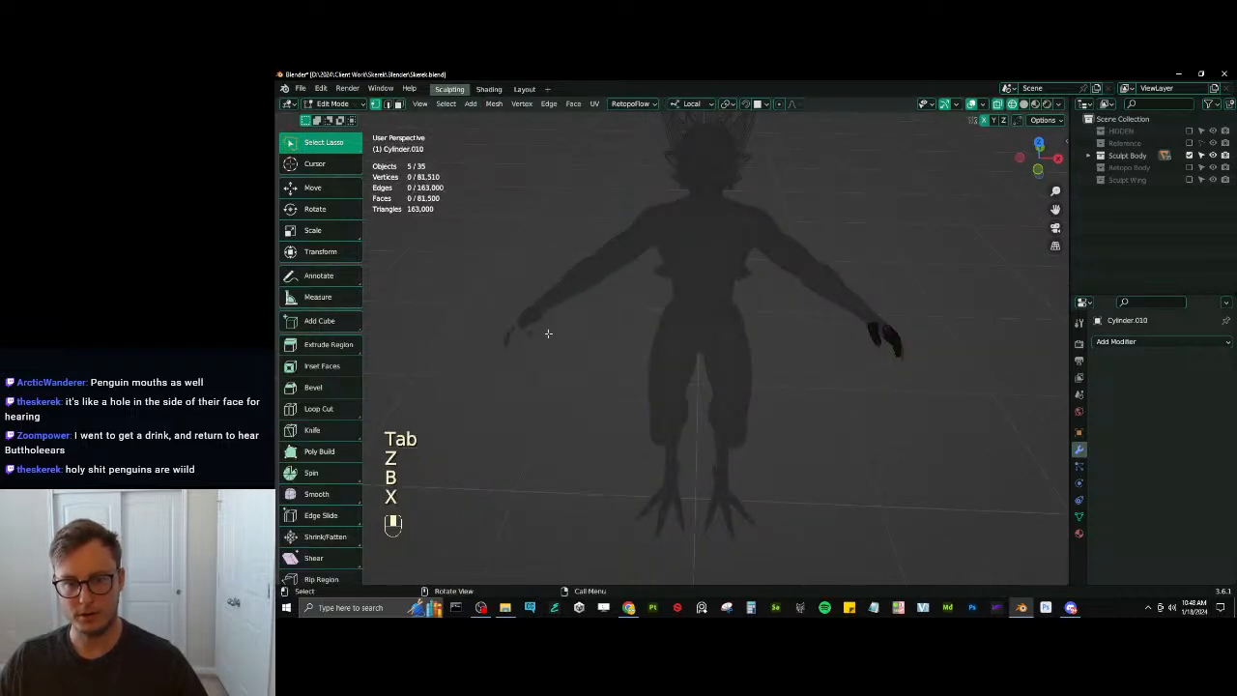
Leave Edit Mode, join the selected thumb and fingers into one object, and apply all transforms to it
key(Tab)
click(1206, 341)
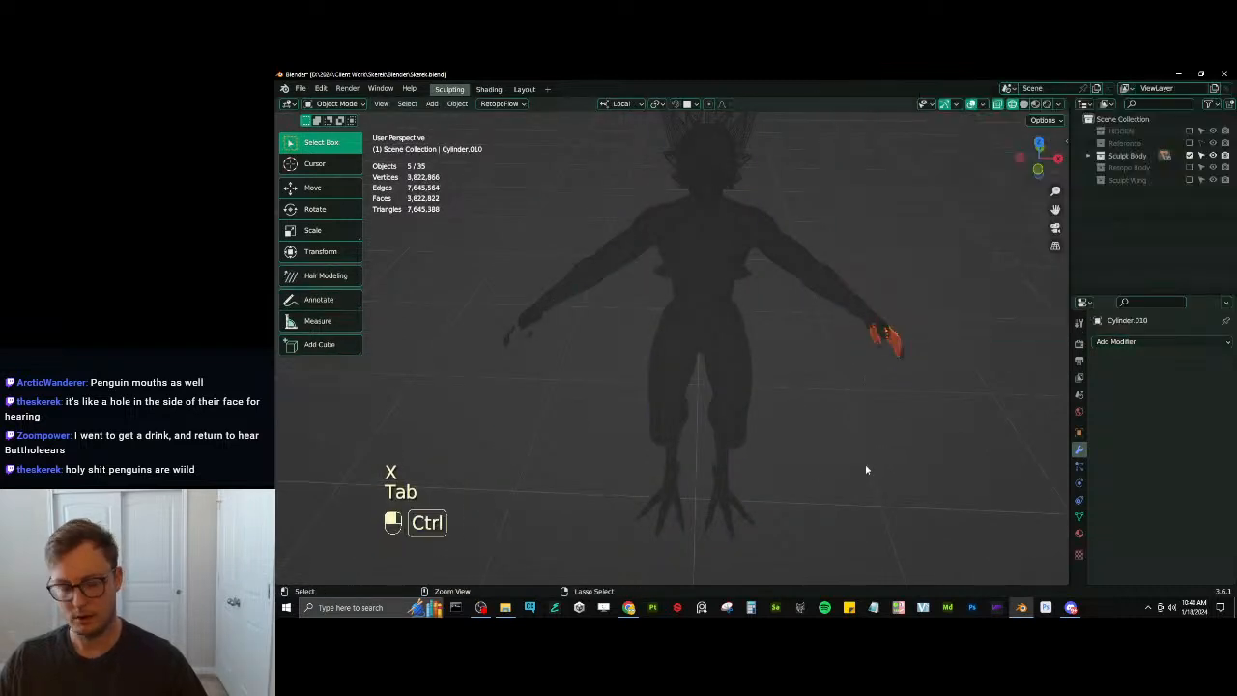
key(ctrl+j)
key(ctrl+a)
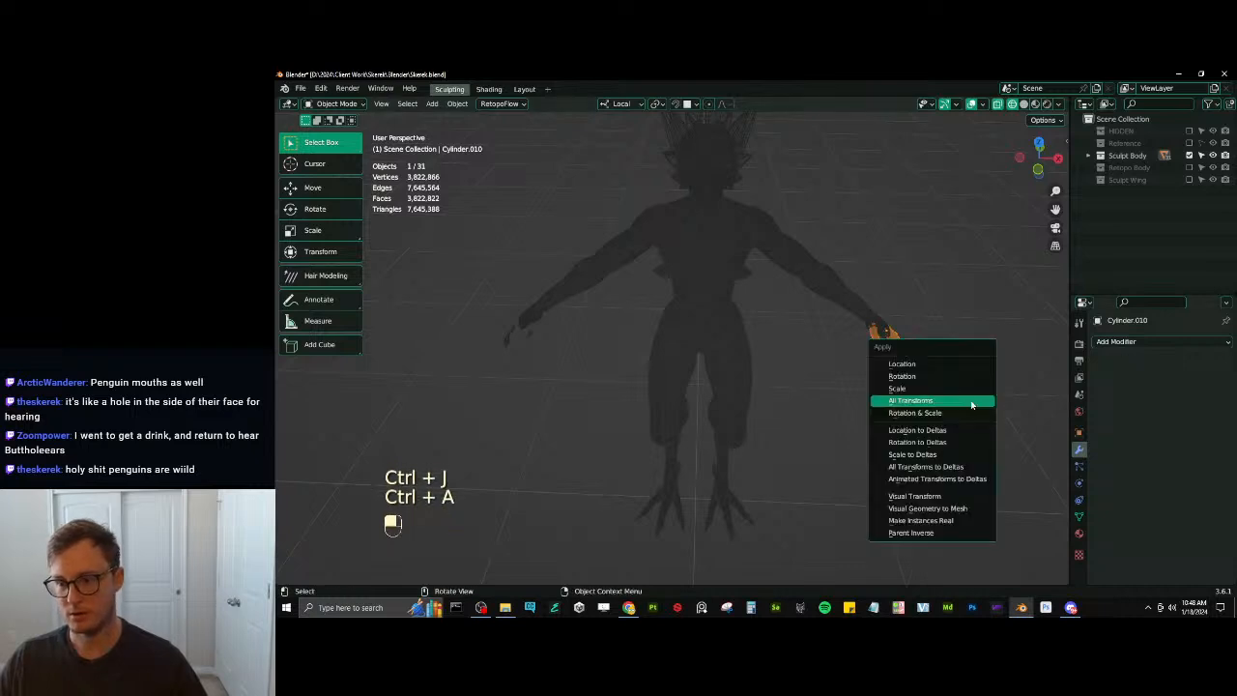
click(971, 400)
Mirror the joined fingers to the other hand with an X-axis Mirror modifier and convert the result to a mesh
click(1150, 341)
click(1150, 341)
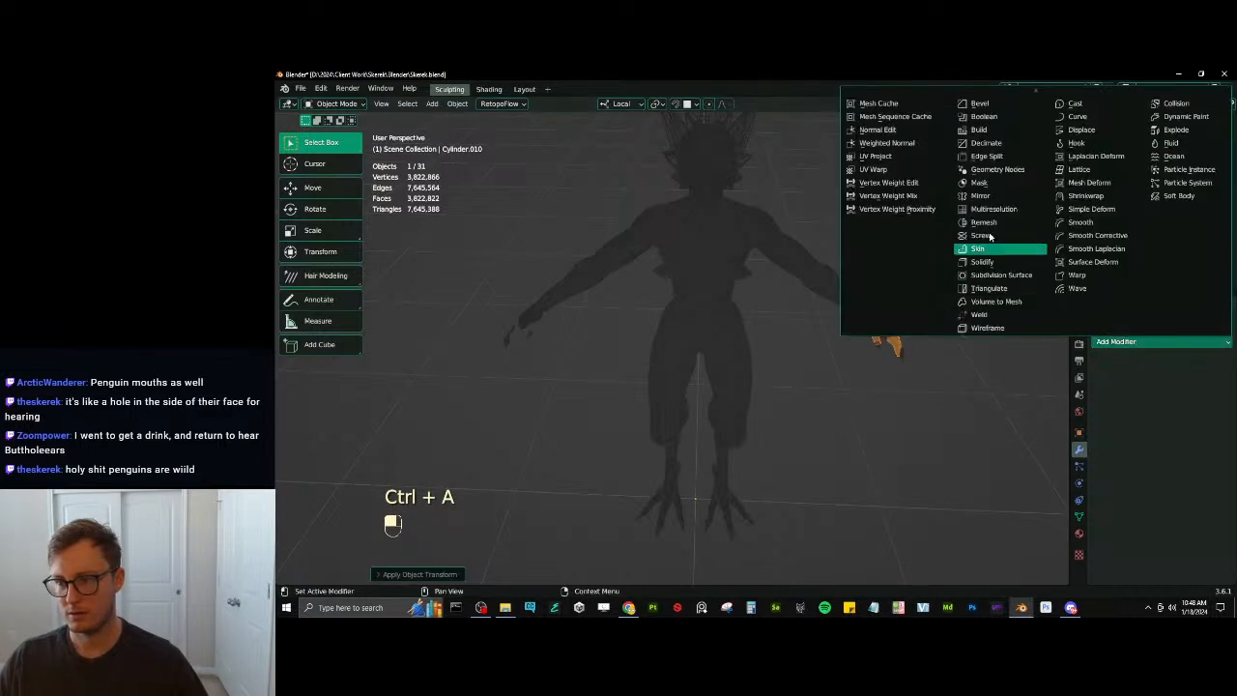
click(980, 196)
key(q)
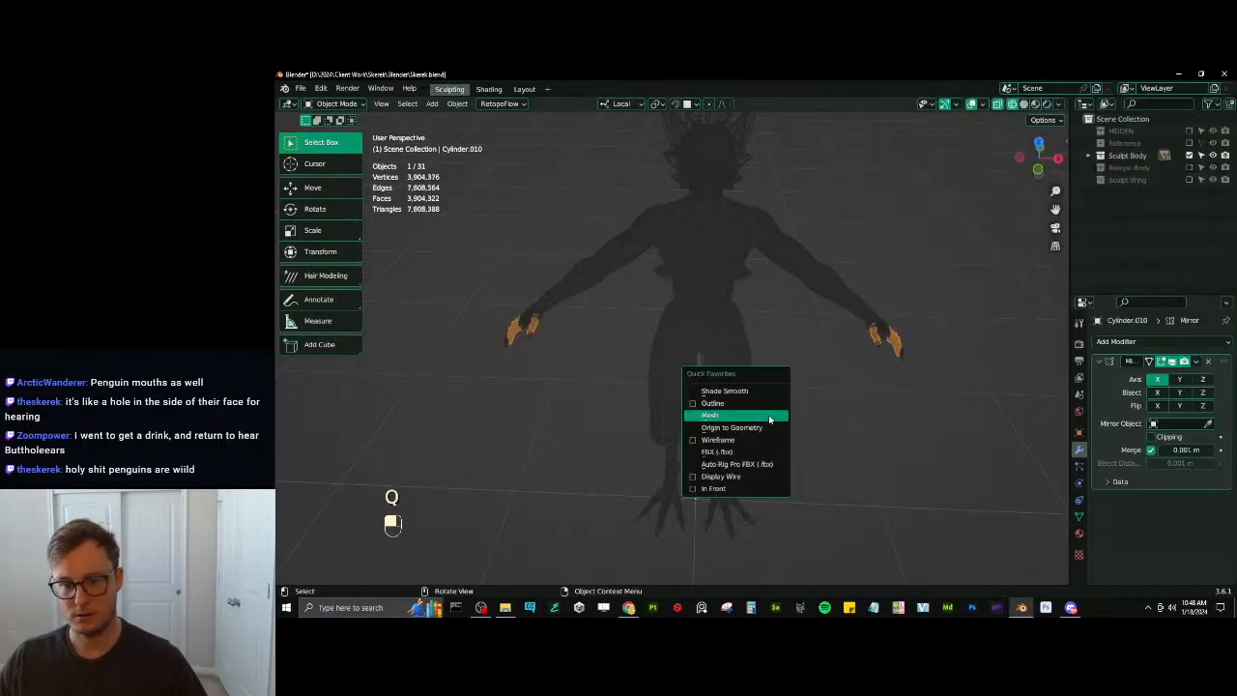
click(771, 419)
Join the mirrored fingers into the body mesh and enter Sculpt Mode on it with solid shading
shift+click(868, 341)
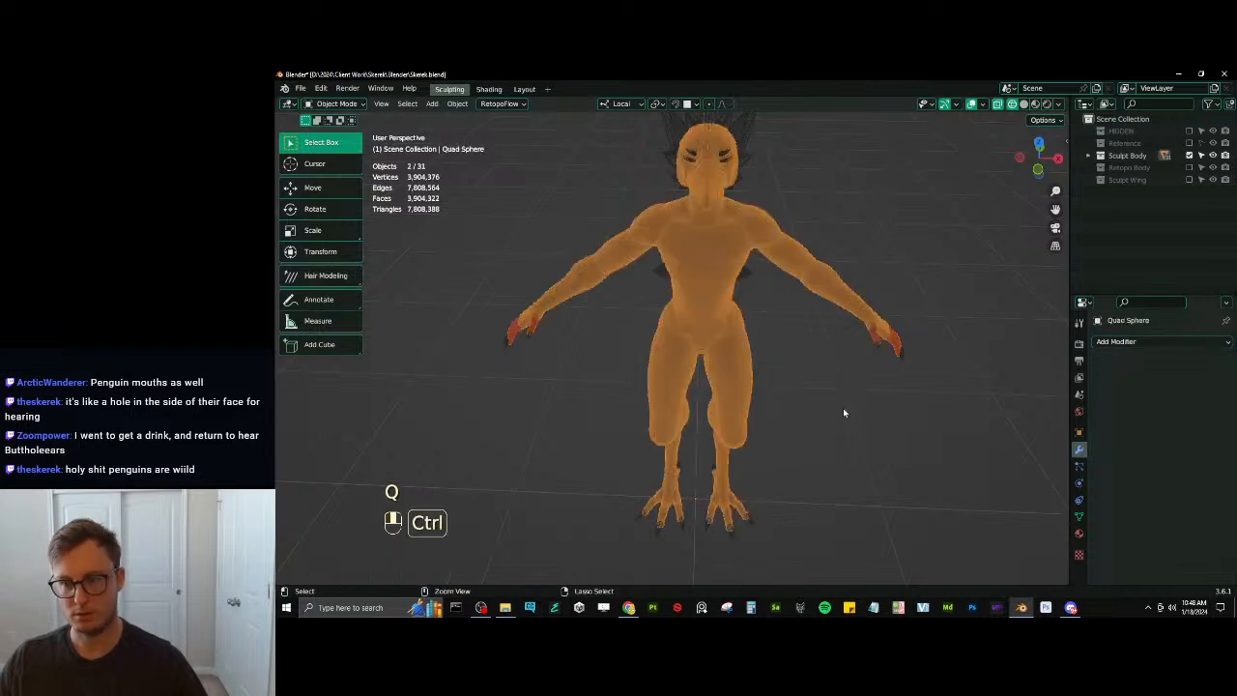
key(ctrl+j)
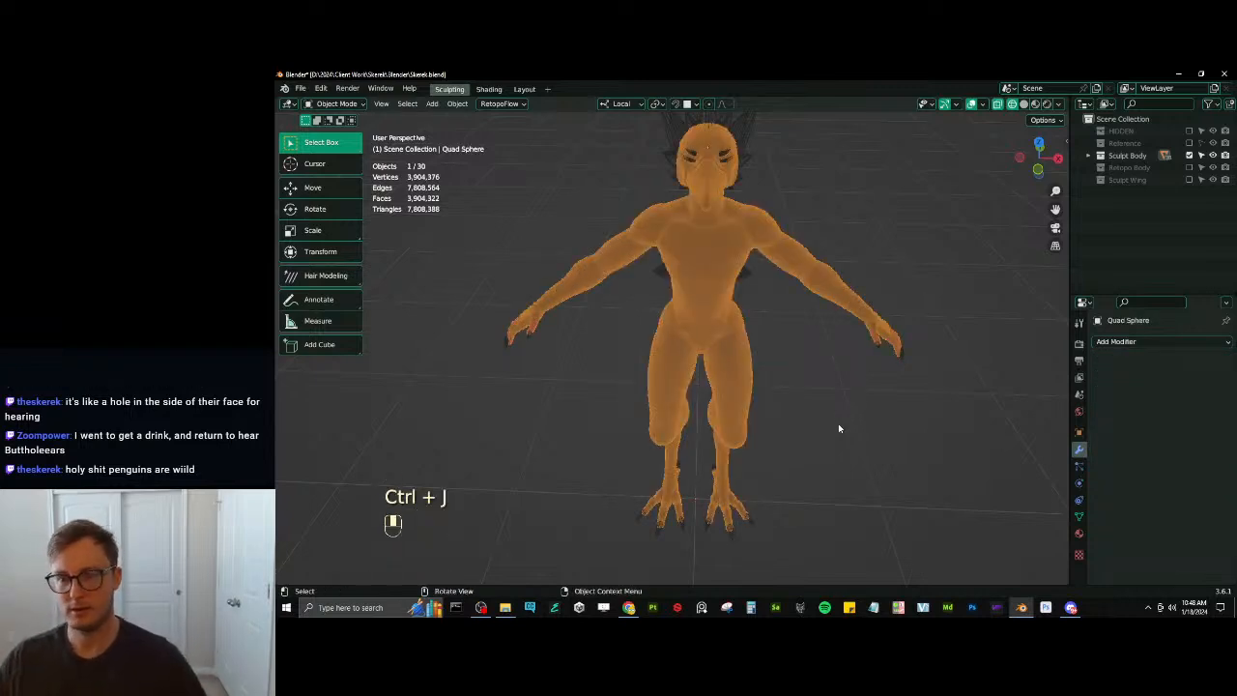
key(z)
middle_drag(940, 500, 819, 335)
key(ctrl+Tab)
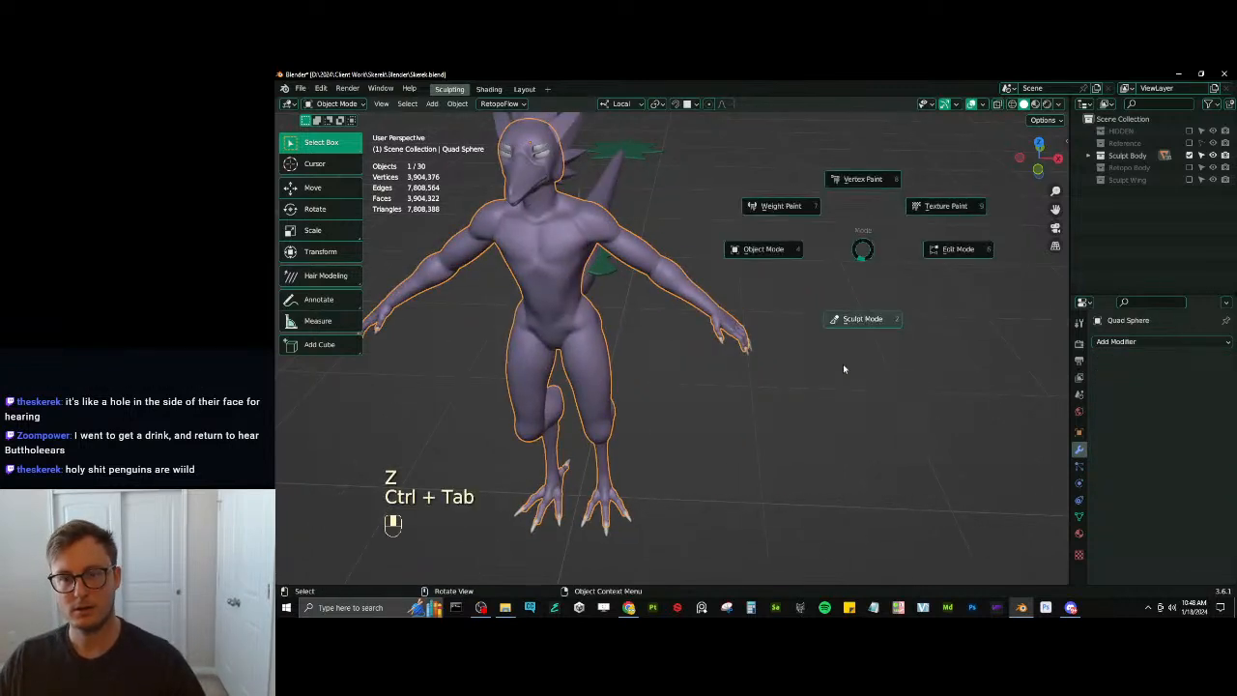
key(2)
Set the remesh voxel size of the body to 0.0007 m
click(1001, 119)
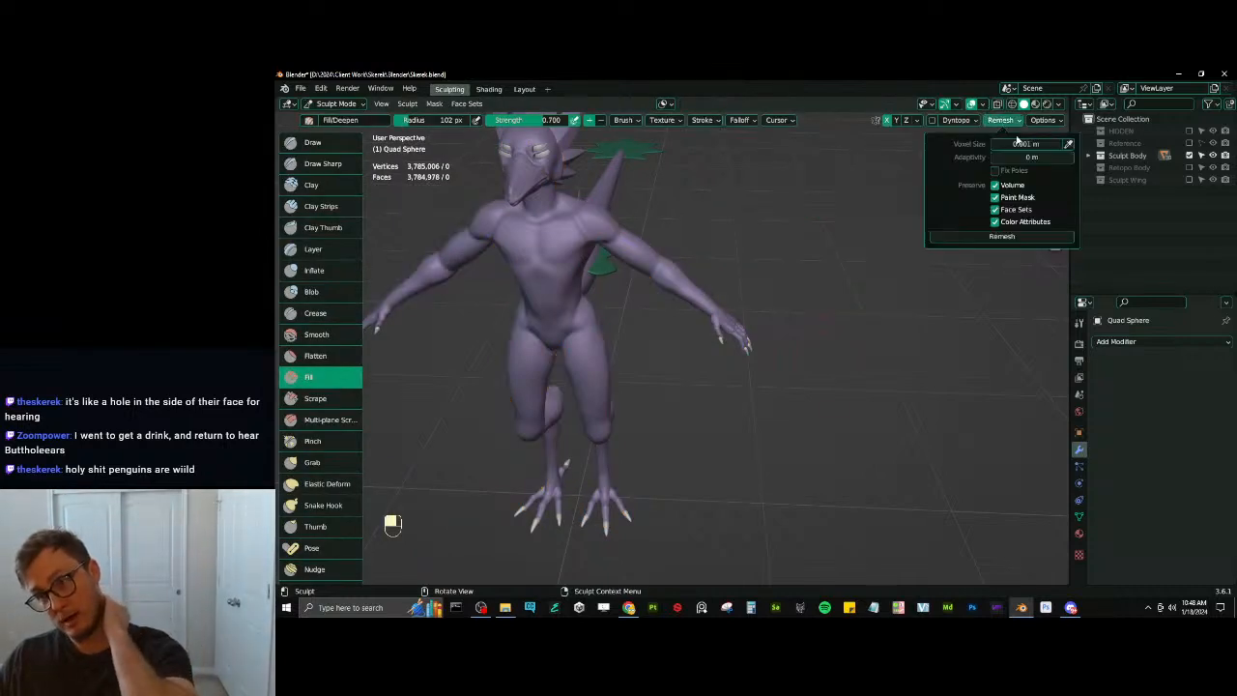
click(1021, 143)
text(.0)
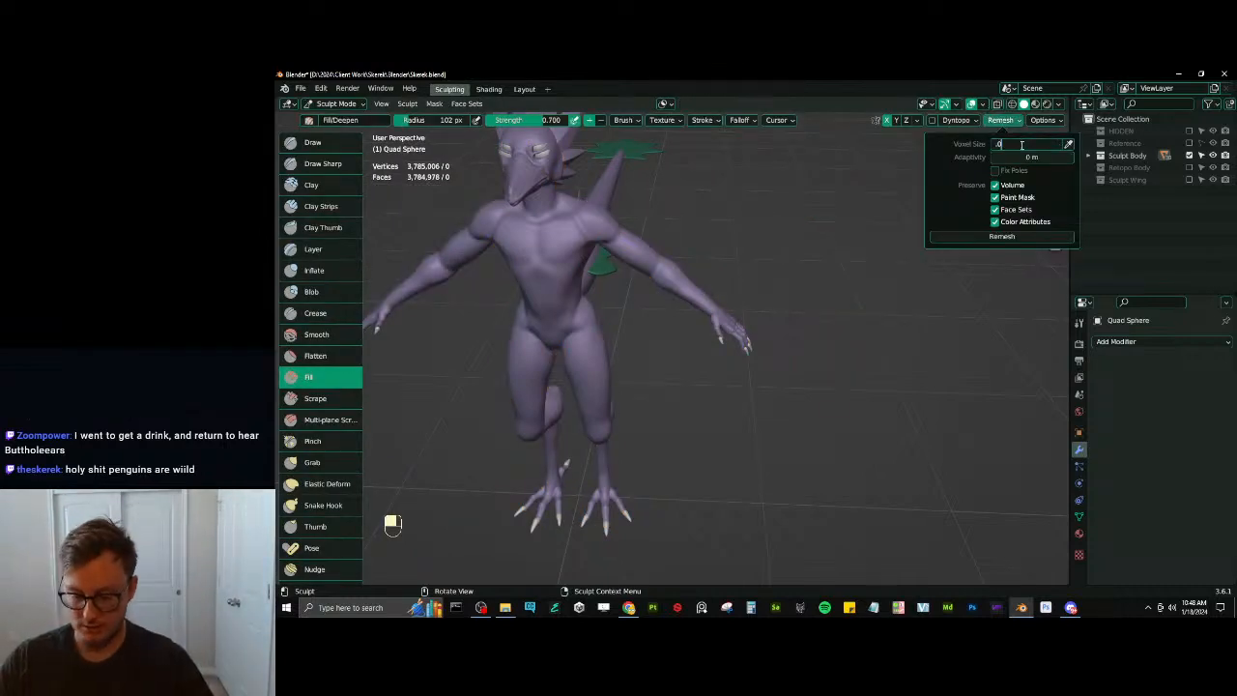
text(007)
key(Return)
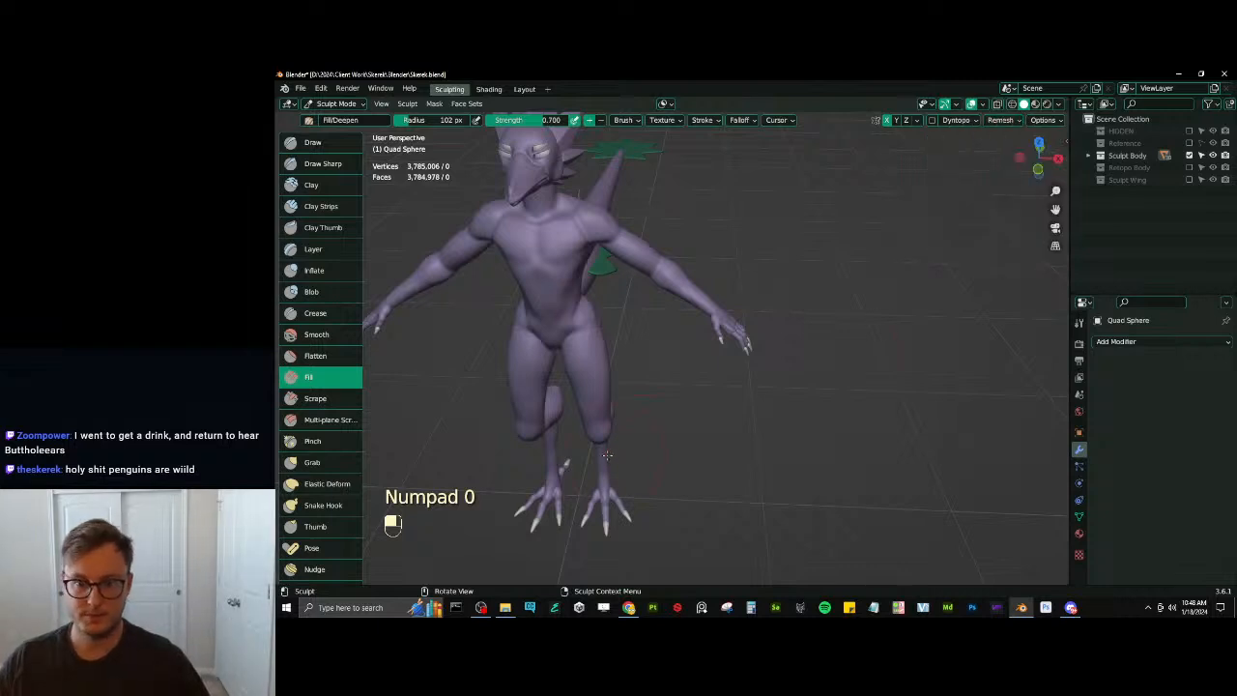
Select all the linked beak geometry of the body mesh in Edit Mode
middle_drag(810, 388, 727, 382)
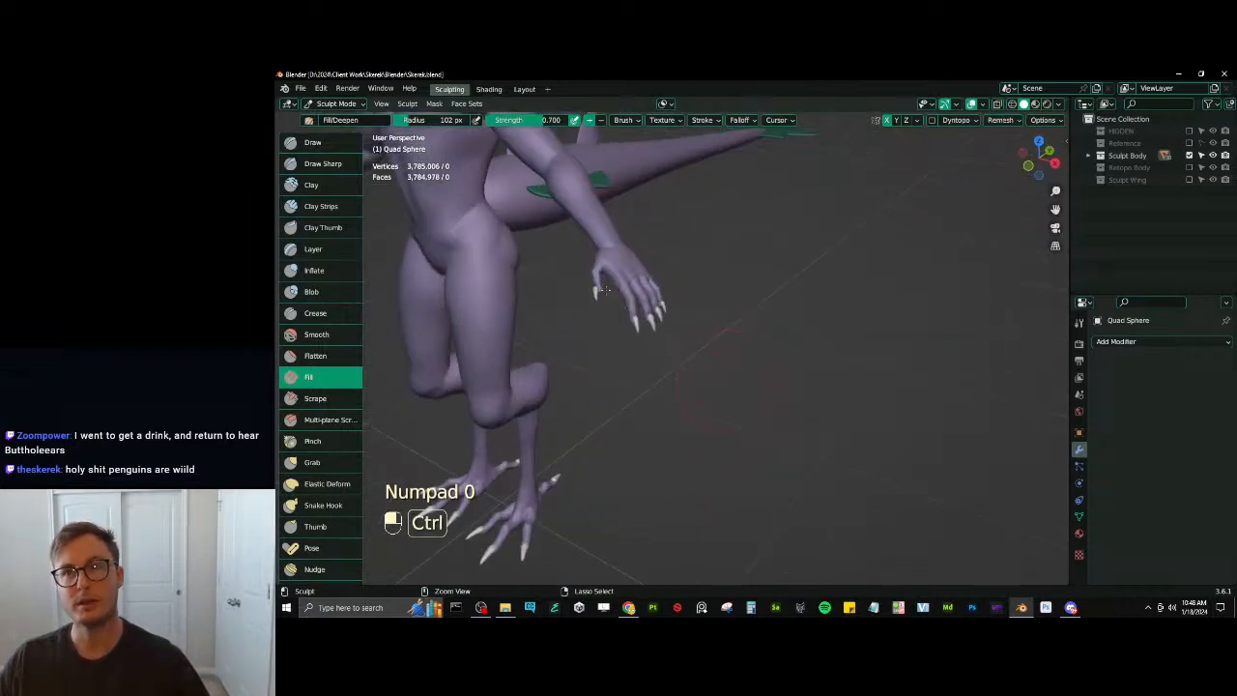
key(ctrl+s)
shift+middle_drag(606, 290, 741, 415)
shift+middle_drag(570, 164, 645, 318)
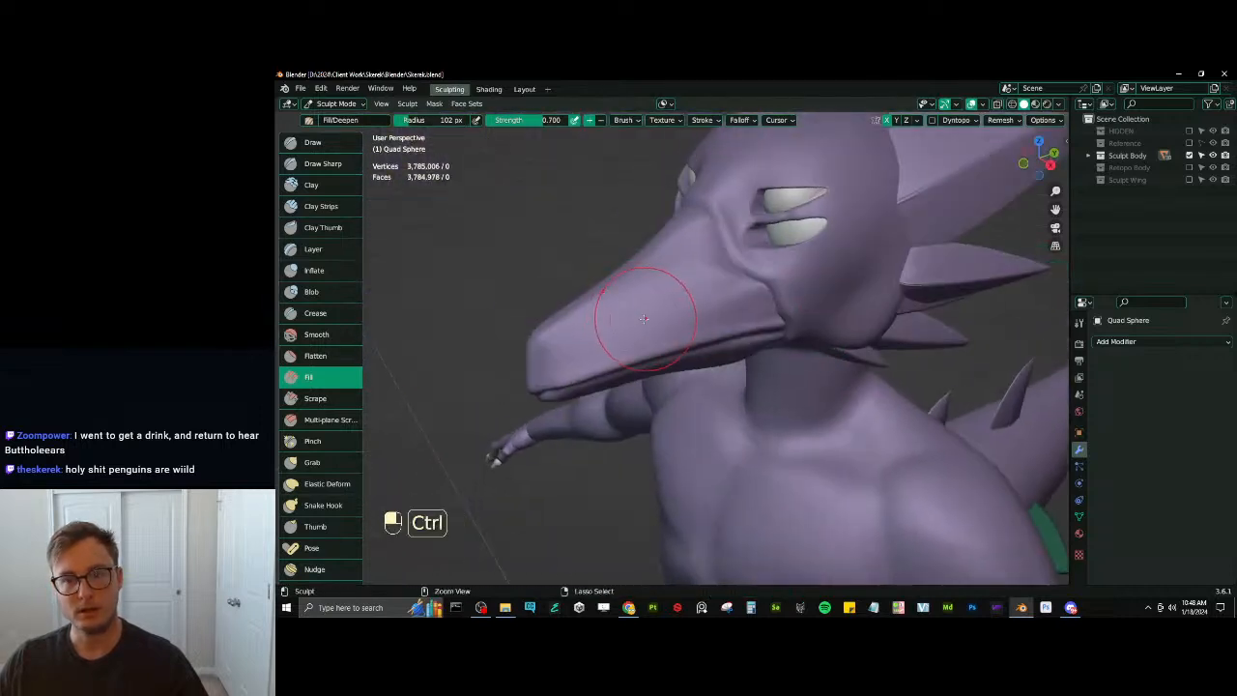
key(ctrl+Tab)
click(556, 323)
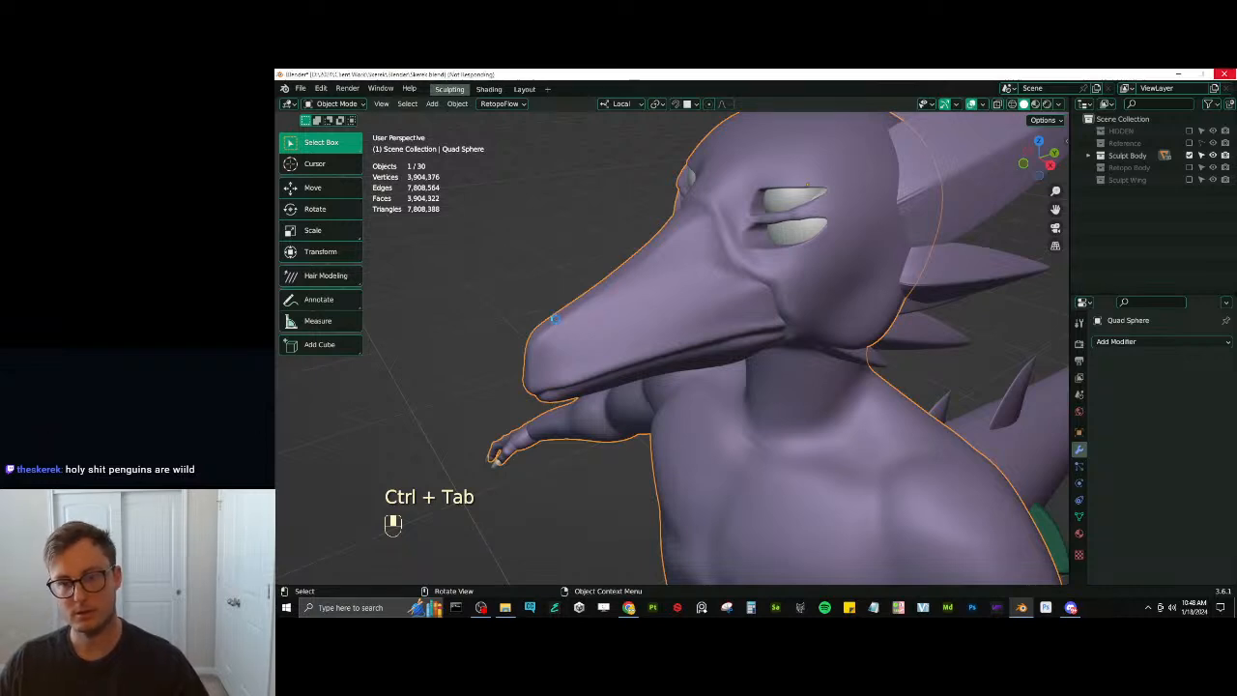
key(alt)
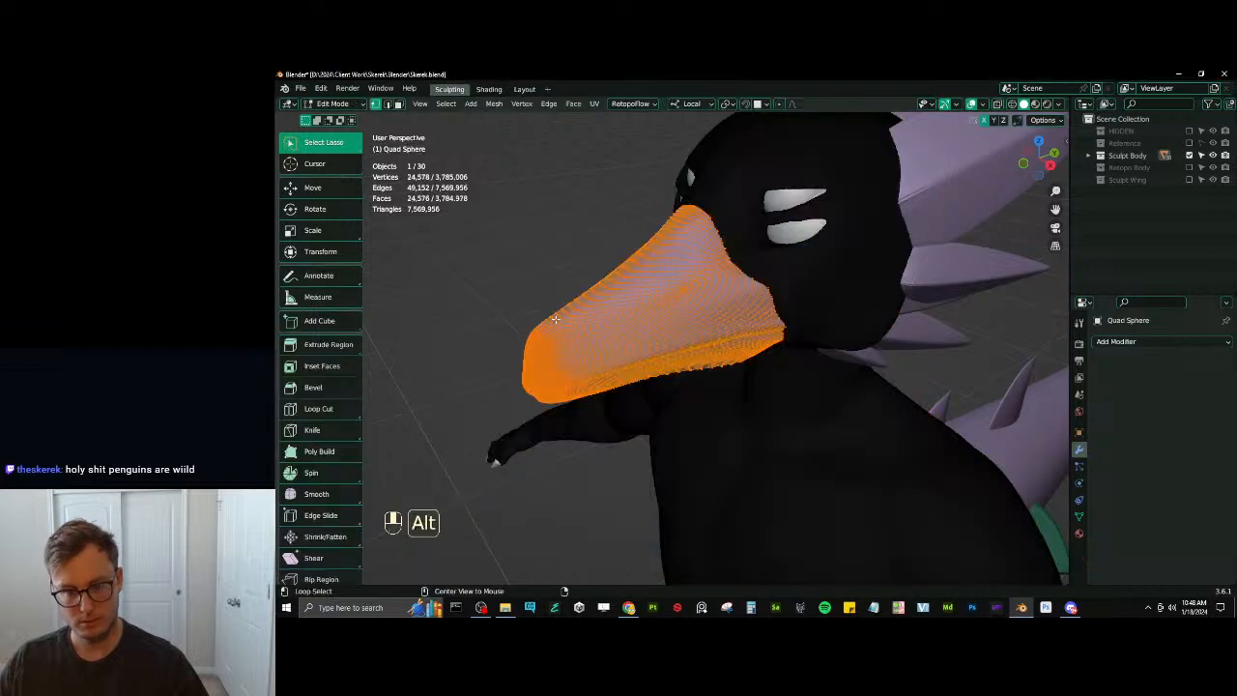
key(alt+a)
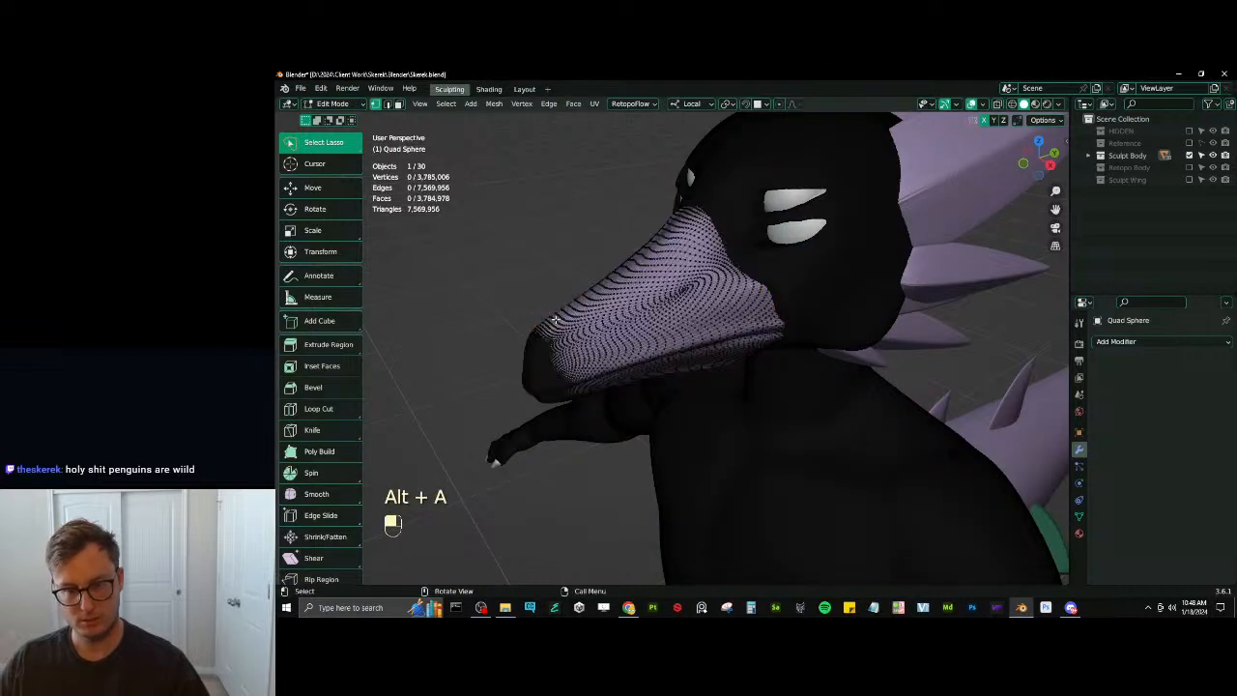
key(l)
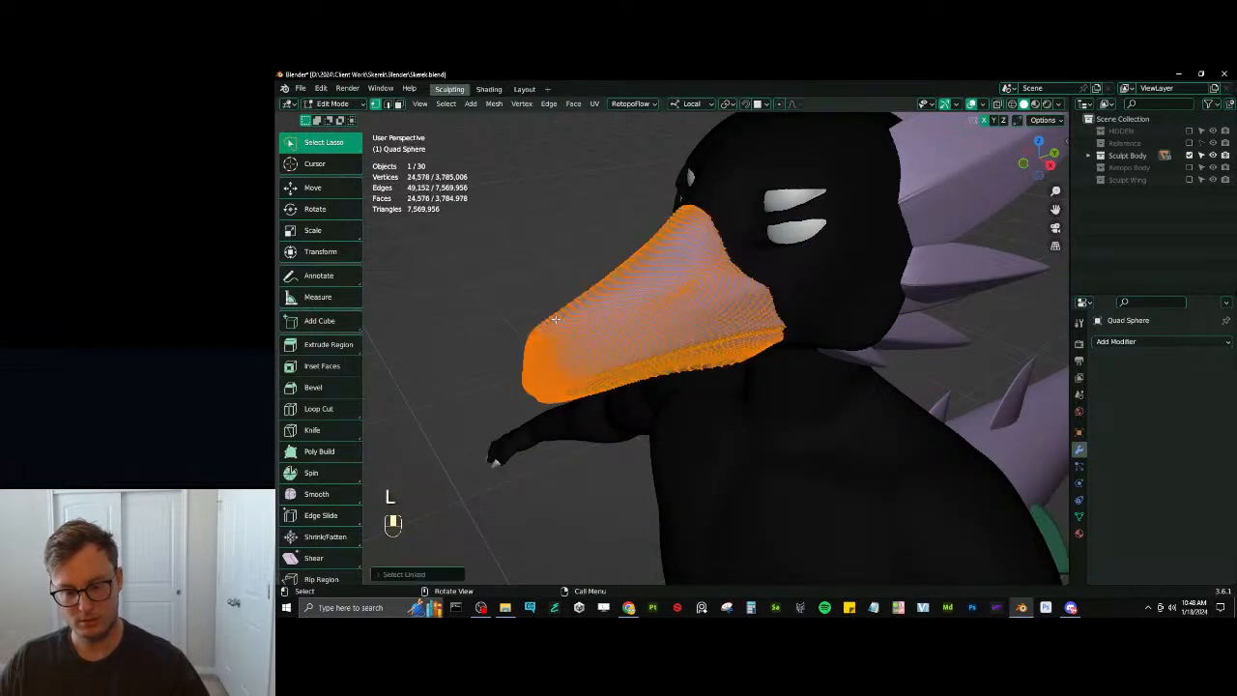
Try separating the body mesh by loose parts
key(p)
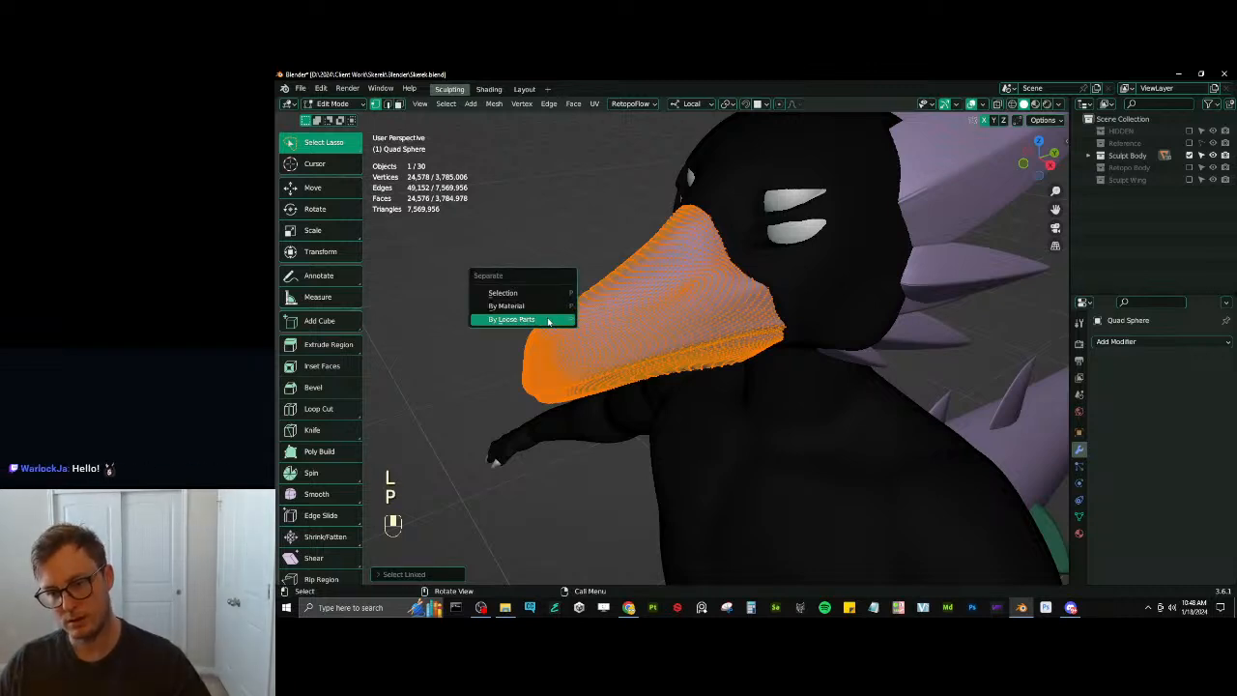
click(548, 320)
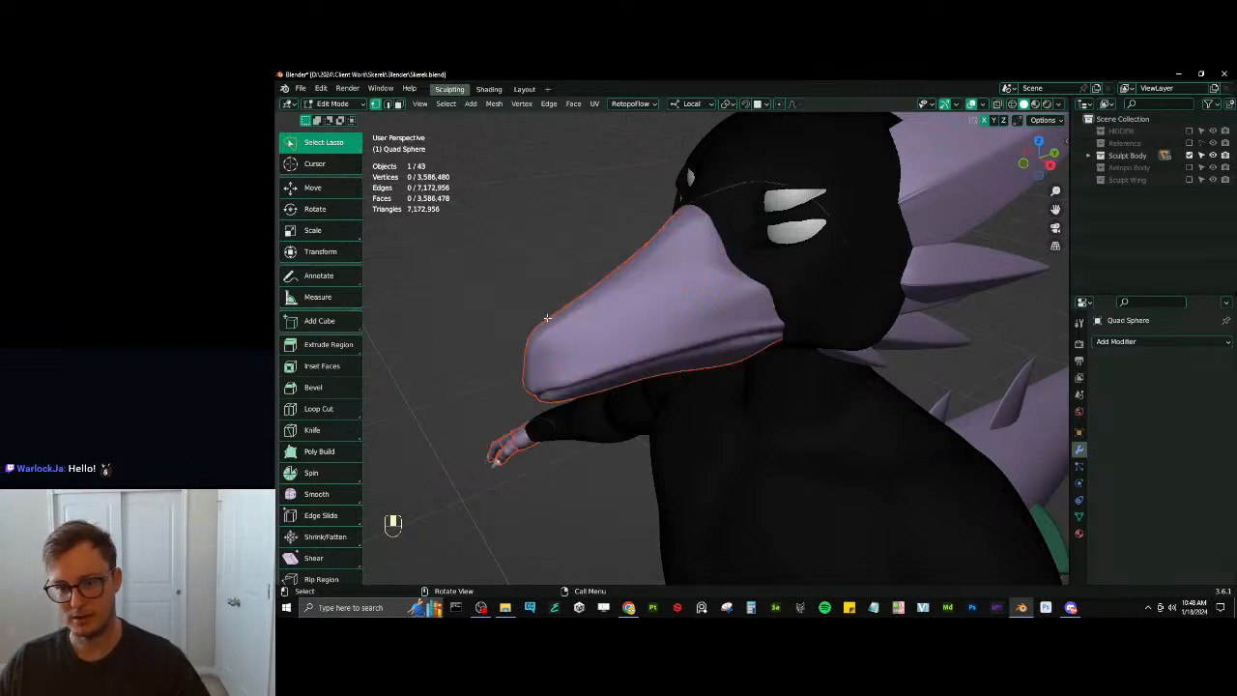
scroll(598, 322, down, 8)
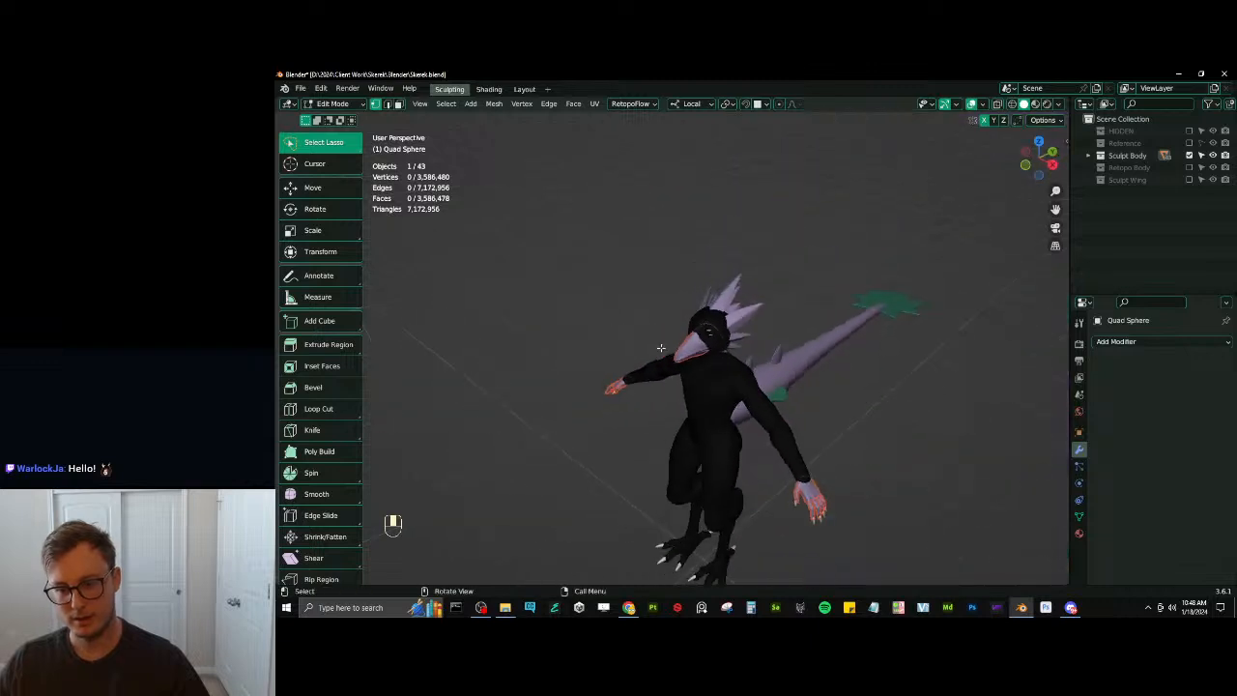
key(ctrl)
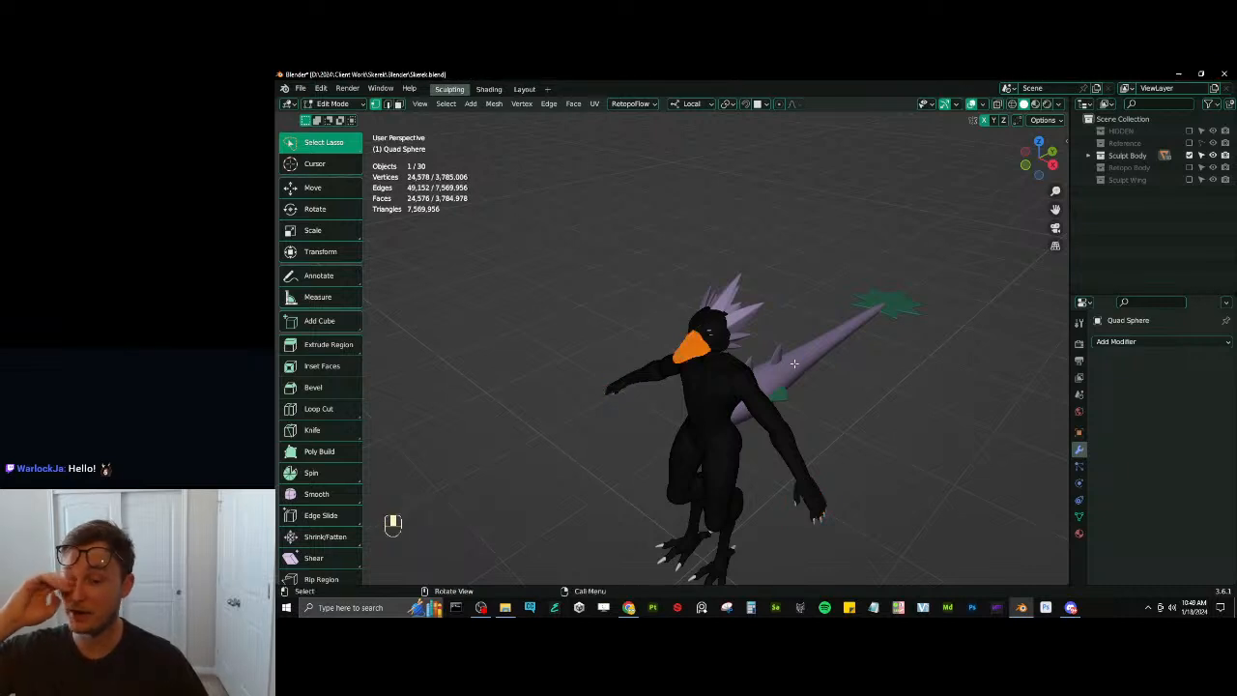
Separate the selected beak into its own object, return to Object Mode, and save the file
key(p)
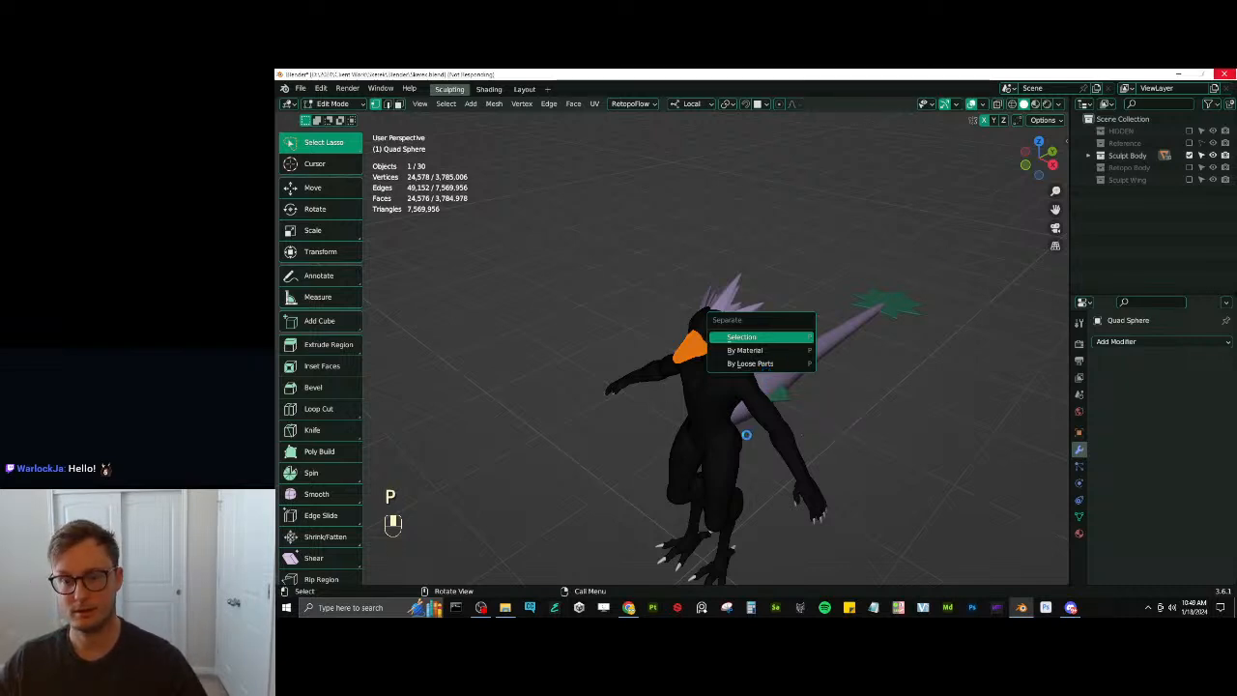
scroll(756, 392, up, 5)
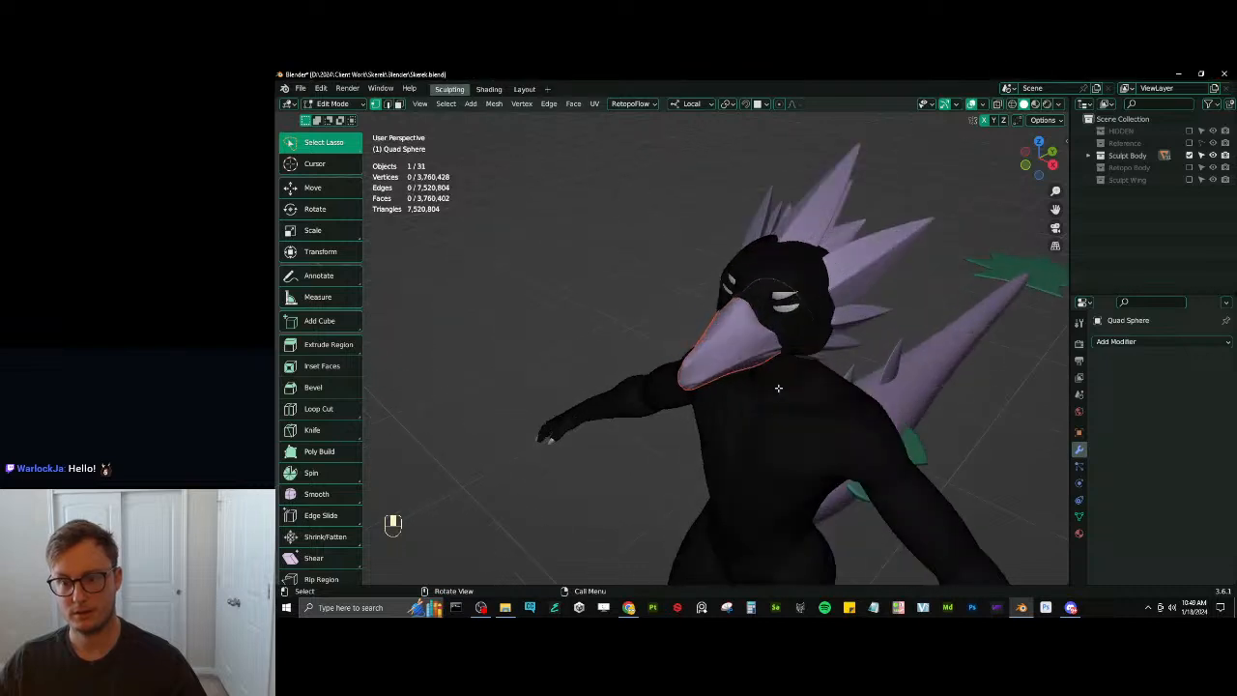
key(Tab)
scroll(780, 388, down, 5)
middle_drag(780, 387, 829, 358)
key(ctrl+s)
Select the body mesh without the beak and voxel remesh it in Sculpt Mode to fuse the fingers to the hands
scroll(803, 334, up, 4)
scroll(758, 398, up, 5)
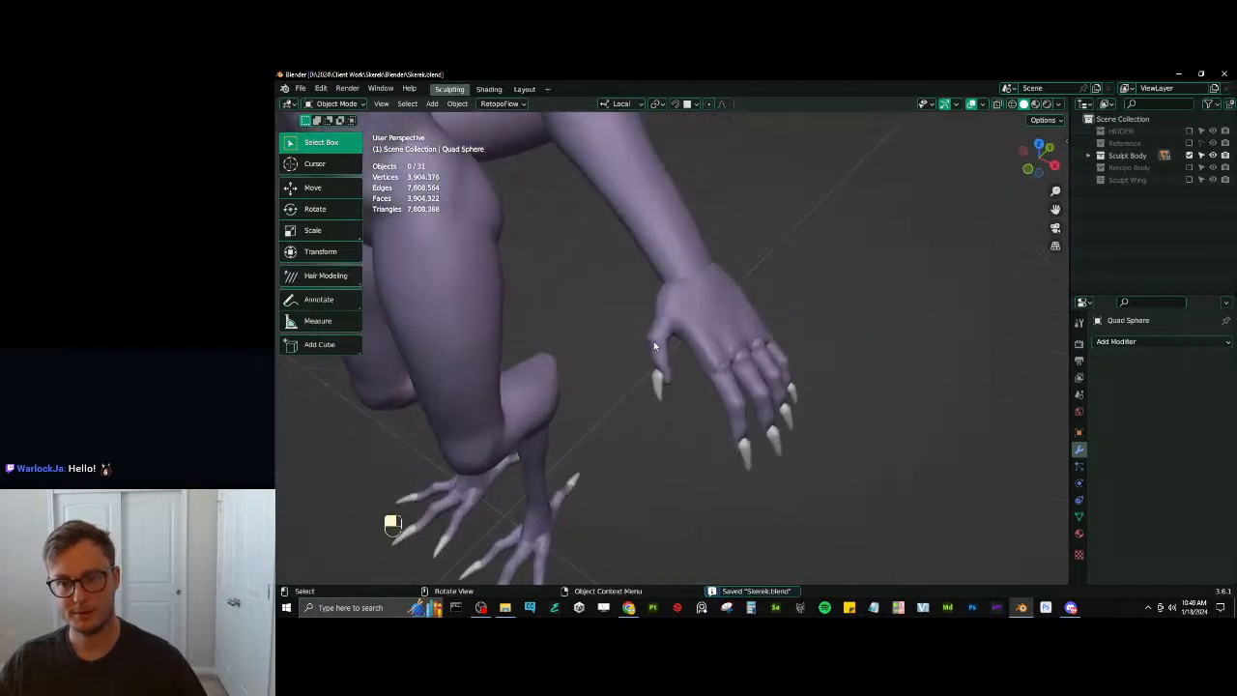
shift+click(725, 399)
key(ctrl+Tab)
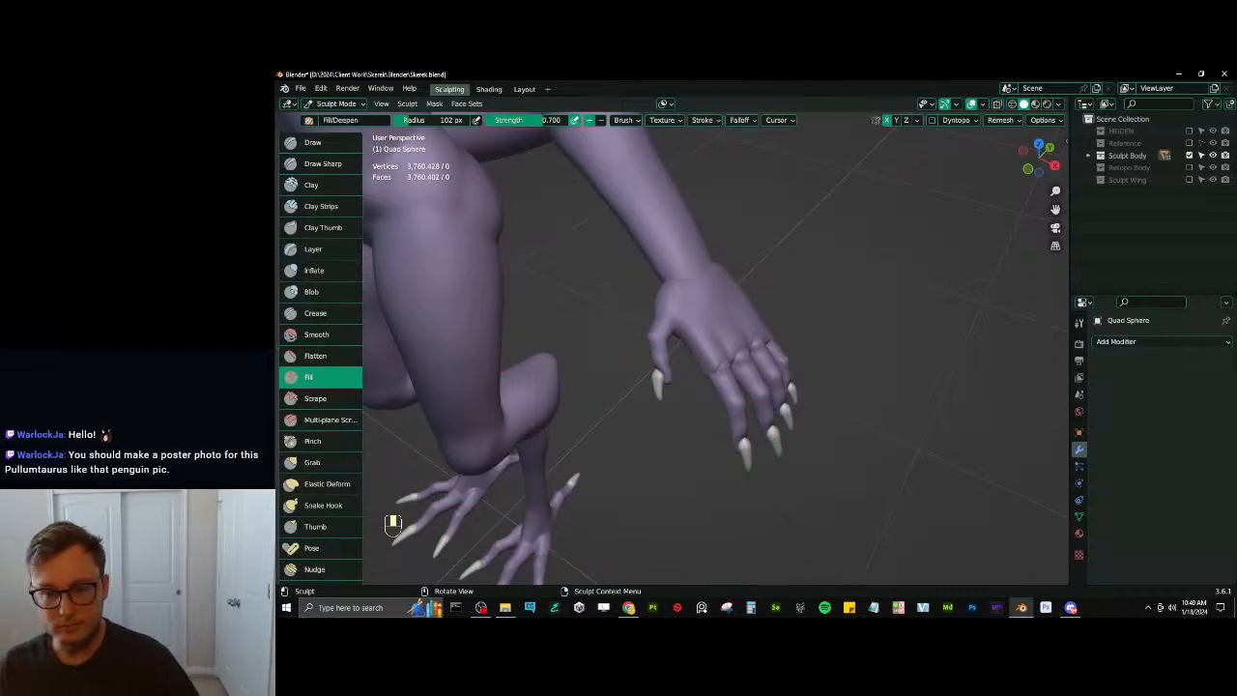
scroll(713, 264, down, 8)
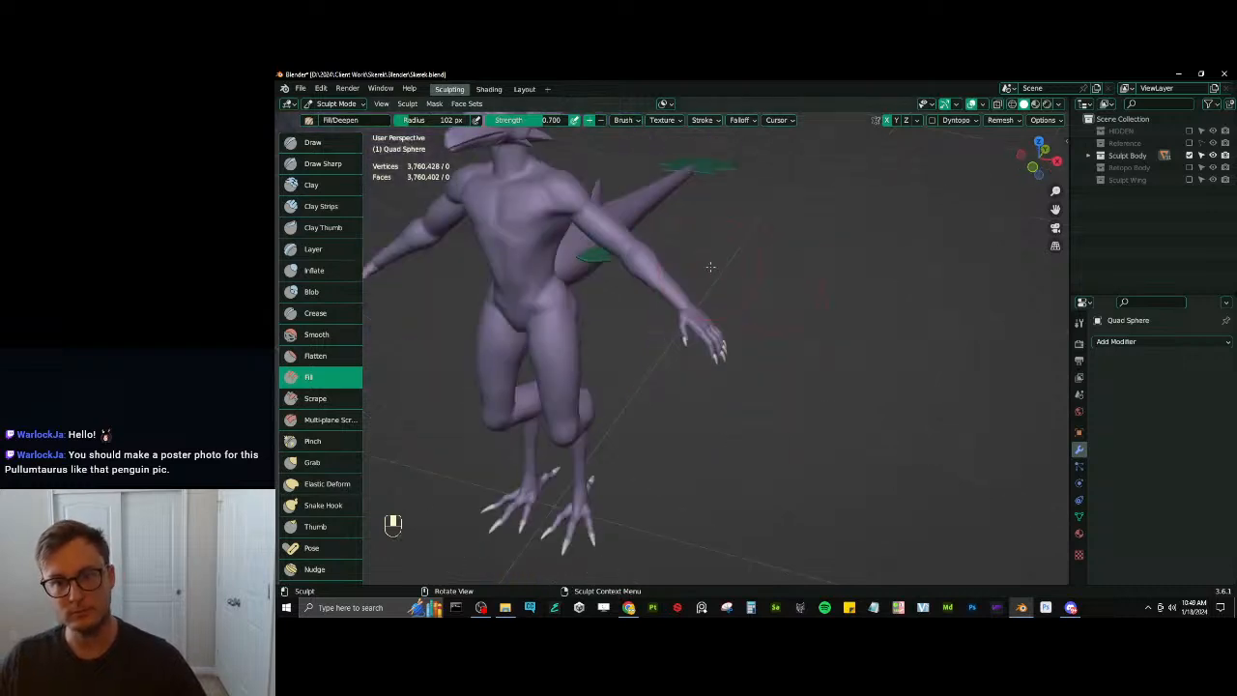
middle_drag(713, 264, 762, 284)
key(ctrl+s)
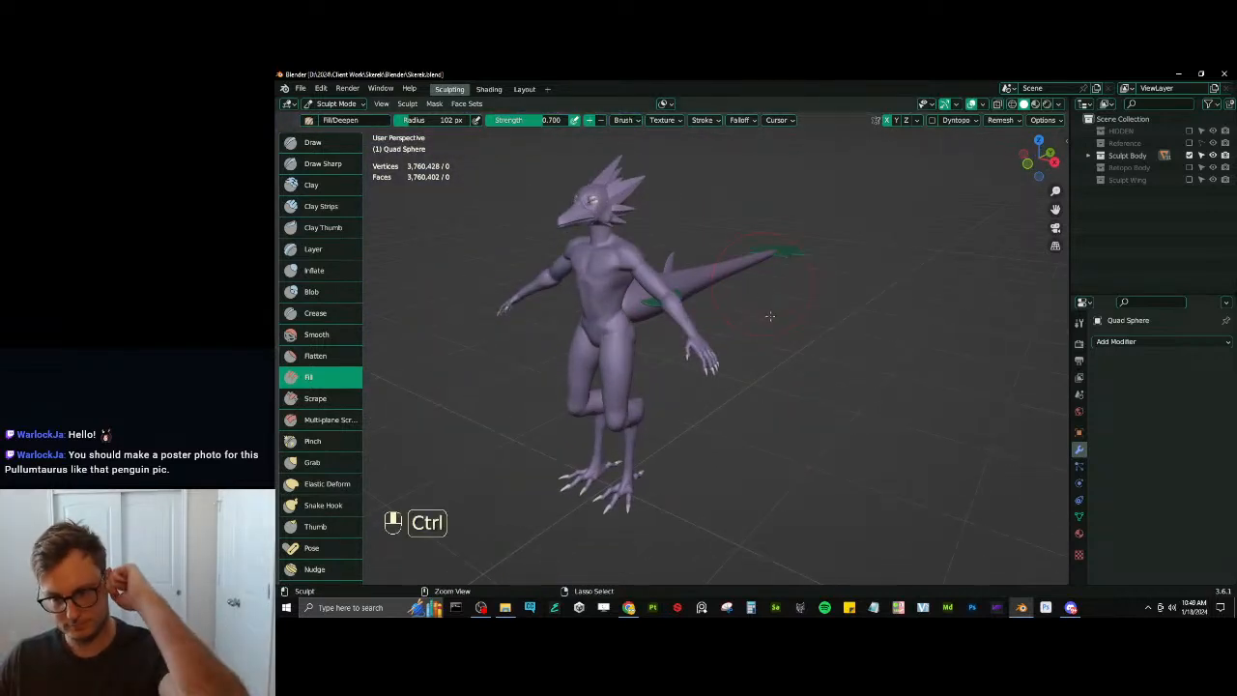
Smooth the web between the bases of the index and middle fingers
scroll(773, 328, up, 6)
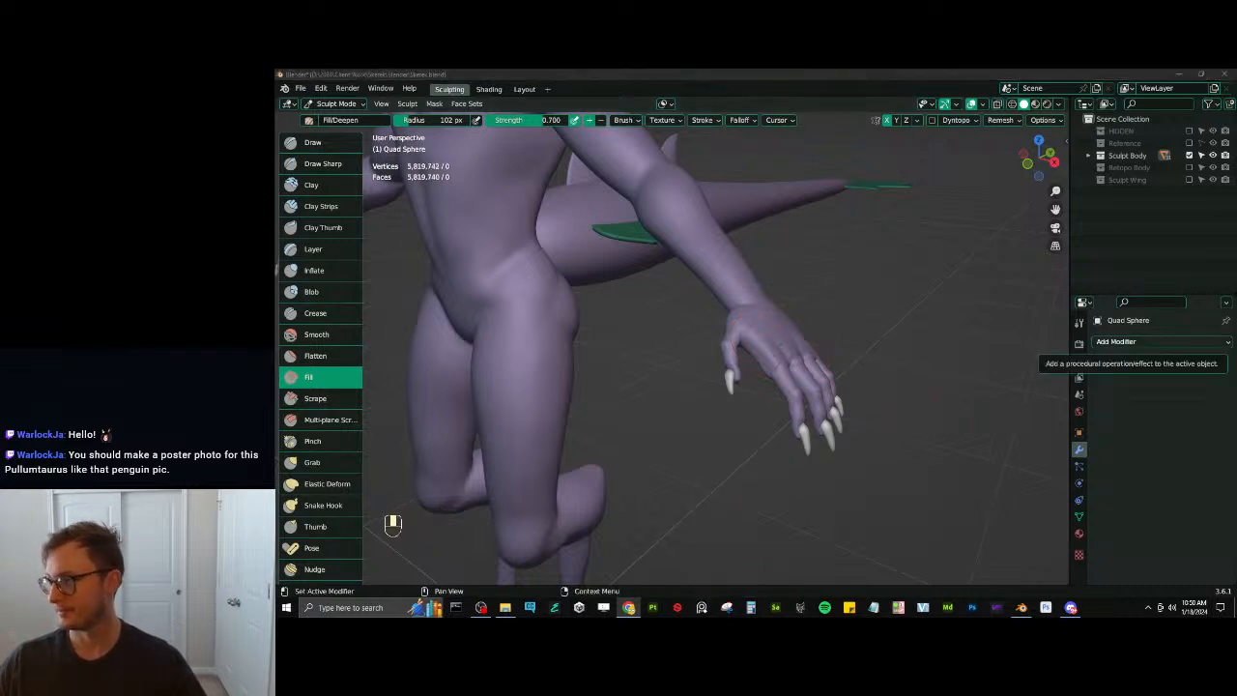
scroll(858, 269, down, 5)
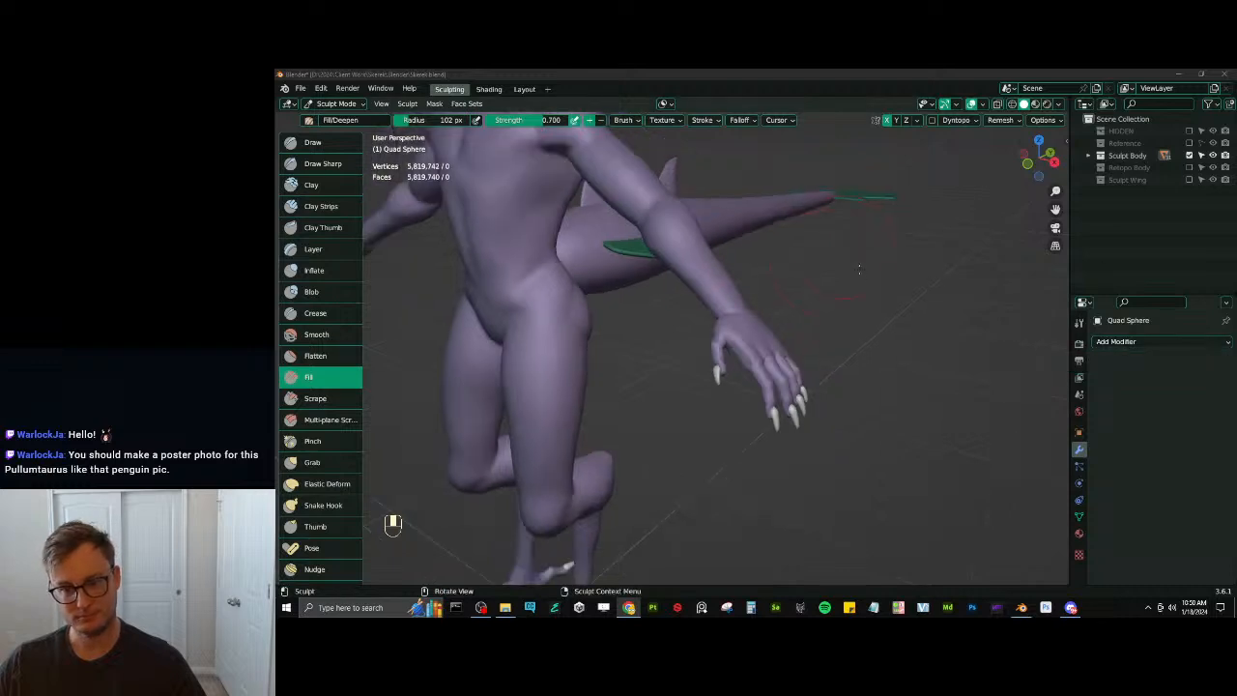
middle_drag(858, 296, 772, 338)
scroll(789, 386, up, 5)
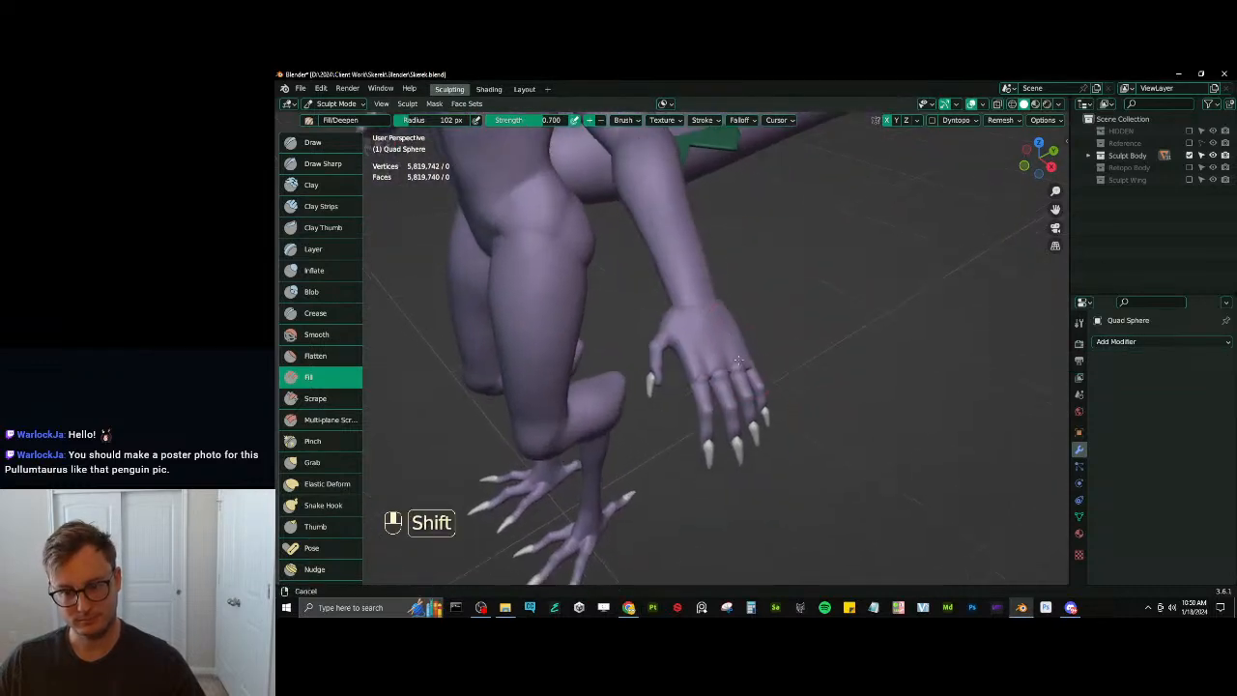
scroll(728, 359, up, 4)
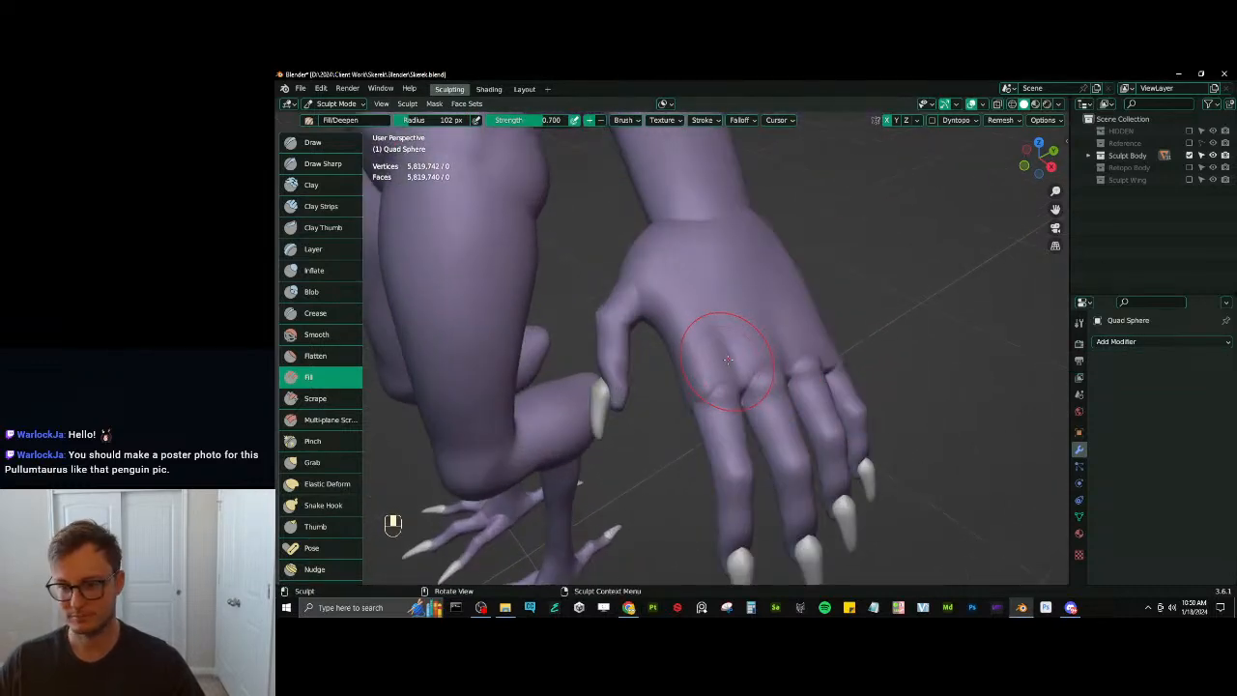
mouse_move(746, 377)
middle_down()
mouse_move(660, 435)
mouse_move(661, 386)
middle_up()
middle_drag(662, 386, 663, 327)
shift+drag(664, 328, 669, 313)
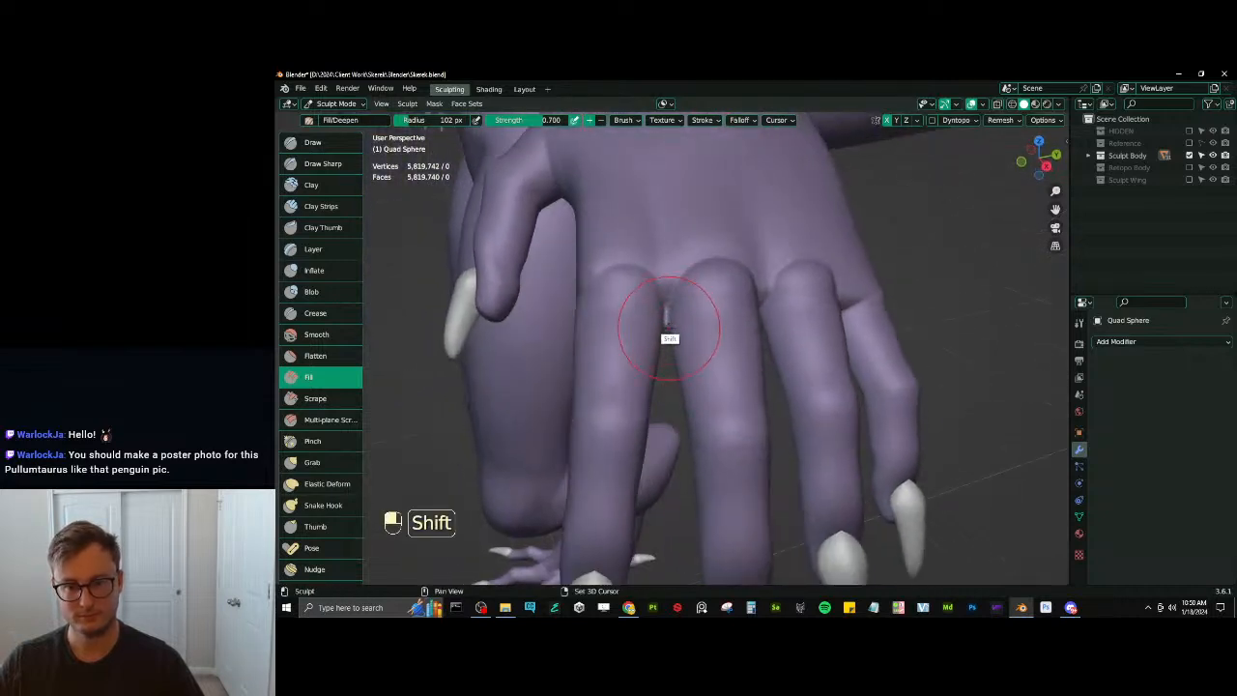
Smooth the other seams where the fingers join the hand
mouse_move(669, 329)
middle_down()
mouse_move(758, 319)
mouse_move(837, 290)
middle_up()
shift+middle_drag(836, 290, 806, 343)
mouse_move(794, 315)
shift+mouse_down()
mouse_move(838, 329)
mouse_move(822, 301)
shift+mouse_up()
middle_drag(822, 307, 759, 333)
shift+drag(756, 332, 646, 381)
mouse_move(645, 376)
middle_down()
mouse_move(858, 271)
mouse_move(769, 300)
middle_up()
middle_drag(769, 300, 802, 266)
Smooth the crease between forearm and hand on the palm side and around the outer edge of the wrist
ctrl+middle_drag(822, 309, 764, 316)
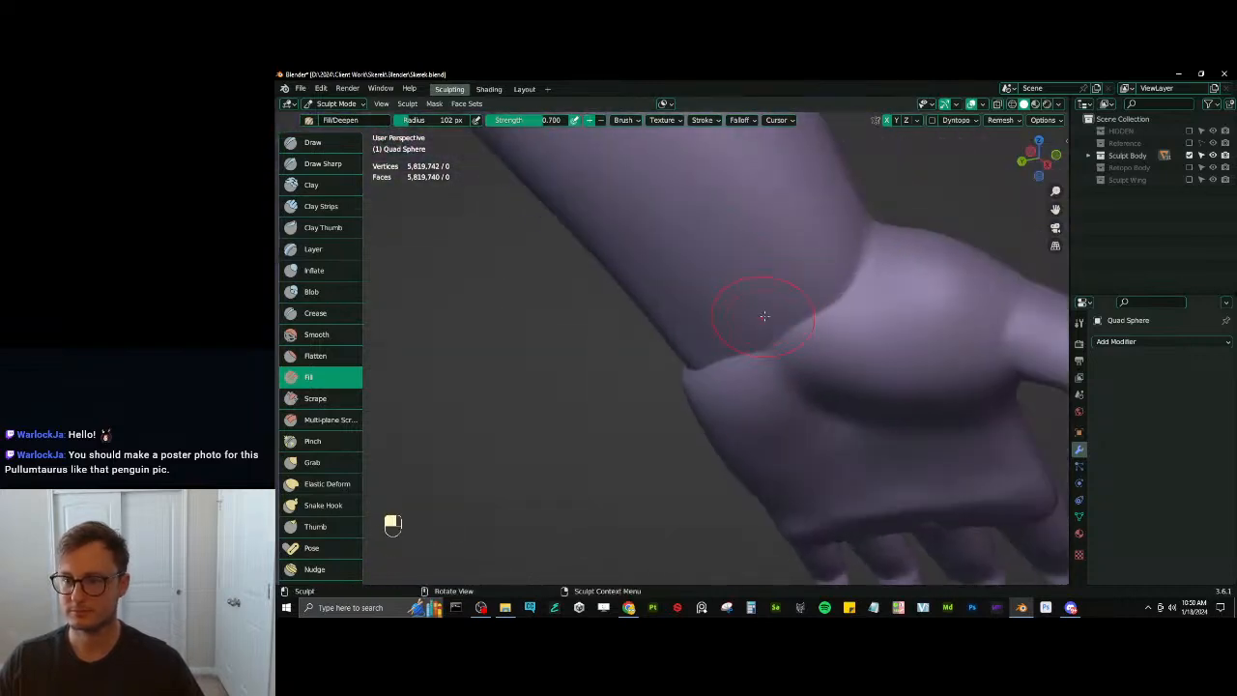
ctrl+middle_drag(837, 286, 800, 340)
shift+drag(797, 344, 833, 404)
middle_drag(829, 396, 817, 364)
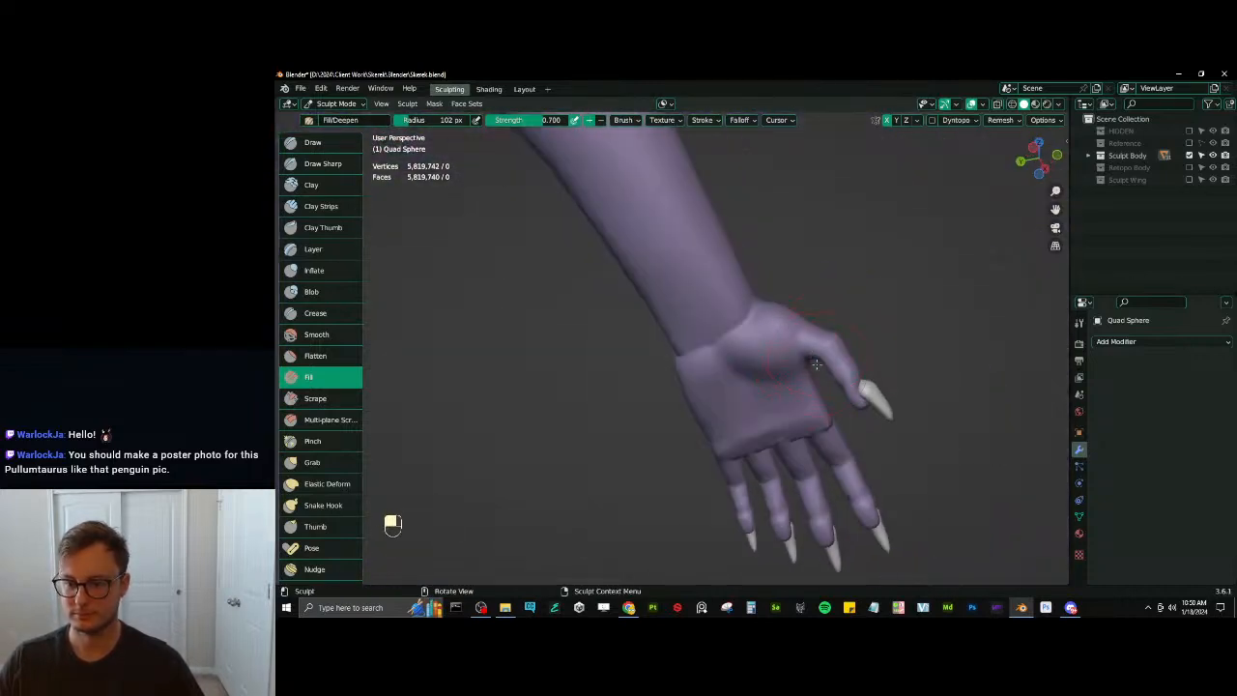
mouse_move(725, 345)
ctrl+middle_down()
mouse_move(825, 279)
mouse_move(826, 348)
mouse_move(728, 358)
mouse_move(663, 324)
mouse_move(655, 340)
ctrl+middle_up()
mouse_move(653, 357)
shift+mouse_down()
mouse_move(635, 327)
mouse_move(656, 334)
shift+mouse_up()
middle_drag(656, 334, 645, 354)
shift+drag(644, 358, 647, 340)
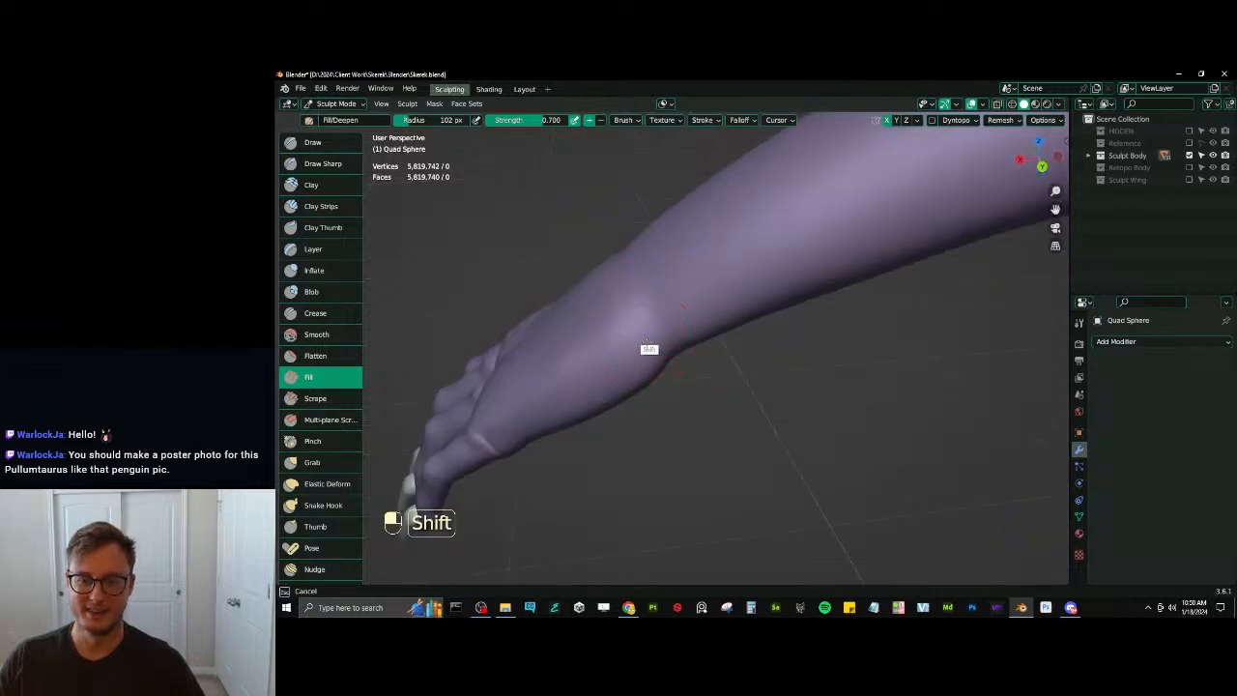
middle_drag(649, 348, 677, 396)
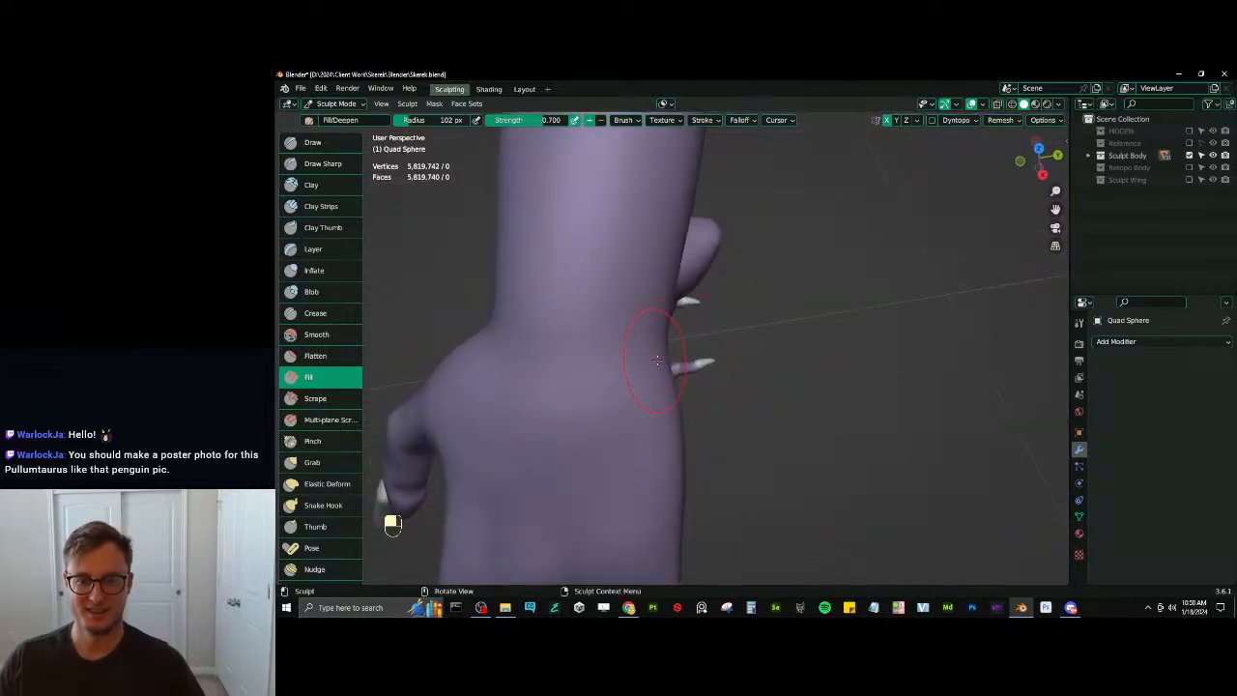
Undo the last Fill stroke on the wrist
middle_drag(727, 322, 718, 327)
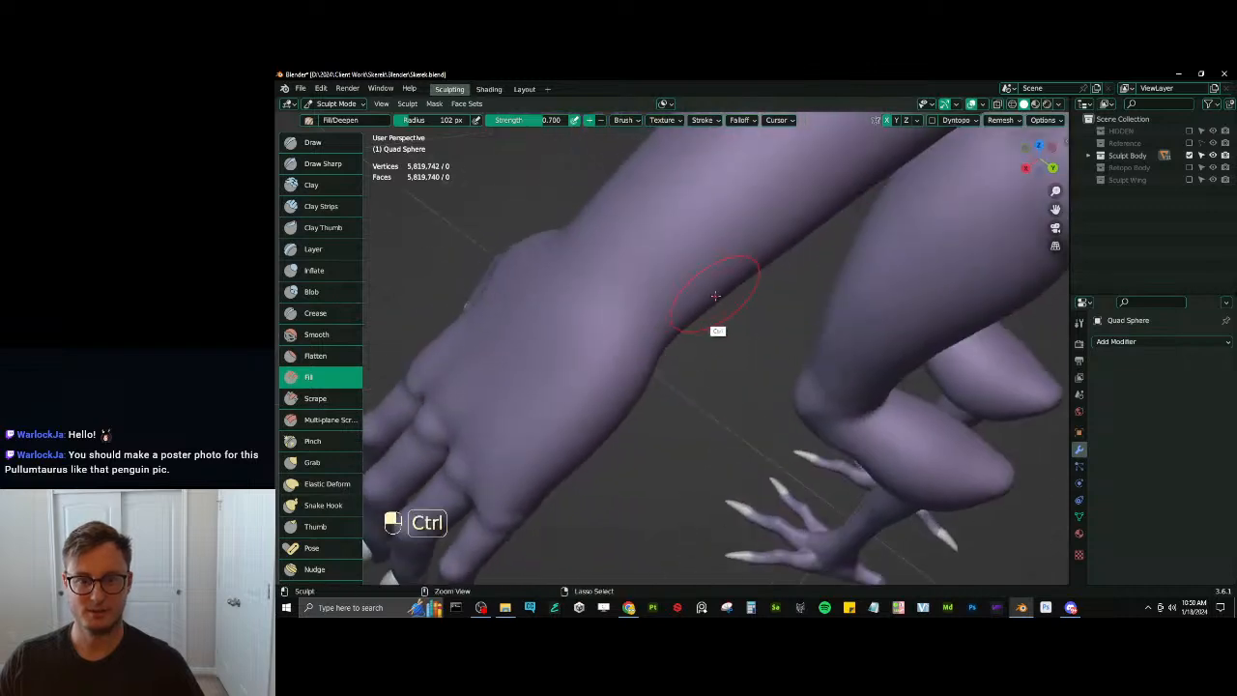
key(ctrl+z)
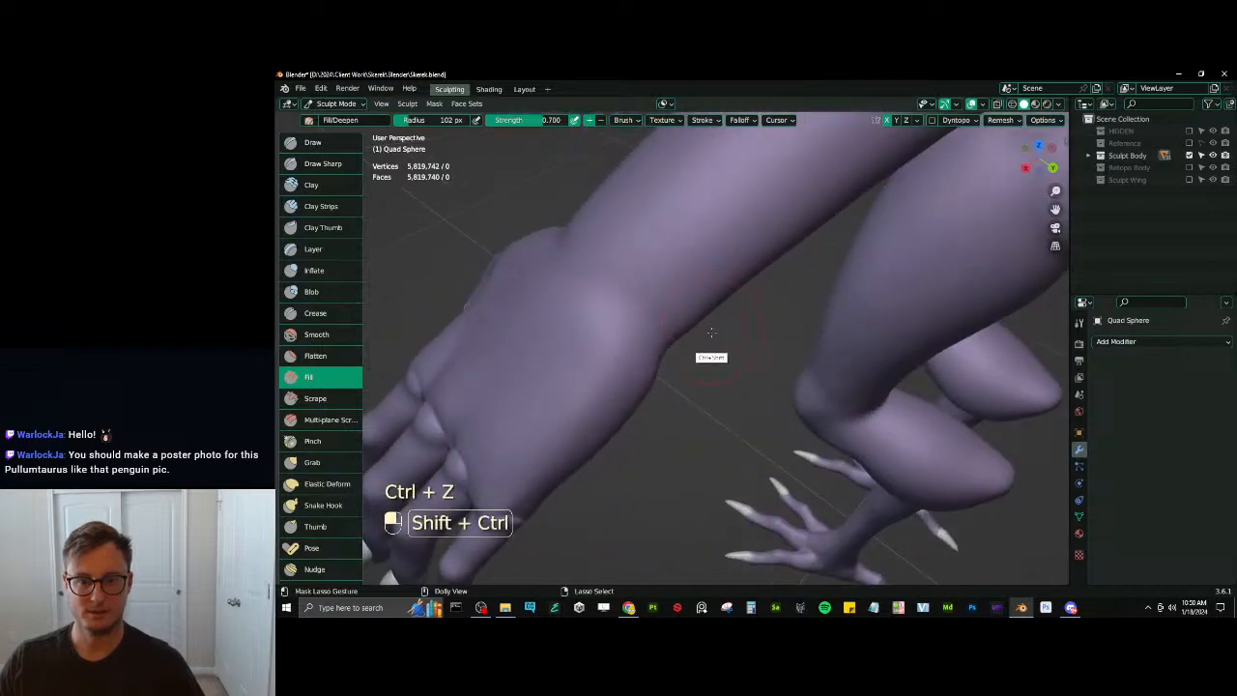
mouse_move(712, 332)
middle_down()
mouse_move(721, 384)
mouse_move(701, 415)
mouse_move(709, 376)
middle_up()
Smooth the seams at the finger bases on the back of the hand and on the palm side
key(d)
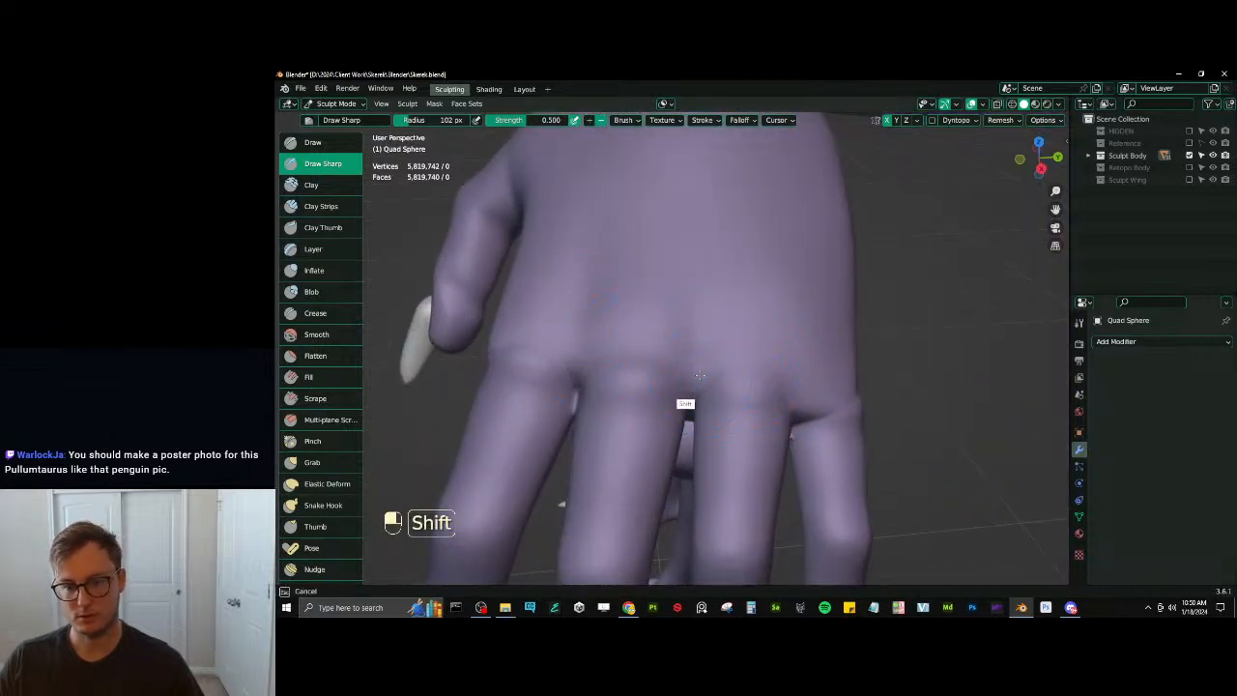
middle_drag(685, 392, 668, 350)
middle_drag(580, 328, 774, 263)
shift+drag(774, 263, 772, 253)
middle_drag(771, 253, 778, 381)
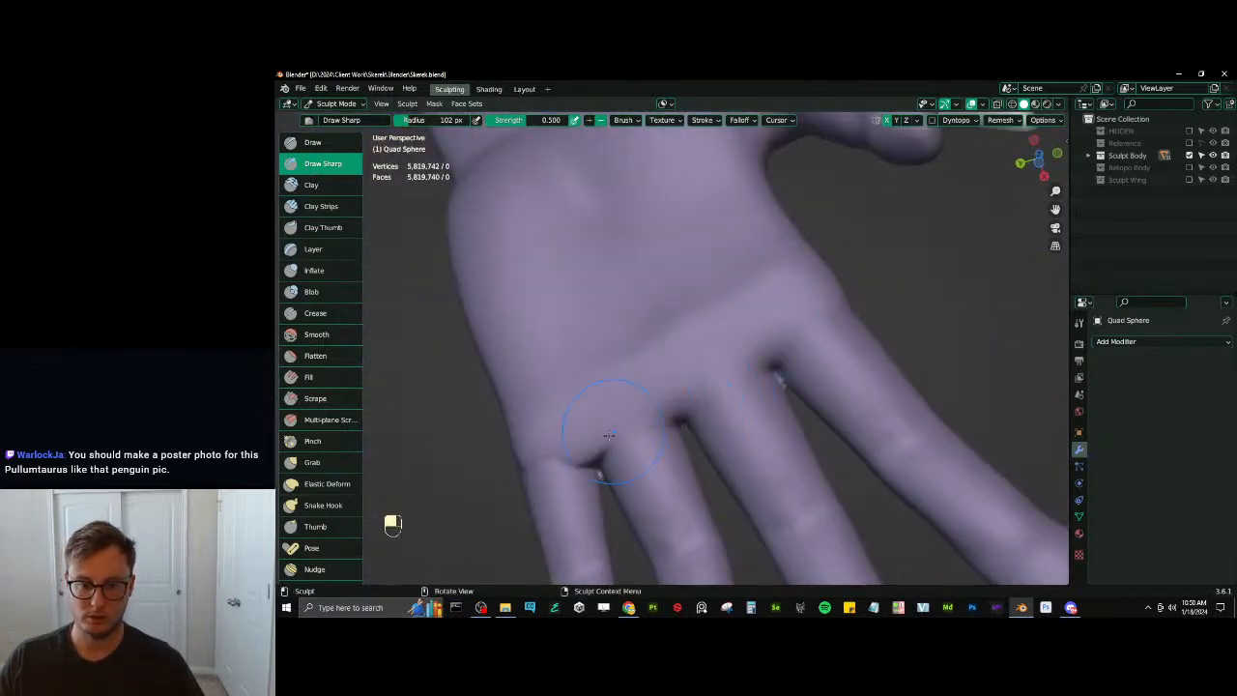
middle_drag(586, 474, 659, 359)
mouse_move(698, 405)
middle_down()
mouse_move(771, 363)
mouse_move(723, 425)
mouse_move(699, 412)
middle_up()
shift+drag(641, 379, 626, 359)
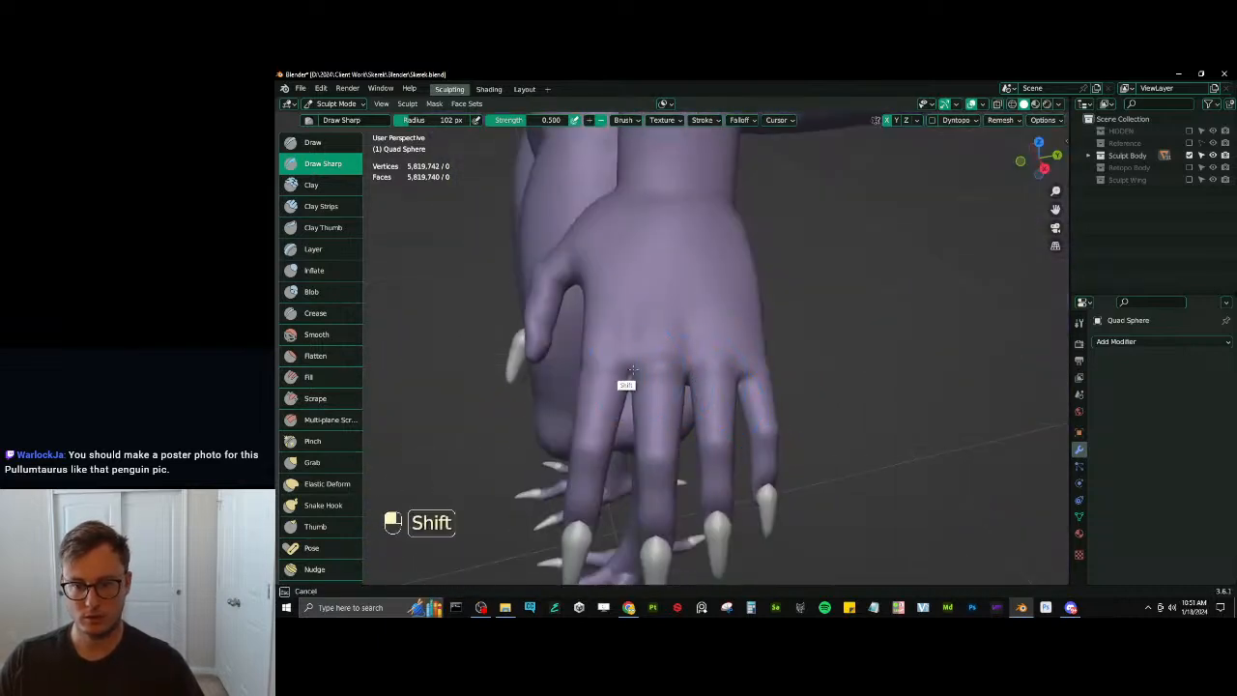
Smooth the notch between the index and middle finger bases on the back of the hand
middle_drag(627, 359, 667, 363)
shift+drag(659, 362, 657, 371)
scroll(666, 367, up, 4)
middle_drag(666, 367, 691, 314)
shift+drag(684, 308, 679, 319)
scroll(680, 318, up, 3)
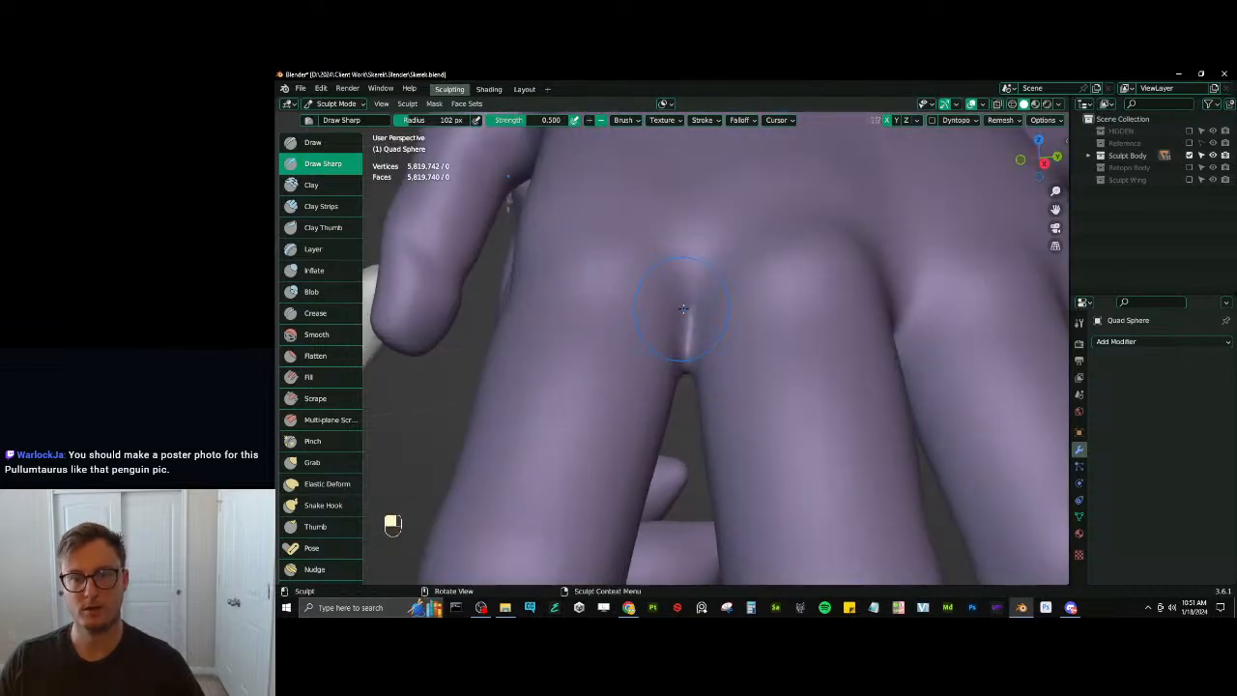
Rework the web between the index and middle fingers with the Crease brush and remesh the body
click(311, 313)
mouse_move(541, 319)
middle_down()
mouse_move(688, 295)
mouse_move(697, 367)
middle_up()
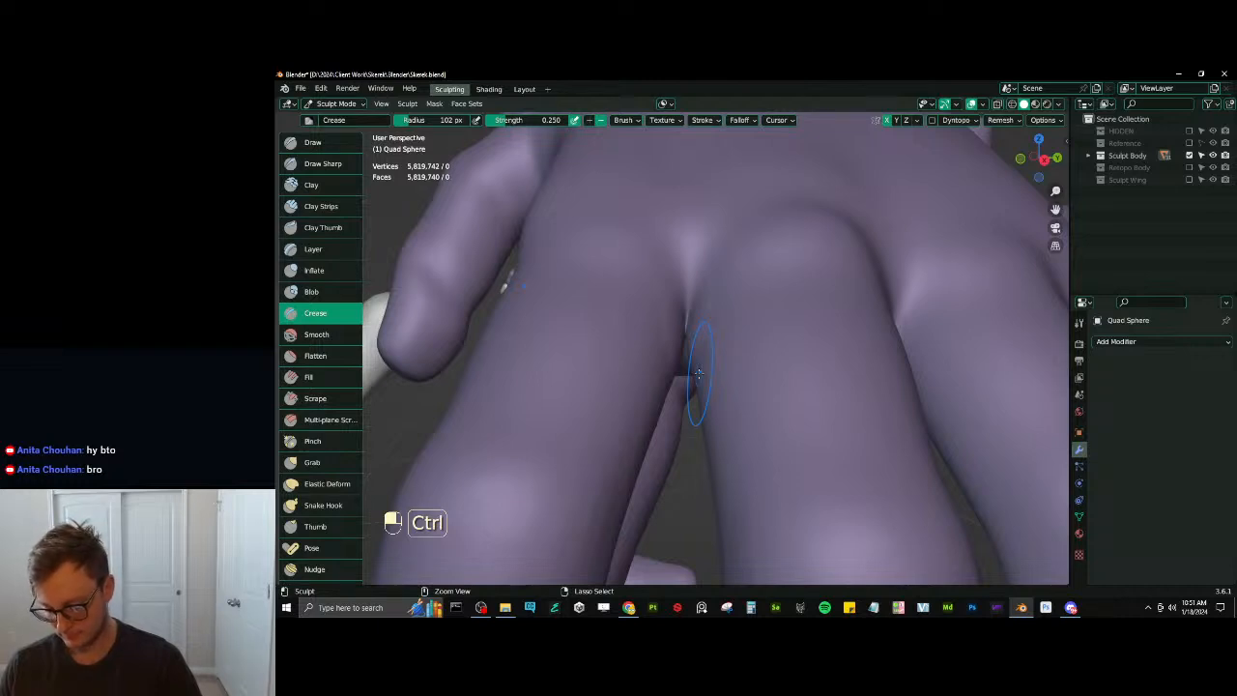
ctrl+drag(697, 372, 672, 343)
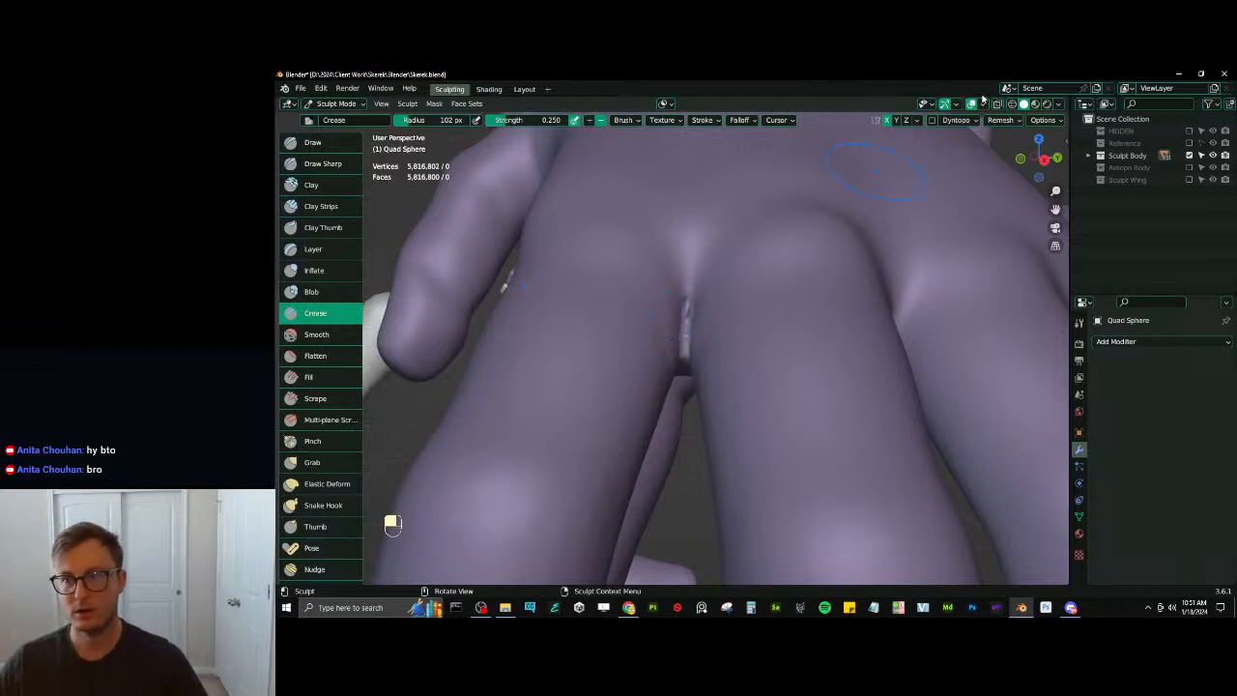
click(1000, 119)
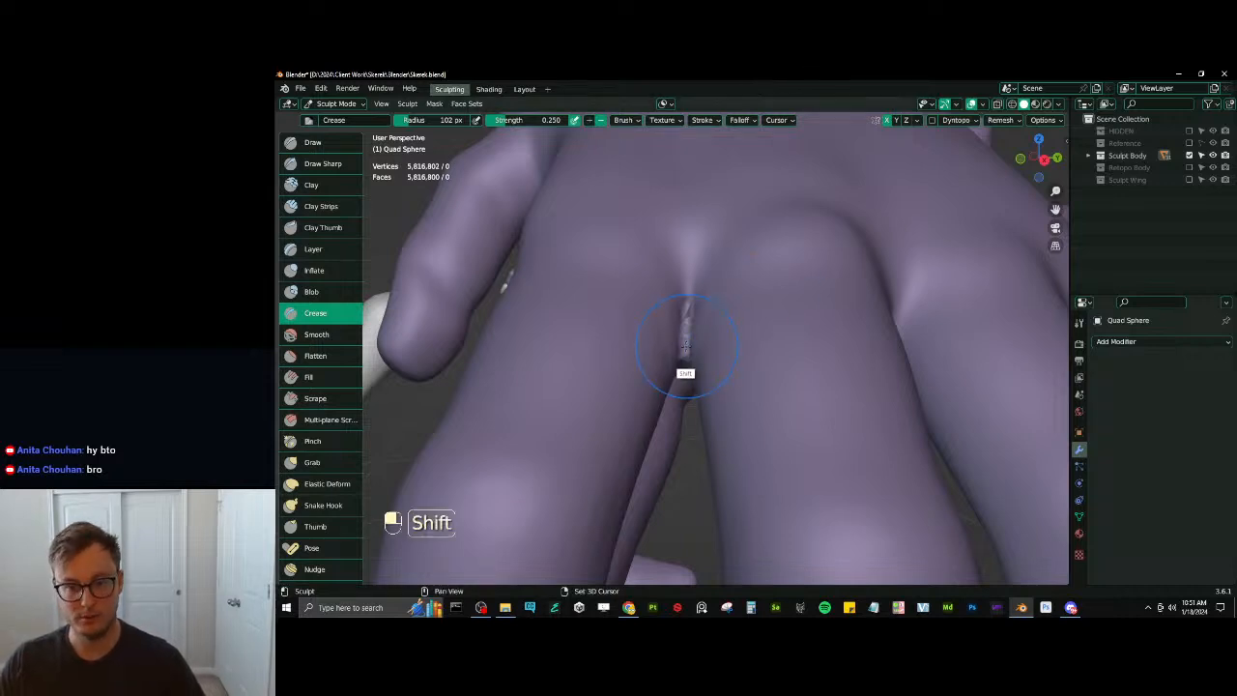
Smooth the jagged remeshed surface in the web between the index and middle fingers
middle_drag(683, 380, 684, 284)
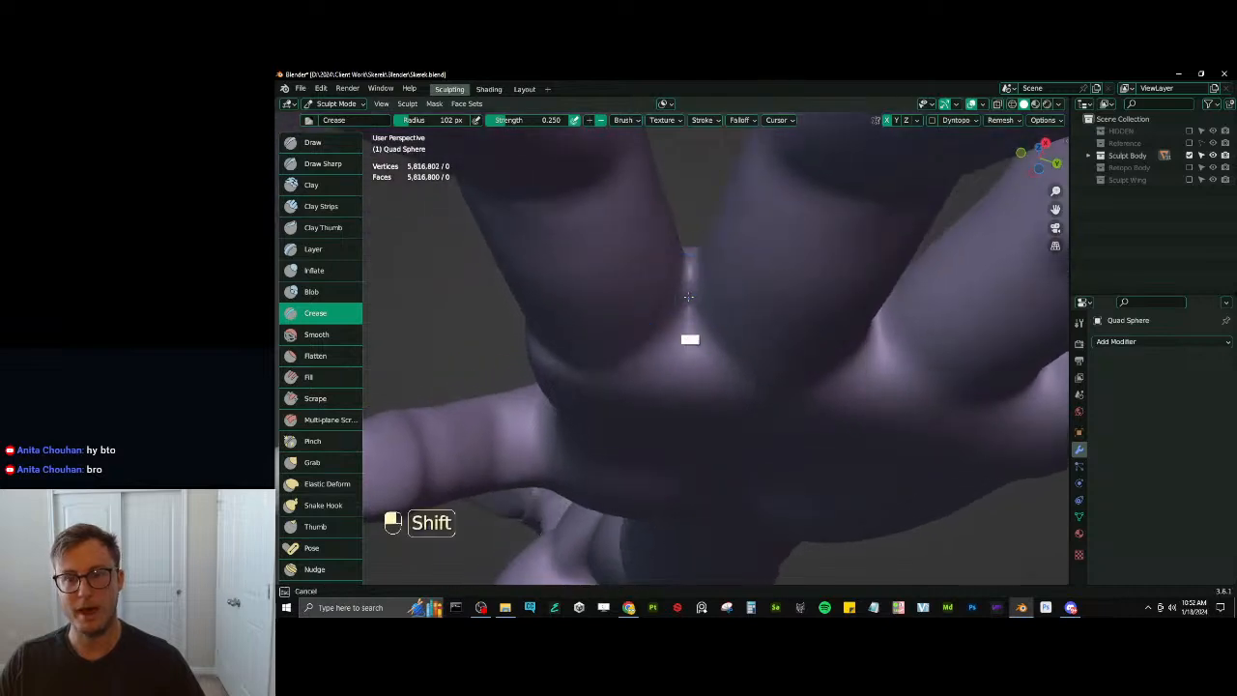
mouse_move(690, 339)
middle_down()
mouse_move(682, 417)
mouse_move(708, 327)
mouse_move(690, 274)
middle_up()
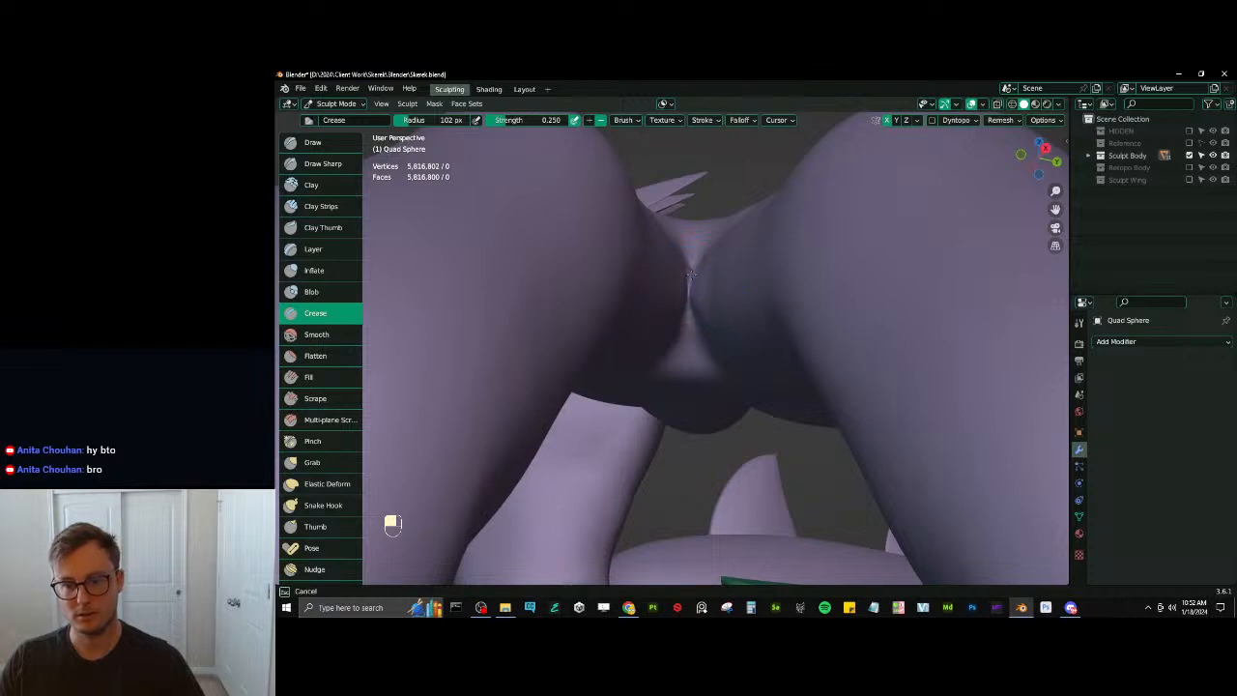
middle_drag(691, 275, 684, 399)
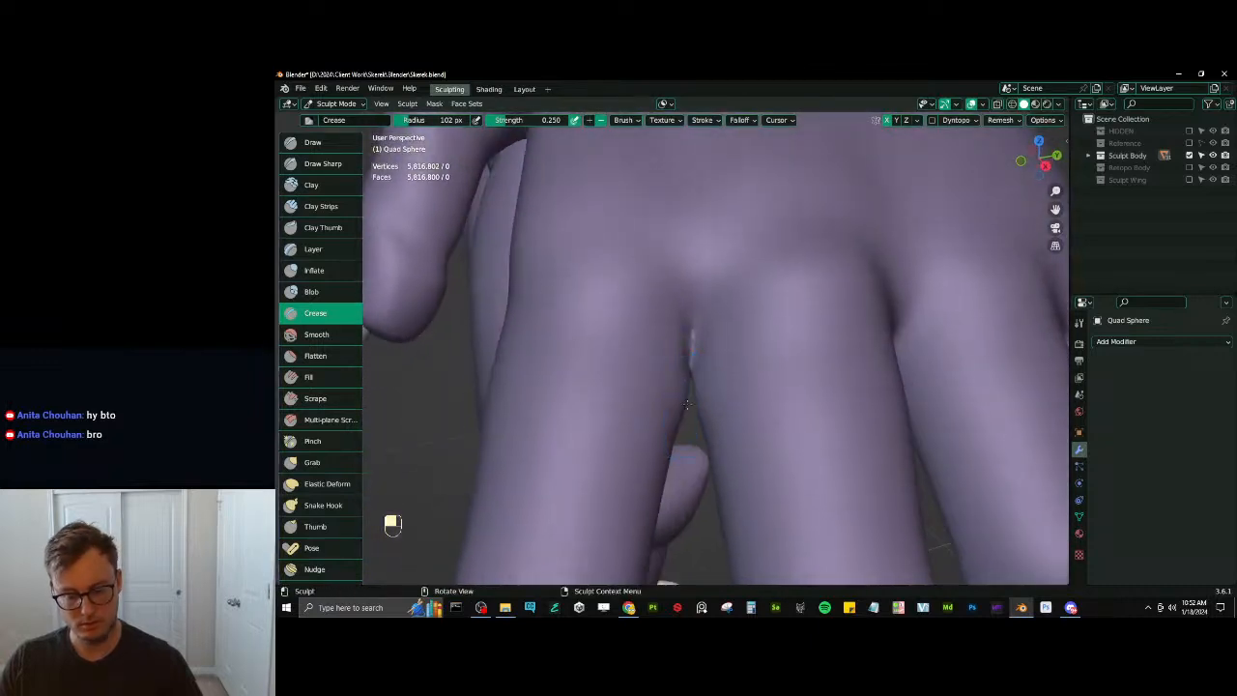
key(i)
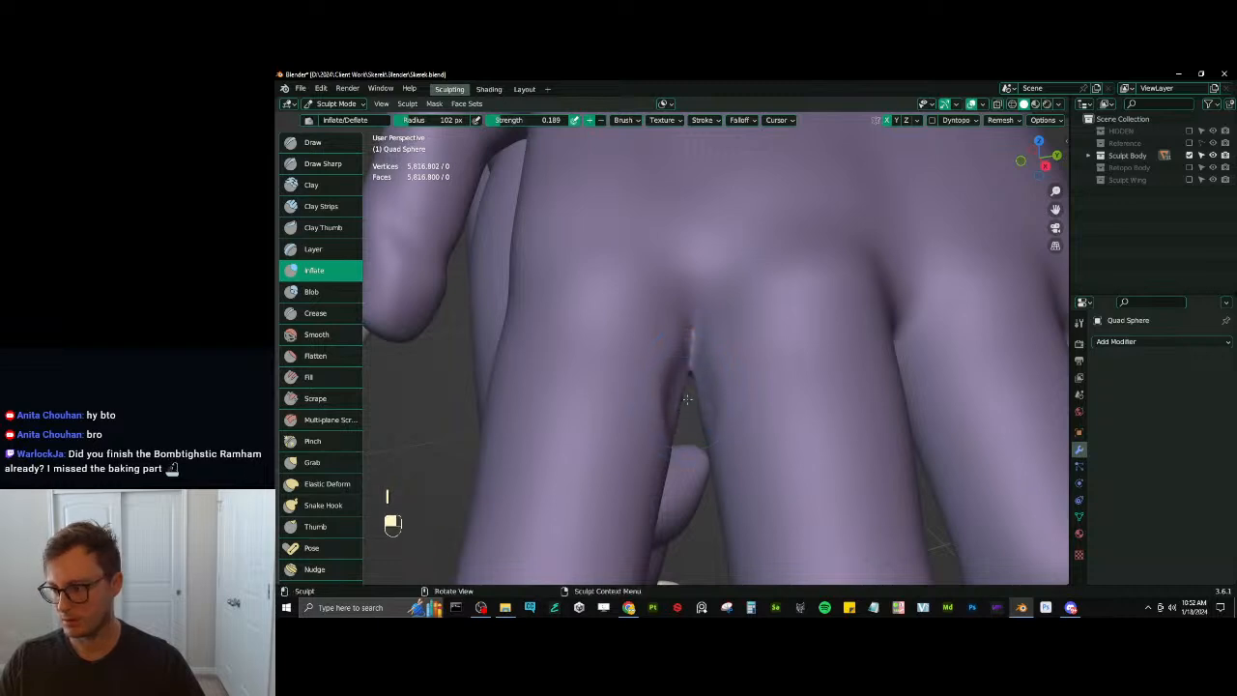
middle_drag(694, 399, 704, 396)
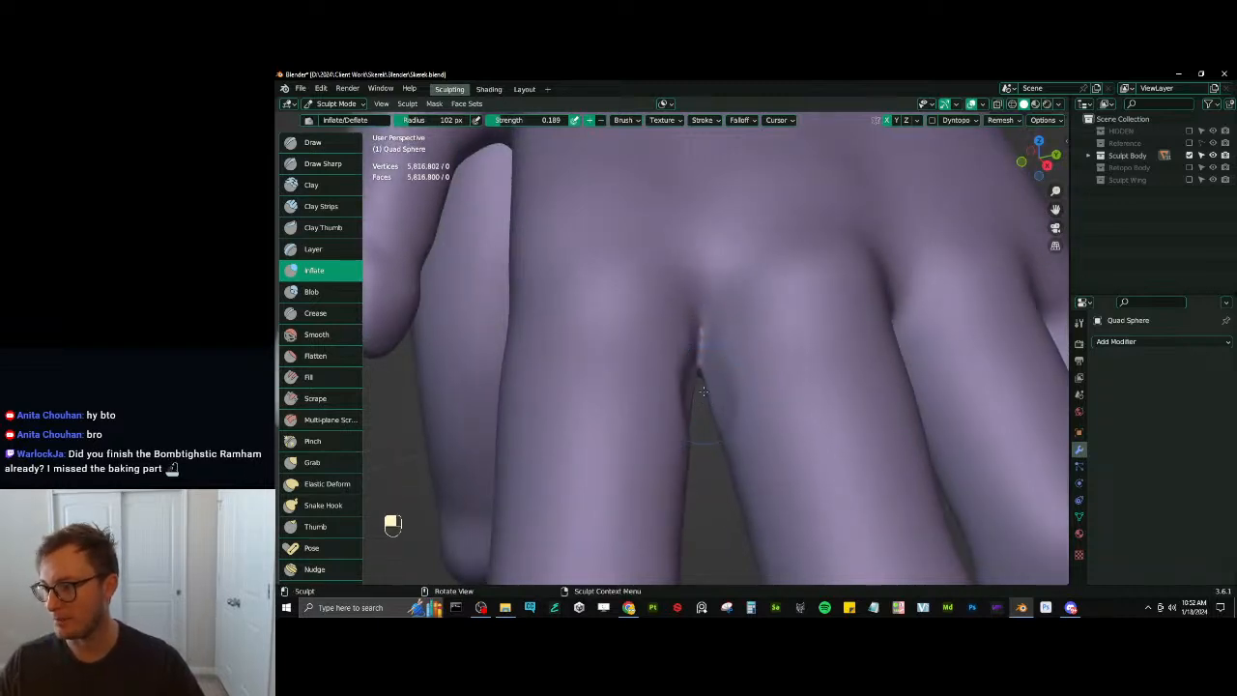
mouse_move(703, 391)
middle_down()
mouse_move(641, 324)
mouse_move(676, 351)
mouse_move(643, 345)
mouse_move(712, 380)
middle_up()
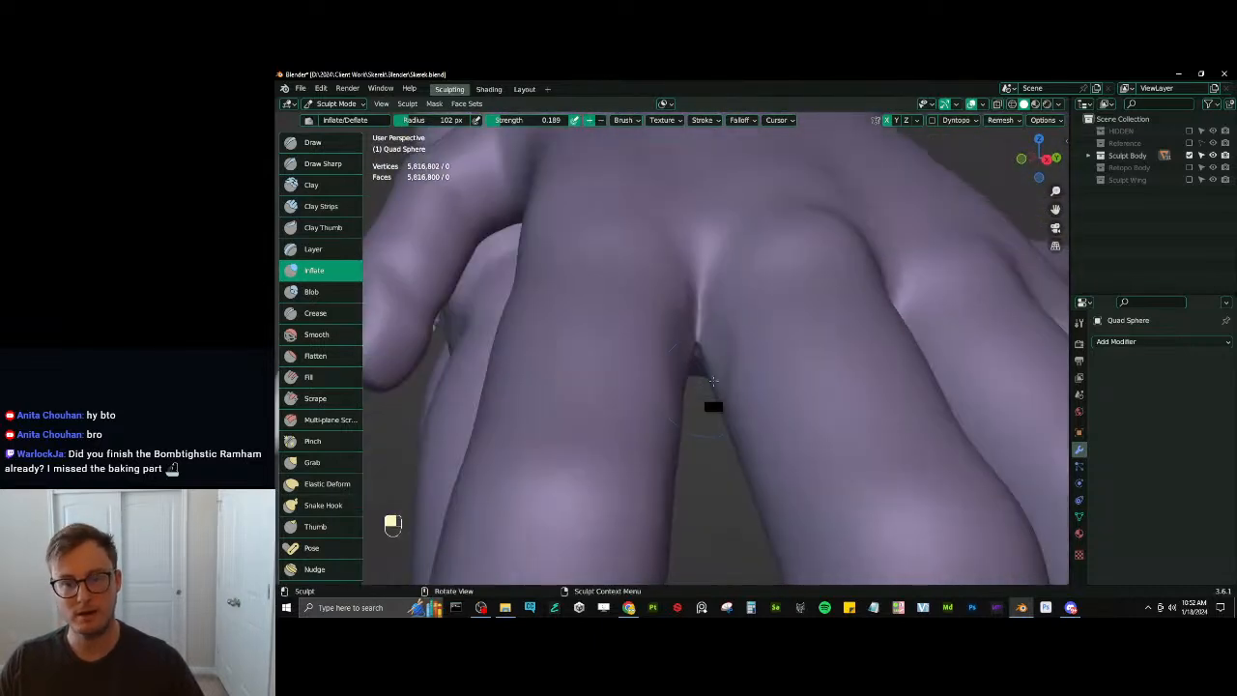
shift+drag(713, 382, 681, 362)
mouse_move(679, 375)
middle_down()
mouse_move(676, 400)
mouse_move(627, 446)
middle_up()
mouse_move(645, 406)
shift+mouse_down()
mouse_move(648, 382)
mouse_move(650, 394)
mouse_move(695, 342)
shift+mouse_up()
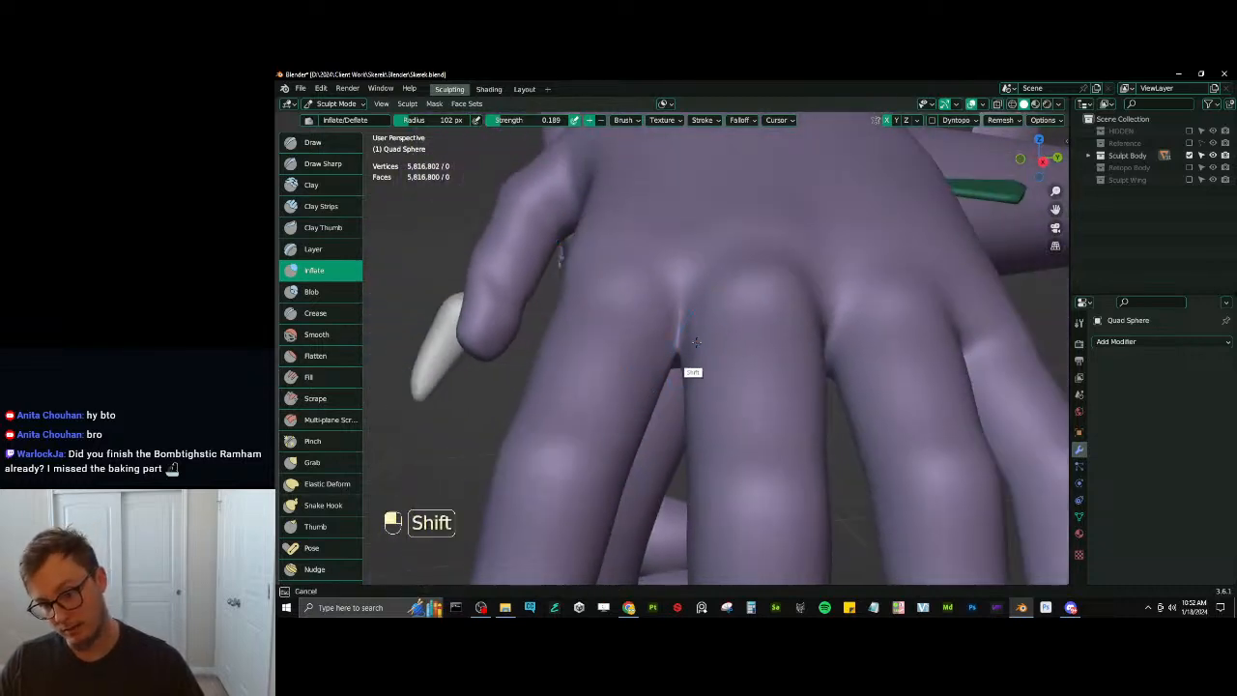
Smooth the web between the index and middle fingers from the palm side up to the back of the hand
middle_drag(683, 354, 702, 251)
scroll(697, 258, up, 3)
ctrl+drag(701, 252, 701, 276)
scroll(700, 290, down, 3)
scroll(692, 280, up, 3)
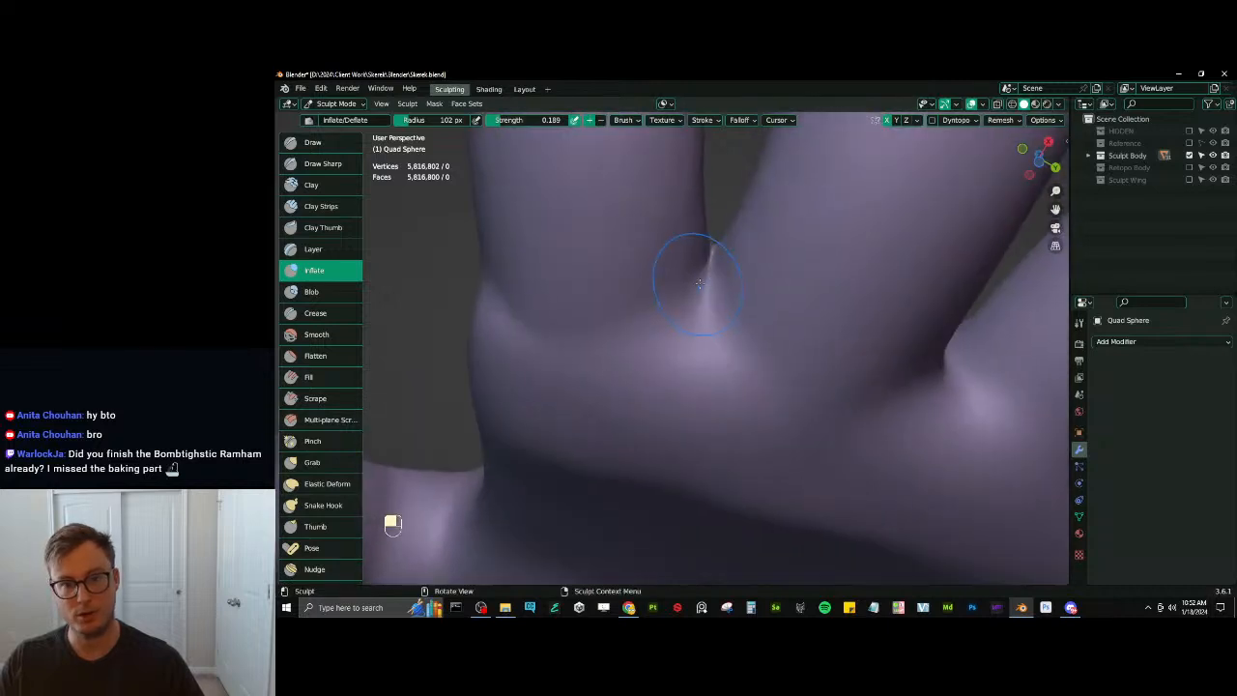
middle_drag(692, 280, 714, 268)
ctrl+drag(714, 267, 713, 277)
middle_drag(713, 276, 696, 317)
mouse_move(696, 275)
shift+mouse_down()
mouse_move(698, 260)
mouse_move(699, 284)
shift+mouse_up()
middle_drag(703, 261, 700, 333)
ctrl+middle_drag(699, 333, 695, 375)
shift+drag(692, 319, 689, 340)
Soften the remaining ridge at the front edge of the web between the index and middle fingers
mouse_move(685, 346)
middle_down()
mouse_move(671, 322)
mouse_move(686, 345)
middle_up()
key(d)
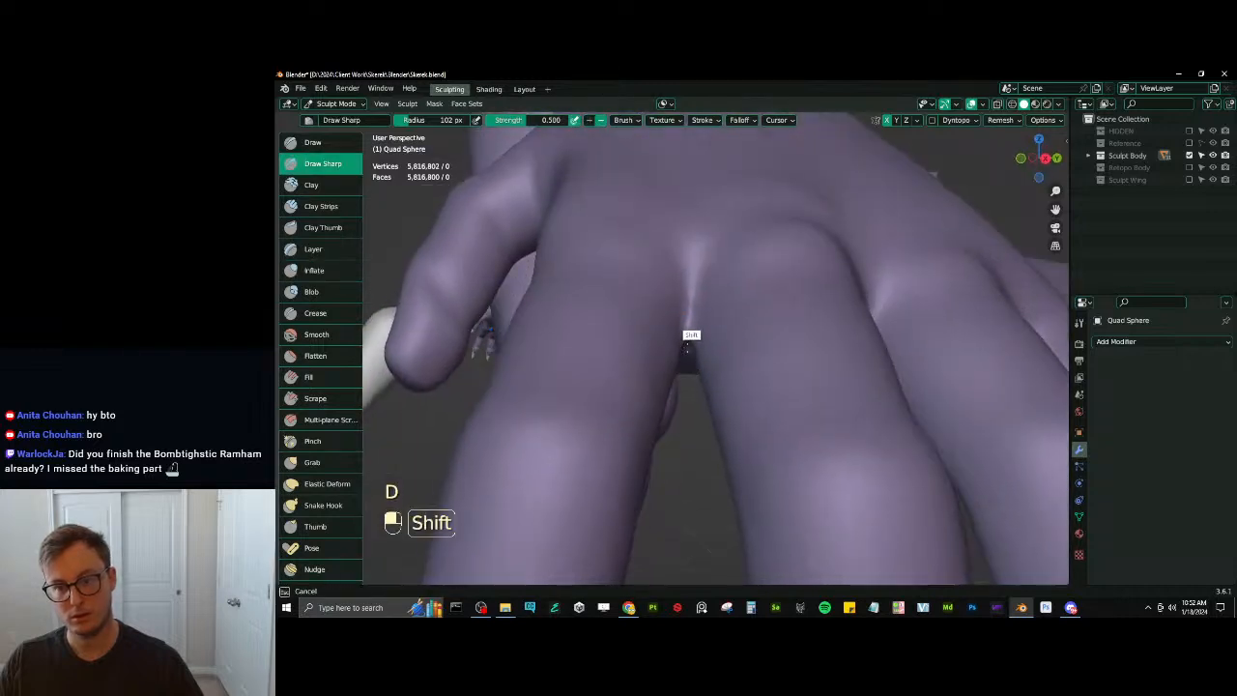
shift+drag(687, 347, 688, 338)
ctrl+middle_drag(687, 319, 687, 333)
shift+drag(690, 317, 688, 340)
mouse_move(685, 349)
ctrl+middle_down()
mouse_move(681, 418)
mouse_move(700, 351)
mouse_move(697, 496)
ctrl+middle_up()
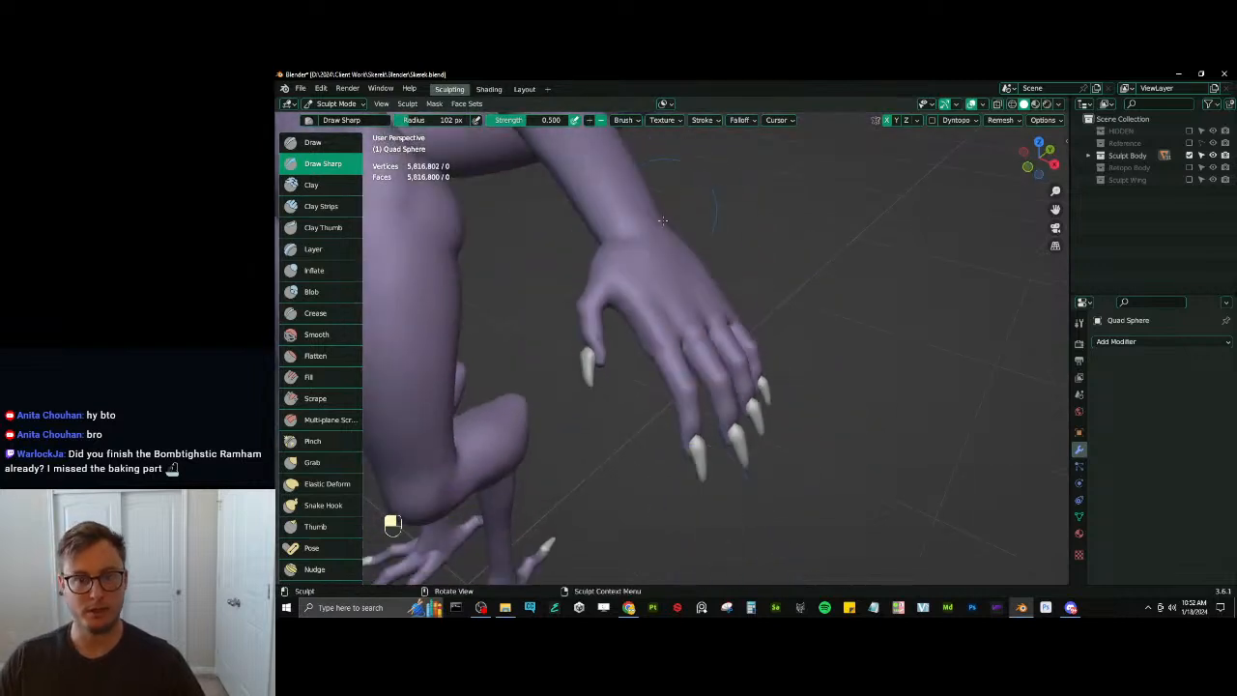
Thicken the outer side of the thumb's base with the Inflate brush and smooth the result
mouse_move(663, 220)
middle_down()
mouse_move(663, 381)
mouse_move(649, 386)
middle_up()
ctrl+middle_drag(649, 386, 633, 327)
key(i)
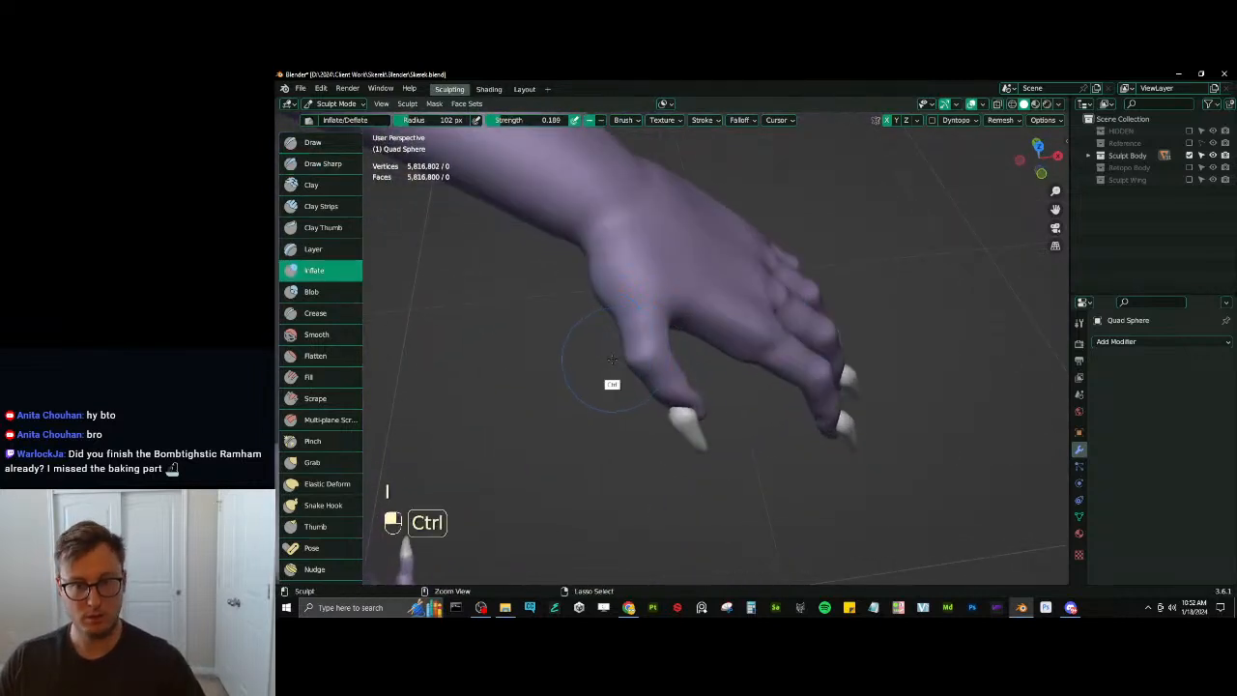
ctrl+middle_drag(609, 384, 607, 323)
mouse_move(593, 302)
mouse_down()
mouse_move(576, 275)
mouse_move(601, 333)
mouse_up()
key(ctrl+z)
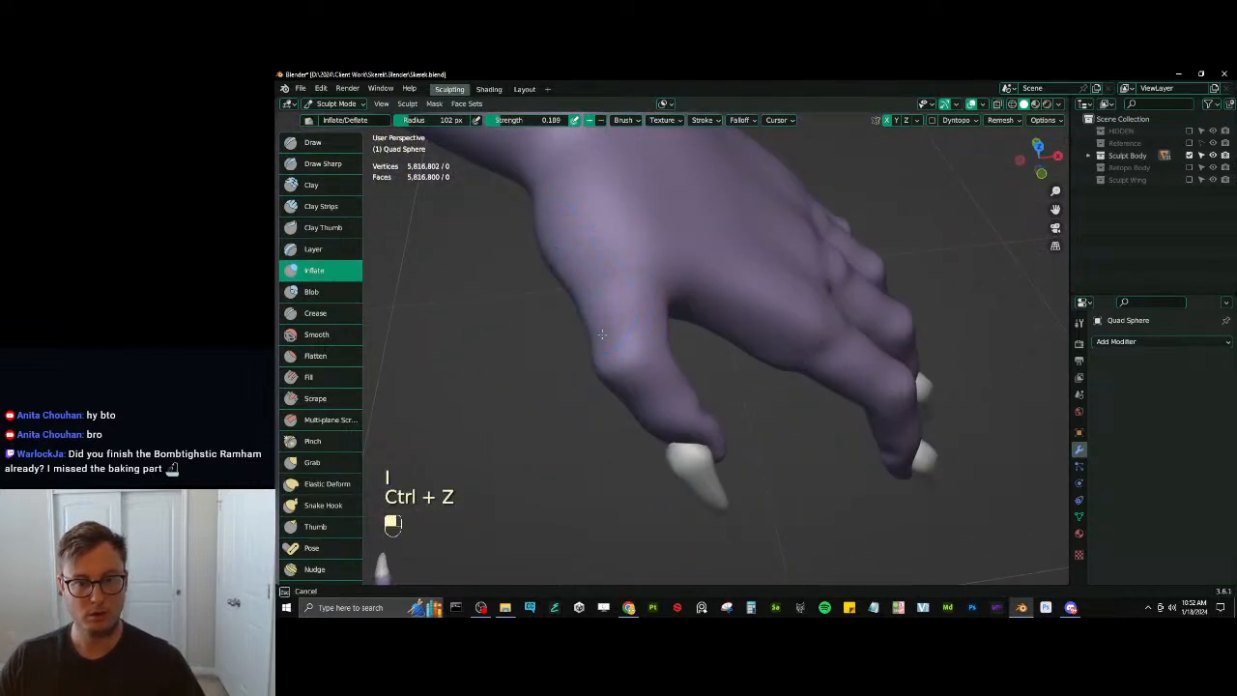
drag(589, 246, 583, 319)
middle_drag(580, 314, 611, 260)
drag(611, 261, 591, 288)
drag(610, 261, 594, 288)
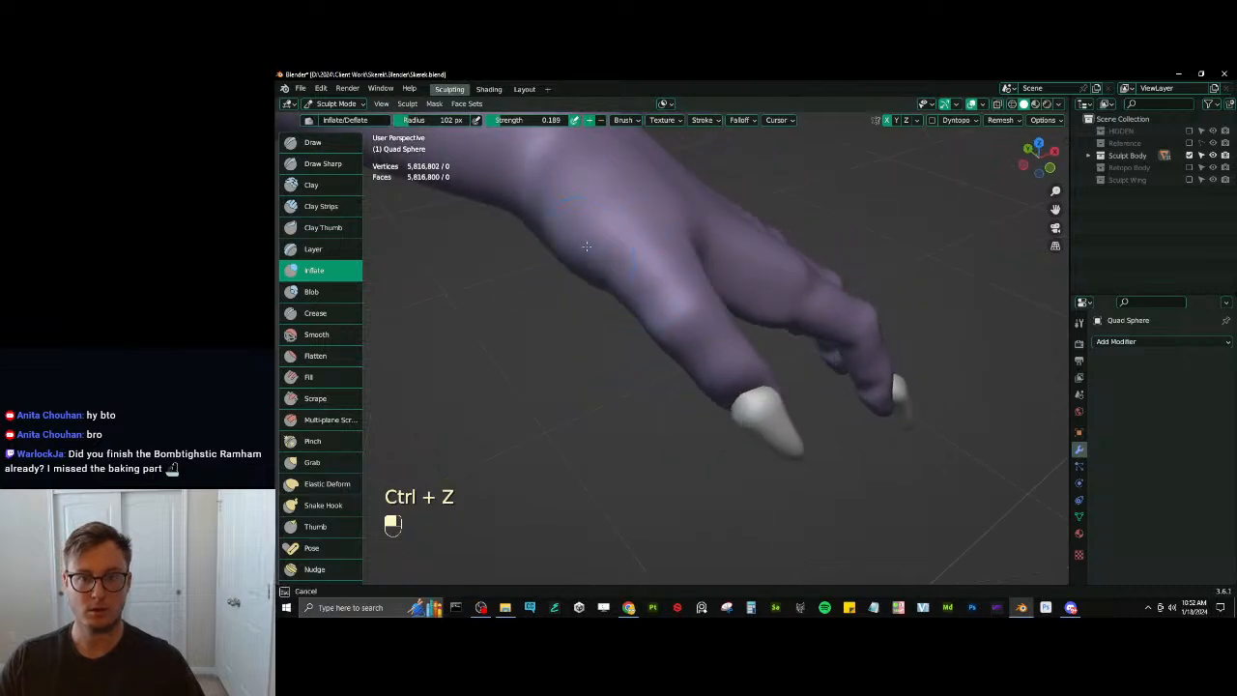
middle_drag(599, 280, 690, 228)
shift+drag(676, 208, 726, 212)
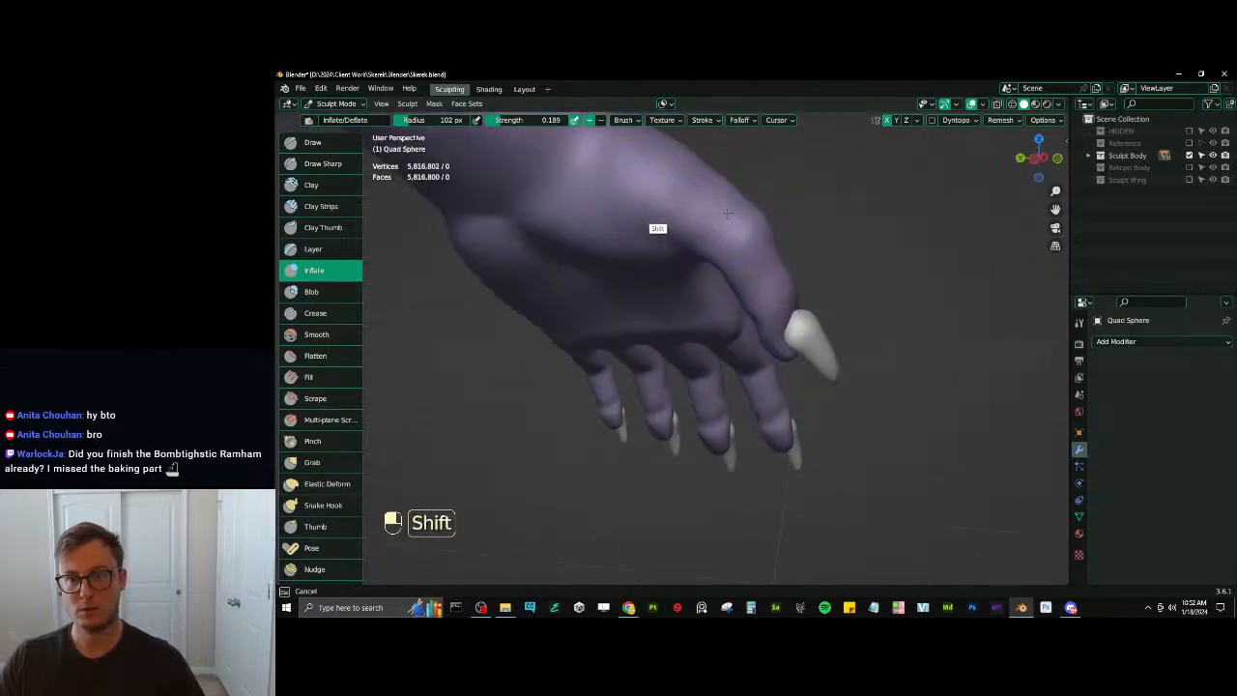
Smooth the palm in a band across the bases of the four fingers
mouse_move(727, 213)
middle_down()
mouse_move(627, 325)
mouse_move(635, 373)
mouse_move(700, 302)
mouse_move(654, 290)
mouse_move(643, 367)
mouse_move(511, 406)
middle_up()
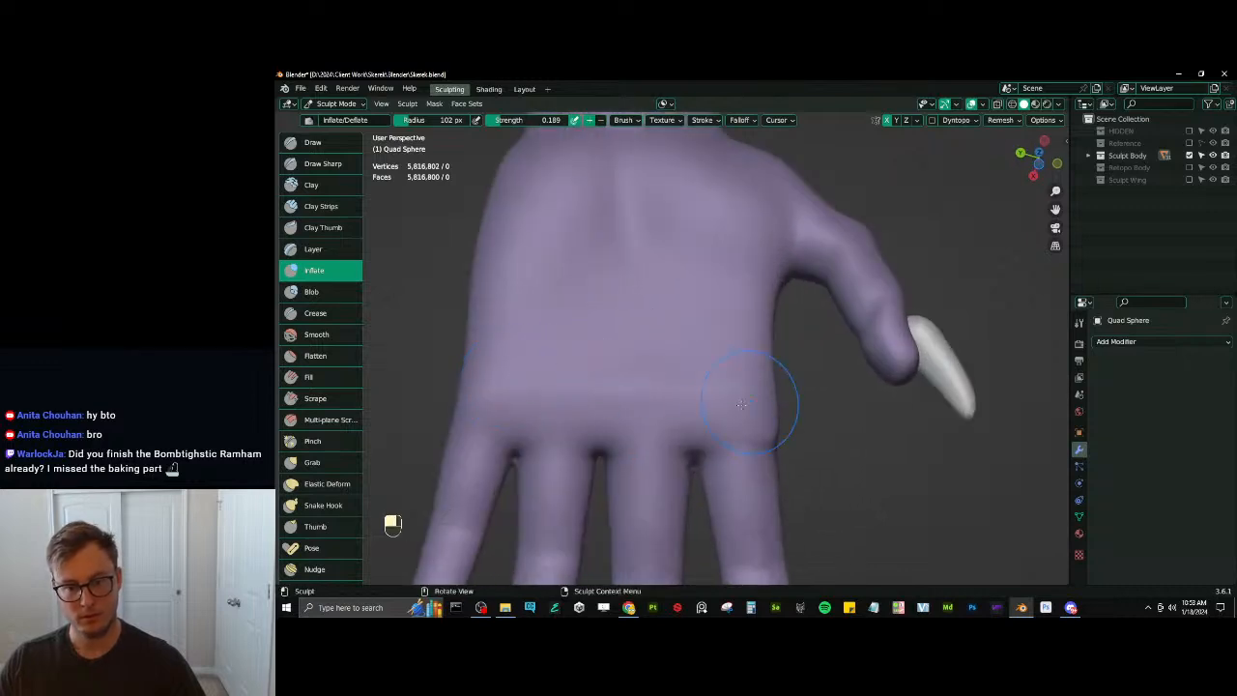
shift+drag(742, 405, 480, 386)
ctrl+middle_drag(679, 339, 643, 351)
ctrl+drag(643, 351, 631, 354)
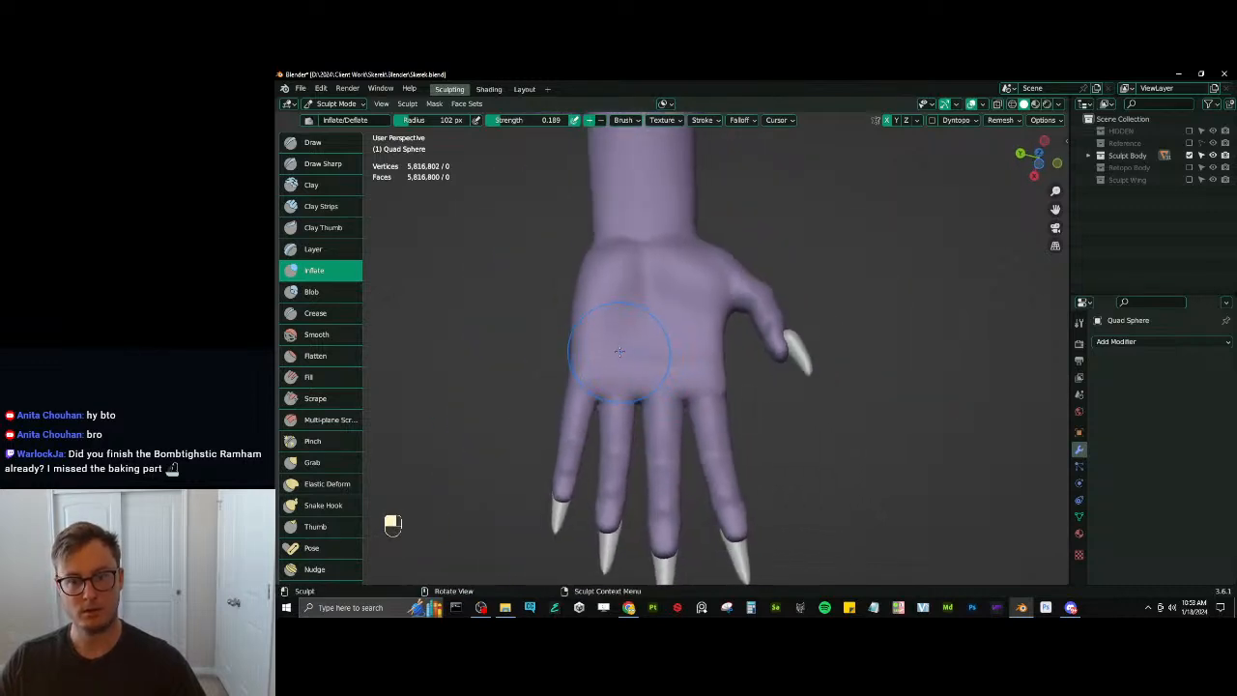
Smooth the side edge of the hand between the thumb and the index finger's base
middle_drag(624, 359, 769, 307)
shift+drag(771, 309, 778, 303)
middle_drag(736, 299, 739, 253)
shift+drag(714, 264, 719, 253)
middle_drag(720, 253, 676, 274)
shift+drag(675, 274, 673, 284)
mouse_move(673, 284)
middle_down()
mouse_move(735, 308)
mouse_move(685, 322)
middle_up()
shift+drag(685, 322, 685, 323)
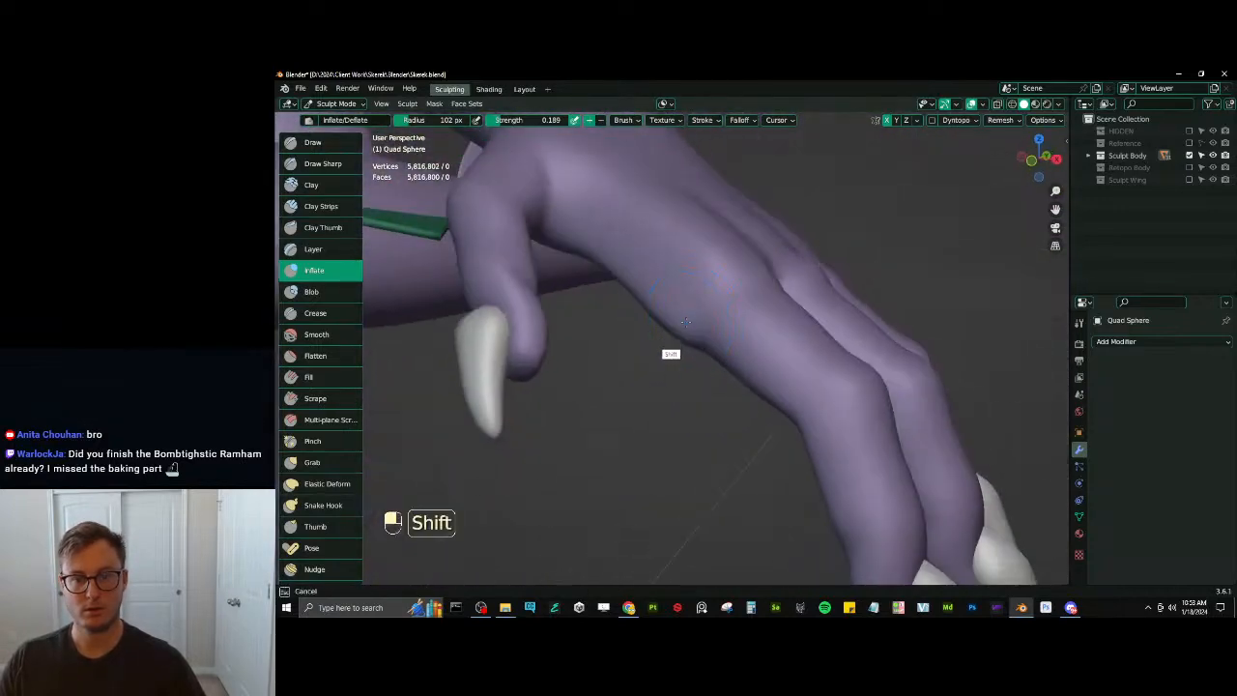
ctrl+middle_drag(685, 321, 704, 431)
ctrl+middle_drag(693, 315, 677, 261)
Switch to the Flatten brush and smooth the wrist and the back of the hand
click(319, 357)
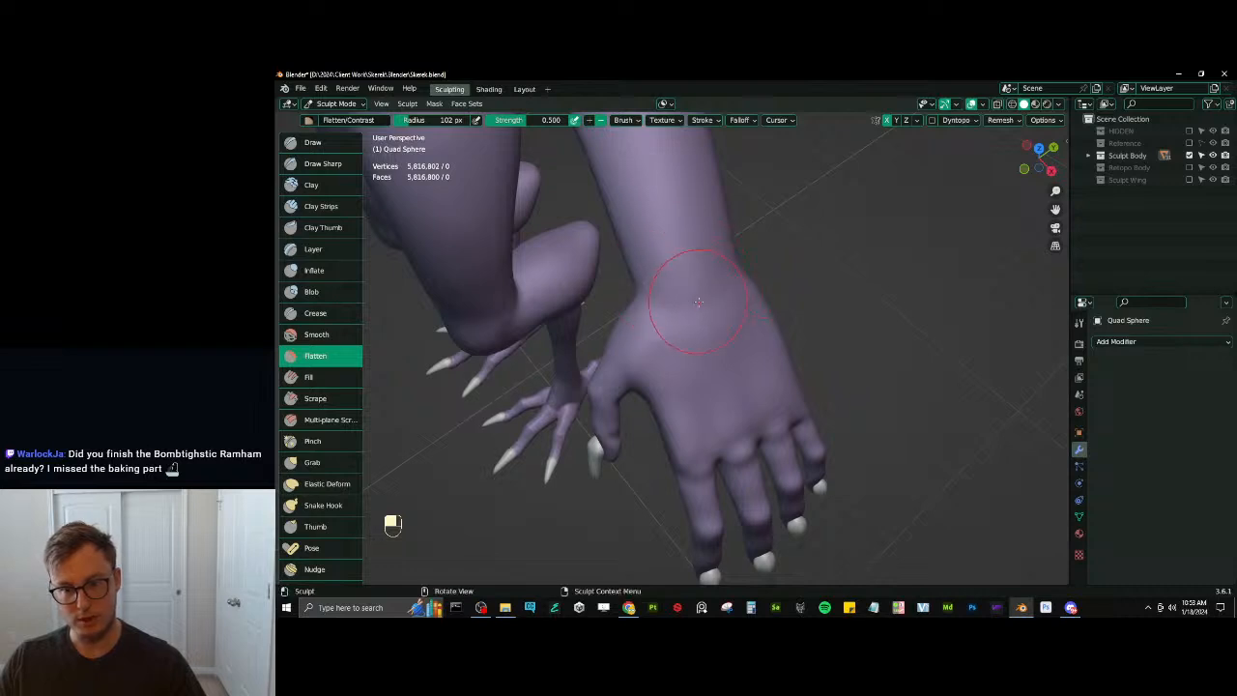
mouse_move(698, 303)
middle_down()
mouse_move(751, 260)
mouse_move(657, 359)
mouse_move(682, 335)
middle_up()
shift+drag(683, 336, 690, 338)
mouse_move(689, 338)
middle_down()
mouse_move(743, 325)
mouse_move(763, 296)
middle_up()
shift+drag(759, 297, 646, 321)
mouse_move(671, 338)
ctrl+middle_down()
mouse_move(687, 430)
mouse_move(694, 349)
ctrl+middle_up()
Return the body mesh to Object Mode and save Skerek.blend
key(ctrl+Tab)
click(570, 330)
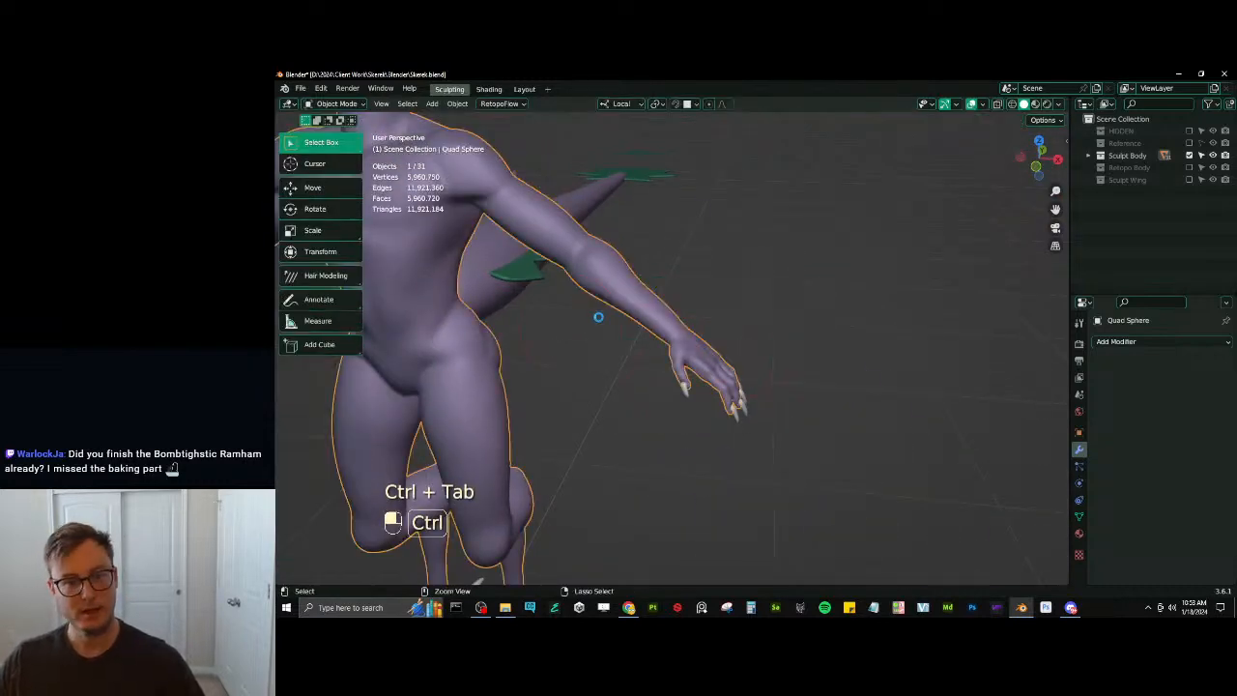
key(ctrl+s)
Open the recent file Vadio.blend and view the textured character from the front
click(300, 87)
mouse_move(331, 126)
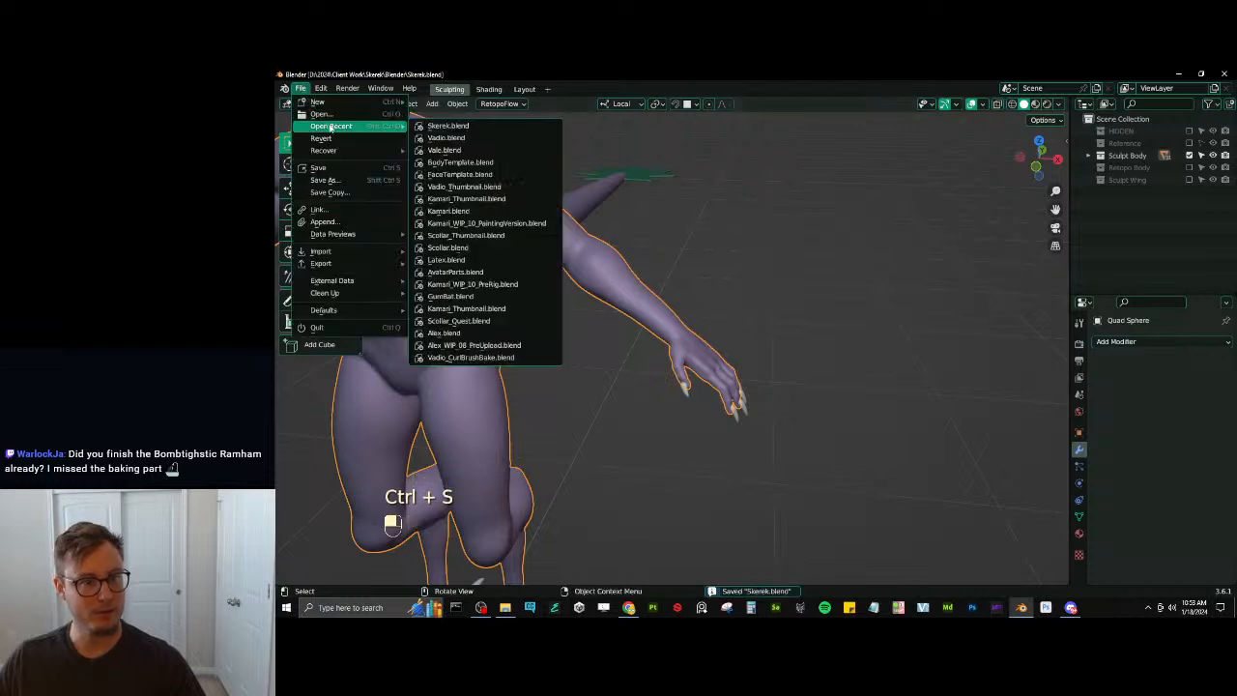
key(Return)
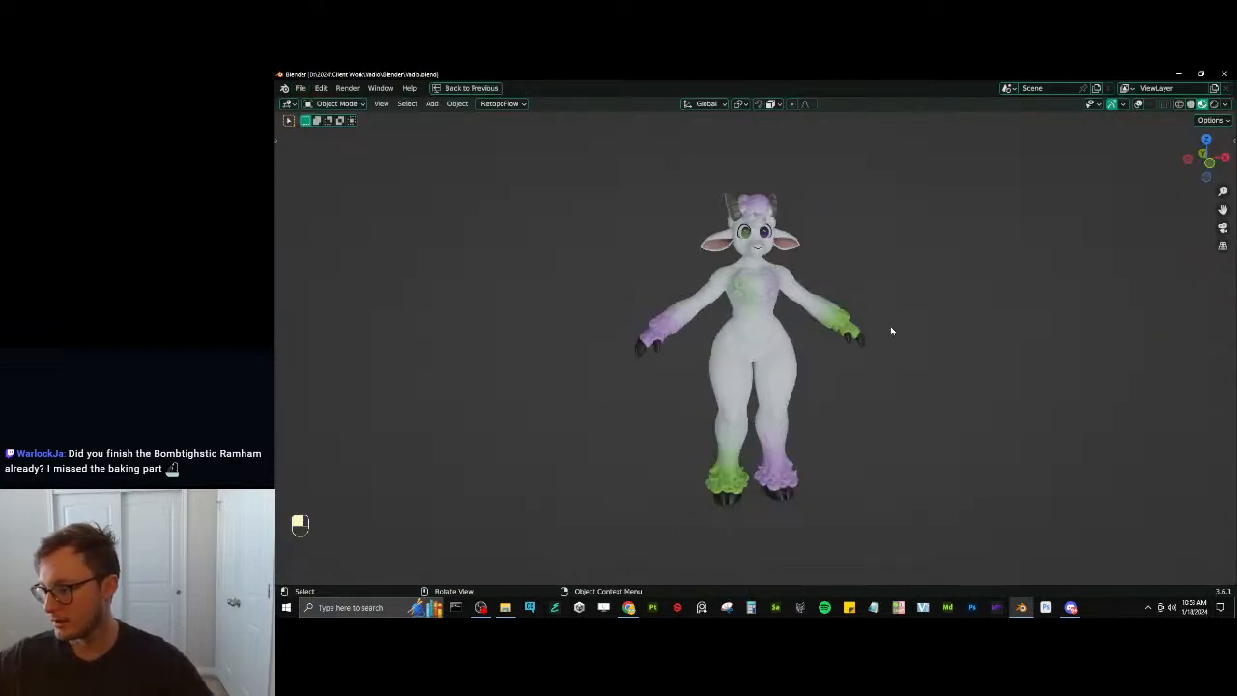
middle_drag(877, 331, 720, 322)
scroll(720, 333, up, 3)
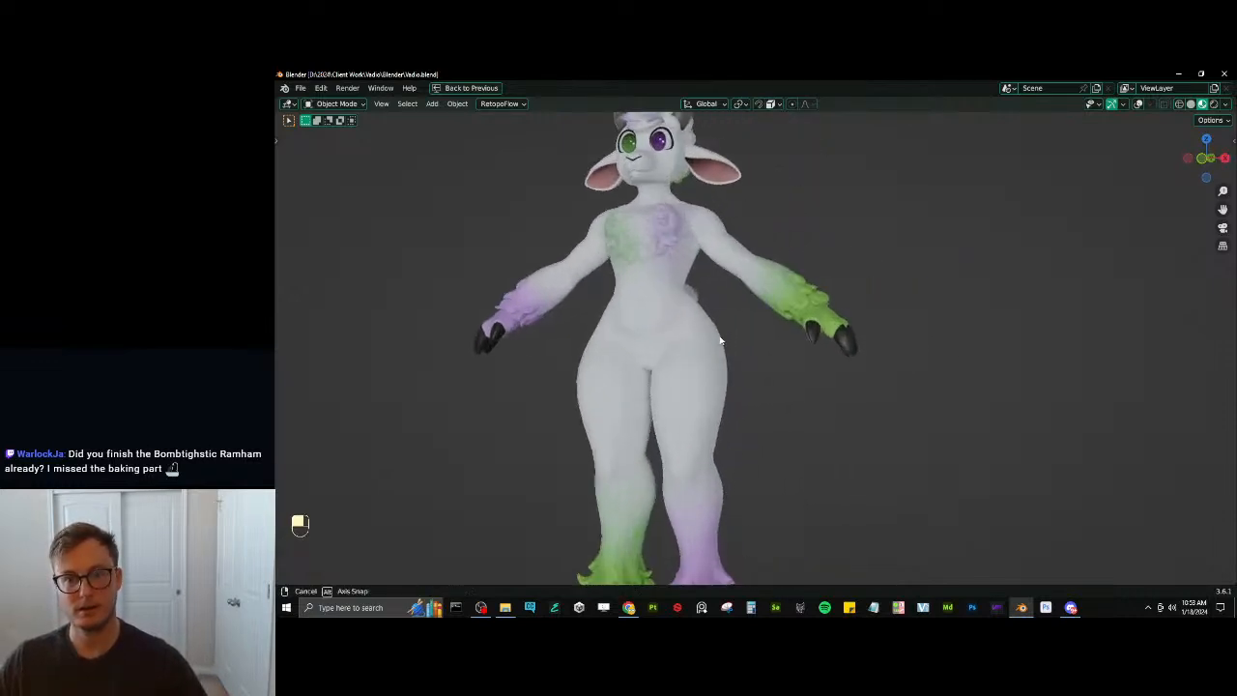
scroll(715, 339, down, 2)
middle_drag(630, 346, 742, 332)
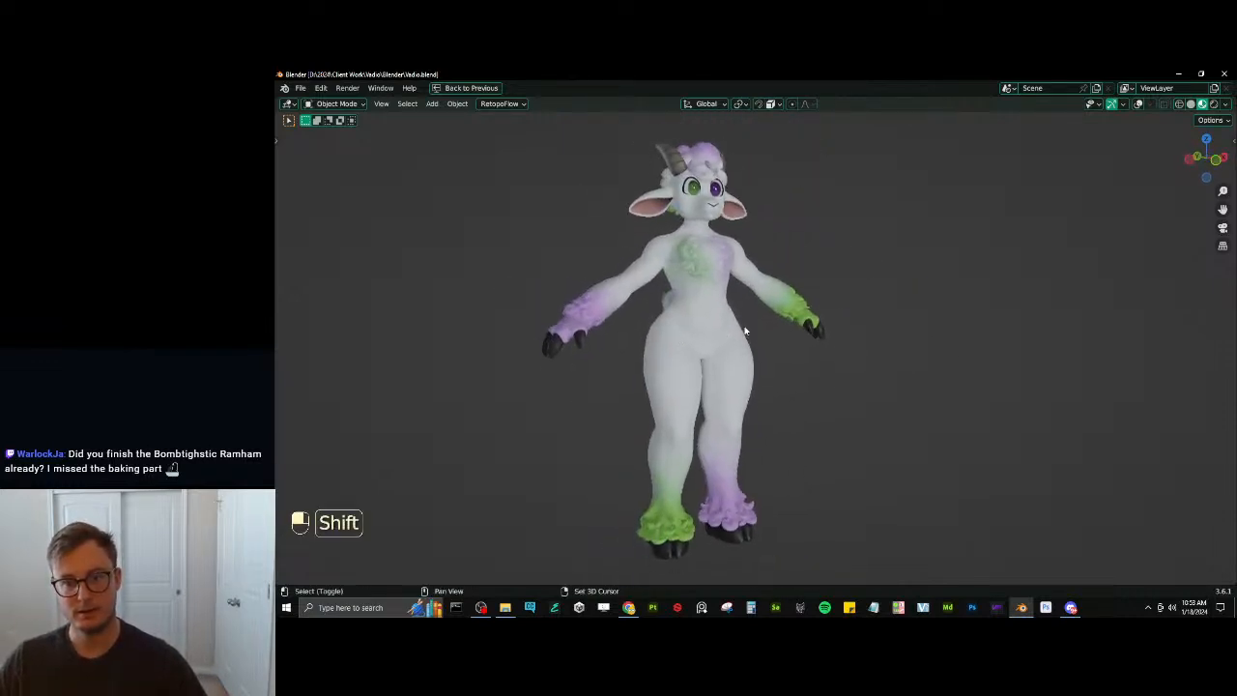
Turn on the viewport overlays and hide the wireframe display on the character
key(q)
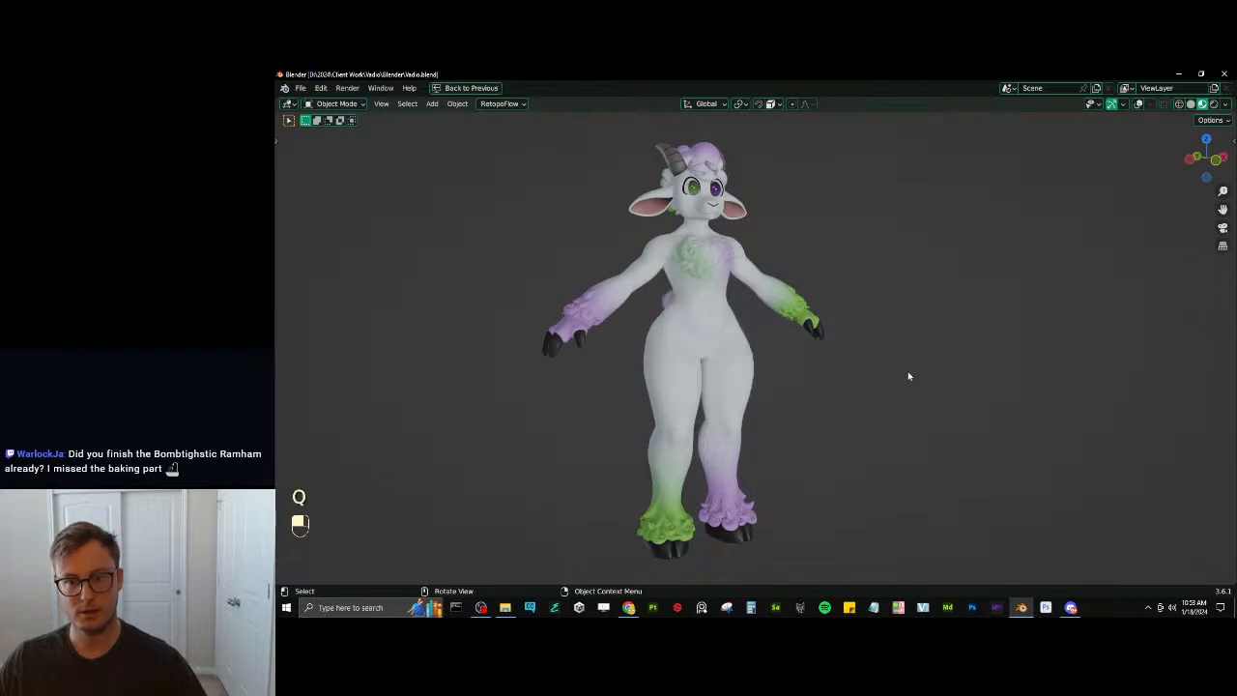
click(1136, 105)
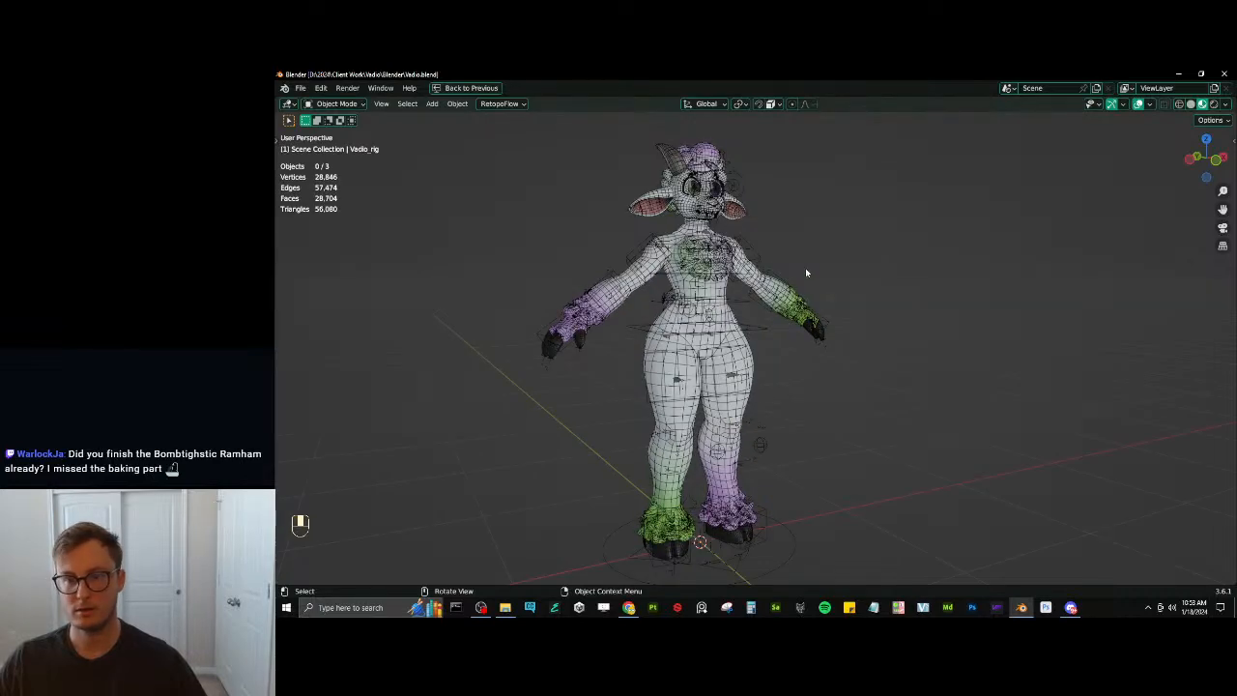
middle_drag(806, 267, 976, 280)
key(q)
click(859, 248)
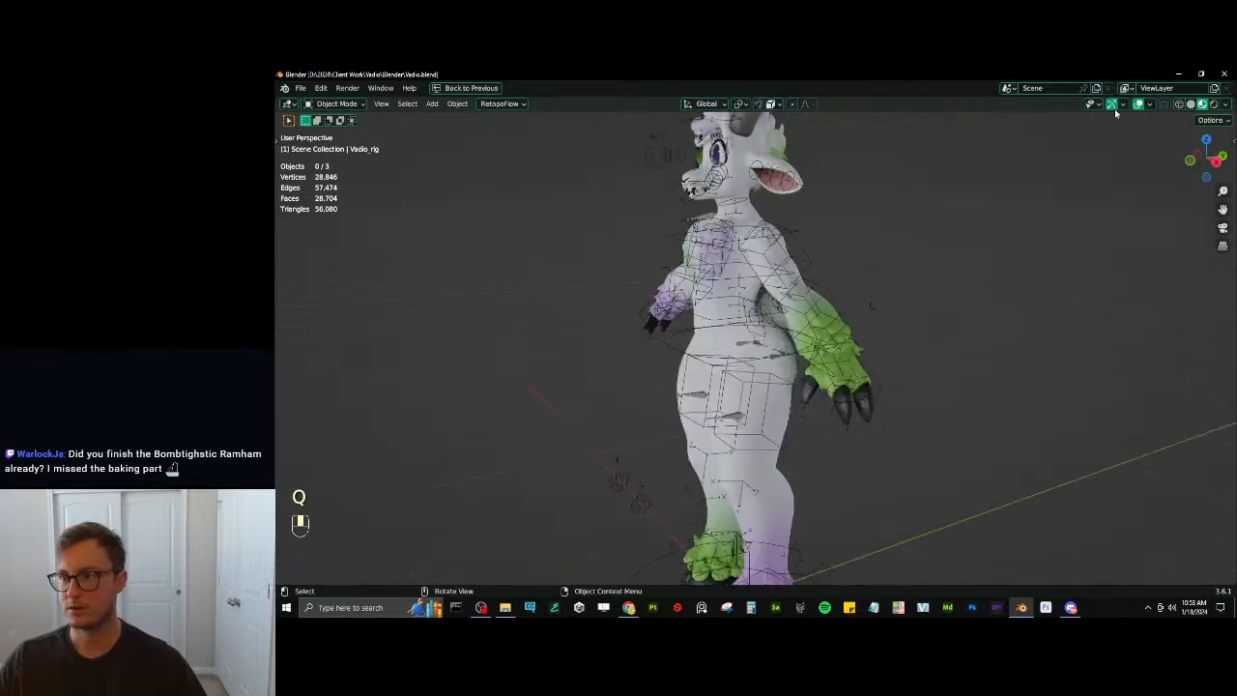
Hide the viewport overlays, restore the full Layout workspace and show the Clothing object on the character
click(1112, 104)
middle_drag(875, 247, 914, 241)
key(ctrl+space)
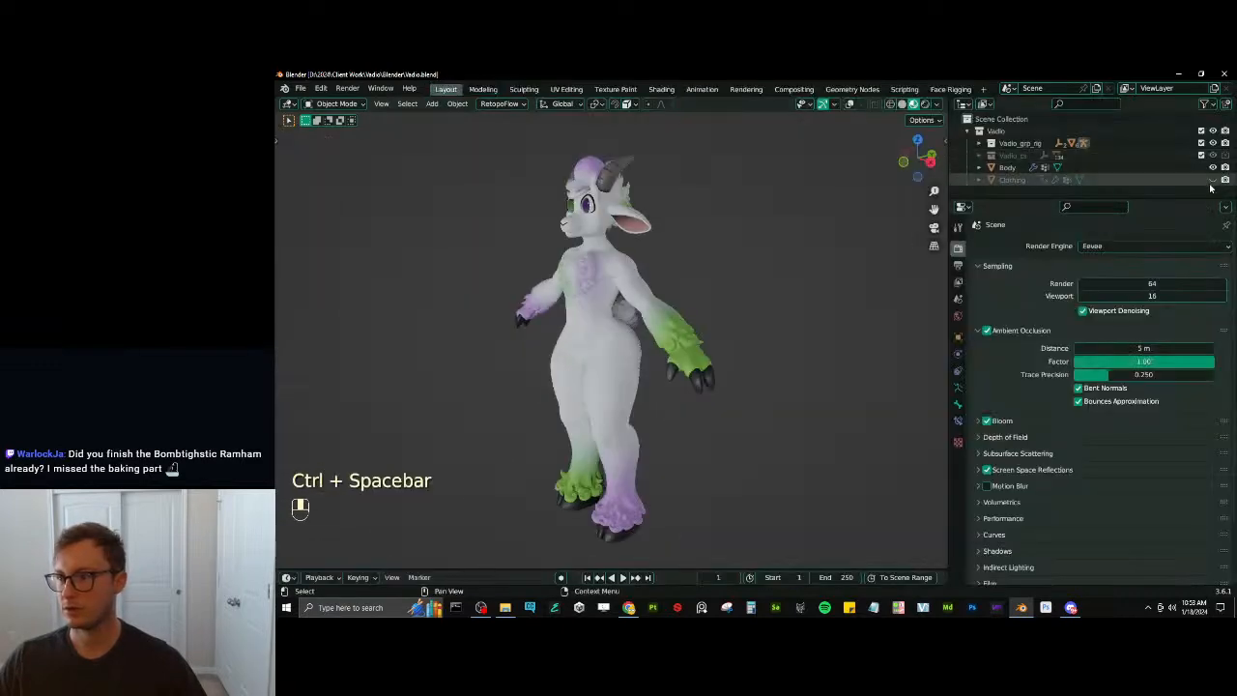
click(1212, 179)
middle_drag(604, 281, 624, 296)
scroll(674, 284, up, 4)
shift+middle_drag(624, 296, 623, 371)
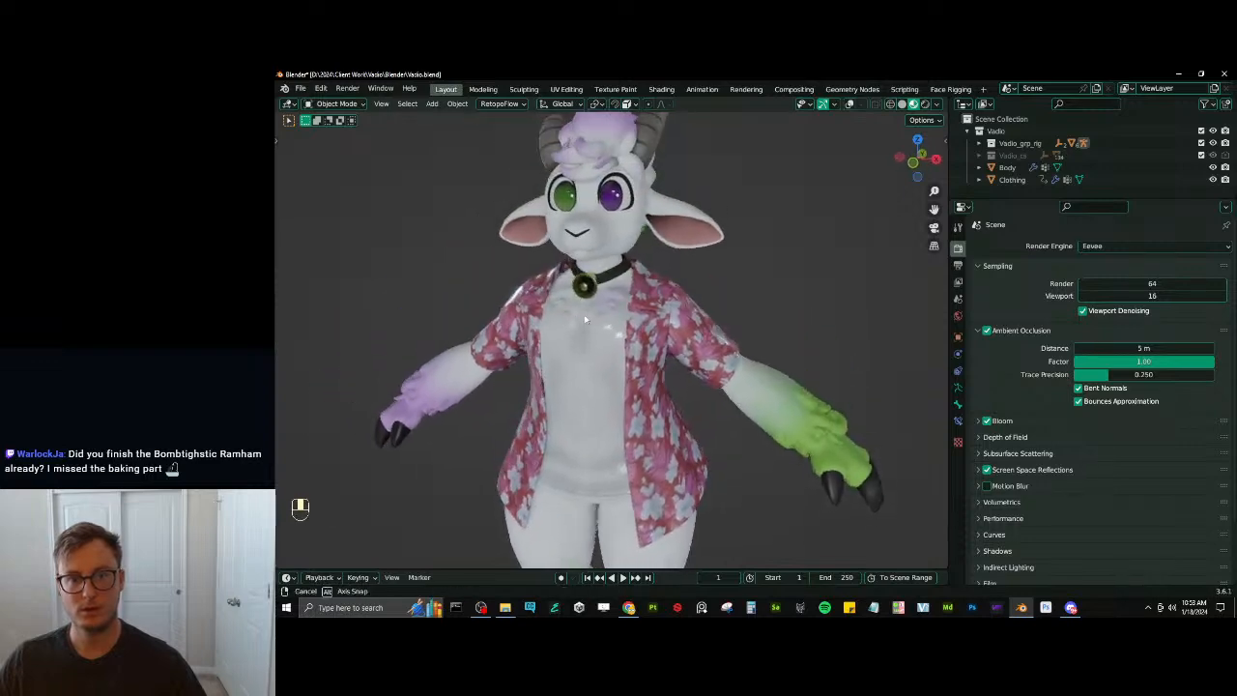
Examine the clothed Vadio character's body, arms and hands from several angles and save Vadio.blend
middle_drag(584, 314, 665, 383)
scroll(664, 376, up, 4)
middle_drag(688, 276, 615, 253)
shift+middle_drag(615, 253, 652, 230)
scroll(639, 323, up, 3)
scroll(651, 294, down, 8)
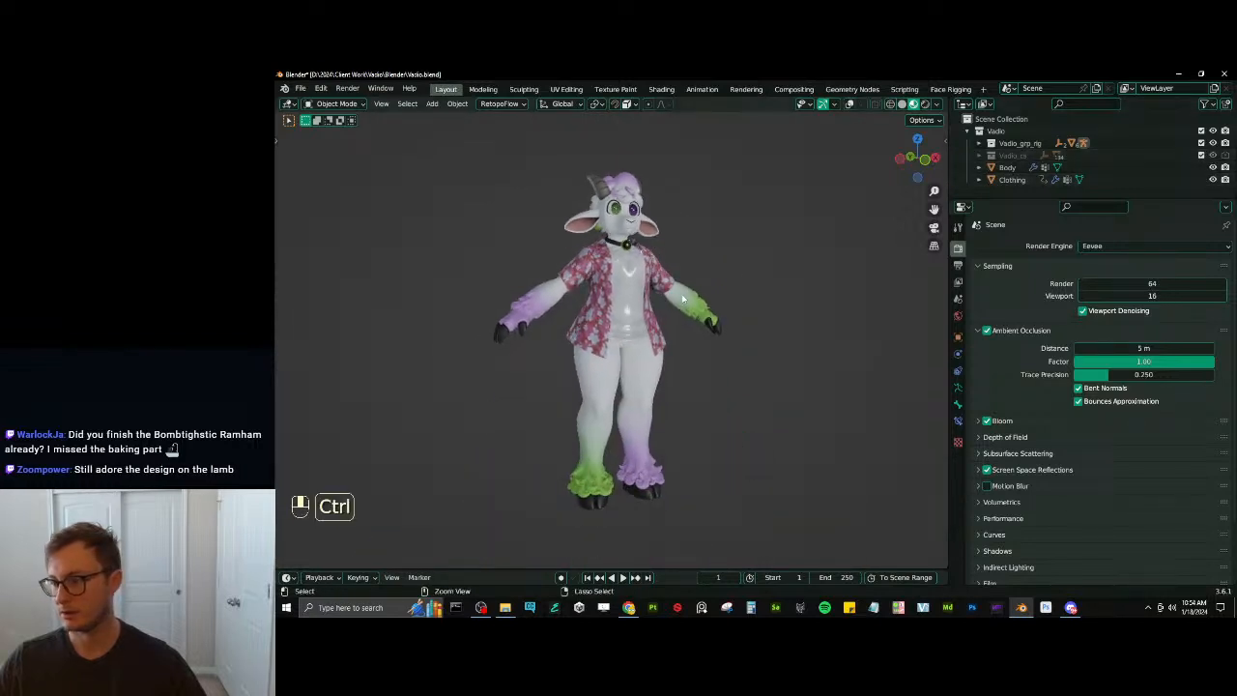
key(ctrl+s)
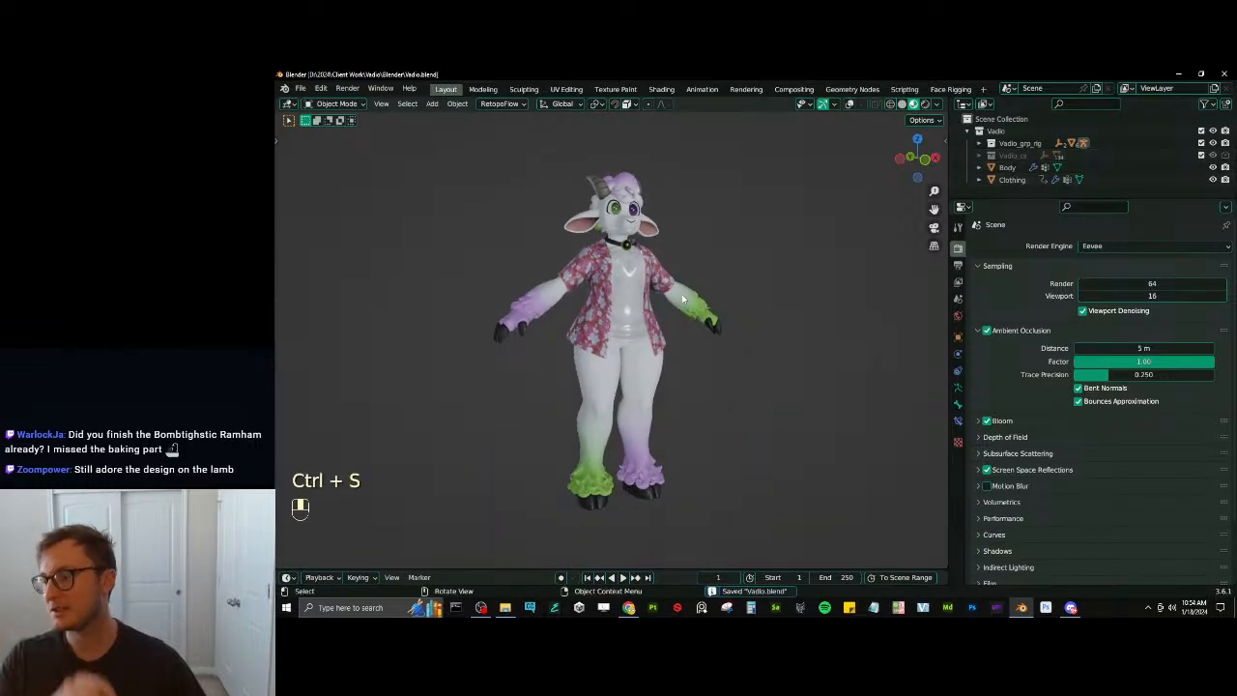
middle_drag(682, 299, 812, 326)
scroll(575, 328, up, 4)
scroll(575, 329, down, 3)
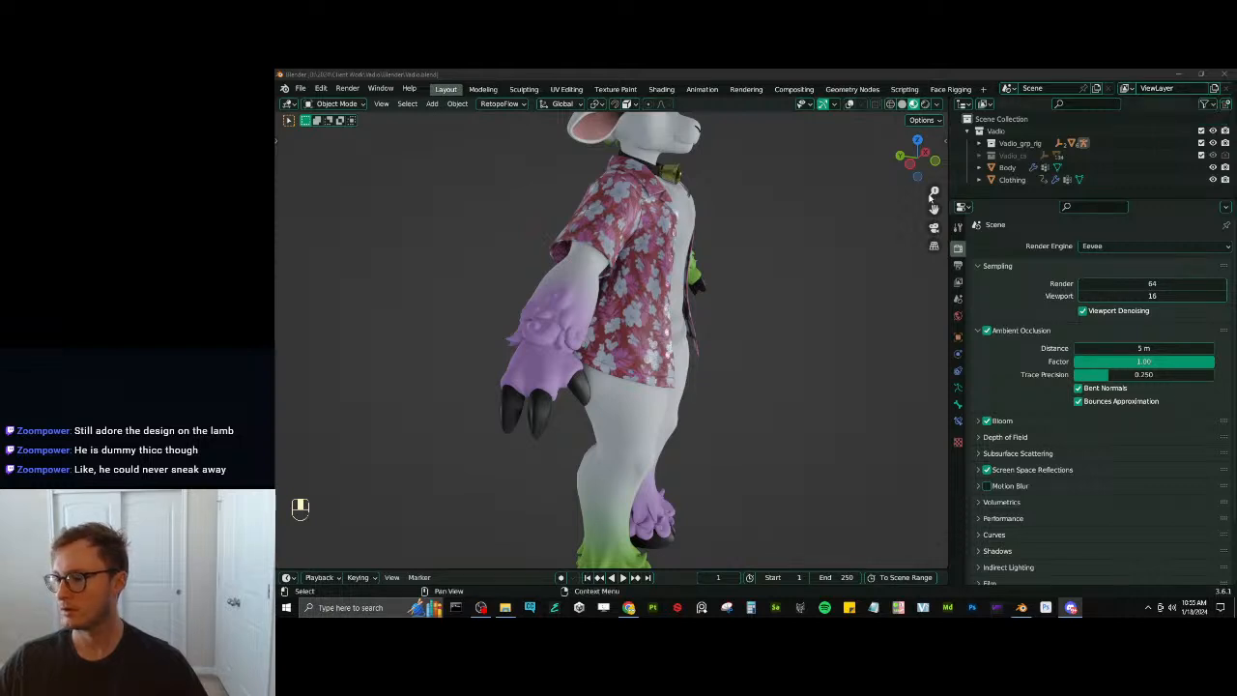
key(ctrl+s)
Open the recent file Skerek.blend and enable the Retopo Body collection
click(301, 88)
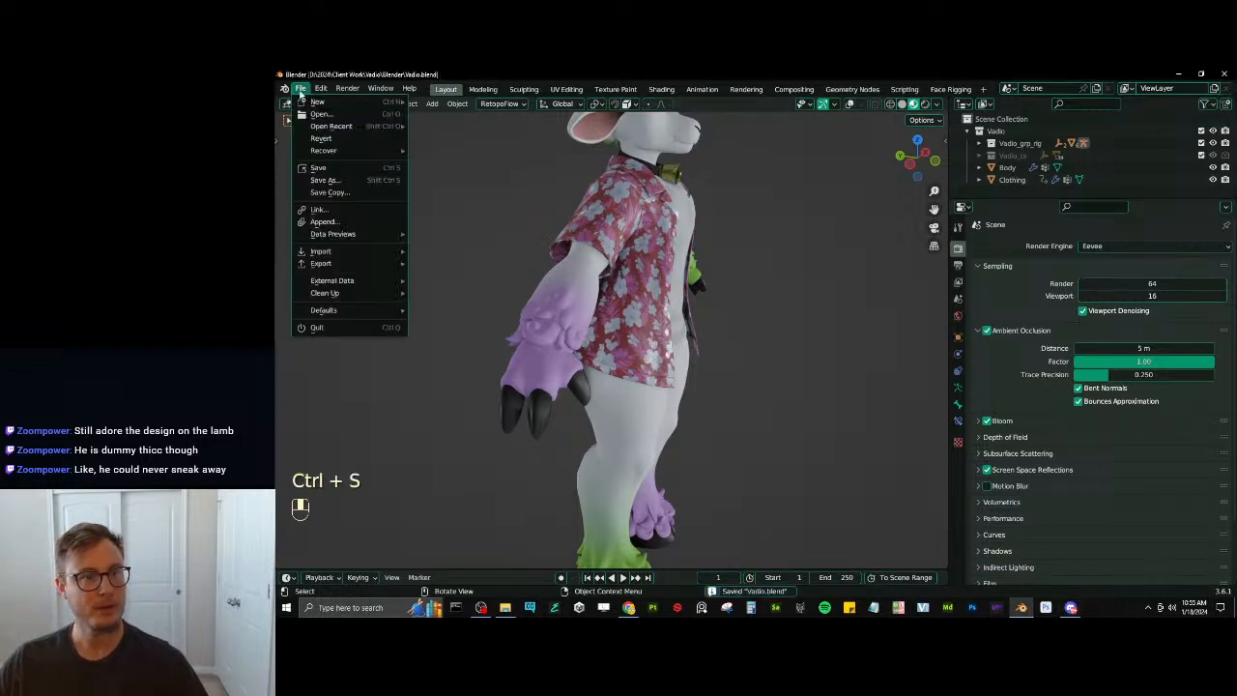
mouse_move(333, 126)
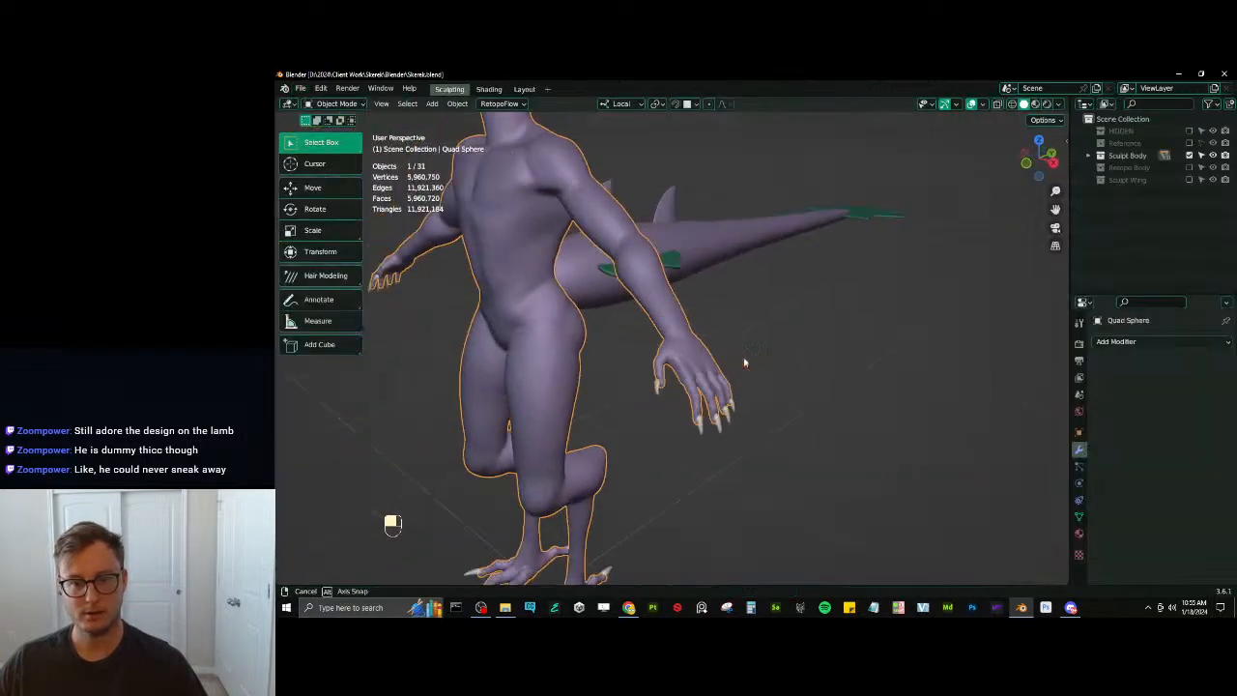
click(772, 368)
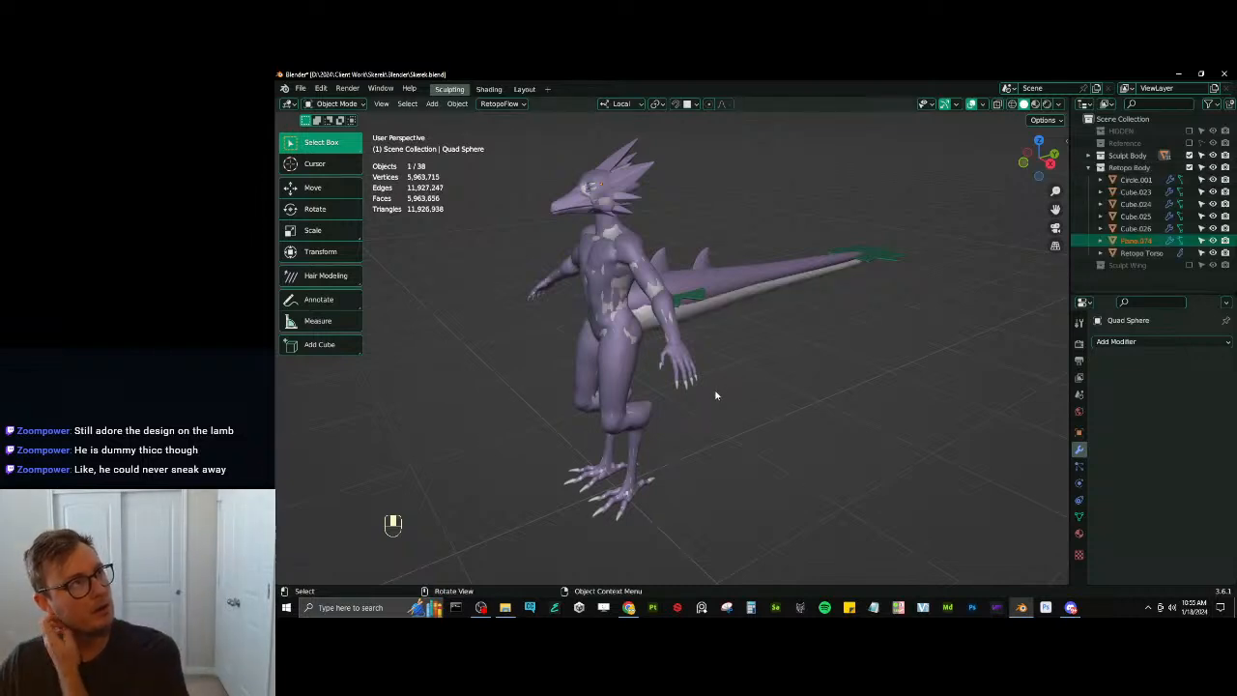
Select the Retopo Torso object and enter Edit Mode on it
mouse_move(736, 373)
middle_down()
mouse_move(769, 388)
mouse_move(751, 353)
mouse_move(771, 358)
mouse_move(844, 319)
mouse_move(735, 300)
middle_up()
scroll(1036, 264, up, 3)
click(1139, 254)
scroll(751, 353, up, 2)
key(Tab)
key(q)
click(725, 570)
Select the open edge loop at the end of the forearm and move it into place at the wrist
scroll(734, 299, up, 3)
middle_drag(618, 280, 670, 278)
alt+shift+click(642, 293)
shift+middle_drag(671, 278, 675, 289)
scroll(674, 289, up, 2)
middle_drag(674, 289, 750, 287)
key(g)
click(736, 280)
Distribute the wrist loop's vertices evenly with LoopTools Space
middle_drag(663, 311, 795, 362)
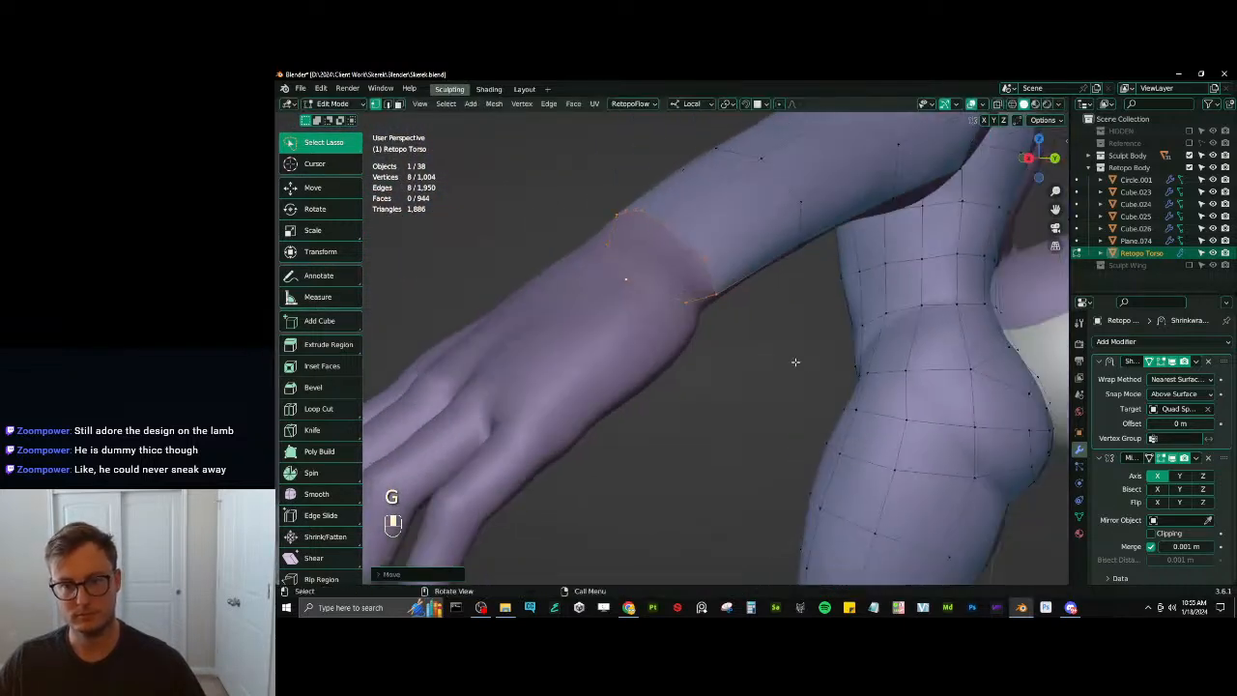
scroll(795, 361, down, 3)
key(n)
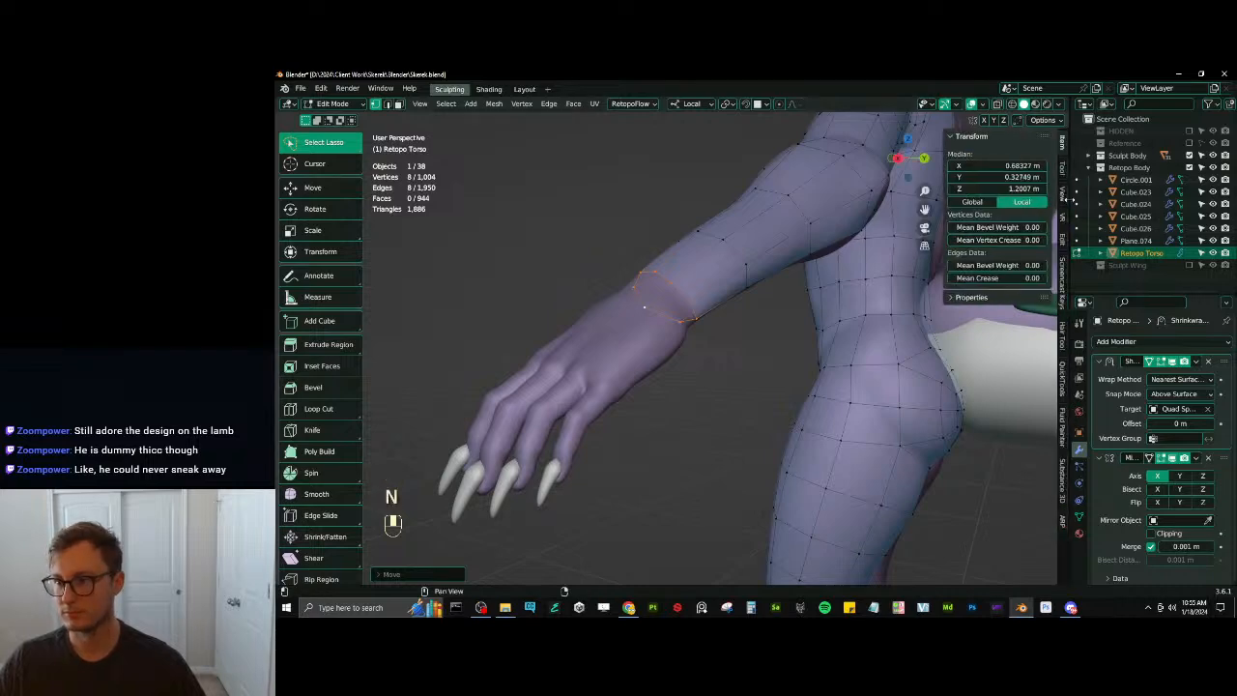
click(1063, 237)
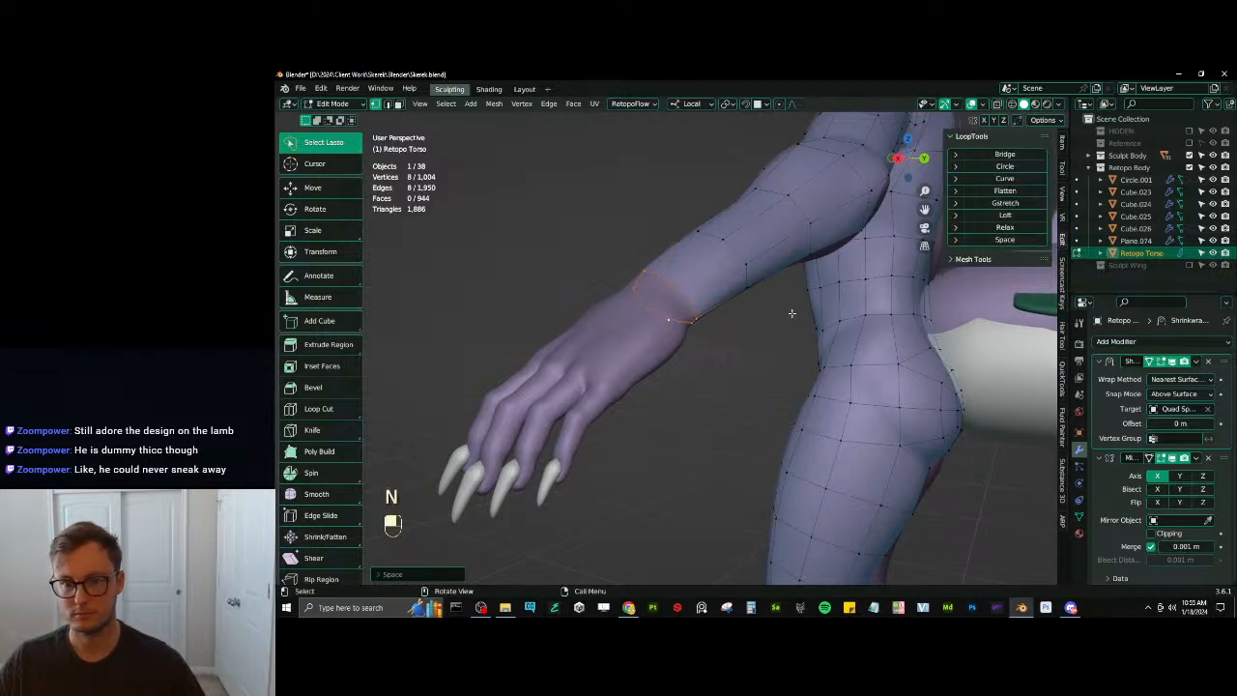
Rotate and move the wrist loop so it lines up with the sculpted wrist from several angles
middle_drag(792, 311, 660, 380)
key(r)
click(775, 267)
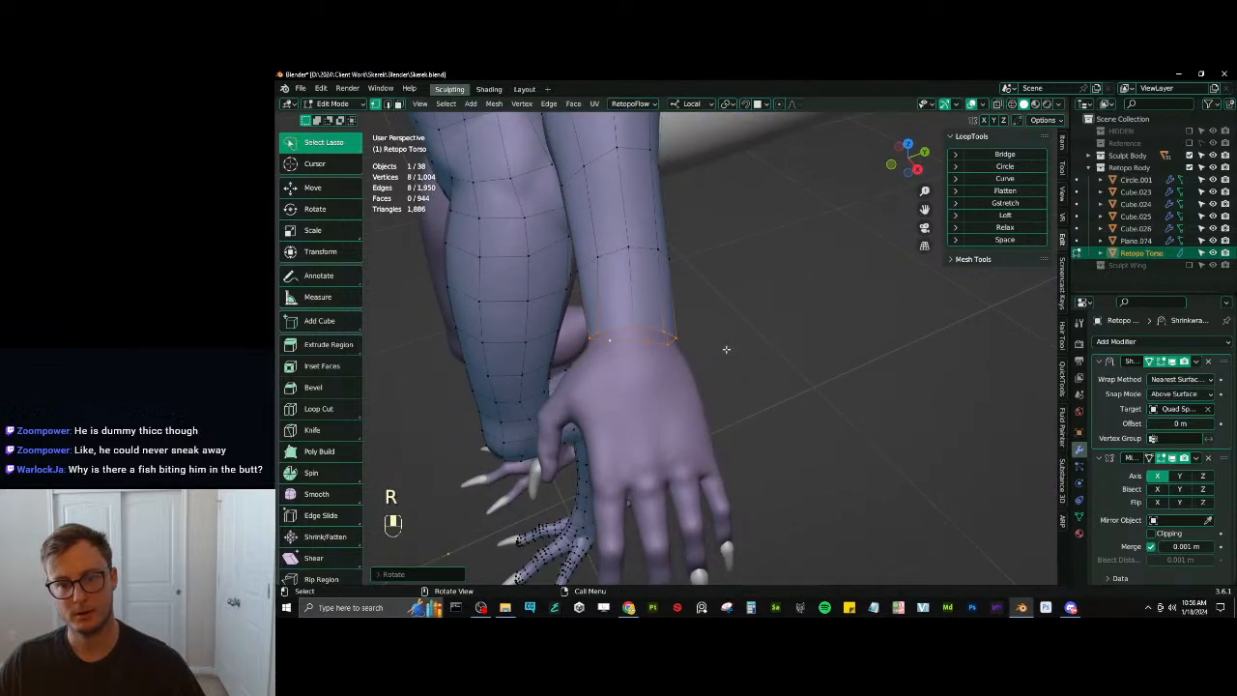
key(r)
click(729, 339)
shift+middle_drag(834, 322, 864, 317)
middle_drag(864, 317, 723, 335)
key(r)
key(g)
click(763, 373)
Move and scale the three vertices along one side of the wrist loop to straighten the edge
click(684, 331)
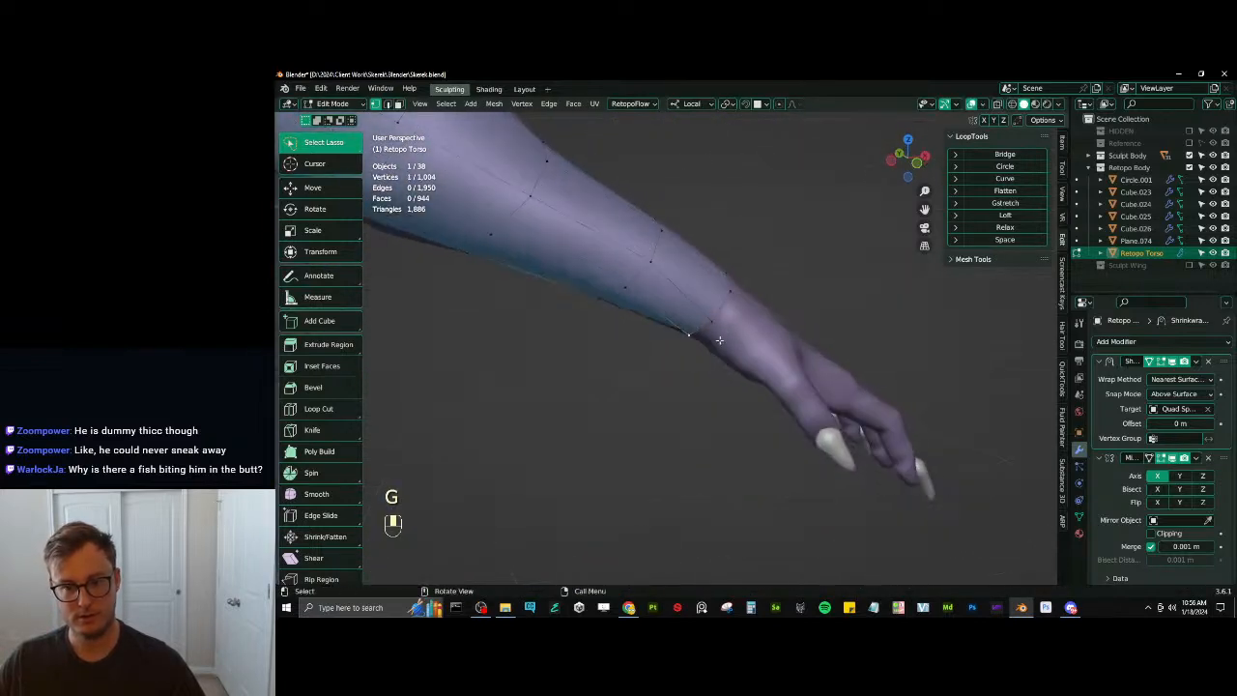
ctrl+click(729, 294)
key(g)
click(738, 294)
key(s)
click(737, 293)
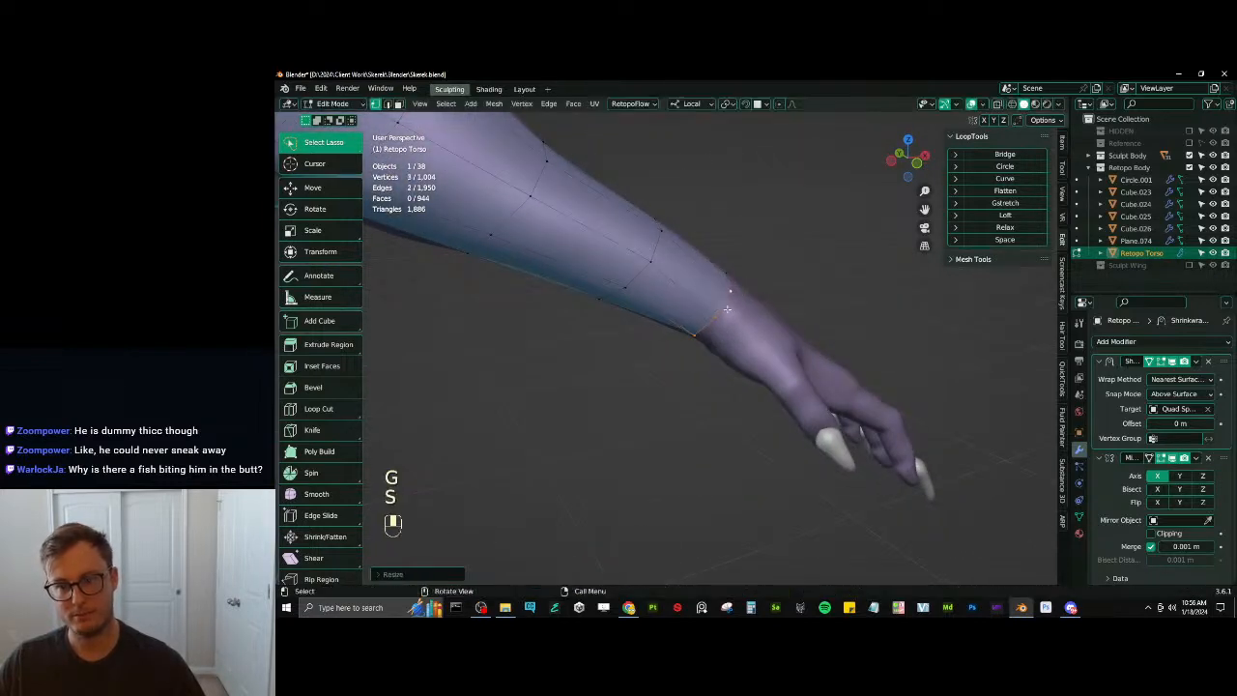
key(g)
click(738, 290)
Reposition single vertices of the wrist loop to even out its shape
middle_drag(742, 282, 684, 312)
click(653, 355)
key(g)
click(668, 354)
click(632, 324)
key(g)
click(632, 323)
key(g)
click(632, 302)
Turn on snapping and extrude the three back-of-wrist vertices in two rows over the back of the hand to the knuckles
ctrl+click(656, 369)
key(shift+Tab)
key(e)
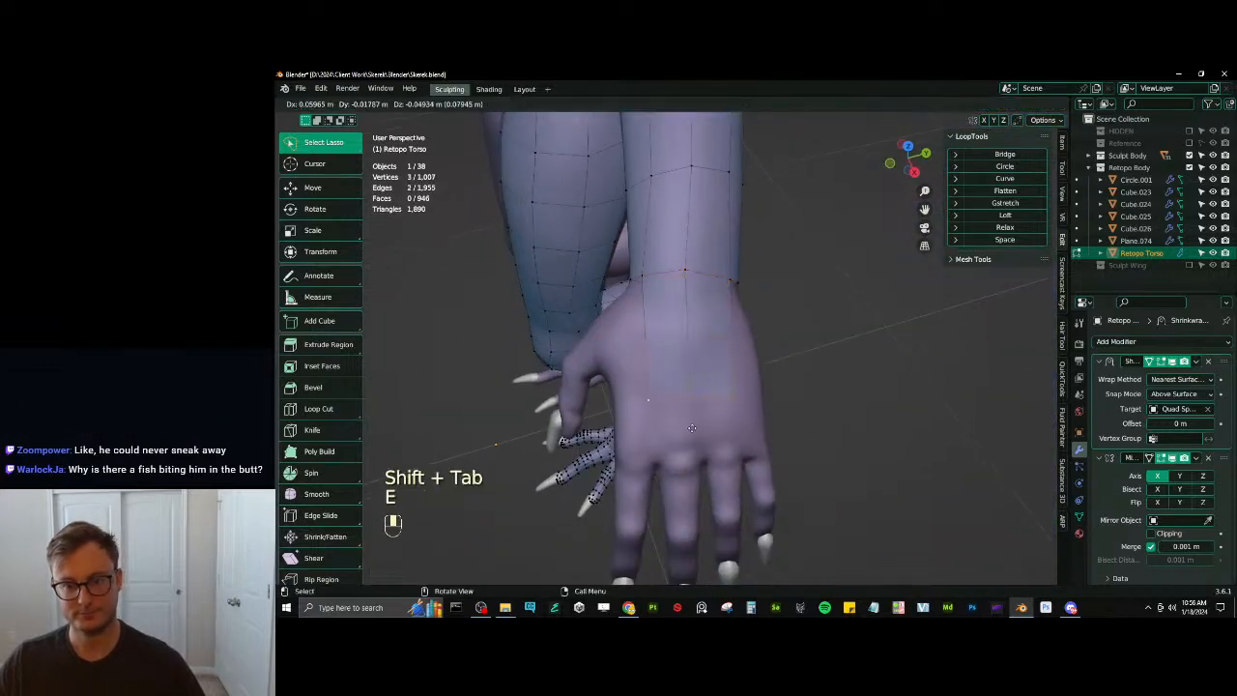
key(r)
key(g)
click(772, 418)
key(e)
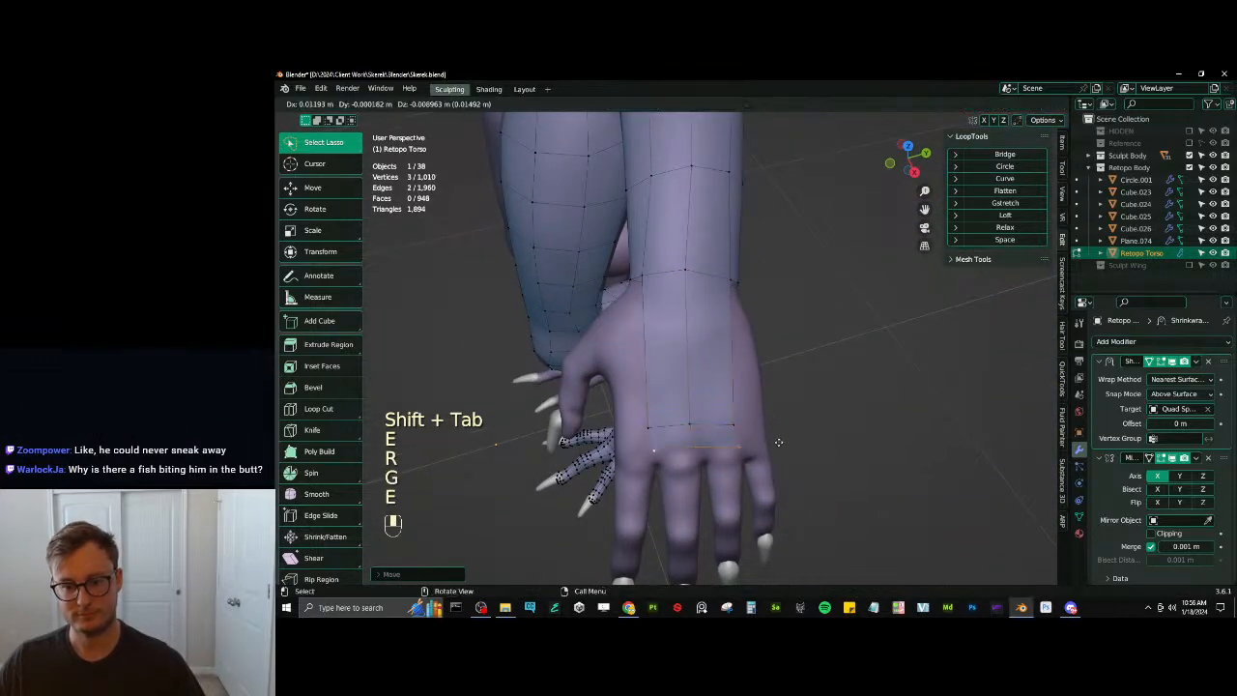
click(660, 424)
Extrude the three palm-side wrist vertices down the palm and scale the new row
middle_drag(677, 389, 692, 290)
ctrl+click(692, 291)
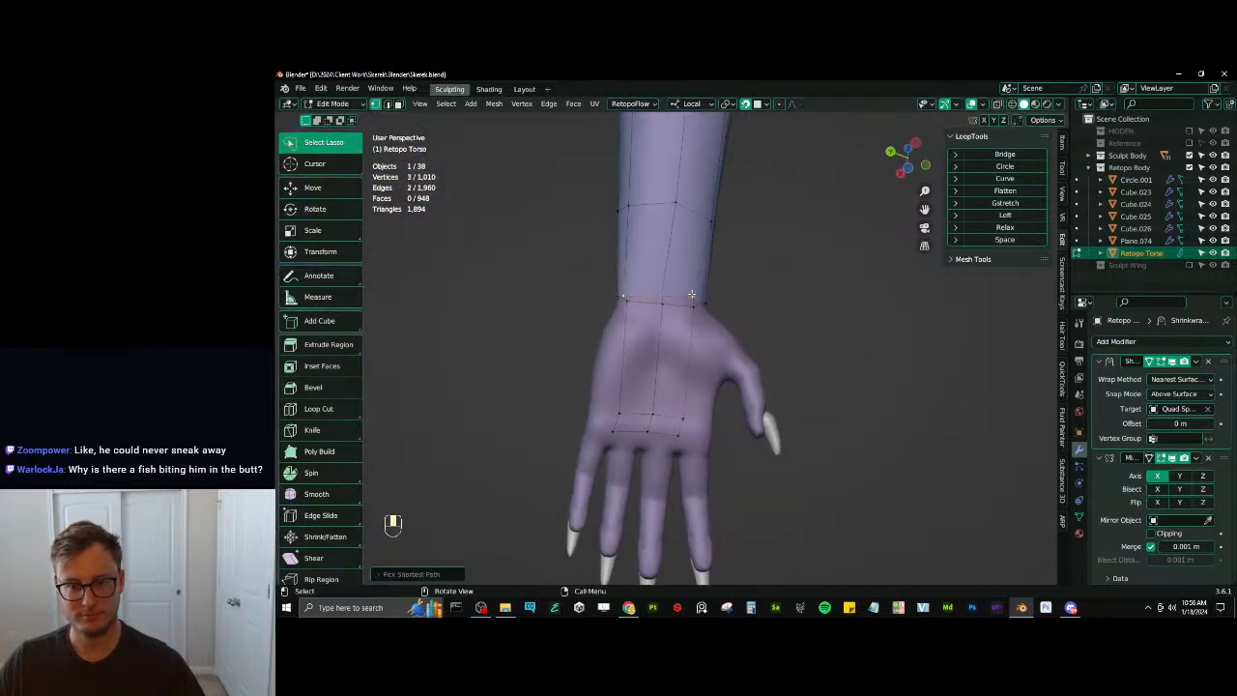
key(e)
key(s)
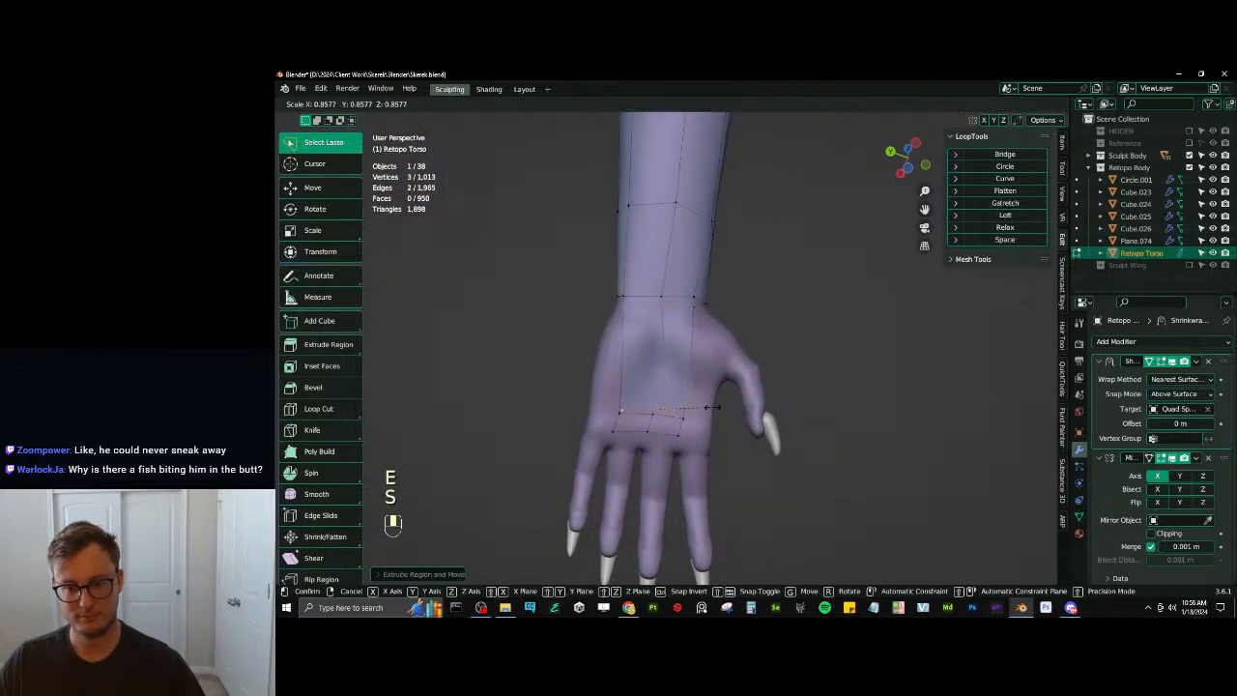
key(g)
click(674, 410)
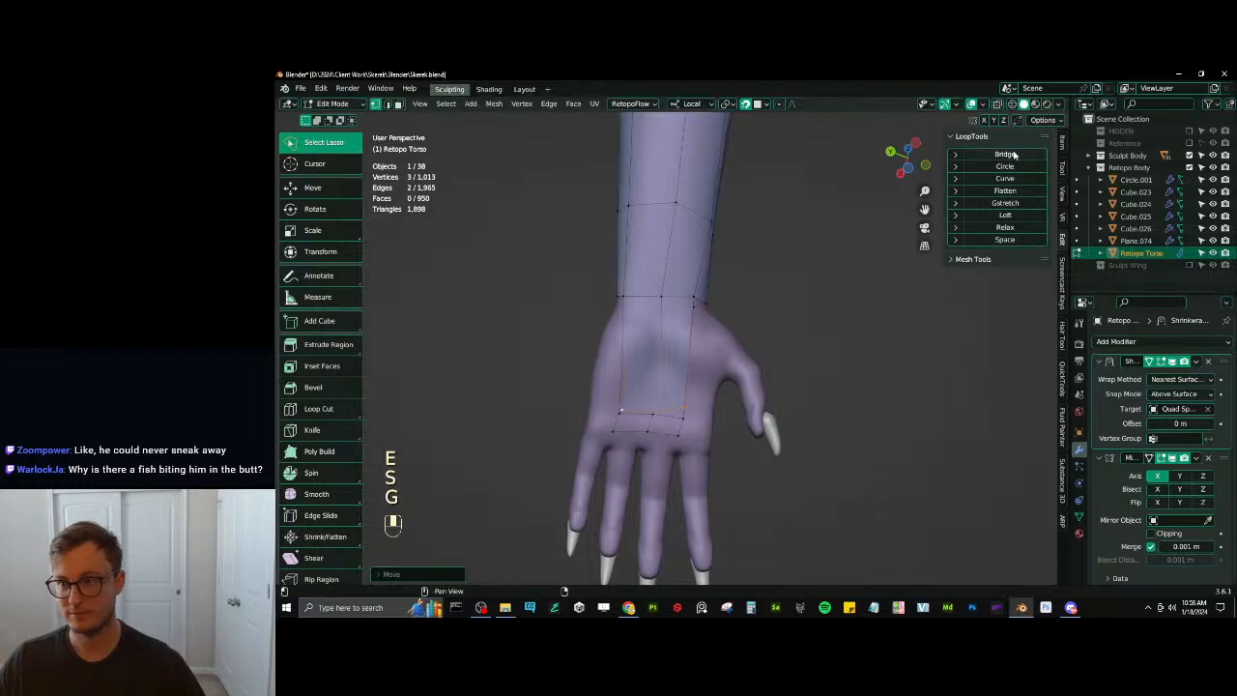
Move, rotate and scale the extruded palm row to align it just above the finger bases
key(g)
click(680, 404)
key(r)
key(g)
key(r)
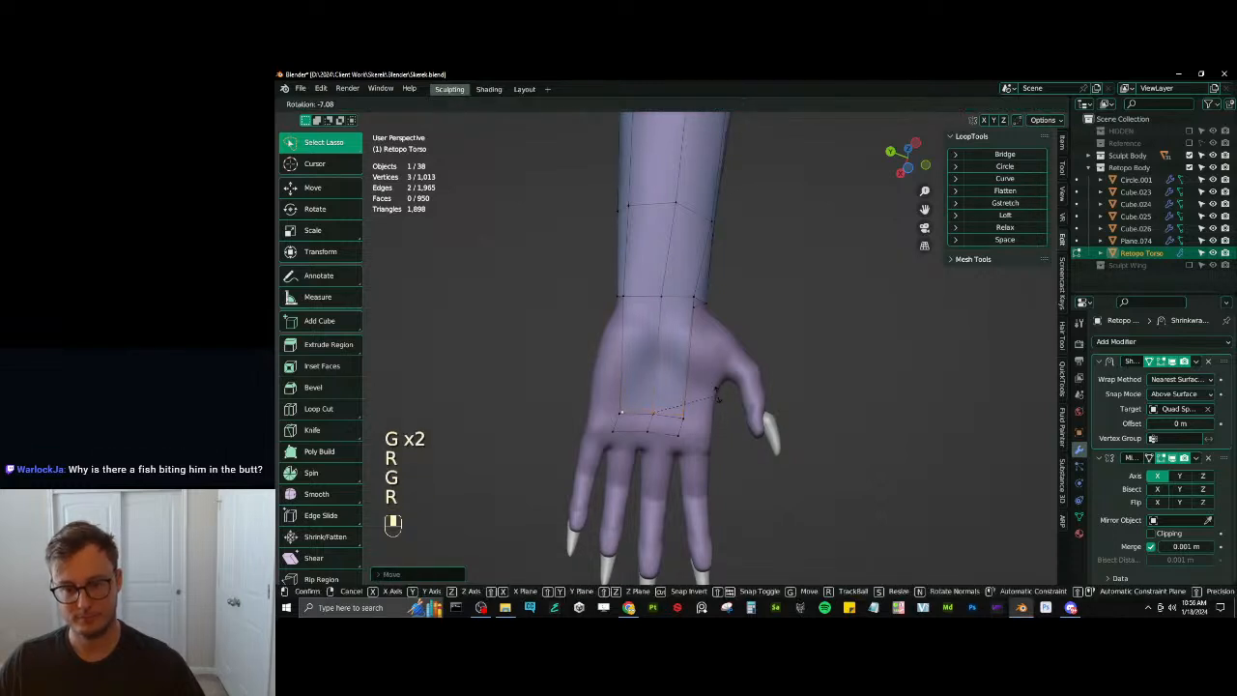
key(s)
key(g)
key(r)
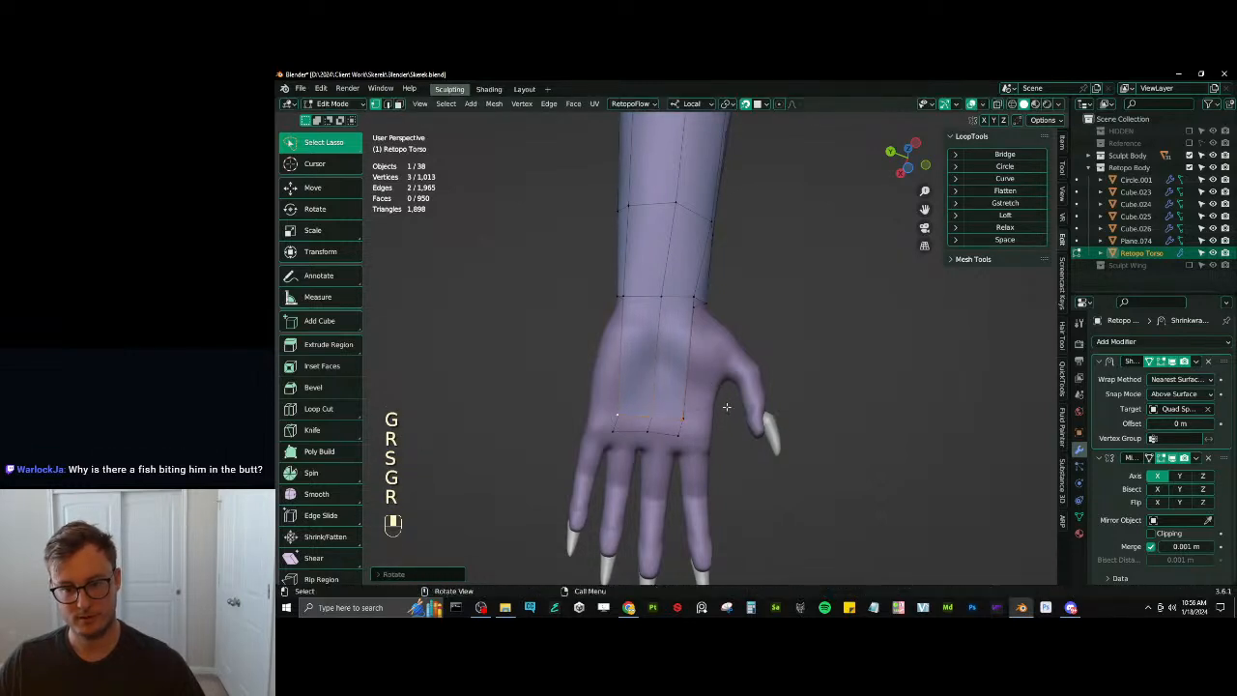
key(g)
click(728, 404)
Extrude the palm row once more to the base of the fingers
middle_drag(728, 404, 734, 376)
key(e)
click(726, 400)
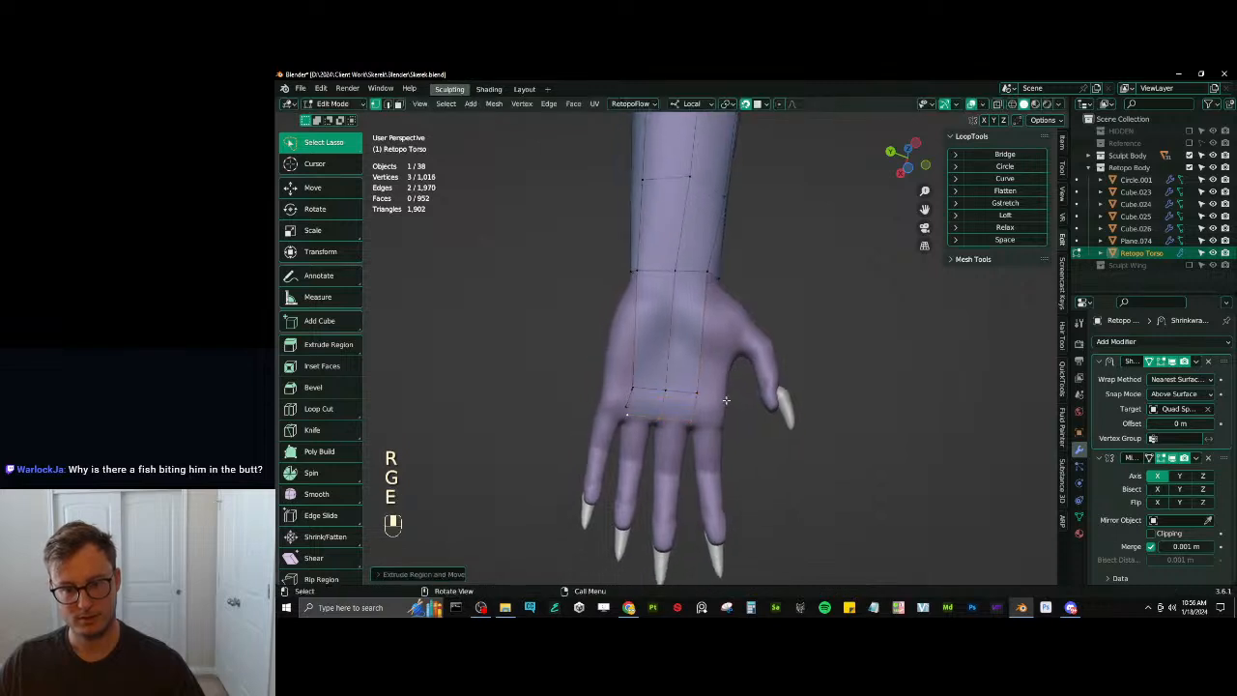
Fill a face between palm and back on one side of the hand, split it with a loop cut and adjust the cut
middle_drag(650, 379, 574, 336)
shift+click(606, 379)
key(f)
key(ctrl+r)
key(g)
click(608, 336)
Bridge the opposite side of the hand with a face, add a loop cut to it and move the cut outward
shift+click(735, 369)
key(f)
key(ctrl+r)
click(761, 329)
click(760, 328)
key(g)
click(763, 325)
Add two loop cuts across the long hand faces between the wrist and the knuckles
key(ctrl+r)
click(668, 340)
click(668, 341)
key(ctrl+r)
click(682, 324)
click(682, 324)
Move and scale the newest loop across the hand to fit the sculpt
key(g)
click(690, 318)
key(g)
click(698, 314)
key(s)
click(696, 317)
Select the three vertices of a row across the hand, move them into place and turn off snapping
click(662, 333)
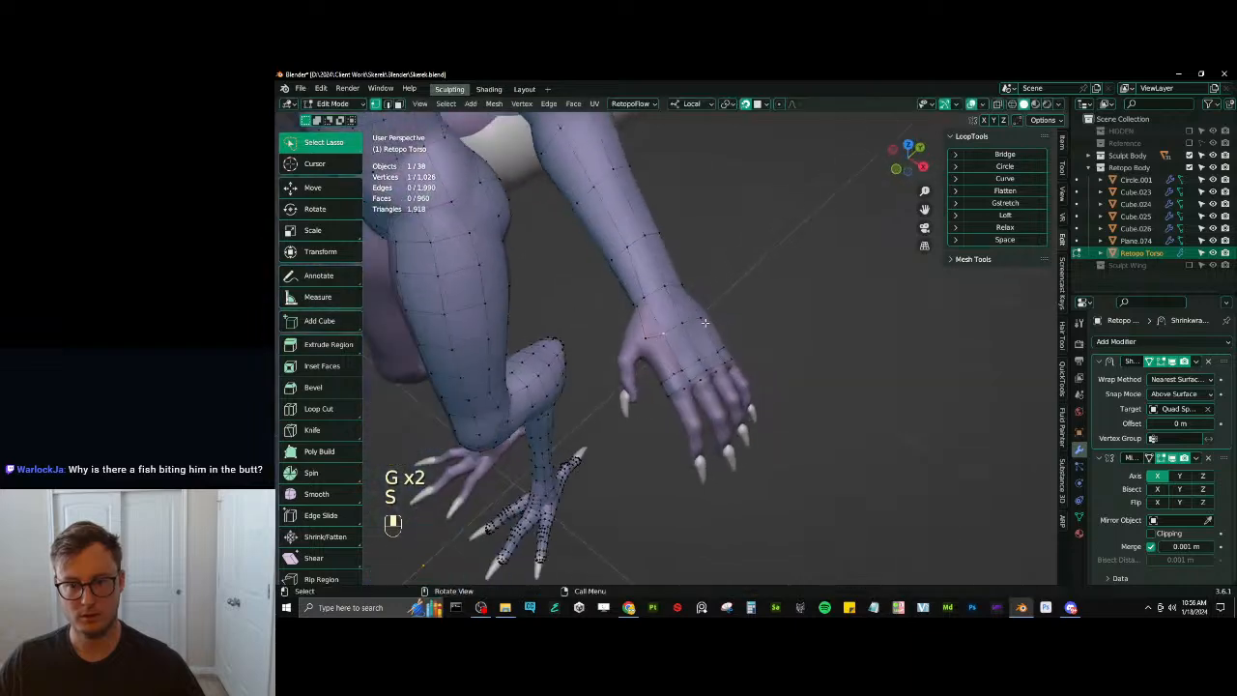
ctrl+click(704, 323)
middle_drag(704, 323, 752, 321)
key(g)
click(638, 327)
scroll(652, 333, up, 4)
key(shift+Tab)
scroll(754, 322, down, 5)
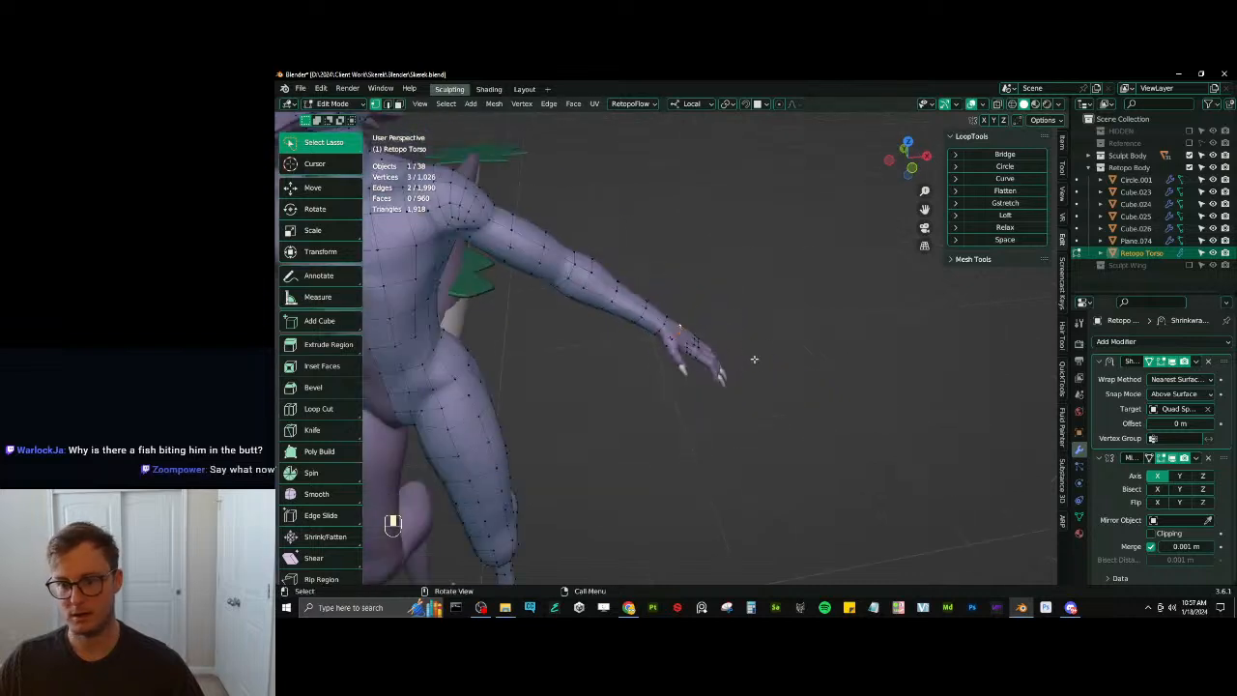
Return to Object Mode, duplicate the Retopo Torso's Shrinkwrap modifier and apply the copy
key(Tab)
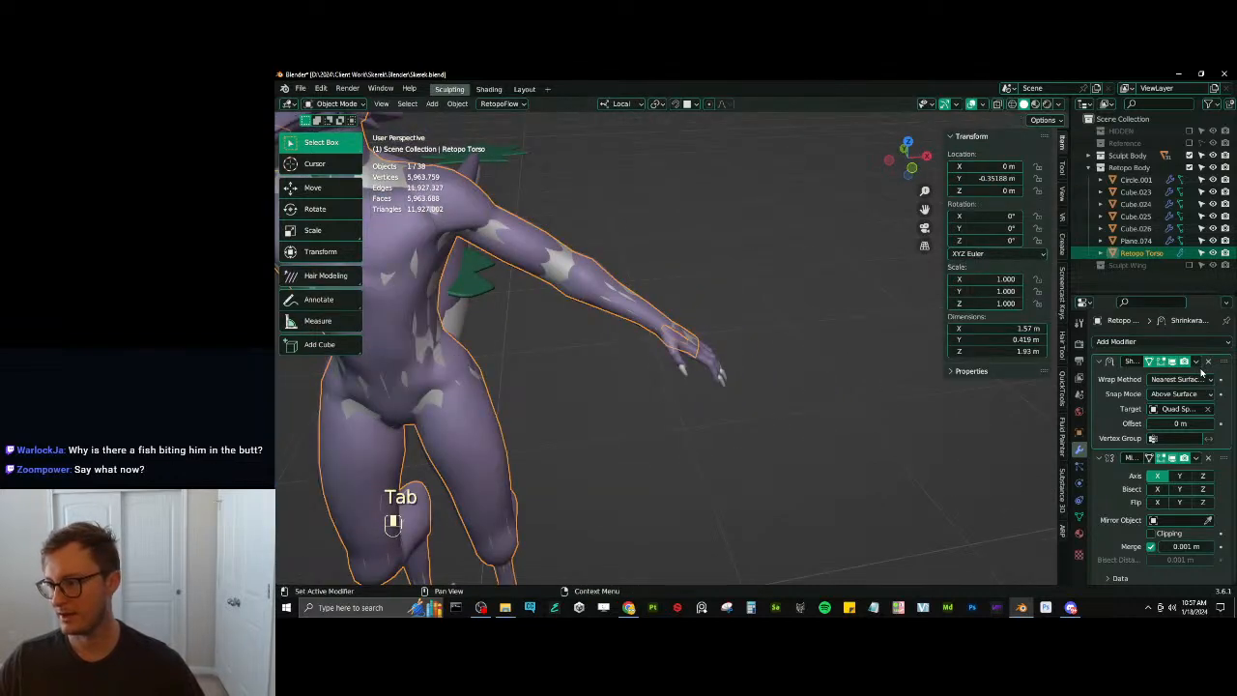
key(shift+d)
key(ctrl+a)
scroll(792, 386, down, 4)
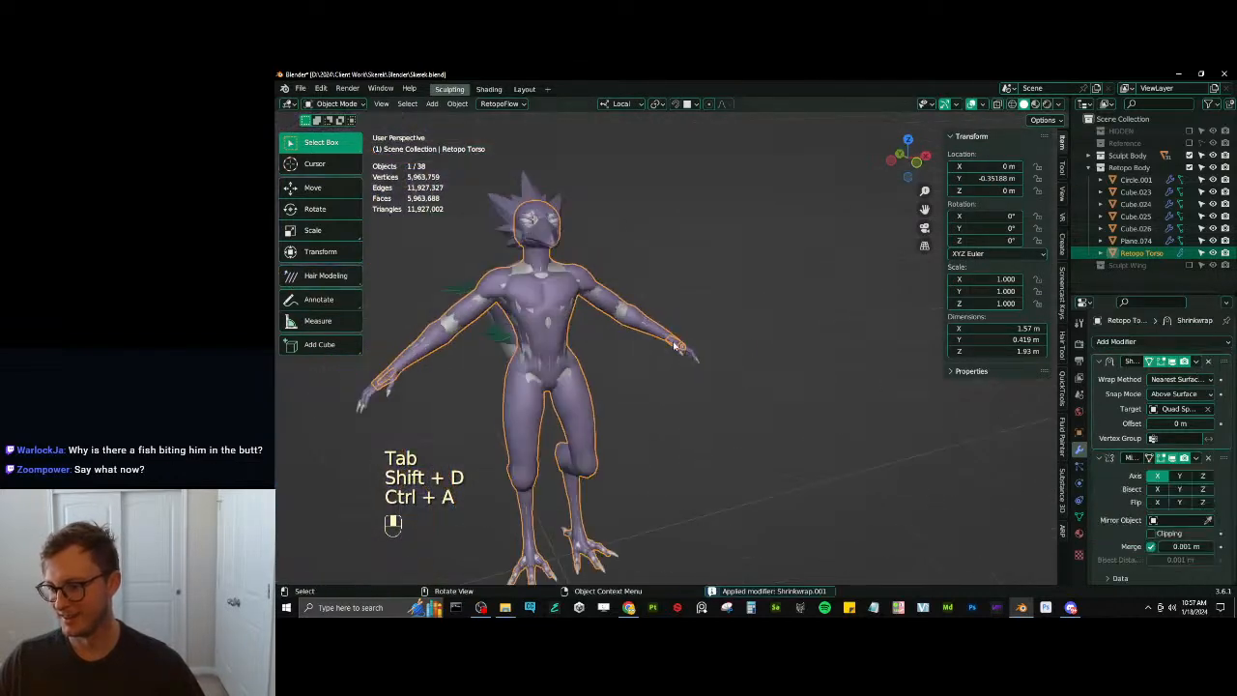
middle_drag(720, 372, 762, 339)
Add a mesh circle inside the Retopo Torso mesh and turn off the Shrinkwrap modifier's on-cage display
key(Tab)
key(shift+a)
click(750, 375)
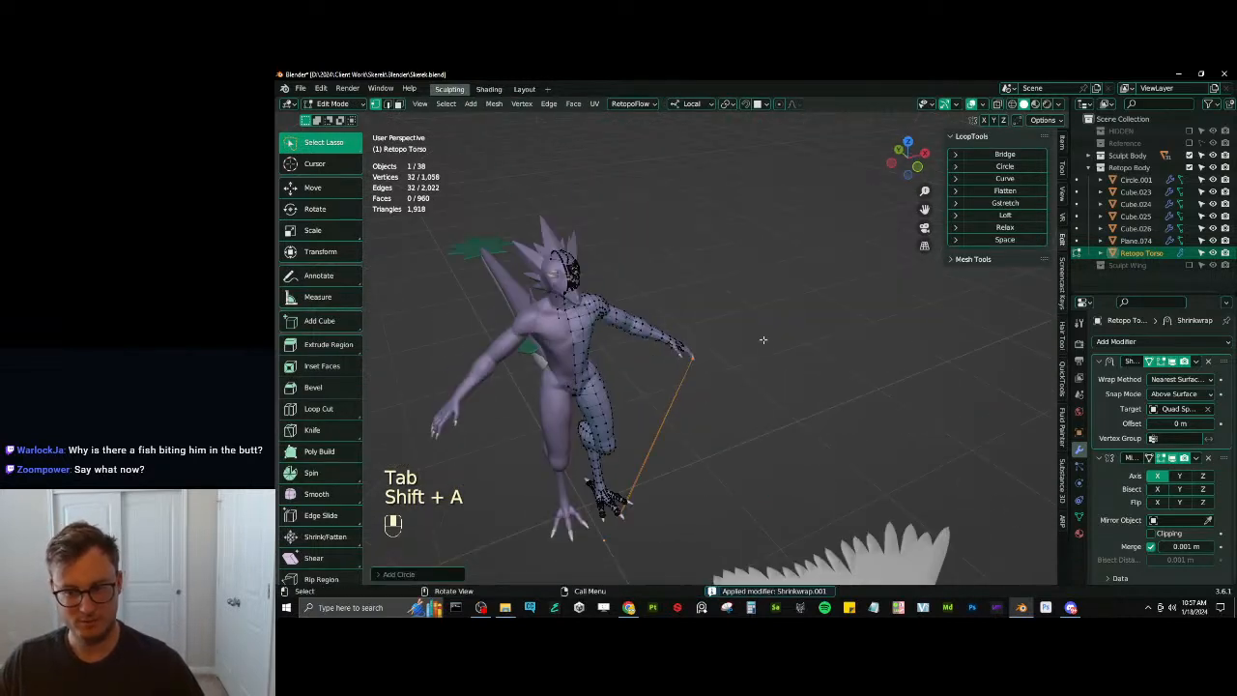
click(1149, 362)
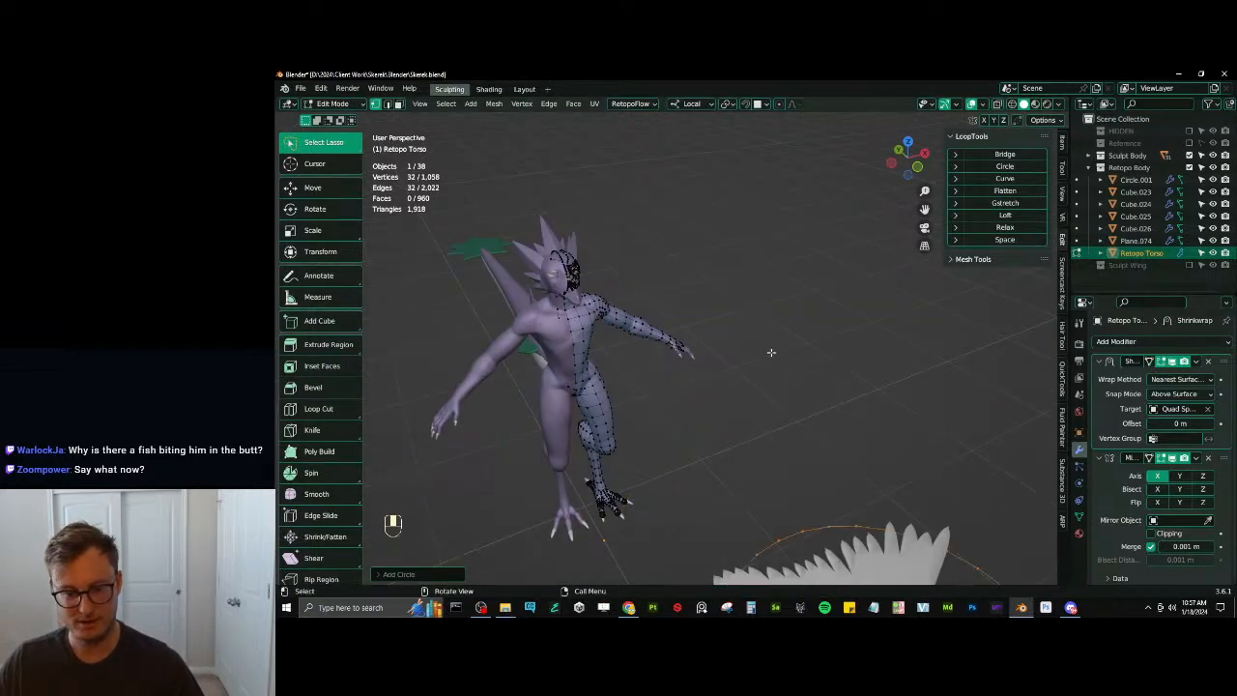
Set the new circle's vertices to 8
click(396, 574)
click(481, 443)
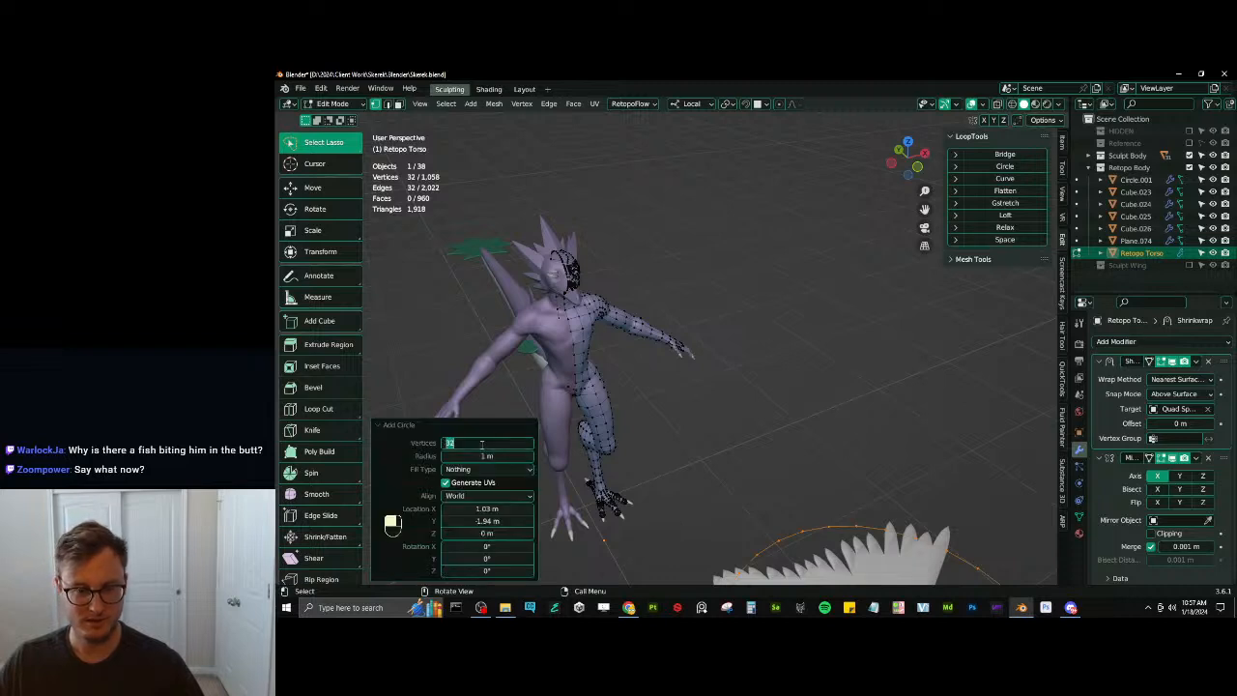
text(8)
key(Return)
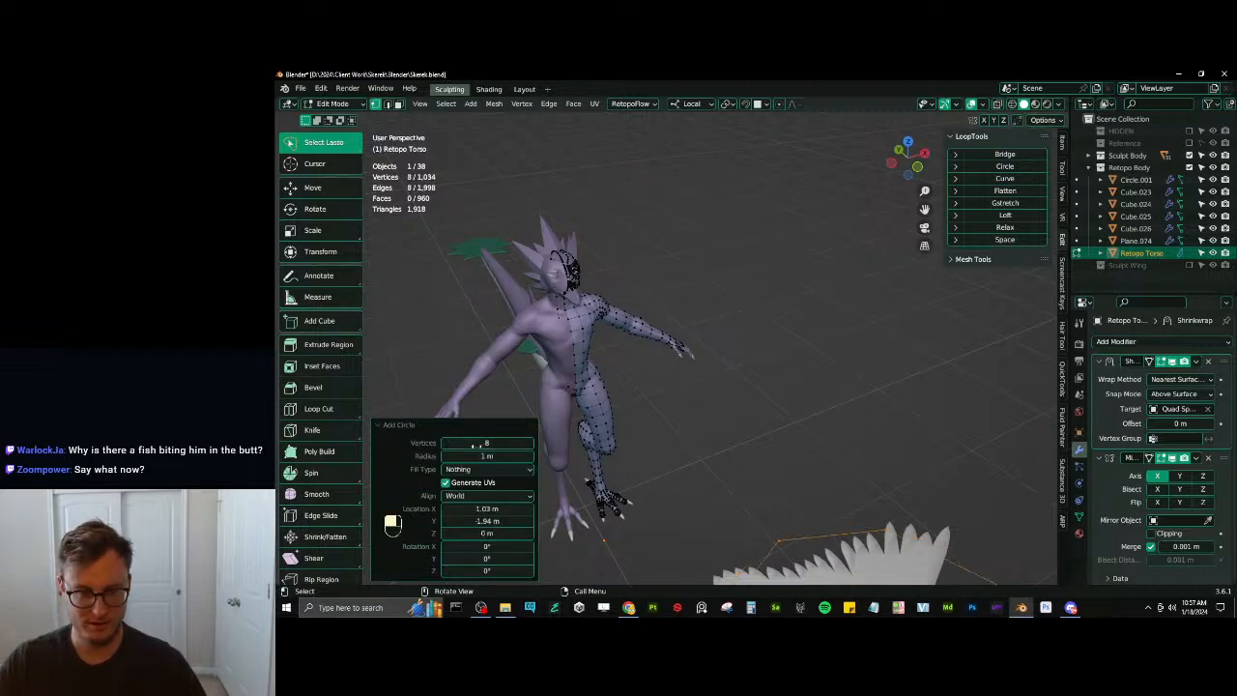
click(377, 427)
Scale the circle down and move it beside the retopologized hand in top view
scroll(817, 332, down, 5)
middle_drag(817, 332, 837, 361)
key(s)
click(800, 399)
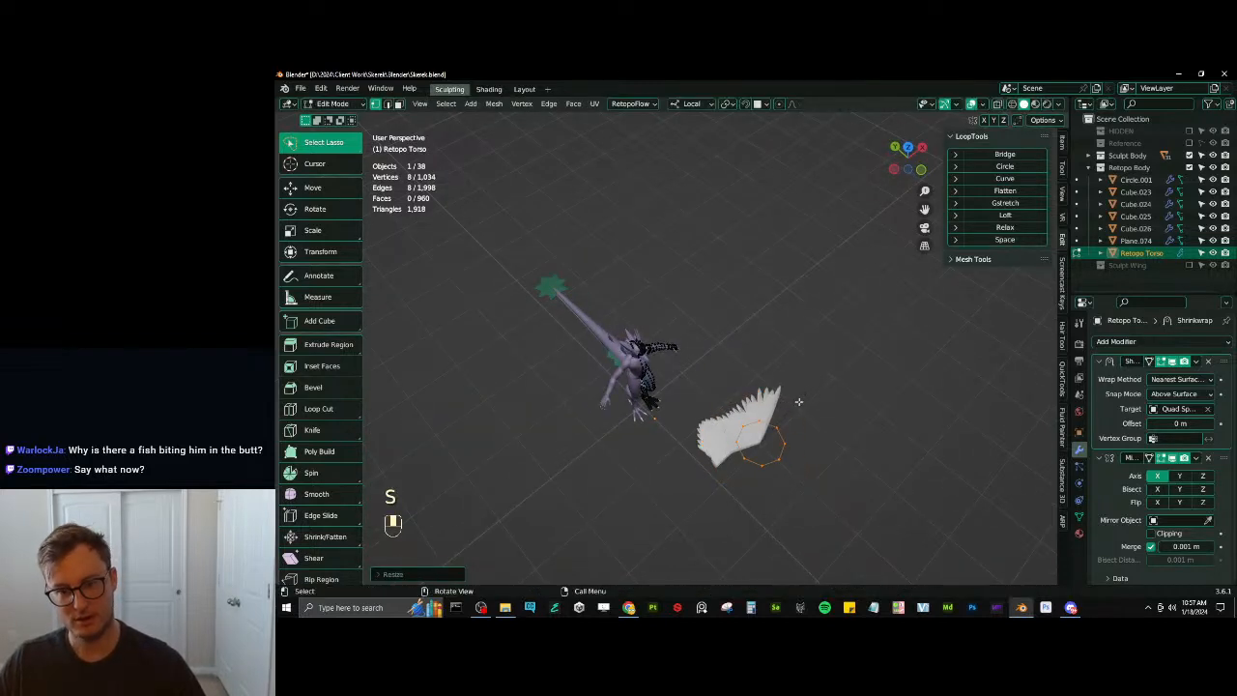
key(g)
click(731, 365)
key(KP_7)
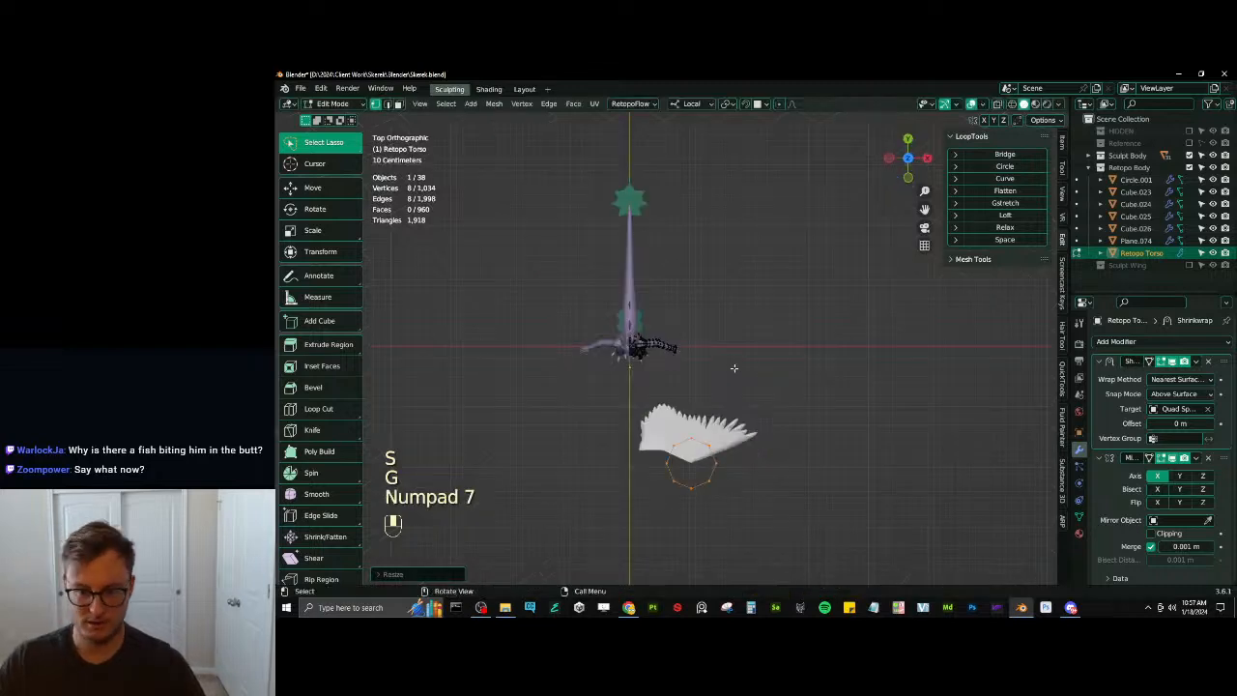
key(g)
click(715, 267)
key(s)
click(690, 355)
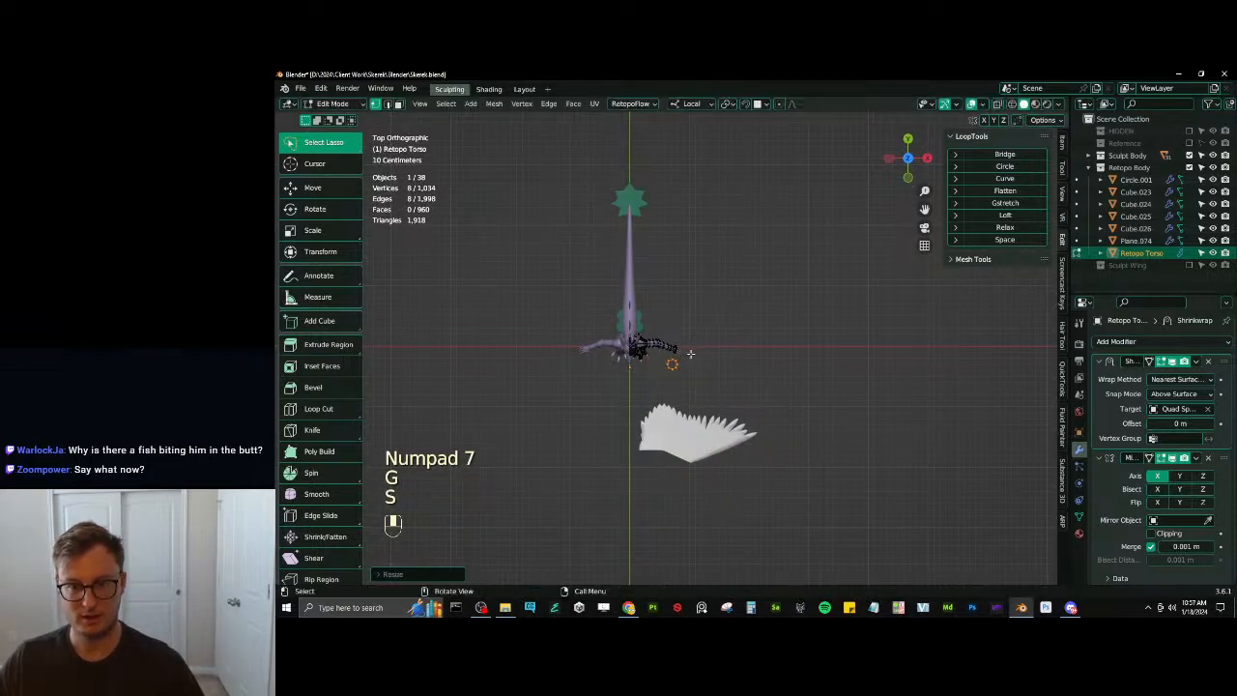
Rotate the circle about its local X axis and move it up to the hand in front view
key(KP_1)
key(r)
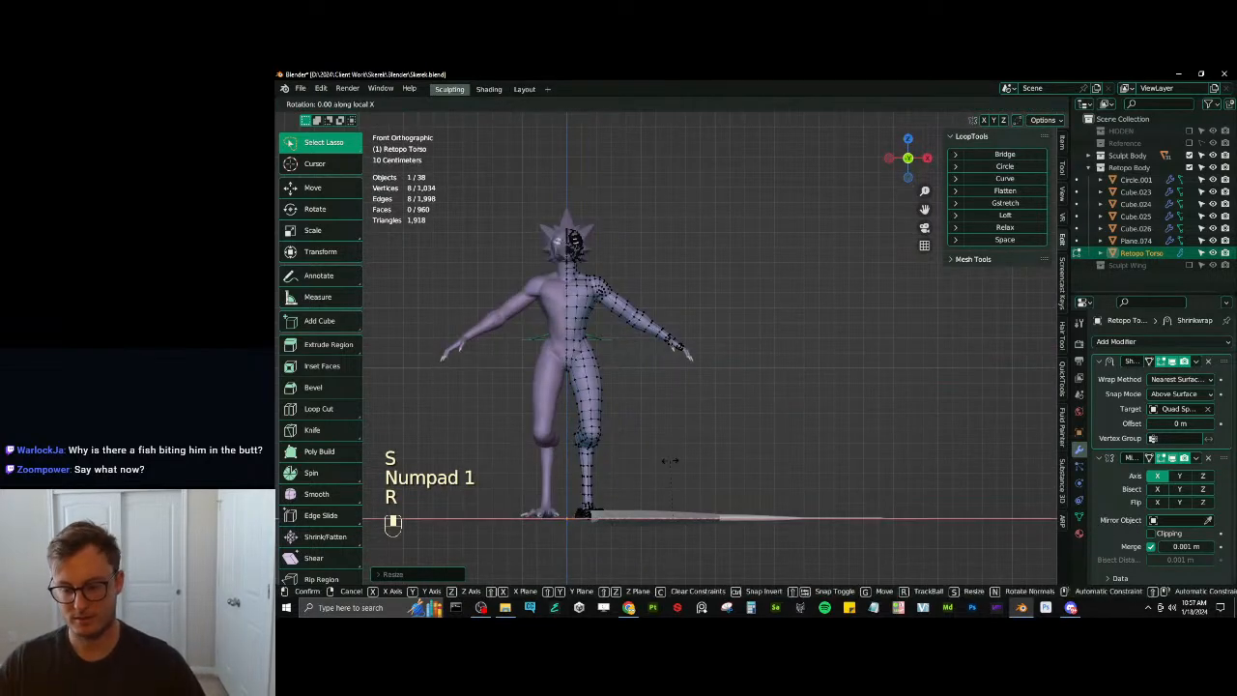
key(g)
click(672, 296)
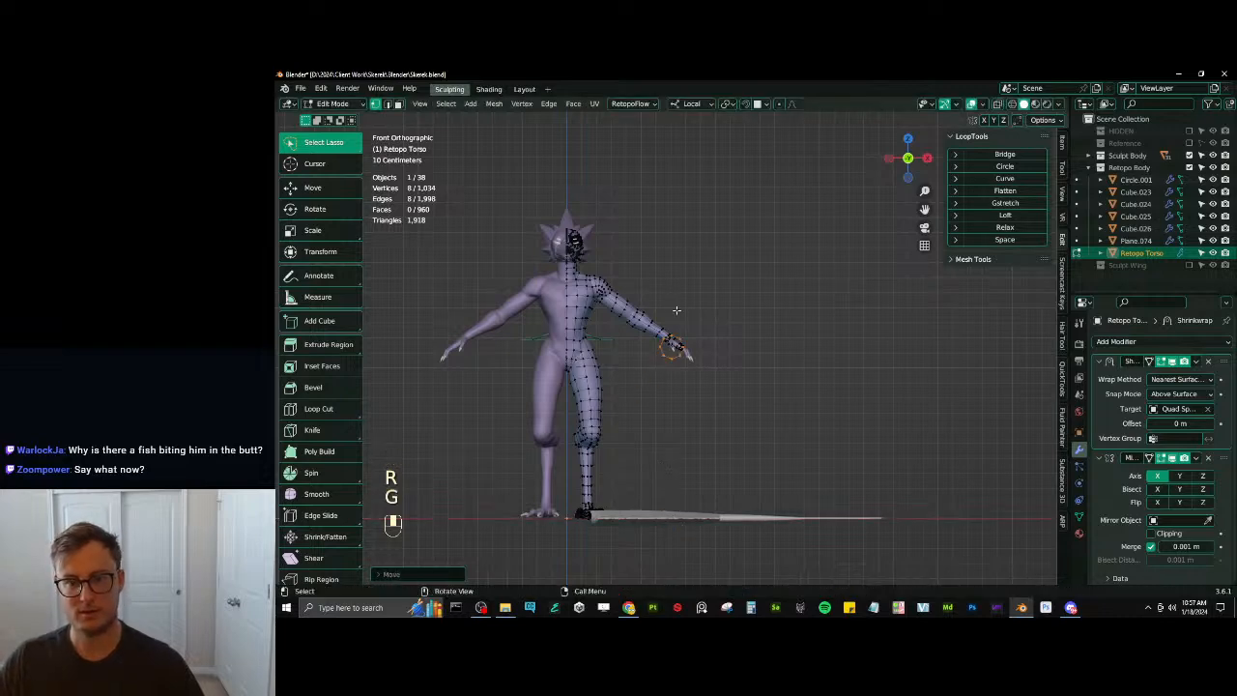
Resize the eight-vertex circle and move it along its local Y axis toward the creature's thumb
scroll(674, 354, up, 14)
shift+middle_drag(709, 266, 863, 379)
key(s)
click(692, 355)
key(g)
middle_click(802, 353)
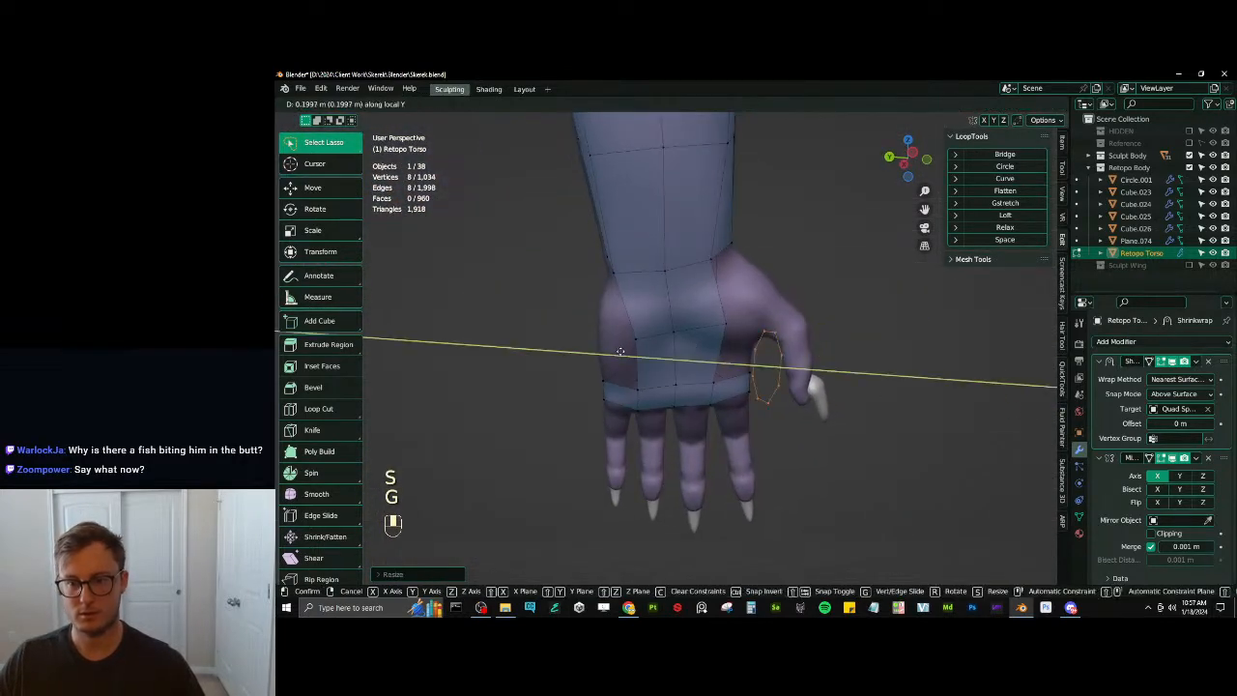
click(773, 372)
Move the circle onto the base of the thumb and rotate it toward the thumb's direction
mouse_move(784, 382)
middle_down()
mouse_move(685, 320)
mouse_move(662, 334)
mouse_move(751, 406)
mouse_move(810, 417)
mouse_move(781, 387)
middle_up()
key(g)
middle_click(685, 314)
click(686, 307)
key(g)
middle_click(666, 334)
click(666, 333)
key(r)
click(825, 411)
Shift and scale the circle so that it loosely encloses the base of the thumb
shift+middle_drag(781, 386, 807, 383)
scroll(736, 394, up, 3)
key(g)
click(803, 381)
key(s)
middle_drag(665, 356, 660, 380)
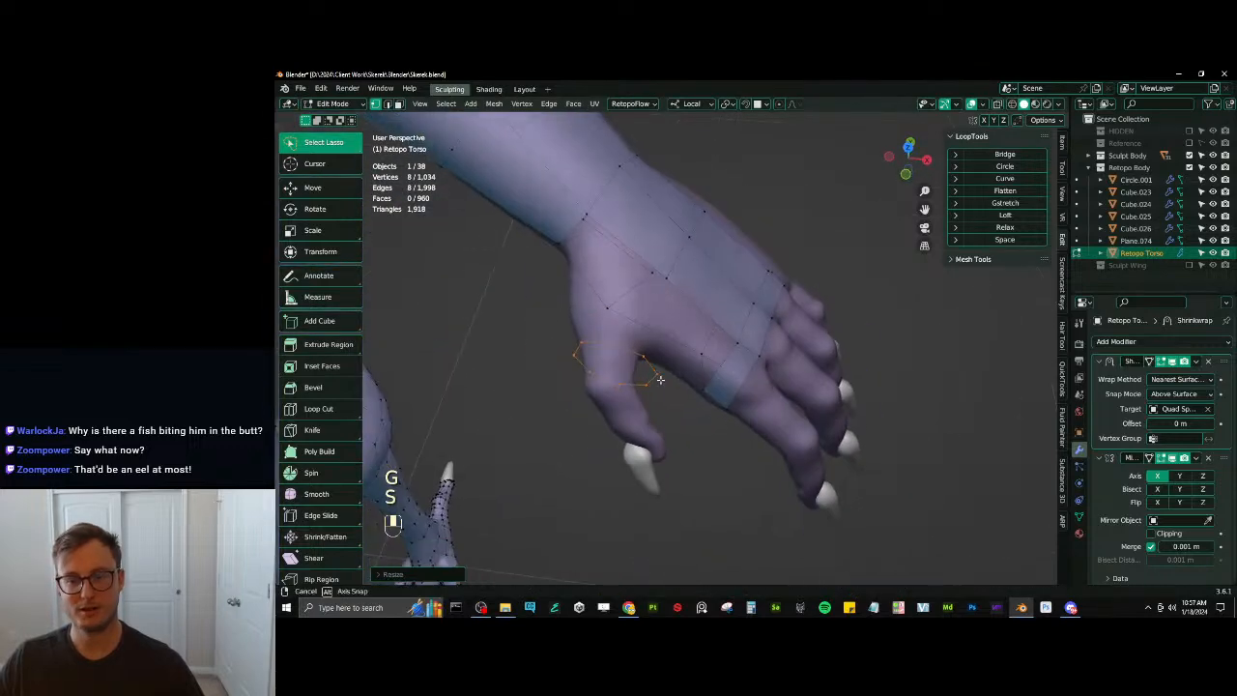
middle_drag(830, 468, 788, 255)
Rotate and reposition the circle until it sits squarely across the base of the thumb
key(r)
key(g)
click(804, 379)
key(r)
click(793, 323)
key(r)
click(781, 276)
key(g)
click(764, 314)
middle_drag(763, 314, 732, 407)
scroll(812, 380, up, 3)
middle_drag(731, 407, 697, 333)
Position, scale and angle an eight-vertex circle at the base of the index finger
key(g)
click(773, 343)
key(s)
click(748, 353)
key(g)
key(r)
click(727, 421)
key(ctrl+z)
key(r)
Refine the rotation and scale of the index finger circle so it fits around the finger
middle_drag(811, 386, 1051, 338)
key(r)
key(s)
click(813, 359)
middle_drag(855, 382, 669, 362)
key(s)
click(763, 432)
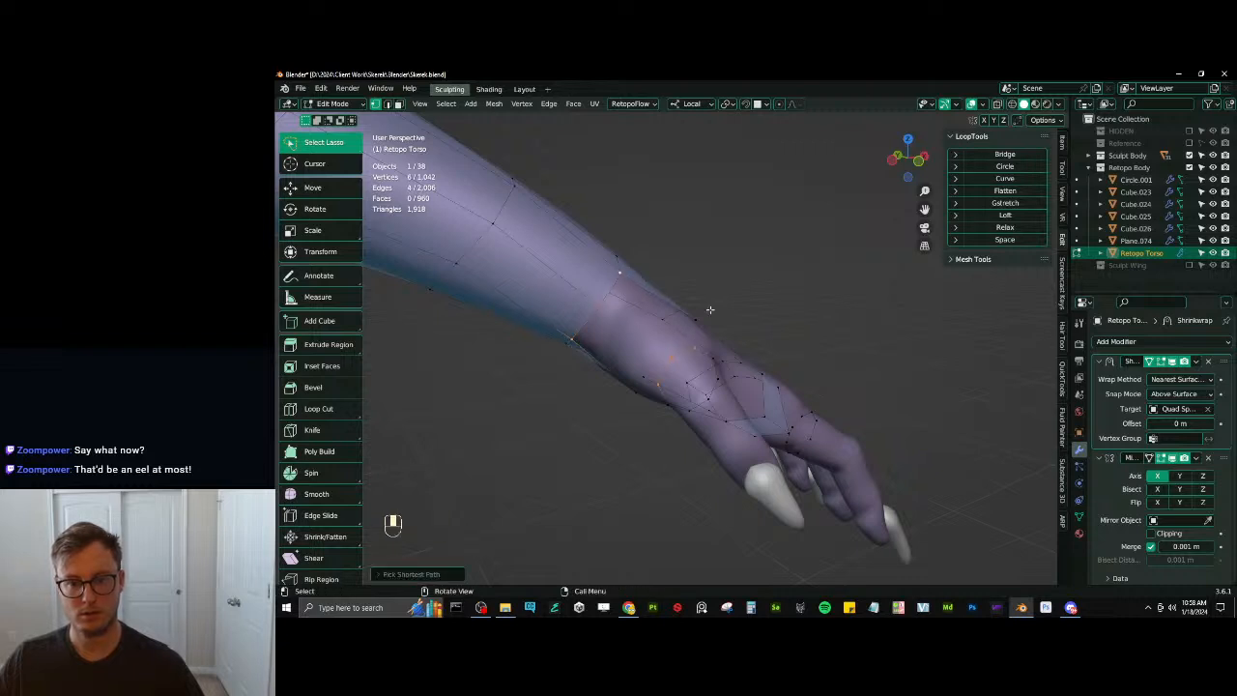
Bridge the open edge loop on the thumb side of the hand with the circle at the thumb's base
key(q)
click(720, 185)
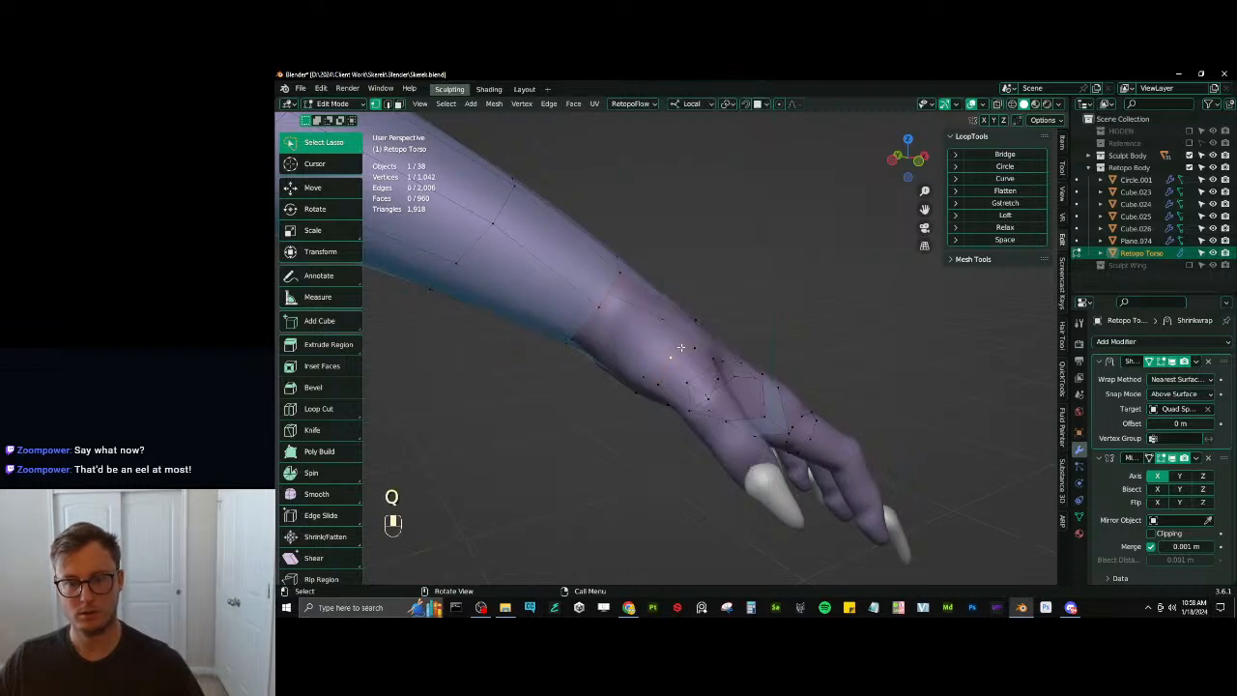
alt+shift+click(619, 284)
middle_drag(619, 284, 685, 387)
key(q)
click(764, 186)
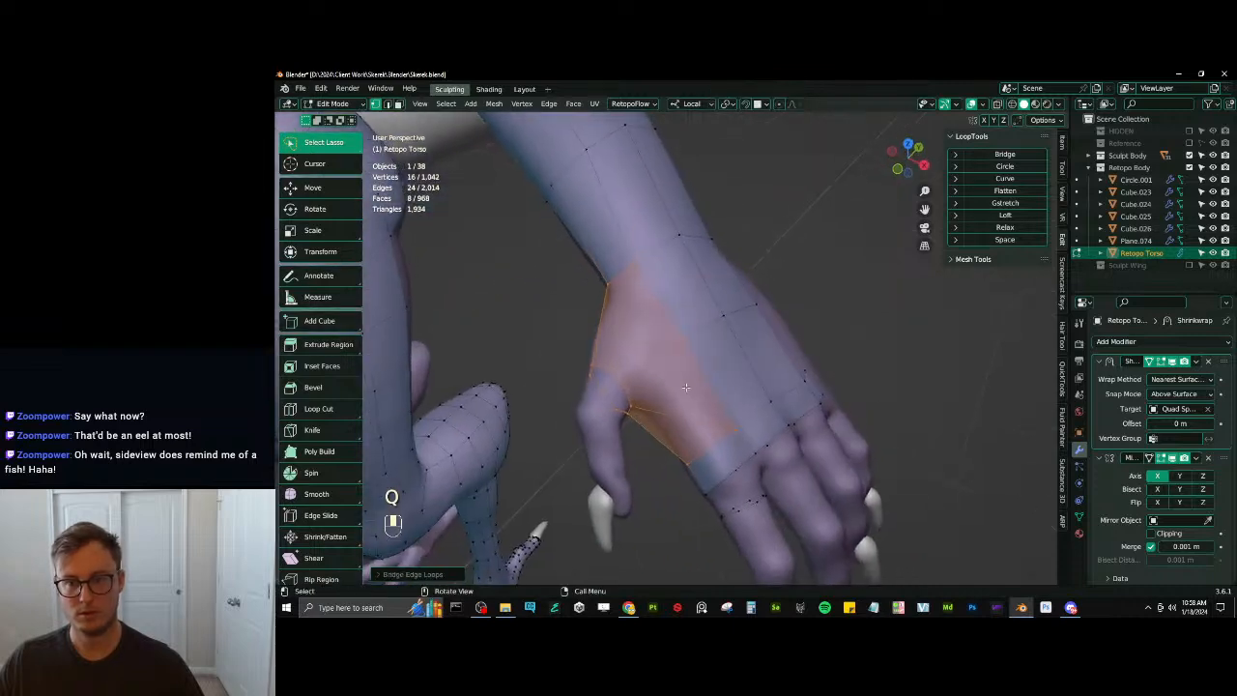
Duplicate the Shrinkwrap modifier on Retopo Torso and apply one copy
key(Tab)
key(shift+d)
key(ctrl+a)
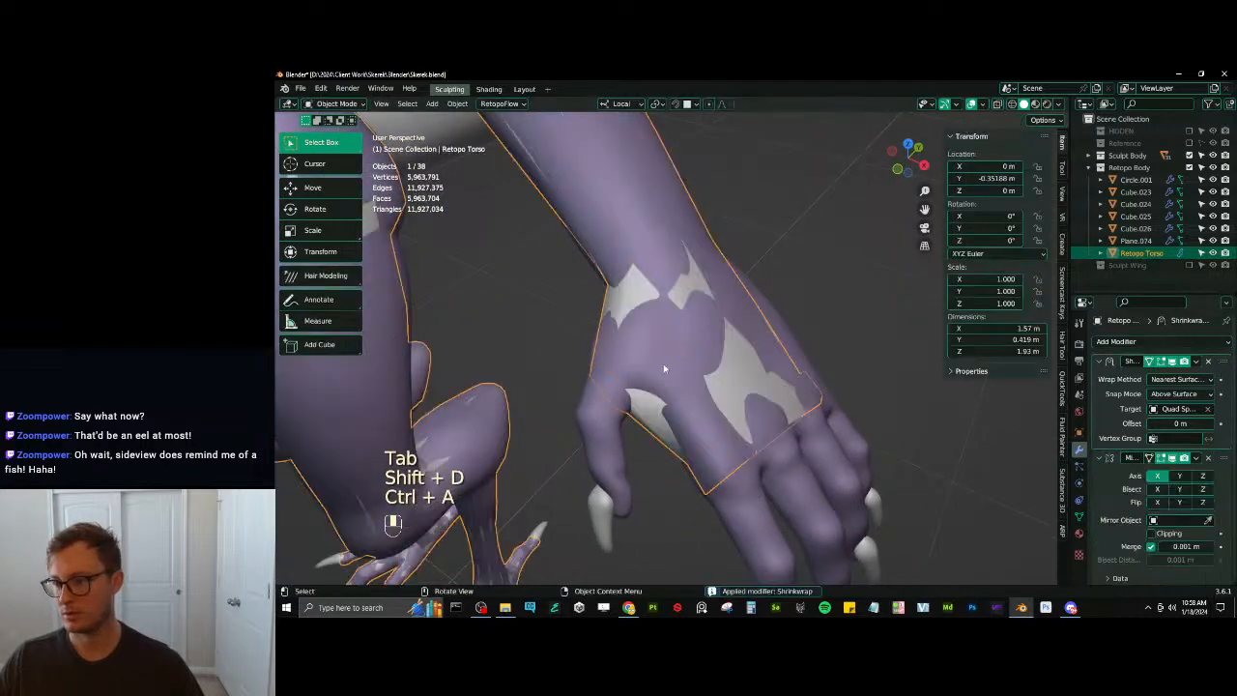
Add a loop cut across the bridged faces between the hand and the thumb
key(Tab)
key(ctrl+r)
click(627, 341)
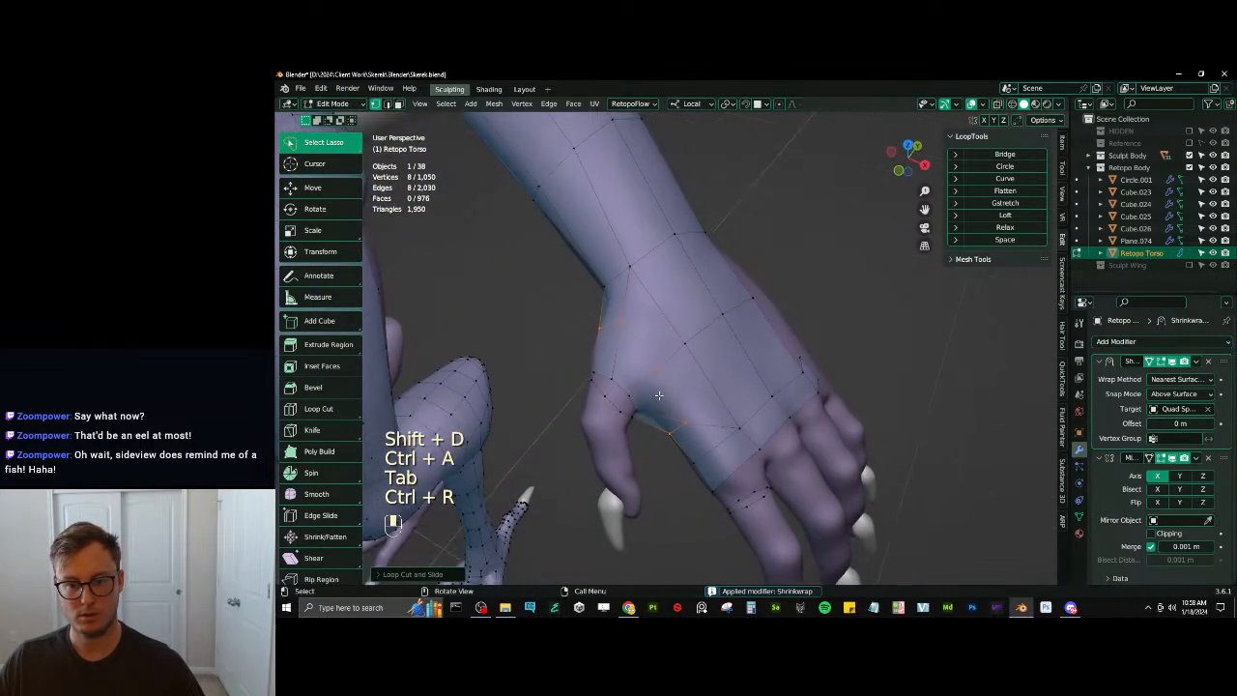
Extrude the index finger circle down to the first knuckle and recalculate the normals of the whole mesh
middle_drag(627, 340, 680, 425)
key(e)
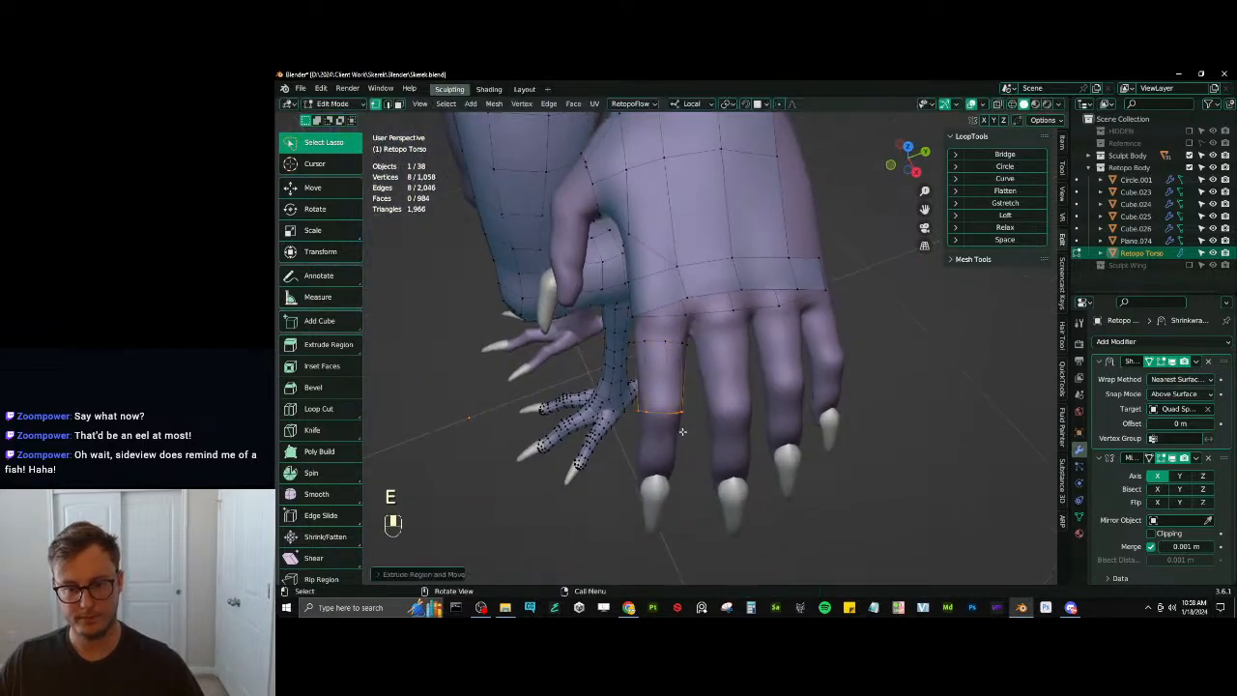
key(g)
click(680, 425)
key(a)
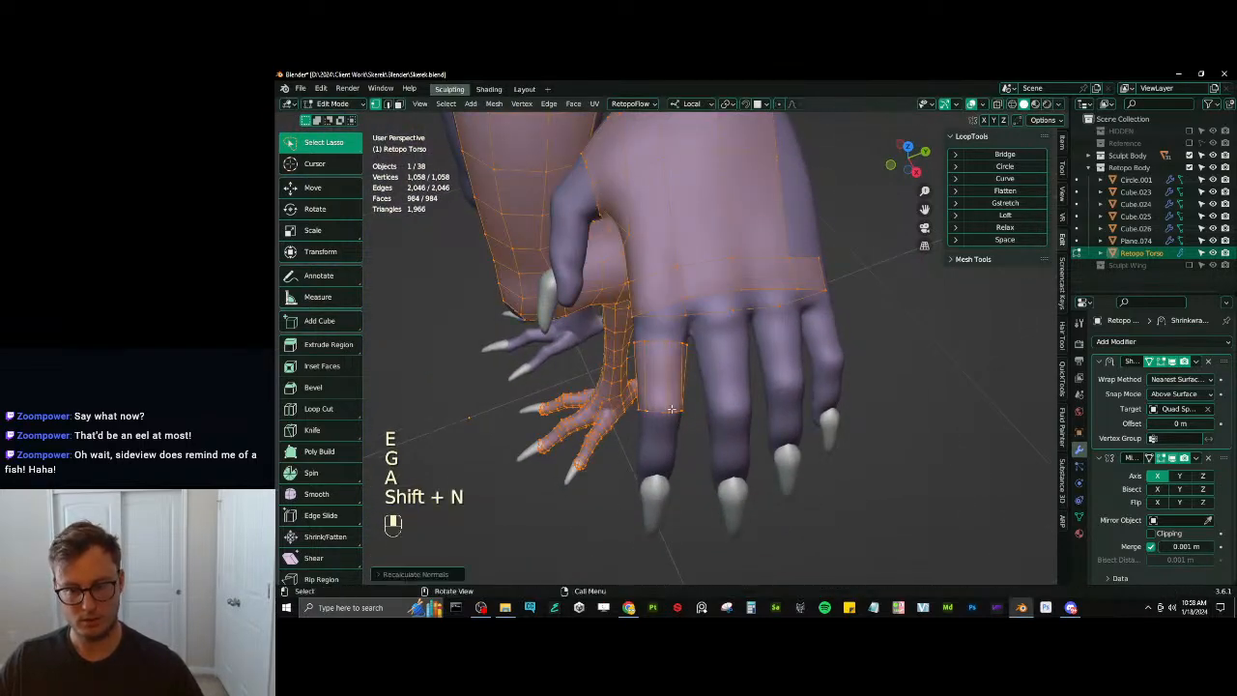
Move and rotate the selected index finger loop to match the slope of the finger at the knuckle
click(669, 407)
middle_drag(659, 416, 742, 358)
key(g)
key(r)
click(793, 326)
key(r)
click(713, 366)
key(g)
click(720, 359)
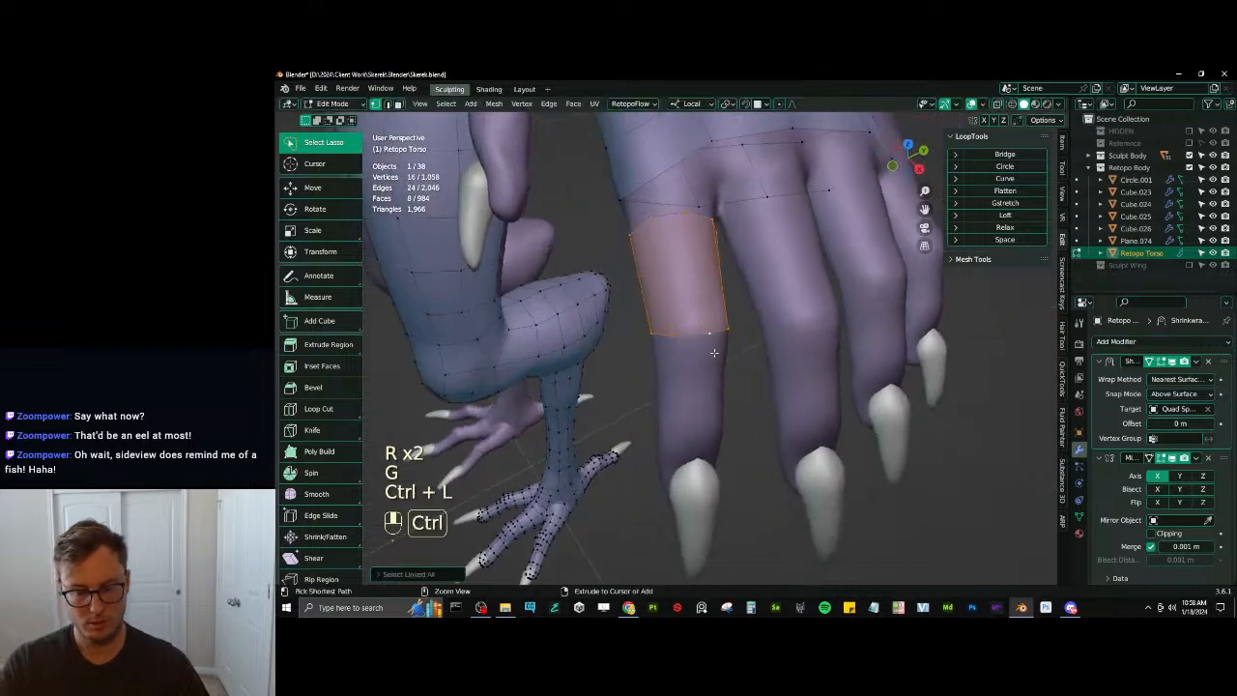
Separate the linked index finger geometry into its own object and open that object for mesh editing
key(p)
click(711, 355)
key(Tab)
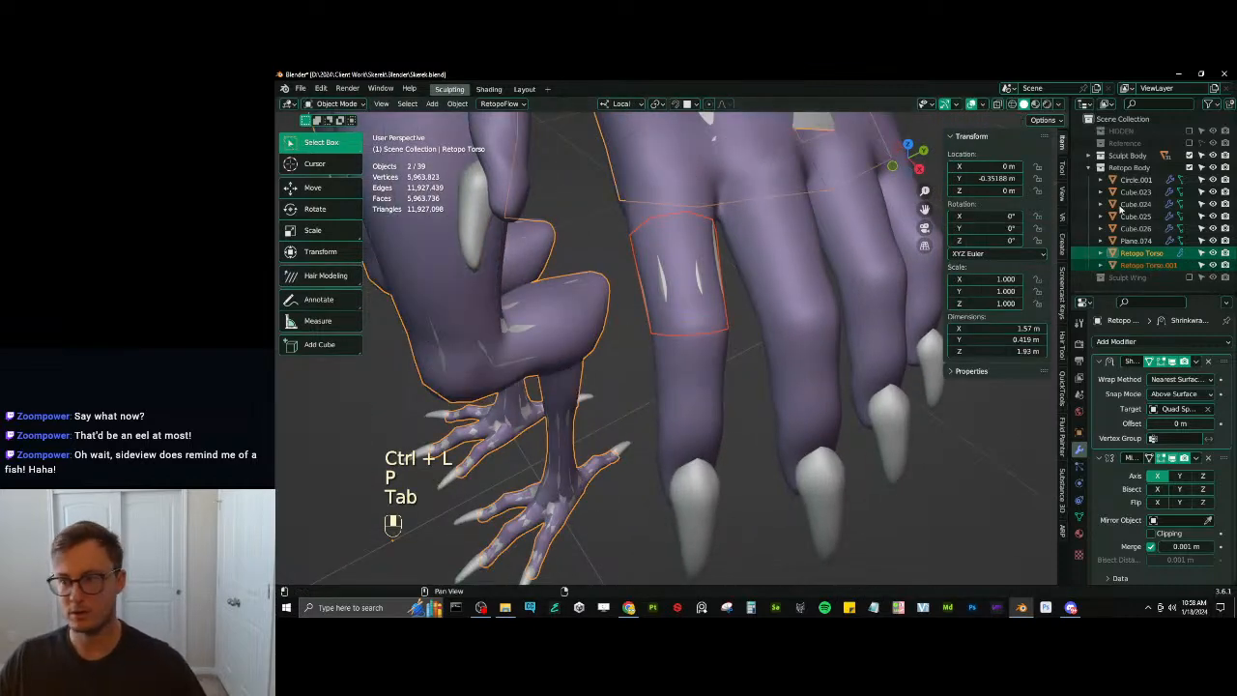
click(1171, 266)
key(Tab)
Rotate and move the end loop of the index finger mesh to align it with the knuckle
middle_drag(657, 319, 761, 296)
key(r)
click(762, 301)
key(g)
click(760, 297)
key(r)
click(759, 295)
Extrude the end loop along the next index finger segment, then rotate and move it to follow the finger
key(e)
click(804, 379)
key(r)
click(810, 391)
middle_drag(810, 391, 674, 362)
key(r)
key(g)
click(746, 321)
Scale the new end loop, move it along Z and rotate it to fit the finger's cross-section
key(s)
key(g)
key(z)
click(742, 349)
key(r)
click(769, 361)
Hide the claw on the index fingertip and return to editing the Retopo Torso.001 mesh
key(Tab)
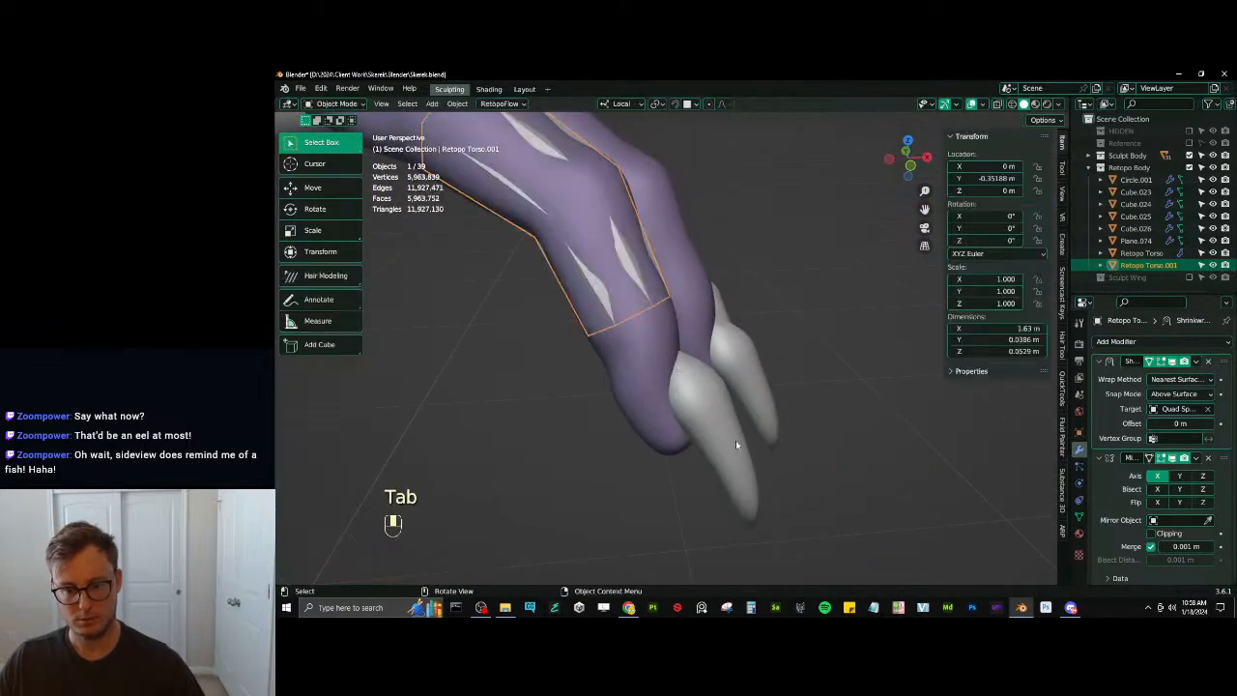
click(735, 442)
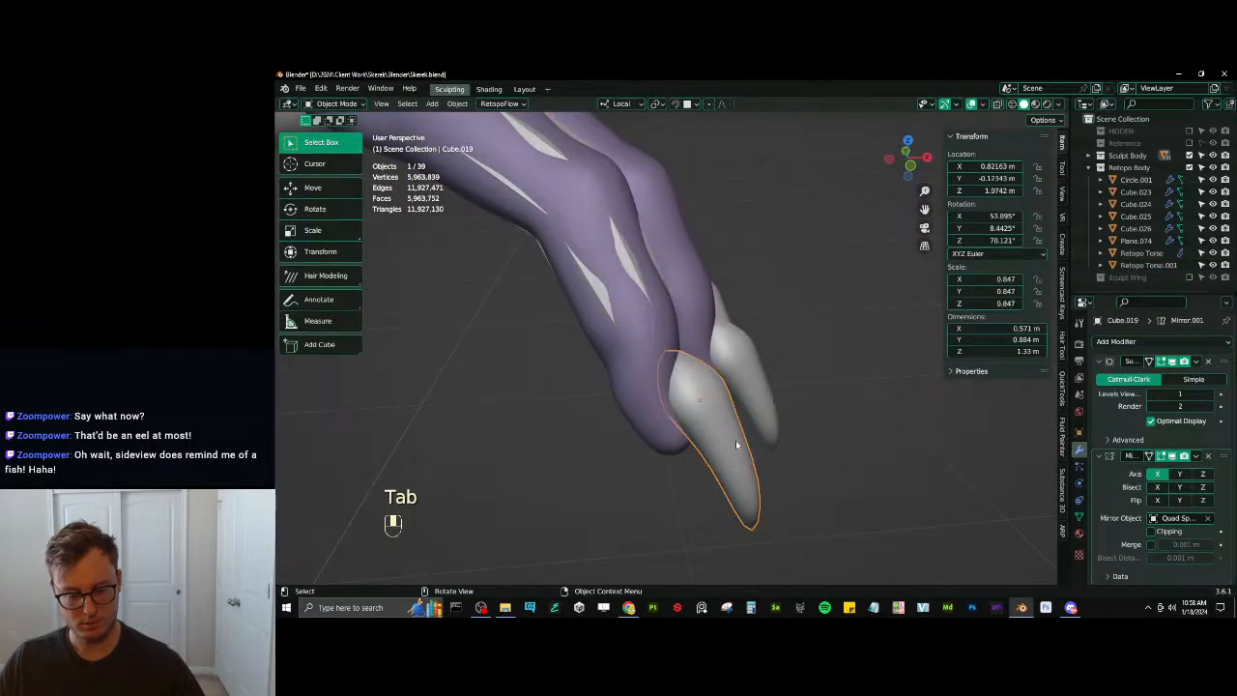
click(1152, 266)
key(Tab)
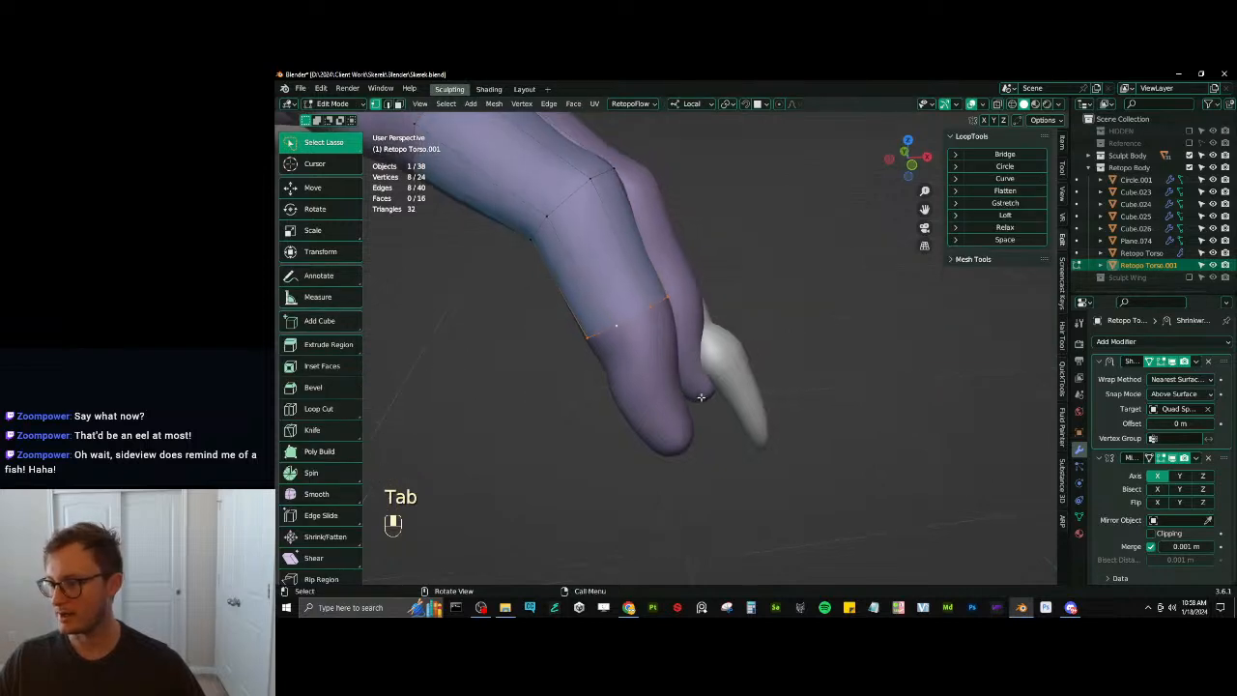
Move the Circle.001 tail piece slightly along Y and hide it
scroll(744, 386, down, 12)
mouse_move(751, 383)
middle_down()
mouse_move(718, 389)
mouse_move(622, 287)
mouse_move(755, 374)
middle_up()
scroll(717, 389, down, 3)
key(Tab)
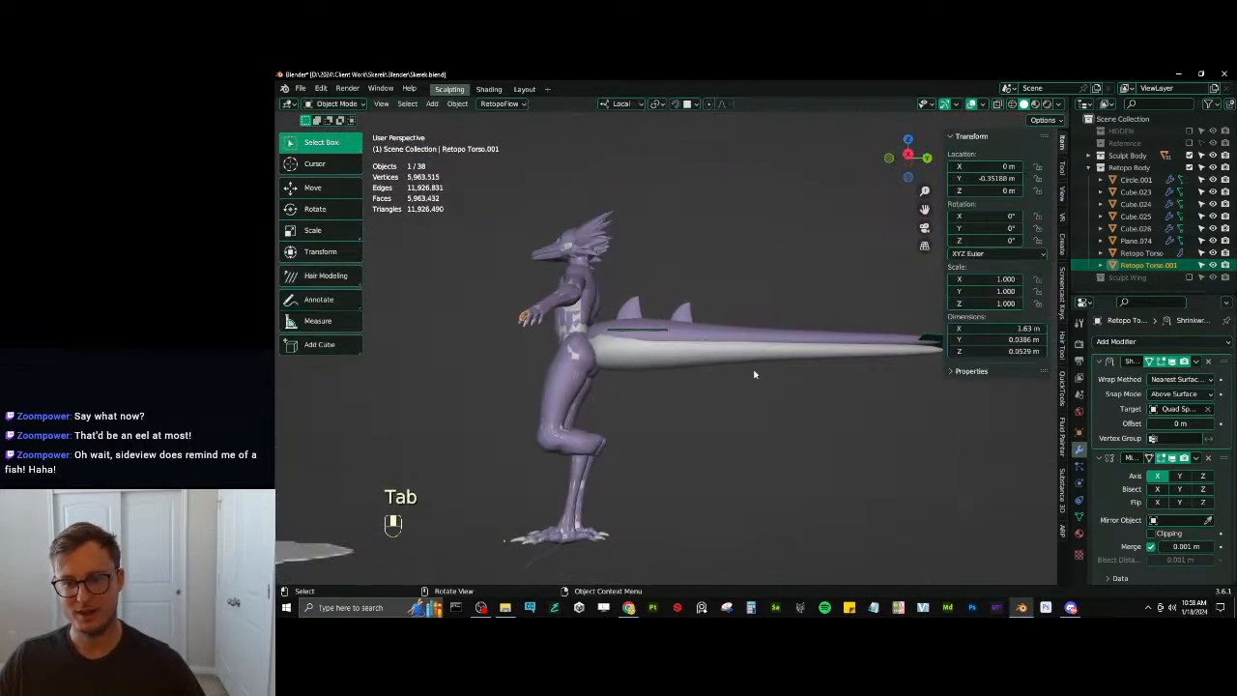
click(742, 359)
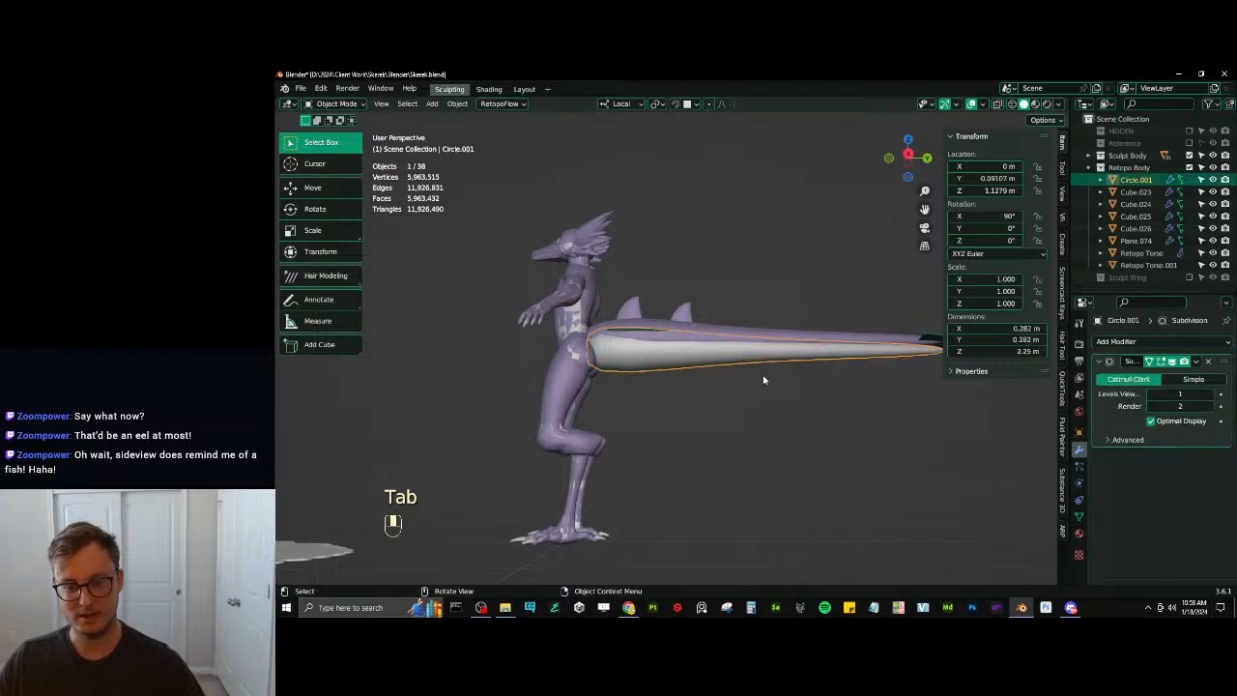
key(g)
click(764, 362)
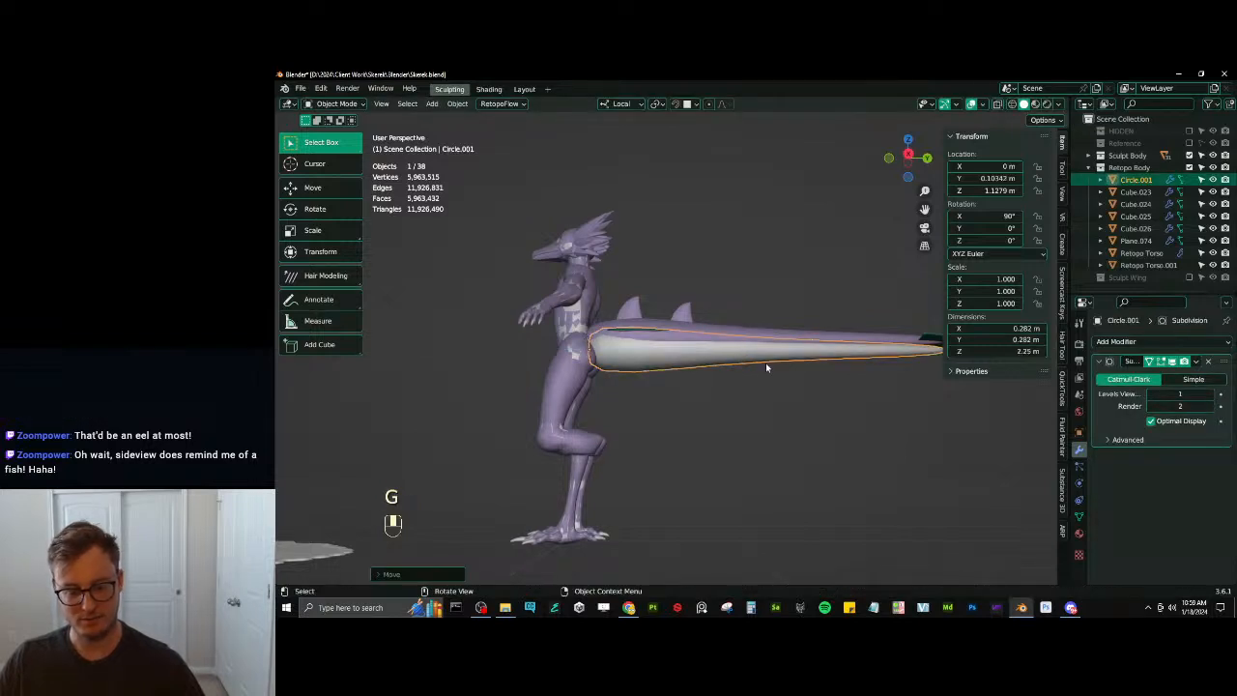
key(h)
Reopen Retopo Torso.001 for editing and adjust the position and rotation of the index finger's end loop
middle_drag(765, 363, 604, 343)
middle_drag(673, 307, 718, 376)
click(1155, 265)
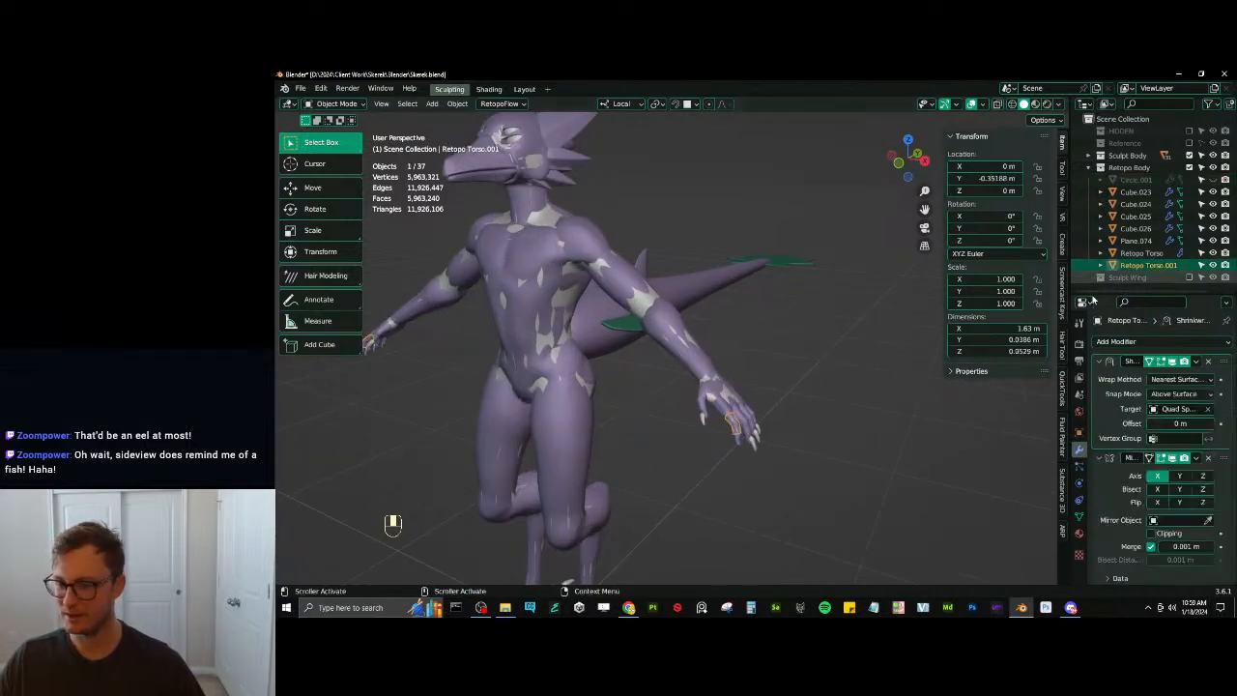
key(Tab)
key(KP_Decimal)
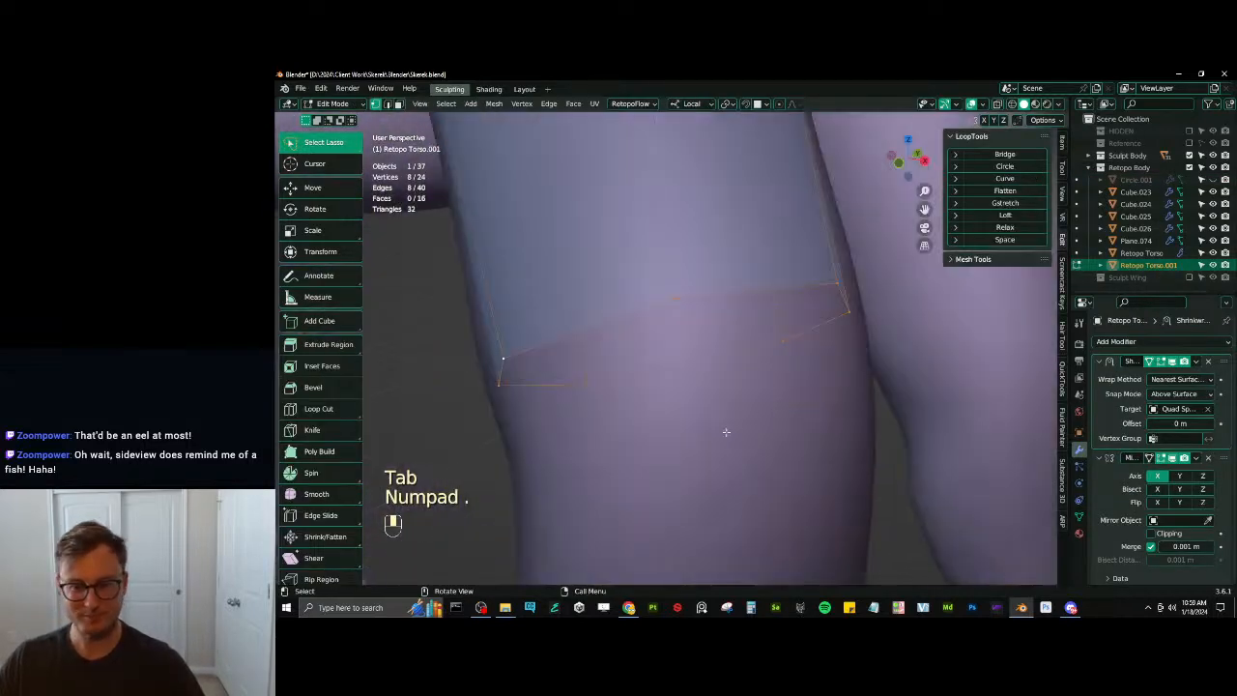
scroll(724, 432, down, 9)
middle_drag(702, 434, 732, 358)
key(g)
click(710, 355)
key(r)
click(723, 341)
Extrude the end loop toward the index fingertip, then rotate, scale and move it to fit the tip
key(e)
click(738, 417)
key(r)
click(731, 372)
key(r)
click(739, 356)
key(s)
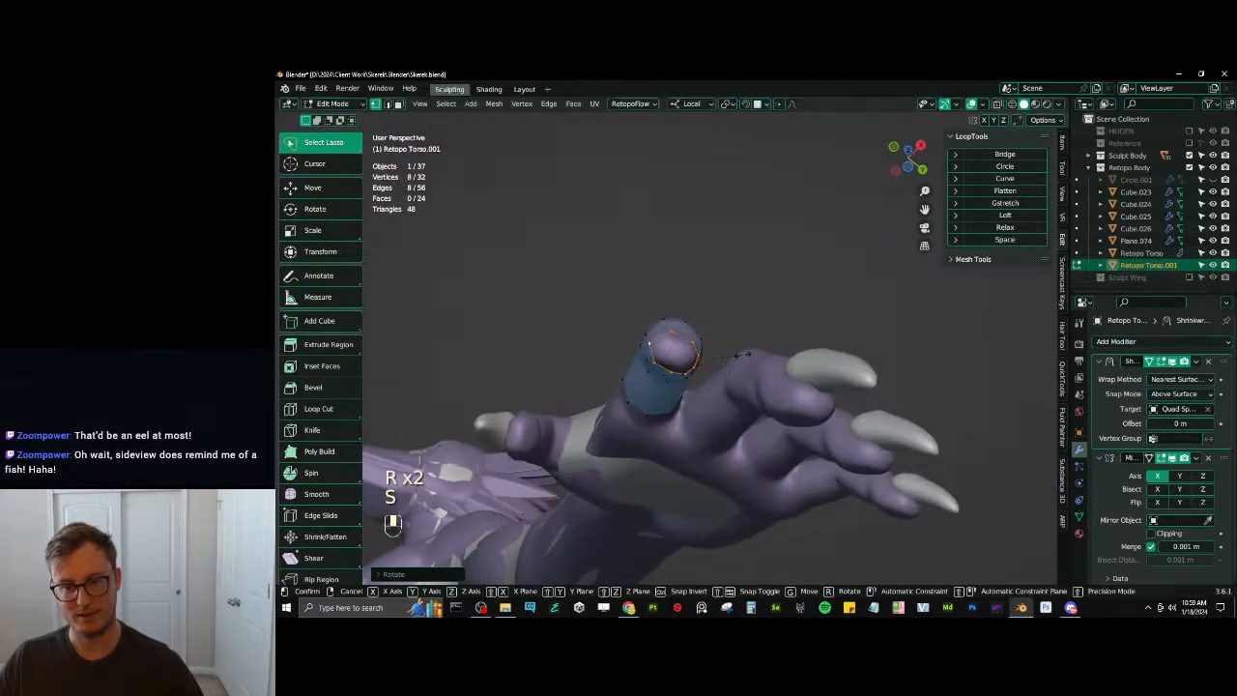
key(g)
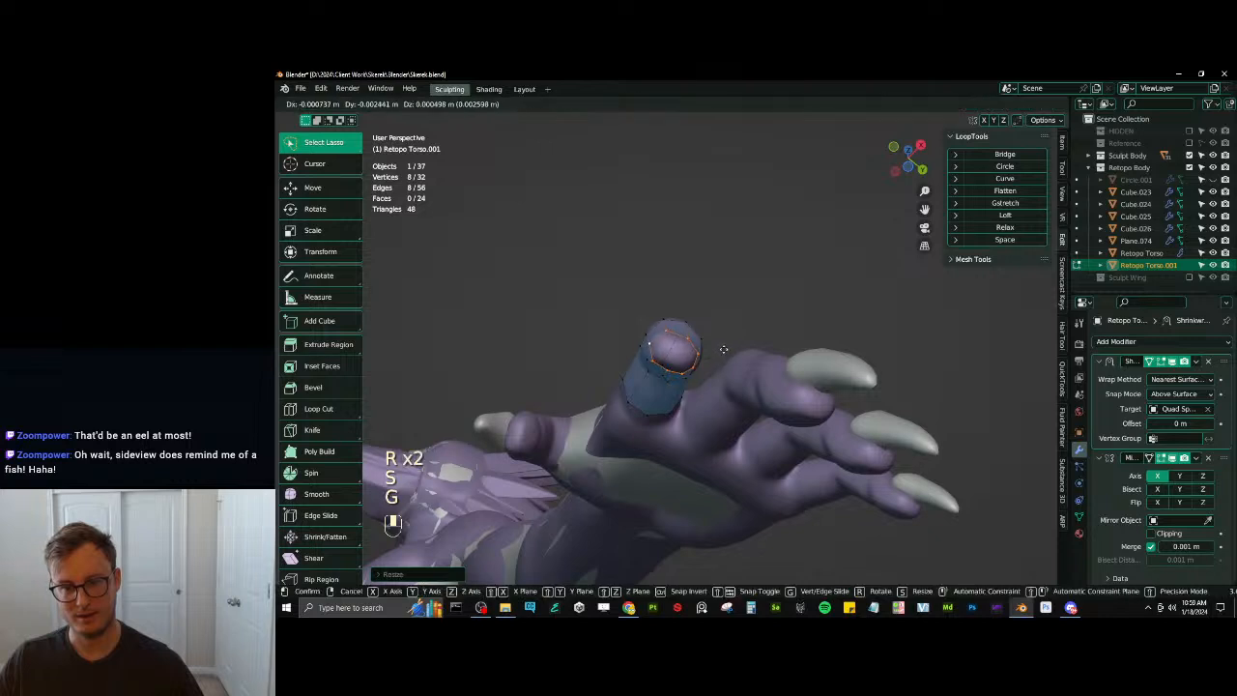
click(721, 347)
Duplicate the Shrinkwrap modifier on Retopo Torso.001, apply one copy and return to mesh editing
middle_drag(721, 346, 661, 375)
mouse_move(661, 375)
middle_down()
mouse_move(646, 343)
mouse_move(680, 367)
middle_up()
key(Tab)
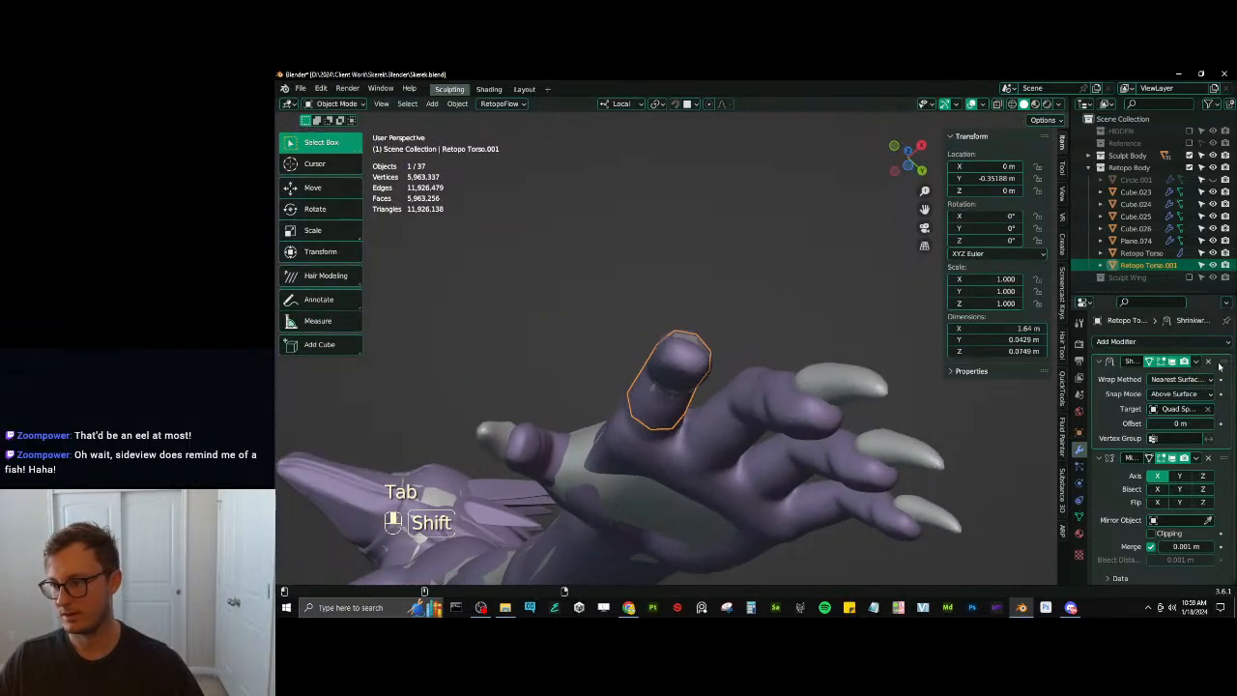
key(shift+d)
key(ctrl+a)
key(Tab)
Turn on snapping, then extrude the fingertip loop and scale it inward over the rounded tip
middle_drag(667, 416, 692, 373)
key(shift+Tab)
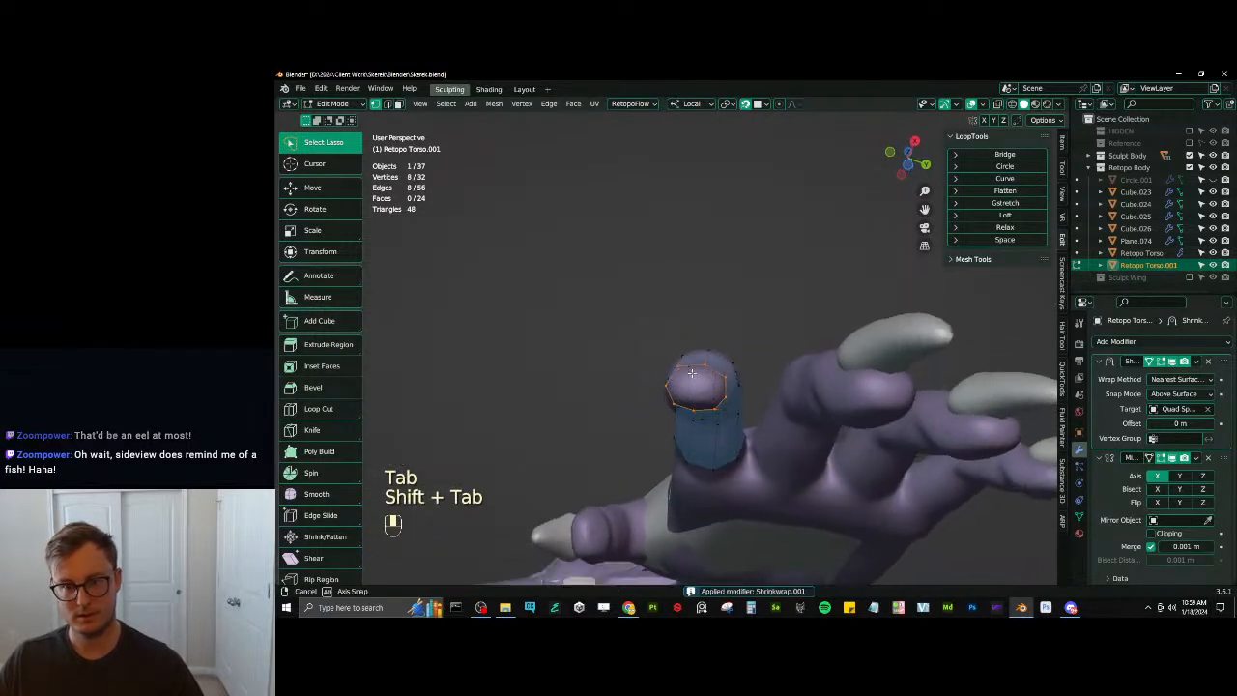
key(e)
key(s)
key(g)
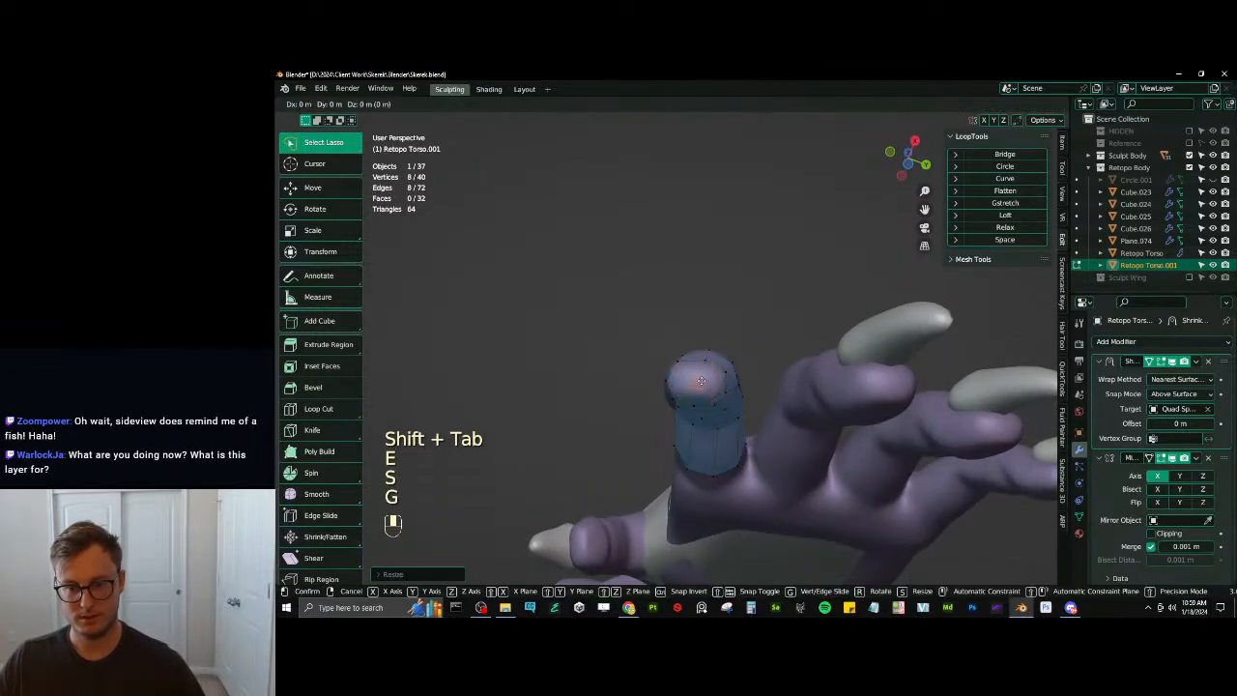
key(s)
click(752, 363)
Close the remaining fingertip hole with Grid Fill and adjust the position of the cap
scroll(754, 360, up, 5)
key(q)
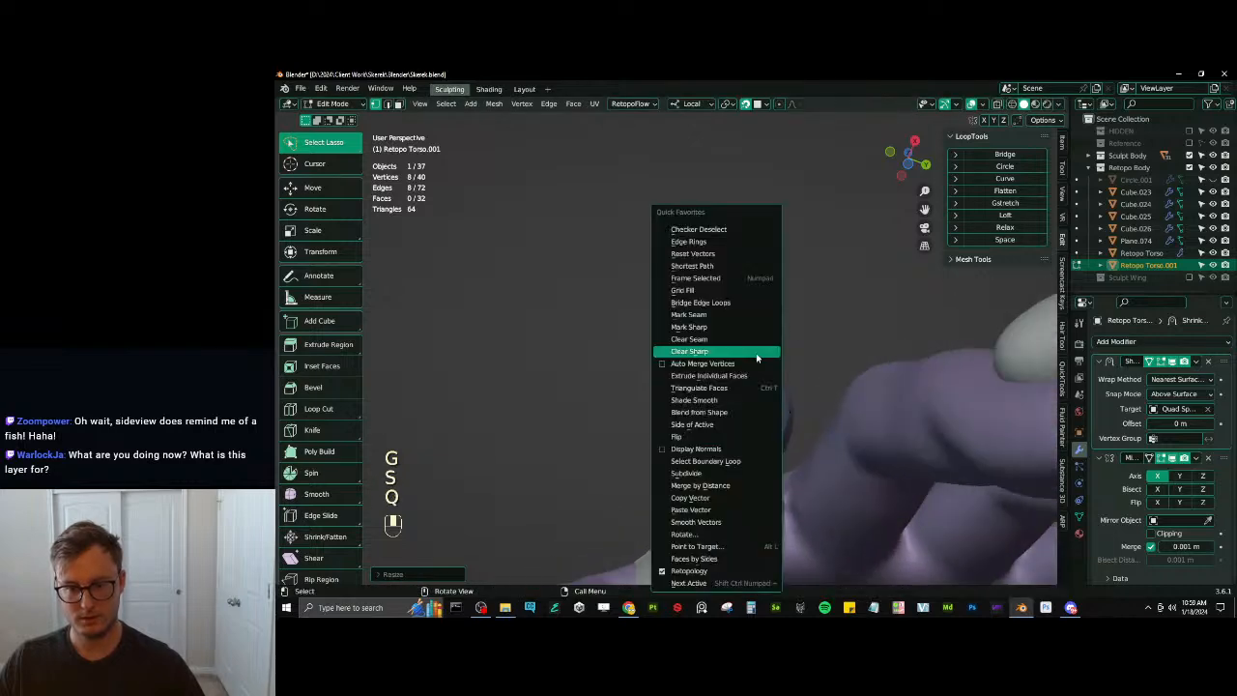
click(702, 295)
shift+middle_drag(748, 467, 966, 402)
key(g)
click(723, 369)
Apply another duplicate of the Shrinkwrap modifier to conform the capped index finger mesh to the sculpt
scroll(723, 369, down, 3)
key(Tab)
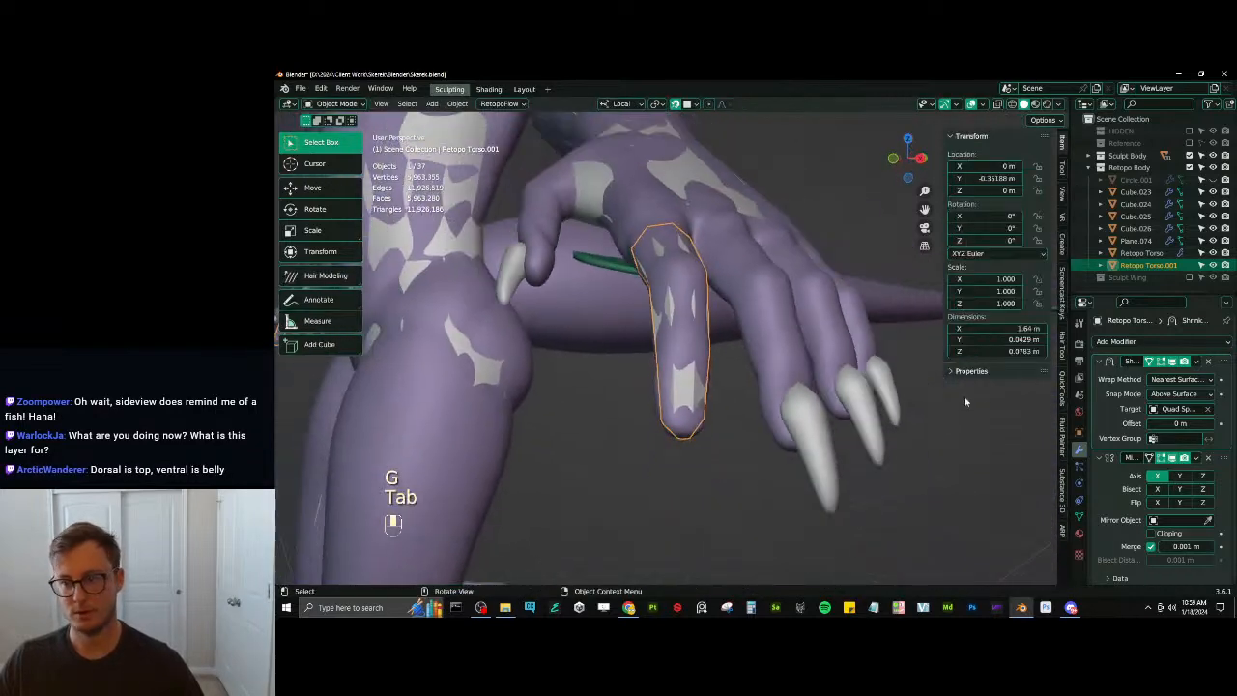
key(shift+d)
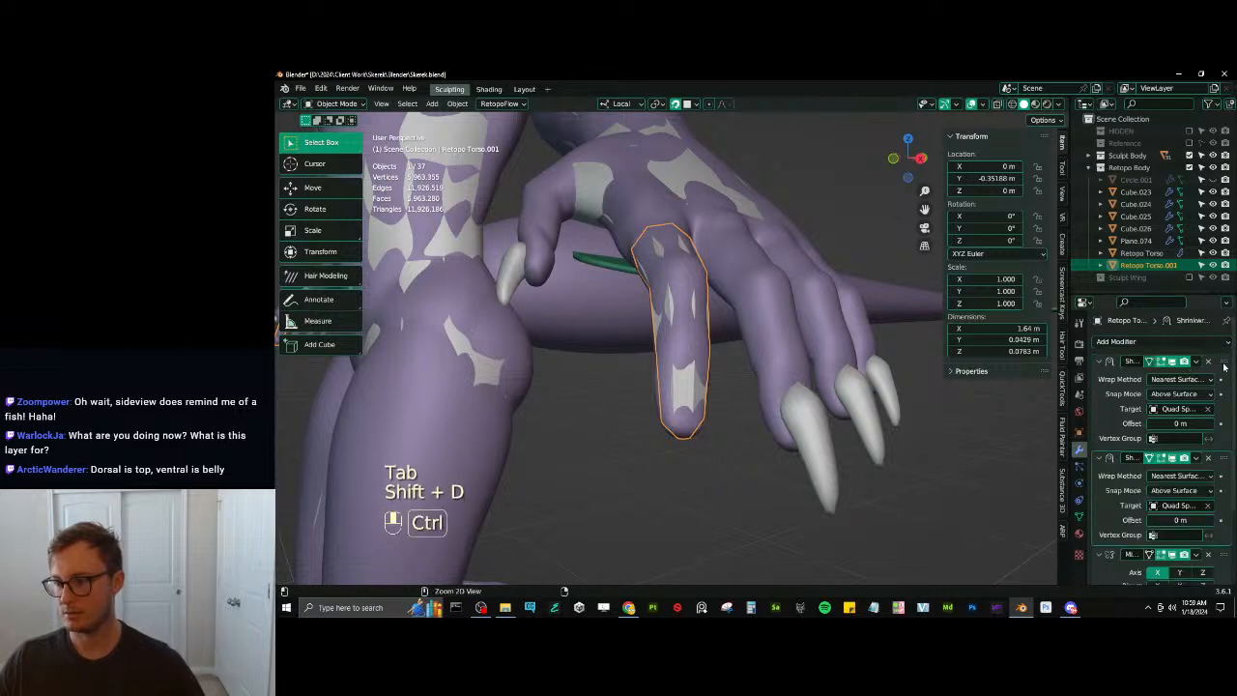
key(ctrl+a)
middle_drag(689, 365, 691, 389)
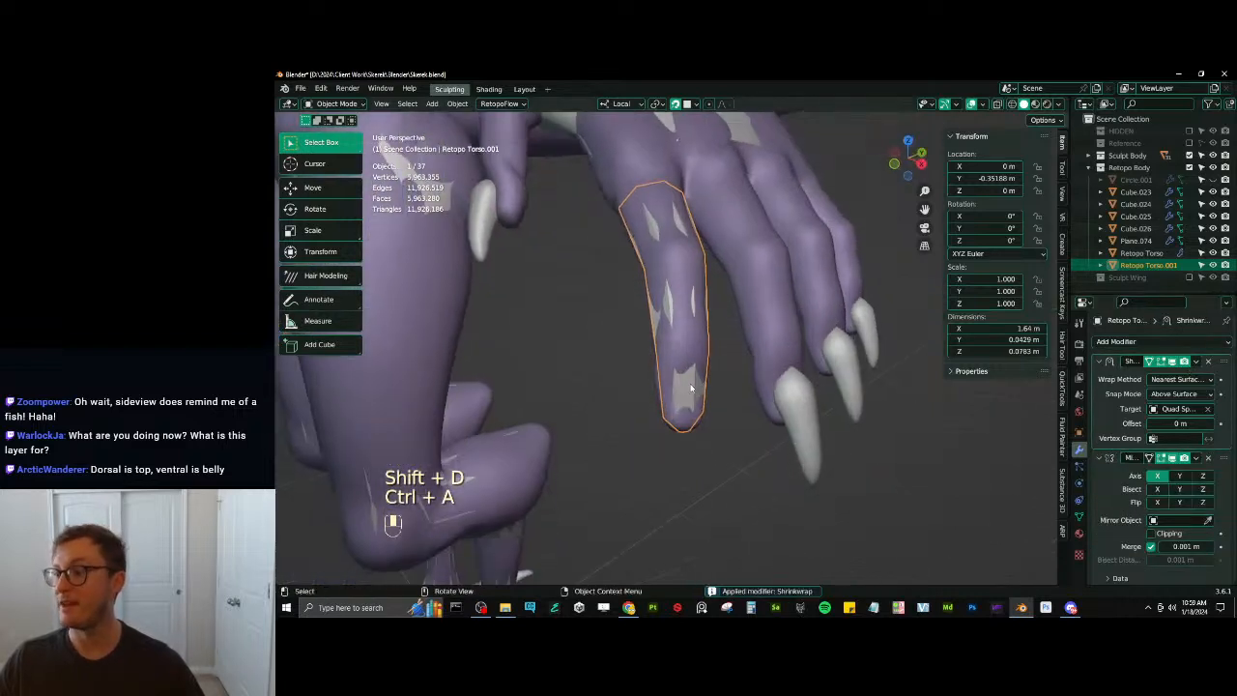
scroll(694, 380, down, 4)
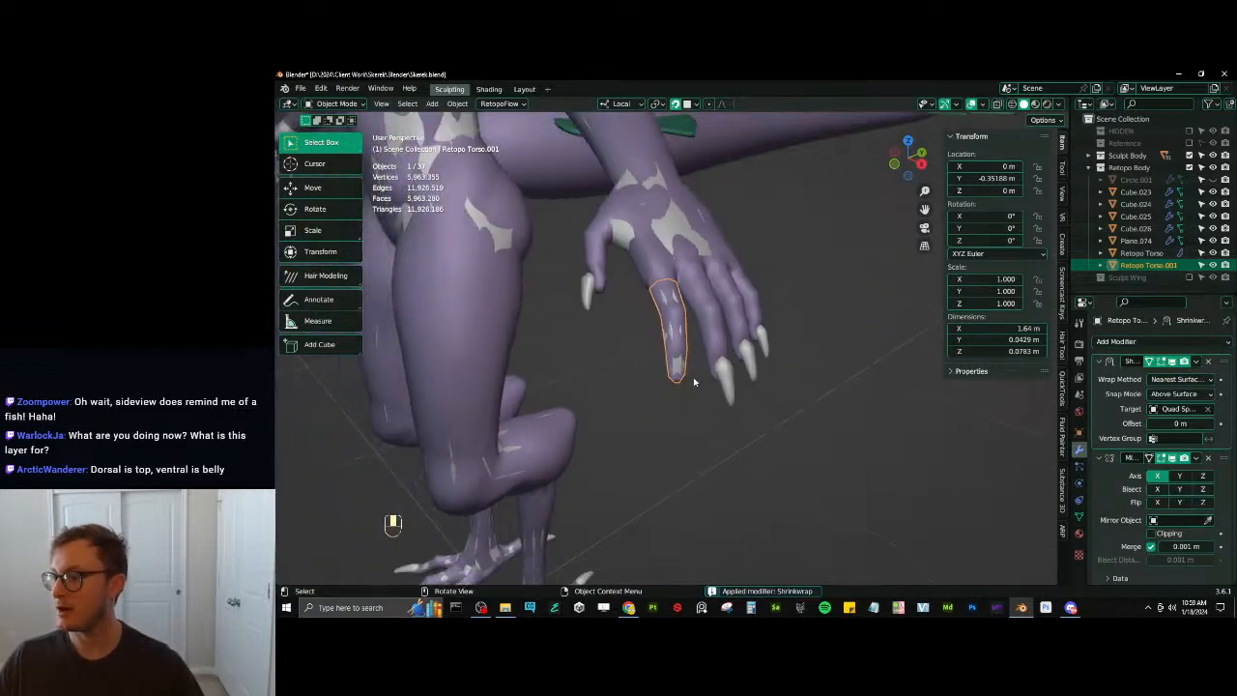
Return to editing the index finger mesh, turn off snapping and hide the toolbar
scroll(688, 376, down, 4)
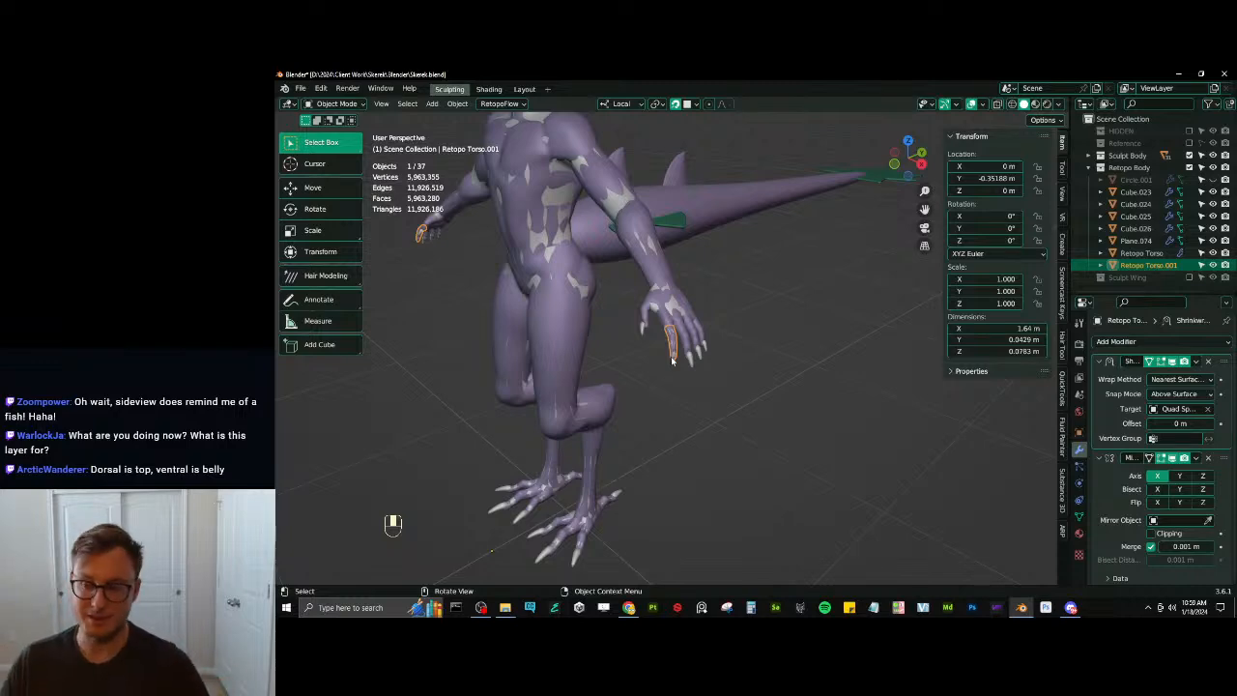
key(Tab)
scroll(677, 357, up, 6)
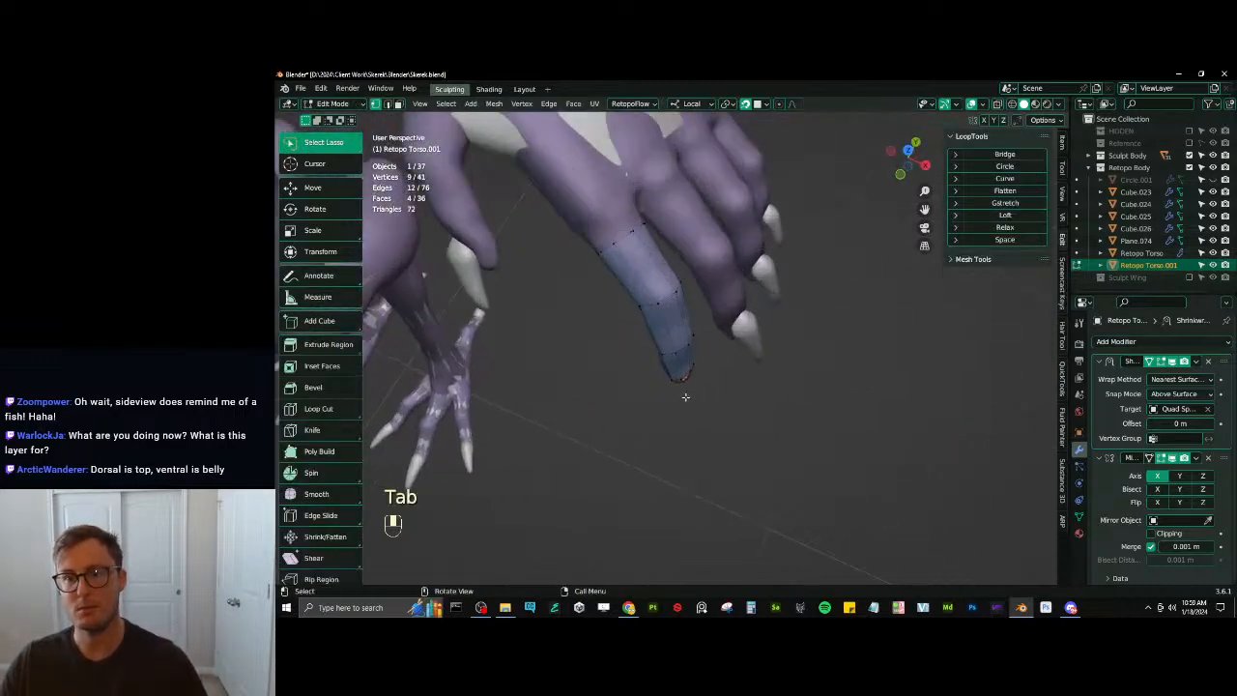
key(Tab)
key(Tab)
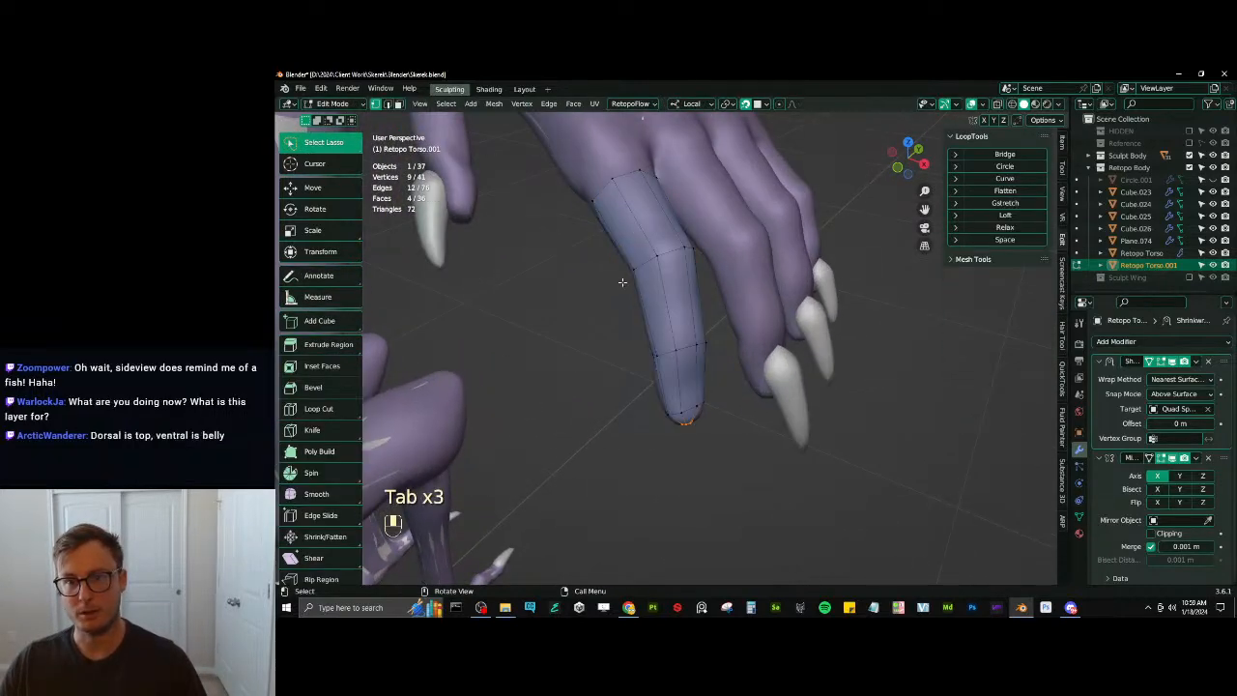
key(shift+Tab)
scroll(642, 280, down, 6)
middle_drag(642, 280, 693, 208)
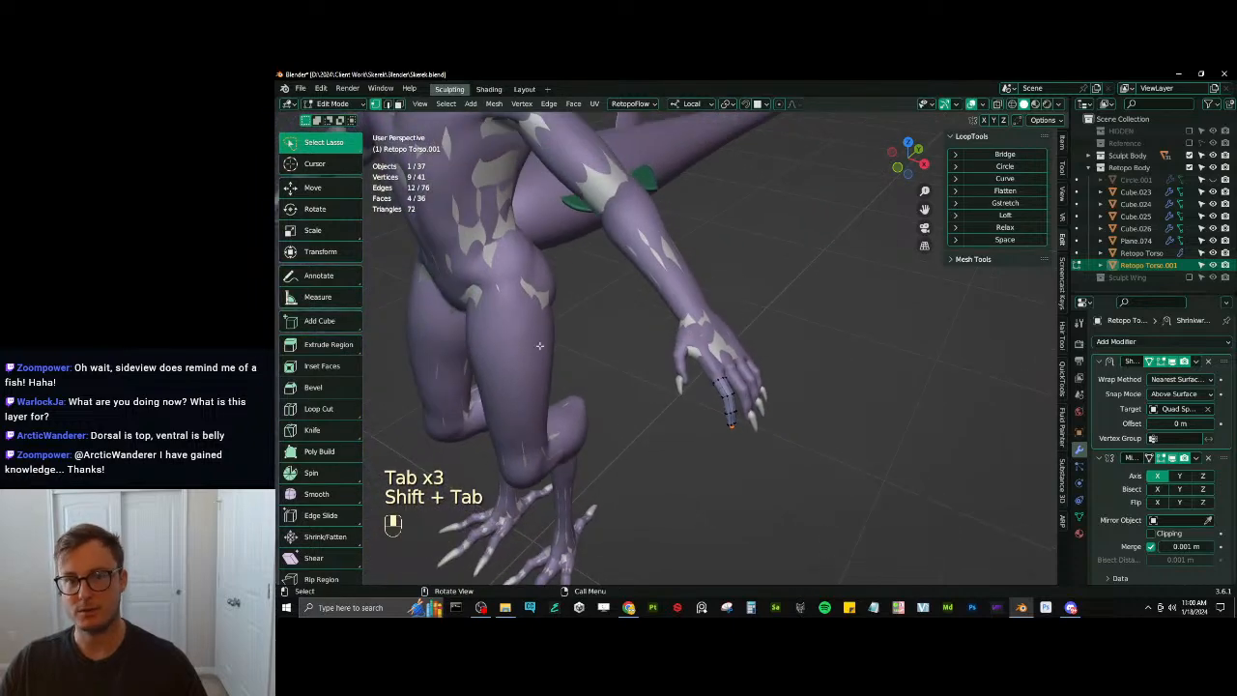
key(t)
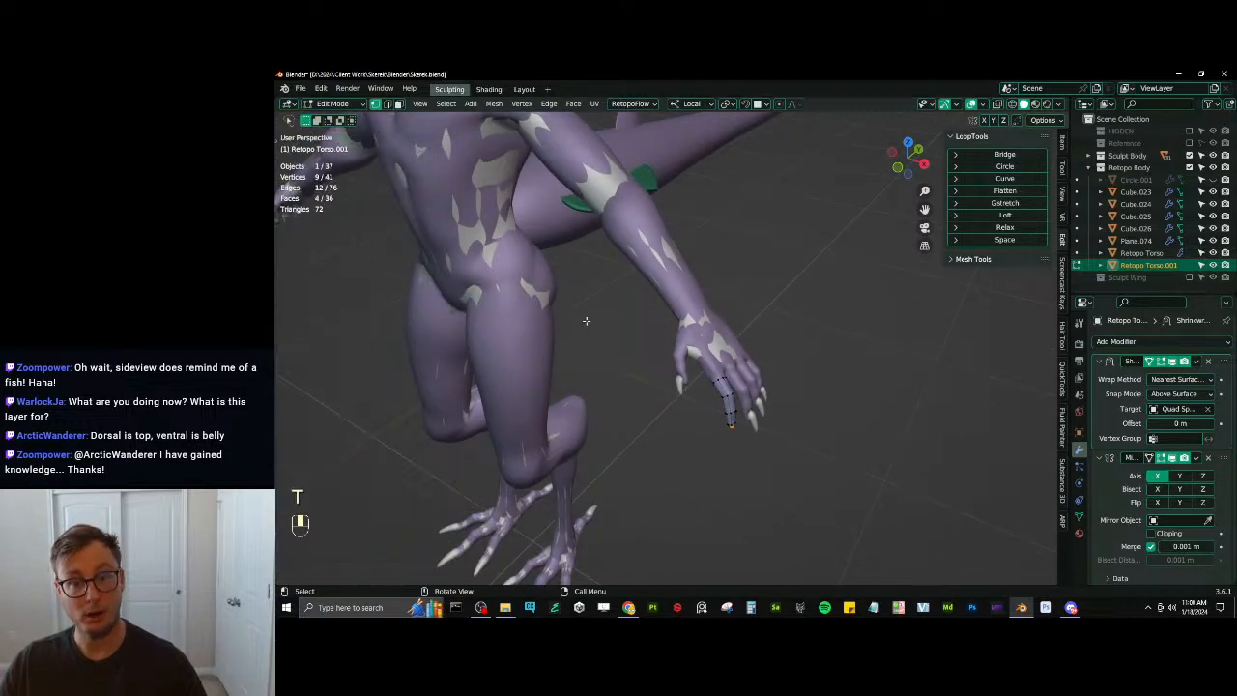
Add four loop cuts along the index finger mesh, spacing them between the existing joint loops
scroll(799, 419, up, 5)
shift+middle_drag(799, 419, 628, 314)
scroll(628, 314, up, 4)
middle_drag(560, 425, 652, 391)
shift+middle_drag(652, 391, 729, 389)
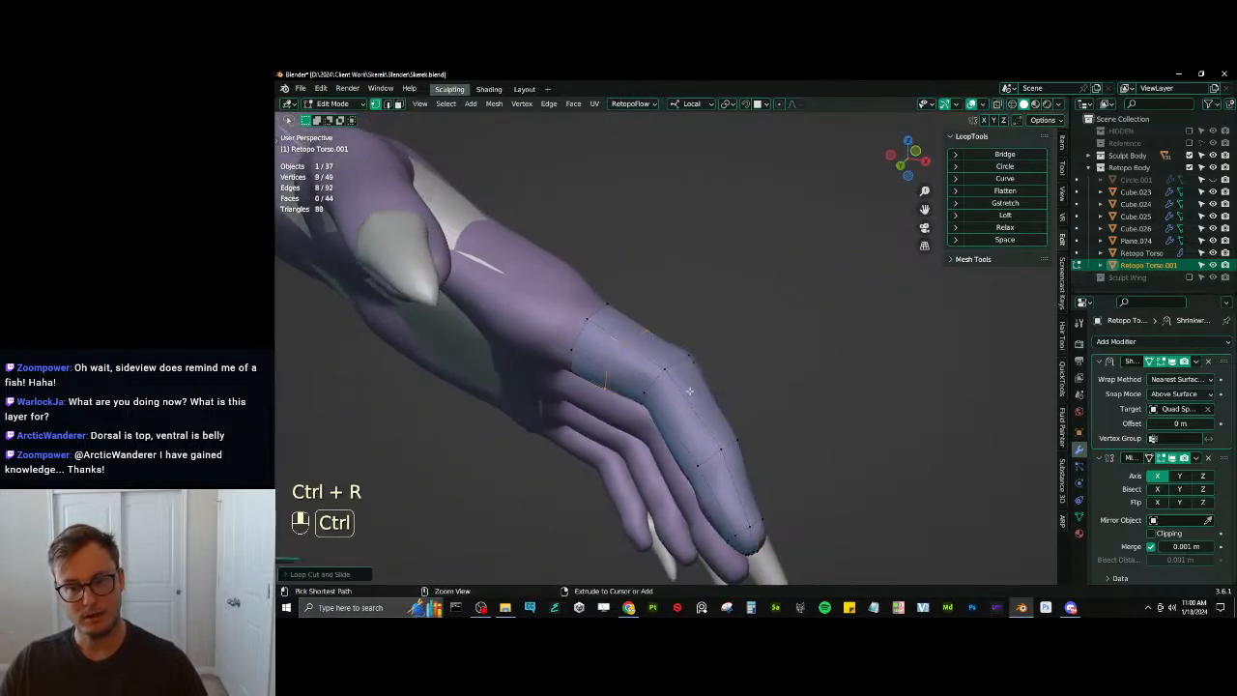
middle_drag(735, 471, 703, 366)
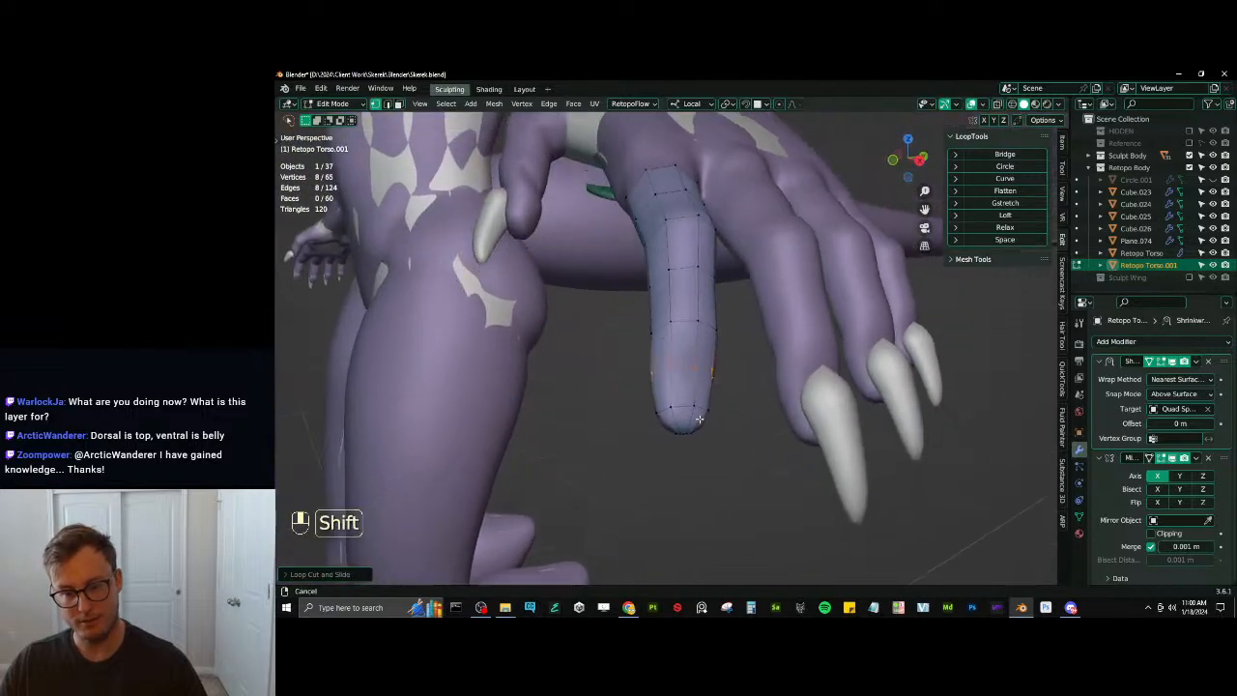
scroll(678, 420, up, 3)
middle_drag(673, 440, 655, 330)
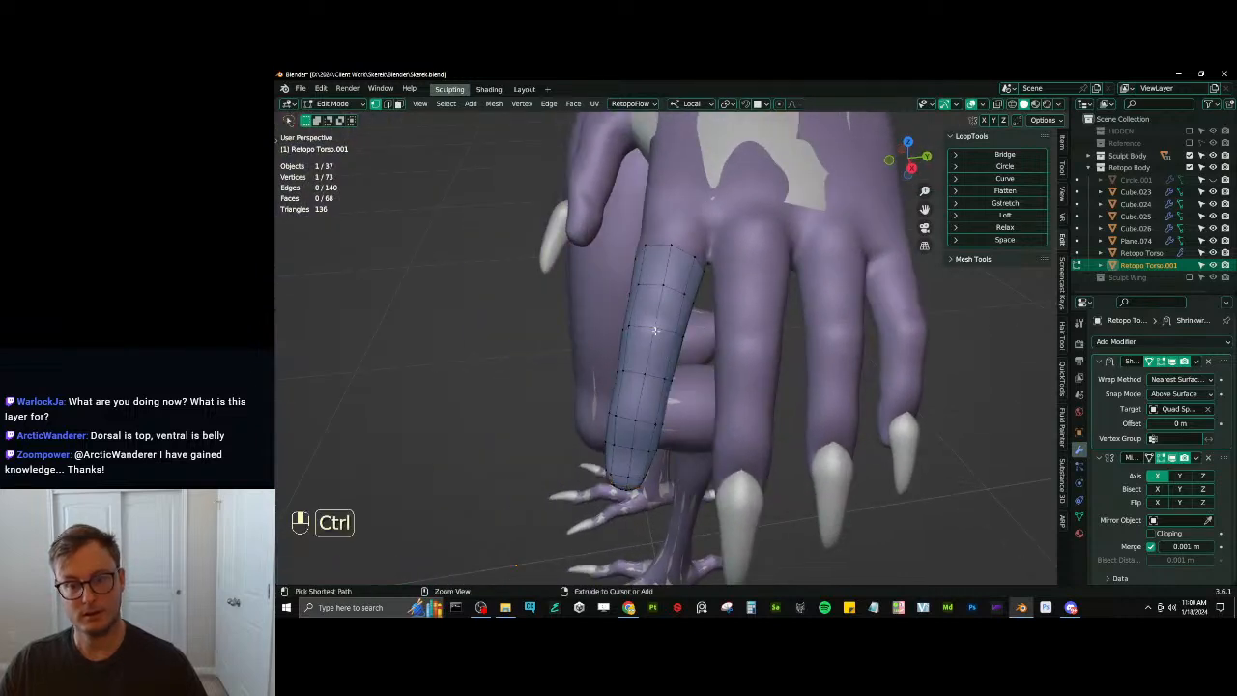
Turn on snapping, extrude the four faces over the index finger's middle knuckle, scale them inward and reposition them
key(shift+Tab)
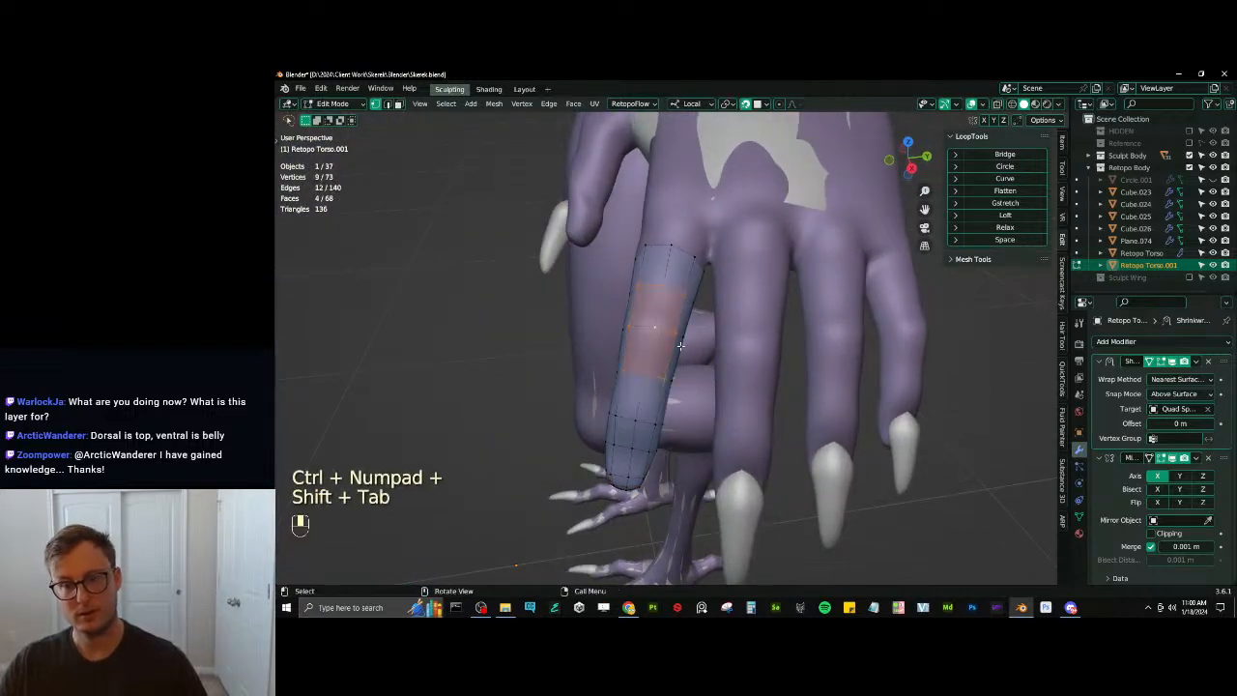
key(s)
click(681, 333)
key(g)
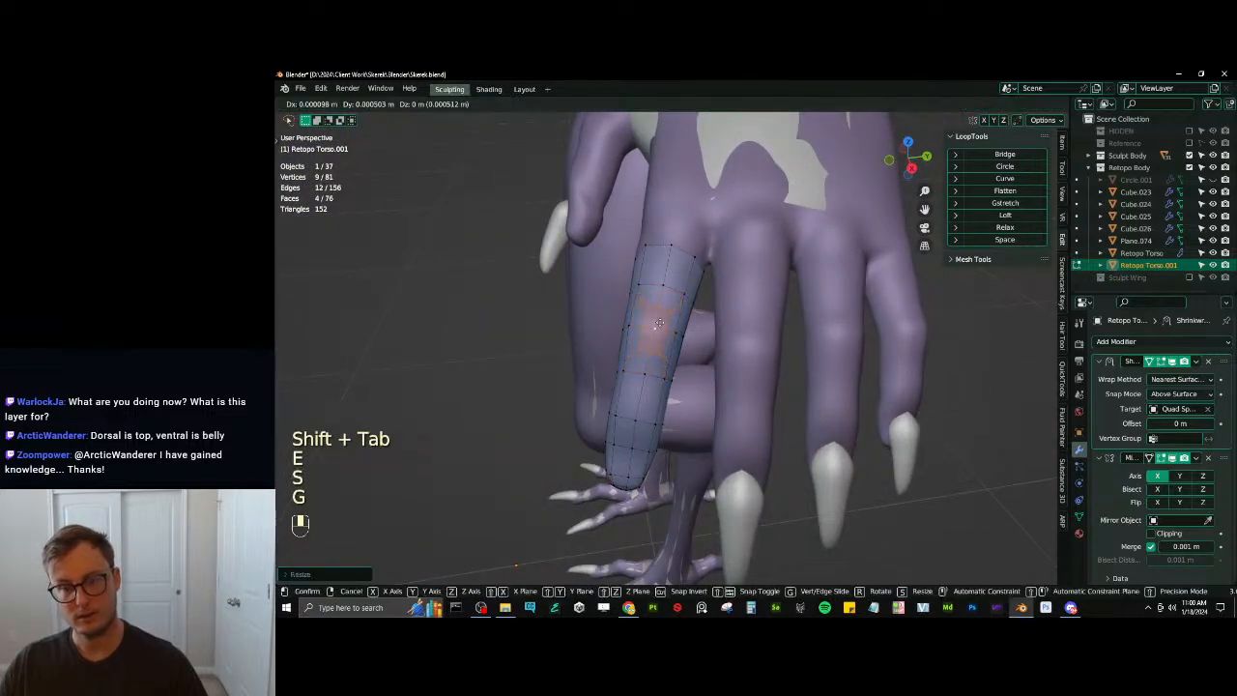
click(674, 331)
Extrude the four faces over the index finger's last joint, scale them inward and reposition them on the sculpt
middle_drag(635, 411, 630, 415)
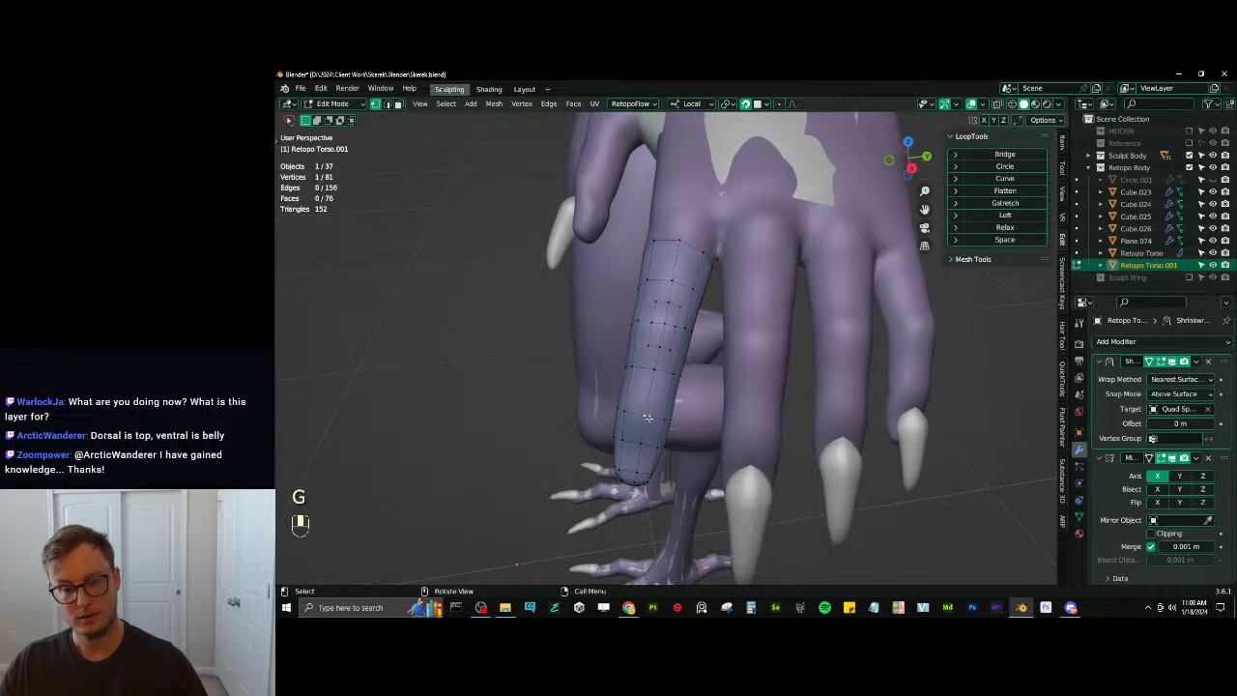
key(s)
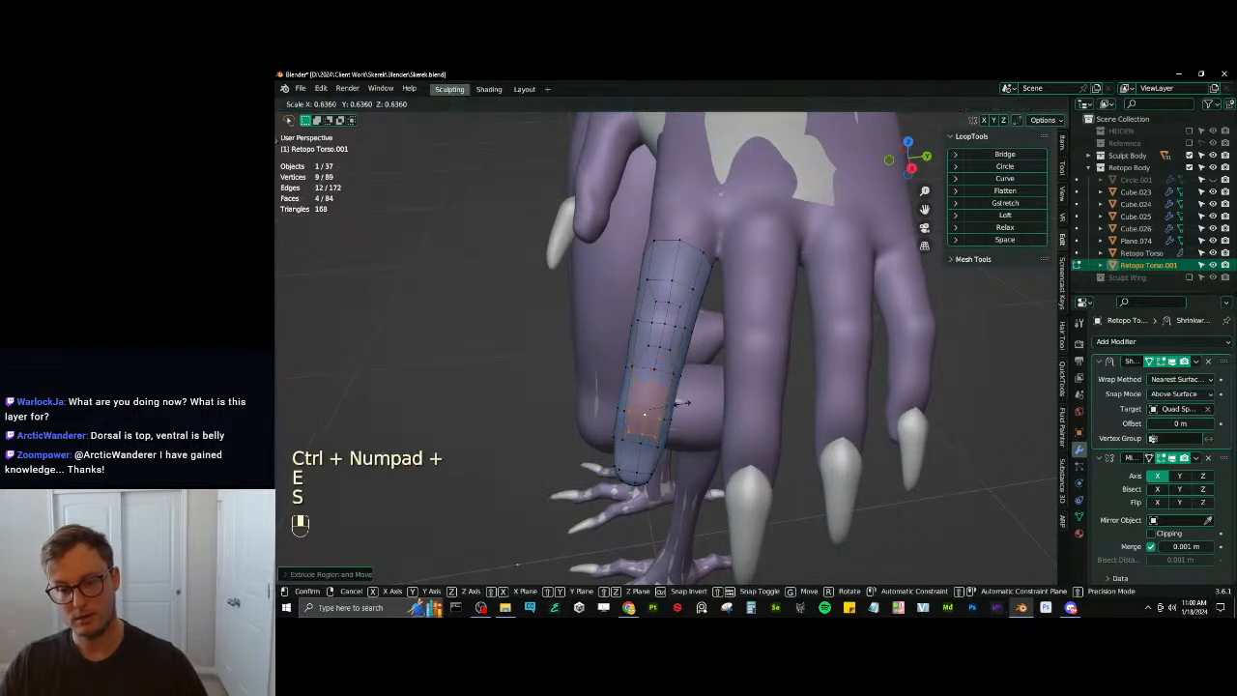
click(663, 406)
key(g)
click(645, 414)
scroll(645, 414, down, 2)
middle_drag(643, 413, 723, 413)
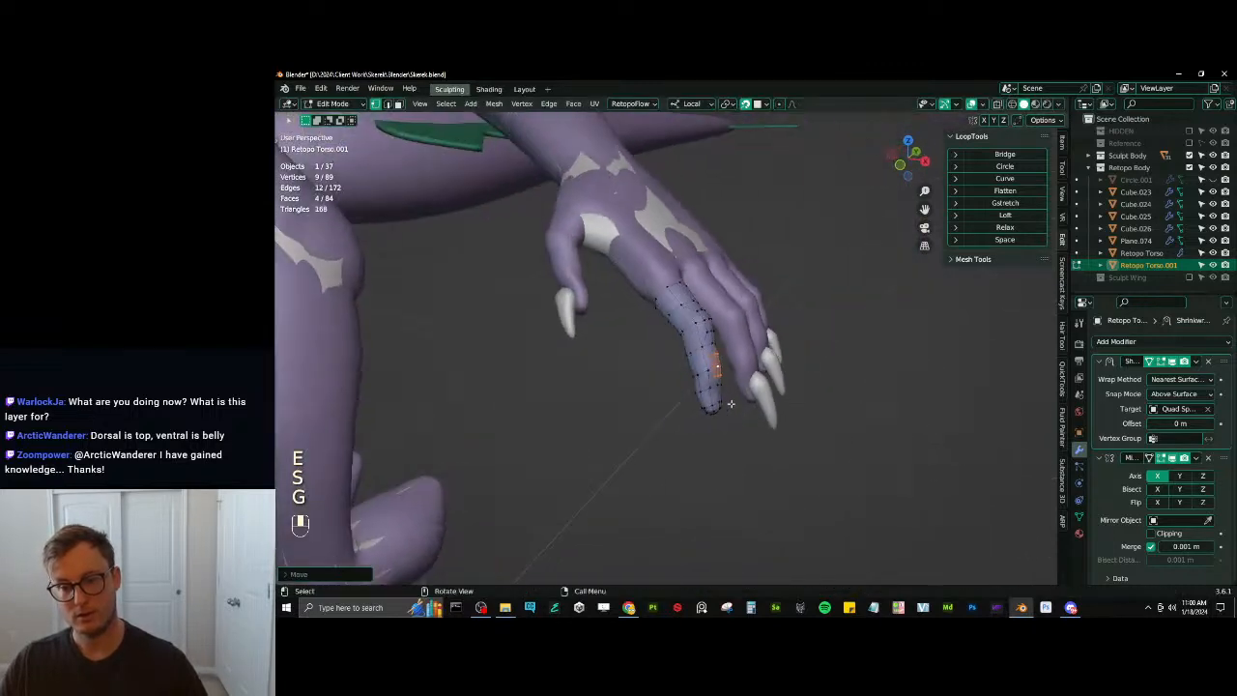
Duplicate the Shrinkwrap modifier on the index finger mesh and apply one copy to conform the new knuckle topology
key(Tab)
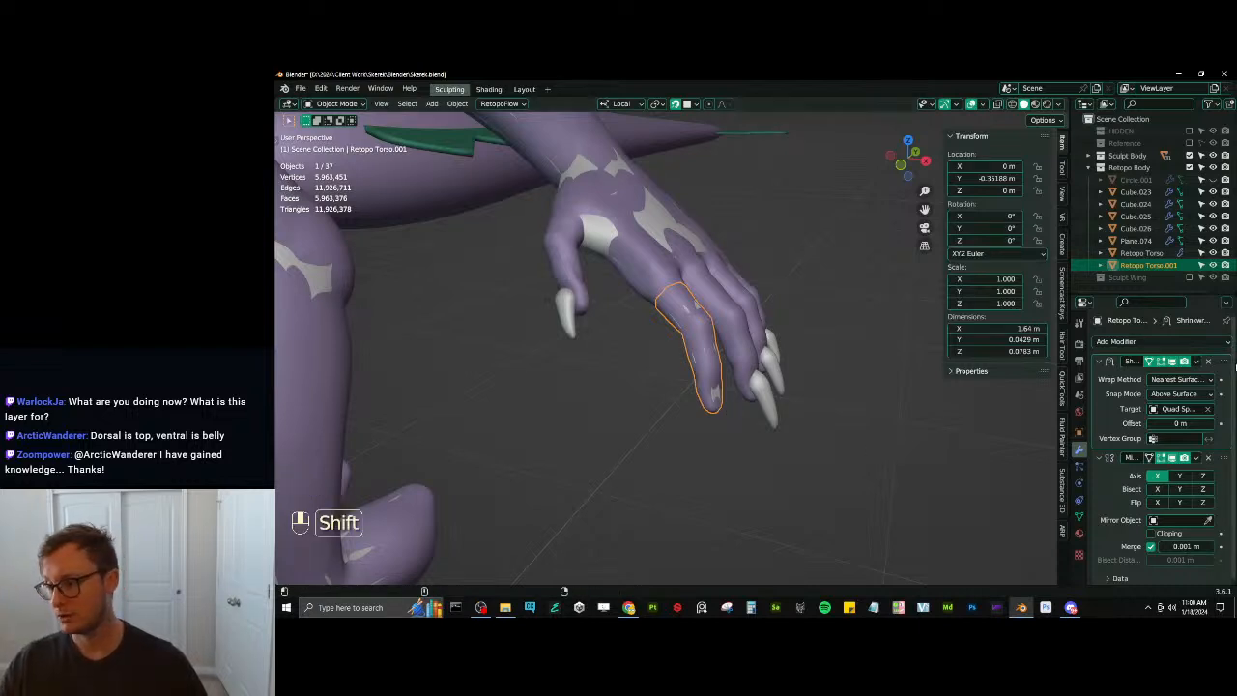
key(shift+d)
key(ctrl+a)
middle_drag(963, 422, 676, 359)
Duplicate the index finger mesh as a separate object and select all of its geometry for editing
key(shift+d)
key(Tab)
key(a)
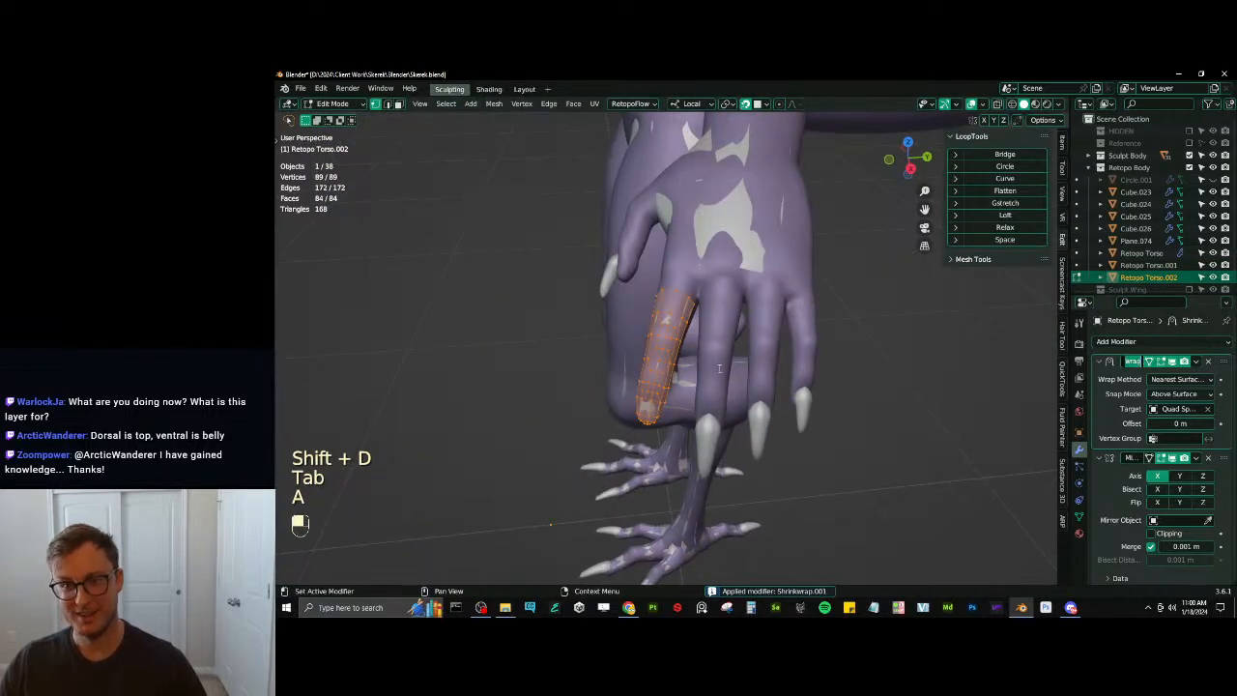
key(Tab)
key(Escape)
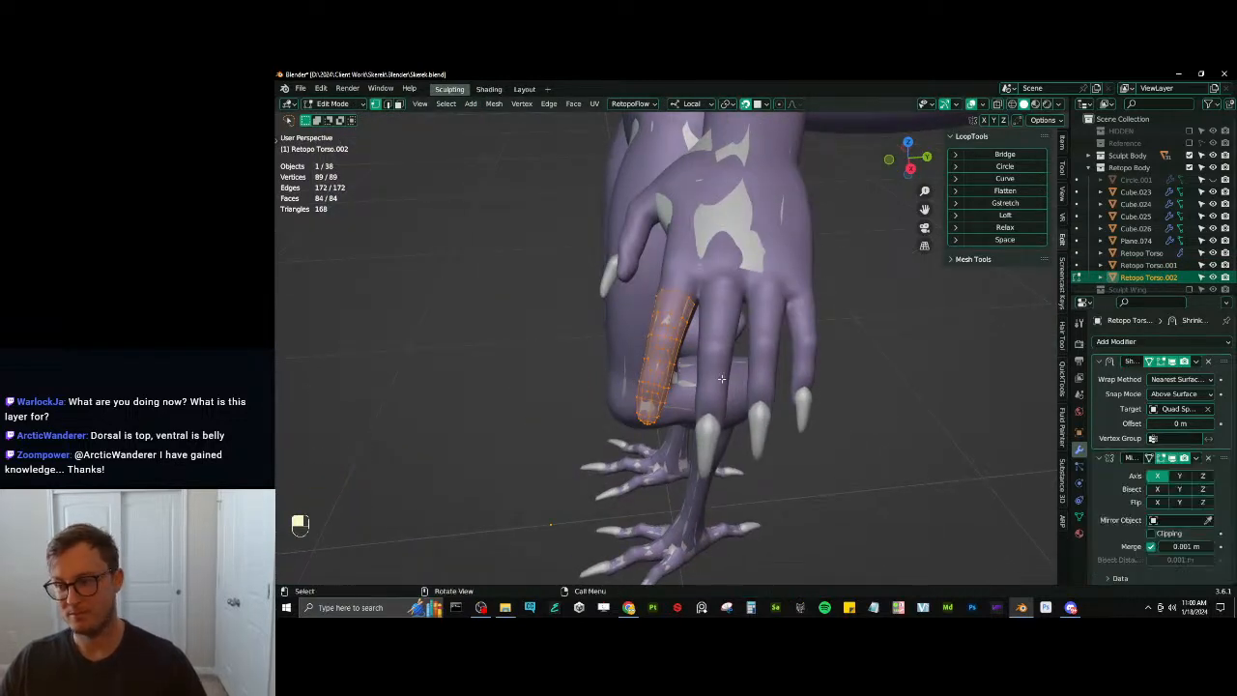
key(g)
click(778, 379)
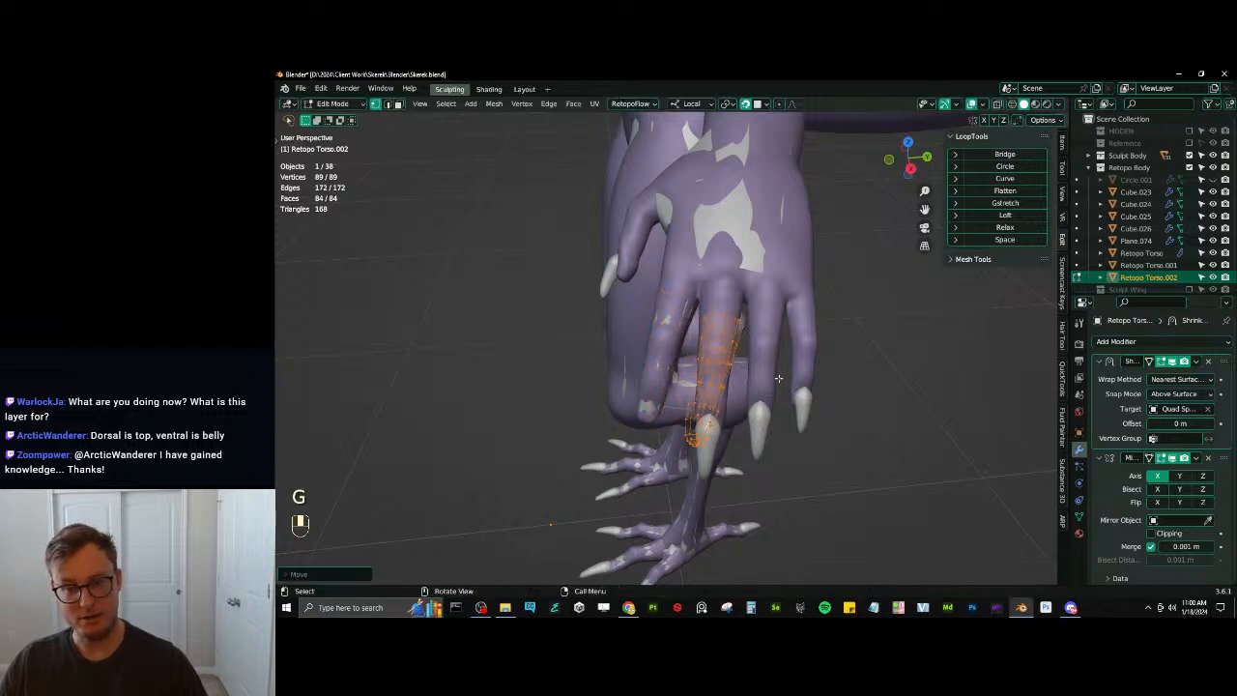
key(r)
click(765, 365)
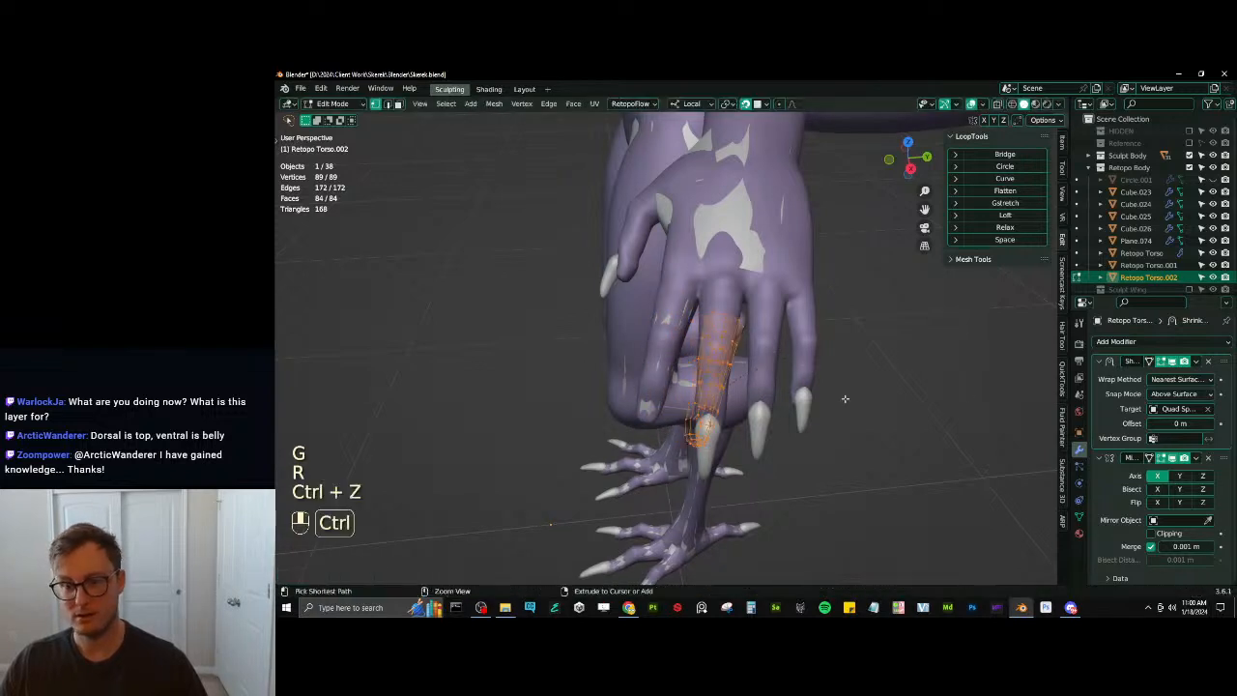
key(ctrl+z)
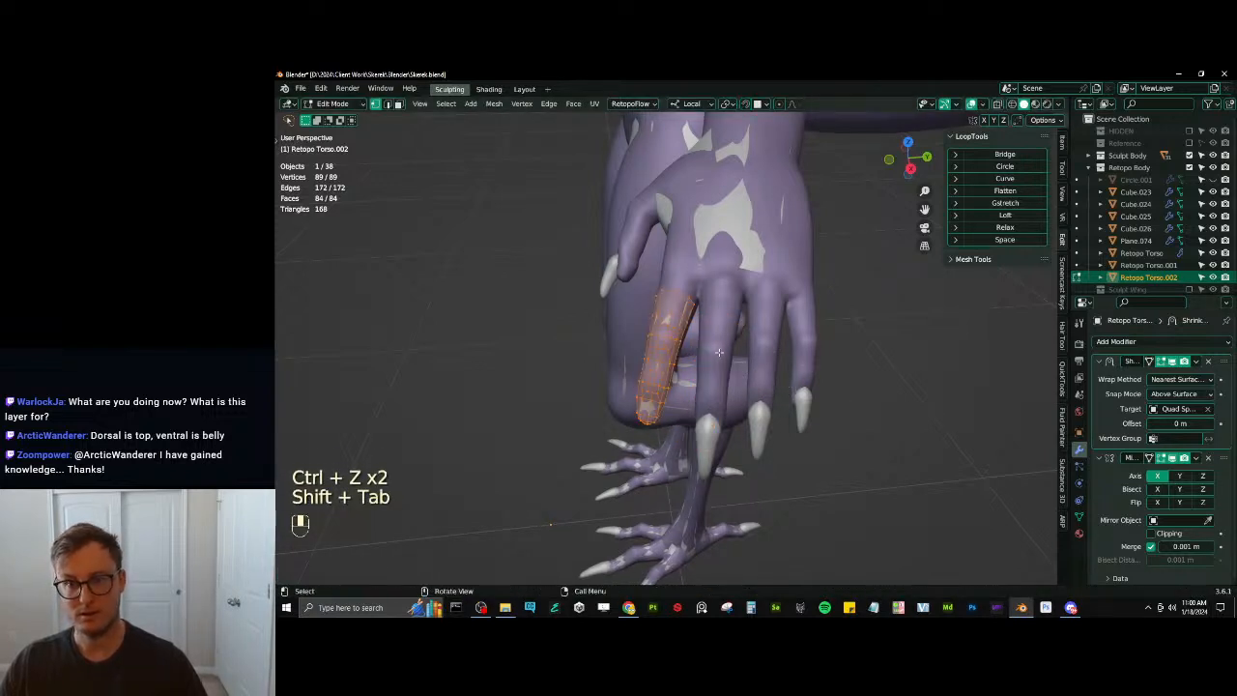
Turn off snapping, then move and rotate the copied finger mesh onto the middle finger
key(g)
key(r)
key(g)
key(r)
middle_drag(719, 352, 726, 386)
key(g)
click(800, 279)
scroll(836, 272, up, 3)
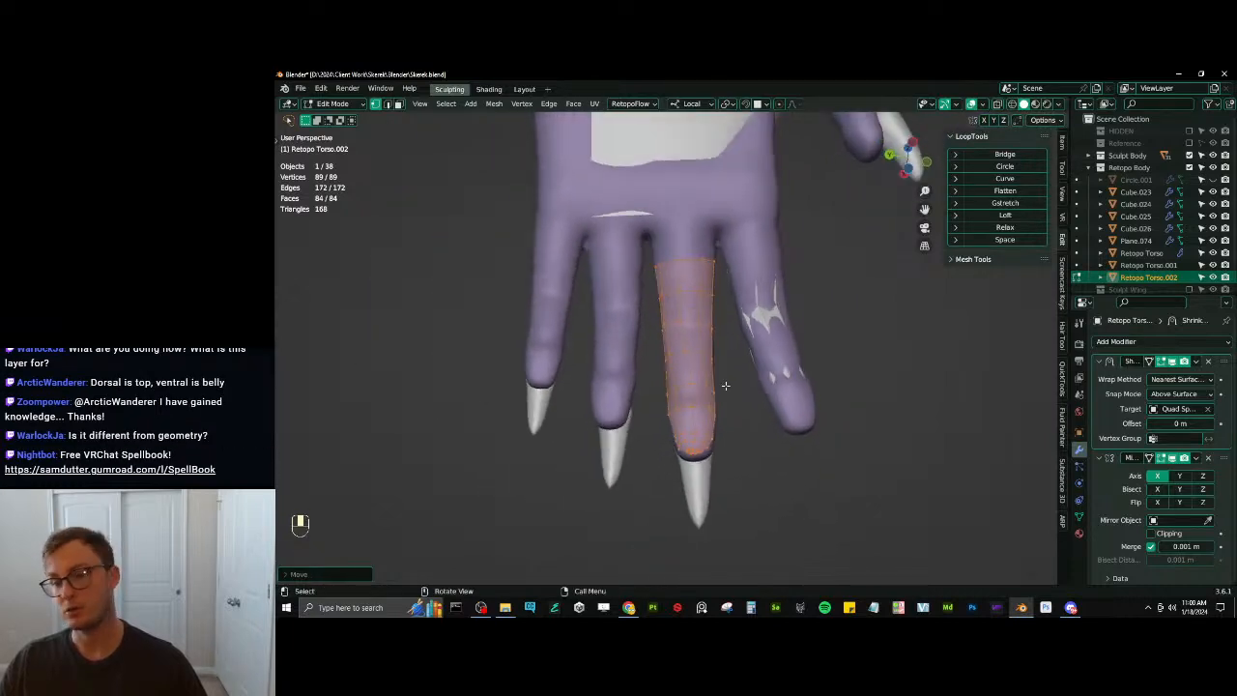
Rotate, scale and move the copied mesh to match the middle finger's direction and thickness
click(762, 342)
mouse_move(744, 367)
middle_down()
mouse_move(801, 389)
mouse_move(770, 344)
mouse_move(791, 406)
mouse_move(749, 325)
mouse_move(738, 425)
mouse_move(733, 389)
mouse_move(687, 377)
mouse_move(749, 384)
middle_up()
key(r)
click(787, 380)
key(s)
click(788, 405)
key(g)
click(790, 397)
key(r)
click(788, 398)
Rotate the copied mesh to follow the middle finger's bend and adjust its position
key(r)
click(749, 326)
key(g)
click(749, 329)
scroll(735, 394, down, 2)
click(1149, 362)
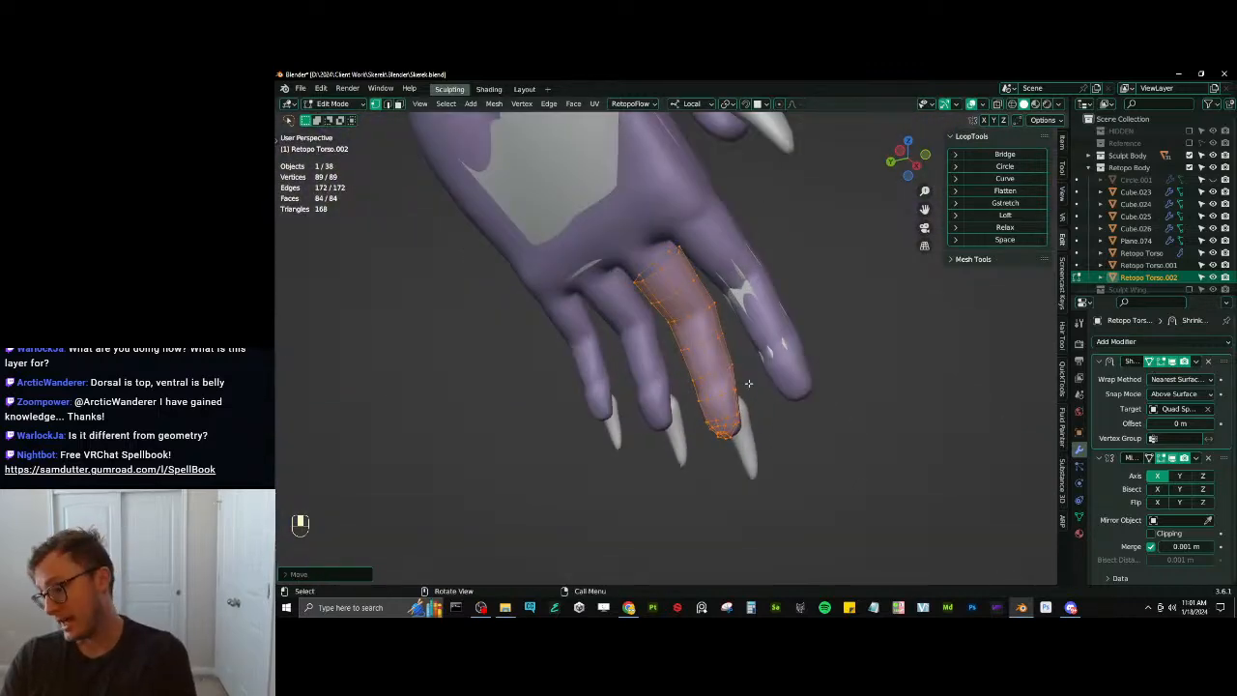
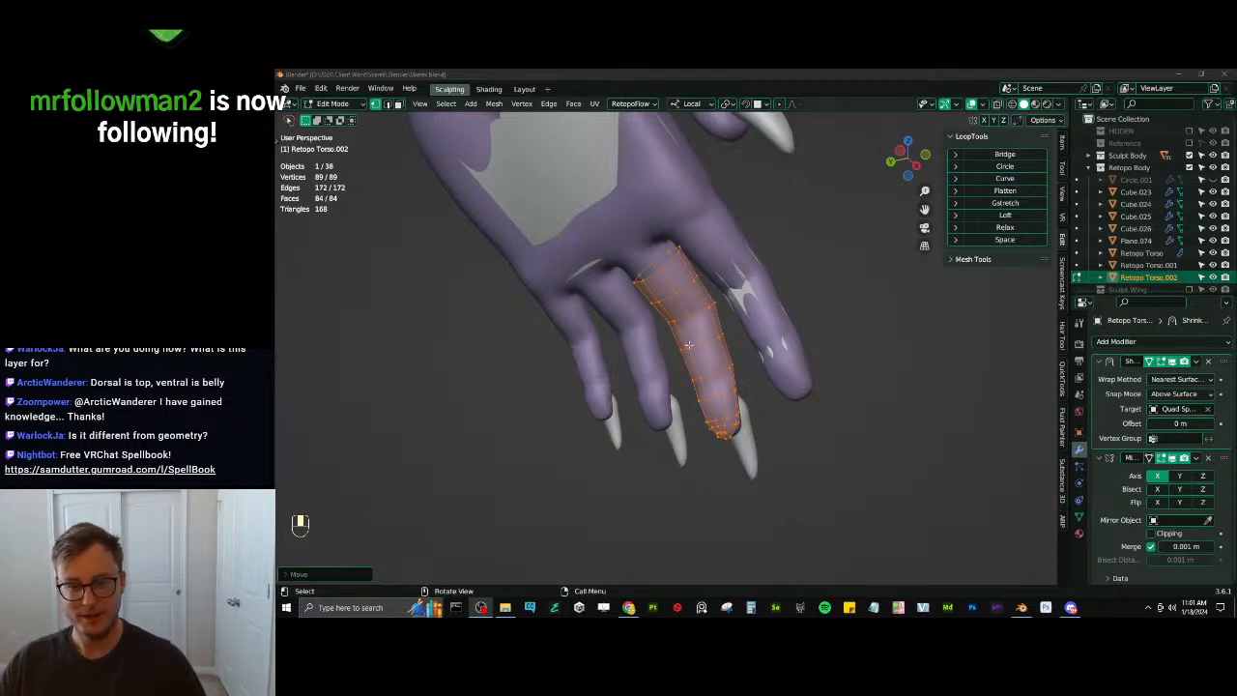
Refine the scale and position of the middle finger mesh so it encloses the sculpted finger
scroll(798, 354, up, 3)
middle_drag(689, 345, 783, 329)
shift+middle_drag(783, 329, 795, 386)
shift+middle_drag(795, 386, 673, 357)
key(s)
click(829, 381)
key(g)
click(833, 383)
scroll(697, 385, down, 3)
mouse_move(674, 358)
shift+middle_down()
mouse_move(671, 338)
mouse_move(691, 363)
shift+middle_up()
middle_drag(691, 364, 688, 360)
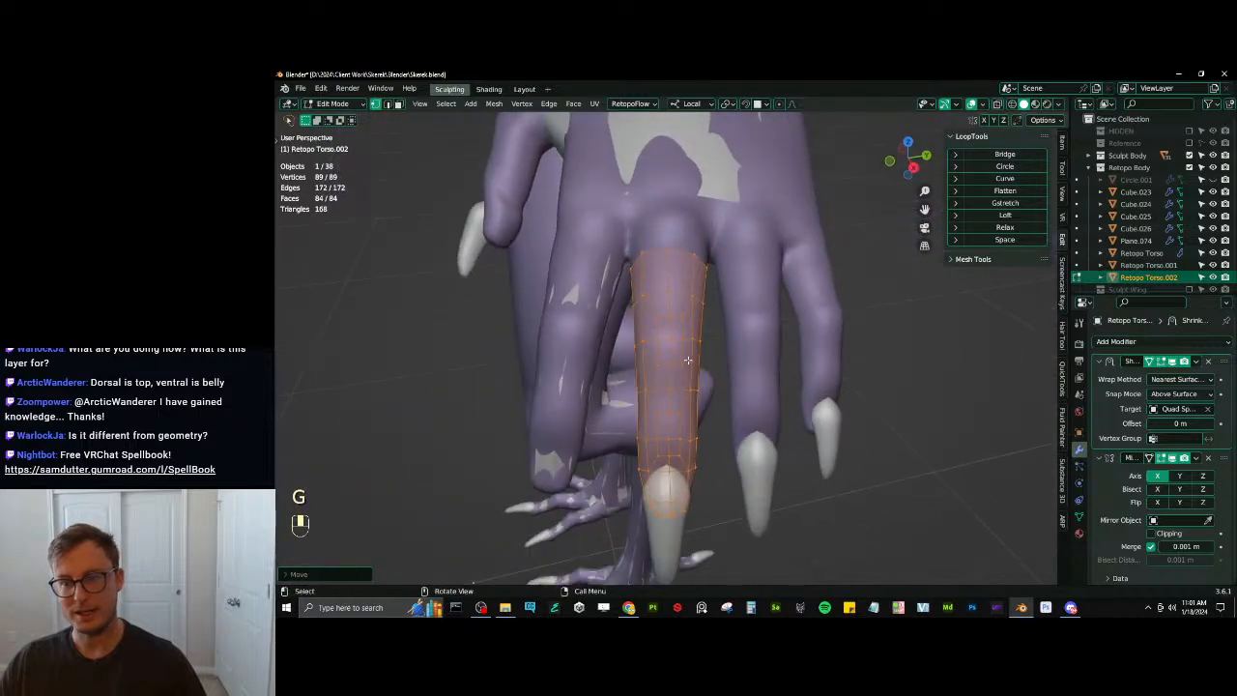
Finish editing the middle finger mesh, duplicate its Shrinkwrap modifier and remove the extra copy
key(Tab)
key(shift+d)
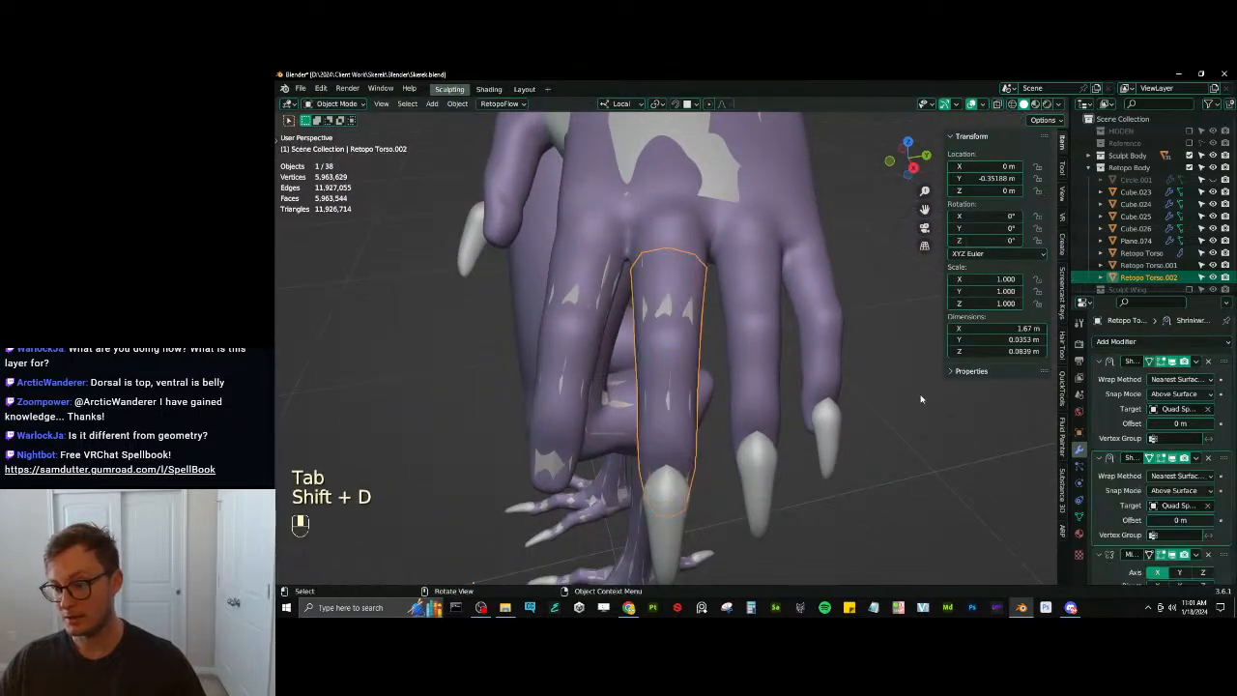
click(1208, 362)
scroll(928, 280, down, 3)
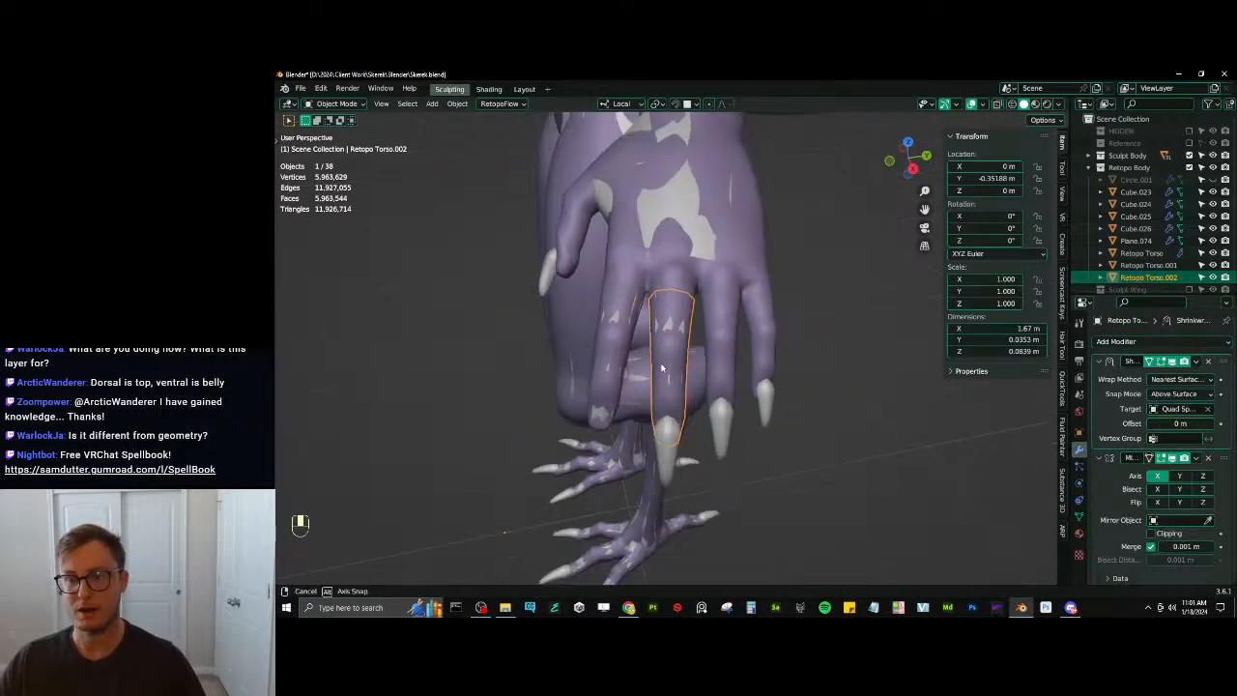
Duplicate the index finger mesh again and move all of the copy's geometry to the ring finger
middle_drag(927, 277, 926, 286)
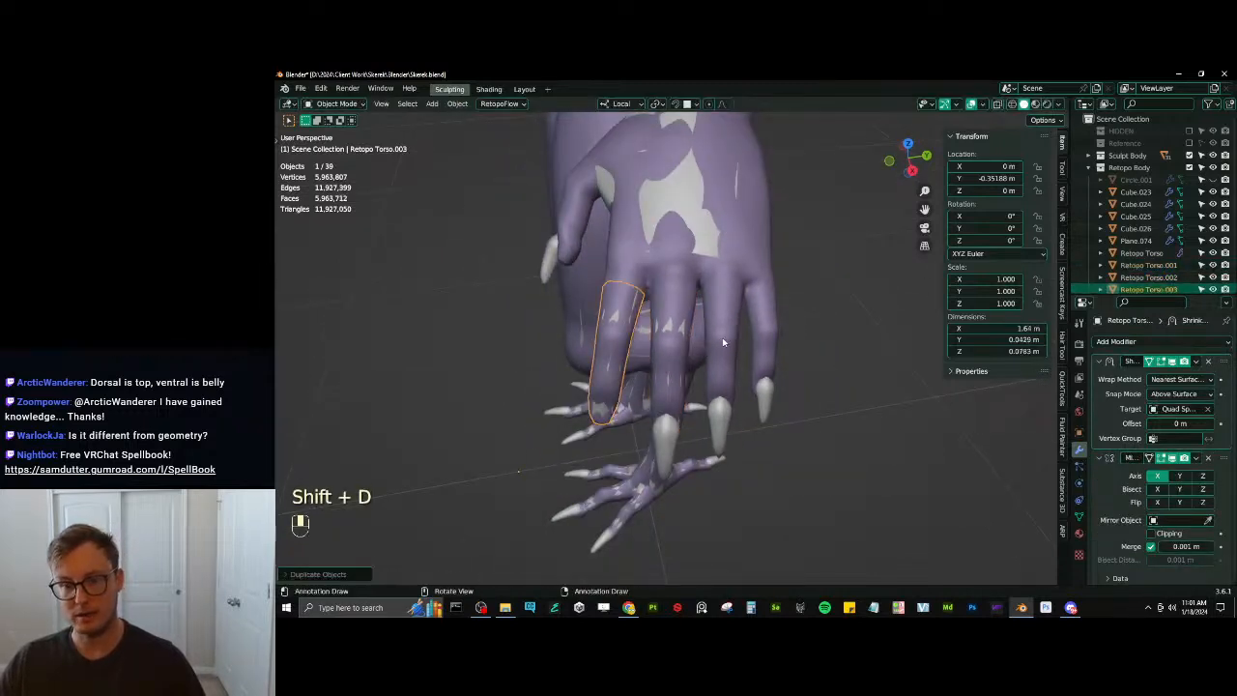
key(Tab)
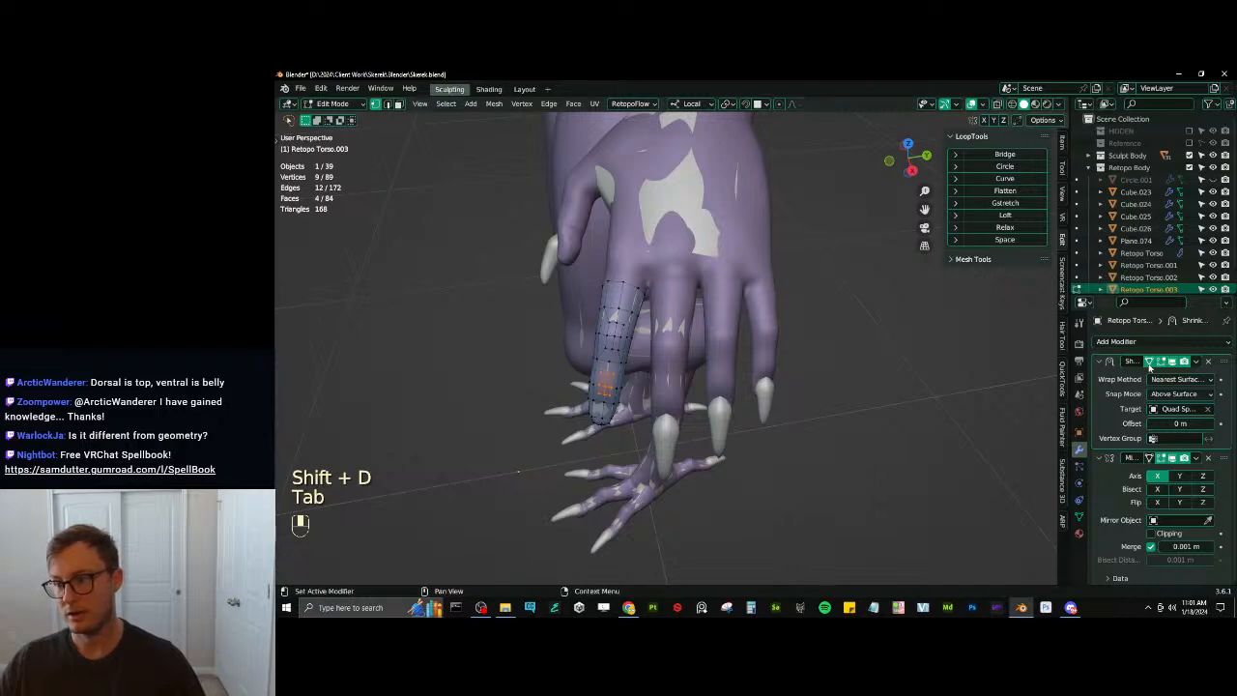
key(a)
key(g)
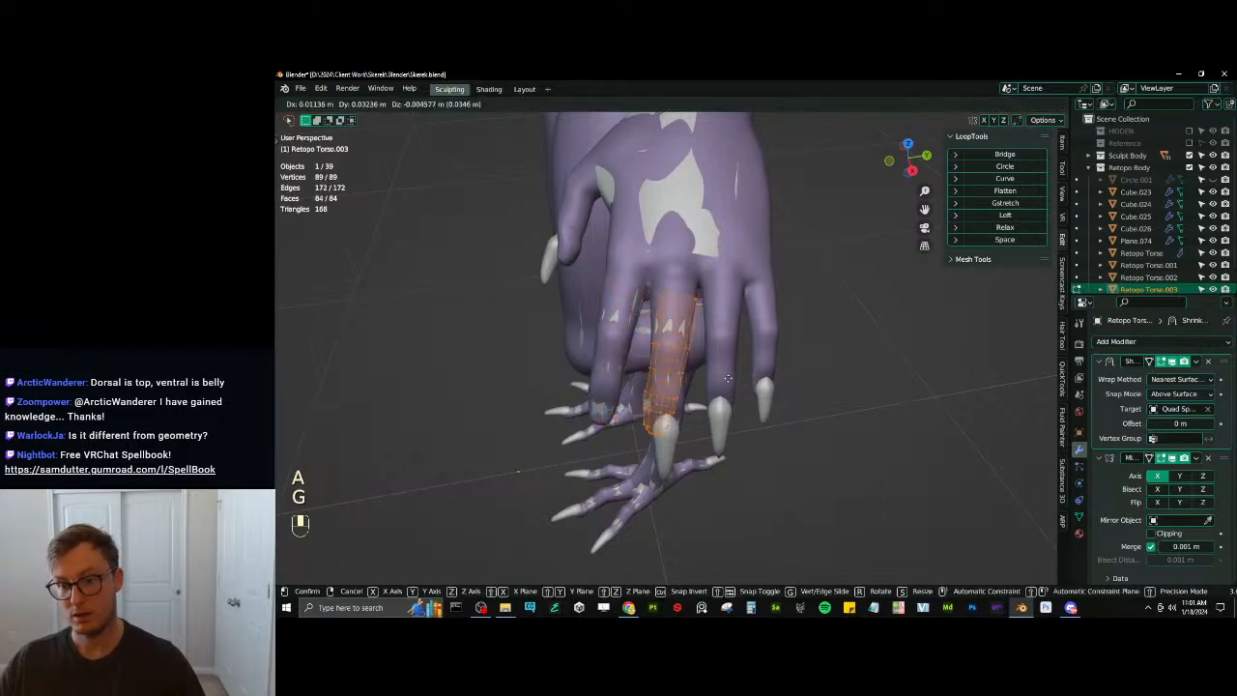
click(760, 378)
Position the new copy over the ring finger and rotate it to match the finger's direction
middle_drag(760, 378, 747, 311)
scroll(746, 333, up, 2)
key(g)
click(782, 364)
key(r)
click(815, 399)
key(g)
click(825, 395)
Rotate and scale the ring finger mesh to fit the finger's bend and length, then shift it into place
key(r)
click(830, 344)
key(s)
click(819, 349)
scroll(804, 336, up, 2)
key(g)
click(749, 422)
click(778, 327)
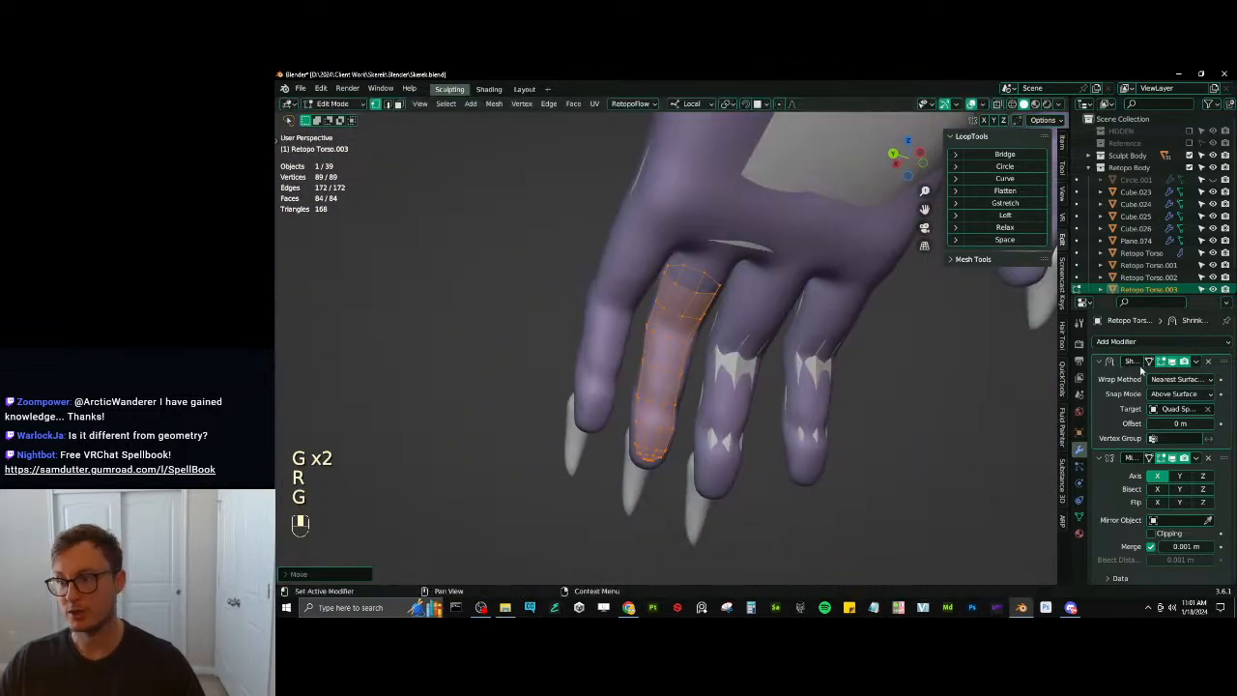
Fine-tune the ring finger mesh's scale and position over the sculpt and return to object mode
middle_drag(765, 369, 737, 375)
key(s)
click(737, 341)
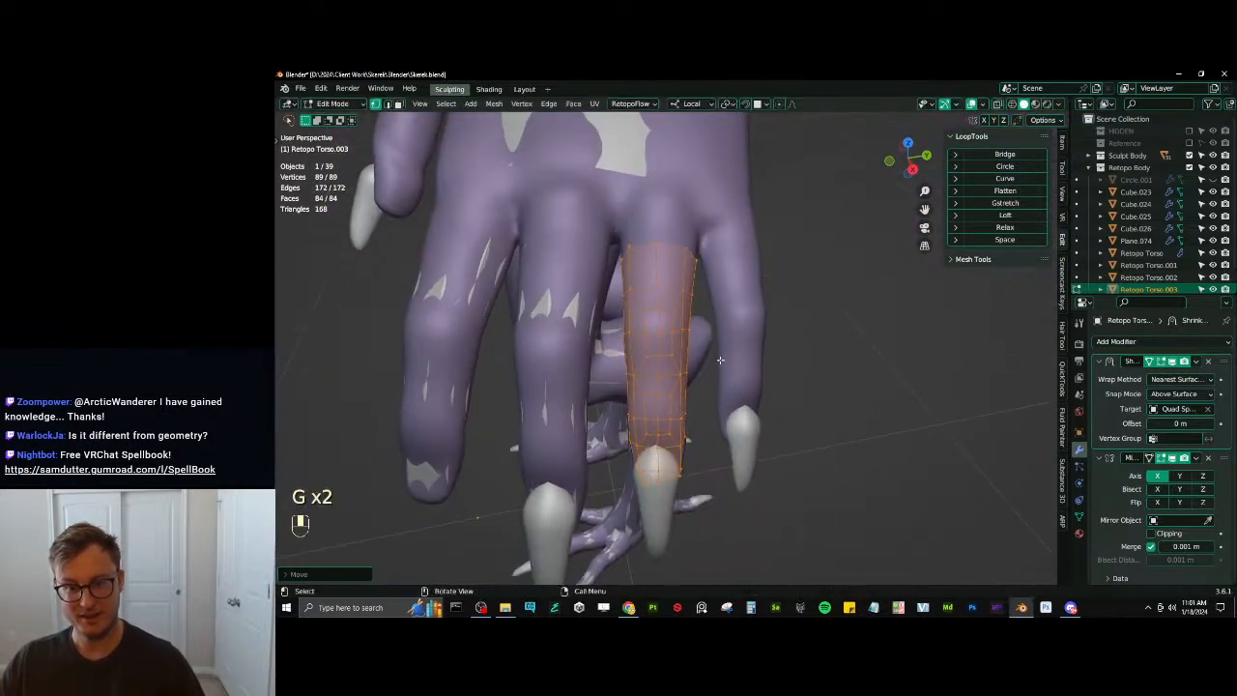
click(723, 350)
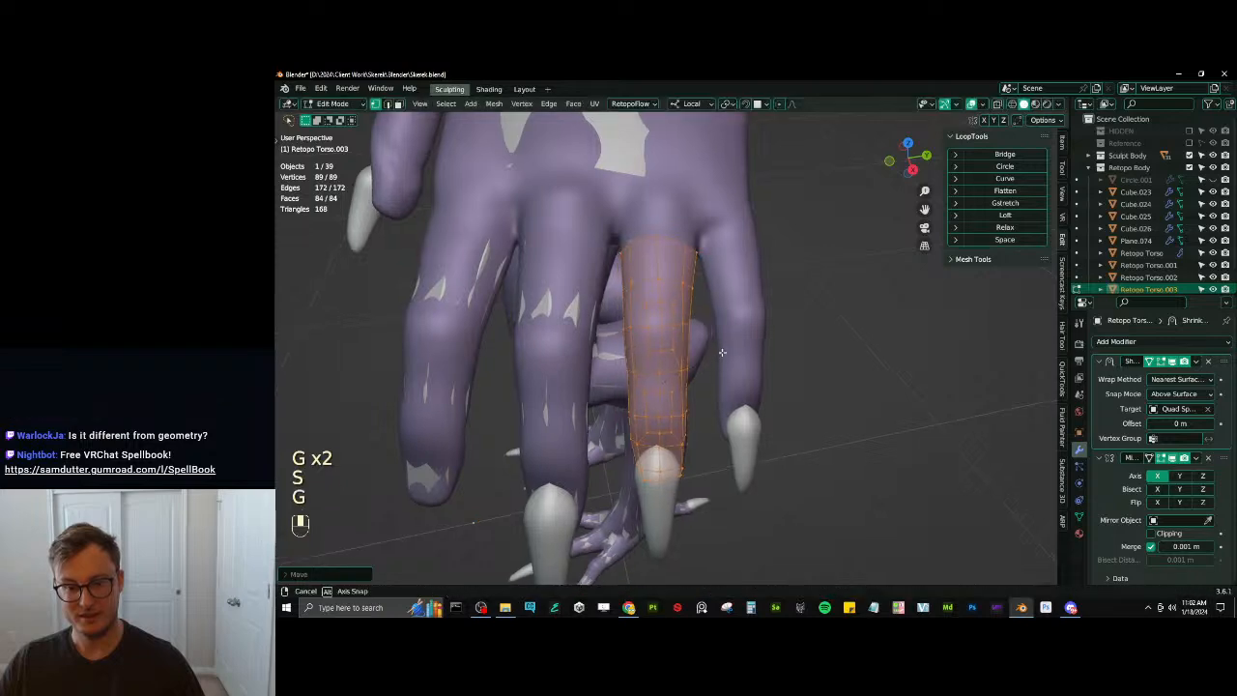
middle_drag(723, 350, 792, 399)
key(Tab)
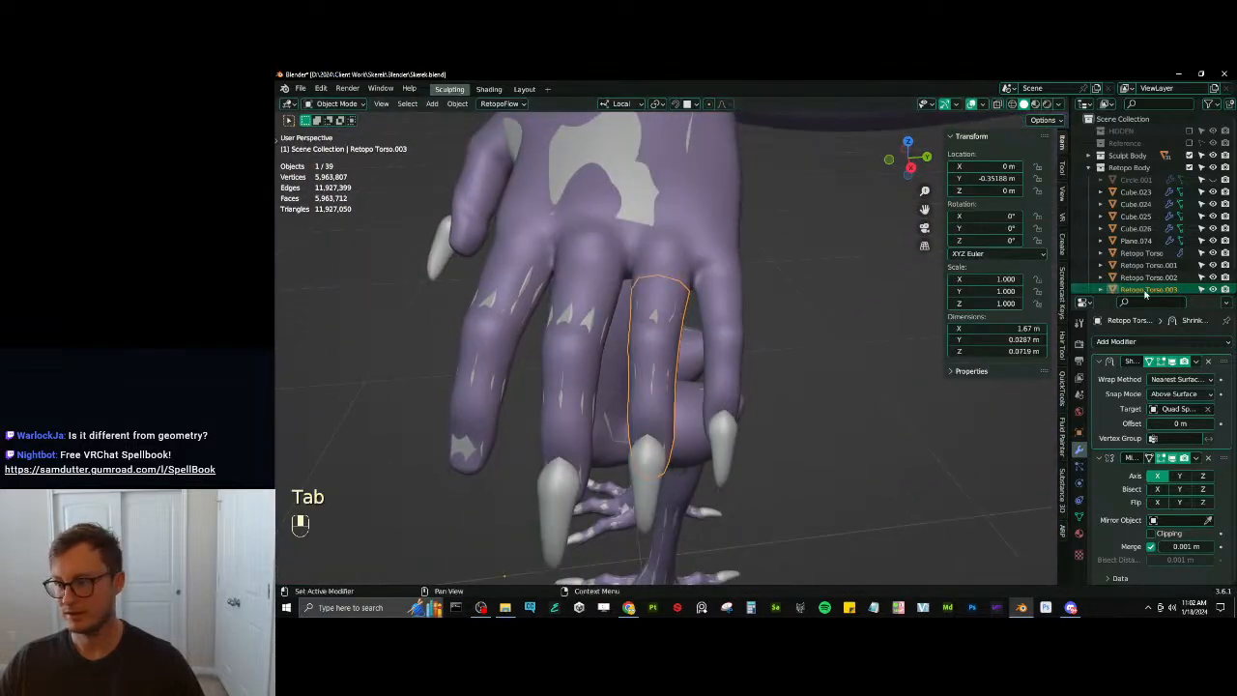
Duplicate the index finger mesh for the little finger and move the copy's geometry beside that finger
key(shift+d)
key(Tab)
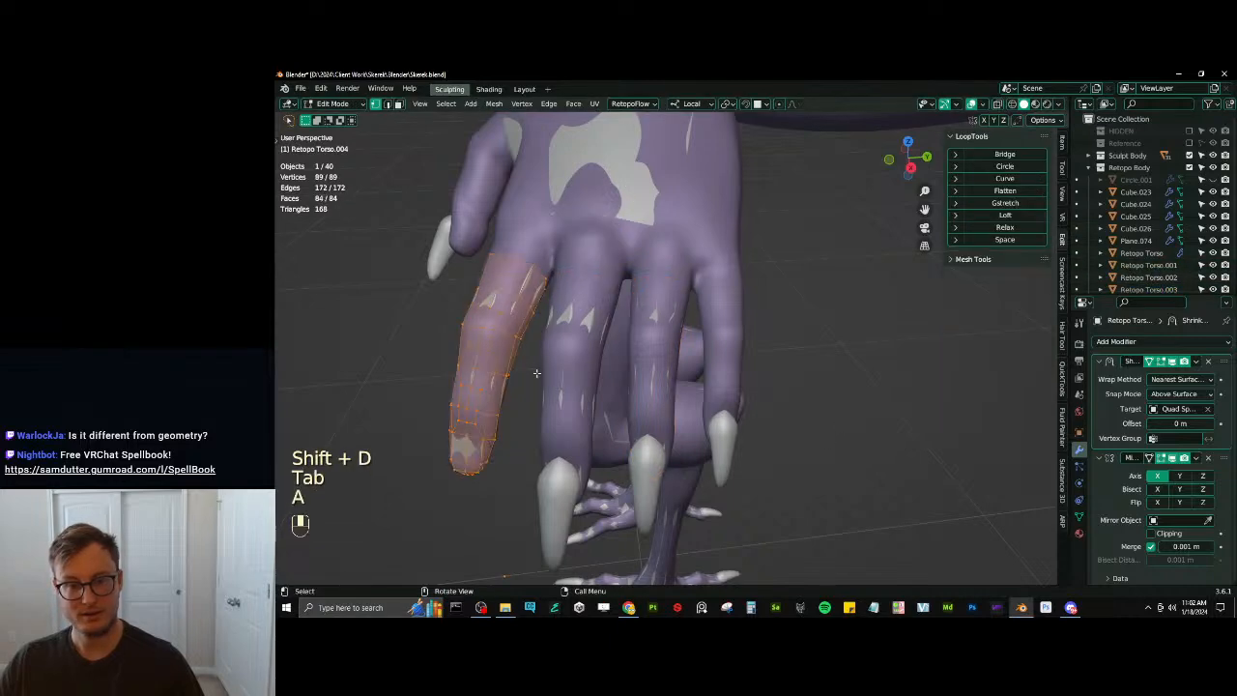
key(g)
click(793, 375)
click(1150, 362)
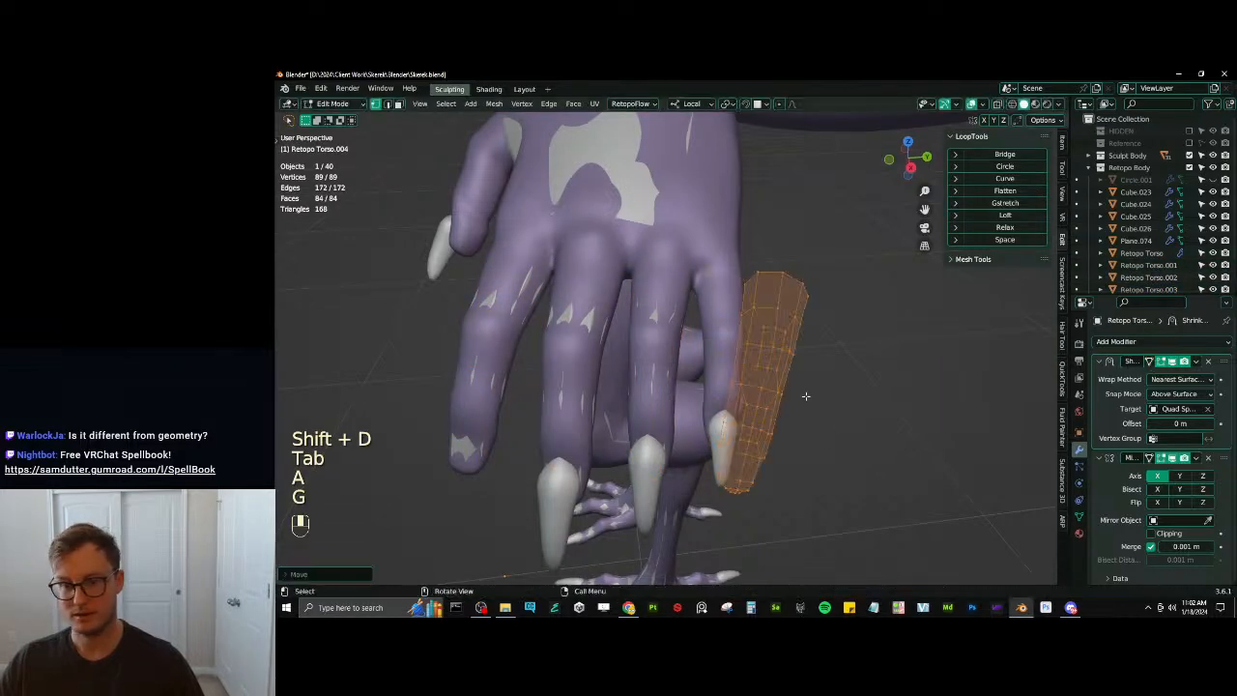
Move, rotate and scale down the copied mesh to match the little finger's direction and size
key(g)
key(r)
click(863, 348)
key(s)
click(821, 351)
Align the little finger mesh from the side by moving and rotating it along the sculpted finger's bend
middle_drag(819, 352, 704, 332)
key(g)
click(738, 350)
key(r)
click(775, 299)
key(g)
click(775, 296)
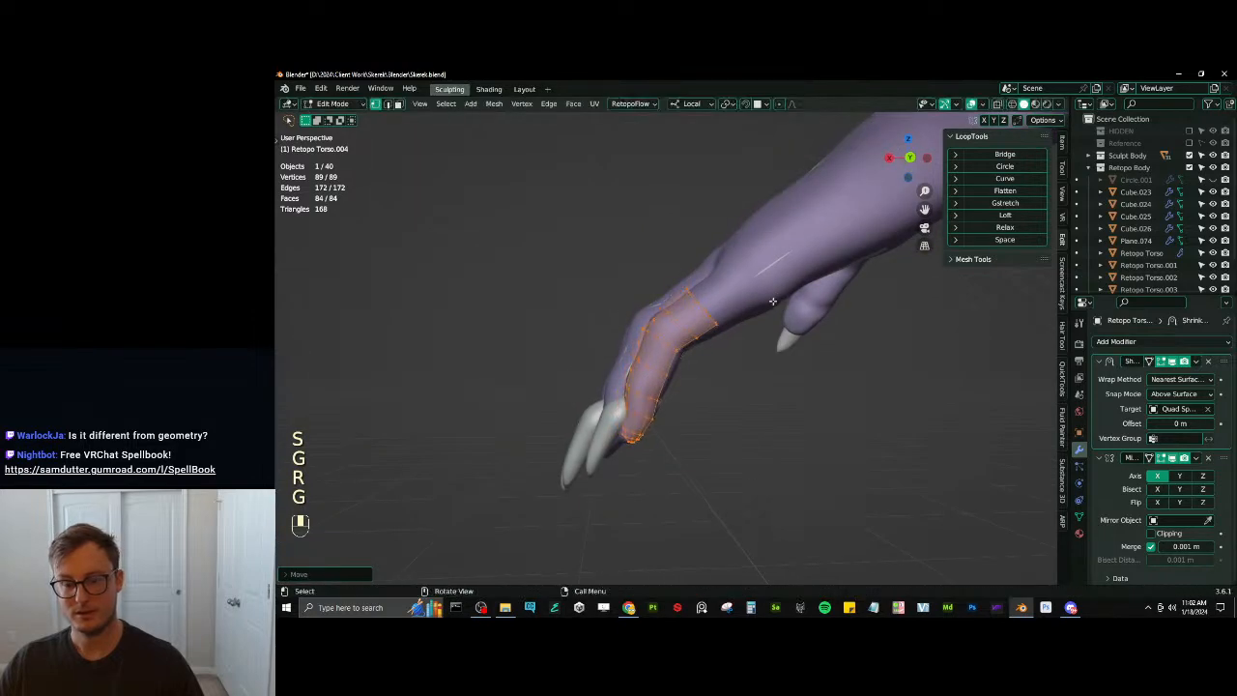
Overlay the wireframe on the hand to examine the sculpt's mesh density around the little finger, and hide it again
key(Tab)
key(q)
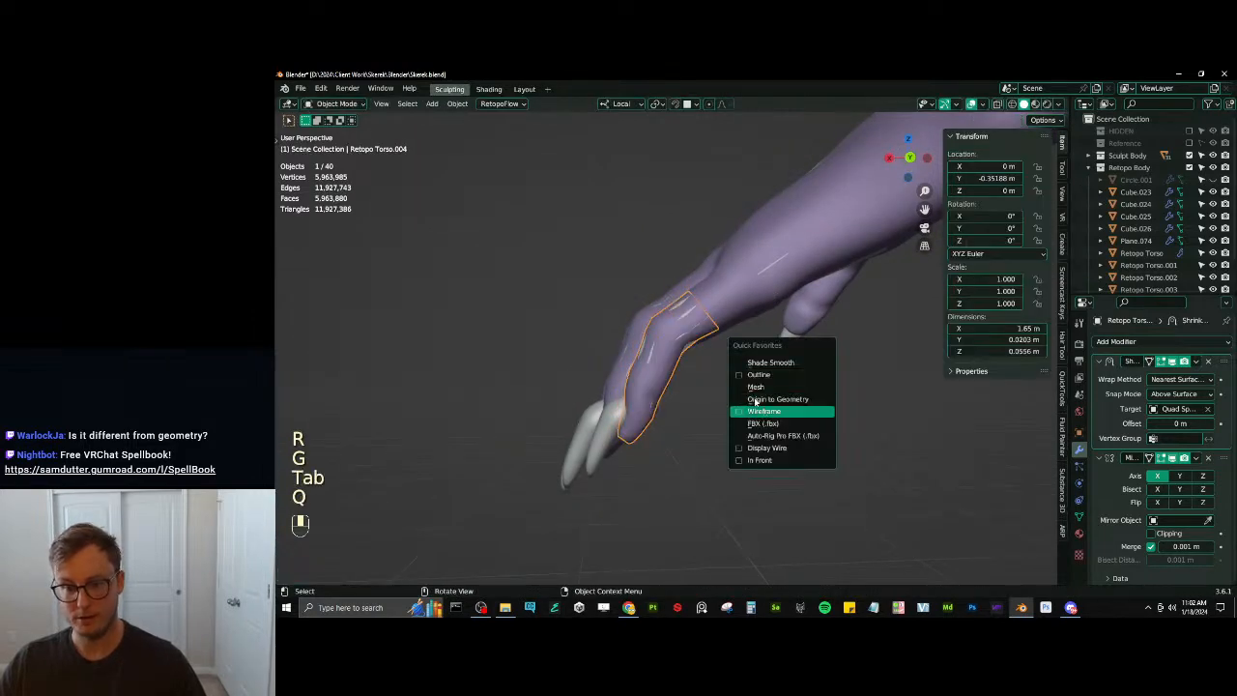
middle_drag(707, 372, 731, 344)
scroll(730, 344, up, 5)
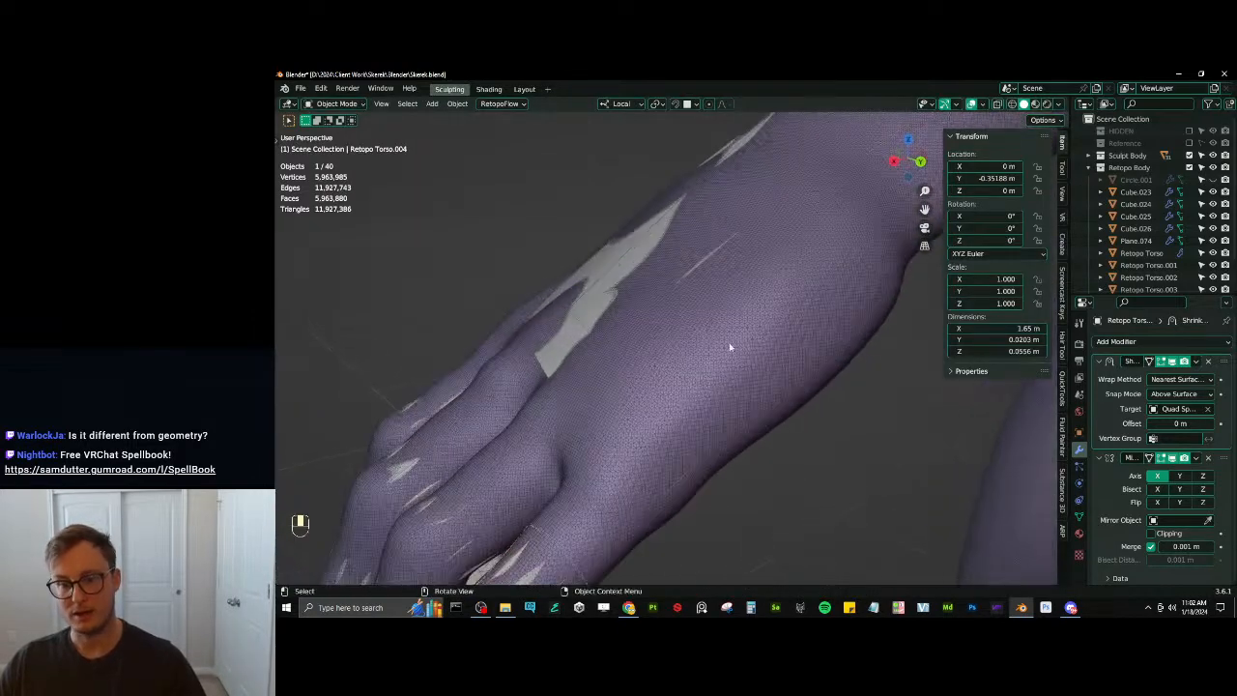
scroll(742, 324, down, 8)
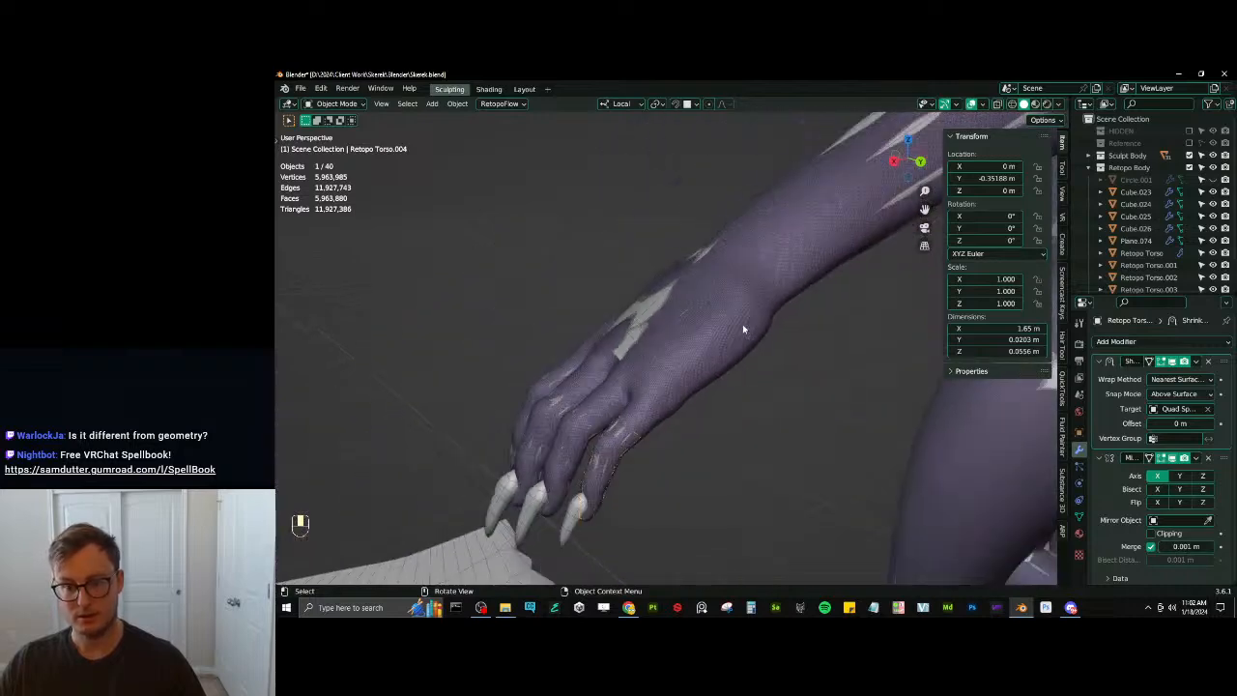
scroll(754, 352, up, 8)
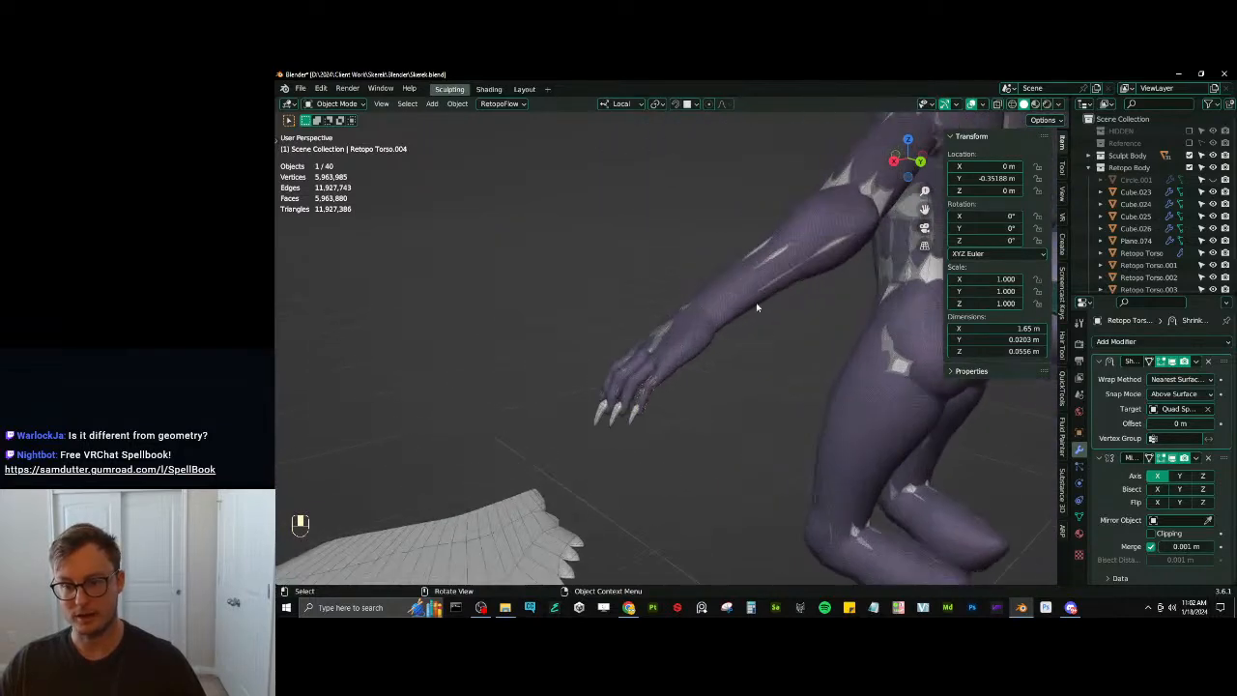
shift+middle_drag(636, 390, 658, 423)
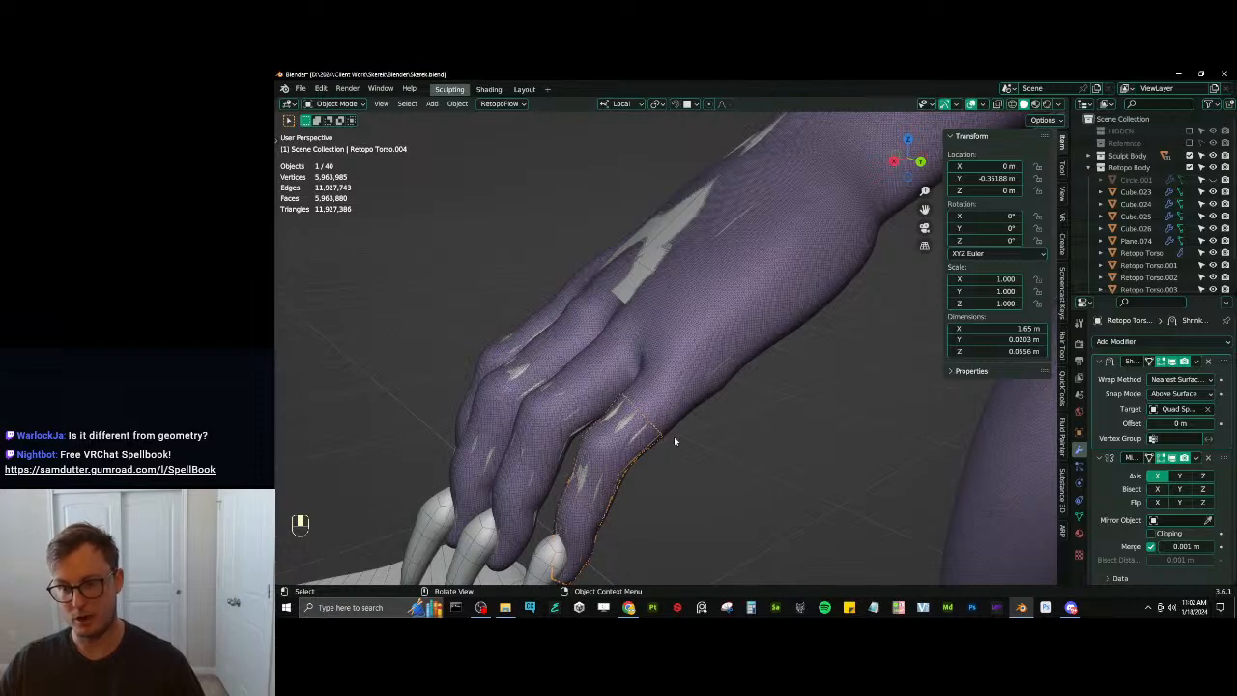
key(q)
click(674, 438)
Rotate, move and slightly scale up the little finger mesh from above the hand so it covers the sculpted finger
key(Tab)
shift+middle_drag(673, 437, 746, 411)
scroll(812, 377, down, 4)
key(Tab)
key(Tab)
shift+middle_drag(746, 411, 743, 383)
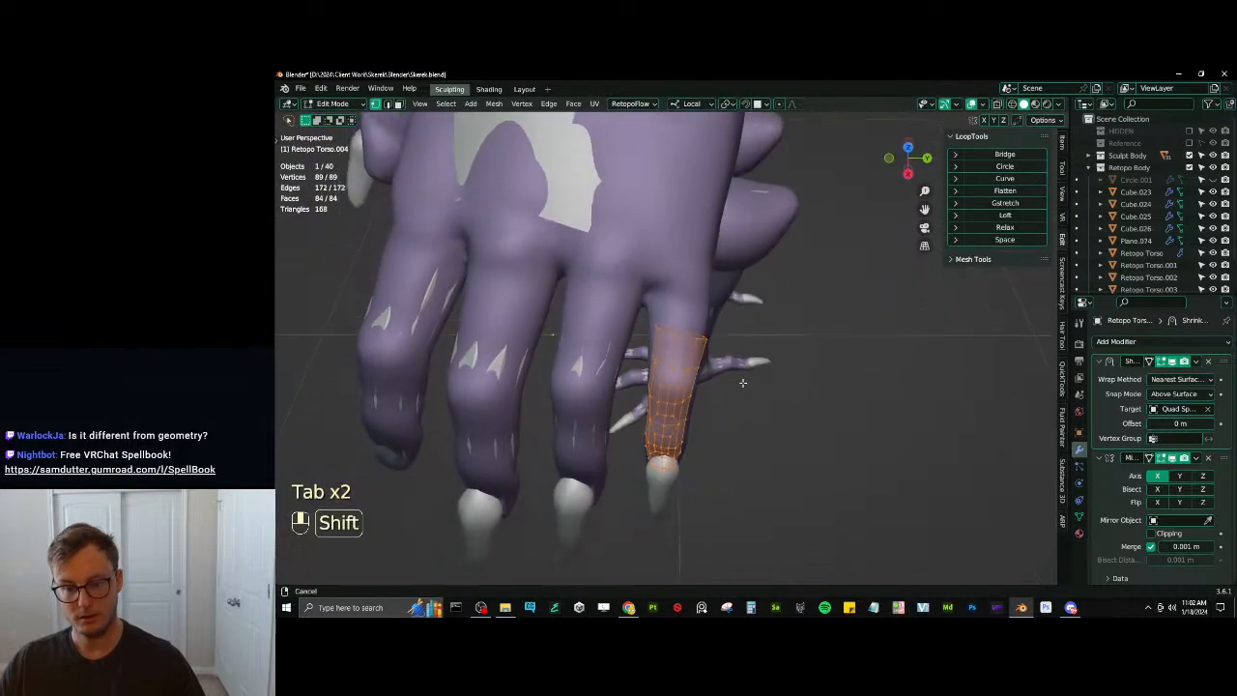
key(r)
key(g)
key(s)
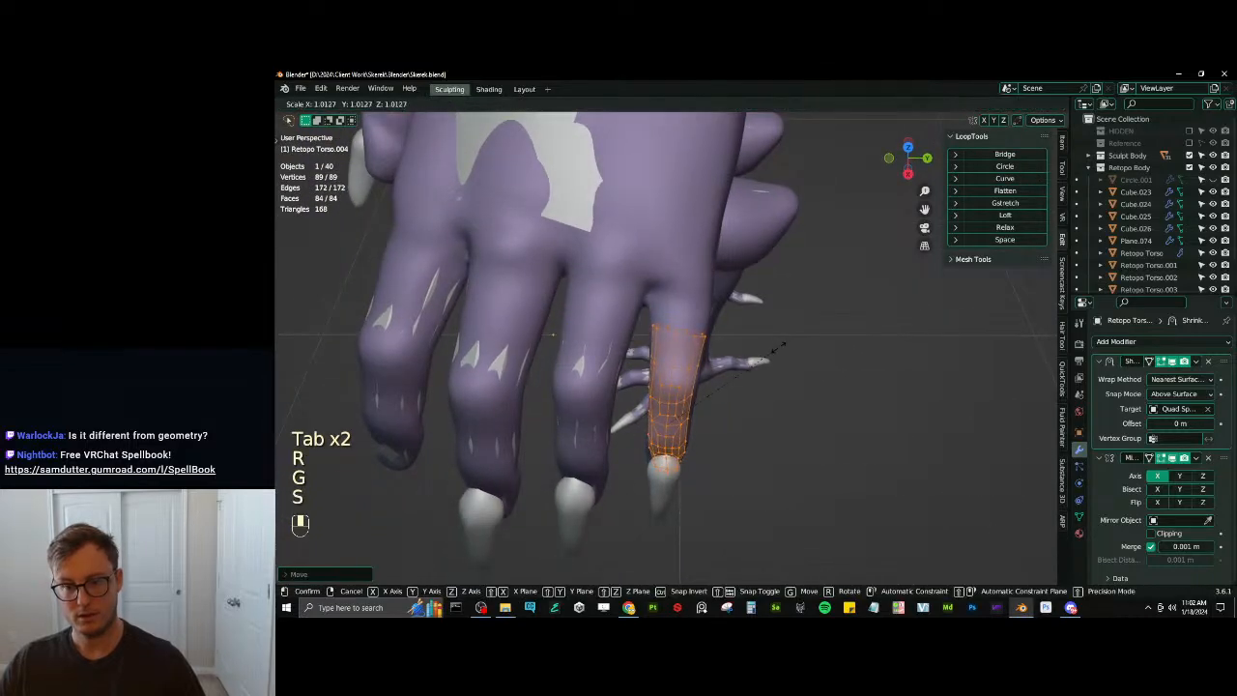
Refine the little finger mesh's rotation and position from the side and front of the hand, ending in object mode
middle_drag(785, 346, 741, 360)
key(r)
click(816, 300)
key(g)
click(817, 314)
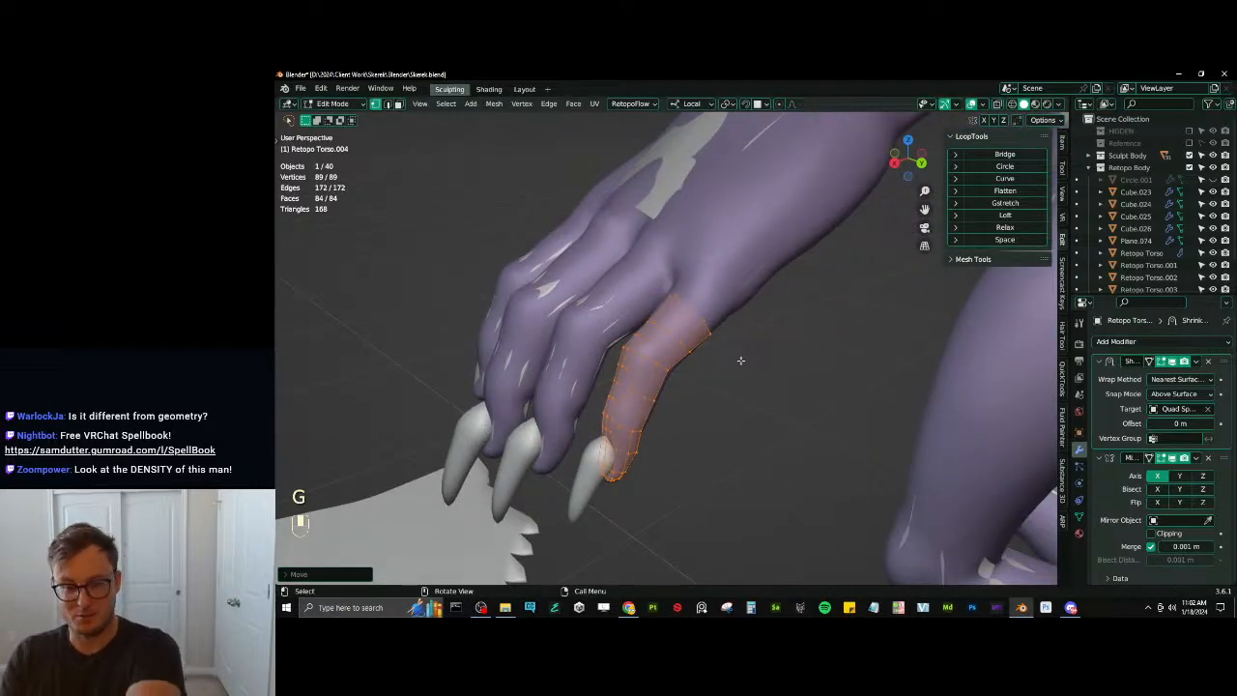
mouse_move(689, 402)
middle_down()
mouse_move(784, 397)
mouse_move(831, 361)
middle_up()
key(g)
click(759, 406)
mouse_move(836, 442)
middle_down()
mouse_move(848, 450)
mouse_move(769, 414)
mouse_move(768, 478)
mouse_move(776, 416)
mouse_move(843, 431)
middle_up()
scroll(769, 413, up, 3)
scroll(776, 416, down, 4)
key(Tab)
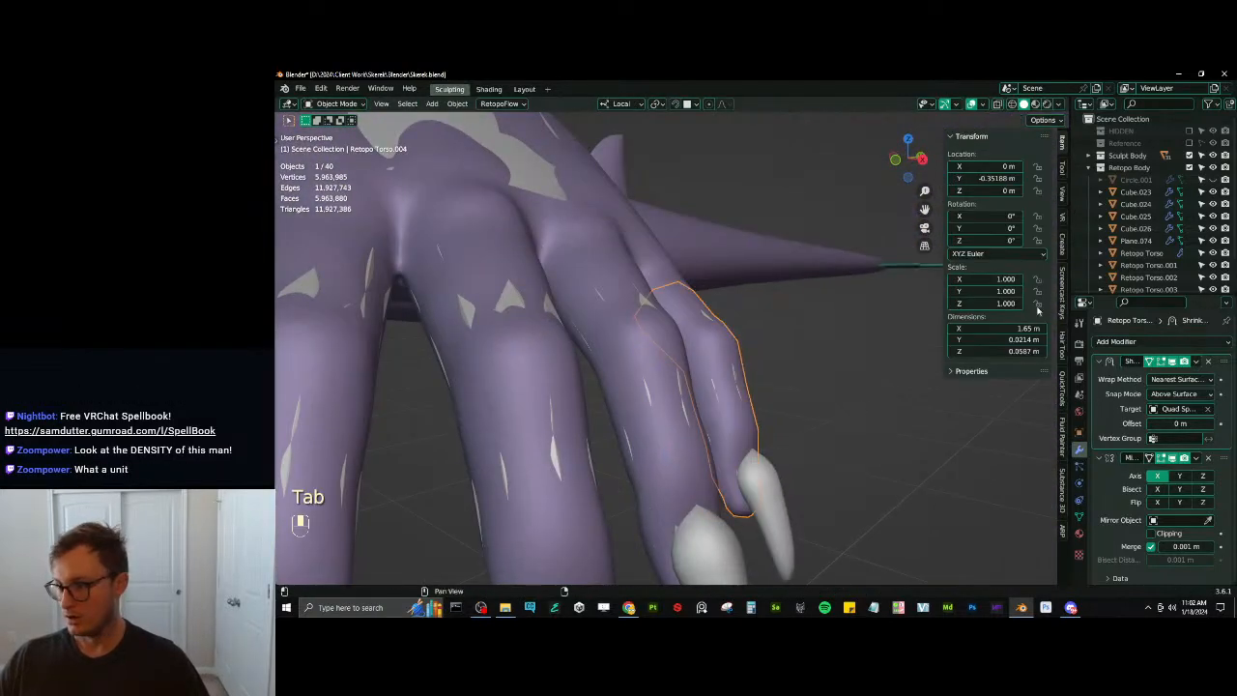
Check the fit of the ring finger mesh and the middle finger mesh by inspecting each one's geometry, and save the file
scroll(1146, 276, down, 2)
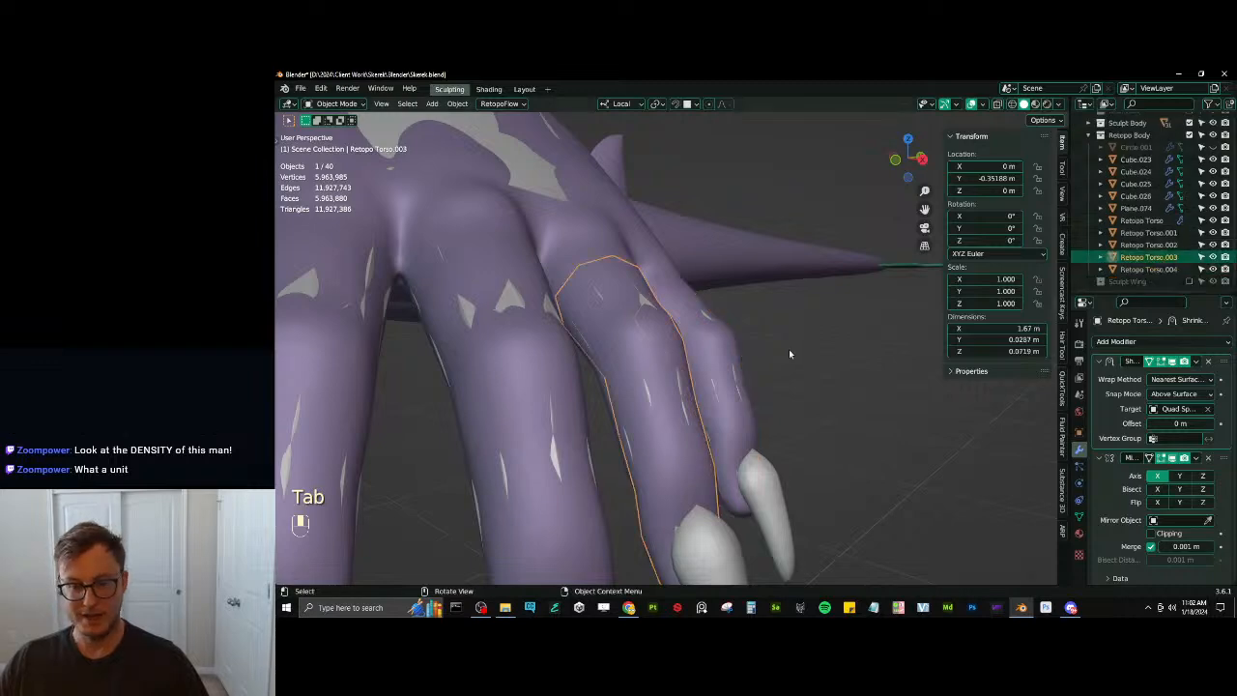
key(Tab)
scroll(788, 349, down, 3)
middle_drag(767, 361, 848, 390)
key(Tab)
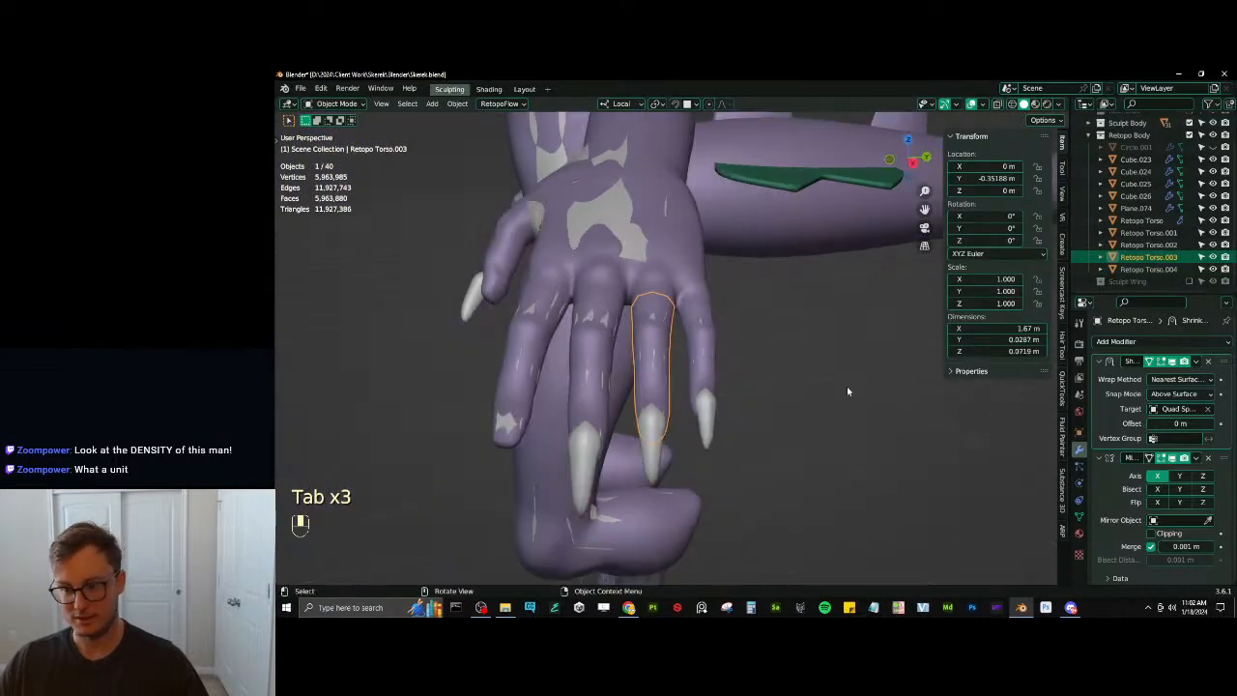
key(Tab)
middle_drag(738, 365, 777, 382)
key(Tab)
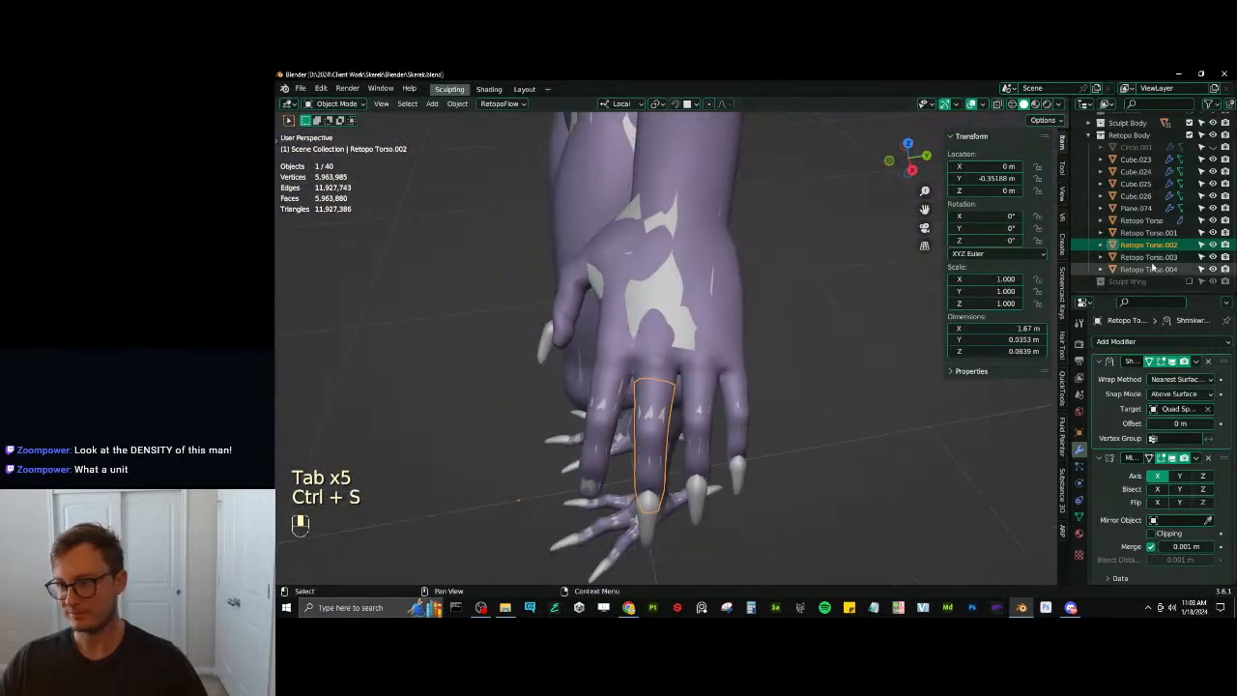
middle_drag(590, 406, 626, 419)
key(shift+s)
click(634, 406)
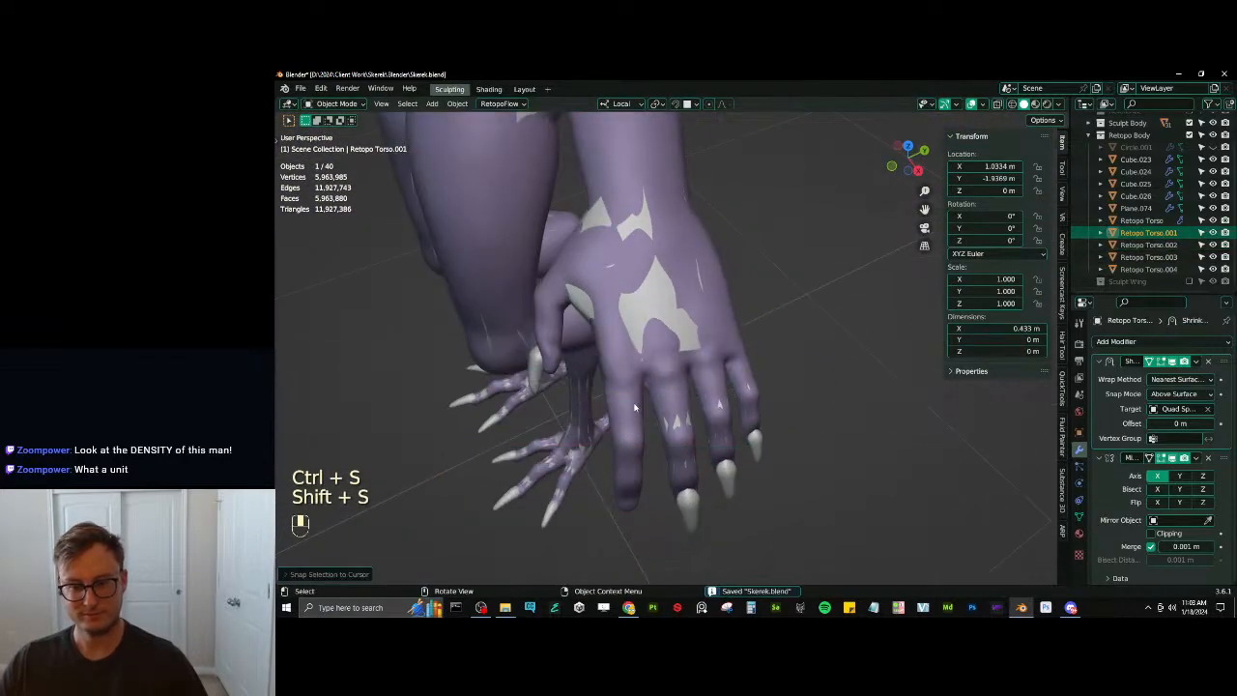
Duplicate the index finger mesh in place for the thumb and move all of the copy's geometry over to the thumb
key(shift+d)
right_click(704, 417)
mouse_move(704, 418)
shift+middle_down()
mouse_move(766, 398)
mouse_move(706, 397)
shift+middle_up()
key(Tab)
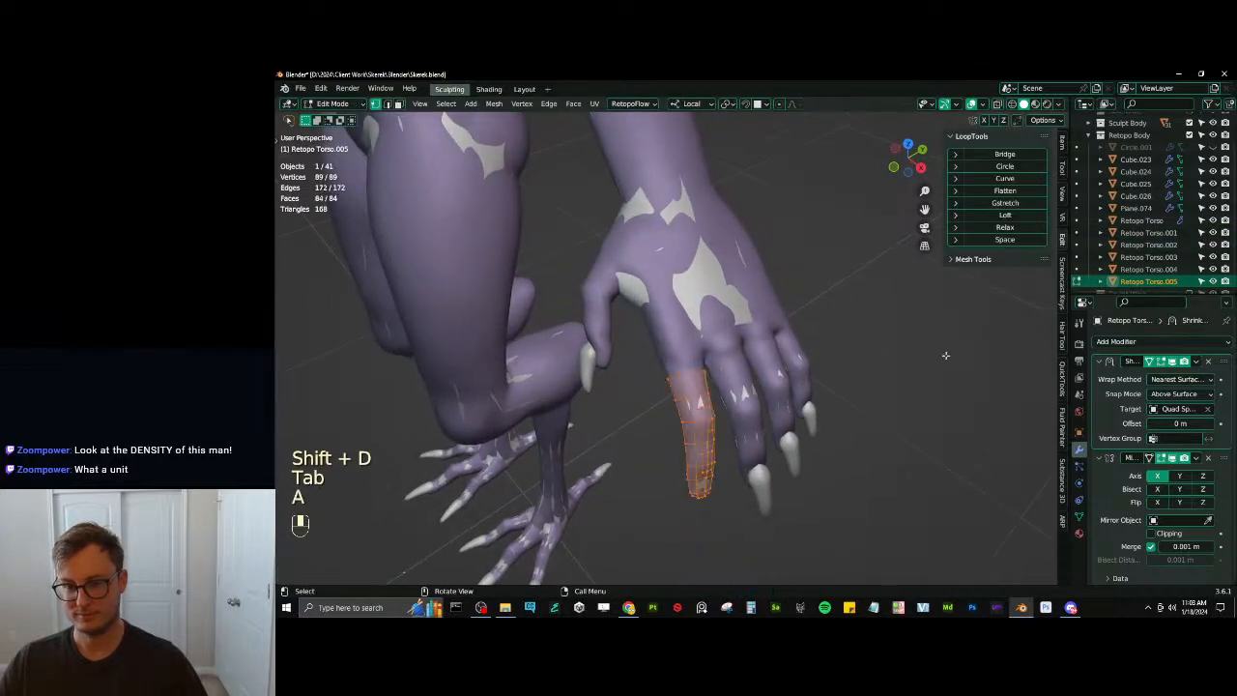
middle_drag(614, 400, 705, 319)
key(g)
click(649, 367)
Rotate, move and scale the copied finger mesh to roughly match the thumb's direction and size
key(r)
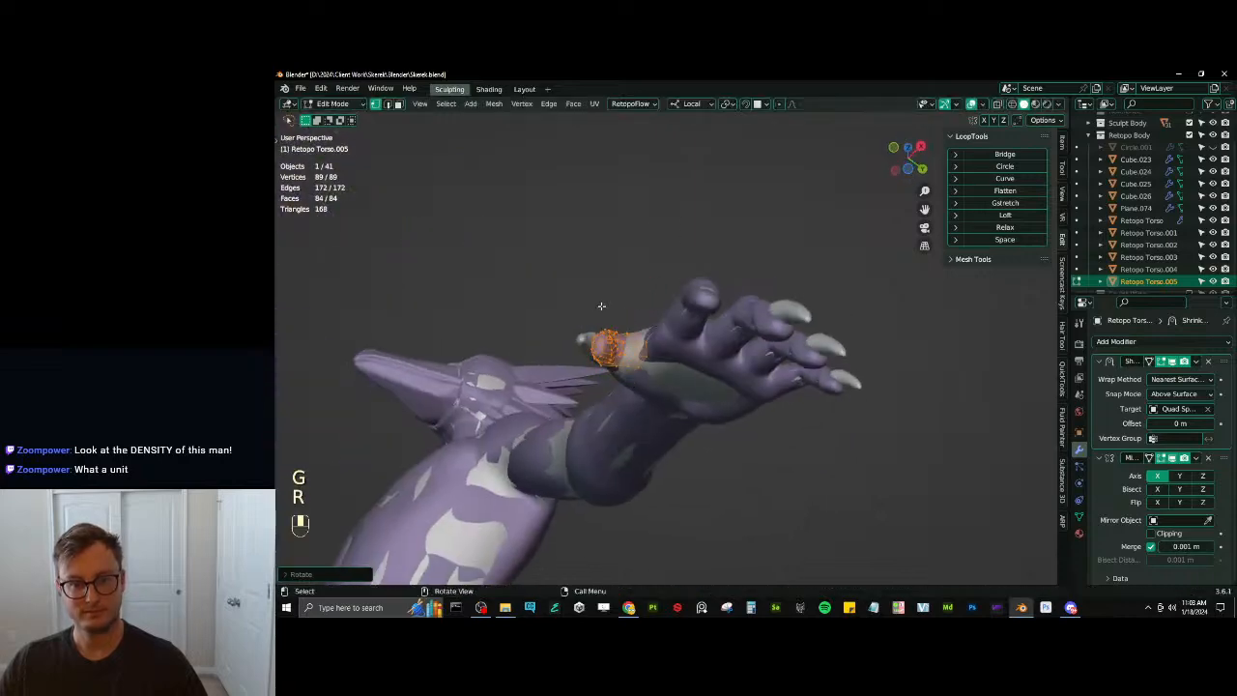
middle_drag(601, 306, 676, 396)
key(g)
key(r)
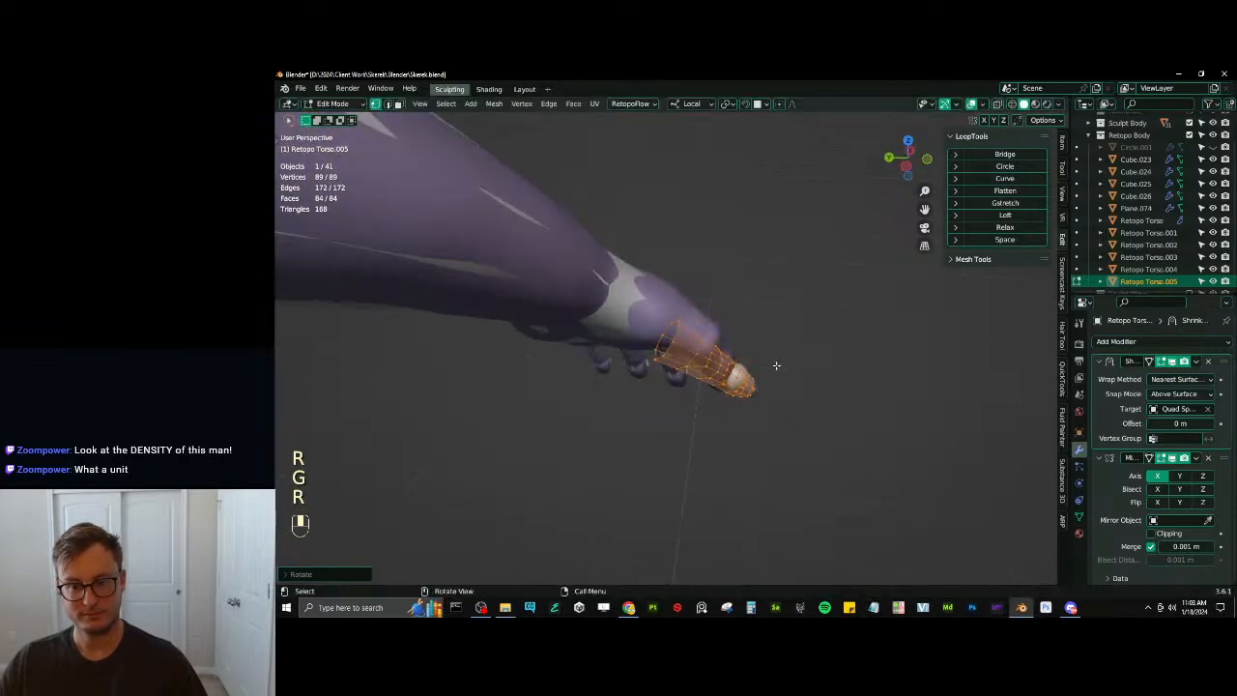
middle_drag(776, 365, 653, 374)
click(777, 315)
key(s)
click(766, 314)
Turn the thumb mesh further along the sculpted thumb and shift it into place between the base and the claw
key(r)
click(707, 324)
key(g)
click(720, 323)
key(g)
click(635, 362)
Adjust the thumb mesh's rotation, position and scale from the palm side so it follows the thumb's bend
shift+middle_drag(653, 374, 824, 324)
key(r)
click(666, 379)
key(g)
click(674, 367)
key(s)
click(641, 365)
key(r)
click(767, 320)
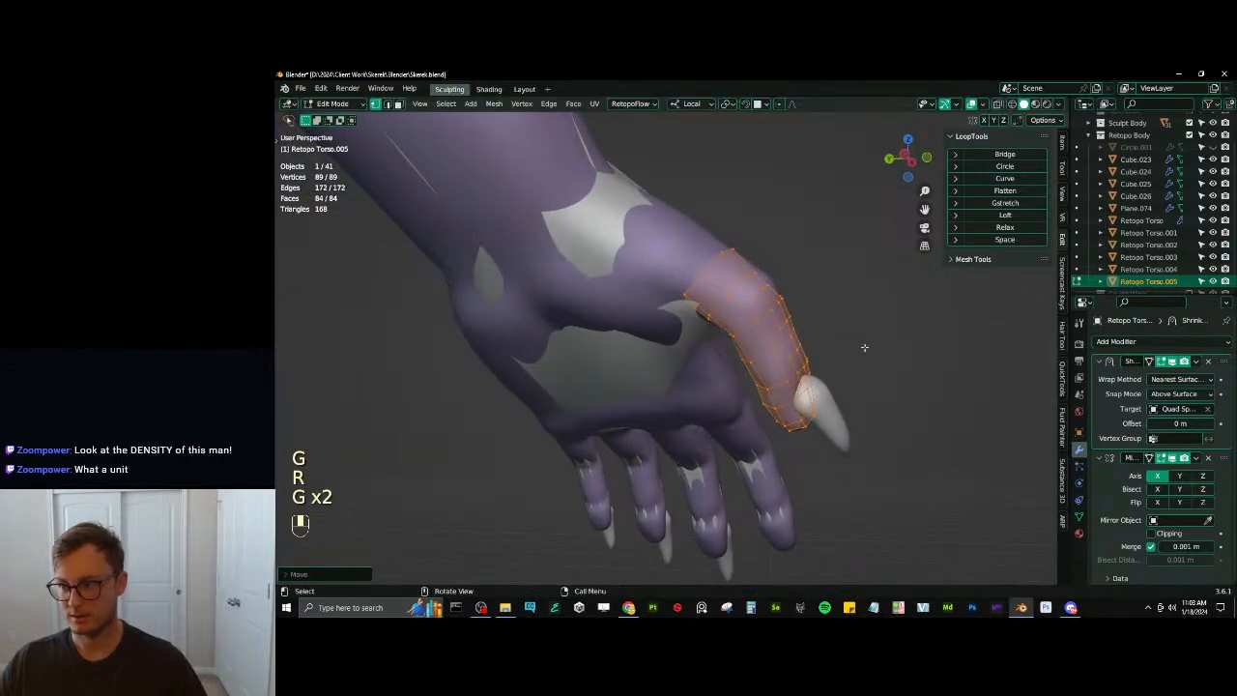
Reposition the thumb mesh over the knuckle and twist it around the thumb's length, working from the claw end
middle_drag(875, 368, 755, 351)
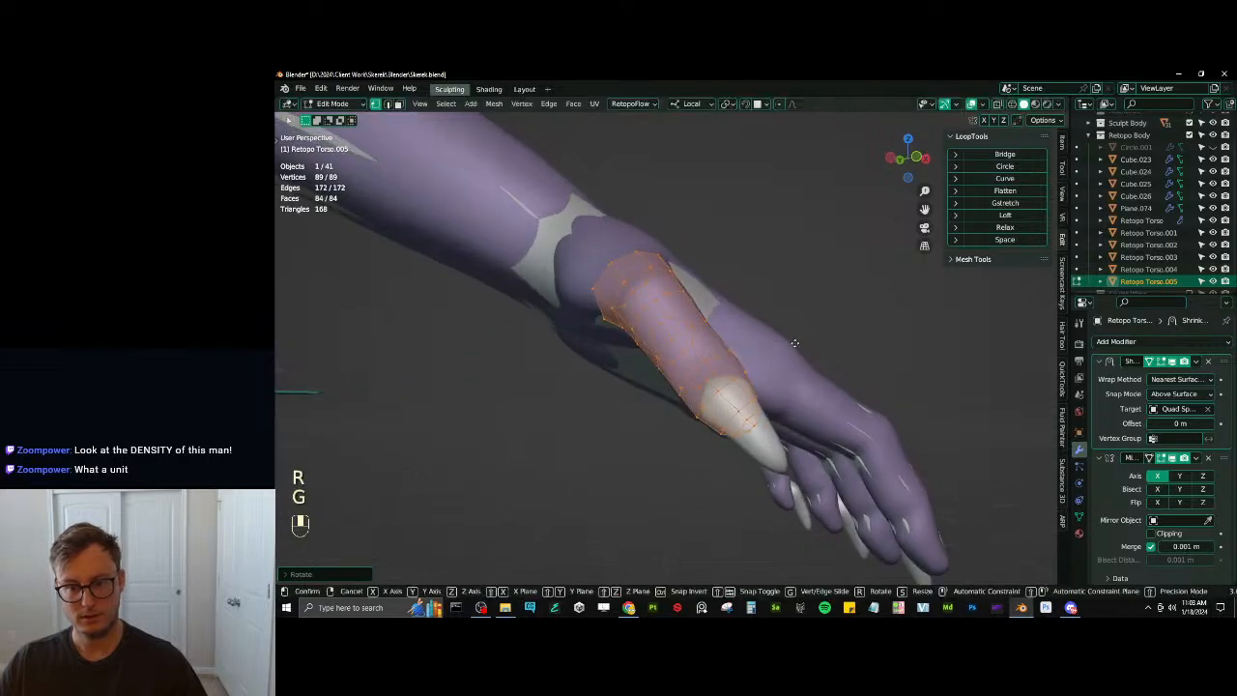
key(r)
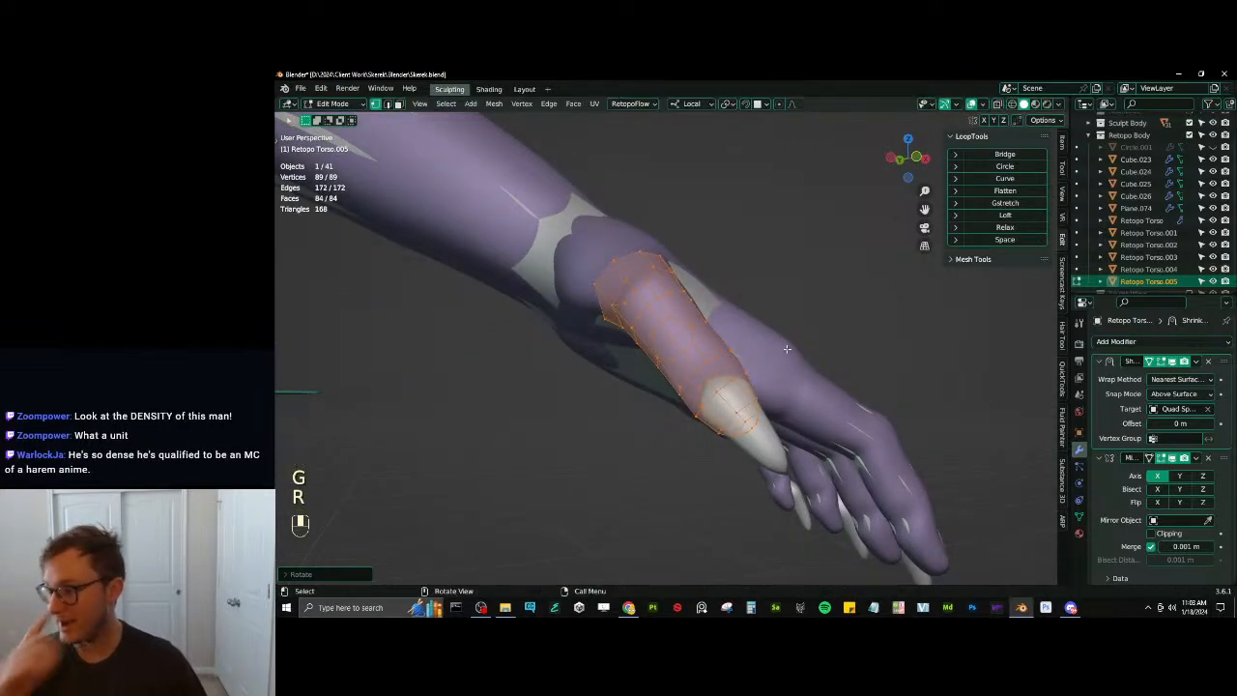
middle_drag(736, 329, 685, 349)
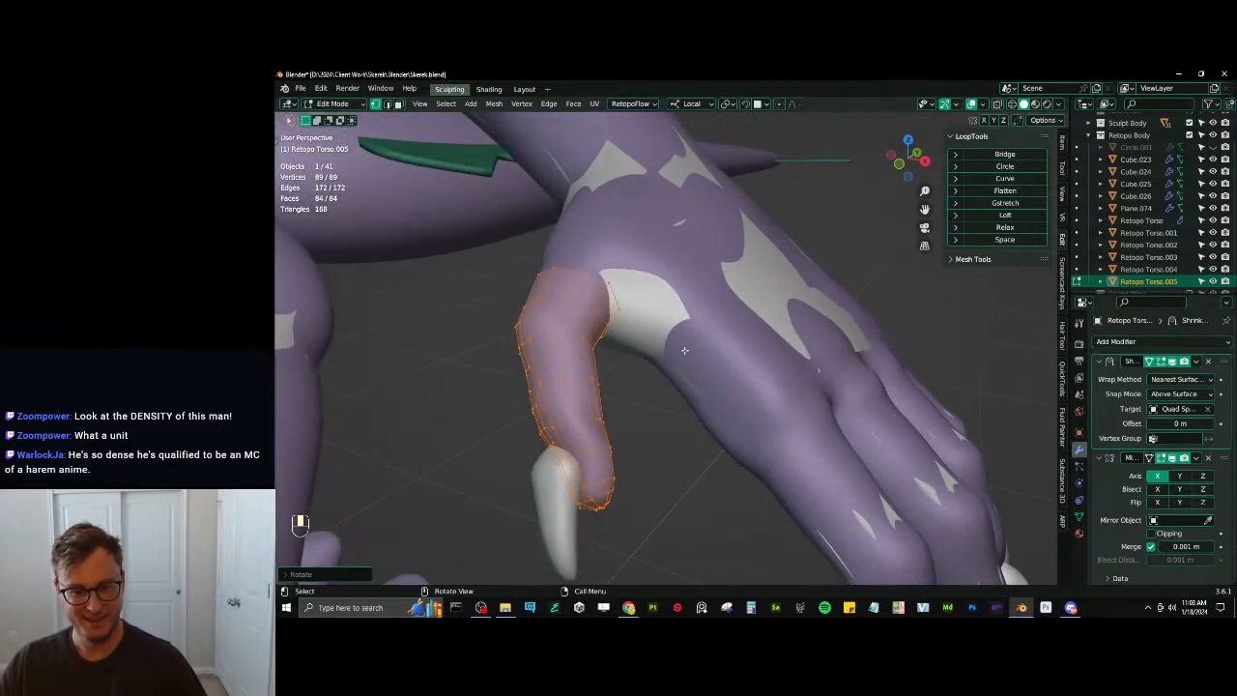
key(g)
click(680, 350)
middle_drag(505, 361, 749, 239)
key(r)
click(638, 322)
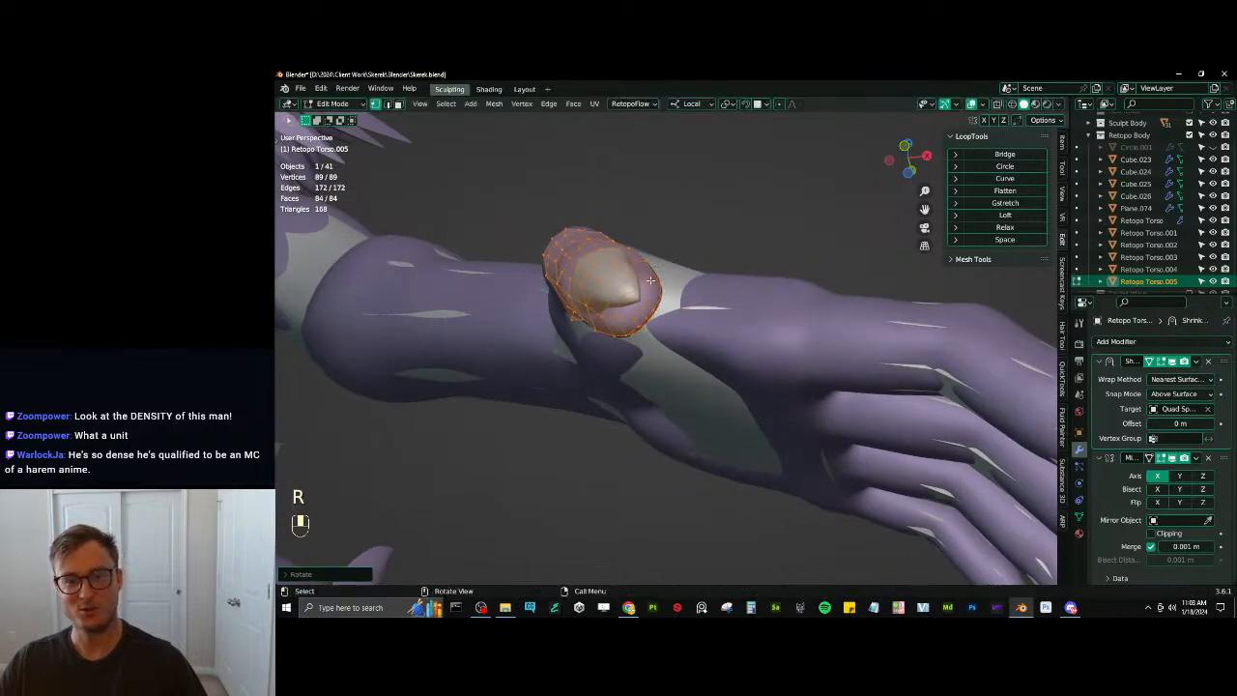
Make a final small rotation and move of the thumb mesh from the palm side and return to object mode
middle_drag(651, 281, 836, 309)
key(r)
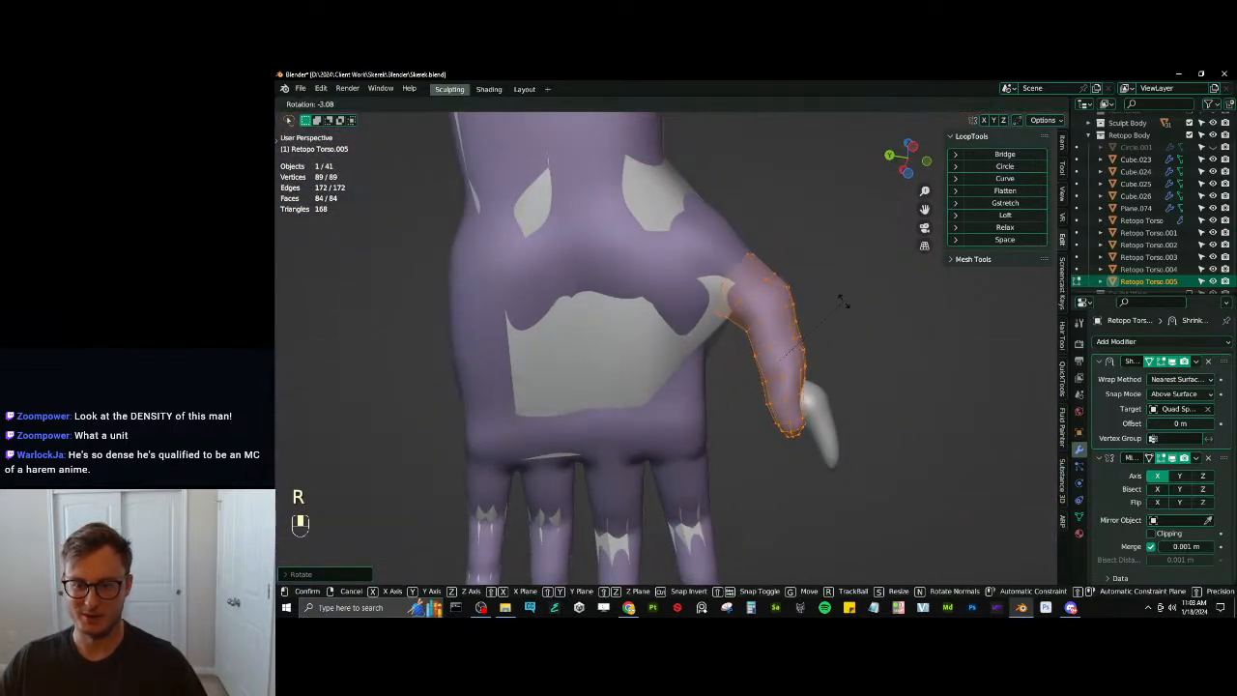
key(g)
click(843, 297)
middle_drag(837, 301, 820, 391)
key(Tab)
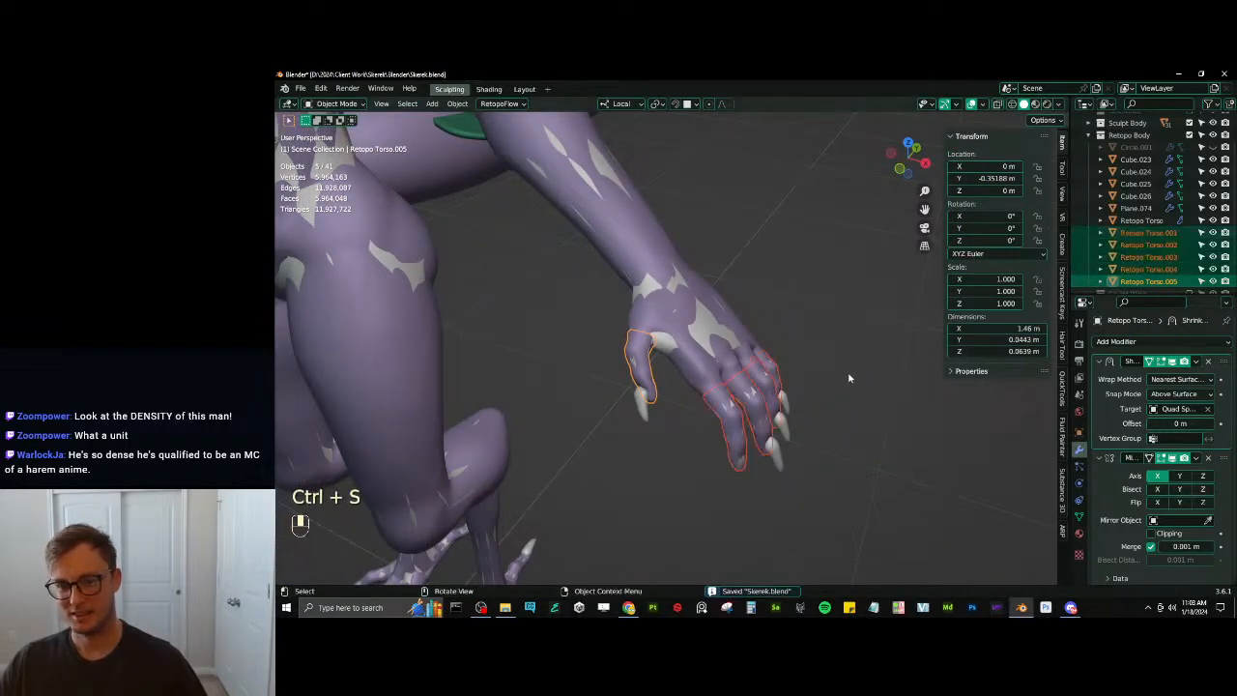
Join the selected finger meshes into one object and apply its Shrinkwrap modifier
key(ctrl+j)
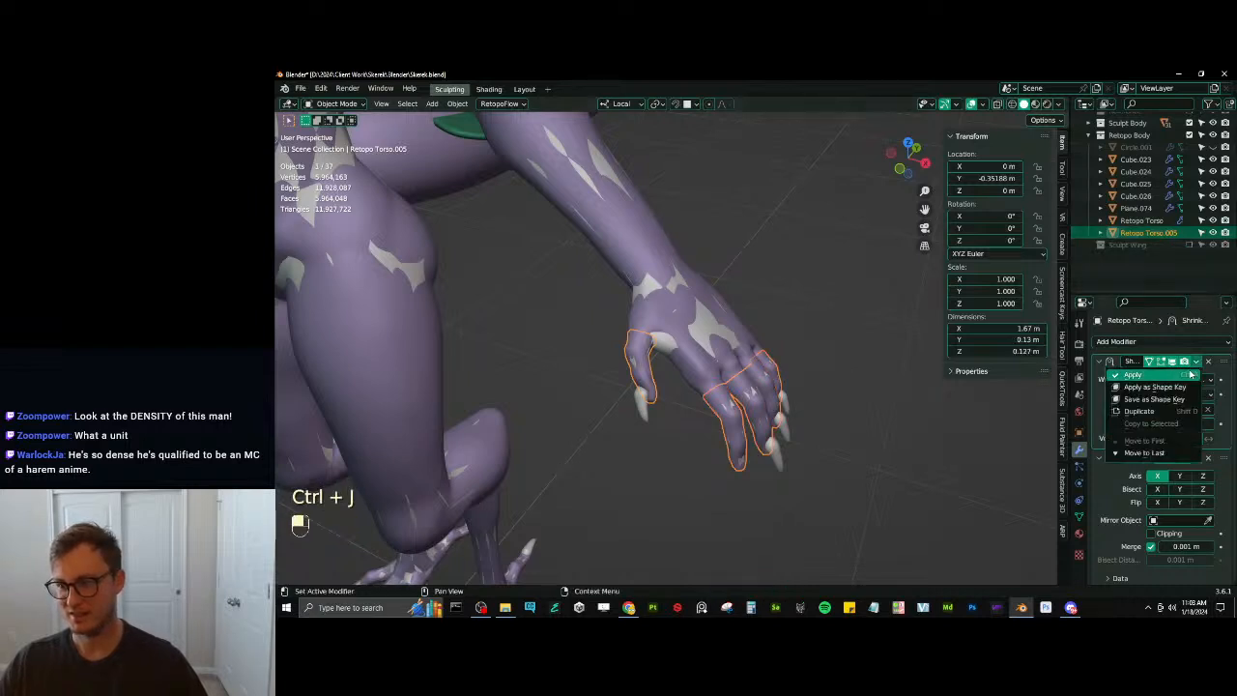
click(1191, 373)
Join the combined finger mesh into the Retopo Torso object and enter Edit Mode
ctrl+click(1141, 254)
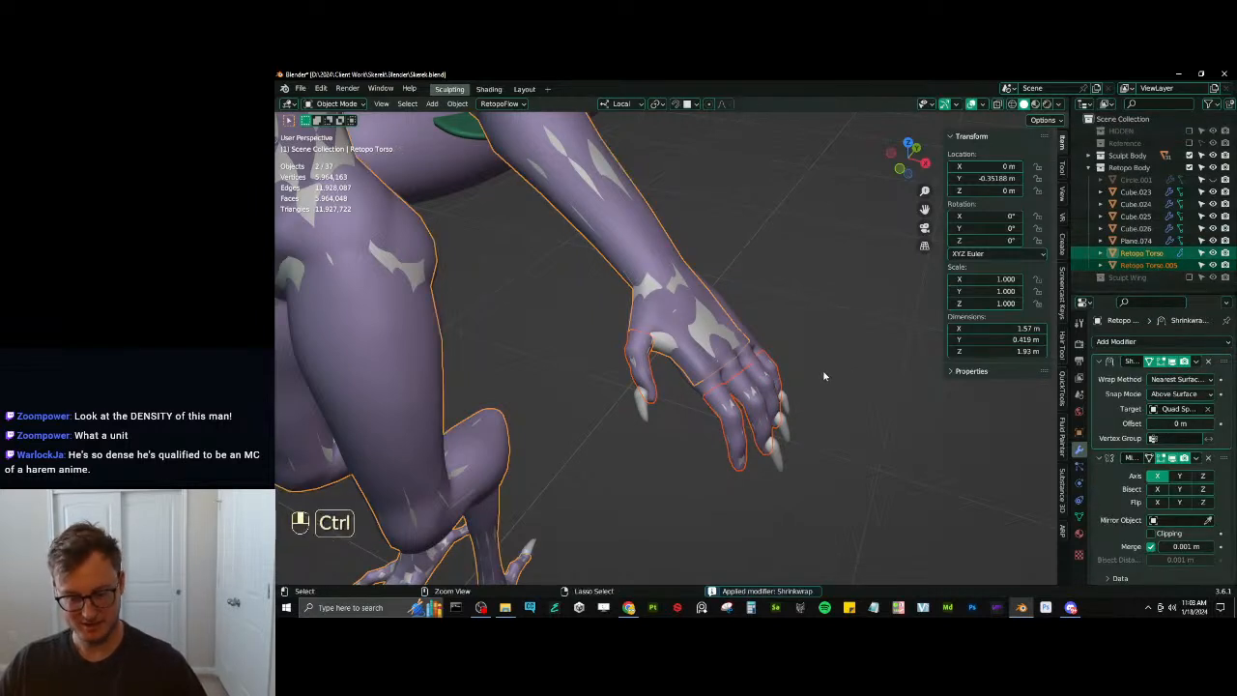
key(ctrl+j)
middle_drag(824, 375, 706, 379)
key(Tab)
Try to merge two vertices at their center where the thumb meets the hand
scroll(787, 376, up, 3)
shift+middle_drag(705, 379, 763, 398)
scroll(633, 425, up, 3)
shift+middle_drag(628, 429, 677, 434)
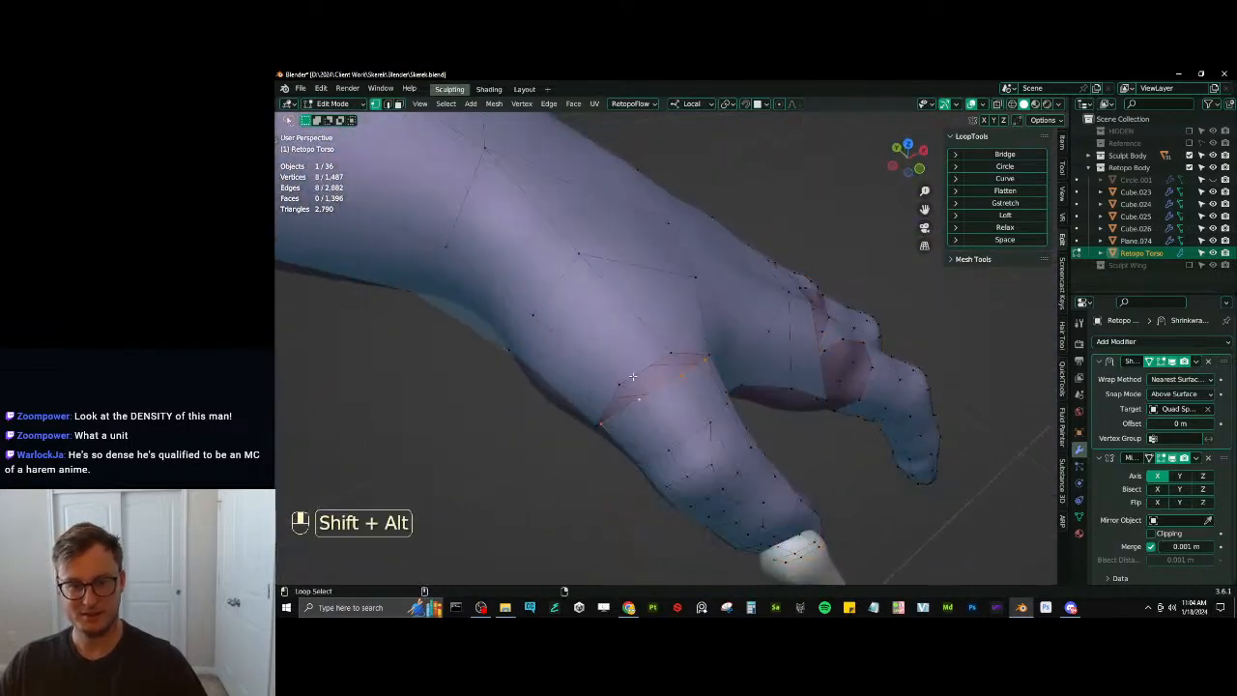
middle_drag(633, 376, 681, 337)
scroll(738, 328, up, 4)
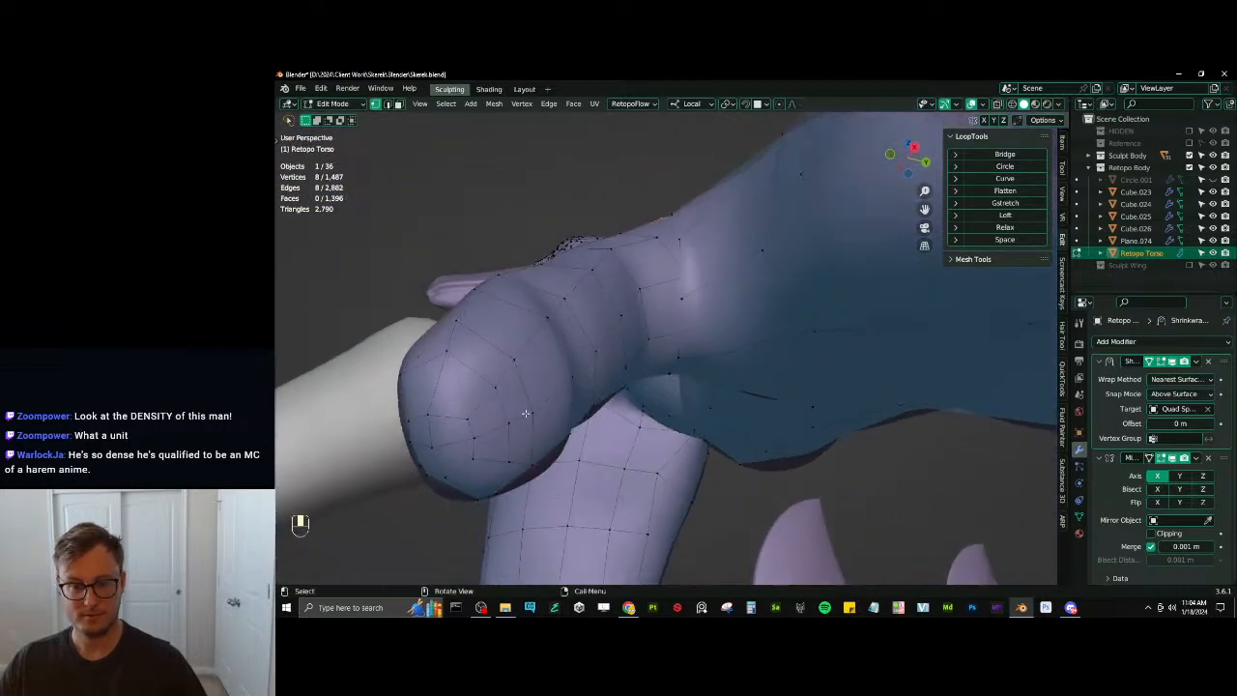
click(685, 282)
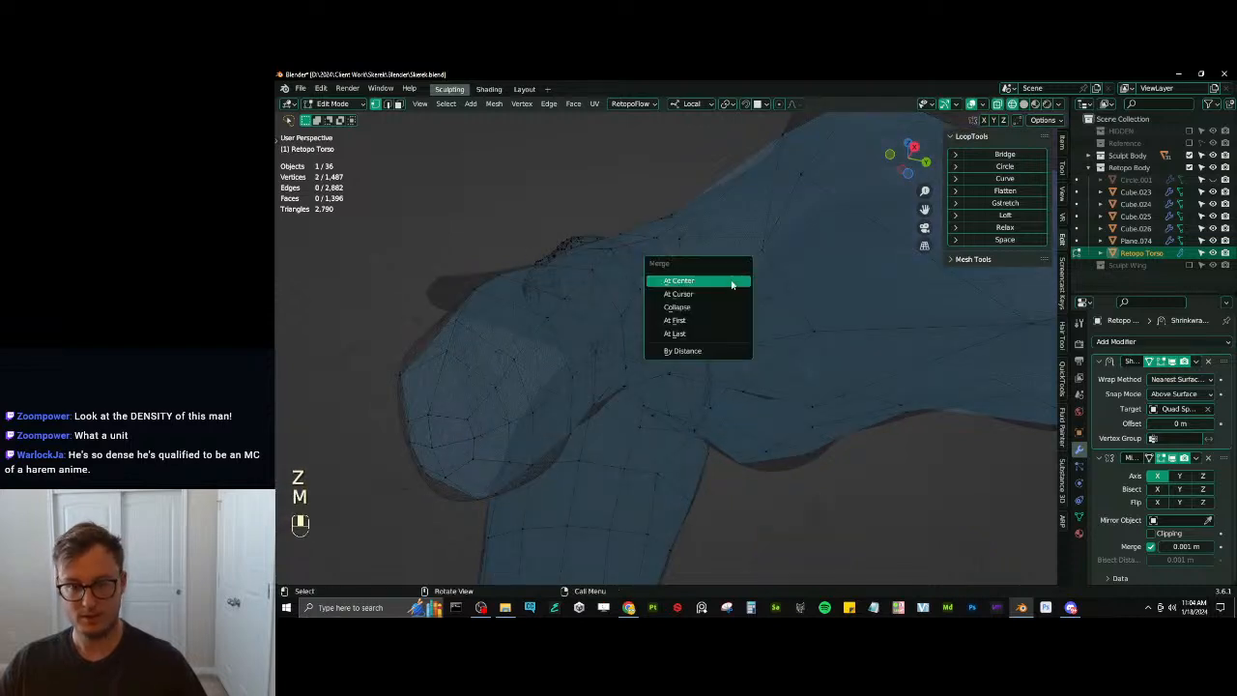
middle_drag(715, 292, 723, 342)
key(z)
middle_drag(694, 298, 689, 276)
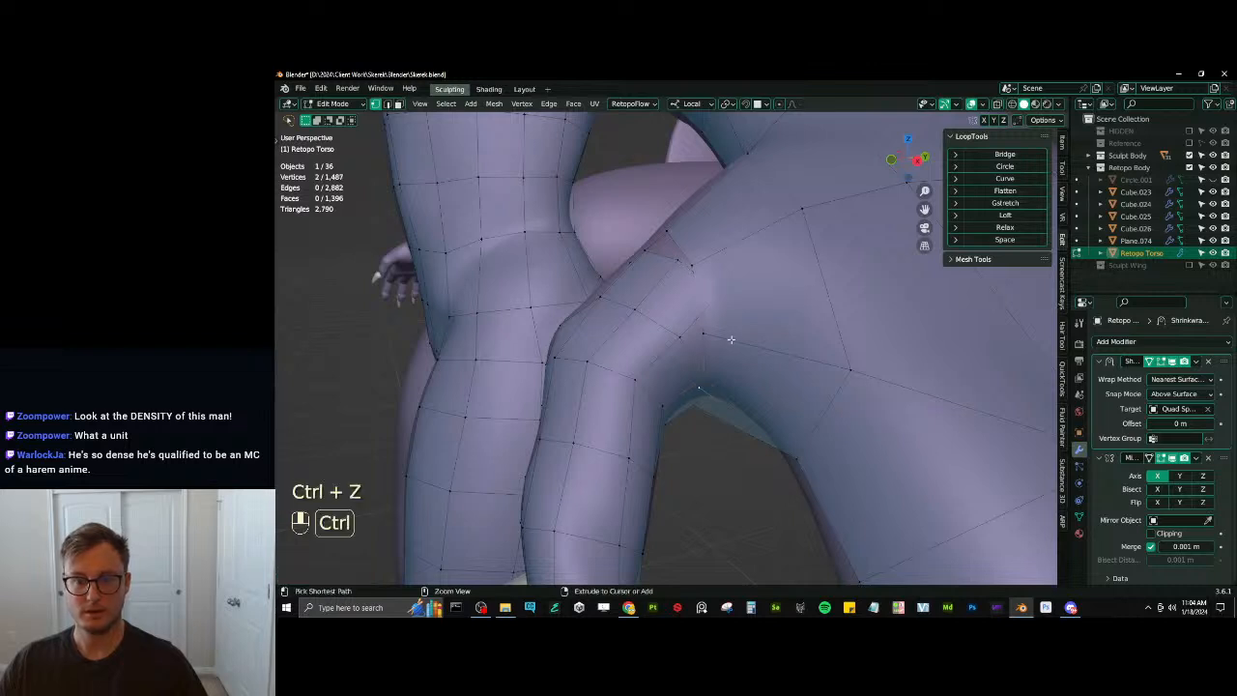
Delete the open edge loop around the base of the thumb
alt+click(672, 261)
key(x)
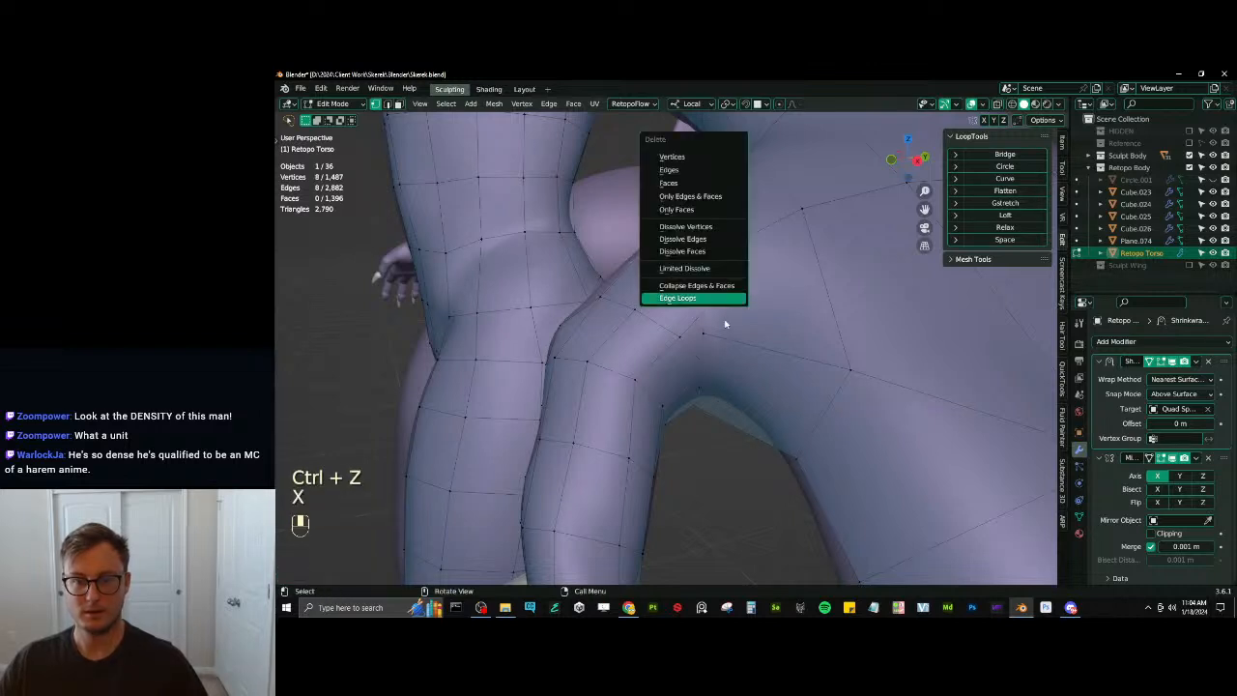
click(686, 299)
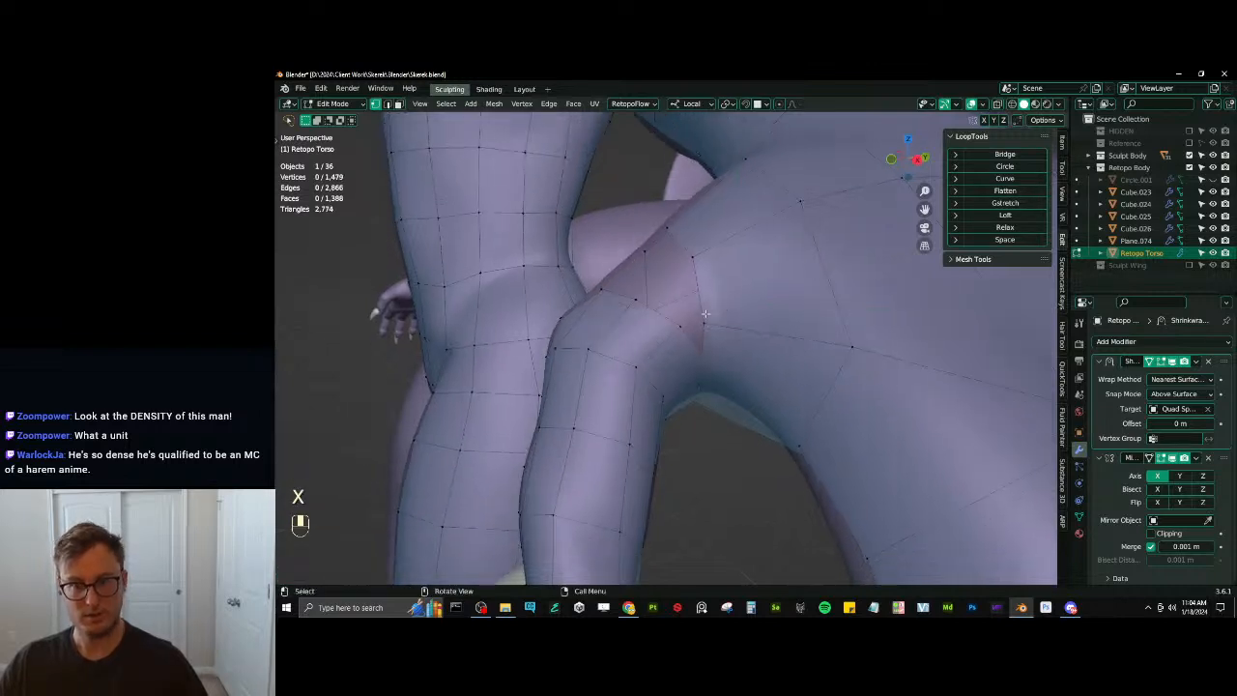
Merge two neighbouring vertices where the thumb's open border meets the hand's opening
alt+shift+click(688, 336)
mouse_move(688, 335)
middle_down()
mouse_move(704, 326)
mouse_move(692, 338)
middle_up()
key(z)
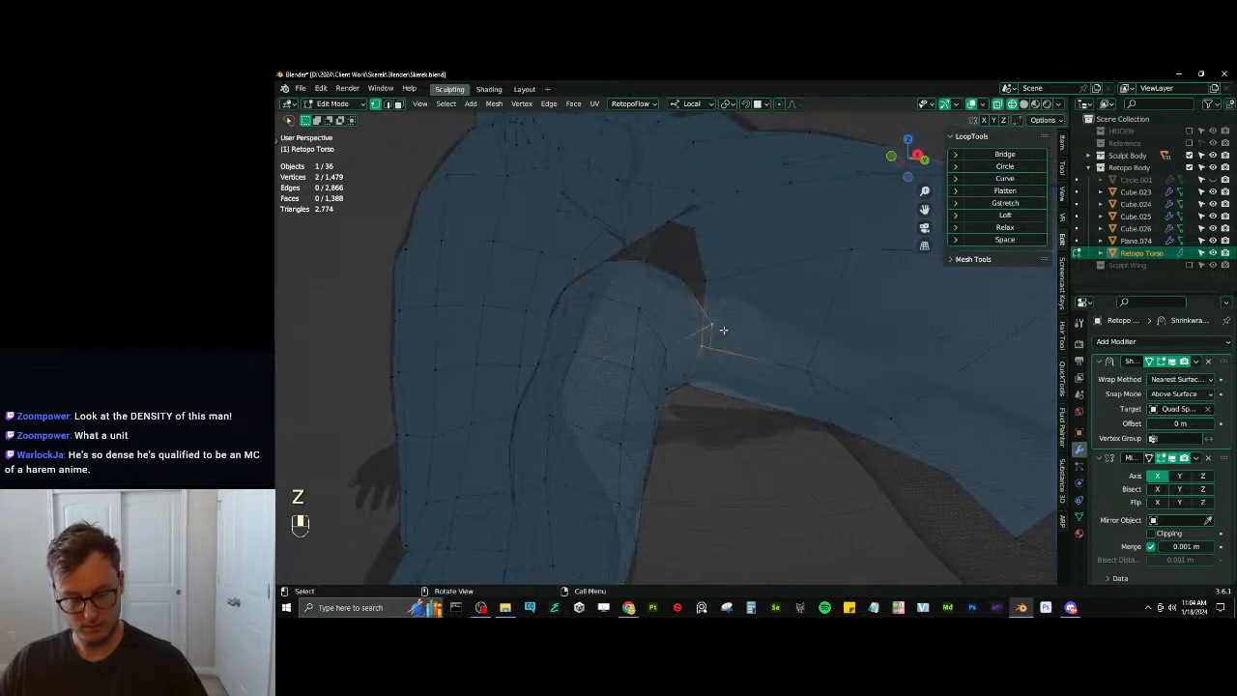
key(m)
click(720, 332)
Try to select the open borders of the thumb and the hand in vertex selection mode
alt+click(708, 331)
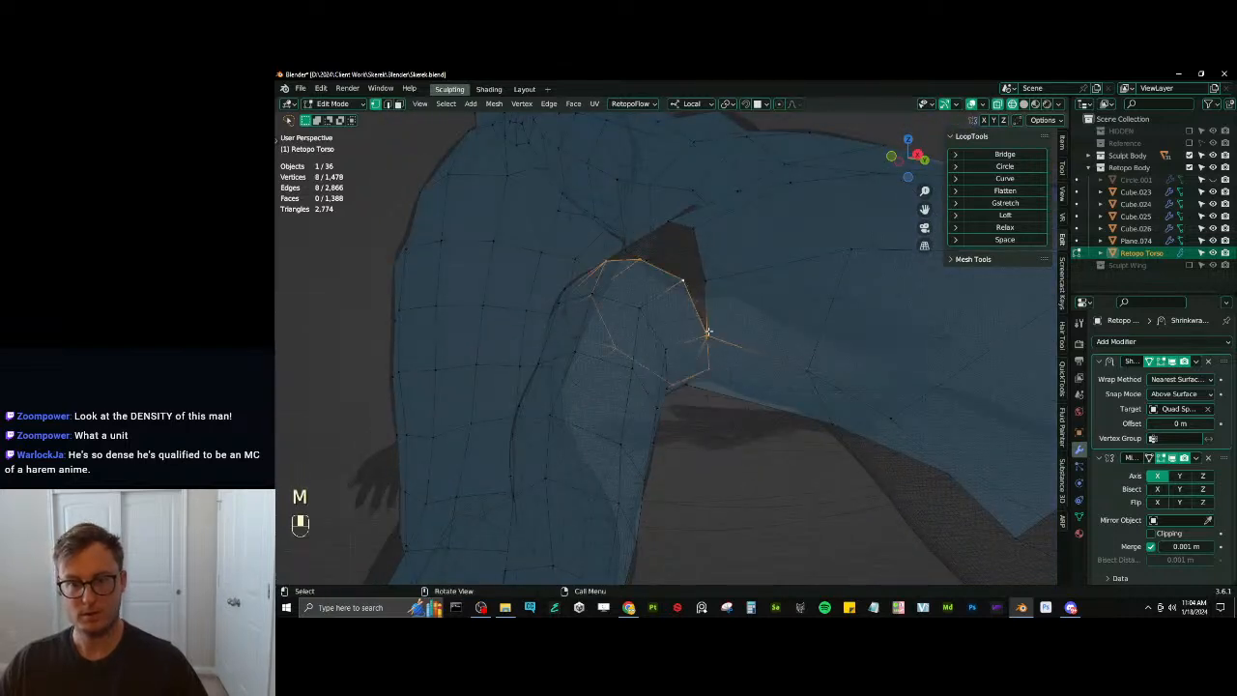
key(b)
middle_drag(697, 325, 724, 352)
middle_drag(724, 352, 726, 268)
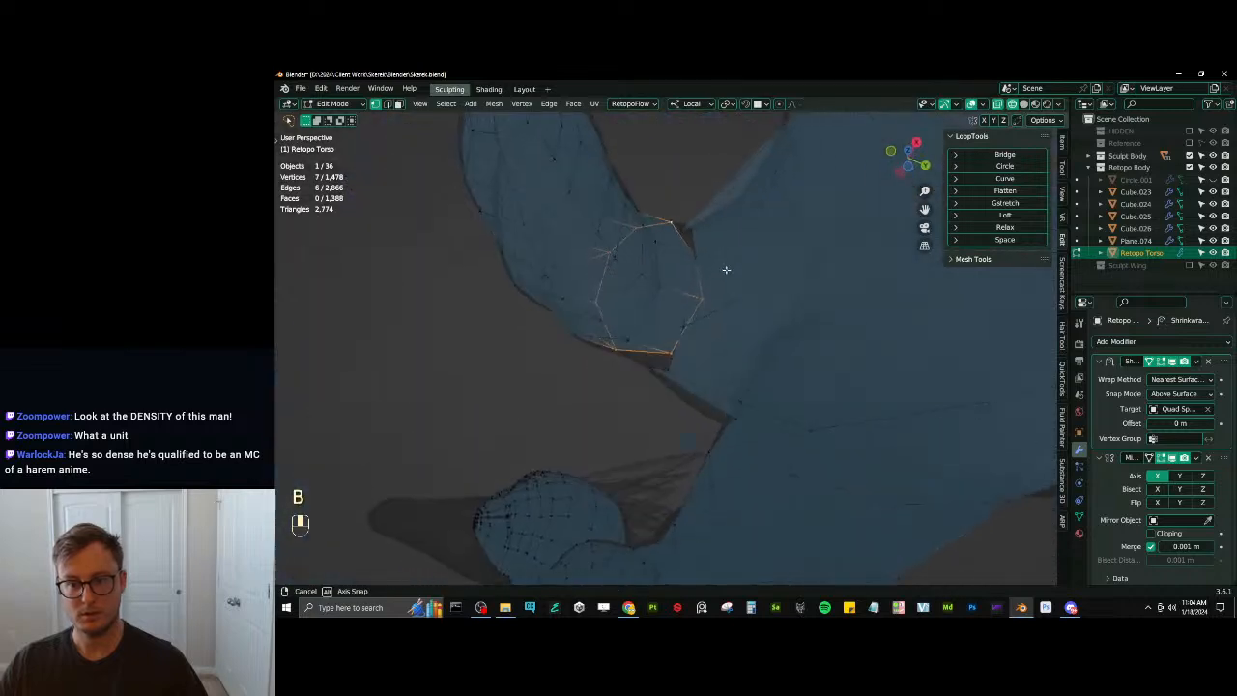
alt+shift+click(669, 362)
middle_drag(669, 361, 706, 304)
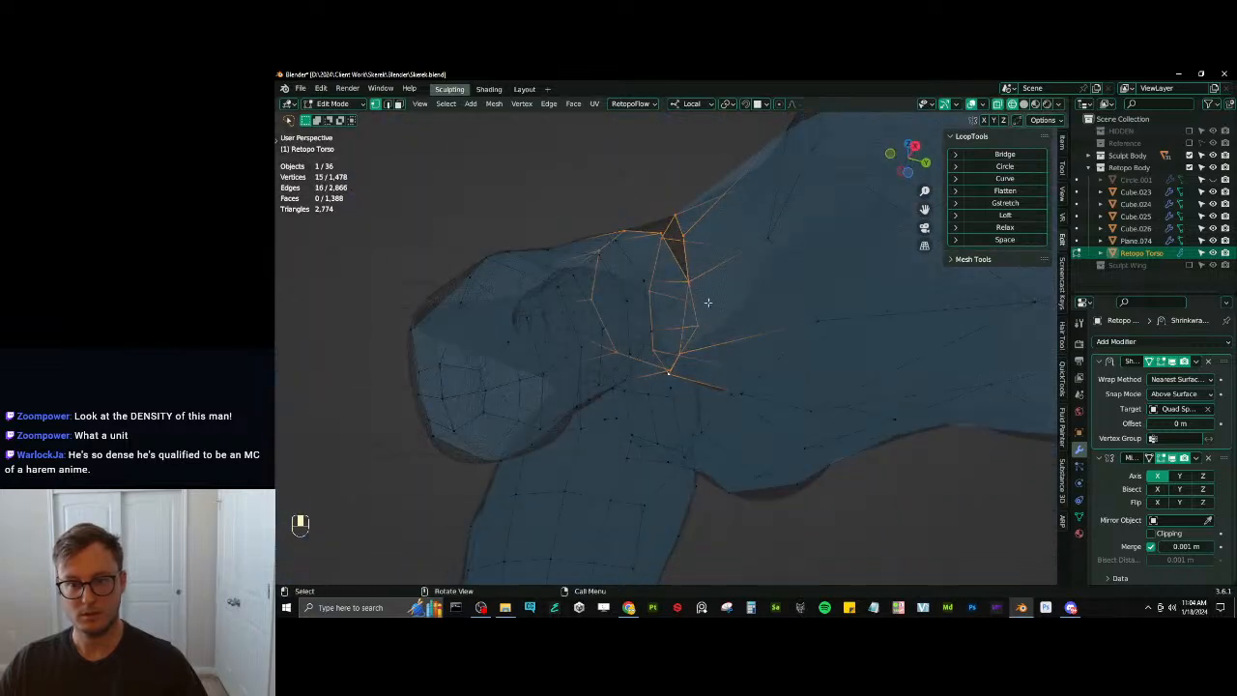
Bridge the thumb's open border to the hand's opening, leaving the edges beside the merged vertex out of the selection
click(687, 279)
alt+shift+click(687, 282)
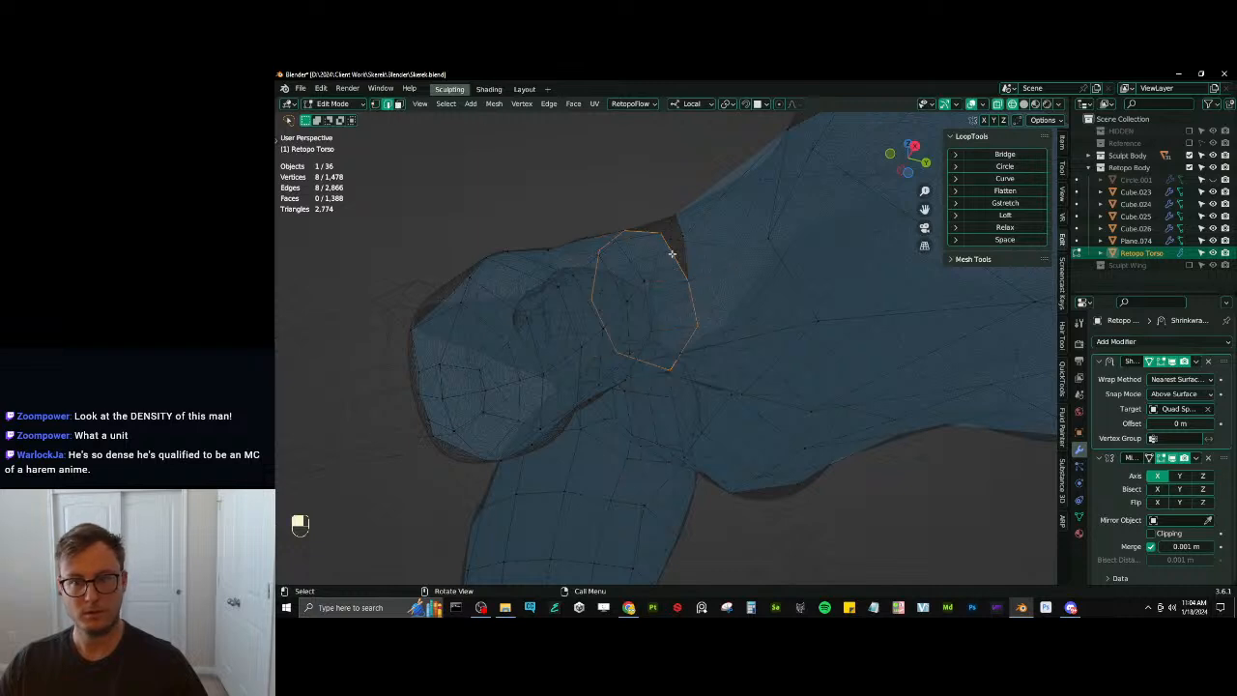
click(672, 254)
alt+shift+click(671, 253)
key(b)
middle_drag(688, 278, 689, 273)
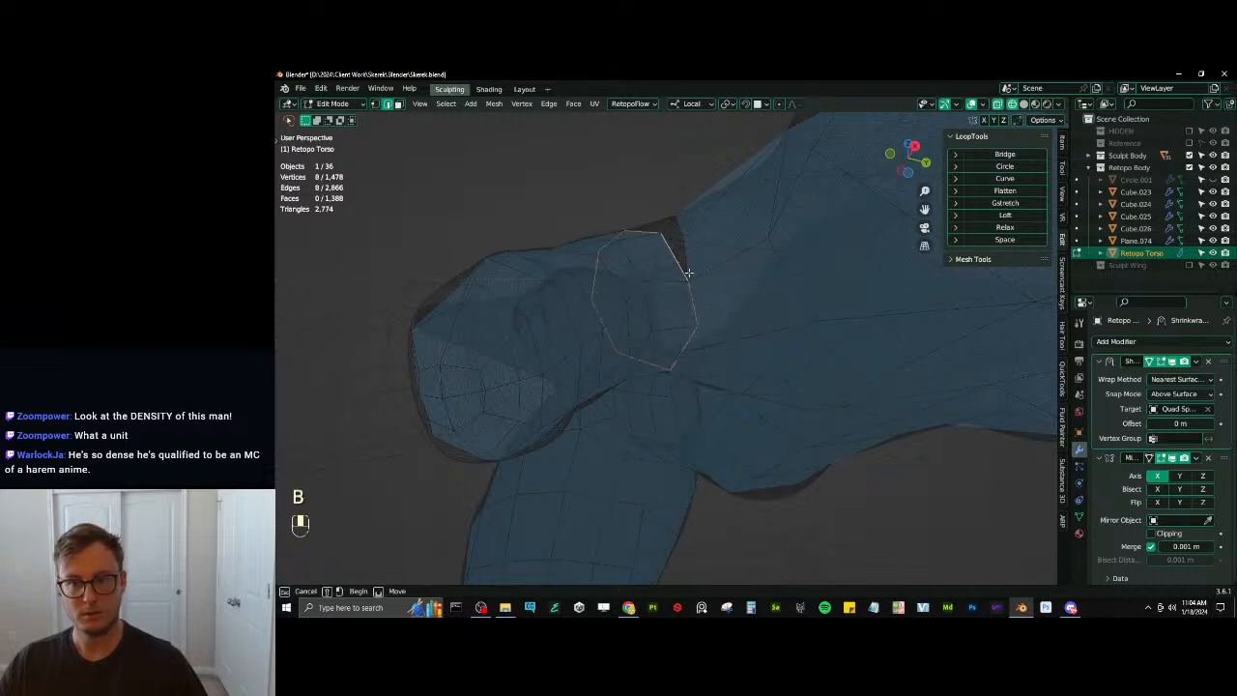
alt+shift+click(685, 258)
shift+drag(689, 272, 699, 293)
key(b)
key(b)
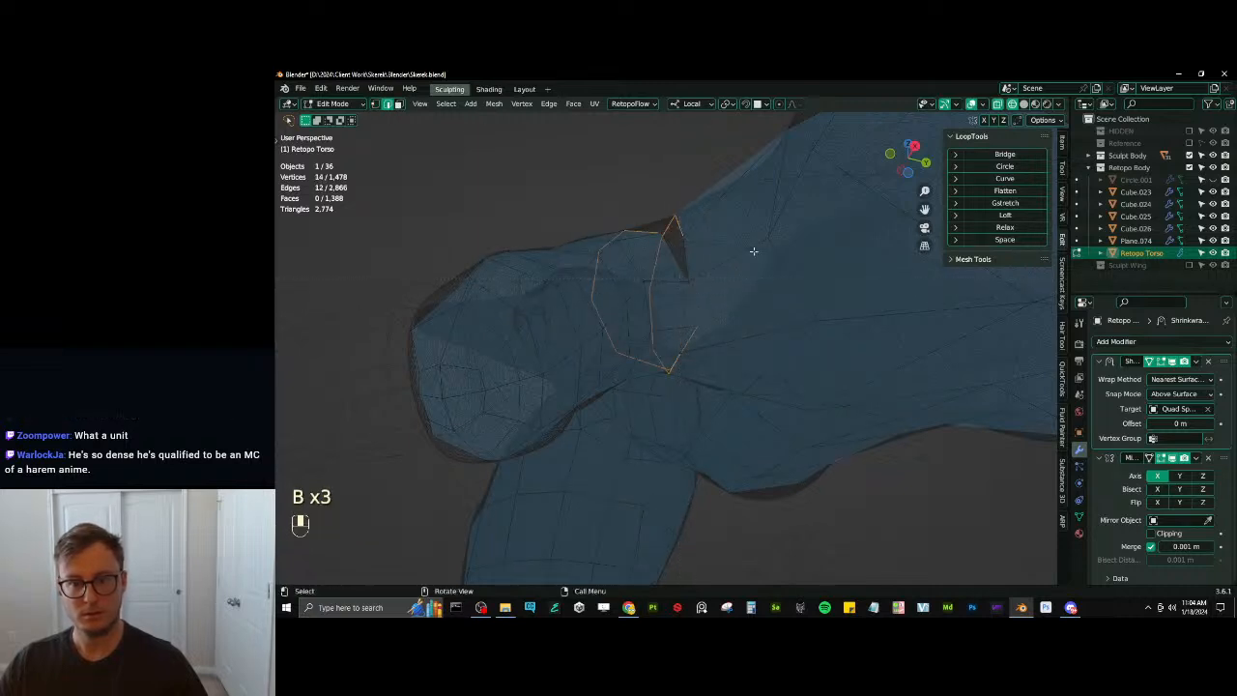
key(q)
click(715, 303)
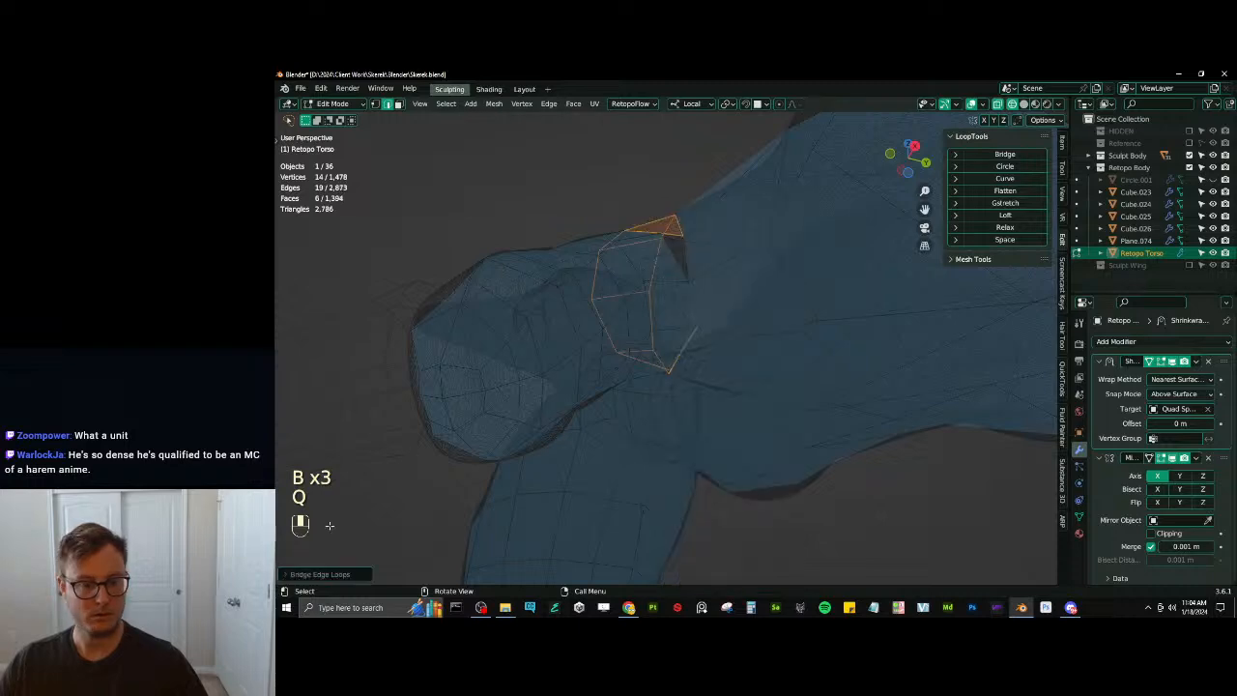
click(291, 575)
click(352, 479)
Add an unslid loop cut in the newly bridged section near the thumb
key(z)
mouse_move(627, 309)
middle_down()
mouse_move(801, 385)
mouse_move(779, 334)
mouse_move(754, 350)
mouse_move(792, 329)
mouse_move(738, 323)
mouse_move(671, 347)
mouse_move(781, 258)
mouse_move(741, 252)
mouse_move(638, 434)
mouse_move(686, 320)
mouse_move(754, 303)
mouse_move(733, 274)
mouse_move(707, 322)
mouse_move(720, 315)
mouse_move(678, 354)
middle_up()
alt+shift+click(657, 325)
alt+shift+click(706, 314)
key(ctrl+r)
click(676, 357)
right_click(677, 357)
click(722, 315)
key(g)
key(ctrl+z)
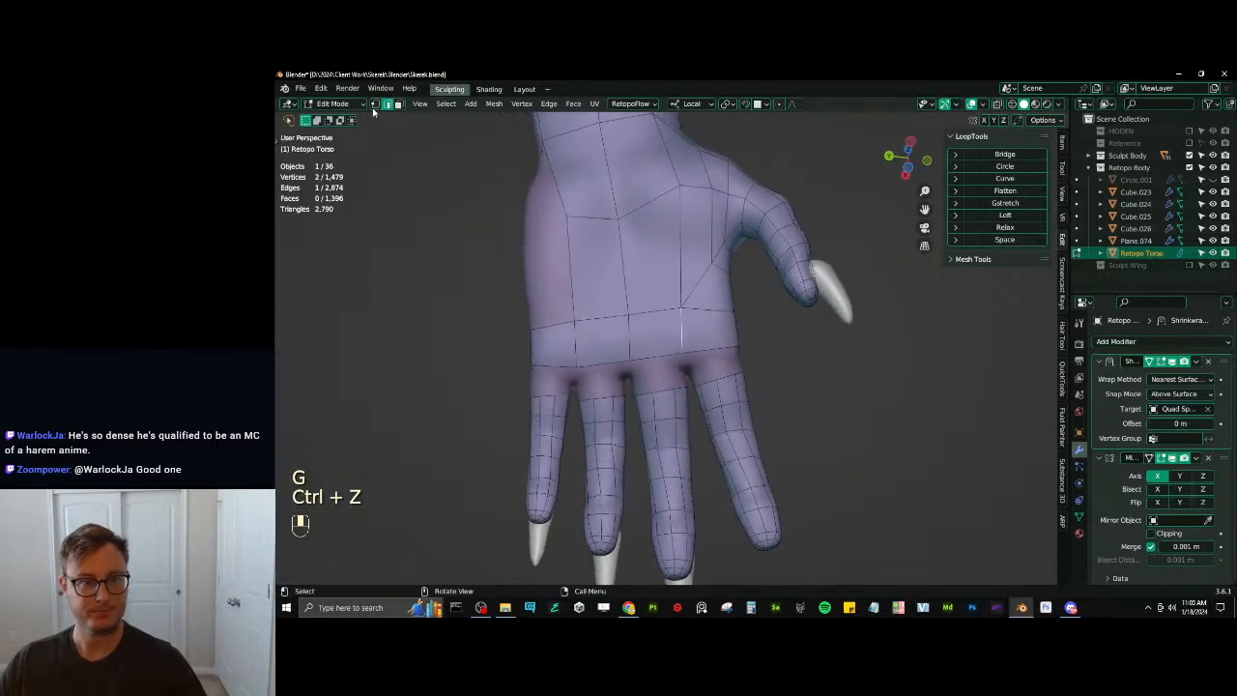
Spread the palm-side border vertices above the fingers outward to the sides of the hand, enabling snapping for the placement
key(g)
click(672, 344)
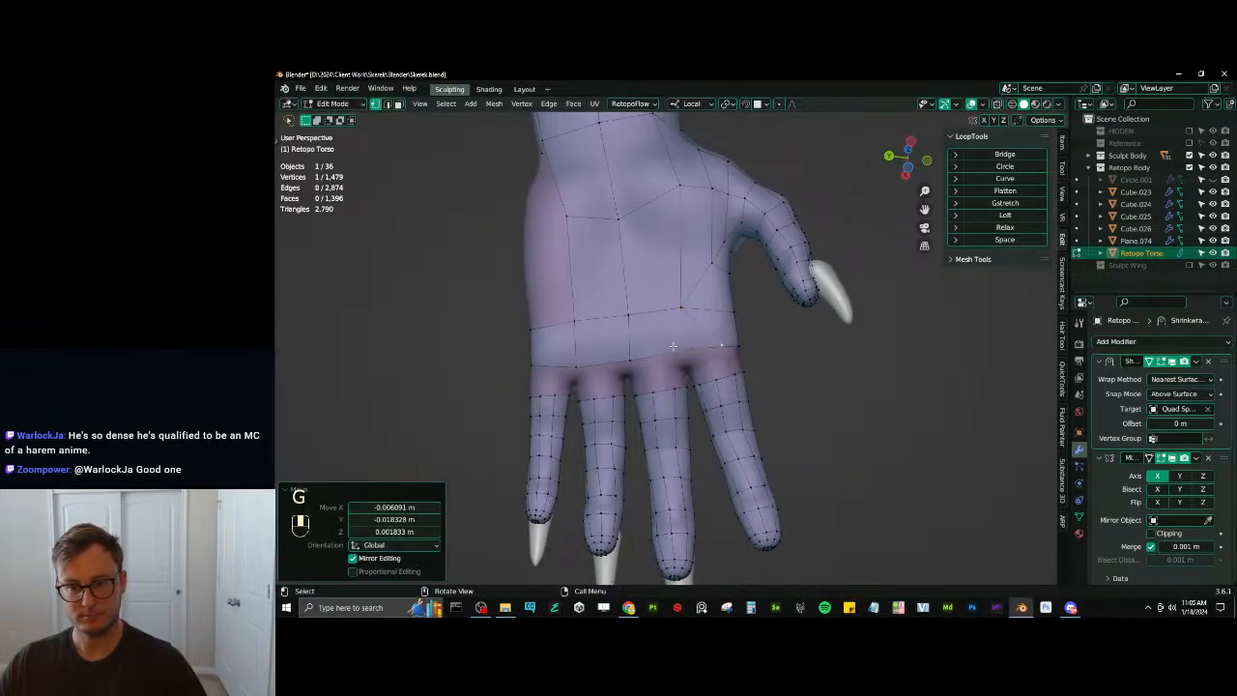
key(g)
click(547, 361)
key(shift+Tab)
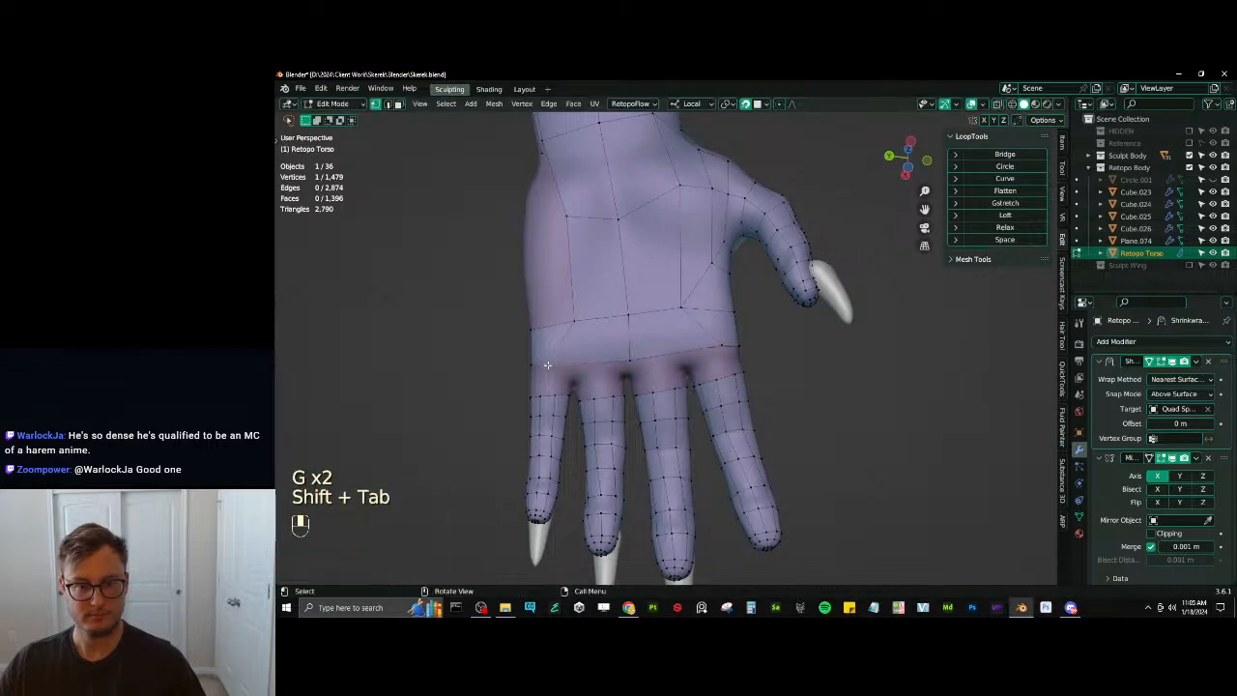
key(g)
click(546, 360)
key(g)
click(618, 333)
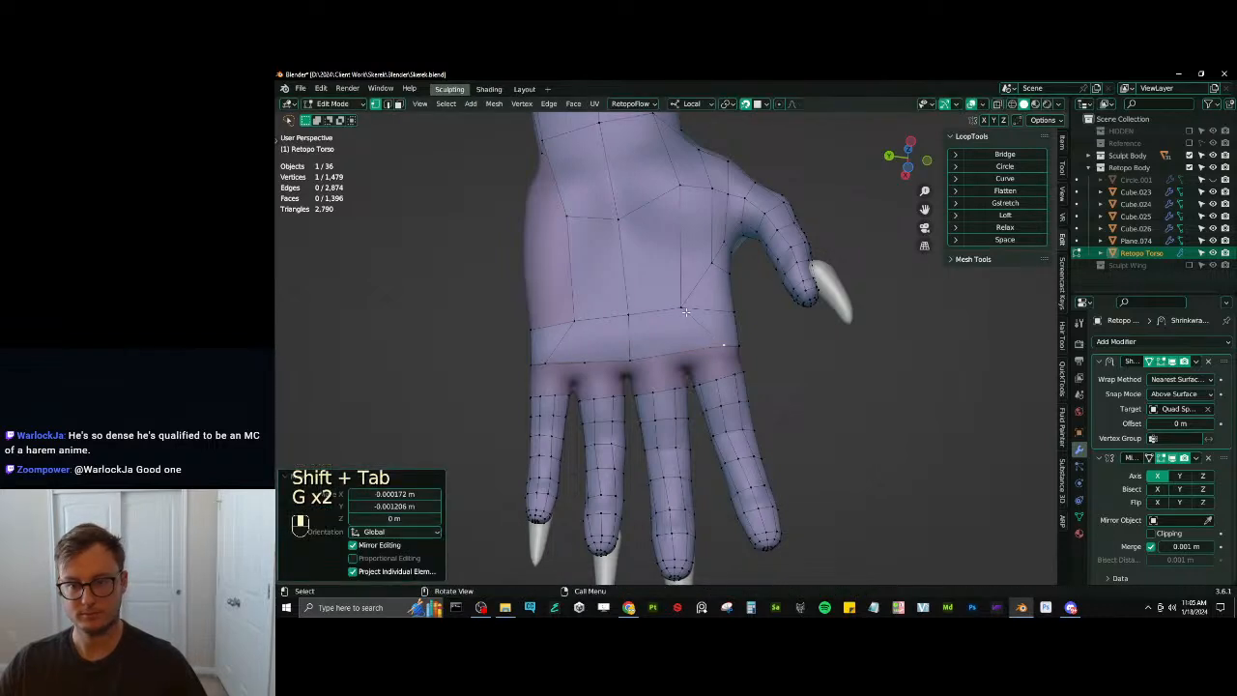
Reposition the outer vertices of the next palm row outward to follow the widened finger border
key(g)
click(705, 296)
key(g)
click(705, 296)
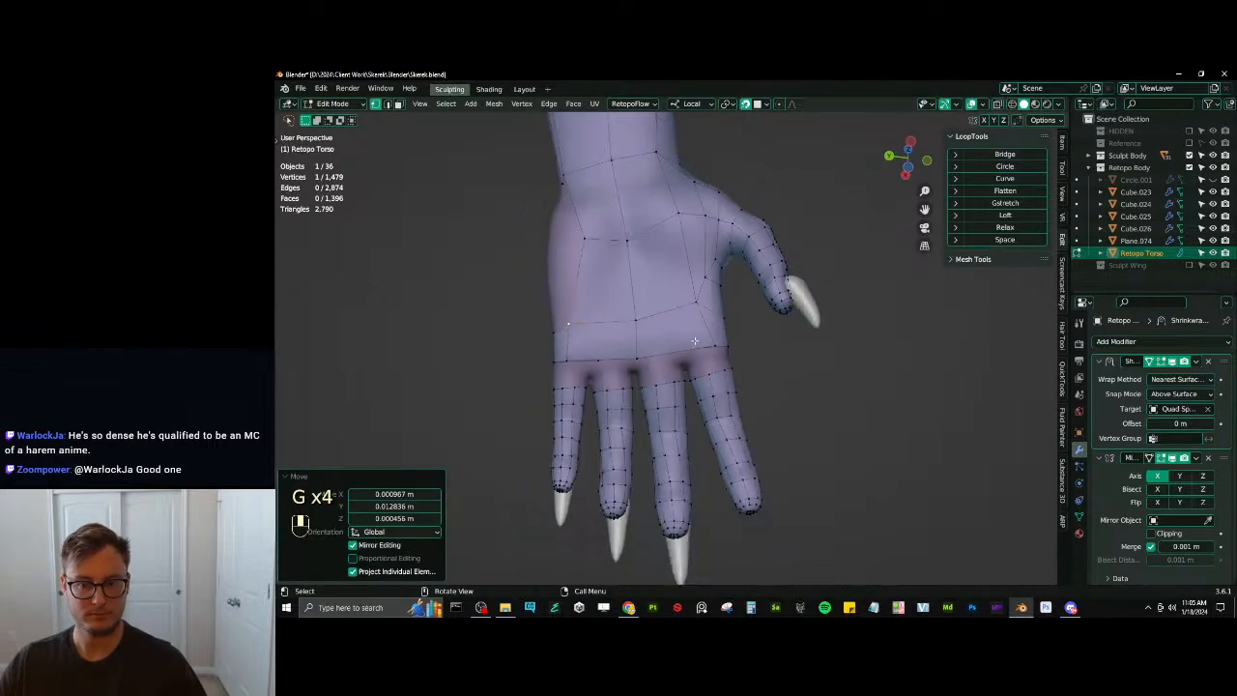
Move the index-side vertices on the back of the hand outward in the two rows above the knuckles
middle_drag(704, 296, 605, 334)
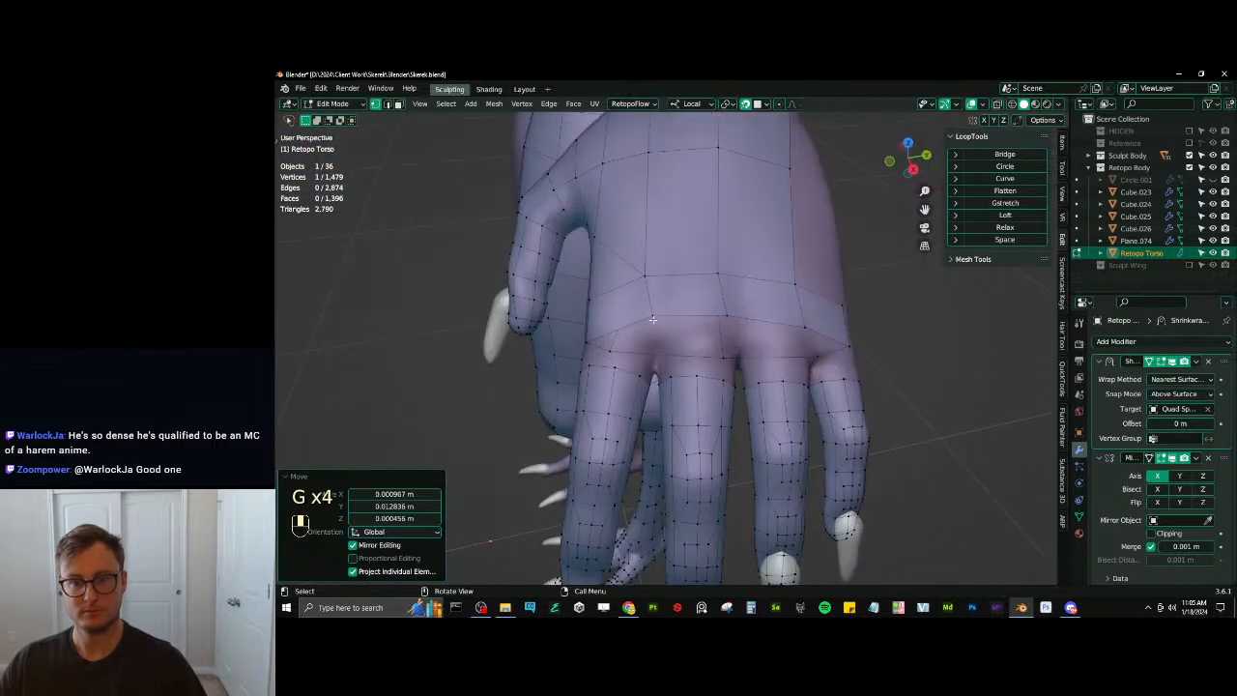
key(g)
click(599, 333)
shift+middle_drag(645, 281, 615, 333)
click(606, 342)
key(g)
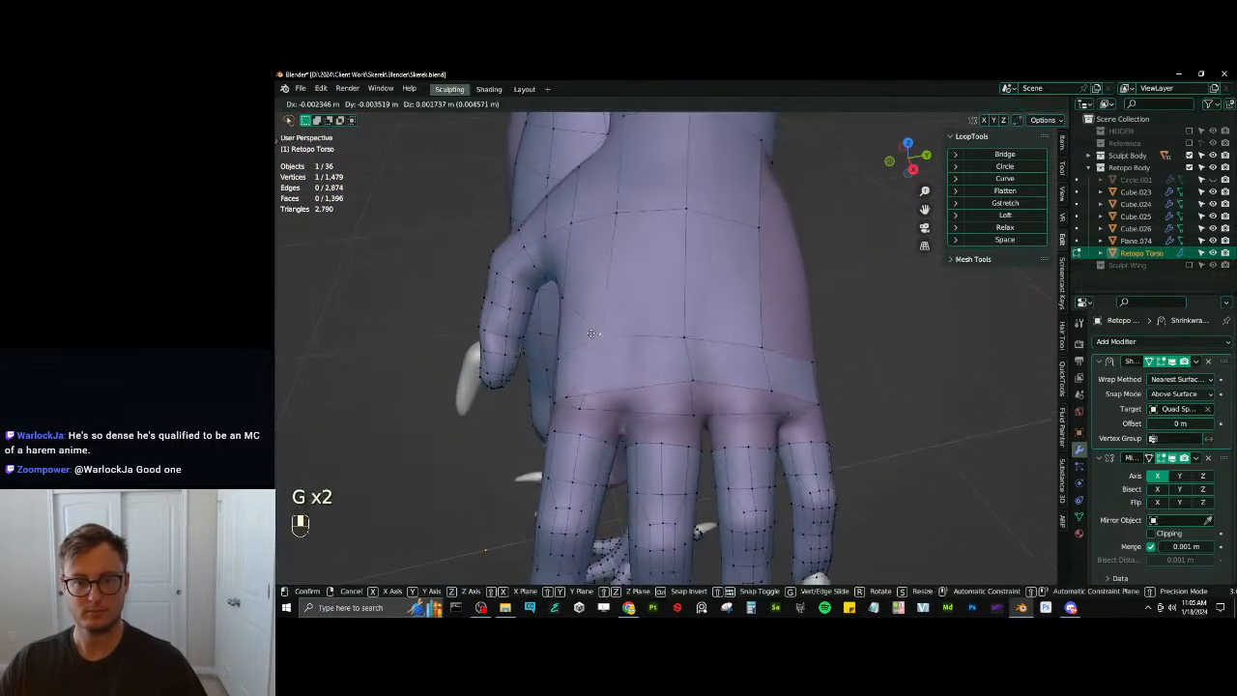
click(585, 331)
Move the little-finger-side vertices of the two rows above the knuckles outward on the back of the hand
shift+middle_drag(701, 334, 688, 347)
drag(688, 347, 646, 346)
click(709, 346)
key(g)
click(748, 336)
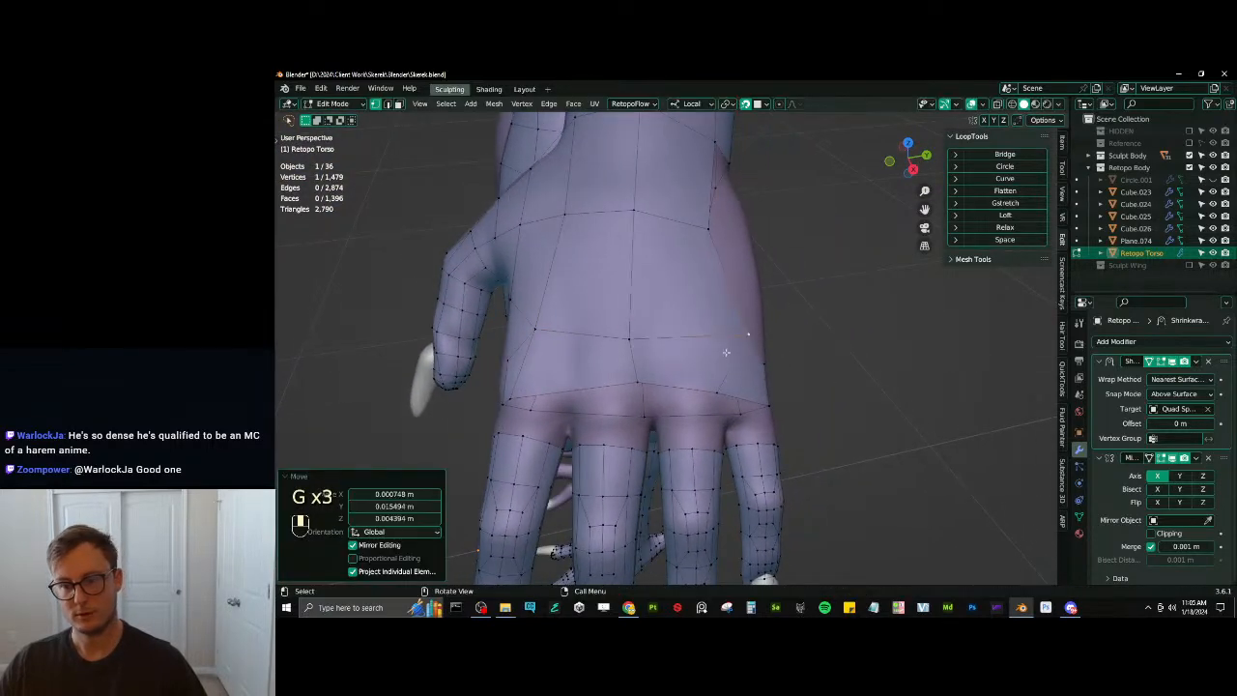
click(720, 386)
key(g)
click(752, 399)
Reposition the vertices along the outer side of the hand, from the little-finger knuckle toward the wrist
middle_drag(749, 400, 656, 381)
click(653, 396)
key(g)
click(657, 392)
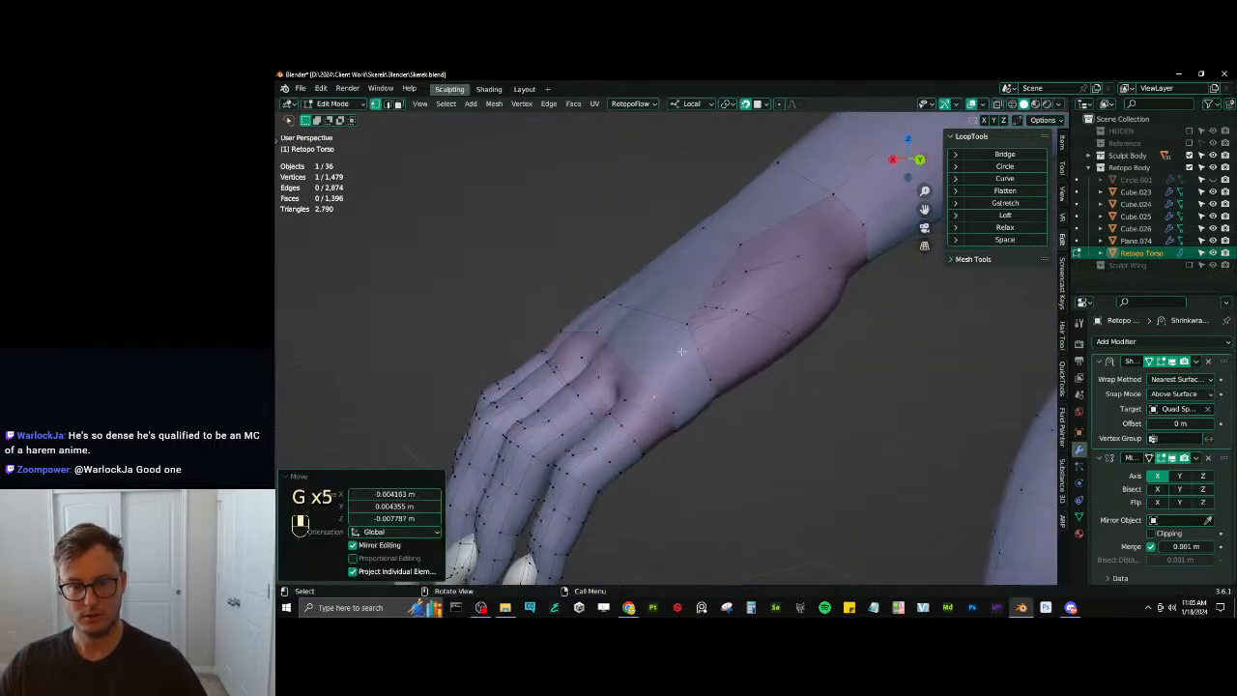
click(698, 324)
key(g)
click(704, 317)
click(739, 248)
key(g)
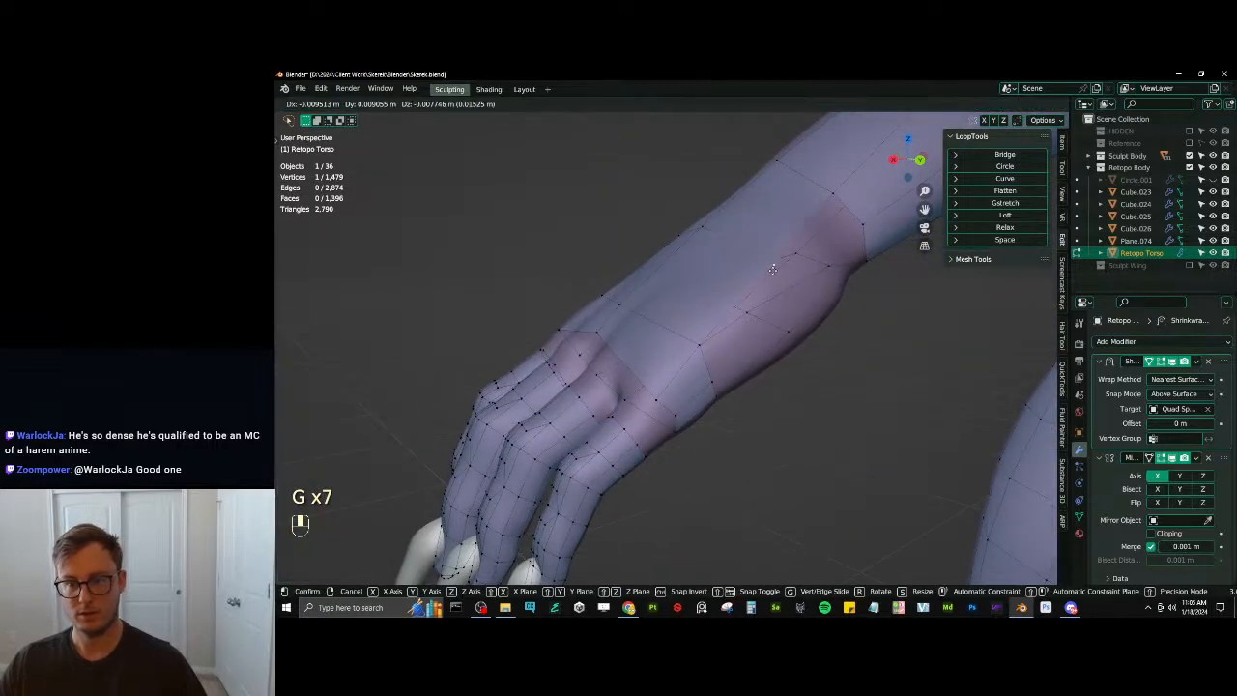
click(753, 276)
scroll(741, 300, down, 3)
middle_drag(741, 300, 657, 333)
middle_drag(657, 333, 584, 395)
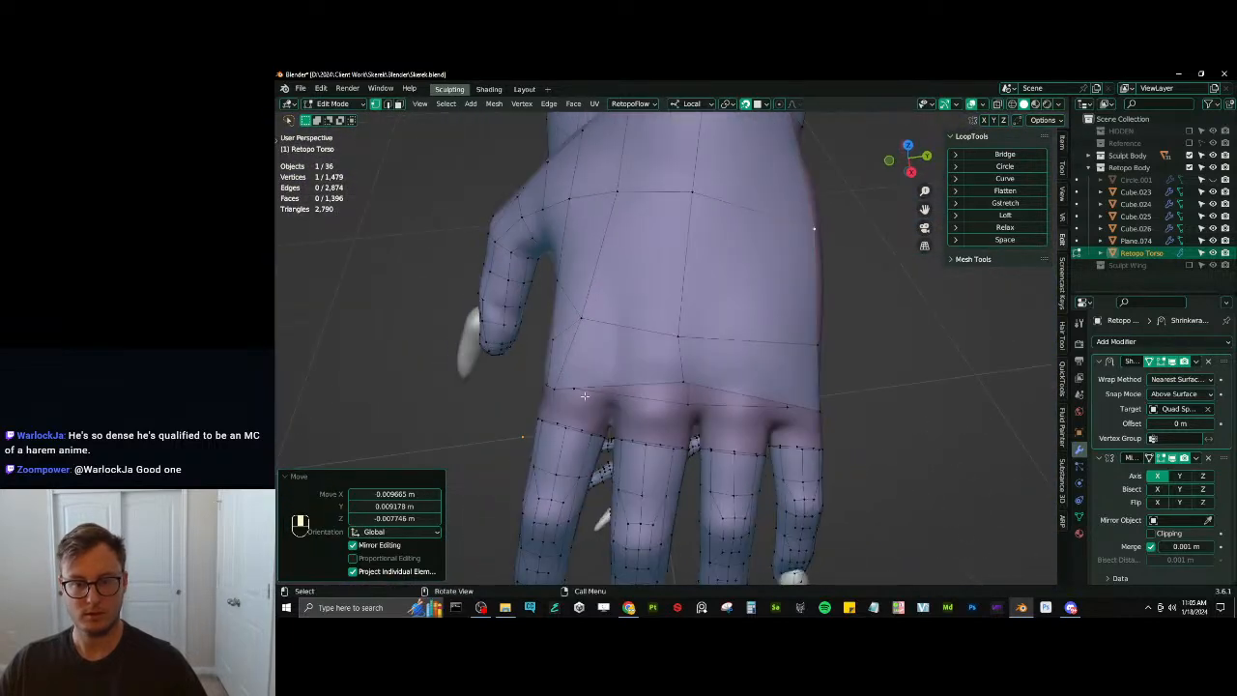
click(388, 103)
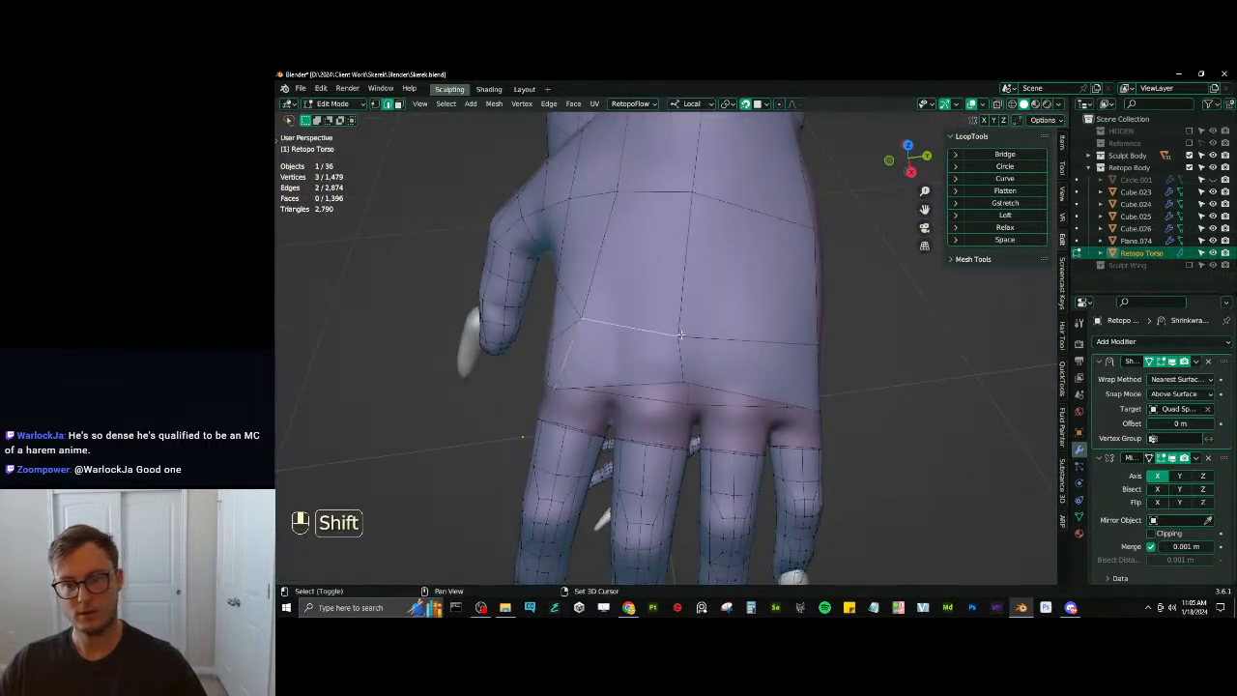
shift+click(749, 340)
middle_drag(748, 340, 762, 422)
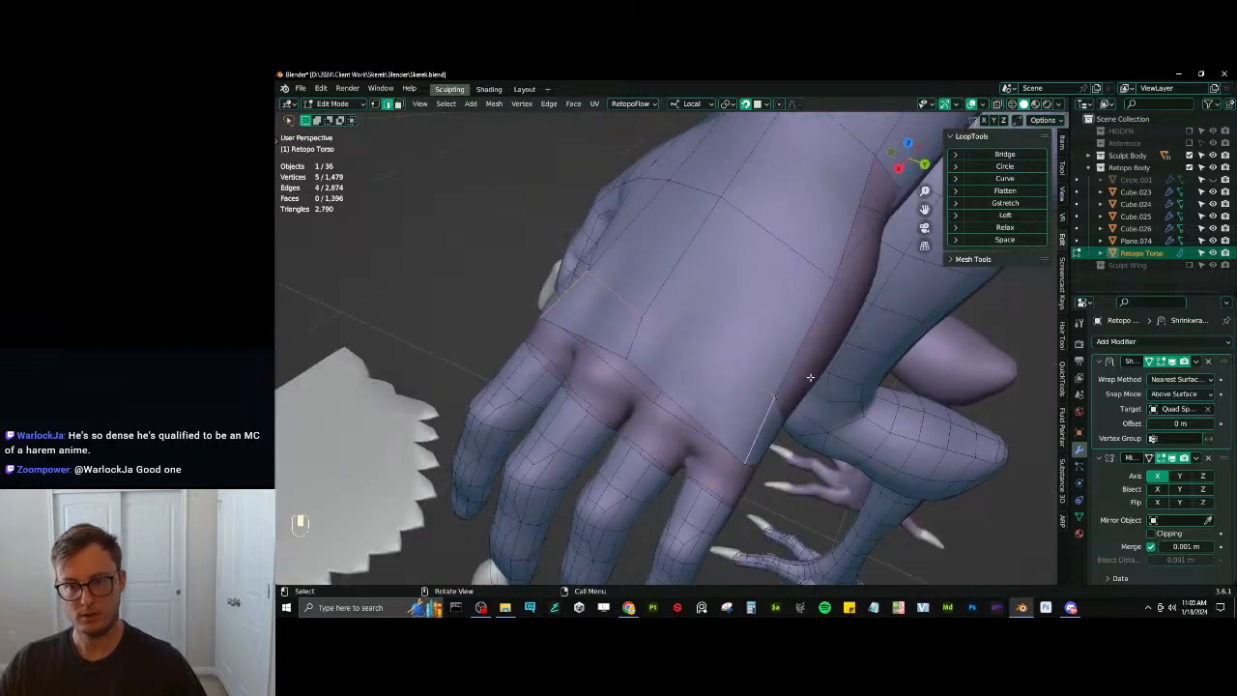
middle_drag(835, 339, 633, 372)
key(alt+a)
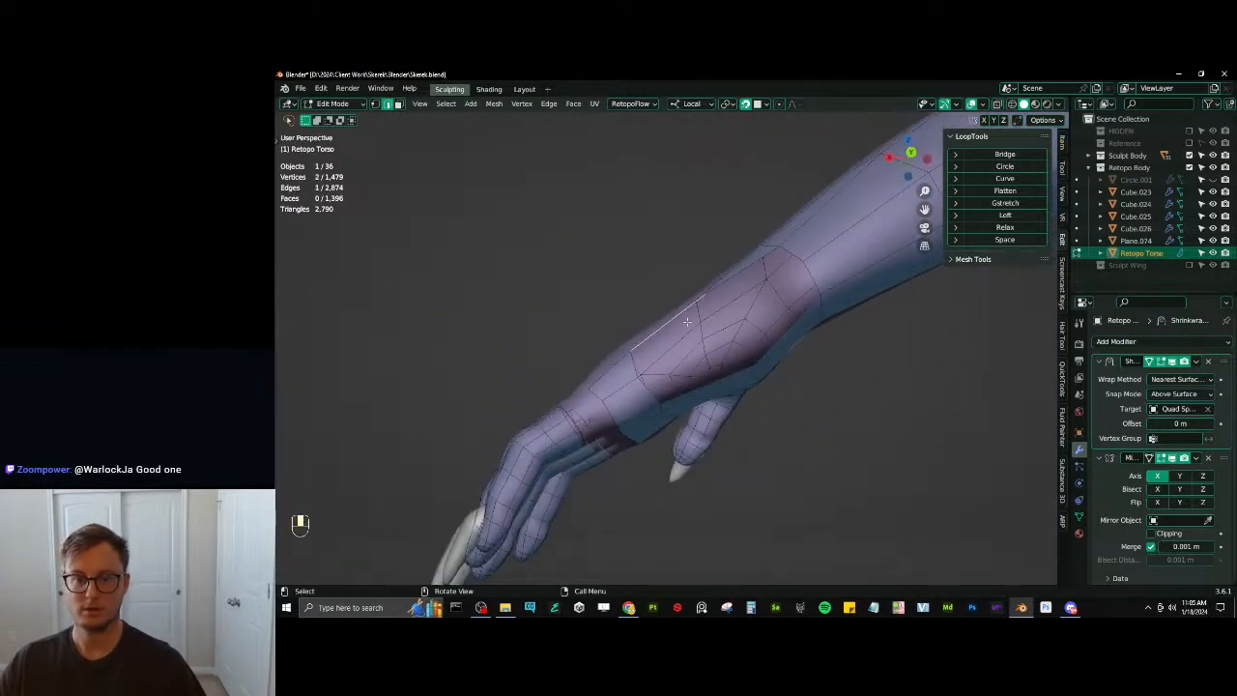
Fill the open gap on the little-finger side of the hand with a grid of faces between its two opposite edge chains
middle_drag(686, 321, 752, 287)
shift+click(752, 287)
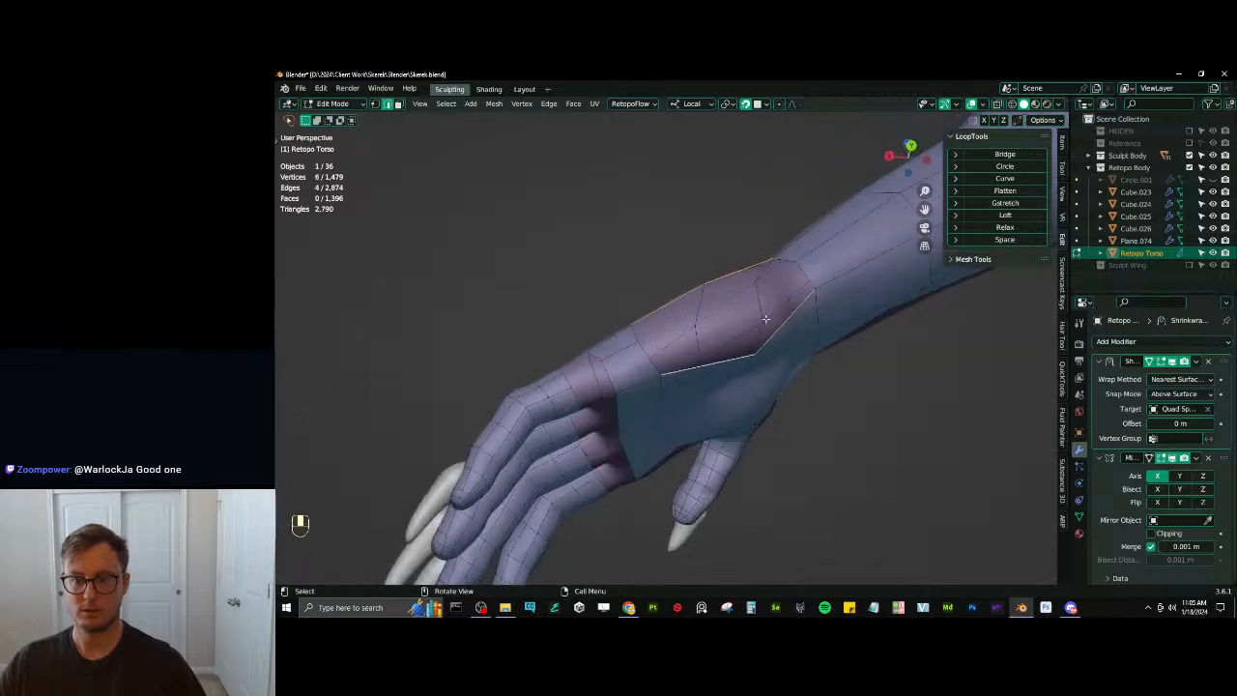
key(q)
click(791, 235)
Bevel the edge row running across the back of the hand just above the knuckles
middle_drag(697, 361, 740, 449)
click(530, 380)
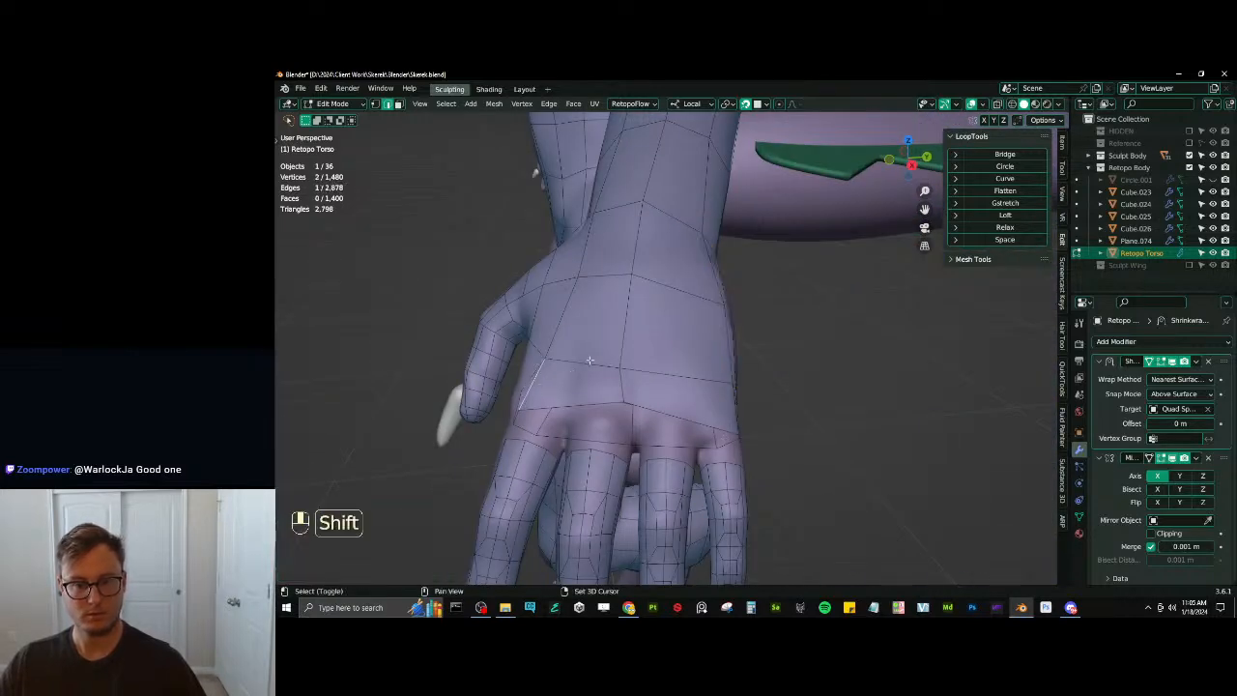
shift+click(689, 379)
middle_drag(689, 379, 700, 415)
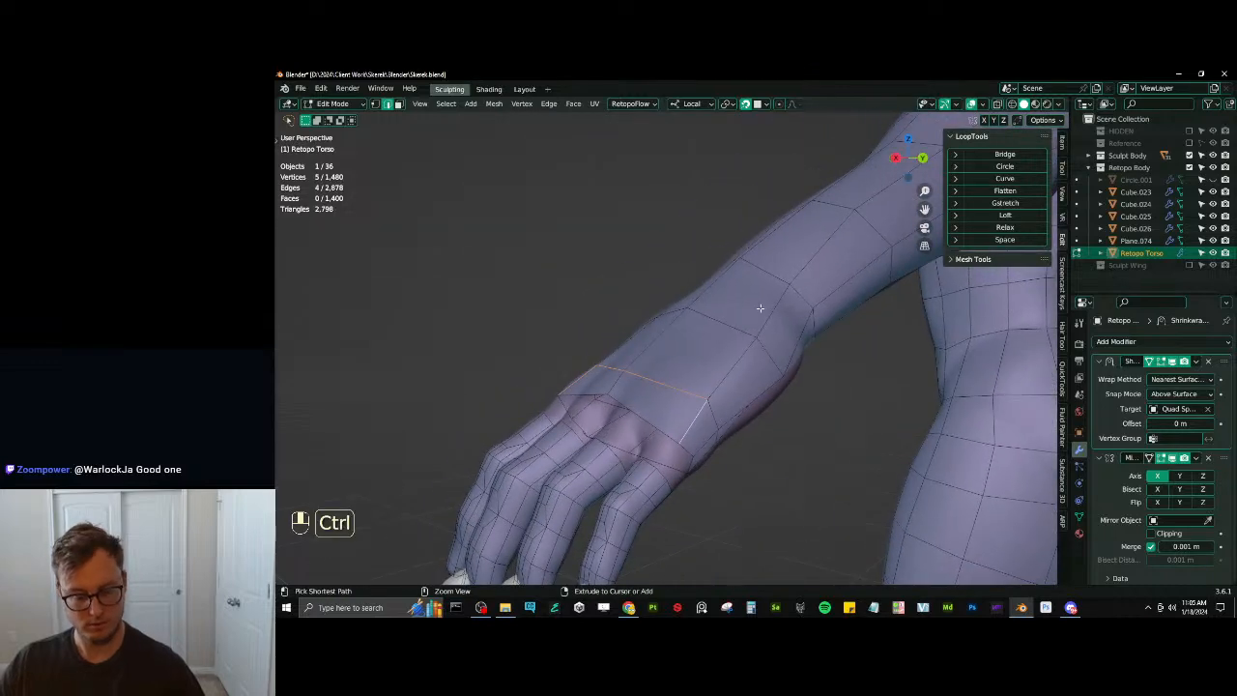
key(ctrl+b)
click(764, 300)
Slide the finger-side row of the bevelled edges on the back of the hand toward the middle of the knuckles
middle_drag(713, 314, 756, 350)
click(578, 378)
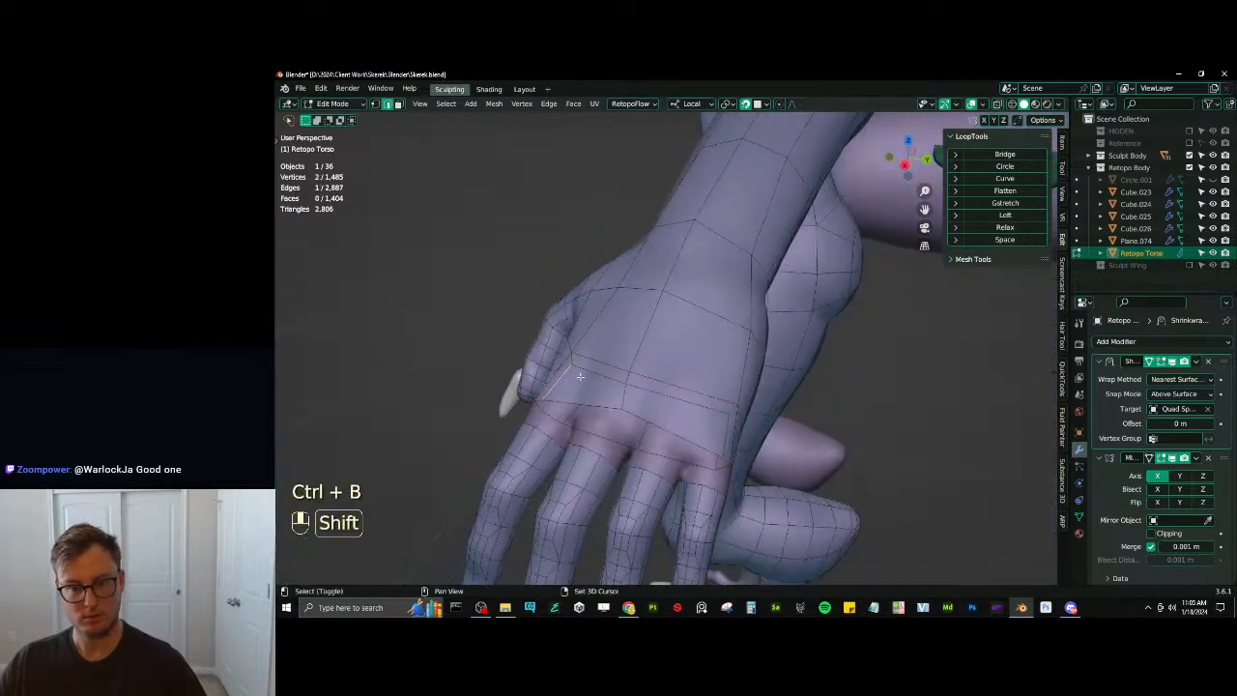
key(g)
key(g)
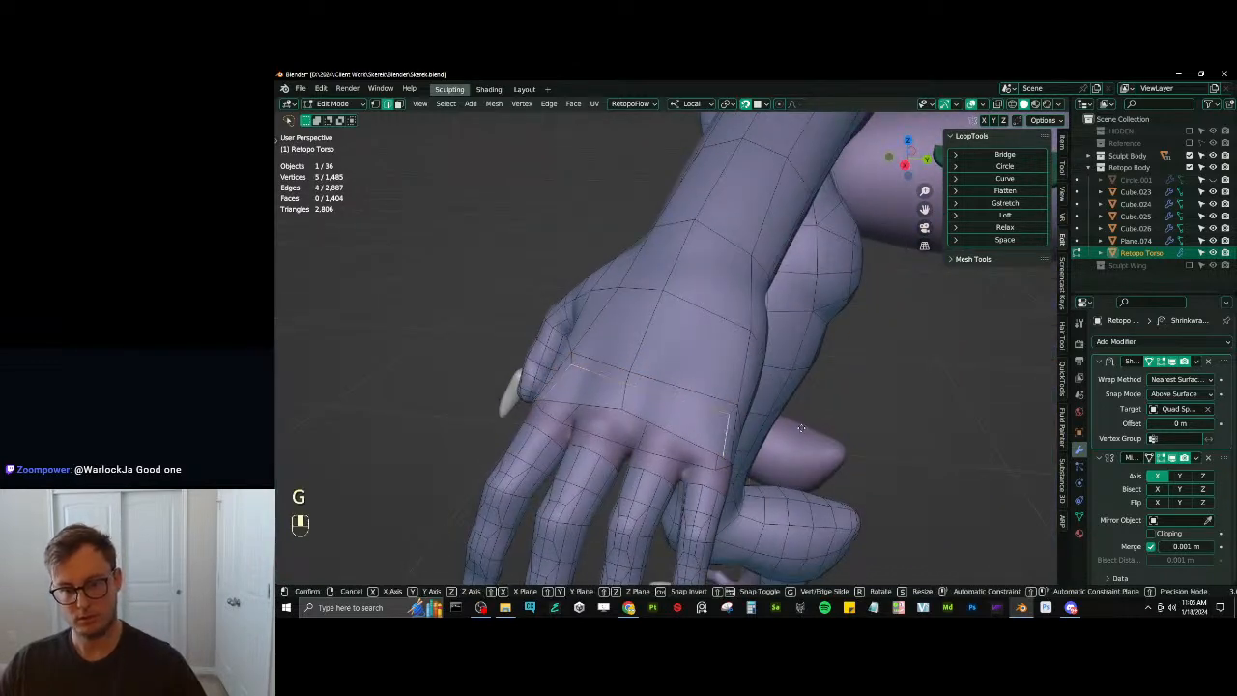
click(758, 425)
middle_drag(758, 425, 710, 405)
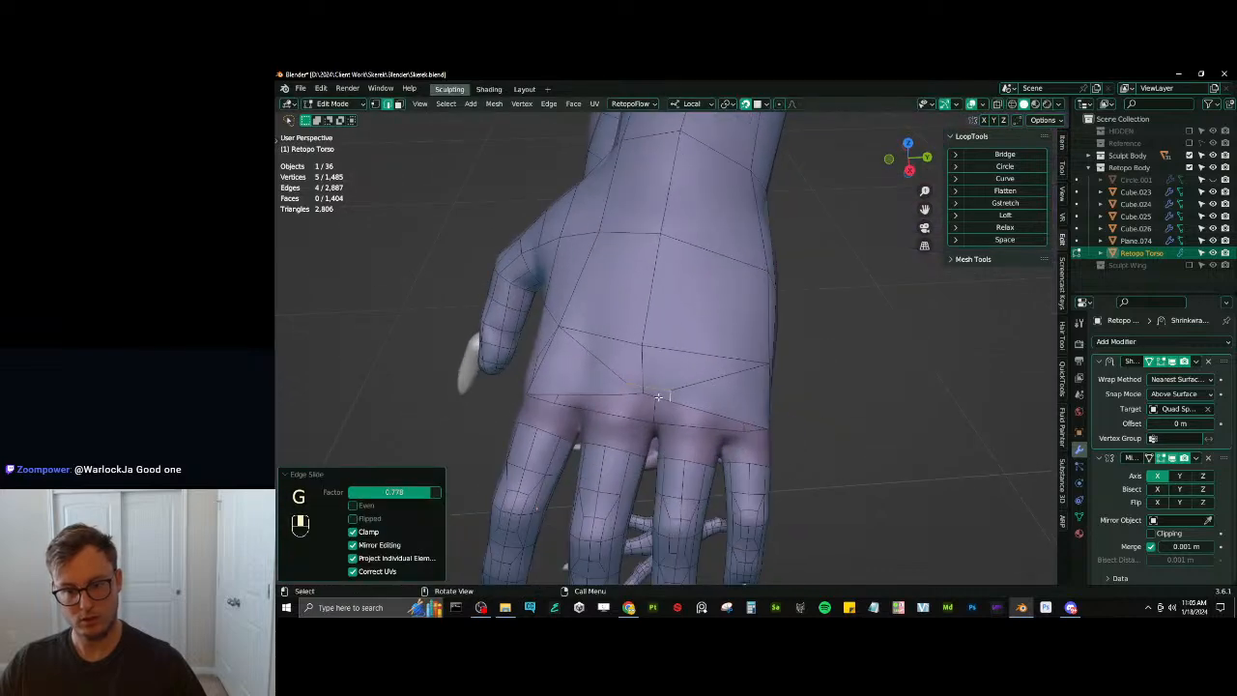
Add the adjoining knuckle edges to the selection and nudge them toward the gap between the middle and ring fingers
key(g)
click(655, 407)
key(ctrl+z)
shift+click(634, 394)
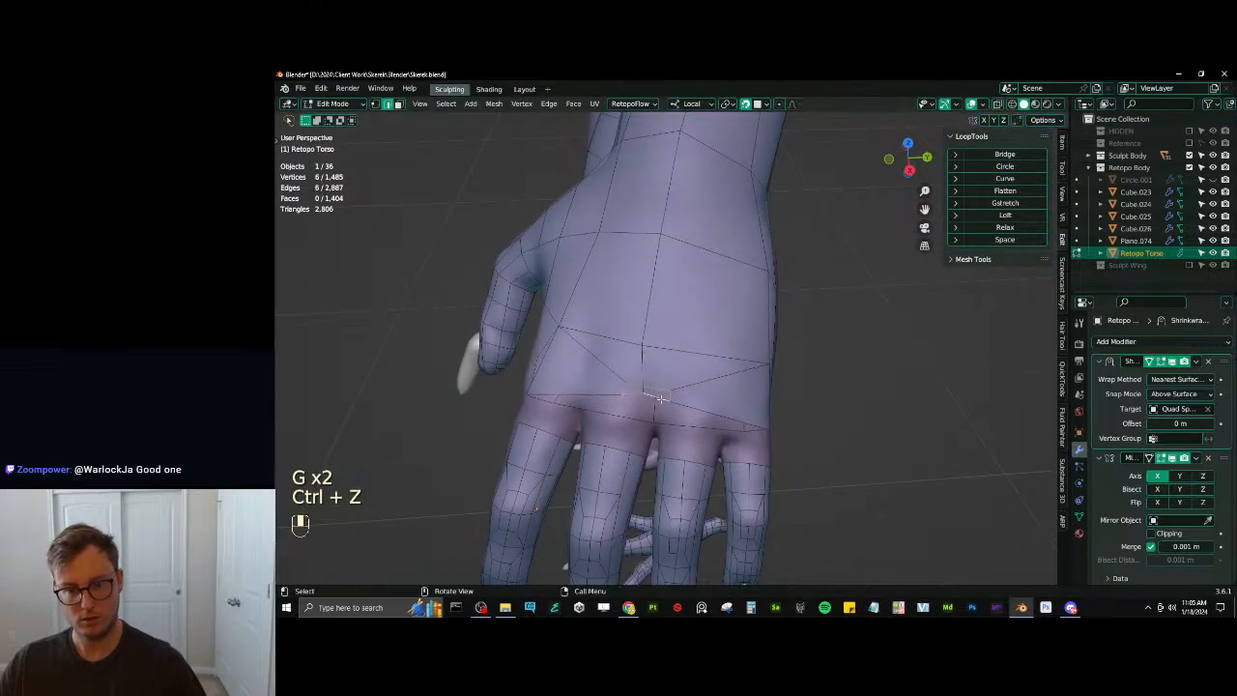
key(g)
click(670, 396)
Bevel the edge path running across the palm below the fingers and up to both outer finger bases
scroll(673, 396, down, 2)
shift+middle_drag(673, 396, 666, 274)
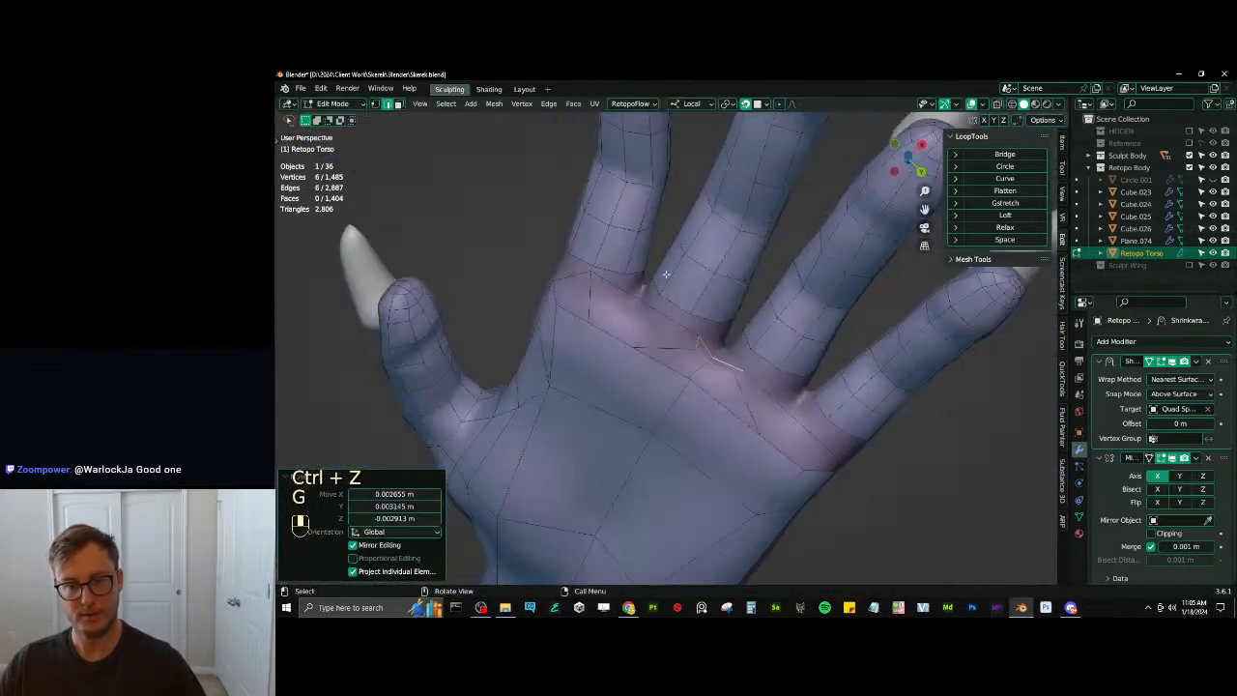
click(559, 345)
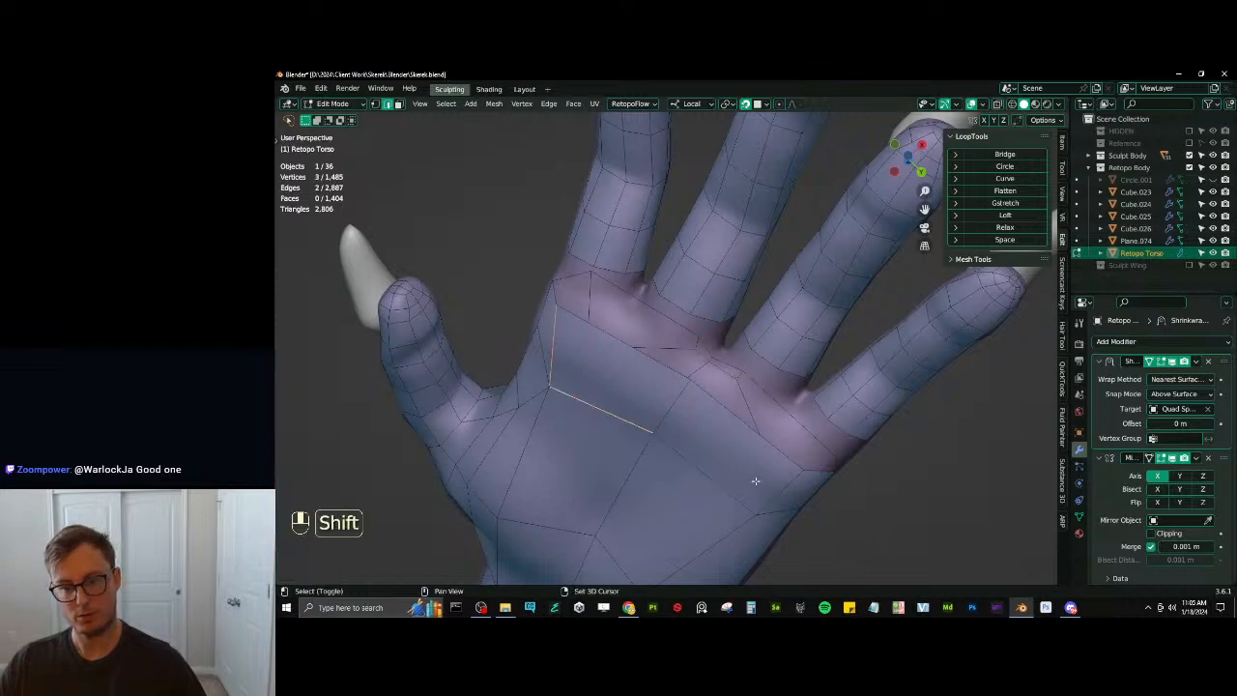
key(ctrl+z)
middle_drag(779, 486, 786, 464)
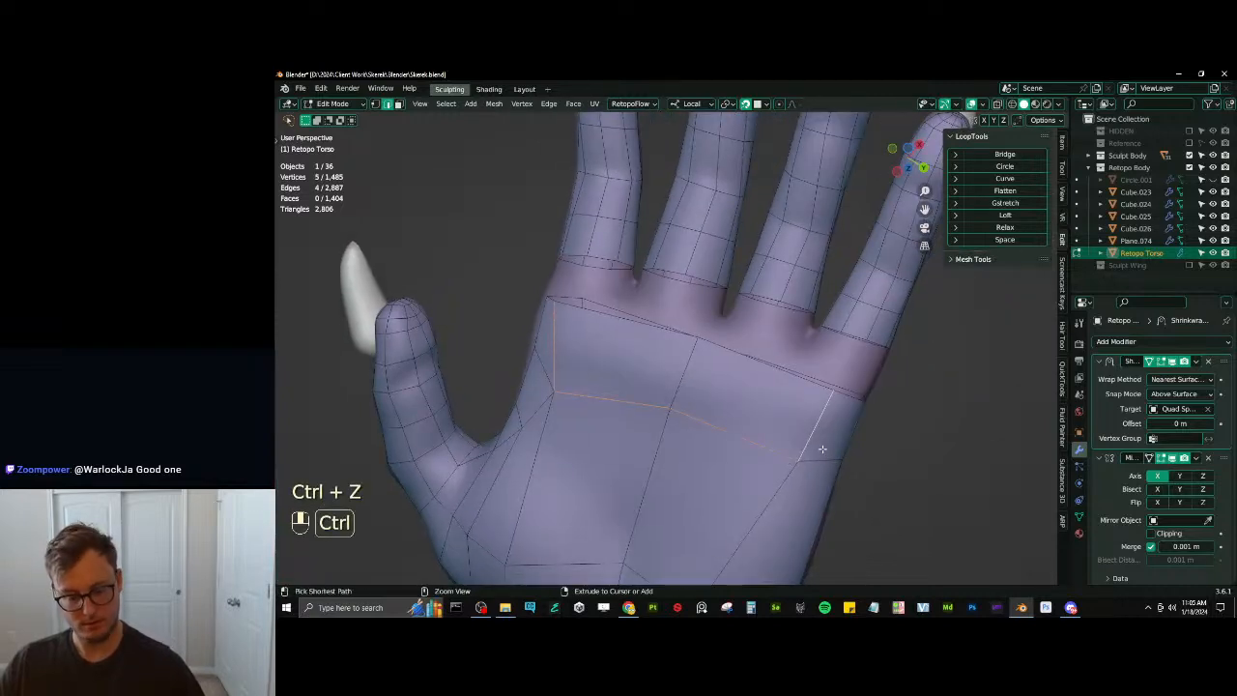
key(ctrl+b)
click(629, 405)
Slide the inner row of the bevelled palm edges up toward the bases of the middle and ring fingers
click(567, 357)
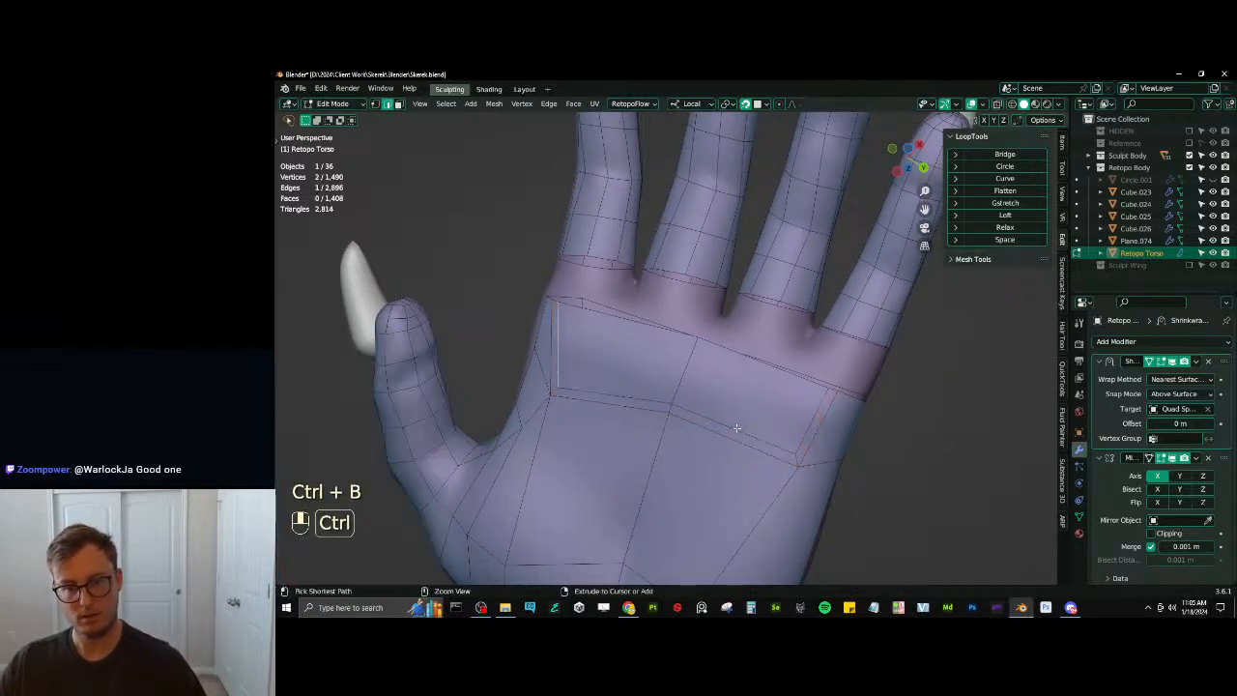
ctrl+click(740, 431)
shift+click(817, 419)
key(g)
key(g)
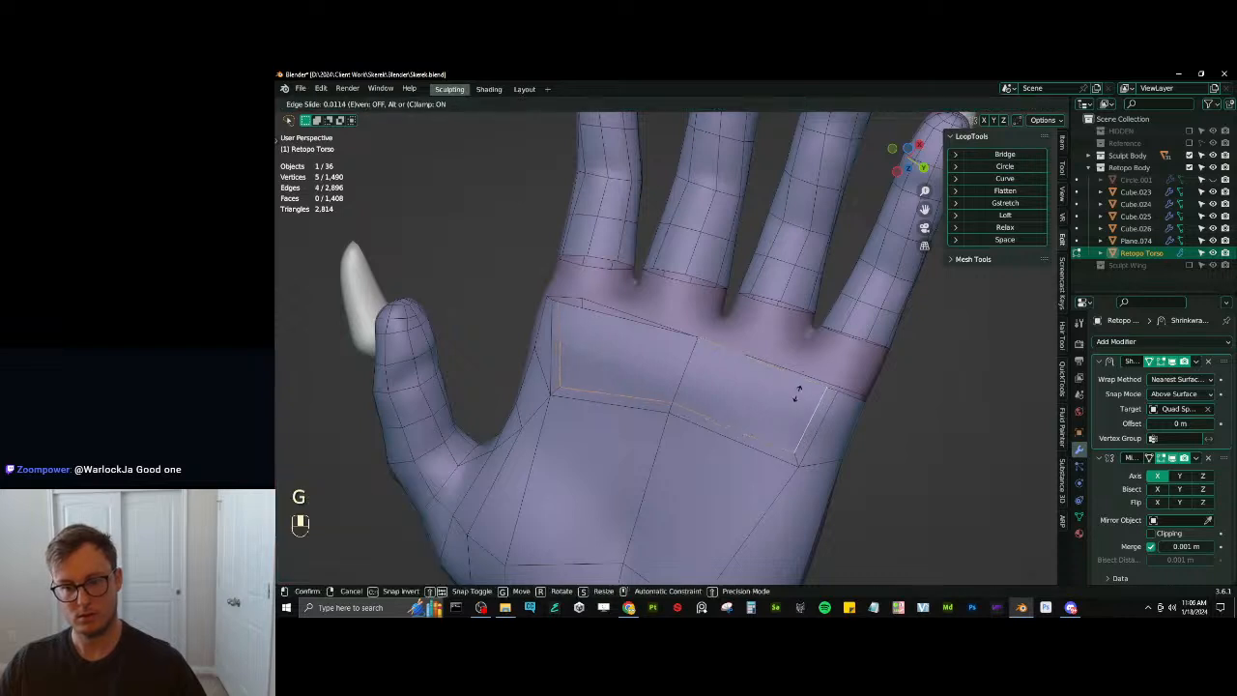
click(730, 364)
Include the adjoining edge below the middle and ring fingers, reposition the palm edge chain and scale it to about 0.93
shift+click(698, 346)
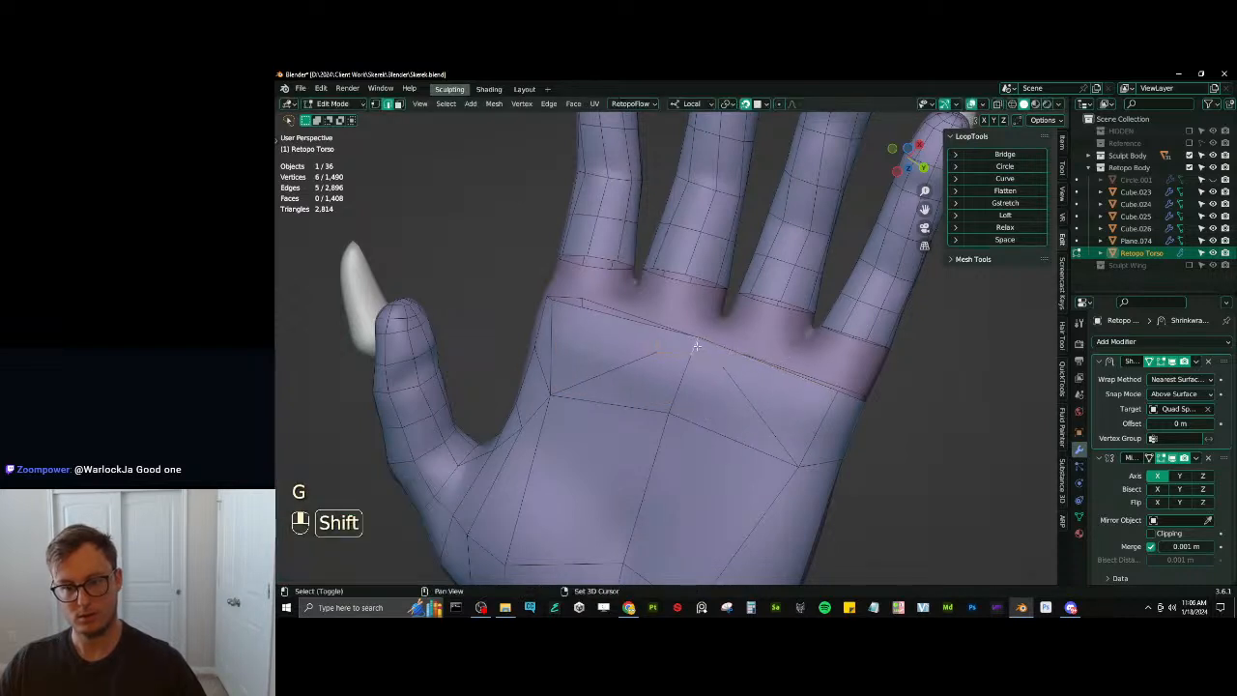
key(g)
click(709, 344)
key(s)
click(748, 349)
Add three loop cuts through the band of faces above the knuckles on the back of the hand
scroll(710, 367, down, 2)
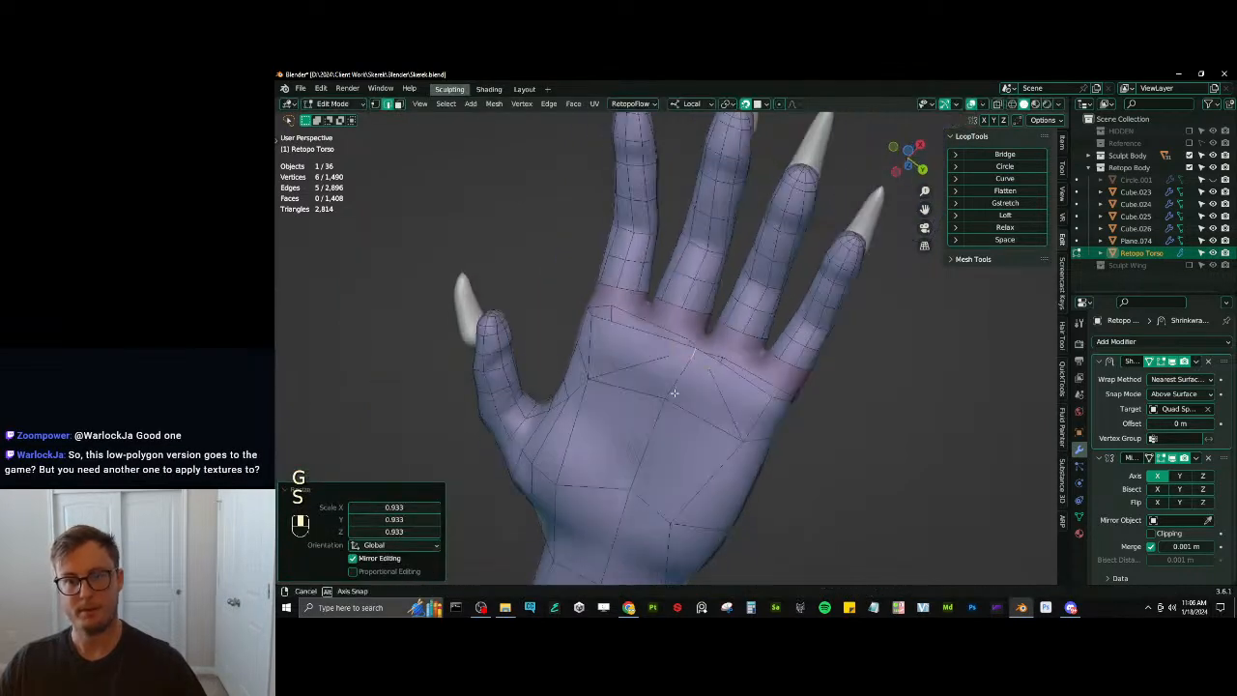
middle_drag(673, 391, 637, 449)
key(ctrl+r)
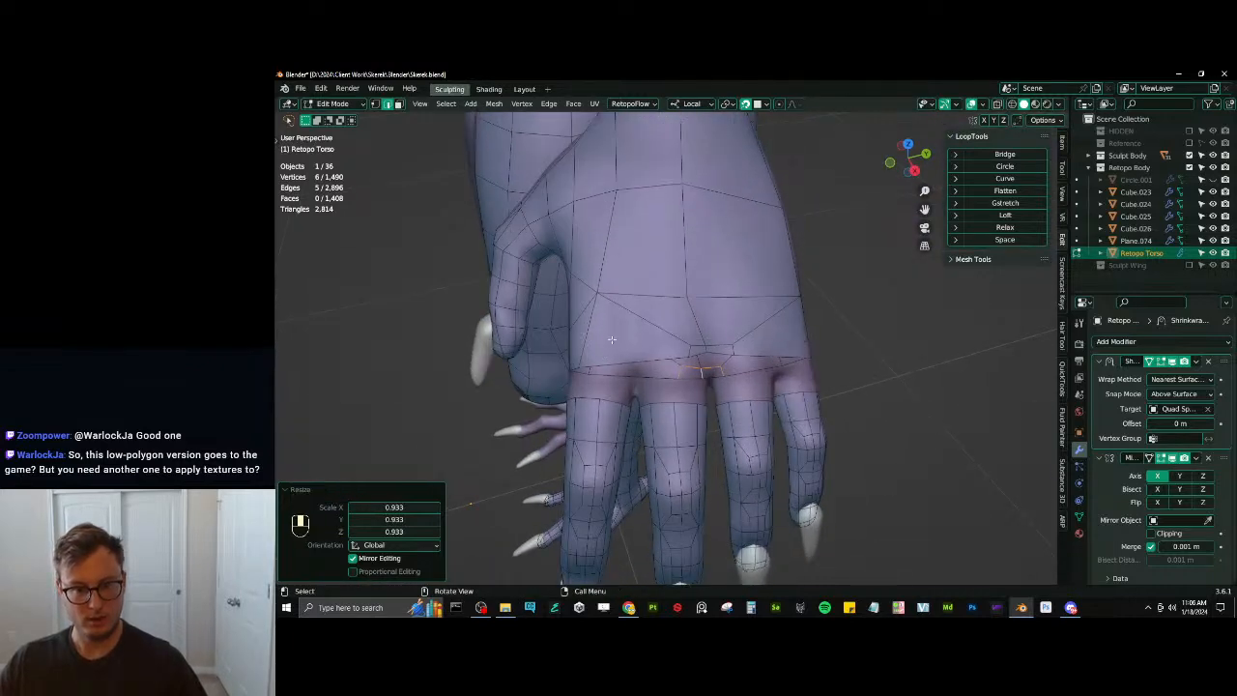
key(ctrl+r)
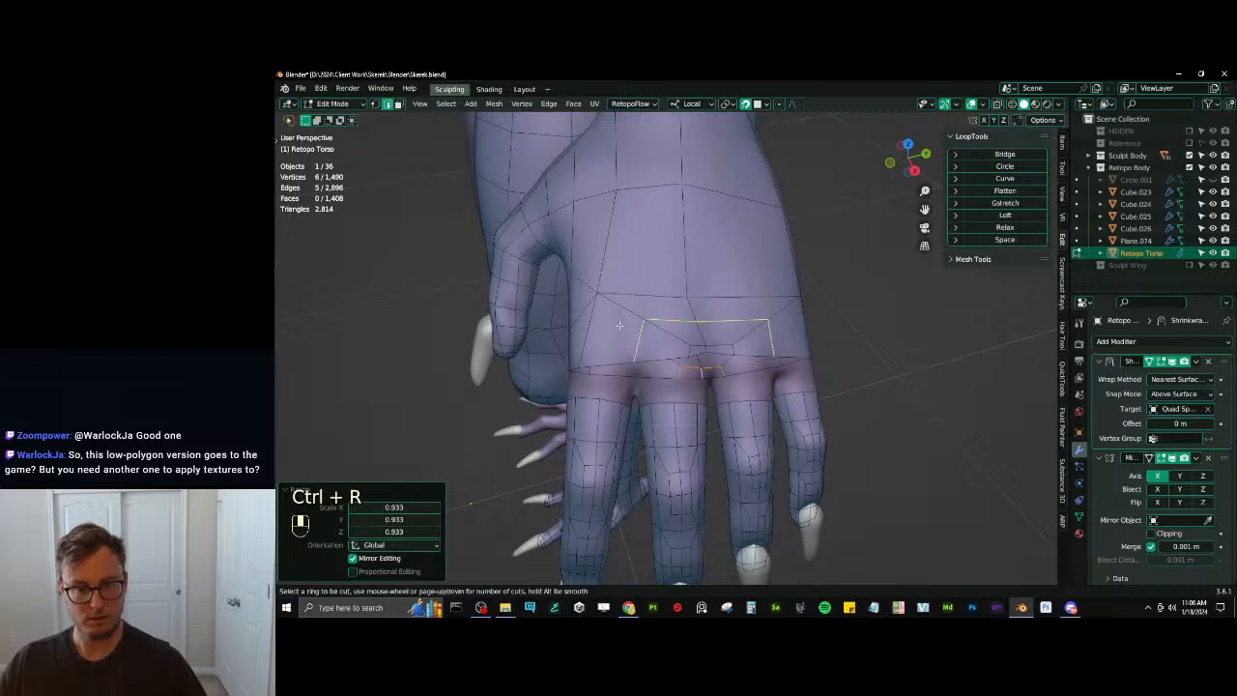
scroll(618, 325, up, 1)
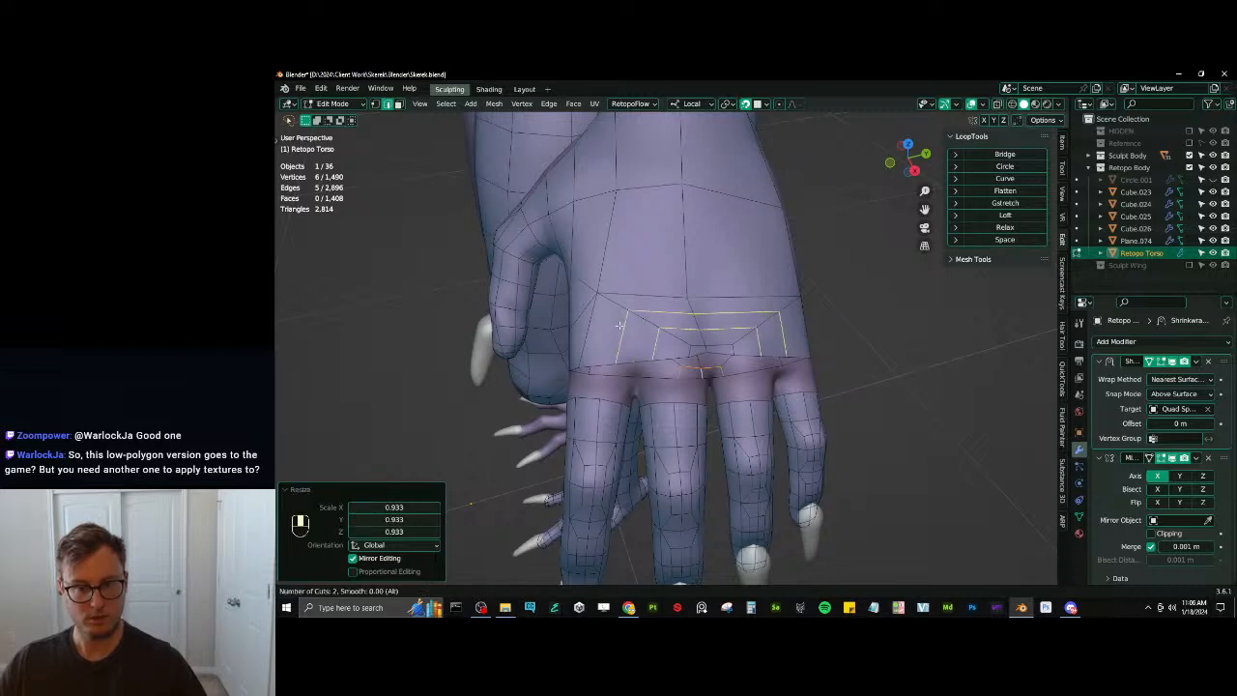
scroll(618, 326, up, 1)
click(618, 325)
Bridge the index finger's outer base edges to the side of the hand with merging turned off
middle_drag(619, 326, 720, 323)
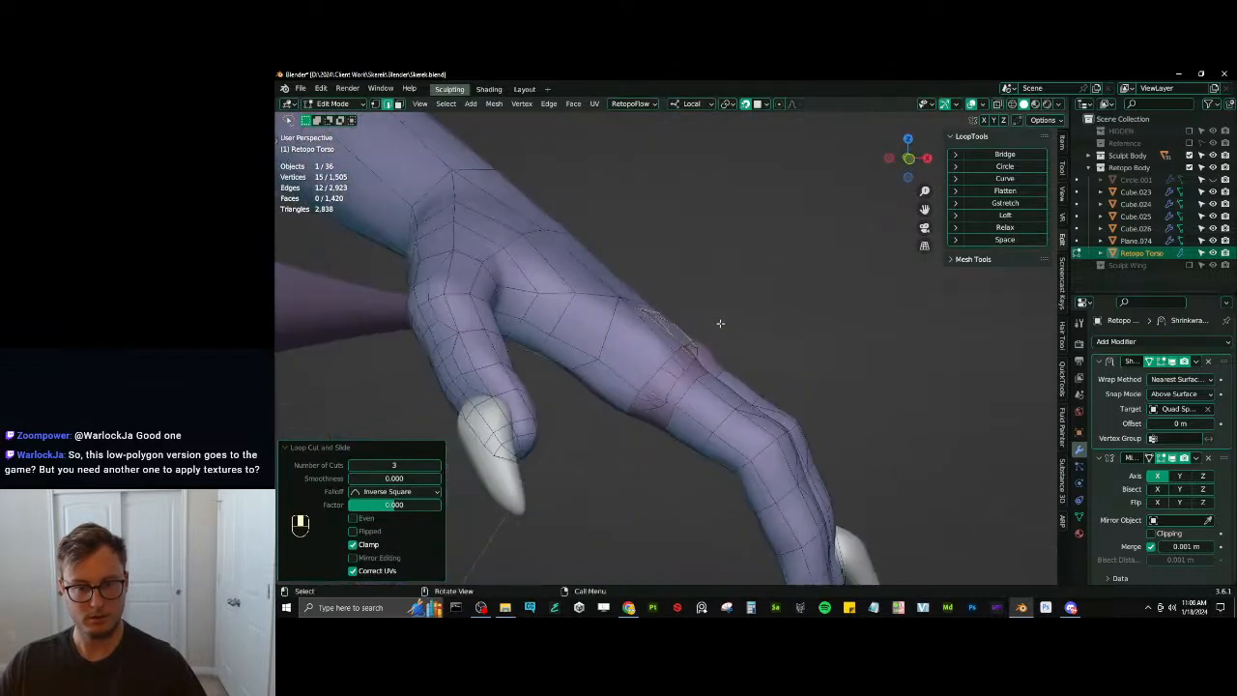
click(632, 399)
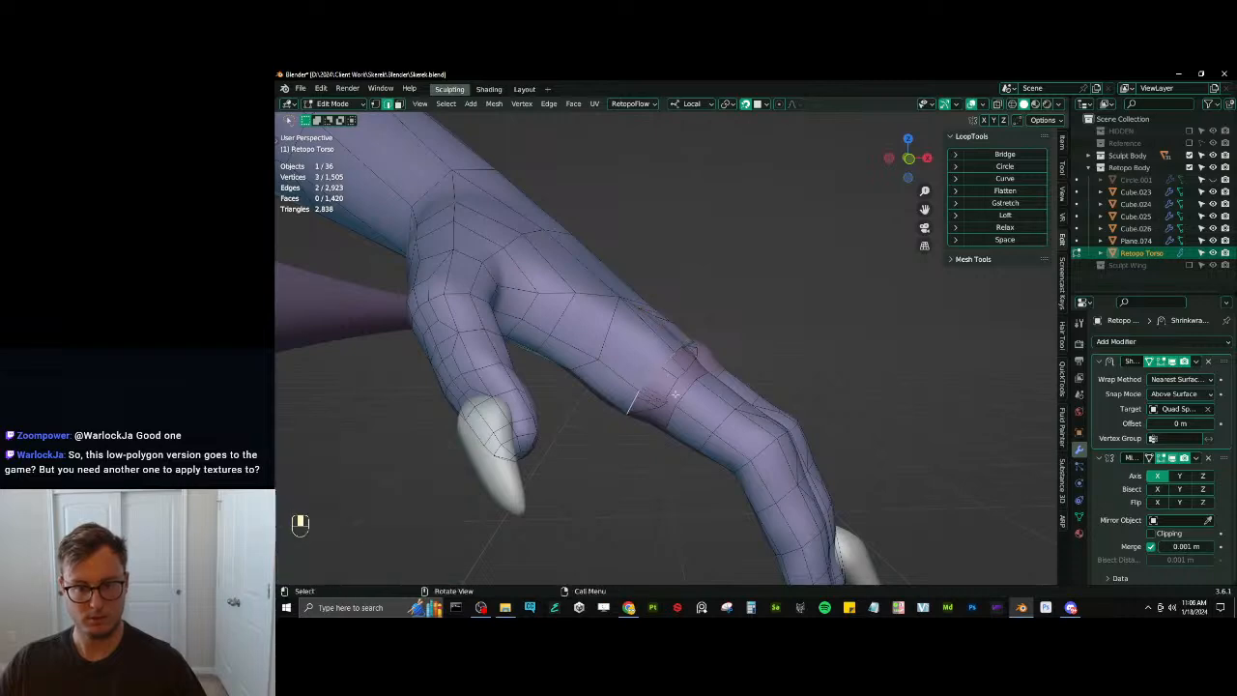
key(q)
click(770, 302)
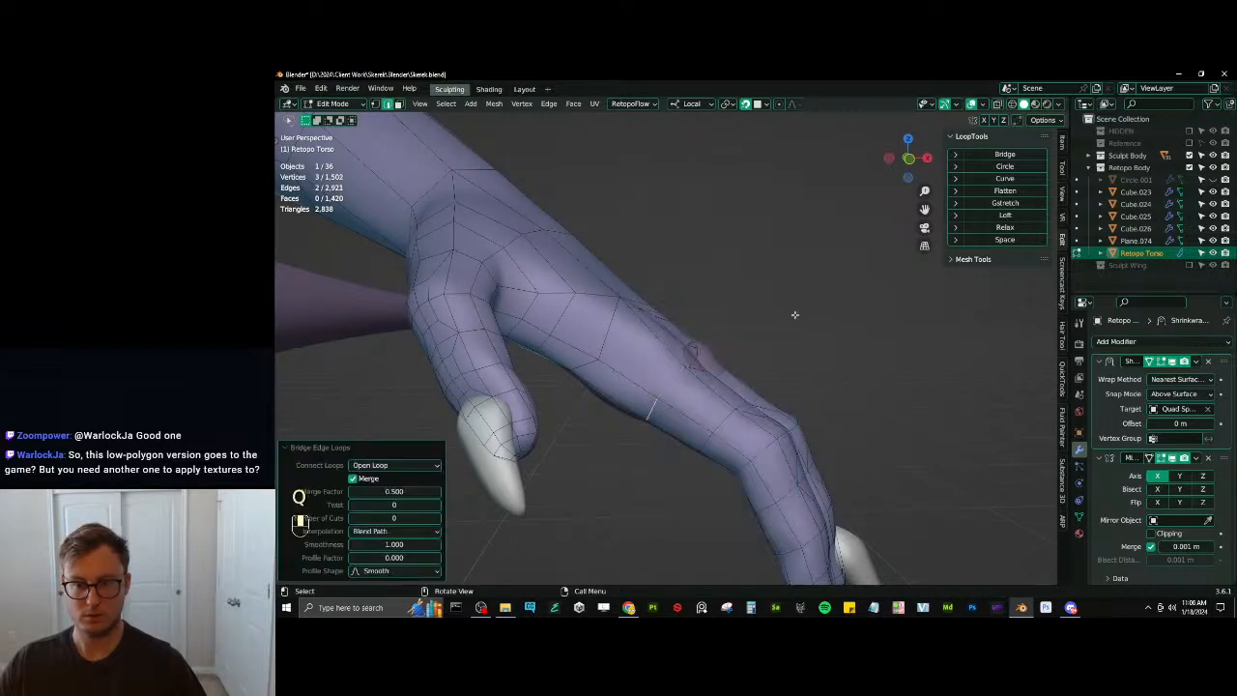
middle_drag(795, 315, 773, 338)
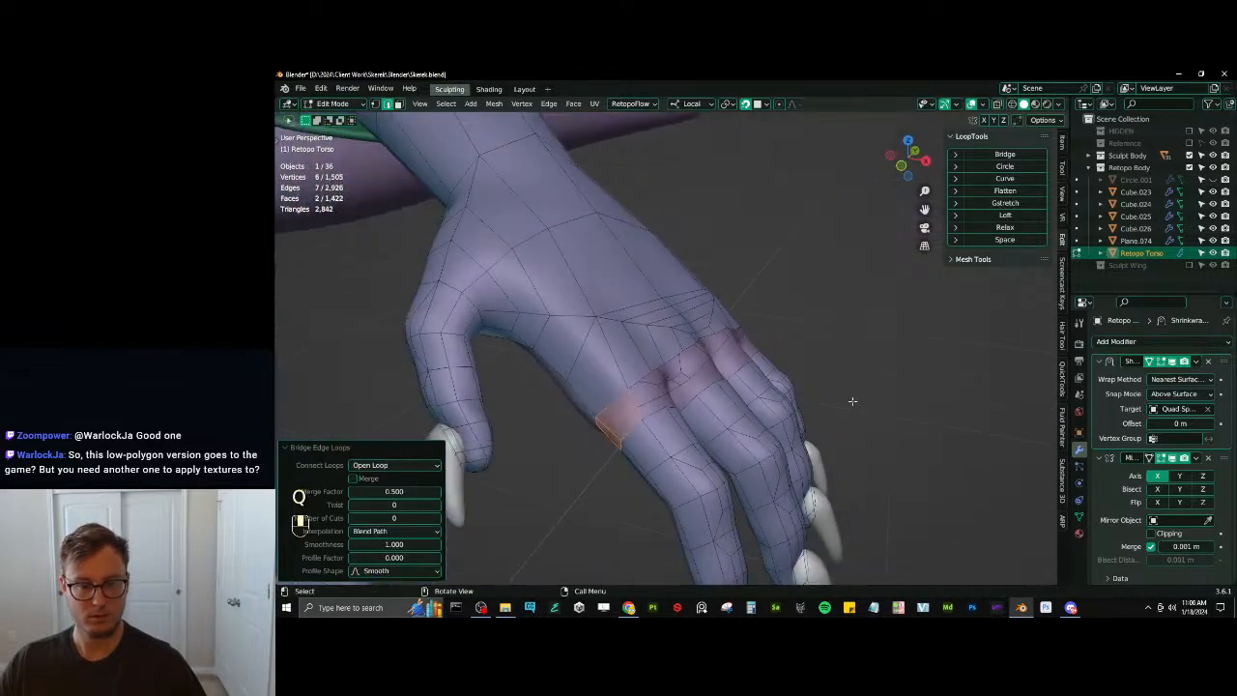
Bridge the little finger's outer base edges to the matching edges on the side of the hand
middle_drag(852, 400, 757, 414)
click(739, 422)
shift+click(742, 428)
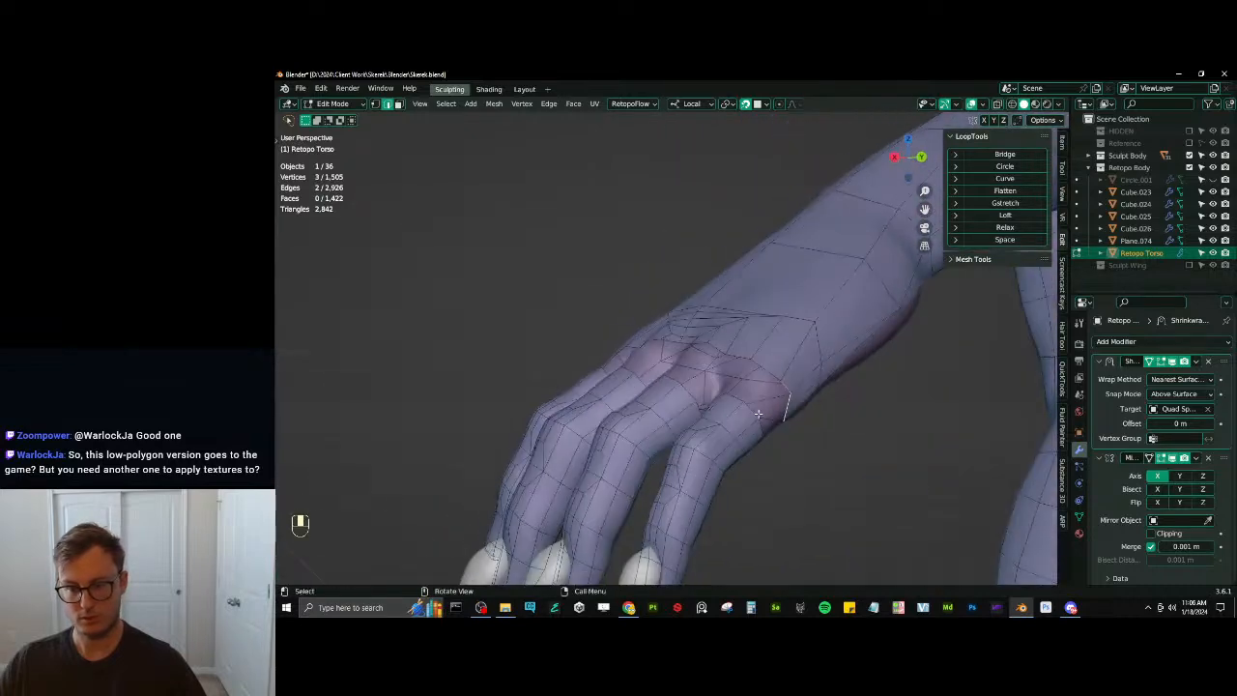
key(q)
click(885, 322)
Bridge the index finger's upper base edges to the knuckle edges on the back of the hand
middle_drag(885, 322, 602, 404)
click(602, 402)
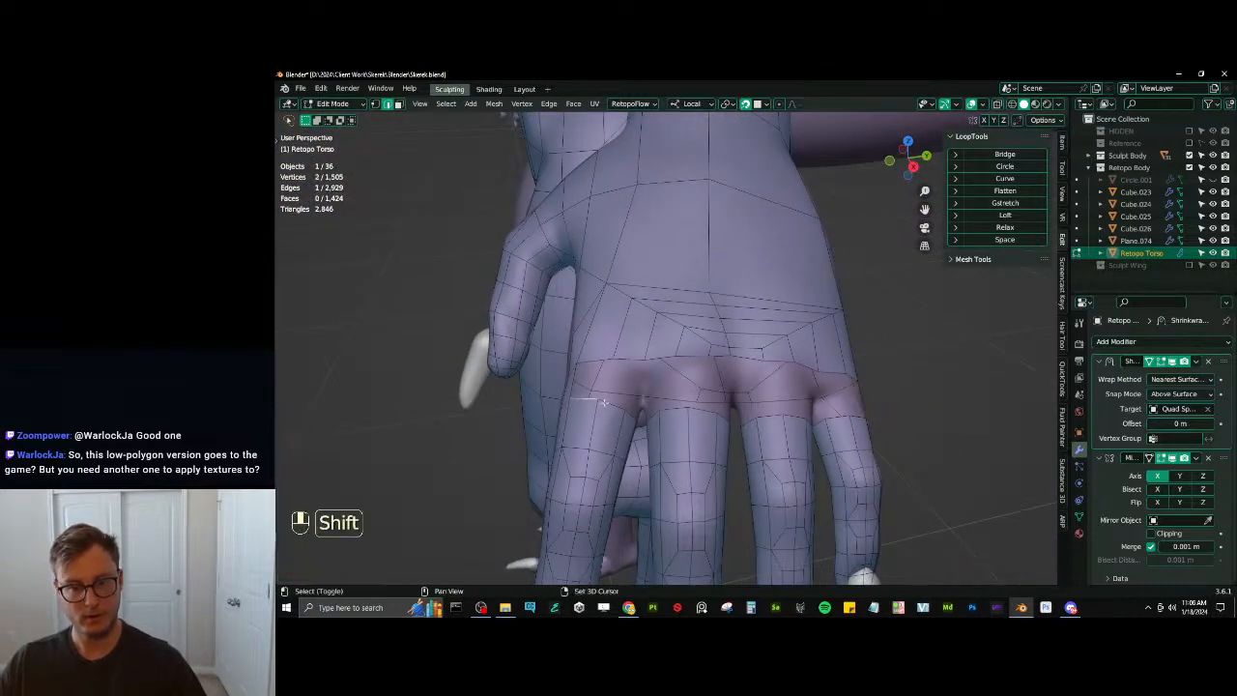
right_click(637, 357)
click(706, 304)
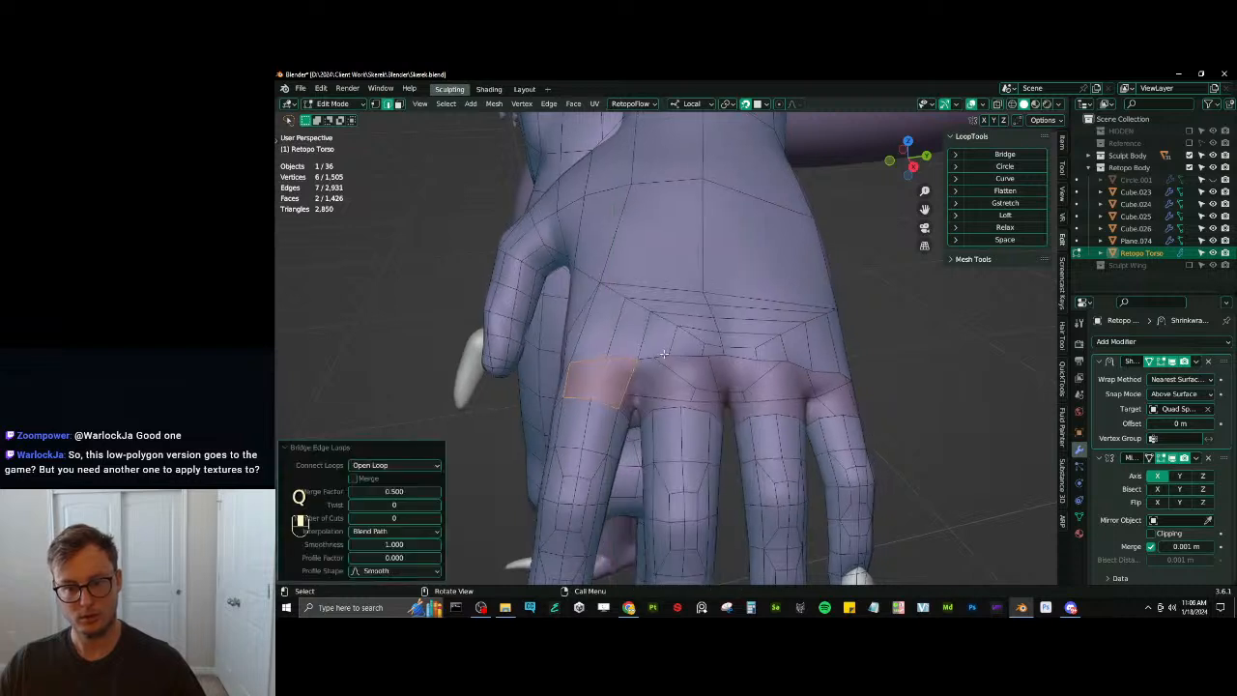
Dissolve the innermost of the three added edge loops above the middle and ring knuckles
click(663, 354)
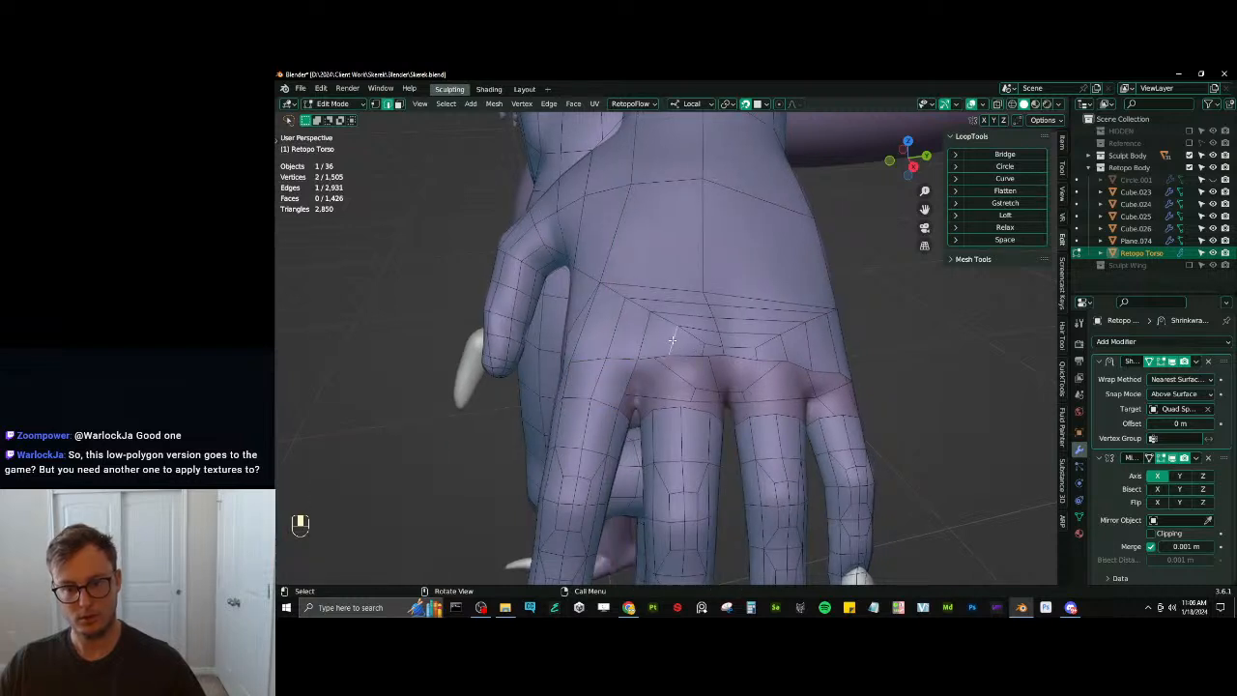
key(x)
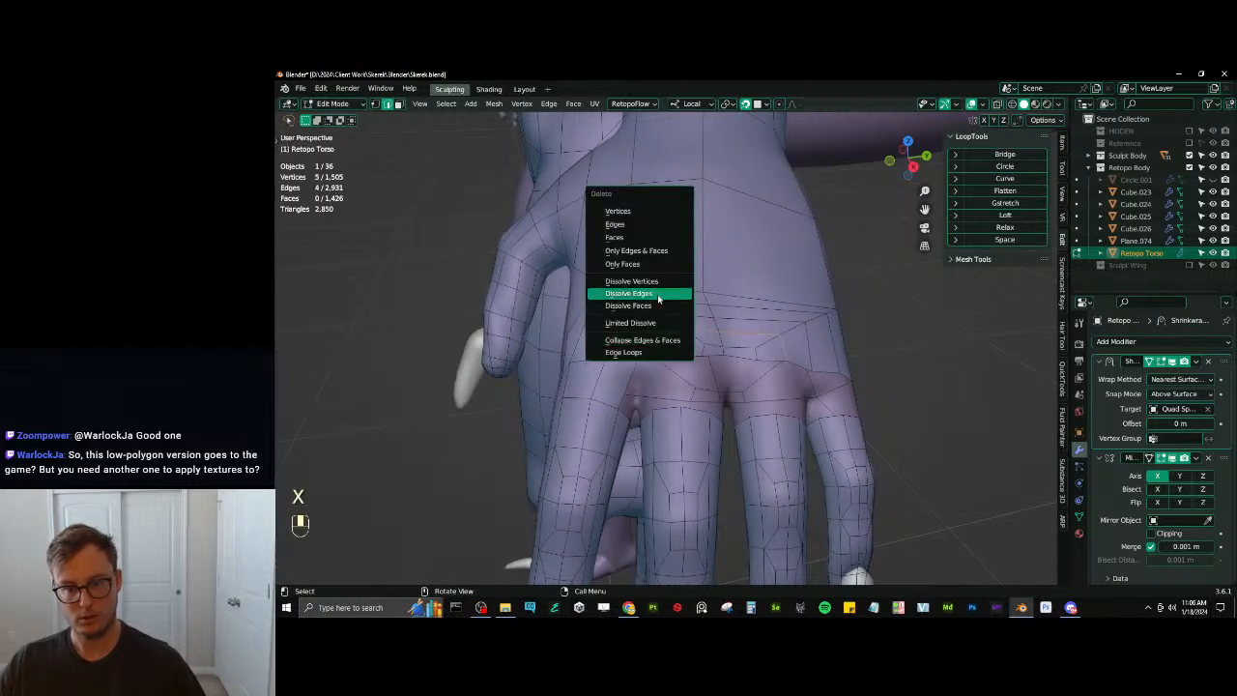
click(656, 301)
Bridge the middle finger's upper base edges to the knuckle edges on the back of the hand
shift+click(666, 356)
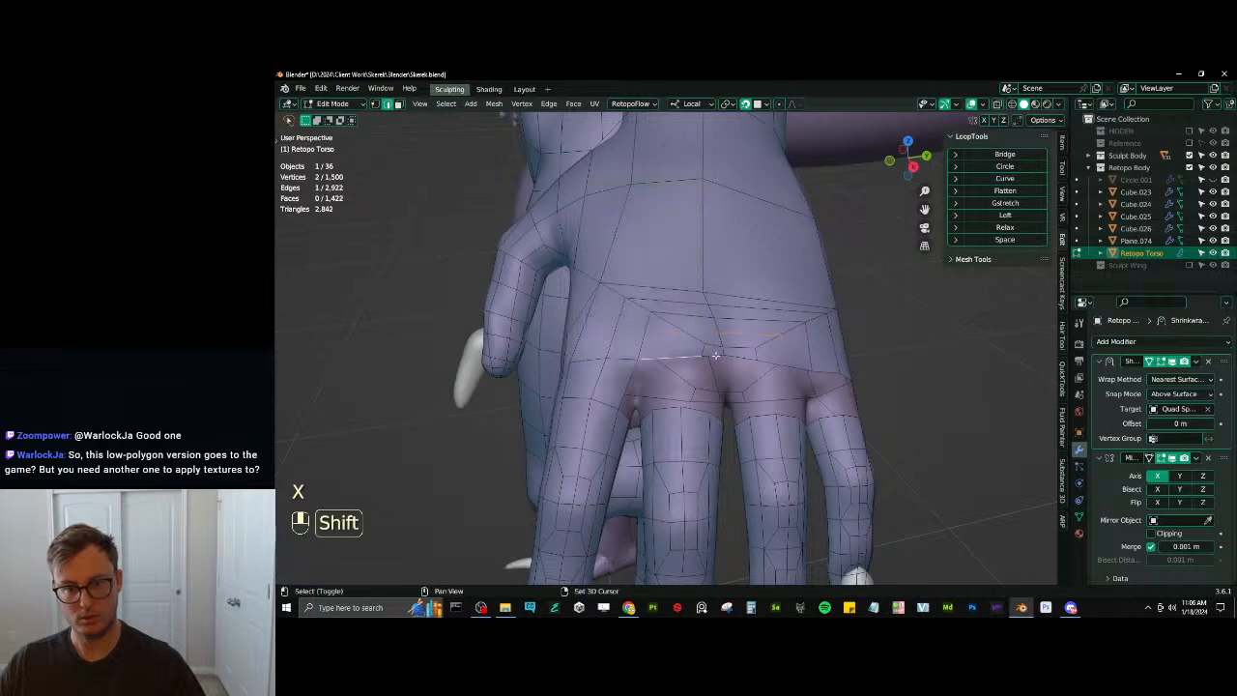
shift+click(695, 411)
key(q)
click(796, 301)
Bridge the ring finger's upper base edges to the knuckle edges on the back of the hand
shift+middle_drag(801, 332, 732, 329)
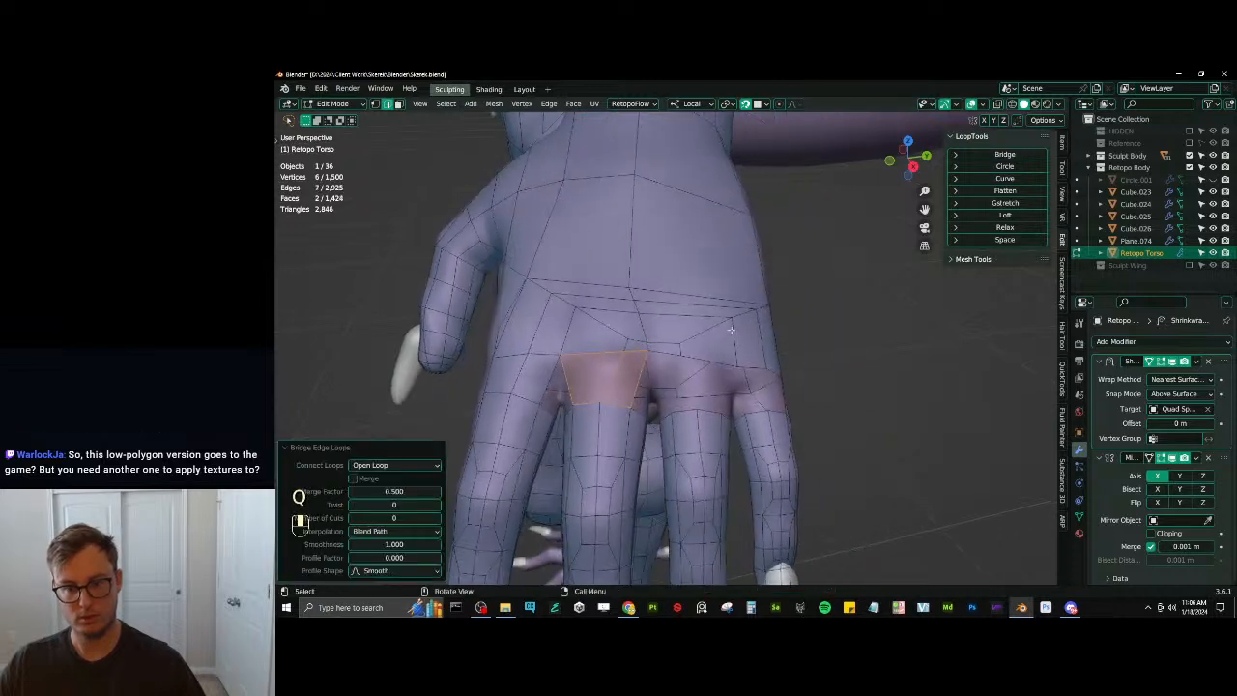
click(666, 354)
shift+click(686, 408)
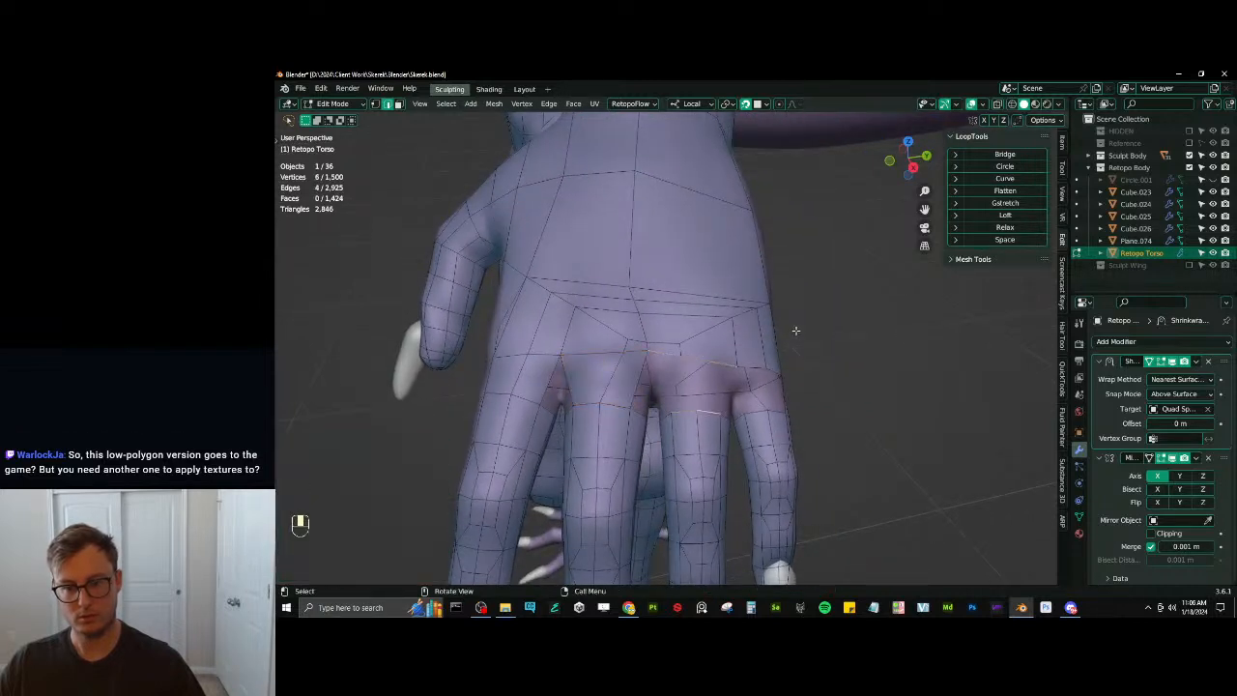
key(q)
click(773, 298)
middle_drag(767, 346, 755, 378)
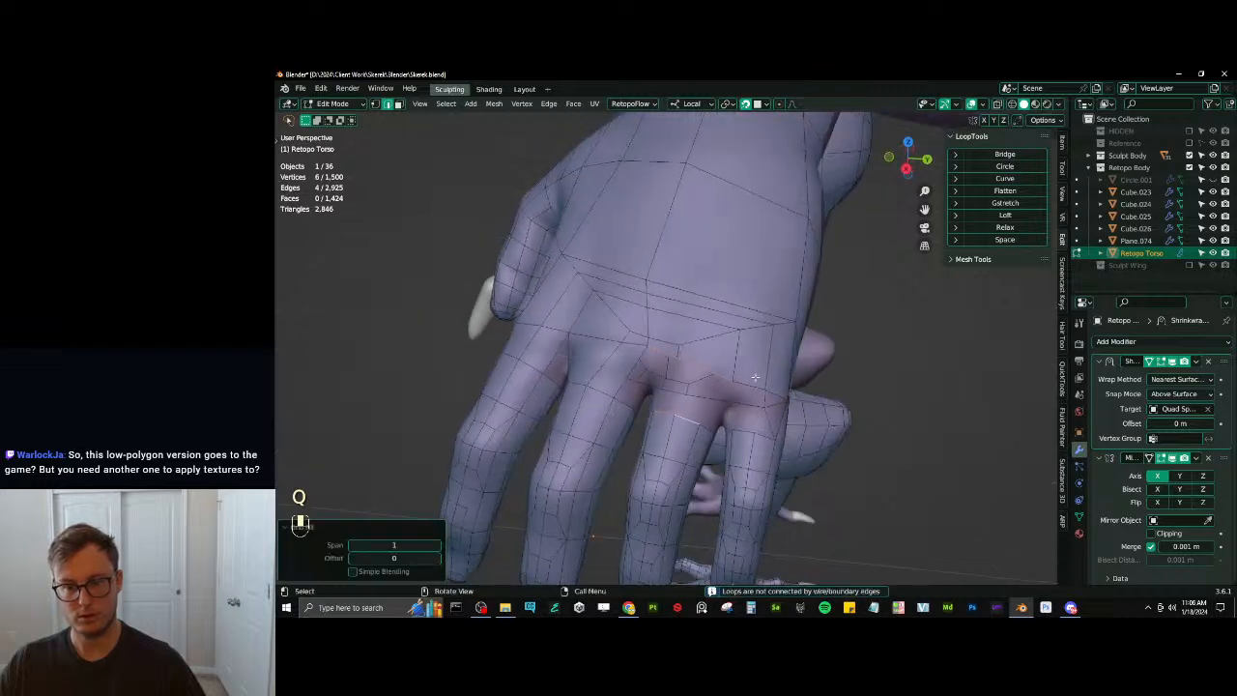
key(z)
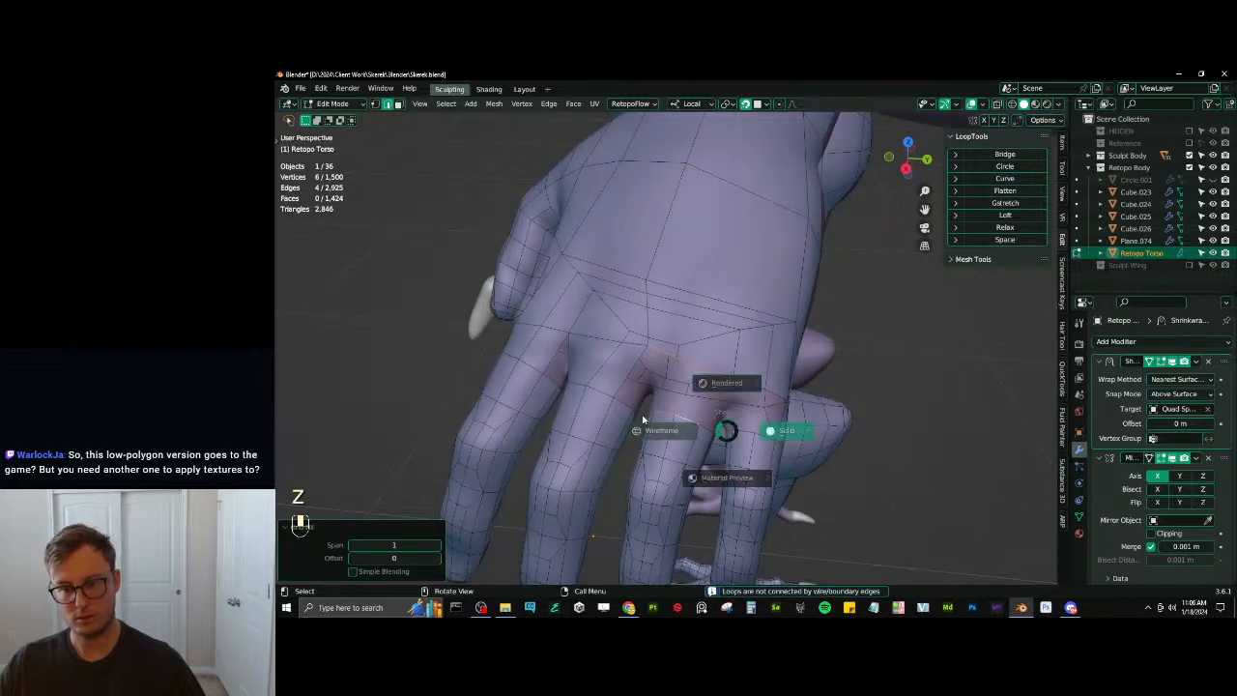
key(z)
key(Tab)
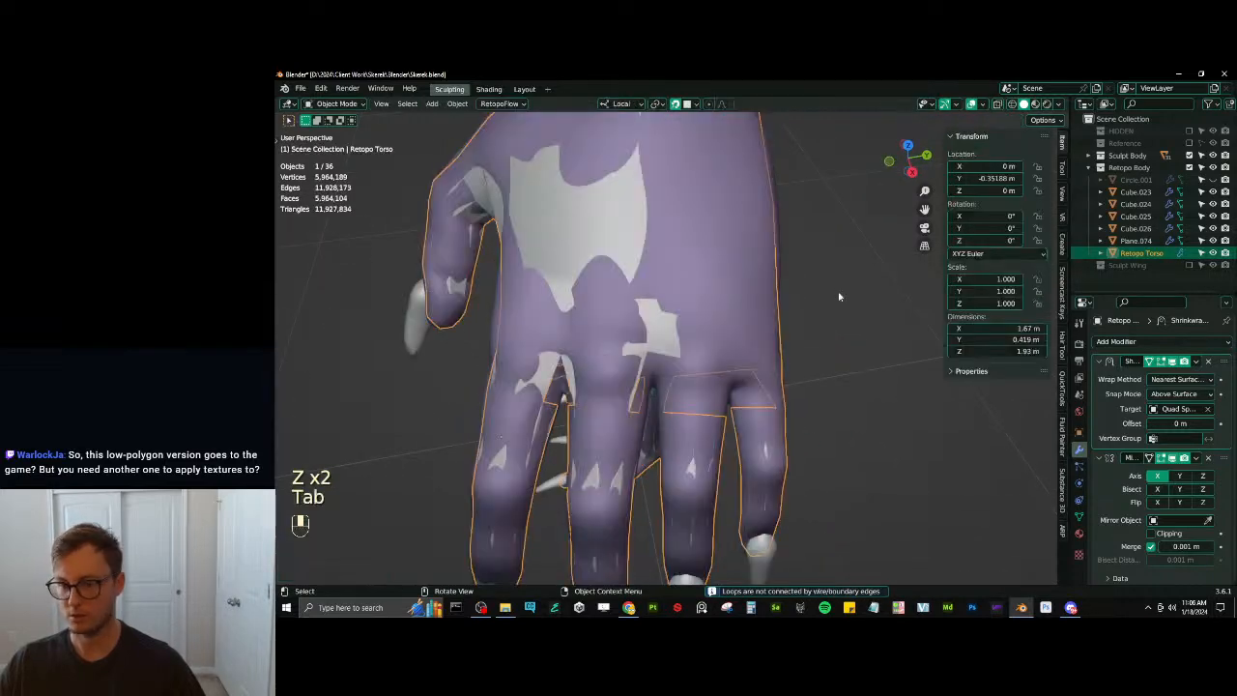
key(Tab)
key(q)
click(773, 303)
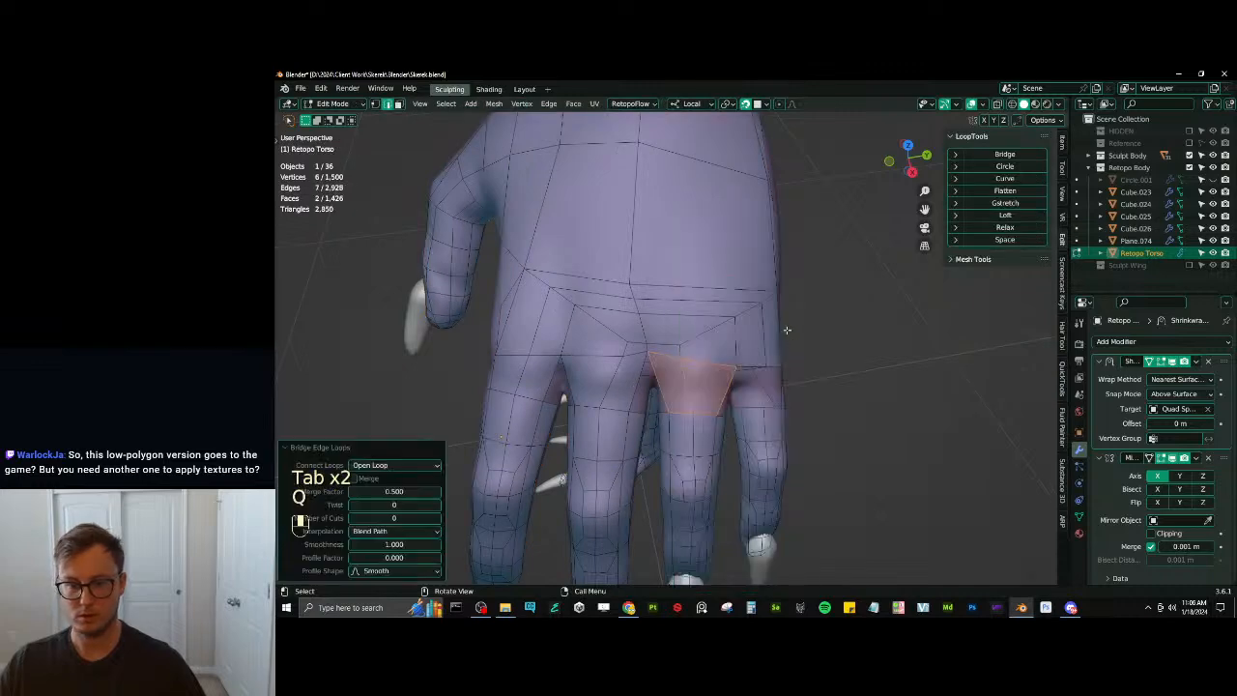
Bridge the little finger's upper base edges to the knuckle edges on the back of the hand
middle_drag(787, 331, 780, 320)
click(753, 417)
shift+click(774, 418)
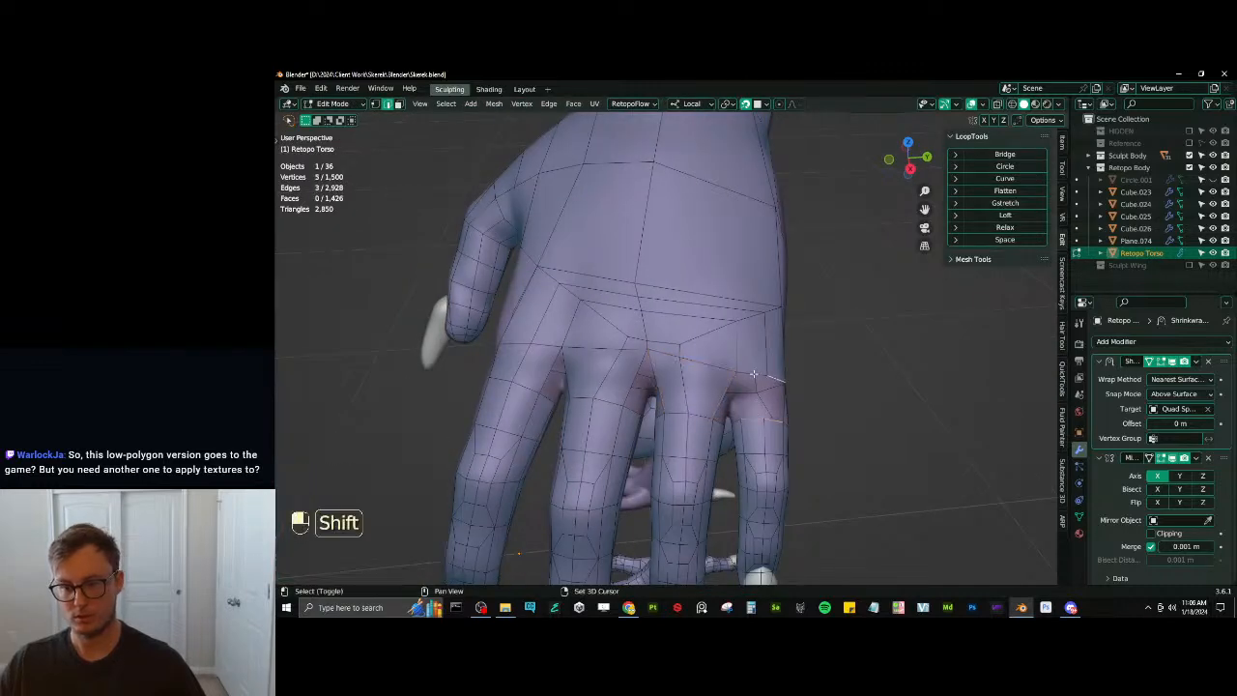
key(q)
click(801, 307)
Add two evenly spaced loop cuts through the band of faces below the fingers on the palm
middle_drag(801, 306, 606, 410)
scroll(580, 375, up, 3)
key(ctrl+r)
scroll(560, 378, up, 1)
click(561, 377)
right_click(562, 378)
Bridge the index finger's palm-side base edges to the edge row along the top of the palm
click(518, 361)
shift+click(535, 363)
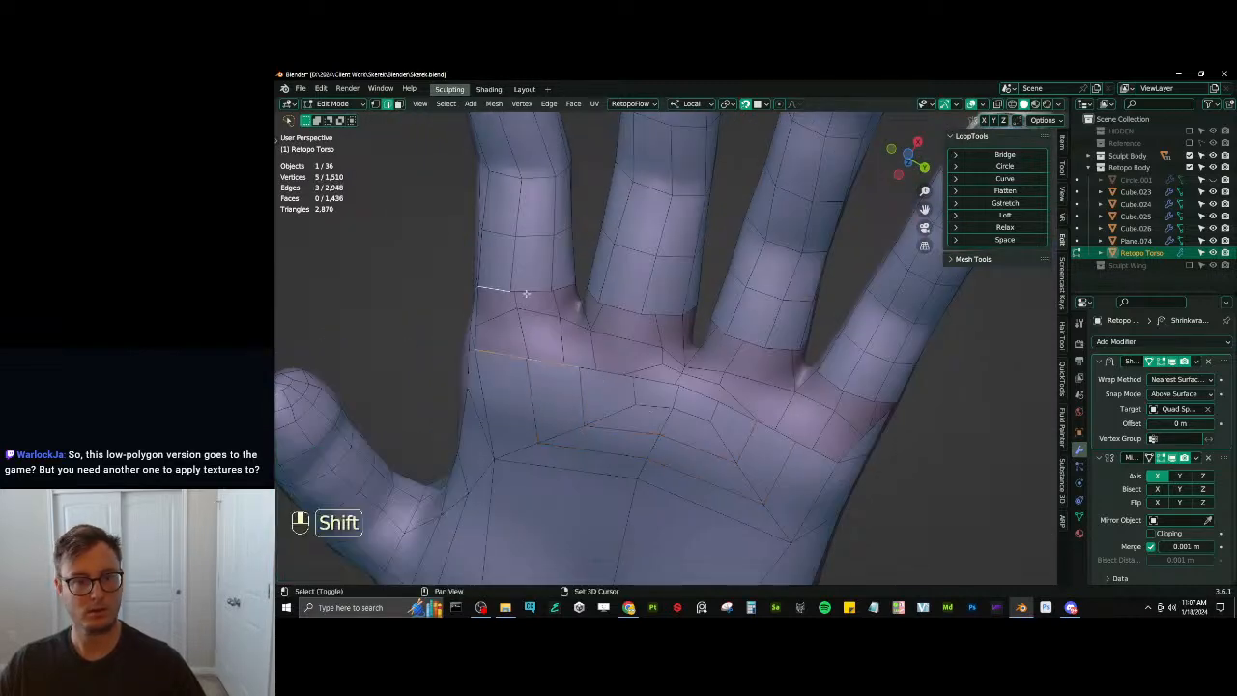
shift+click(525, 293)
right_click(527, 293)
click(580, 280)
Try to bridge the middle finger's palm-side base edges to the edges of the palm below it
click(624, 313)
shift+click(663, 314)
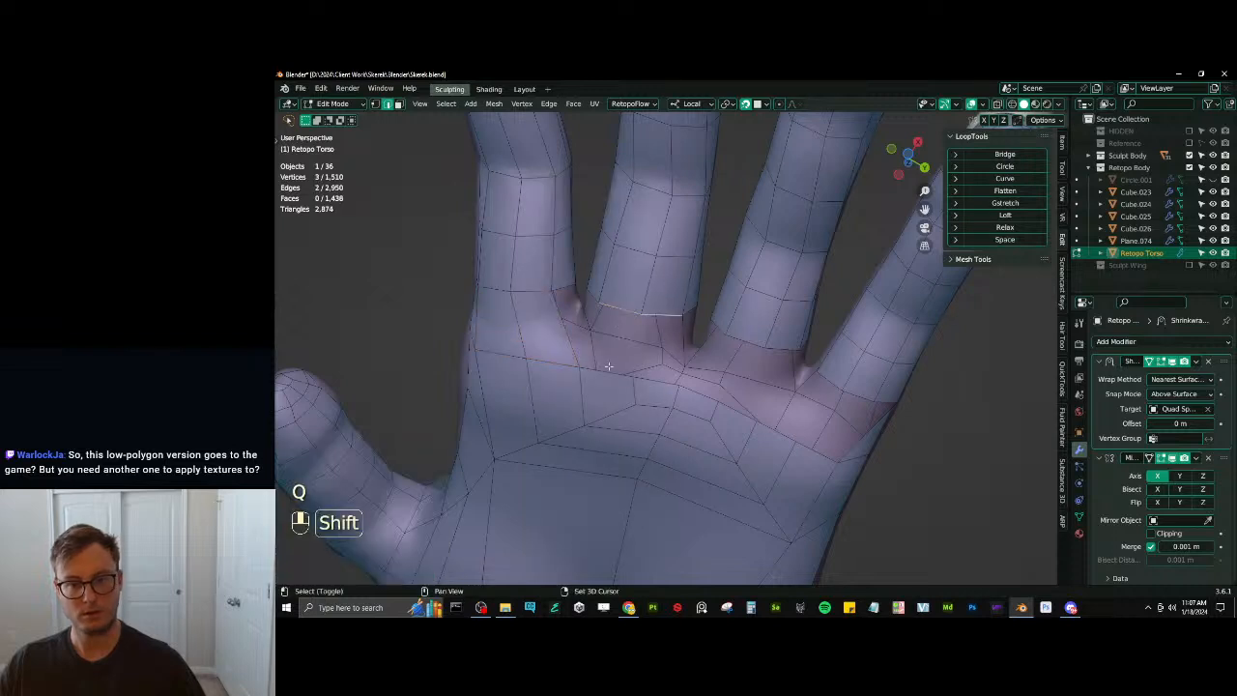
key(q)
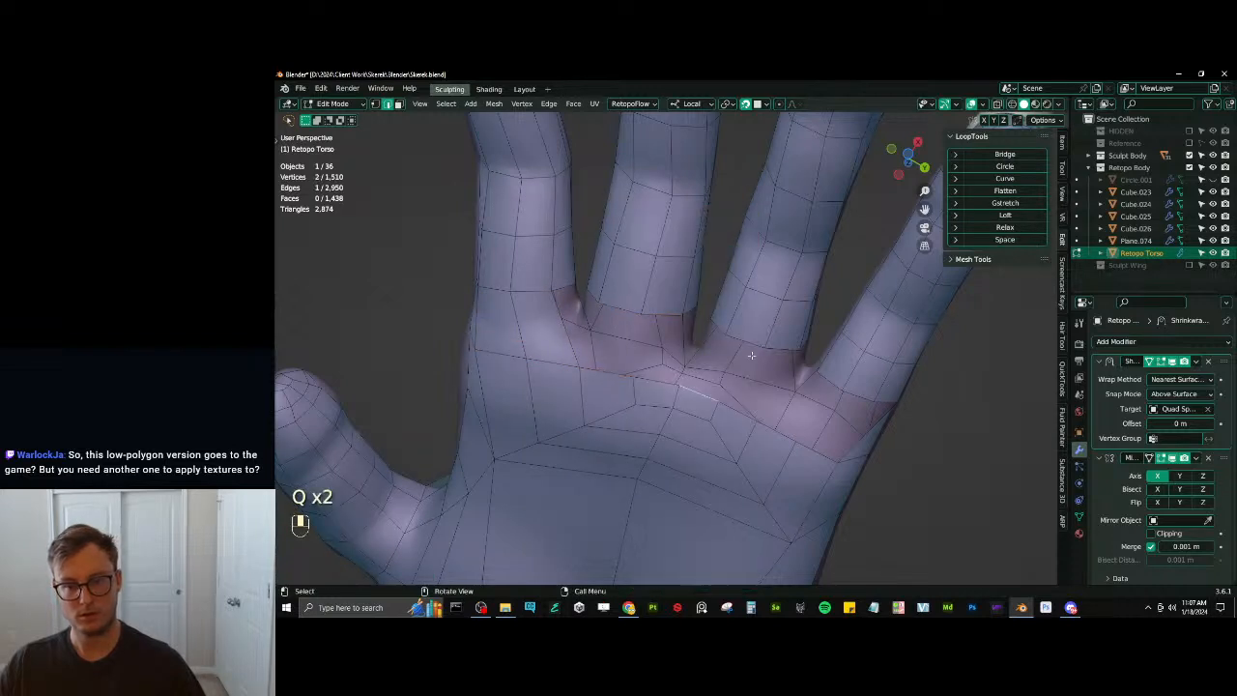
Bridge the ring finger's palm-side base edges to the two palm edges directly below it
shift+click(773, 344)
key(q)
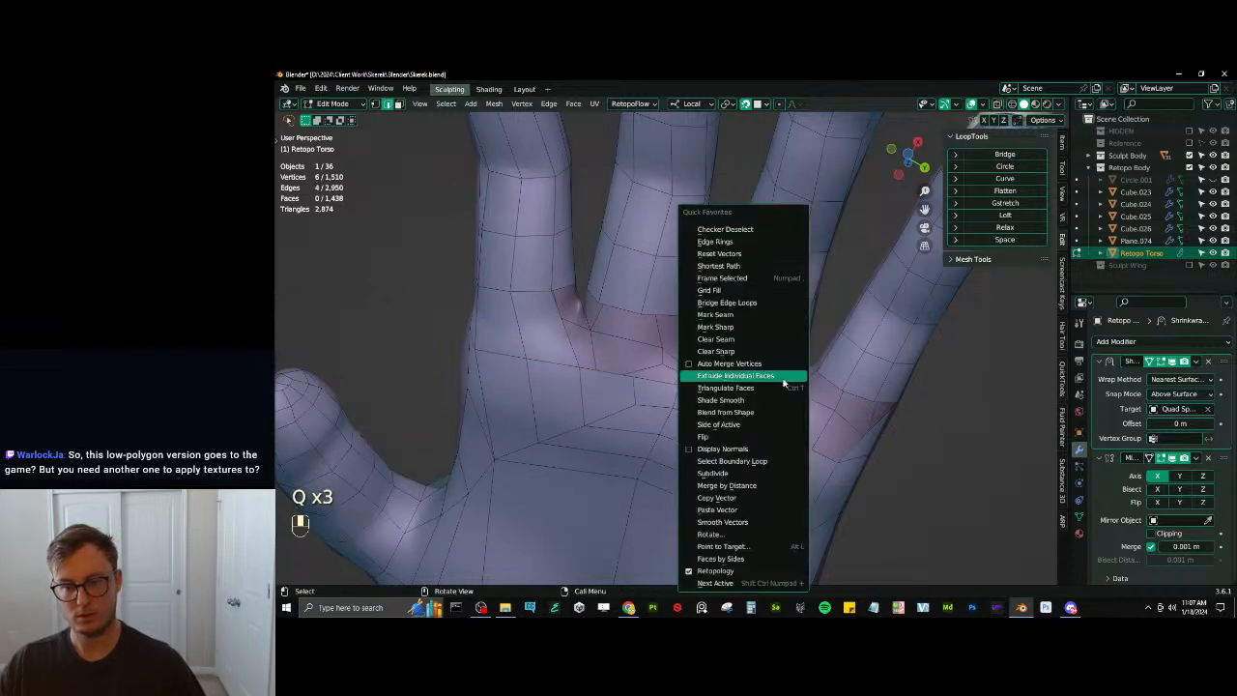
click(754, 375)
key(ctrl+z)
key(q)
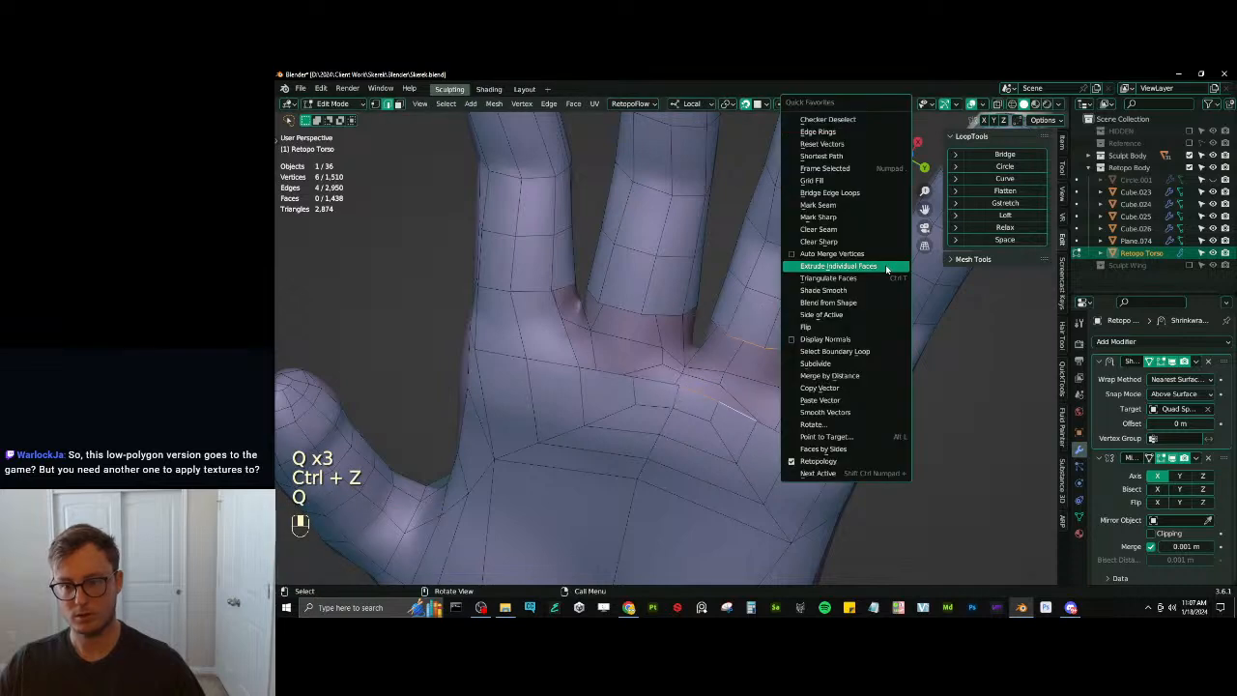
click(848, 194)
middle_drag(847, 242, 630, 371)
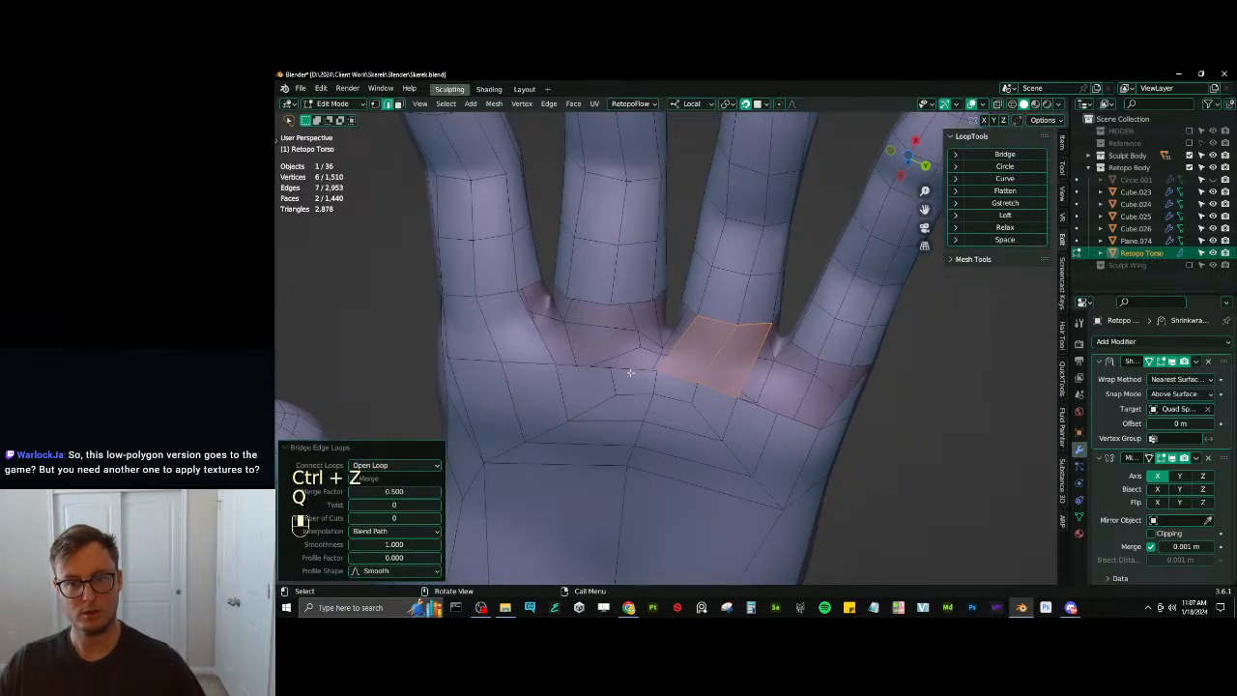
Bridge the middle finger's palm-side base edges to the matching edges along the top of the palm
click(631, 371)
key(q)
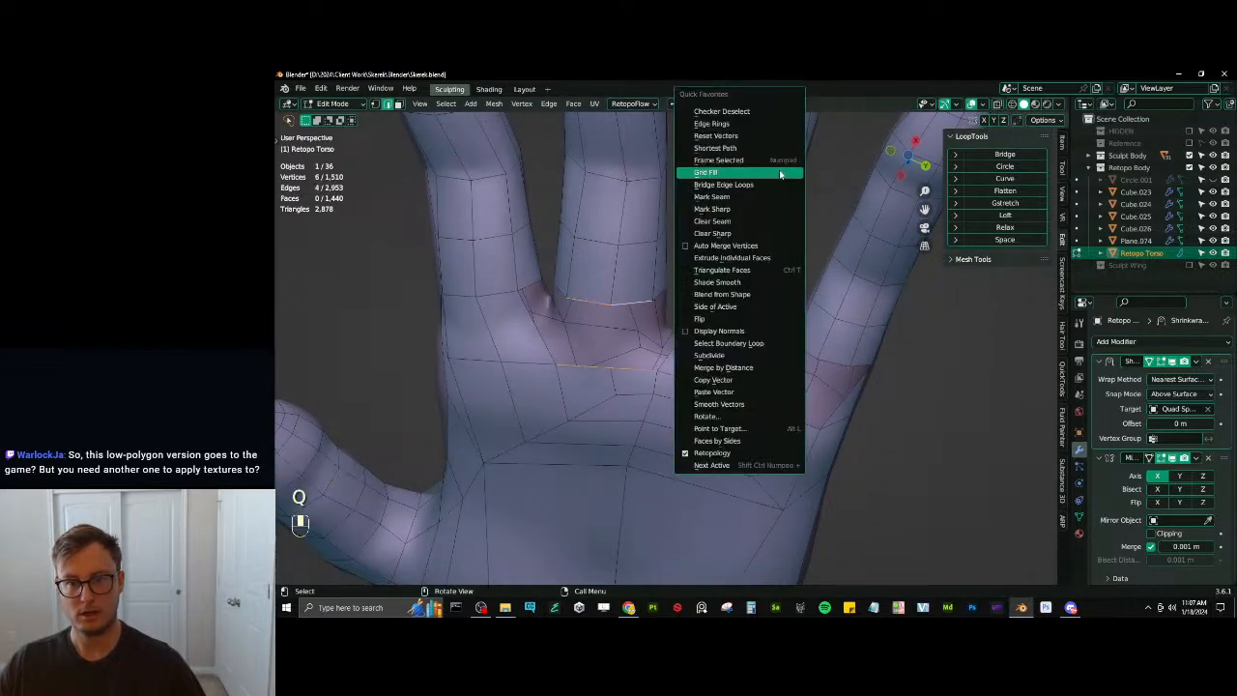
click(777, 193)
middle_drag(778, 192, 726, 373)
Bridge the little finger's palm-side base edges to the two palm edges below it
click(726, 373)
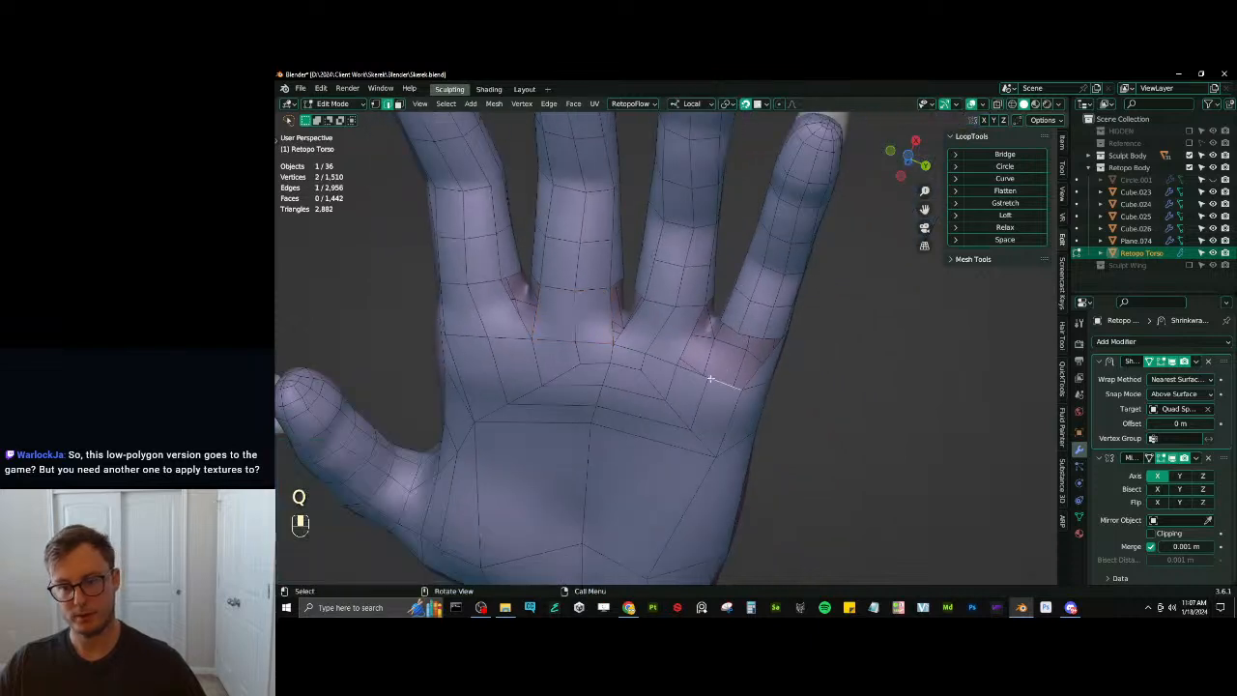
shift+click(729, 340)
key(ctrl+z)
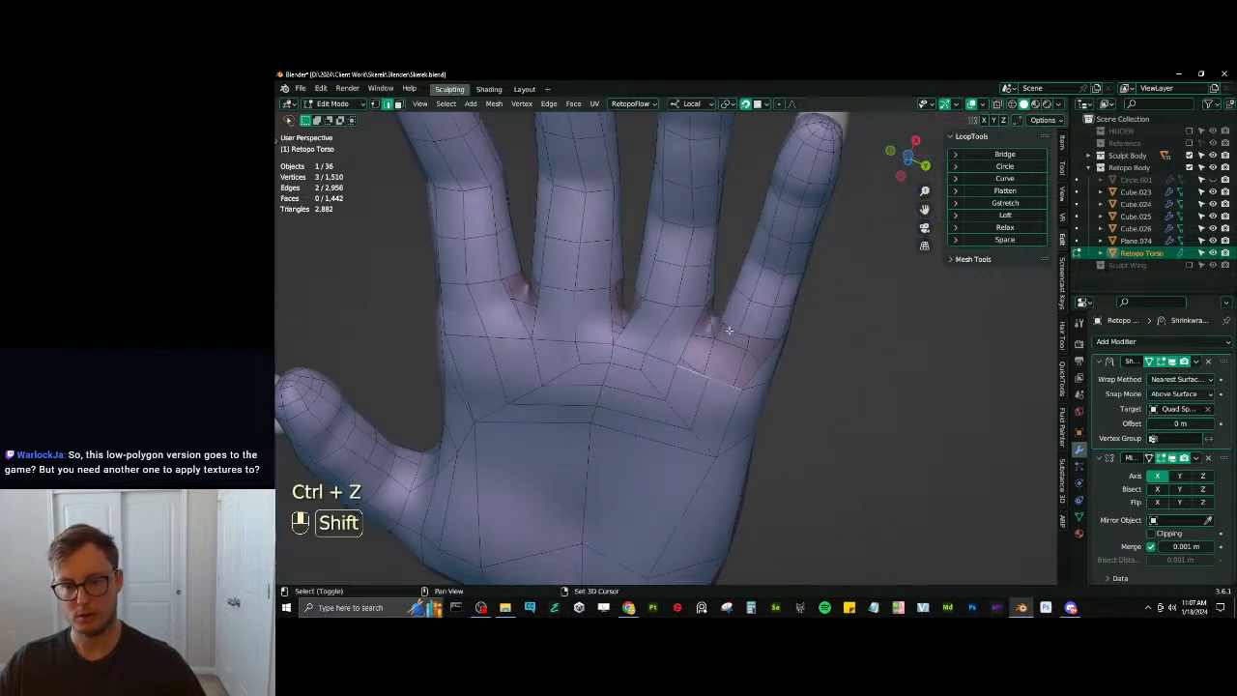
key(ctrl+z)
shift+click(754, 335)
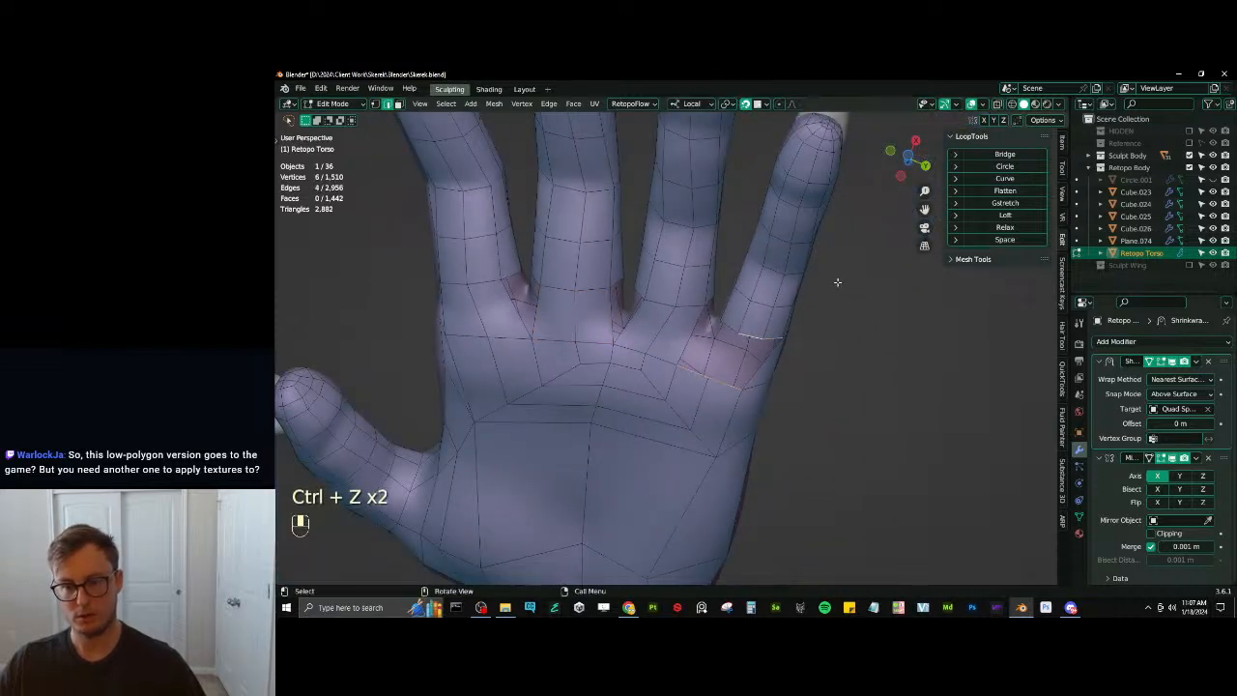
key(q)
click(863, 263)
shift+middle_drag(783, 329, 757, 340)
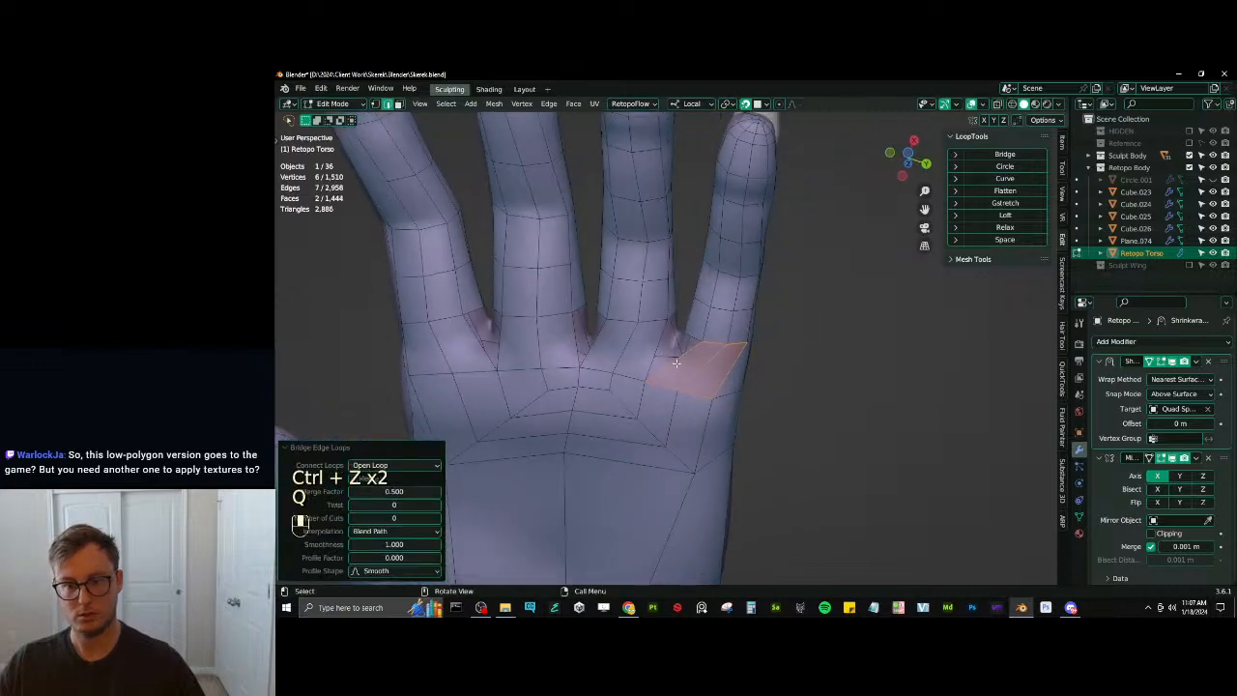
middle_drag(676, 362, 751, 300)
Leave mesh editing and examine how the retopo torso covers the sculpted hand, head and upper body
key(Tab)
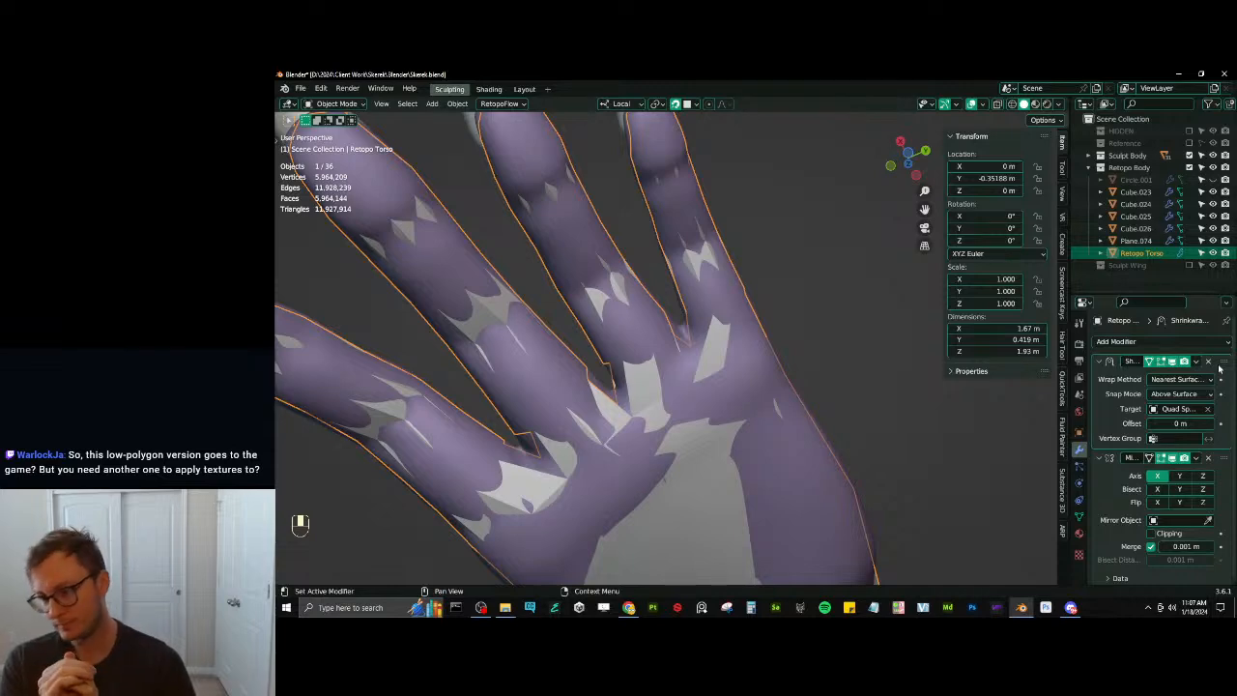
scroll(751, 359, down, 6)
middle_drag(735, 331, 792, 382)
scroll(783, 488, down, 2)
shift+middle_drag(654, 203, 719, 330)
scroll(719, 329, up, 3)
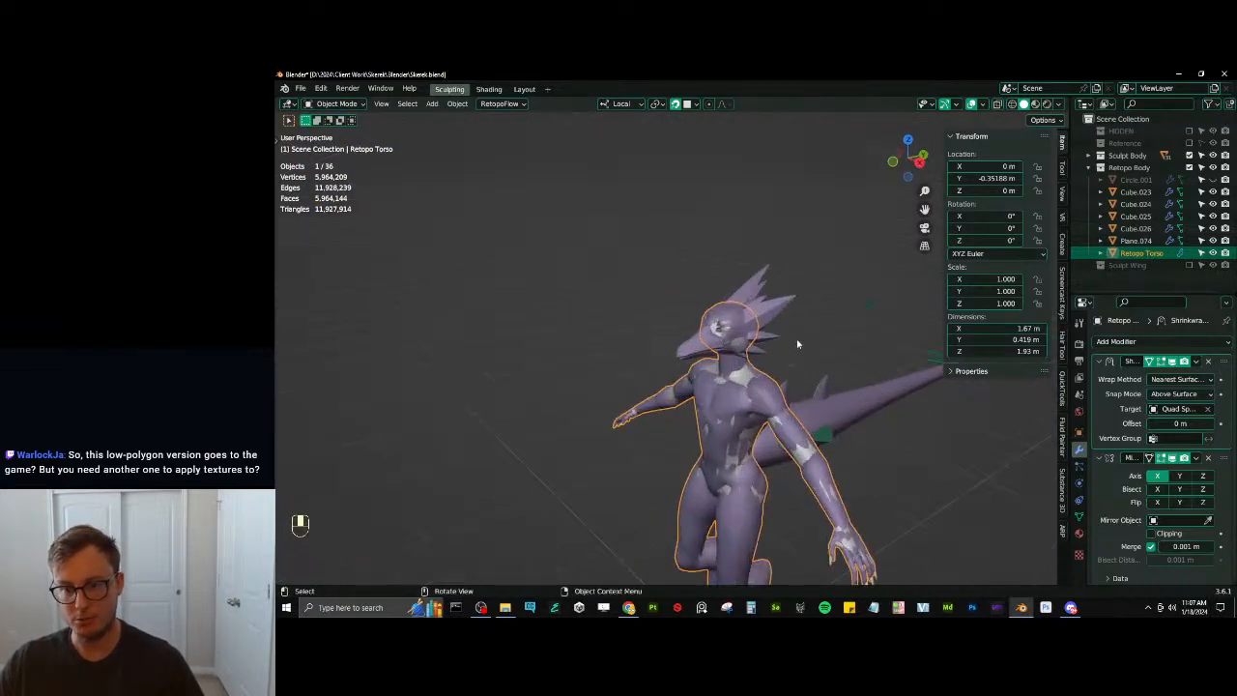
middle_drag(798, 344, 747, 462)
scroll(709, 343, up, 4)
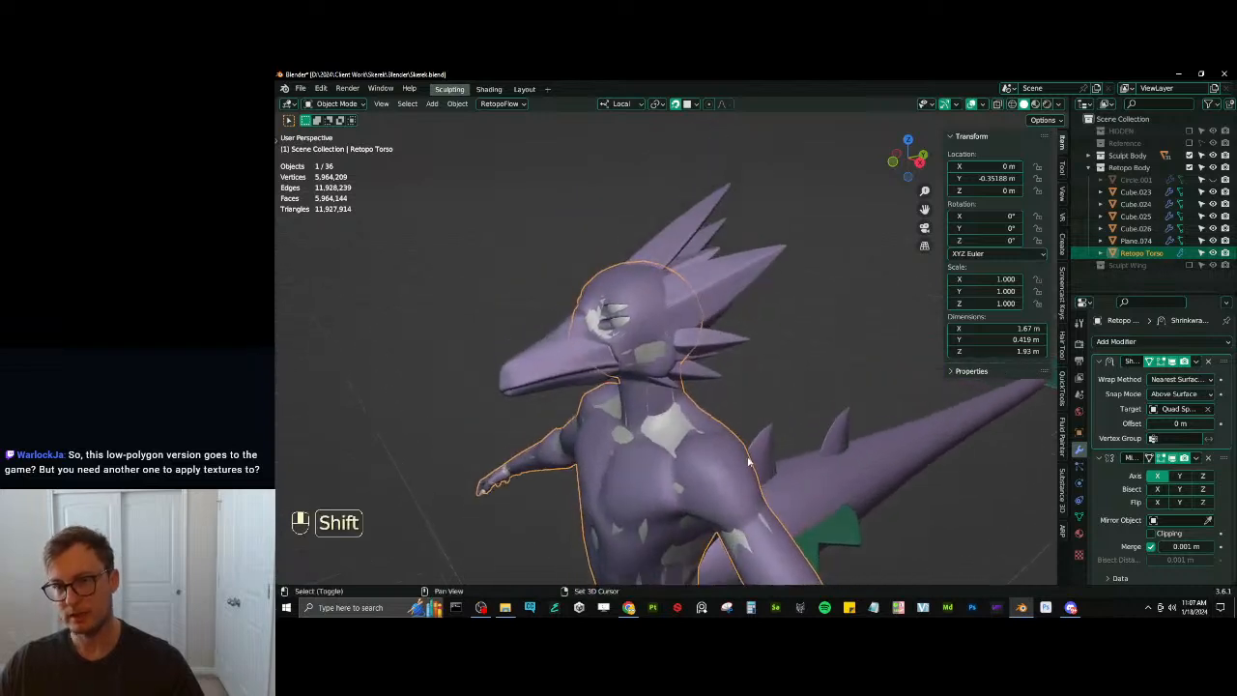
scroll(735, 367, up, 2)
middle_drag(735, 367, 767, 470)
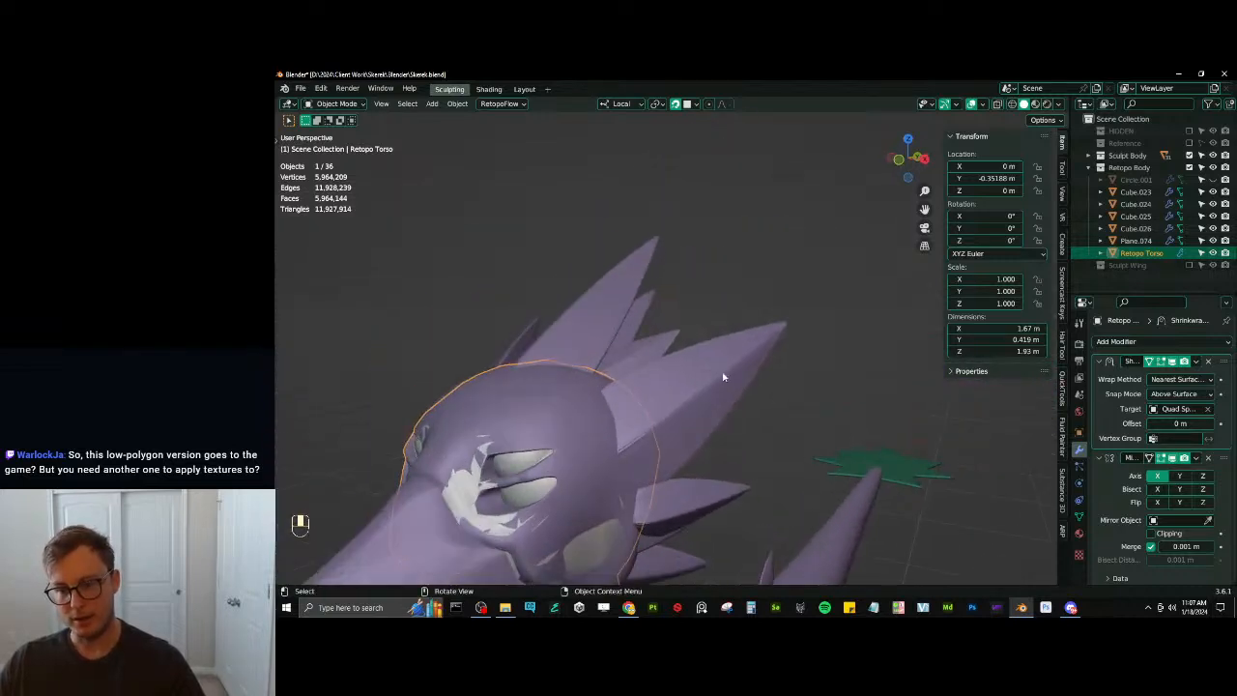
scroll(594, 435, down, 3)
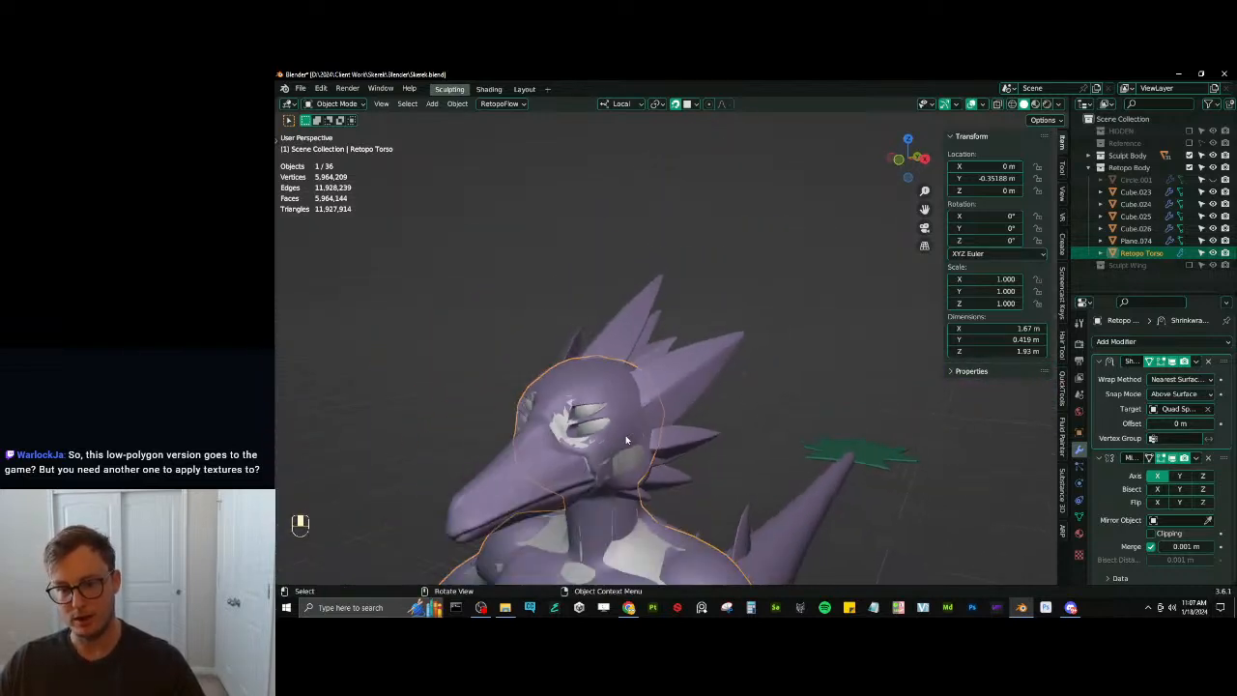
shift+middle_drag(594, 435, 663, 333)
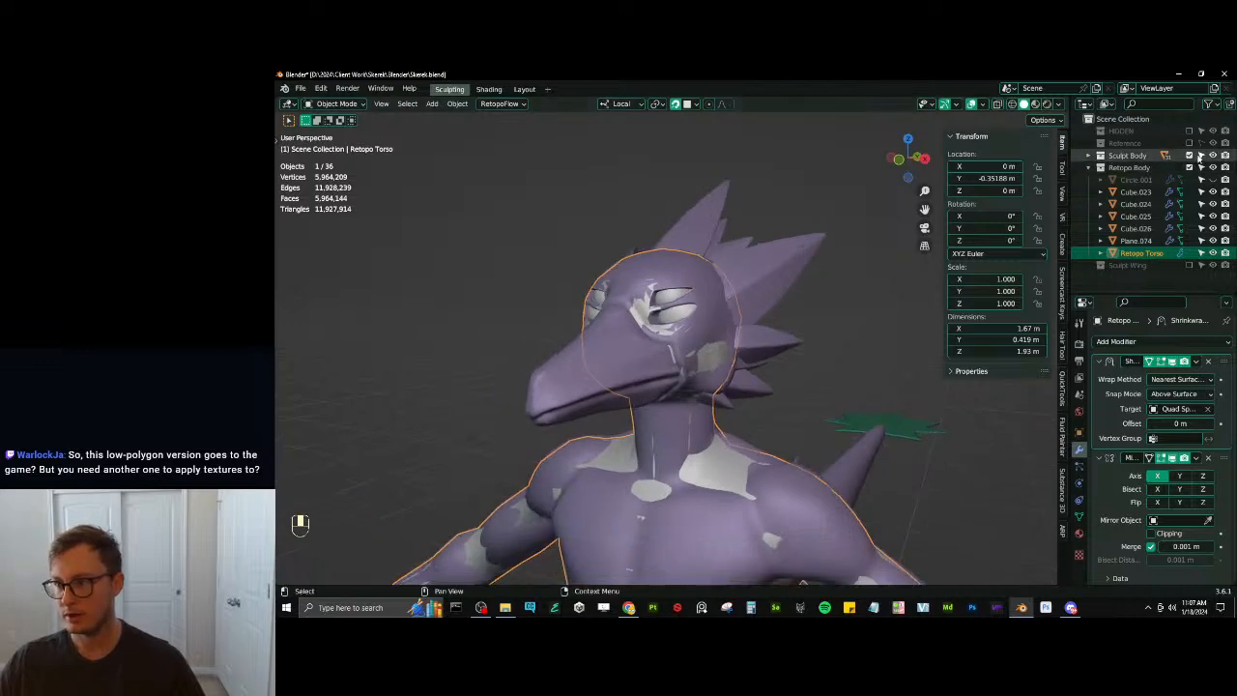
scroll(723, 371, down, 3)
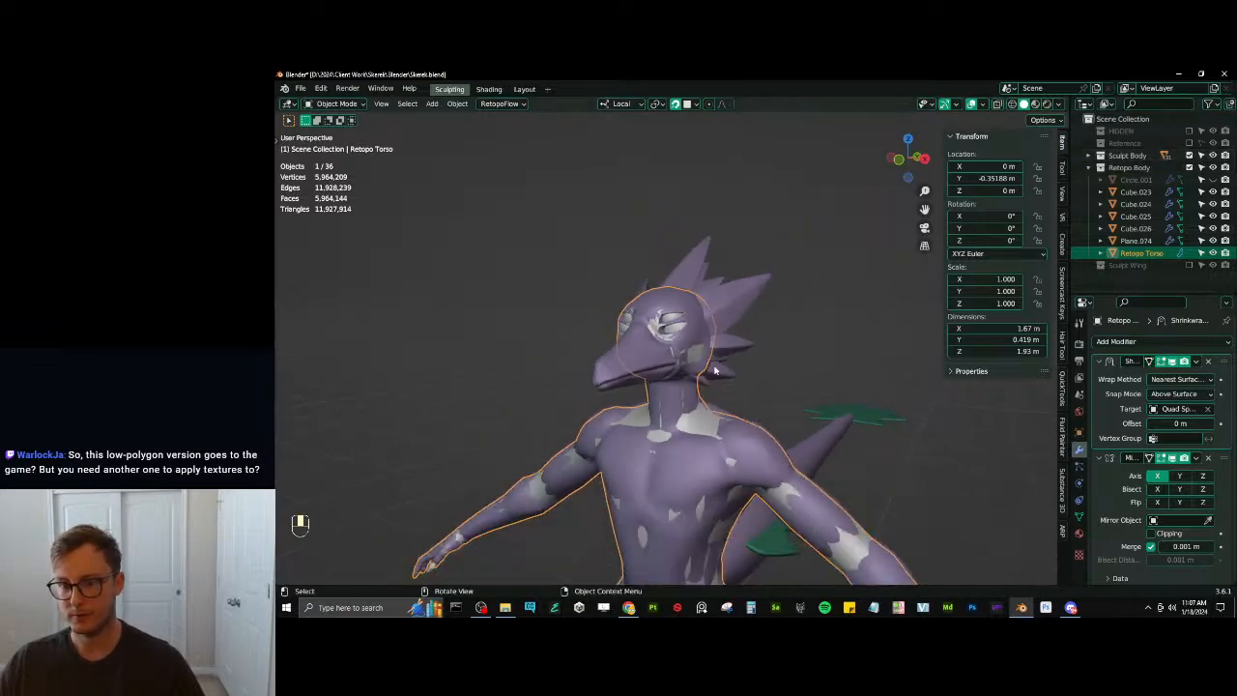
middle_drag(723, 371, 740, 422)
Hide the Shrinkwrap effect in the viewport and move the retopo torso 1.2947 m along X beside the sculpt
key(g)
right_click(952, 452)
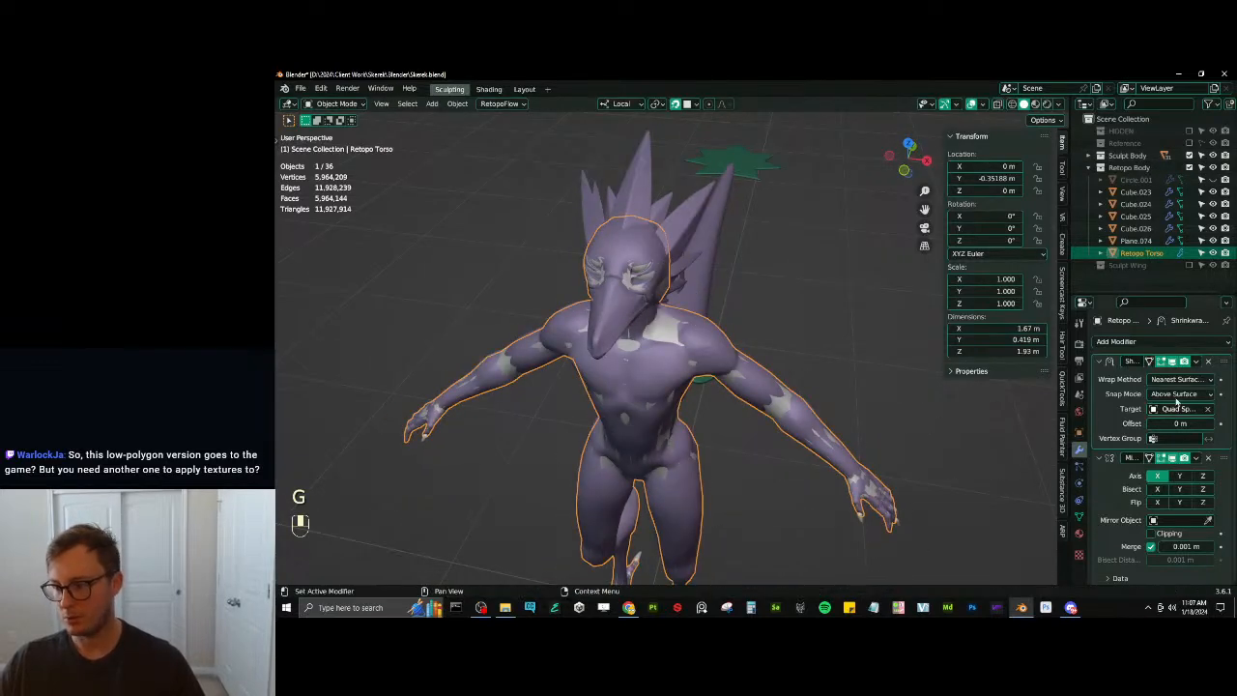
click(1171, 362)
scroll(646, 367, down, 3)
middle_drag(645, 367, 618, 361)
key(g)
middle_click(754, 391)
click(821, 420)
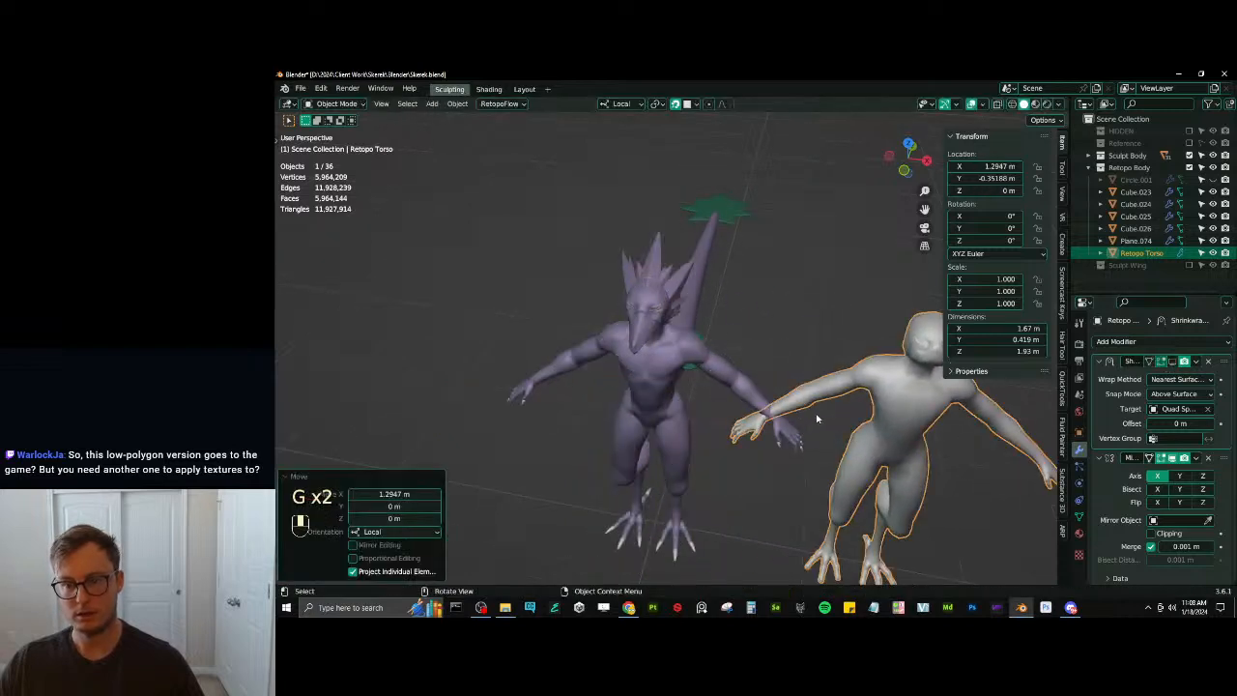
middle_drag(818, 420, 884, 403)
key(ctrl)
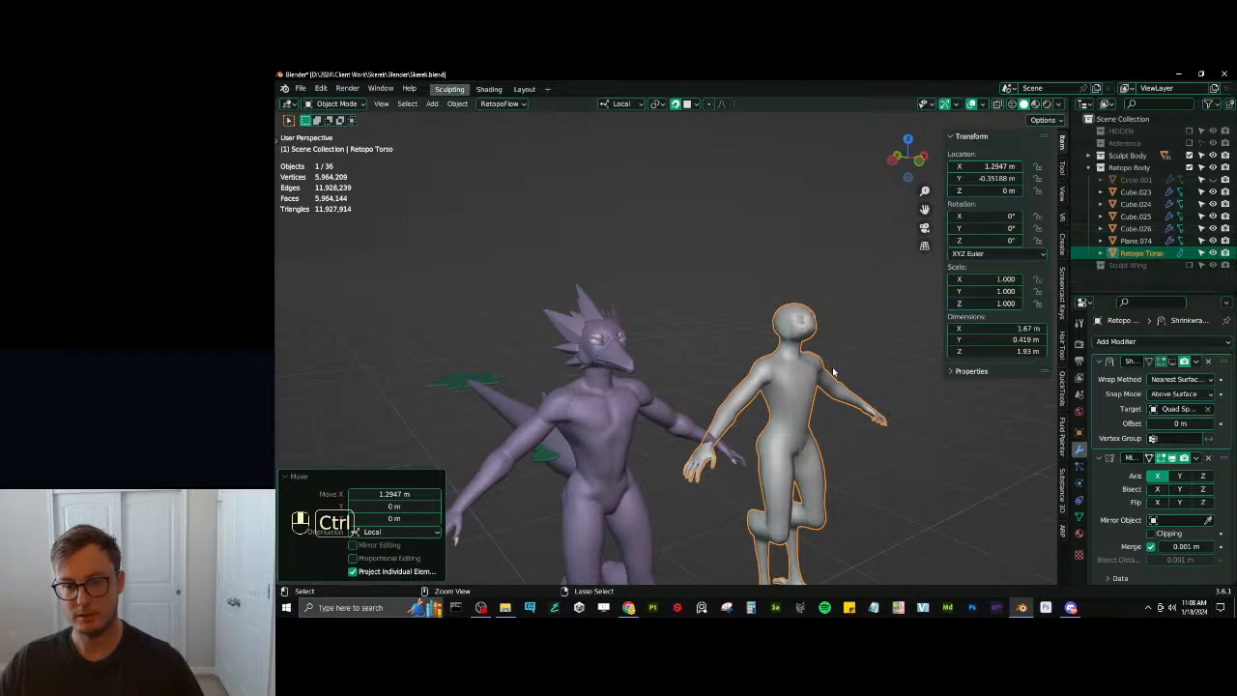
Undo the last move and shift the retopo torso 0.63112 m along X instead
key(ctrl+z)
key(g)
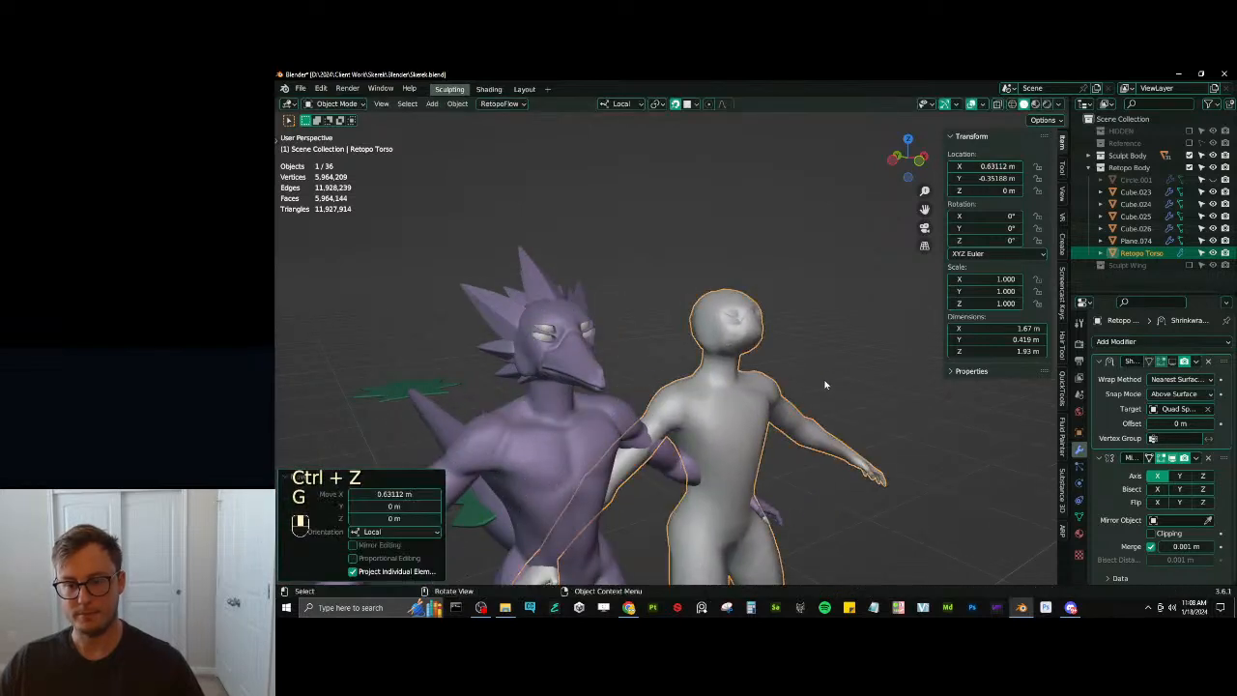
key(shift)
shift+middle_drag(724, 385, 744, 357)
Turn the retopo torso's wireframe display on and off again while comparing it with the sculpt
key(q)
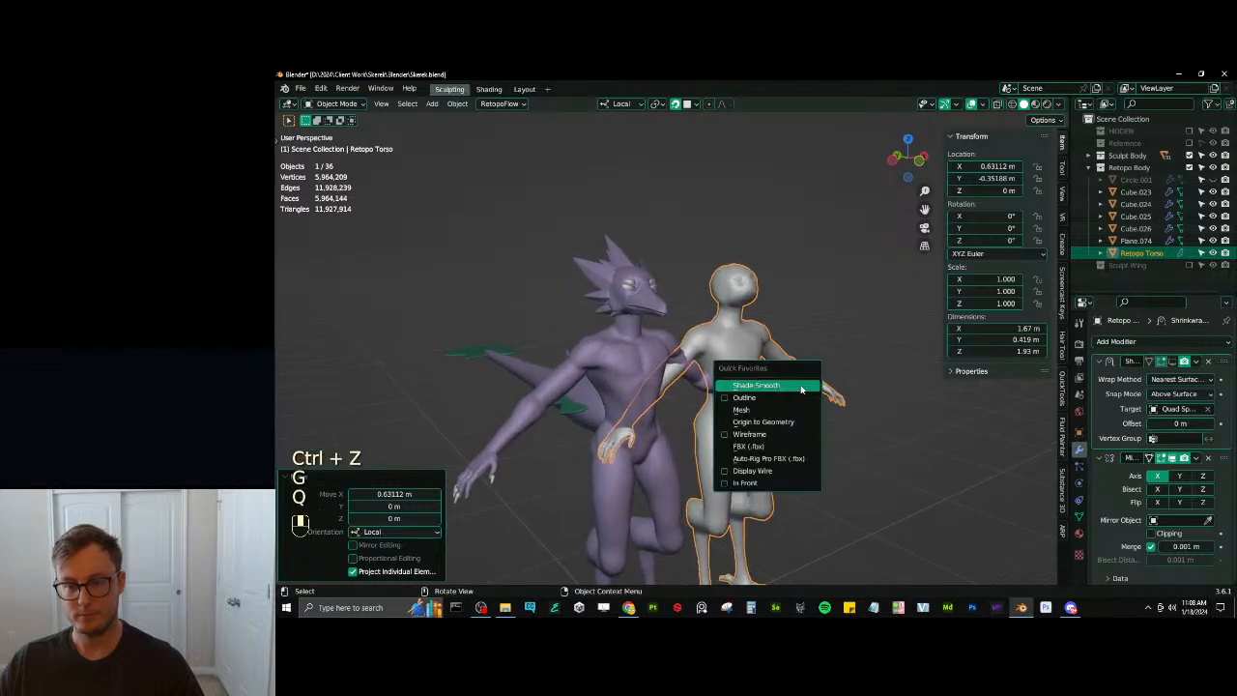
click(759, 433)
key(q)
click(737, 360)
scroll(787, 364, up, 2)
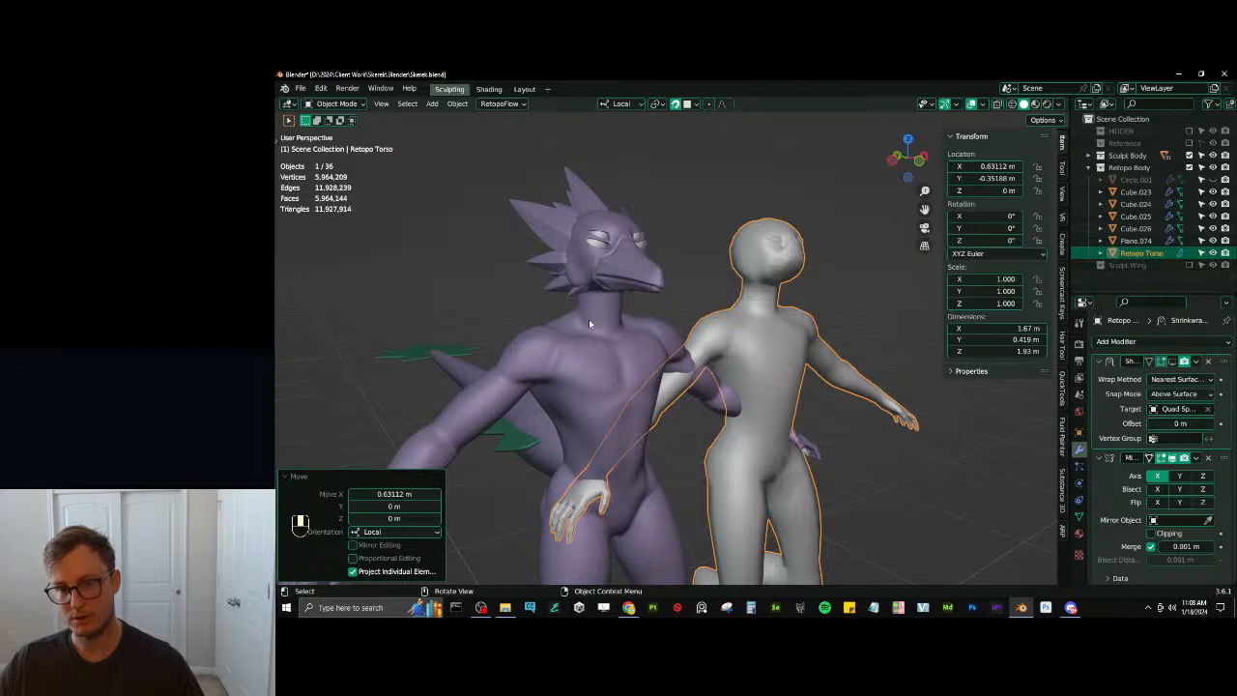
middle_drag(621, 382, 658, 341)
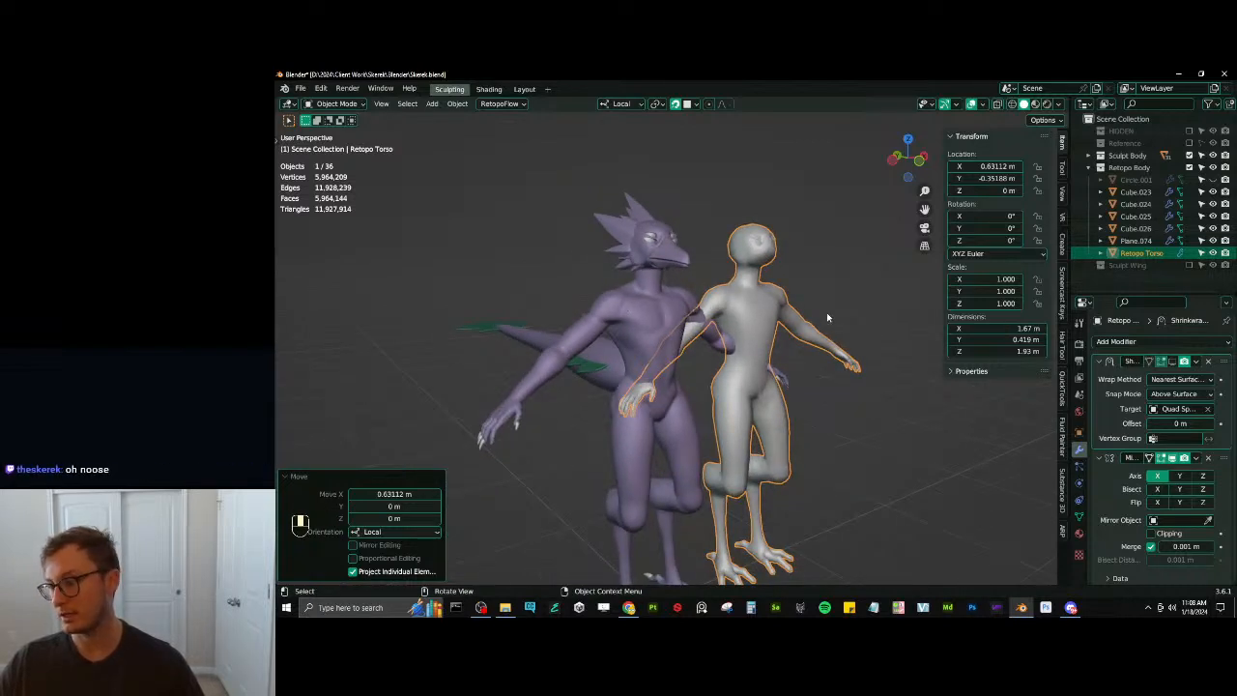
Clear the retopo torso's location, and undo that along with the earlier sideways move
key(alt)
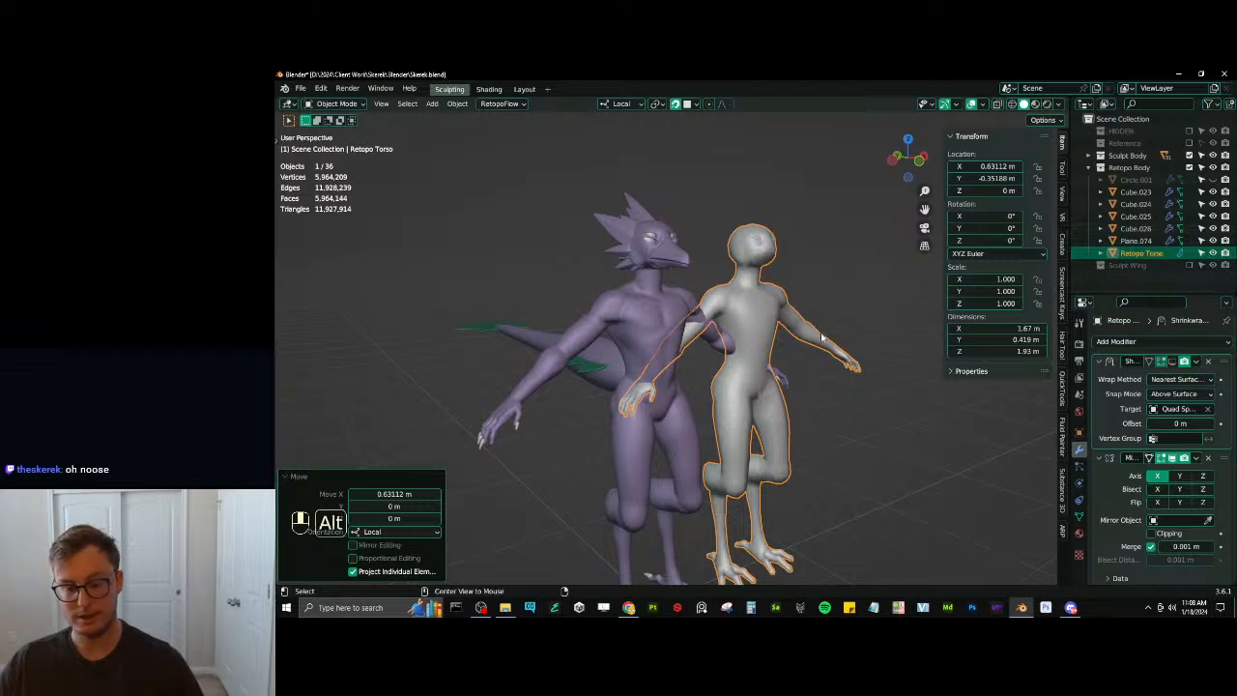
key(alt+g)
middle_drag(822, 350, 705, 364)
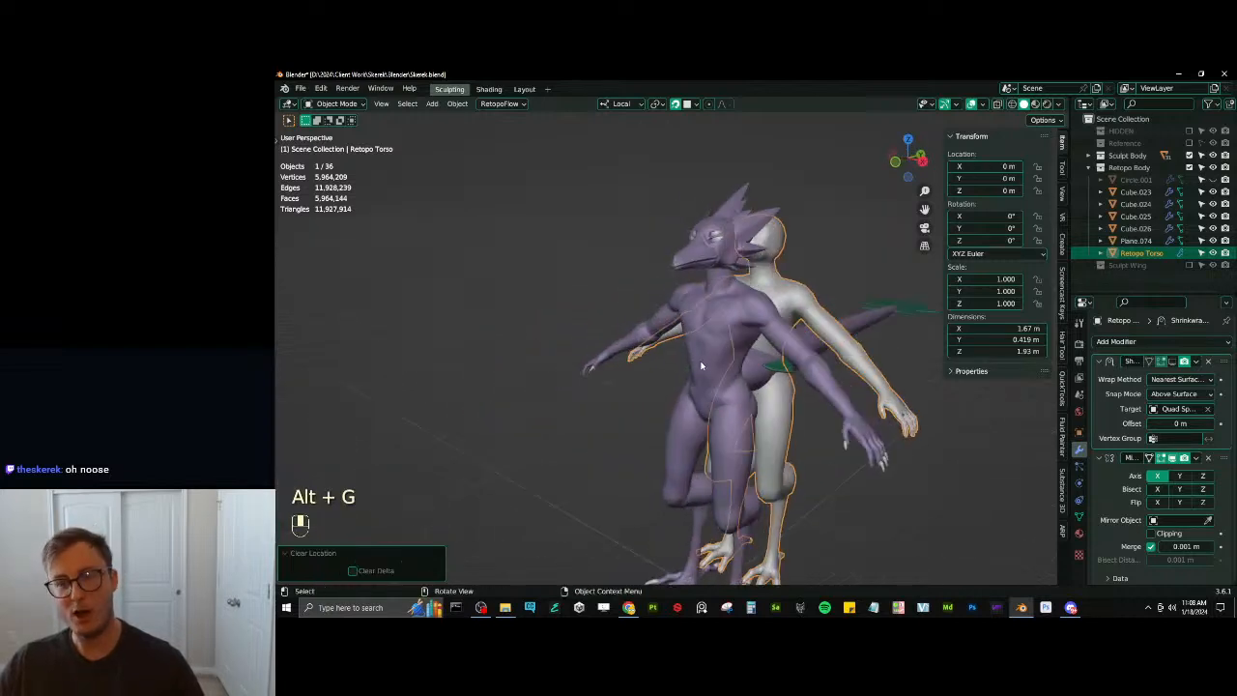
scroll(713, 368, down, 3)
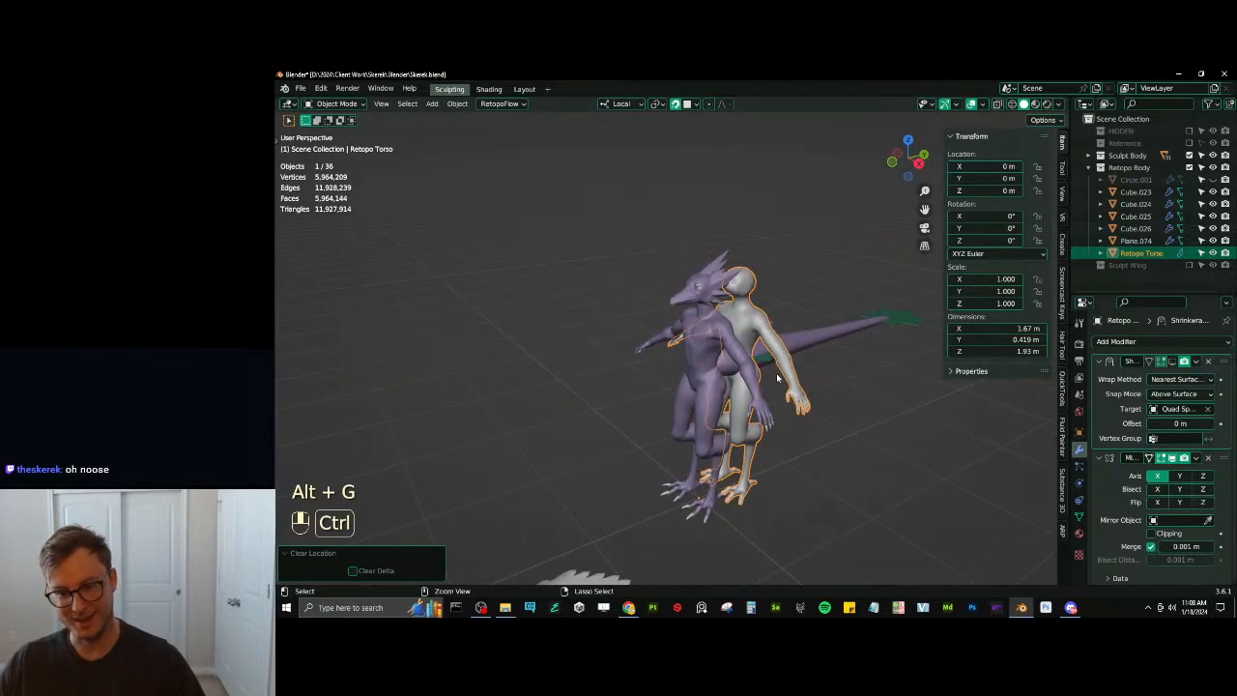
key(ctrl+z)
key(ctrl+z)
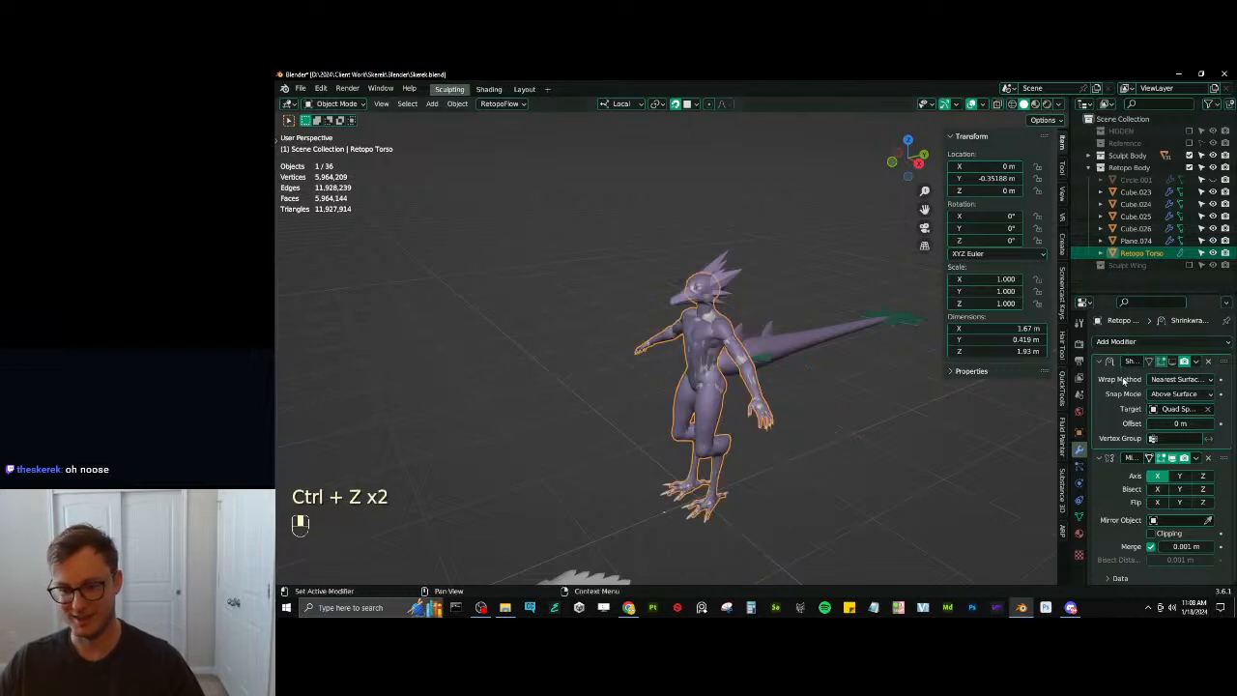
Apply the retopo torso's location, rotation and scale, and save the file
key(ctrl+a)
click(838, 433)
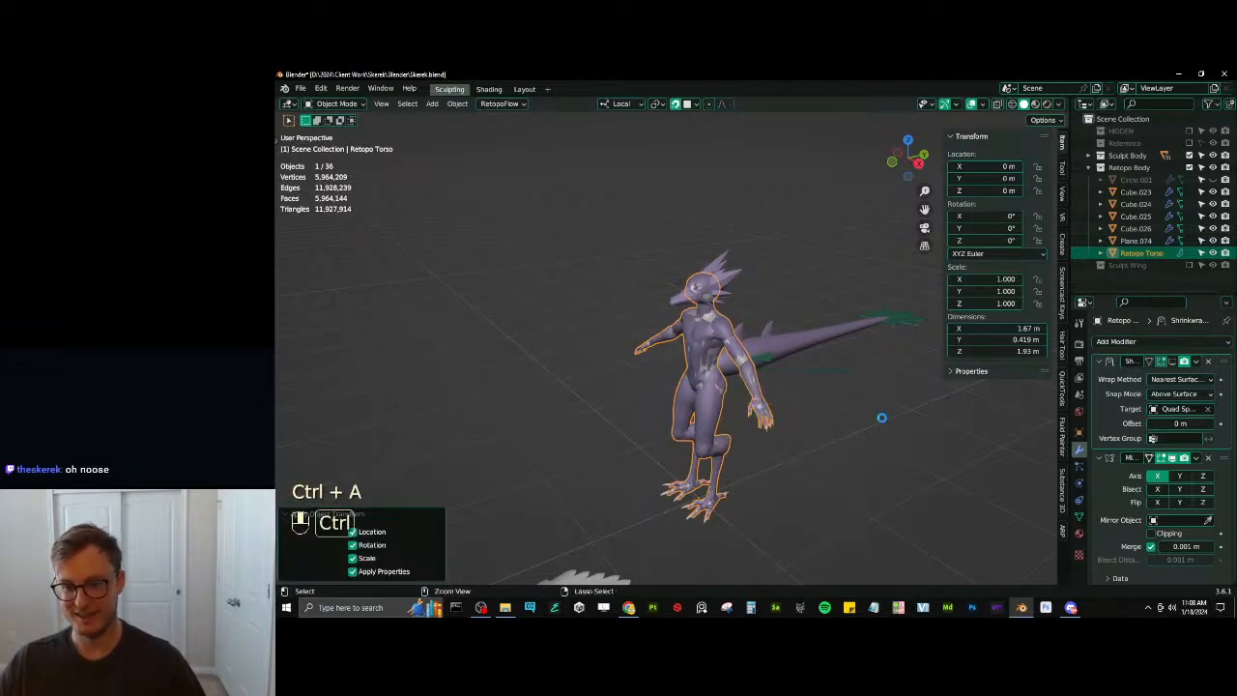
key(ctrl+s)
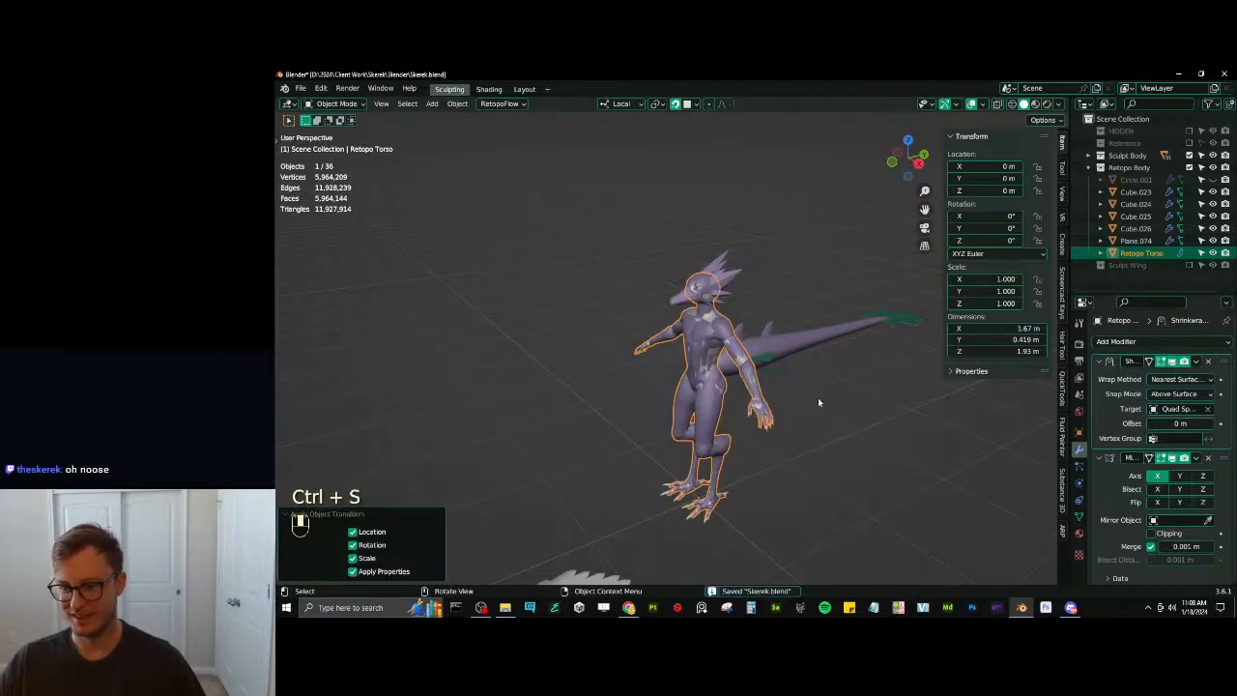
Duplicate the retopo torso's Shrinkwrap modifier and apply the copy to the mesh
scroll(817, 397, up, 3)
middle_drag(818, 400, 685, 359)
key(Tab)
scroll(798, 273, up, 2)
scroll(705, 320, up, 1)
shift+middle_drag(547, 400, 718, 346)
key(Tab)
scroll(613, 400, down, 4)
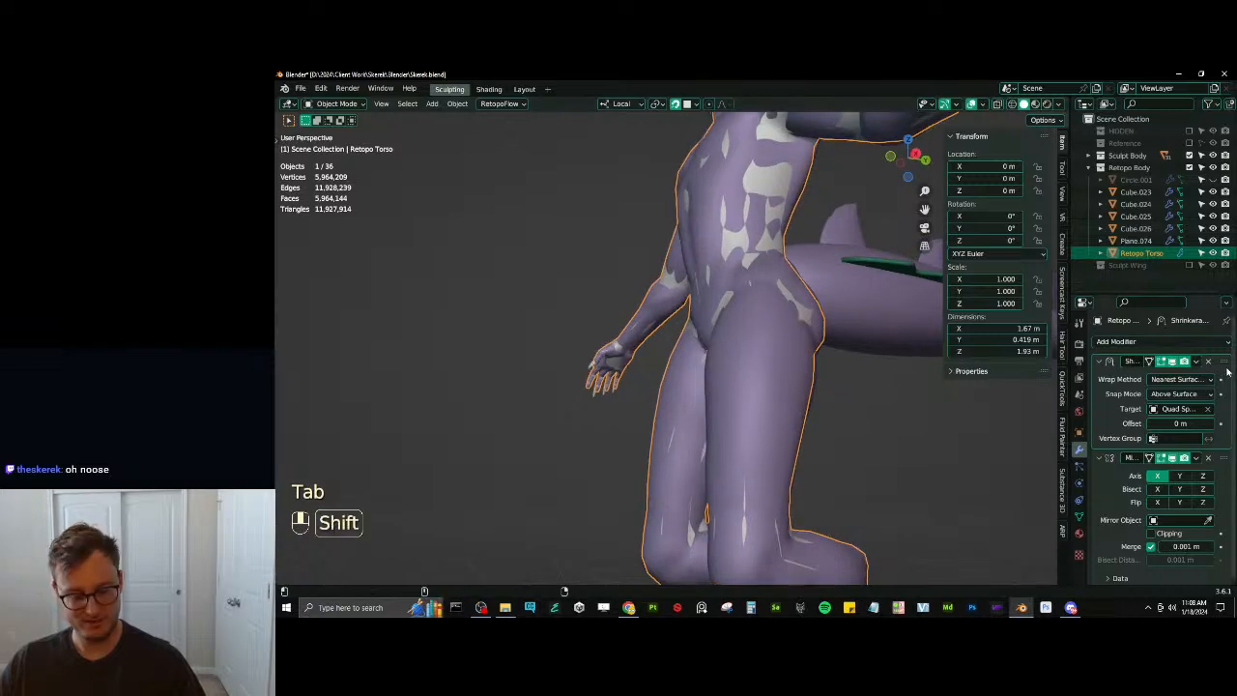
key(shift+s)
key(shift+s)
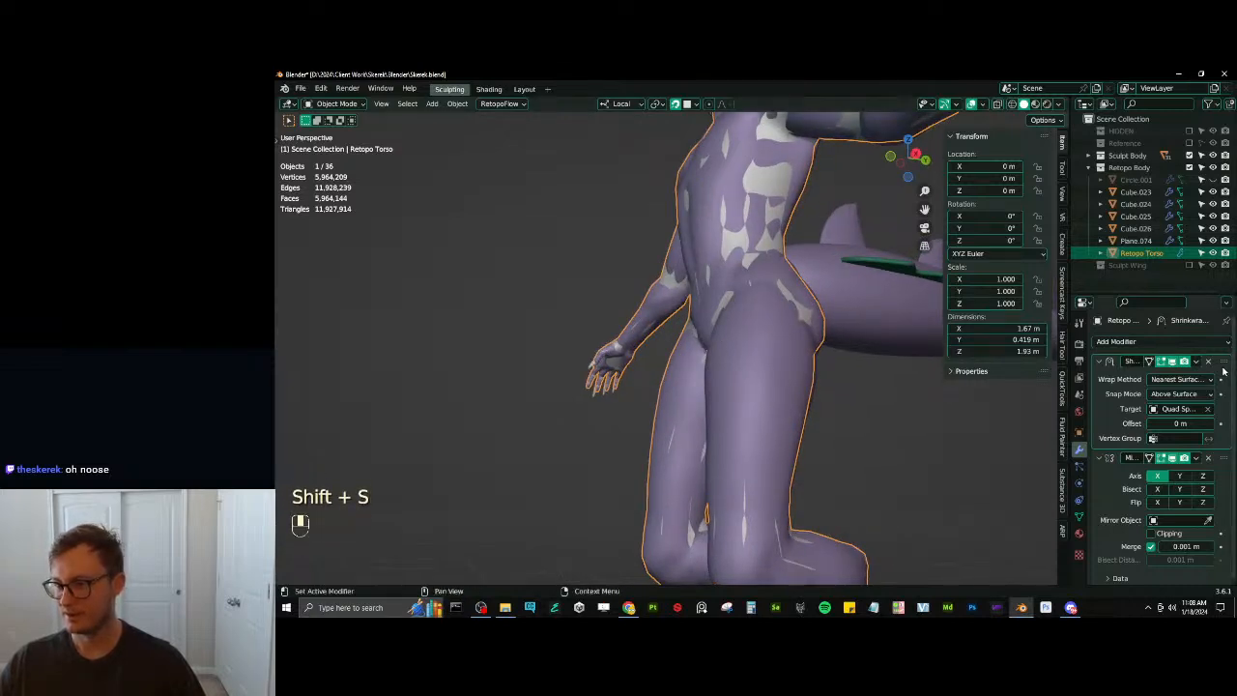
key(shift+d)
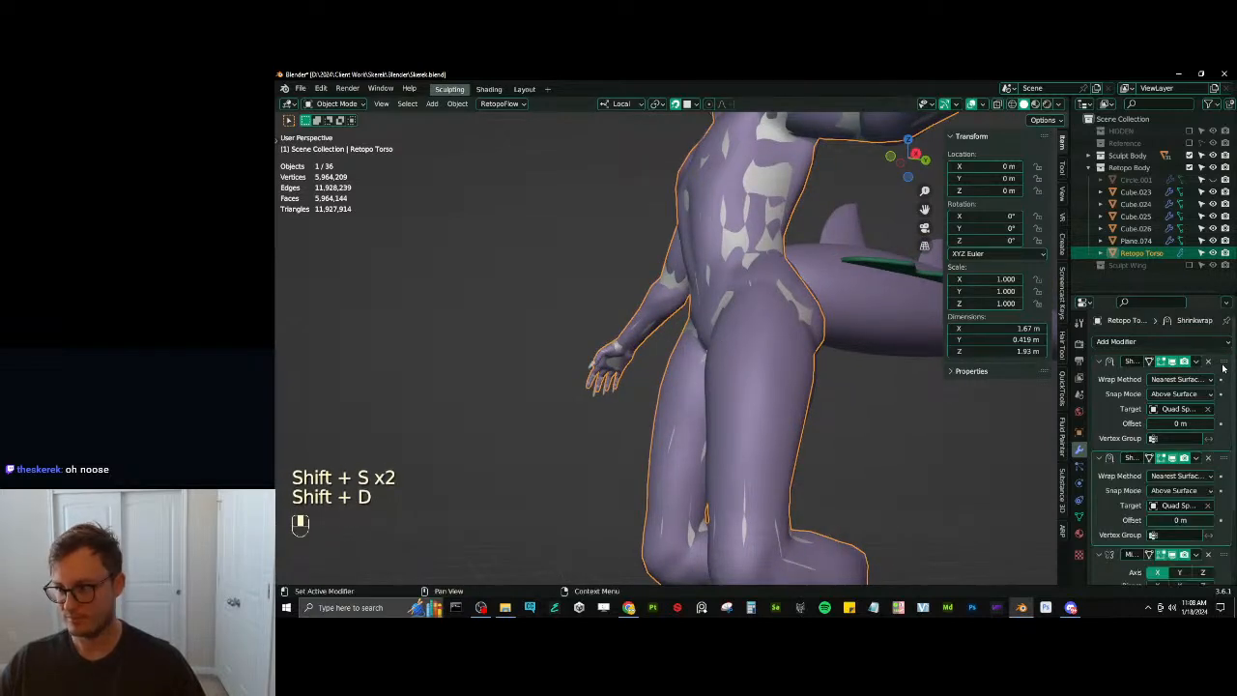
key(ctrl+a)
Bridge the open edges of the retopo mesh across the gap between the index and middle fingers
mouse_move(676, 367)
middle_down()
mouse_move(629, 389)
mouse_move(768, 274)
mouse_move(682, 345)
middle_up()
key(Tab)
middle_drag(683, 345, 715, 324)
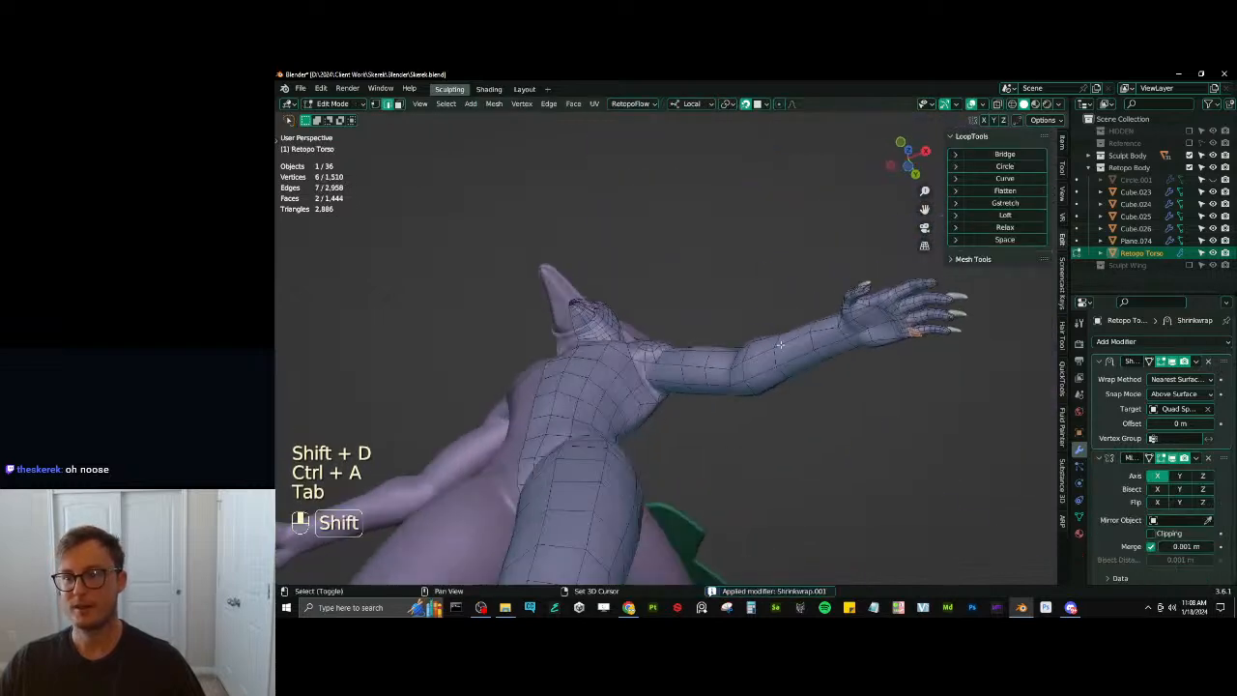
scroll(648, 400, up, 3)
shift+middle_drag(869, 338, 723, 328)
scroll(693, 367, up, 3)
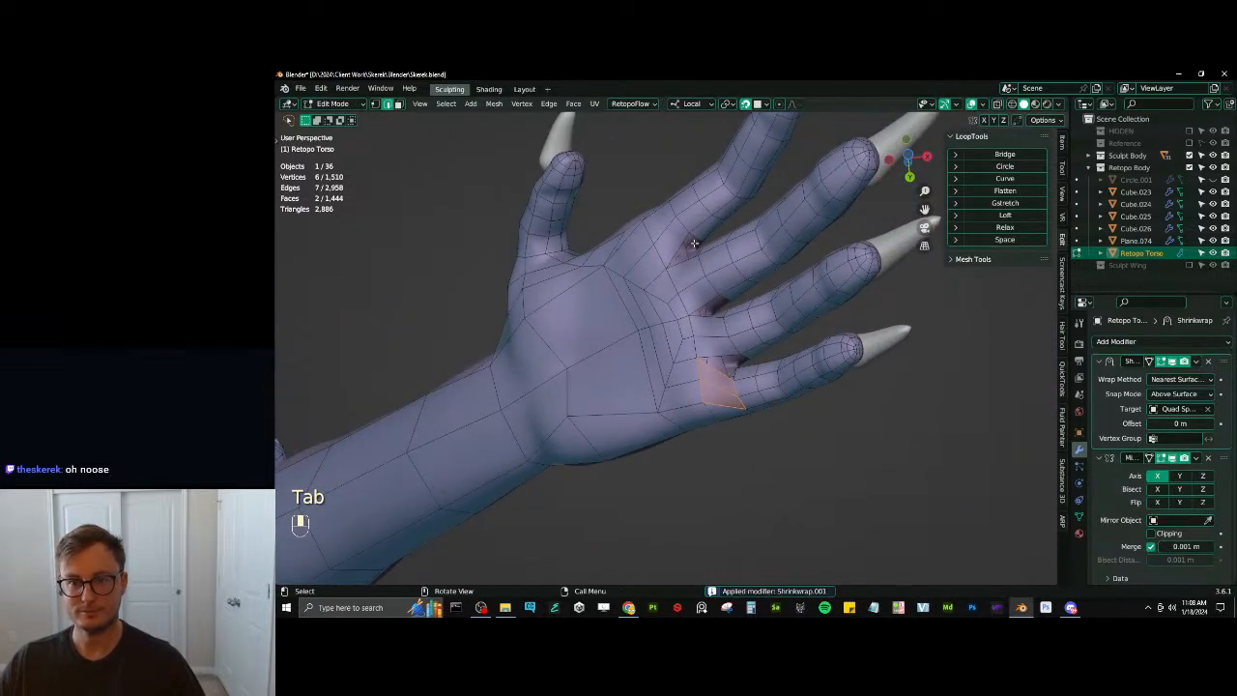
key(KP_Decimal)
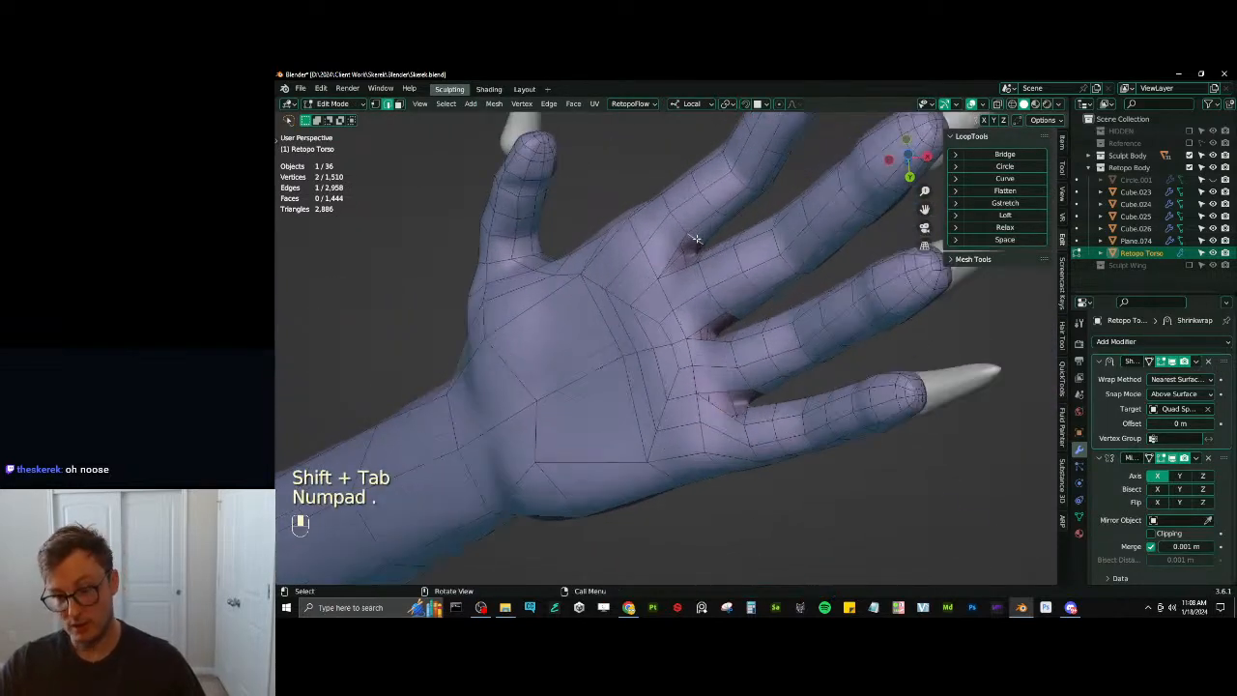
scroll(654, 253, down, 7)
scroll(654, 253, down, 4)
middle_drag(654, 253, 705, 297)
scroll(638, 367, up, 4)
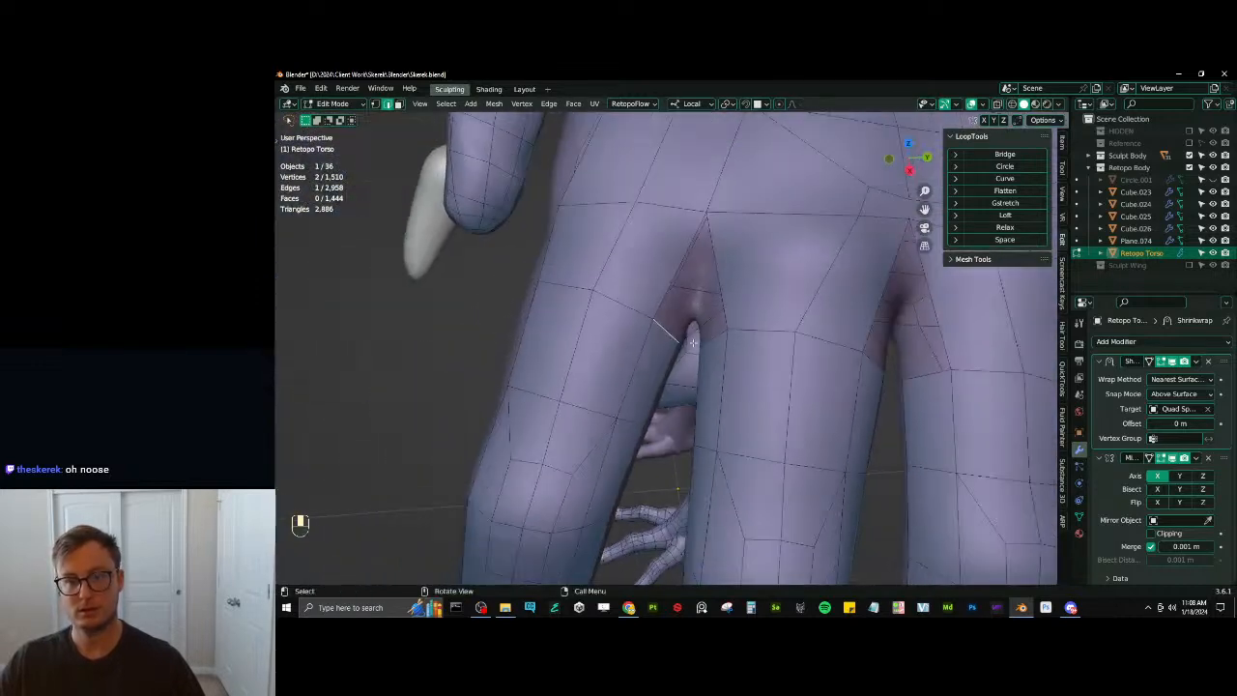
middle_drag(691, 363, 698, 283)
key(q)
click(731, 300)
Add a single loop cut through the new index–middle bridge and move it to fit the sculpt
key(ctrl+r)
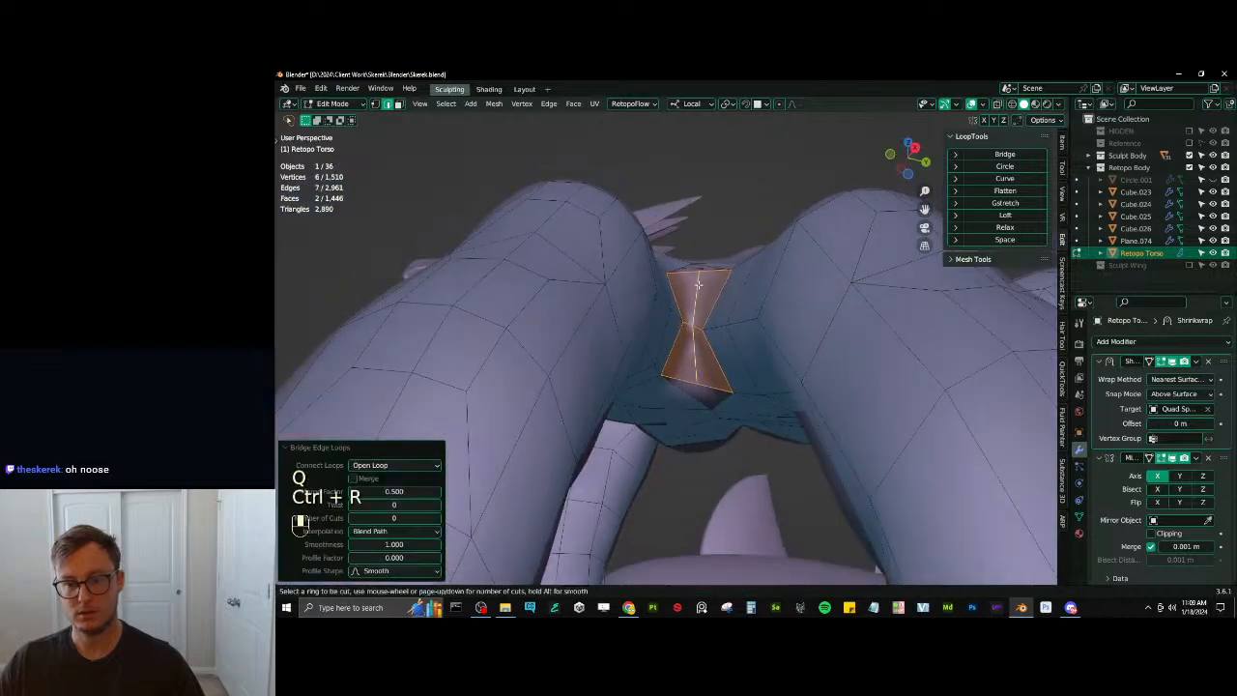
click(697, 283)
key(shift+Tab)
key(g)
click(698, 305)
Select the two edges on each side of the middle–ring finger gap and bridge them
middle_drag(741, 330, 653, 305)
middle_drag(820, 322, 771, 355)
click(752, 270)
shift+click(813, 282)
middle_drag(817, 290, 778, 287)
shift+click(776, 307)
shift+click(829, 332)
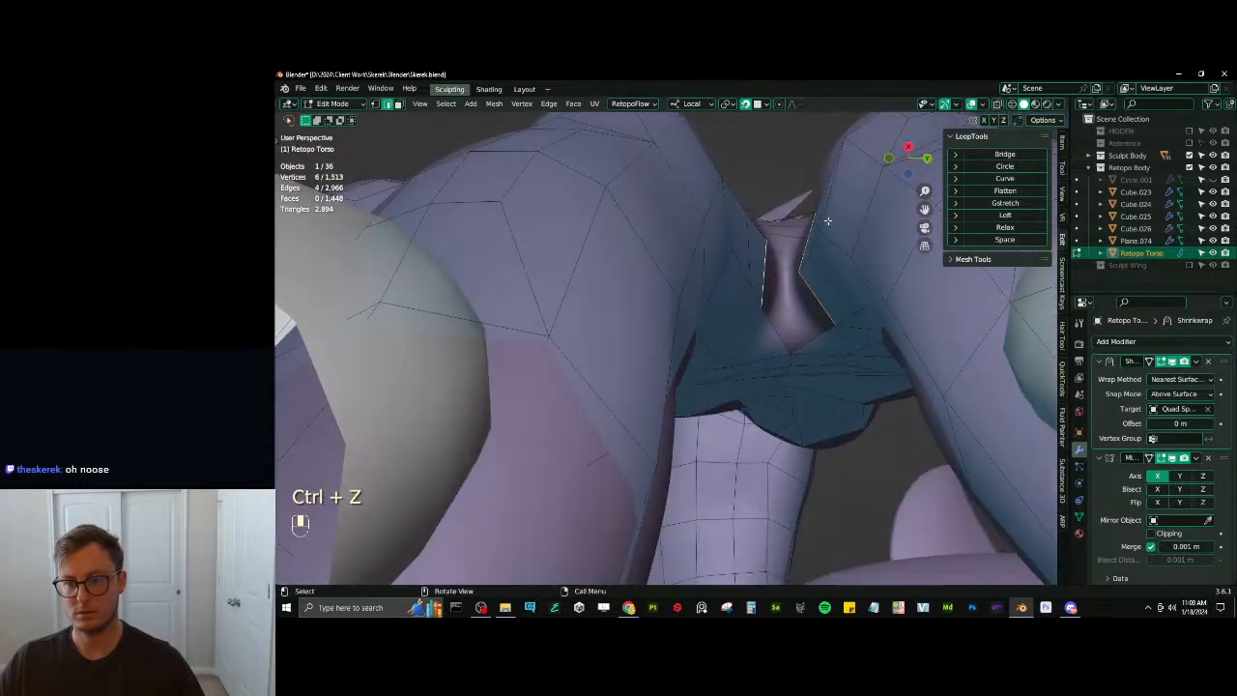
key(q)
click(828, 223)
Add a centred loop cut to the middle–ring bridge, then move, rotate and scale it into the finger web
middle_drag(821, 226, 785, 268)
key(ctrl+r)
click(788, 245)
right_click(789, 245)
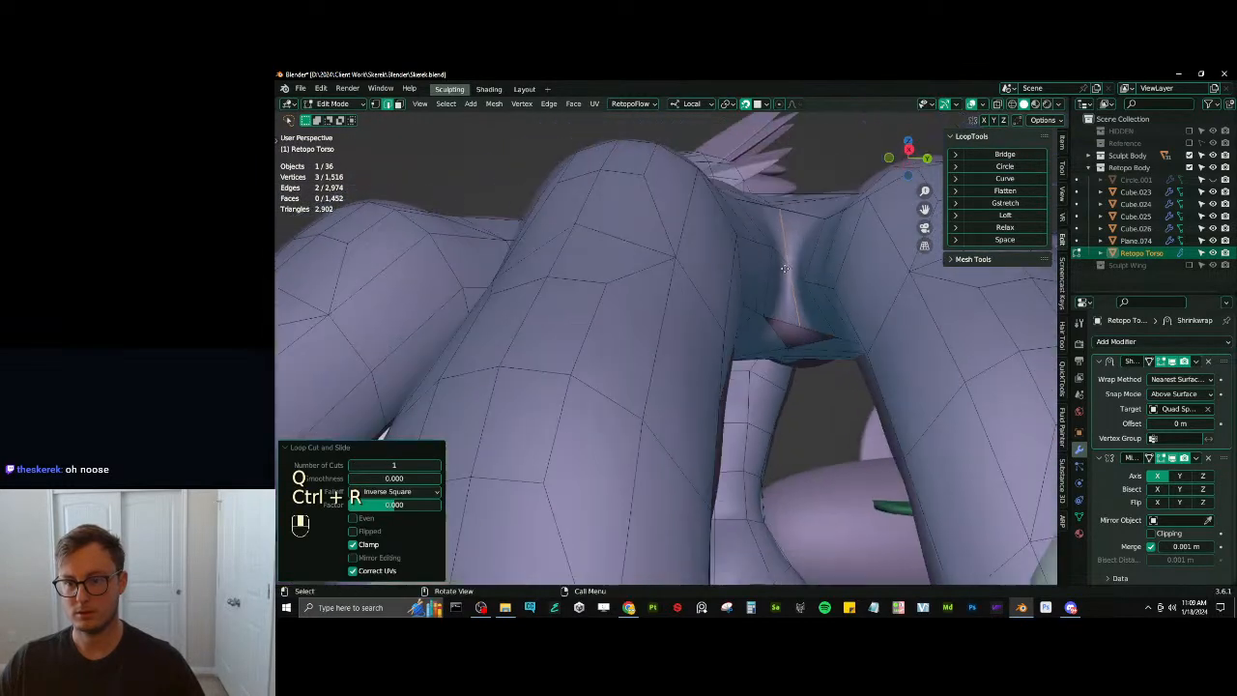
key(g)
click(796, 261)
key(r)
click(827, 242)
key(s)
click(819, 240)
key(g)
click(811, 235)
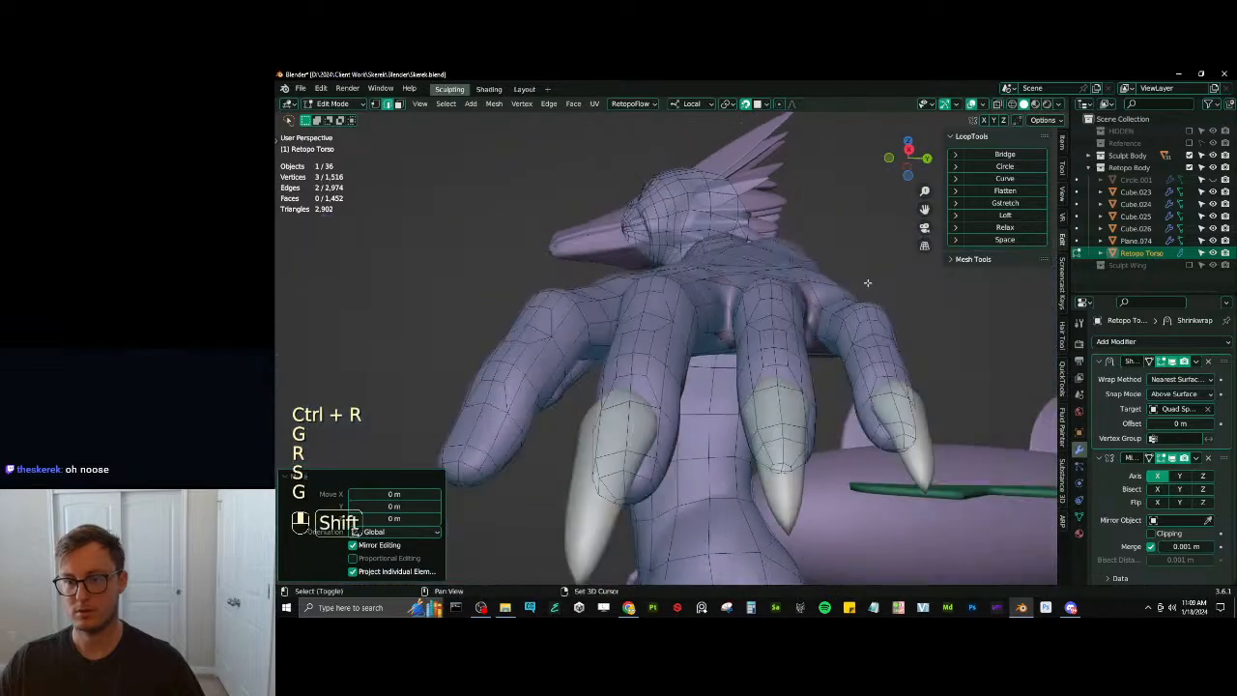
Shift edges on the palm side of the pinky's lower segment to even out their spacing
middle_drag(867, 282, 735, 311)
click(759, 279)
key(g)
click(801, 345)
key(g)
click(816, 304)
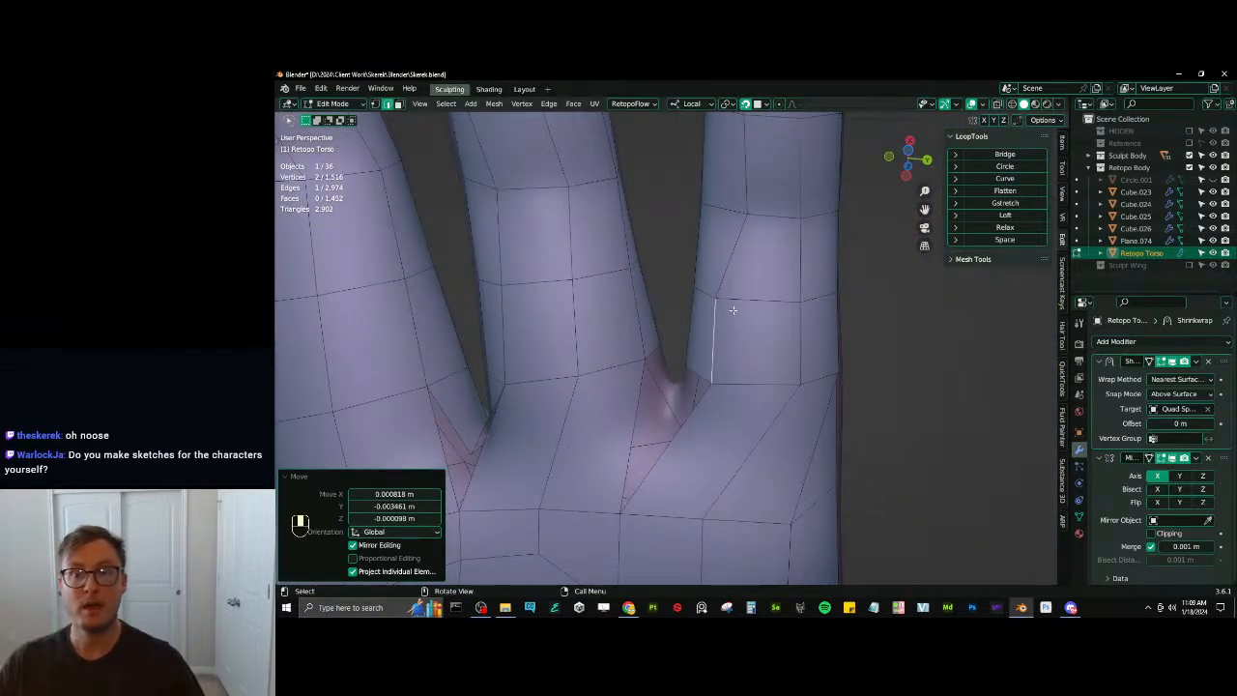
scroll(732, 311, down, 4)
scroll(696, 321, up, 2)
middle_drag(715, 263, 681, 364)
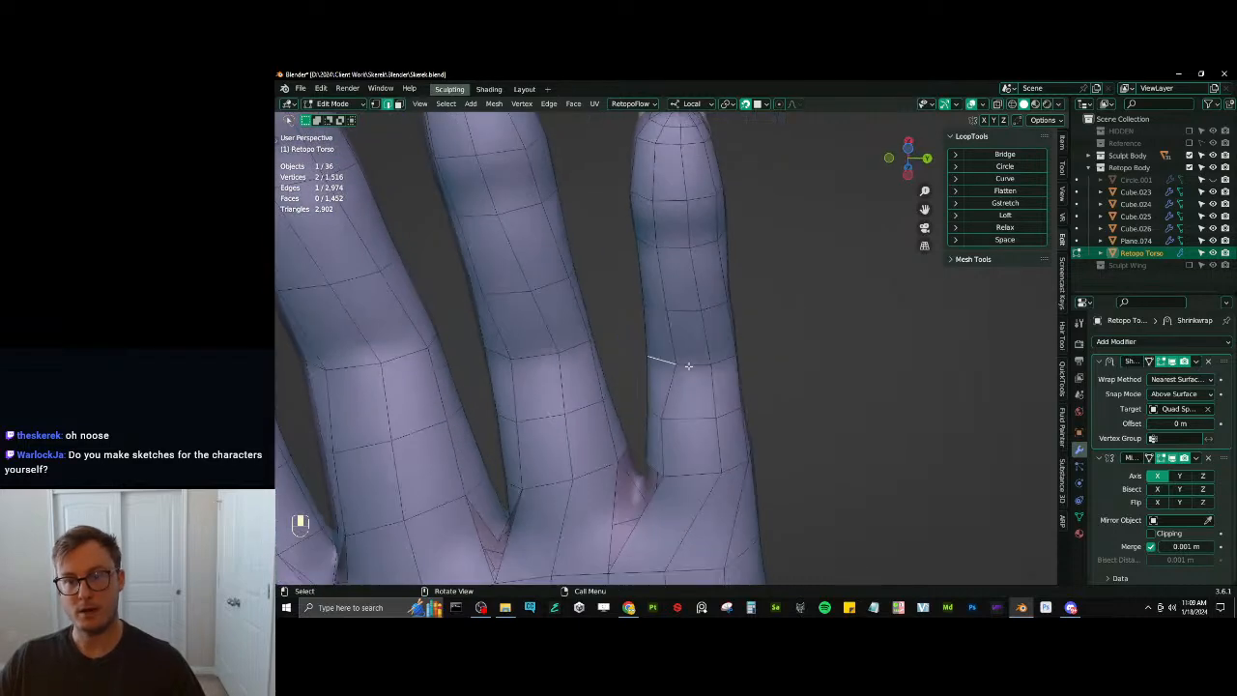
key(g)
click(675, 368)
key(g)
click(676, 323)
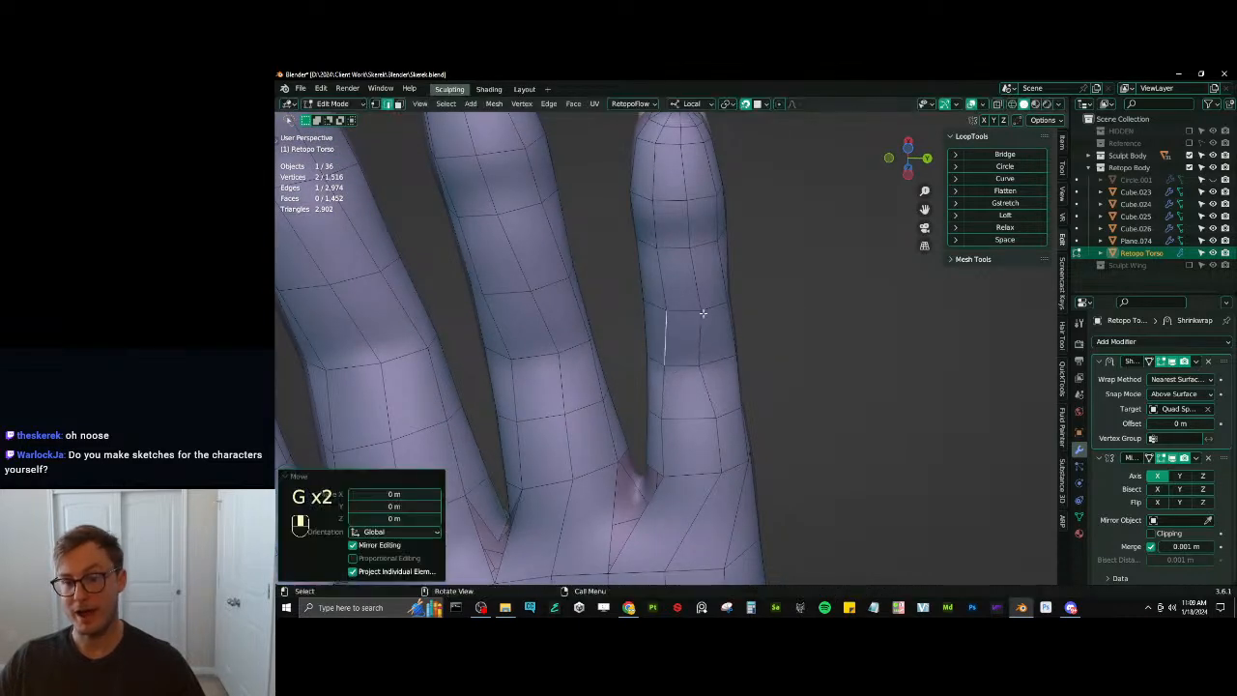
Straighten the lengthwise edge flow along the middle of the pinky by moving and widening its palm-side edges
key(g)
click(694, 285)
key(g)
click(675, 292)
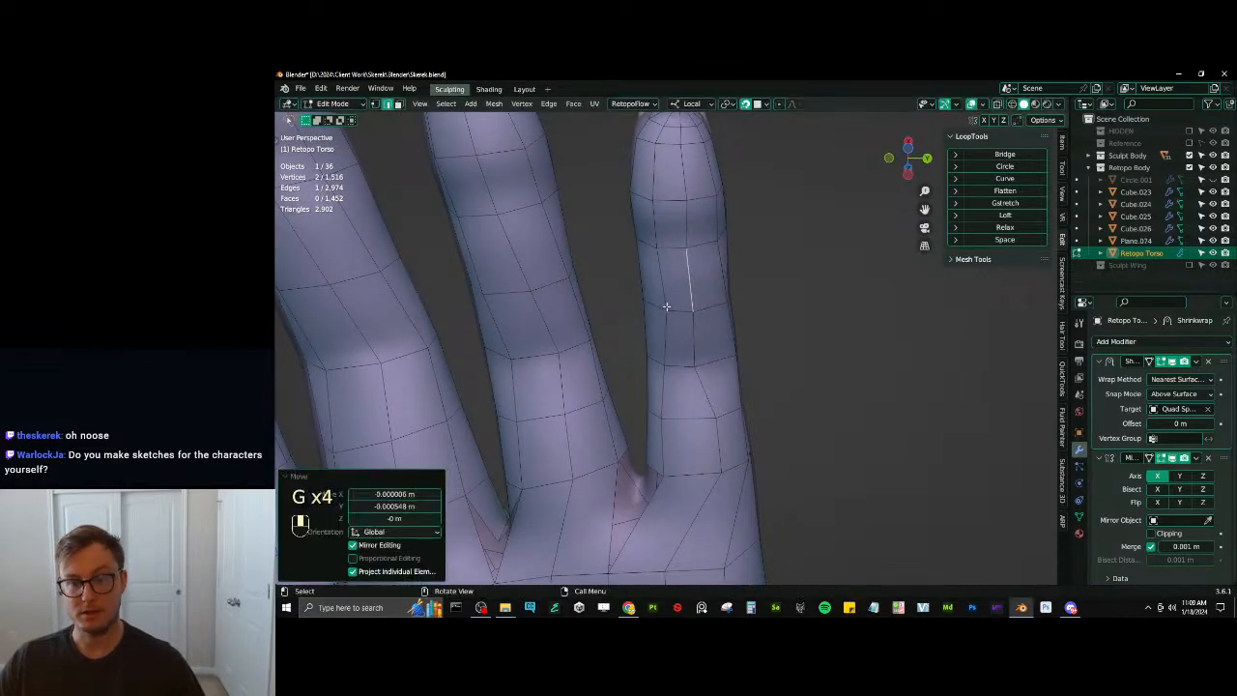
key(g)
click(666, 310)
key(s)
click(694, 329)
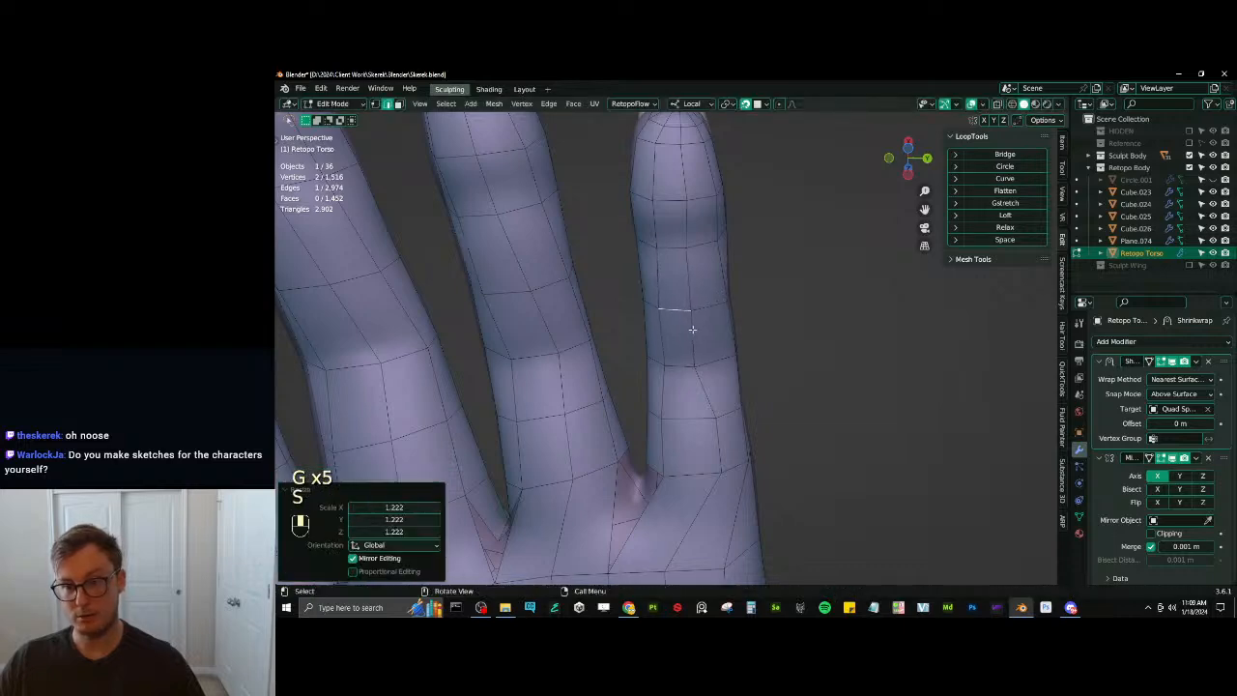
key(g)
click(729, 337)
Scale and reposition the pinky's cross edges down to its base so its faces are evenly sized
middle_drag(732, 338, 682, 310)
click(672, 289)
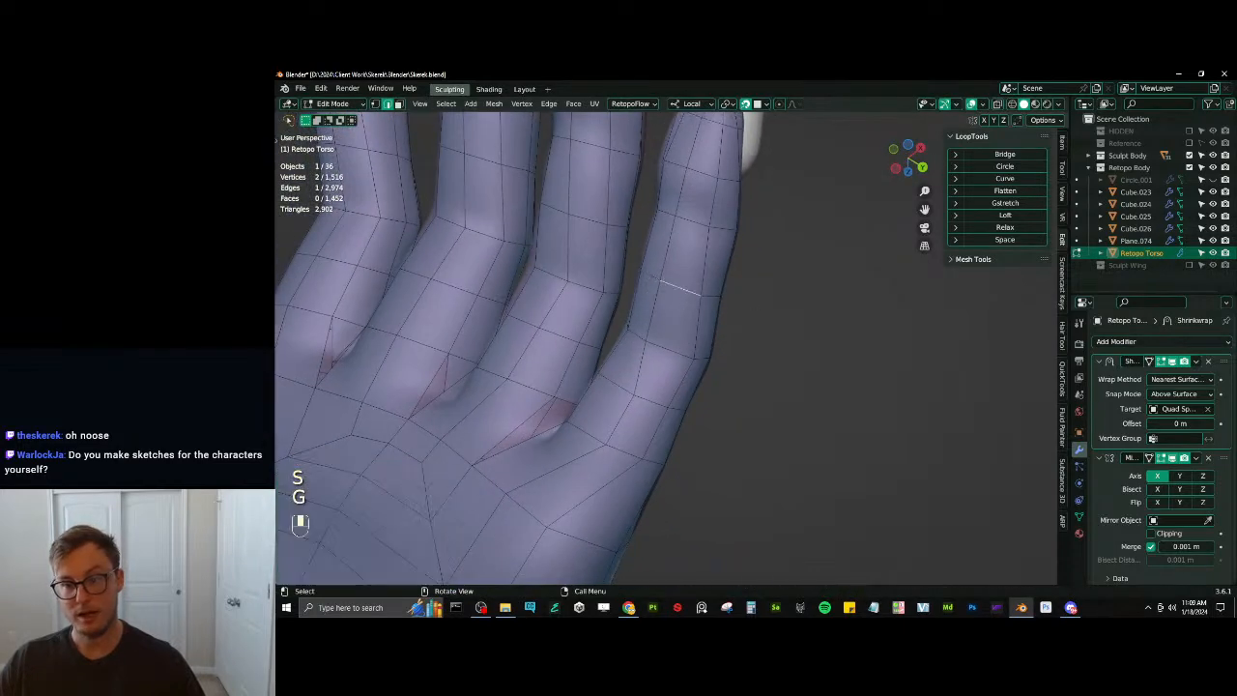
key(s)
click(703, 298)
click(669, 350)
key(s)
click(693, 356)
key(g)
click(652, 356)
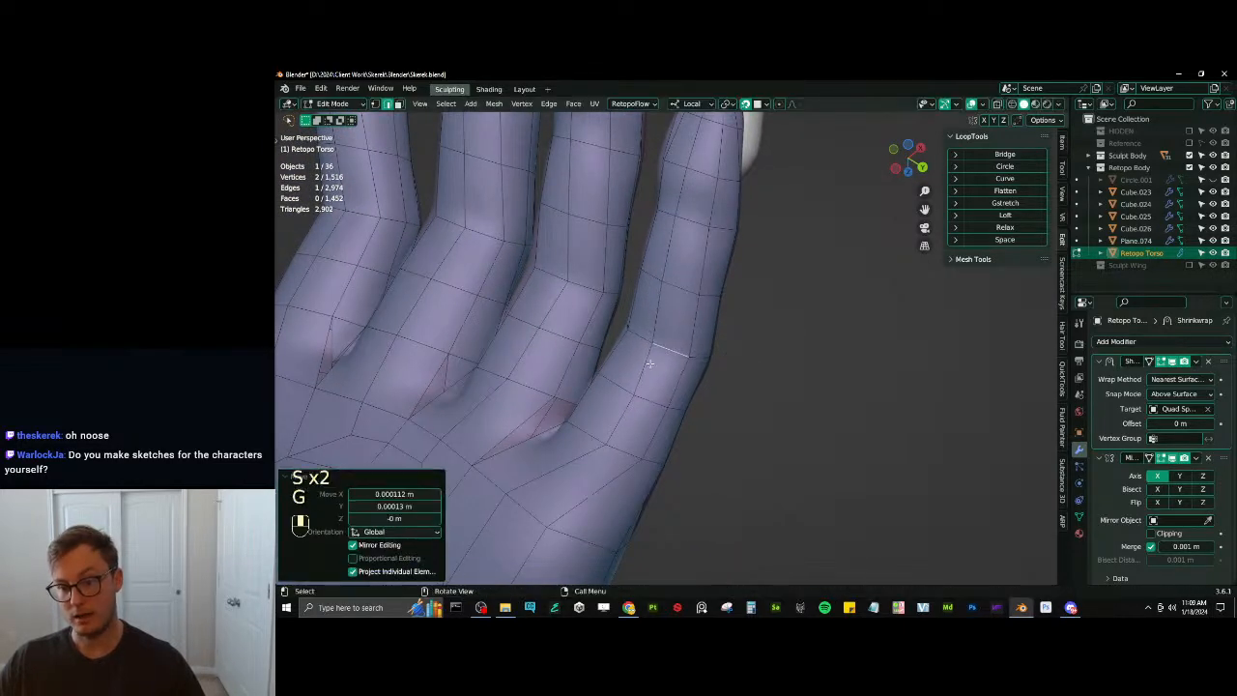
click(620, 418)
key(g)
mouse_move(622, 417)
middle_down()
mouse_move(661, 432)
mouse_move(653, 415)
mouse_move(675, 459)
mouse_move(664, 427)
mouse_move(620, 400)
middle_up()
click(637, 431)
key(g)
click(639, 426)
Move each palm-side pair of cross edges on the ring finger sideways, from the base up to the middle segment
click(654, 398)
shift+click(671, 391)
key(g)
click(660, 398)
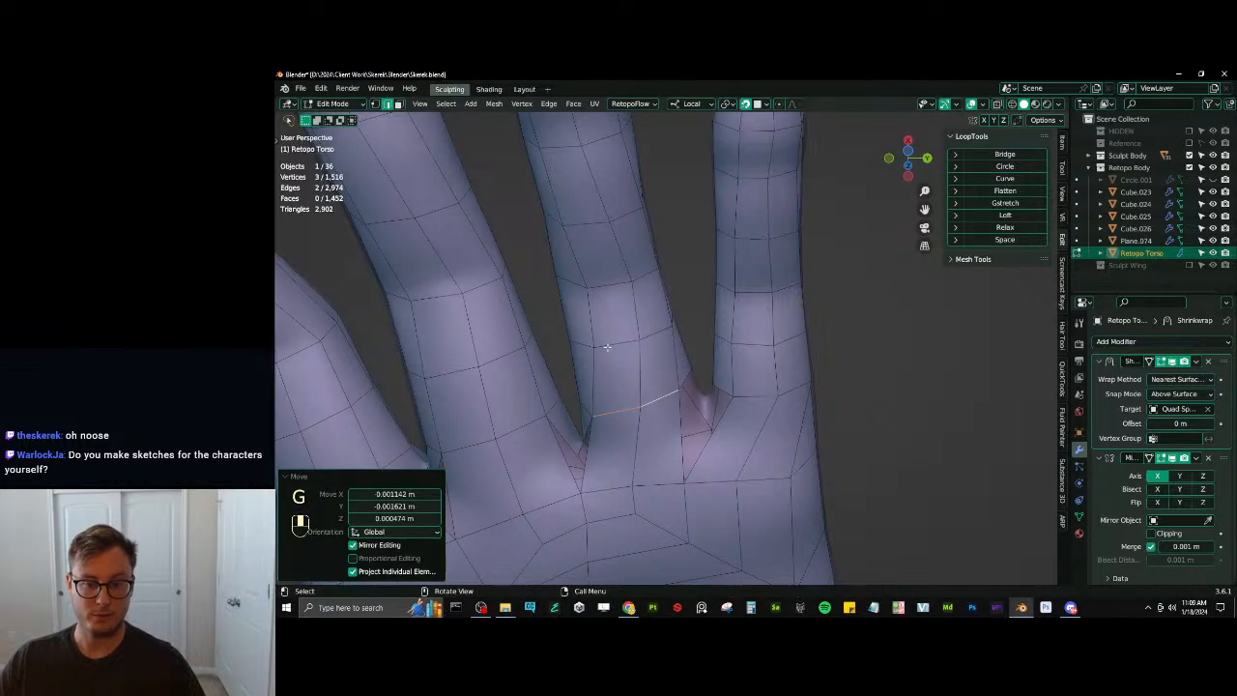
click(608, 346)
shift+click(654, 329)
key(g)
click(644, 332)
click(609, 286)
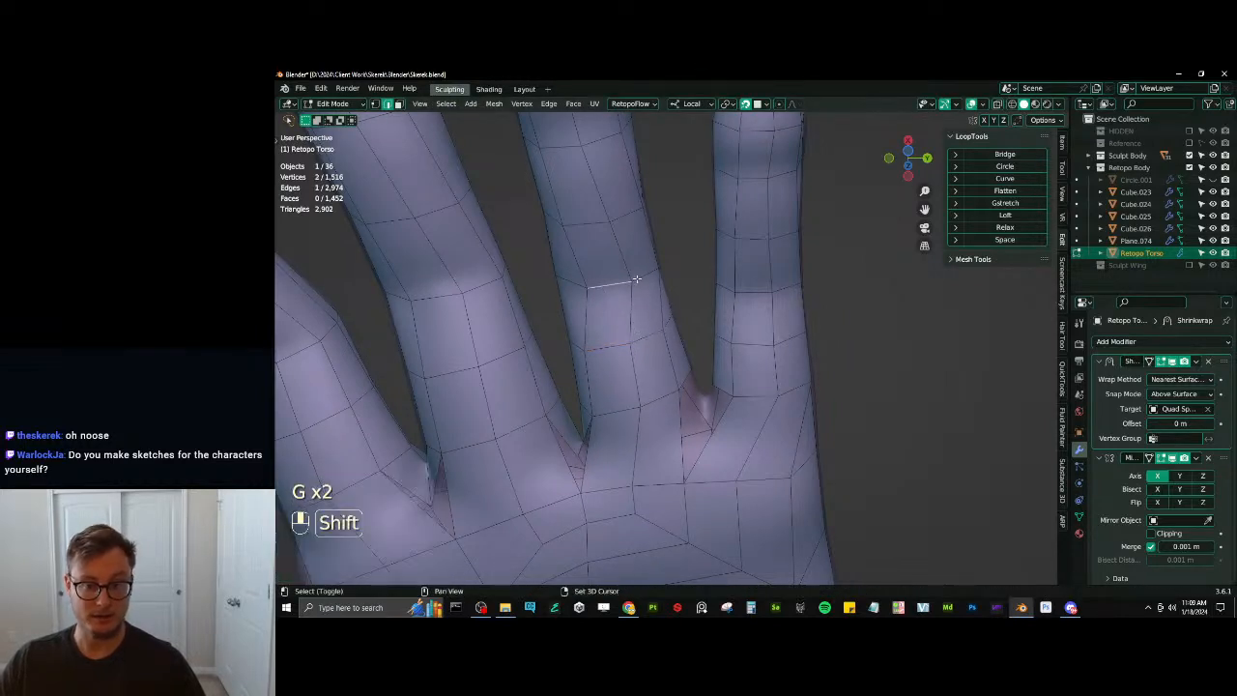
shift+click(642, 277)
key(g)
click(625, 278)
click(584, 226)
shift+click(619, 217)
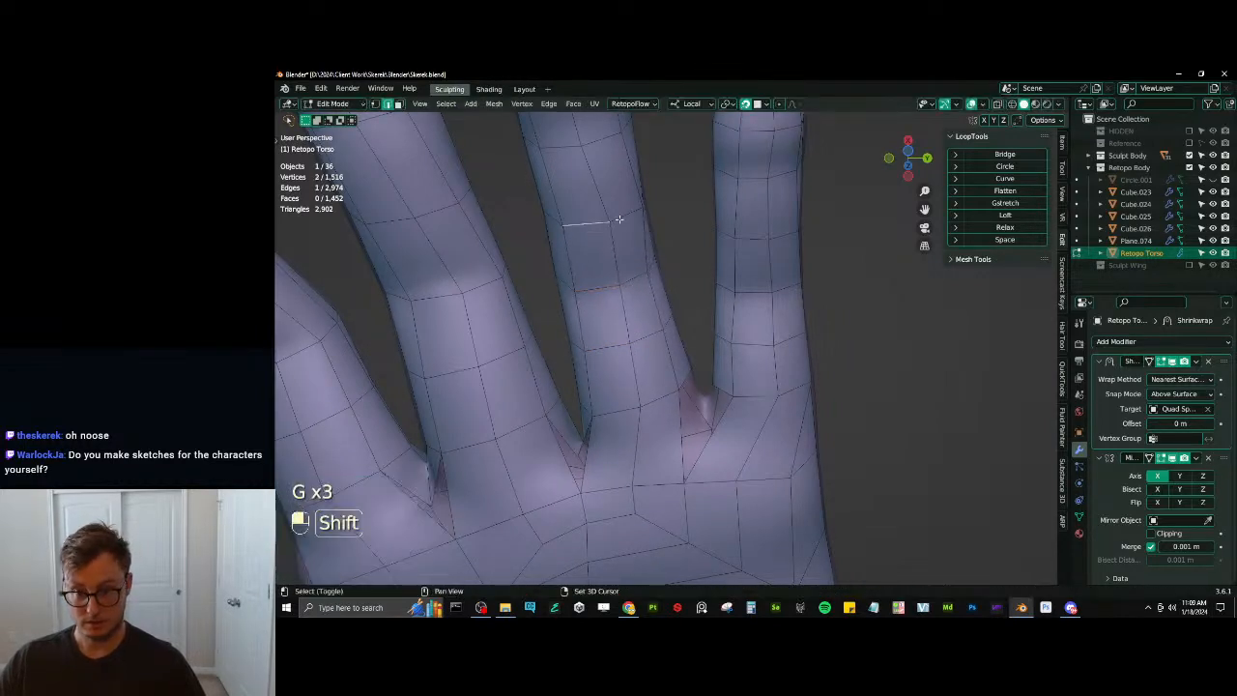
key(g)
click(622, 231)
Select the edges on both sides of the ring–pinky finger gap and bridge them
scroll(624, 231, down, 1)
mouse_move(649, 289)
middle_down()
mouse_move(684, 337)
mouse_move(662, 309)
mouse_move(676, 409)
mouse_move(644, 309)
middle_up()
scroll(663, 329, up, 2)
click(662, 329)
shift+click(705, 348)
shift+click(696, 307)
key(q)
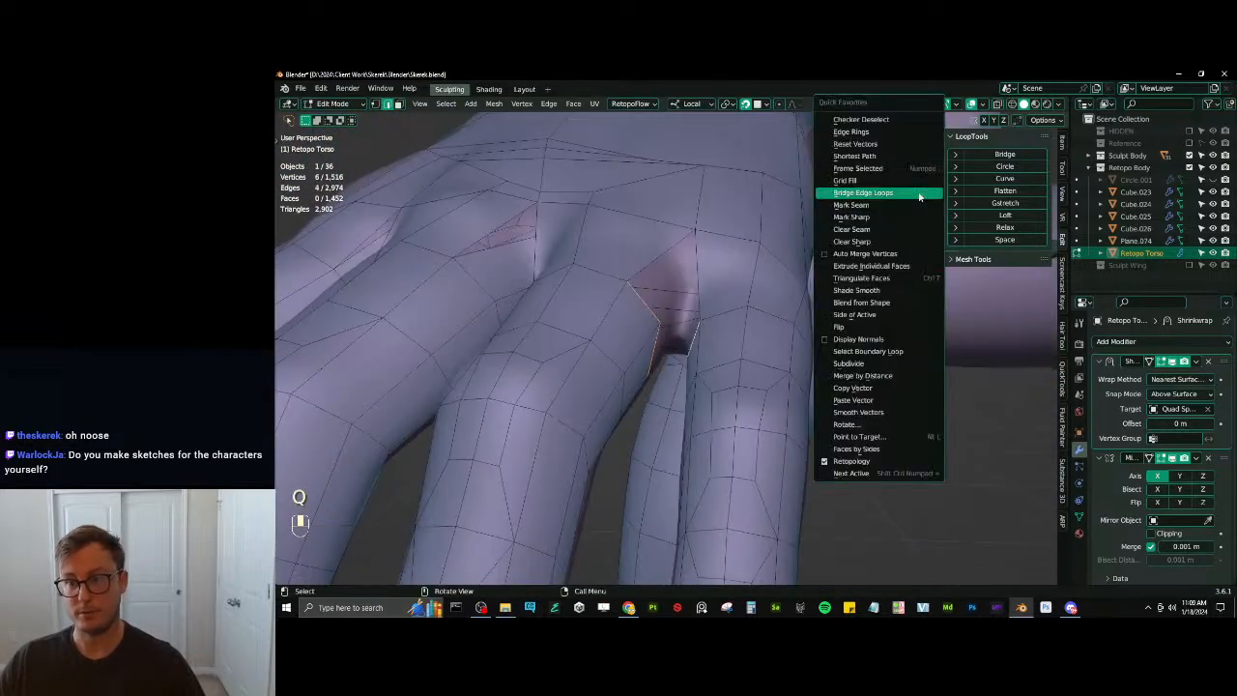
click(920, 196)
Add a centred loop cut to the ring–pinky bridge, then move, rotate and scale it into the finger web
middle_drag(778, 336, 681, 321)
key(ctrl+r)
click(693, 307)
click(696, 304)
key(g)
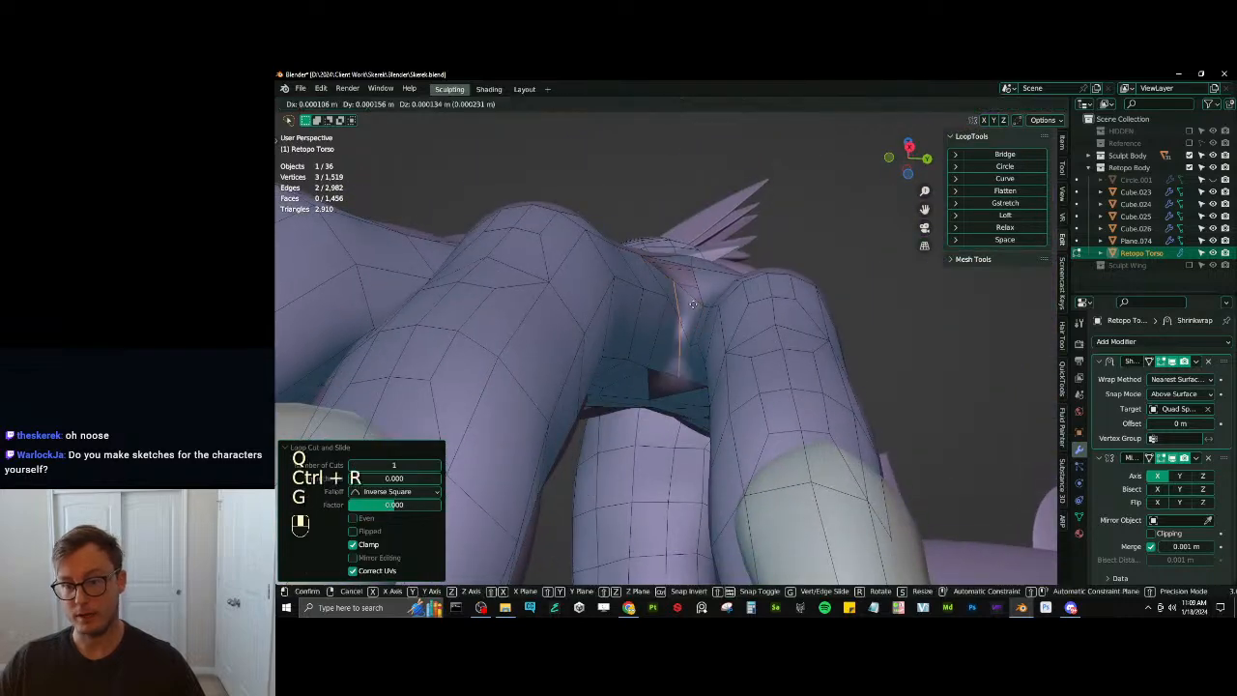
click(702, 304)
key(r)
click(713, 304)
key(s)
click(706, 300)
key(g)
click(706, 301)
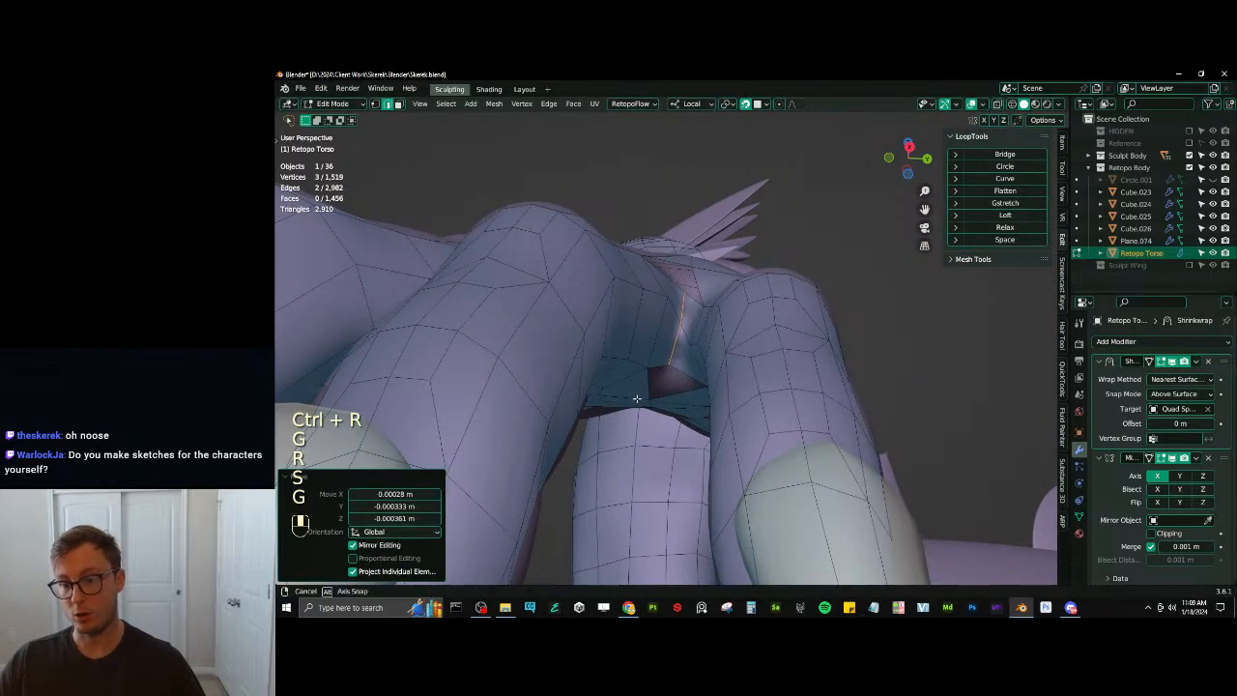
Close the three triangular finger gaps on the palm side by merging each one's two outer vertices at their center
middle_drag(706, 301, 665, 386)
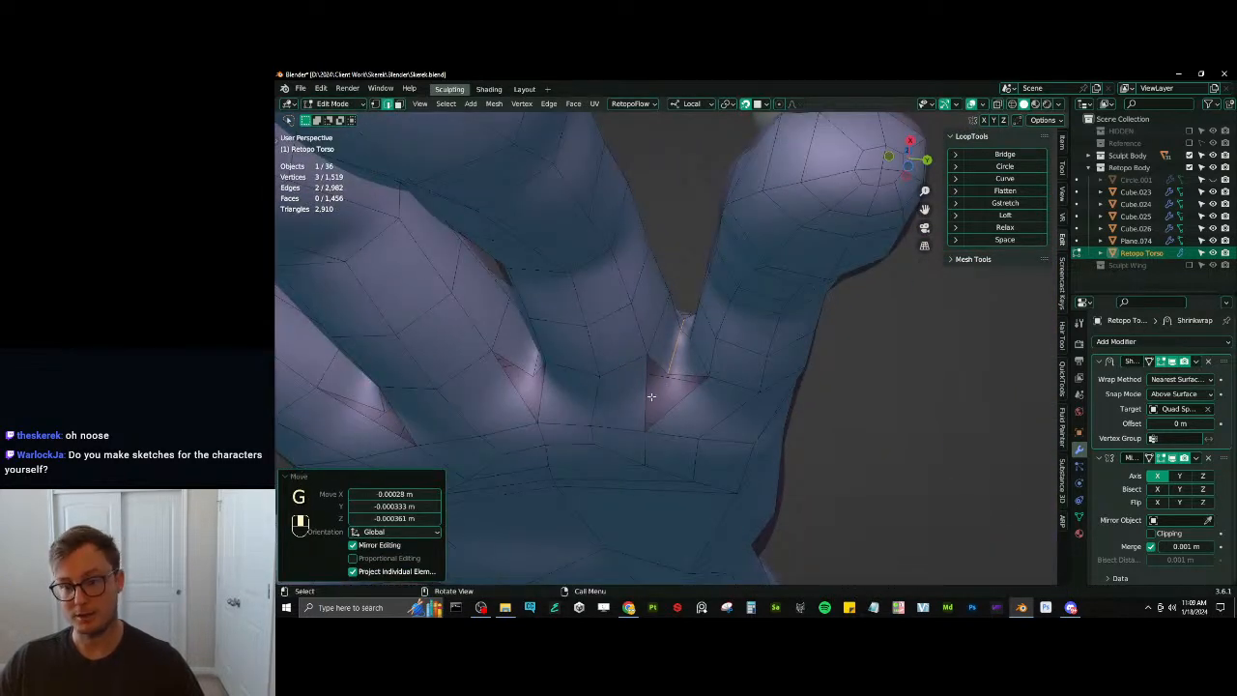
click(651, 394)
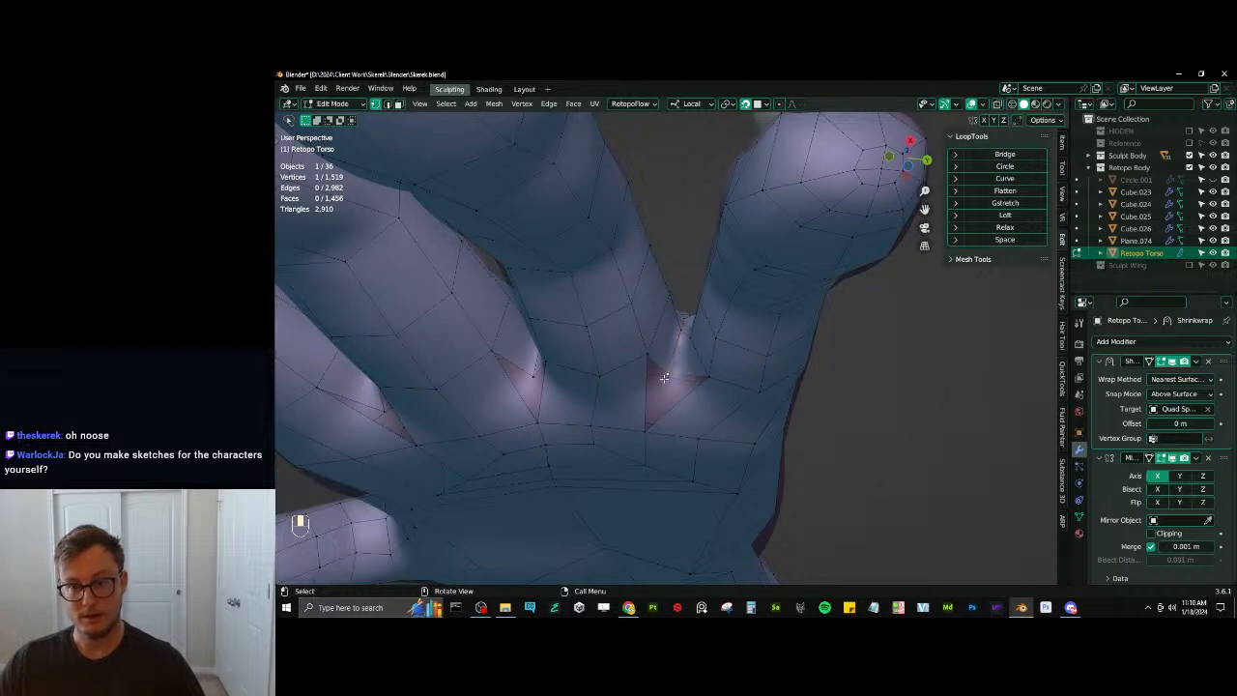
shift+click(647, 425)
key(m)
click(698, 367)
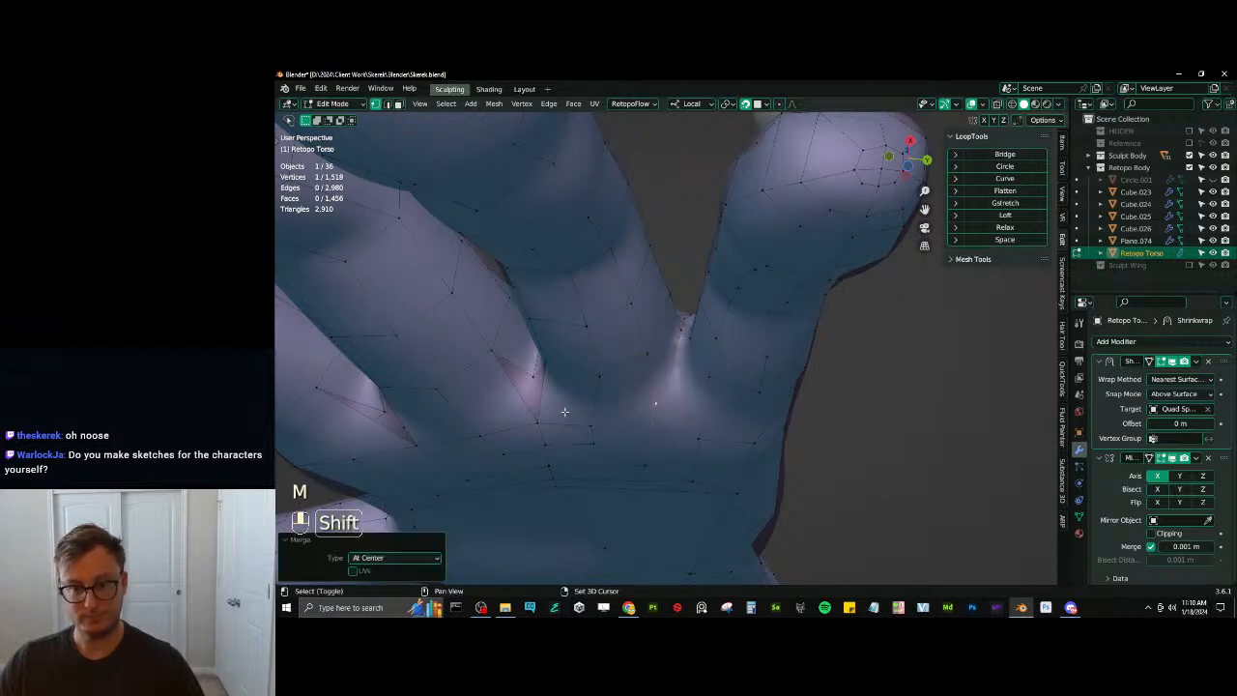
shift+middle_drag(698, 369, 611, 373)
key(shift+r)
middle_drag(606, 417, 690, 451)
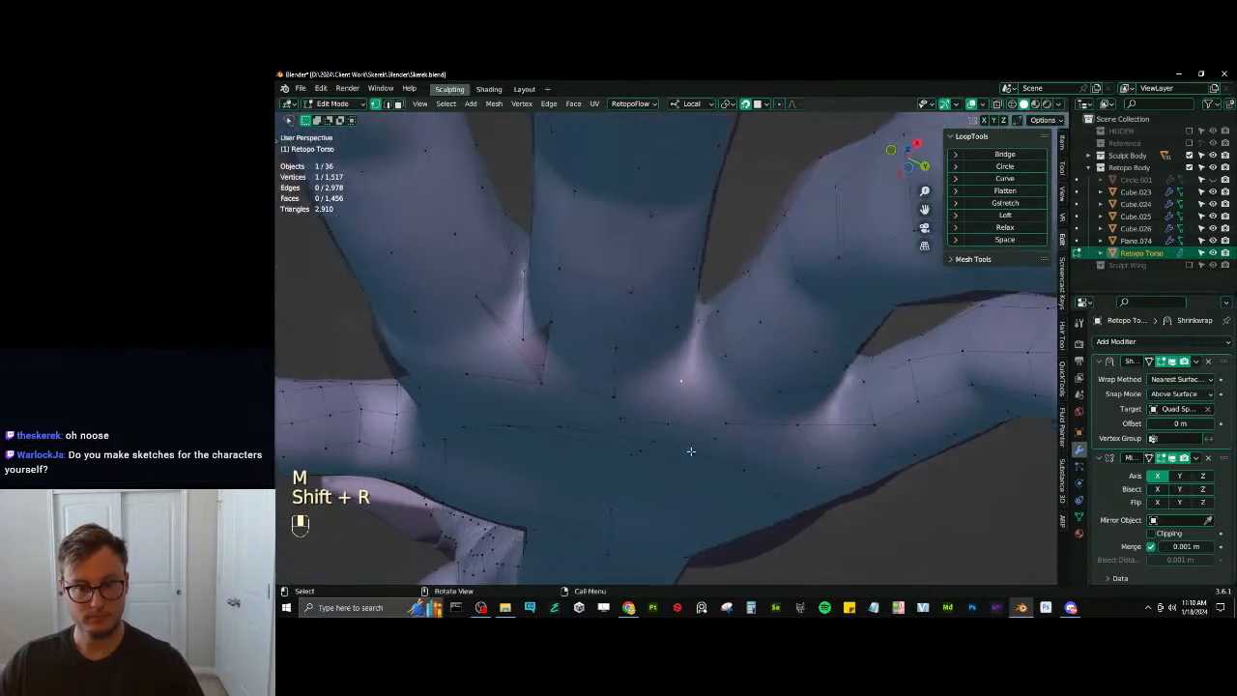
key(shift+r)
Close the remaining triangular gaps between the fingers on the back of the hand by merging their vertices at center
middle_drag(534, 379, 564, 295)
key(shift+r)
middle_drag(701, 277, 701, 313)
key(z)
key(shift+r)
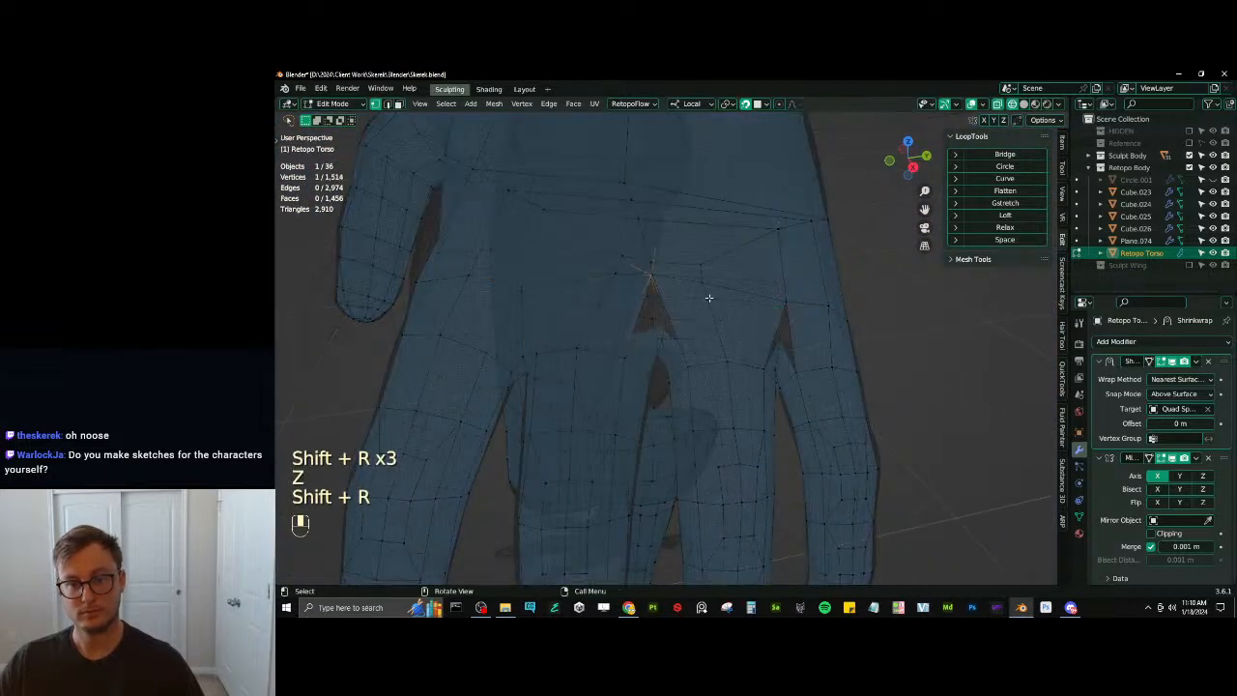
key(ctrl+z)
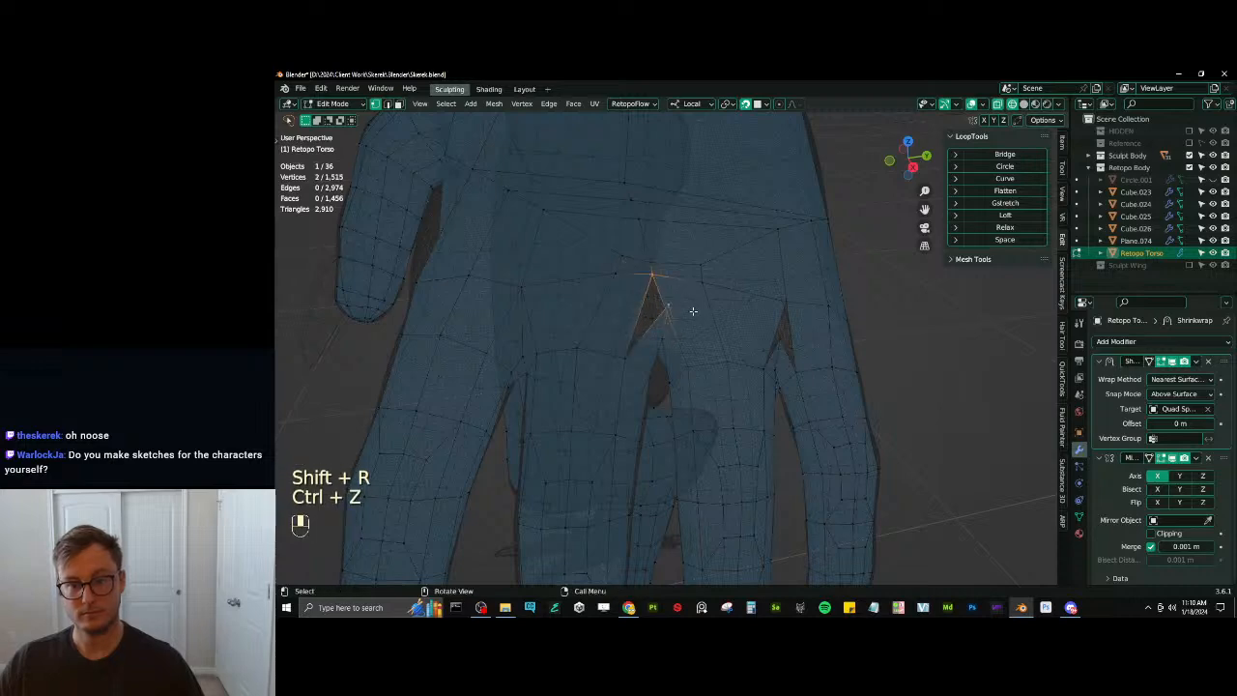
key(shift+r)
key(m)
click(682, 314)
key(z)
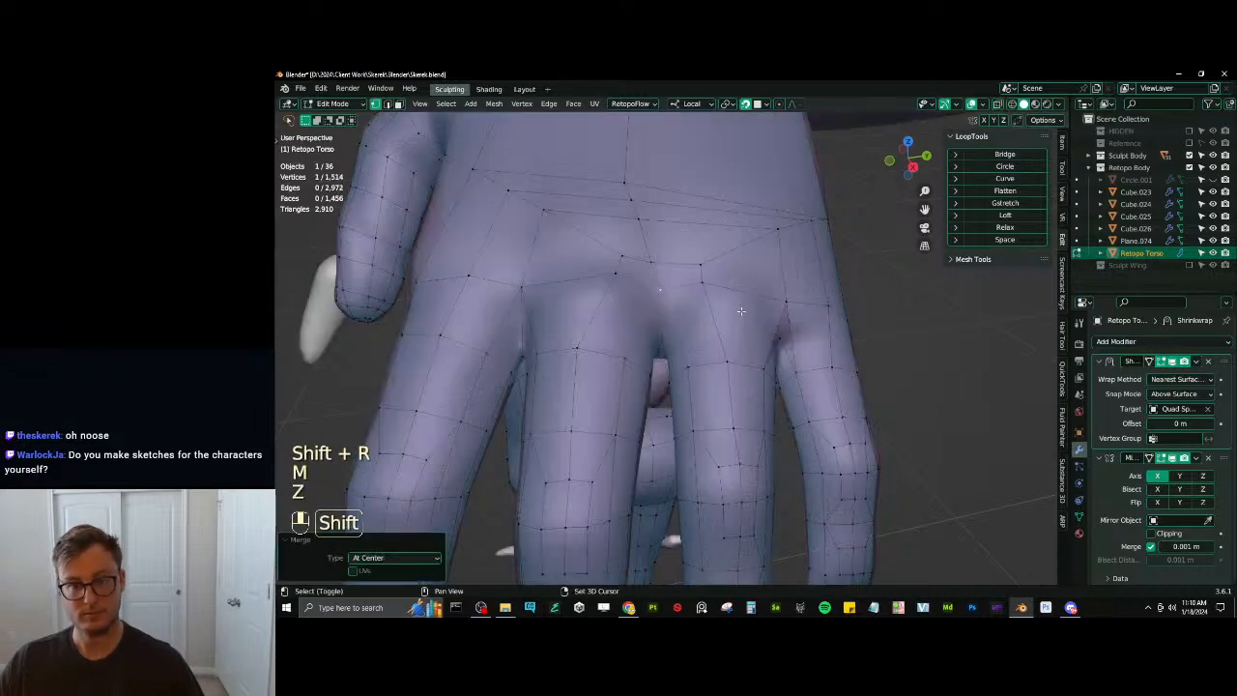
mouse_move(682, 314)
shift+middle_down()
mouse_move(768, 352)
mouse_move(834, 417)
mouse_move(956, 387)
shift+middle_up()
key(shift+r)
Return to Object Mode, duplicate the retopo torso's Shrinkwrap modifier and apply one copy
key(Tab)
key(shift+d)
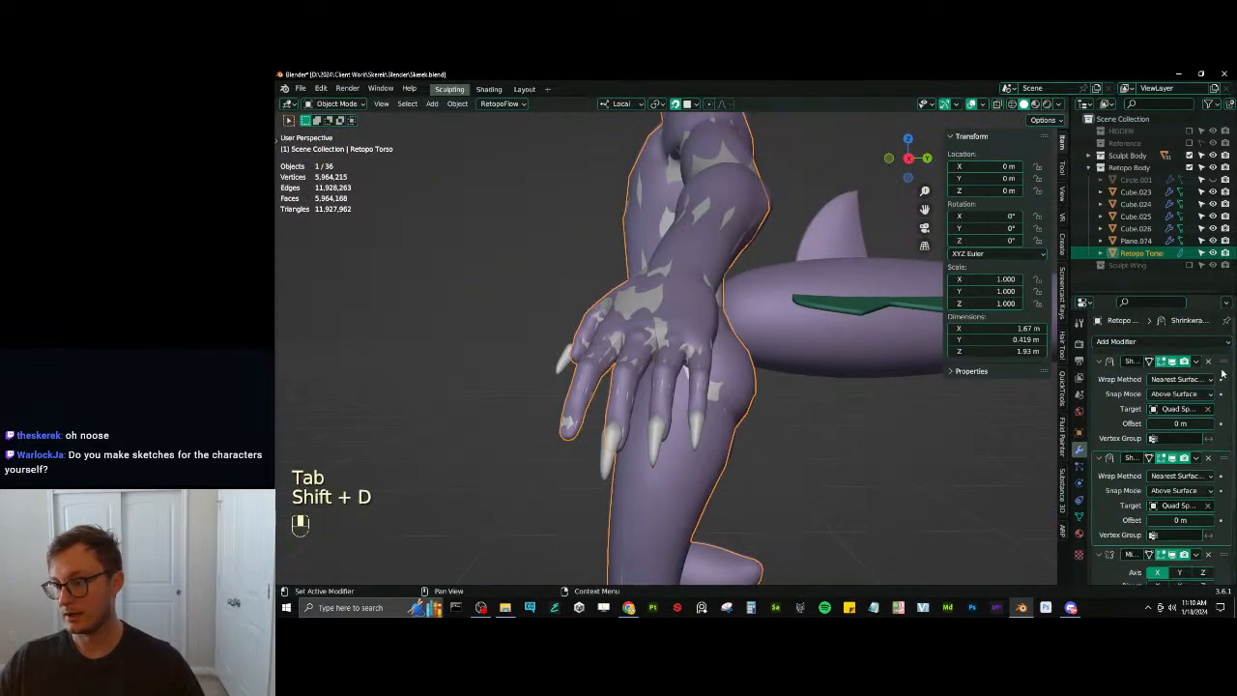
key(ctrl+a)
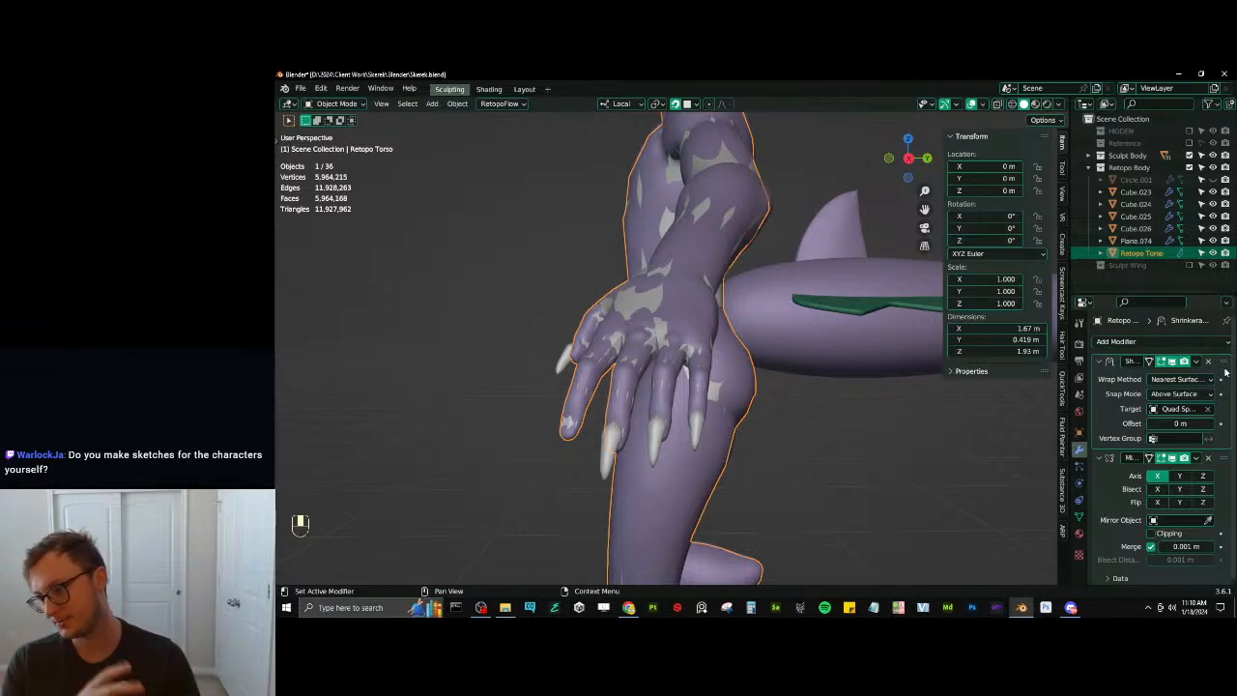
Switch the retopo torso to Sculpt Mode, isolate it in local view and show its wireframe
key(ctrl+Tab)
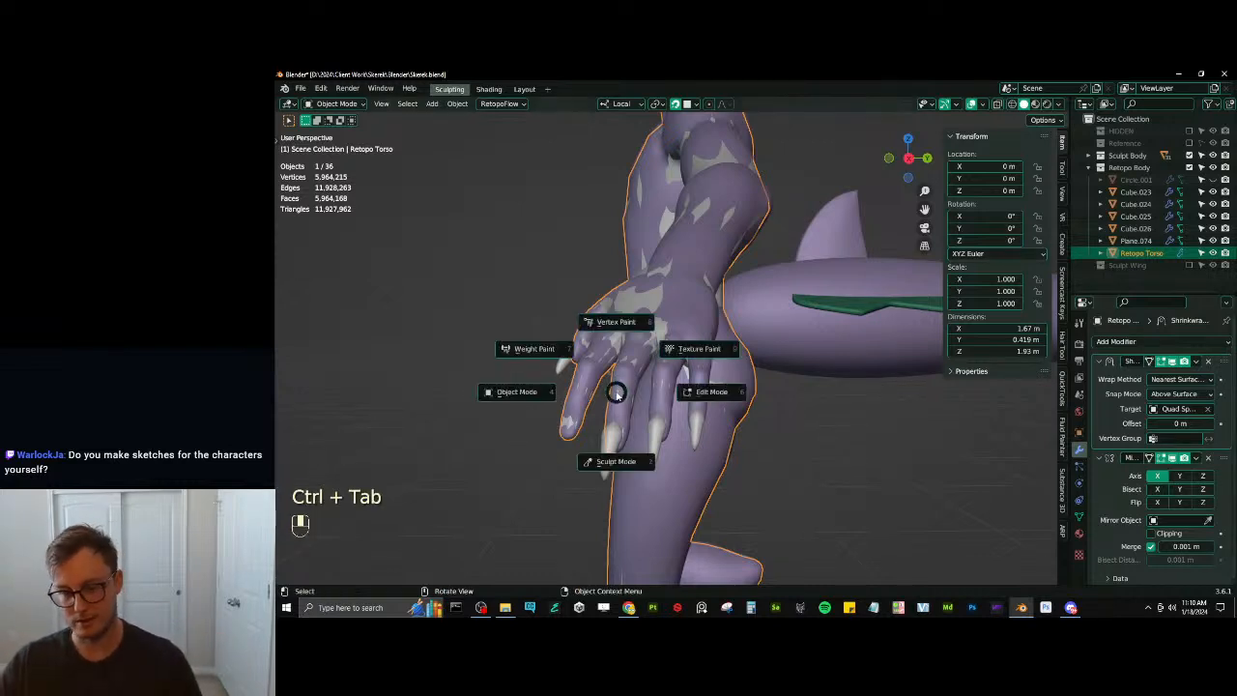
click(633, 445)
key(slash)
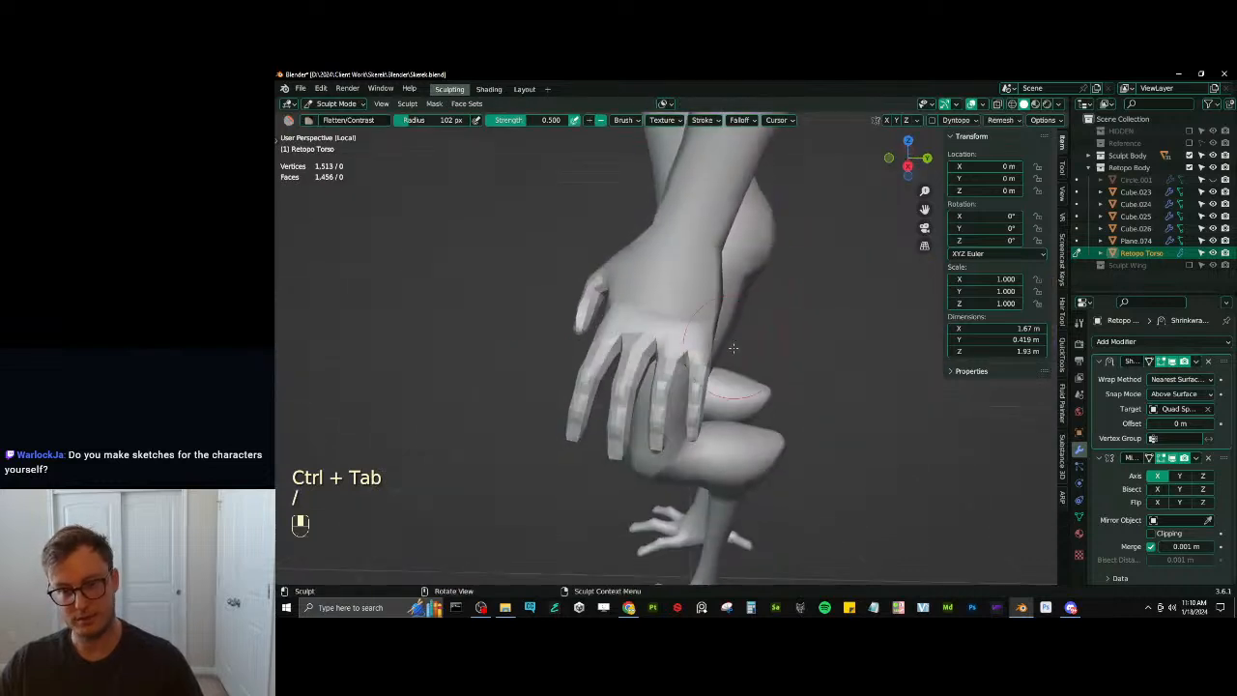
key(q)
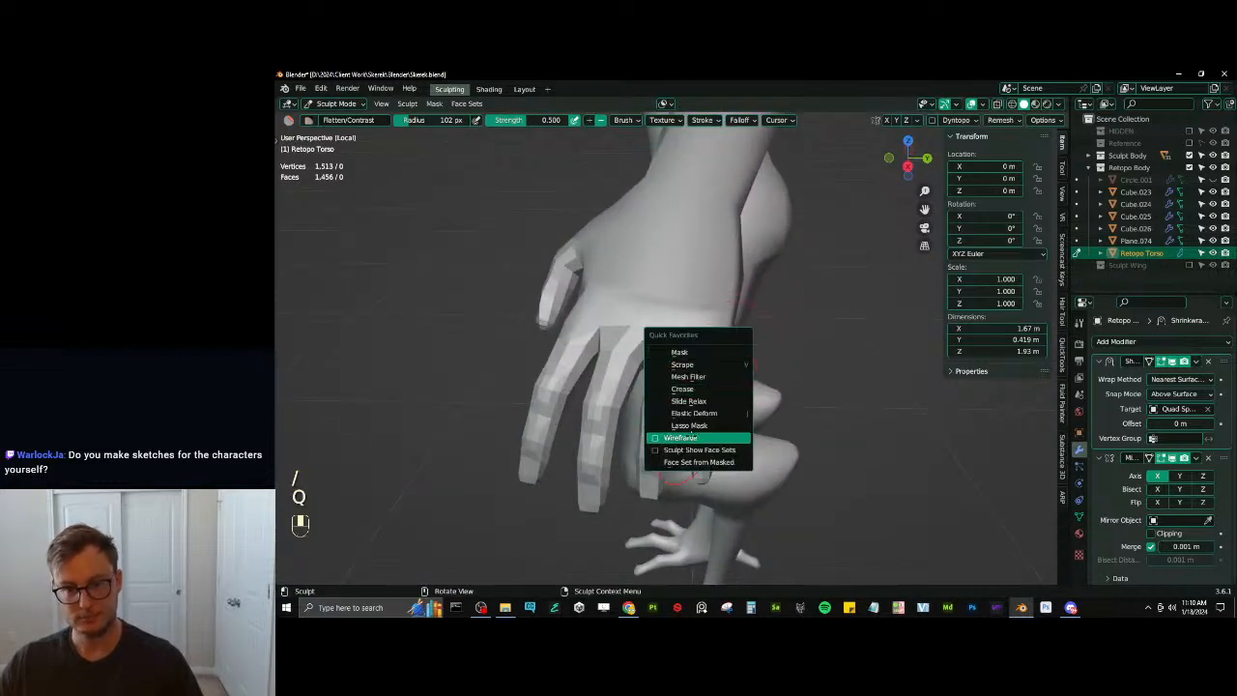
click(691, 438)
Choose the Slide Relax brush for smoothing the topology on the back of the hand
mouse_move(702, 281)
shift+middle_down()
mouse_move(726, 374)
mouse_move(685, 350)
shift+middle_up()
key(t)
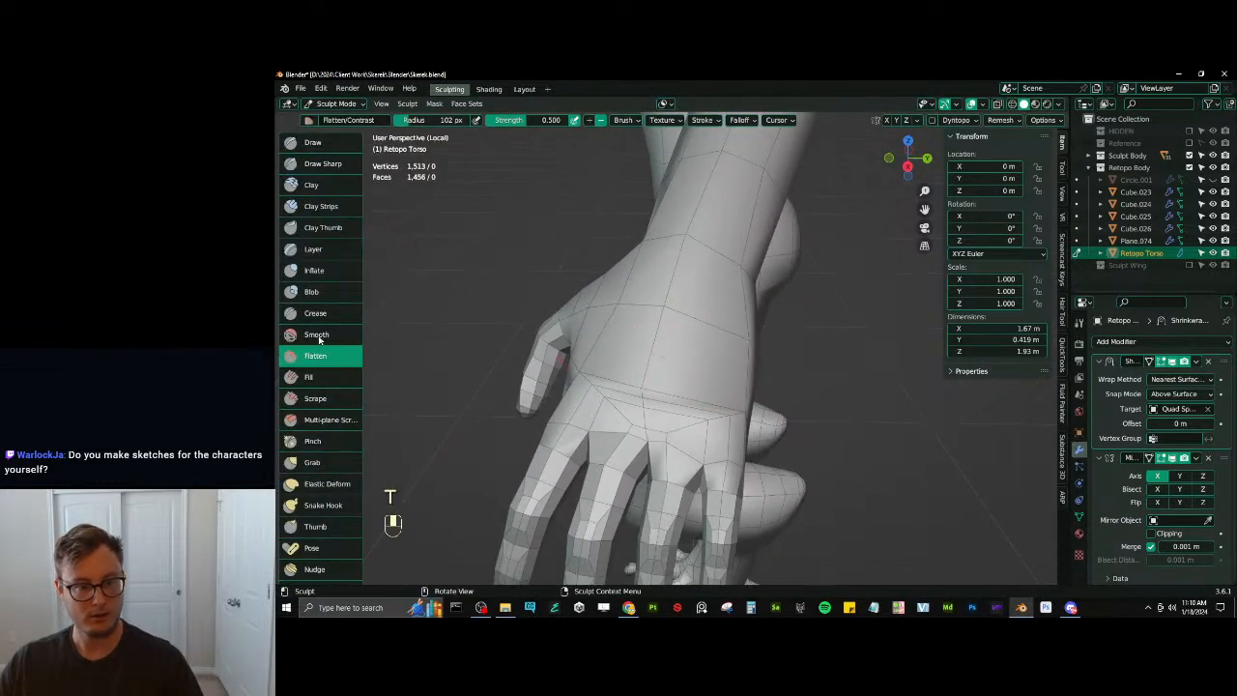
scroll(327, 426, down, 5)
click(311, 468)
scroll(629, 373, up, 1)
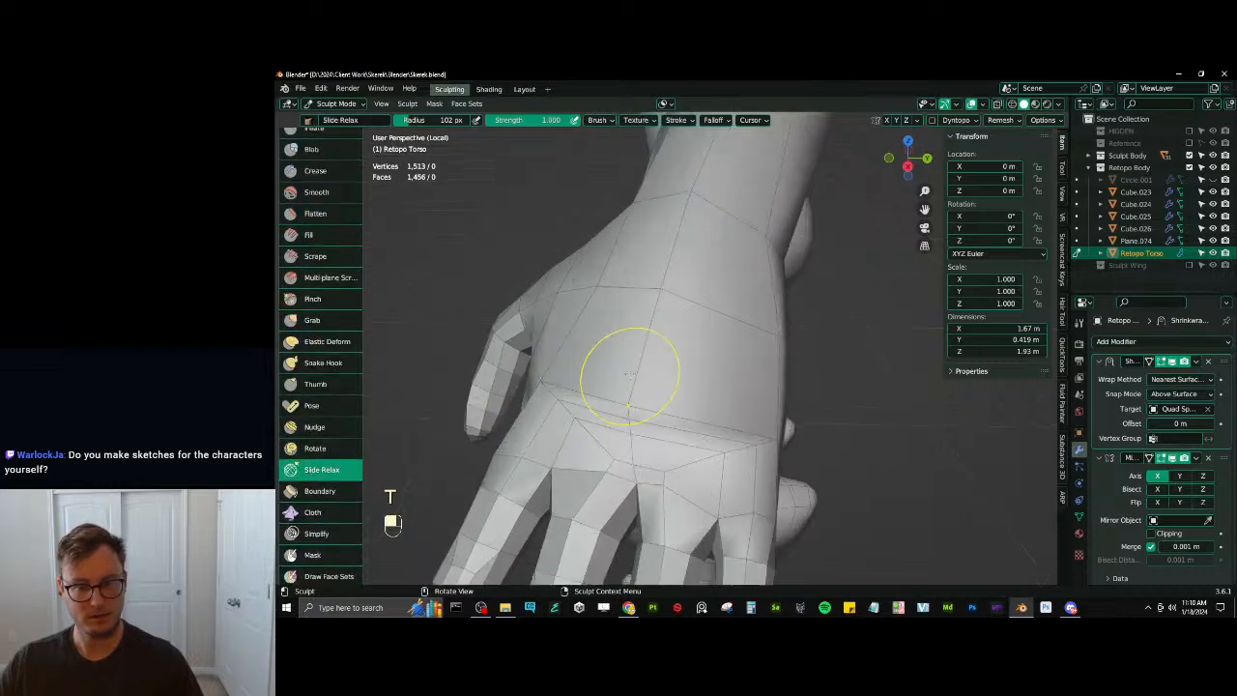
Relax the topology across the back of the hand behind the knuckles
middle_drag(629, 373, 638, 387)
shift+drag(638, 387, 621, 377)
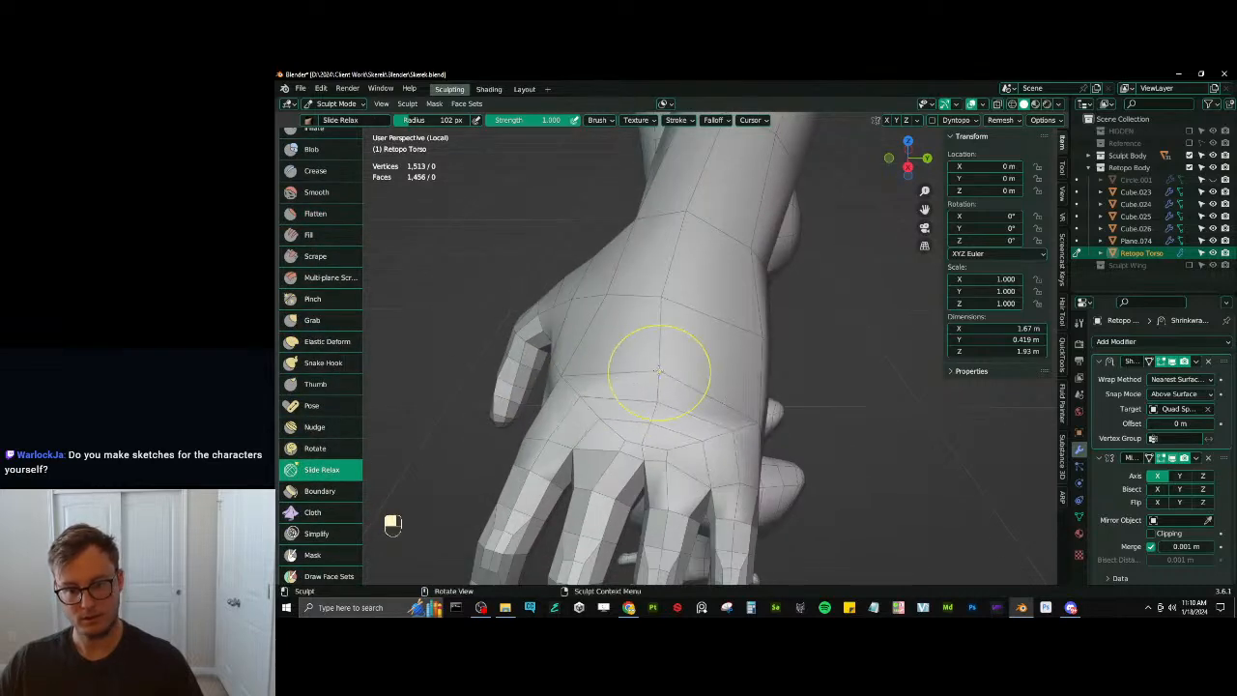
Try to relax the topology across the palm with the Slide Relax brush, and undo the last strokes
middle_drag(663, 442, 712, 303)
middle_drag(643, 336, 684, 288)
scroll(697, 314, up, 3)
mouse_move(740, 351)
shift+mouse_down()
mouse_move(642, 379)
mouse_move(708, 370)
shift+mouse_up()
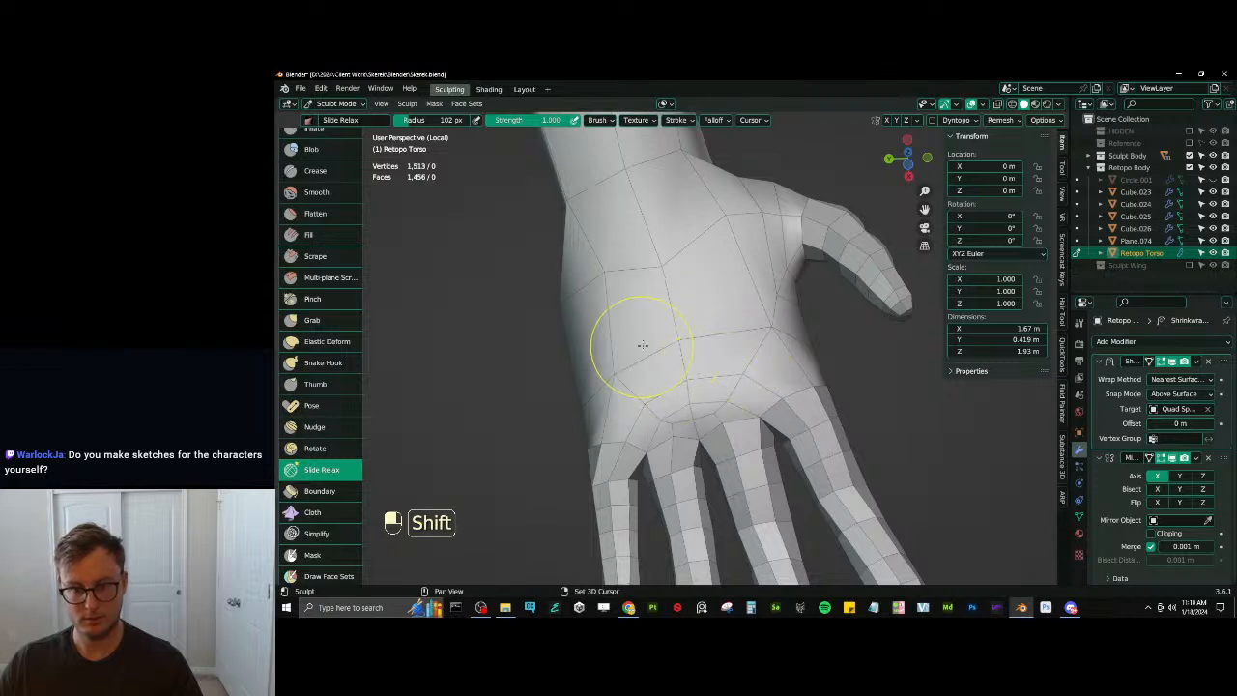
middle_drag(632, 342, 702, 387)
key(ctrl+z)
key(ctrl+z)
Relax the topology across the palm, from the bases of the fingers up to the wrist
middle_drag(718, 402, 702, 363)
mouse_move(697, 361)
shift+mouse_down()
mouse_move(694, 352)
mouse_move(691, 373)
shift+mouse_up()
shift+middle_drag(696, 381, 691, 342)
shift+drag(628, 381, 613, 376)
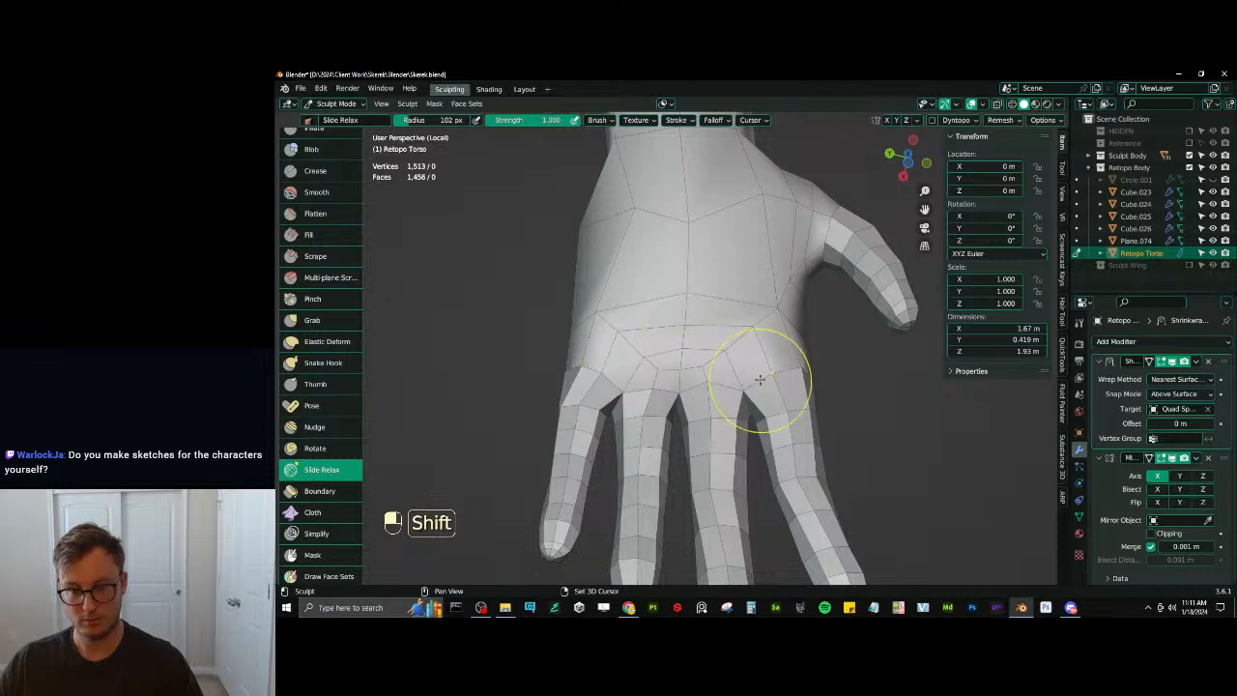
mouse_move(760, 379)
middle_down()
mouse_move(619, 393)
mouse_move(773, 455)
mouse_move(778, 331)
mouse_move(798, 397)
middle_up()
shift+middle_drag(752, 218, 757, 259)
shift+drag(758, 259, 663, 257)
mouse_move(649, 257)
ctrl+middle_down()
mouse_move(709, 302)
mouse_move(682, 262)
mouse_move(682, 180)
mouse_move(667, 145)
ctrl+middle_up()
shift+drag(645, 184, 657, 227)
Even out the remaining topology around the back of the hand and the knuckles with relaxing strokes
middle_drag(657, 215, 690, 525)
shift+drag(702, 455, 680, 385)
middle_drag(674, 377, 683, 413)
mouse_move(675, 317)
shift+mouse_down()
mouse_move(679, 304)
mouse_move(566, 289)
mouse_move(552, 372)
mouse_move(570, 372)
shift+mouse_up()
middle_drag(831, 385, 793, 376)
mouse_move(760, 396)
shift+mouse_down()
mouse_move(773, 303)
mouse_move(856, 389)
mouse_move(842, 386)
mouse_move(858, 320)
shift+mouse_up()
mouse_move(858, 320)
middle_down()
mouse_move(736, 372)
mouse_move(793, 409)
mouse_move(801, 361)
middle_up()
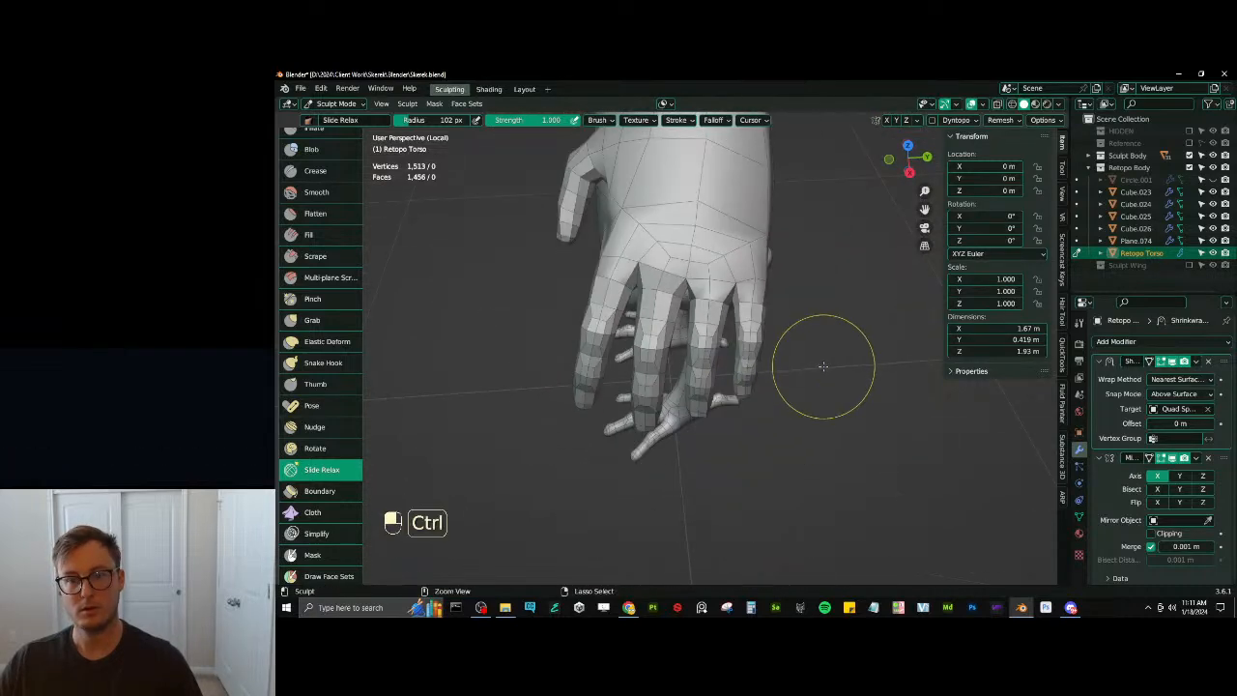
Return to Object Mode, shade the retopo torso smooth and save the file
key(ctrl+Tab)
right_click(759, 224)
click(758, 224)
middle_drag(759, 224, 854, 423)
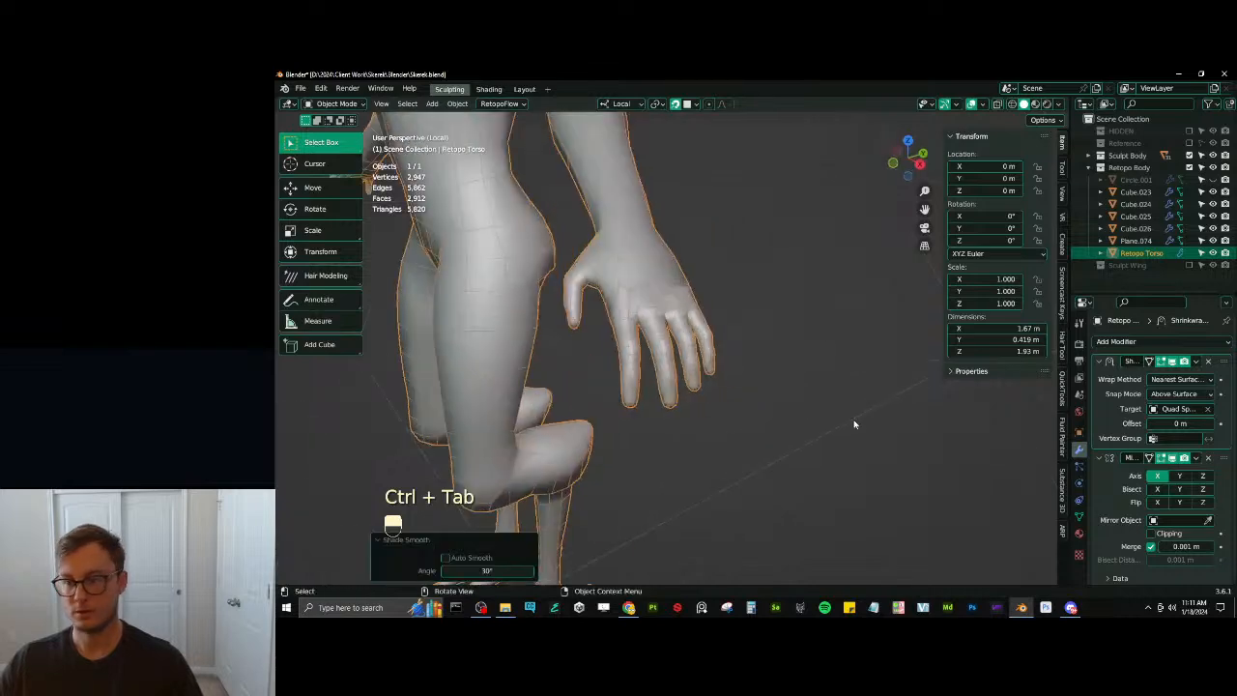
key(ctrl)
key(ctrl+s)
middle_drag(682, 314, 721, 404)
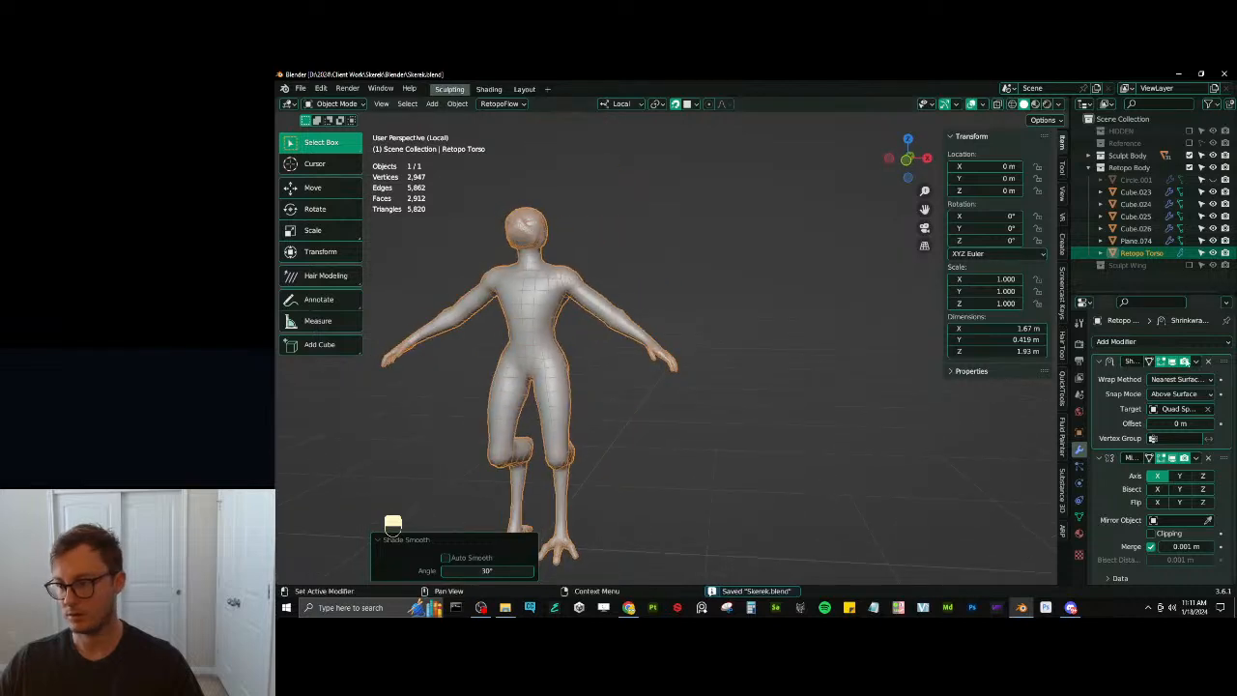
Enter Edit Mode on the retopo torso and rip the edge loop around the beak to detach it from the head
shift+middle_drag(510, 226, 634, 356)
scroll(633, 358, up, 8)
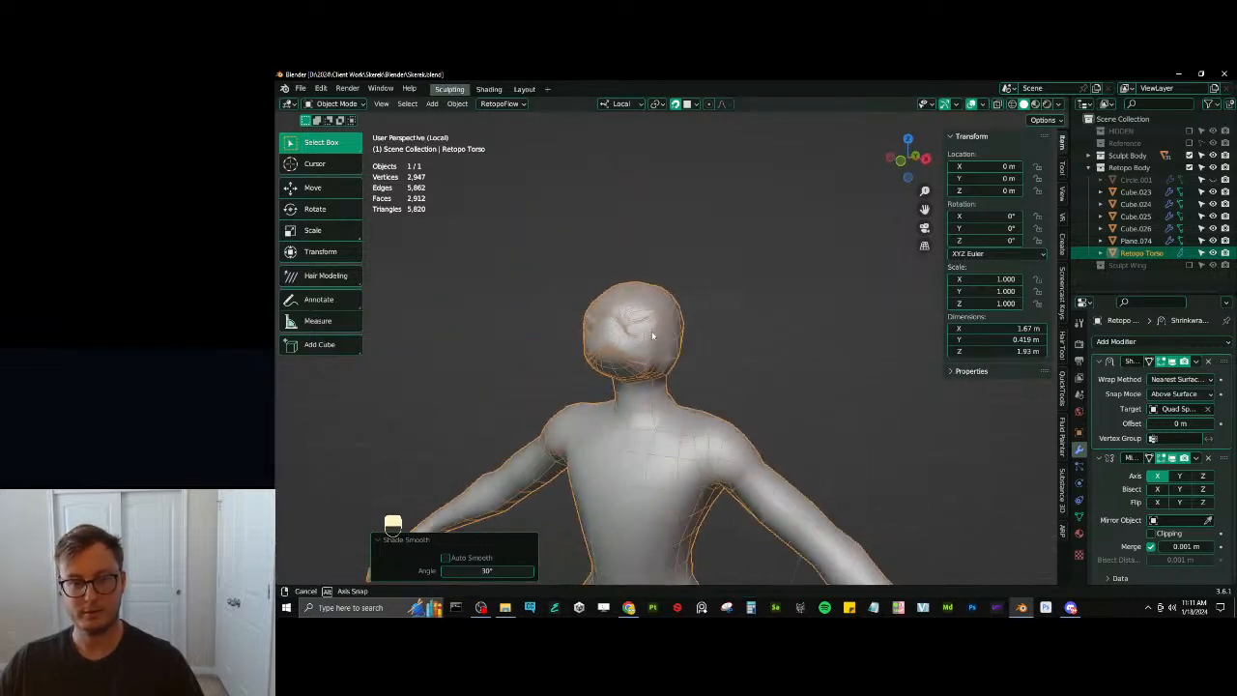
scroll(623, 350, up, 4)
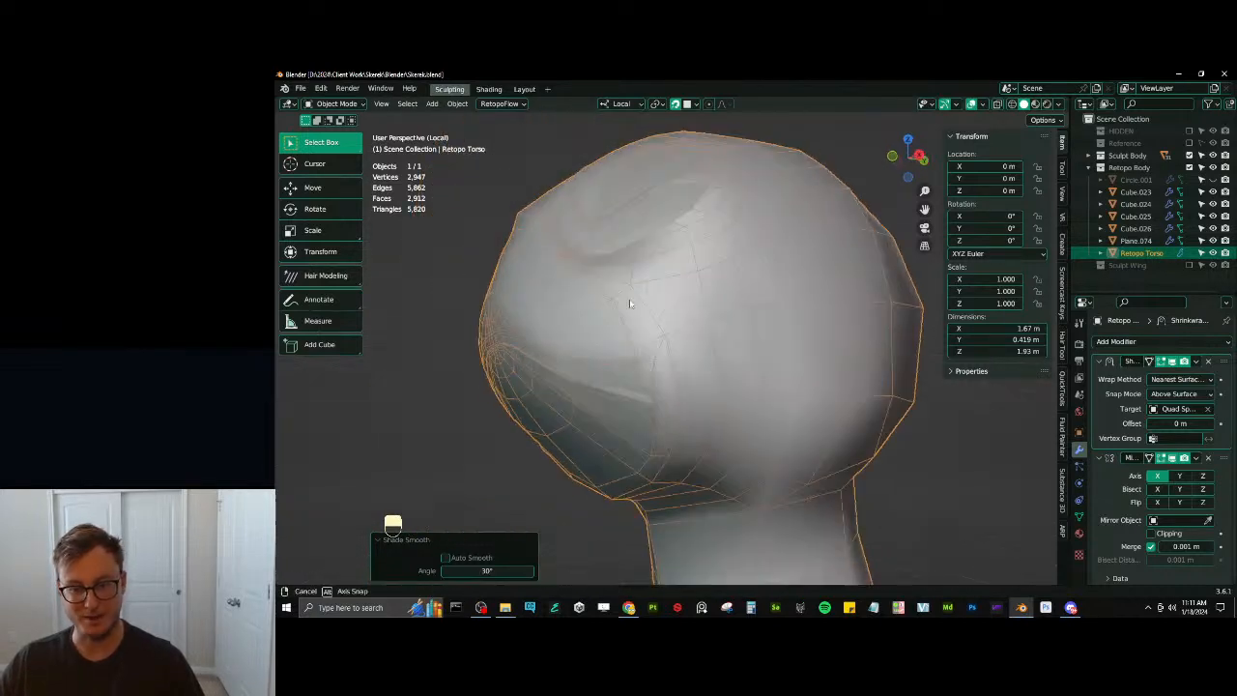
key(Tab)
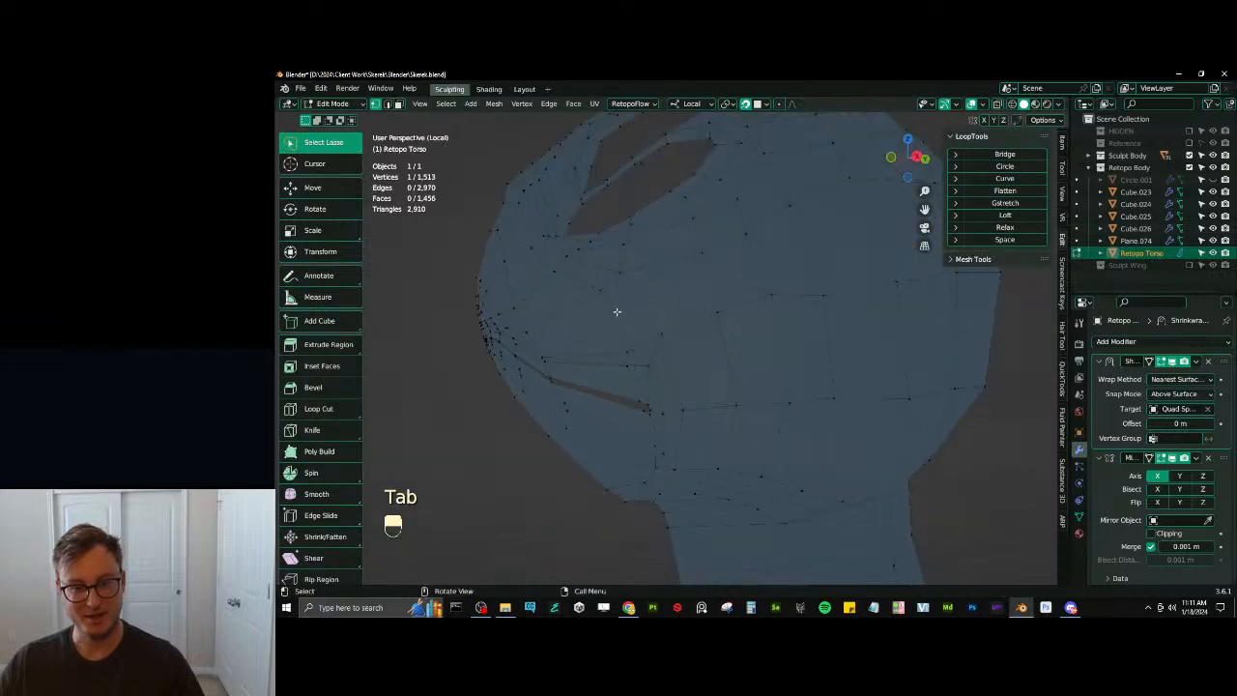
click(612, 315)
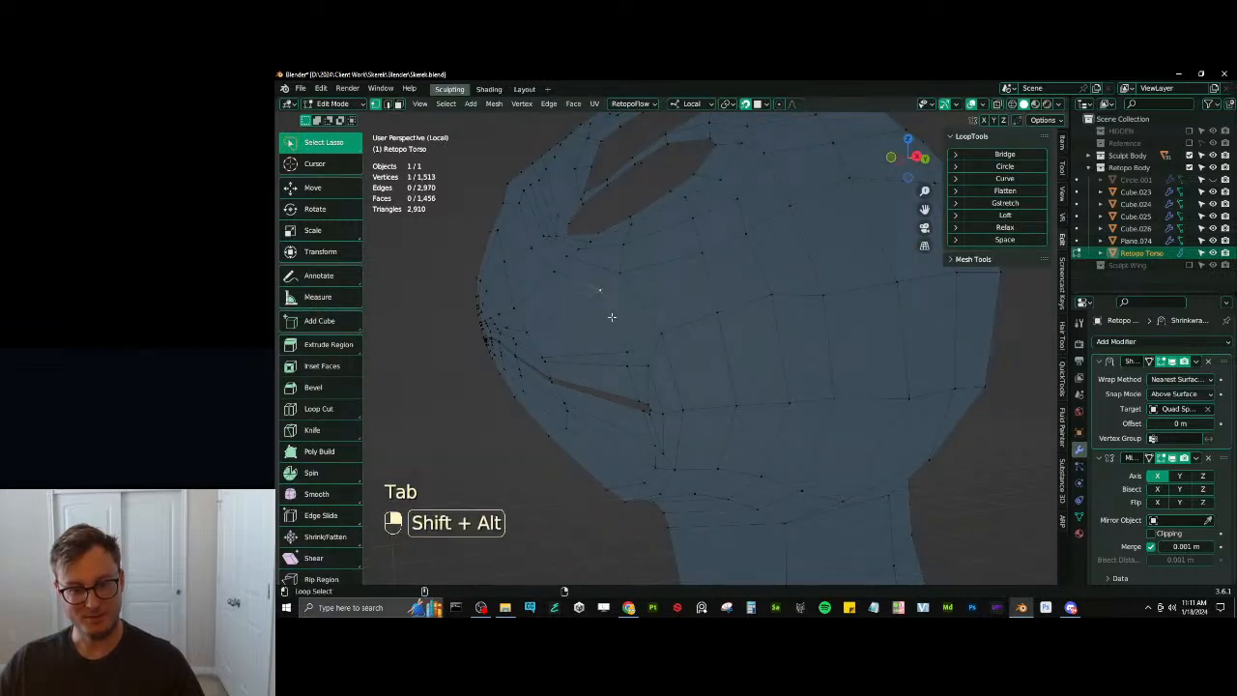
click(661, 351)
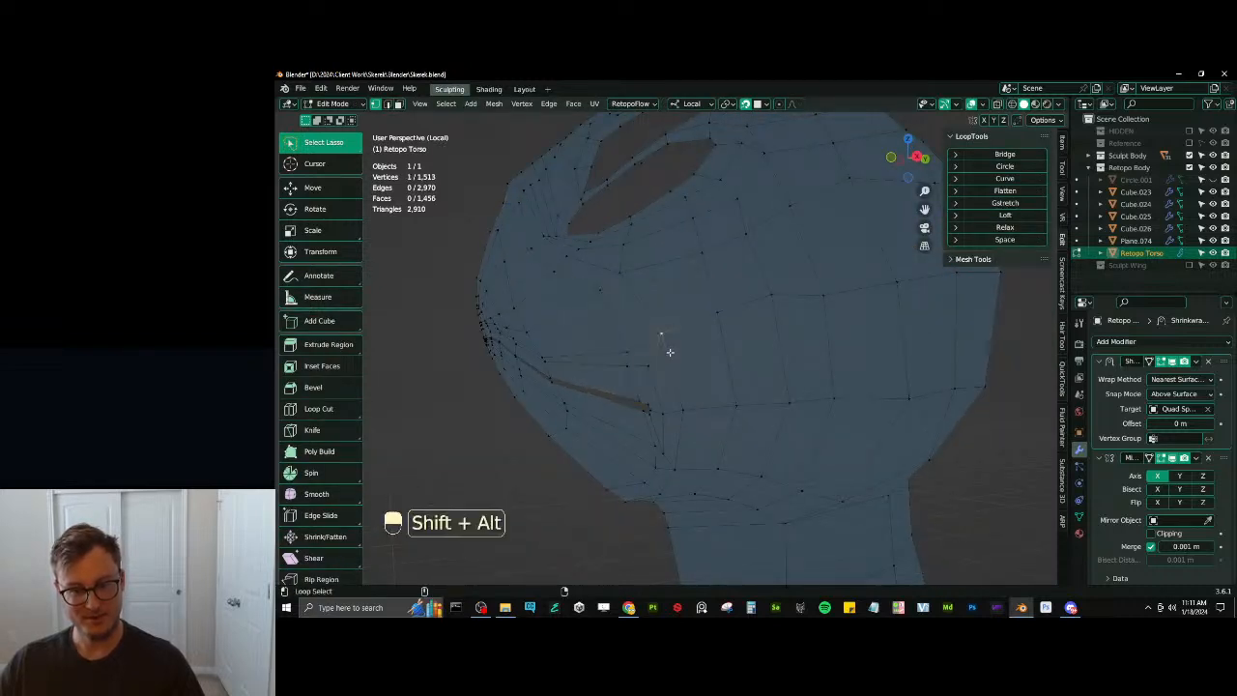
alt+shift+click(620, 272)
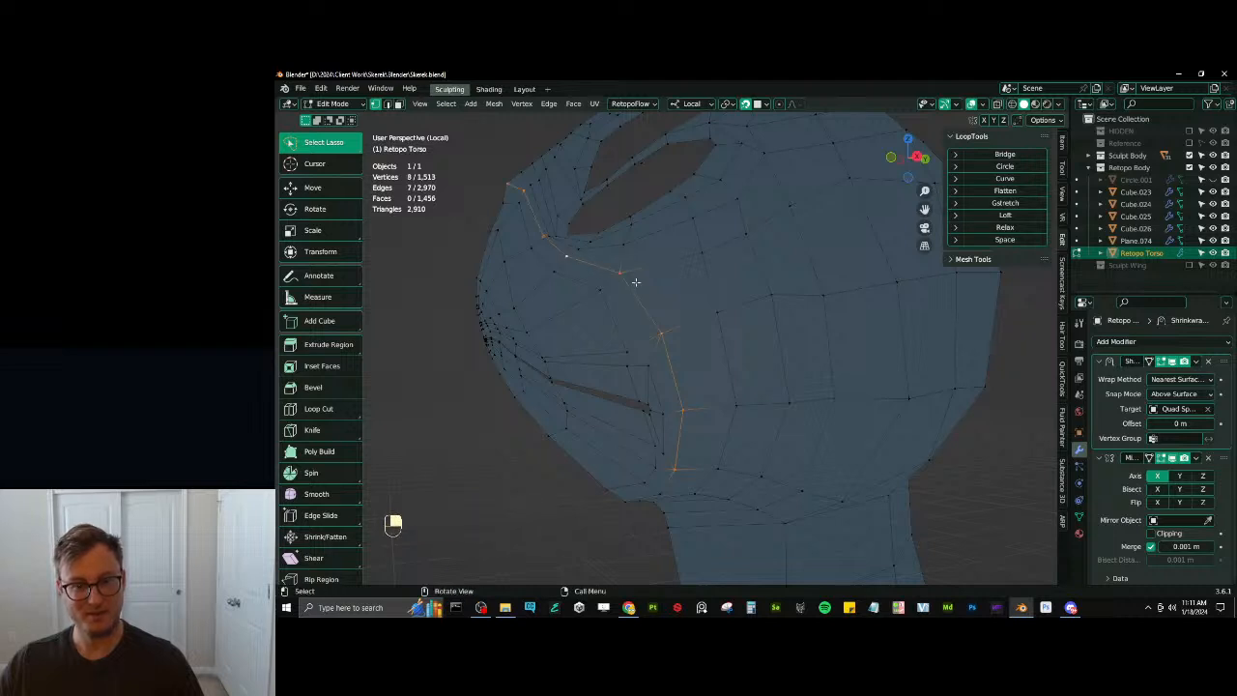
middle_drag(634, 276, 657, 361)
alt+shift+click(668, 525)
scroll(688, 411, down, 3)
middle_drag(690, 406, 687, 420)
key(v)
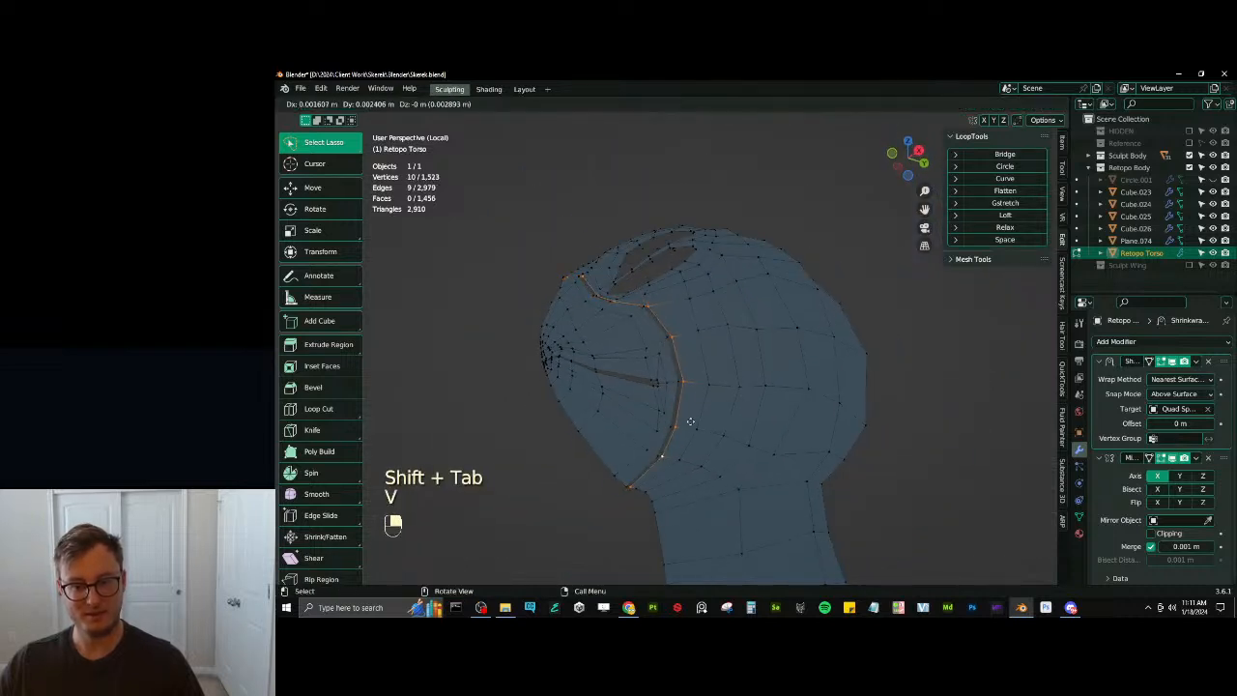
right_click(687, 419)
Delete the linked vertices of the detached beak, return to Object Mode and save the file
click(617, 406)
key(l)
key(x)
click(682, 283)
middle_drag(688, 319, 736, 351)
scroll(720, 373, down, 4)
key(Tab)
key(ctrl+s)
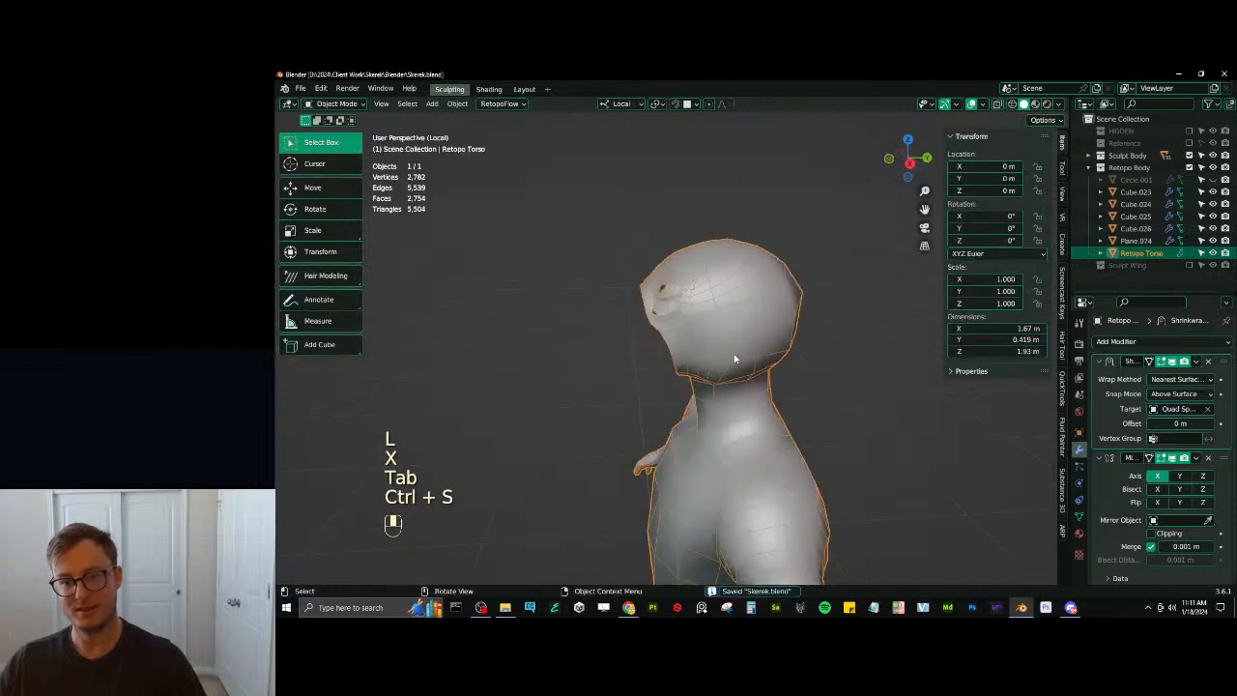
Examine the smooth-shaded retopo head and full body from several angles and distances
scroll(726, 361, down, 7)
middle_drag(663, 391, 698, 368)
scroll(680, 398, down, 4)
scroll(681, 400, up, 7)
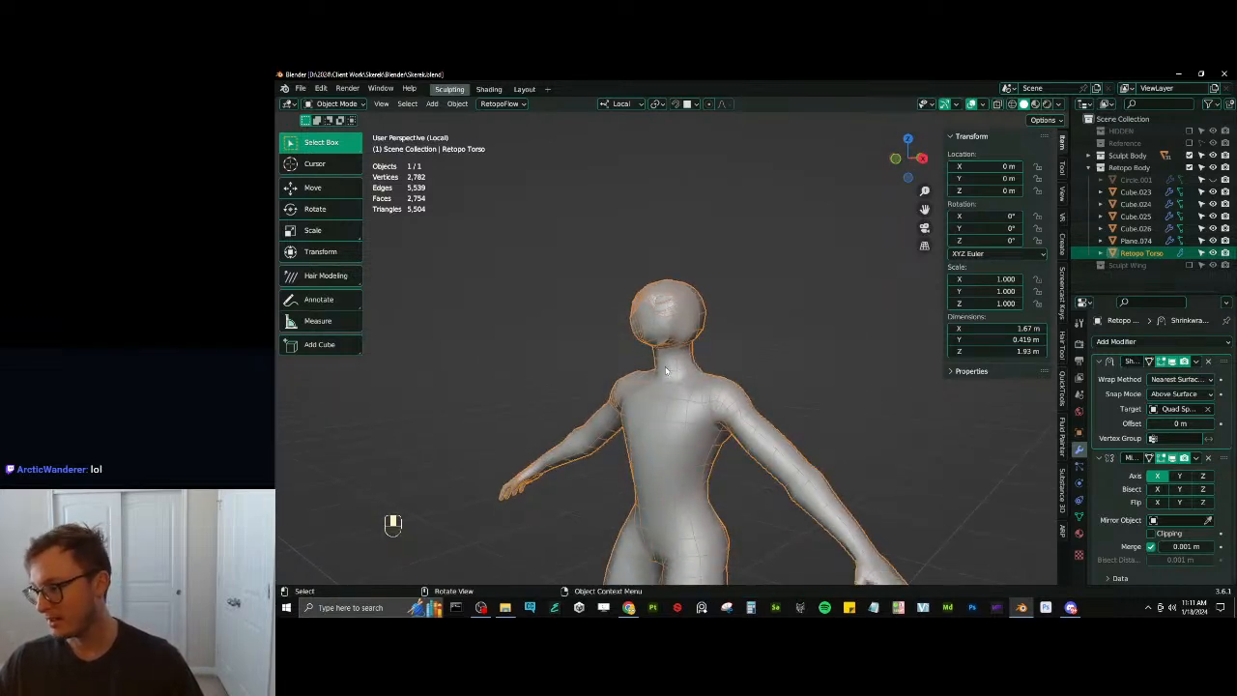
middle_drag(674, 369, 568, 340)
scroll(651, 351, up, 4)
middle_drag(759, 354, 839, 353)
scroll(839, 354, down, 2)
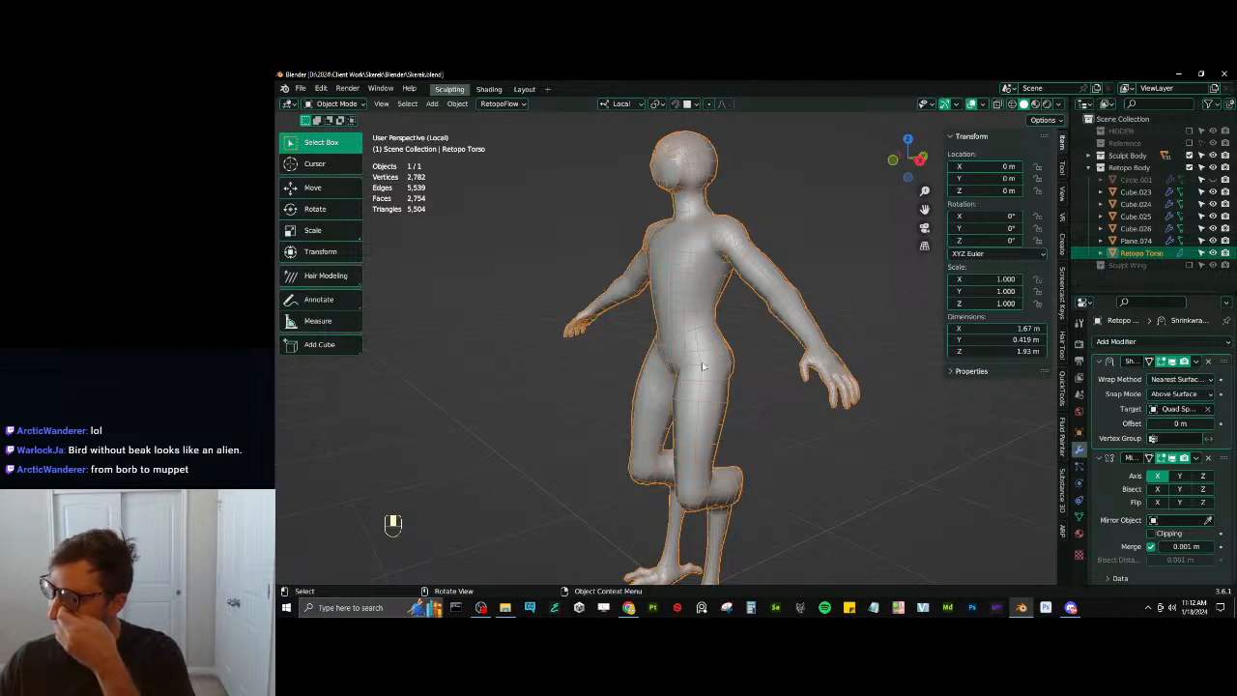
middle_drag(683, 369, 715, 395)
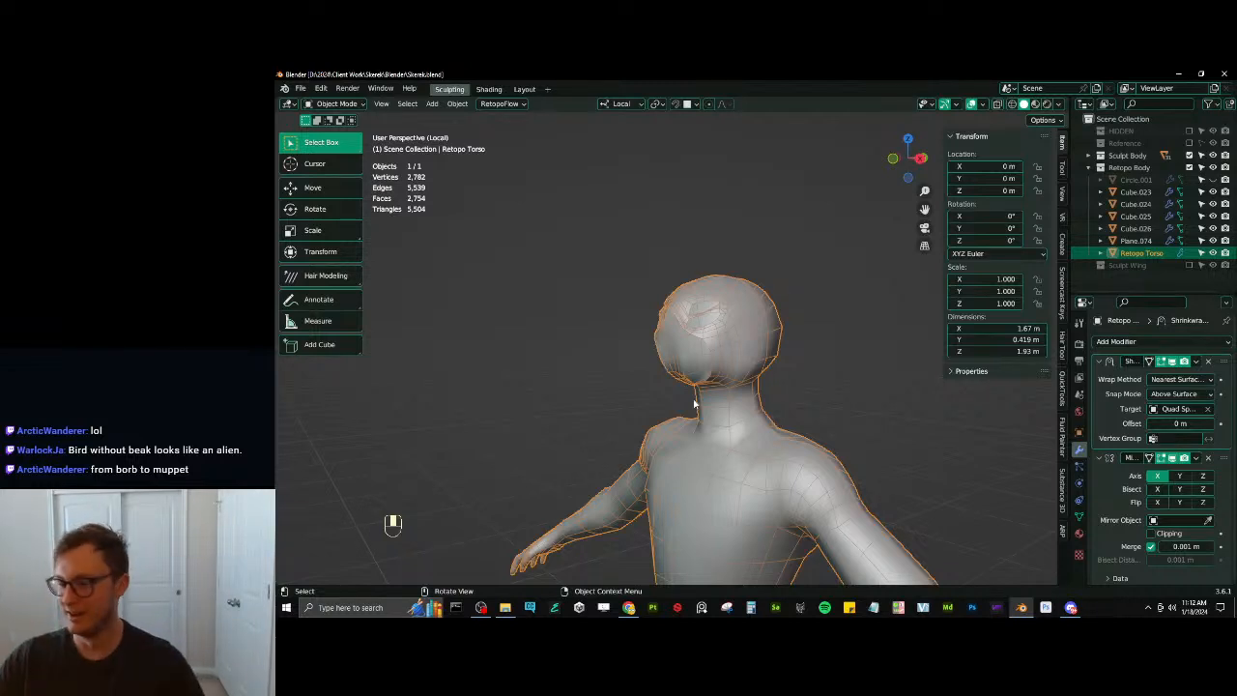
scroll(829, 344, down, 5)
shift+middle_drag(754, 404, 722, 394)
shift+middle_drag(707, 490, 756, 413)
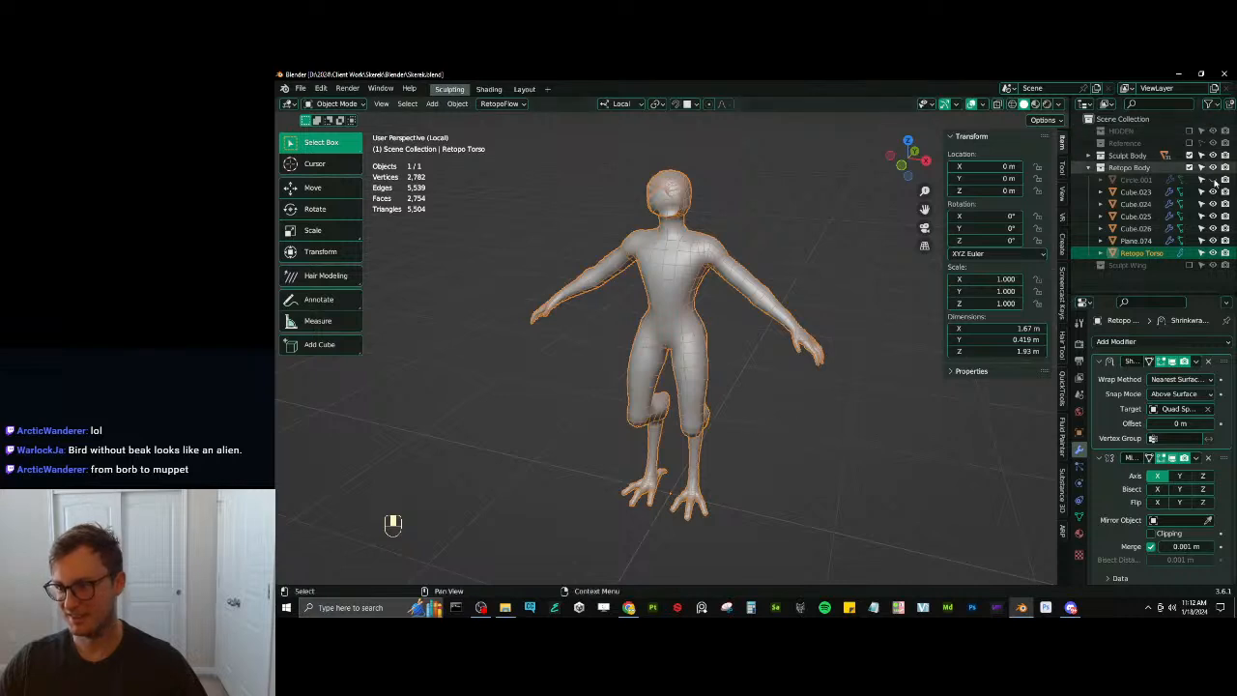
Leave local view, unhide Circle.001 and exclude the Sculpt Body collection from the view layer
key(slash)
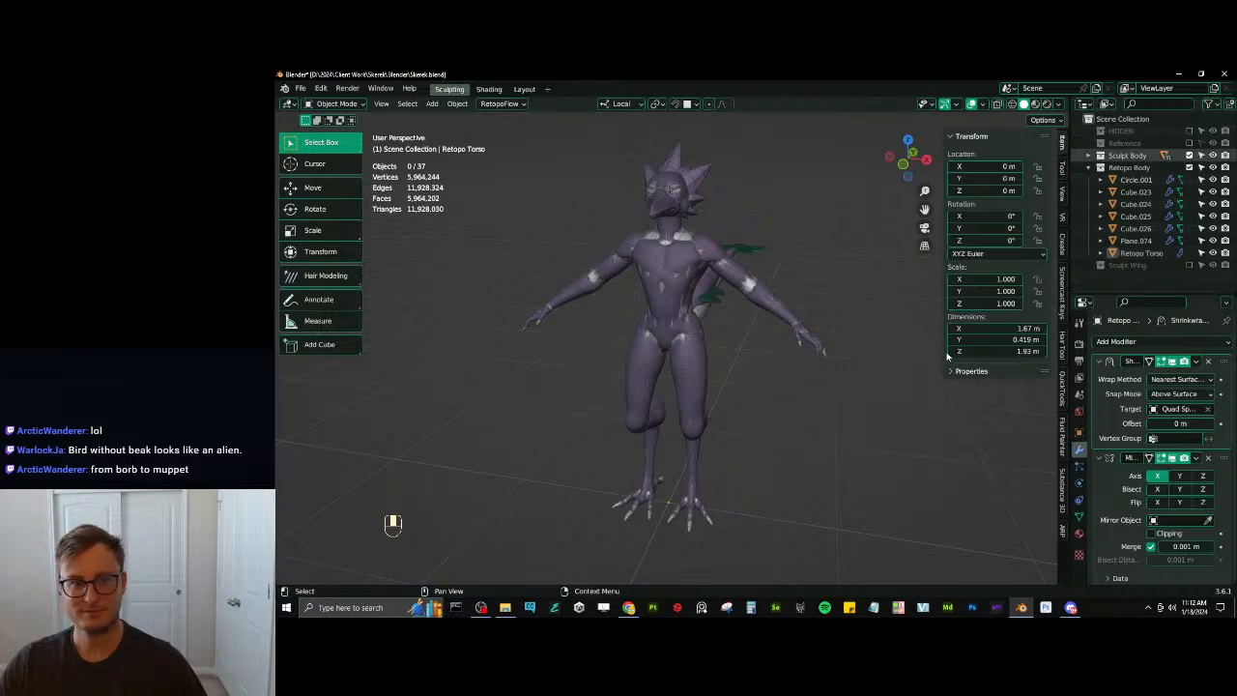
click(1189, 157)
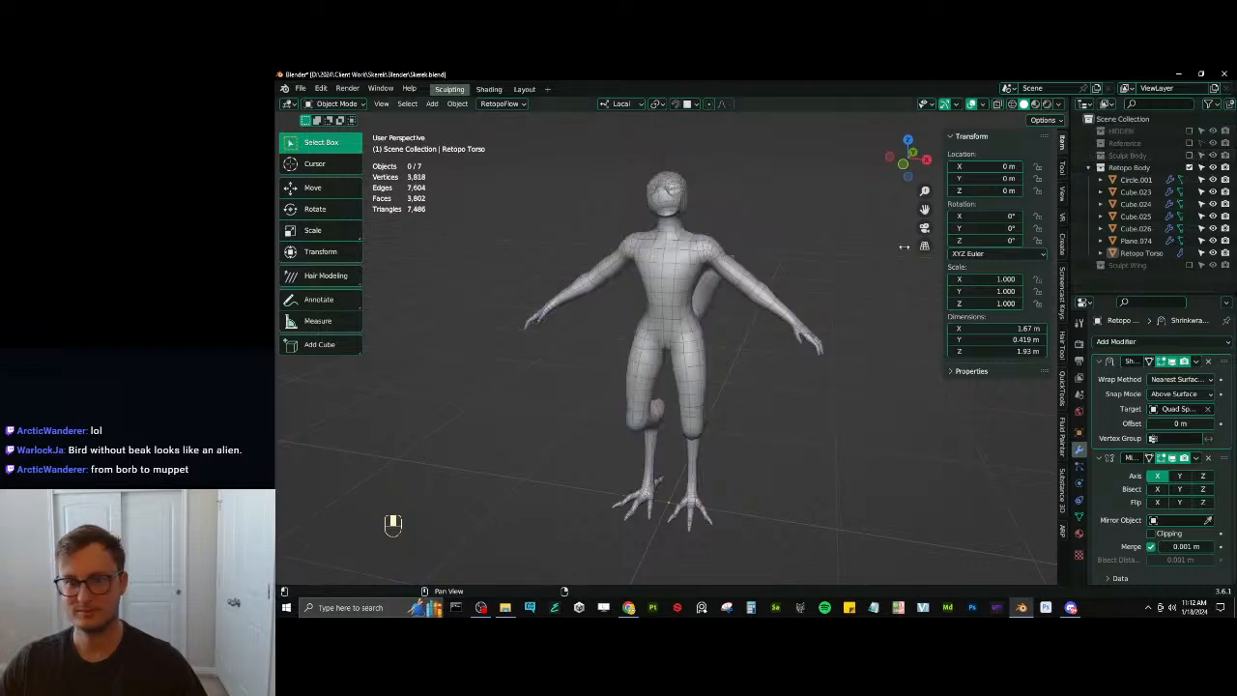
Enable the X axis in the Mirror modifier of wing Plane.074 and set its mirror object to Mirror Axis
scroll(790, 343, down, 3)
mouse_move(791, 344)
middle_down()
mouse_move(783, 431)
mouse_move(829, 406)
middle_up()
click(856, 449)
scroll(828, 432, down, 2)
click(1156, 379)
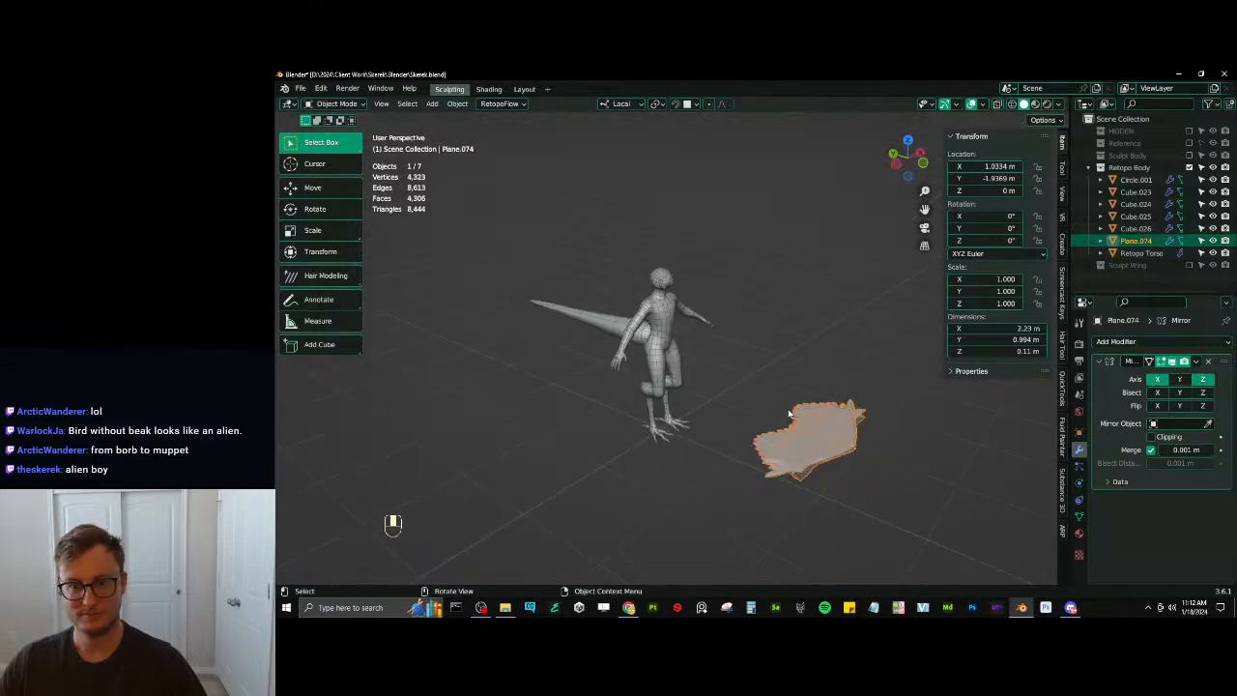
click(1172, 423)
click(1122, 442)
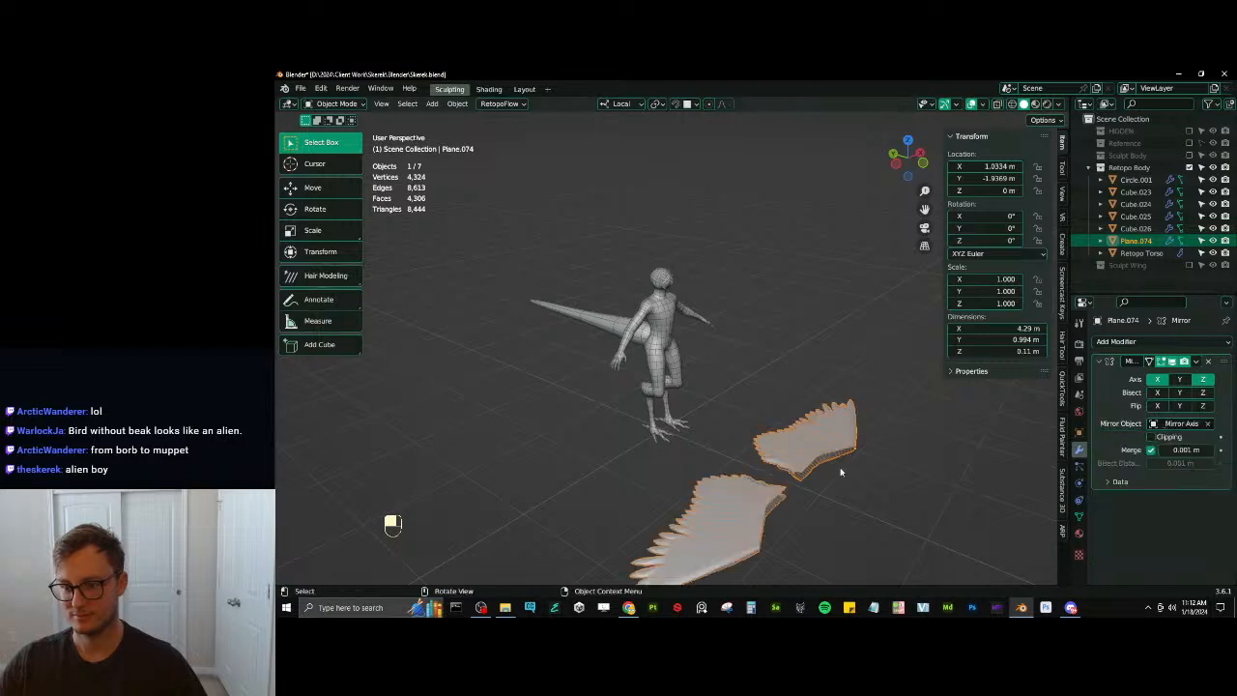
Hide the viewport's tool shelf and save the file
middle_drag(840, 471, 460, 251)
key(ctrl+s)
key(t)
middle_drag(580, 297, 522, 290)
key(ctrl+s)
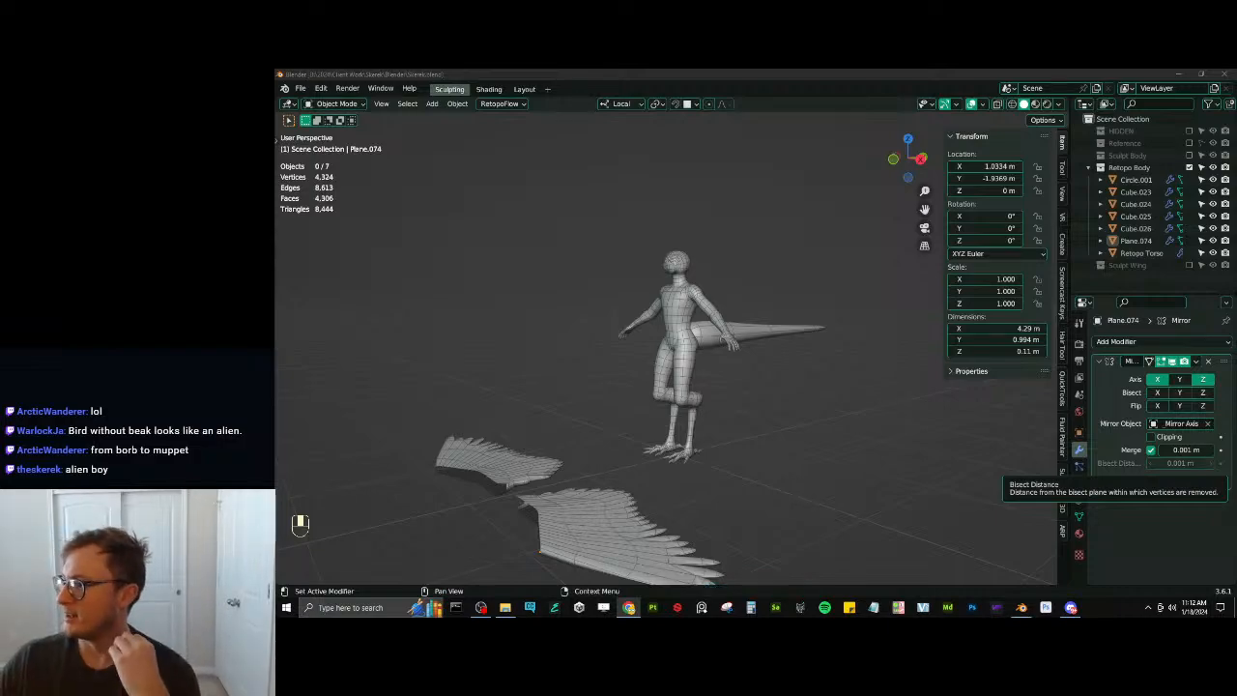
Switch to the browser's VRChat Performance Ranks page and examine the polygon limits for Android avatars
drag(614, 68, 613, 70)
scroll(592, 290, down, 15)
scroll(593, 293, down, 20)
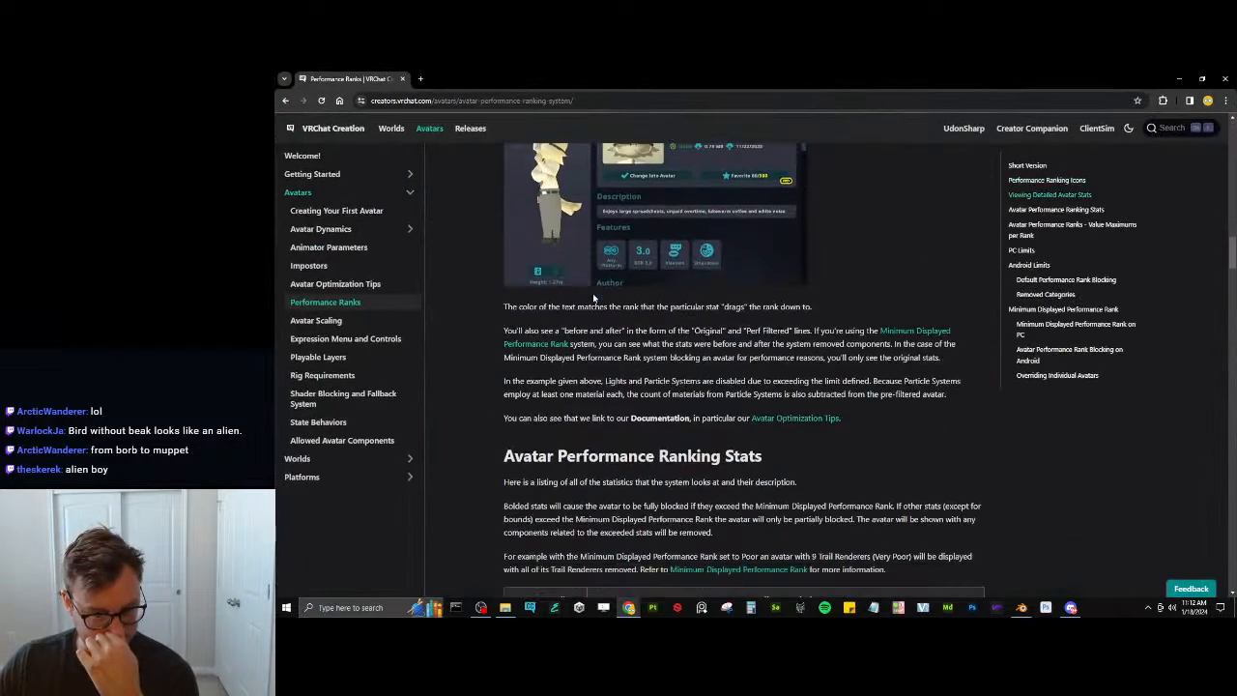
scroll(604, 293, down, 10)
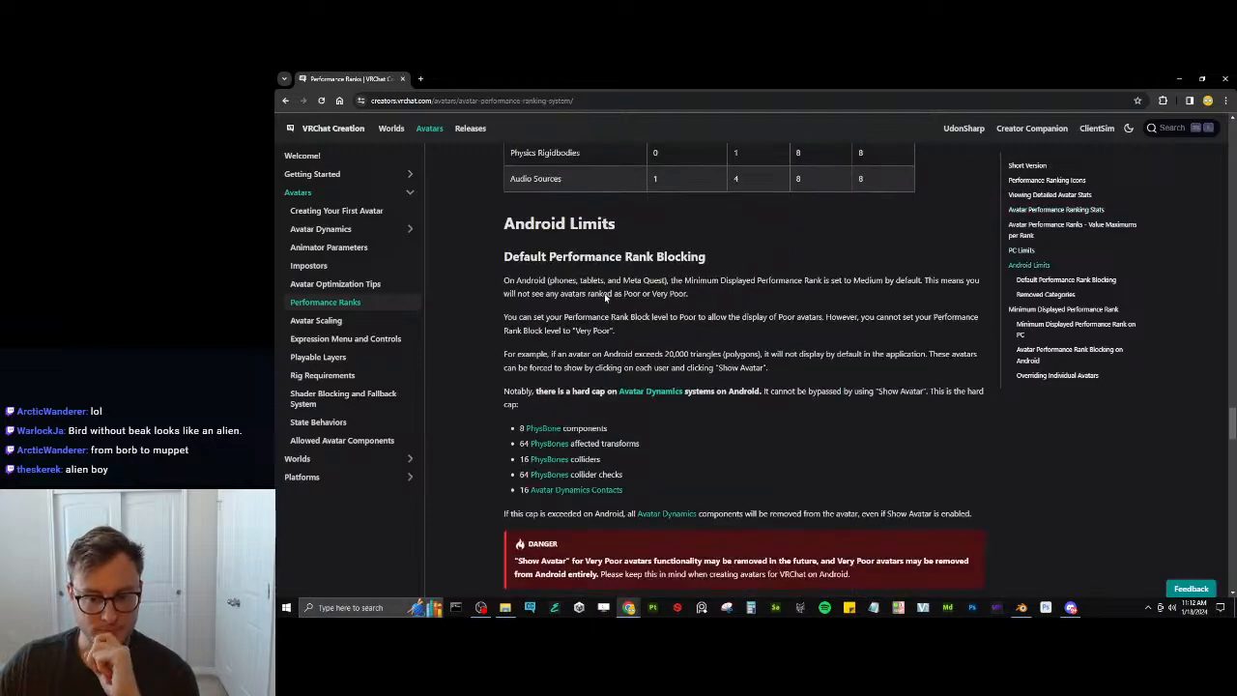
scroll(604, 293, up, 5)
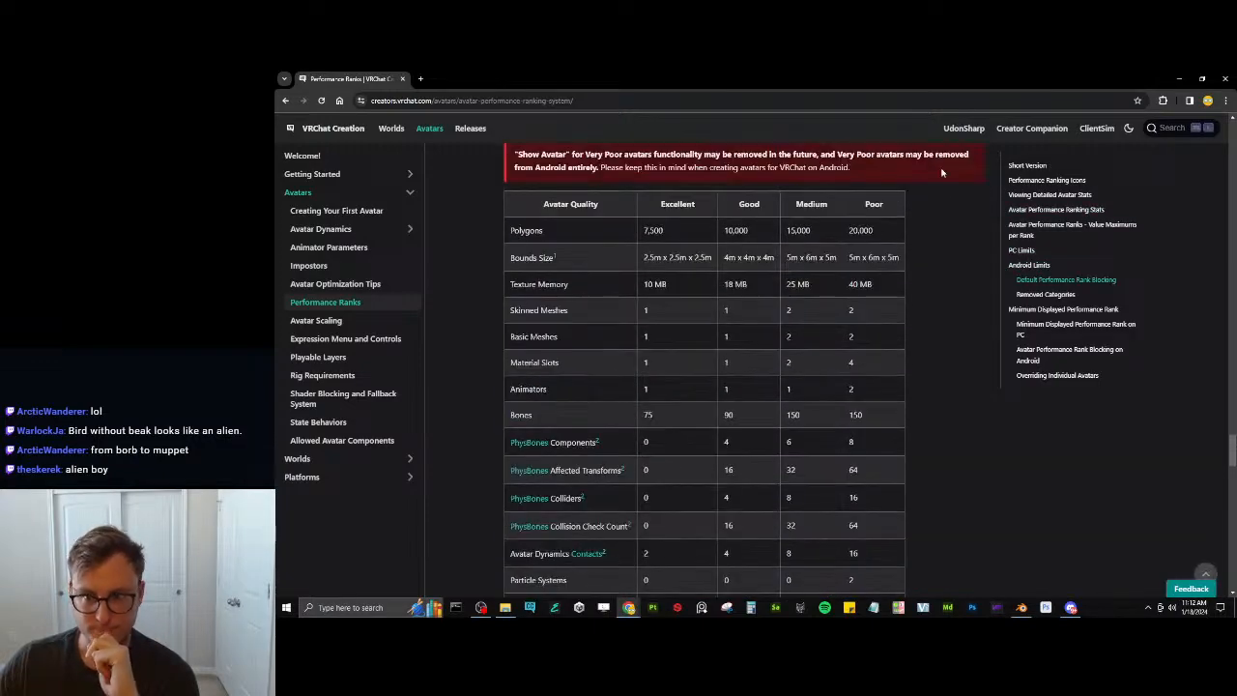
click(1185, 81)
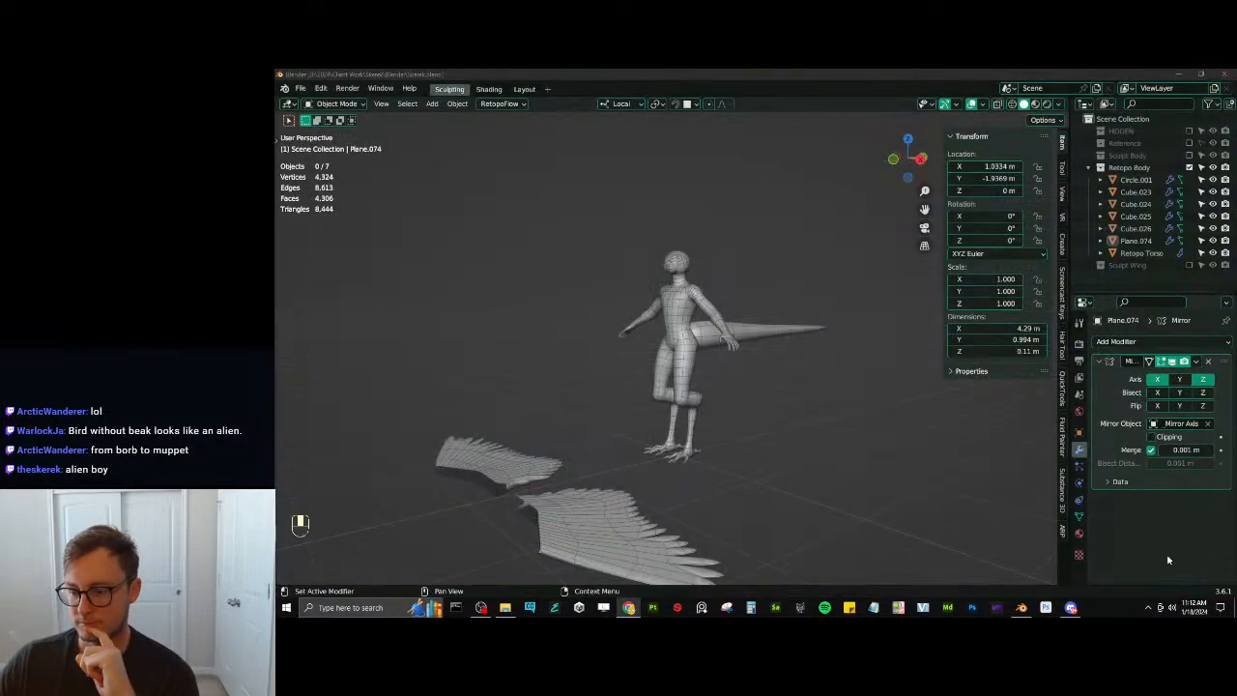
click(1074, 612)
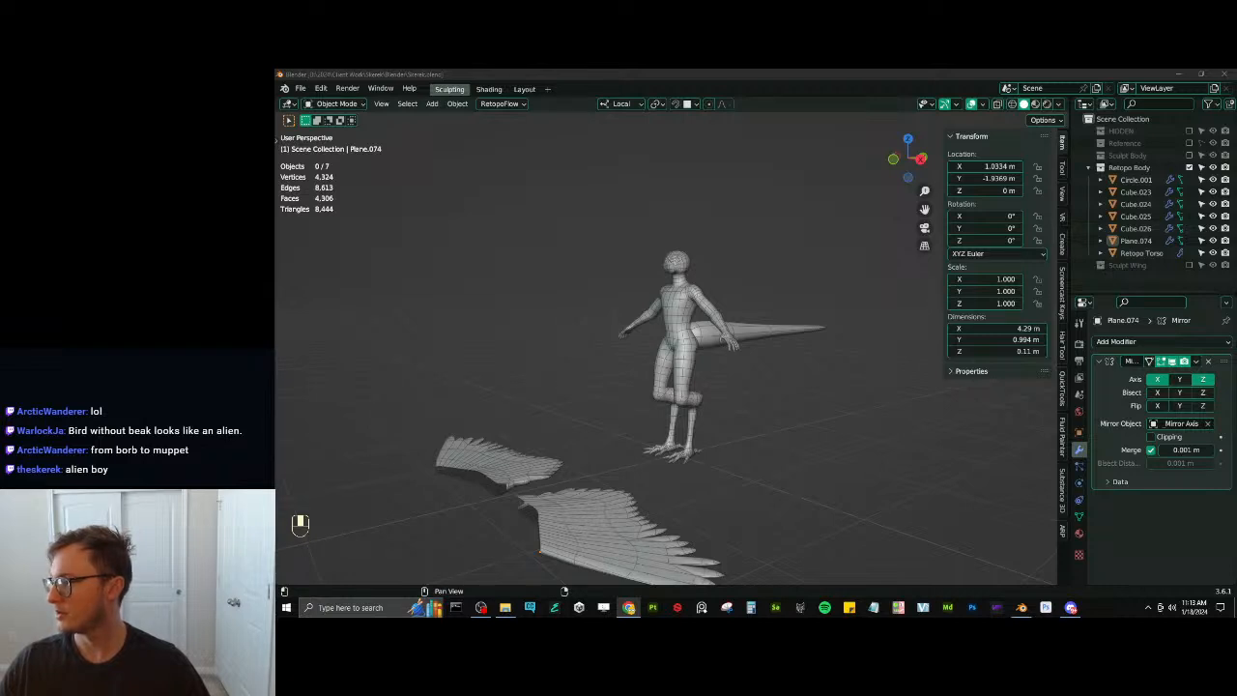
Inspect the retopo body up close, select the retopo torso and save the file
middle_drag(744, 336, 773, 334)
scroll(676, 309, up, 3)
shift+middle_drag(658, 284, 662, 329)
scroll(647, 334, up, 2)
middle_drag(696, 330, 767, 365)
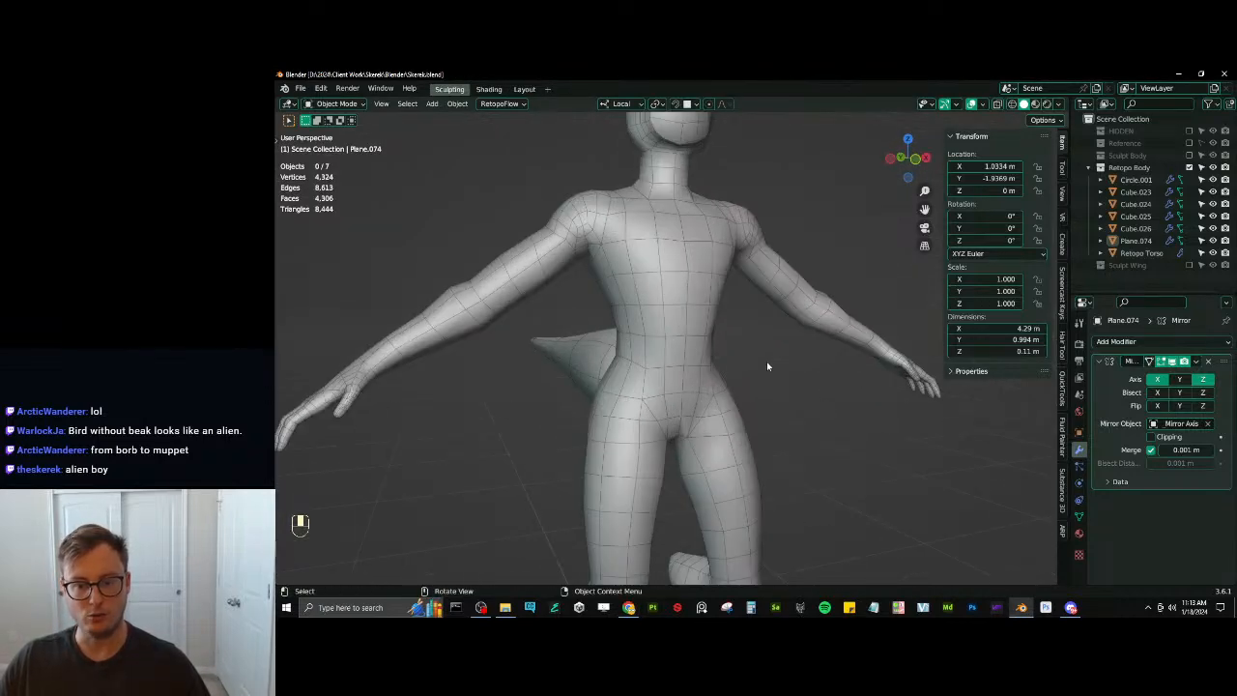
click(696, 336)
scroll(676, 329, down, 3)
middle_drag(563, 284, 818, 332)
scroll(795, 273, down, 3)
key(ctrl+s)
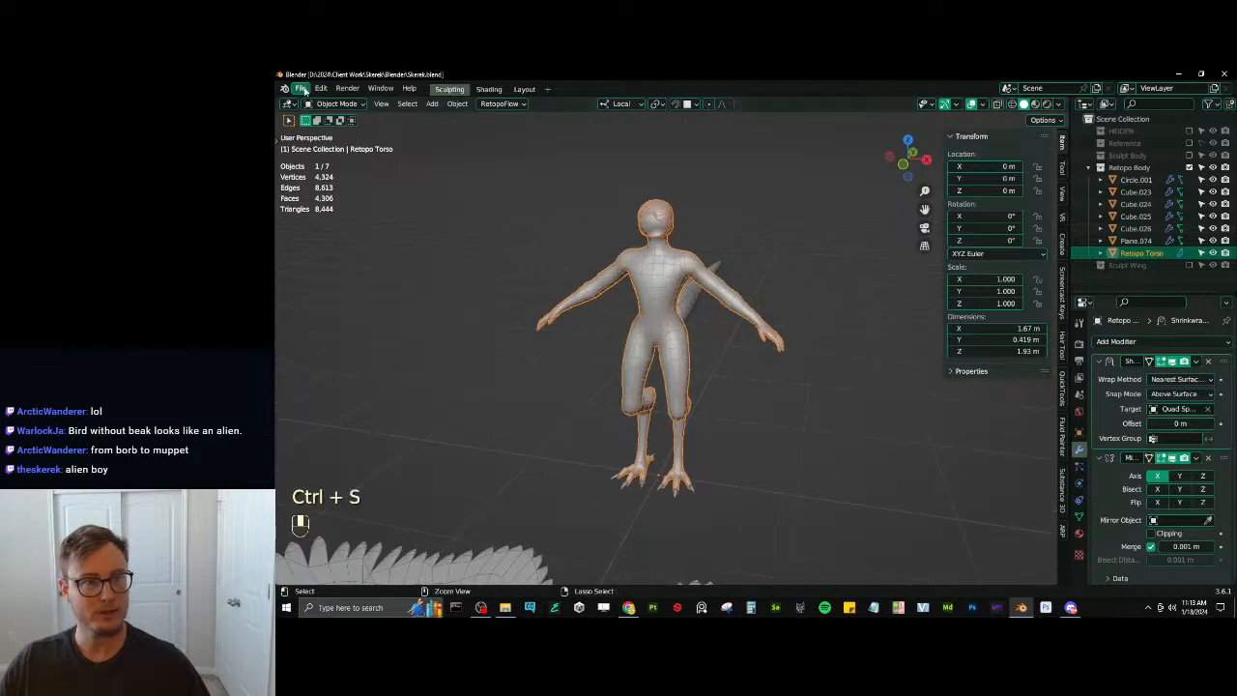
Open the file Skerek_WIP_02_Sculpting.blend from the project's Blender folder
click(301, 88)
click(320, 114)
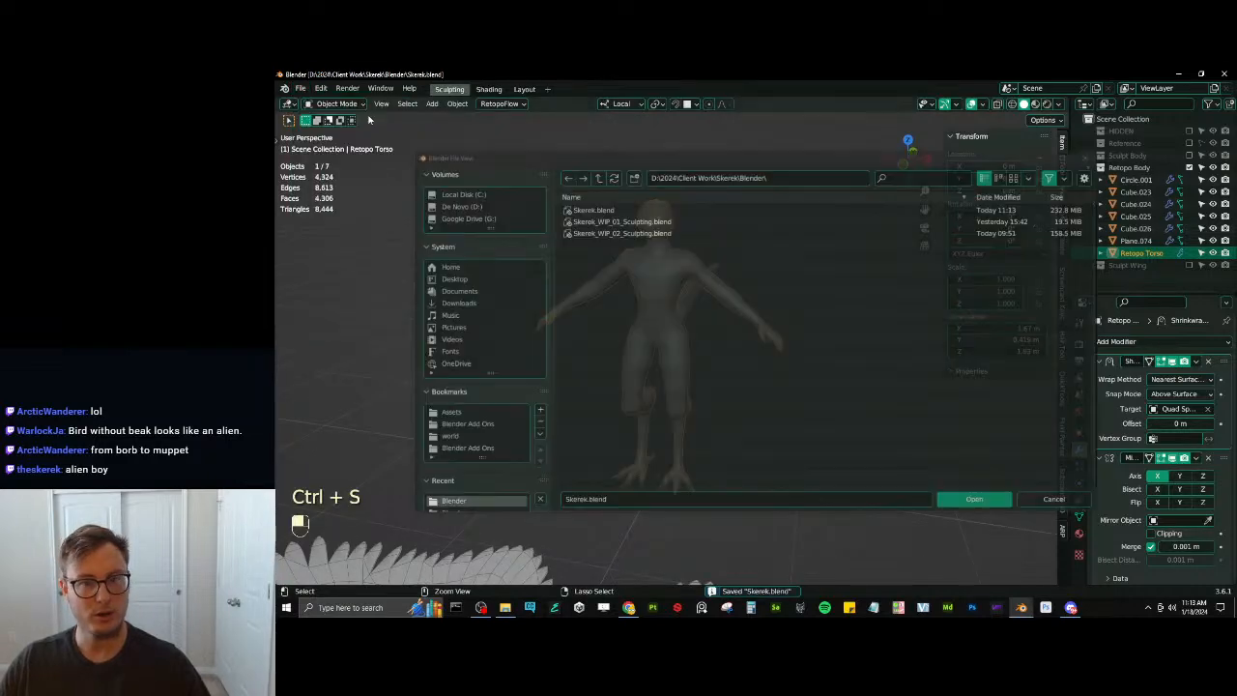
click(670, 232)
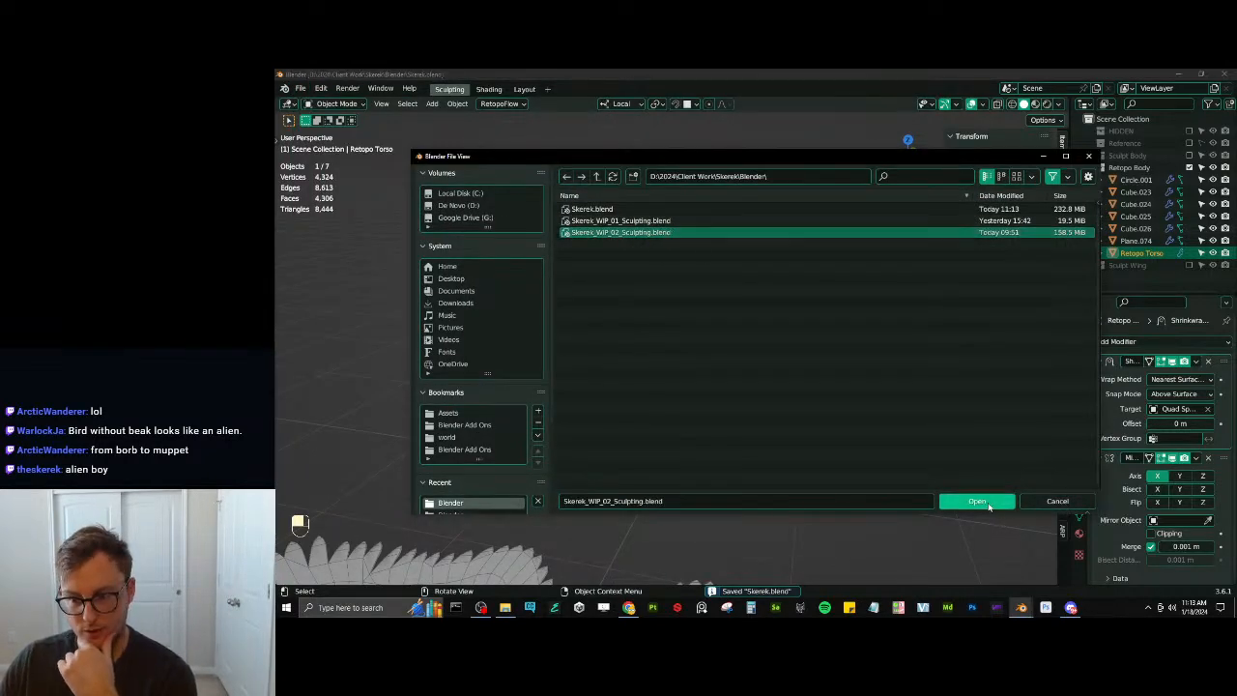
click(980, 501)
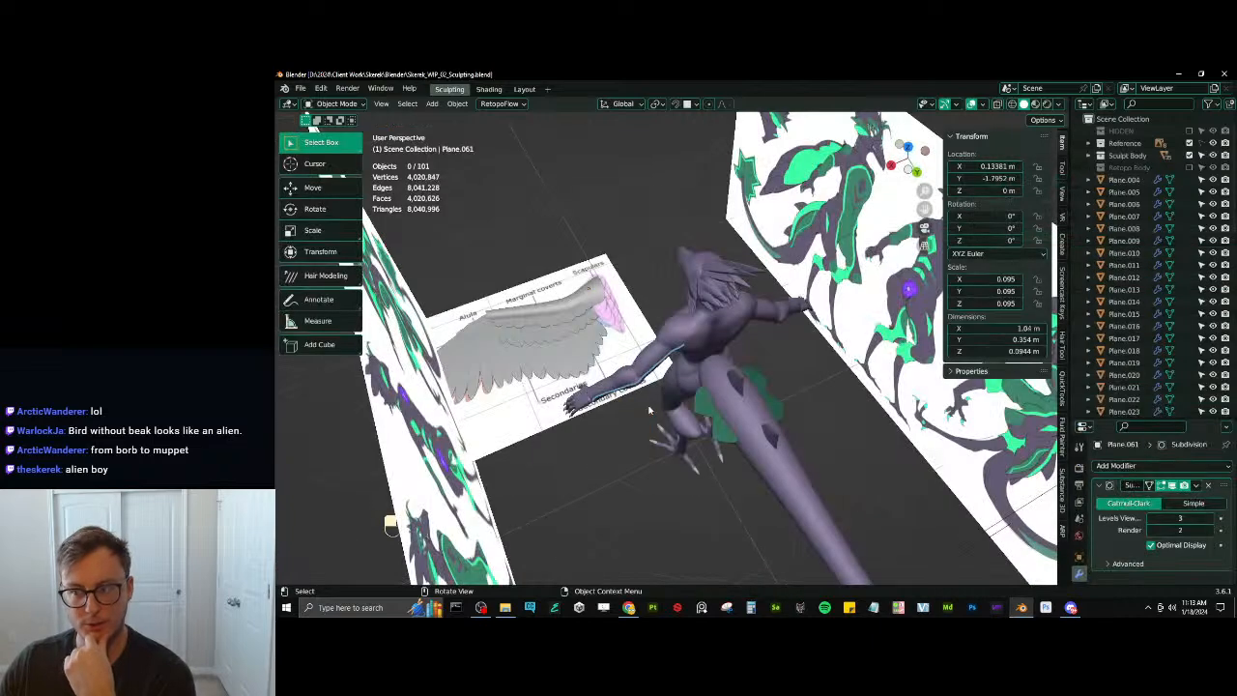
Enable the Retopo Body collection and exclude the Sculpt Body and Reference collections
middle_drag(659, 404, 810, 383)
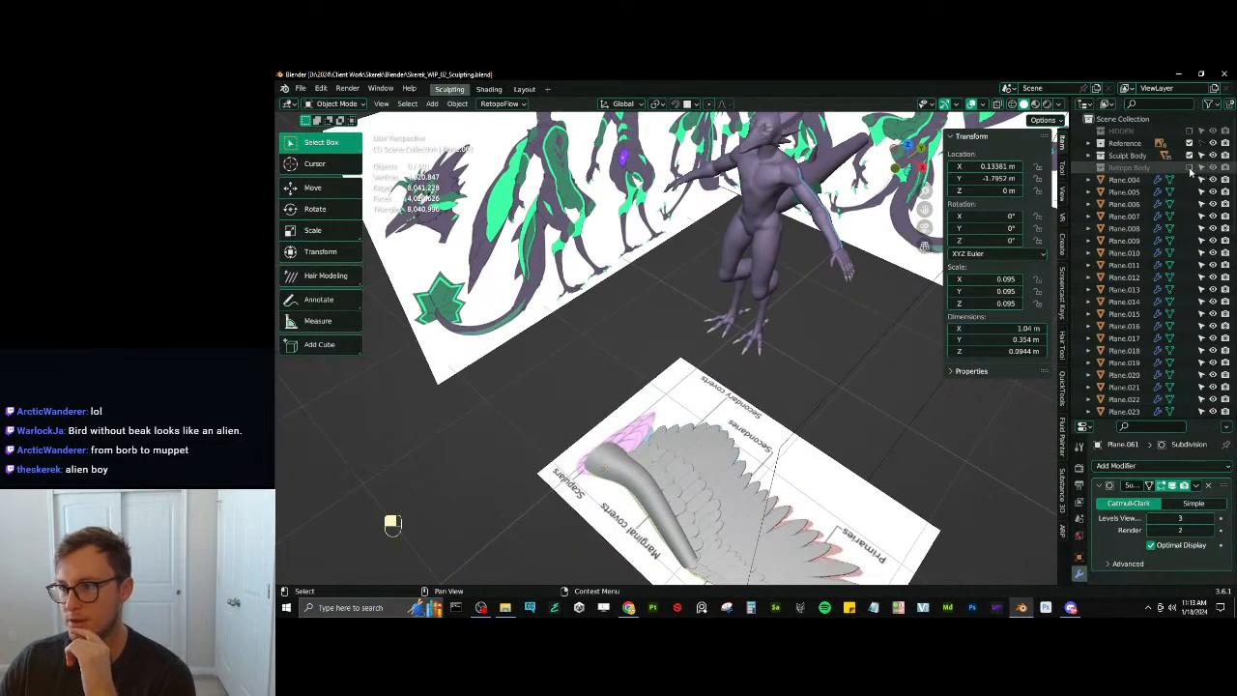
drag(1191, 171, 1189, 144)
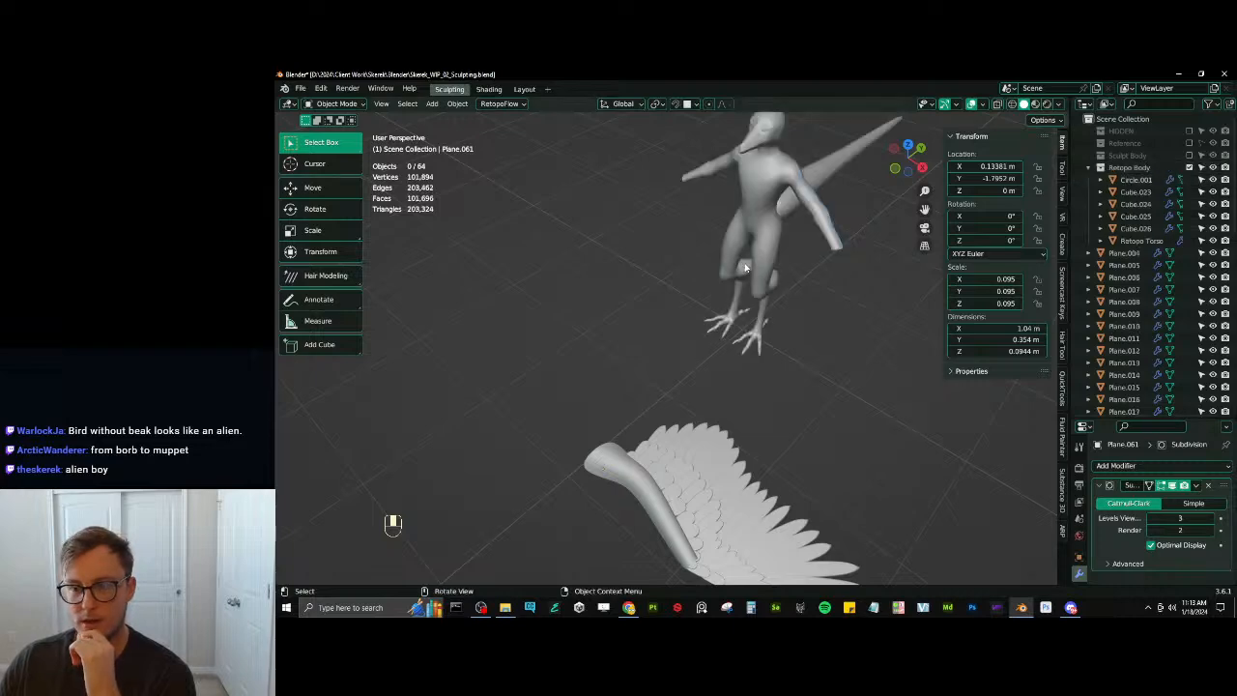
Select the Retopo Torso object and enter Edit Mode on it with face selection at the head
middle_drag(744, 264, 704, 337)
scroll(718, 204, up, 3)
scroll(698, 254, up, 2)
click(740, 321)
scroll(741, 321, up, 4)
key(Tab)
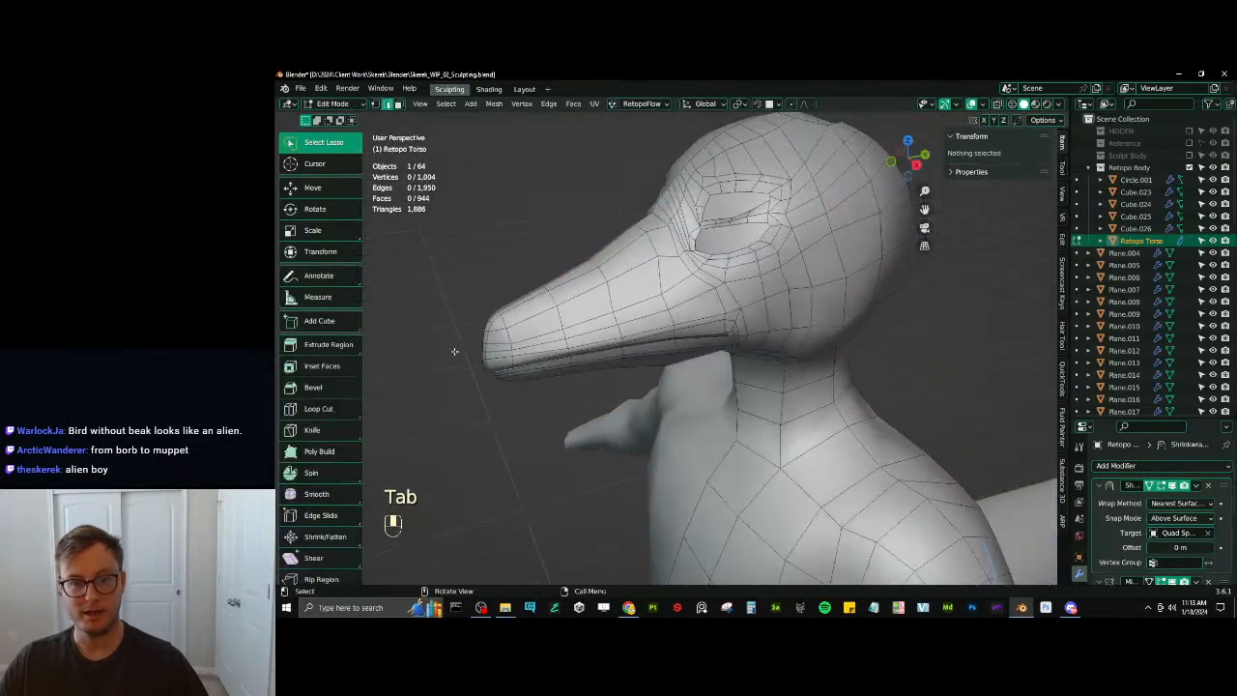
click(398, 104)
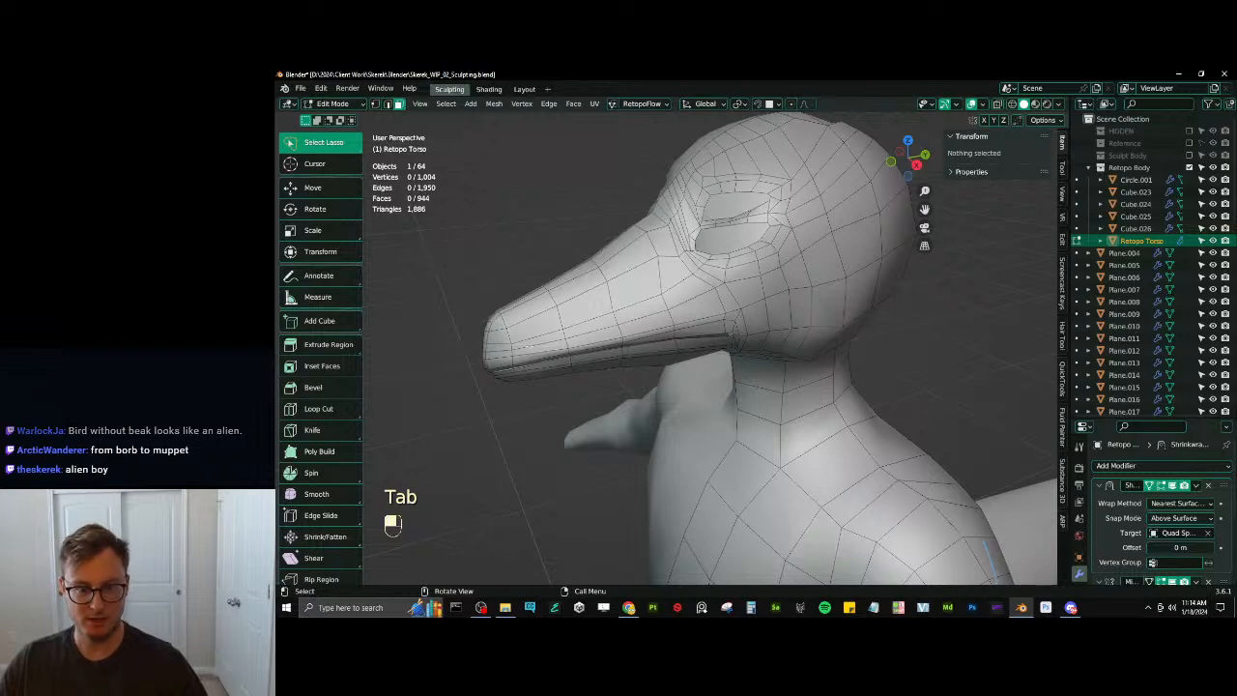
Select all faces of the beak, from a face loop near the tip back to the corner of the mouth
click(530, 348)
alt+shift+click(530, 347)
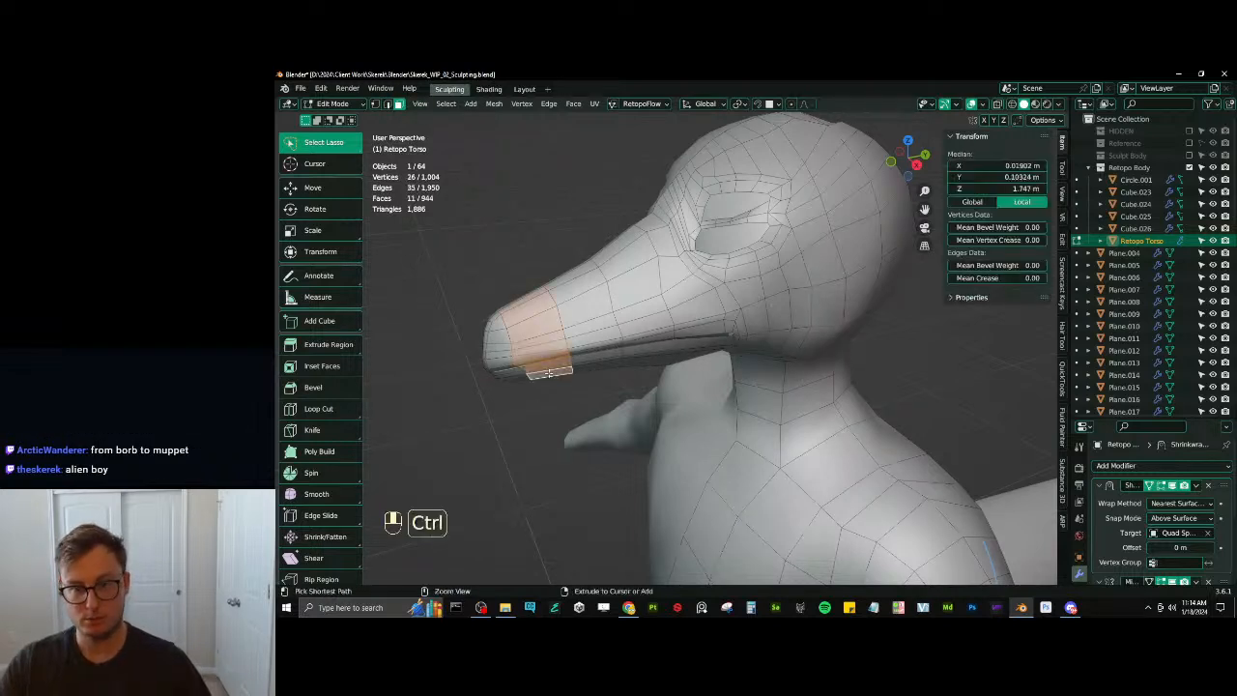
key(ctrl+KP_Add)
key(ctrl+KP_Add)
key(ctrl+KP_Add)
key(ctrl+KP_Add)
middle_drag(548, 372, 686, 296)
alt+shift+click(678, 295)
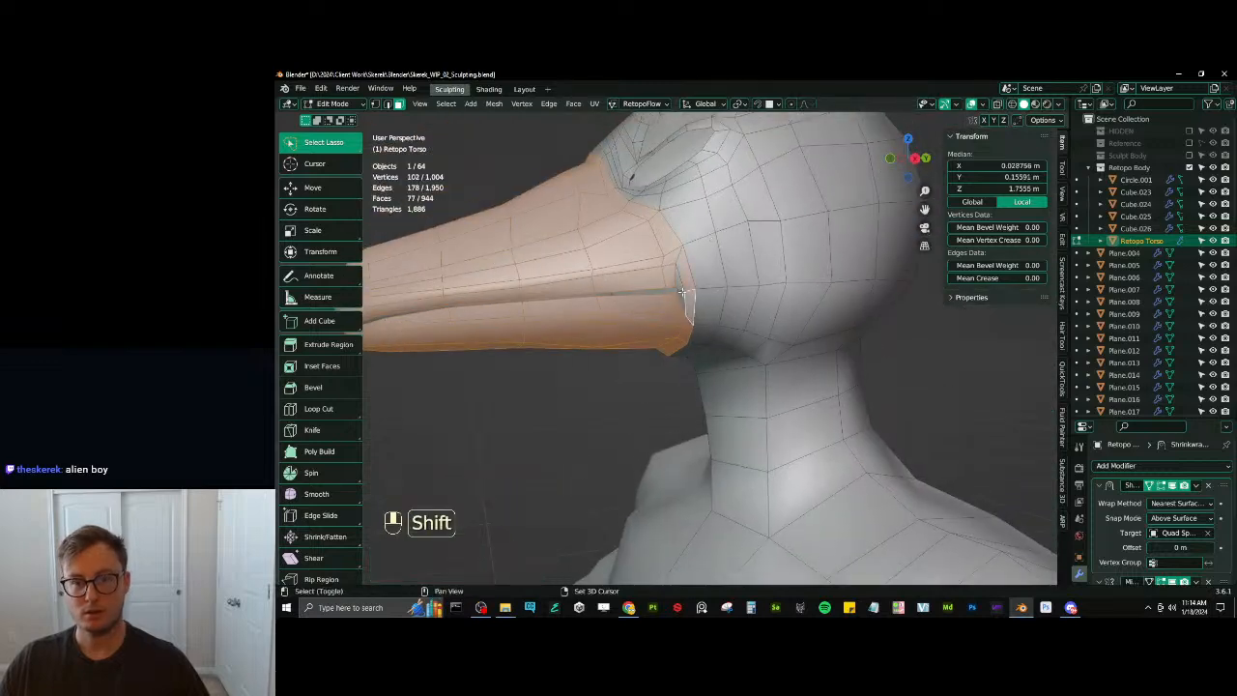
scroll(686, 307, down, 6)
middle_drag(688, 308, 752, 315)
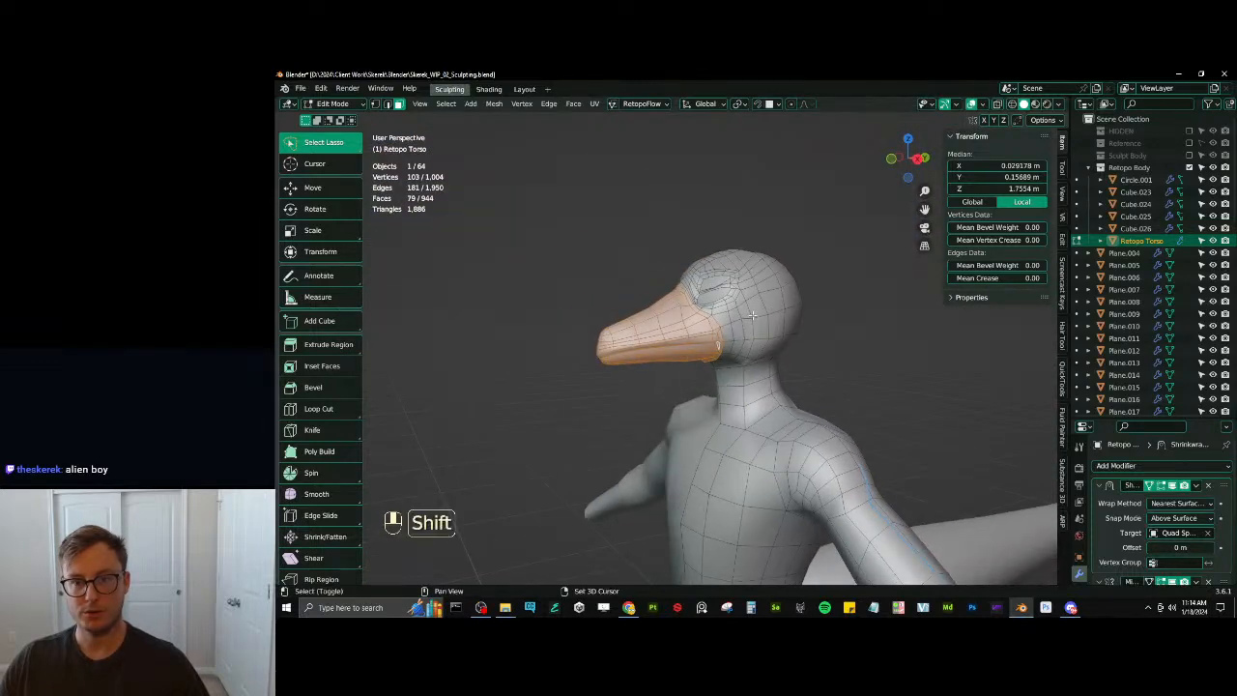
Duplicate the beak faces in place, separate them into their own object and apply that object's Shrinkwrap modifier
key(shift+d)
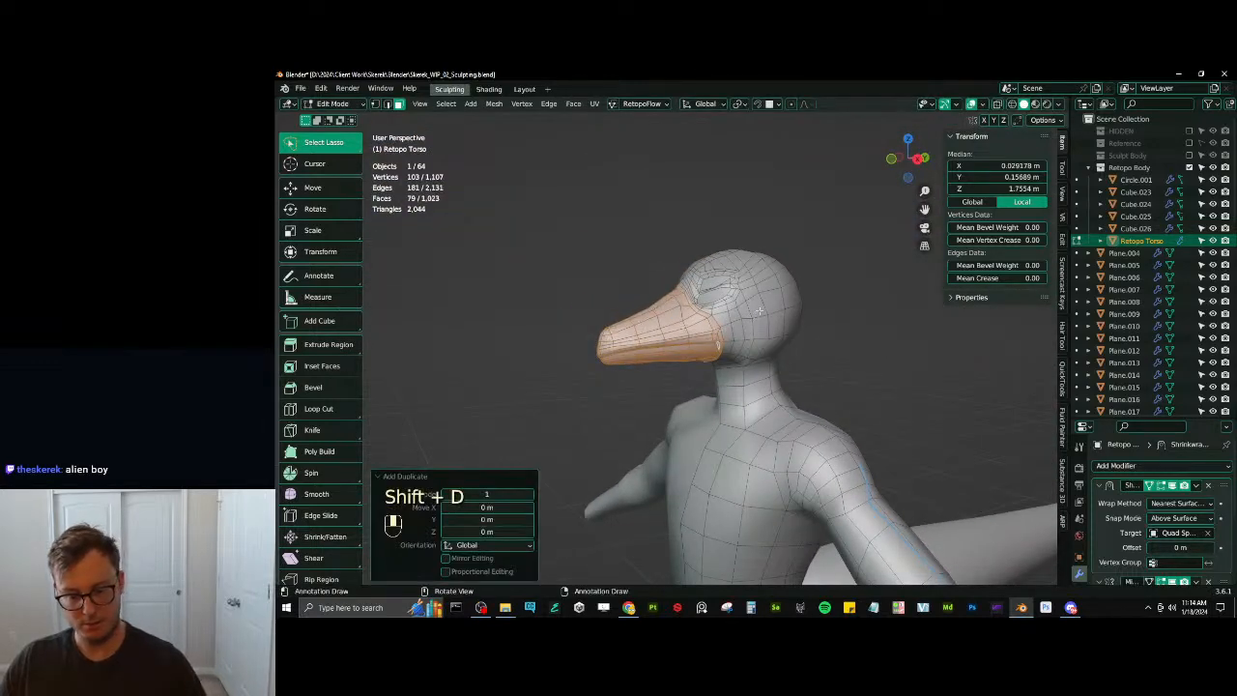
click(761, 310)
key(ctrl+z)
key(p)
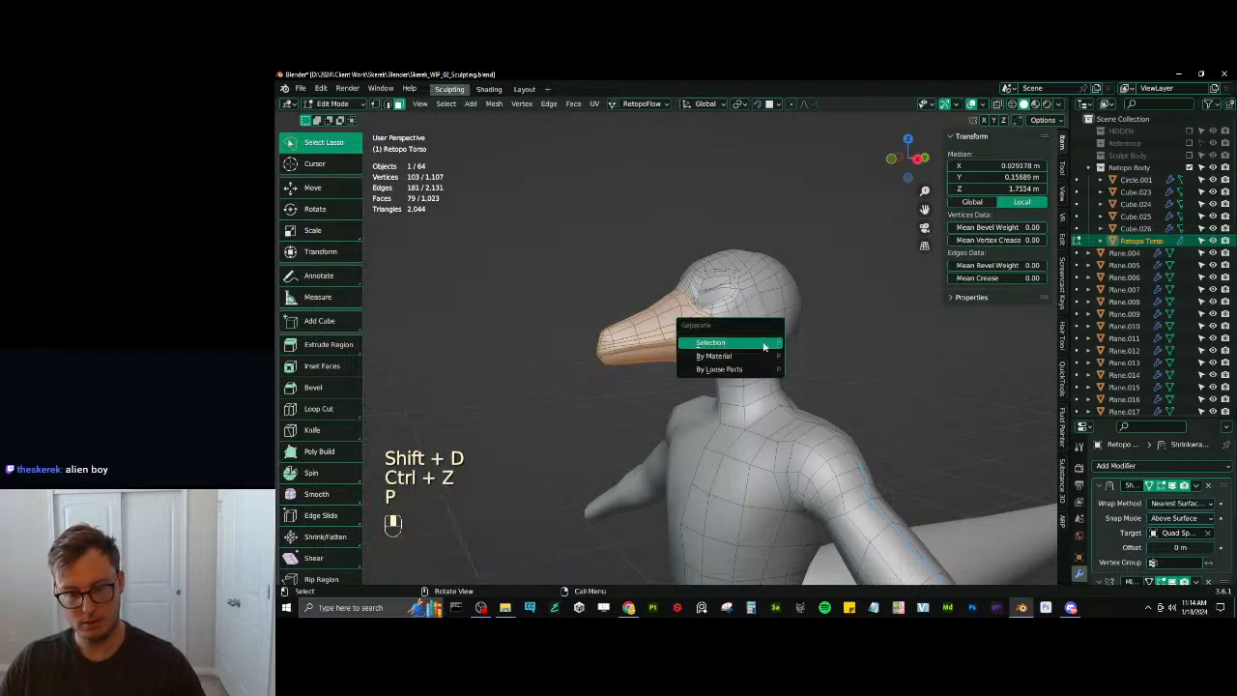
click(763, 344)
key(Tab)
click(1148, 252)
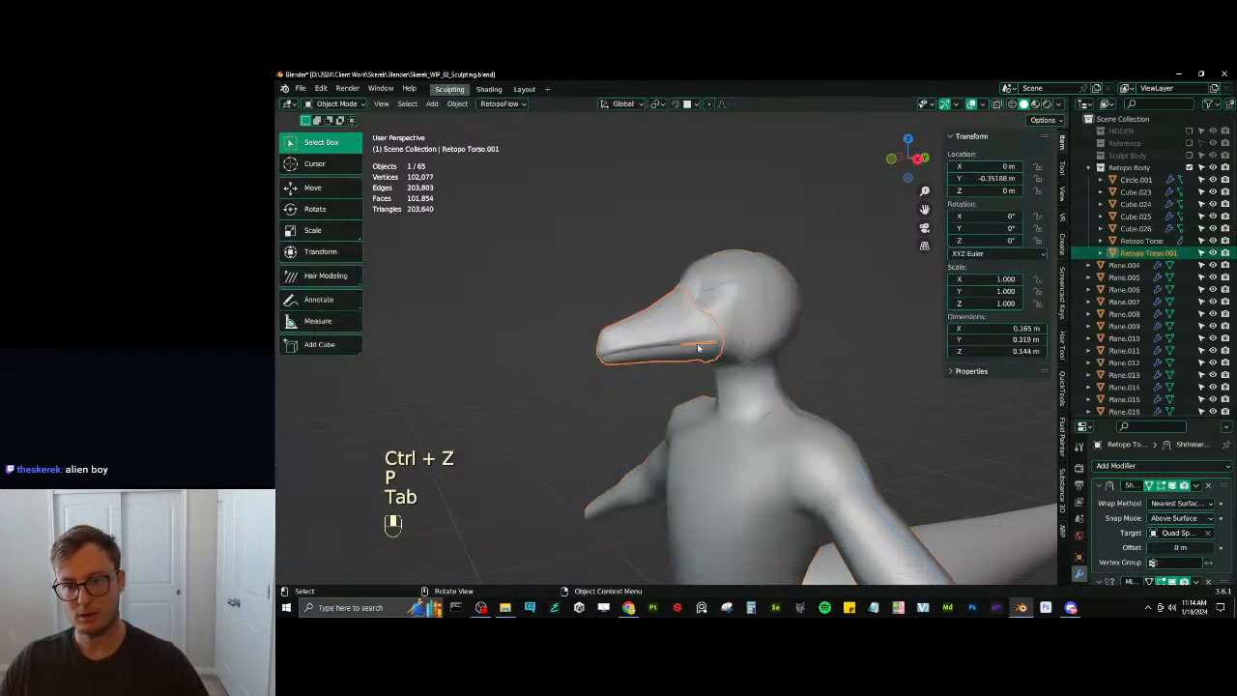
click(1196, 485)
click(1147, 503)
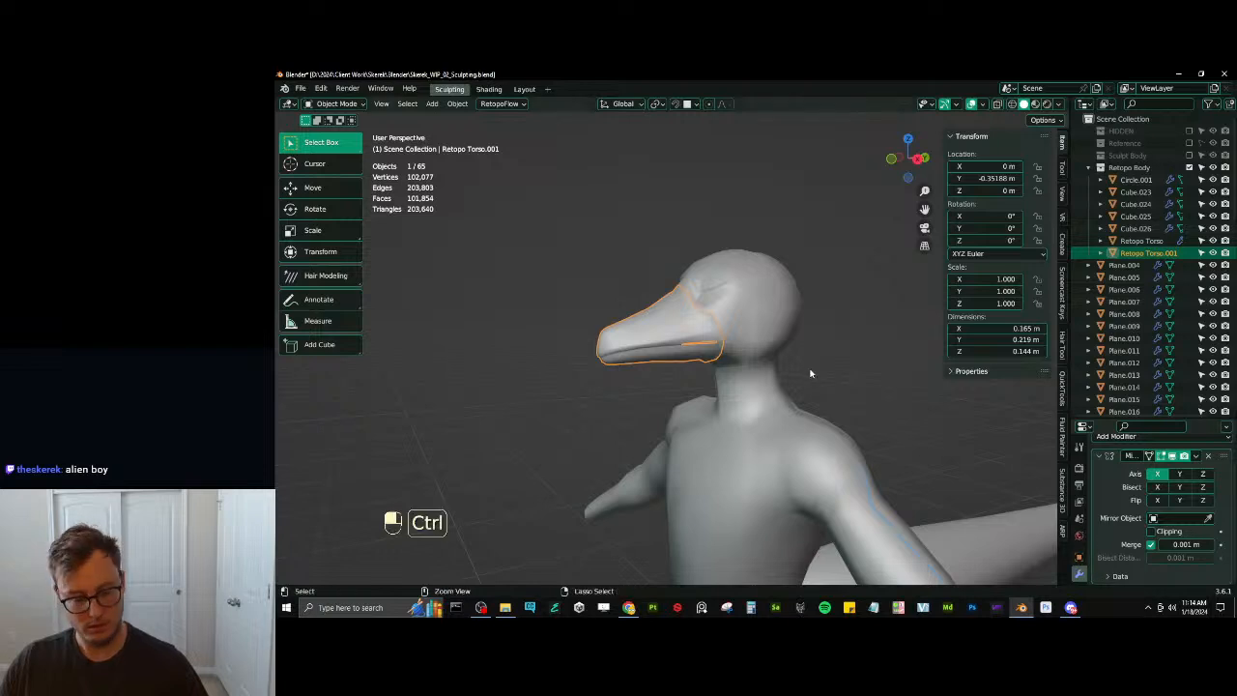
Copy the separated beak object, save this file, and paste the beak into Skerek.blend
key(ctrl+c)
key(ctrl+s)
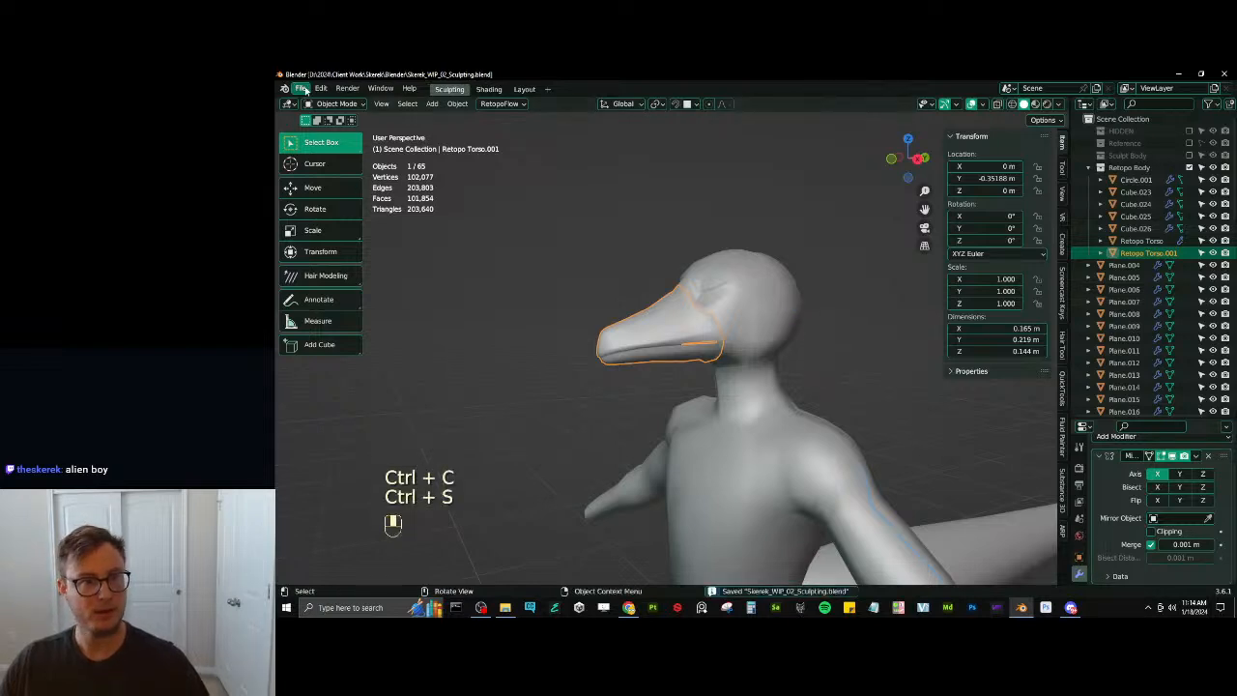
click(301, 88)
mouse_move(330, 125)
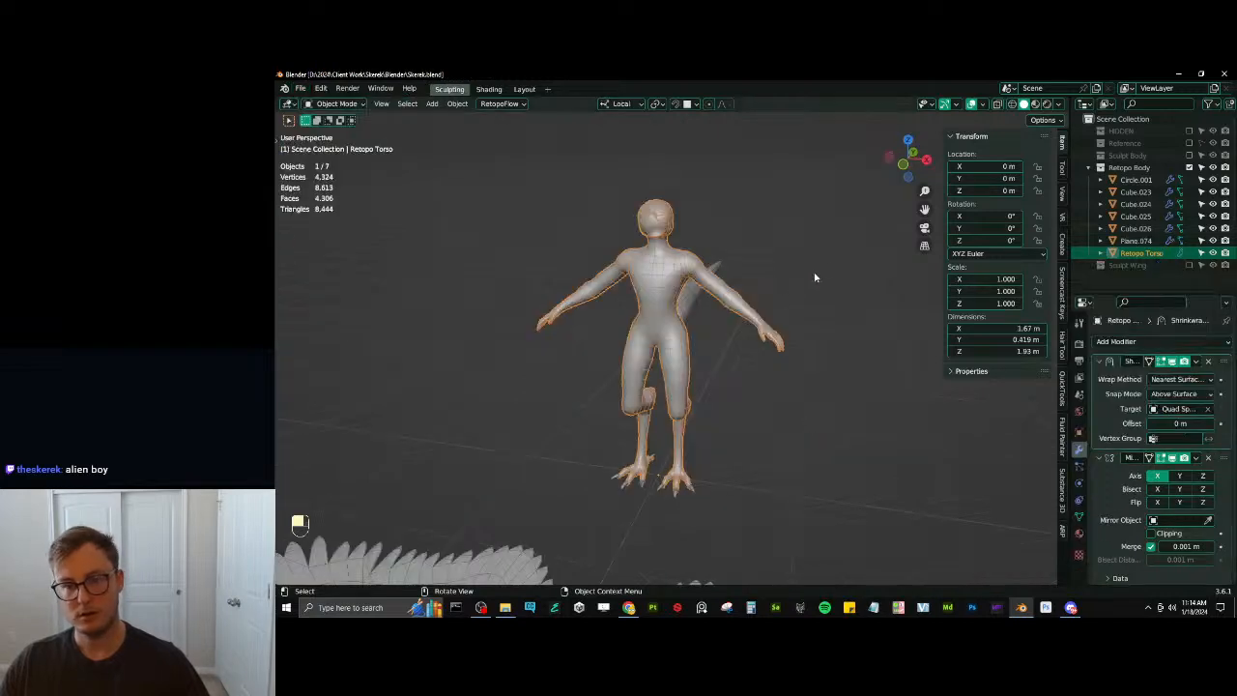
key(ctrl+v)
Apply the pasted beak's location so its origin sits at the world origin
scroll(742, 406, up, 5)
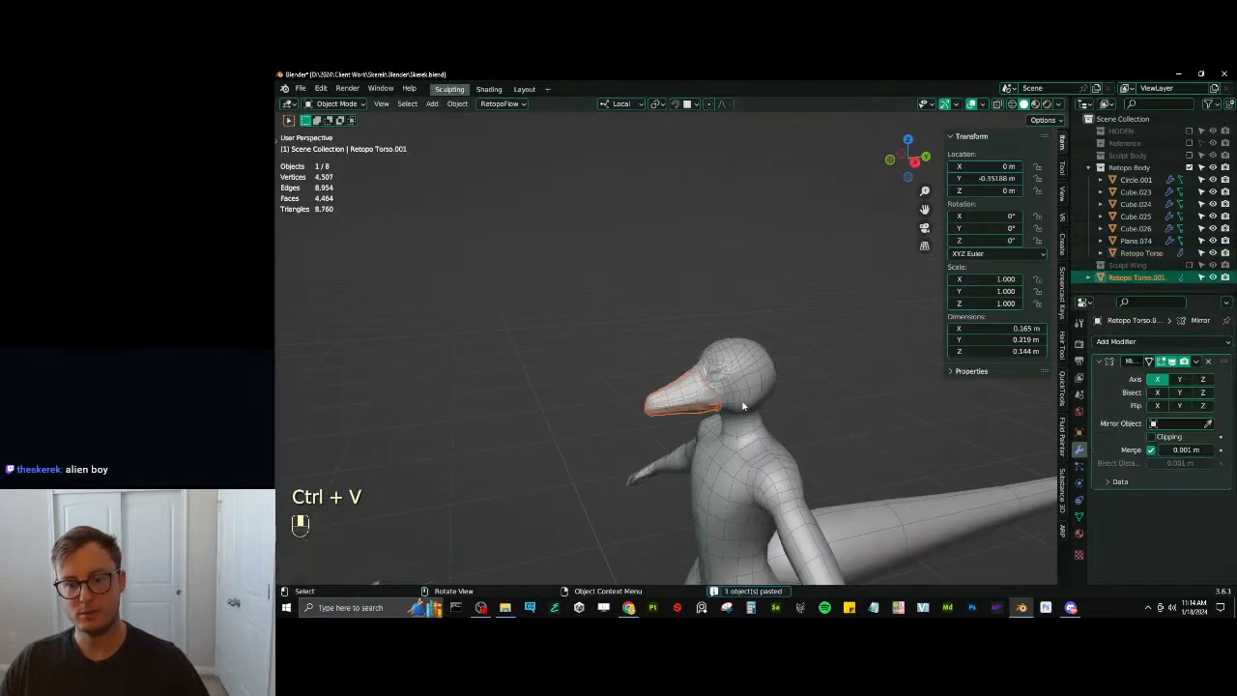
key(ctrl+a)
click(742, 400)
scroll(773, 386, up, 2)
Examine how the pasted beak fits against the Retopo Torso head and eye area
shift+click(779, 379)
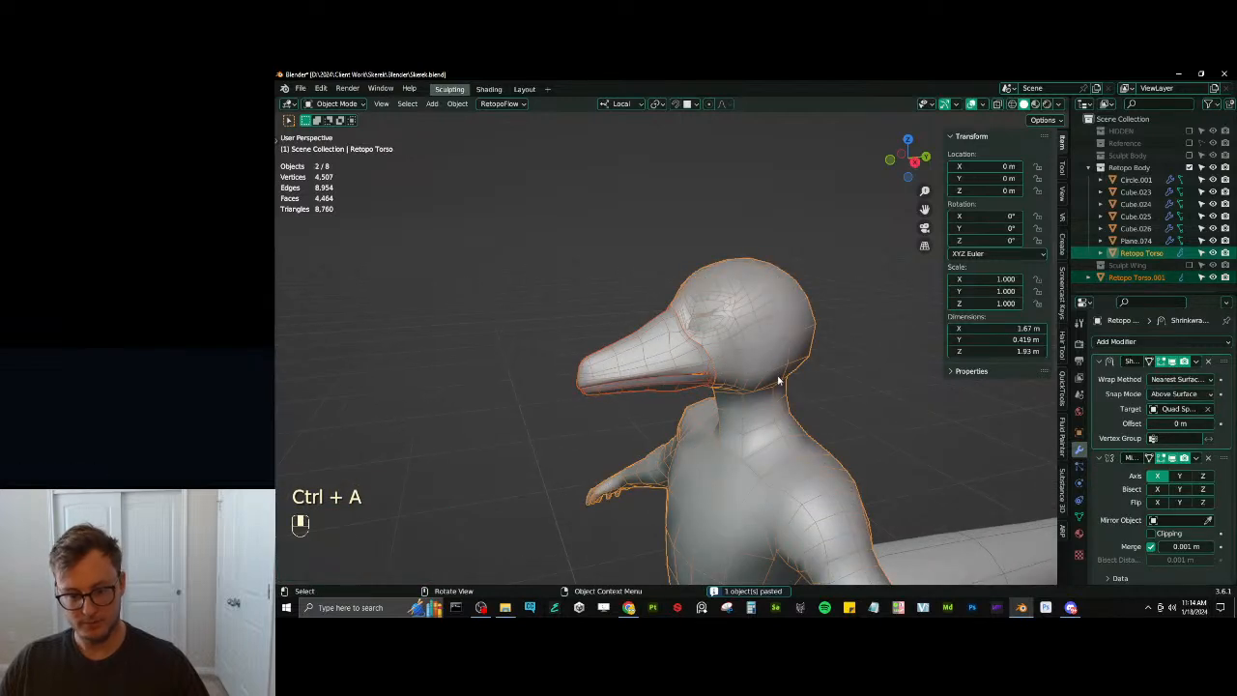
scroll(779, 380, up, 3)
scroll(677, 357, down, 3)
click(658, 353)
key(g)
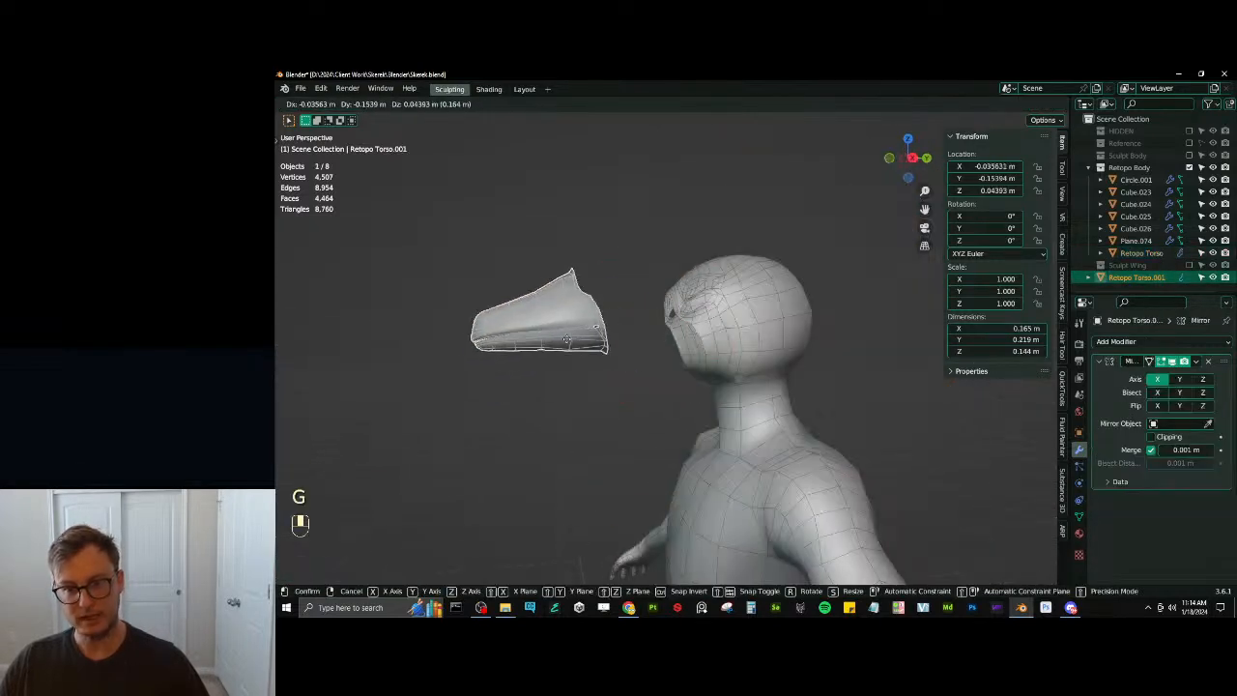
right_click(568, 341)
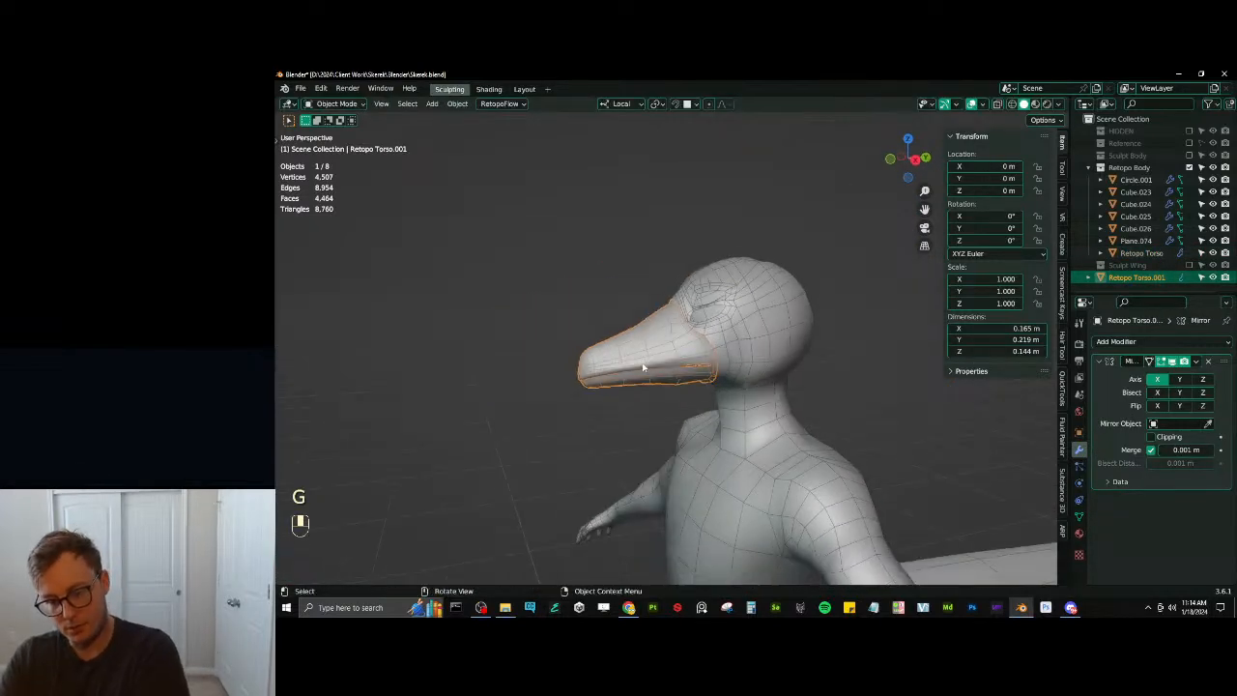
mouse_move(642, 368)
middle_down()
mouse_move(644, 328)
mouse_move(586, 320)
mouse_move(607, 356)
mouse_move(847, 326)
mouse_move(687, 305)
mouse_move(700, 382)
mouse_move(517, 351)
mouse_move(625, 361)
middle_up()
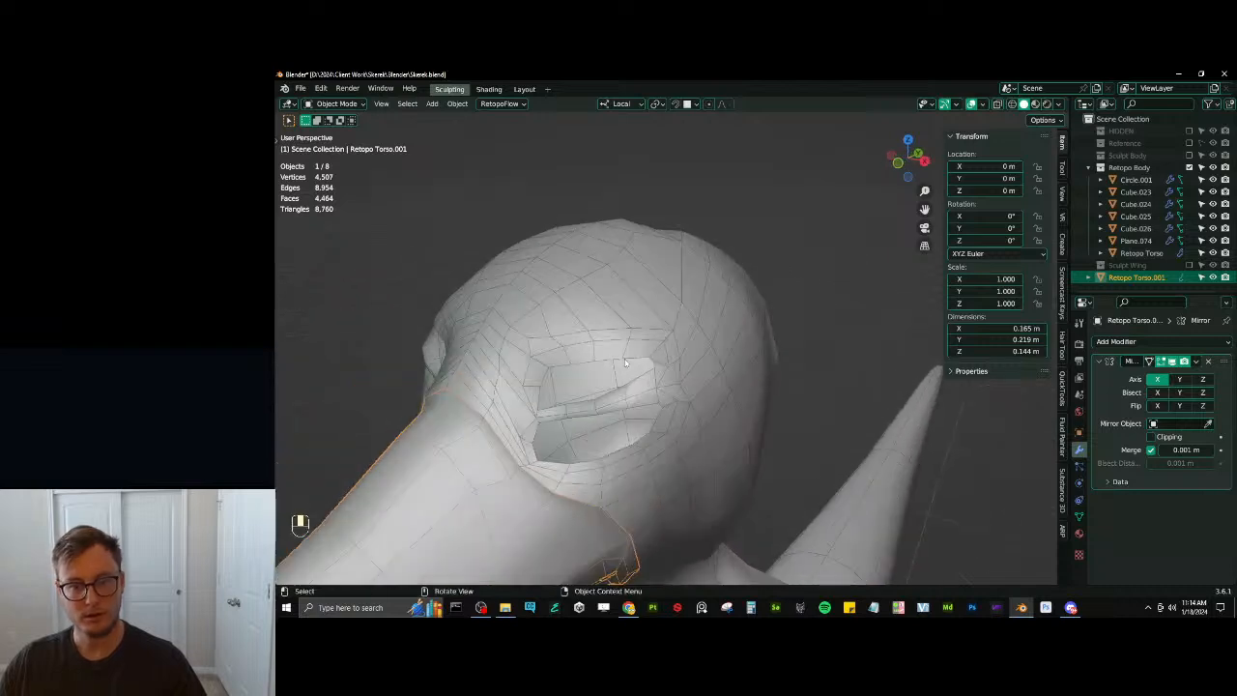
Hide the pasted beak, select Retopo Torso and enable the Sculpt Body collection
scroll(500, 413, down, 4)
key(h)
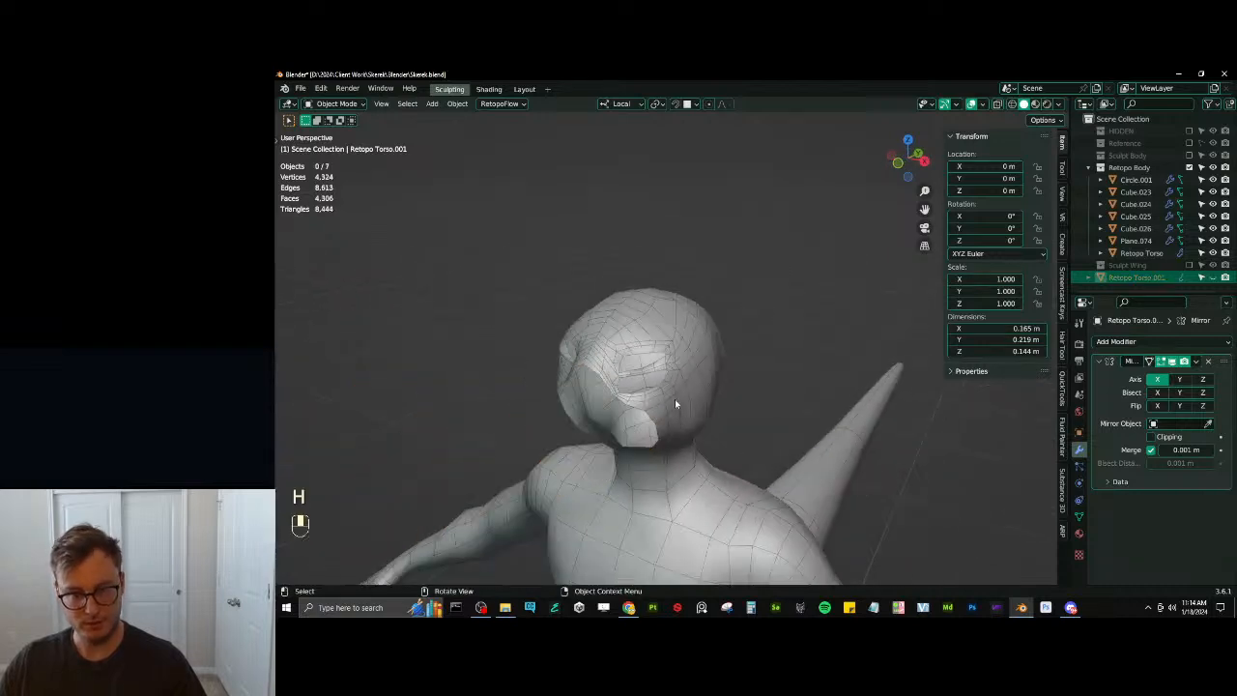
click(674, 399)
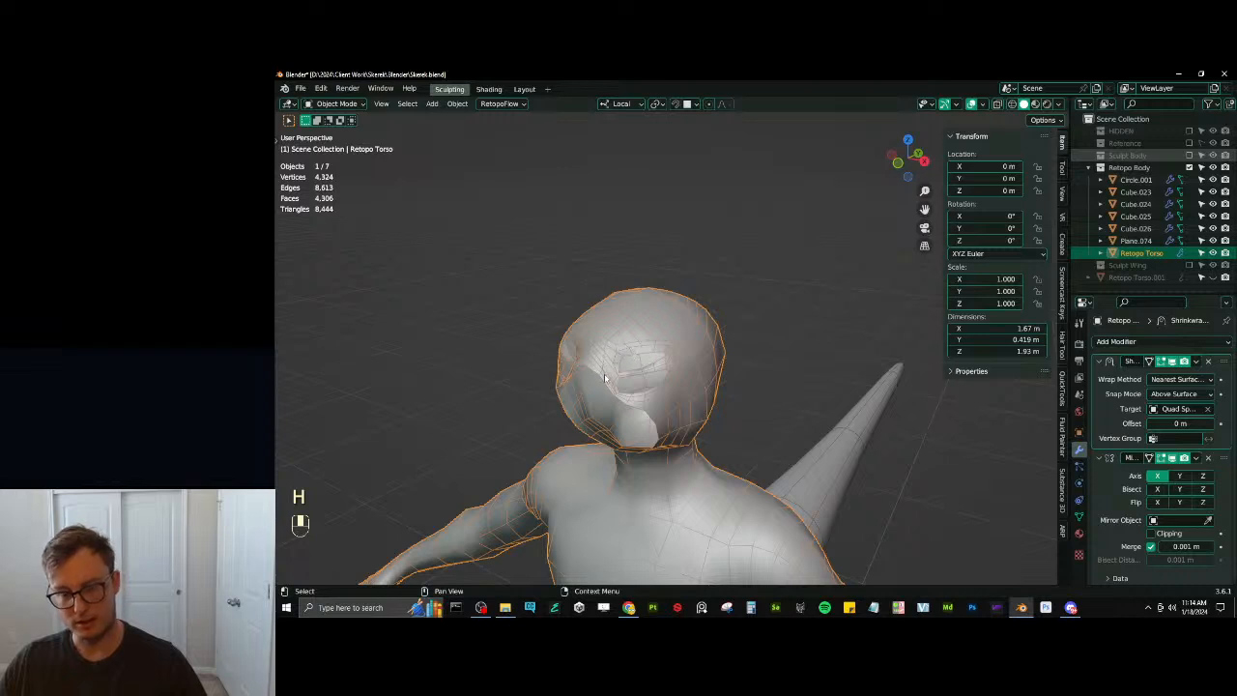
key(alt+h)
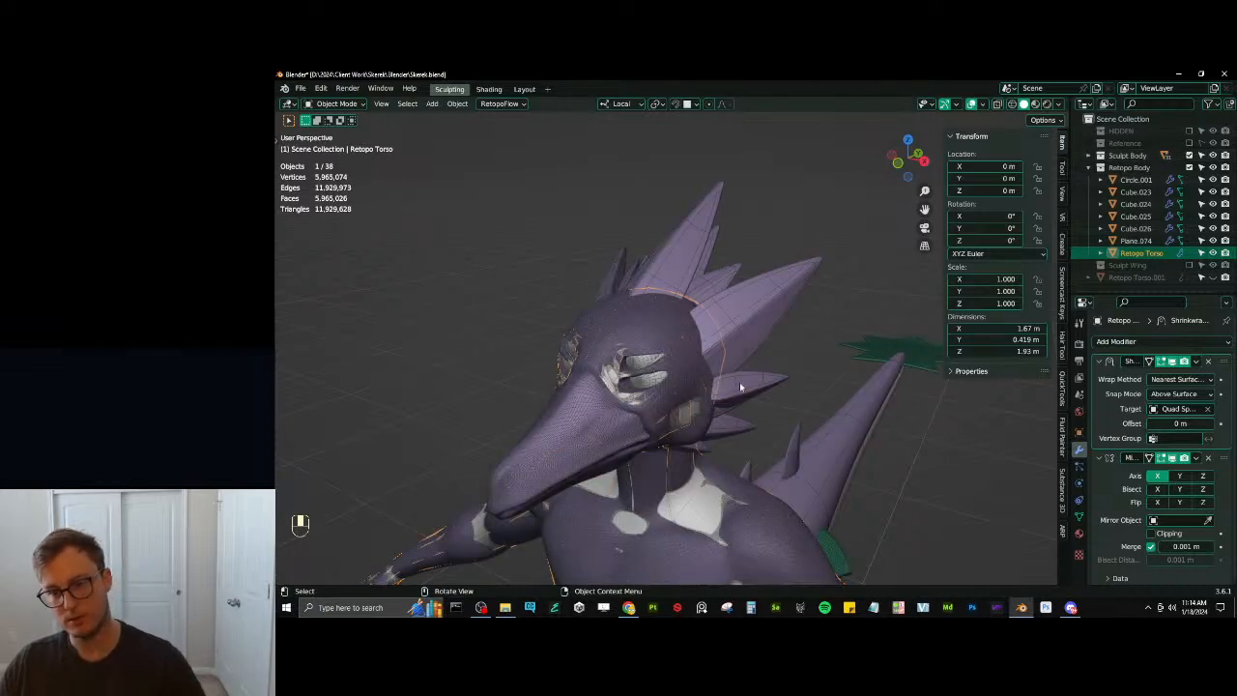
Edit Retopo Torso and delete the faces between the inner eye corners and the bridge of the beak
key(q)
key(Tab)
scroll(683, 391, up, 10)
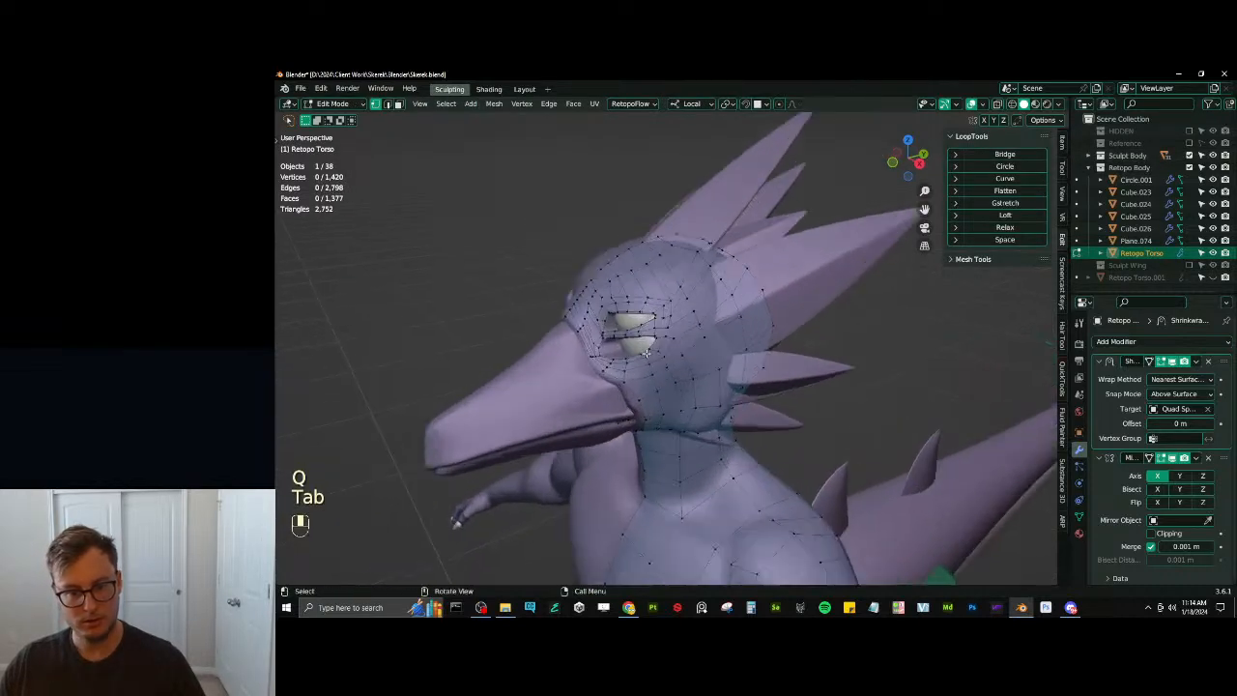
middle_drag(622, 370, 695, 309)
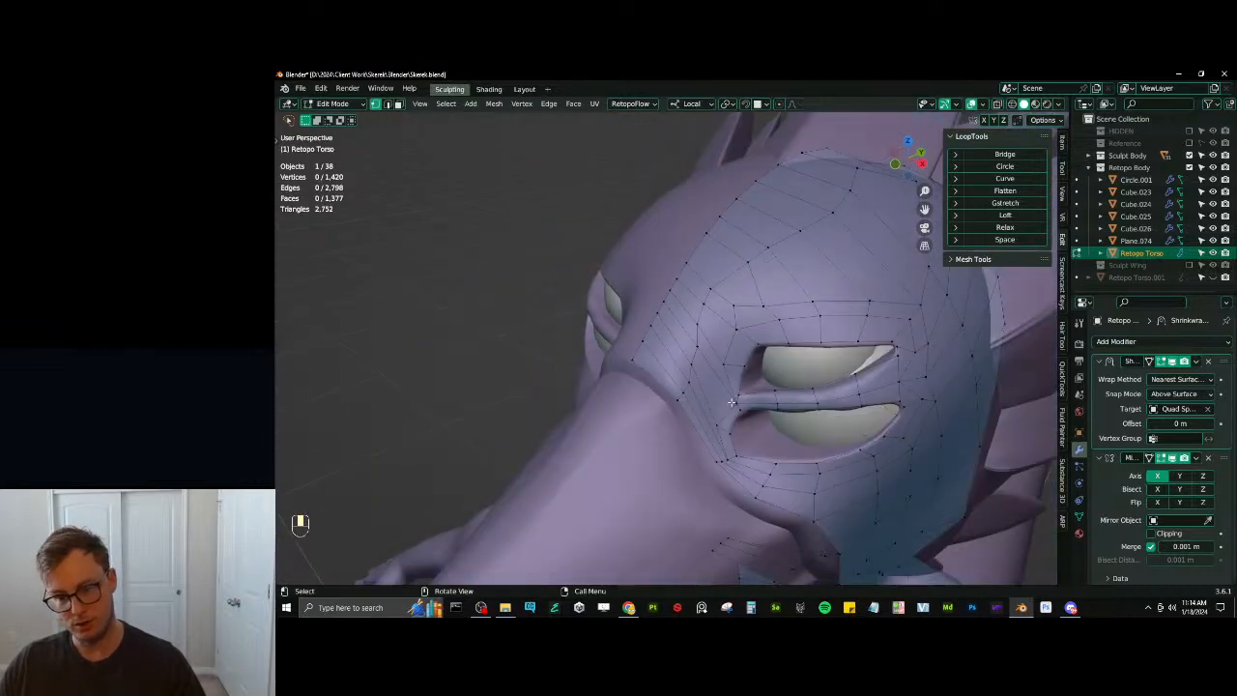
middle_drag(731, 402, 715, 382)
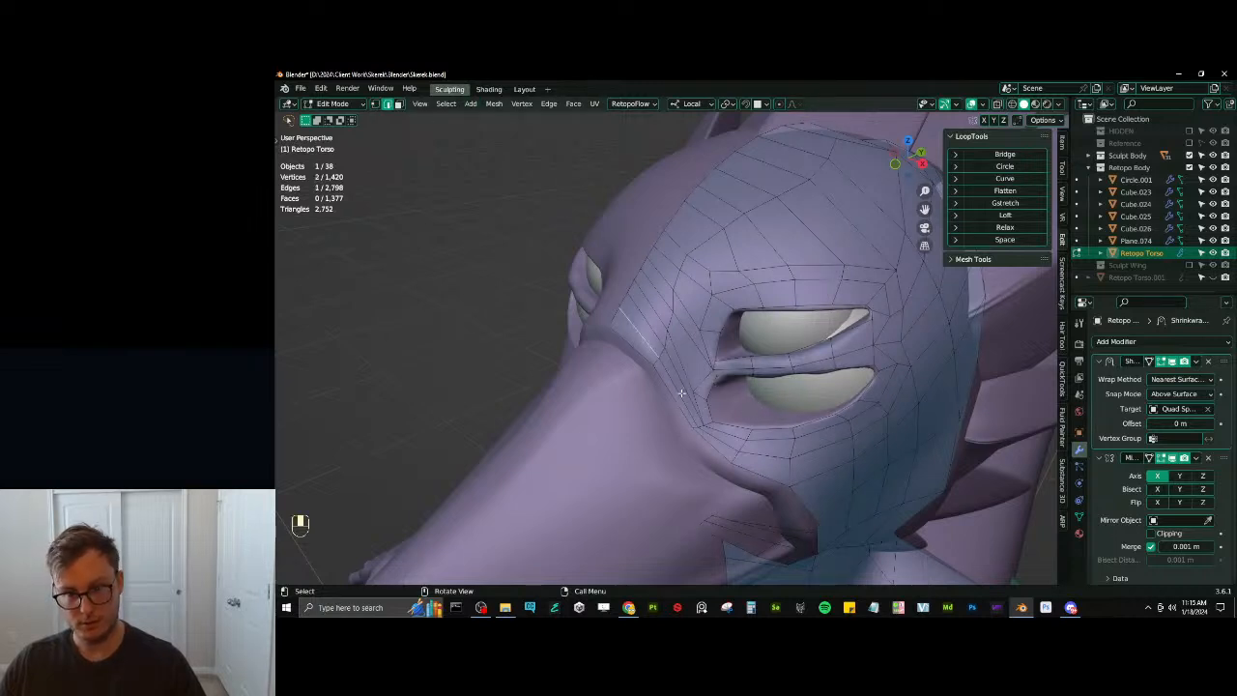
ctrl+shift+click(666, 268)
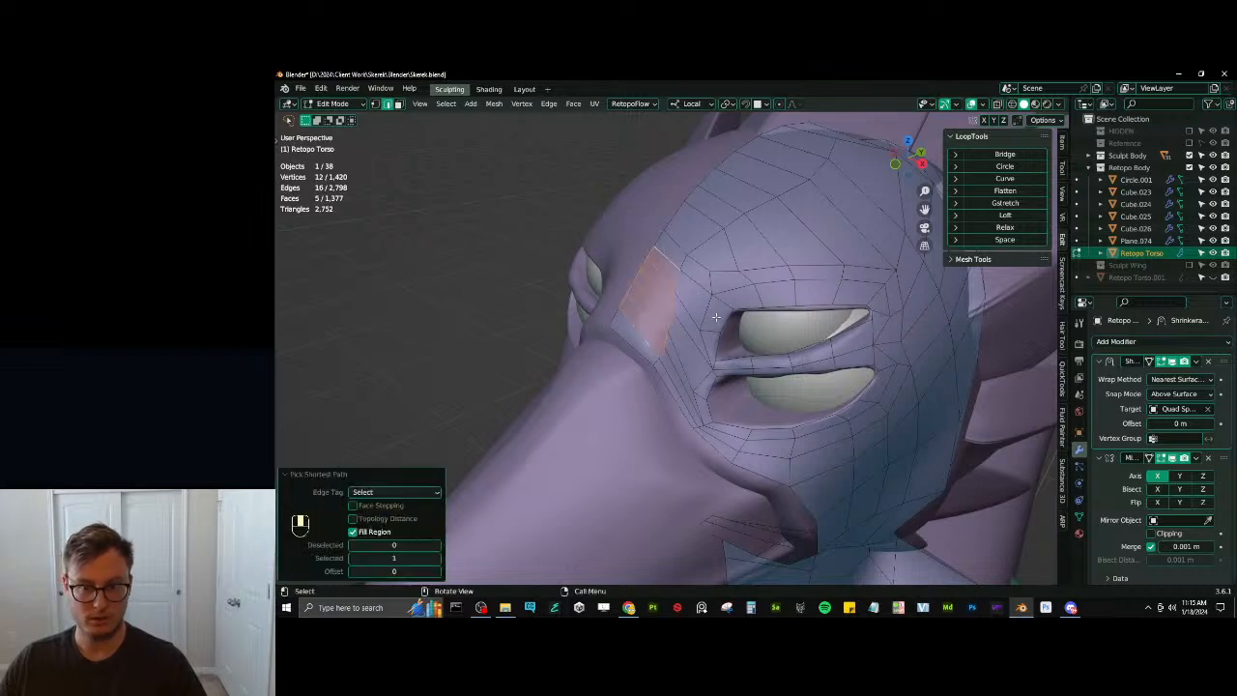
key(x)
shift+middle_drag(693, 370, 683, 393)
scroll(683, 394, up, 3)
scroll(687, 386, down, 3)
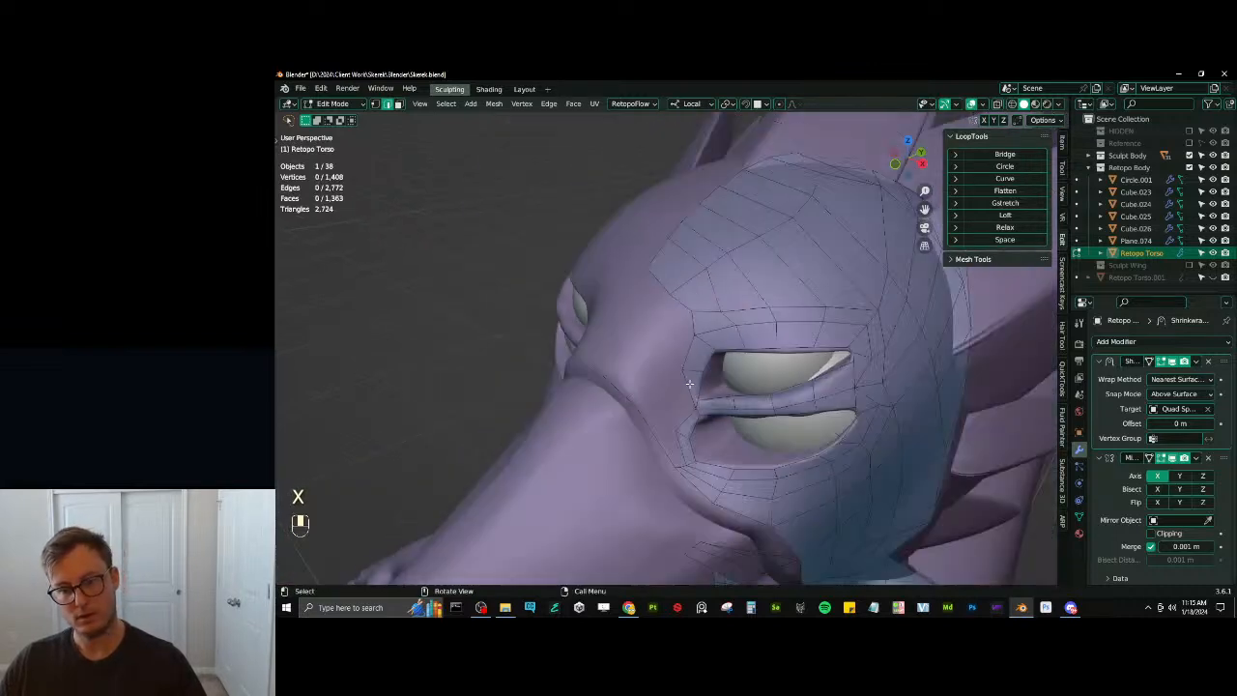
shift+click(675, 440)
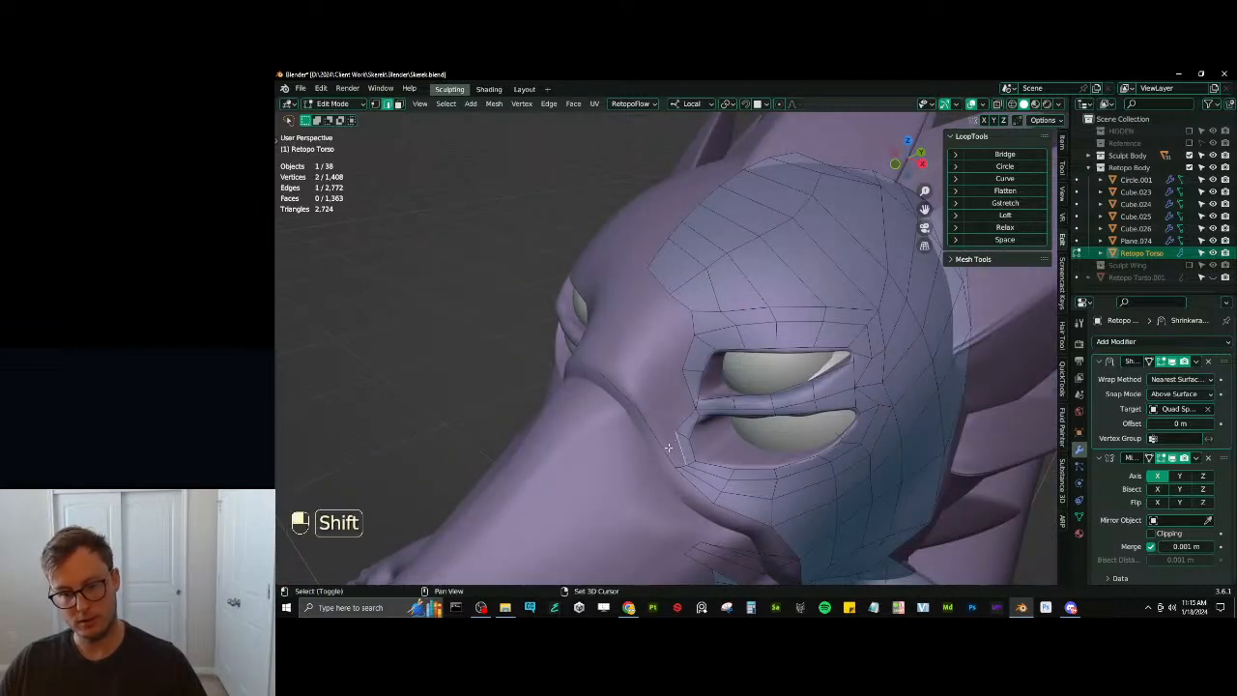
key(f)
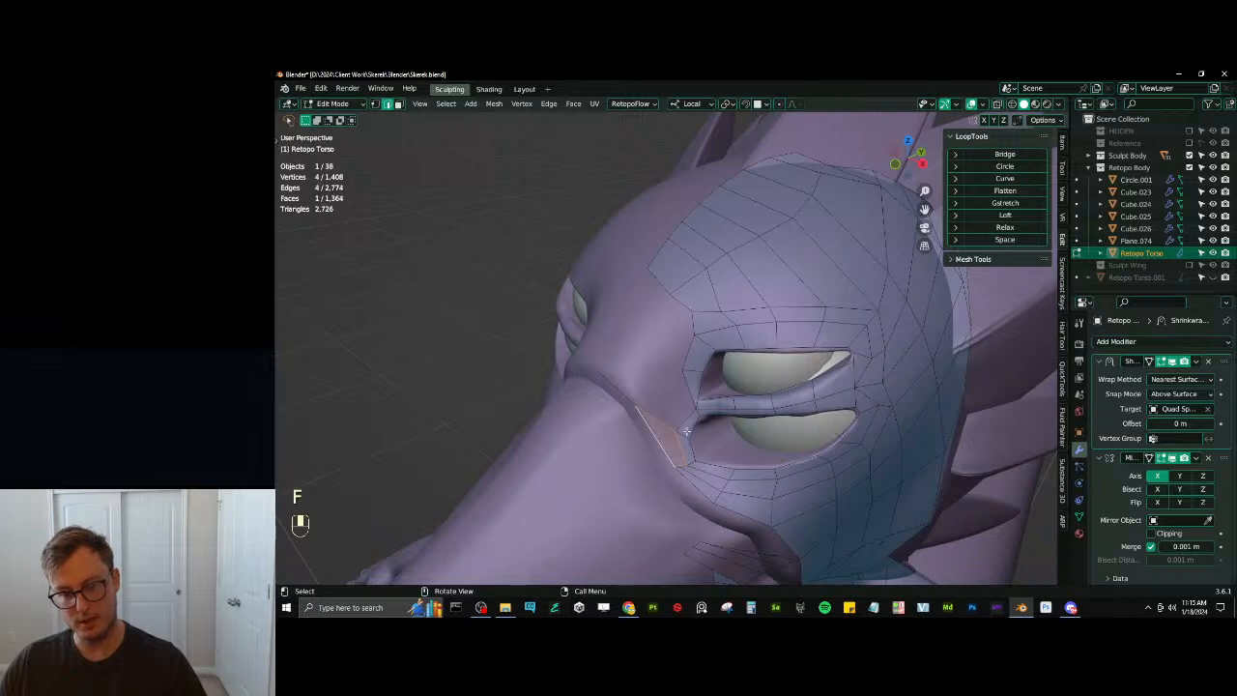
key(ctrl+z)
Switch to vertex selection and split the short border edge below the lower eye's inner corner with one centred loop cut
click(375, 103)
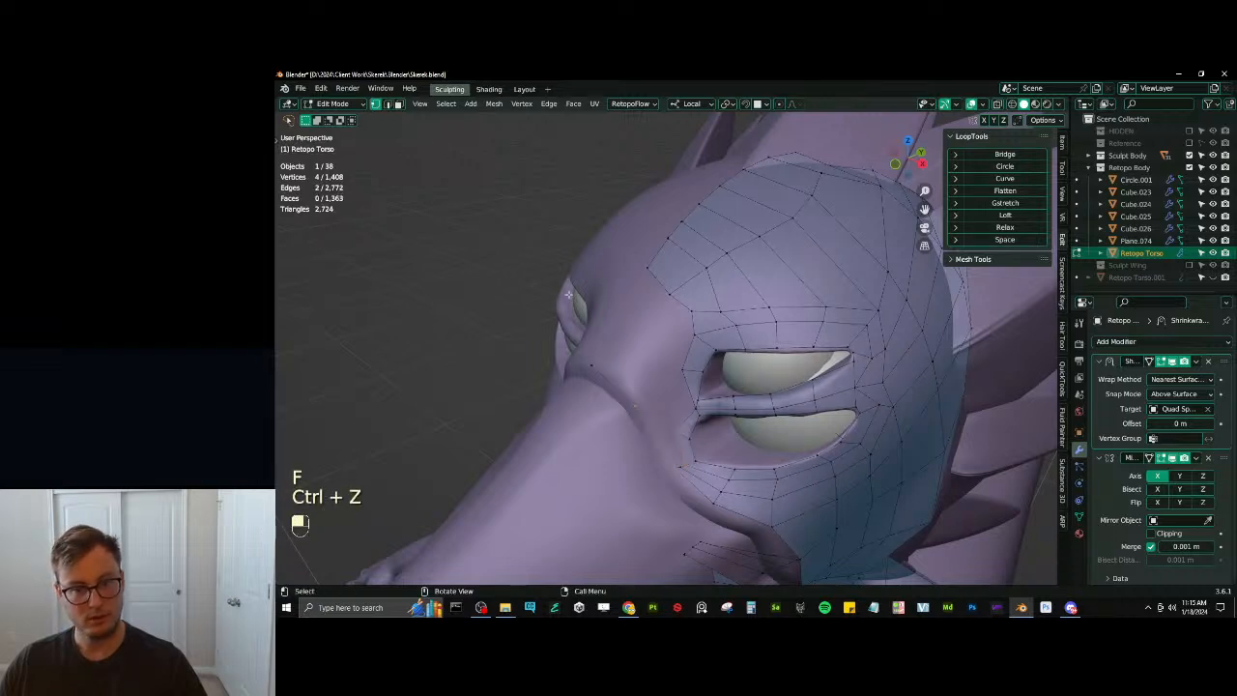
key(ctrl+r)
click(673, 433)
right_click(673, 433)
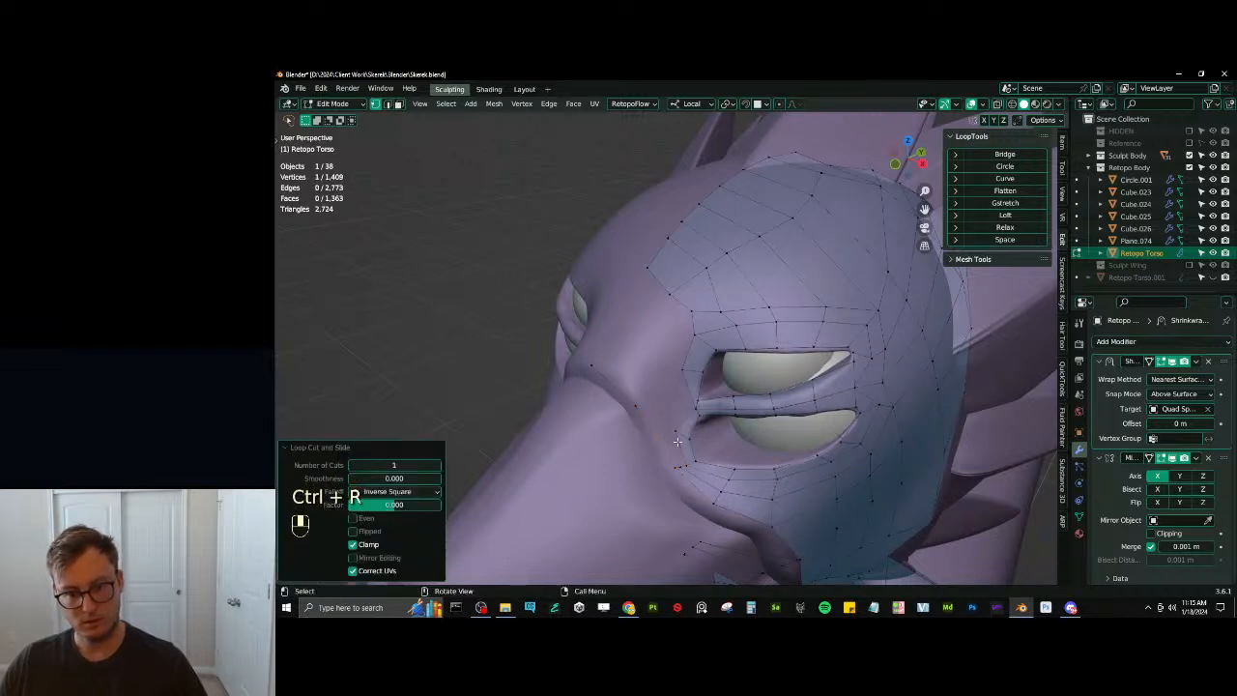
key(f)
key(ctrl+z)
Turn on snapping, extrude the new vertex up along the beak border and fill the two faces beside it
scroll(657, 442, up, 1)
shift+middle_drag(657, 443, 650, 409)
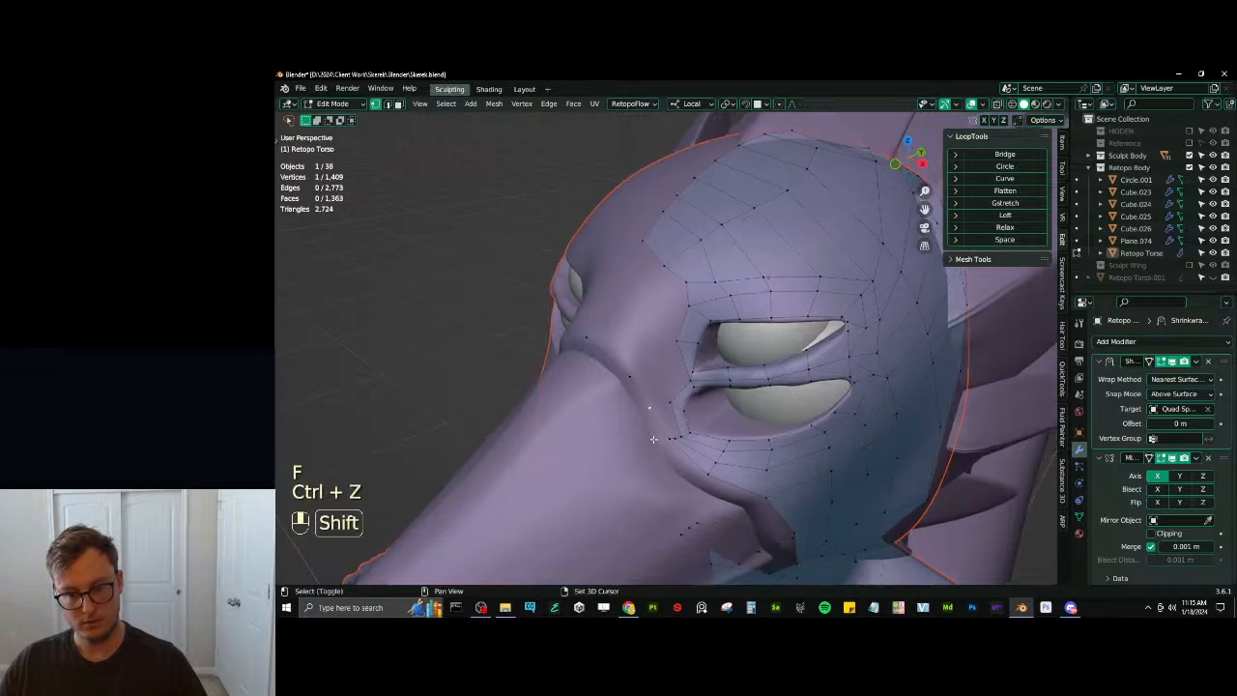
scroll(666, 444, up, 1)
key(shift+Tab)
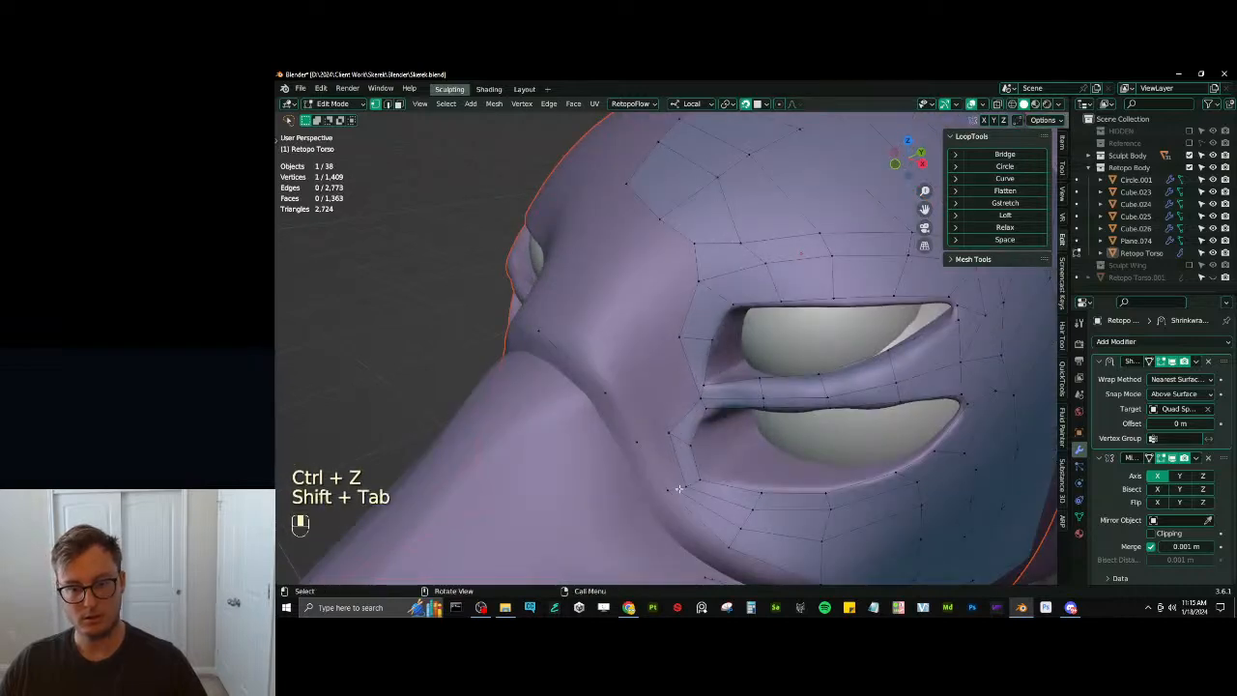
key(e)
click(665, 434)
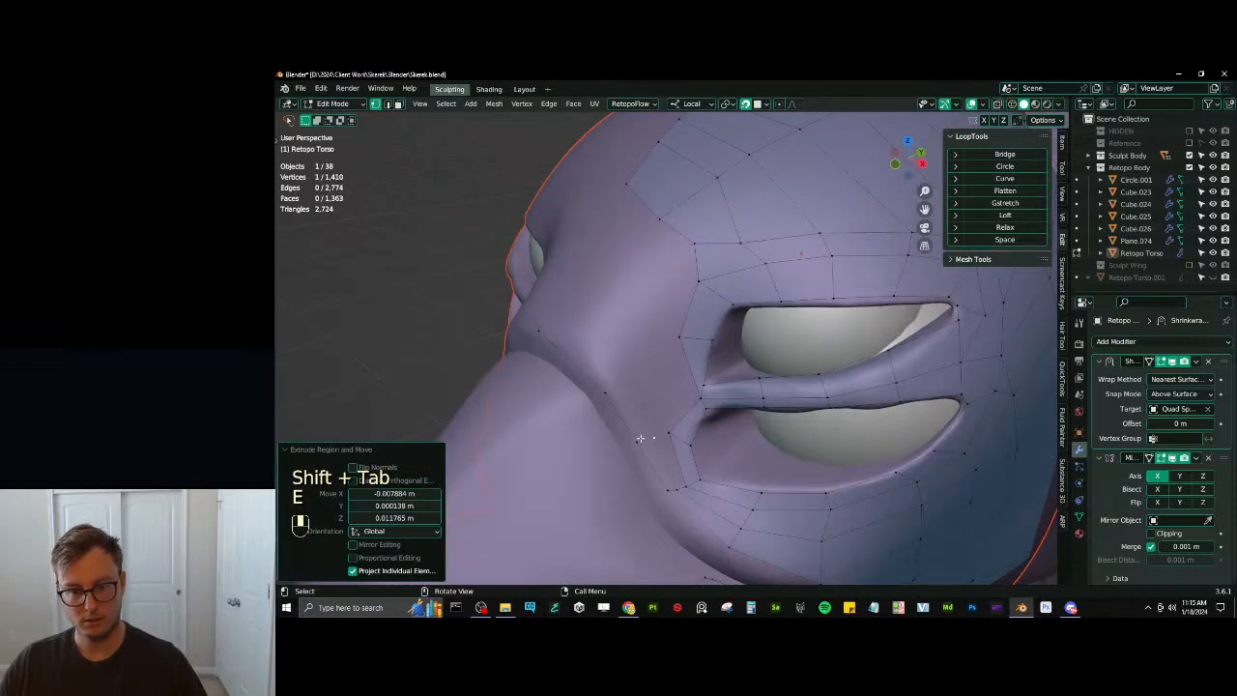
key(f)
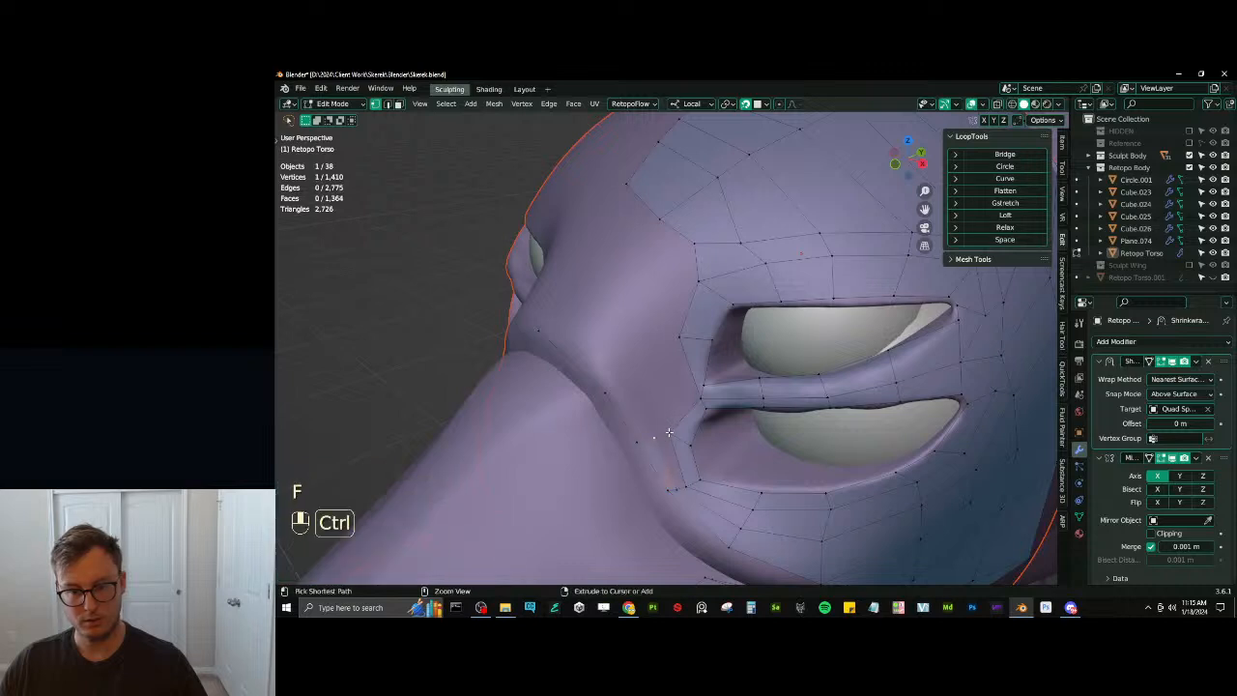
key(f)
Extrude the upper edge beside the inner eye corner toward the brow, widen it, and fill the face between it and the beak border
click(668, 432)
shift+click(655, 436)
key(e)
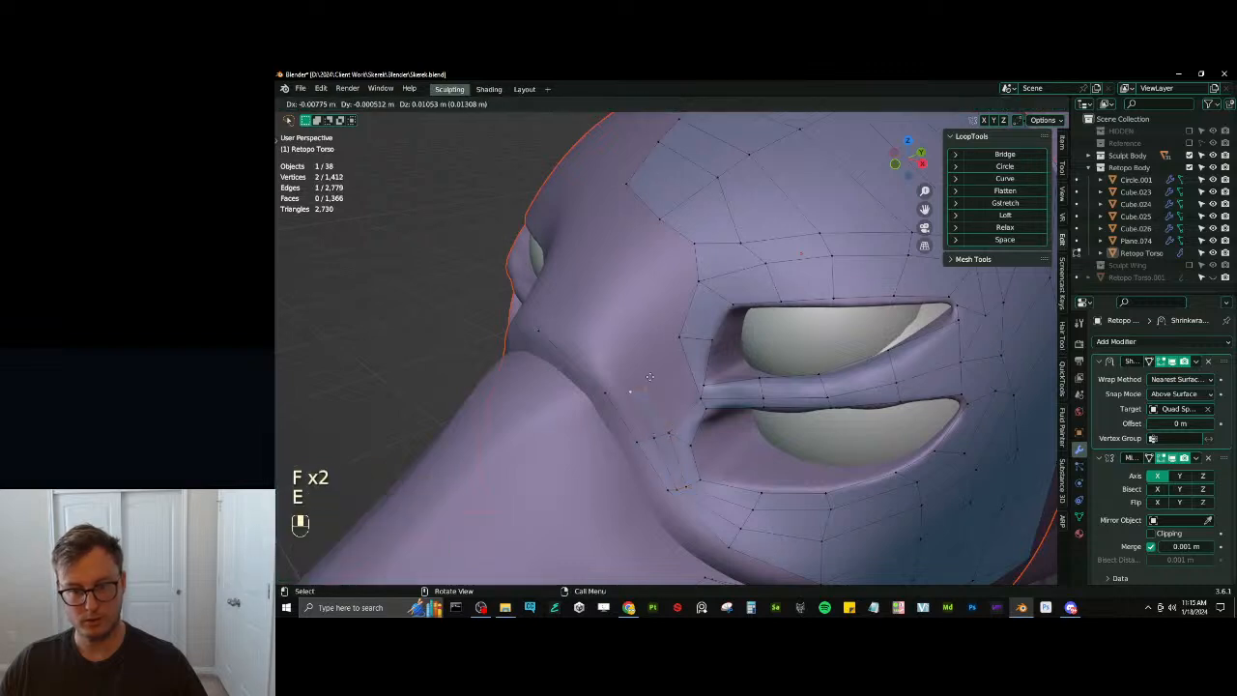
click(663, 361)
key(r)
key(s)
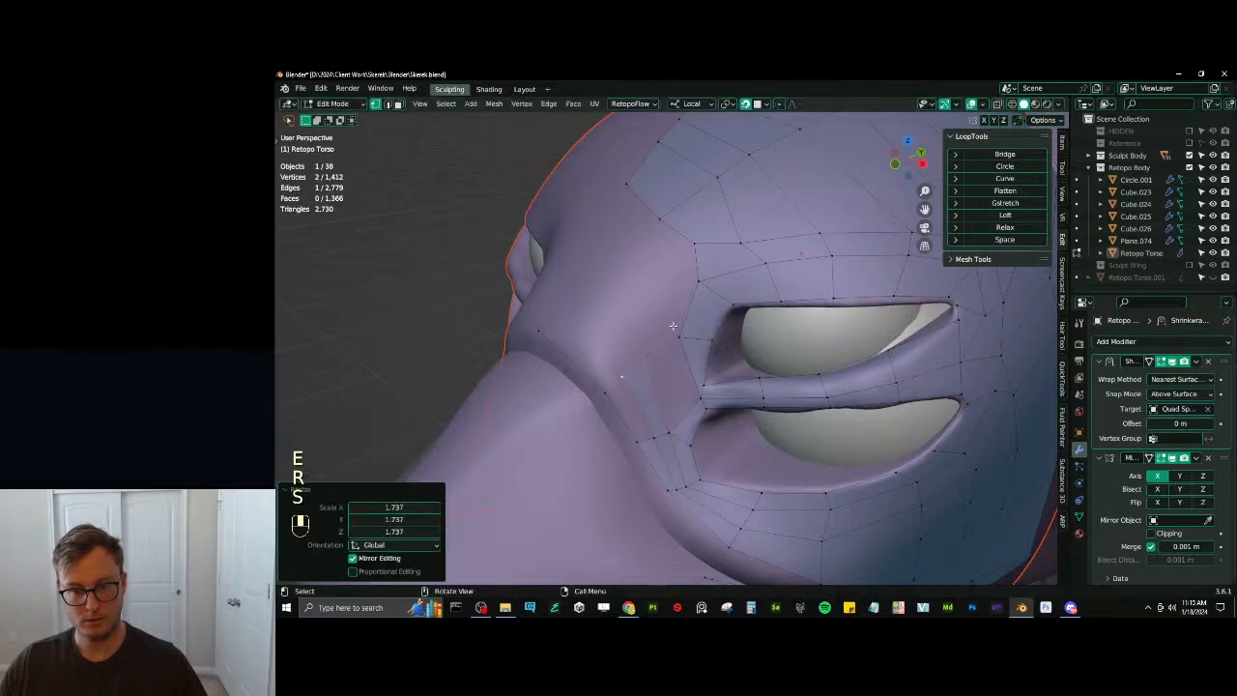
key(g)
click(655, 353)
ctrl+click(617, 380)
key(f)
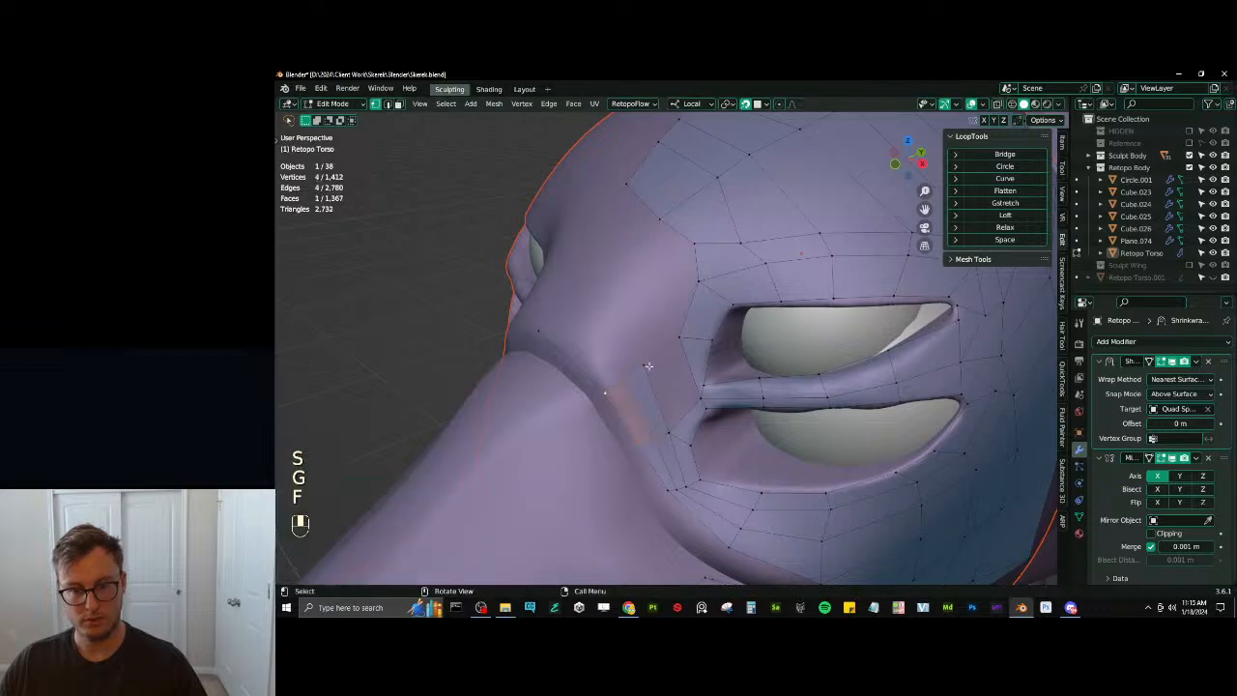
Fill the open face between the extruded strip and the upper eye's inner corner
ctrl+click(707, 365)
key(f)
middle_drag(708, 365, 691, 381)
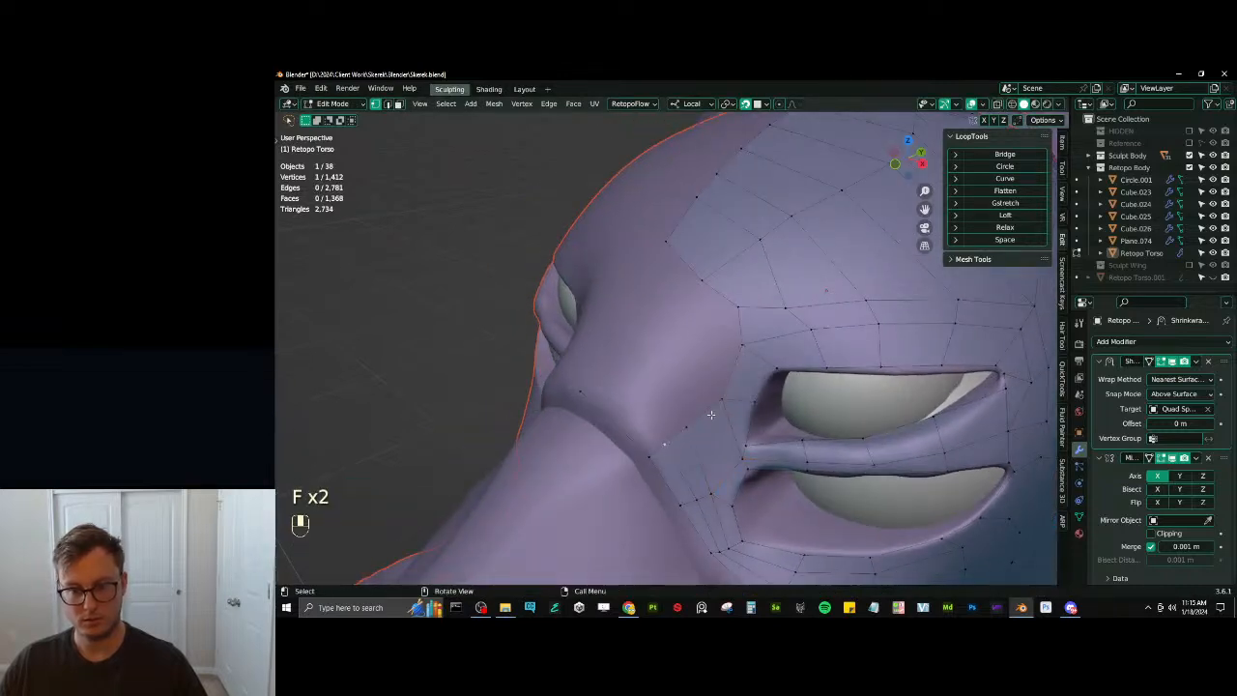
Extrude the strip's upper edge toward the bridge, fill the face up to the brow, and reposition the new vertex near the beak border
shift+click(680, 434)
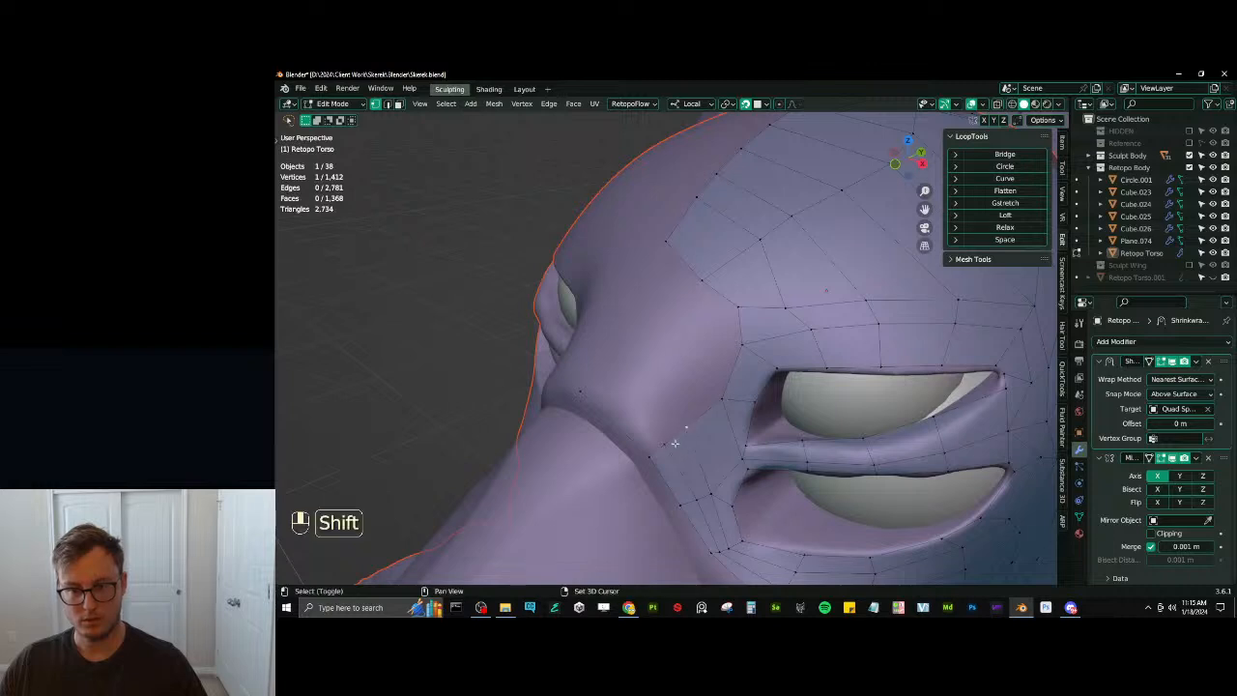
key(e)
click(731, 369)
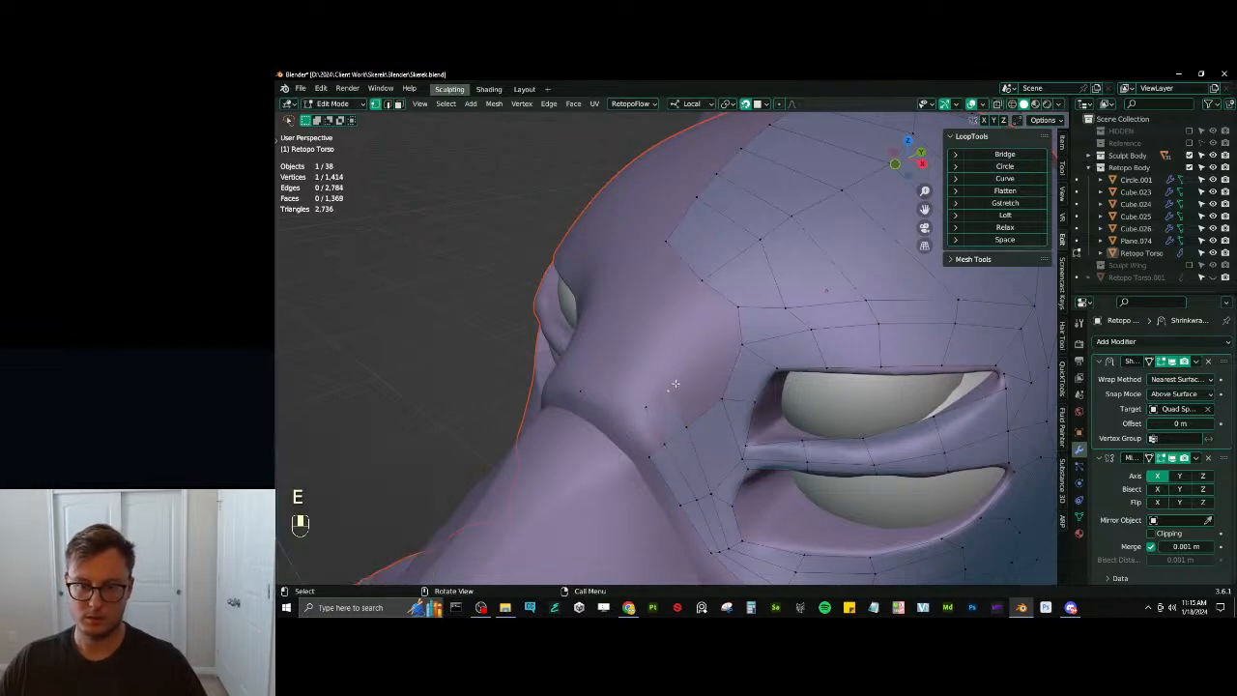
ctrl+click(741, 345)
key(f)
key(g)
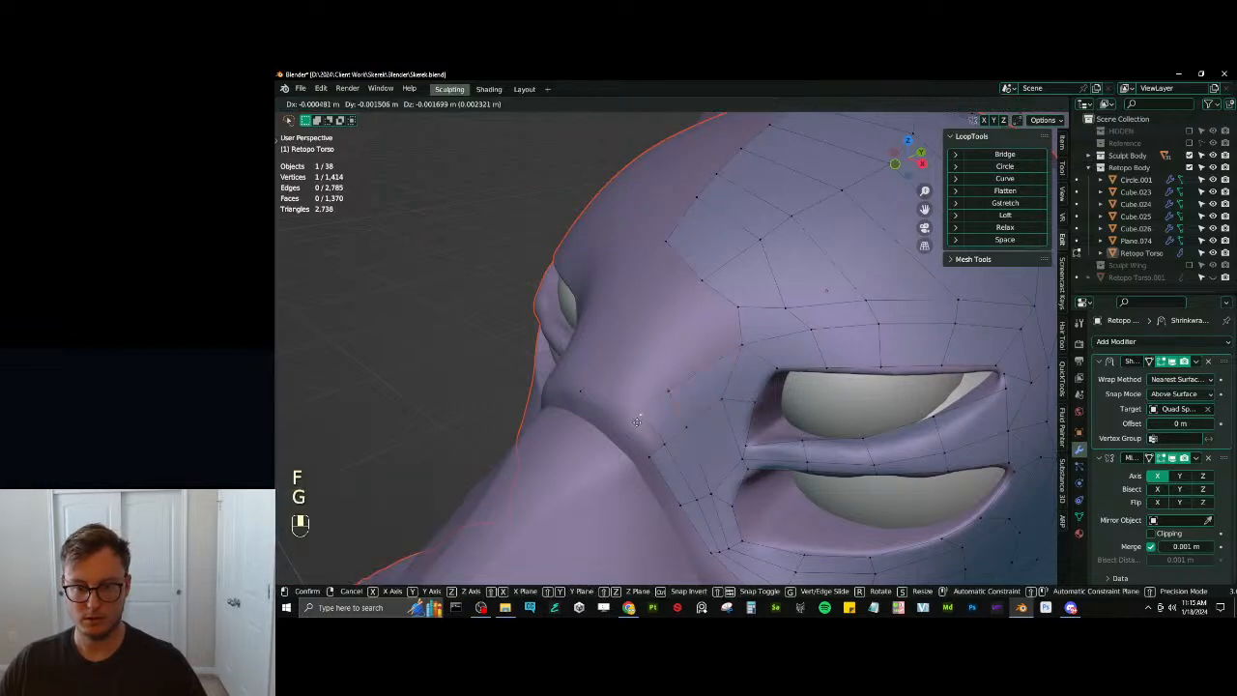
key(g)
click(628, 422)
Split the short edge along the beak border with one loop cut, position the new vertex, and fill the gap beside it
key(ctrl+r)
double_click(618, 426)
key(g)
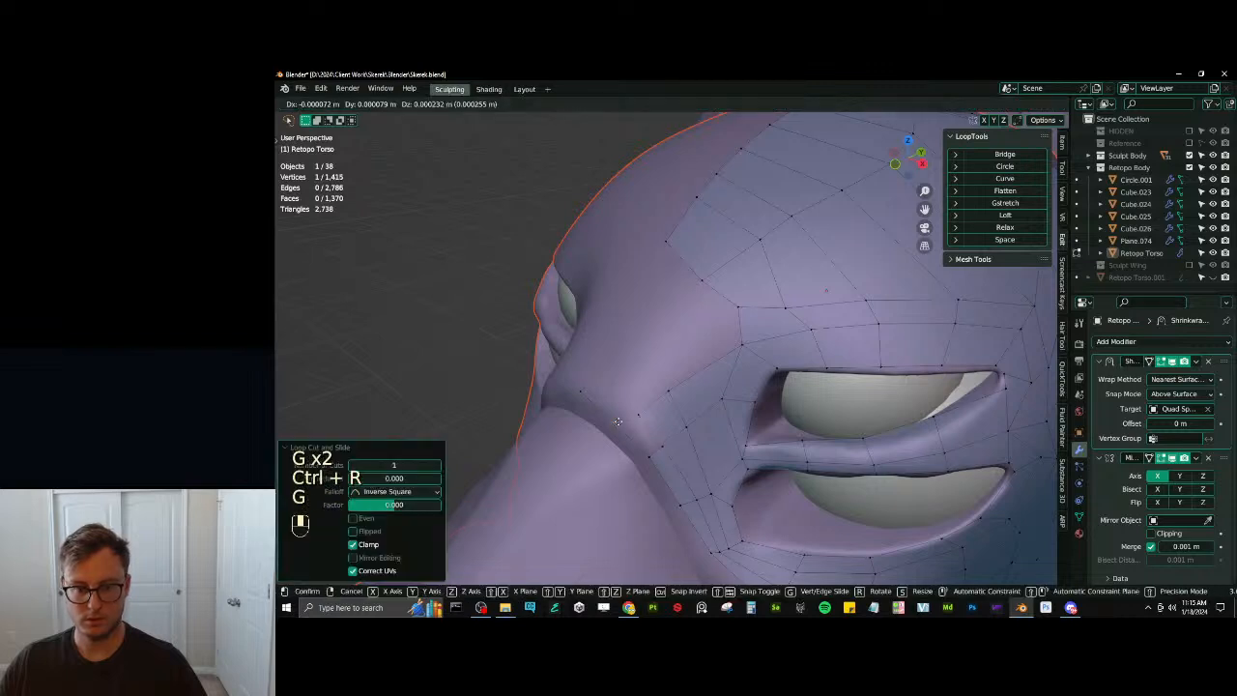
click(623, 420)
click(640, 417)
ctrl+click(621, 418)
key(f)
click(619, 419)
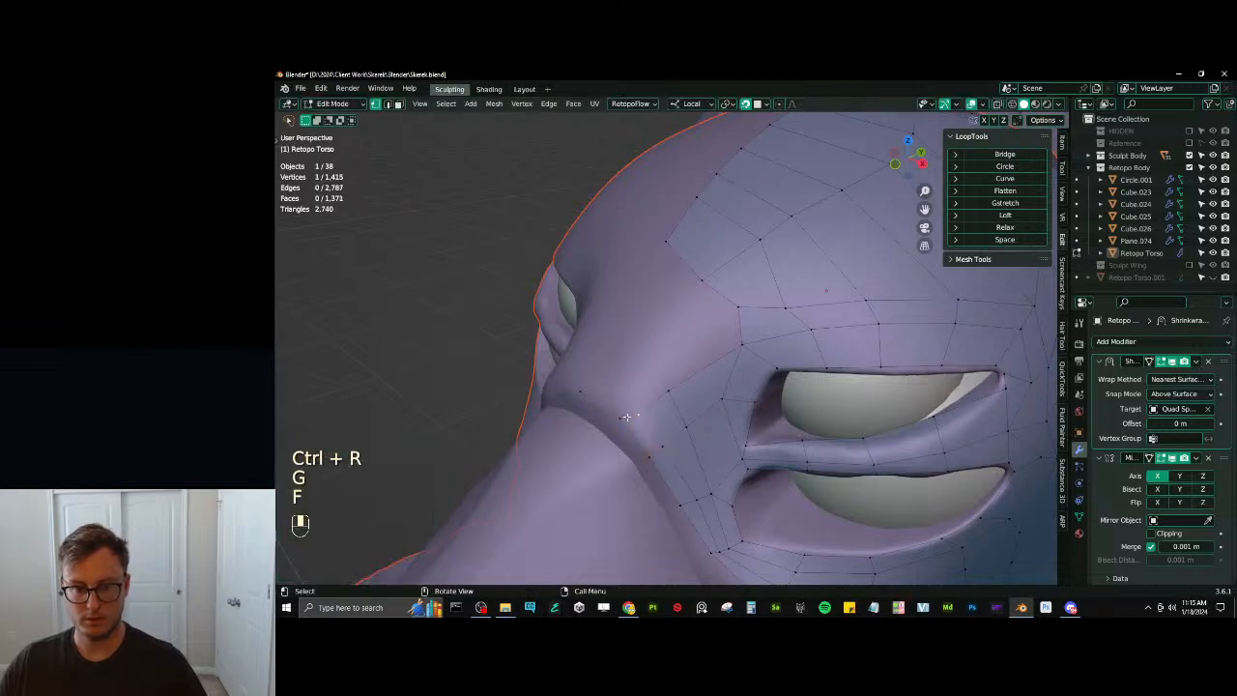
key(g)
click(638, 415)
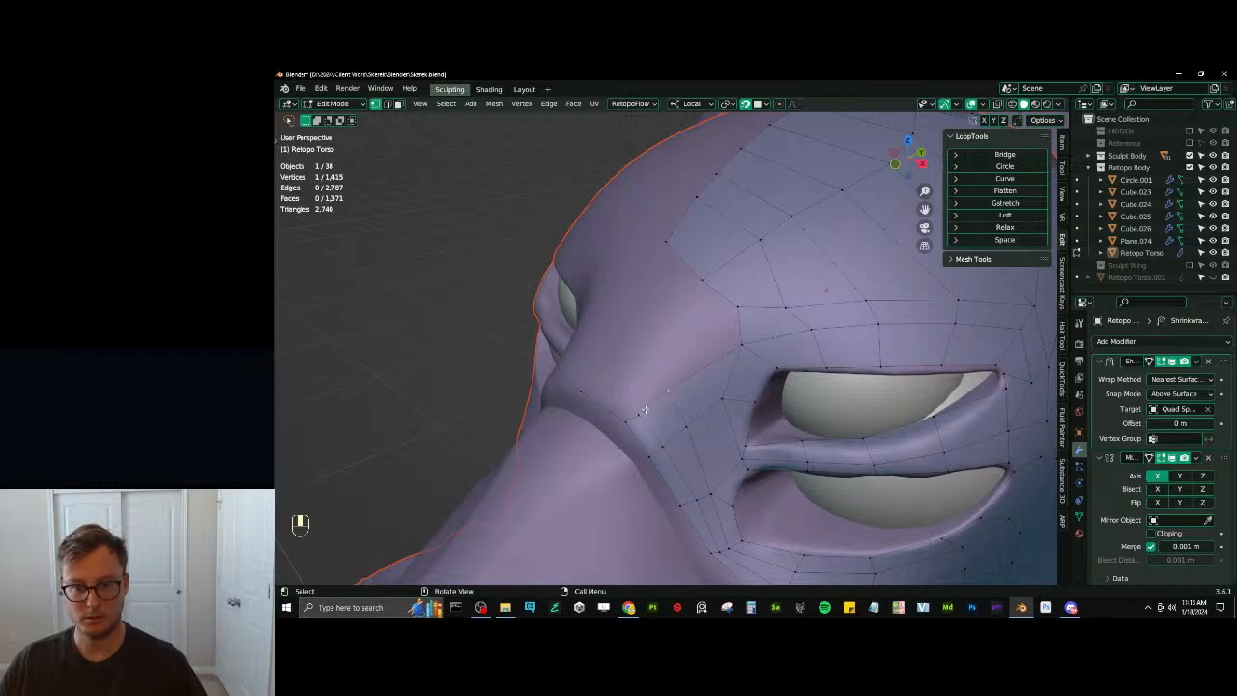
Extrude the edge above the beak border toward the centre of the bridge and fill the gap down to the border
shift+click(667, 390)
key(e)
click(601, 373)
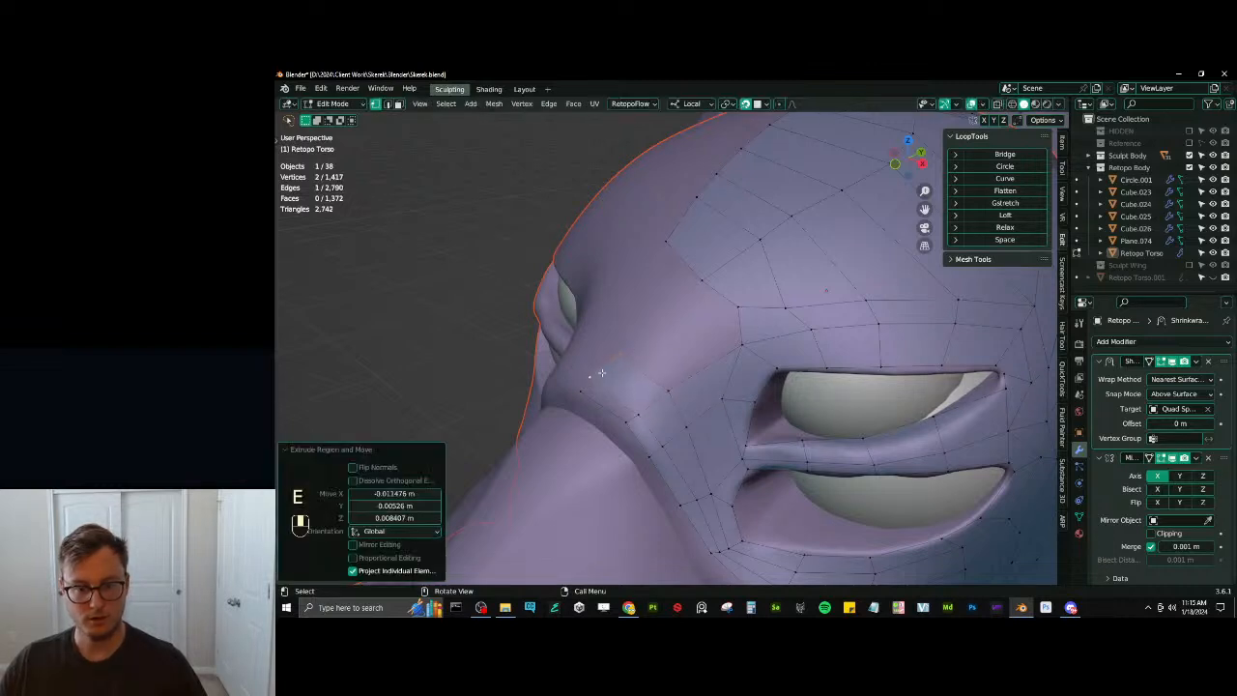
ctrl+click(607, 368)
key(f)
key(g)
click(653, 350)
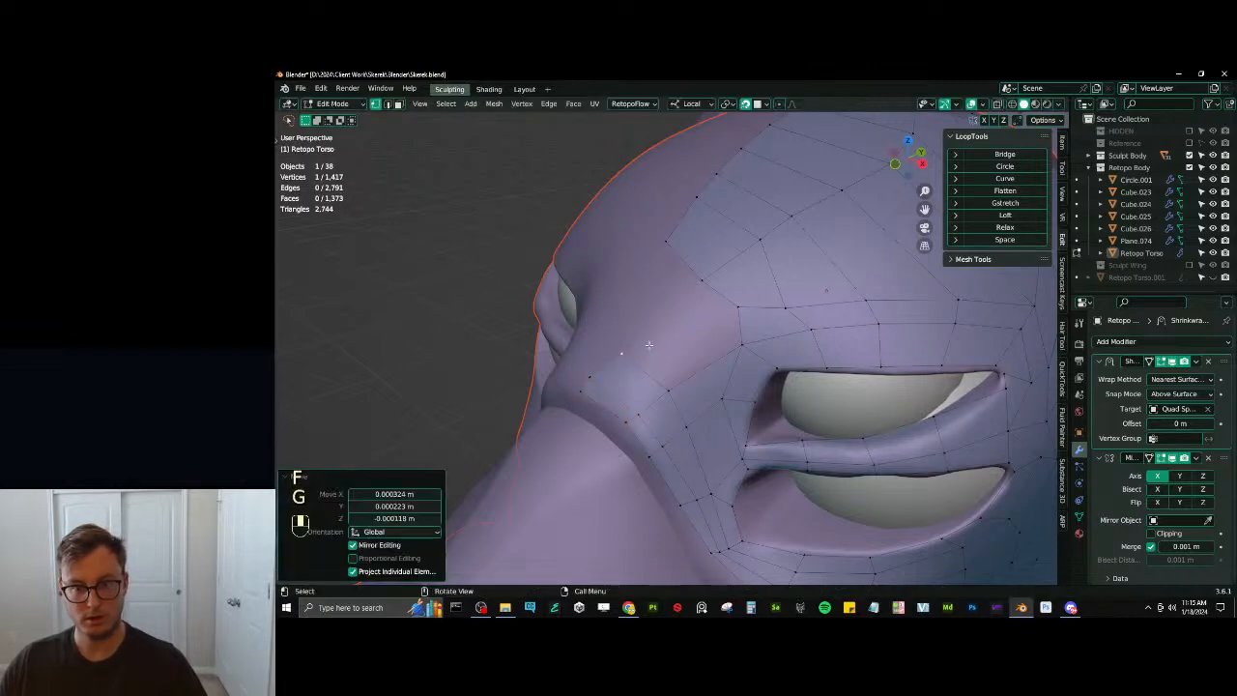
mouse_move(653, 349)
middle_down()
mouse_move(764, 355)
mouse_move(710, 338)
mouse_move(642, 365)
middle_up()
scroll(730, 337, up, 2)
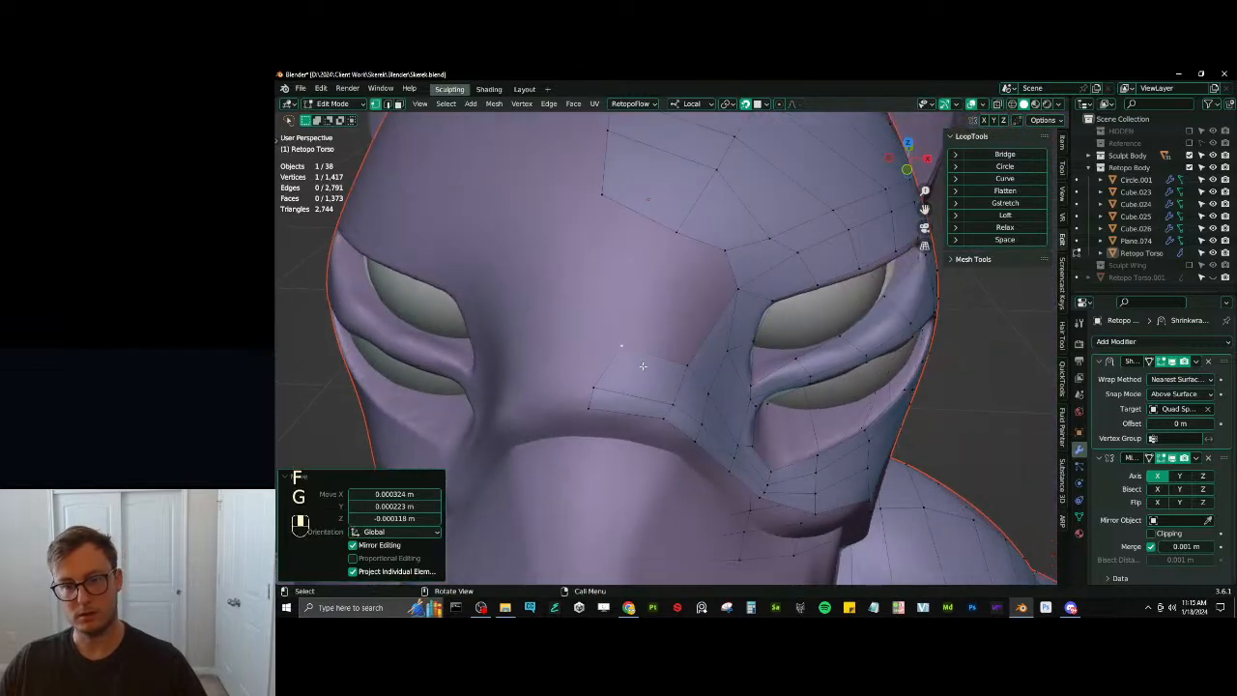
Add one loop cut across the new bridge faces and reposition their upper vertices
key(ctrl+r)
click(659, 363)
click(657, 359)
key(g)
click(654, 356)
click(635, 353)
key(g)
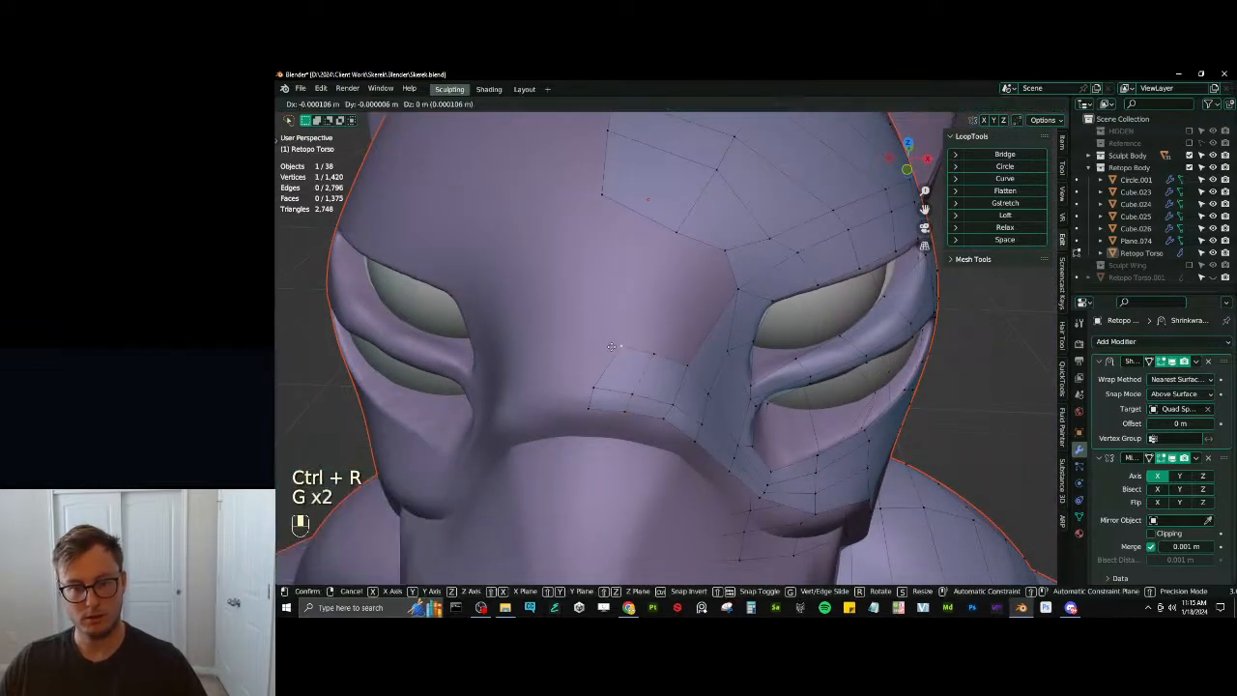
click(633, 353)
Fill the tall face joining the bridge strip above the beak to the forehead edge
shift+click(661, 254)
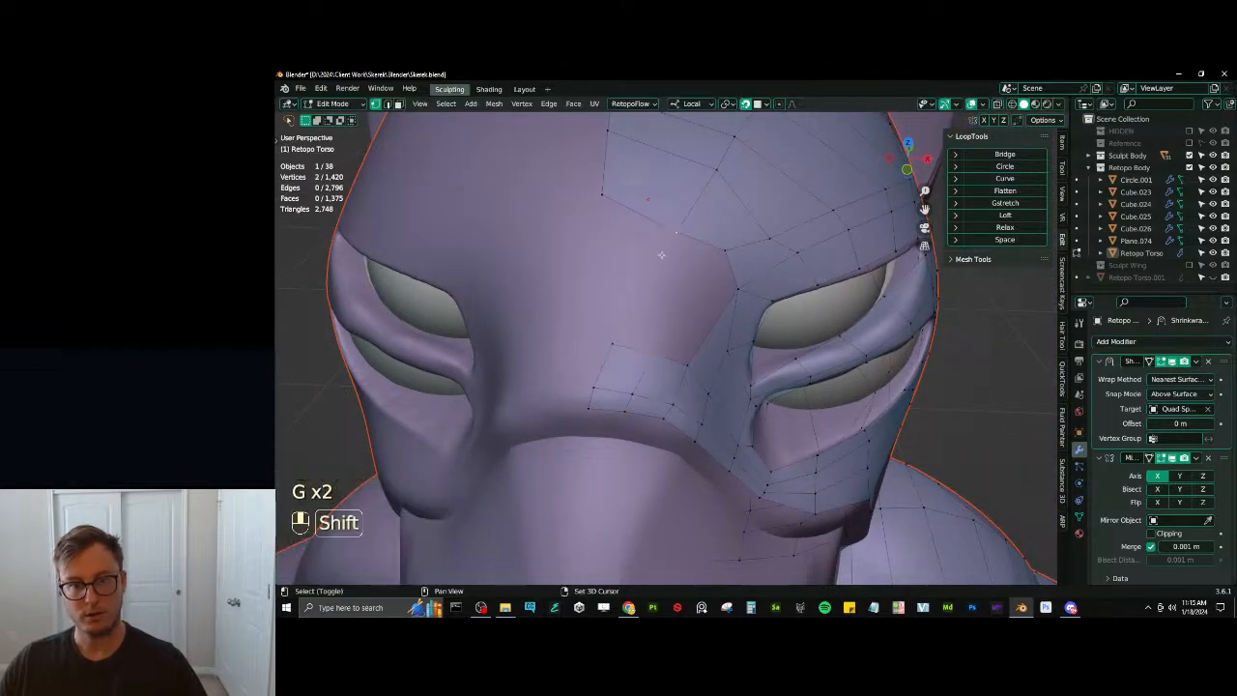
shift+click(621, 345)
shift+click(602, 191)
key(f)
key(z)
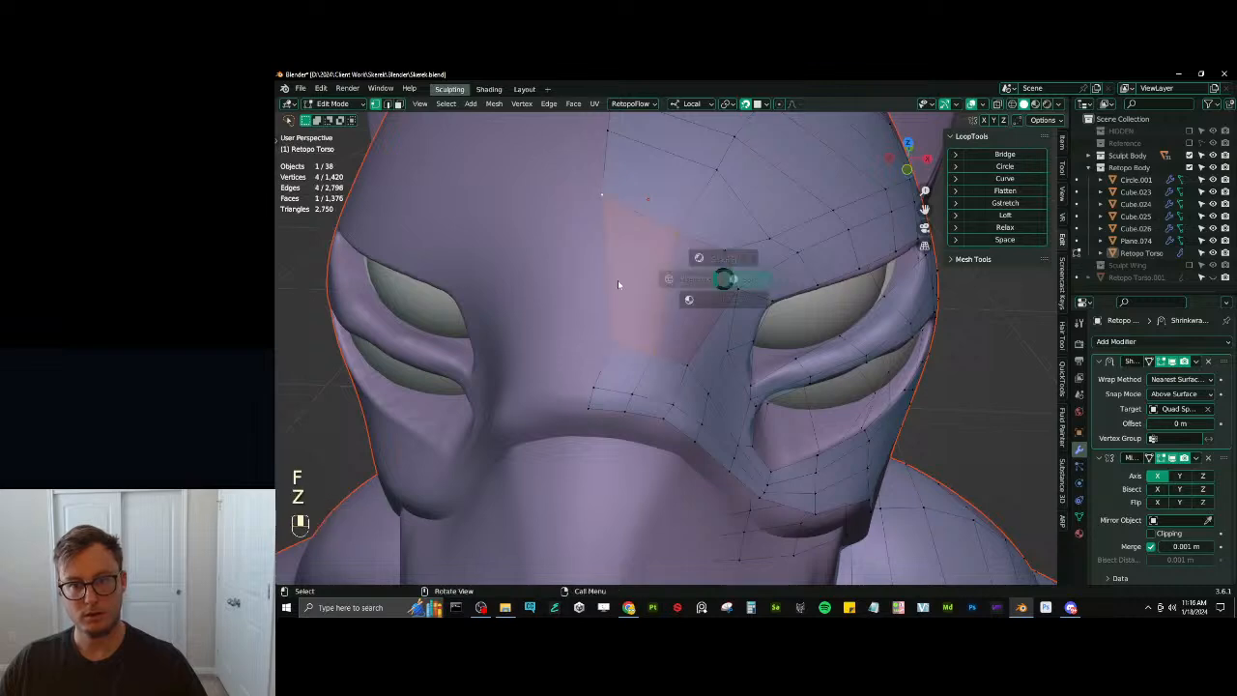
click(619, 284)
scroll(667, 289, down, 4)
key(z)
click(721, 305)
scroll(721, 306, up, 4)
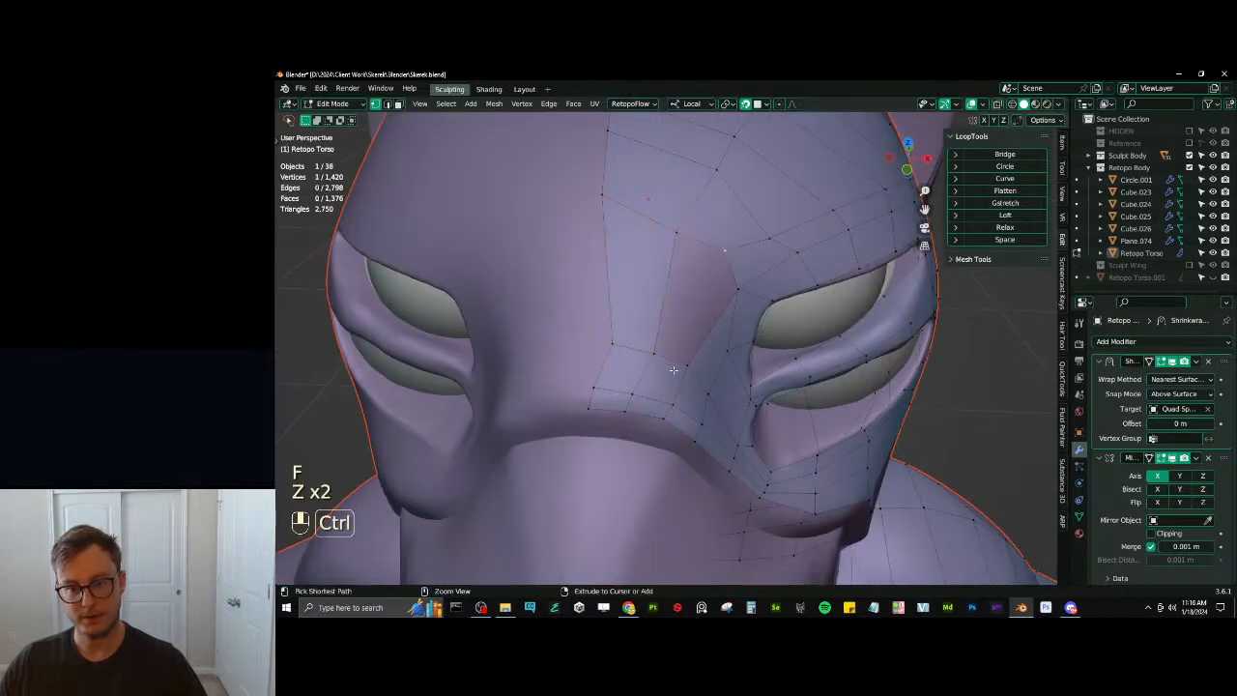
Split the tall bridge face with one horizontal loop cut and fill the two remaining faces toward the brow
key(ctrl+r)
right_click(683, 326)
key(ctrl+r)
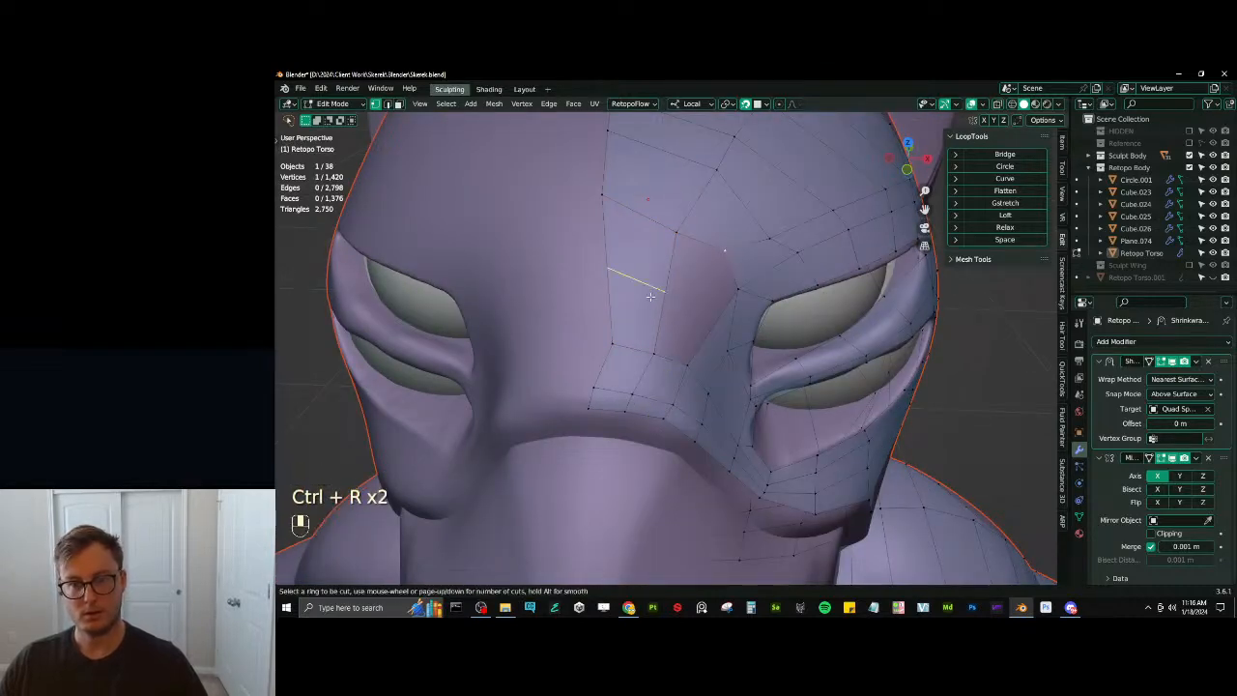
click(664, 293)
key(g)
click(731, 262)
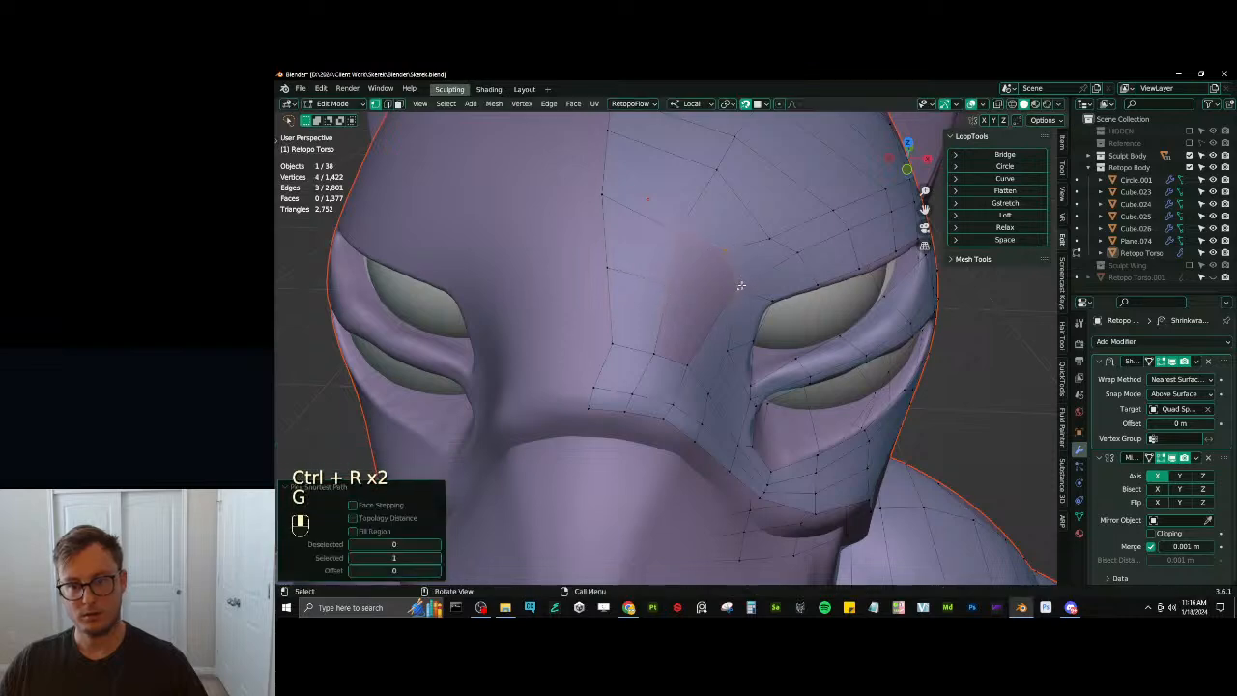
key(f)
key(f)
Leave Edit Mode and save Skerek.blend
scroll(686, 322, down, 5)
middle_drag(686, 322, 684, 397)
key(Tab)
scroll(648, 356, up, 2)
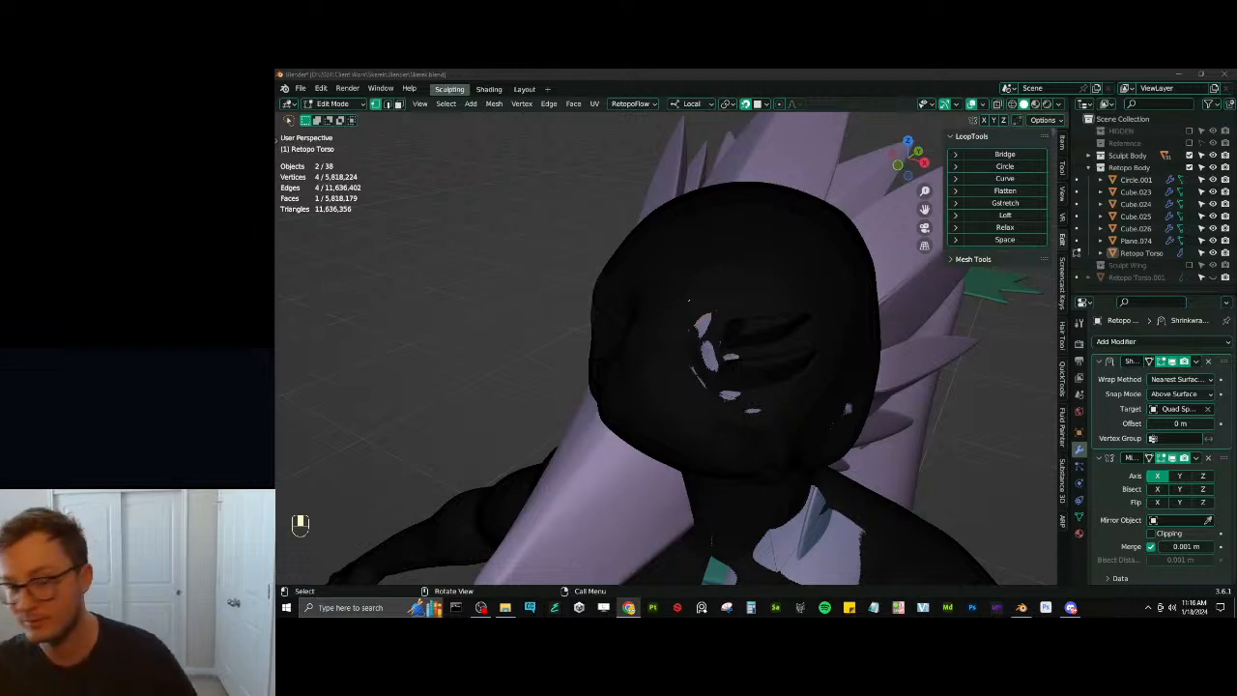
click(600, 74)
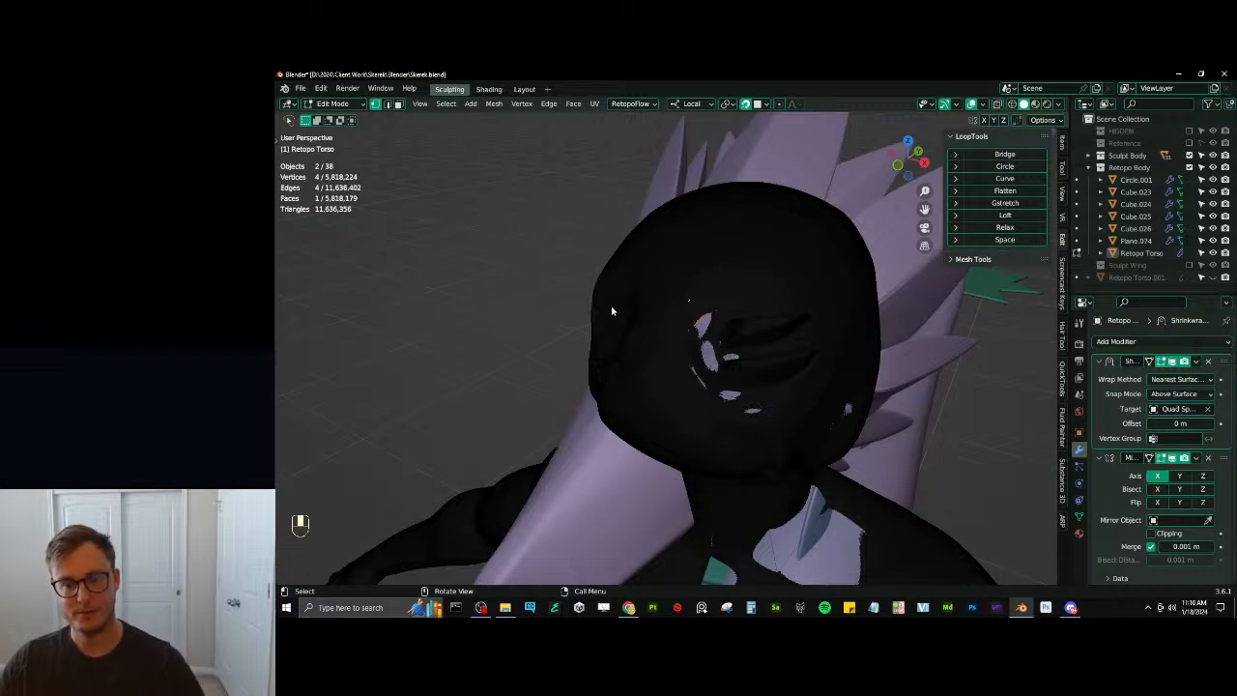
key(Tab)
middle_drag(636, 353, 571, 319)
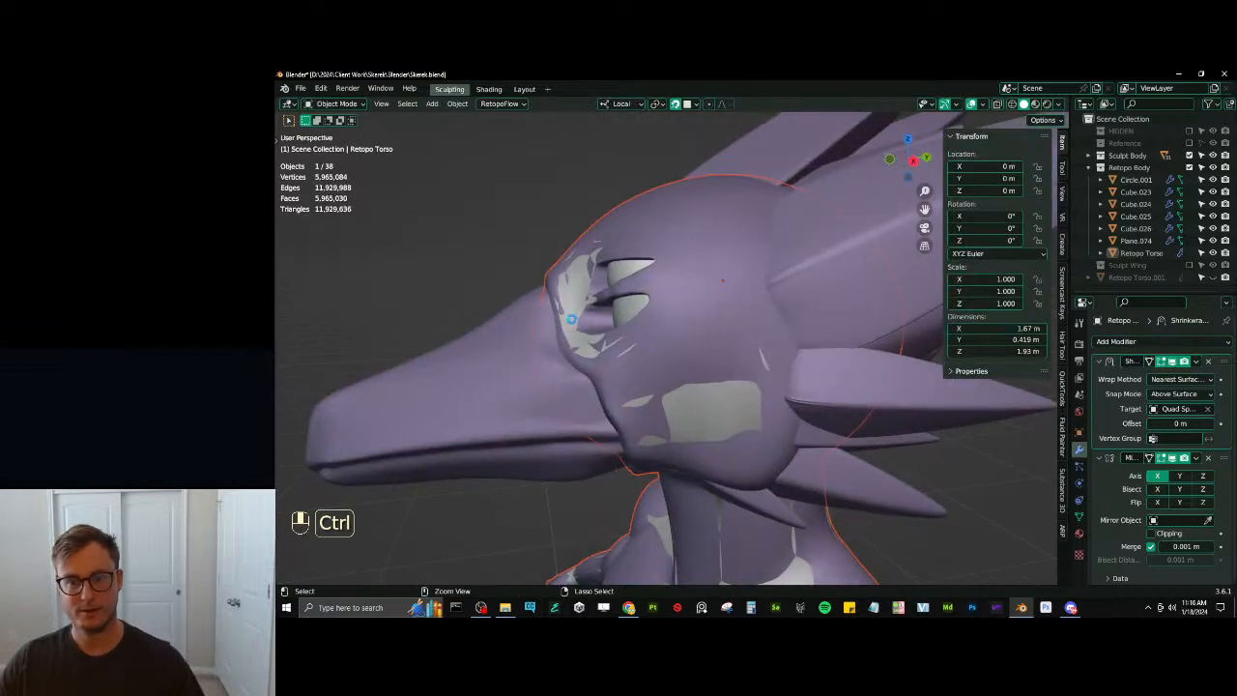
key(ctrl+s)
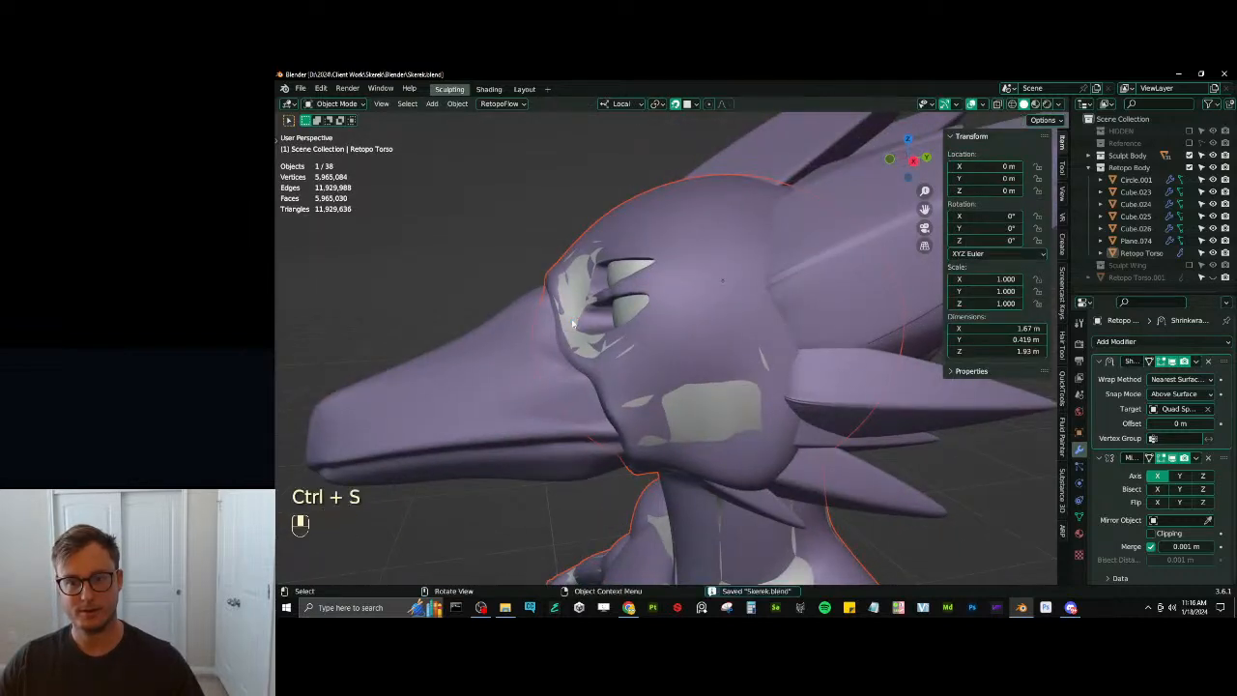
Show the Retopo Torso.001 beak mesh on the head for comparison and hide it again
click(1146, 278)
click(1212, 278)
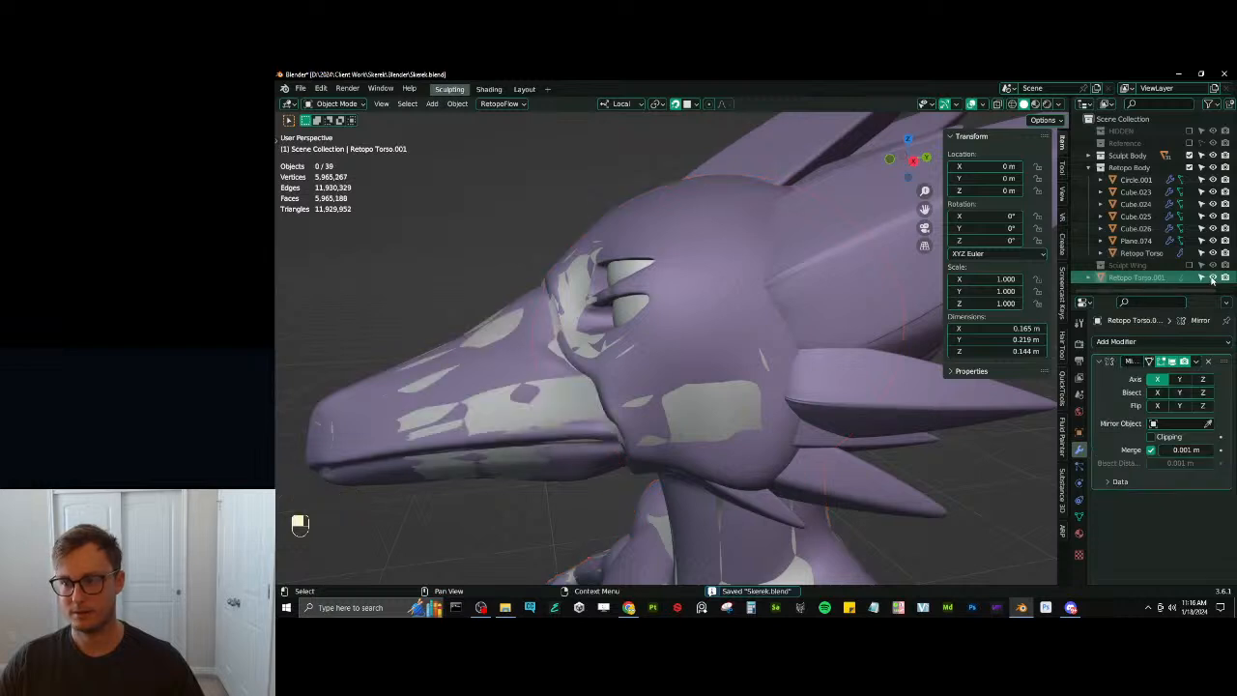
click(1214, 278)
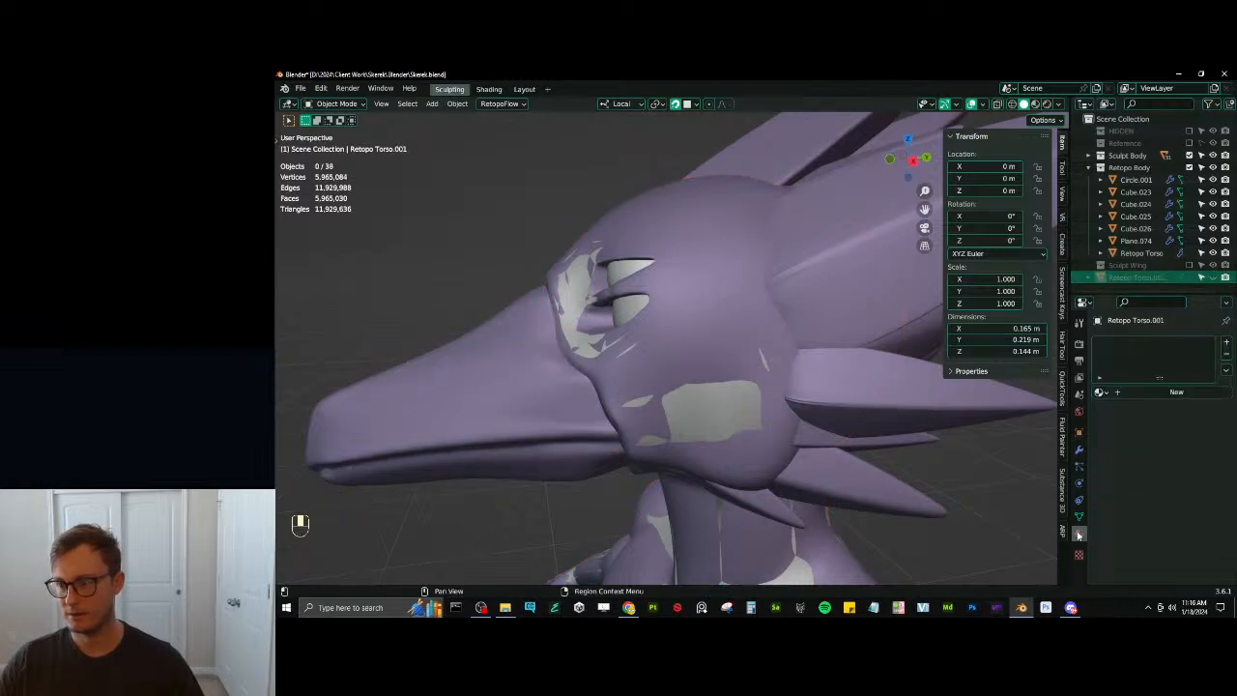
Examine Retopo Torso's head and upper-body topology in Edit Mode, return to Object Mode and save Skerek.blend
click(1126, 255)
key(Tab)
middle_drag(662, 317, 701, 337)
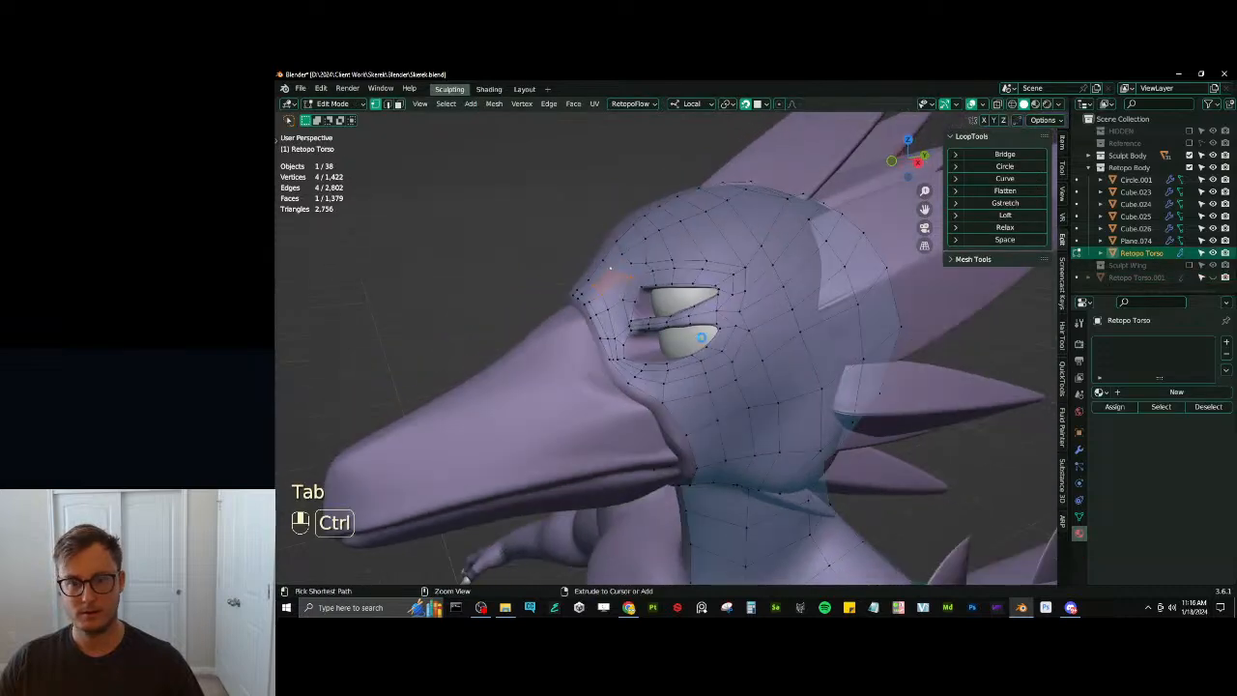
key(ctrl+s)
middle_drag(817, 348, 783, 336)
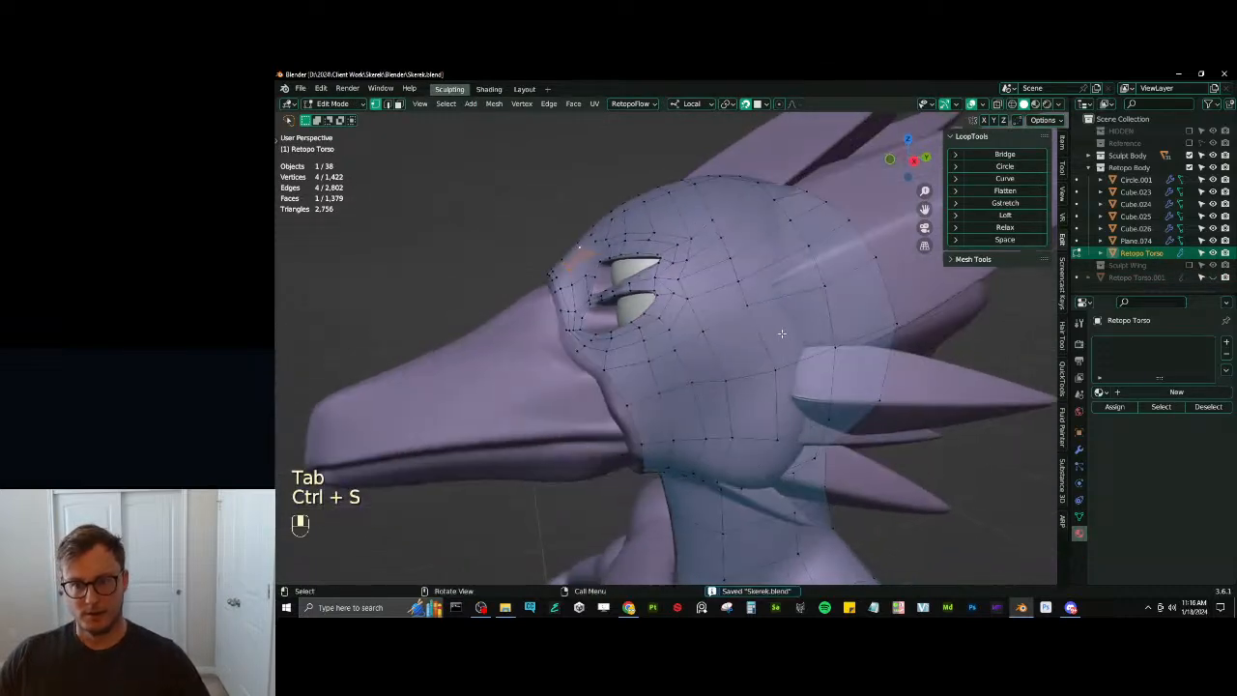
scroll(782, 335, down, 4)
middle_drag(697, 338, 748, 387)
scroll(722, 345, up, 5)
scroll(716, 363, down, 7)
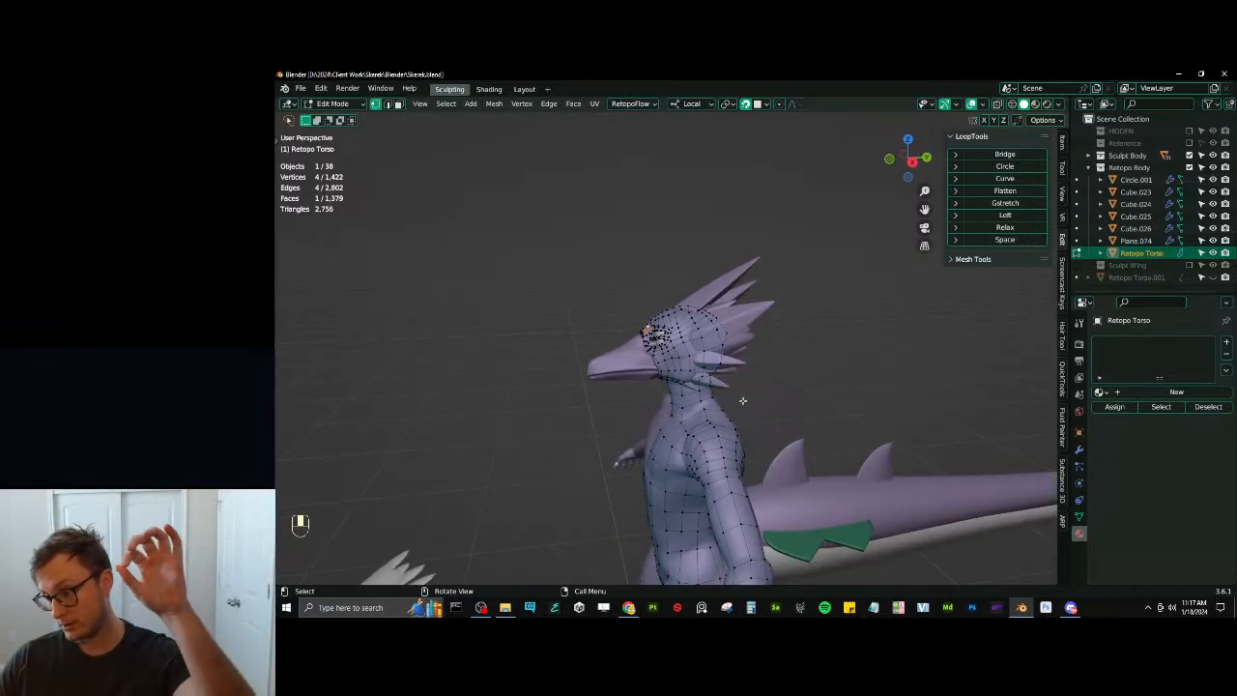
middle_drag(739, 398, 821, 369)
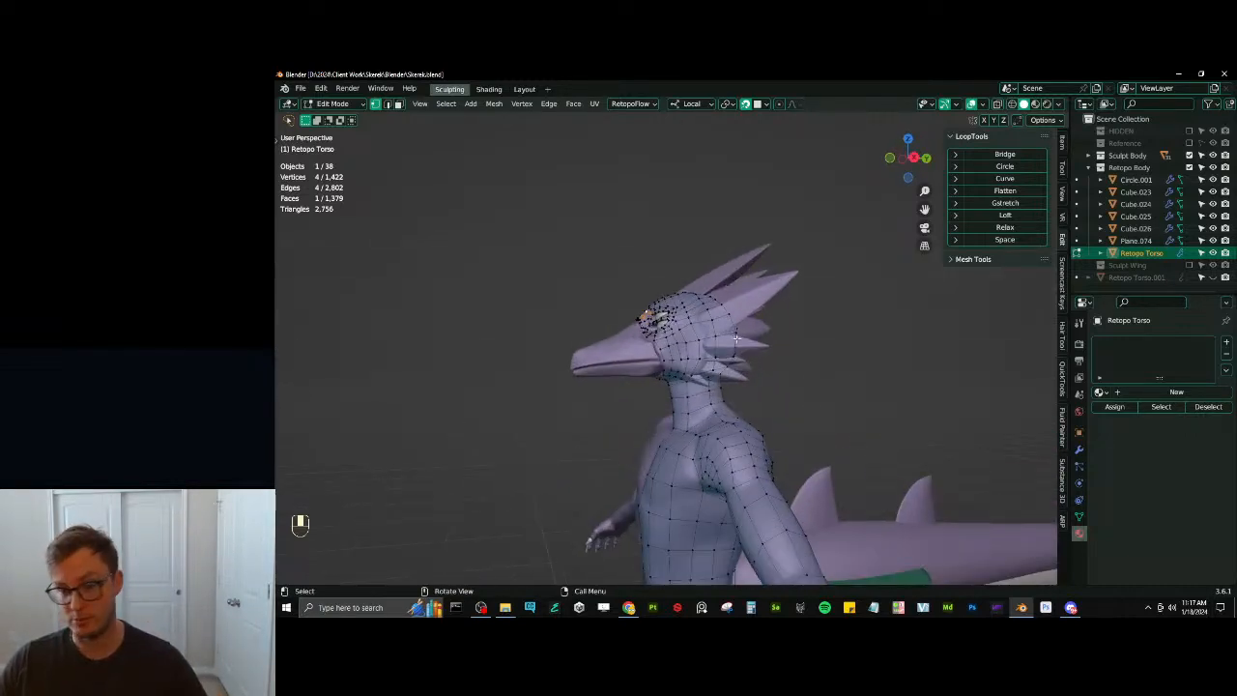
key(Tab)
key(ctrl+s)
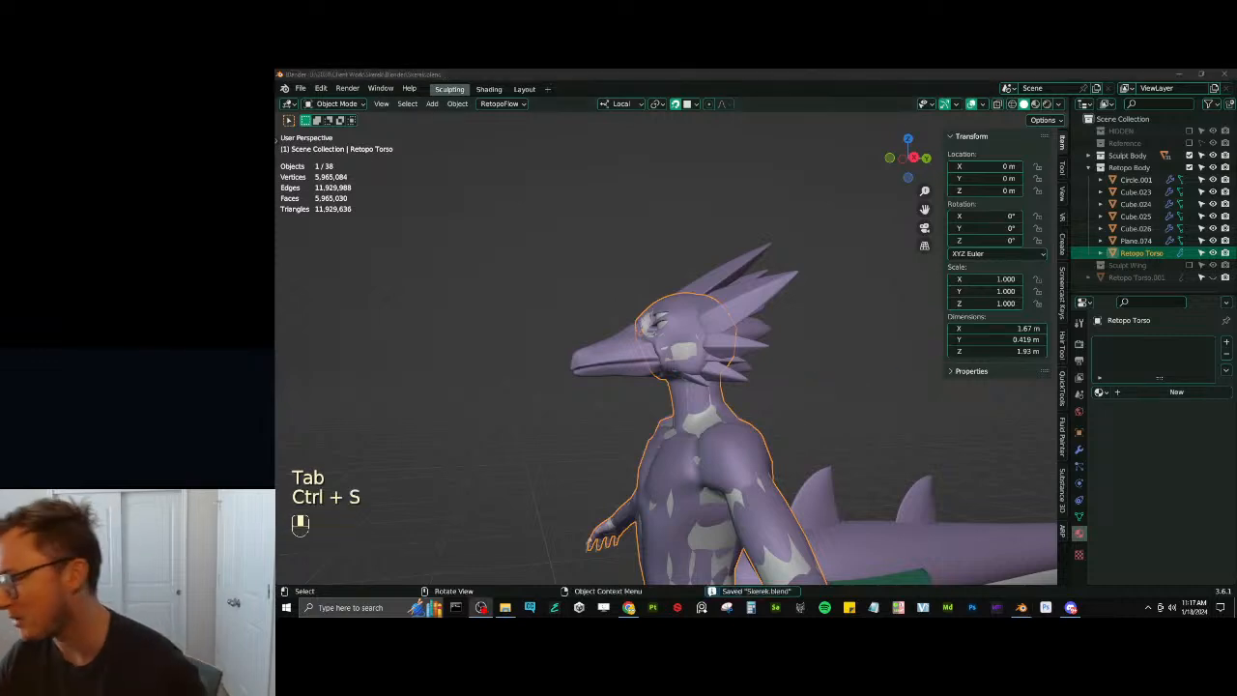
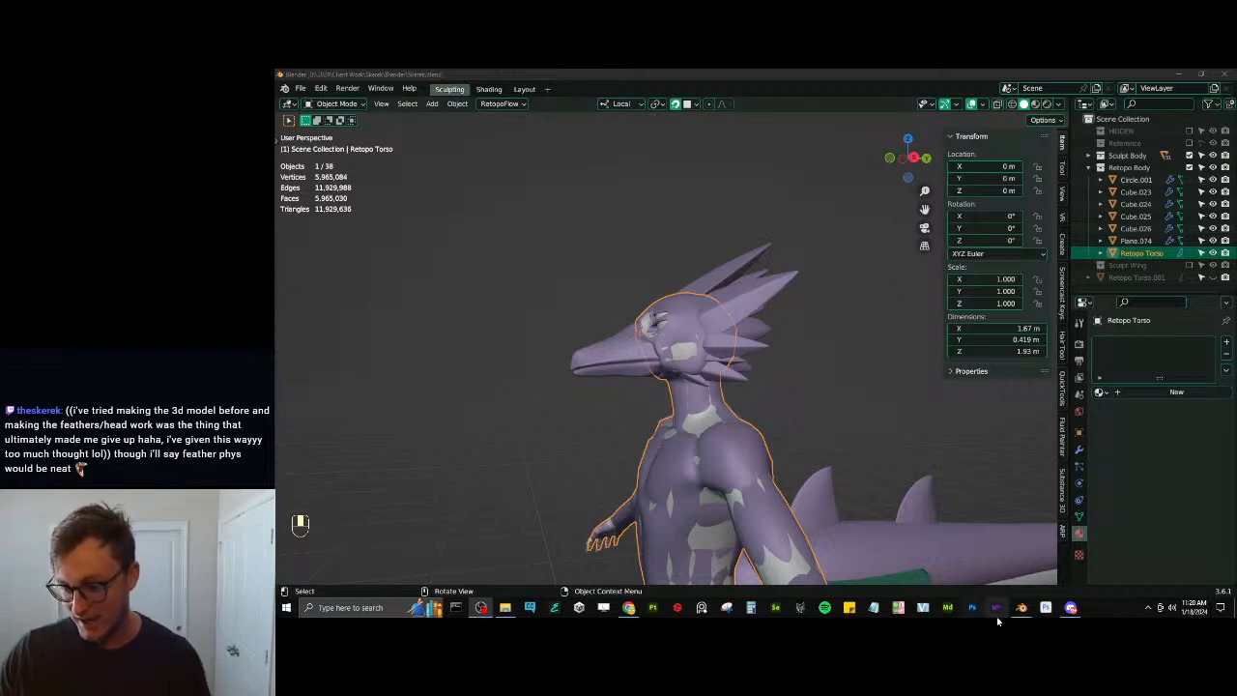
Open the Skerek Reference folder in File Explorer and add the new reference picture, image, to it
click(1021, 606)
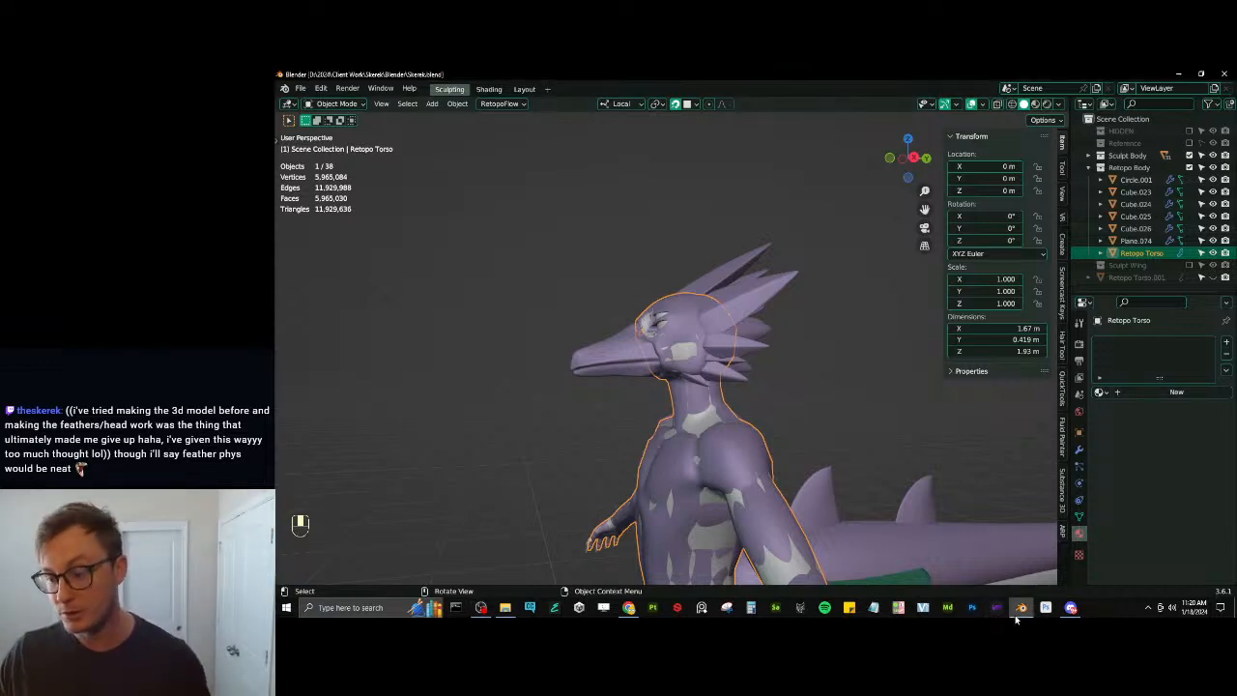
click(1070, 606)
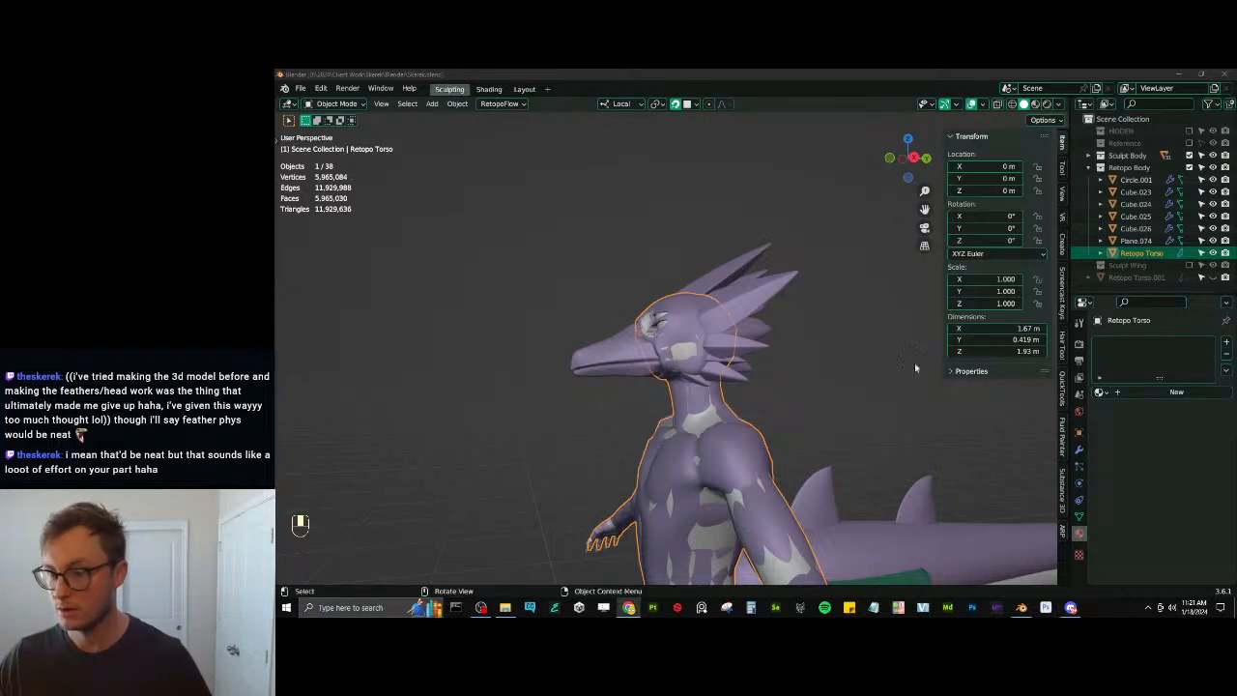
click(505, 608)
click(676, 391)
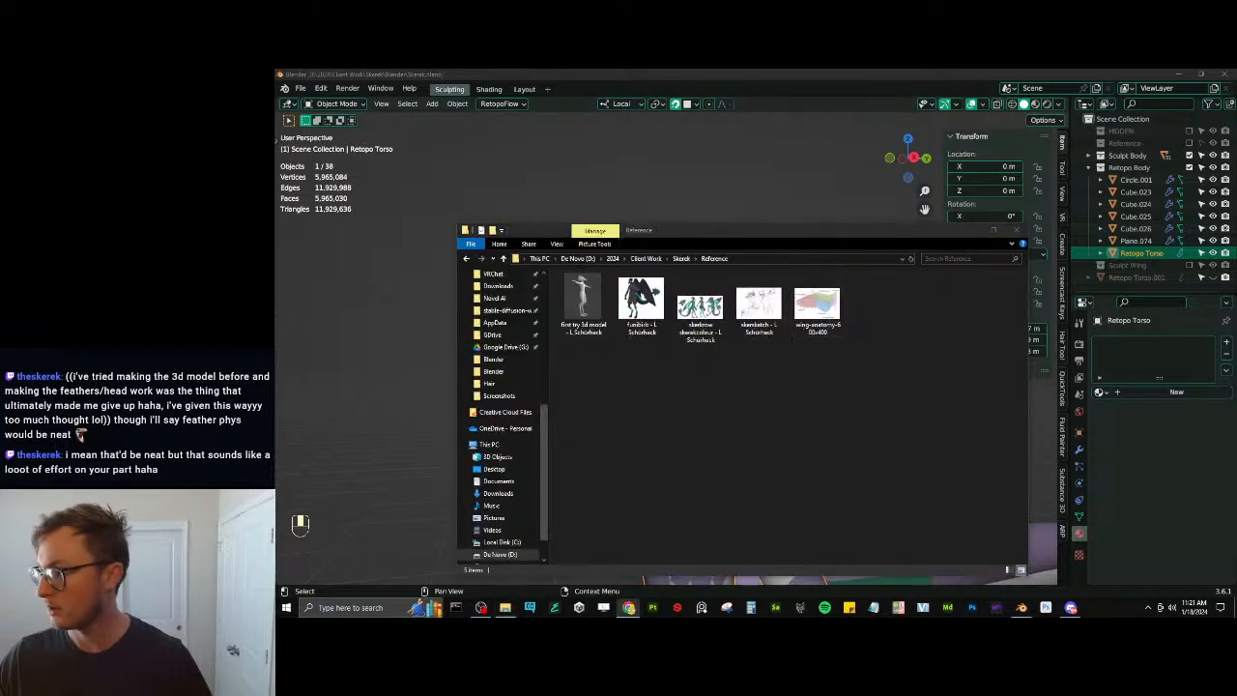
drag(1235, 307, 710, 392)
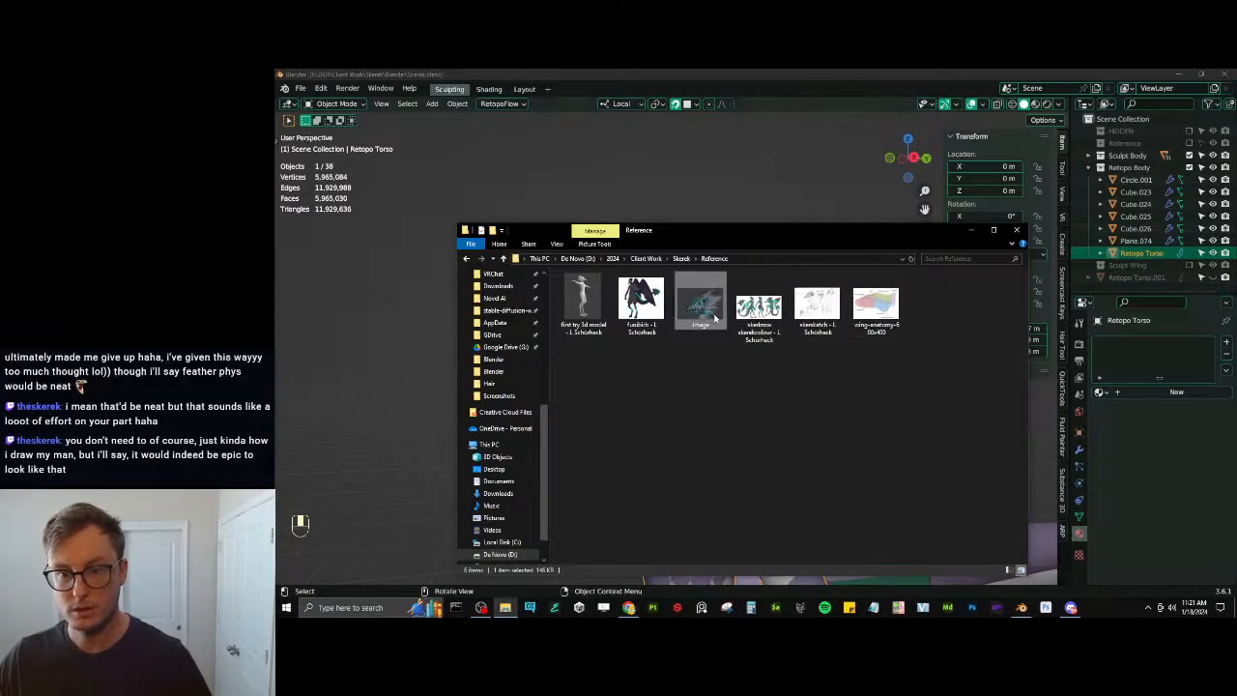
Switch back to Blender, enable the Reference collection, make it active, and import the new reference picture from the folder into the viewport
click(1190, 143)
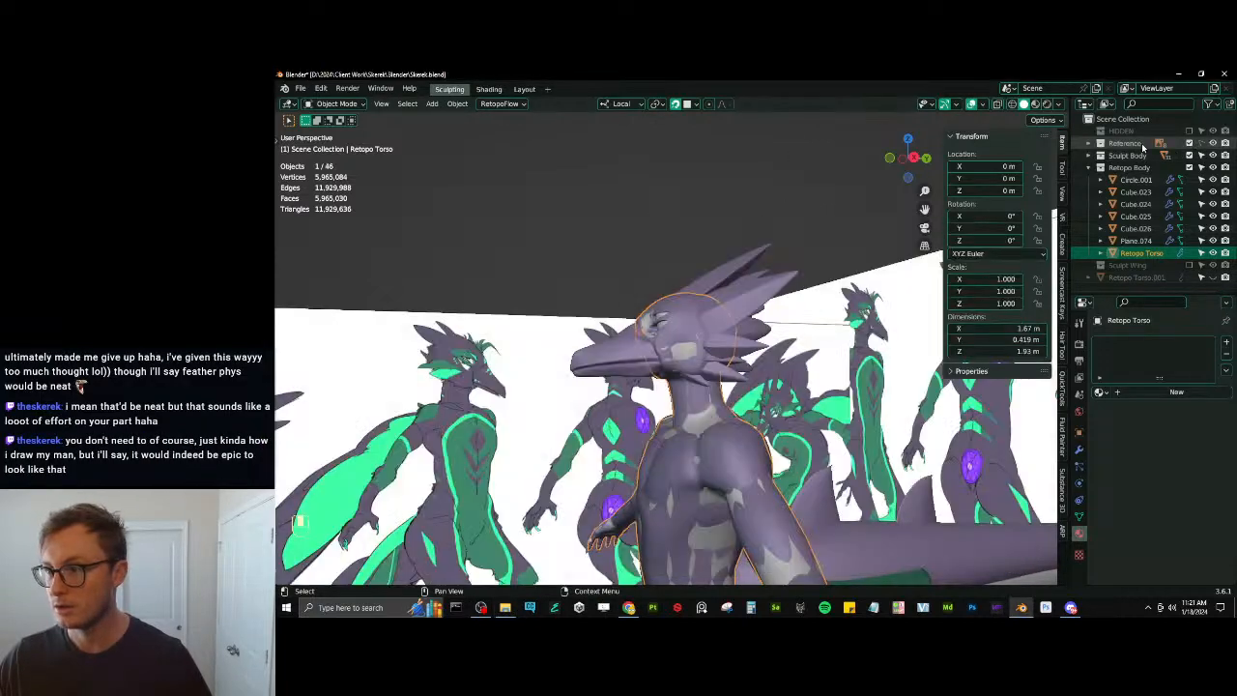
click(1143, 145)
key(alt)
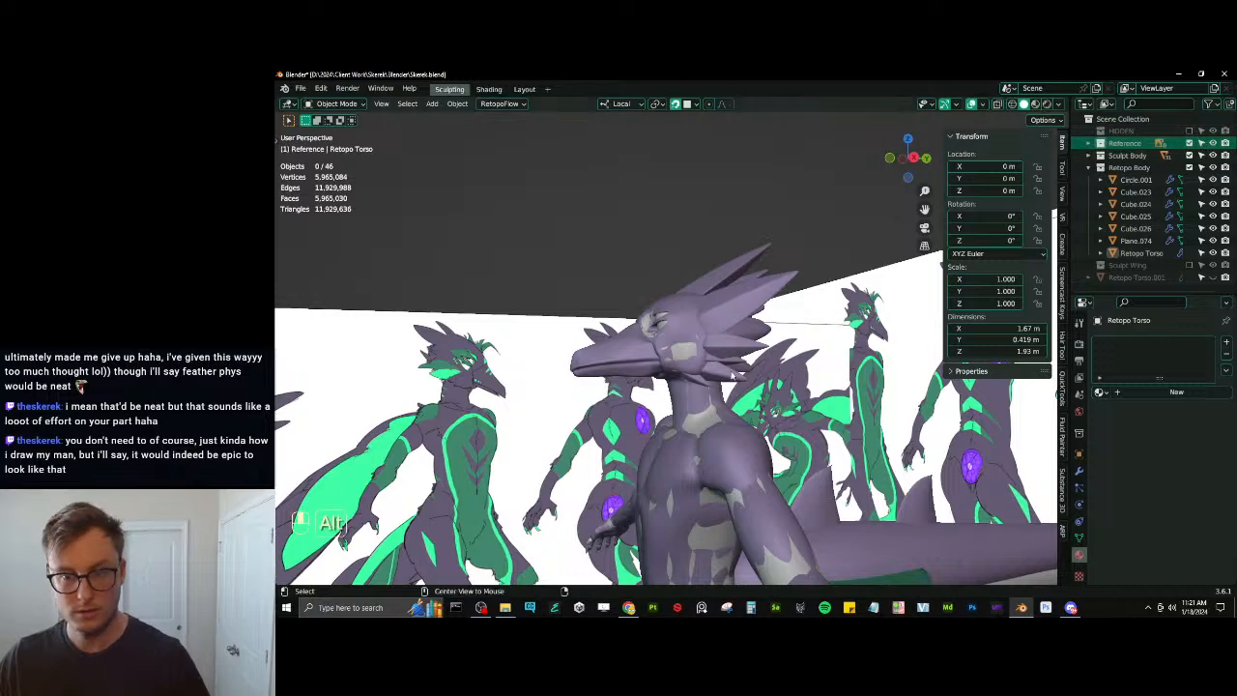
key(alt+Tab)
drag(702, 307, 616, 155)
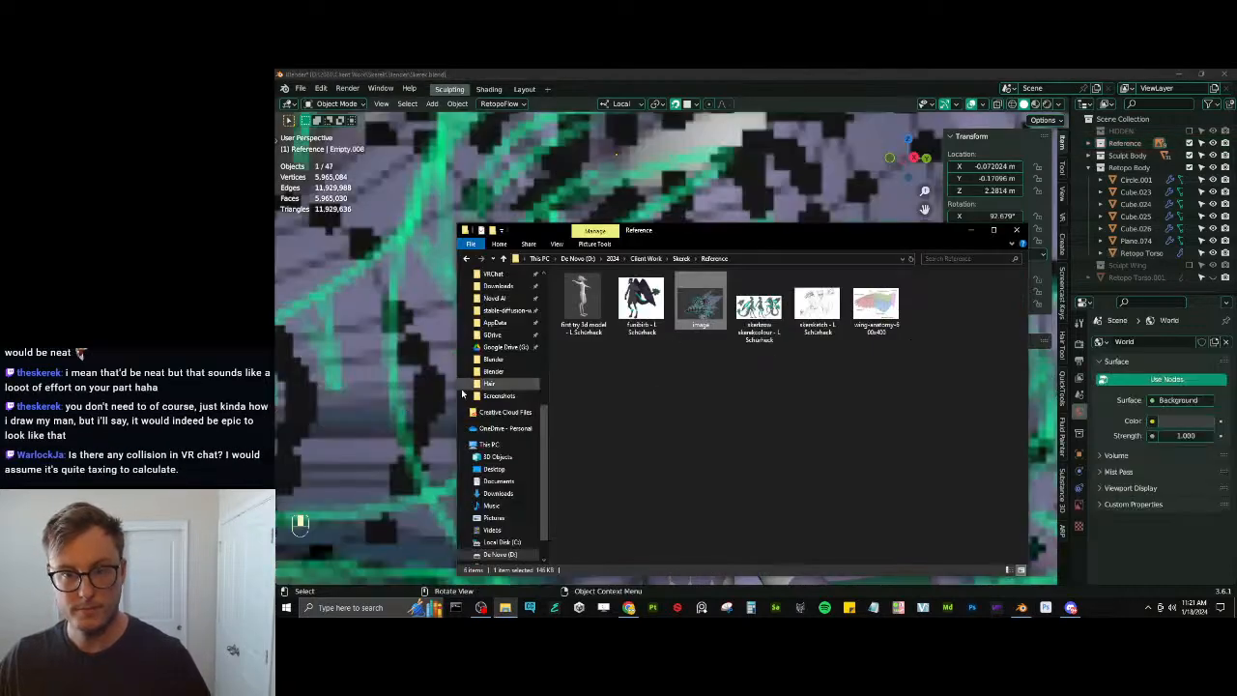
Return to Blender and scale the imported head reference picture down to about 0.175
click(425, 411)
scroll(425, 411, down, 6)
key(s)
click(755, 262)
key(s)
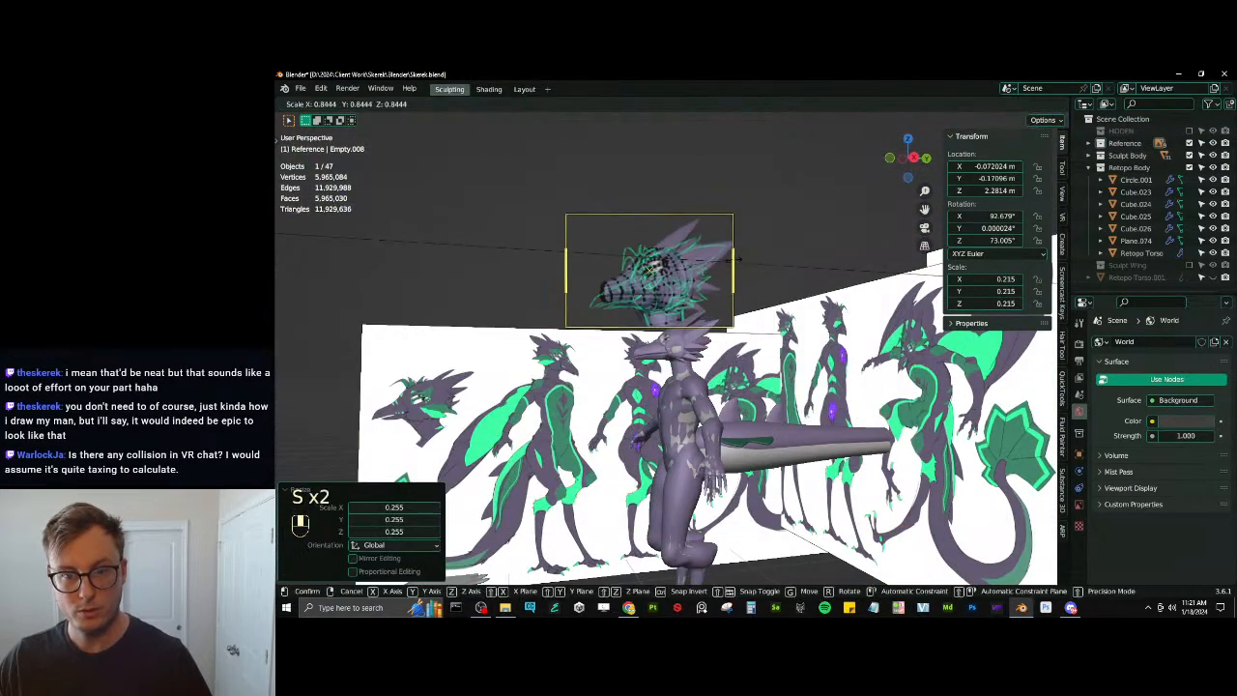
click(719, 264)
scroll(711, 268, up, 4)
Set the transform orientation to Global
key(g)
right_click(723, 127)
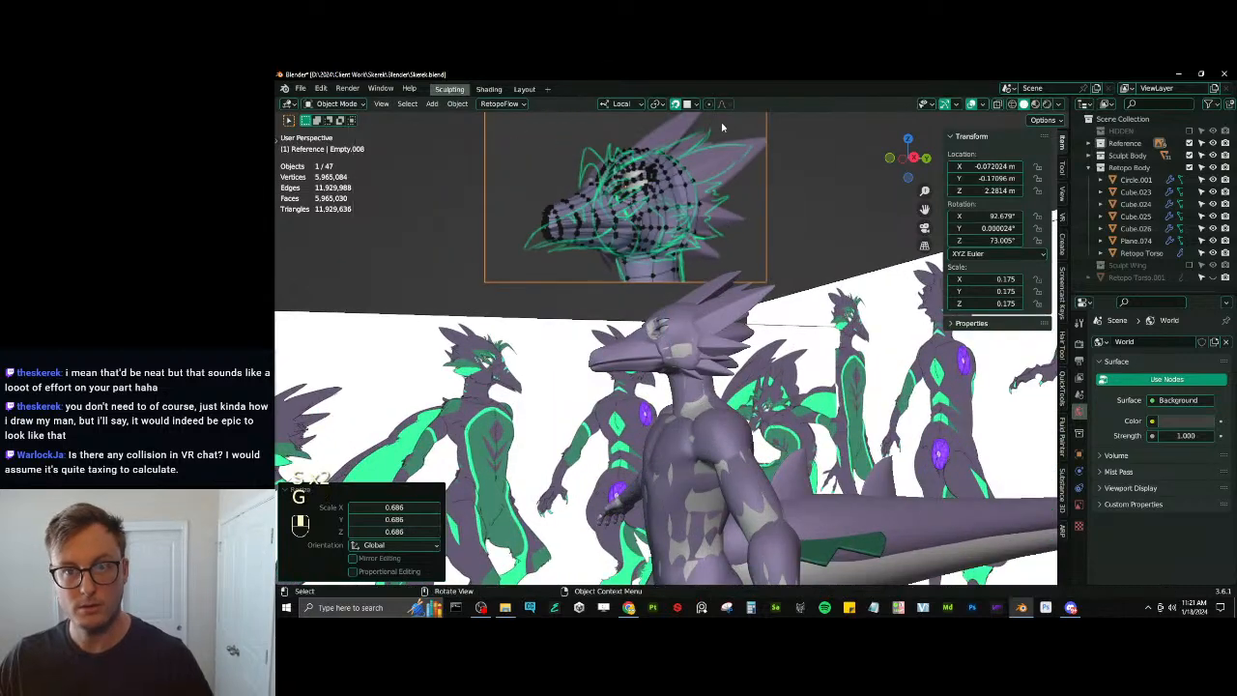
click(630, 106)
click(613, 143)
scroll(835, 414, down, 2)
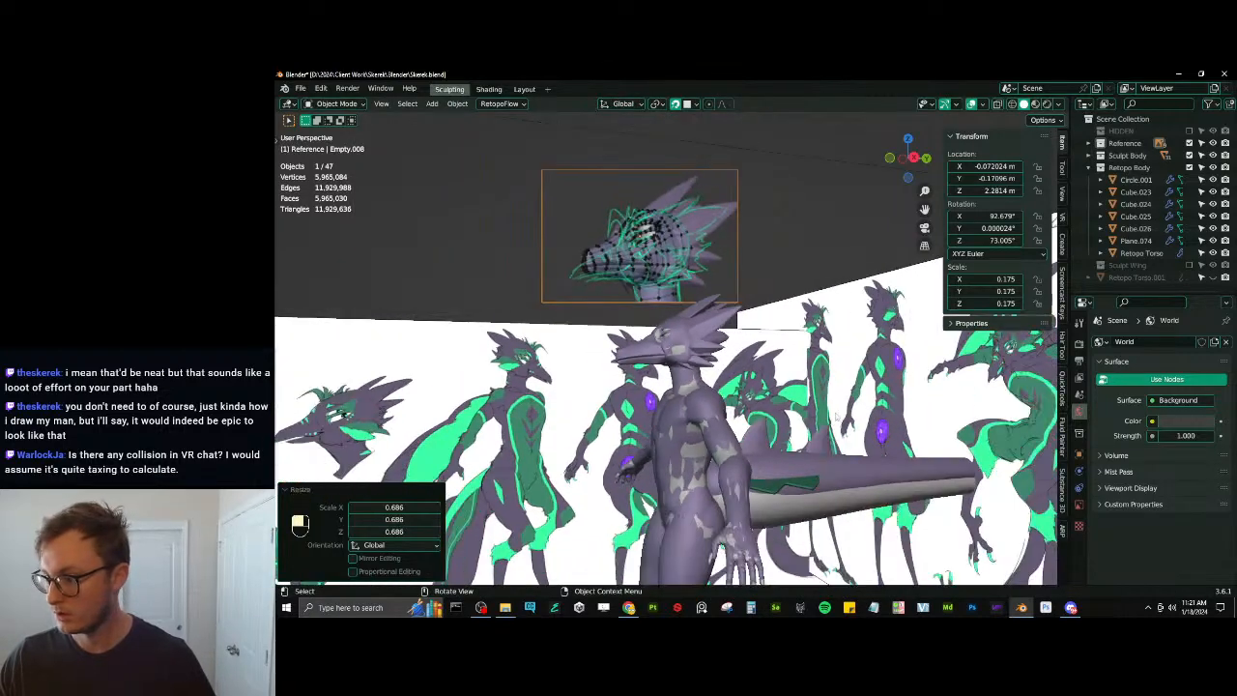
middle_drag(837, 416, 855, 437)
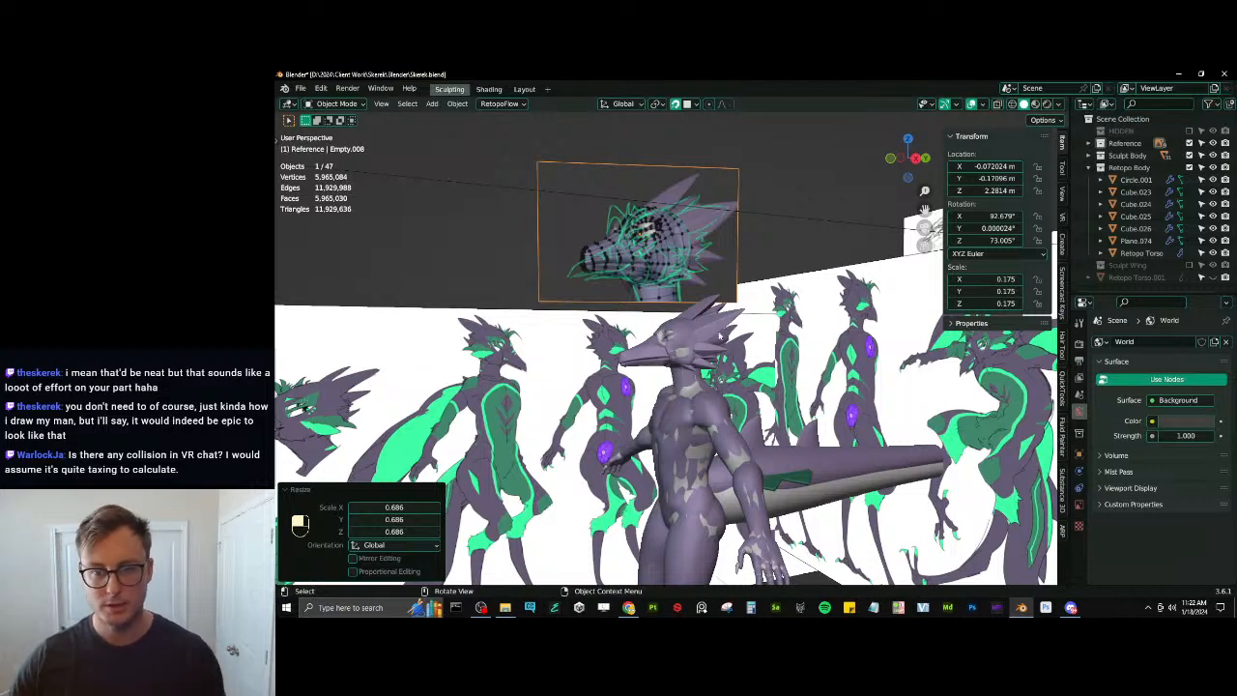
Deselect the reference picture, save Skerek.blend, and save a copy as Skerek_WIP_03_Sculpting.blend
click(403, 243)
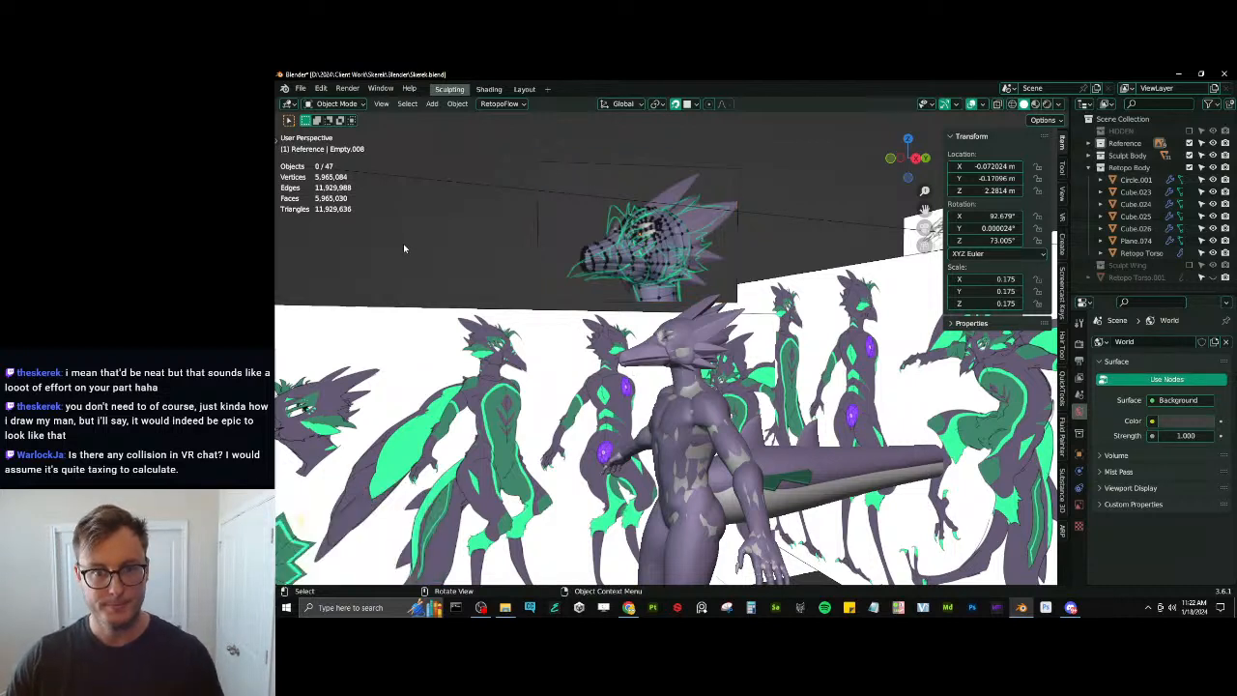
key(ctrl+s)
click(301, 88)
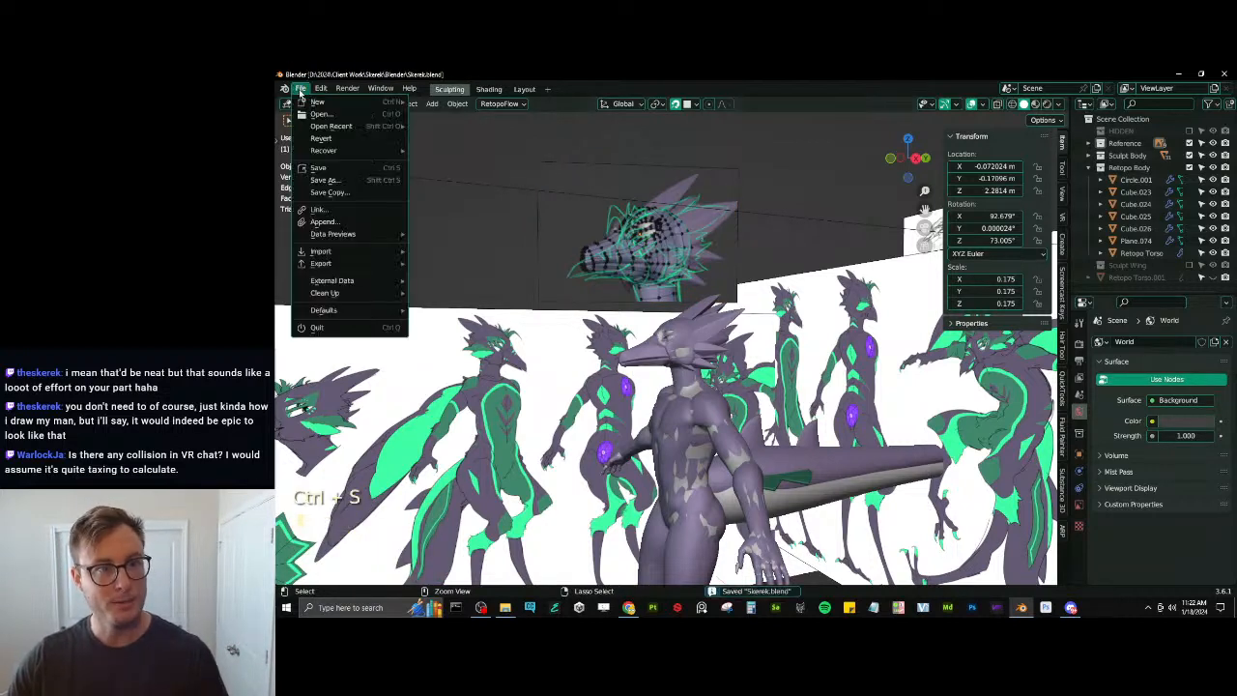
click(334, 193)
click(628, 232)
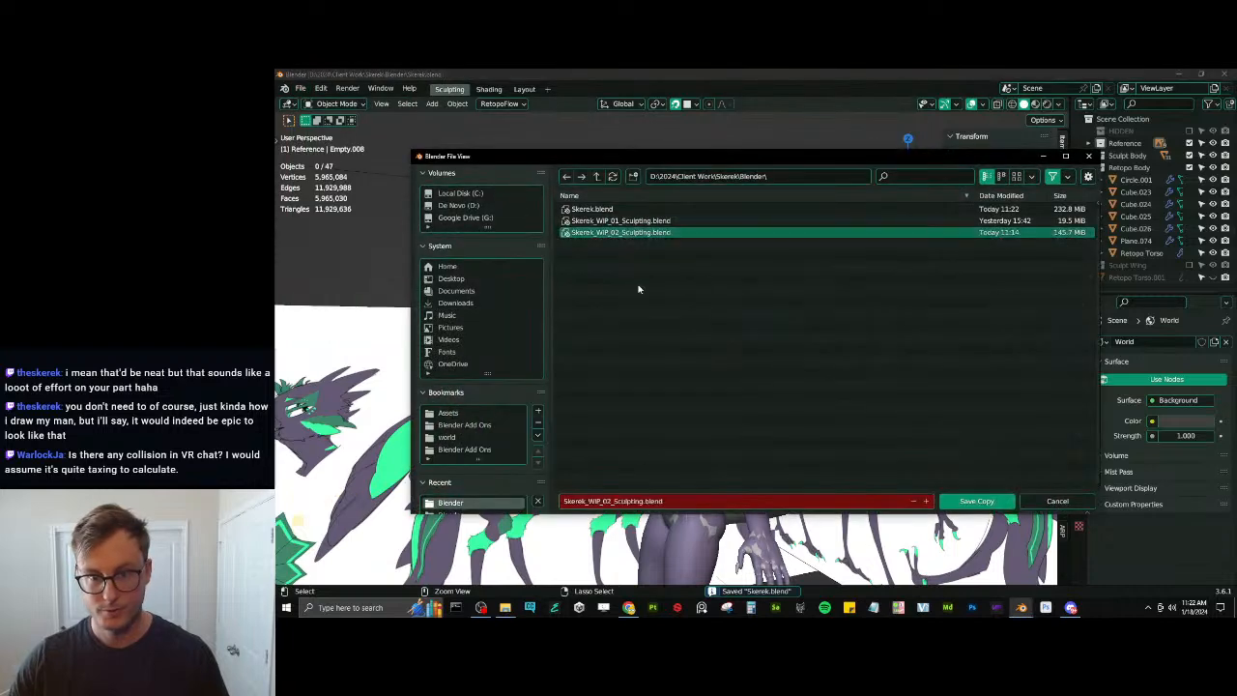
click(611, 500)
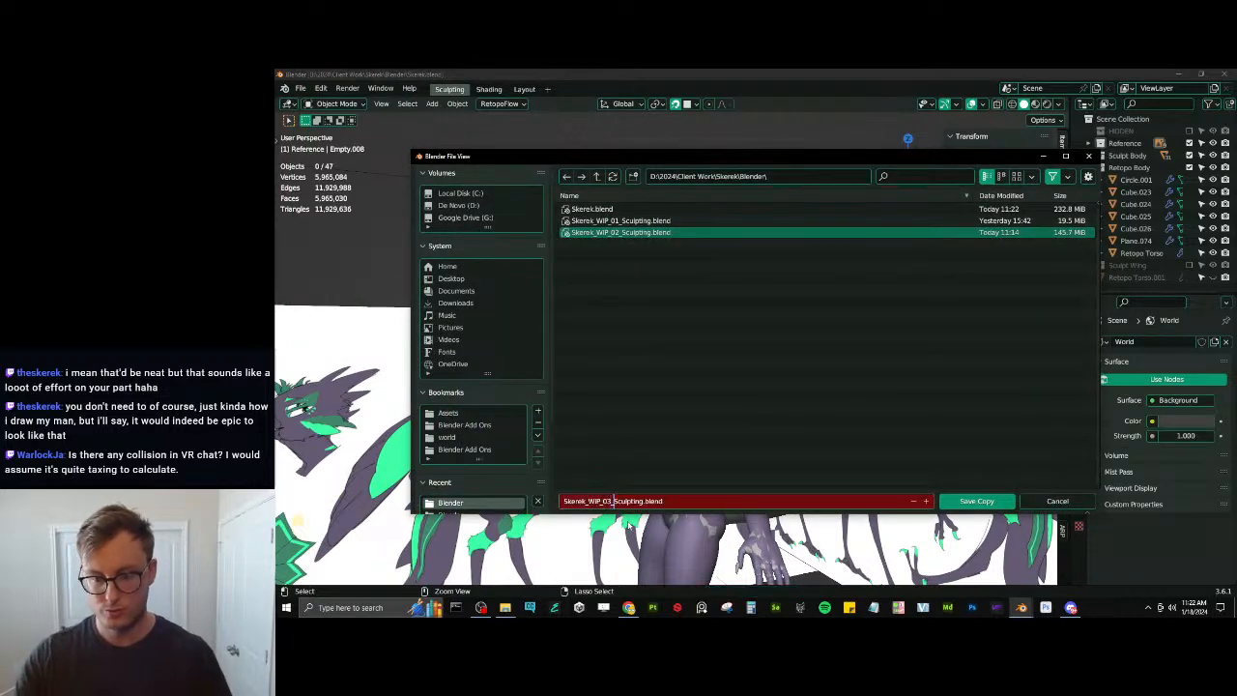
key(Return)
click(976, 500)
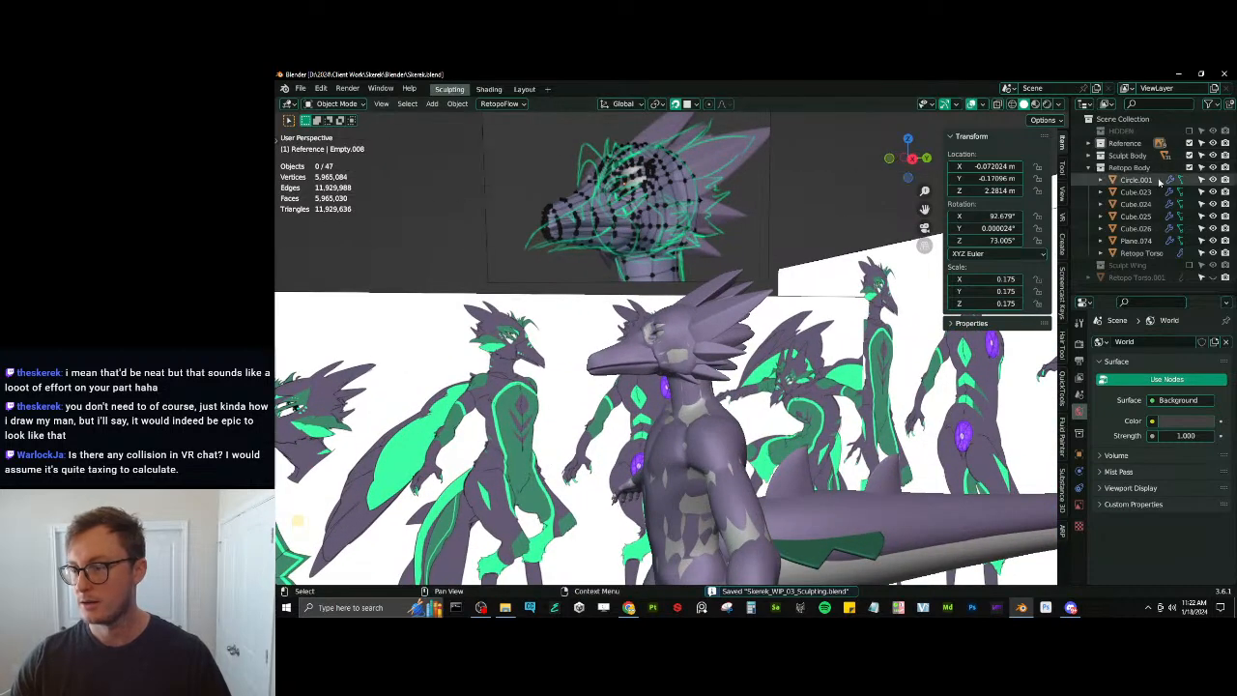
Disable the Retopo Body collection and select the sculpted head mesh in the right orthographic view
click(1189, 167)
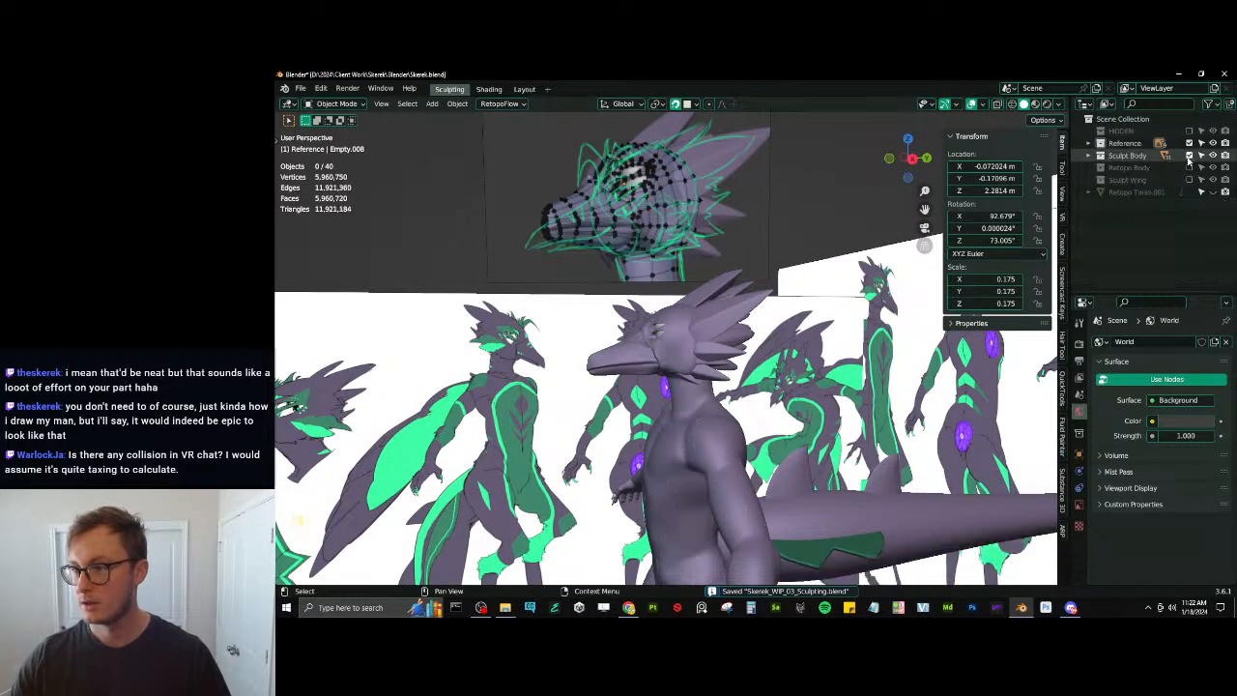
click(642, 360)
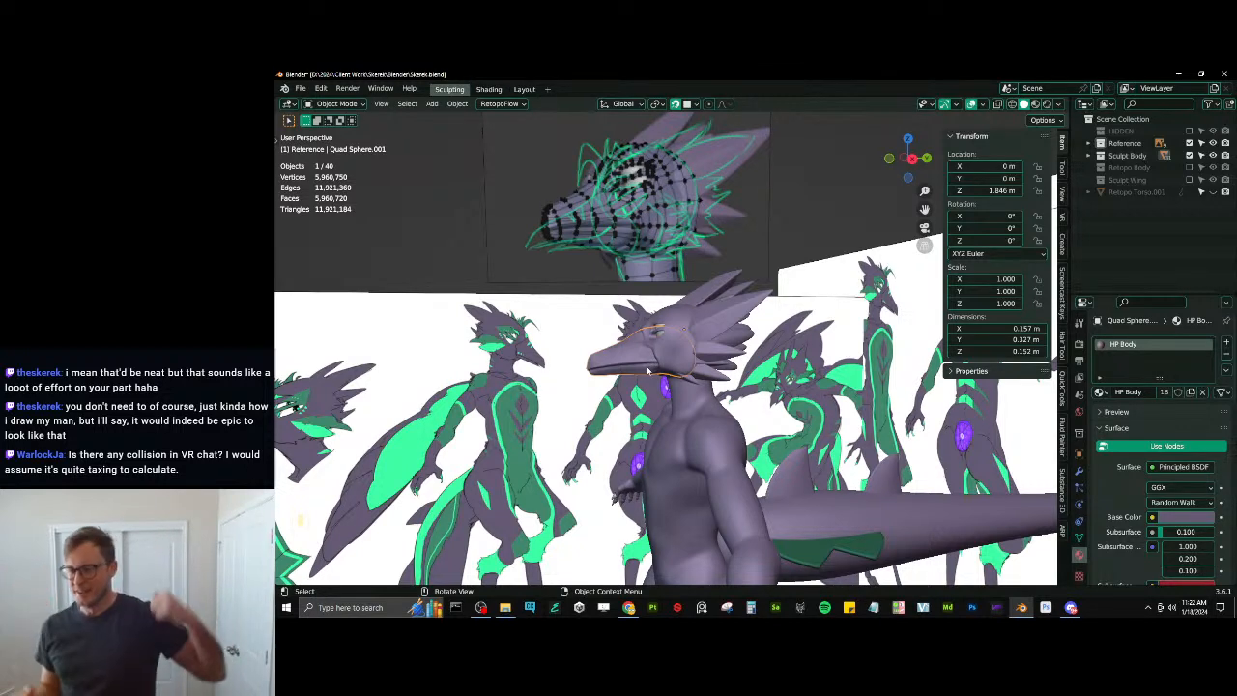
scroll(647, 370, up, 3)
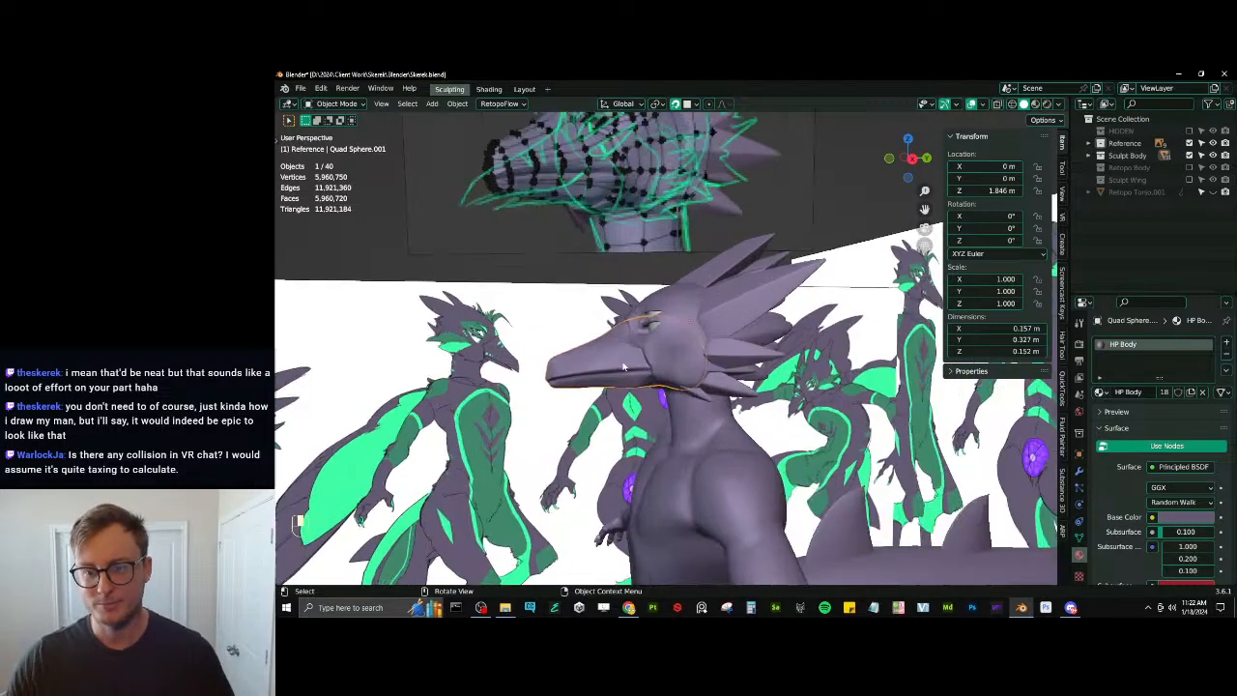
key(KP_3)
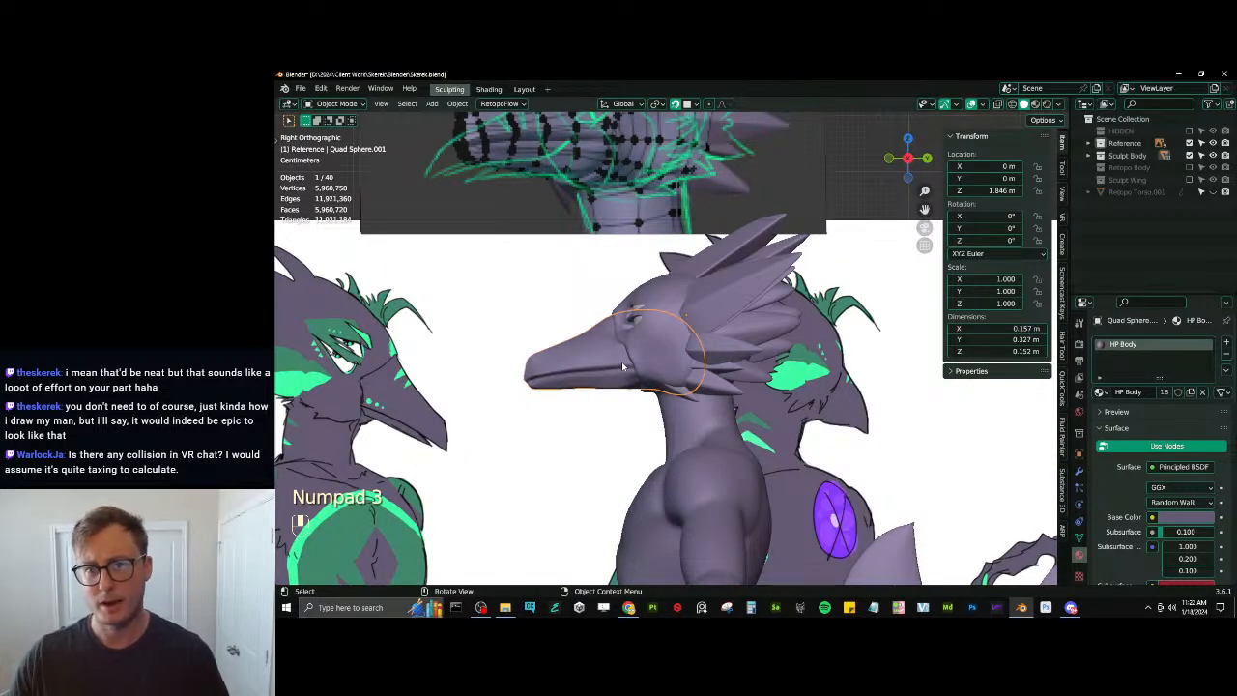
Move the head reference picture down beside the sculpted head and scale it to about 0.124
click(415, 148)
key(g)
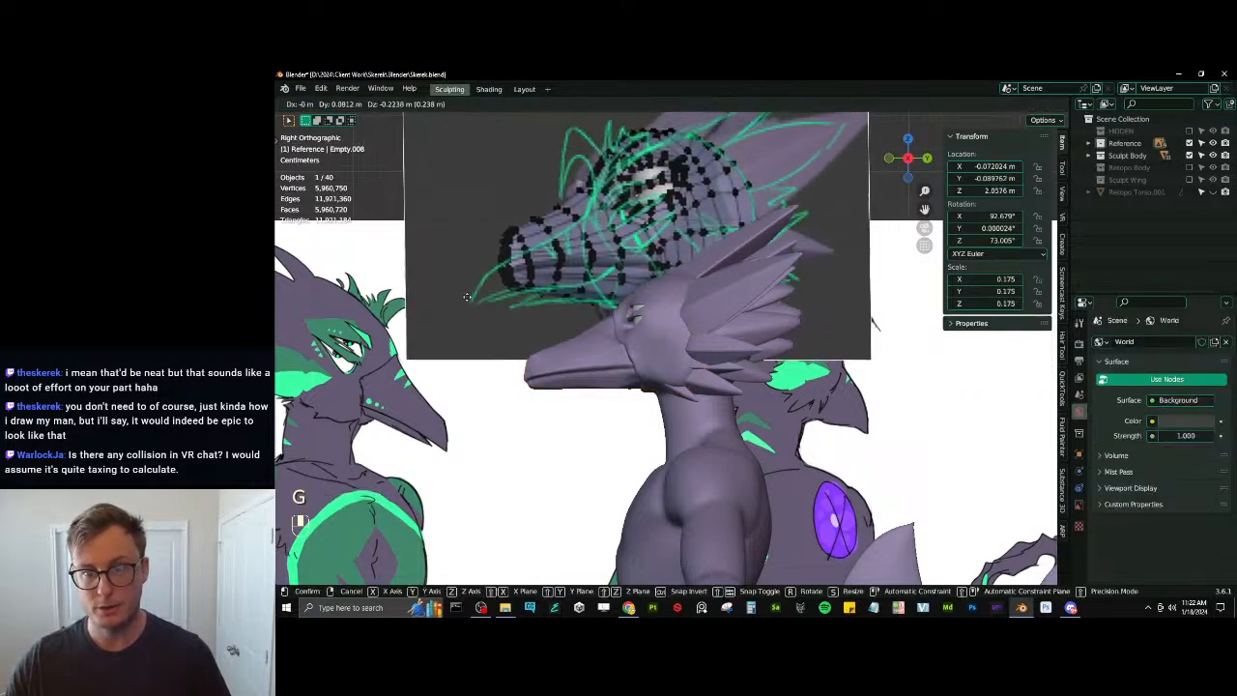
click(464, 306)
shift+middle_drag(615, 303, 680, 399)
key(s)
click(698, 365)
key(g)
click(685, 393)
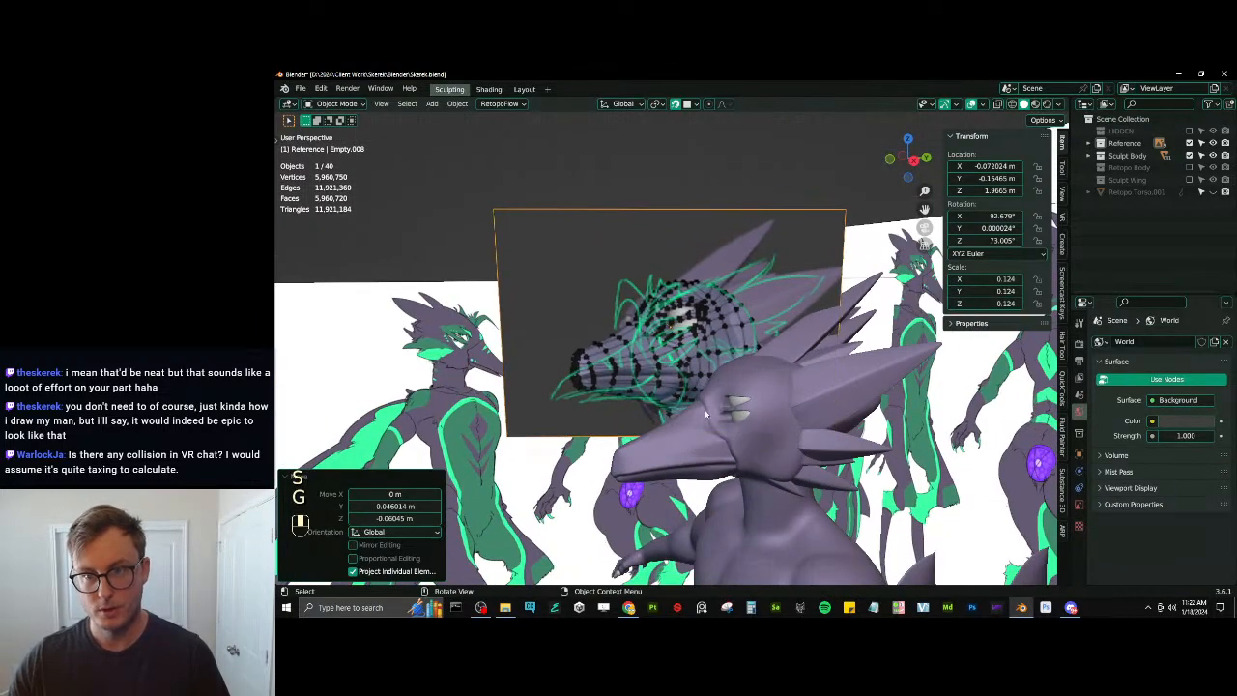
Clear the reference picture's rotation, turn off snapping, and rotate it upright to 90° on X and 90° on Z
key(alt+r)
key(shift+Tab)
key(r)
key(r)
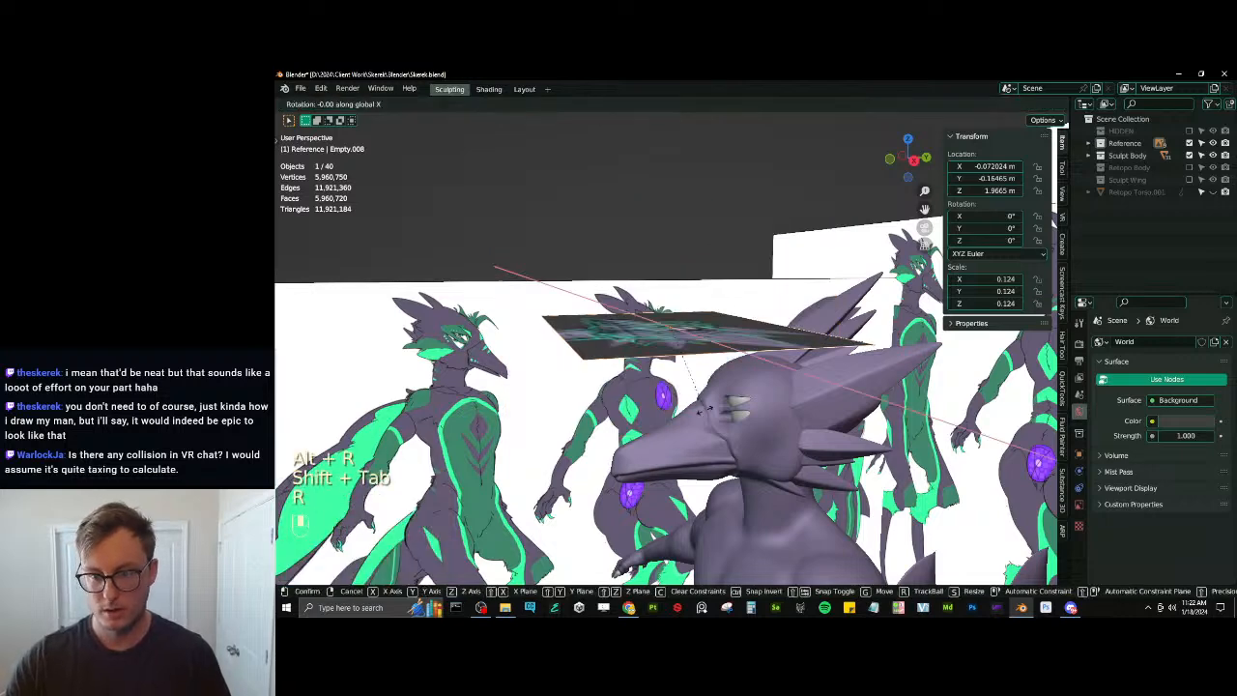
text(z90)
key(Return)
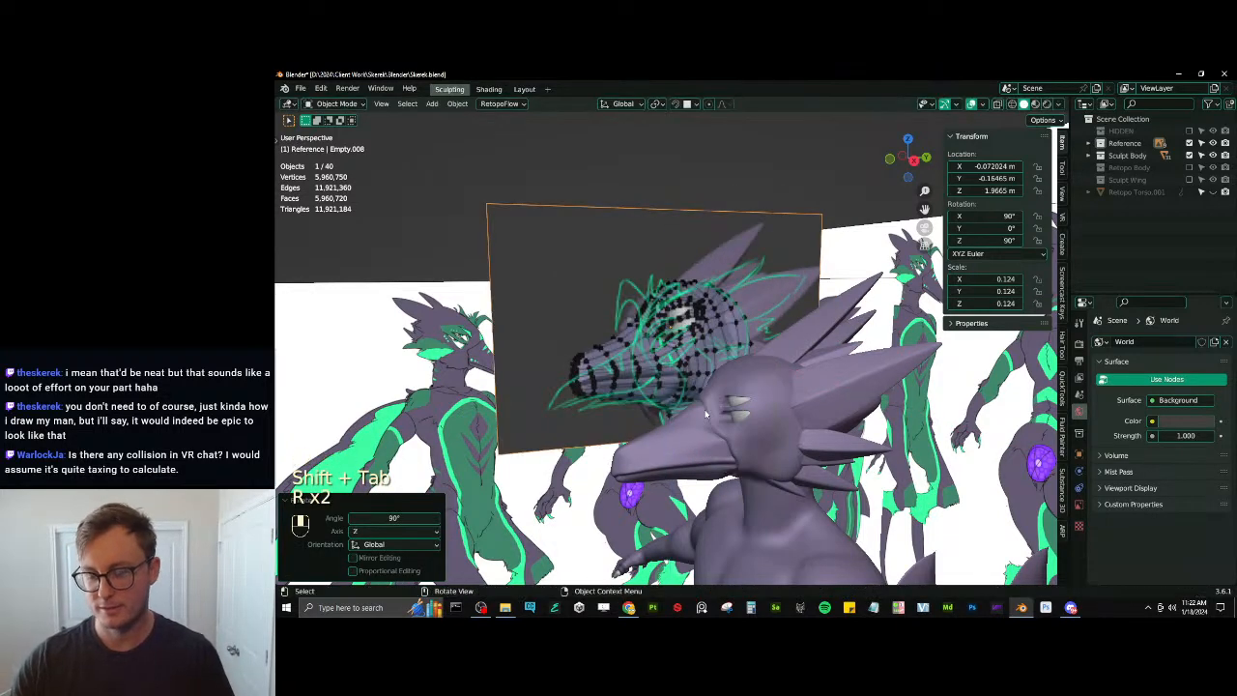
Move the reference picture along X to about -0.41 m and position it above the beak in the right view
key(g)
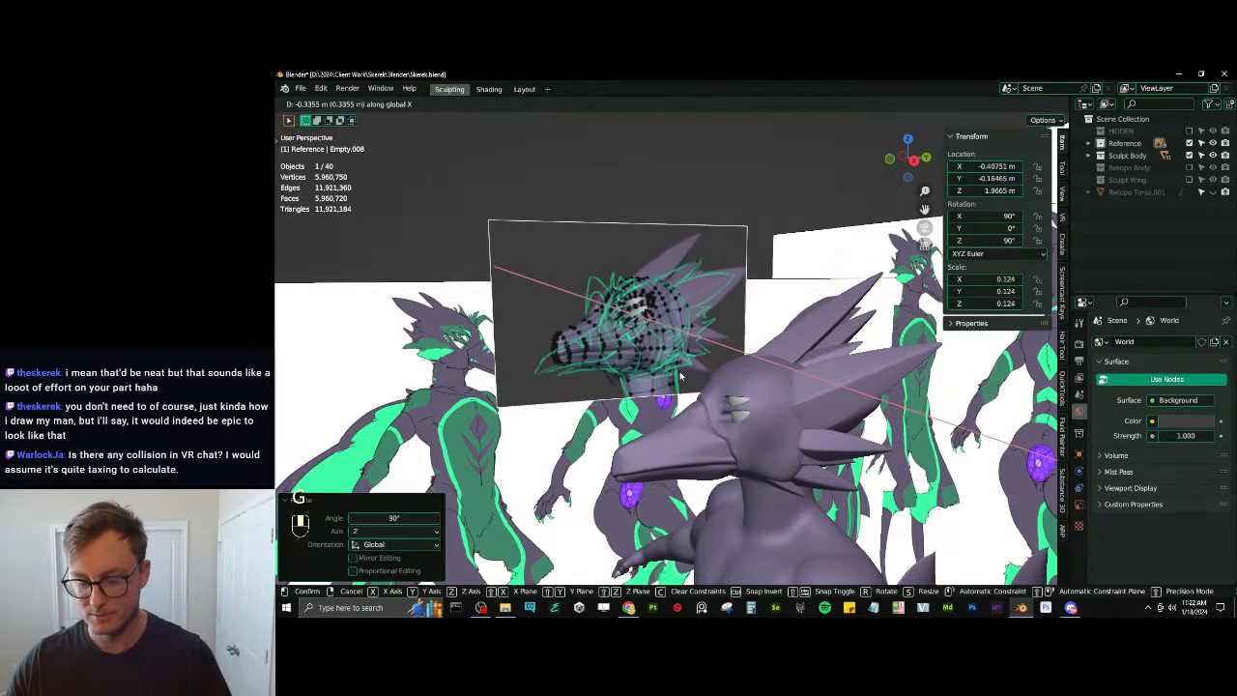
click(688, 387)
key(KP_3)
key(g)
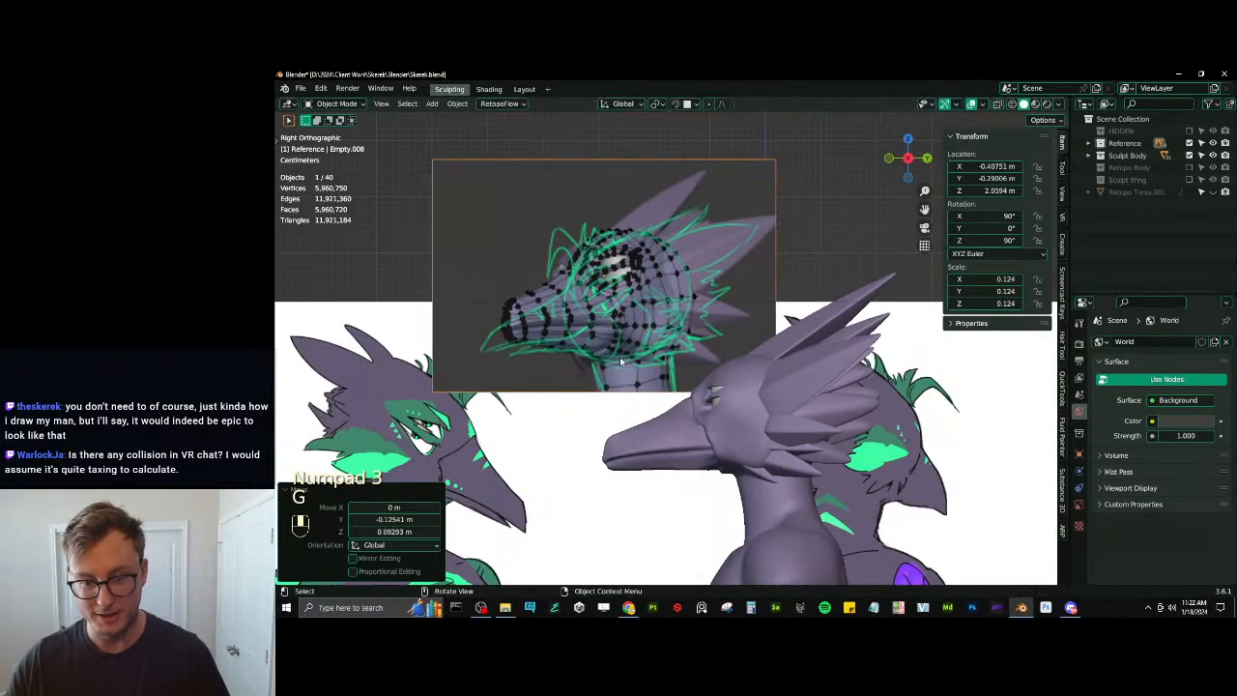
click(619, 357)
Select the sculpted head mesh Quad Sphere.001 and enter Sculpt Mode
click(670, 432)
key(ctrl+Tab)
shift+middle_drag(674, 488, 695, 443)
scroll(707, 423, up, 1)
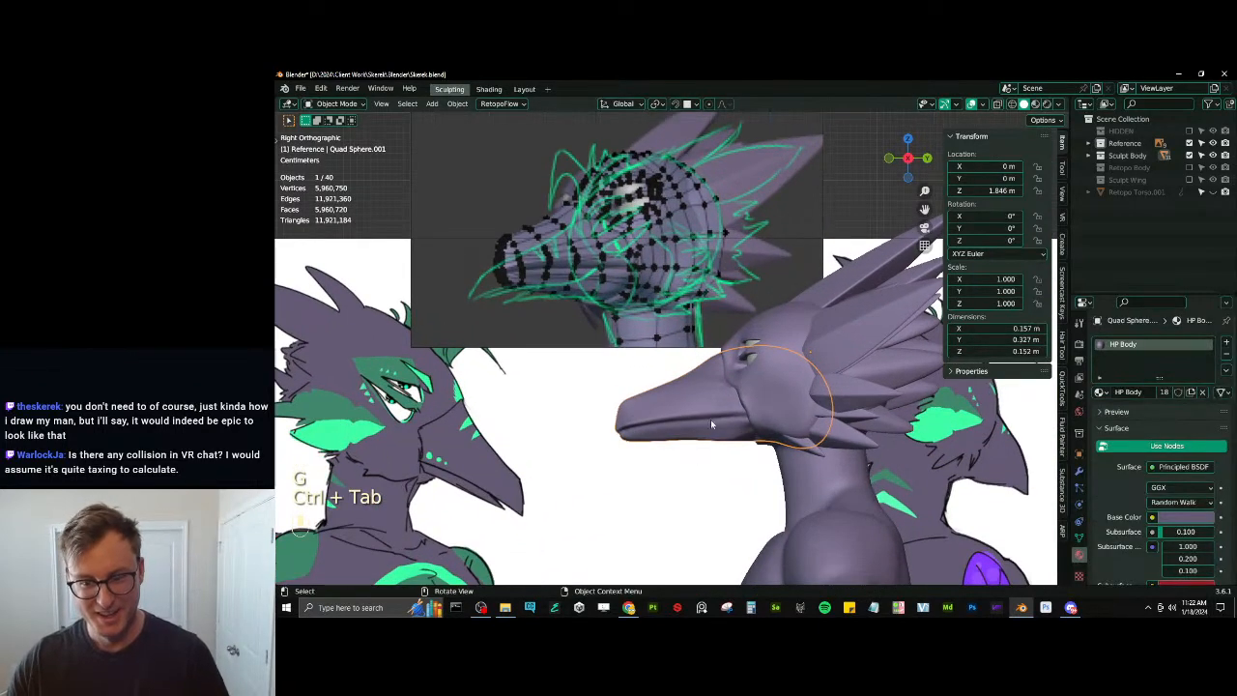
key(ctrl+Tab)
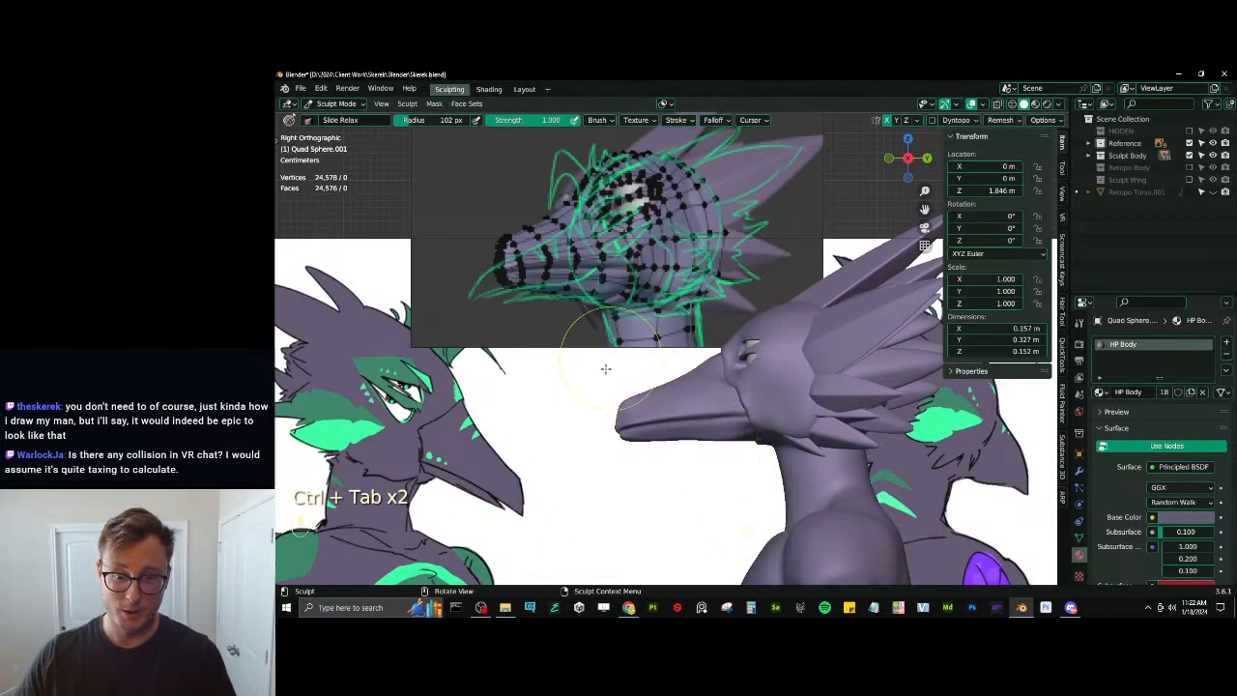
Push the beak tip back with the Elastic Deform brush at a radius of about 77 px to shorten the beak
key(j)
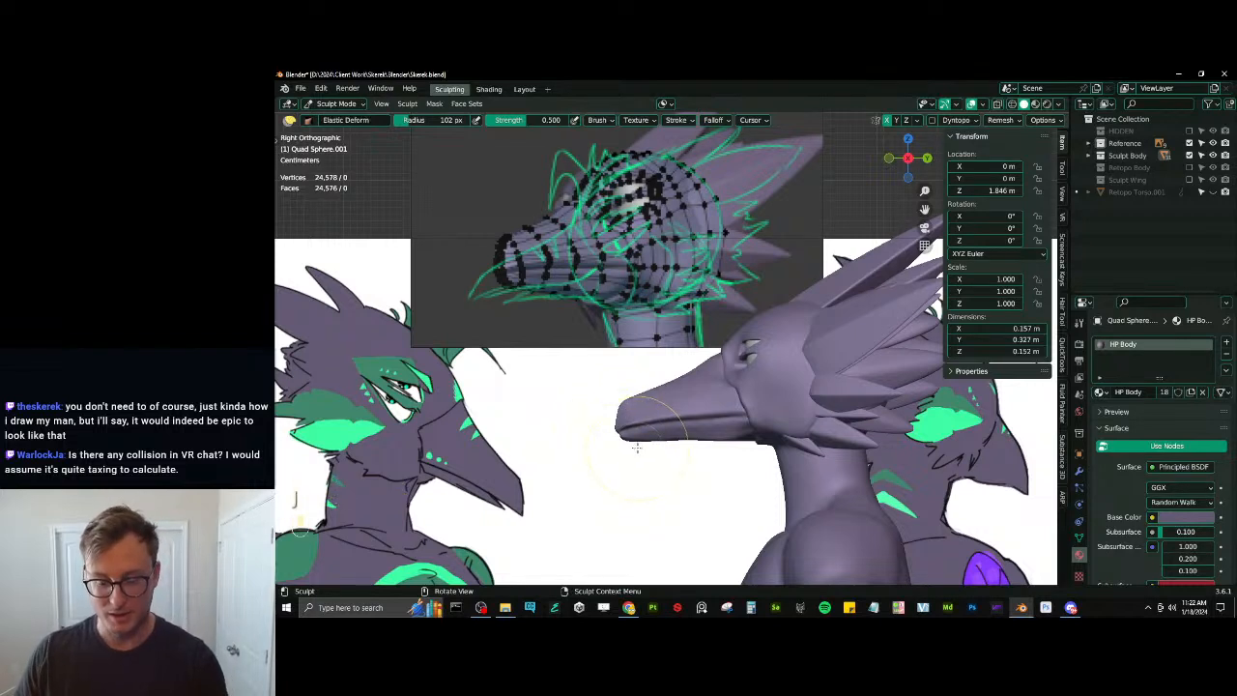
key(bracketleft)
key(bracketleft)
key(bracketleft)
key(bracketleft)
key(bracketleft)
key(bracketright)
key(bracketright)
key(bracketright)
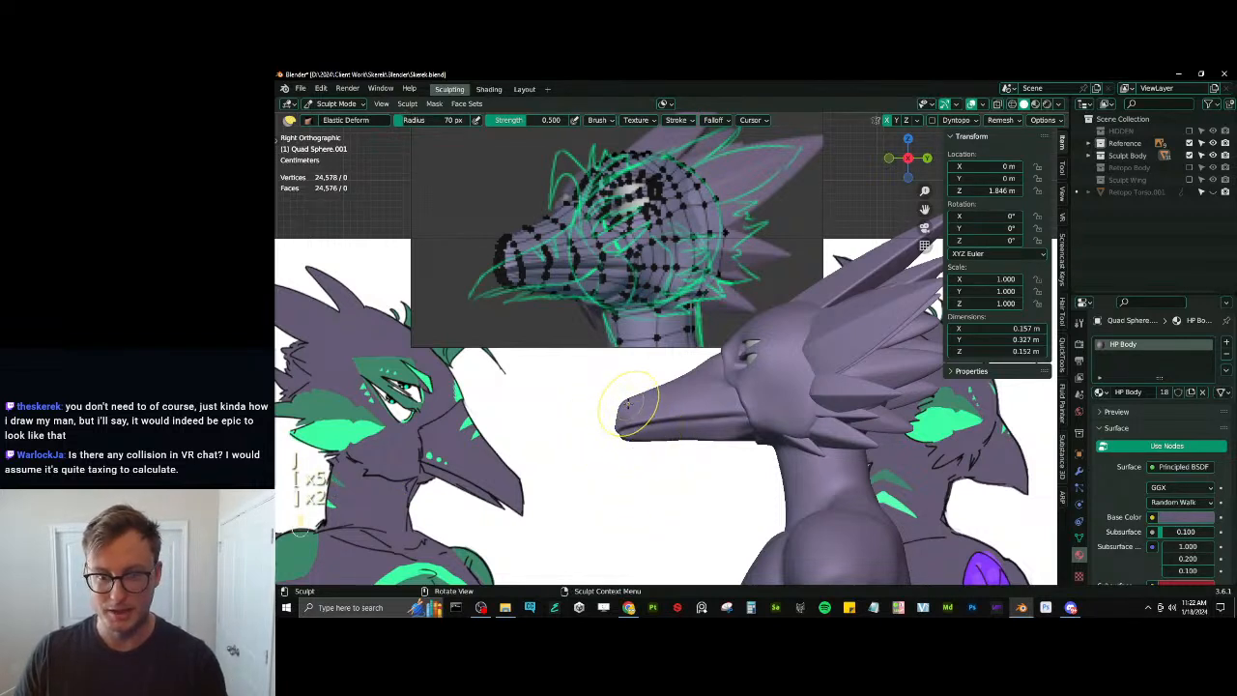
mouse_move(628, 405)
mouse_down()
mouse_move(643, 436)
mouse_move(621, 399)
mouse_move(639, 404)
mouse_up()
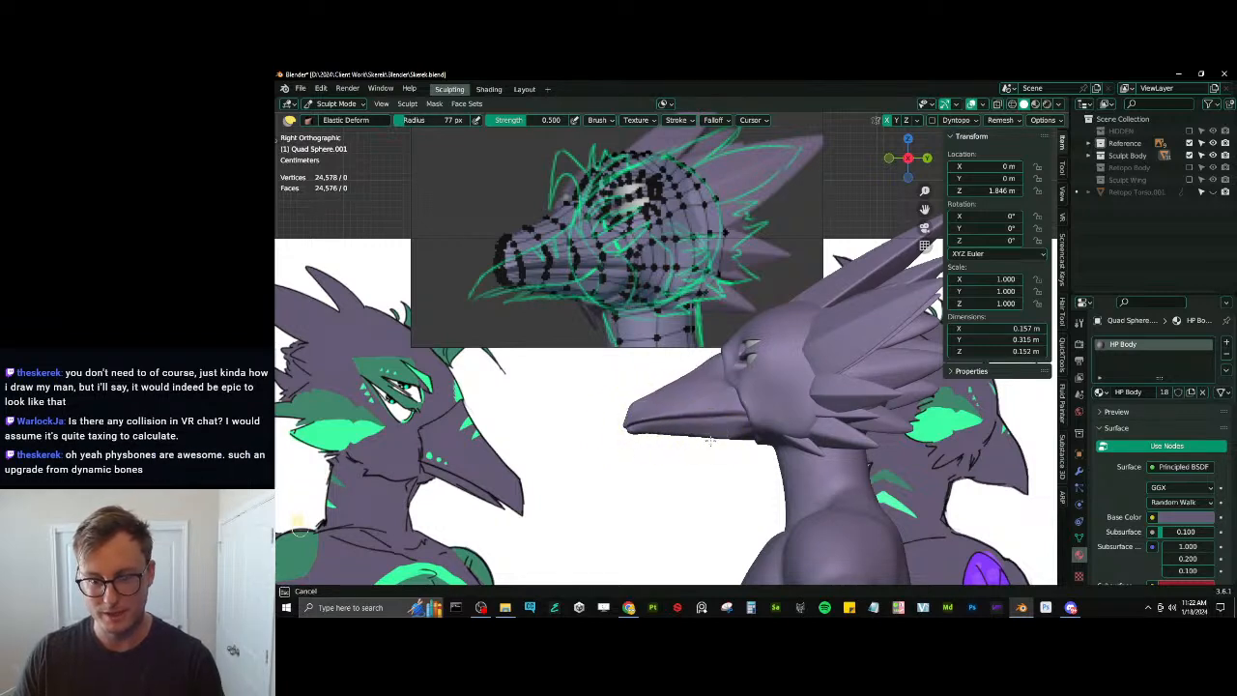
Enlarge the Elastic Deform brush to about 127 px and reshape the beak's underside and bridge
key(bracketright)
key(bracketright)
key(bracketright)
key(bracketright)
key(bracketright)
drag(690, 437, 653, 413)
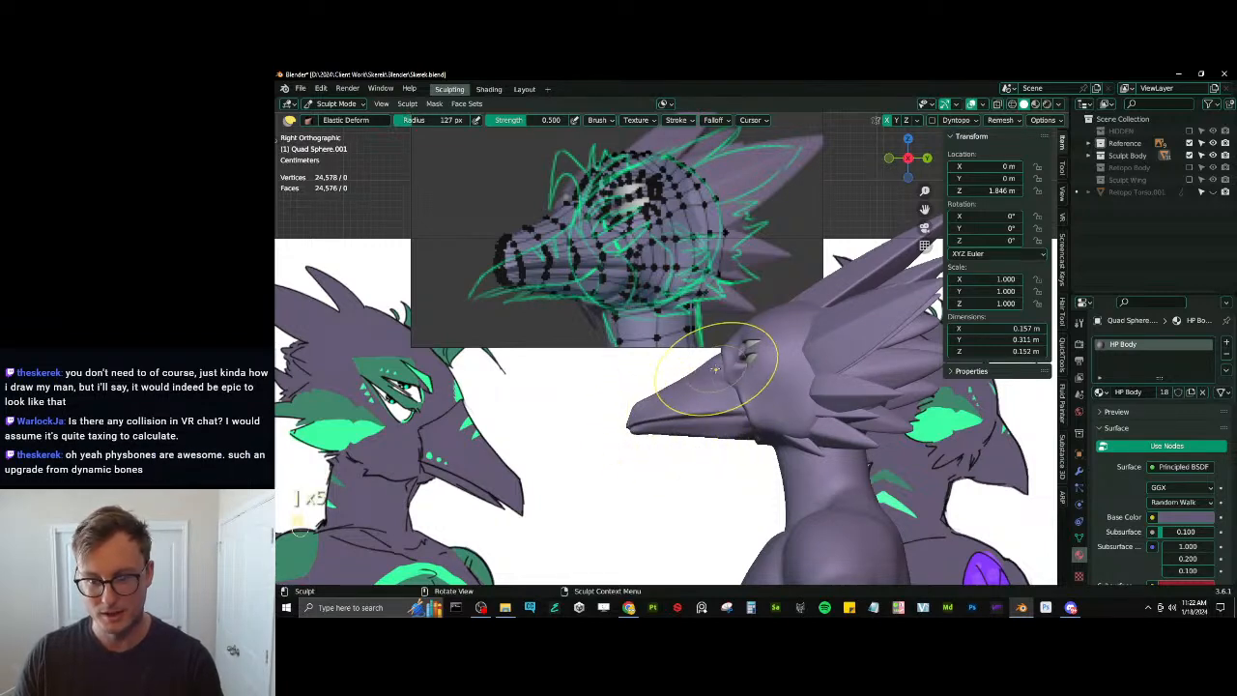
drag(719, 387, 716, 397)
Reduce the brush radius to about 72 px and flatten the side of the upper beak with the Scrape/Peaks brush
key(bracketleft)
key(bracketleft)
key(bracketleft)
key(bracketleft)
key(bracketleft)
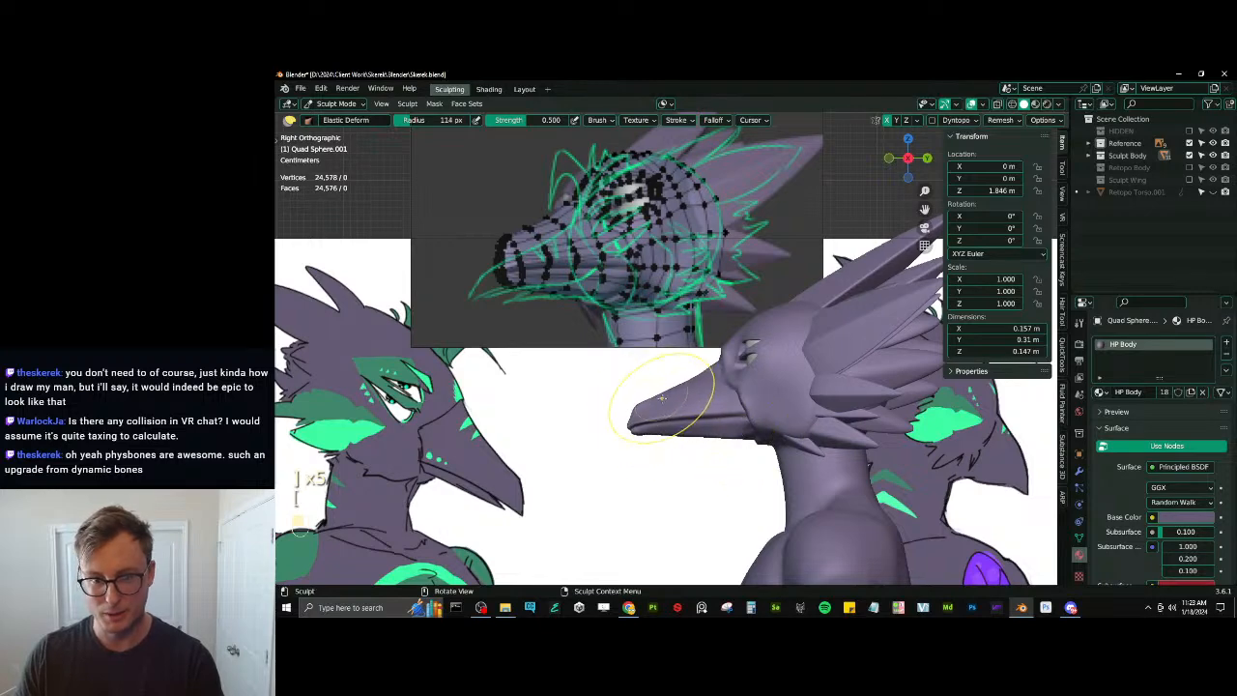
mouse_move(665, 432)
middle_down()
mouse_move(694, 445)
mouse_move(682, 451)
middle_up()
key(v)
mouse_move(677, 442)
mouse_down()
mouse_move(688, 419)
mouse_move(721, 415)
mouse_up()
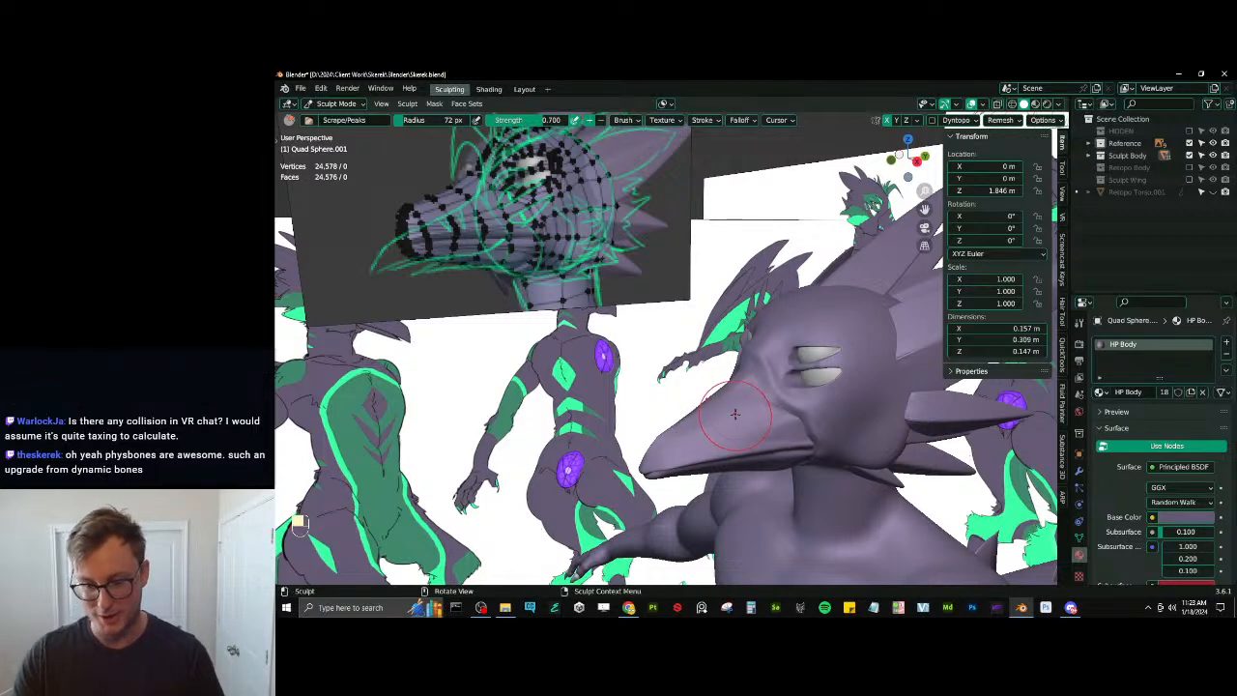
Try to isolate the lower beak tip with a Lasso Mask in the side view
key(KP_Decimal)
key(KP_3)
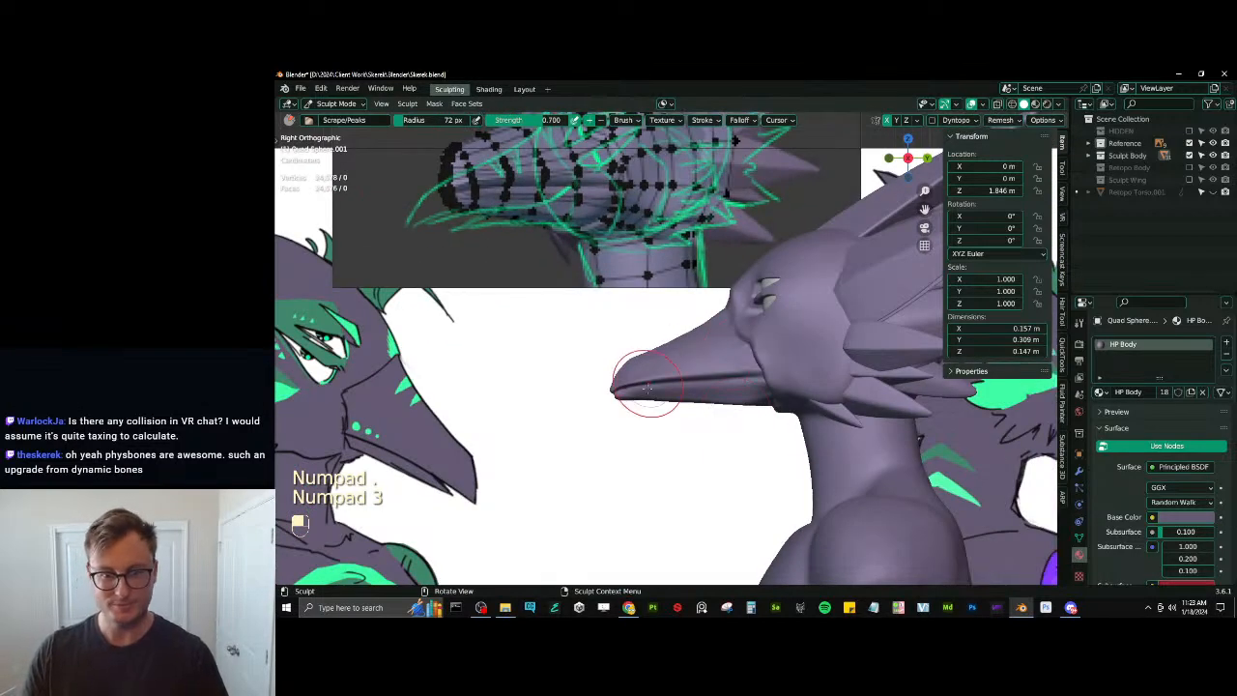
scroll(670, 428, up, 2)
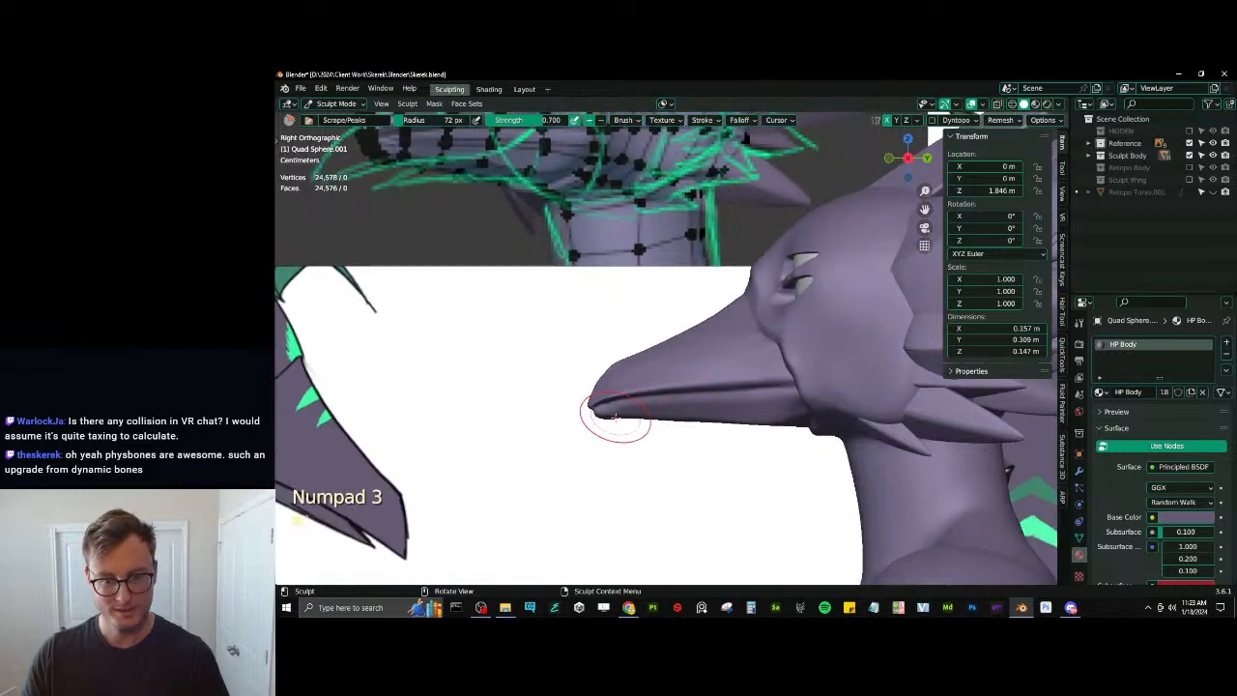
key(m)
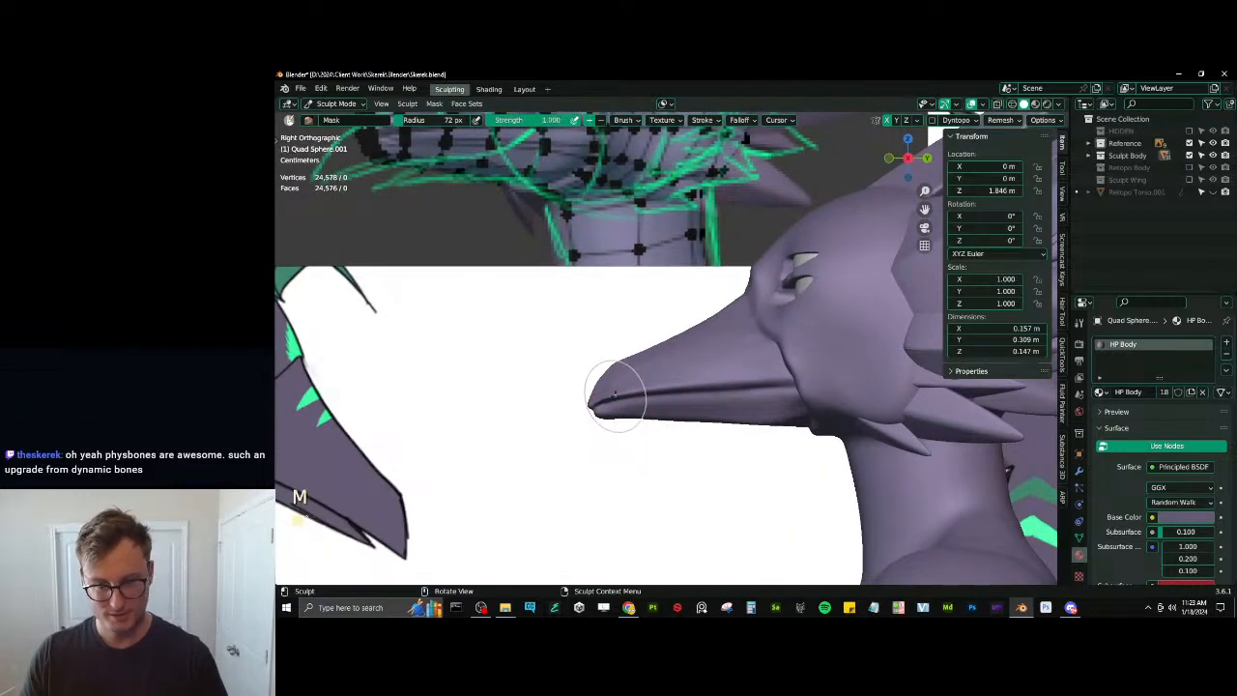
key(t)
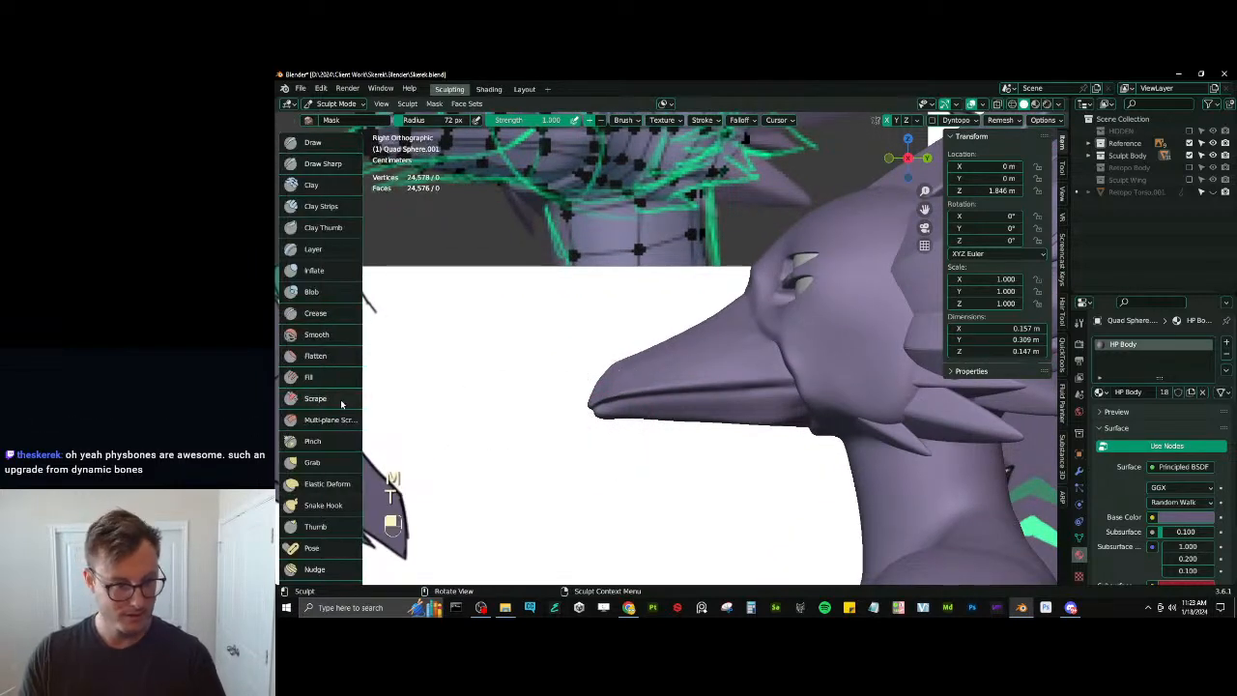
scroll(324, 502, down, 4)
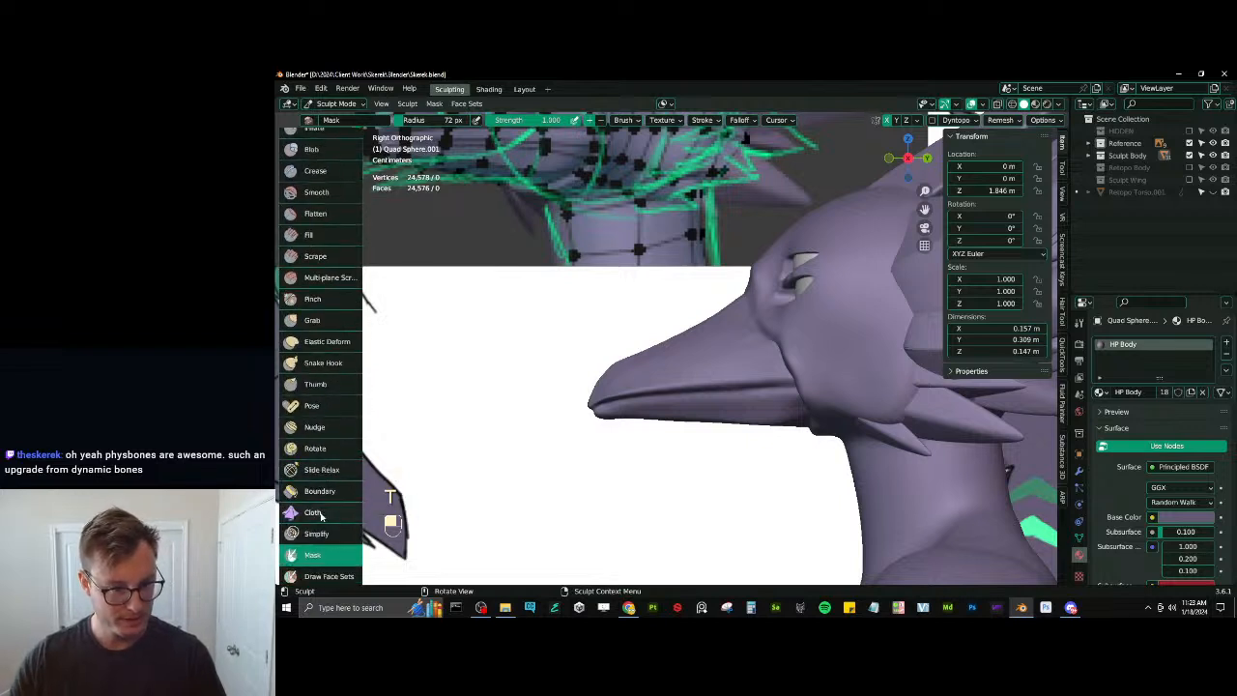
scroll(321, 517, down, 5)
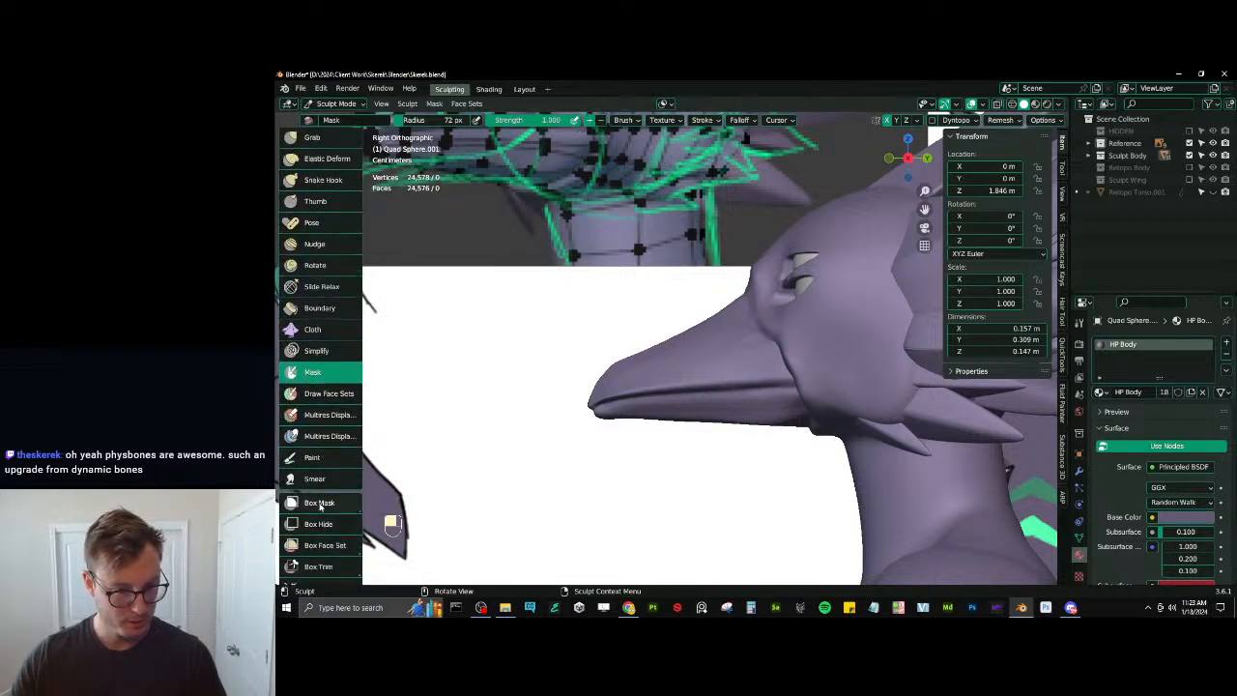
scroll(320, 505, down, 3)
click(335, 445)
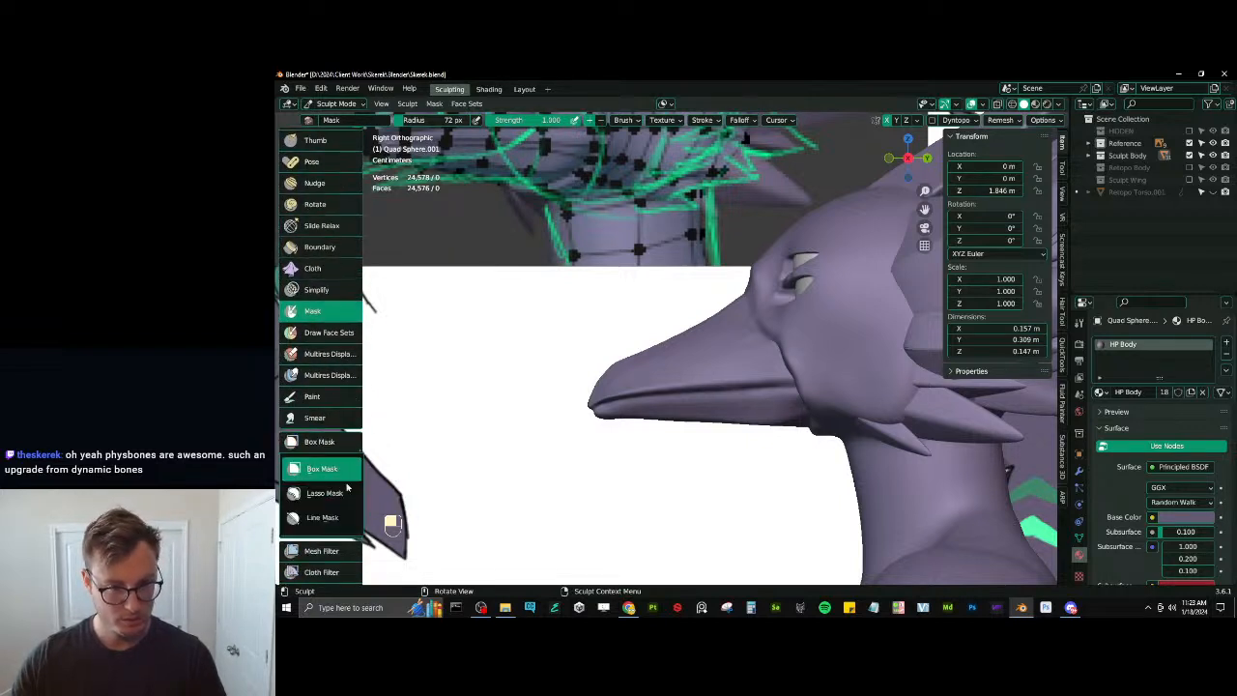
click(327, 493)
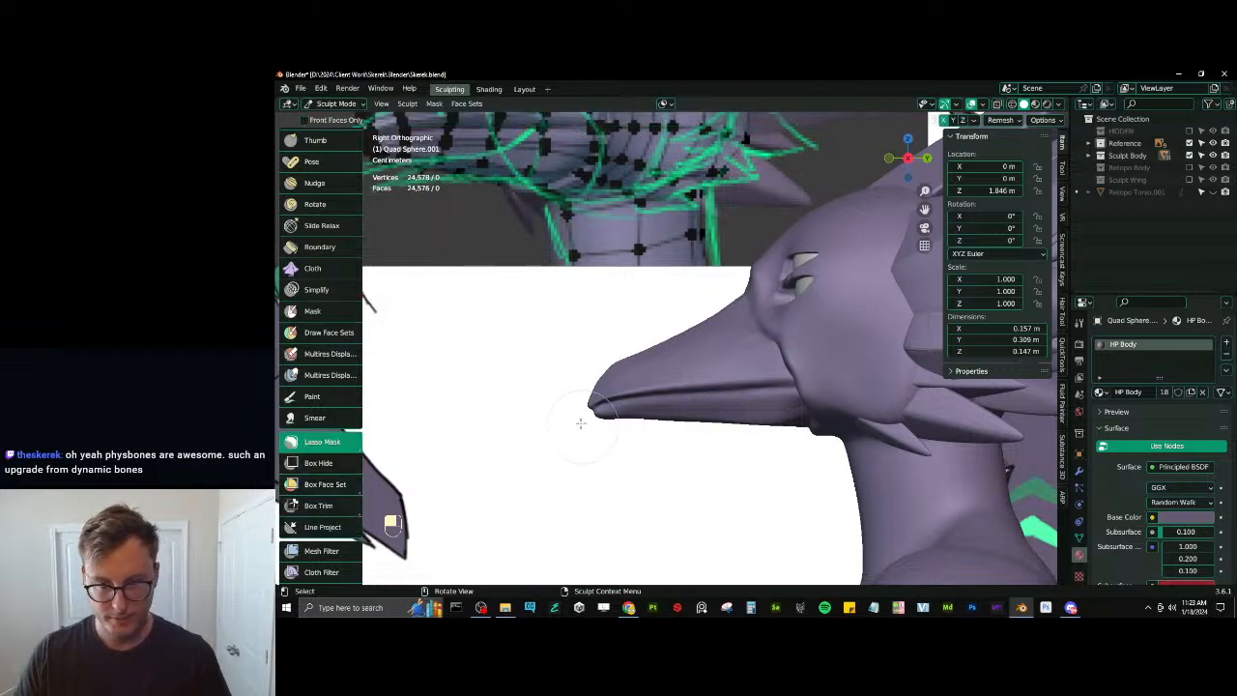
mouse_move(582, 414)
mouse_down()
mouse_move(626, 396)
mouse_move(584, 414)
mouse_up()
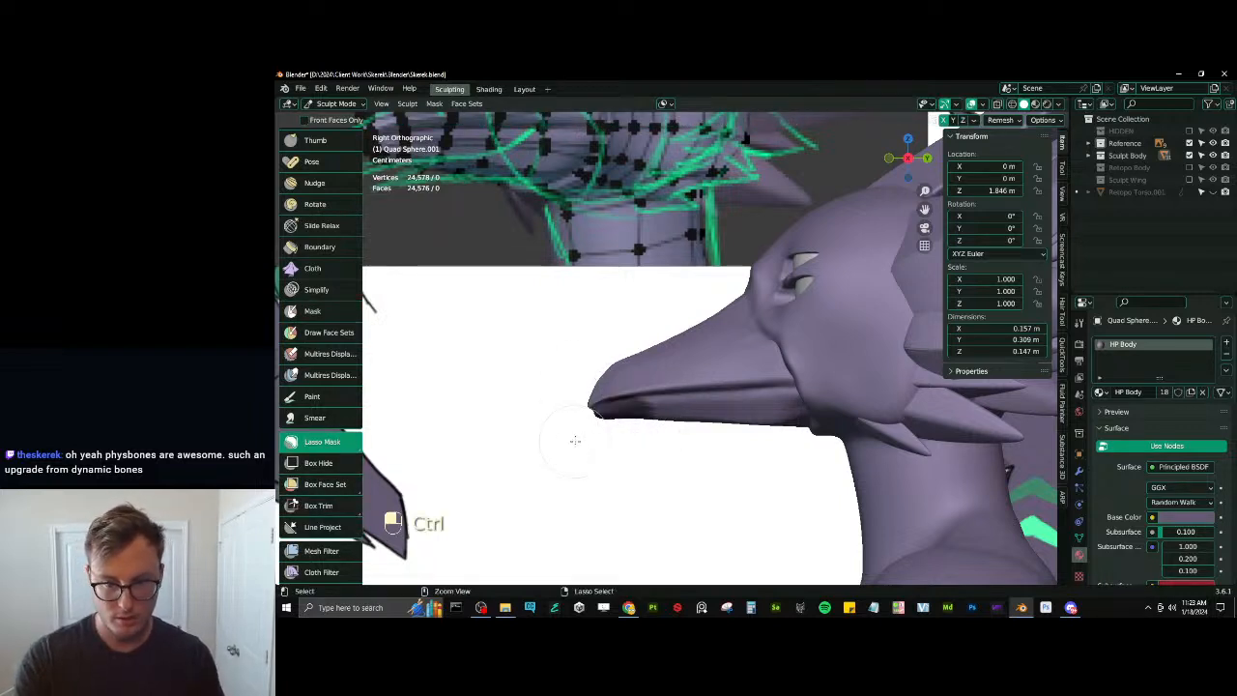
Voxel remesh the head mesh, and invert and clear its mask
key(ctrl+r)
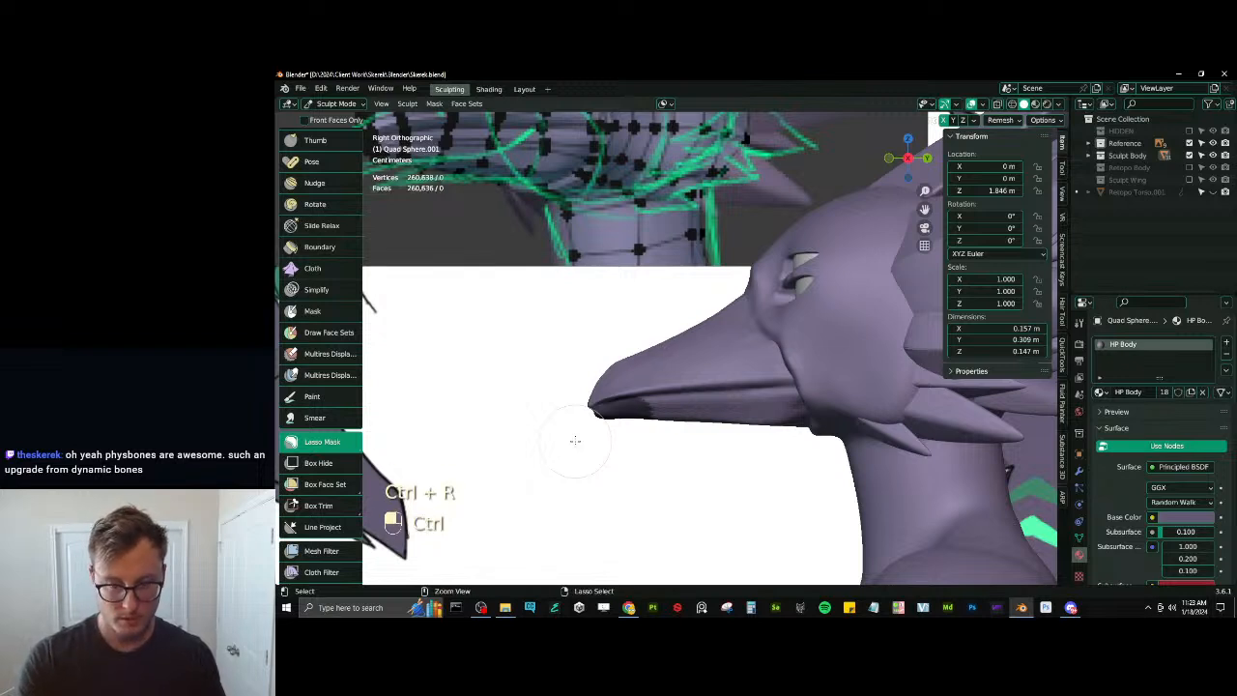
key(ctrl+i)
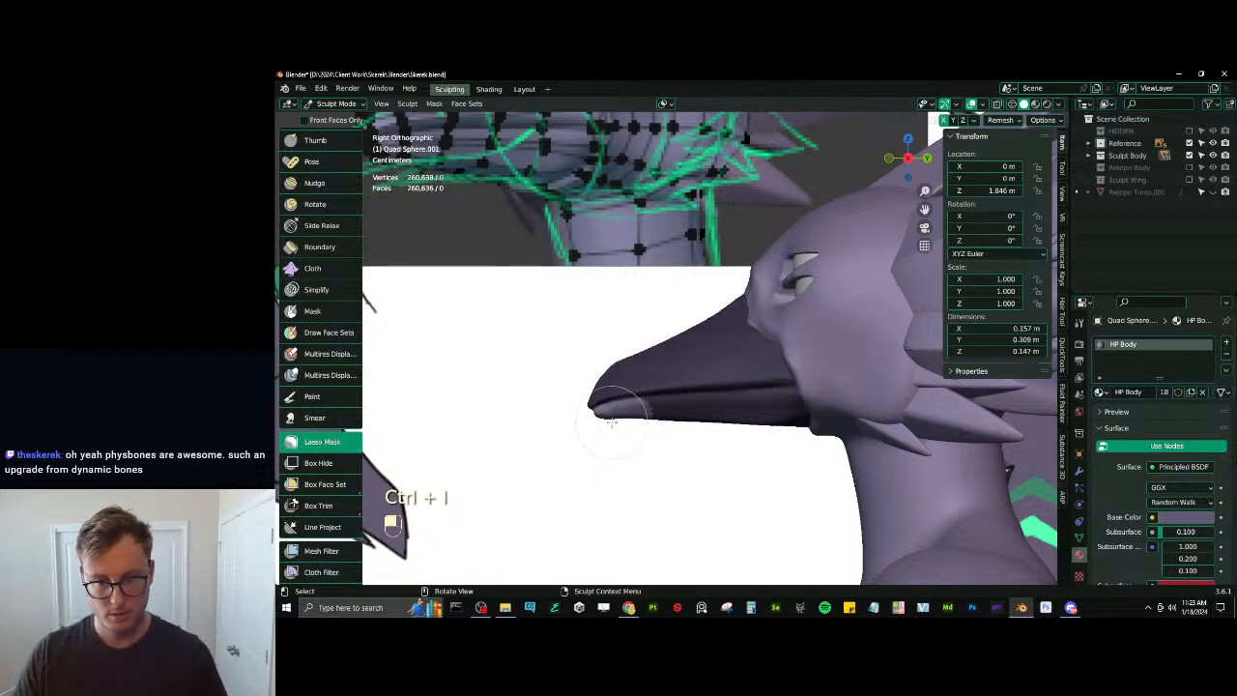
key(ctrl)
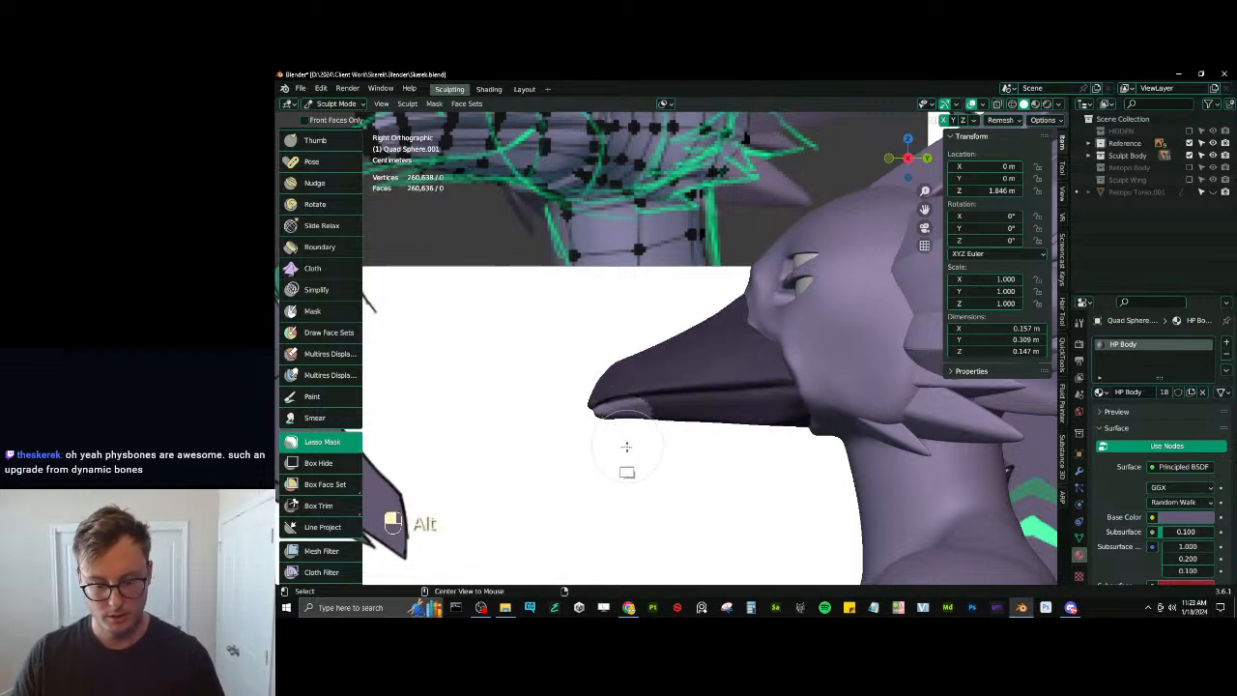
key(alt+m)
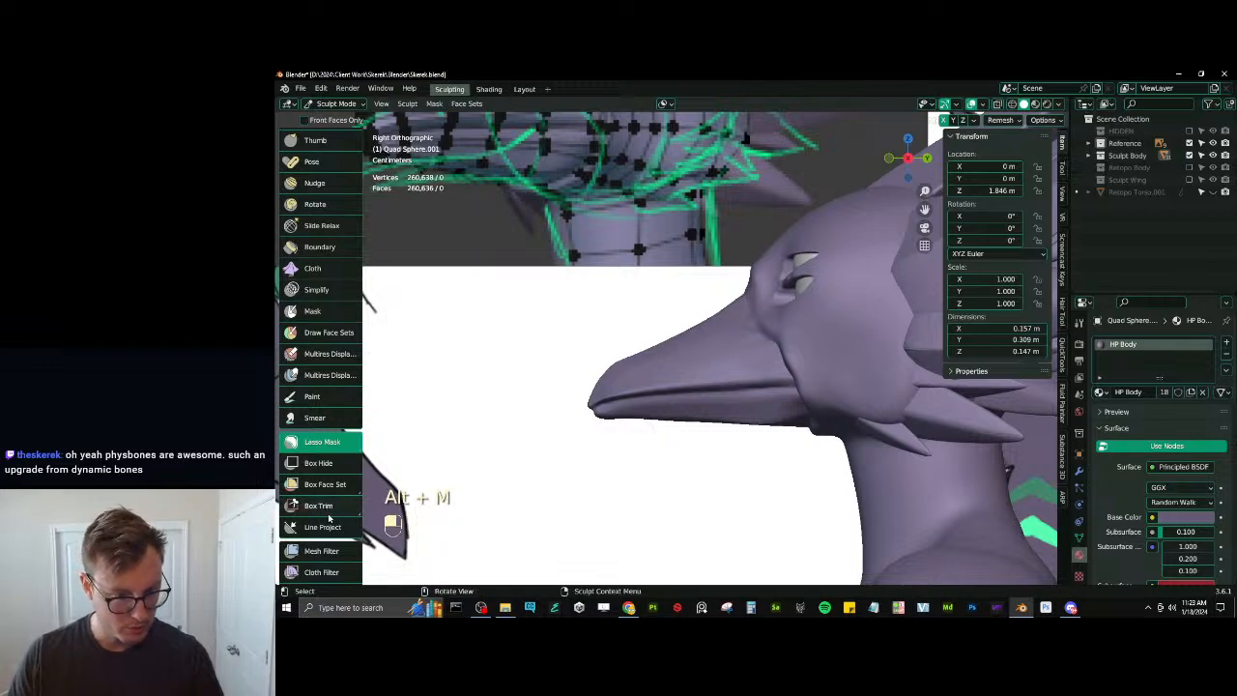
Cut away the front tip of the lower beak with Lasso Trim in the side view
click(319, 505)
click(324, 527)
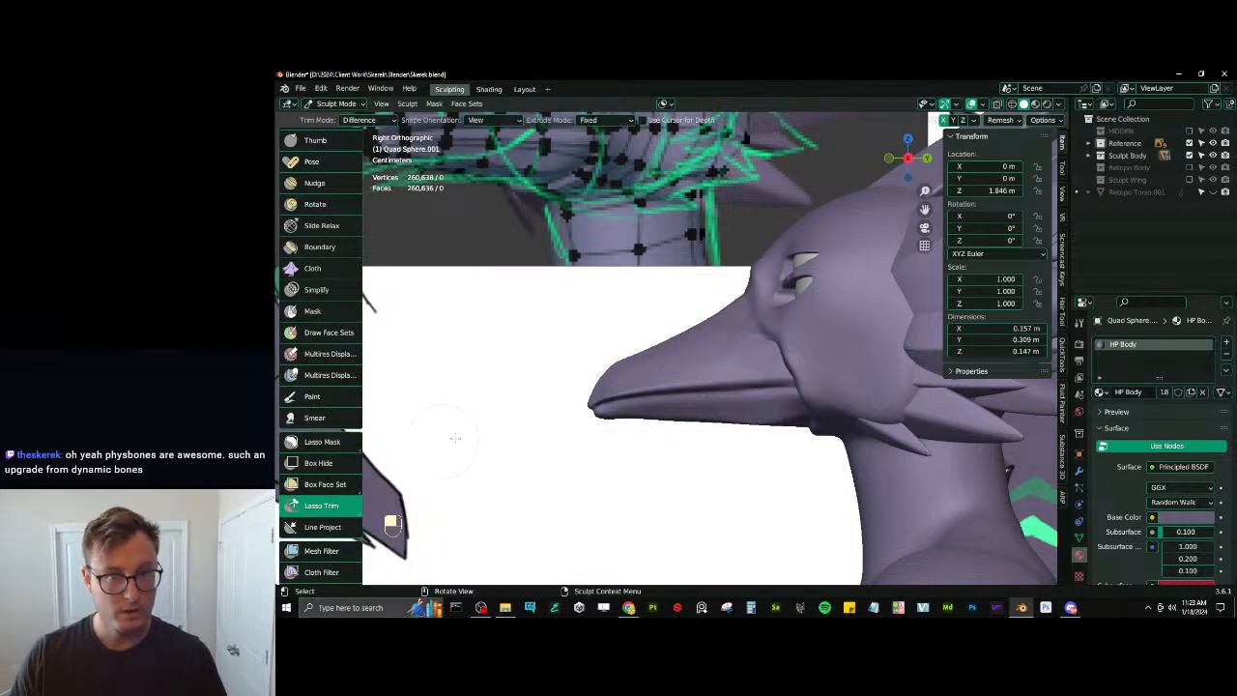
scroll(526, 402, down, 3)
scroll(530, 393, up, 1)
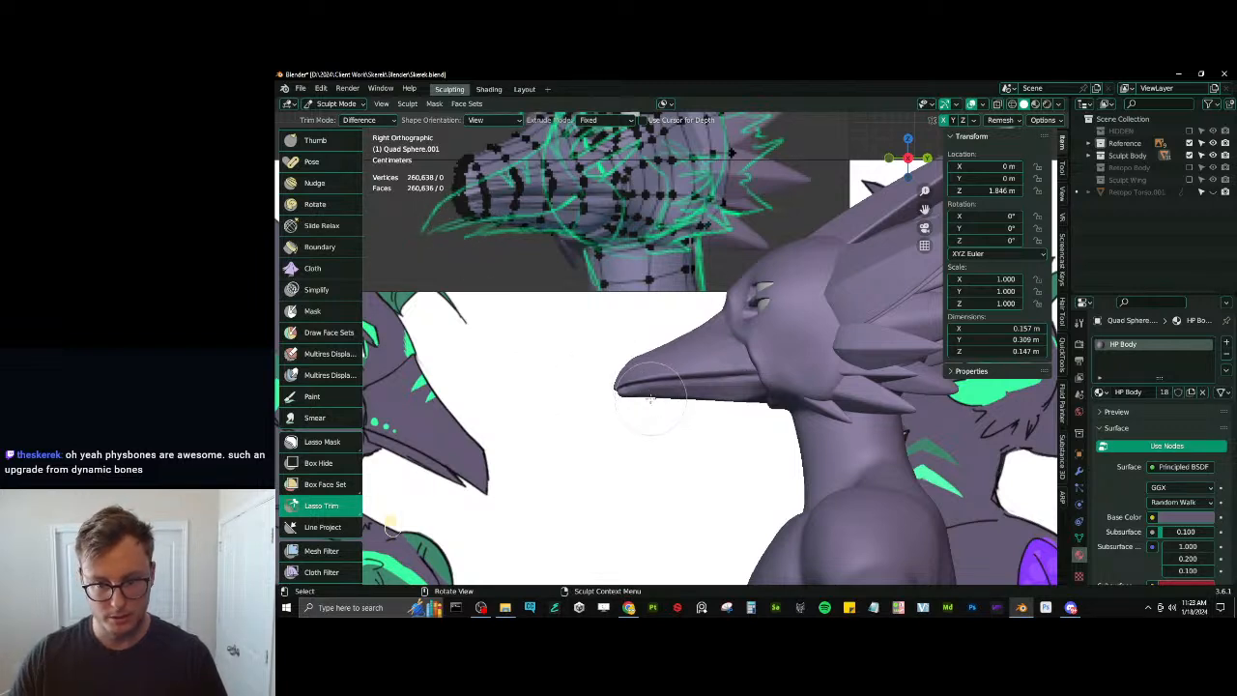
scroll(649, 396, up, 2)
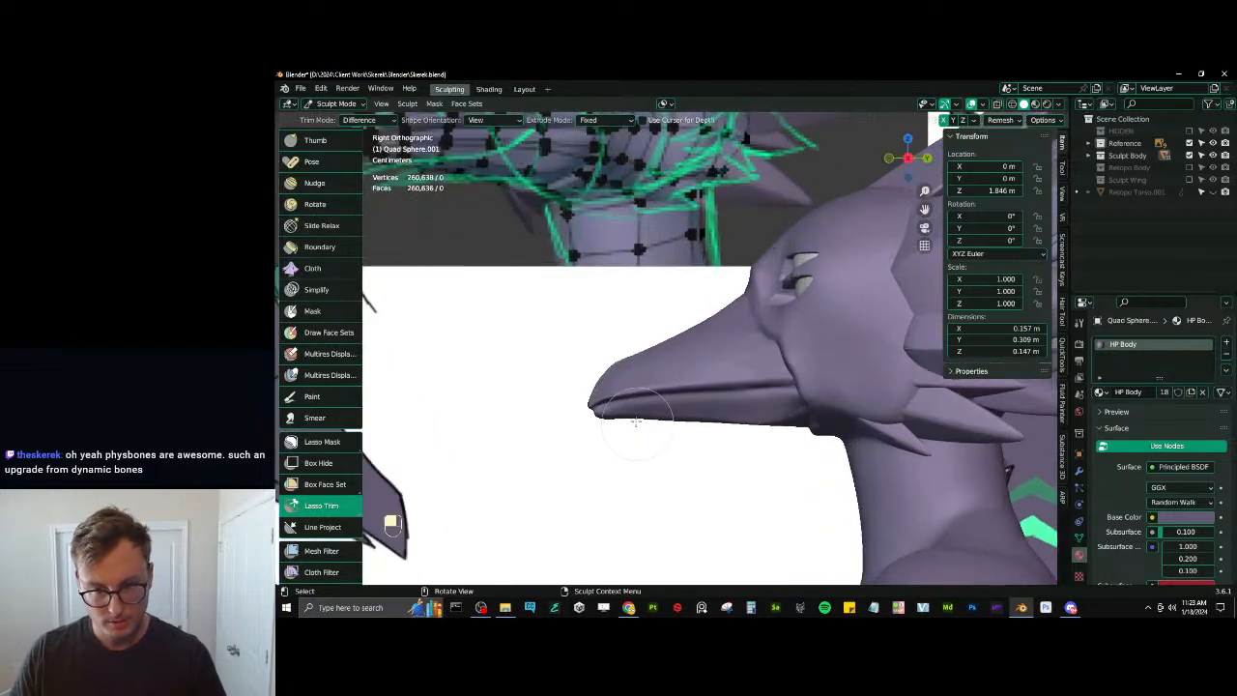
mouse_move(580, 414)
mouse_down()
mouse_move(633, 399)
mouse_move(681, 420)
mouse_move(558, 446)
mouse_up()
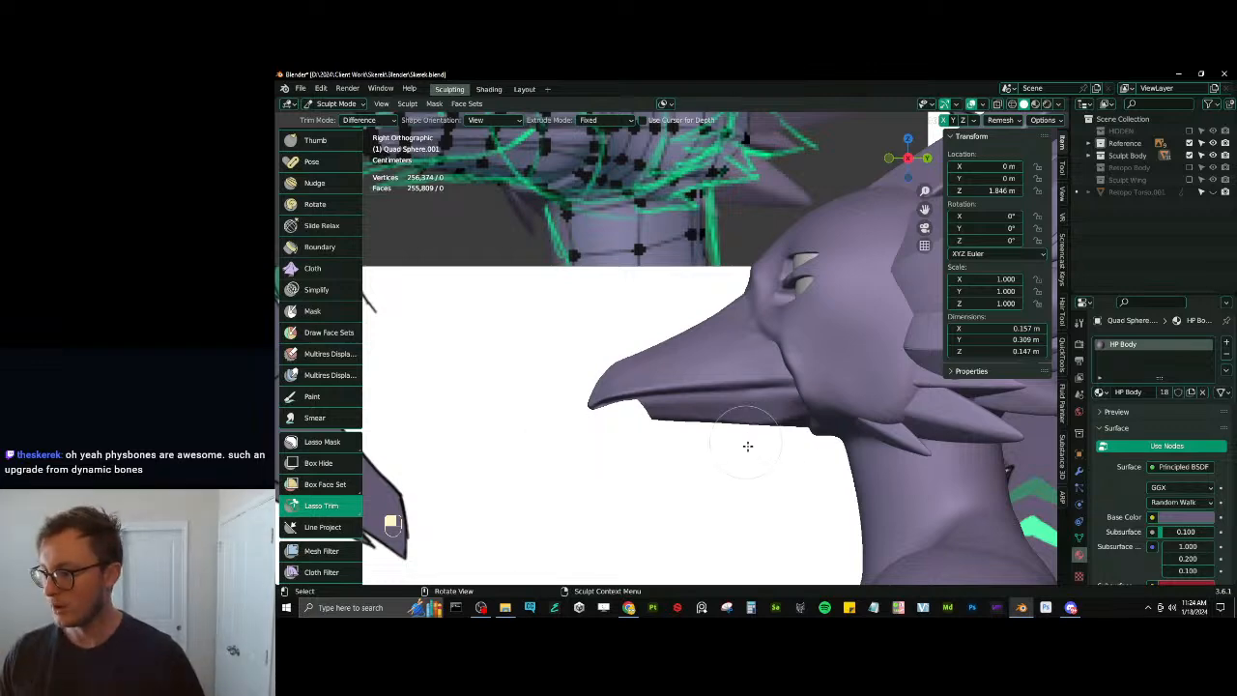
Remesh the trimmed head and smooth the underside of the jaw near the throat
mouse_move(704, 403)
middle_down()
mouse_move(740, 392)
mouse_move(720, 370)
middle_up()
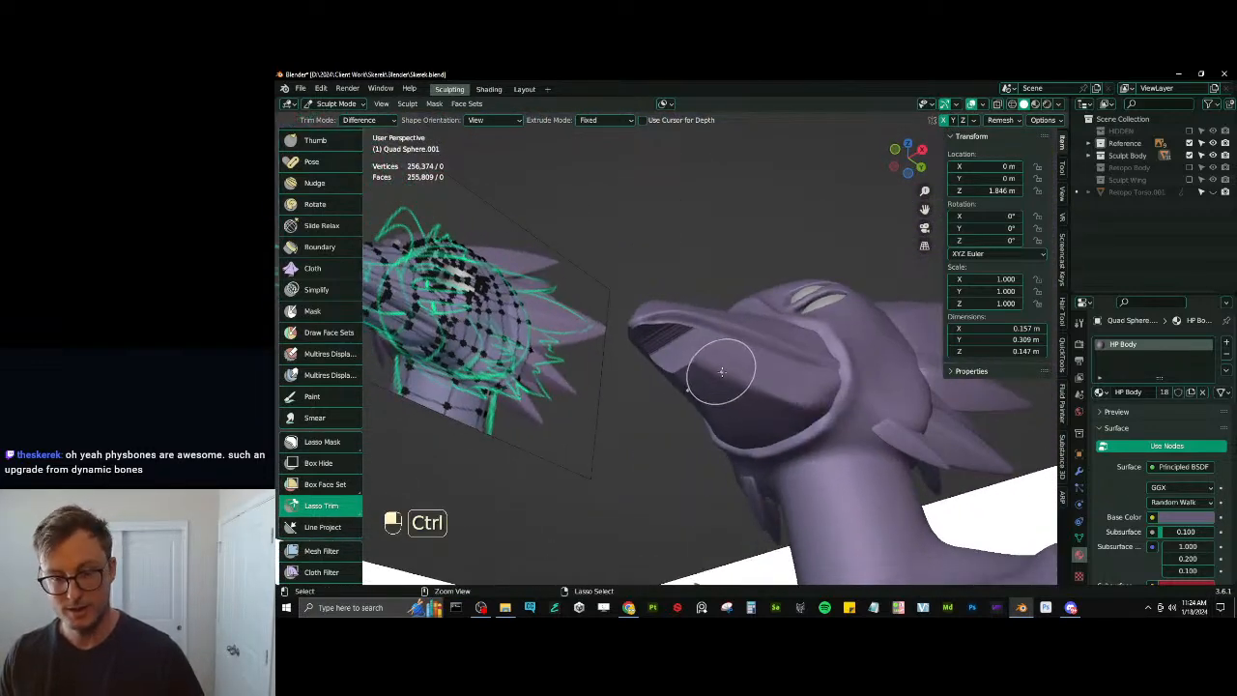
key(ctrl+r)
middle_drag(732, 340, 778, 434)
key(d)
key(shift)
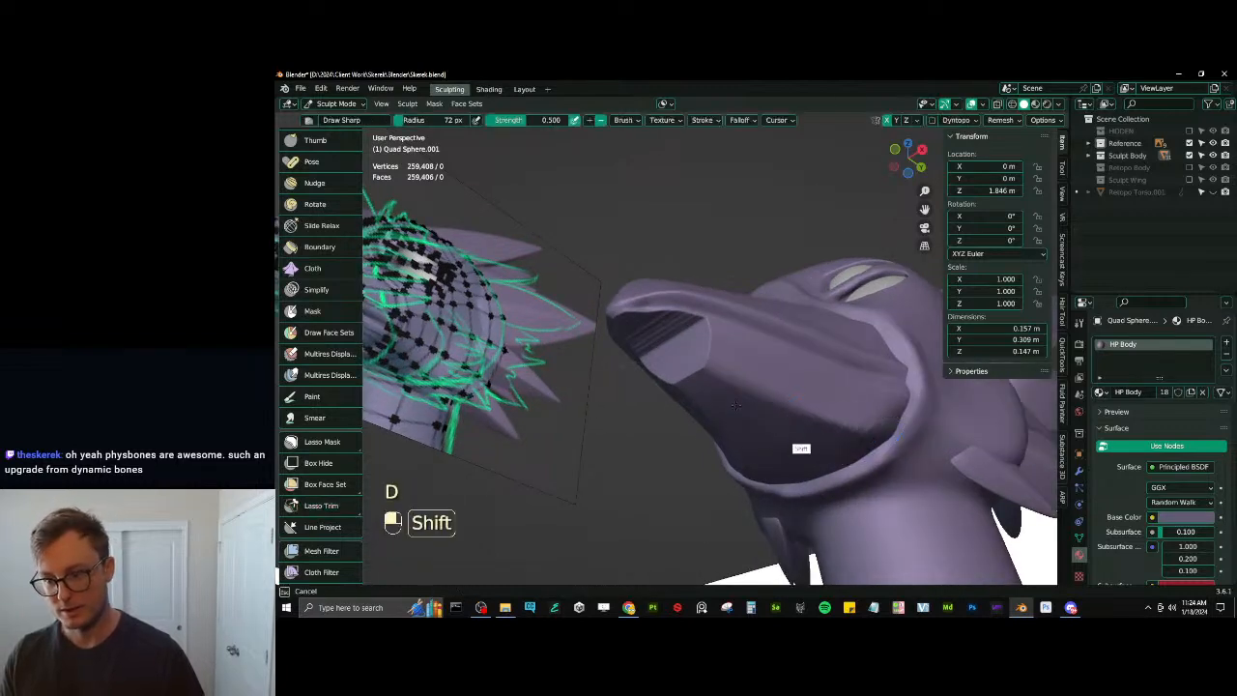
mouse_move(855, 474)
shift+mouse_down()
mouse_move(925, 457)
mouse_move(889, 483)
mouse_move(884, 456)
shift+mouse_up()
key(ctrl+Tab)
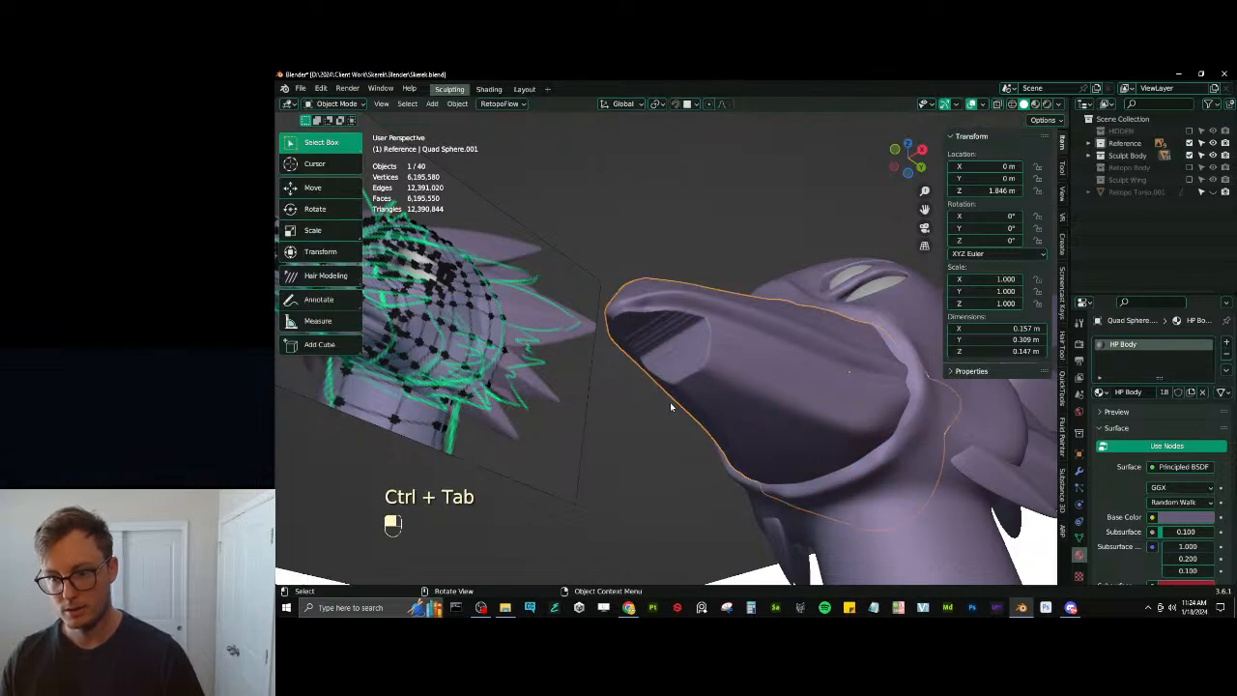
Return to Sculpt Mode and flatten the trimmed underside of the upper beak tip with the Scrape/Peaks brush
middle_drag(670, 402, 746, 383)
scroll(745, 385, up, 3)
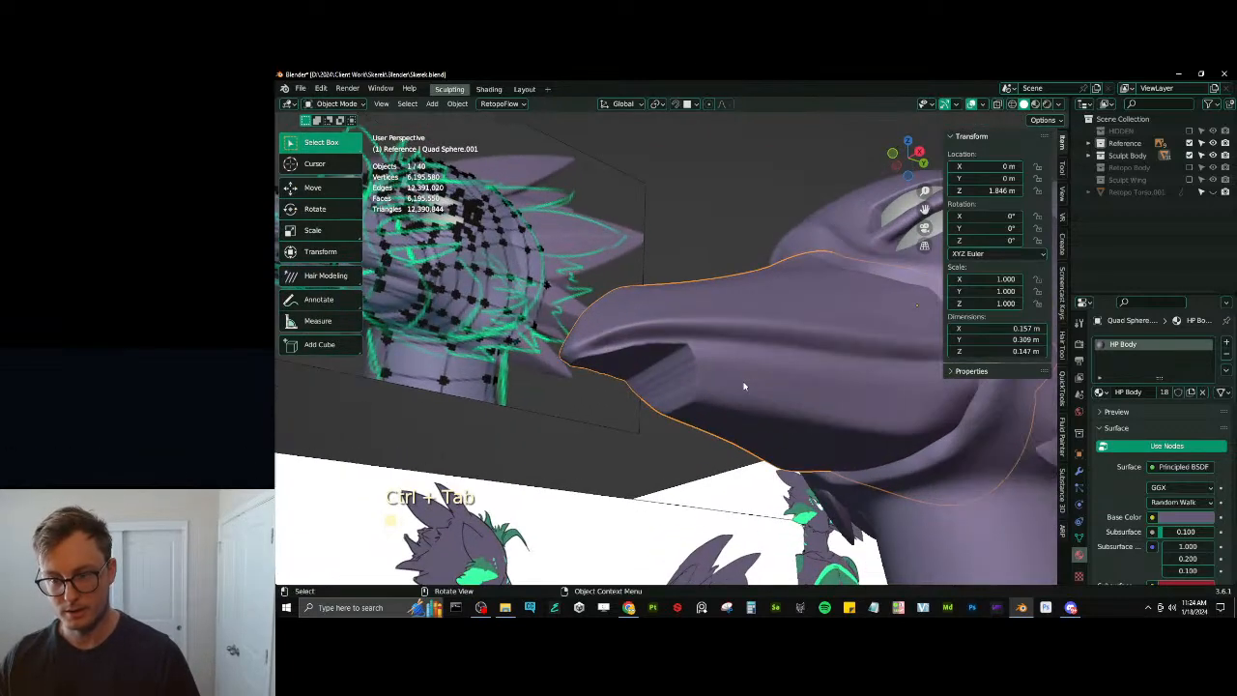
key(ctrl+Tab)
click(748, 526)
mouse_move(747, 502)
middle_down()
mouse_move(710, 512)
mouse_move(634, 390)
mouse_move(654, 404)
mouse_move(657, 387)
middle_up()
middle_drag(698, 379, 676, 359)
key(v)
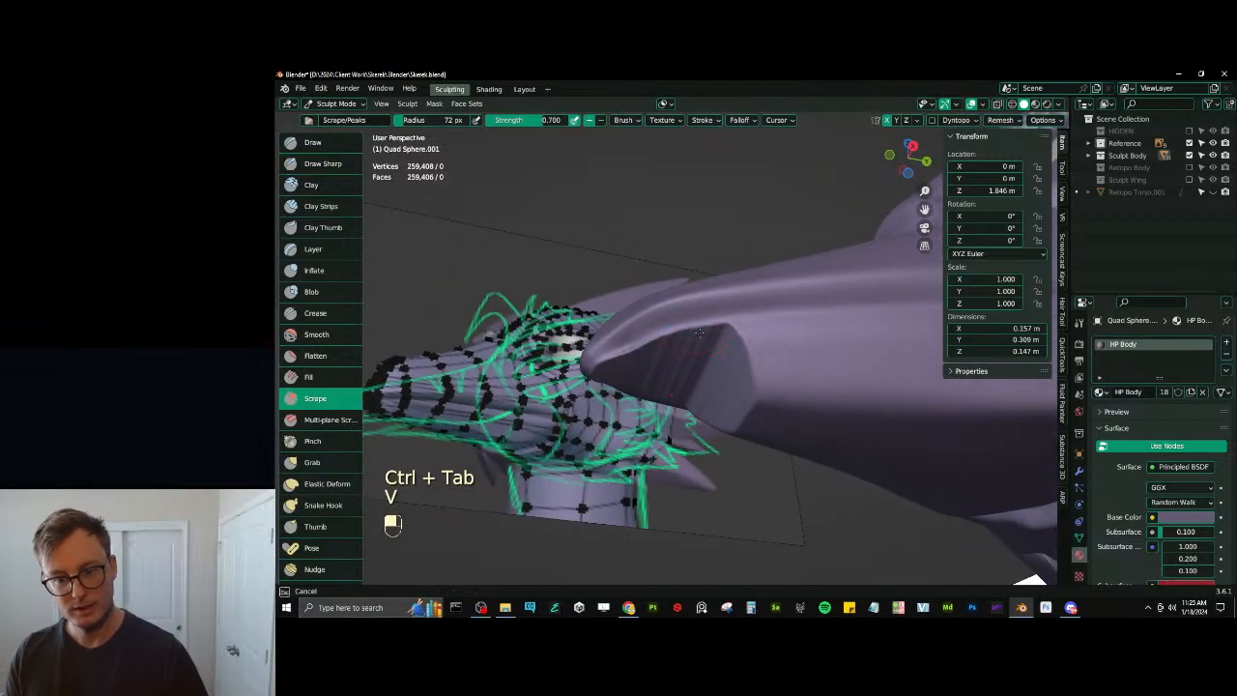
mouse_move(698, 332)
mouse_down()
mouse_move(600, 371)
mouse_move(702, 335)
mouse_move(652, 393)
mouse_move(640, 357)
mouse_move(688, 344)
mouse_up()
middle_drag(687, 345, 649, 306)
key(v)
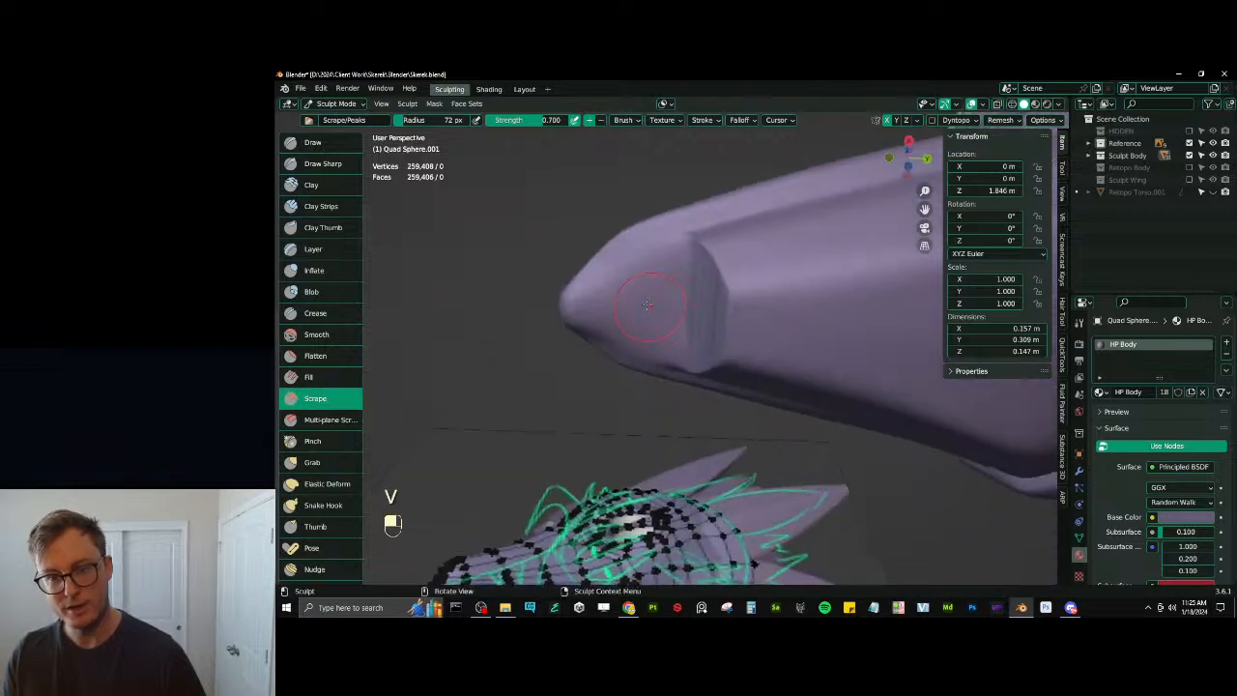
drag(647, 305, 624, 303)
drag(667, 360, 625, 345)
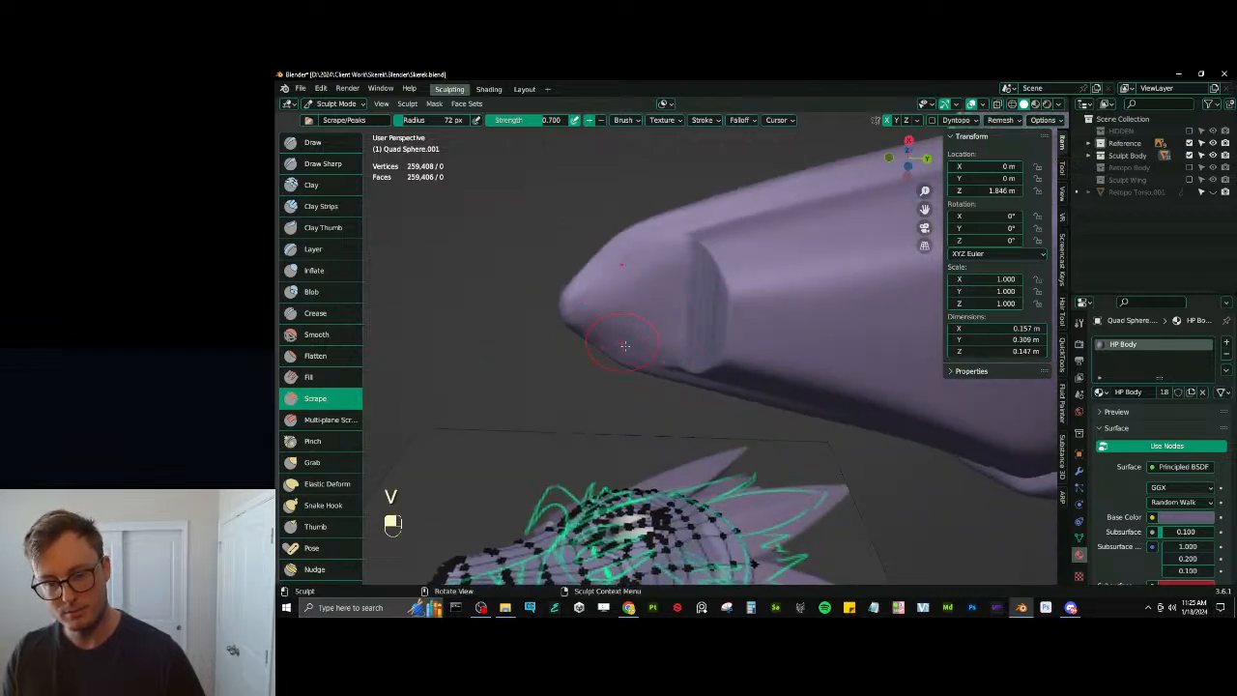
Reshape the beak tip into a sharper point from the bottom view with the Elastic Deform brush, reducing its radius to 68 px
key(ctrl+KP_7)
shift+middle_drag(787, 326, 770, 367)
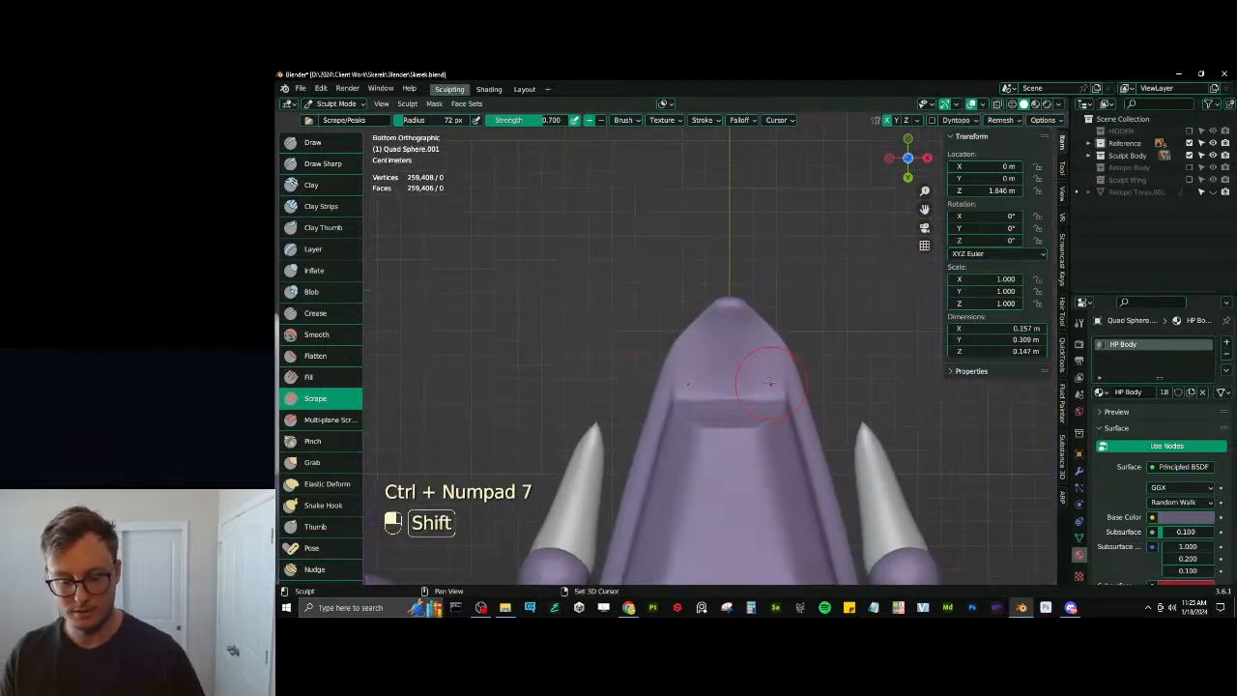
key(j)
key(])
key(])
key(])
mouse_move(805, 359)
mouse_down()
mouse_move(795, 365)
mouse_move(741, 302)
mouse_up()
key(])
key(])
key([)
key([)
key([)
key([)
key([)
drag(741, 302, 731, 289)
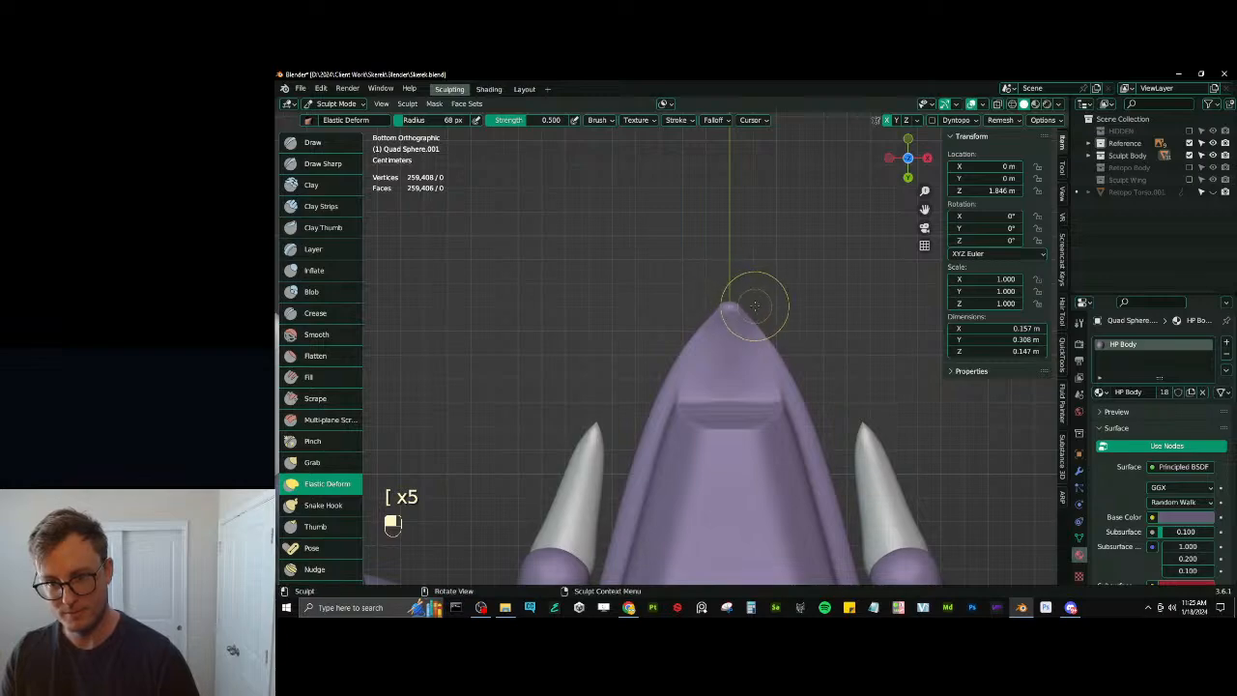
Enlarge the Elastic Deform brush to 113 px and adjust the beak's outline from the top view
mouse_move(787, 331)
middle_down()
mouse_move(712, 450)
mouse_move(719, 469)
middle_up()
key(KP_7)
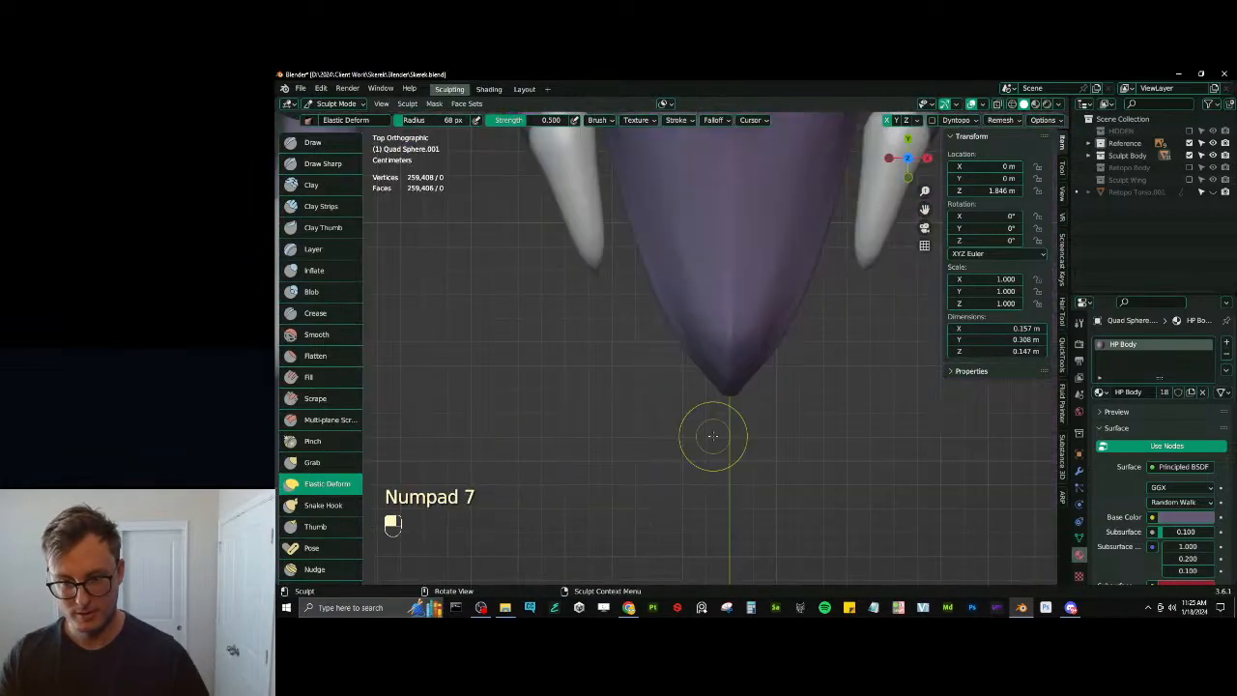
key(bracketright)
key(bracketright)
key(bracketright)
key(bracketright)
key(bracketright)
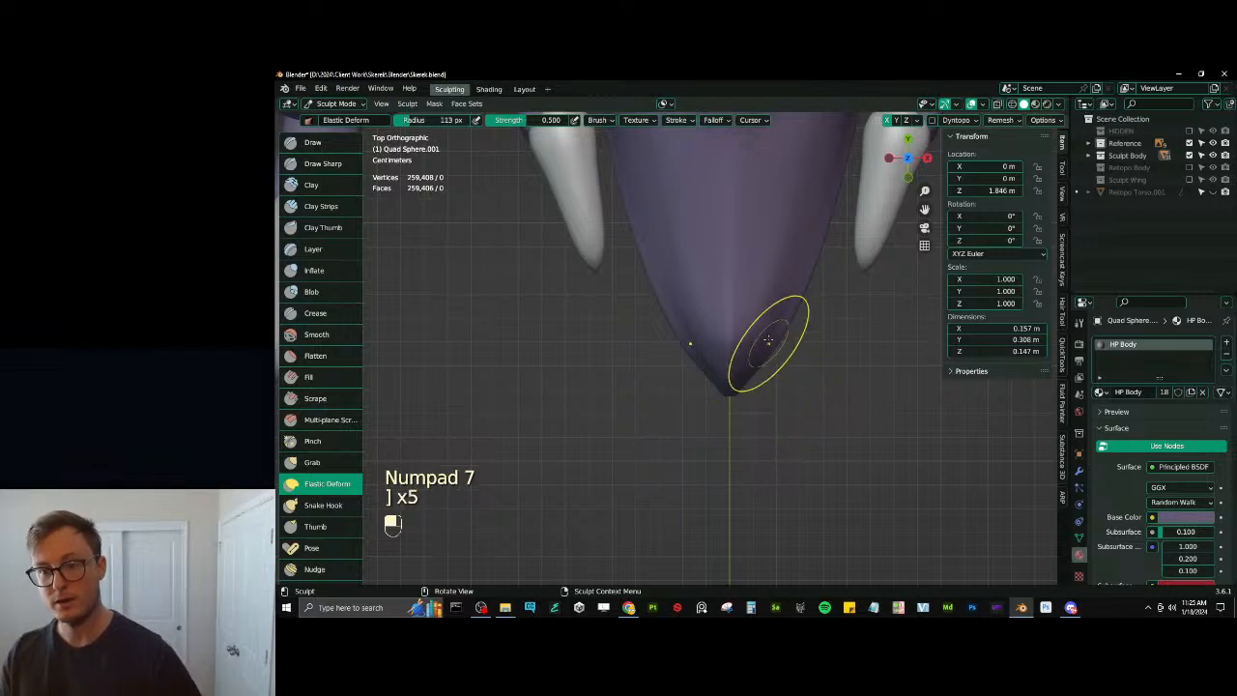
mouse_move(761, 362)
ctrl+middle_down()
mouse_move(748, 439)
mouse_move(758, 488)
ctrl+middle_up()
mouse_move(670, 380)
mouse_down()
mouse_move(673, 369)
mouse_move(688, 375)
mouse_move(673, 348)
mouse_up()
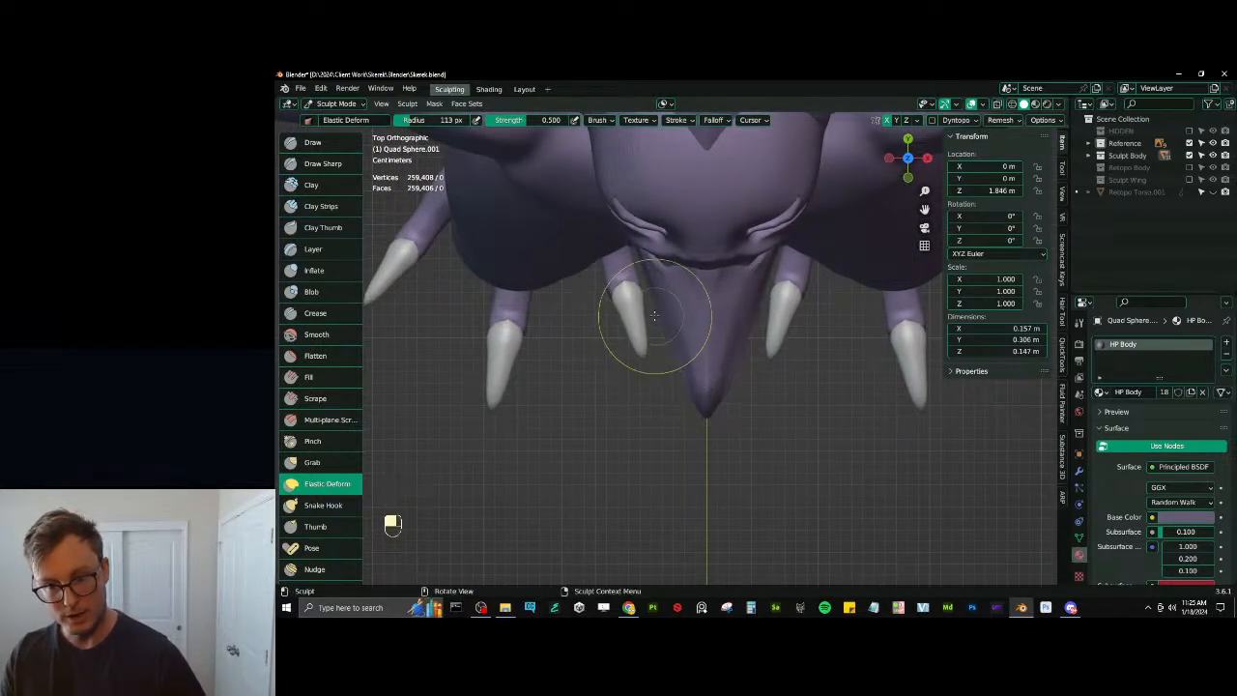
Smooth the side and underside of the upper beak
mouse_move(726, 382)
middle_down()
mouse_move(659, 291)
mouse_move(706, 428)
mouse_move(680, 336)
mouse_move(699, 377)
middle_up()
key(KP_3)
shift+drag(656, 425, 776, 365)
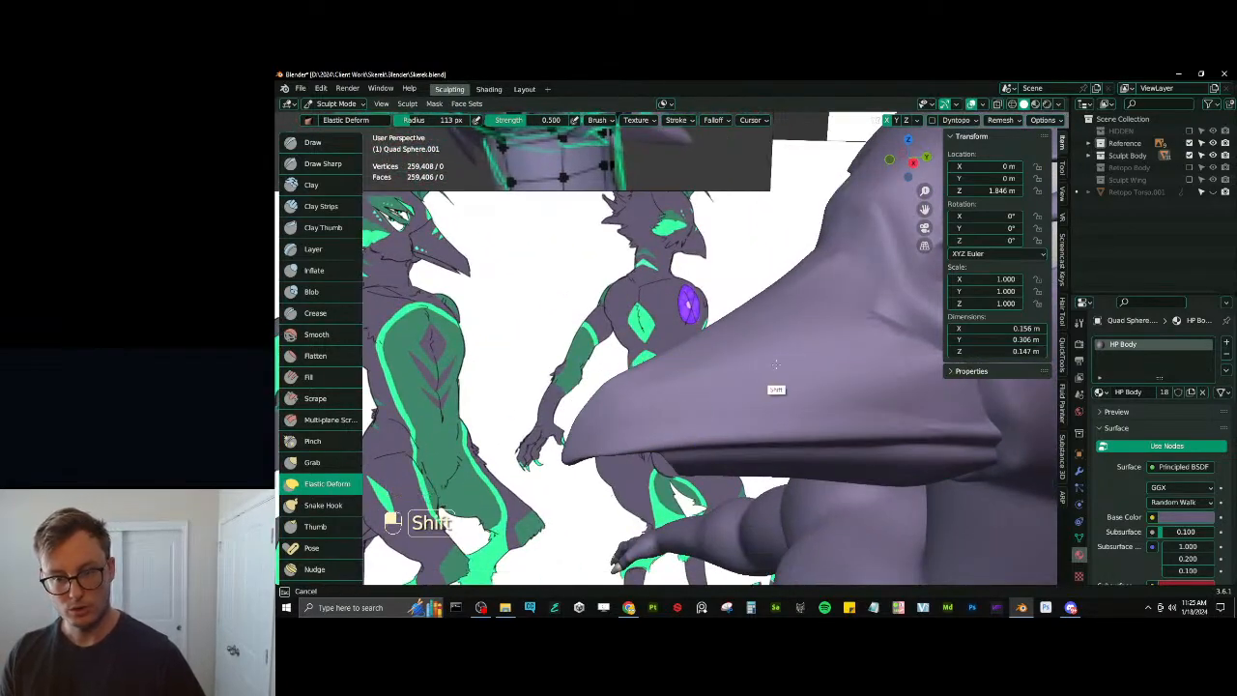
mouse_move(687, 404)
middle_down()
mouse_move(745, 337)
mouse_move(736, 294)
middle_up()
shift+drag(736, 294, 739, 289)
Scrape and smooth the underside of the upper beak tip with Scrape/Peaks at 113 px, and switch to Object Mode
middle_drag(739, 289, 764, 268)
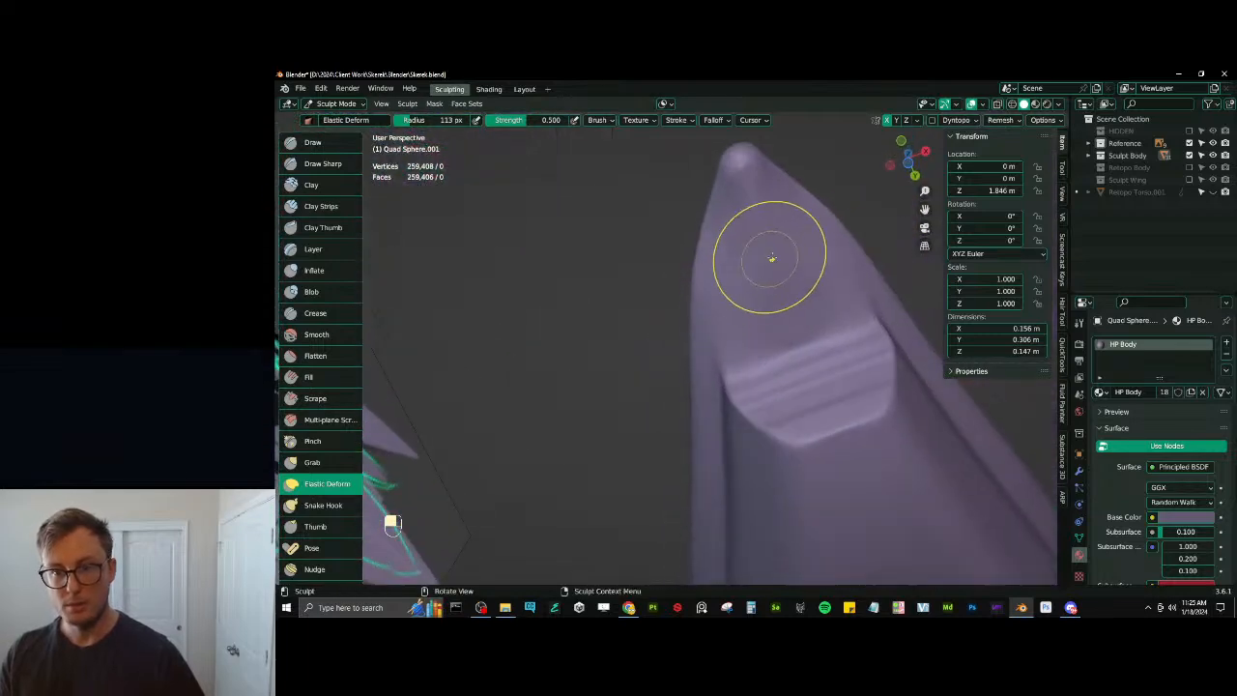
key(v)
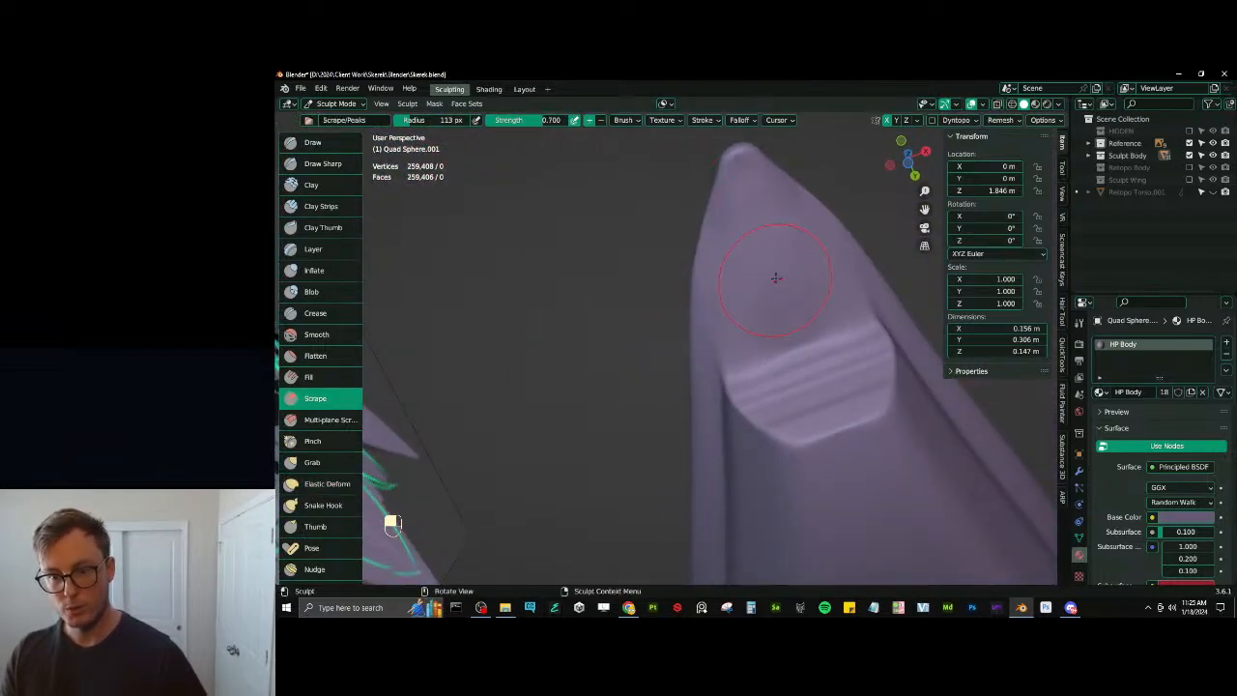
middle_drag(773, 277, 696, 268)
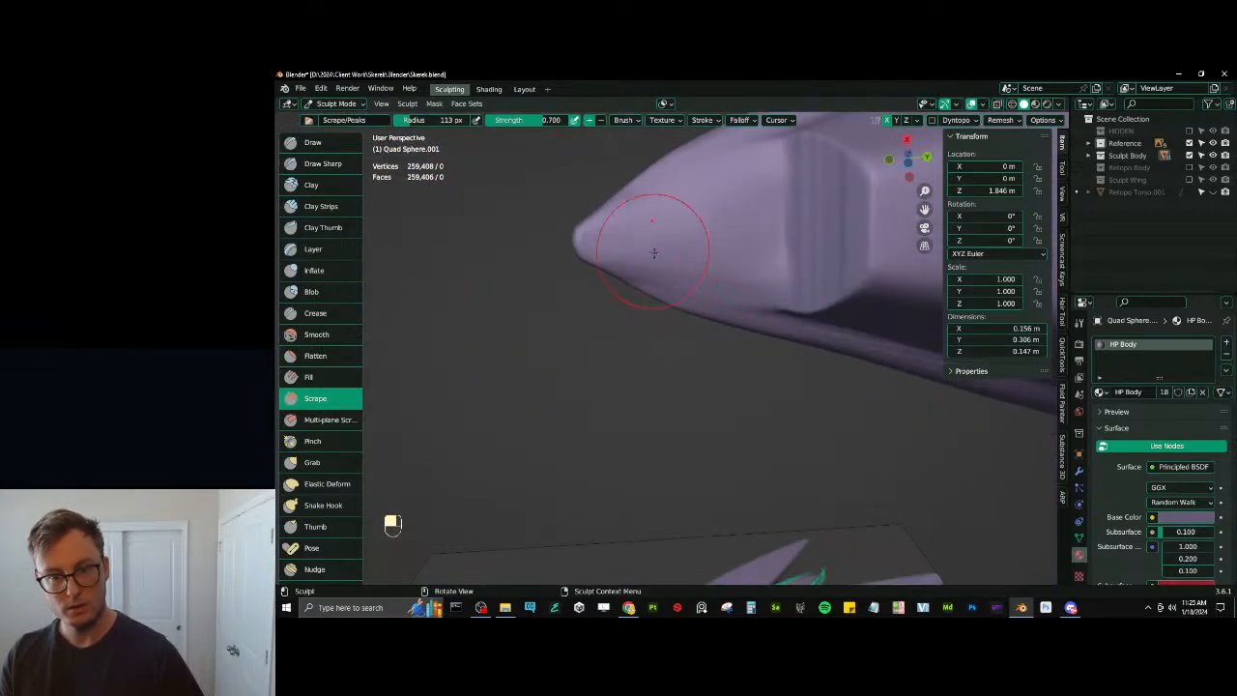
drag(722, 283, 730, 237)
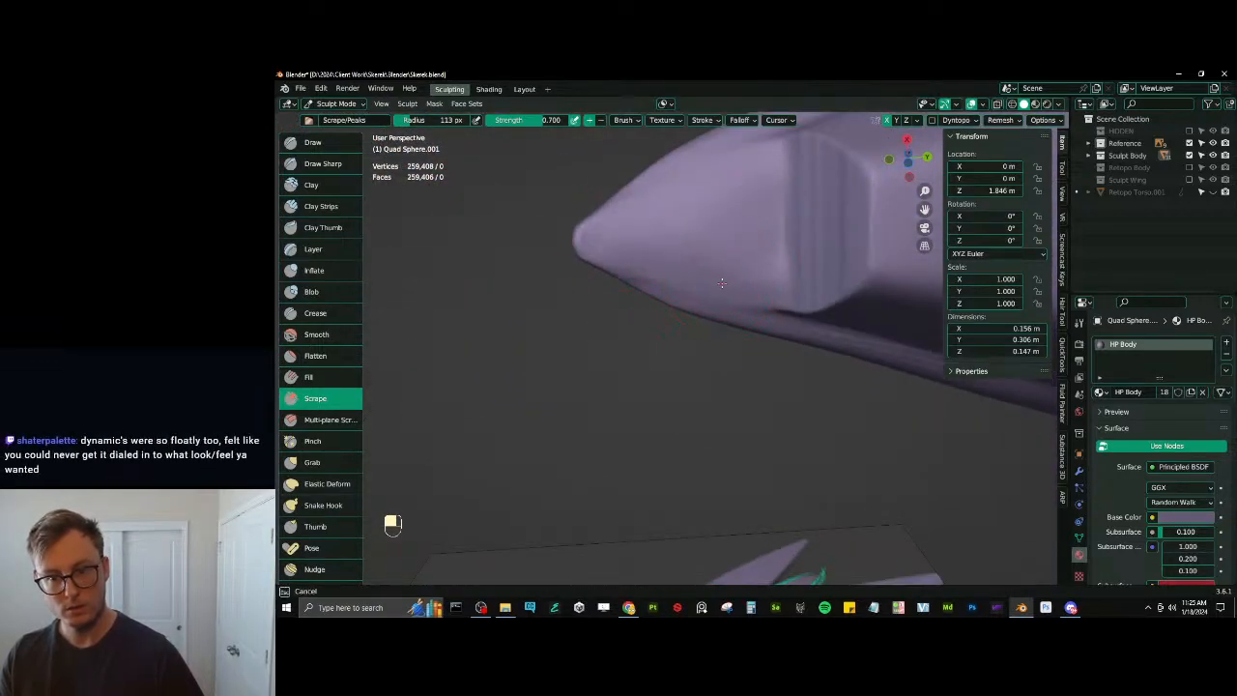
middle_drag(727, 237, 721, 274)
mouse_move(695, 242)
shift+mouse_down()
mouse_move(657, 237)
mouse_move(732, 249)
shift+mouse_up()
mouse_move(732, 254)
middle_down()
mouse_move(732, 342)
mouse_move(679, 359)
middle_up()
key(ctrl+Tab)
click(582, 369)
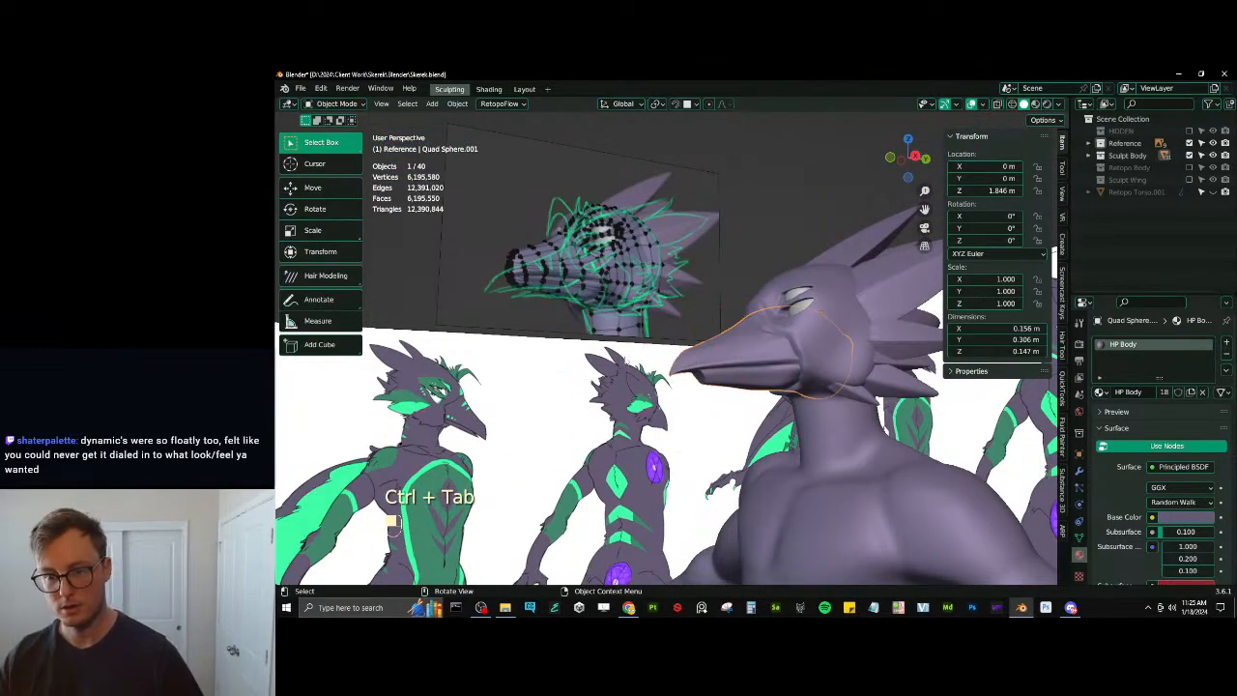
Save the file, duplicate the beak mesh in place and hide the copy, returning the original to Sculpt Mode
key(ctrl+s)
key(KP_3)
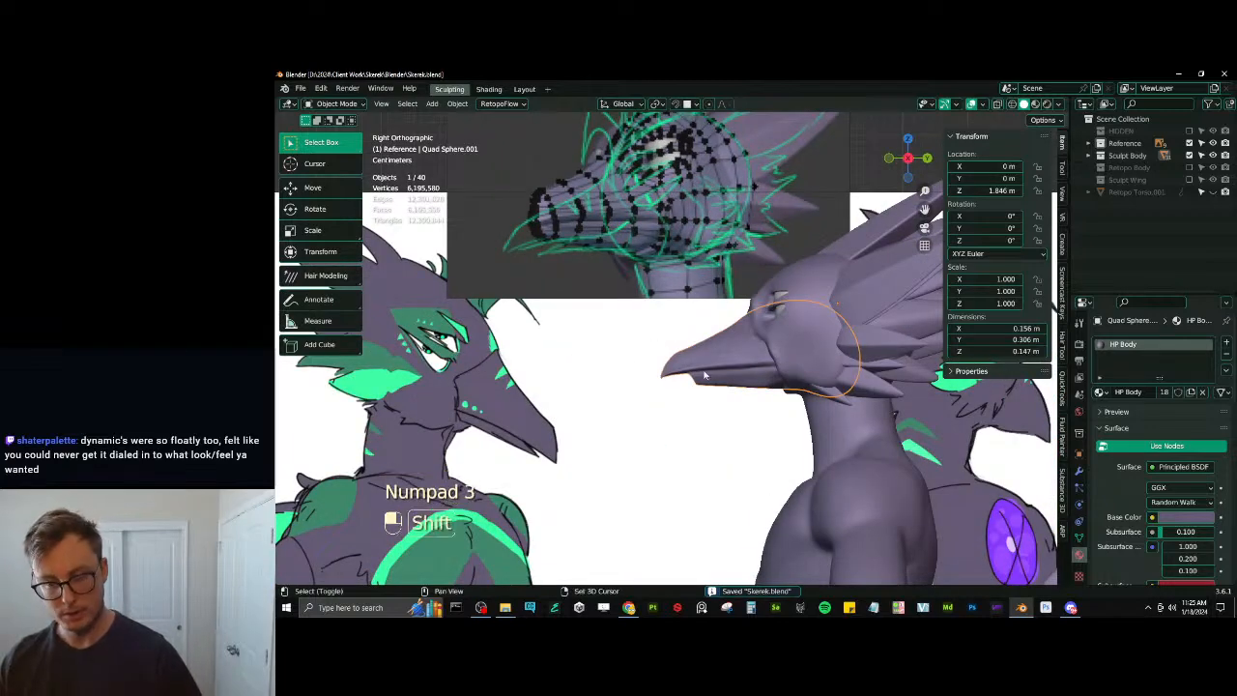
key(shift+d)
right_click(706, 273)
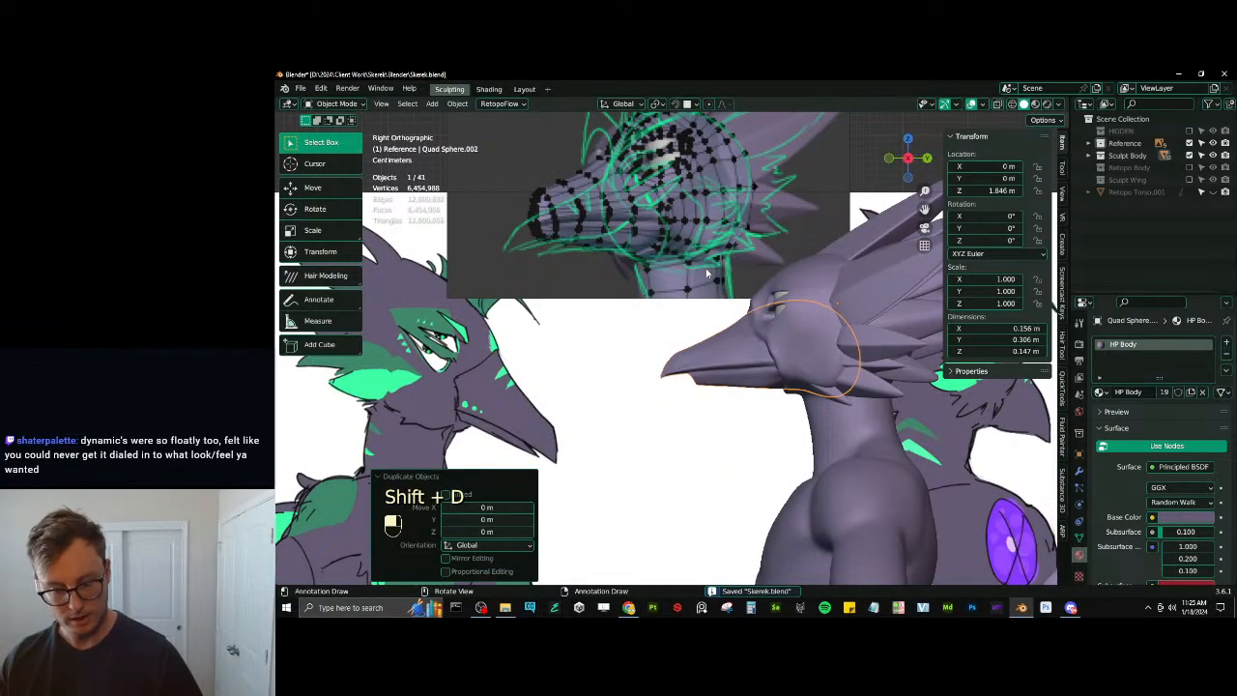
key(h)
key(ctrl+Tab)
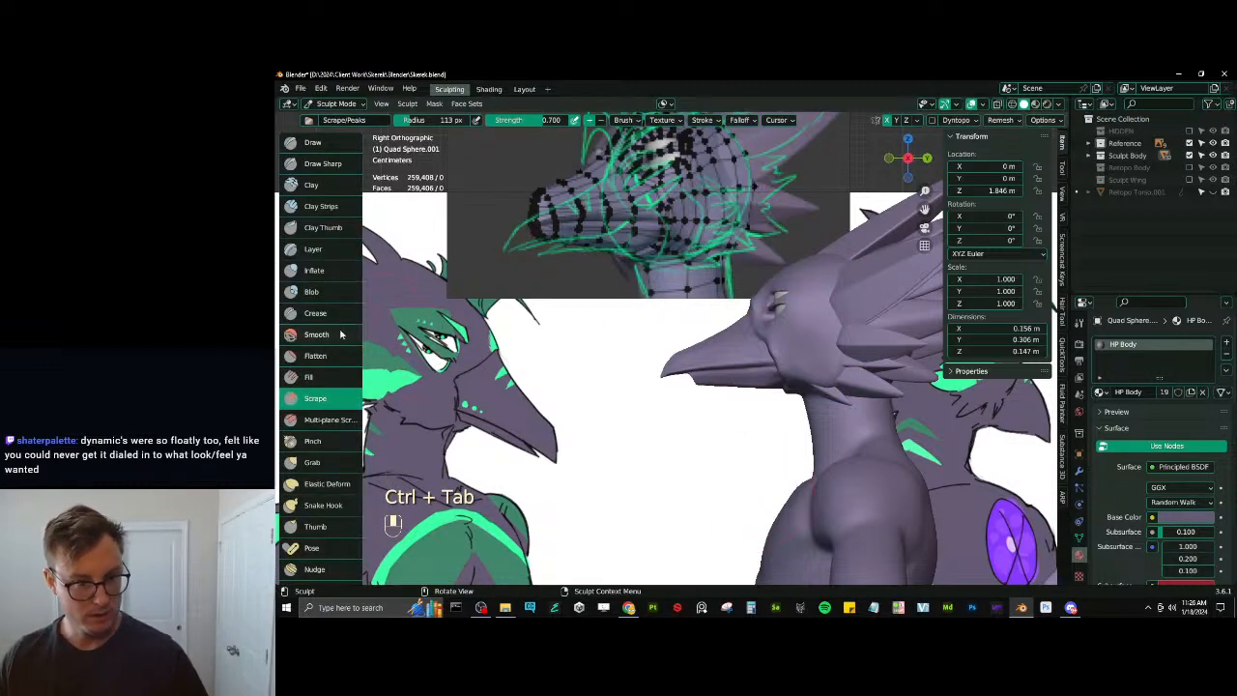
Isolate the beak mesh and cut away its lower half along the mouth line with Lasso Trim from the right view
scroll(303, 348, down, 5)
scroll(736, 365, up, 3)
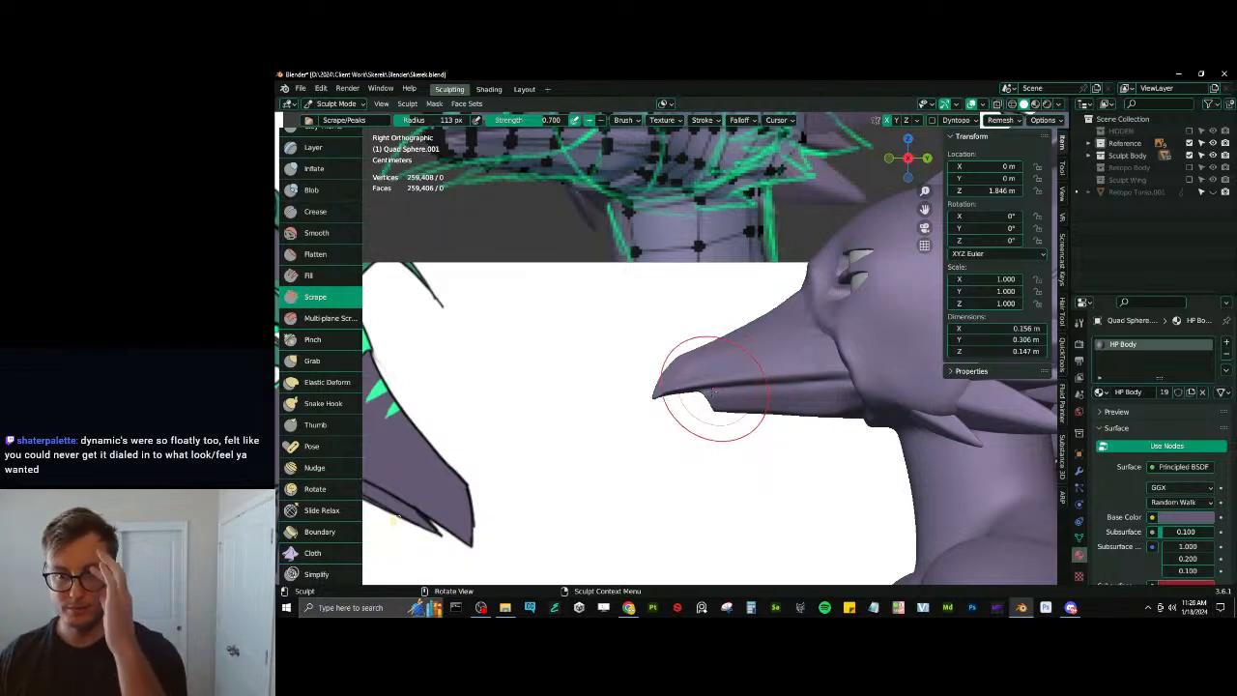
middle_drag(718, 381, 715, 385)
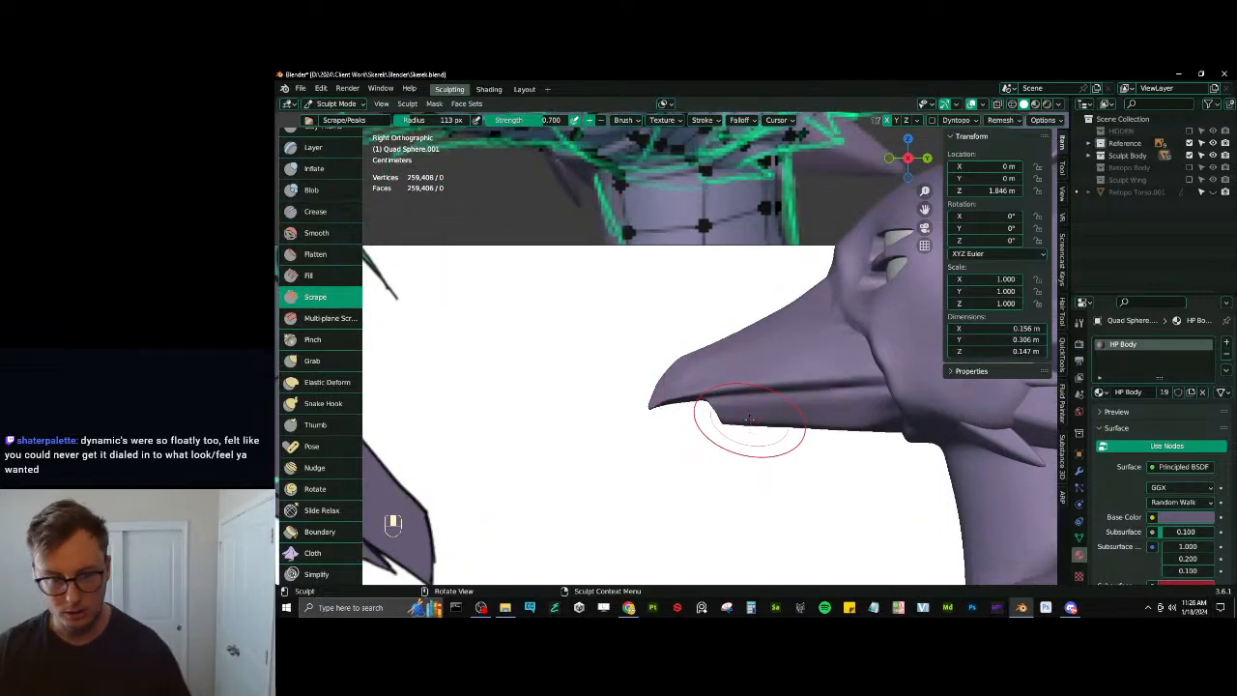
scroll(323, 473, down, 4)
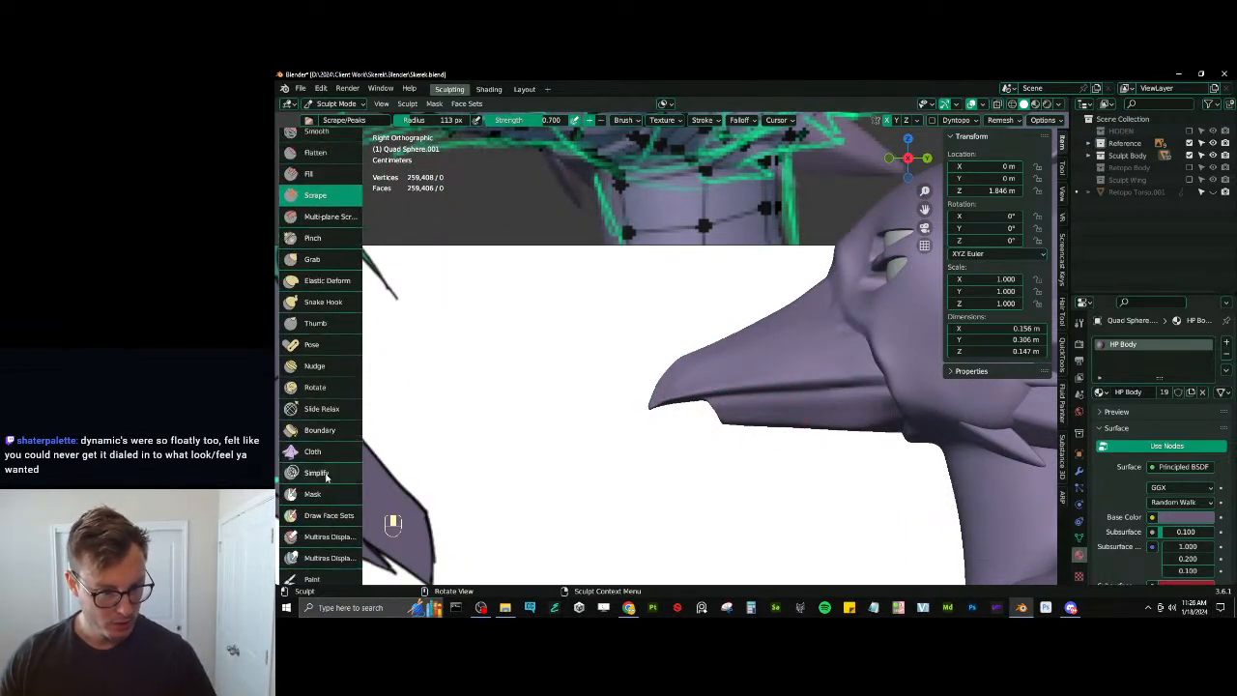
scroll(319, 526, down, 3)
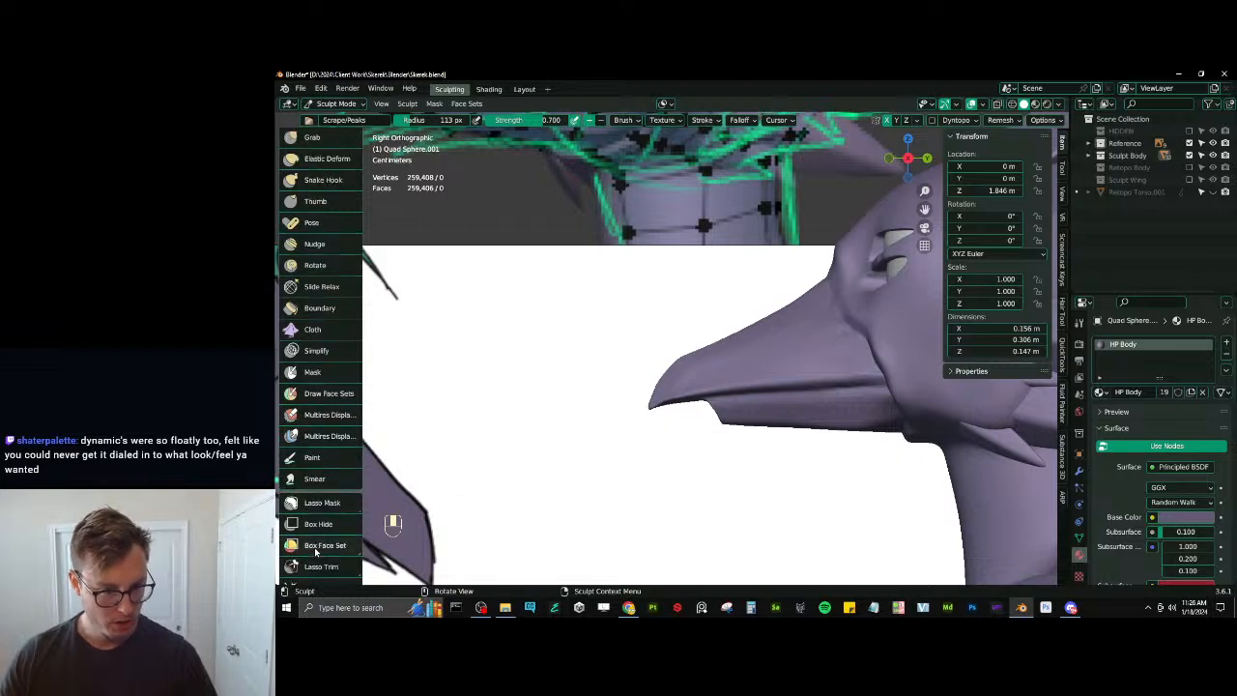
click(320, 508)
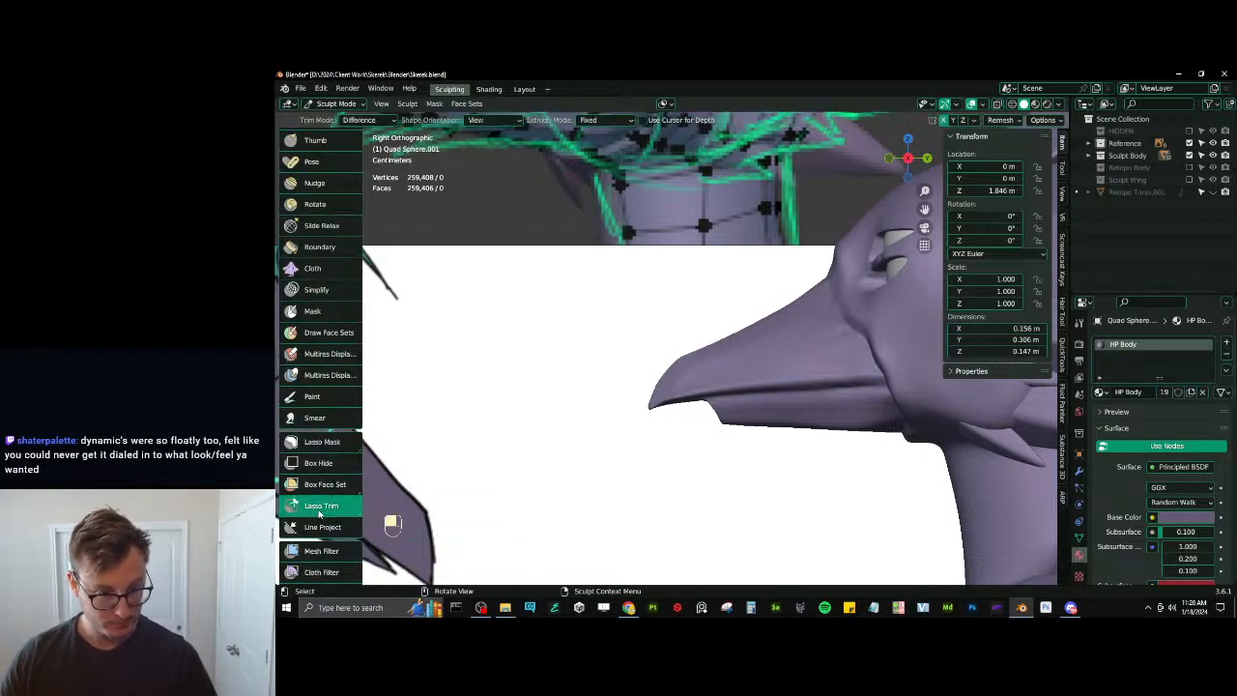
scroll(701, 426, up, 1)
shift+middle_drag(711, 421, 570, 397)
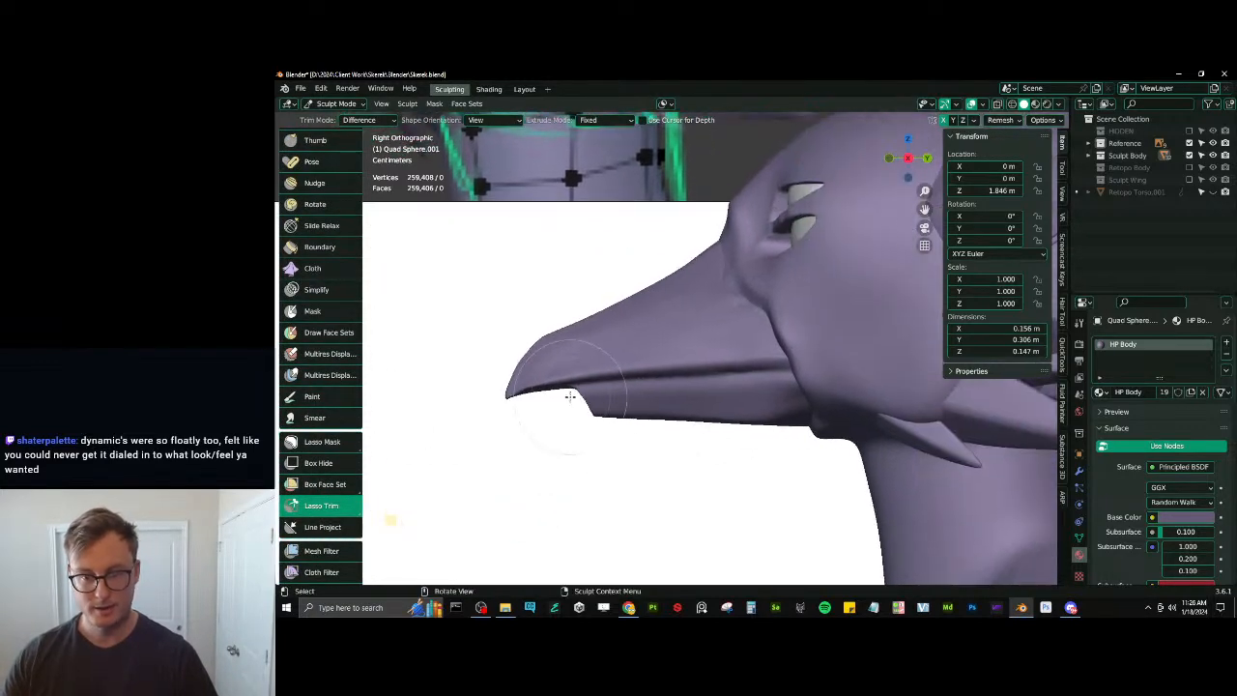
scroll(570, 396, down, 3)
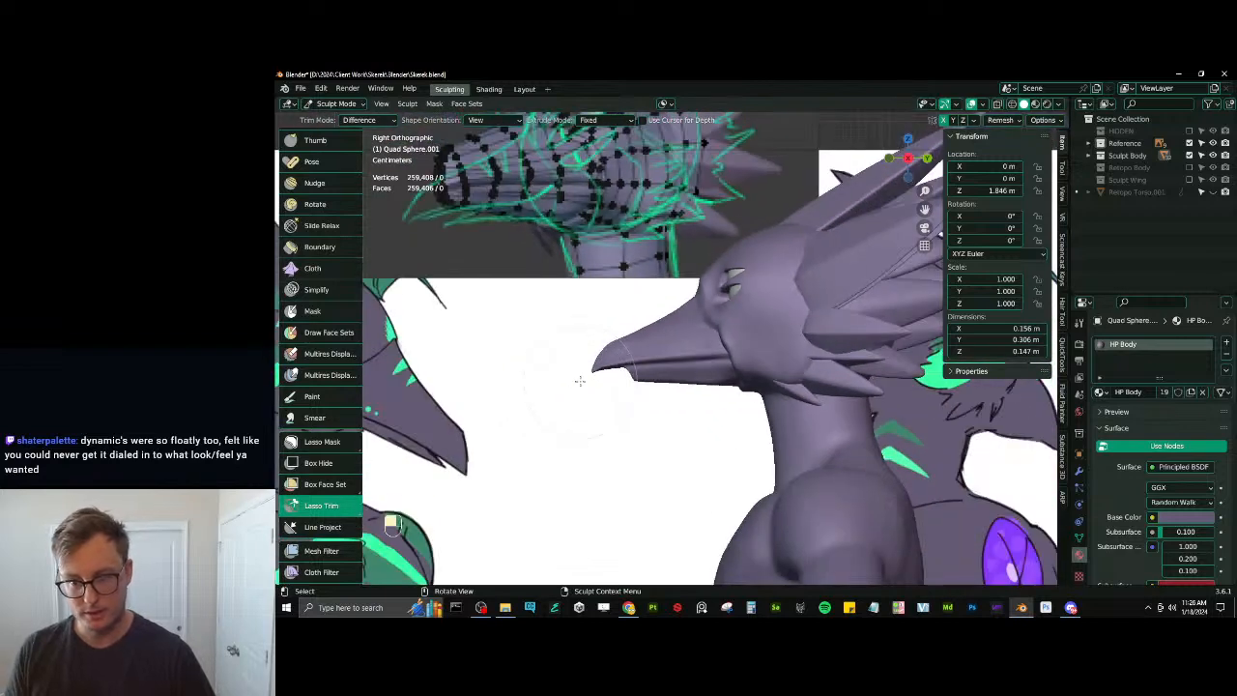
key(slash)
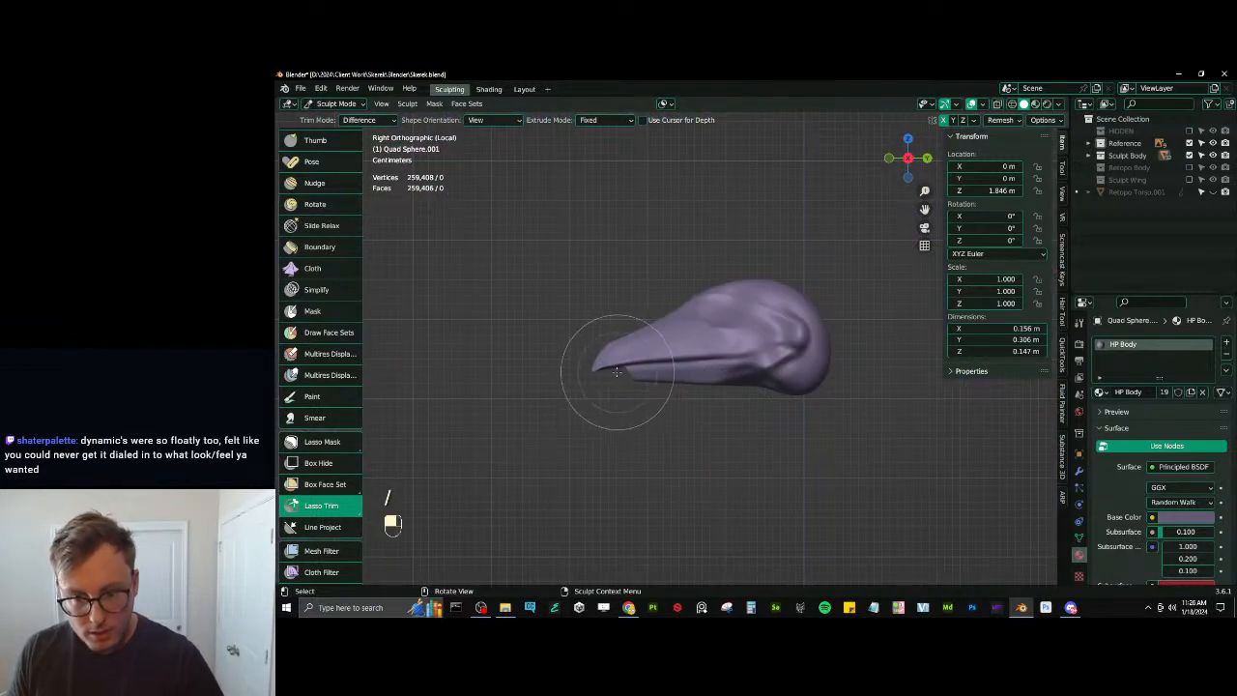
mouse_move(636, 365)
mouse_down()
mouse_move(610, 373)
mouse_move(654, 359)
mouse_move(773, 361)
mouse_move(877, 386)
mouse_move(370, 443)
mouse_up()
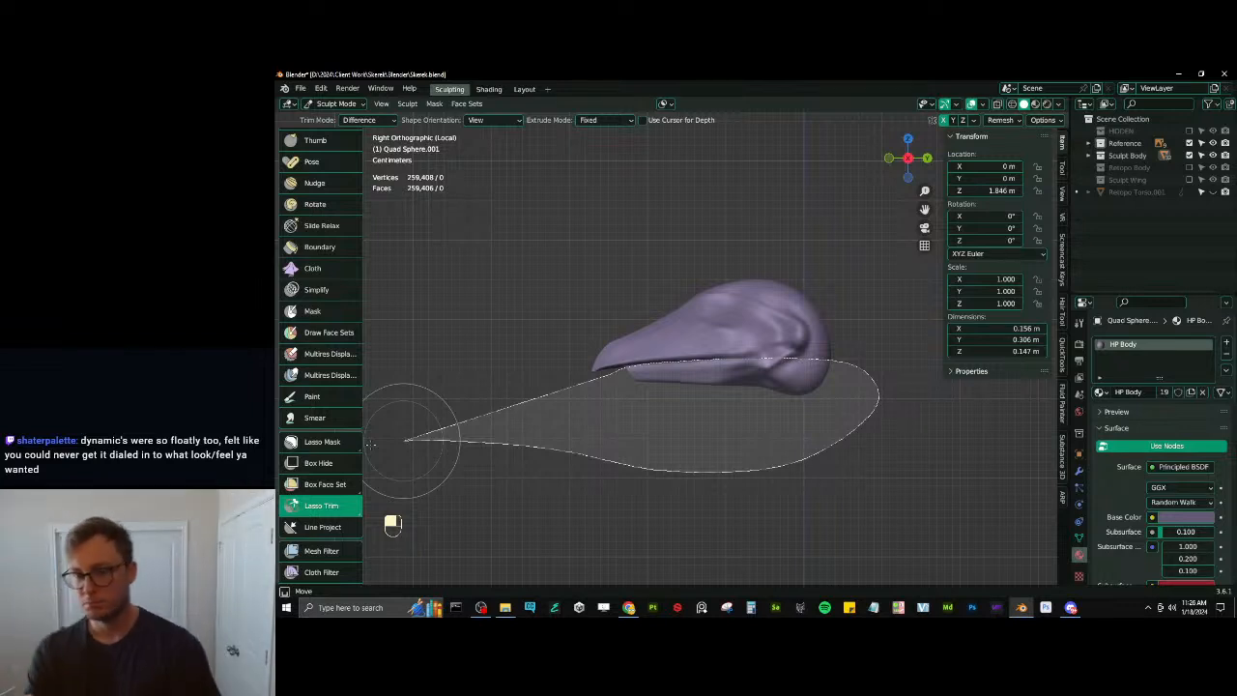
drag(370, 444, 370, 443)
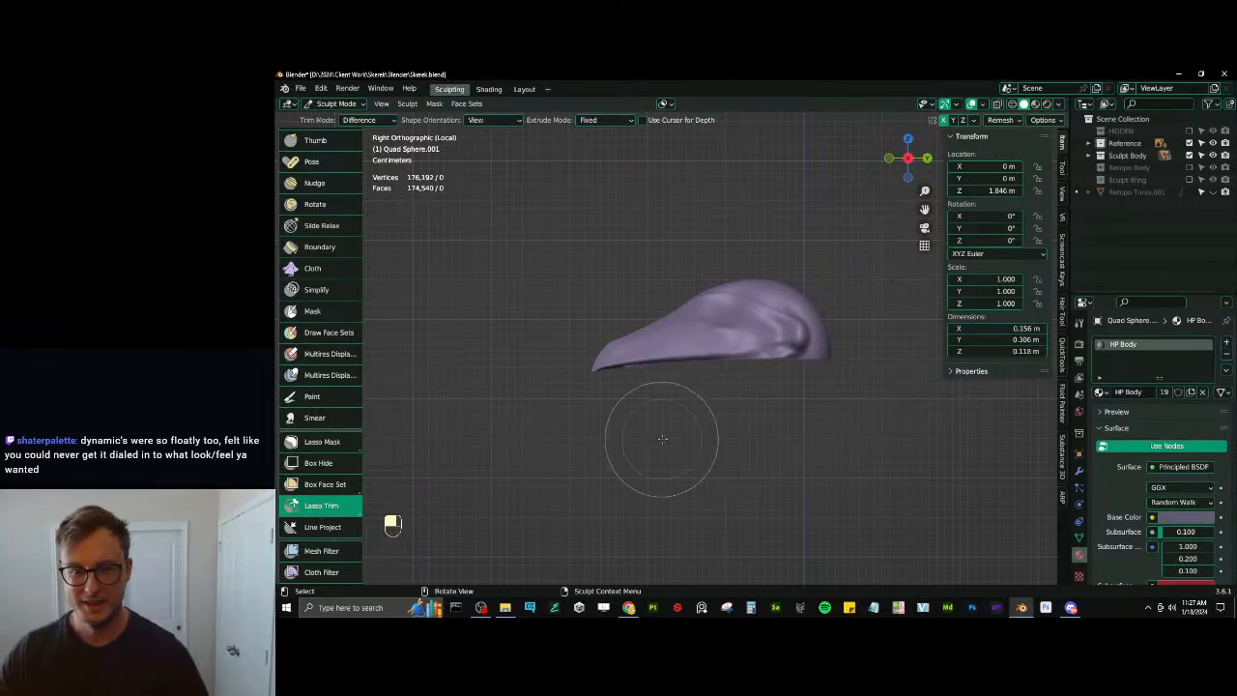
Voxel remesh the trimmed upper beak, switch to Object Mode and leave local view
middle_drag(662, 436, 727, 391)
key(ctrl+r)
key(period)
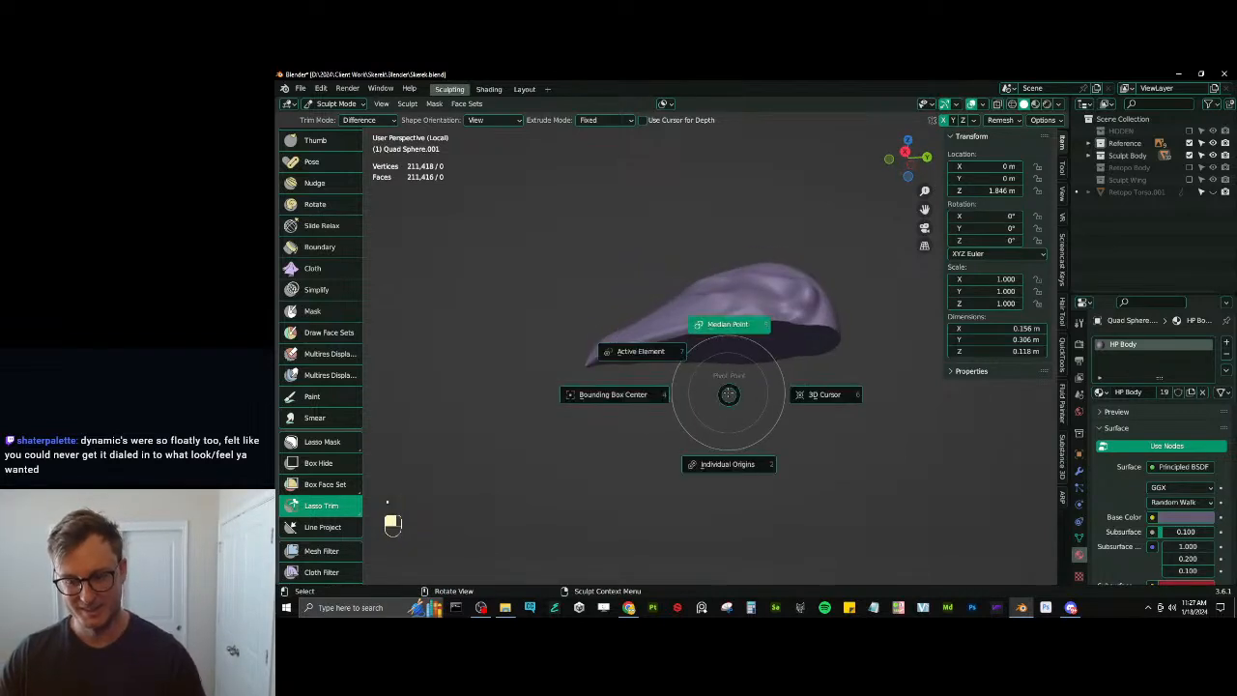
key(ctrl+Tab)
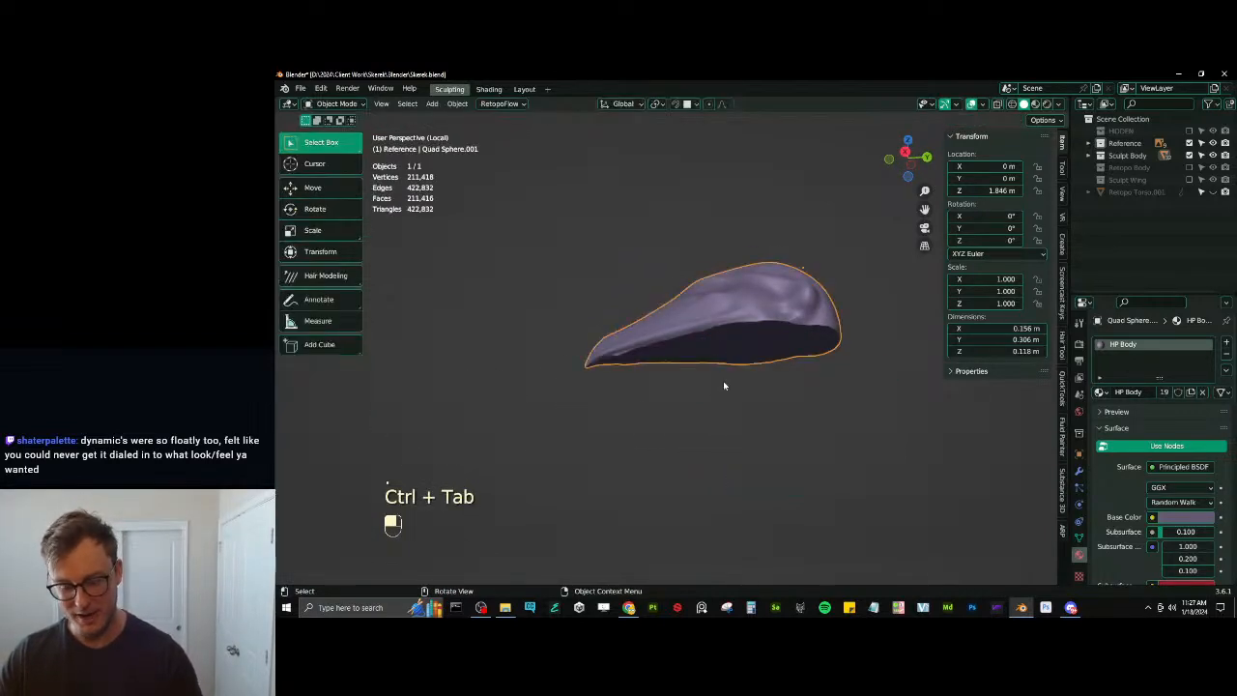
key(slash)
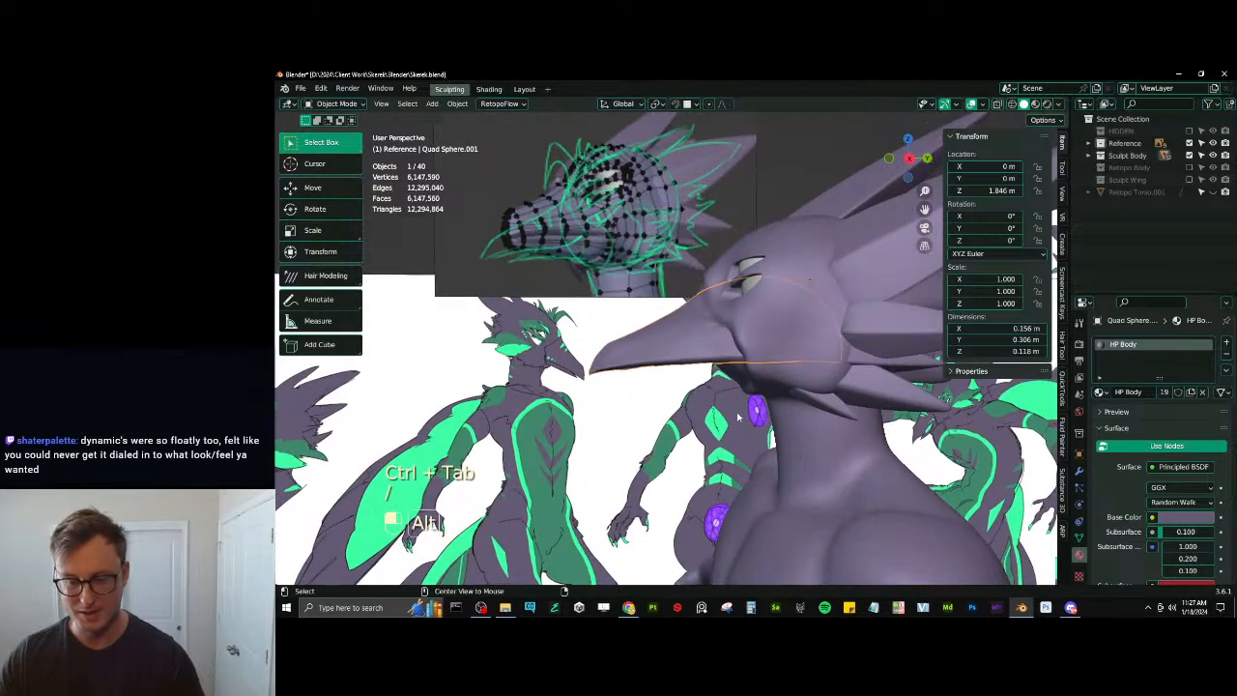
Reveal all hidden objects, hide the retopo mesh and trimmed upper beak, and select the full beak copy
key(alt+h)
middle_drag(738, 418, 716, 404)
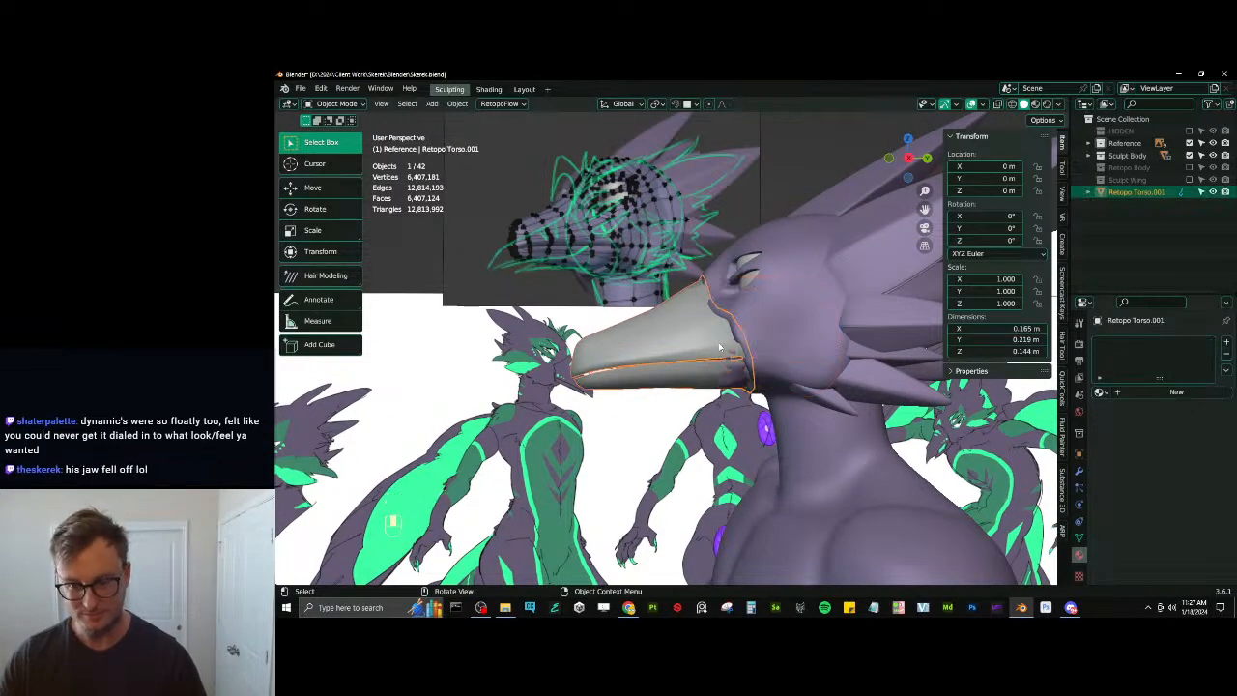
key(h)
click(716, 390)
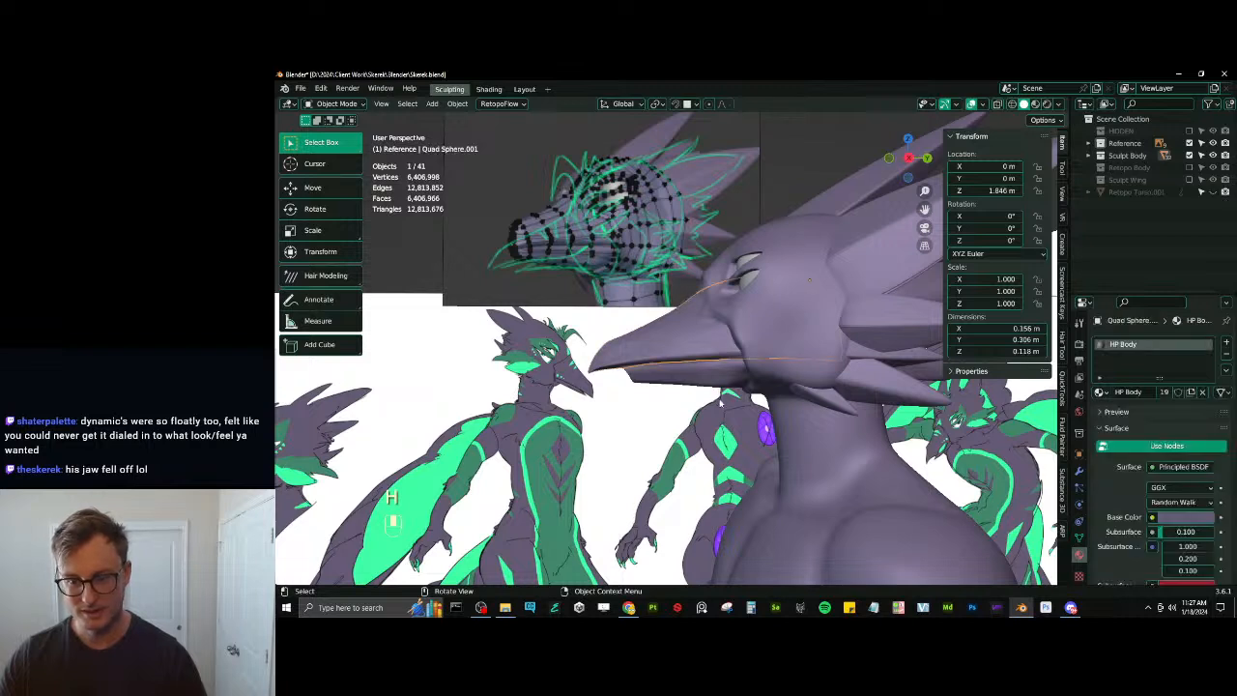
key(g)
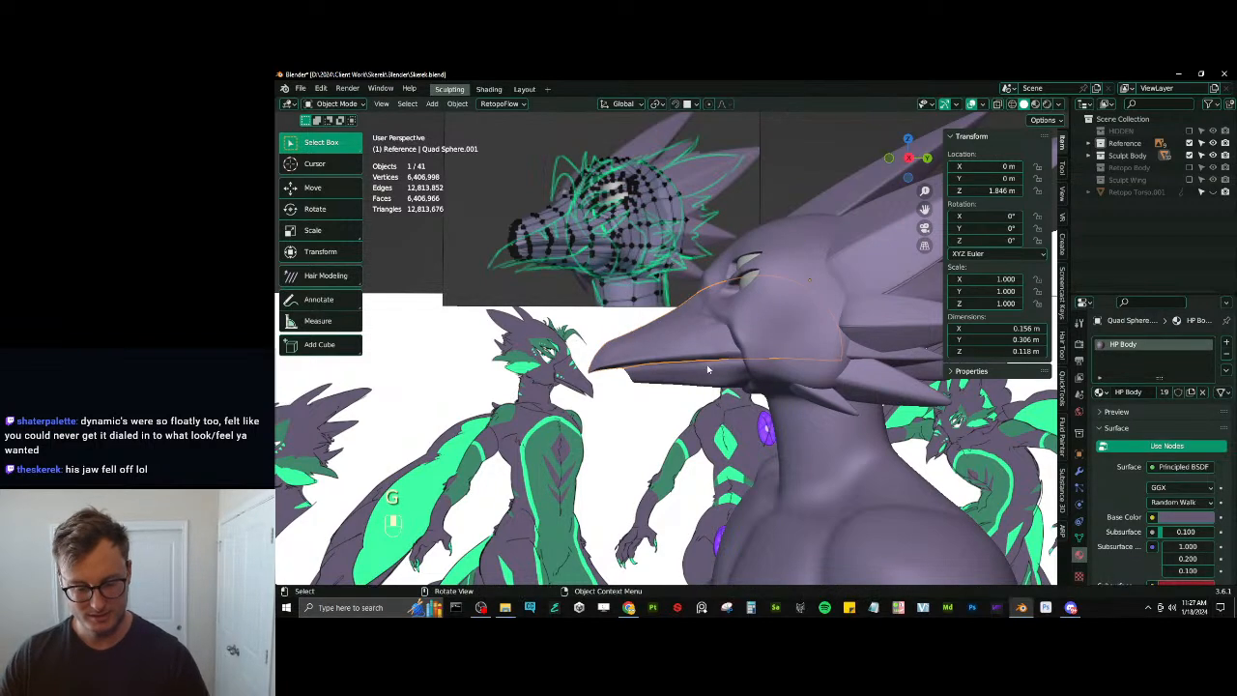
key(h)
click(682, 342)
key(KP_3)
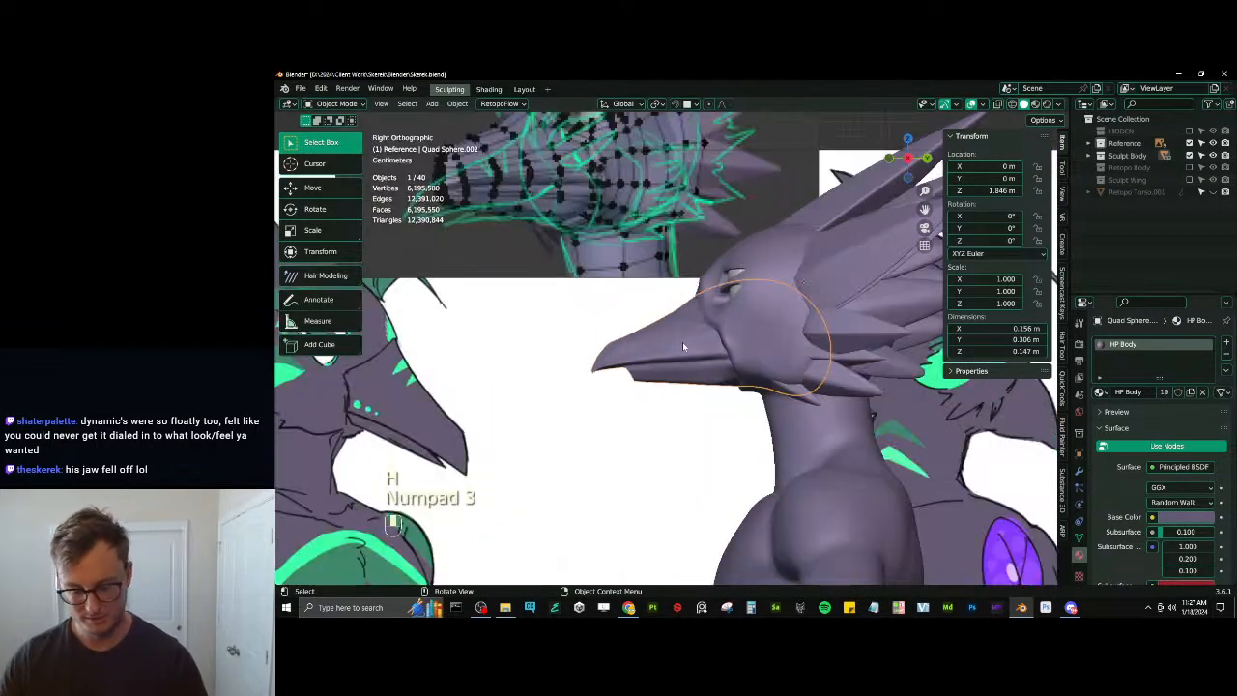
Isolate the beak copy, cut away its upper half along the mouth line with Lasso Trim, and voxel remesh it
key(KP_Divide)
key(ctrl+Tab)
click(692, 451)
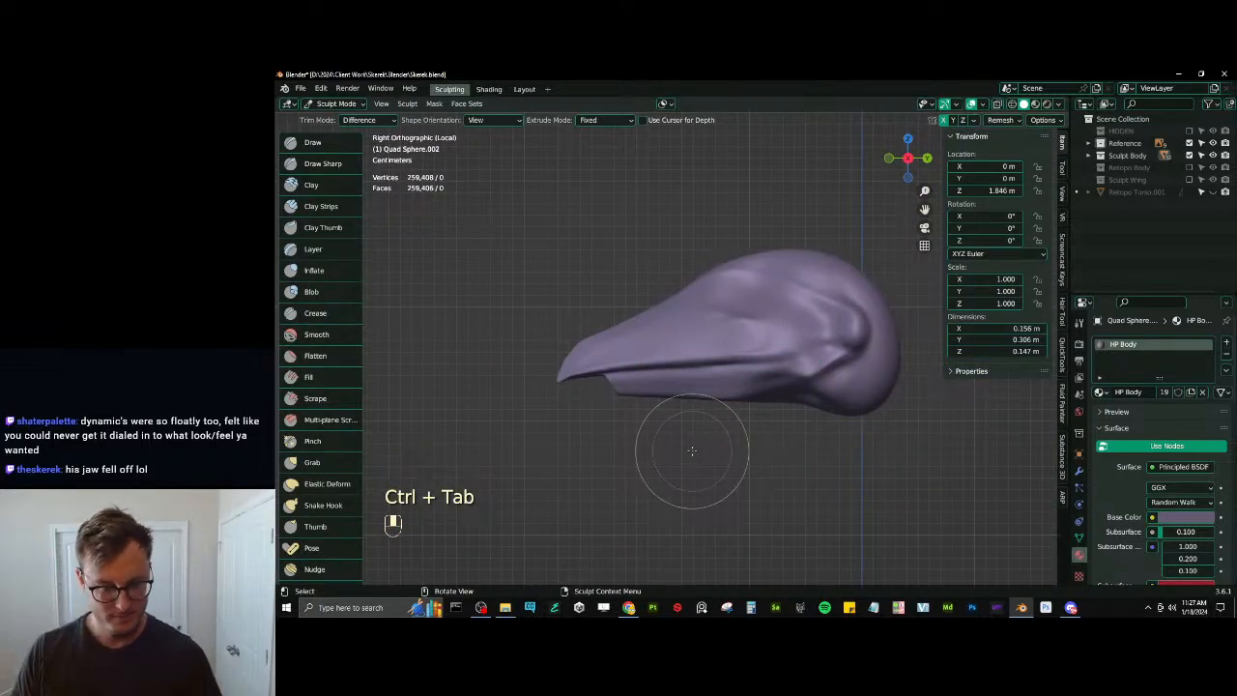
drag(363, 405, 360, 400)
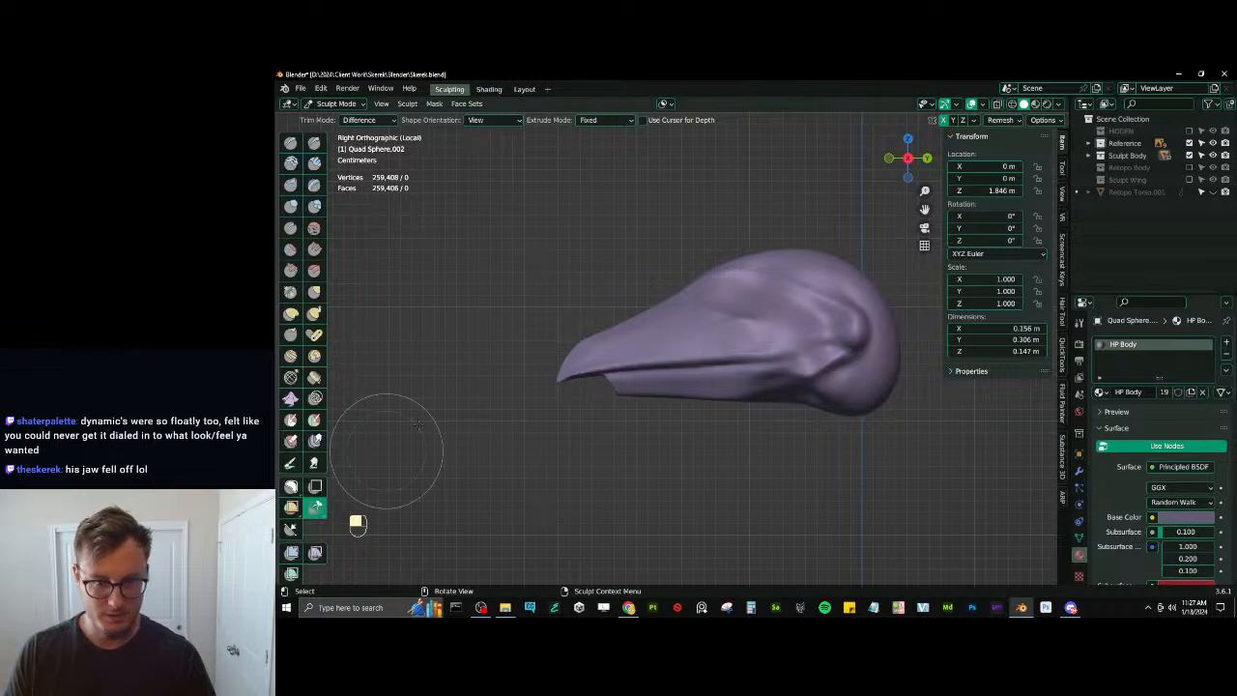
mouse_move(525, 336)
mouse_down()
mouse_move(526, 387)
mouse_move(745, 354)
mouse_move(904, 377)
mouse_move(784, 230)
mouse_move(530, 333)
mouse_up()
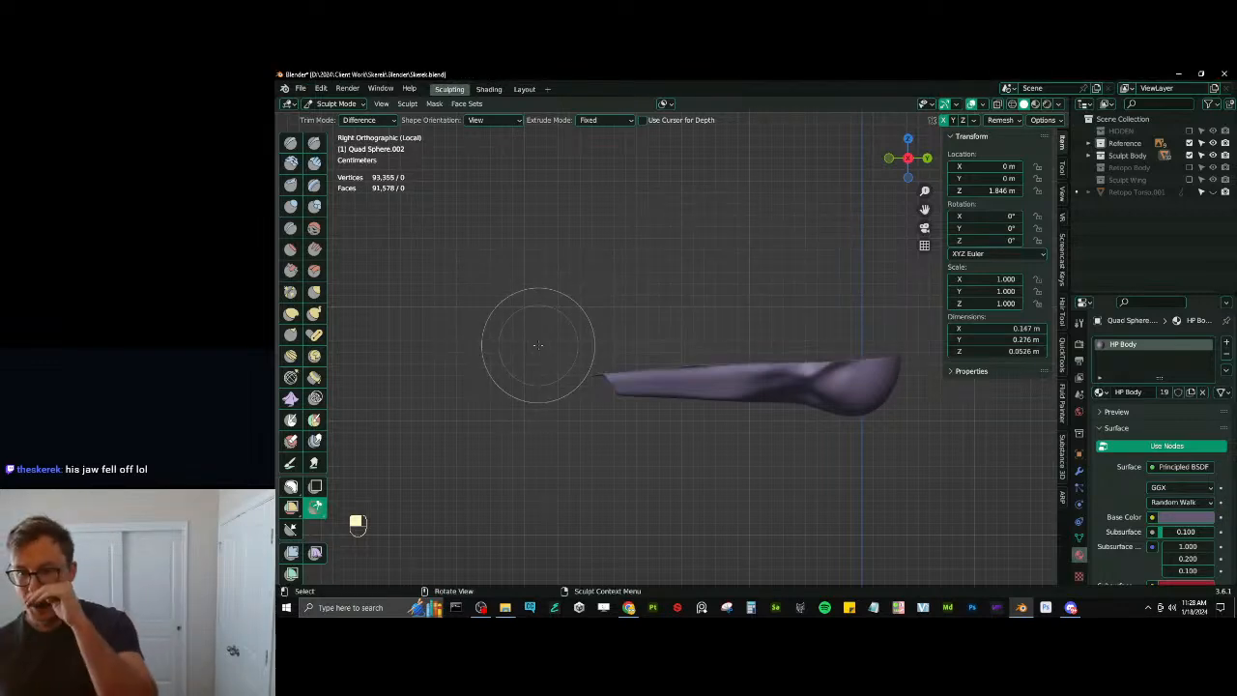
mouse_move(731, 333)
middle_down()
mouse_move(641, 376)
mouse_move(685, 428)
mouse_move(726, 404)
mouse_move(734, 338)
middle_up()
key(ctrl+r)
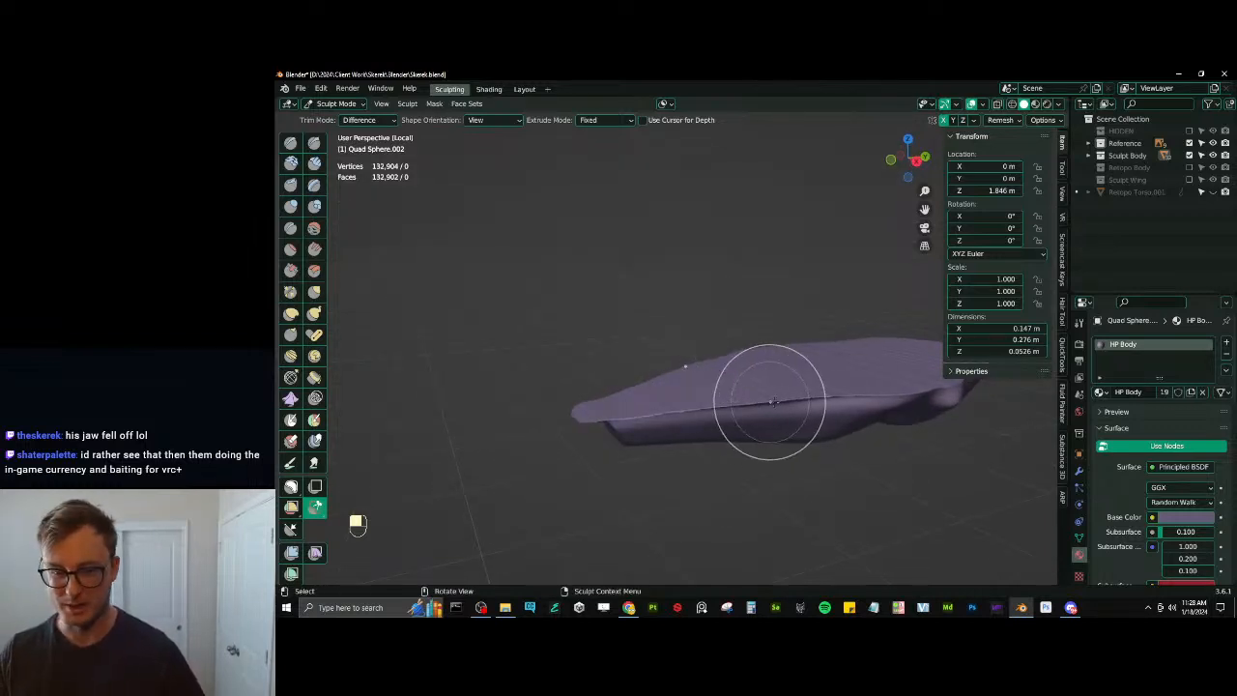
Smooth the front edge of the lower beak and voxel remesh it, undoing the last Scrape/Peaks stroke
middle_drag(770, 392, 779, 450)
key(d)
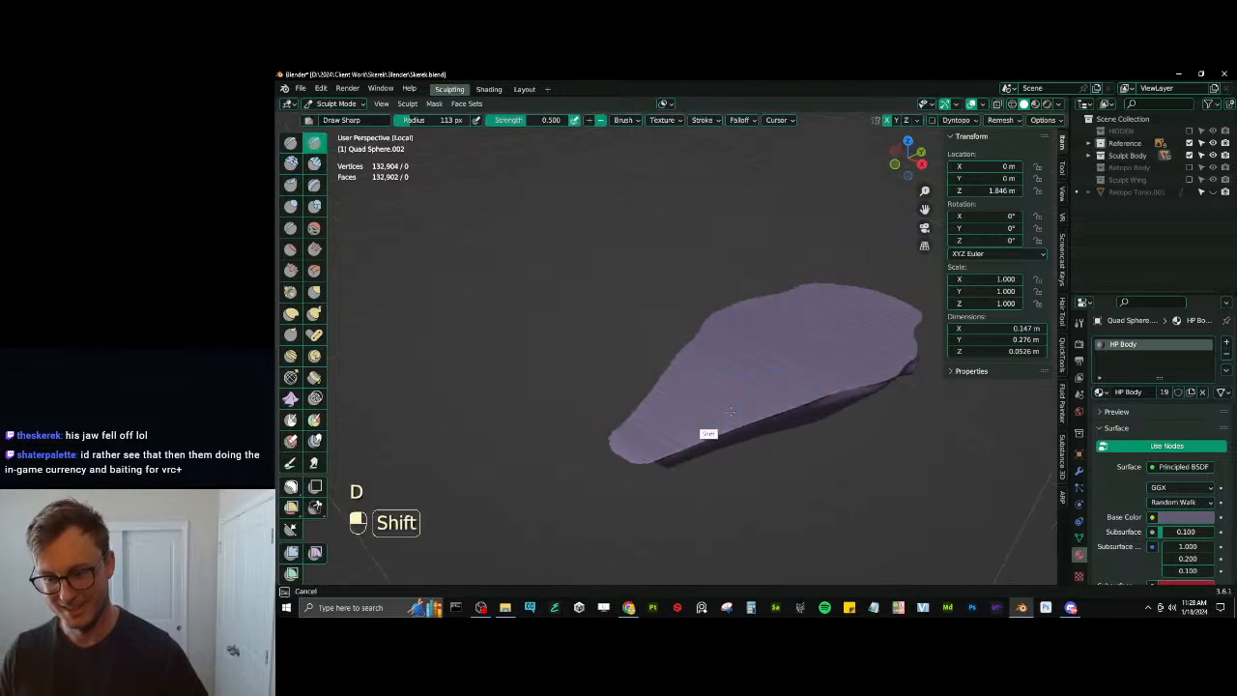
mouse_move(732, 411)
middle_down()
mouse_move(786, 385)
mouse_move(712, 342)
mouse_move(690, 287)
mouse_move(696, 410)
middle_up()
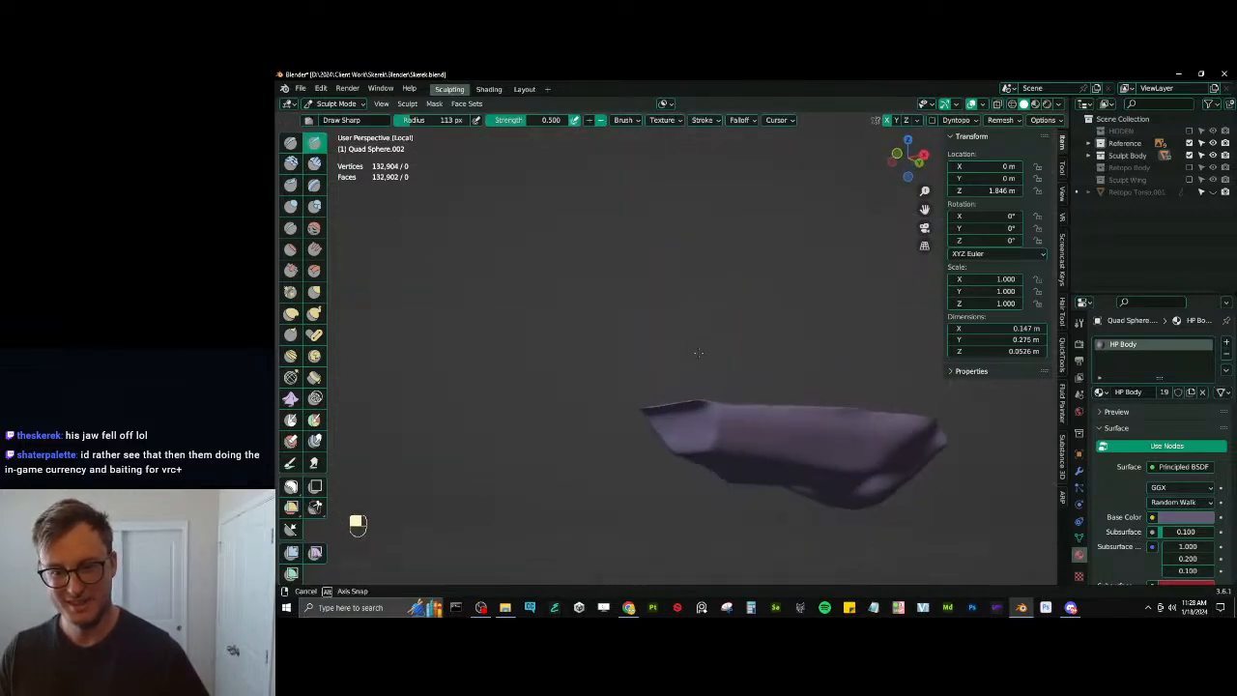
key(v)
key(ctrl+z)
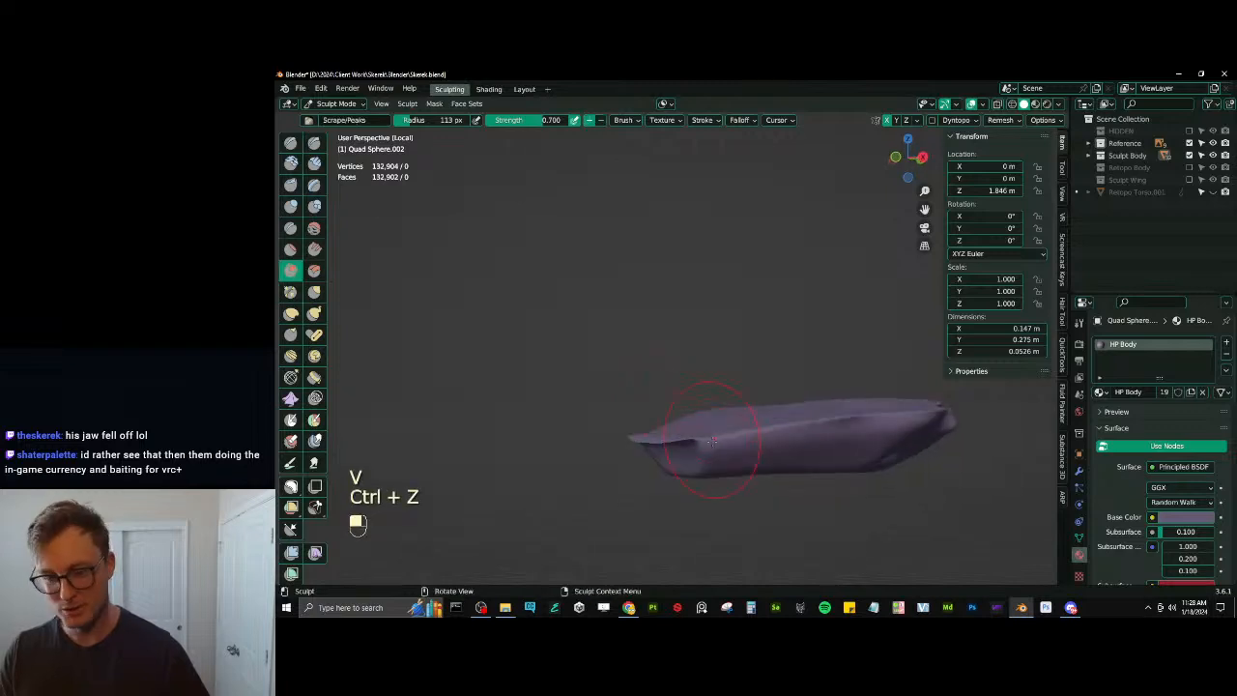
key(ctrl+r)
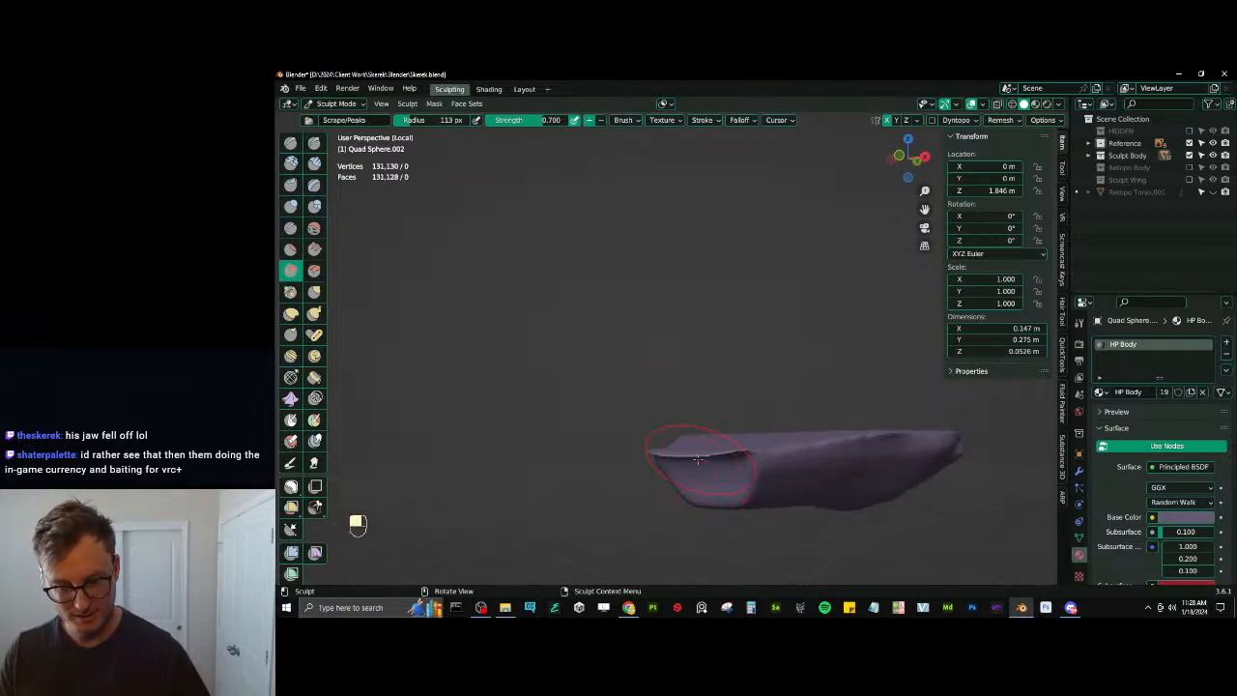
Cut off the thin flap at the lower beak's tip with Lasso Trim from the right view and voxel remesh
middle_drag(690, 467, 619, 401)
key(KP_3)
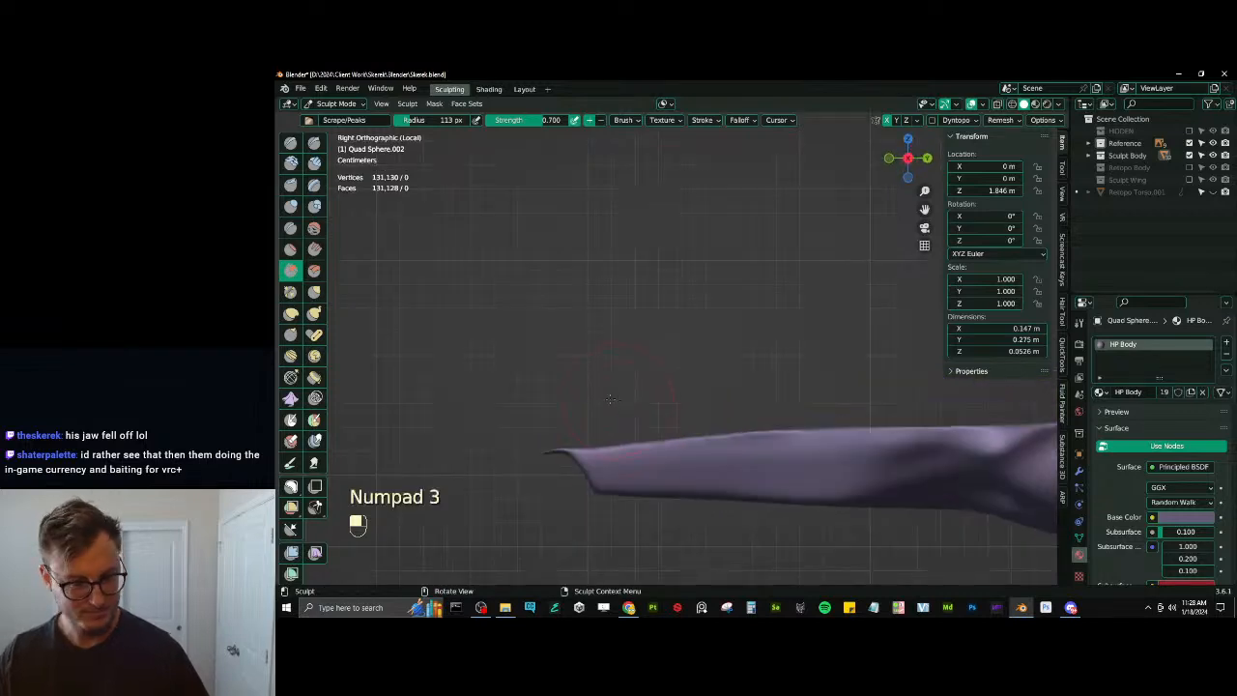
click(291, 488)
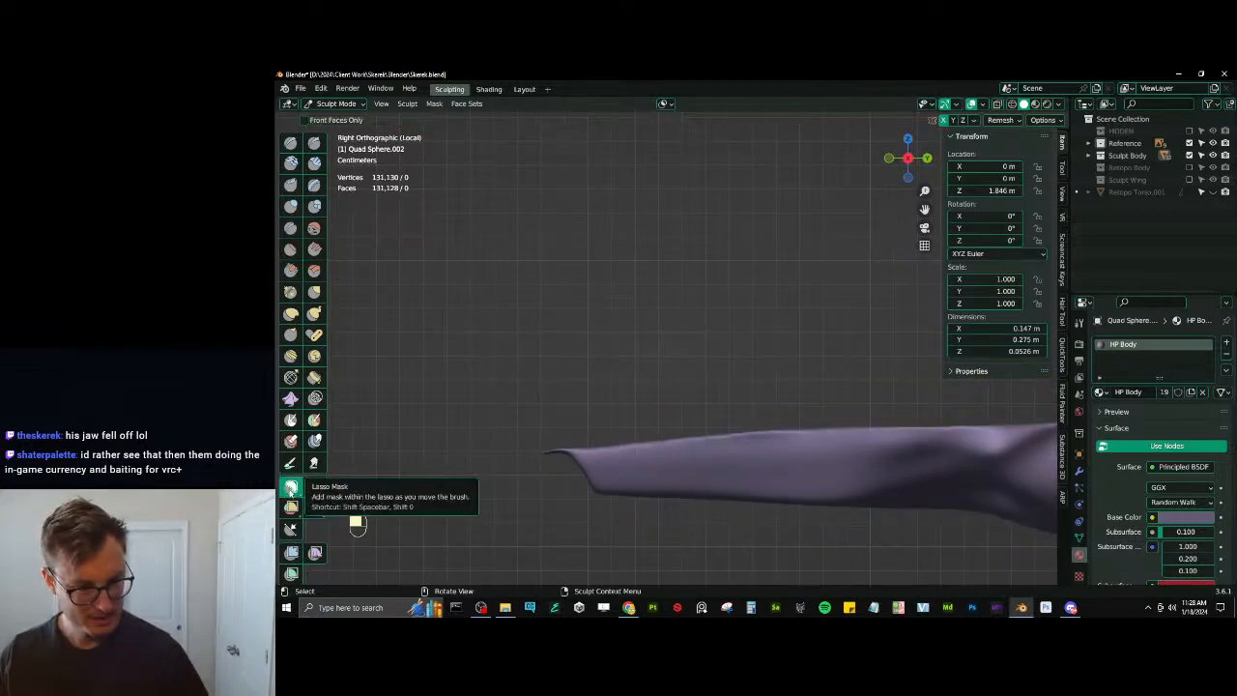
click(315, 507)
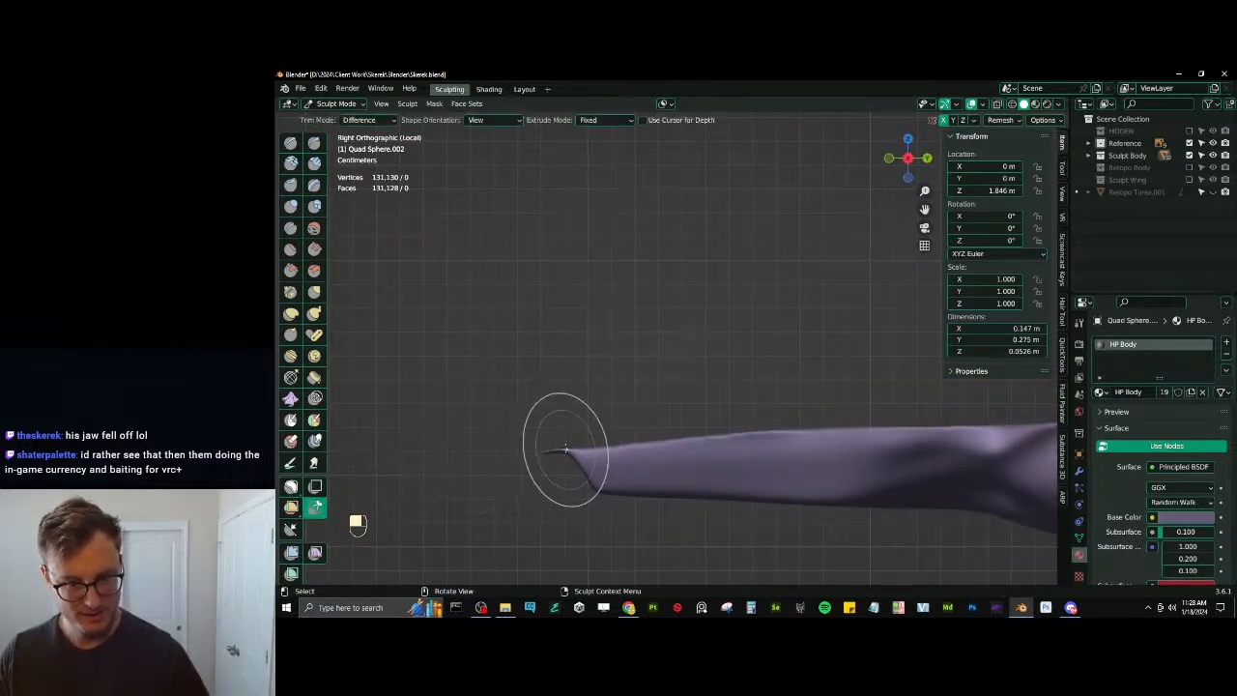
mouse_move(523, 439)
mouse_down()
mouse_move(573, 515)
mouse_move(597, 507)
mouse_move(601, 488)
mouse_move(547, 441)
mouse_up()
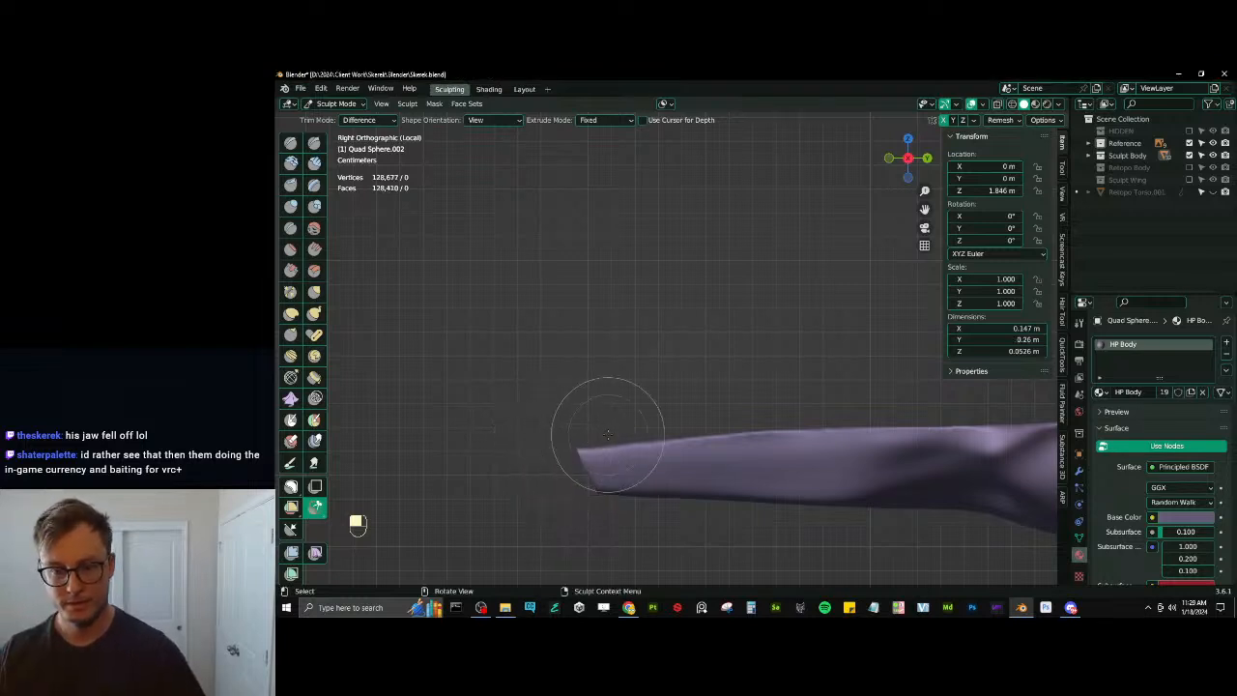
mouse_move(602, 428)
middle_down()
mouse_move(726, 492)
mouse_move(754, 430)
mouse_move(748, 402)
middle_up()
key(ctrl+r)
Refine the lower beak's front tip with Pinch/Magnify and a smaller Scrape/Peaks brush, undoing the last stroke
mouse_move(827, 399)
middle_down()
mouse_move(712, 450)
mouse_move(706, 410)
middle_up()
key(v)
key(p)
key(bracketleft)
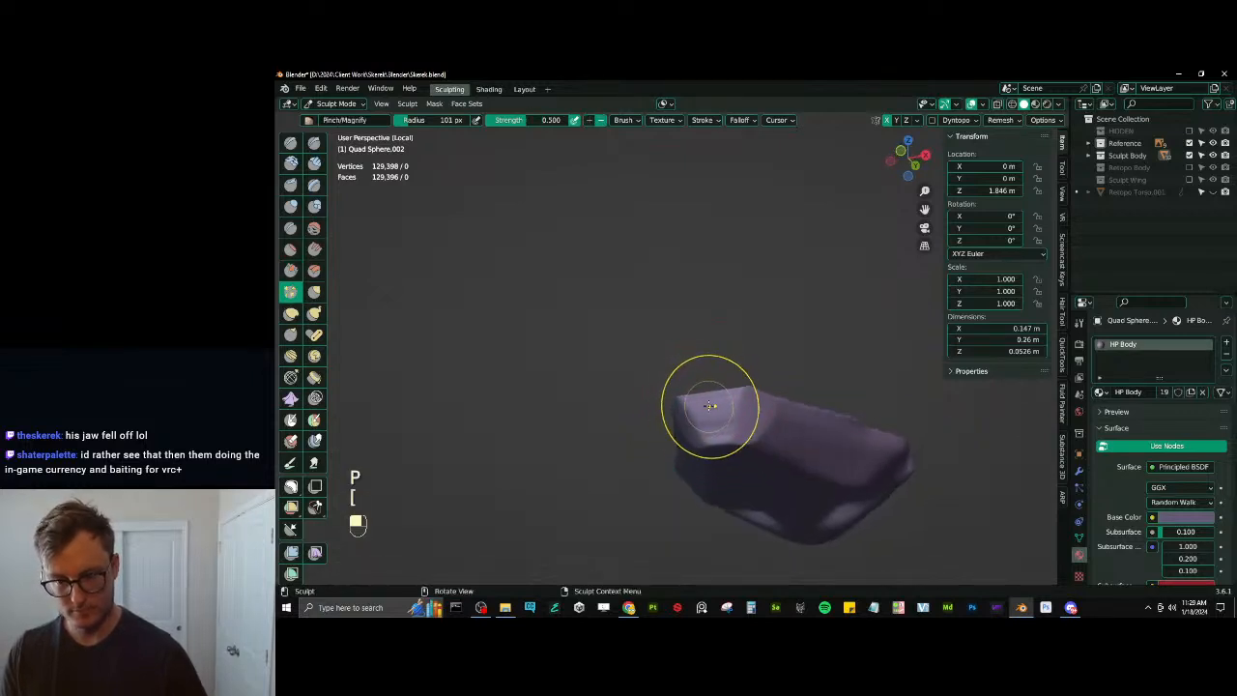
key(bracketleft)
key(bracketleft)
middle_drag(707, 402, 701, 466)
key(v)
key(ctrl+z)
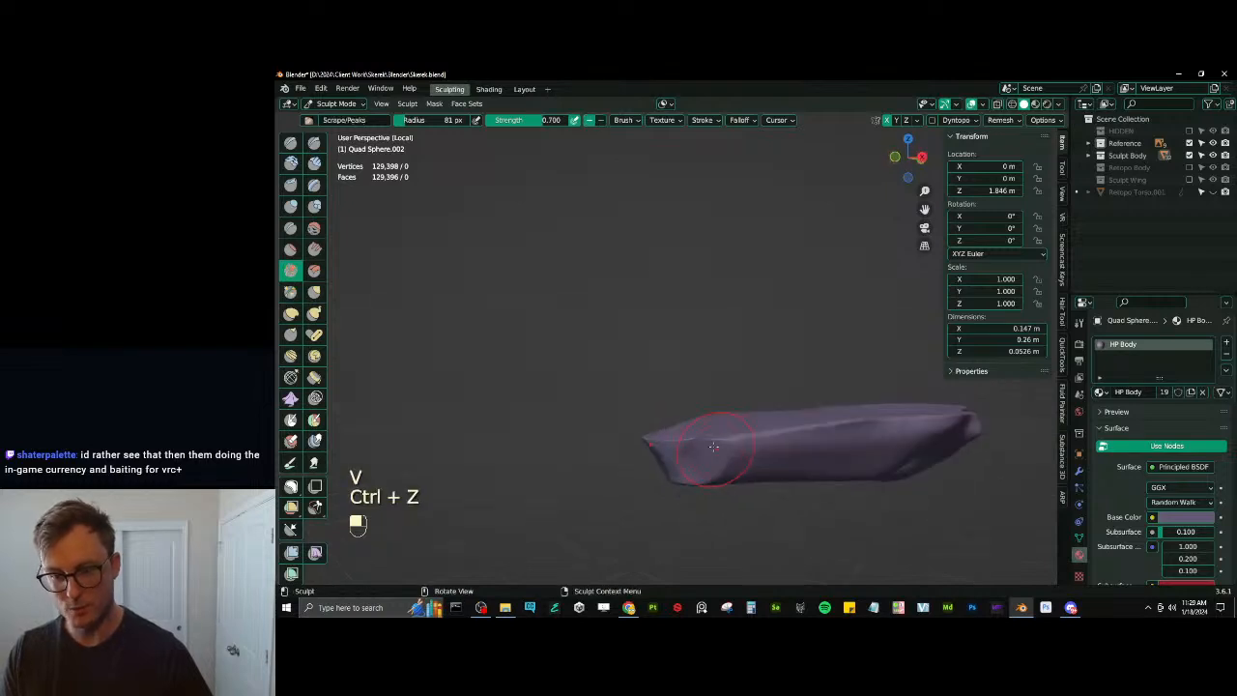
middle_drag(696, 441, 677, 439)
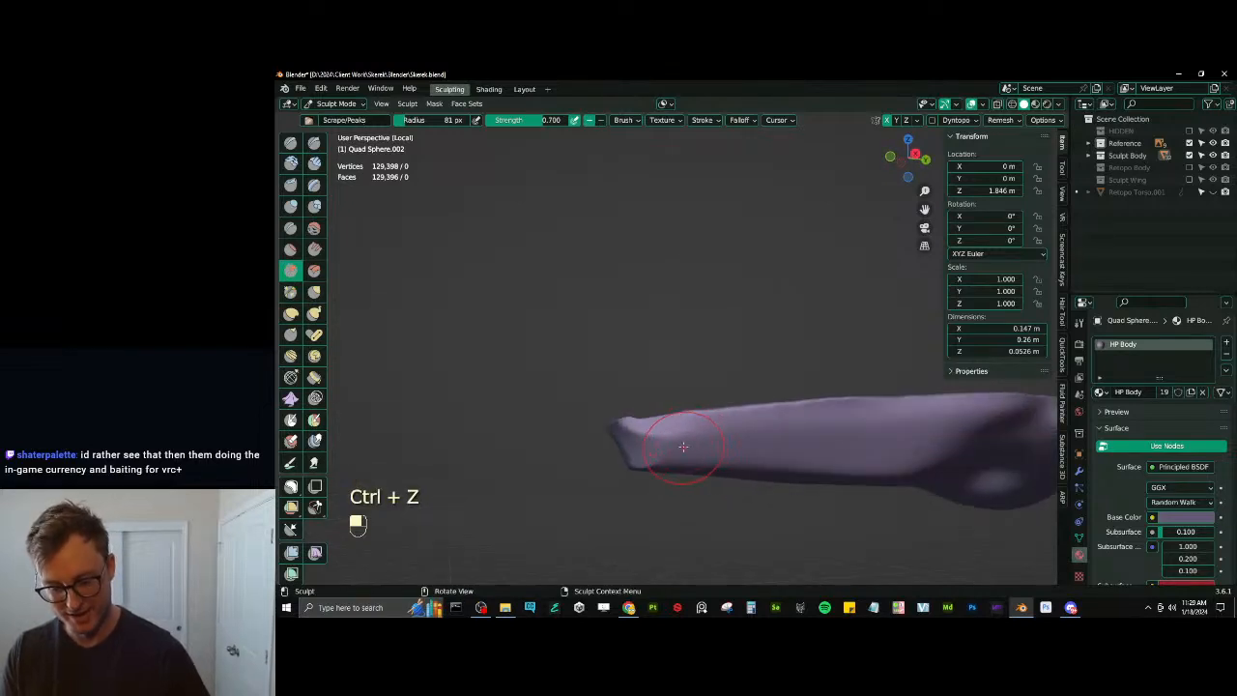
Flatten the side of the lower beak near its tip with Scrape/Peaks, enlarging the brush radius to 151 px
key(bracketright)
key(bracketright)
key(bracketright)
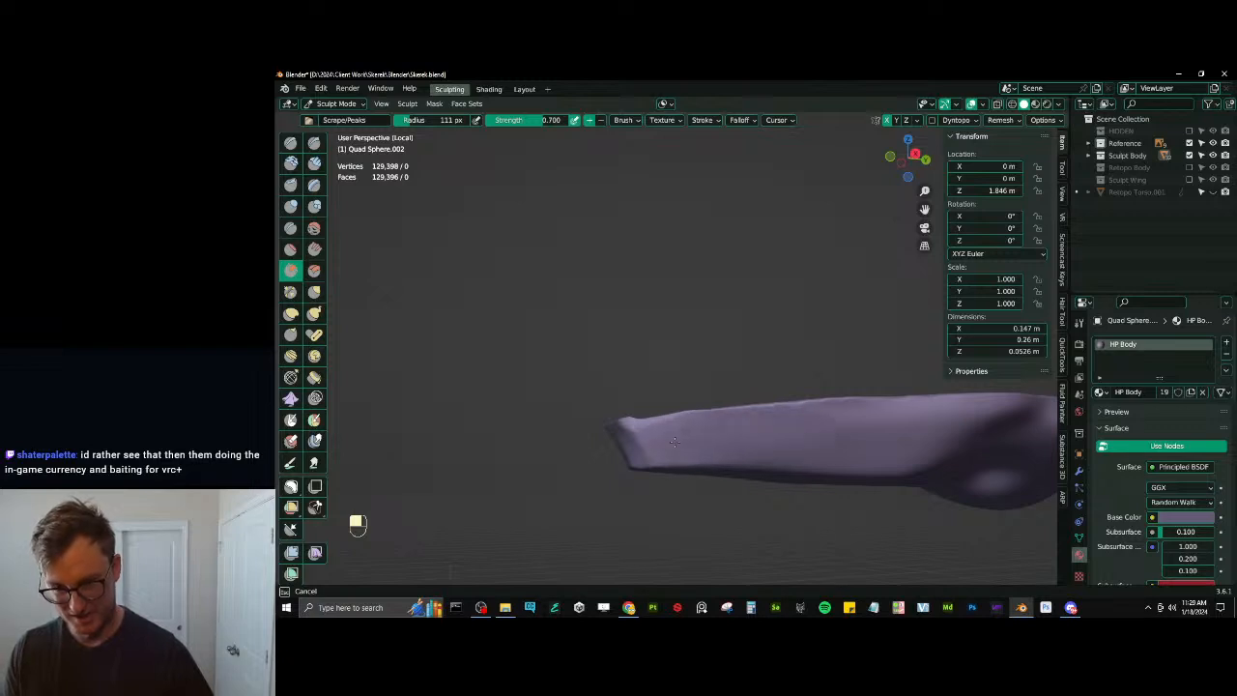
key(bracketright)
key(bracketright)
key(bracketright)
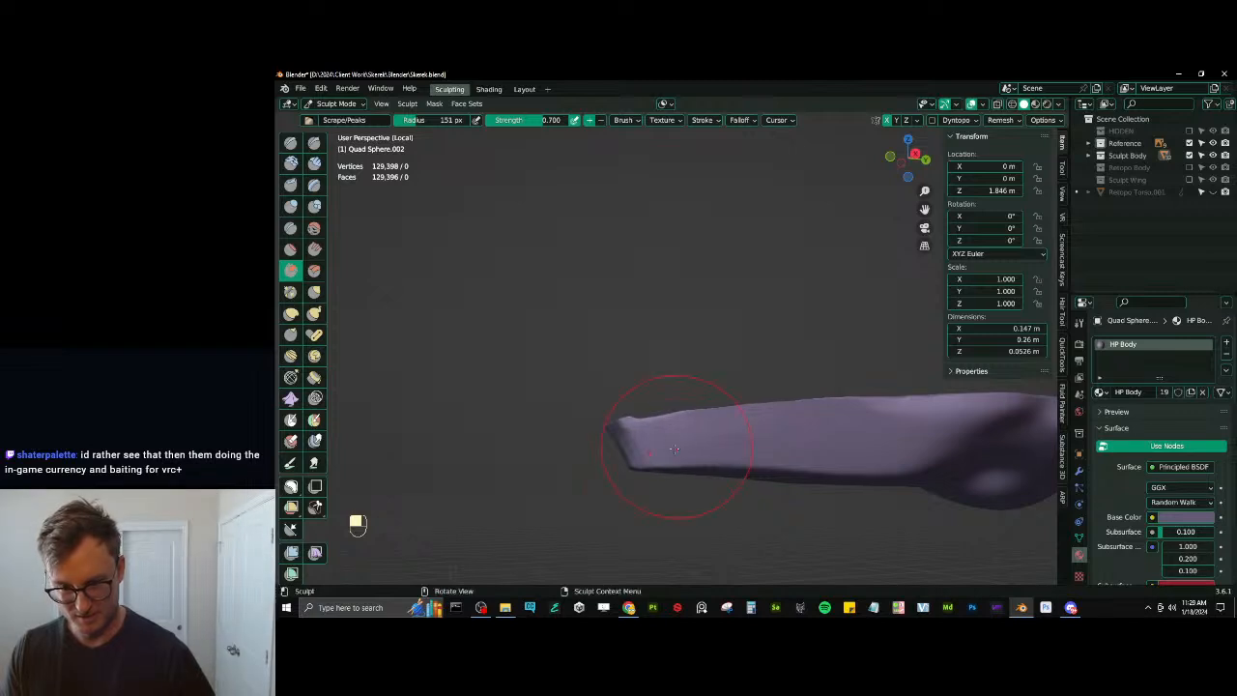
Scrape the lower front corner of the lower beak's tip with the brush radius reduced to 87 px
mouse_move(694, 439)
middle_down()
mouse_move(716, 395)
mouse_move(728, 422)
middle_up()
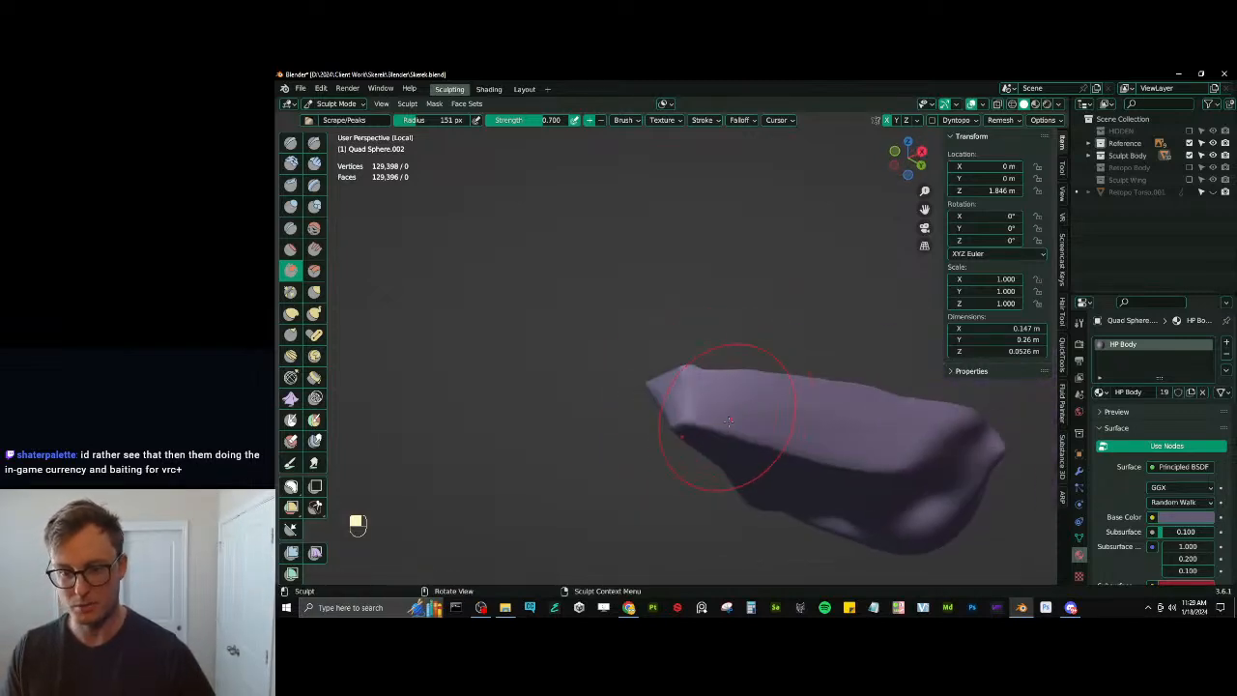
key([)
key([)
key([)
key([)
key([)
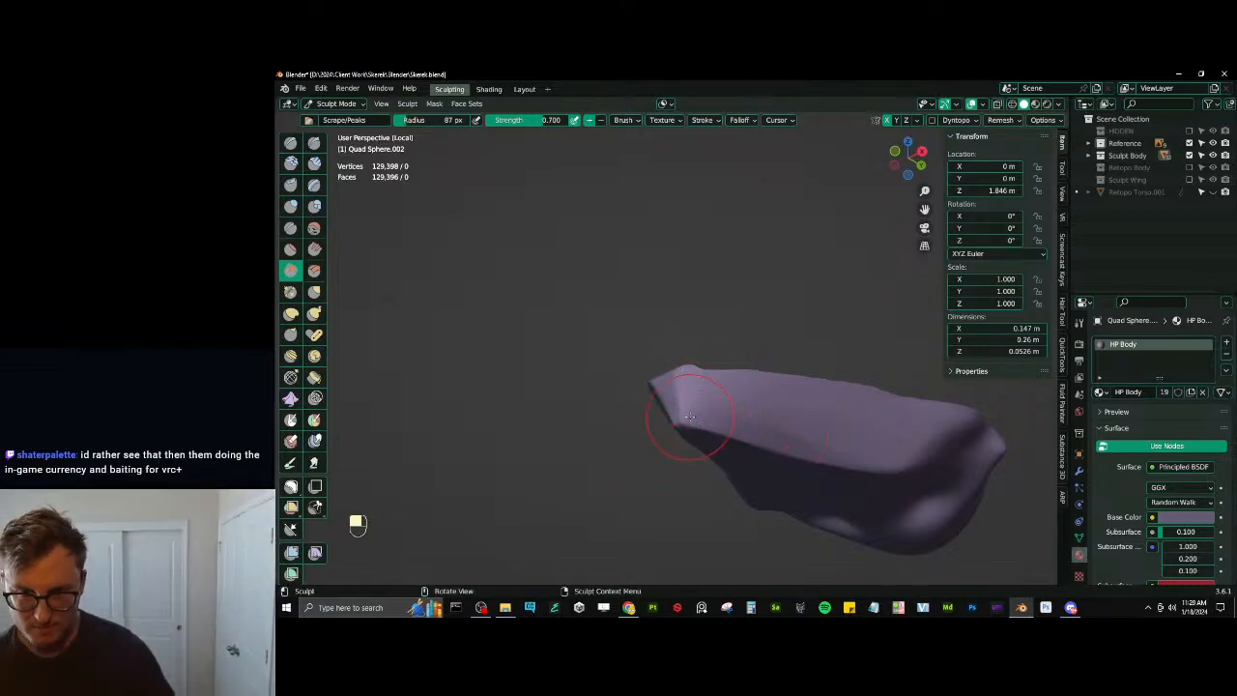
Smooth the tip and side edges of the lower beak and voxel remesh it
mouse_move(685, 415)
middle_down()
mouse_move(704, 387)
mouse_move(657, 425)
middle_up()
mouse_move(658, 428)
shift+mouse_down()
mouse_move(632, 432)
mouse_move(689, 431)
shift+mouse_up()
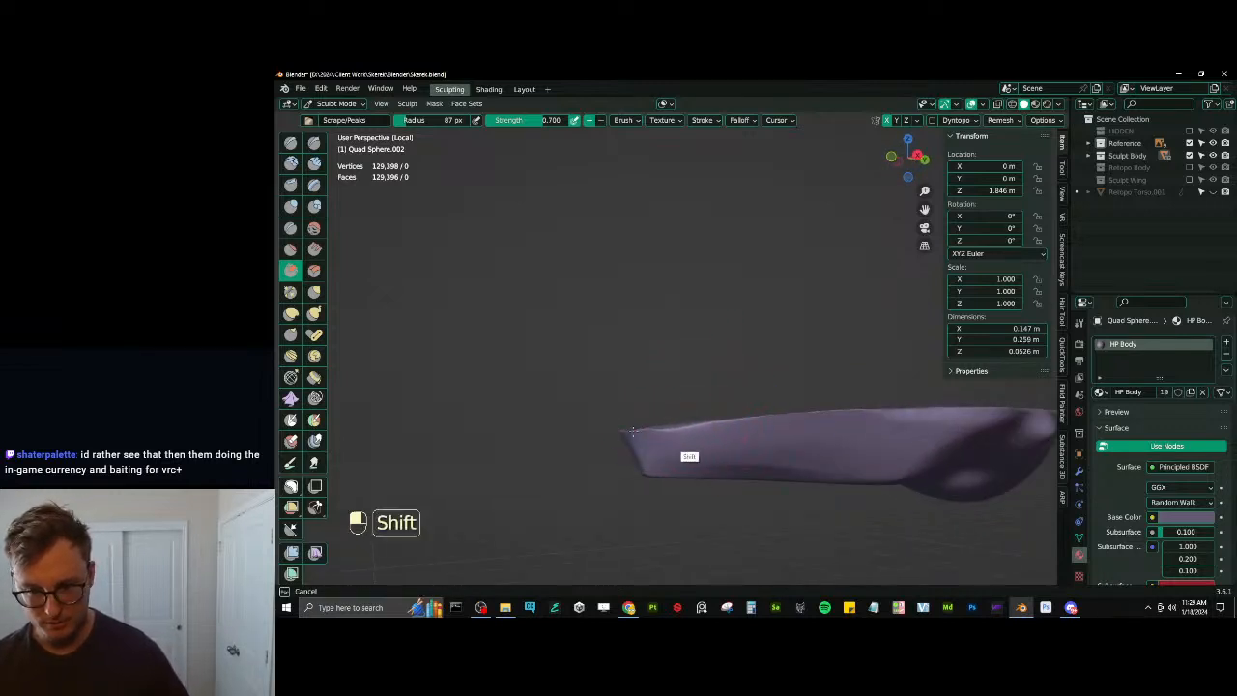
shift+drag(803, 450, 689, 457)
middle_drag(689, 457, 837, 500)
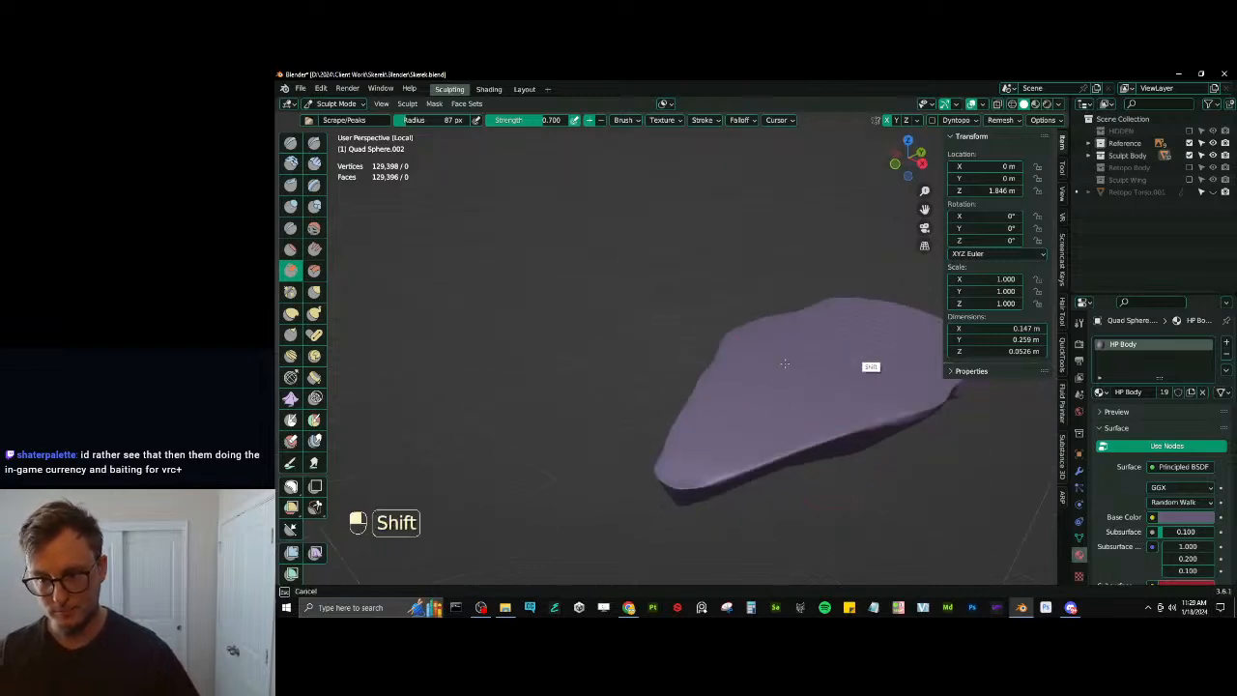
mouse_move(840, 371)
middle_down()
mouse_move(745, 359)
mouse_move(771, 373)
mouse_move(787, 348)
mouse_move(767, 356)
middle_up()
key(ctrl+r)
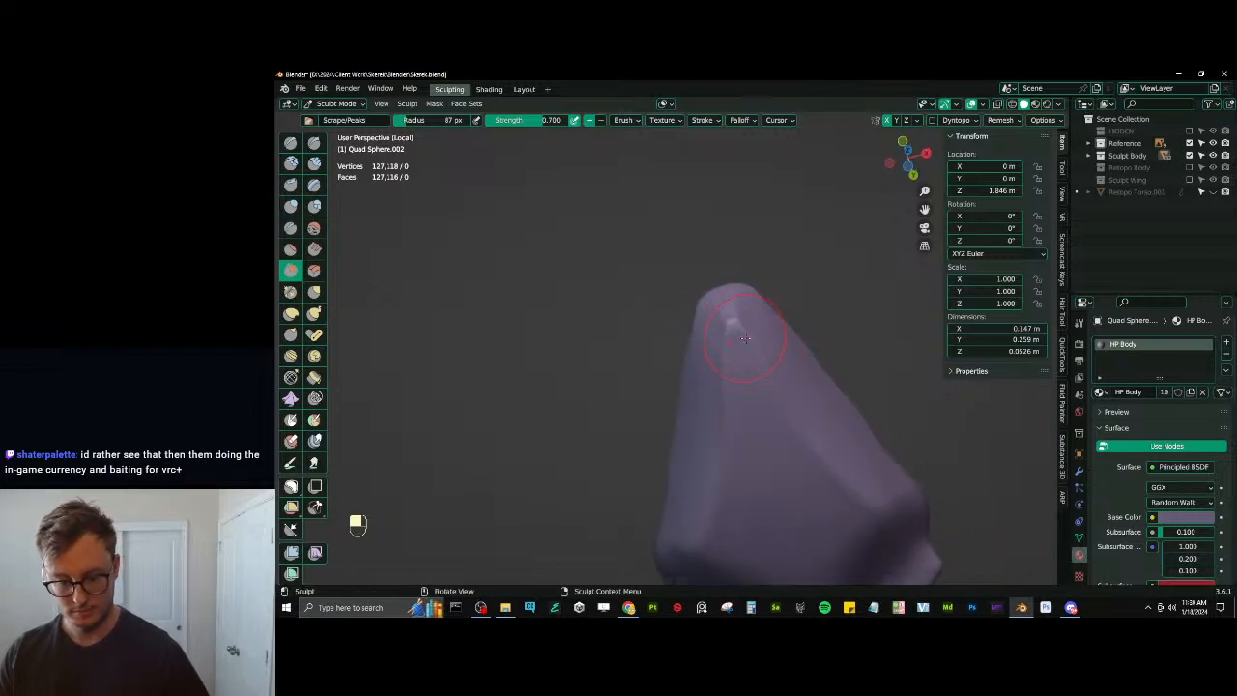
Try Pinch/Magnify on the underside of the lower beak's tip and undo the strokes
key(p)
key(ctrl+z)
key(ctrl+z)
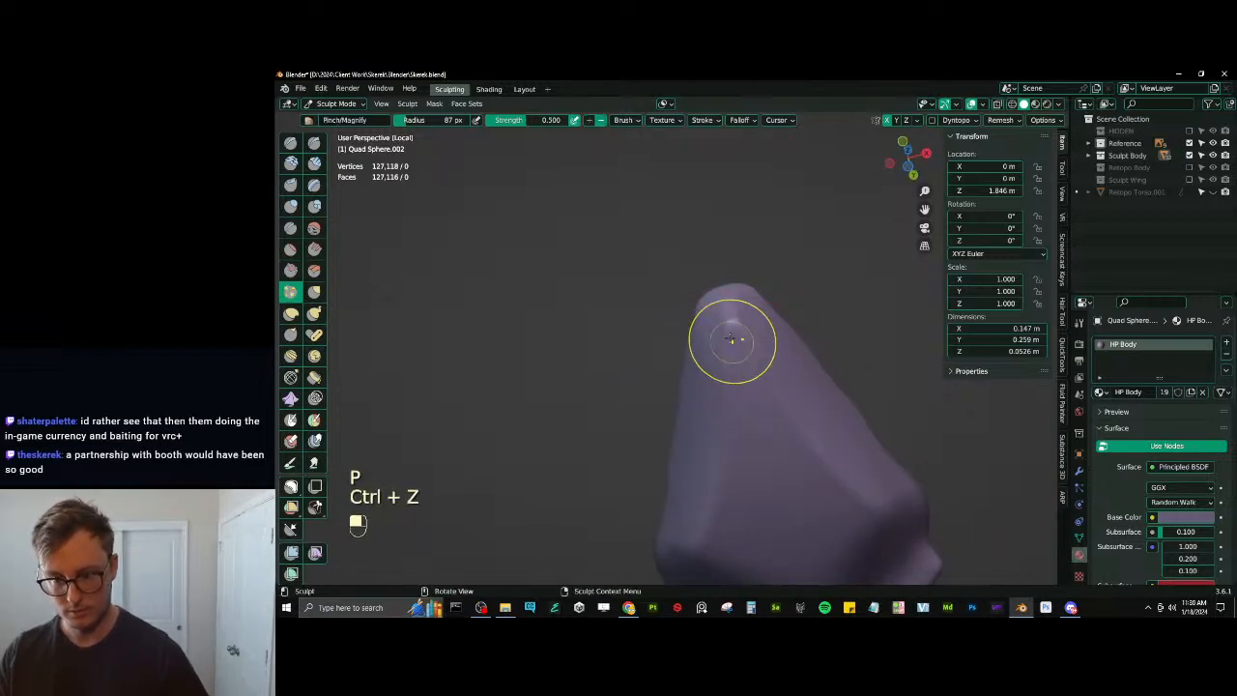
Scrape the underside and side of the lower beak's tip with Scrape/Peaks at an 87 px radius
key(v)
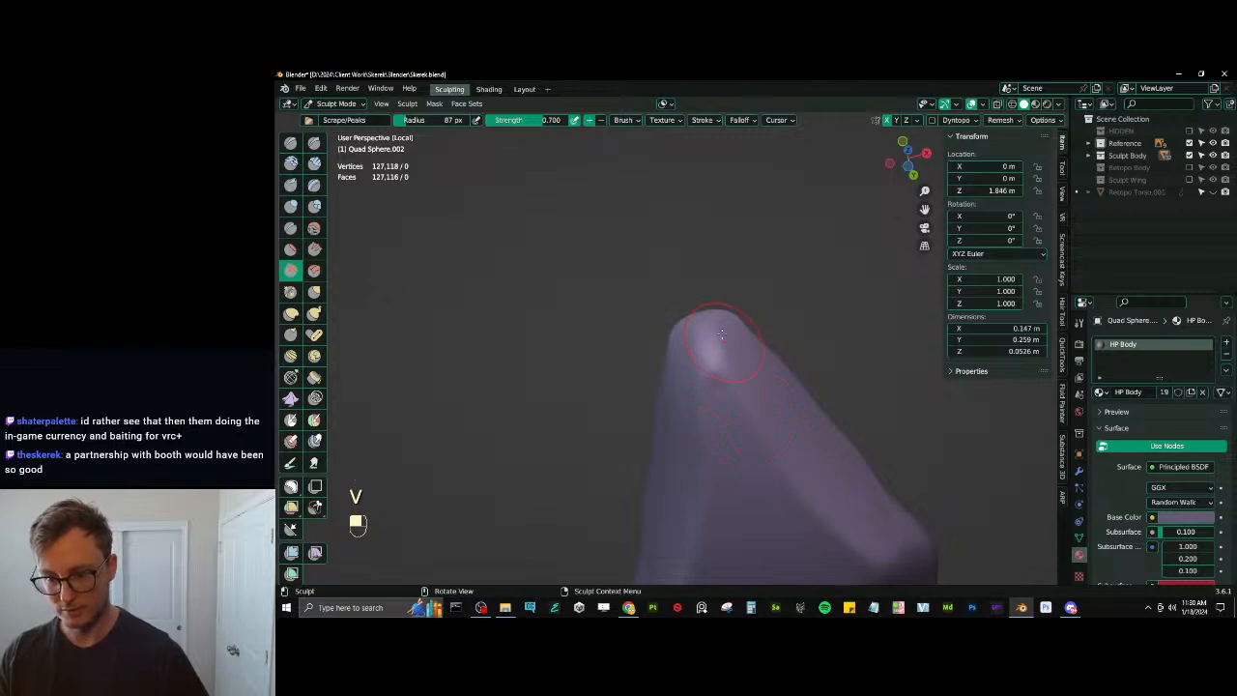
drag(721, 332, 714, 331)
middle_drag(713, 332, 710, 411)
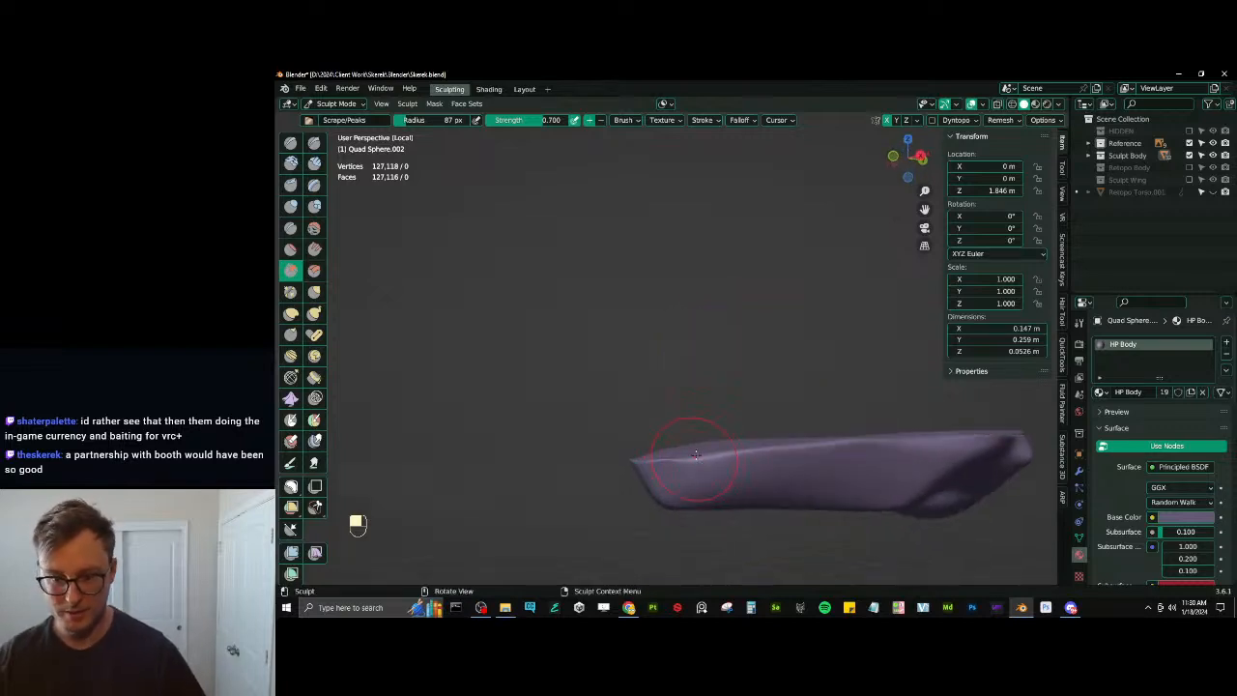
mouse_move(712, 458)
mouse_down()
mouse_move(690, 448)
mouse_move(662, 470)
mouse_up()
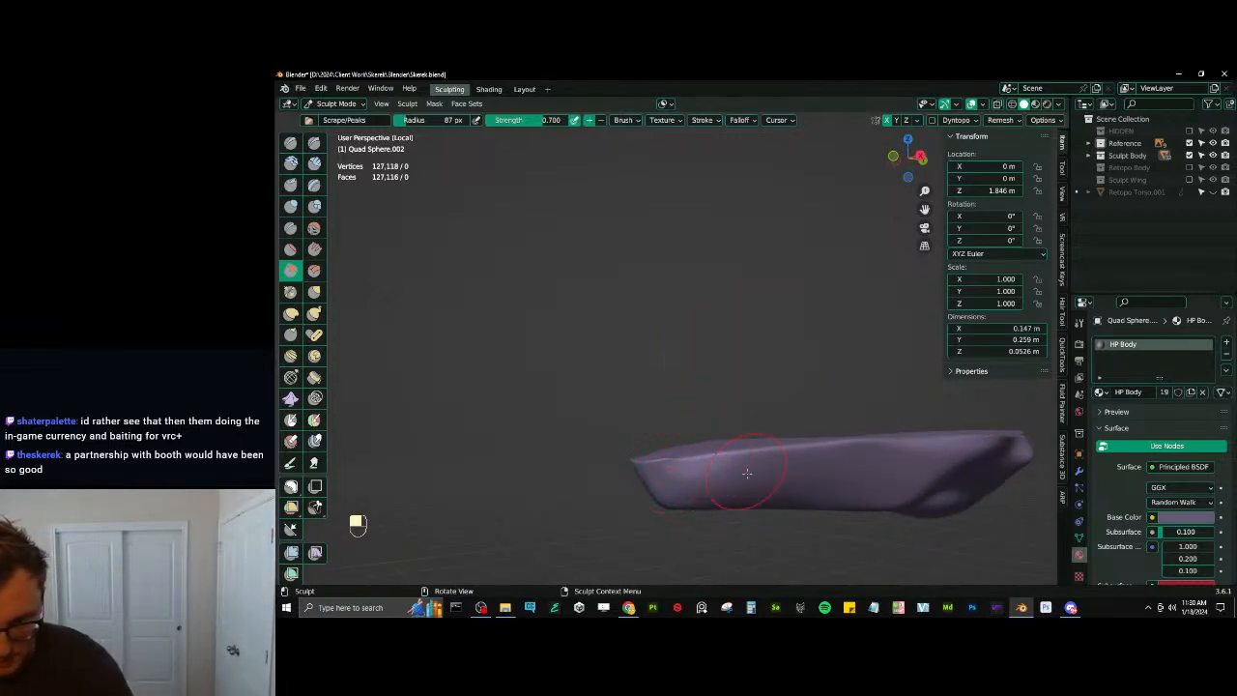
Flatten the side of the lower beak from tip to base with Scrape/Peaks at a 144 px radius
key(bracketright)
key(bracketright)
key(bracketright)
key(bracketright)
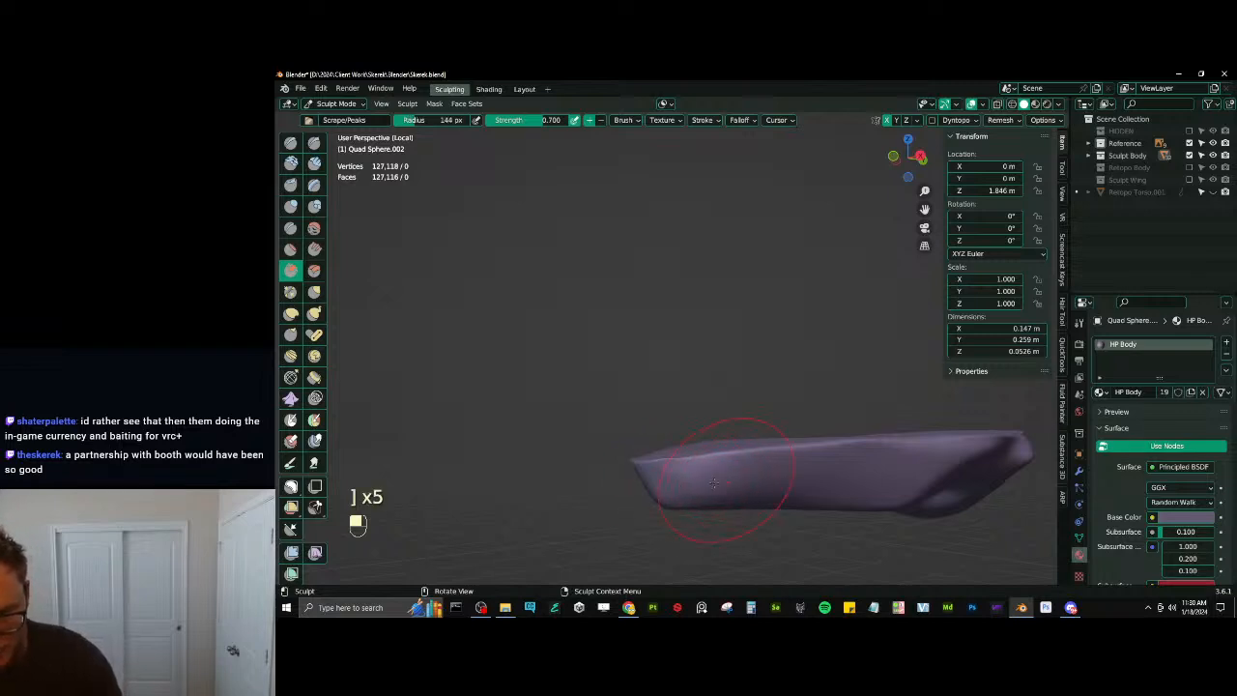
mouse_move(713, 483)
mouse_down()
mouse_move(674, 480)
mouse_move(712, 464)
mouse_move(740, 479)
mouse_move(726, 475)
mouse_up()
drag(821, 468, 884, 464)
middle_drag(838, 426, 779, 428)
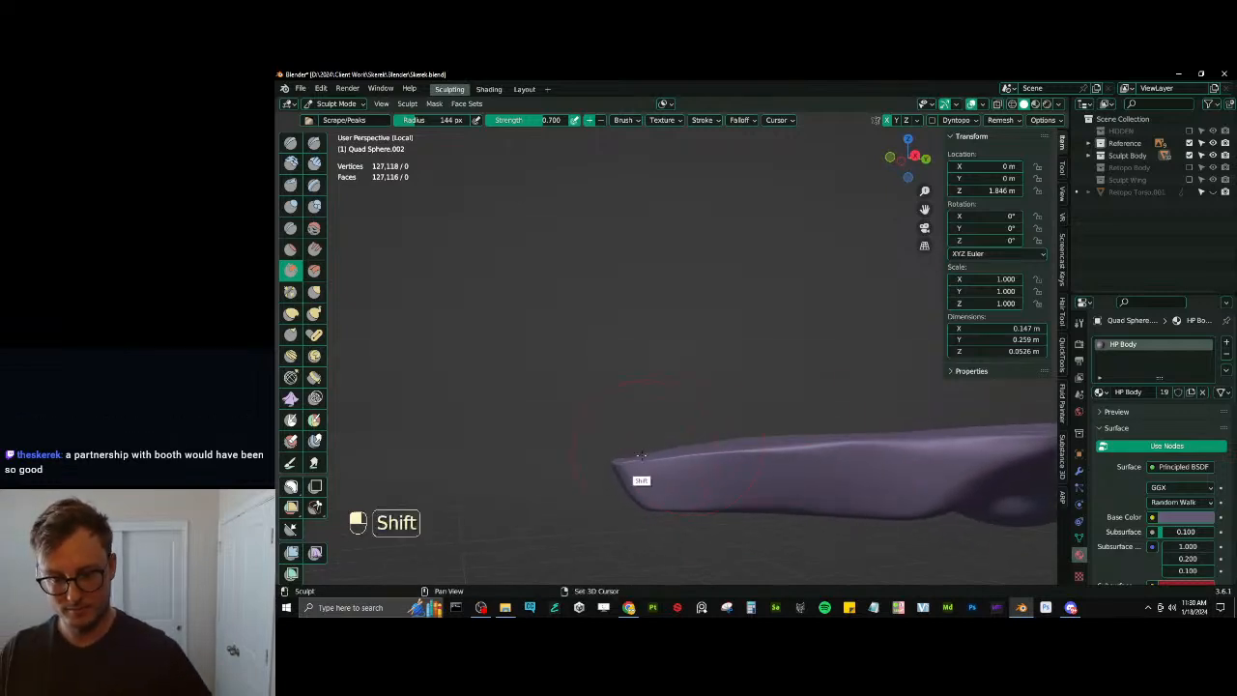
Smooth the lower beak's tip, side and top surface, and voxel remesh it
shift+drag(641, 455, 646, 465)
middle_drag(649, 452, 710, 488)
shift+drag(711, 483, 687, 468)
mouse_move(829, 432)
shift+mouse_down()
mouse_move(696, 460)
mouse_move(724, 453)
shift+mouse_up()
middle_drag(691, 426, 698, 457)
mouse_move(726, 366)
shift+mouse_down()
mouse_move(784, 279)
mouse_move(848, 271)
shift+mouse_up()
middle_drag(847, 270, 759, 343)
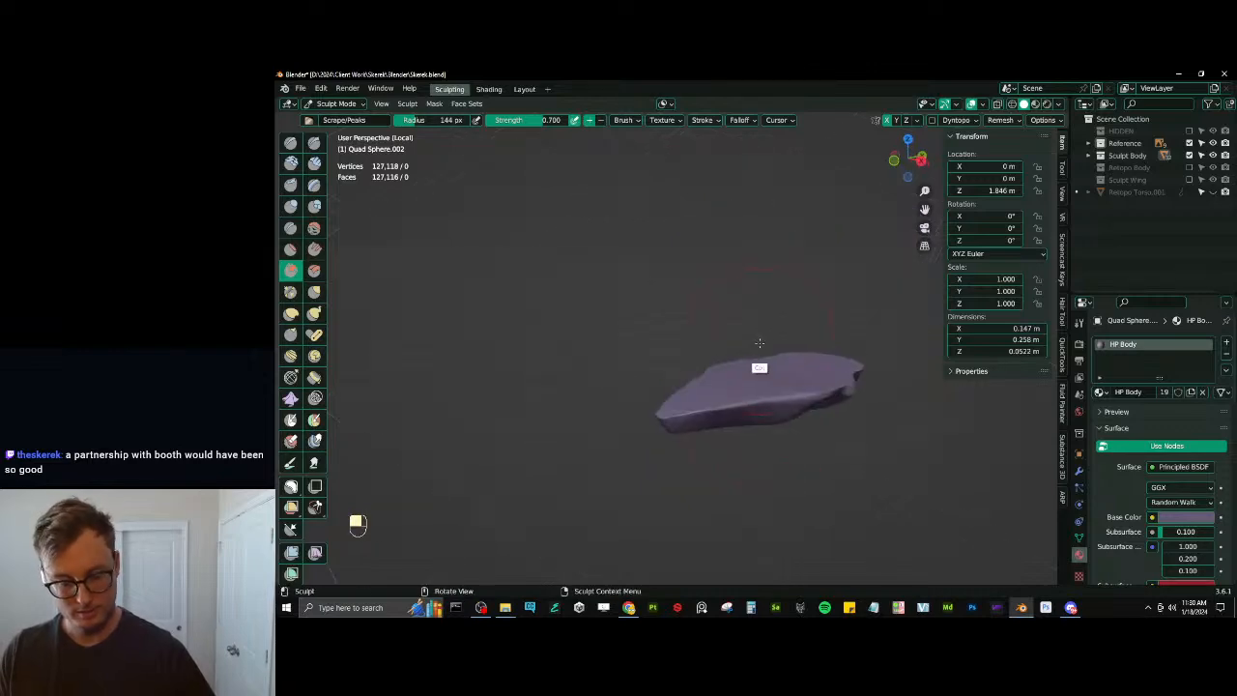
key(ctrl+r)
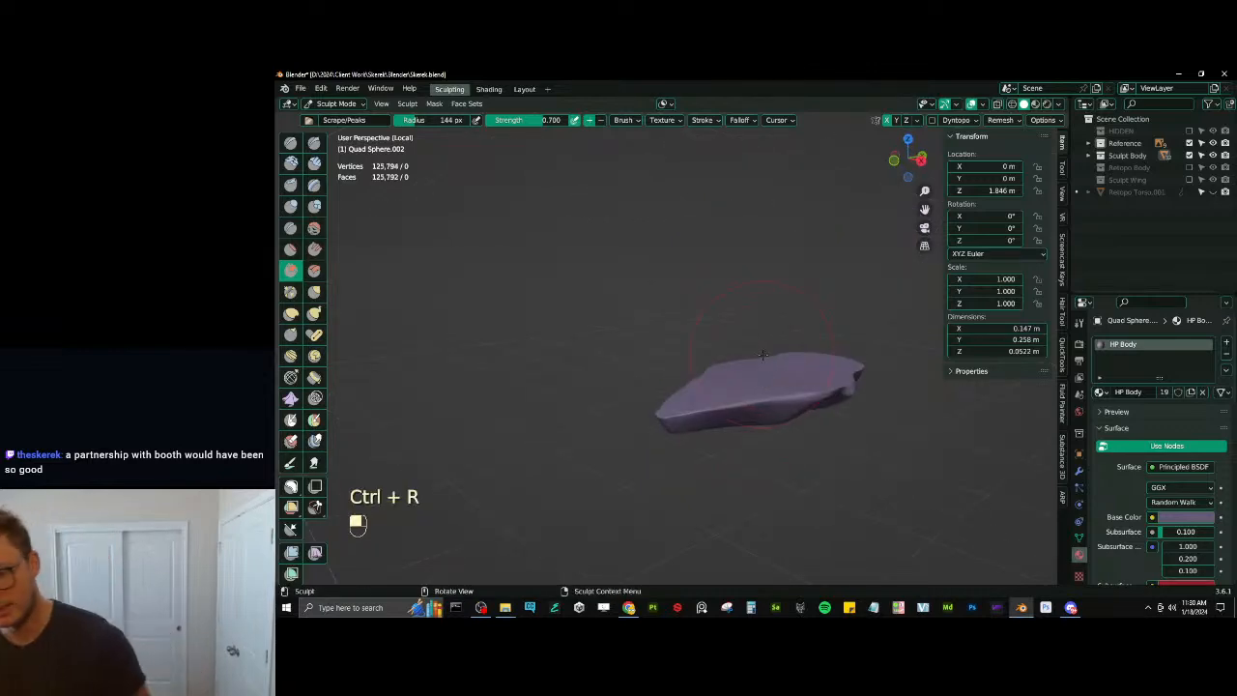
Leave local view and Sculpt Mode, reveal the hidden objects, and hide the retopo beak mesh again
key(KP_Divide)
key(ctrl+Tab)
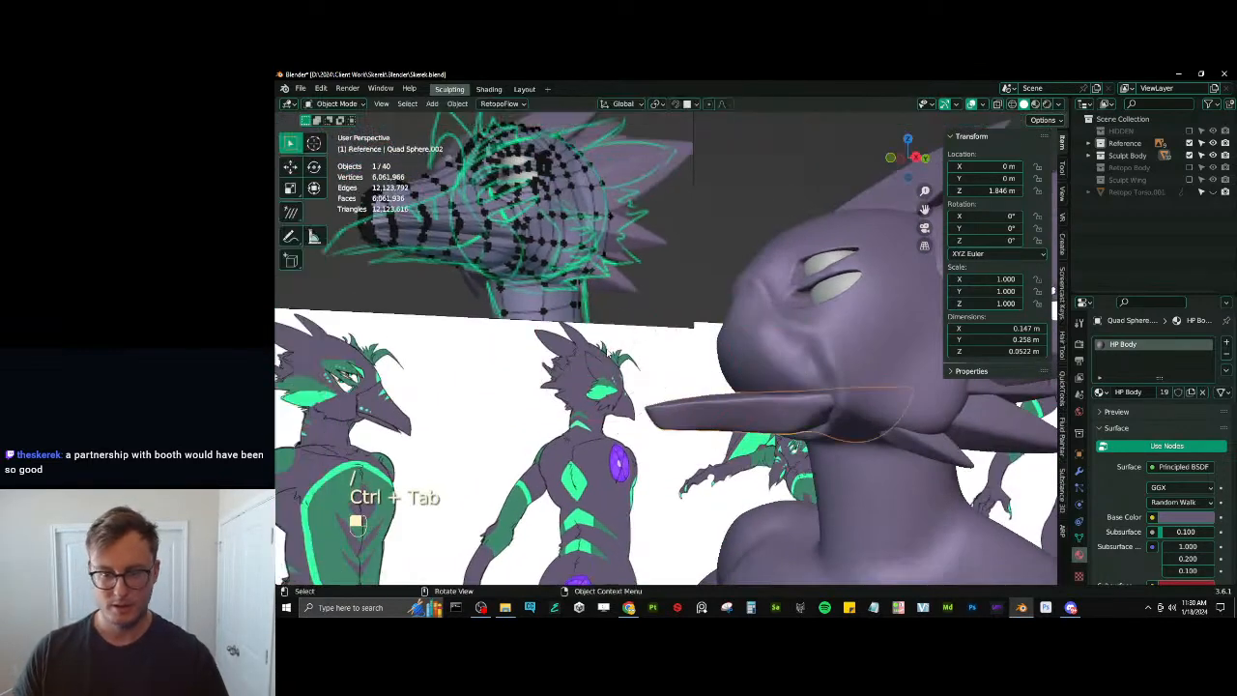
key(alt)
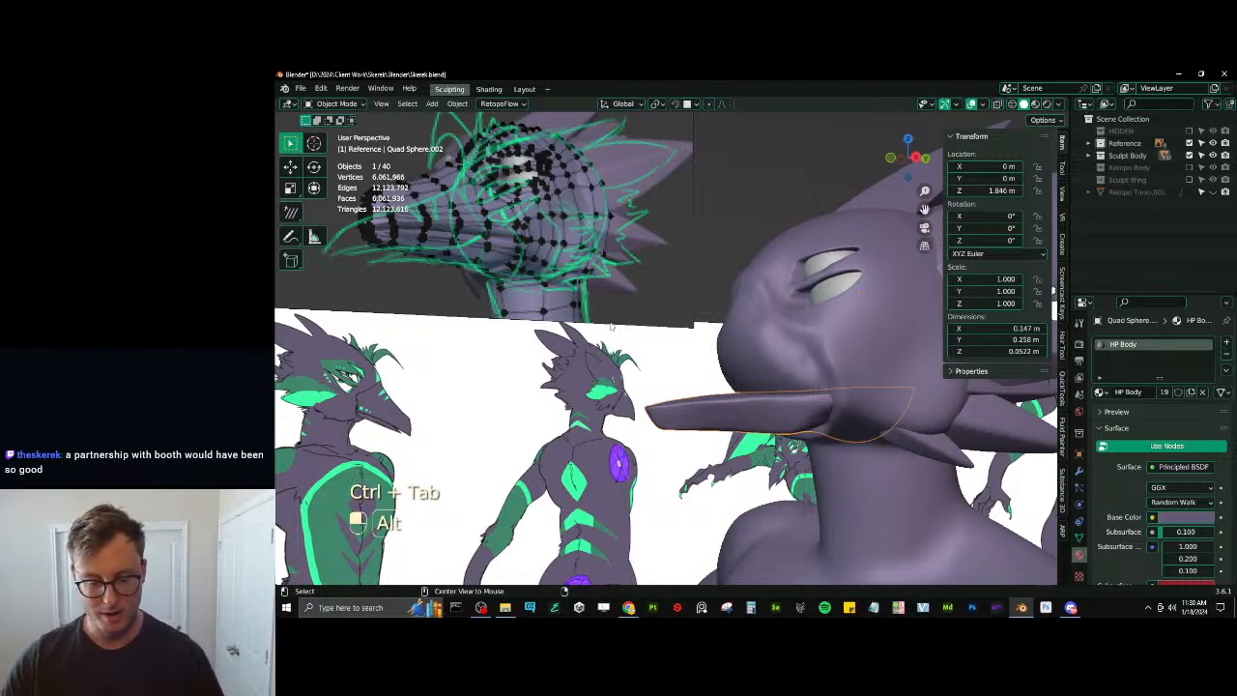
key(alt+h)
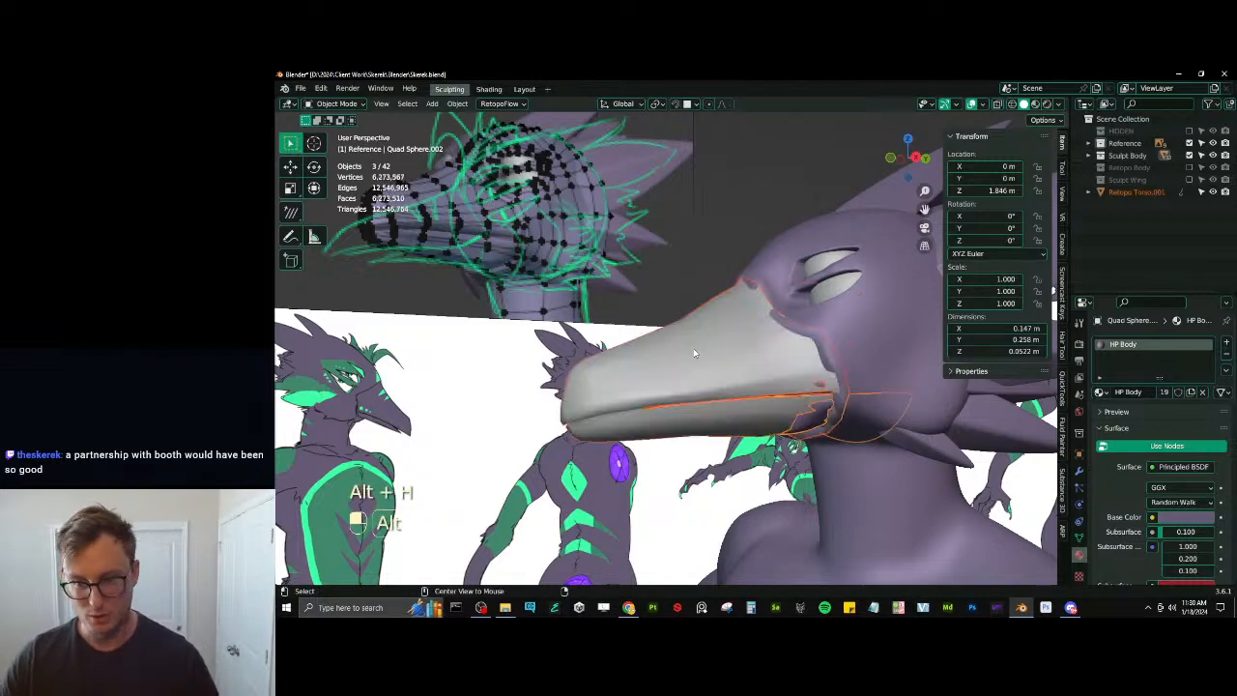
middle_drag(694, 353, 651, 379)
click(688, 332)
key(h)
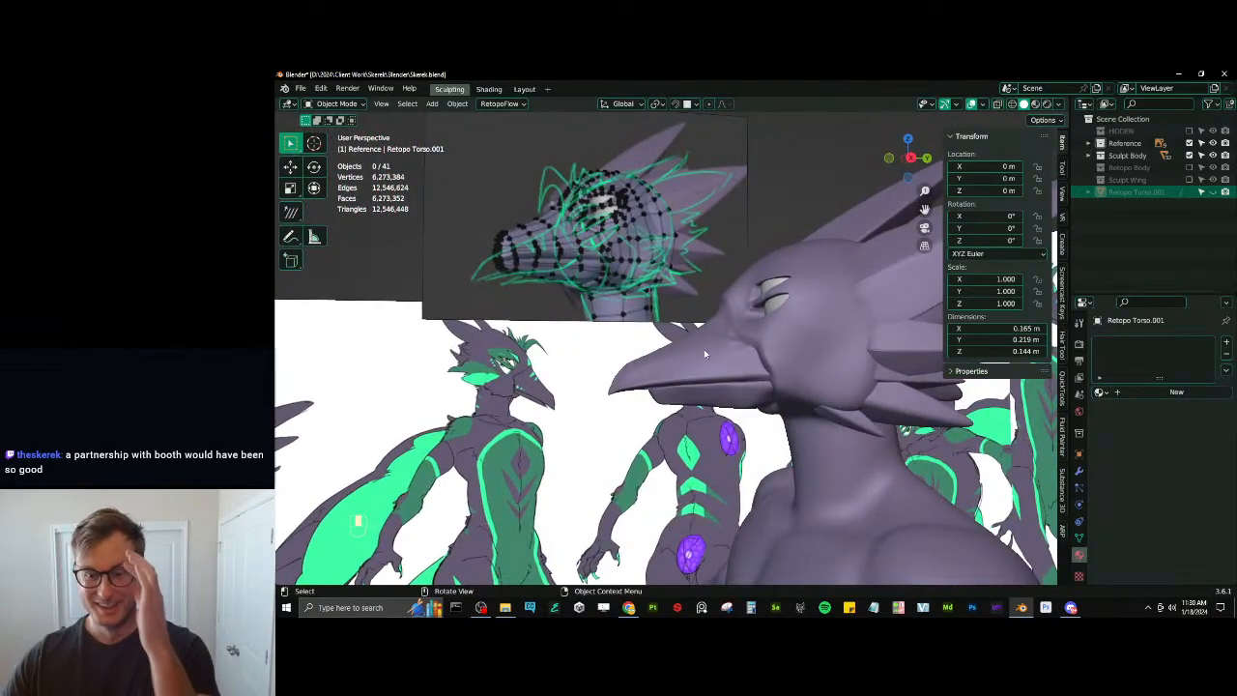
Sculpt the upper beak's base below the eye with Inflate/Deflate, undo a stroke, smooth the area and voxel remesh
click(704, 349)
key(ctrl+Tab)
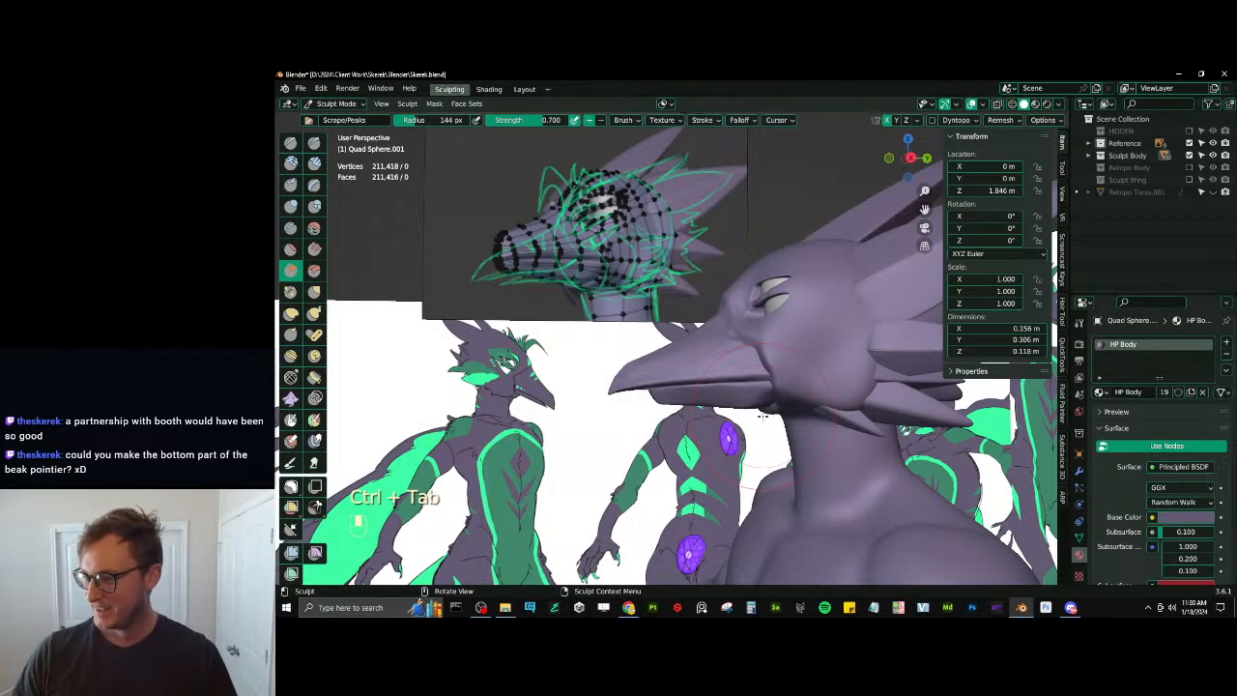
mouse_move(806, 329)
middle_down()
mouse_move(758, 322)
mouse_move(763, 302)
mouse_move(794, 372)
middle_up()
shift+middle_drag(795, 372, 766, 363)
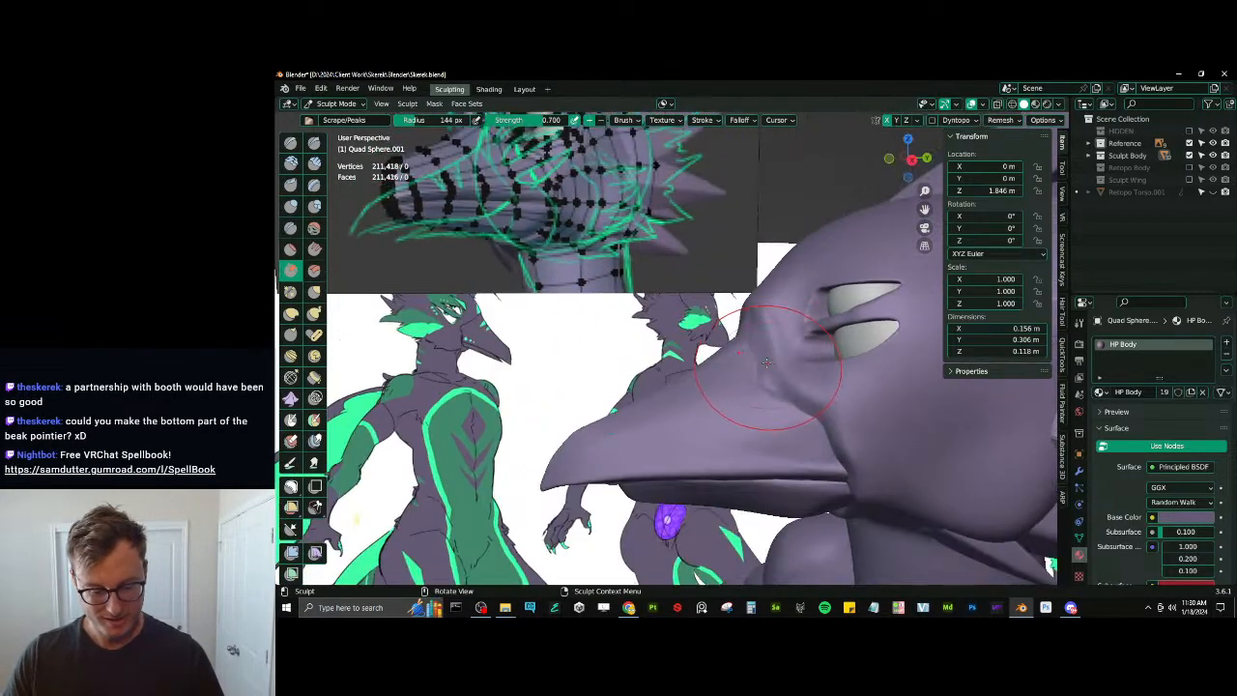
key(i)
key(ctrl+z)
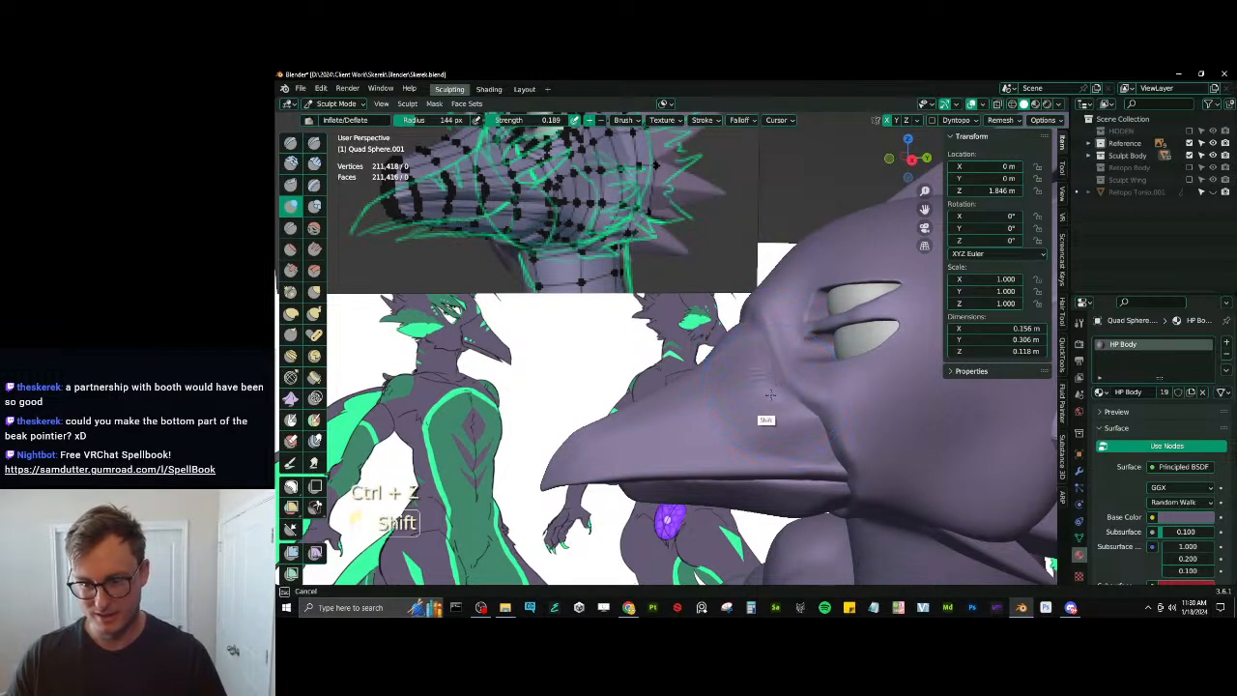
key(ctrl+r)
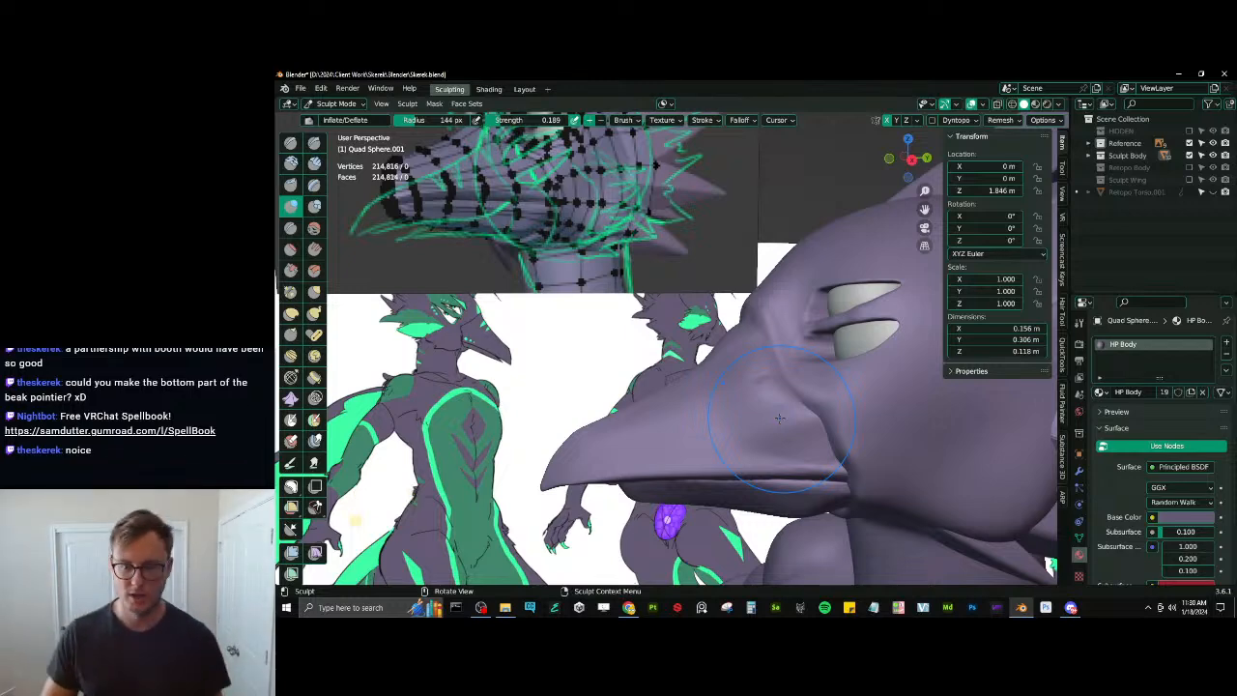
Deflate and smooth the side of the upper beak's base, and flatten the beak's side with Scrape/Peaks
mouse_move(807, 437)
ctrl+mouse_down()
mouse_move(775, 451)
mouse_move(776, 431)
mouse_move(787, 444)
mouse_move(772, 411)
ctrl+mouse_up()
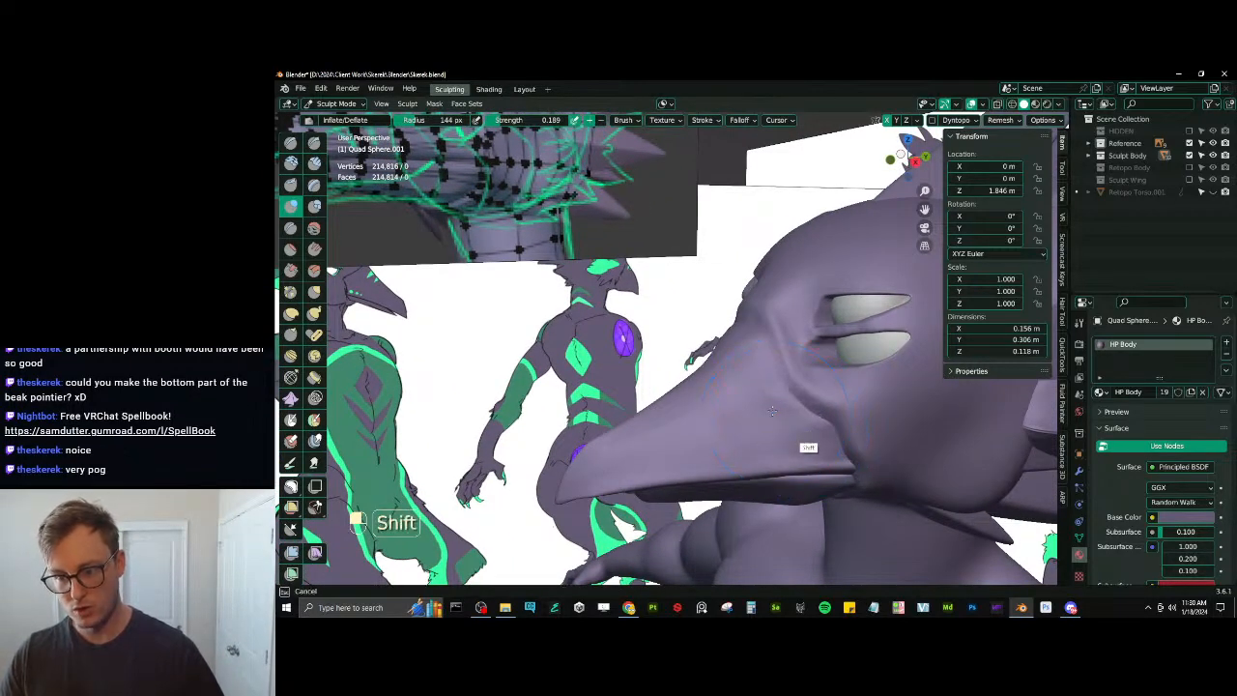
mouse_move(802, 437)
middle_down()
mouse_move(751, 428)
mouse_move(746, 413)
middle_up()
key(d)
key(v)
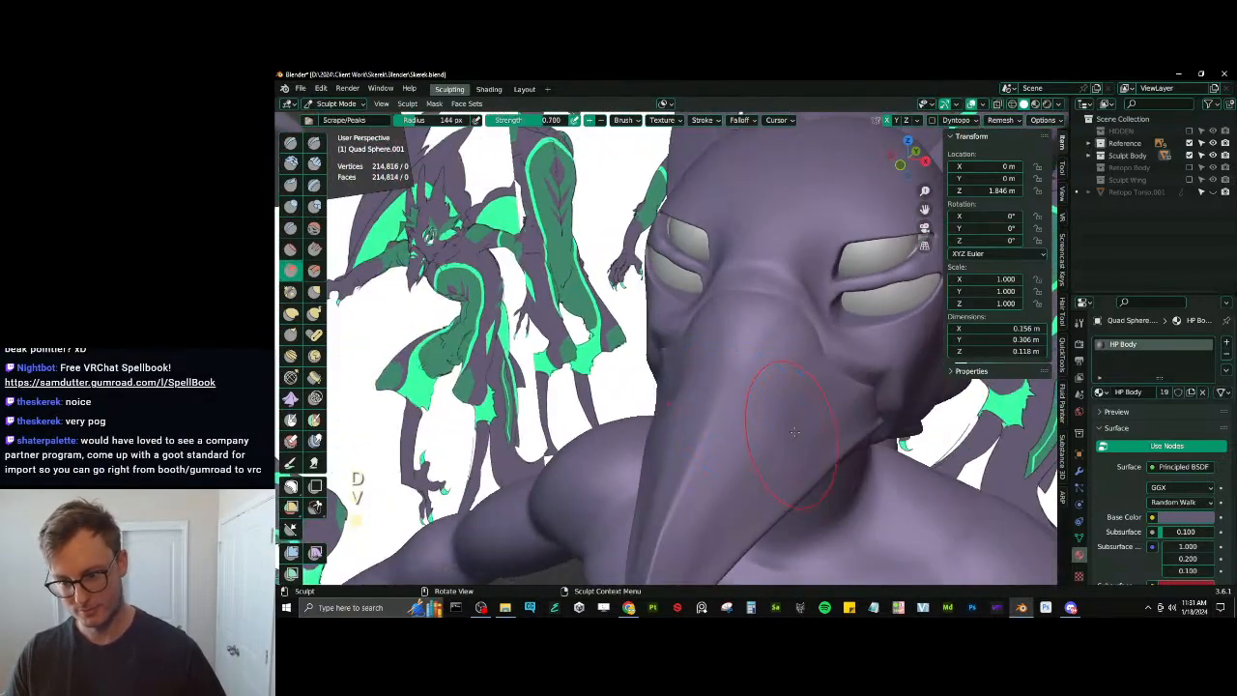
mouse_move(766, 425)
mouse_down()
mouse_move(779, 441)
mouse_move(787, 425)
mouse_up()
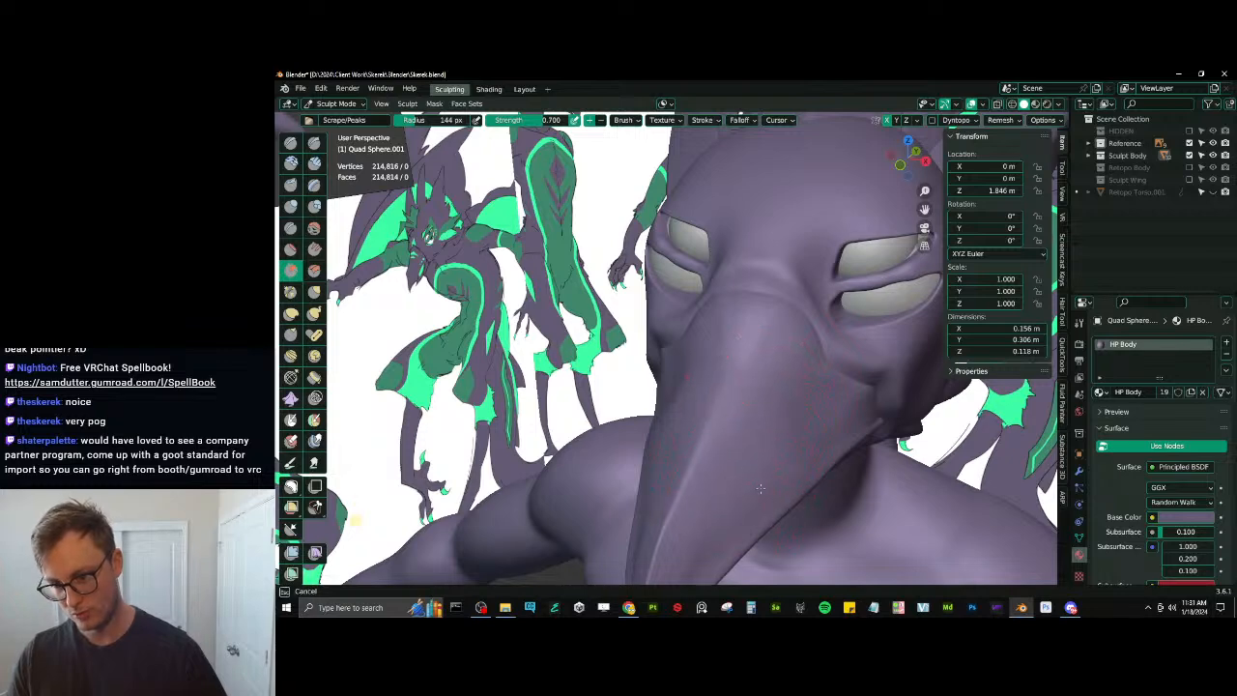
middle_drag(763, 336, 724, 345)
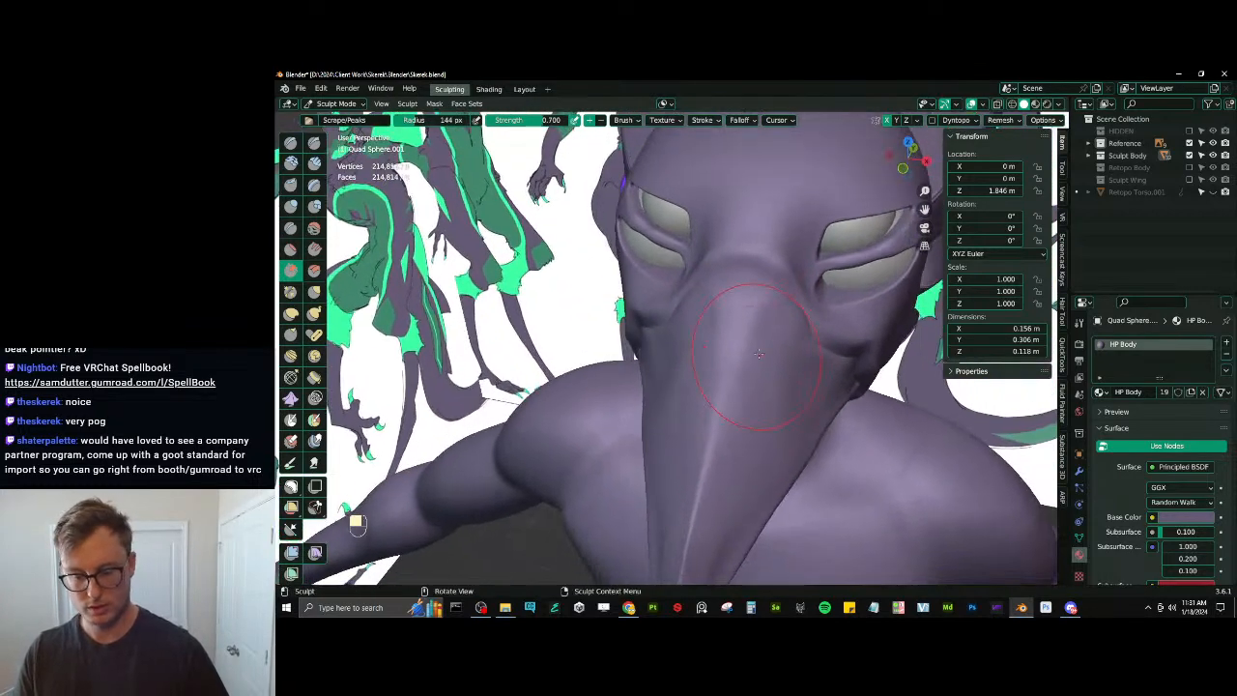
Sharpen the ridge along the top of the upper beak with the Pinch/Magnify brush at a 104 px radius
key(p)
key(bracketleft)
key(bracketleft)
key(bracketleft)
drag(745, 291, 695, 494)
Smooth the side of the upper beak near its base
middle_drag(696, 495, 666, 479)
shift+drag(766, 388, 794, 390)
middle_drag(793, 390, 768, 387)
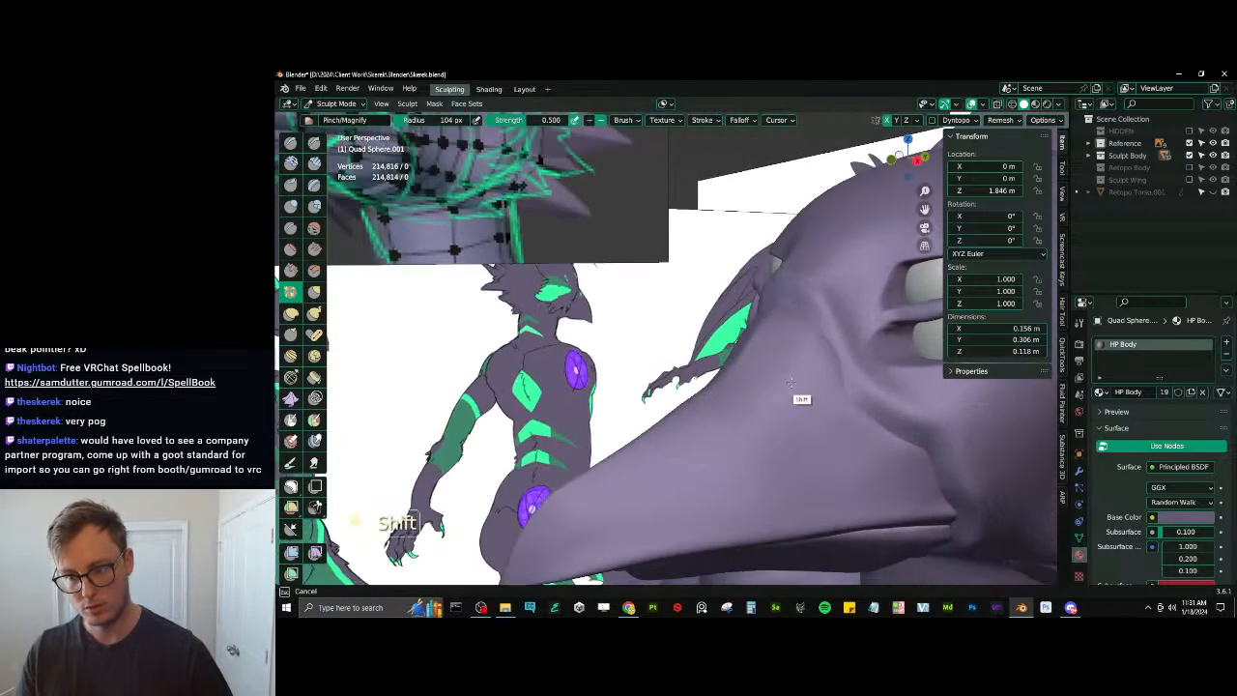
mouse_move(791, 383)
shift+mouse_down()
mouse_move(752, 412)
mouse_move(802, 387)
shift+mouse_up()
mouse_move(802, 388)
middle_down()
mouse_move(886, 404)
mouse_move(828, 386)
mouse_move(831, 488)
middle_up()
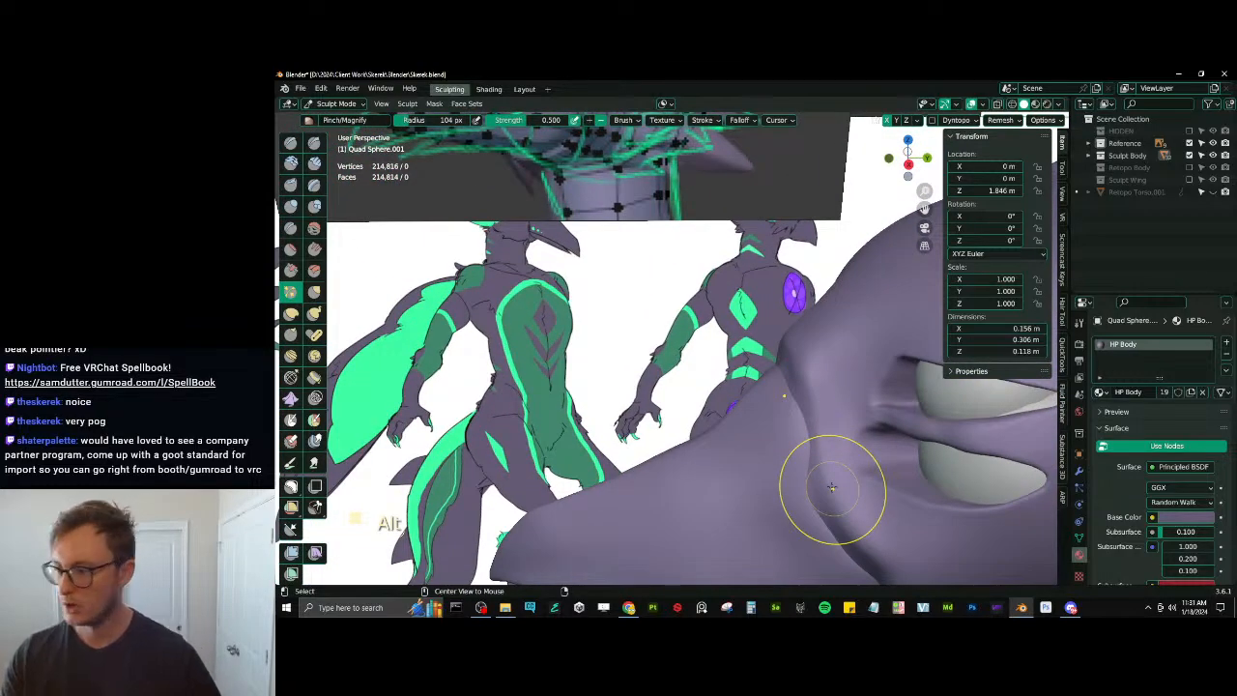
Switch sculpting to the head mesh and scrape and smooth the cheek fold along the back edge of the beak
key(KP_3)
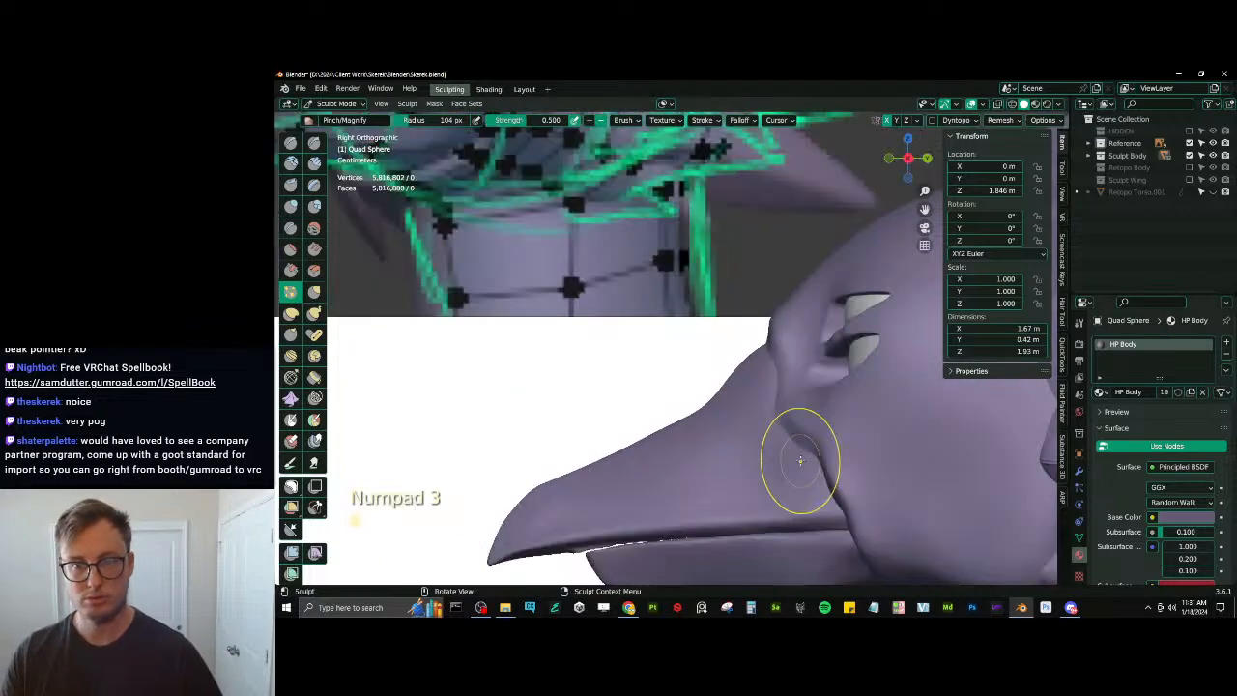
mouse_move(750, 367)
middle_down()
mouse_move(847, 378)
mouse_move(828, 441)
mouse_move(836, 406)
mouse_move(824, 427)
middle_up()
key(v)
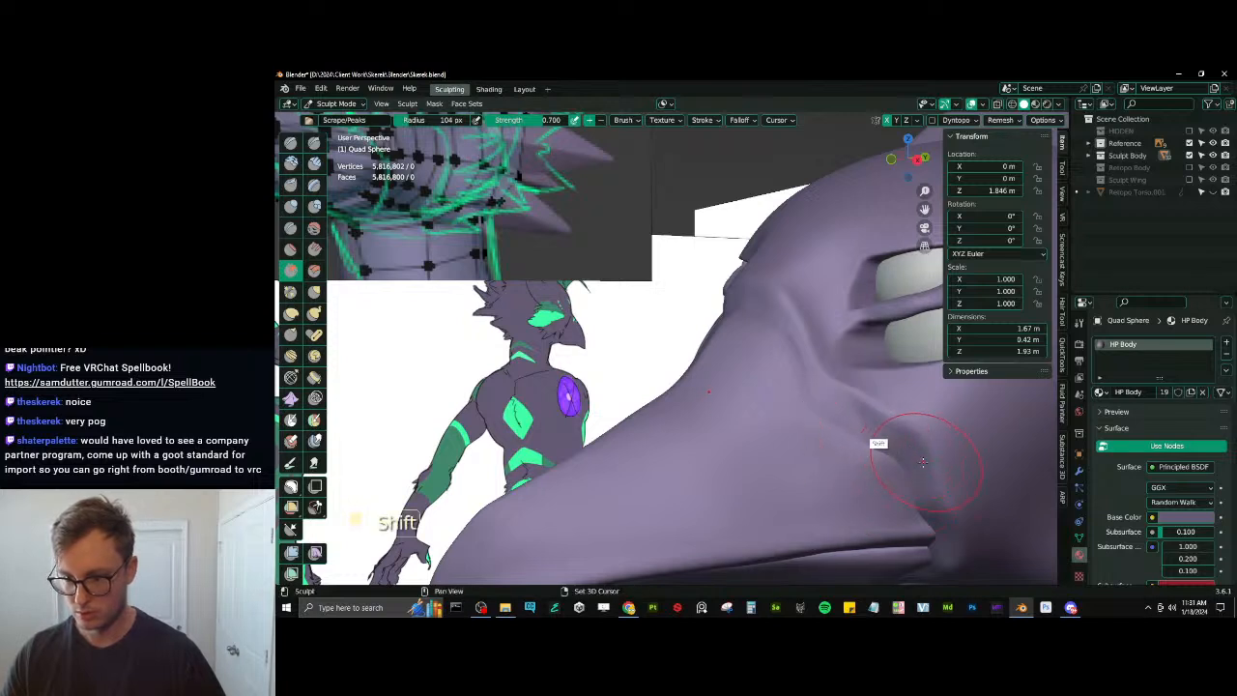
mouse_move(922, 461)
shift+mouse_down()
mouse_move(855, 403)
mouse_move(809, 320)
mouse_move(815, 367)
mouse_move(886, 469)
mouse_move(947, 494)
shift+mouse_up()
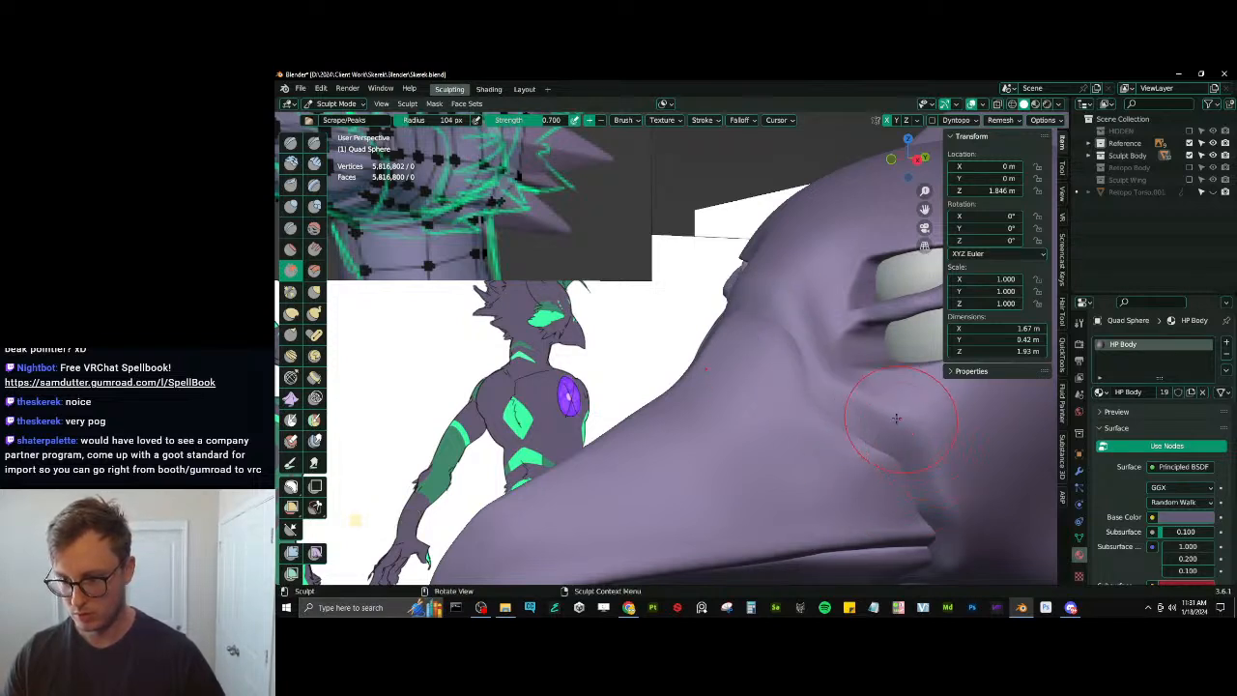
key(v)
drag(842, 394, 941, 509)
shift+middle_drag(917, 501, 858, 429)
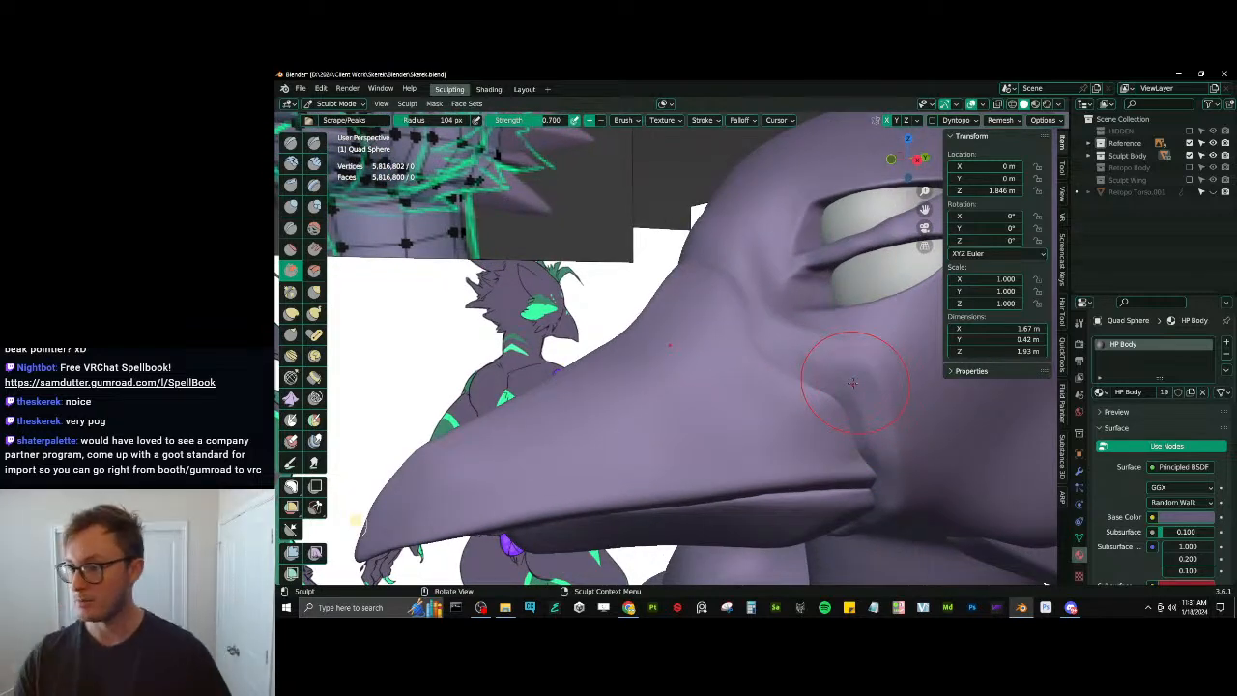
Refine the jaw rim that wraps beneath the base of the lower beak
shift+middle_drag(854, 420, 818, 371)
mouse_move(817, 371)
middle_down()
mouse_move(792, 358)
mouse_move(858, 295)
middle_up()
drag(833, 361, 721, 474)
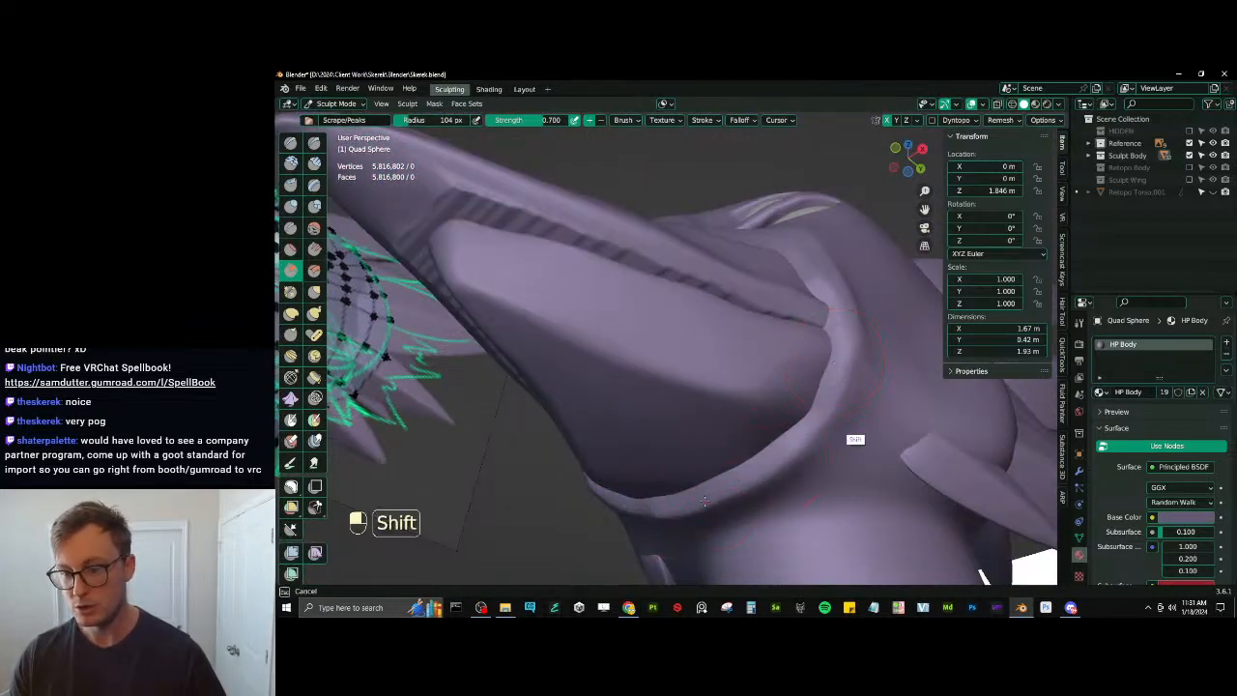
Smooth the cheek and jaw around the corner of the mouth
mouse_move(754, 486)
middle_down()
mouse_move(838, 343)
mouse_move(830, 389)
middle_up()
mouse_move(827, 390)
shift+mouse_down()
mouse_move(794, 311)
mouse_move(807, 317)
shift+mouse_up()
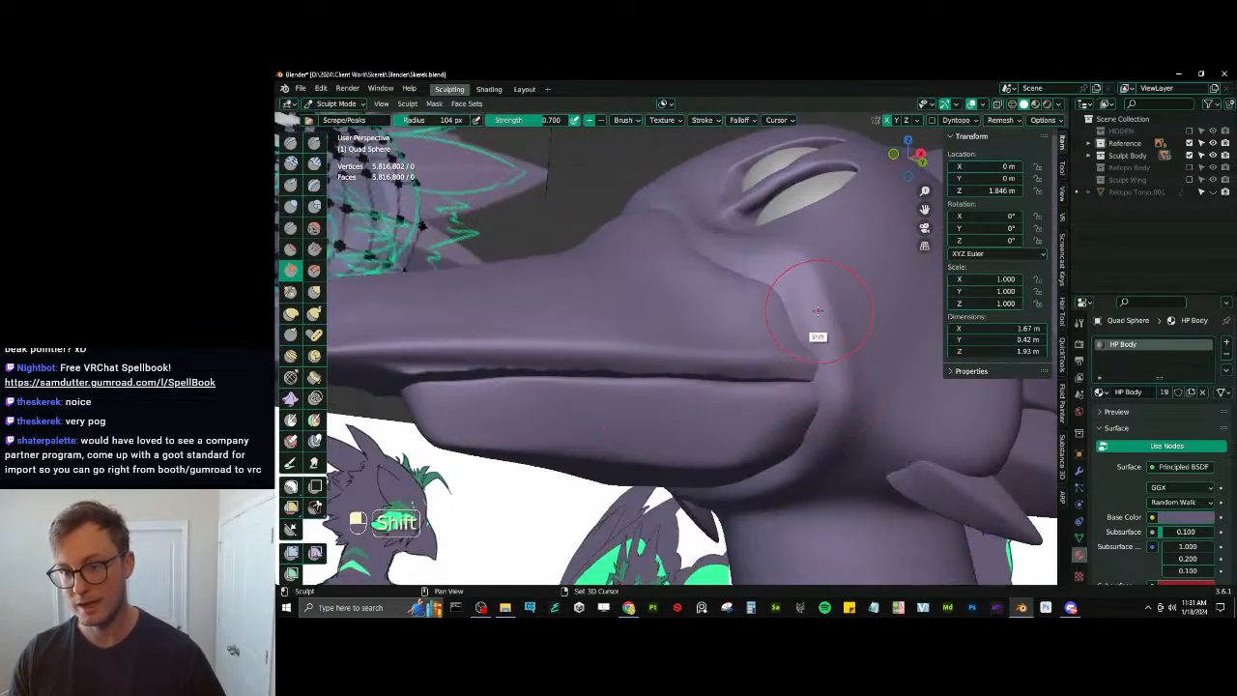
middle_drag(810, 319, 836, 346)
mouse_move(839, 351)
shift+mouse_down()
mouse_move(847, 346)
mouse_move(854, 475)
shift+mouse_up()
middle_drag(872, 434, 893, 386)
mouse_move(893, 386)
shift+mouse_down()
mouse_move(771, 507)
mouse_move(709, 536)
shift+mouse_up()
Smooth the face surface below the eyes and next to the upper beak's base
mouse_move(897, 381)
middle_down()
mouse_move(838, 465)
mouse_move(870, 386)
middle_up()
scroll(872, 367, up, 3)
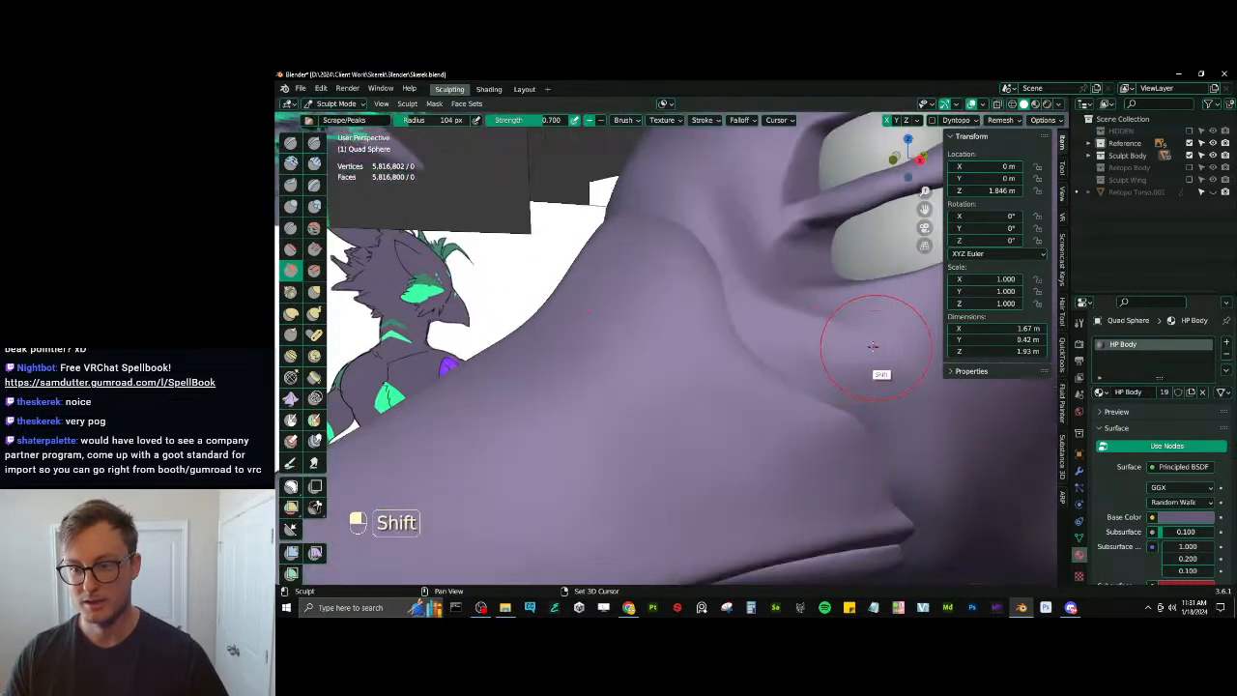
mouse_move(876, 345)
shift+mouse_down()
mouse_move(779, 317)
mouse_move(795, 358)
mouse_move(752, 327)
shift+mouse_up()
mouse_move(763, 338)
ctrl+middle_down()
mouse_move(797, 440)
mouse_move(754, 417)
mouse_move(752, 384)
ctrl+middle_up()
shift+drag(752, 384, 762, 377)
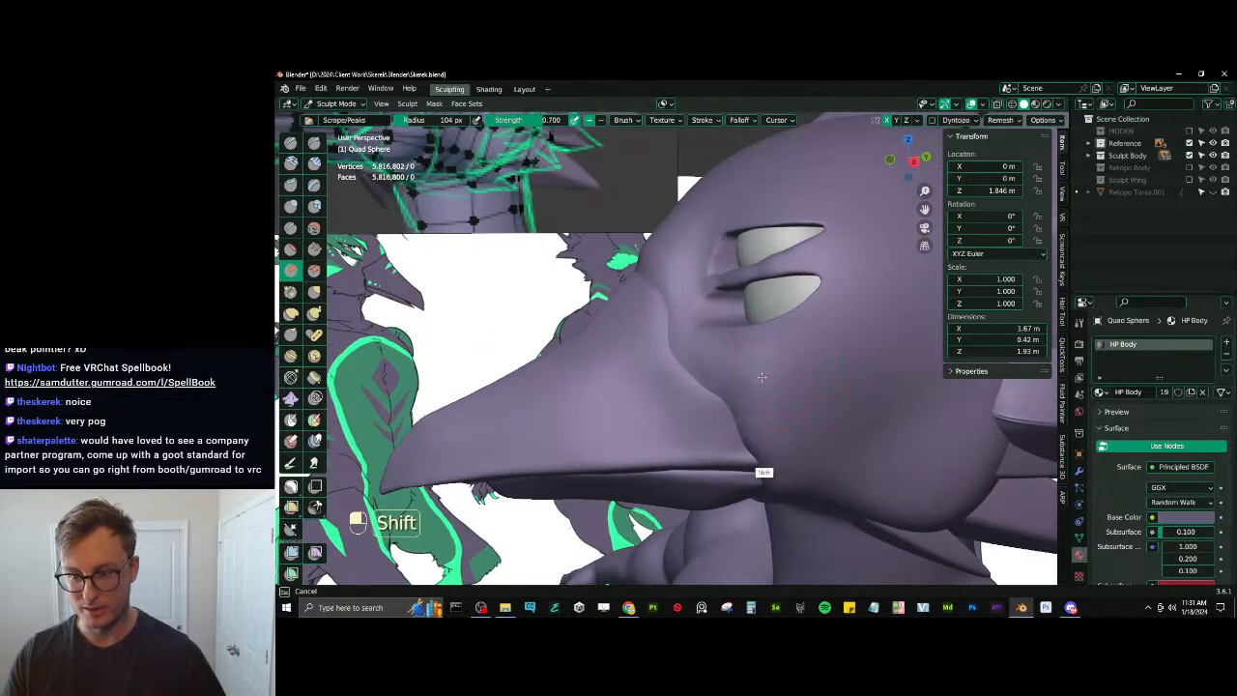
Try carving the crease where the beak meets the face with the Draw Sharp brush in right side view
middle_drag(768, 440, 771, 418)
middle_drag(692, 349, 641, 330)
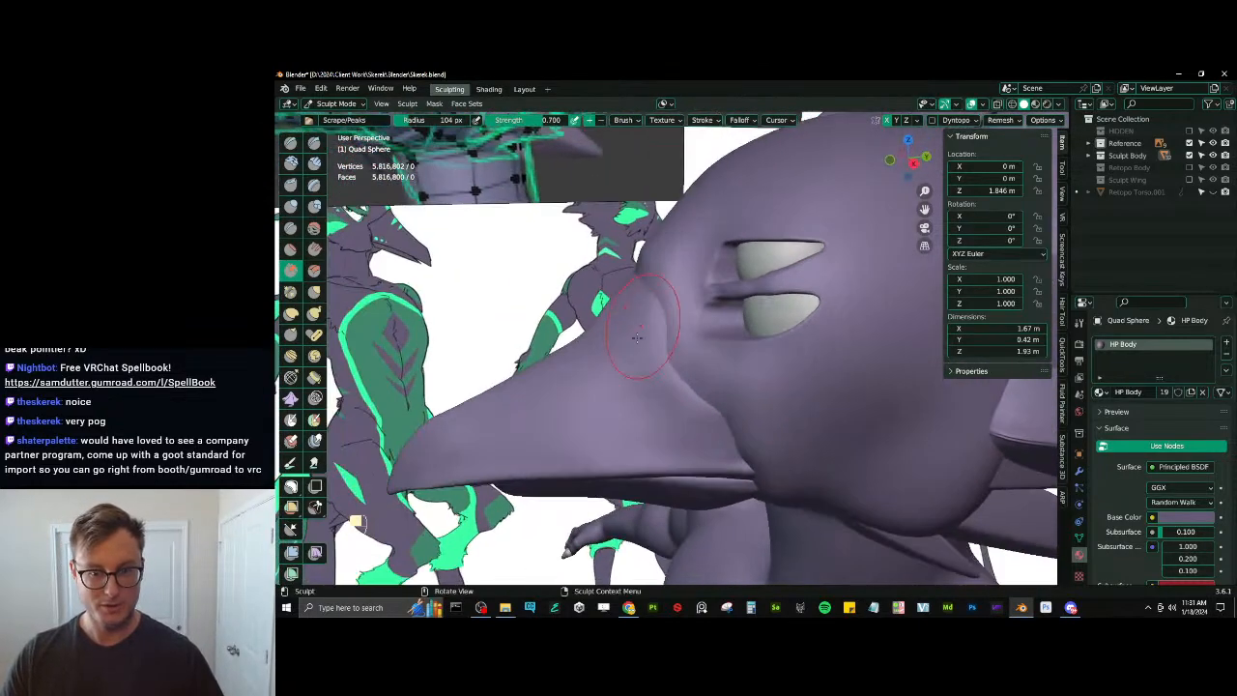
middle_drag(646, 386, 686, 367)
key(KP_3)
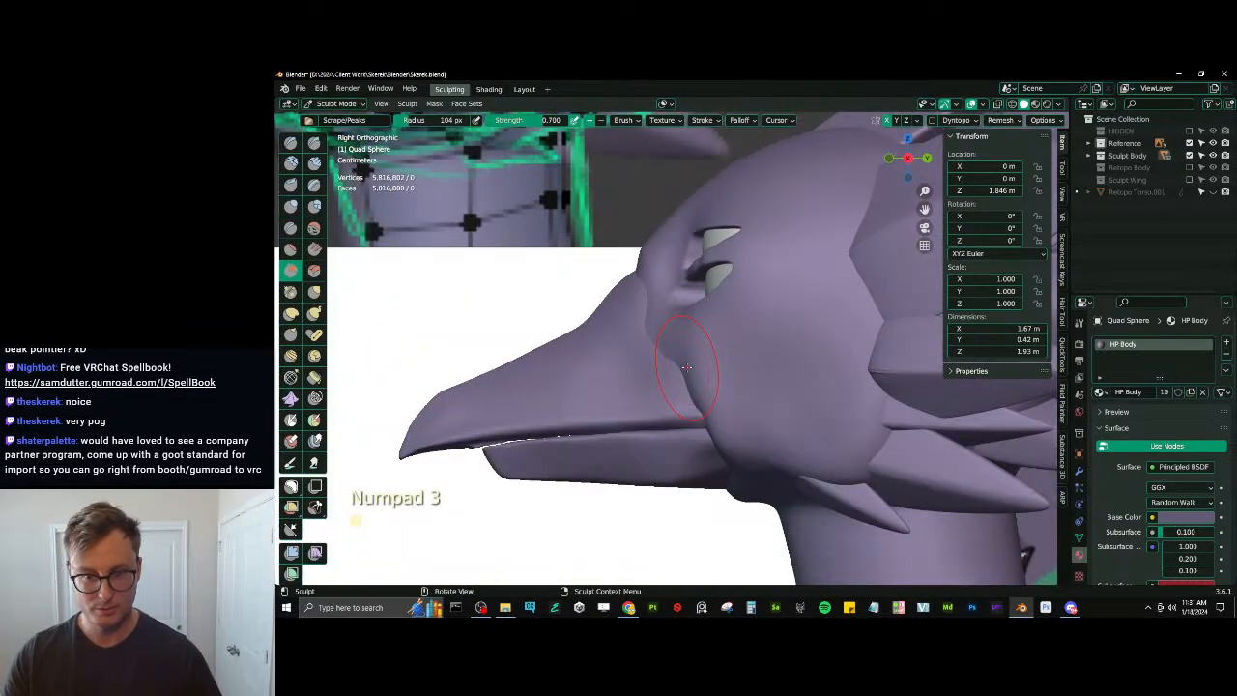
key(d)
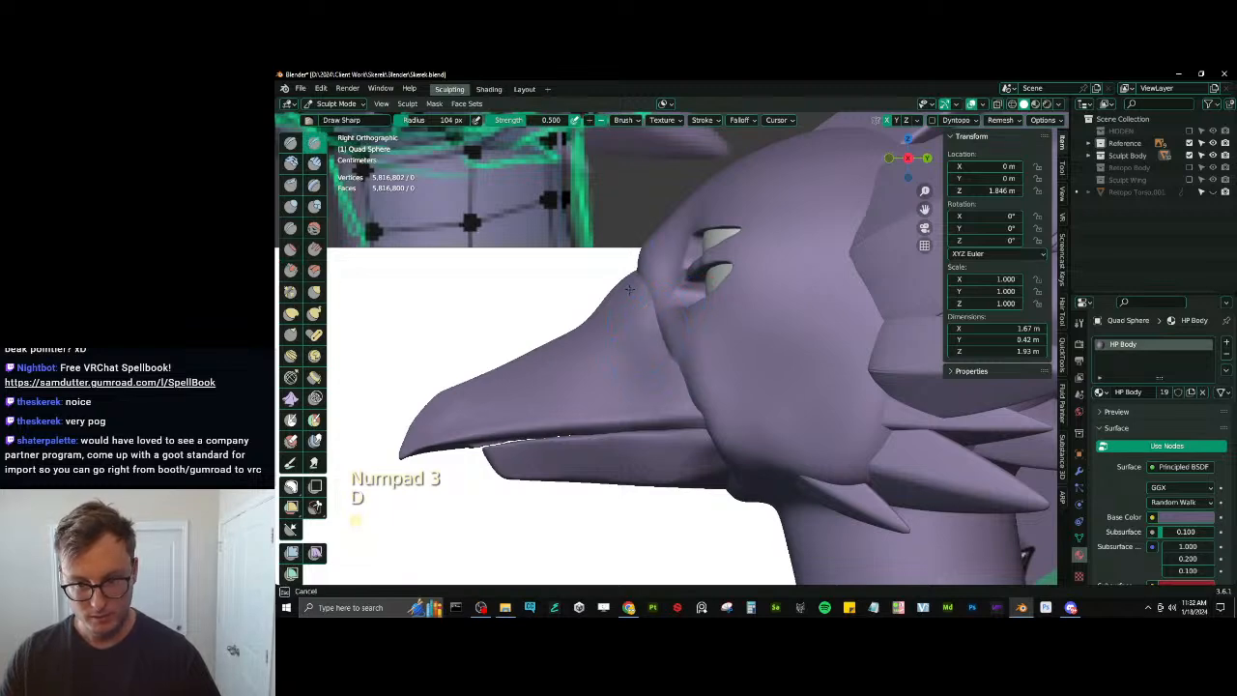
key(ctrl+z)
key(ctrl+z)
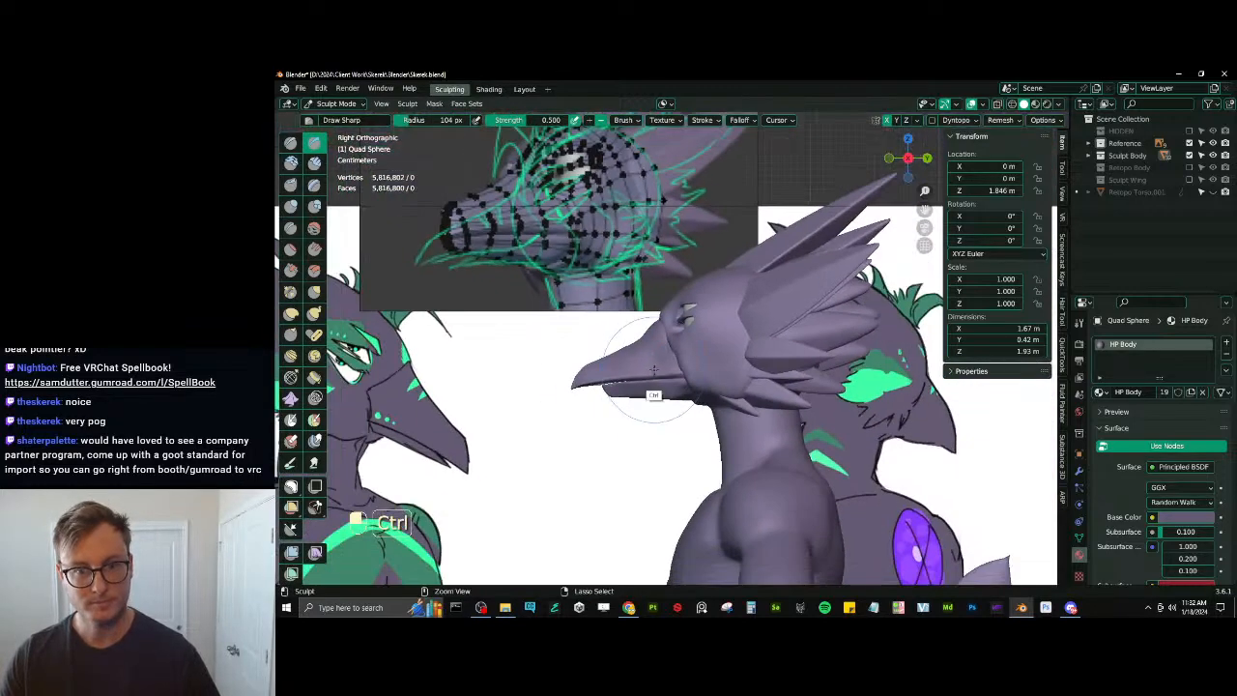
key(ctrl+z)
ctrl+middle_drag(657, 387, 638, 288)
Switch sculpting to the upper beak with the Scrape/Peaks brush and check its base from the right side
key(j)
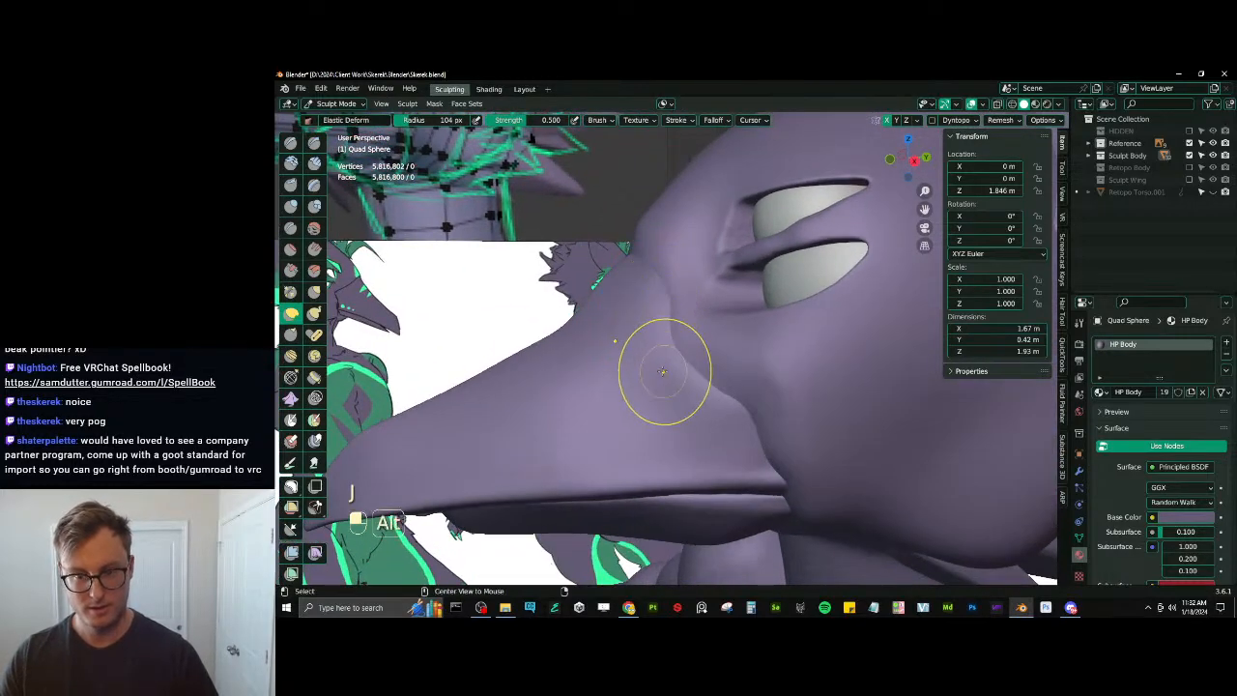
key(alt+q)
key(v)
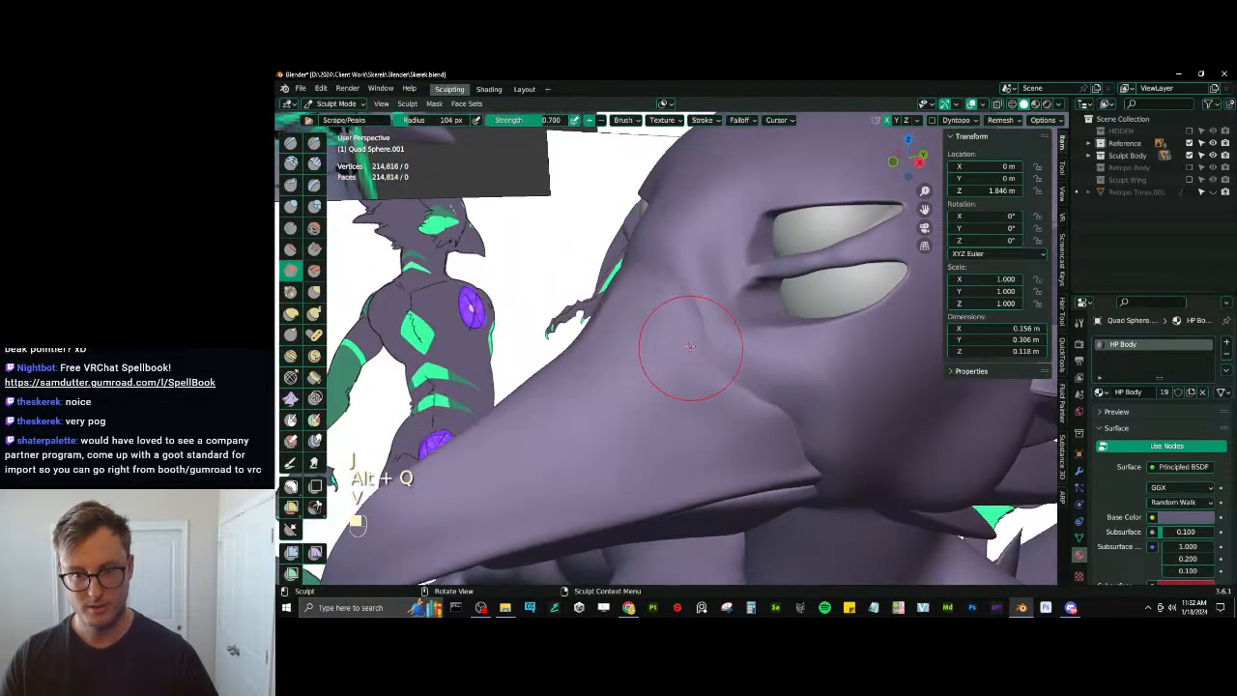
ctrl+middle_drag(649, 297, 664, 321)
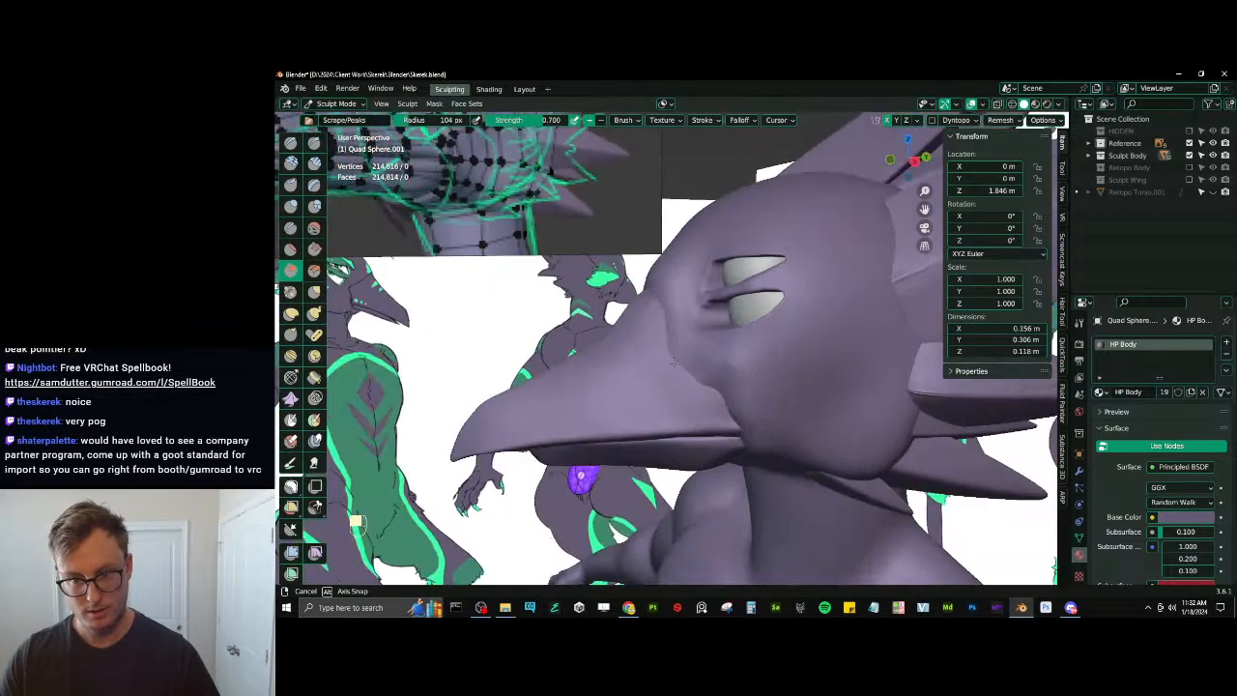
middle_drag(678, 364, 629, 392)
key(KP_3)
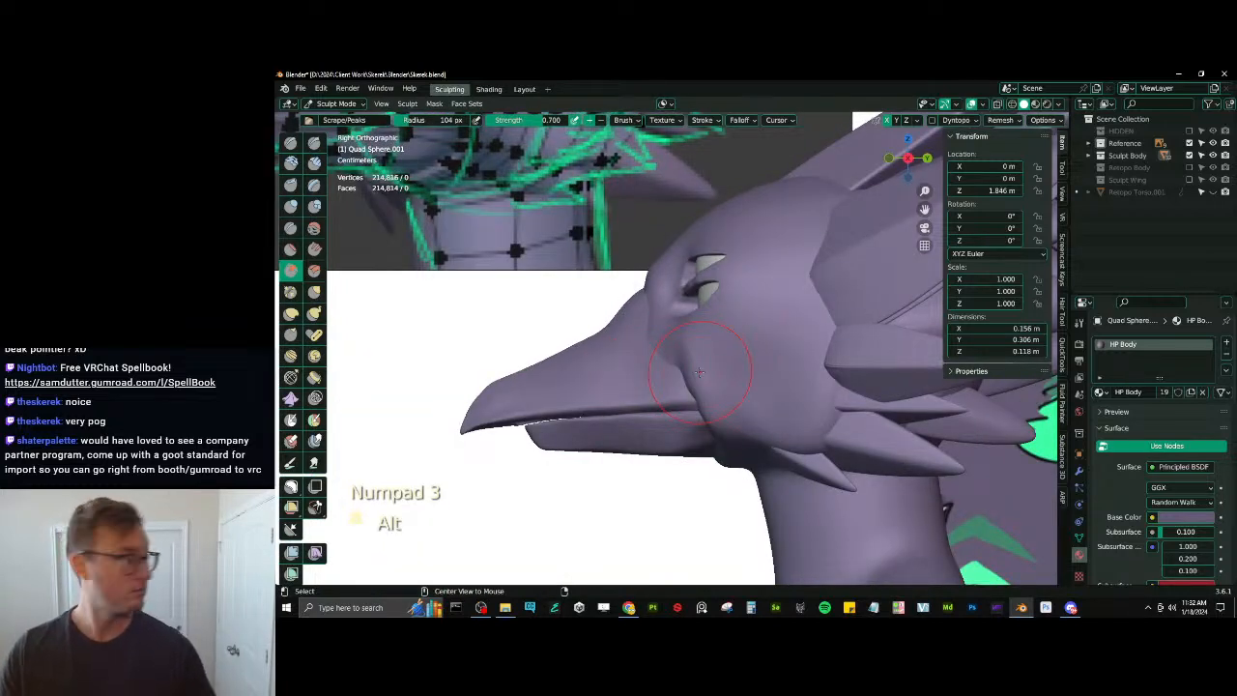
Switch back to the head mesh and carve the crease along the beak's base with the Draw Sharp brush
key(alt+q)
drag(633, 303, 634, 306)
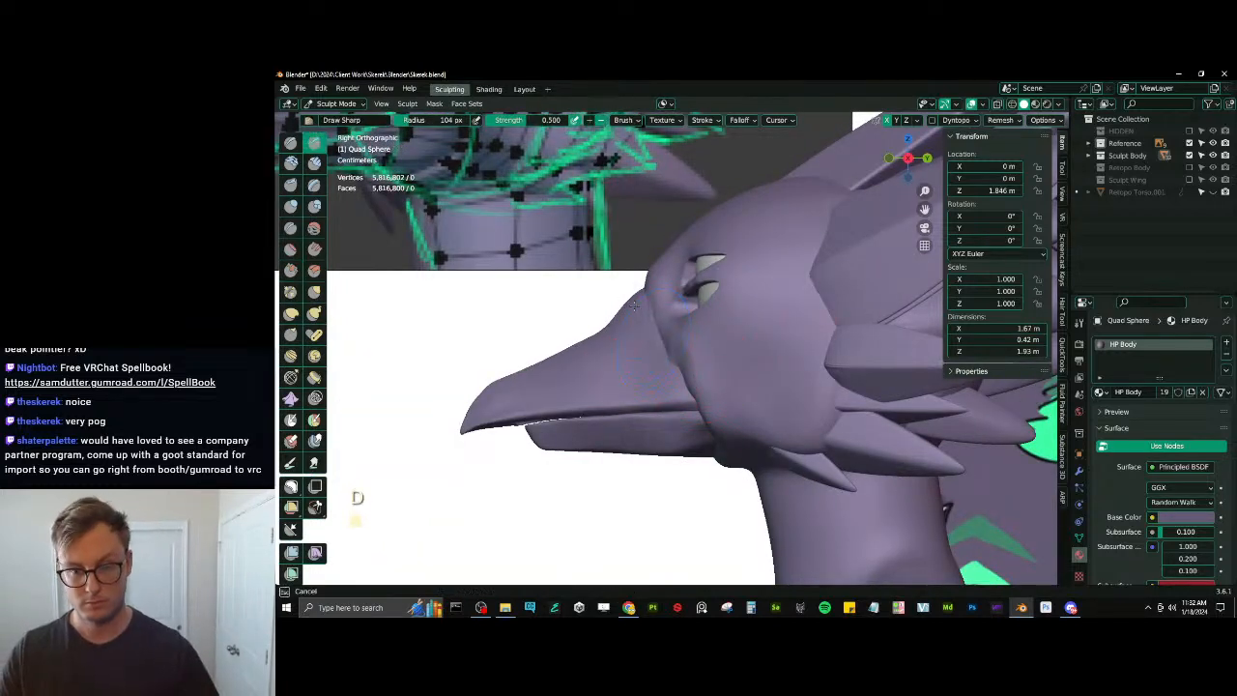
drag(676, 374, 639, 292)
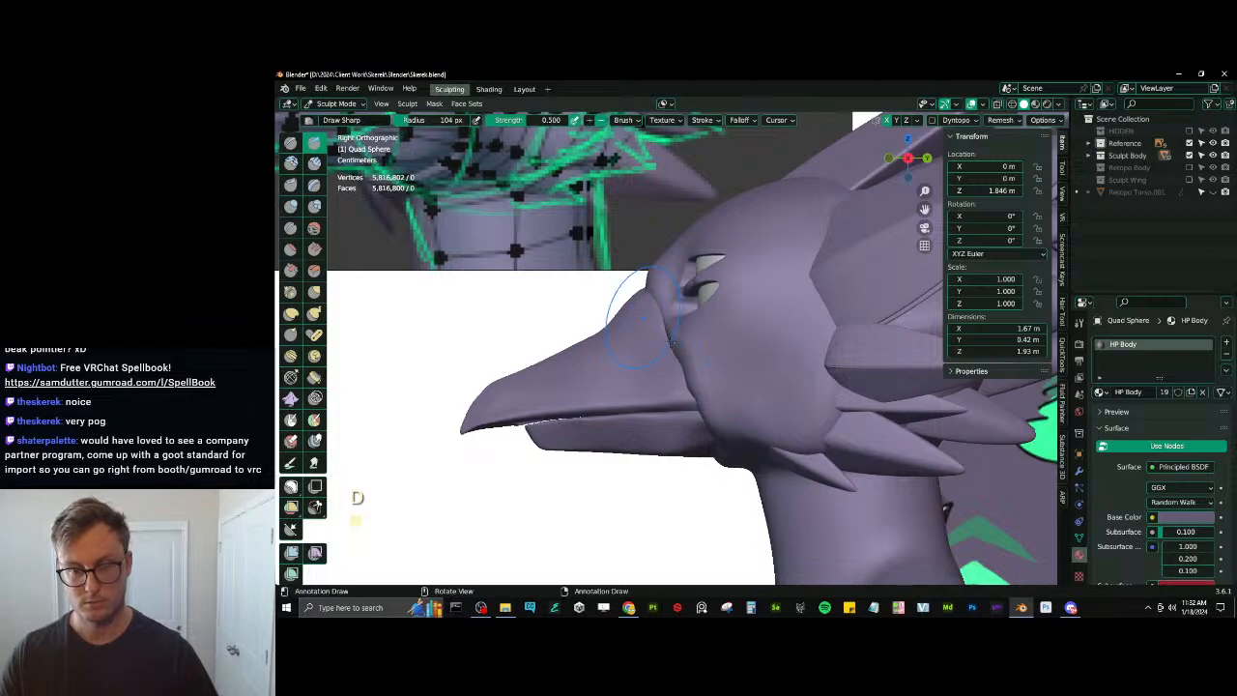
Scrape and smooth the carved edge between the beak's base, the brow and the cheek
mouse_move(669, 343)
middle_down()
mouse_move(802, 346)
mouse_move(618, 338)
middle_up()
scroll(674, 333, up, 2)
key(v)
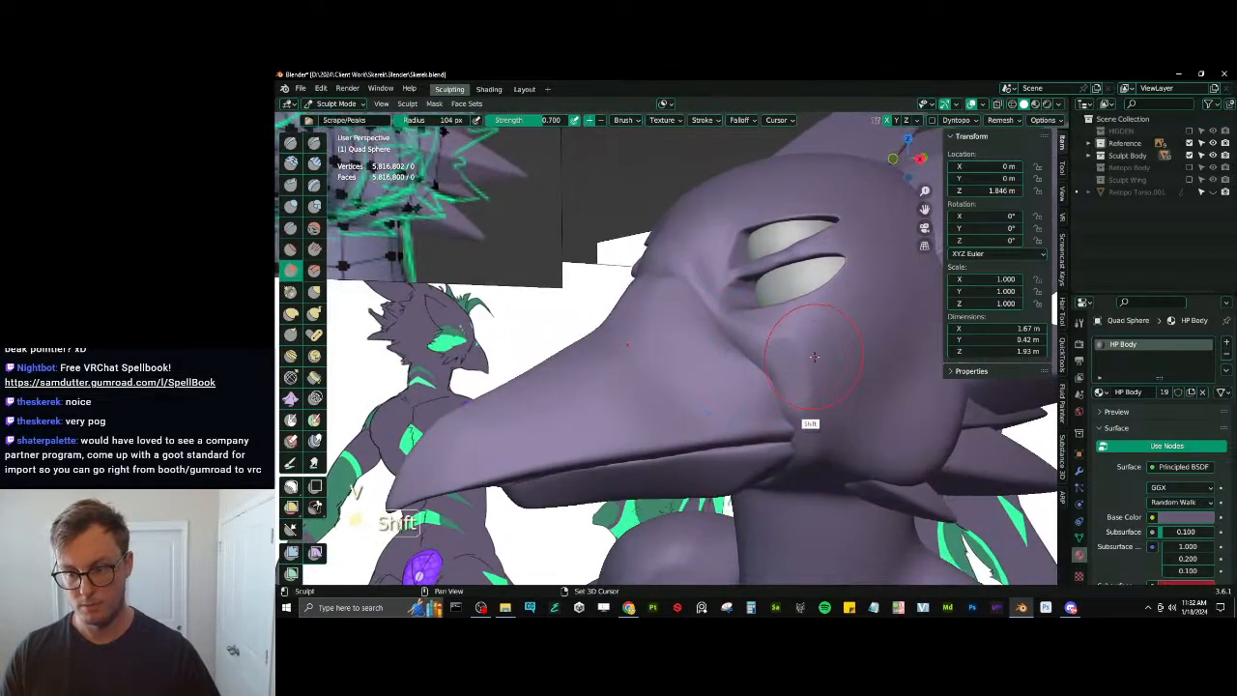
key(v)
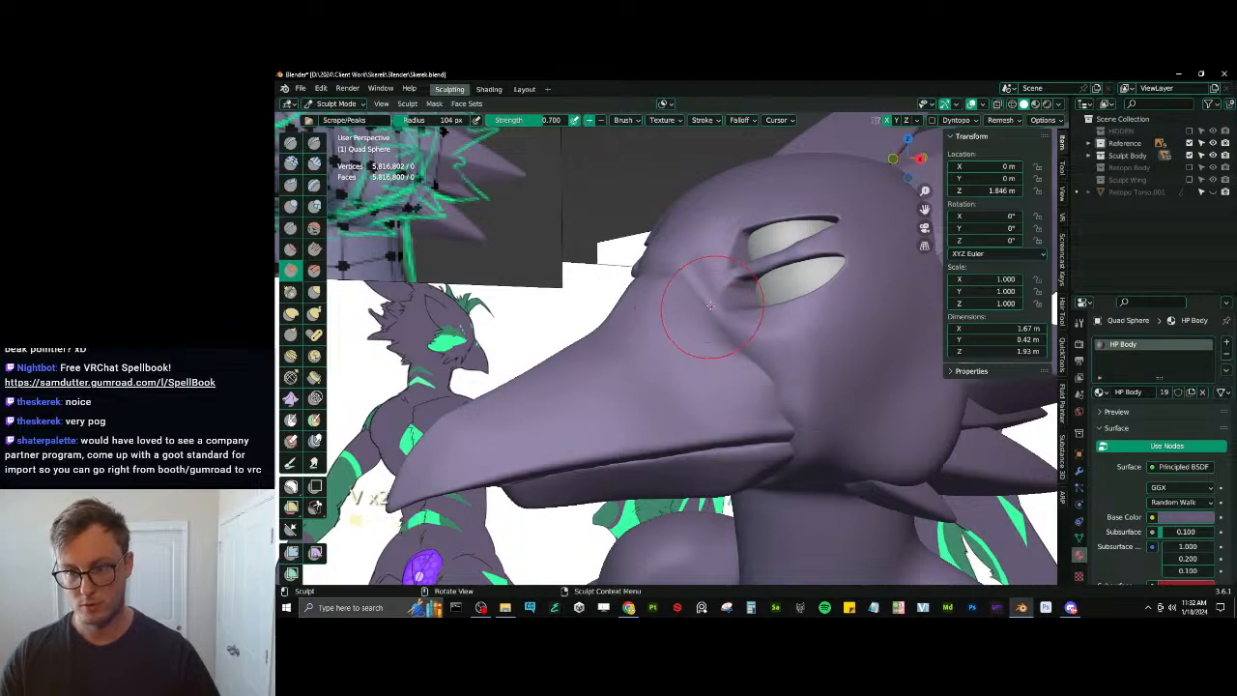
drag(709, 306, 712, 305)
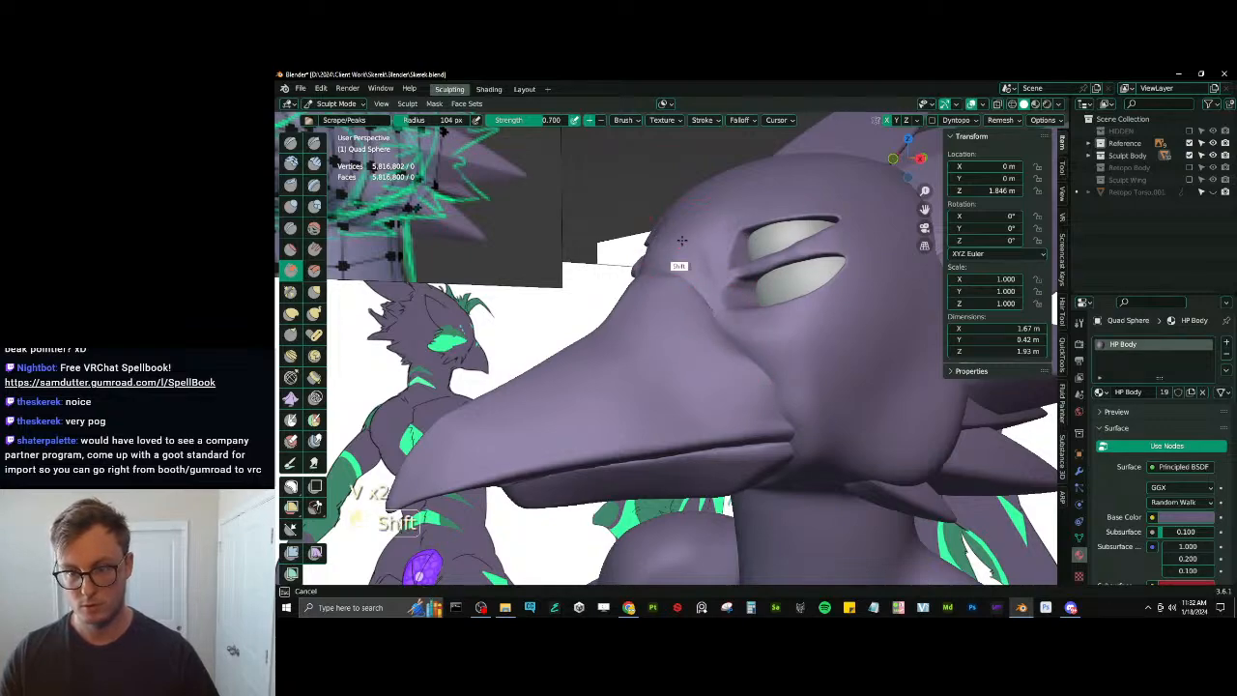
Switch sculpting to the lower beak mesh in the right orthographic view
middle_drag(654, 295, 700, 357)
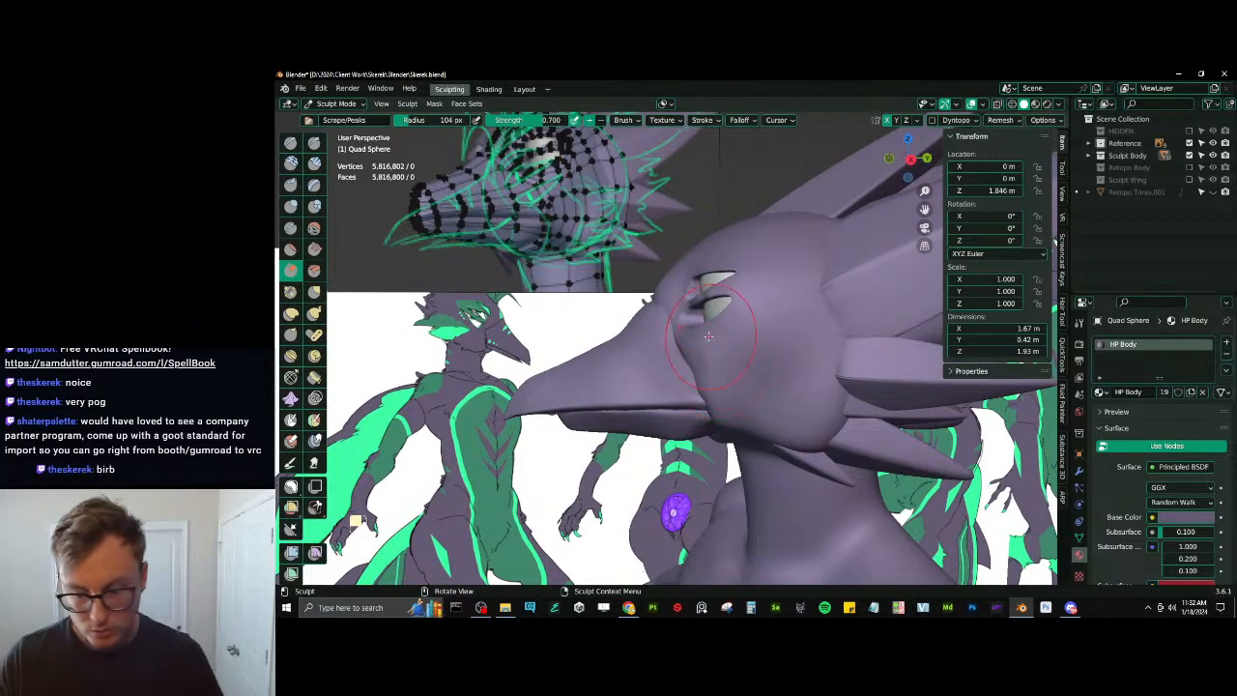
key(KP_2)
key(KP_3)
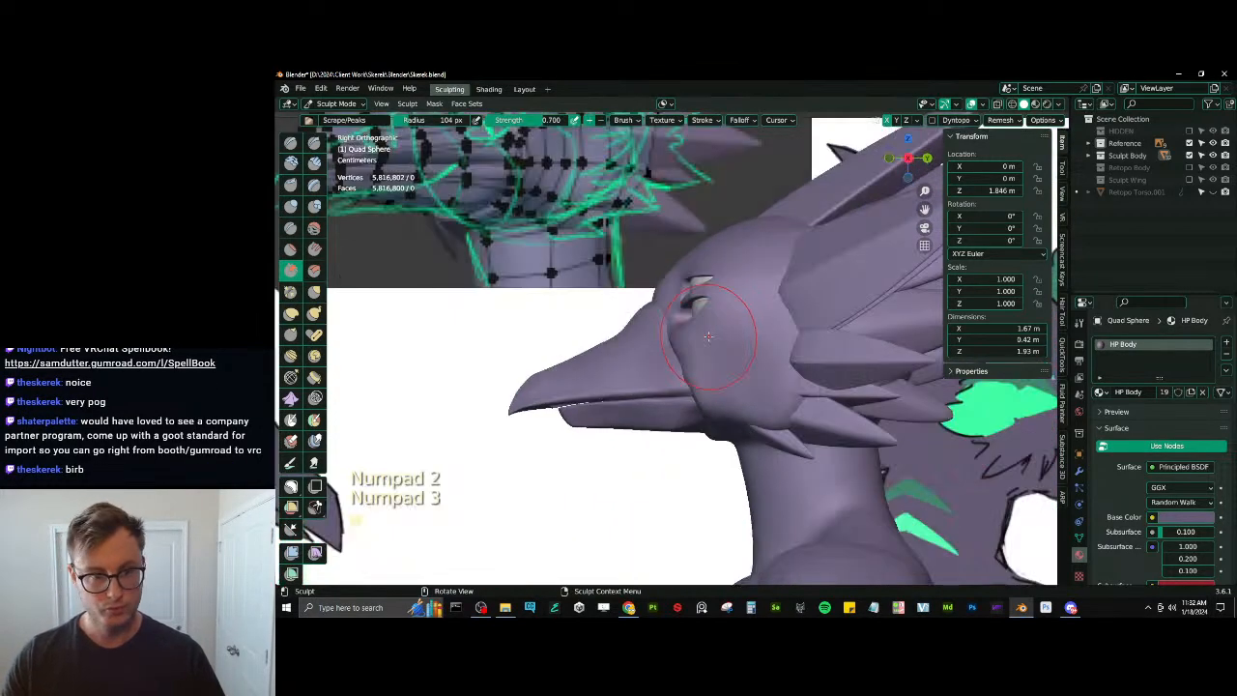
key(alt)
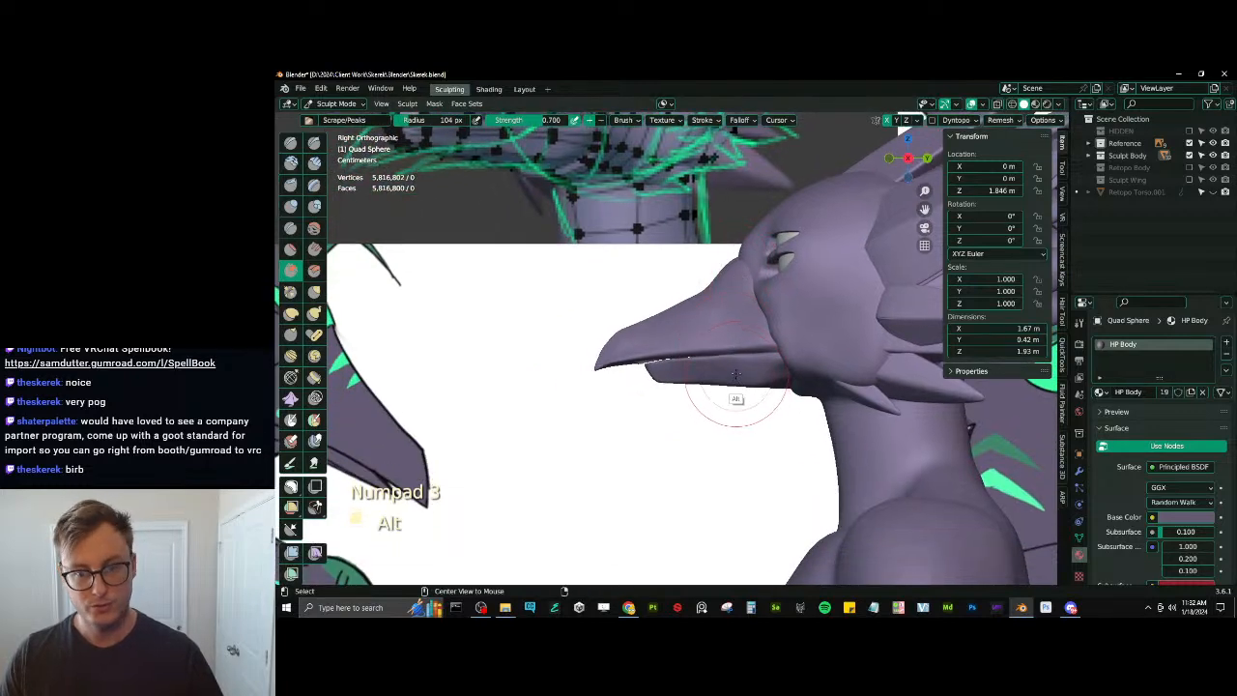
key(alt+q)
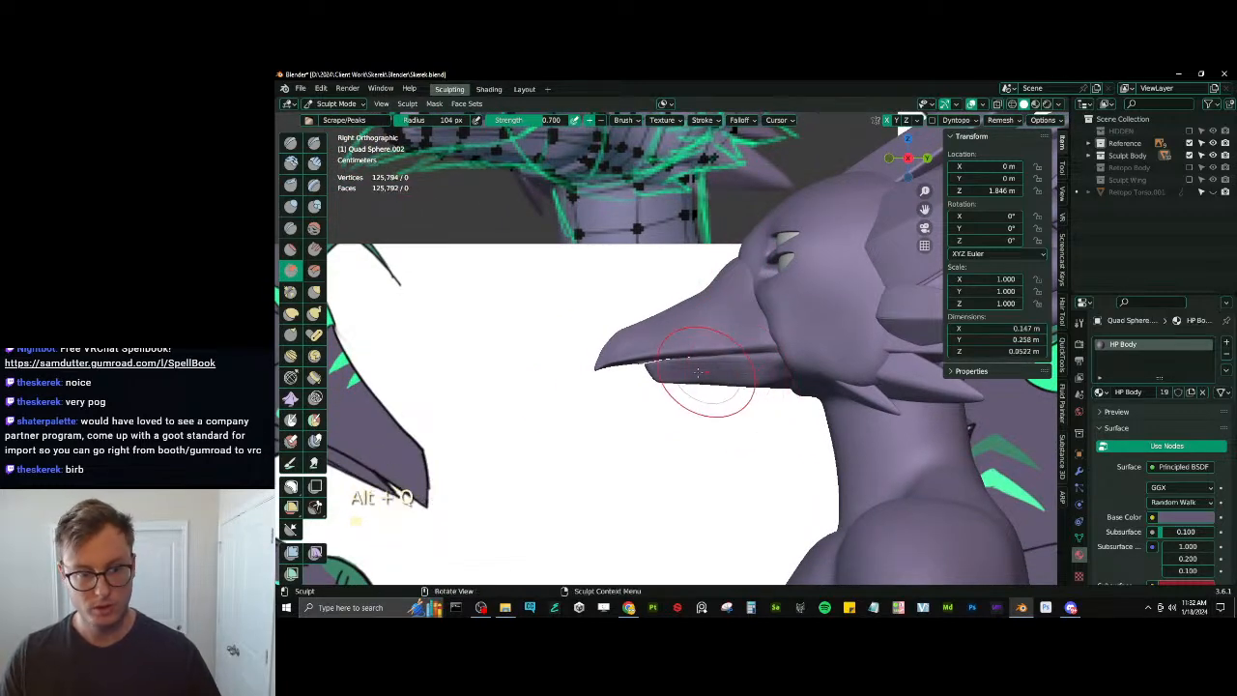
key(alt+q)
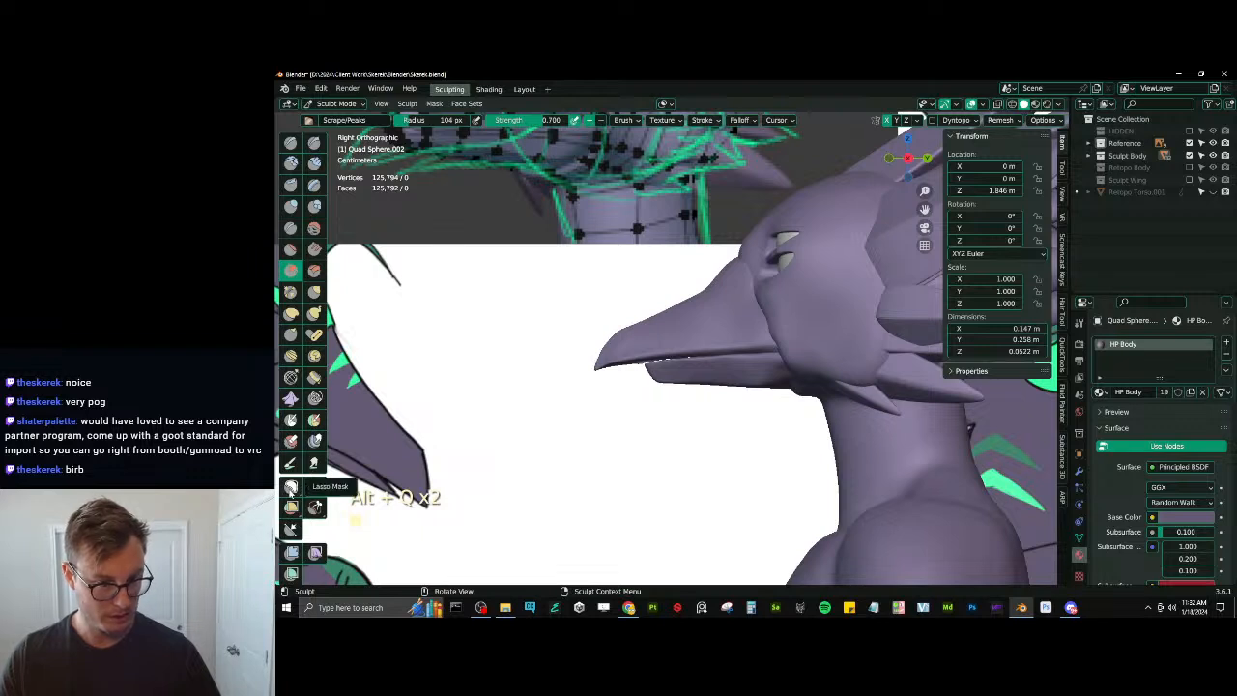
Try masking part of the lower beak with Lasso Mask
click(290, 488)
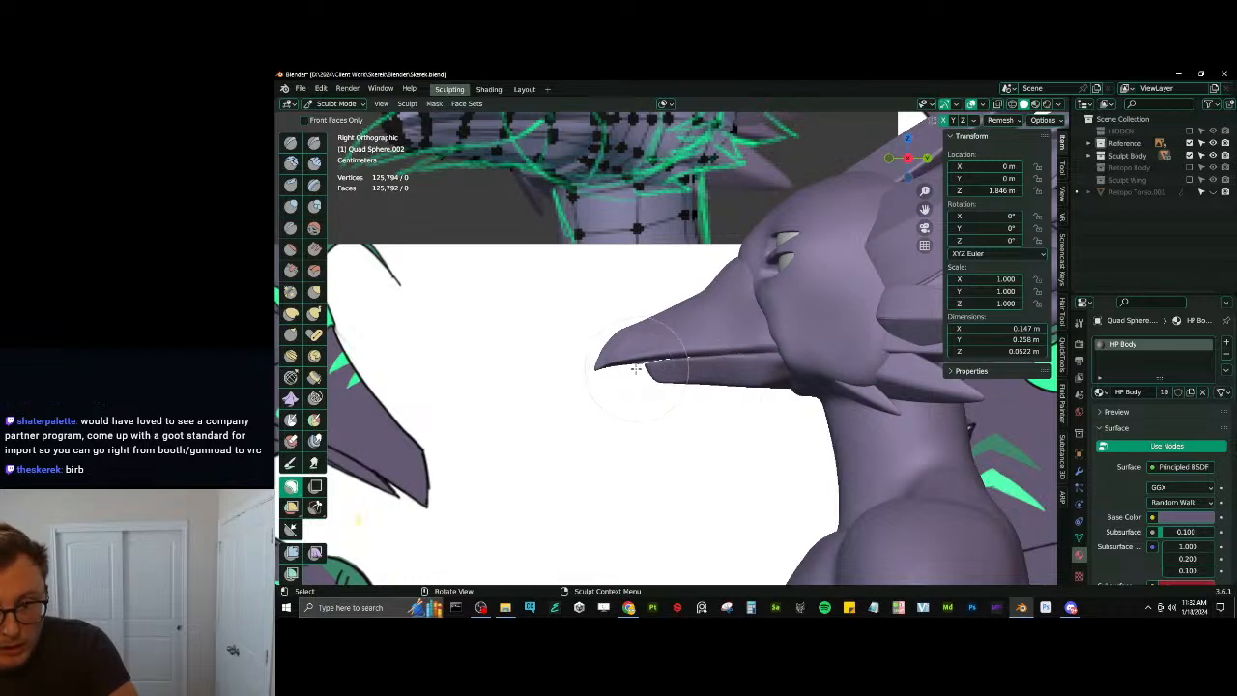
mouse_move(640, 369)
mouse_down()
mouse_move(803, 412)
mouse_move(787, 391)
mouse_up()
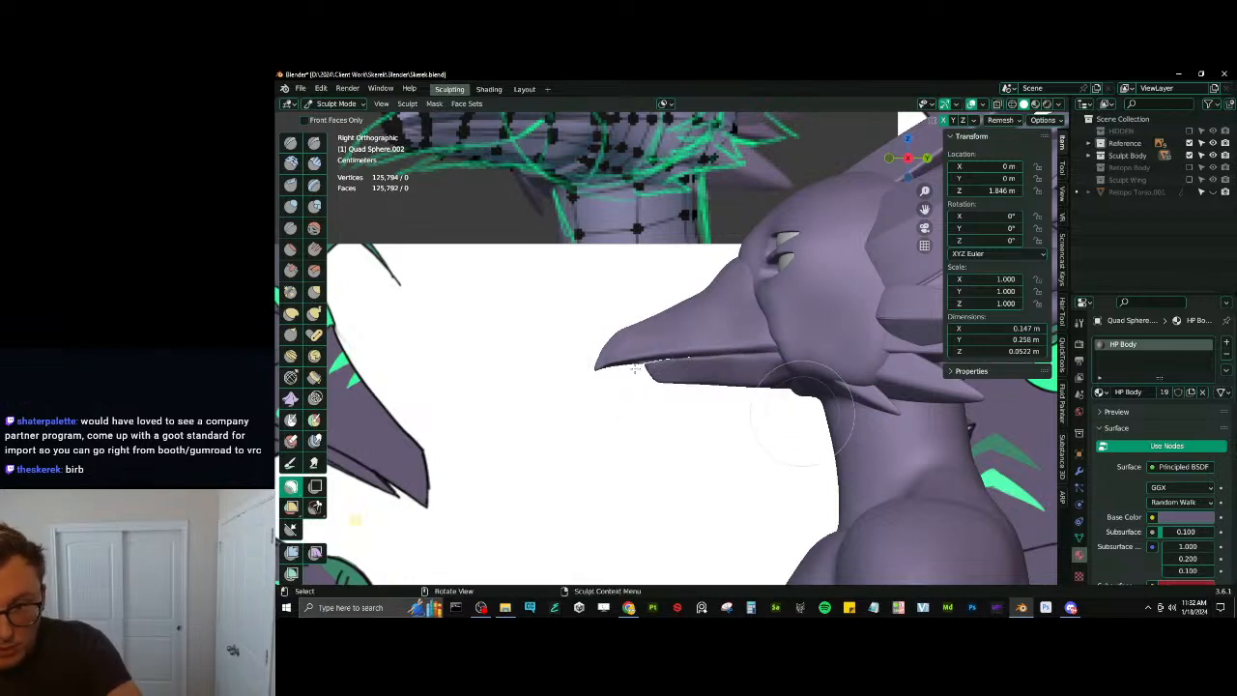
mouse_move(635, 368)
mouse_down()
mouse_move(768, 377)
mouse_move(785, 446)
mouse_move(696, 444)
mouse_up()
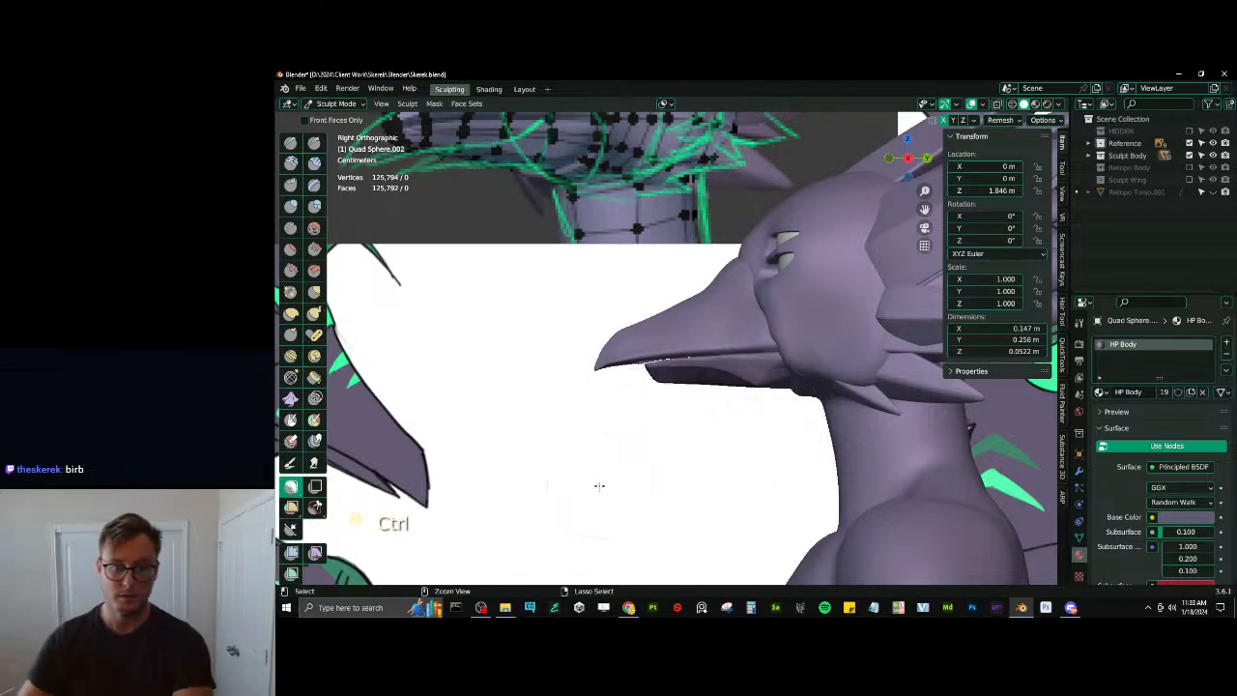
key(ctrl+z)
Cut into the front of the lower beak with Lasso Trim in Difference mode
click(316, 504)
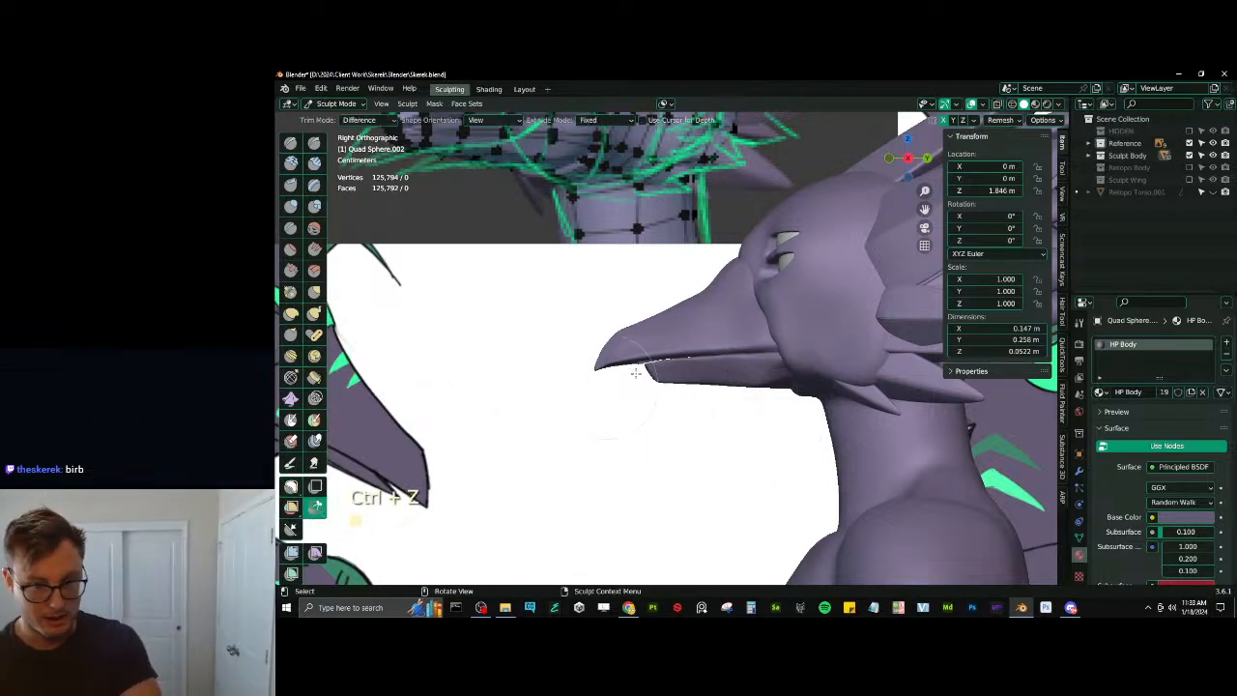
drag(614, 373, 639, 370)
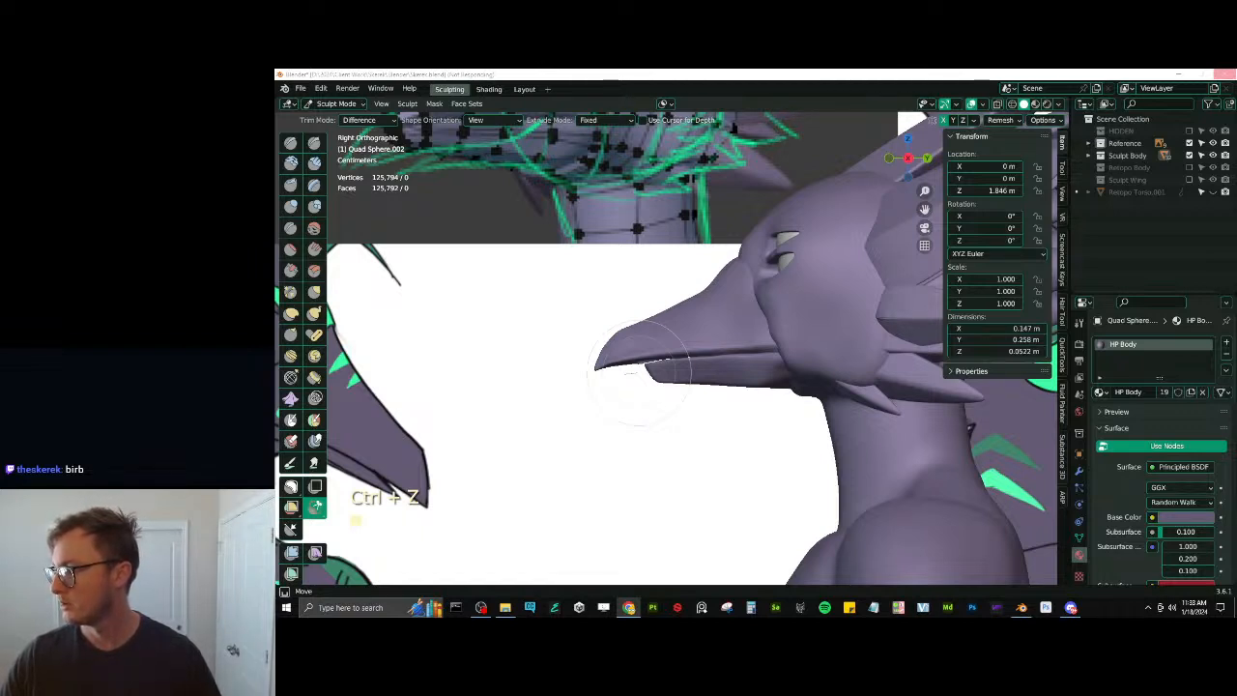
key(Escape)
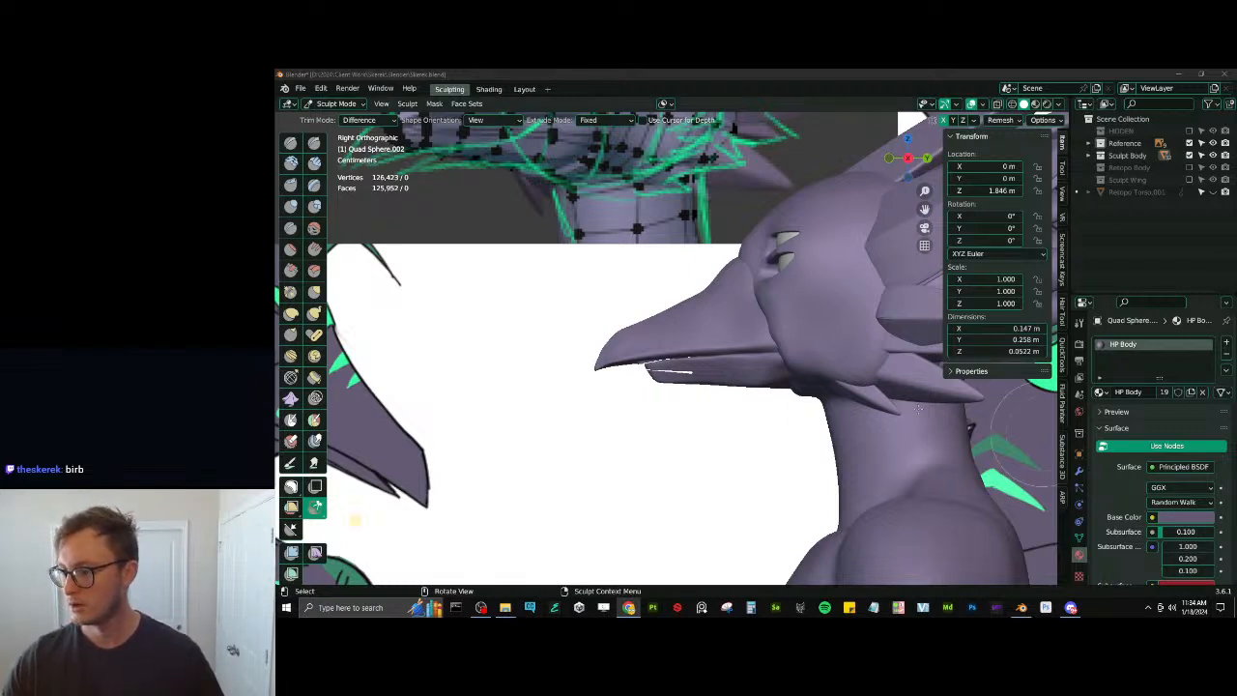
click(791, 81)
scroll(690, 472, up, 7)
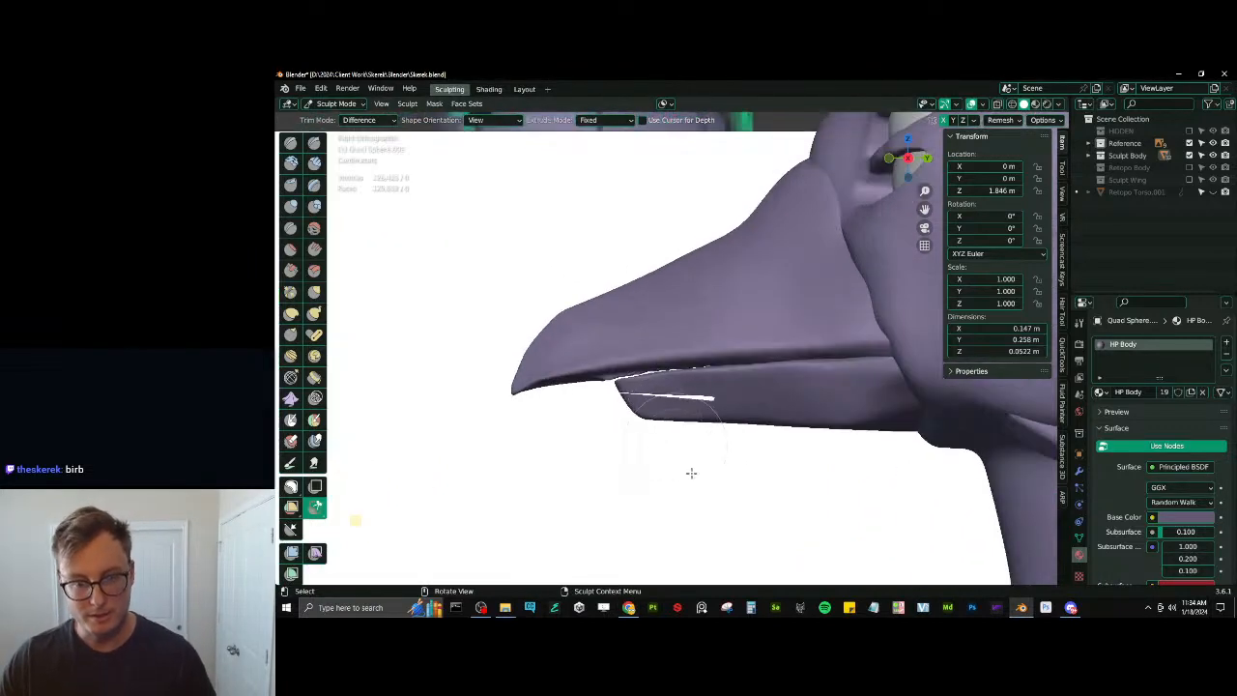
Undo the Lasso Trim cut on the lower beak and switch from Sculpt Mode to Object Mode
shift+middle_drag(701, 483, 715, 443)
key(ctrl+z)
ctrl+middle_drag(766, 403, 816, 390)
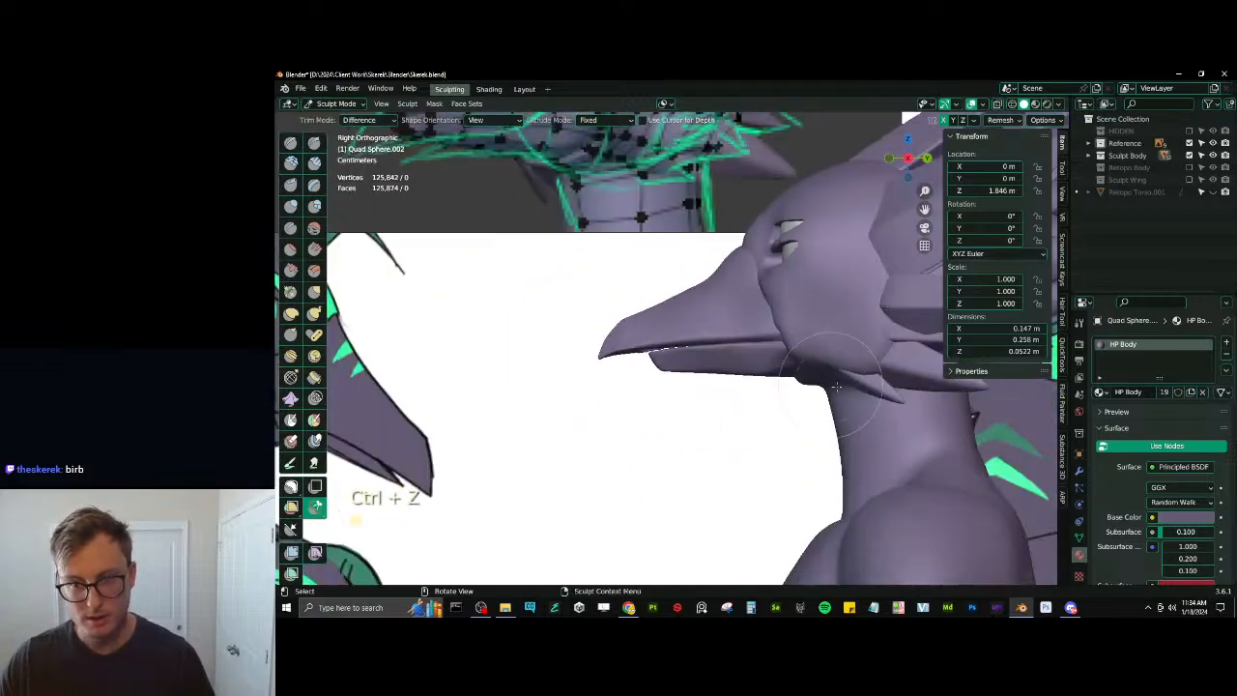
key(ctrl+Tab)
middle_drag(734, 381, 787, 377)
ctrl+middle_drag(764, 372, 741, 271)
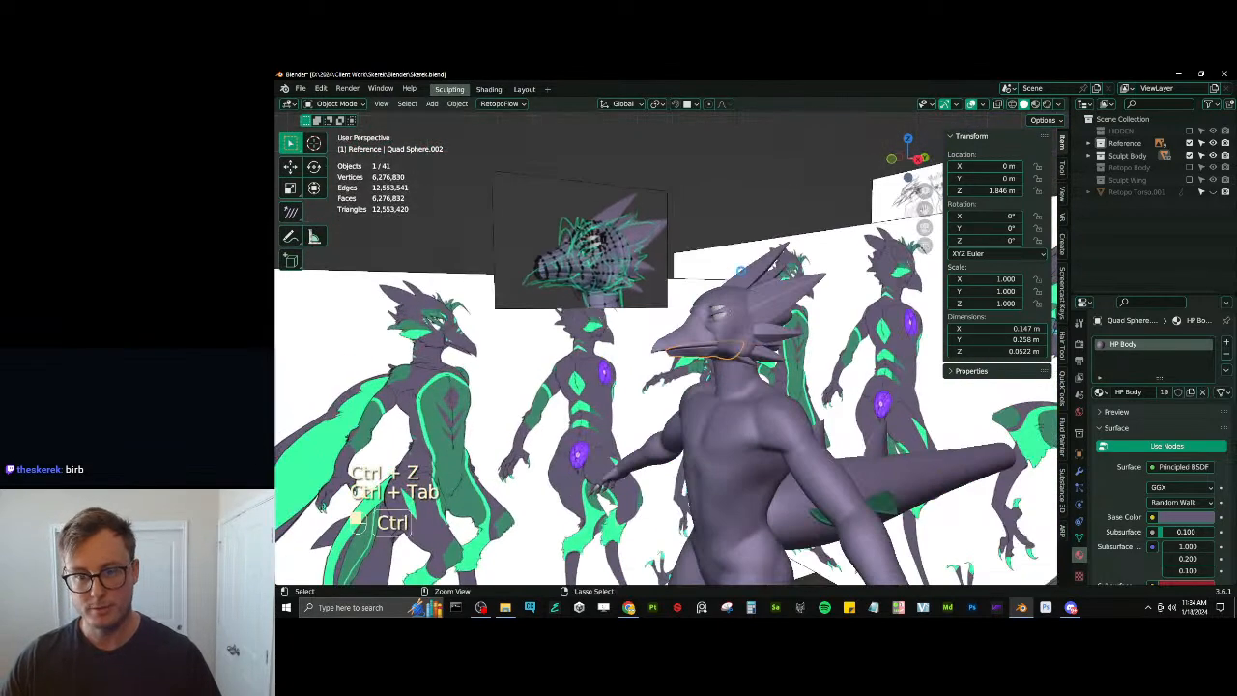
Deselect the lower beak, save Skerek.blend and close Blender
key(ctrl+s)
click(746, 204)
middle_drag(746, 204, 759, 343)
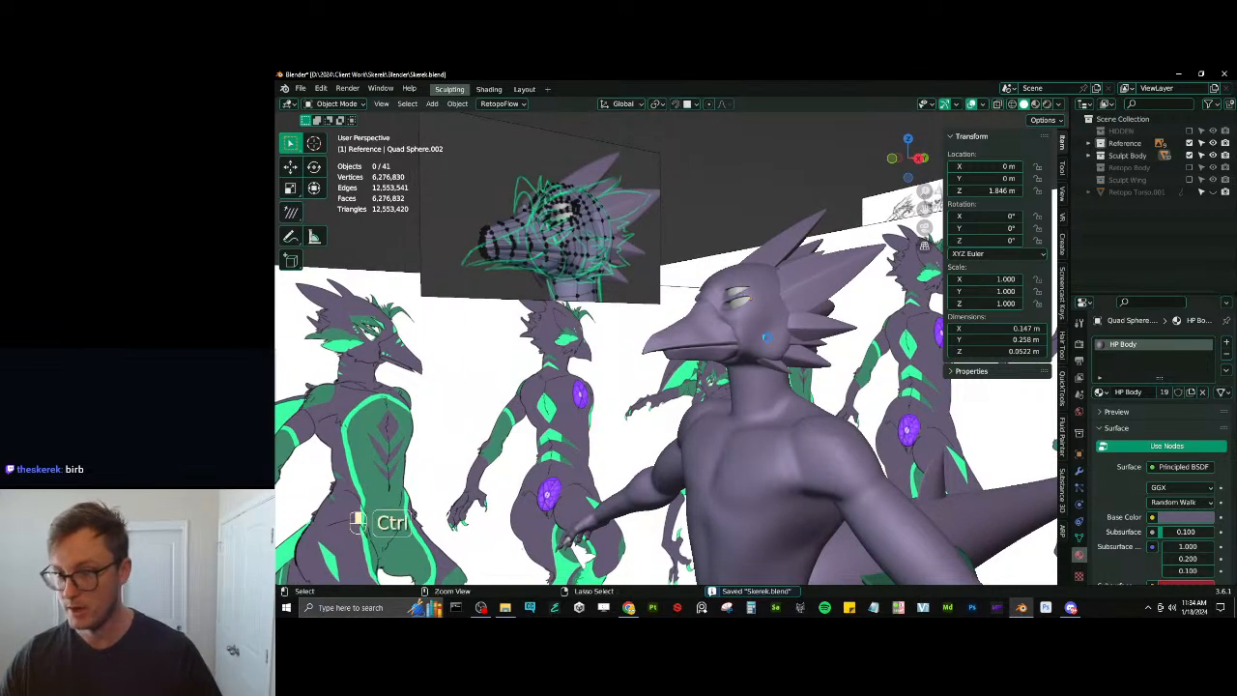
key(ctrl+s)
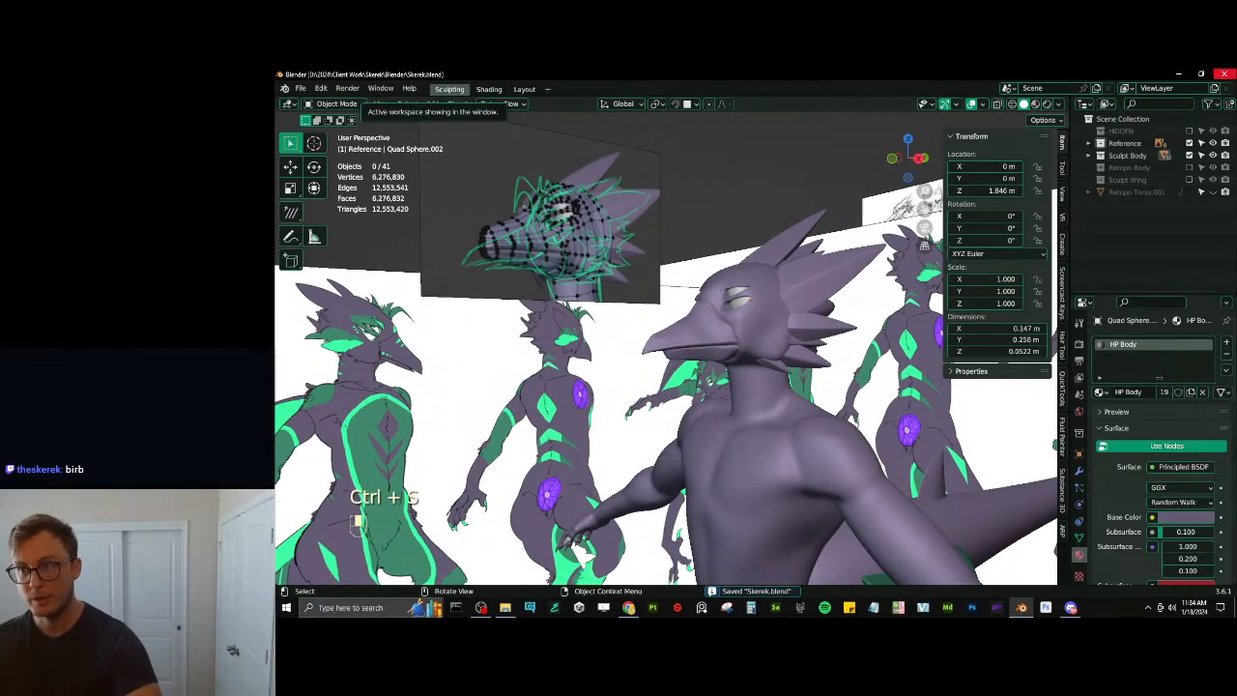
click(1223, 73)
Launch Photoshop and bring up the browser window with the reference photo of a man leaning over his coworker's shoulder
click(969, 606)
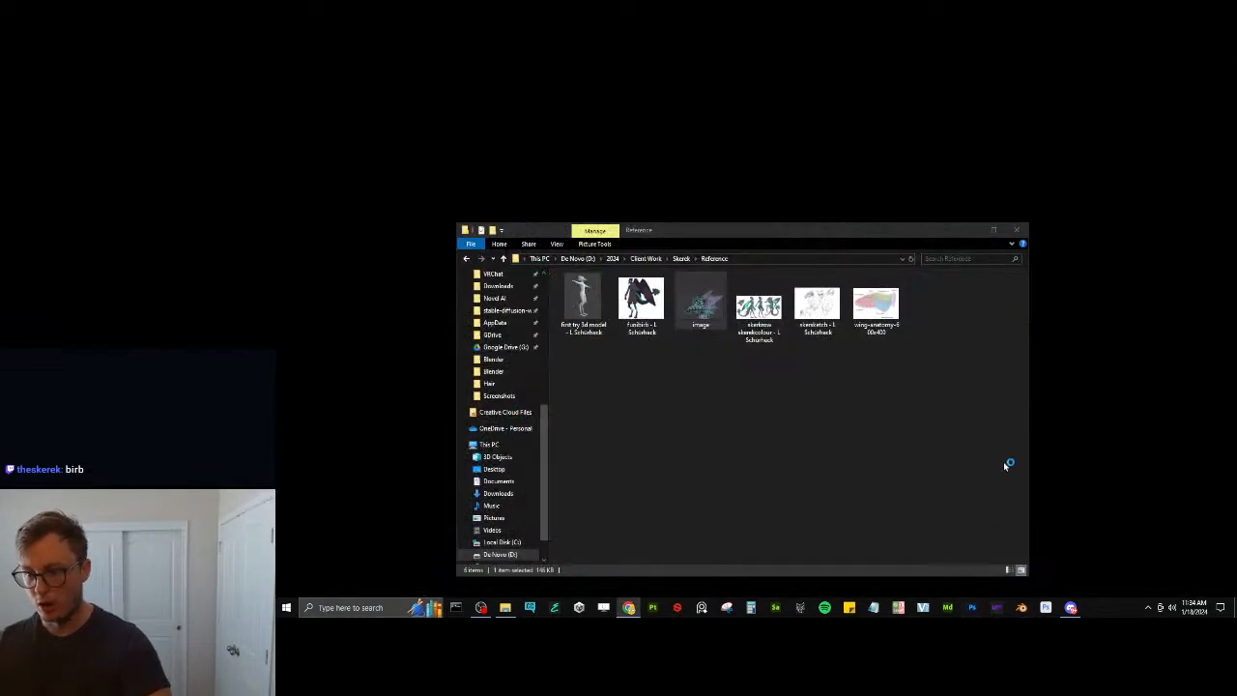
mouse_move(623, 608)
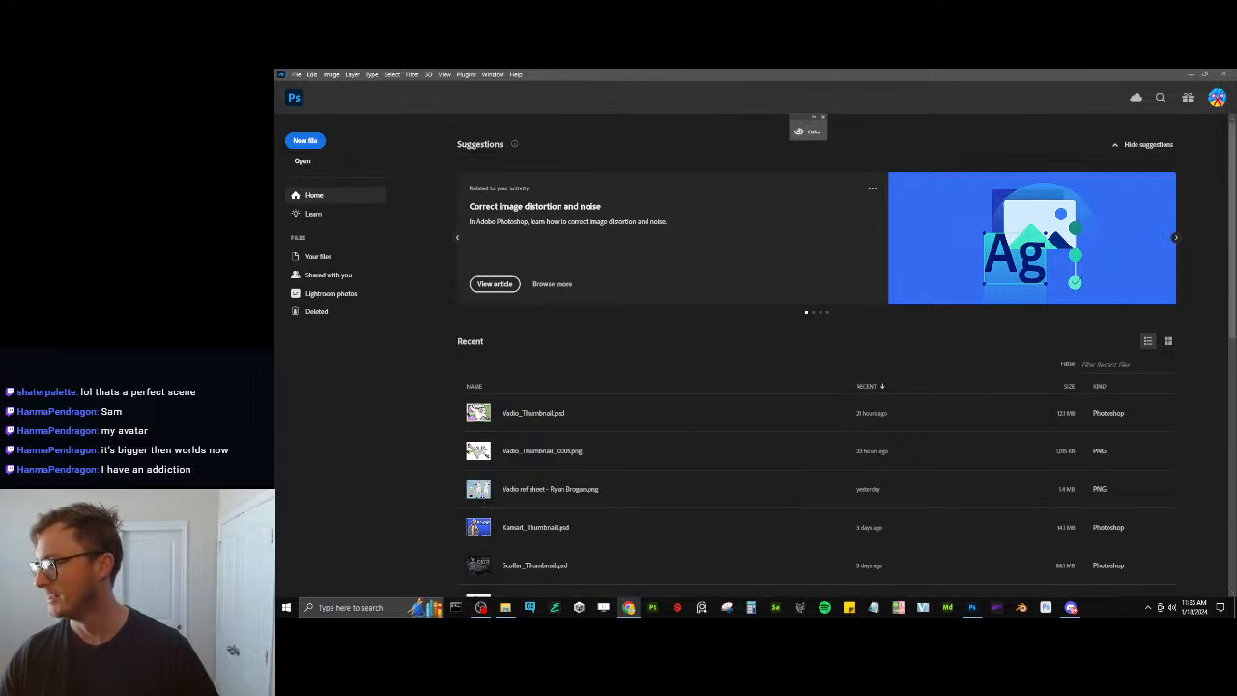
click(750, 81)
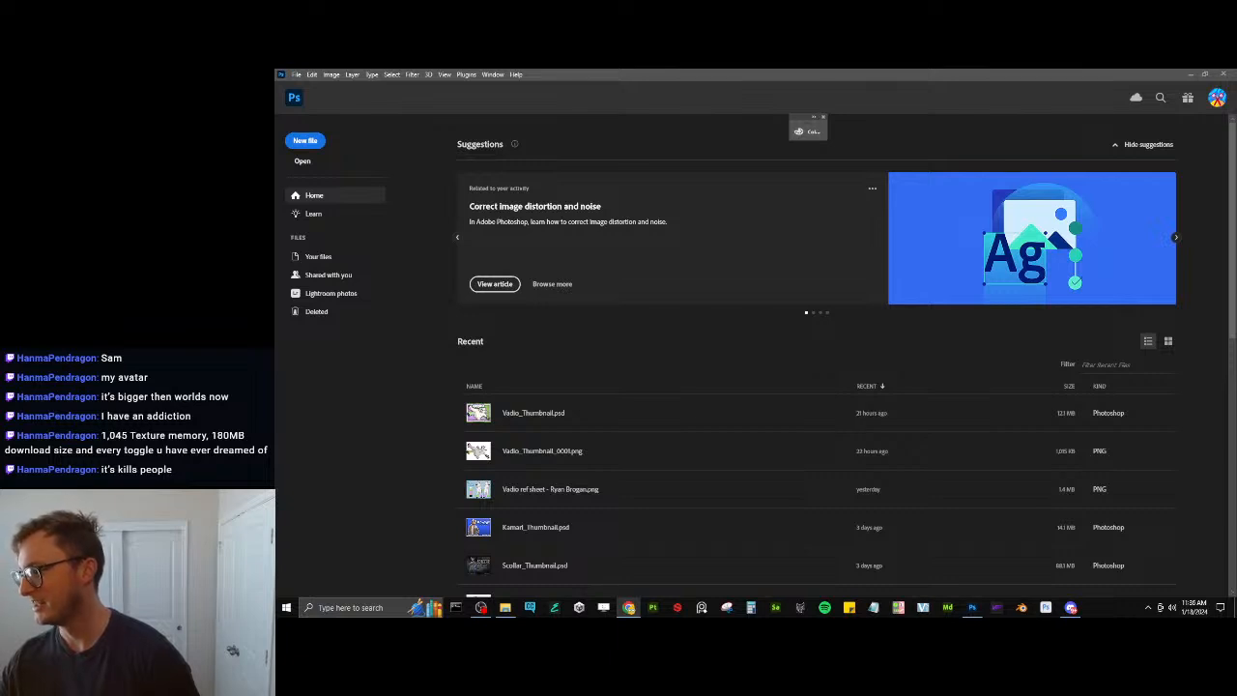
drag(1014, 615, 842, 184)
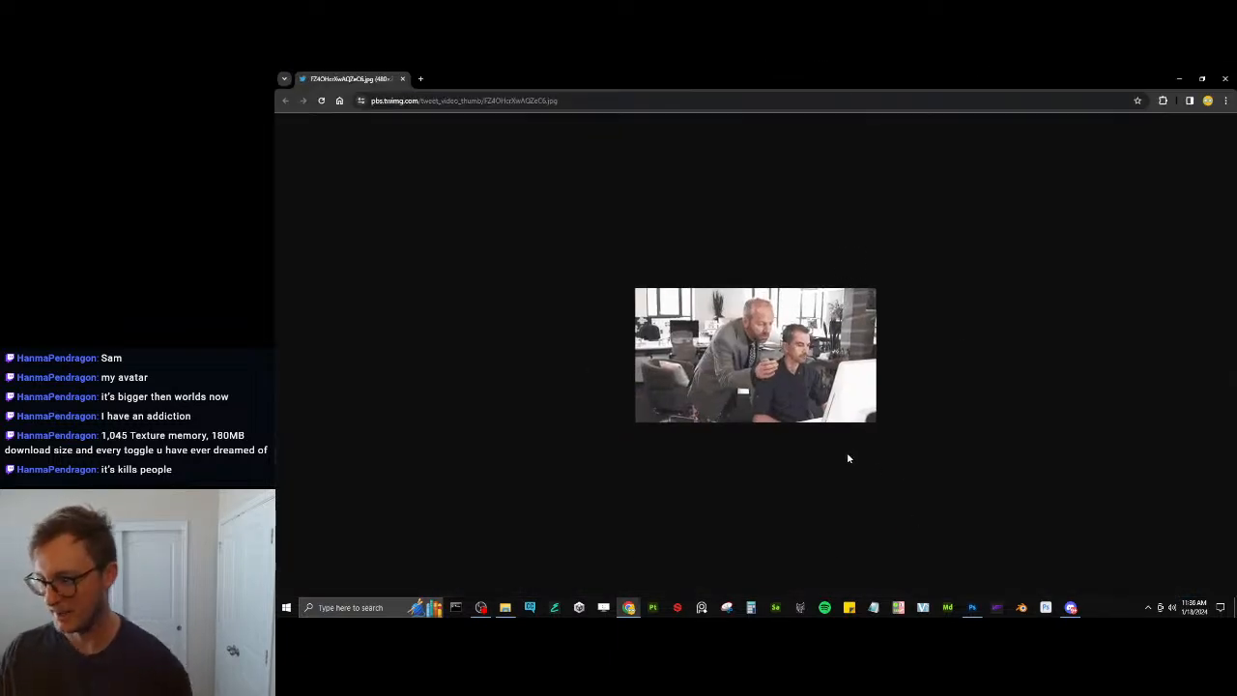
Switch to Photoshop and create a 2048 x 2048 px document at 72 ppi with a white background
click(972, 607)
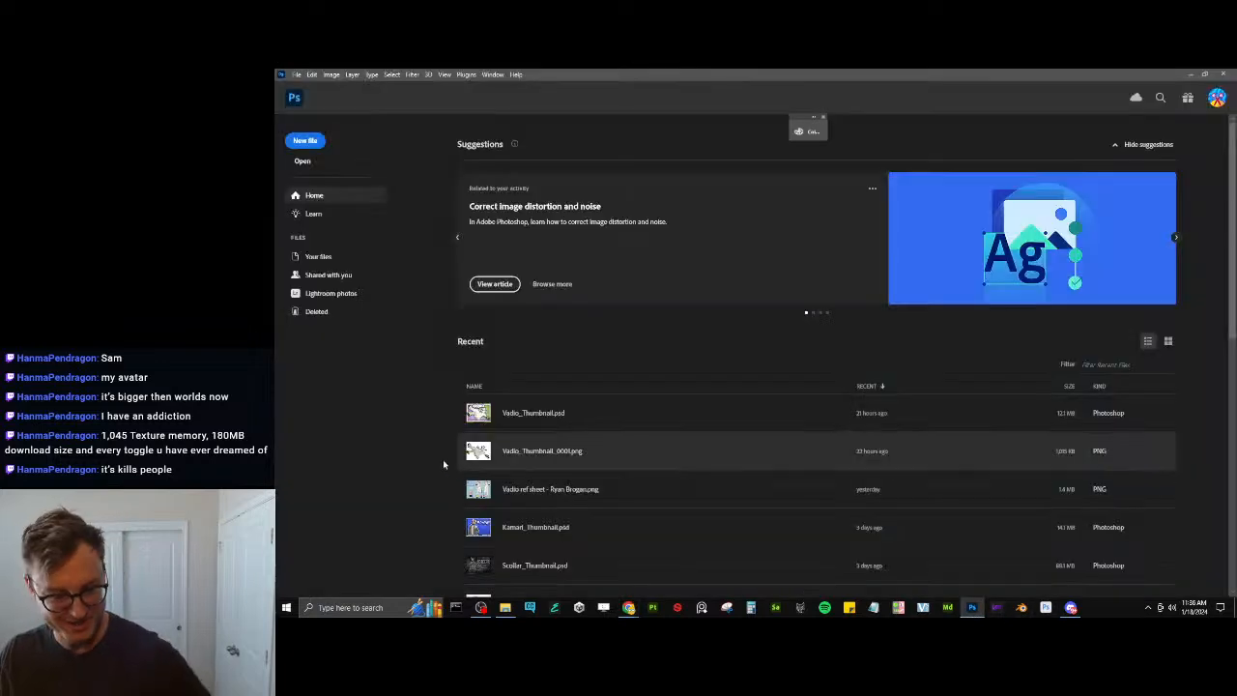
key(ctrl+n)
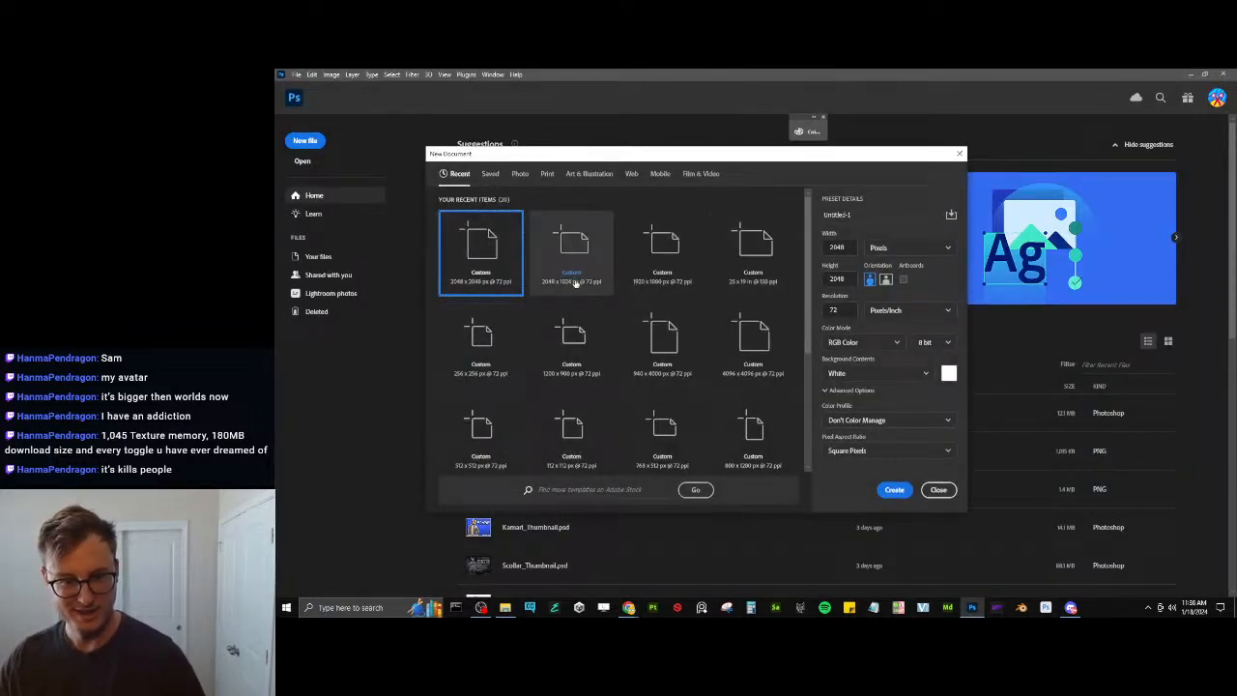
click(893, 490)
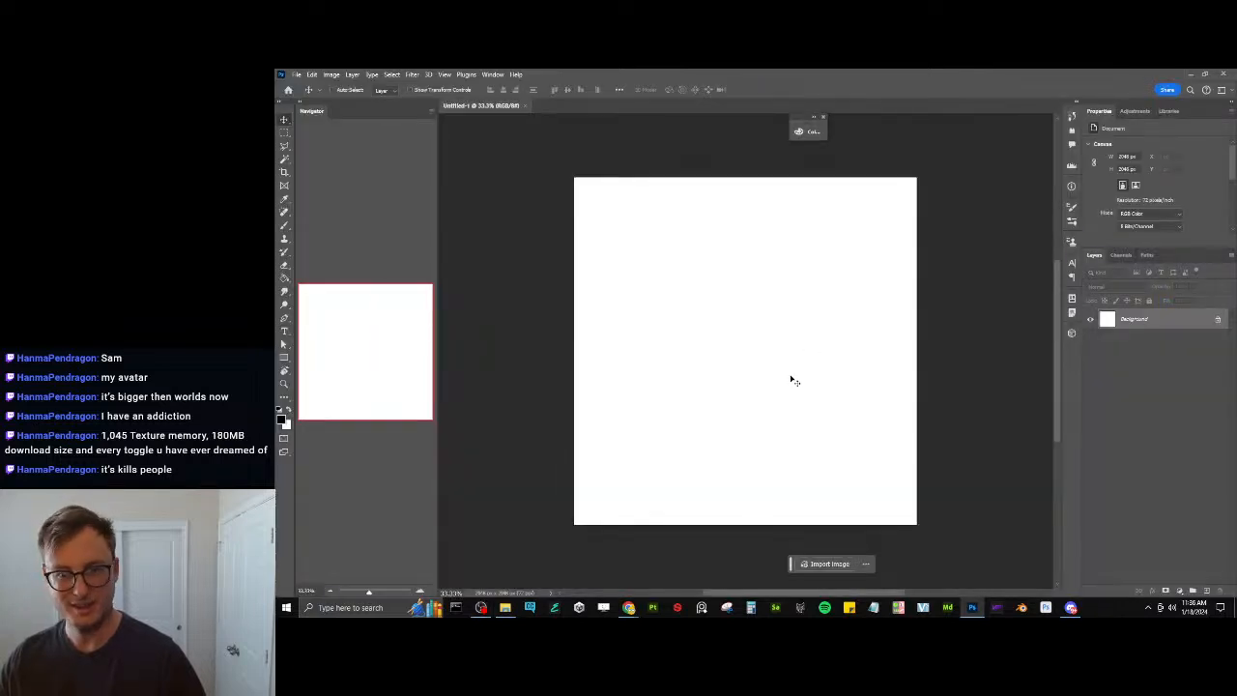
Extend the square canvas with the Crop tool to a landscape format about 4240 px wide
scroll(843, 354, down, 1)
key(c)
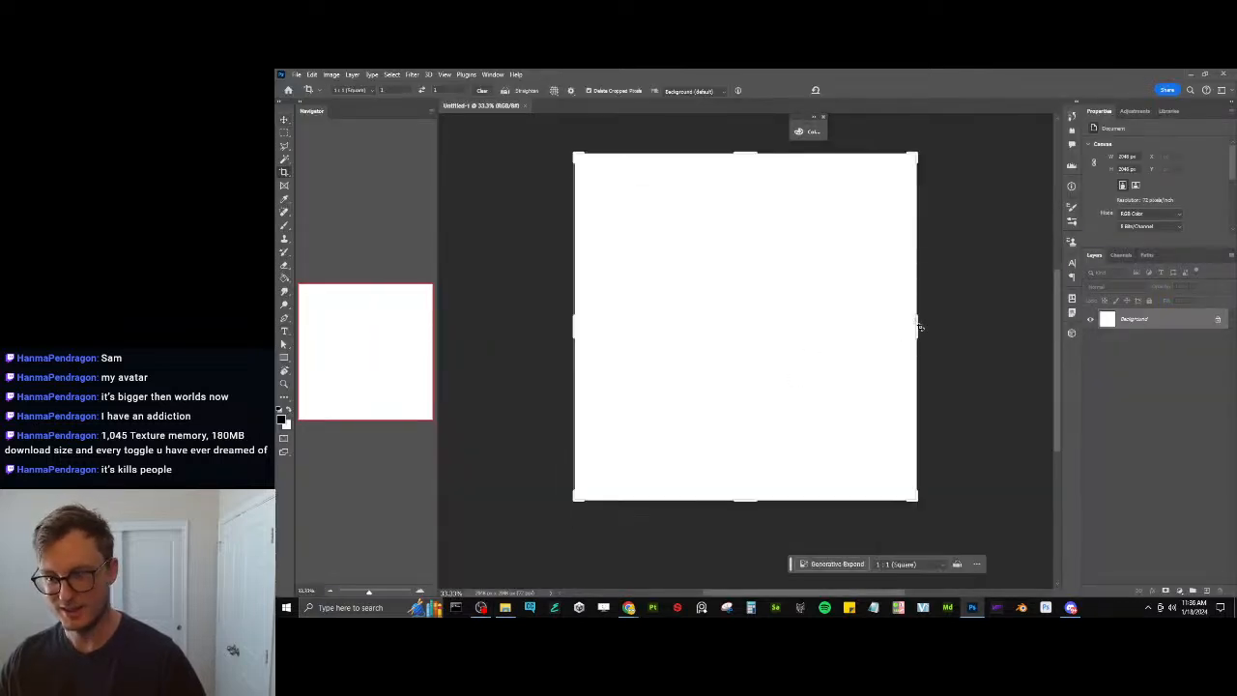
drag(916, 326, 1012, 326)
drag(722, 301, 824, 363)
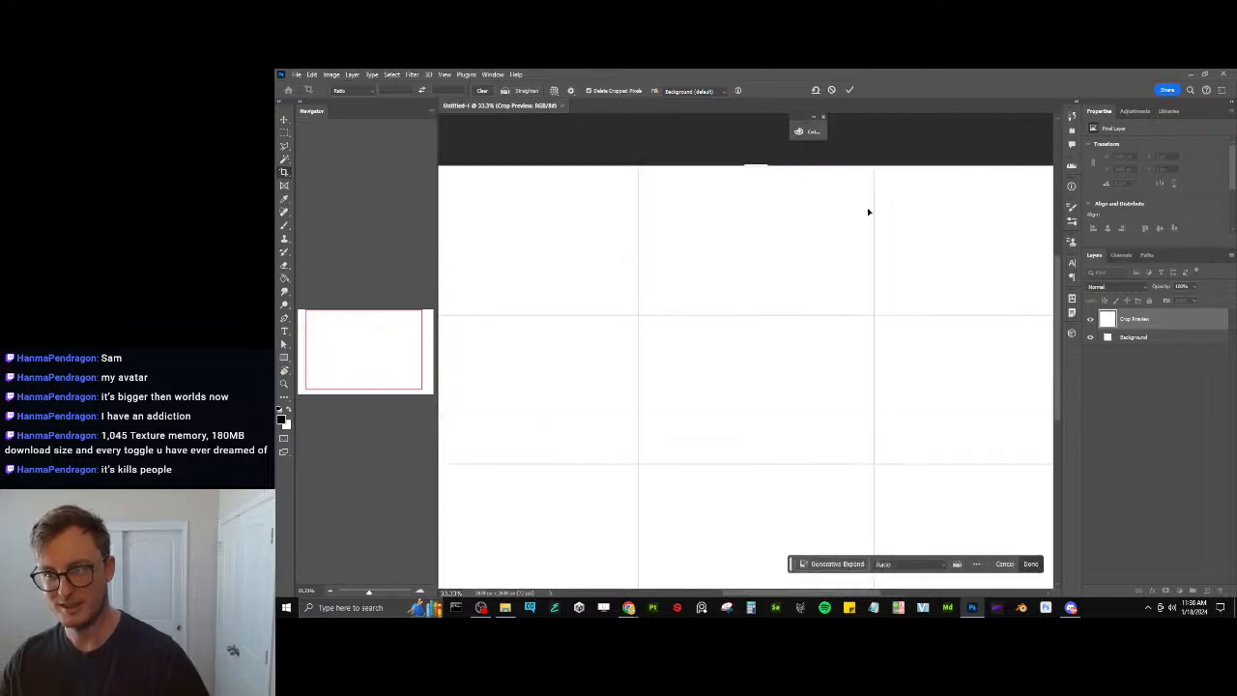
click(849, 90)
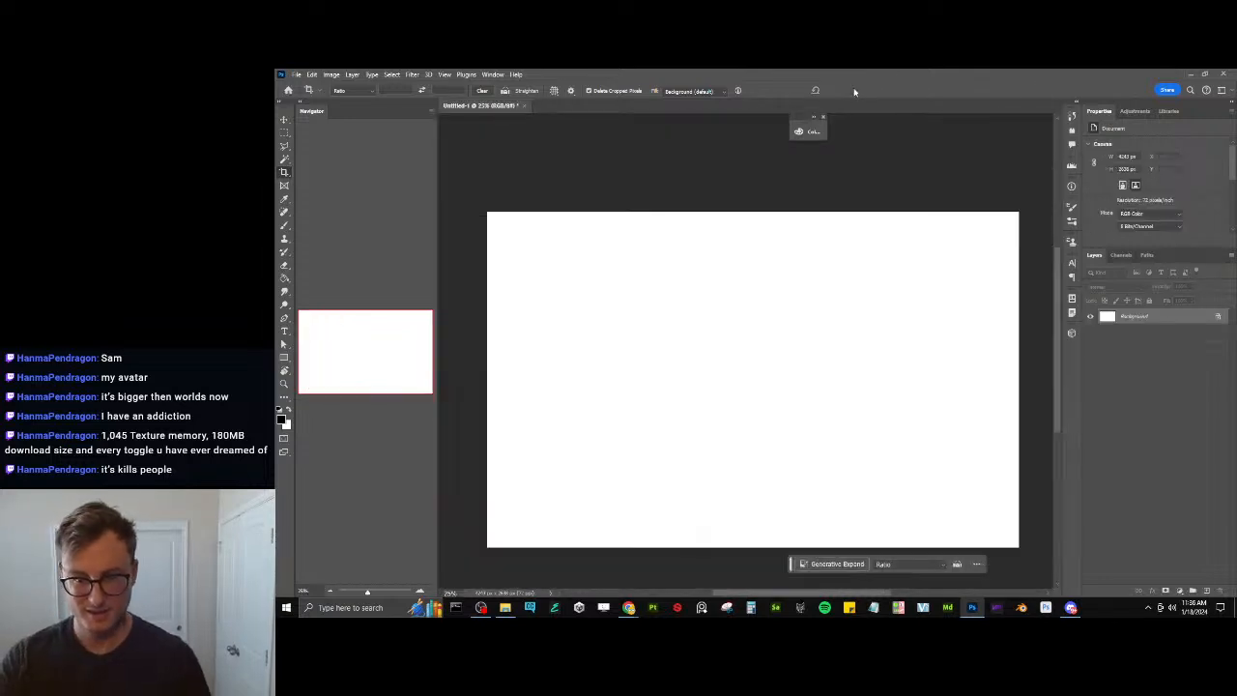
Start saving the document on the computer and create a folder named Stream inside the 2024 folder
key(ctrl+s)
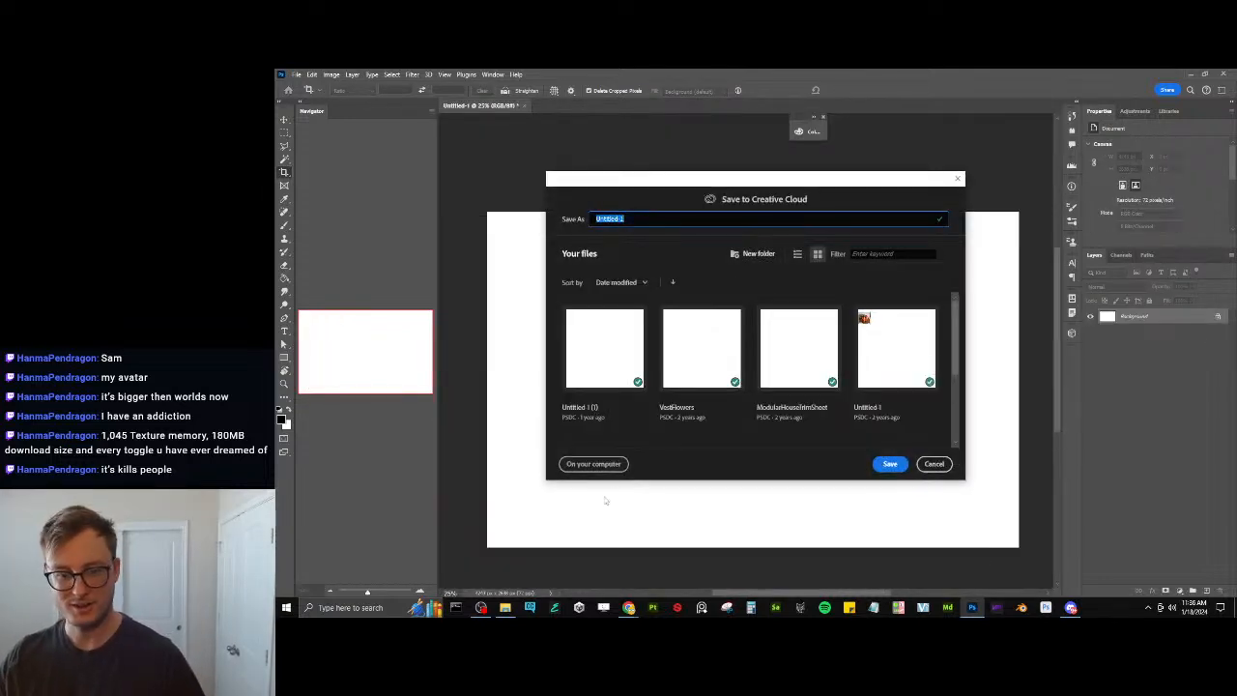
click(593, 464)
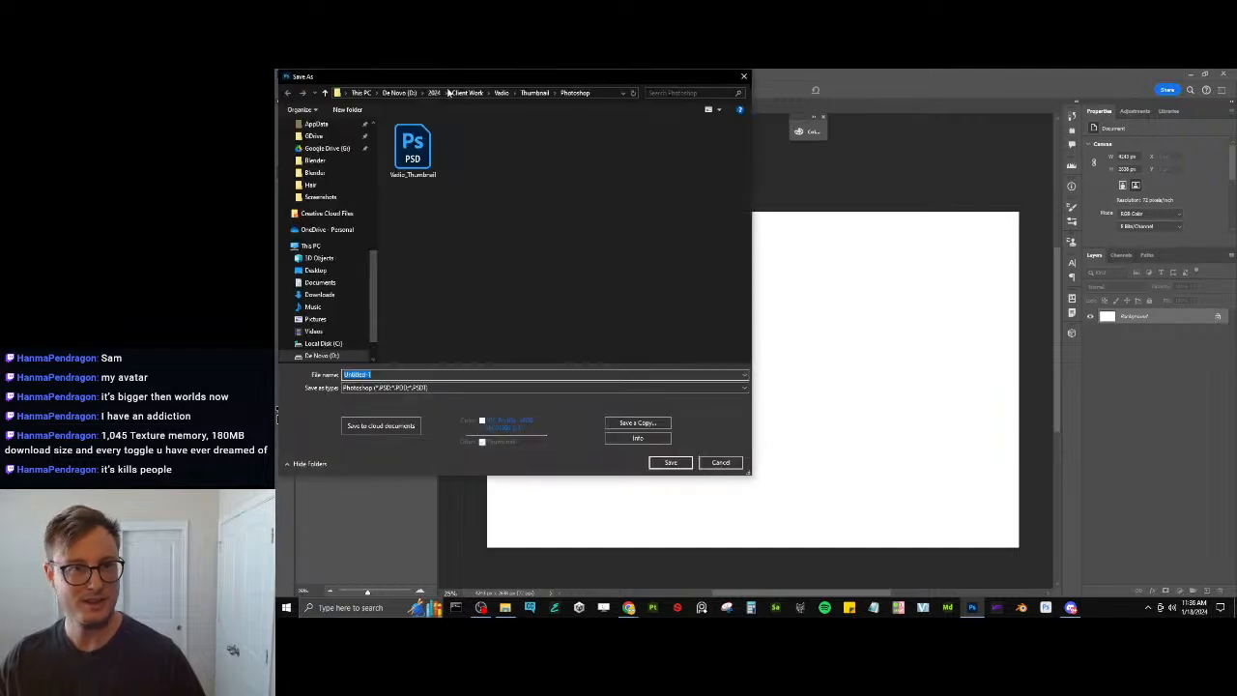
click(441, 93)
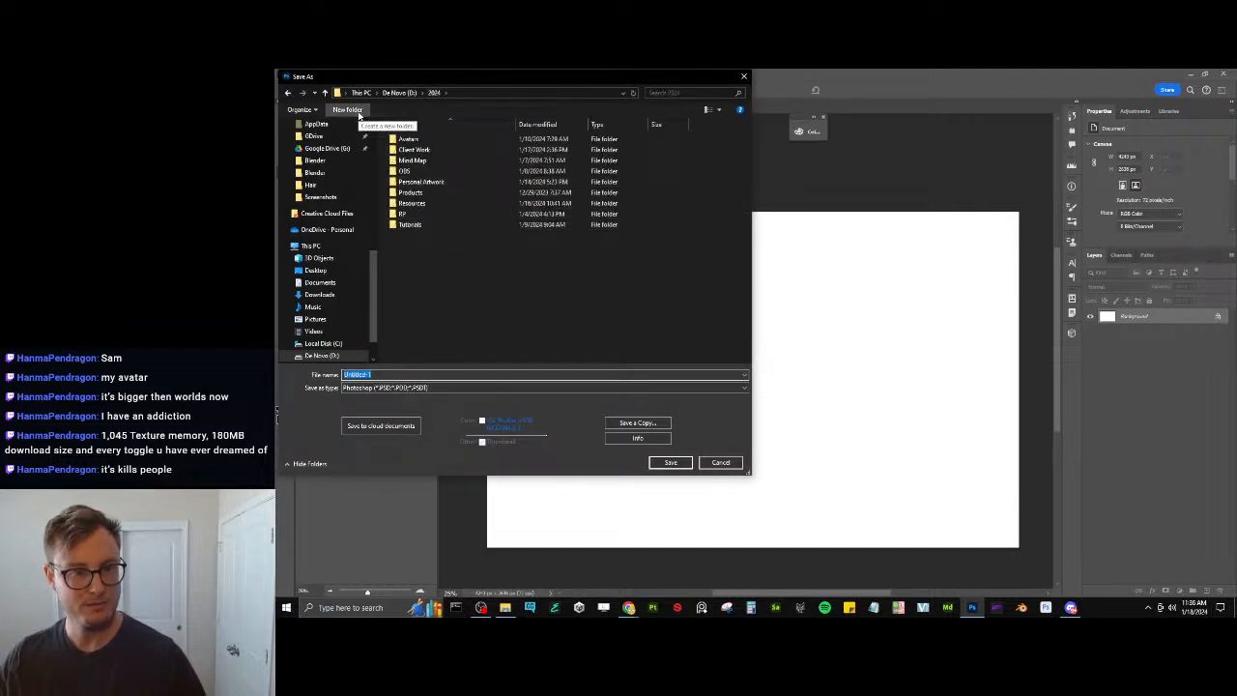
click(356, 111)
text(Stream)
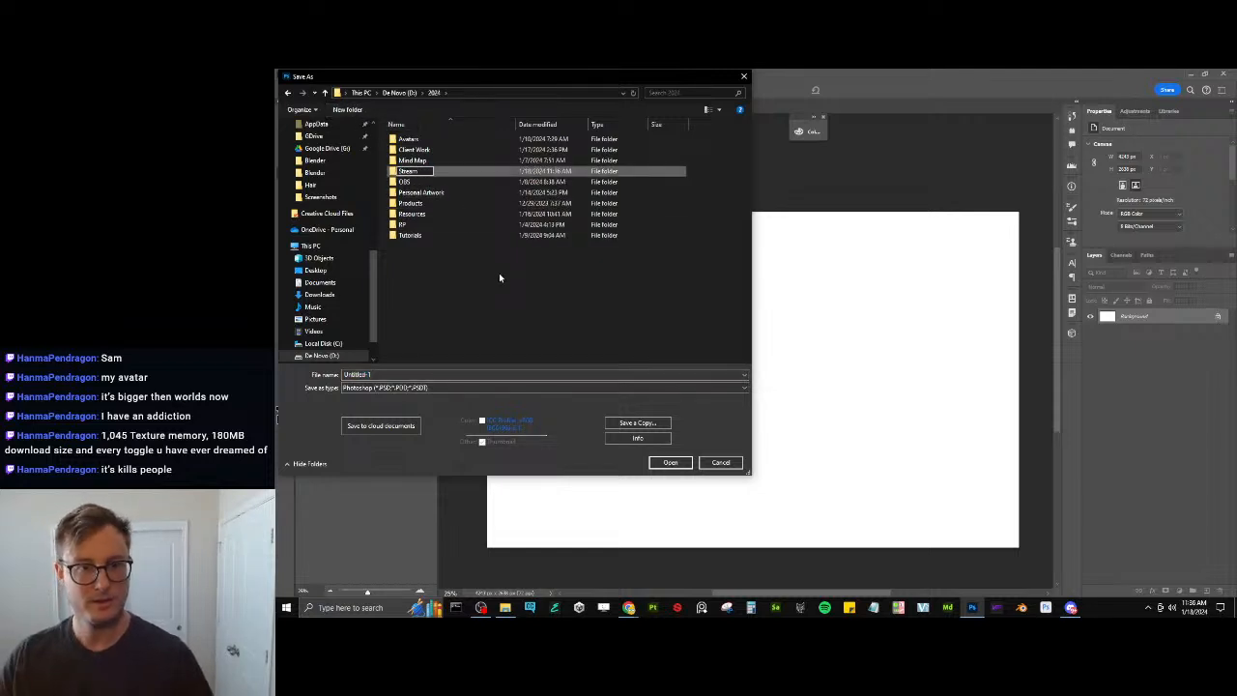
key(Return)
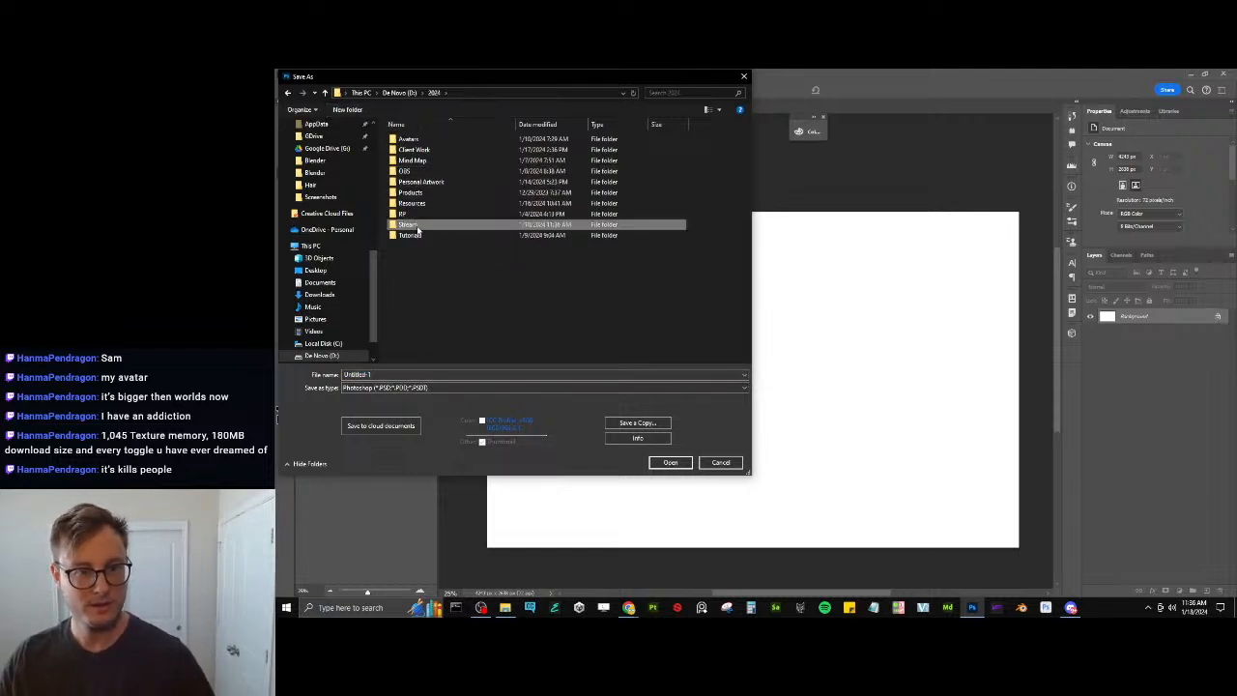
Create a folder named Sketch Redeems inside the Stream folder
key(Return)
click(349, 109)
text(S)
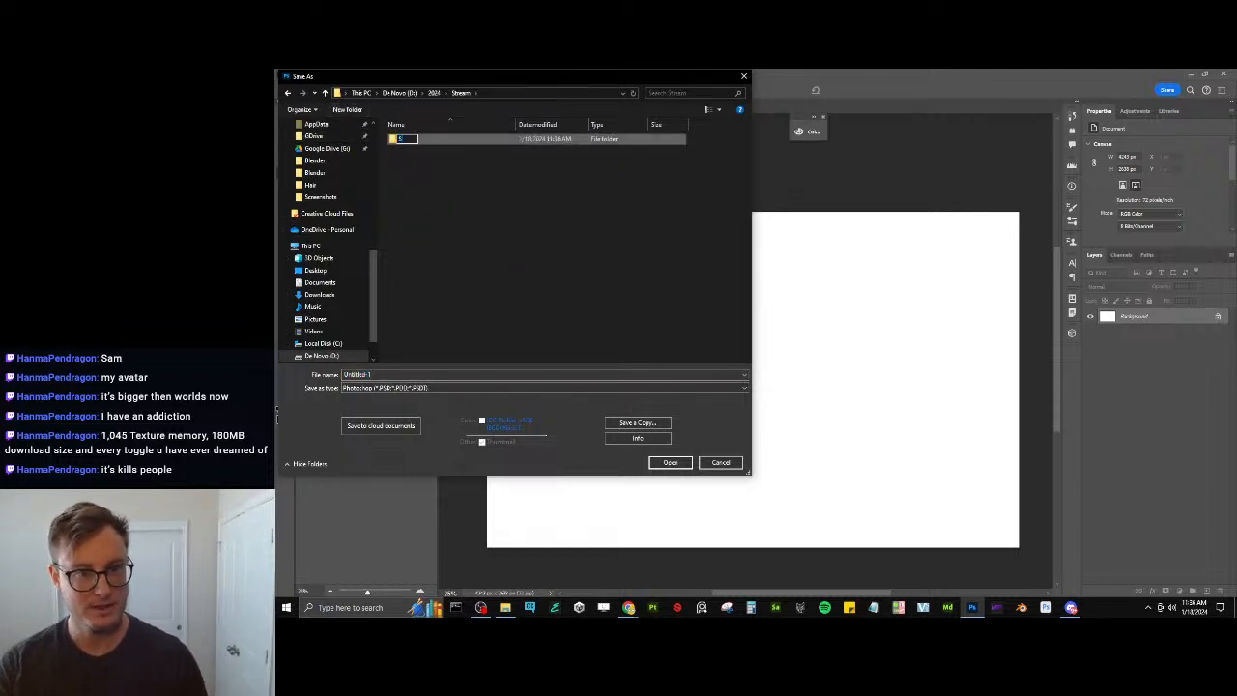
text(ketch Review)
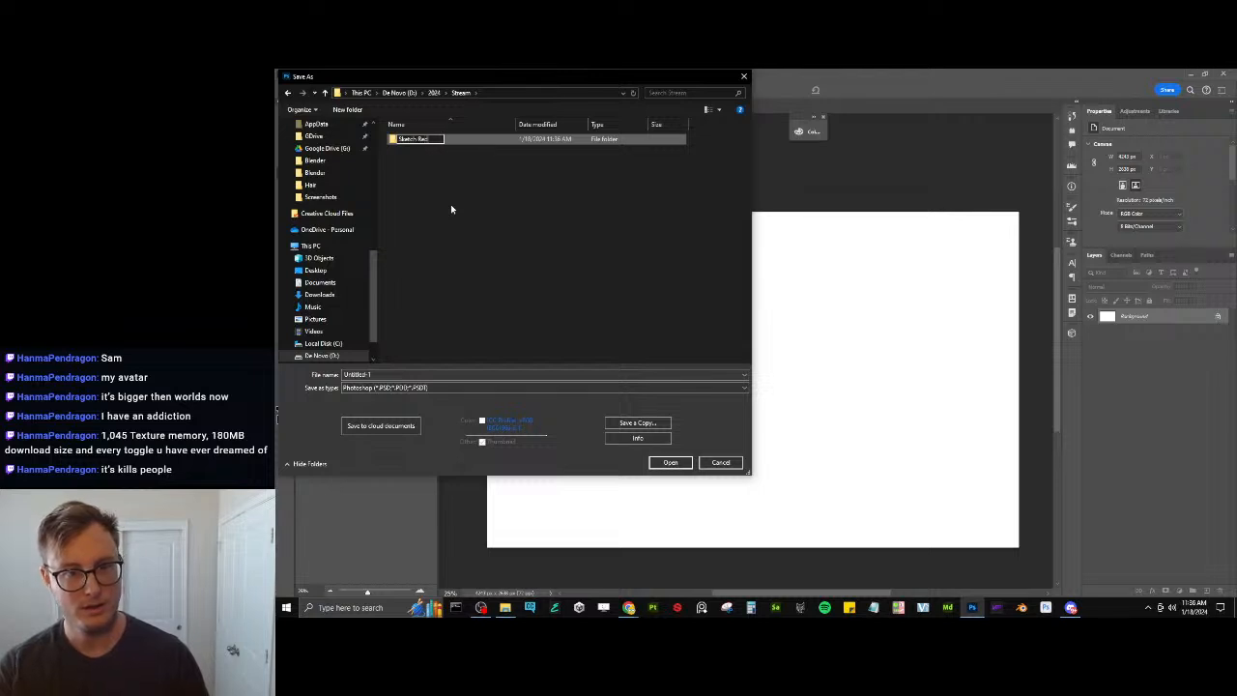
text(ms)
key(Return)
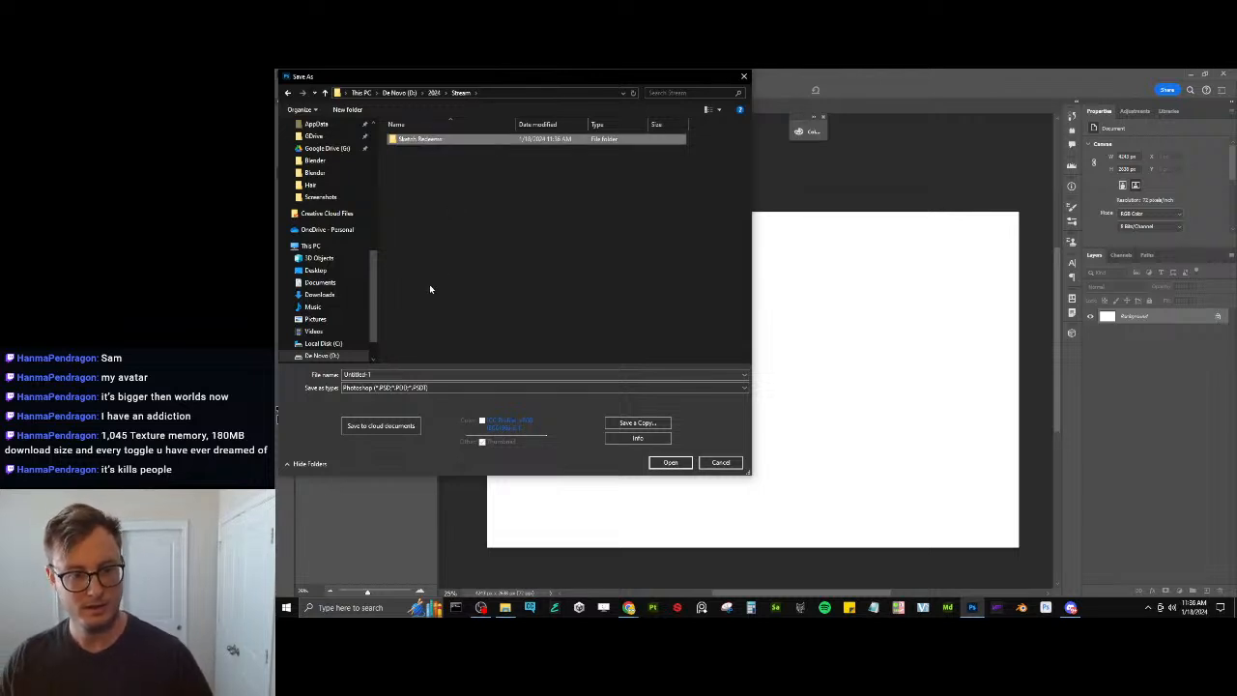
Create a subfolder named 01 inside the Sketch Redeems folder
click(395, 373)
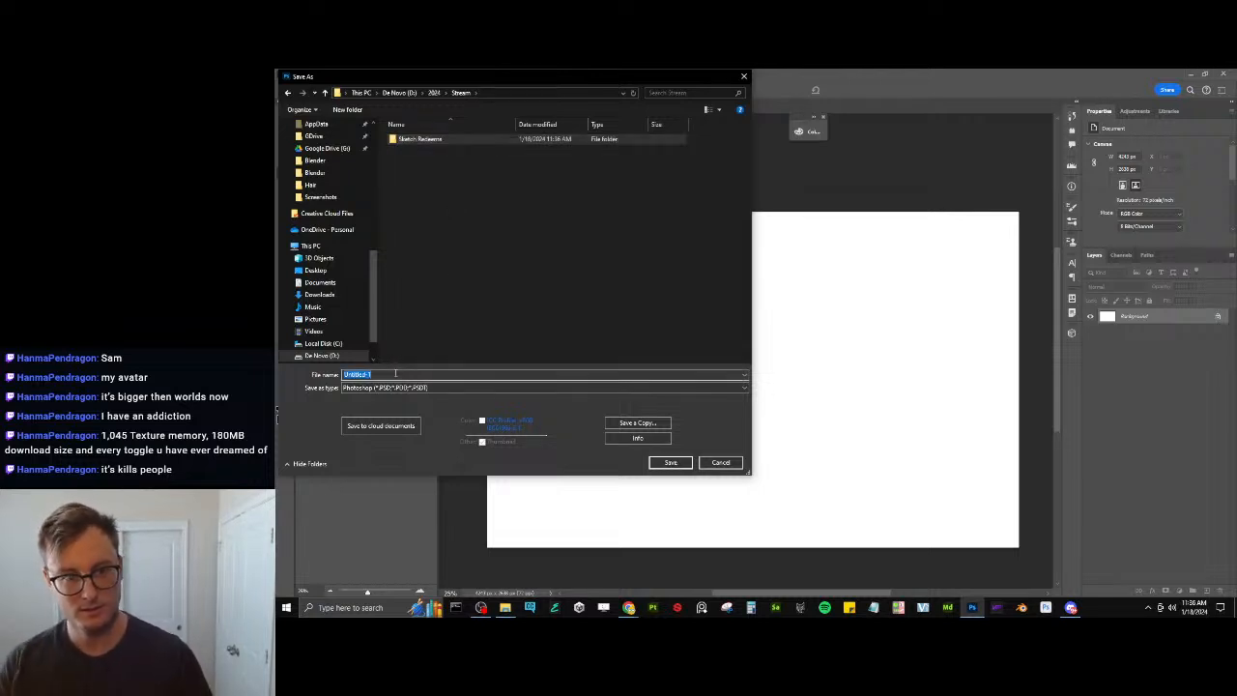
double_click(406, 139)
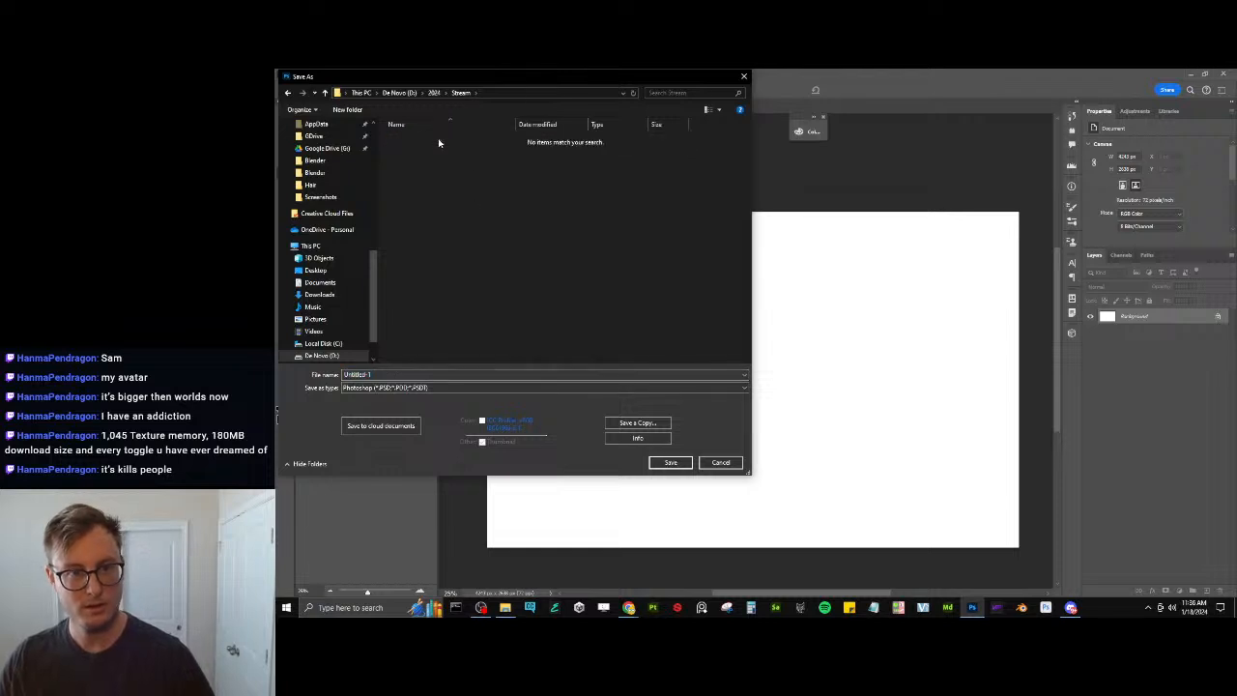
click(344, 110)
text(S)
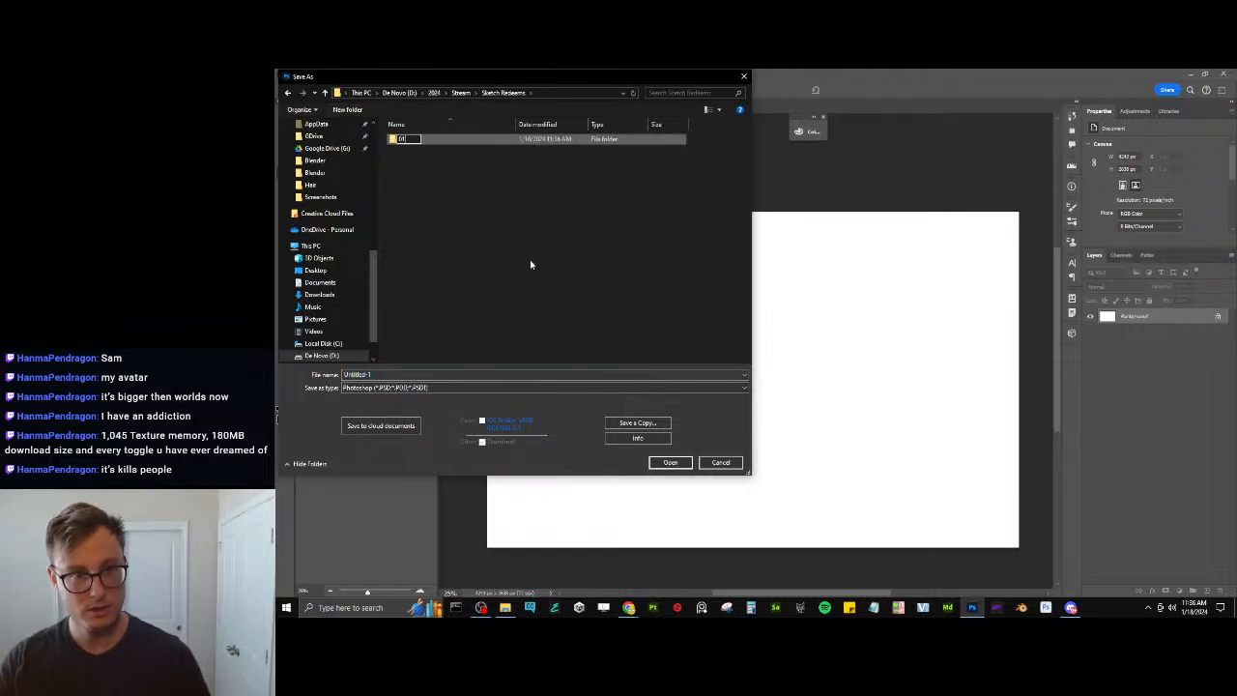
key(Return)
Save the document in folder 01 as a Photoshop file named Zoom_OverTheShoulder
double_click(461, 140)
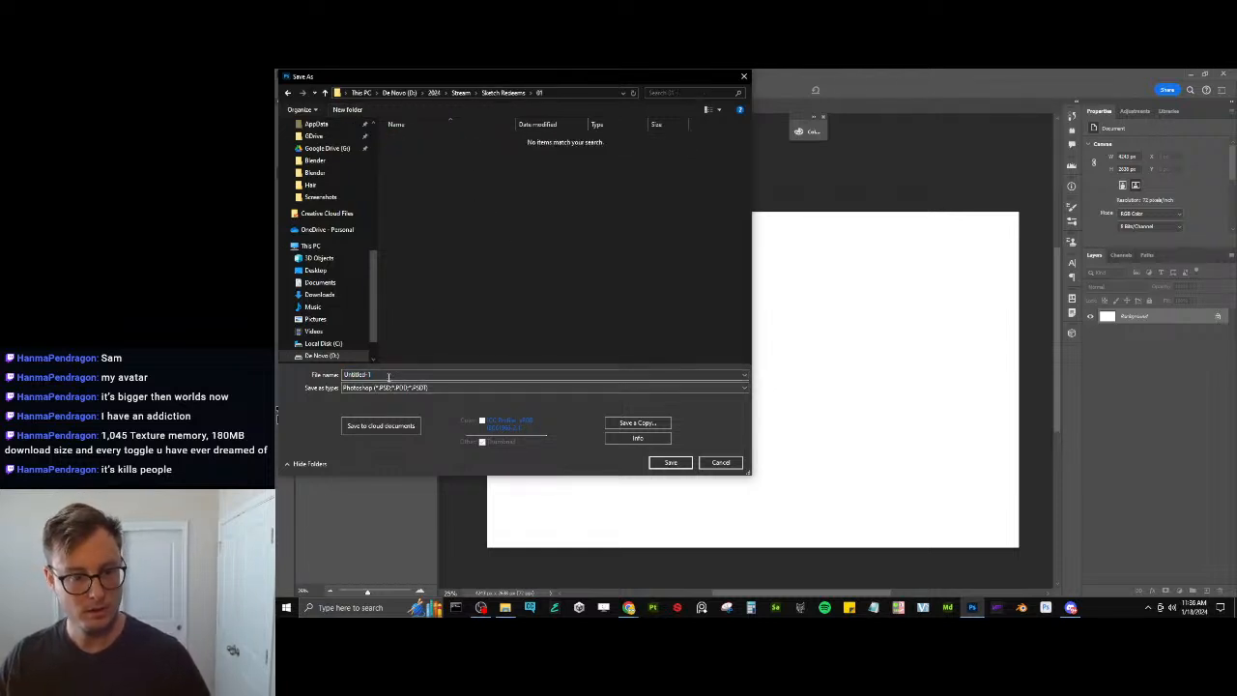
double_click(389, 375)
text(Zoom_O)
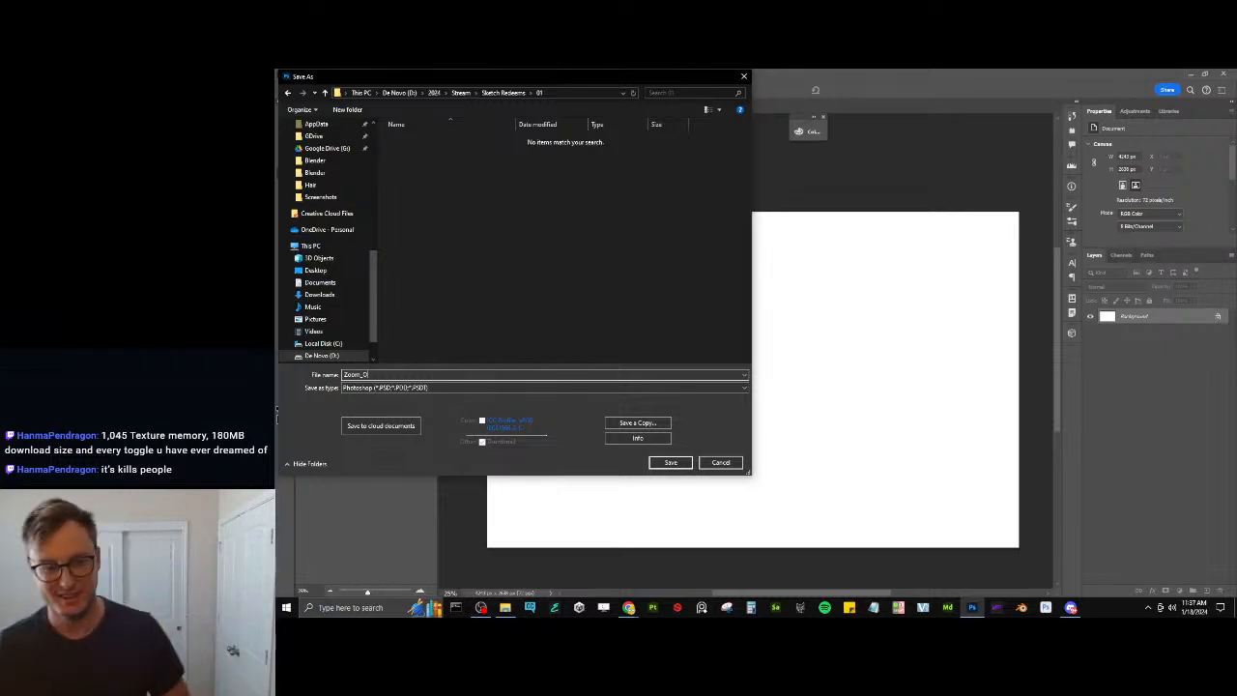
text(verThe)
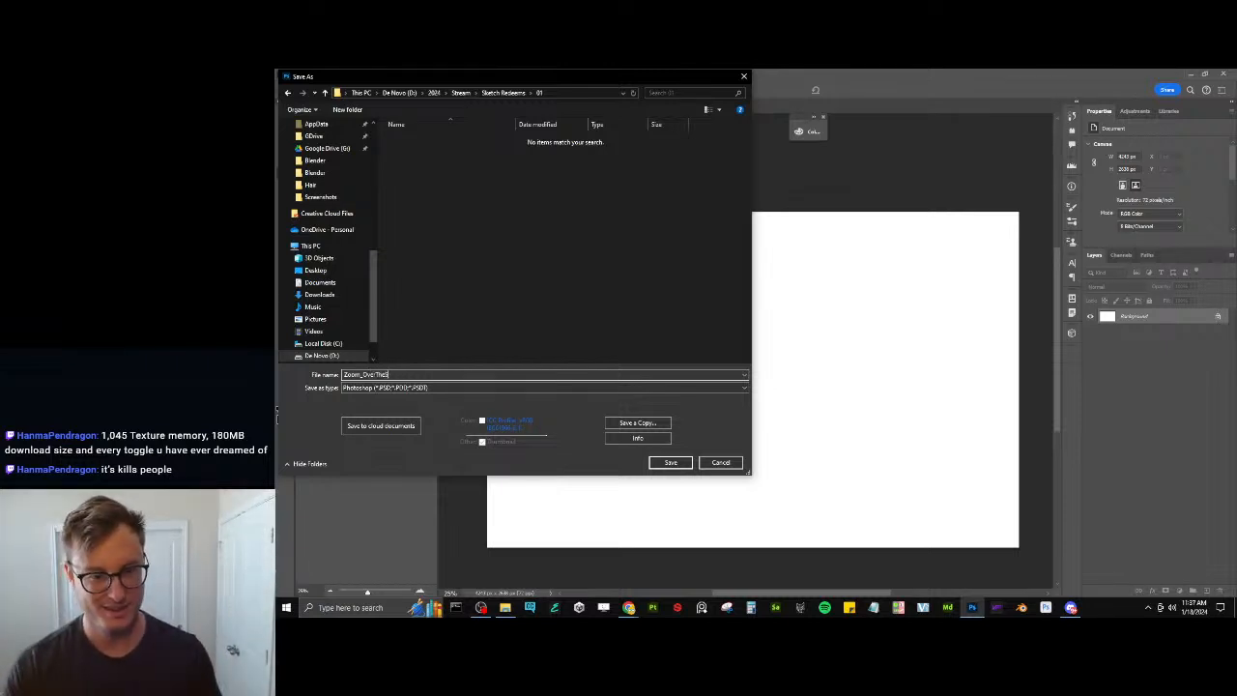
text(Shoulder)
key(Return)
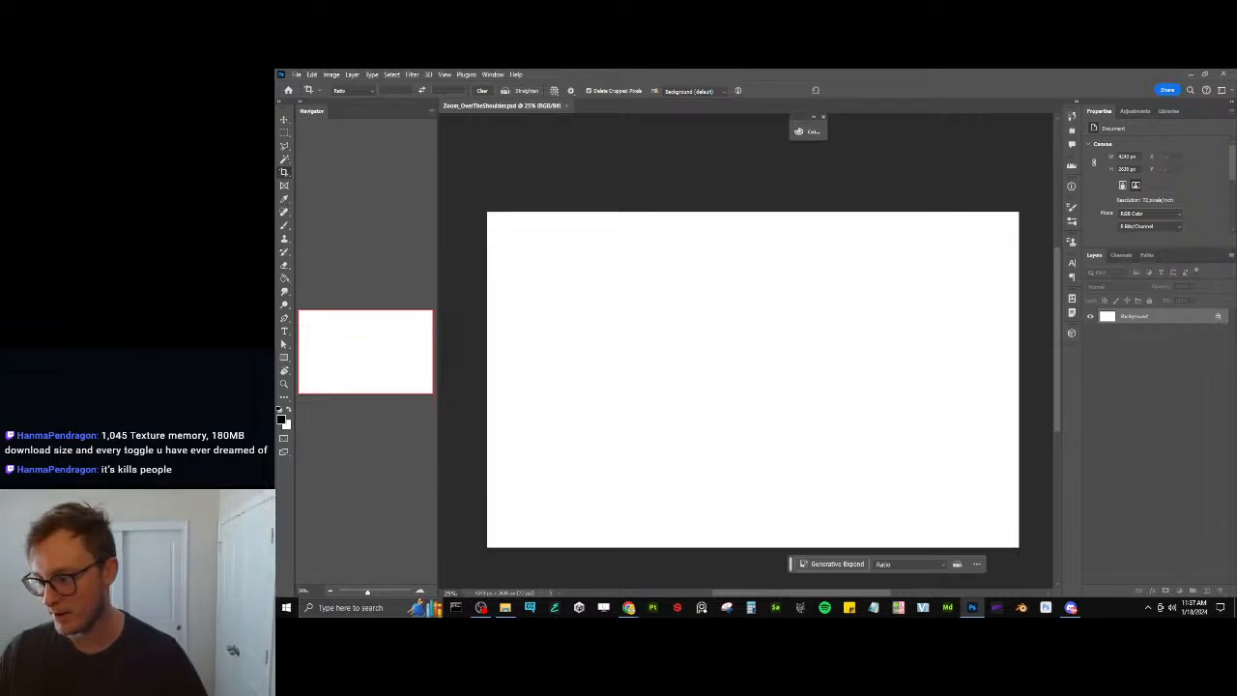
Darken the background to grey with a Hue/Saturation lightness of -28 and add a new empty layer
key(ctrl+u)
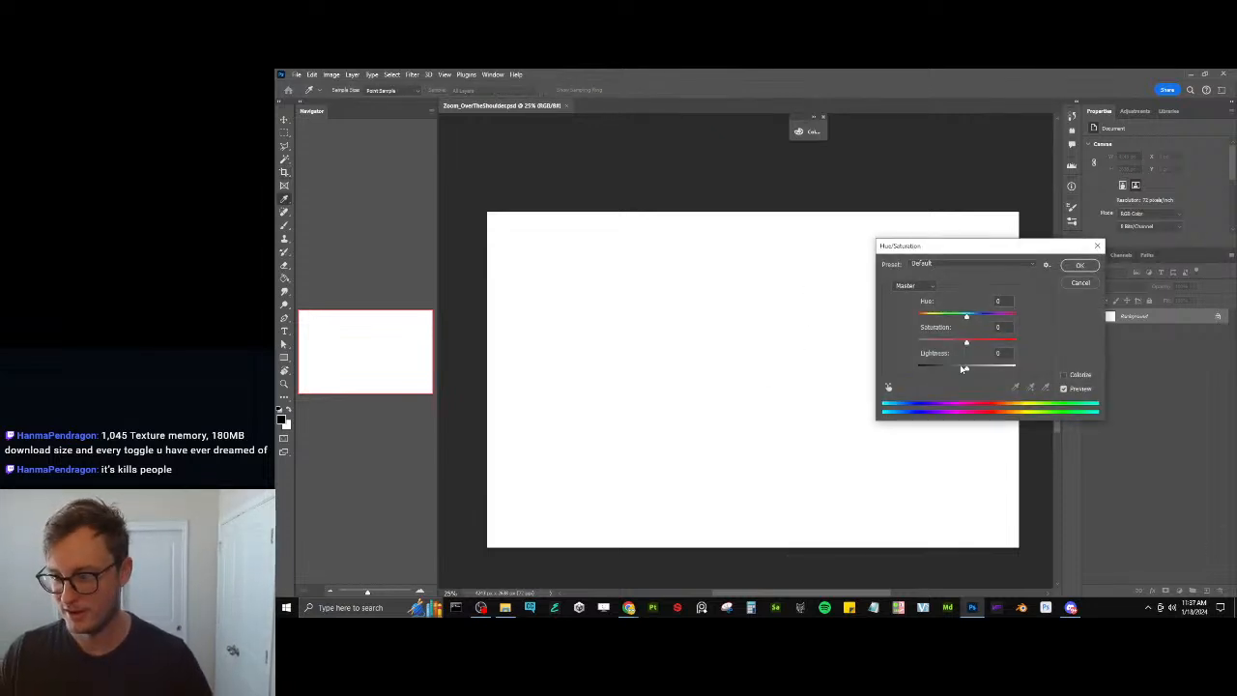
drag(964, 368, 953, 367)
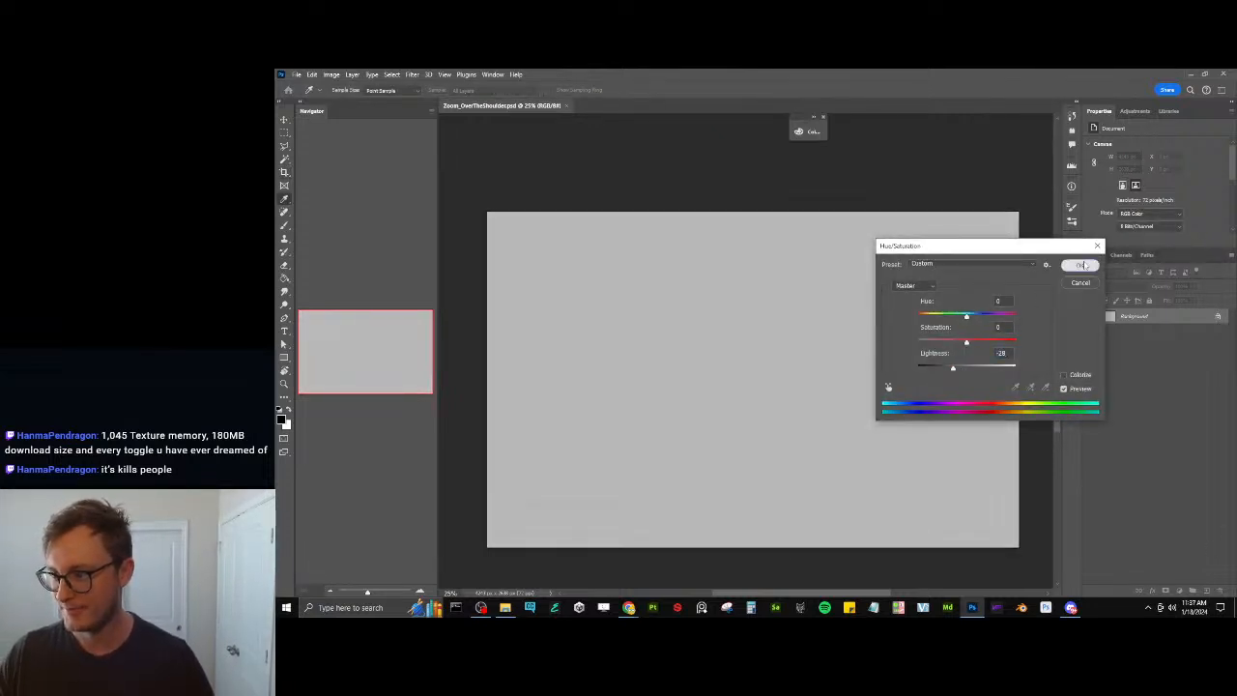
click(1084, 265)
click(1206, 589)
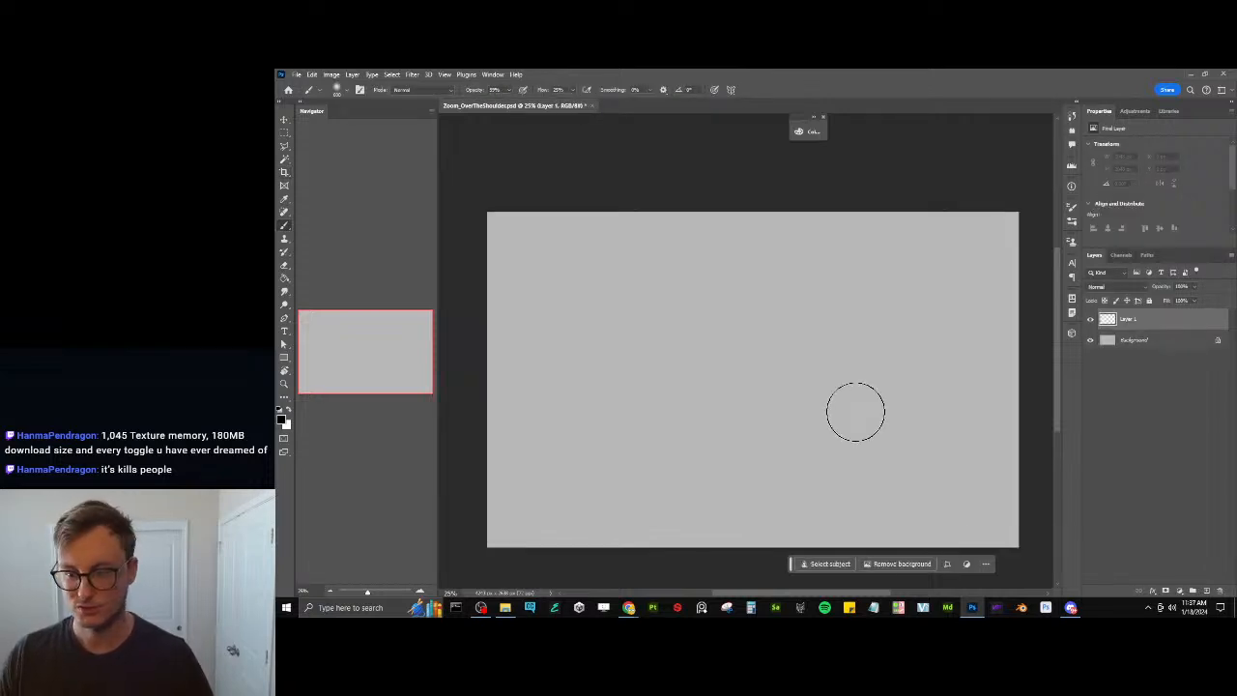
Choose the Kyle's Drawing Box - Happy HB brush with a lower flow and try it with test strokes on the canvas
right_click(765, 286)
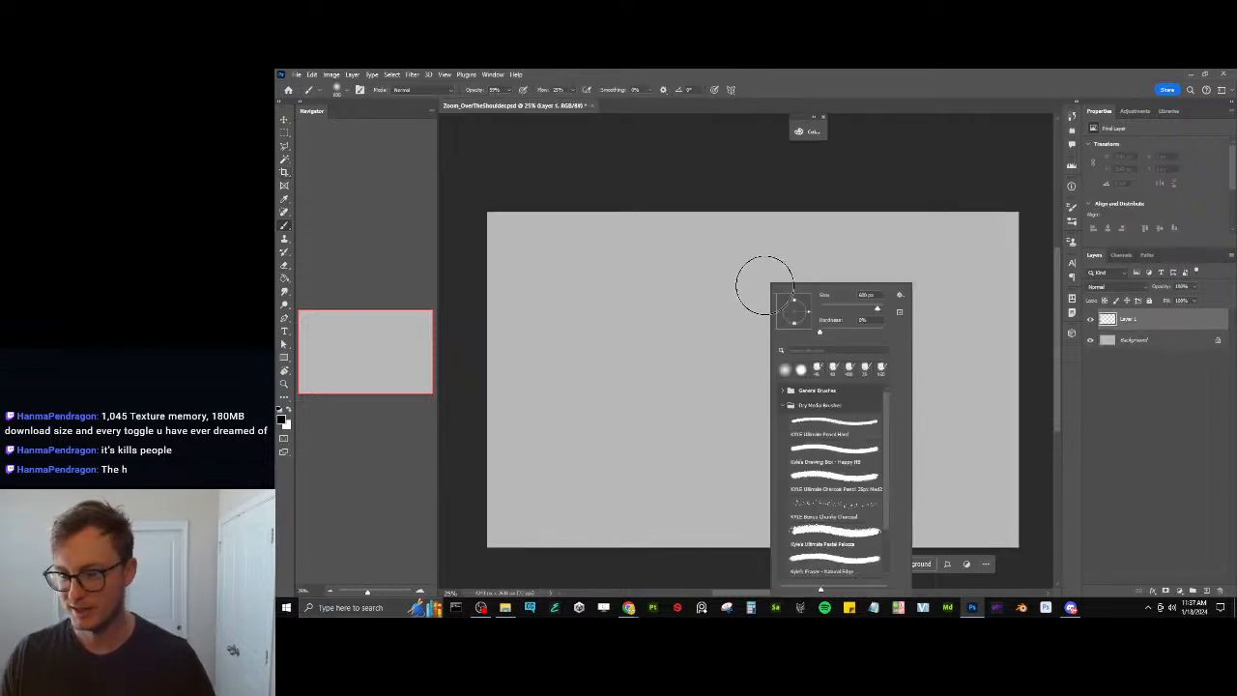
click(831, 433)
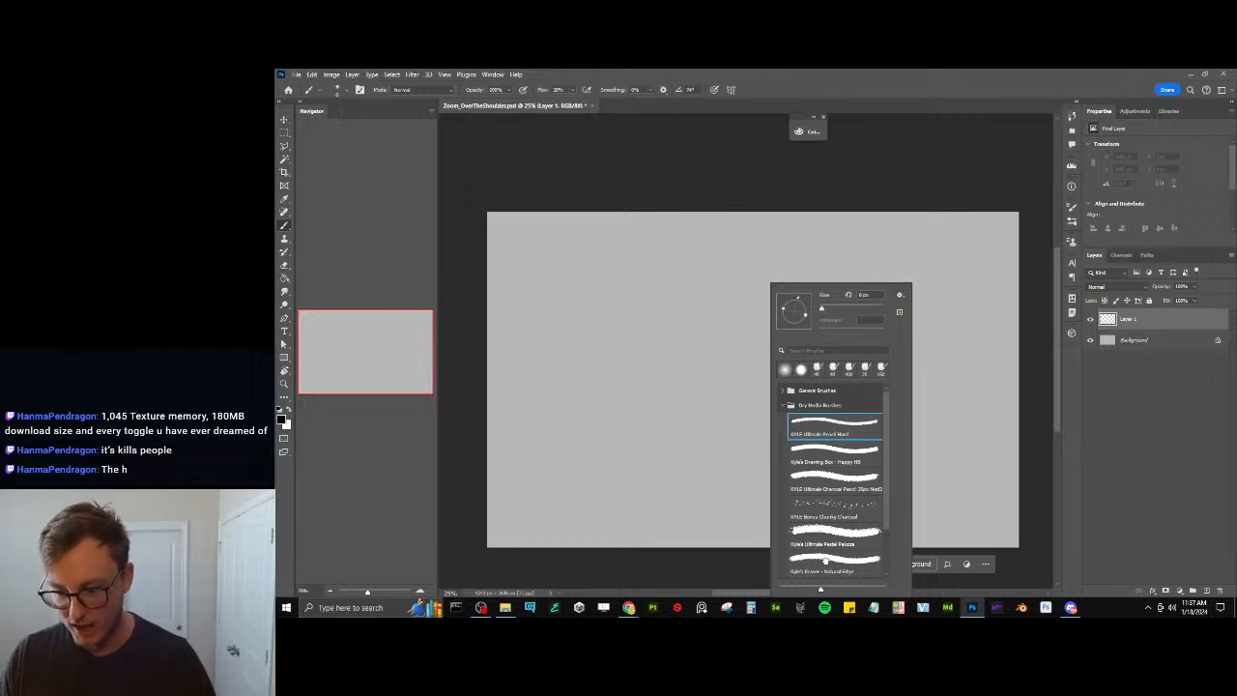
click(824, 560)
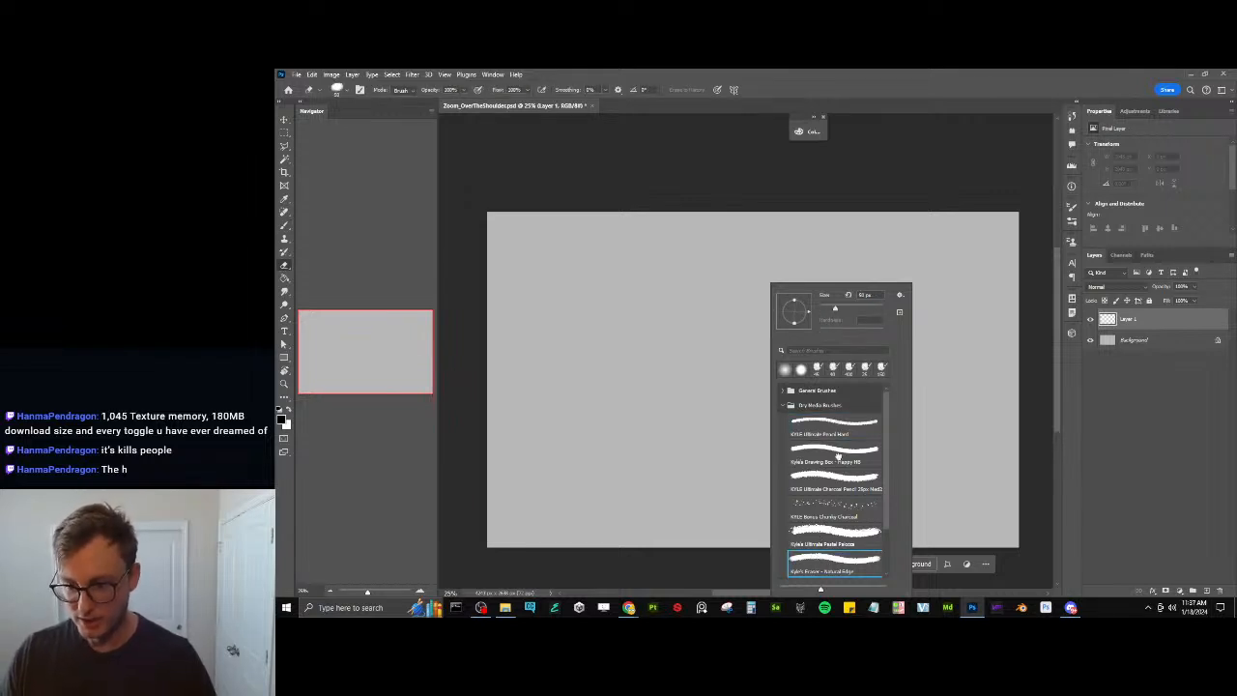
click(838, 455)
mouse_move(682, 346)
mouse_down()
mouse_move(713, 423)
mouse_move(703, 387)
mouse_move(764, 364)
mouse_move(786, 416)
mouse_up()
key(ctrl+z)
key(ctrl+z)
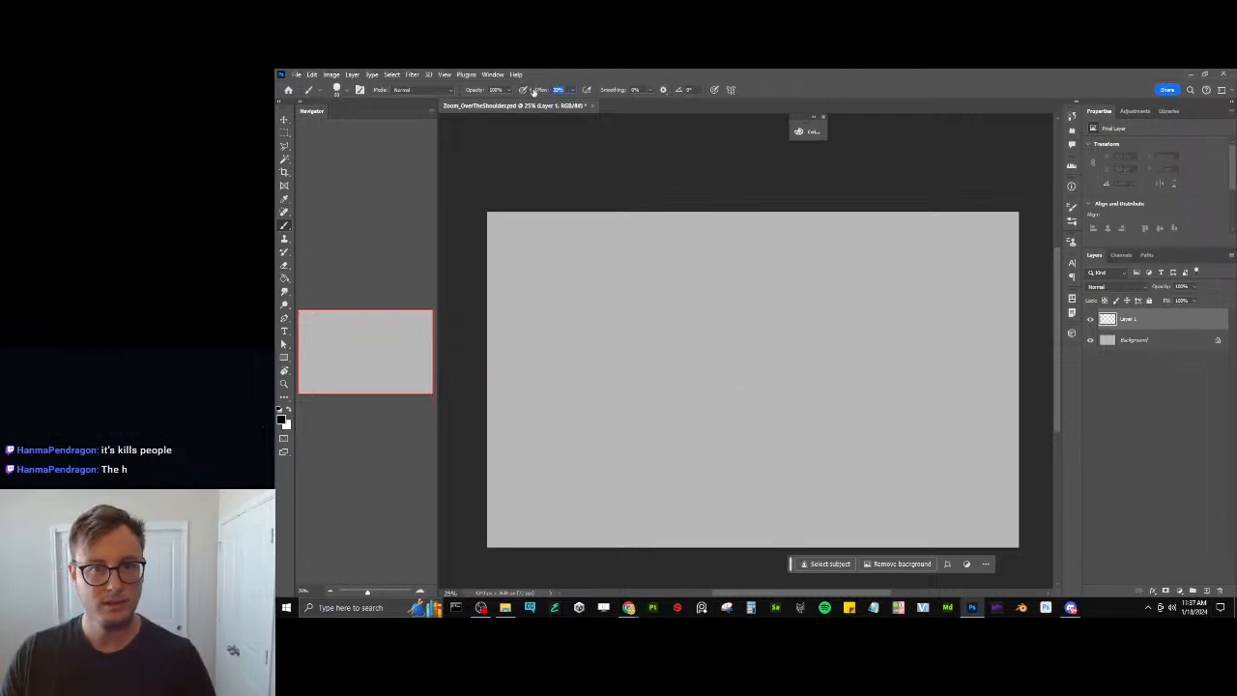
drag(588, 287, 828, 416)
key(ctrl+z)
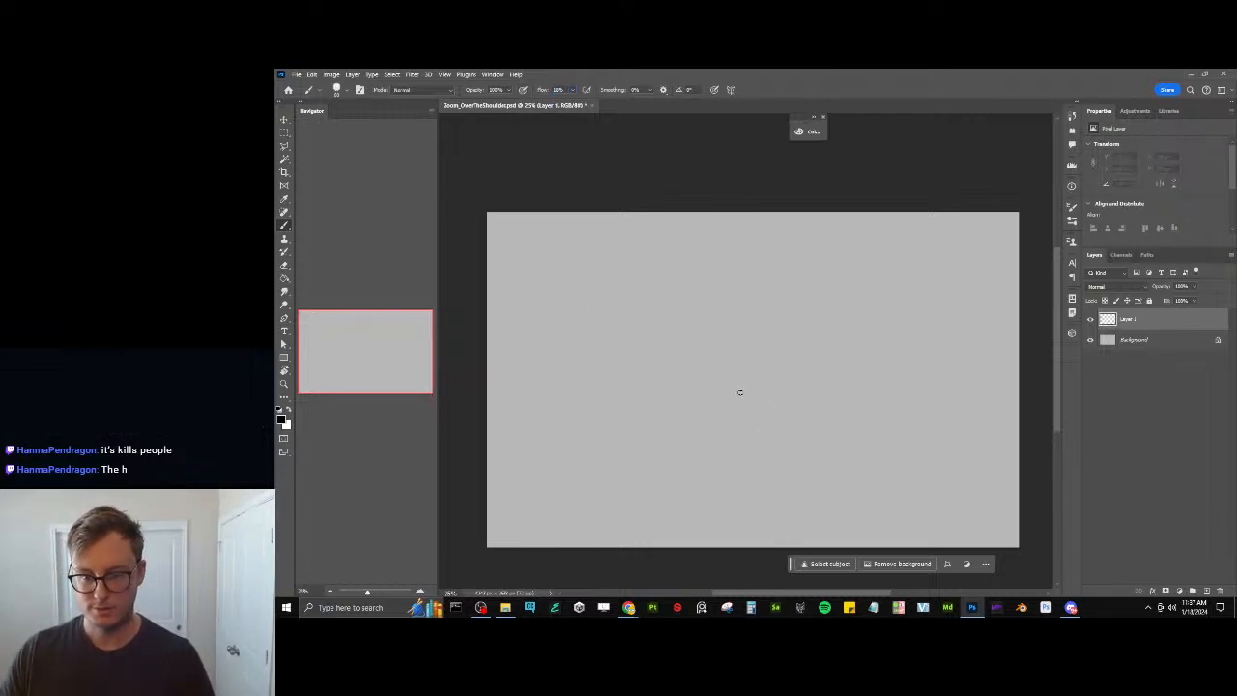
Copy the over-the-shoulder photo from the Chrome window and paste it into the Photoshop document
key(alt+Tab)
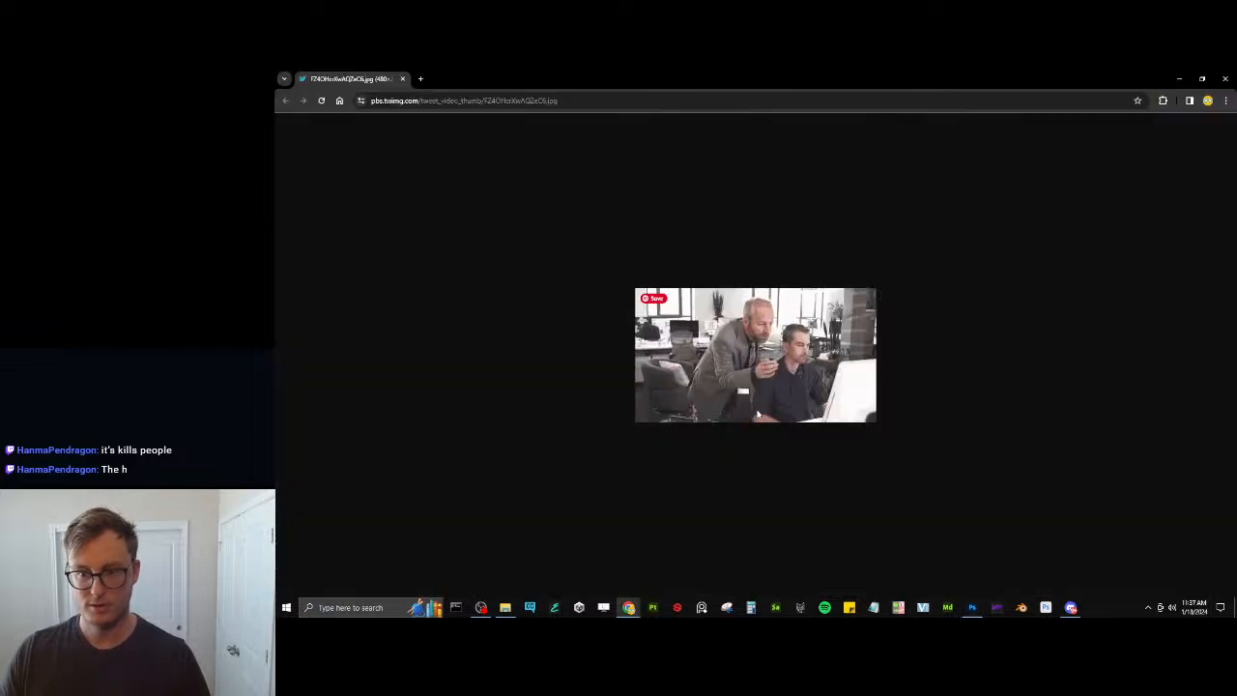
right_click(761, 377)
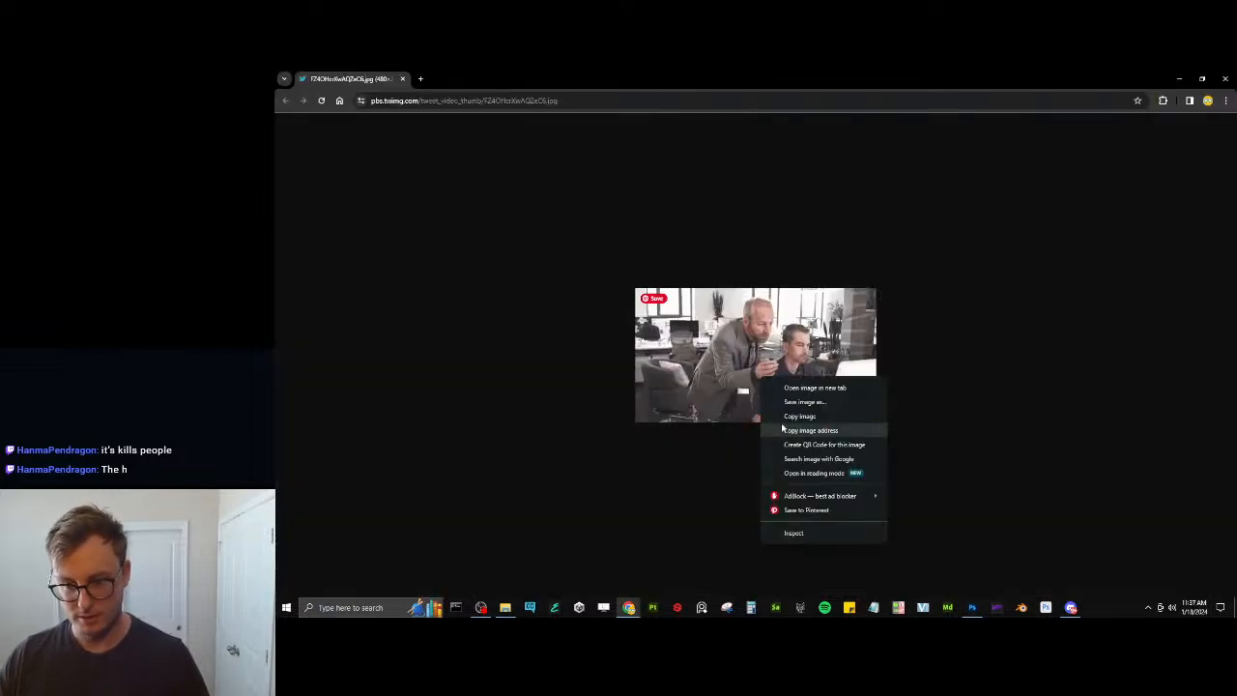
click(787, 416)
key(alt+Tab)
key(ctrl+v)
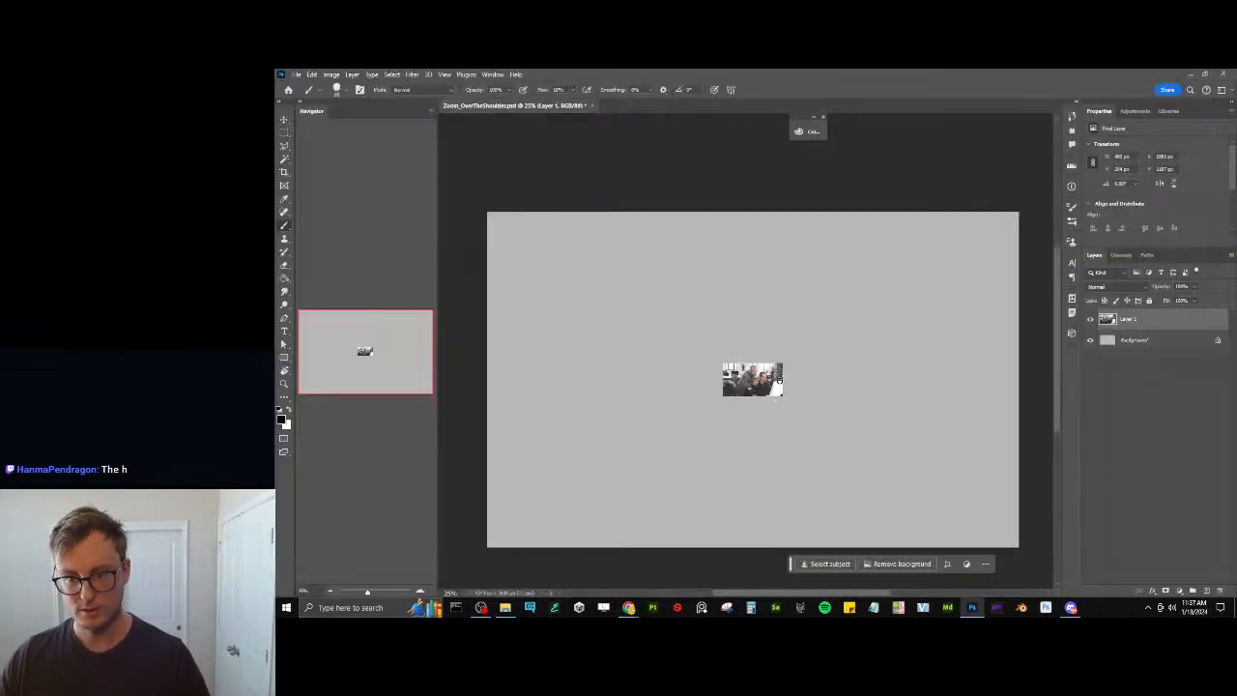
Move the pasted reference photo to the canvas's upper-left area and enlarge it to several times its size
key(ctrl+t)
drag(772, 385, 575, 319)
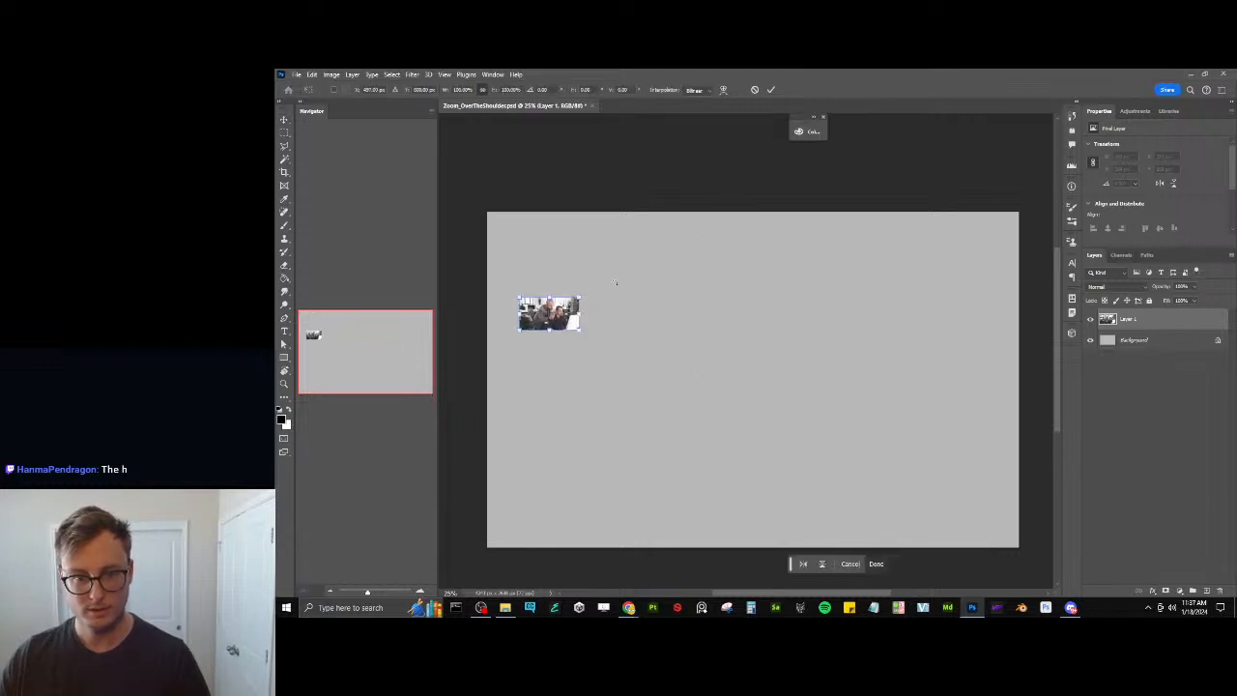
key(Return)
key(ctrl+t)
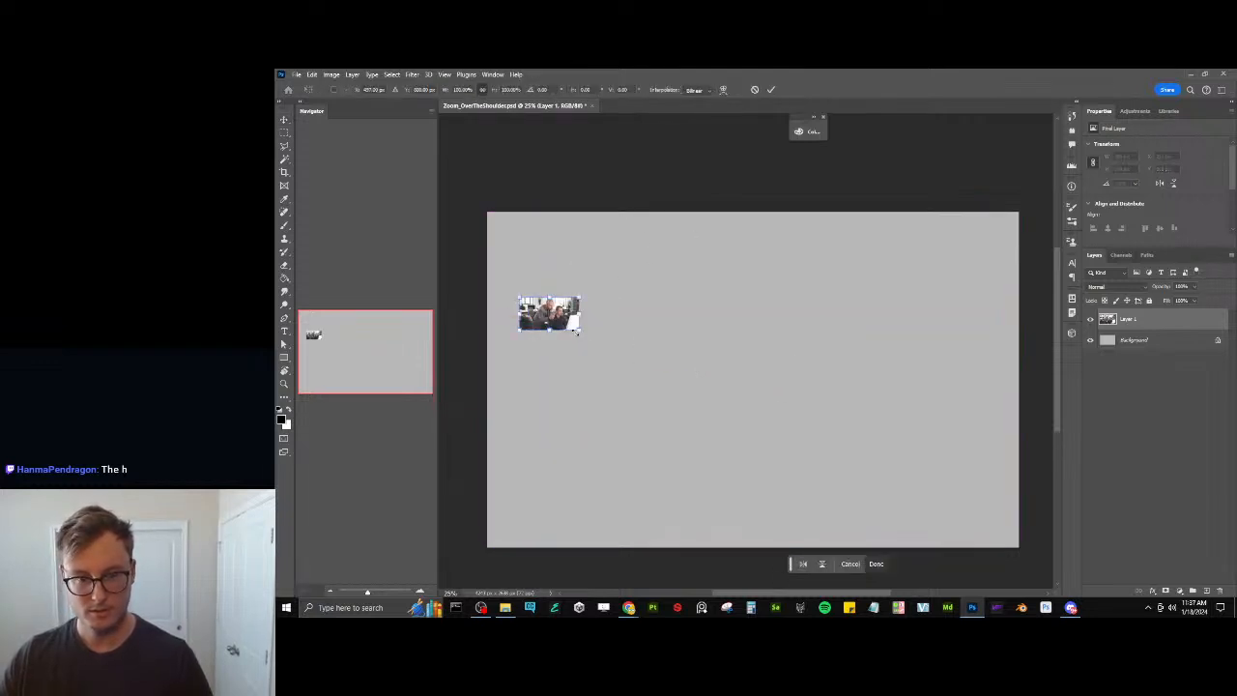
drag(580, 330, 605, 355)
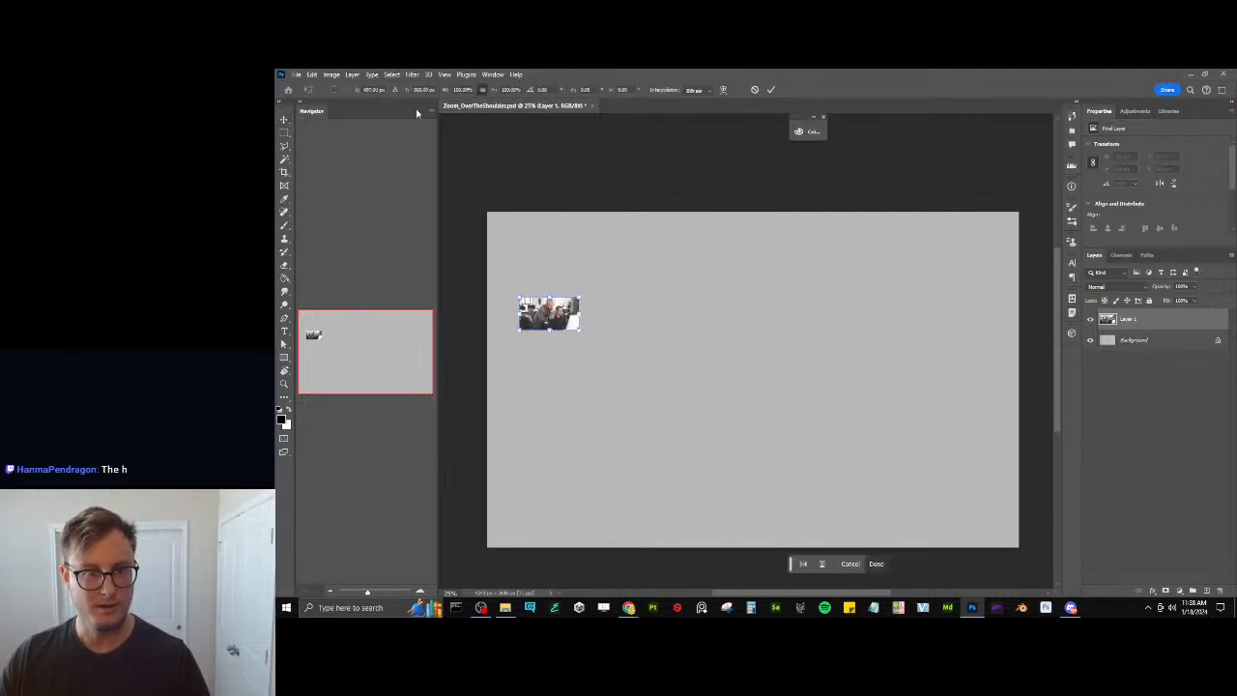
drag(448, 97, 623, 98)
key(Return)
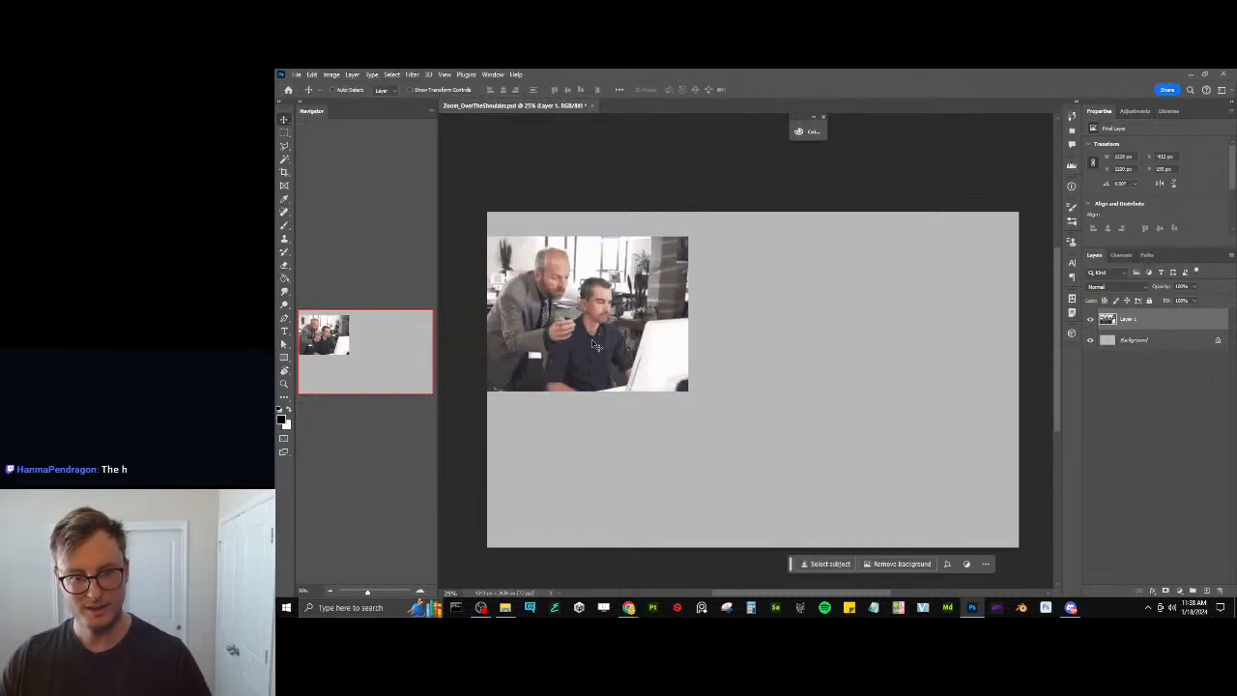
Scale the reference photo down to 60% and fit it fully inside the canvas's upper-left corner
drag(591, 340, 655, 327)
key(ctrl+t)
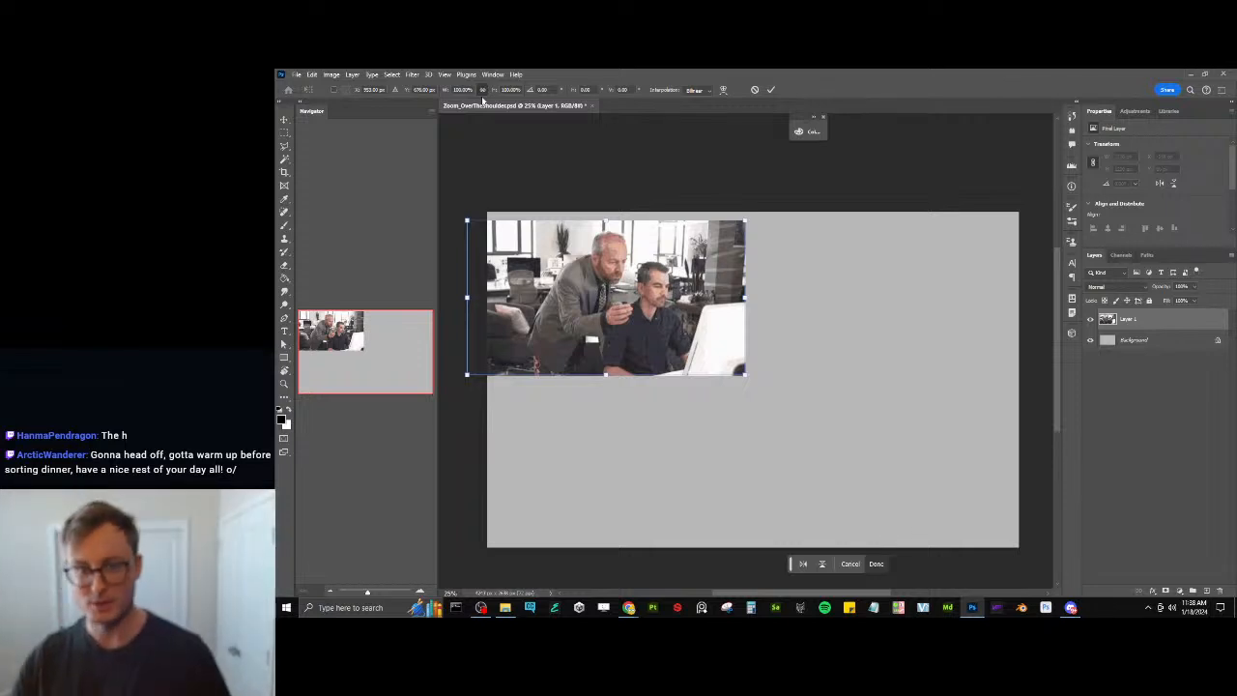
key(Return)
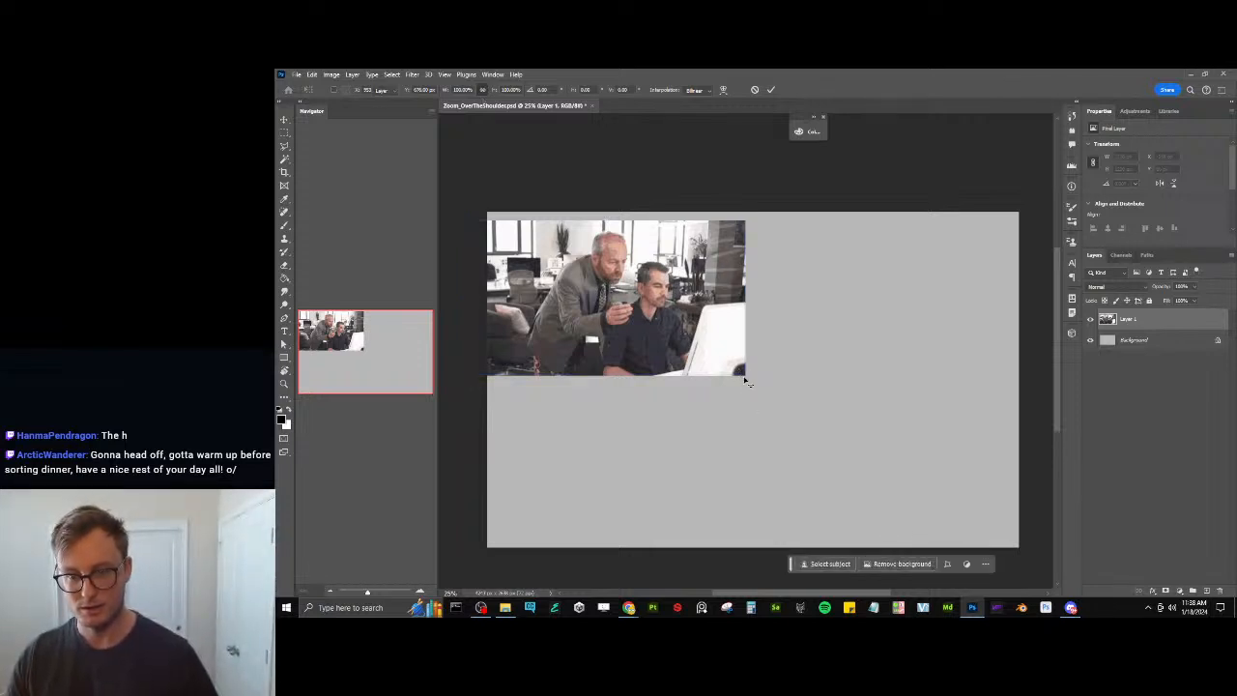
key(ctrl+t)
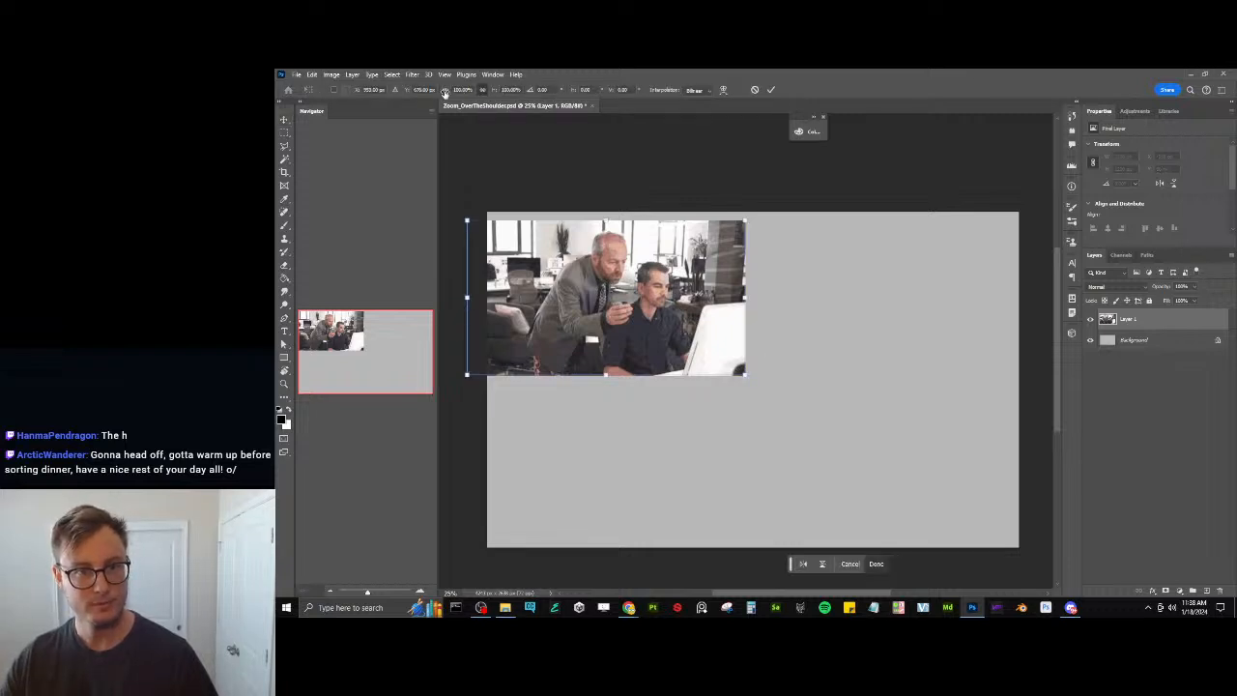
mouse_move(445, 91)
mouse_down()
mouse_move(415, 92)
mouse_move(442, 98)
mouse_up()
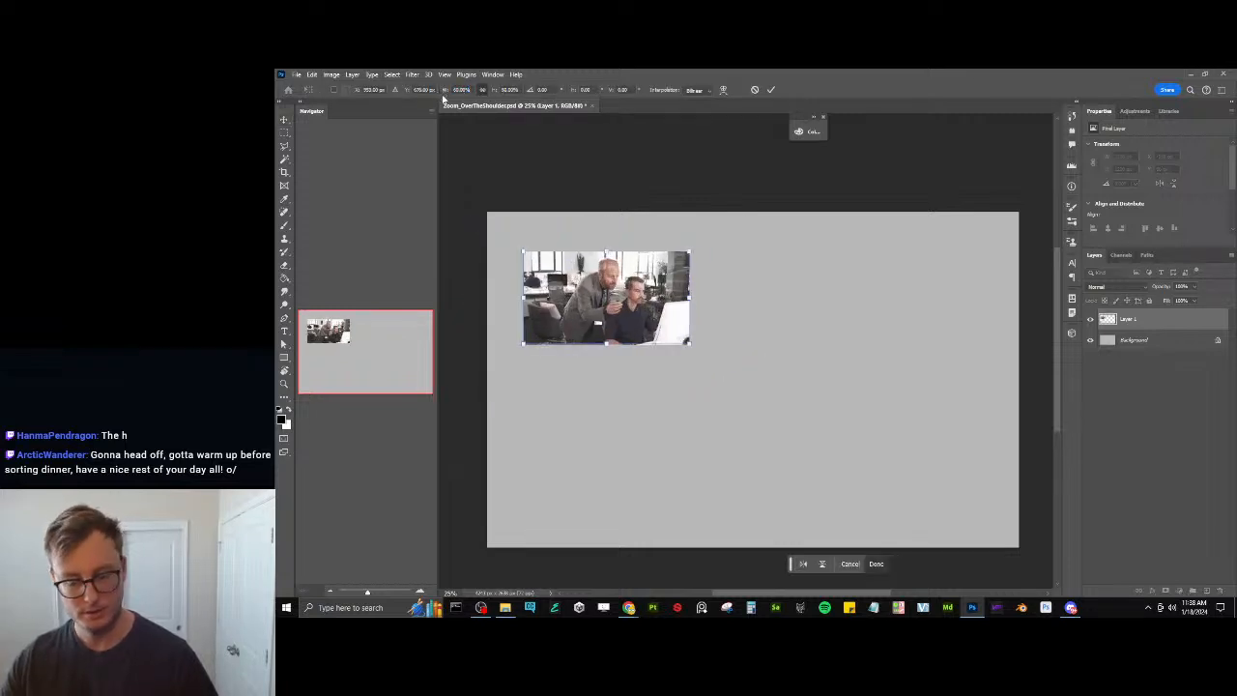
key(Return)
drag(645, 328, 617, 304)
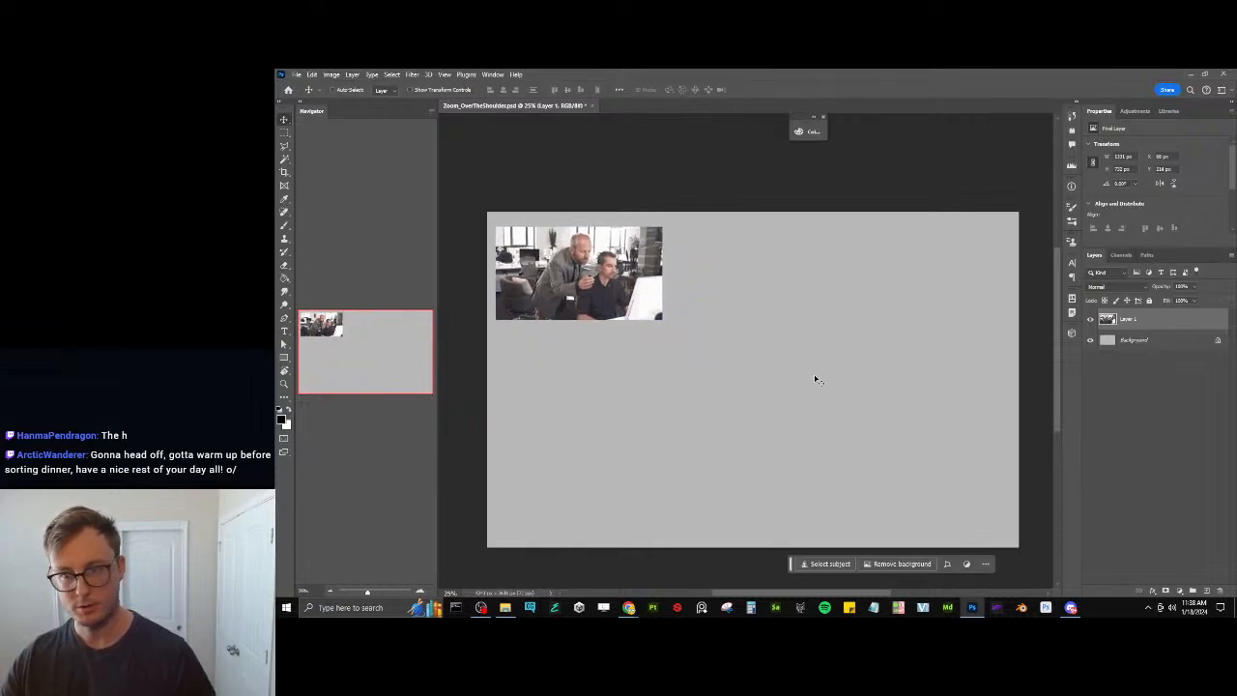
Save the document and add a new empty layer above the reference photo for brush sketching
key(ctrl+s)
click(865, 220)
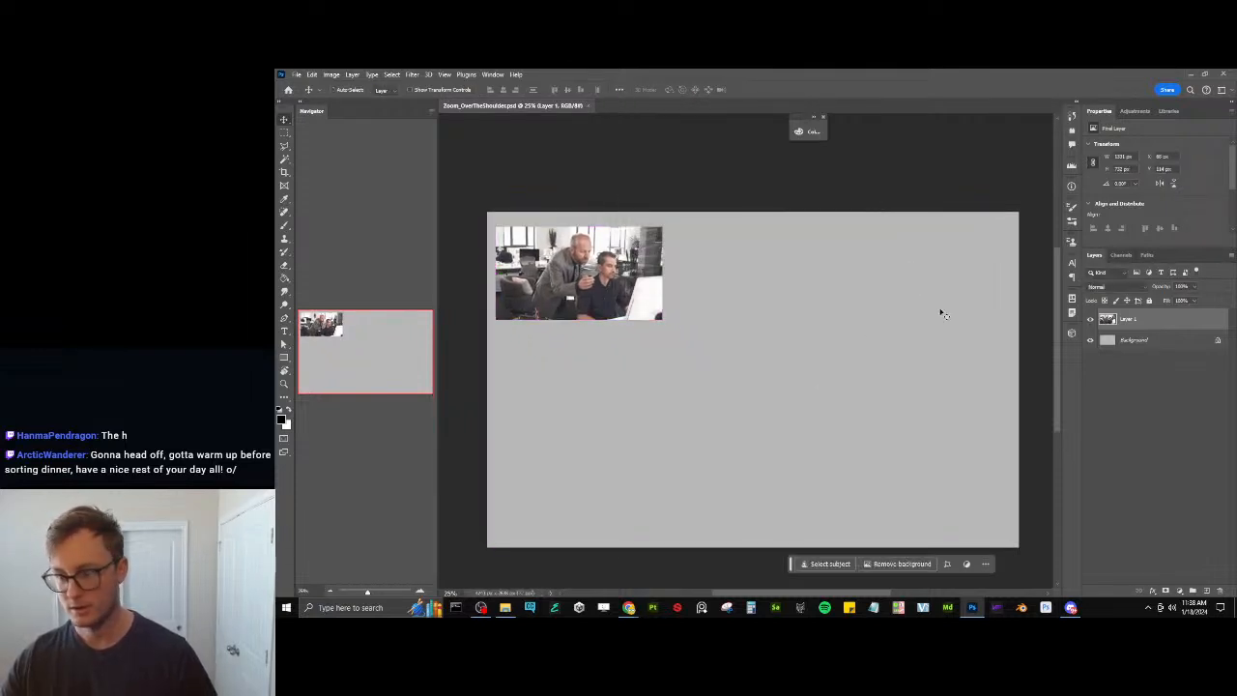
key(ctrl+shift+n)
key(Return)
key(b)
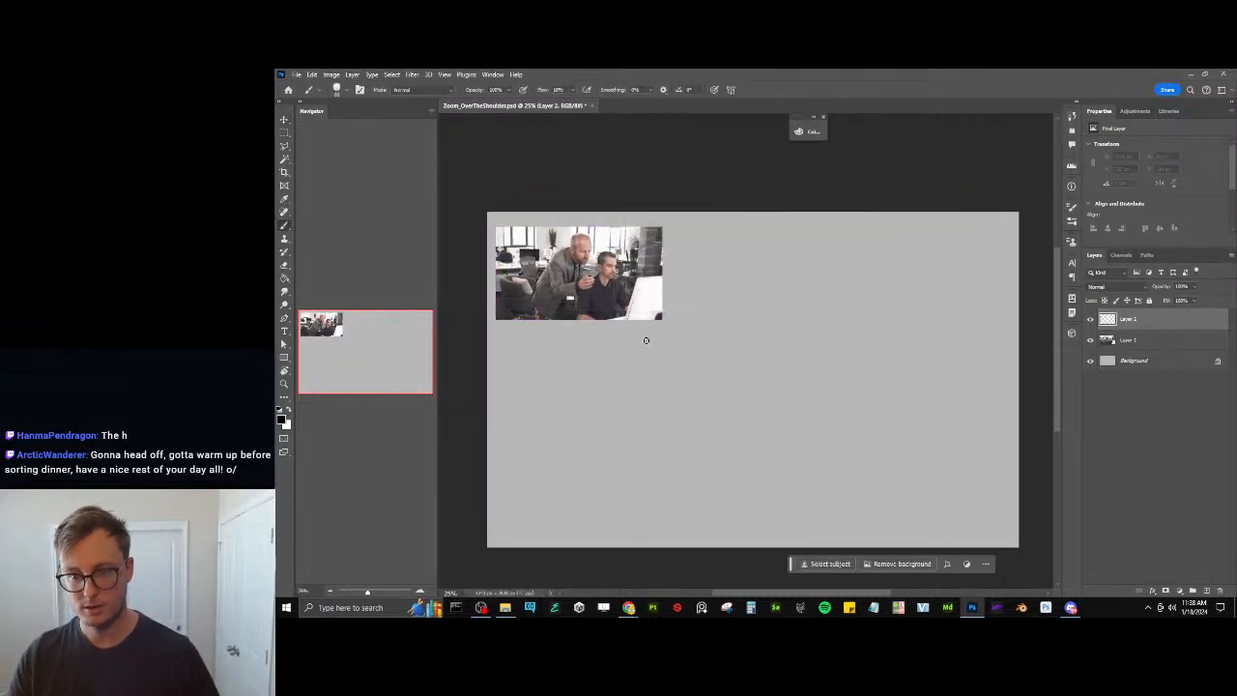
drag(749, 333, 773, 381)
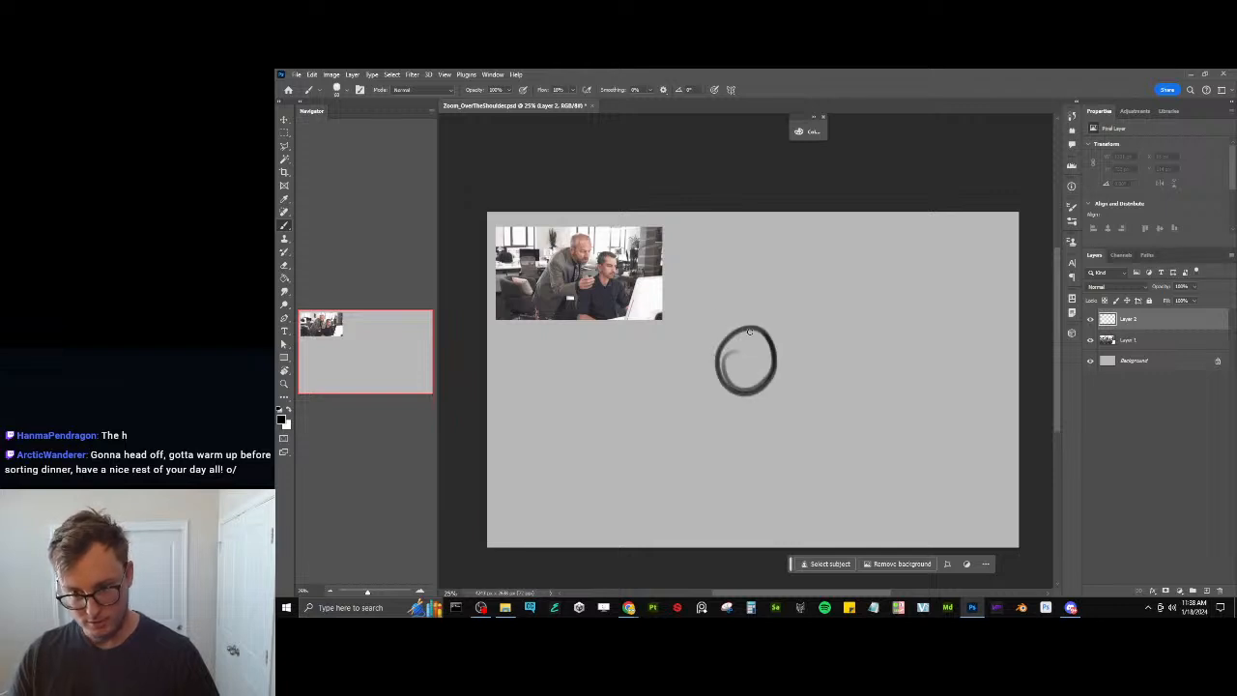
key(ctrl+z)
mouse_move(749, 338)
mouse_down()
mouse_move(724, 350)
mouse_move(776, 383)
mouse_up()
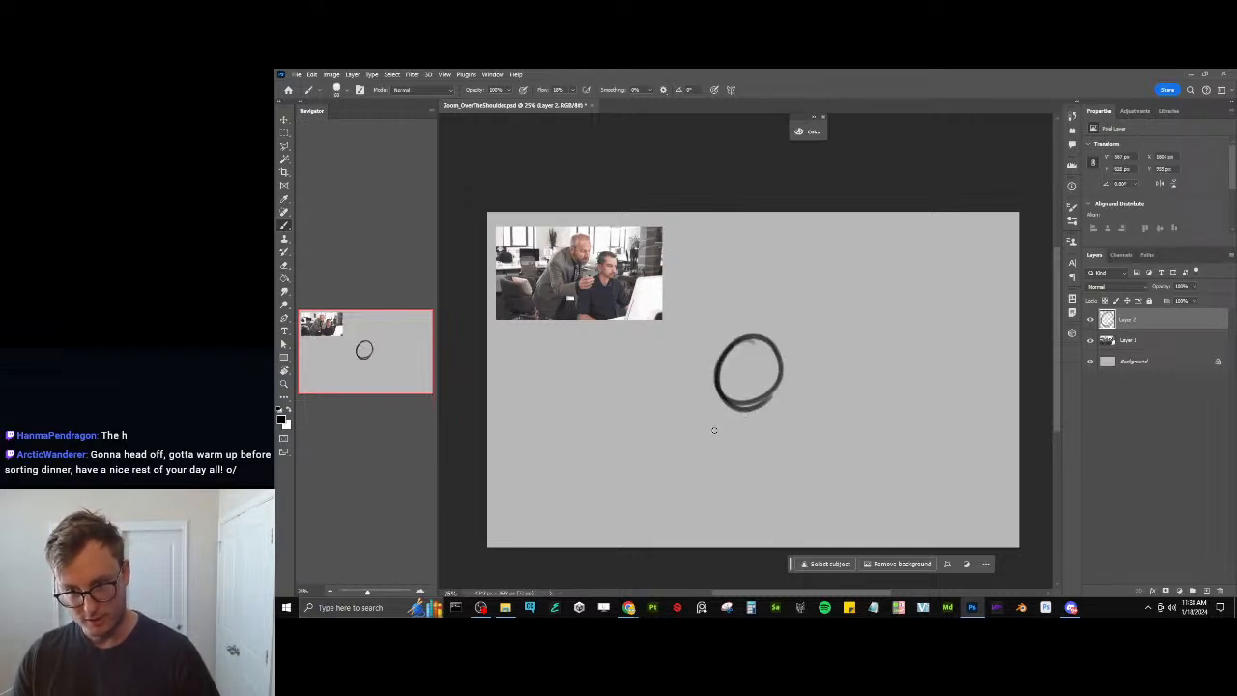
key(ctrl+z)
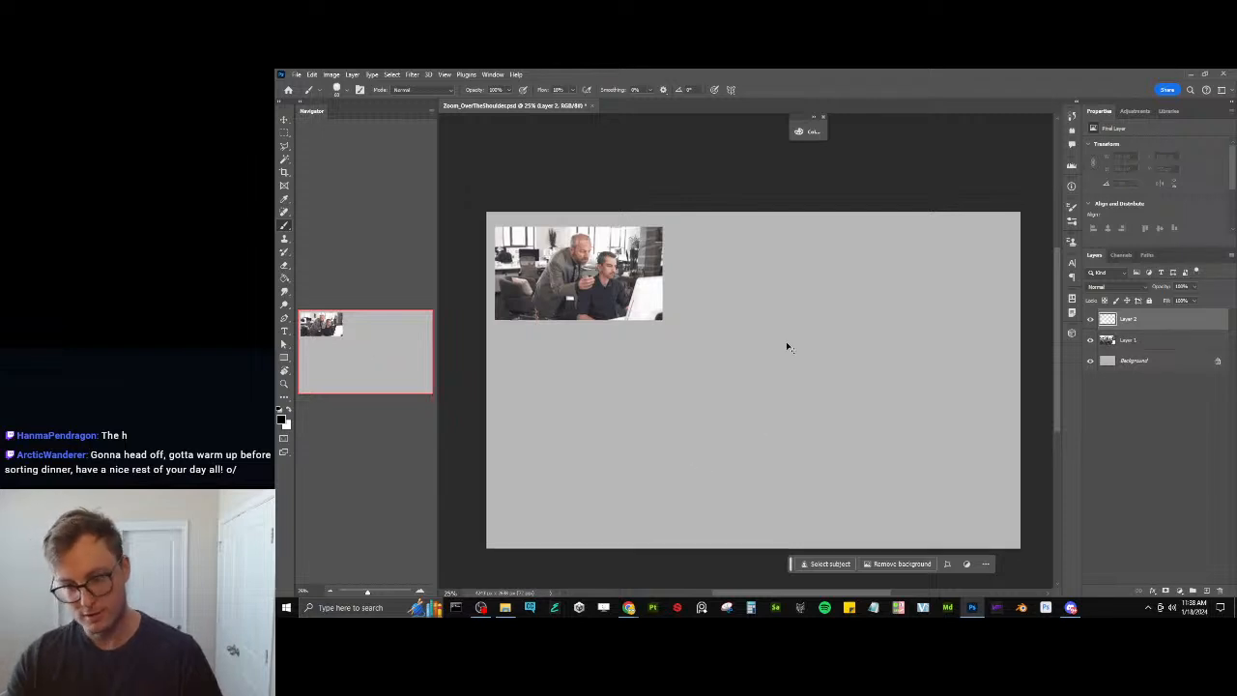
Sketch the seated figure's oval head near the canvas centre, with rounded shoulder shapes on both sides below it
key(ctrl+plus)
drag(795, 420, 752, 354)
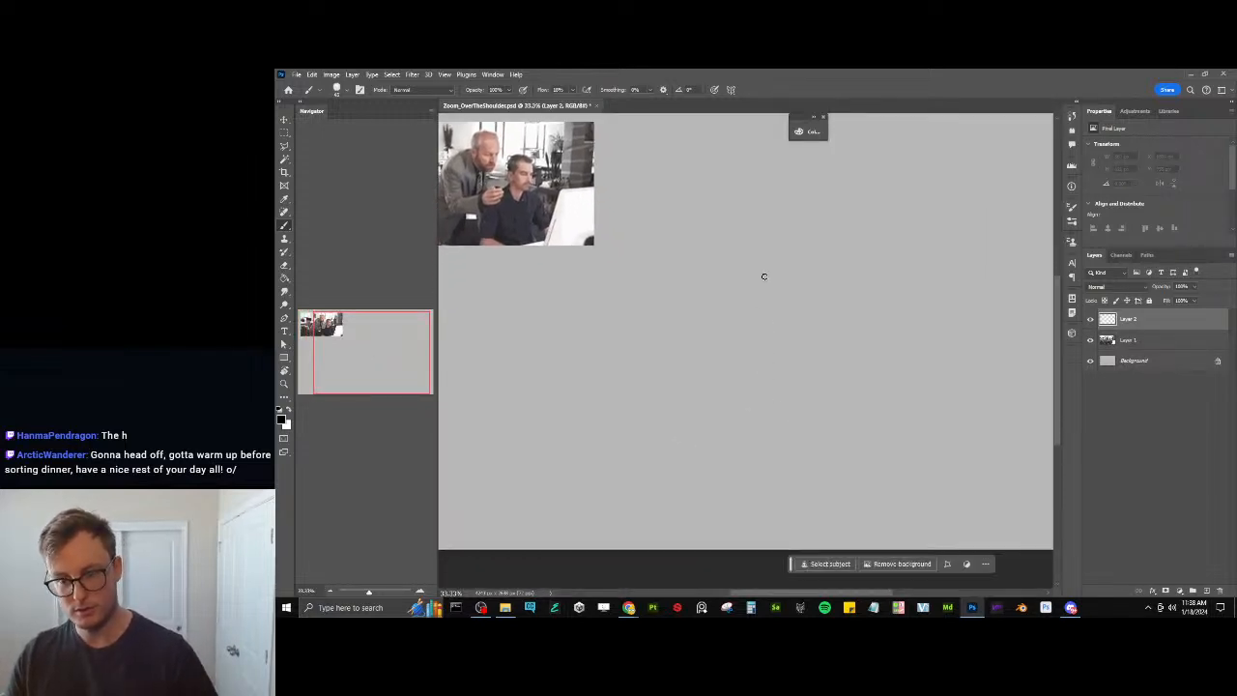
mouse_move(763, 276)
mouse_down()
mouse_move(768, 290)
mouse_move(736, 258)
mouse_move(712, 317)
mouse_move(760, 331)
mouse_up()
key(ctrl+z)
key(ctrl+z)
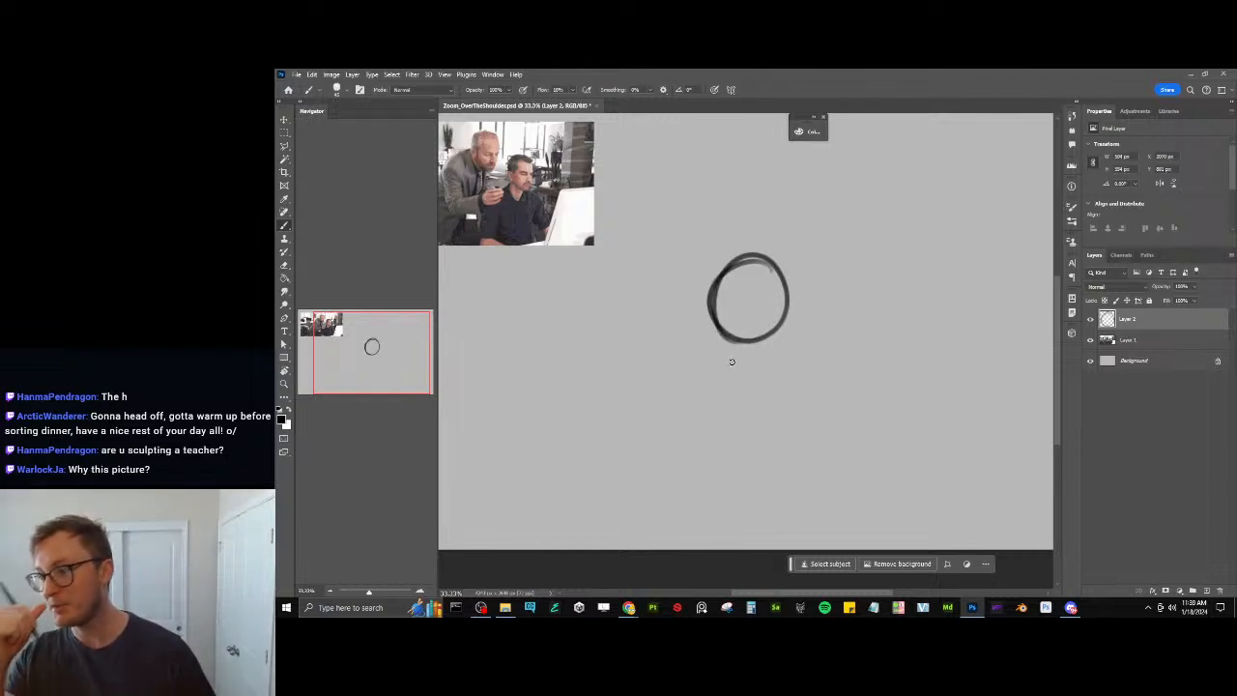
drag(711, 330, 720, 363)
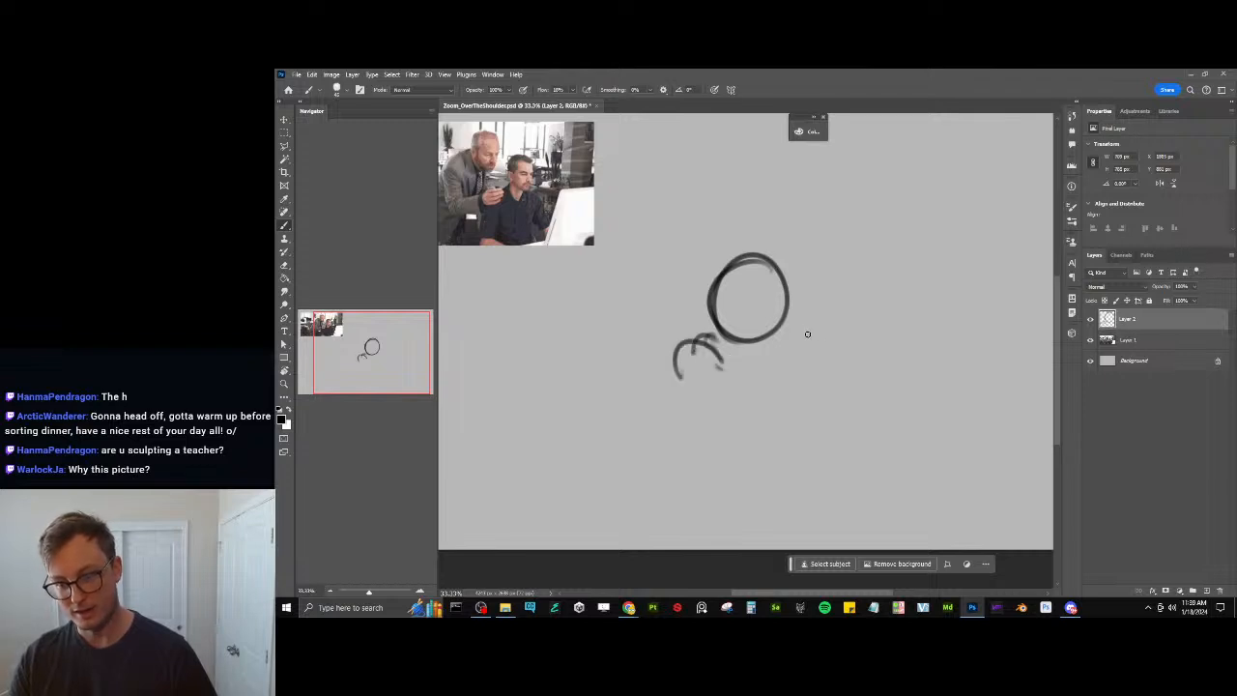
mouse_move(794, 350)
mouse_down()
mouse_move(837, 334)
mouse_move(841, 359)
mouse_move(889, 372)
mouse_up()
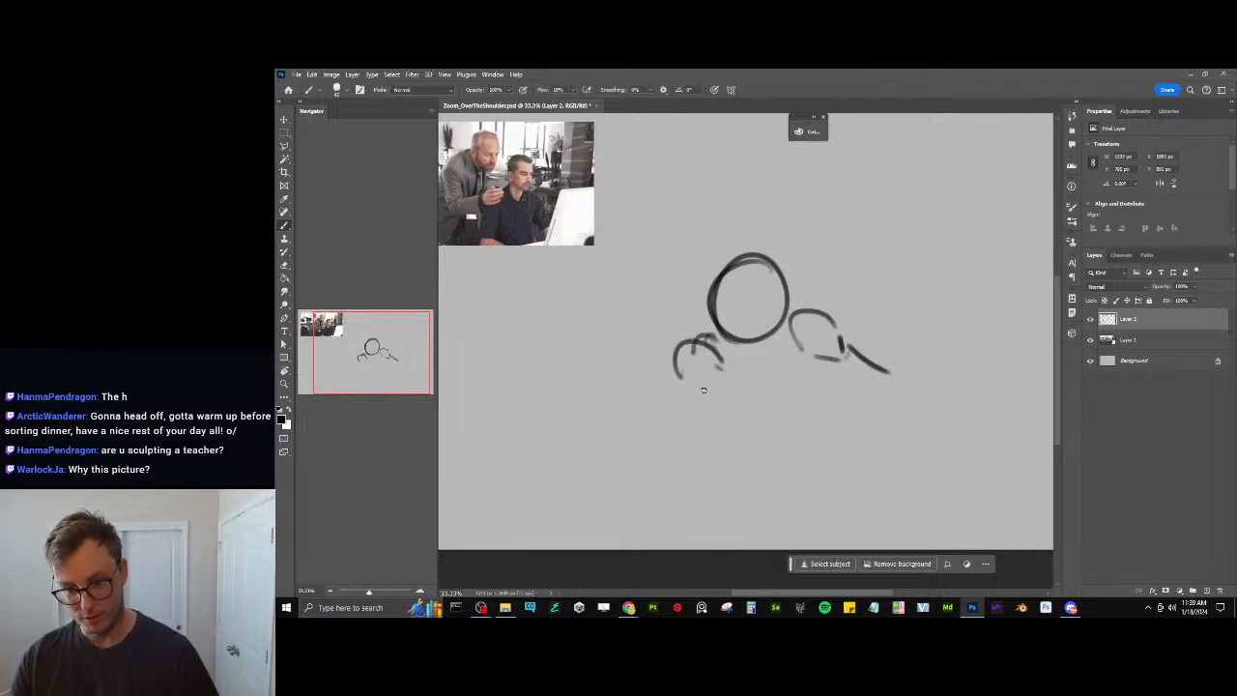
Sketch the figure's near arm reaching forward from the shoulder, with upper arm, forearm and a rough hand at the end
drag(689, 380, 722, 417)
drag(719, 368, 803, 420)
mouse_move(745, 428)
mouse_down()
mouse_move(808, 451)
mouse_move(885, 454)
mouse_up()
mouse_move(778, 450)
mouse_down()
mouse_move(879, 474)
mouse_move(925, 465)
mouse_move(912, 460)
mouse_up()
mouse_move(875, 476)
mouse_down()
mouse_move(912, 469)
mouse_move(955, 431)
mouse_move(965, 455)
mouse_up()
mouse_move(926, 473)
mouse_down()
mouse_move(986, 464)
mouse_move(992, 446)
mouse_move(1008, 481)
mouse_move(995, 456)
mouse_up()
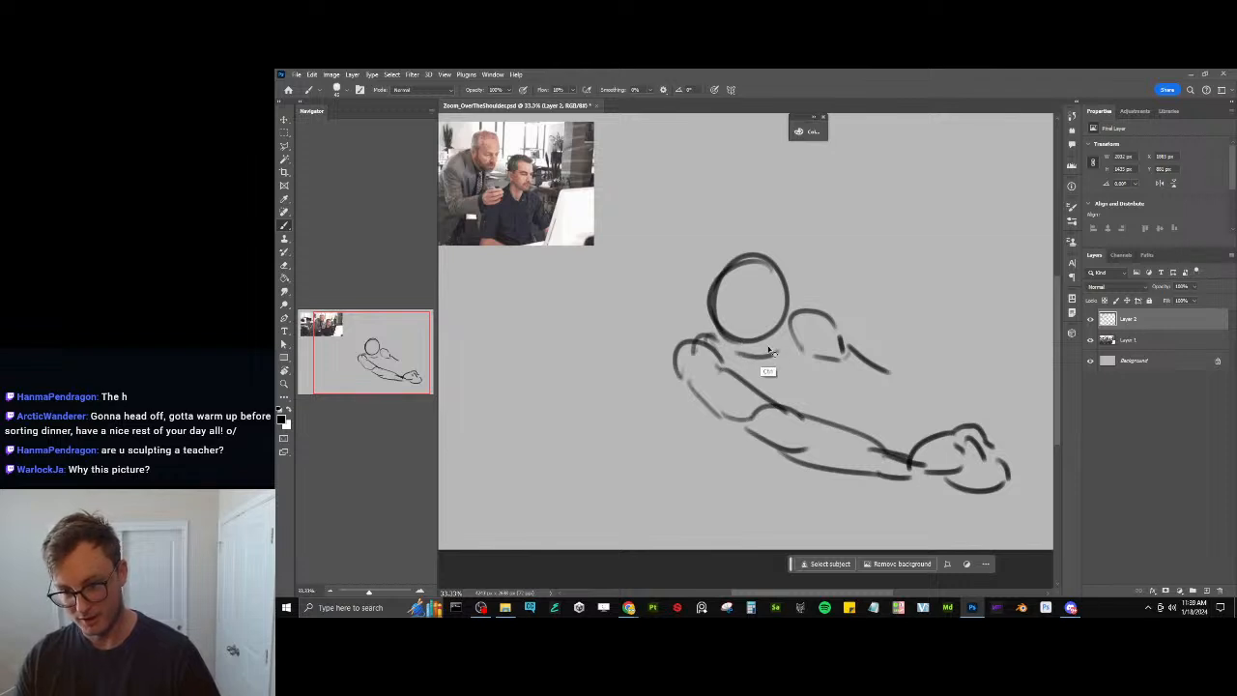
Mark a small dark spot below the head and erase the lower right part of the head outline
drag(767, 353, 773, 342)
key(ctrl+z)
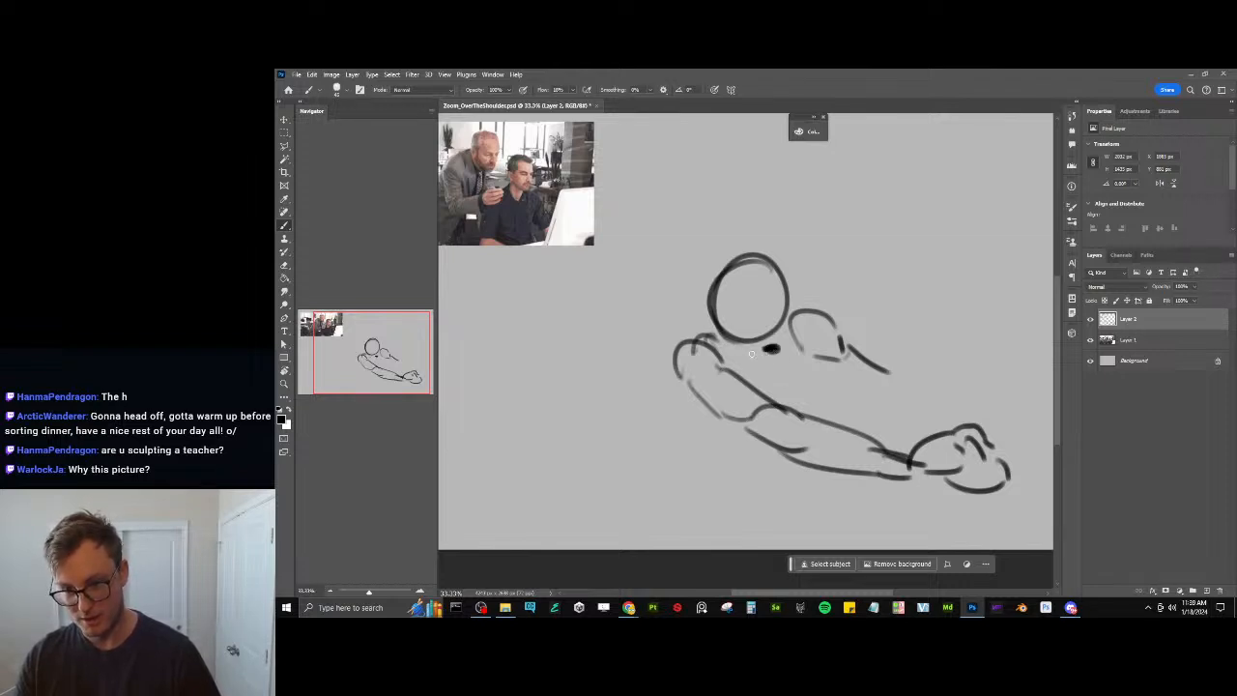
key(e)
drag(744, 339, 782, 315)
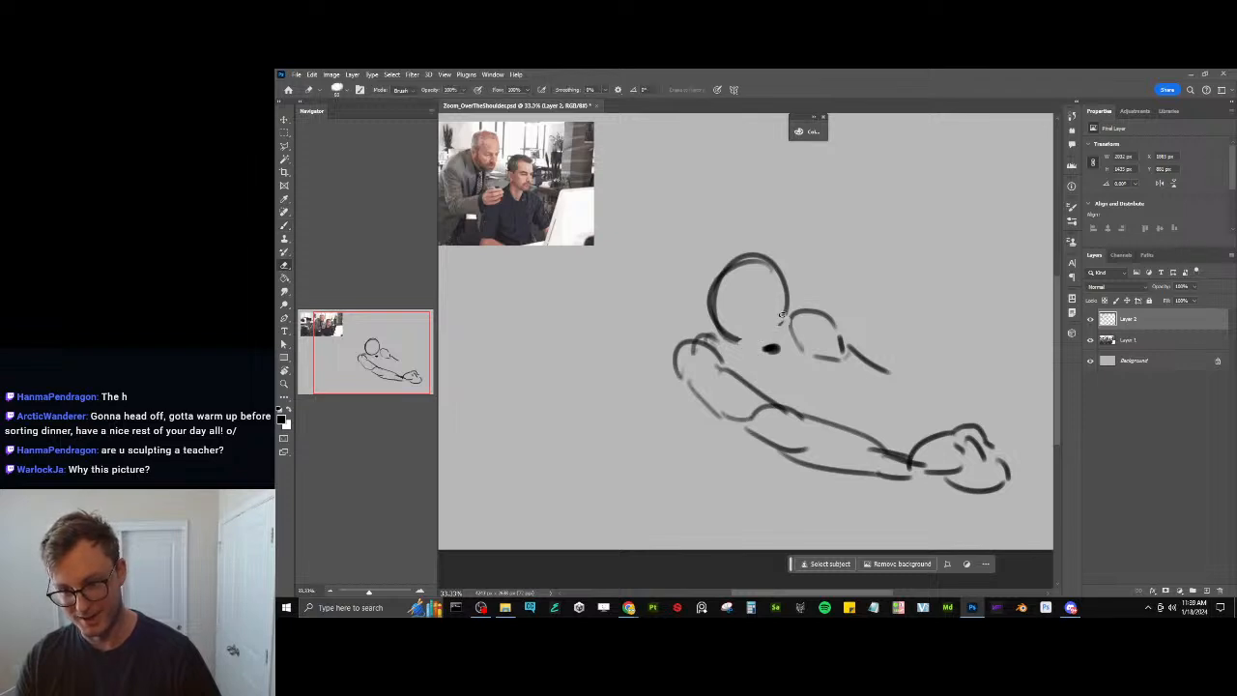
key(b)
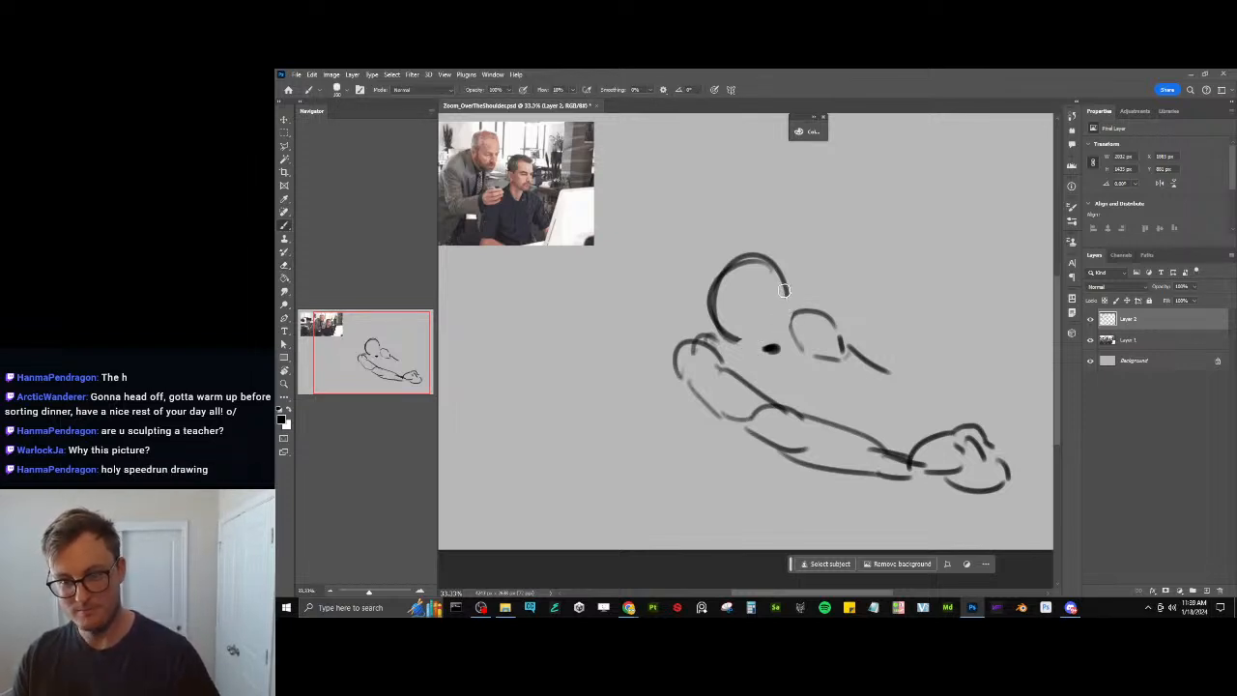
key(e)
key(b)
Try out a jaw line and facial features on the lower part of the head, and undo them
mouse_move(715, 320)
mouse_down()
mouse_move(702, 332)
mouse_move(720, 338)
mouse_move(773, 322)
mouse_move(749, 344)
mouse_move(790, 326)
mouse_move(747, 322)
mouse_move(769, 310)
mouse_up()
key(ctrl+z)
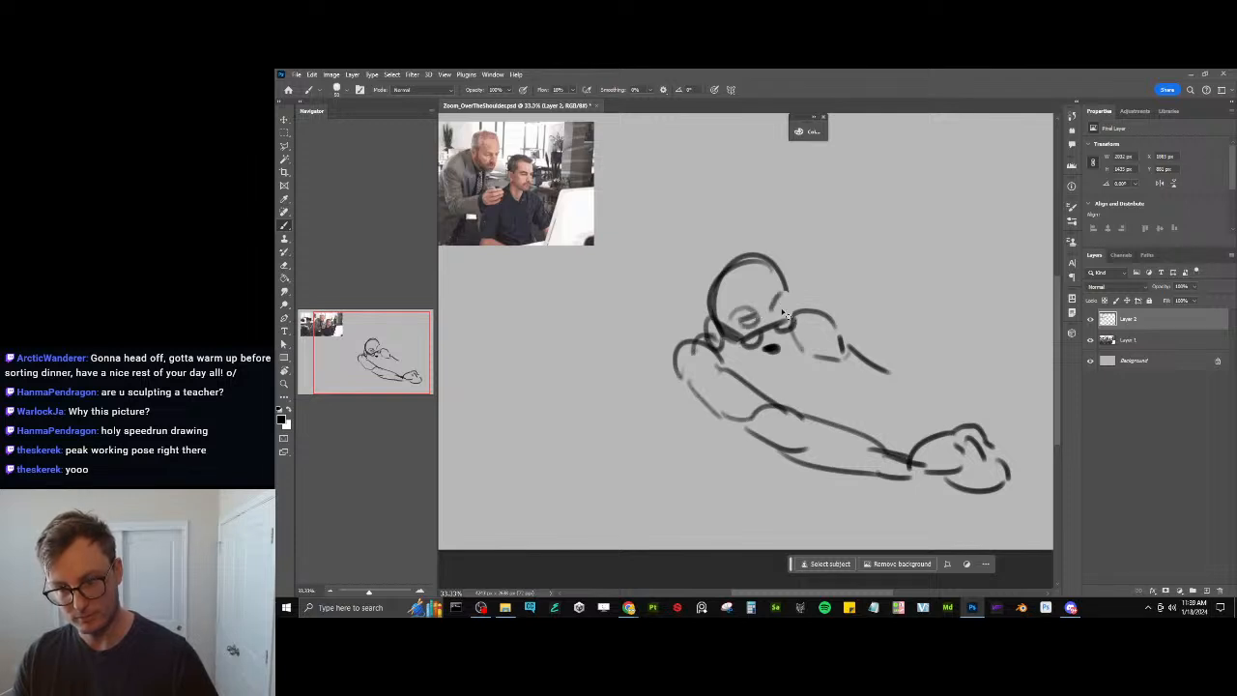
key(ctrl+z)
key(ctrl+z)
key(ctrl+z)
key(ctrl+z)
key(ctrl+z)
key(ctrl+z)
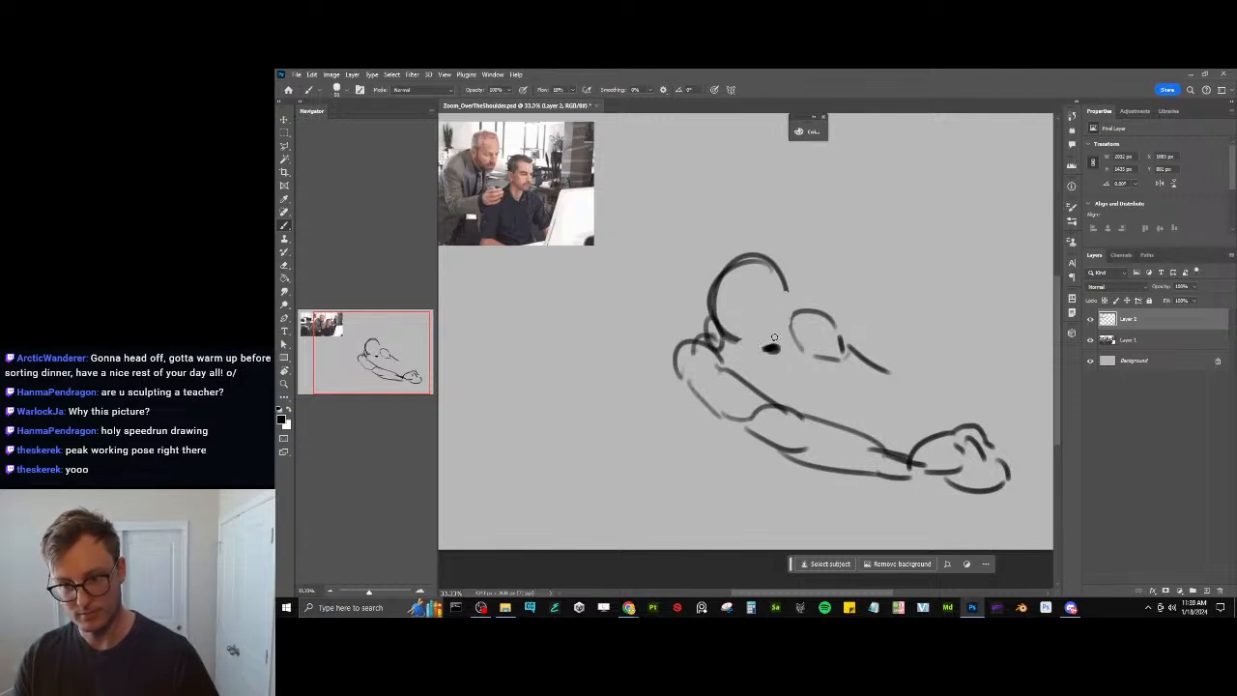
Close the head outline with a jaw line and sketch the far arm reaching forward from the far shoulder
mouse_move(787, 290)
mouse_down()
mouse_move(785, 359)
mouse_move(768, 363)
mouse_up()
key(ctrl+z)
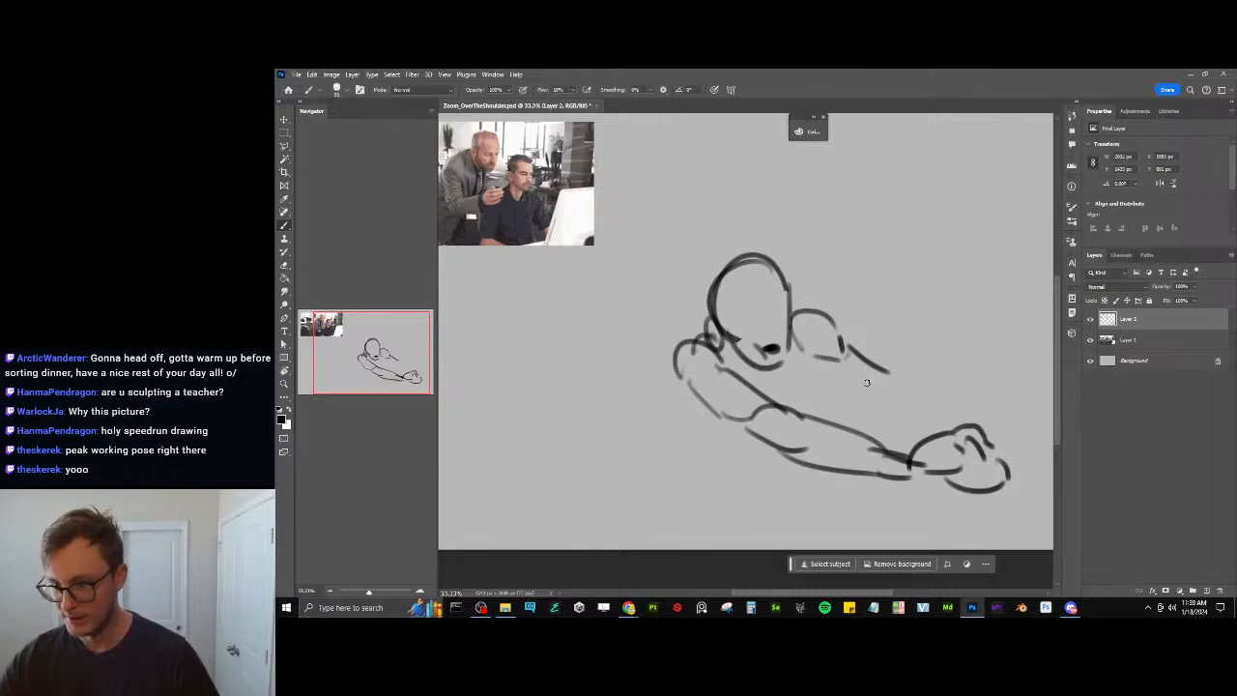
drag(851, 349, 974, 389)
drag(816, 359, 886, 395)
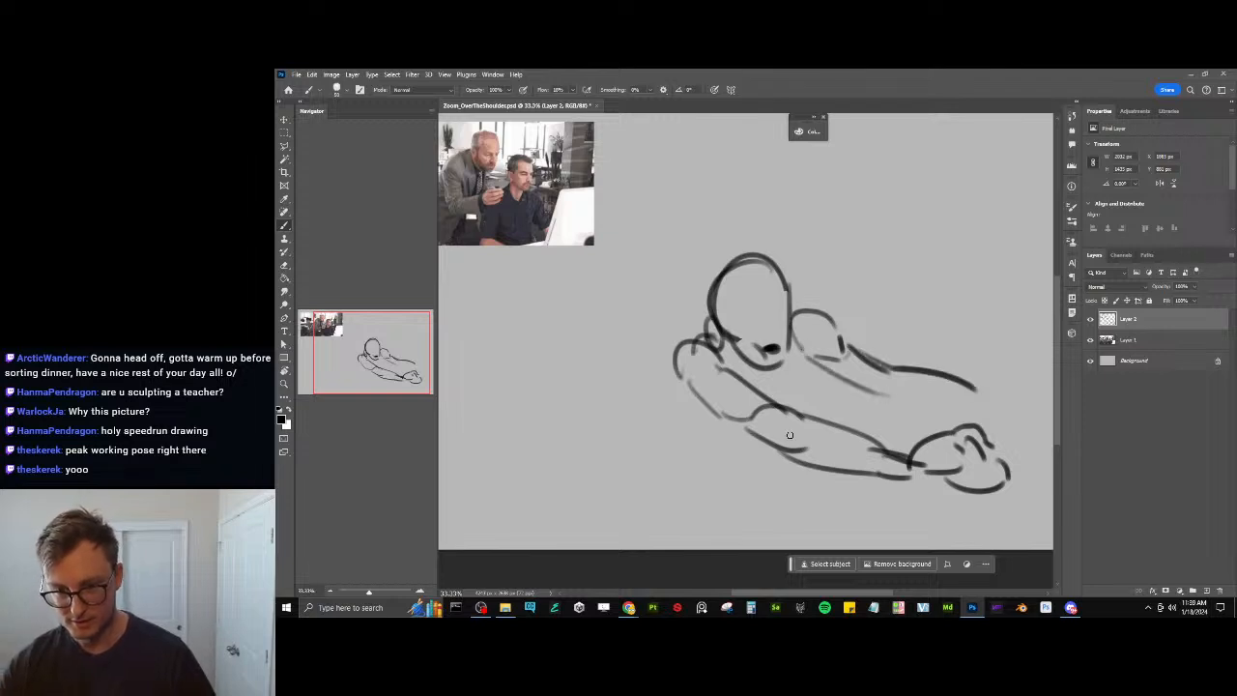
drag(677, 382, 743, 458)
key(ctrl+z)
drag(795, 360, 860, 396)
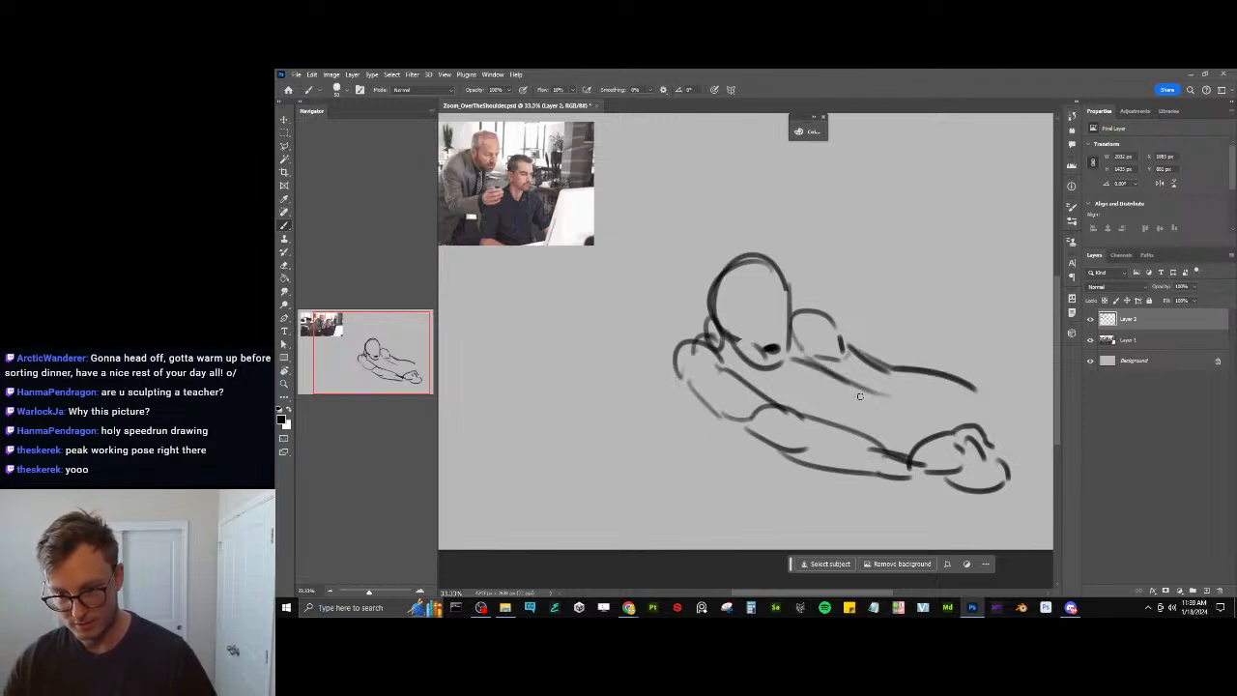
key(ctrl+z)
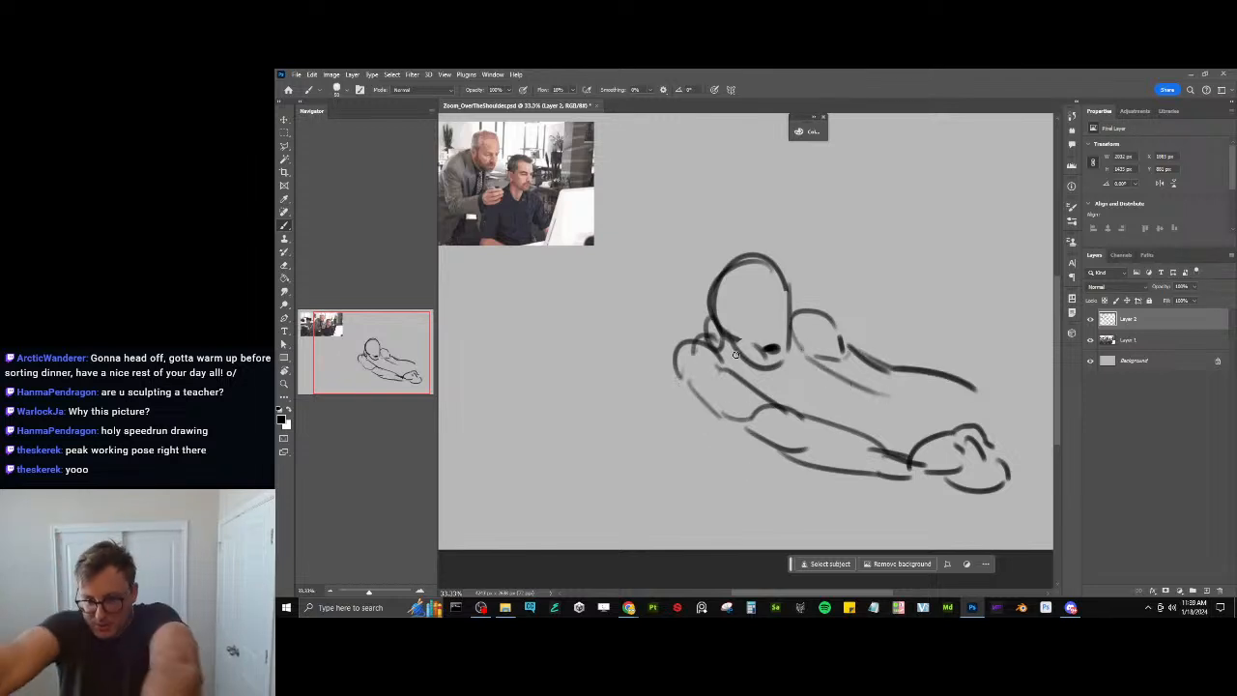
Set the eraser flow to 72% and clean up the overlapping lines around the shoulders
key(e)
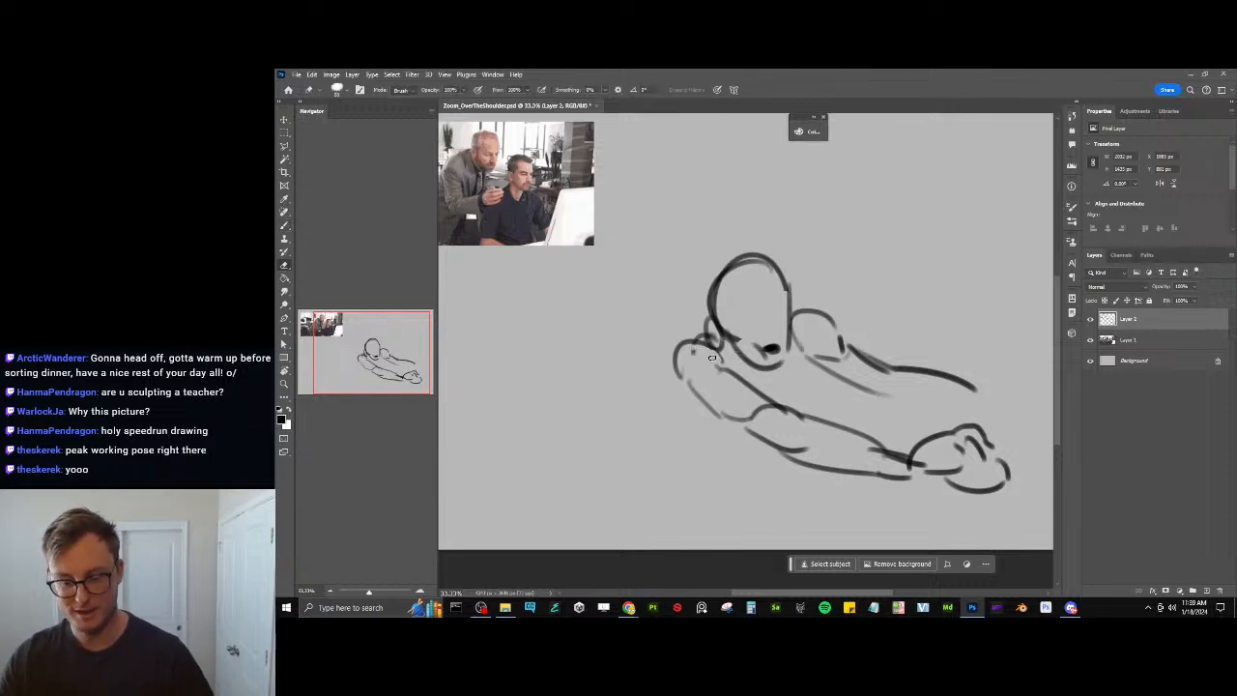
drag(503, 91, 495, 91)
click(541, 91)
mouse_move(690, 342)
mouse_down()
mouse_move(723, 369)
mouse_move(676, 344)
mouse_move(707, 343)
mouse_move(674, 378)
mouse_move(738, 359)
mouse_move(726, 387)
mouse_move(750, 392)
mouse_move(854, 344)
mouse_up()
Draw the lower edge of the far arm and a long curved back line descending from the near shoulder
key(b)
mouse_move(816, 364)
mouse_down()
mouse_move(822, 380)
mouse_move(902, 425)
mouse_up()
drag(825, 390, 924, 438)
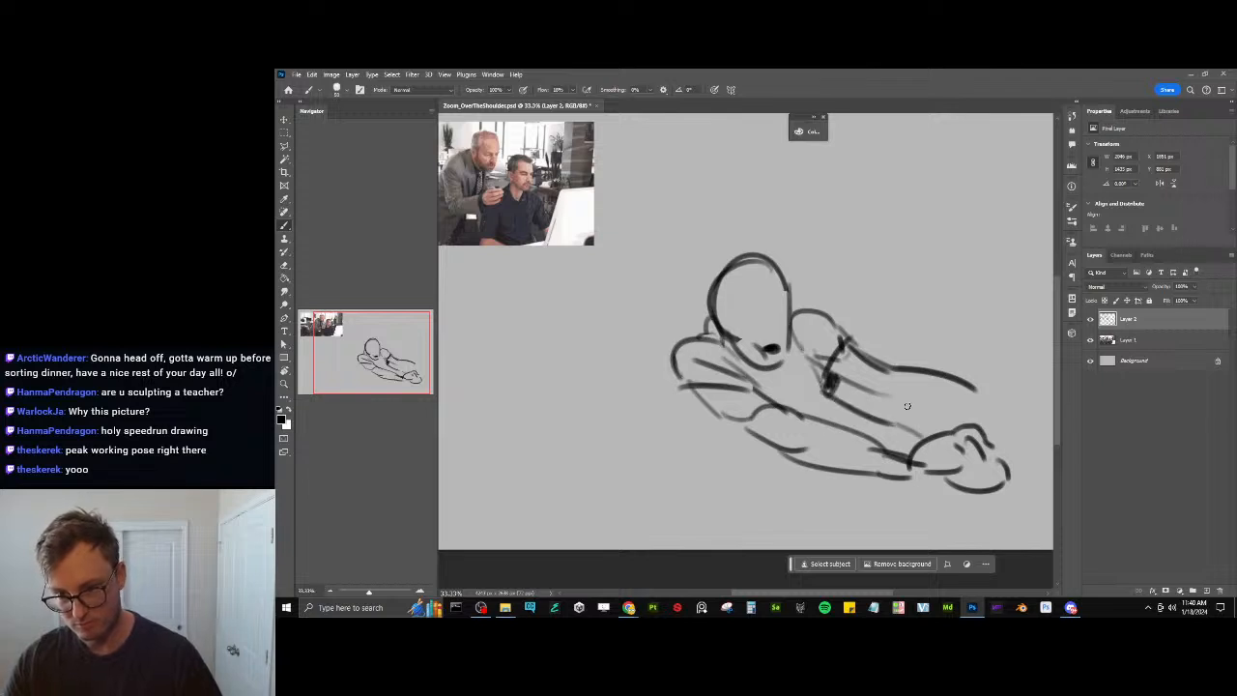
drag(691, 398, 792, 512)
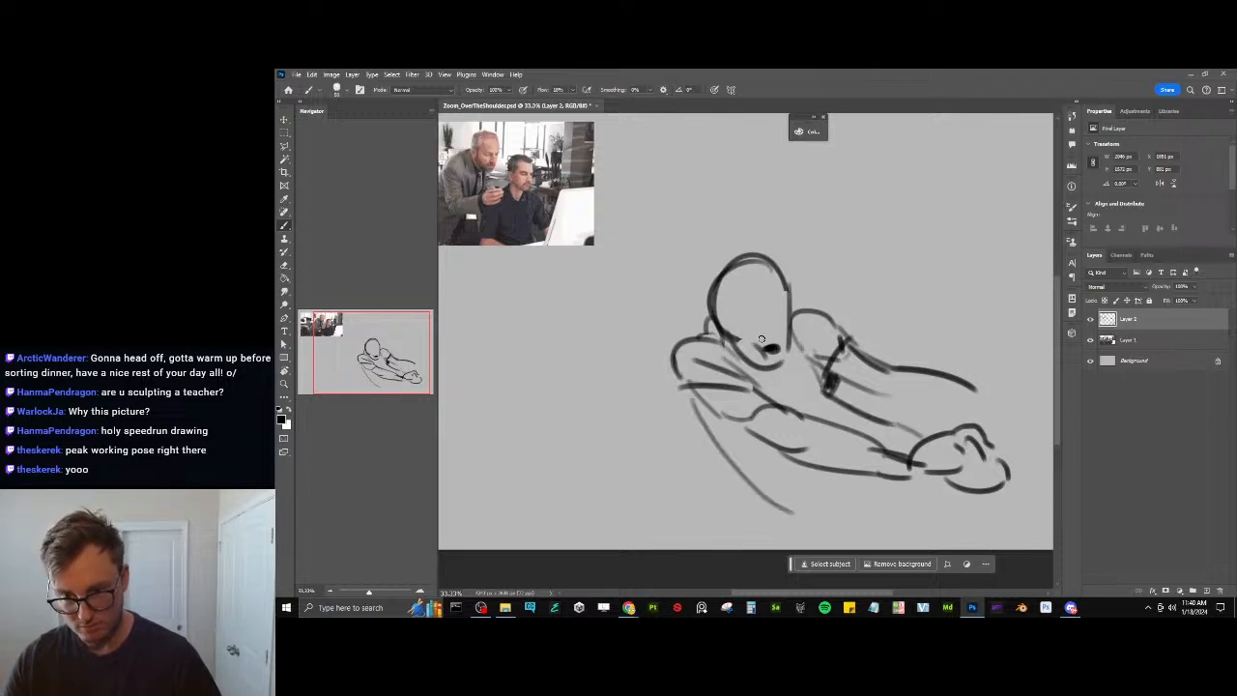
Erase the dark spot on the chin, then draw the facial features and short hair around the head
key(e)
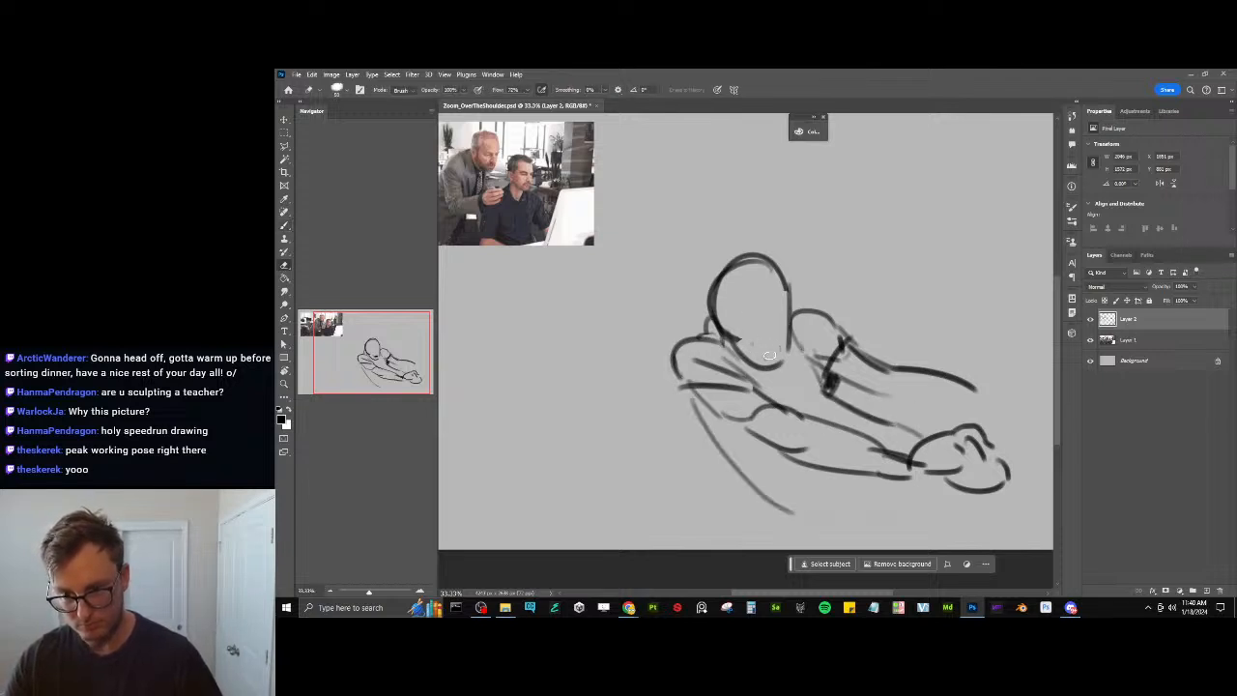
key(b)
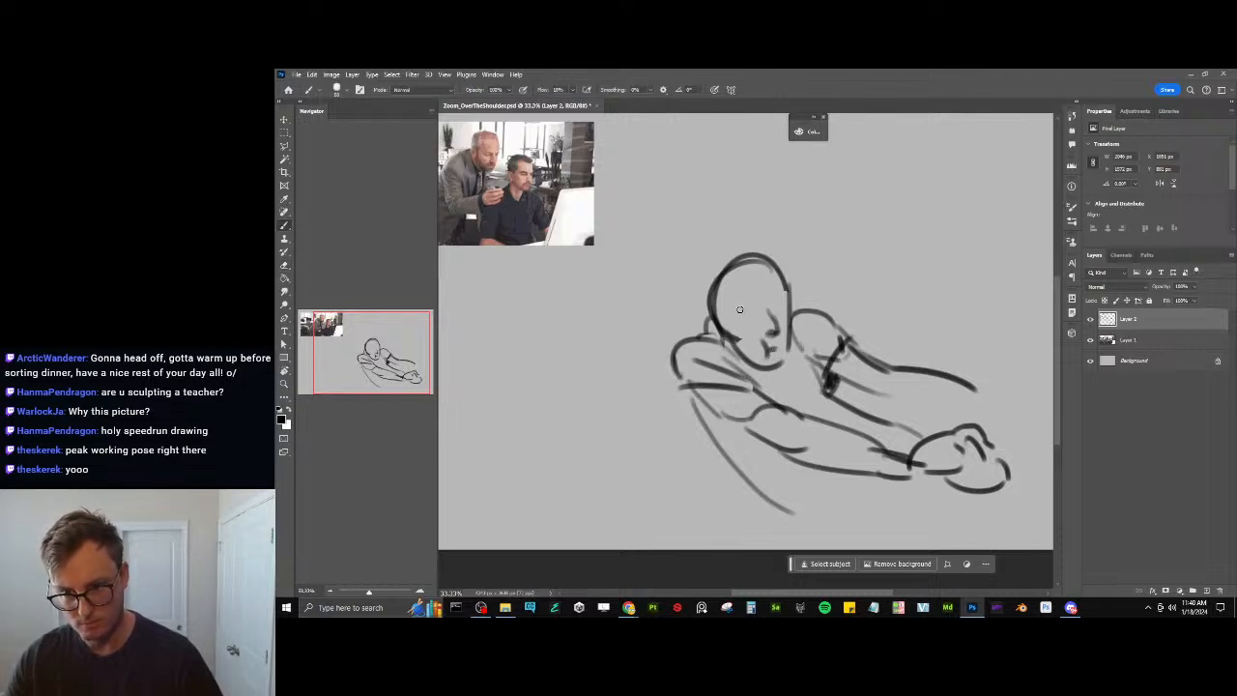
mouse_move(736, 301)
mouse_down()
mouse_move(765, 310)
mouse_move(781, 286)
mouse_move(736, 240)
mouse_move(777, 248)
mouse_move(790, 276)
mouse_up()
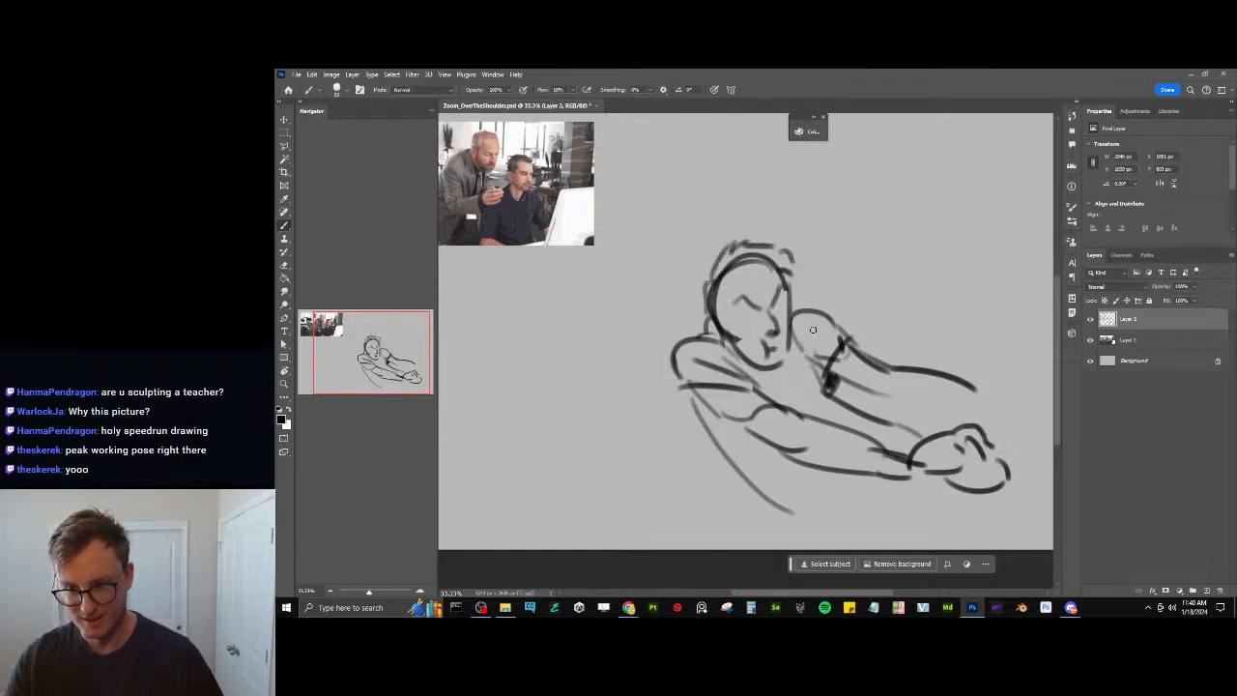
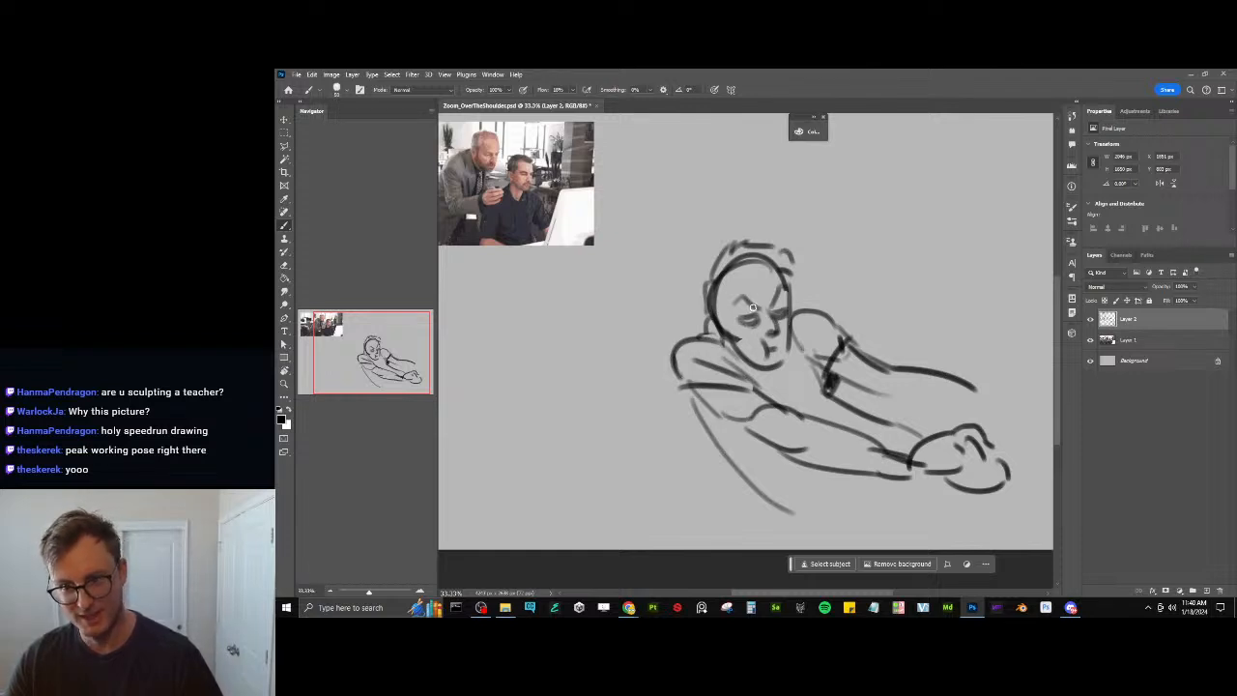
Draw round glasses across the figure's eyes, undoing and redrawing the strokes
mouse_move(713, 315)
mouse_down()
mouse_move(741, 332)
mouse_move(789, 322)
mouse_up()
key(ctrl+z)
key(ctrl+z)
key(ctrl+z)
key(ctrl+z)
key(ctrl+z)
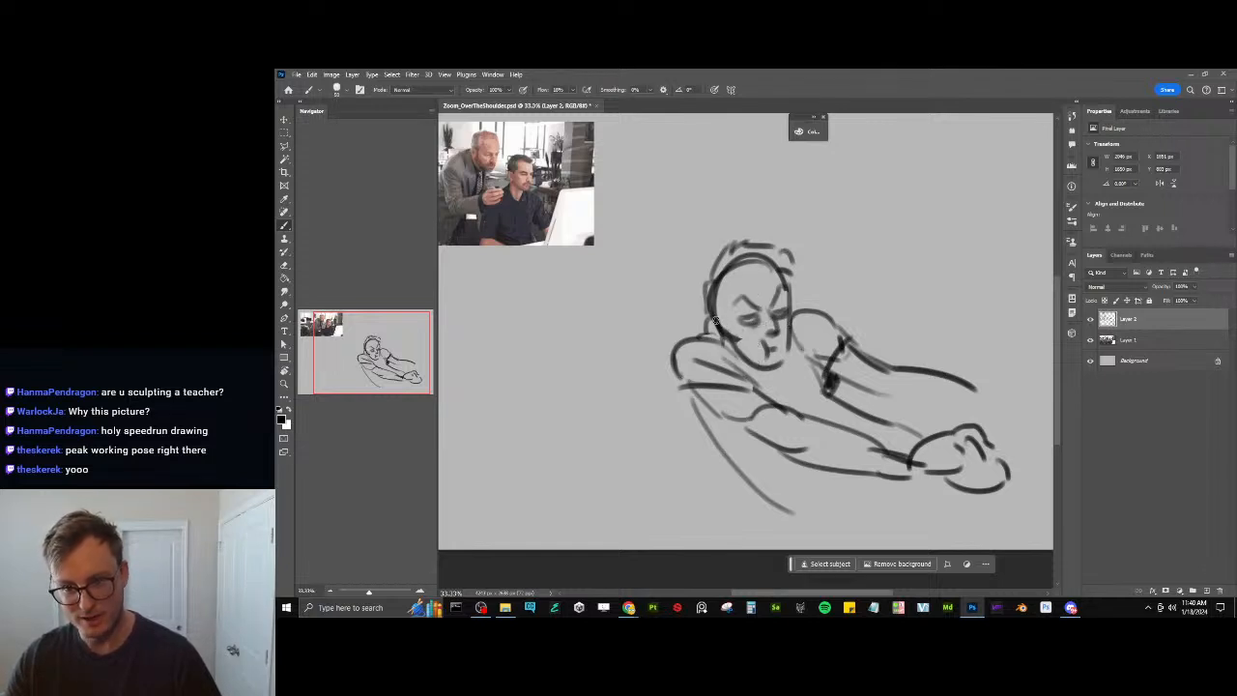
mouse_move(714, 318)
mouse_down()
mouse_move(751, 338)
mouse_move(795, 318)
mouse_move(761, 309)
mouse_up()
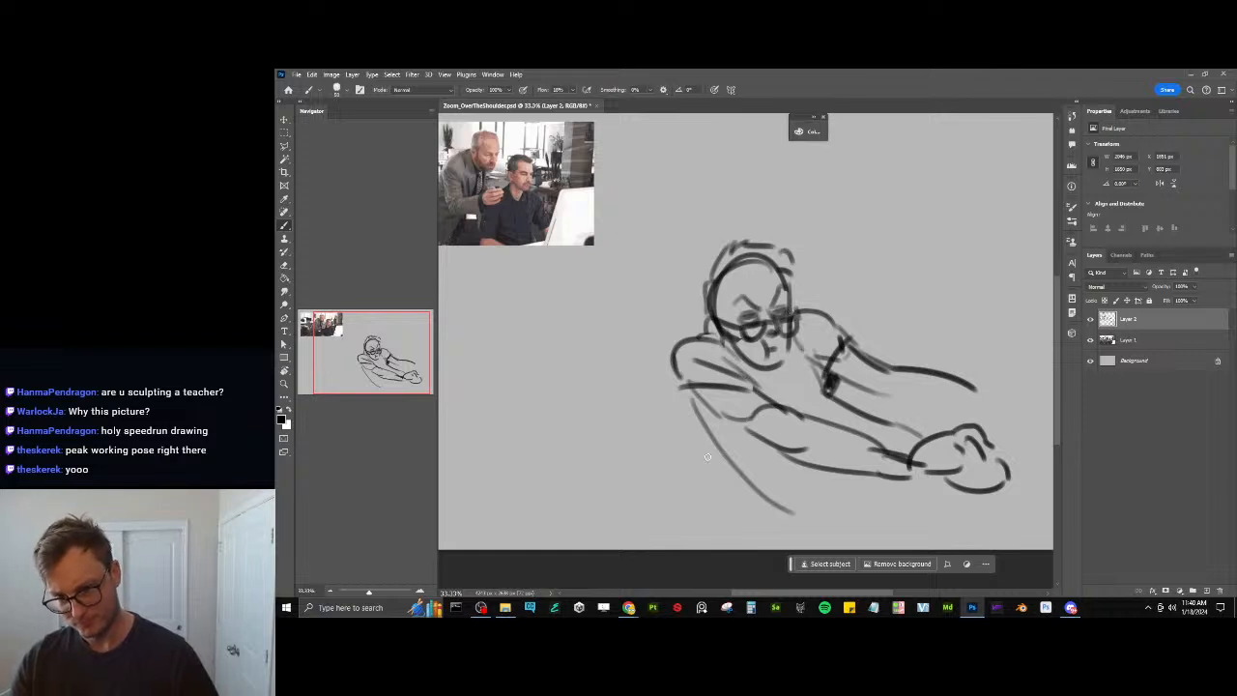
Draw a tall rounded chair back around the head and shoulders, and darken the back line below the near shoulder
mouse_move(643, 391)
mouse_down()
mouse_move(658, 206)
mouse_move(841, 313)
mouse_up()
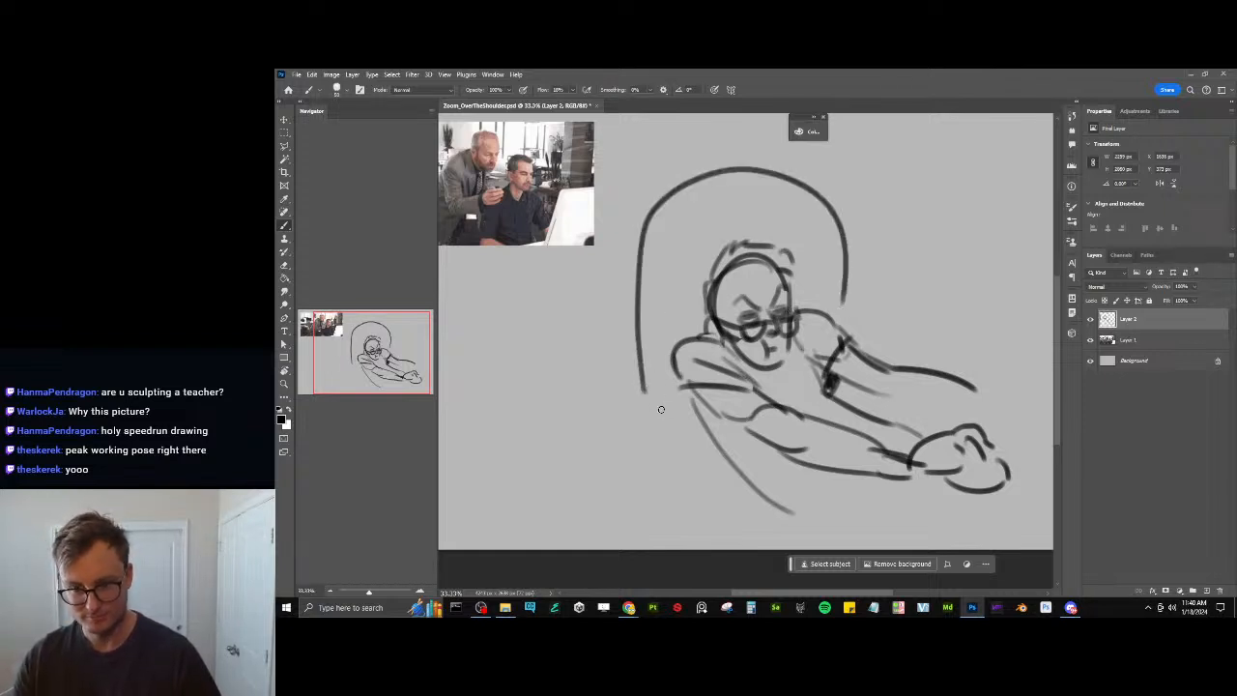
drag(644, 391, 741, 484)
drag(744, 496, 814, 501)
drag(811, 463, 820, 500)
key(ctrl+z)
key(ctrl+z)
key(ctrl+z)
mouse_move(685, 384)
mouse_down()
mouse_move(706, 432)
mouse_move(751, 460)
mouse_up()
drag(758, 469, 805, 481)
mouse_move(837, 416)
mouse_down()
mouse_move(908, 428)
mouse_move(889, 426)
mouse_up()
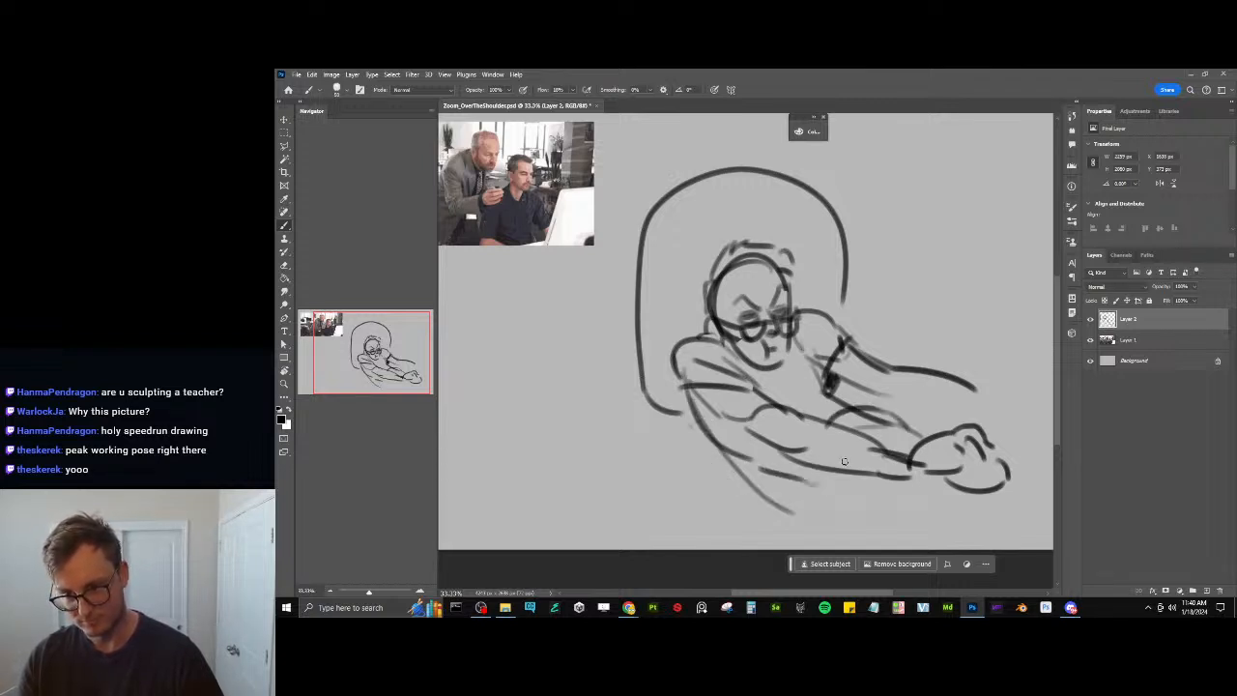
drag(809, 480, 896, 541)
key(ctrl+z)
key(ctrl+z)
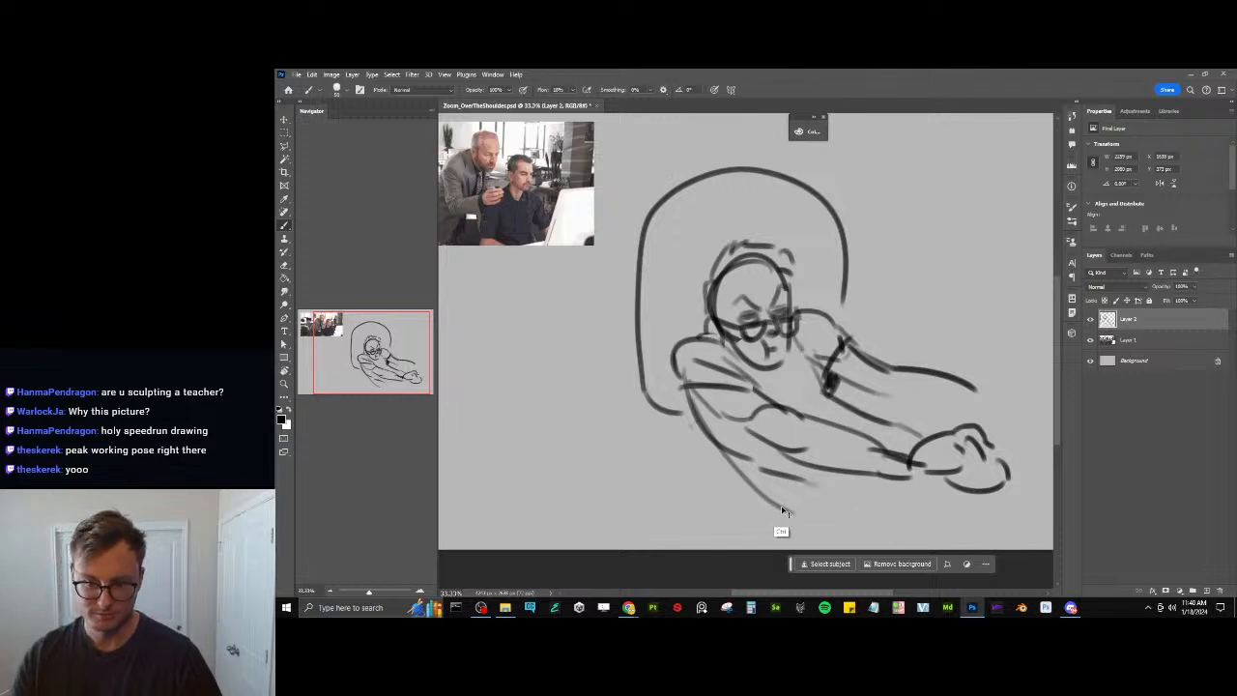
key(ctrl+z)
Add a fold line at the near elbow and extend the far forearm forward with a lower edge
key(b)
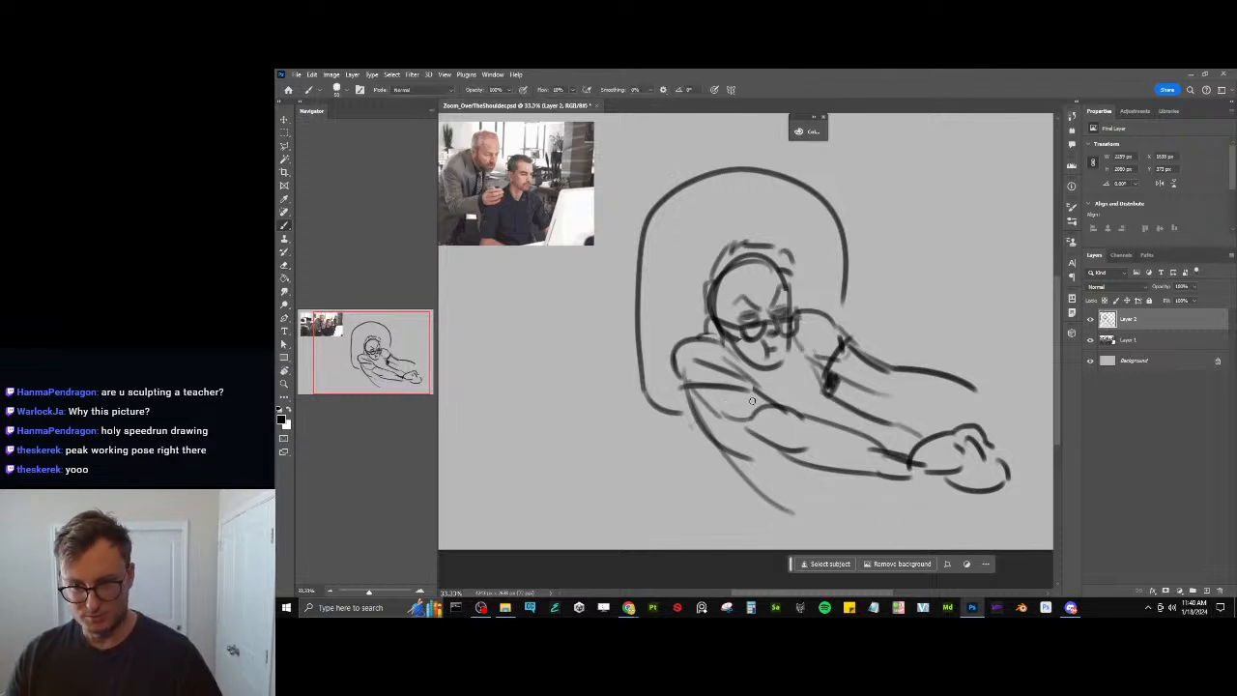
drag(760, 431, 804, 433)
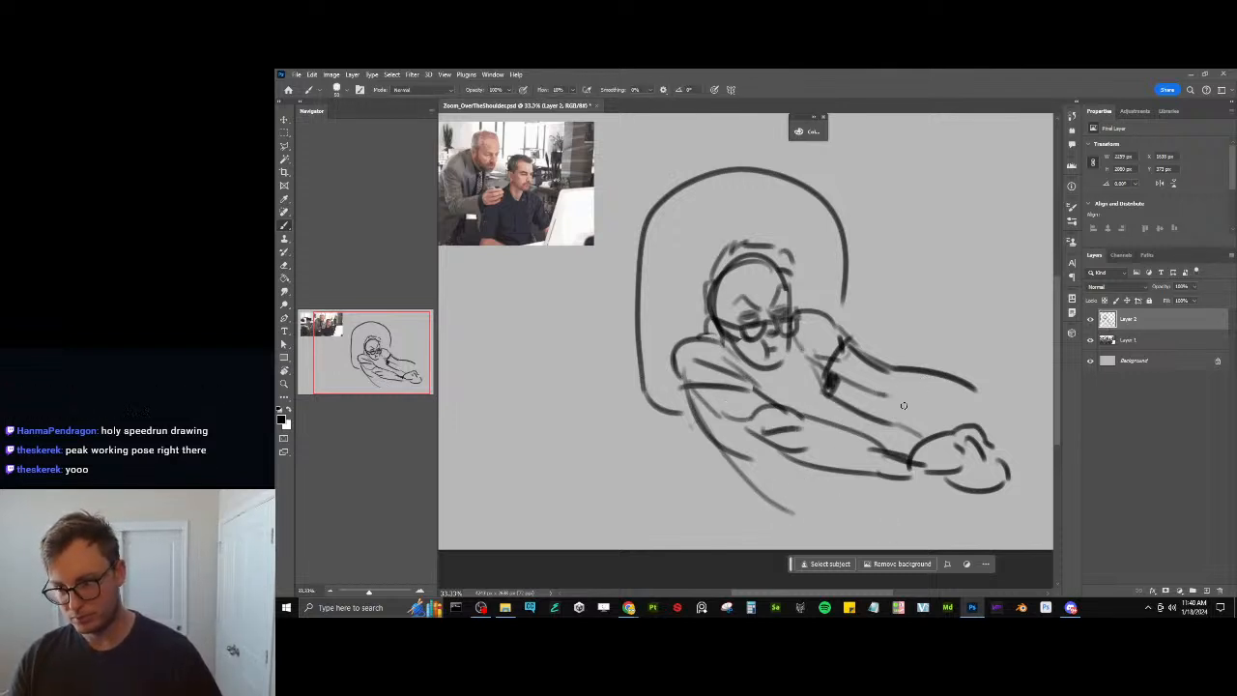
mouse_move(885, 394)
mouse_down()
mouse_move(962, 421)
mouse_move(999, 399)
mouse_move(889, 361)
mouse_up()
key(ctrl+z)
drag(874, 302, 959, 376)
Draw an inner contour inside the chair back, following its outer edge down both sides
drag(670, 274, 675, 417)
mouse_move(672, 278)
mouse_down()
mouse_move(763, 232)
mouse_move(840, 316)
mouse_move(842, 365)
mouse_up()
drag(850, 316, 846, 371)
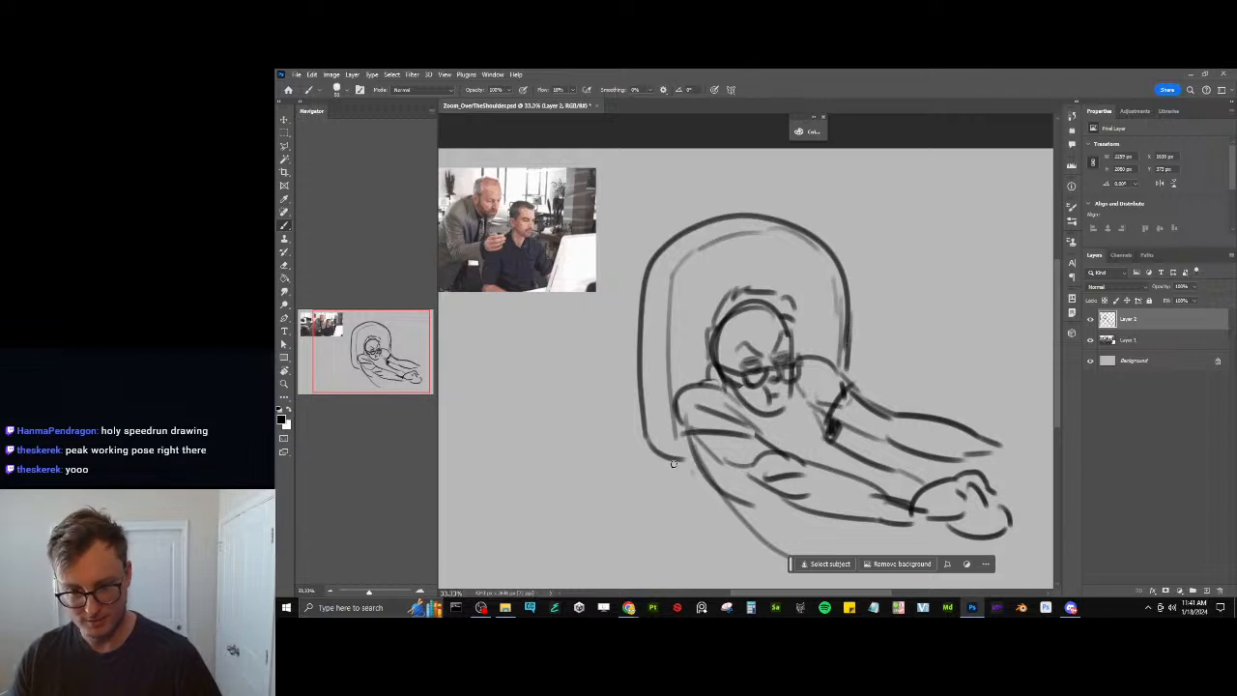
Sketch oval armrests on both sides of the chair, with a support under the near one and hatching beside it
mouse_move(673, 463)
mouse_down()
mouse_move(677, 495)
mouse_move(715, 522)
mouse_move(667, 502)
mouse_move(681, 556)
mouse_move(739, 585)
mouse_up()
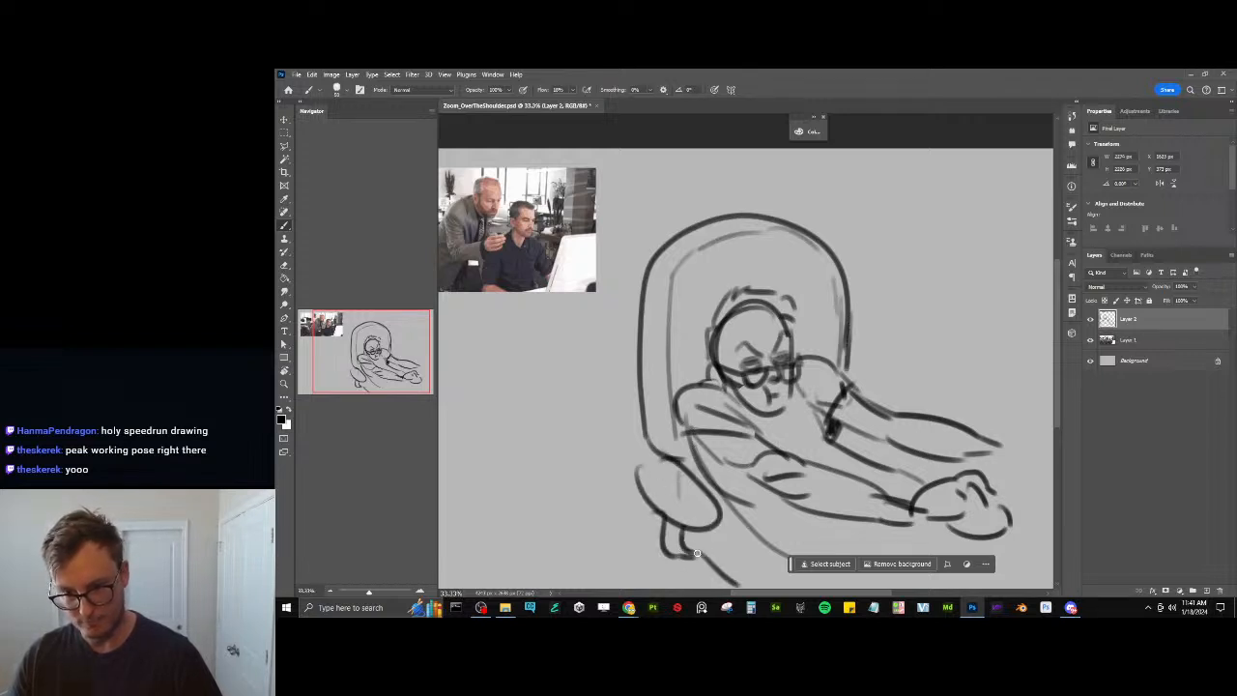
drag(694, 532, 713, 555)
mouse_move(884, 399)
mouse_down()
mouse_move(932, 383)
mouse_move(889, 402)
mouse_up()
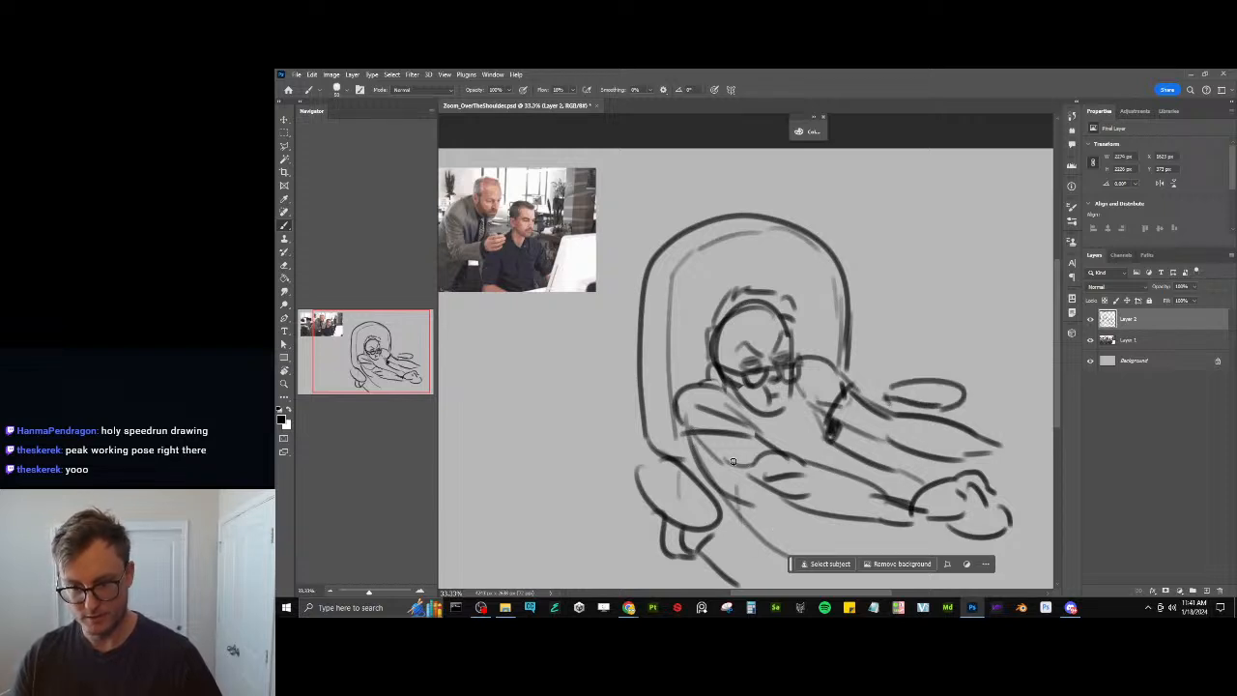
drag(734, 559, 746, 523)
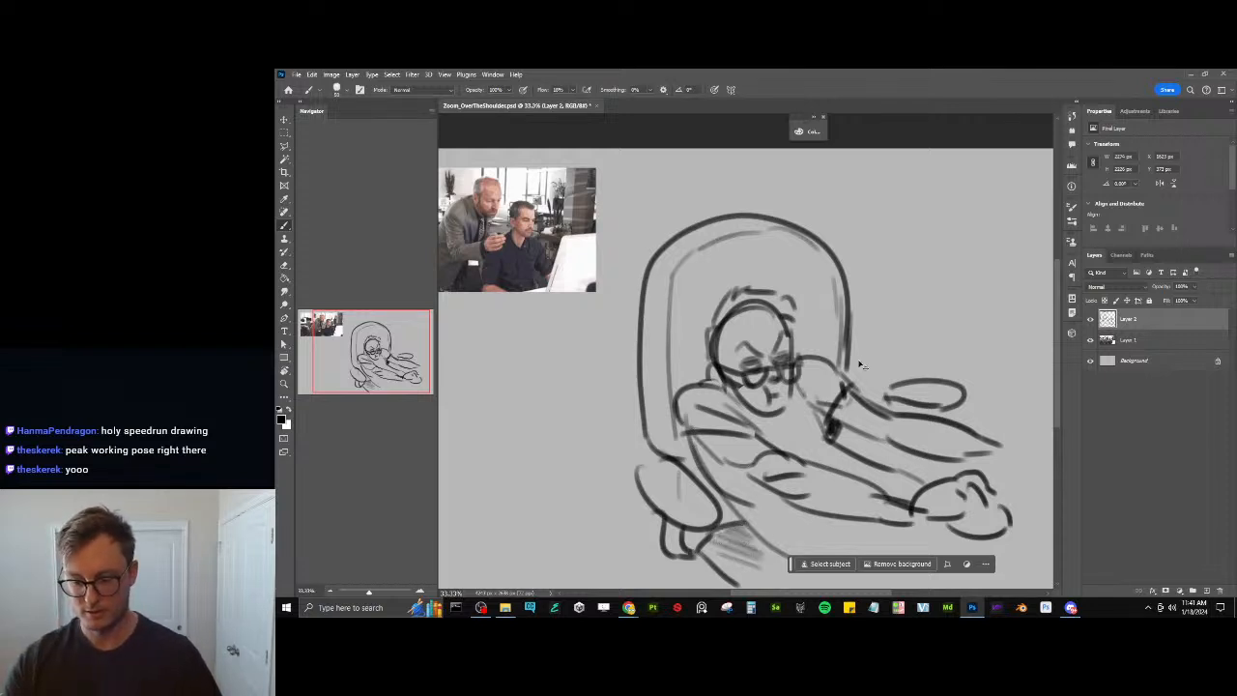
Scale the whole figure sketch down slightly, keeping its upper left corner in place
key(ctrl+minus)
key(ctrl+t)
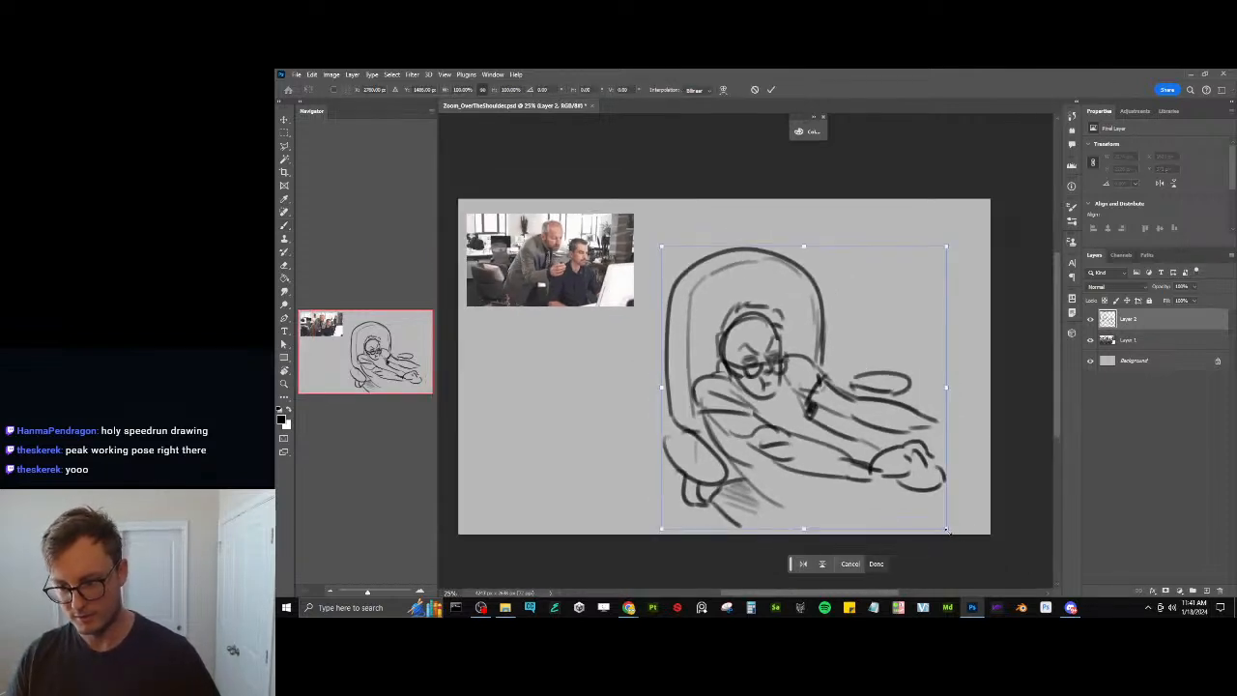
drag(946, 529, 914, 495)
key(Return)
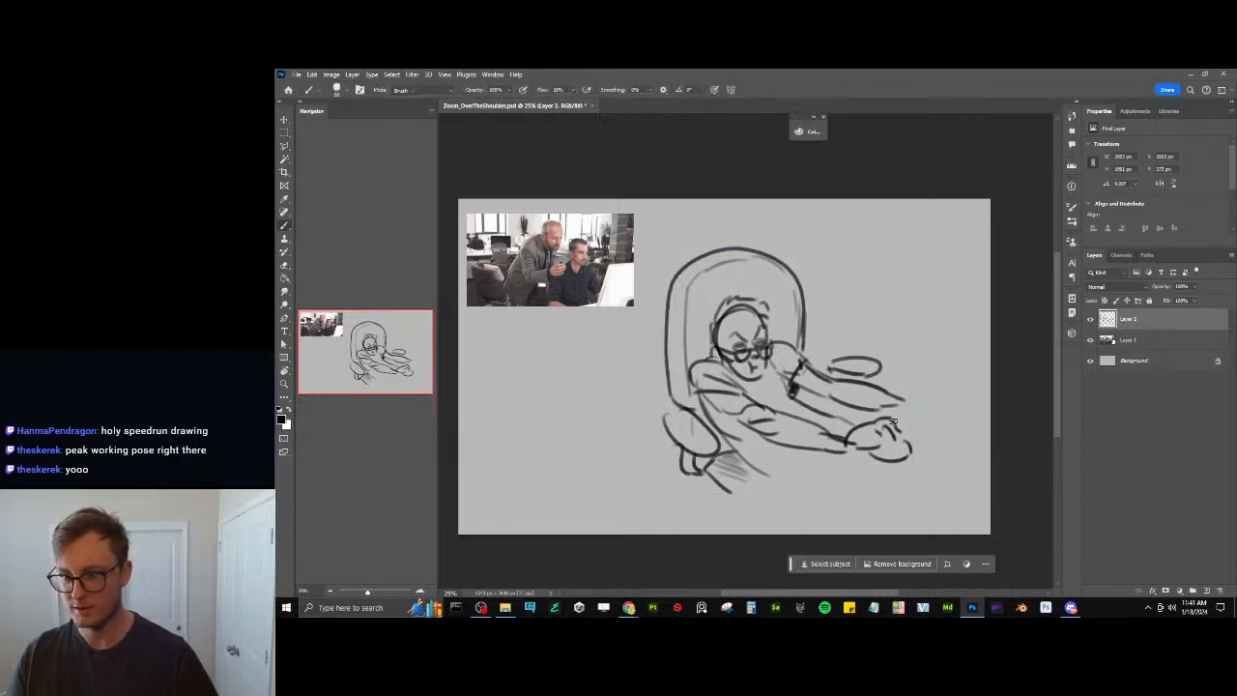
Enlarge the eraser and erase the near hand and the ends of the far forearm and far armrest
key(e)
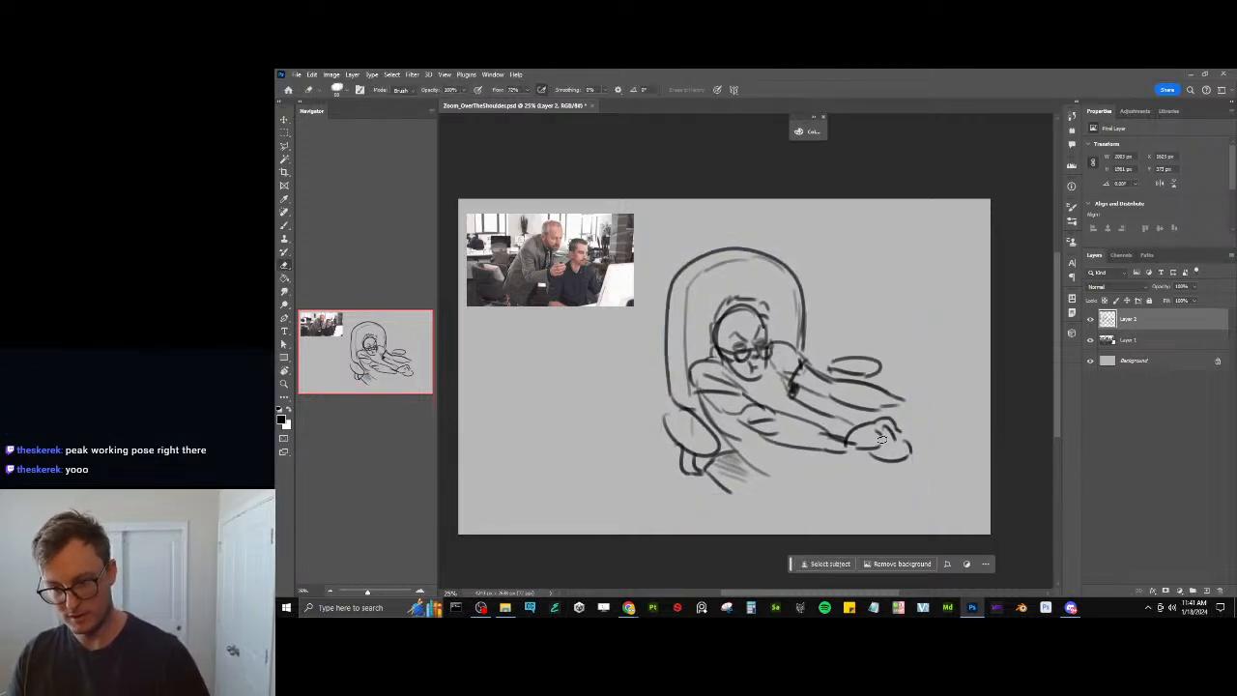
alt+right_drag(890, 439, 928, 438)
mouse_move(914, 385)
mouse_down()
mouse_move(905, 461)
mouse_move(917, 358)
mouse_up()
Draw a large monitor in front of the arms, with a double line along its side and top edge
key(b)
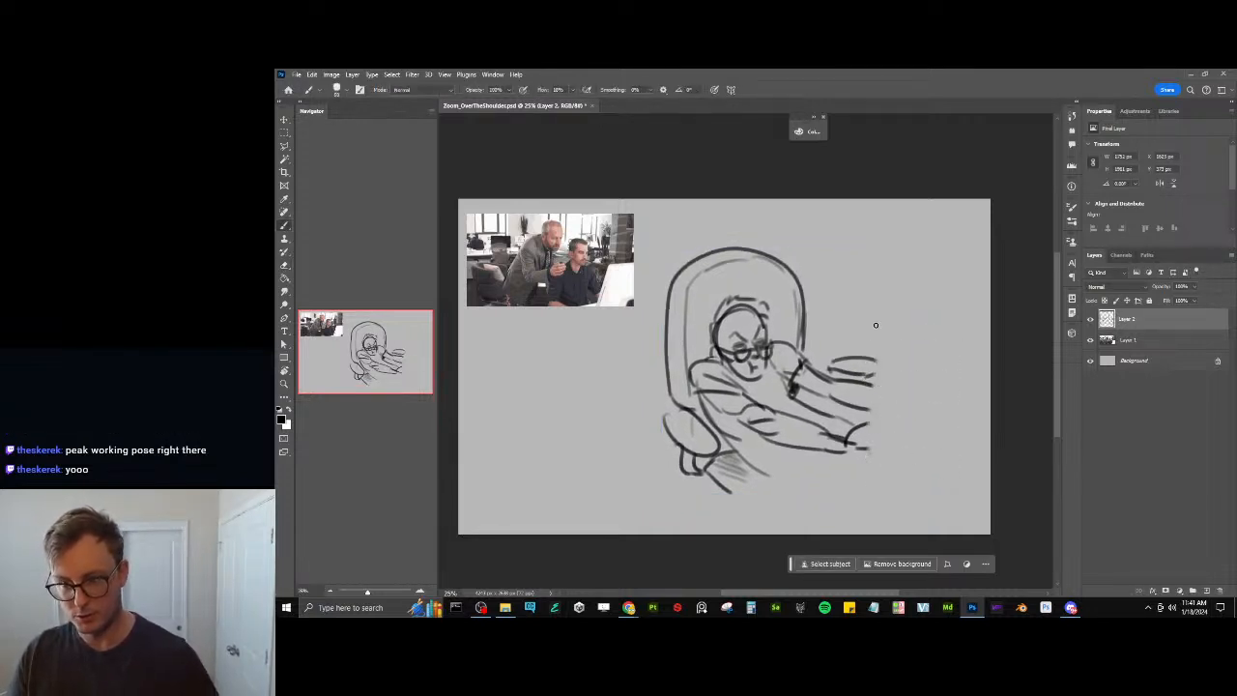
mouse_move(880, 319)
mouse_down()
mouse_move(881, 502)
mouse_move(874, 444)
mouse_move(874, 484)
mouse_move(994, 320)
mouse_up()
key(ctrl+z)
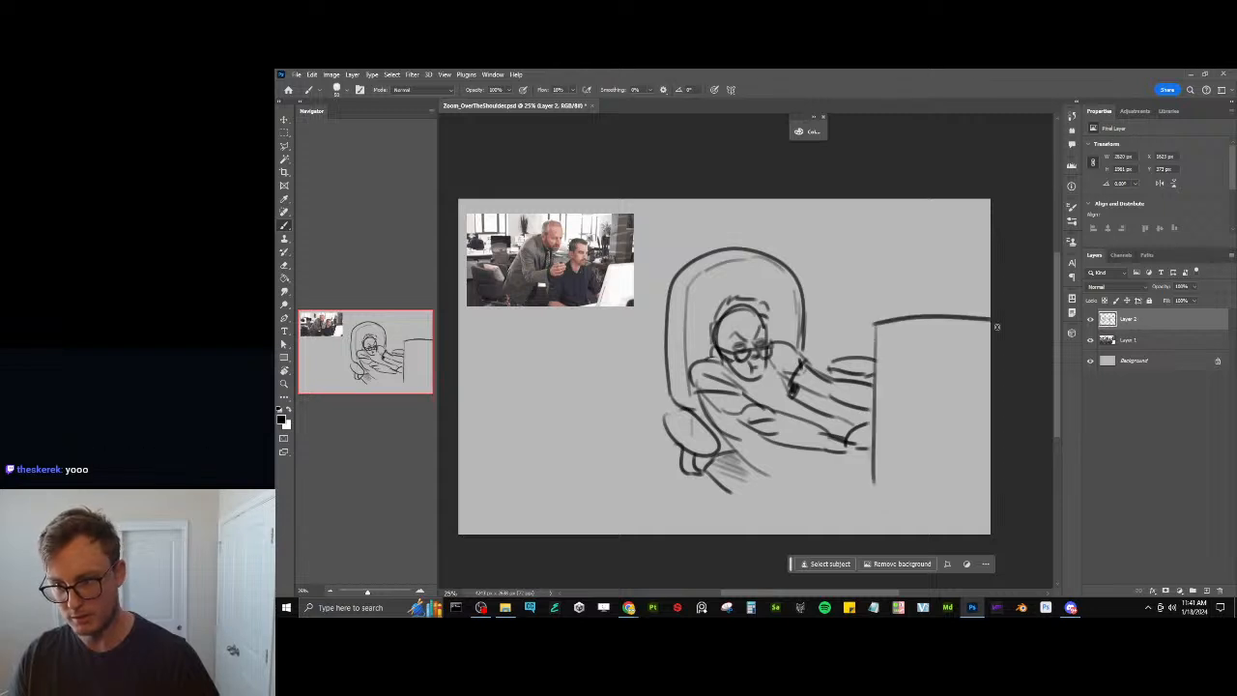
drag(887, 334, 878, 488)
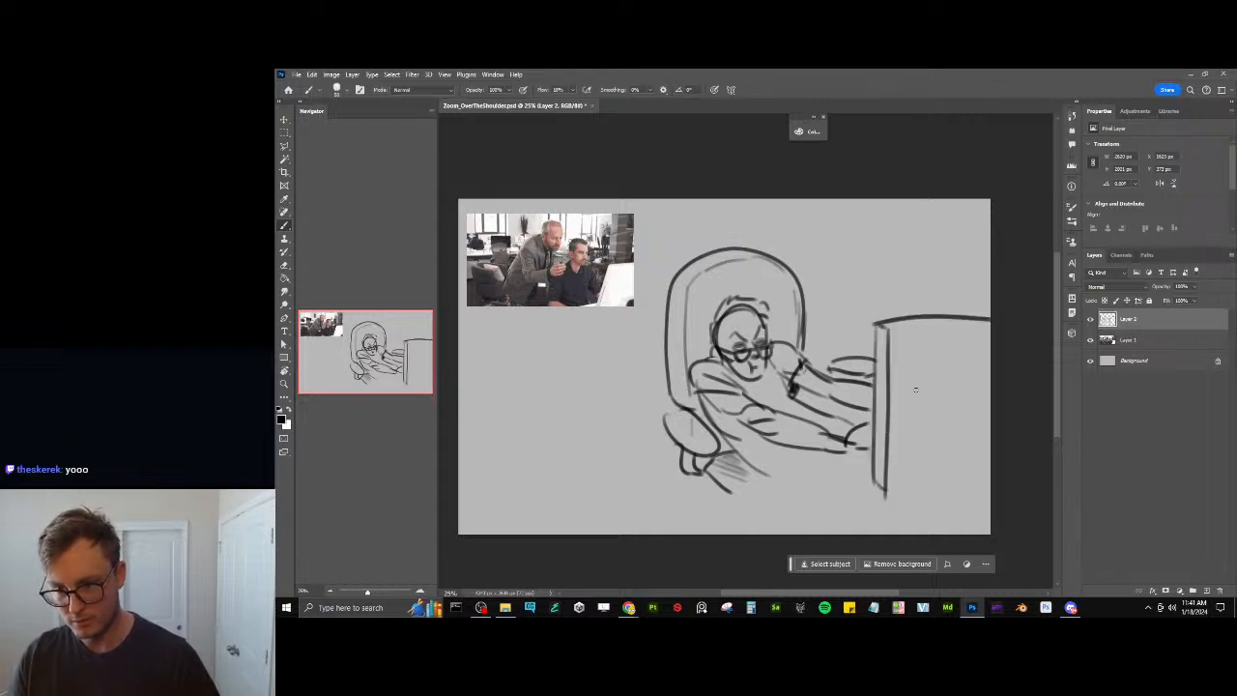
drag(887, 326, 991, 322)
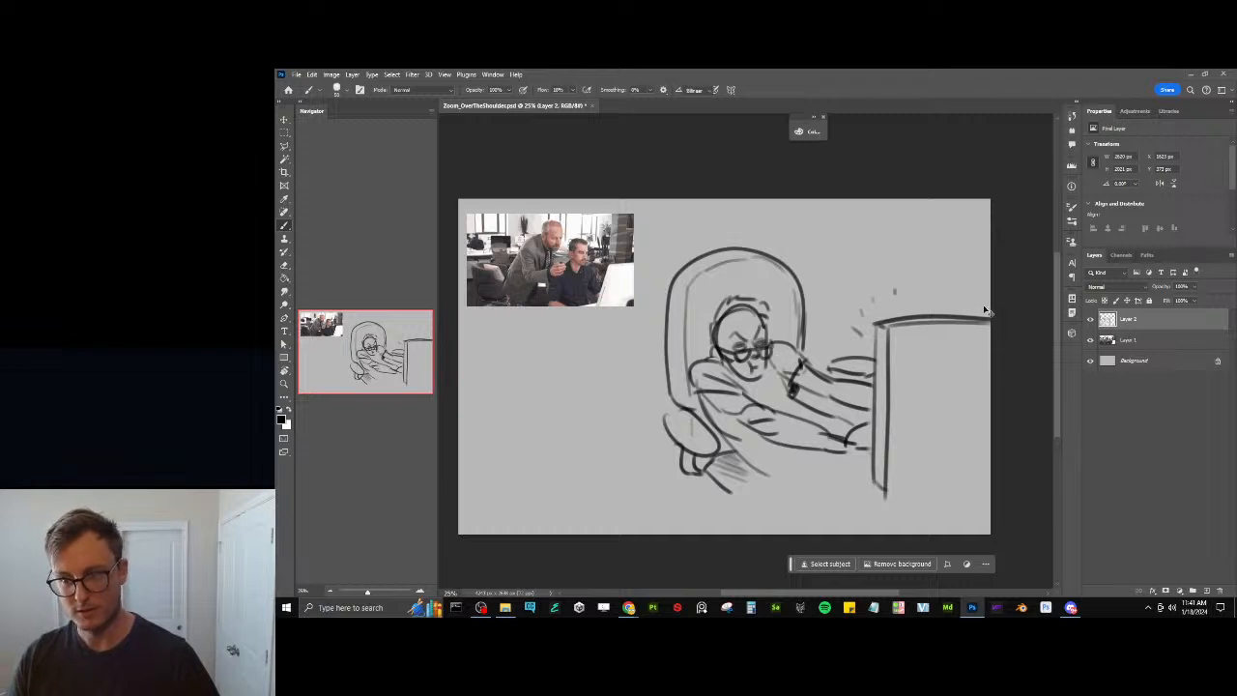
Scale the sketch down a little more and shift it left, away from the canvas's right edge
key(ctrl+t)
drag(1017, 240, 999, 257)
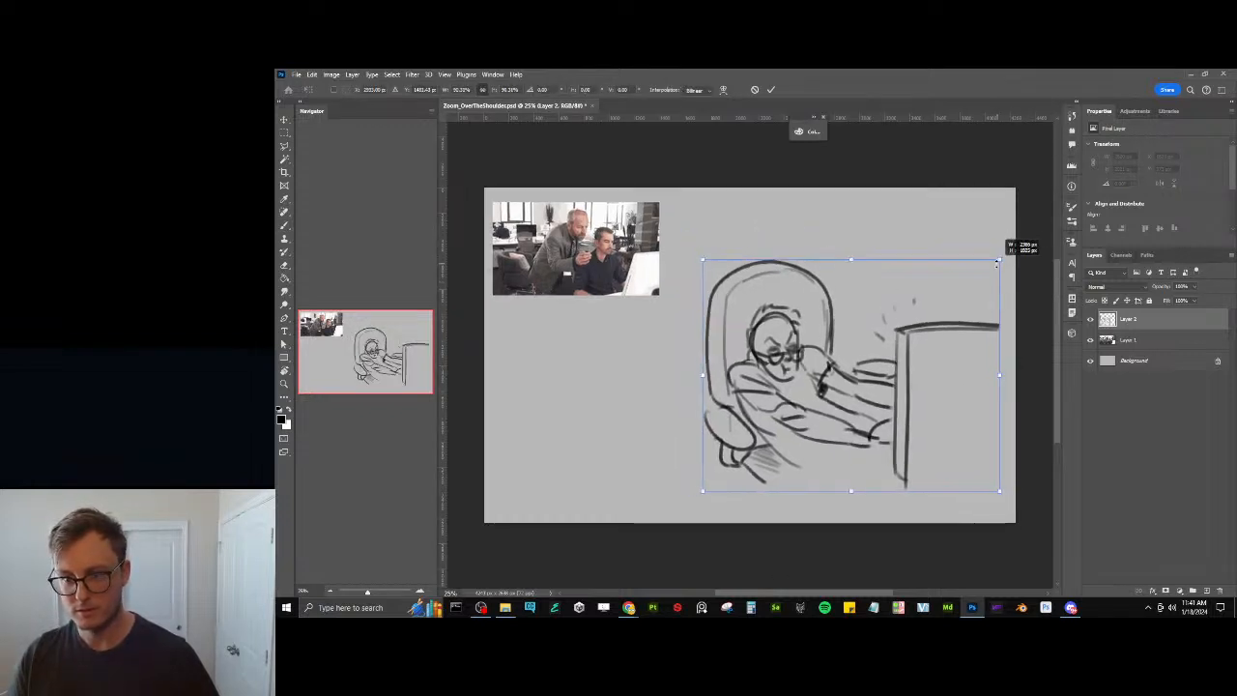
drag(930, 348, 880, 352)
key(Return)
Move the reference photo to the canvas's upper right corner and make Layer 2 active again
key(b)
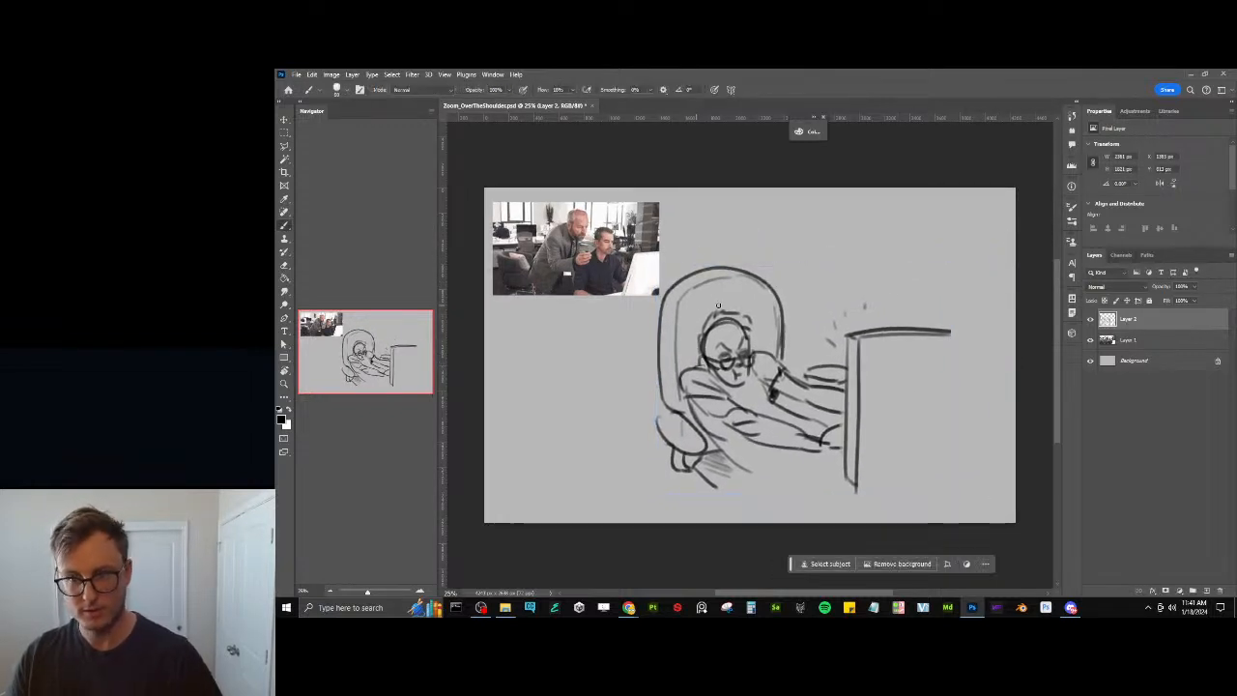
key(alt+bracketleft)
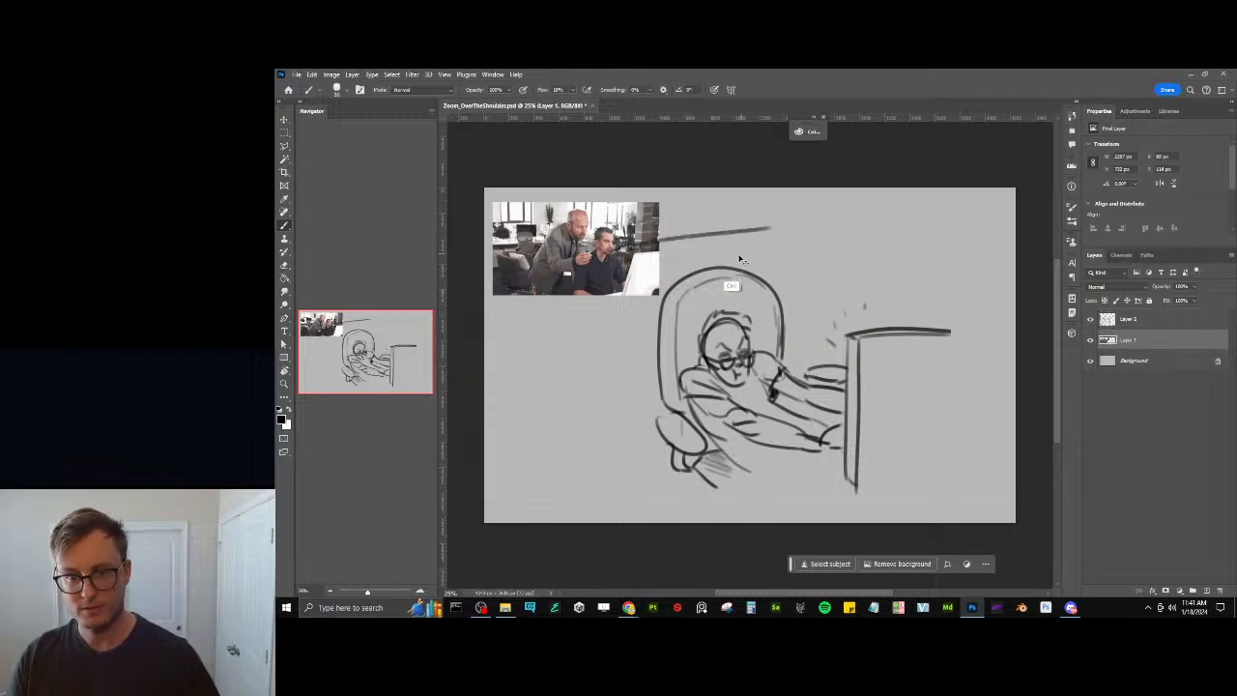
key(v)
mouse_move(594, 259)
mouse_down()
mouse_move(938, 241)
mouse_move(966, 261)
mouse_move(957, 257)
mouse_up()
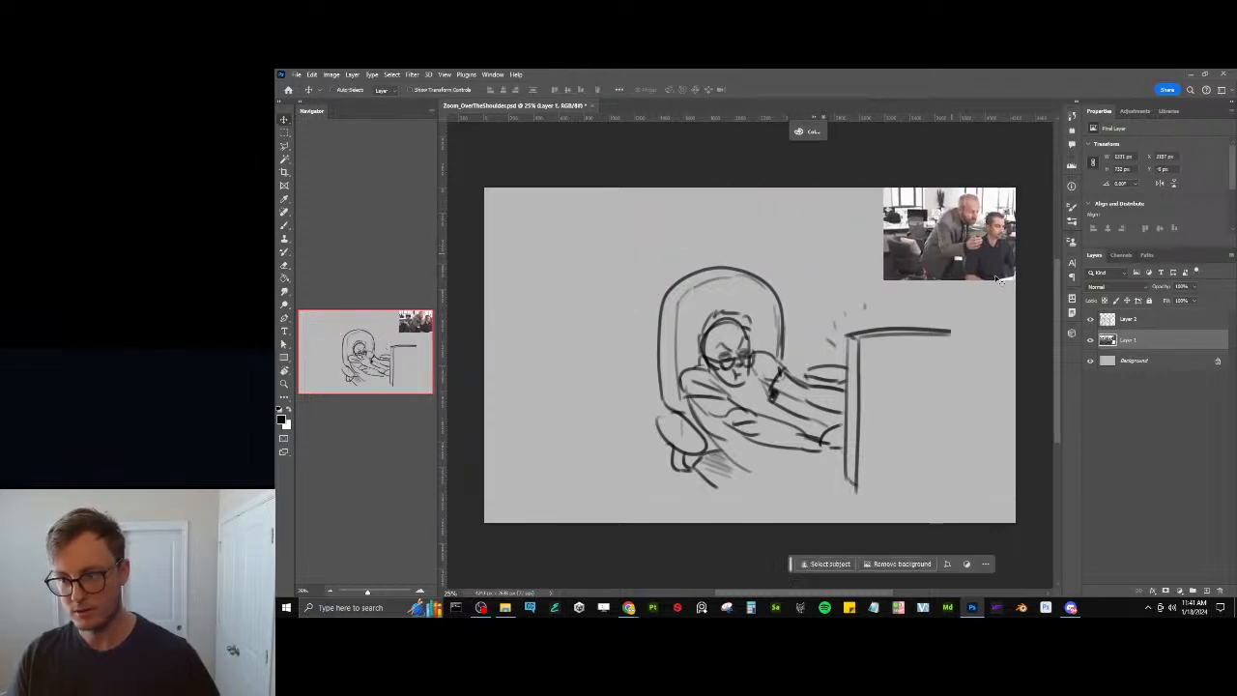
click(1120, 326)
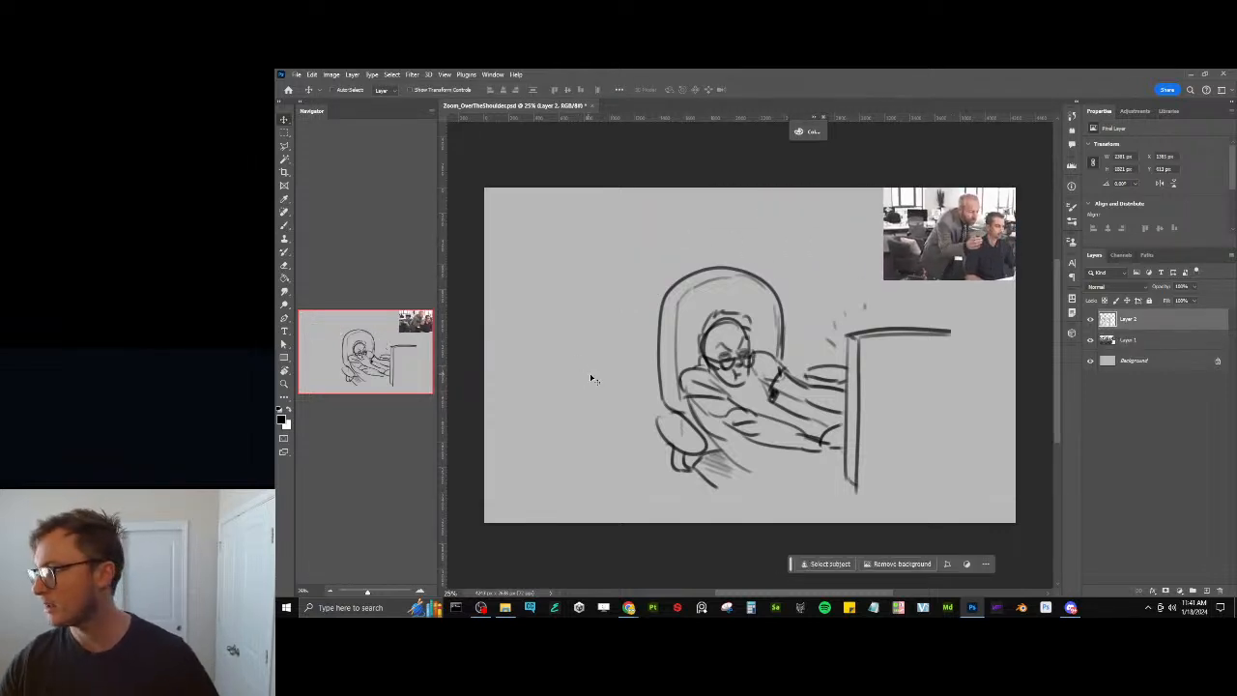
Switch to File Explorer and open the Reference folder under De Novo (D:) > 2023 > Client Work > ZoomPower > ZP7040
click(504, 606)
click(577, 258)
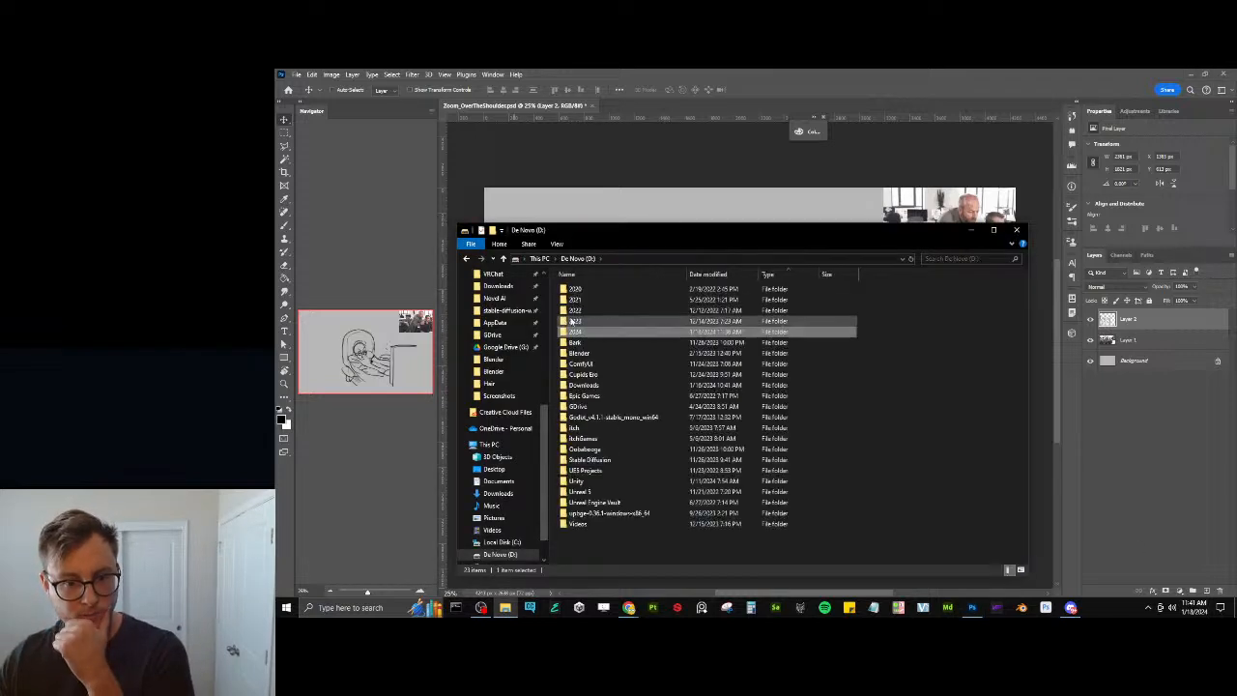
double_click(583, 323)
double_click(584, 353)
scroll(589, 435, down, 5)
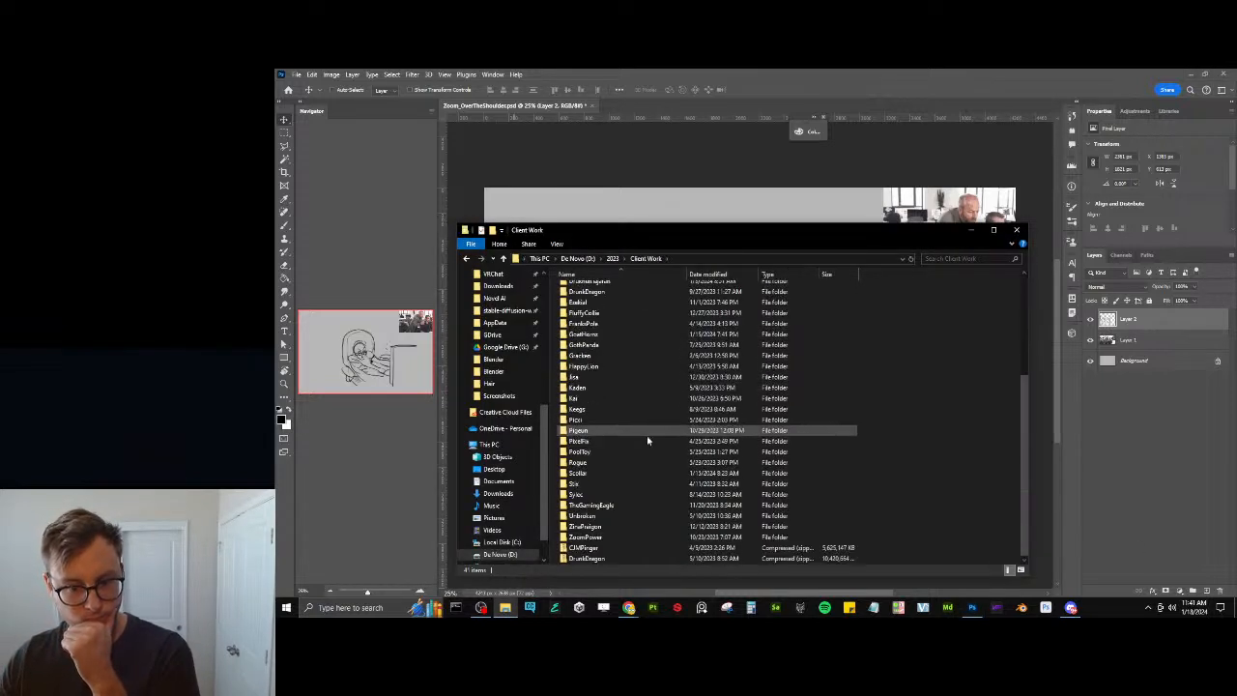
double_click(585, 536)
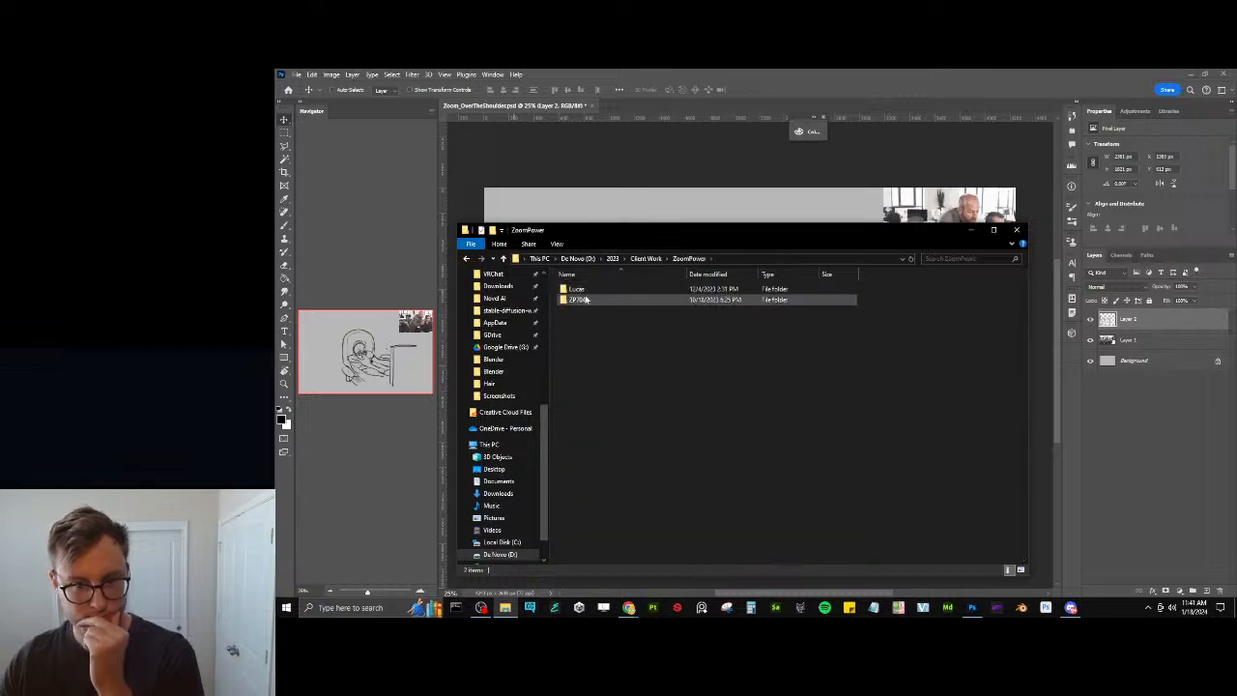
double_click(583, 300)
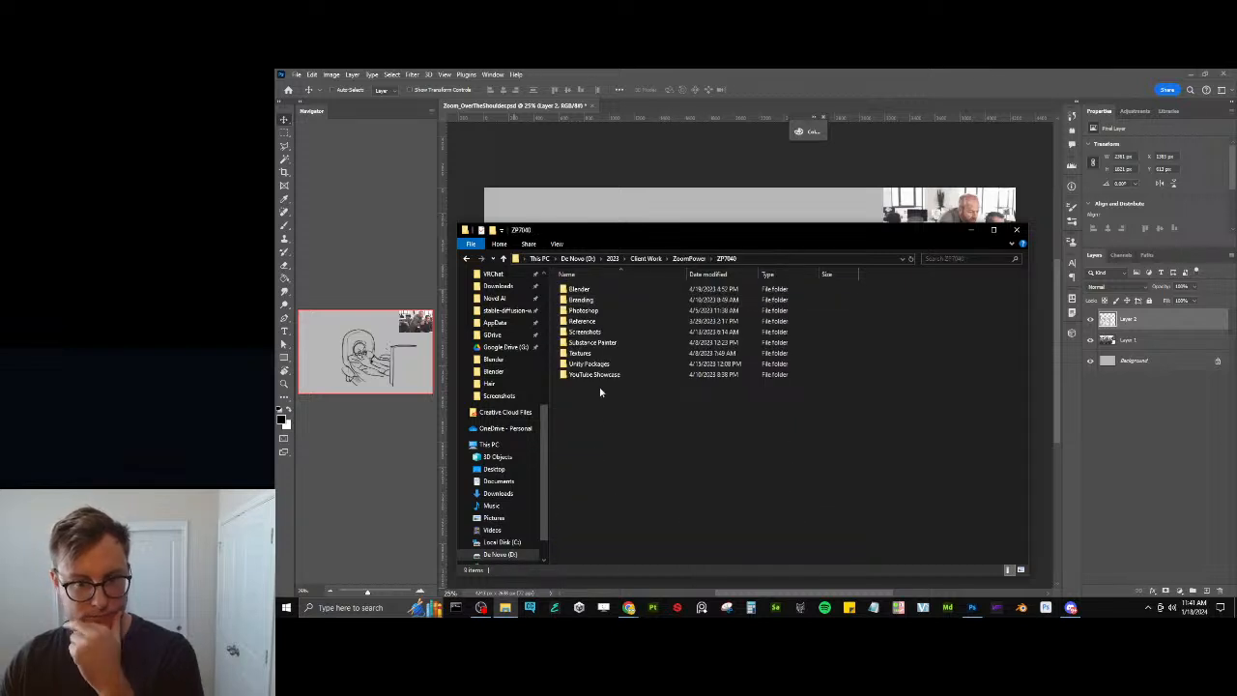
double_click(583, 321)
Open the ZP-7040 character sheet in Chrome and move it as its own window onto the other monitor
click(771, 305)
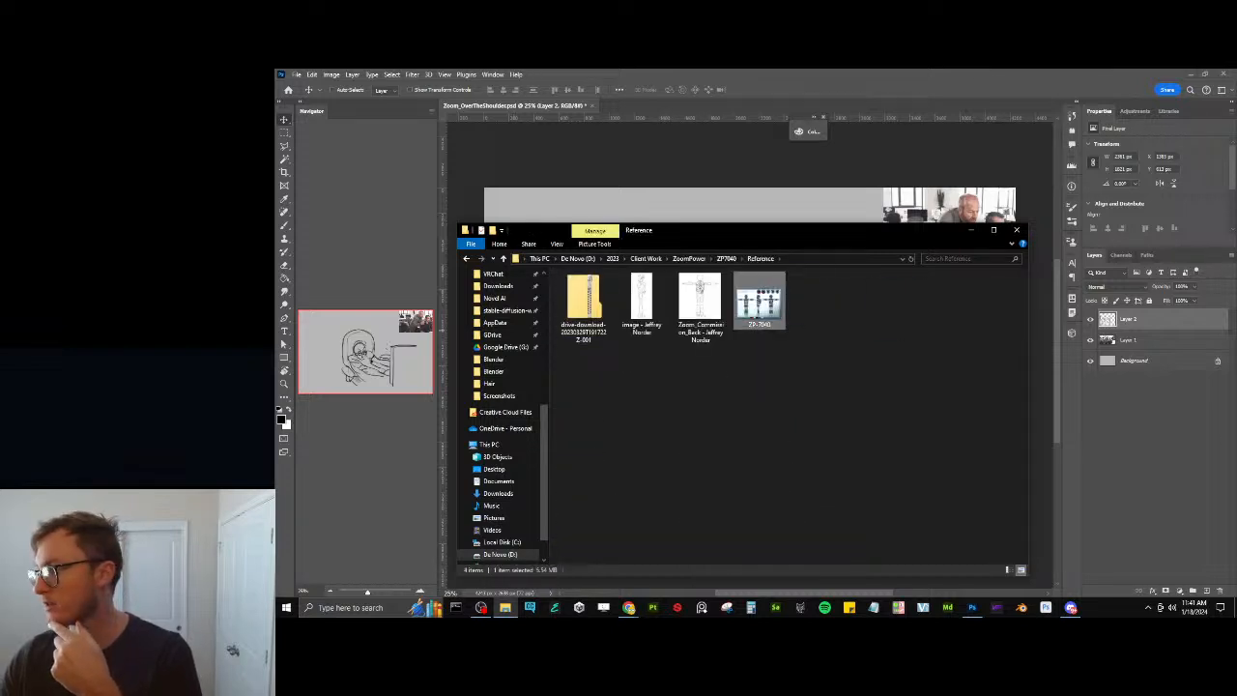
click(630, 608)
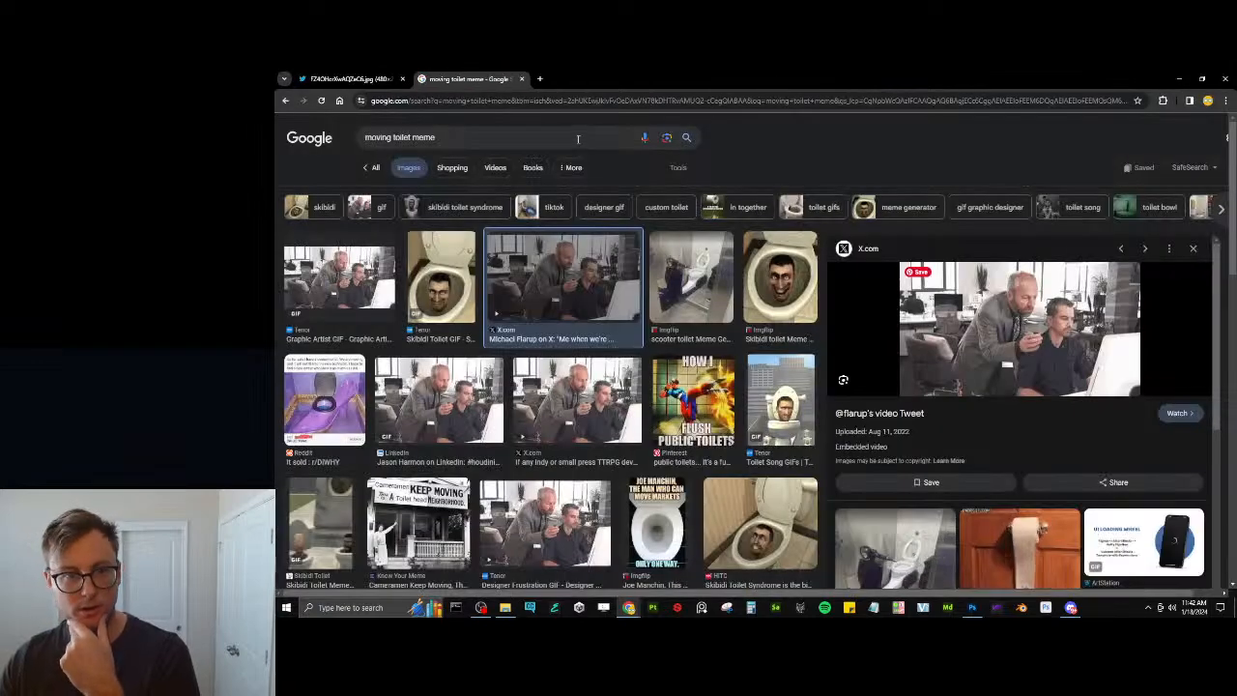
drag(630, 608, 655, 76)
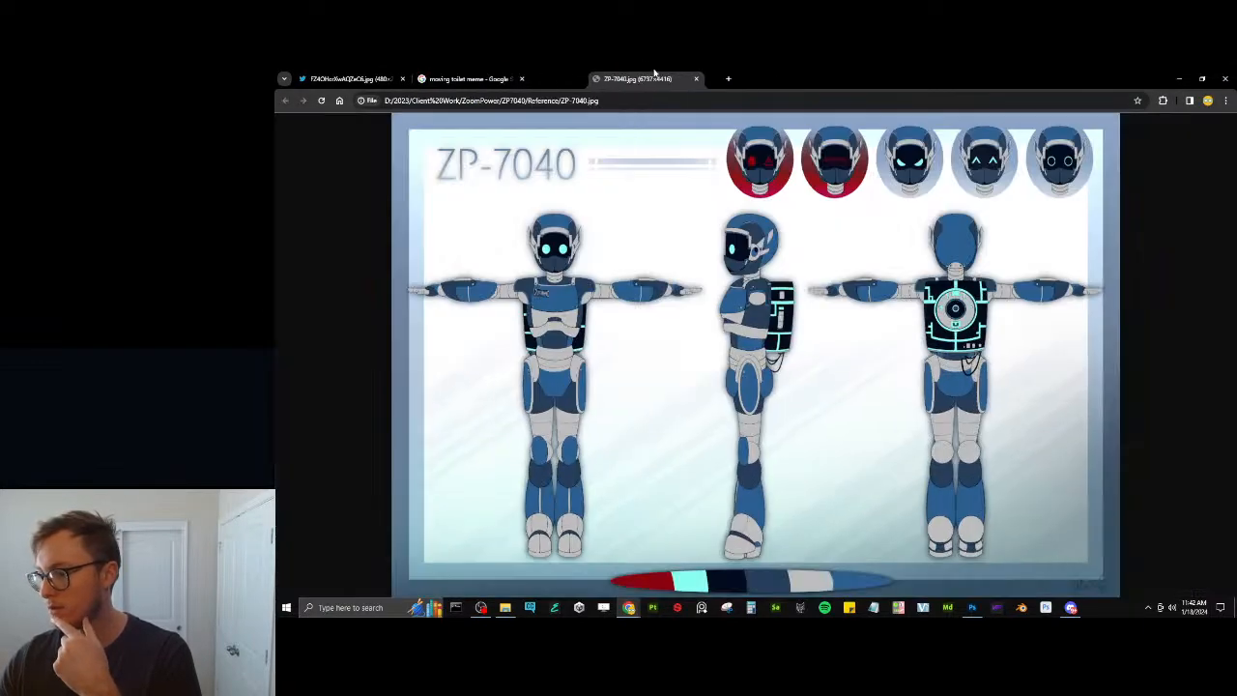
drag(814, 72, 1235, 231)
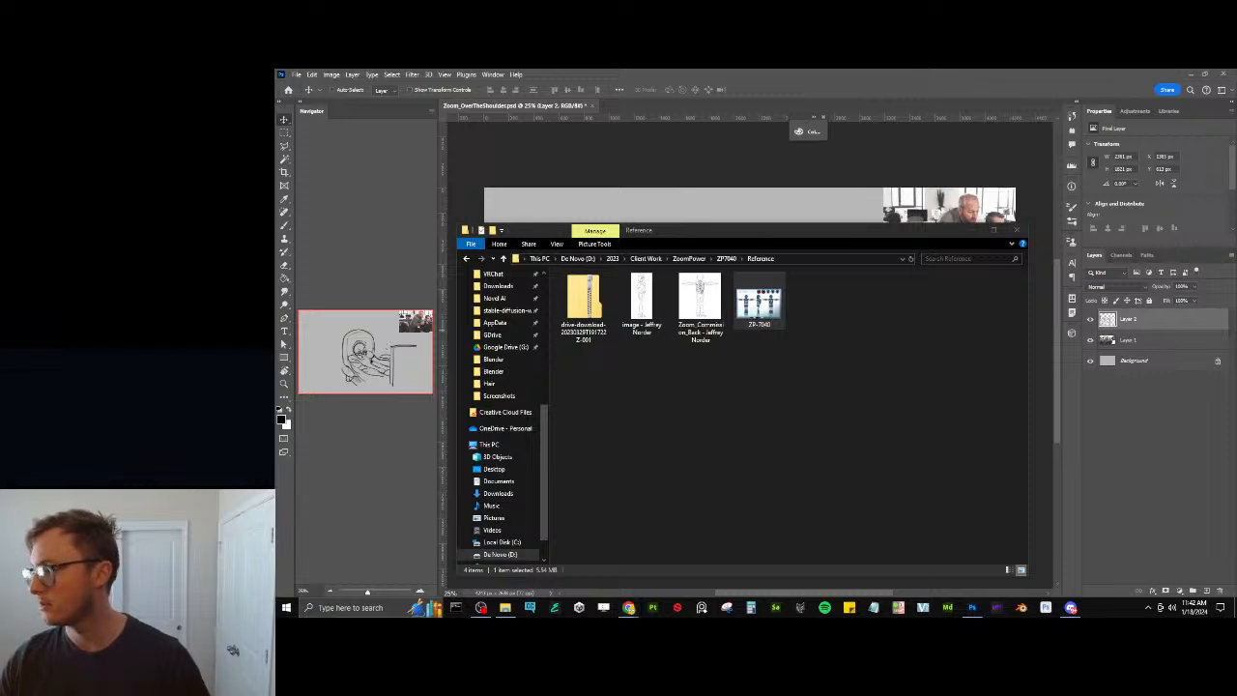
Open ZP_QuestVsPC_A from the ZP7040 Screenshots folder, move it onto the other monitor and return to Photoshop
click(725, 258)
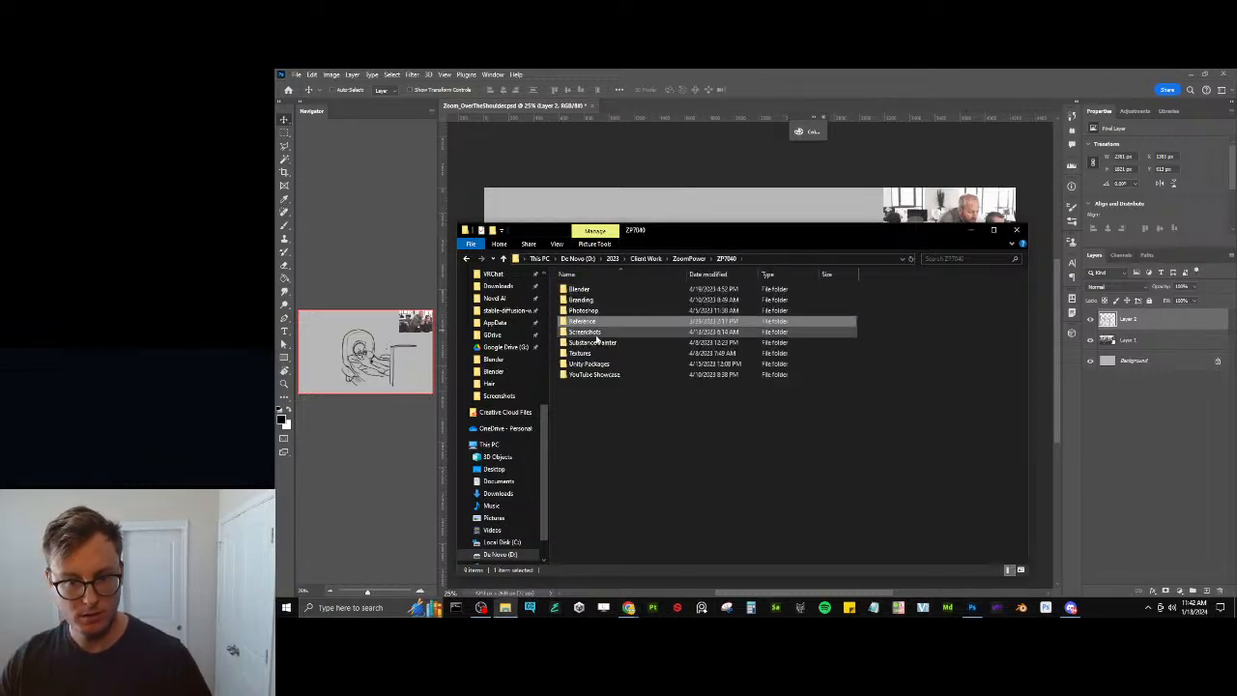
double_click(584, 332)
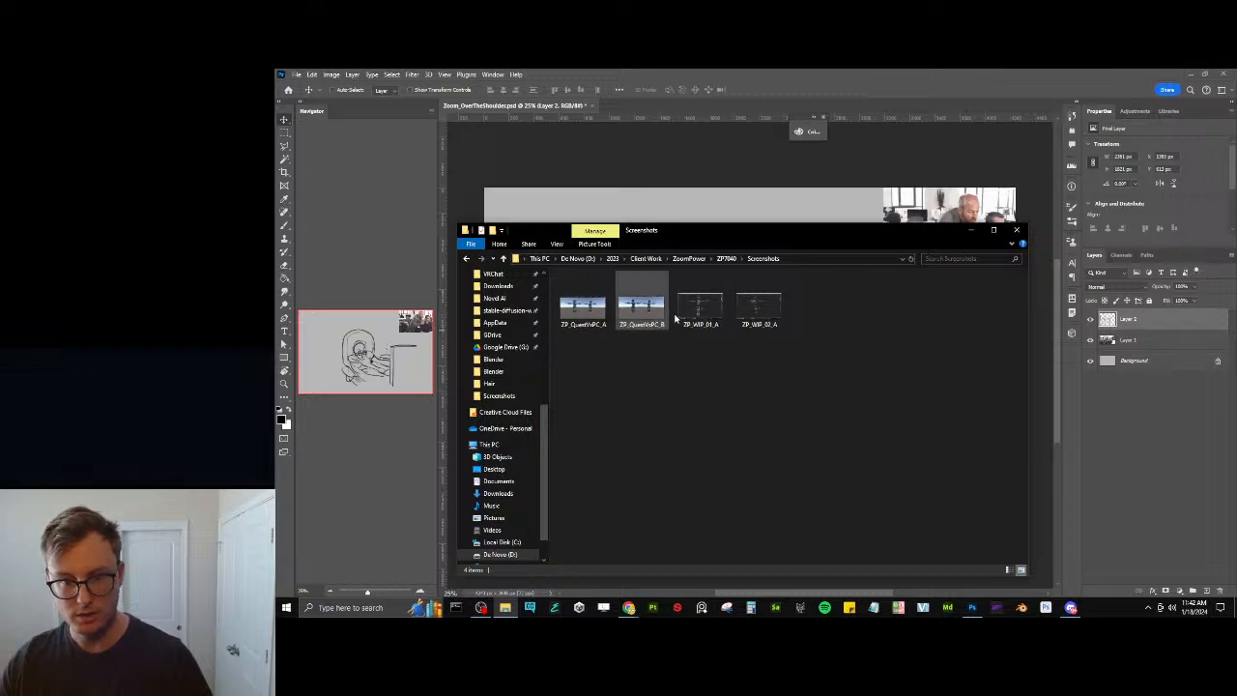
click(583, 307)
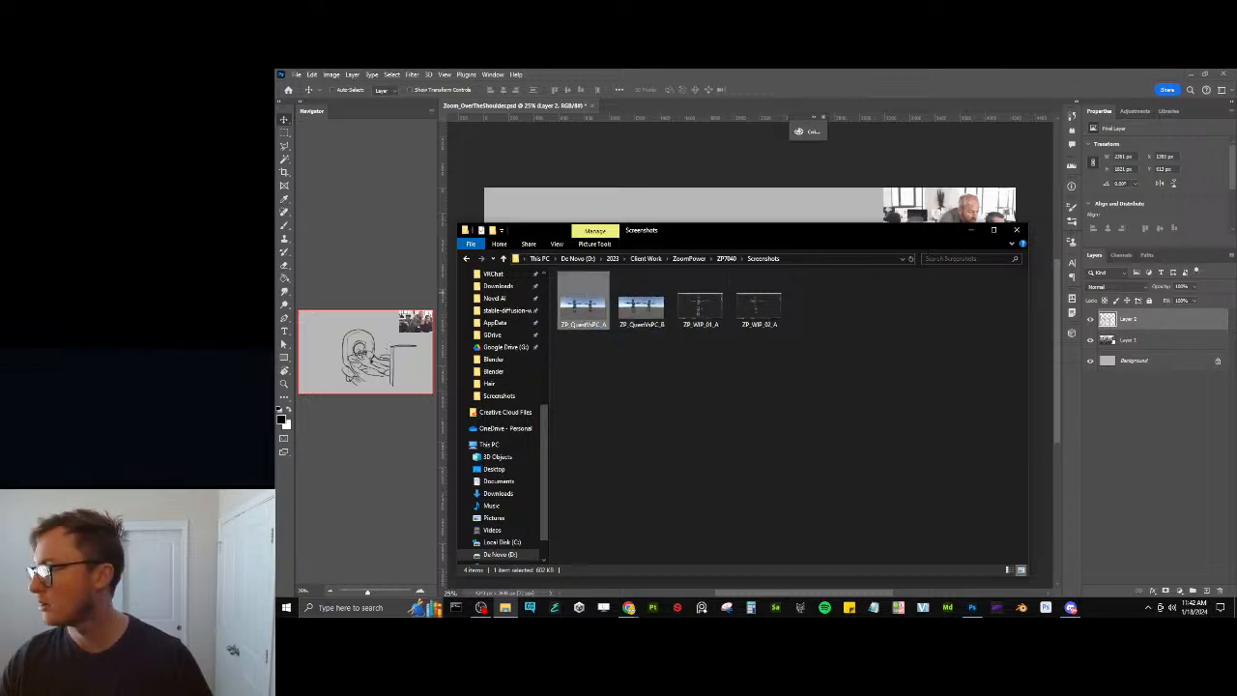
key(alt+Tab)
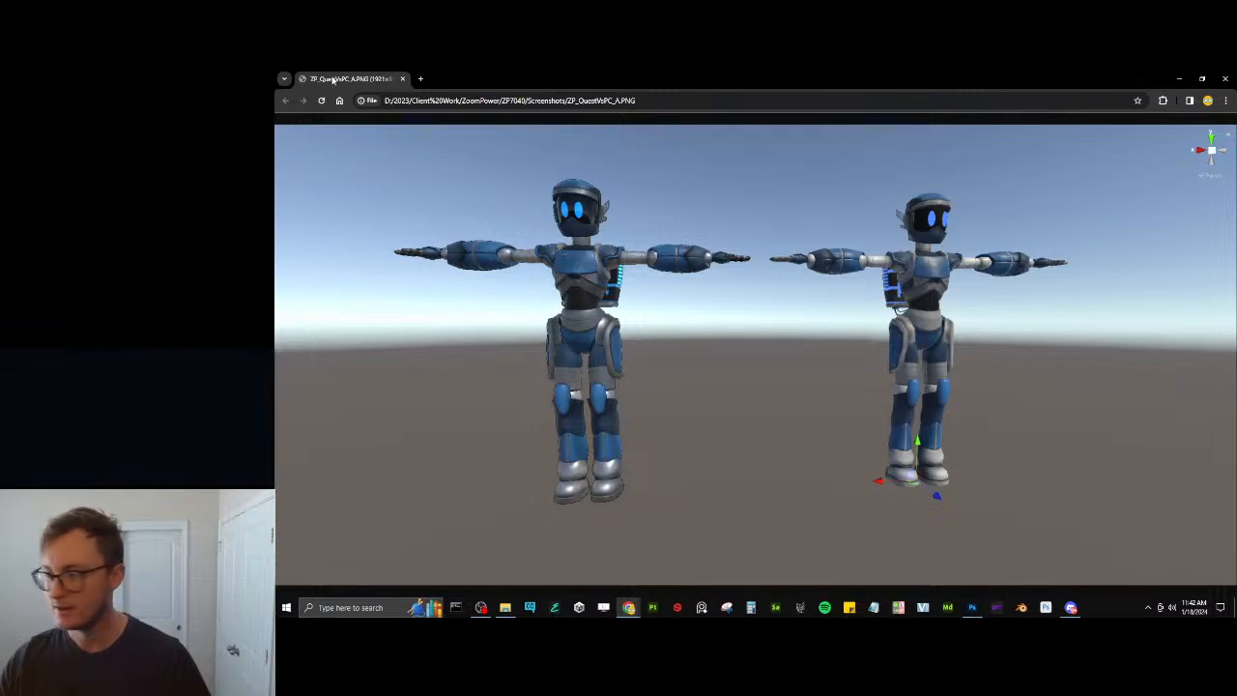
drag(333, 80, 1235, 290)
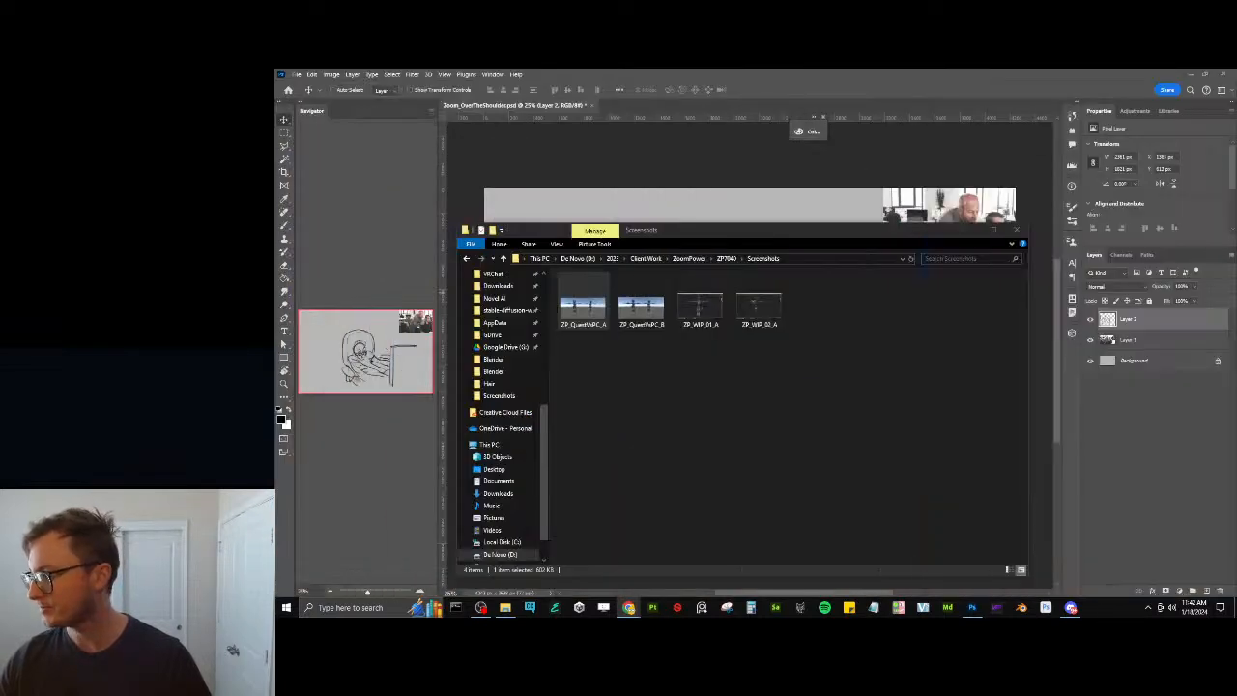
click(767, 209)
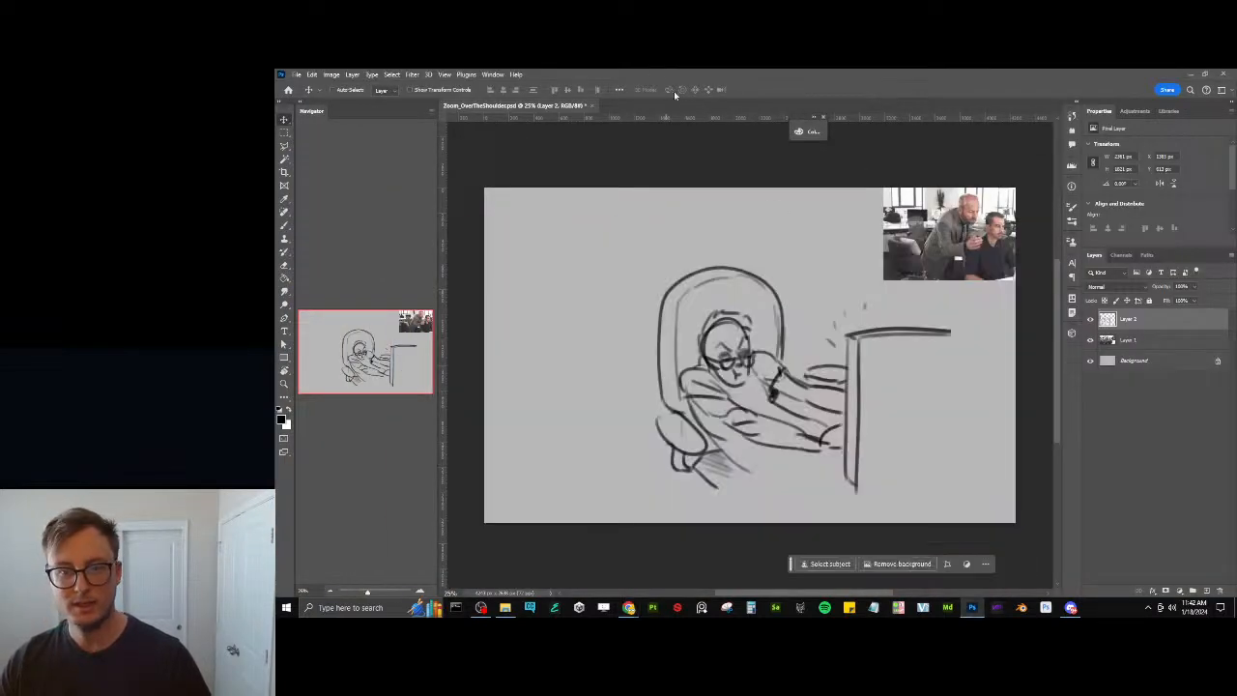
Add a new layer and sketch the robot's capped head with an oval eye, above and behind the chair
click(1205, 590)
key(b)
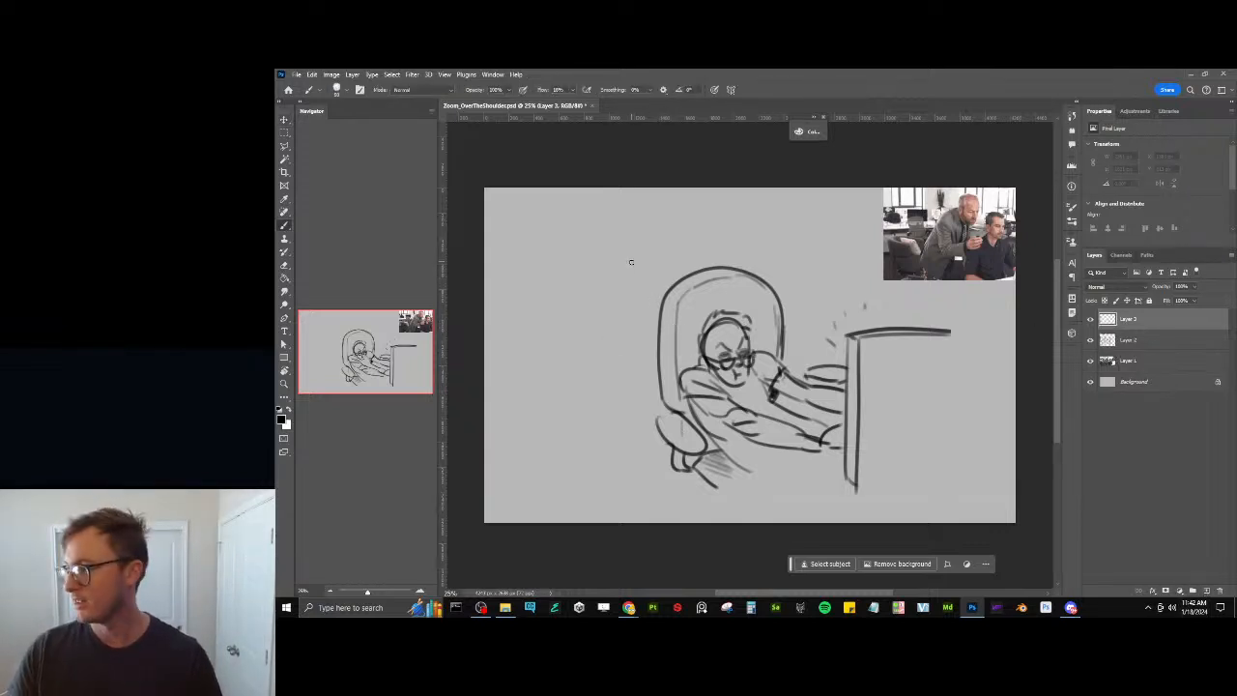
mouse_move(583, 274)
mouse_down()
mouse_move(583, 220)
mouse_move(644, 249)
mouse_move(618, 280)
mouse_move(651, 270)
mouse_move(627, 291)
mouse_move(649, 259)
mouse_move(617, 263)
mouse_move(647, 255)
mouse_move(596, 242)
mouse_move(664, 230)
mouse_move(619, 238)
mouse_move(641, 258)
mouse_up()
key(ctrl+z)
key(ctrl+z)
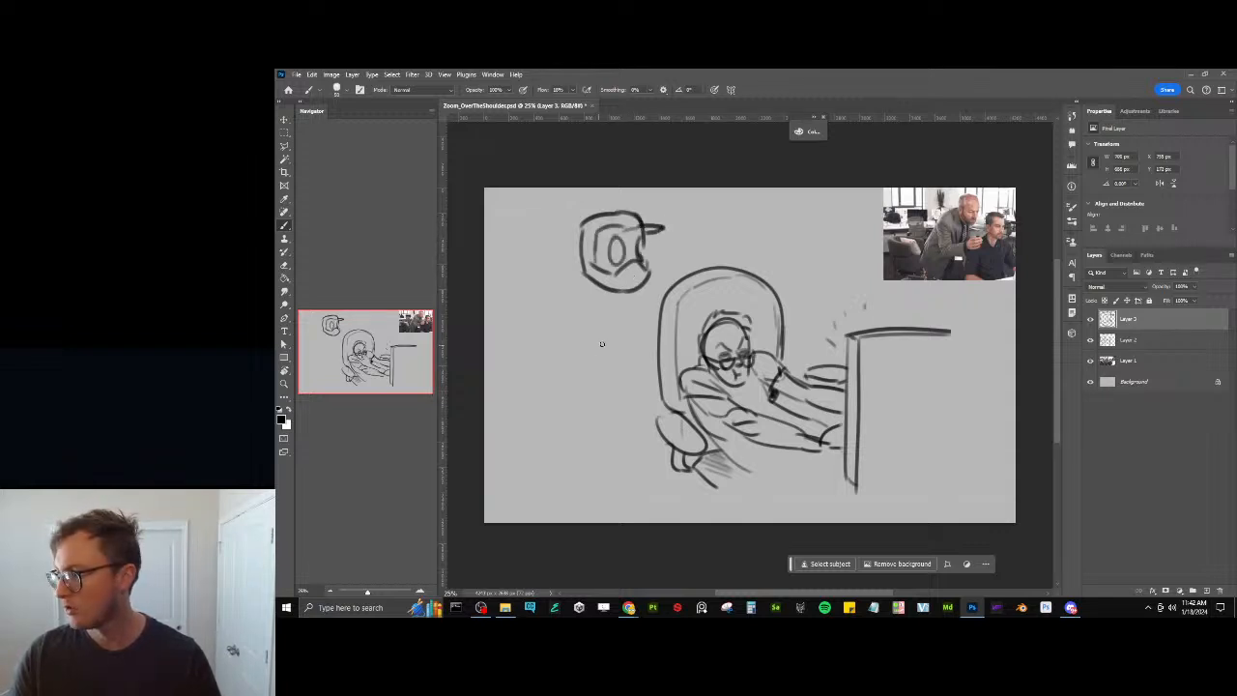
Sketch the robot's near shoulder, upper arm and large rounded forearm reaching to the chair
drag(575, 321, 601, 302)
mouse_move(584, 346)
mouse_down()
mouse_move(624, 323)
mouse_move(610, 373)
mouse_move(636, 361)
mouse_move(603, 342)
mouse_up()
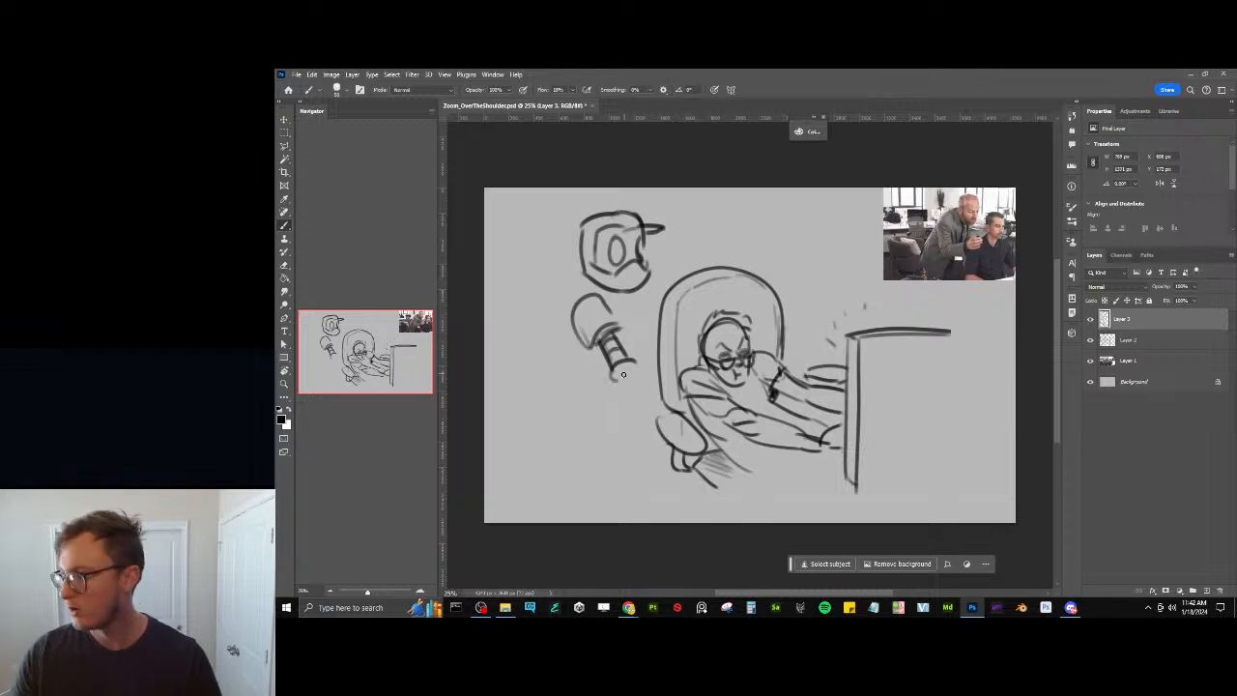
drag(609, 371, 671, 406)
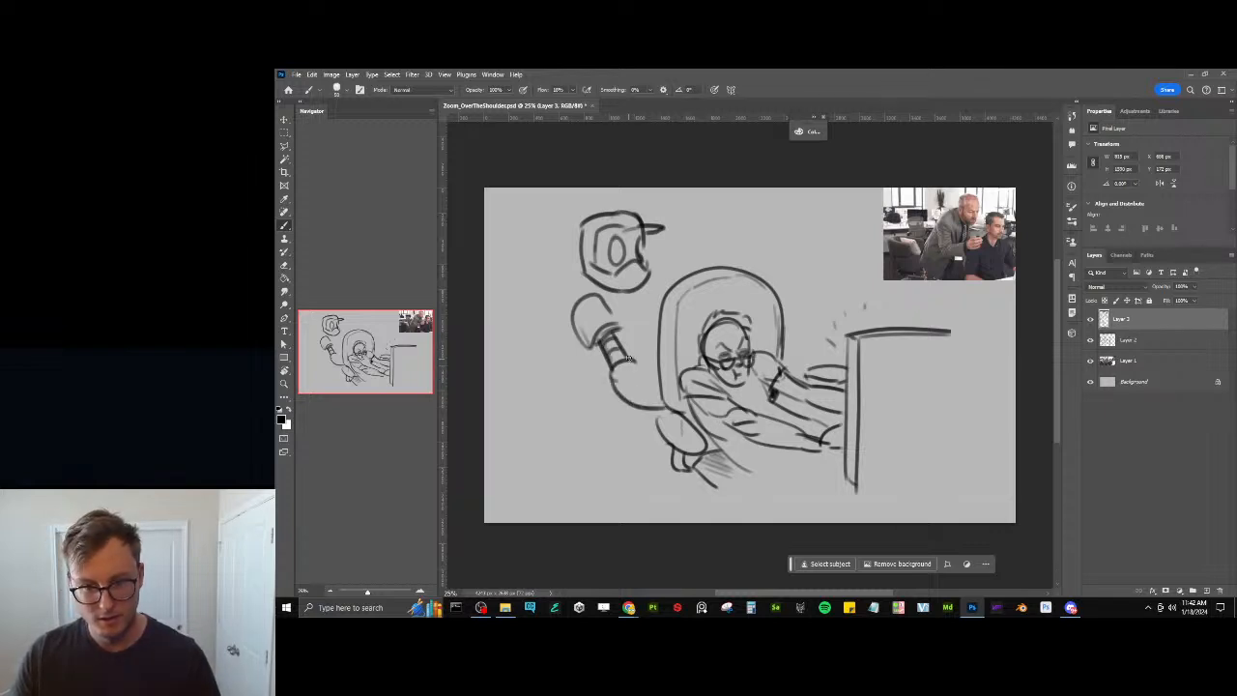
drag(628, 358, 689, 379)
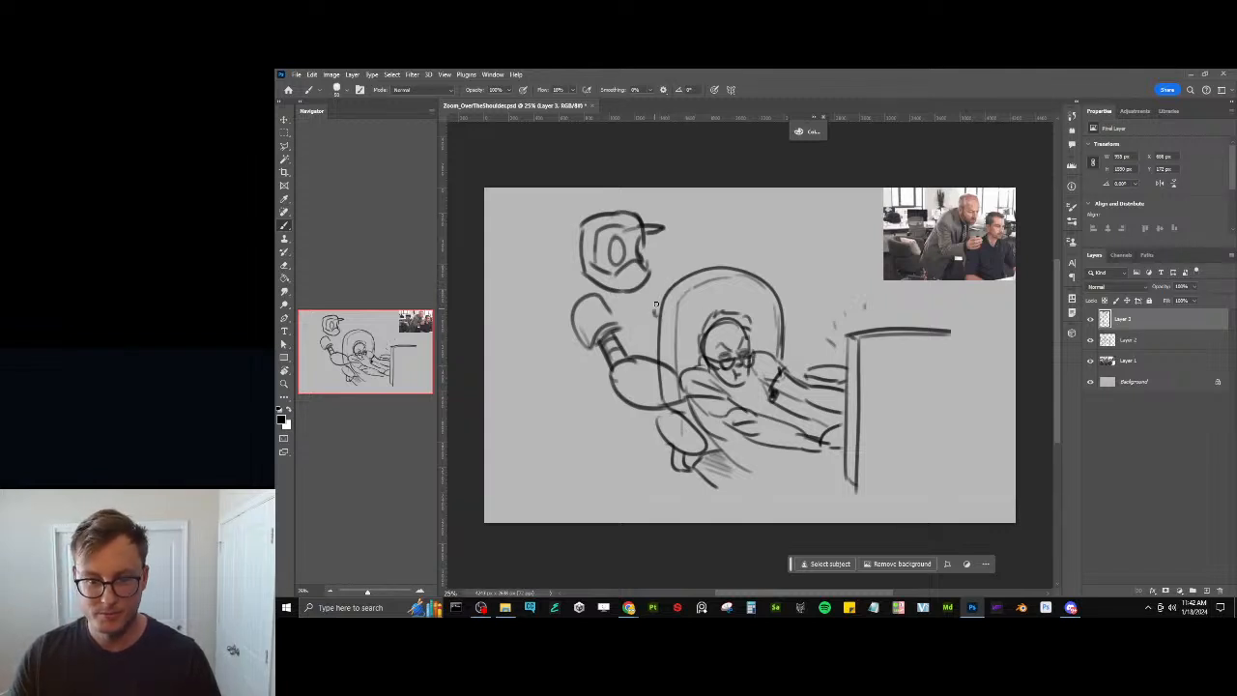
Draw the robot's far hand gripping the chair back's edge, and outline its back and chest below the head
mouse_move(656, 304)
mouse_down()
mouse_move(678, 274)
mouse_move(687, 289)
mouse_up()
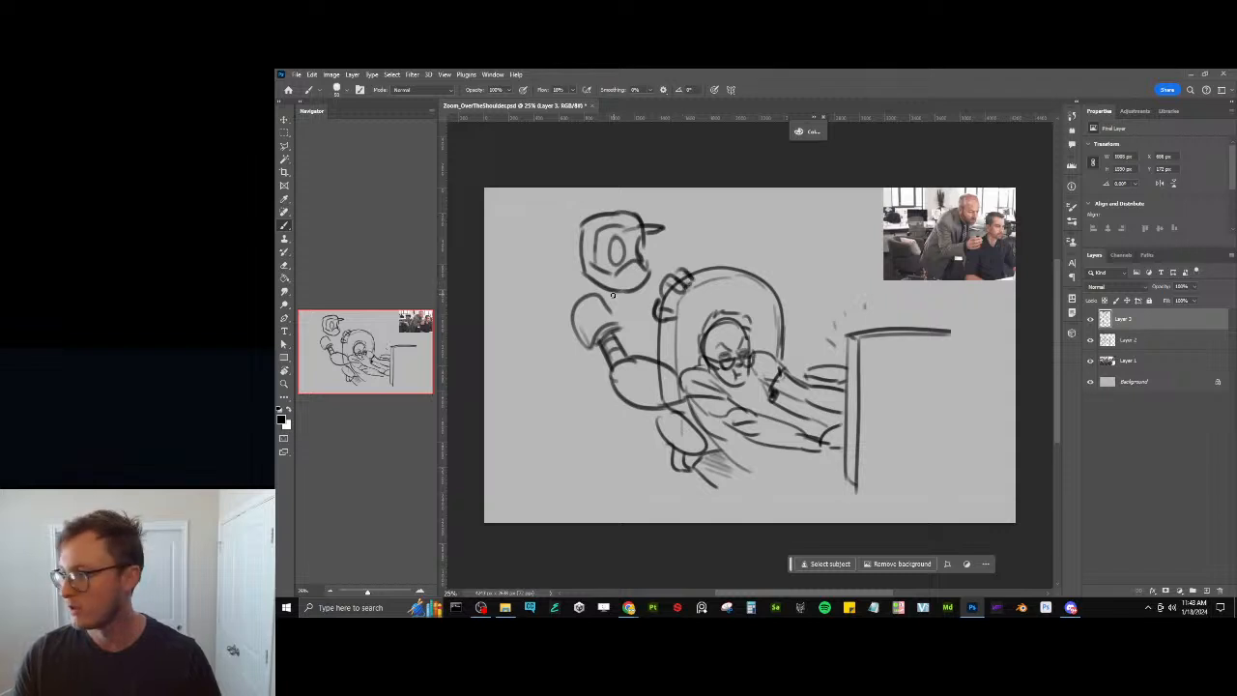
mouse_move(573, 281)
mouse_down()
mouse_move(543, 308)
mouse_move(607, 355)
mouse_up()
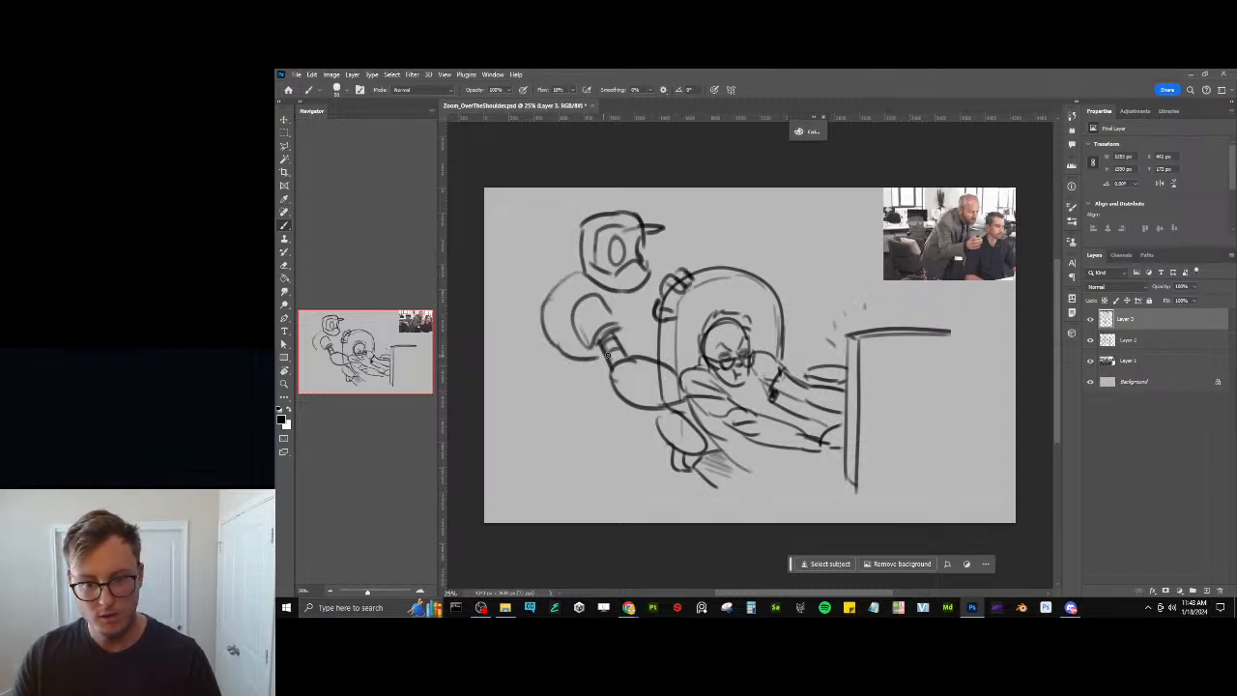
drag(611, 300, 633, 333)
drag(647, 290, 641, 311)
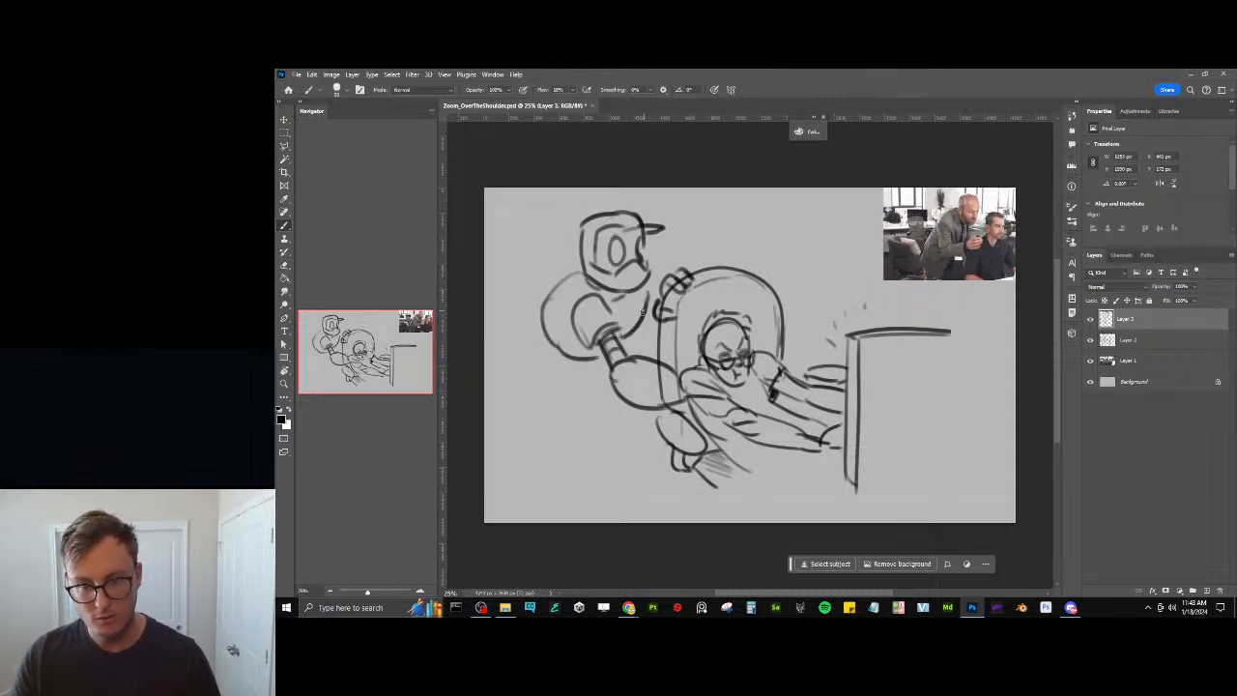
Sketch the robot's waist and hips with a long narrow oval behind them, and add both bent legs
mouse_move(540, 324)
mouse_down()
mouse_move(541, 356)
mouse_move(594, 379)
mouse_move(583, 364)
mouse_move(522, 497)
mouse_move(534, 410)
mouse_move(533, 476)
mouse_up()
key(ctrl+z)
mouse_move(530, 402)
mouse_down()
mouse_move(528, 379)
mouse_move(572, 422)
mouse_move(599, 412)
mouse_move(606, 379)
mouse_move(661, 464)
mouse_up()
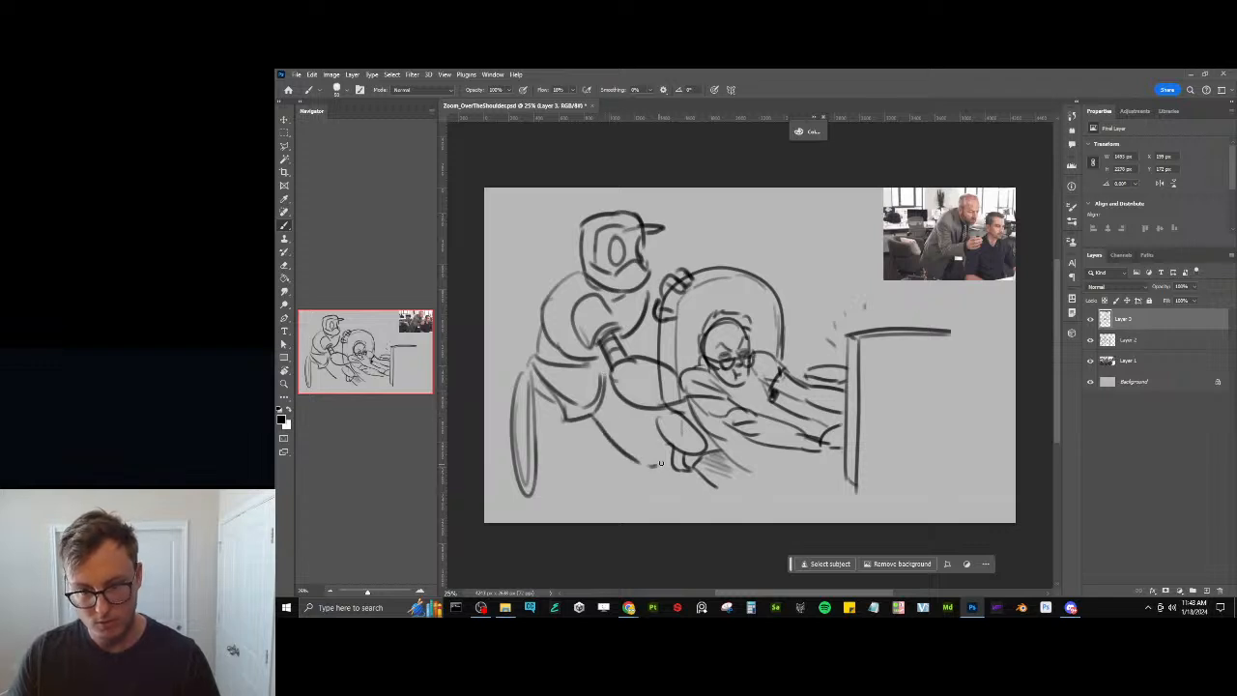
mouse_move(641, 411)
mouse_down()
mouse_move(665, 456)
mouse_move(669, 445)
mouse_move(653, 495)
mouse_move(688, 500)
mouse_up()
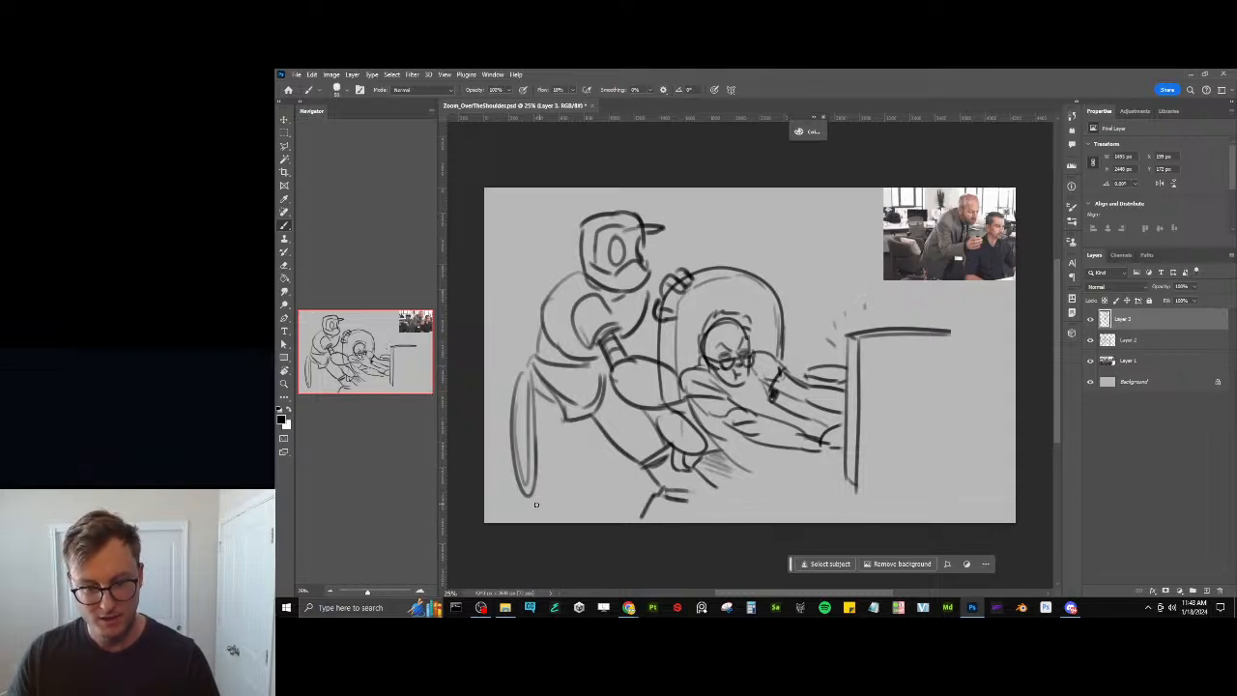
drag(543, 517, 557, 513)
drag(566, 414, 577, 497)
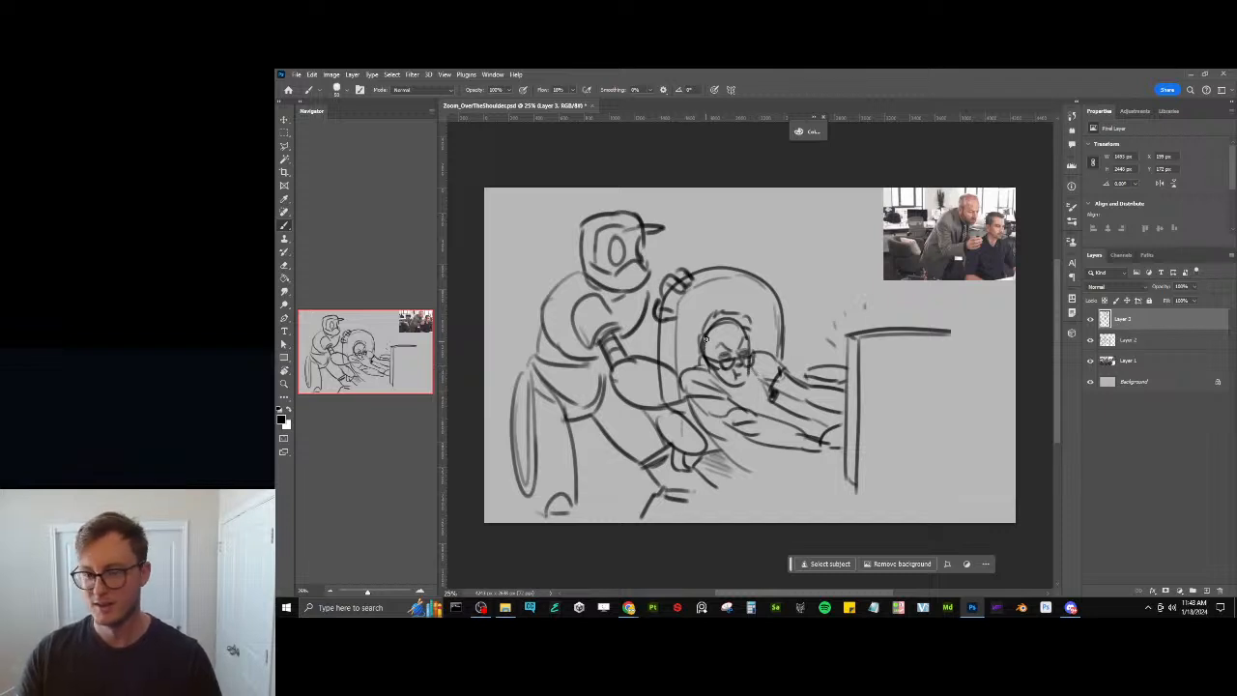
Scale the robot sketch down slightly and position it beside the chair
key(ctrl+t)
drag(512, 520, 534, 477)
drag(636, 427, 633, 434)
key(Return)
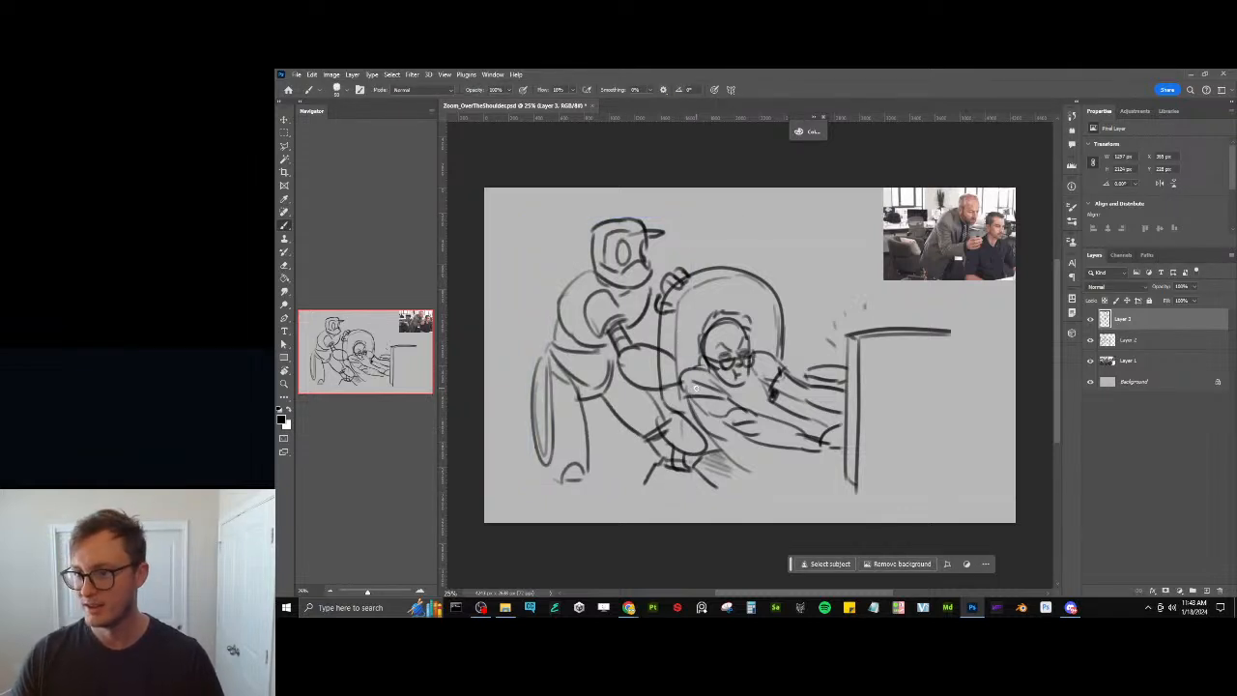
Erase most of the robot's near forearm and redraw it shorter, with the arm reaching around the chair back
key(e)
drag(675, 366, 647, 393)
key(b)
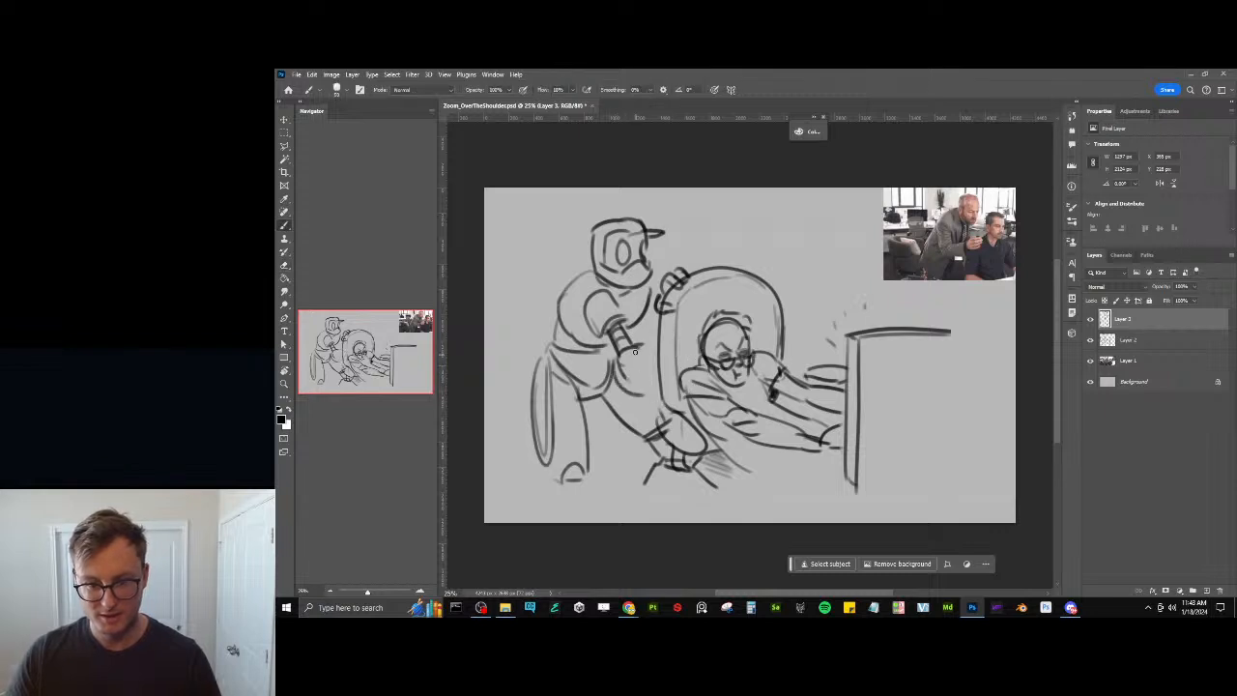
mouse_move(633, 349)
mouse_down()
mouse_move(660, 355)
mouse_move(670, 383)
mouse_move(672, 345)
mouse_move(685, 368)
mouse_move(686, 326)
mouse_up()
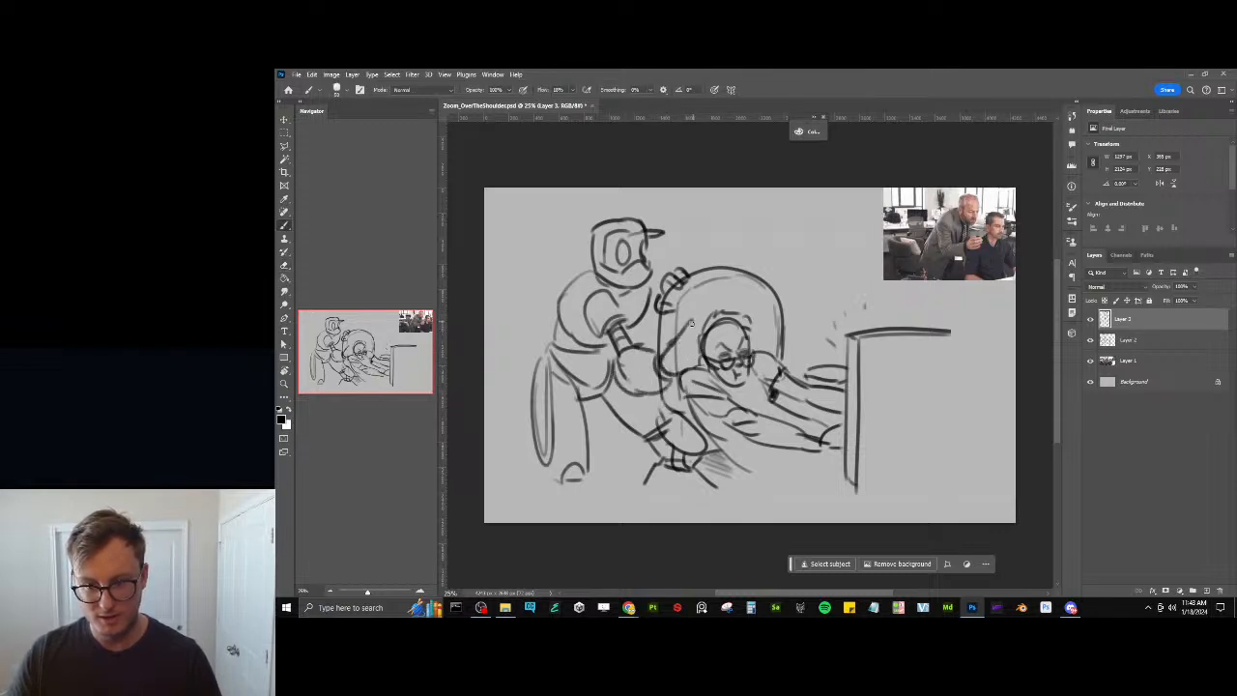
mouse_move(672, 372)
mouse_down()
mouse_move(707, 369)
mouse_move(655, 412)
mouse_up()
Shift the robot left and erase its far hand from the chair's edge, reducing the eraser size
key(v)
key(e)
mouse_move(641, 274)
mouse_down()
mouse_move(642, 308)
mouse_move(660, 267)
mouse_move(633, 321)
mouse_move(676, 280)
mouse_move(705, 275)
mouse_up()
key(ctrl+z)
key(bracketleft)
key(bracketleft)
key(bracketleft)
key(bracketleft)
key(bracketleft)
key(bracketleft)
key(bracketleft)
key(bracketleft)
Redraw the robot's far arm with fingers gripping the top of the chair back, and add the near lower leg
key(b)
drag(707, 262, 713, 281)
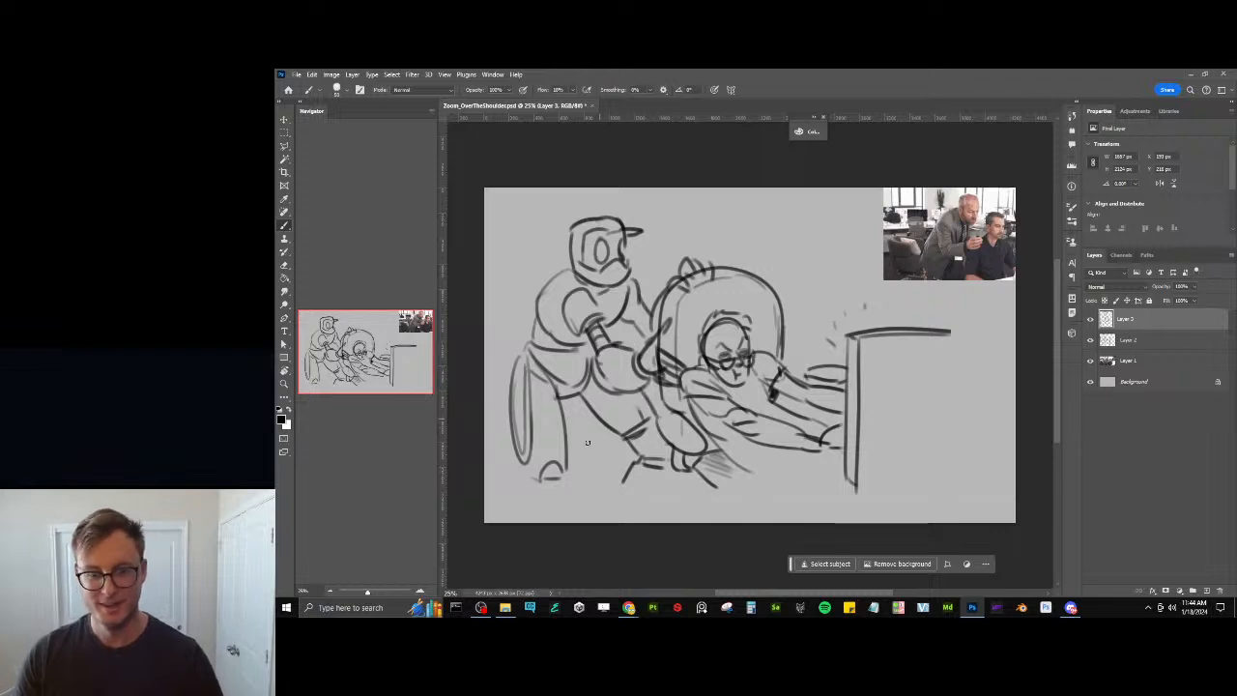
mouse_move(532, 480)
mouse_down()
mouse_move(510, 518)
mouse_move(560, 522)
mouse_up()
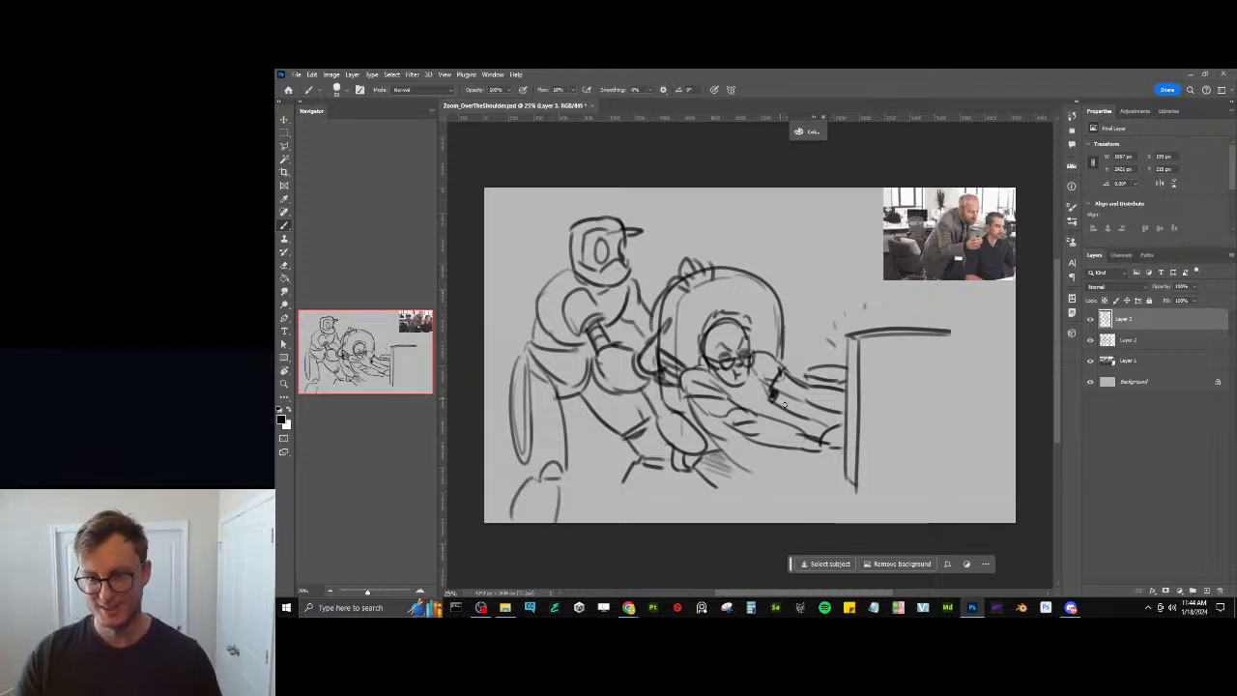
On Layer 2, erase the seated figure's far sleeve cuff and inner forearm line, plus the near armrest and shading
key(e)
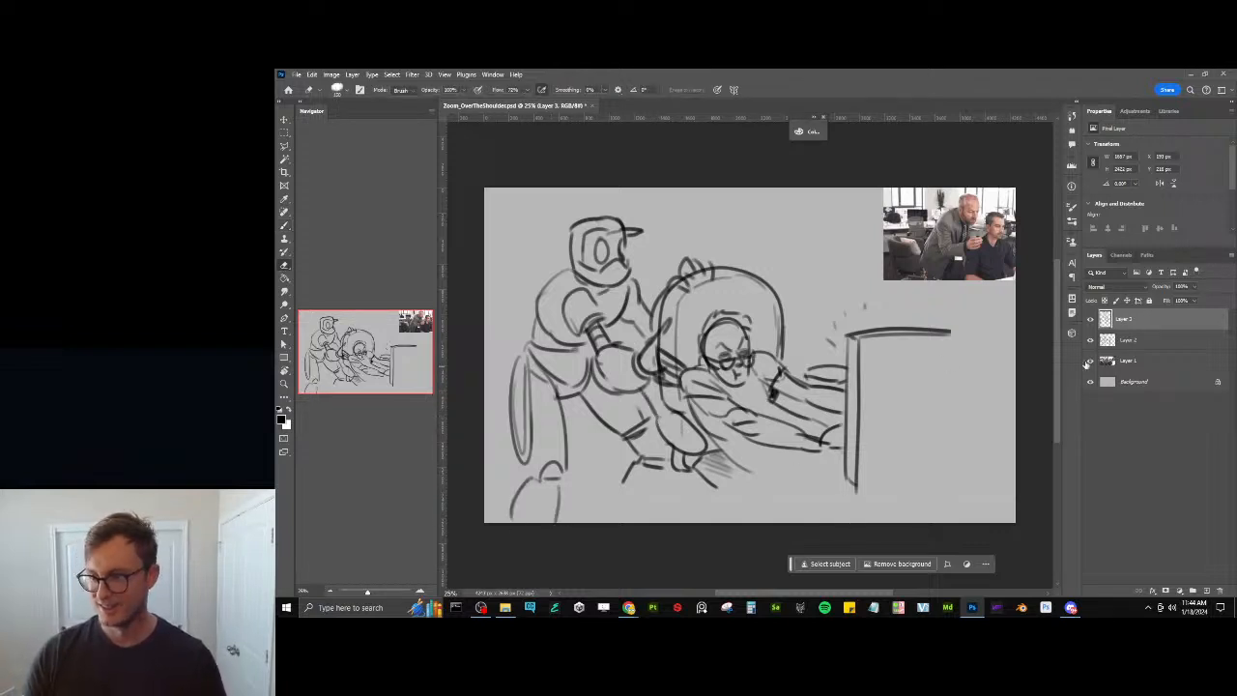
key(alt+bracketleft)
mouse_move(770, 393)
mouse_down()
mouse_move(815, 416)
mouse_move(795, 399)
mouse_up()
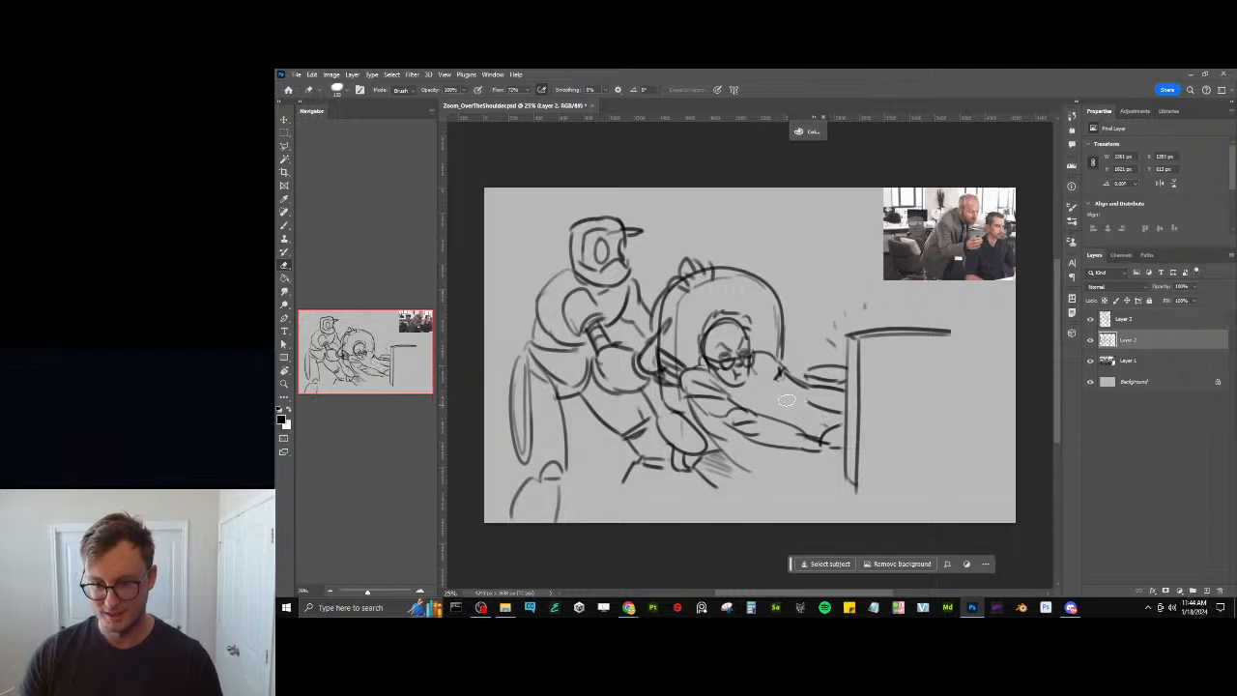
mouse_move(687, 455)
mouse_down()
mouse_move(676, 430)
mouse_move(690, 467)
mouse_move(708, 443)
mouse_up()
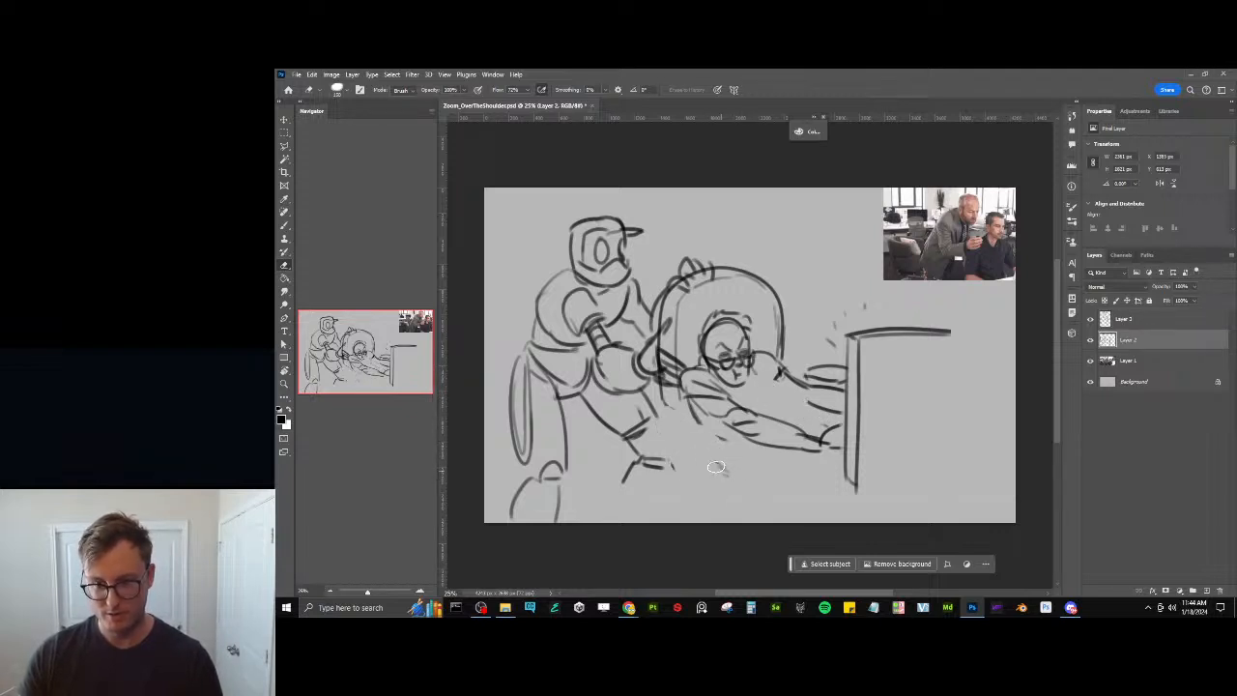
Try to redraw the seated figure's torso edge and far arm, then undo the strokes
key(b)
drag(688, 404, 723, 439)
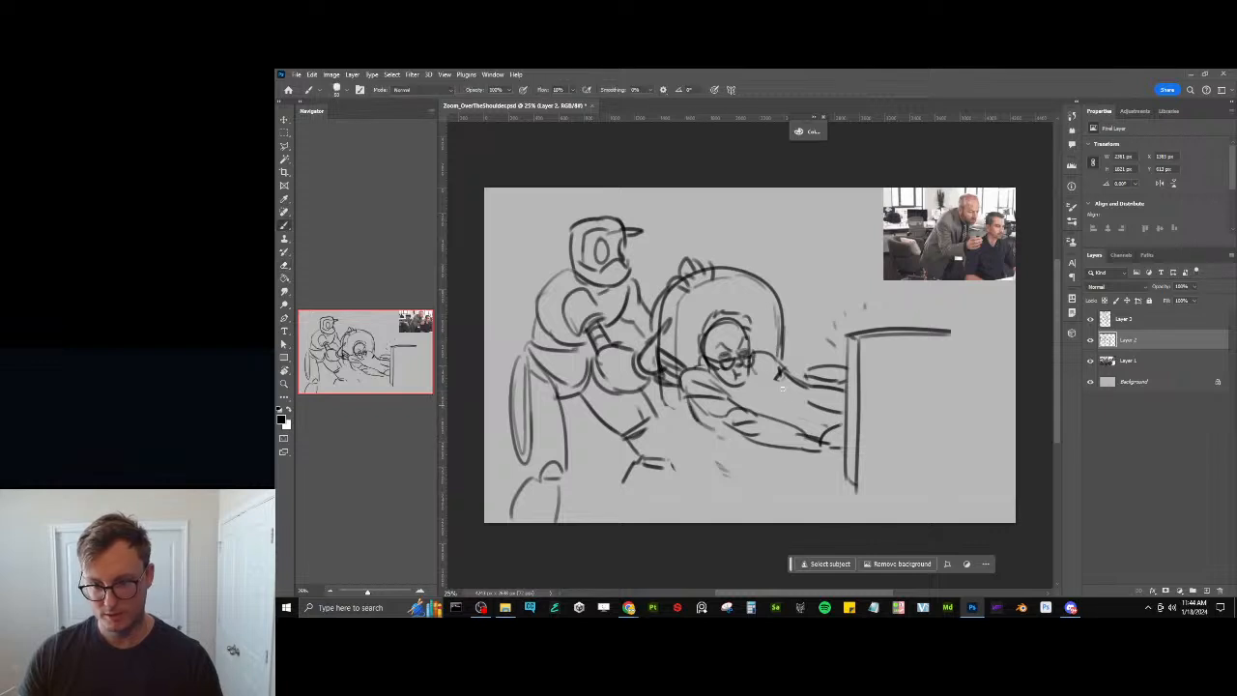
drag(751, 373, 826, 391)
key(ctrl+z)
mouse_move(746, 374)
mouse_down()
mouse_move(812, 382)
mouse_move(782, 390)
mouse_move(803, 395)
mouse_up()
key(ctrl+z)
key(ctrl+z)
key(ctrl+z)
key(ctrl+z)
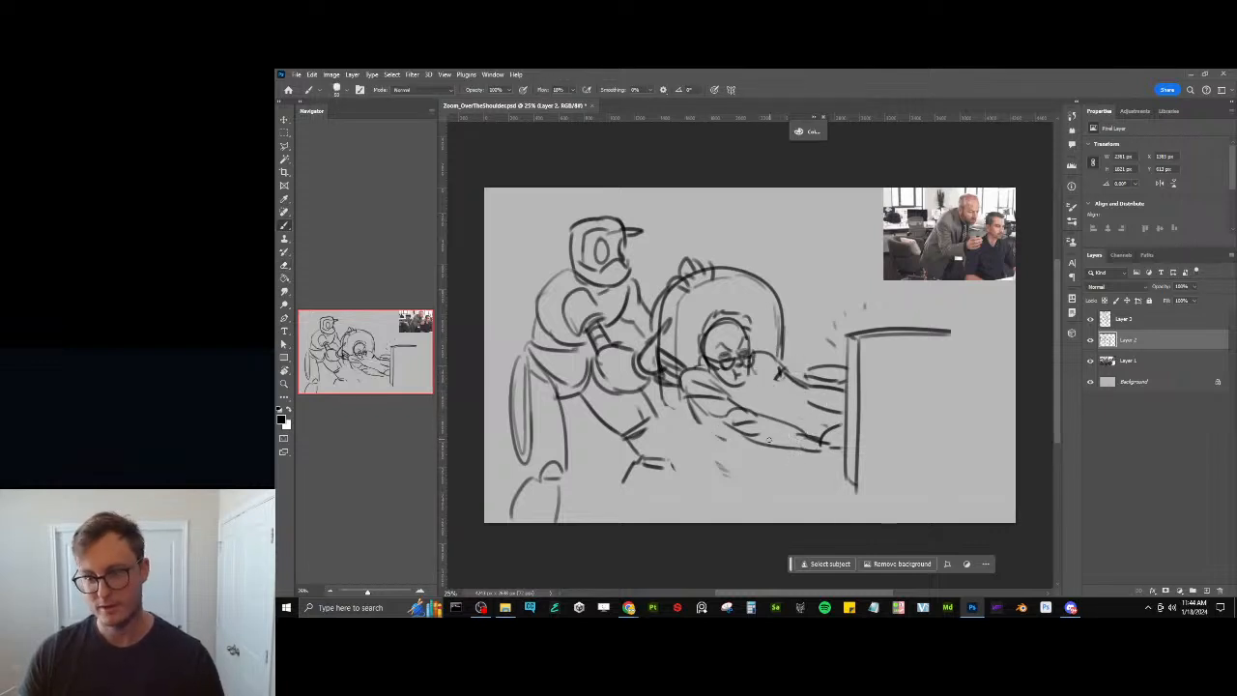
Redo the seated figure's undone torso and arm strokes, then add forehead lines and an anger mark above the head
key(ctrl+shift+z)
key(ctrl+shift+z)
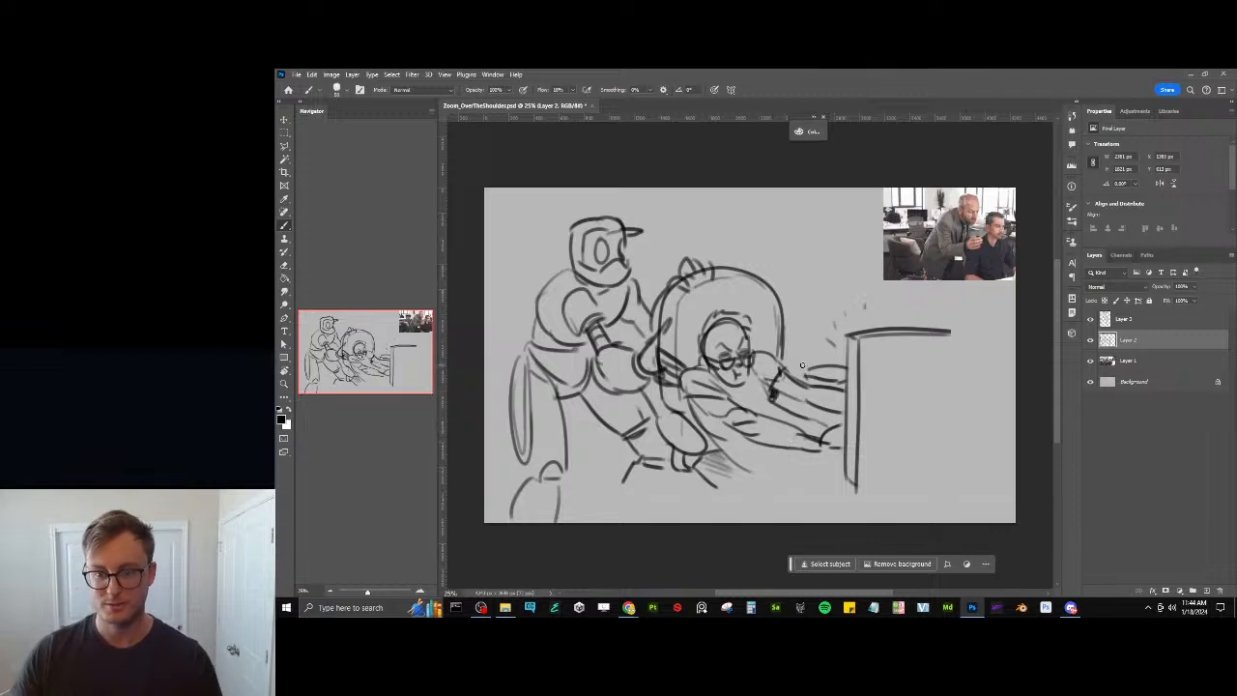
drag(715, 336, 744, 330)
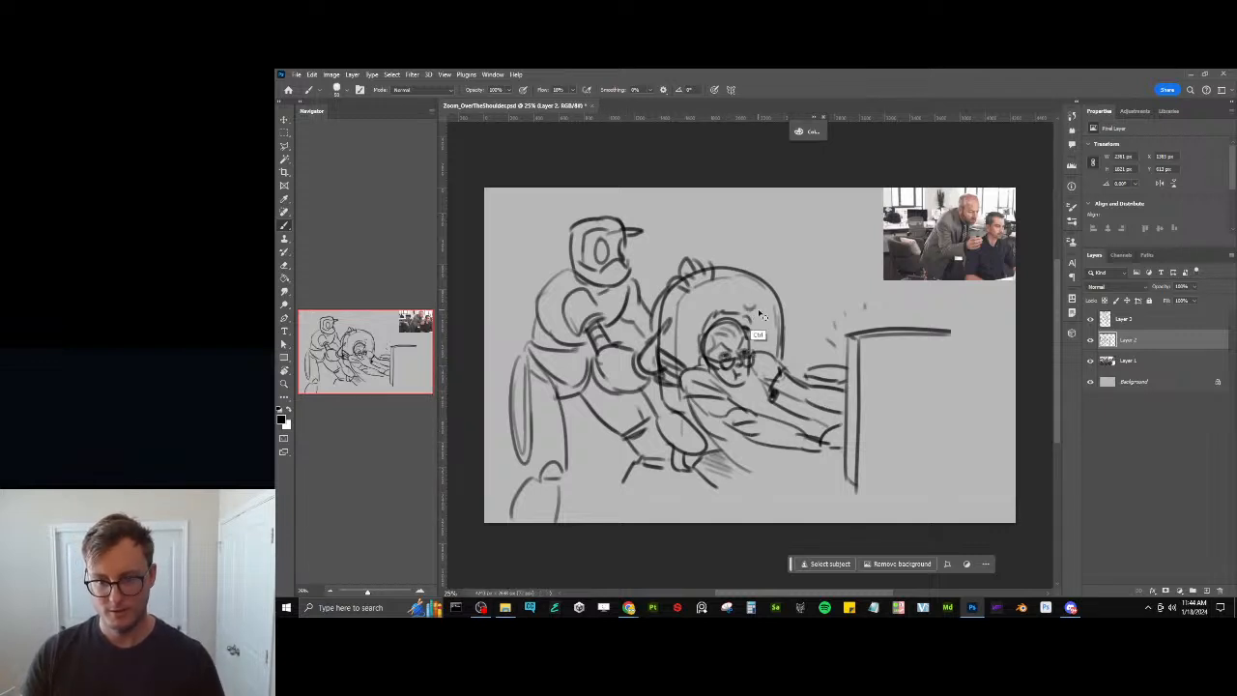
drag(750, 312, 759, 321)
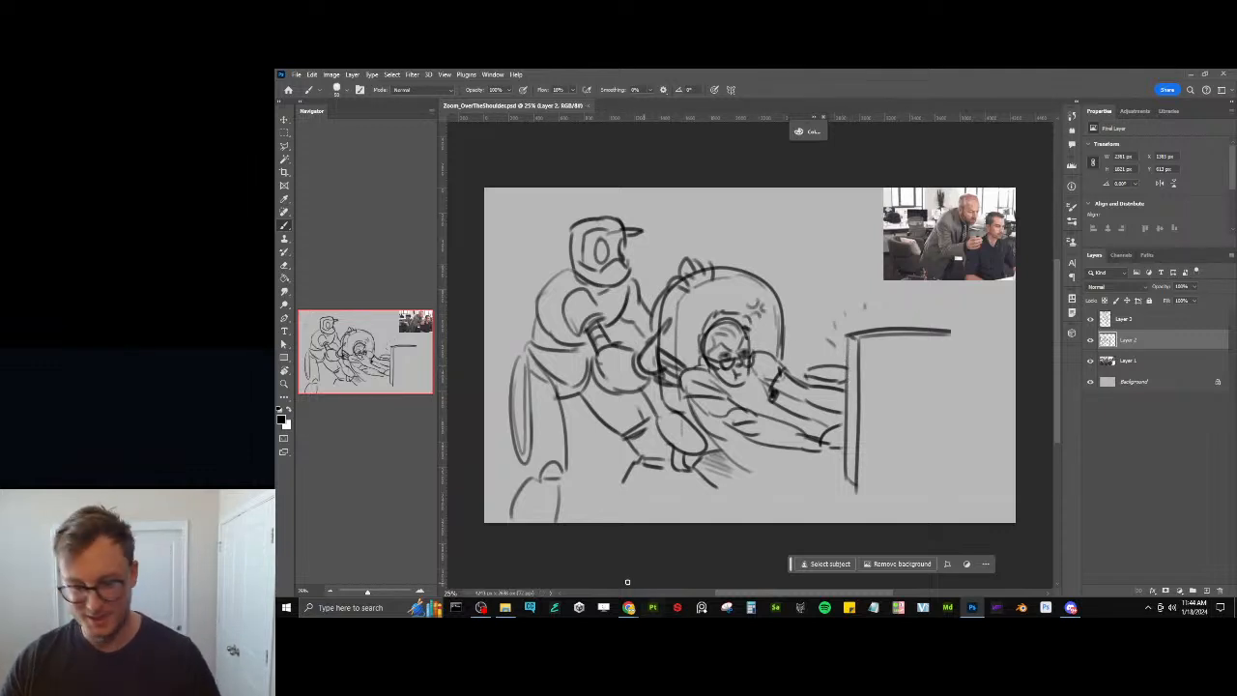
Switch to File Explorer and go through Client Work, ZoomPower and Lucas to look in the Screenshots folder
click(504, 607)
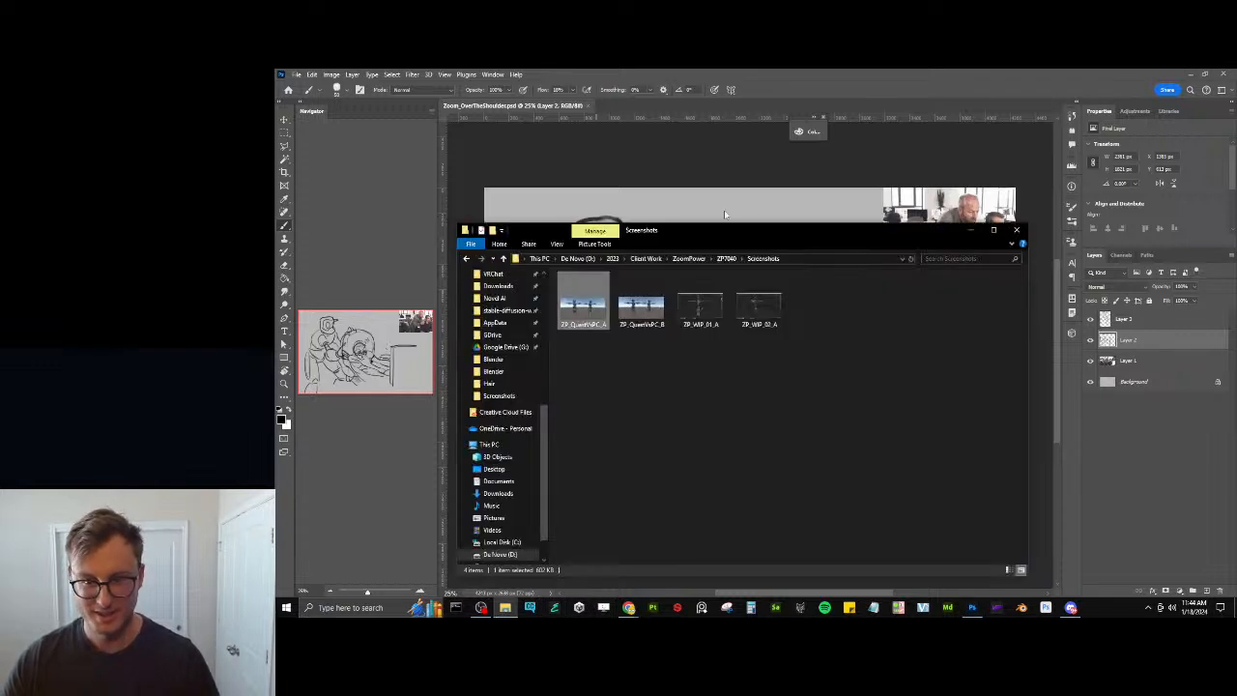
click(643, 258)
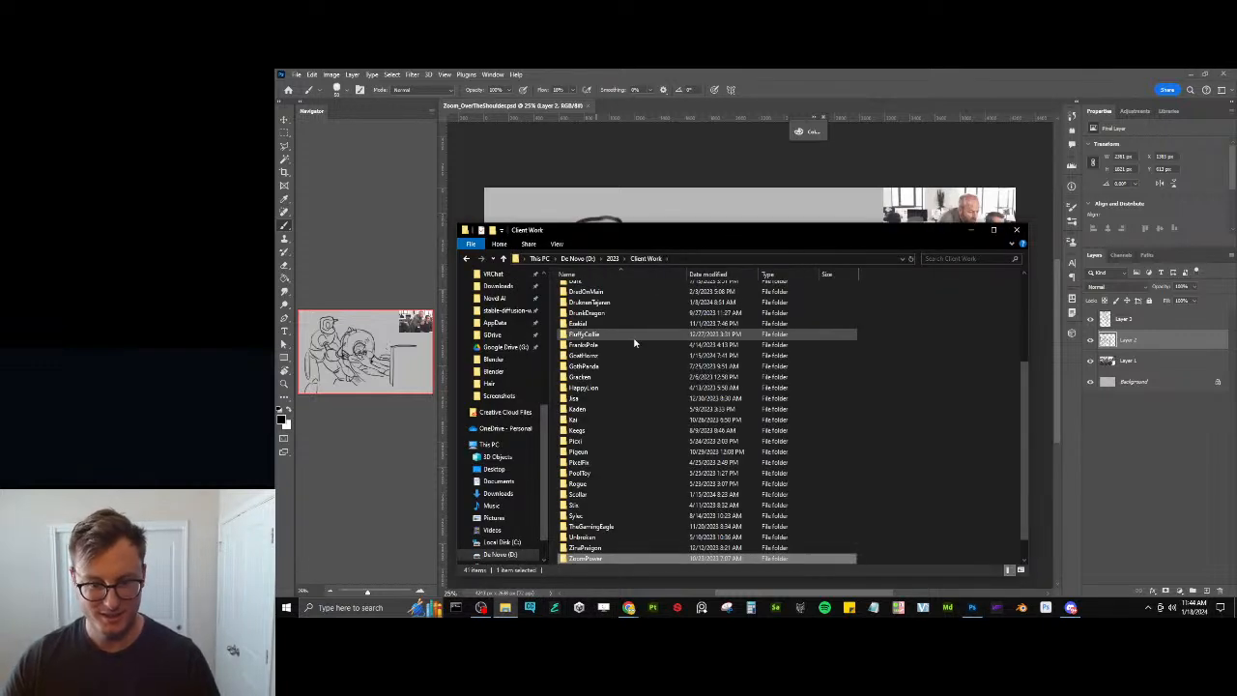
click(616, 258)
double_click(584, 354)
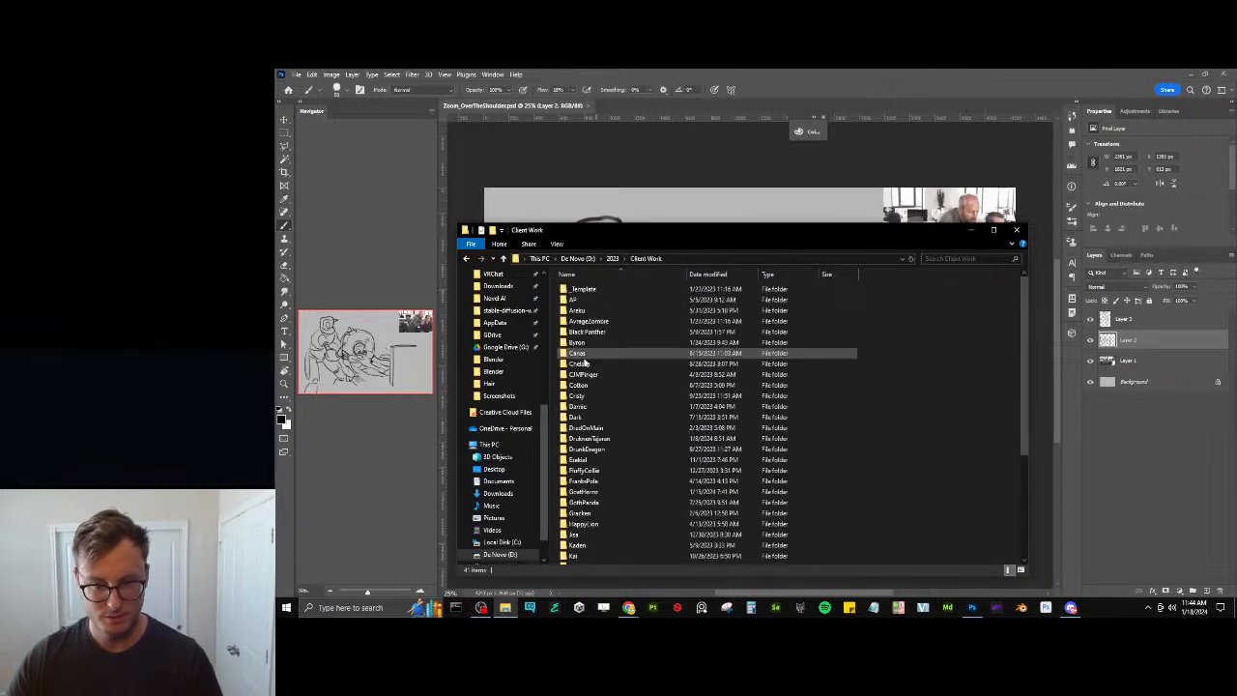
scroll(587, 522, down, 5)
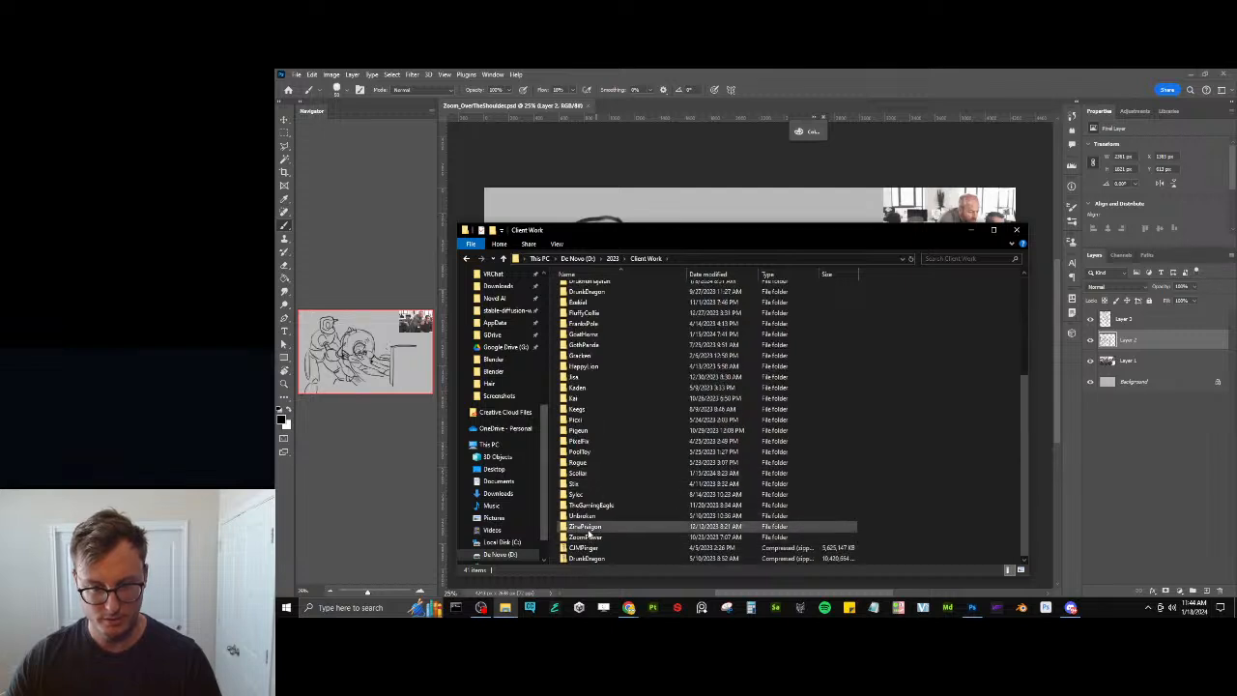
double_click(586, 536)
double_click(580, 290)
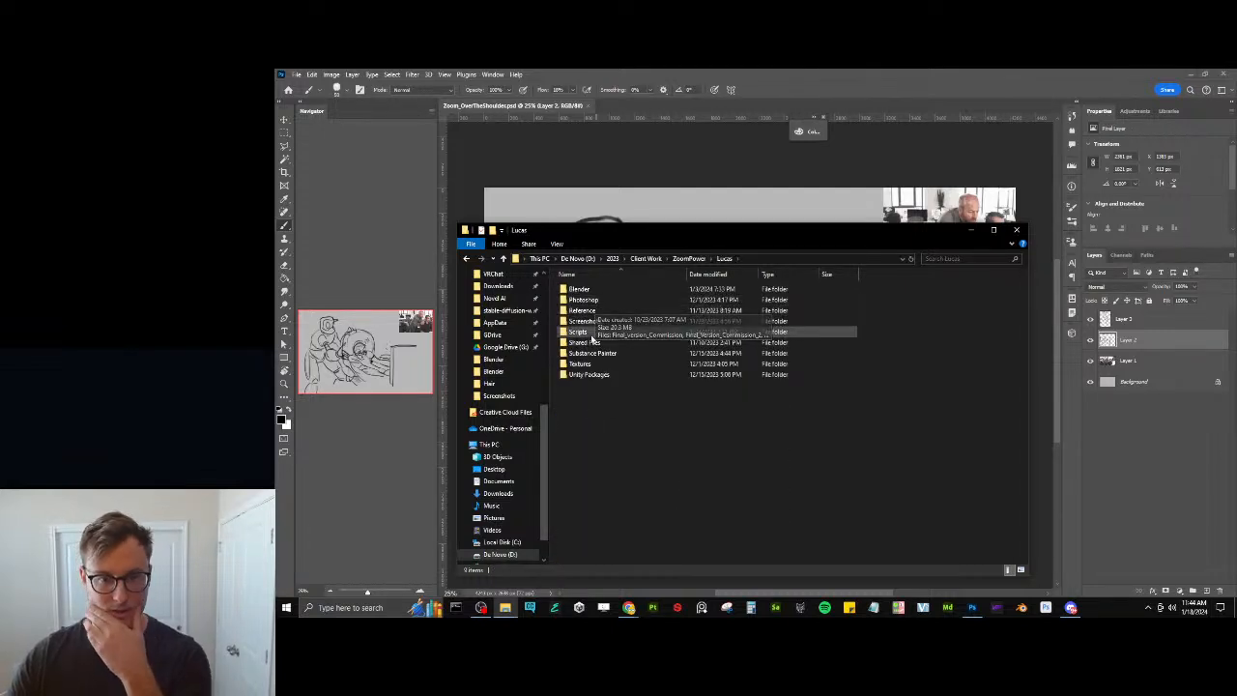
double_click(592, 321)
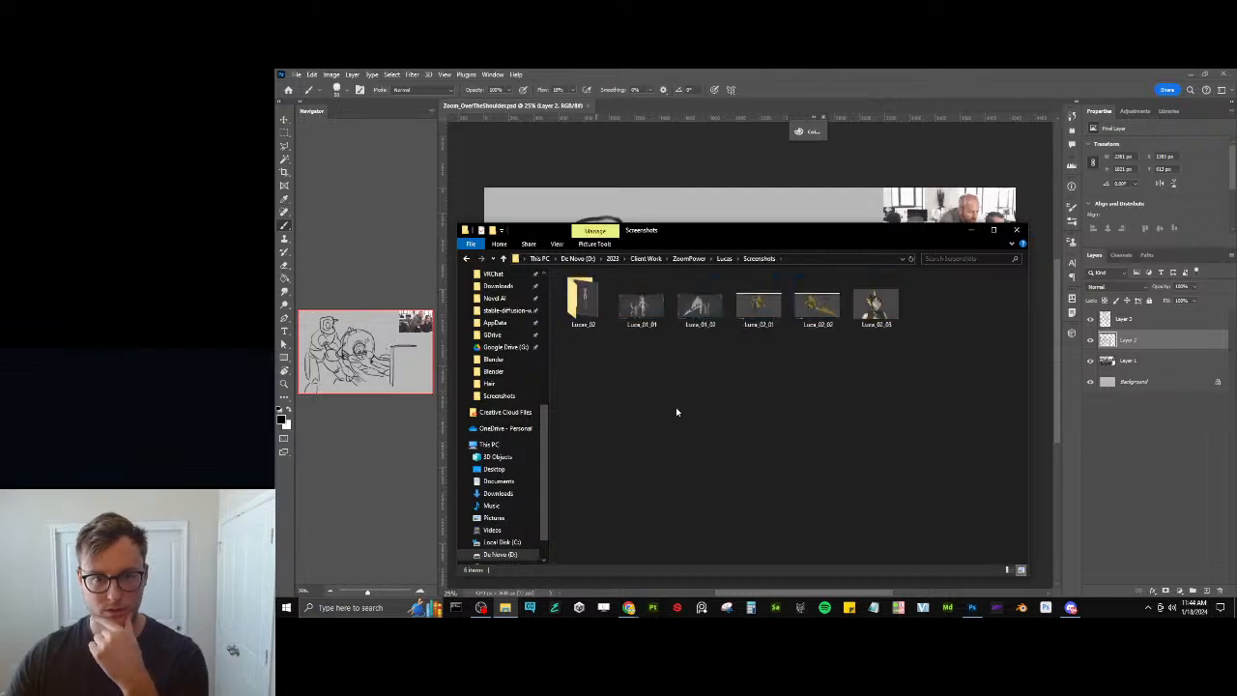
In the Lucas Reference folder, bring up ref_sheet_final and Full_body for viewing, then return to Photoshop
click(724, 258)
double_click(687, 311)
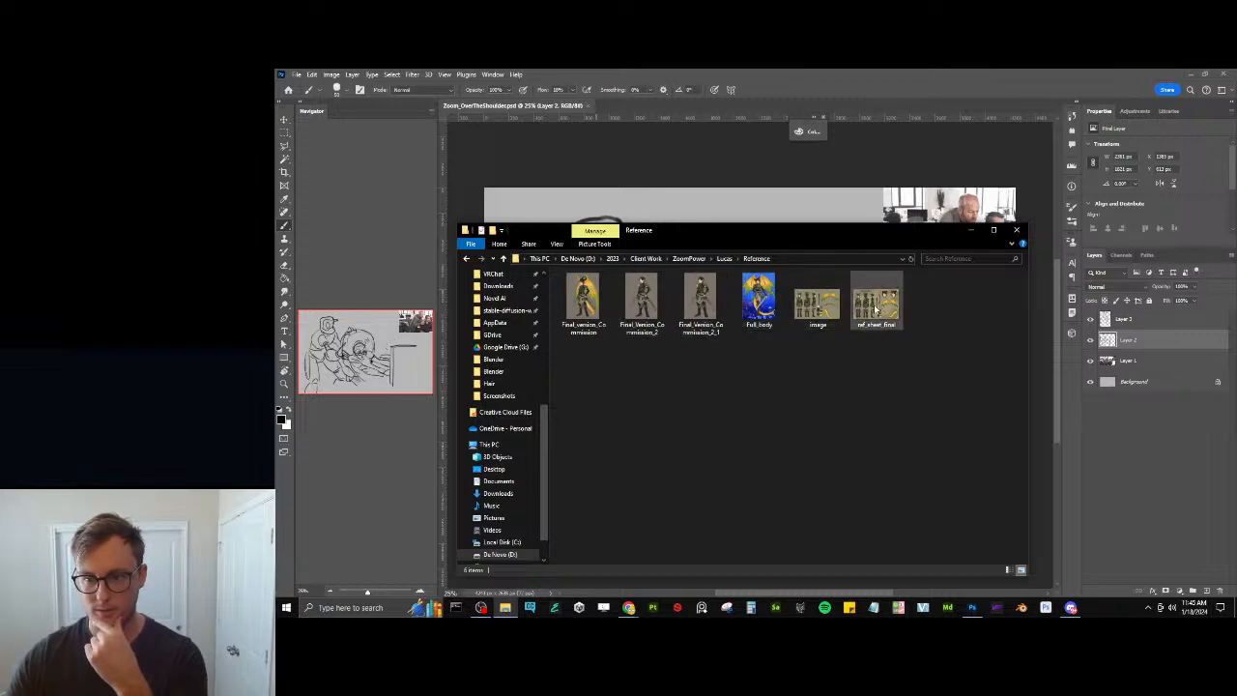
drag(876, 309, 1236, 387)
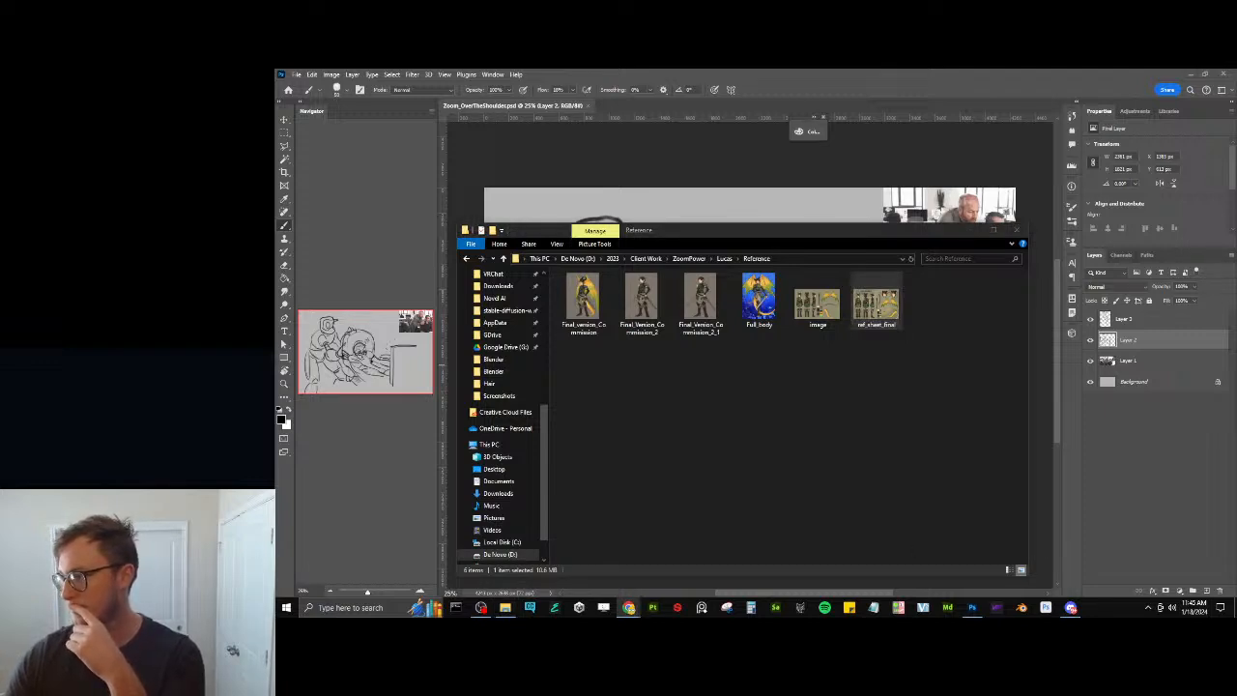
click(758, 298)
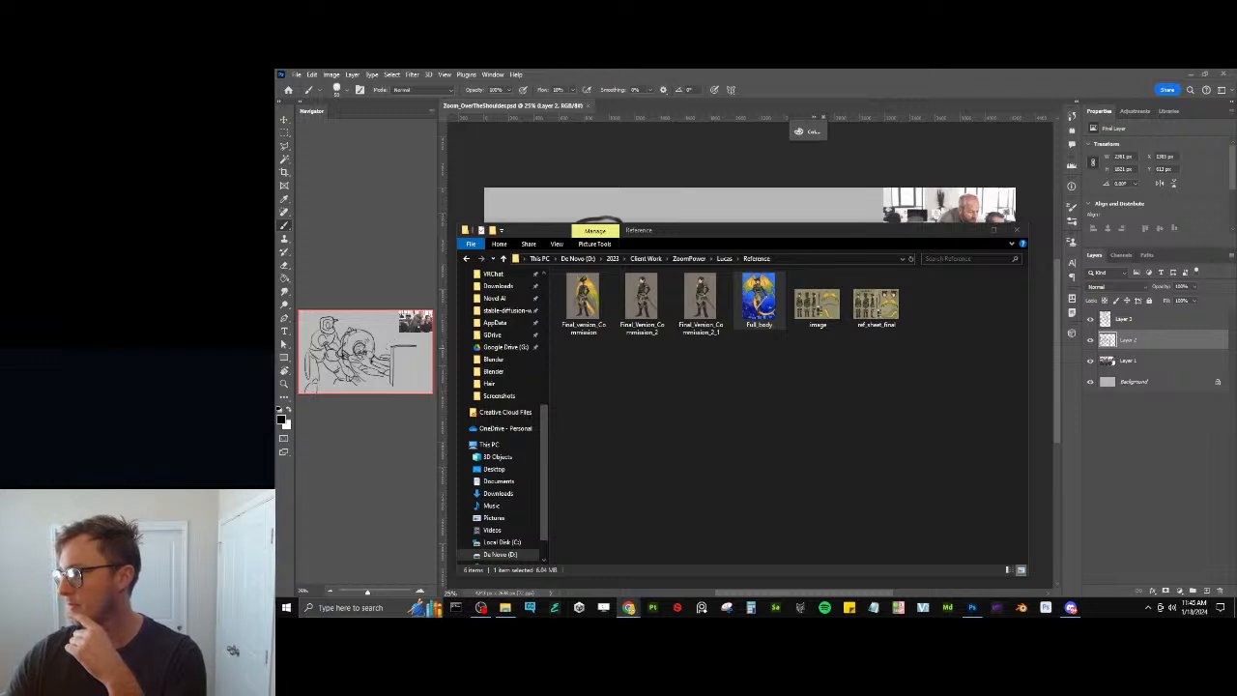
click(871, 72)
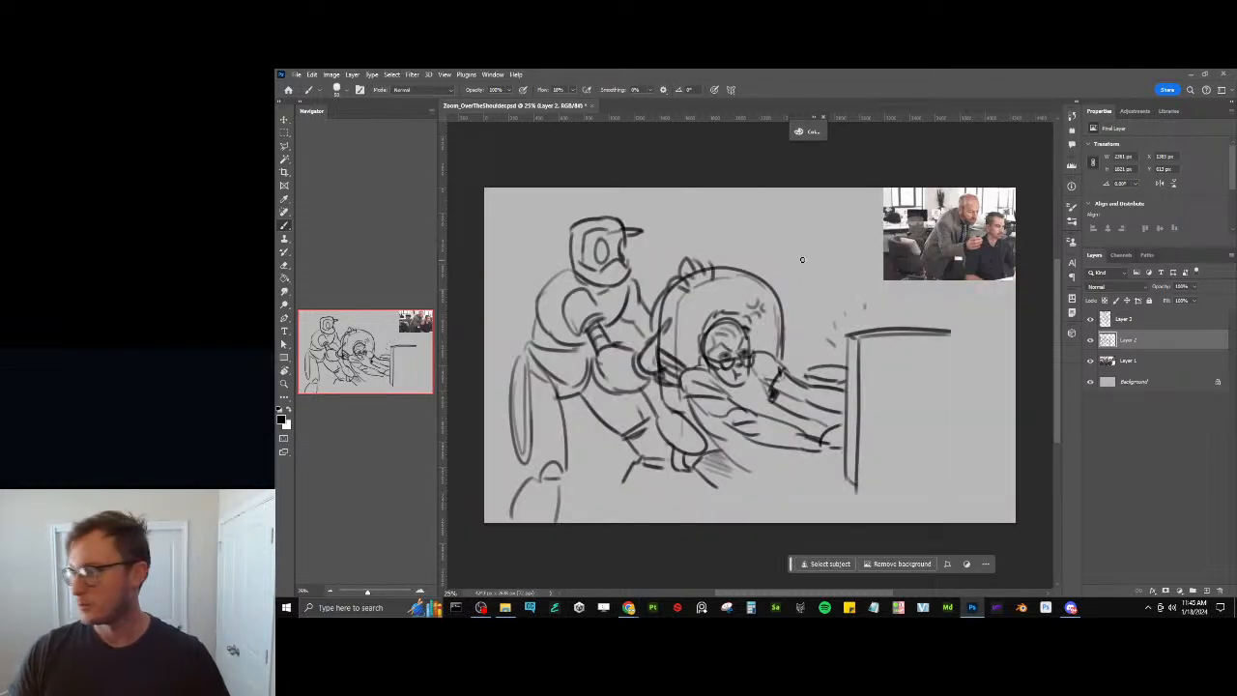
Draw an oval head for a third figure between the chair and the reference photo, with a diagonal stroke below it
mouse_move(806, 217)
mouse_down()
mouse_move(783, 245)
mouse_move(807, 217)
mouse_move(794, 269)
mouse_up()
key(ctrl+z)
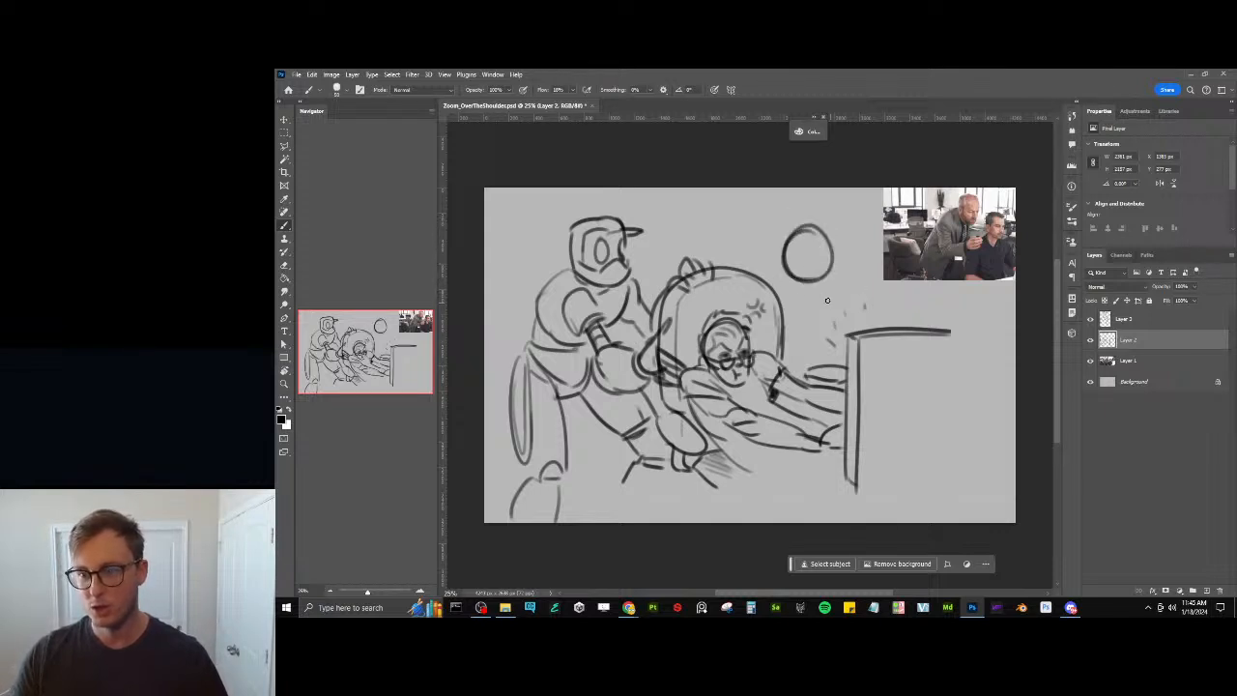
drag(796, 339, 833, 310)
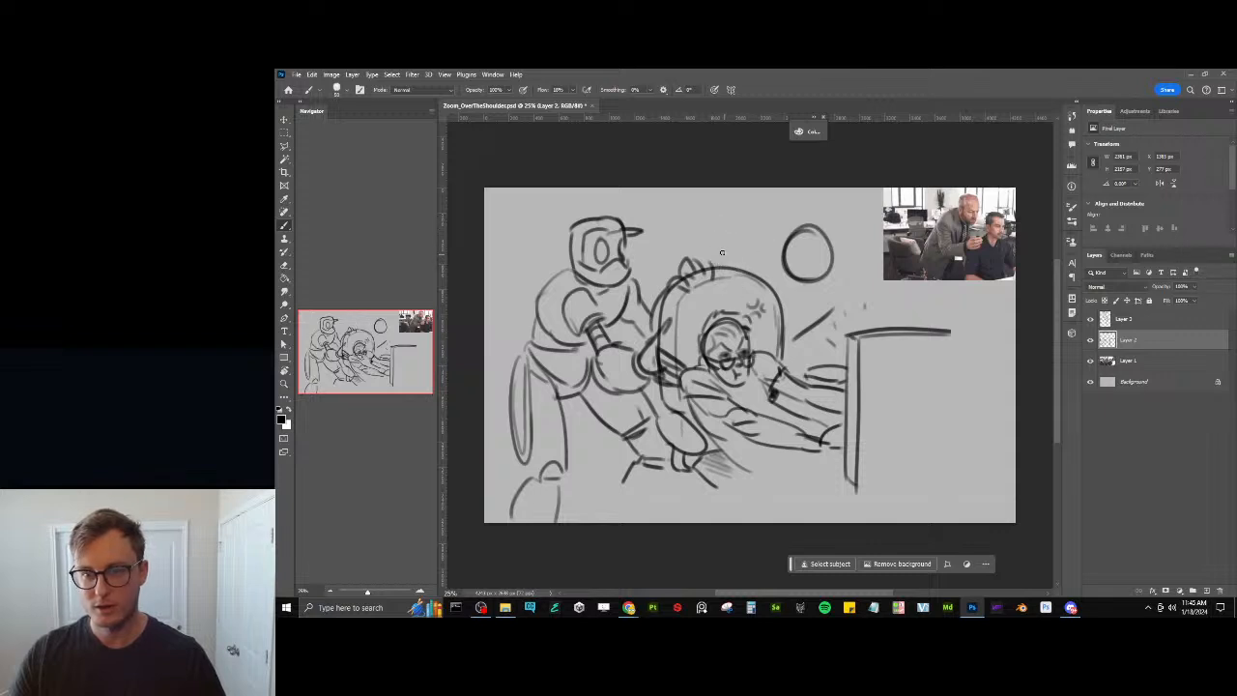
Sketch the third figure's bent arm reaching over the chair back, with sleeve bands near the shoulder
mouse_move(721, 265)
mouse_down()
mouse_move(719, 232)
mouse_move(758, 236)
mouse_move(695, 232)
mouse_move(761, 255)
mouse_move(723, 245)
mouse_move(725, 261)
mouse_up()
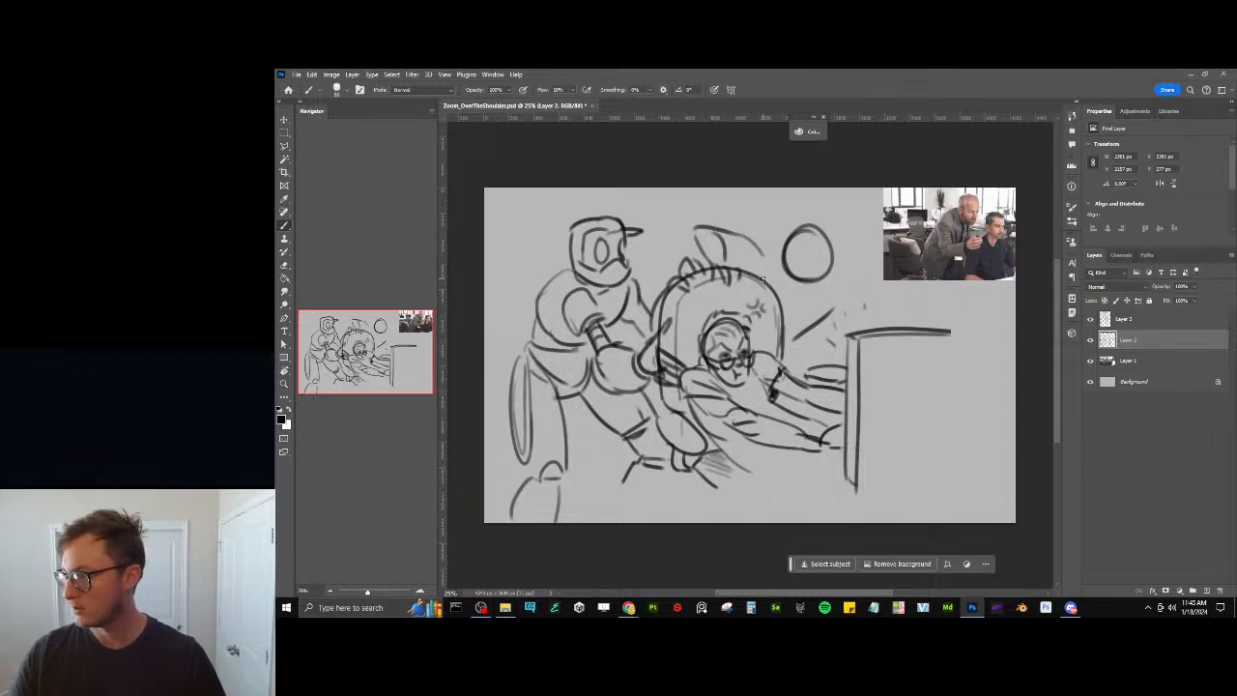
drag(751, 239, 753, 267)
drag(758, 238, 763, 278)
mouse_move(766, 241)
mouse_down()
mouse_move(769, 278)
mouse_move(831, 264)
mouse_move(810, 286)
mouse_move(823, 285)
mouse_move(832, 255)
mouse_up()
key(ctrl+z)
key(e)
key(b)
Add a mouth, eye, hair lines, horns and a pointed ear to the new head, and erase the diagonal stroke below it
click(810, 278)
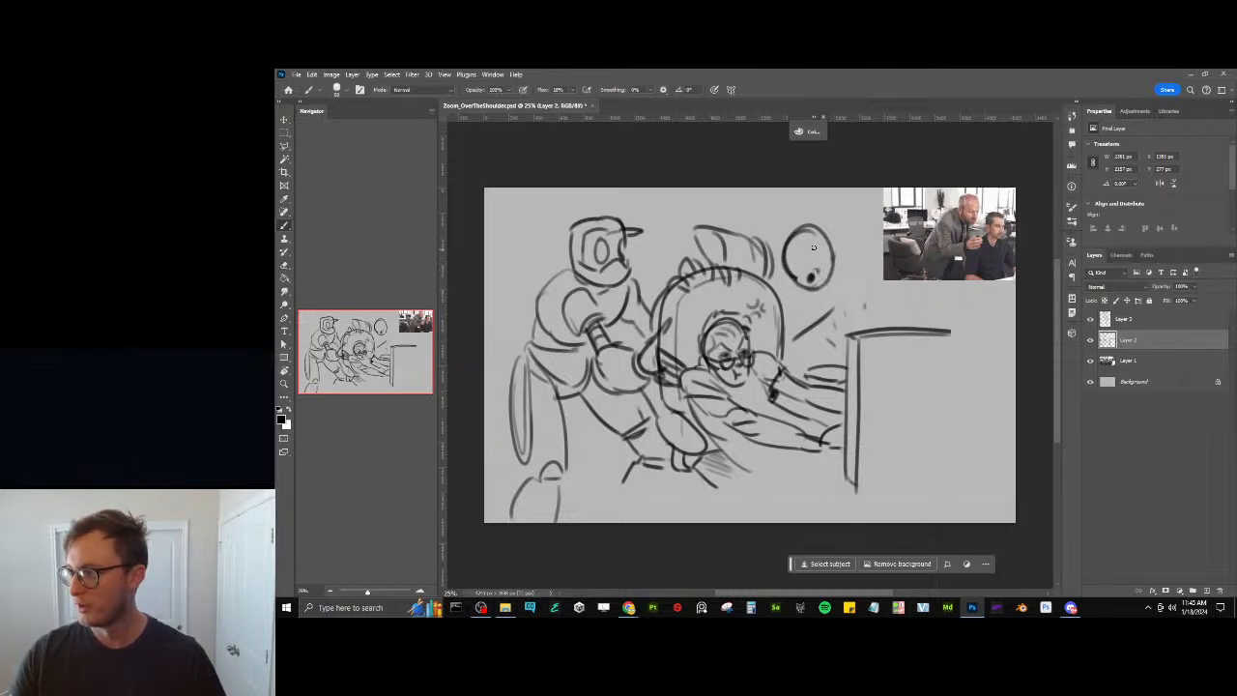
mouse_move(763, 230)
mouse_down()
mouse_move(760, 197)
mouse_move(797, 235)
mouse_move(780, 231)
mouse_move(837, 238)
mouse_move(819, 229)
mouse_move(812, 250)
mouse_up()
key(ctrl+z)
mouse_move(806, 229)
mouse_down()
mouse_move(839, 260)
mouse_move(764, 239)
mouse_move(780, 266)
mouse_move(839, 264)
mouse_up()
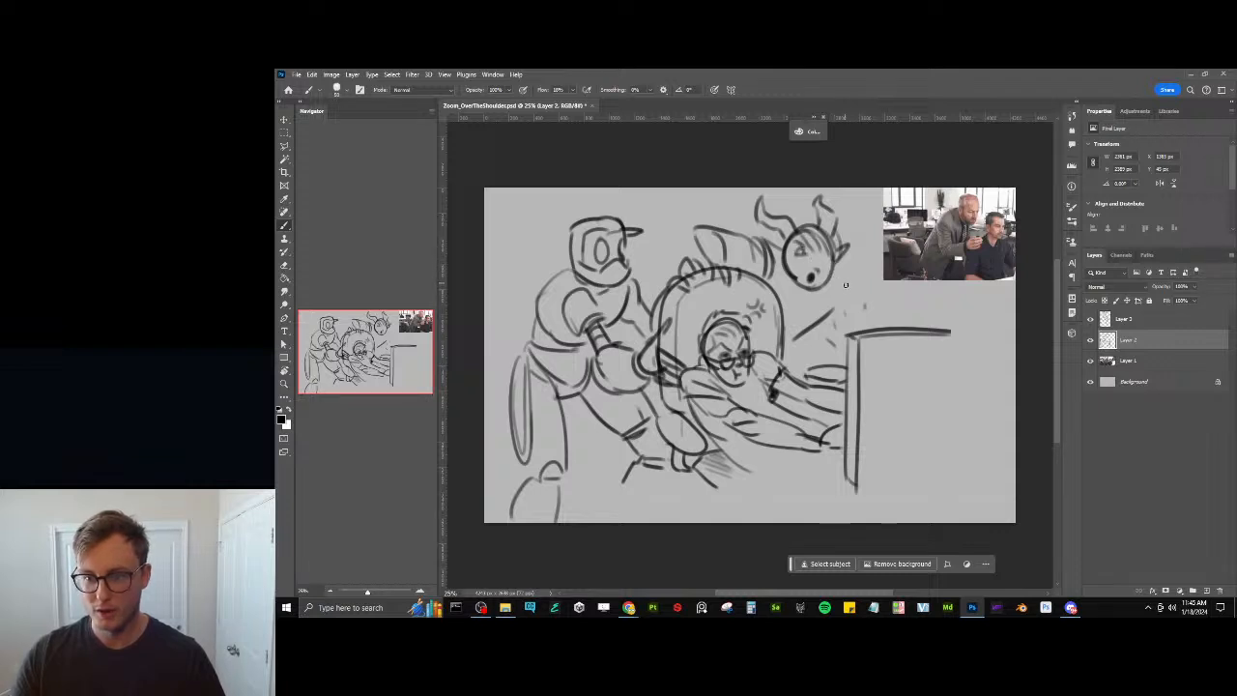
key(e)
drag(832, 310, 796, 337)
key(b)
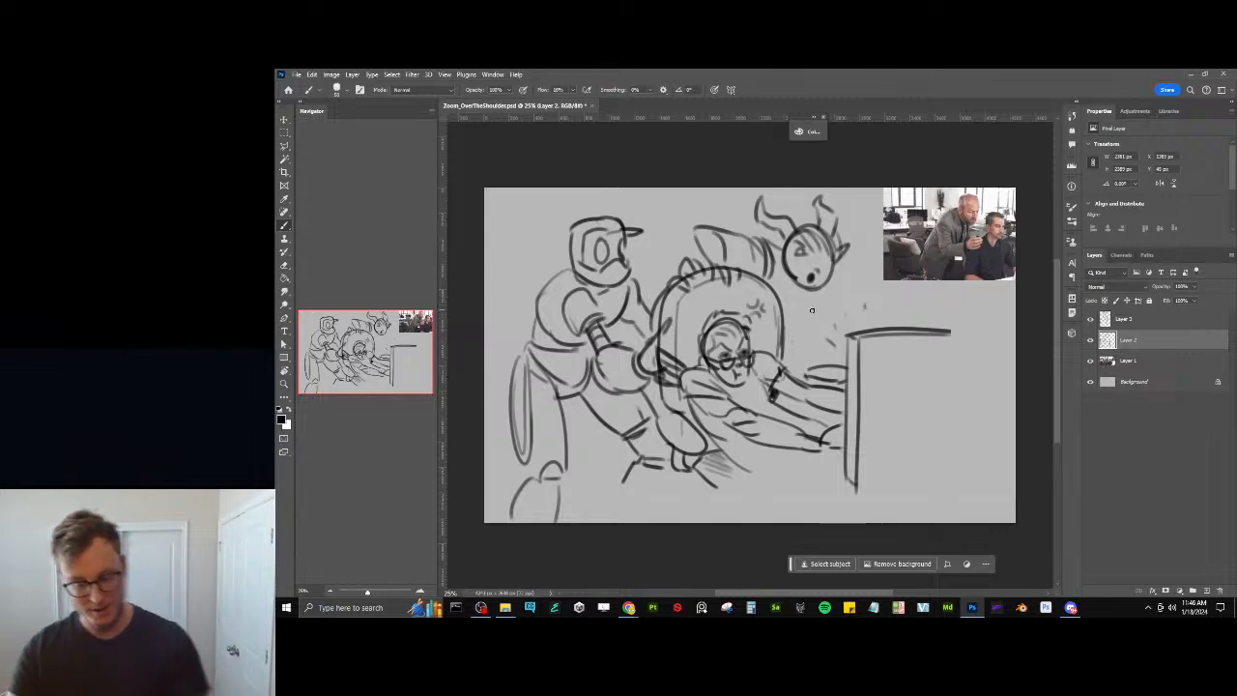
Lasso the horned figure's head and arm, cut them from Layer 2 onto a new layer, and place them slightly right of their original spot
key(l)
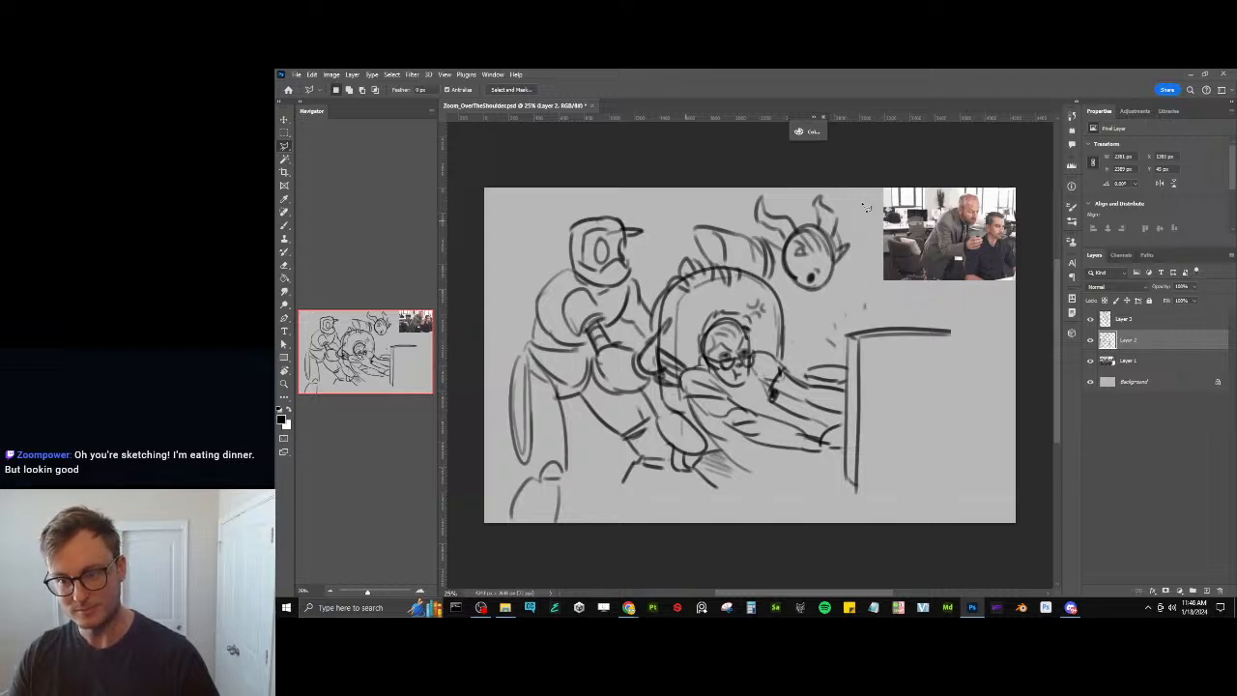
key(shift+l)
key(shift+l)
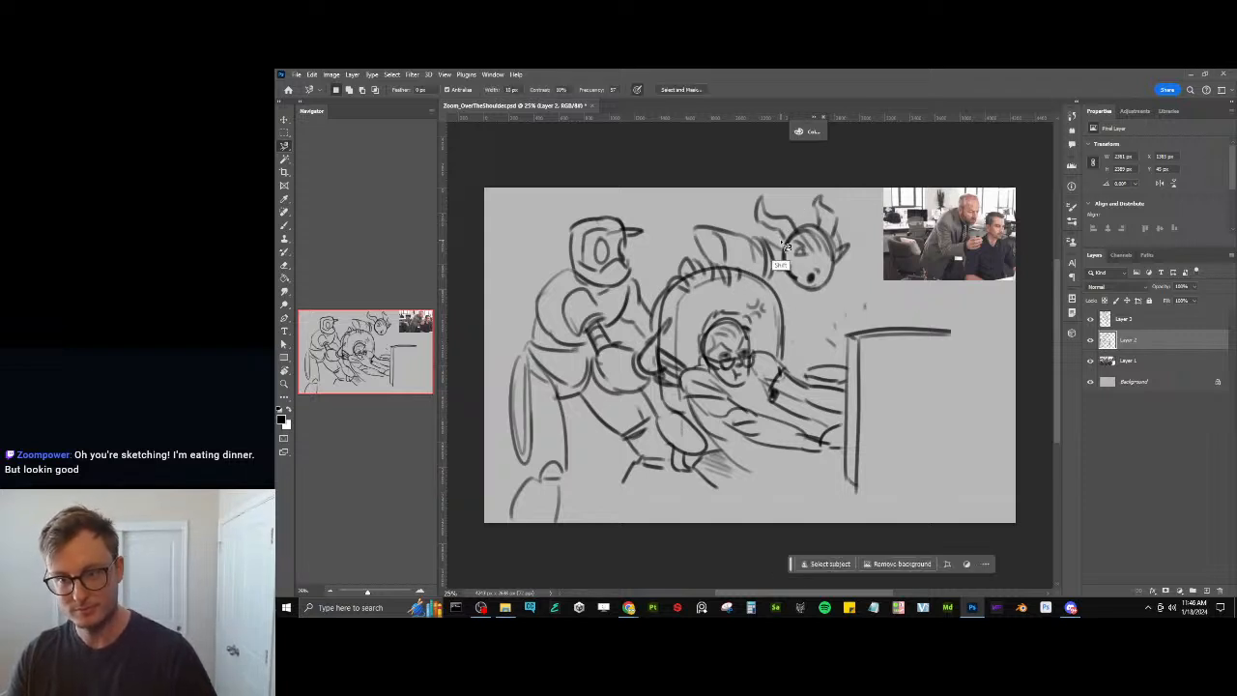
key(shift+l)
mouse_move(689, 203)
mouse_down()
mouse_move(684, 235)
mouse_move(706, 266)
mouse_move(810, 298)
mouse_move(740, 169)
mouse_move(688, 198)
mouse_up()
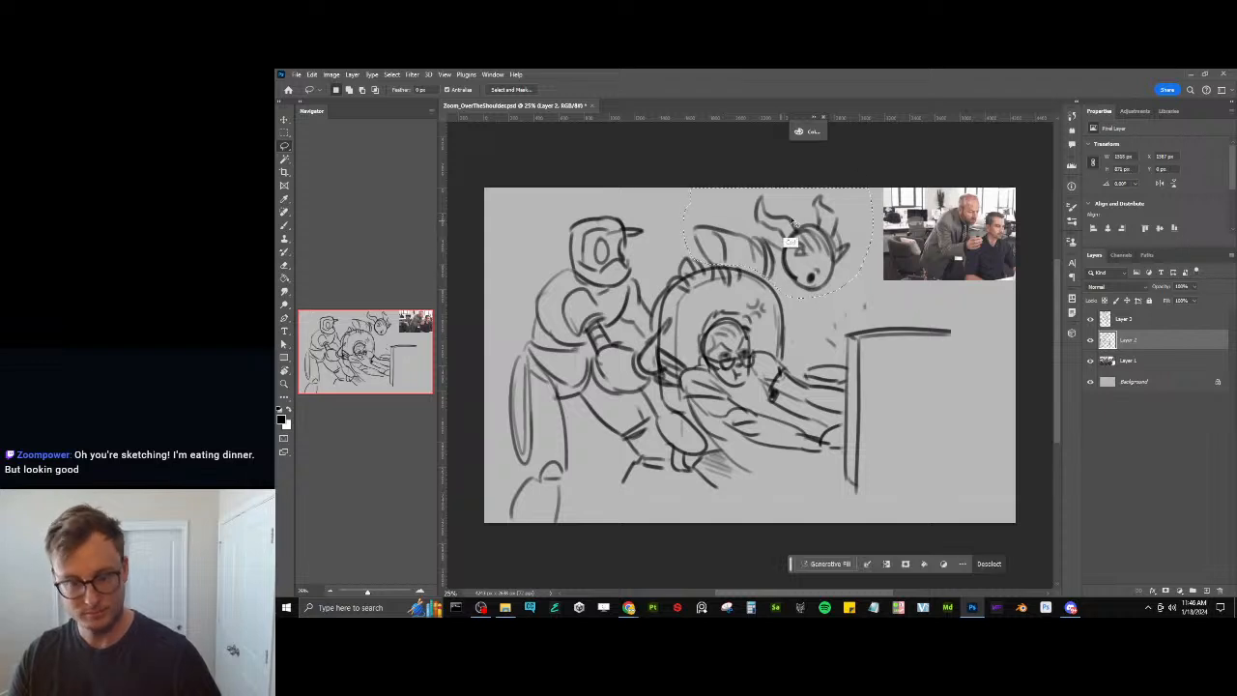
key(ctrl+j)
key(v)
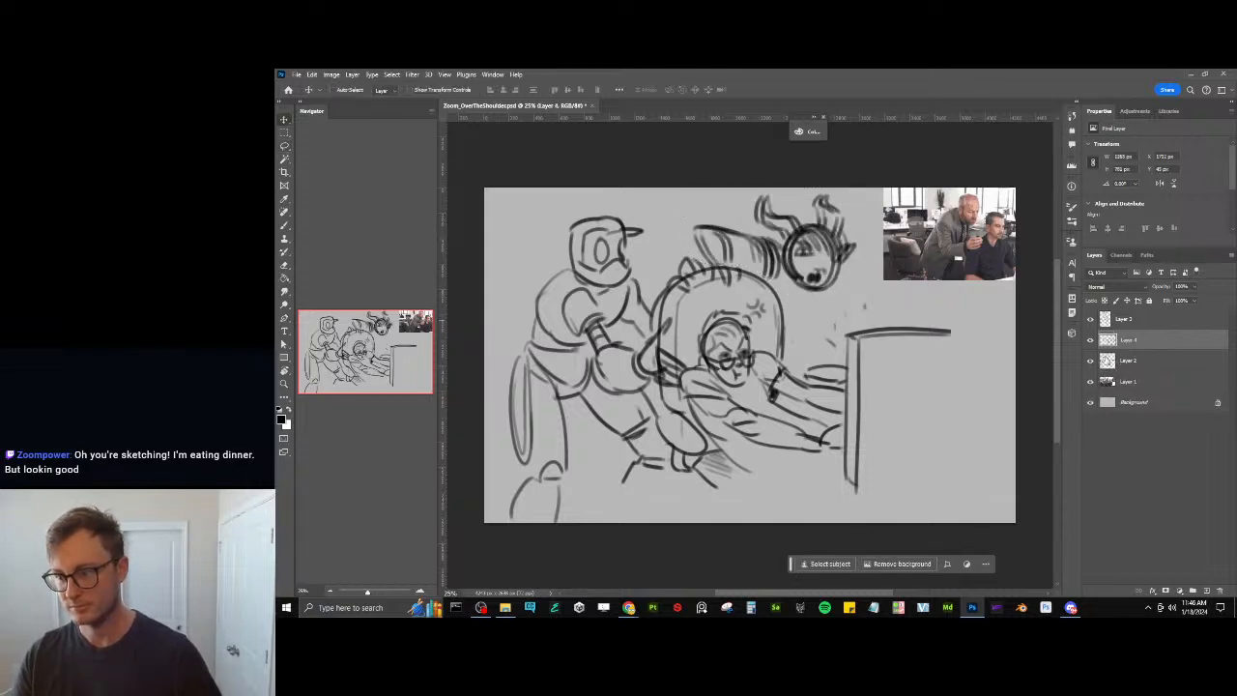
key(ctrl+z)
key(ctrl+x)
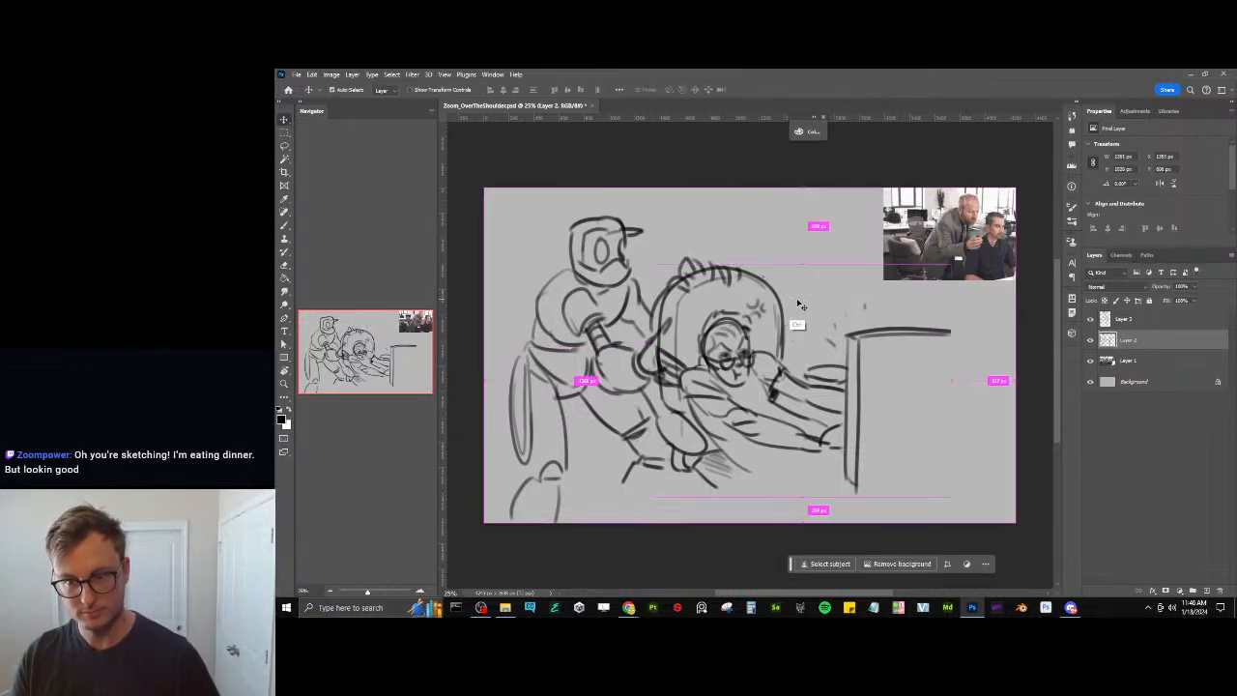
key(ctrl+v)
drag(809, 360, 824, 250)
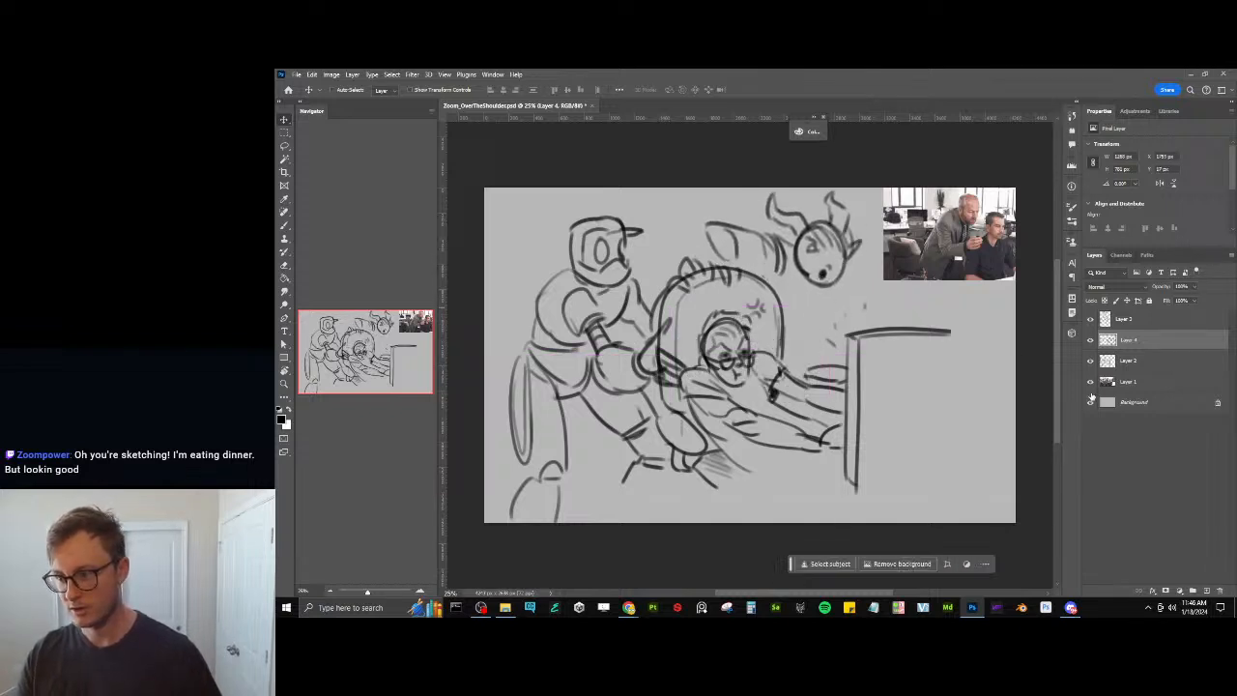
Hide the reference photo on Layer 1 and draw the horned figure's other arm outstretched over the monitor, with a banded sleeve and open hand
click(1090, 382)
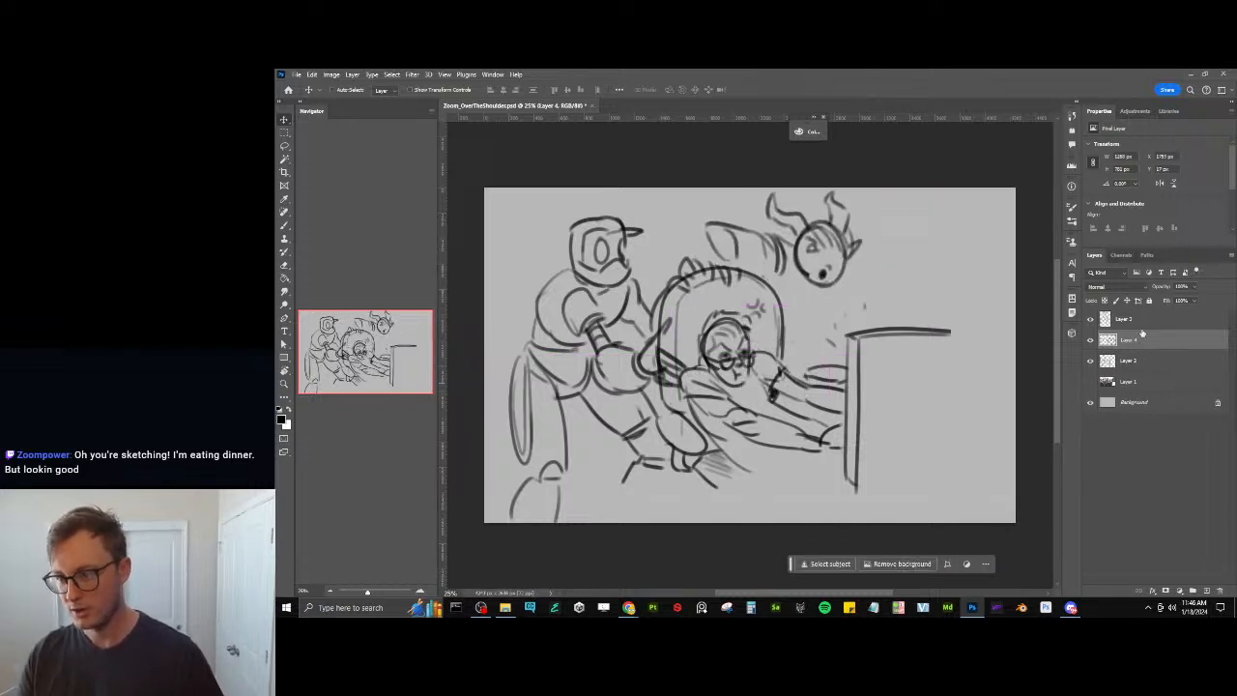
key(b)
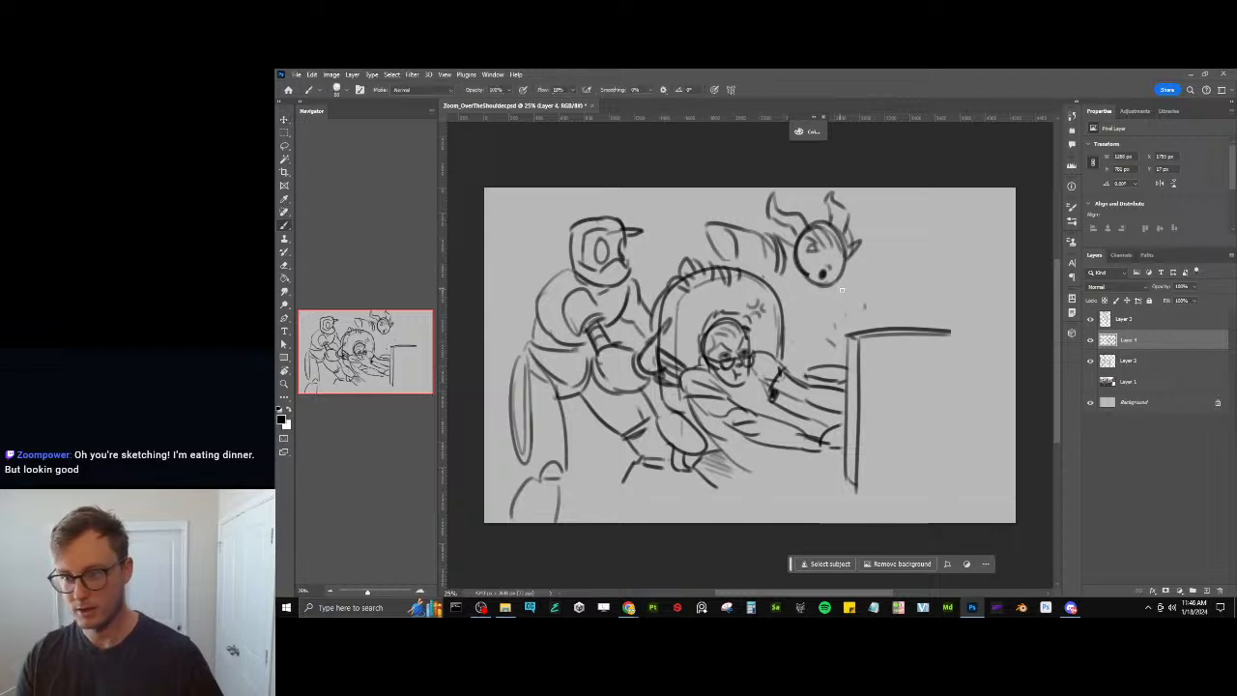
mouse_move(847, 275)
mouse_down()
mouse_move(867, 293)
mouse_move(896, 265)
mouse_up()
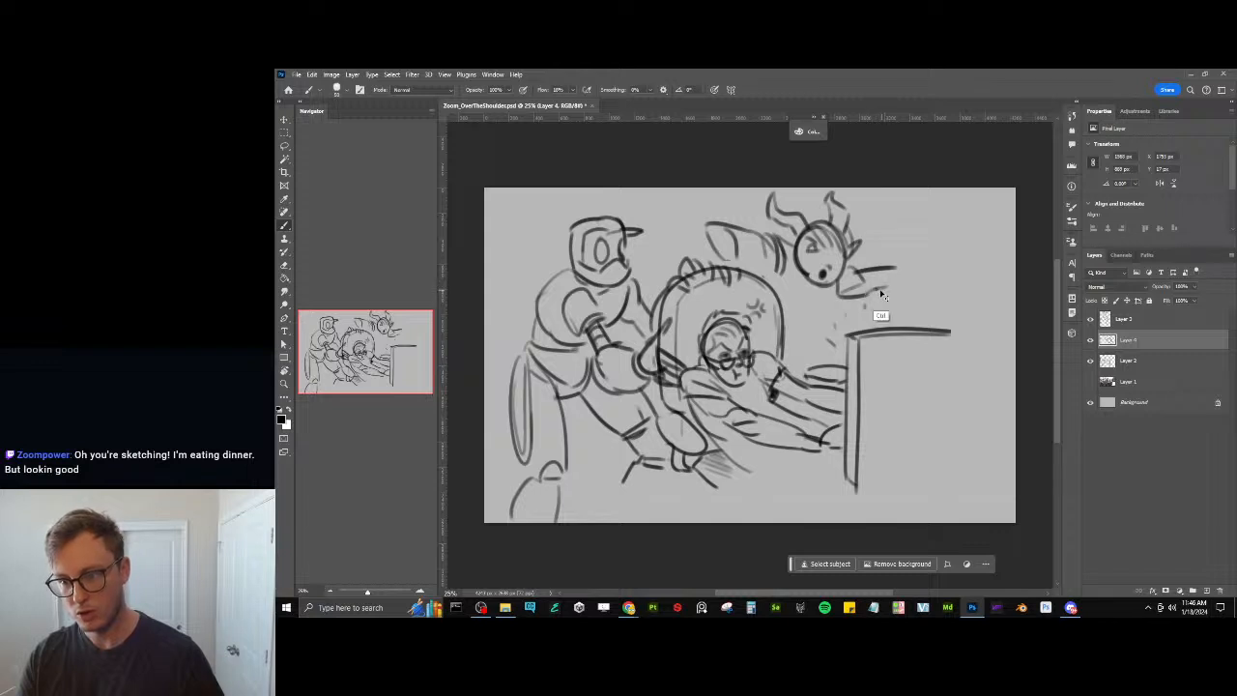
drag(869, 294, 901, 291)
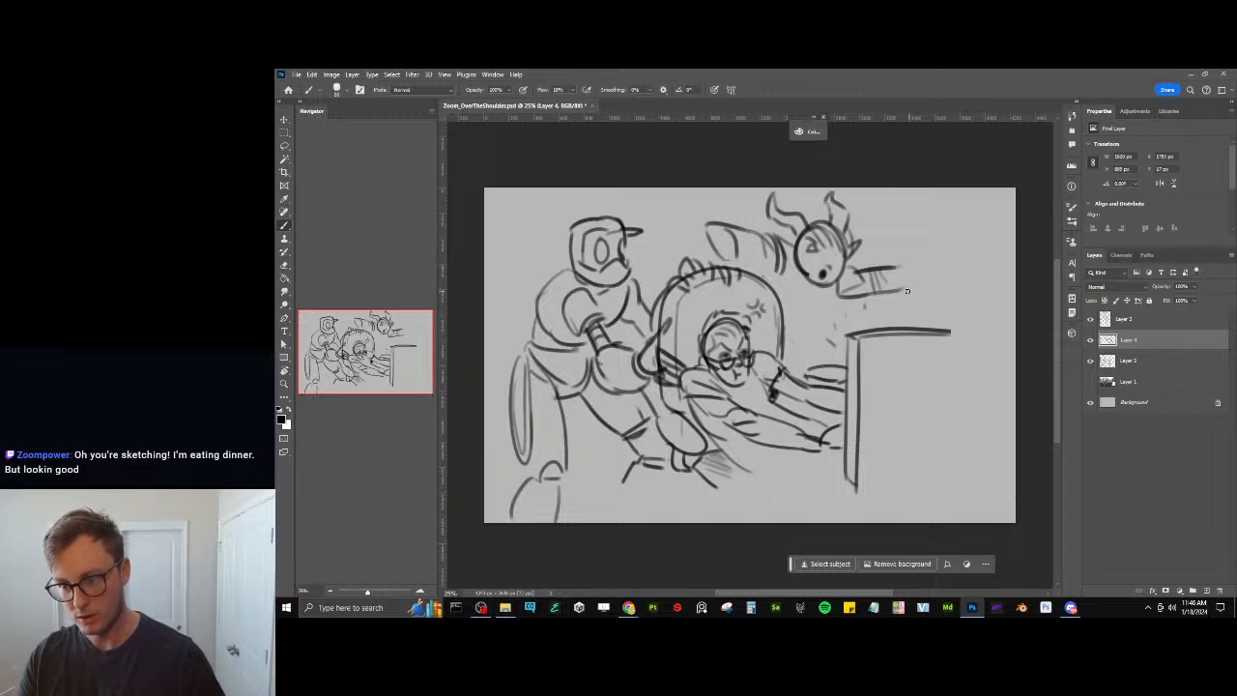
mouse_move(906, 290)
mouse_down()
mouse_move(927, 280)
mouse_move(910, 234)
mouse_move(953, 253)
mouse_move(954, 286)
mouse_up()
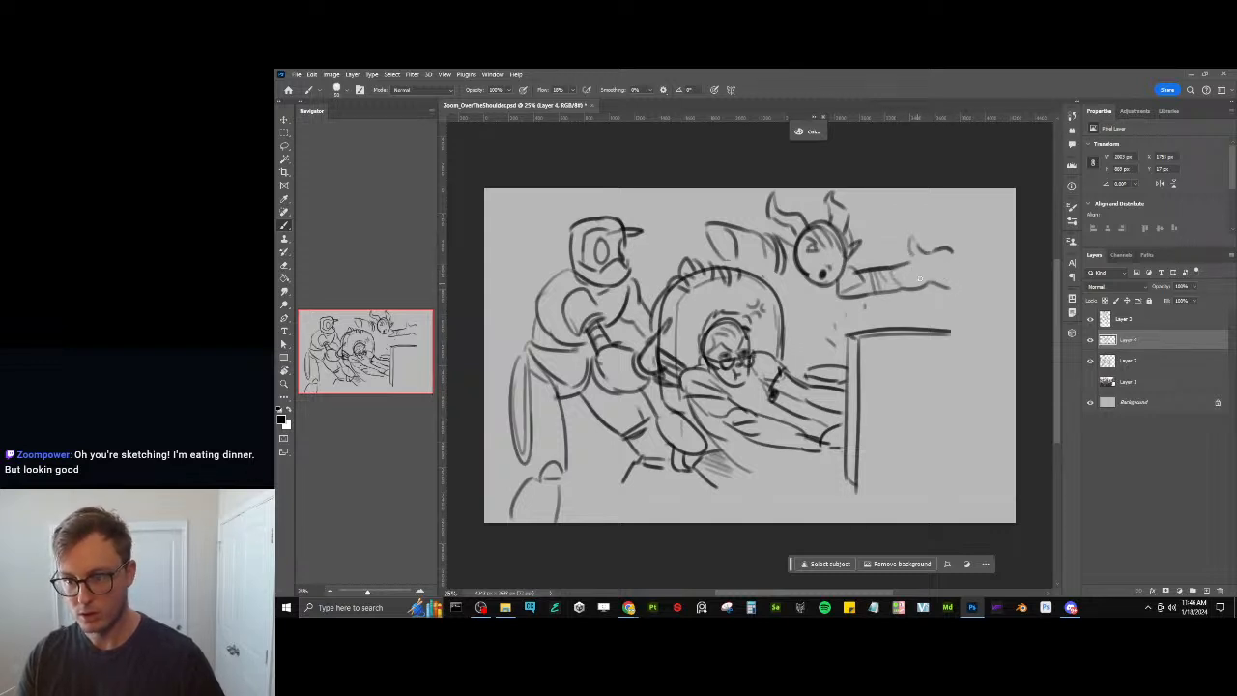
mouse_move(934, 253)
mouse_down()
mouse_move(943, 280)
mouse_move(956, 264)
mouse_move(953, 274)
mouse_up()
drag(952, 264, 960, 280)
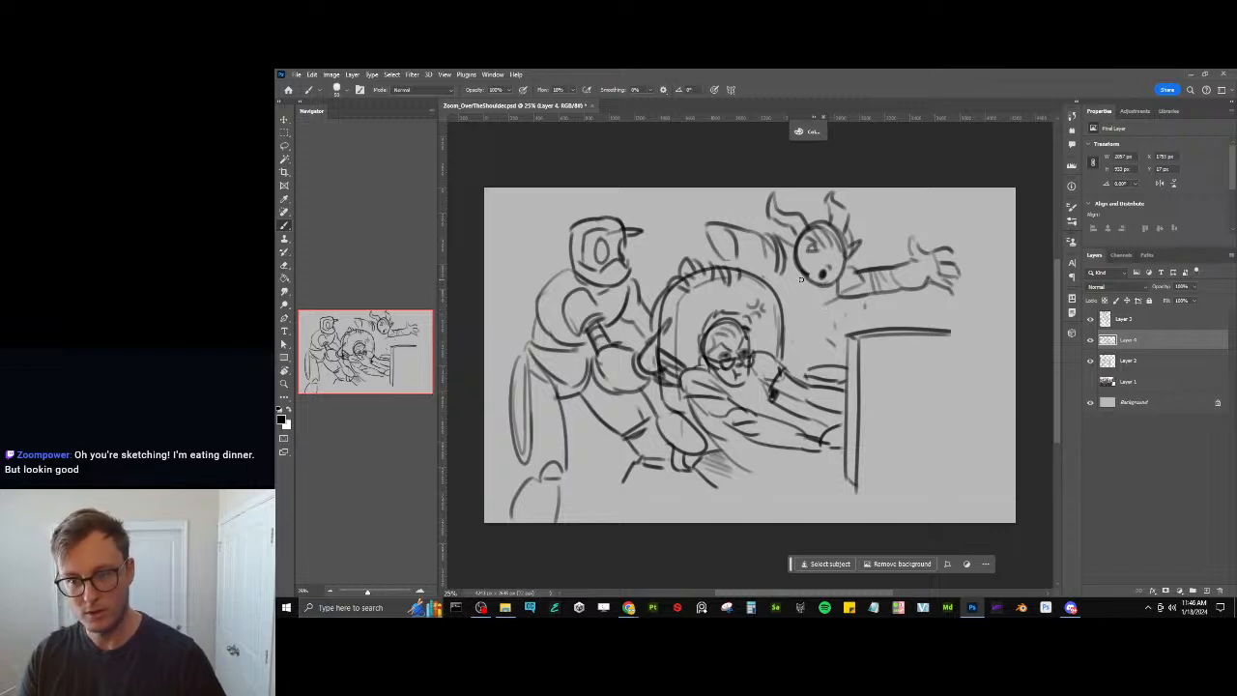
Draw the horned figure's torso behind the chair and its fingers on the chair back, and erase part of its cheek outline
mouse_move(800, 279)
mouse_down()
mouse_move(824, 311)
mouse_move(795, 342)
mouse_move(808, 355)
mouse_up()
drag(806, 358, 830, 365)
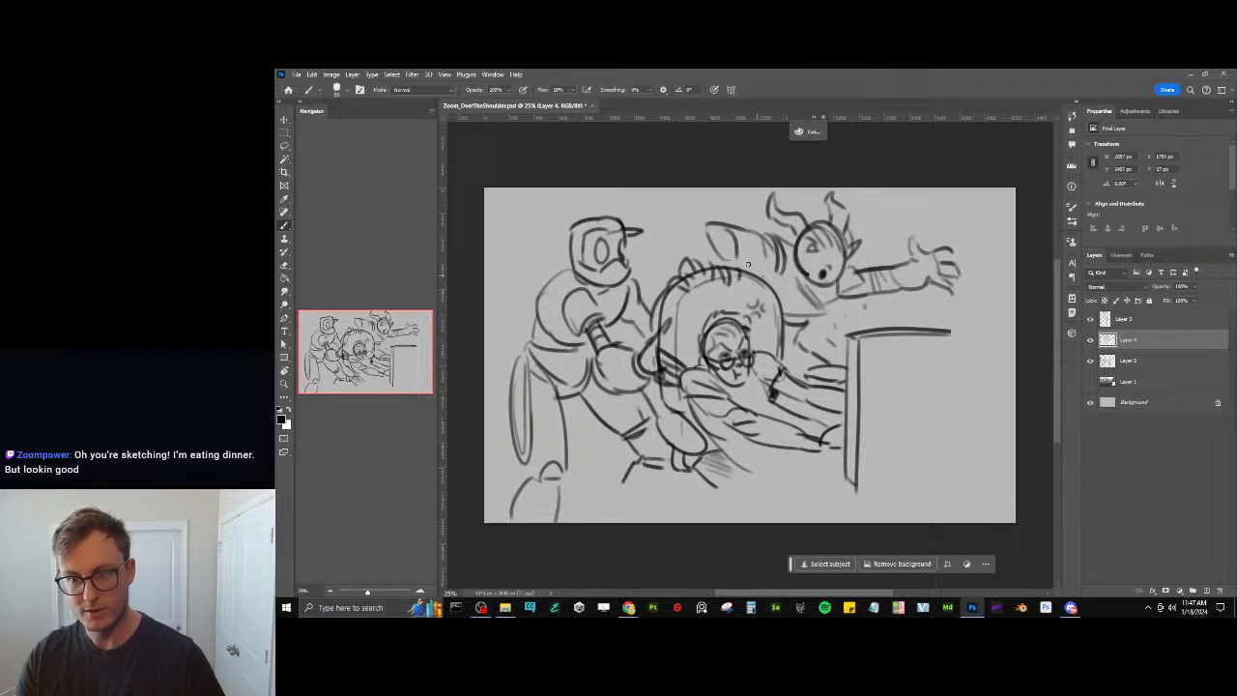
mouse_move(728, 261)
mouse_down()
mouse_move(759, 276)
mouse_move(745, 282)
mouse_up()
drag(748, 262, 760, 279)
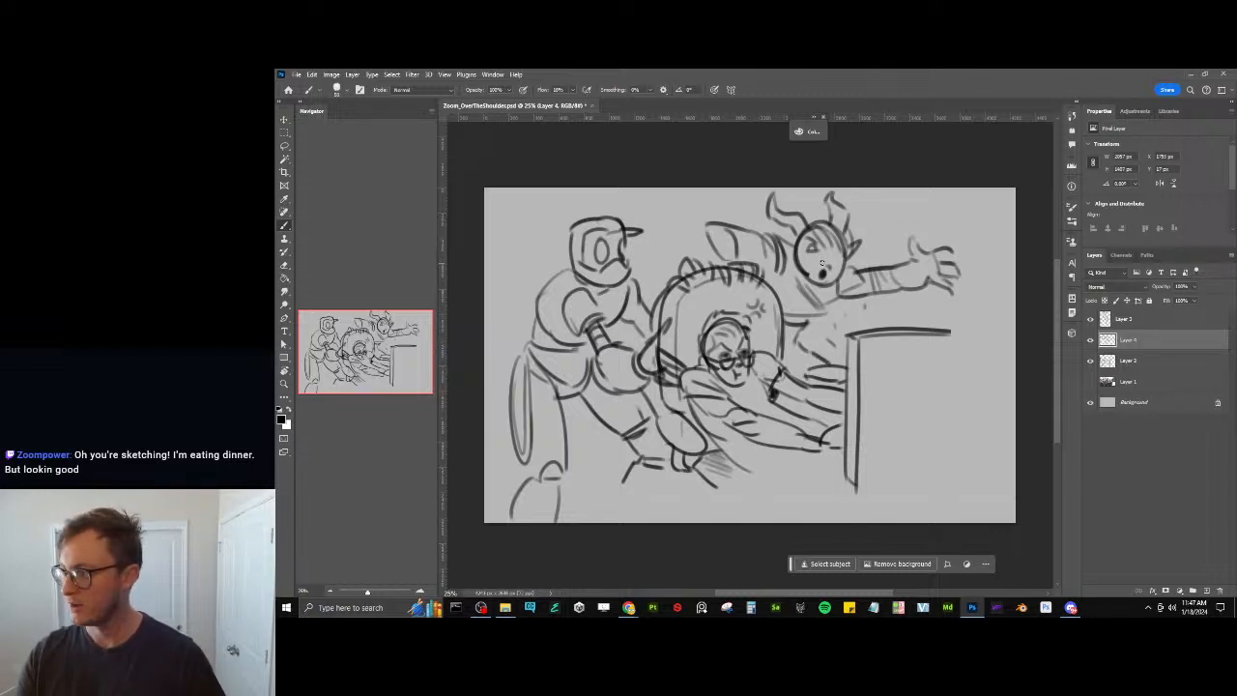
key(e)
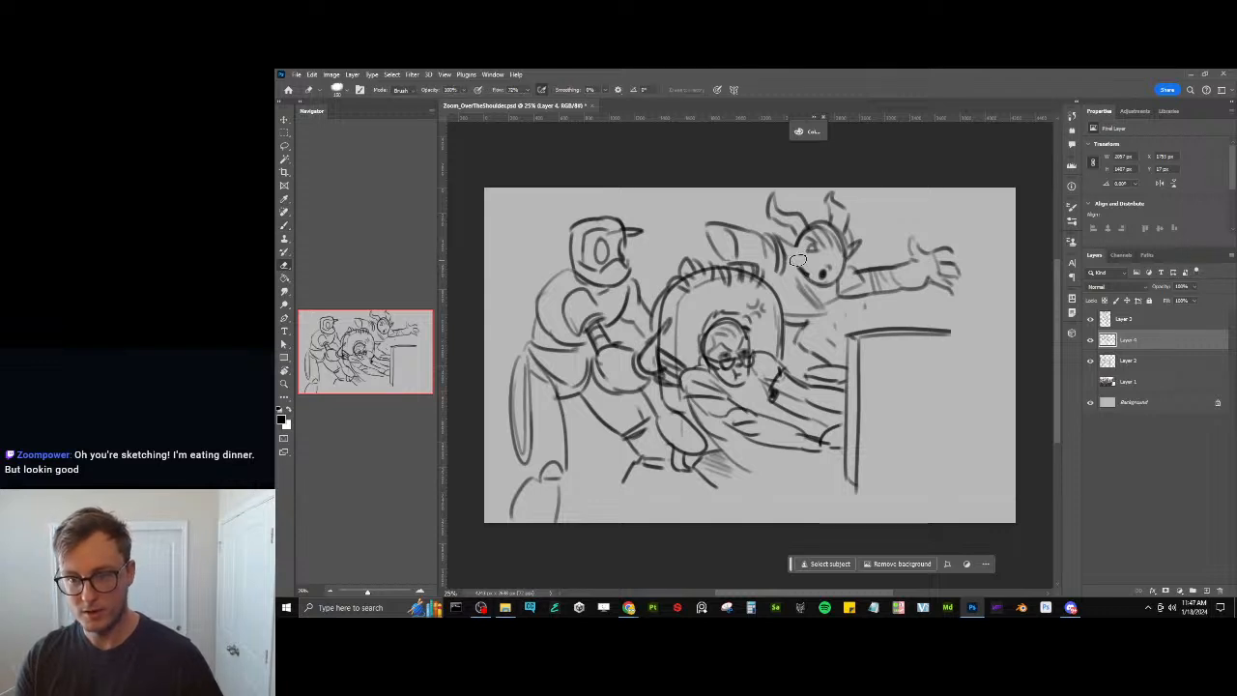
key(b)
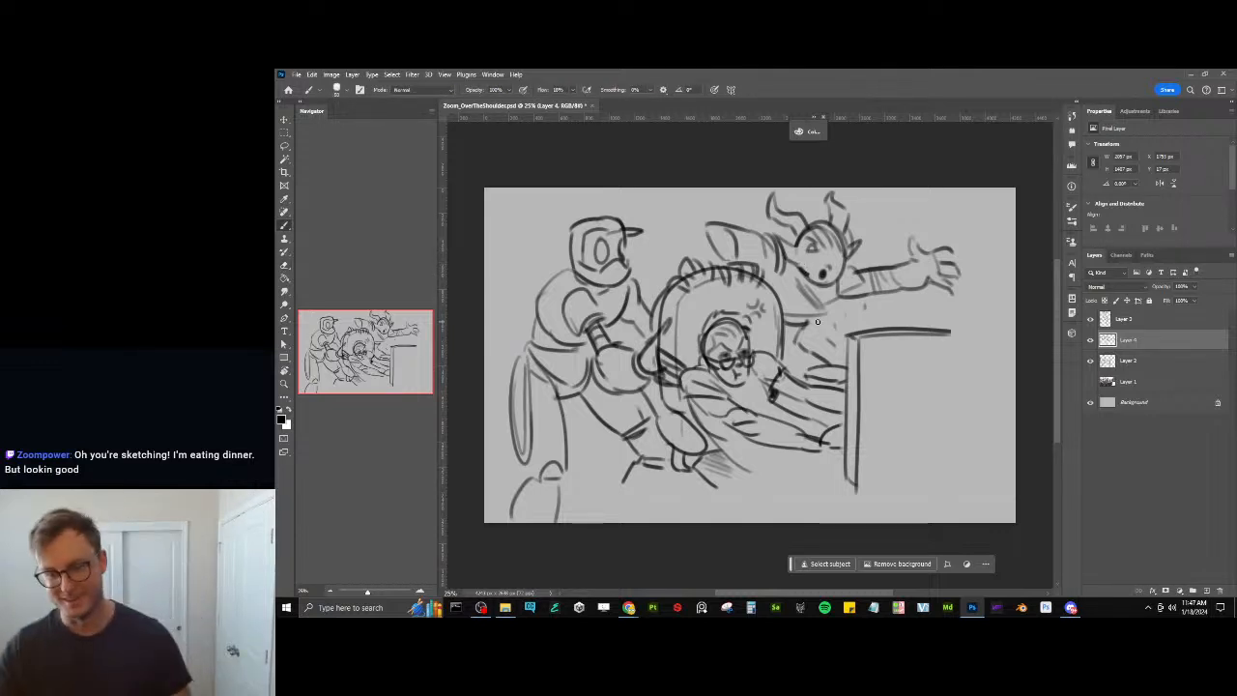
On Layer 2, draw the desk's front edge and corner, and complete the monitor with its bottom edge, far side and stand
click(1122, 362)
drag(681, 491, 848, 460)
mouse_move(682, 496)
mouse_down()
mouse_move(705, 538)
mouse_move(723, 538)
mouse_up()
drag(856, 487, 958, 468)
mouse_move(939, 332)
mouse_down()
mouse_move(999, 330)
mouse_move(994, 453)
mouse_up()
mouse_move(929, 413)
mouse_down()
mouse_move(937, 489)
mouse_move(961, 488)
mouse_move(958, 418)
mouse_up()
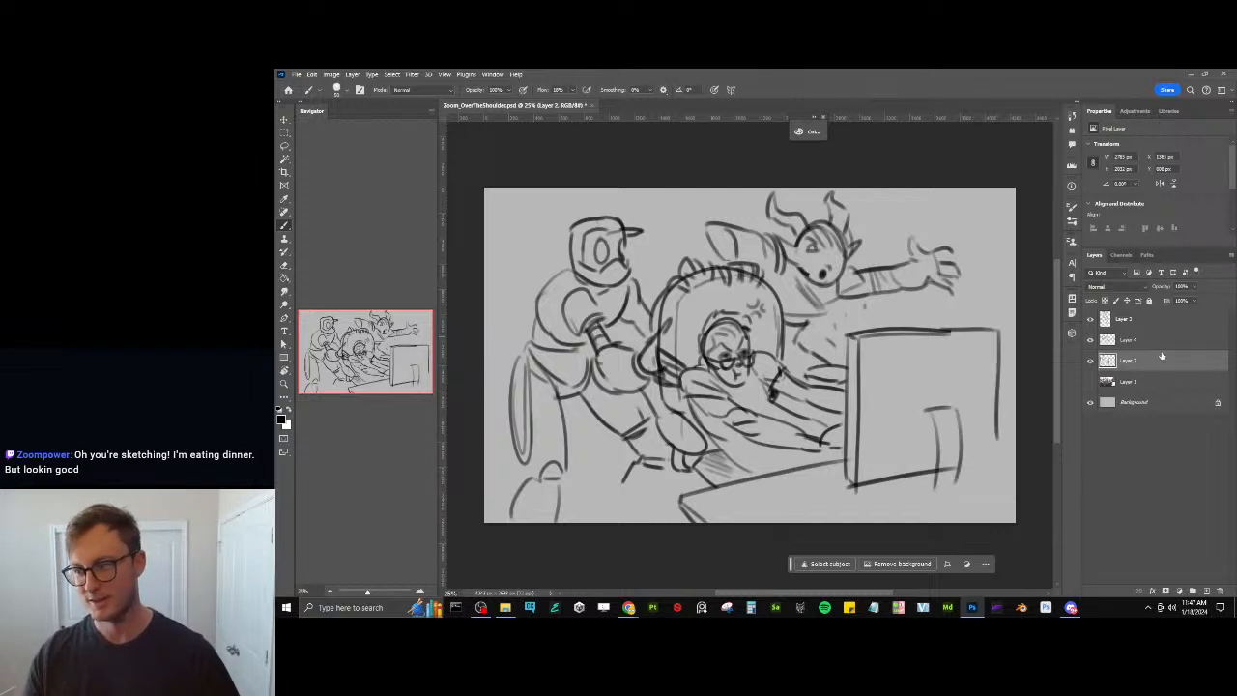
Shade the chair back around the seated figure's head and the area under the arms on Layer 2 with an enlarged soft brush
click(1139, 340)
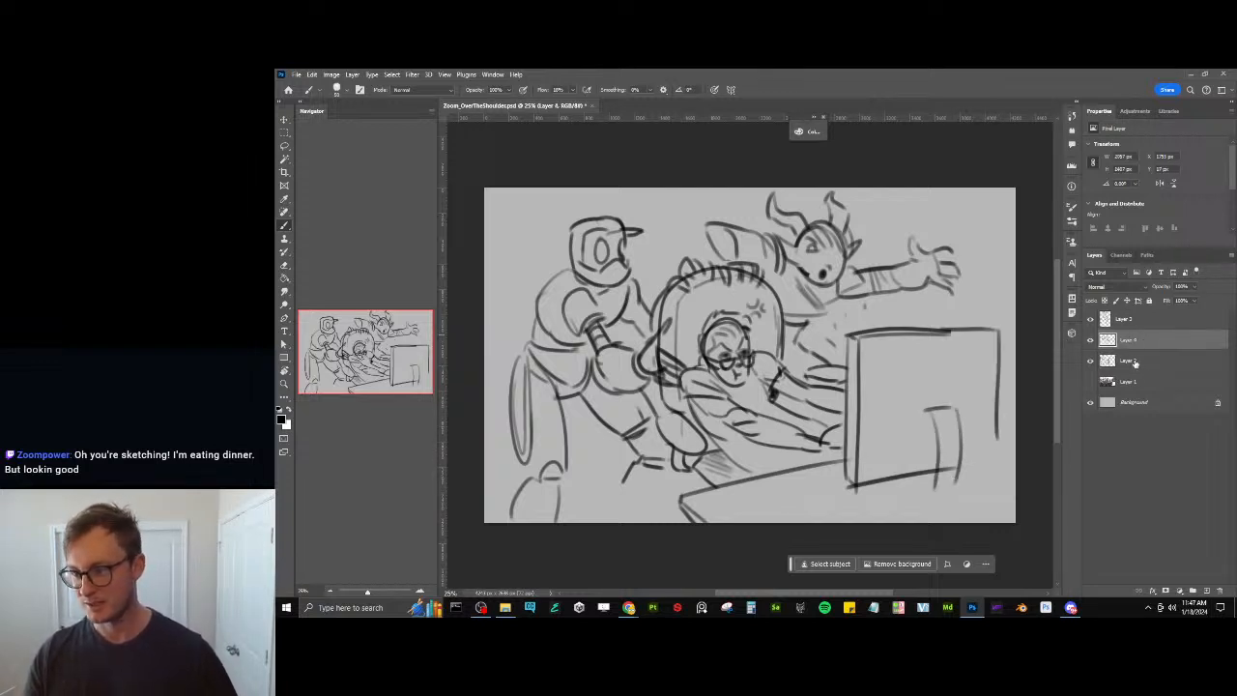
click(1135, 362)
key(ctrl+plus)
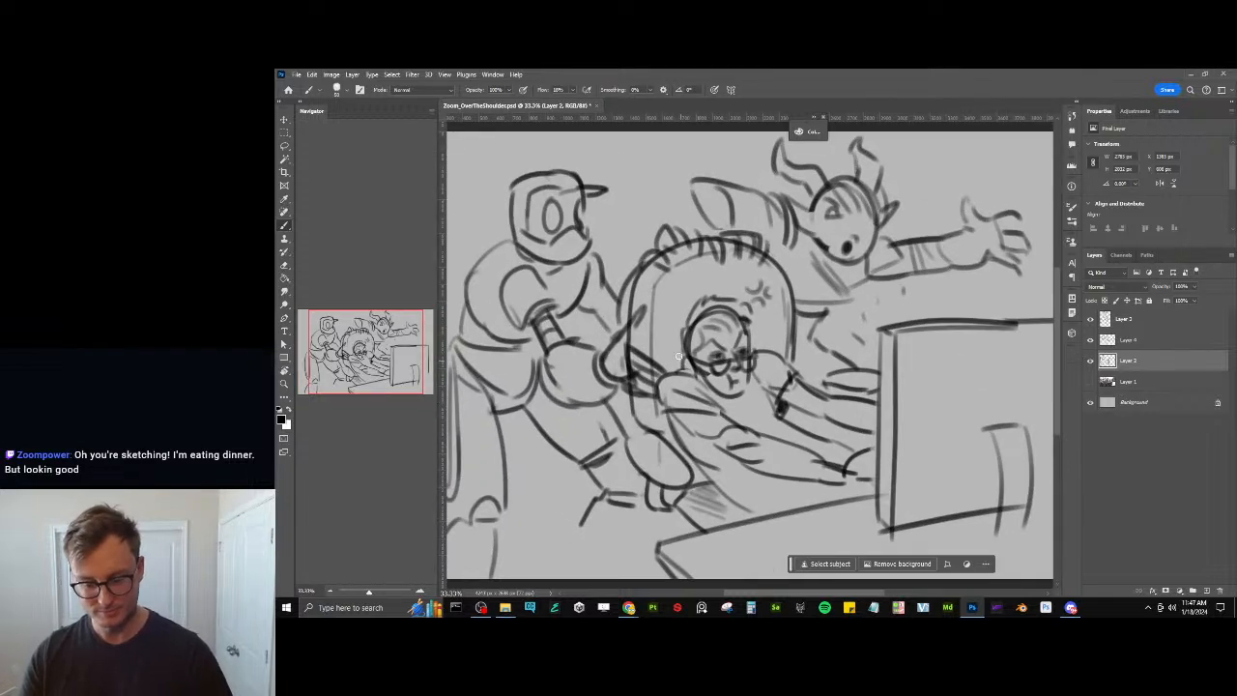
key(bracketright)
key(bracketright)
key(bracketright)
key(bracketright)
key(bracketright)
key(bracketright)
key(bracketright)
key(bracketright)
key(bracketright)
key(bracketright)
key(bracketright)
key(bracketright)
key(bracketright)
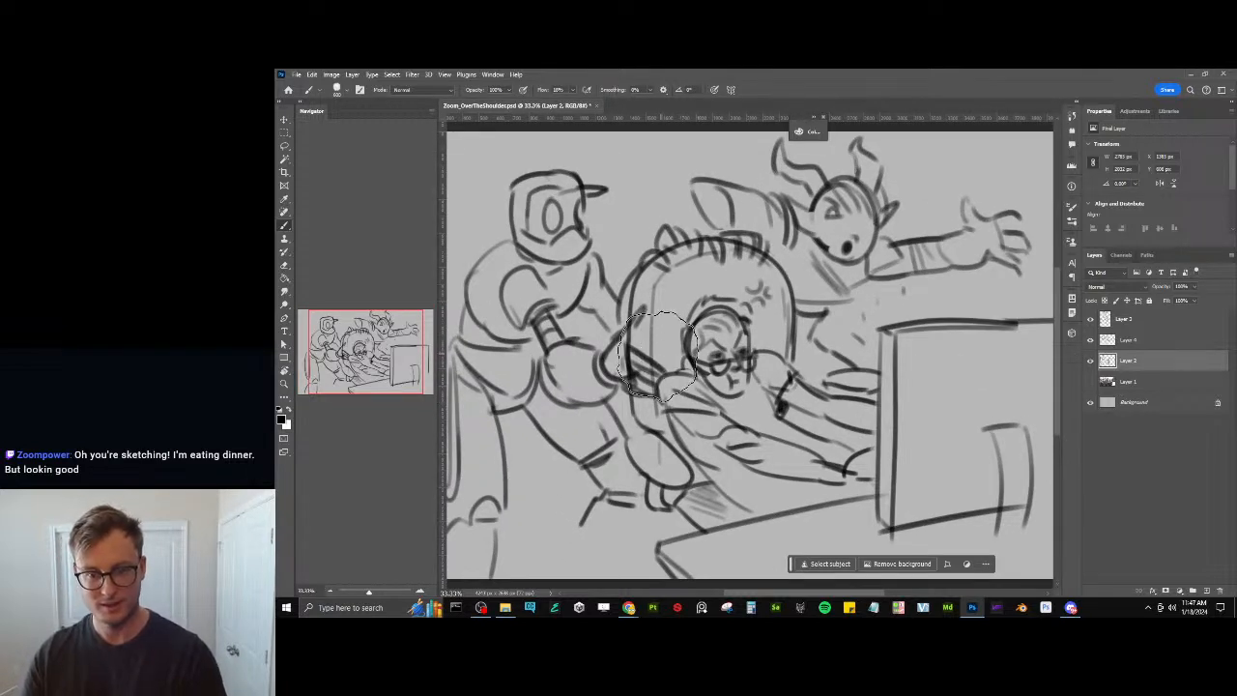
mouse_move(659, 350)
mouse_down()
mouse_move(671, 286)
mouse_move(748, 280)
mouse_move(766, 340)
mouse_up()
mouse_move(676, 456)
mouse_down()
mouse_move(648, 442)
mouse_move(705, 512)
mouse_move(737, 521)
mouse_up()
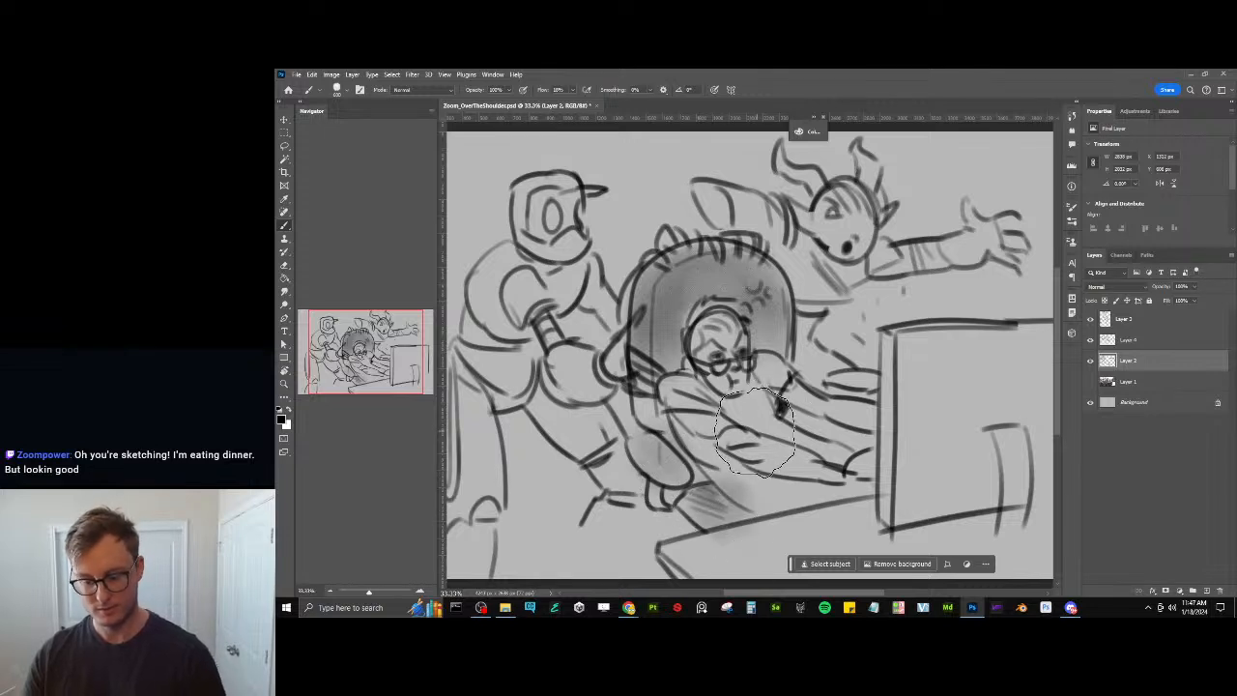
Darken the outlines of the seated figure's torso and near arm with a fine brush, and draw a curved line from the waist at the desk edge
key(bracketleft)
key(bracketleft)
key(bracketleft)
key(bracketleft)
key(bracketleft)
key(bracketleft)
key(bracketleft)
key(bracketleft)
key(bracketleft)
key(bracketleft)
key(bracketleft)
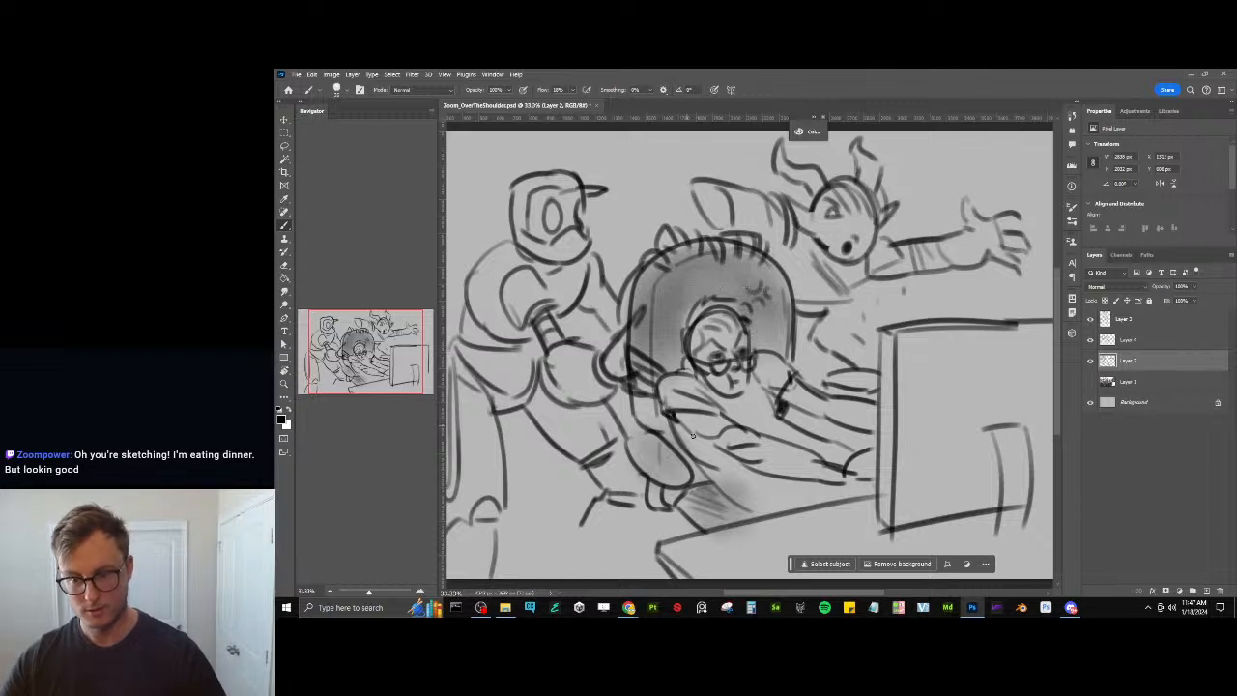
mouse_move(687, 433)
mouse_down()
mouse_move(744, 469)
mouse_move(763, 518)
mouse_move(791, 482)
mouse_up()
key(ctrl+z)
mouse_move(767, 515)
mouse_down()
mouse_move(772, 497)
mouse_move(849, 454)
mouse_up()
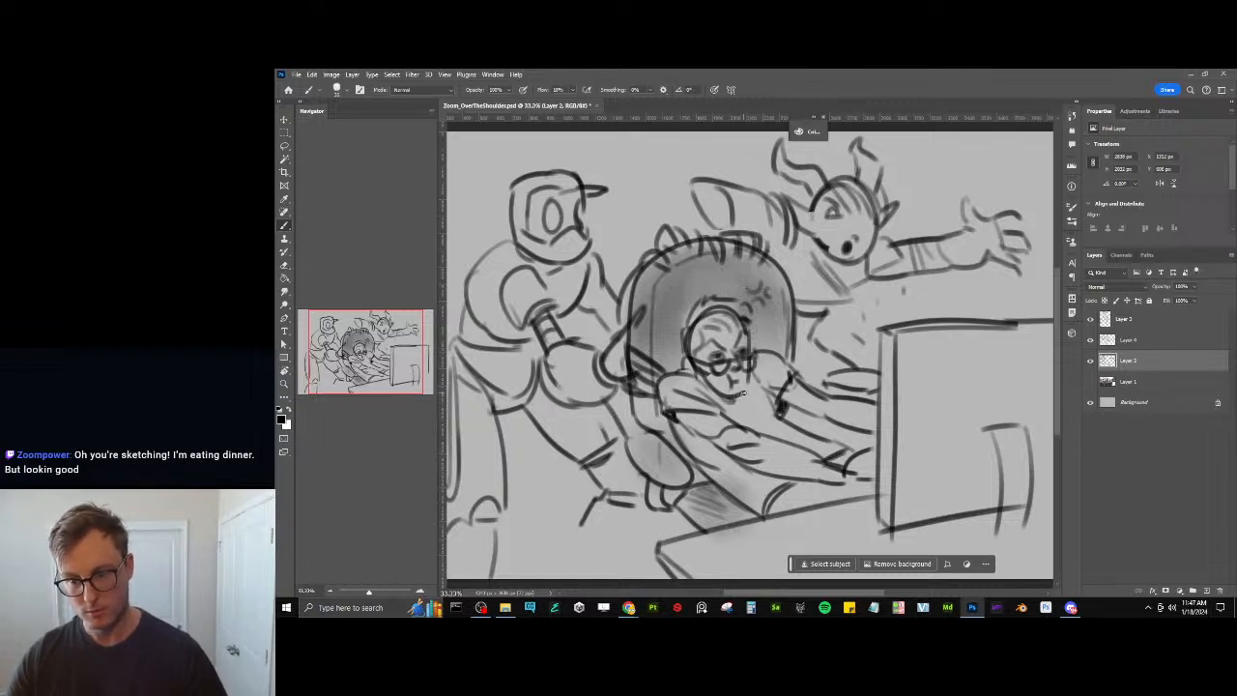
Erase the stray outline around the seated figure's hair, redraw the hair and ear, and hatch the chair back on both sides of the head
key(e)
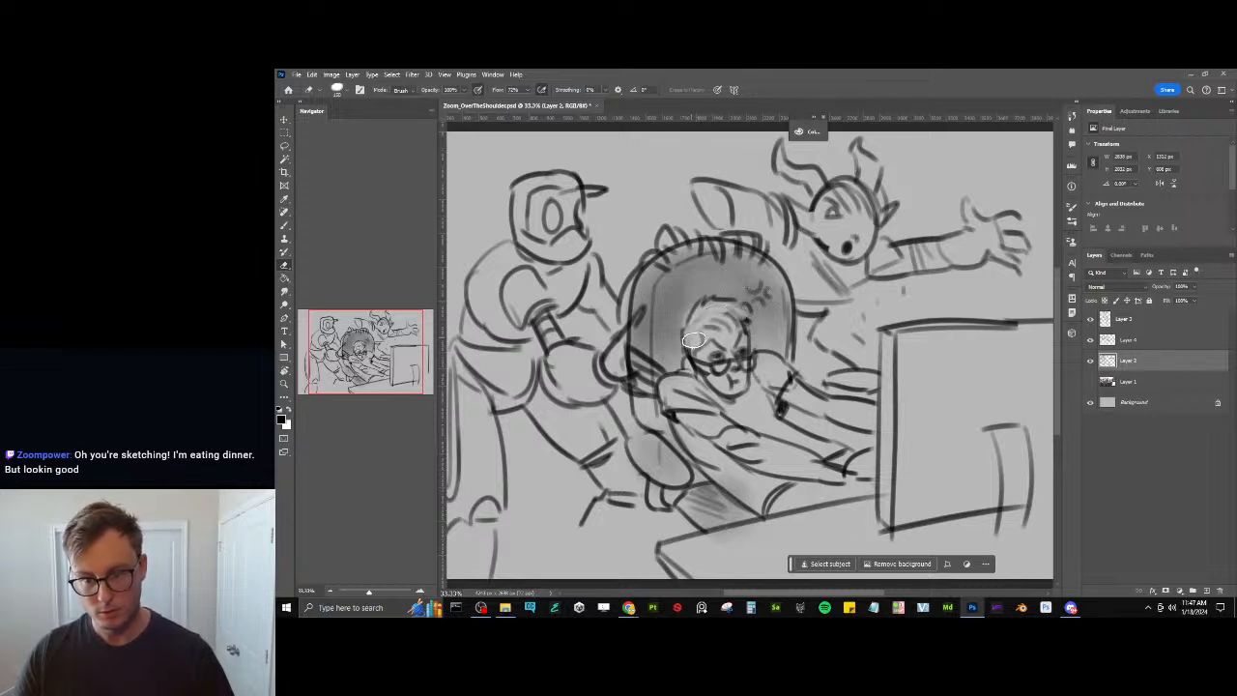
key(b)
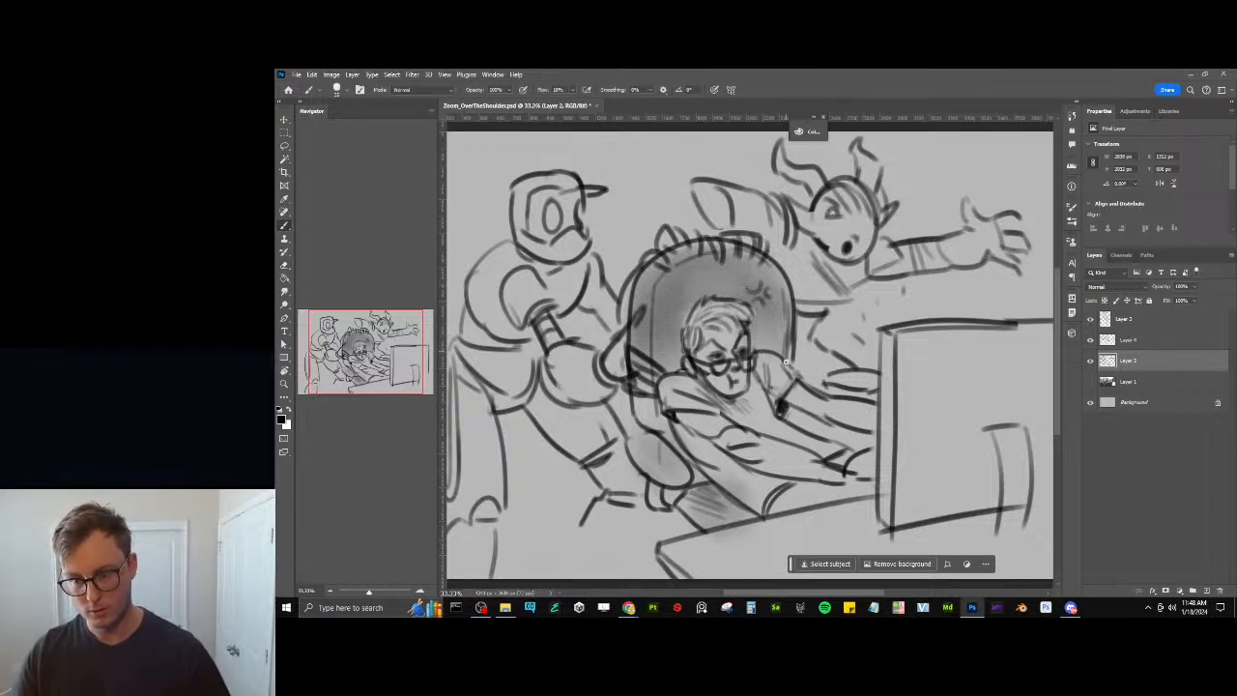
drag(765, 312, 773, 332)
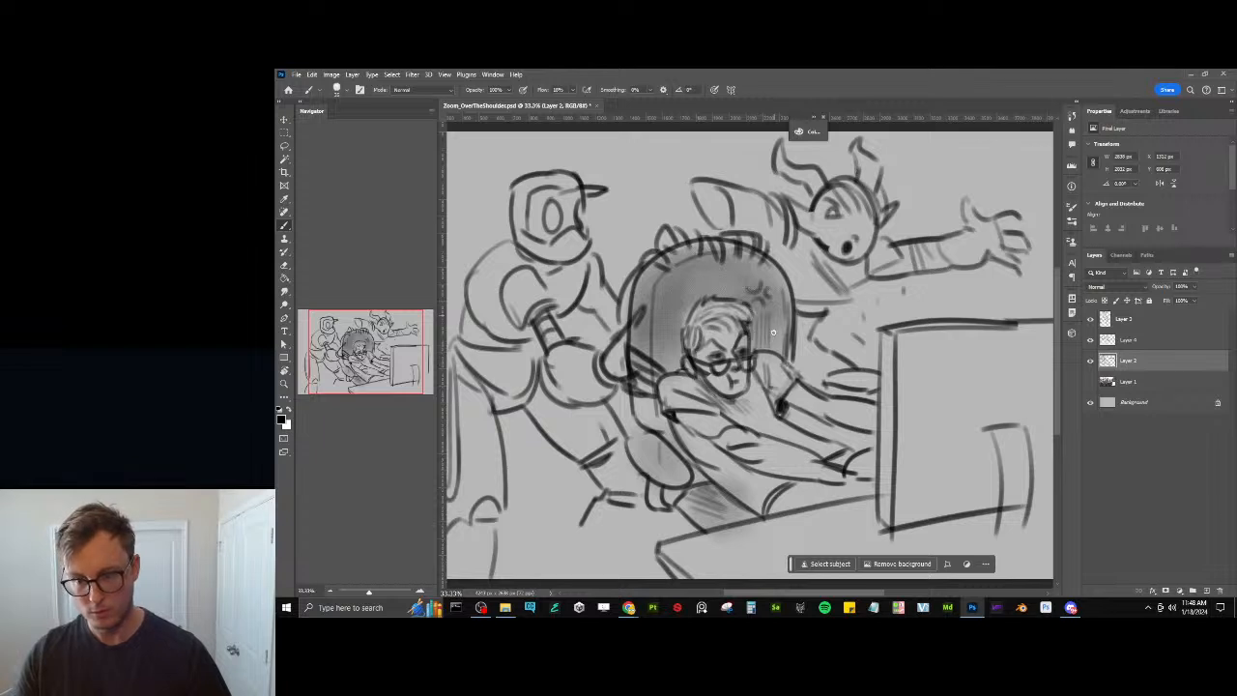
mouse_move(659, 365)
mouse_down()
mouse_move(676, 321)
mouse_move(682, 361)
mouse_up()
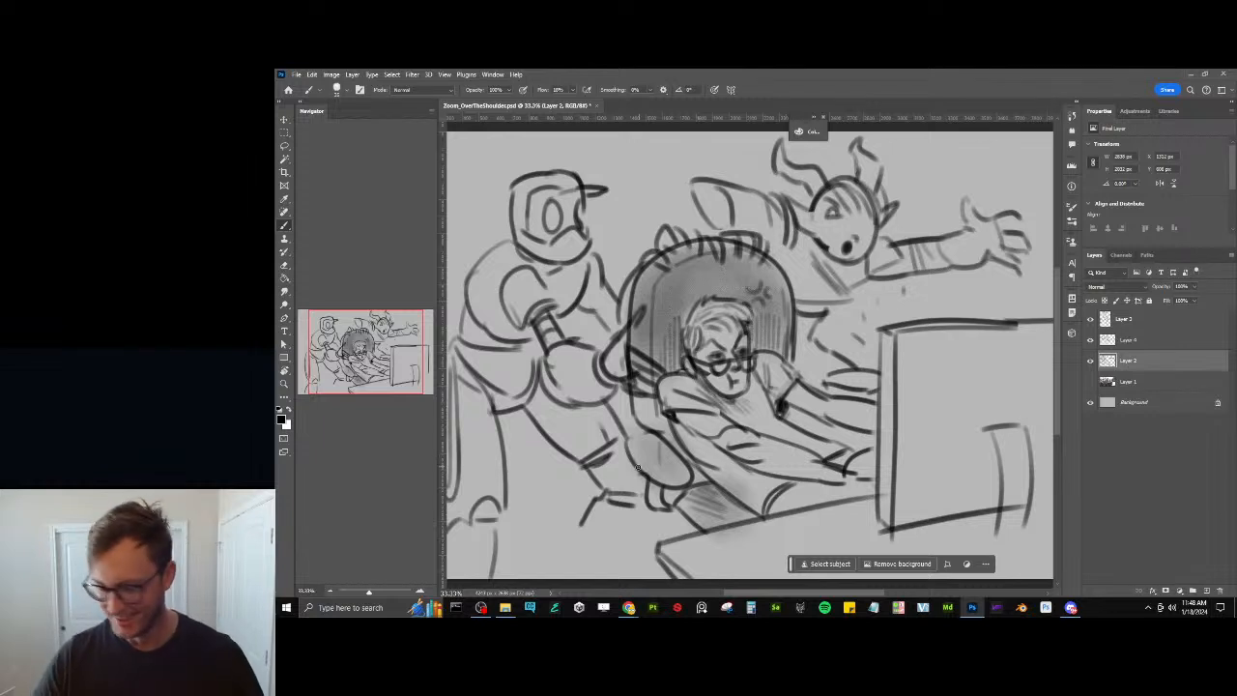
Shade the chair's lower side and the seat beneath the seated figure, and darken and hatch the armrest
key(])
key(])
key(])
key(])
key(])
key(])
key(])
key(])
key(])
key(])
drag(641, 375, 655, 431)
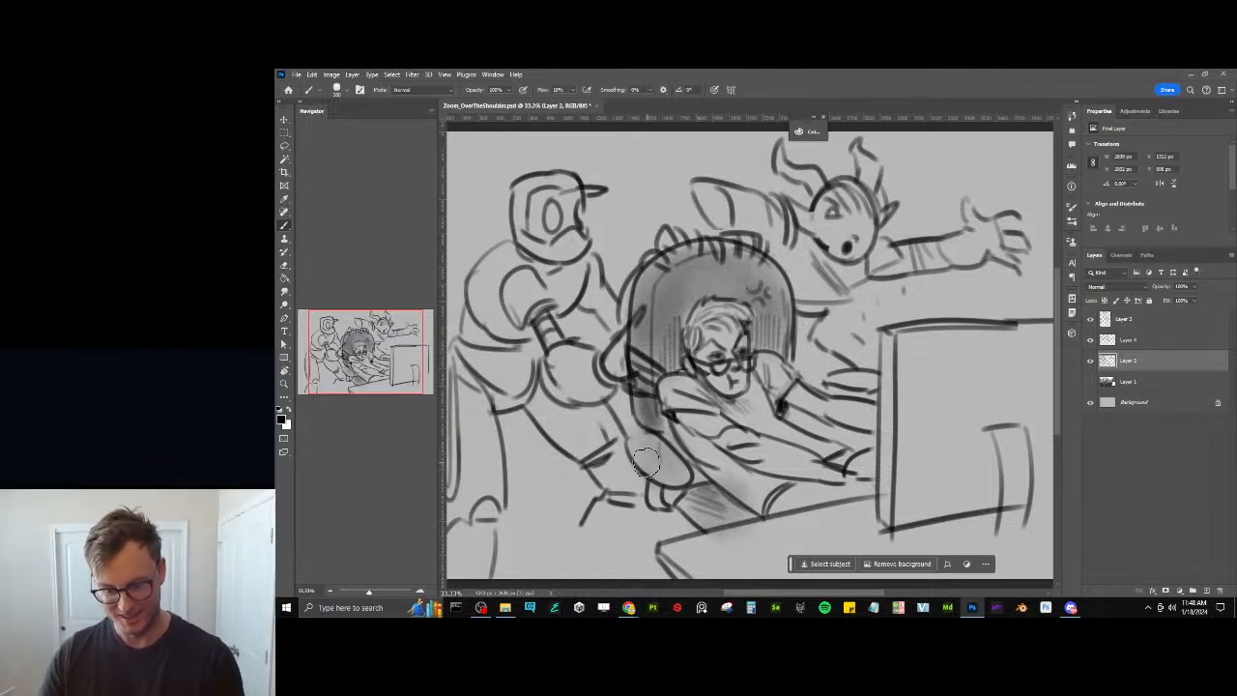
key(p)
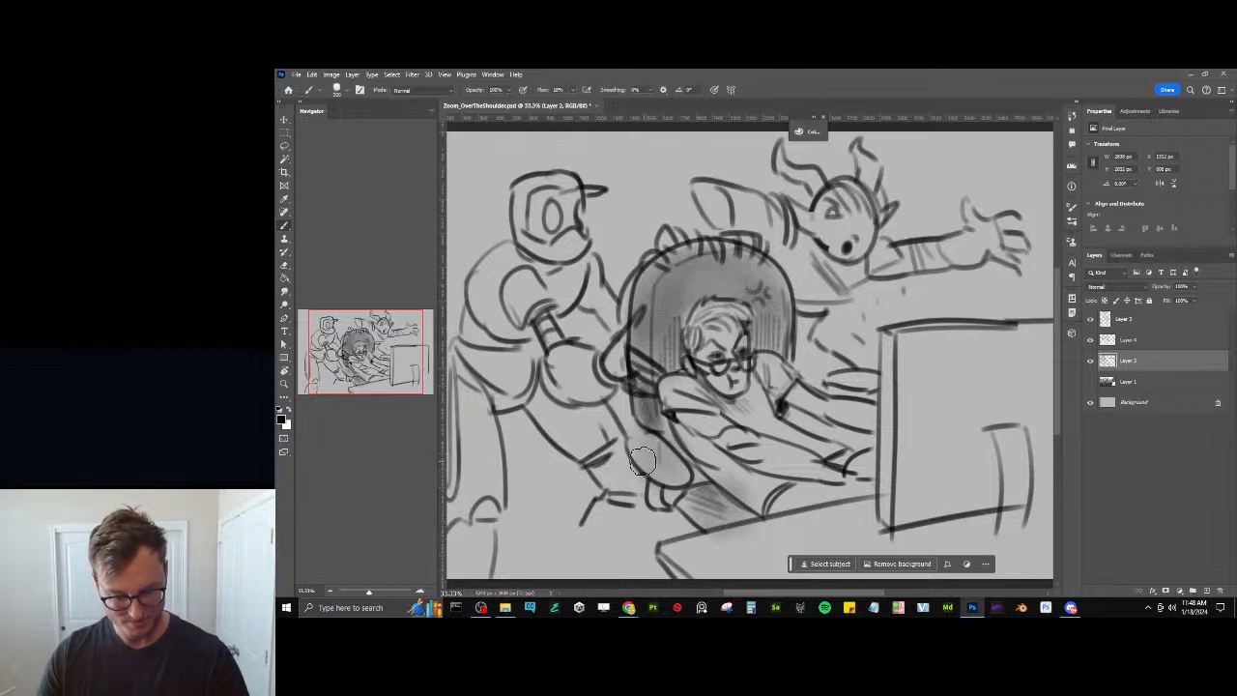
key(b)
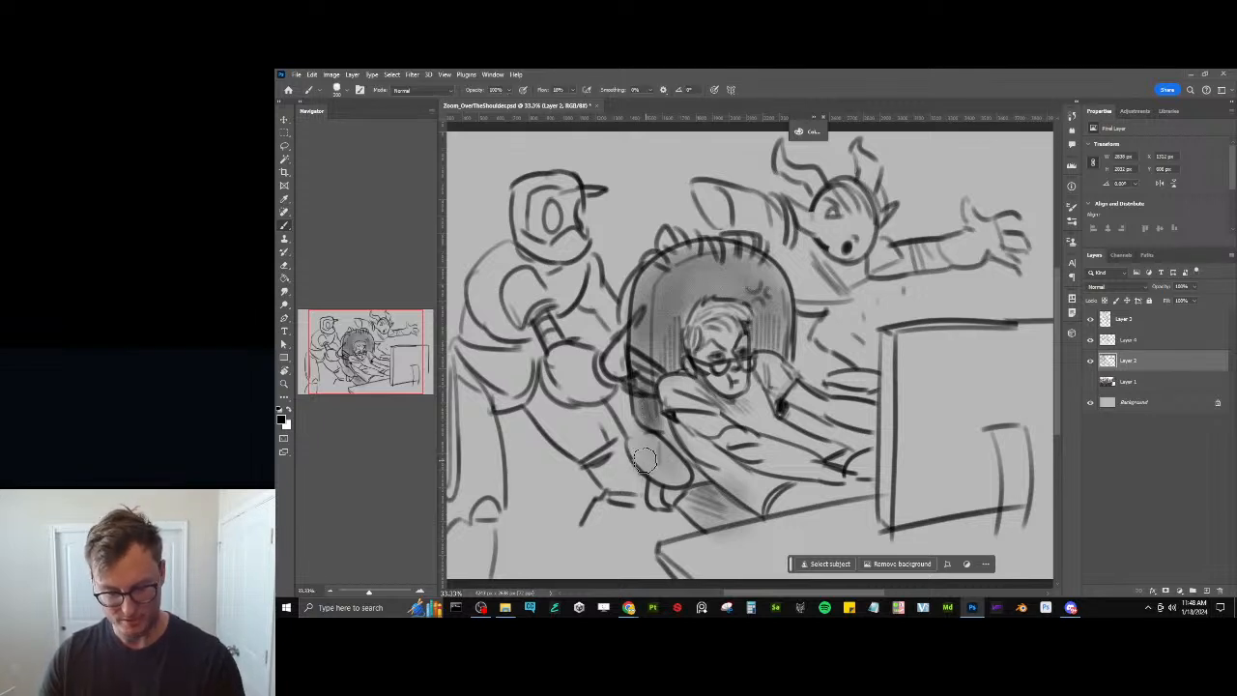
mouse_move(656, 478)
mouse_down()
mouse_move(676, 483)
mouse_move(647, 493)
mouse_move(688, 529)
mouse_move(722, 488)
mouse_move(725, 507)
mouse_move(759, 522)
mouse_up()
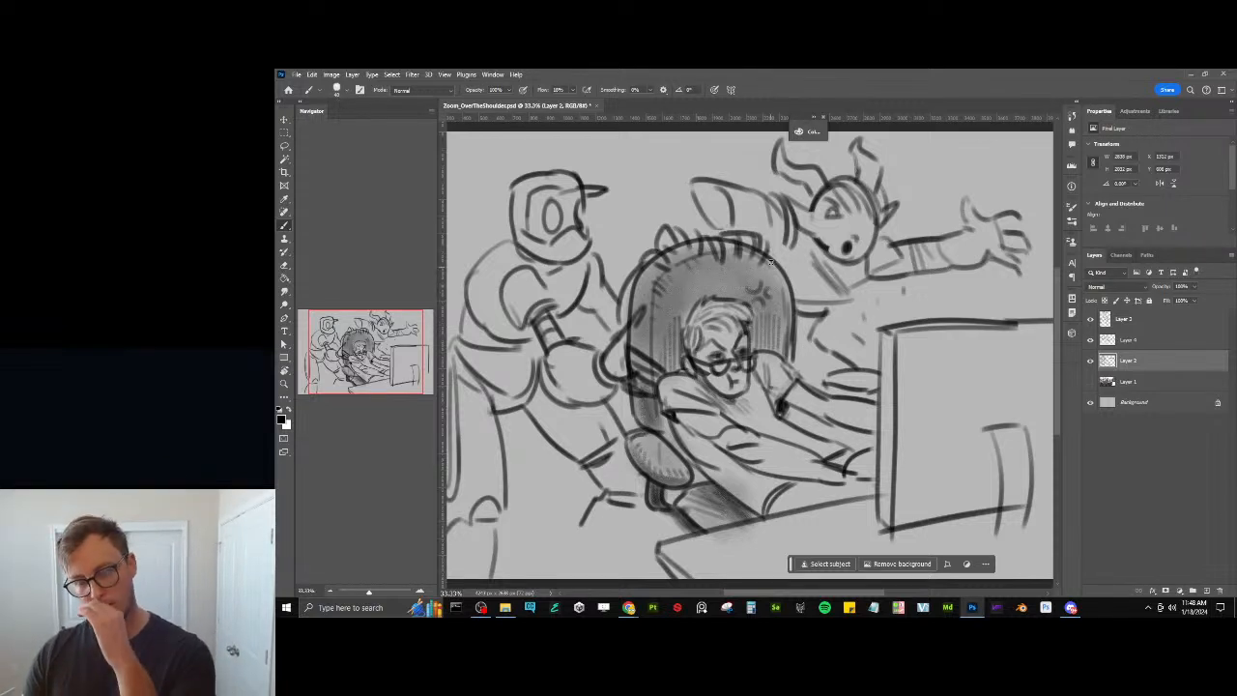
Erase the faint anger mark above the seated figure's head and redraw it in darker strokes
key(e)
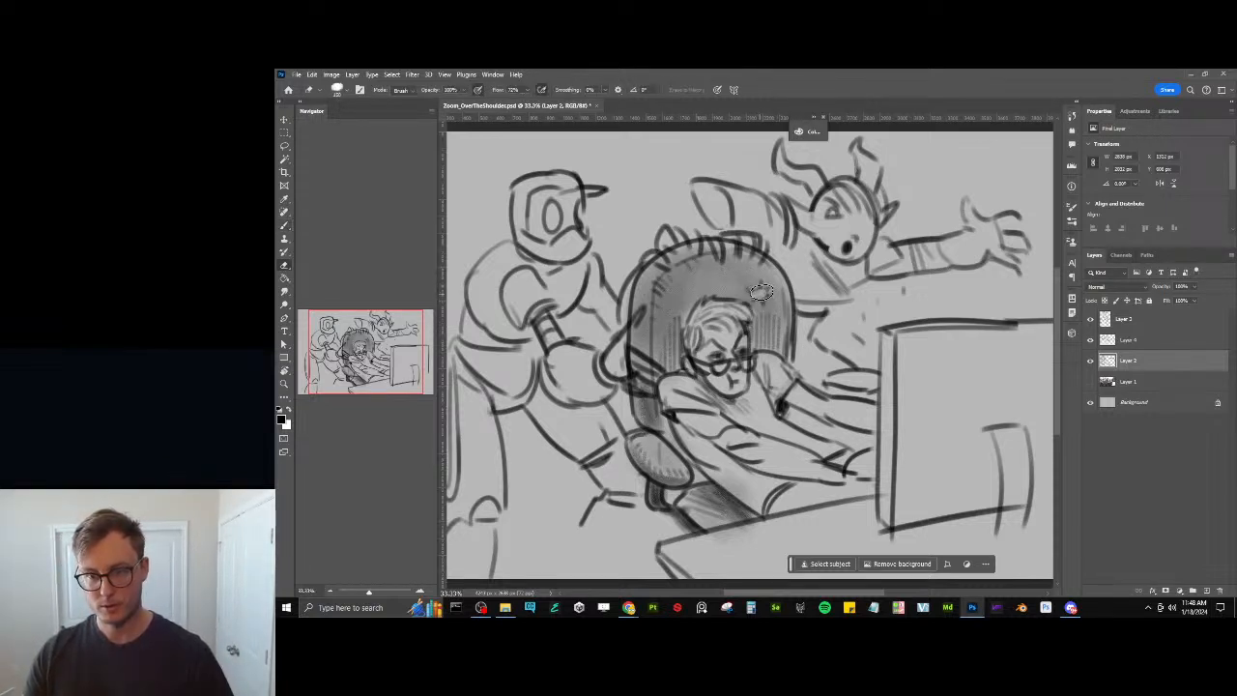
key(b)
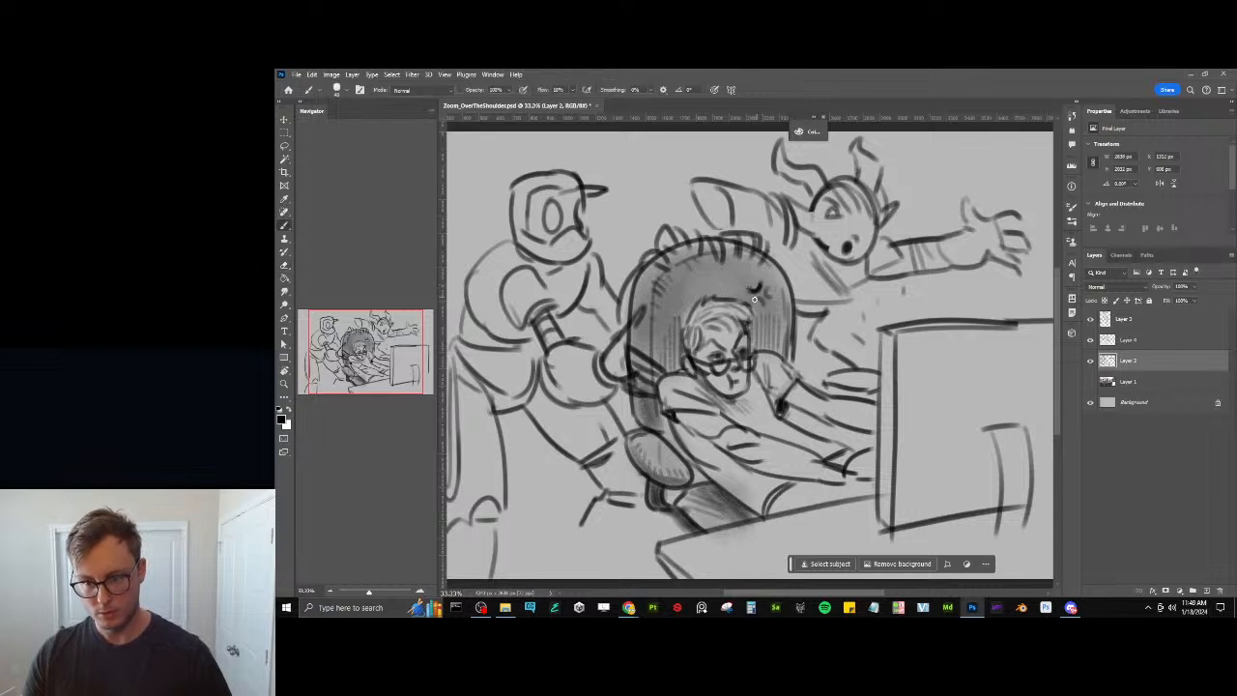
key(e)
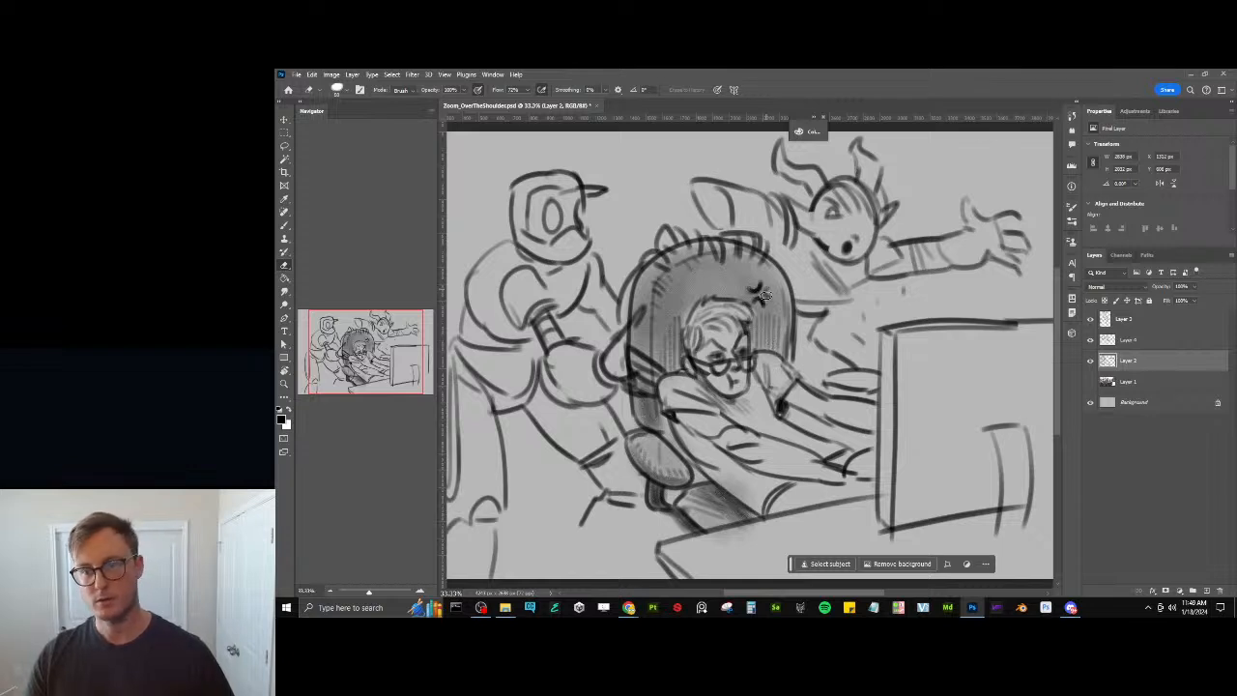
key(b)
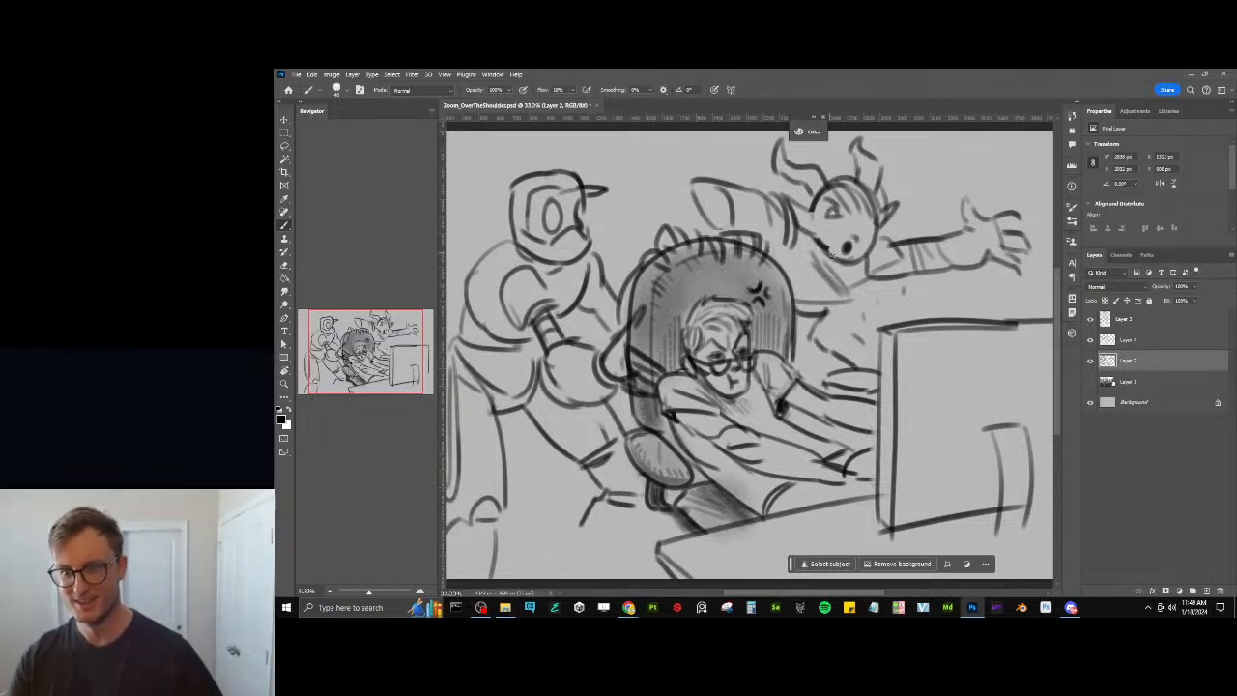
On Layer 3, draw a slanted bar projecting from the back of the robot's helmet, checking the reference window between strokes
click(1122, 322)
click(1091, 320)
click(1091, 319)
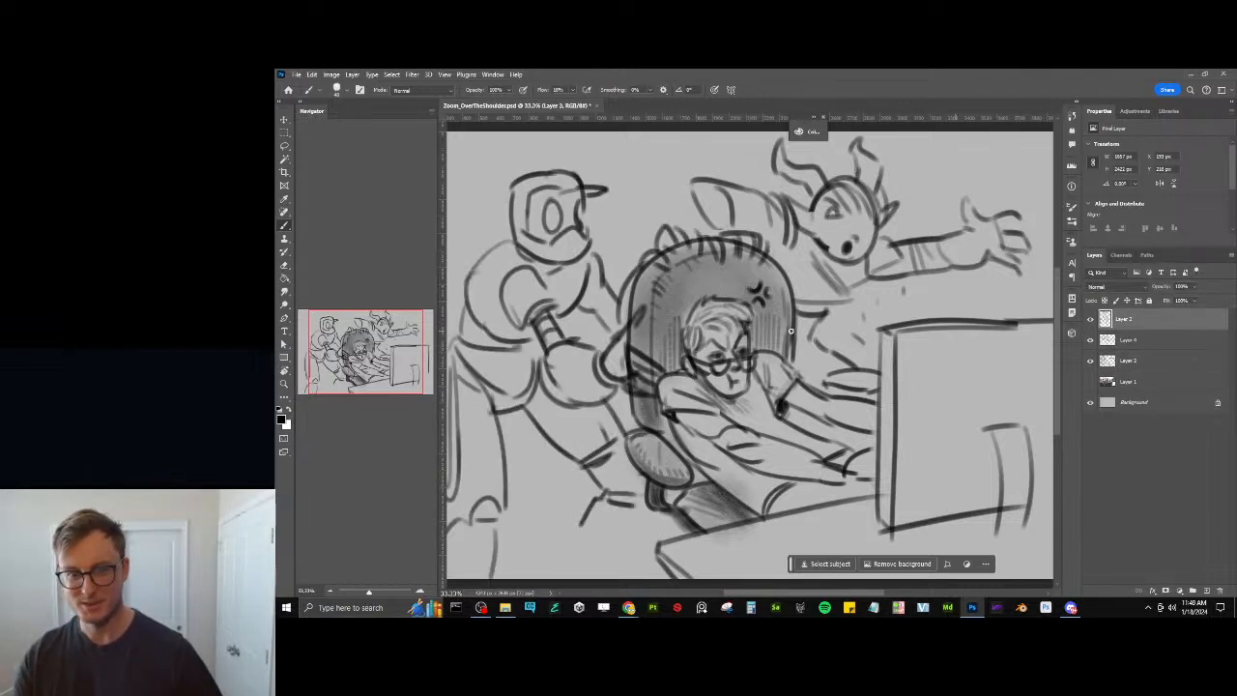
drag(791, 330, 926, 349)
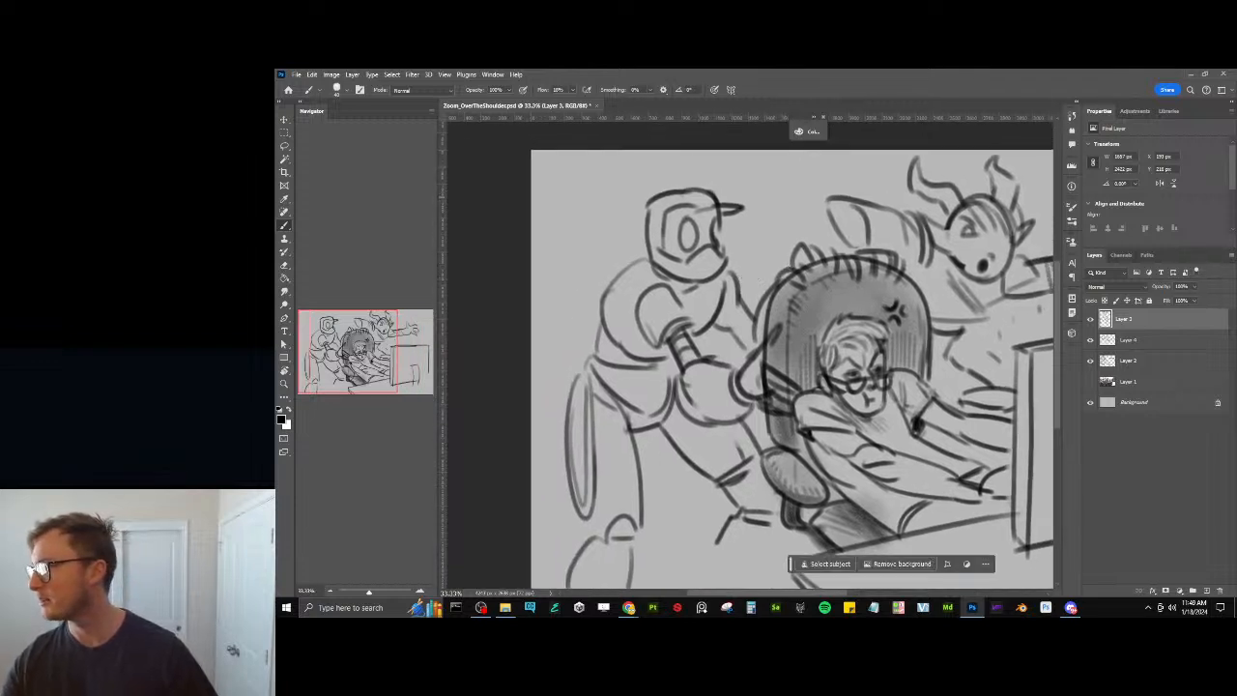
key(alt+Tab)
click(785, 73)
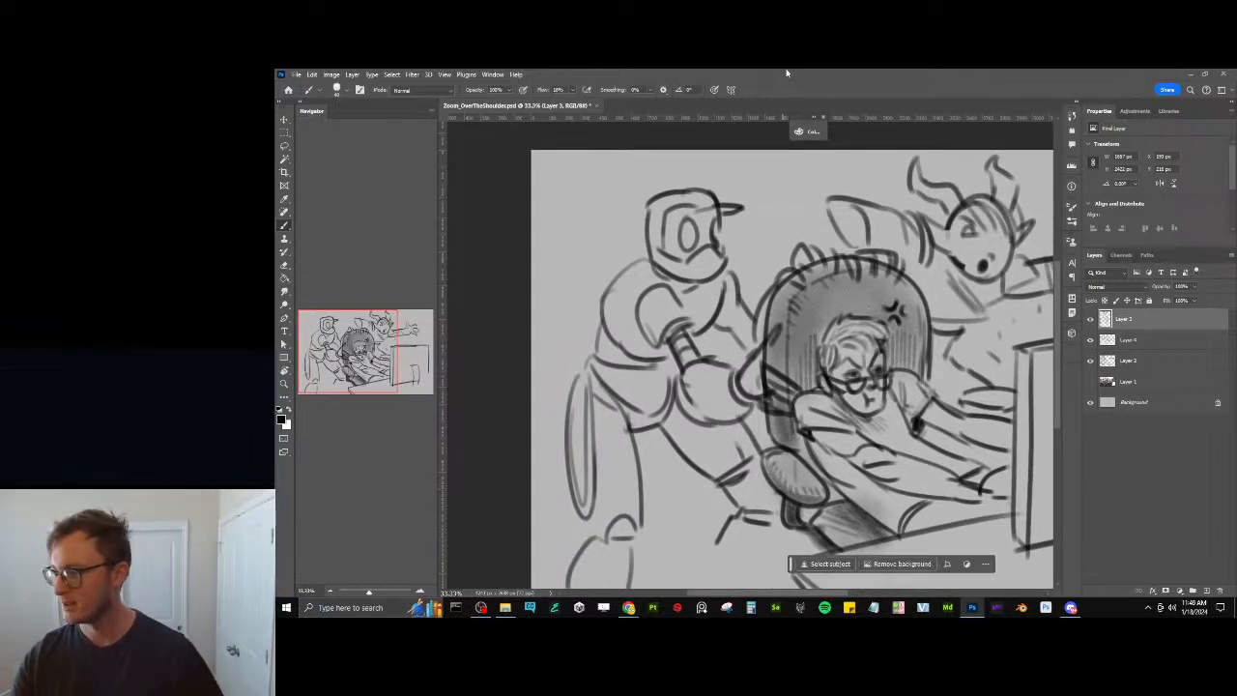
drag(610, 215, 658, 249)
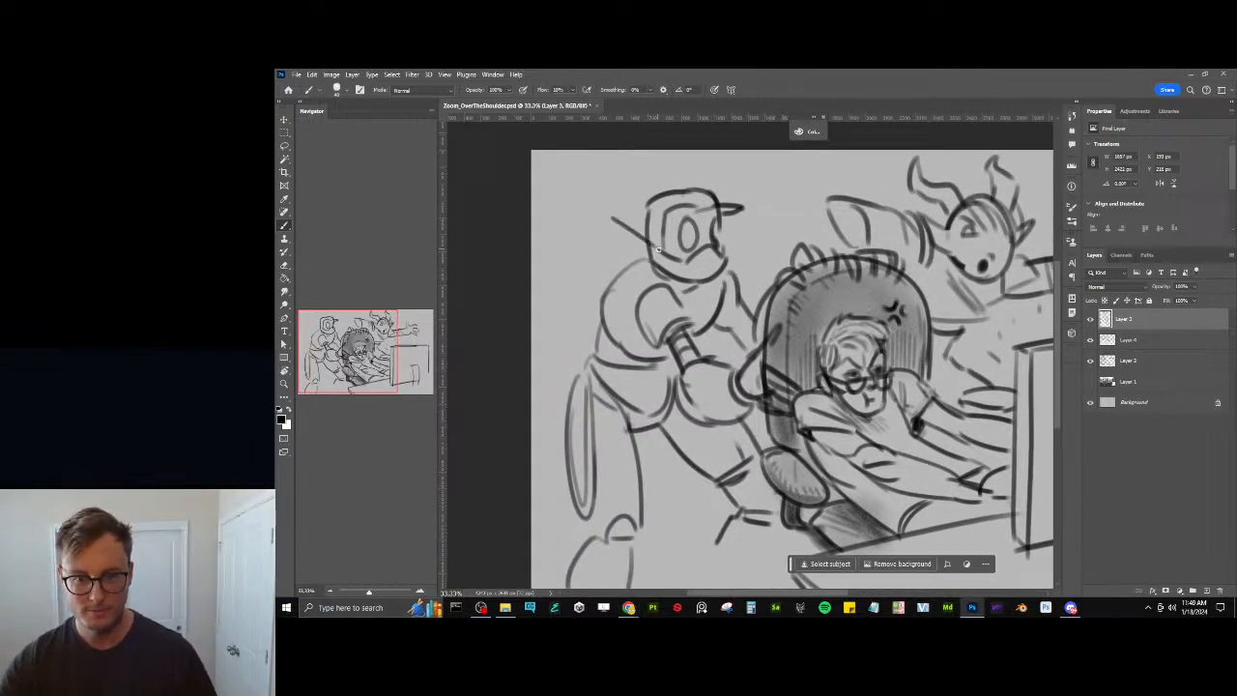
drag(612, 206, 652, 228)
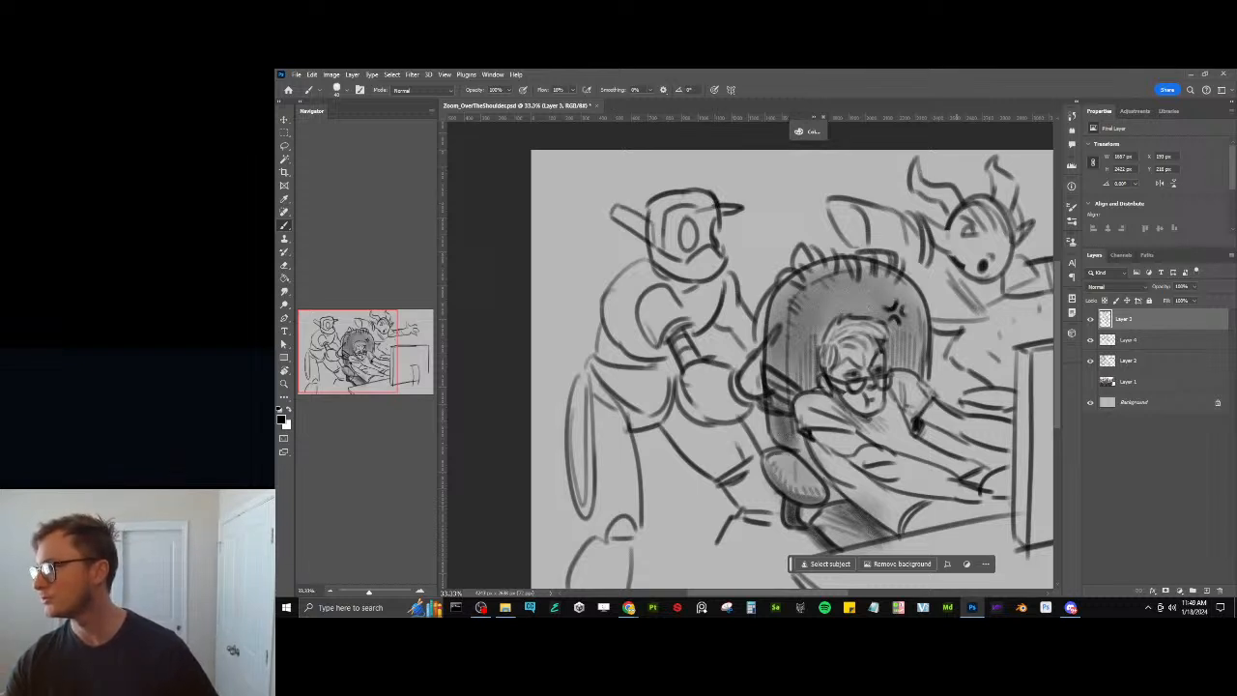
key(alt+Tab)
click(820, 73)
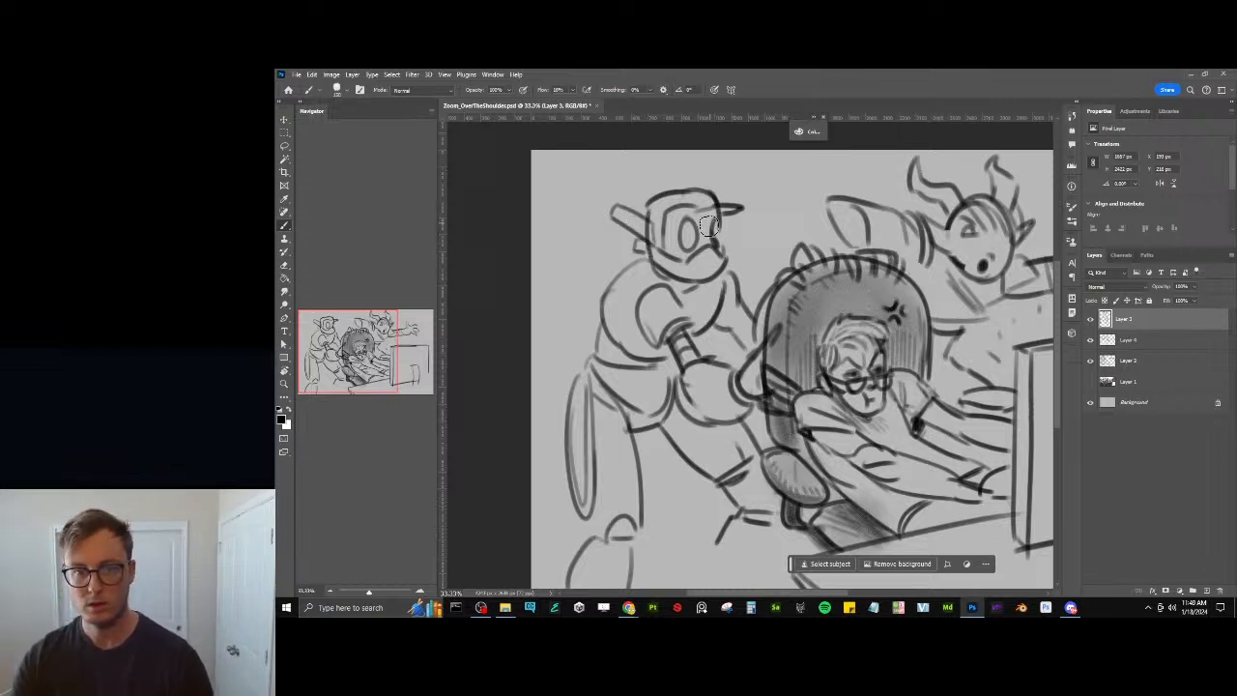
Shade the robot's visor around its eye, darken the helmet's outline and brim with a finer brush, and clean up its front edge
mouse_move(708, 224)
mouse_down()
mouse_move(678, 237)
mouse_move(682, 220)
mouse_move(676, 253)
mouse_move(706, 218)
mouse_move(715, 233)
mouse_move(704, 227)
mouse_up()
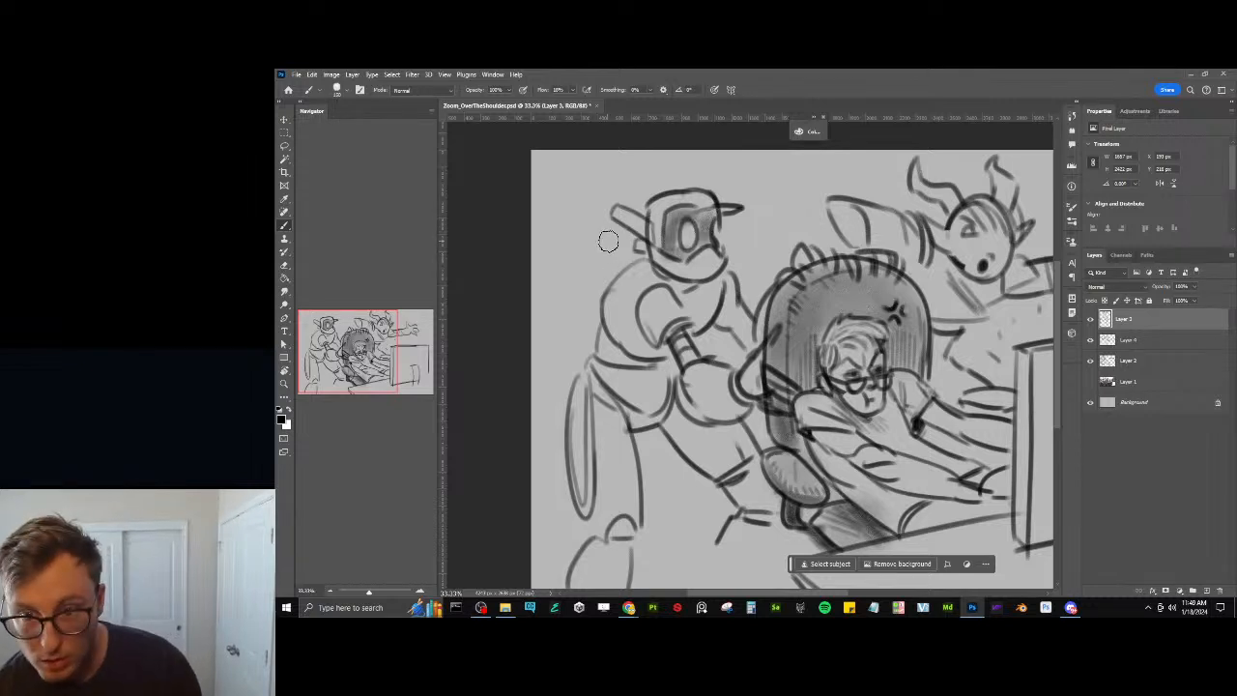
key(bracketleft)
key(bracketleft)
key(bracketleft)
key(bracketleft)
key(bracketleft)
key(bracketleft)
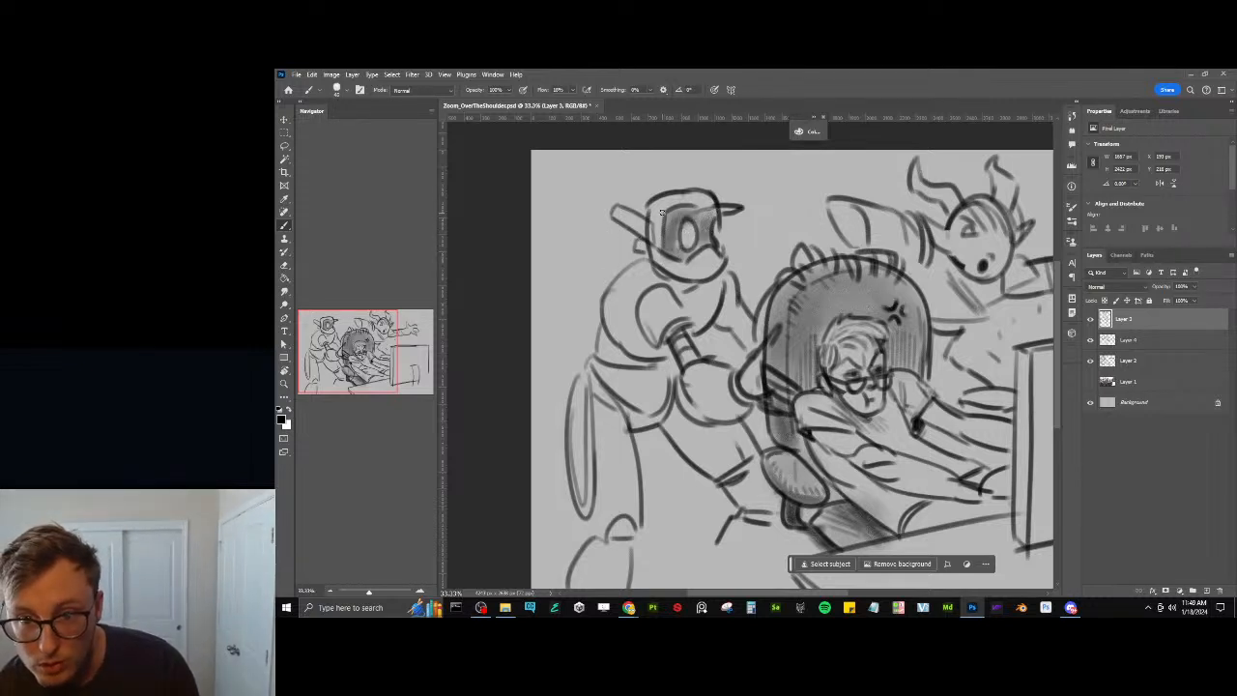
mouse_move(662, 211)
mouse_down()
mouse_move(727, 214)
mouse_move(721, 253)
mouse_move(687, 263)
mouse_move(709, 281)
mouse_up()
key(e)
key(b)
key(e)
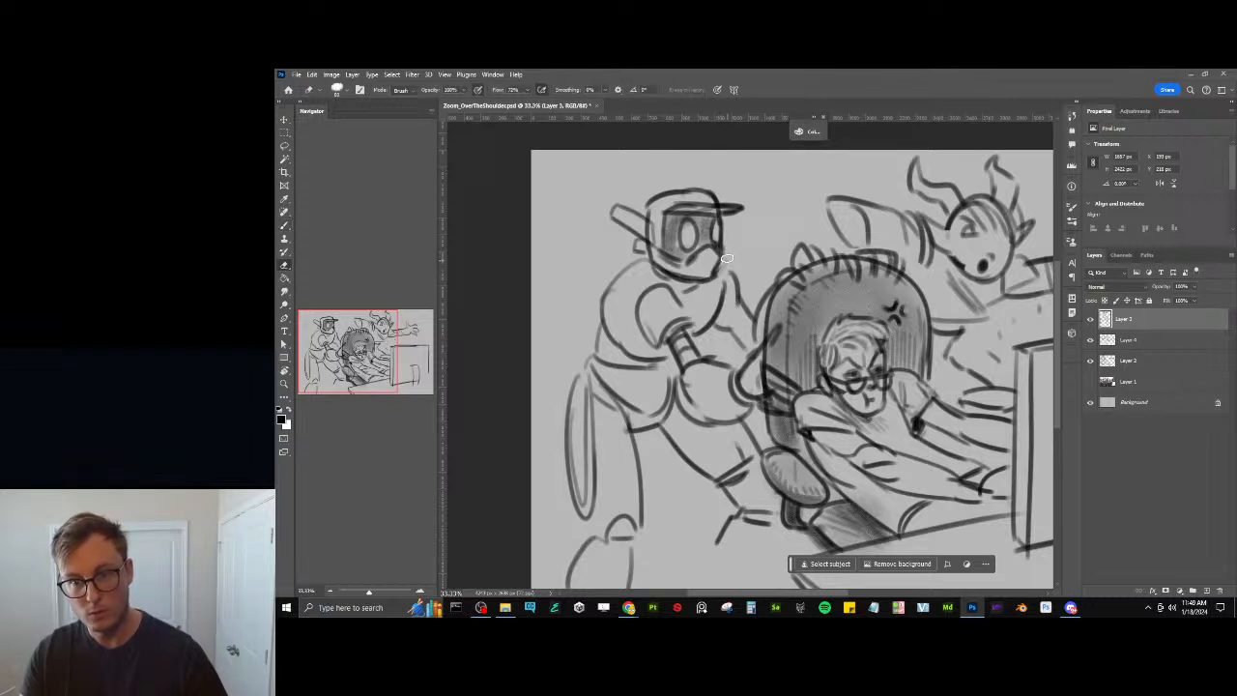
key(b)
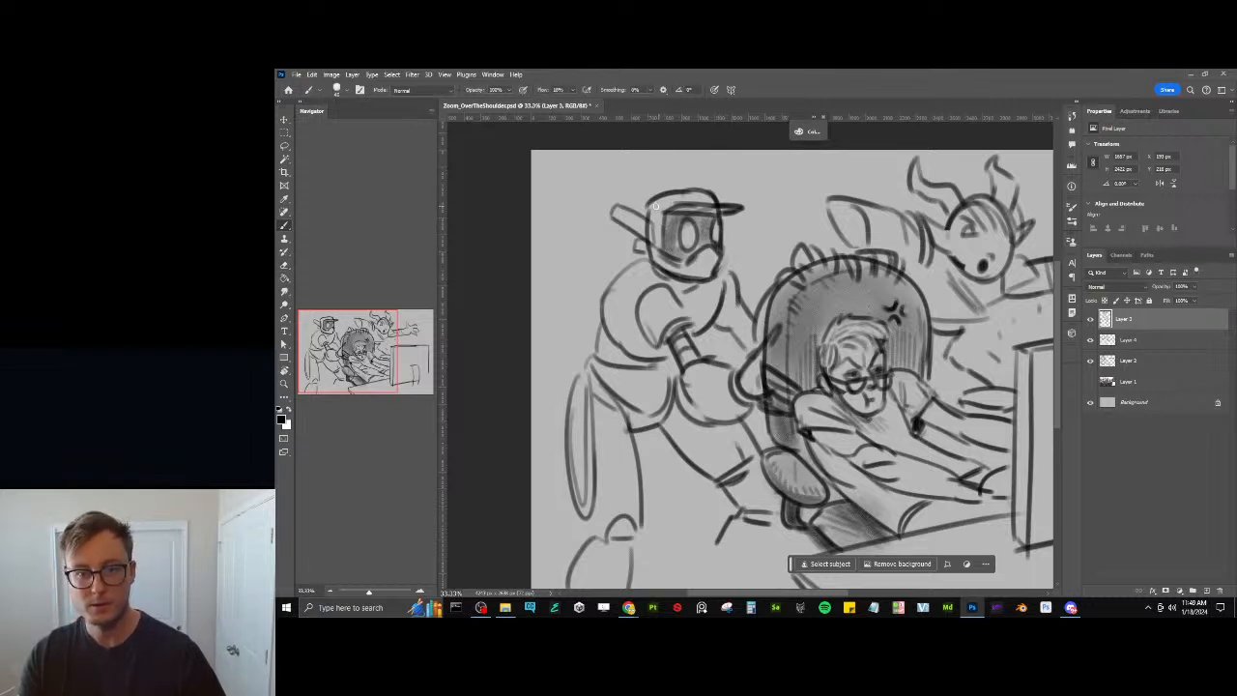
mouse_move(646, 216)
mouse_down()
mouse_move(668, 209)
mouse_move(666, 250)
mouse_up()
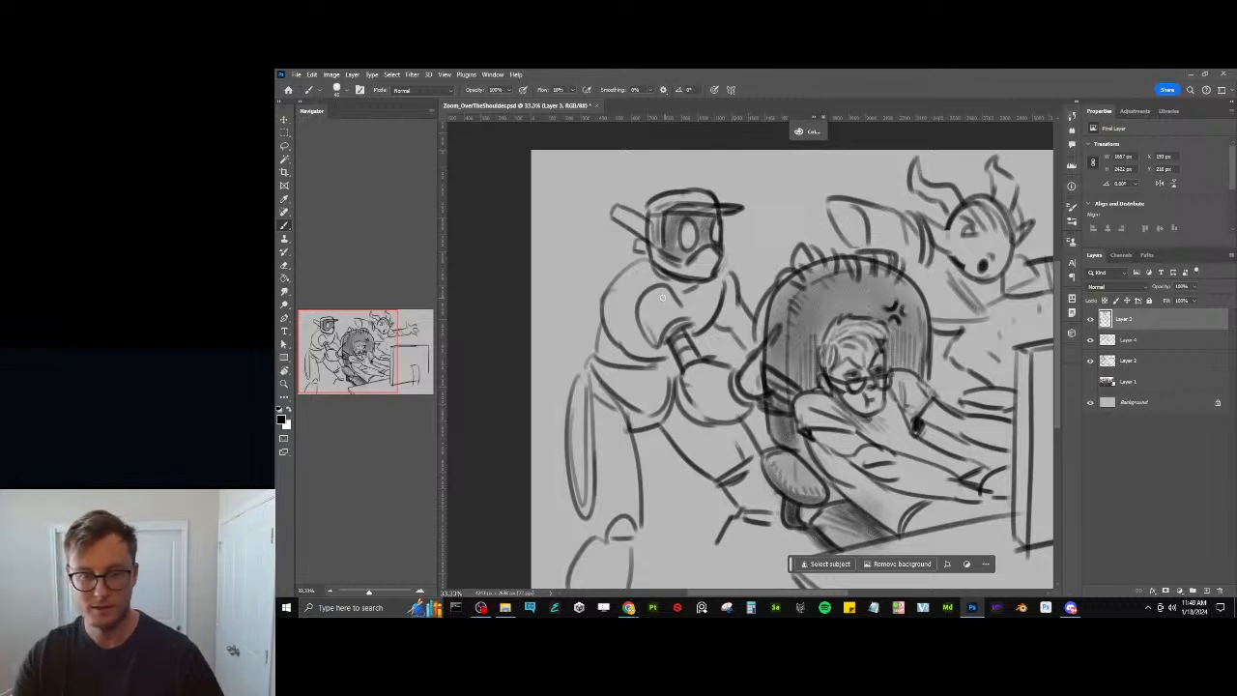
Hatch the robot's shoulder and upper arm, and shade the underside of its chest with a larger brush
mouse_move(638, 318)
mouse_down()
mouse_move(632, 301)
mouse_move(684, 308)
mouse_up()
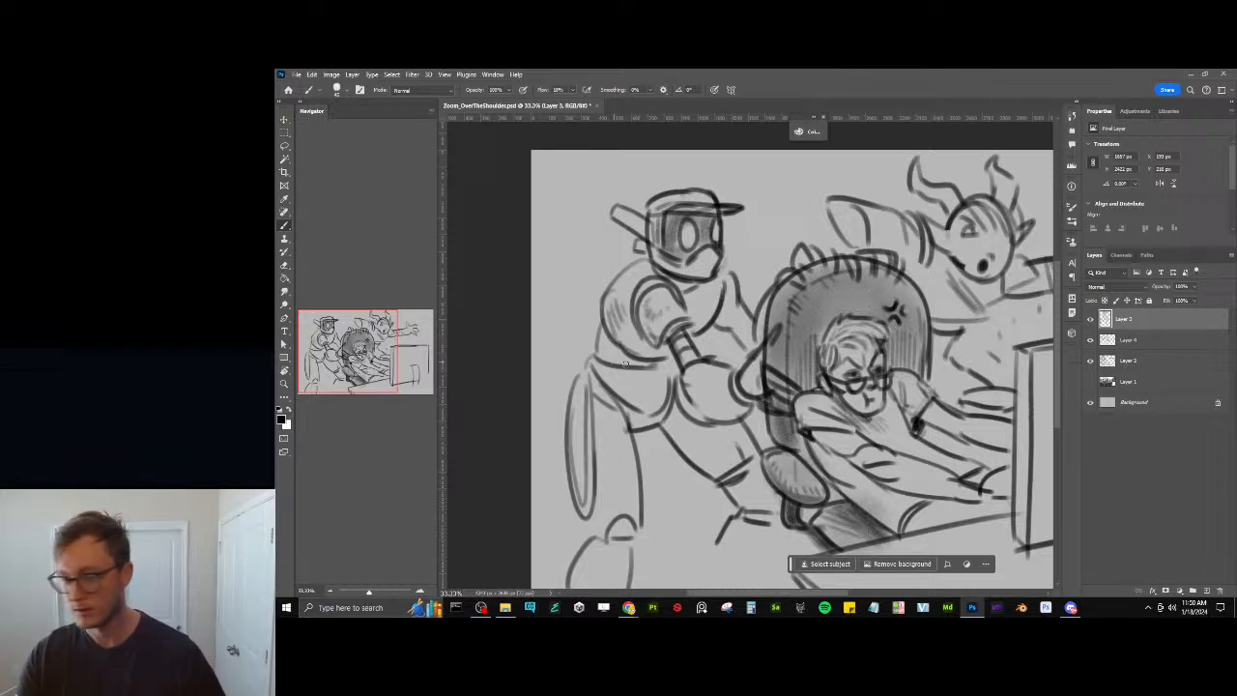
key(bracketright)
key(bracketright)
key(bracketright)
key(bracketright)
key(bracketright)
key(bracketright)
drag(604, 347, 680, 368)
Enlarge the soft brush and shade the robot's legs, waist and the far side of its chest
key(bracketright)
key(bracketright)
key(bracketright)
key(bracketright)
key(bracketright)
key(bracketright)
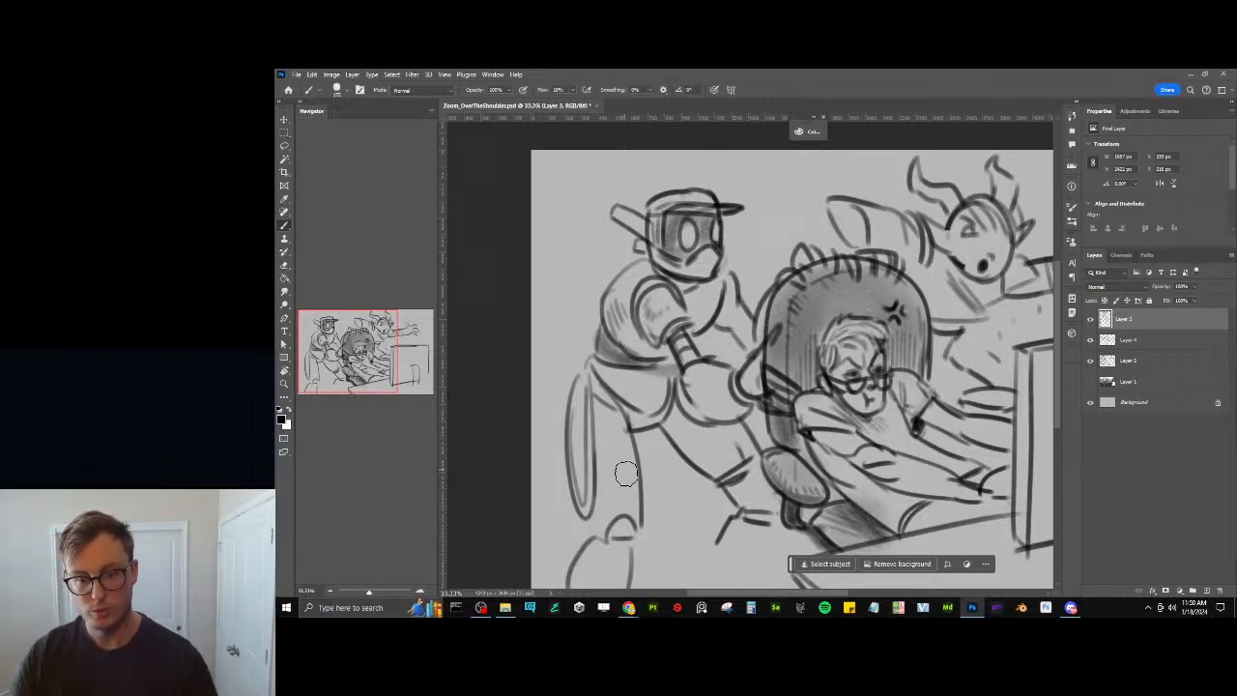
mouse_move(604, 512)
mouse_down()
mouse_move(584, 457)
mouse_move(586, 406)
mouse_up()
mouse_move(694, 481)
mouse_down()
mouse_move(720, 464)
mouse_move(739, 541)
mouse_move(643, 551)
mouse_move(623, 505)
mouse_up()
mouse_move(607, 384)
mouse_down()
mouse_move(651, 394)
mouse_move(644, 384)
mouse_up()
drag(694, 309, 736, 316)
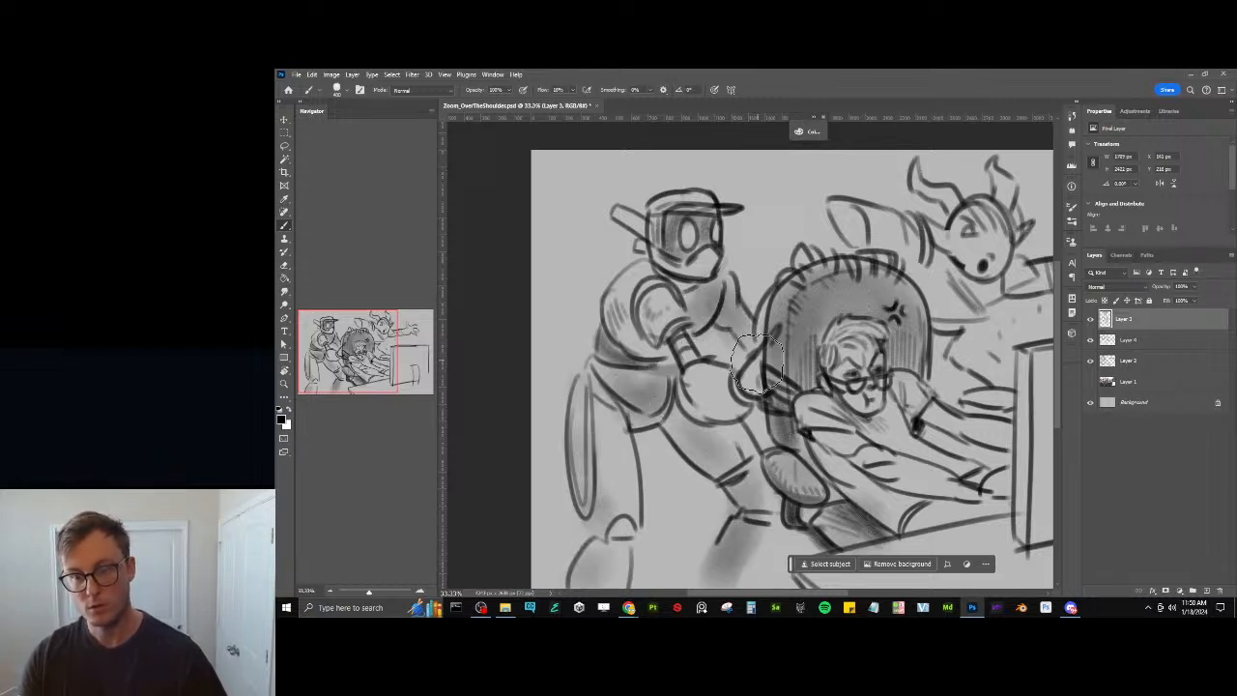
Adjust the brush size and shade the underside of the robot's chest and its forearm and glove
key(bracketleft)
key(bracketleft)
key(bracketleft)
key(bracketleft)
key(bracketleft)
key(bracketleft)
key(bracketleft)
key(bracketleft)
key(bracketleft)
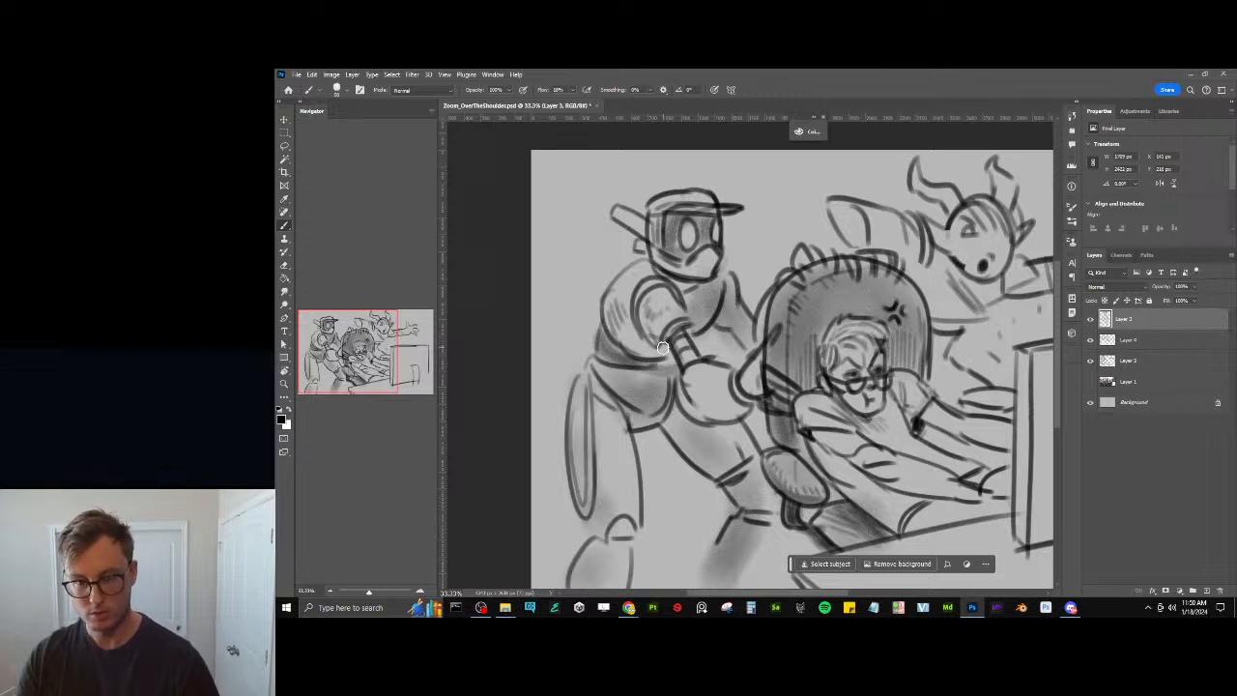
key(bracketright)
key(bracketright)
key(bracketright)
key(bracketright)
key(bracketright)
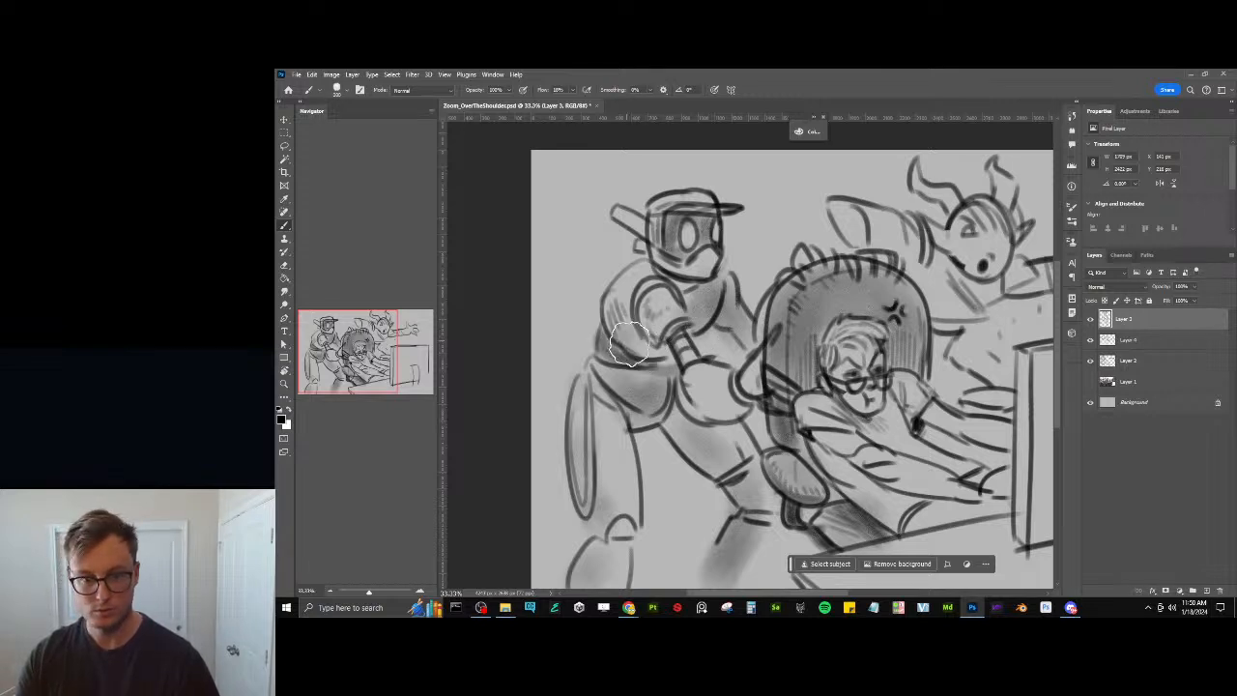
drag(629, 341, 688, 360)
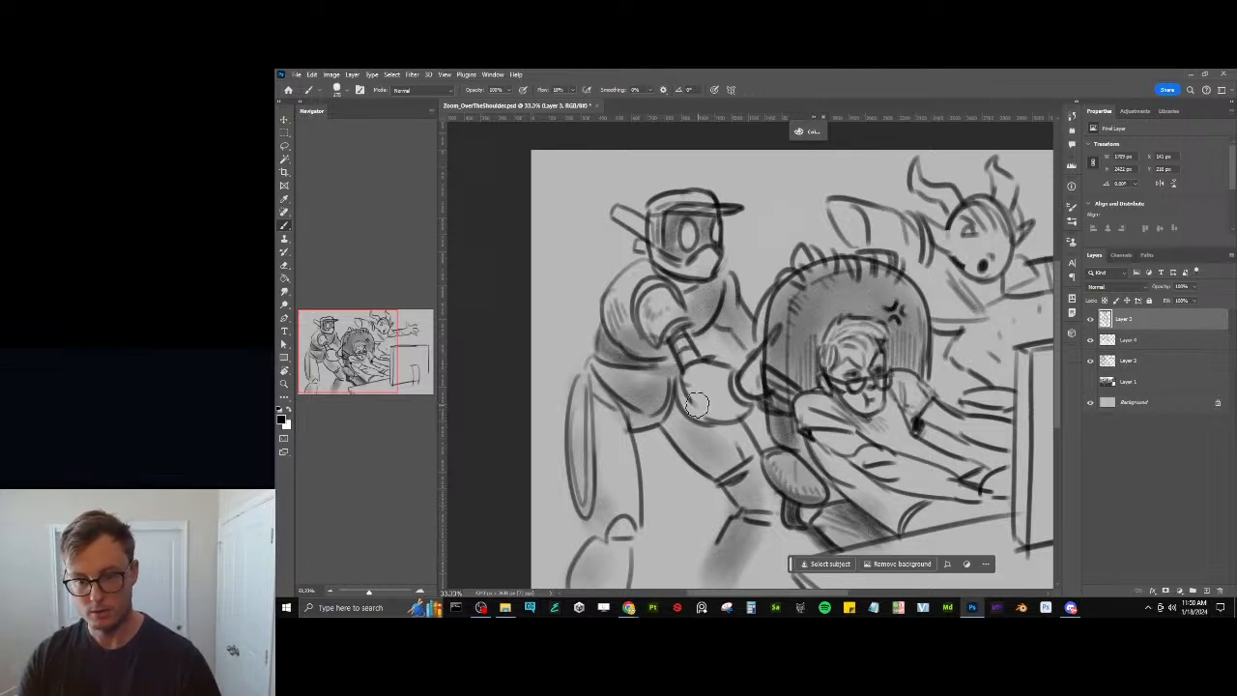
mouse_move(698, 404)
mouse_down()
mouse_move(741, 398)
mouse_move(763, 376)
mouse_move(777, 417)
mouse_move(779, 402)
mouse_up()
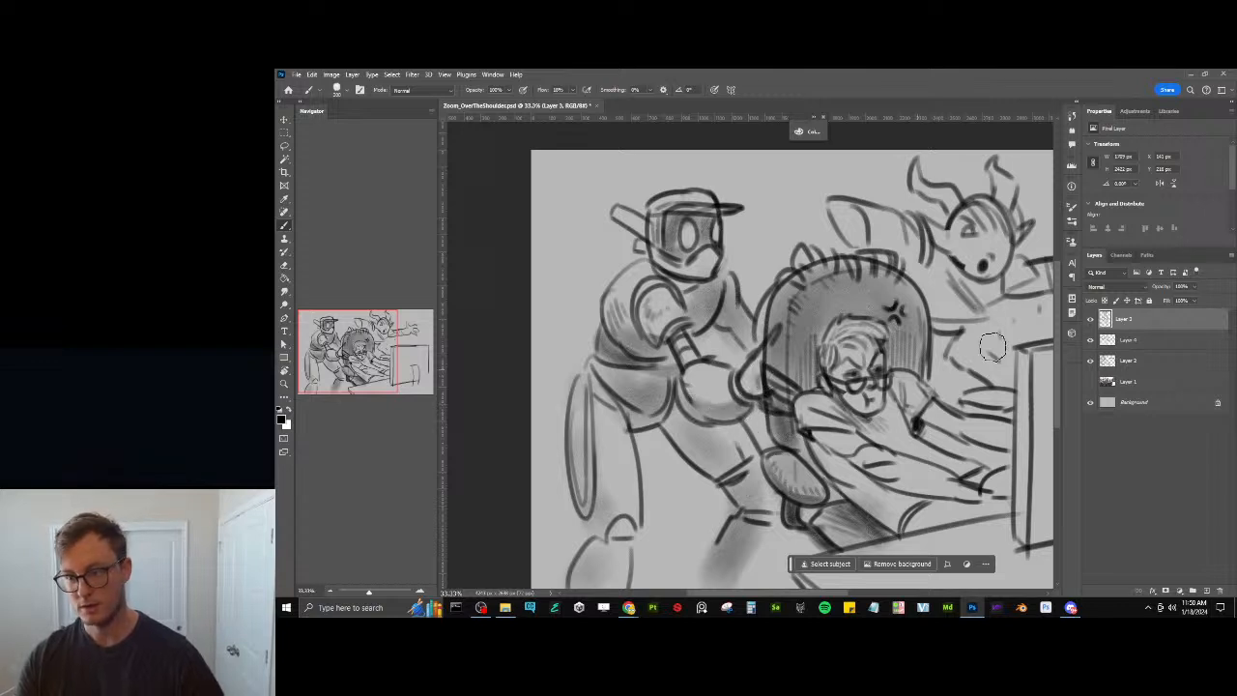
Add a new layer above Layer 4, then give Layer 2 a layer mask and mask out the chair lines crossing the robot's hand
click(1149, 340)
click(1206, 590)
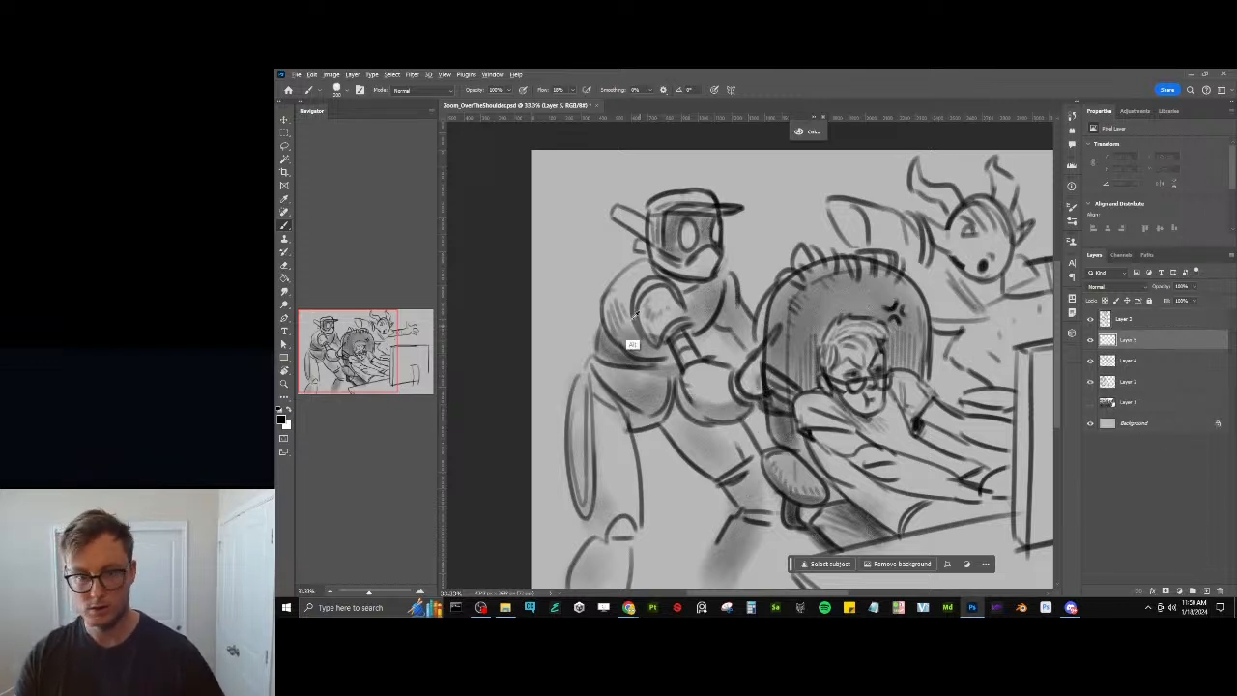
click(1133, 384)
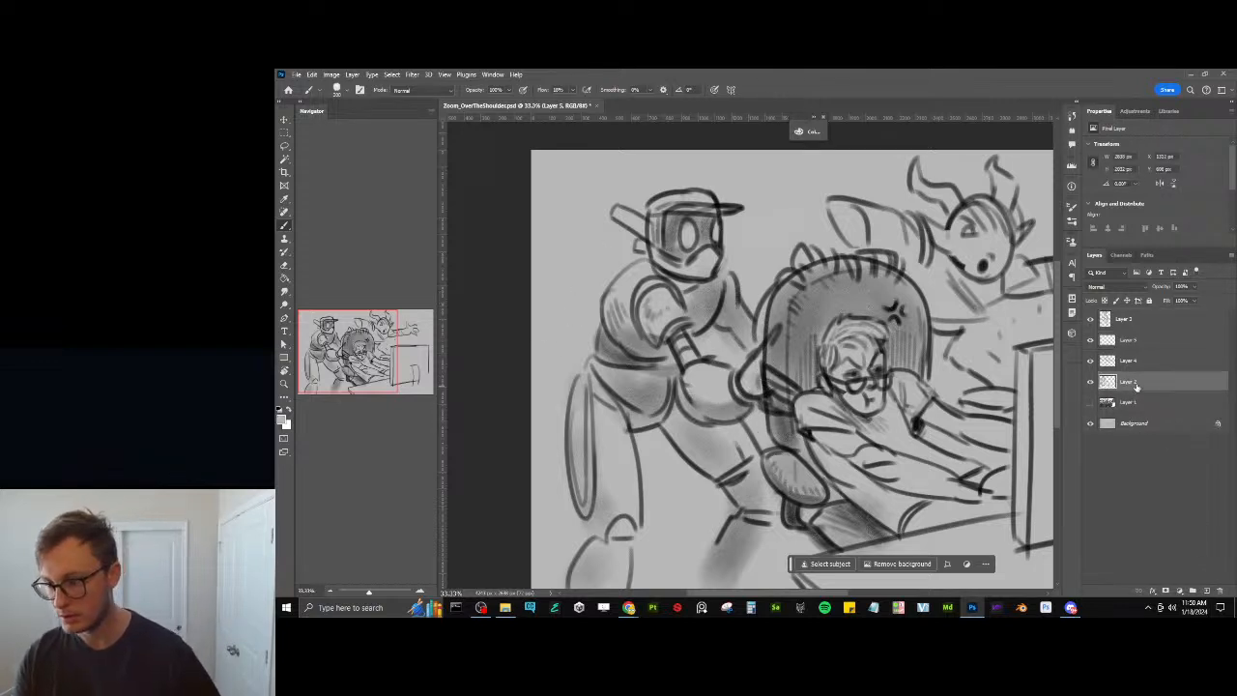
click(1090, 381)
click(1090, 382)
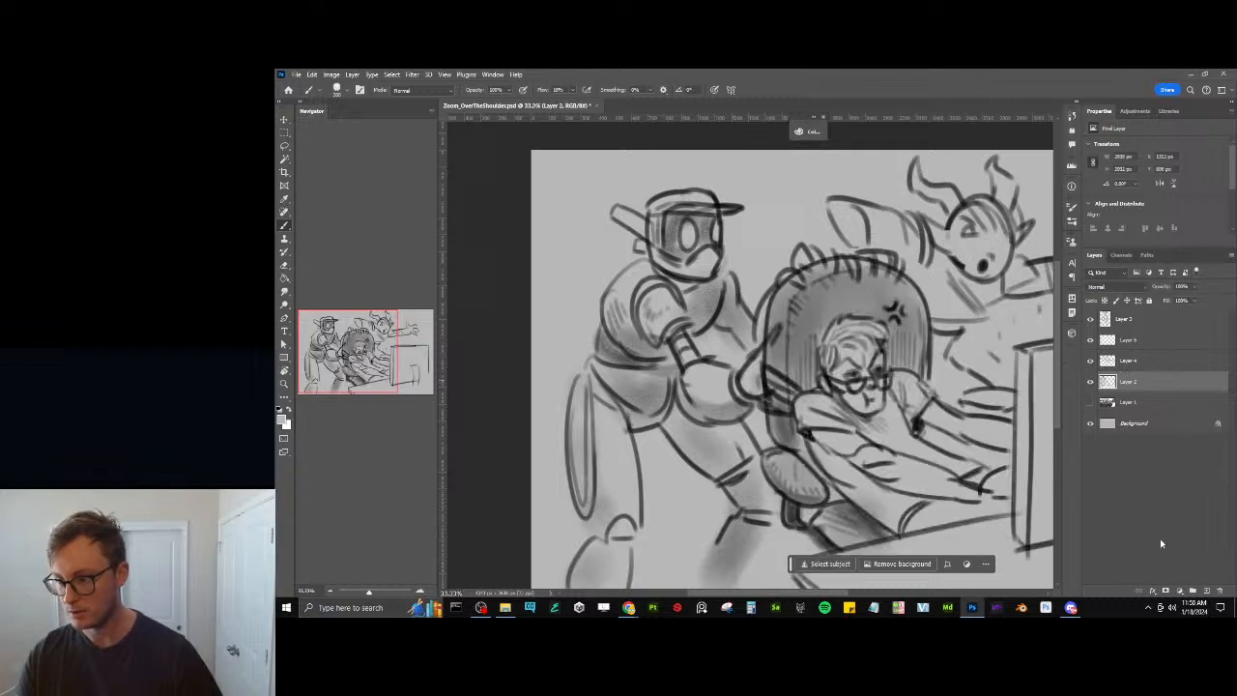
click(1165, 590)
mouse_move(765, 384)
mouse_down()
mouse_move(784, 403)
mouse_move(758, 377)
mouse_move(773, 362)
mouse_move(764, 356)
mouse_move(763, 381)
mouse_move(784, 394)
mouse_up()
On Layer 3, hatch the robot's forearm, the far side of its chest and its far upper arm
click(1125, 323)
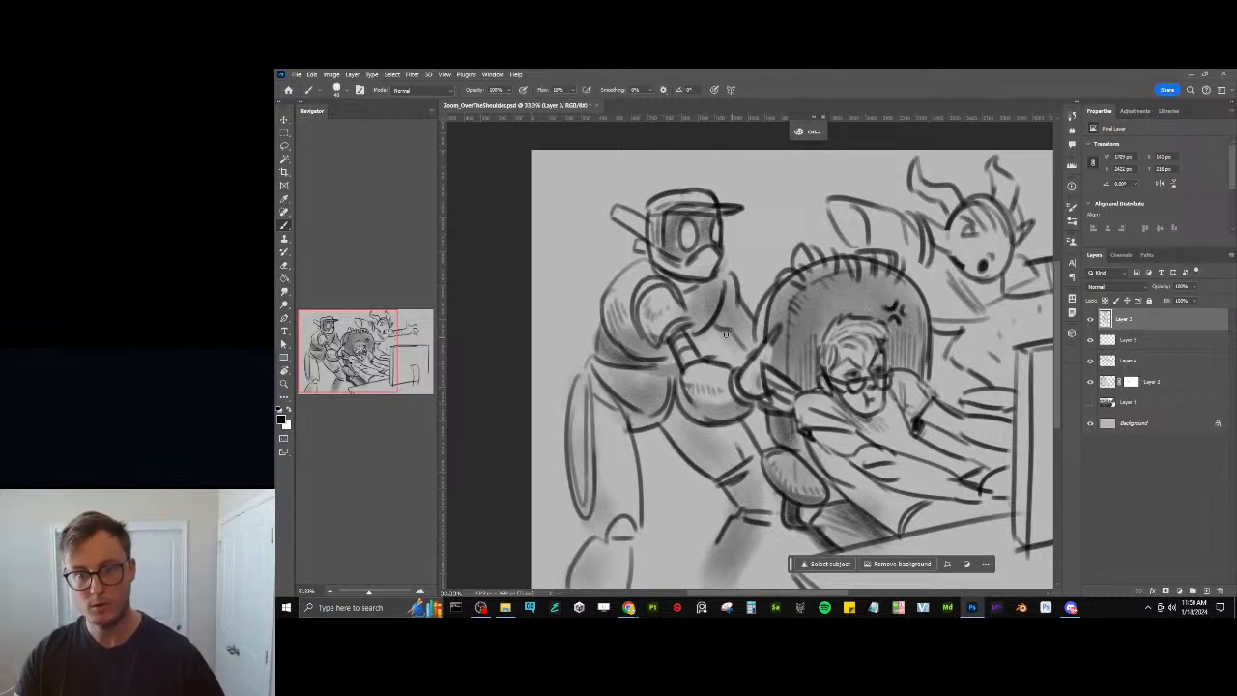
drag(693, 337, 709, 326)
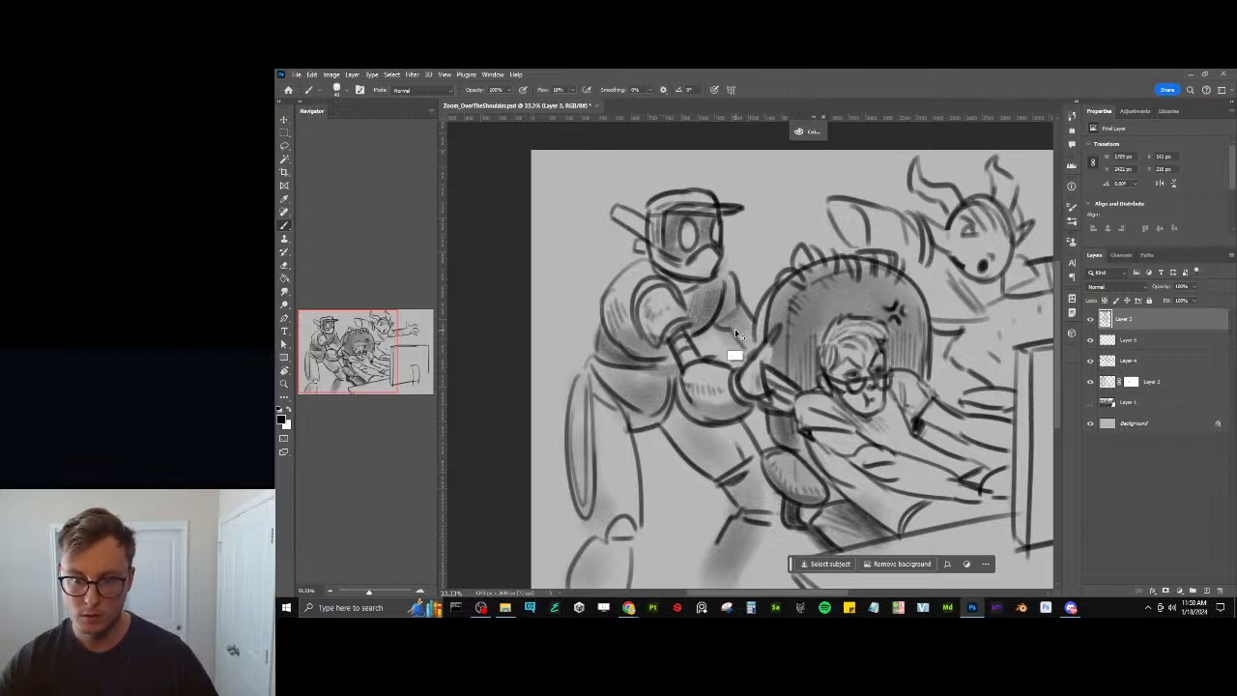
mouse_move(746, 343)
mouse_down()
mouse_move(727, 294)
mouse_move(732, 307)
mouse_move(744, 298)
mouse_move(734, 305)
mouse_up()
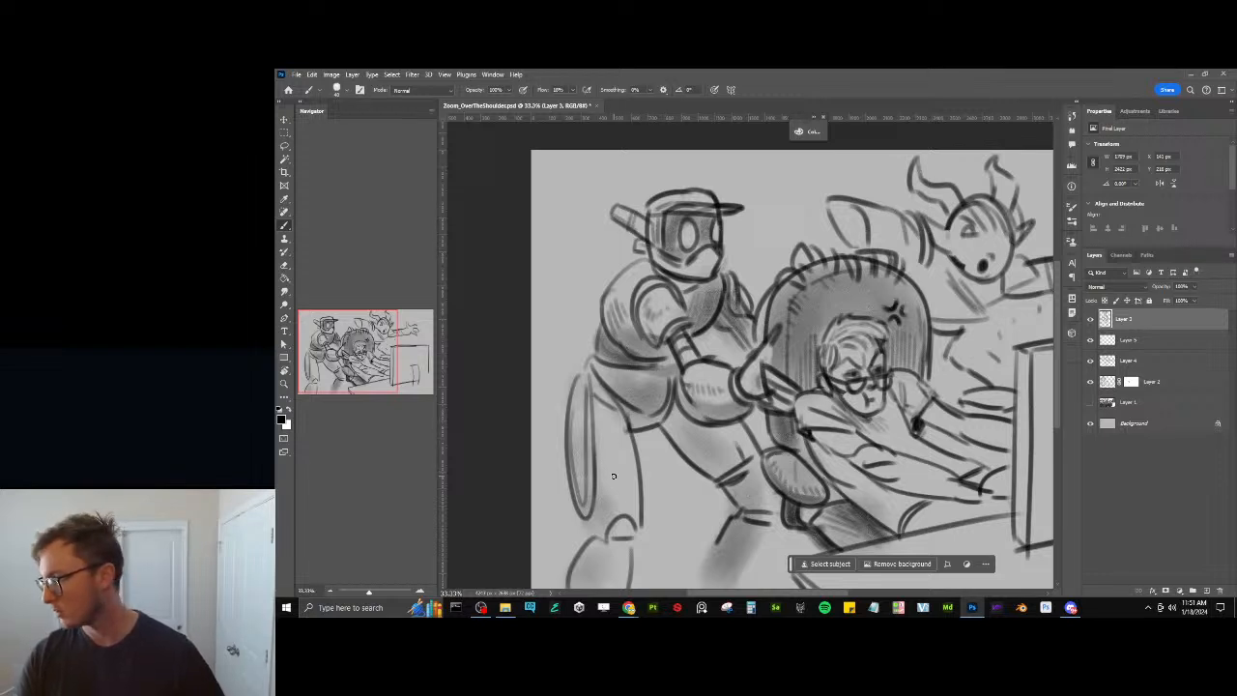
Hatch the robot's hanging arm, outline its wrist and knee joints, and draw the contours of its lower leg
drag(598, 406, 593, 515)
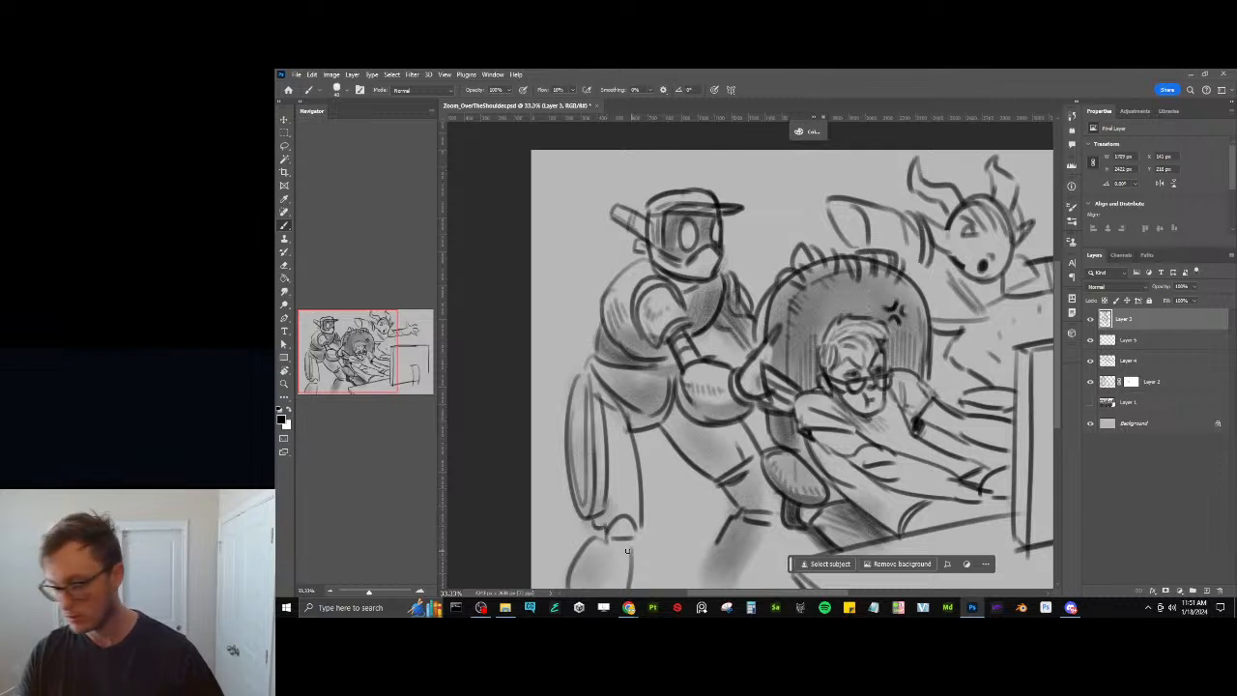
drag(615, 530, 638, 529)
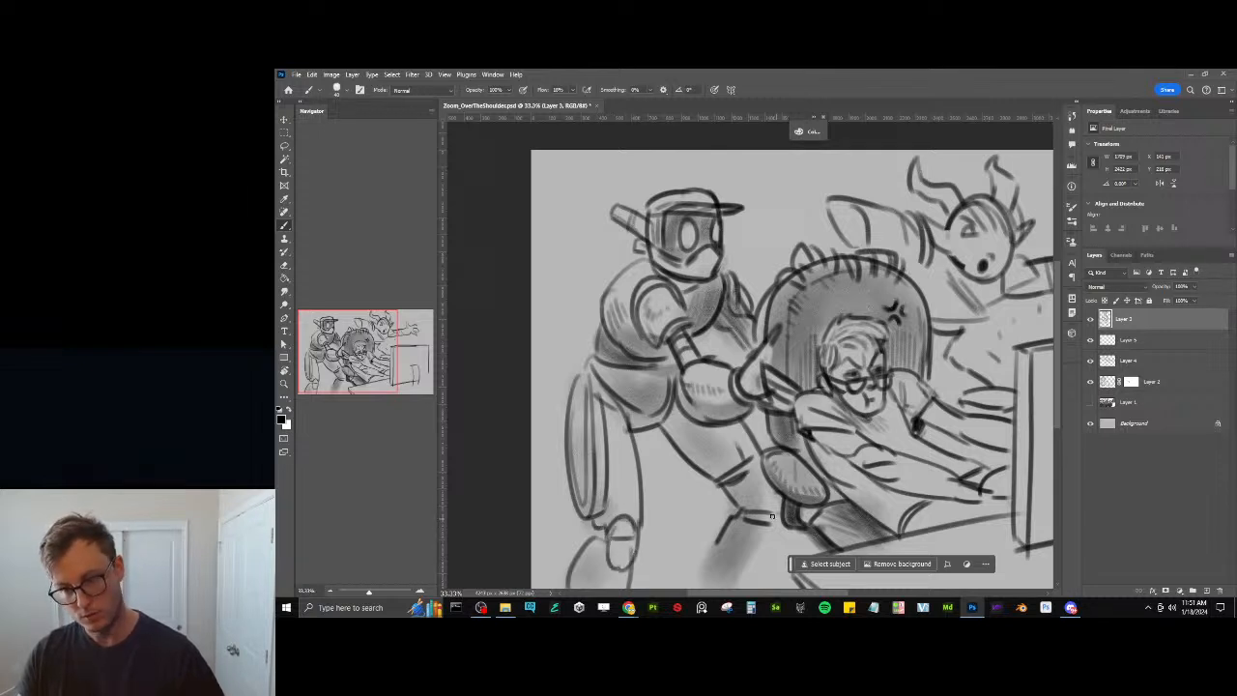
drag(776, 499, 777, 530)
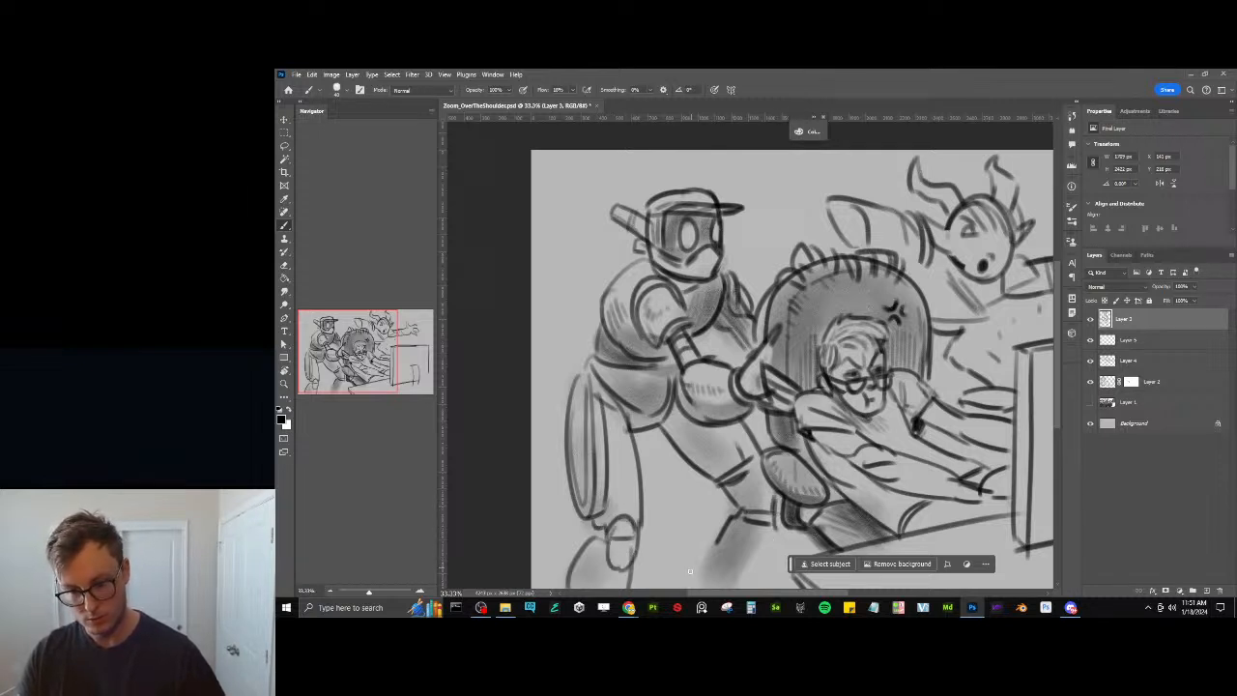
mouse_move(690, 571)
mouse_down()
mouse_move(721, 533)
mouse_move(764, 583)
mouse_move(760, 523)
mouse_up()
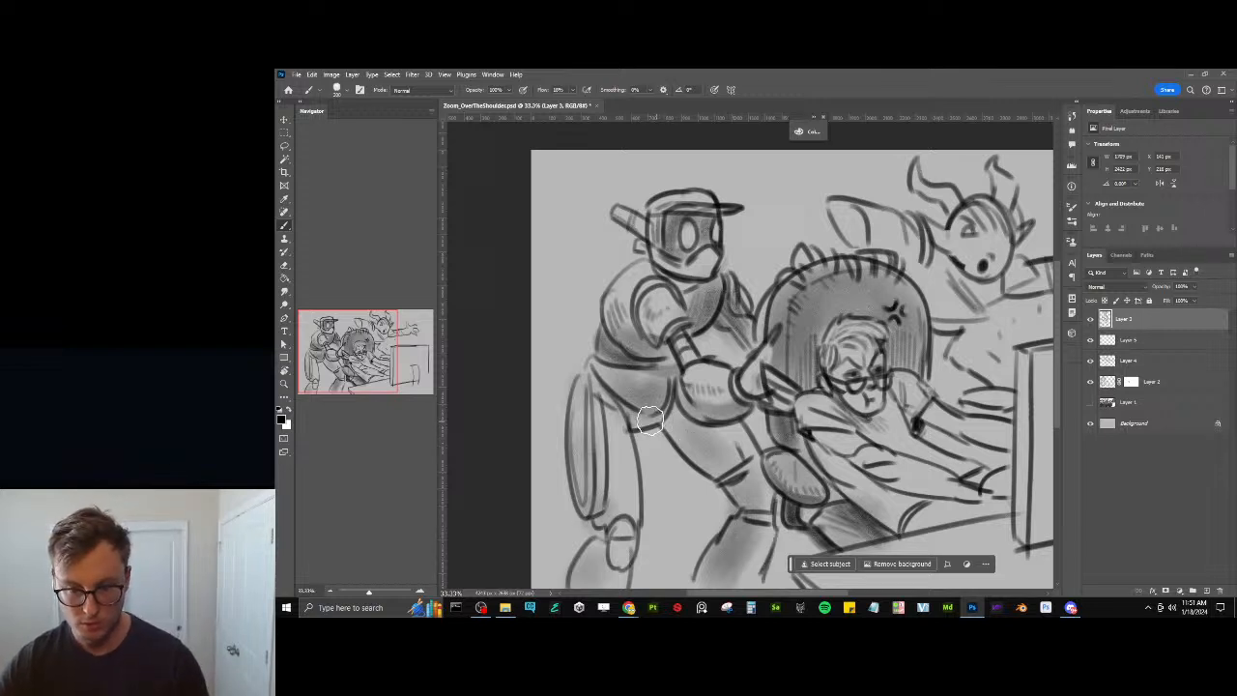
Shade the robot's thigh, lower legs, hanging arm and neck with a larger soft brush, and save the document
drag(728, 483, 747, 514)
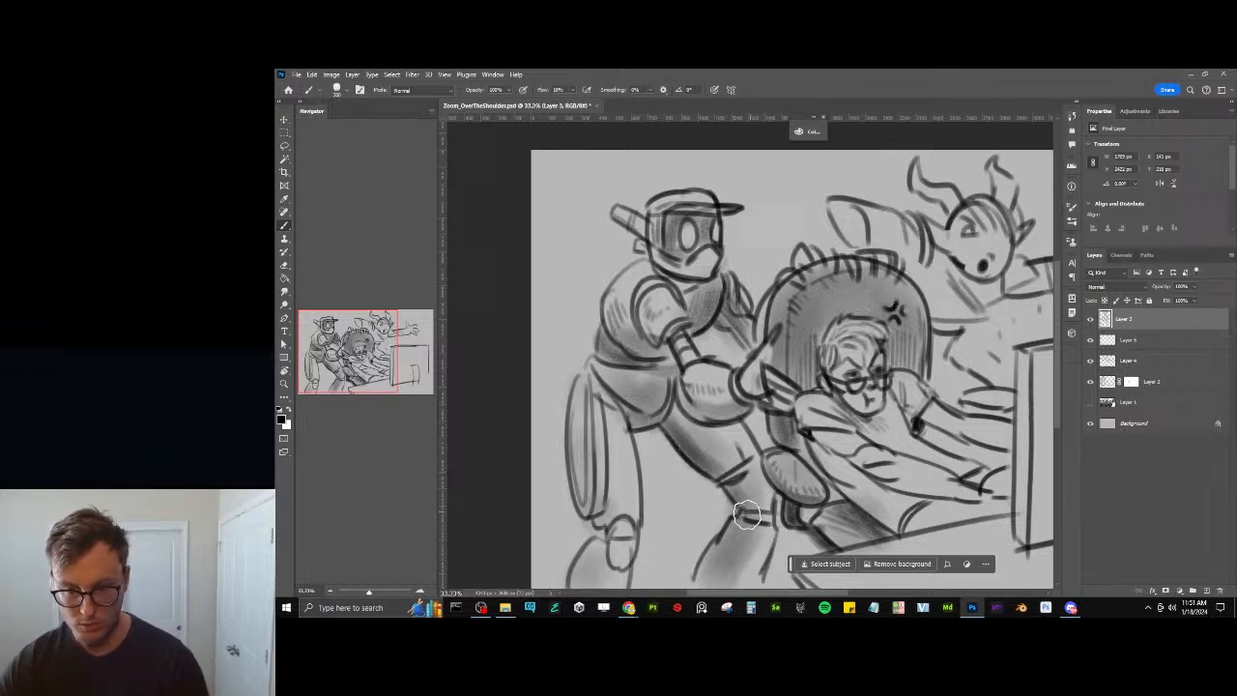
mouse_move(713, 560)
mouse_down()
mouse_move(702, 574)
mouse_move(734, 541)
mouse_up()
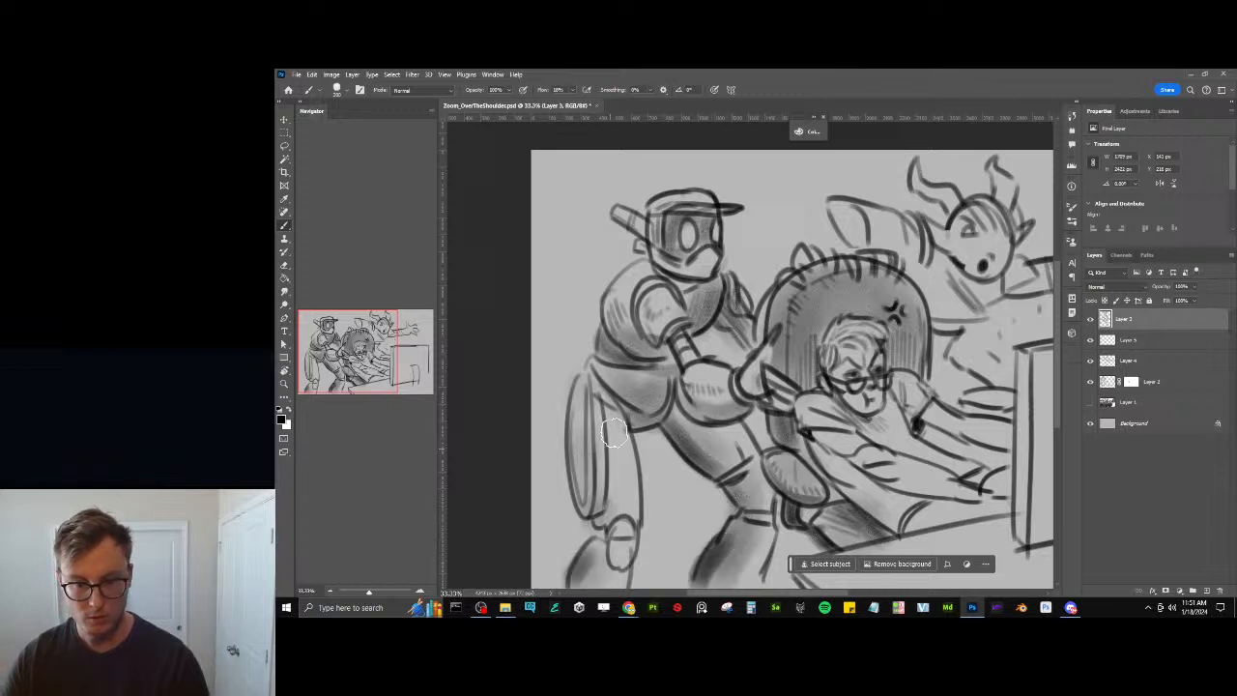
drag(571, 419, 592, 512)
mouse_move(592, 512)
mouse_down()
mouse_move(572, 445)
mouse_move(585, 379)
mouse_move(601, 367)
mouse_up()
mouse_move(660, 257)
mouse_down()
mouse_move(649, 271)
mouse_move(686, 293)
mouse_move(715, 258)
mouse_up()
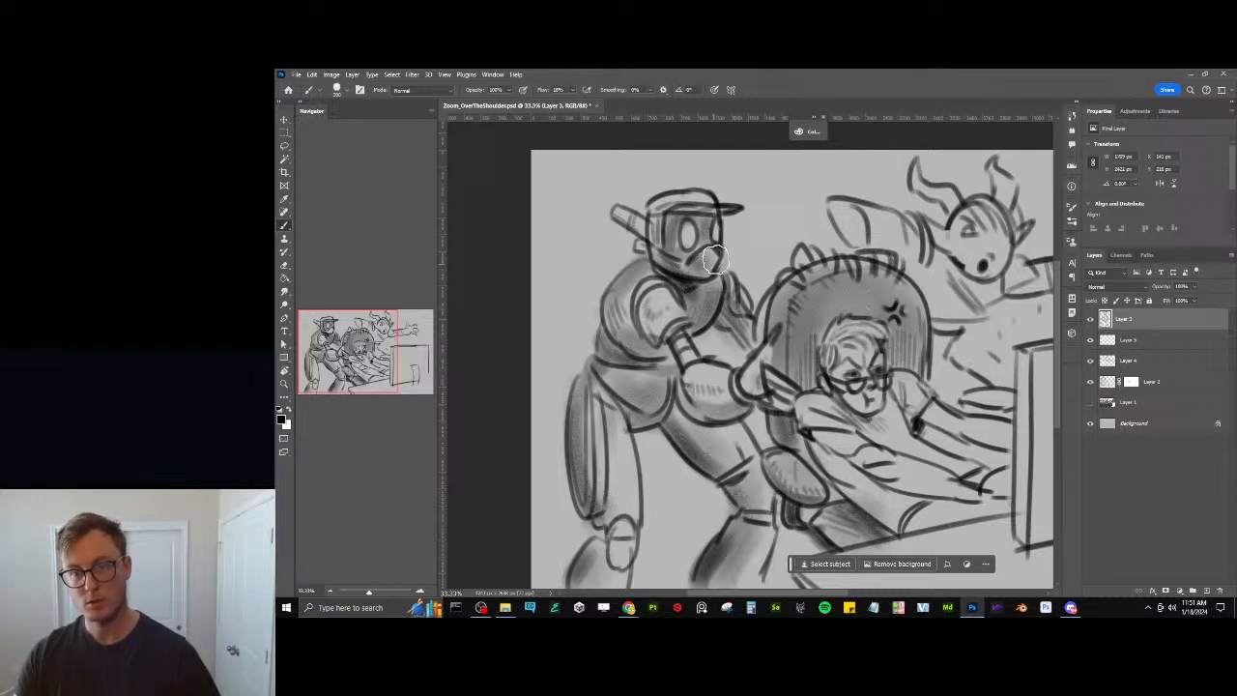
drag(814, 344, 751, 332)
key(ctrl+s)
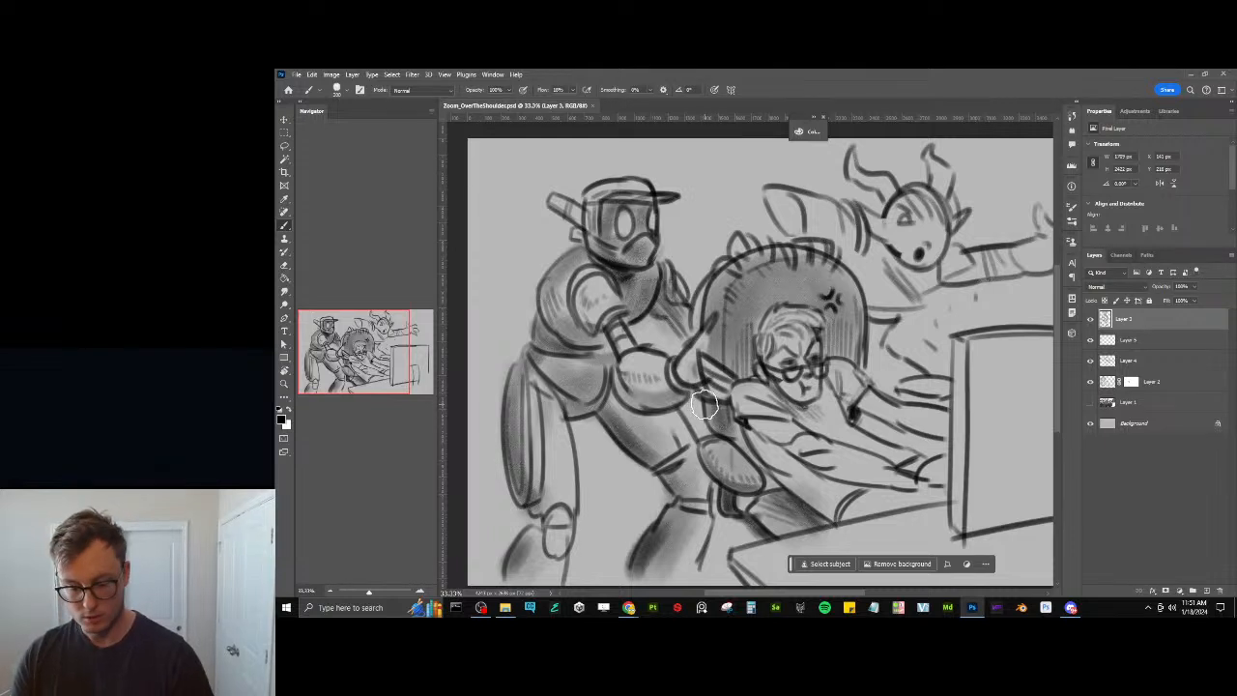
Erase the chair lines around the robot's near hand and redraw its fingers and thumb with a finer brush, adding dark hatching
key([)
key([)
key([)
key([)
key([)
key([)
key([)
key([)
key(e)
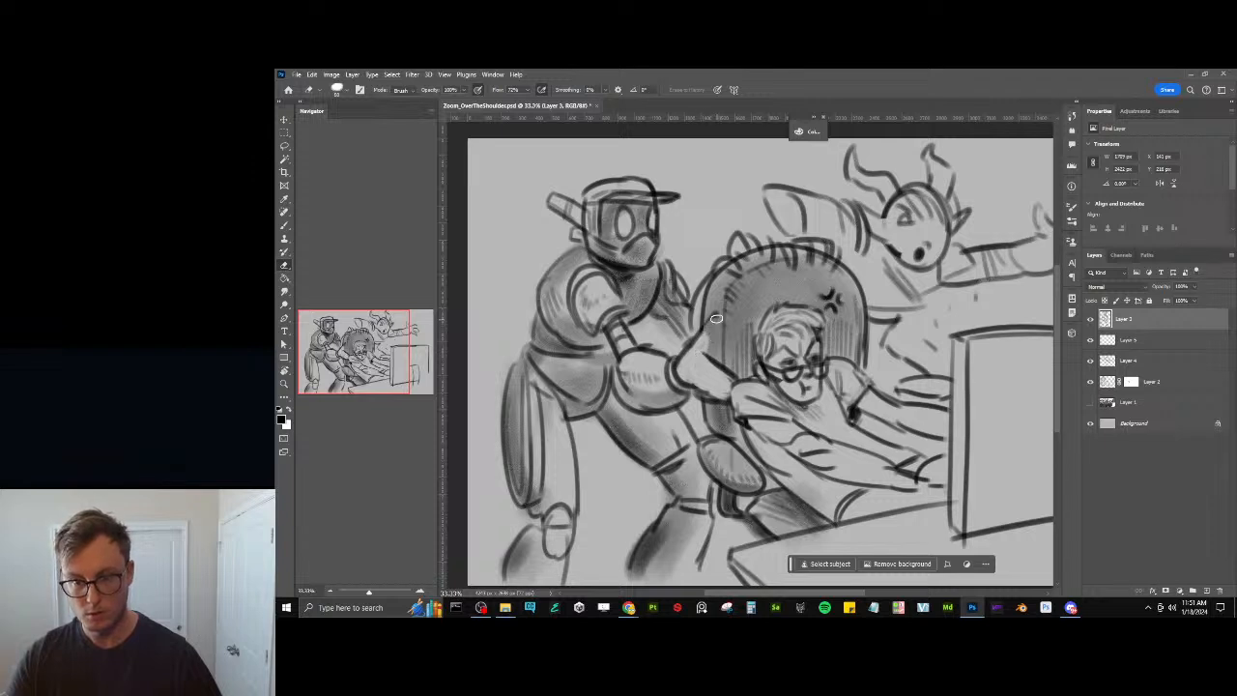
key(b)
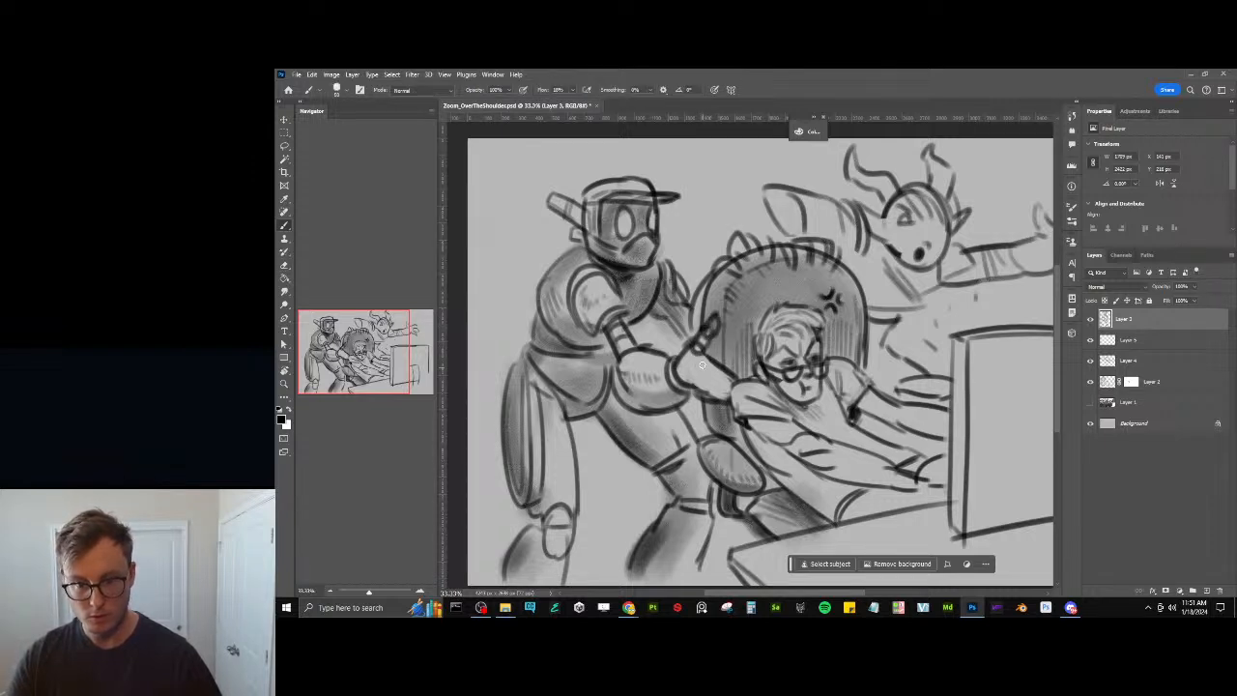
drag(705, 375, 732, 387)
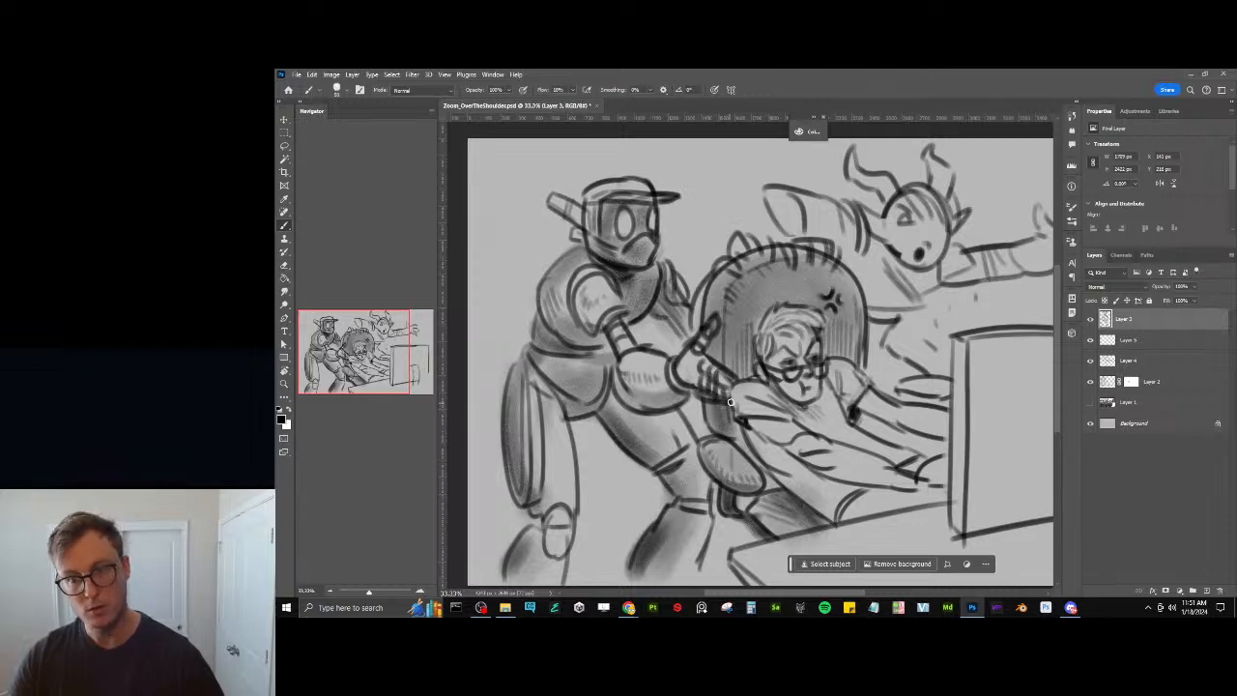
drag(692, 357, 689, 383)
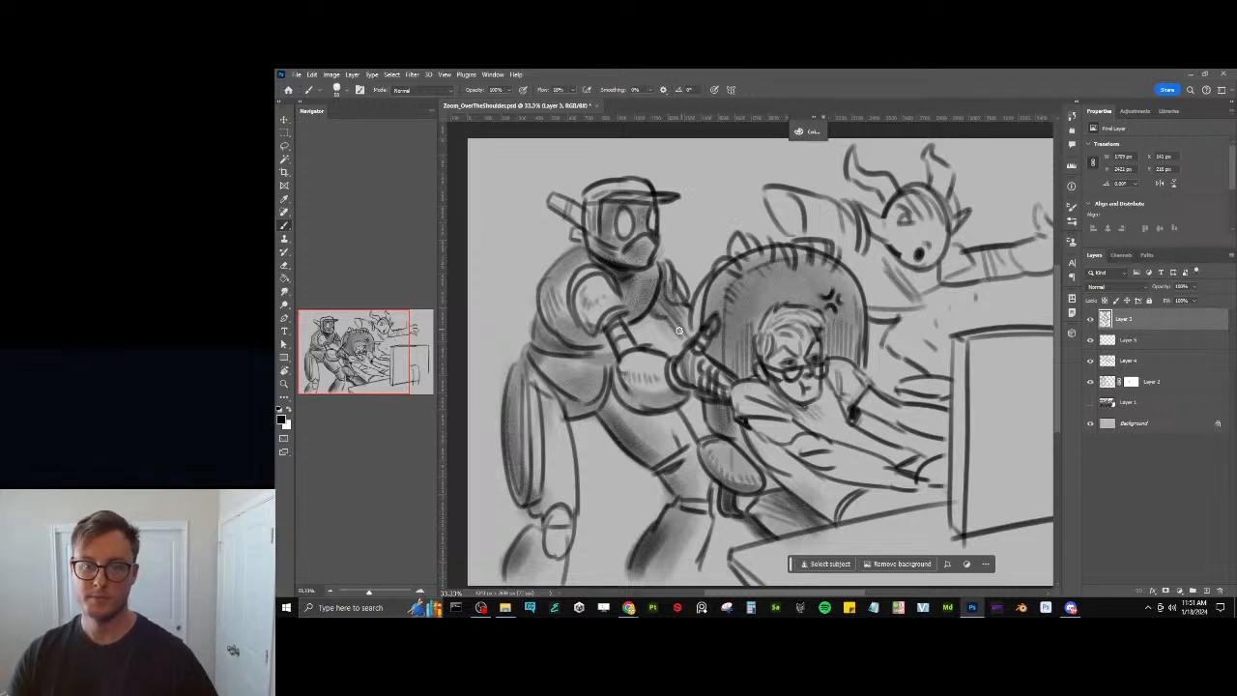
mouse_move(705, 288)
mouse_down()
mouse_move(689, 325)
mouse_move(700, 333)
mouse_up()
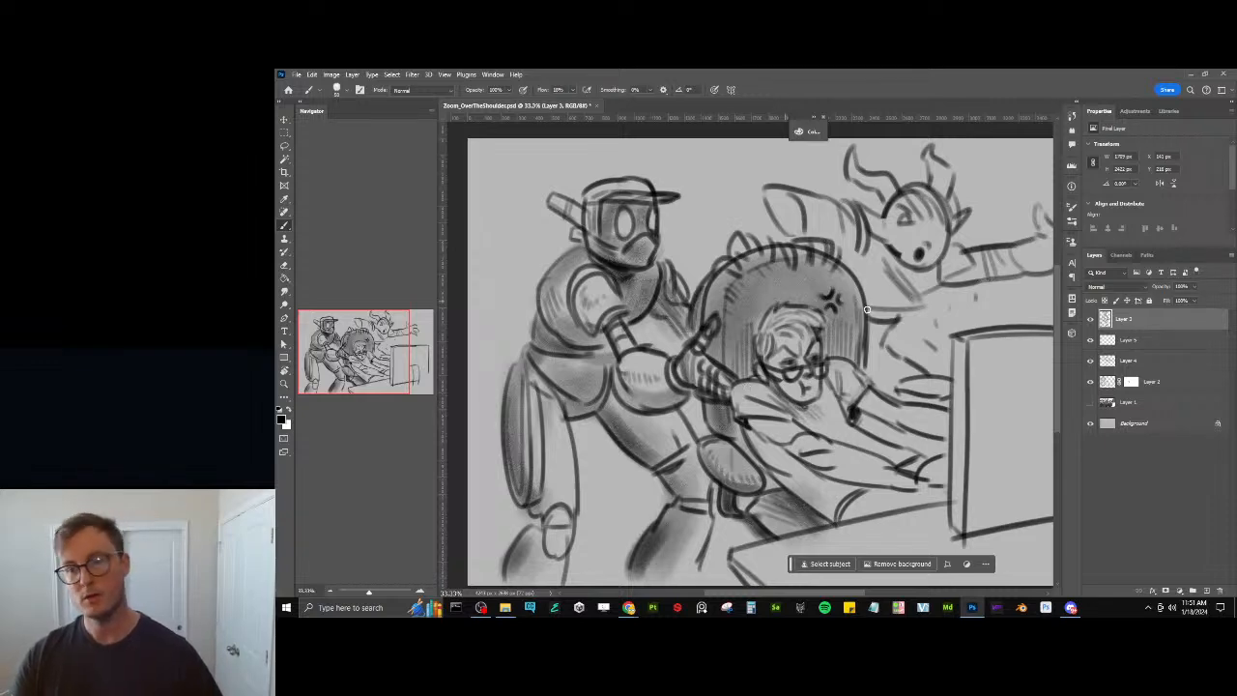
Erase the spikes at the chair's upper edge nearest the robot and draw the raised fingers of its far hand behind the chair
drag(925, 276, 879, 285)
key(e)
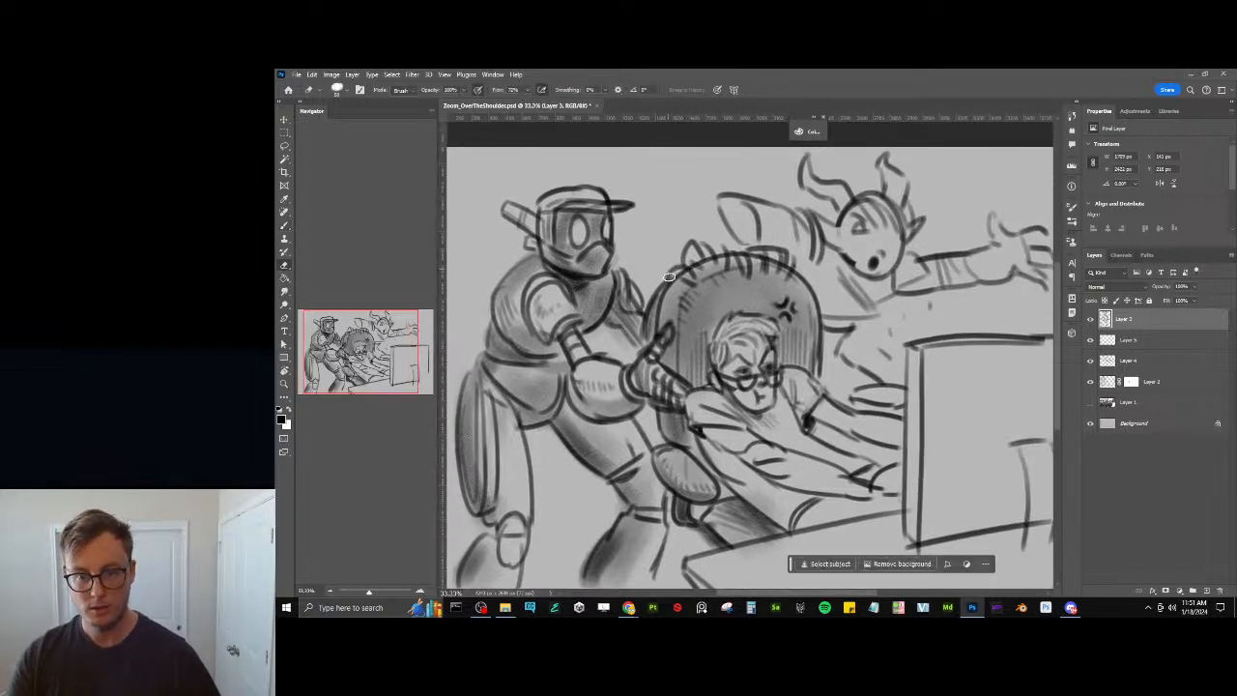
mouse_move(669, 278)
mouse_down()
mouse_move(684, 249)
mouse_move(727, 259)
mouse_move(666, 259)
mouse_move(680, 264)
mouse_move(646, 242)
mouse_move(663, 261)
mouse_move(686, 232)
mouse_move(696, 236)
mouse_move(680, 260)
mouse_move(690, 249)
mouse_up()
key(b)
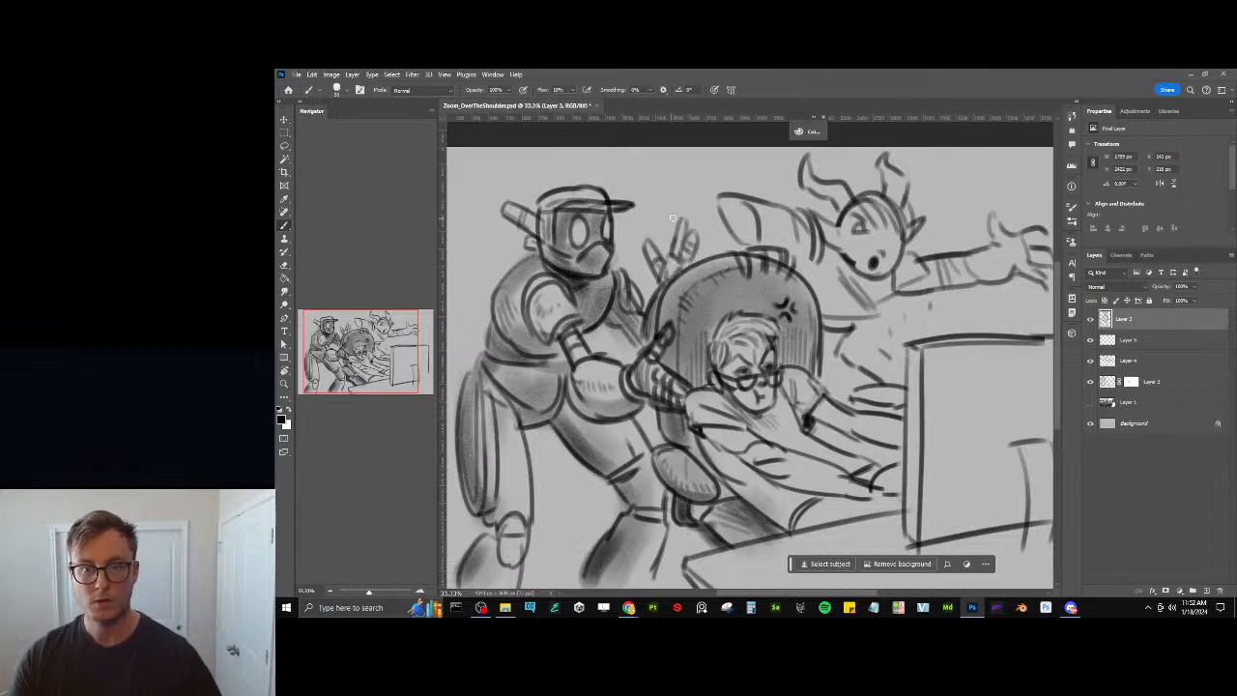
On Layer 4, strengthen the horned figure's raised arm and hatch its horns
click(1134, 364)
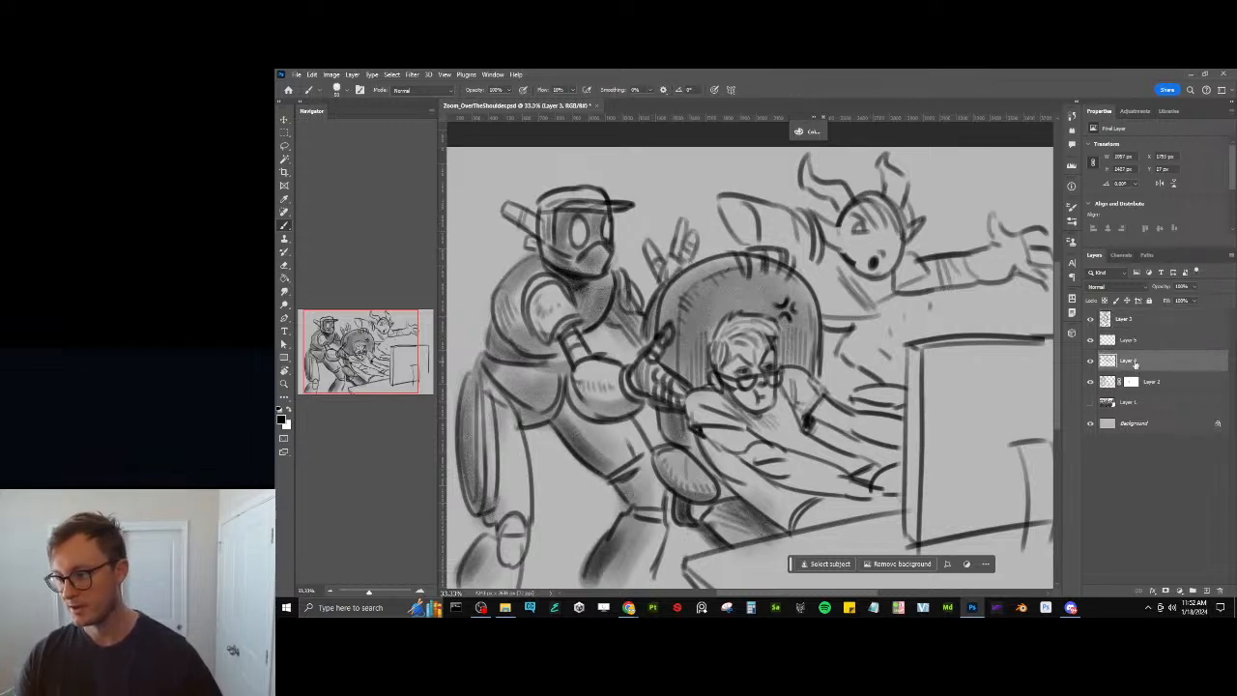
drag(785, 310, 699, 329)
mouse_move(719, 191)
mouse_down()
mouse_move(762, 230)
mouse_move(758, 218)
mouse_move(813, 199)
mouse_move(773, 208)
mouse_up()
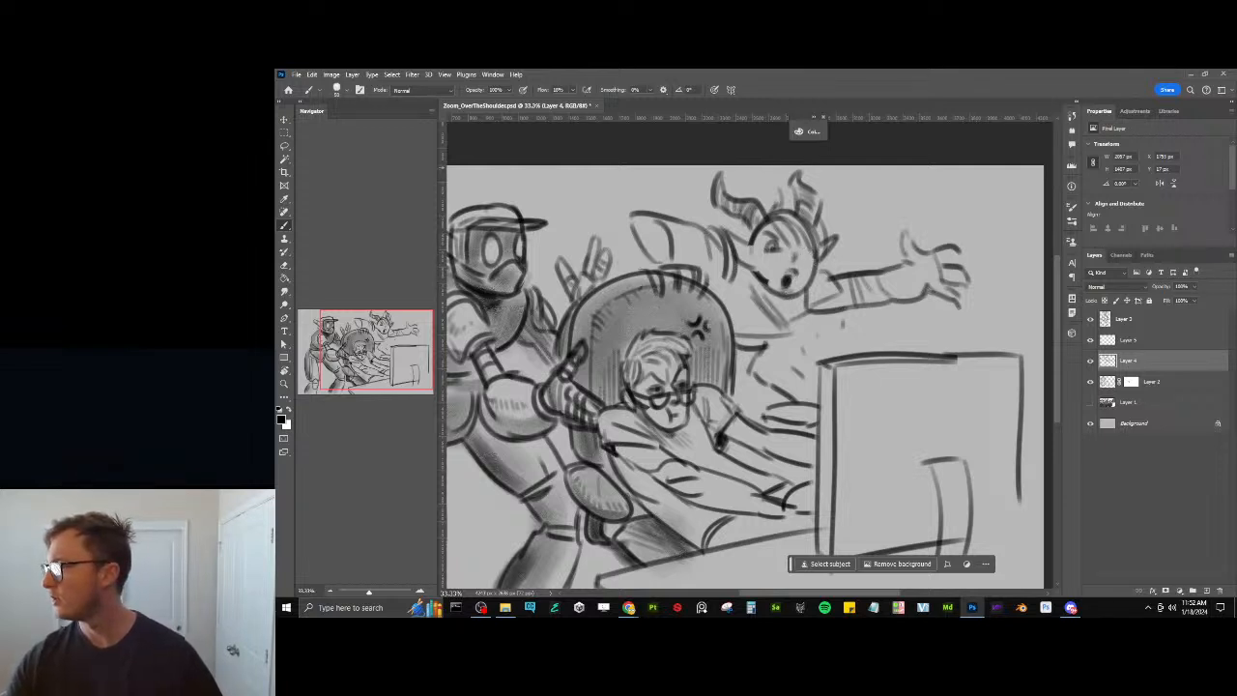
Draw dark strands of hair across the horned figure's forehead and around the base of its horns
click(899, 85)
key(ctrl+plus)
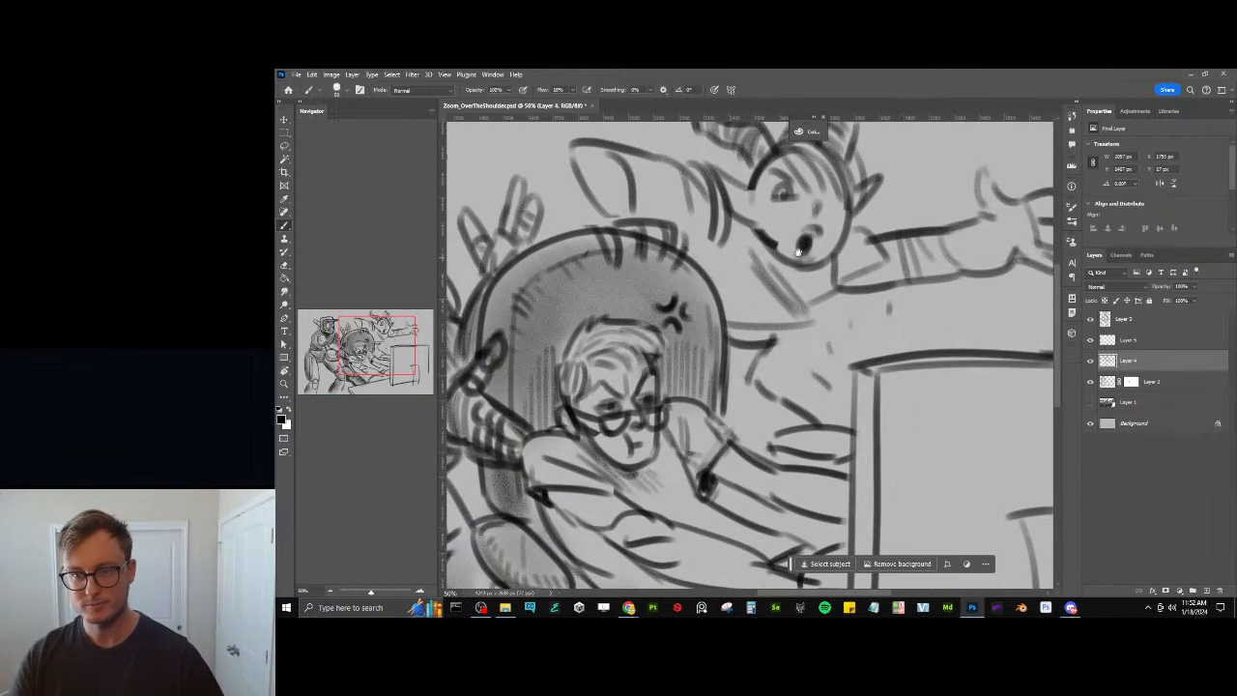
drag(798, 251, 782, 332)
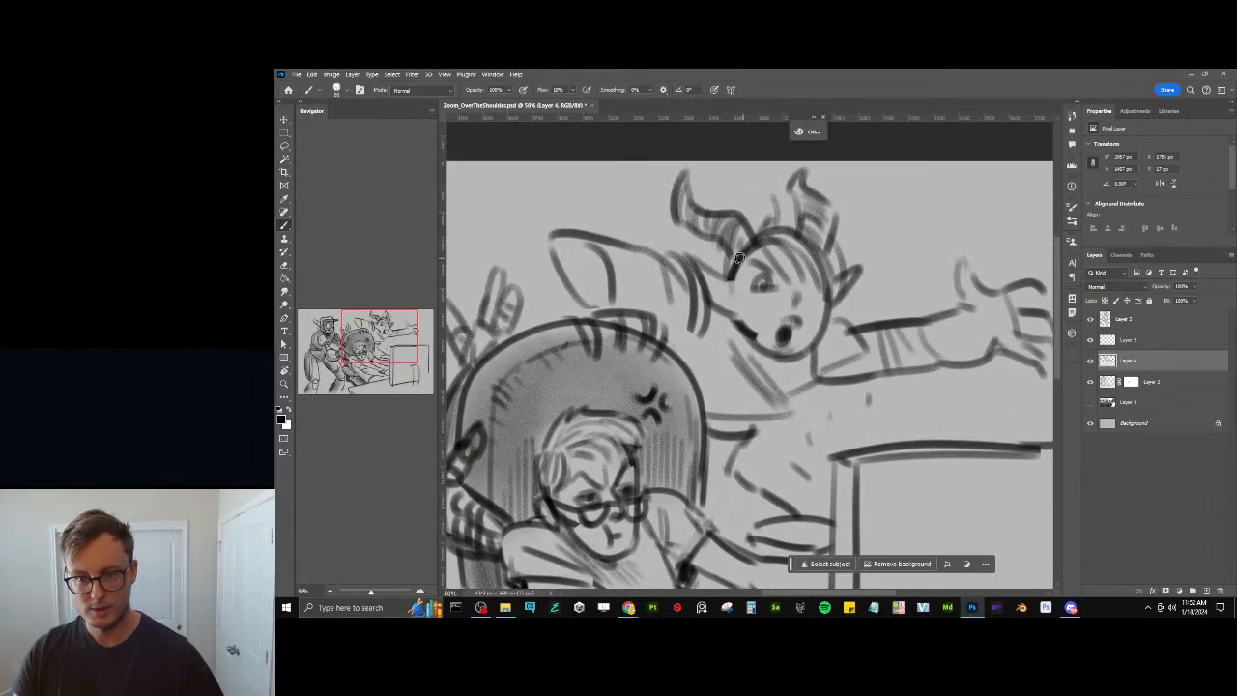
mouse_move(739, 258)
mouse_down()
mouse_move(744, 315)
mouse_move(735, 269)
mouse_move(714, 266)
mouse_move(803, 279)
mouse_up()
mouse_move(778, 236)
mouse_down()
mouse_move(818, 283)
mouse_move(821, 268)
mouse_move(756, 247)
mouse_move(817, 237)
mouse_move(841, 290)
mouse_up()
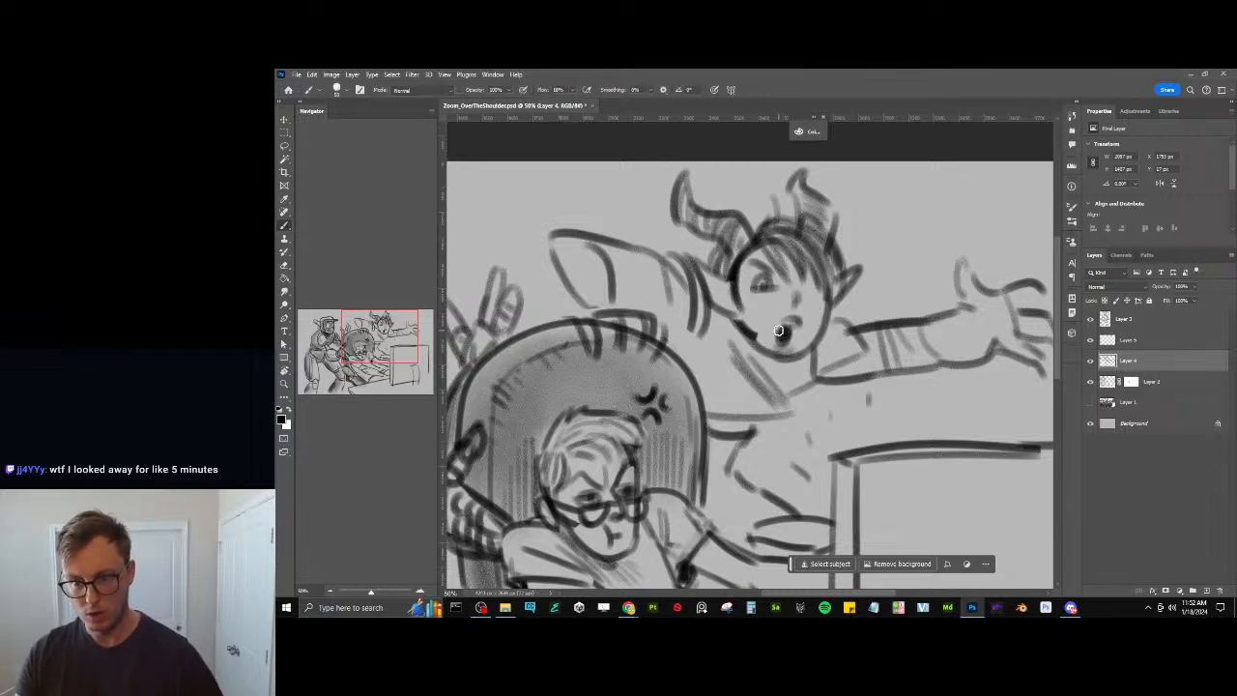
Darken the horned figure's open mouth, draw its angry brows and far eye, and add an anger mark beside its head
drag(776, 332, 796, 345)
key(ctrl+z)
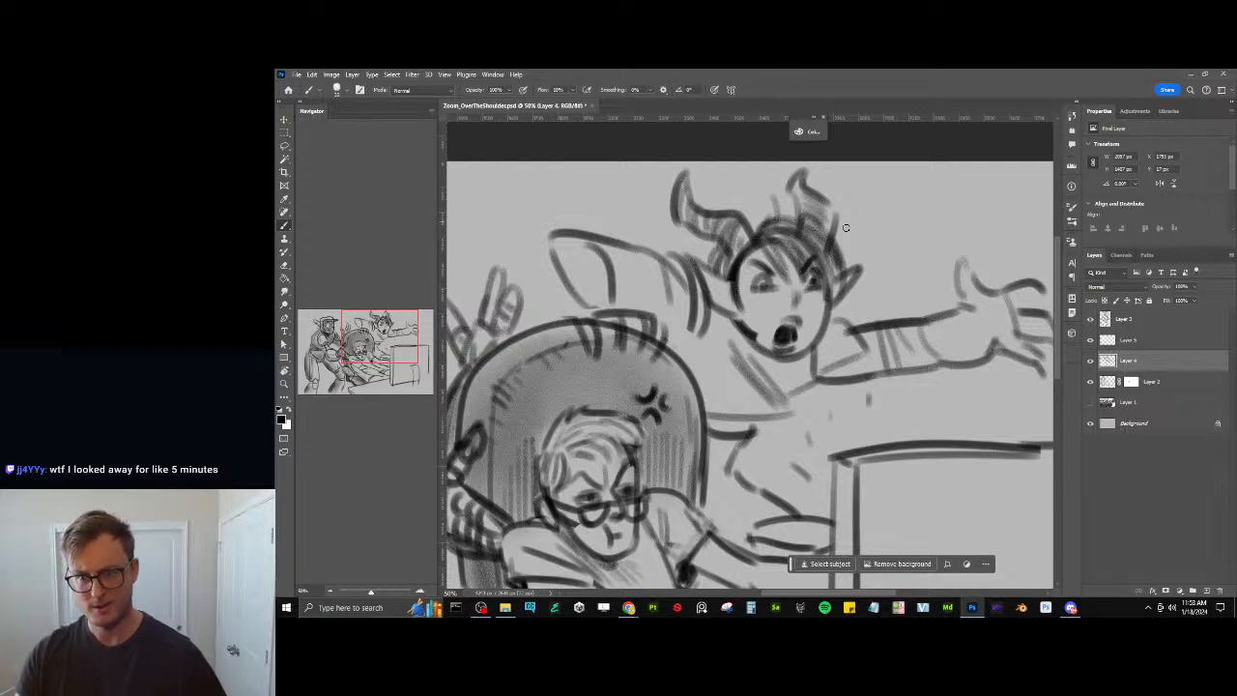
drag(848, 226, 873, 243)
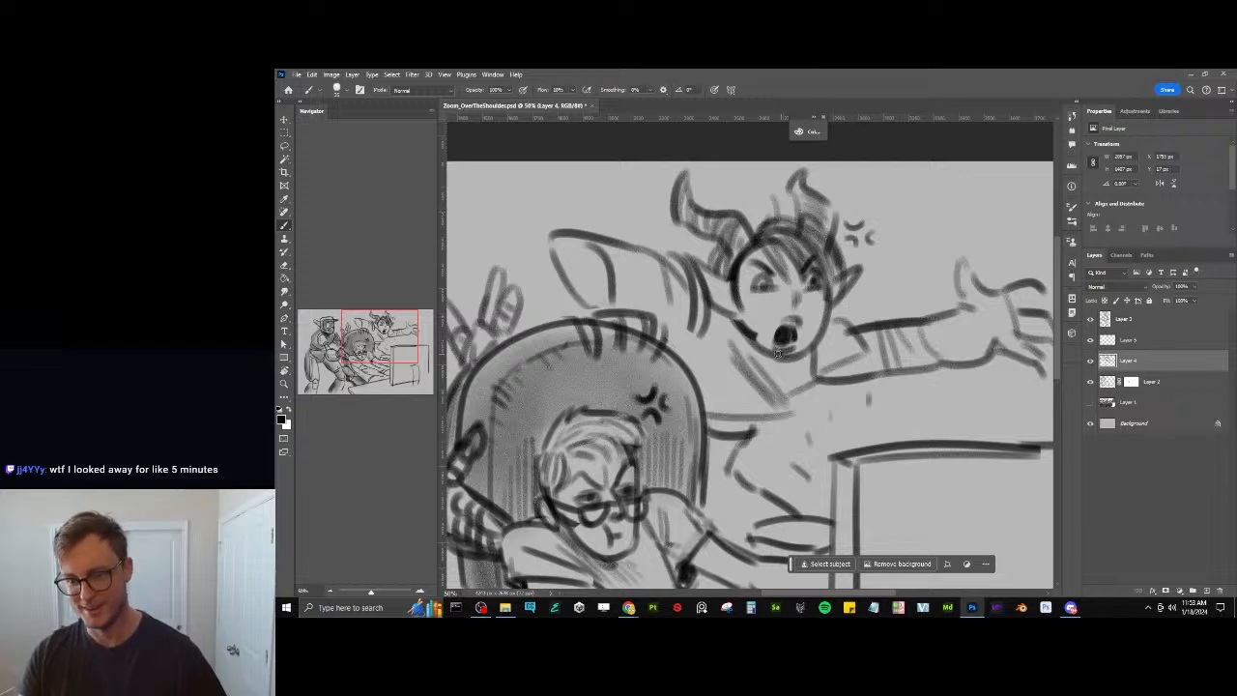
Erase the horned figure's rough jawline and redraw its cheek, chin and pointed ear with cleaner strokes
key(e)
drag(773, 350, 751, 325)
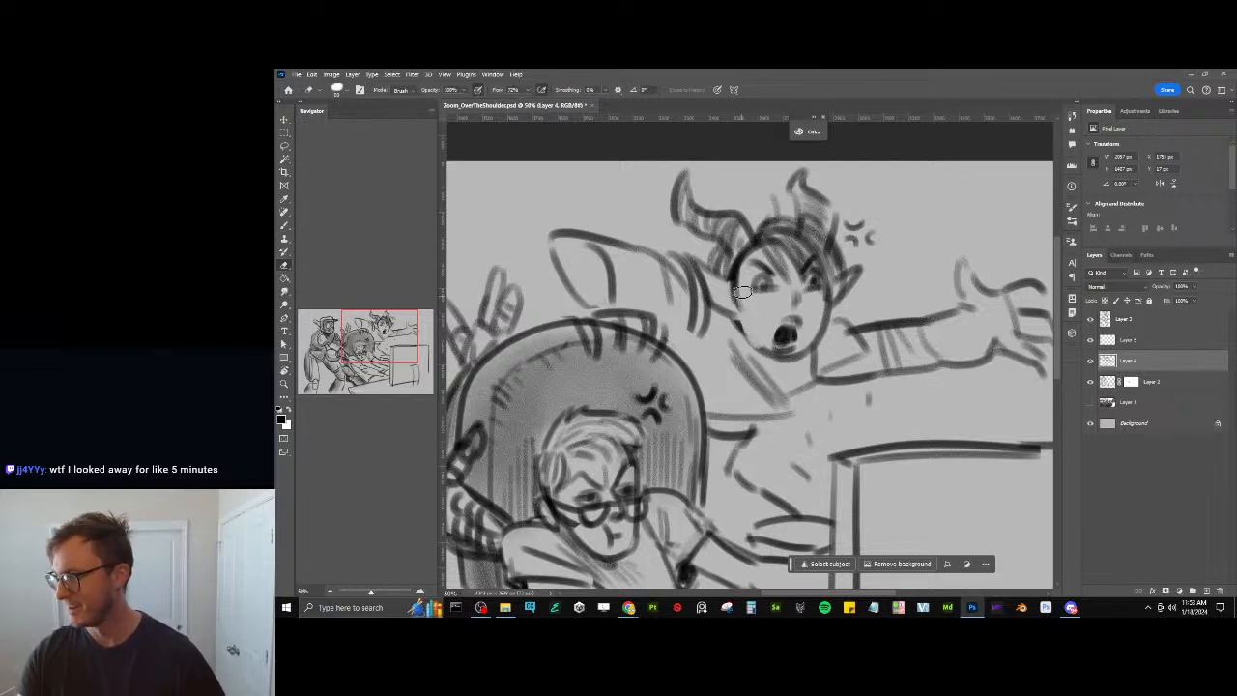
key(b)
drag(750, 255, 744, 328)
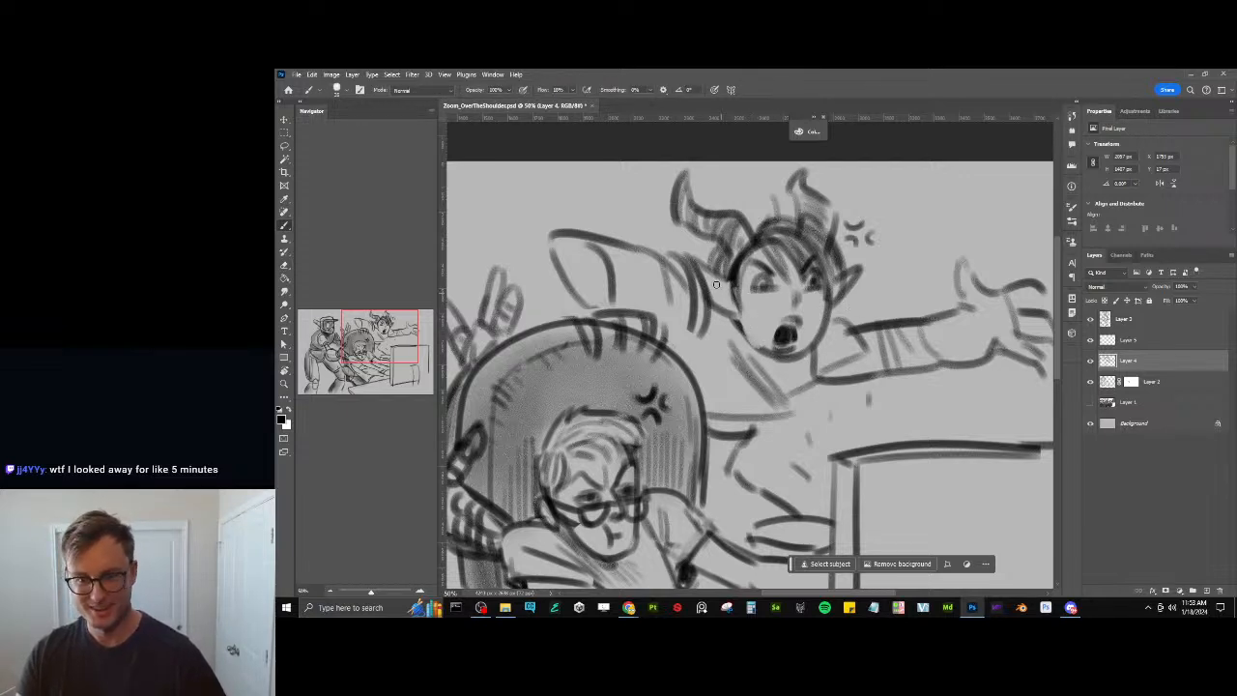
drag(850, 286, 831, 327)
mouse_move(773, 356)
mouse_down()
mouse_move(809, 354)
mouse_move(826, 317)
mouse_move(798, 356)
mouse_move(812, 343)
mouse_up()
key(ctrl+z)
key(e)
key(b)
key(ctrl+z)
drag(829, 301, 796, 356)
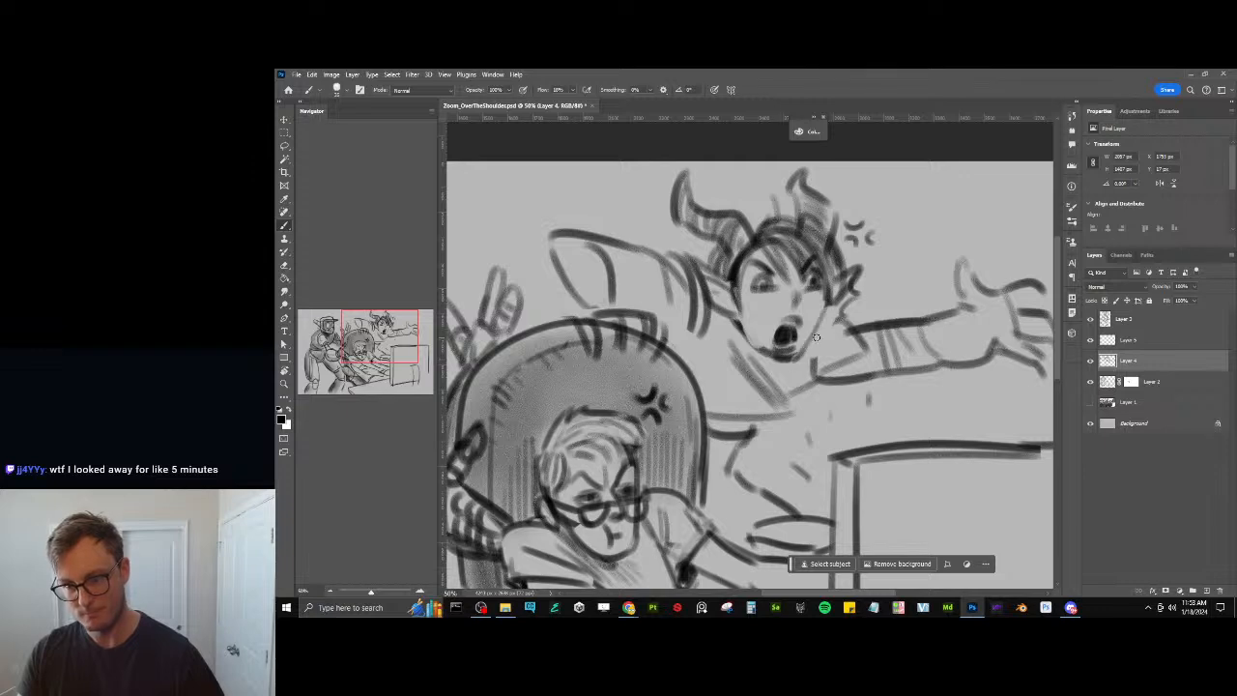
Strengthen the lines of the horned figure's collar and upper chest below its chin
key(ctrl+z)
mouse_move(828, 301)
mouse_down()
mouse_move(797, 357)
mouse_move(728, 344)
mouse_move(756, 391)
mouse_move(789, 406)
mouse_up()
key(ctrl+z)
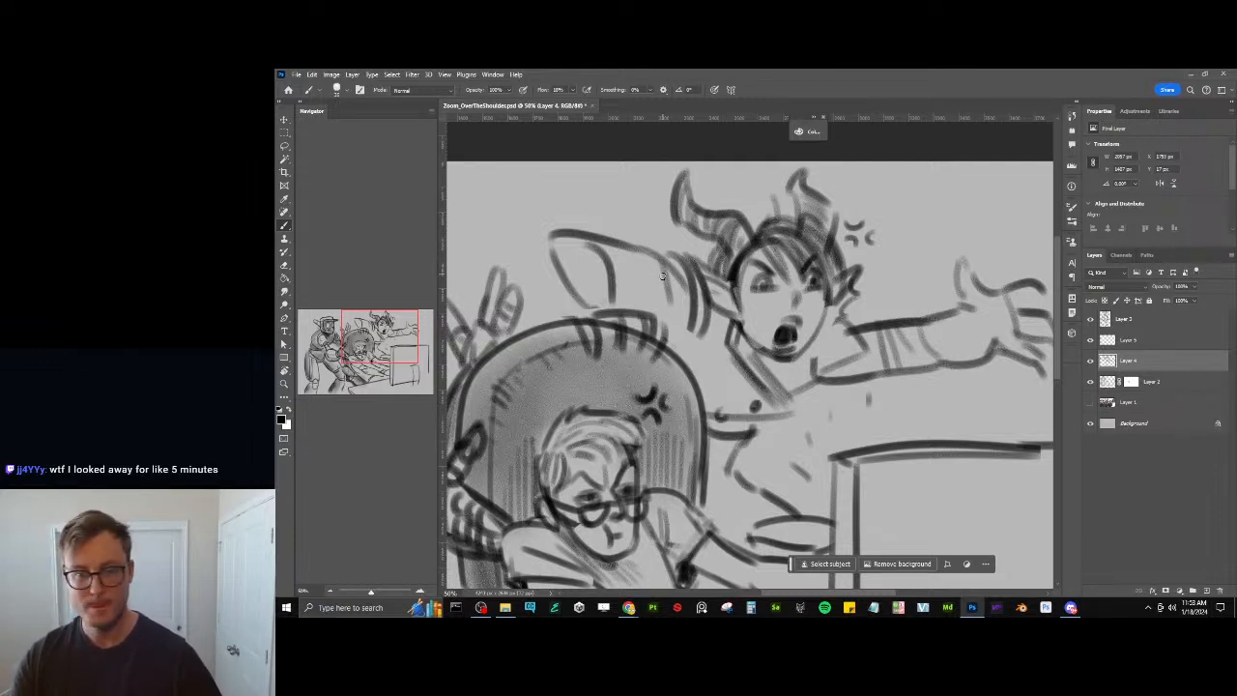
Draw pointed tufts along the horned figure's far arm and darken its fingers gripping the top of the chair
mouse_move(639, 242)
mouse_down()
mouse_move(659, 304)
mouse_move(651, 253)
mouse_move(677, 253)
mouse_move(702, 298)
mouse_move(665, 298)
mouse_move(685, 331)
mouse_move(620, 343)
mouse_move(622, 359)
mouse_move(633, 317)
mouse_up()
key(e)
key(b)
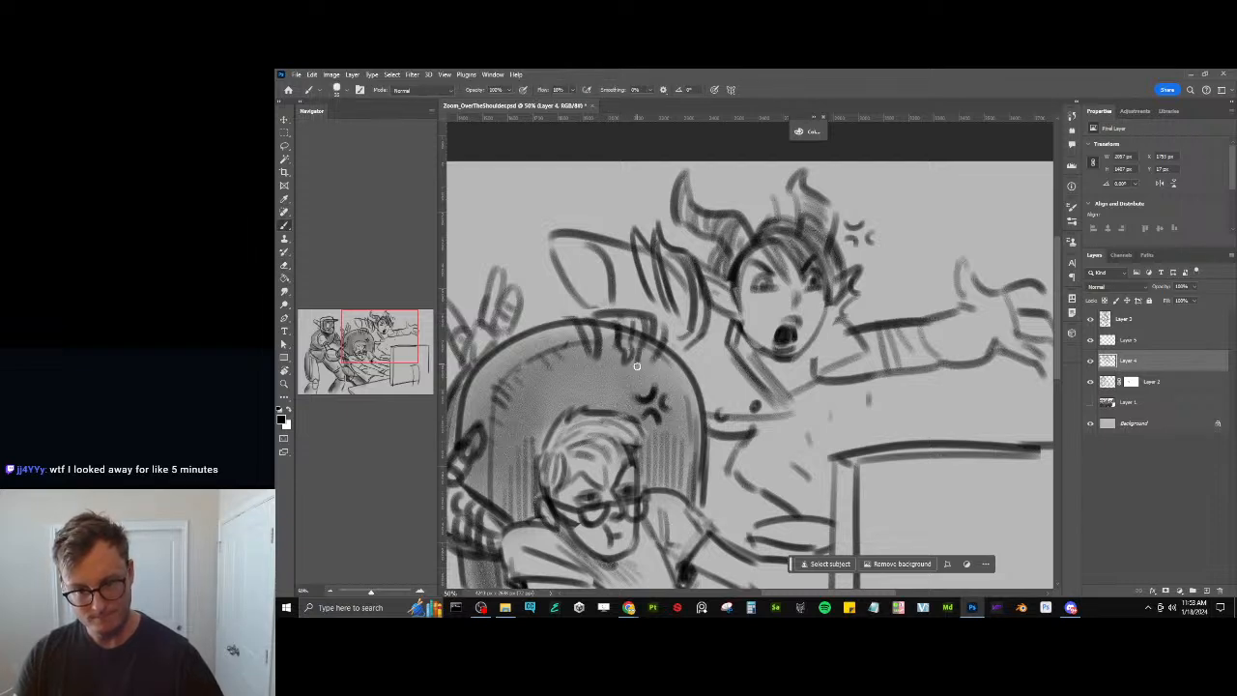
mouse_move(637, 366)
mouse_down()
mouse_move(682, 340)
mouse_move(677, 355)
mouse_up()
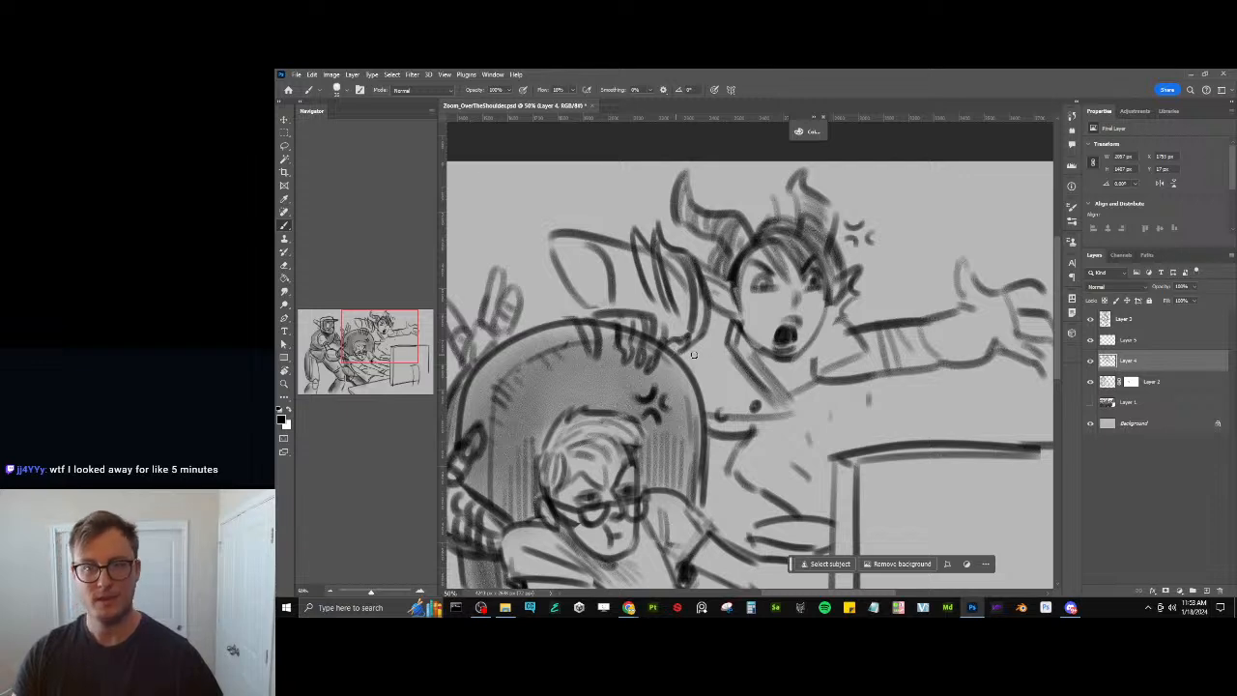
drag(578, 299, 593, 314)
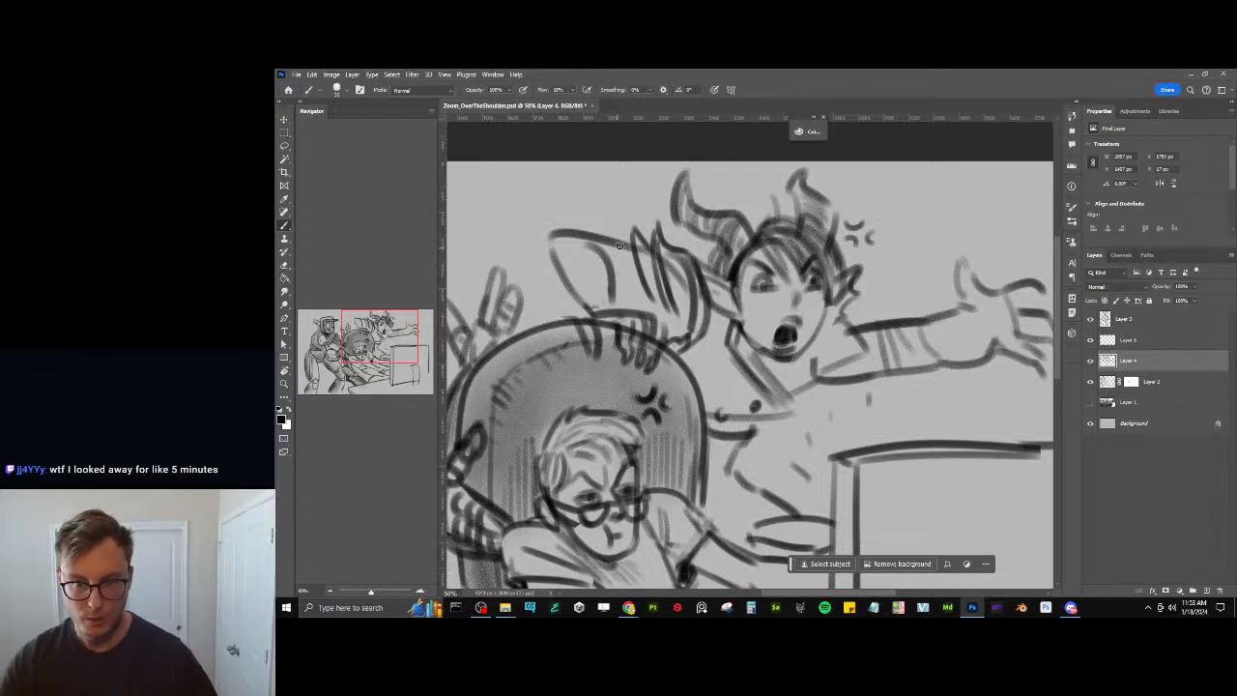
Redraw the inner edge and folds of the horned figure's bent arm behind the chair
mouse_move(619, 245)
mouse_down()
mouse_move(614, 288)
mouse_move(655, 303)
mouse_up()
key(ctrl+z)
key(ctrl+z)
mouse_move(612, 254)
mouse_down()
mouse_move(615, 284)
mouse_move(568, 255)
mouse_move(601, 278)
mouse_up()
Shade the horned figure's bent arm and outstretched forearm with a larger soft brush
key(bracketright)
key(bracketright)
key(bracketright)
key(bracketright)
key(bracketright)
key(bracketright)
key(bracketright)
key(bracketright)
key(bracketright)
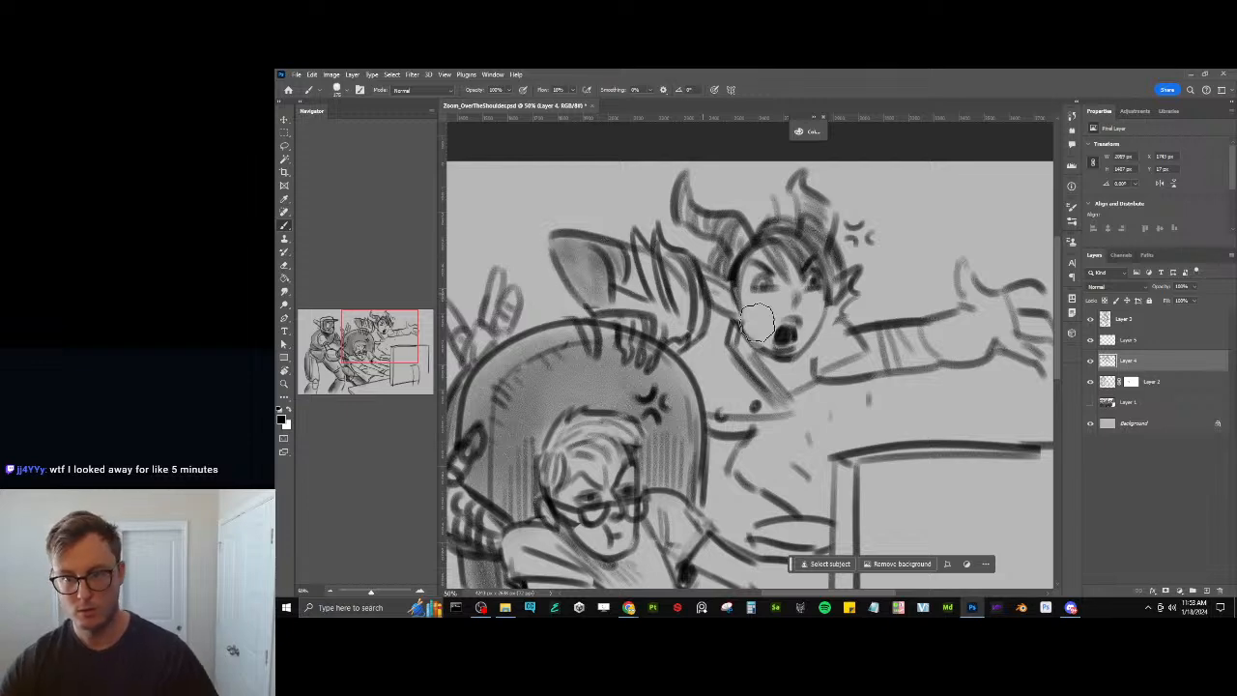
mouse_move(875, 368)
mouse_down()
mouse_move(1000, 330)
mouse_move(897, 341)
mouse_up()
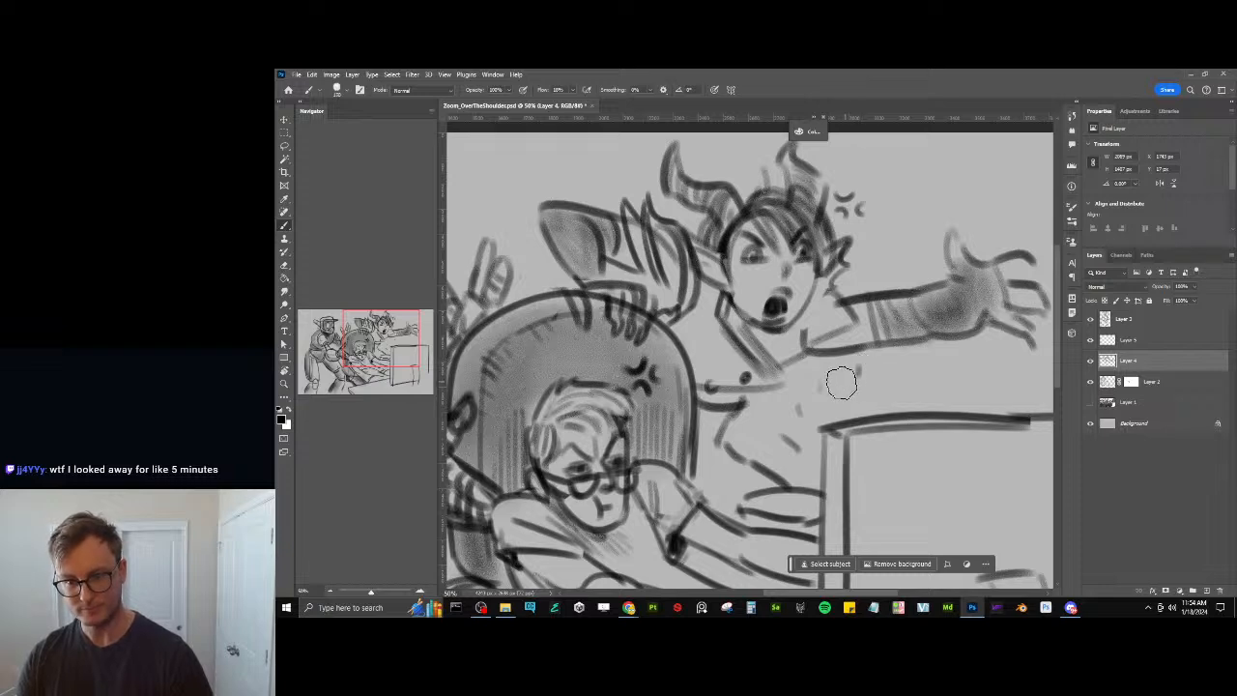
Draw a fan of short emphasis lines radiating beside the horned figure's head
mouse_move(885, 197)
mouse_down()
mouse_move(872, 233)
mouse_move(895, 233)
mouse_up()
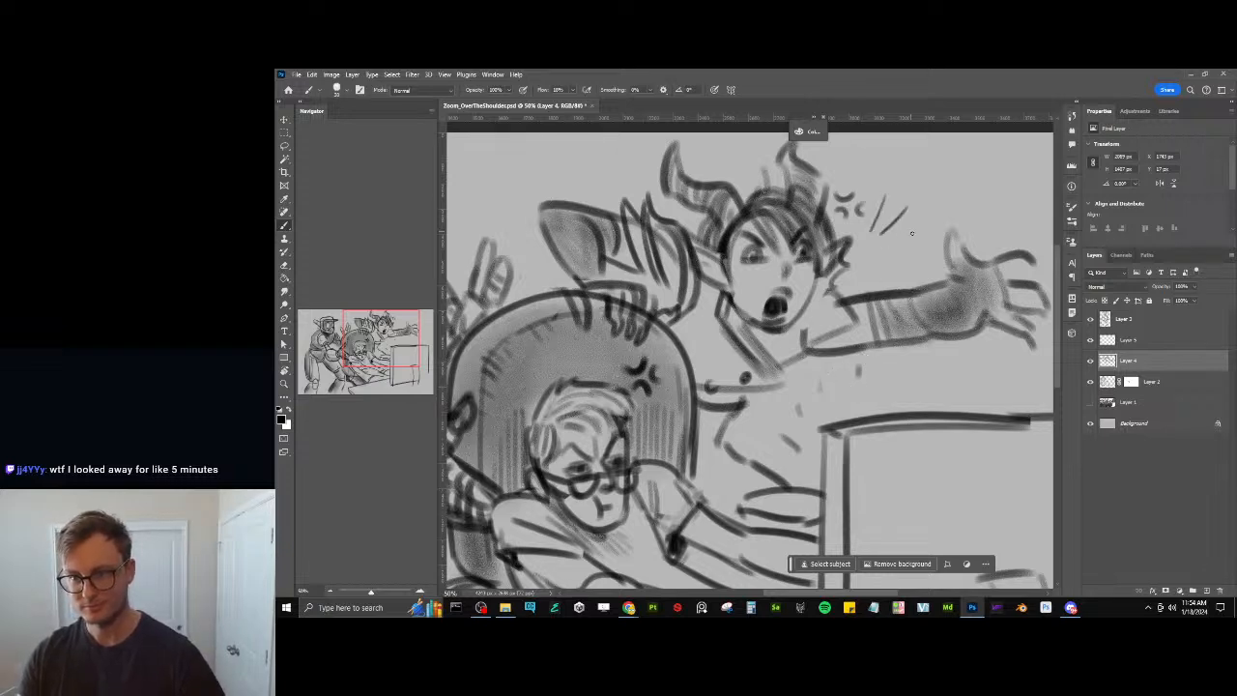
key(ctrl+z)
key(ctrl+z)
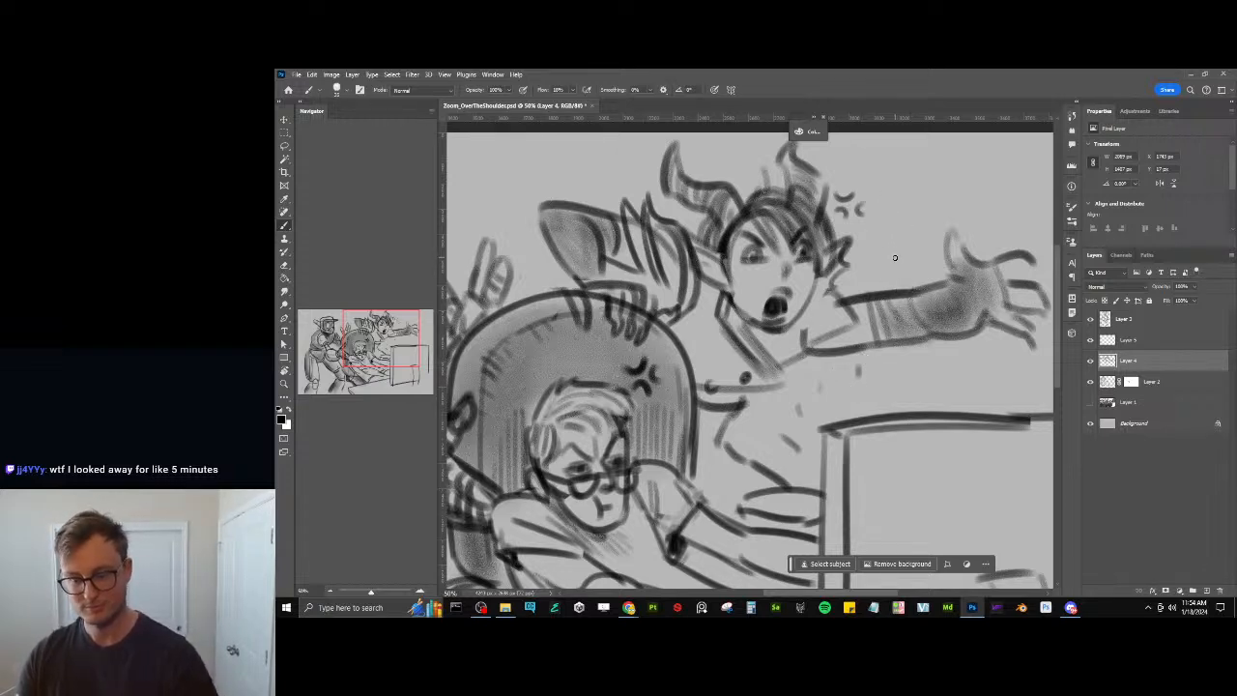
drag(888, 211, 876, 234)
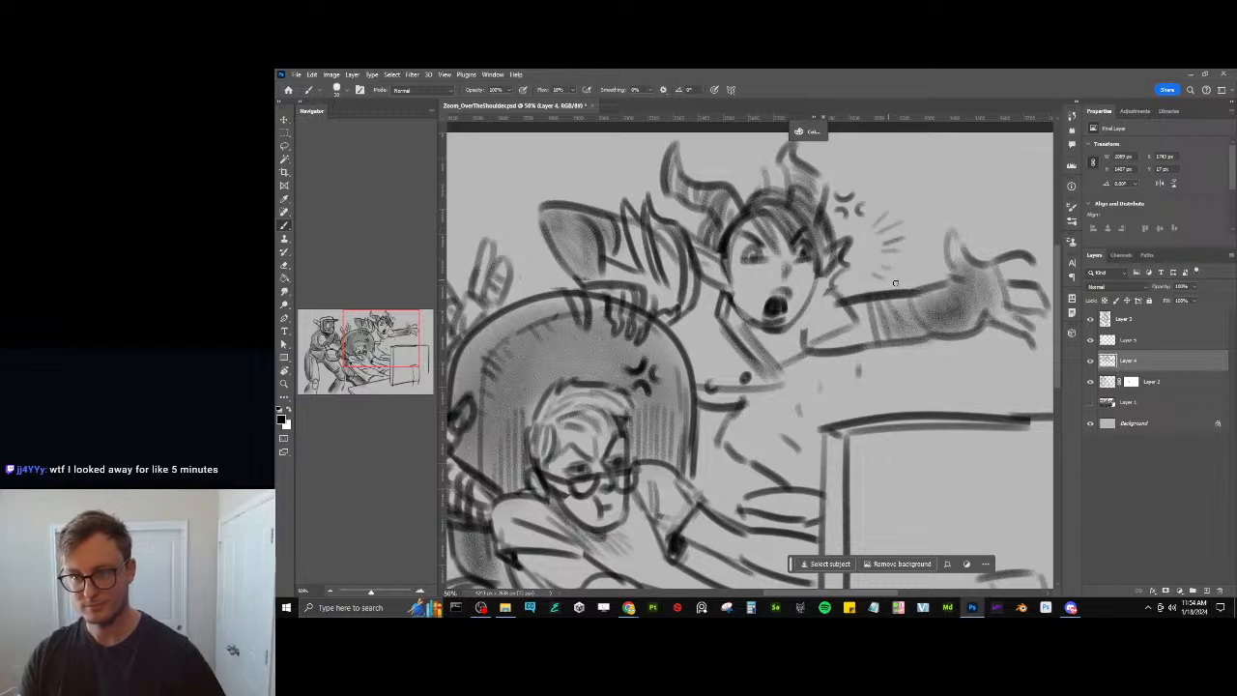
drag(894, 295, 874, 275)
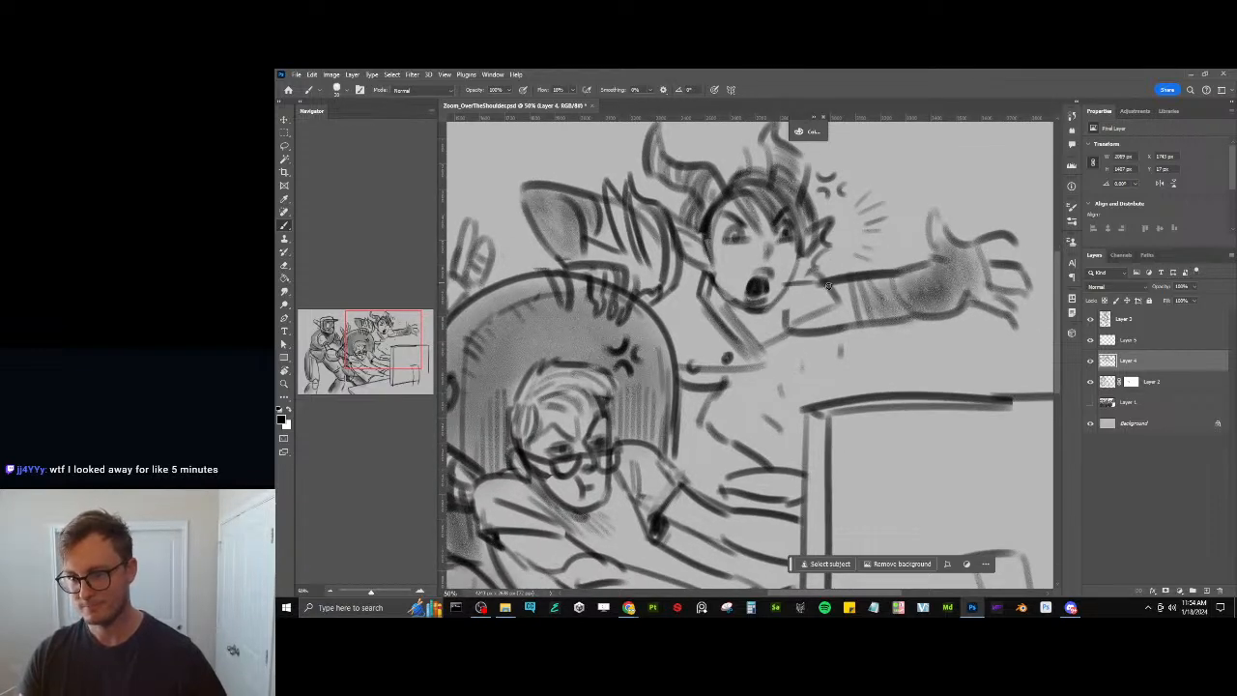
Define the shoulder and sleeve stripes on the horned figure's outstretched arm and hatch the side of its torso beside the chair
drag(803, 295, 798, 323)
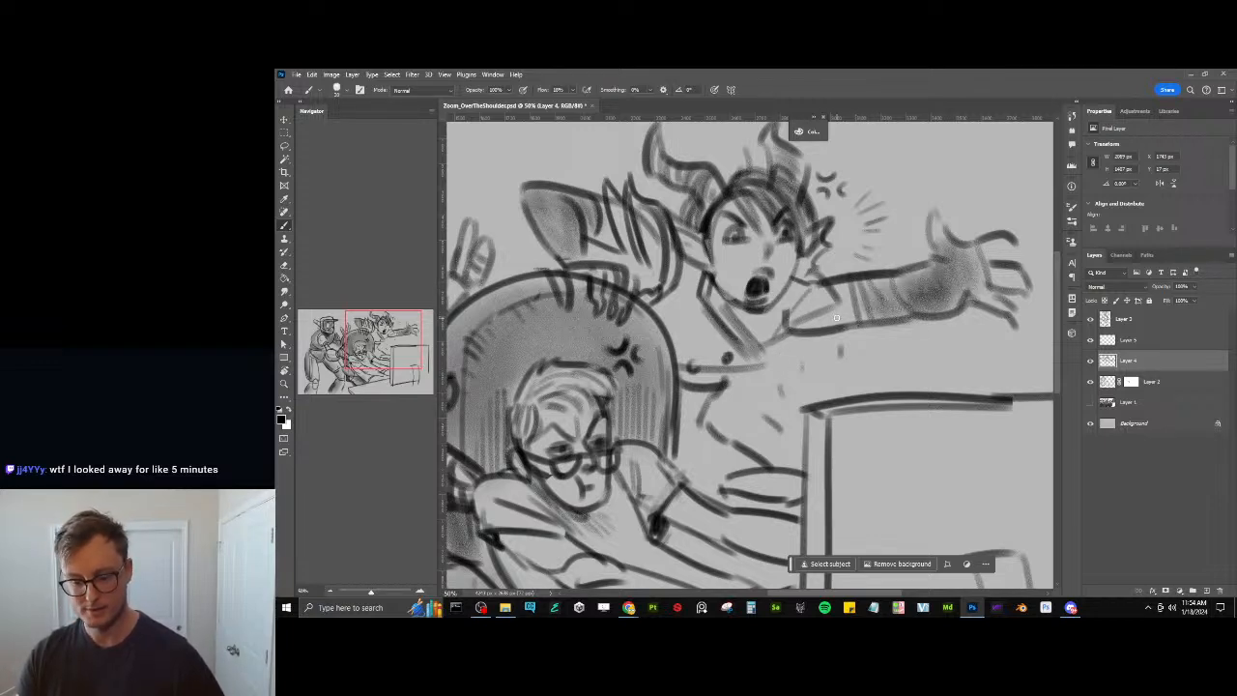
drag(836, 288, 856, 311)
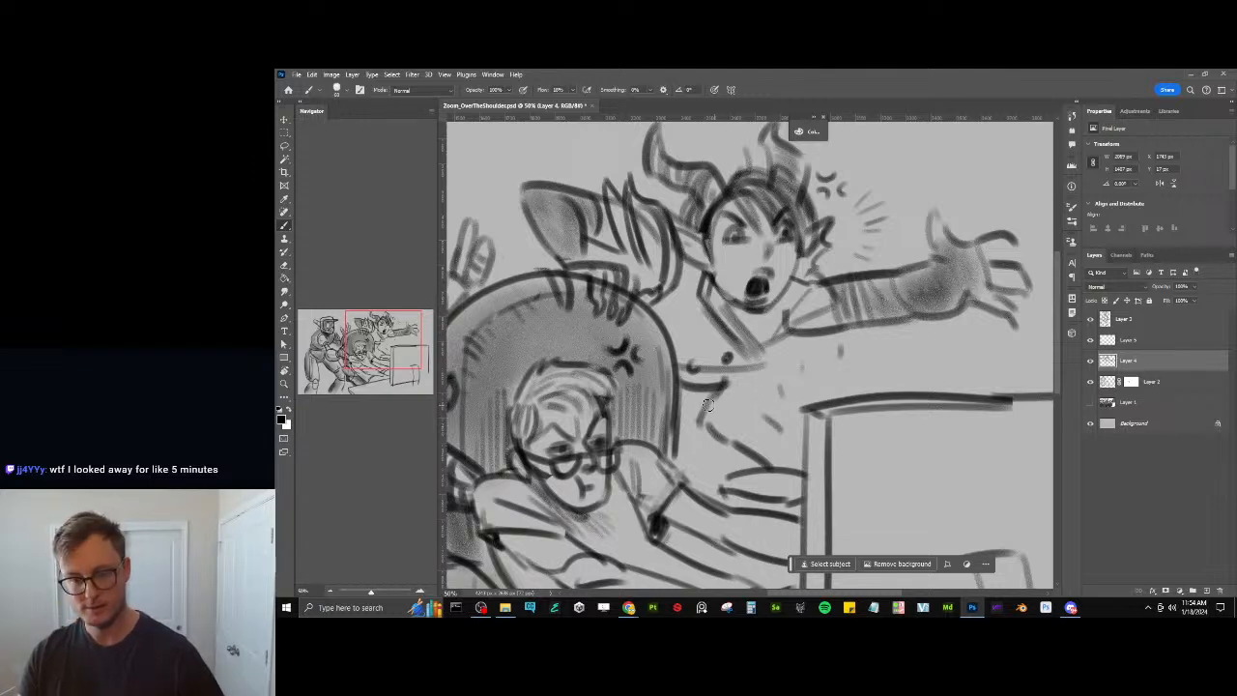
mouse_move(707, 405)
mouse_down()
mouse_move(688, 416)
mouse_move(708, 427)
mouse_up()
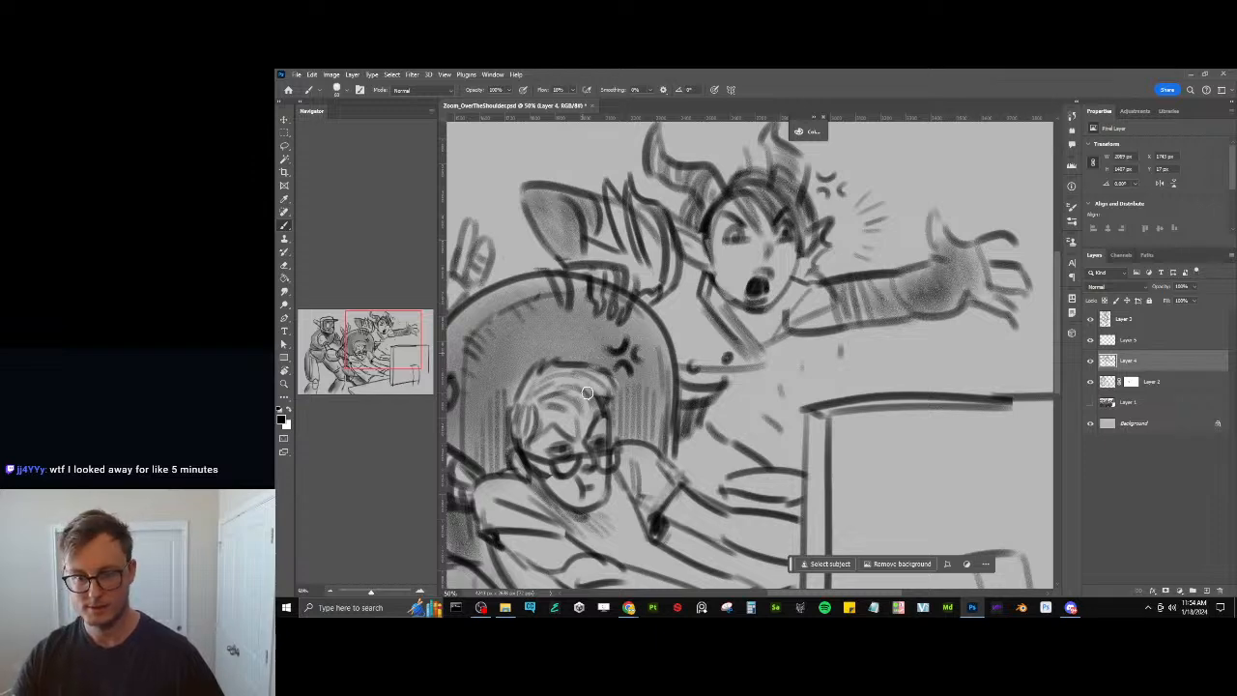
mouse_move(690, 446)
mouse_down()
mouse_move(688, 475)
mouse_move(721, 485)
mouse_move(730, 461)
mouse_up()
Softly shade the horned figure's torso and shoulder behind the chair with an enlarged brush
key(bracketright)
key(bracketright)
key(bracketright)
key(bracketright)
key(bracketright)
key(bracketright)
key(bracketright)
key(bracketright)
key(bracketright)
key(bracketright)
key(bracketright)
drag(701, 419, 674, 279)
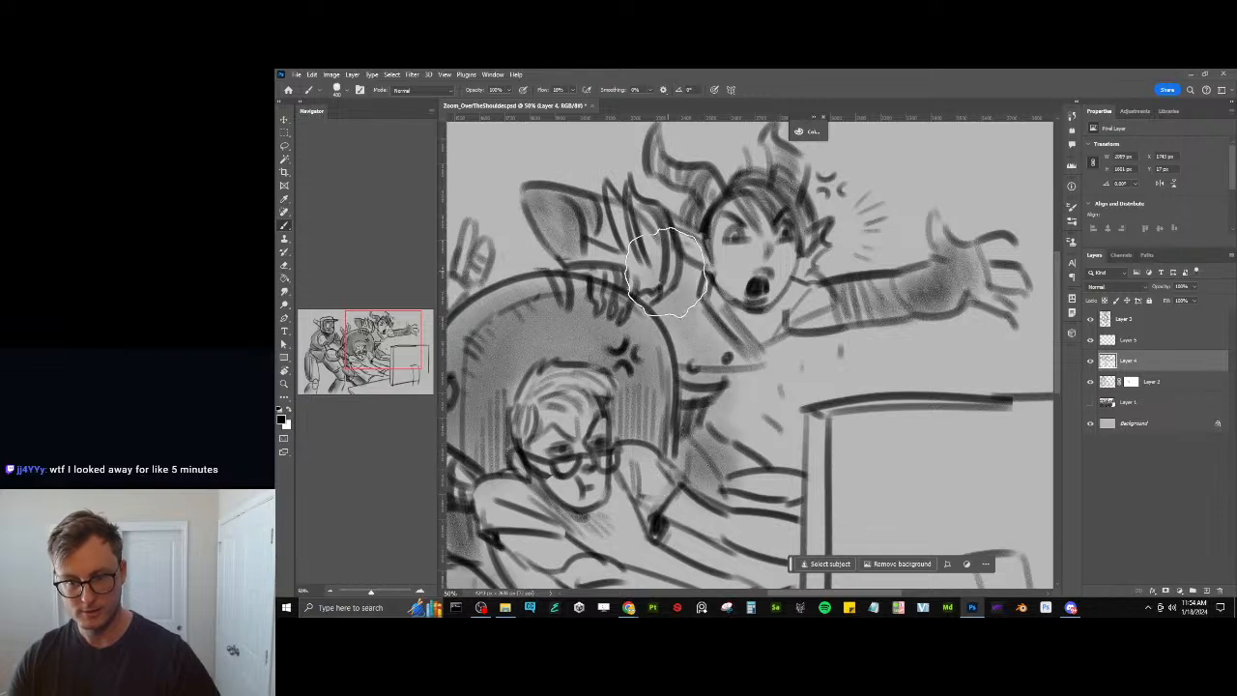
Try shading the seated figure's body and the area beneath its forearms above the desk on Layer 4
key(ctrl+minus)
key(ctrl+minus)
key(ctrl+minus)
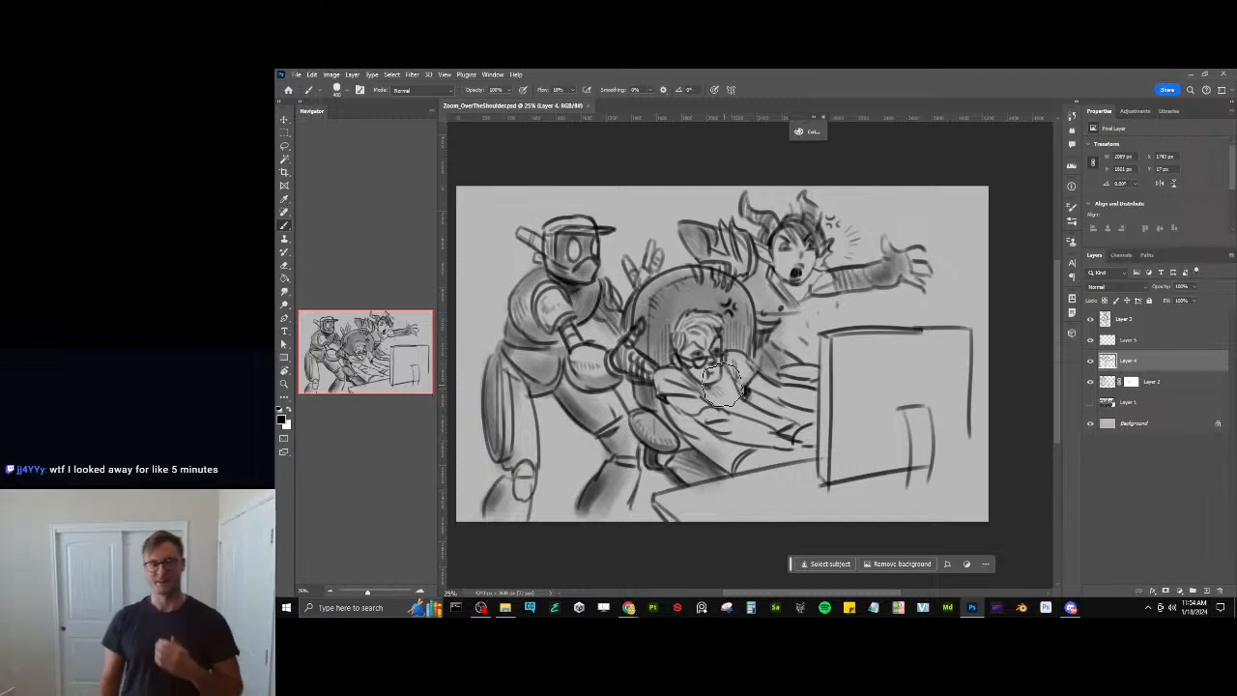
mouse_move(713, 404)
mouse_down()
mouse_move(691, 428)
mouse_move(701, 441)
mouse_up()
mouse_move(718, 396)
mouse_down()
mouse_move(769, 428)
mouse_move(746, 414)
mouse_move(775, 459)
mouse_up()
key(ctrl+z)
key(bracketright)
key(bracketright)
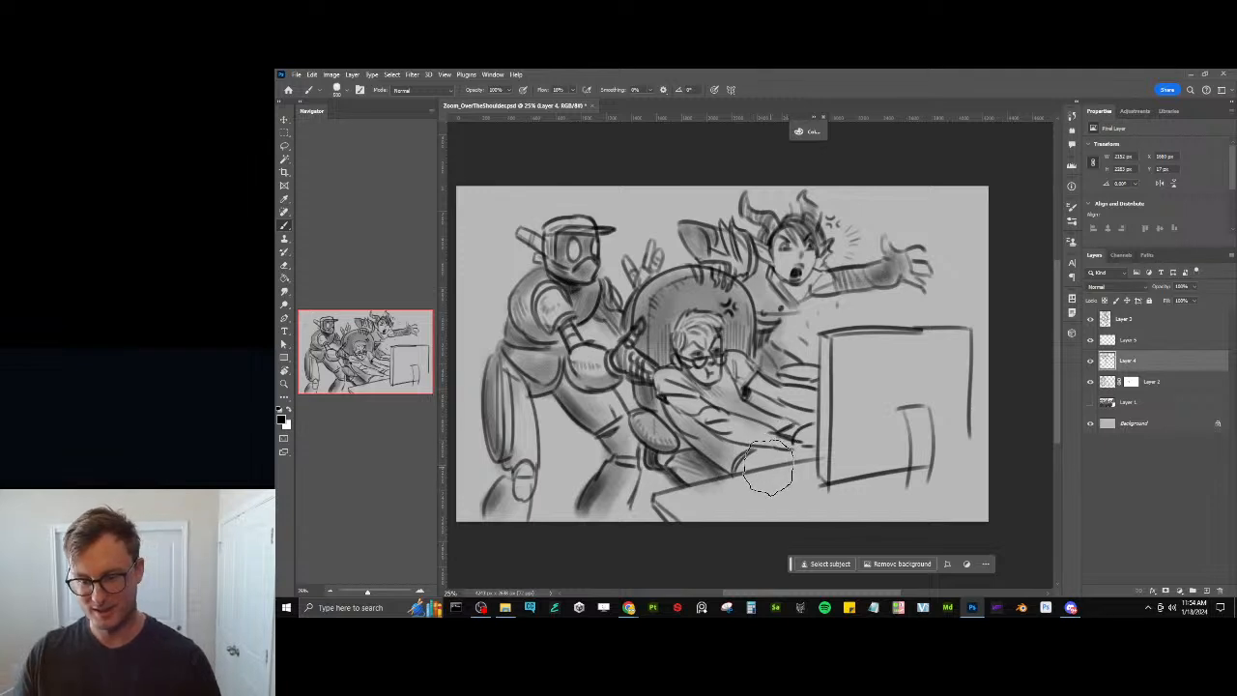
key(bracketleft)
key(bracketleft)
key(bracketleft)
key(bracketleft)
key(bracketleft)
key(bracketleft)
key(bracketleft)
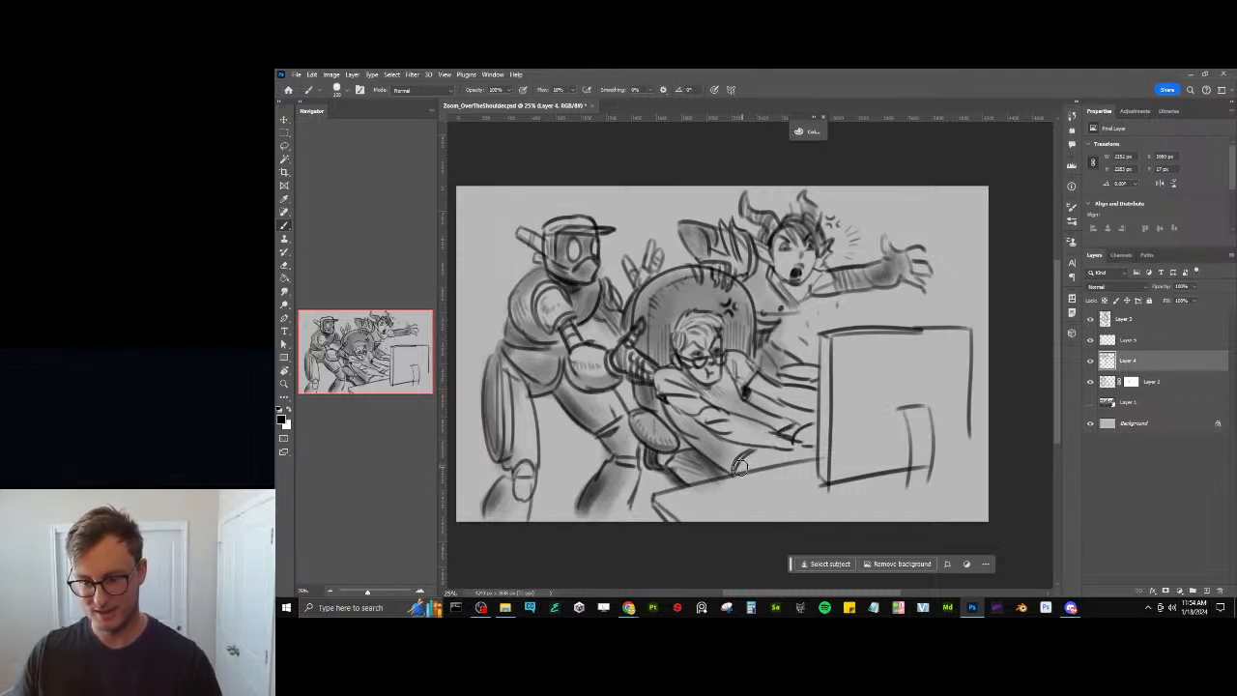
drag(740, 467, 817, 446)
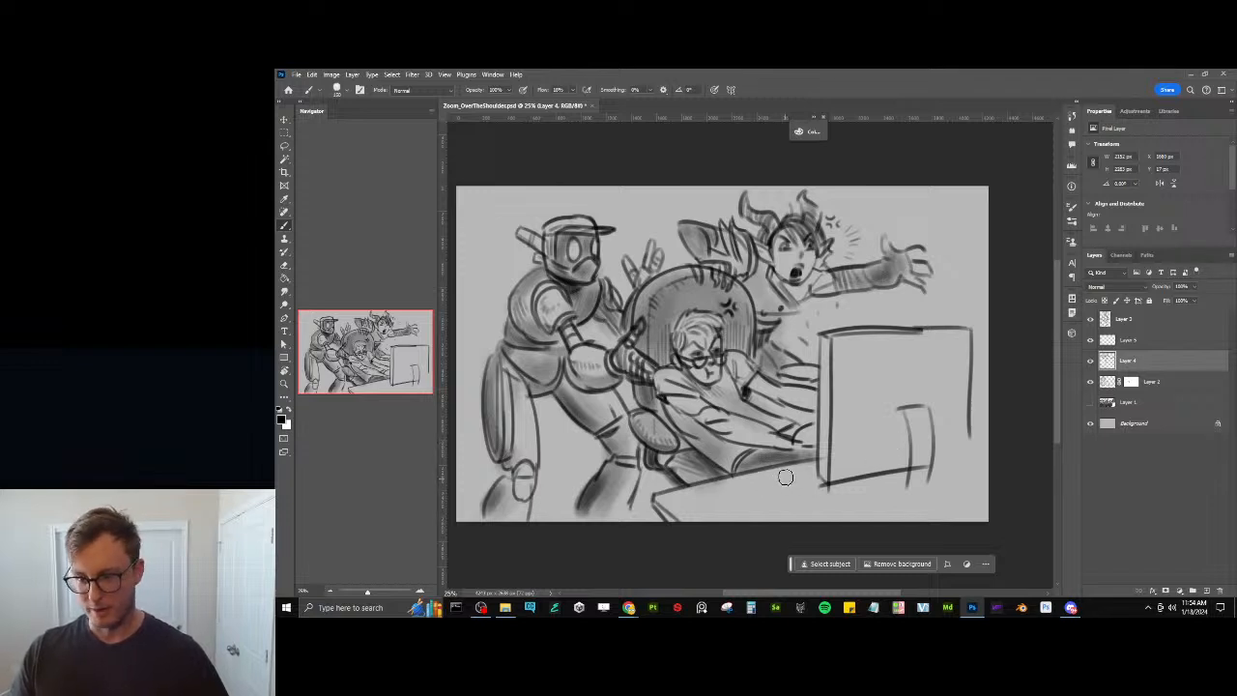
Erase the new shading around the seated figure's forearms and lap from Layer 4 with a large eraser
key(e)
mouse_move(745, 454)
mouse_down()
mouse_move(757, 474)
mouse_move(741, 467)
mouse_move(746, 454)
mouse_up()
key(])
key(])
key(])
key(])
key(])
key(])
key(])
key(])
key(])
key(])
key(])
key(])
key(])
key(])
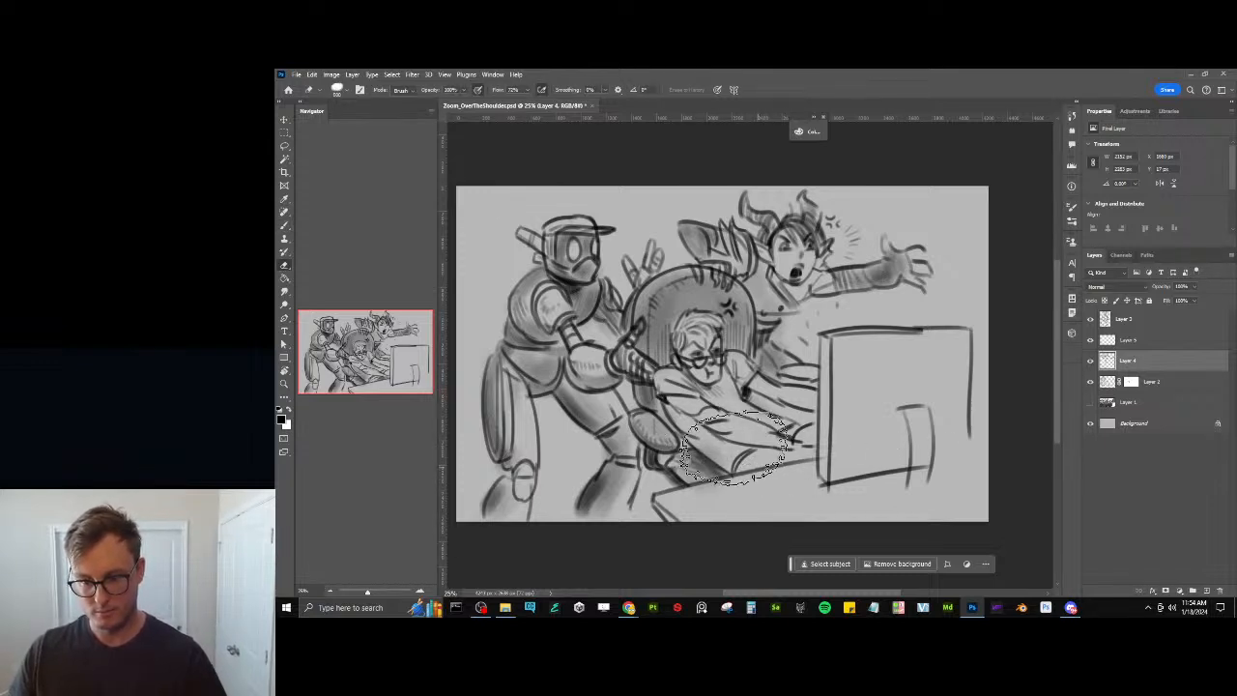
On Layer 2, erase the old desk edge and the leg lines beneath the seated figure's forearms
click(1163, 382)
key(b)
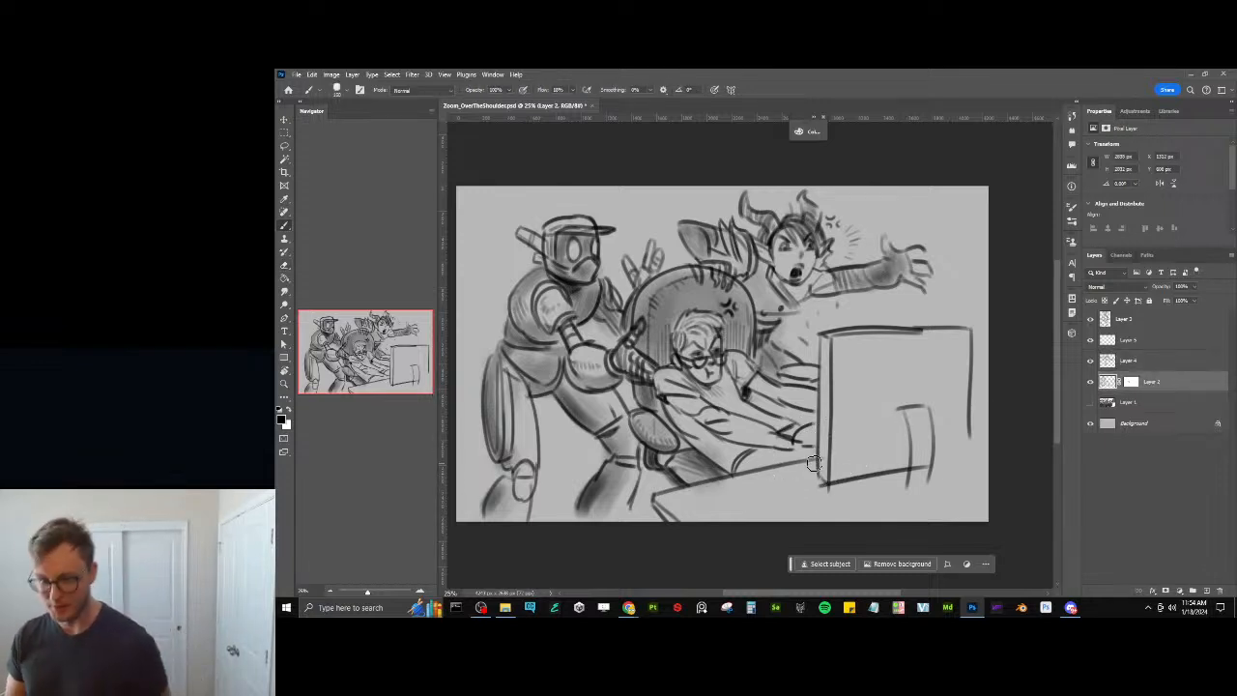
key(e)
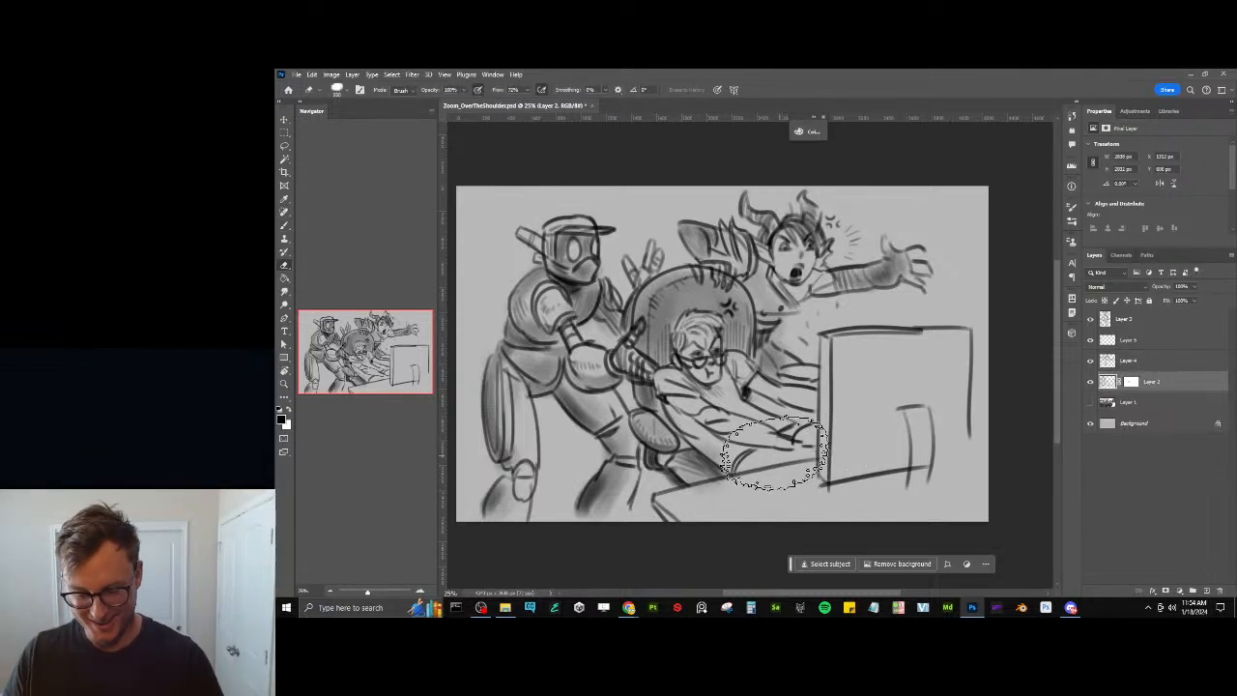
key(bracketleft)
key(bracketleft)
key(bracketleft)
key(bracketleft)
key(bracketleft)
key(bracketleft)
mouse_move(781, 470)
mouse_down()
mouse_move(798, 466)
mouse_move(698, 483)
mouse_move(677, 524)
mouse_up()
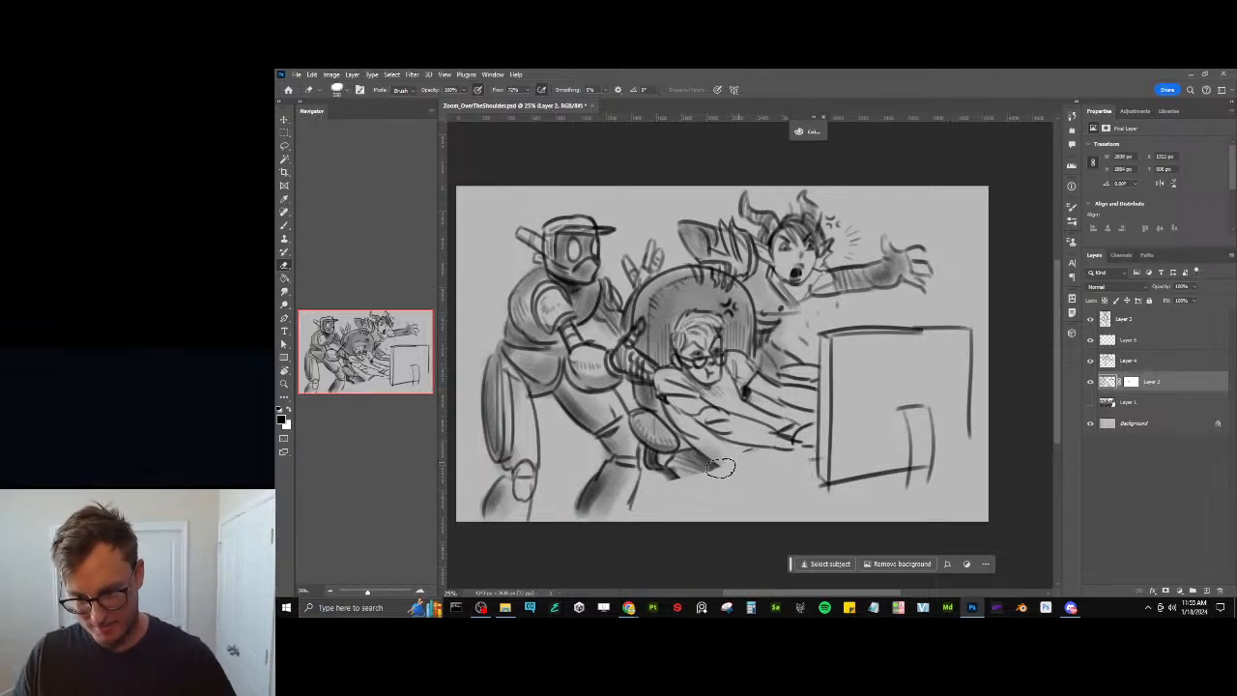
mouse_move(719, 468)
mouse_down()
mouse_move(691, 475)
mouse_move(727, 471)
mouse_up()
key(b)
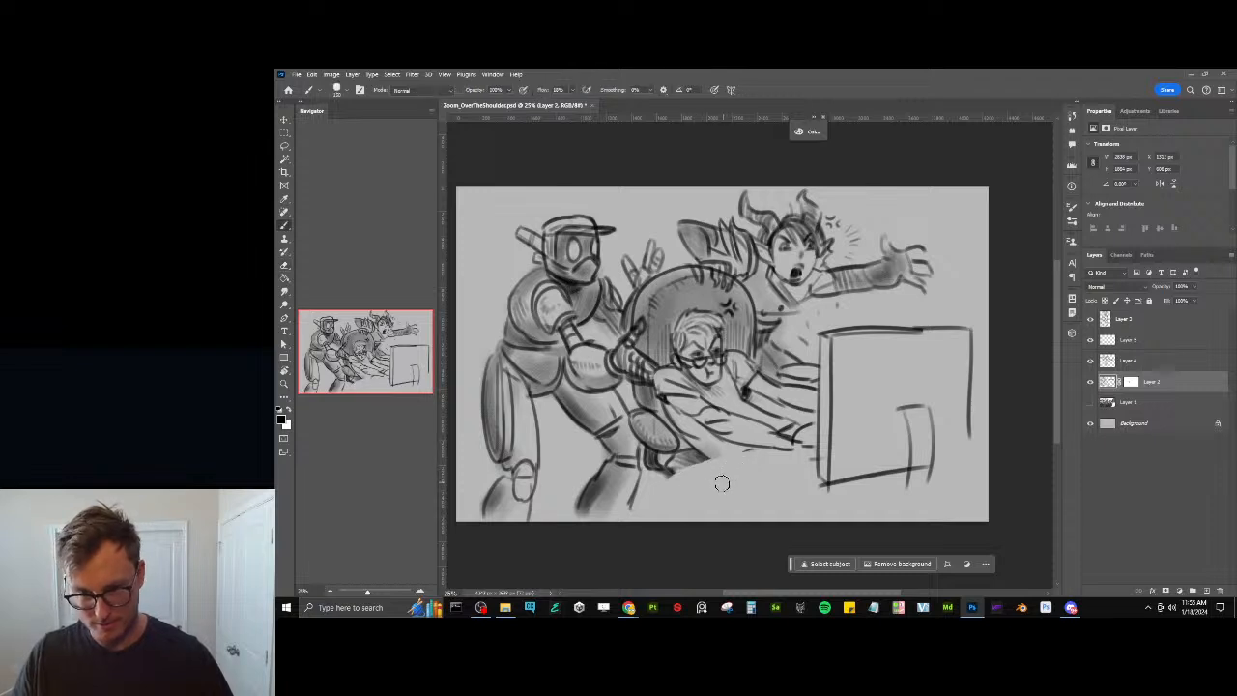
key(e)
mouse_move(748, 454)
mouse_down()
mouse_move(676, 472)
mouse_move(714, 476)
mouse_move(734, 448)
mouse_up()
Redraw the desk with a higher back edge, a vertical side line and a slanted front edge
key(b)
key(ctrl+z)
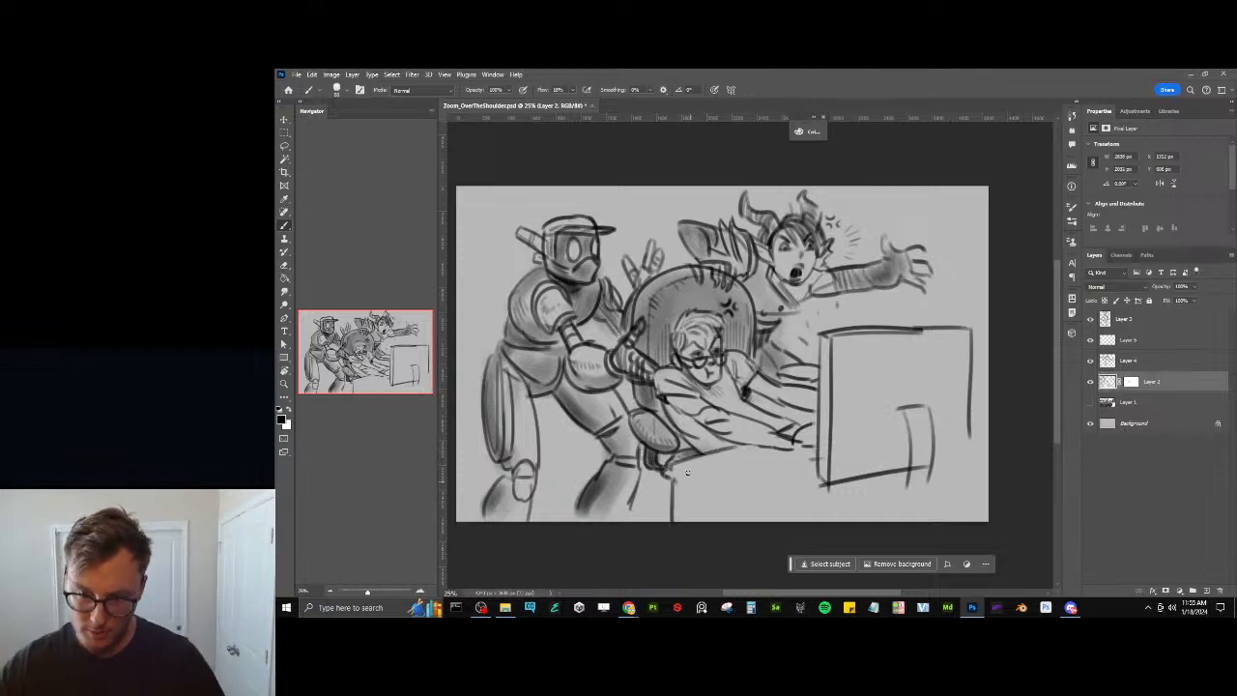
drag(669, 472, 750, 522)
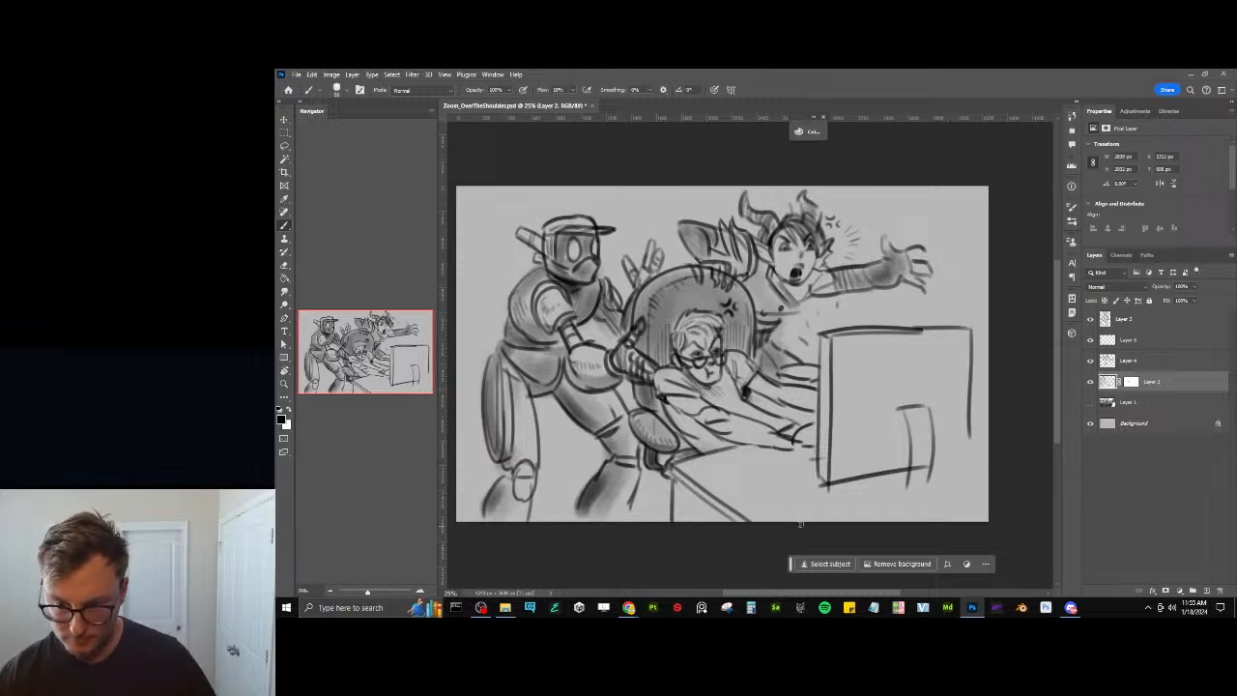
Sketch a rounded base under the monitor stand and erase the stray marks on the horned figure's torso
mouse_move(868, 494)
mouse_down()
mouse_move(946, 502)
mouse_move(953, 478)
mouse_up()
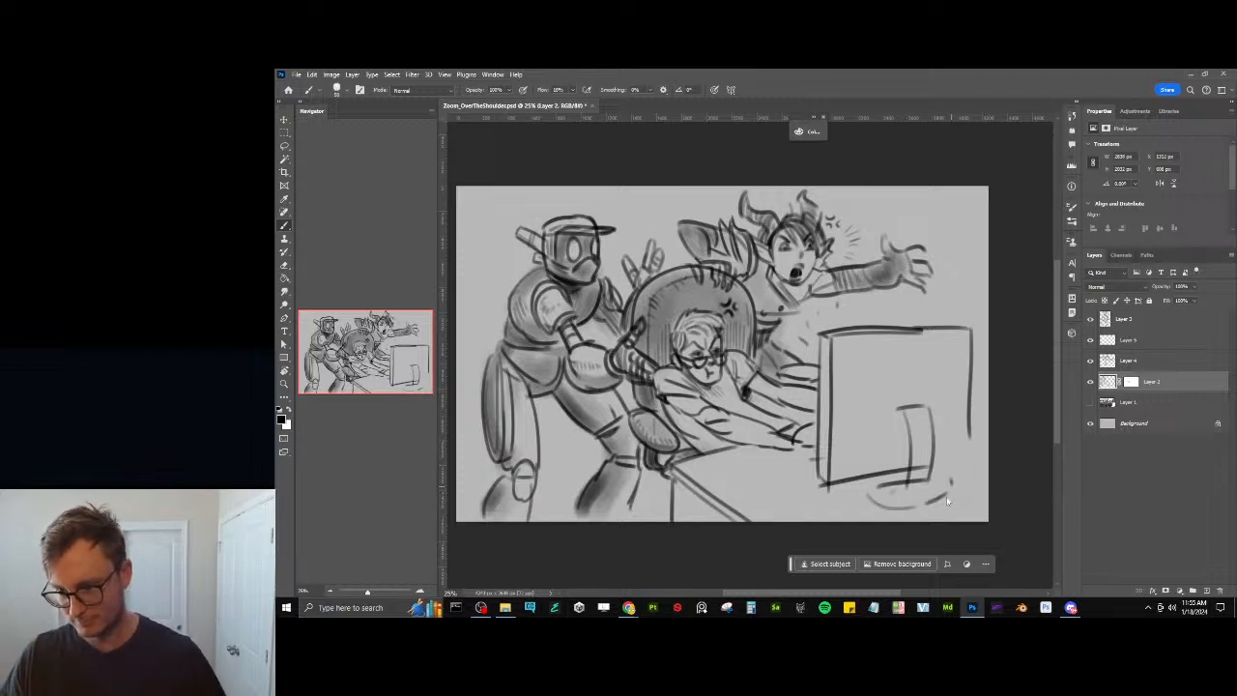
key(e)
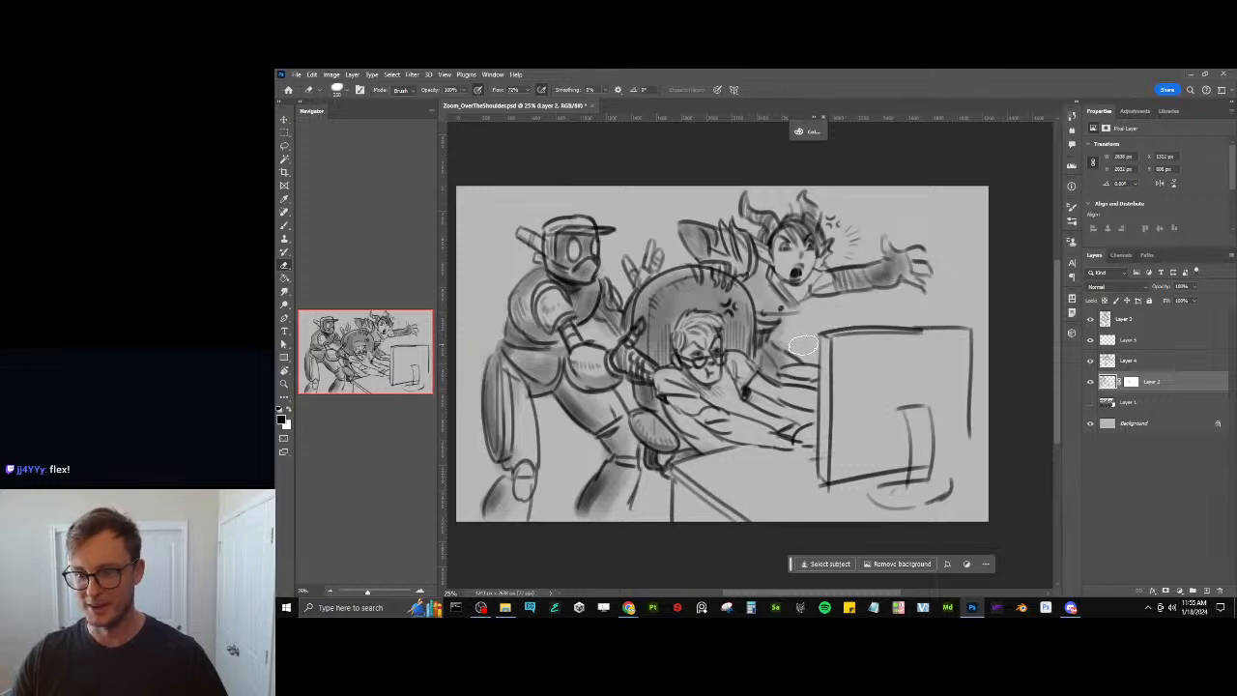
click(1117, 362)
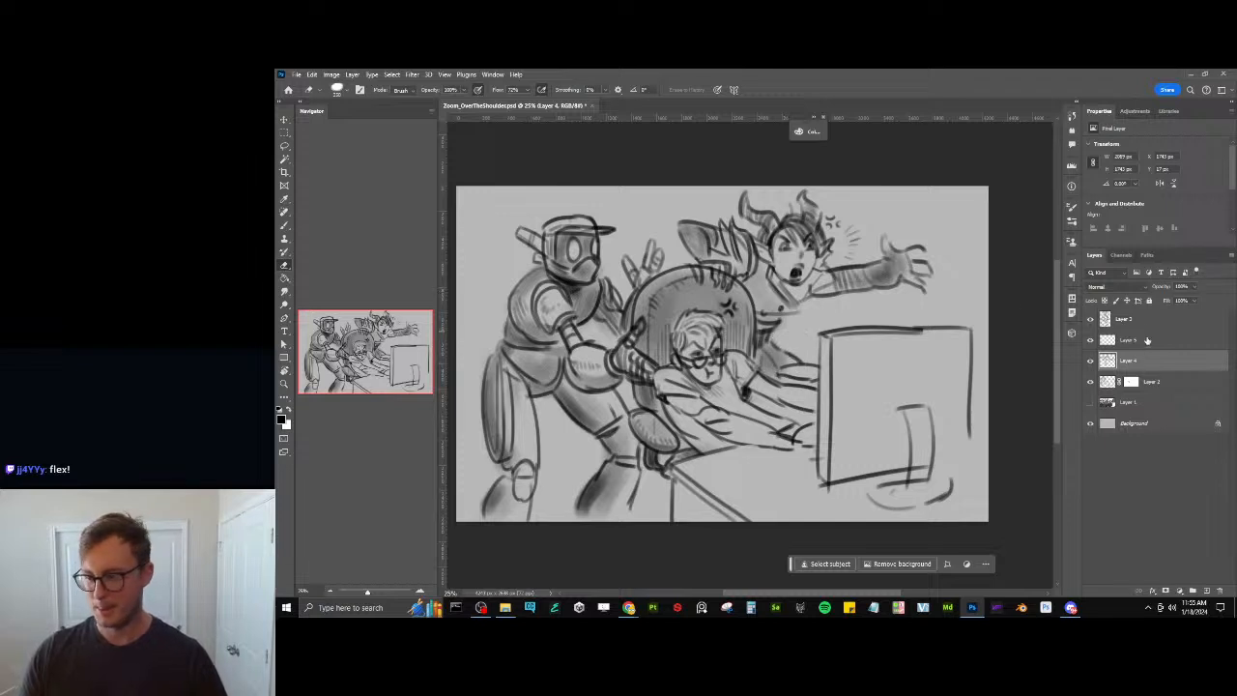
On Layer 3, draw emphasis marks beside the robot's head and motion lines behind its shoulder
click(1147, 322)
click(1089, 318)
click(1090, 318)
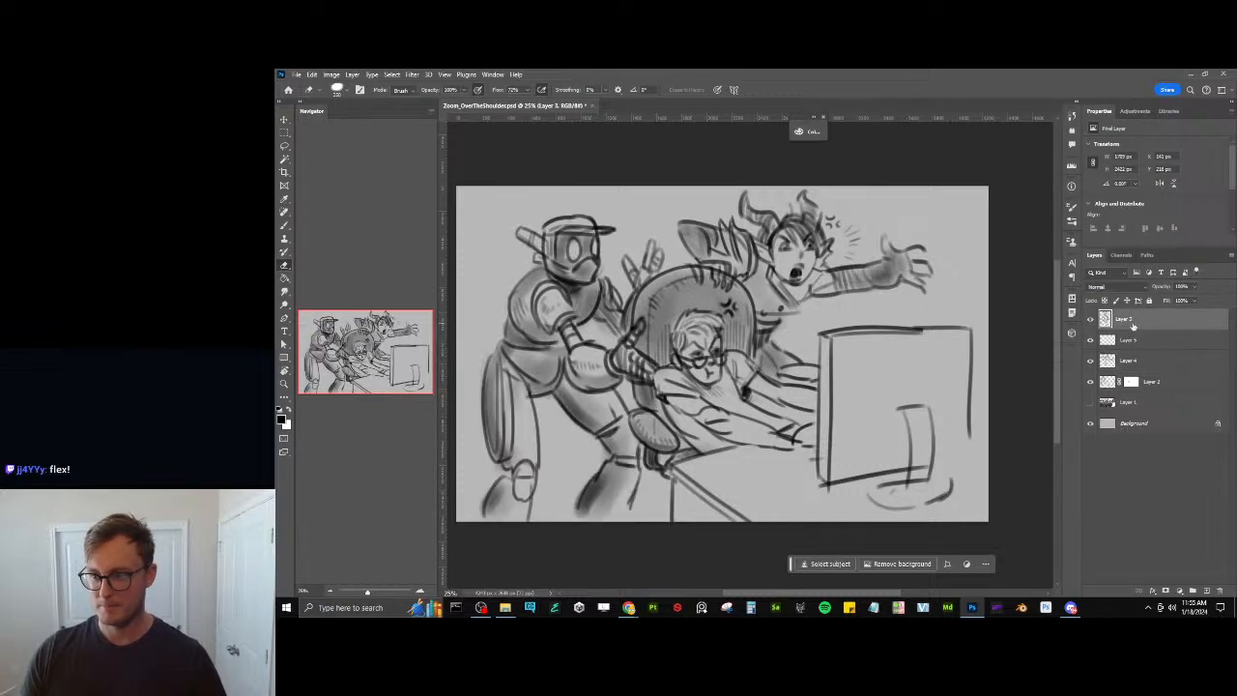
key(b)
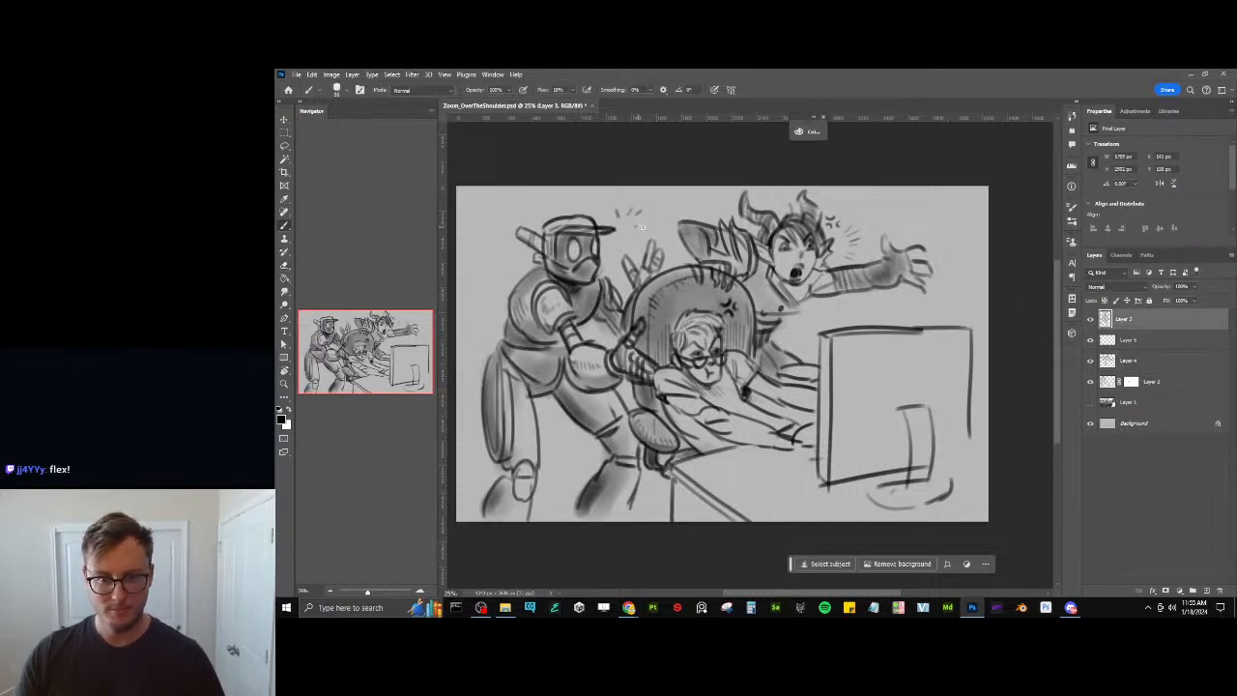
drag(603, 287, 680, 274)
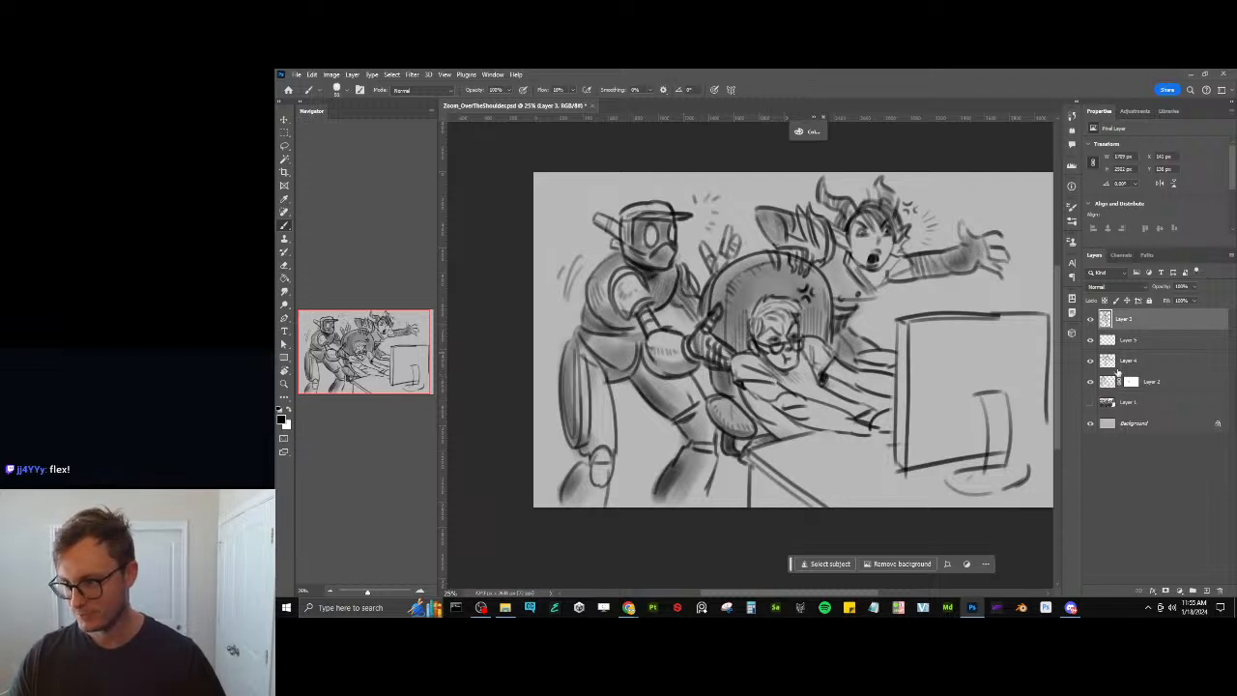
Try to mask out the part of Layer 2 around the robot's hand on the chair
click(1131, 382)
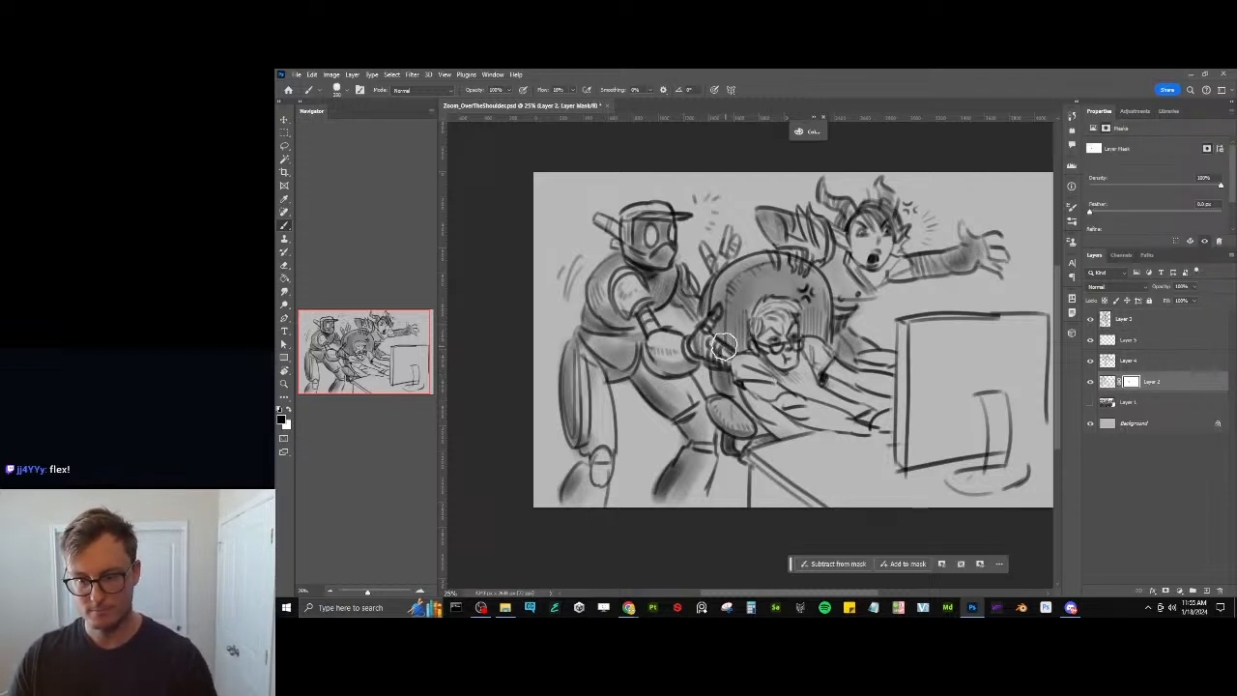
key(bracketright)
key(bracketright)
key(bracketright)
key(bracketright)
key(bracketright)
key(bracketright)
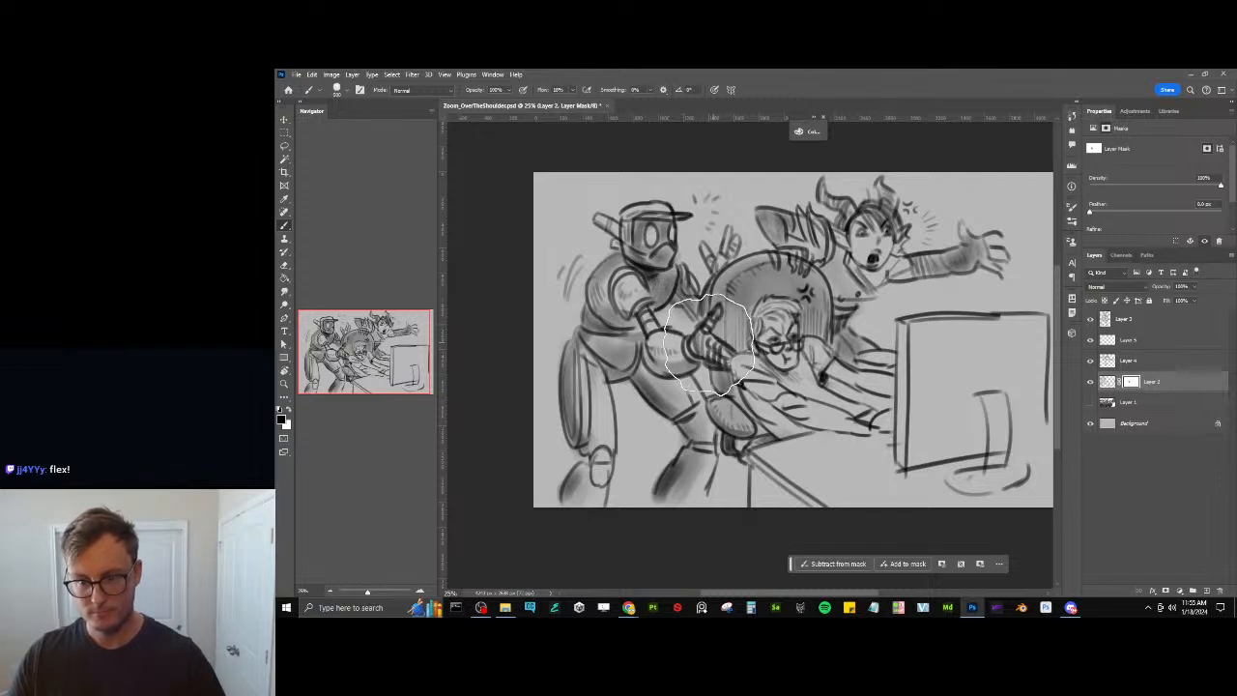
key(ctrl+z)
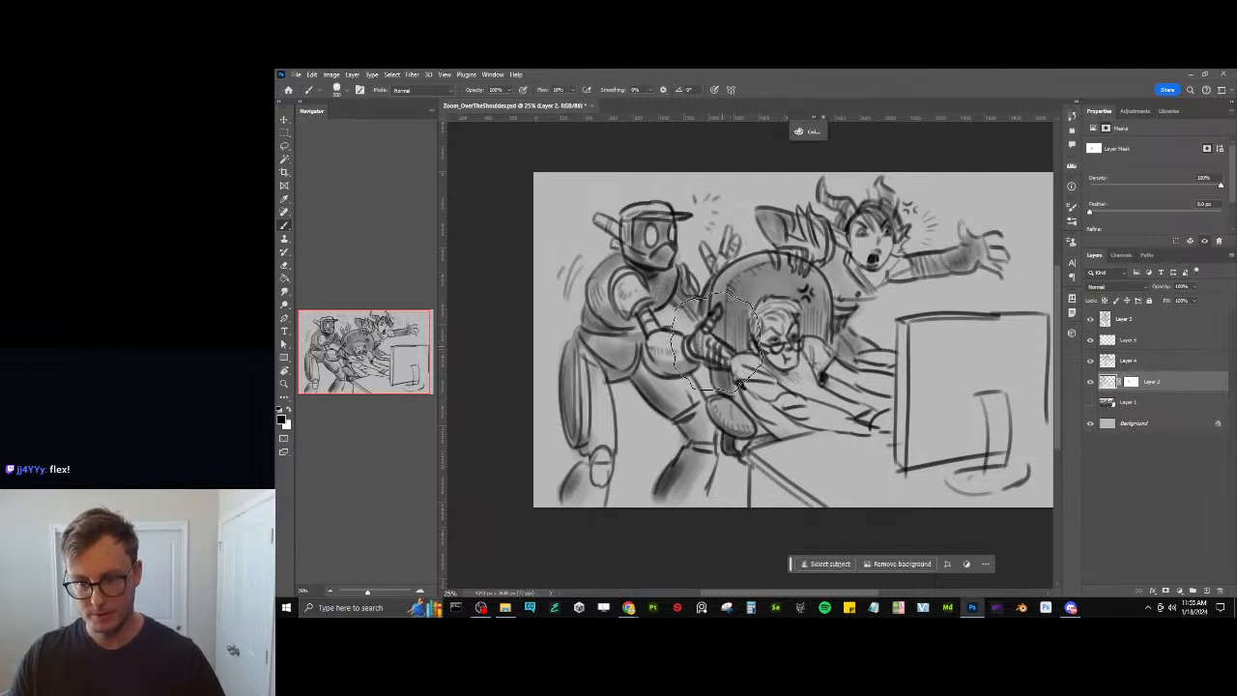
key(bracketleft)
key(bracketleft)
key(bracketleft)
key(bracketleft)
key(bracketleft)
mouse_move(720, 348)
mouse_down()
mouse_move(725, 358)
mouse_move(708, 342)
mouse_move(723, 375)
mouse_move(717, 300)
mouse_move(719, 374)
mouse_up()
key(ctrl+z)
click(1131, 382)
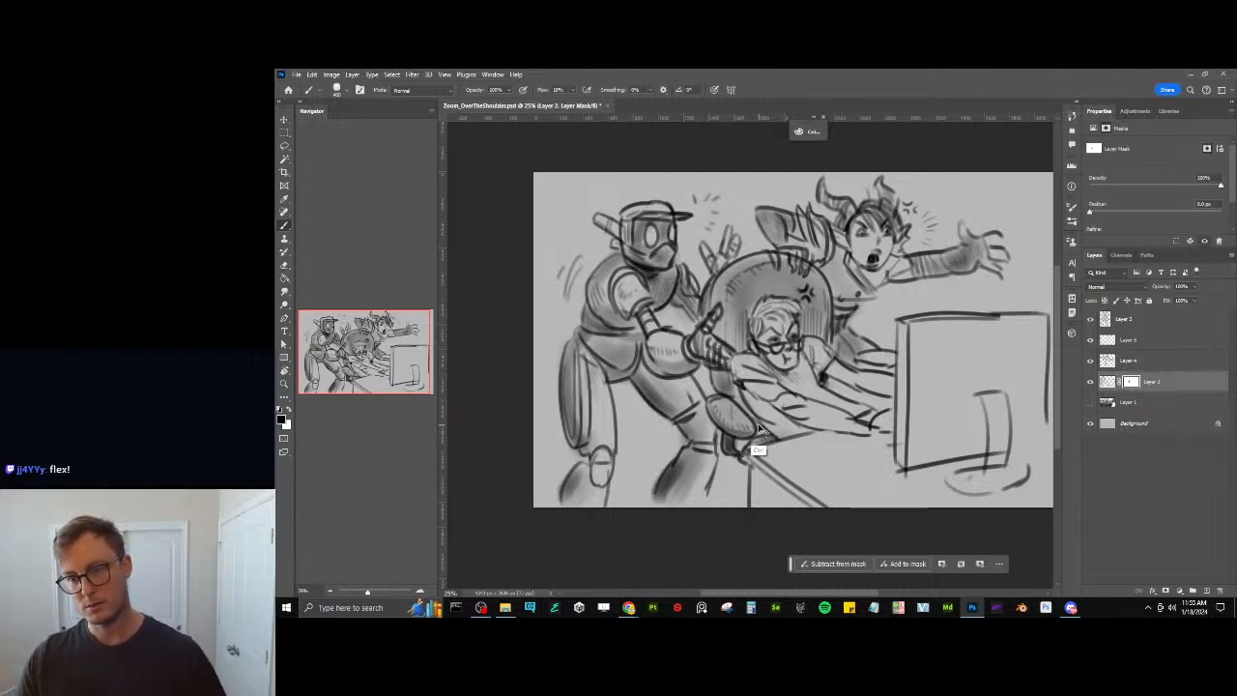
key(ctrl+z)
key(ctrl+z)
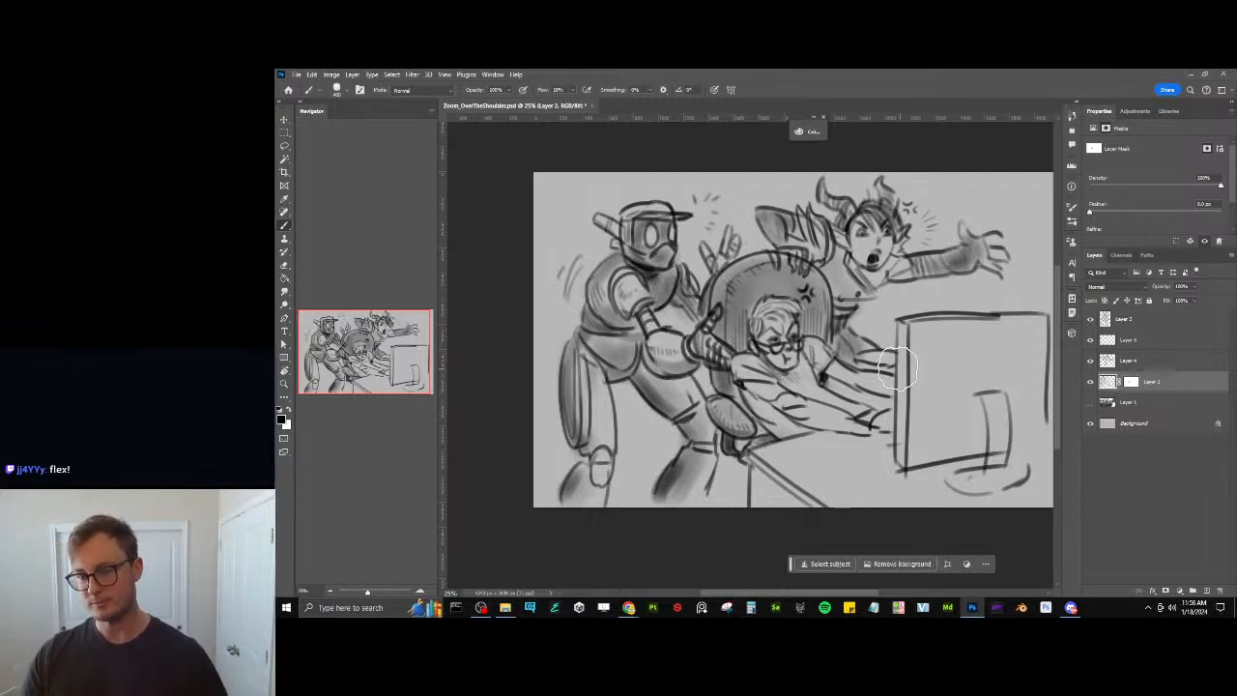
On Layer 2, shade the back of the monitor with a large brush in broad horizontal strokes
click(1107, 382)
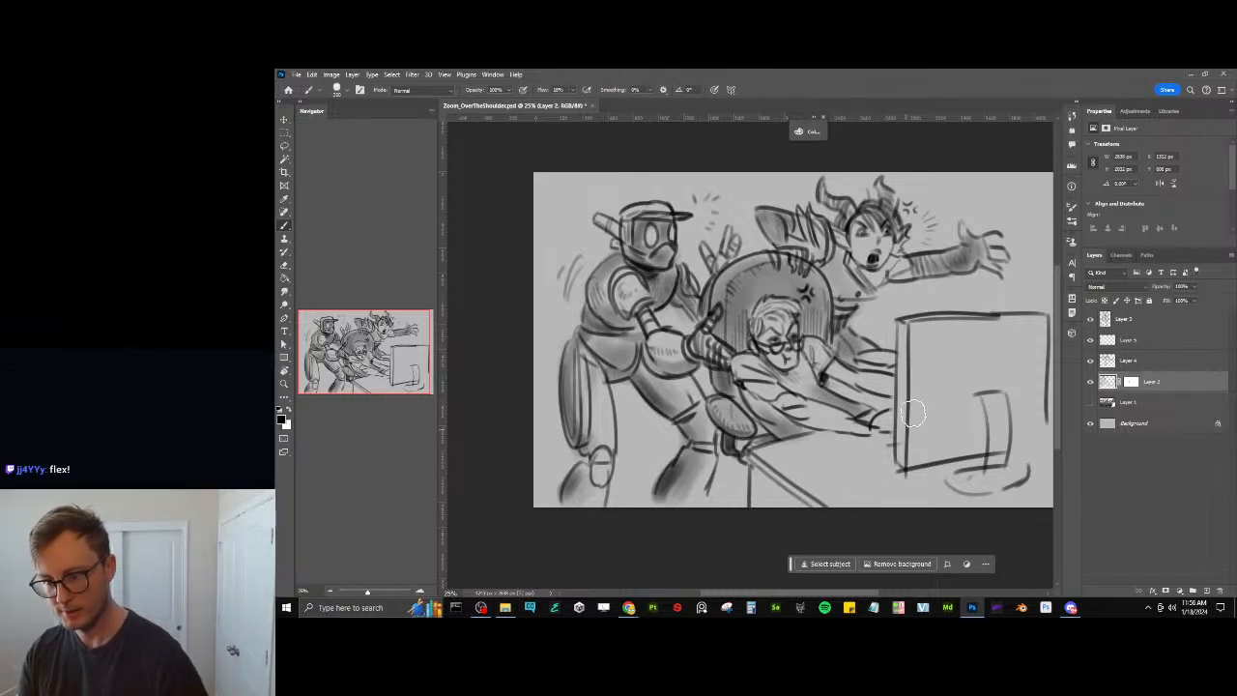
key(bracketright)
key(bracketright)
key(bracketright)
key(bracketright)
key(bracketright)
mouse_move(920, 359)
mouse_down()
mouse_move(919, 426)
mouse_move(953, 358)
mouse_move(995, 406)
mouse_move(1027, 357)
mouse_move(980, 441)
mouse_up()
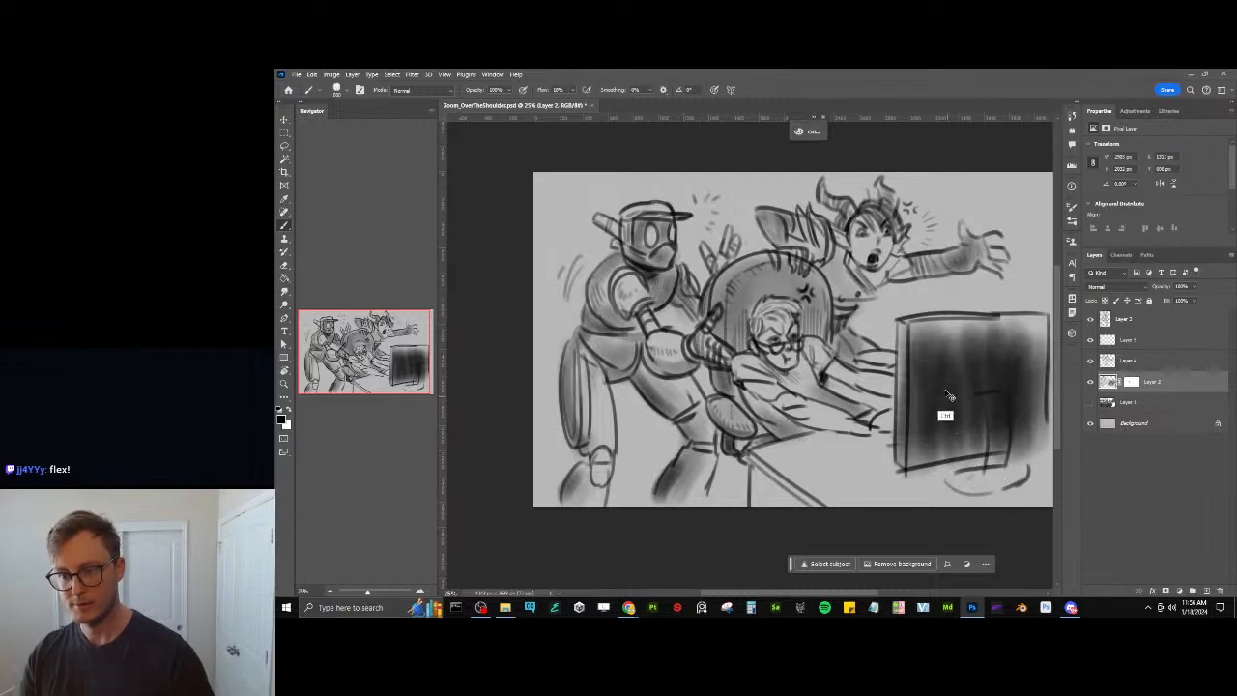
key(ctrl+z)
mouse_move(926, 362)
mouse_down()
mouse_move(925, 345)
mouse_move(938, 345)
mouse_move(944, 362)
mouse_move(904, 394)
mouse_move(1027, 415)
mouse_move(1044, 433)
mouse_up()
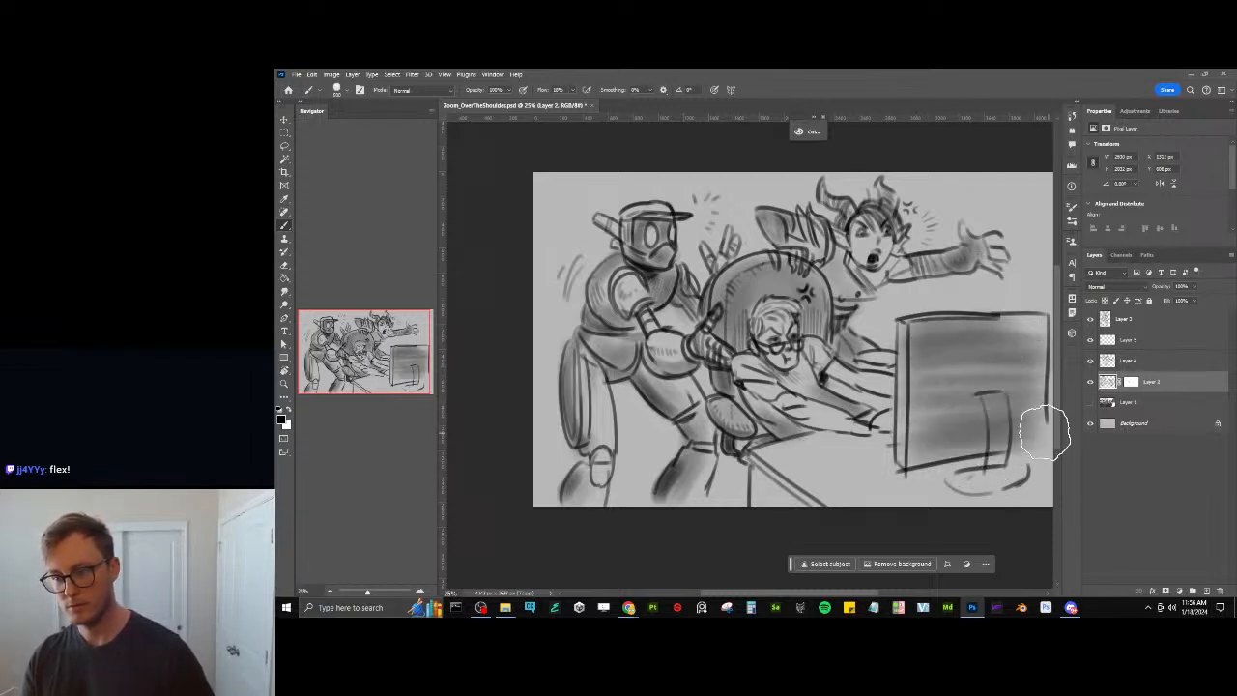
Sketch a keyboard with gridded keys on the desk beneath the seated figure's hands, using a smaller brush
key(bracketleft)
key(bracketleft)
key(bracketleft)
key(bracketleft)
key(bracketleft)
key(bracketleft)
key(bracketleft)
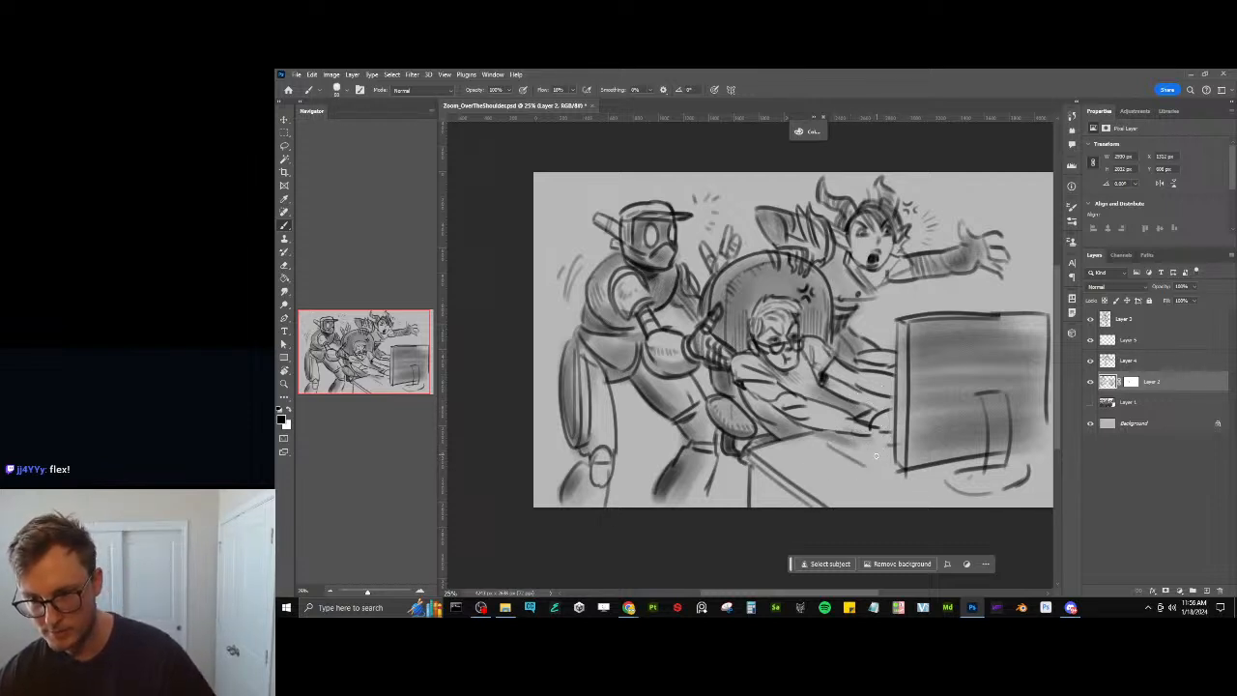
mouse_move(823, 441)
mouse_down()
mouse_move(865, 466)
mouse_move(871, 434)
mouse_move(871, 457)
mouse_up()
drag(853, 435, 884, 446)
mouse_move(892, 447)
mouse_down()
mouse_move(862, 467)
mouse_move(846, 447)
mouse_move(853, 462)
mouse_up()
drag(864, 434, 838, 444)
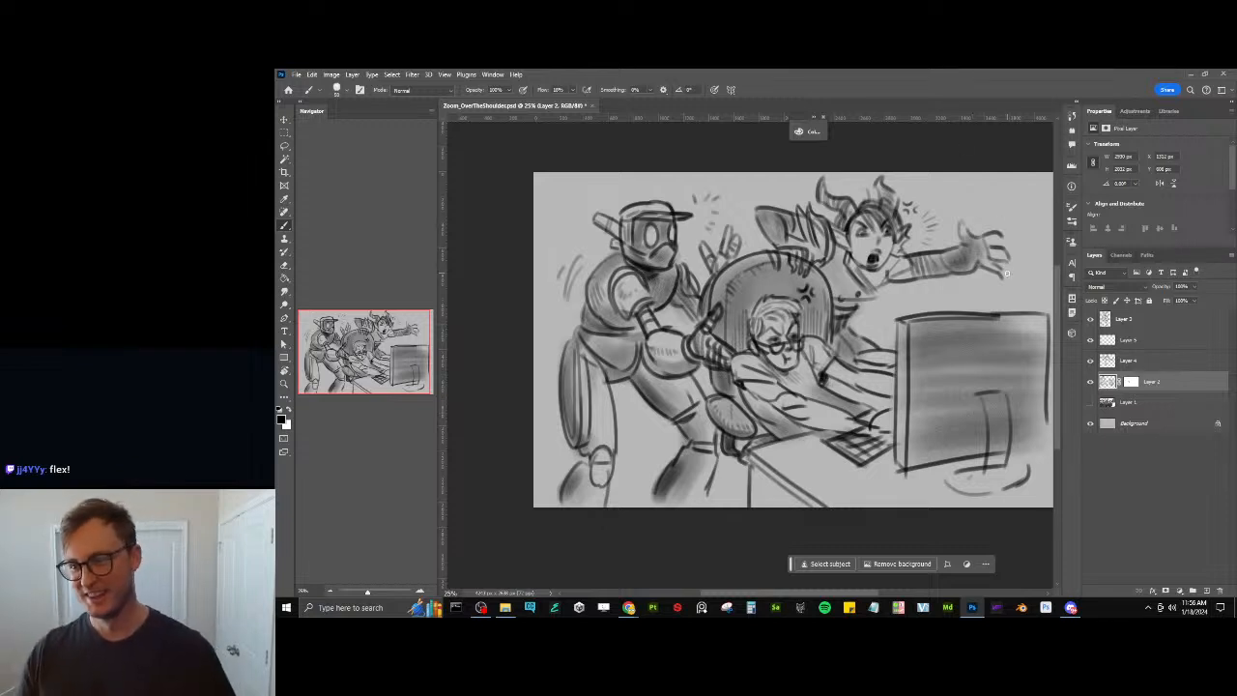
On Layer 4, refine the horned figure's outstretched fingers and draw motion lines above and below that hand
click(1111, 362)
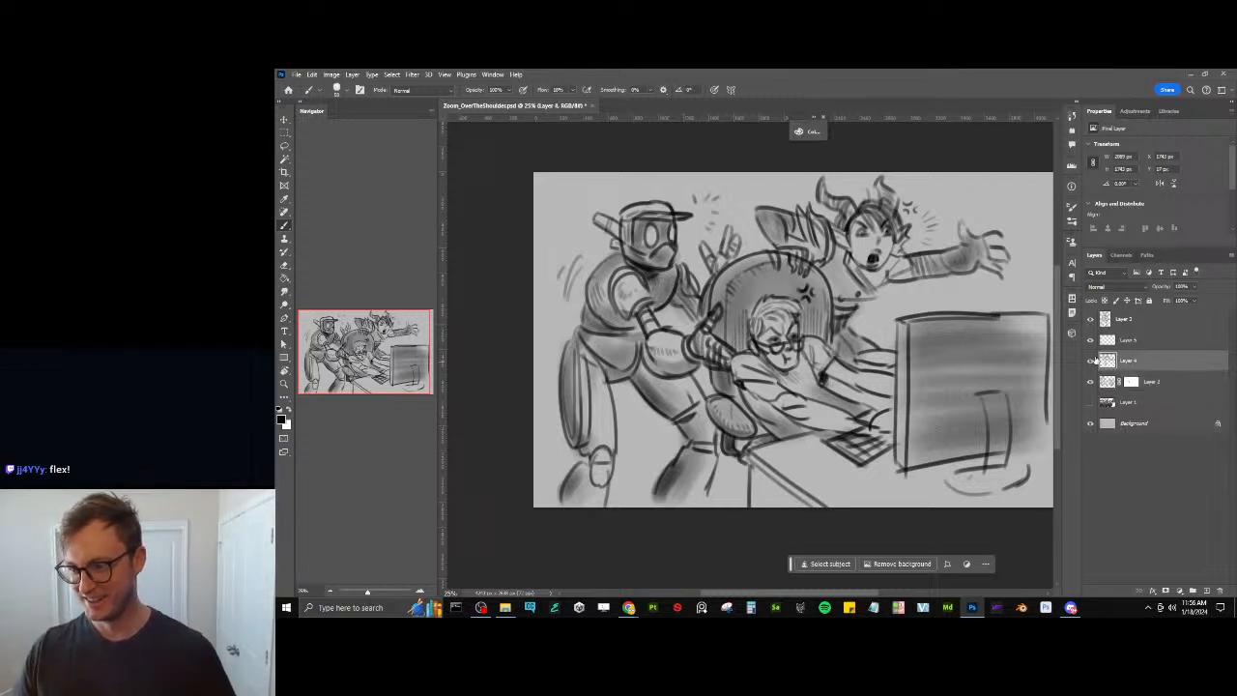
click(1091, 361)
click(1091, 361)
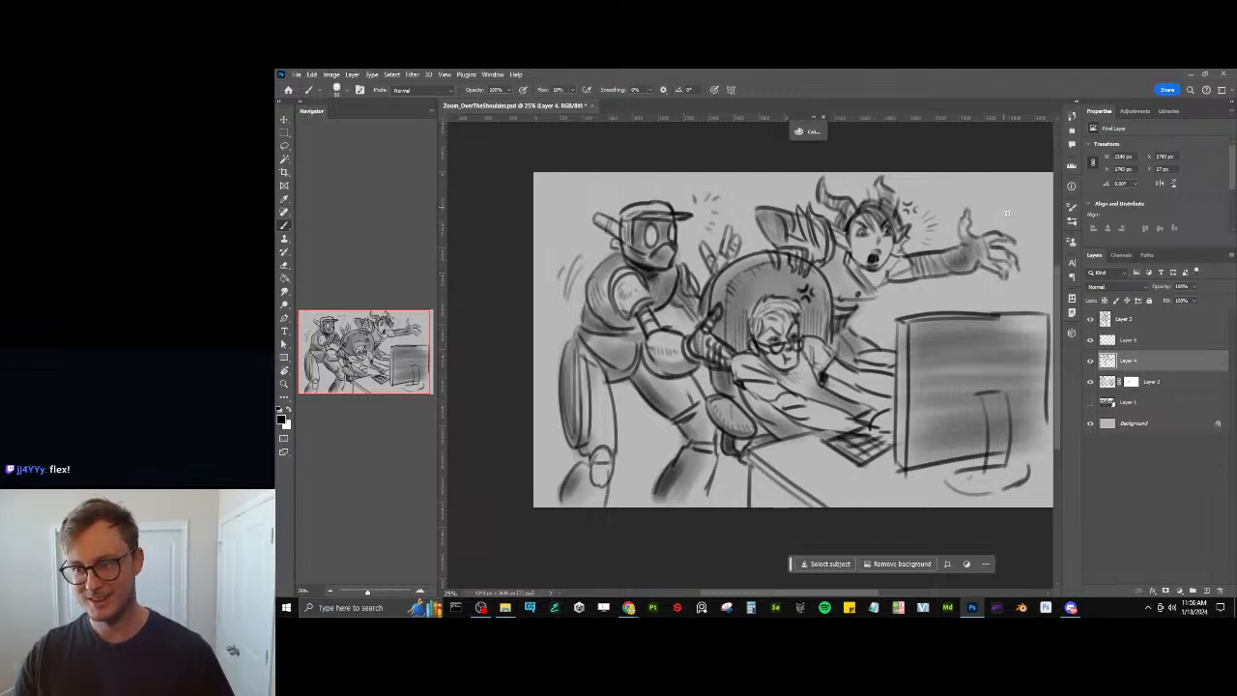
drag(984, 185, 997, 216)
drag(1008, 219, 1012, 200)
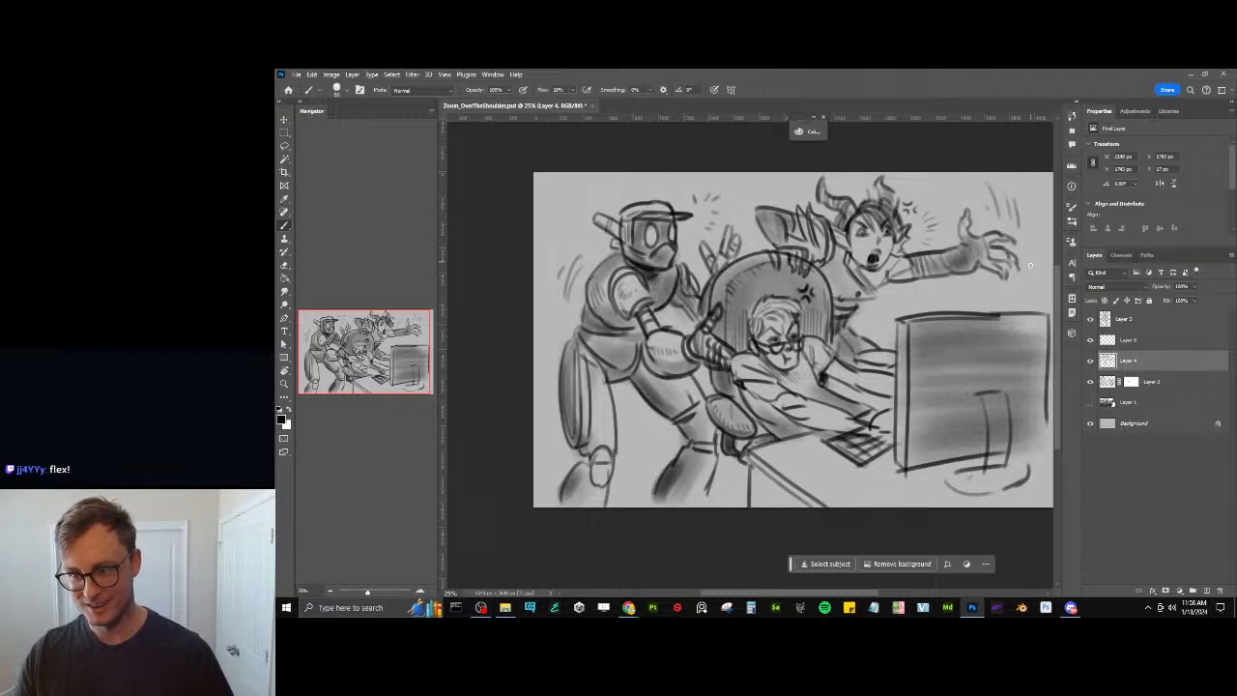
drag(1030, 280, 1024, 219)
key(ctrl+z)
key(ctrl+z)
key(ctrl+z)
key(ctrl+z)
key(ctrl+z)
key(ctrl+z)
key(ctrl+z)
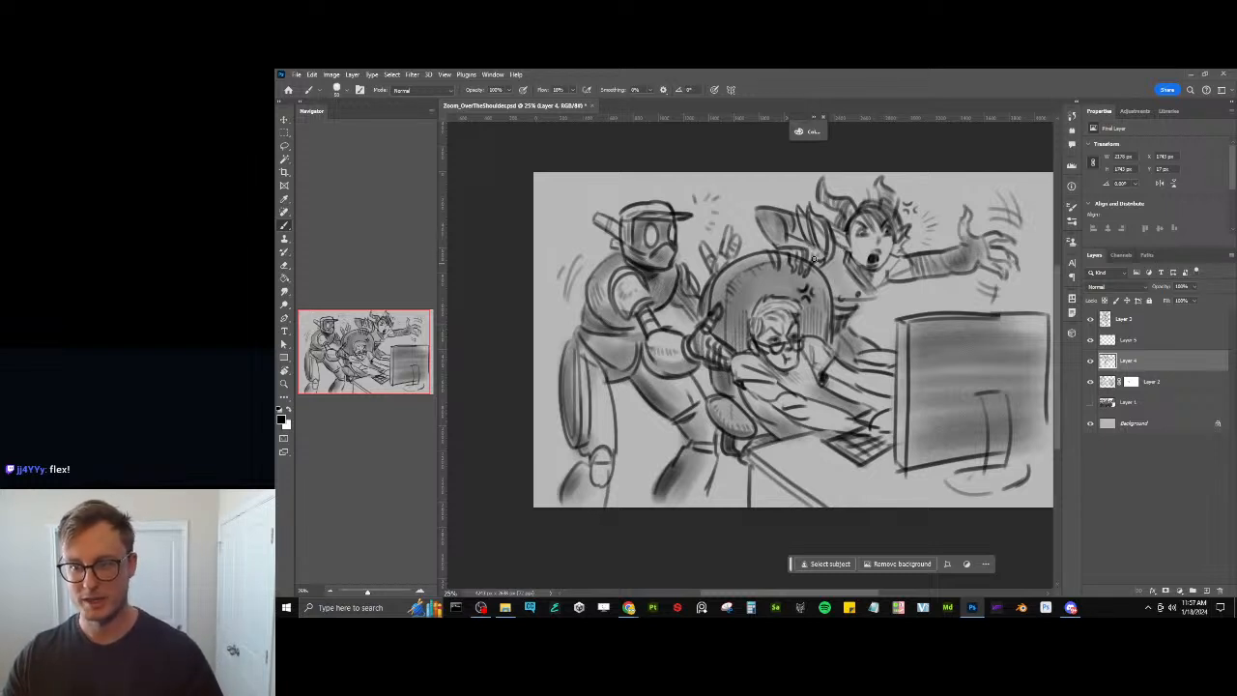
click(1147, 404)
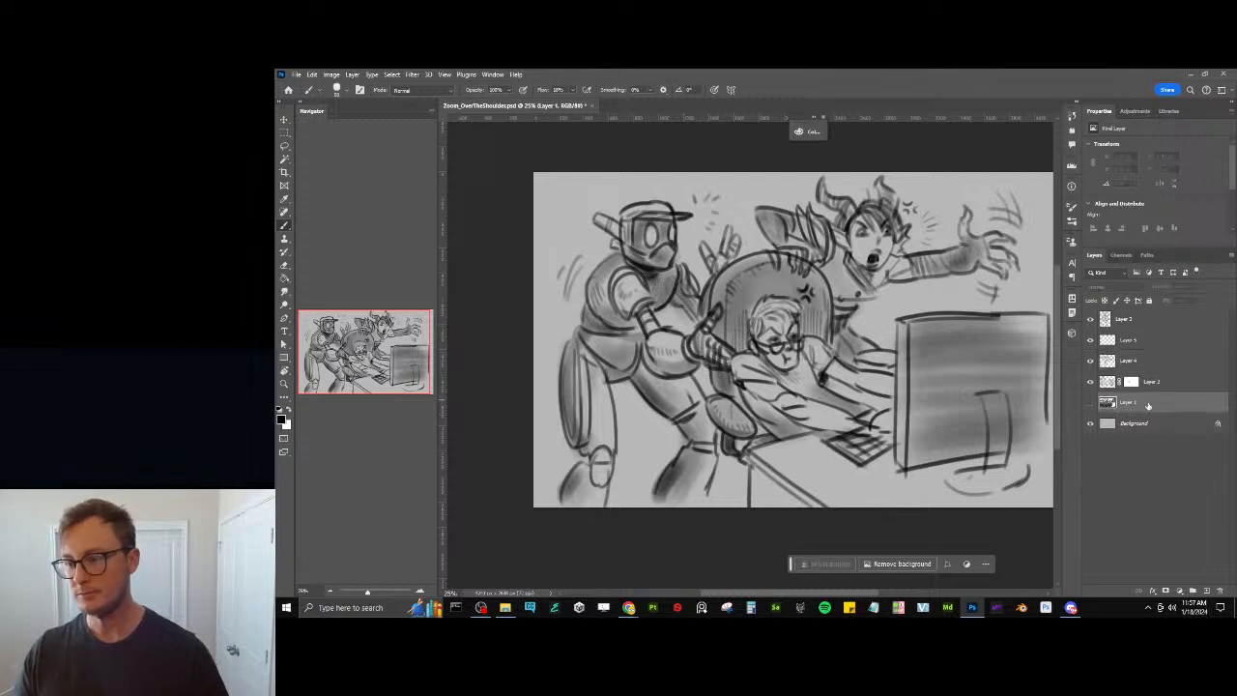
click(1154, 389)
click(1151, 405)
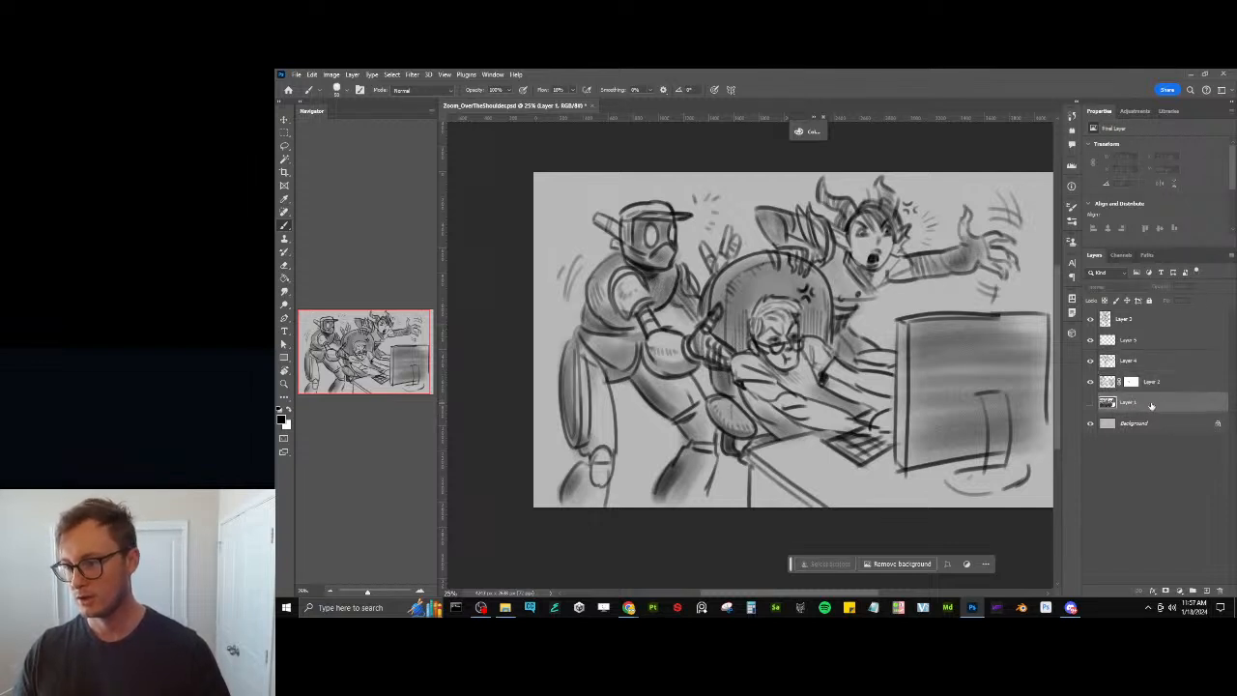
click(1166, 321)
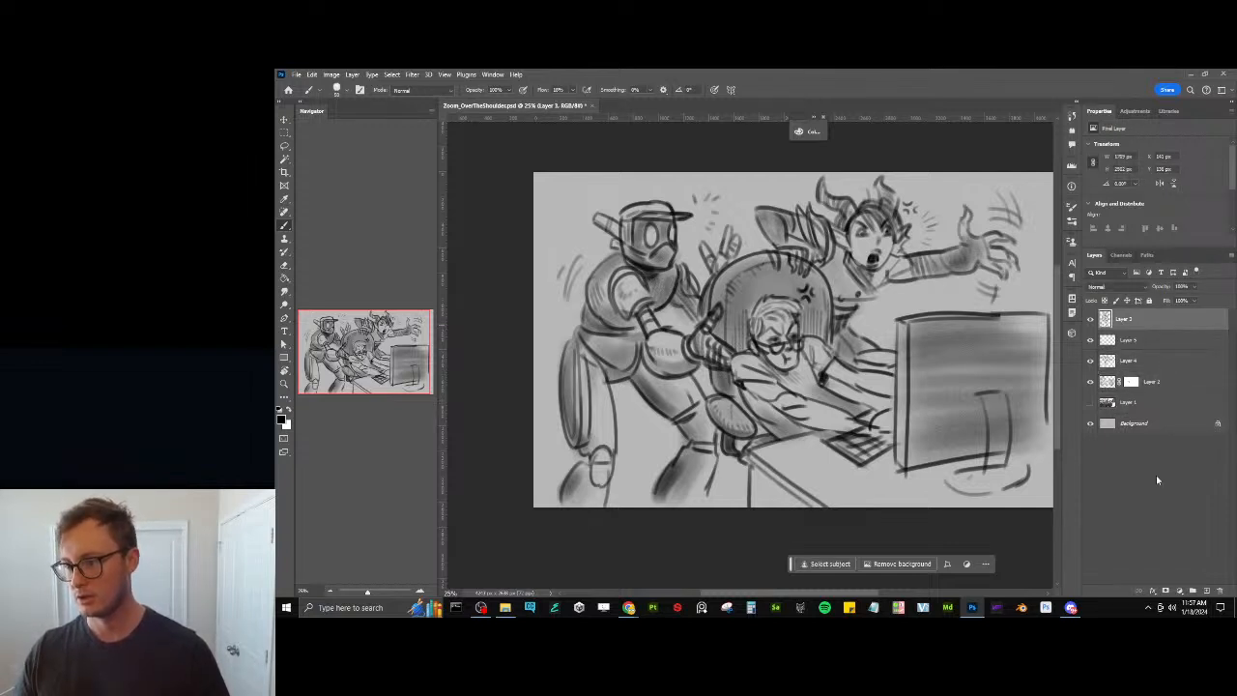
click(1091, 320)
click(1091, 320)
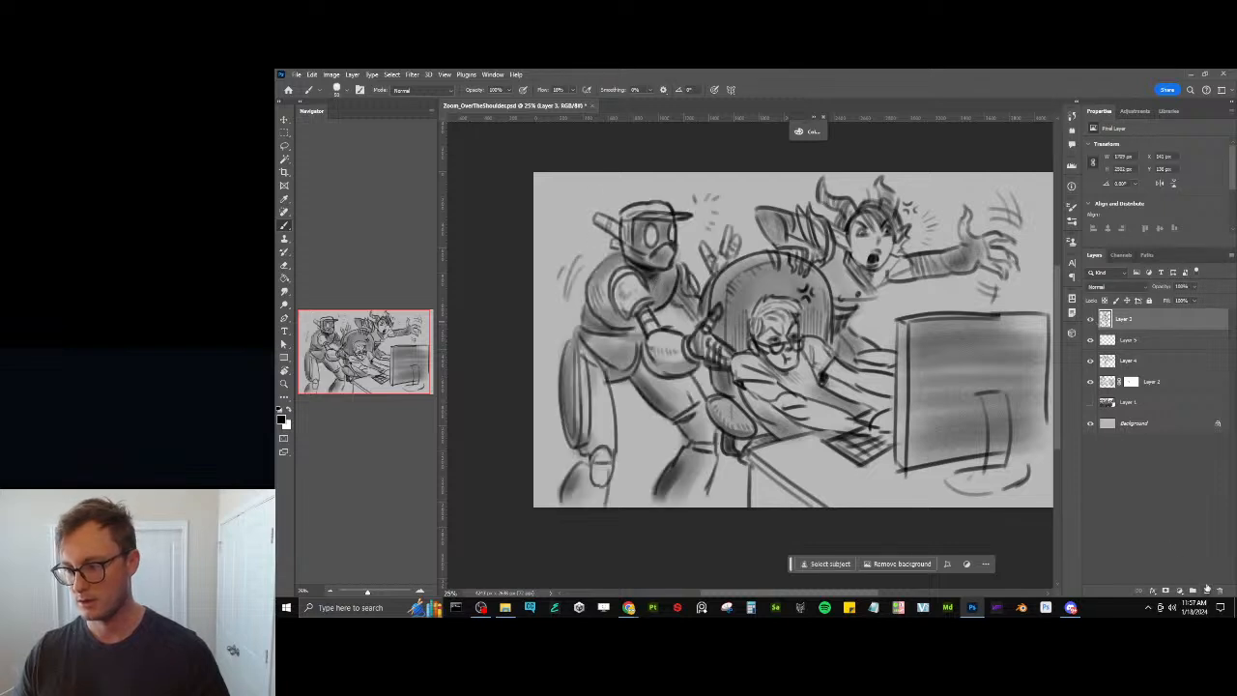
Create a new layer above all others and paint white highlights on the robot's fingers and thumb at the chair
click(1145, 533)
key(x)
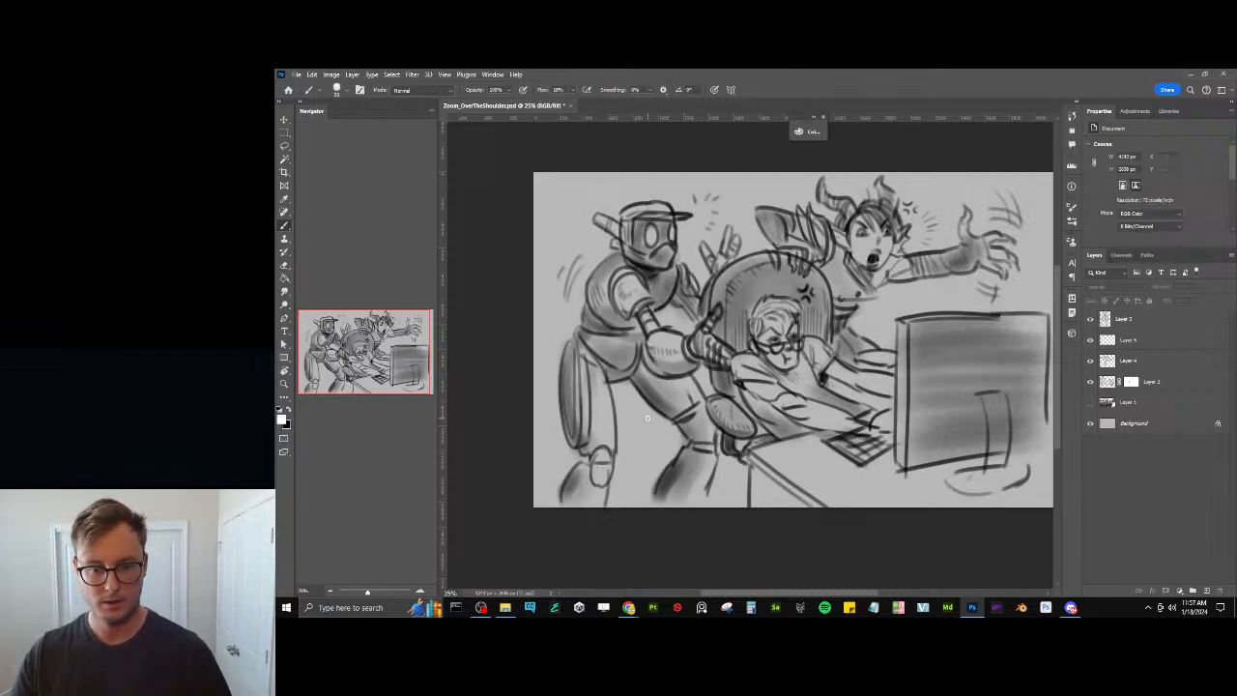
key(ctrl+plus)
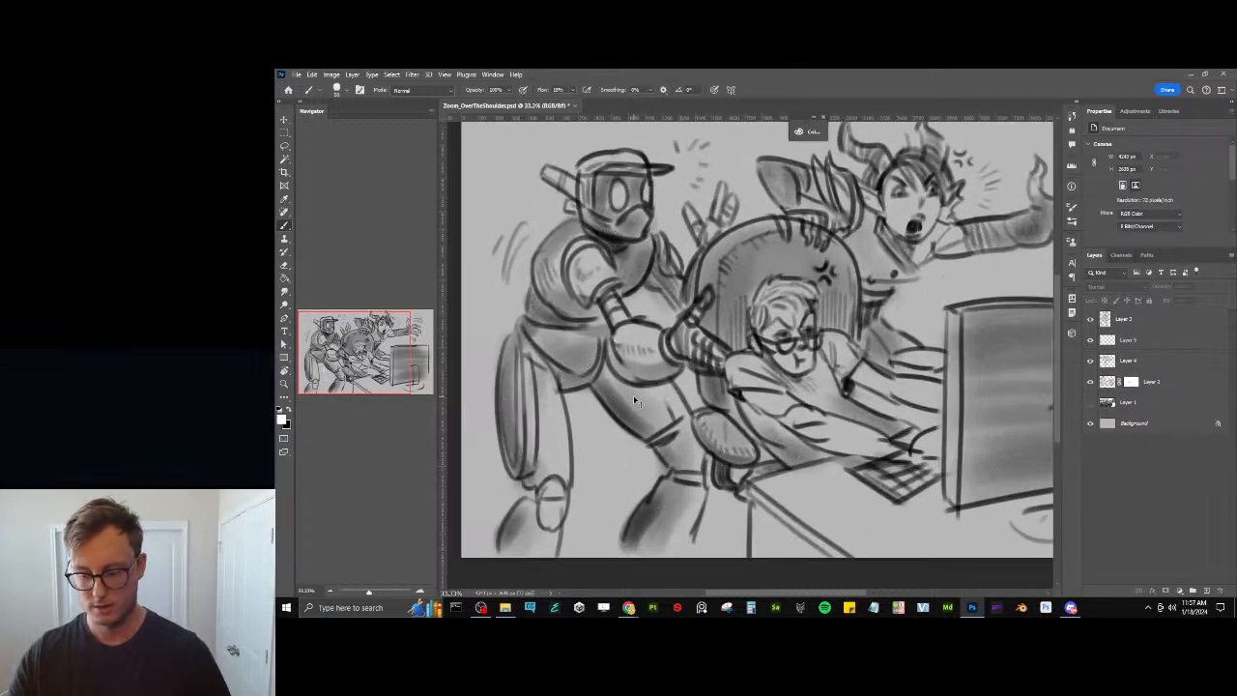
key(ctrl+plus)
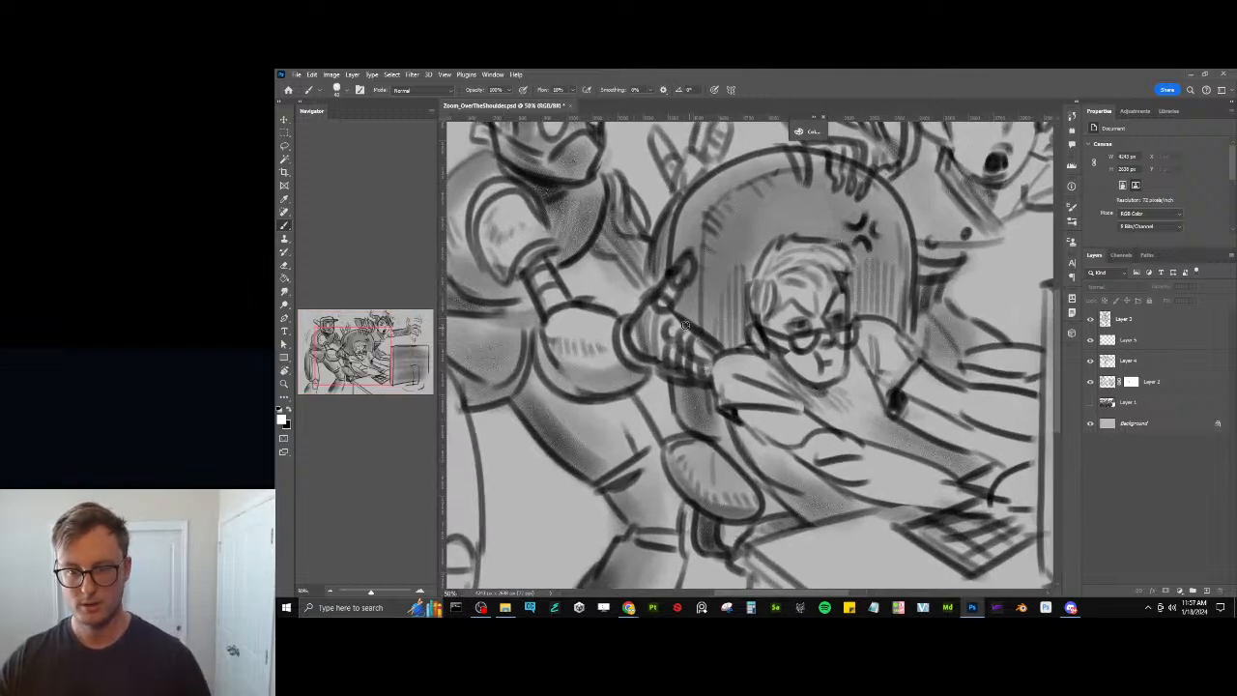
key(ctrl+shift+alt+n)
drag(702, 337, 714, 369)
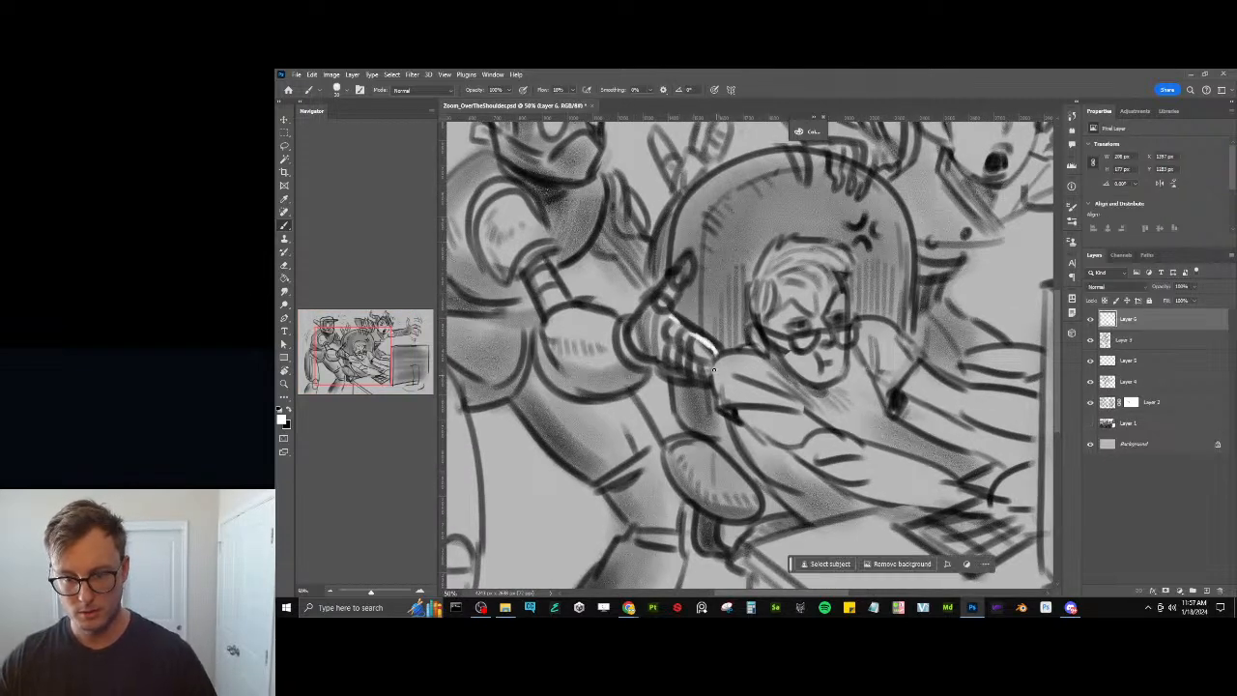
drag(672, 308, 692, 263)
drag(680, 210, 707, 285)
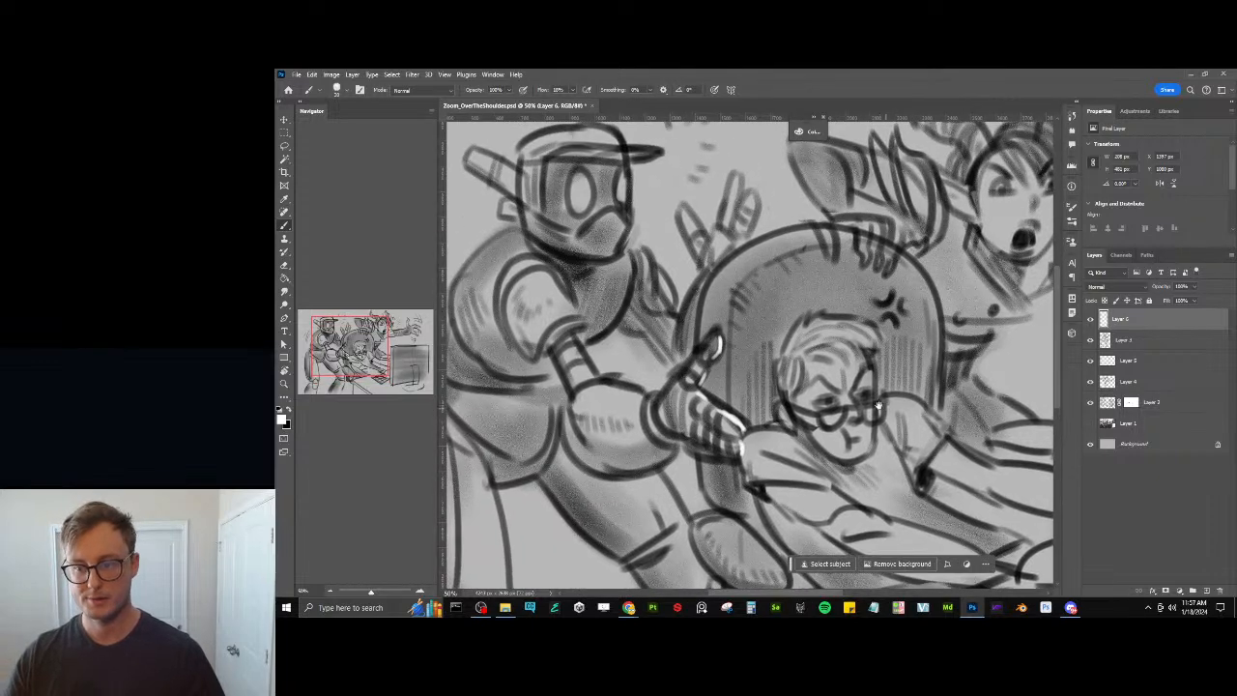
Paint white highlights on the seated figure's jaw, face and hair, undoing the strokes beside the glasses
drag(882, 410, 776, 288)
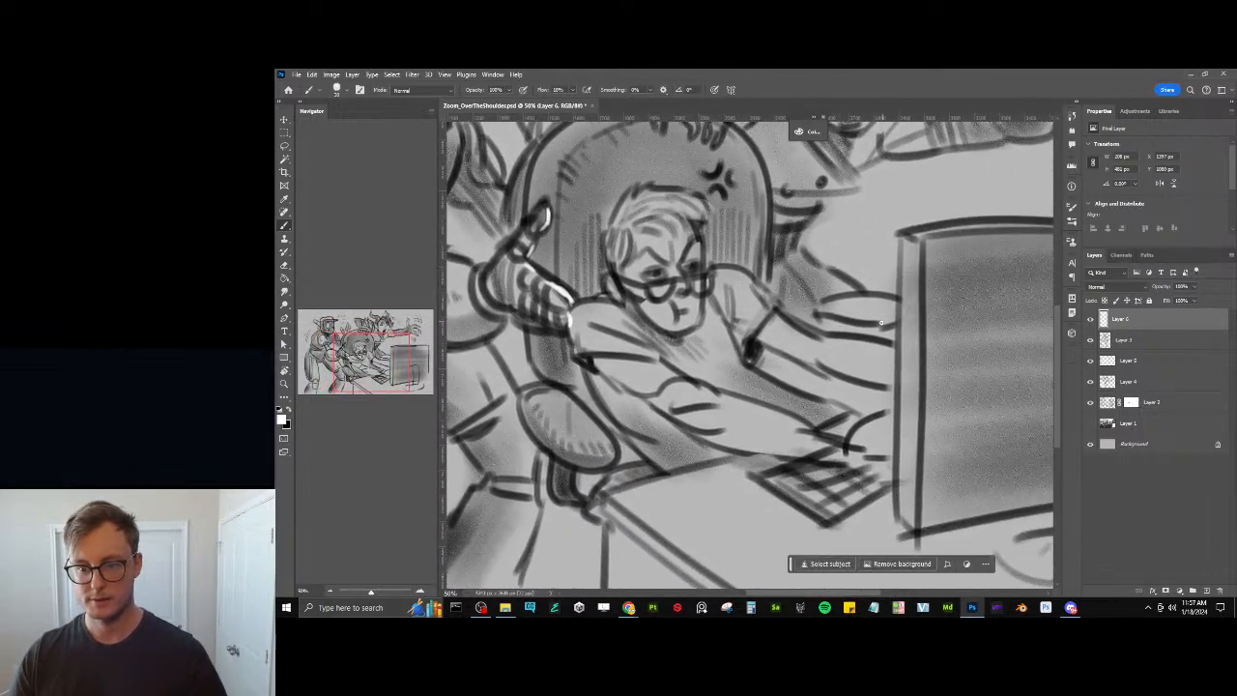
mouse_move(673, 286)
mouse_down()
mouse_move(660, 291)
mouse_move(726, 301)
mouse_move(722, 344)
mouse_up()
drag(721, 327, 717, 355)
key(e)
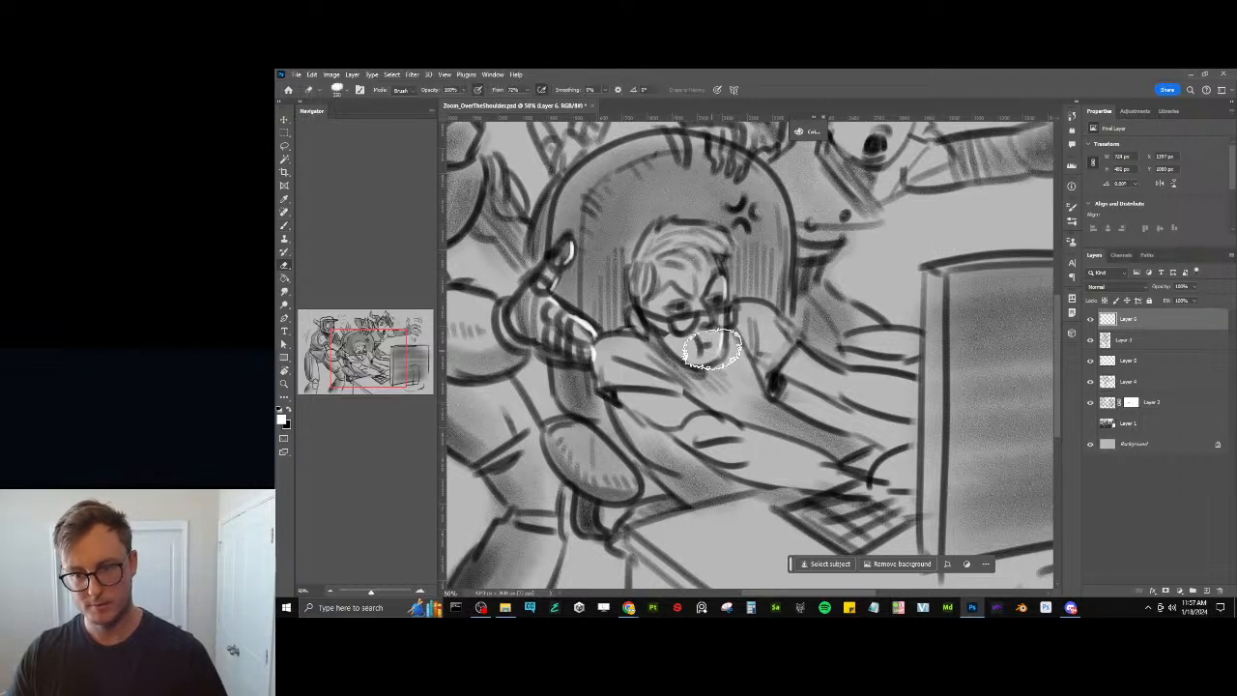
key(b)
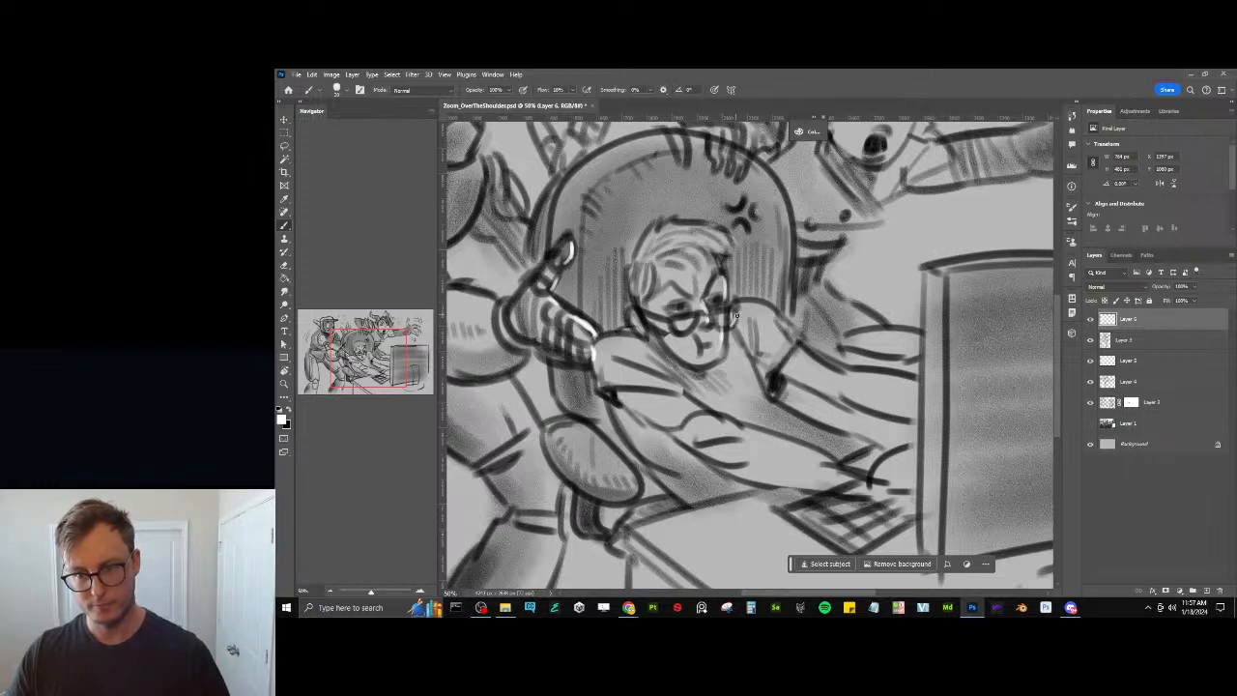
drag(737, 312, 730, 329)
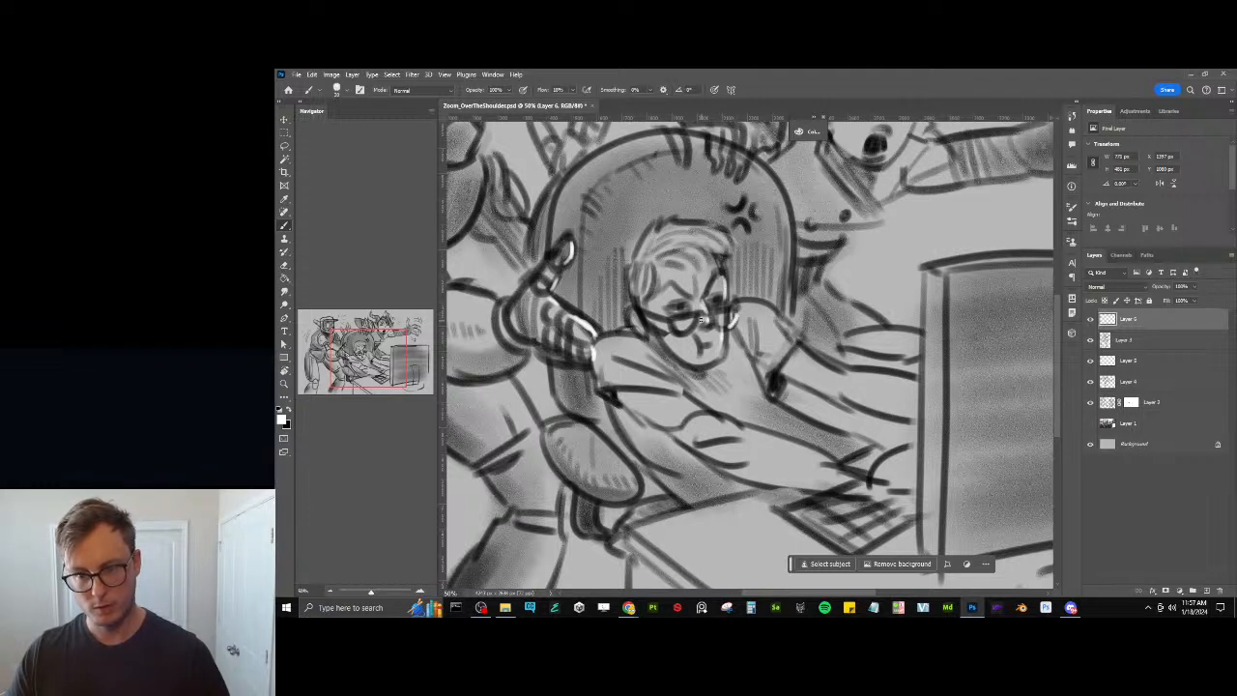
key(ctrl+z)
key(ctrl+z)
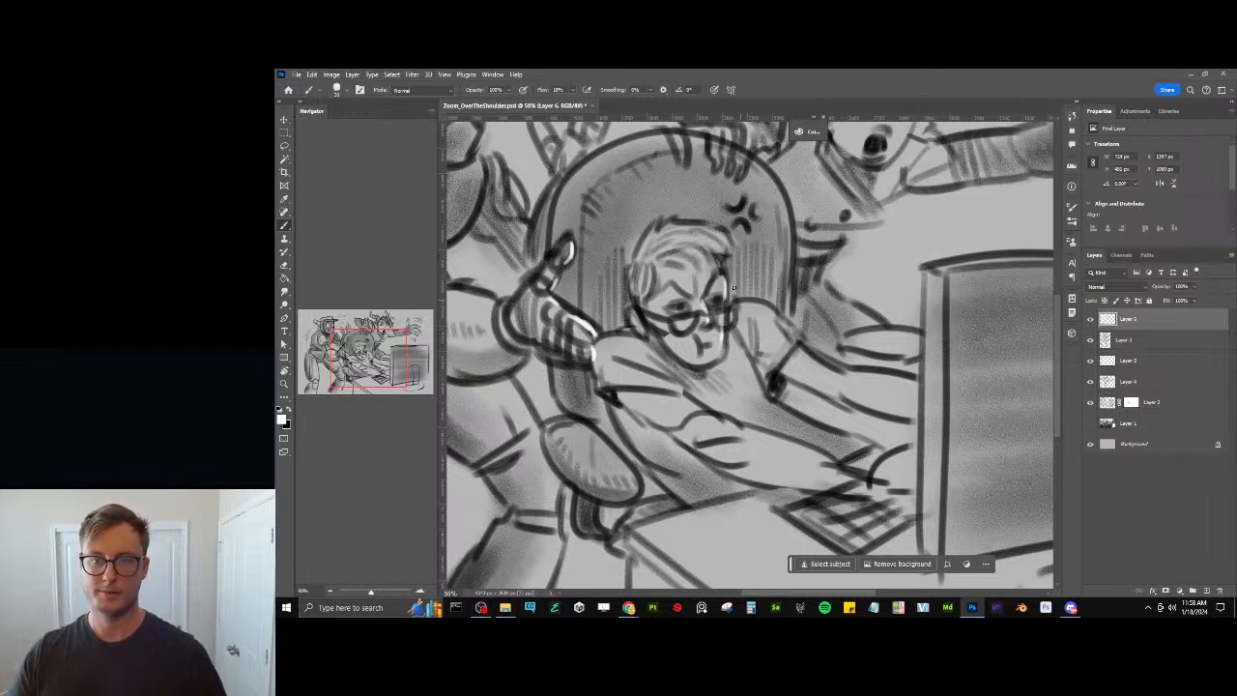
drag(680, 310, 691, 320)
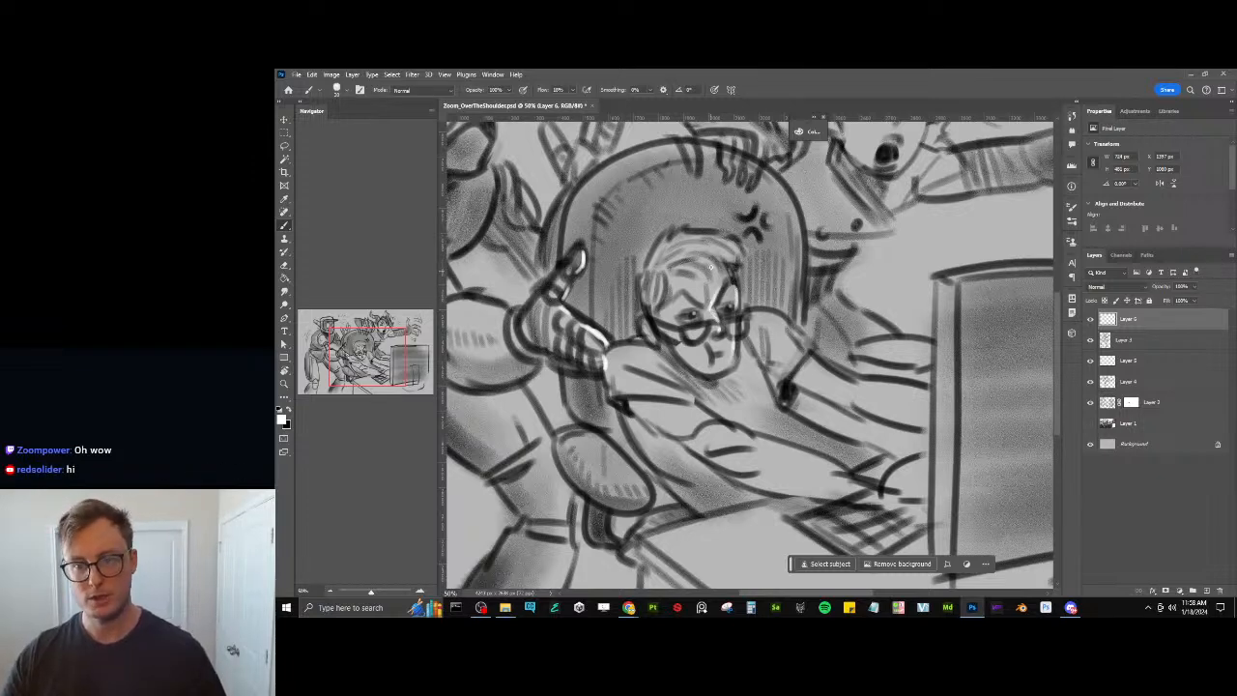
drag(731, 259, 751, 274)
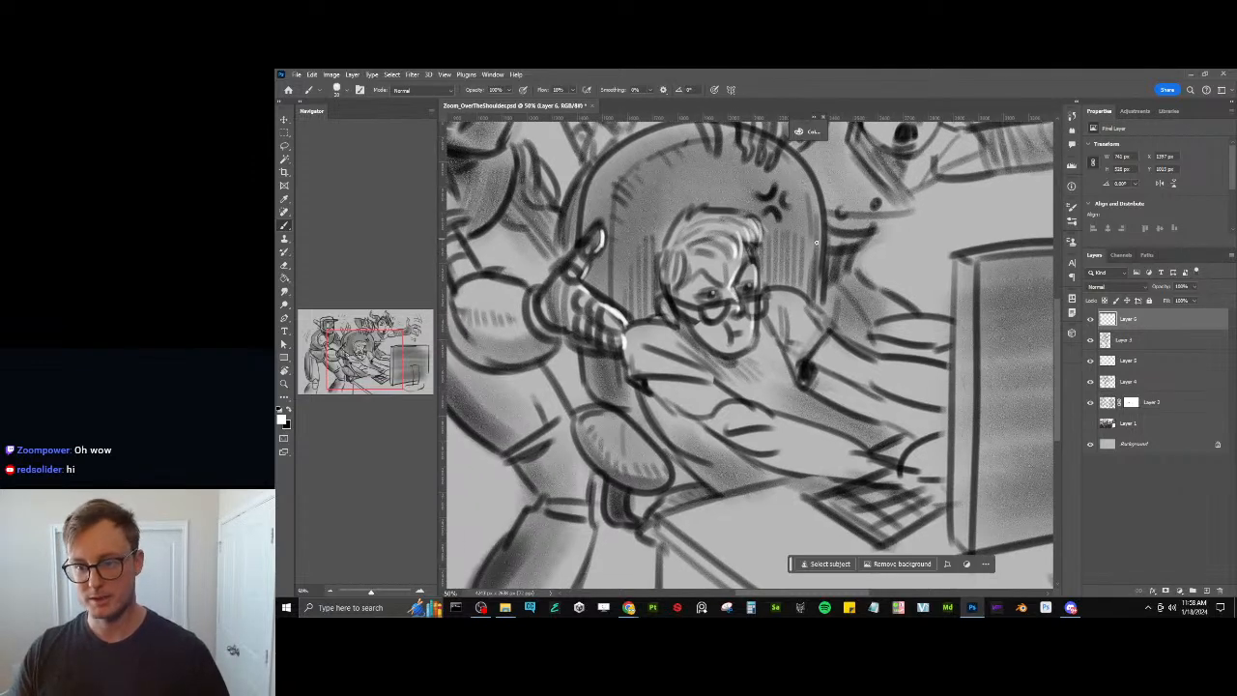
Add white highlights along the chair's side edge and the forearms reaching toward the monitor, and save the document
drag(816, 243, 822, 304)
key(ctrl+z)
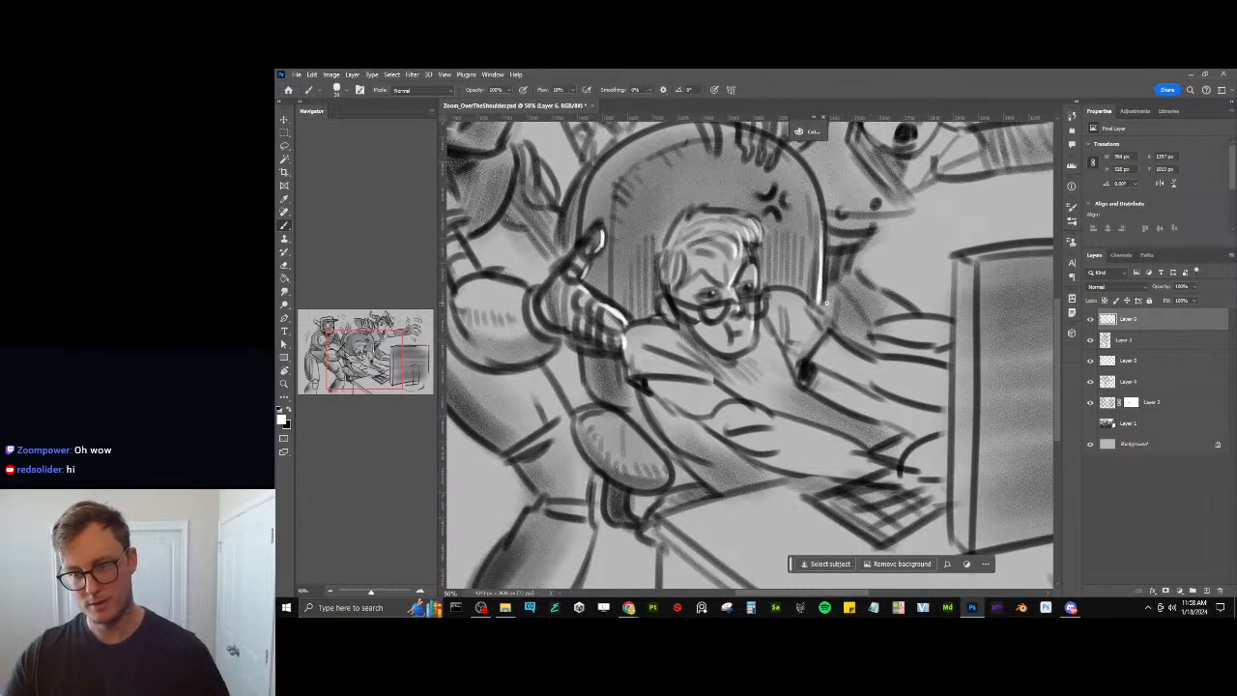
drag(857, 342, 939, 373)
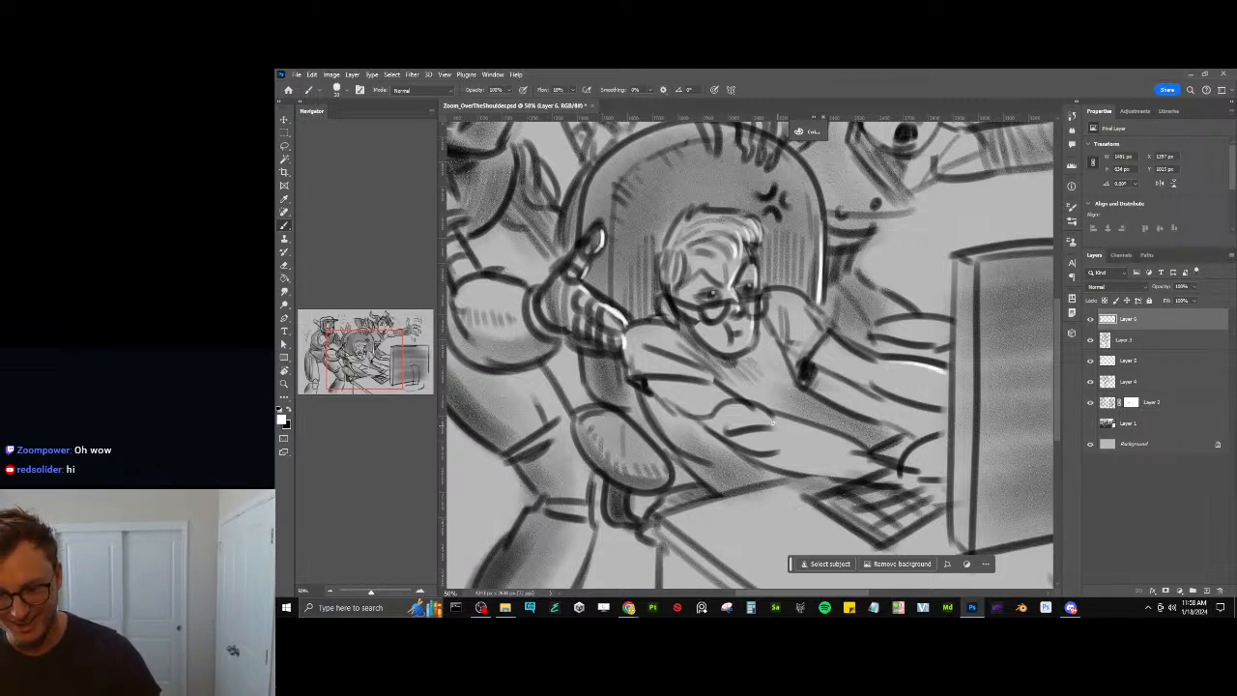
drag(771, 421, 895, 468)
key(ctrl+s)
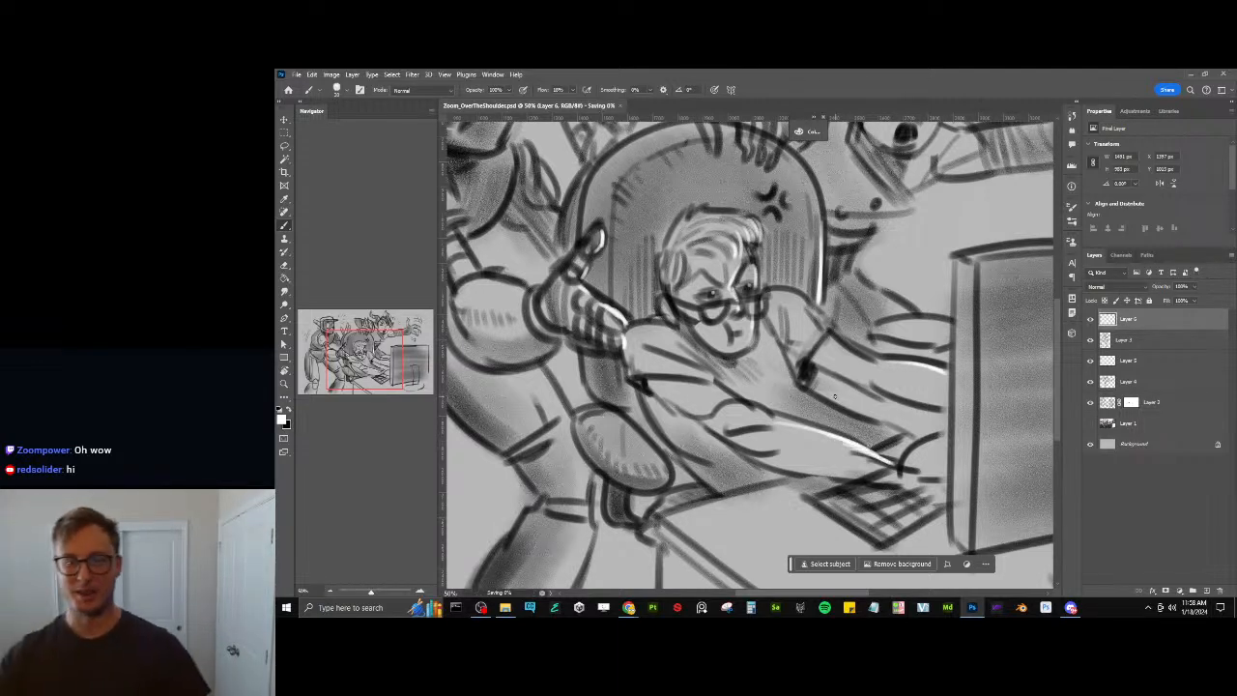
alt+scroll(834, 396, down, 1)
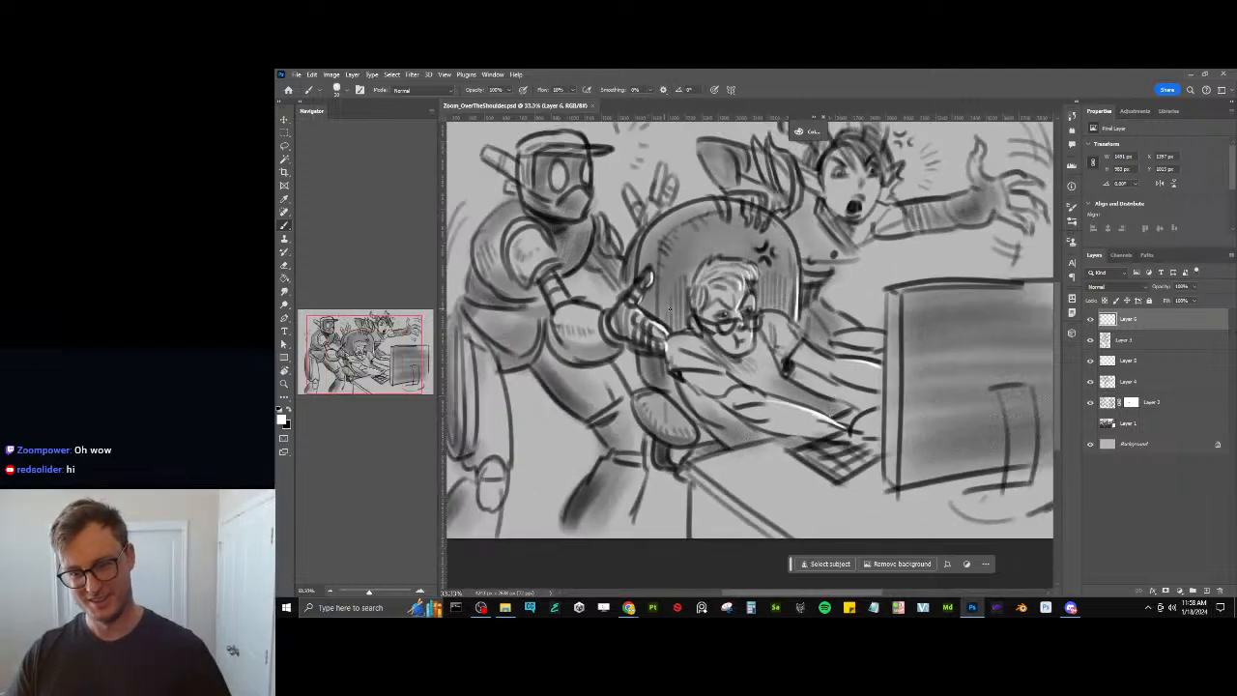
drag(752, 338, 768, 377)
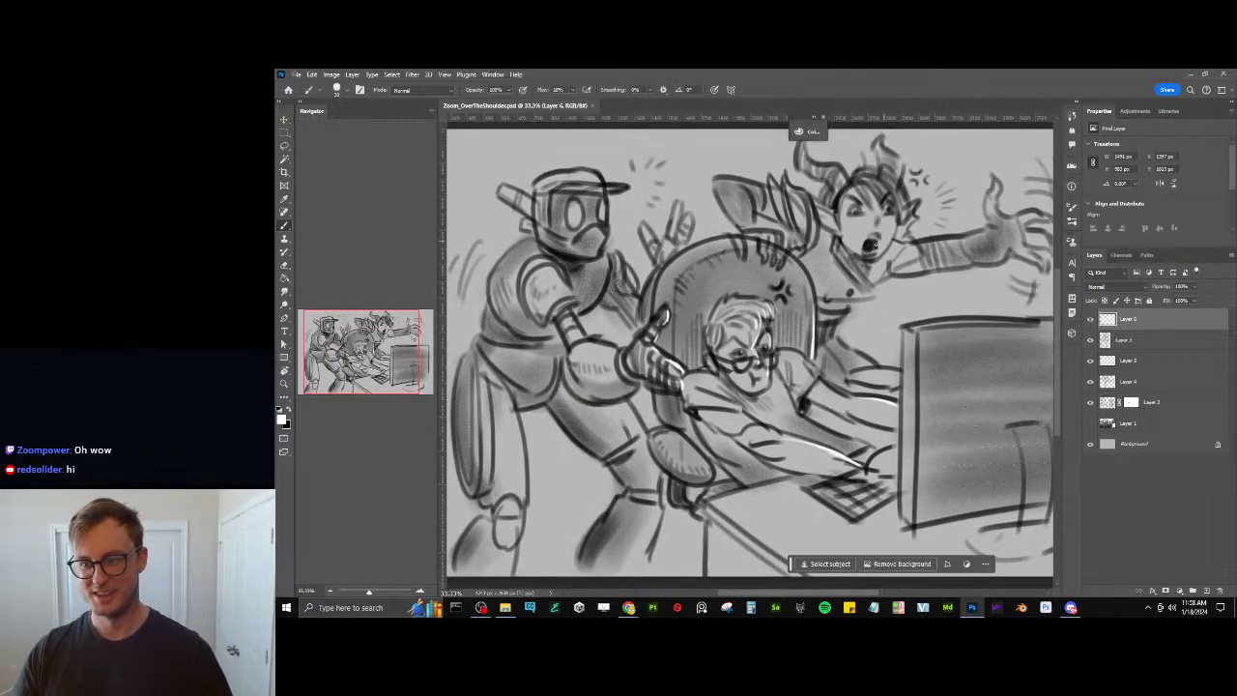
Paint white highlights on the horned figure's jaw, eyes, nose and both horns, and save the document
drag(894, 233, 884, 254)
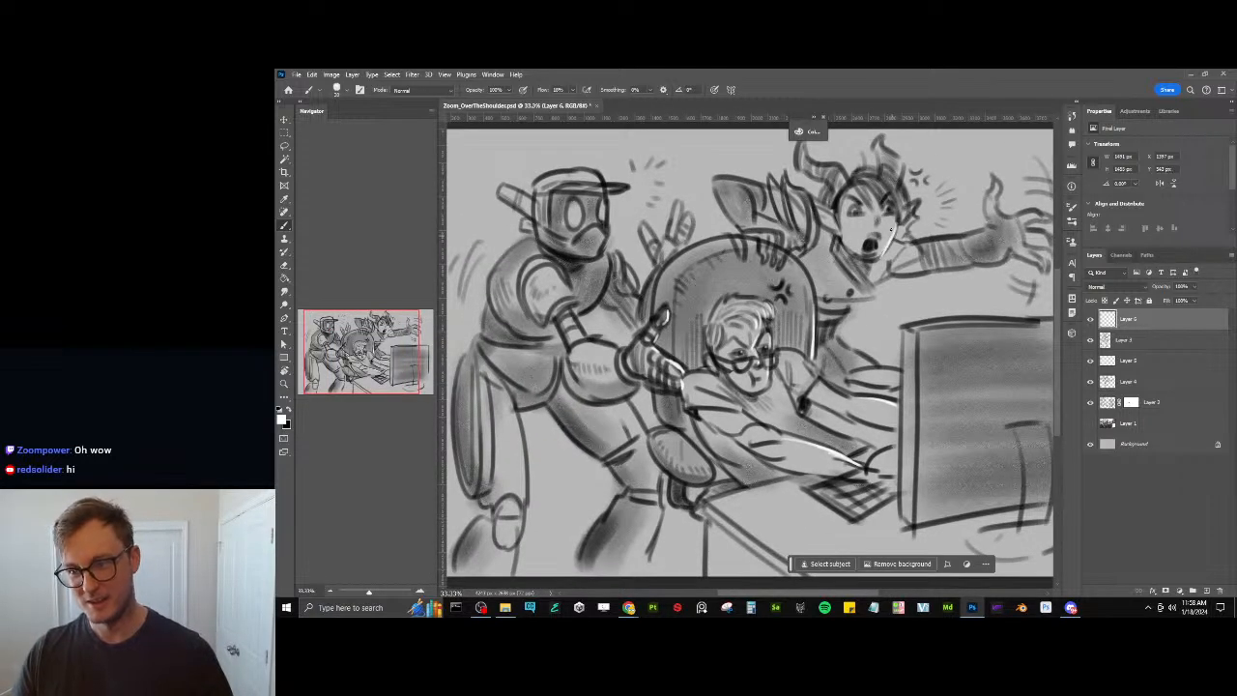
alt+scroll(914, 219, up, 2)
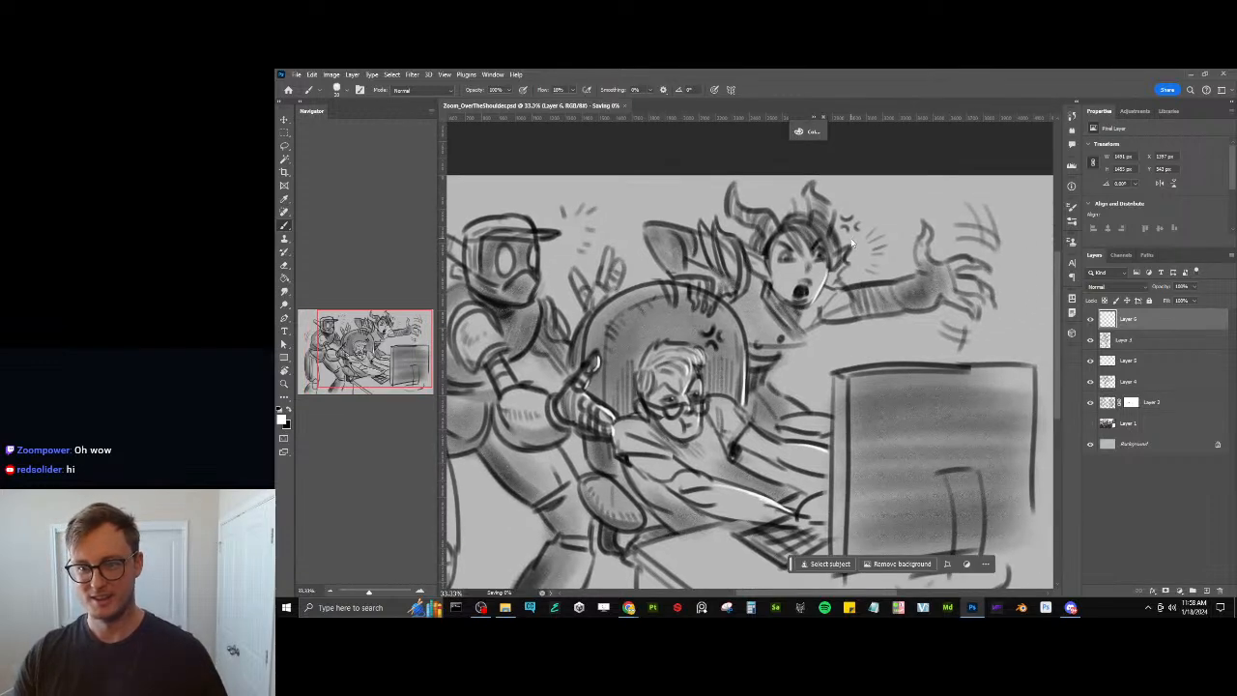
drag(822, 204, 769, 280)
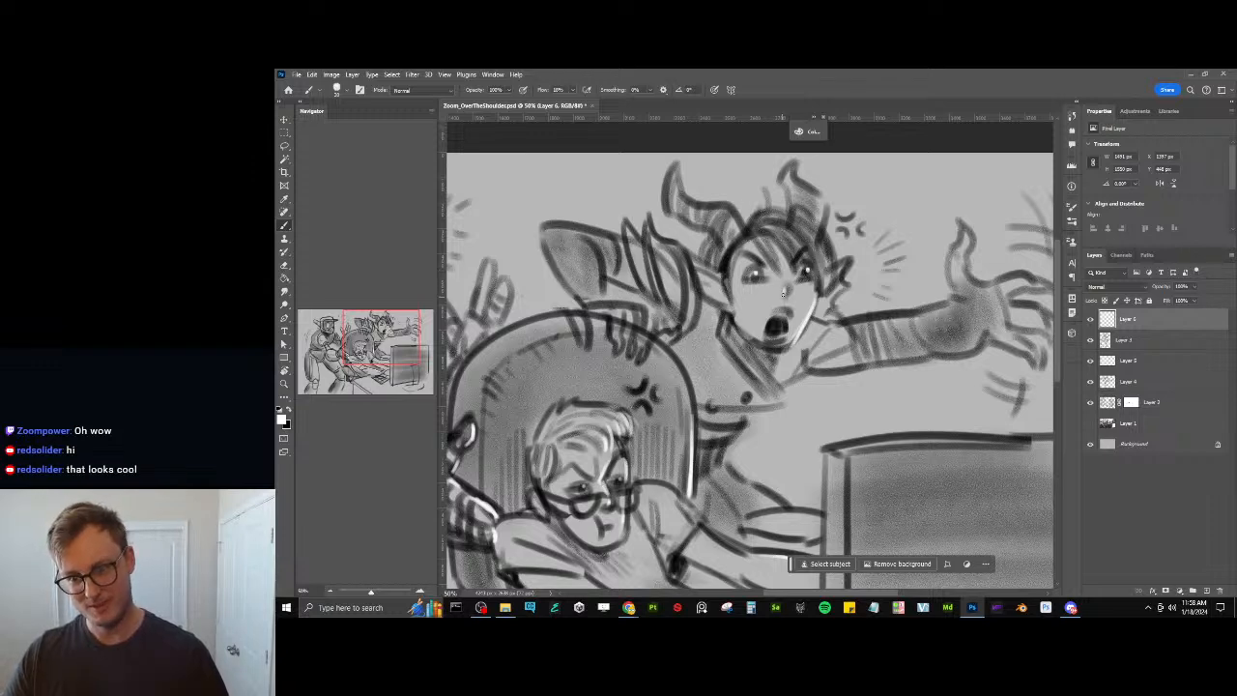
mouse_move(743, 232)
mouse_down()
mouse_move(733, 208)
mouse_move(742, 226)
mouse_up()
drag(824, 203, 825, 211)
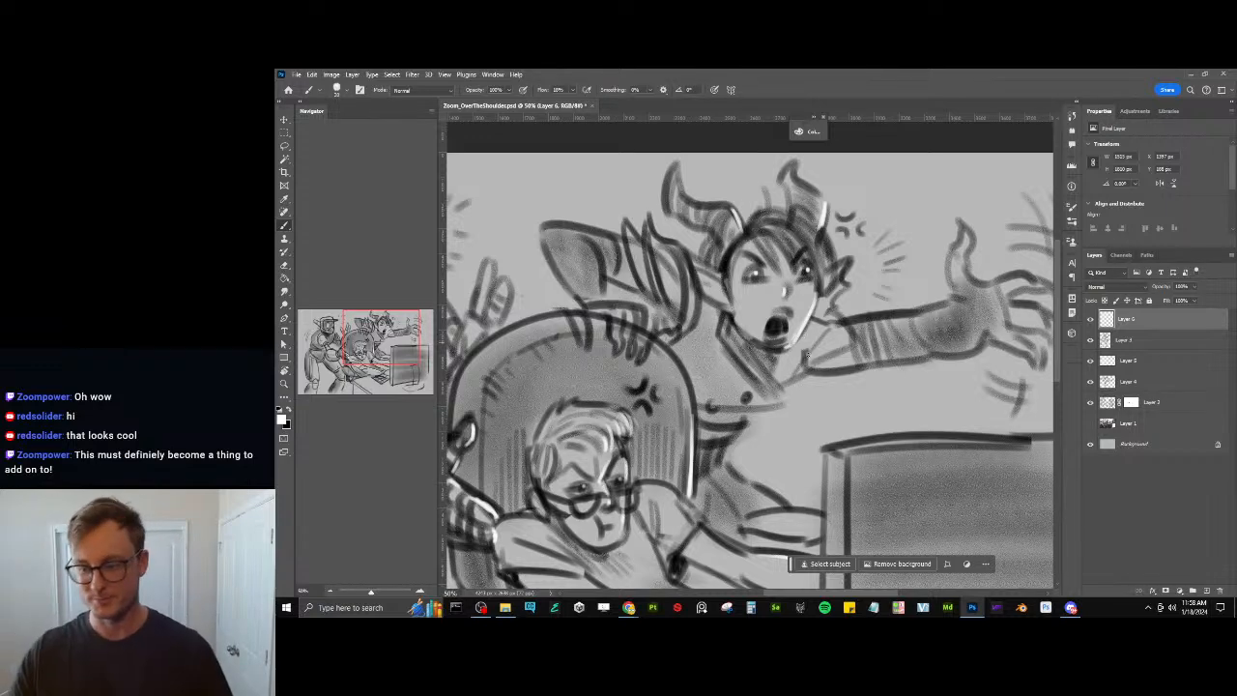
Add white highlights to the spiky shapes beside the horned figure's shoulder and the fingers gripping the chair top
mouse_move(653, 240)
mouse_down()
mouse_move(668, 292)
mouse_move(664, 279)
mouse_up()
mouse_move(633, 232)
mouse_down()
mouse_move(644, 288)
mouse_move(642, 270)
mouse_move(694, 298)
mouse_move(793, 291)
mouse_up()
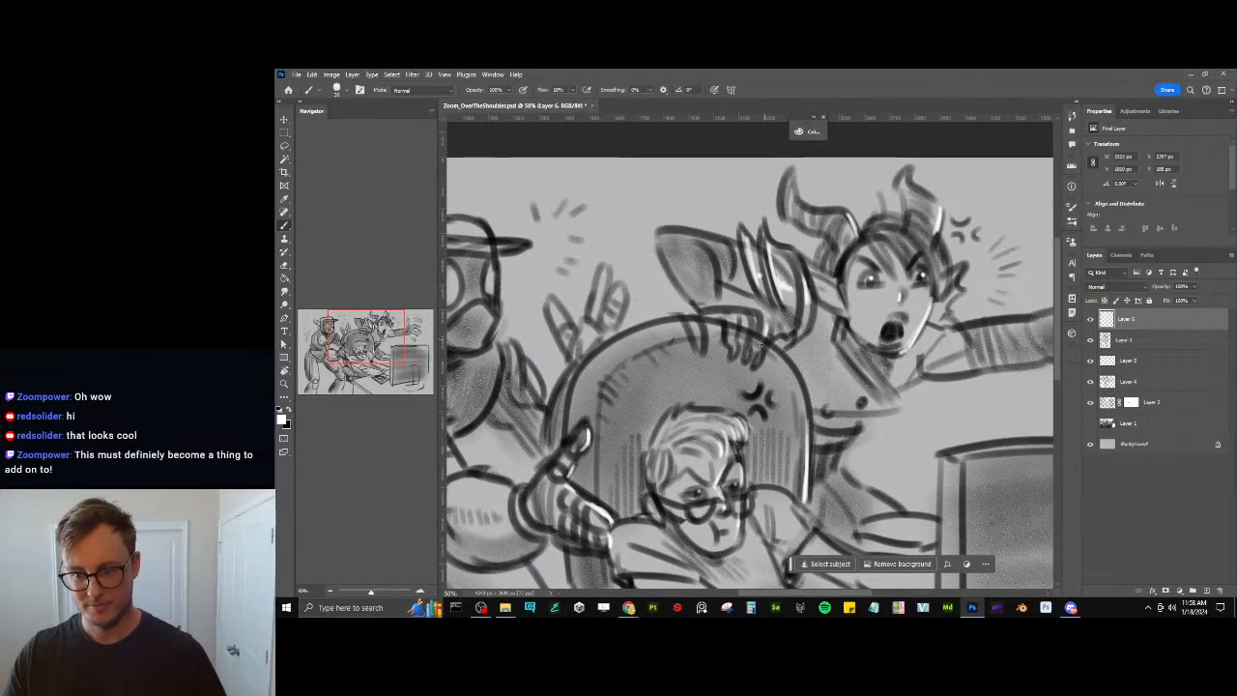
drag(707, 311, 810, 284)
Fill the robot's two eyes with bright white using an enlarged brush, and save the document
mouse_move(544, 247)
mouse_down()
mouse_move(547, 258)
mouse_move(548, 244)
mouse_move(586, 245)
mouse_move(587, 259)
mouse_move(739, 214)
mouse_move(742, 201)
mouse_up()
key(bracketright)
key(bracketright)
key(bracketright)
key(bracketright)
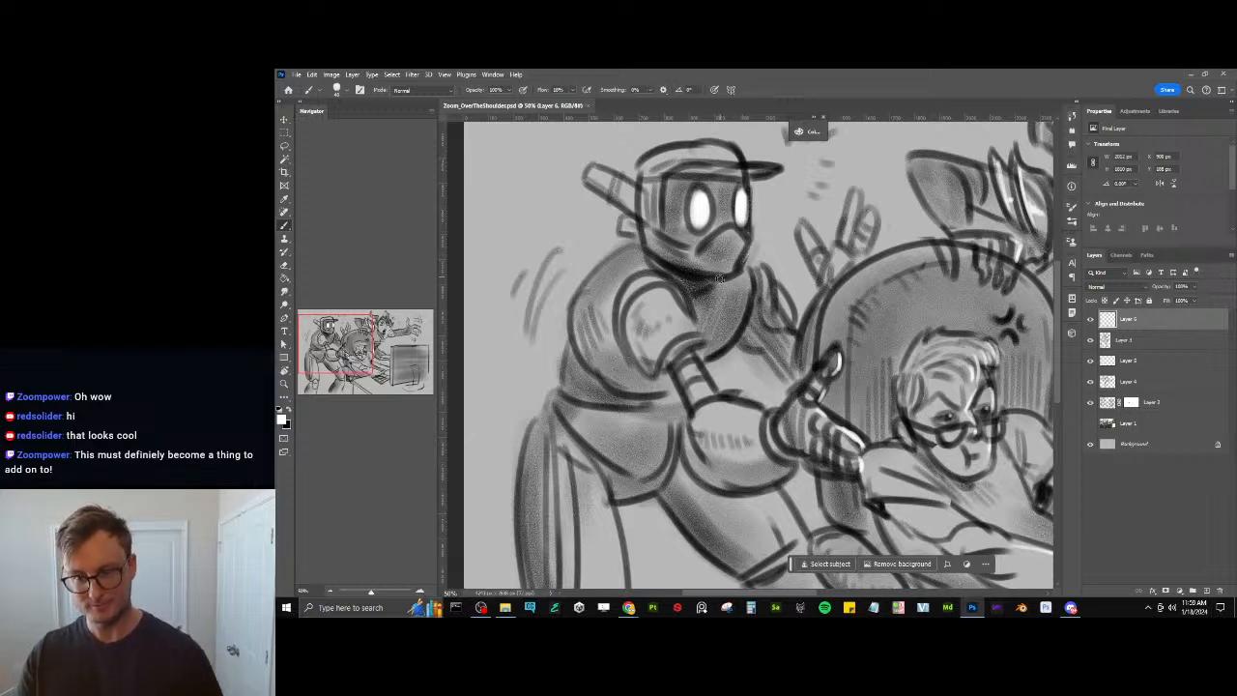
Paint white highlights on the robot's shoulder armor, torso side, upper arm, elbow joint and forearm
mouse_move(583, 293)
mouse_down()
mouse_move(594, 285)
mouse_move(572, 329)
mouse_move(585, 284)
mouse_move(574, 327)
mouse_move(604, 362)
mouse_move(619, 355)
mouse_up()
key(ctrl+z)
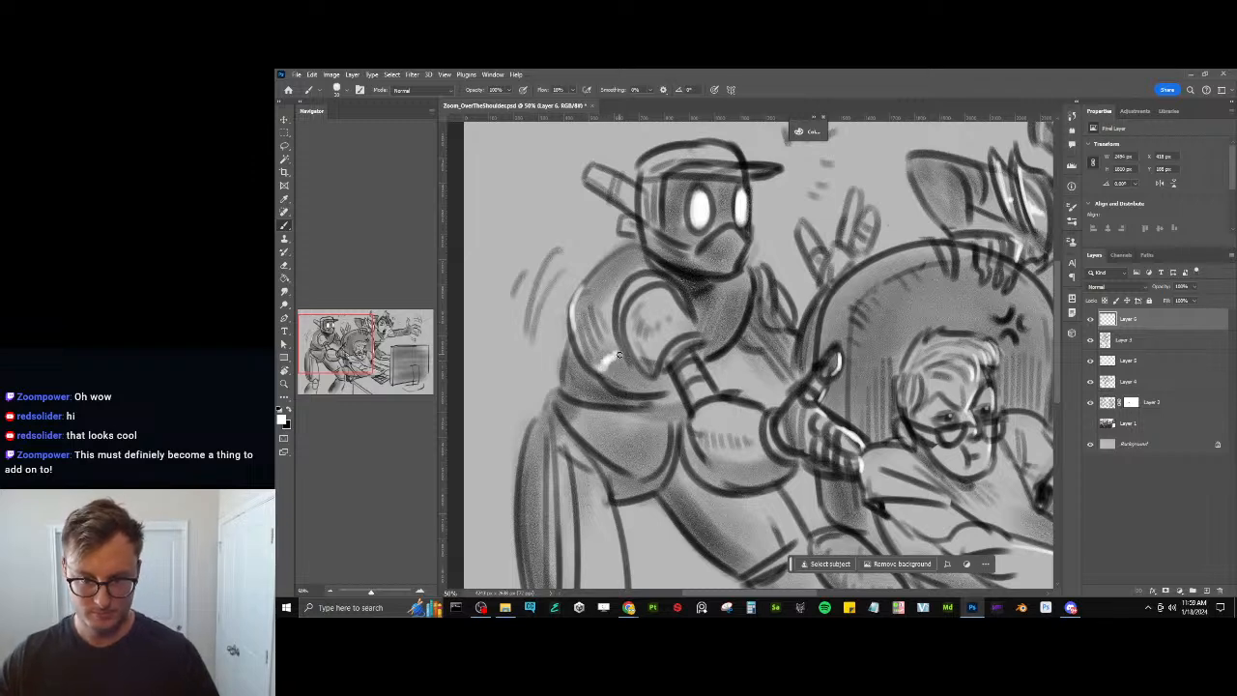
drag(594, 435, 595, 419)
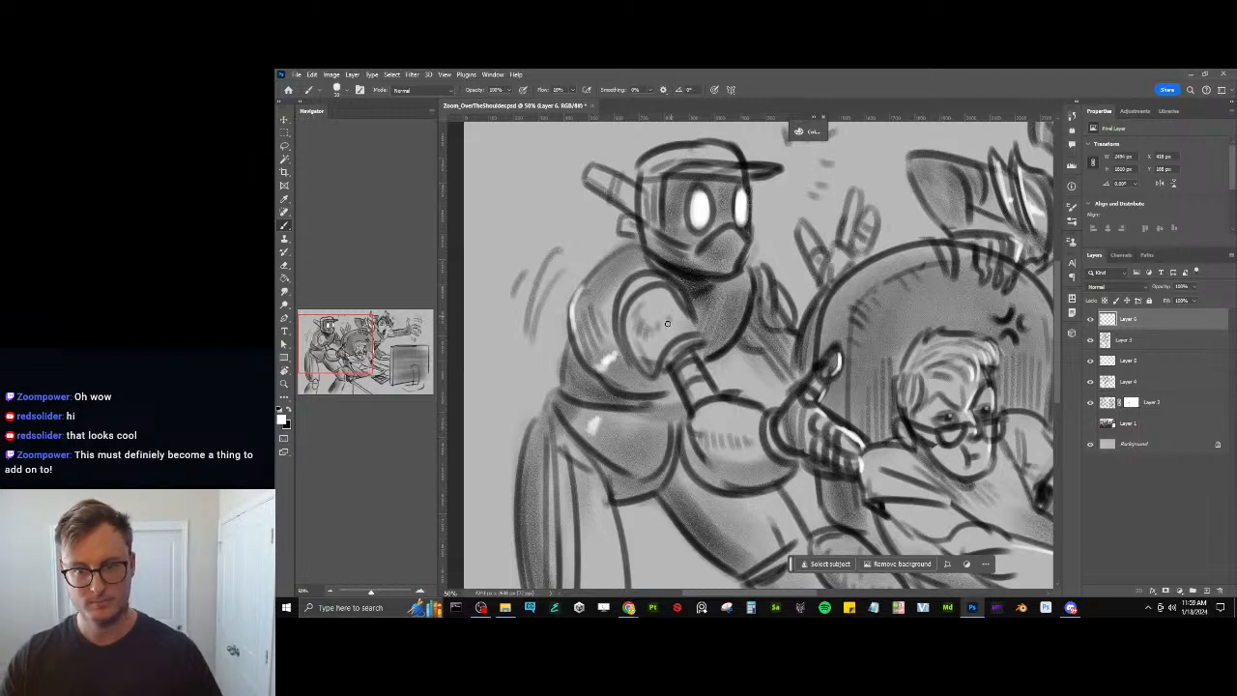
drag(639, 314, 651, 304)
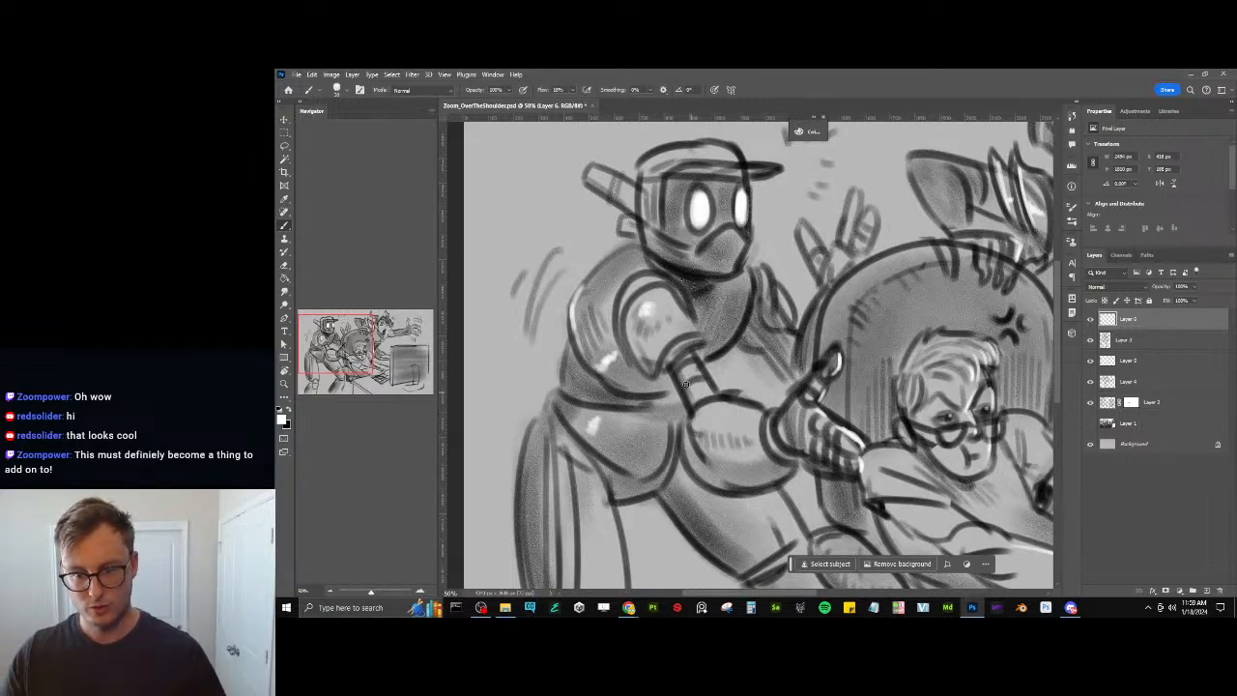
mouse_move(677, 361)
mouse_down()
mouse_move(719, 433)
mouse_move(755, 435)
mouse_move(717, 433)
mouse_move(742, 442)
mouse_up()
With a larger brush, paint soft white highlights down the robot's front leg and across its cap
key(])
key(])
key(])
key(])
key(])
drag(672, 486, 702, 372)
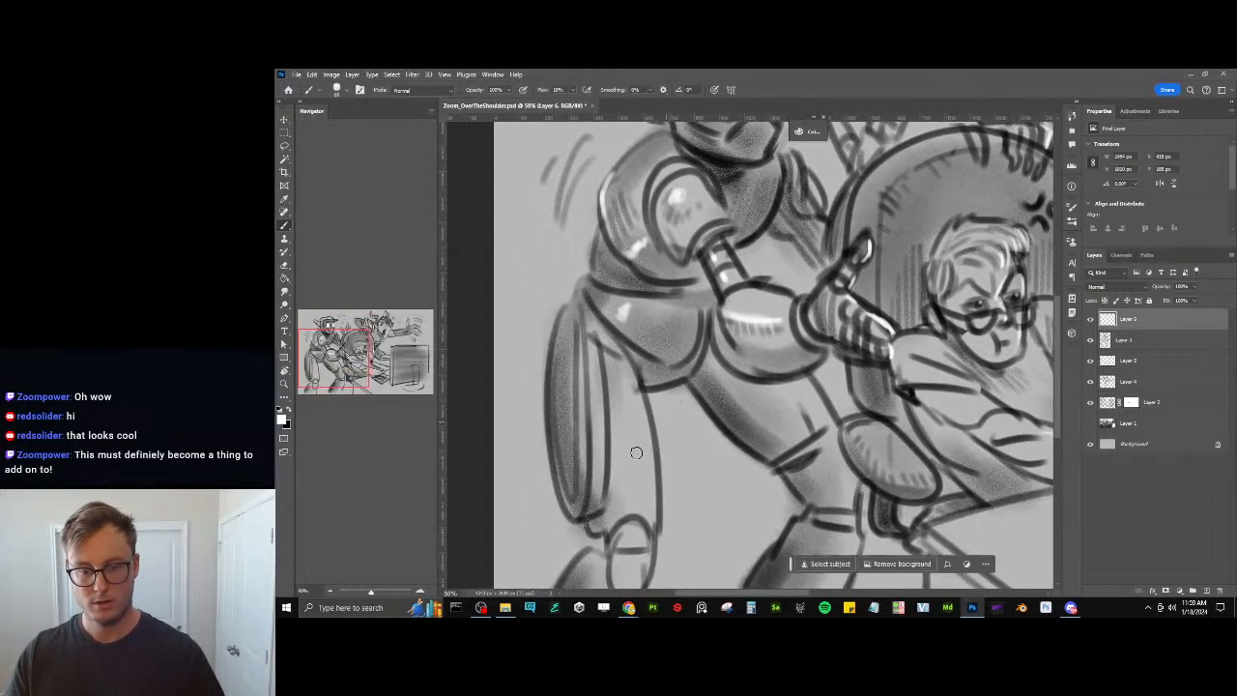
drag(617, 393, 629, 485)
drag(720, 247, 710, 392)
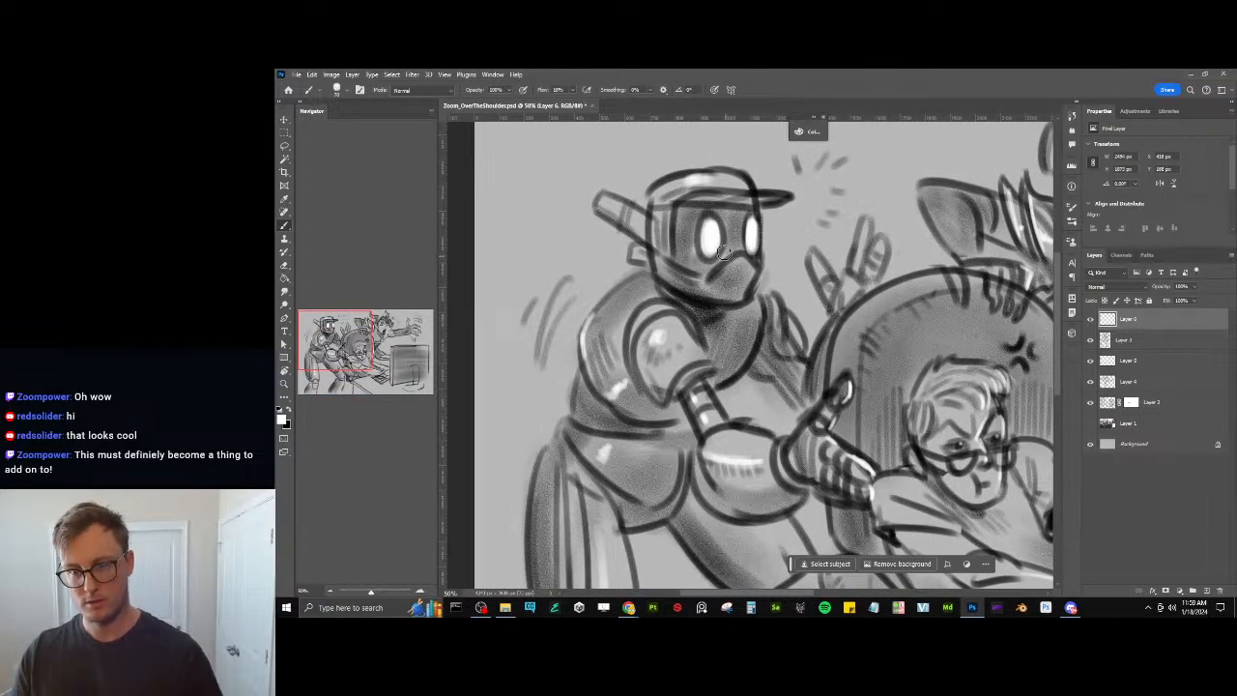
key(bracketright)
key(bracketright)
key(bracketright)
key(bracketright)
key(bracketright)
key(bracketright)
key(bracketright)
key(bracketright)
drag(713, 232, 717, 254)
key(ctrl+z)
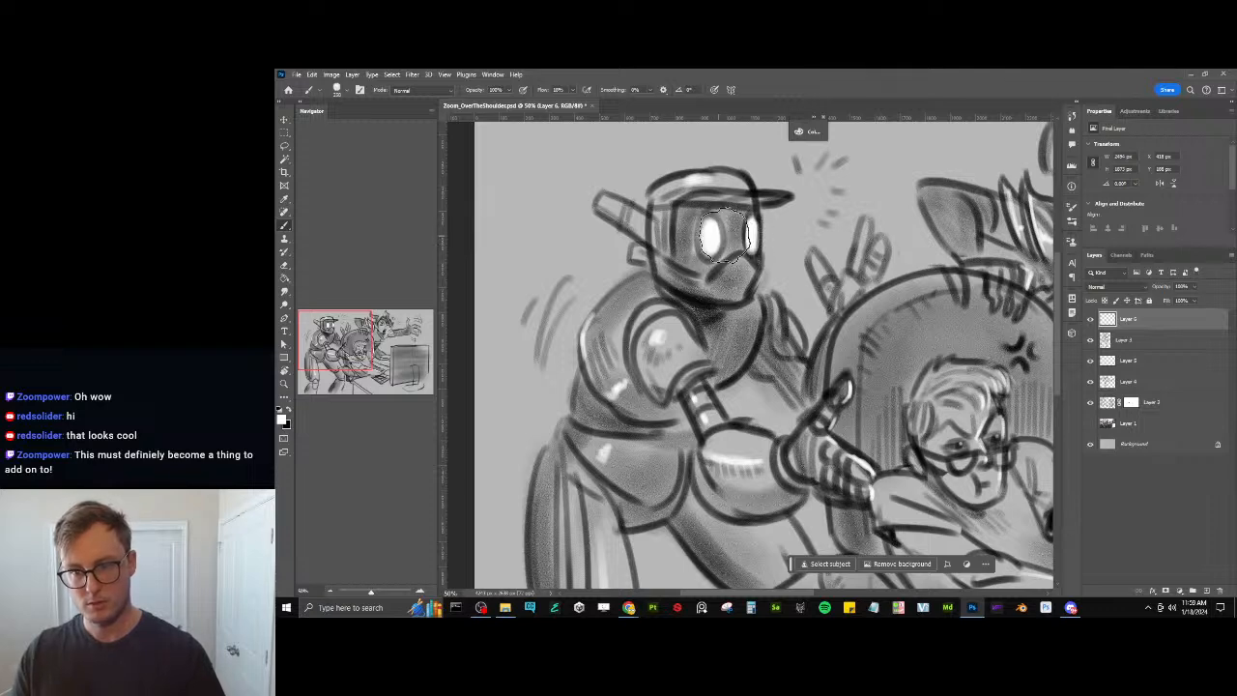
drag(810, 298, 724, 276)
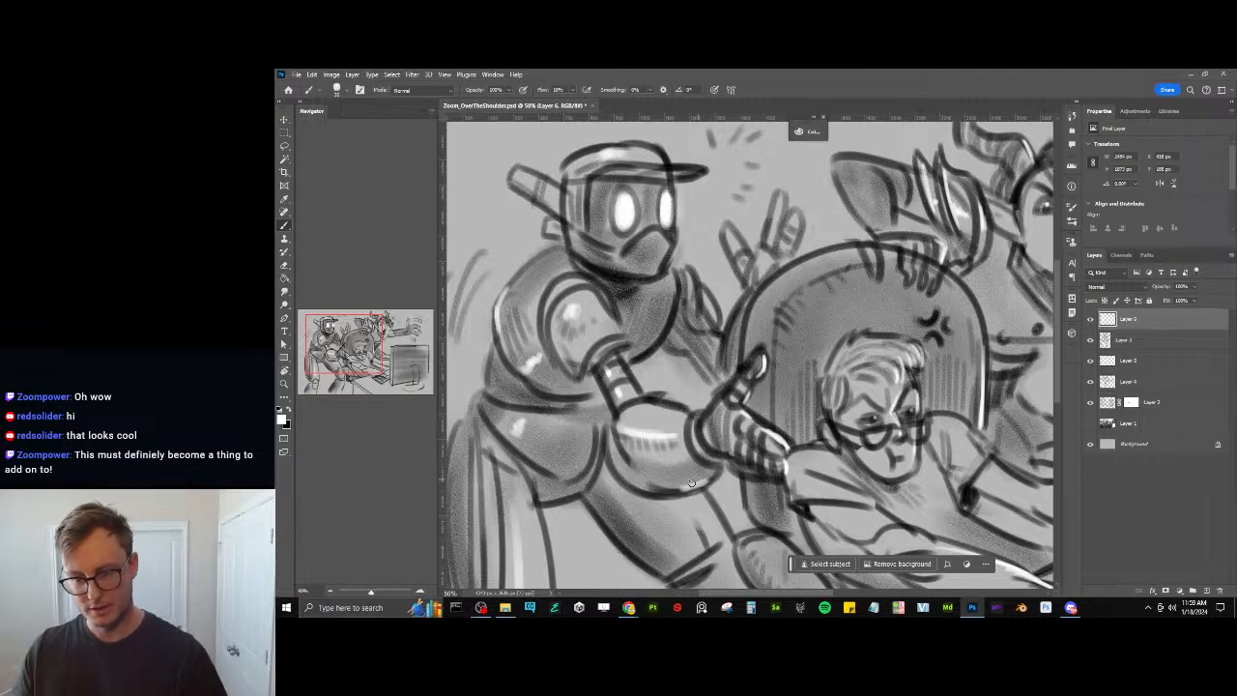
key(e)
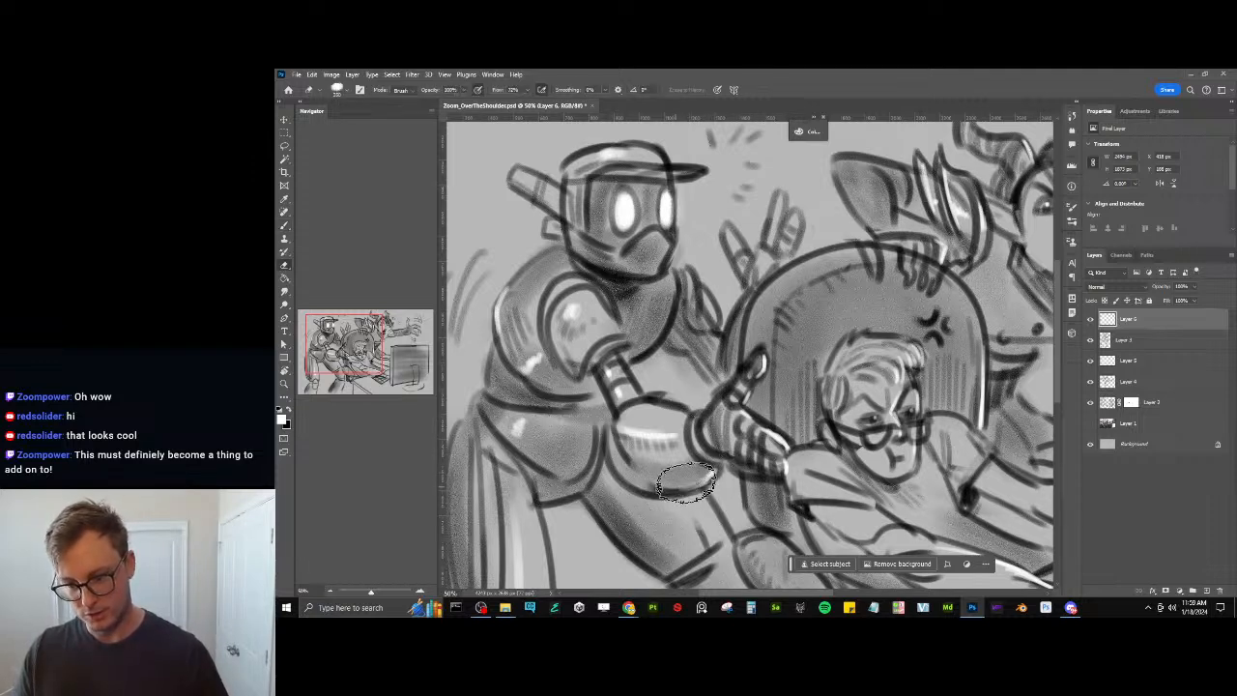
key(b)
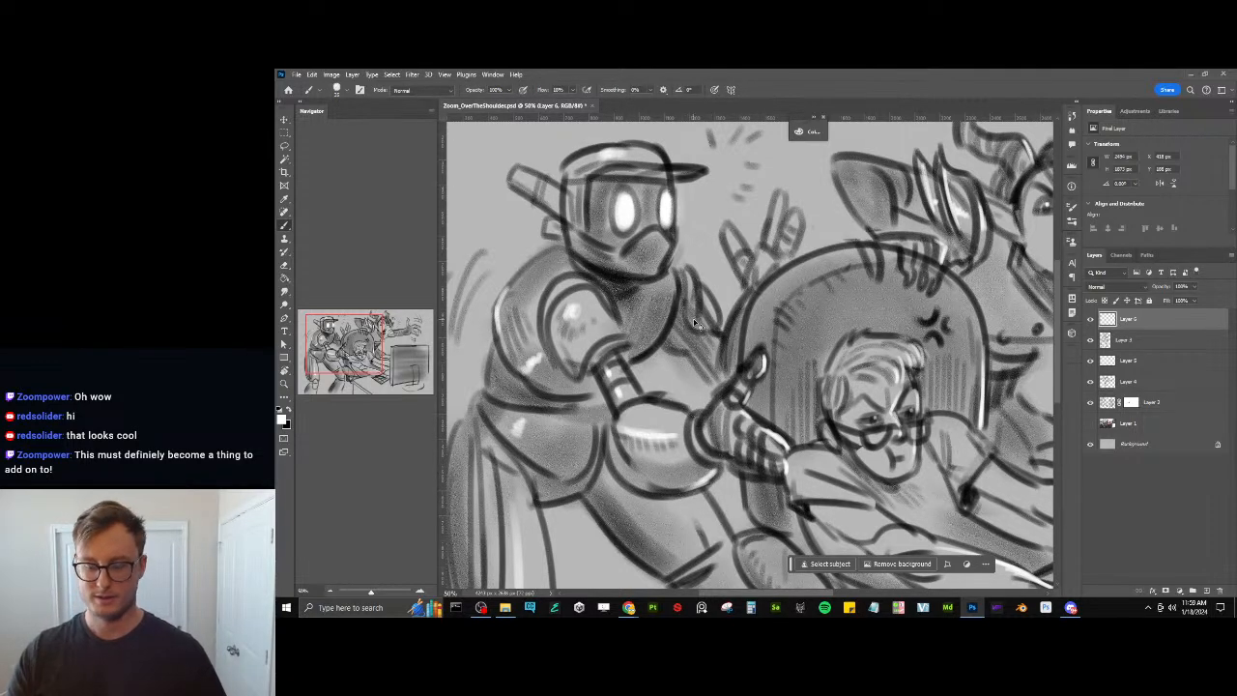
Compare the whole drawing with the Layer 6 highlights hidden and shown, and save the document
key(ctrl+minus)
key(ctrl+minus)
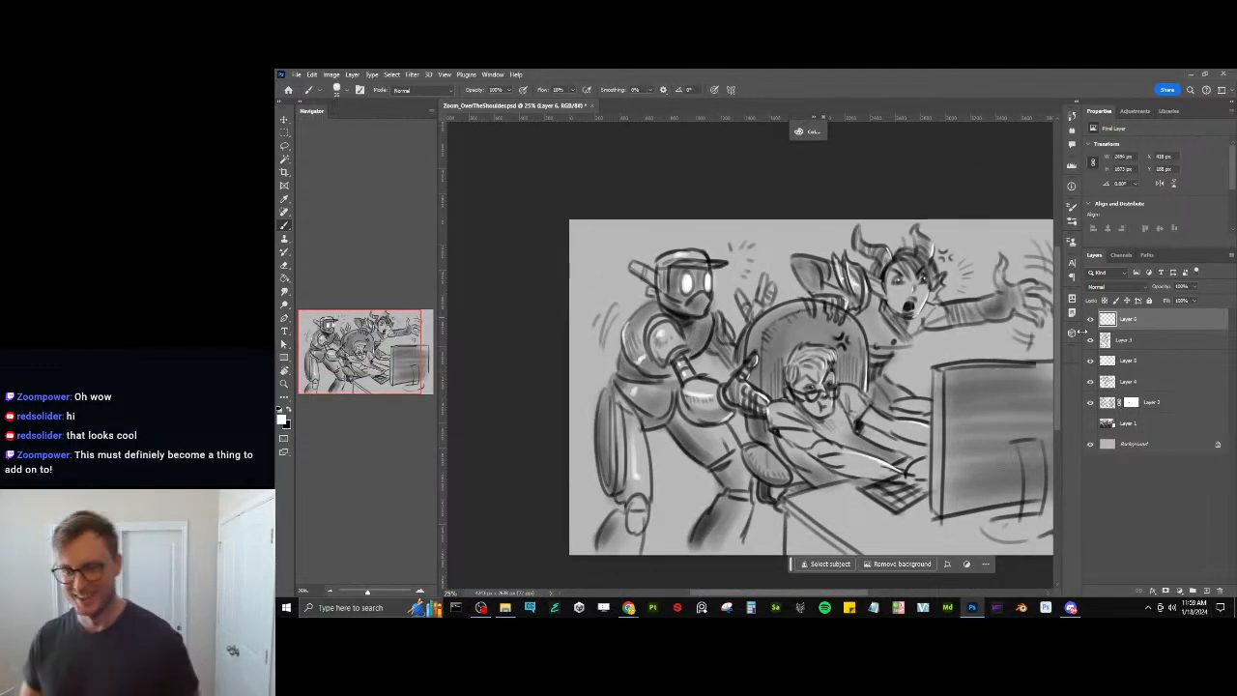
click(1091, 320)
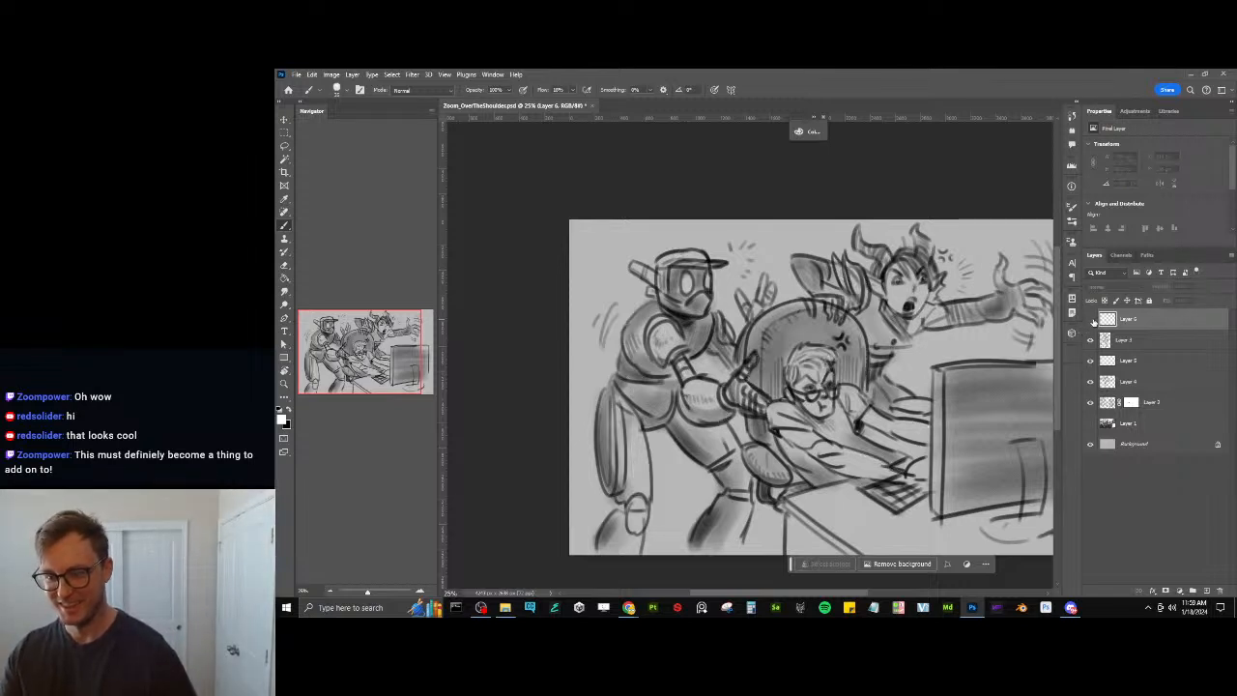
click(1091, 319)
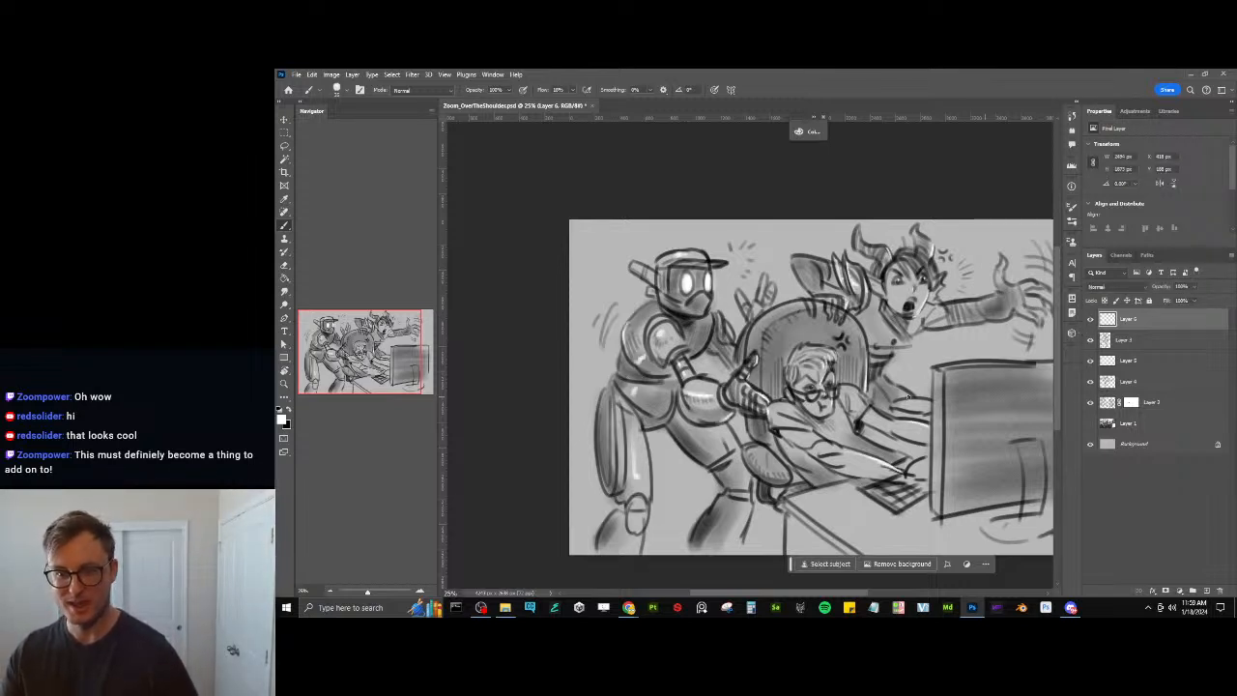
drag(887, 459, 832, 443)
key(ctrl+s)
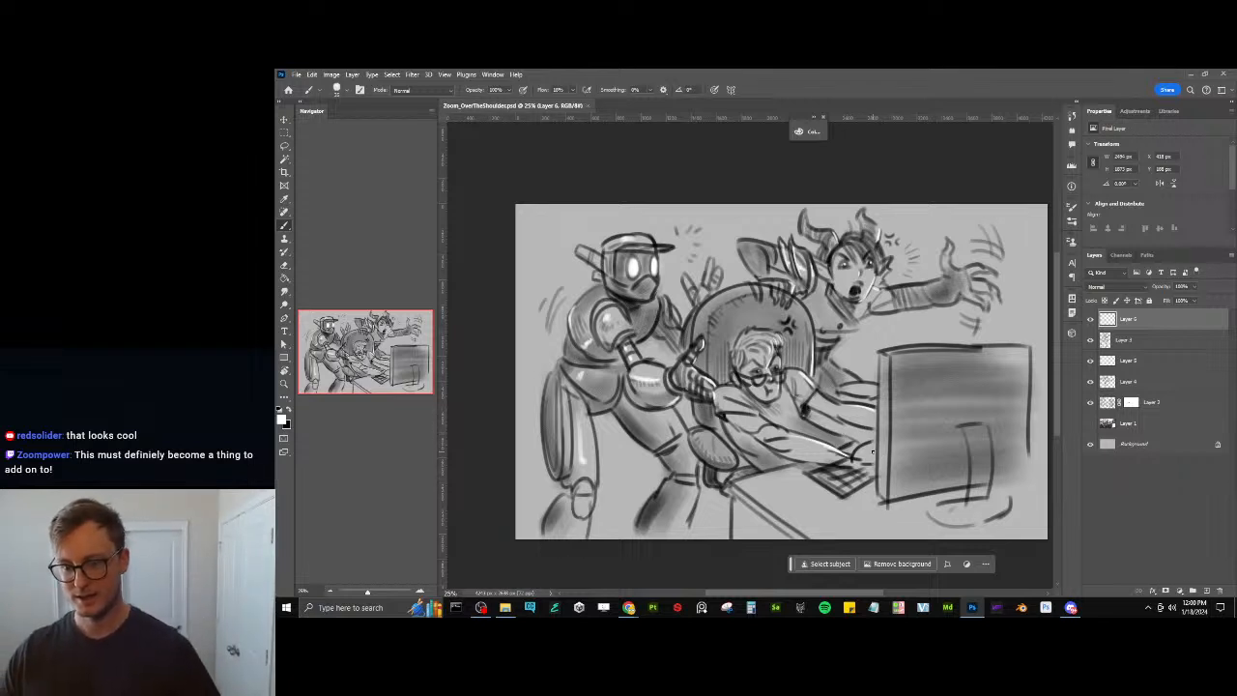
On the masked Layer 2, shade the seated figure's arms with a large soft black brush, redoing the first stroke
click(1130, 385)
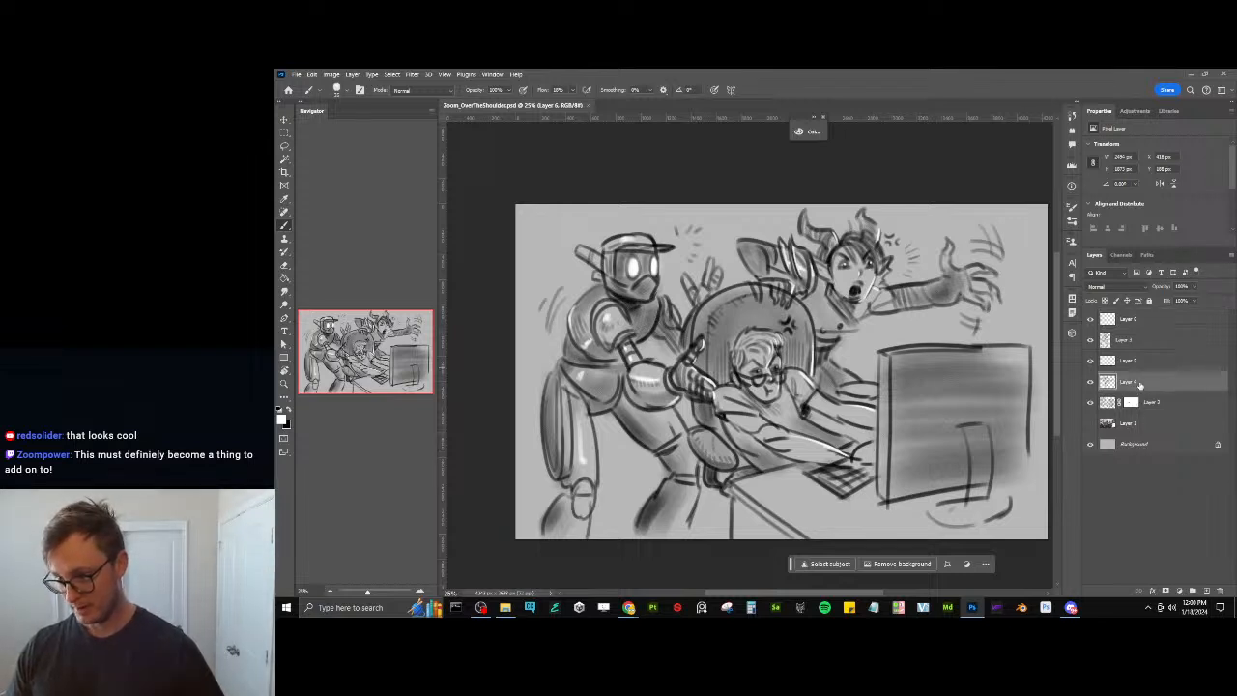
click(1121, 403)
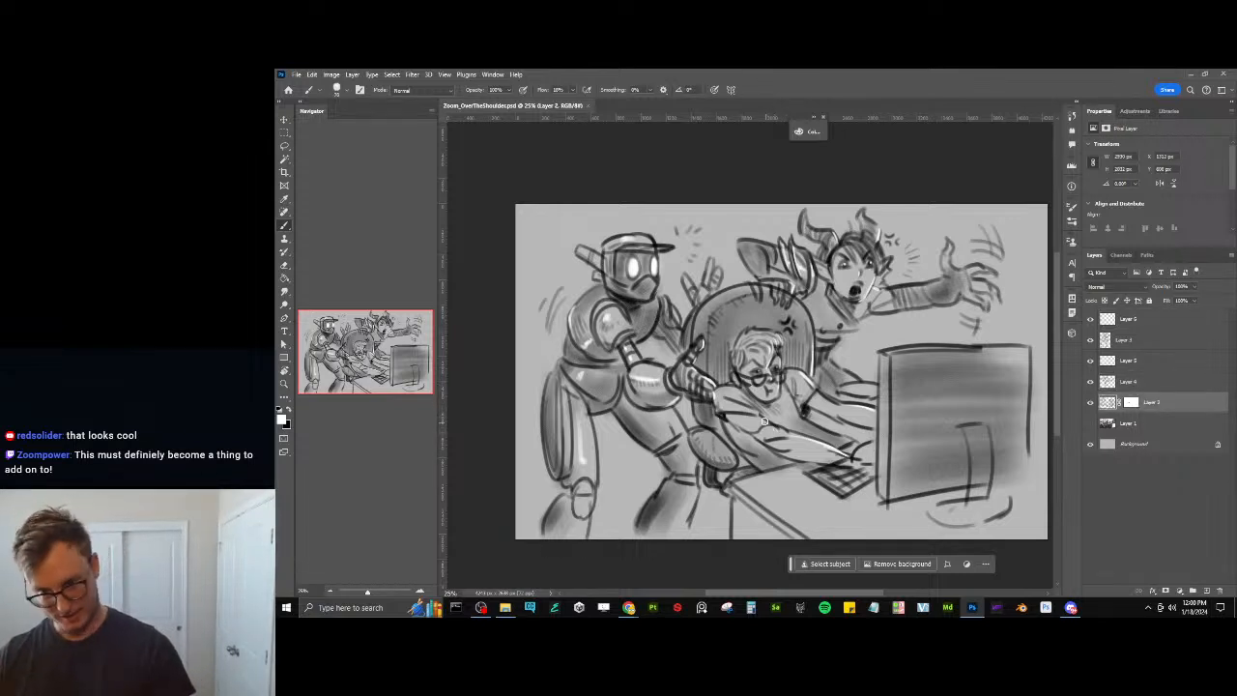
key(x)
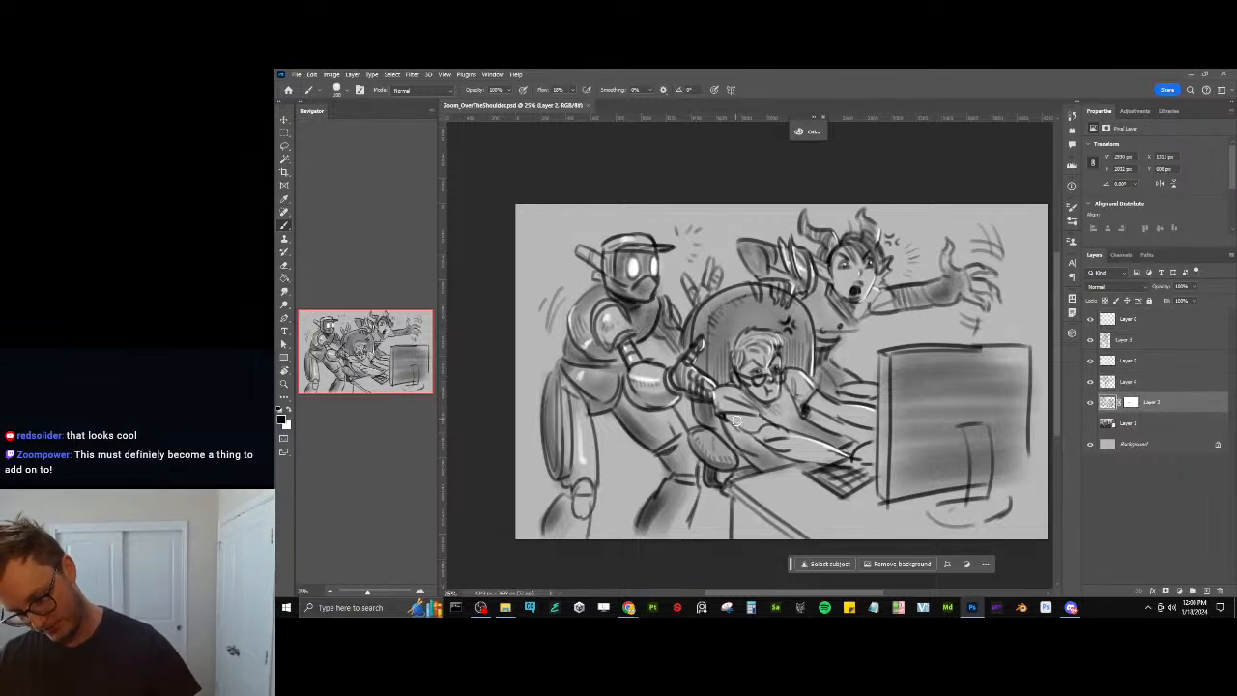
key(bracketright)
key(bracketright)
key(bracketright)
key(bracketright)
drag(739, 412, 796, 448)
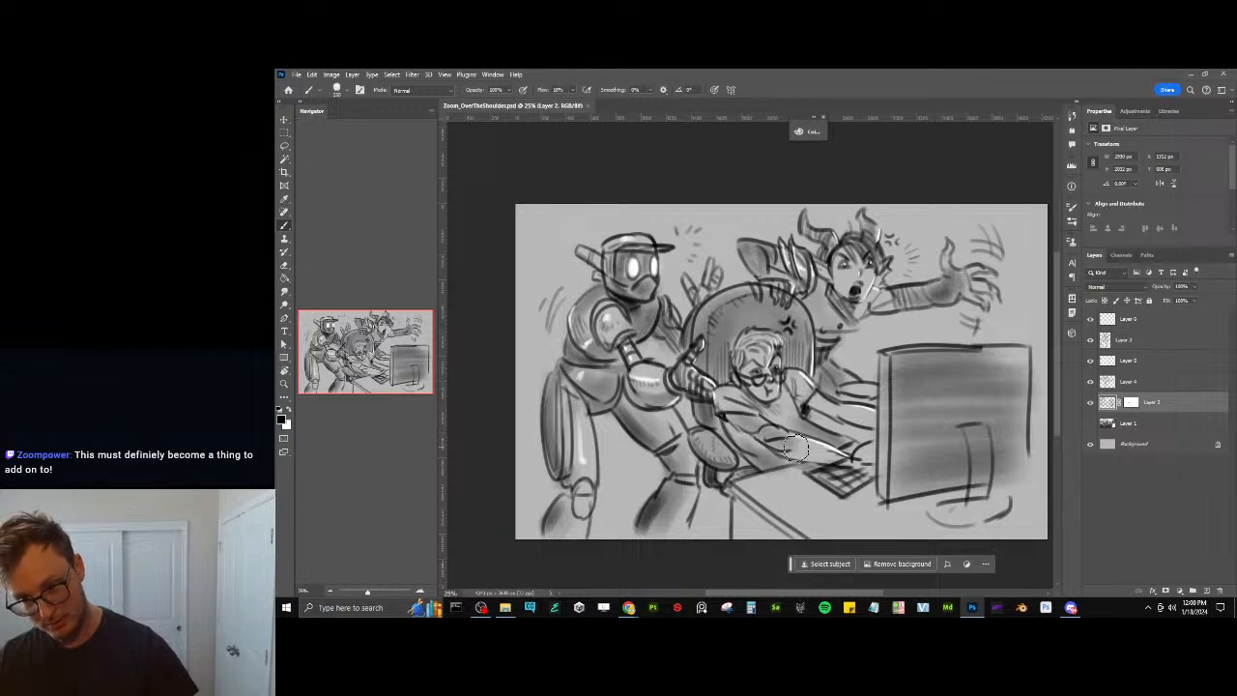
key(ctrl+z)
drag(738, 420, 834, 463)
drag(813, 404, 875, 425)
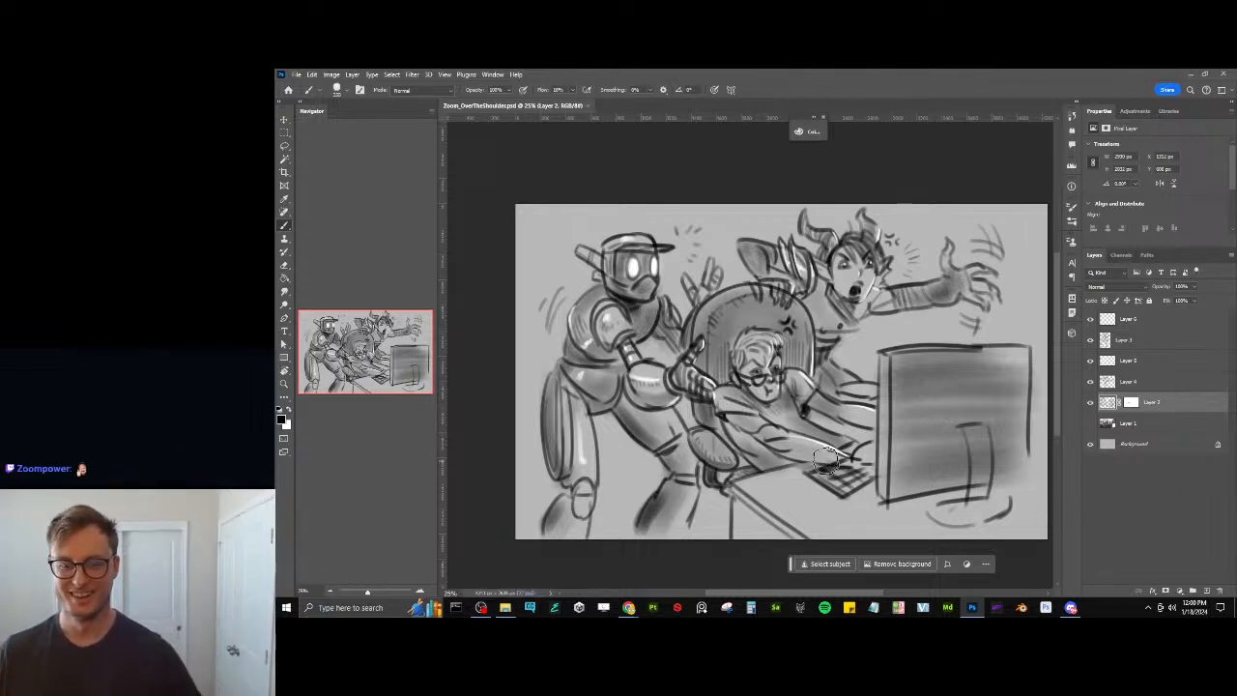
Create a new layer above Layer 6
key(ctrl+minus)
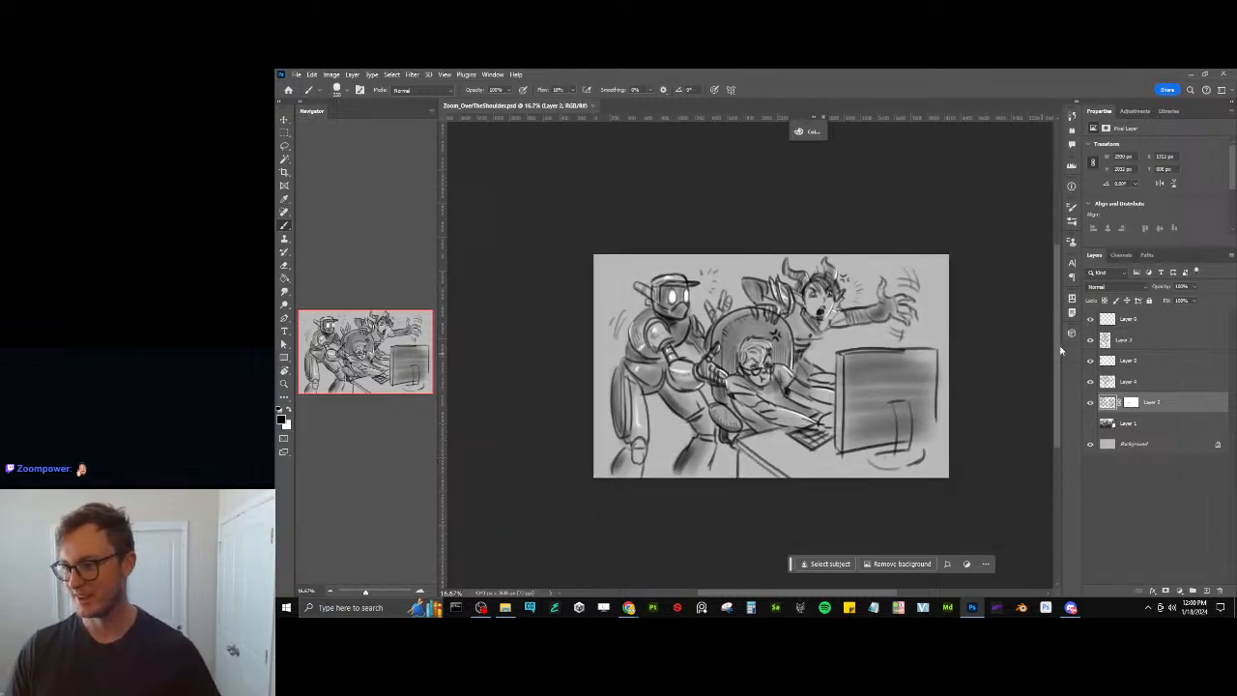
click(1140, 317)
click(1206, 591)
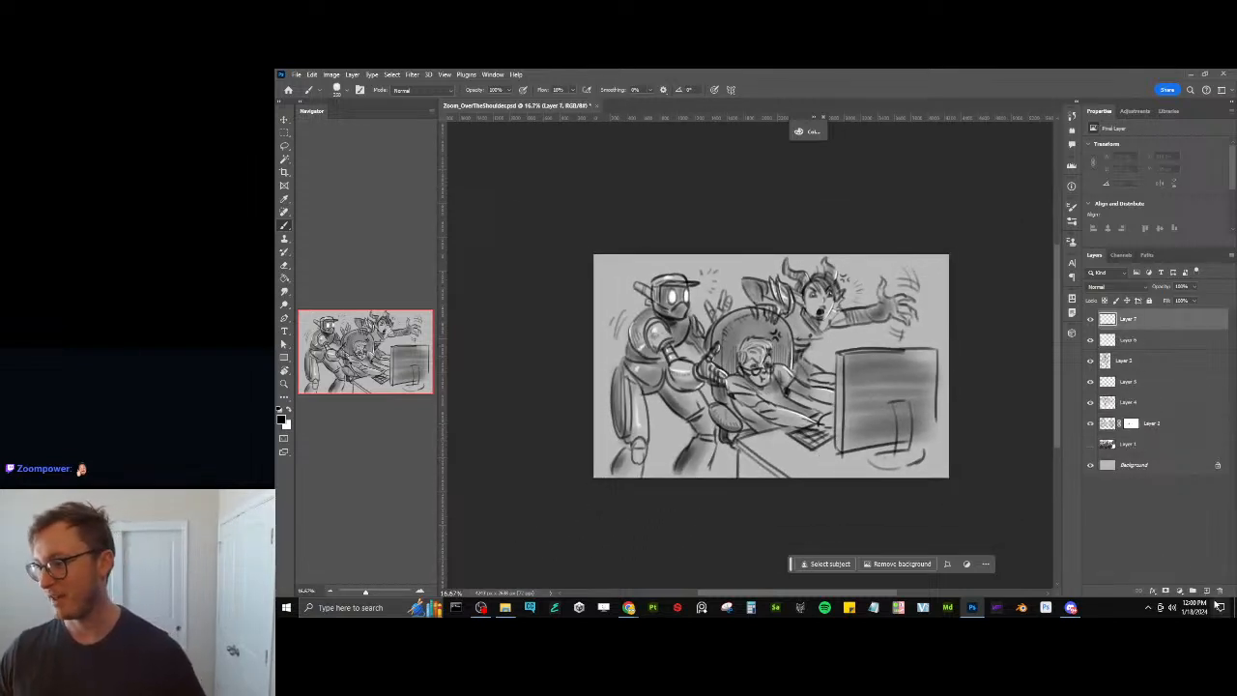